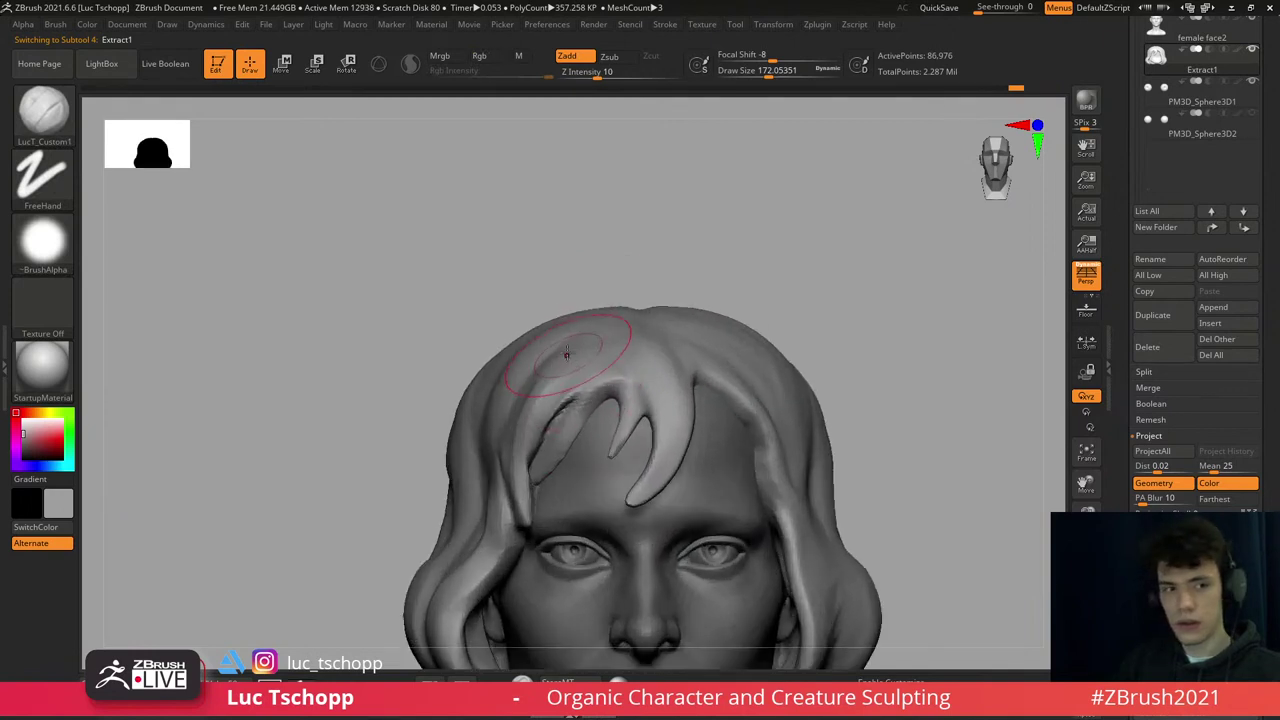
- Smooth the edge of the hair lock curling along the left cheek
mouse_move(528, 362)
right_mouse_down()
mouse_move(586, 357)
mouse_move(548, 420)
mouse_move(546, 356)
mouse_move(530, 360)
mouse_move(540, 375)
mouse_move(549, 347)
mouse_move(454, 450)
right_mouse_up()
key("d")
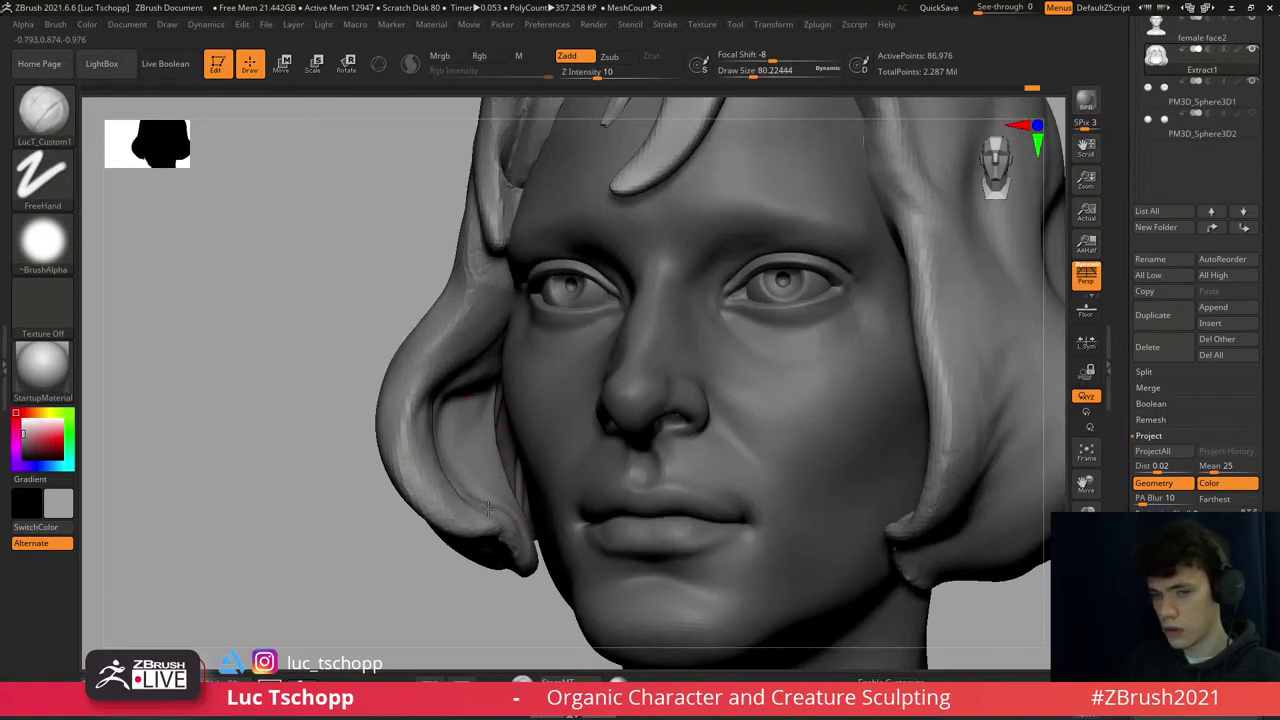
right_click_drag(420, 484, 445, 462)
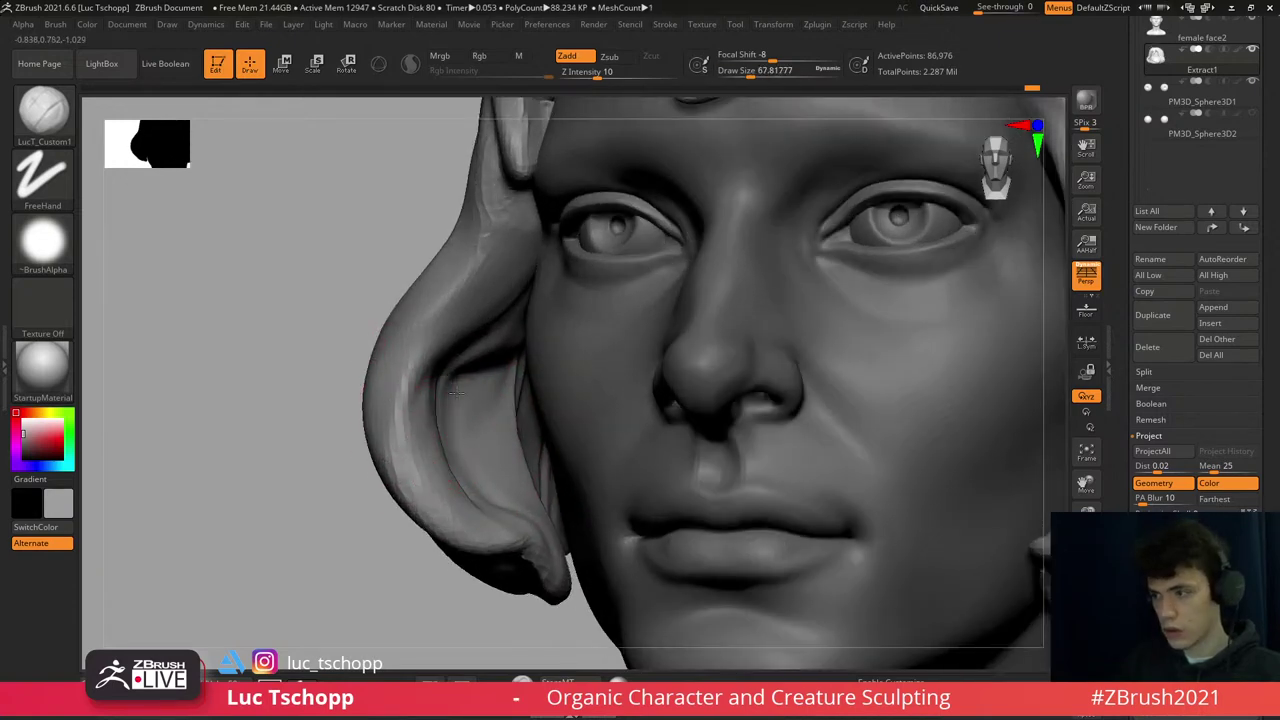
right_click_drag(430, 418, 446, 385)
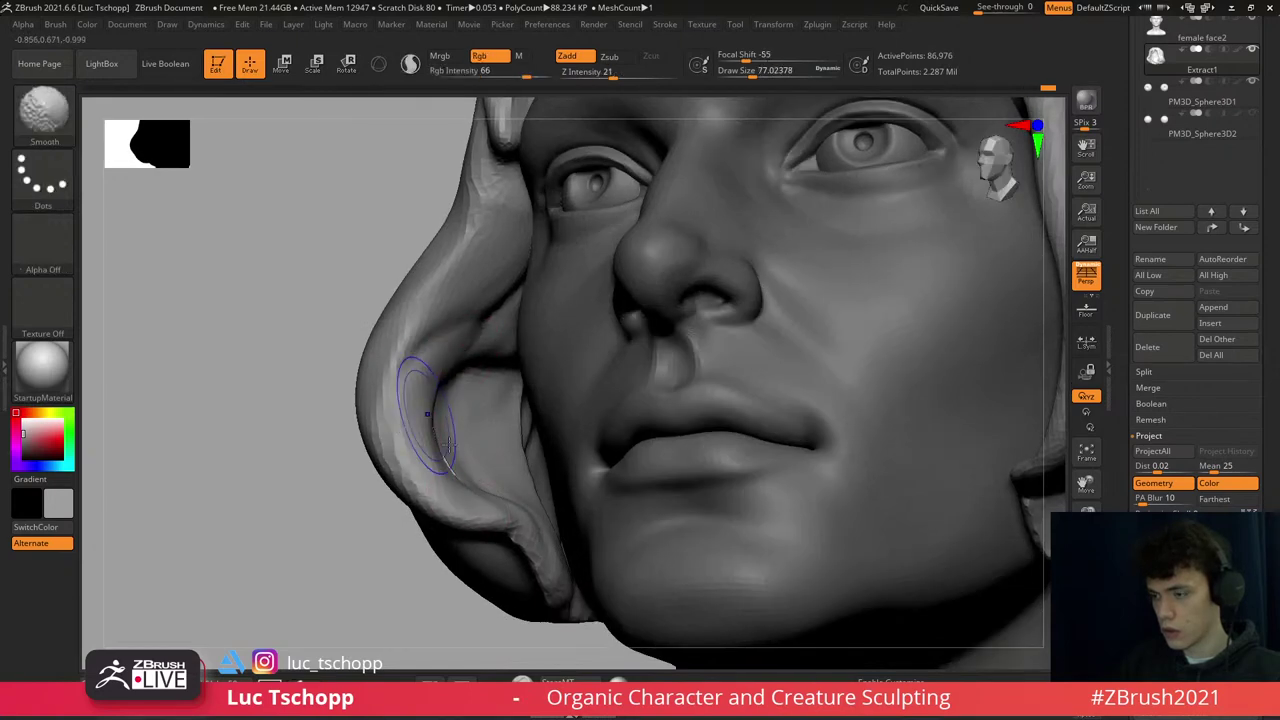
right_click_drag(481, 503, 386, 423, "shift")
- Adjust the strands falling over the forehead with the Move brush (B-M-V)
key("ctrl")
right_click_drag(384, 341, 401, 337)
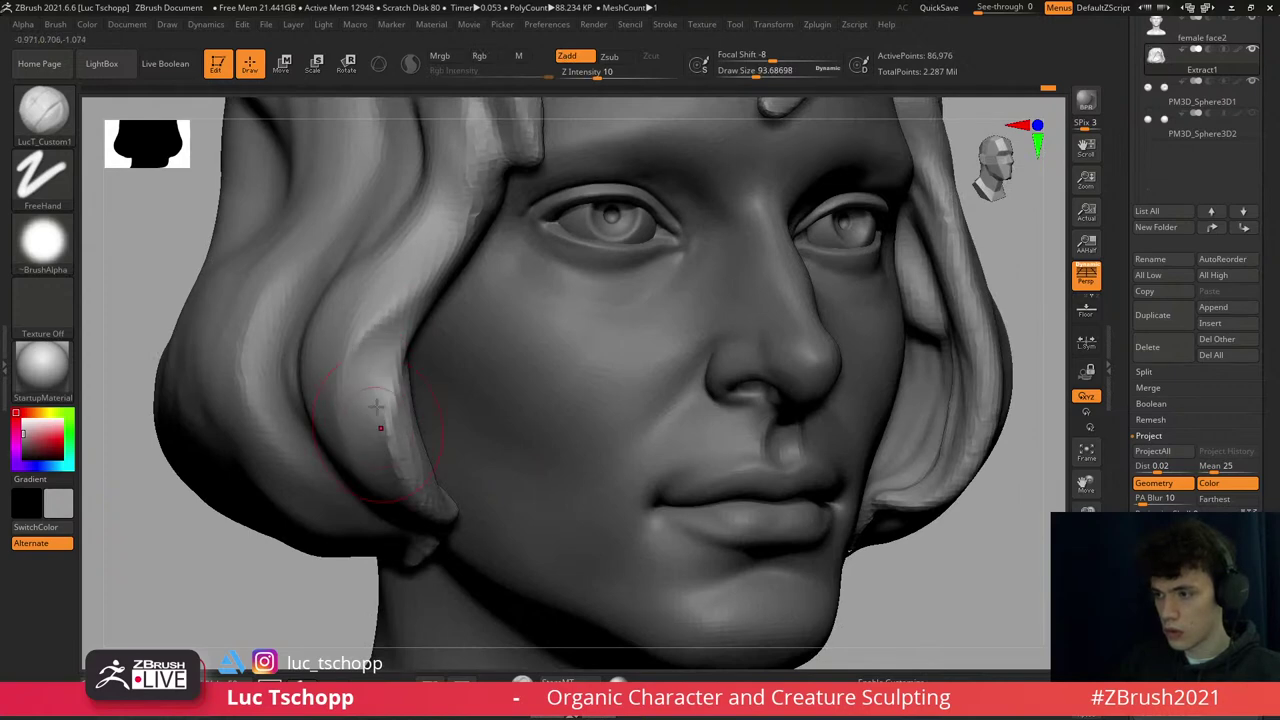
right_click_drag(413, 284, 519, 340, "shift")
key("f")
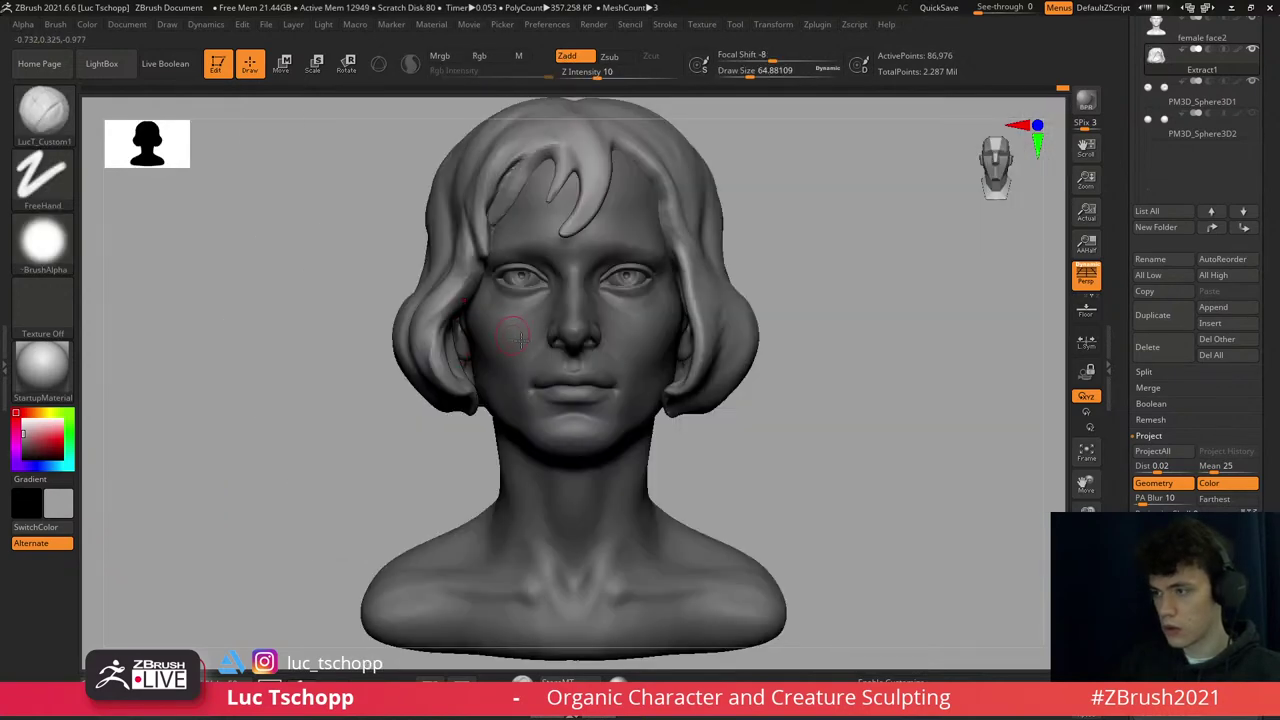
right_click_drag(629, 262, 566, 297, "alt")
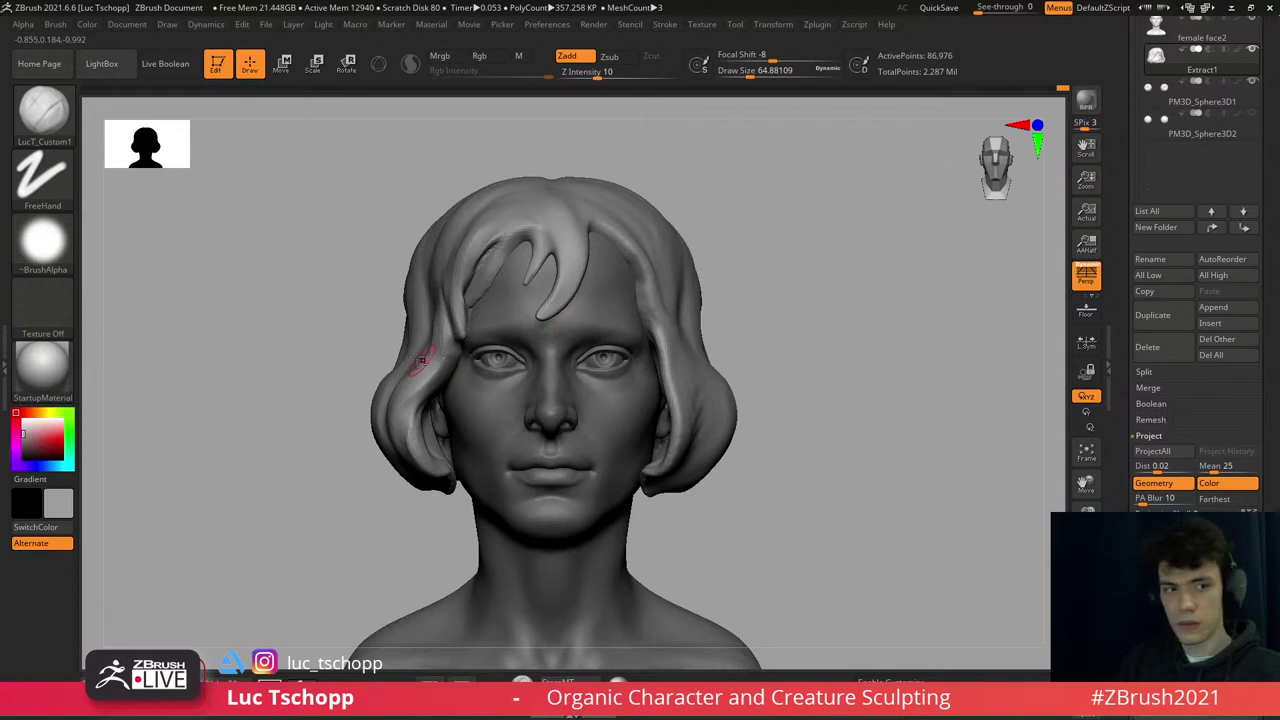
right_click_drag(437, 385, 451, 253, "ctrl")
key("b")
key("m")
key("v")
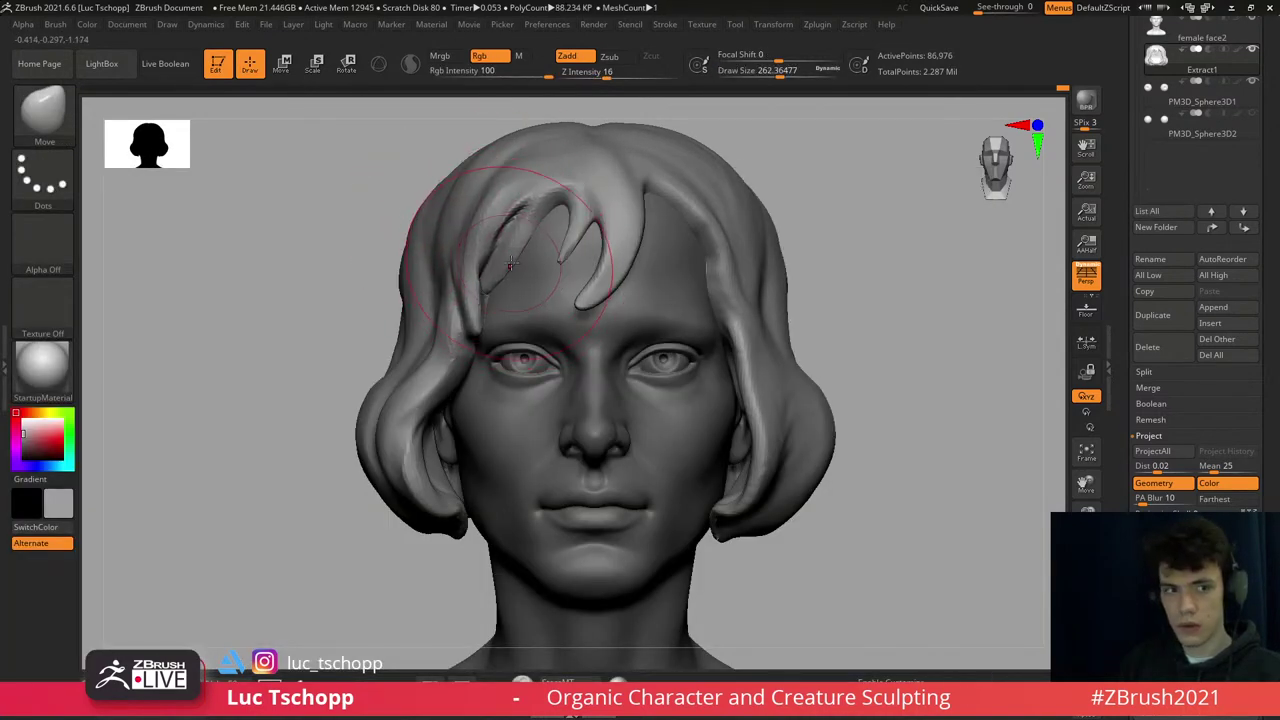
right_click_drag(472, 228, 506, 272)
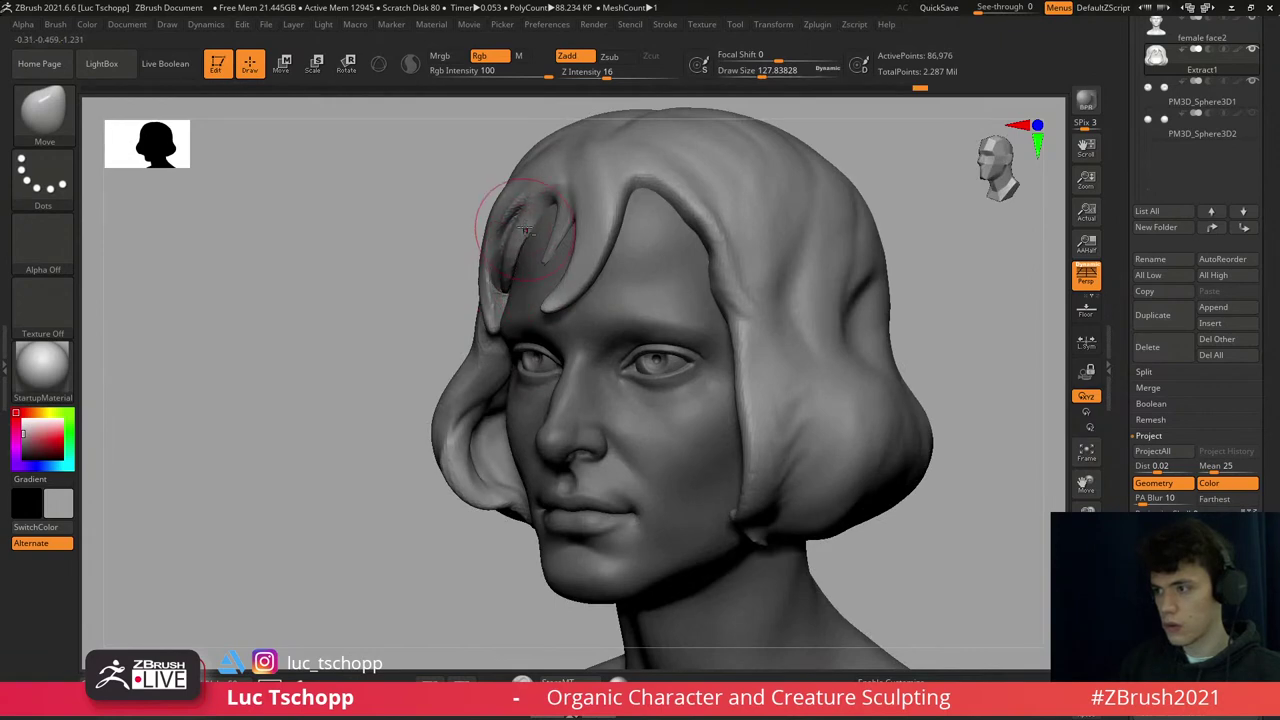
mouse_move(519, 217)
right_mouse_down()
mouse_move(586, 186)
mouse_move(598, 285)
mouse_move(596, 266)
mouse_move(612, 281)
right_mouse_up()
- Return to the custom clay brush and set its size for further sculpting
key("1")
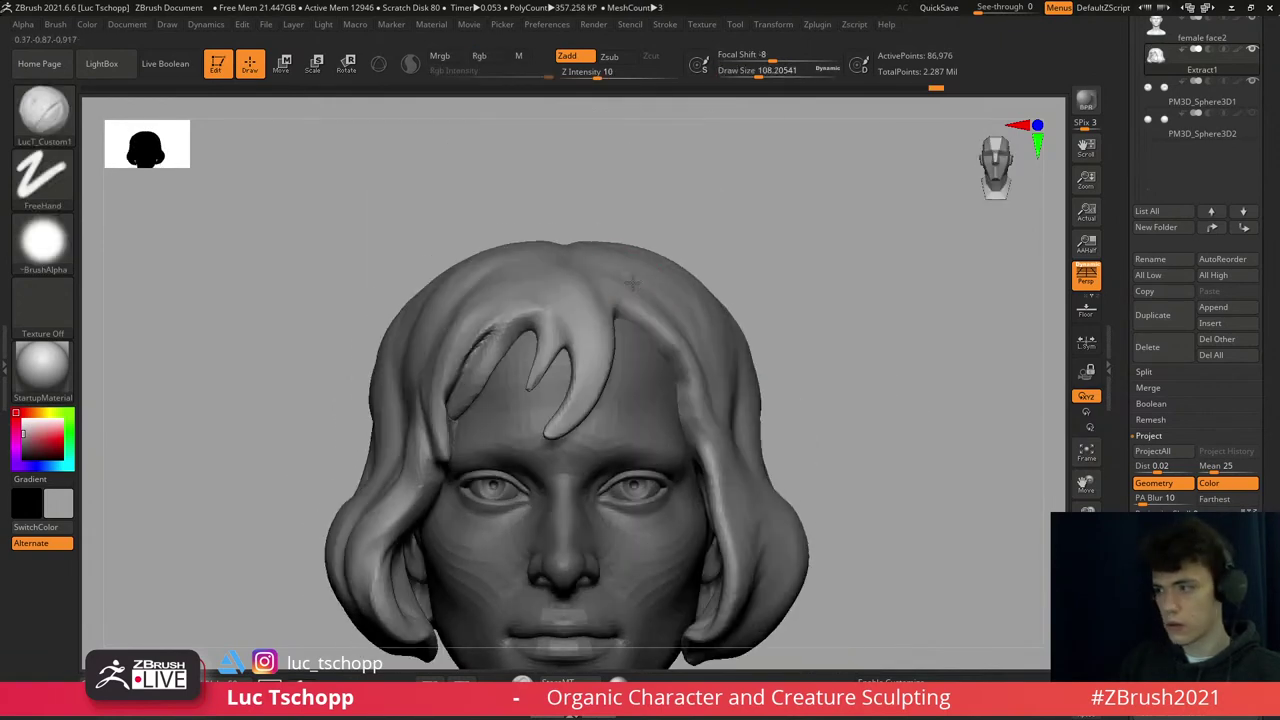
key("s")
left_click_drag(628, 287, 620, 287)
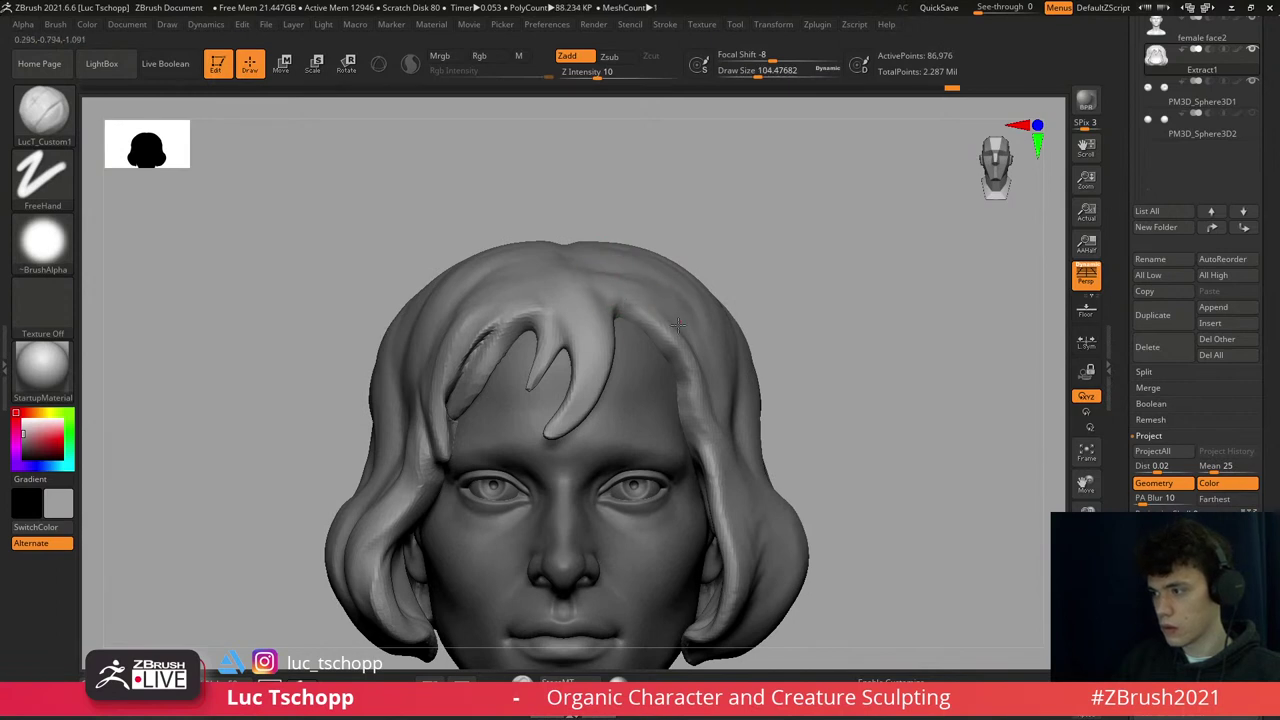
right_click_drag(666, 340, 637, 342)
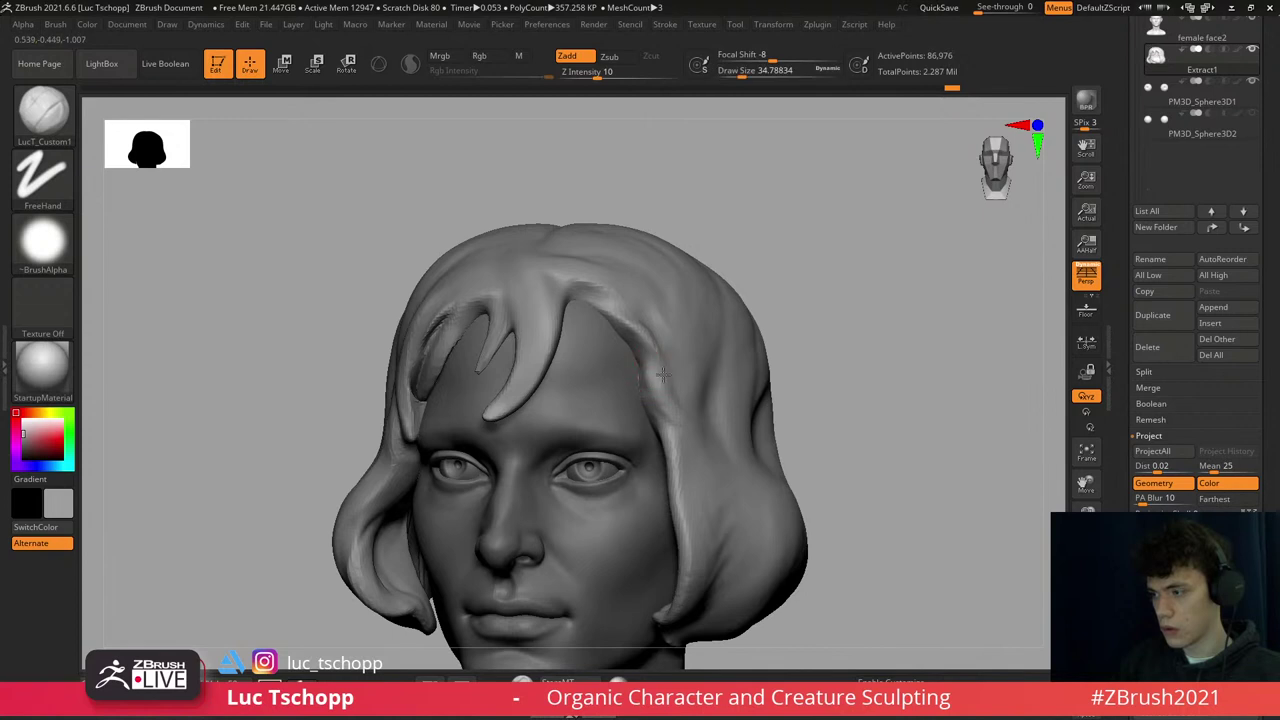
- Enlarge the brush to about 104 and turn on the dynamic subdivision preview
key("f")
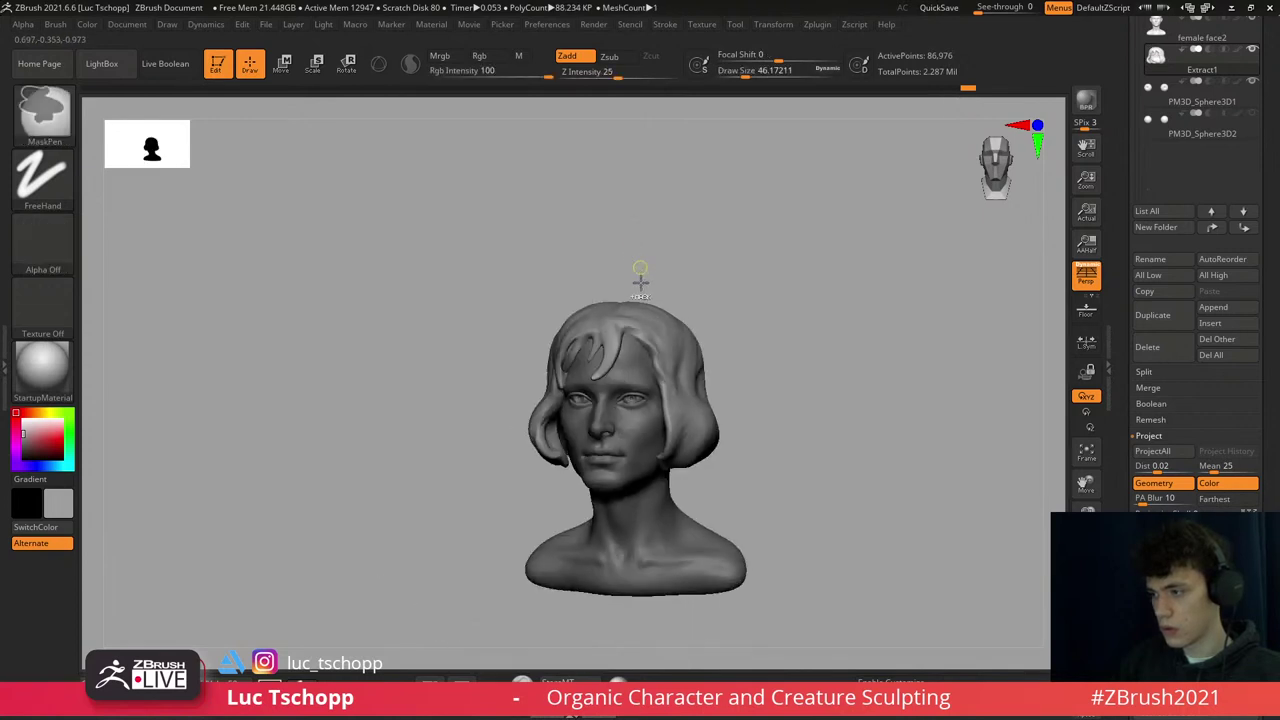
mouse_move(645, 330)
right_mouse_down()
mouse_move(529, 331)
mouse_move(640, 277)
mouse_move(606, 334)
mouse_move(579, 328)
mouse_move(535, 395)
mouse_move(515, 395)
right_mouse_up()
key("s")
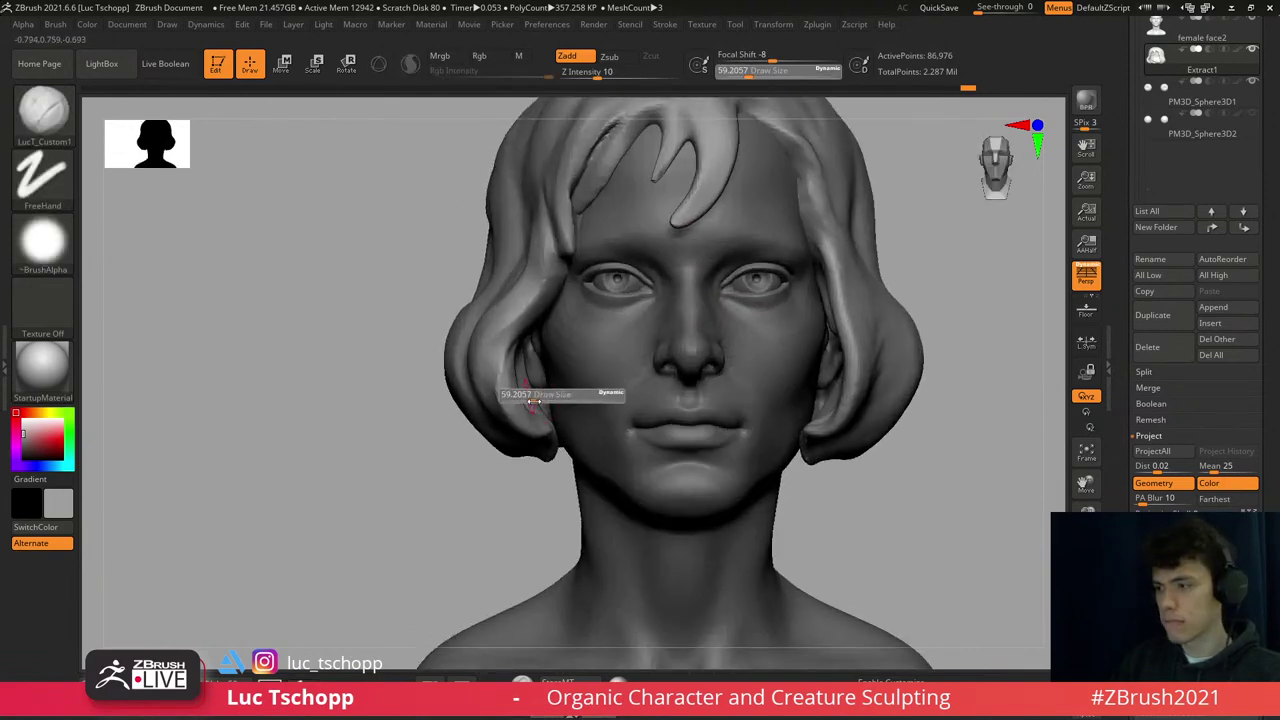
left_click_drag(520, 391, 560, 391)
key("b")
key("i")
key("n")
key("1")
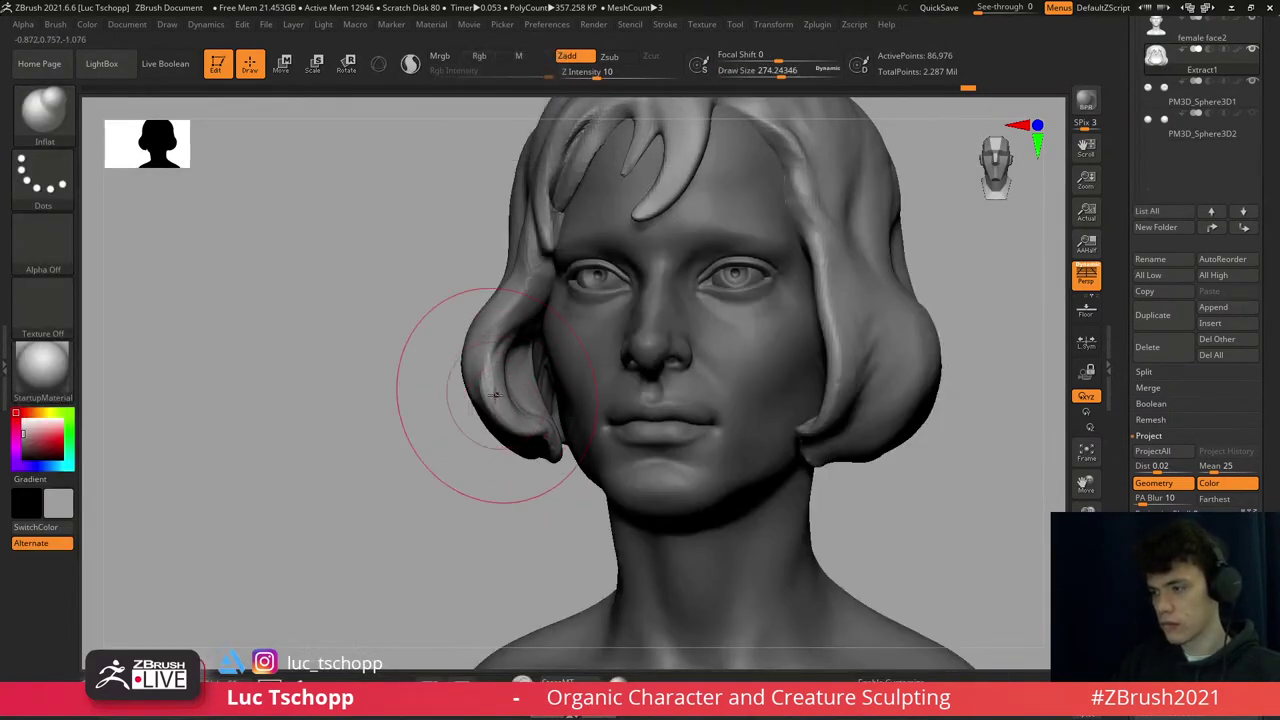
right_click_drag(480, 383, 501, 404)
key("d")
key("Return")
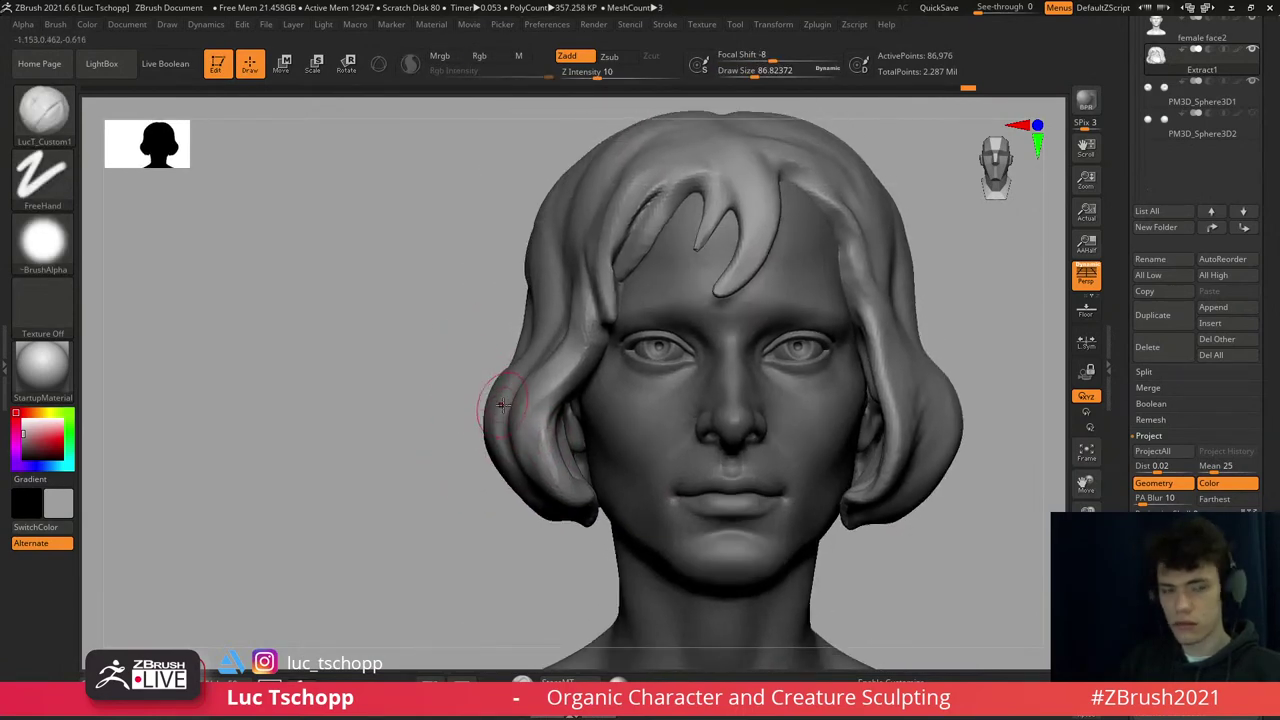
- Pull the lower locks beside the cheeks with the Move brush, sized about 239 then 149
key("b")
key("m")
key("v")
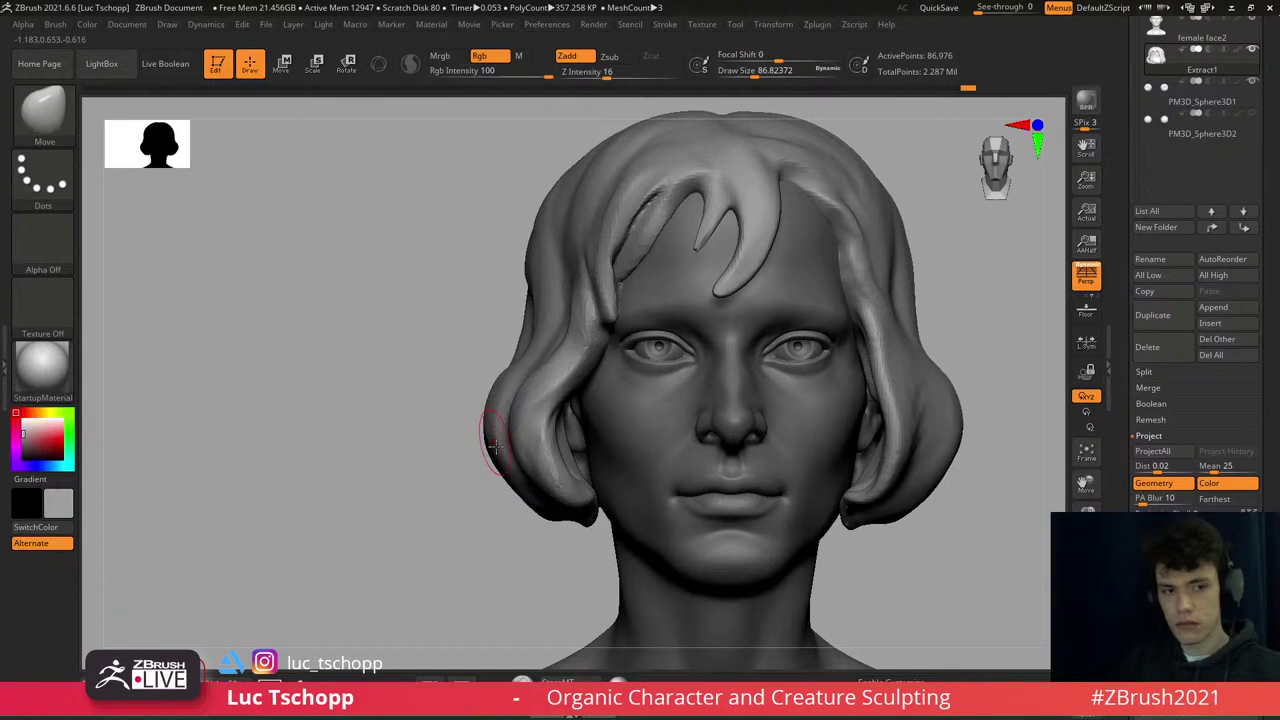
key("s")
left_click_drag(508, 470, 470, 492)
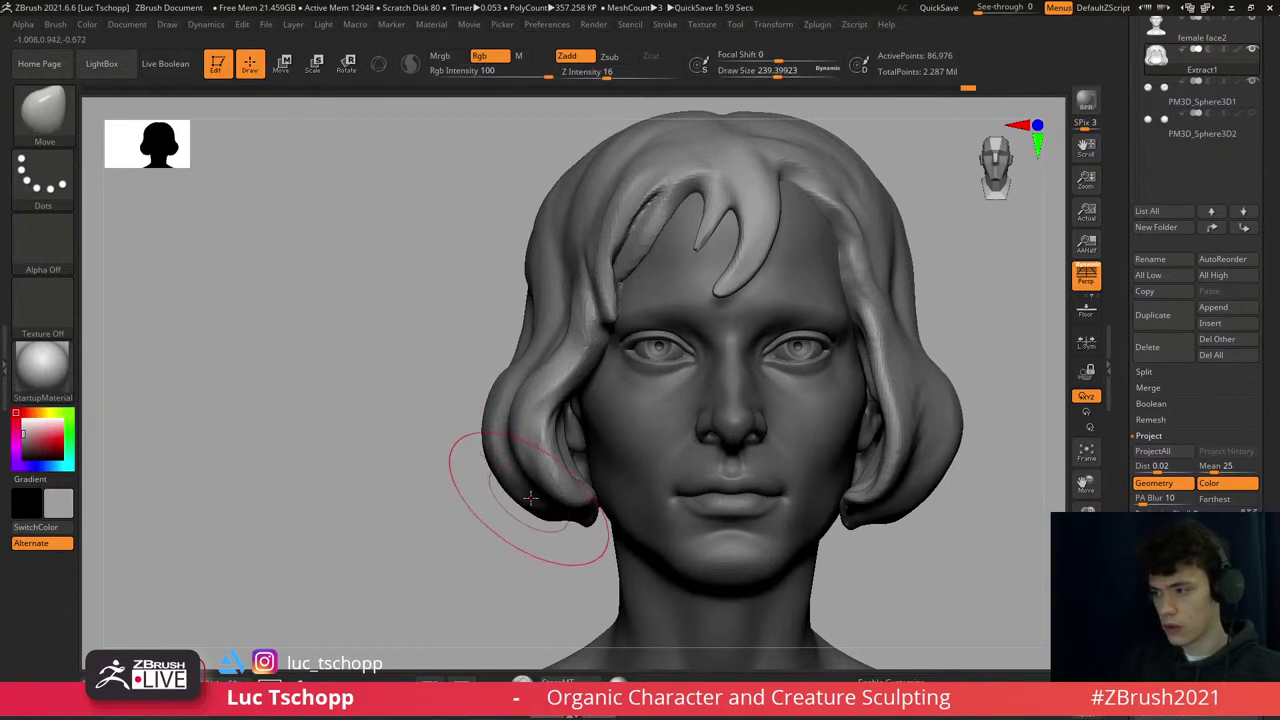
key("s")
left_click_drag(545, 515, 520, 516)
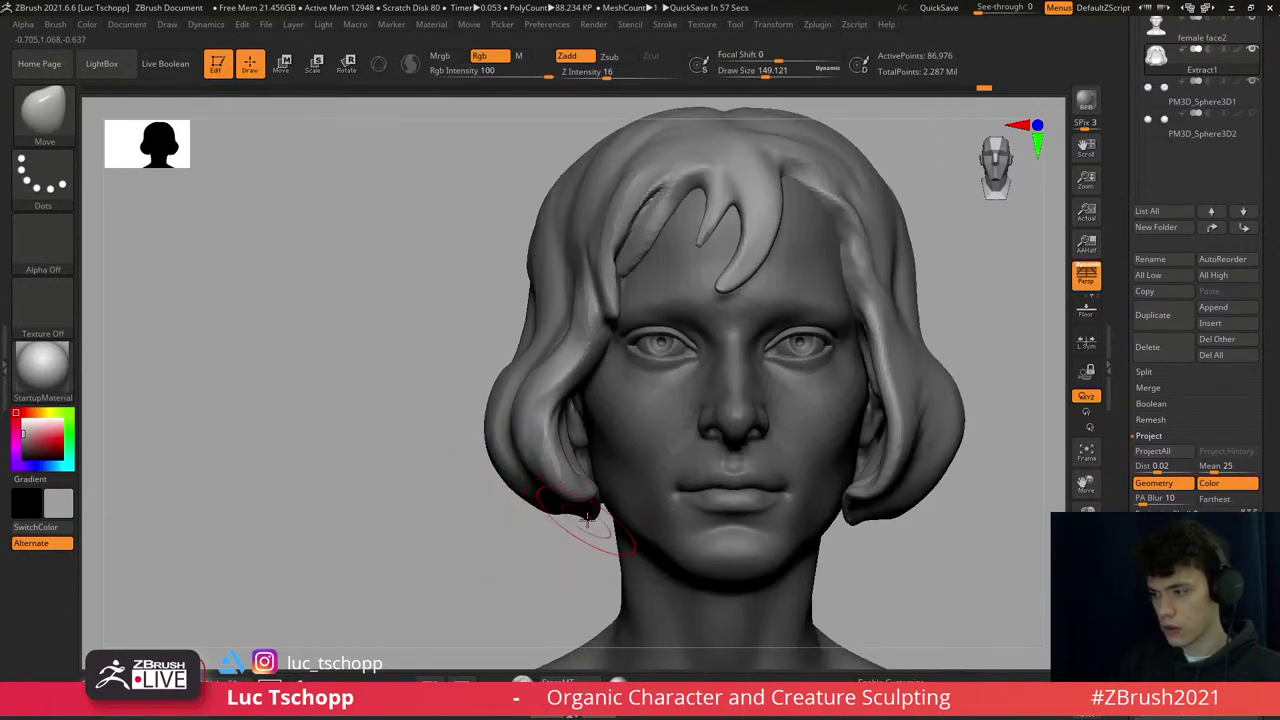
left_click_drag(595, 540, 547, 513)
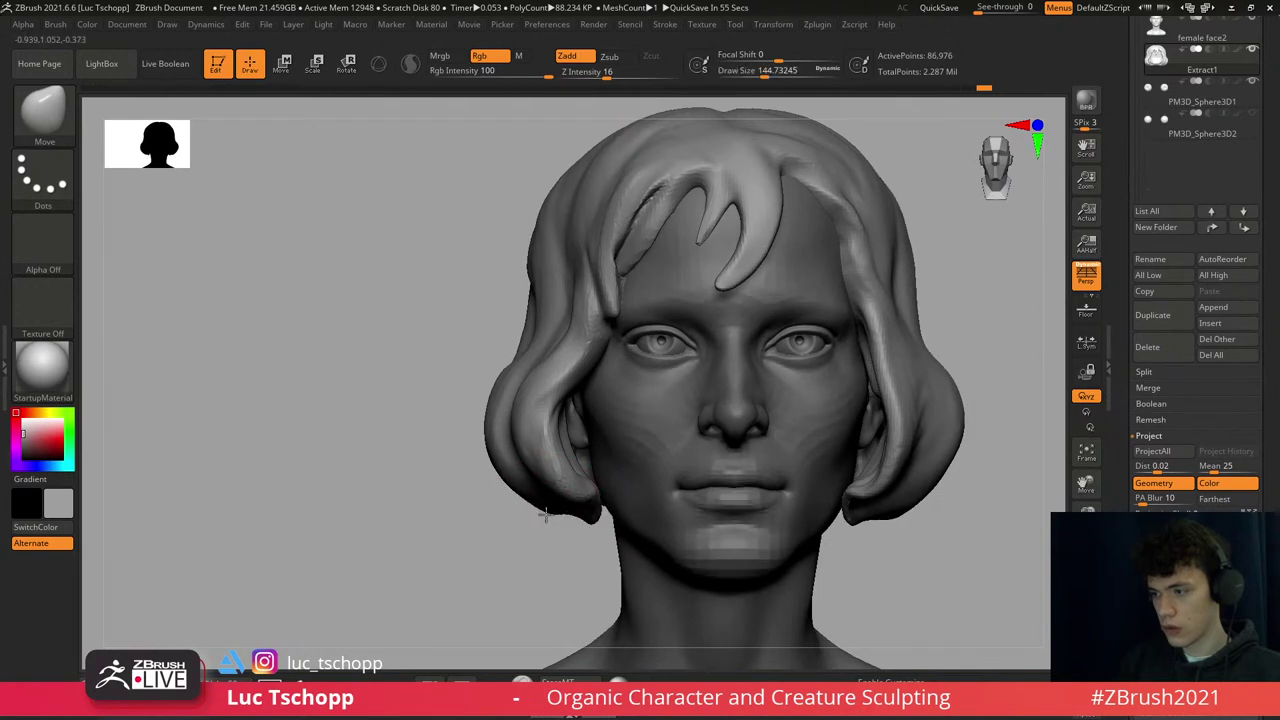
mouse_move(541, 300)
left_mouse_down()
mouse_move(543, 271)
mouse_move(523, 262)
mouse_move(514, 337)
mouse_move(531, 310)
left_mouse_up()
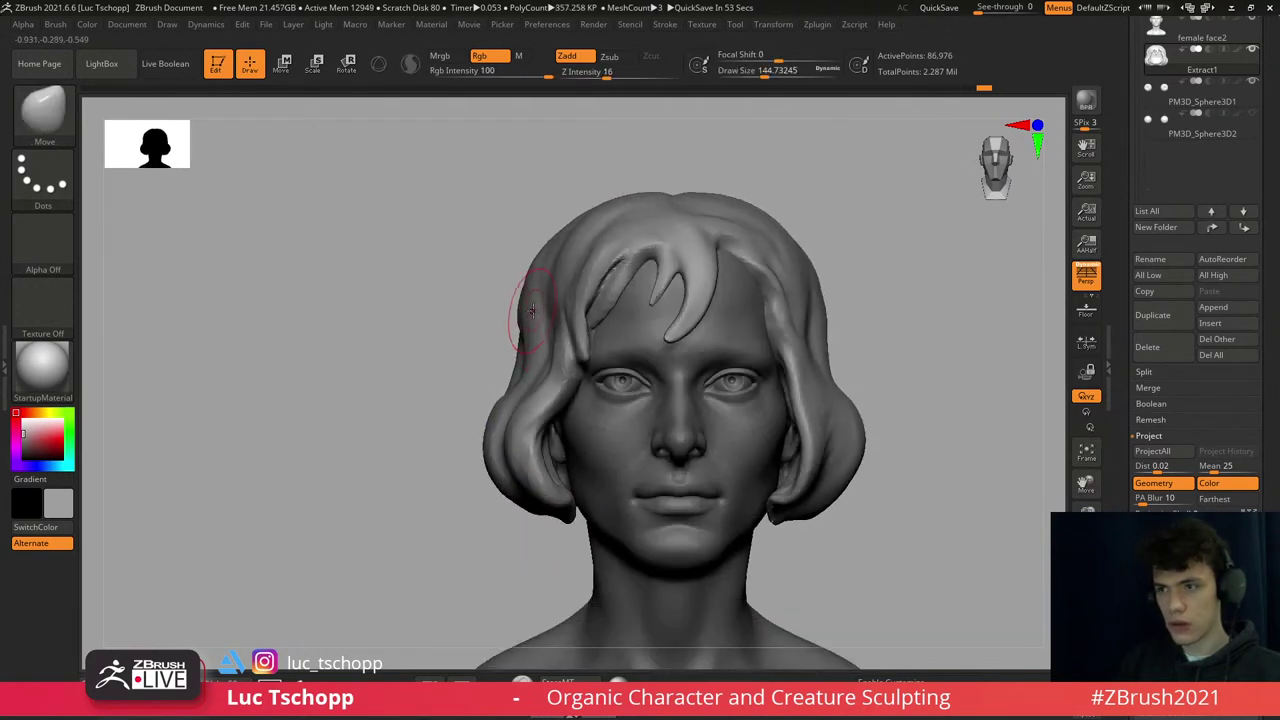
- Reshape the strands framing the forehead with the Move brush at size 311, then return to LucT_Custom1
right_click_drag(588, 318, 642, 311)
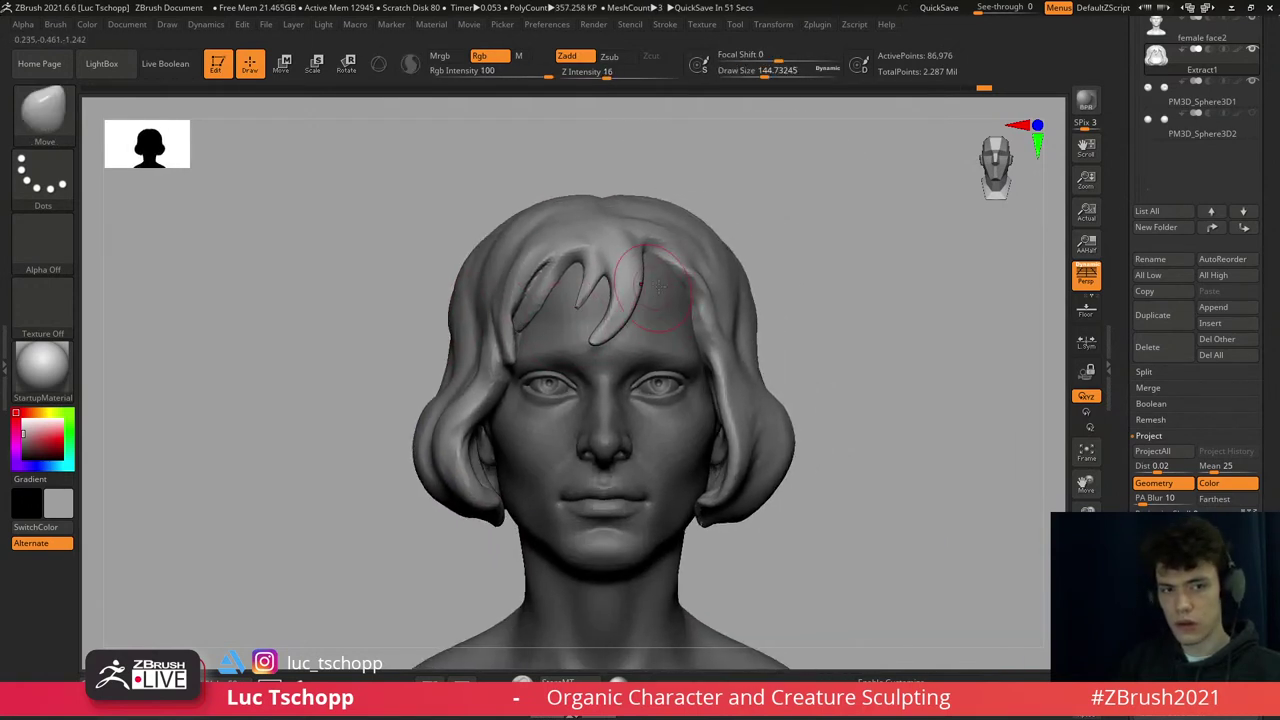
key("s")
left_click_drag(543, 214, 518, 182)
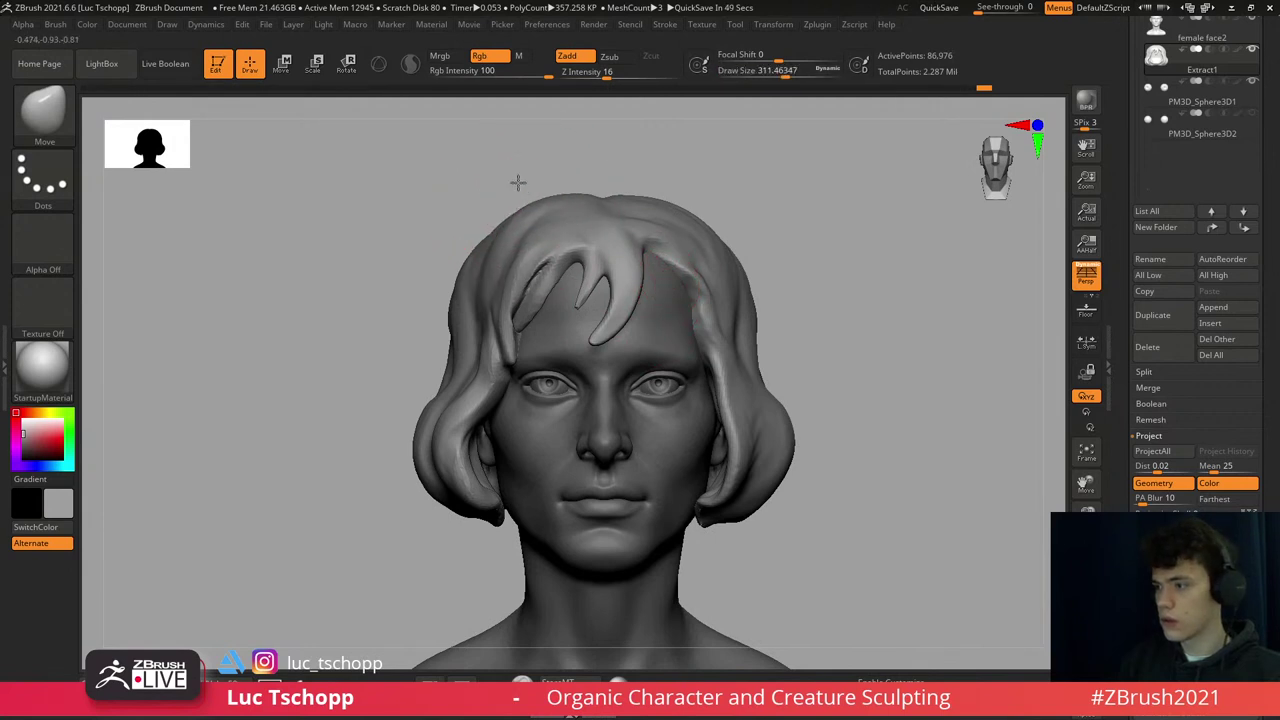
mouse_move(519, 220)
right_mouse_down()
mouse_move(640, 206)
mouse_move(686, 257)
mouse_move(605, 285)
mouse_move(560, 205)
right_mouse_up()
key("1")
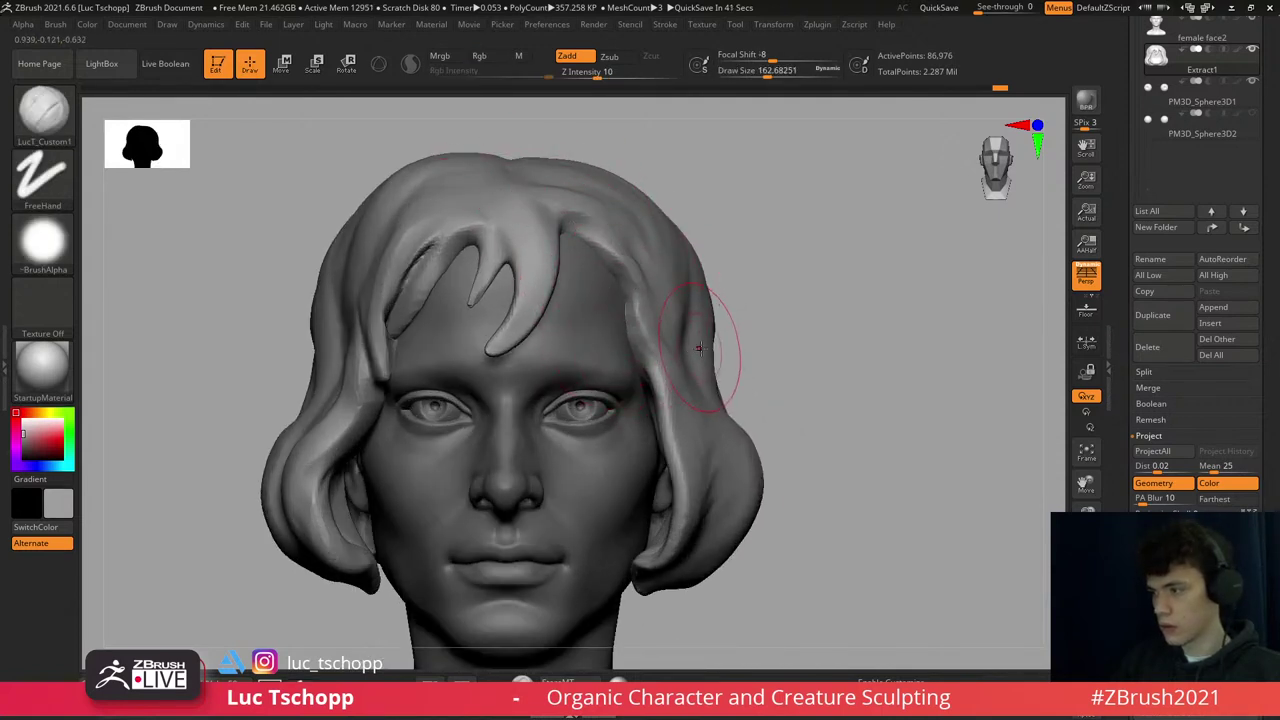
mouse_move(699, 348)
right_mouse_down()
mouse_move(657, 330)
mouse_move(658, 345)
right_mouse_up()
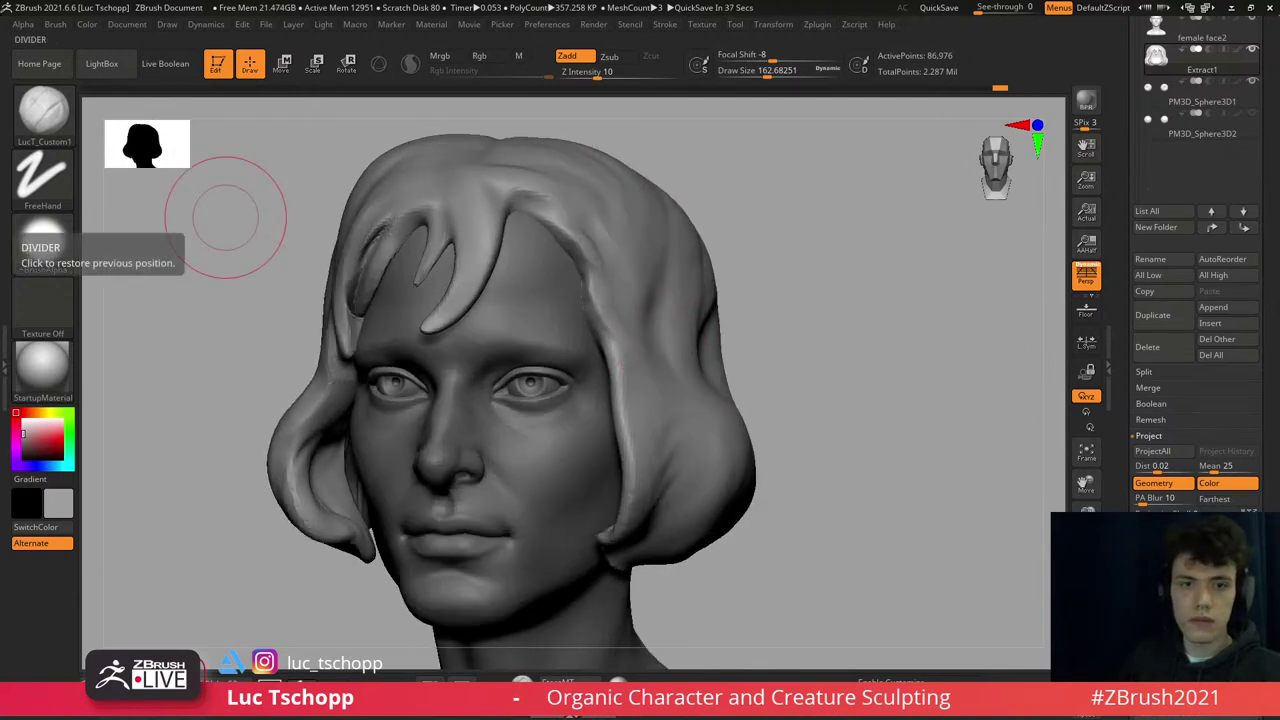
- Push the side hair into shape with the Move brush from a three-quarter profile
mouse_move(492, 355)
right_mouse_down()
mouse_move(800, 348)
mouse_move(760, 355)
mouse_move(700, 330)
mouse_move(673, 374)
mouse_move(430, 290)
right_mouse_up()
key("b")
key("m")
key("v")
right_click_drag(410, 446, 378, 355)
- Carve flowing strand grooves into the side of the bob with LucT_Custom1, enlarged to about 167
key("b")
key("l")
key("c")
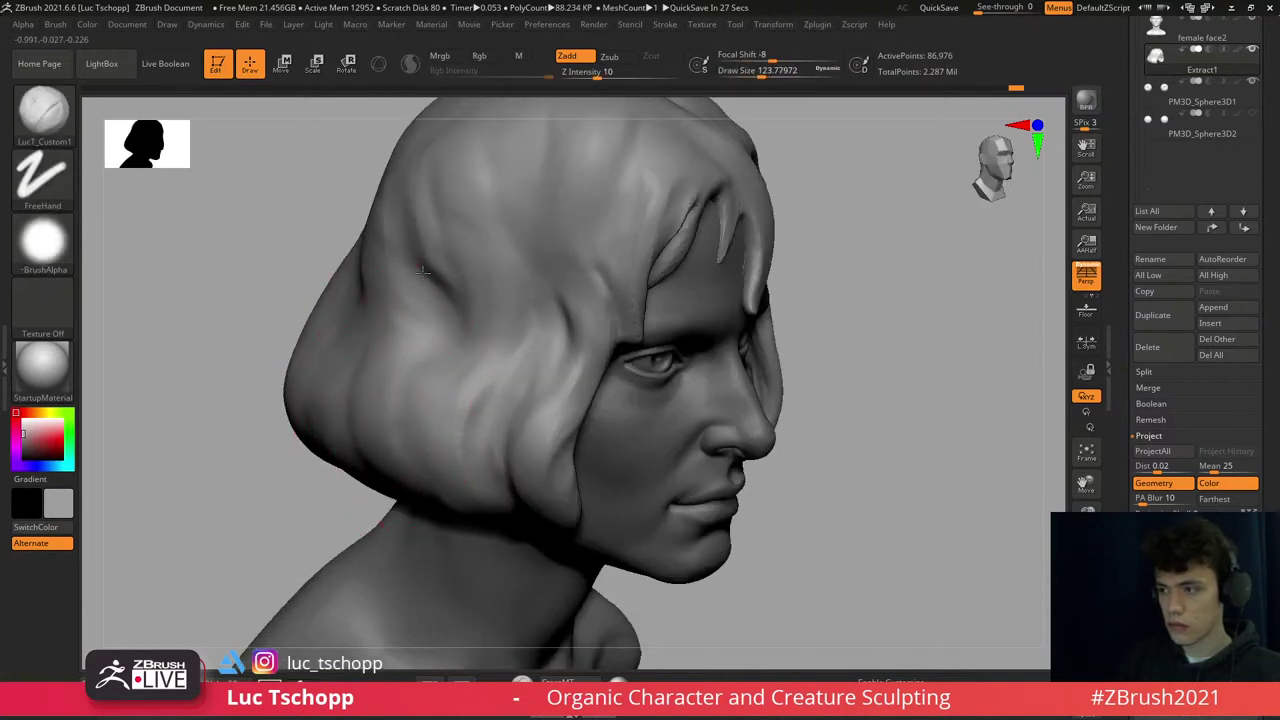
key("bracketright")
right_click_drag(390, 452, 393, 440)
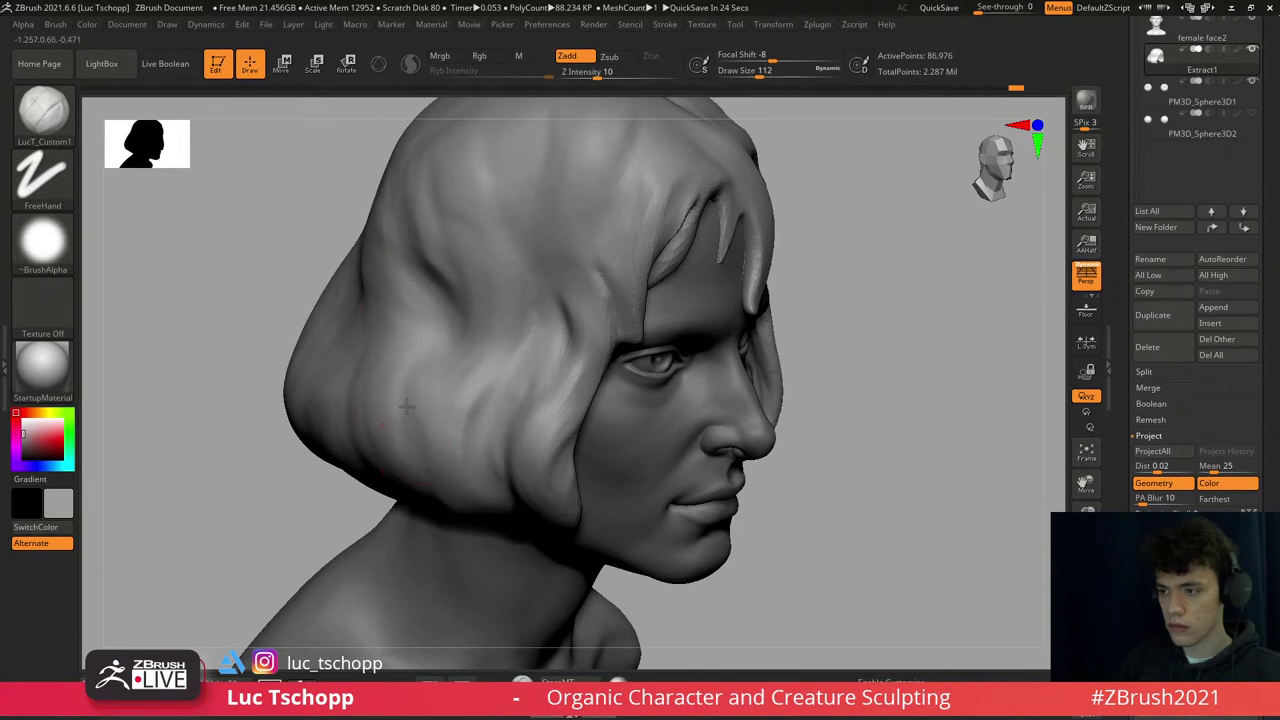
type("s112")
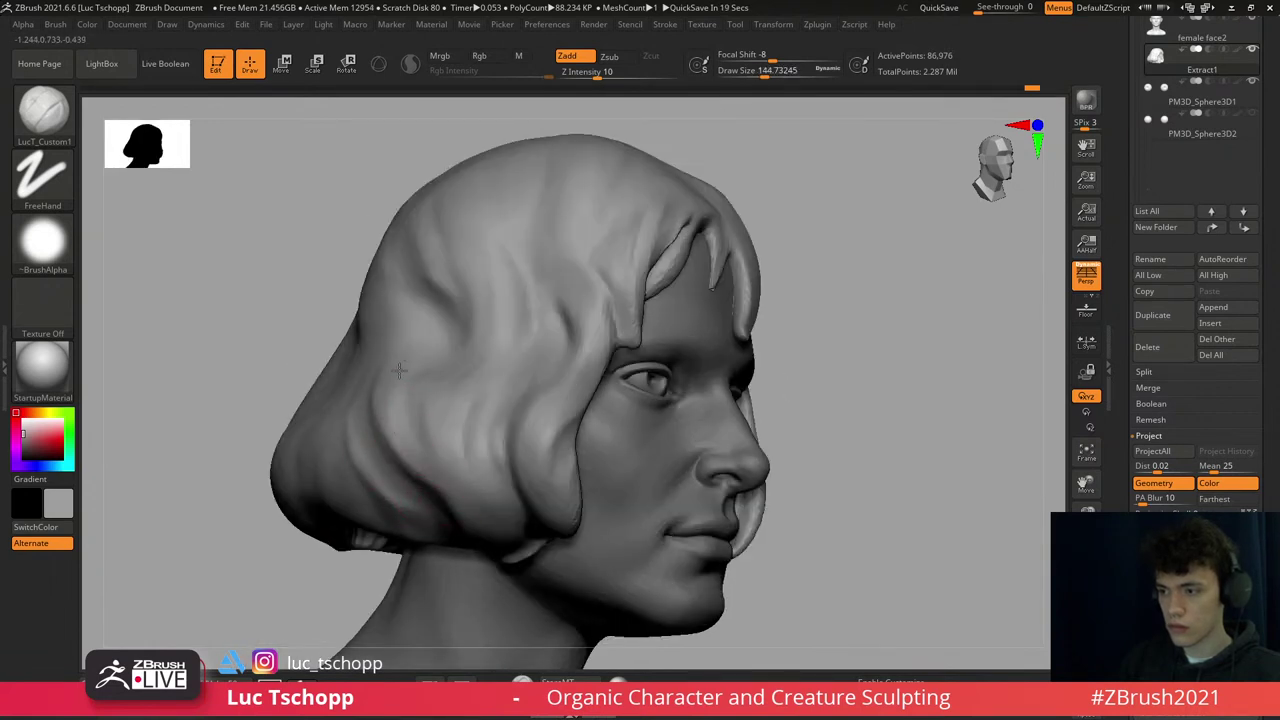
mouse_move(398, 370)
right_mouse_down()
mouse_move(414, 243)
mouse_move(440, 400)
mouse_move(456, 360)
mouse_move(405, 295)
mouse_move(430, 280)
mouse_move(472, 330)
mouse_move(491, 254)
mouse_move(420, 375)
right_mouse_up()
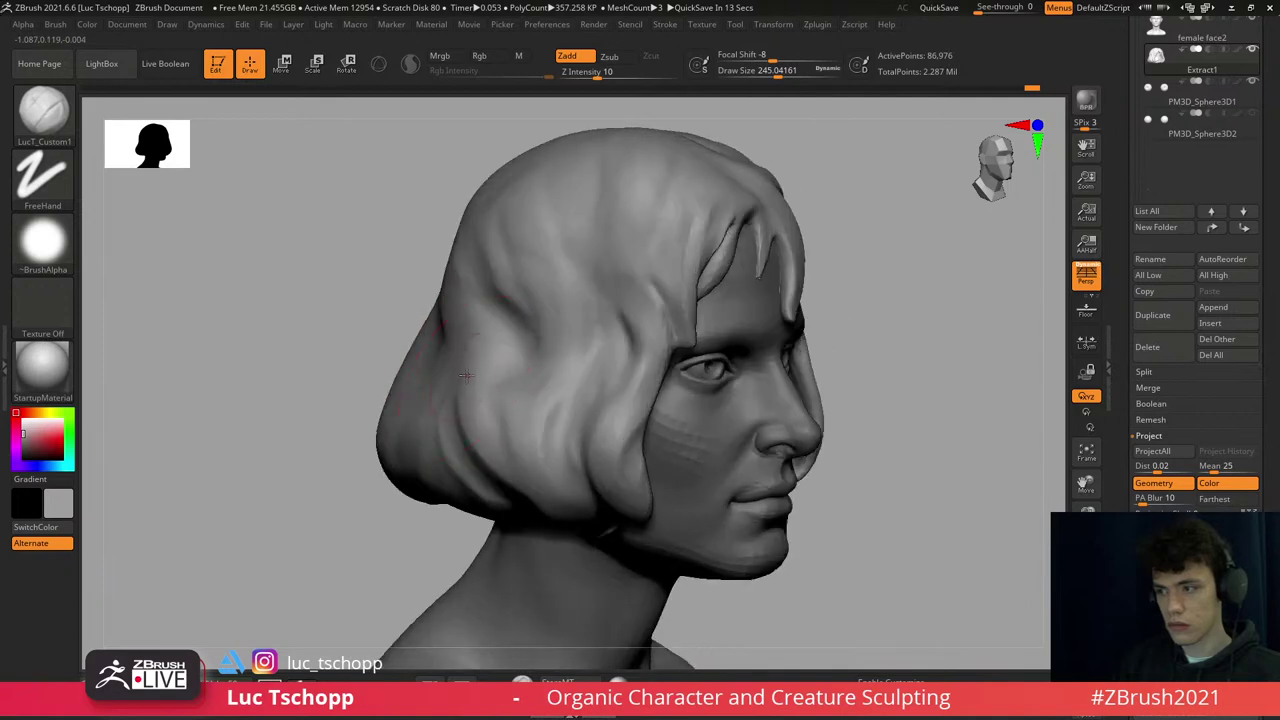
- Smooth the bulge at the back of the hair with the Smooth brush, then return to the custom brush
key("b")
key("s")
key("m")
left_click_drag(417, 378, 437, 354, "shift")
key("1")
key("s")
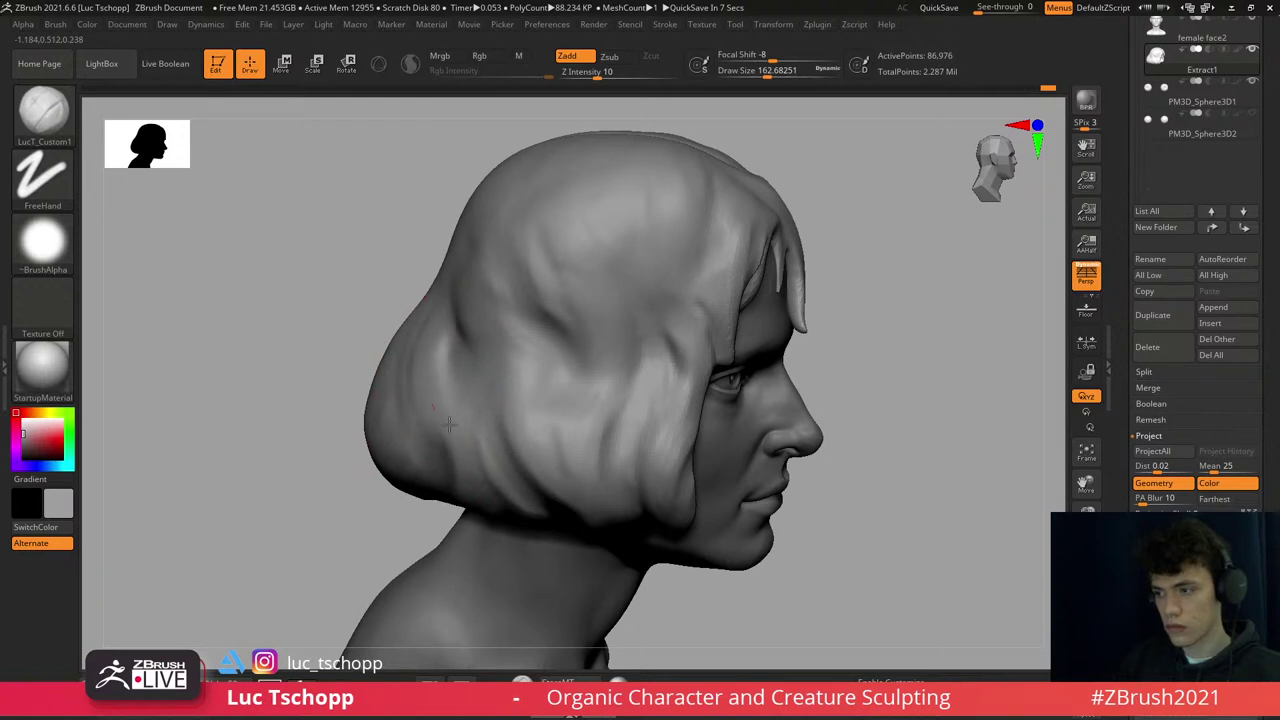
mouse_move(398, 355)
left_mouse_down()
mouse_move(437, 362)
mouse_move(400, 370)
mouse_move(371, 286)
left_mouse_up()
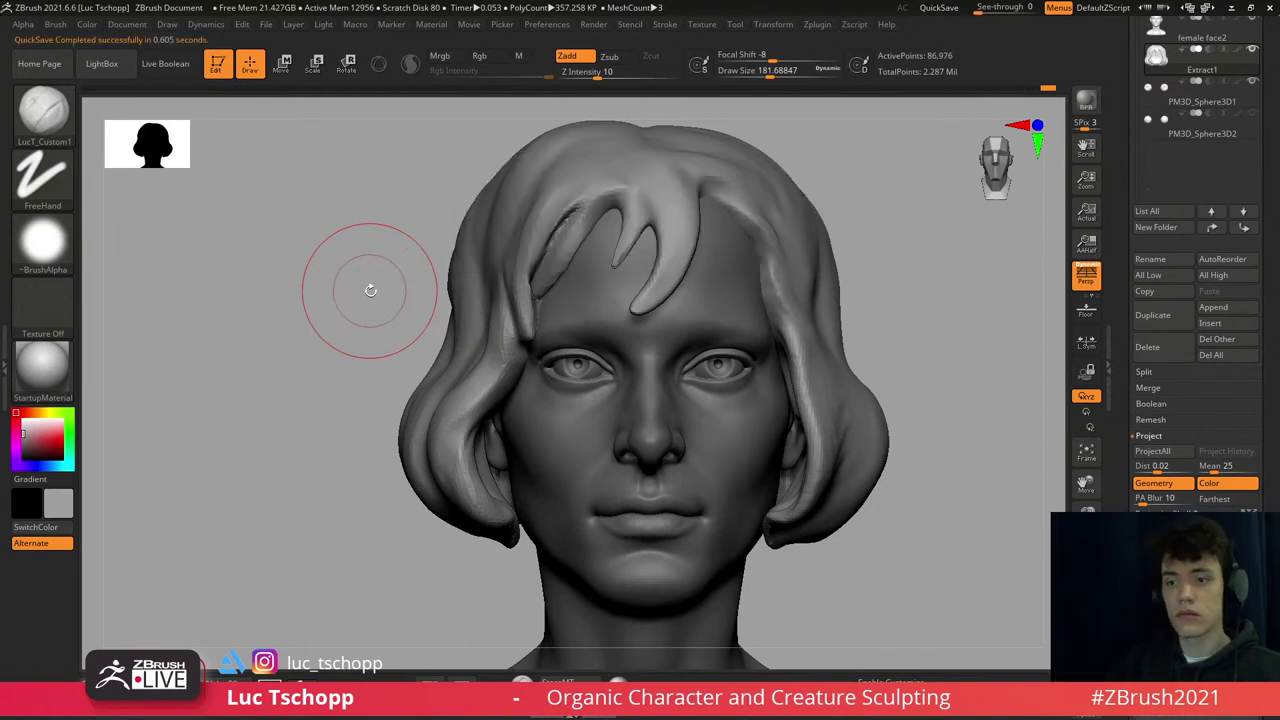
- View the forehead locks from above and enlarge the brush
mouse_move(655, 287)
right_mouse_down()
mouse_move(521, 232)
mouse_move(565, 360)
right_mouse_up()
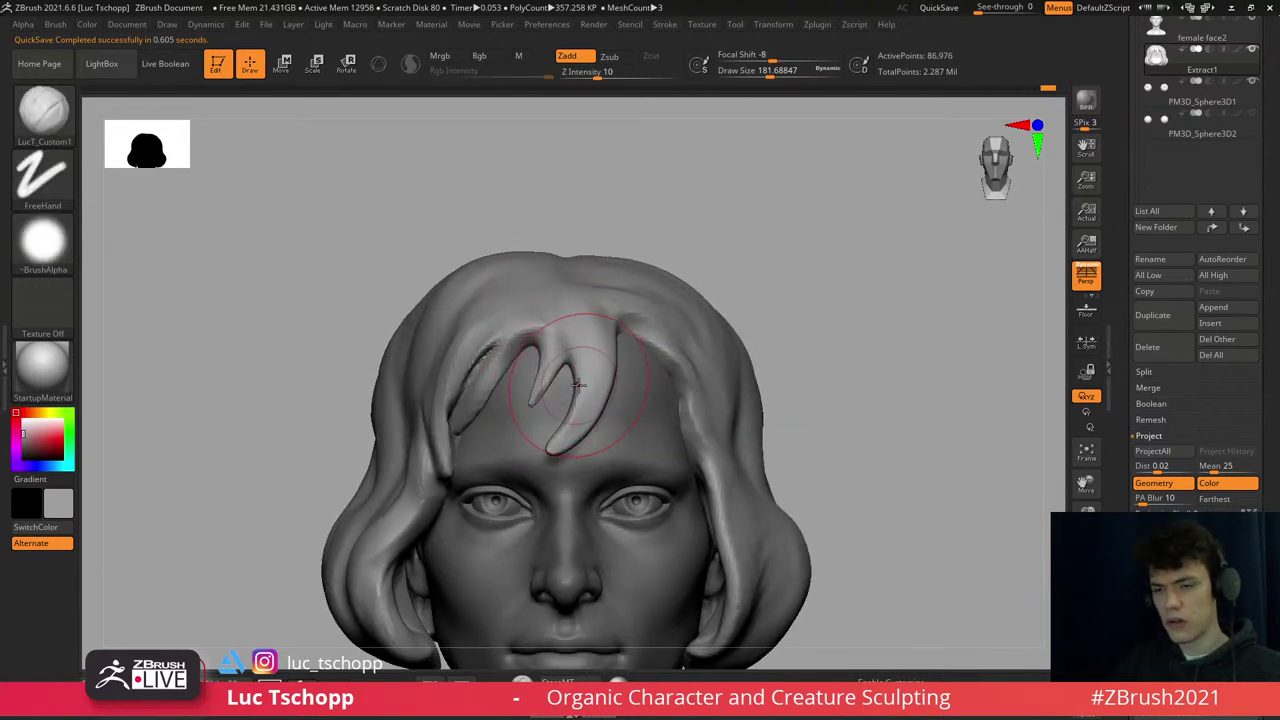
right_click_drag(576, 382, 578, 272, "ctrl")
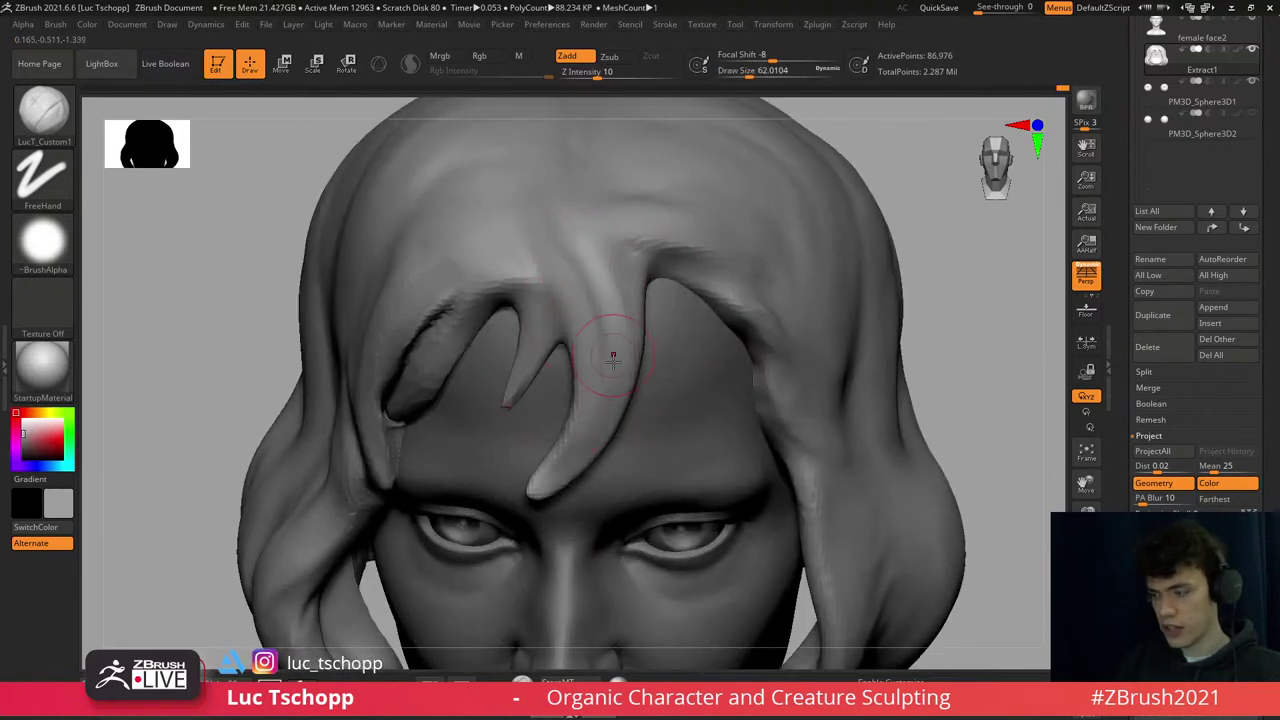
key("s")
left_click_drag(557, 243, 575, 243)
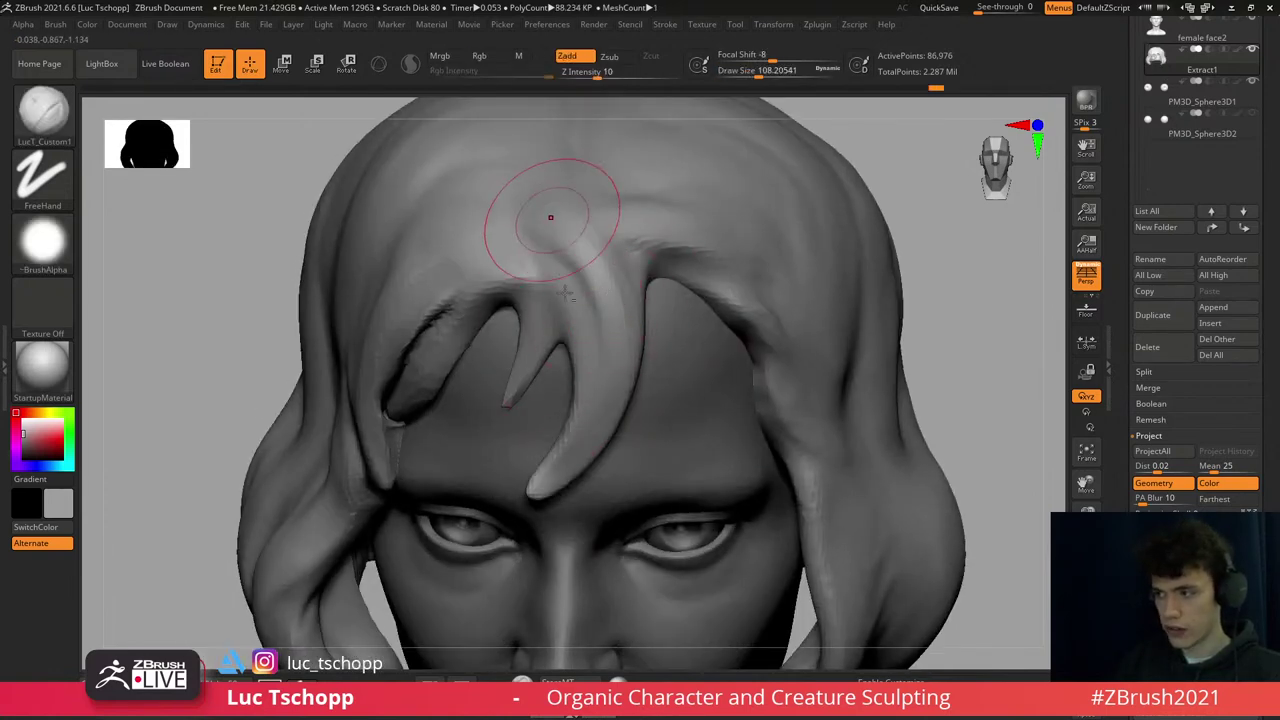
mouse_move(567, 291)
right_mouse_down()
mouse_move(591, 329)
mouse_move(551, 240)
right_mouse_up()
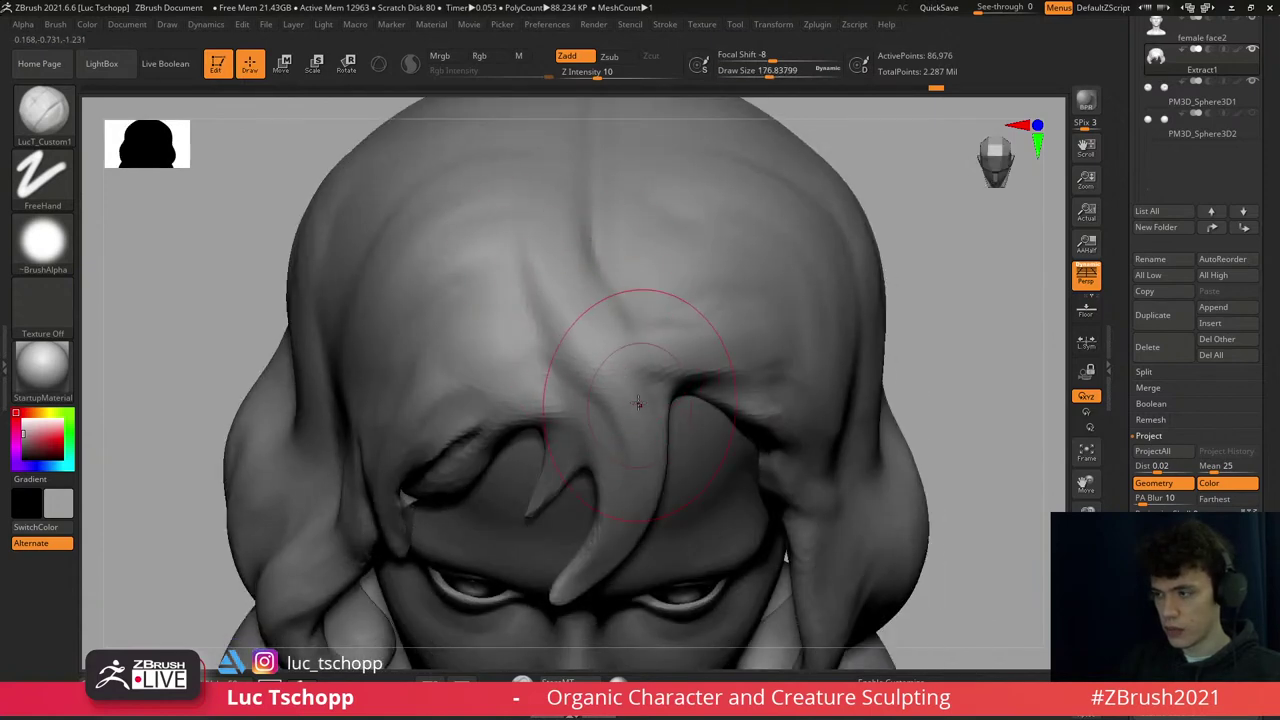
- Blend the strand roots on the crown, switching between Smooth, Move and the custom brush
key("s")
key("b")
key("Escape")
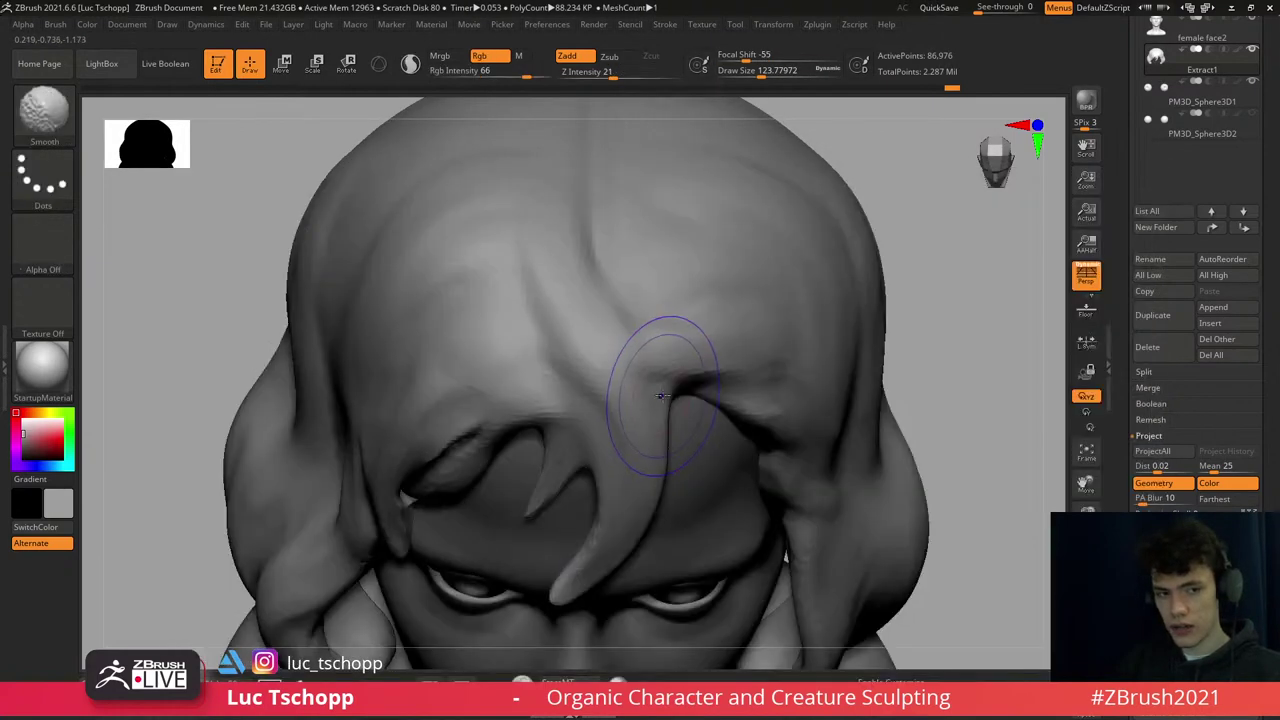
key("shift")
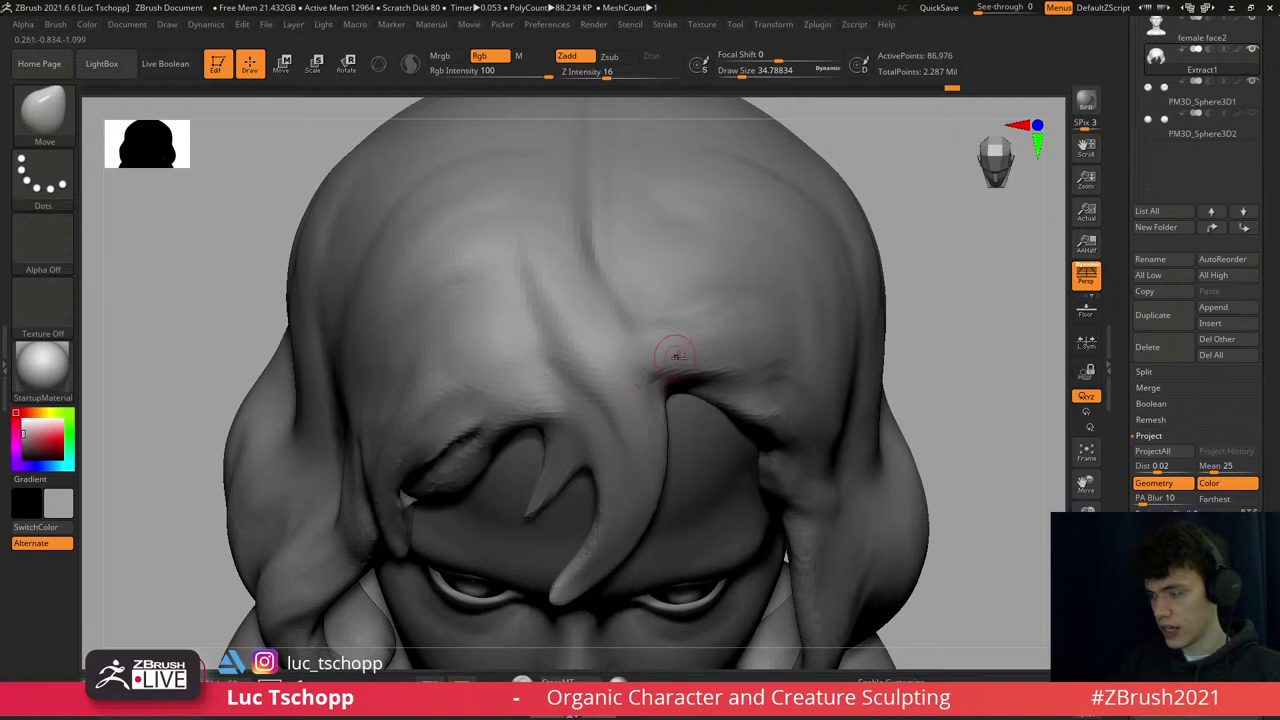
key("d")
key("Escape")
key("1")
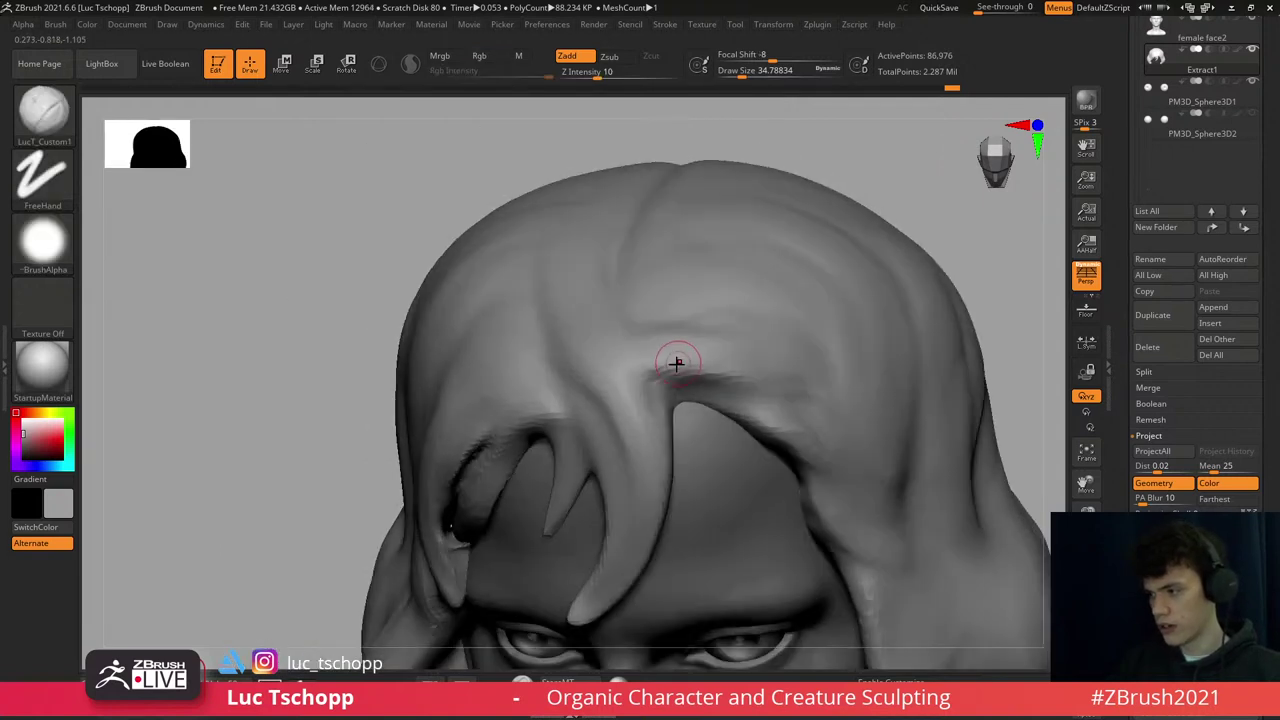
mouse_move(717, 370)
right_mouse_down()
mouse_move(608, 425)
mouse_move(571, 371)
mouse_move(600, 405)
right_mouse_up()
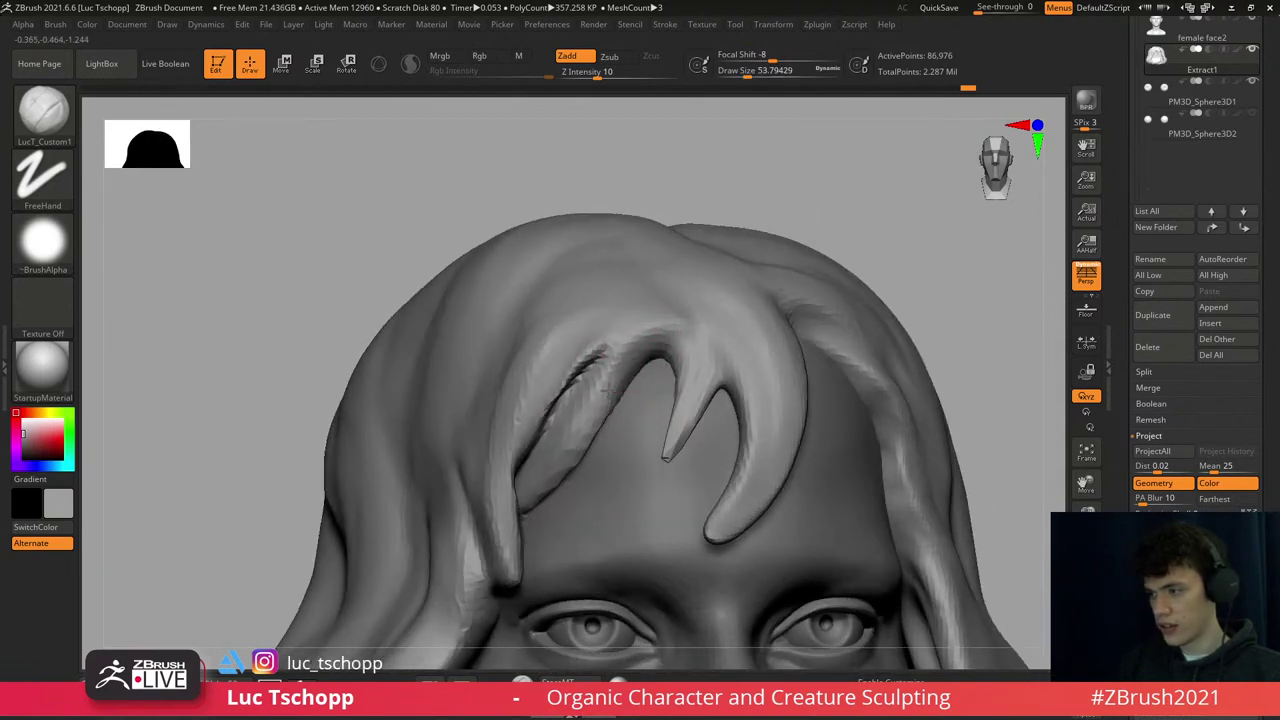
key("d")
key("Escape")
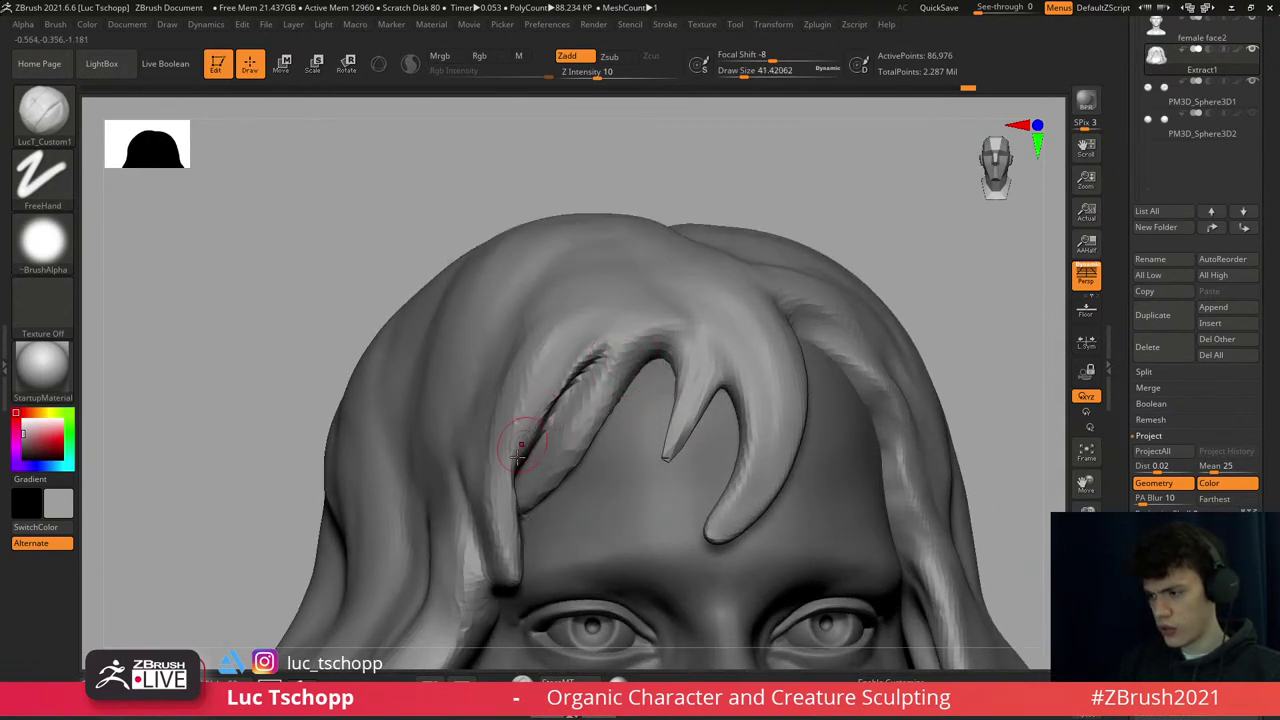
- Rework the crown beside the parting with broad strokes of the resized custom brush
key("f")
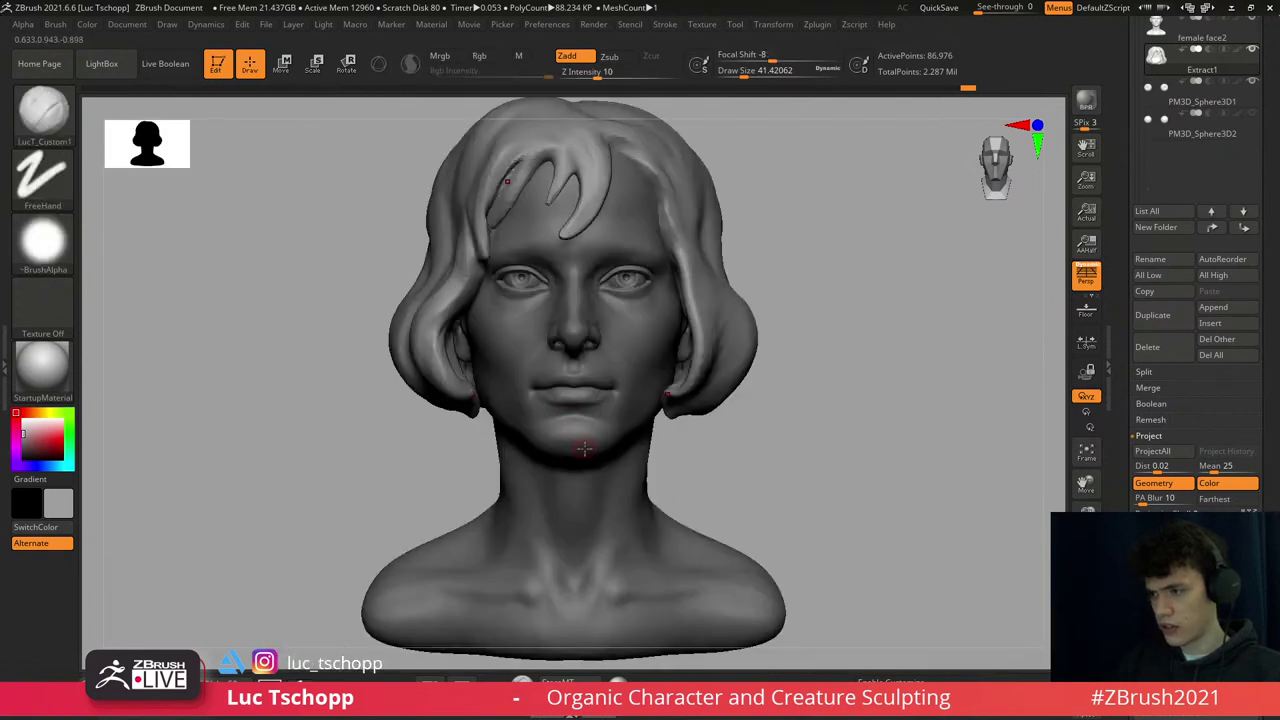
right_click_drag(612, 290, 560, 325, "ctrl")
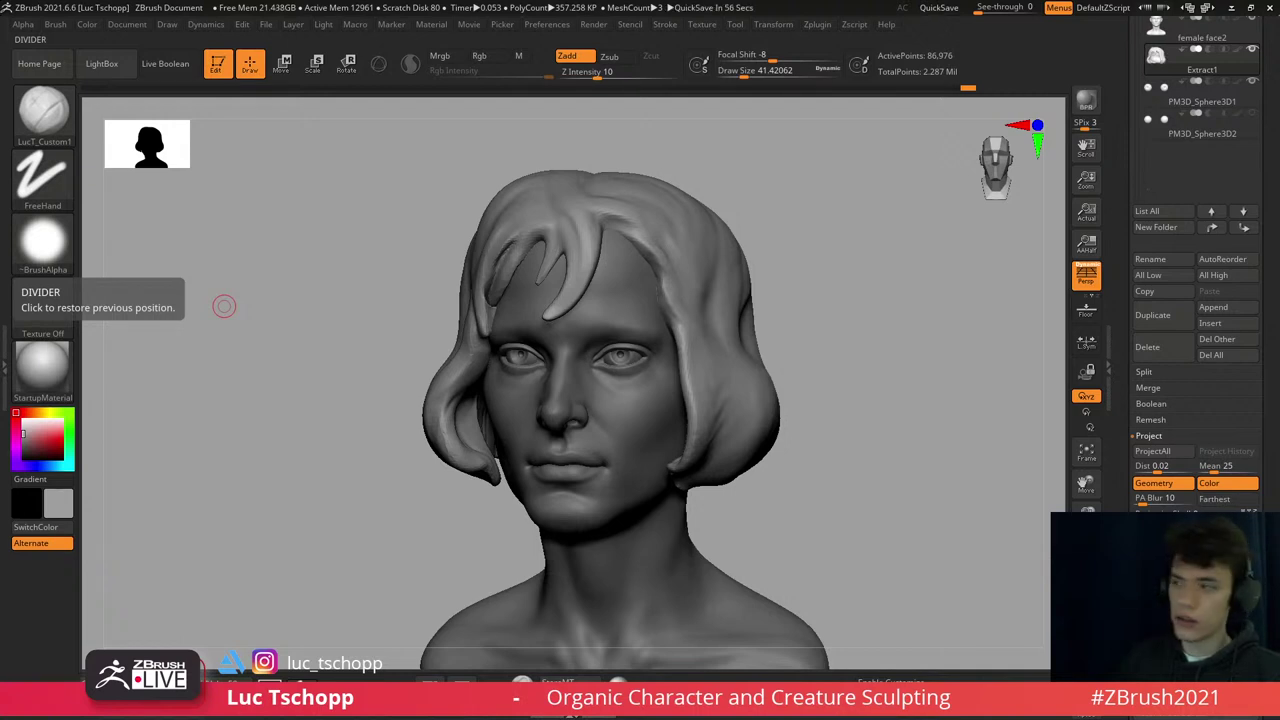
mouse_move(224, 306)
right_mouse_down()
mouse_move(680, 260)
mouse_move(603, 290)
right_mouse_up()
key("s")
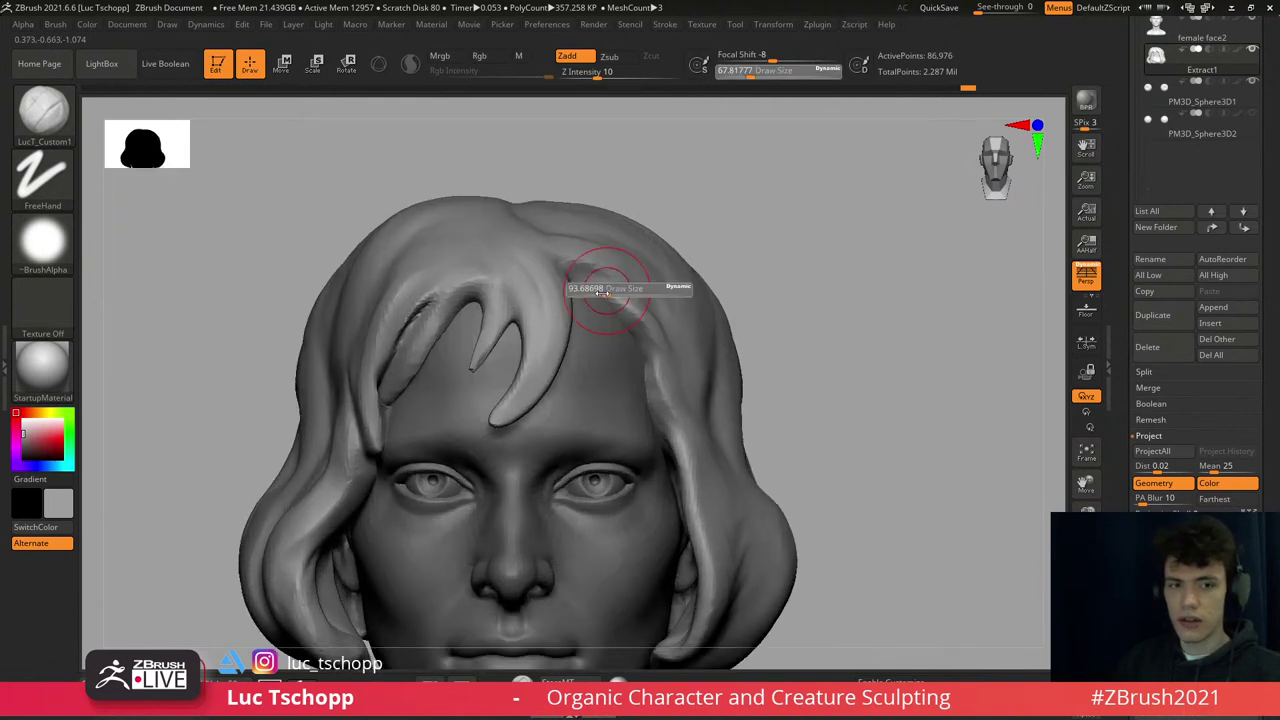
left_click_drag(620, 302, 690, 307)
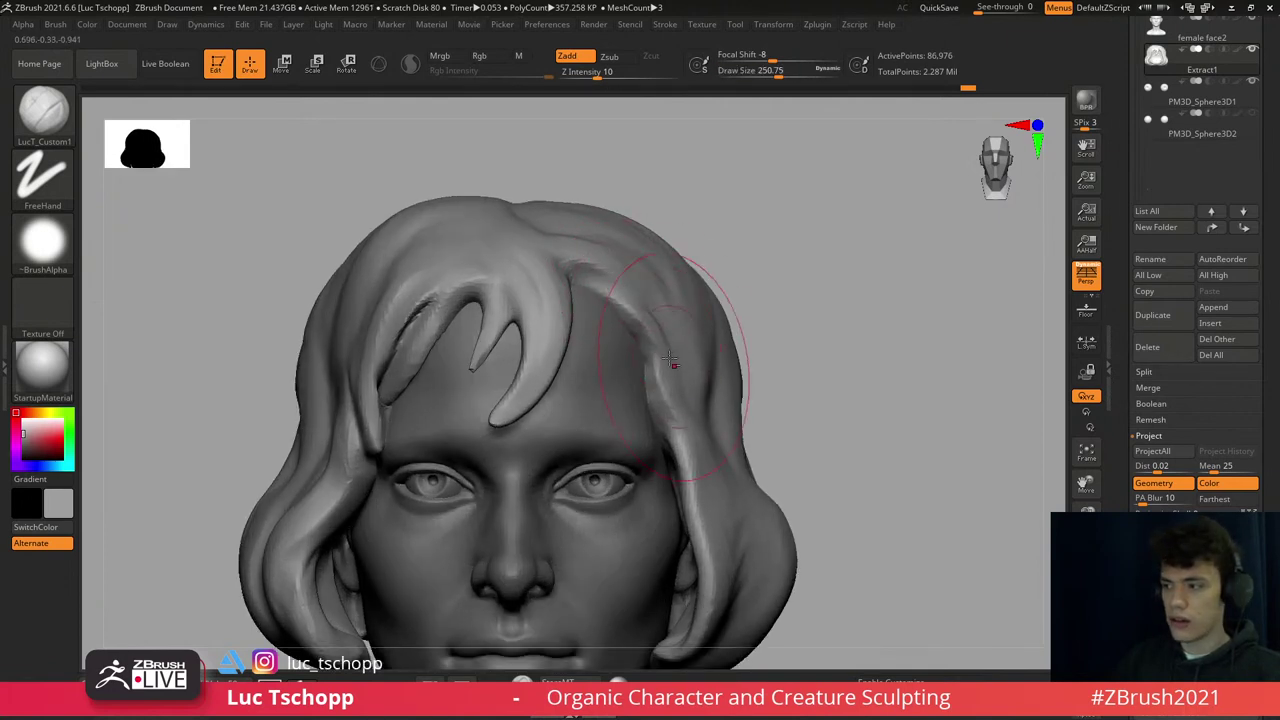
key("s")
left_click_drag(680, 372, 650, 372)
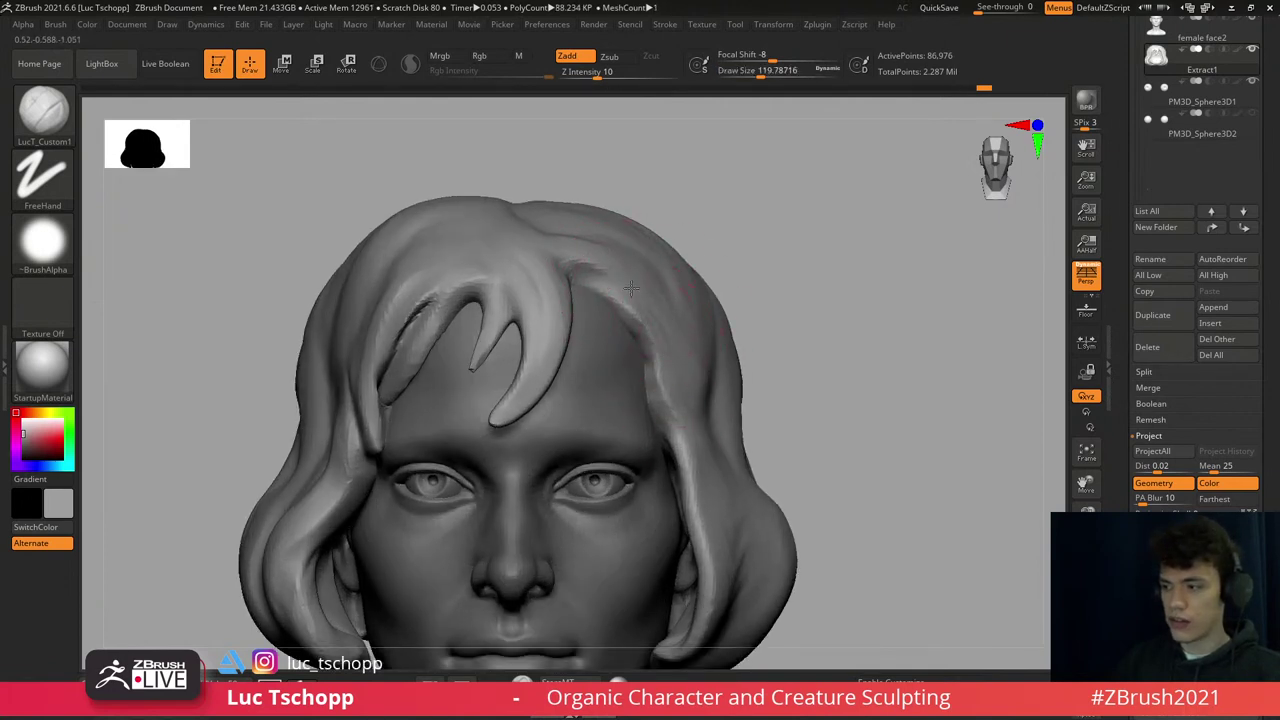
key("s")
left_click_drag(634, 284, 622, 252)
mouse_move(670, 307)
right_mouse_down()
mouse_move(651, 294)
mouse_move(680, 404)
right_mouse_up()
- Switch to an enlarged Move brush and turn the head to a left-facing profile
key("b")
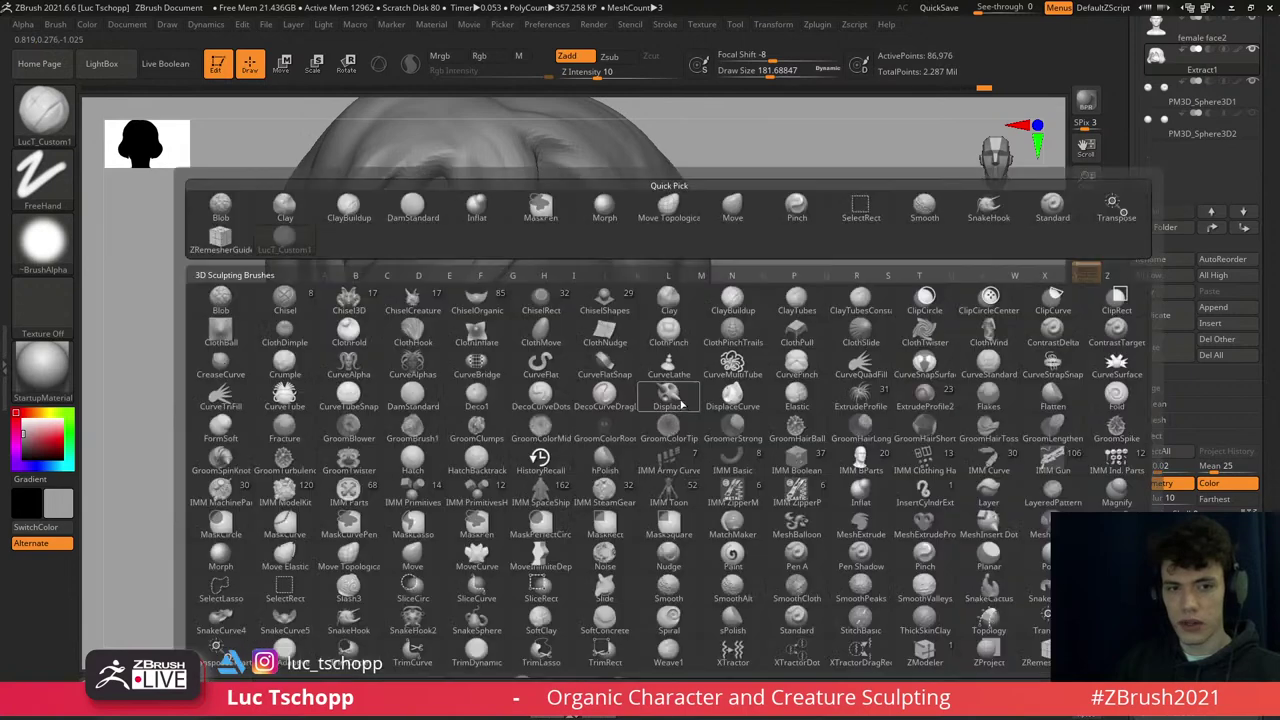
key("m")
key("v")
key("s")
mouse_move(674, 402)
left_mouse_down()
mouse_move(690, 404)
mouse_move(683, 421)
left_mouse_up()
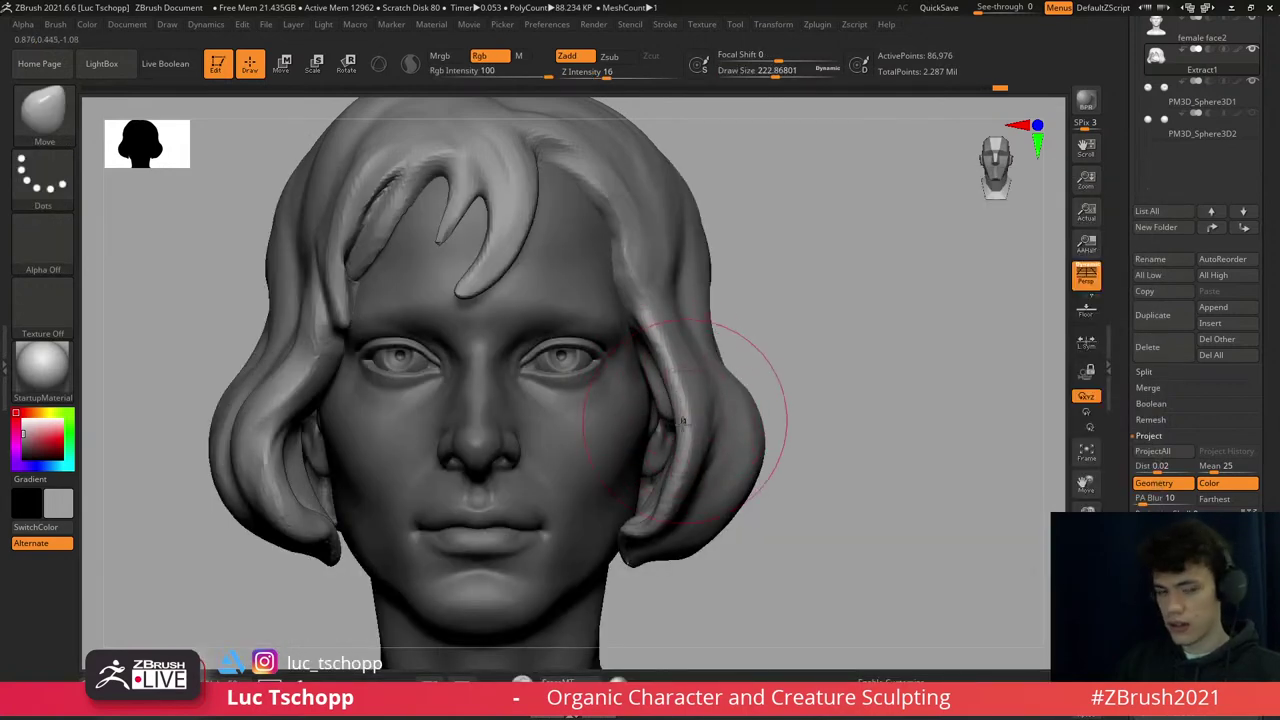
mouse_move(670, 470)
right_mouse_down()
mouse_move(700, 440)
mouse_move(690, 420)
right_mouse_up()
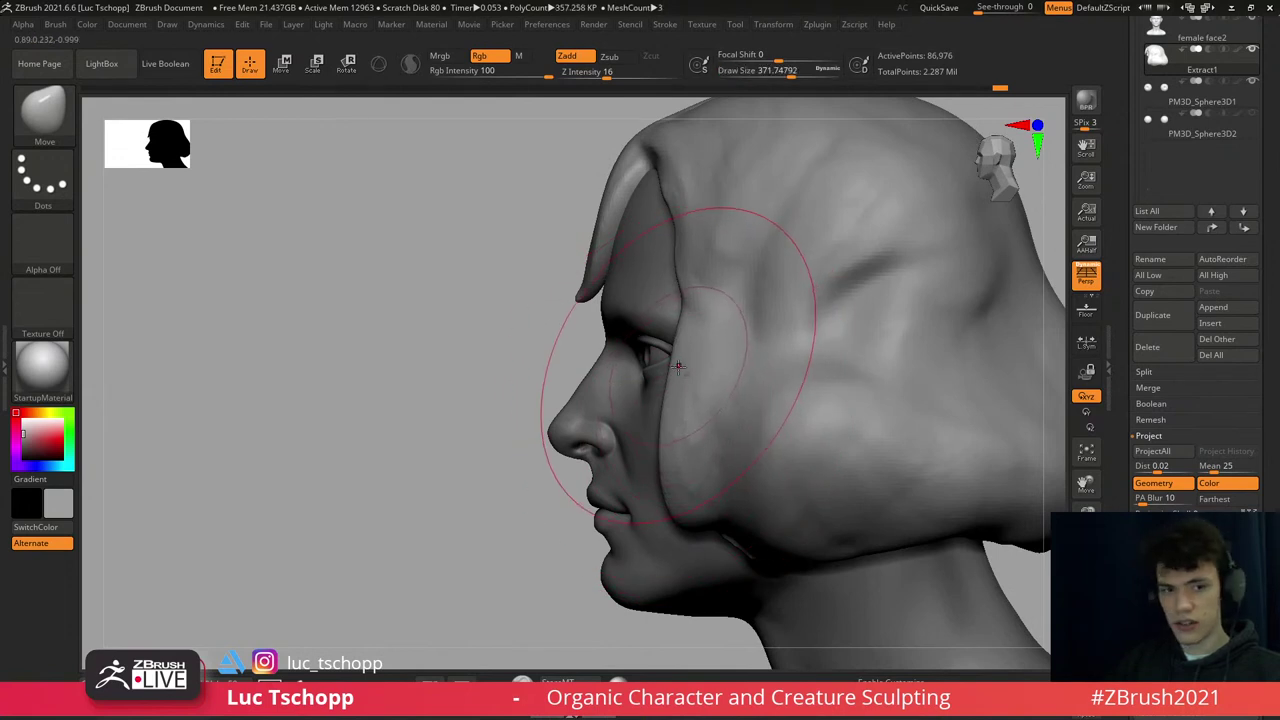
- Push the forehead strand and the side hair near the cheek, resizing the Move brush as needed
key("s")
key("s")
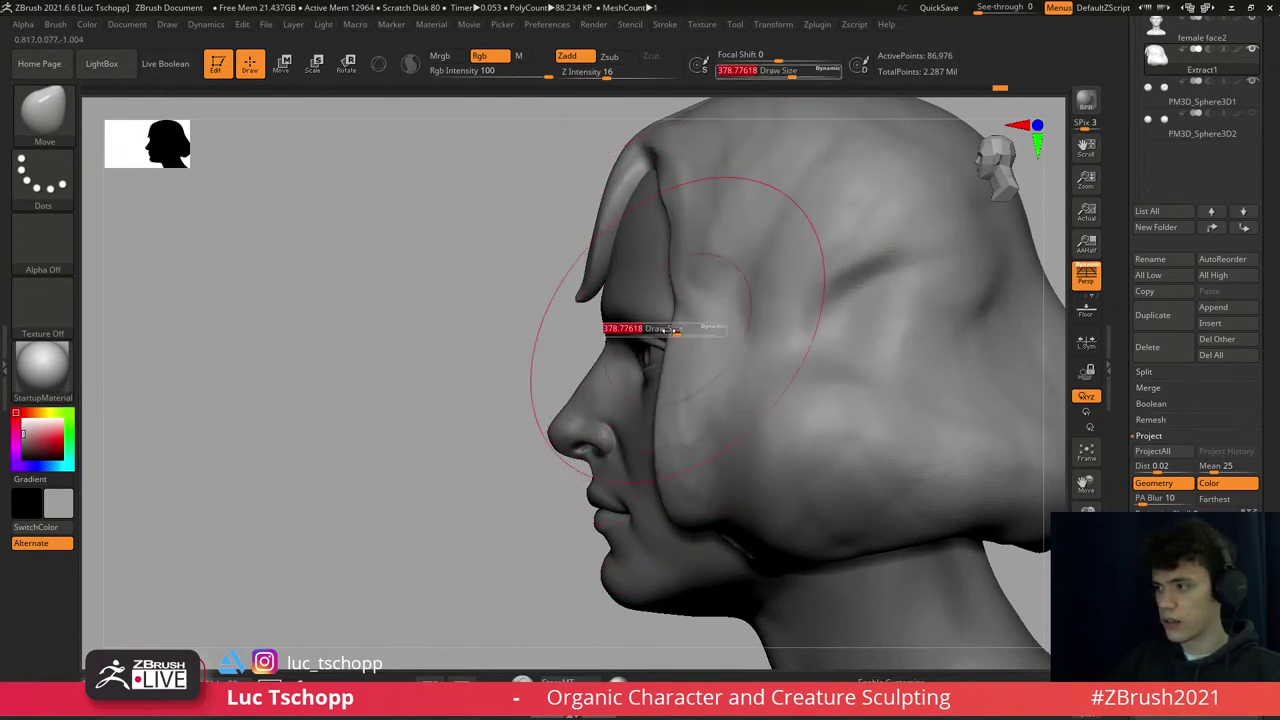
left_click_drag(674, 323, 686, 245)
key("s")
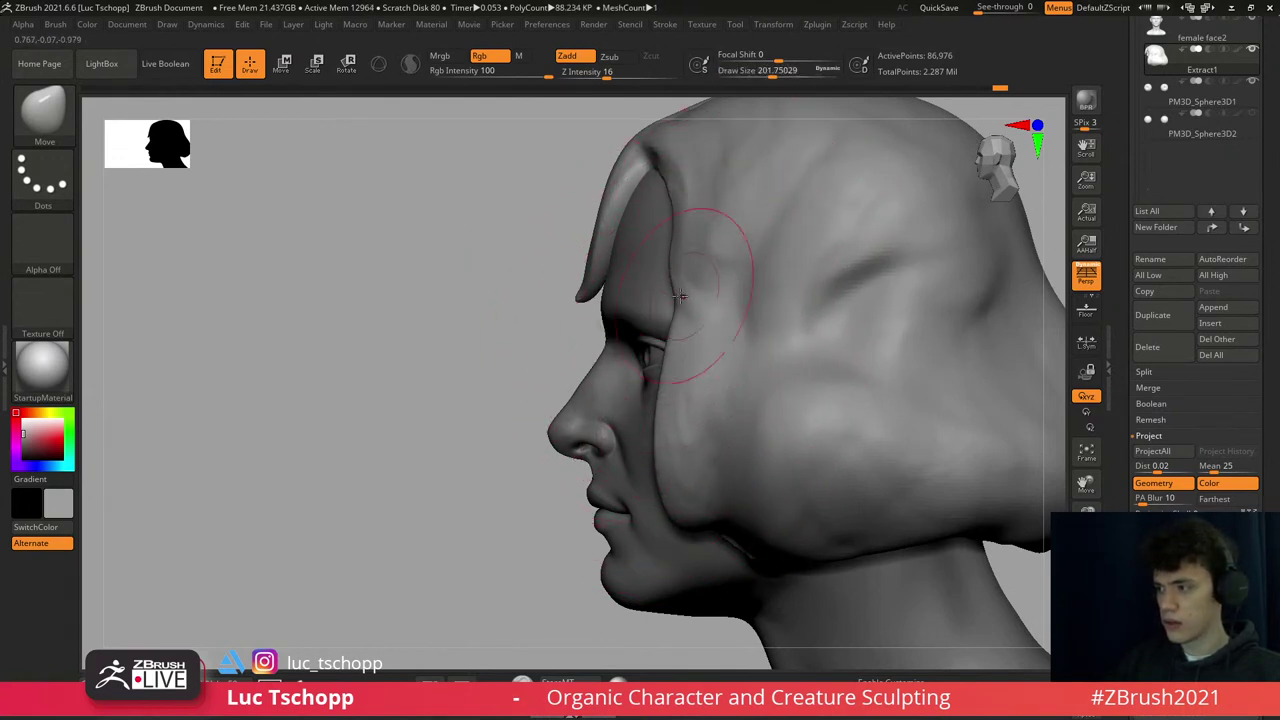
key("s")
mouse_move(630, 405)
left_mouse_down()
mouse_move(648, 403)
mouse_move(615, 405)
left_mouse_up()
key("s")
mouse_move(600, 300)
left_mouse_down()
mouse_move(655, 298)
mouse_move(615, 350)
mouse_move(642, 355)
left_mouse_up()
key("s")
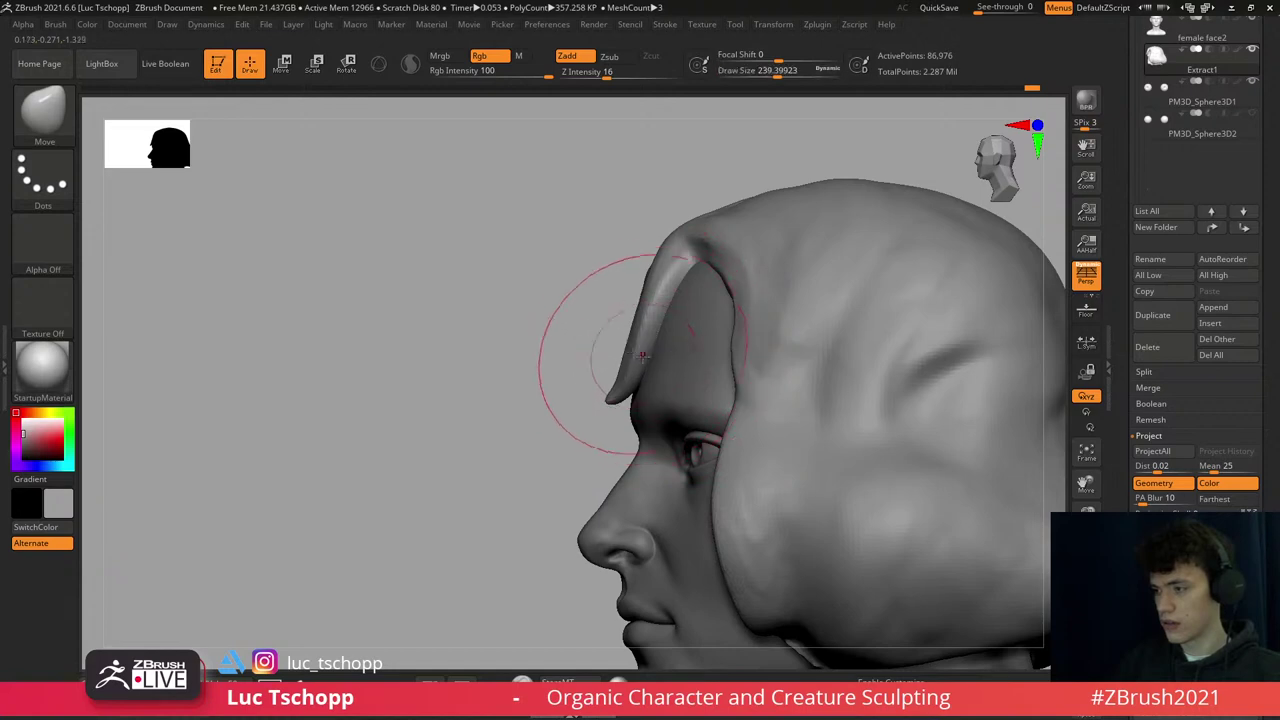
mouse_move(623, 257)
left_mouse_down()
mouse_move(660, 270)
mouse_move(643, 273)
mouse_move(637, 342)
left_mouse_up()
key("1")
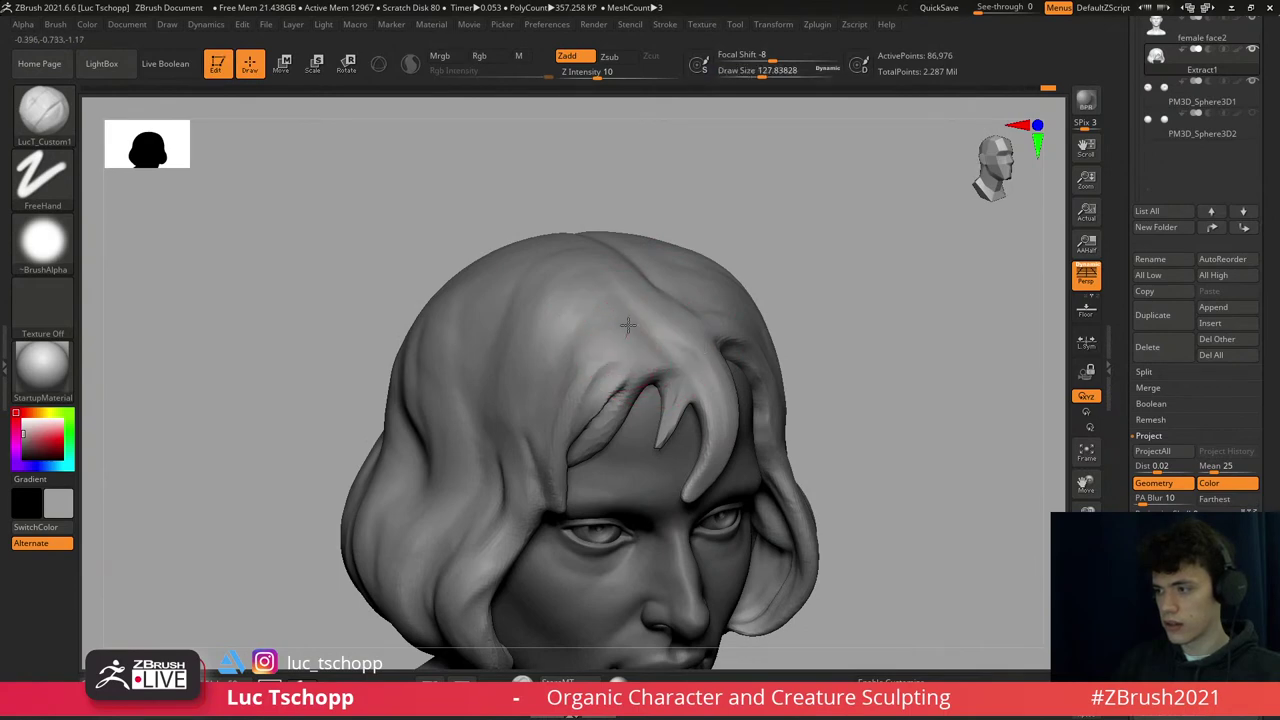
- Sculpt a new hair strand on the left forehead with the custom brush and check it from several angles
right_click_drag(596, 344, 571, 337)
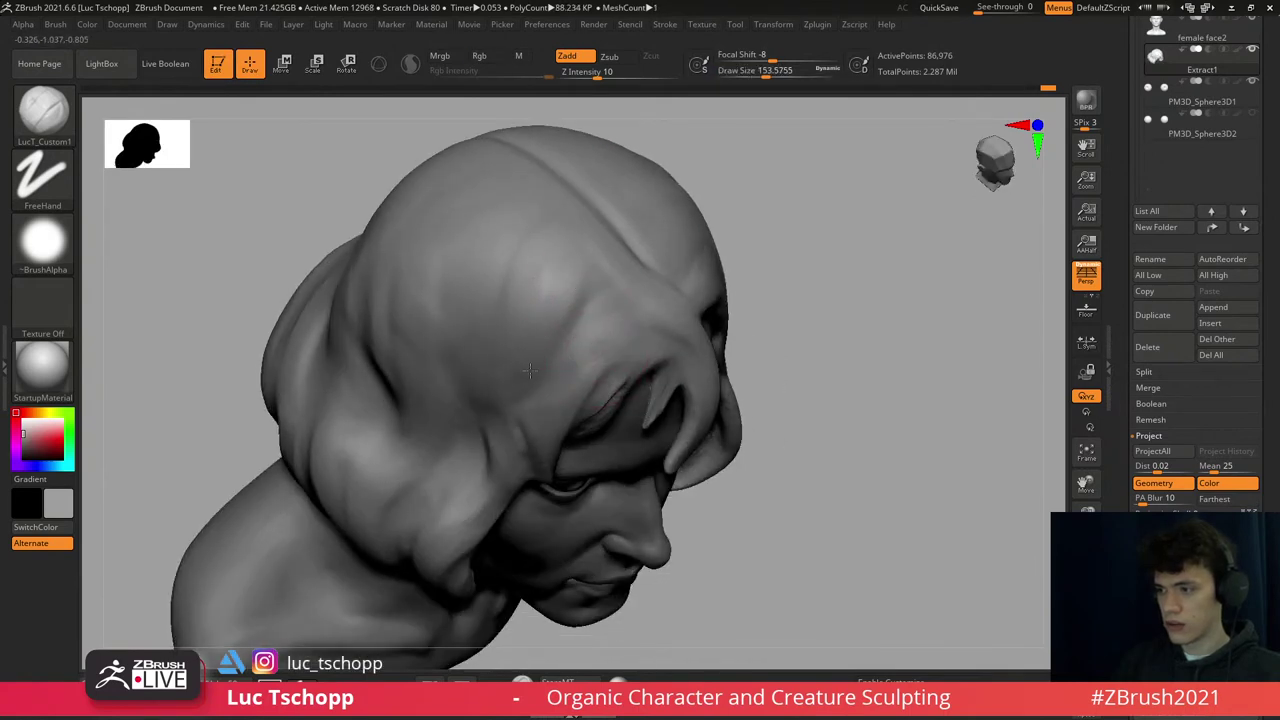
mouse_move(506, 368)
right_mouse_down()
mouse_move(543, 357)
mouse_move(565, 385)
right_mouse_up()
left_click_drag(565, 385, 571, 400)
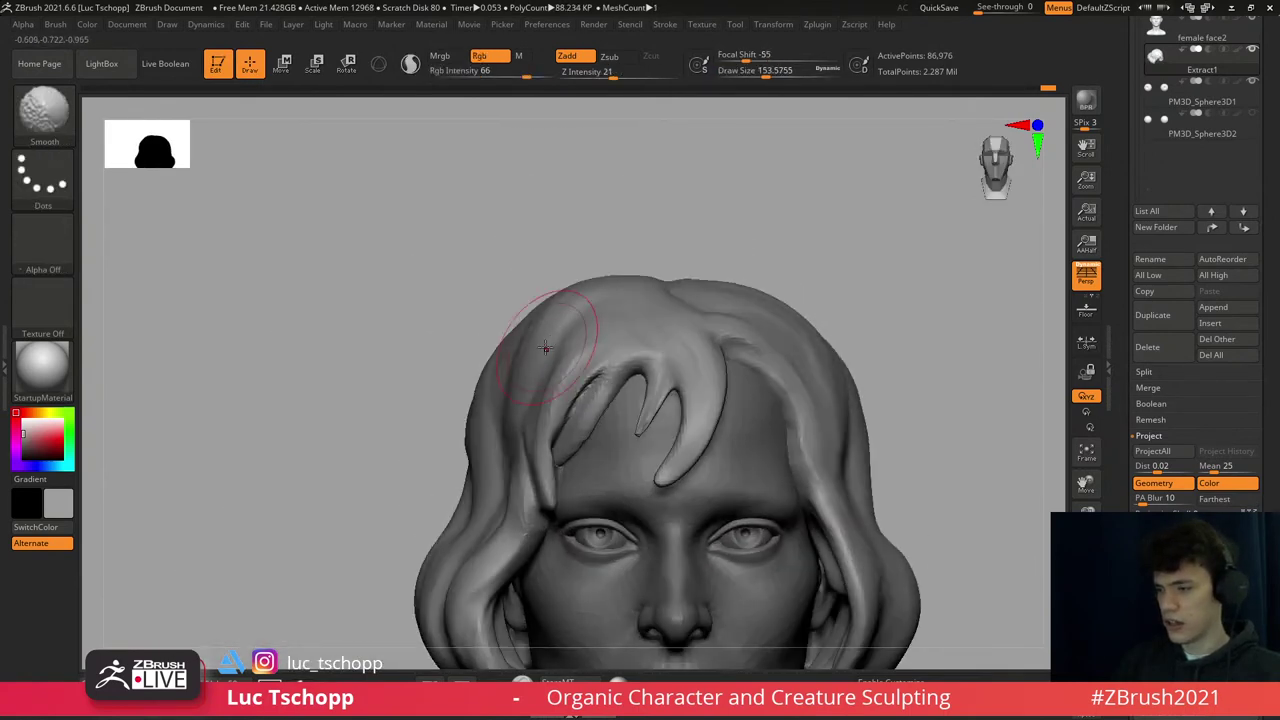
right_click_drag(572, 426, 566, 438)
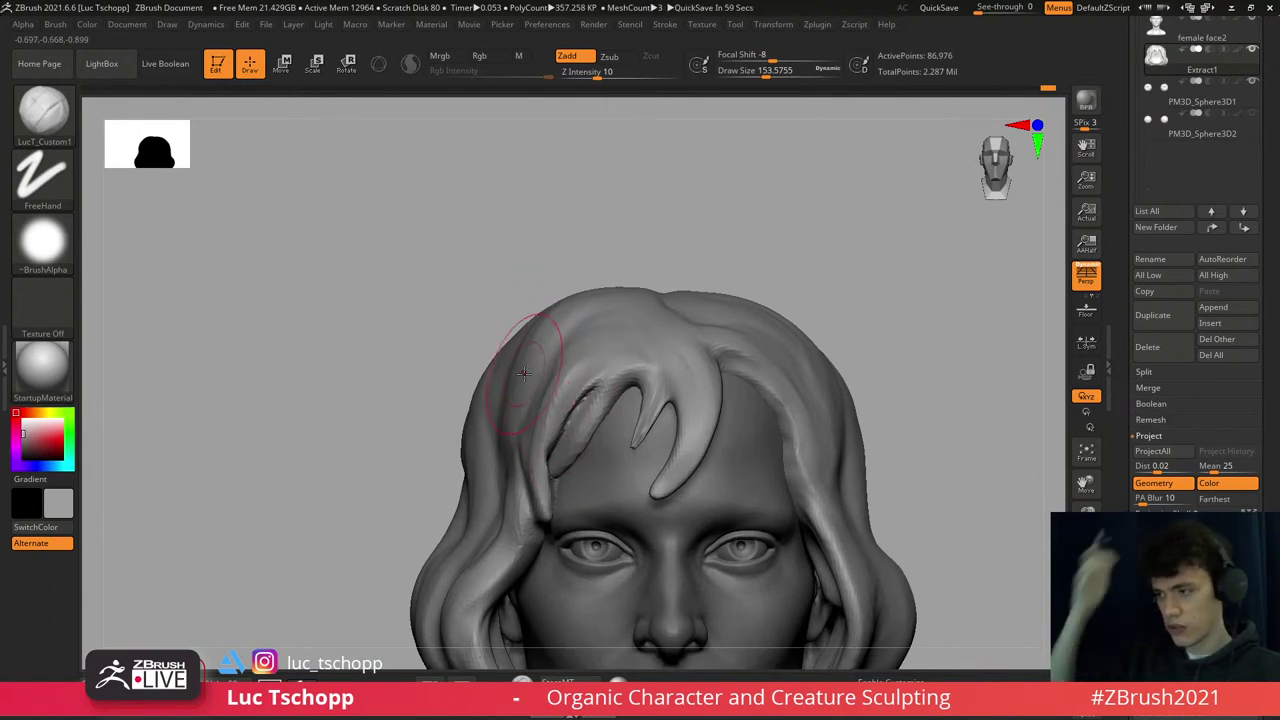
right_click_drag(524, 373, 575, 425)
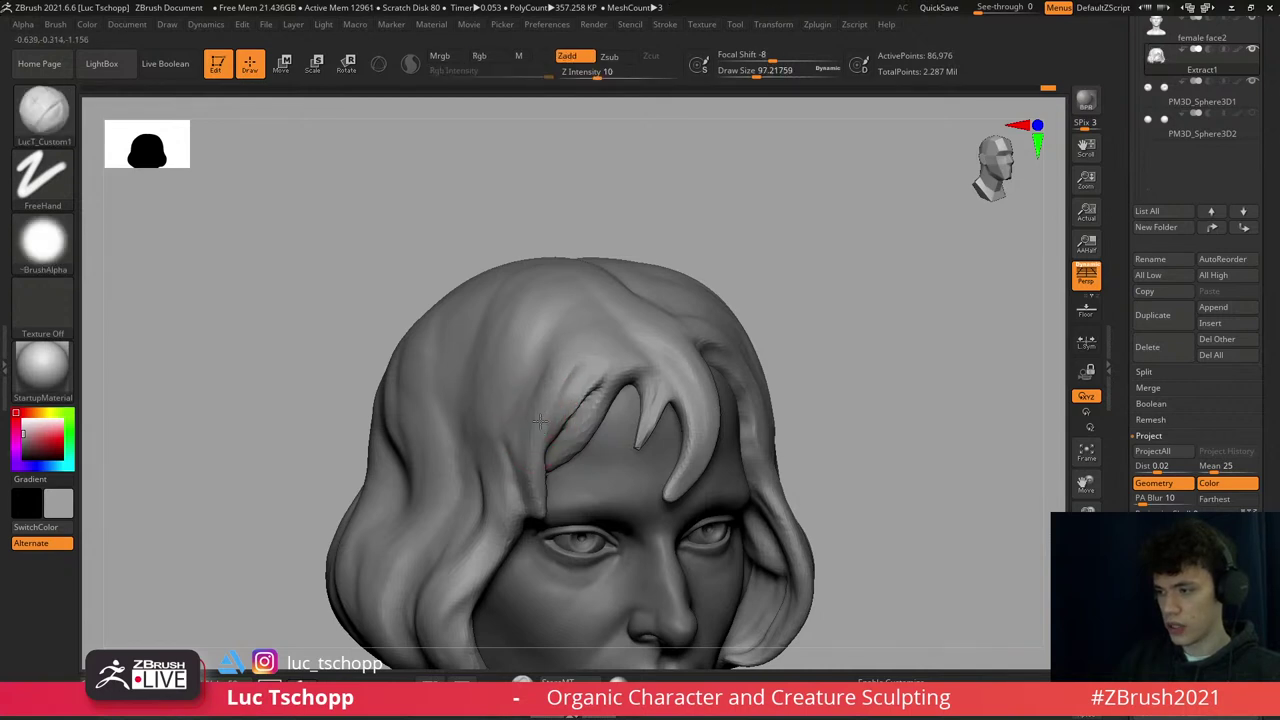
mouse_move(560, 384)
right_mouse_down()
mouse_move(590, 360)
mouse_move(667, 344)
mouse_move(603, 335)
mouse_move(623, 337)
right_mouse_up()
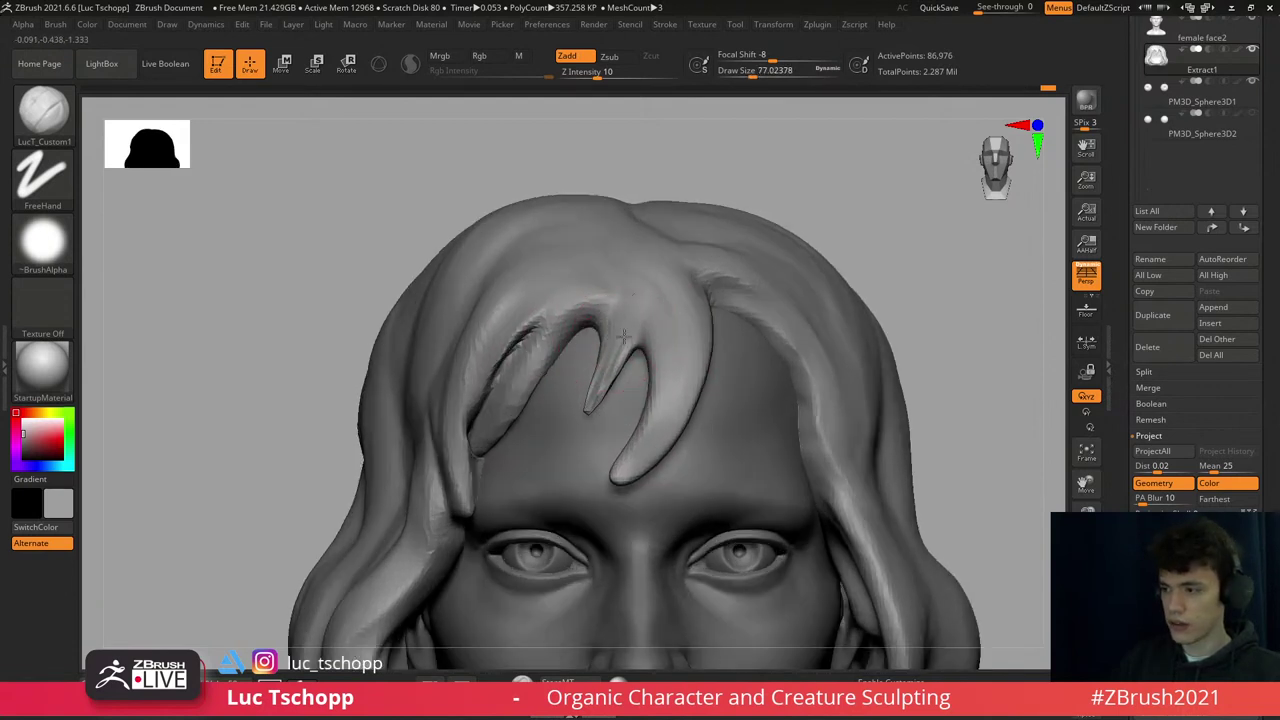
right_click_drag(846, 186, 657, 286, "ctrl")
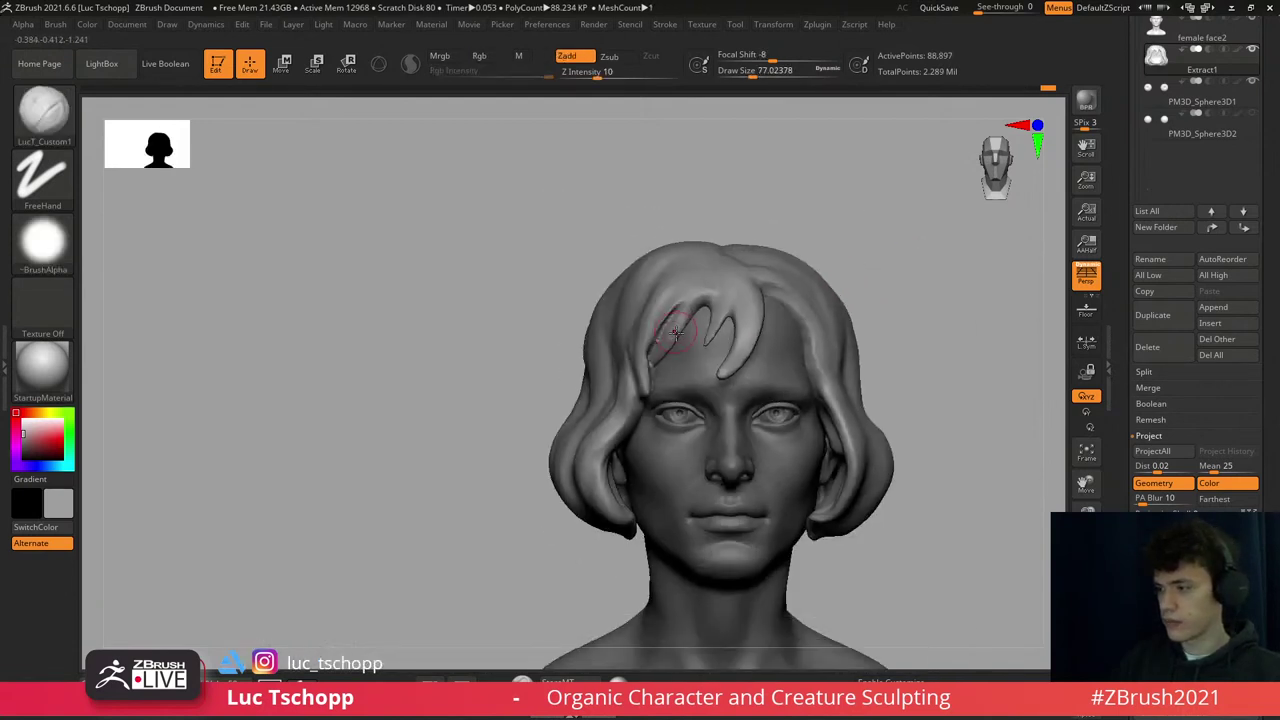
mouse_move(884, 295)
right_mouse_down()
mouse_move(688, 325)
mouse_move(695, 368)
mouse_move(620, 405)
mouse_move(605, 326)
right_mouse_up()
right_click_drag(673, 356, 709, 386)
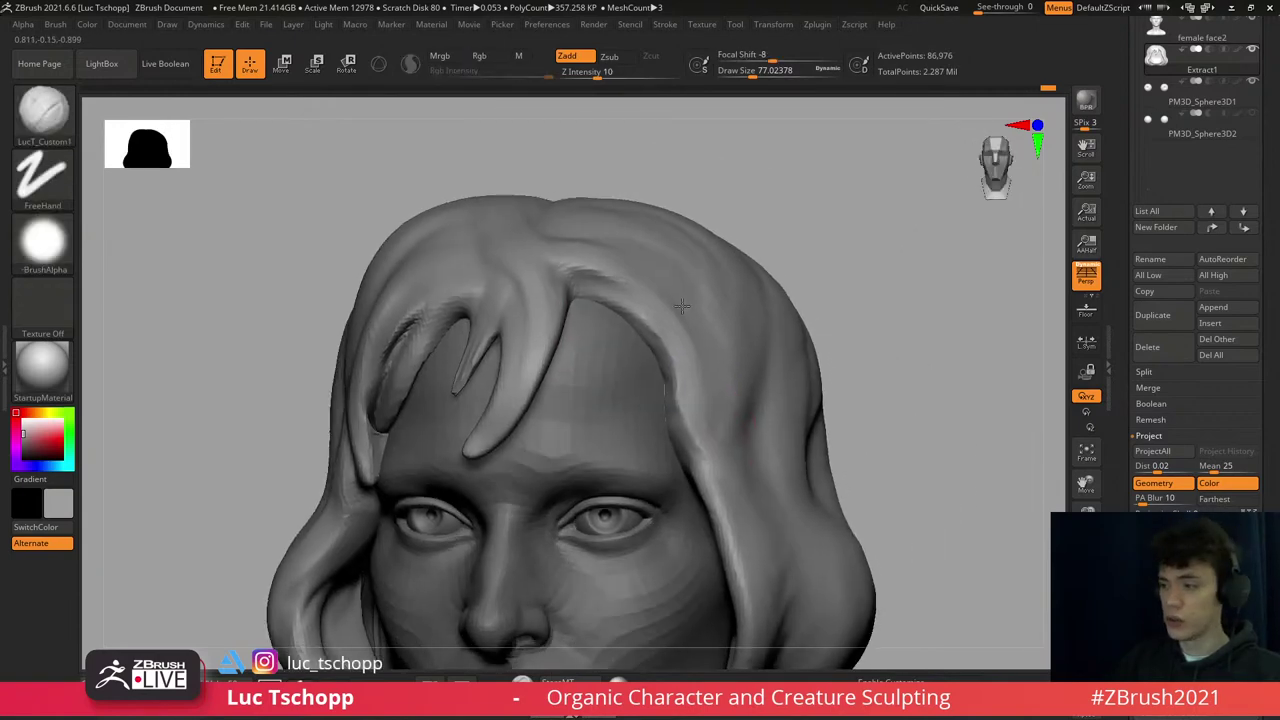
key("s")
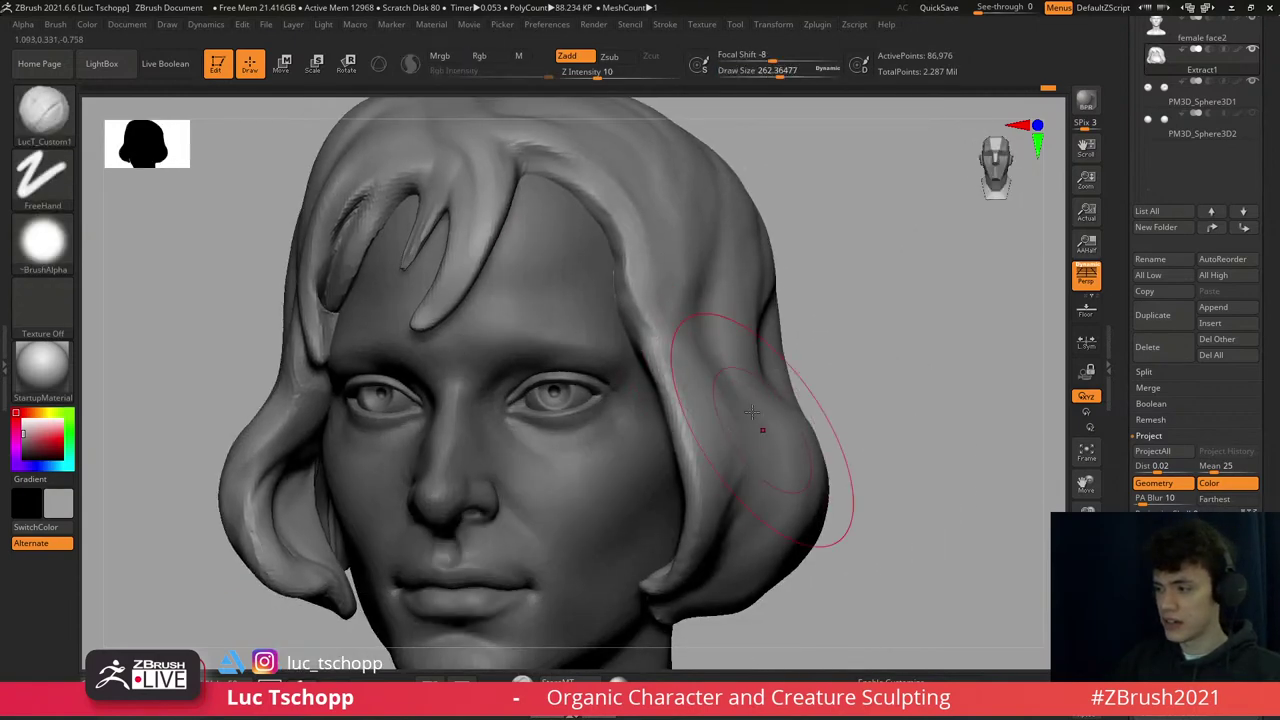
mouse_move(785, 453)
right_mouse_down()
mouse_move(771, 429)
mouse_move(740, 450)
right_mouse_up()
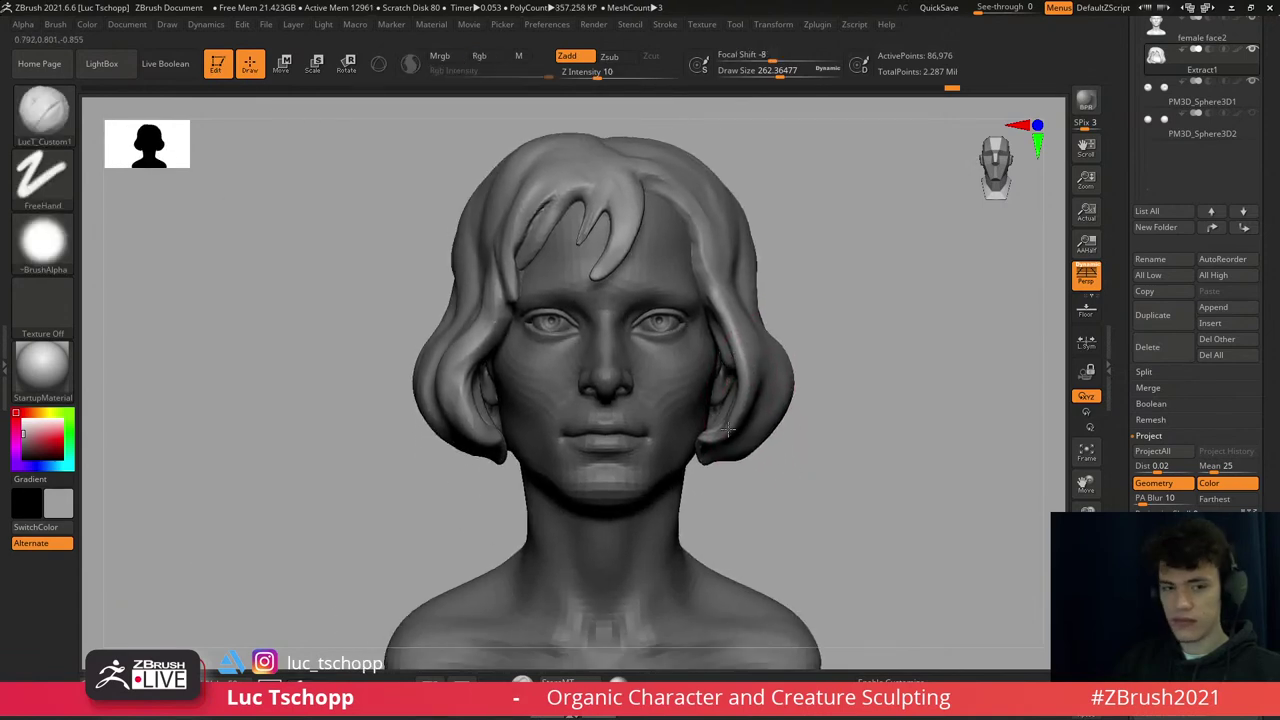
- Switch to the Move Topological brush and resize it over the front hair strands
key("b")
key("m")
key("t")
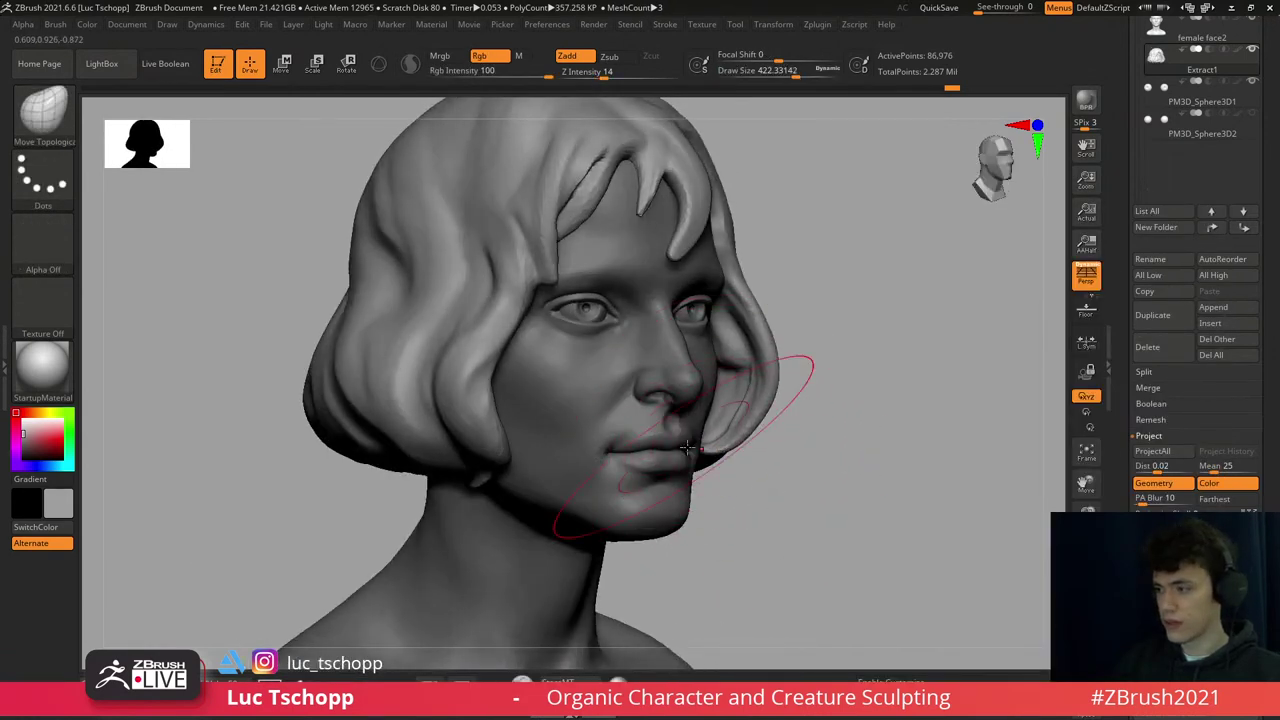
key("s")
mouse_move(727, 413)
right_mouse_down()
mouse_move(725, 430)
mouse_move(754, 429)
mouse_move(728, 440)
right_mouse_up()
key("s")
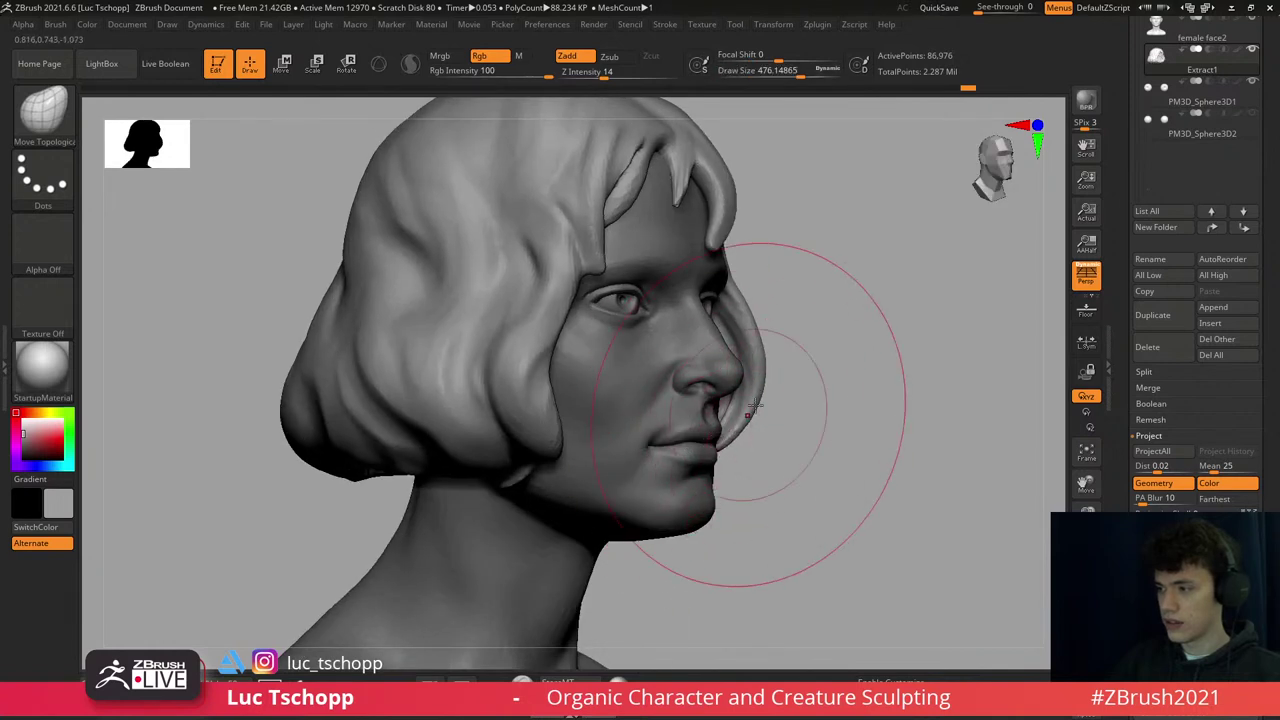
key("bracketleft")
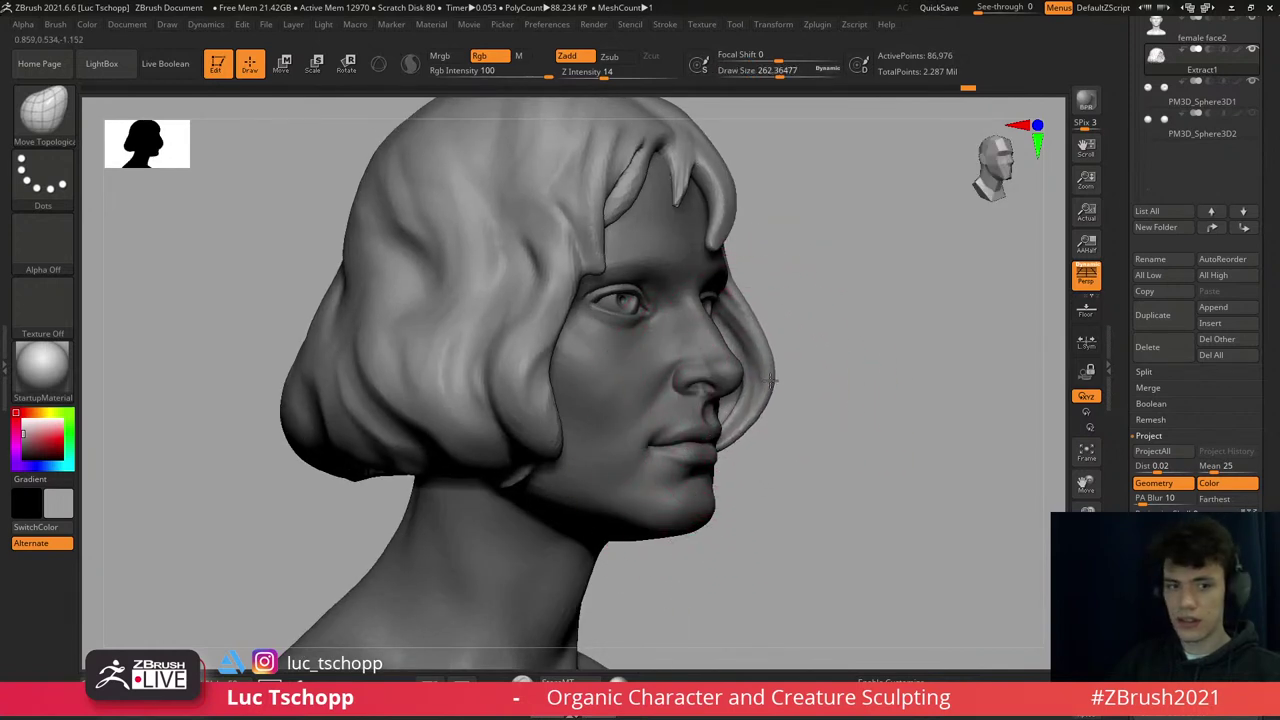
key("bracketright")
key("bracketright")
mouse_move(765, 298)
right_mouse_down()
mouse_move(743, 304)
mouse_move(713, 265)
right_mouse_up()
- Pick the SnakeHook brush at about size 49 to pull the fringe strands
key("1")
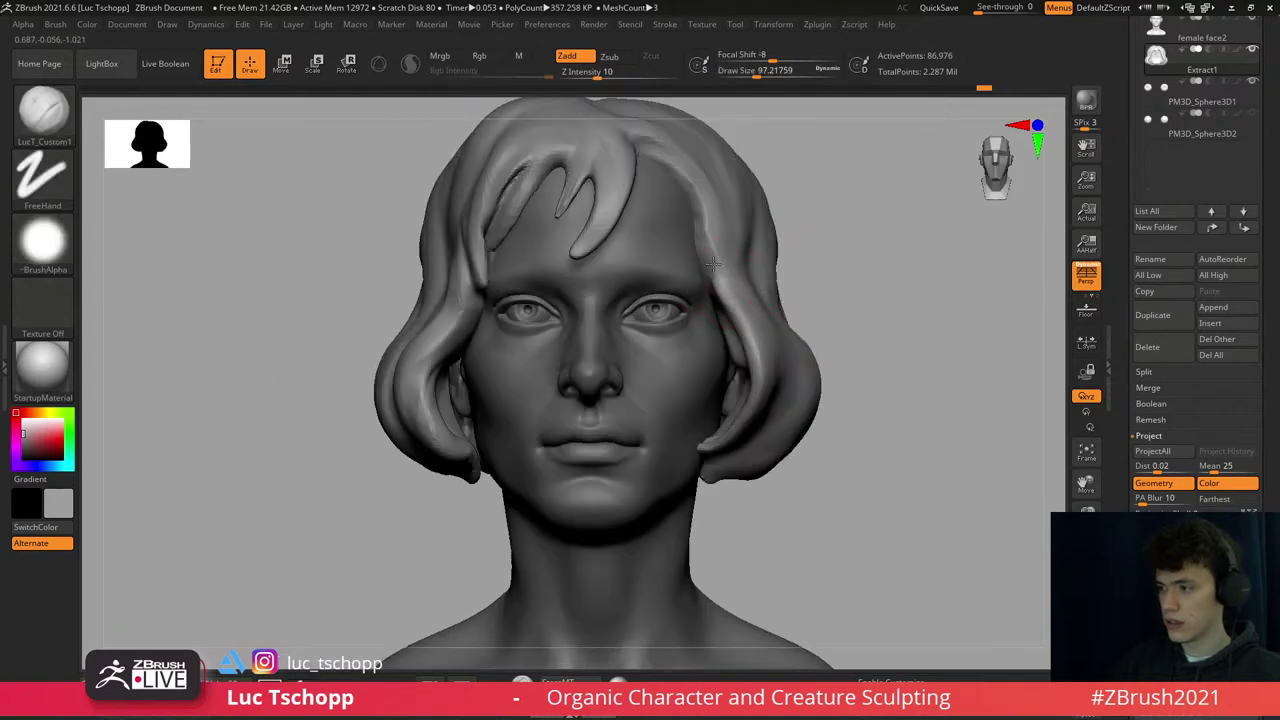
right_click_drag(755, 328, 592, 336)
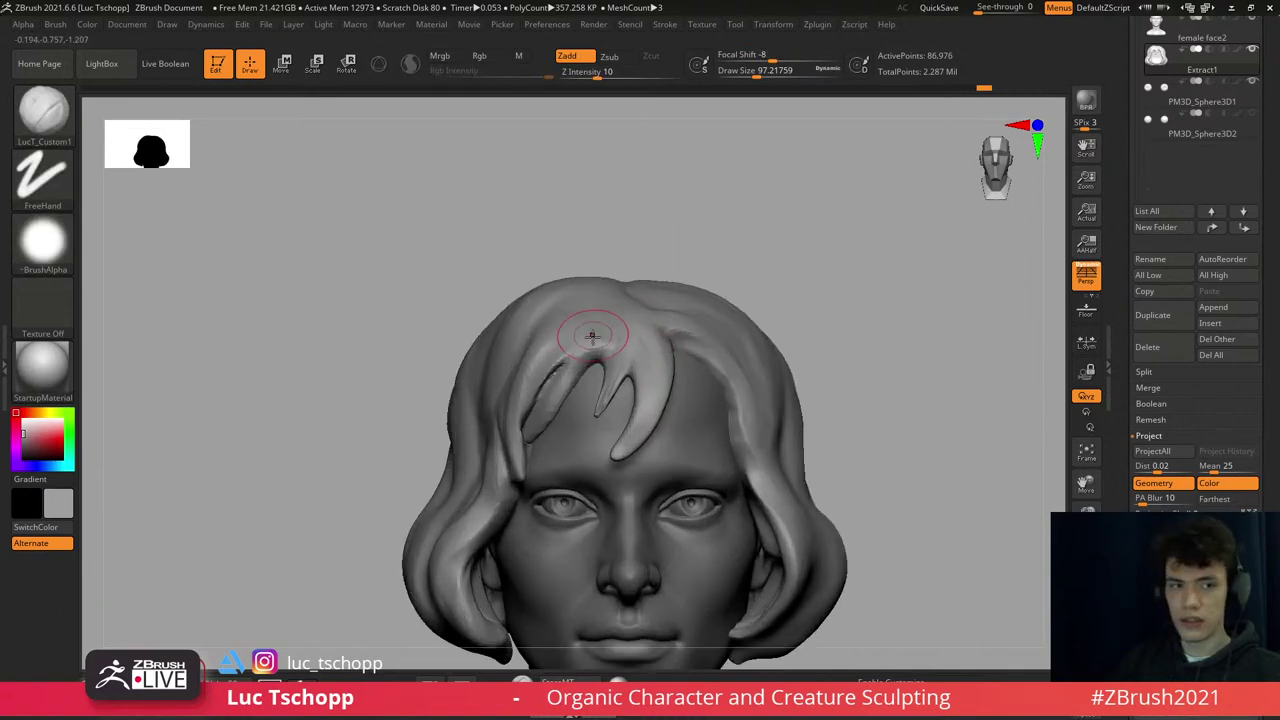
mouse_move(600, 287)
right_mouse_down()
mouse_move(600, 334)
mouse_move(668, 383)
mouse_move(666, 294)
mouse_move(673, 343)
right_mouse_up()
key("s")
key("b")
key("s")
key("h")
key("s")
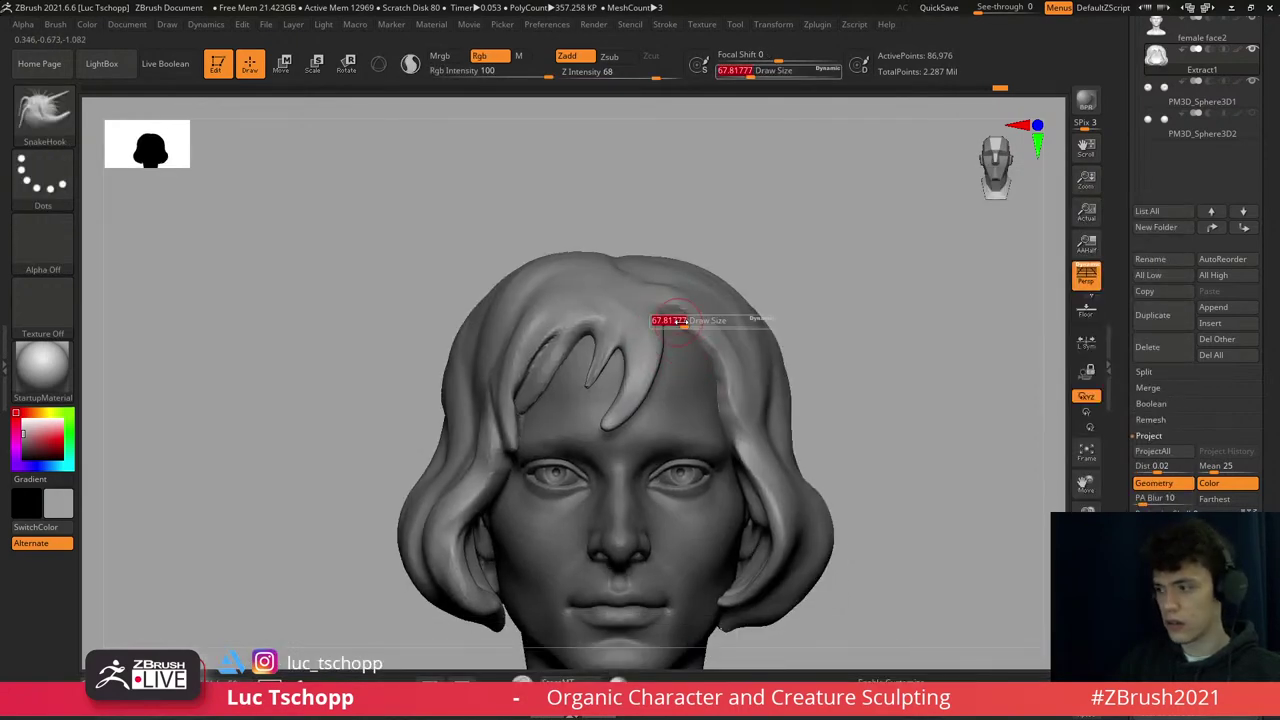
right_click_drag(693, 352, 668, 321)
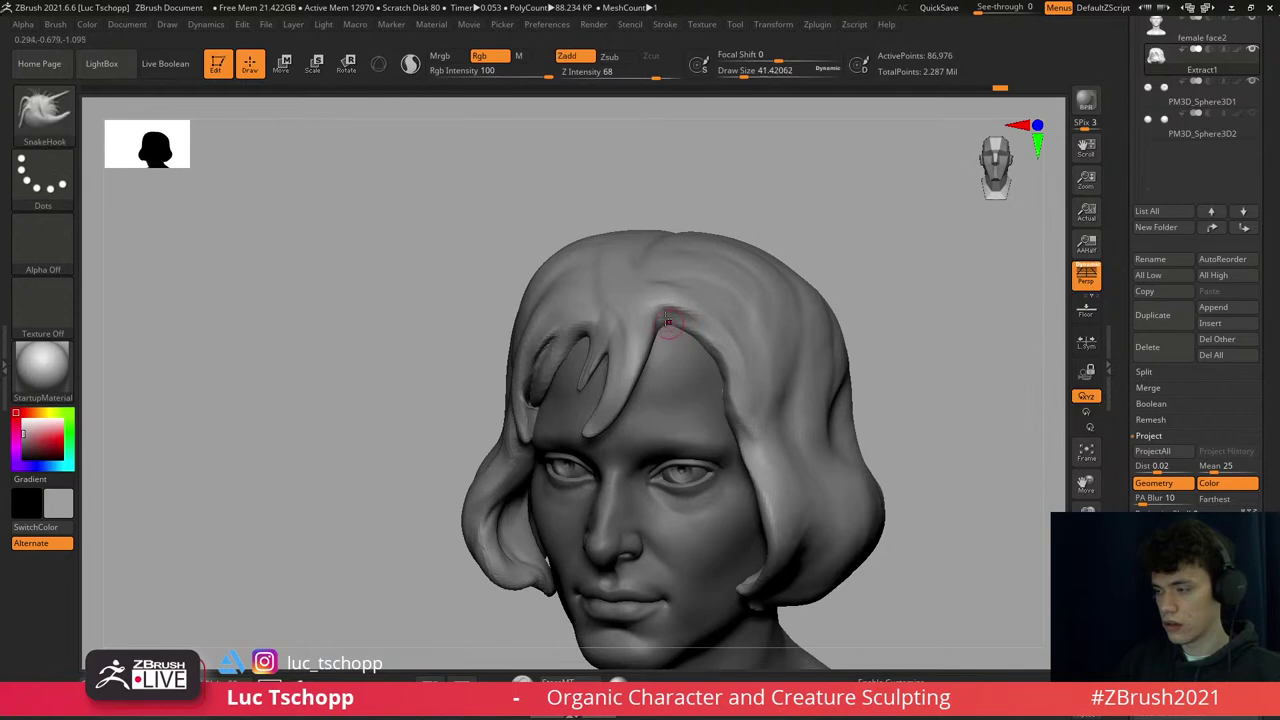
right_click_drag(690, 378, 683, 354)
- Nudge the fringe with the Move brush at size 104, then return to FreeHand and frame the bust
key("b")
key("m")
key("v")
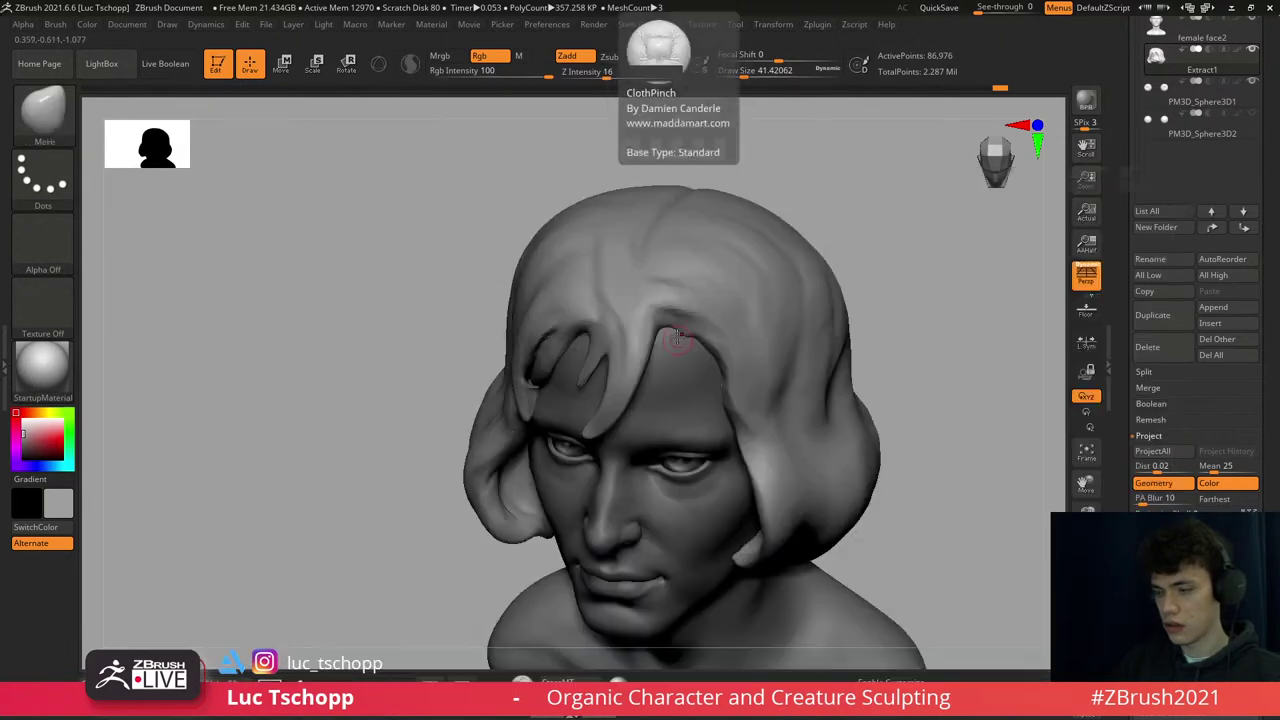
right_click_drag(692, 345, 694, 294, "shift")
key("f")
right_click_drag(717, 346, 650, 280, "ctrl")
key("s")
left_click_drag(598, 244, 604, 244)
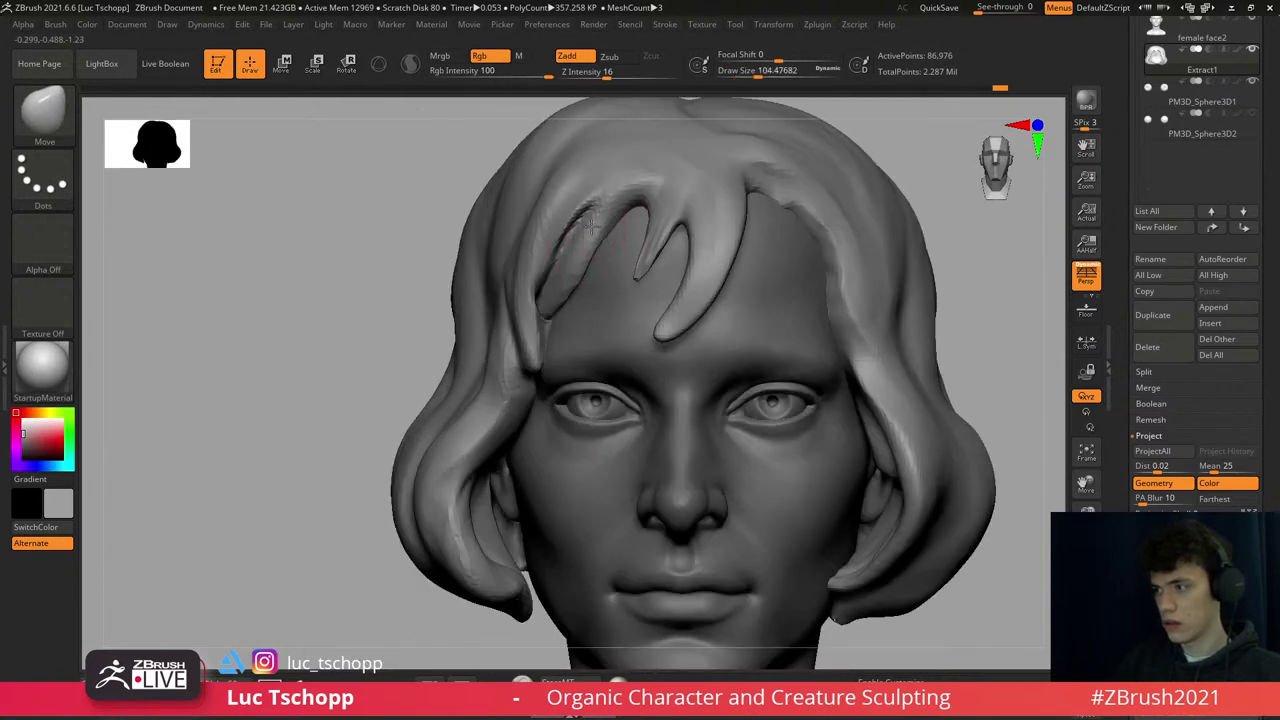
key("1")
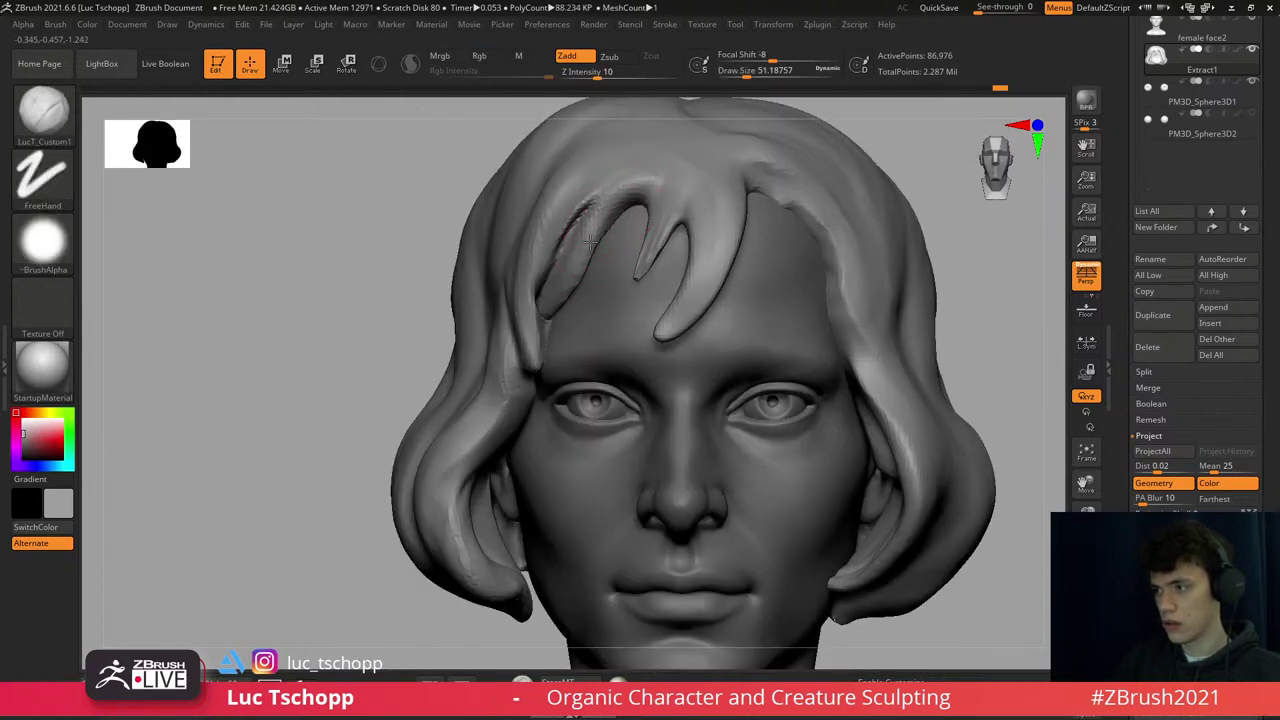
key("f")
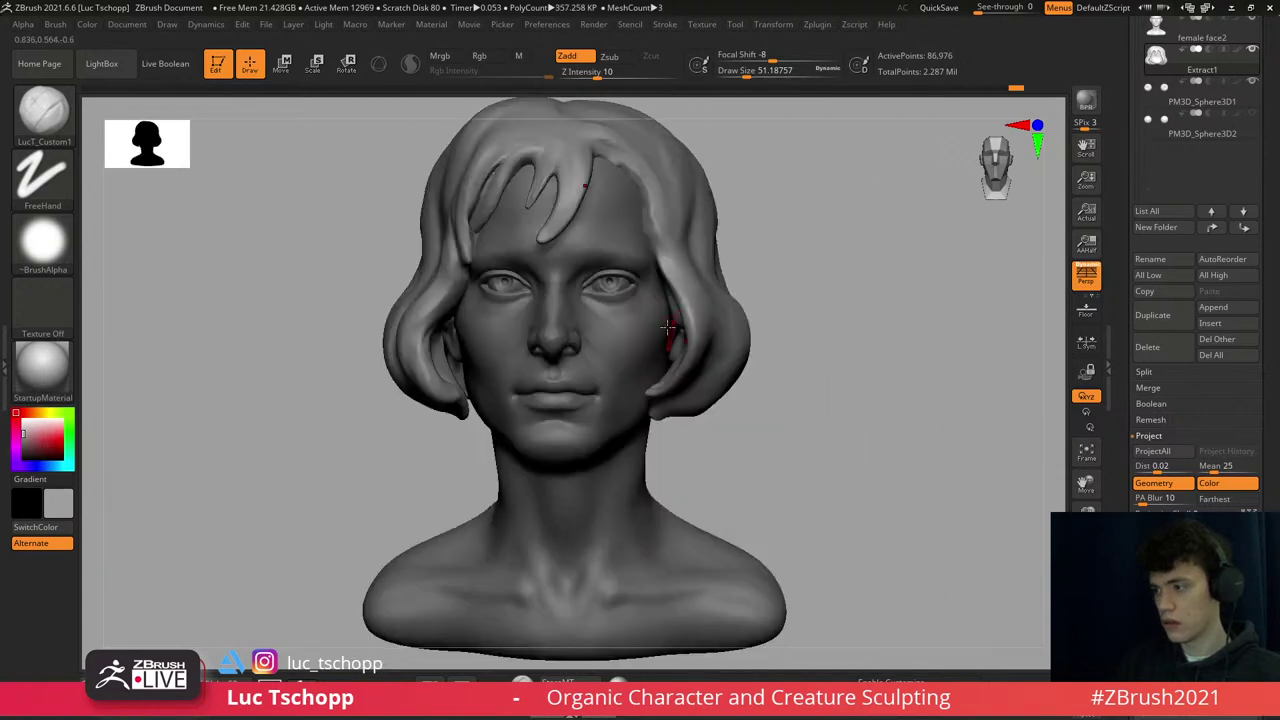
left_click(594, 418, "alt")
right_click_drag(594, 418, 658, 418)
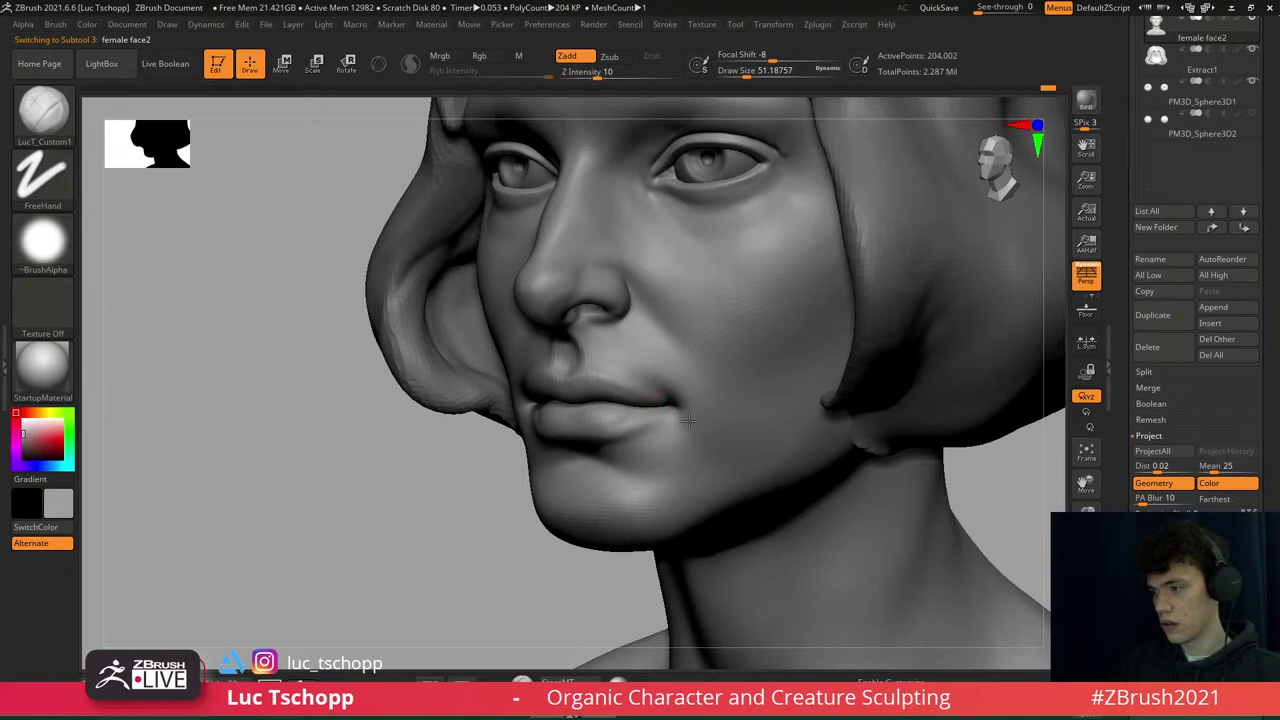
key("s")
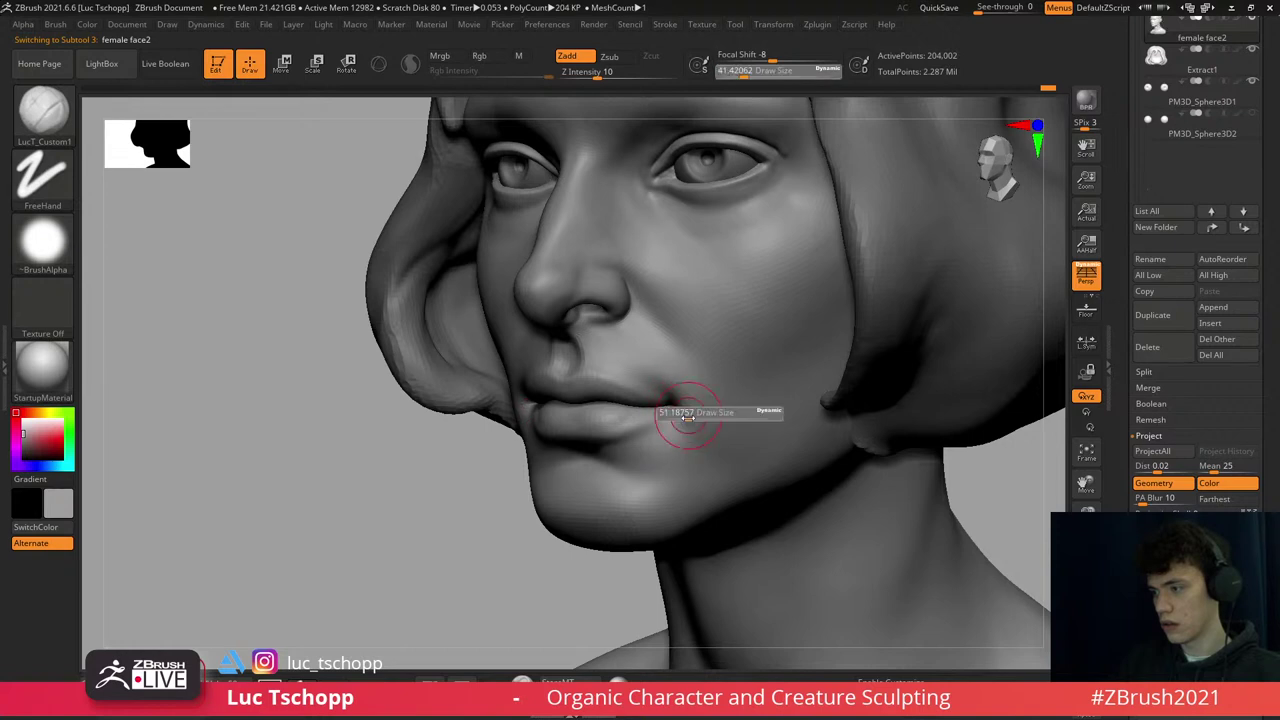
left_click_drag(688, 416, 688, 423)
key("s")
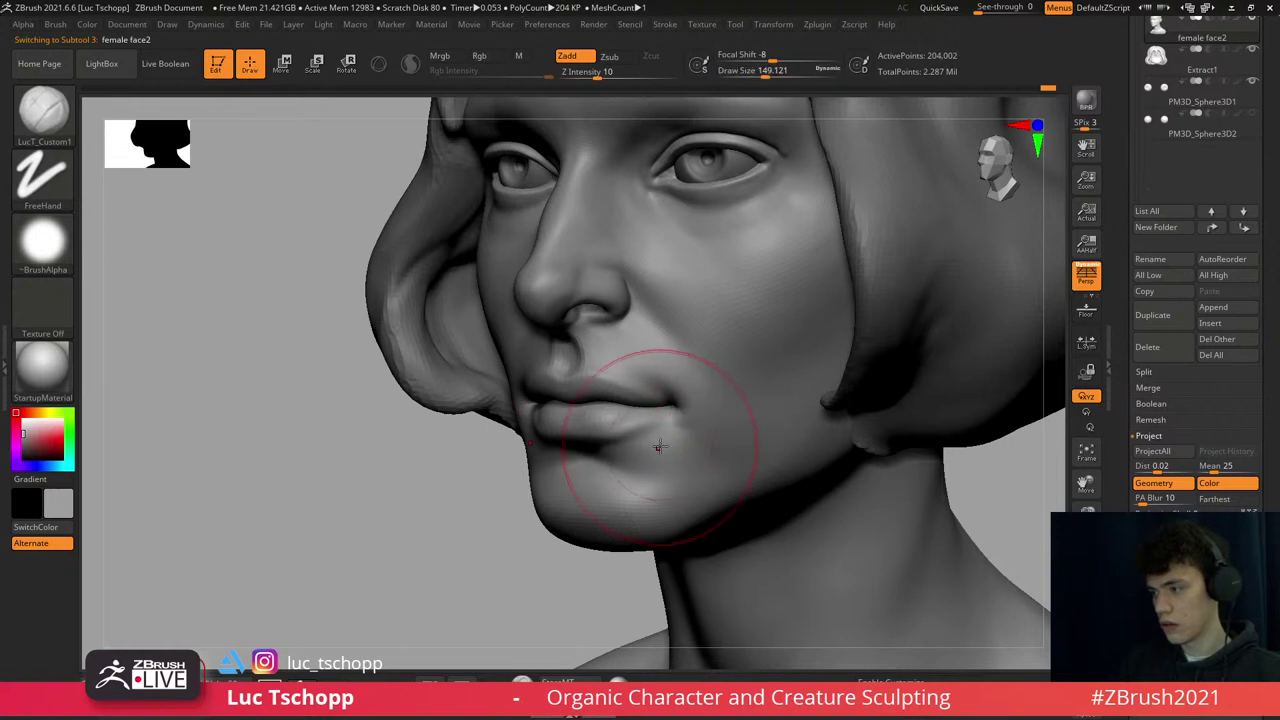
key("s")
left_click_drag(620, 445, 606, 445)
key("f")
left_click(678, 343, "alt")
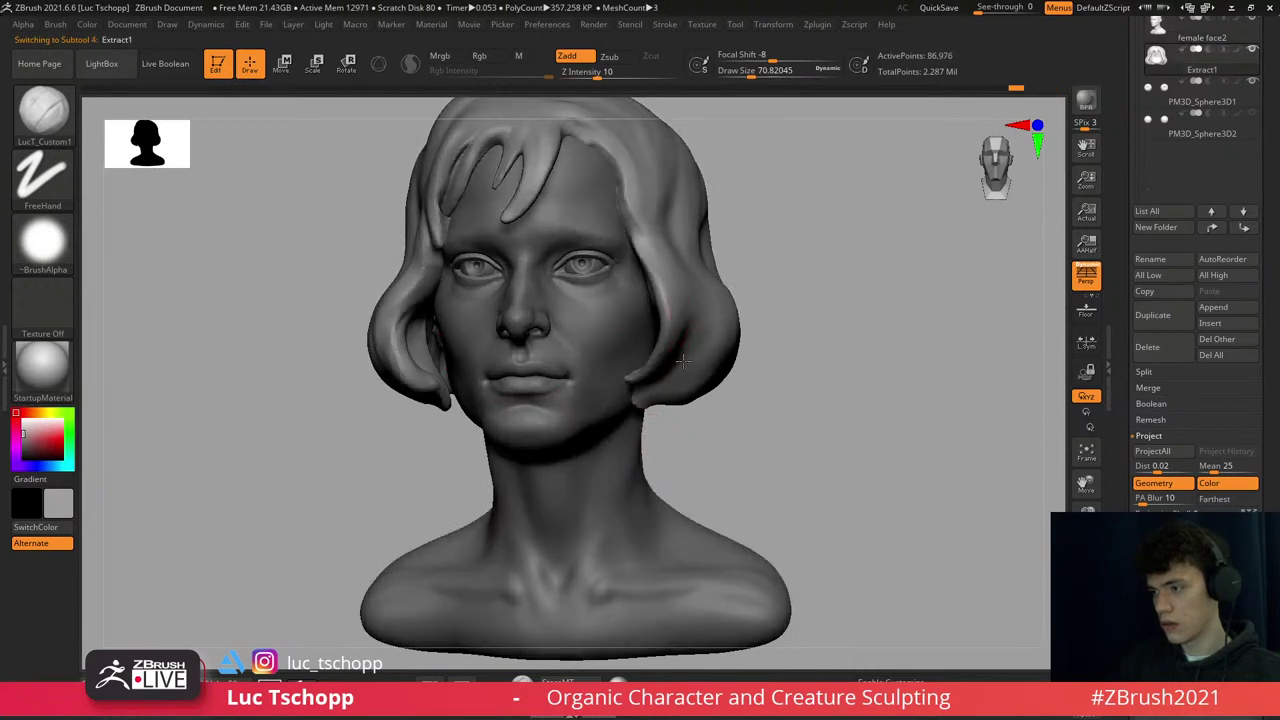
- Enlarge the brush to about 140 and inspect the hair from the front and above
mouse_move(678, 343)
right_mouse_down()
mouse_move(654, 294)
mouse_move(677, 371)
right_mouse_up()
key("s")
left_click_drag(677, 371, 709, 373)
right_click_drag(709, 373, 701, 370)
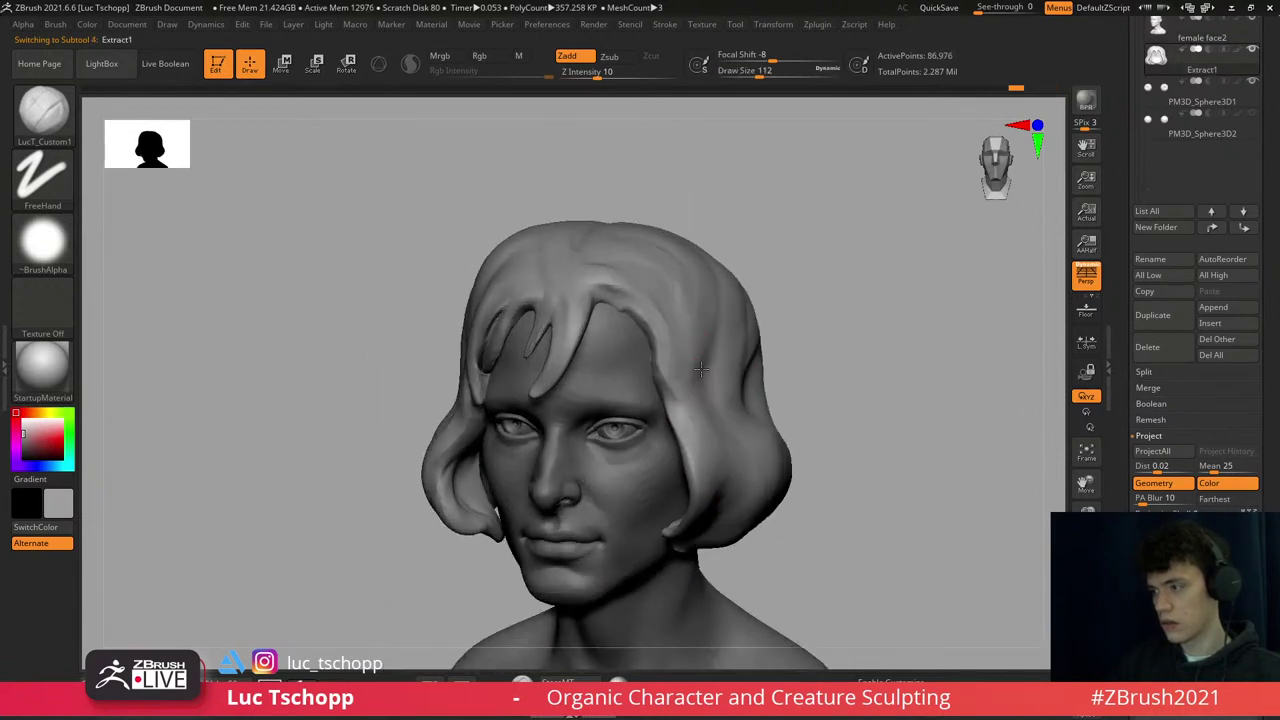
right_click_drag(734, 311, 681, 372, "shift")
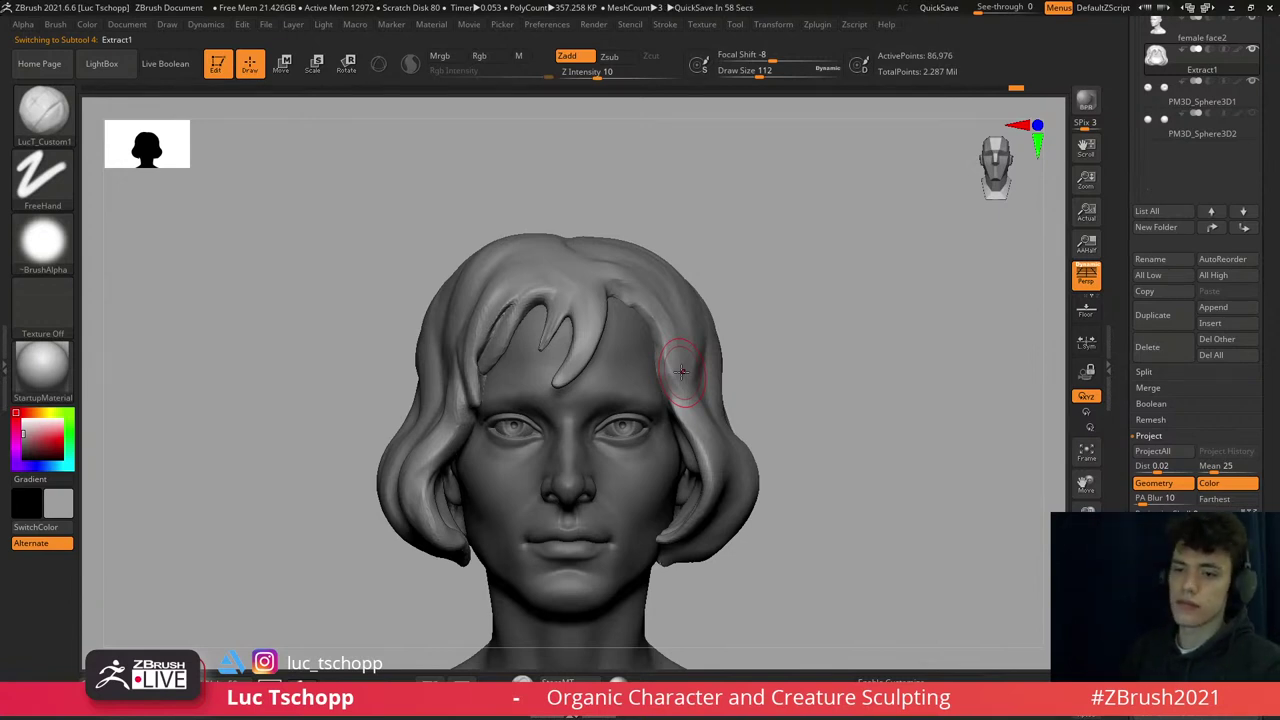
right_click_drag(562, 345, 574, 378, "alt")
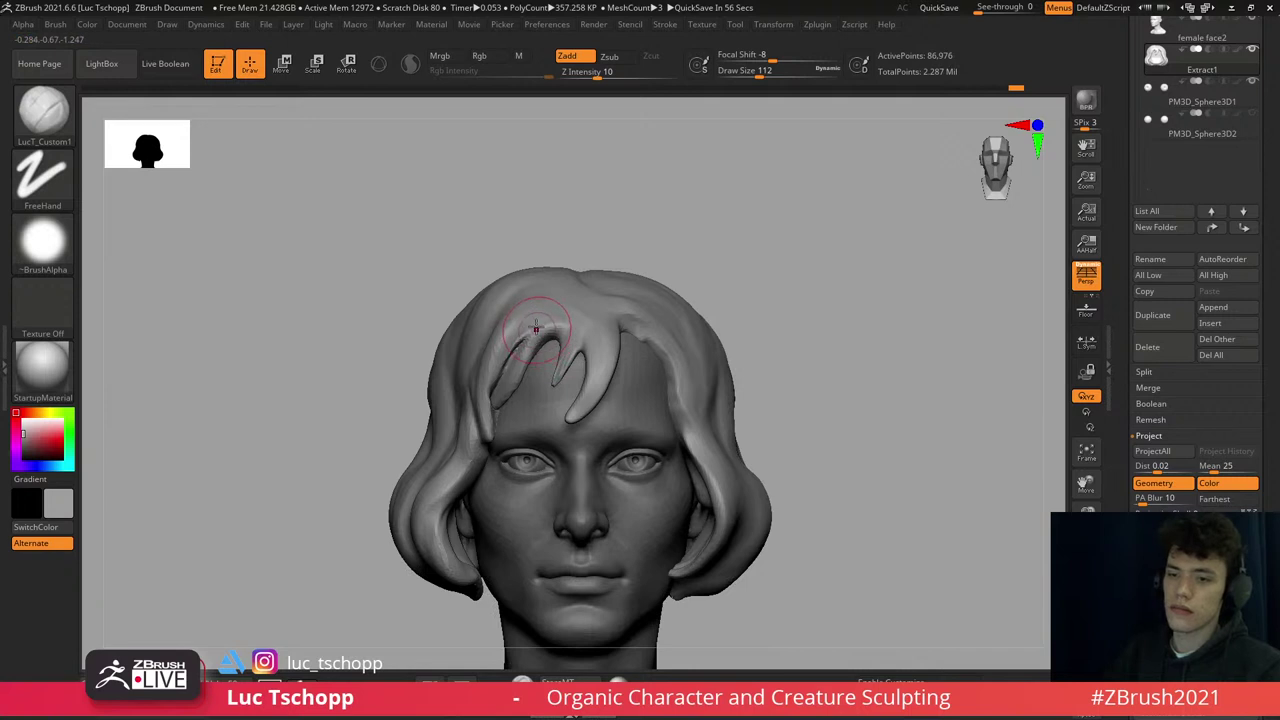
mouse_move(536, 328)
right_mouse_down("ctrl")
mouse_move(549, 332)
mouse_move(549, 380)
mouse_move(537, 342)
mouse_move(500, 378)
right_mouse_up("ctrl")
mouse_move(565, 298)
right_mouse_down()
mouse_move(514, 331)
mouse_move(524, 285)
right_mouse_up()
right_click_drag(446, 382, 457, 364)
mouse_move(486, 300)
right_mouse_down()
mouse_move(543, 314)
mouse_move(632, 377)
mouse_move(591, 397)
mouse_move(603, 407)
mouse_move(525, 408)
mouse_move(474, 374)
right_mouse_up()
key("f")
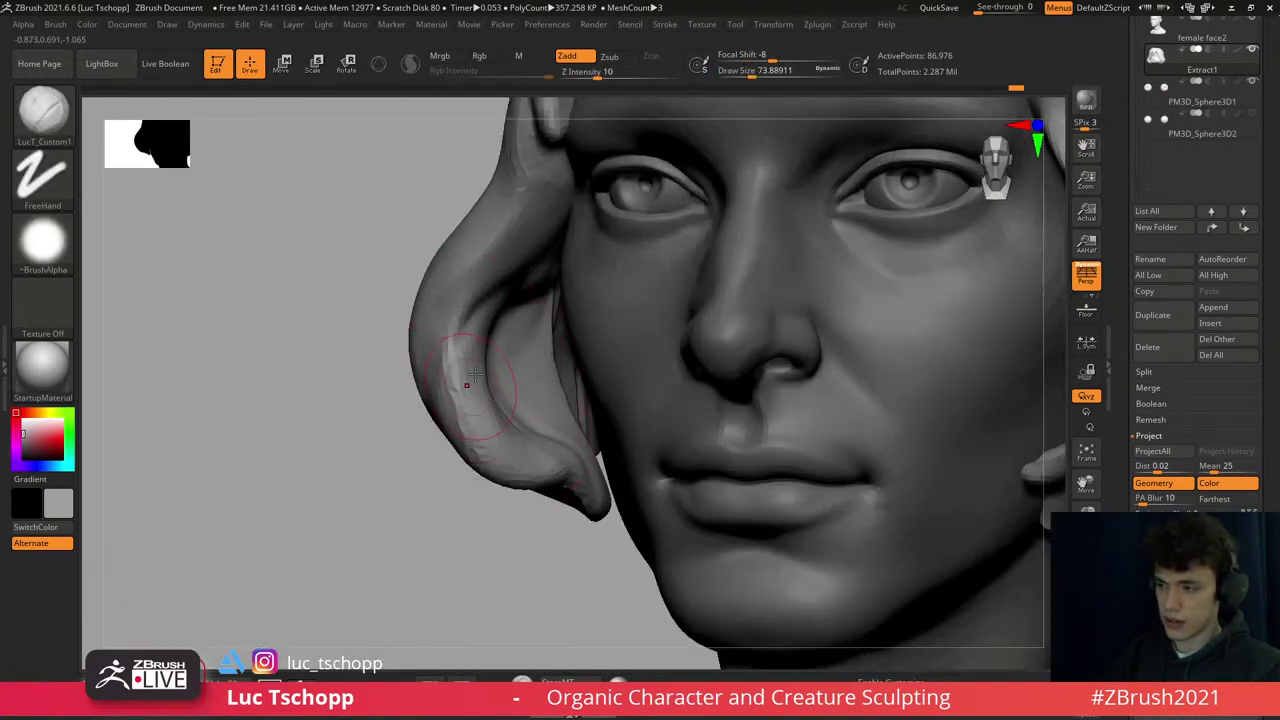
right_click_drag(521, 432, 512, 436)
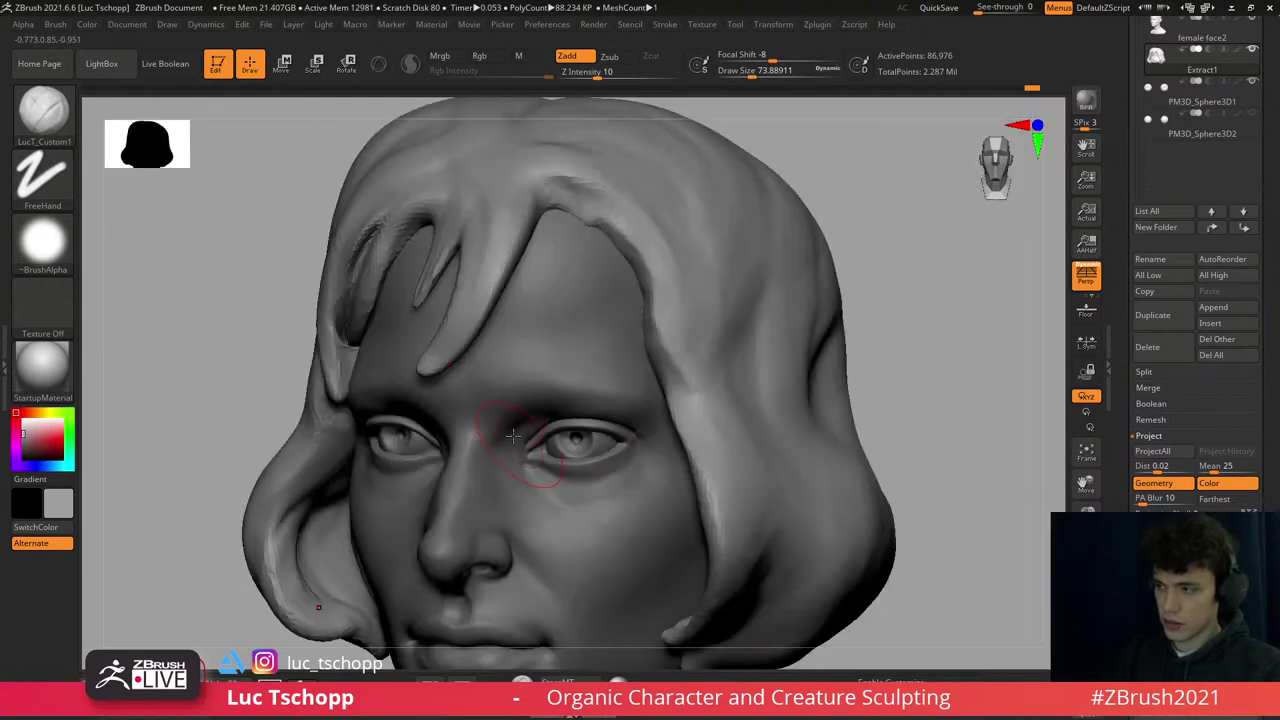
key("f")
right_click_drag(560, 300, 590, 240, "ctrl")
- Take the Move brush, isolate the hair, and bring the brush size down to about 94
key("b")
key("m")
key("v")
key("s")
left_click_drag(590, 240, 566, 251)
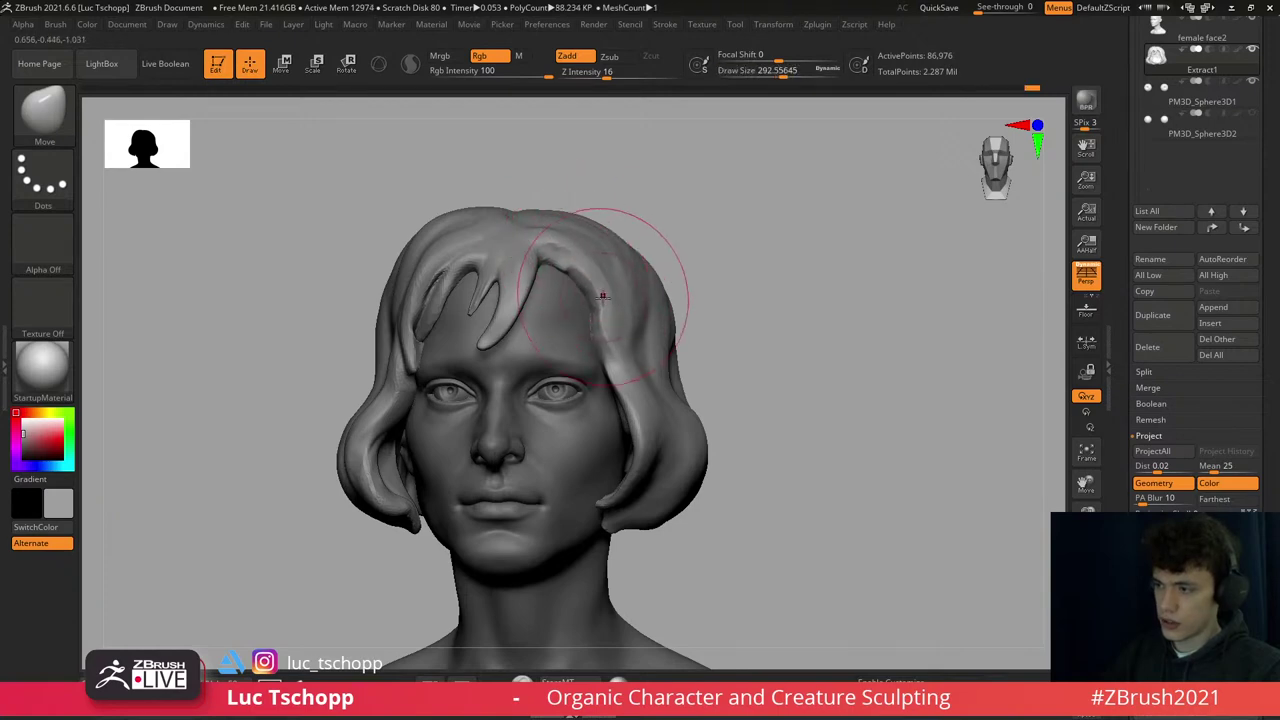
key("b")
key("s")
mouse_move(602, 296)
left_mouse_down()
mouse_move(580, 290)
mouse_move(990, 640)
left_mouse_up()
mouse_move(543, 400)
right_mouse_down("ctrl")
mouse_move(585, 260)
mouse_move(643, 171)
mouse_move(651, 294)
mouse_move(640, 194)
right_mouse_up("ctrl")
key("s")
left_click_drag(640, 194, 610, 163)
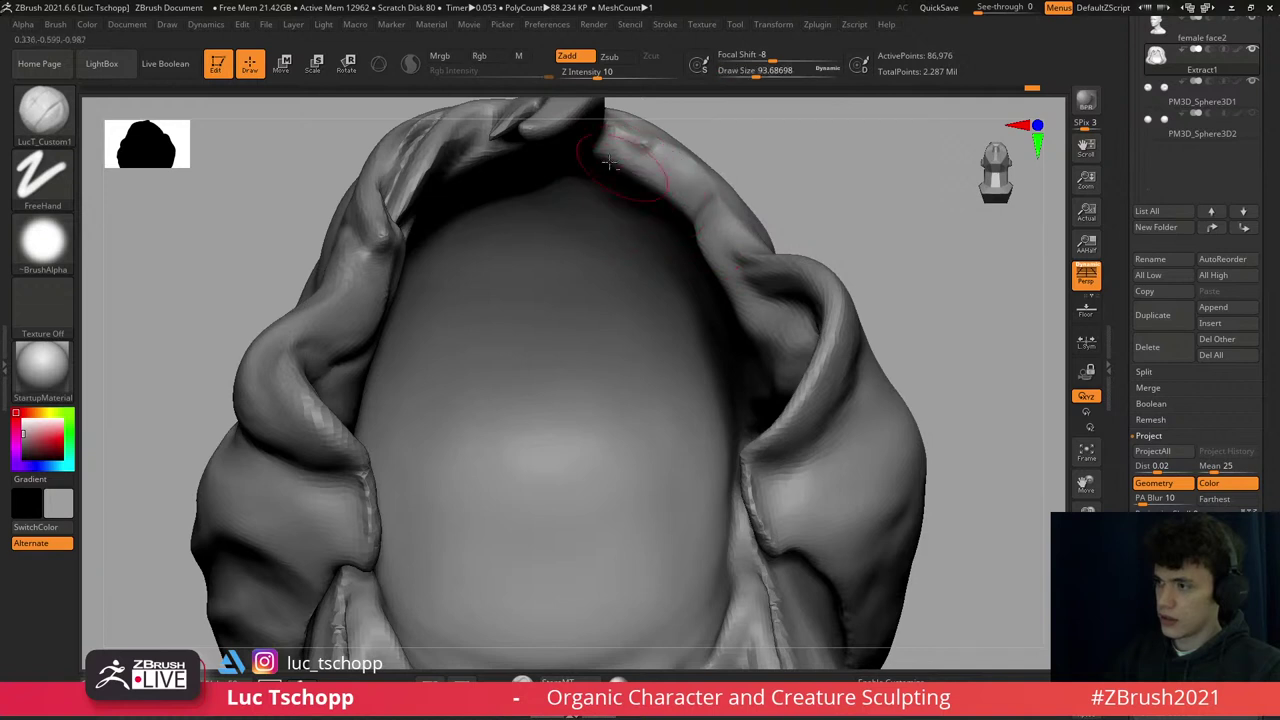
right_click_drag(705, 250, 697, 311)
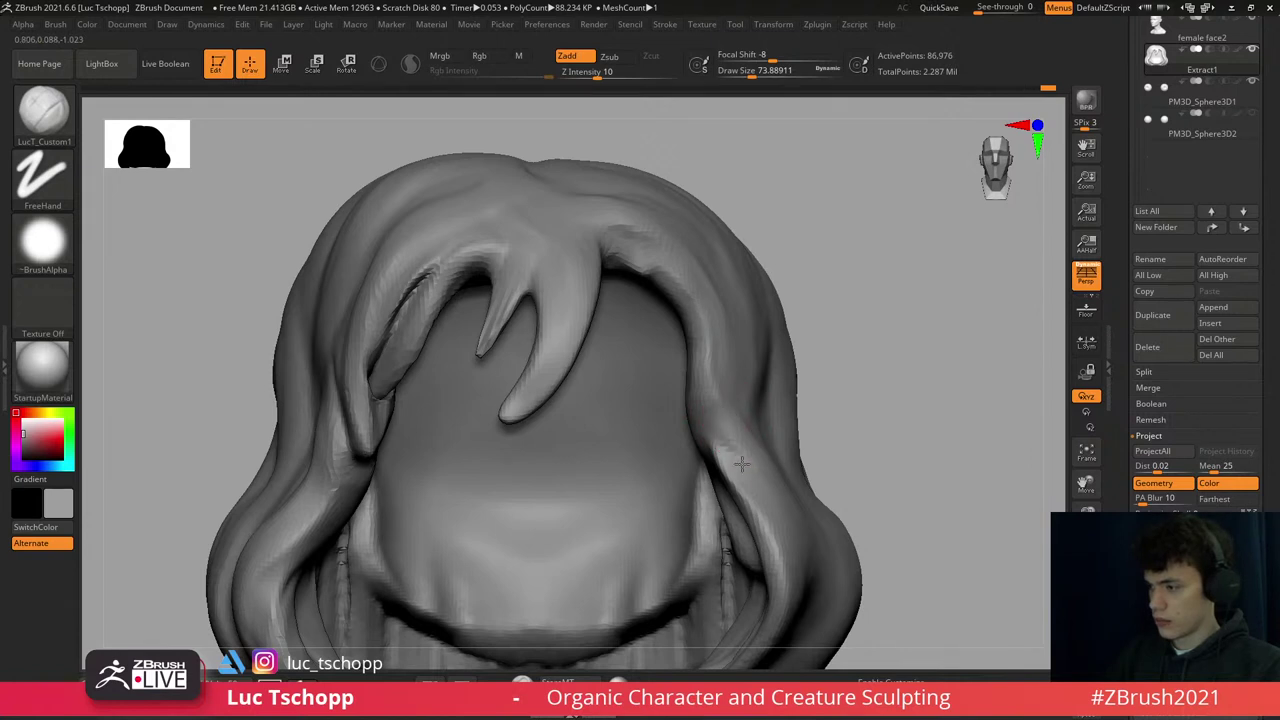
right_click_drag(741, 463, 1042, 660, "ctrl")
left_click(1048, 675)
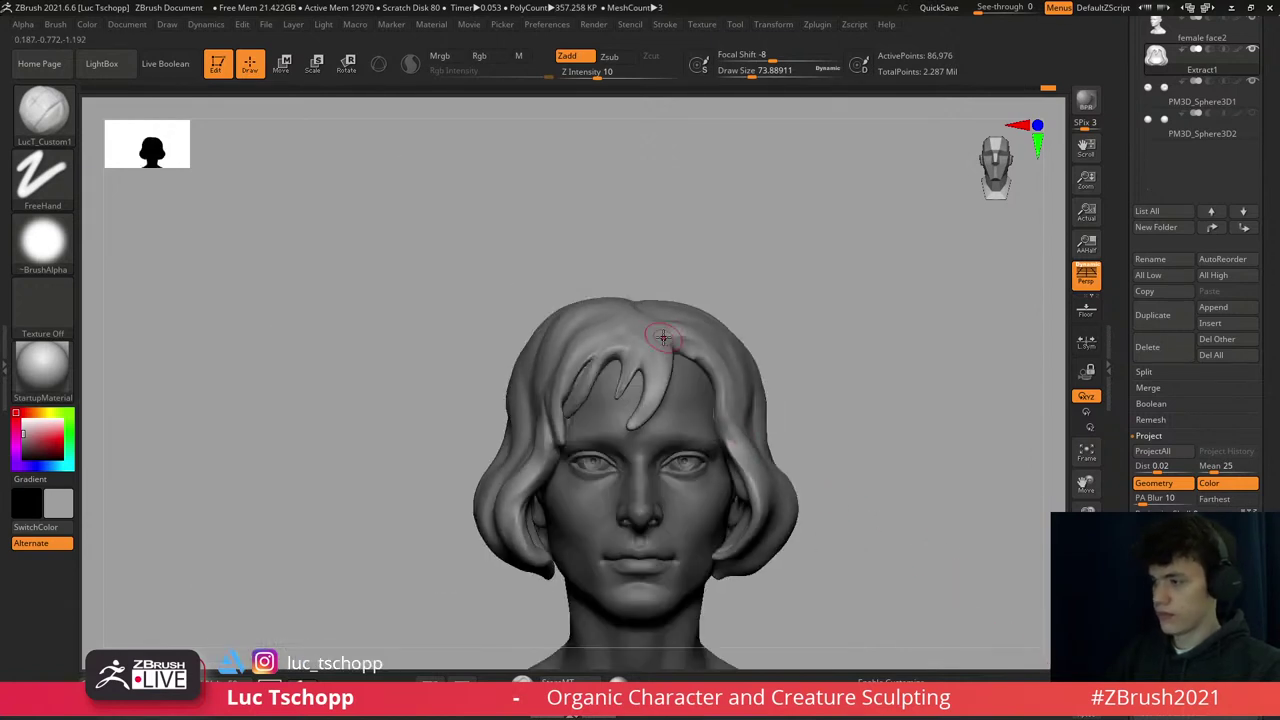
mouse_move(620, 329)
right_mouse_down()
mouse_move(586, 320)
mouse_move(575, 250)
mouse_move(580, 300)
right_mouse_up()
- Adjust the brush size between about 128 and 94 while working the hair from a three-quarter view
key("b")
key("Escape")
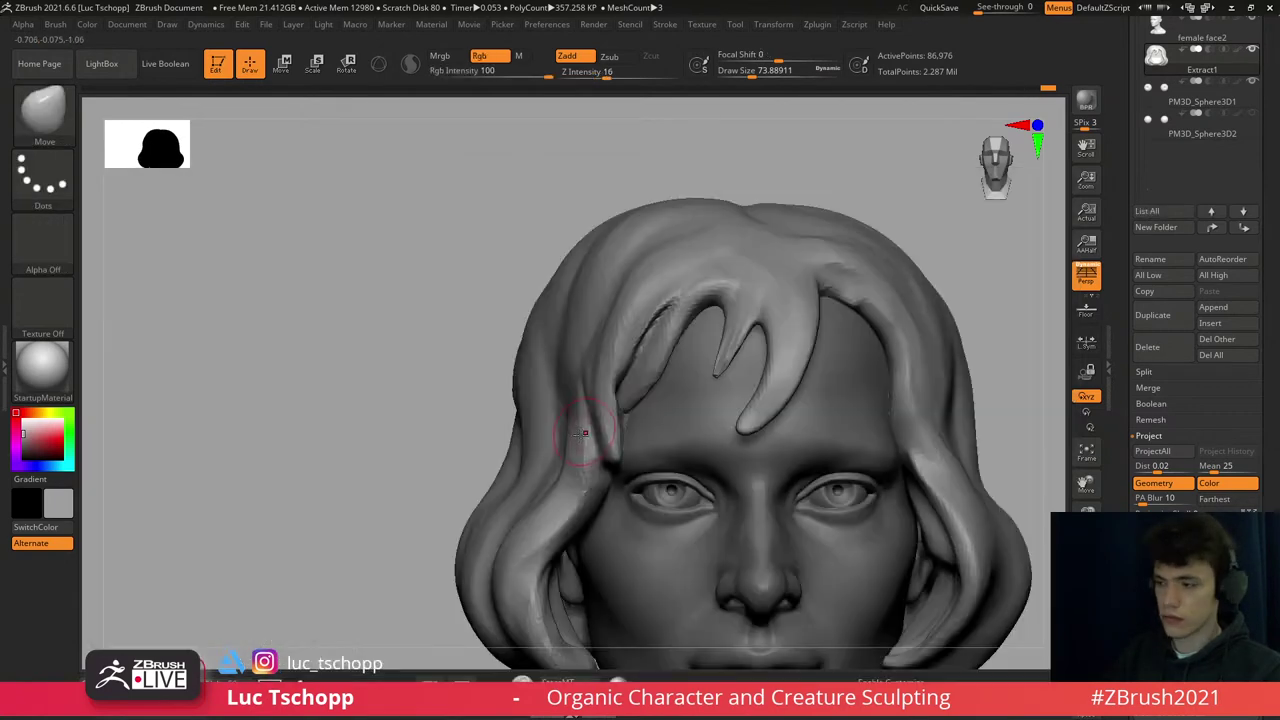
key("s")
left_click_drag(575, 440, 583, 440)
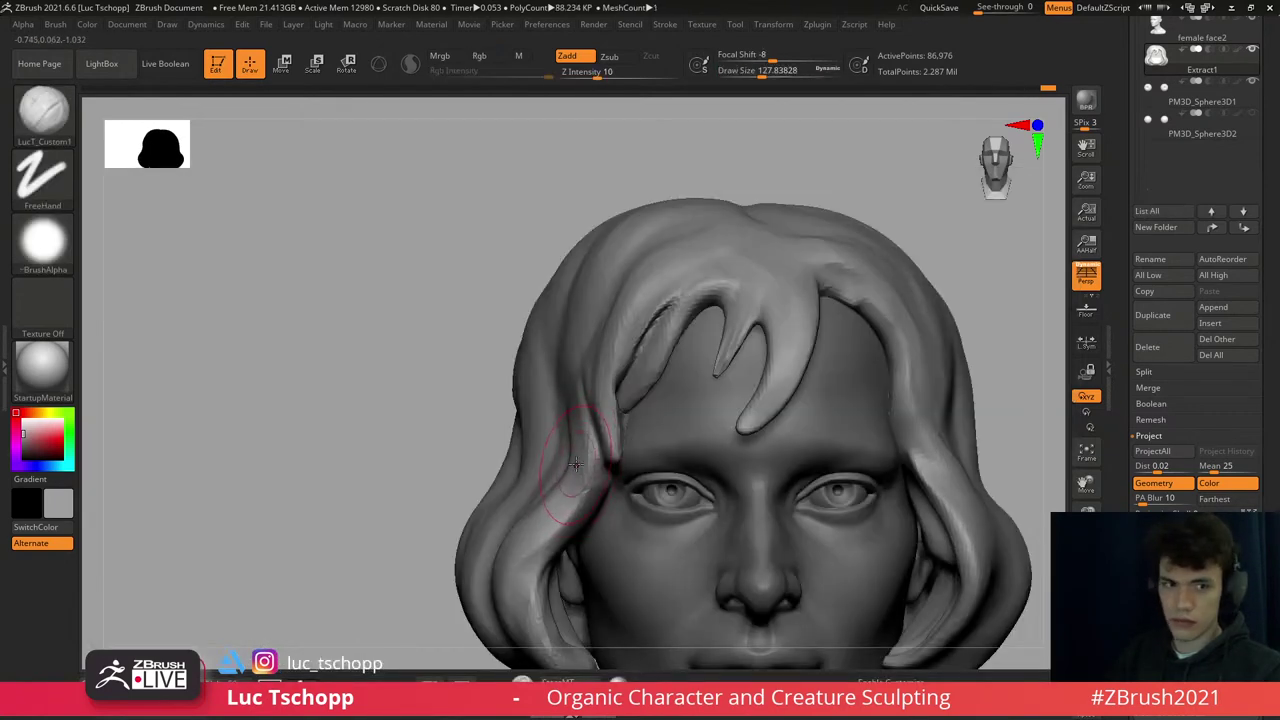
key("s")
left_click_drag(590, 445, 586, 434)
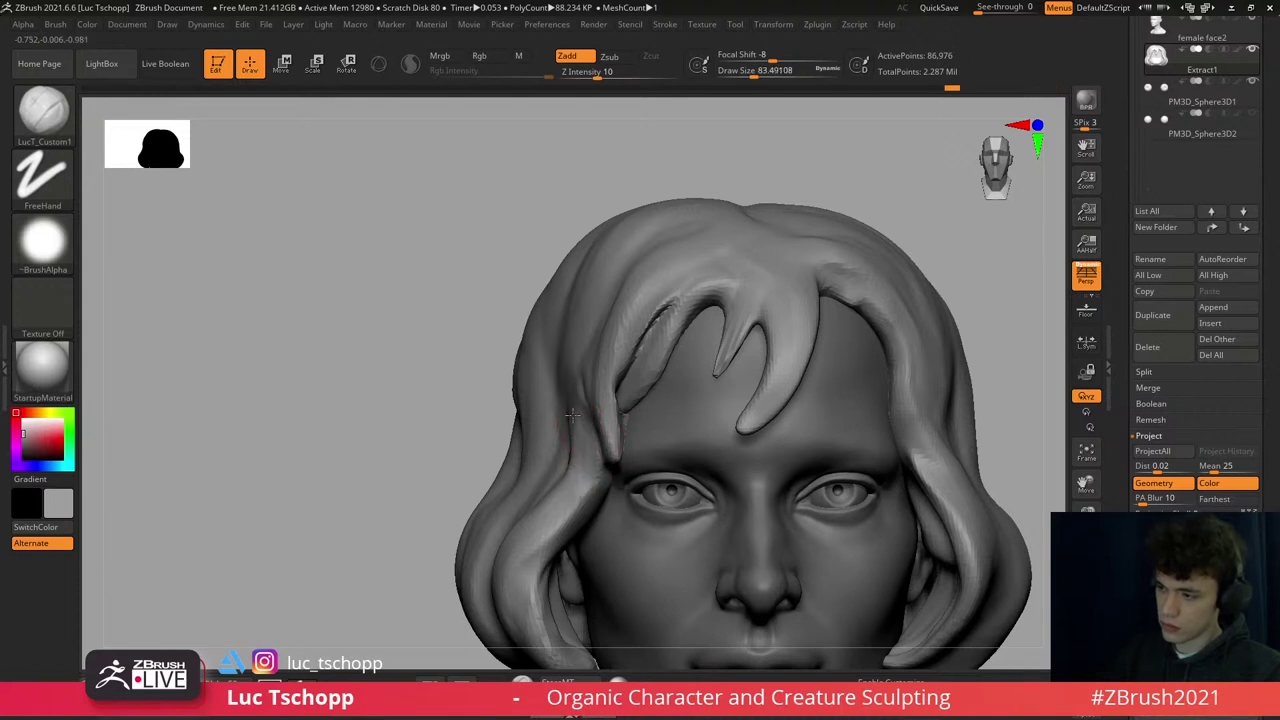
right_click_drag(566, 443, 571, 349)
key("s")
mouse_move(571, 349)
left_mouse_down()
mouse_move(590, 353)
mouse_move(565, 336)
left_mouse_up()
key("s")
mouse_move(586, 380)
right_mouse_down()
mouse_move(582, 365)
mouse_move(545, 372)
mouse_move(580, 420)
right_mouse_up()
- Shape the hair from the side profile with the Move brush at about size 212
key("b")
key("m")
key("v")
key("b")
key("m")
key("v")
key("s")
mouse_move(588, 466)
left_mouse_down()
mouse_move(600, 462)
mouse_move(600, 512)
left_mouse_up()
key("s")
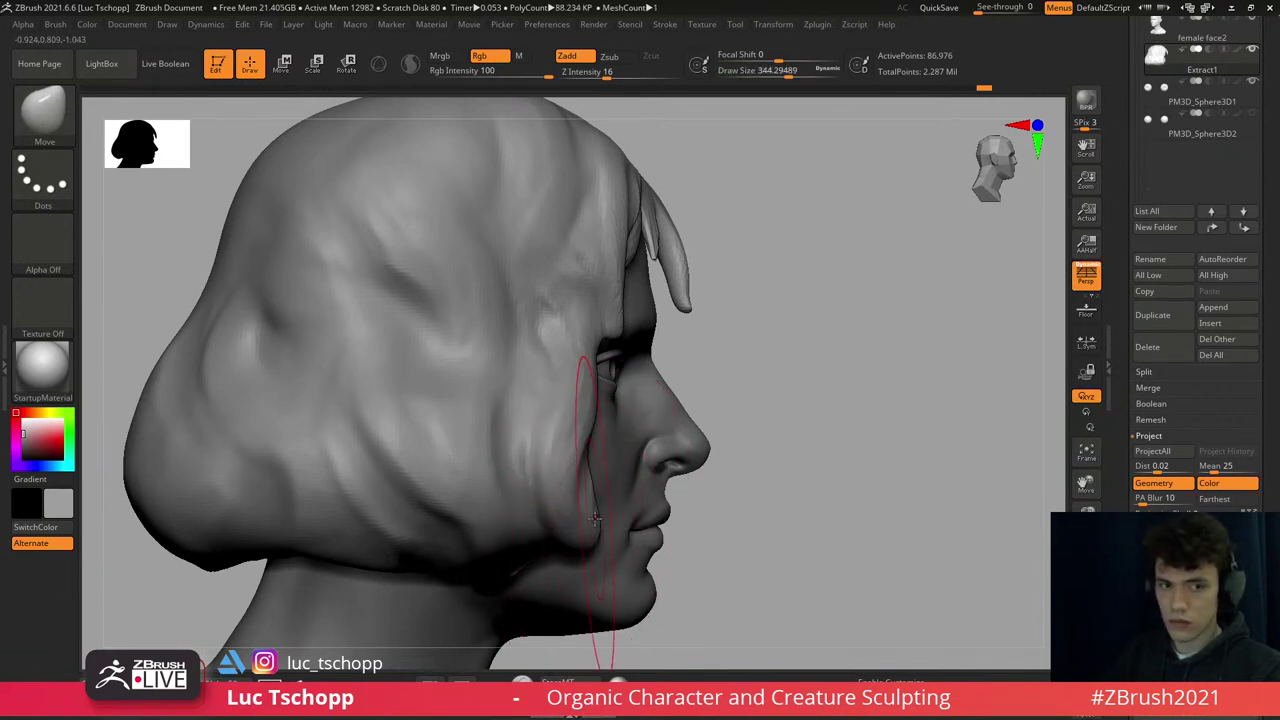
key("s")
left_click_drag(575, 492, 534, 497)
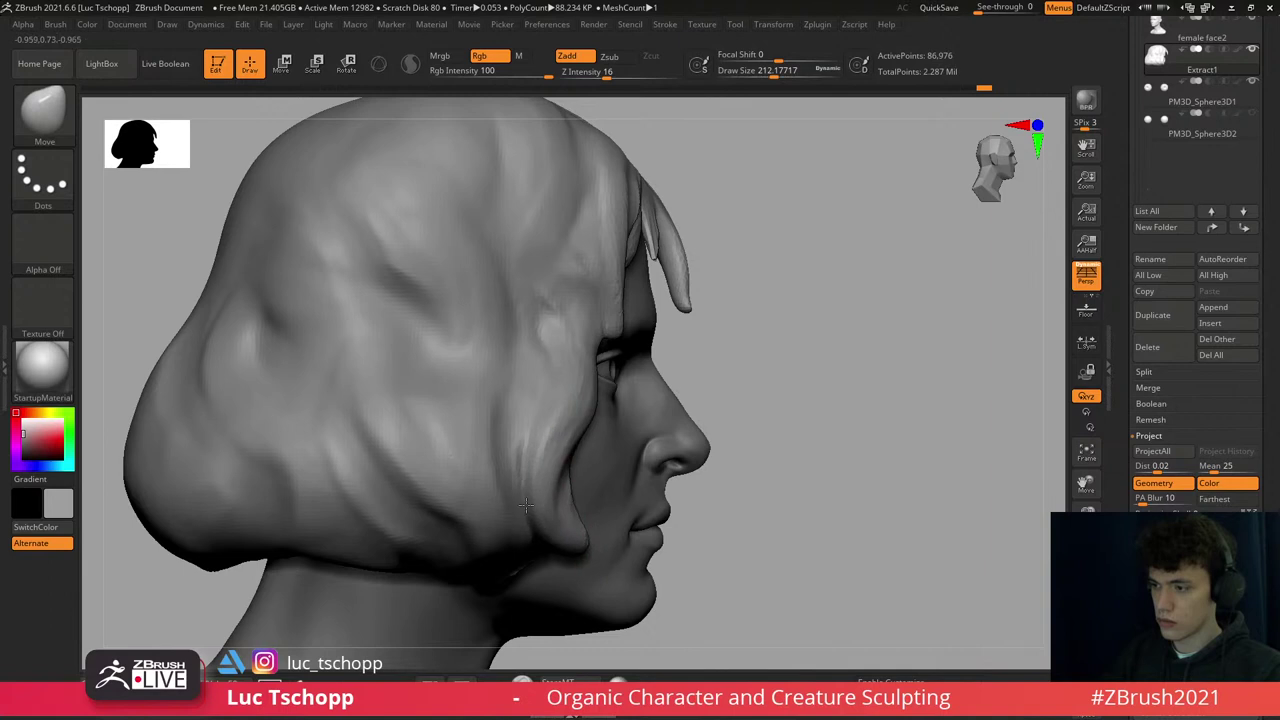
right_click_drag(545, 470, 579, 390)
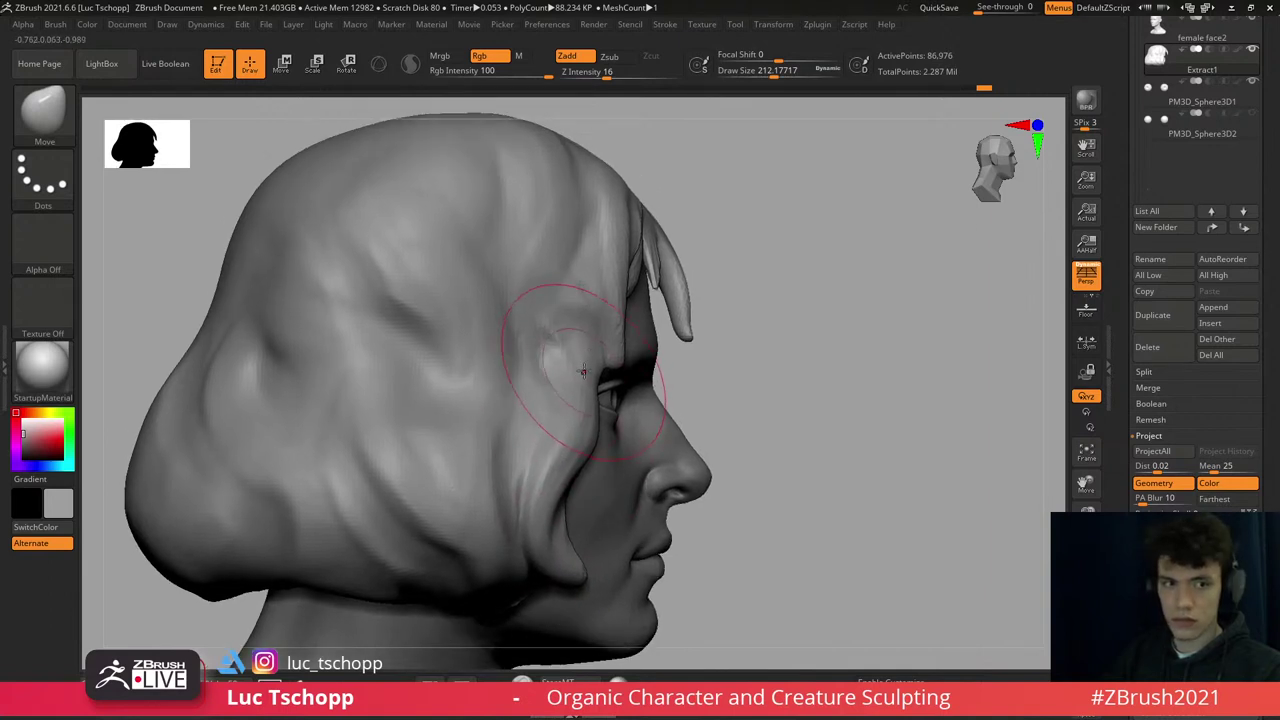
- Stay on the coarser subdivision level and set the brush to about 163 for the front view
key("d")
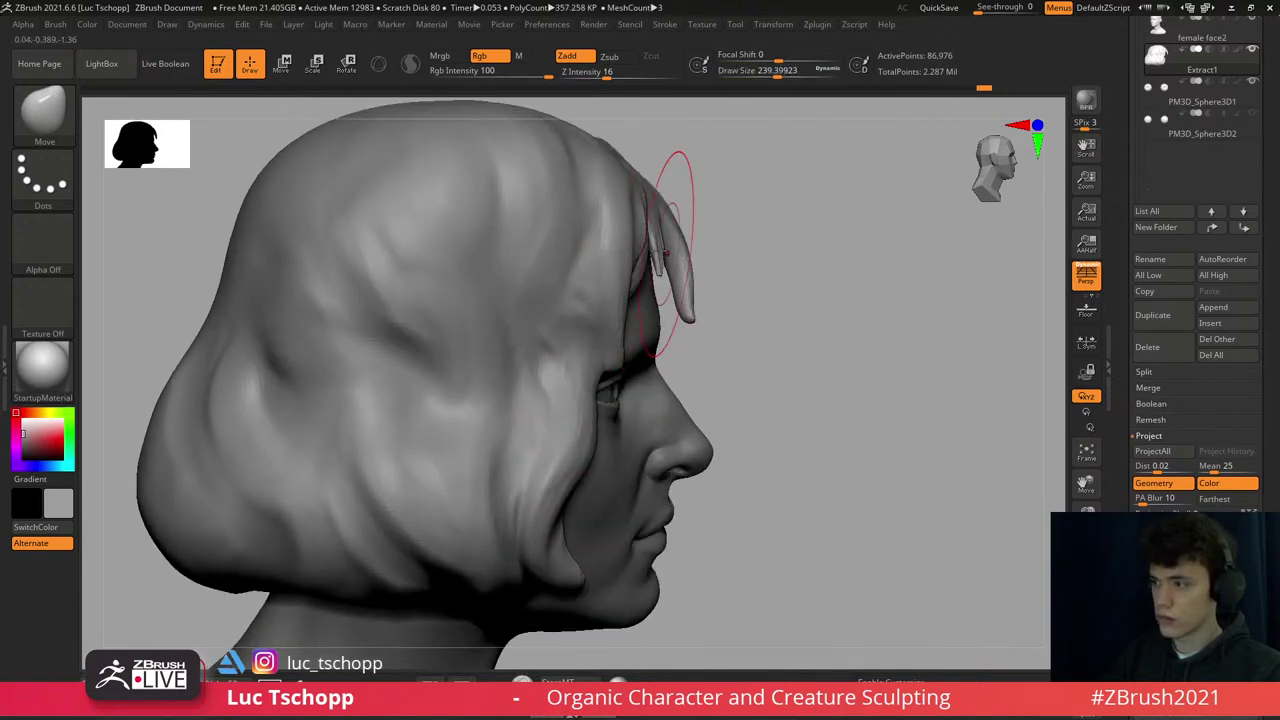
key("shift+d")
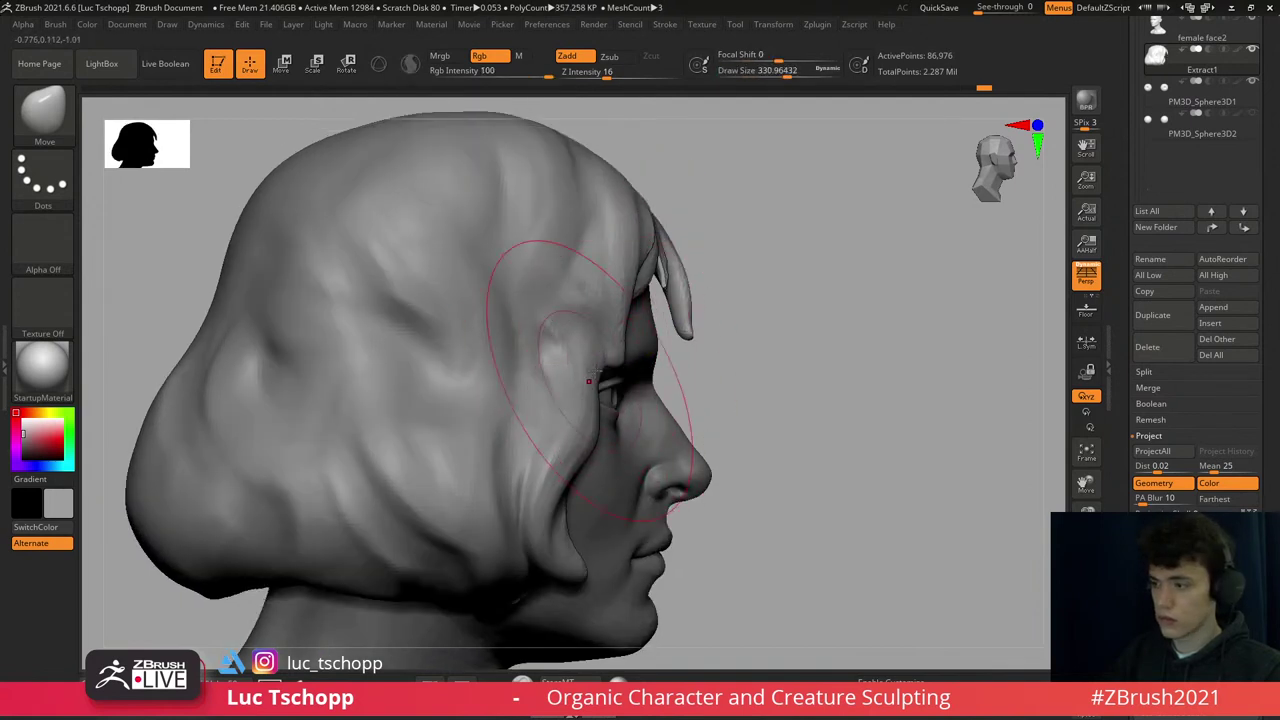
key("shift+d")
key("s")
left_click_drag(584, 434, 560, 447)
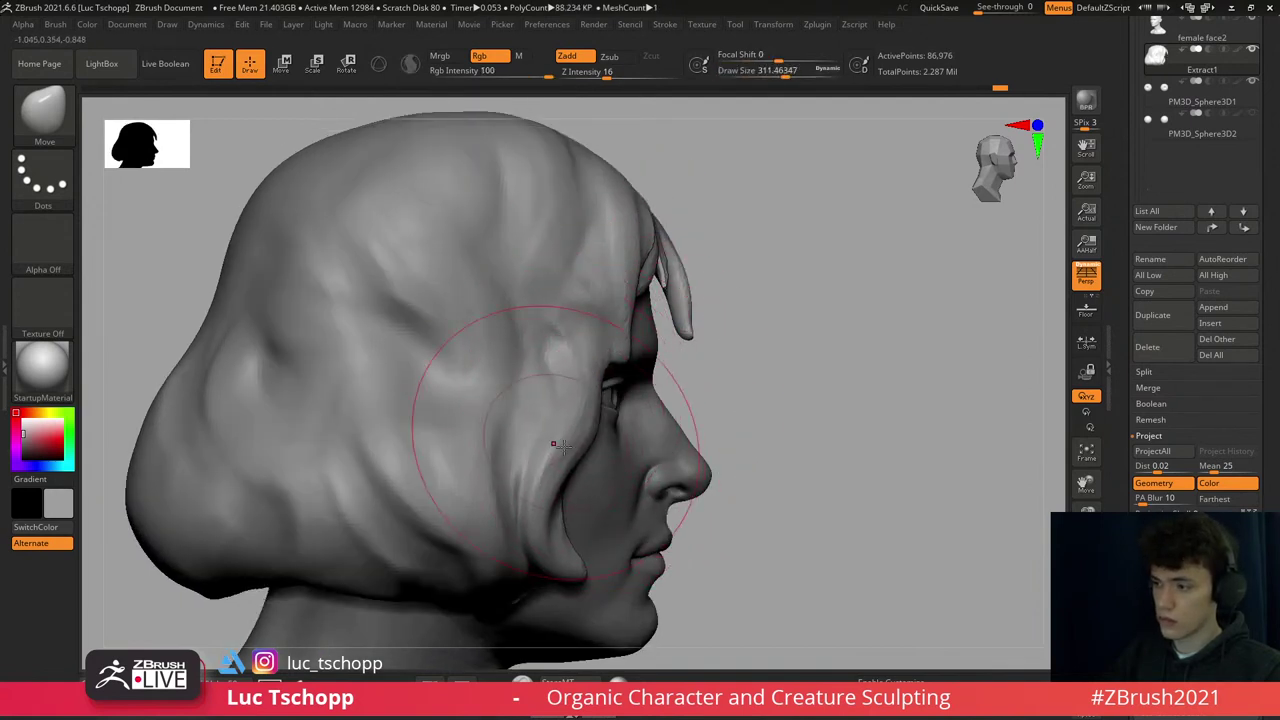
right_click_drag(570, 435, 580, 447)
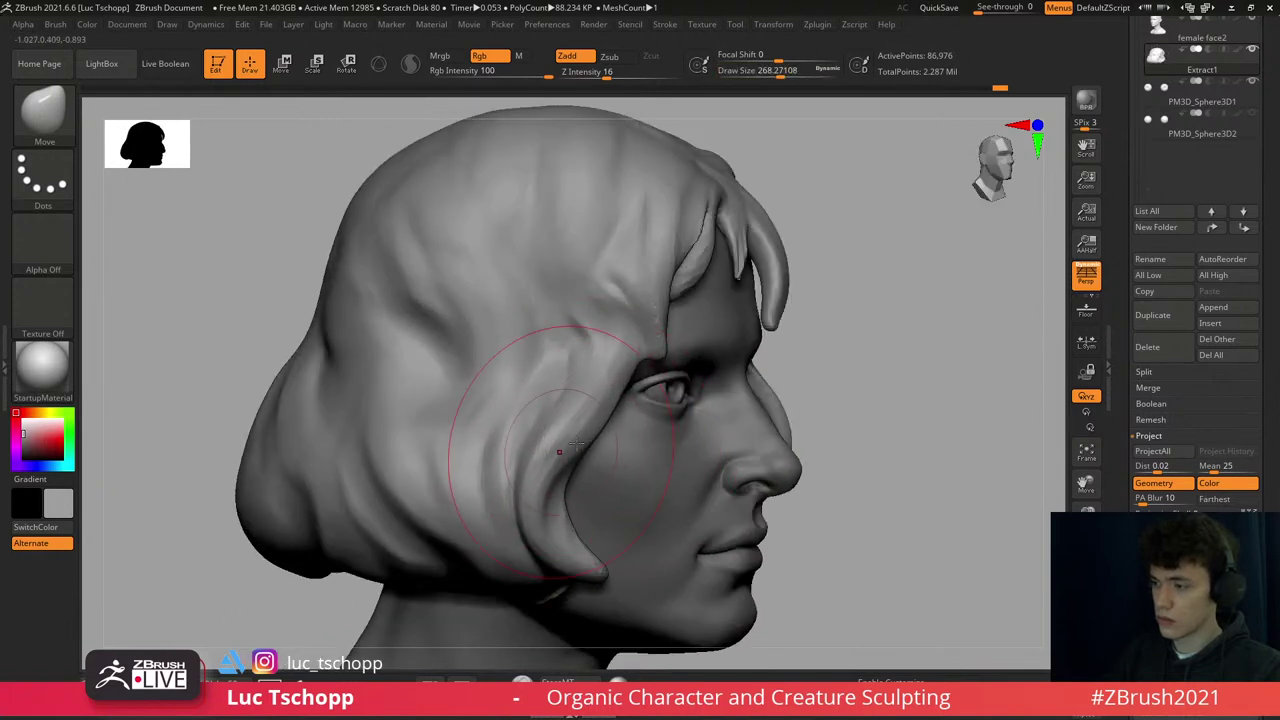
left_click_drag(640, 324, 608, 285)
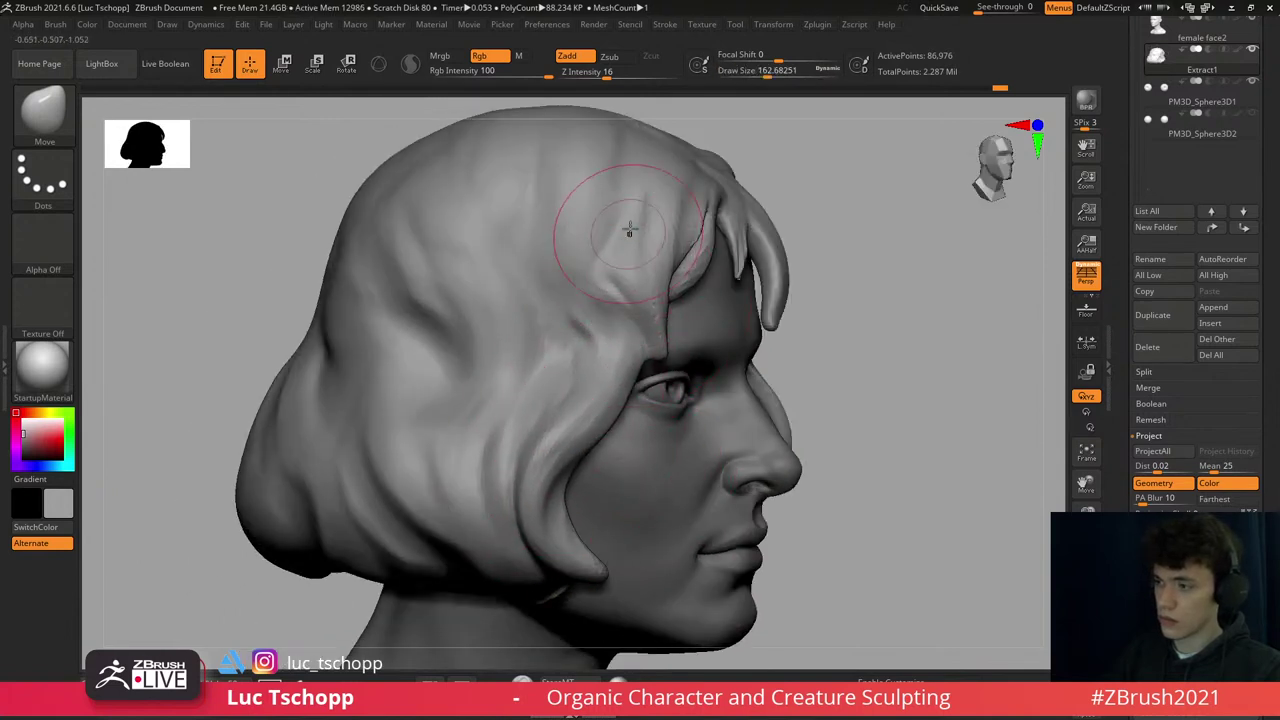
right_click_drag(621, 172, 640, 200, "shift")
key("d")
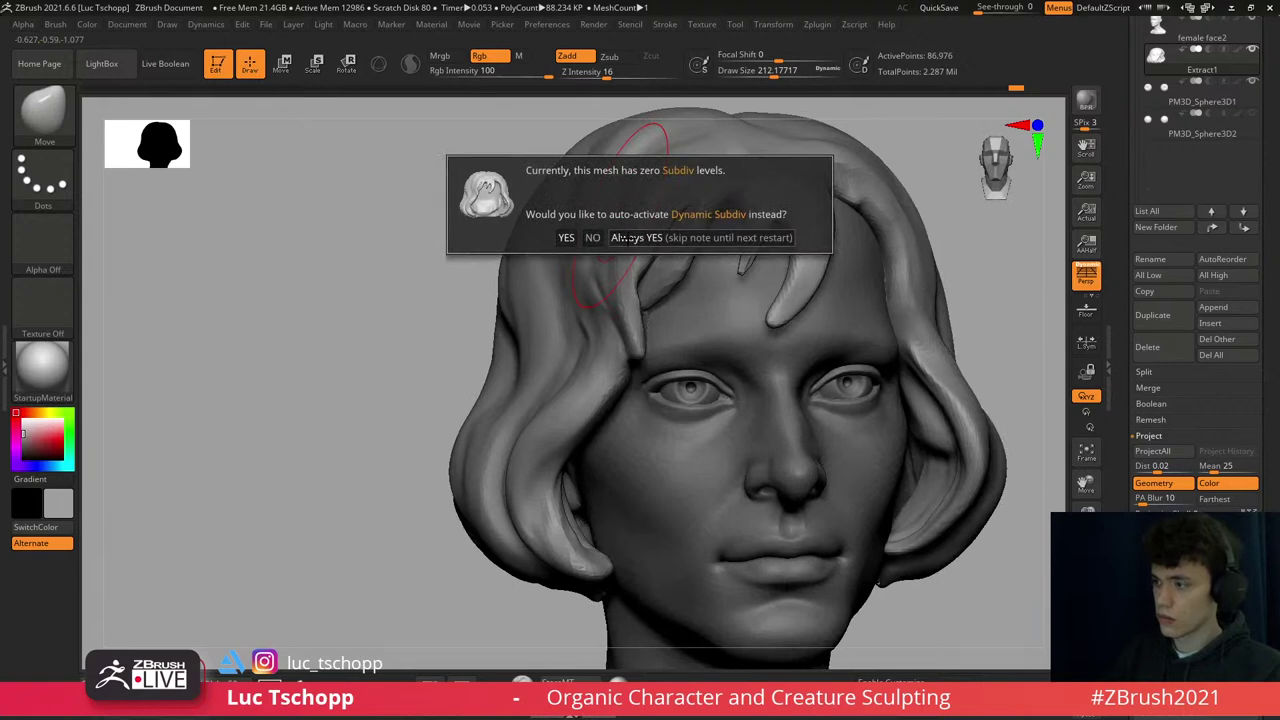
key("Return")
- Sculpt the crown strands with the custom hair-strand brush, inspecting them from several angles
key("1")
mouse_move(635, 247)
right_mouse_down("ctrl")
mouse_move(640, 300)
mouse_move(632, 224)
right_mouse_up("ctrl")
right_click_drag(608, 290, 612, 318)
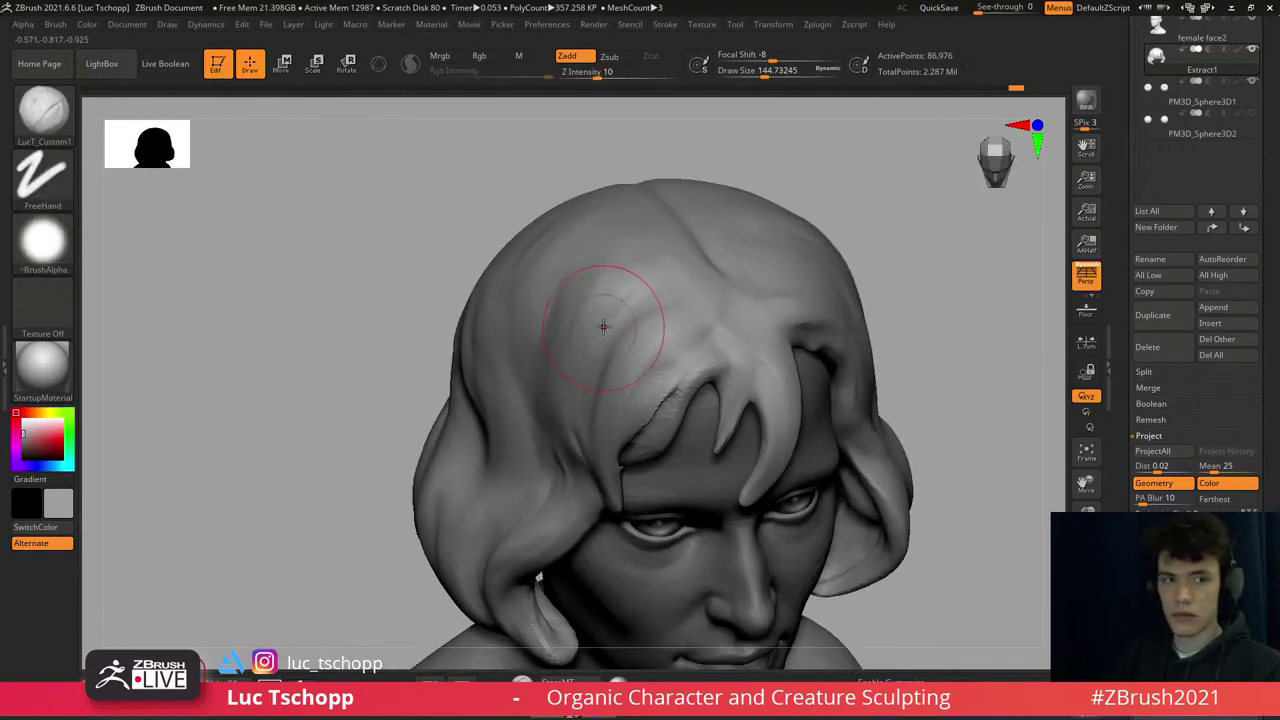
right_click_drag(613, 270, 541, 275)
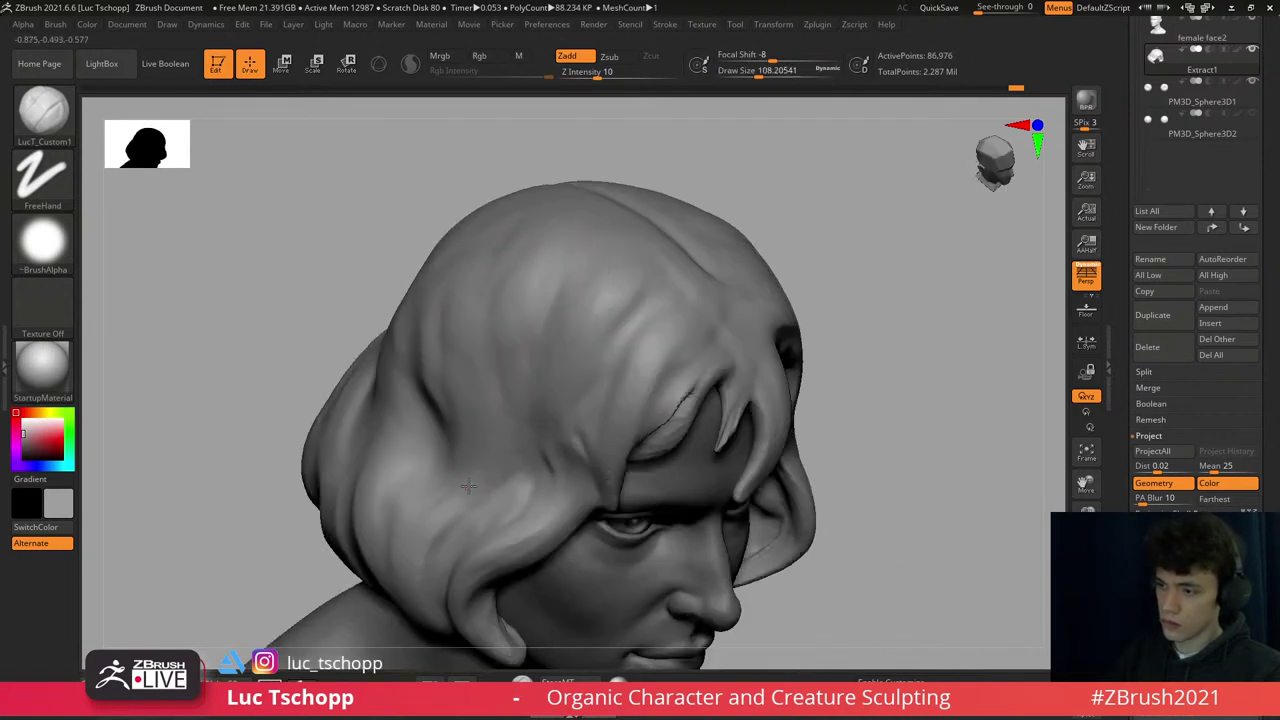
right_click_drag(508, 360, 613, 350)
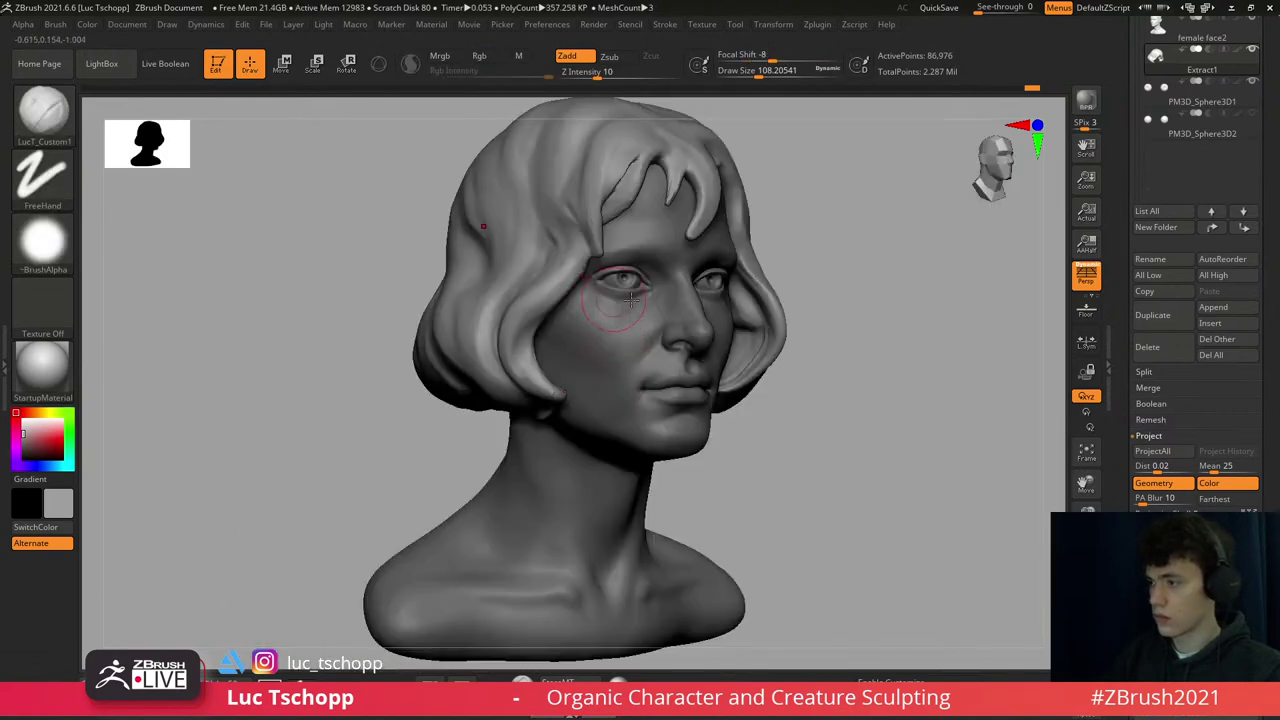
right_click_drag(630, 298, 829, 357)
- Choose the Move brush, face the bust front-on, and select the female face2 subtool
key("b")
key("m")
key("l")
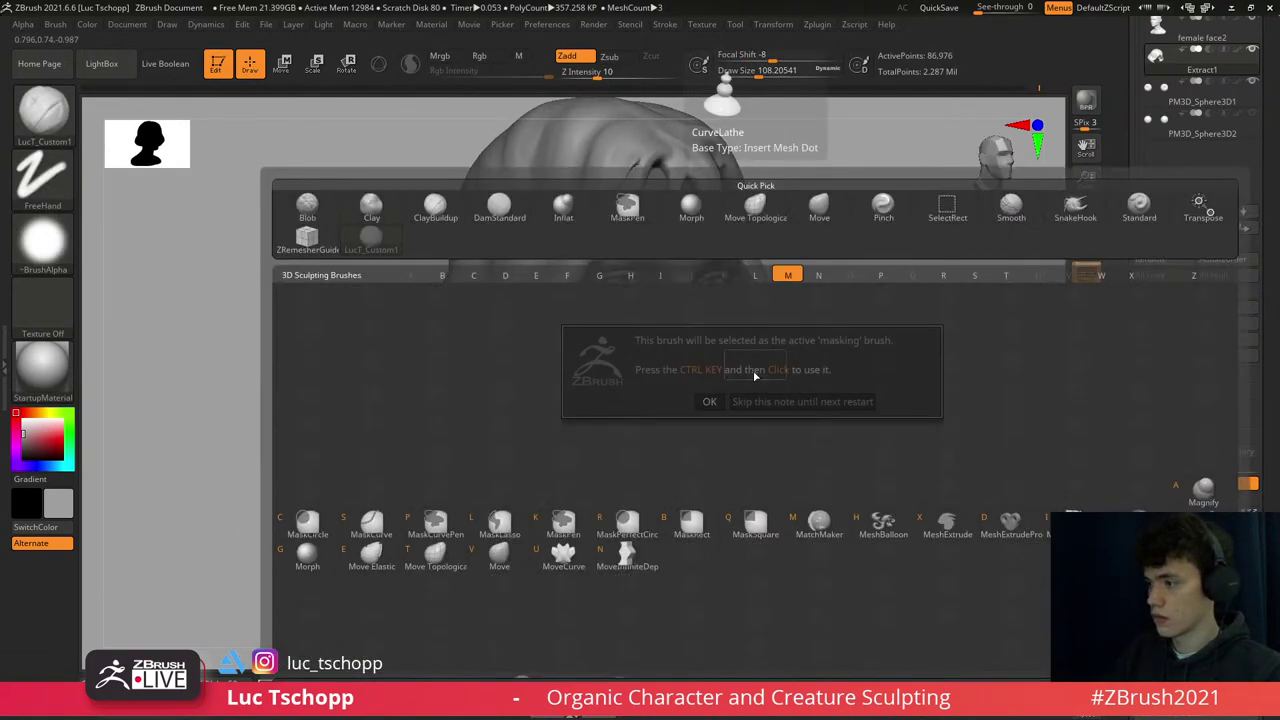
key("Escape")
key("b")
key("m")
key("v")
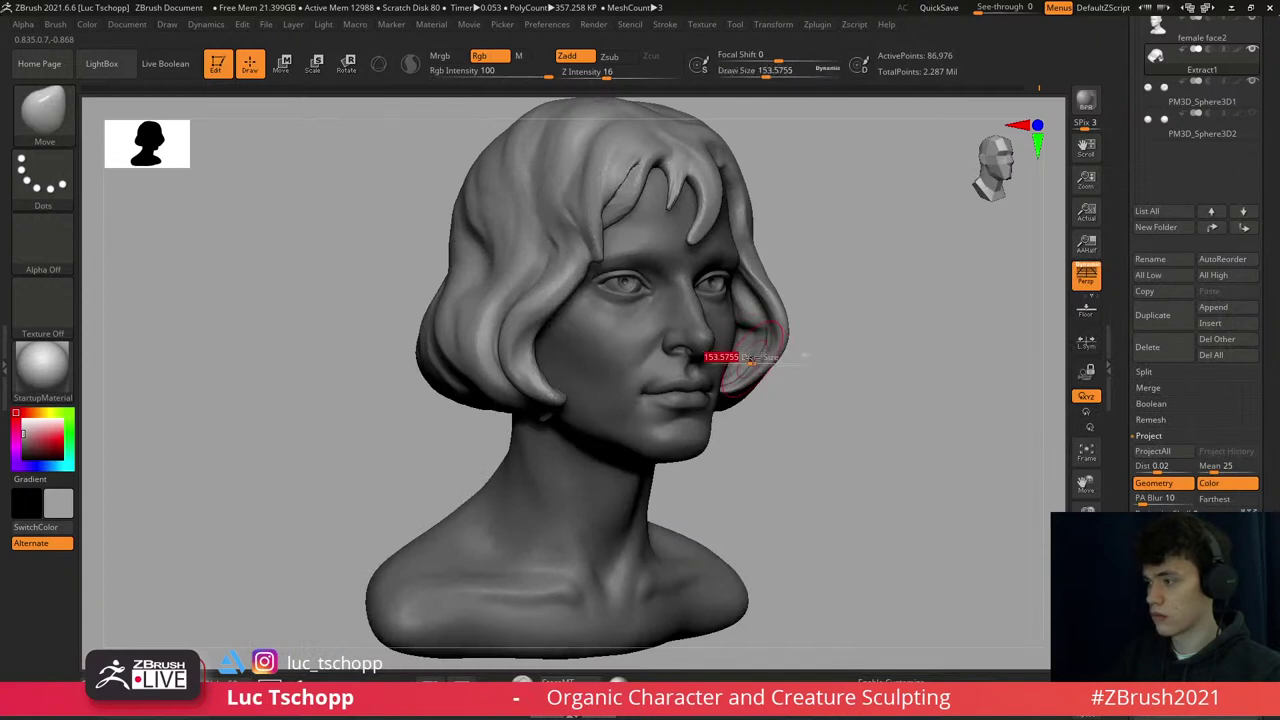
mouse_move(760, 370)
right_mouse_down("shift")
mouse_move(730, 335)
mouse_move(714, 349)
mouse_move(829, 309)
mouse_move(697, 310)
mouse_move(720, 330)
mouse_move(757, 295)
mouse_move(694, 328)
right_mouse_up("shift")
left_click(710, 312, "alt")
- Paint a thin MaskPen line along the upper eyelids
key("s")
key("ctrl")
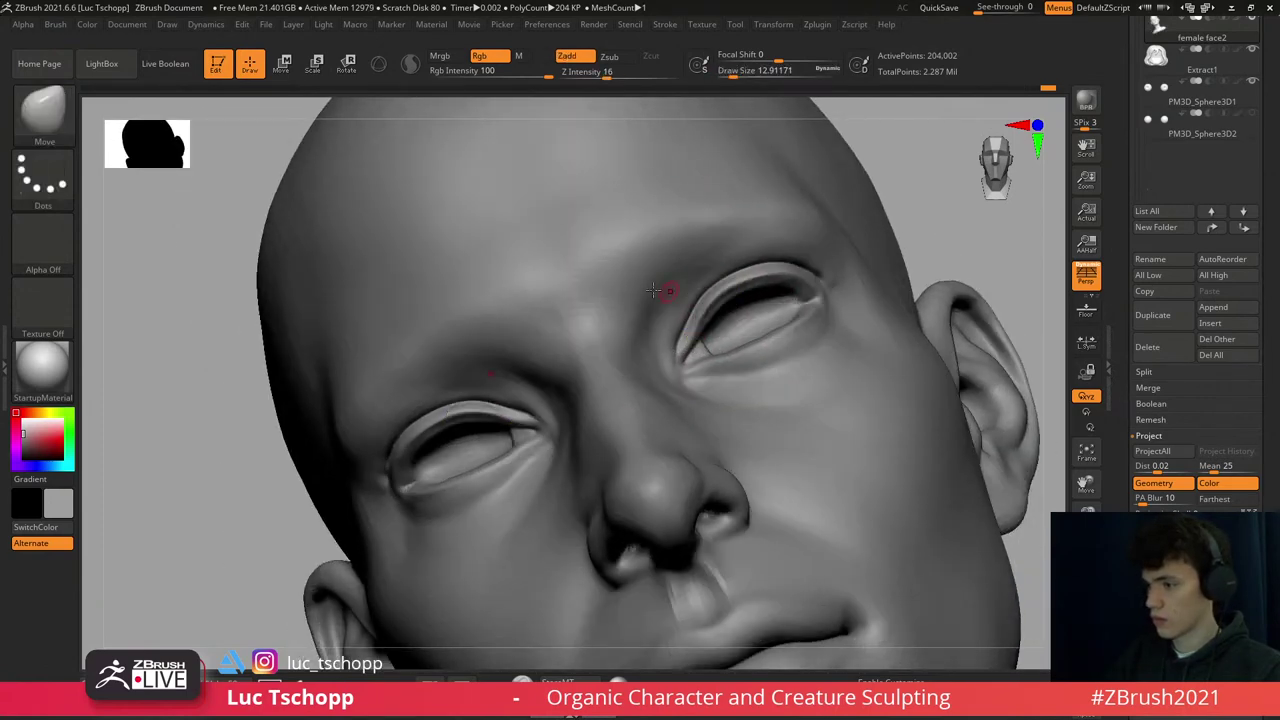
key("b")
key("m")
left_click(380, 195)
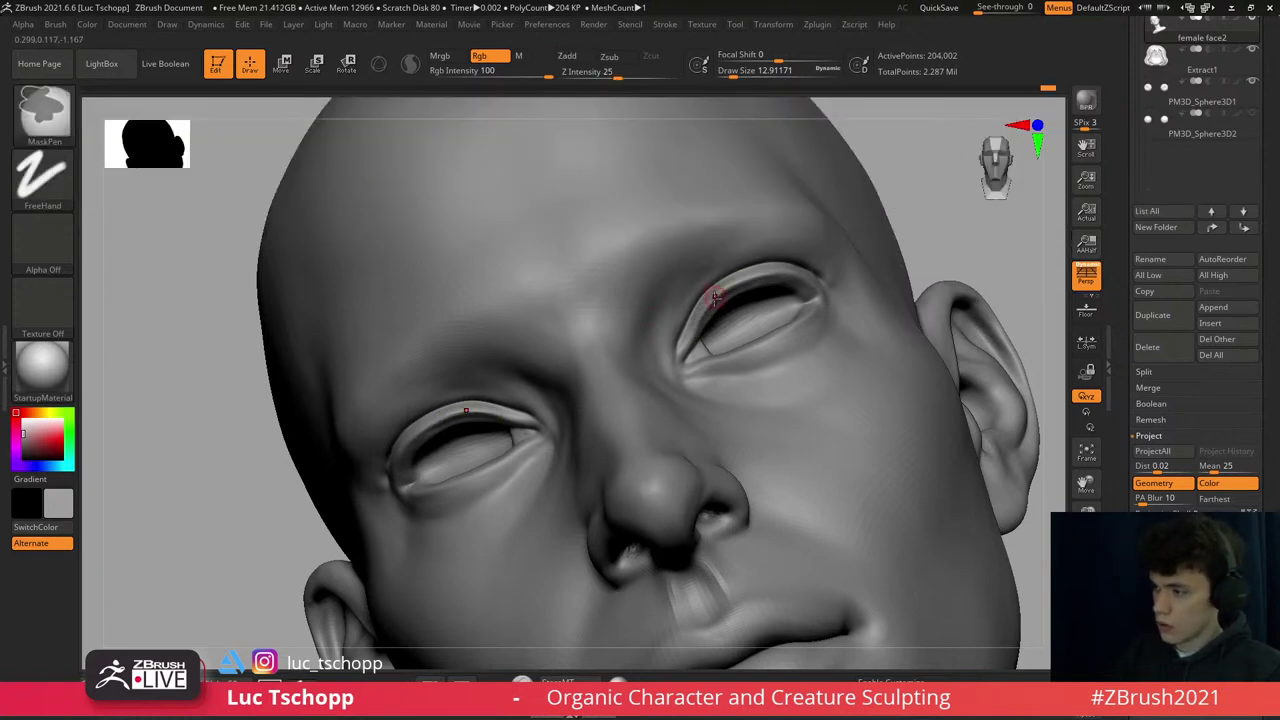
mouse_move(715, 298)
left_mouse_down("ctrl")
mouse_move(800, 282)
mouse_move(697, 332)
left_mouse_up("ctrl")
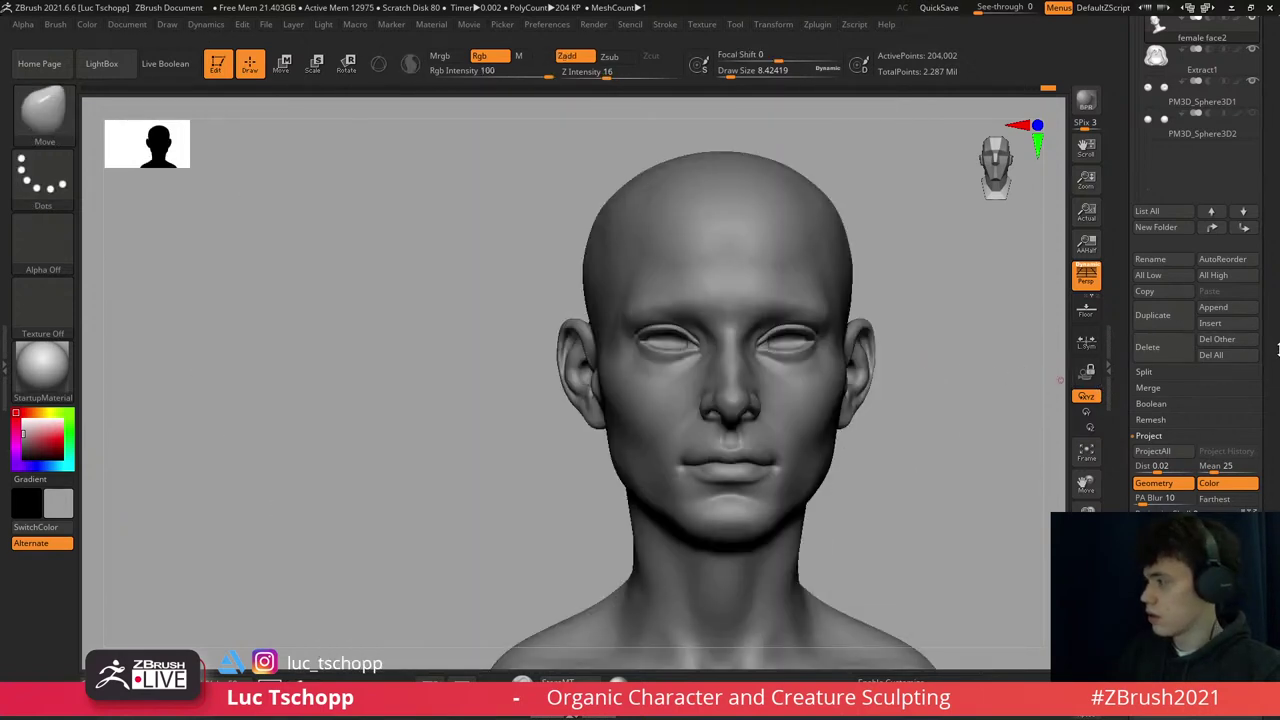
- Extract the masked band with 0.001 thickness and accept it as the new Extract4 mesh
left_click_drag(1277, 348, 1277, 214)
scroll(1190, 280, "up", 3)
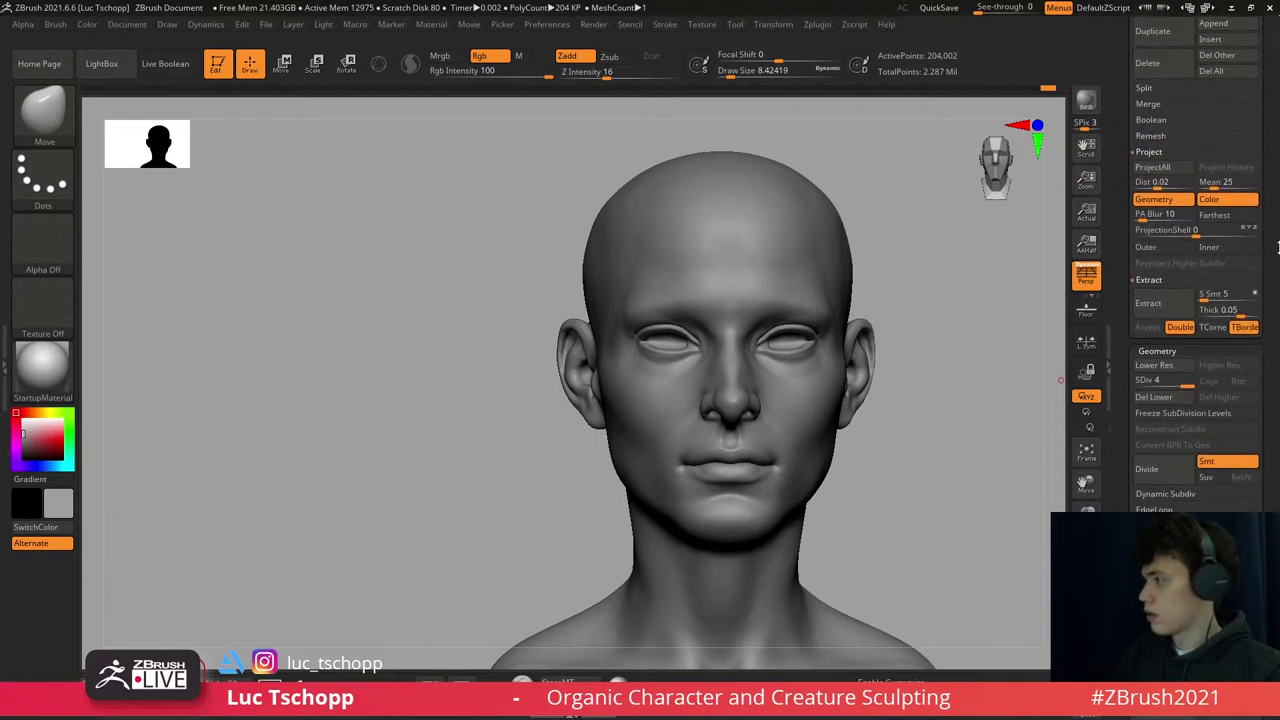
left_click(1146, 351)
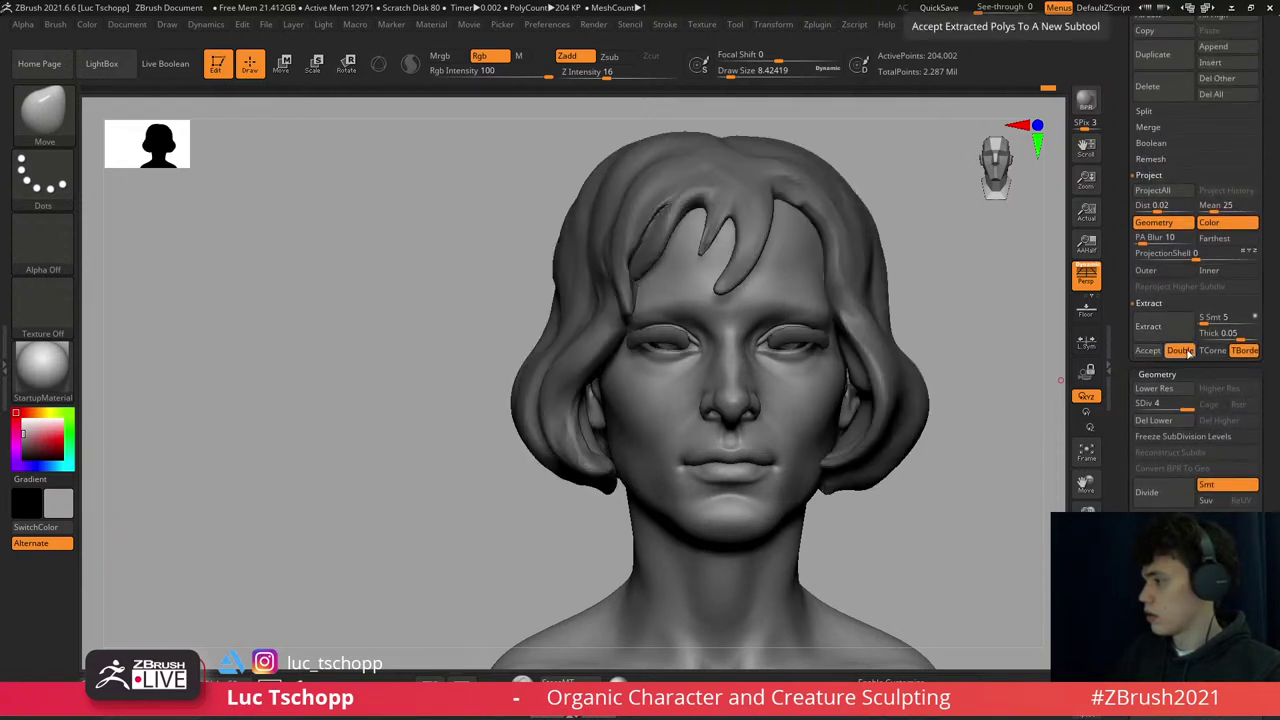
left_click(1215, 333)
key("Return")
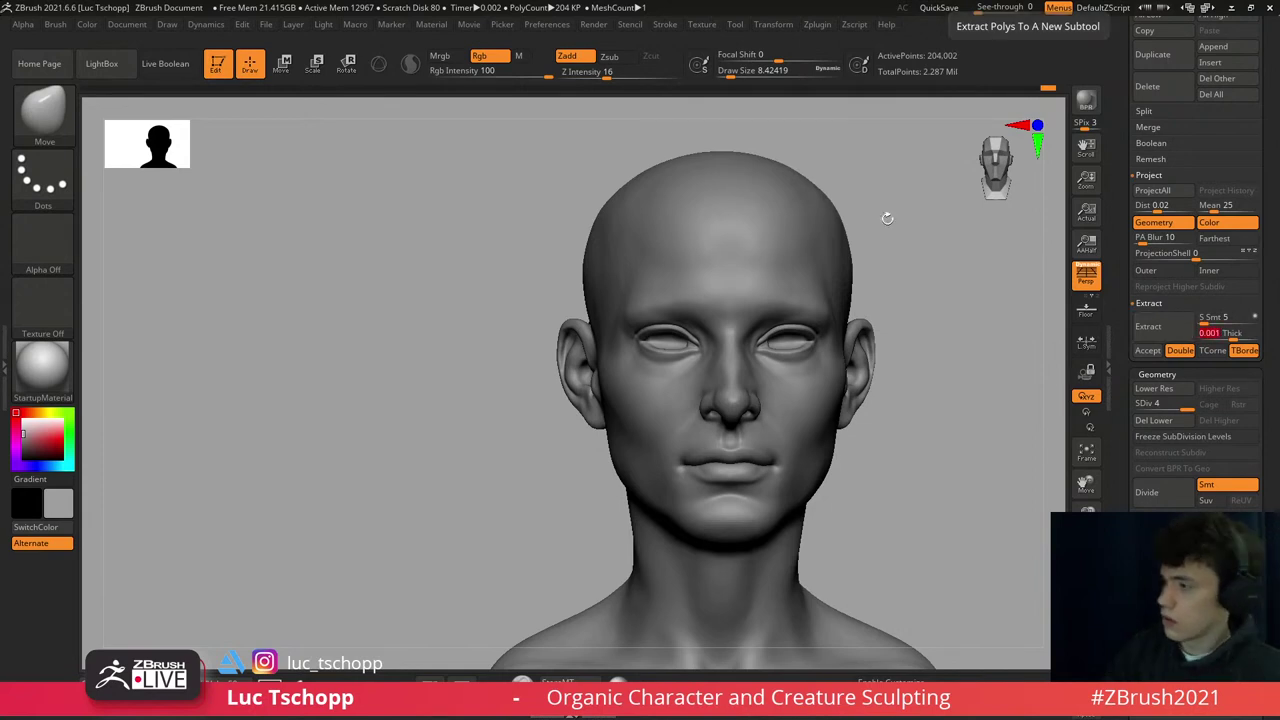
left_click(1152, 326)
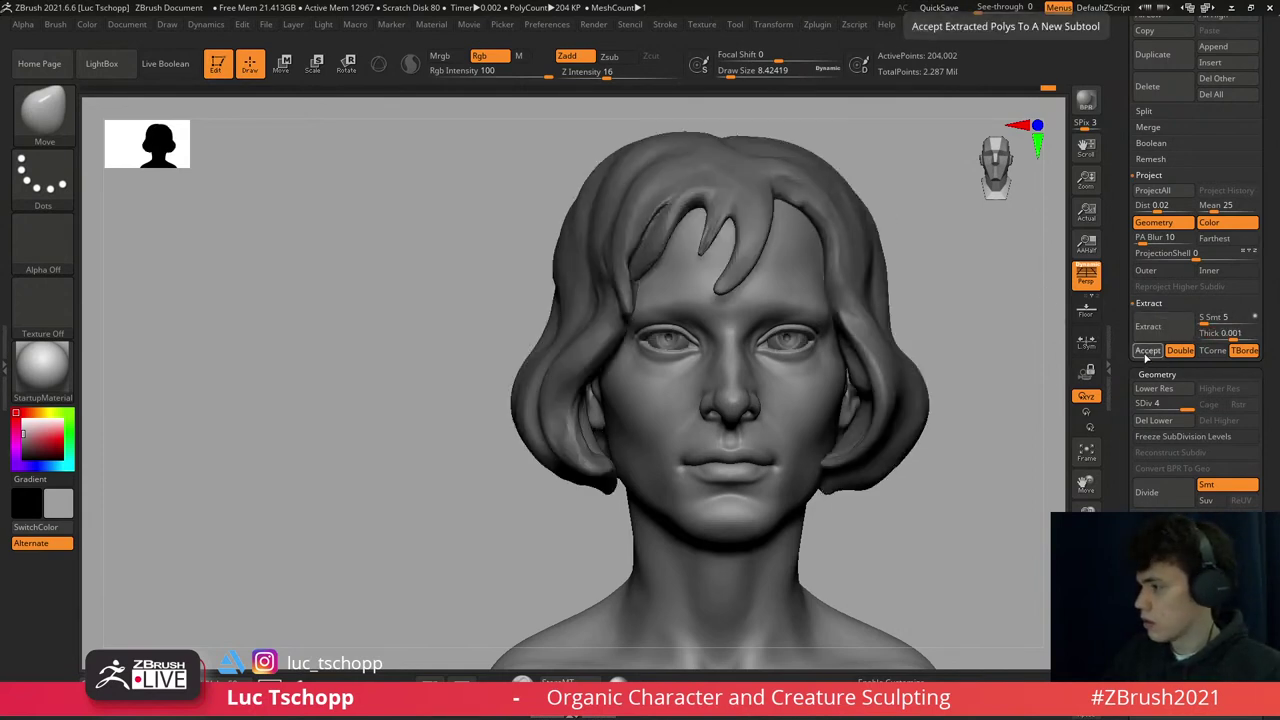
left_click(1147, 351)
key("f")
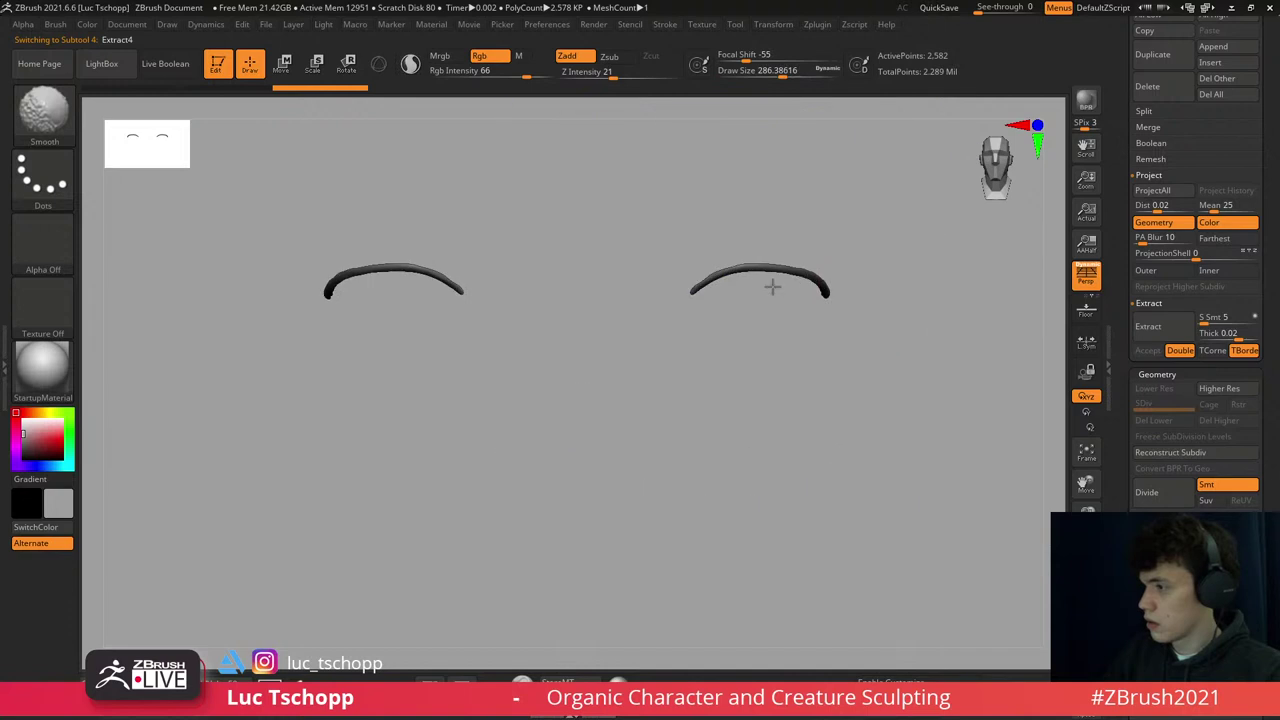
- Use Transpose Move to scale the Extract4 strips smaller and closer together, then unhide the face
key("b")
key("m")
key("v")
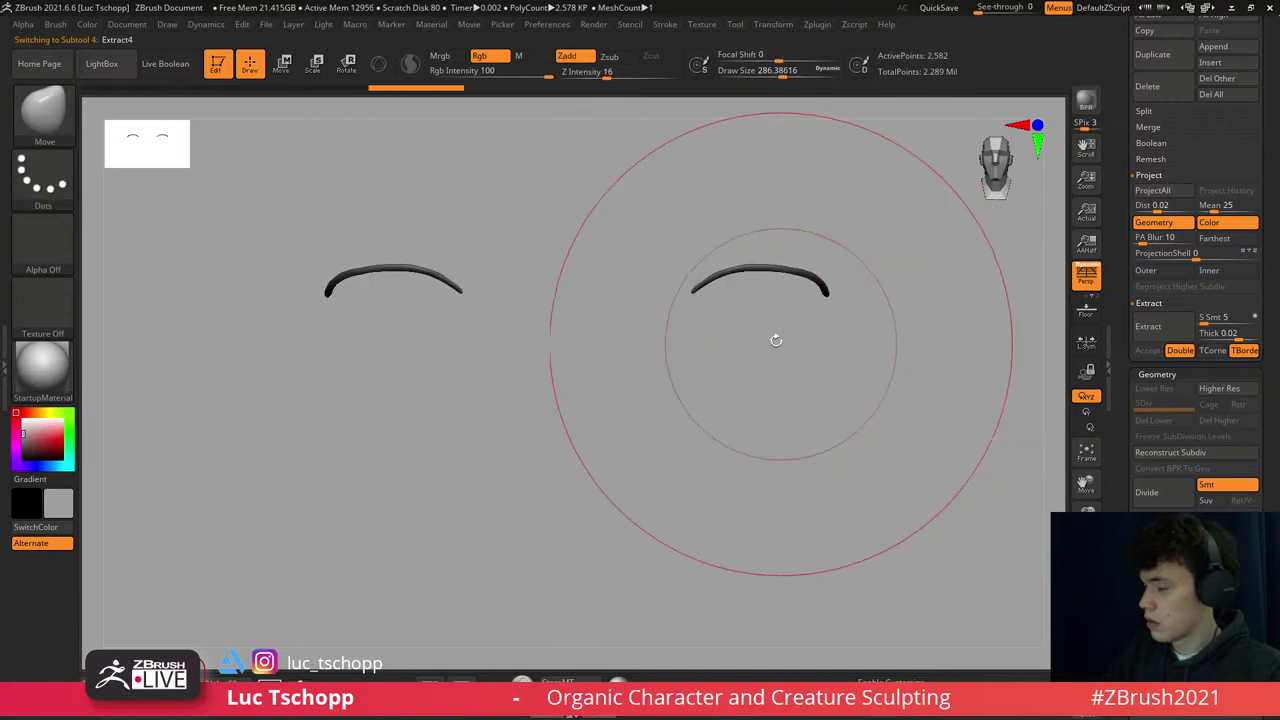
right_click_drag(771, 291, 826, 234, "ctrl")
key("w")
key("f")
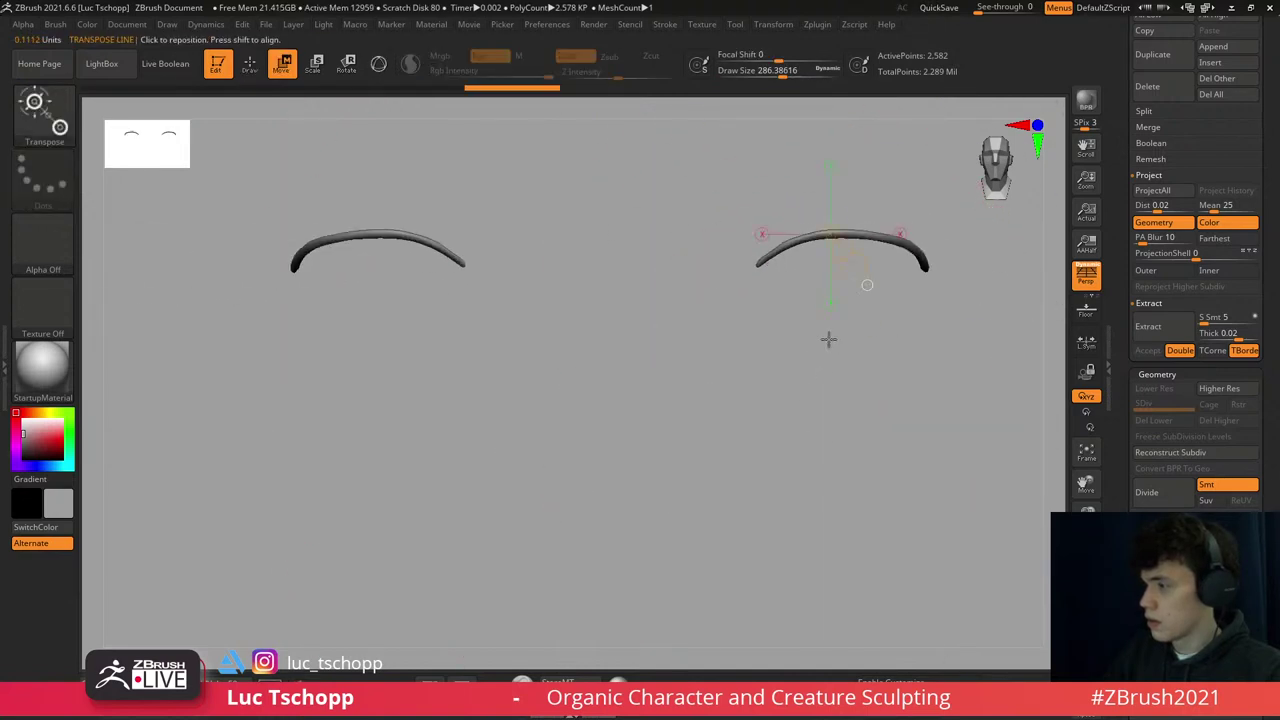
left_click_drag(829, 337, 857, 200)
left_click_drag(920, 143, 857, 334, "shift")
right_click_drag(936, 545, 890, 388, "ctrl")
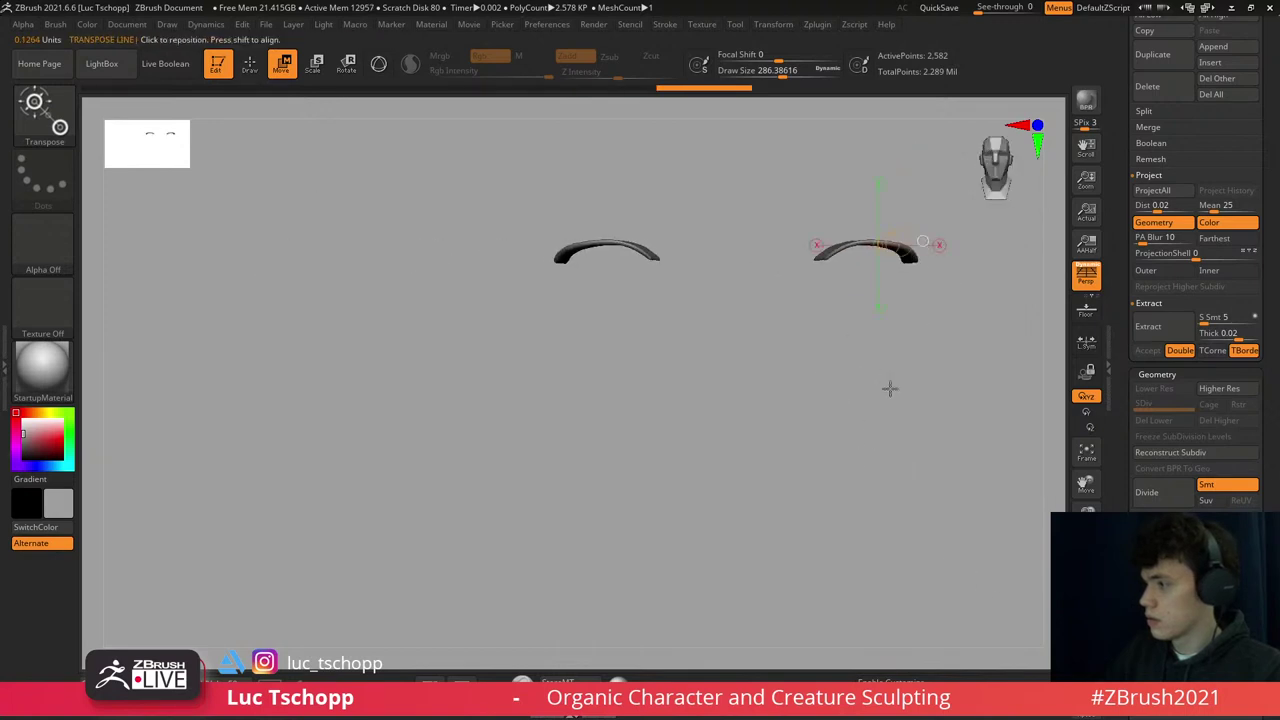
left_click(700, 450, "ctrl+shift")
right_click_drag(700, 450, 776, 300)
- With a smaller Move brush, pull the strip onto the upper eyelid
key("b")
key("m")
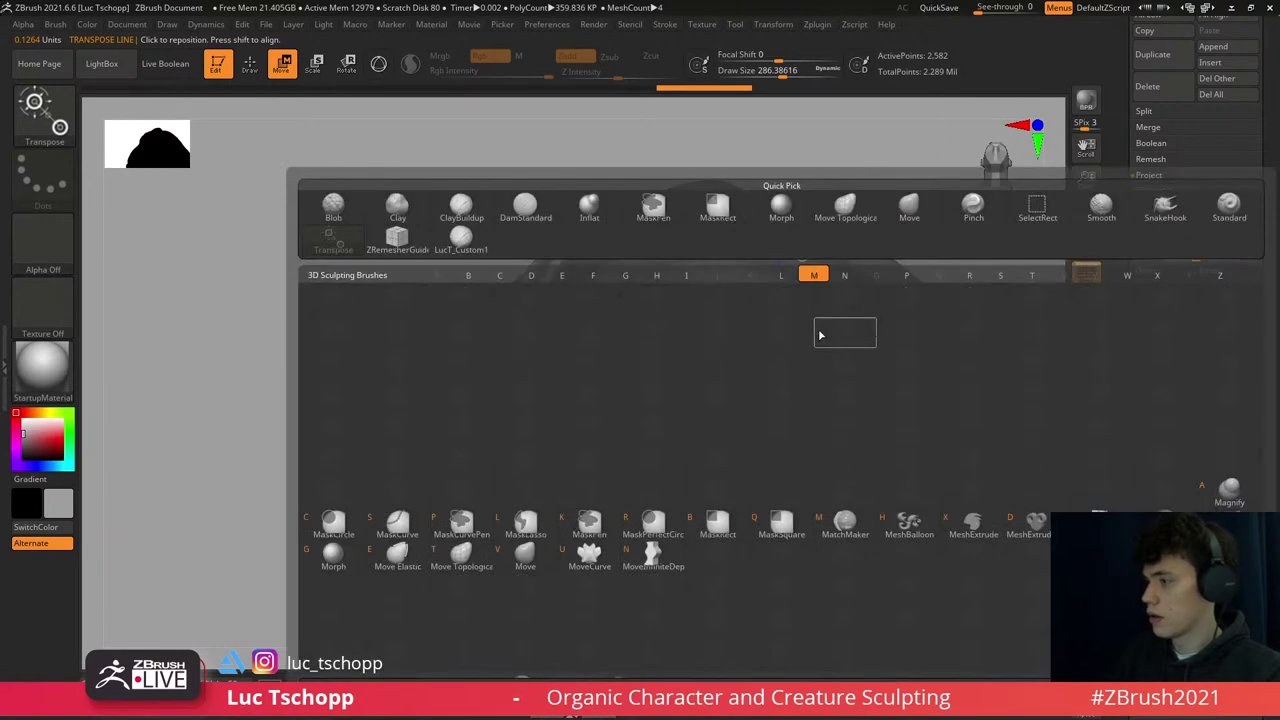
key("v")
key("s")
left_click_drag(812, 320, 798, 322)
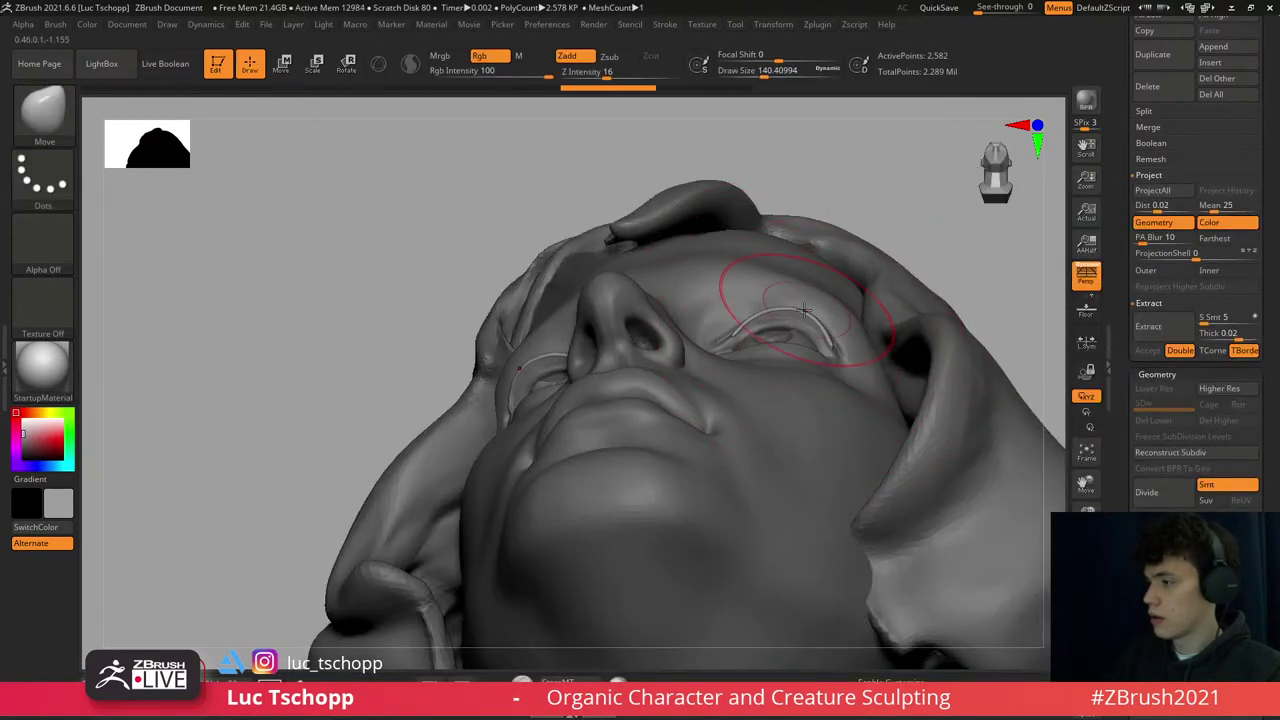
right_click_drag(803, 312, 786, 280, "shift")
- Smooth the eyelid strips on both eyes with a reduced brush size
key("b")
key("s")
key("t")
key("s")
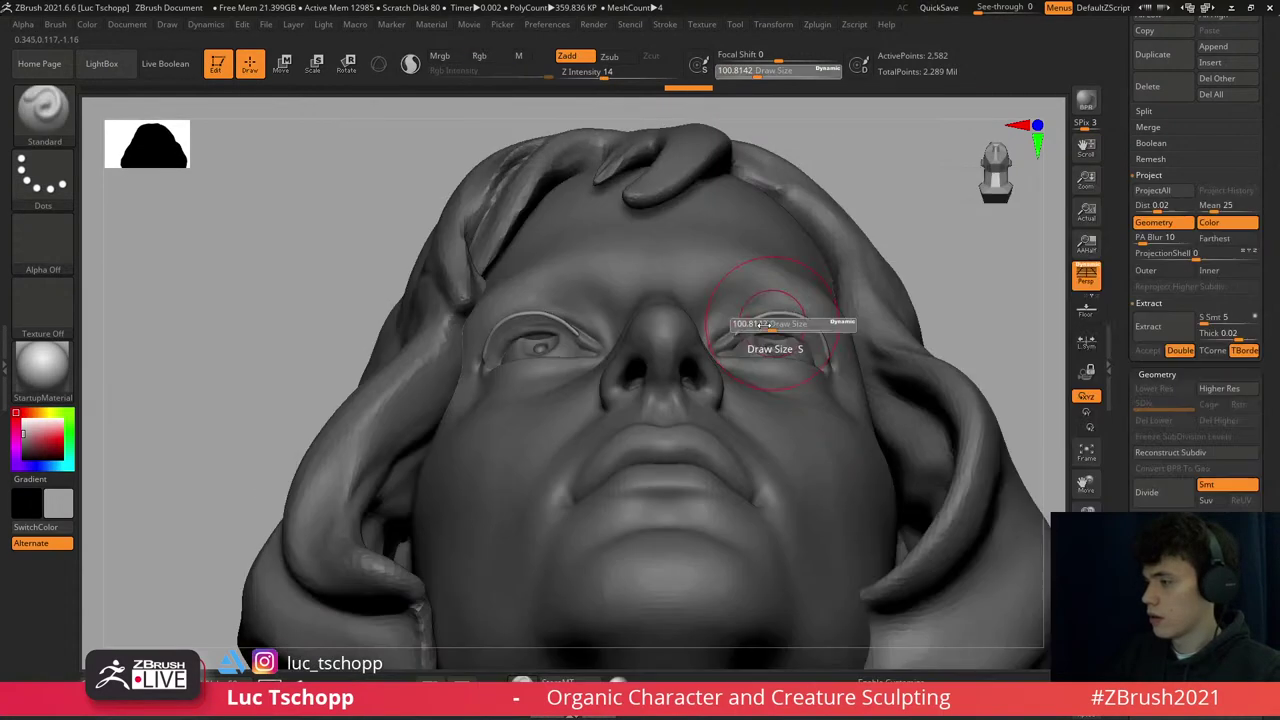
left_click_drag(772, 322, 758, 322)
right_click_drag(846, 280, 771, 291, "alt")
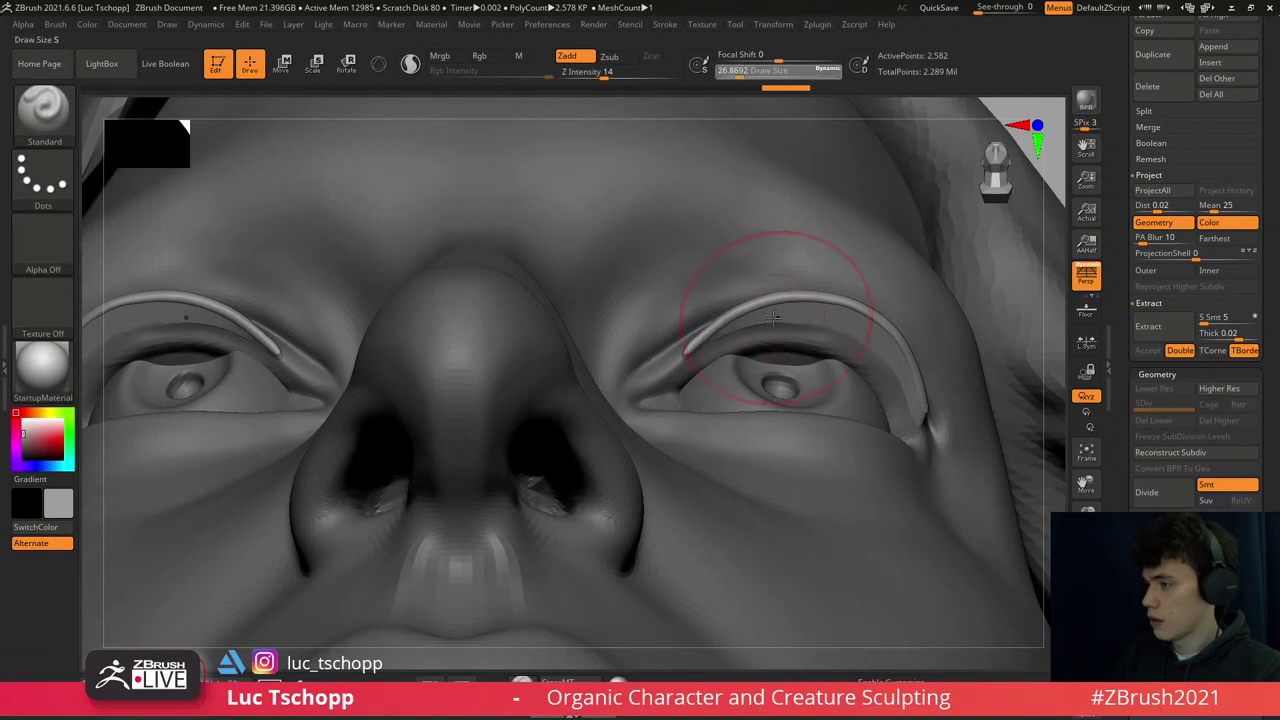
left_click_drag(760, 322, 848, 335, "shift")
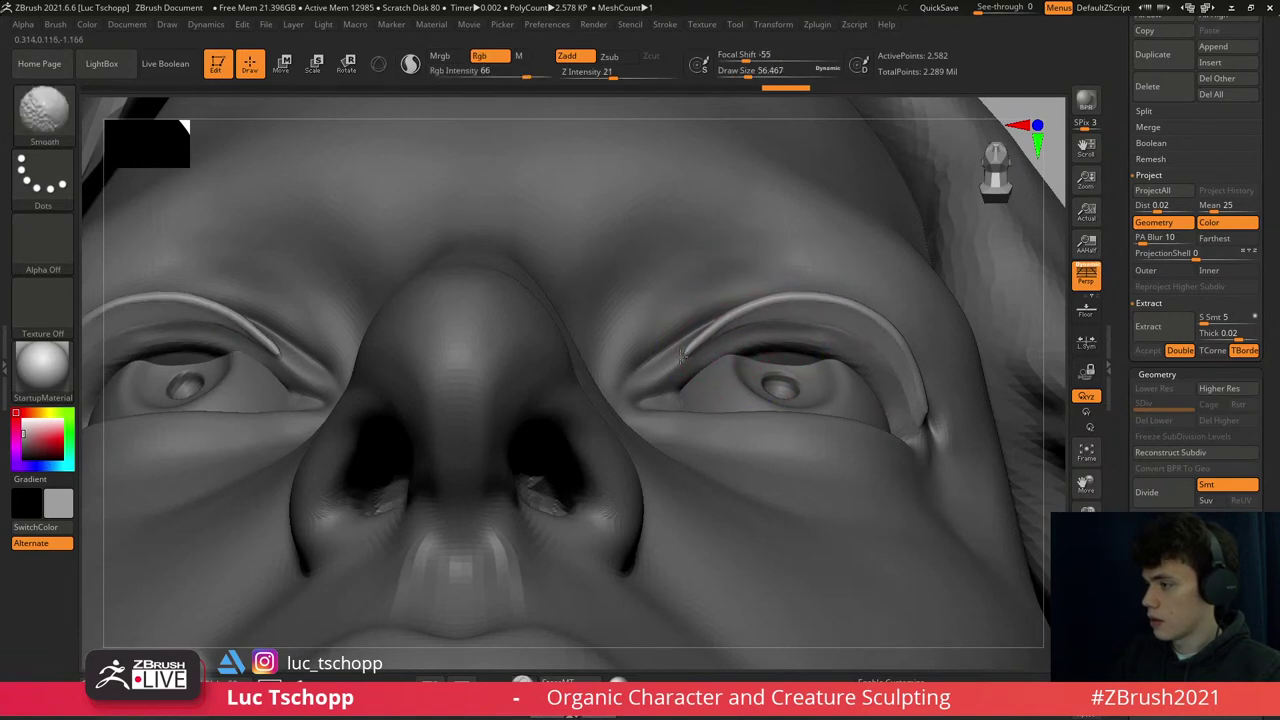
mouse_move(906, 407)
right_mouse_down()
mouse_move(845, 220)
mouse_move(830, 250)
mouse_move(805, 225)
right_mouse_up()
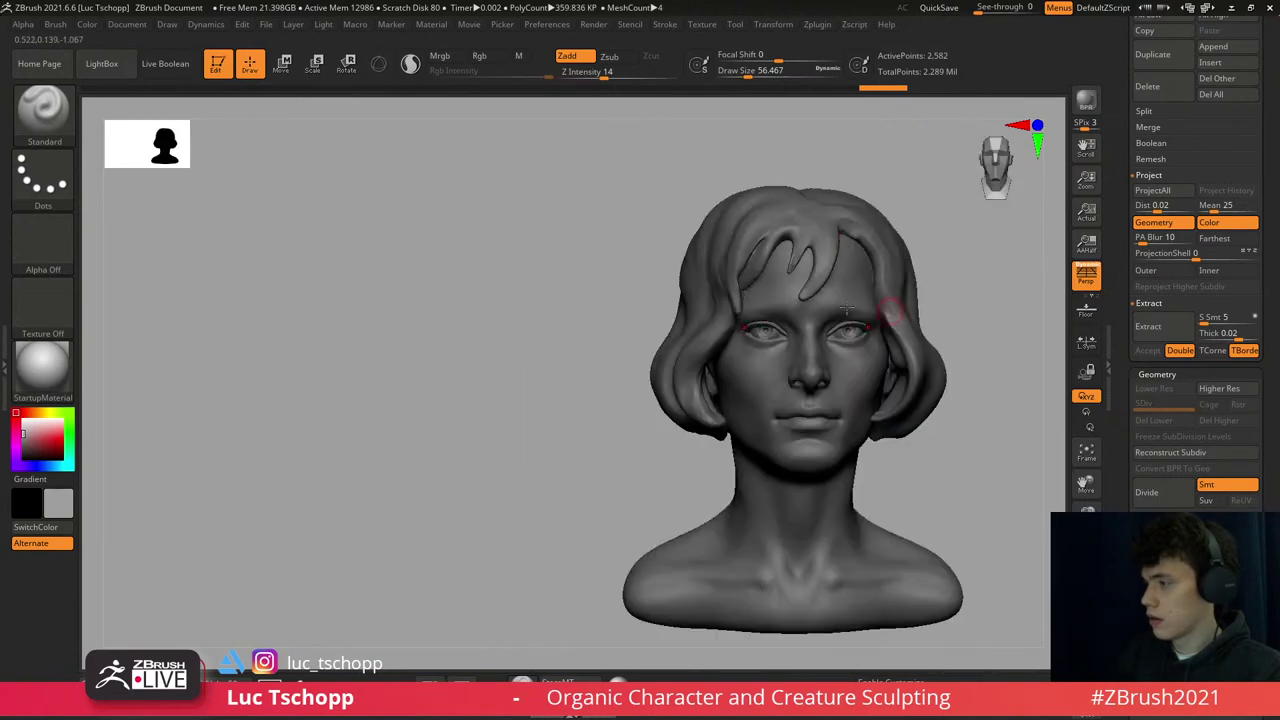
right_click_drag(845, 311, 800, 295, "alt")
- Flick the strip's outer end outward with the SnakeHook brush
key("b")
key("s")
key("h")
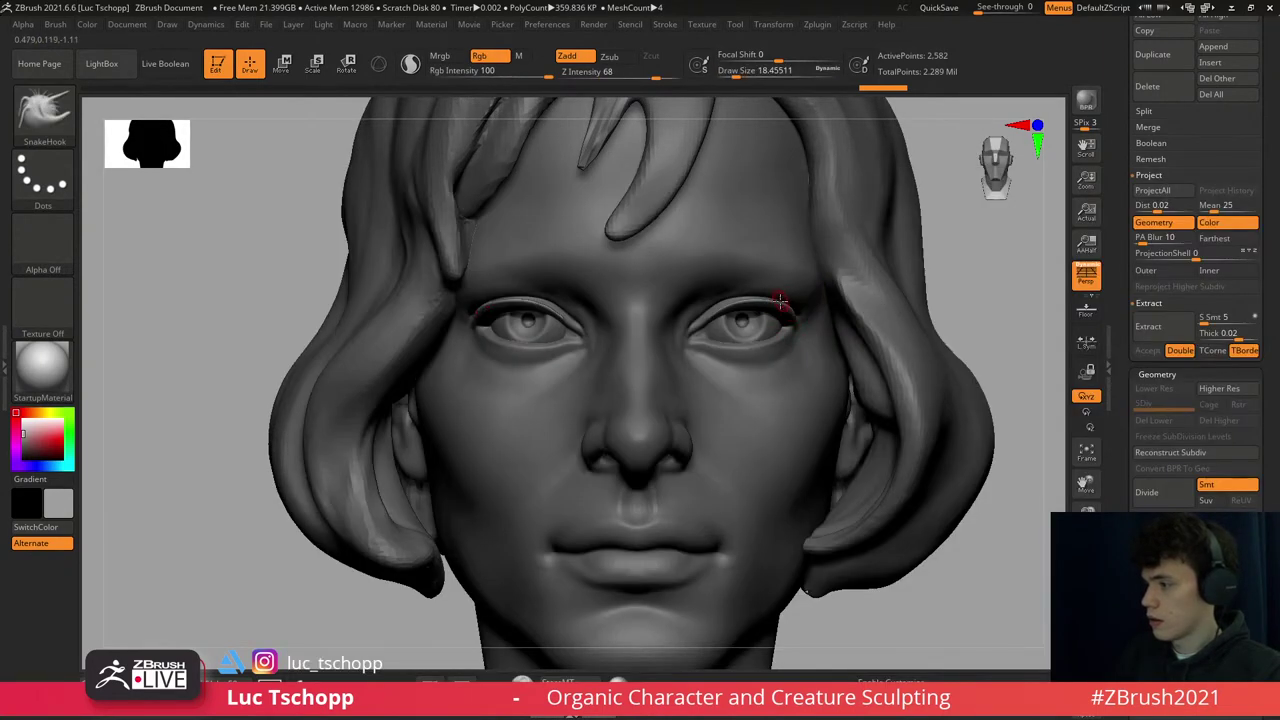
mouse_move(797, 285)
right_mouse_down("alt")
mouse_move(792, 303)
mouse_move(810, 286)
mouse_move(760, 316)
mouse_move(716, 316)
right_mouse_up("alt")
key("b")
key("m")
key("v")
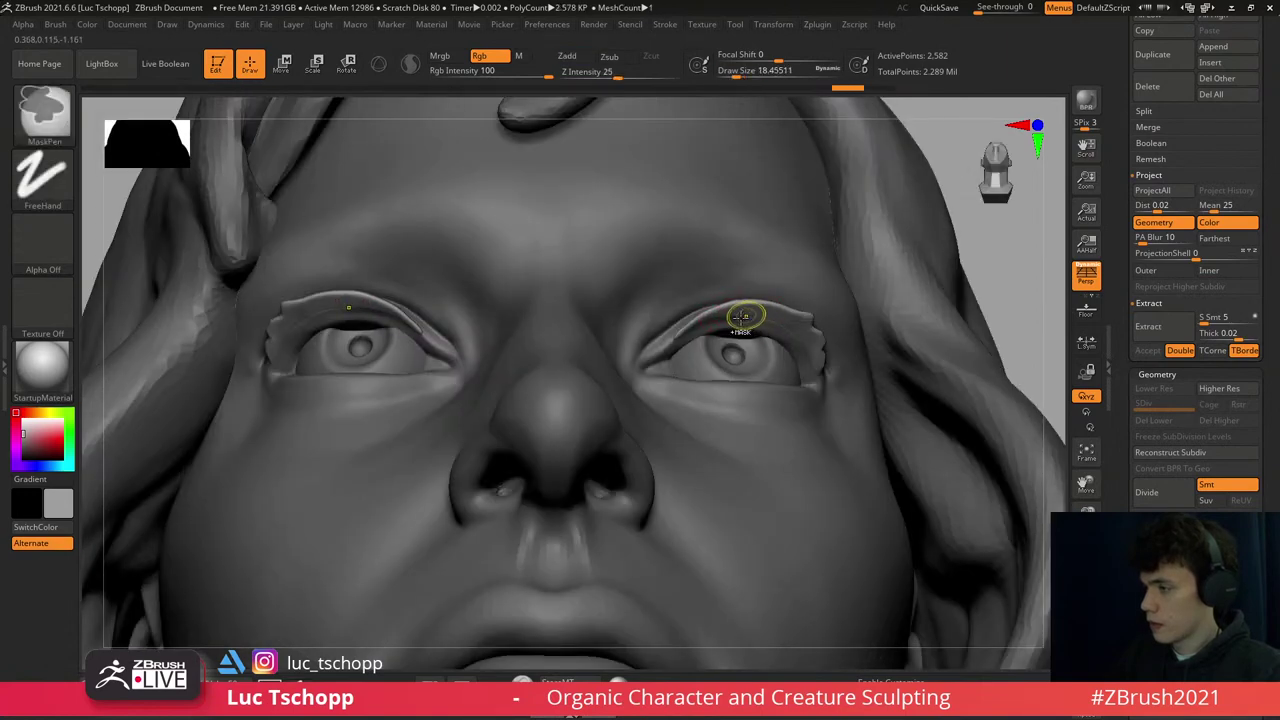
key("b")
key("s")
key("t")
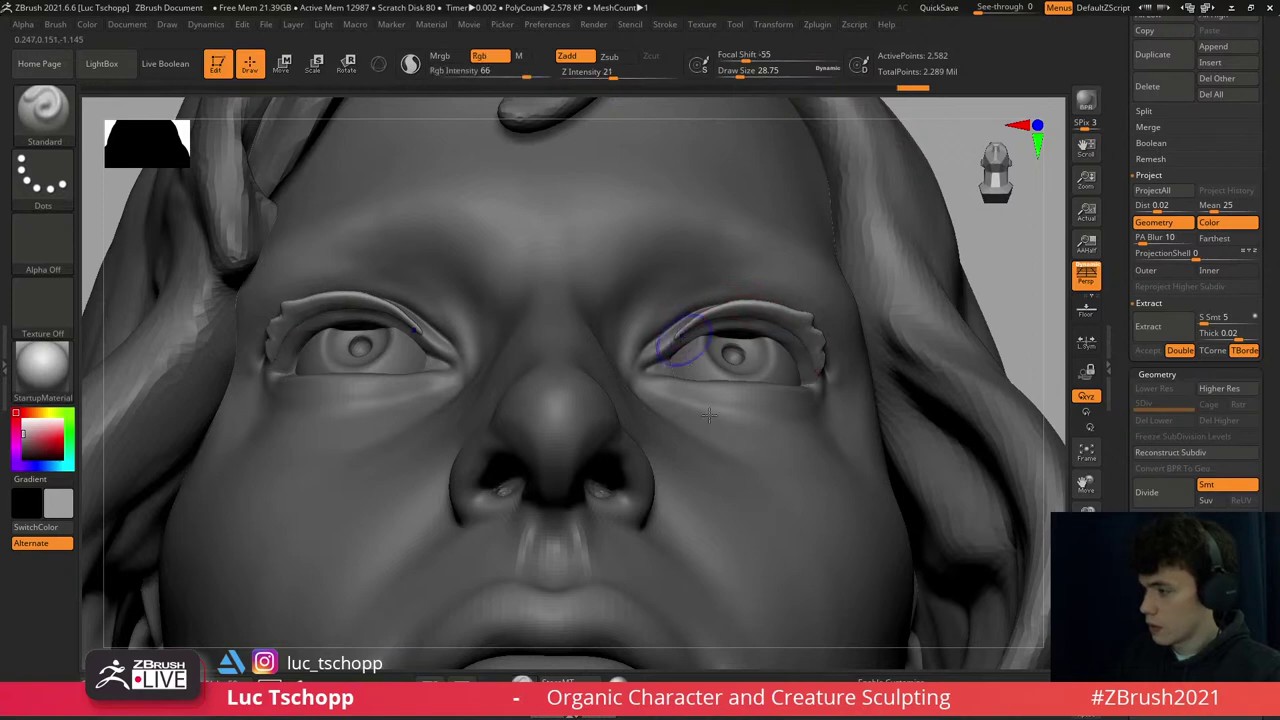
mouse_move(816, 377)
right_mouse_down()
mouse_move(800, 316)
mouse_move(770, 305)
right_mouse_up()
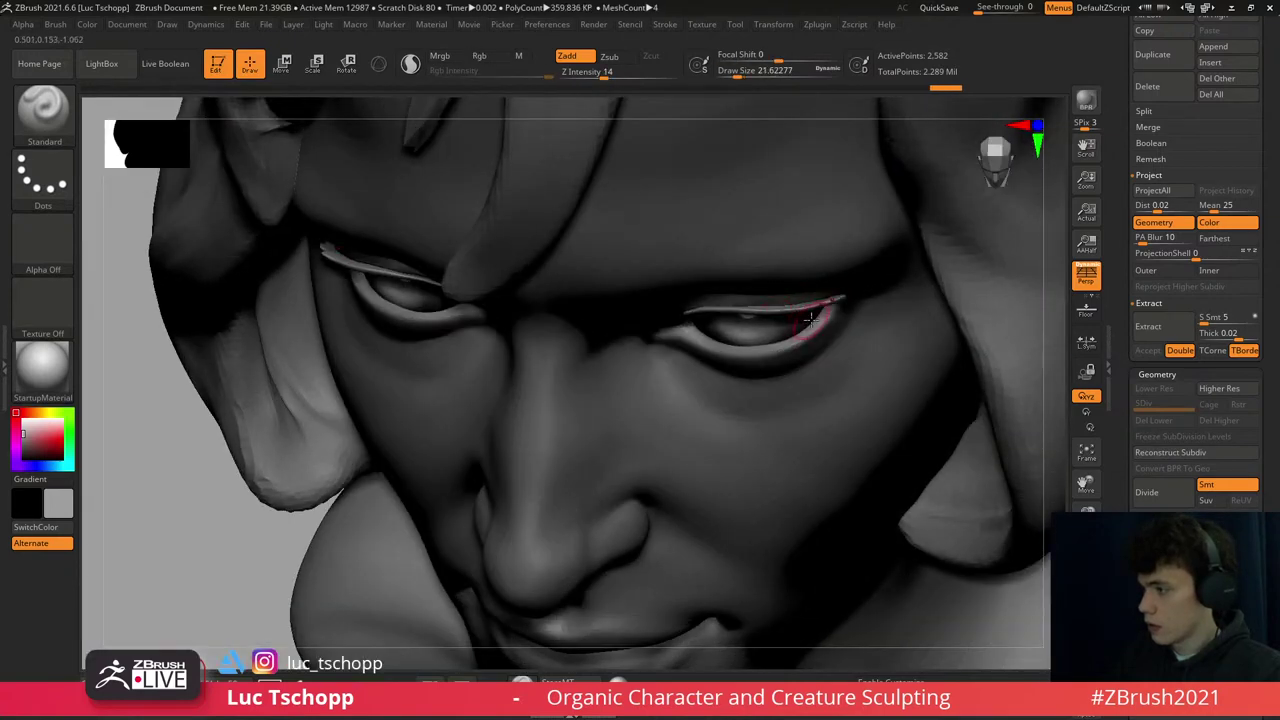
- Solo the eyelid strips and adjust the Move brush size for them
key("b")
key("s")
key("m")
left_click(790, 316, "ctrl+shift")
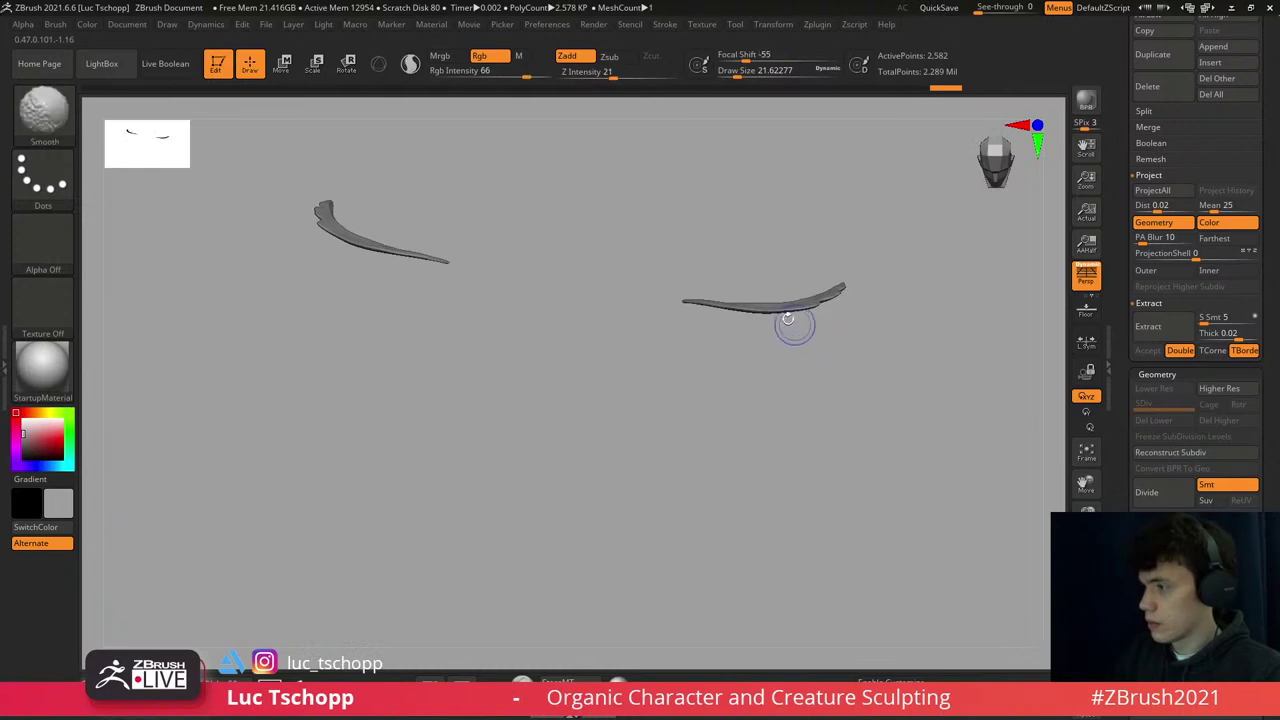
key("b")
key("m")
key("v")
key("bracketright")
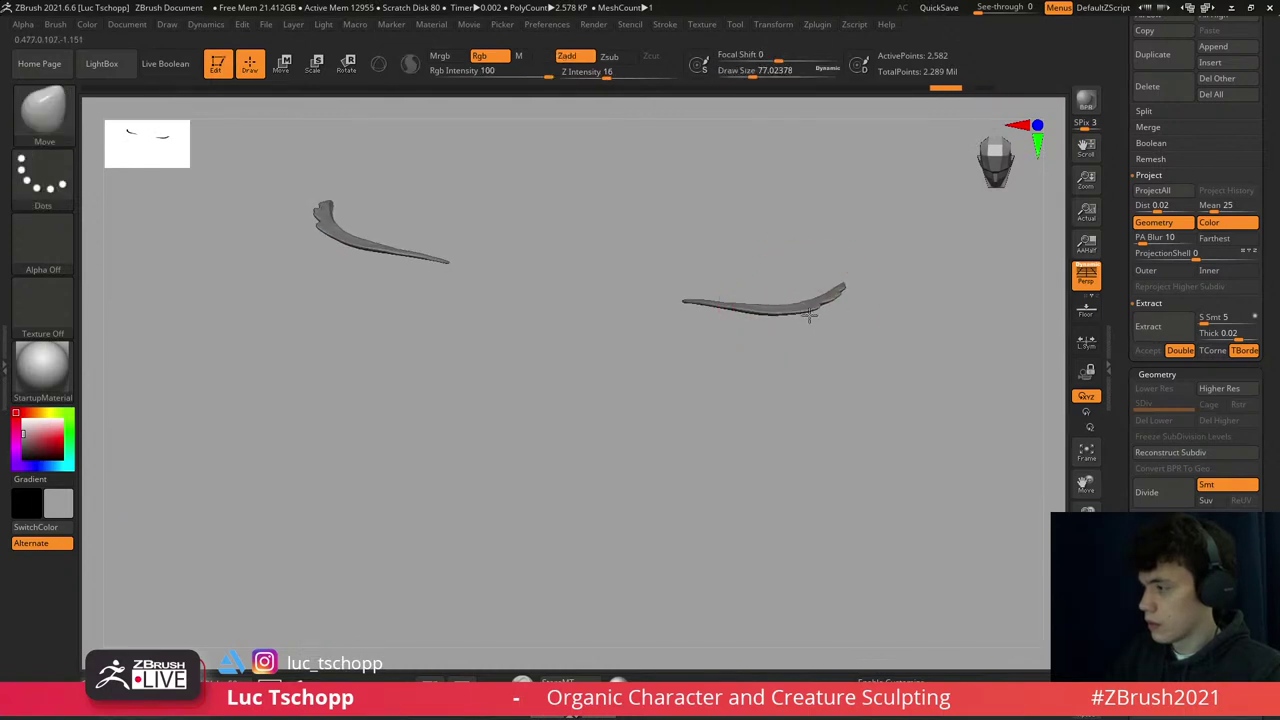
key("bracketleft")
key("bracketleft")
key("bracketleft")
key("bracketleft")
key("bracketleft")
key("bracketleft")
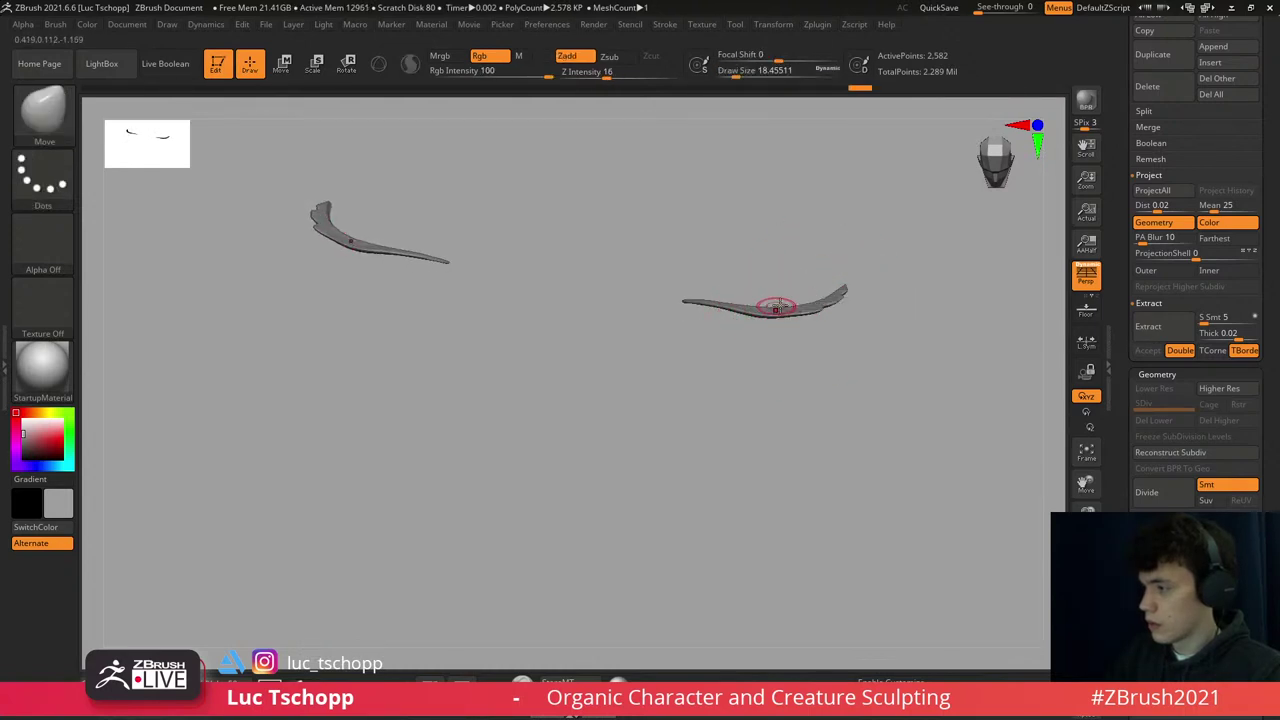
- View the strips from the front and check a smoothed subdivision preview
left_click_drag(906, 440, 897, 337, "shift")
key("d")
key("Escape")
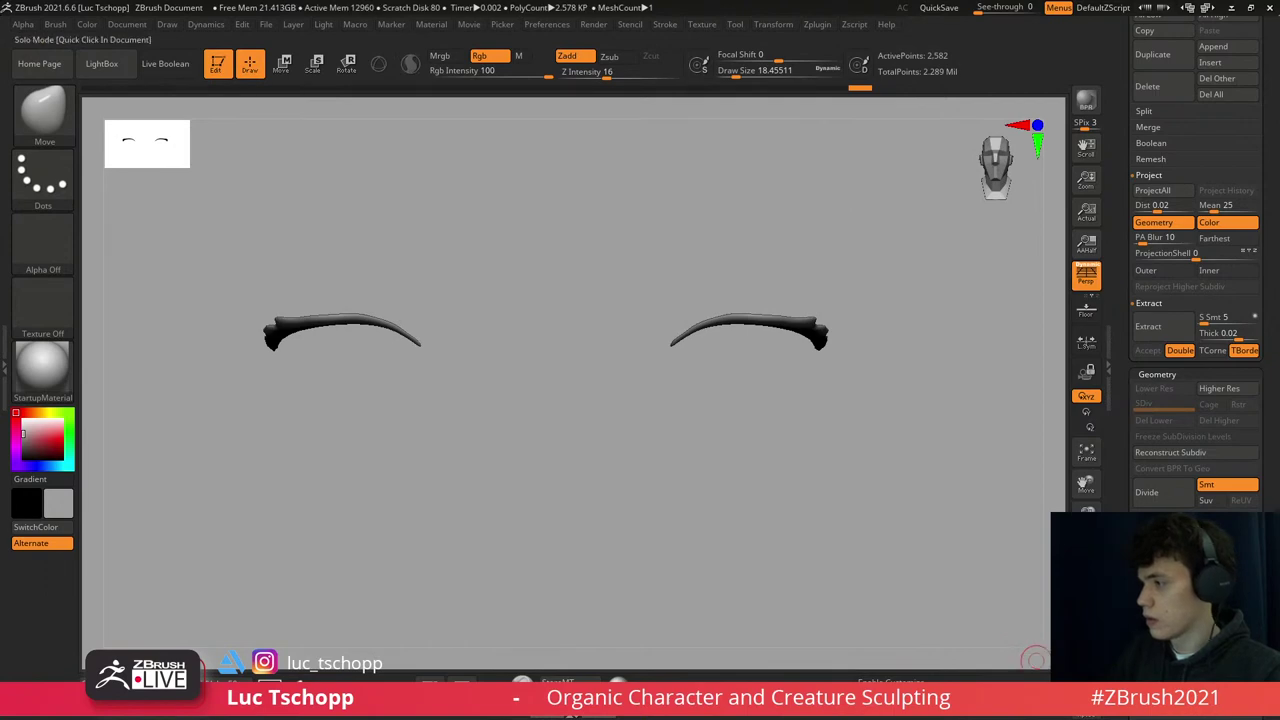
right_click_drag(714, 343, 754, 375, "ctrl")
key("d")
key("Escape")
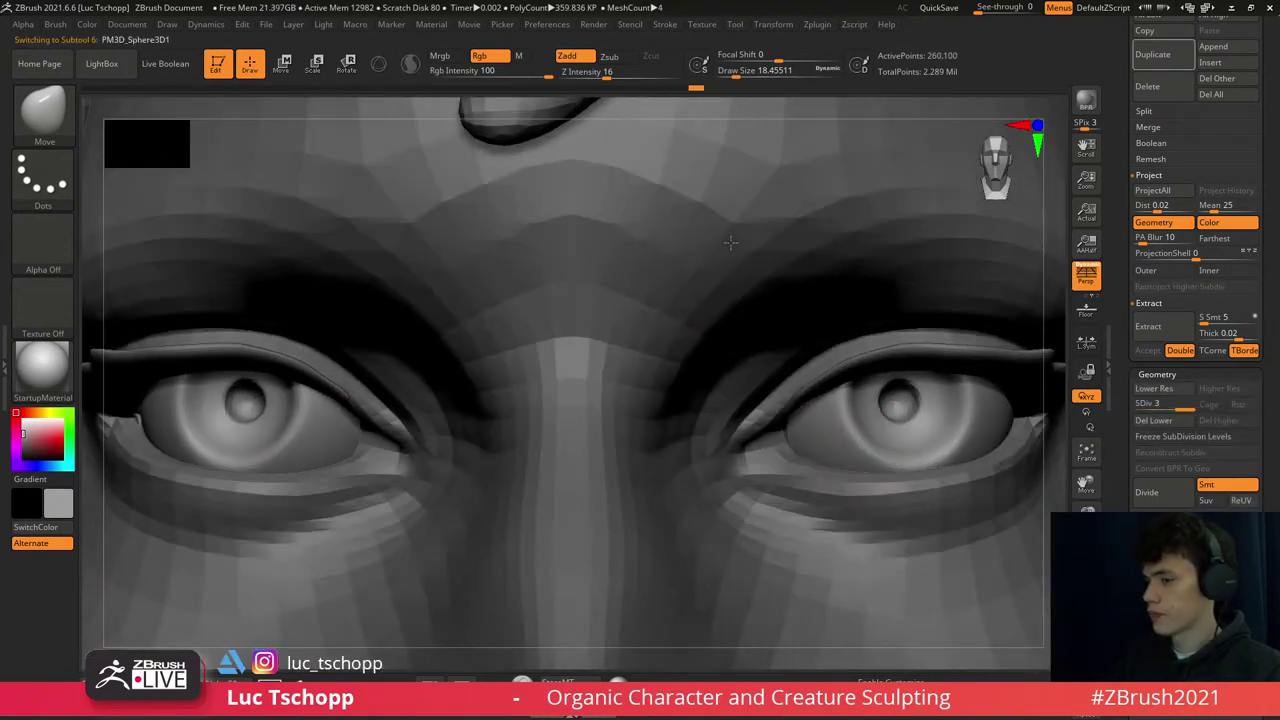
- Select PM3D_Sphere3D1, then the hair, picking a slightly smaller custom sculpting brush
left_click(831, 350, "alt")
right_click_drag(831, 350, 870, 330, "alt")
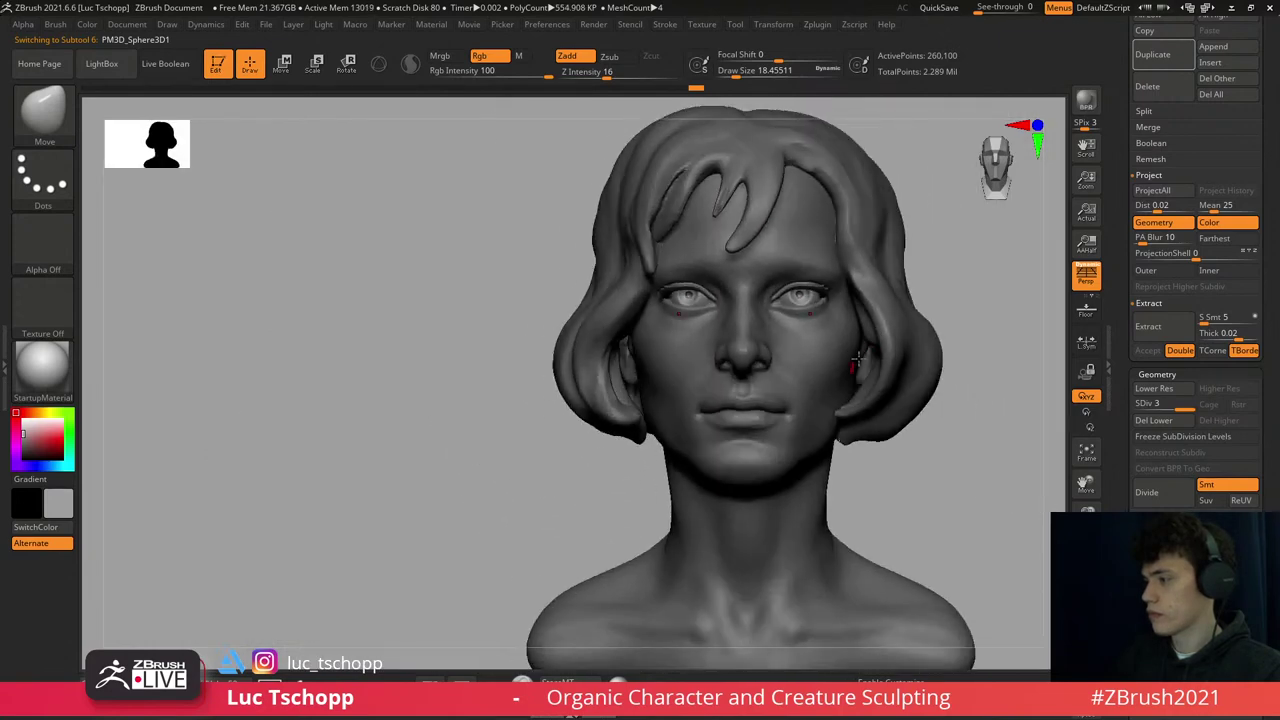
left_click(880, 323, "alt")
mouse_move(847, 214)
right_mouse_down("alt")
mouse_move(605, 269)
mouse_move(592, 360)
mouse_move(558, 296)
right_mouse_up("alt")
key("1")
key("s")
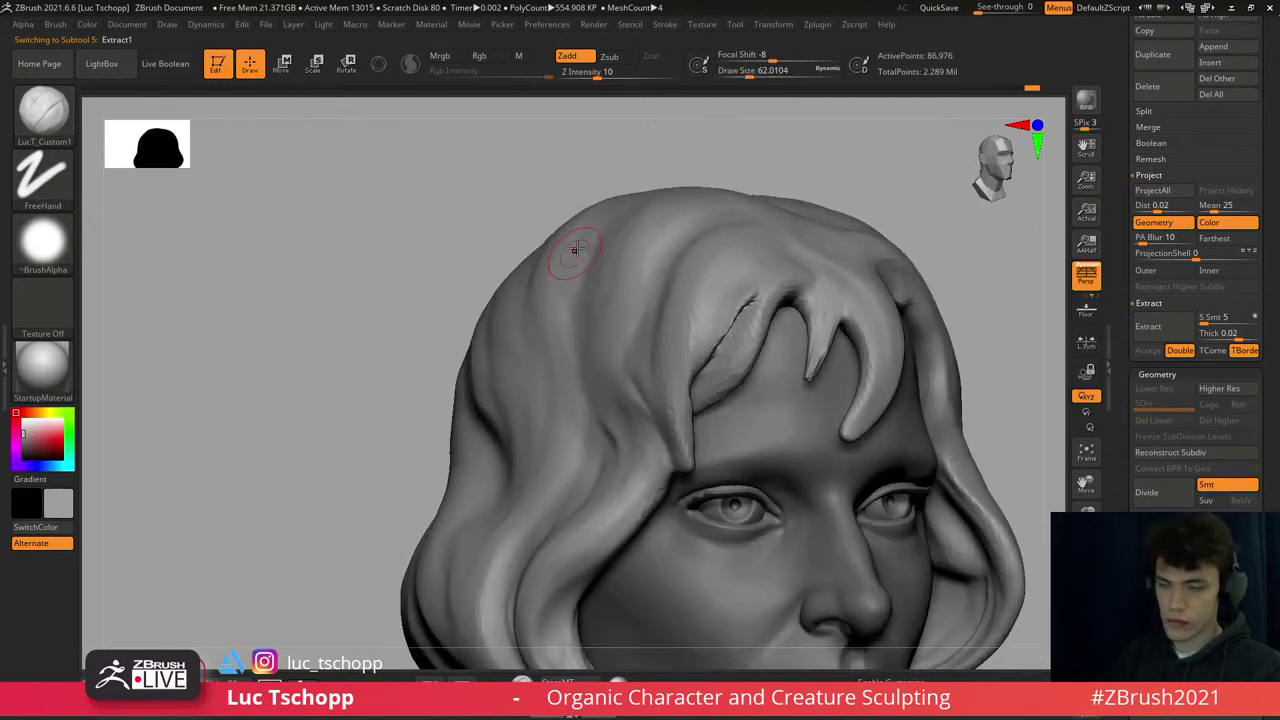
key("s")
left_click_drag(560, 310, 545, 308)
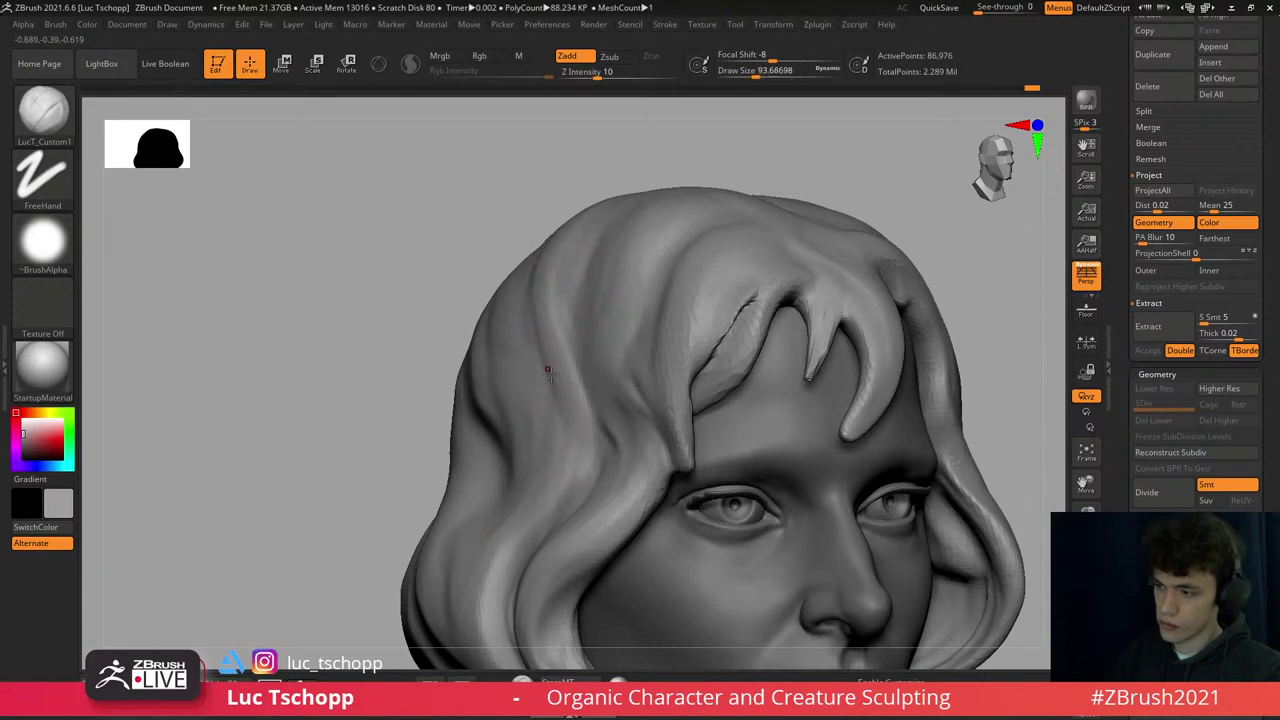
right_click_drag(547, 370, 575, 420)
key("f")
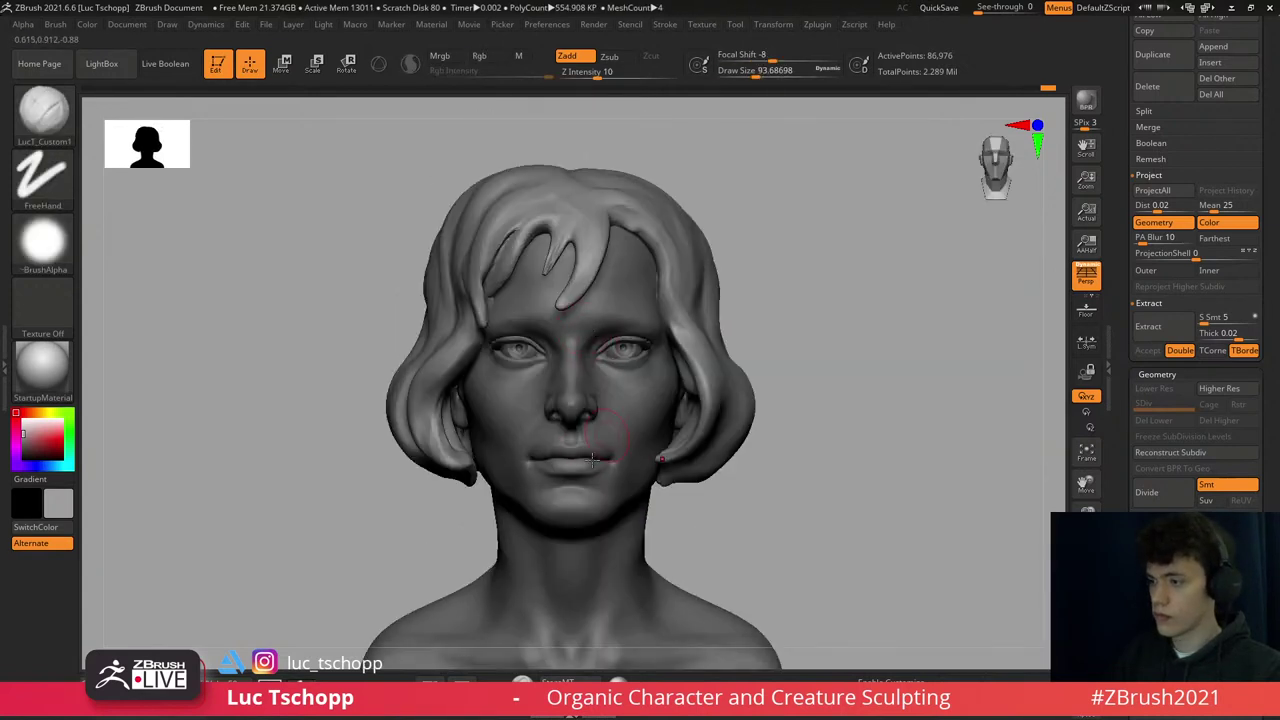
- Make the face active with the Move brush and step through its SDiv levels
left_click(592, 460, "alt")
right_click_drag(592, 460, 544, 398, "ctrl")
key("b")
key("m")
key("v")
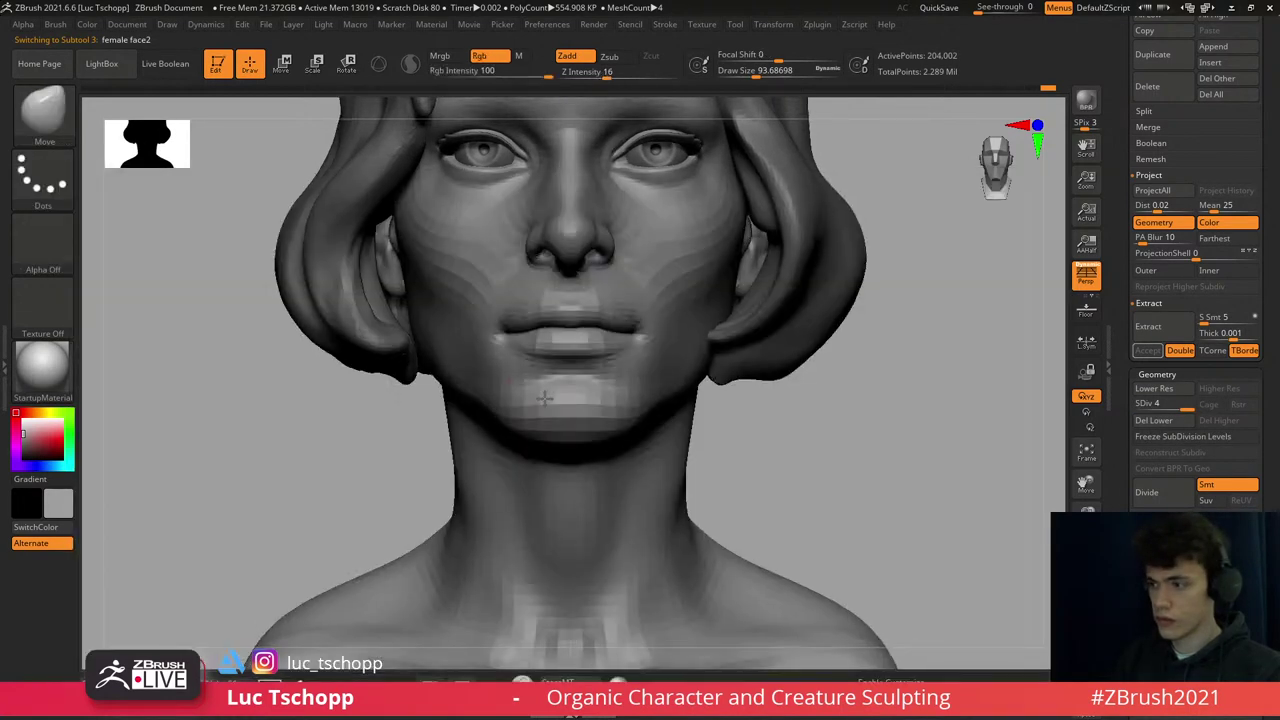
key("shift+d")
key("shift+d")
key("[")
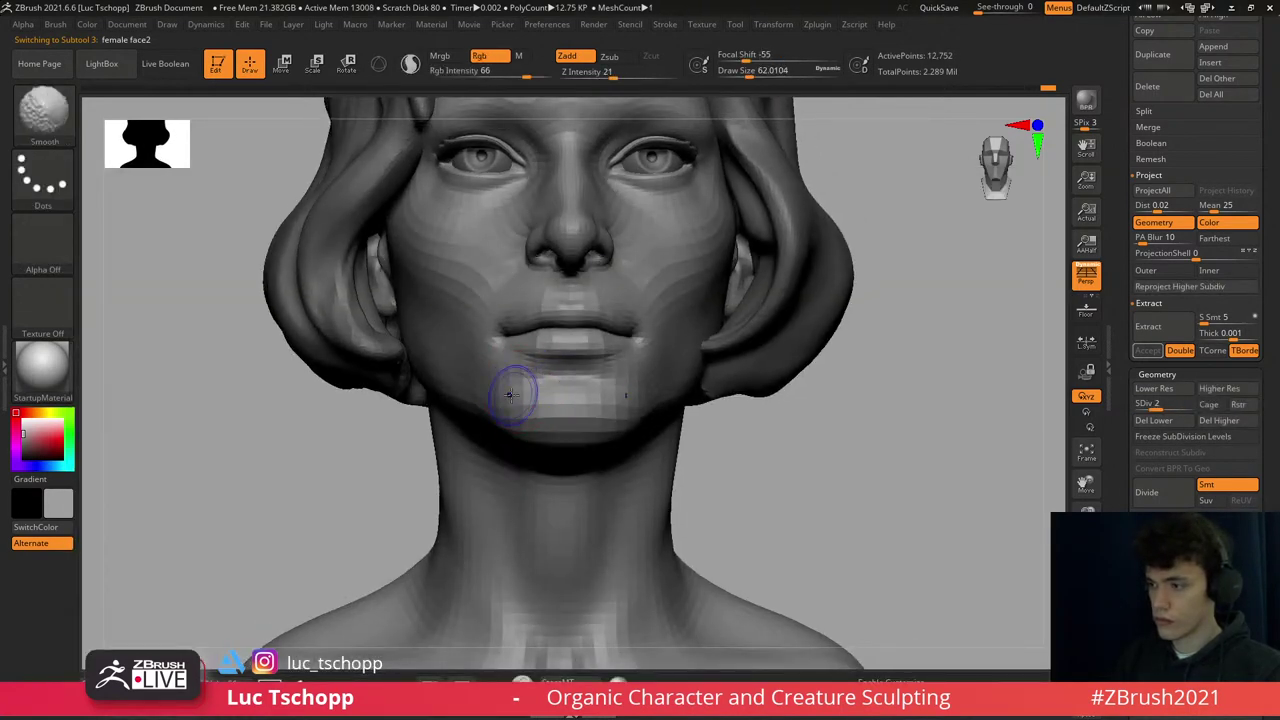
key("d")
key("1")
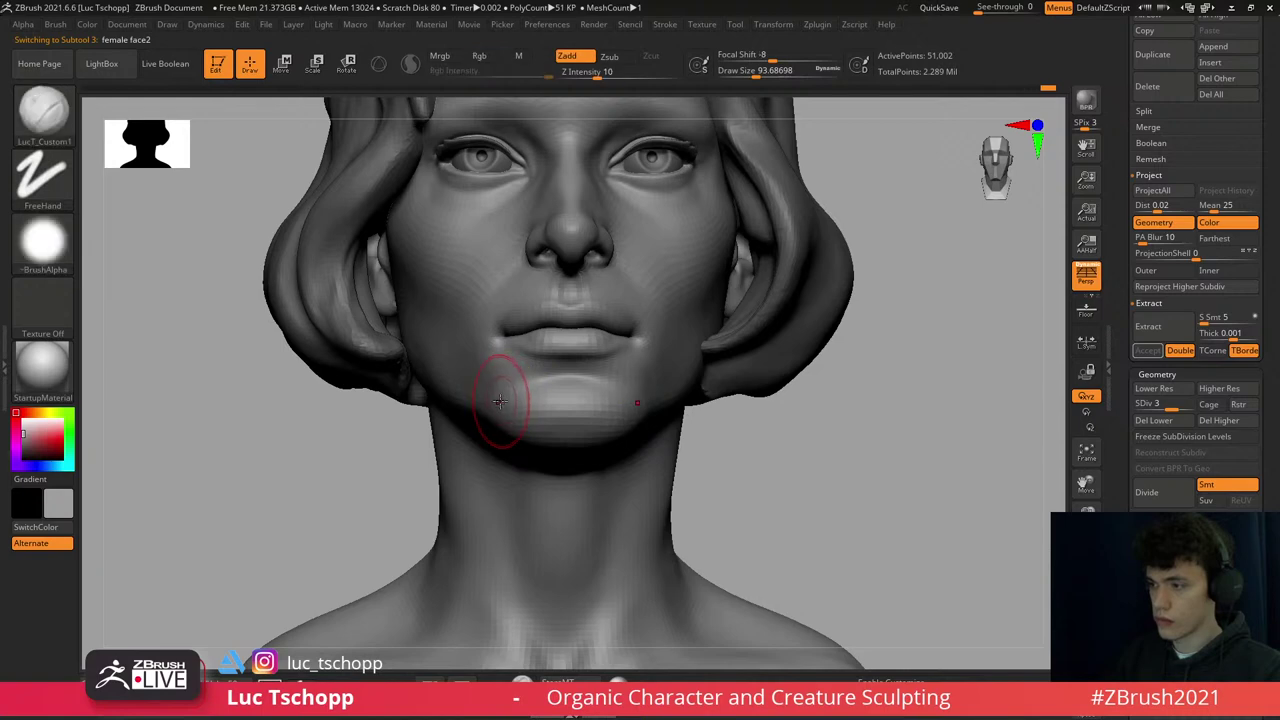
- Reactivate the Extract1 hair subtool and view the whole head and bust
left_click_drag(516, 388, 516, 503, "alt")
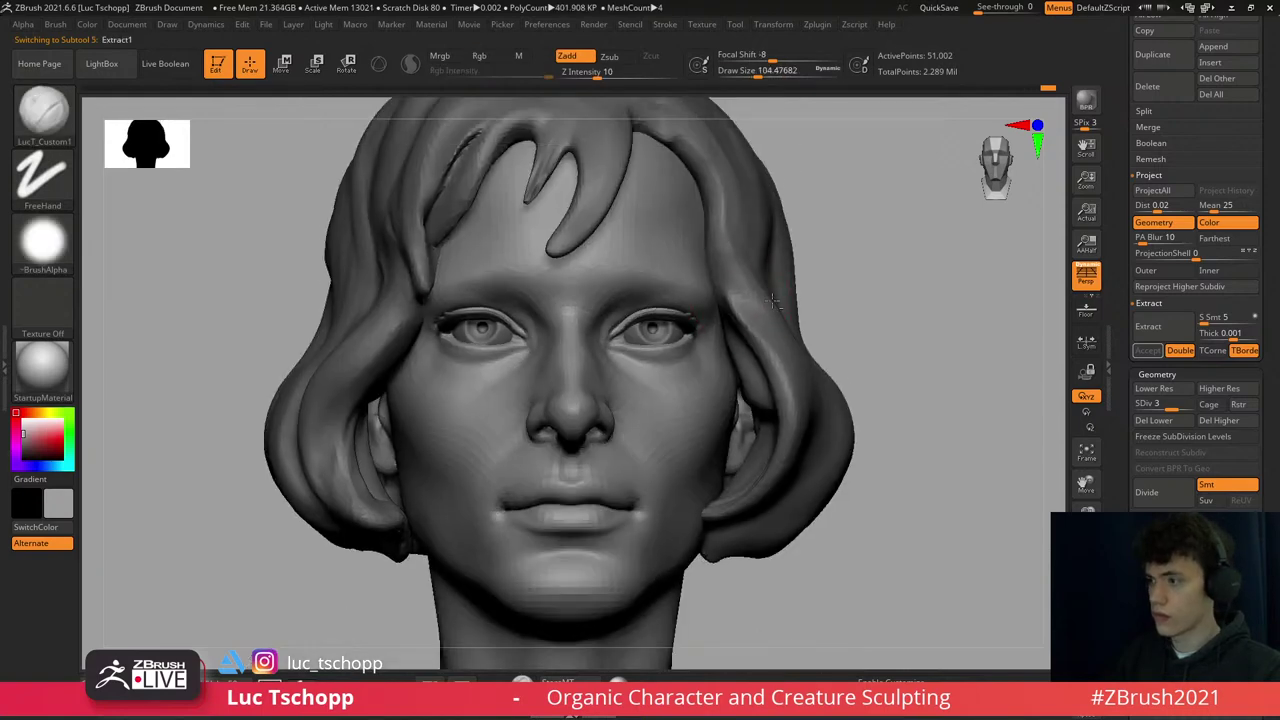
left_click(705, 280, "alt")
key("d")
mouse_move(703, 283)
left_mouse_down()
mouse_move(603, 341)
mouse_move(587, 274)
mouse_move(587, 307)
left_mouse_up()
left_click_drag(592, 401, 600, 316)
- Select the Snake Hook brush and turn the head to a three-quarter view
key("b")
key("s")
key("h")
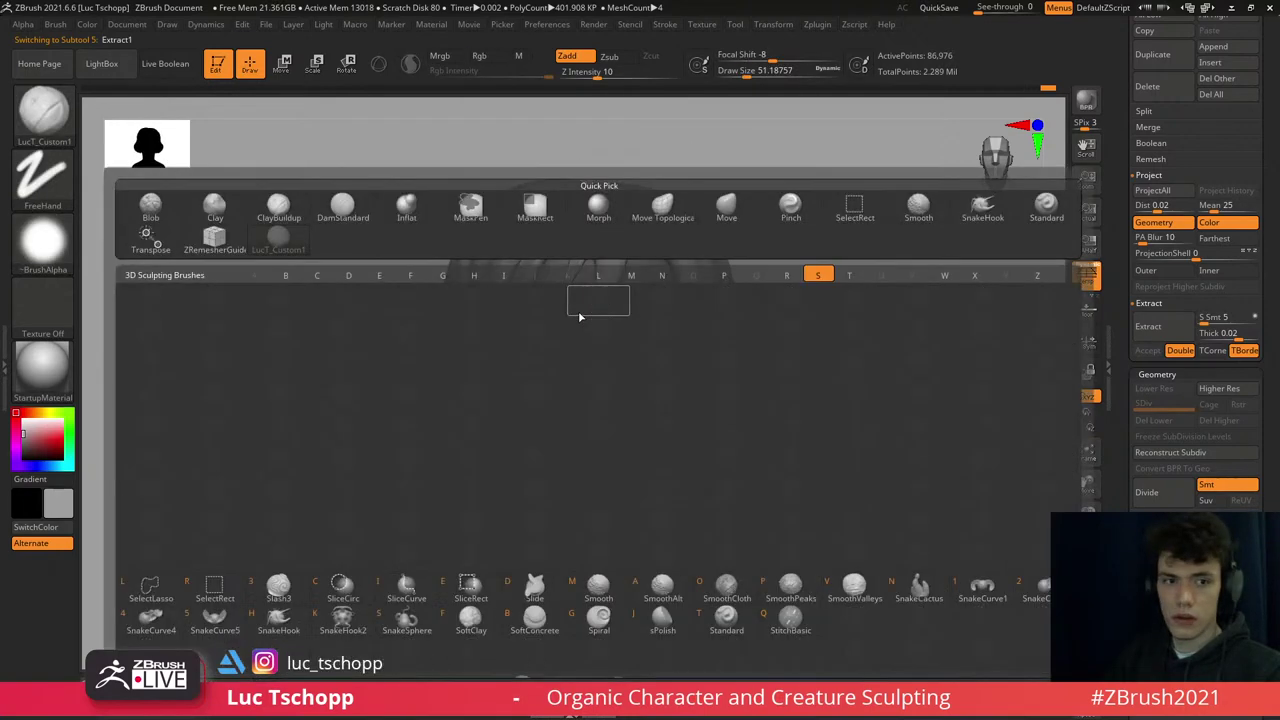
mouse_move(601, 315)
right_mouse_down()
mouse_move(548, 311)
mouse_move(579, 376)
right_mouse_up()
- With the Move brush, pull the curled forehead strand left and down
key("b")
key("m")
key("v")
key("bracketright")
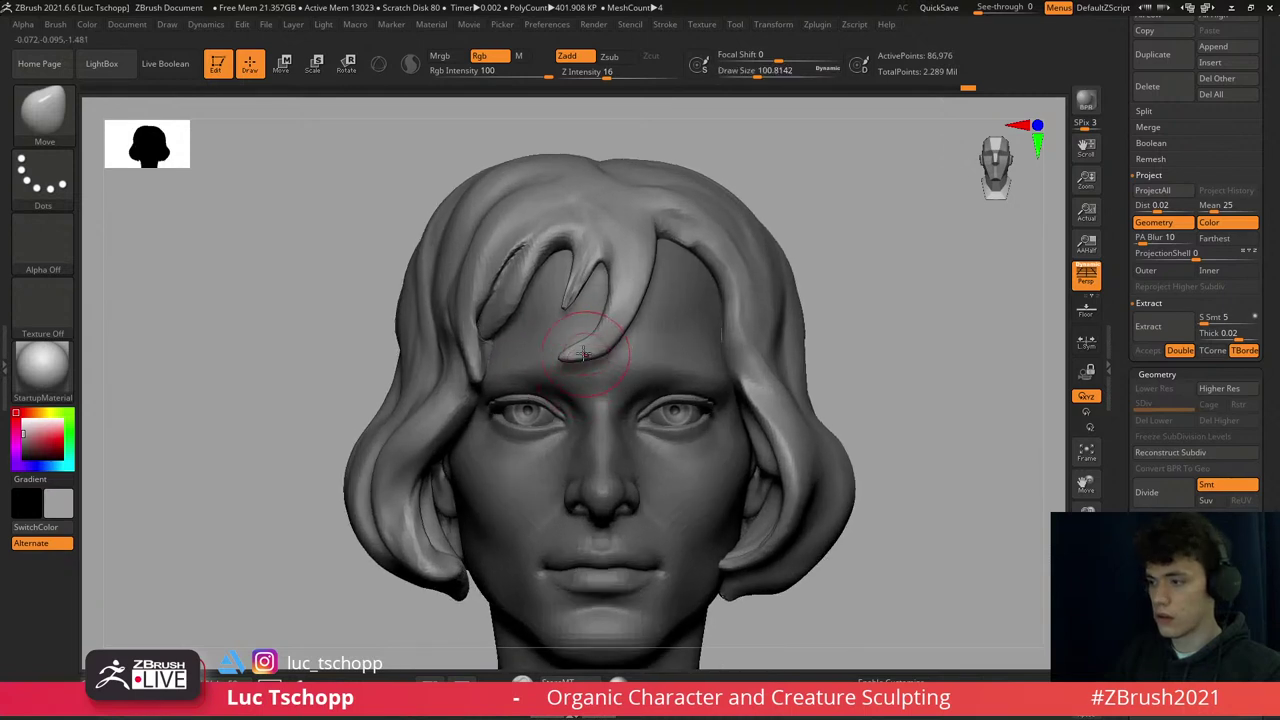
key("bracketleft")
key("bracketleft")
key("bracketleft")
key("bracketleft")
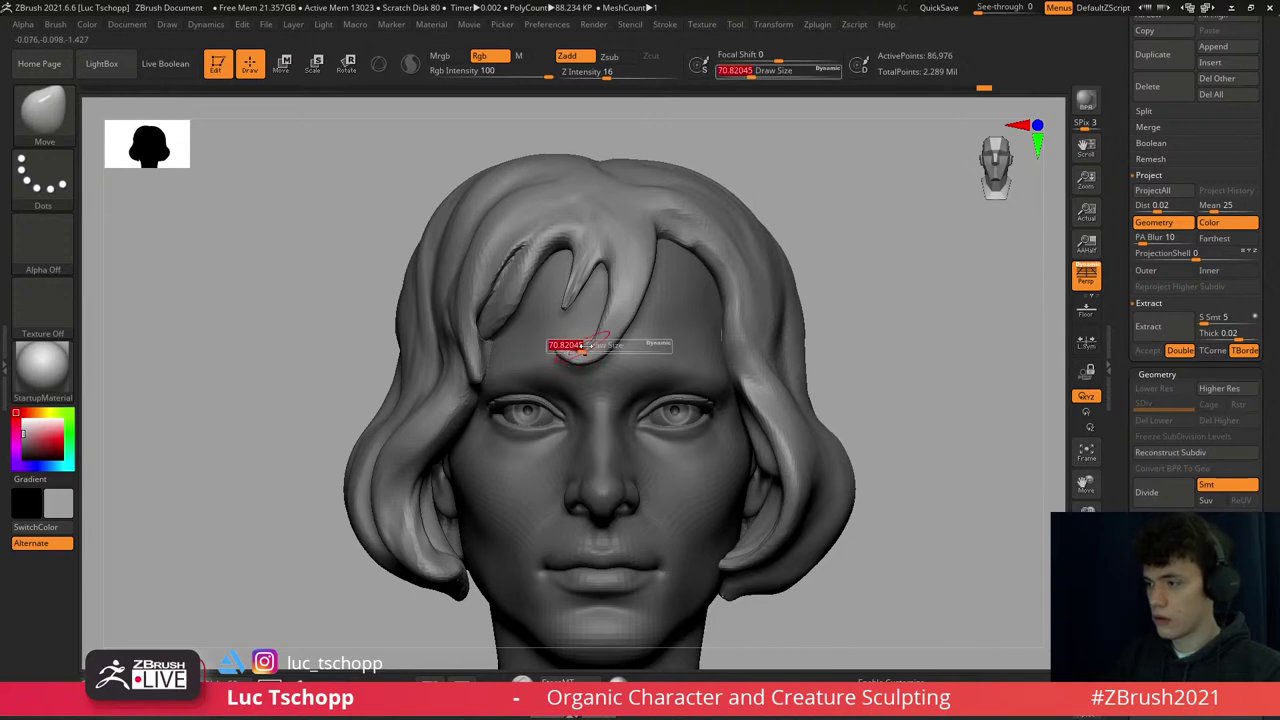
left_click_drag(637, 283, 597, 291)
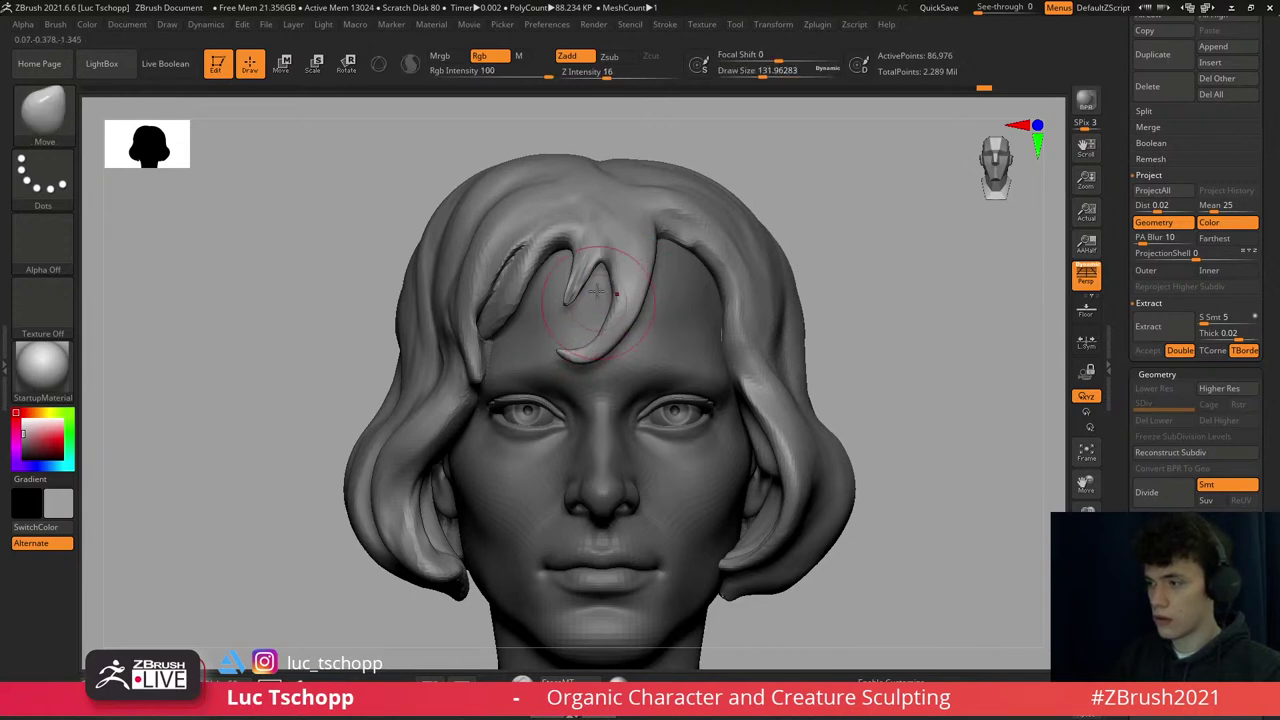
mouse_move(566, 283)
right_mouse_down()
mouse_move(586, 271)
mouse_move(528, 286)
right_mouse_up()
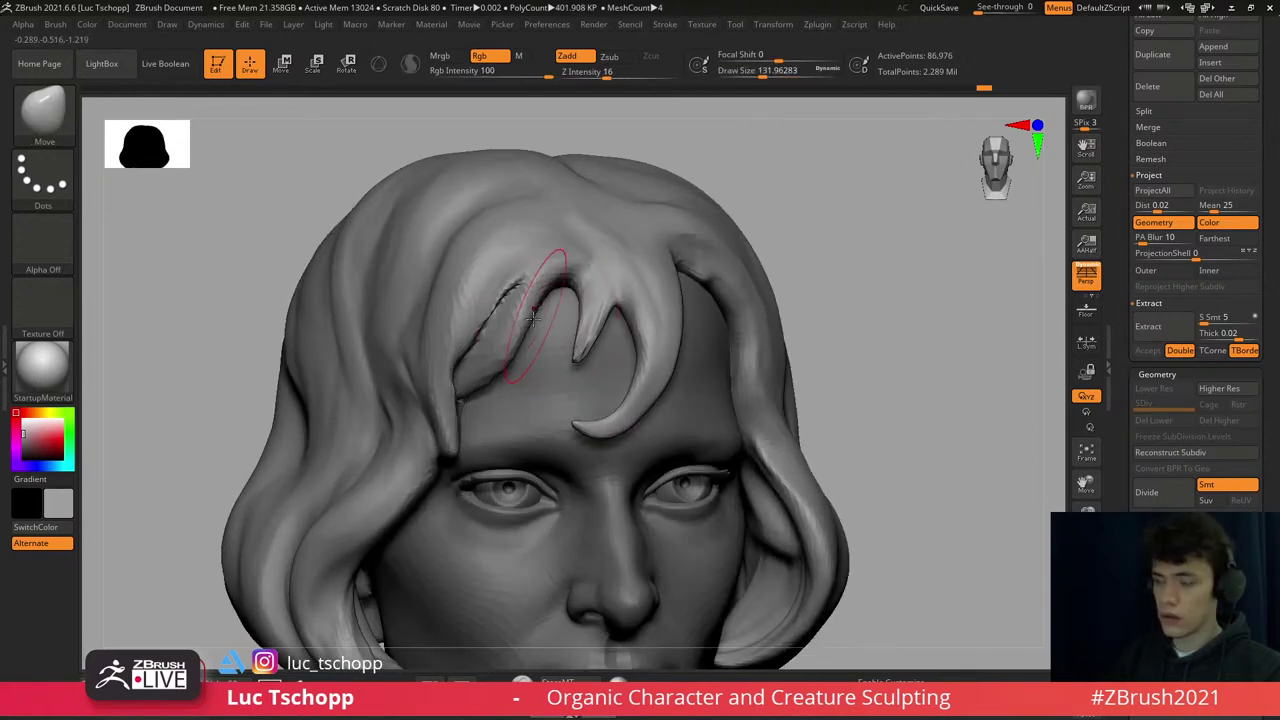
- Switch to Move Topological, resize it, and reshape the left forehead strand
key("b")
key("t")
key("b")
key("m")
key("t")
key("s")
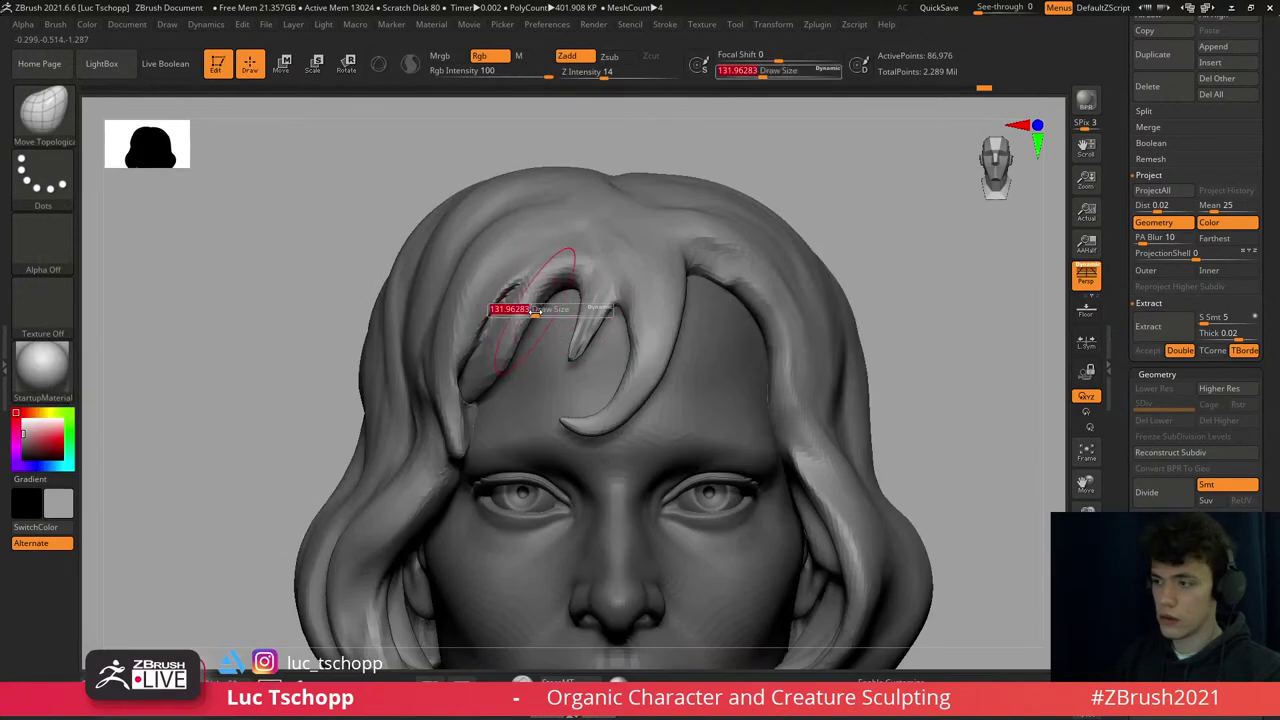
left_click_drag(509, 330, 524, 333)
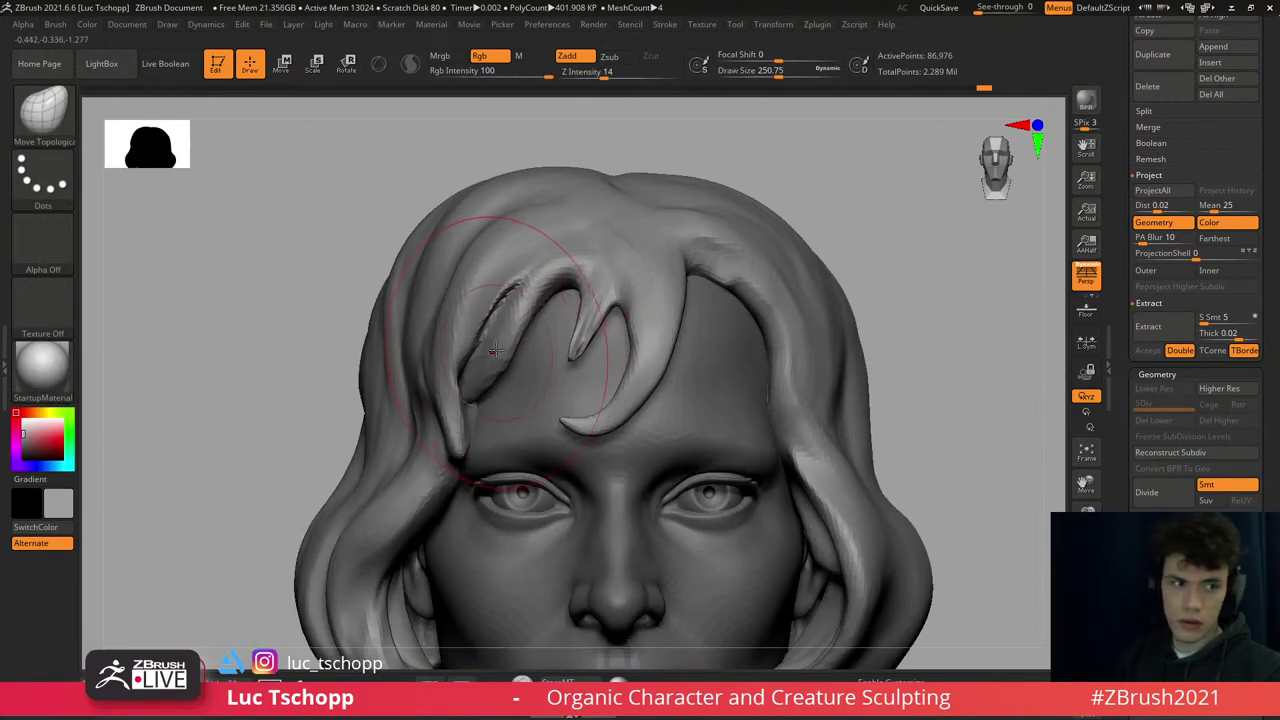
key("[")
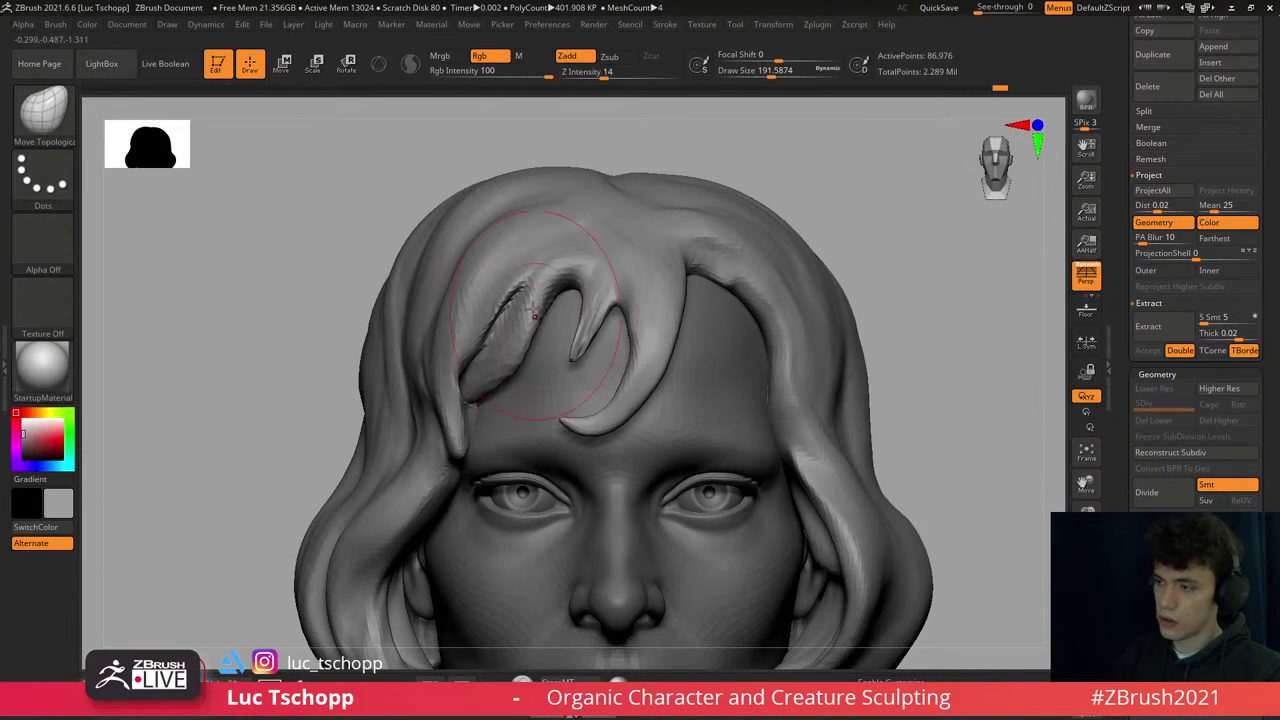
left_click_drag(525, 347, 515, 356)
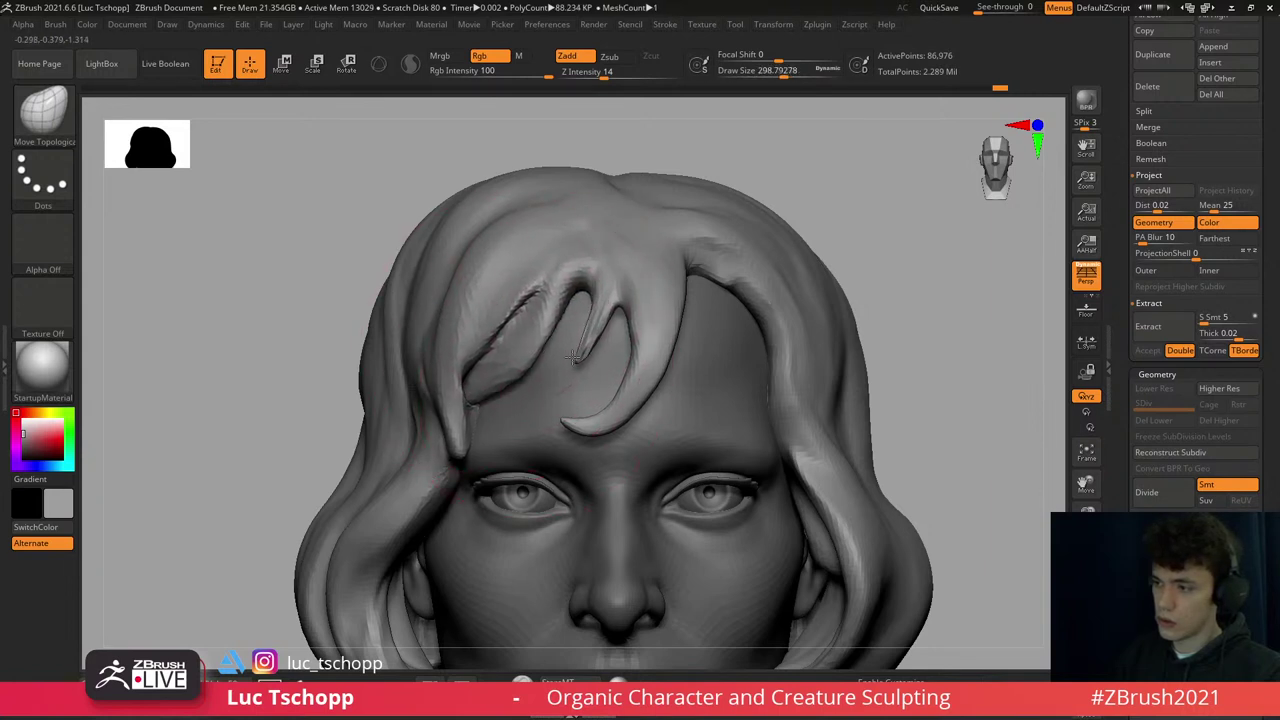
- Shrink the brush and reframe the view closer on the head
key("[")
key("[")
key("[")
key("[")
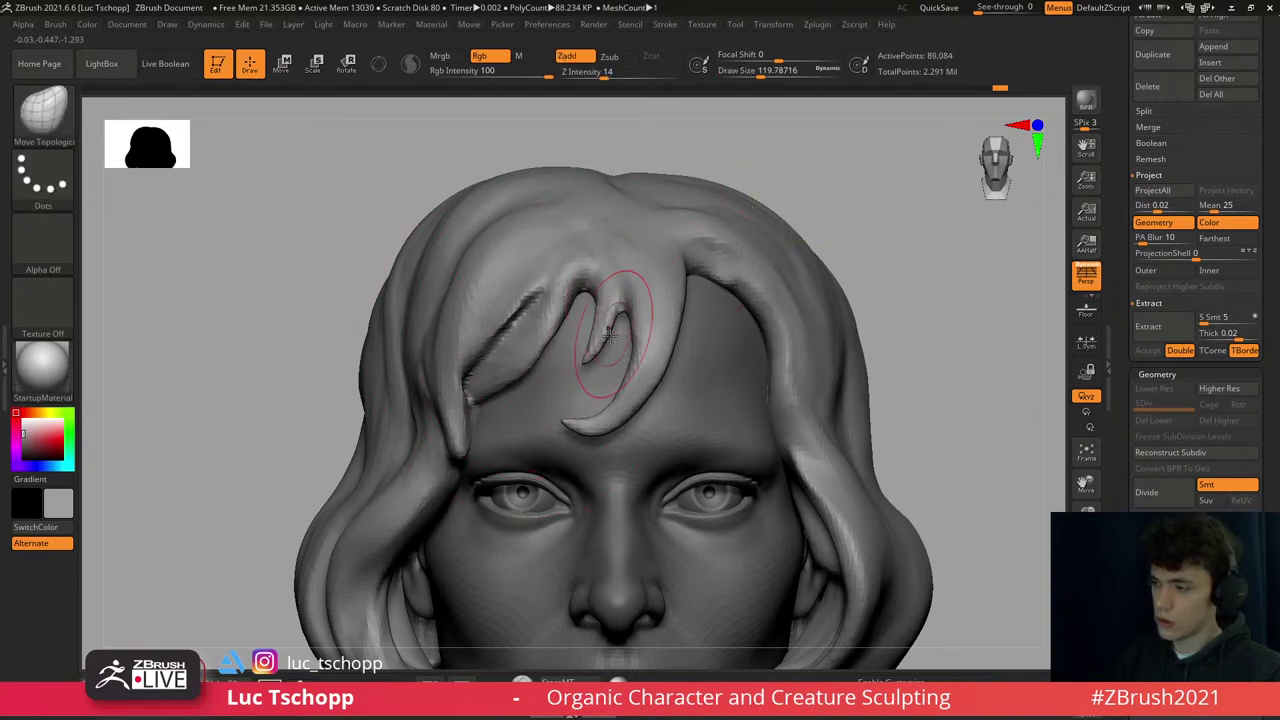
key("[")
right_click_drag(617, 327, 608, 200, "ctrl")
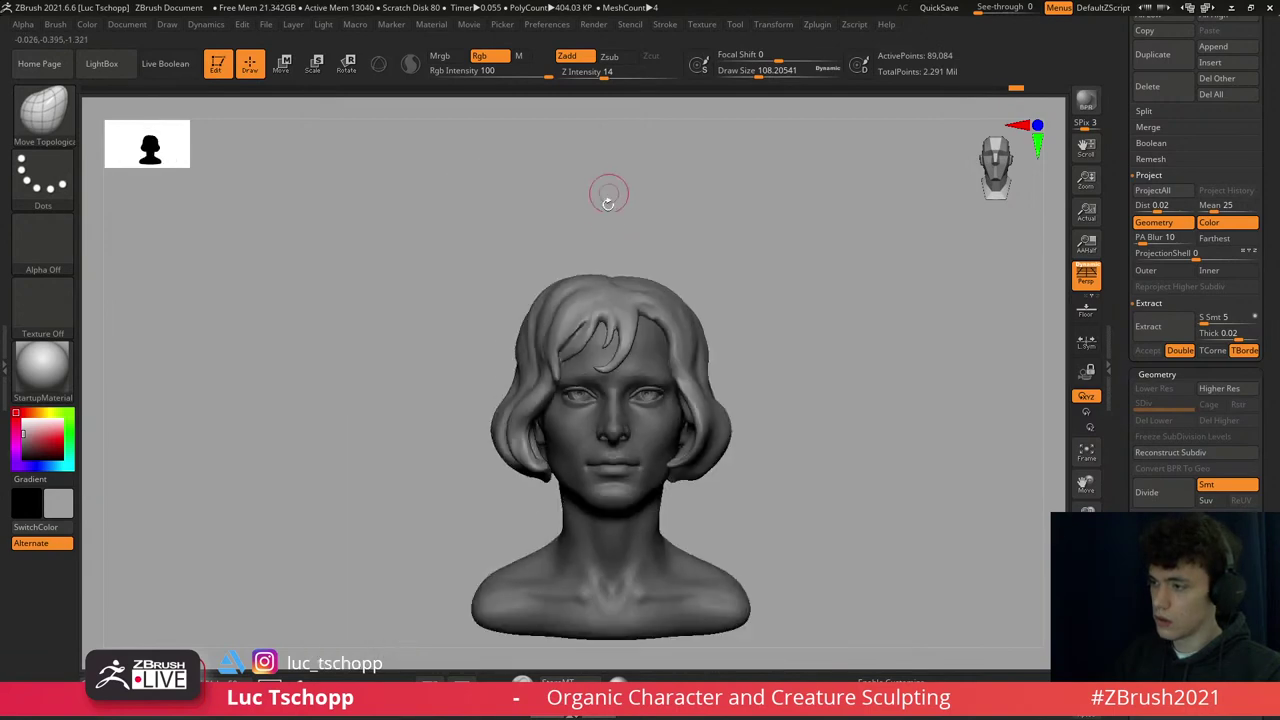
right_click_drag(620, 300, 620, 355, "ctrl")
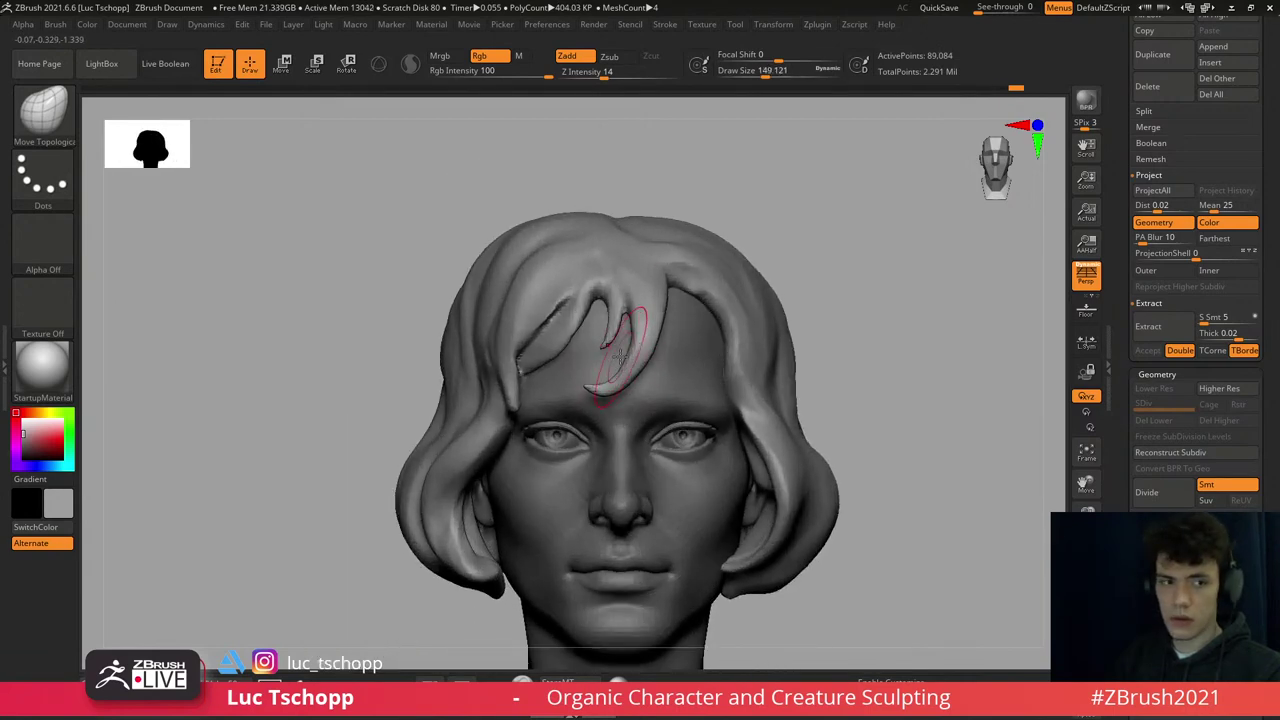
key("b")
key("Escape")
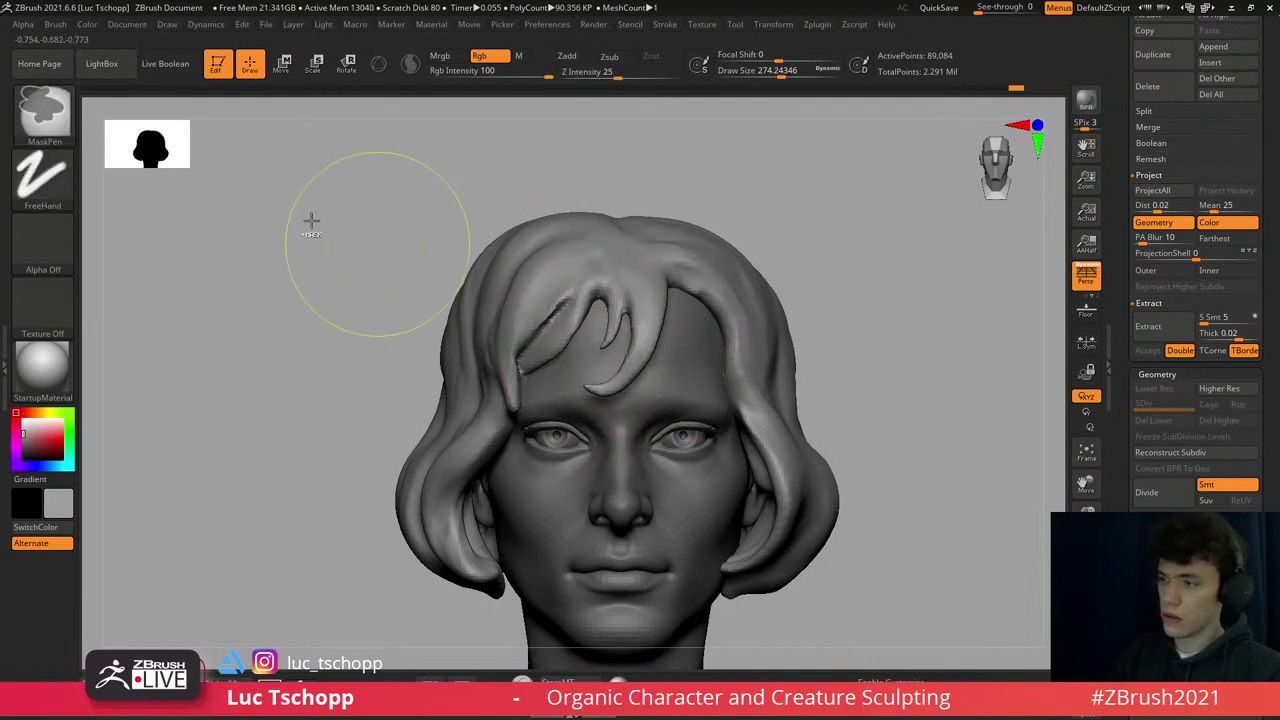
- Switch masking to lasso, adjust Lazy Mouse, and isolate the strand with an inverted mask
left_click(72, 130, "ctrl")
left_click(317, 188)
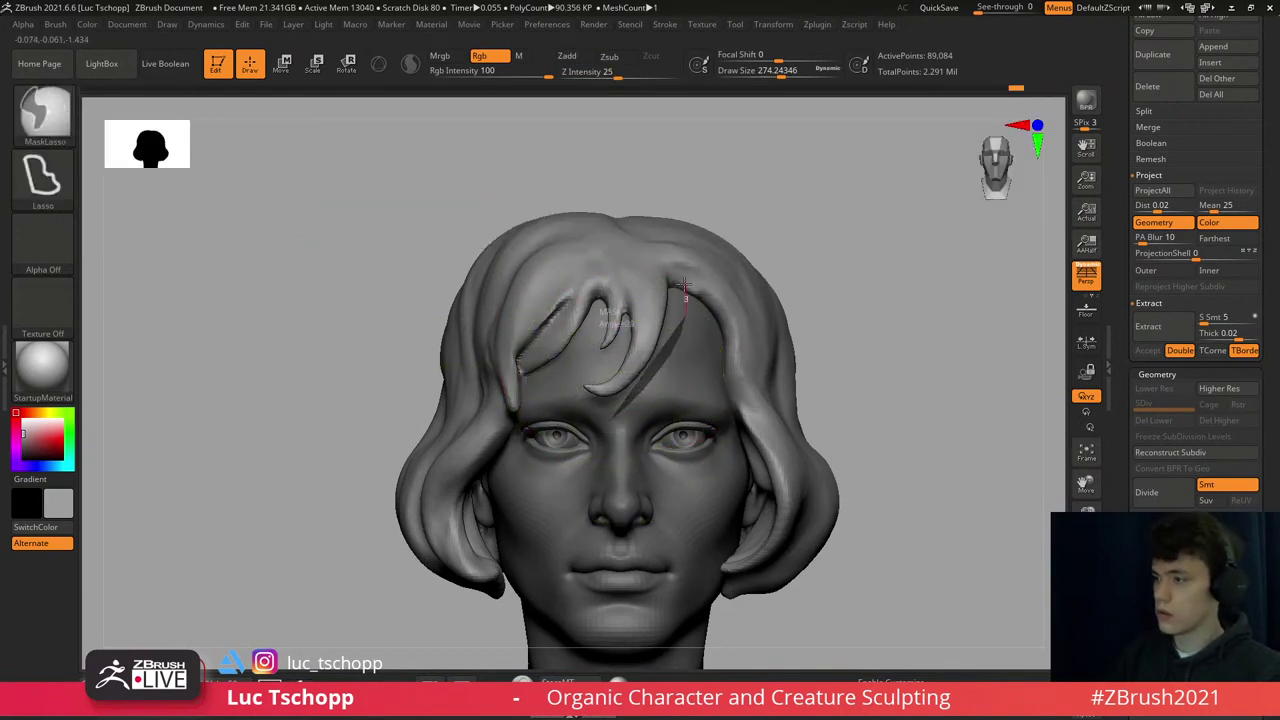
left_click(672, 25)
left_click(700, 244)
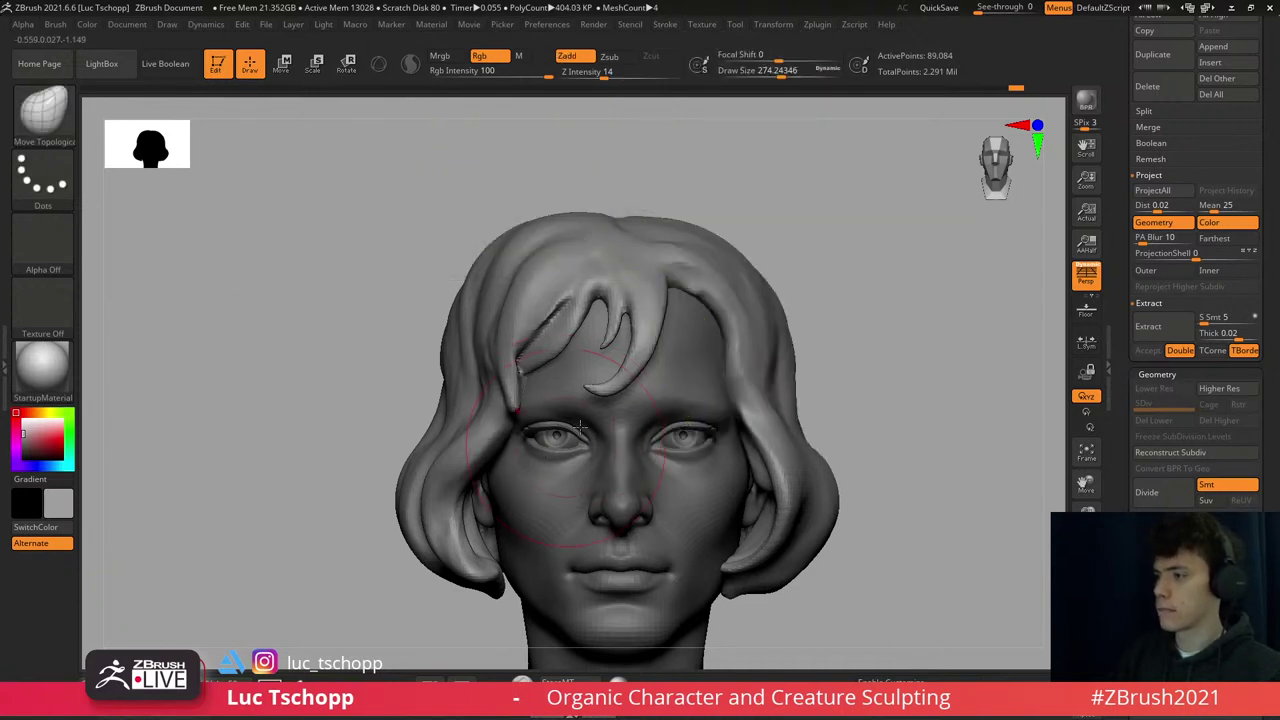
left_click(723, 204, "ctrl")
key("b")
- Set a larger Move Topological brush, clear the mask, then shrink the brush
key("m")
key("t")
key("s")
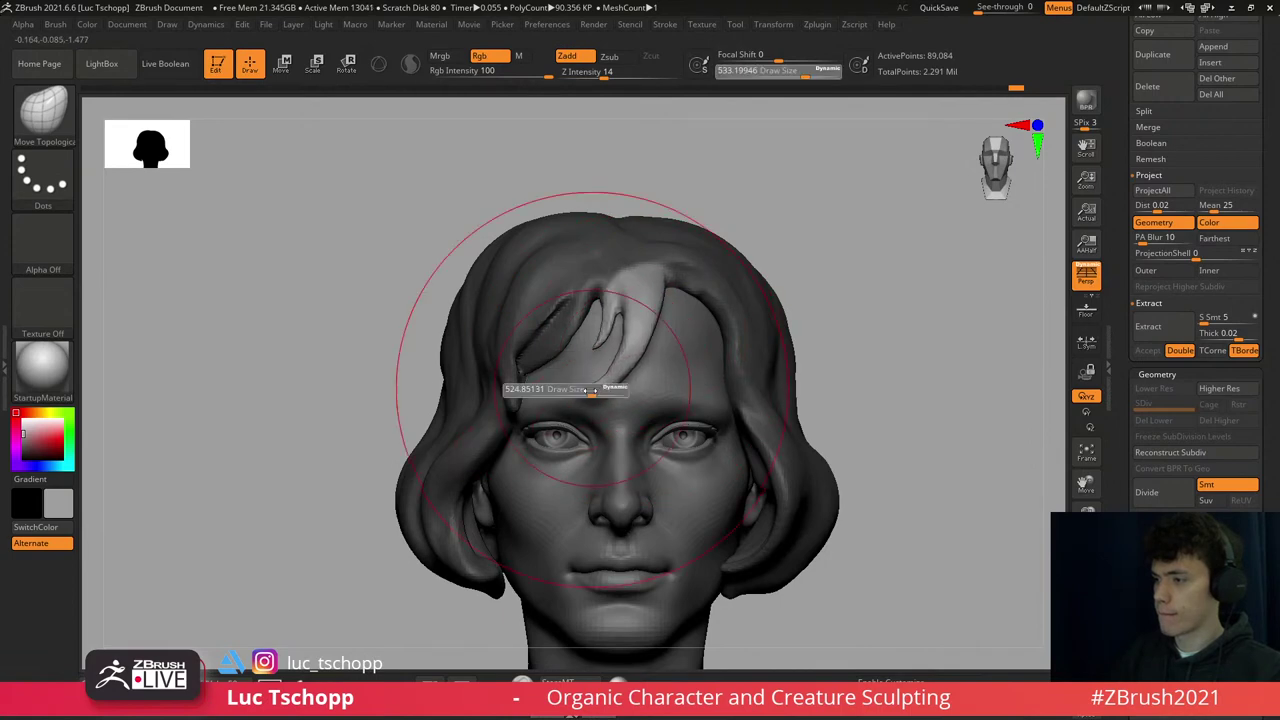
left_click(591, 393)
key("ctrl+shift+a")
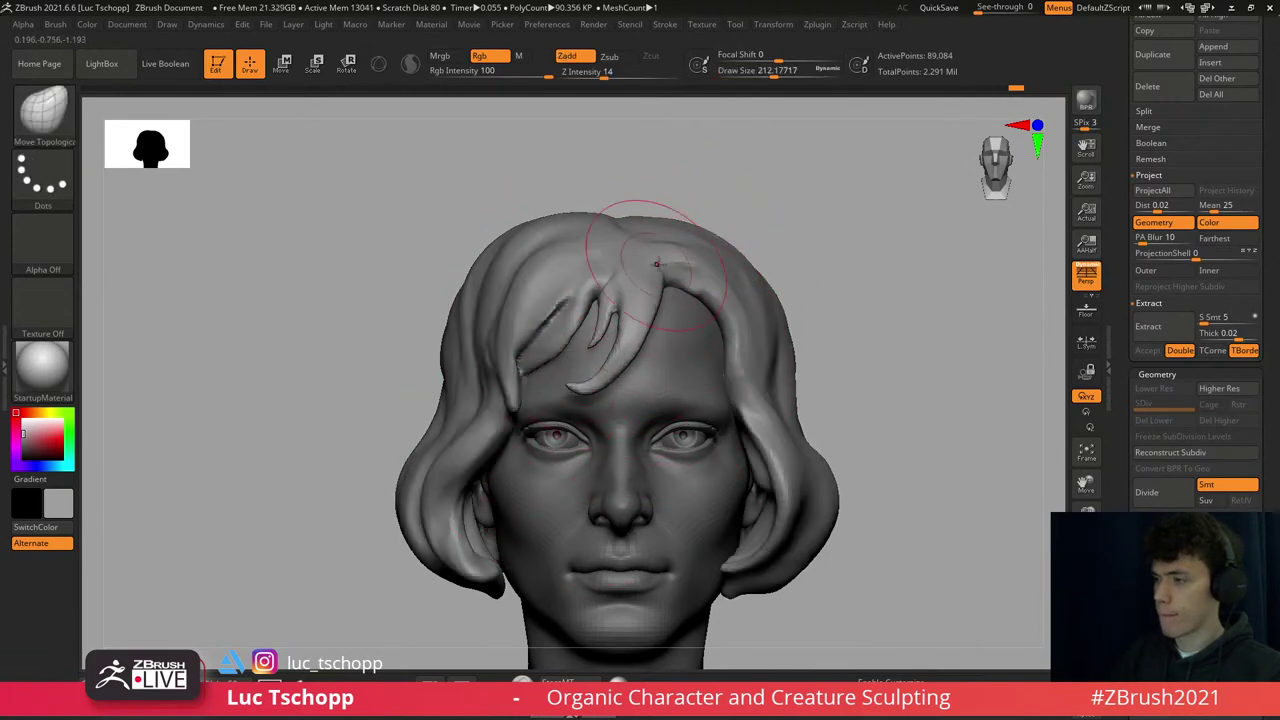
key("s")
left_click_drag(690, 263, 648, 268)
- Try DamStandard, view the top of the head, then set up LucT_Custom1 with a new size
key("b")
key("d")
key("s")
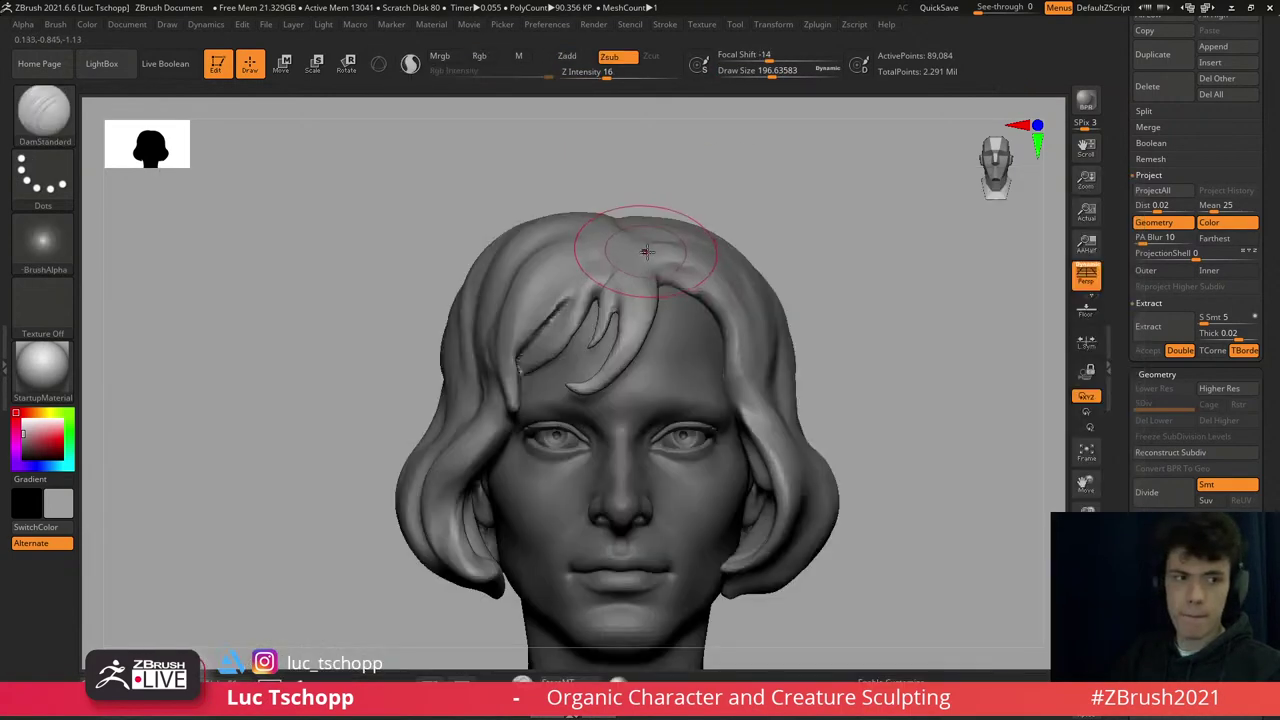
mouse_move(645, 265)
right_mouse_down()
mouse_move(638, 350)
mouse_move(720, 367)
mouse_move(745, 396)
right_mouse_up()
key("b")
key("l")
key("c")
key("s")
left_click(743, 396)
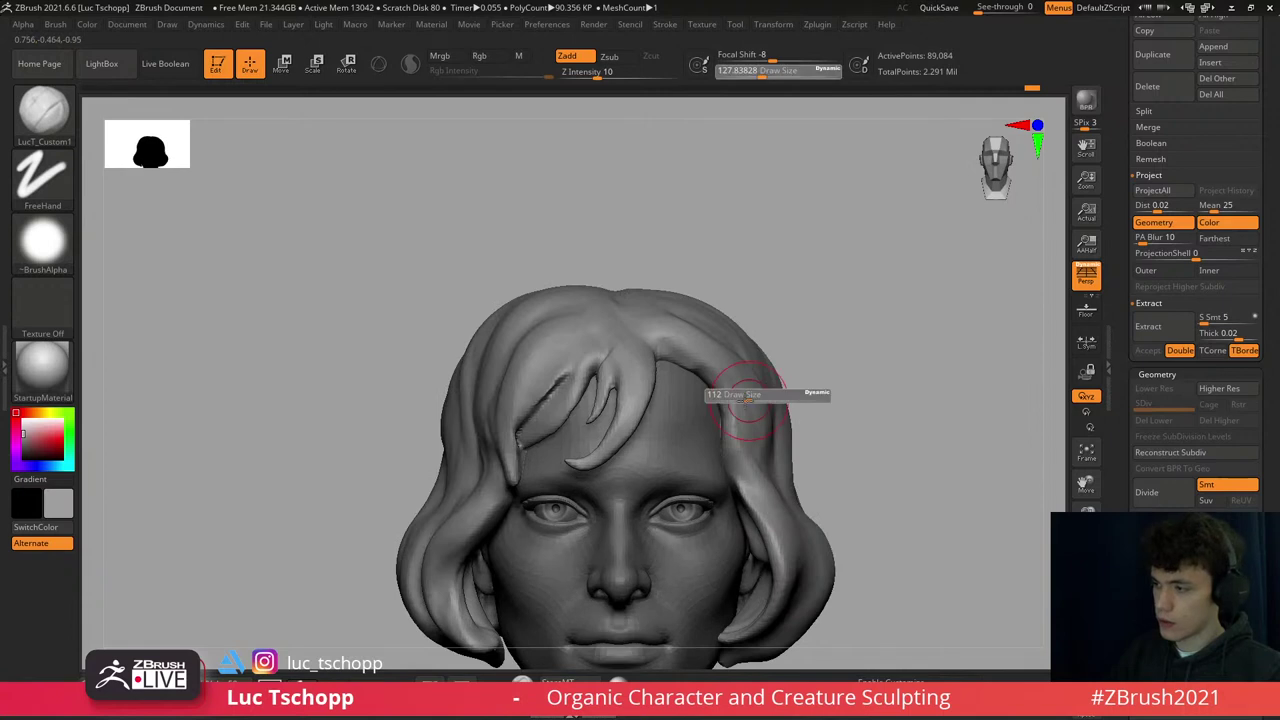
- Tilt the head, zoom in on the face, and reduce the brush size twice
mouse_move(748, 450)
right_mouse_down()
mouse_move(710, 373)
mouse_move(726, 390)
mouse_move(734, 376)
right_mouse_up()
key("s")
left_click(722, 396)
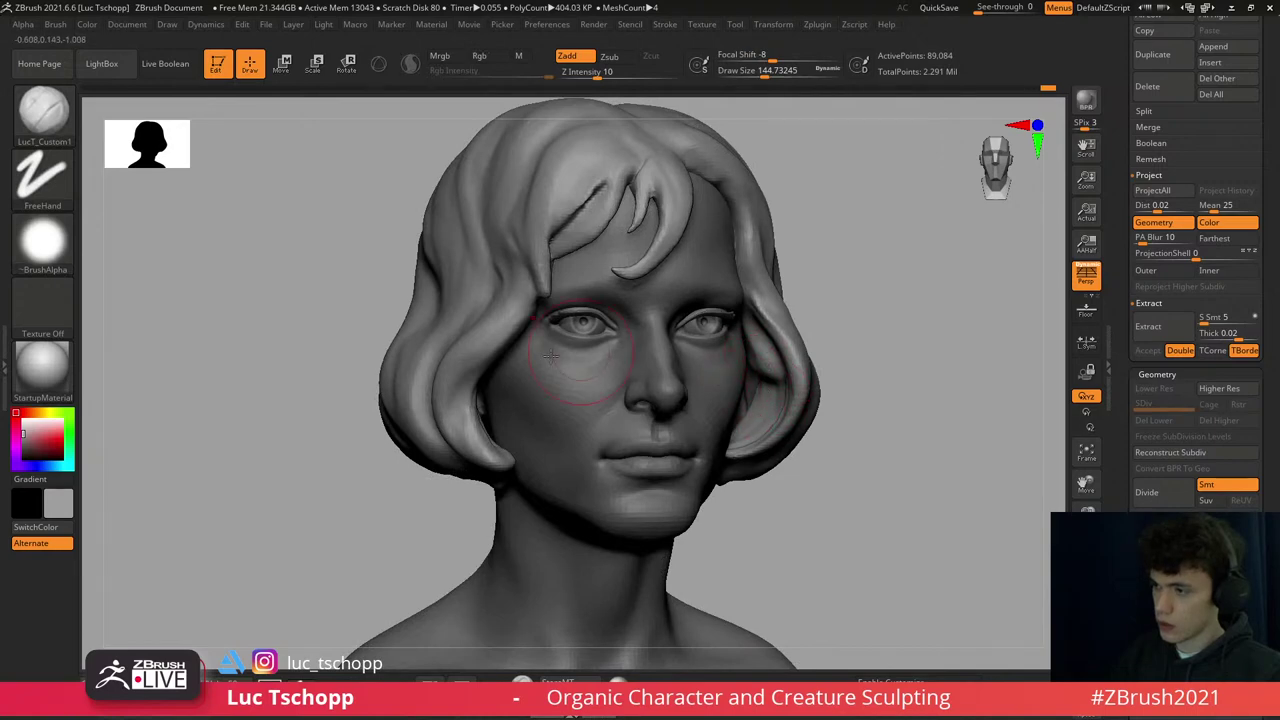
right_click_drag(551, 354, 530, 337)
key("s")
key("s")
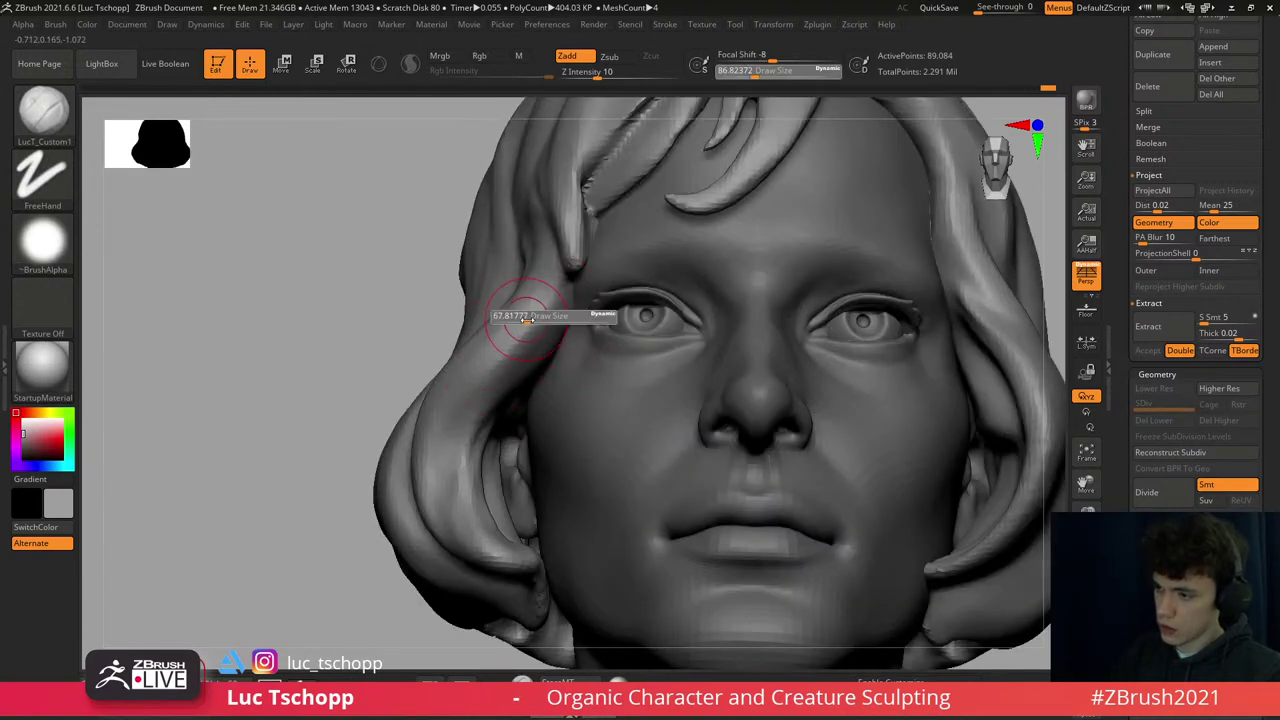
left_click(552, 314)
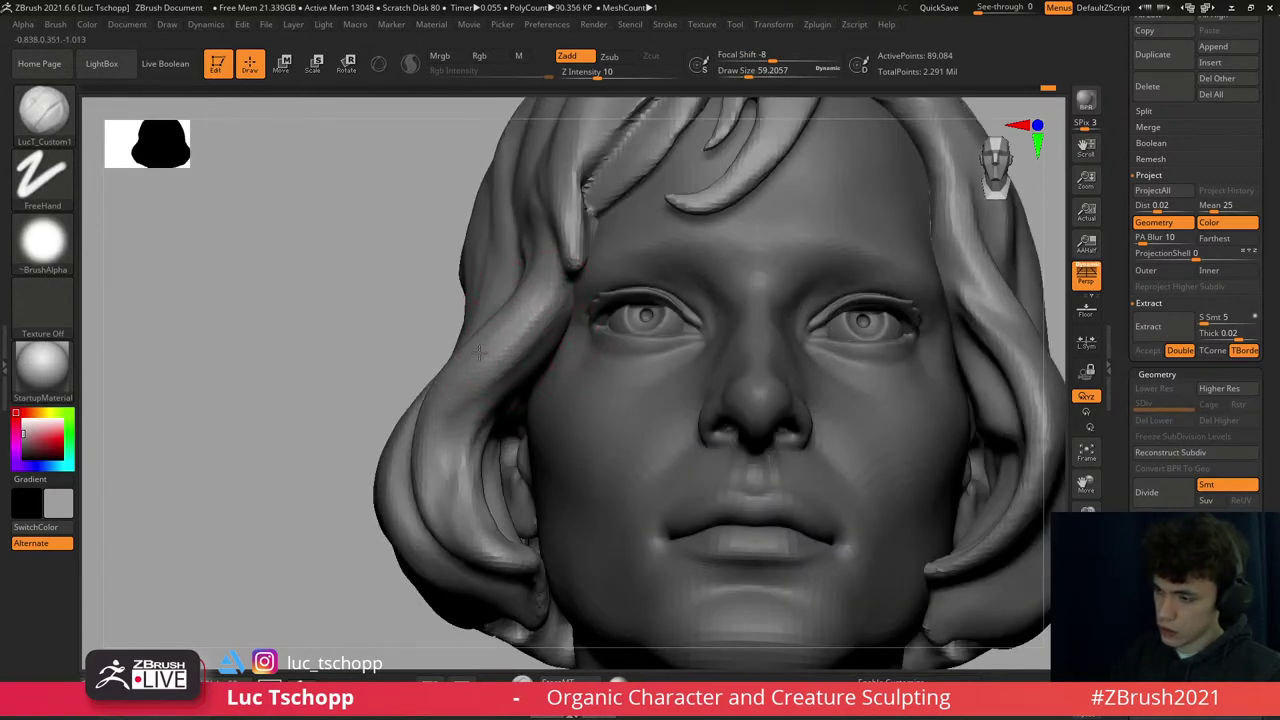
- Undo the last strand detail on the left hair and reframe the head
key("b")
key("d")
key("s")
key("ctrl+z")
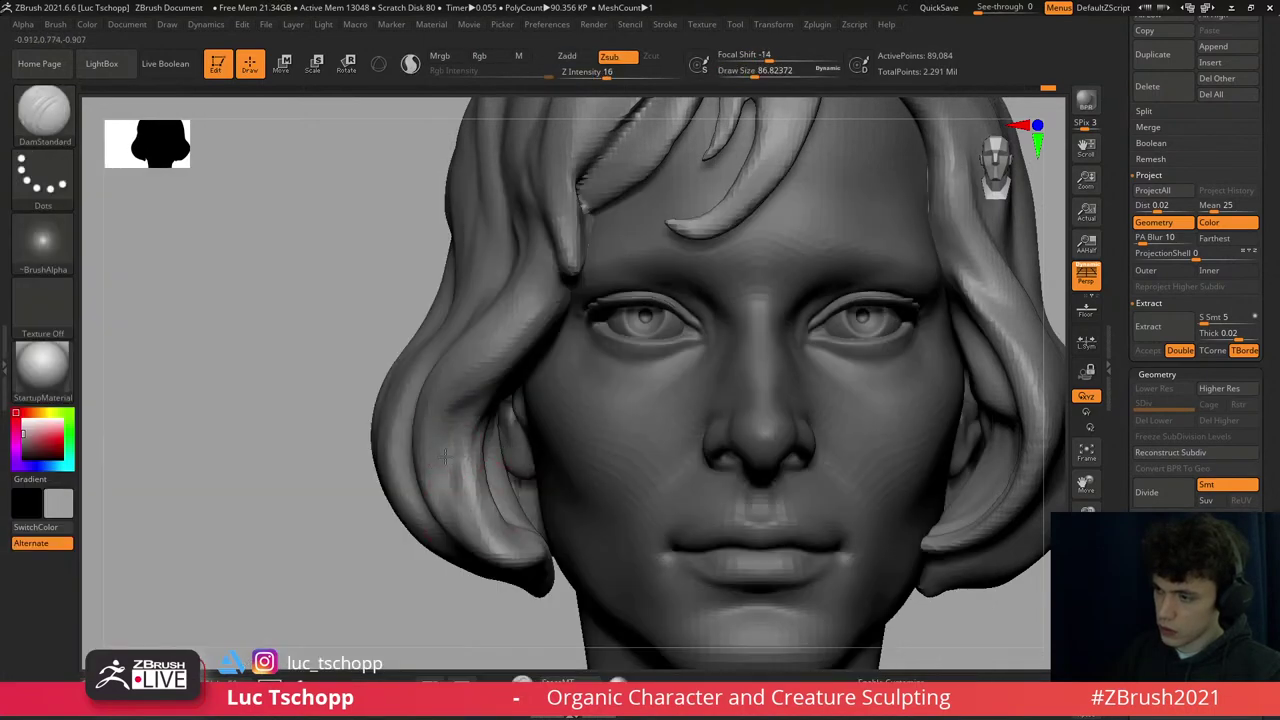
right_click_drag(445, 455, 692, 276, "ctrl")
right_click_drag(642, 323, 636, 368, "ctrl")
- Set Move Topological to size 250, shrink it slightly, and rotate to three-quarter view
key("b")
key("m")
key("t")
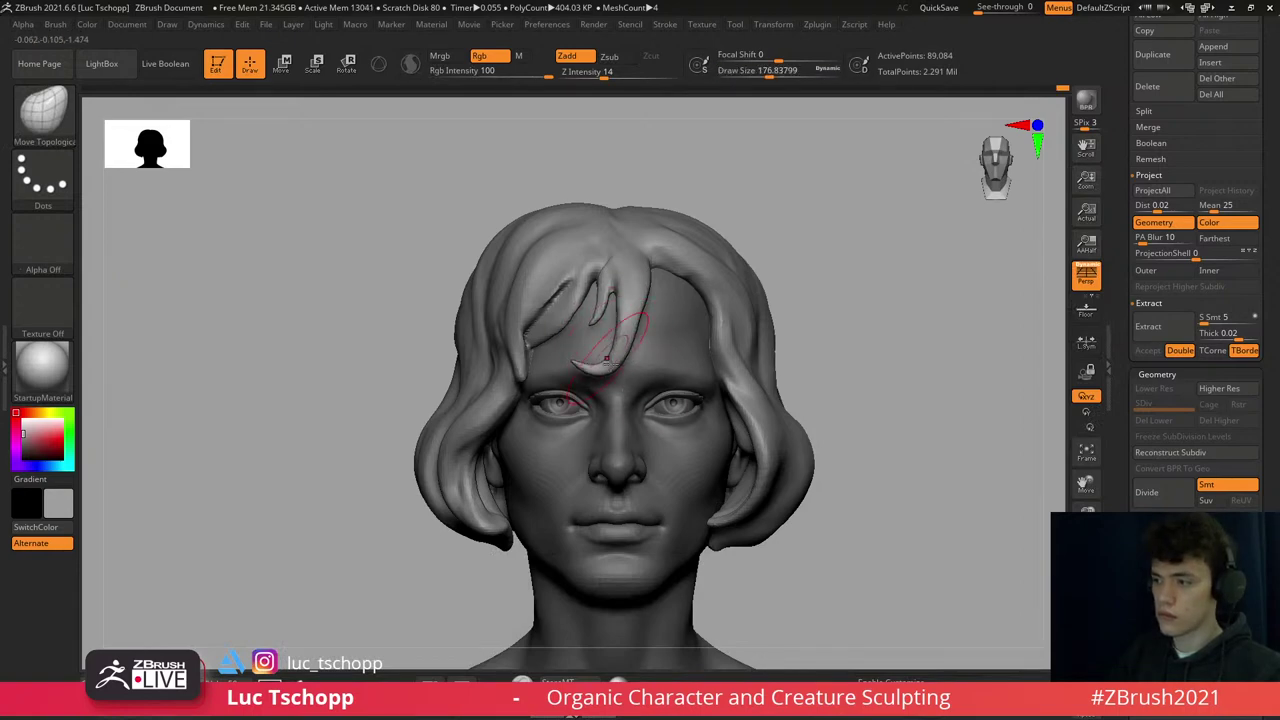
key("s")
left_click_drag(550, 365, 585, 366)
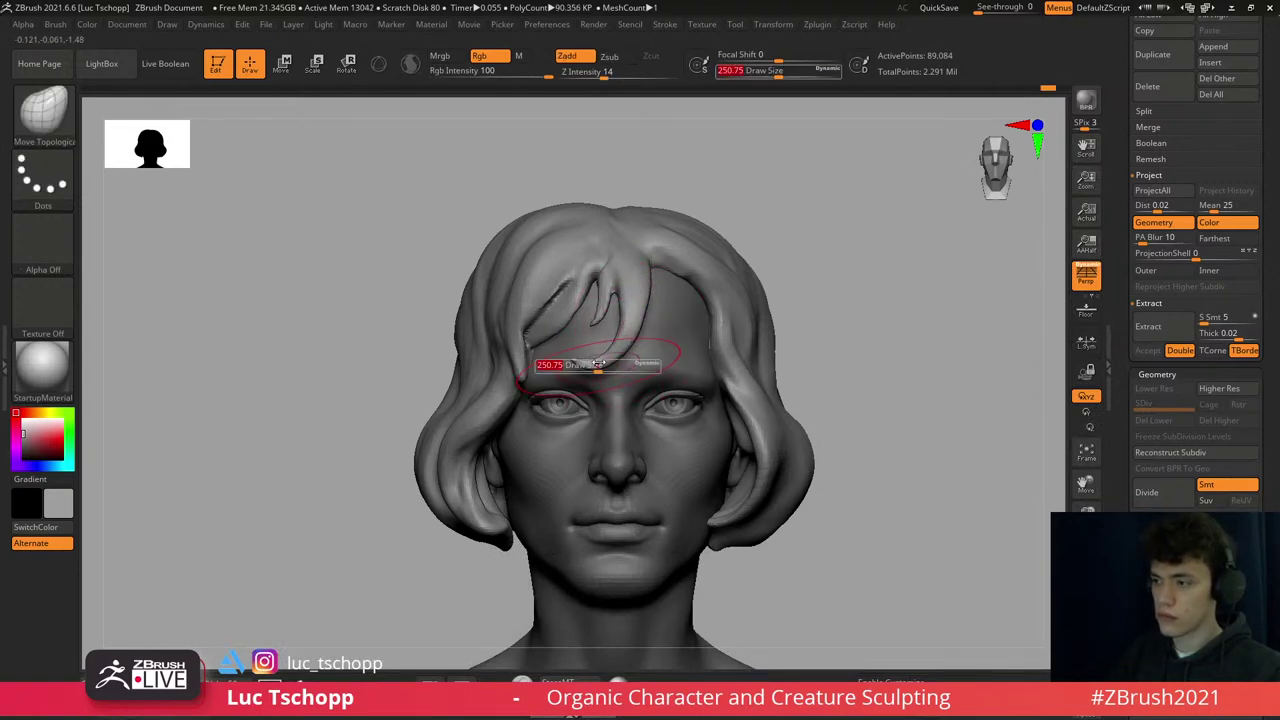
key("b")
key("m")
key("Return")
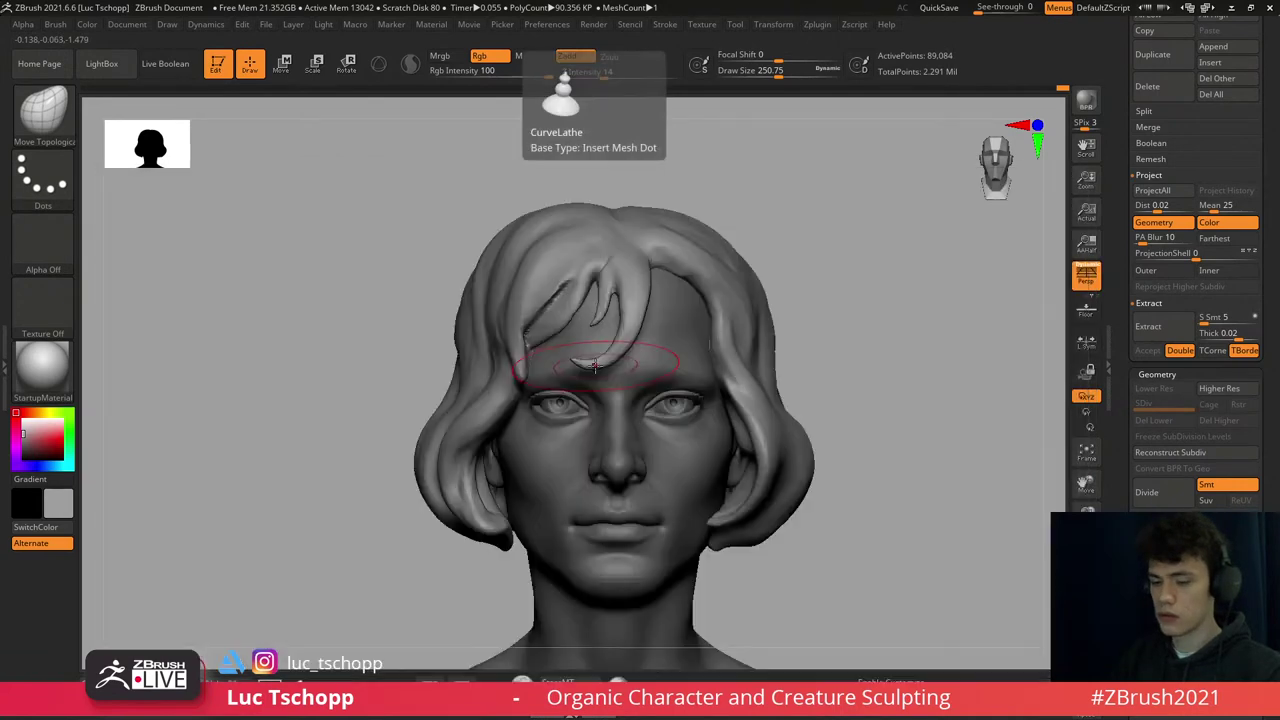
key("bracketleft")
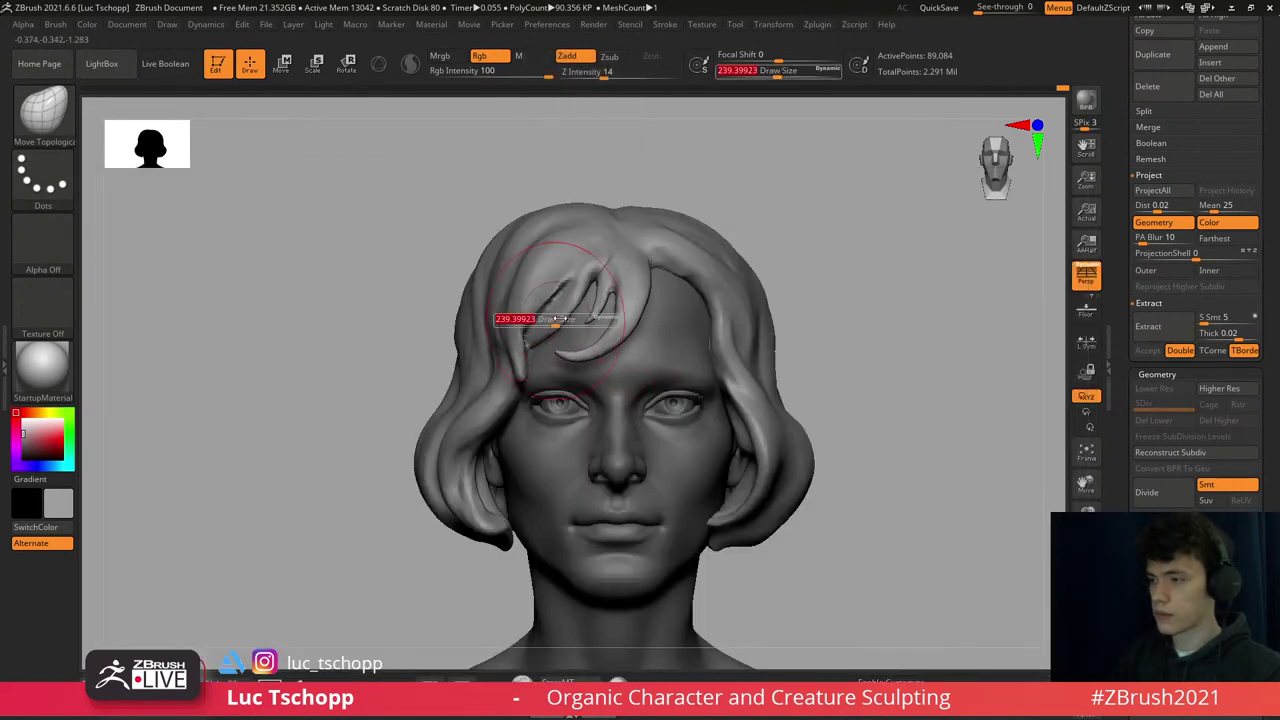
left_click_drag(560, 318, 538, 272)
- With the Move brush, push the hair strand over the forehead and frame the bust
key("b")
key("d")
key("s")
key("b")
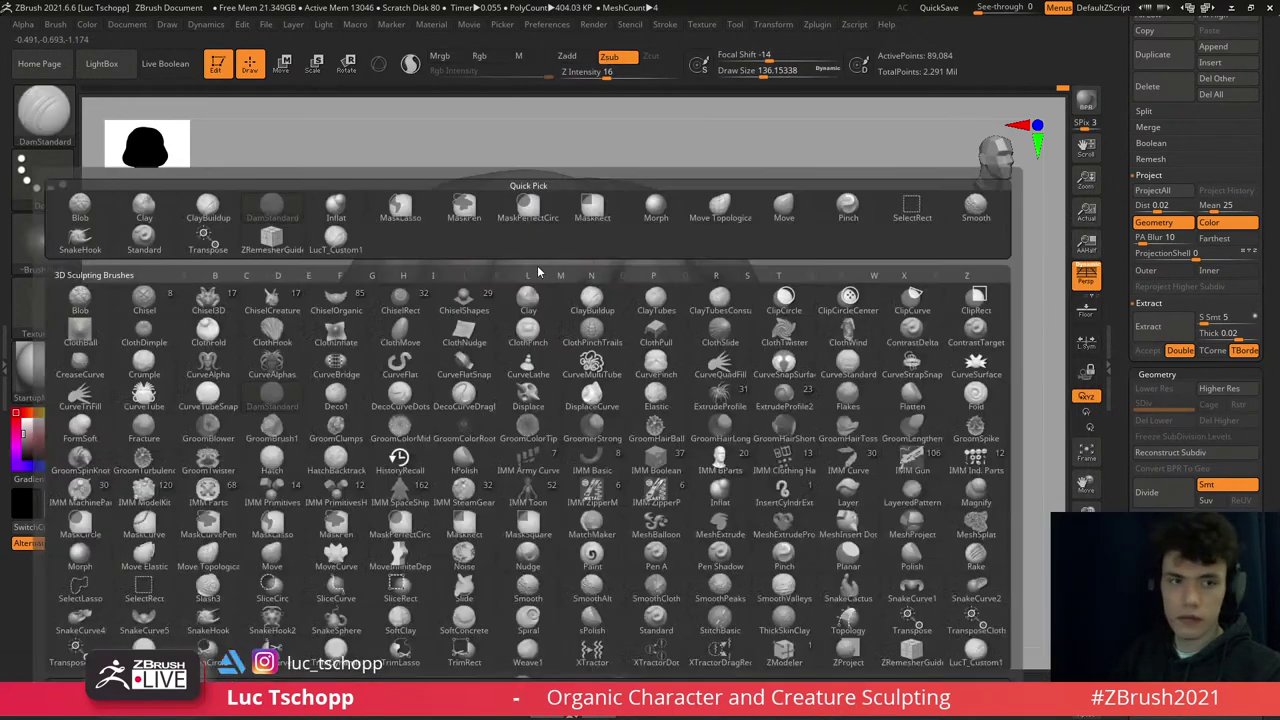
key("m")
key("v")
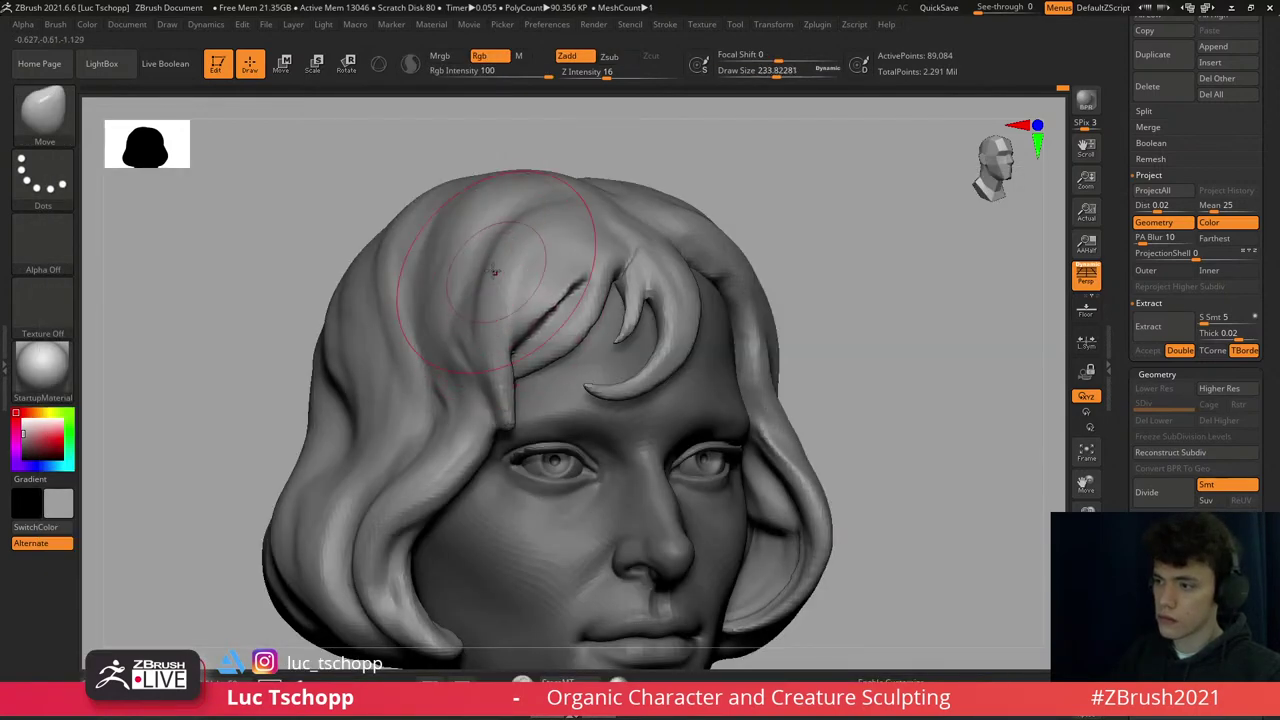
left_click_drag(494, 270, 470, 240)
left_click(490, 234)
key("f")
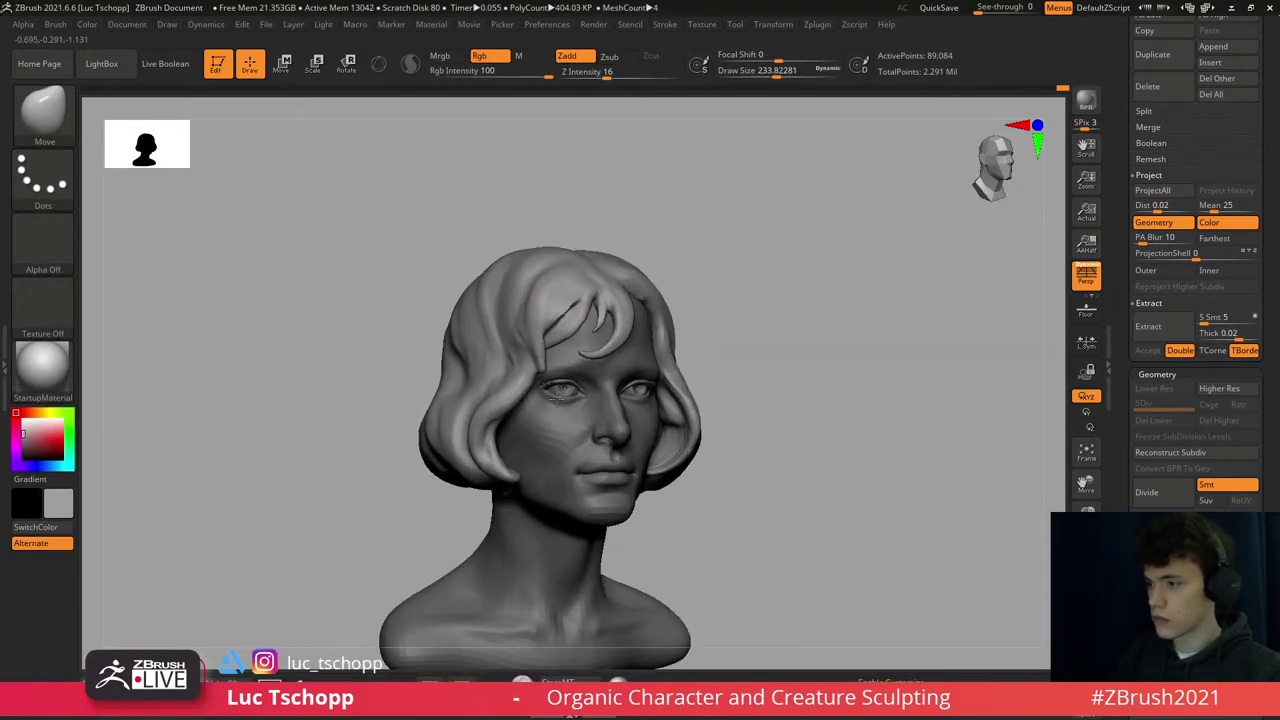
- Set the brush size to about 172, fine-tune it, and switch to the custom brush
key("s")
mouse_move(556, 400)
right_mouse_down("alt")
mouse_move(550, 370)
mouse_move(550, 398)
right_mouse_up("alt")
key("ctrl")
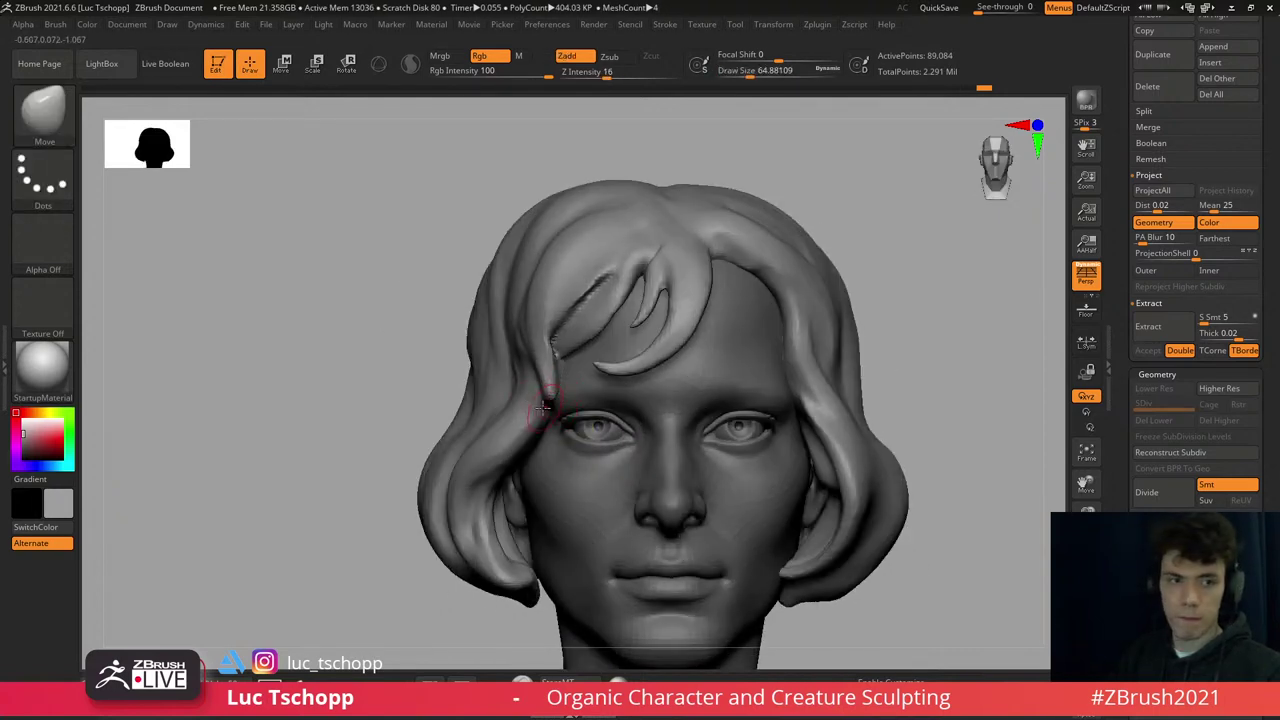
key("s")
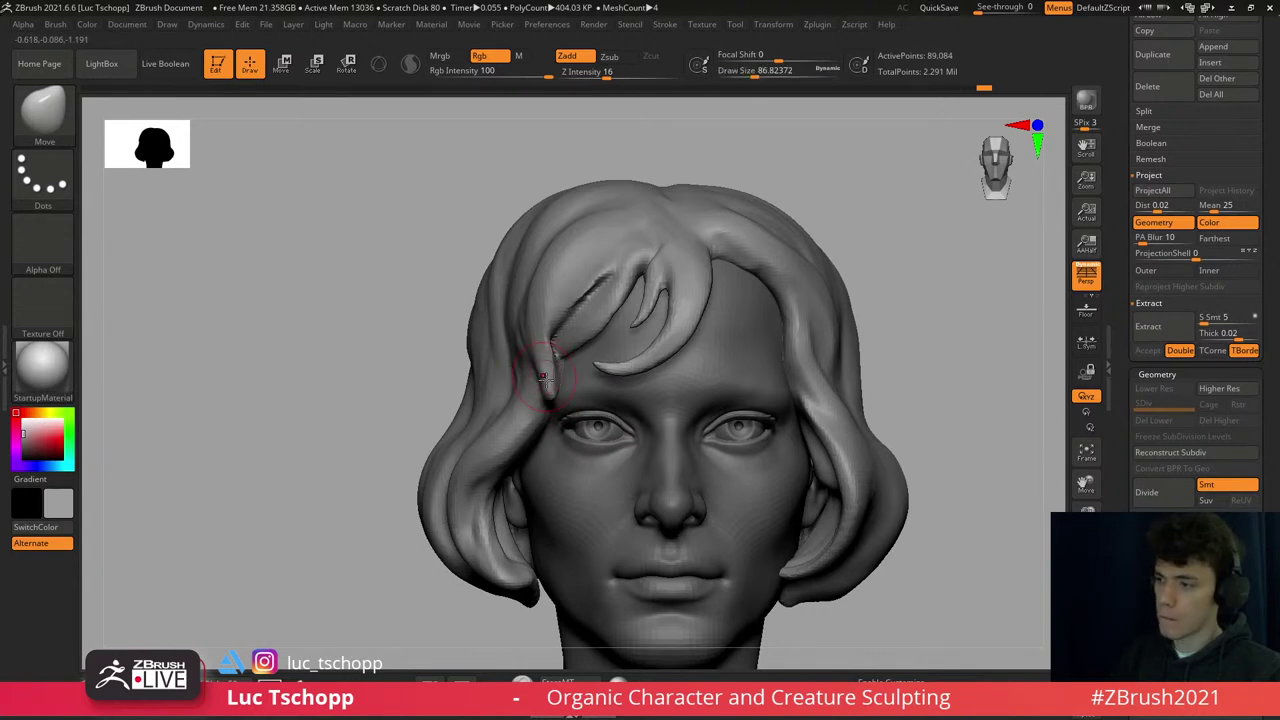
key("s")
key("1")
- Orbit the head from front to side to three-quarter views to inspect the hair
right_click_drag(538, 370, 522, 290)
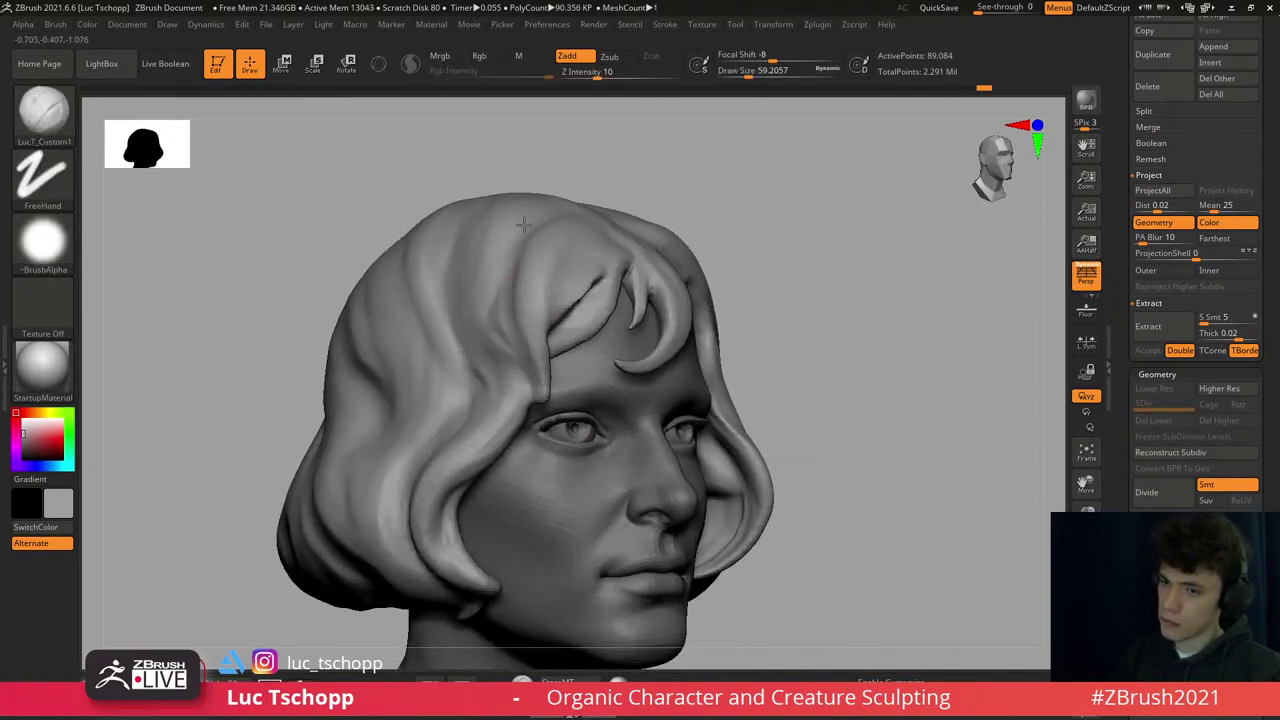
right_click_drag(523, 225, 547, 340)
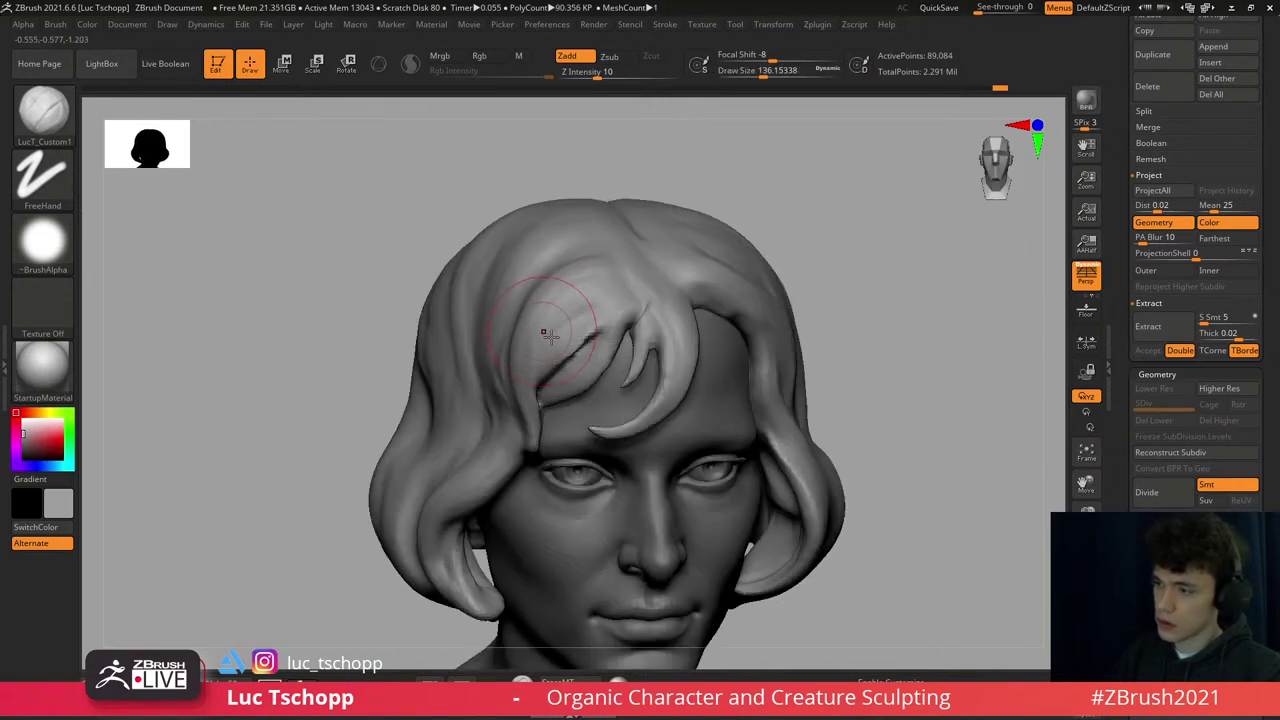
mouse_move(550, 320)
right_mouse_down()
mouse_move(610, 290)
mouse_move(614, 271)
mouse_move(586, 337)
mouse_move(680, 300)
mouse_move(745, 345)
right_mouse_up()
key("f")
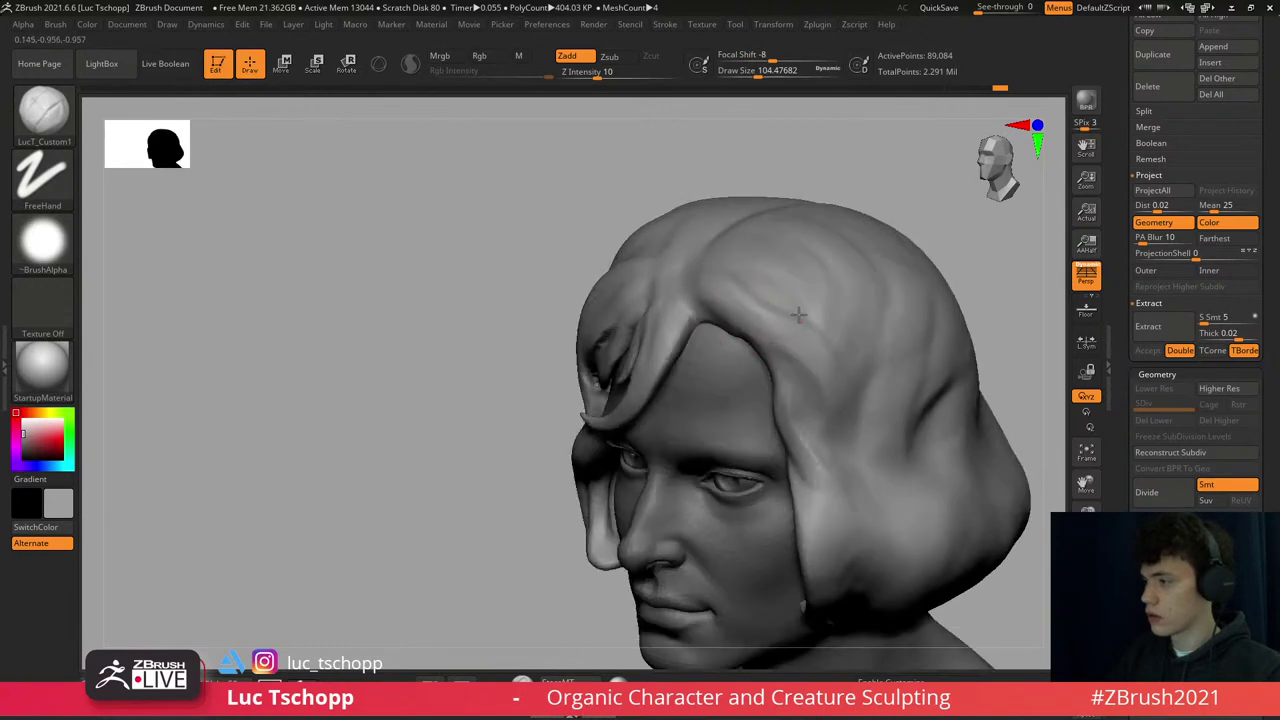
right_click_drag(829, 414, 621, 372)
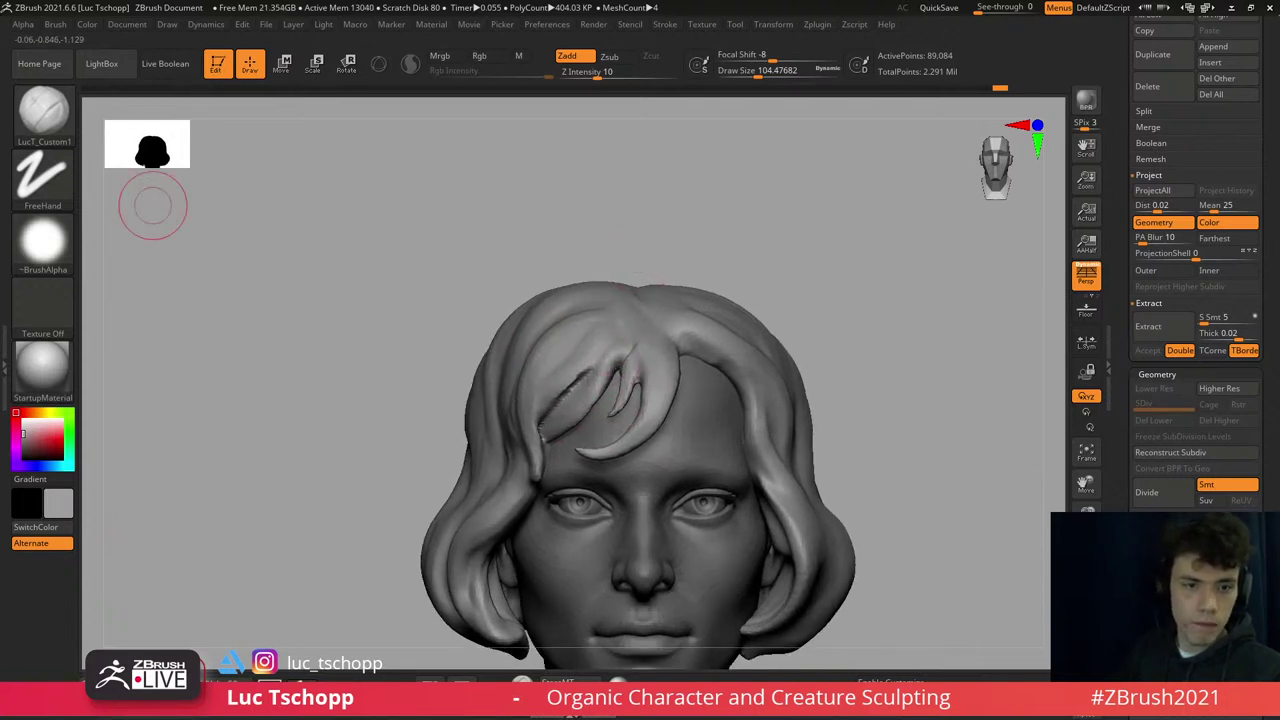
right_click_drag(152, 205, 729, 271)
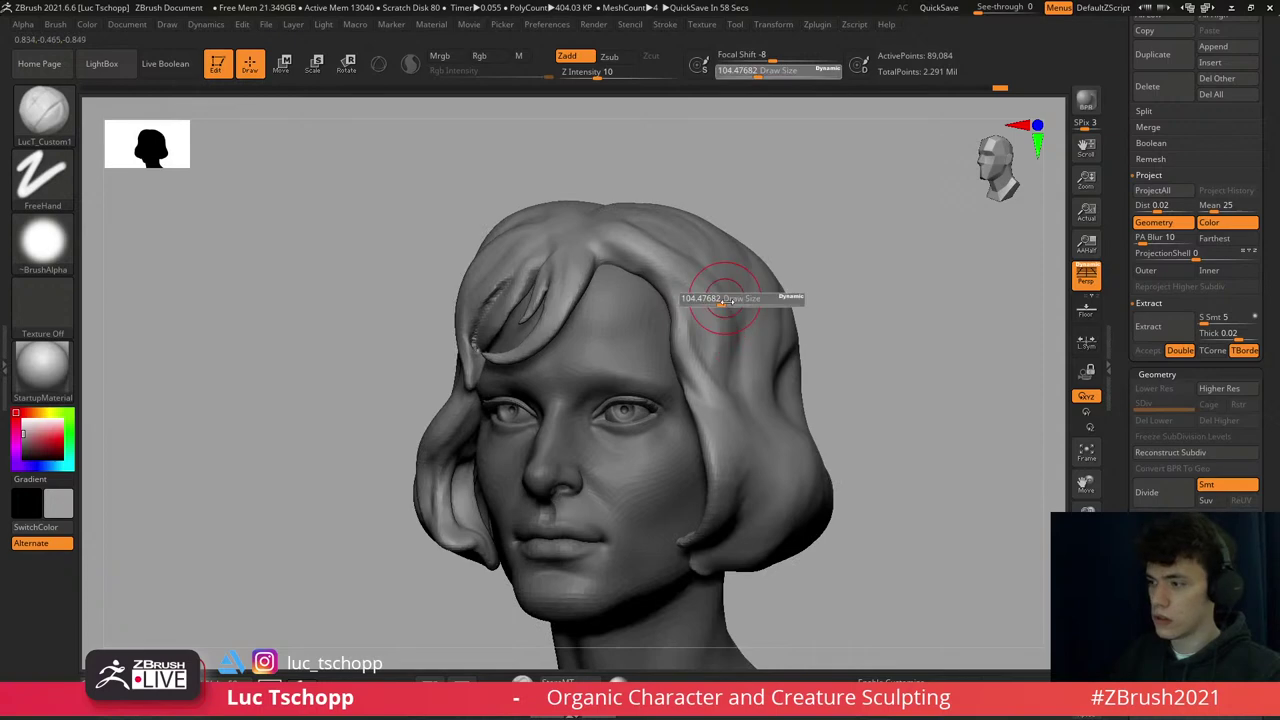
- Switch from Move to LucT_Custom1 and reduce its size to about 286
key("b")
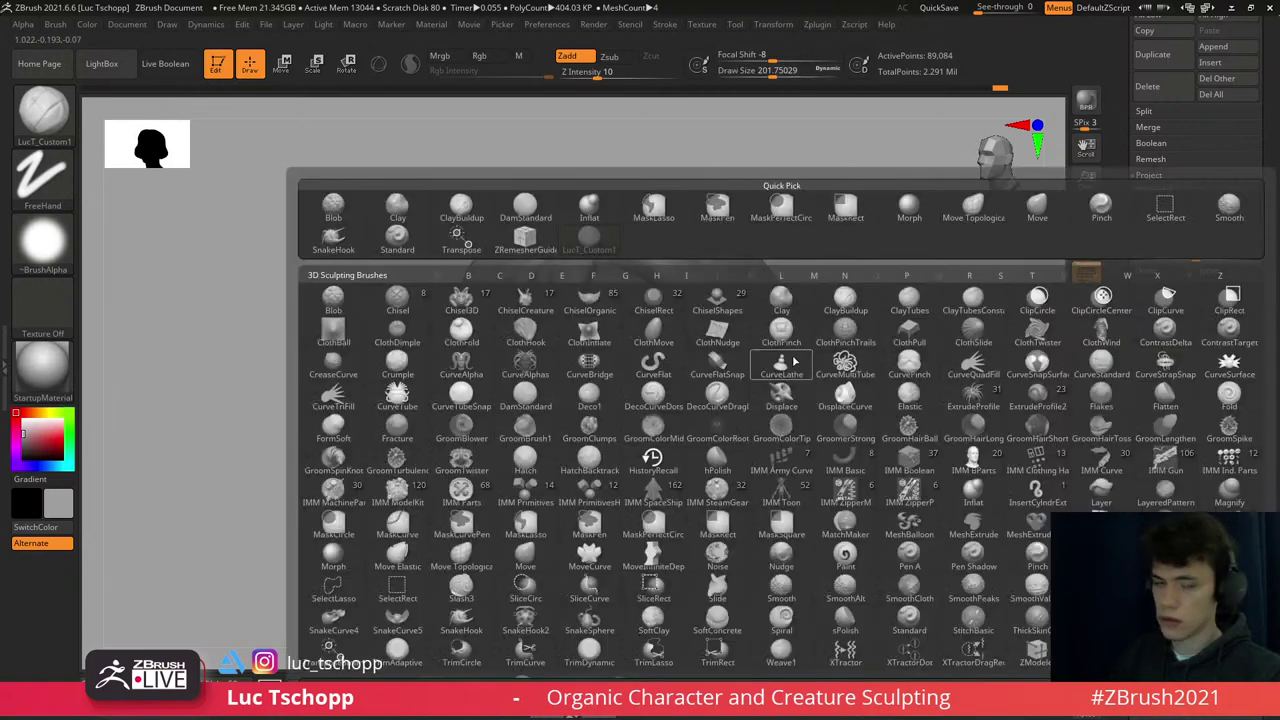
key("Escape")
key("shift")
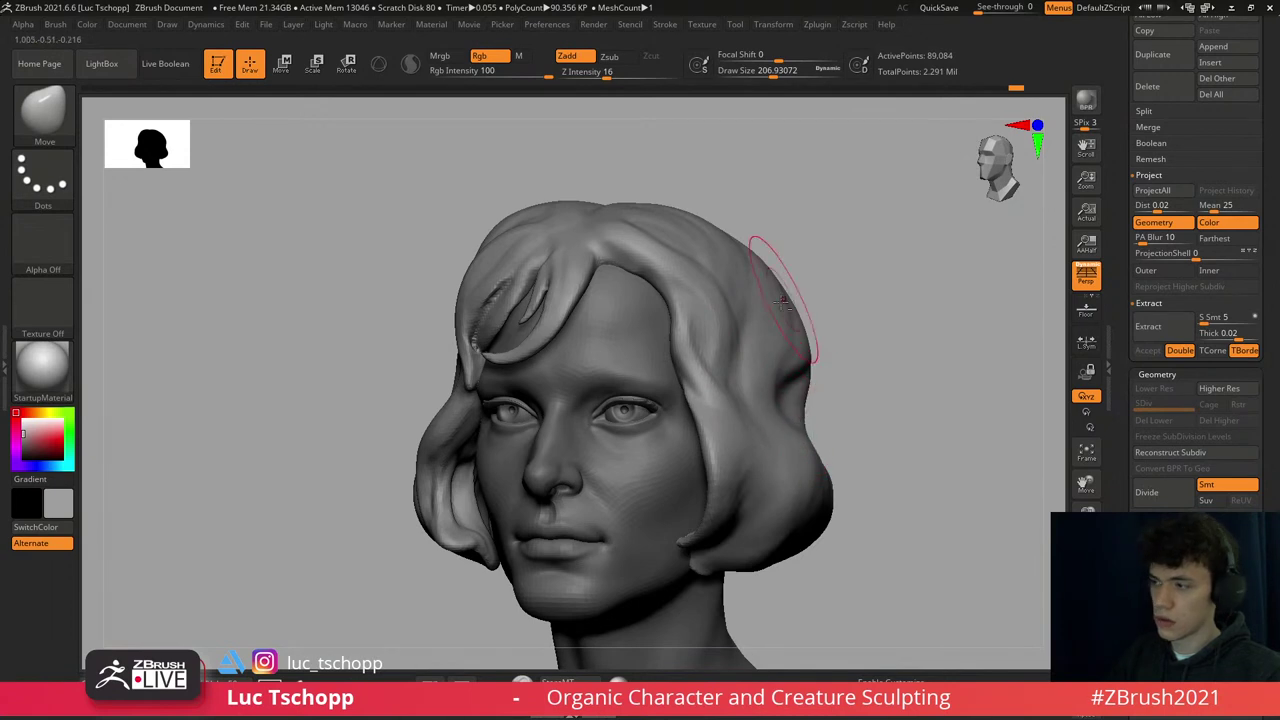
mouse_move(770, 300)
right_mouse_down()
mouse_move(746, 317)
mouse_move(671, 271)
right_mouse_up()
key("1")
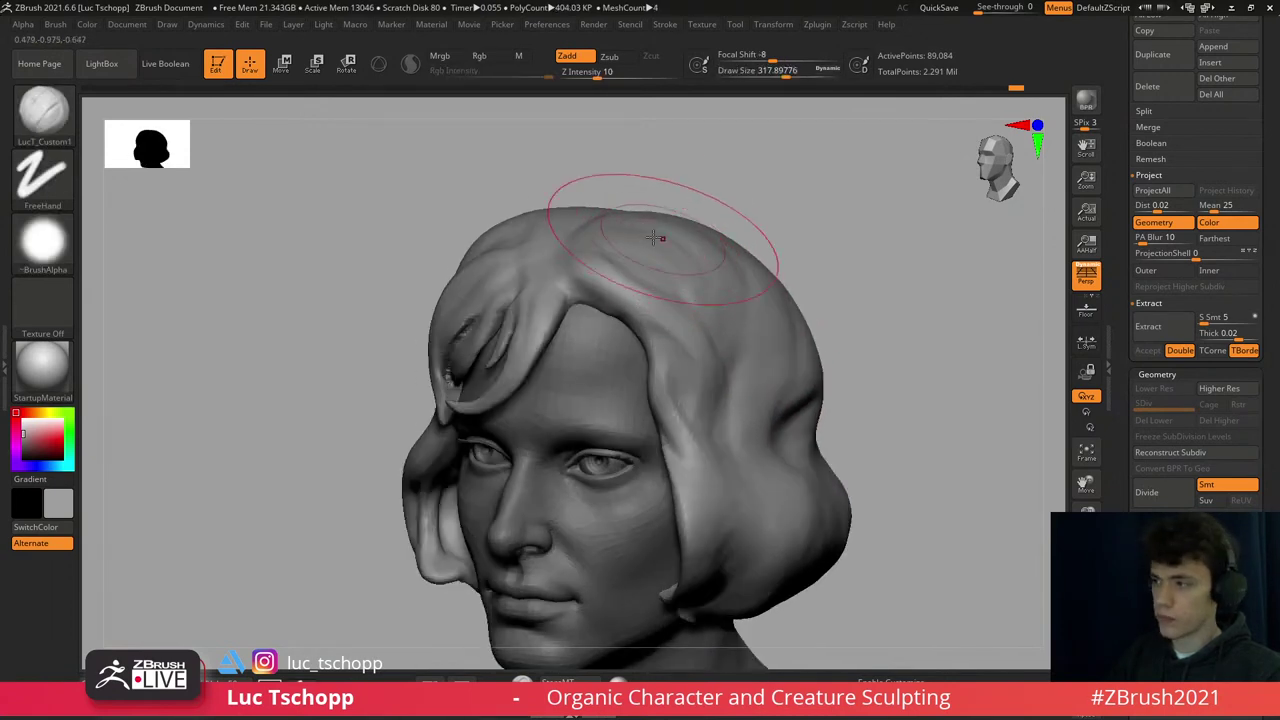
key("s")
- Reduce the brush to about 245 and build up the hair along the right side
key("s")
left_click_drag(750, 349, 740, 350)
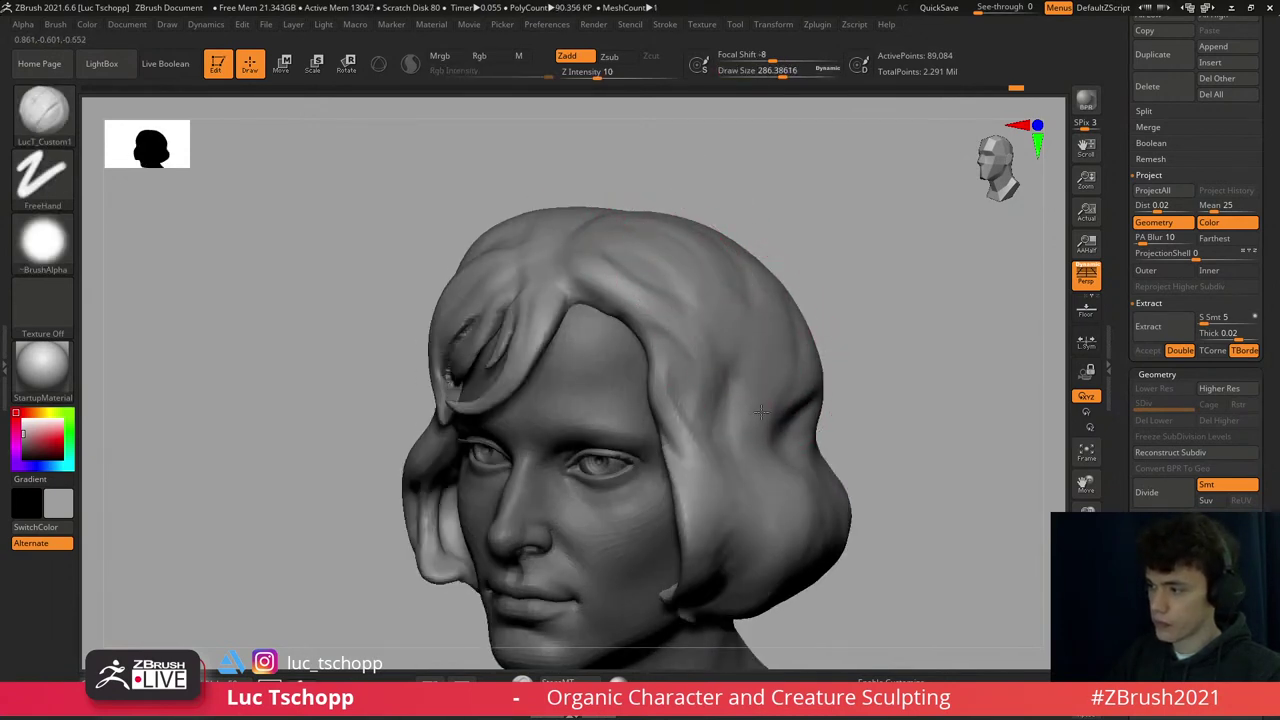
mouse_move(786, 314)
right_mouse_down()
mouse_move(770, 340)
mouse_move(790, 318)
right_mouse_up()
key("s")
left_click_drag(745, 290, 715, 292)
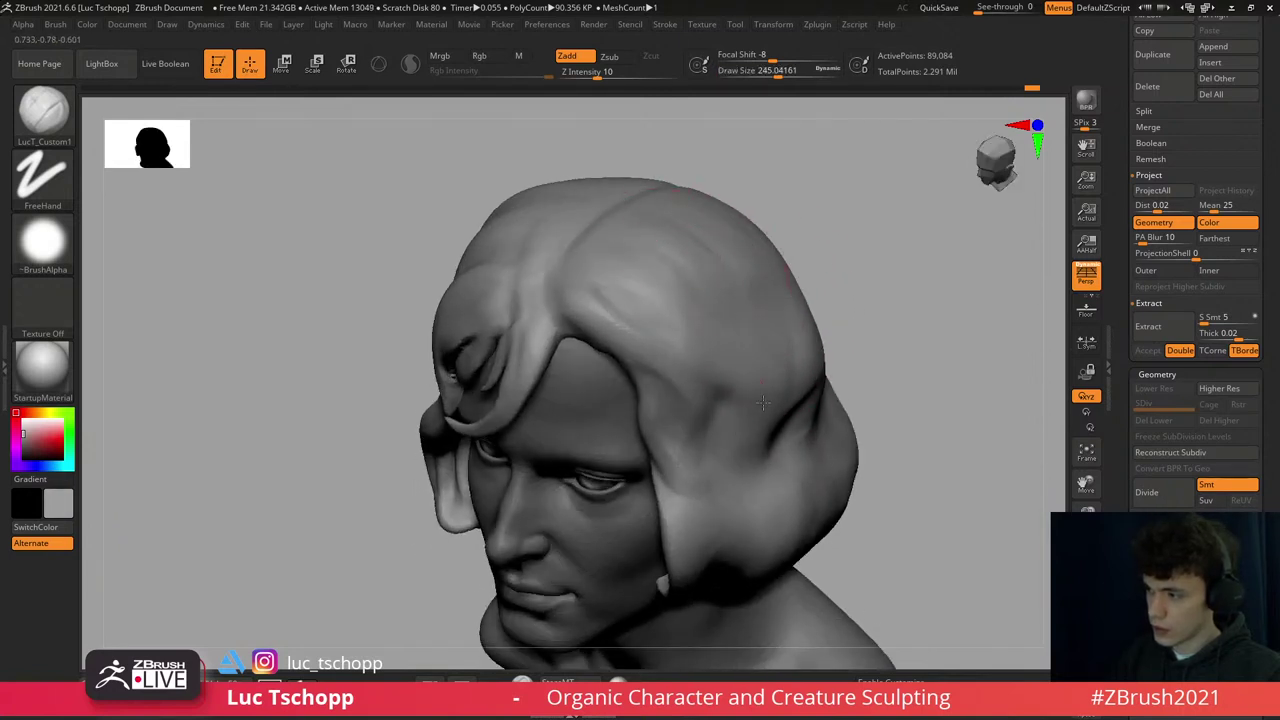
mouse_move(757, 464)
left_mouse_down()
mouse_move(795, 378)
mouse_move(789, 427)
mouse_move(812, 380)
left_mouse_up()
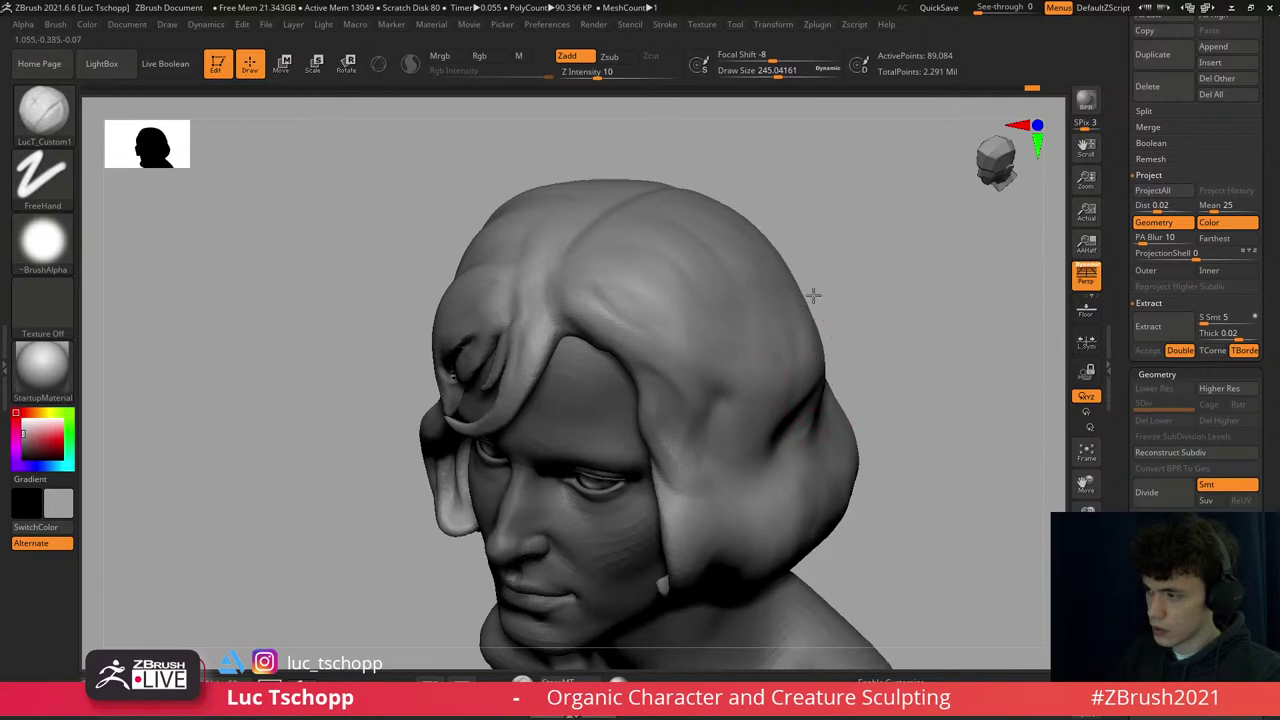
right_click_drag(811, 289, 829, 337, "shift")
- Adjust the brush size and rotate the bust through profile back to front view
left_click_drag(829, 337, 815, 275)
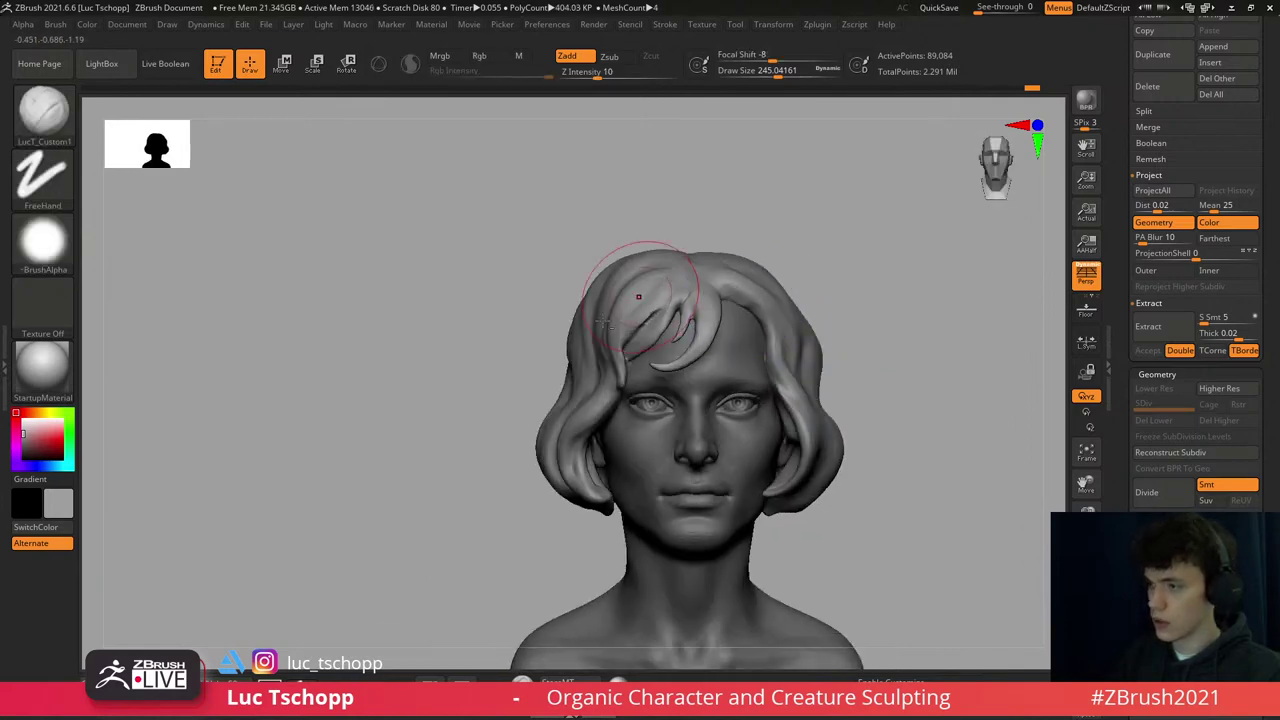
mouse_move(671, 214)
right_mouse_down("alt")
mouse_move(590, 343)
mouse_move(605, 345)
right_mouse_up("alt")
key("s")
left_click_drag(614, 351, 600, 350)
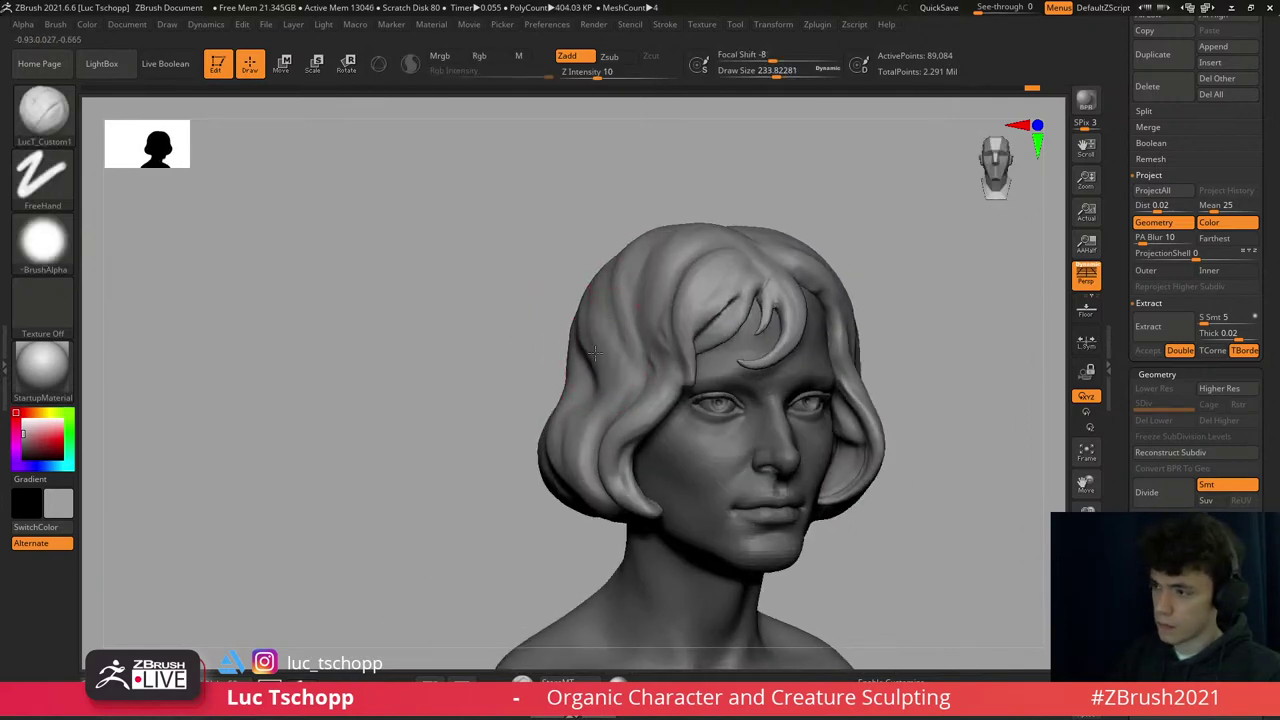
mouse_move(604, 293)
right_mouse_down()
mouse_move(595, 283)
mouse_move(634, 246)
right_mouse_up()
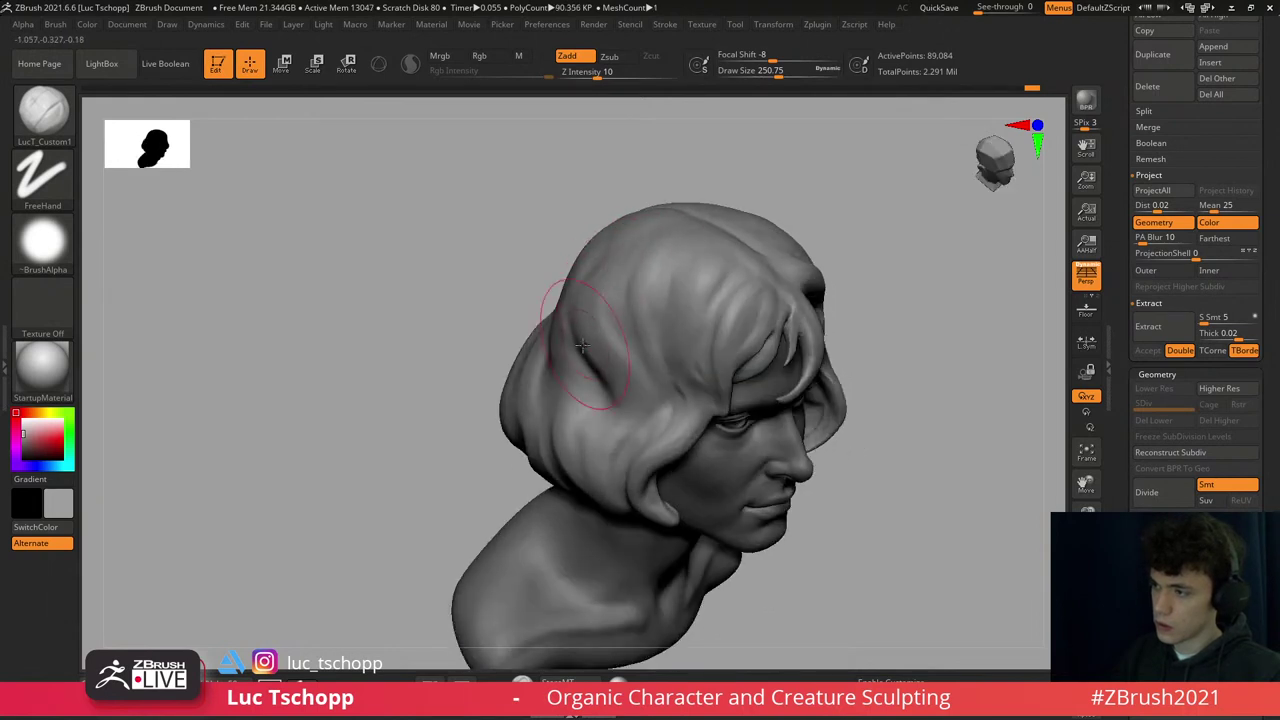
mouse_move(565, 318)
right_mouse_down()
mouse_move(548, 290)
mouse_move(475, 355)
right_mouse_up()
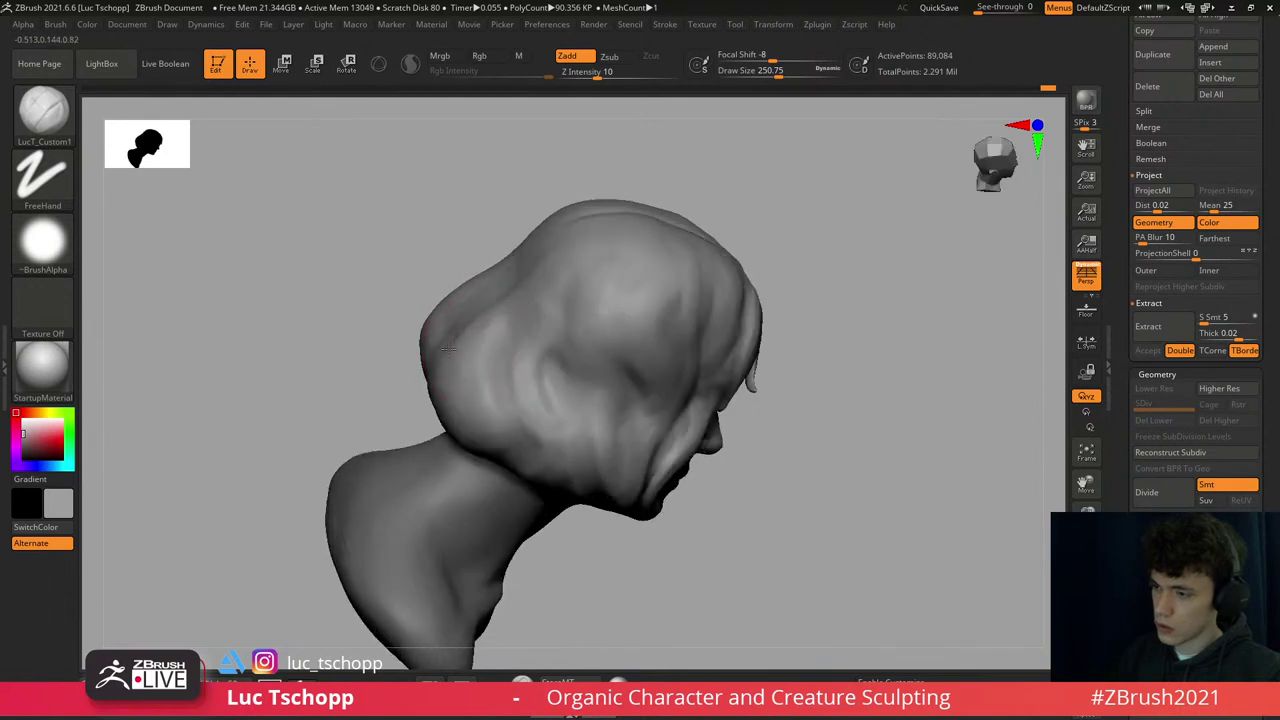
mouse_move(457, 404)
right_mouse_down()
mouse_move(551, 334)
mouse_move(583, 234)
mouse_move(569, 293)
mouse_move(600, 280)
mouse_move(703, 350)
mouse_move(680, 420)
mouse_move(711, 433)
mouse_move(670, 512)
right_mouse_up()
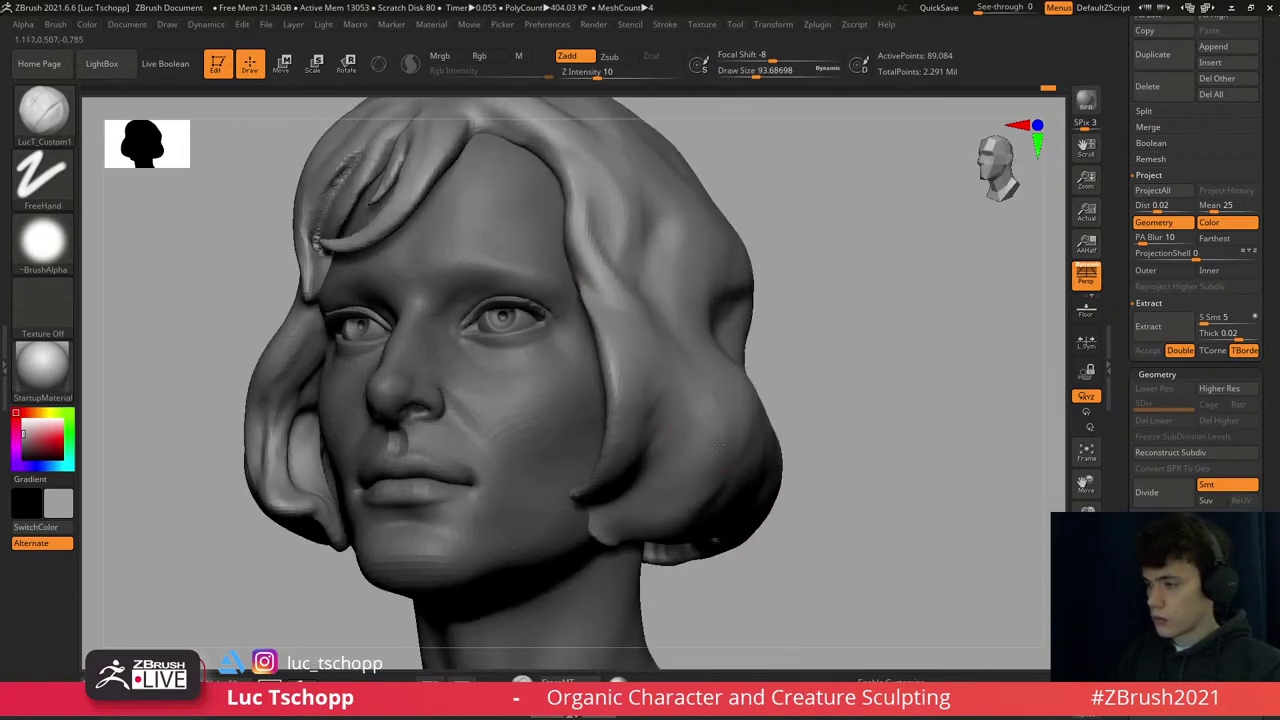
- Add a subdivision level, try DamStandard, then return to the custom brush
key("ctrl+d")
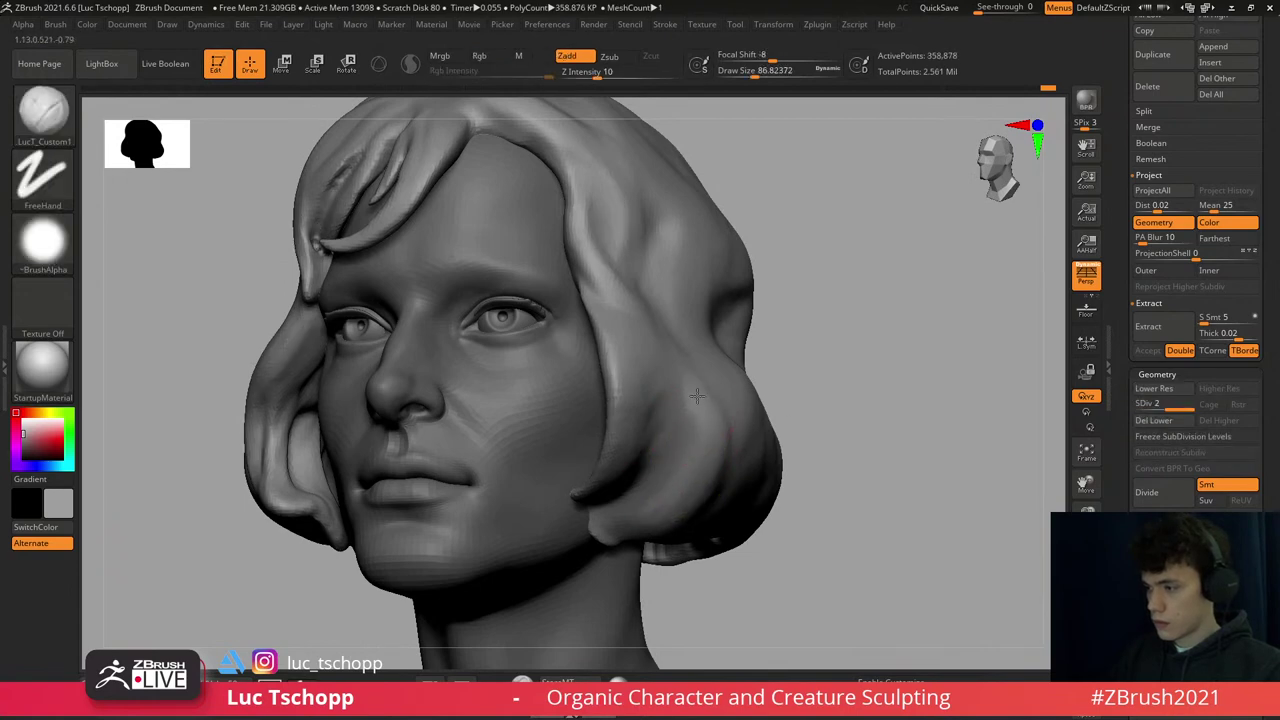
right_click_drag(674, 369, 654, 390)
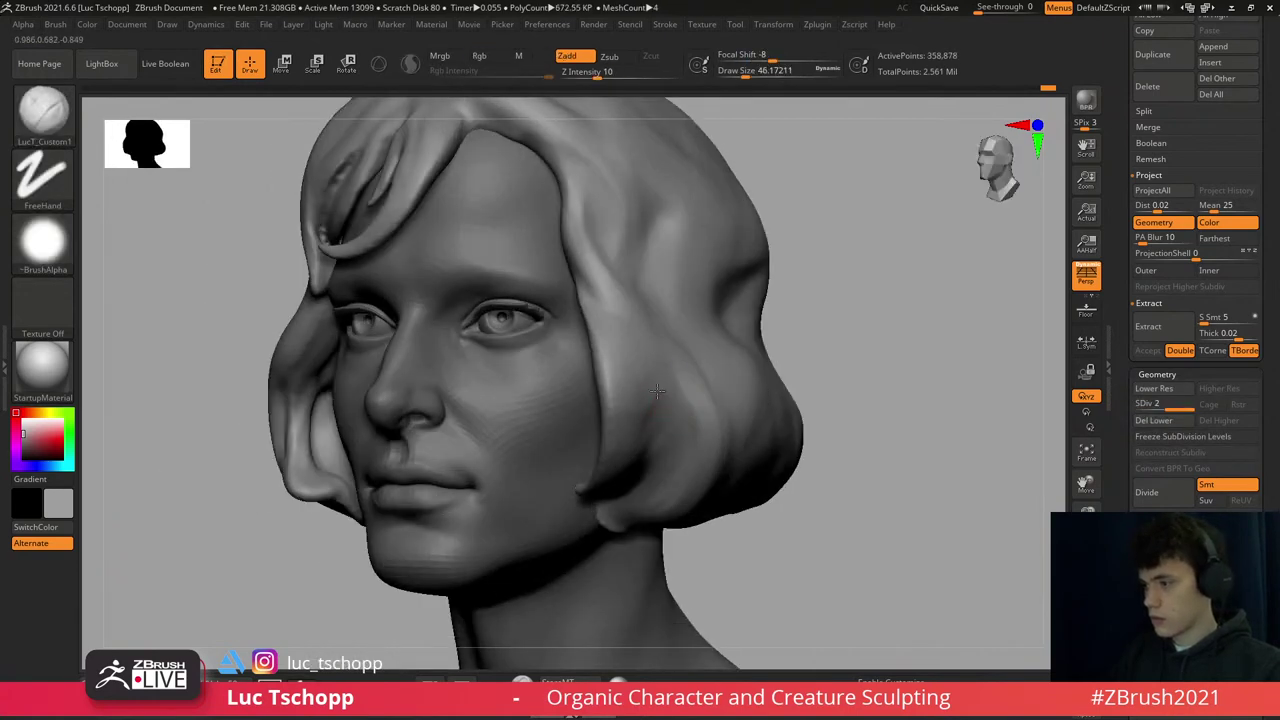
key("b")
key("d")
key("s")
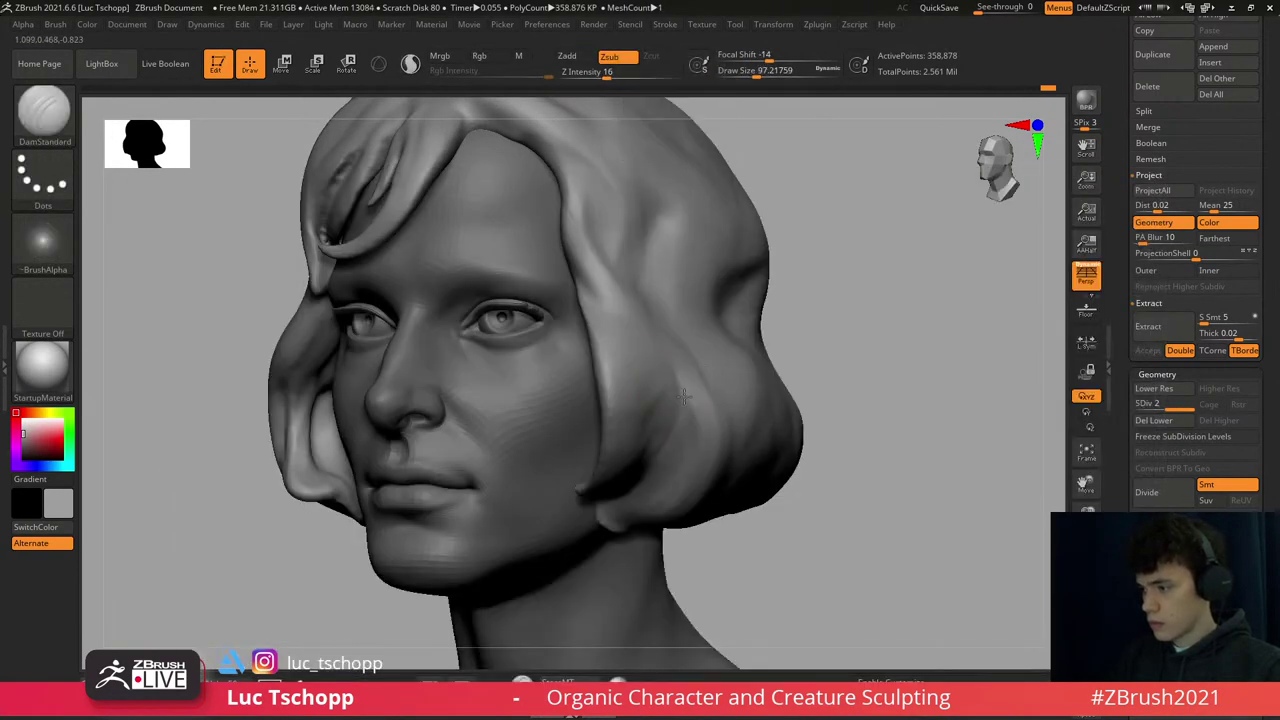
mouse_move(669, 353)
right_mouse_down("shift")
mouse_move(655, 372)
mouse_move(623, 294)
right_mouse_up("shift")
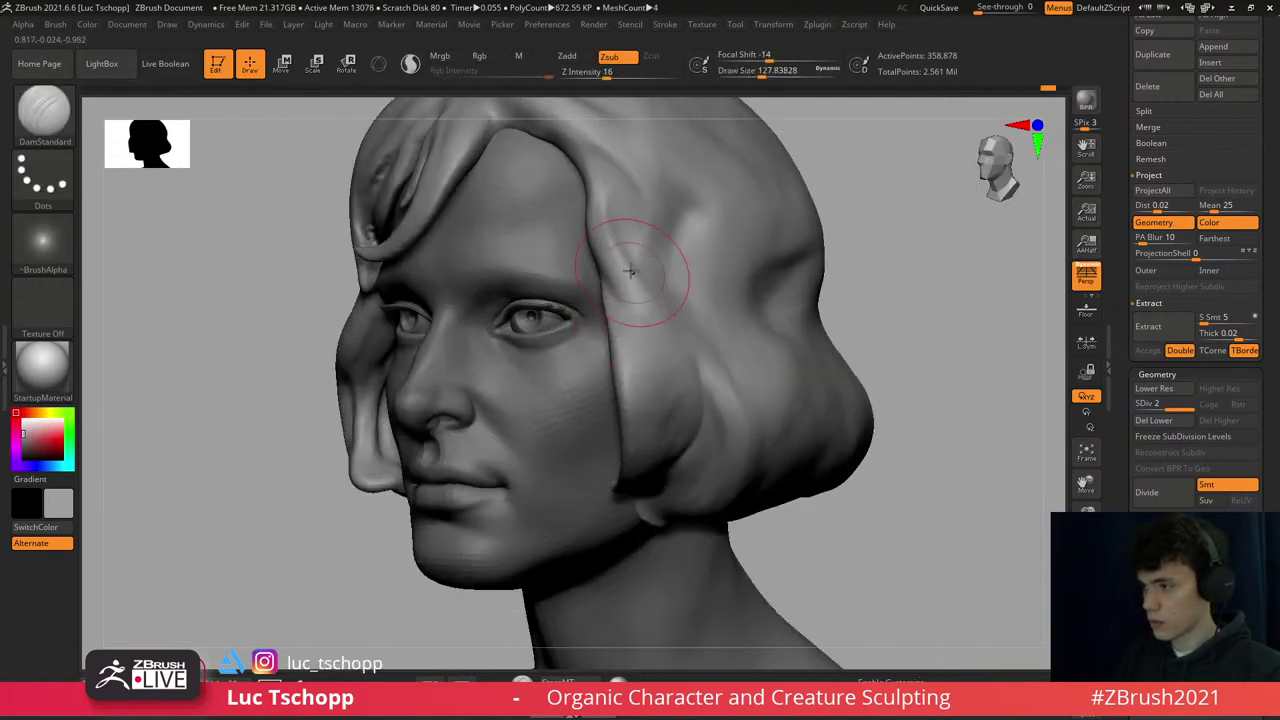
key("1")
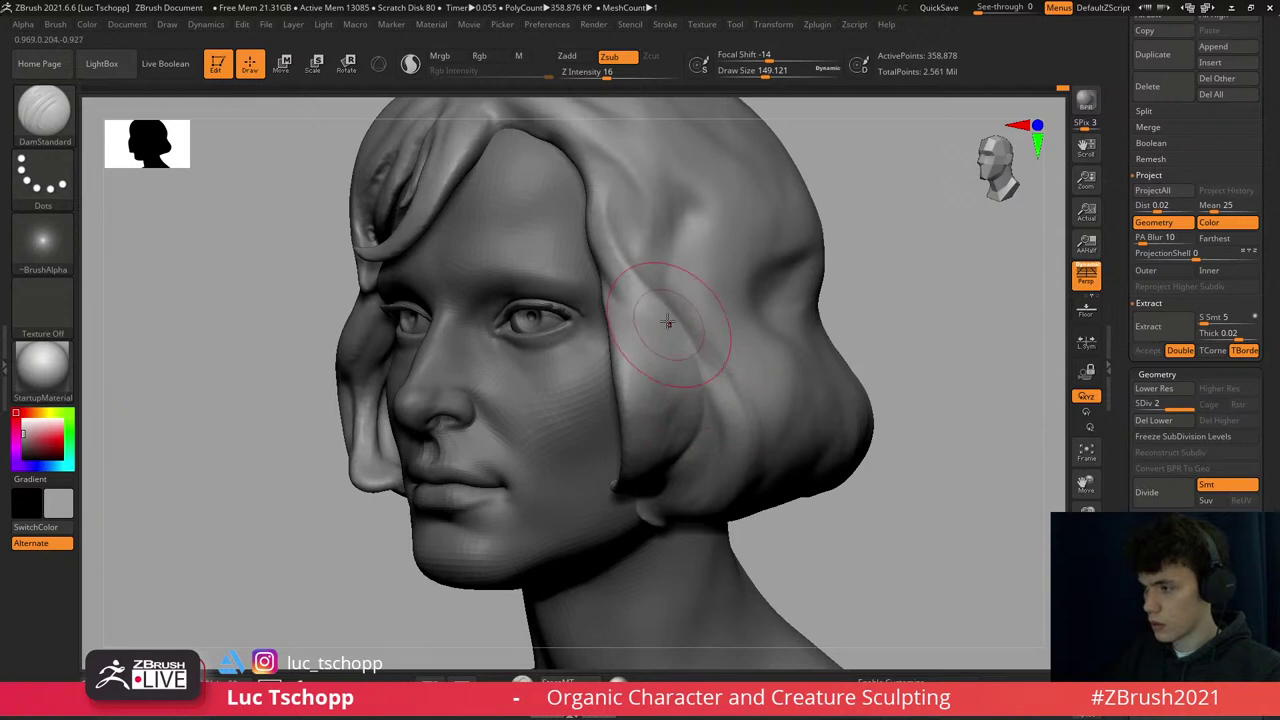
- Set the brush to about 59, then about 100, while turning the bust to front
mouse_move(667, 284)
right_mouse_down()
mouse_move(657, 277)
mouse_move(709, 286)
mouse_move(673, 289)
right_mouse_up()
key("f")
key("s")
left_click_drag(673, 289, 664, 289)
right_click_drag(664, 289, 645, 268)
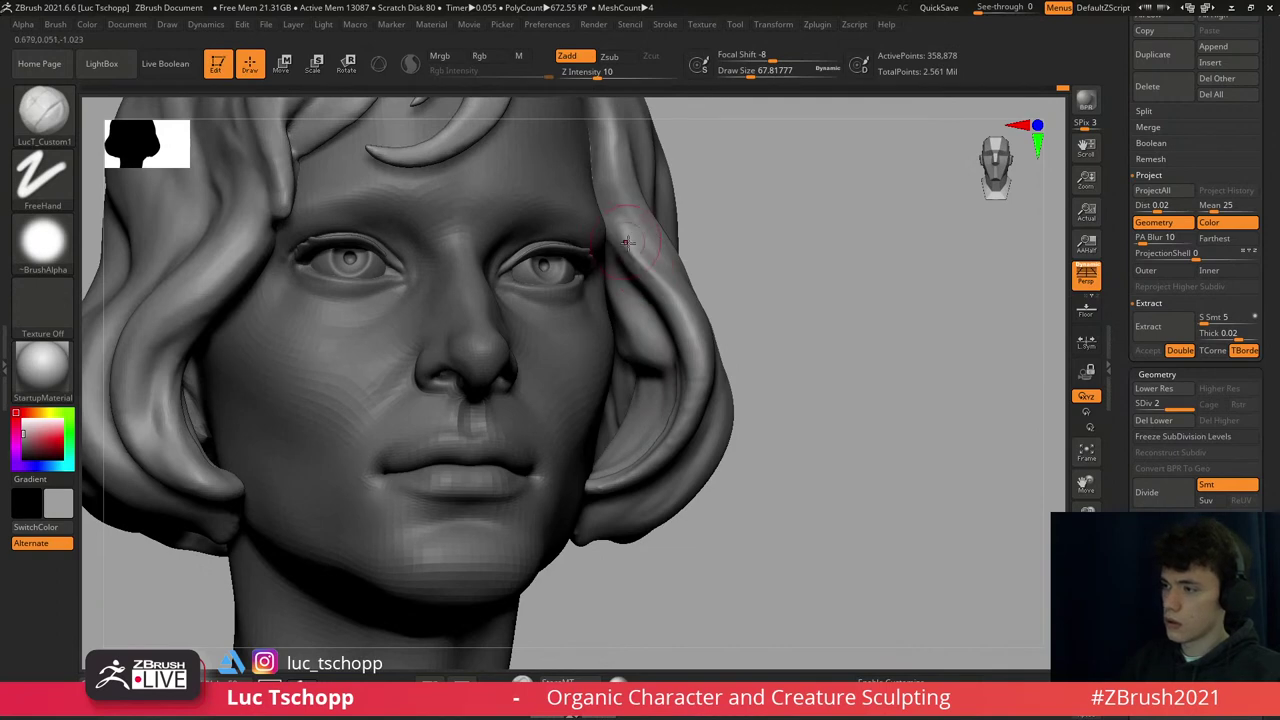
mouse_move(625, 224)
right_mouse_down()
mouse_move(552, 355)
mouse_move(543, 271)
mouse_move(566, 266)
mouse_move(600, 323)
right_mouse_up()
key("f")
key("s")
left_click_drag(600, 323, 632, 323)
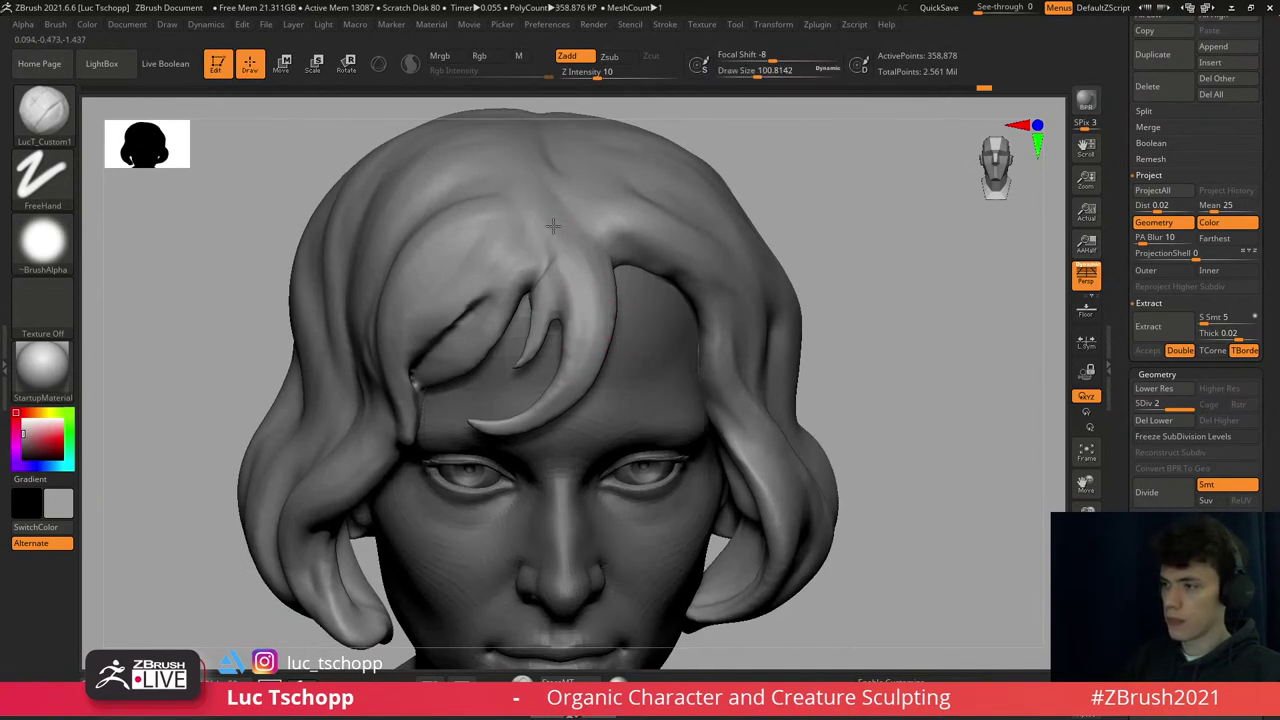
- Select the Move brush and orbit the bust to face straight forward
right_click_drag(521, 214, 600, 355)
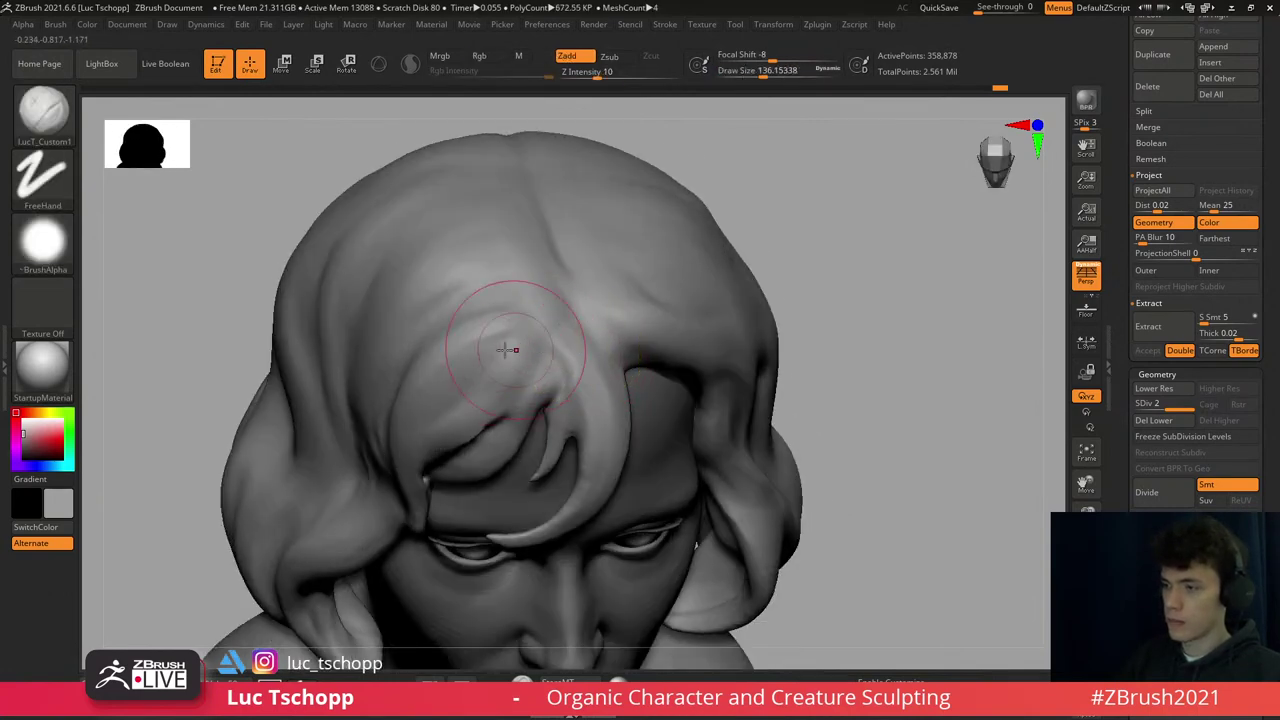
mouse_move(505, 365)
right_mouse_down()
mouse_move(528, 331)
mouse_move(506, 500)
mouse_move(557, 451)
mouse_move(534, 457)
mouse_move(528, 423)
mouse_move(544, 410)
right_mouse_up()
key("b")
key("m")
key("v")
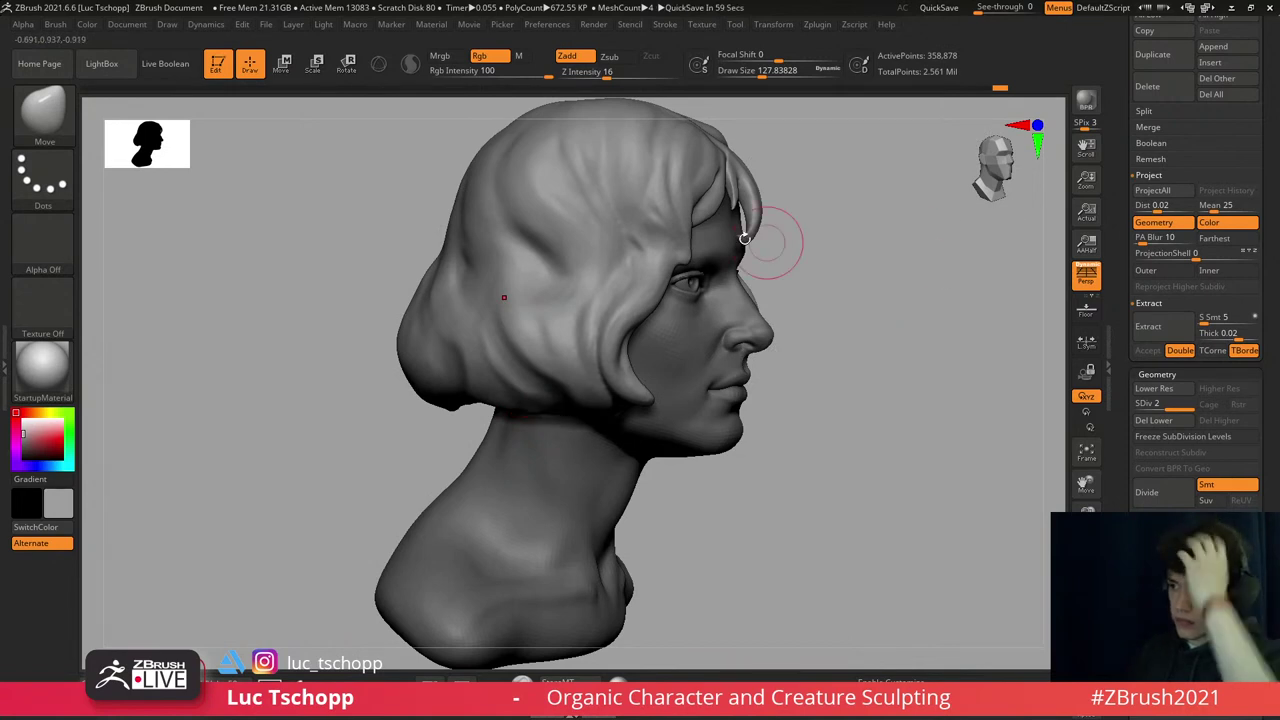
right_click_drag(824, 250, 770, 215)
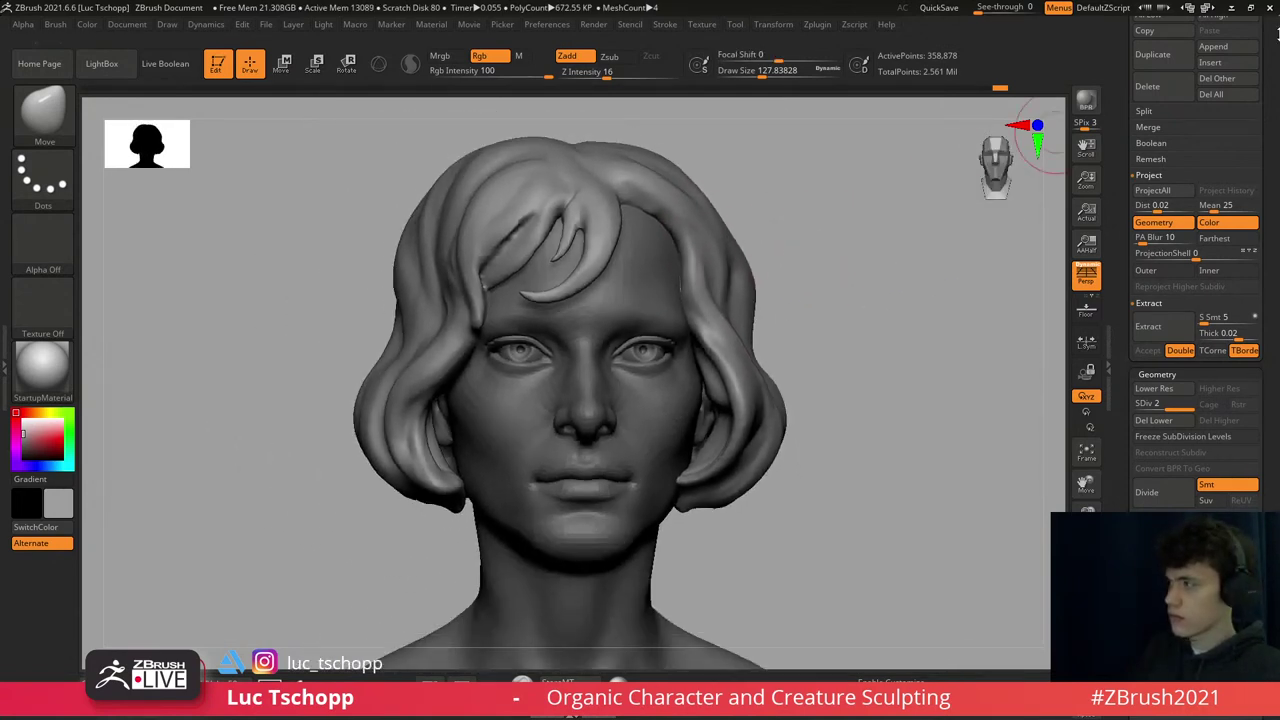
- Save the bust and bob haircut sculpt as a ZTL tool file
scroll(1270, 60, "up", 5)
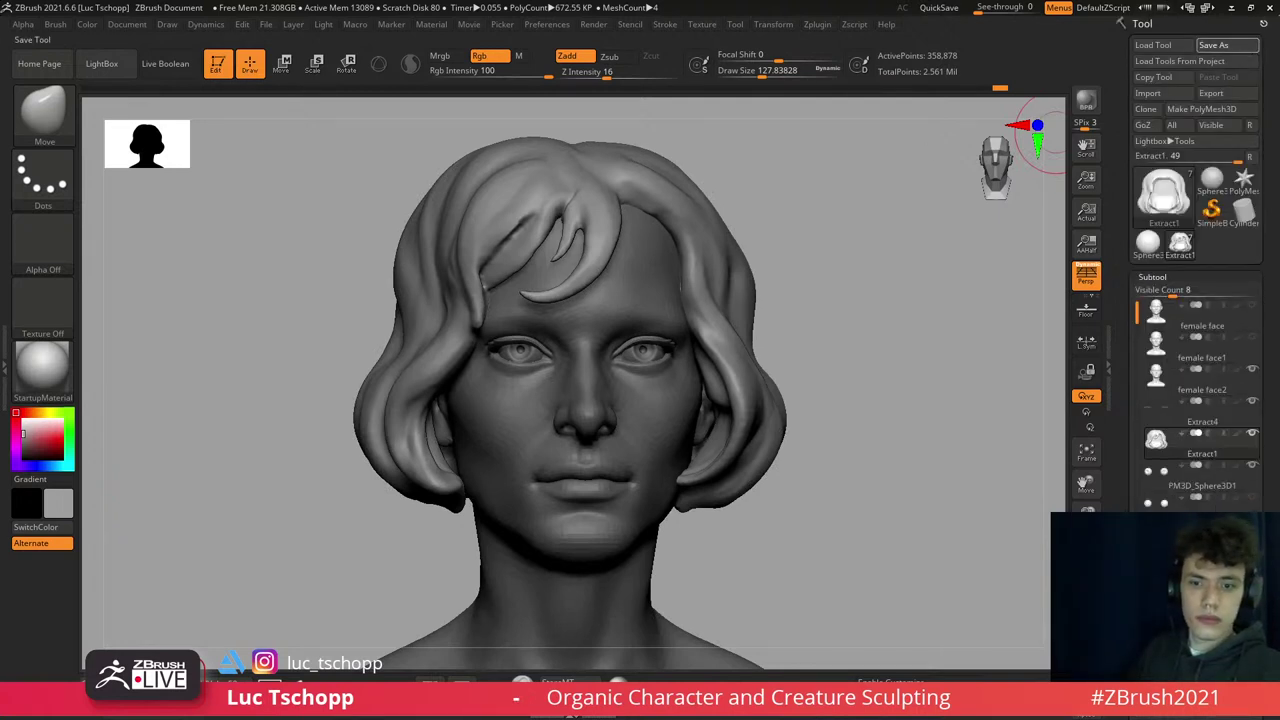
key("ctrl+s")
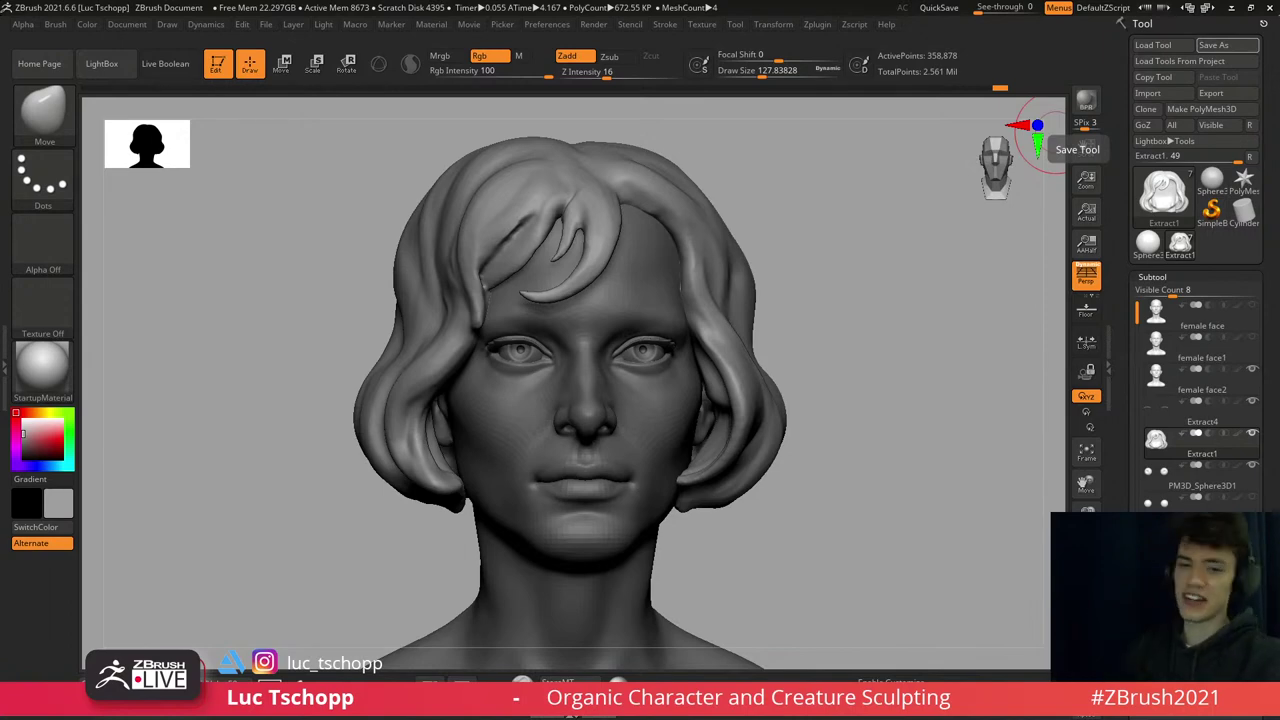
- Angle the head and switch to the custom sculpting brush at a smaller size
mouse_move(523, 363)
right_mouse_down()
mouse_move(484, 397)
mouse_move(490, 440)
right_mouse_up()
key("b")
key("Escape")
key("s")
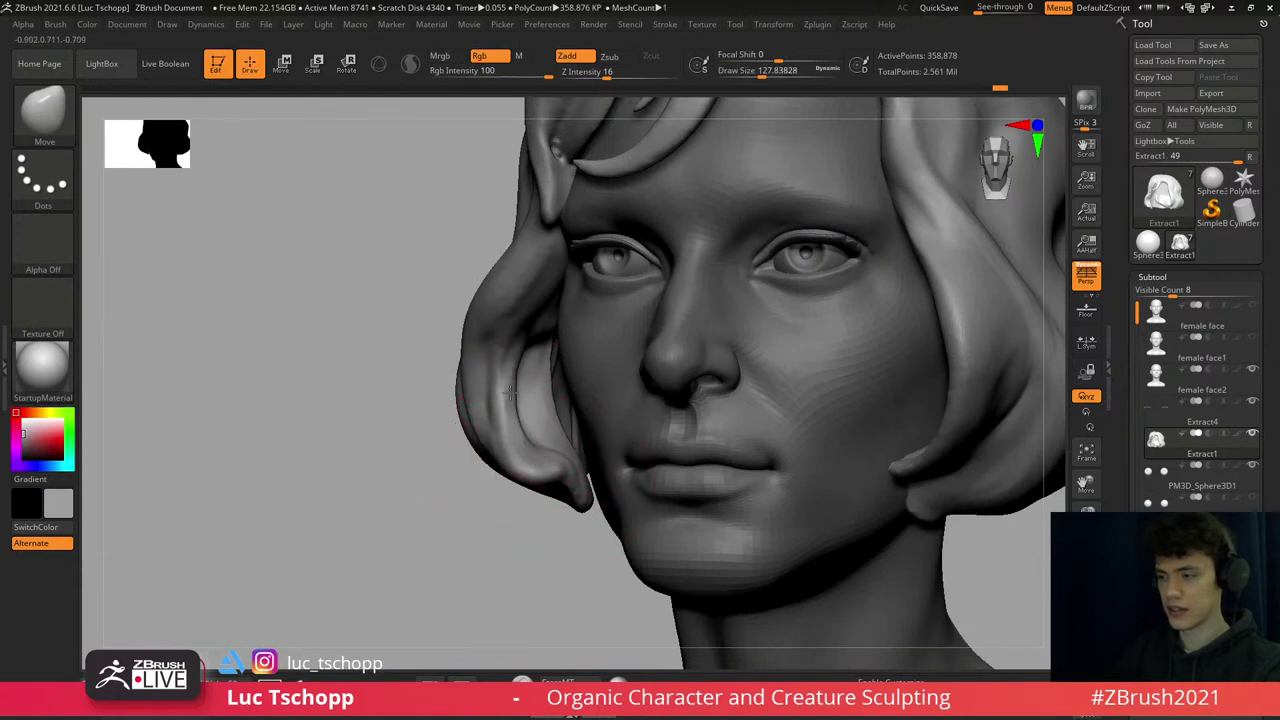
key("1")
key("s")
left_click_drag(503, 398, 488, 398)
- Select the Dam Standard brush and enlarge it to about 100
mouse_move(527, 381)
right_mouse_down()
mouse_move(531, 486)
mouse_move(478, 440)
right_mouse_up()
key("b")
key("d")
key("s")
key("s")
right_click_drag(505, 490, 457, 425)
key("s")
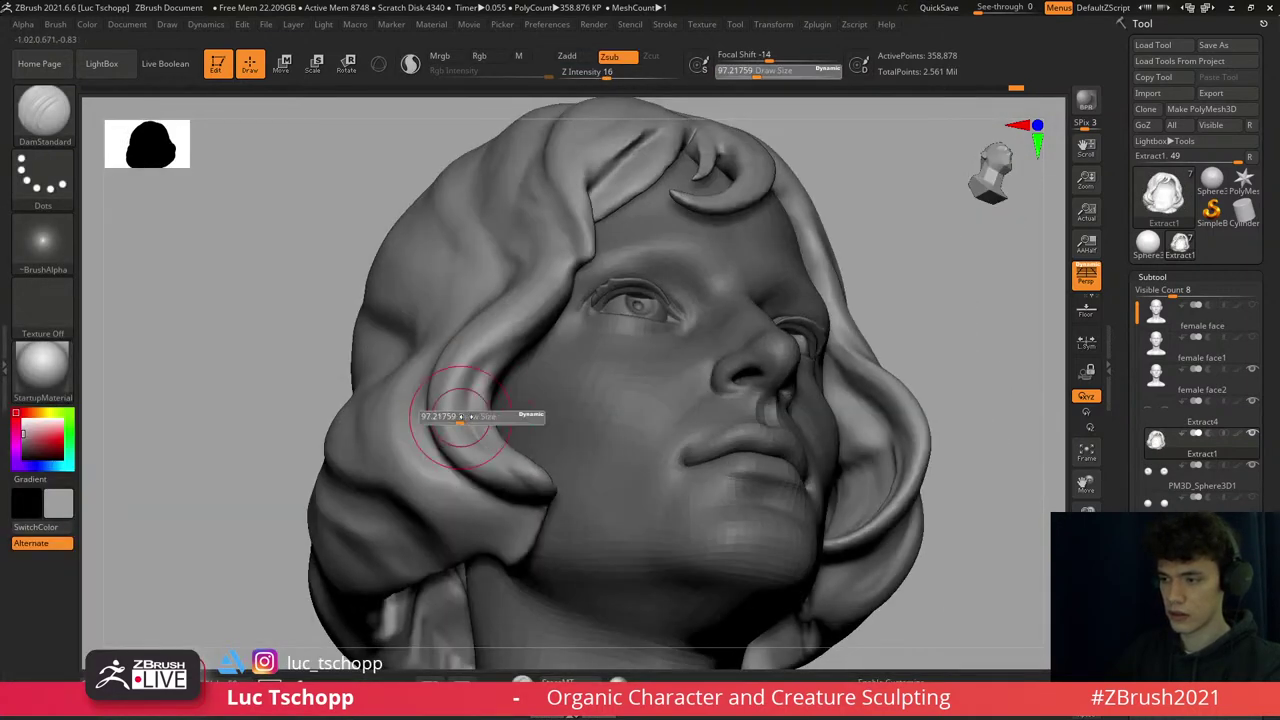
mouse_move(457, 425)
left_mouse_down()
mouse_move(480, 459)
mouse_move(471, 373)
mouse_move(458, 440)
mouse_move(508, 347)
mouse_move(480, 351)
mouse_move(567, 271)
left_mouse_up()
- Zoom in on the ear and cheek with the Move brush slightly enlarged
right_click_drag(440, 475, 520, 470, "shift")
key("f")
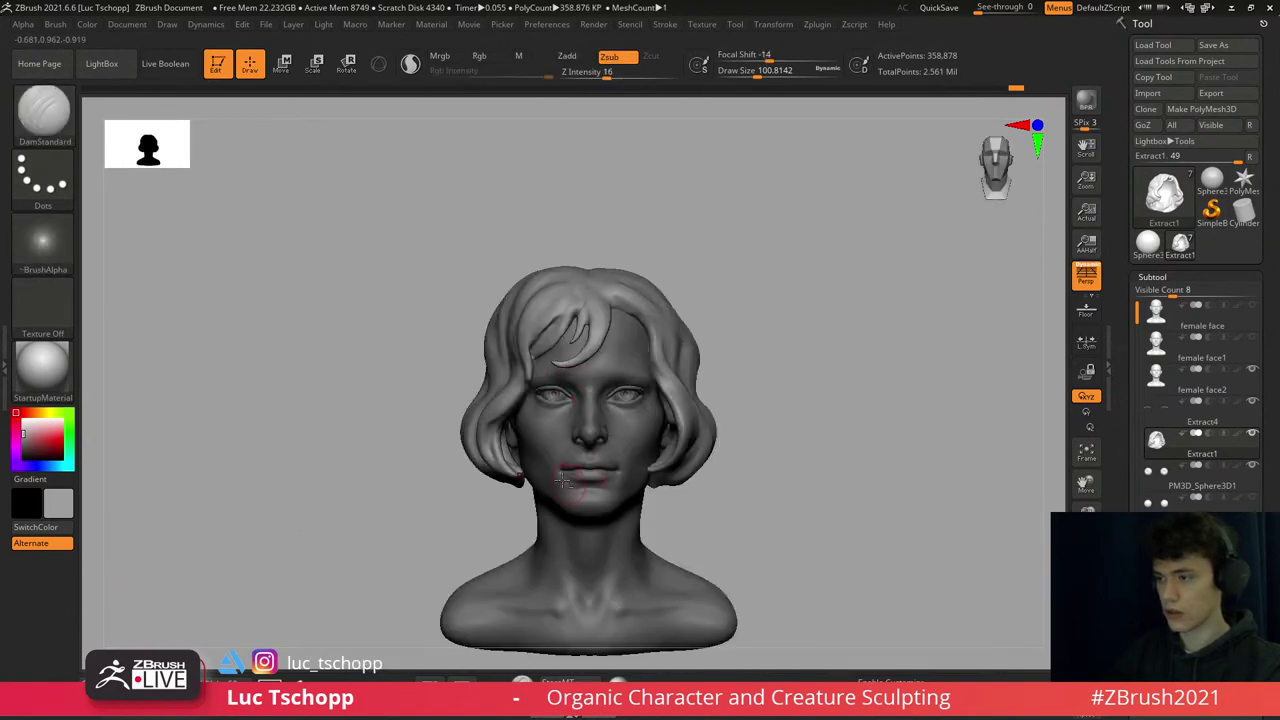
right_click_drag(592, 606, 578, 505, "ctrl")
key("b")
key("m")
key("v")
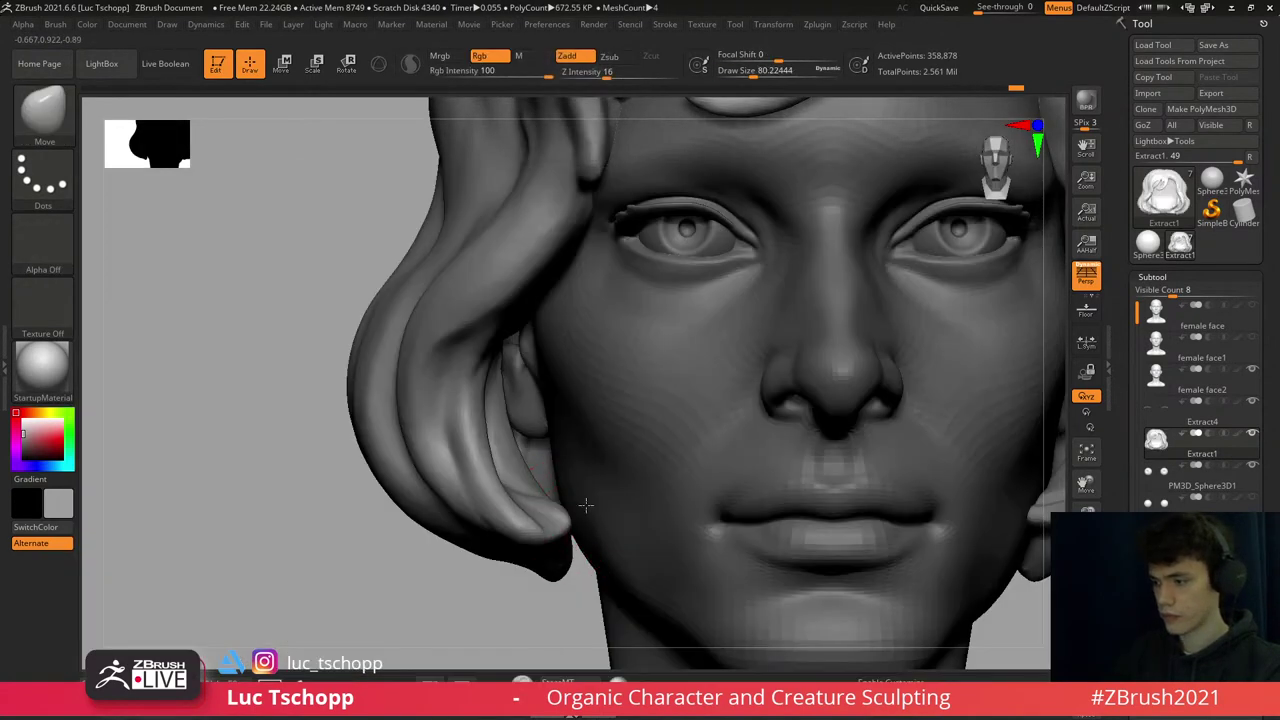
key("s")
mouse_move(552, 501)
left_mouse_down()
mouse_move(515, 492)
mouse_move(555, 518)
left_mouse_up()
- Switch to the custom sculpting brush and set its size to about 37
key("s")
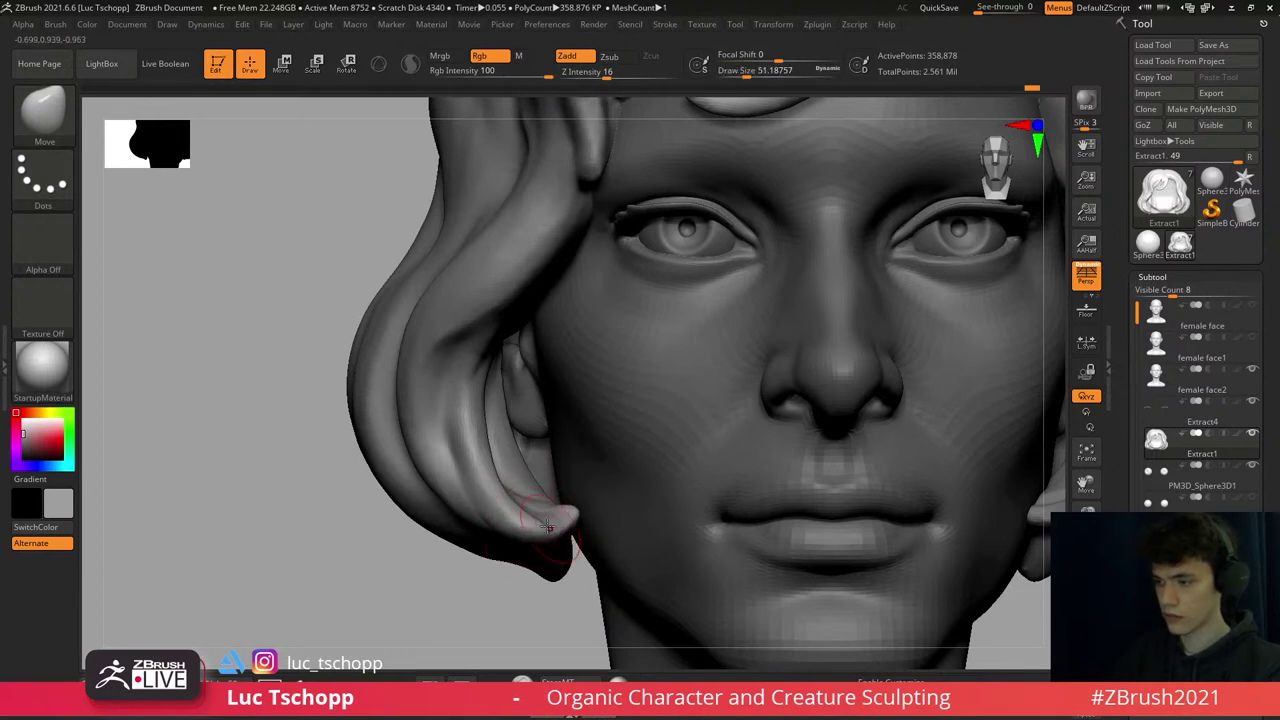
key("1")
key("s")
left_click(460, 420)
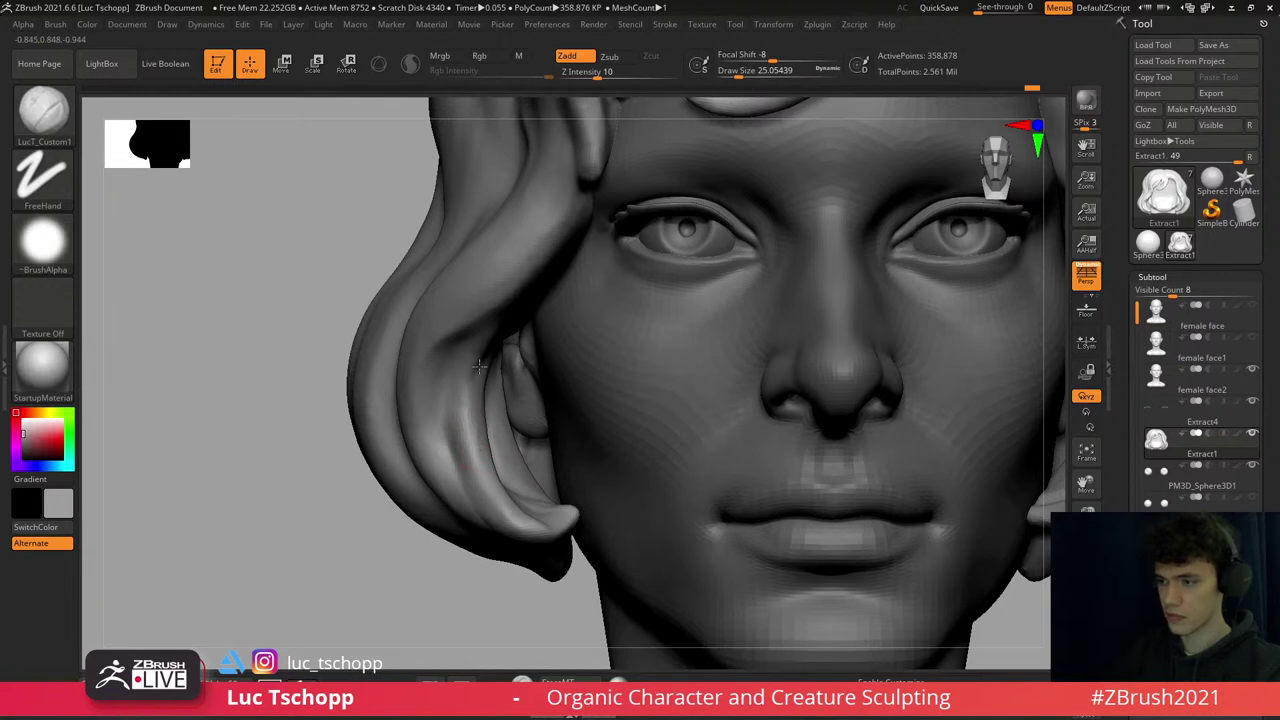
key("s")
left_click(540, 514)
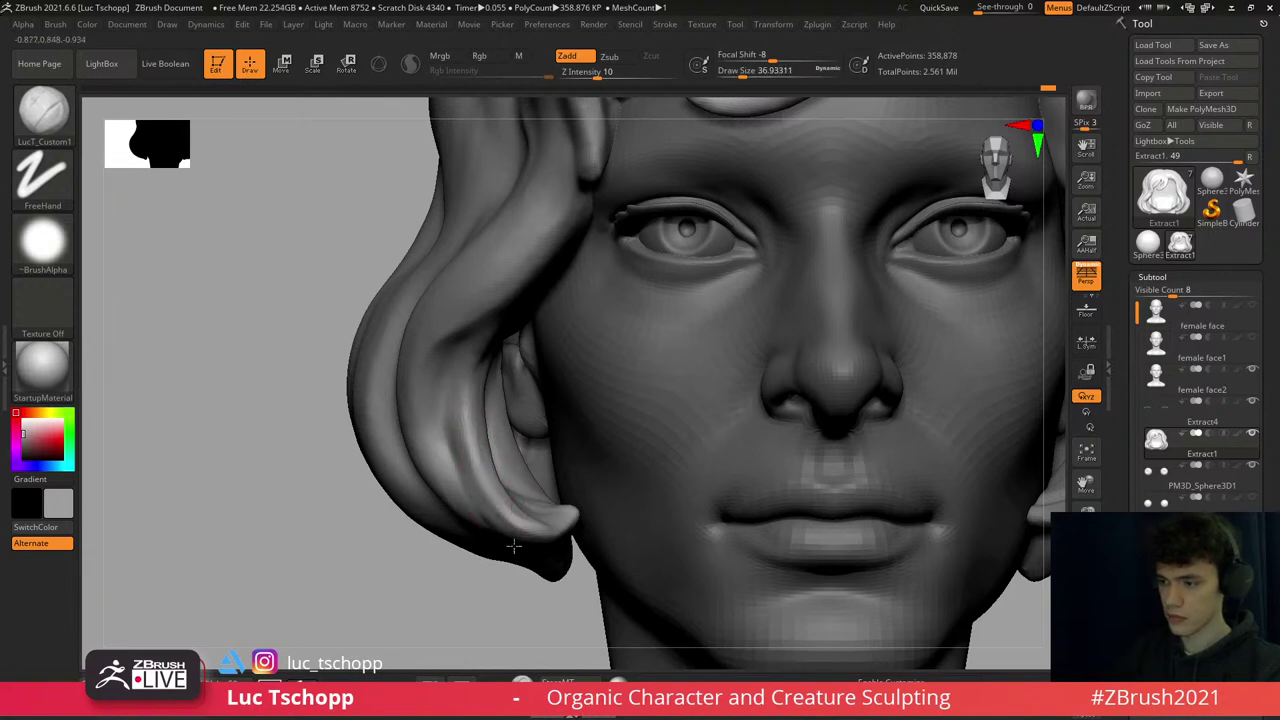
- Tilt the face up, frame the bust, and enlarge the brush to about 108
mouse_move(520, 520)
right_mouse_down()
mouse_move(482, 280)
mouse_move(510, 300)
mouse_move(620, 255)
mouse_move(586, 277)
right_mouse_up()
key("f")
key("s")
left_click(552, 288)
- Pull the forehead strand forward into a curl with a very large Move brush
key("s")
key("b")
key("m")
key("v")
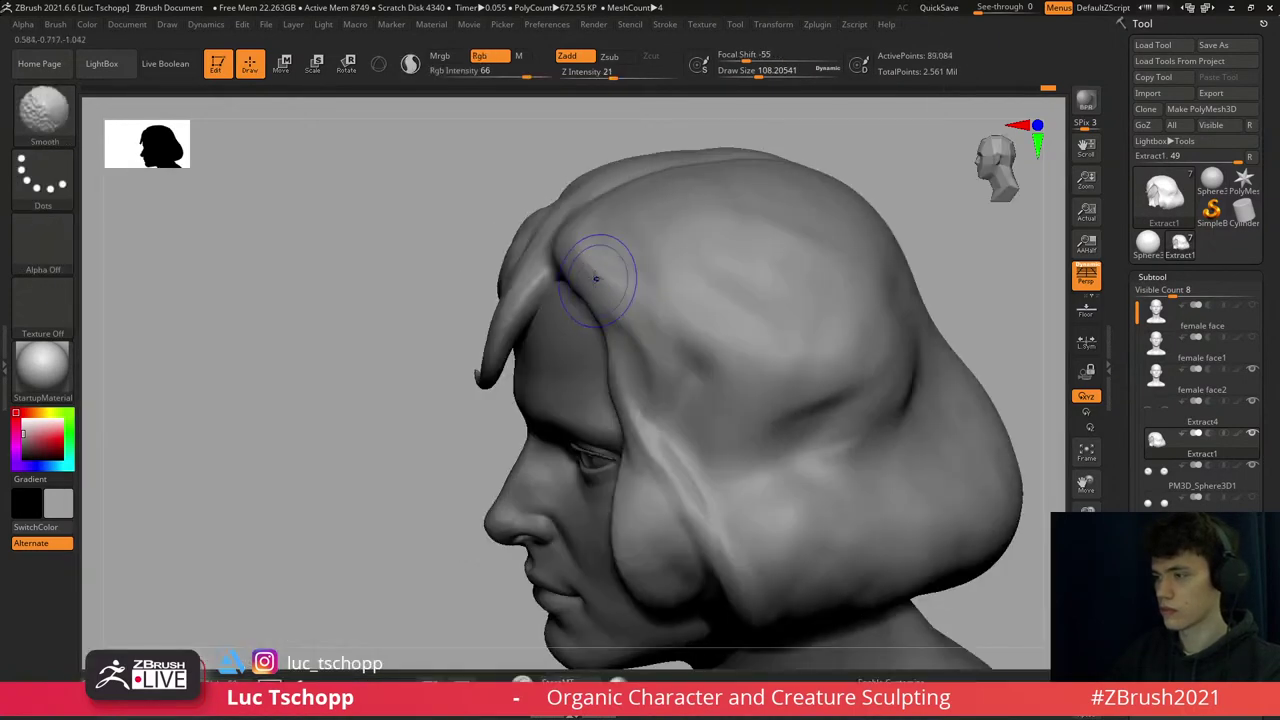
key("s")
left_click_drag(601, 289, 650, 289)
left_click_drag(612, 240, 614, 290)
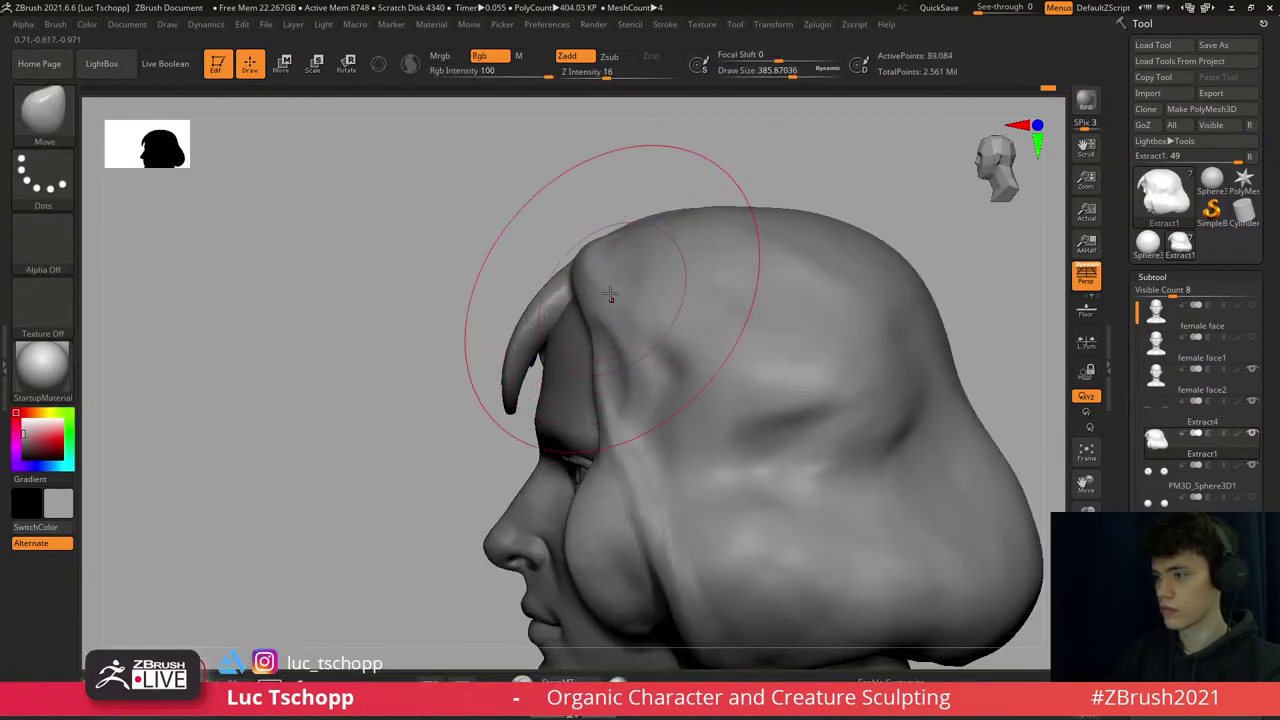
- Reduce the Move brush to about 217 and turn the head to three-quarter front view
right_click_drag(580, 524, 586, 394, "alt")
key("s")
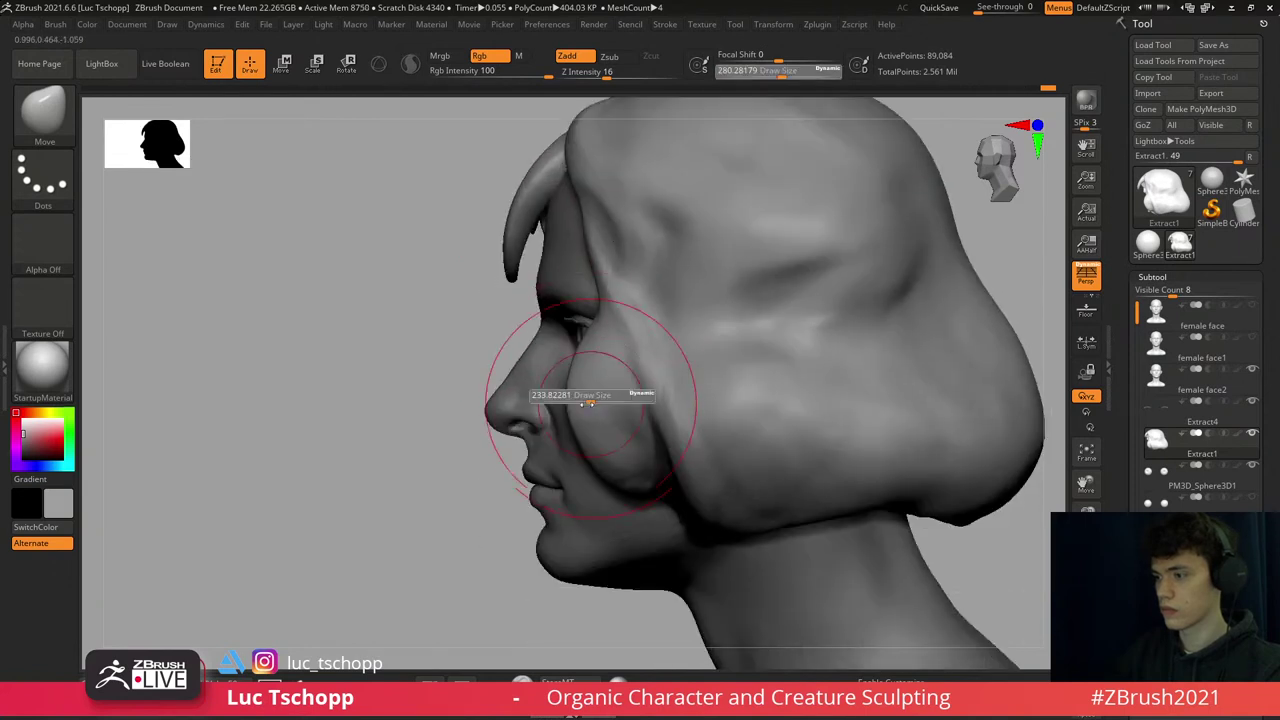
left_click_drag(586, 394, 544, 394)
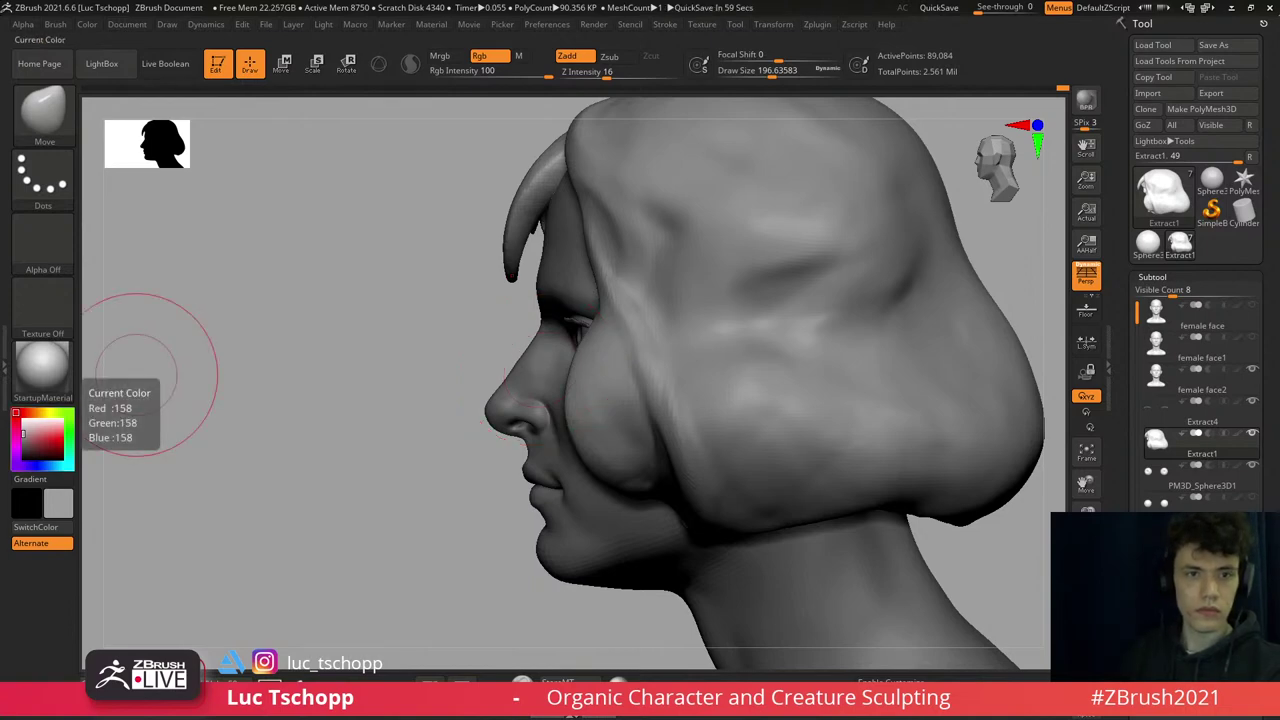
mouse_move(137, 375)
left_mouse_down()
mouse_move(629, 271)
mouse_move(578, 212)
mouse_move(650, 300)
mouse_move(533, 393)
mouse_move(515, 320)
left_mouse_up()
key("1")
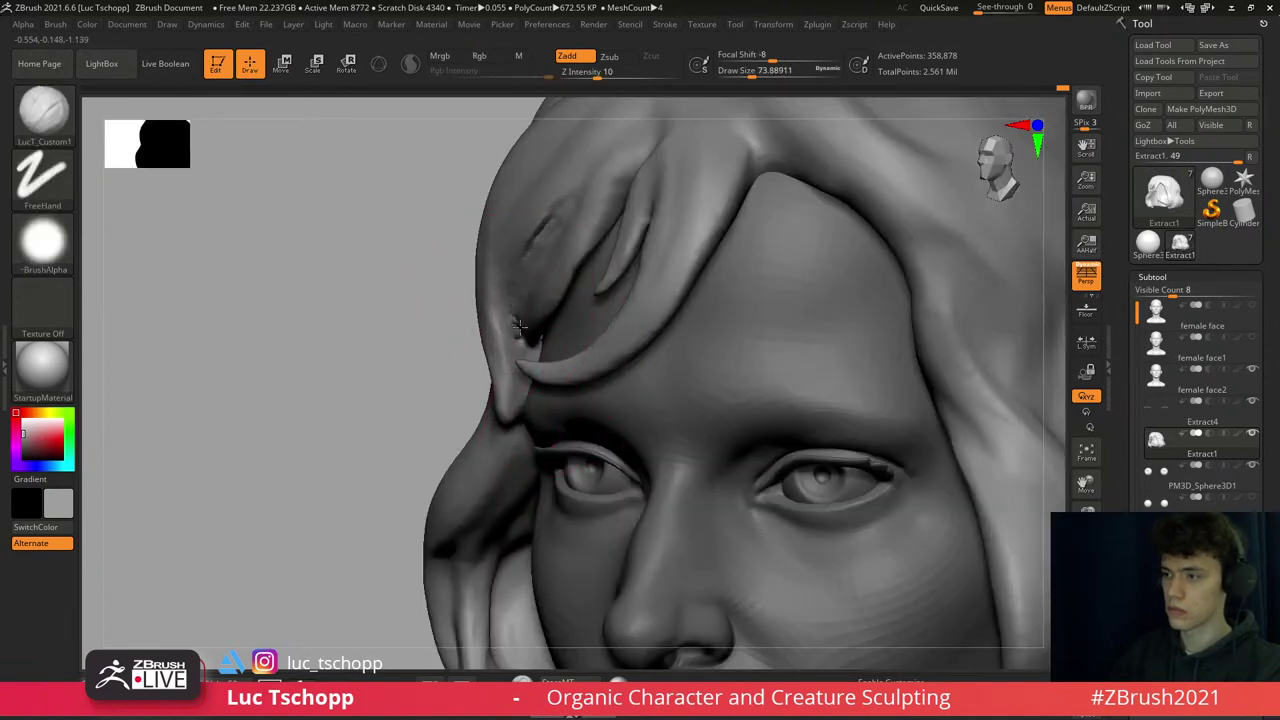
- Carve along the forehead hair strand from a straight front view with the custom brush
left_click_drag(560, 208, 540, 255)
key("shift")
left_click_drag(588, 193, 486, 249)
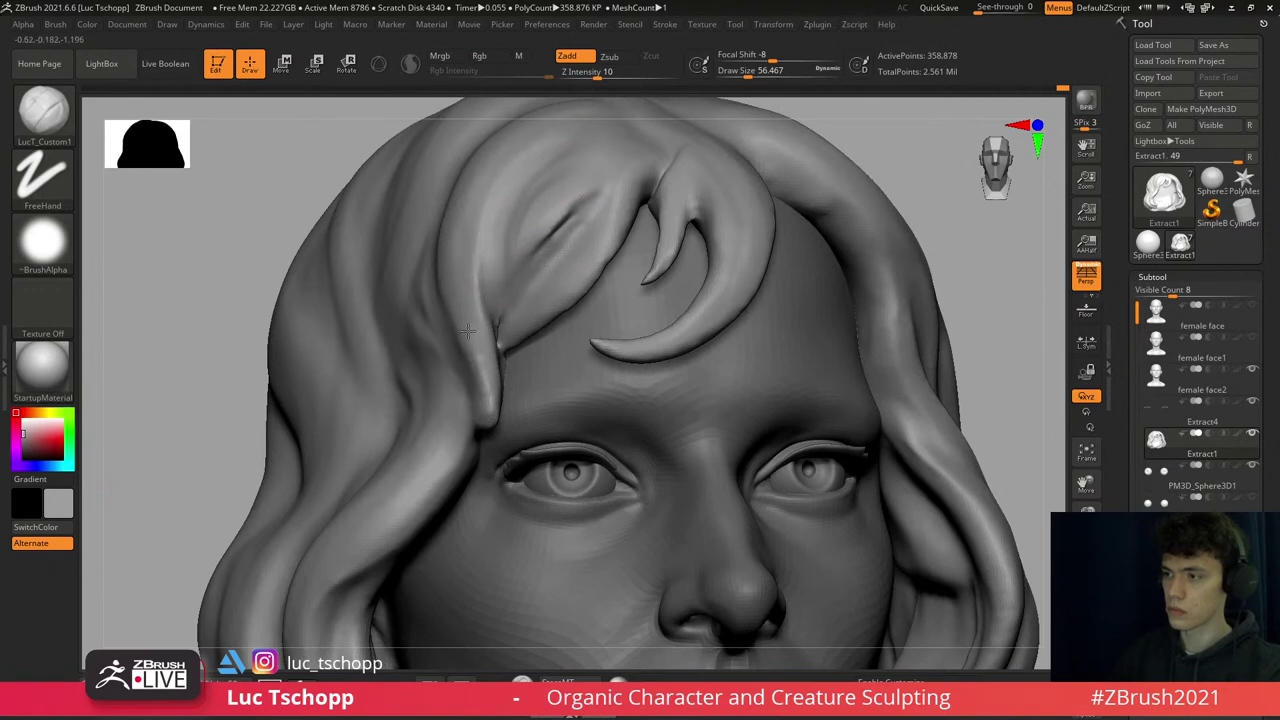
right_click_drag(486, 249, 498, 376)
mouse_move(497, 393)
right_mouse_down()
mouse_move(520, 400)
mouse_move(503, 403)
mouse_move(506, 300)
right_mouse_up()
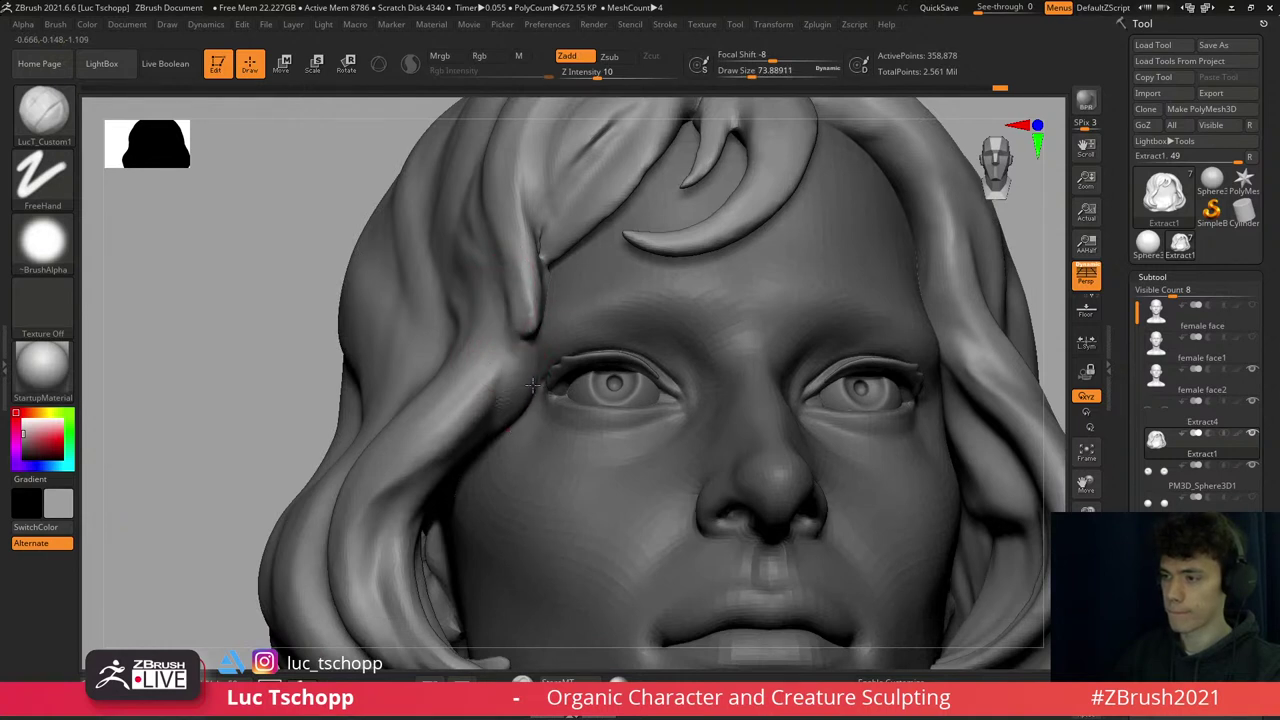
mouse_move(498, 365)
right_mouse_down()
mouse_move(520, 398)
mouse_move(547, 370)
mouse_move(400, 280)
right_mouse_up()
- Solo the hair subtool, reduce the brush size, and turn the hair piece frontward
left_click(531, 377, "ctrl+shift")
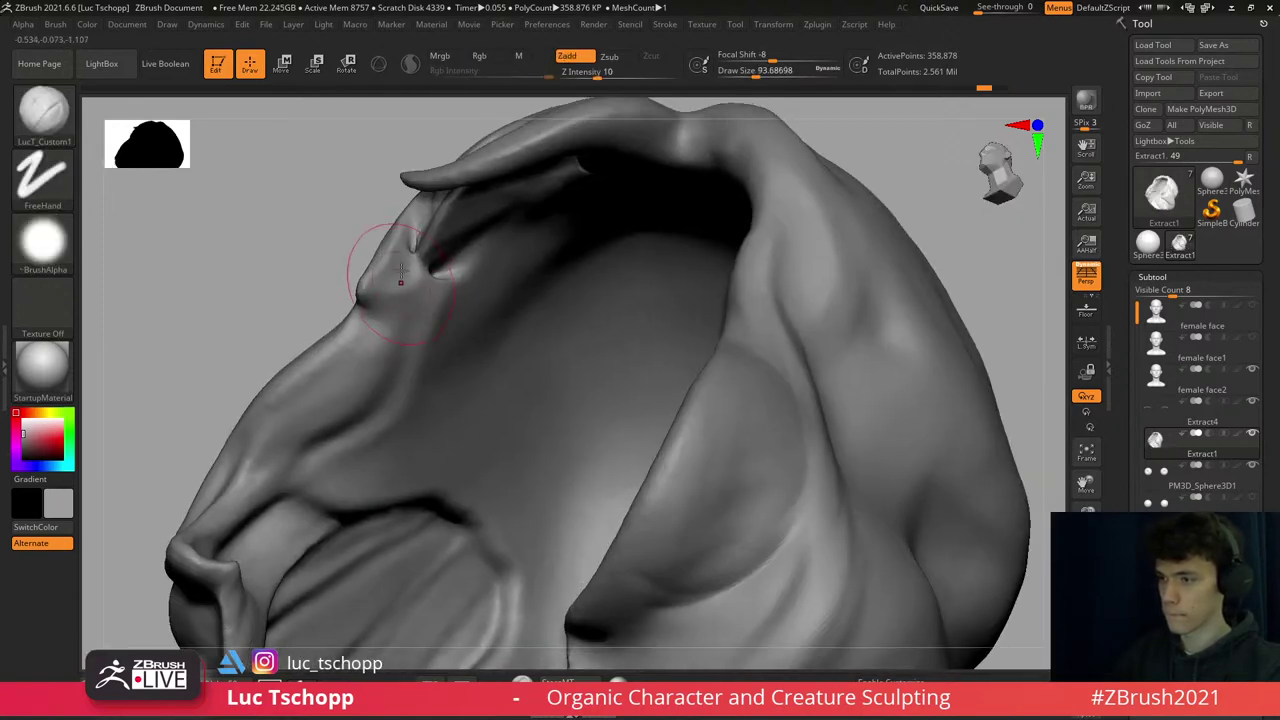
right_click_drag(380, 390, 358, 348)
key("s")
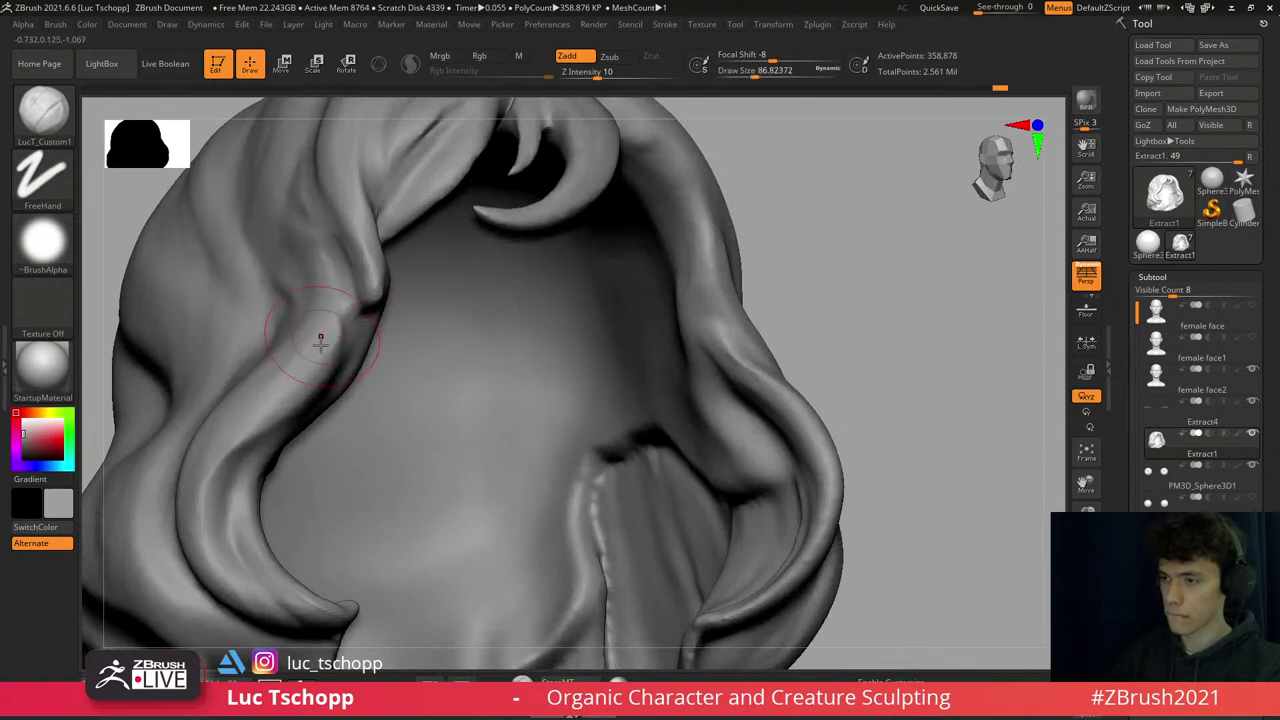
key("bracketleft")
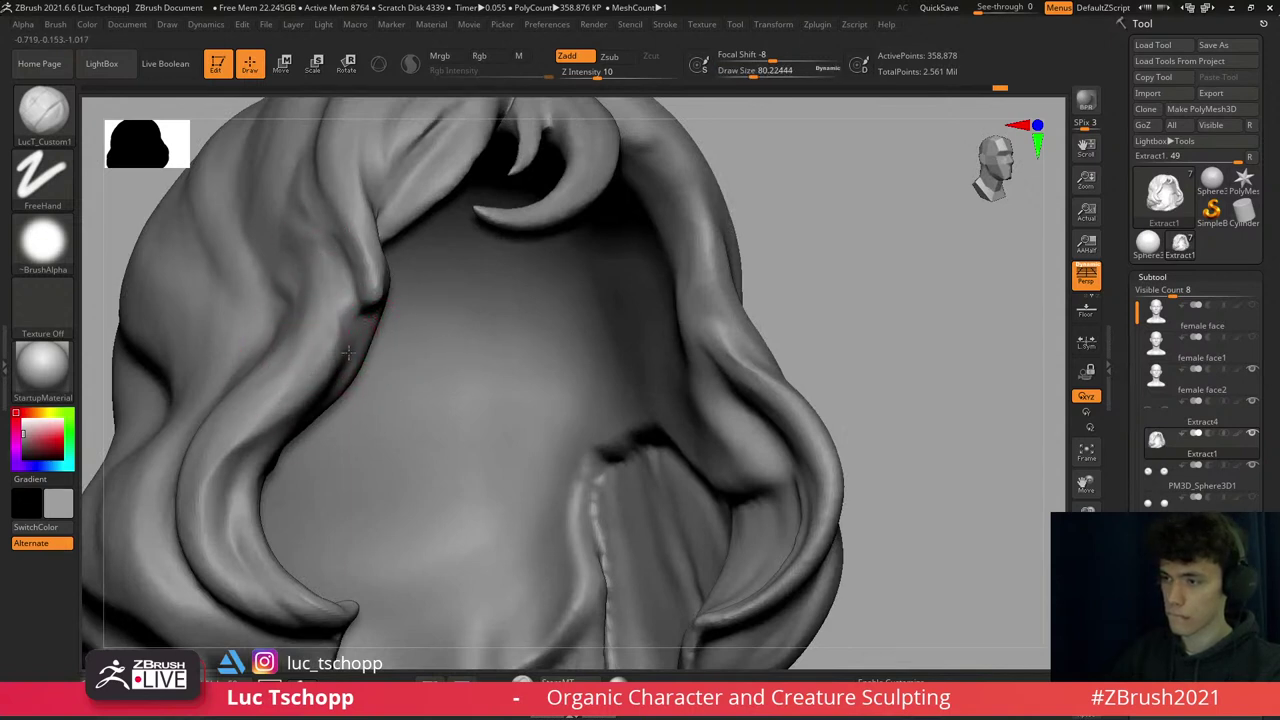
right_click_drag(345, 330, 360, 290)
key("bracketleft")
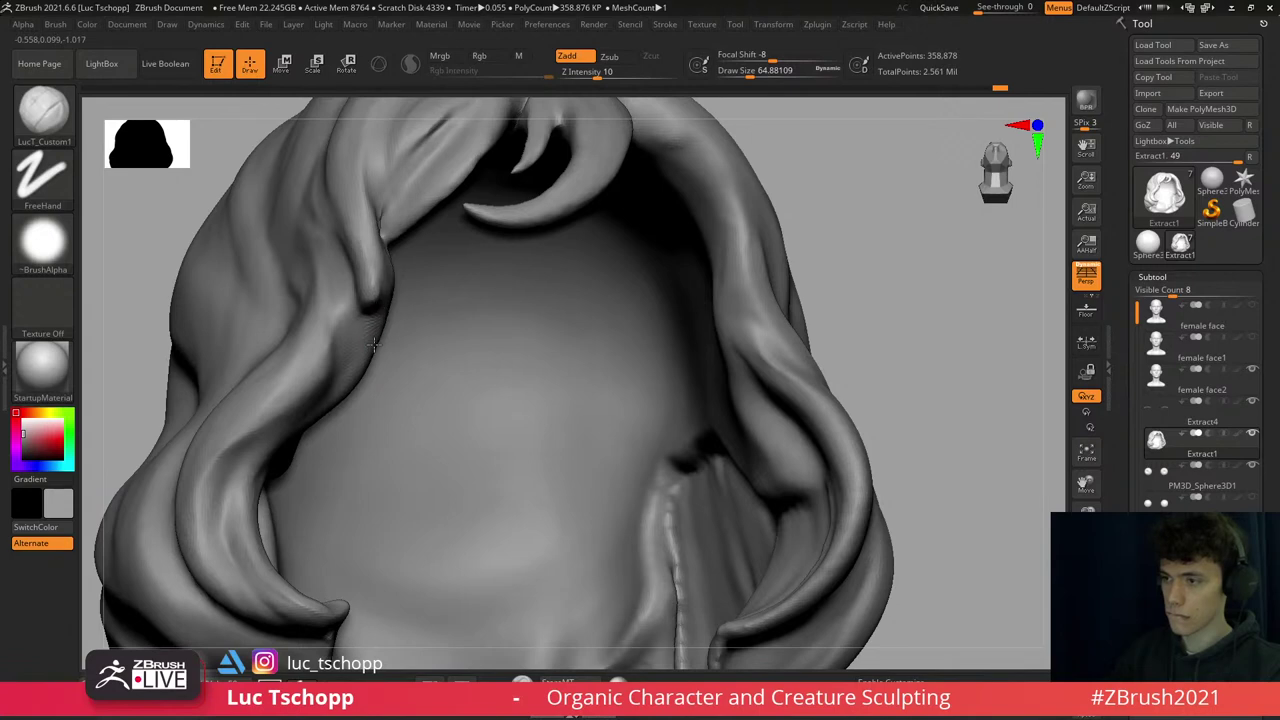
mouse_move(372, 344)
right_mouse_down()
mouse_move(371, 250)
mouse_move(397, 247)
right_mouse_up()
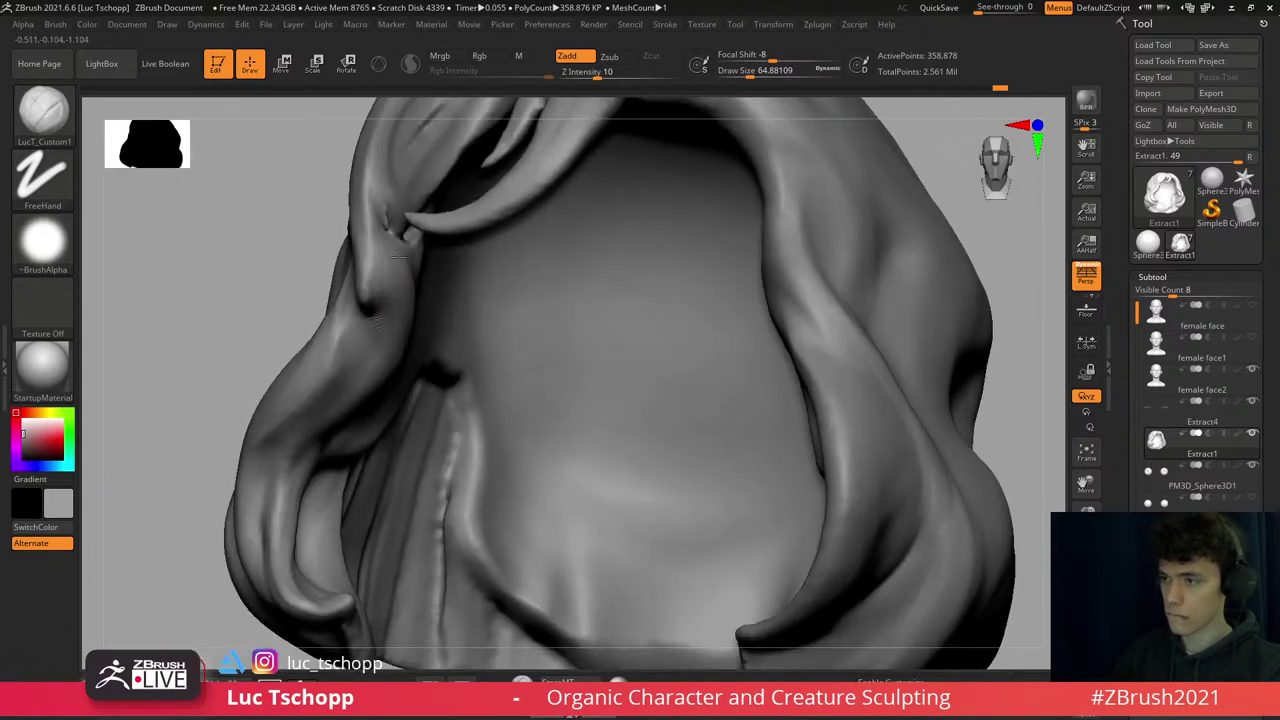
right_click_drag(320, 454, 367, 425, "ctrl")
- Push the left hair edge into shape with the Move brush
key("b")
key("m")
key("v")
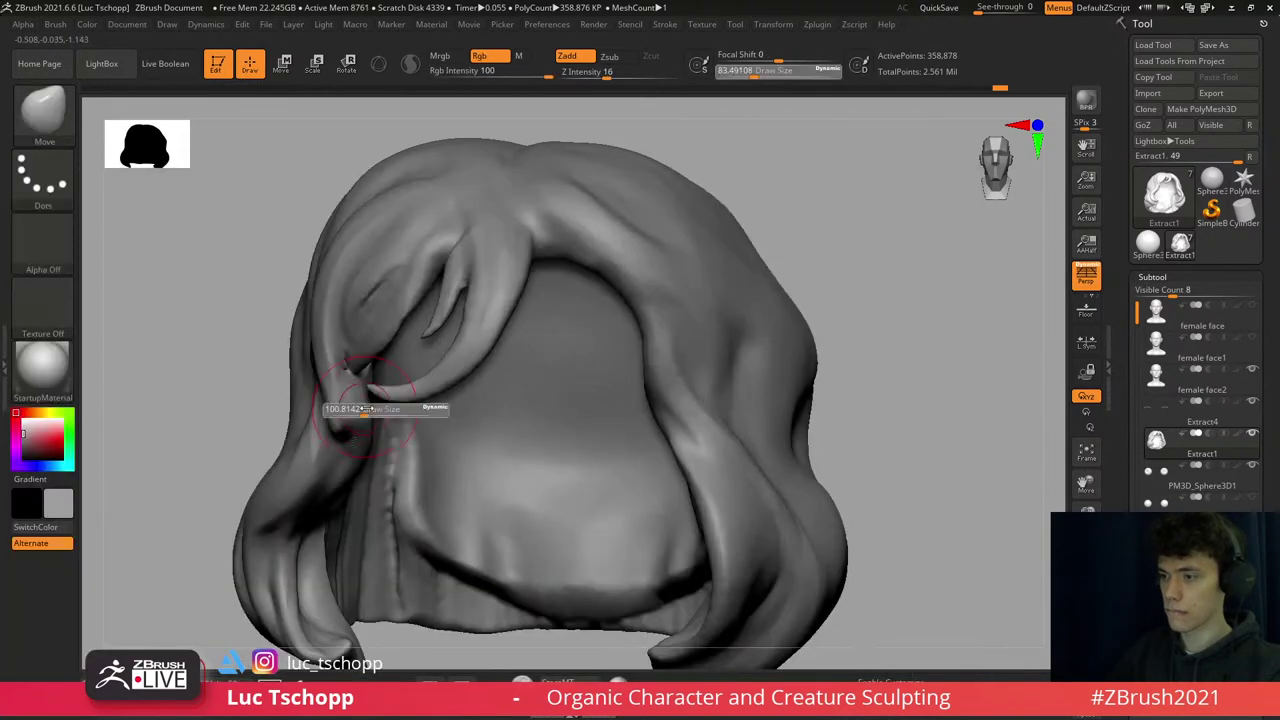
mouse_move(352, 399)
left_mouse_down()
mouse_move(300, 357)
mouse_move(306, 271)
left_mouse_up()
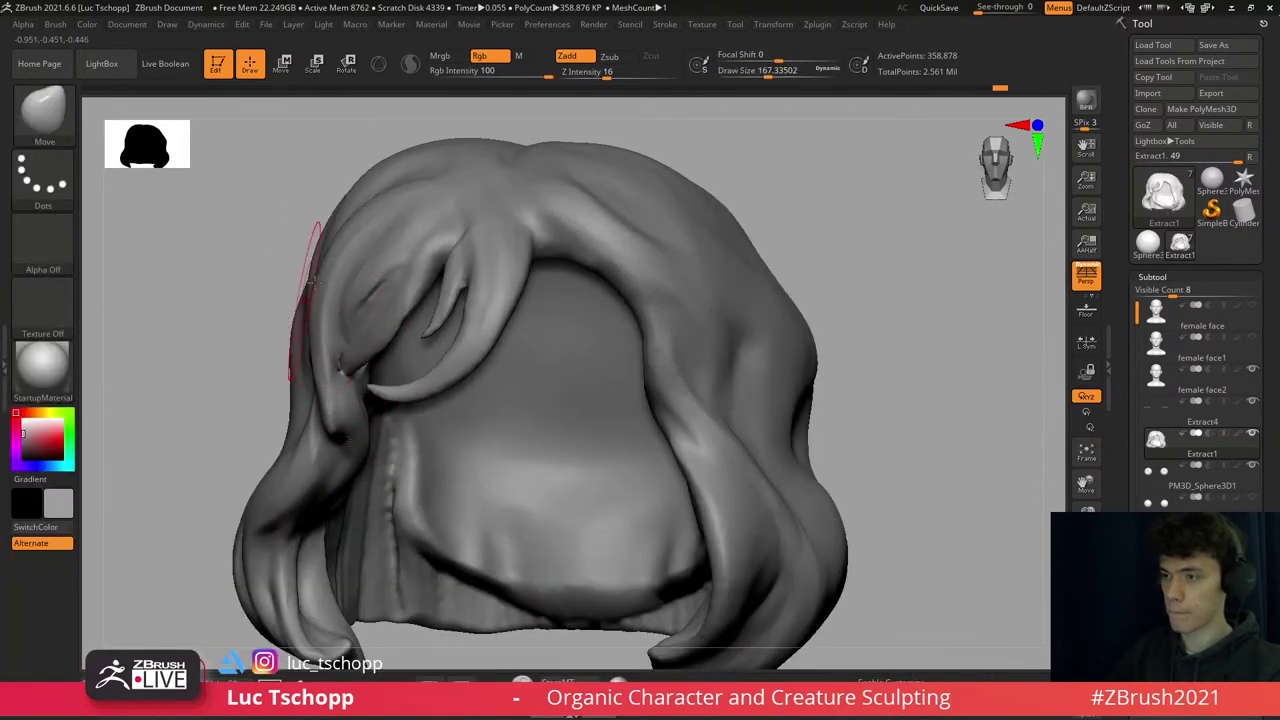
mouse_move(306, 271)
right_mouse_down()
mouse_move(900, 560)
mouse_move(984, 626)
mouse_move(900, 530)
mouse_move(552, 279)
right_mouse_up()
mouse_move(584, 488)
right_mouse_down("ctrl")
mouse_move(514, 425)
mouse_move(422, 404)
mouse_move(450, 400)
right_mouse_up("ctrl")
- Select the Move Topological brush at about 357 size and turn to side profile
key("b")
key("m")
key("t")
key("s")
left_click_drag(371, 377, 425, 380)
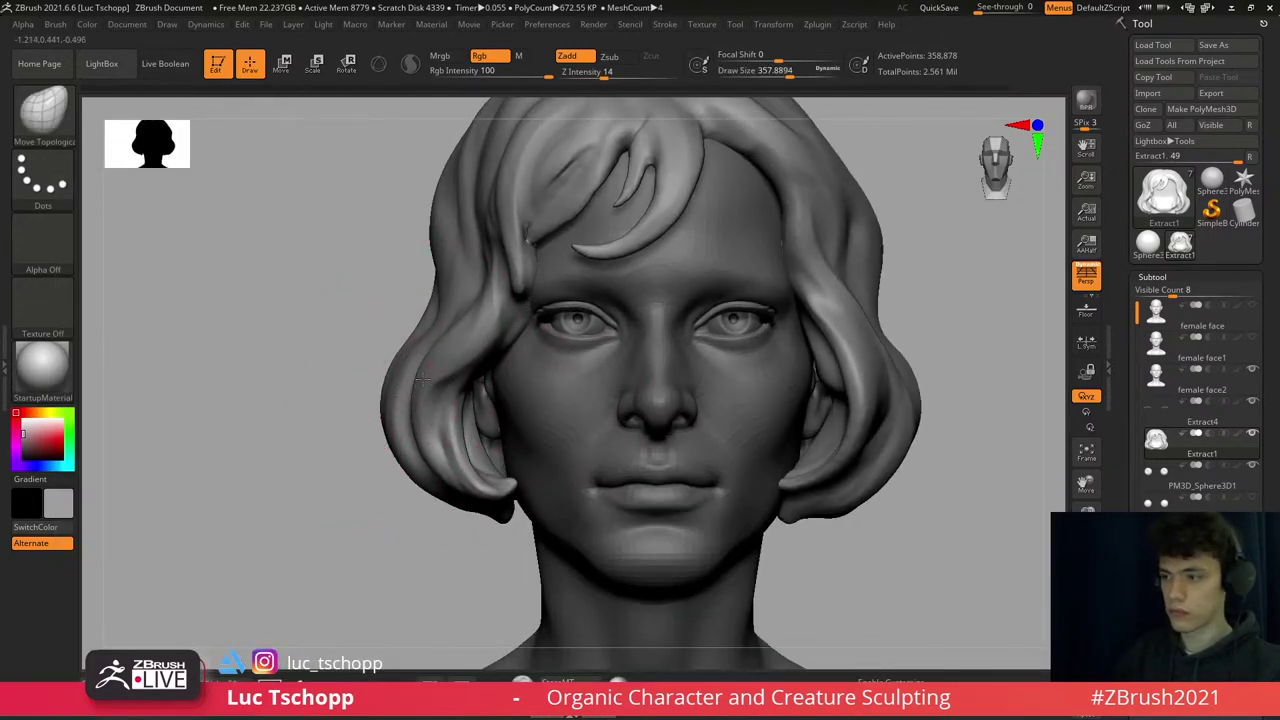
right_click_drag(425, 380, 557, 371)
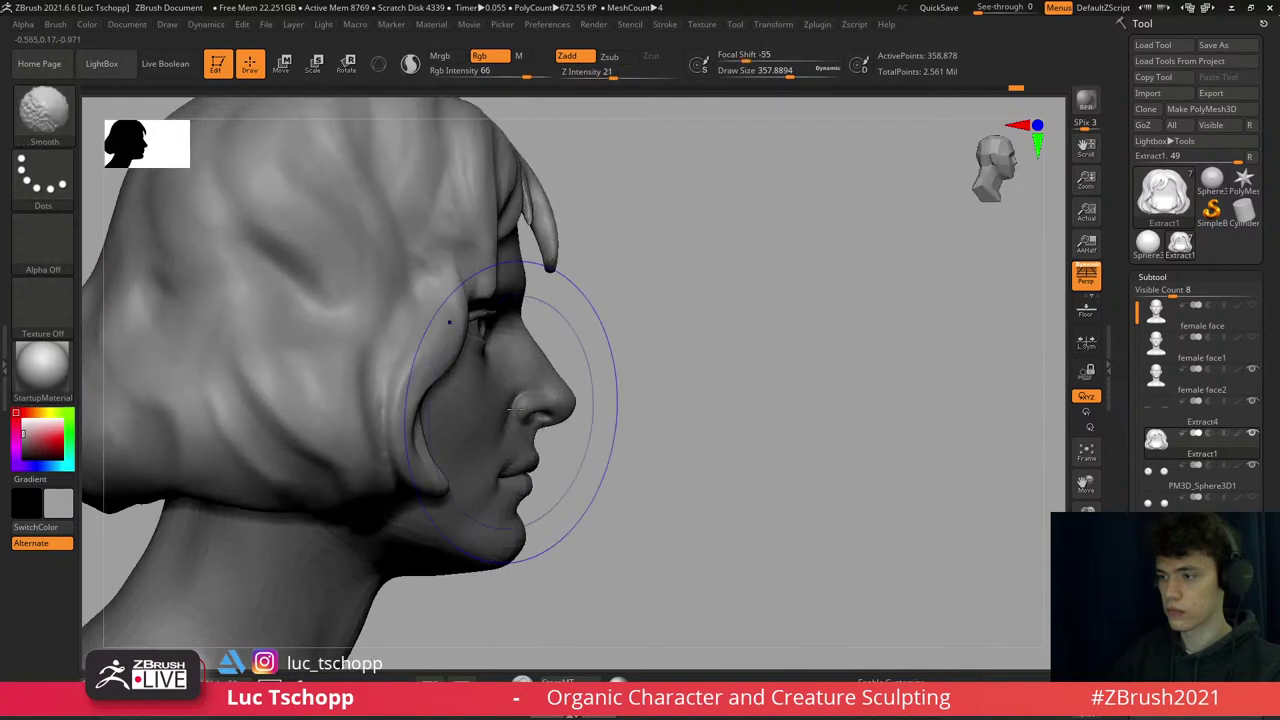
- Mask the jaw and chin area using freehand lasso masking
left_click_drag(614, 267, 464, 502, "ctrl")
left_click(70, 138, "ctrl")
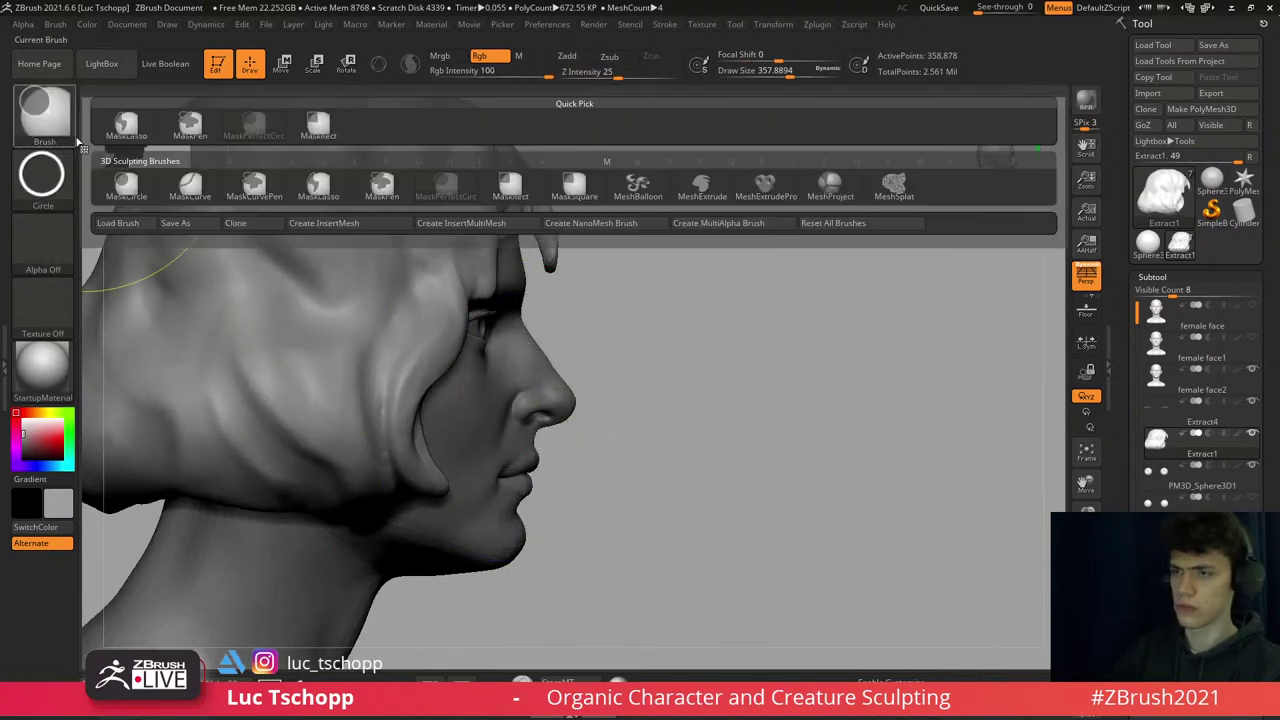
left_click(312, 187, "ctrl")
mouse_move(672, 285)
left_mouse_down("ctrl")
mouse_move(495, 510)
mouse_move(420, 485)
mouse_move(385, 340)
left_mouse_up("ctrl")
right_click_drag(617, 297, 400, 300)
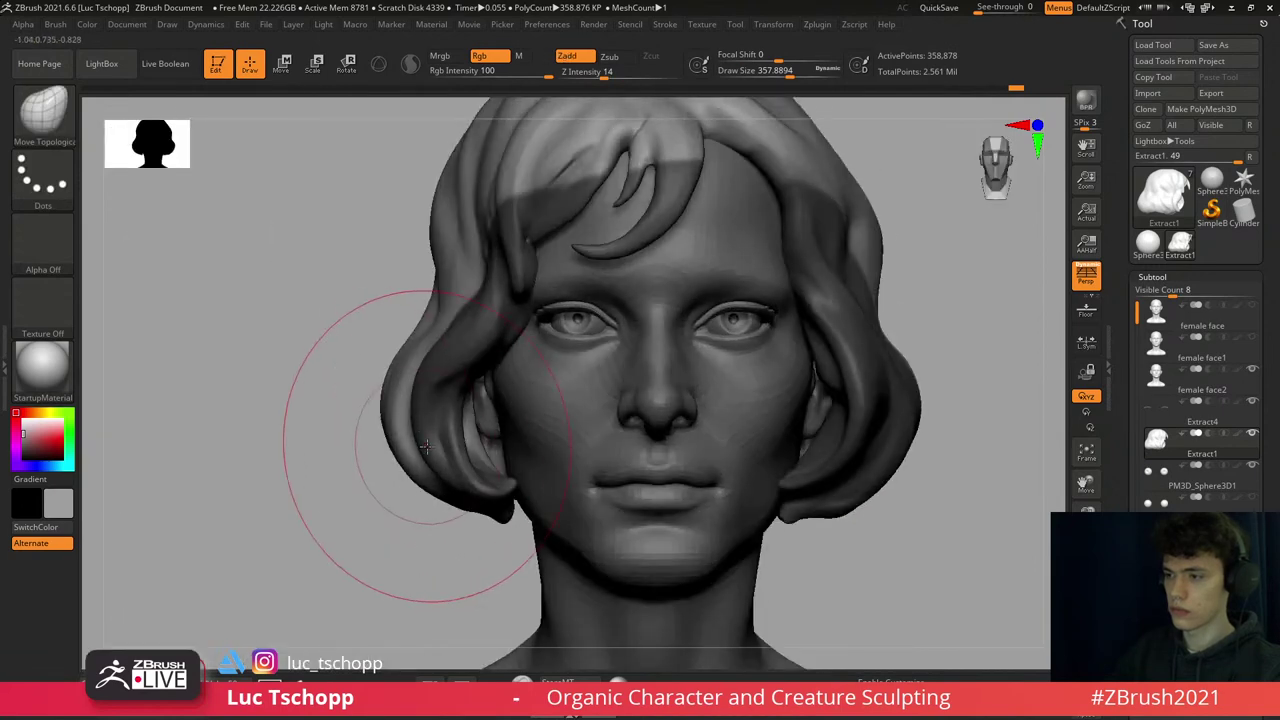
- Set the Move brush to about 437 and invert the mask to protect the face
key("b")
key("m")
key("v")
key("s")
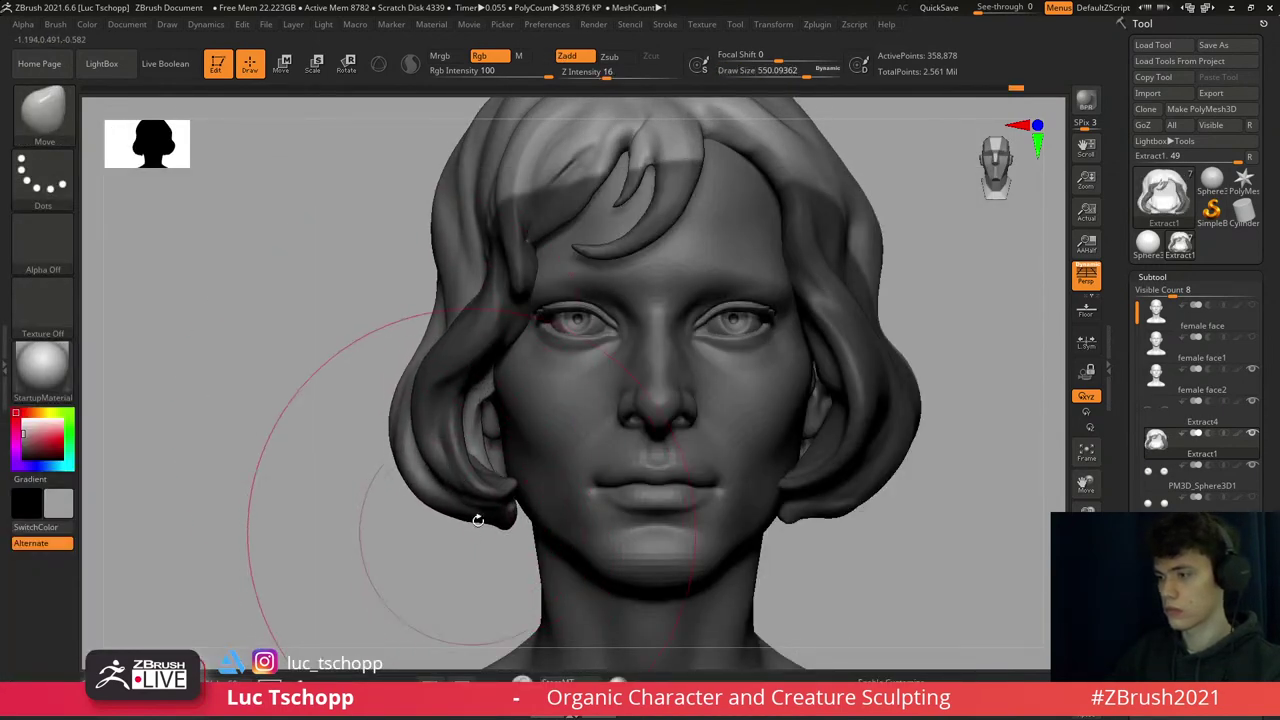
key("s")
left_click(500, 560, "ctrl")
left_click(494, 571, "ctrl")
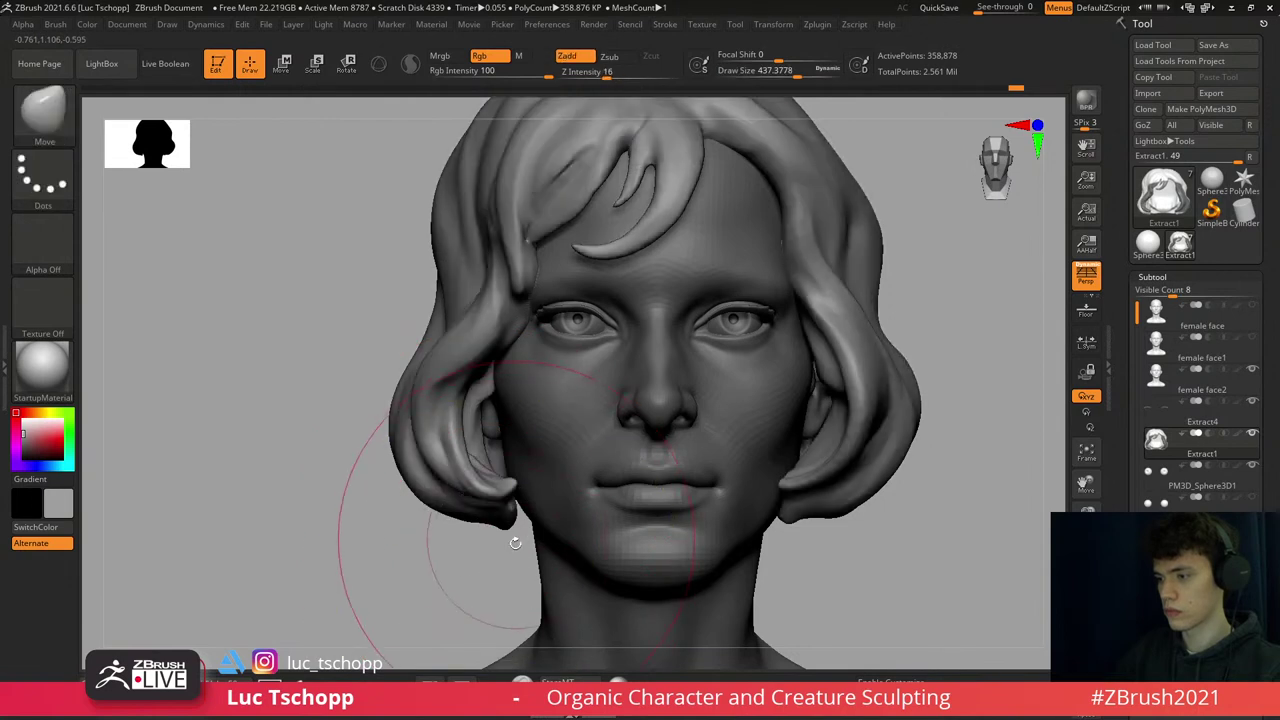
left_click(511, 563, "ctrl")
left_click(511, 560, "ctrl")
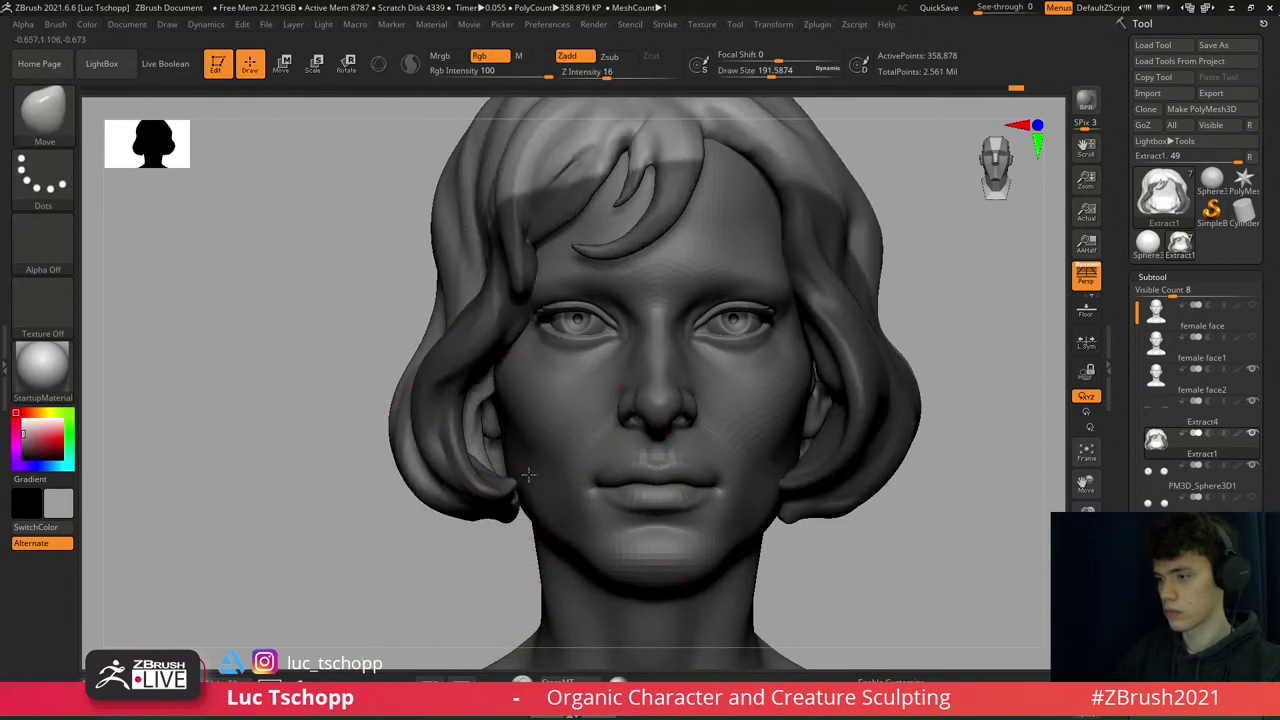
- Reshape the hair lock near the ear and beside the cheek with the Move brush
key("bracketleft")
key("bracketleft")
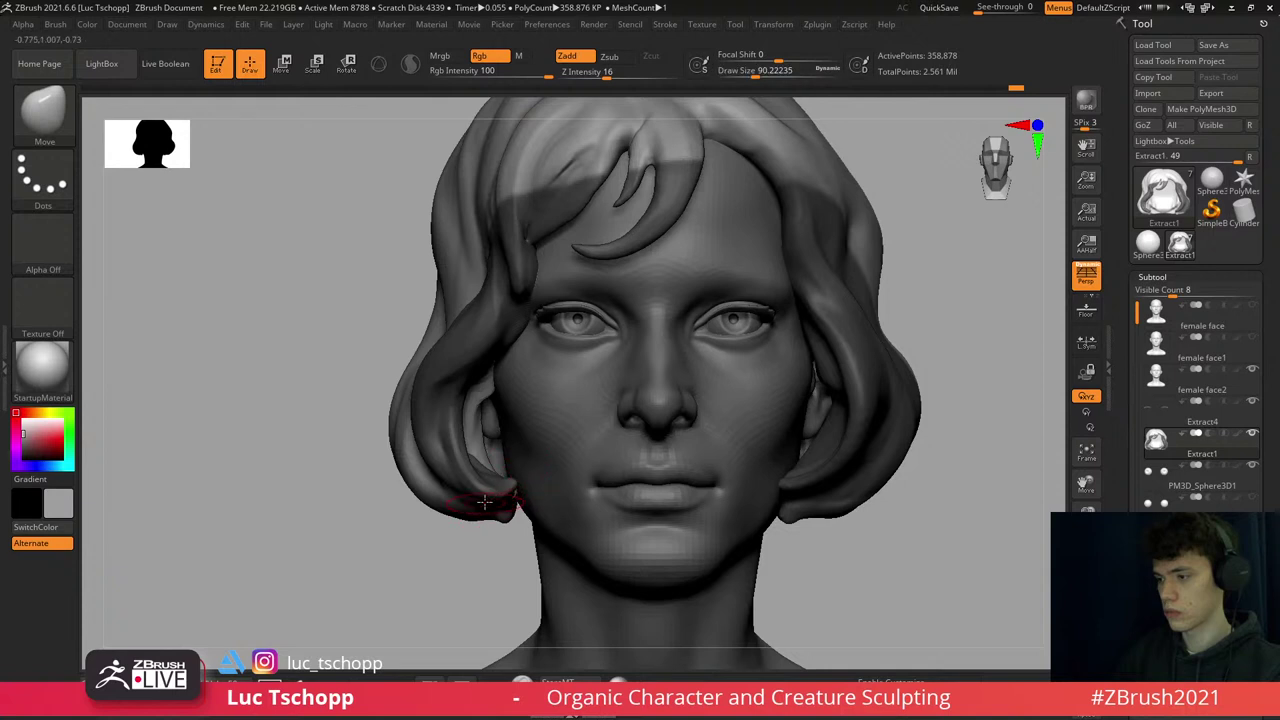
key("s")
left_click_drag(470, 514, 500, 514)
key("s")
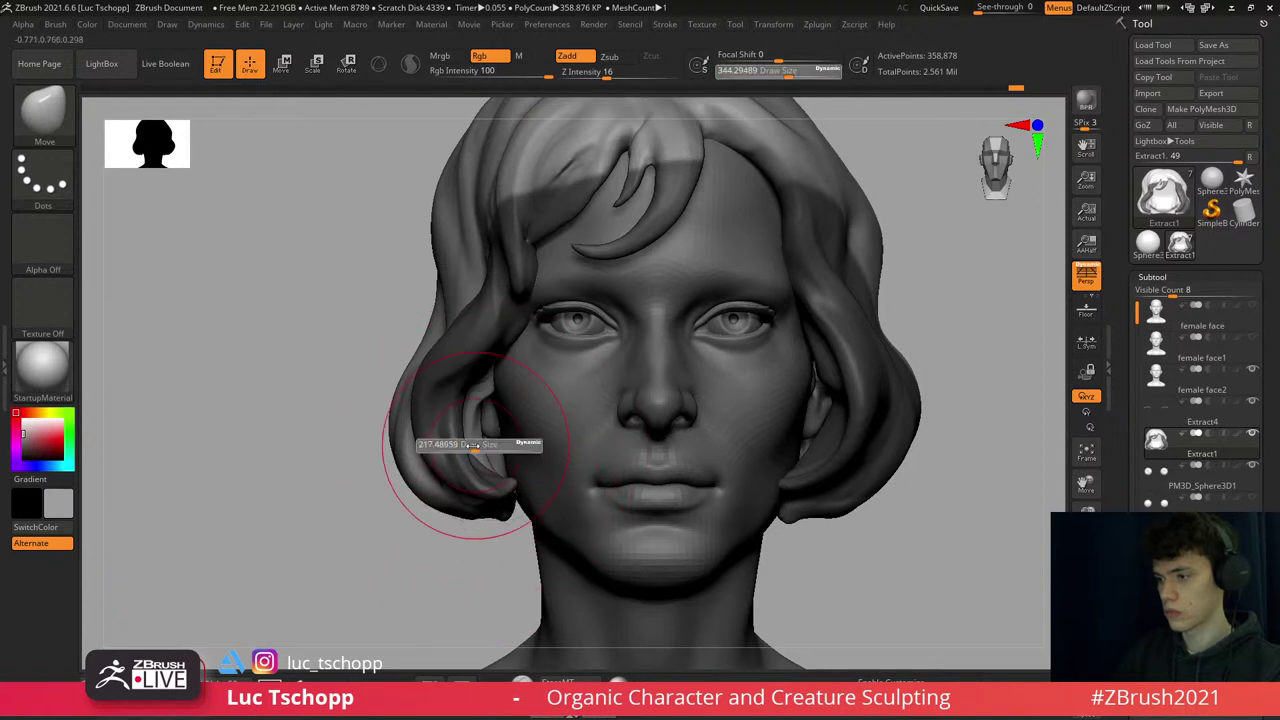
left_click_drag(477, 437, 468, 437)
left_click_drag(478, 410, 481, 440)
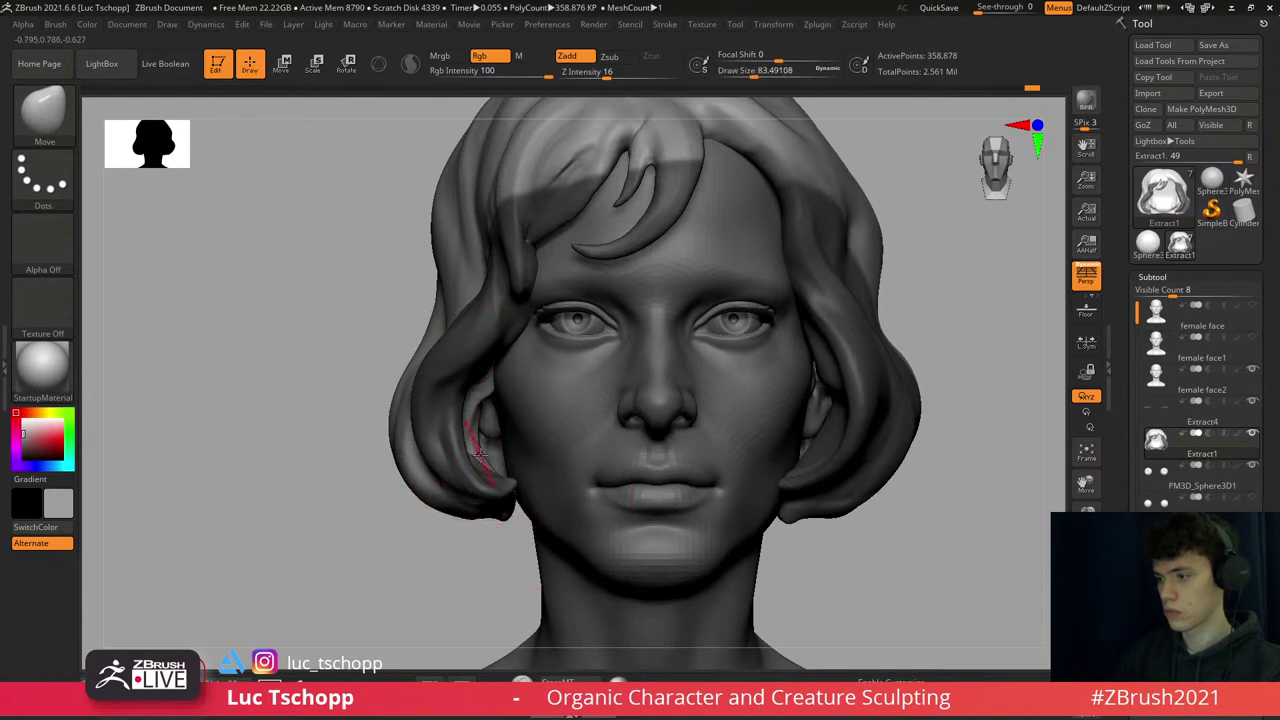
- Fine-tune the brush size slightly larger and orbit to a three-quarter view
key("bracketright")
key("bracketright")
key("bracketright")
key("bracketright")
key("bracketleft")
key("bracketleft")
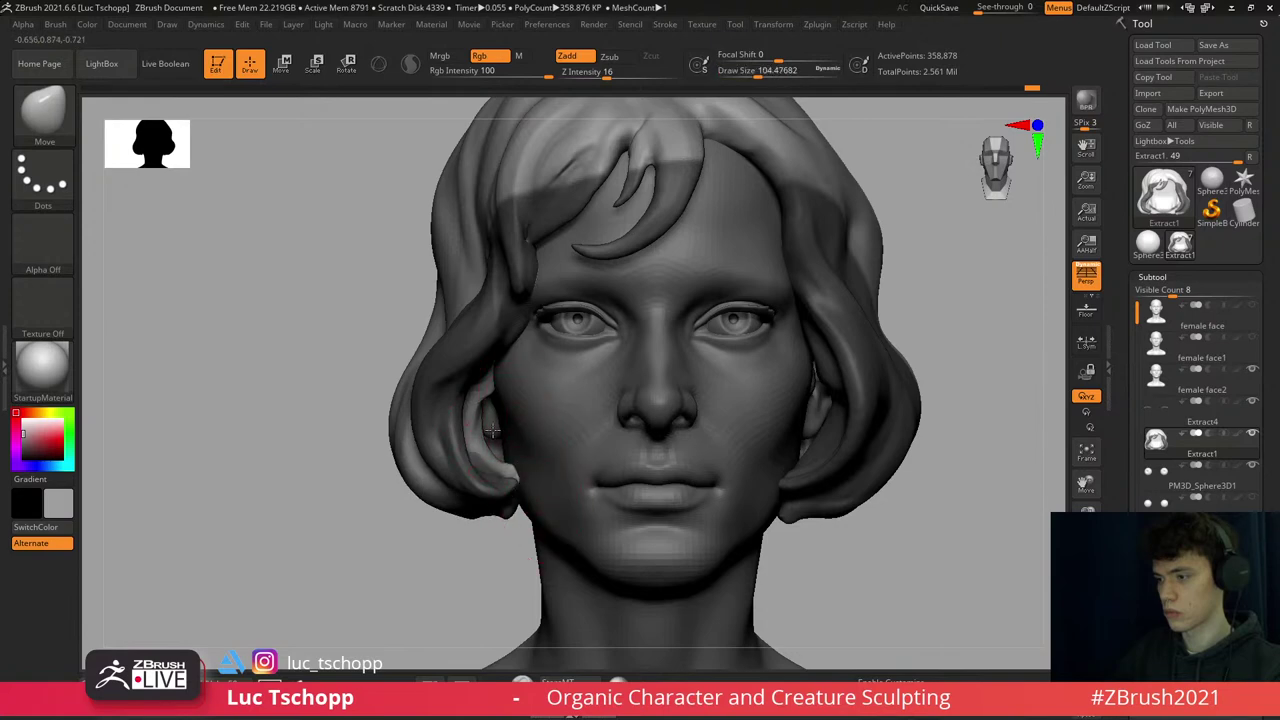
key("s")
left_click_drag(497, 466, 503, 466)
mouse_move(371, 449)
left_mouse_down()
mouse_move(337, 486)
mouse_move(436, 452)
left_mouse_up()
- Switch to Dam Standard carving inward at about 250 size, viewed in side profile
key("bracketright")
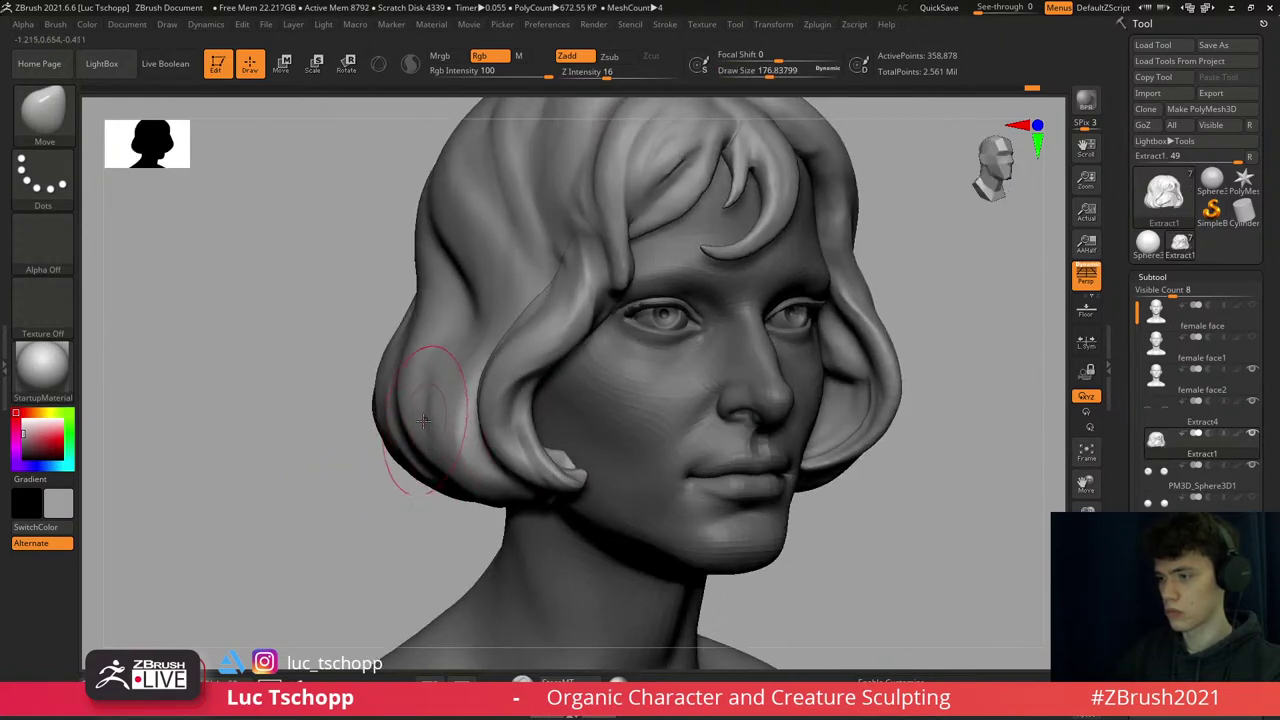
key("b")
key("d")
key("s")
key("s")
mouse_move(420, 400)
left_mouse_down()
mouse_move(401, 371)
mouse_move(397, 393)
left_mouse_up()
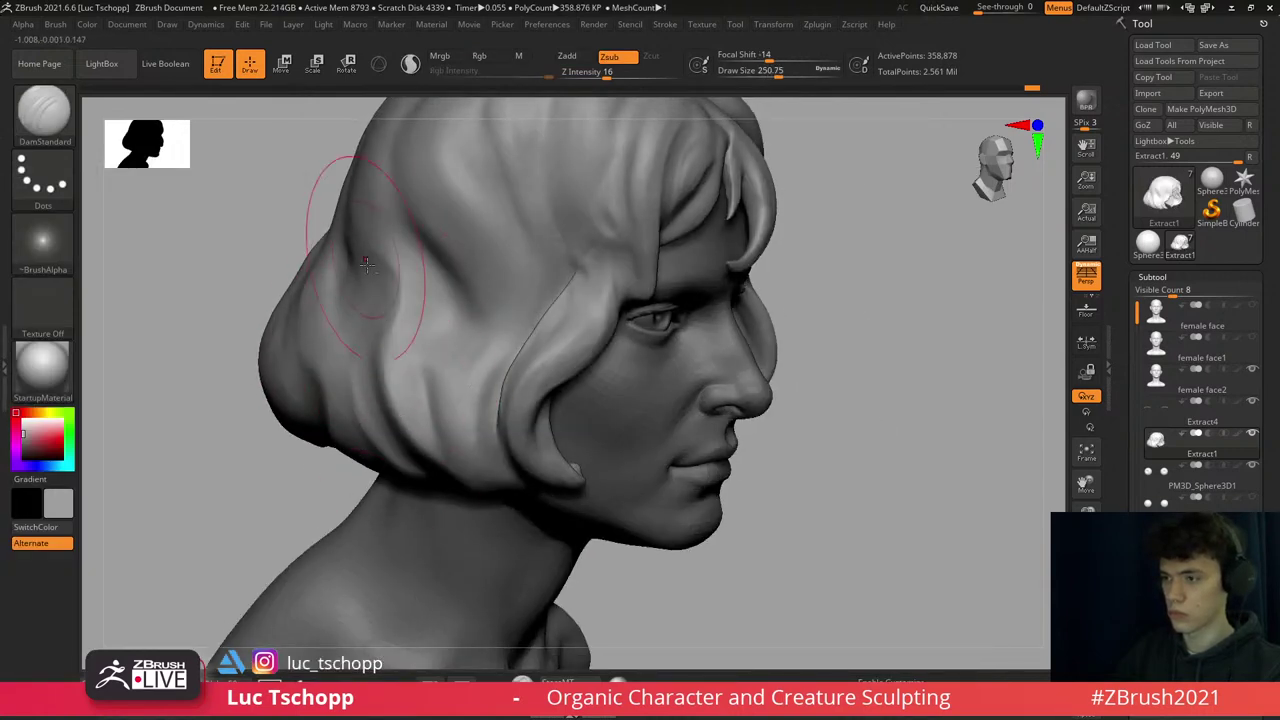
- Select the custom strand-building brush at a smaller size and orbit to side profile
key("b")
key("l")
key("c")
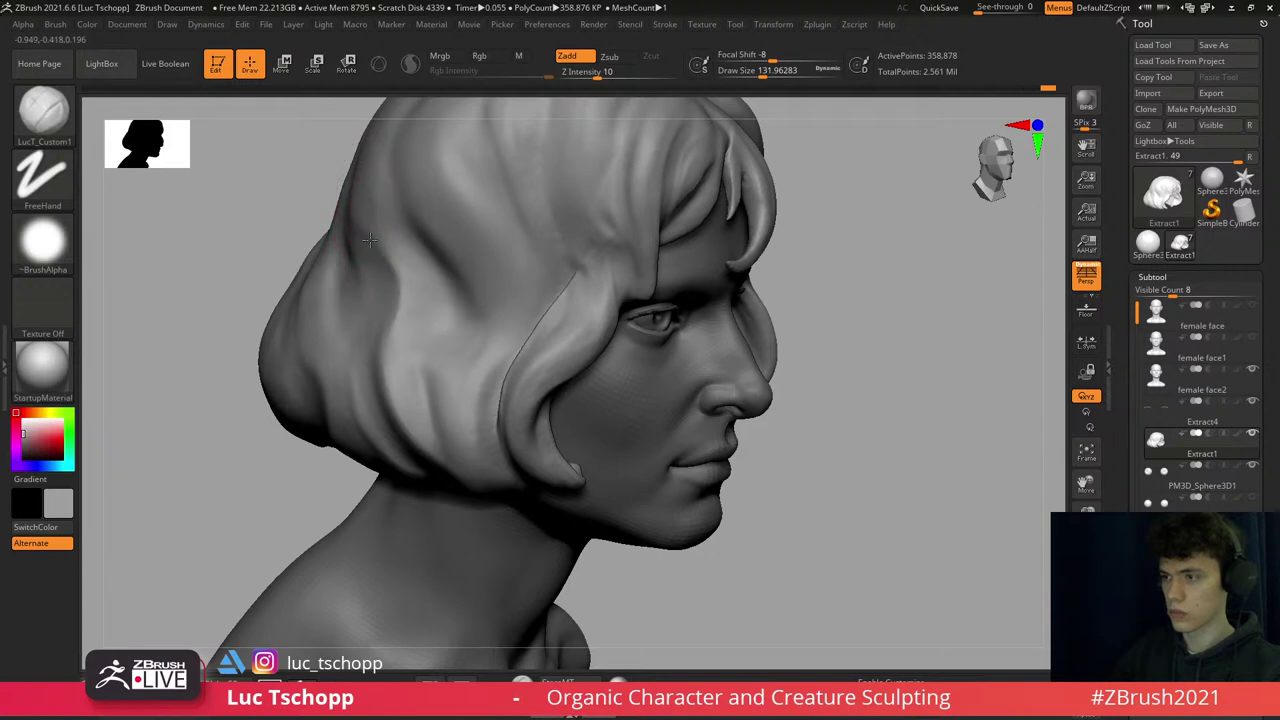
key("s")
left_click_drag(388, 270, 401, 343)
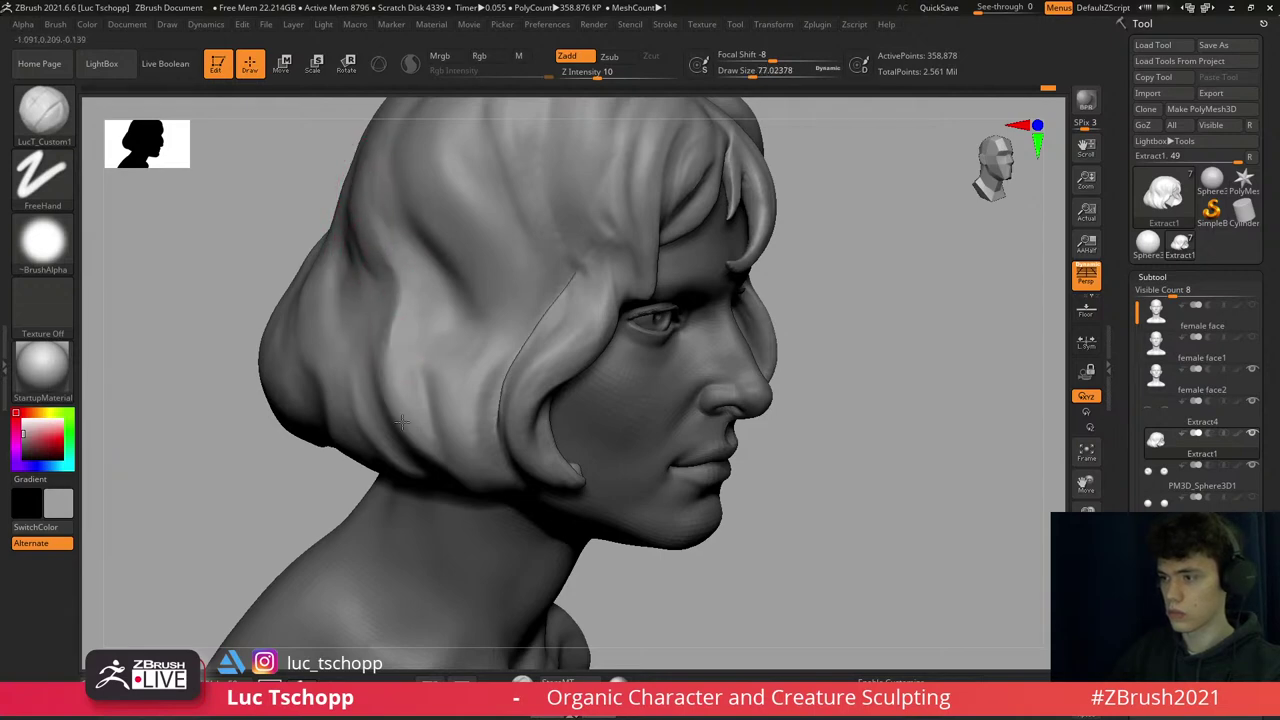
mouse_move(452, 428)
right_mouse_down()
mouse_move(480, 420)
mouse_move(440, 420)
mouse_move(432, 404)
right_mouse_up()
- Briefly pick the Move brush, then return to the strand-building brush and resize it
key("b")
key("m")
key("v")
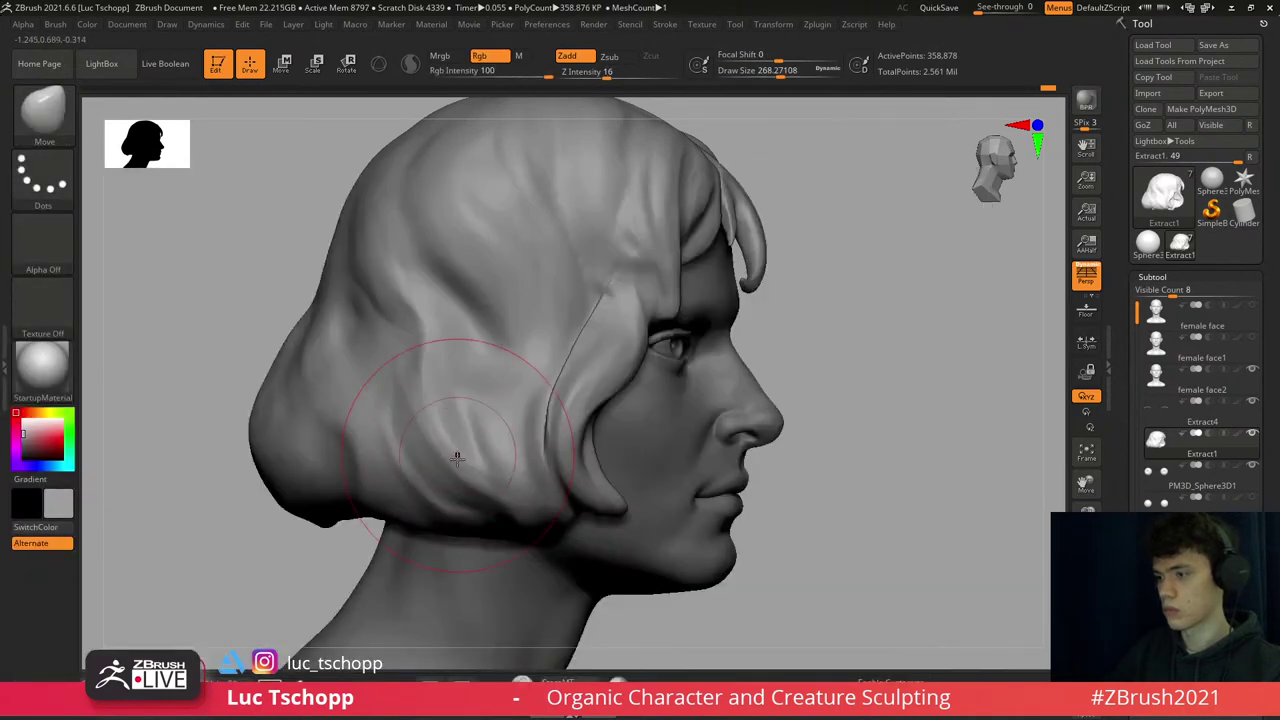
right_click_drag(426, 450, 415, 449)
key("b")
key("l")
key("c")
key("s")
mouse_move(415, 449)
left_mouse_down()
mouse_move(470, 452)
mouse_move(493, 471)
left_mouse_up()
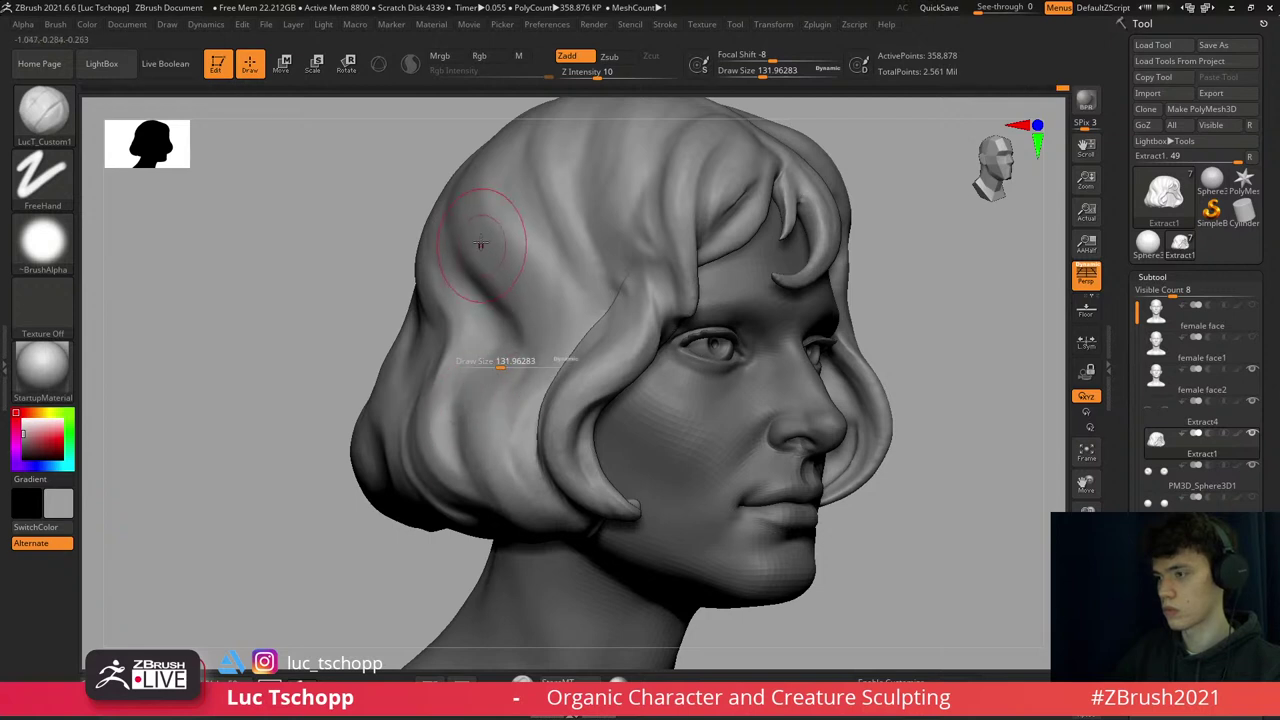
- Adjust brush size, face the head straight on, and zoom on the hair above the eyes
right_click_drag(513, 345, 500, 366)
left_click_drag(500, 366, 471, 252)
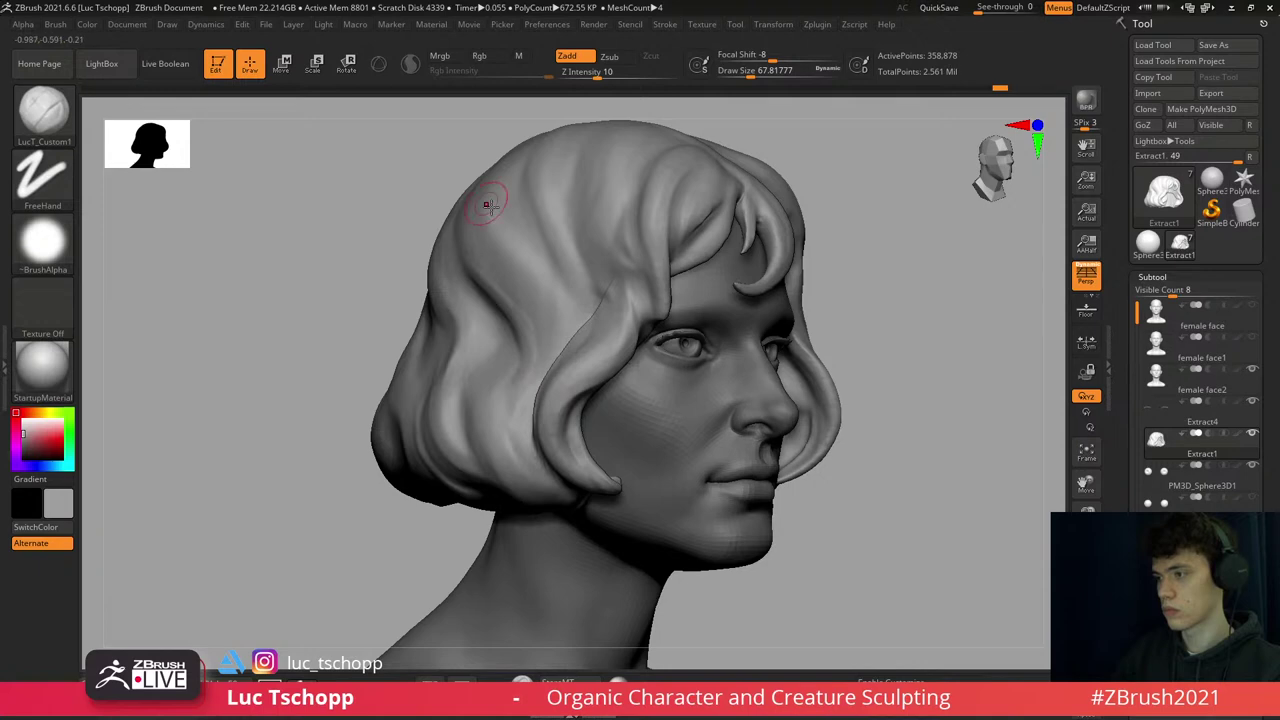
key("s")
left_click_drag(487, 205, 519, 160)
right_click_drag(539, 332, 491, 349, "shift")
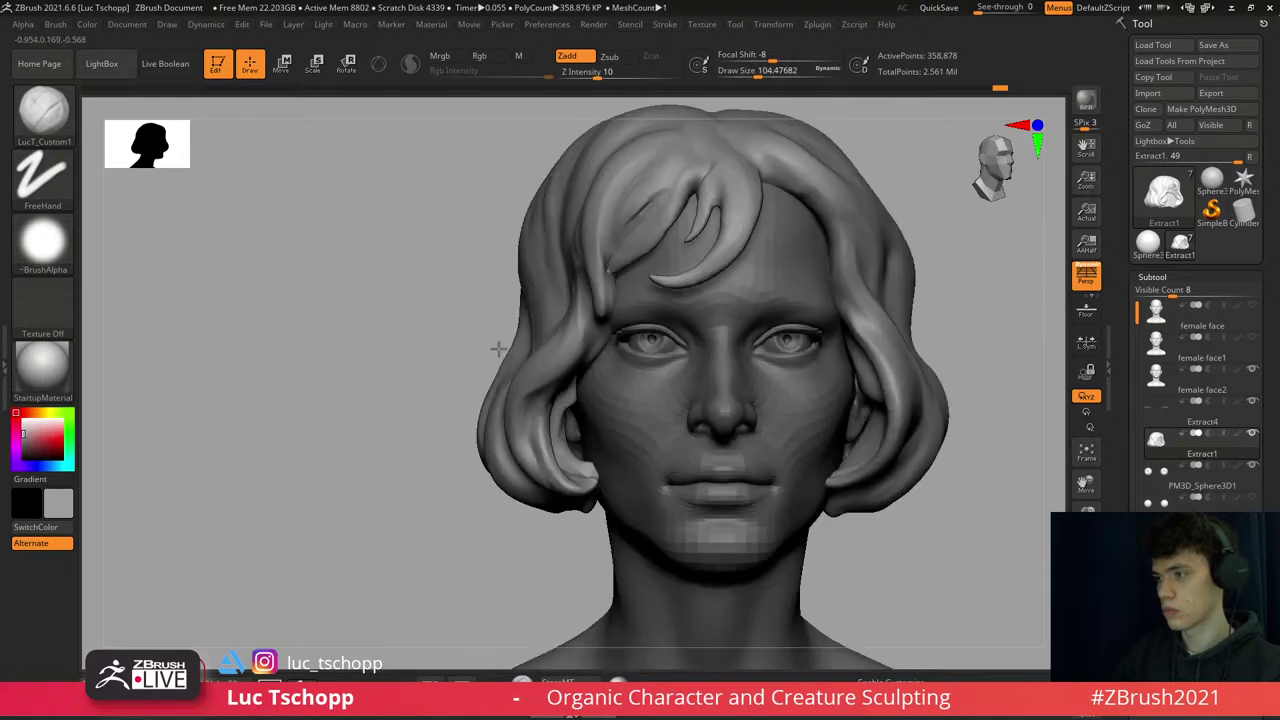
key("f")
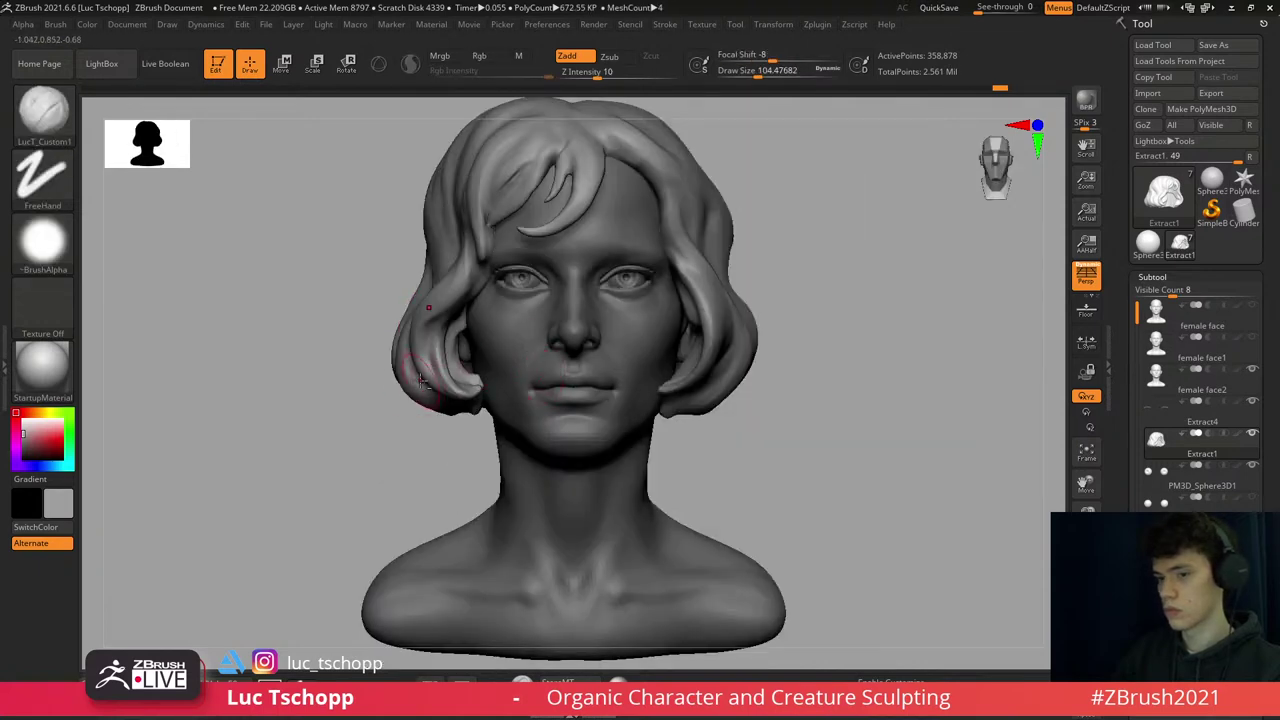
right_click_drag(422, 380, 474, 486, "ctrl")
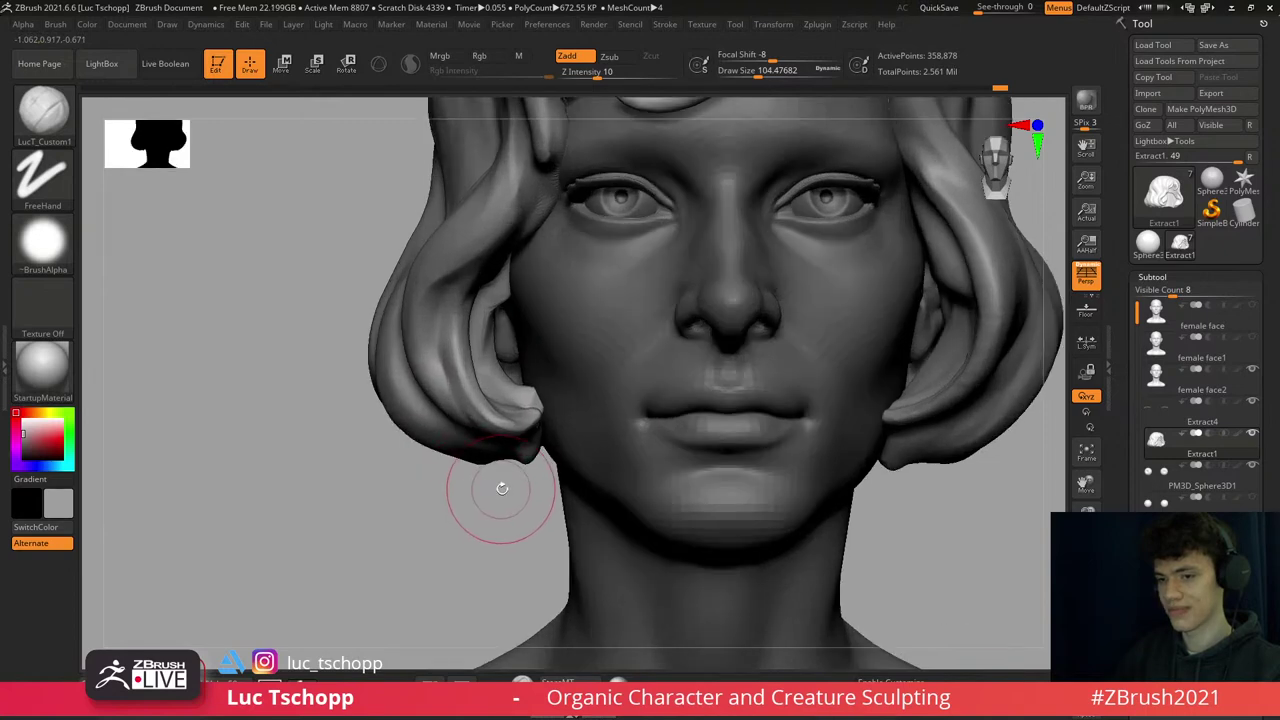
key("f")
key("f")
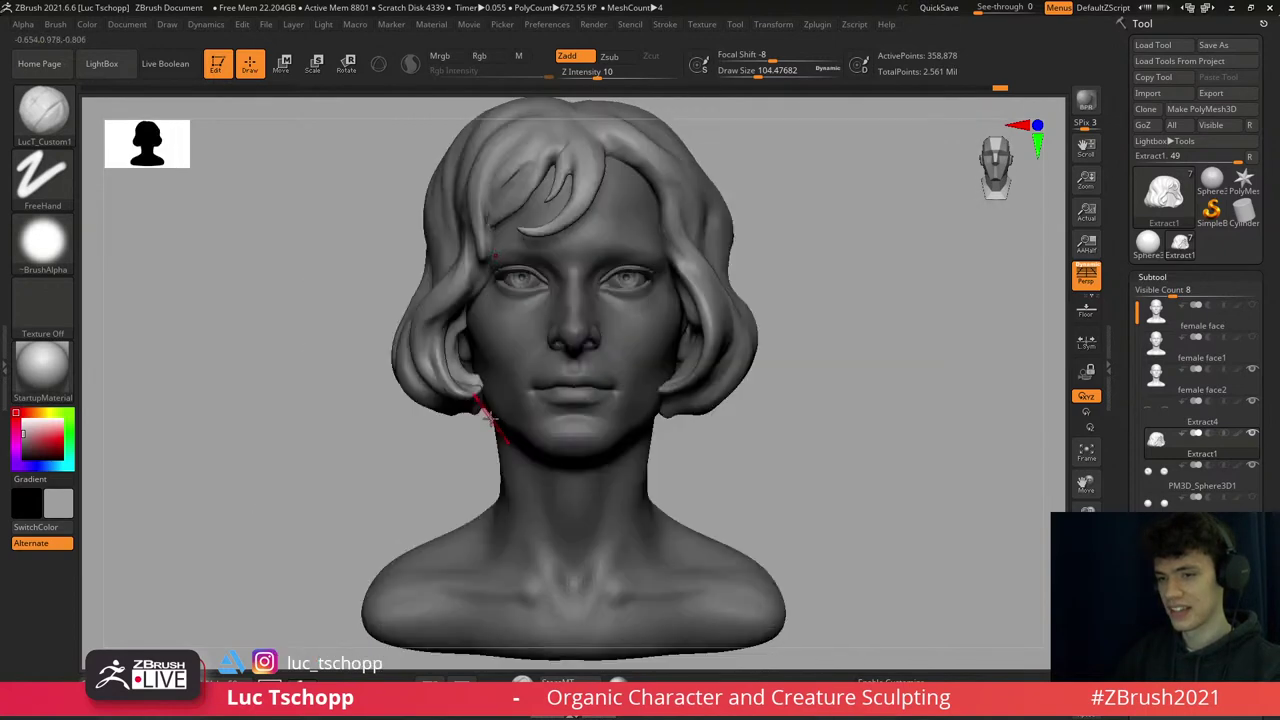
mouse_move(463, 320)
right_mouse_down("ctrl")
mouse_move(440, 383)
mouse_move(414, 343)
right_mouse_up("ctrl")
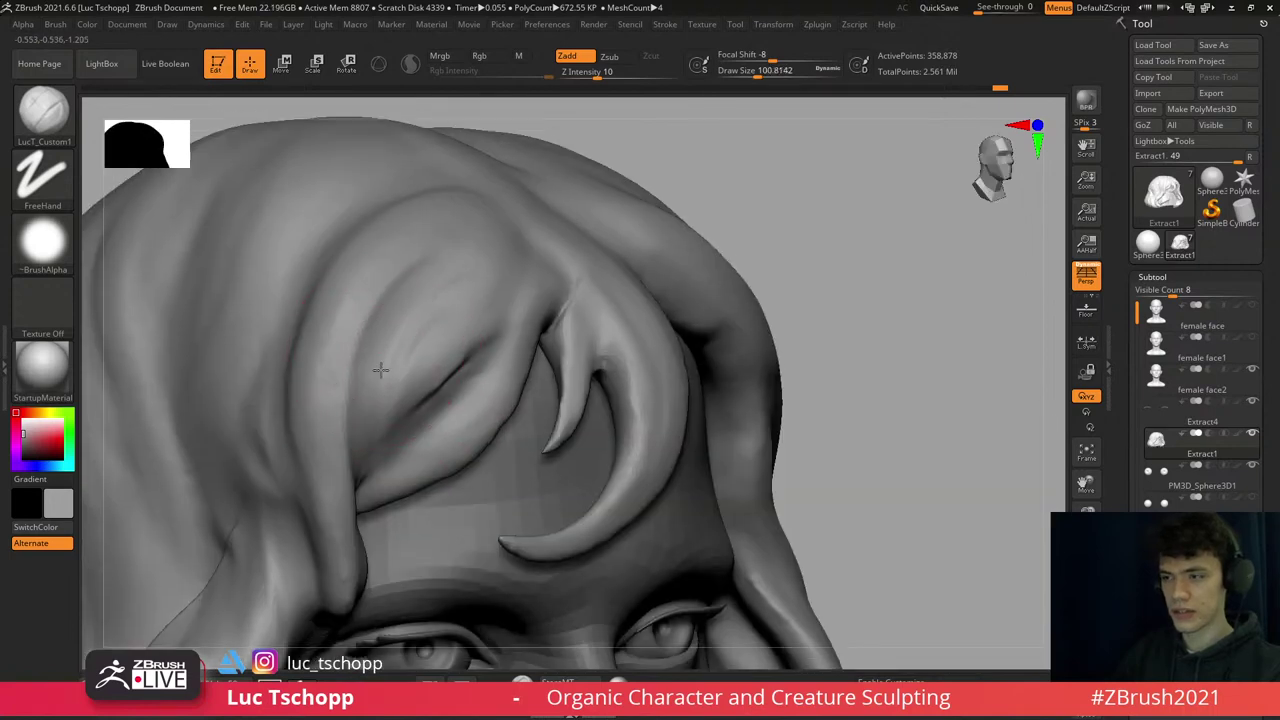
- Select the Standard brush at a reduced size to work the fringe above the eyes
key("b")
key("s")
key("t")
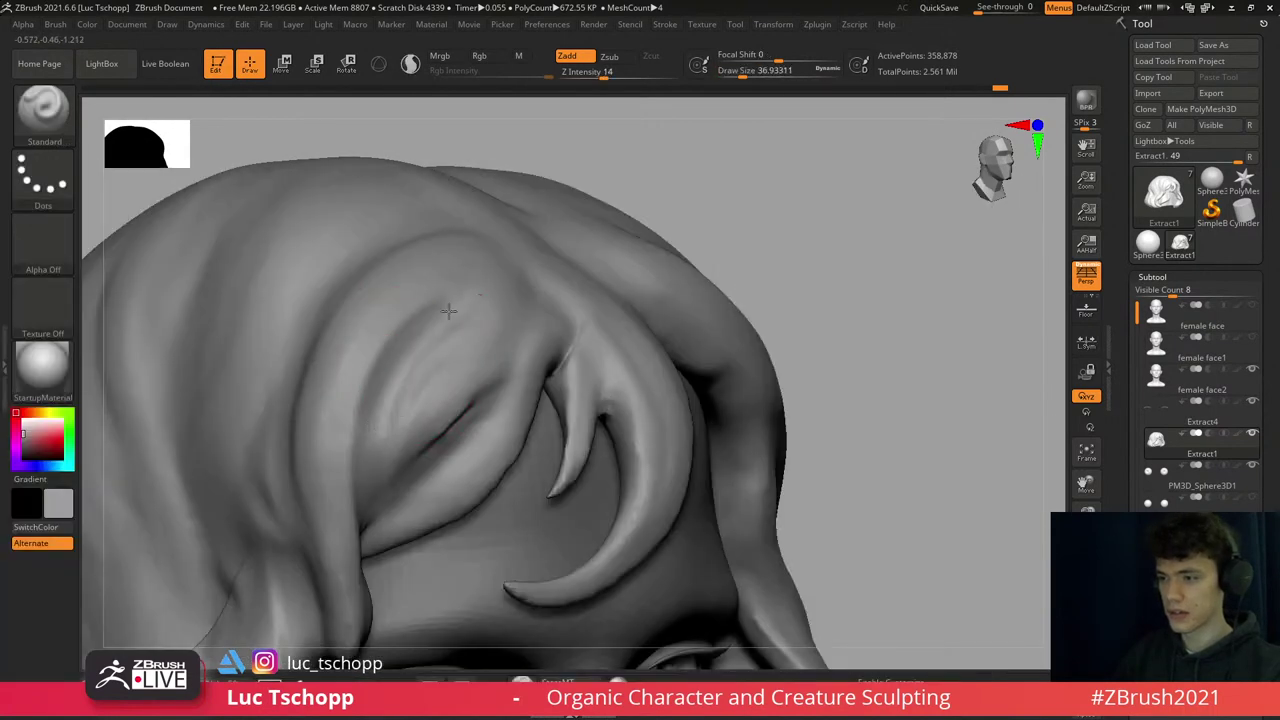
key("s")
left_click_drag(440, 331, 391, 372)
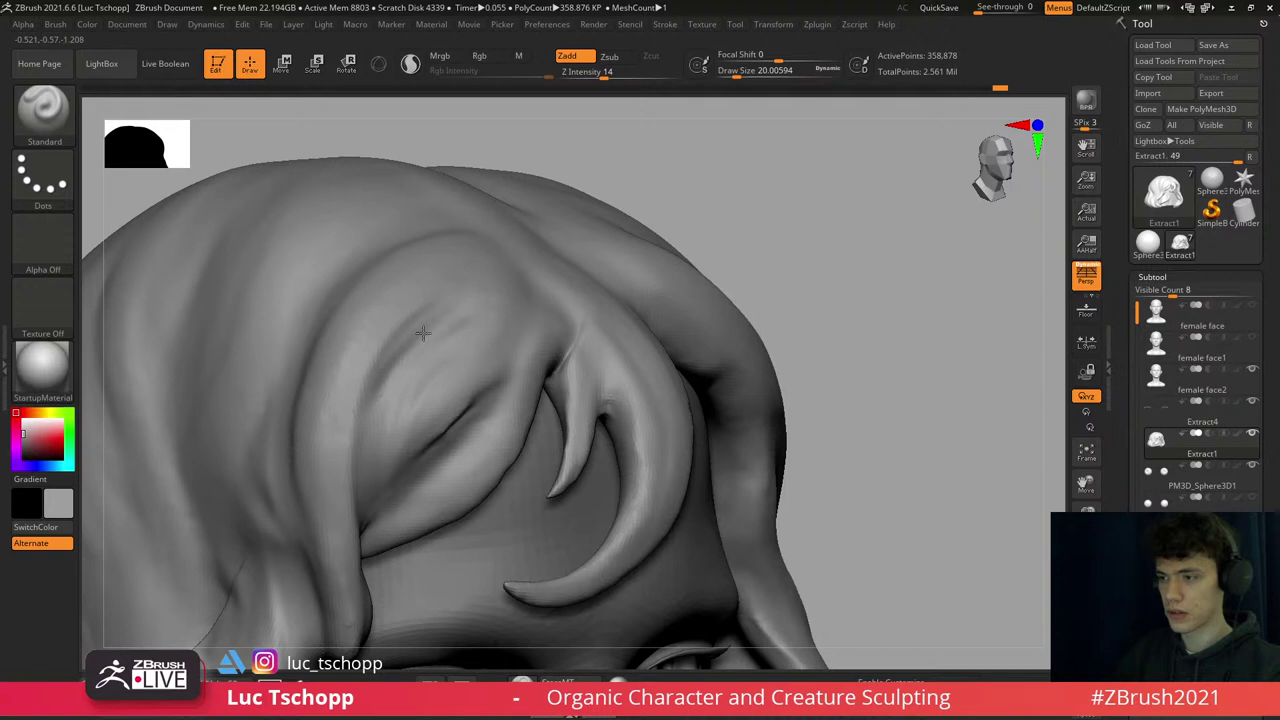
mouse_move(528, 291)
right_mouse_down()
mouse_move(450, 322)
mouse_move(545, 283)
right_mouse_up()
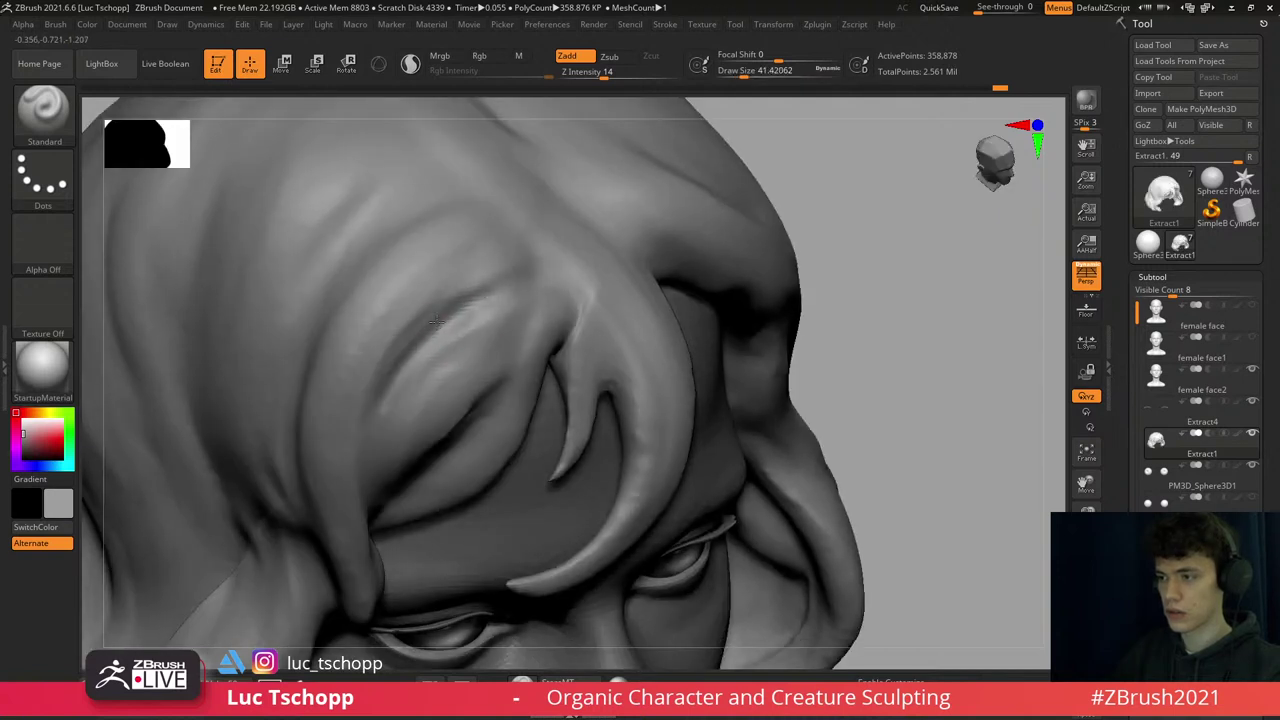
key("bracketleft")
key("shift")
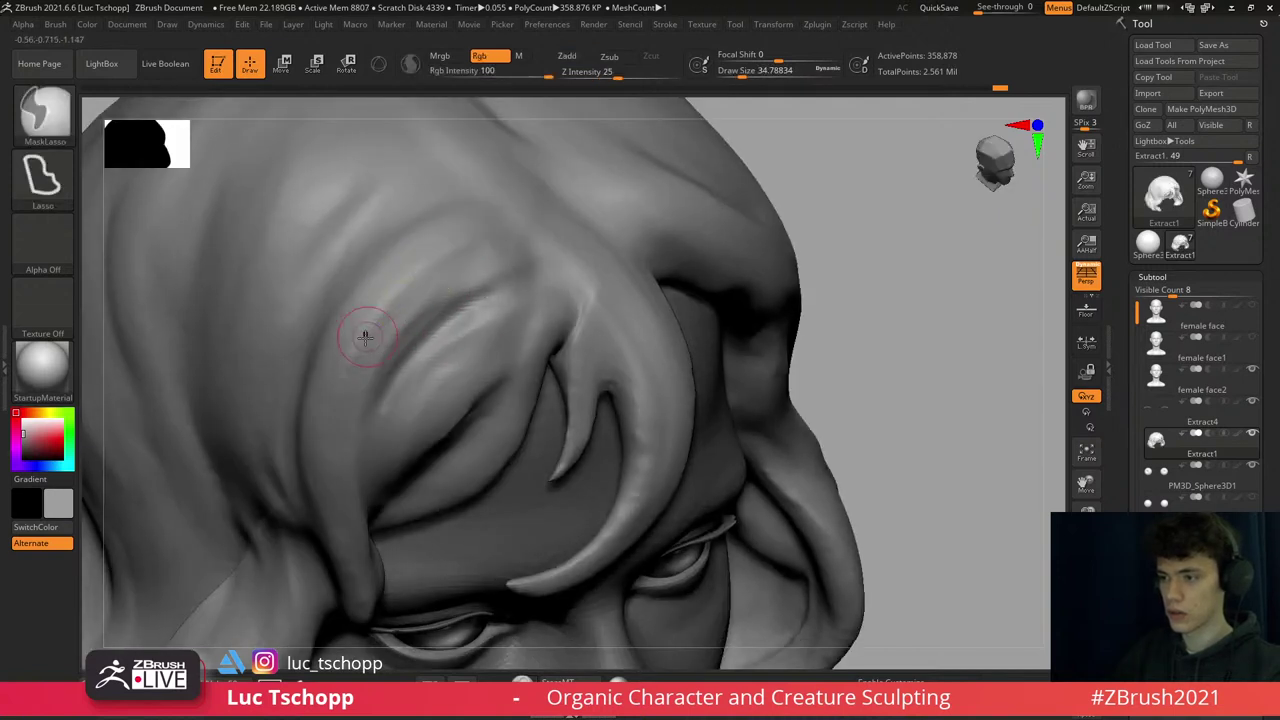
- Switch between the strand-building and Dam Standard brushes to groove the fringe strands
key("1")
key("s")
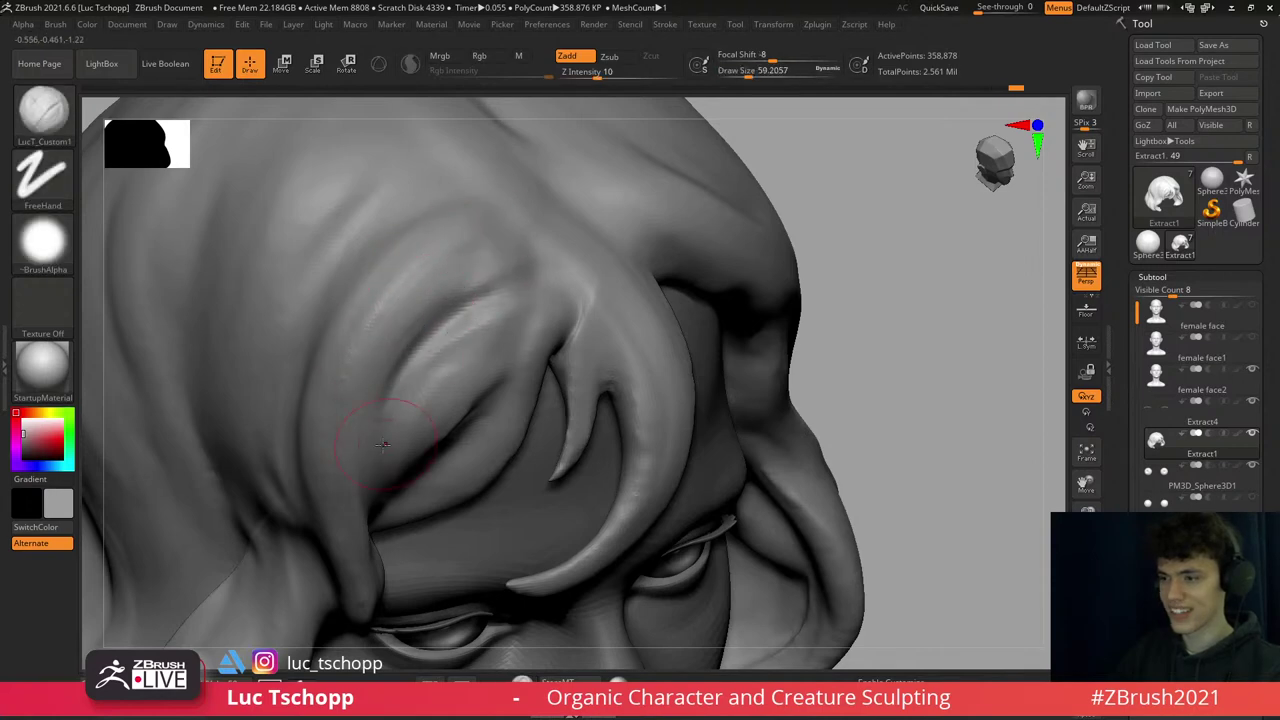
left_click_drag(383, 445, 363, 449, "alt")
key("2")
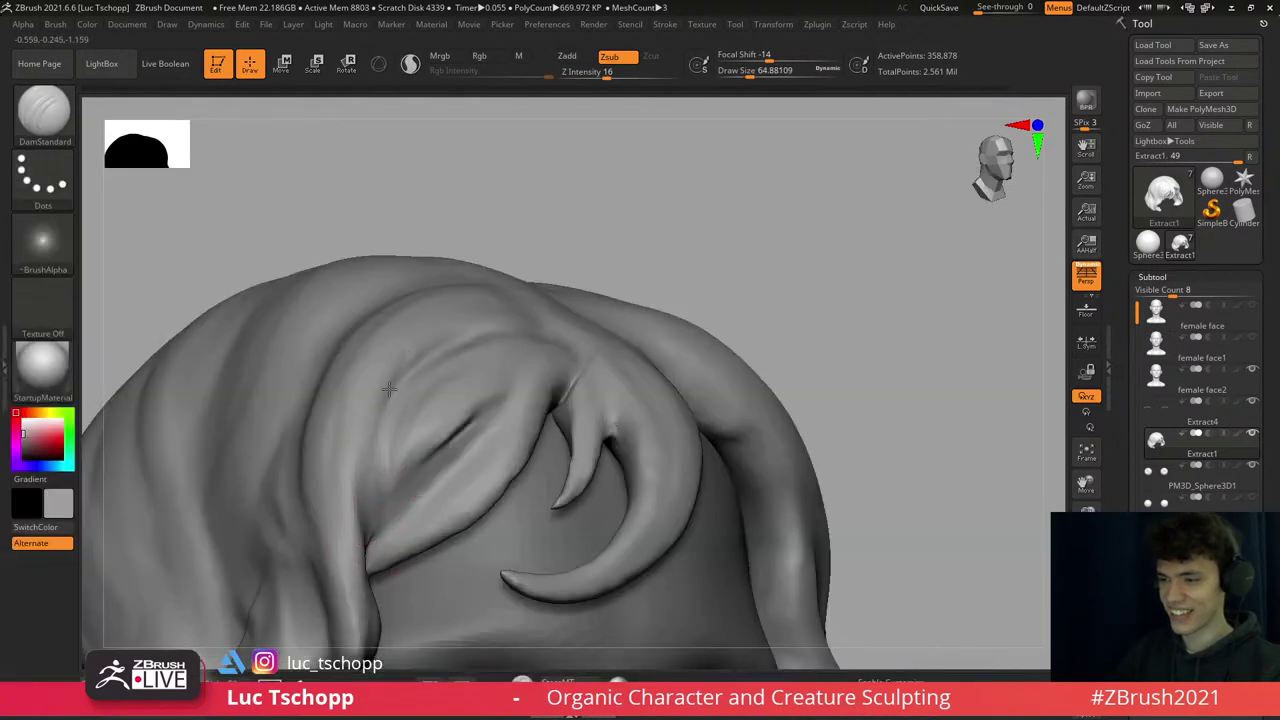
left_click_drag(388, 388, 430, 170, "alt")
- Select the Move brush and frame the whole head from the front
key("b")
key("m")
key("v")
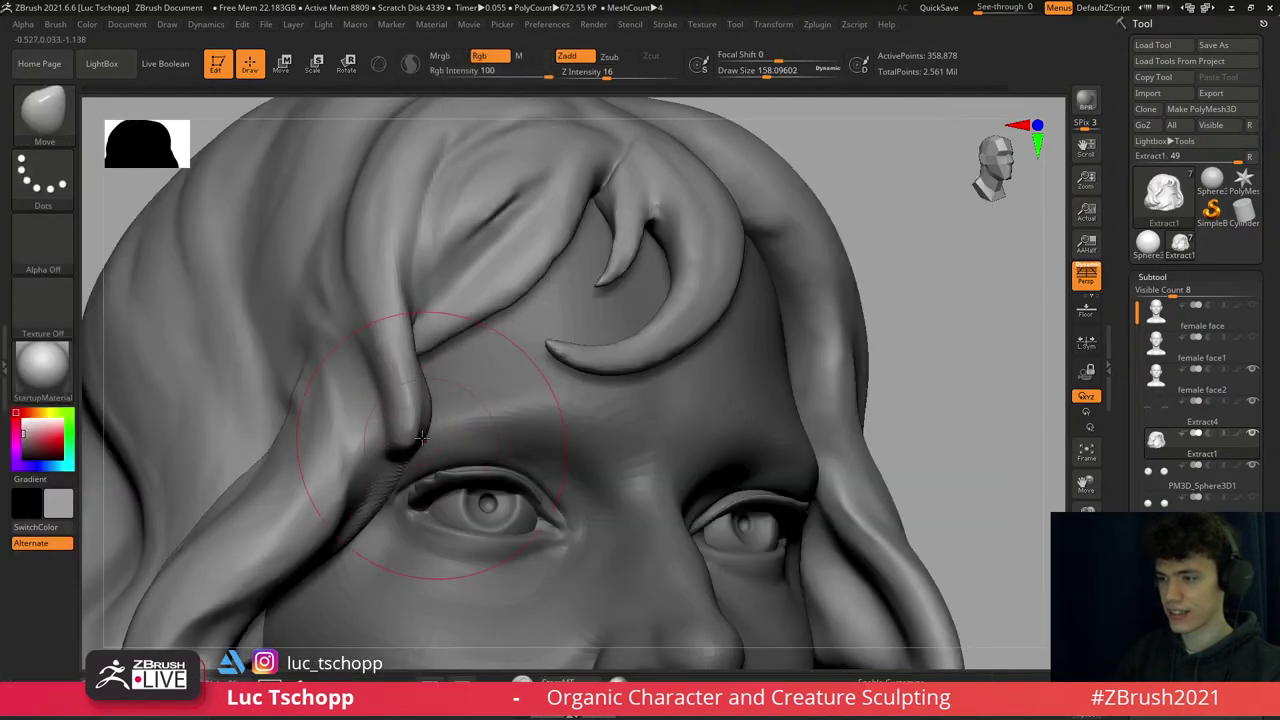
key("1")
key("s")
mouse_move(386, 455)
right_mouse_down("shift")
mouse_move(366, 371)
mouse_move(388, 320)
right_mouse_up("shift")
- Pull the temple strand's tip beside the eye into shape with the Move brush, adjusting its size
key("b")
key("m")
key("v")
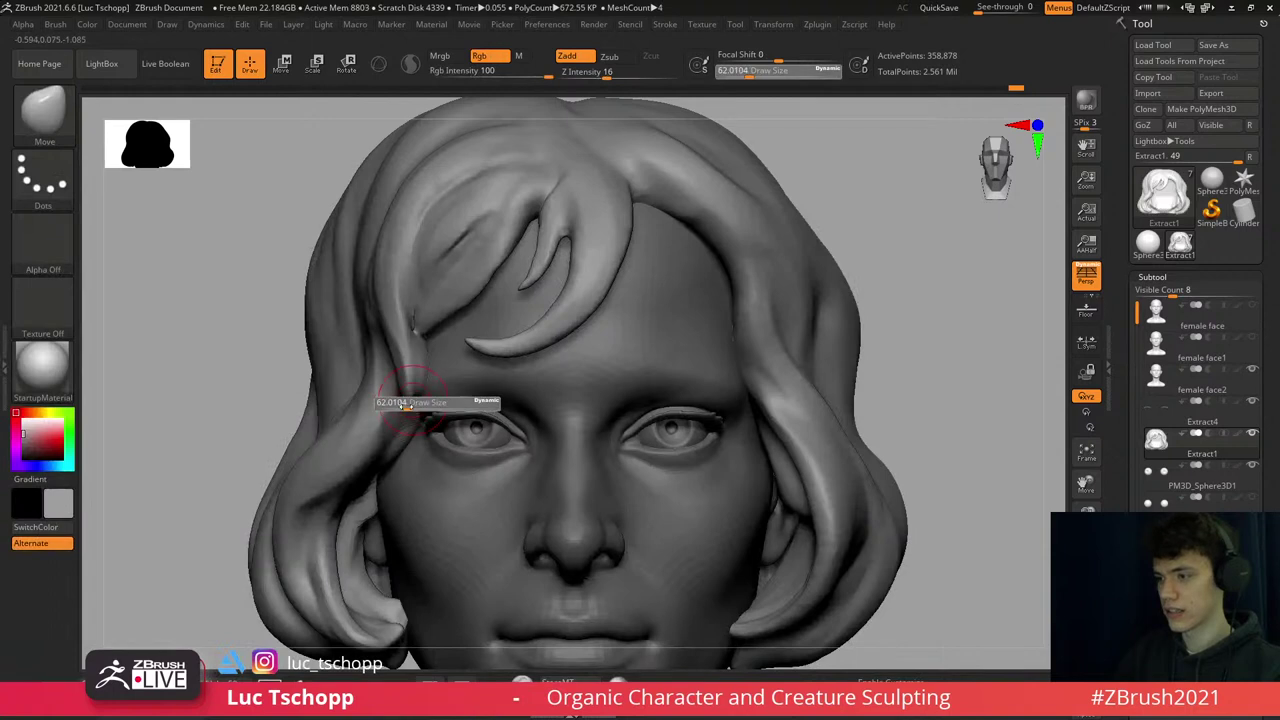
left_click_drag(418, 405, 426, 378)
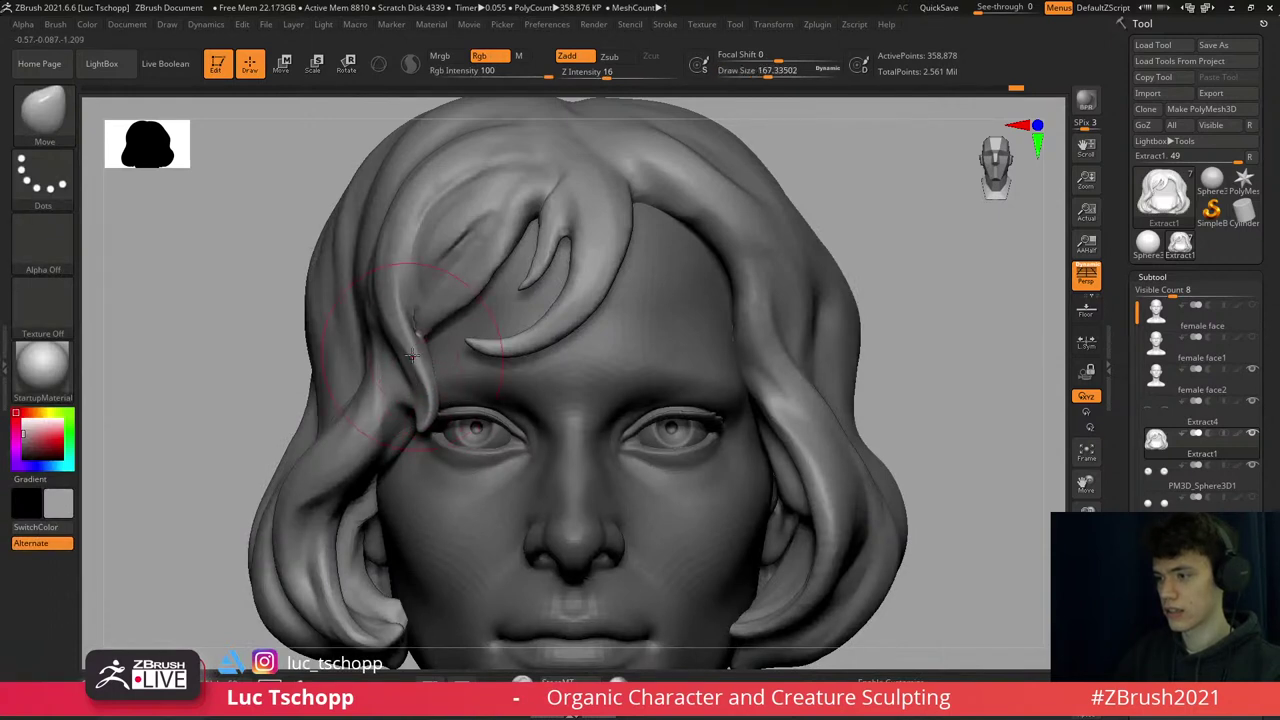
mouse_move(412, 354)
right_mouse_down()
mouse_move(300, 360)
mouse_move(417, 373)
right_mouse_up()
key("s")
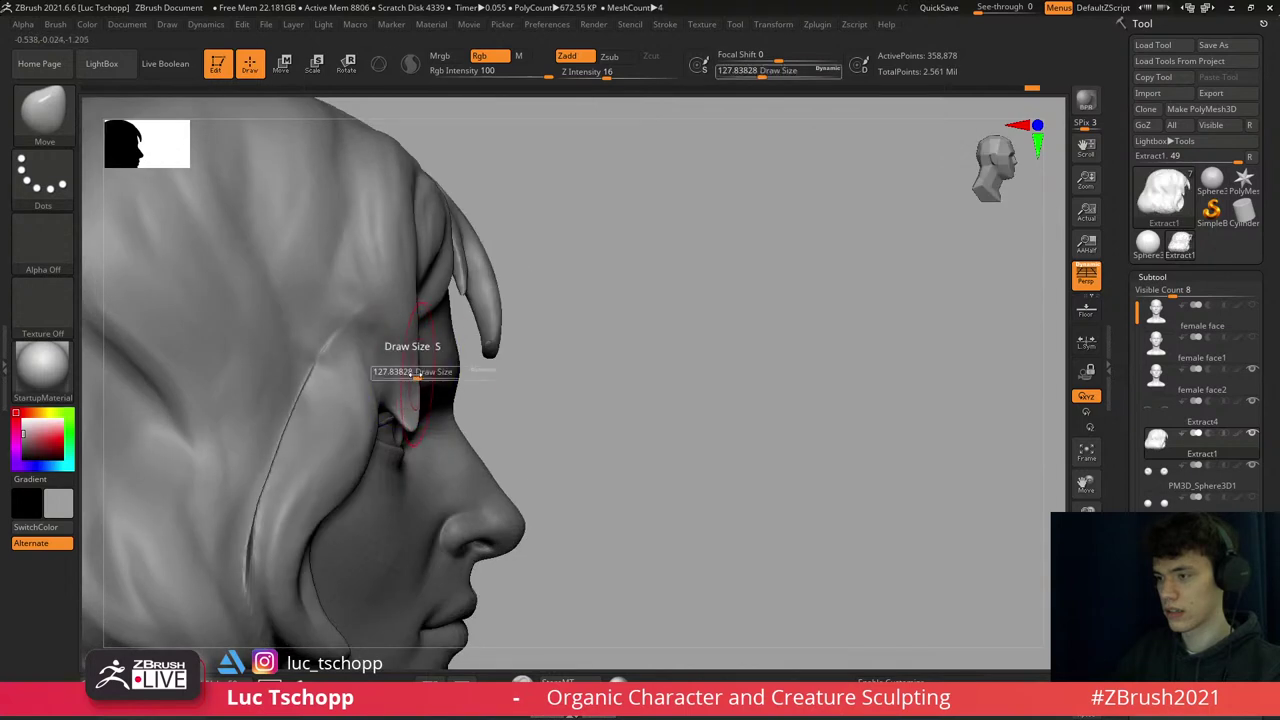
mouse_move(417, 373)
left_mouse_down()
mouse_move(465, 372)
mouse_move(433, 376)
left_mouse_up()
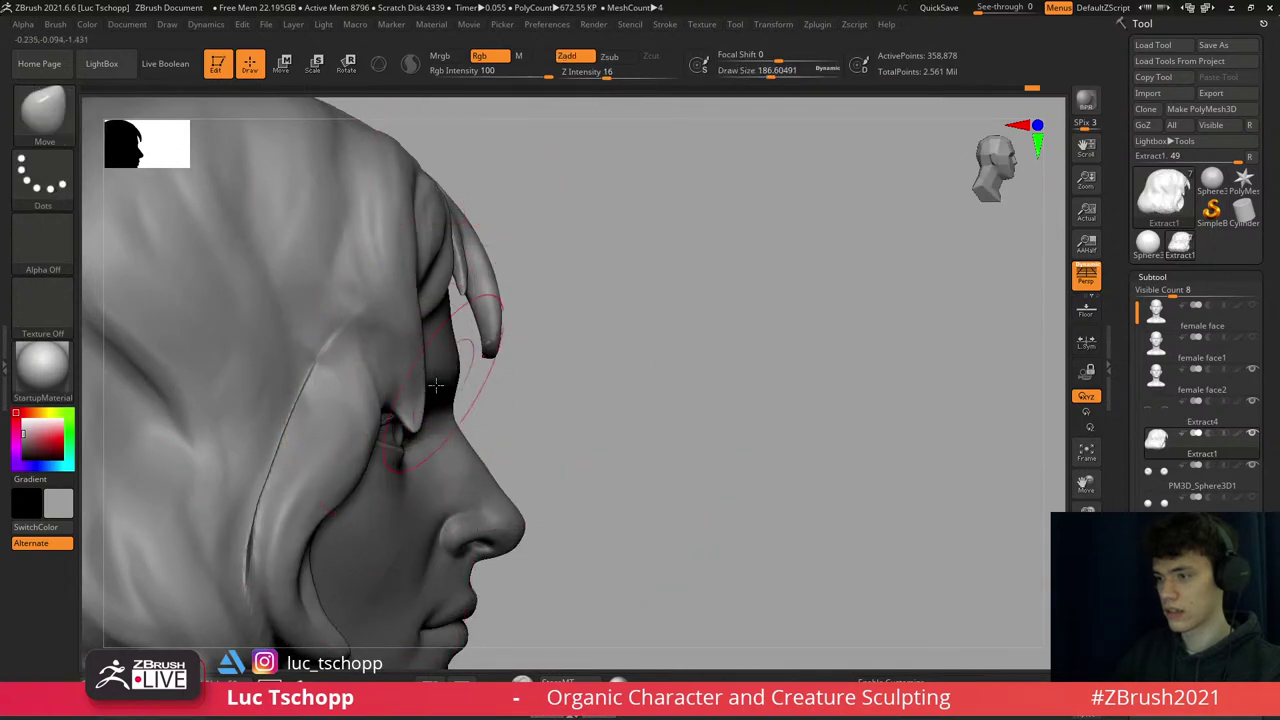
key("bracketleft")
- Check the strand from three-quarter, front, side and low angles, keeping the Move brush active
right_click_drag(410, 410, 378, 408)
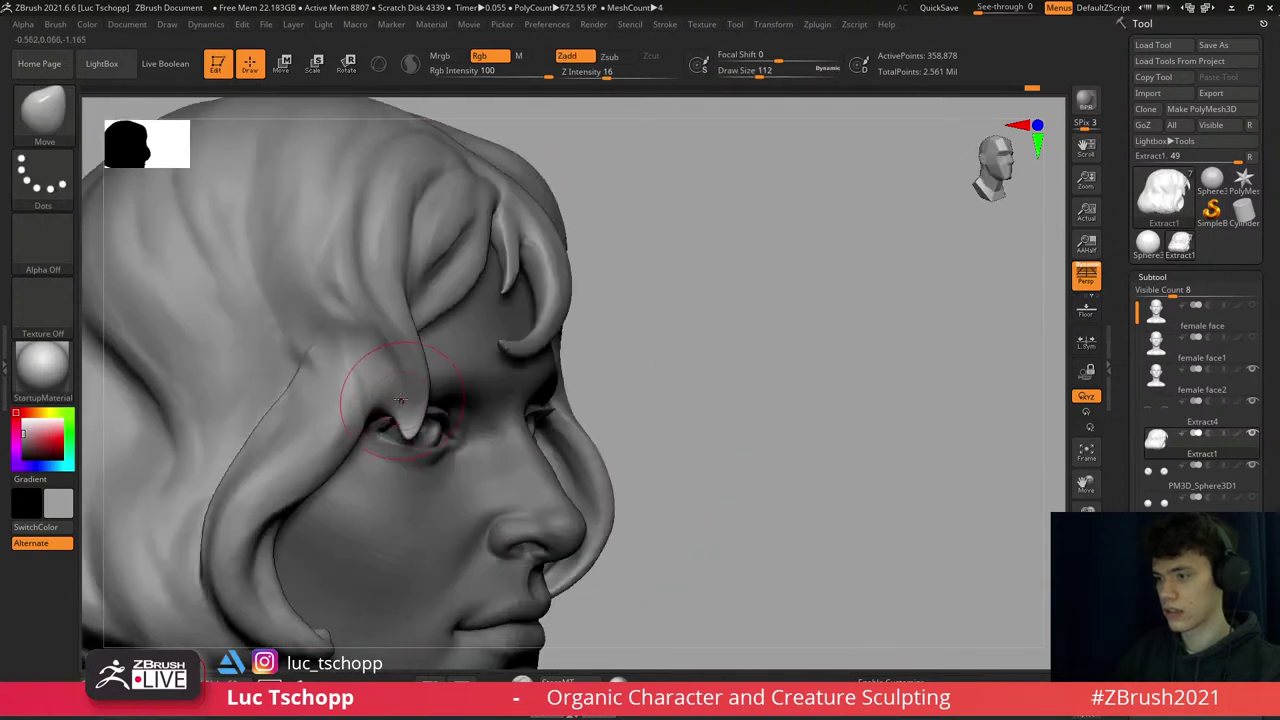
key("1")
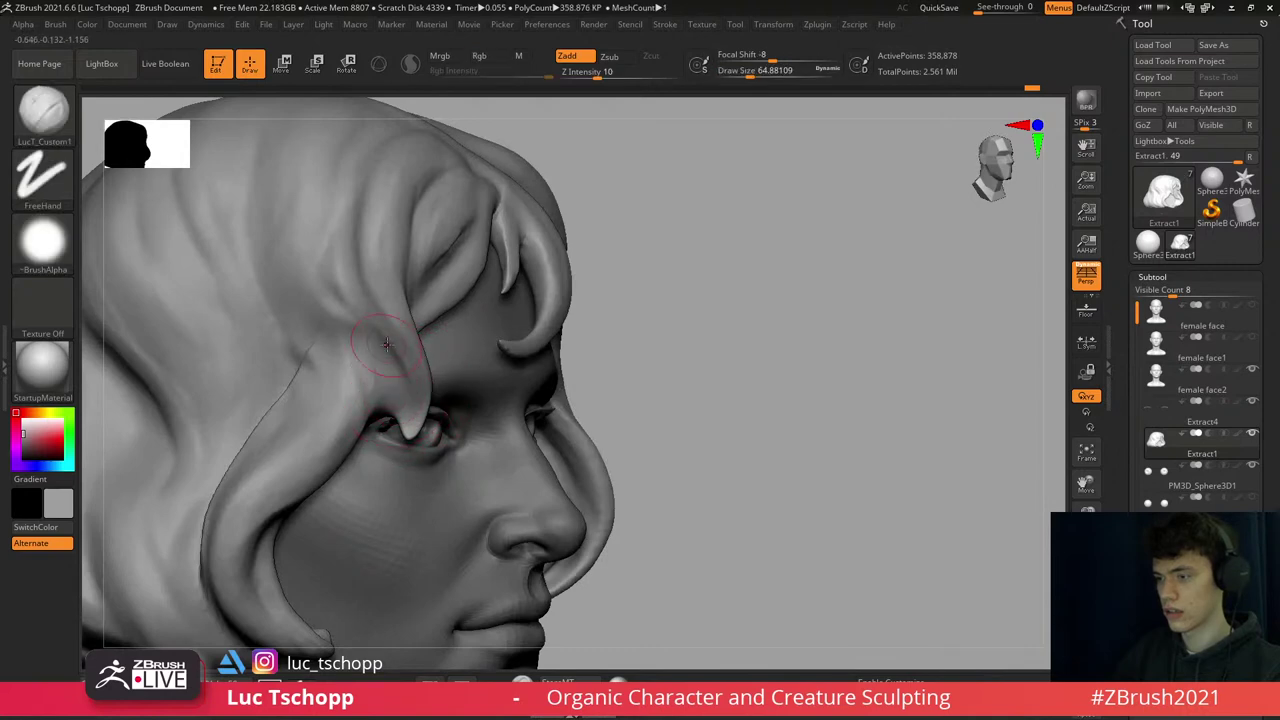
right_click_drag(386, 344, 375, 366)
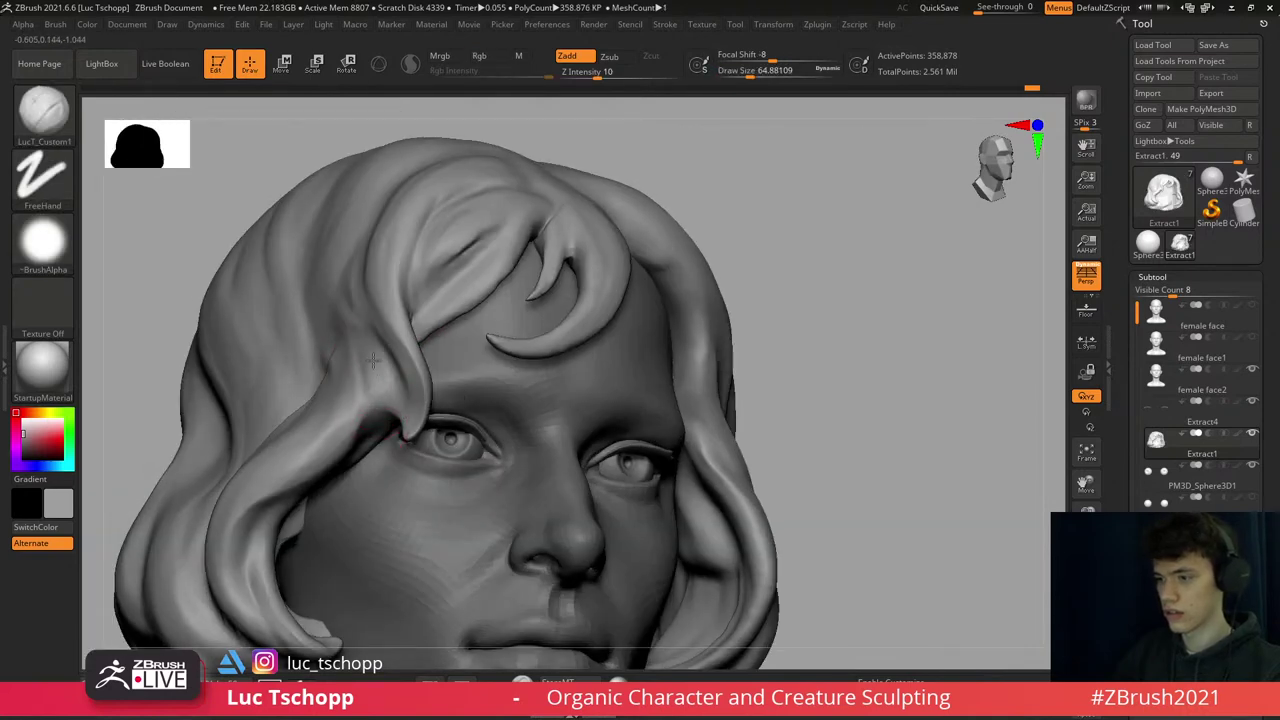
mouse_move(381, 428)
right_mouse_down()
mouse_move(371, 380)
mouse_move(346, 355)
right_mouse_up()
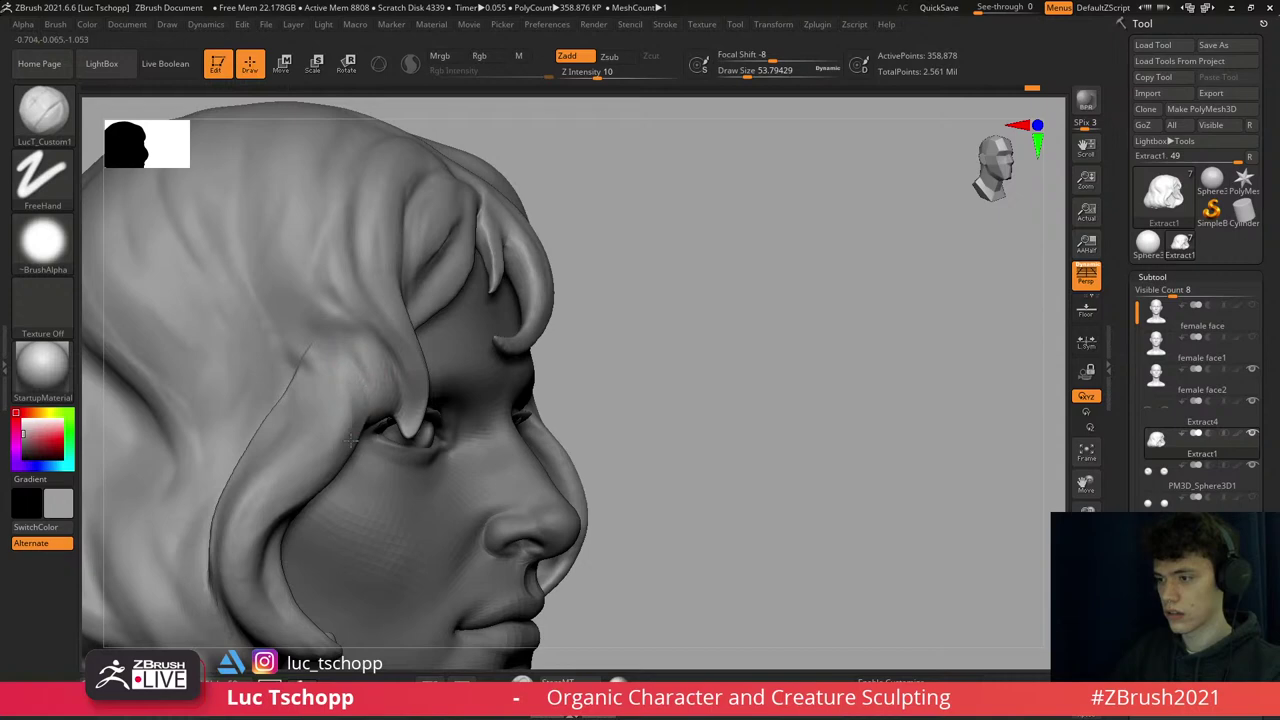
mouse_move(351, 440)
right_mouse_down()
mouse_move(365, 425)
mouse_move(373, 440)
mouse_move(399, 434)
mouse_move(428, 401)
mouse_move(418, 398)
right_mouse_up()
key("b")
key("m")
key("v")
- Push the strand with an enlarged Move brush, then switch to Dam Standard set to carve inward
key("b")
key("m")
key("v")
key("f")
key("b")
key("m")
key("v")
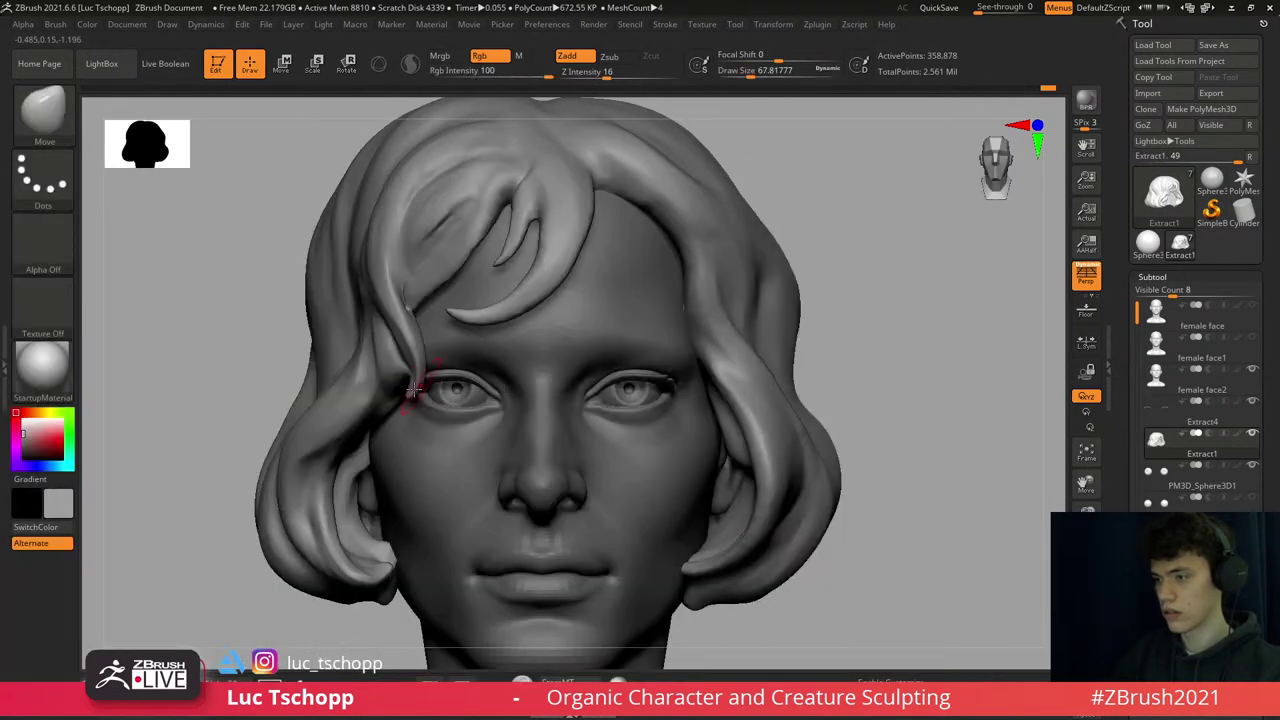
left_click_drag(395, 374, 384, 388)
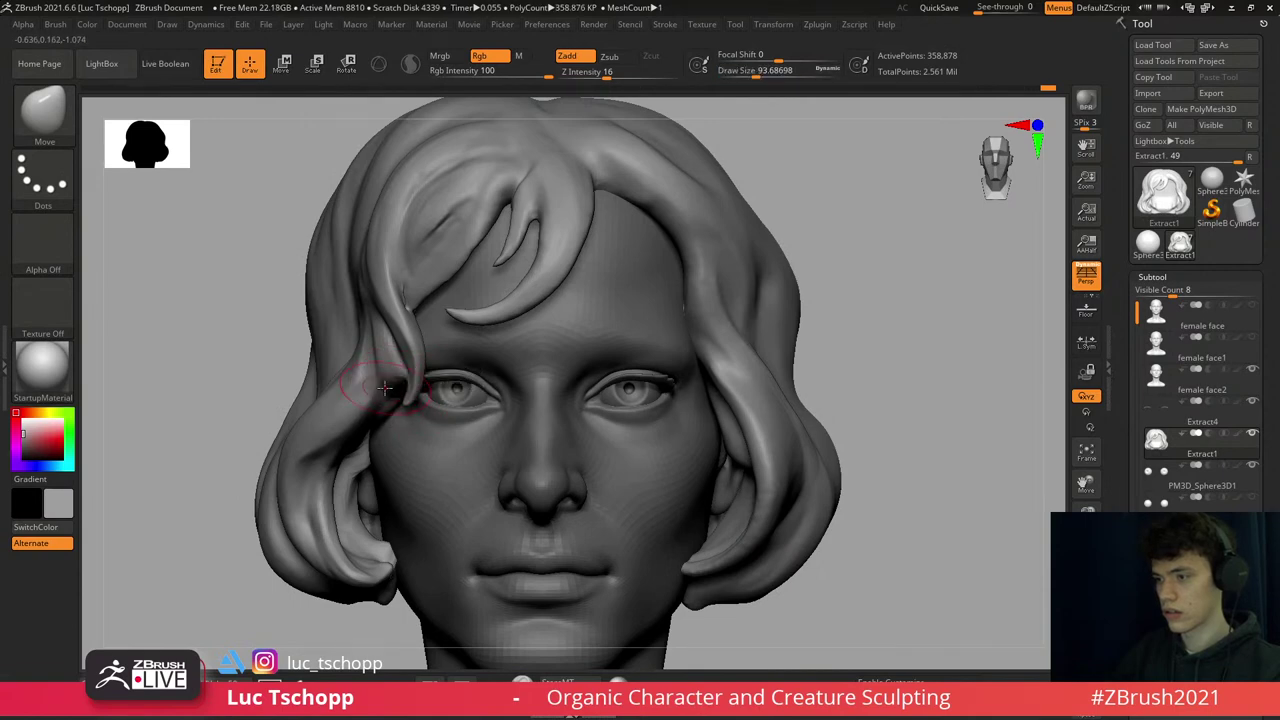
right_click_drag(351, 405, 400, 390)
key("b")
key("d")
key("s")
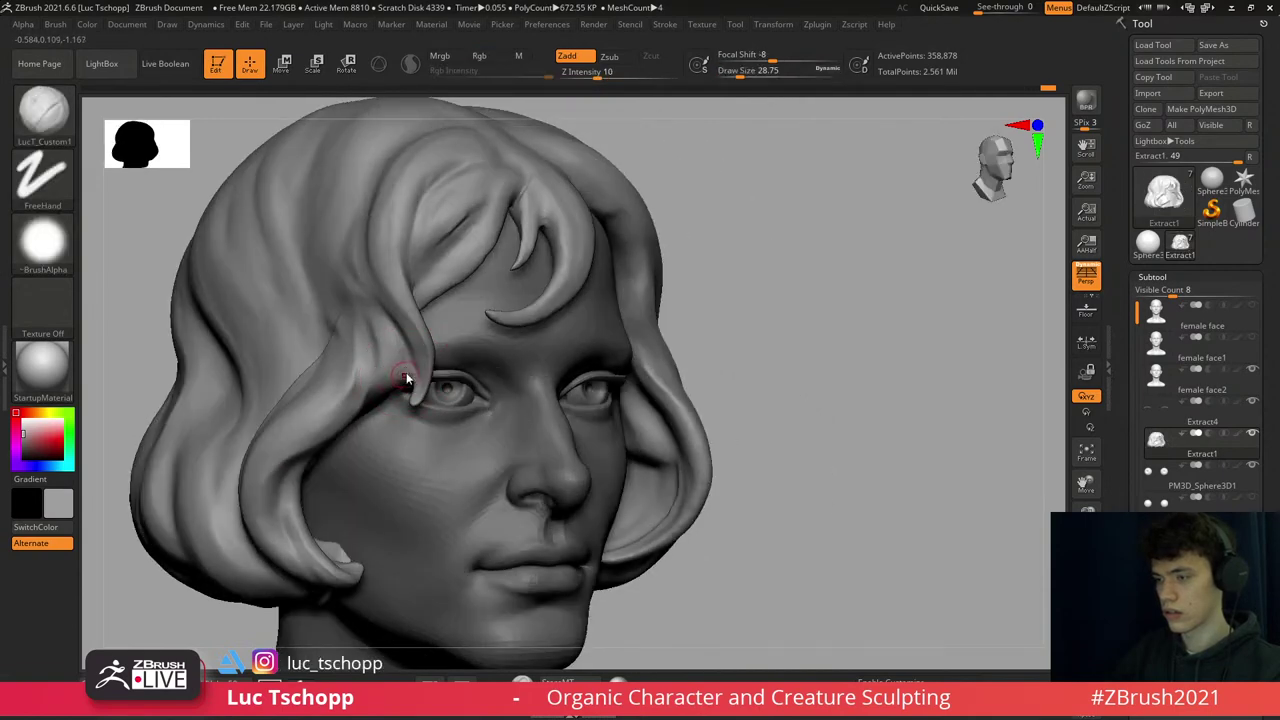
- Reshape the bob's hair masses with a larger Move brush from a three-quarter view
key("b")
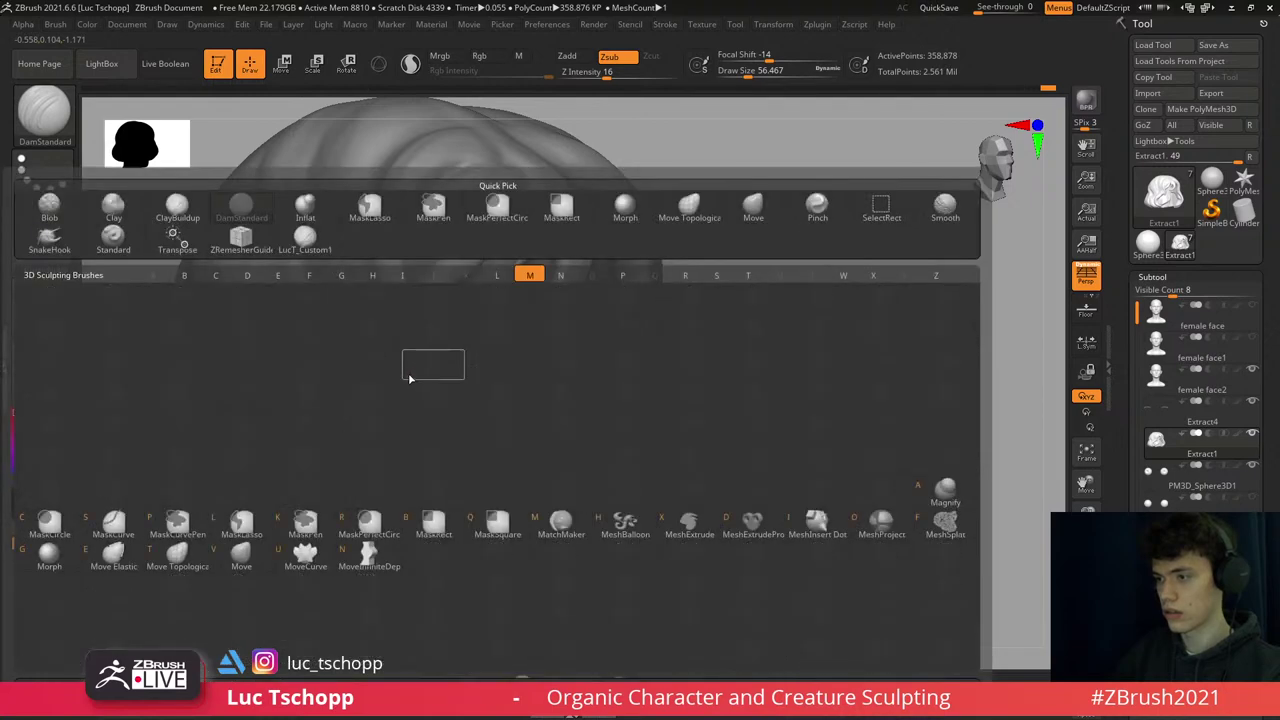
key("m")
key("v")
mouse_move(404, 373)
right_mouse_down()
mouse_move(506, 320)
mouse_move(423, 286)
mouse_move(489, 274)
mouse_move(533, 298)
right_mouse_up()
key("b")
key("m")
key("t")
key("s")
mouse_move(533, 298)
left_mouse_down()
mouse_move(560, 298)
mouse_move(530, 300)
left_mouse_up()
key("s")
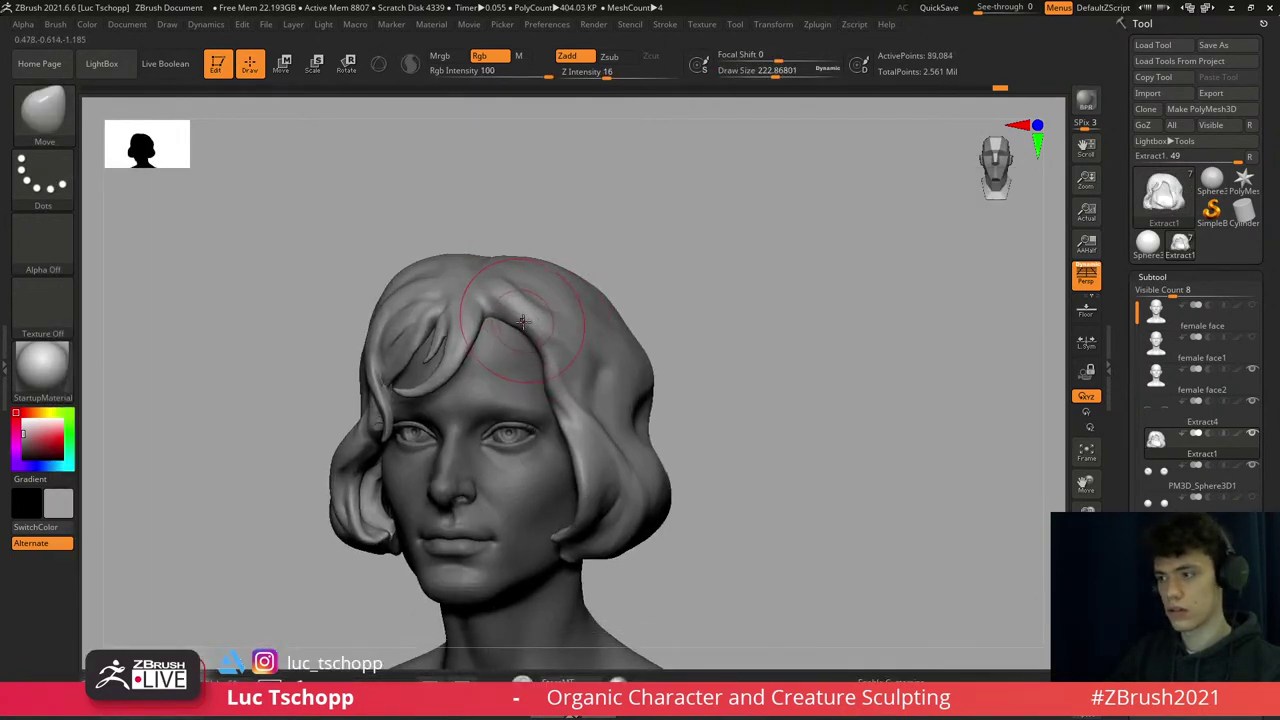
mouse_move(528, 300)
right_mouse_down()
mouse_move(509, 287)
mouse_move(533, 285)
right_mouse_up()
- Alternate LucT_Custom1 and the Move brush on the forehead strands and the hair ends seen from below
key("1")
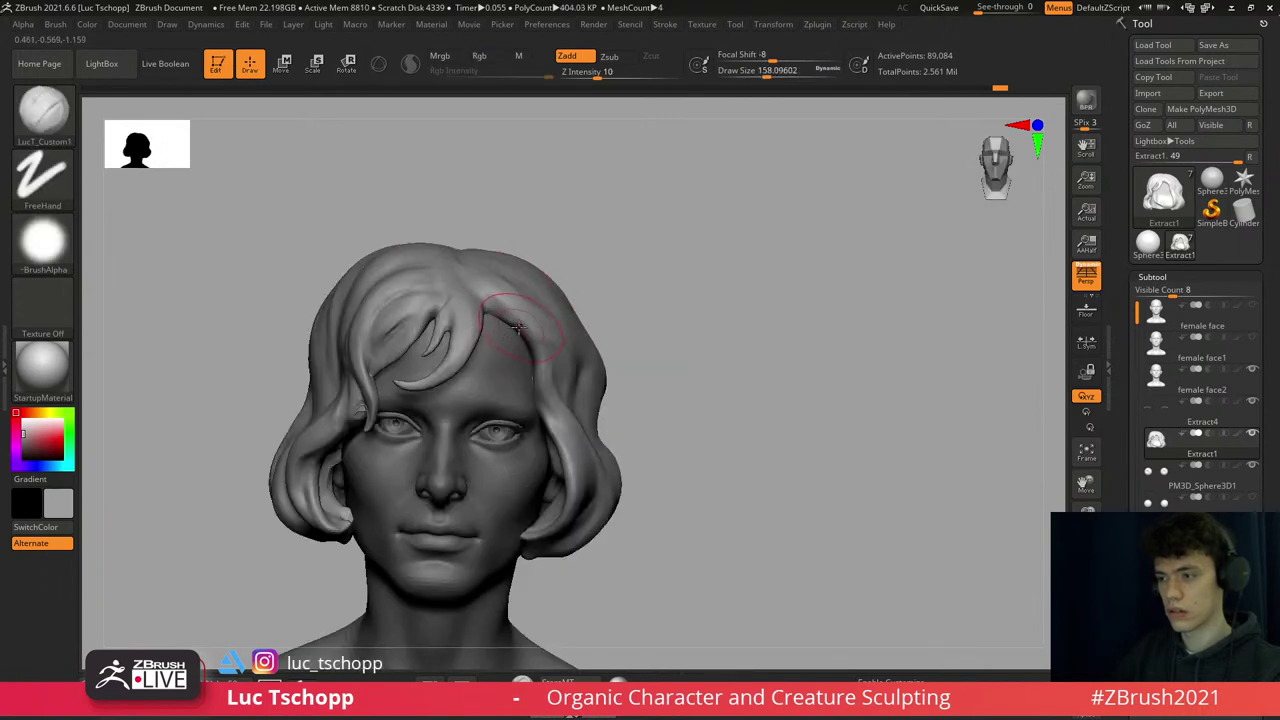
right_click_drag(470, 340, 365, 495, "alt")
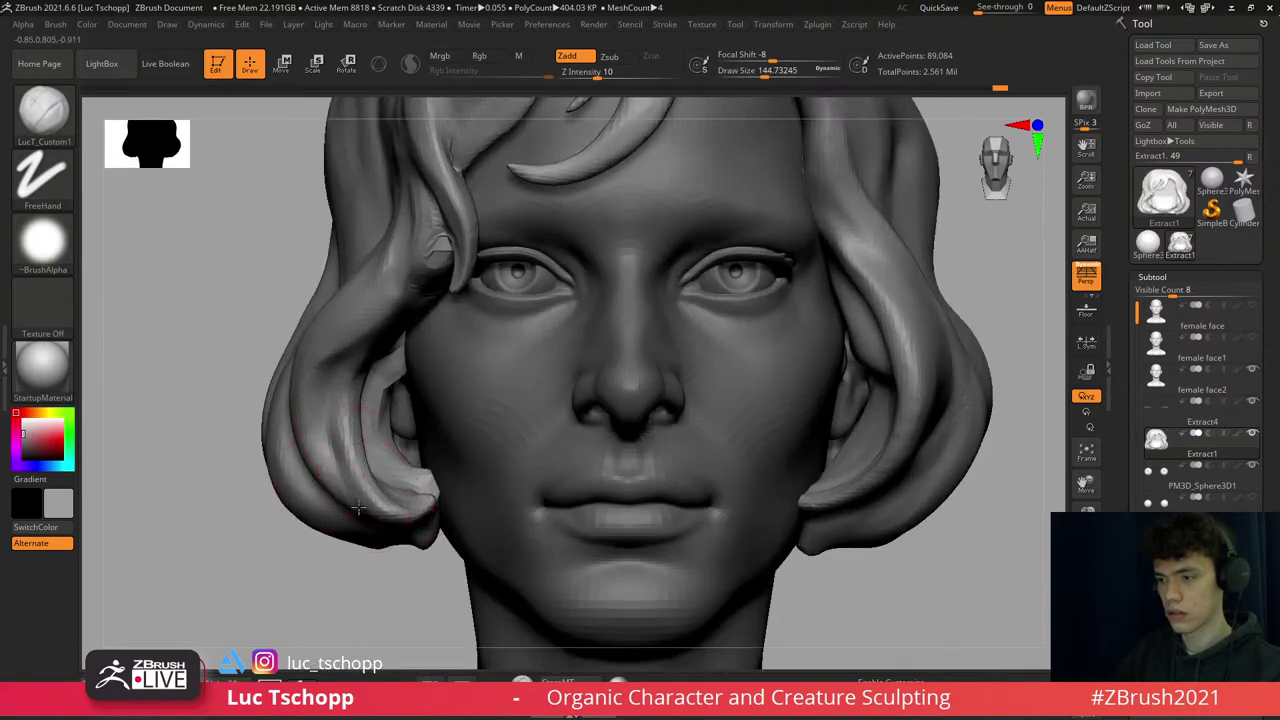
key("b")
key("m")
key("v")
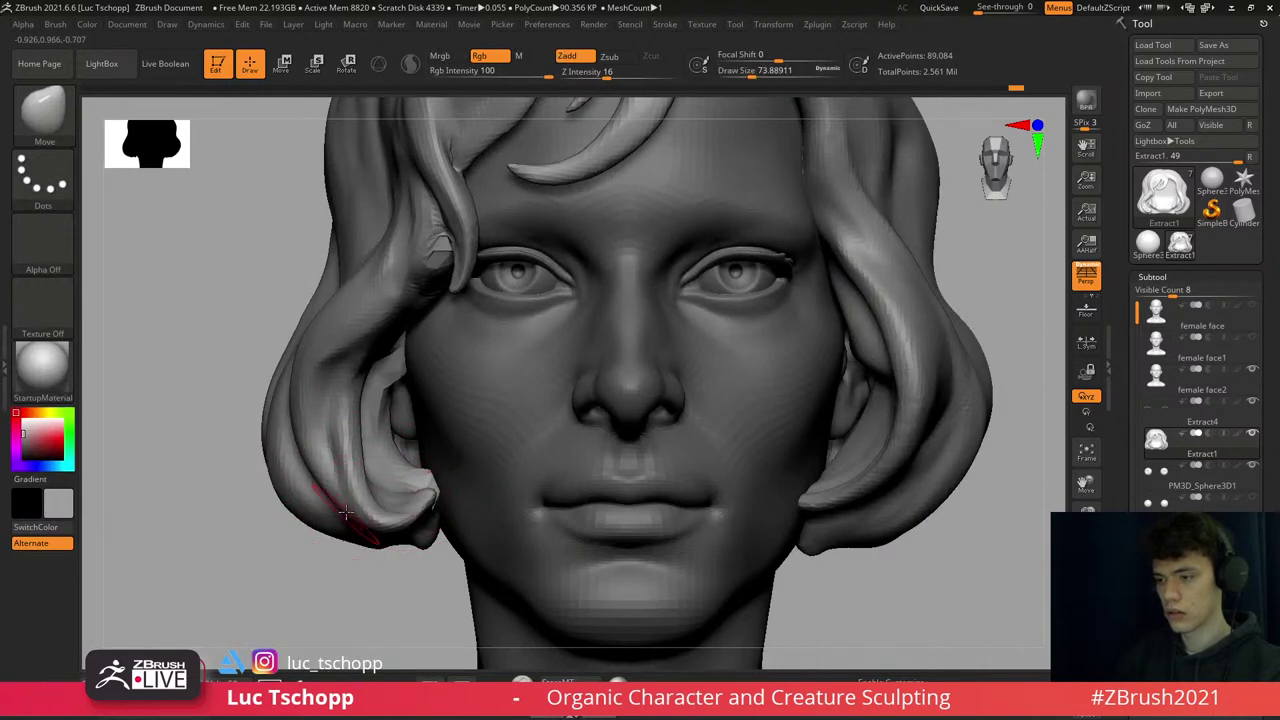
mouse_move(344, 512)
right_mouse_down()
mouse_move(405, 532)
mouse_move(417, 523)
mouse_move(400, 510)
right_mouse_up()
key("1")
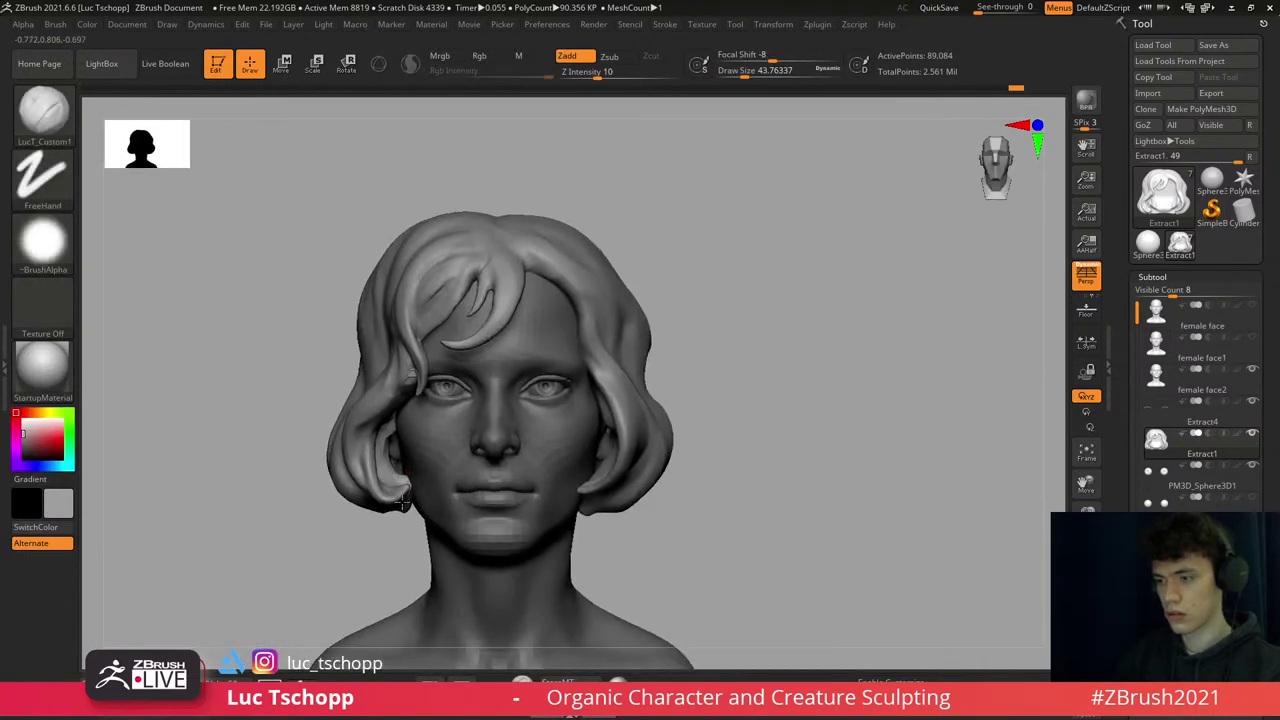
- Shrink the Move brush and refine the small curled hair tip beside the left cheek and jaw
key("b")
key("m")
key("v")
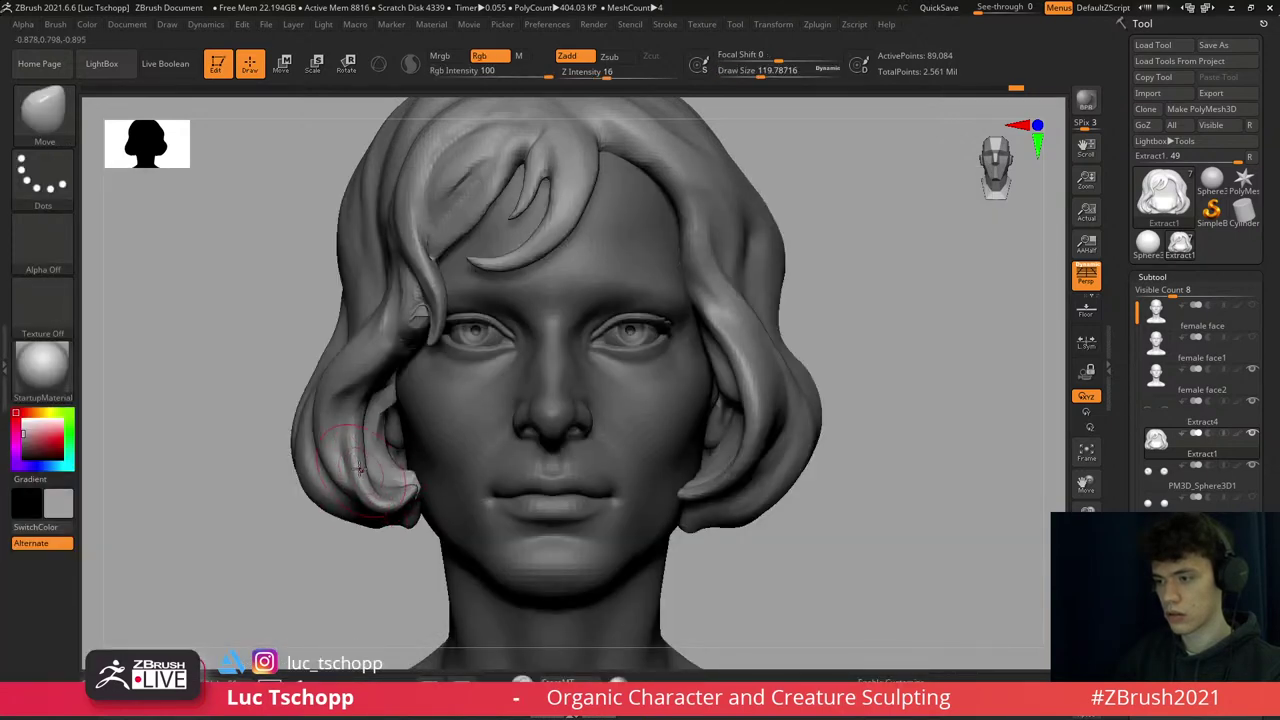
key("s")
left_click_drag(395, 500, 393, 498)
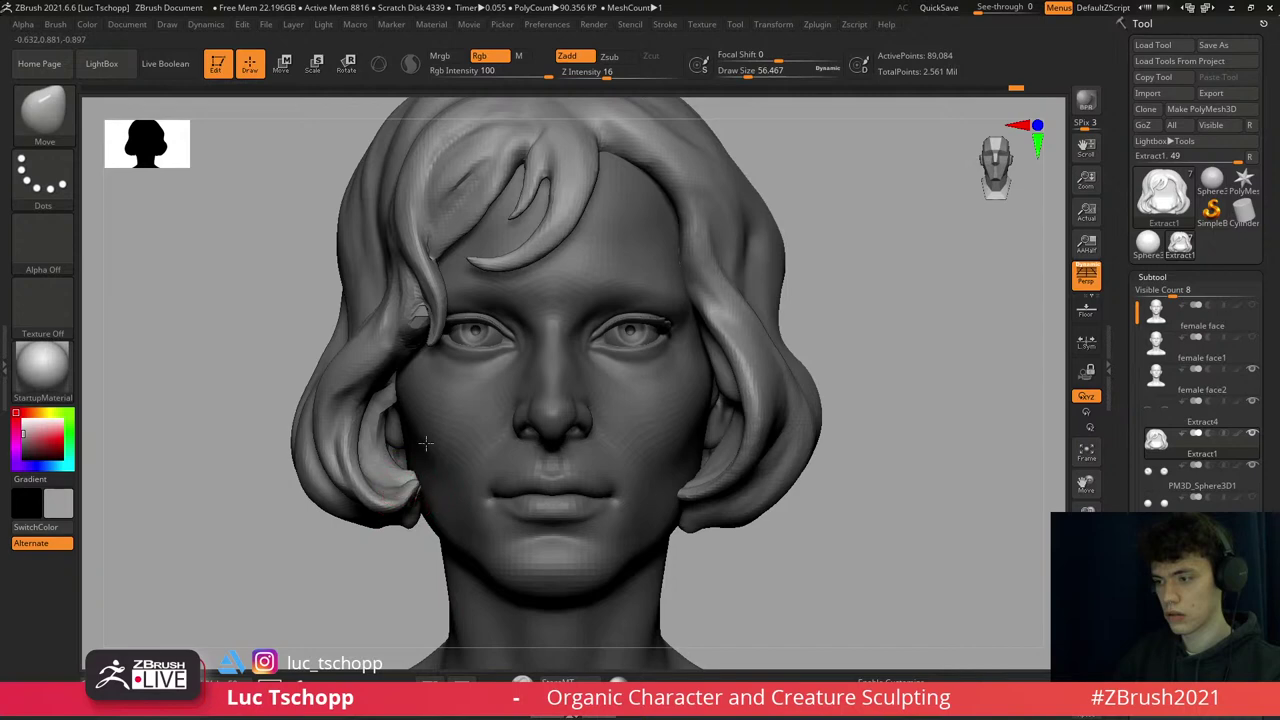
right_click_drag(415, 482, 448, 384, "alt")
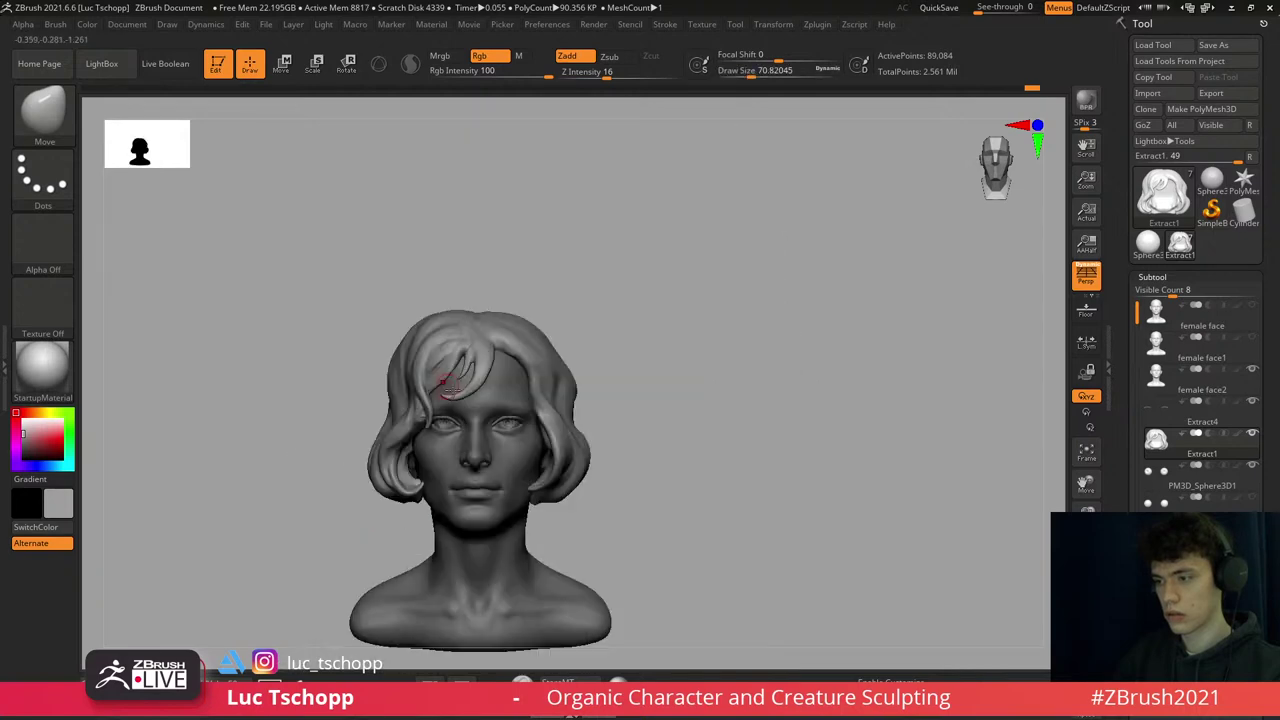
right_click_drag(500, 465, 478, 516, "alt")
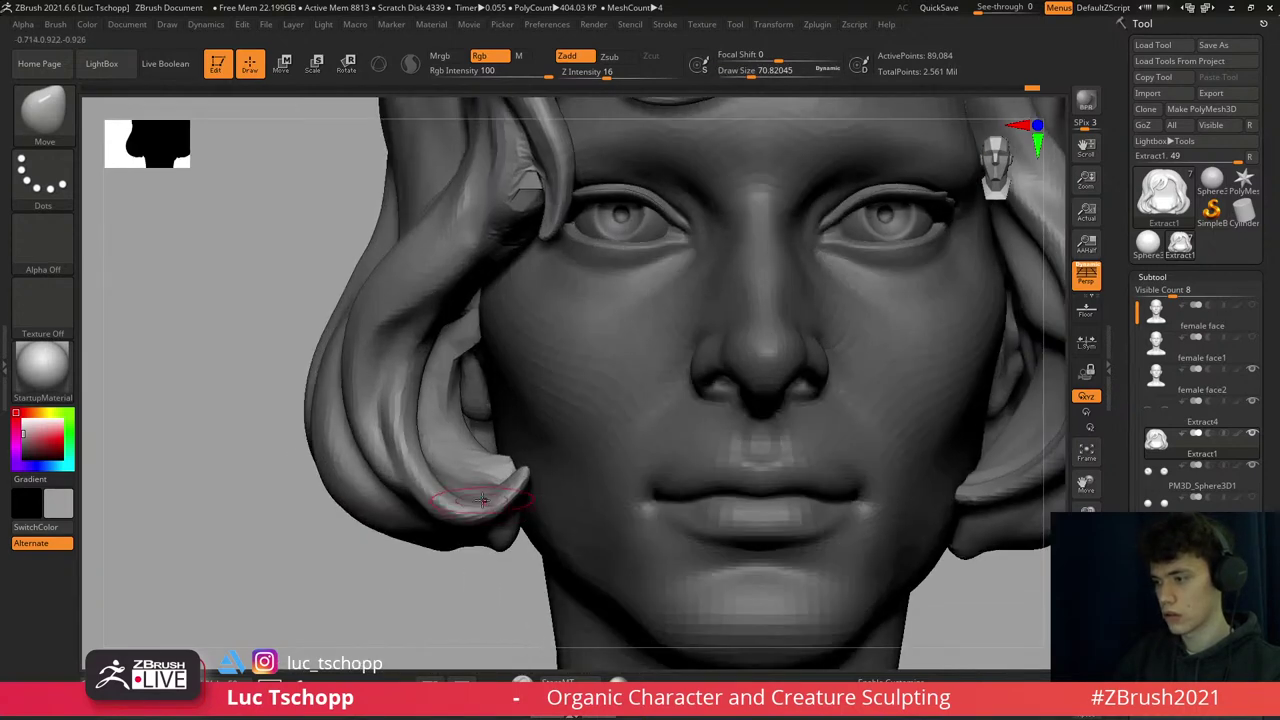
key("s")
left_click_drag(478, 516, 507, 490)
key("s")
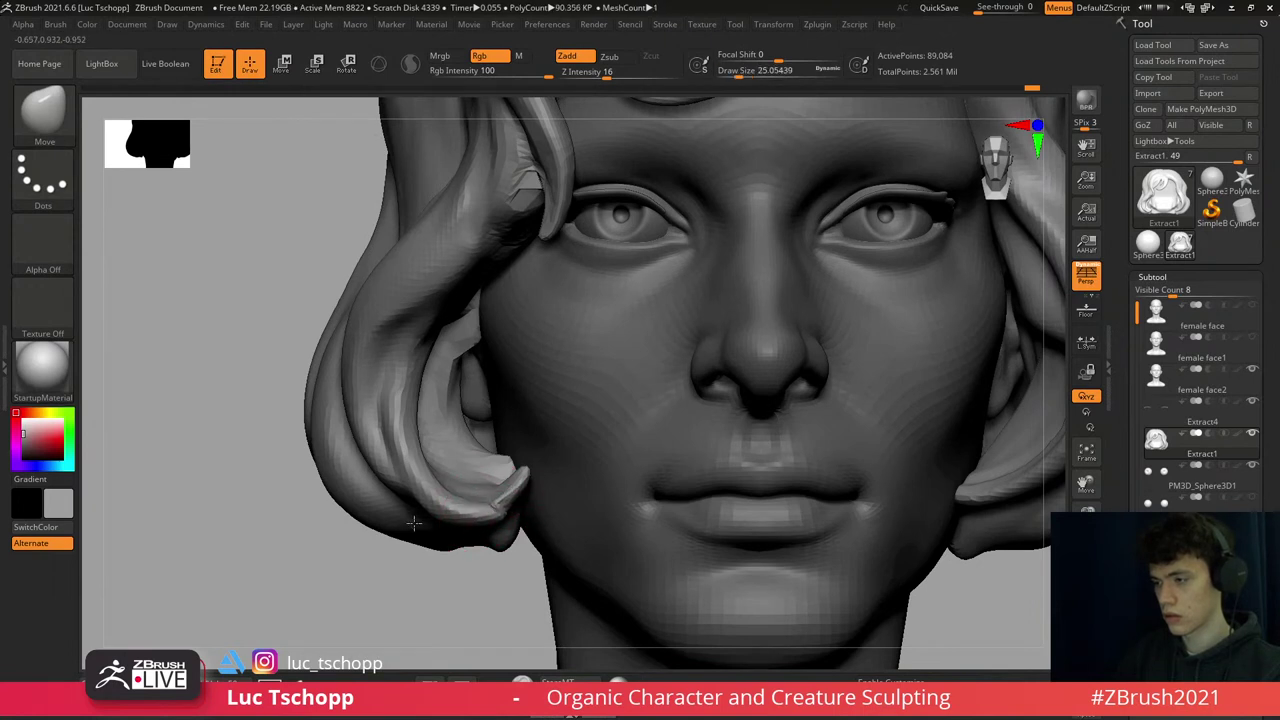
key("f")
- Carve a groove through the side hair behind the temple with LucT_Custom1 at about size 112
mouse_move(533, 372)
right_mouse_down()
mouse_move(622, 374)
mouse_move(594, 360)
mouse_move(600, 340)
mouse_move(563, 263)
mouse_move(595, 302)
right_mouse_up()
key("1")
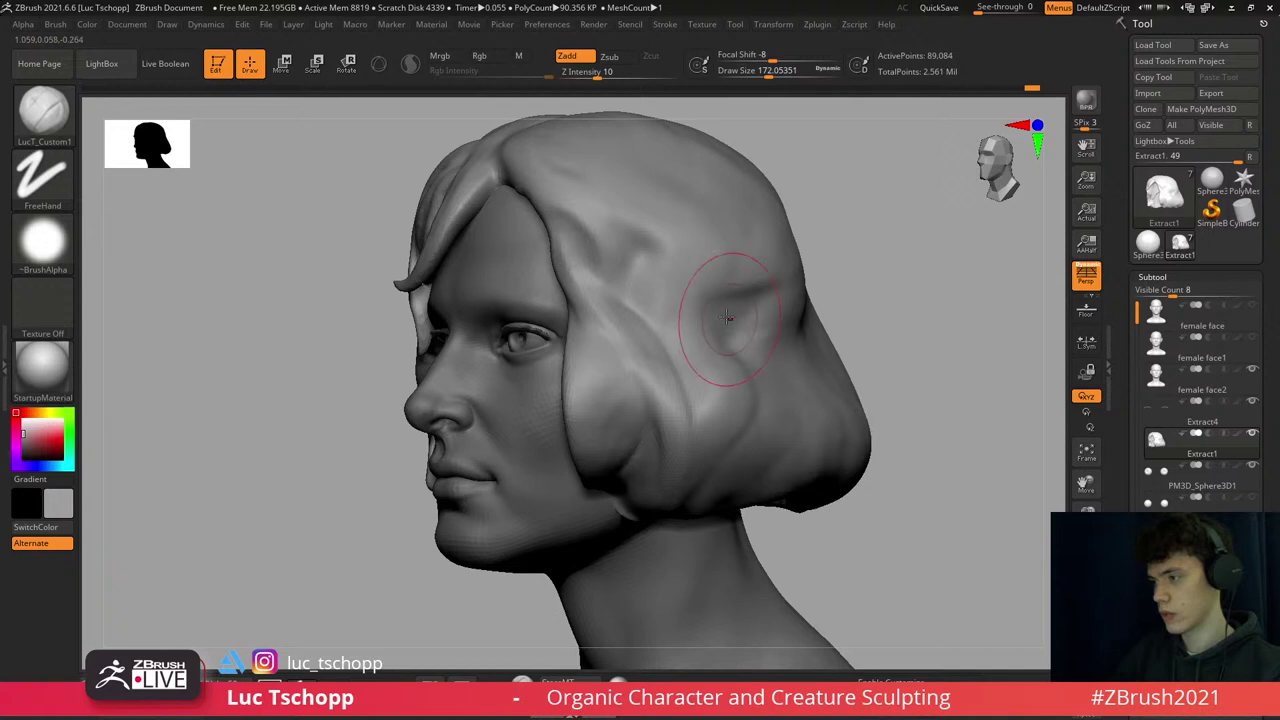
key("s")
left_click_drag(705, 300, 685, 324)
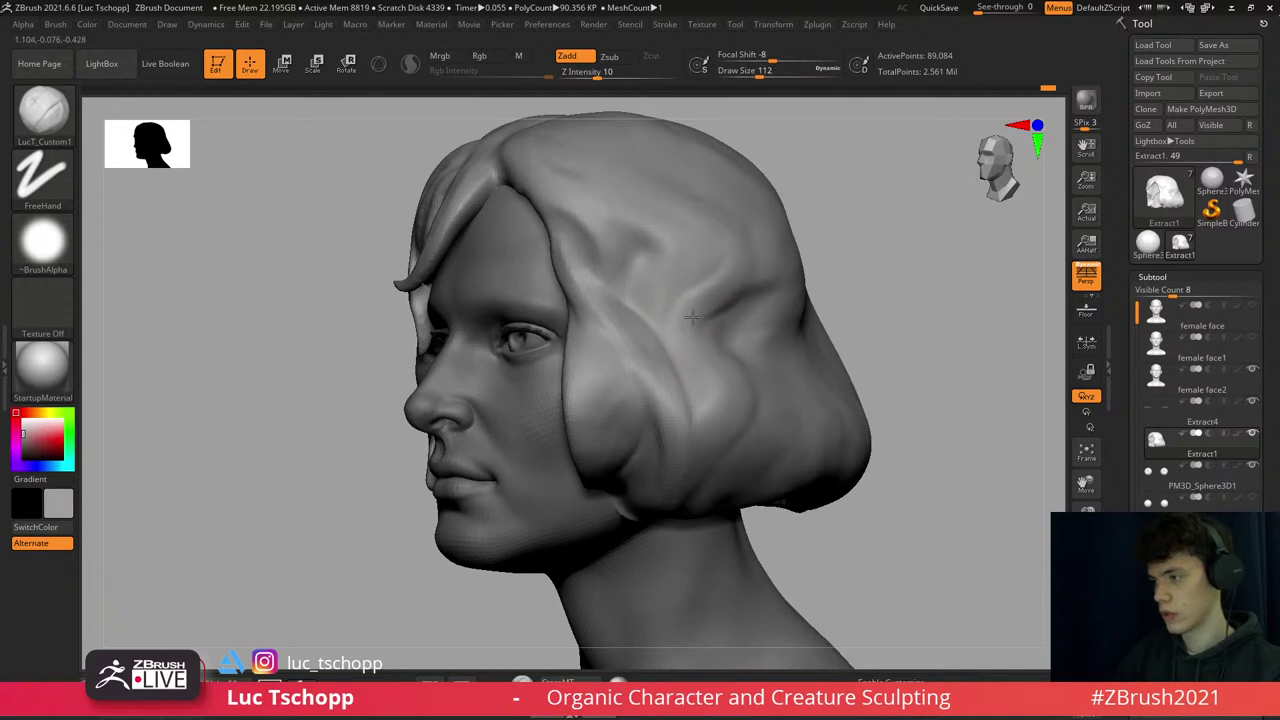
mouse_move(692, 316)
right_mouse_down()
mouse_move(723, 249)
mouse_move(754, 251)
mouse_move(573, 275)
mouse_move(570, 255)
mouse_move(566, 265)
right_mouse_up()
right_click_drag(570, 295, 546, 338)
mouse_move(471, 367)
right_mouse_down()
mouse_move(460, 395)
mouse_move(487, 374)
right_mouse_up()
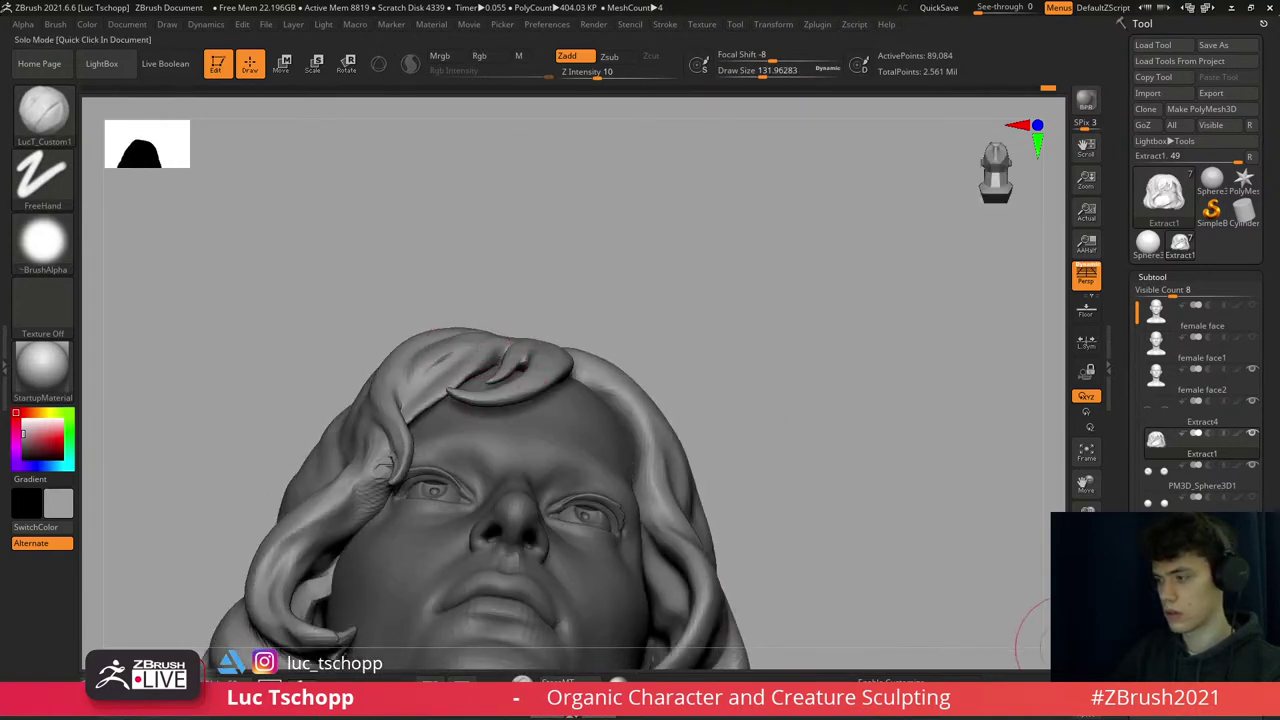
- Pick the Inflate brush and mask a region of the hair using the polygroup display
right_click_drag(1045, 640, 414, 329)
key("b")
key("i")
key("n")
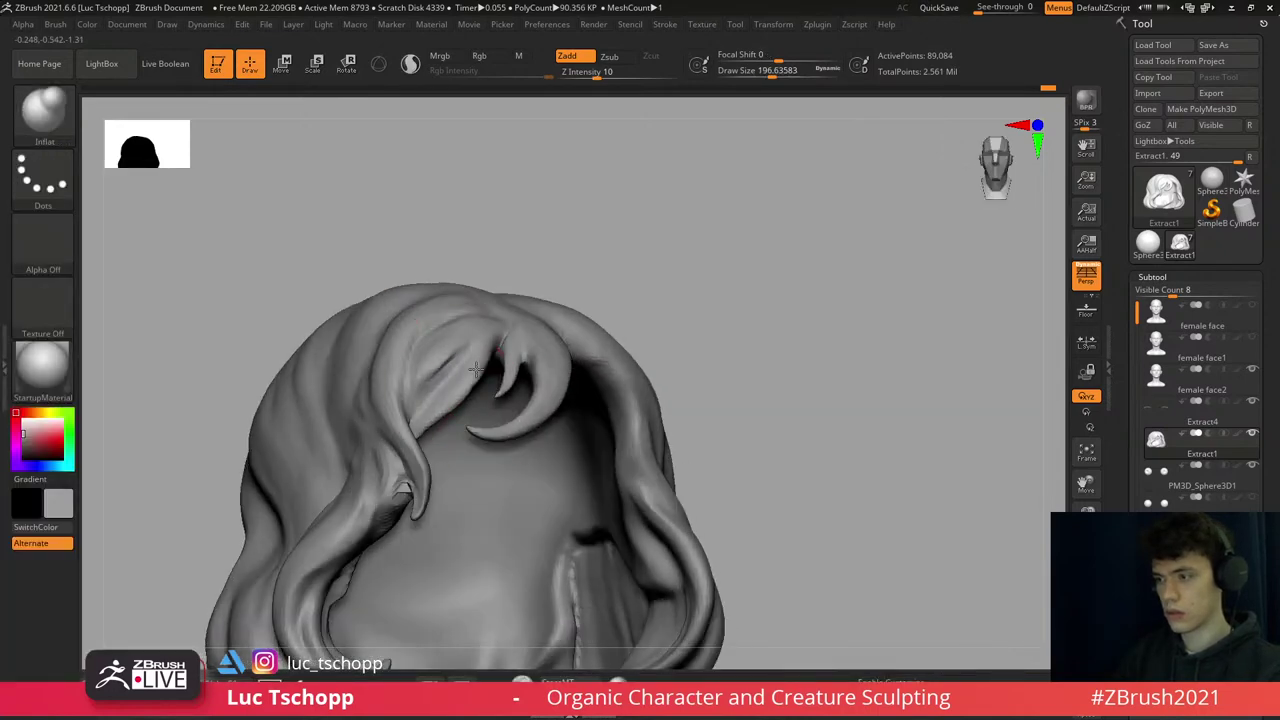
right_click_drag(493, 410, 520, 400)
key("shift+f")
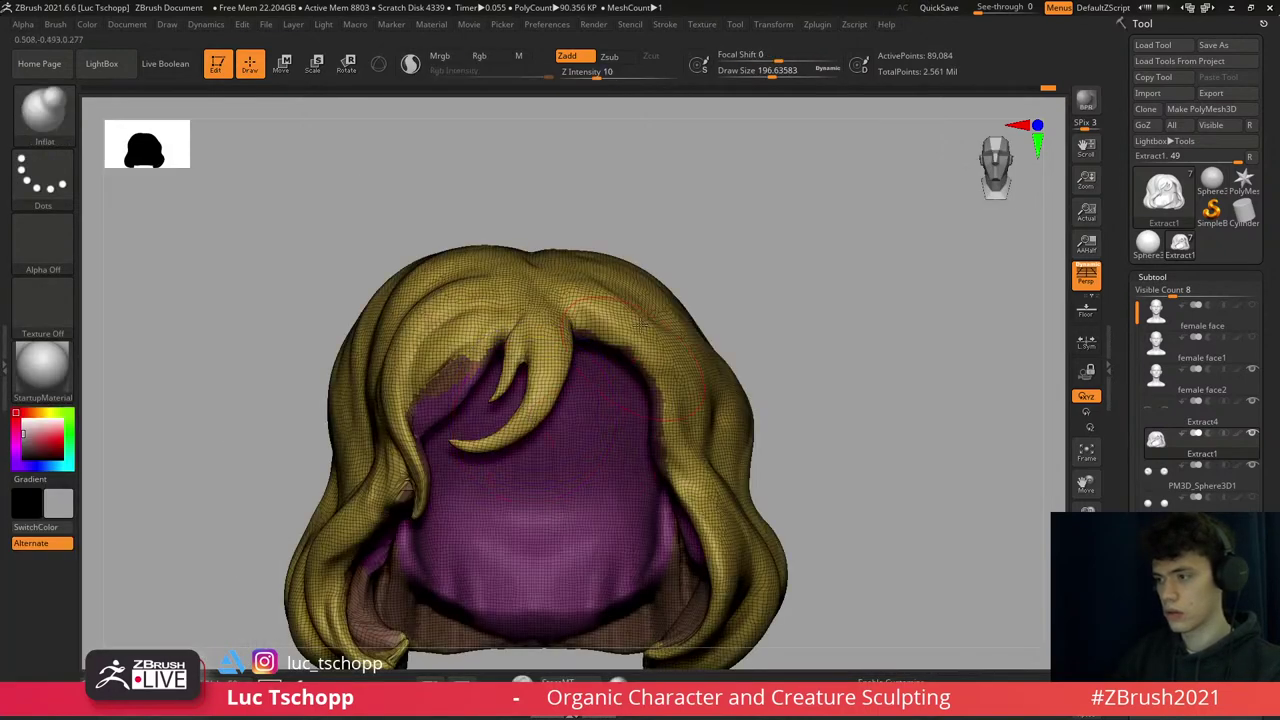
left_click_drag(728, 192, 784, 240, "ctrl")
key("shift+f")
mouse_move(640, 350)
right_mouse_down()
mouse_move(489, 486)
mouse_move(546, 420)
right_mouse_up()
- Reposition the hair from an underside view and cycle through the Smooth and Clay brushes
key("w")
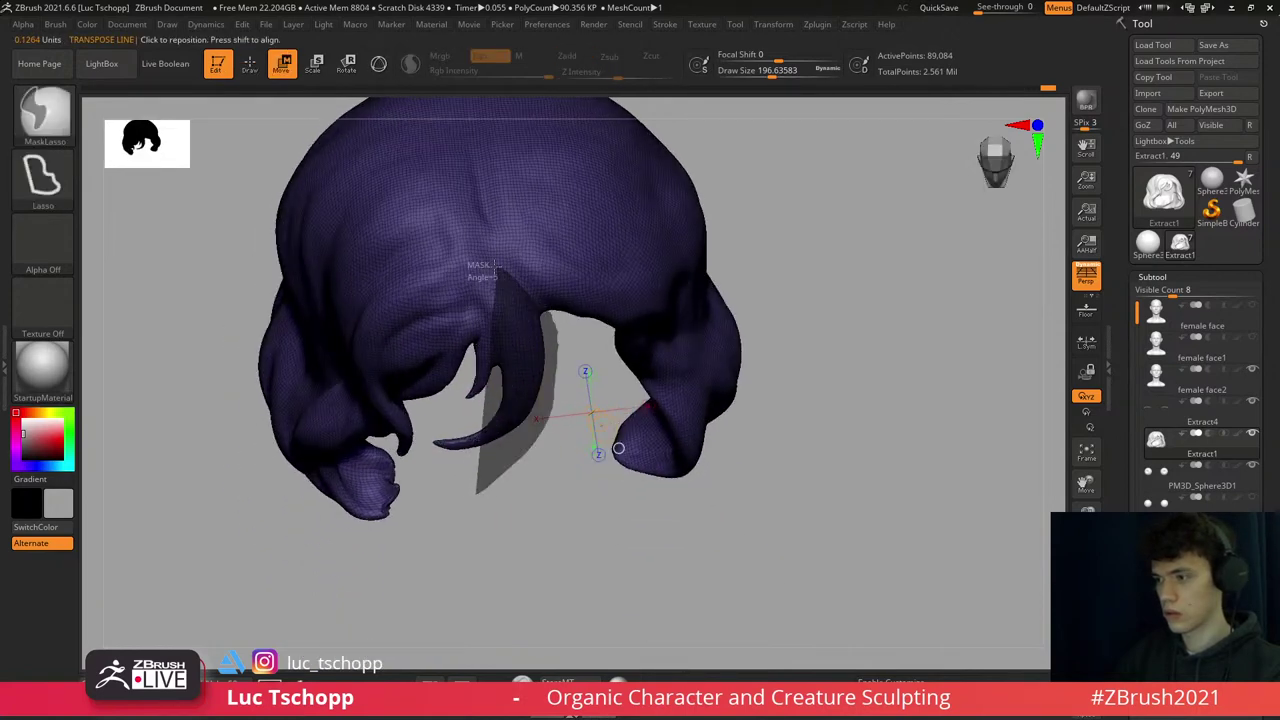
mouse_move(455, 398)
right_mouse_down()
mouse_move(600, 410)
mouse_move(491, 434)
mouse_move(734, 205)
mouse_move(743, 491)
mouse_move(609, 129)
mouse_move(666, 157)
mouse_move(600, 290)
mouse_move(470, 240)
mouse_move(608, 358)
right_mouse_up()
key("shift+f")
key("b")
key("s")
key("m")
key("q")
key("shift+f")
key("shift+f")
key("b")
key("c")
key("b")
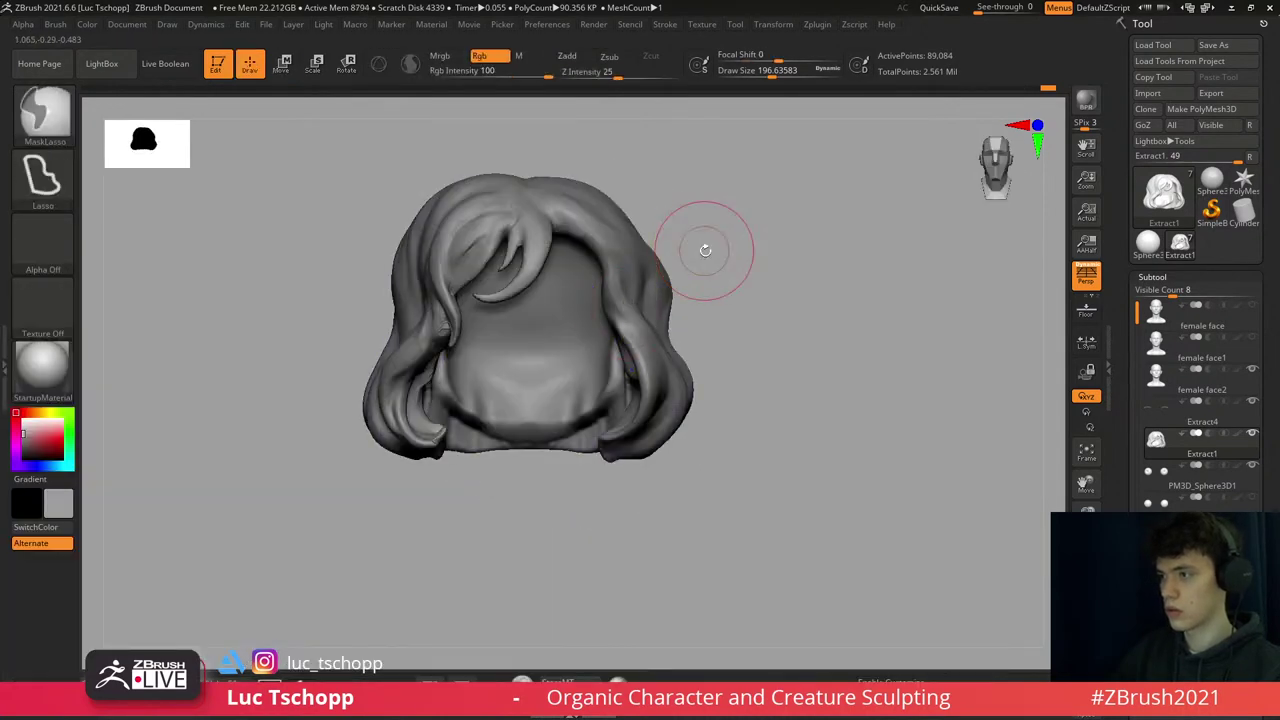
right_click_drag(703, 249, 757, 334, "alt")
scroll(1200, 350, "down", 5)
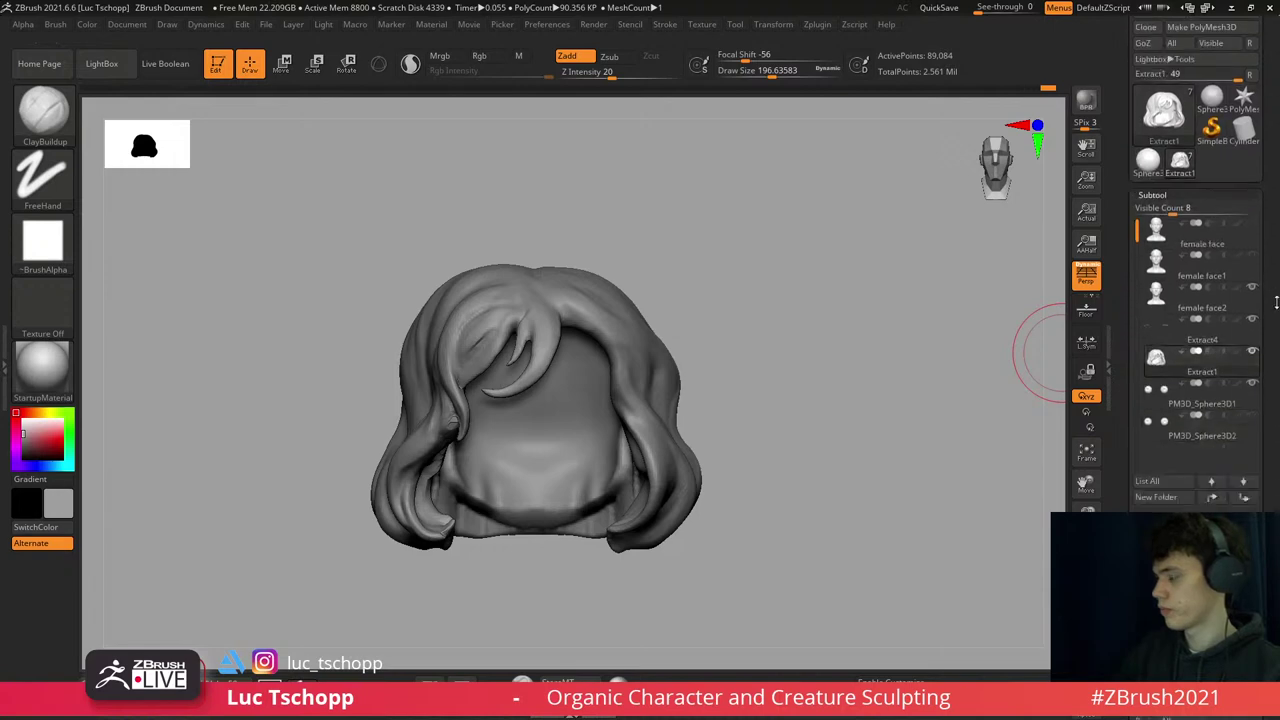
- Mask around the curled front strand, reshape it with Move Topological, then clear the mask
key("ctrl")
right_click_drag(704, 268, 704, 200, "ctrl")
key("b")
key("m")
key("t")
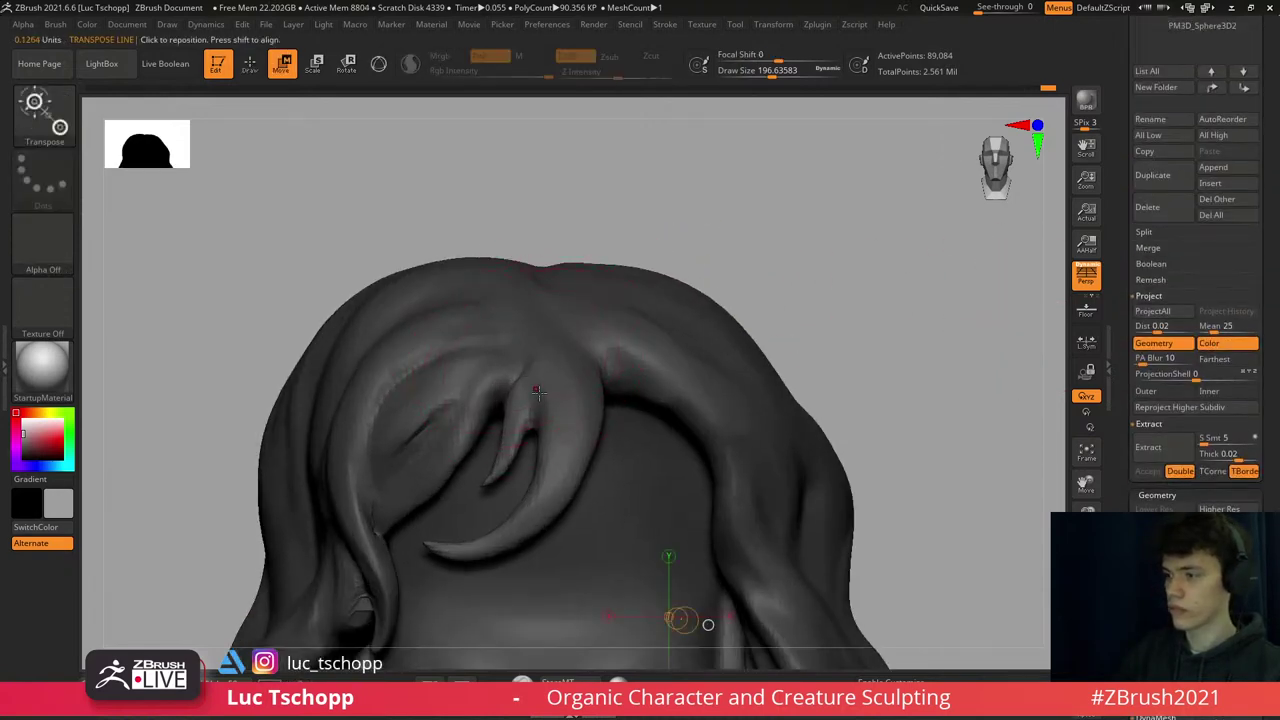
left_click(530, 390, "ctrl")
right_click_drag(532, 388, 471, 349)
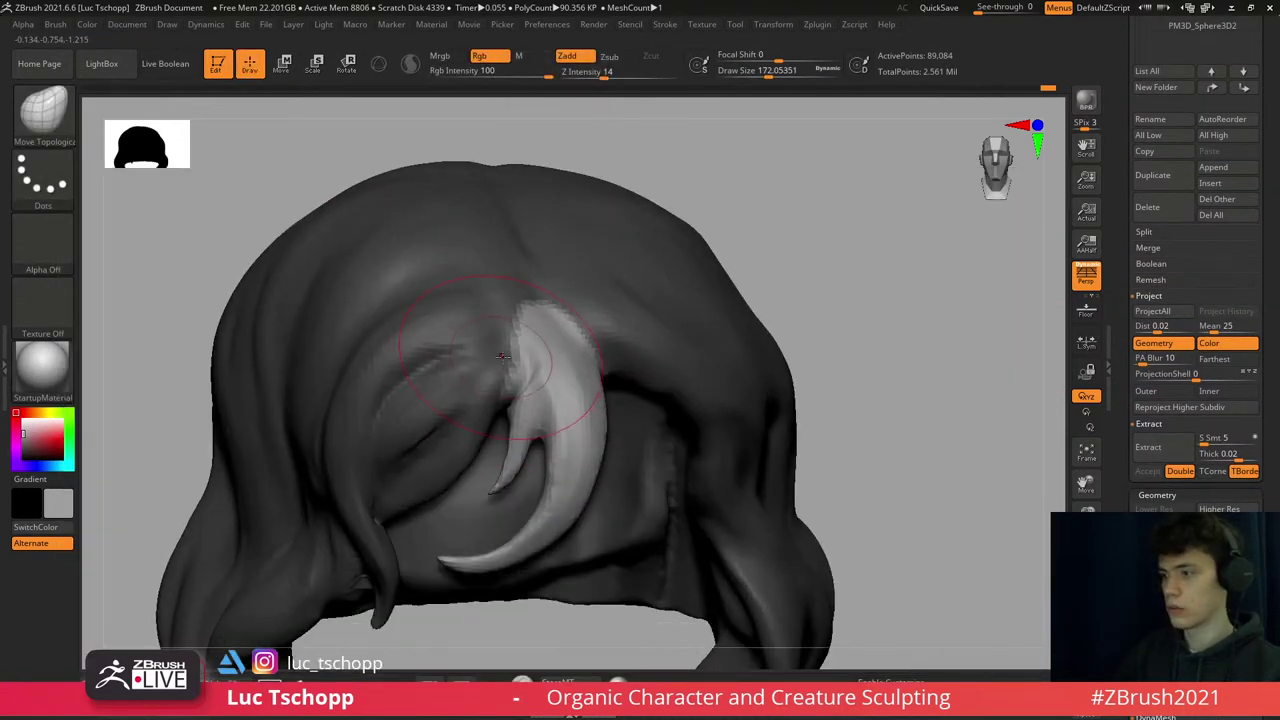
key("ctrl+i")
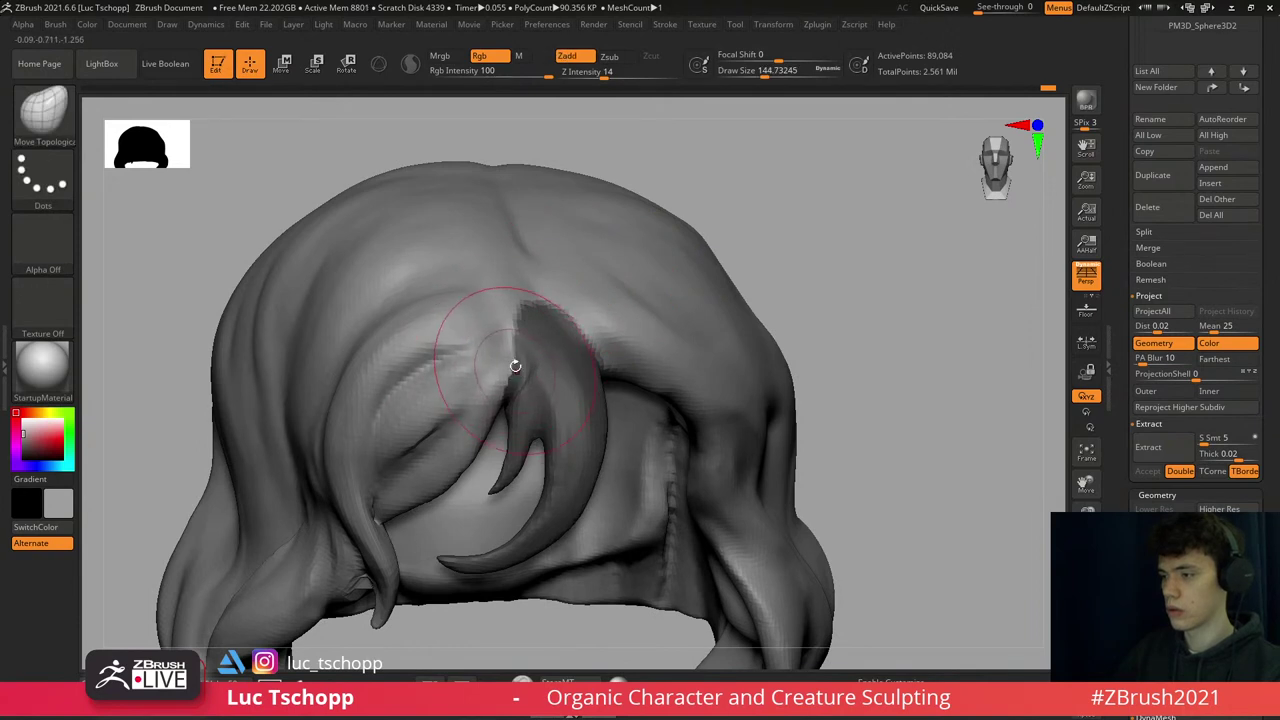
key("s")
left_click_drag(530, 345, 560, 330)
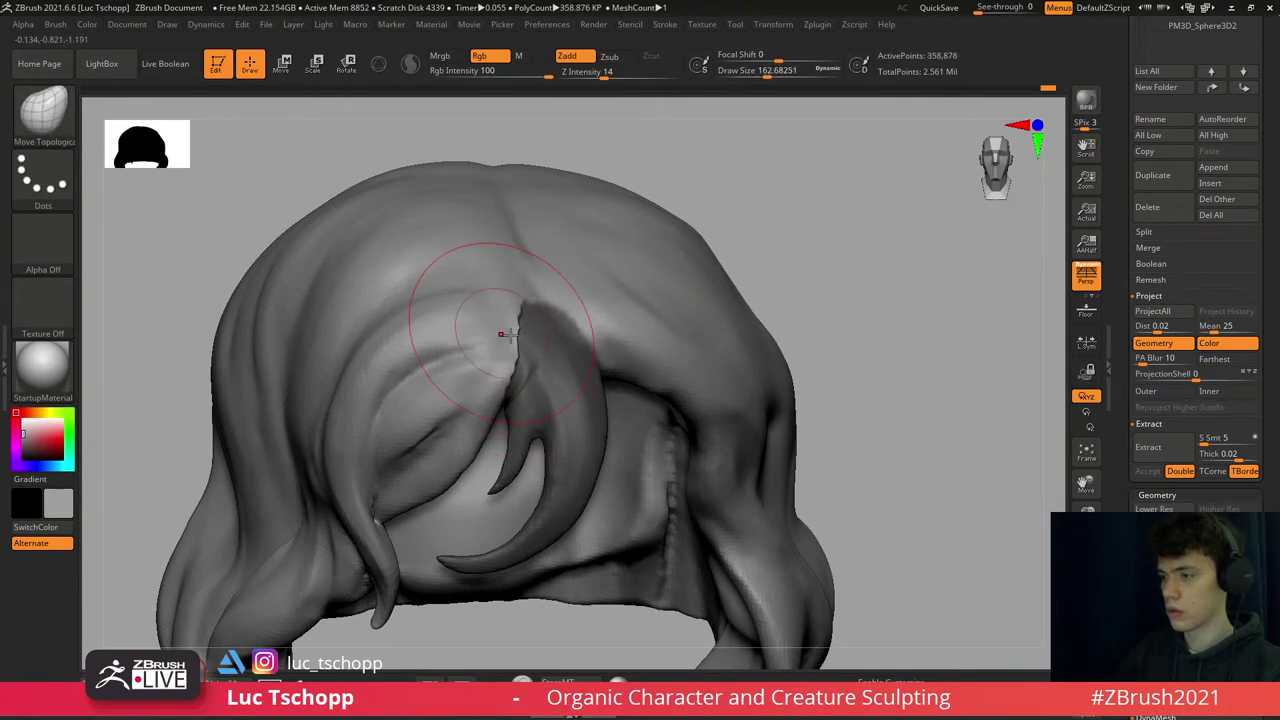
- Smooth the curl's root into the hair mass and carve the back of the hair with LucT_Custom1
key("shift")
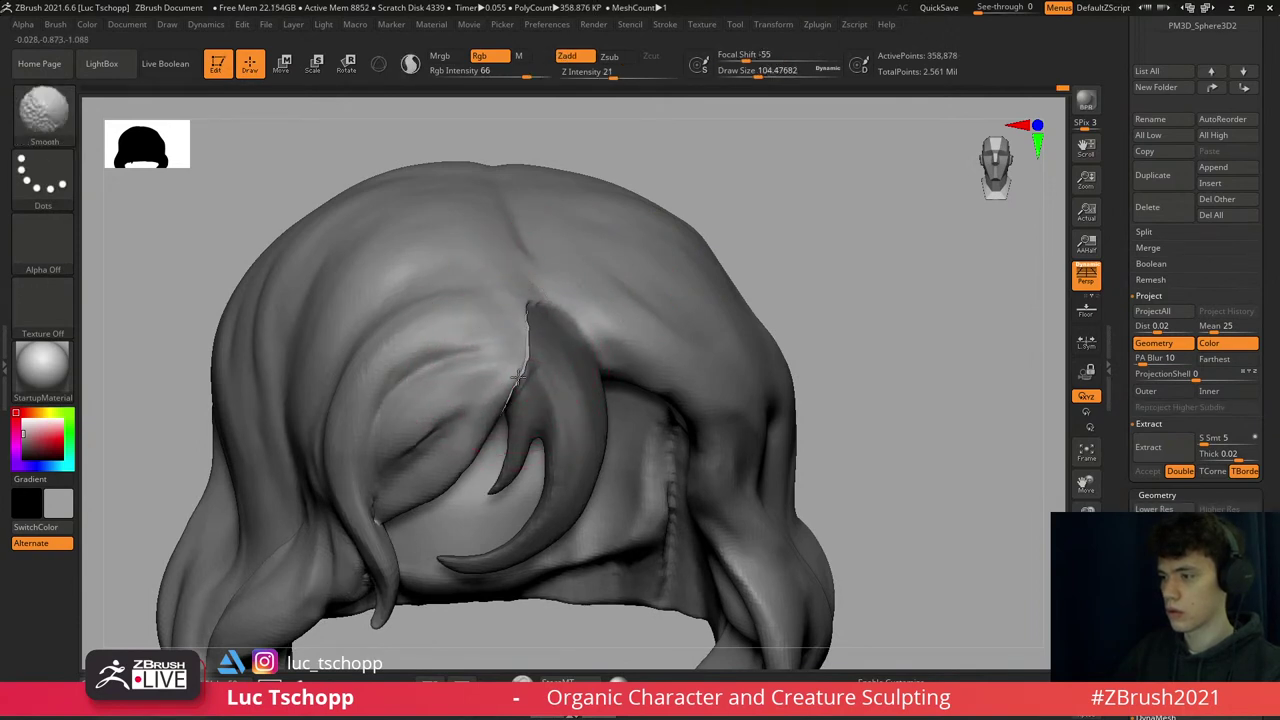
left_click(740, 166, "ctrl")
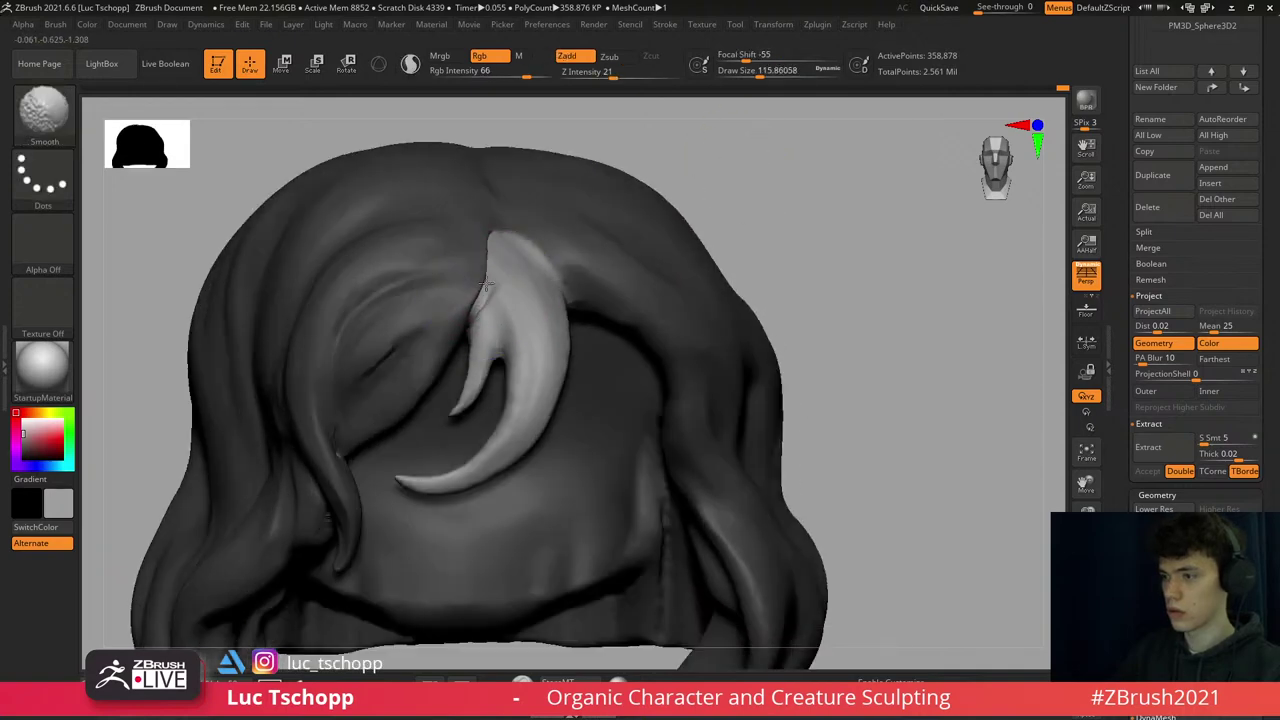
key("b")
key("m")
key("t")
mouse_move(880, 400)
left_mouse_down()
mouse_move(640, 360)
mouse_move(414, 300)
mouse_move(441, 350)
left_mouse_up()
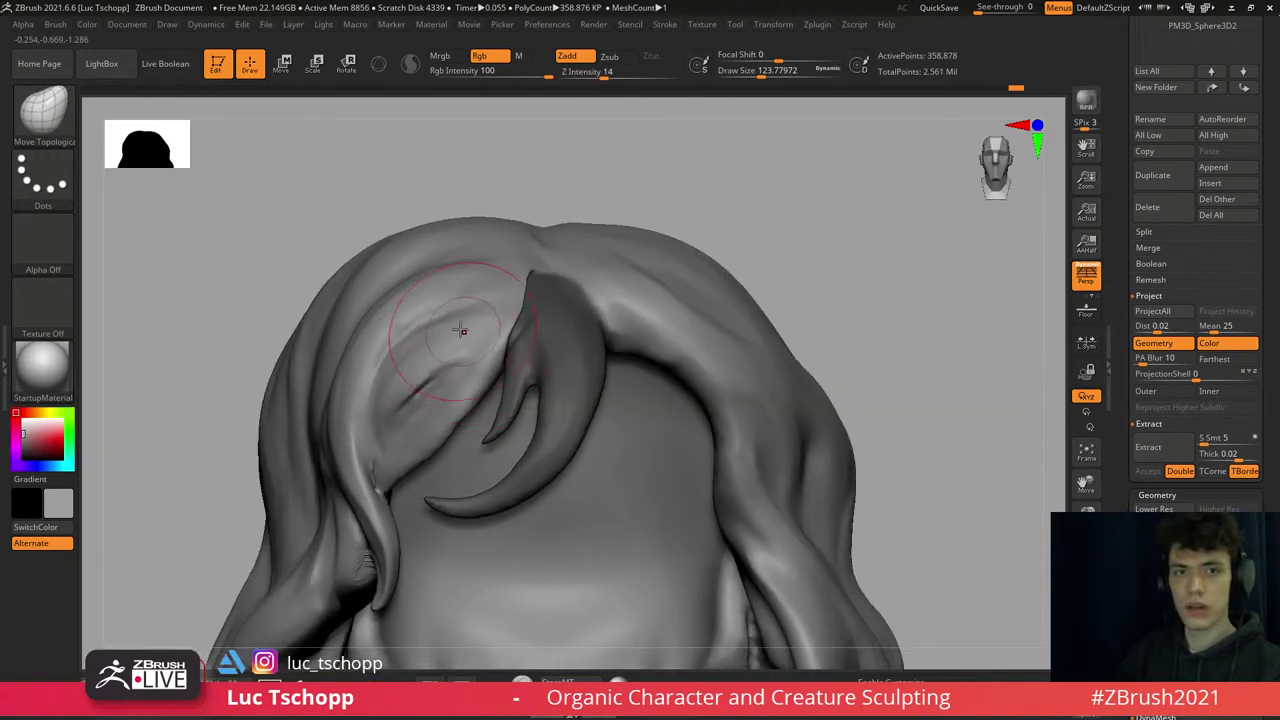
key("1")
right_click_drag(440, 322, 463, 330)
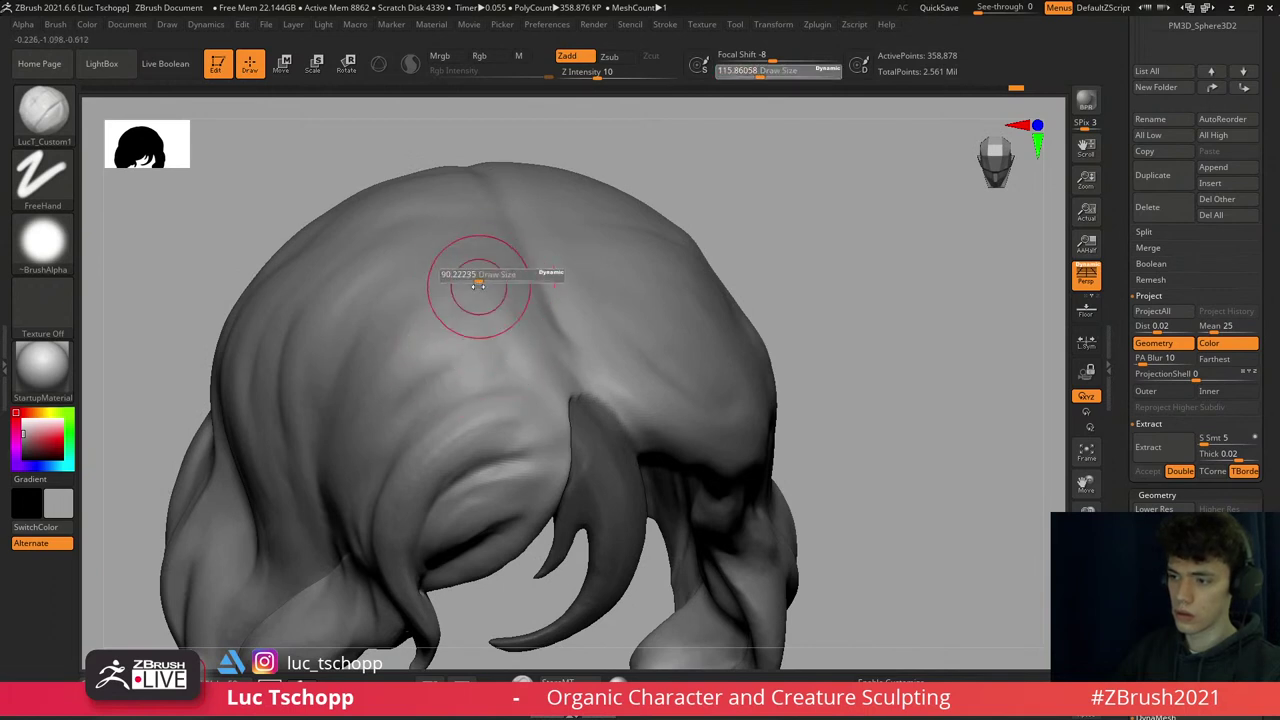
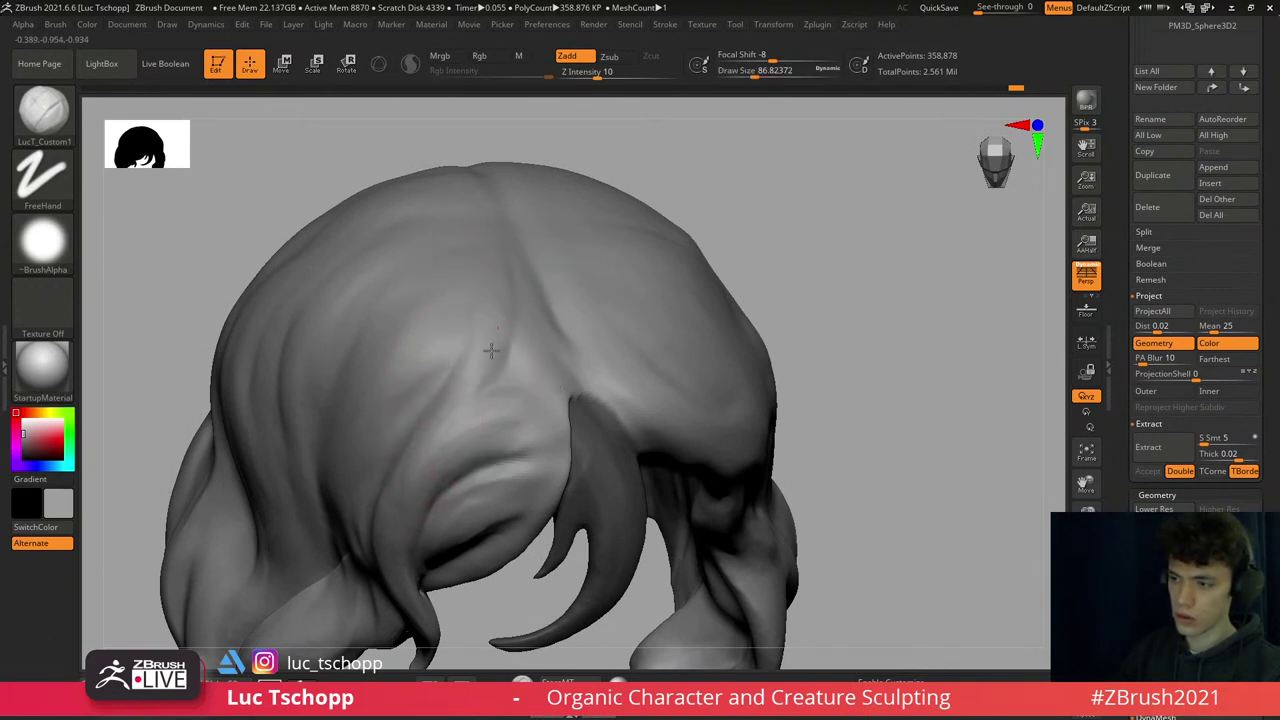
- Turn the hair to a front view and select the Move brush at about size 104
right_click_drag(486, 337, 456, 398)
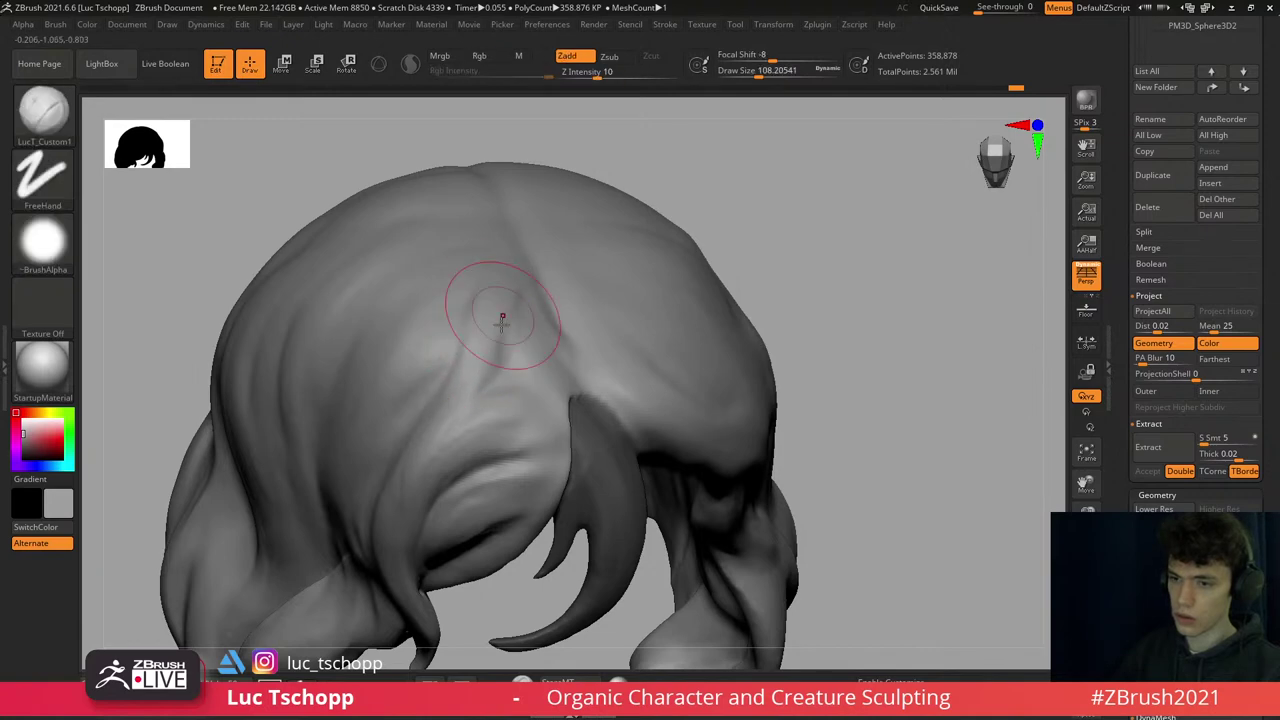
mouse_move(502, 318)
right_mouse_down()
mouse_move(497, 277)
mouse_move(580, 320)
mouse_move(594, 308)
mouse_move(523, 334)
mouse_move(486, 371)
mouse_move(512, 377)
right_mouse_up()
key("b")
key("m")
key("v")
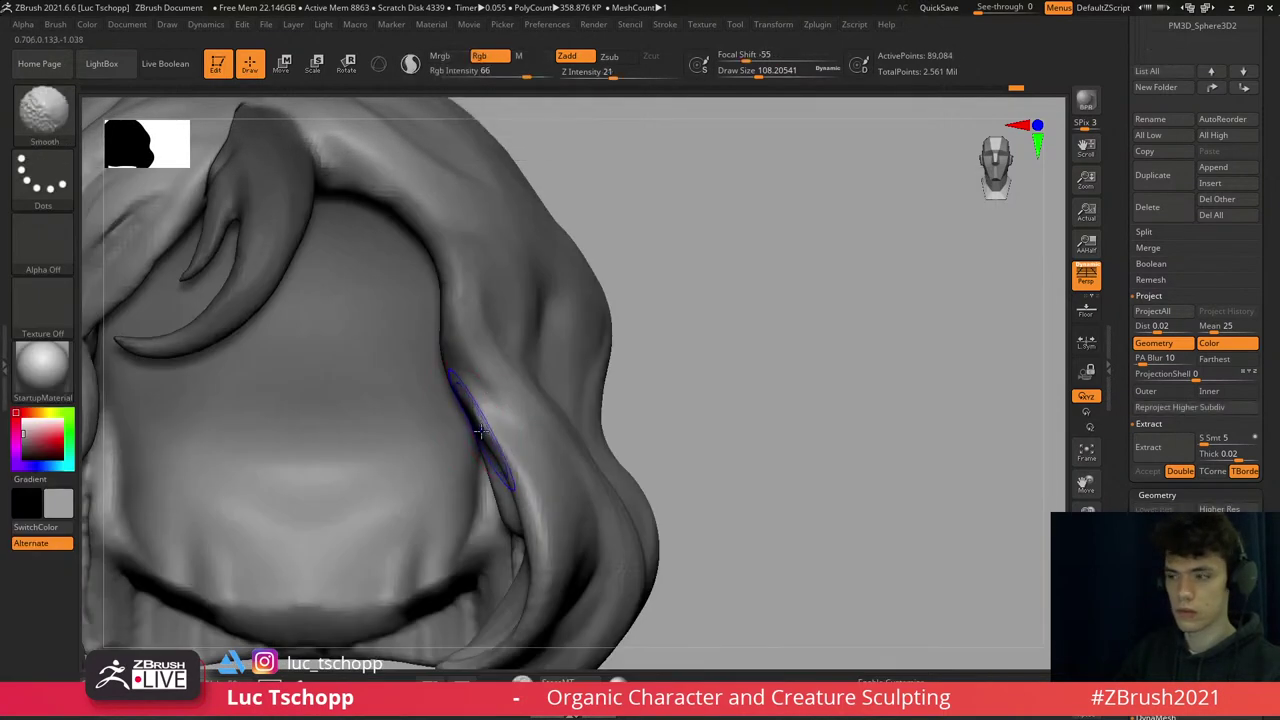
key("s")
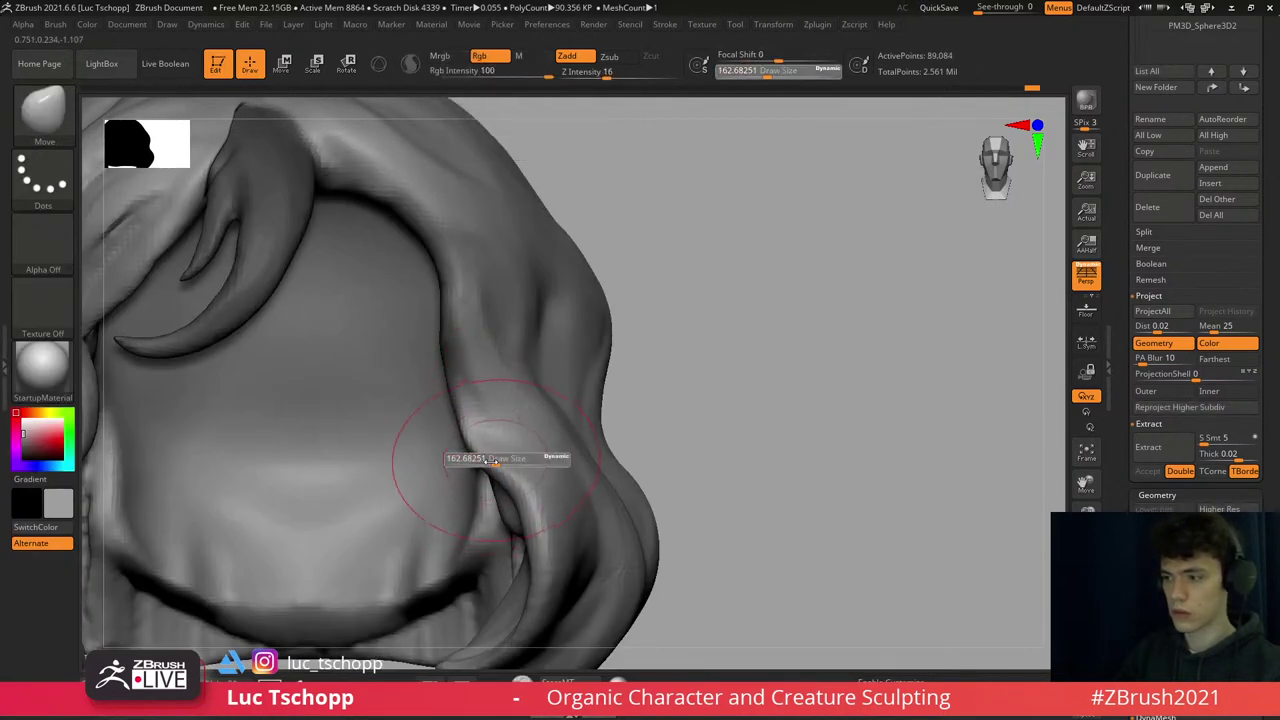
left_click_drag(500, 437, 470, 427)
key("s")
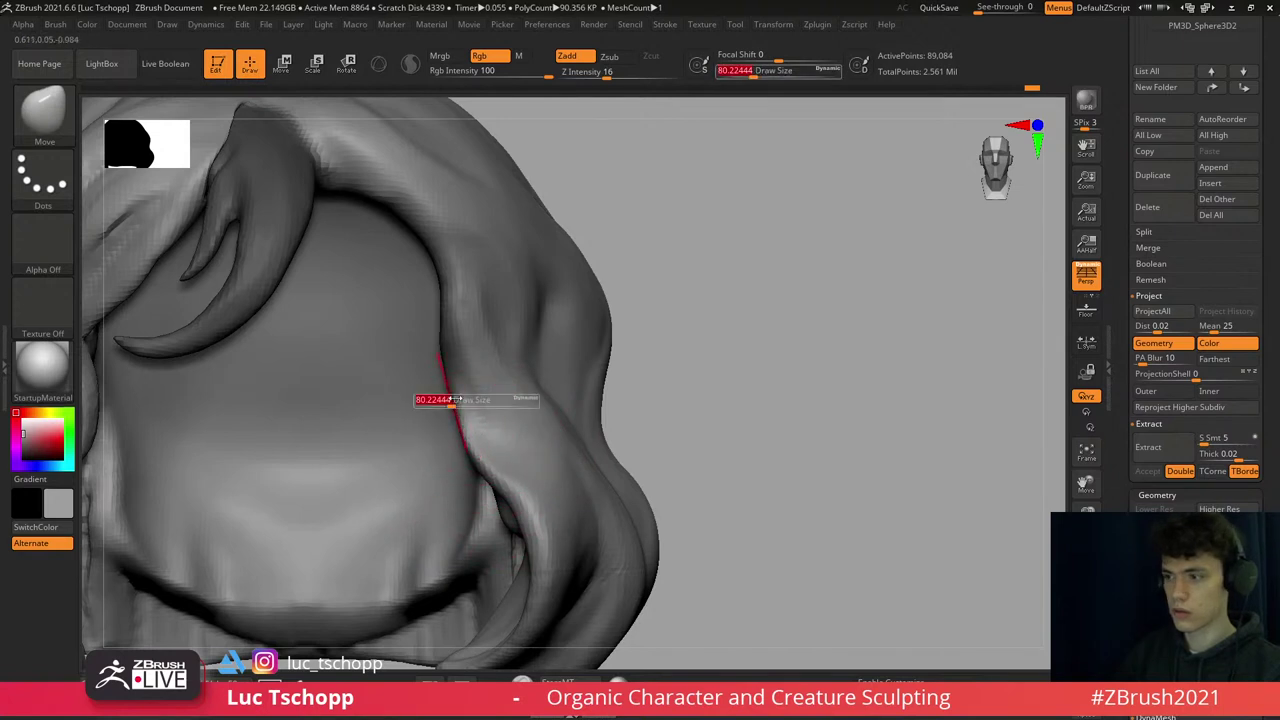
left_click(461, 397)
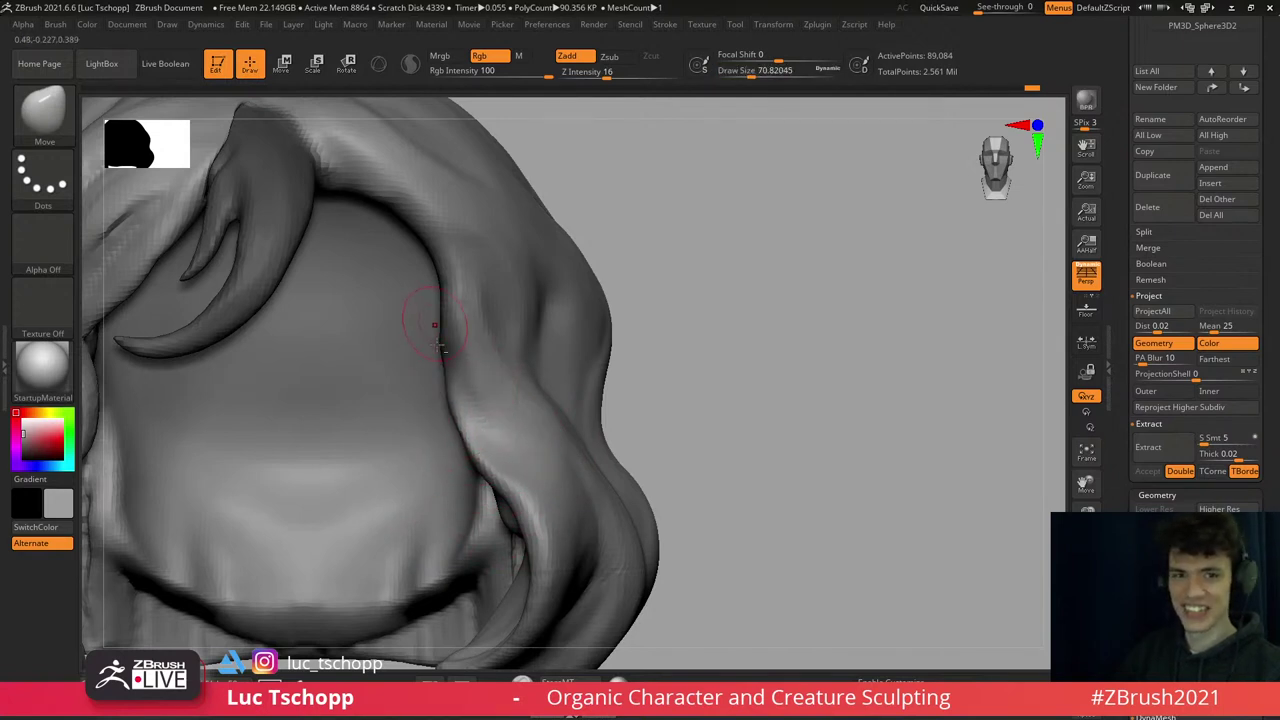
- Return to the LucT_Custom1 brush, rotate the hair, and shrink the brush to about 20 for detail
key("1")
right_click_drag(435, 325, 463, 268)
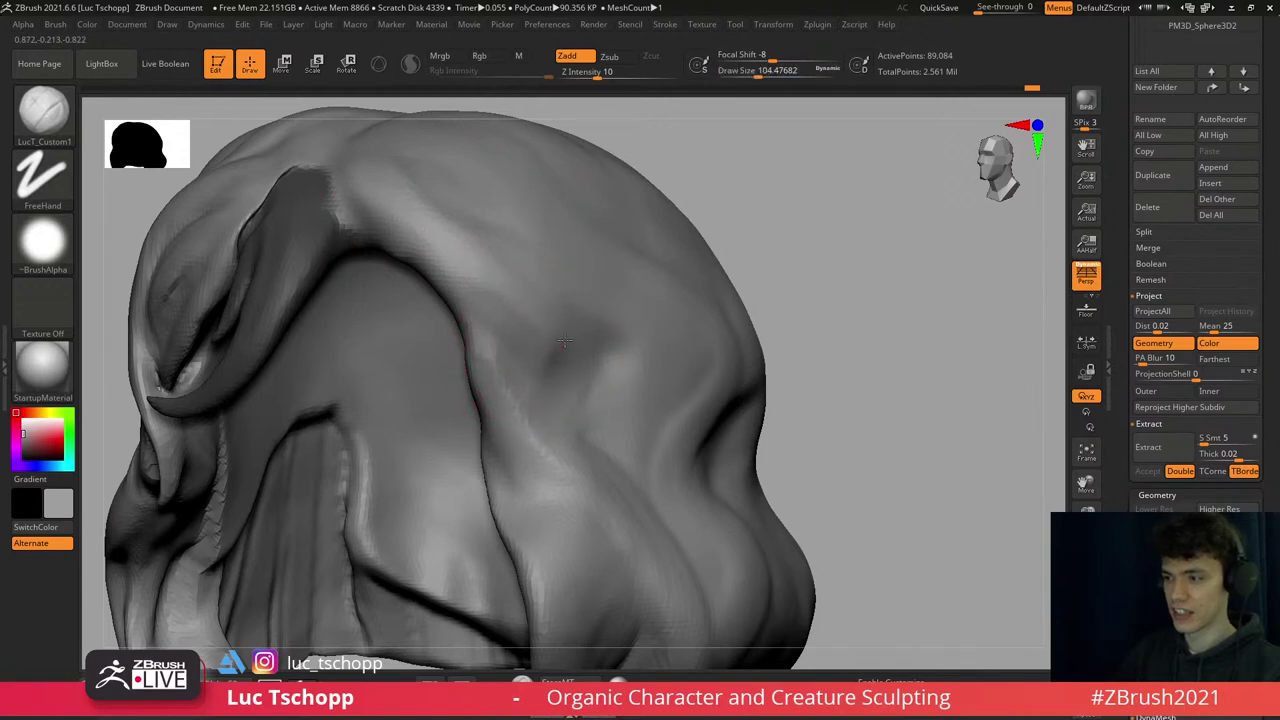
key("s")
left_click_drag(520, 348, 492, 346)
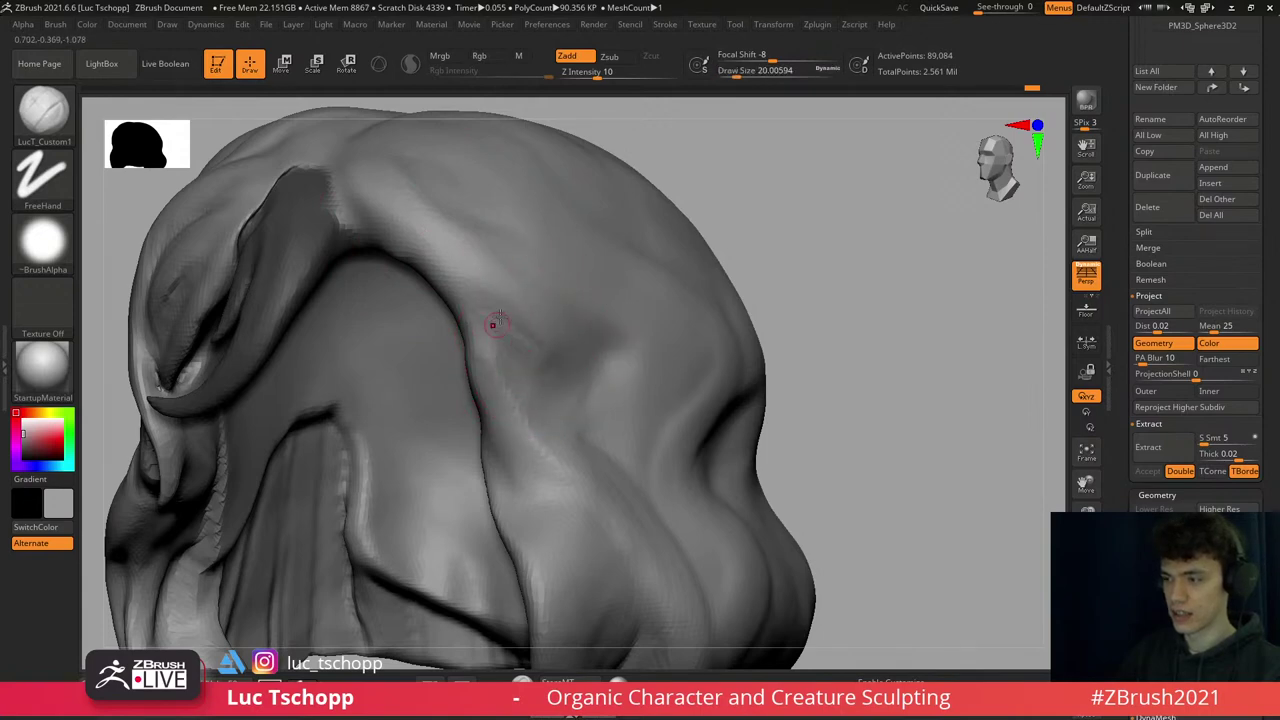
- Use the Standard brush at about size 41, then switch to DamStandard at about 80 for creasing
key("b")
key("s")
key("t")
key("s")
left_click(500, 343)
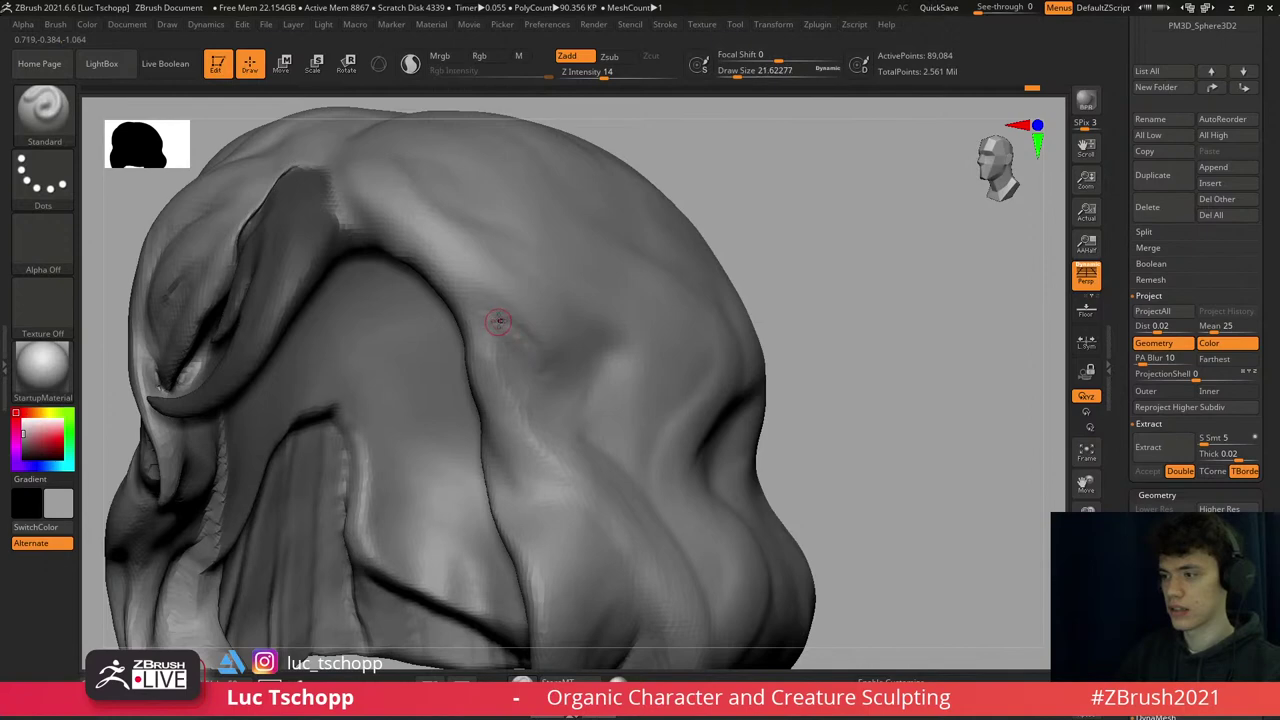
key("s")
mouse_move(505, 343)
left_mouse_down()
mouse_move(528, 349)
mouse_move(516, 358)
left_mouse_up()
key("b")
key("d")
key("s")
key("s")
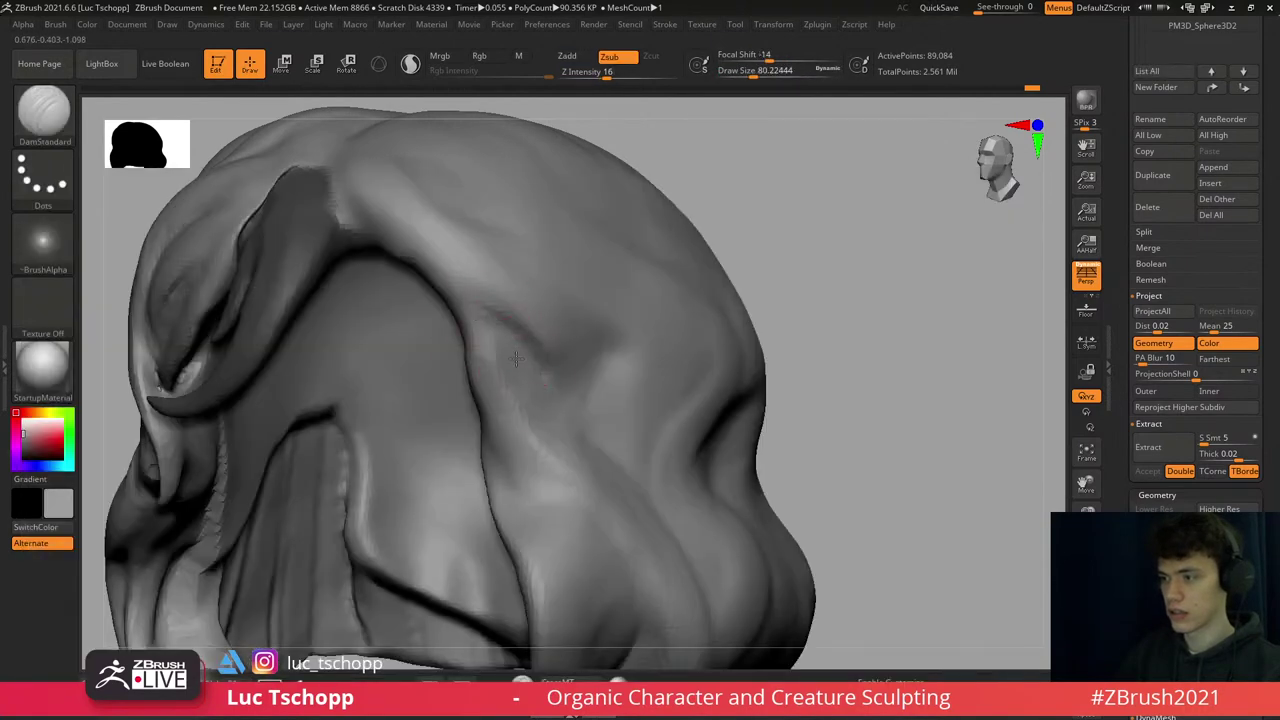
- Frame the hair and orbit to a side angle with the LucT_Custom1 brush
key("f")
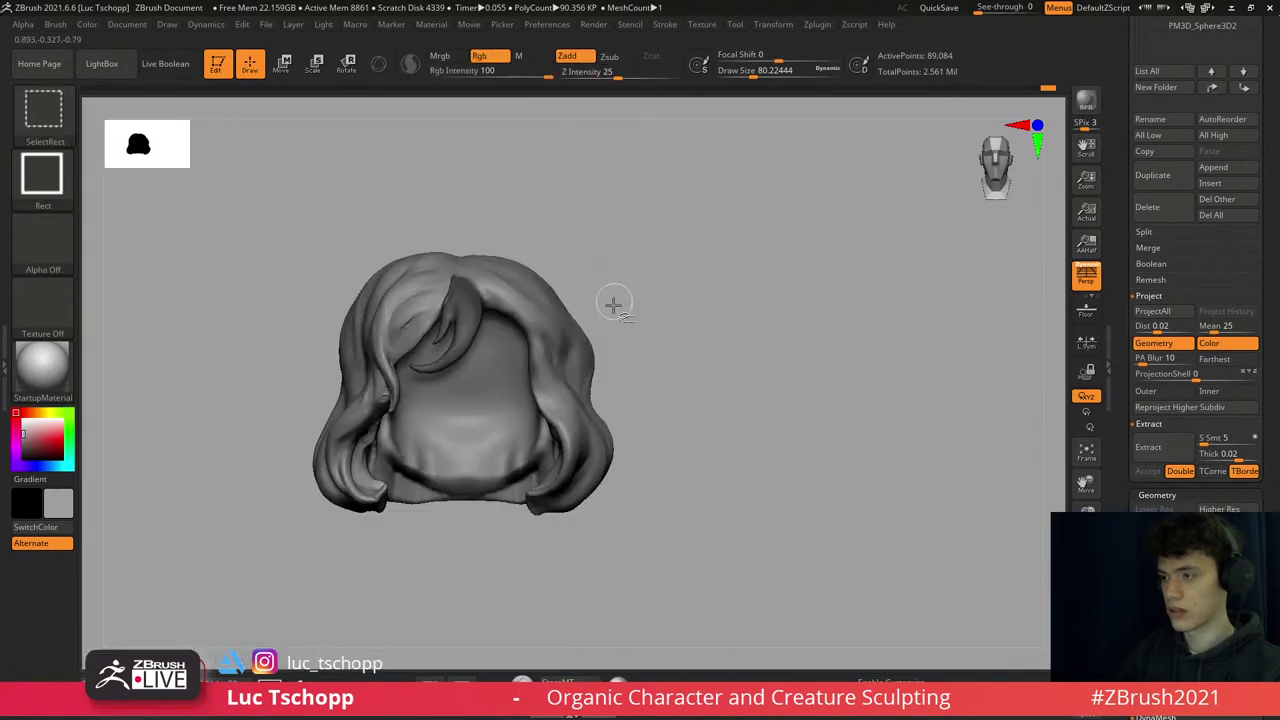
mouse_move(611, 303)
right_mouse_down("ctrl")
mouse_move(573, 425)
mouse_move(570, 325)
mouse_move(540, 333)
right_mouse_up("ctrl")
key("1")
key("s")
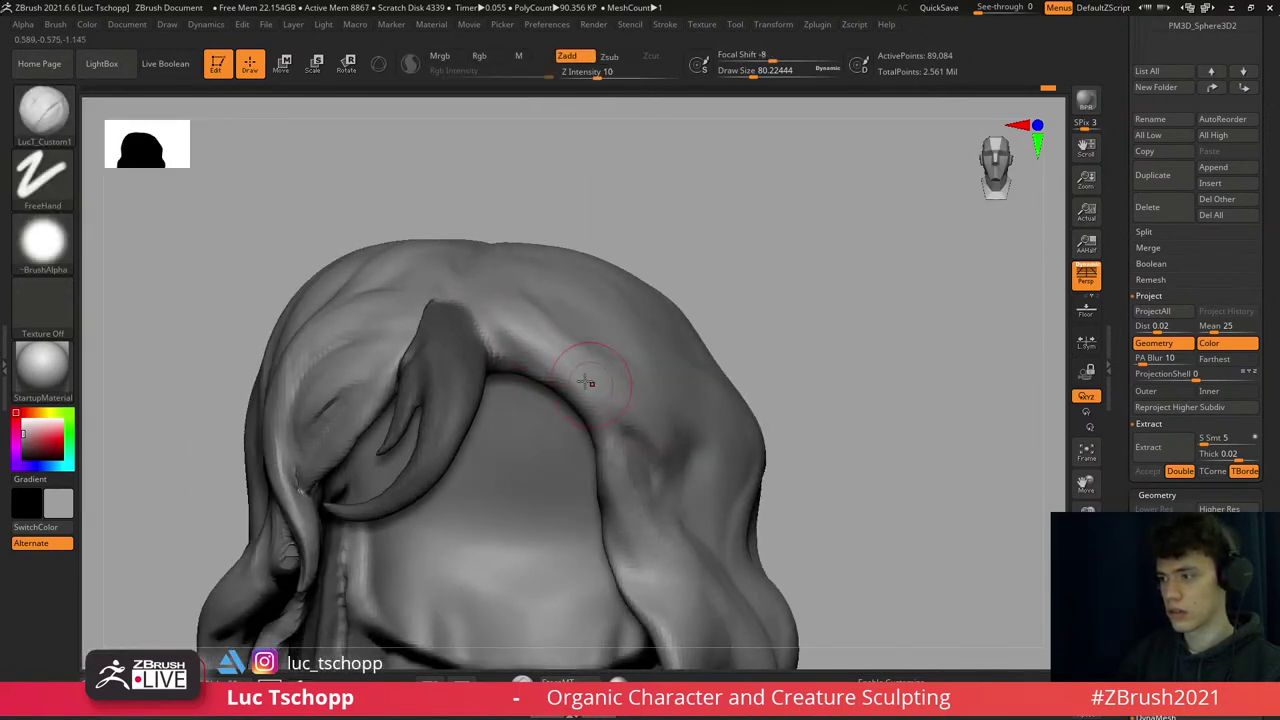
mouse_move(661, 457)
right_mouse_down()
mouse_move(700, 467)
mouse_move(586, 347)
right_mouse_up()
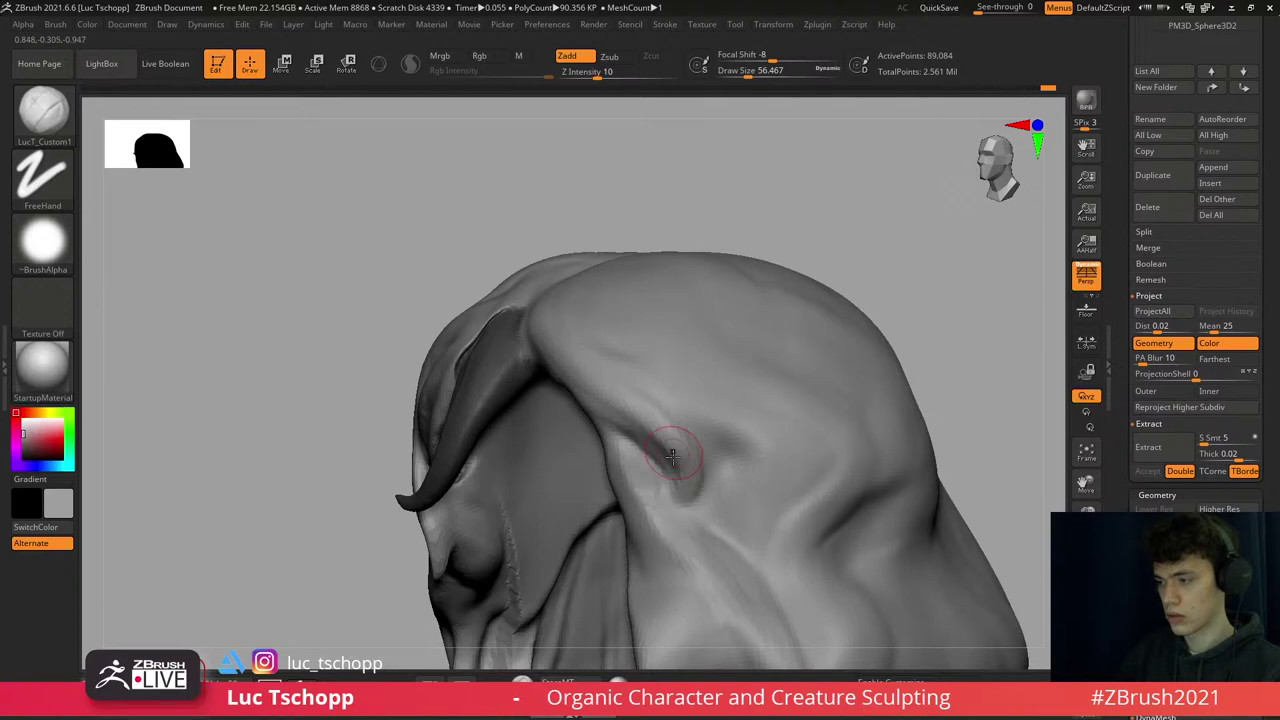
mouse_move(653, 480)
right_mouse_down()
mouse_move(700, 485)
mouse_move(650, 420)
mouse_move(626, 313)
right_mouse_up()
- Smooth the side strand's edge with the Move brush at about size 44
key("b")
key("m")
key("v")
key("s")
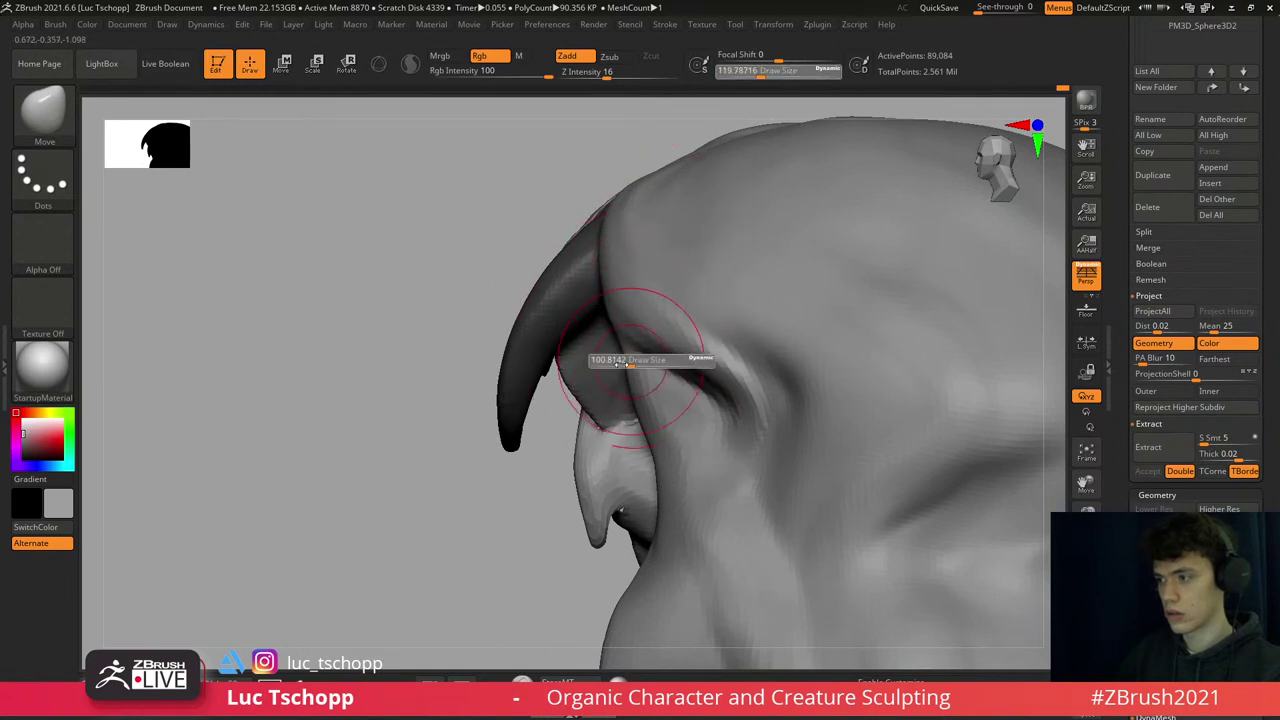
mouse_move(612, 363)
left_mouse_down()
mouse_move(598, 364)
mouse_move(650, 411)
left_mouse_up()
key("s")
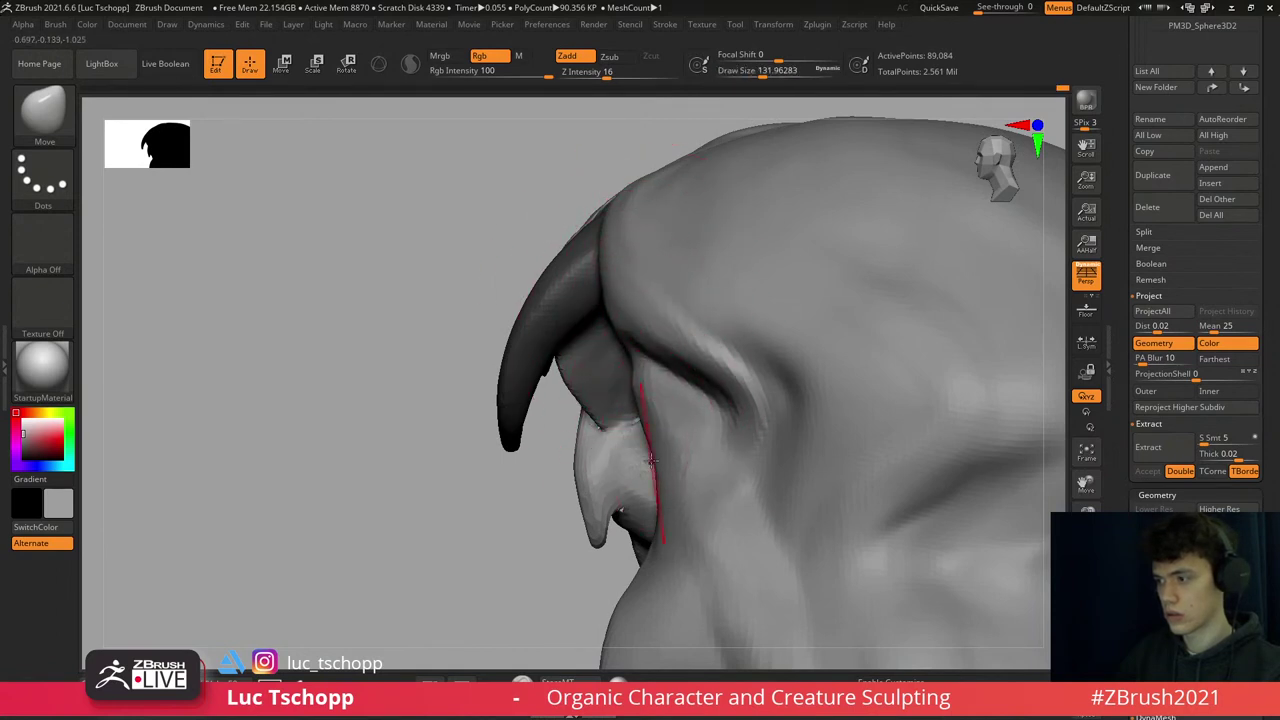
left_click_drag(652, 470, 700, 457, "shift")
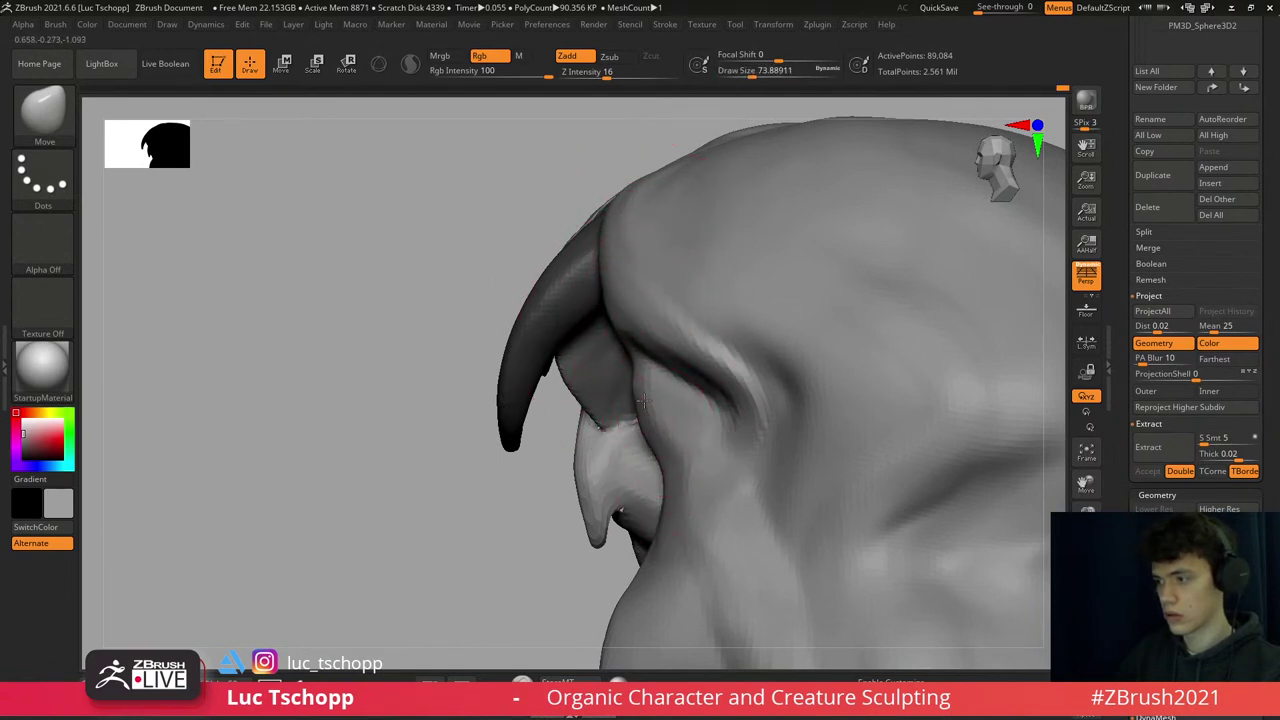
- Enlarge the brush to about 167 and zoom in on one strand with LucT_Custom1
mouse_move(651, 421)
left_mouse_down()
mouse_move(729, 343)
mouse_move(701, 247)
mouse_move(658, 321)
mouse_move(676, 316)
left_mouse_up()
key("s")
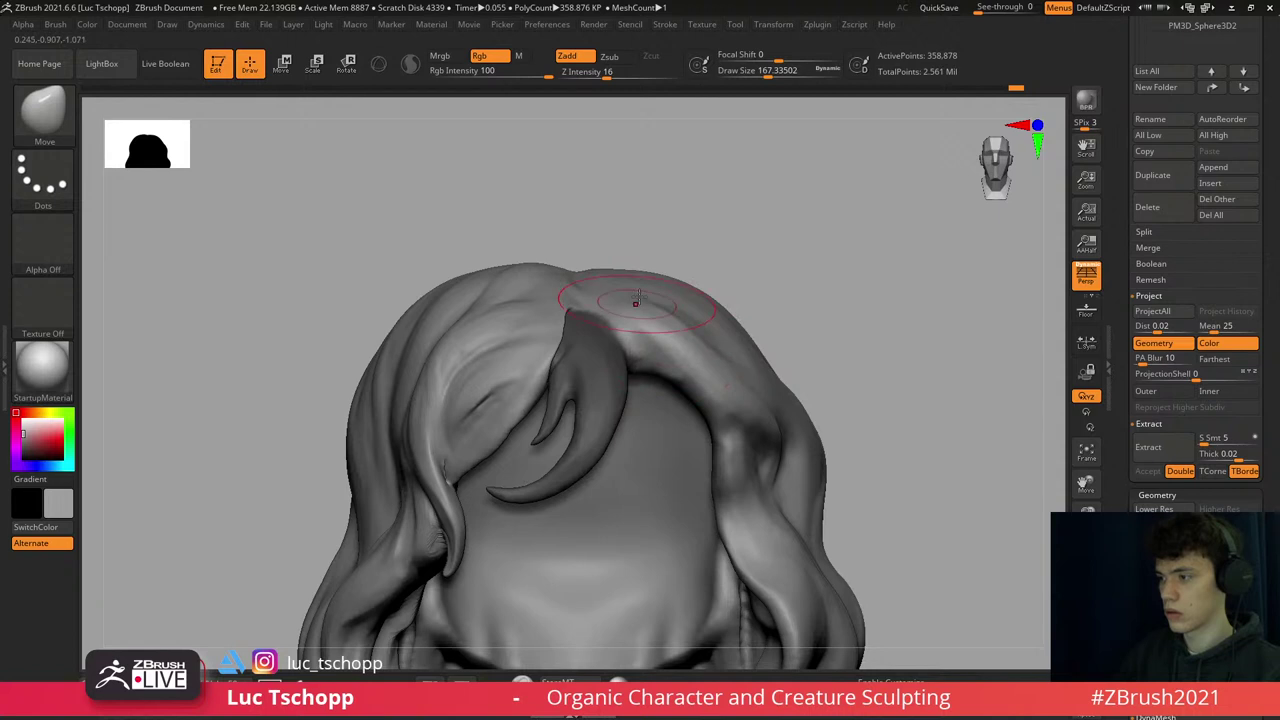
right_click_drag(720, 361, 723, 357)
key("1")
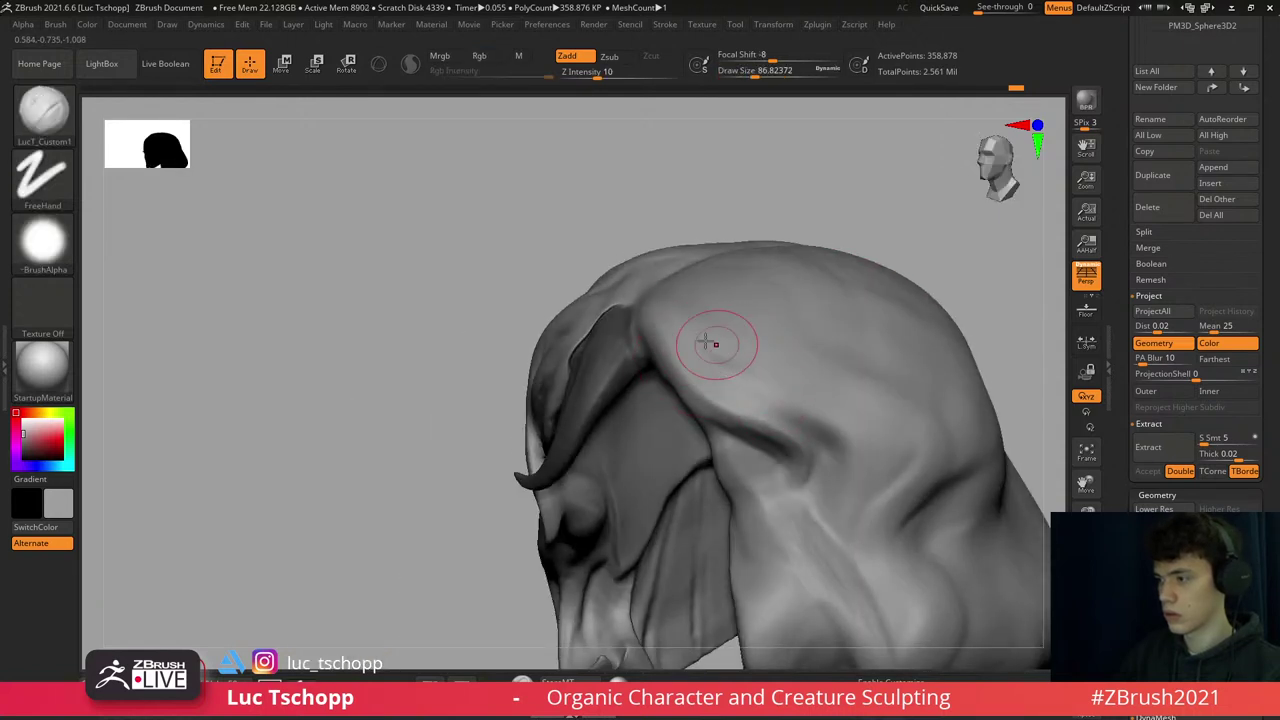
right_click_drag(708, 343, 689, 354)
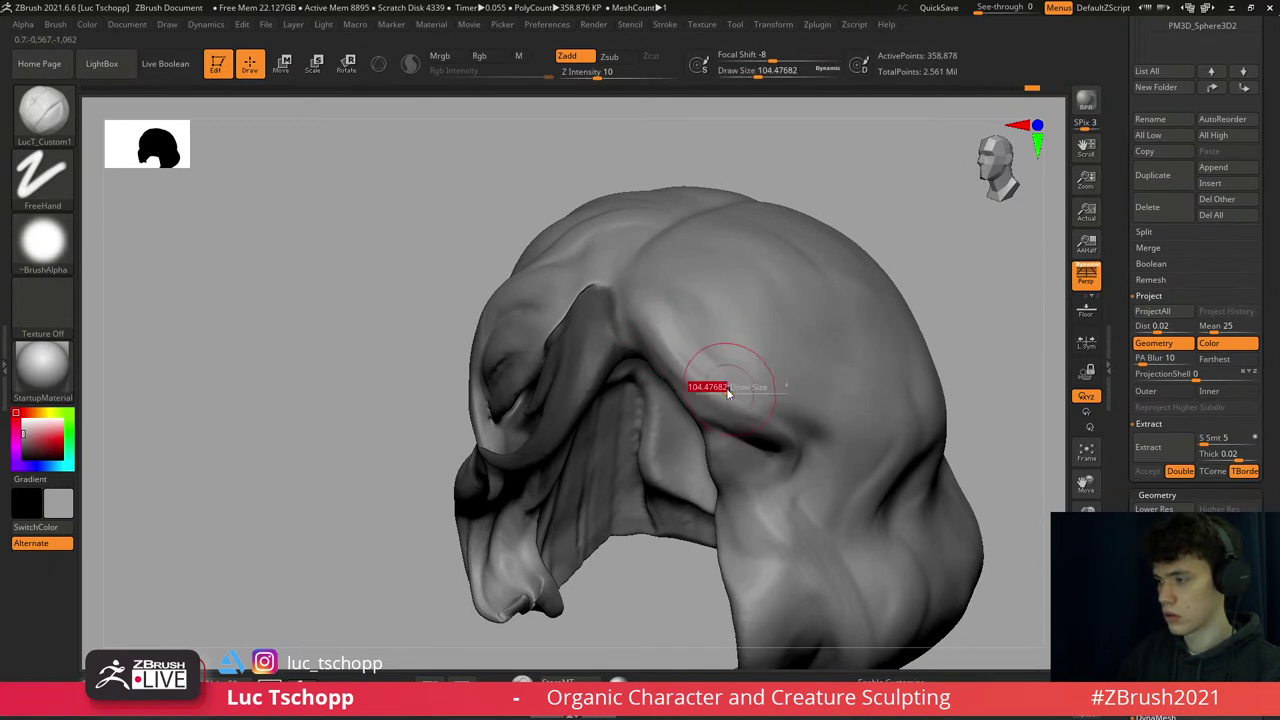
mouse_move(676, 338)
right_mouse_down()
mouse_move(703, 217)
mouse_move(760, 340)
mouse_move(733, 348)
mouse_move(703, 325)
right_mouse_up()
key("s")
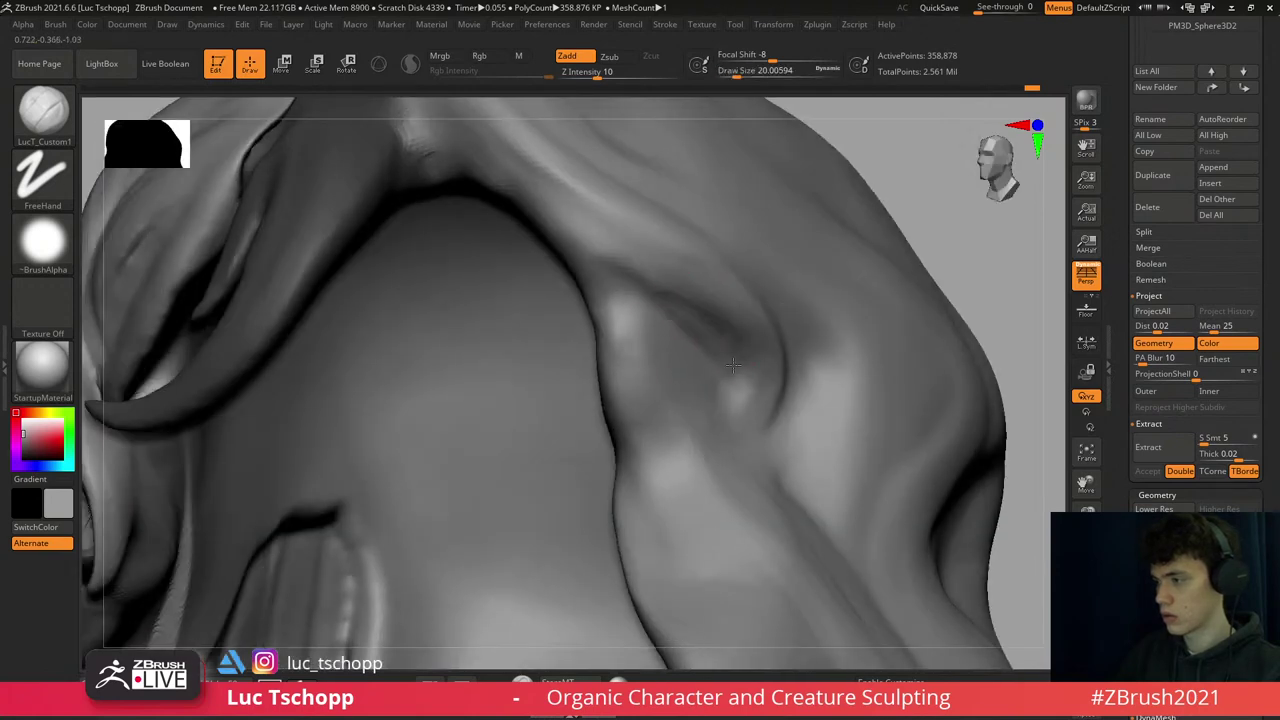
- Carve a crease along the strand with the DamStandard brush
key("b")
key("d")
key("s")
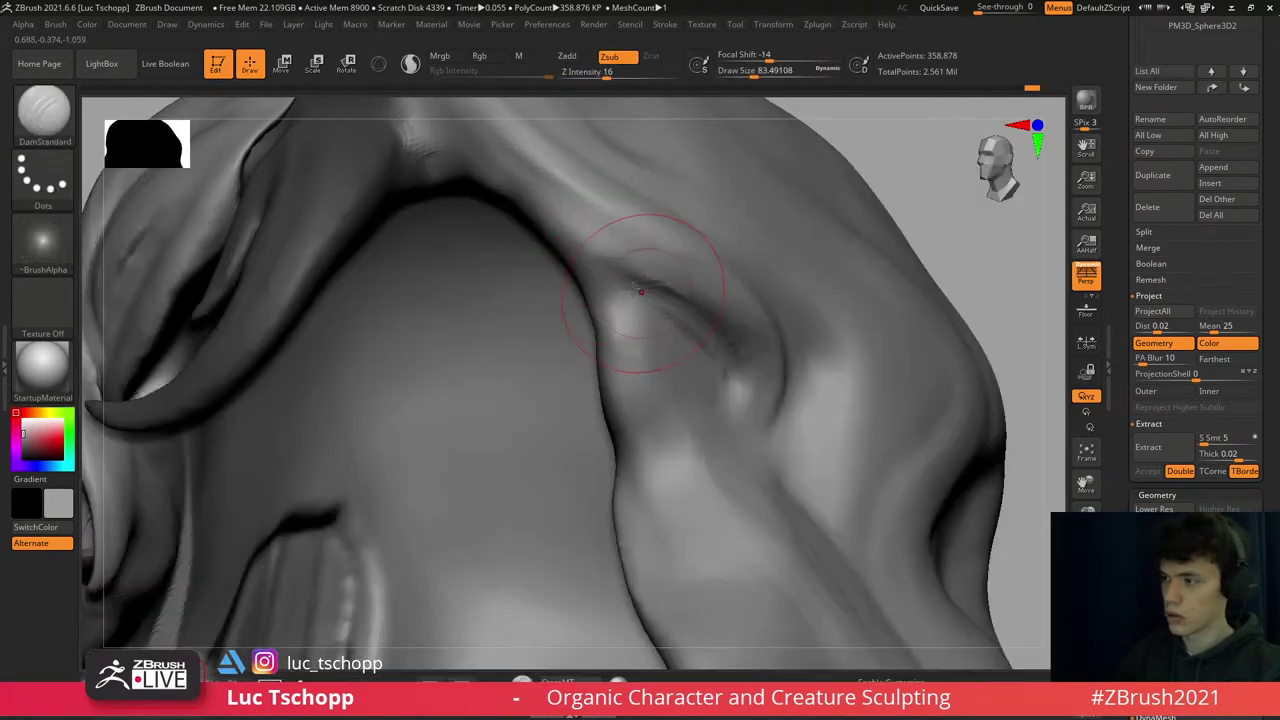
left_click_drag(690, 316, 664, 290)
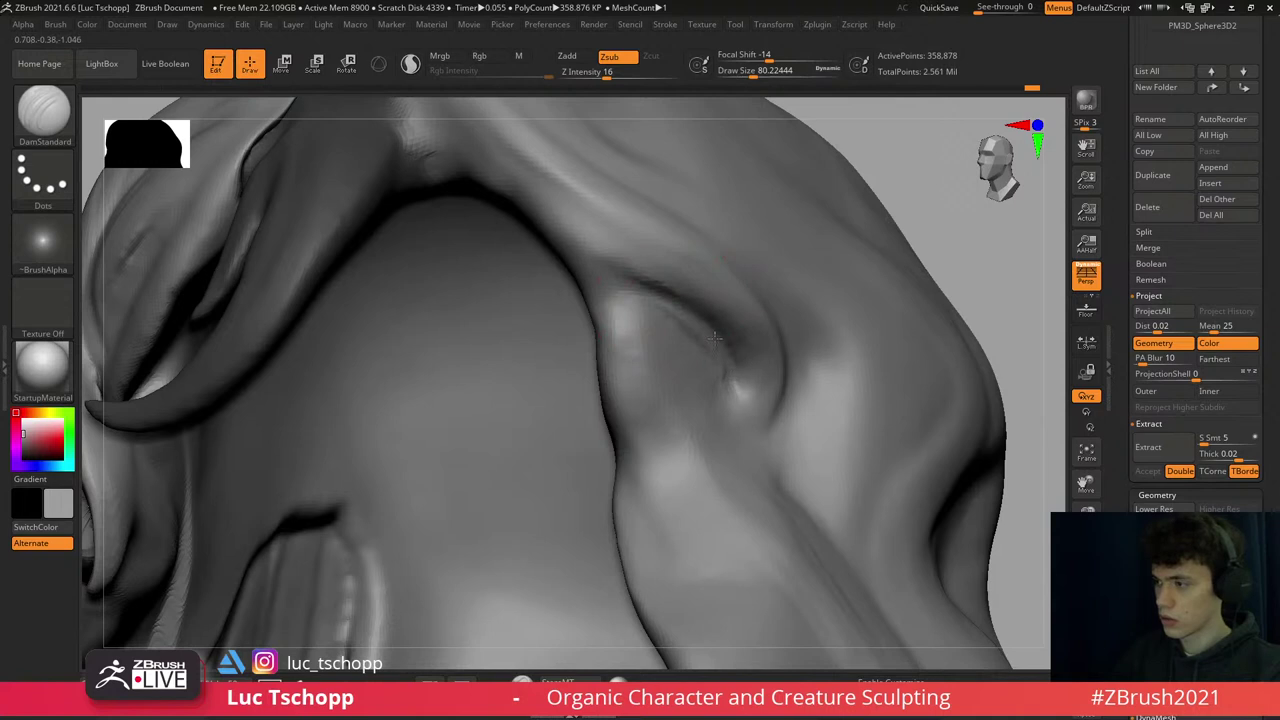
- Orbit around the back and underside of the hair and pick the Inflat brush
right_click_drag(679, 297, 626, 244)
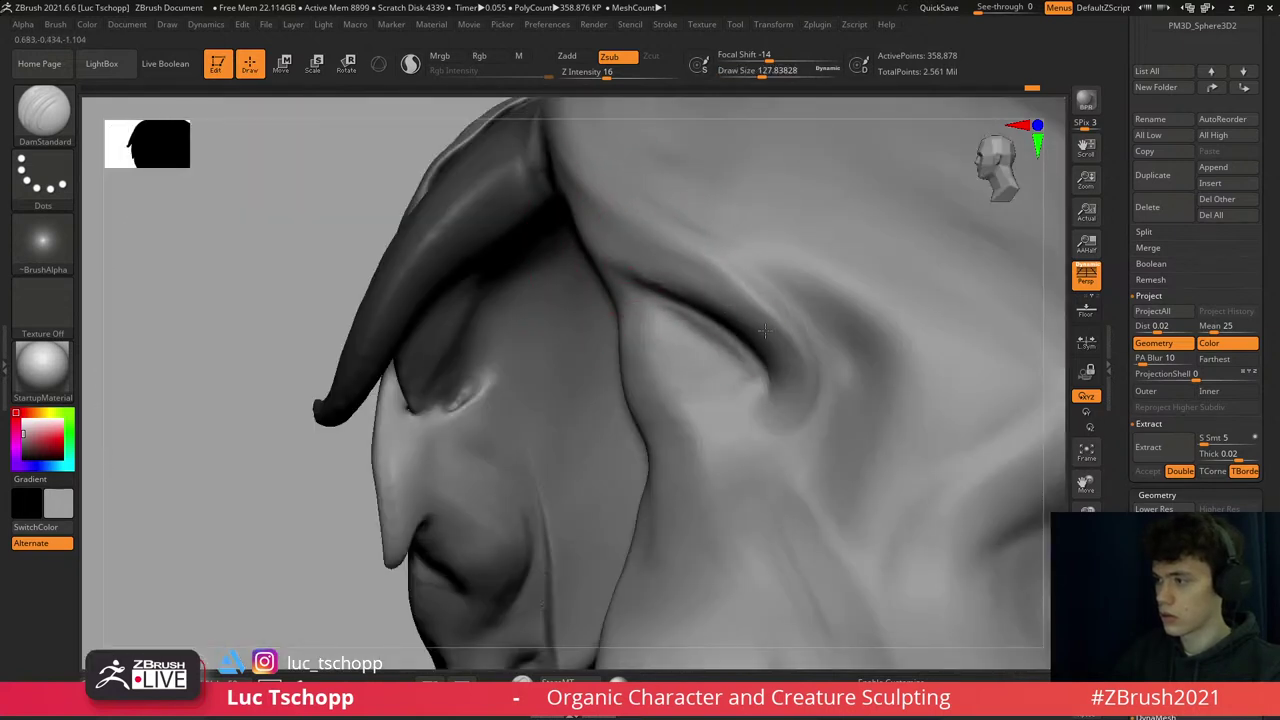
right_click_drag(800, 405, 751, 331)
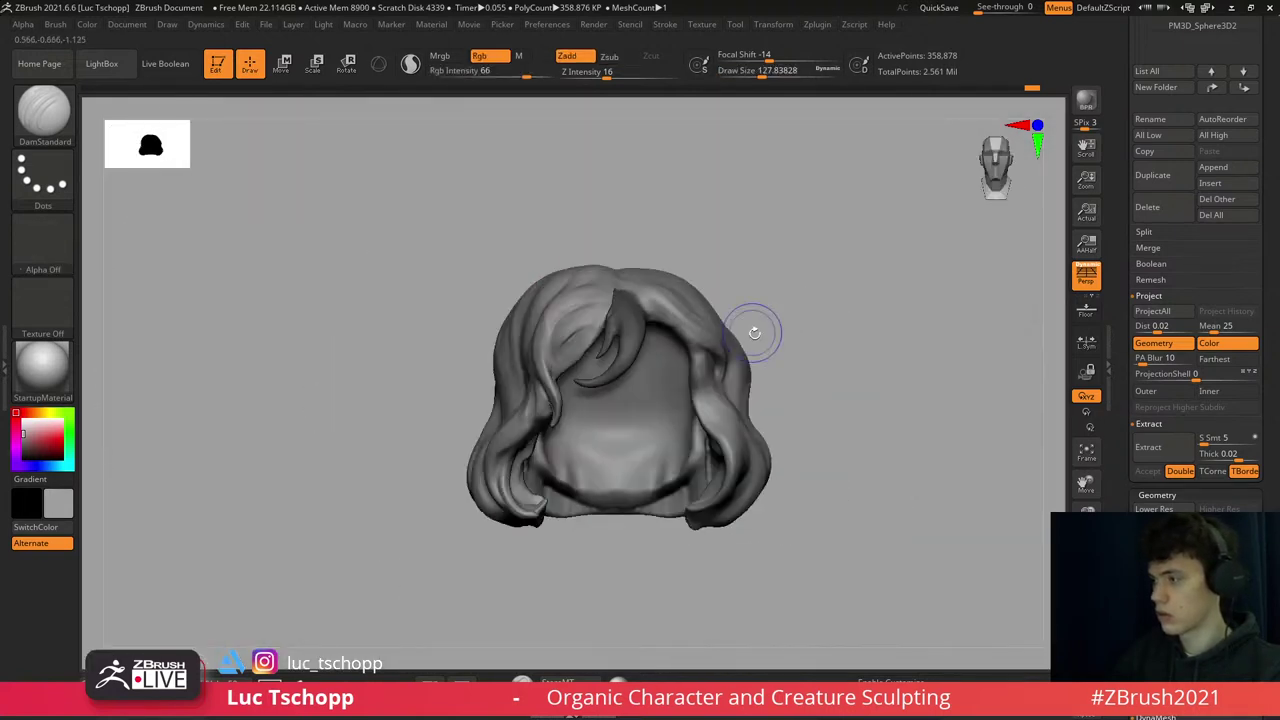
right_click_drag(517, 313, 483, 229, "ctrl")
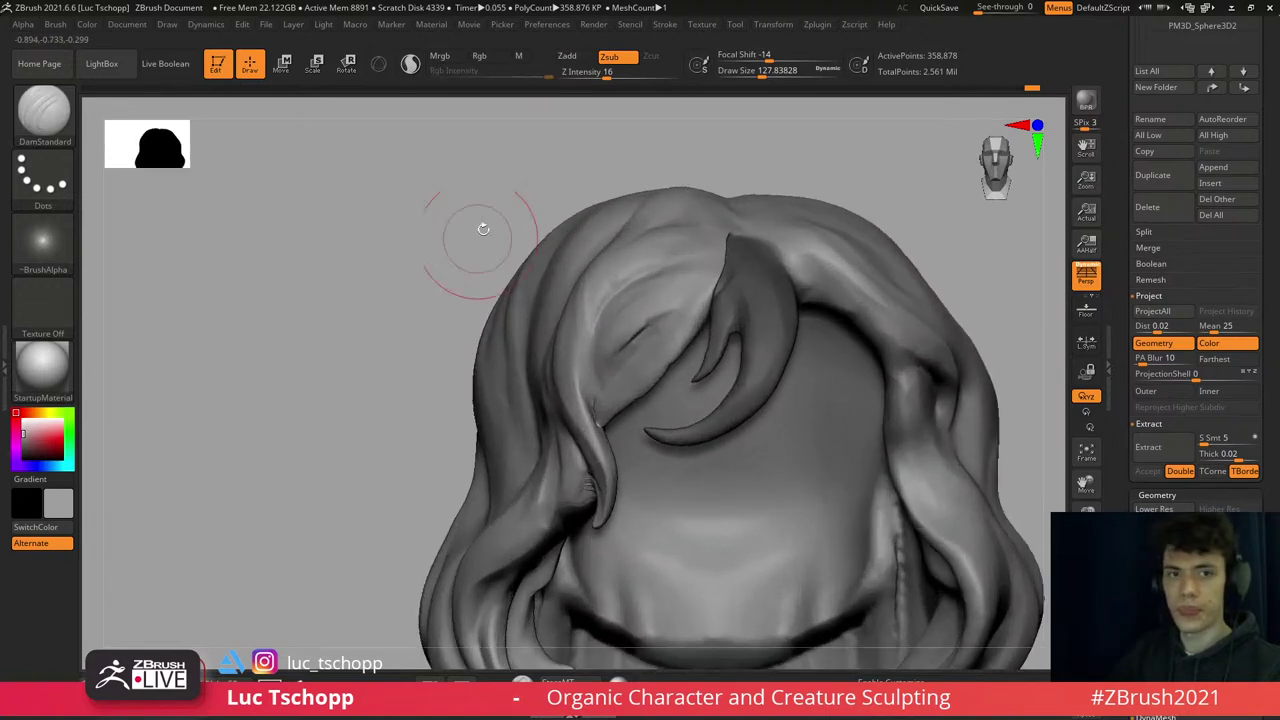
mouse_move(573, 295)
right_mouse_down()
mouse_move(602, 318)
mouse_move(629, 271)
mouse_move(814, 220)
right_mouse_up()
mouse_move(737, 191)
right_mouse_down("ctrl")
mouse_move(497, 254)
mouse_move(486, 214)
mouse_move(494, 360)
mouse_move(485, 195)
mouse_move(496, 176)
right_mouse_up("ctrl")
key("b")
key("i")
key("n")
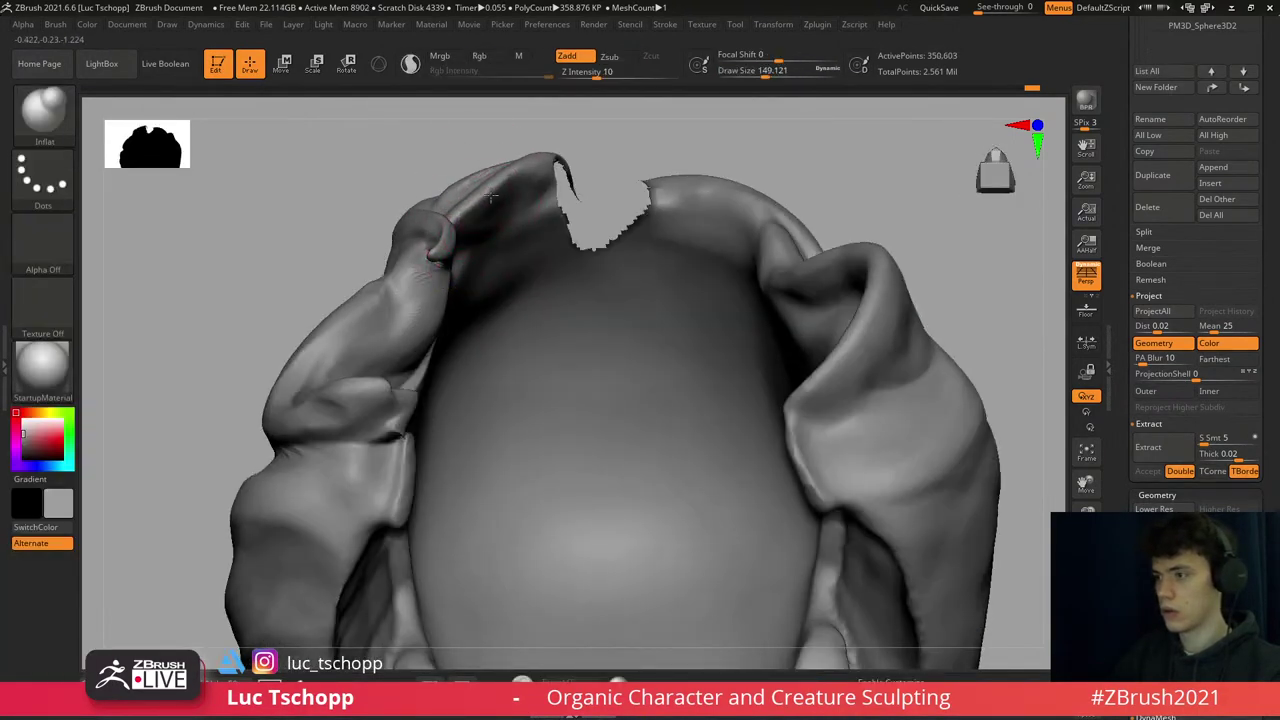
- Mask the left hair with a MaskRect selection, leaving only the front strand free
key("f")
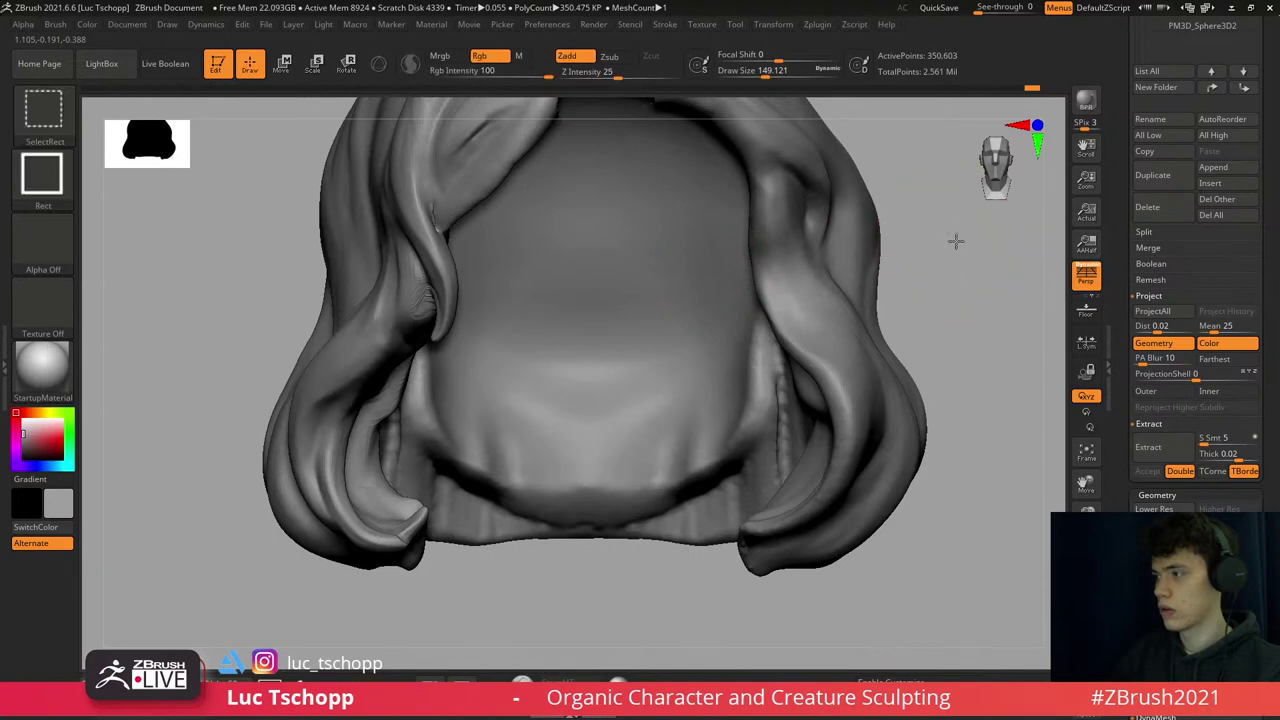
mouse_move(957, 240)
right_mouse_down("ctrl")
mouse_move(750, 210)
mouse_move(620, 324)
mouse_move(565, 291)
mouse_move(543, 323)
right_mouse_up("ctrl")
key("1")
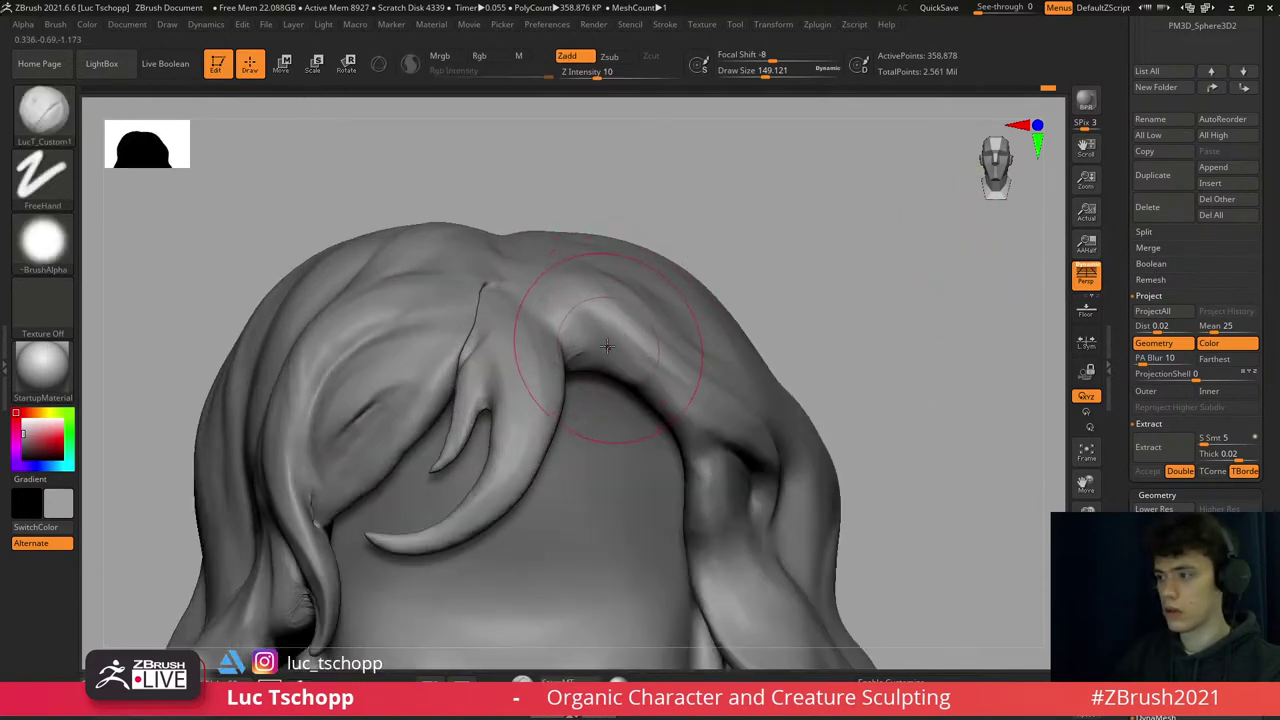
mouse_move(591, 366)
right_mouse_down()
mouse_move(608, 362)
mouse_move(595, 362)
right_mouse_up()
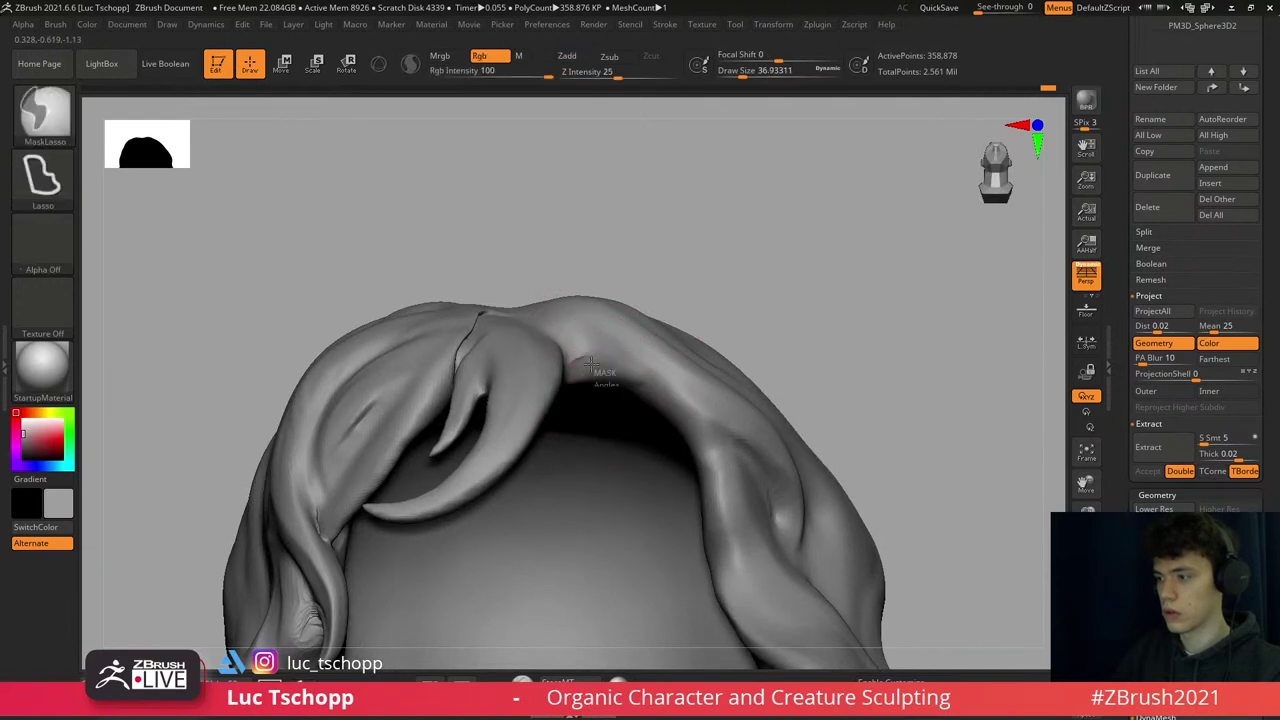
key("b")
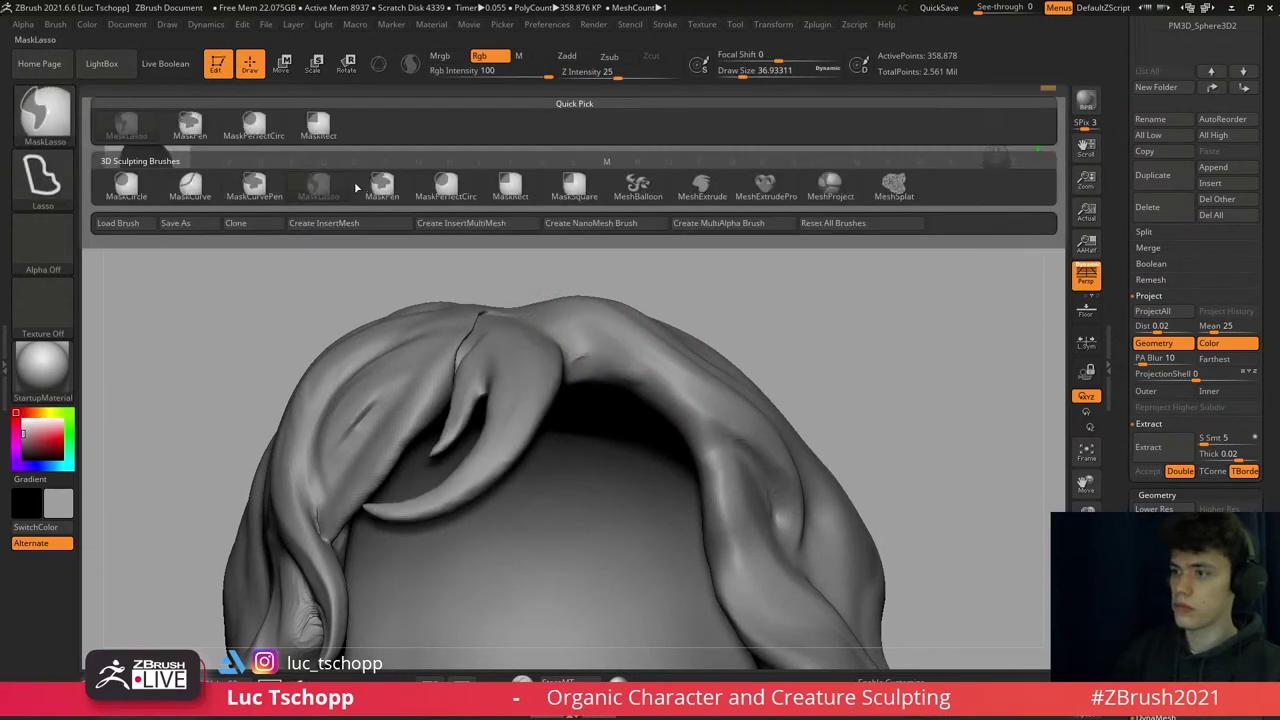
left_click(354, 181)
key("ctrl")
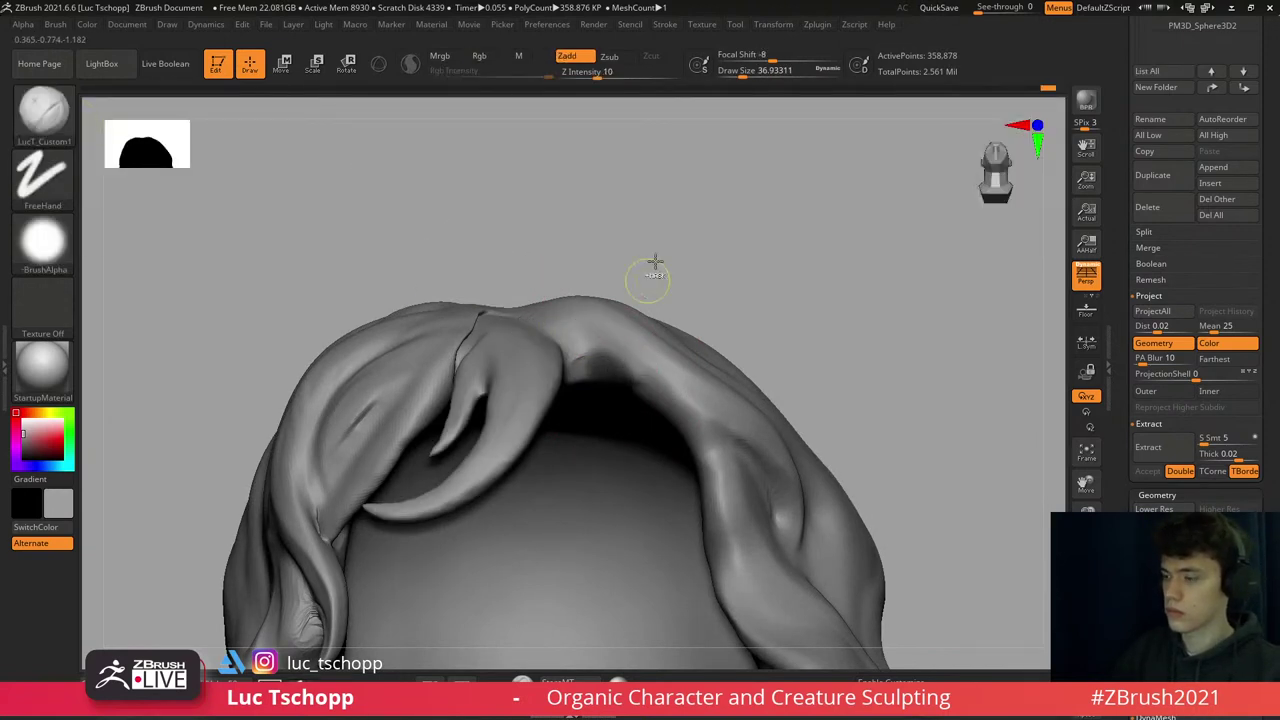
left_click(651, 263, "ctrl+shift")
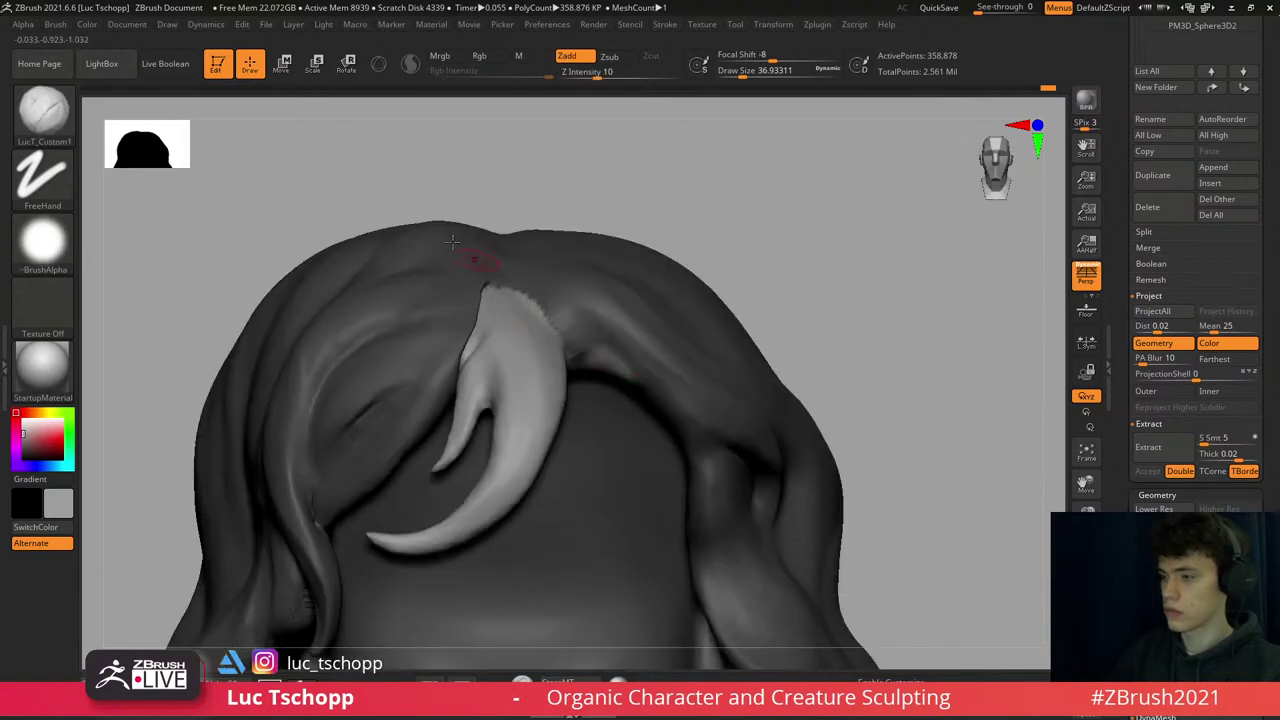
left_click_drag(276, 156, 584, 622, "ctrl")
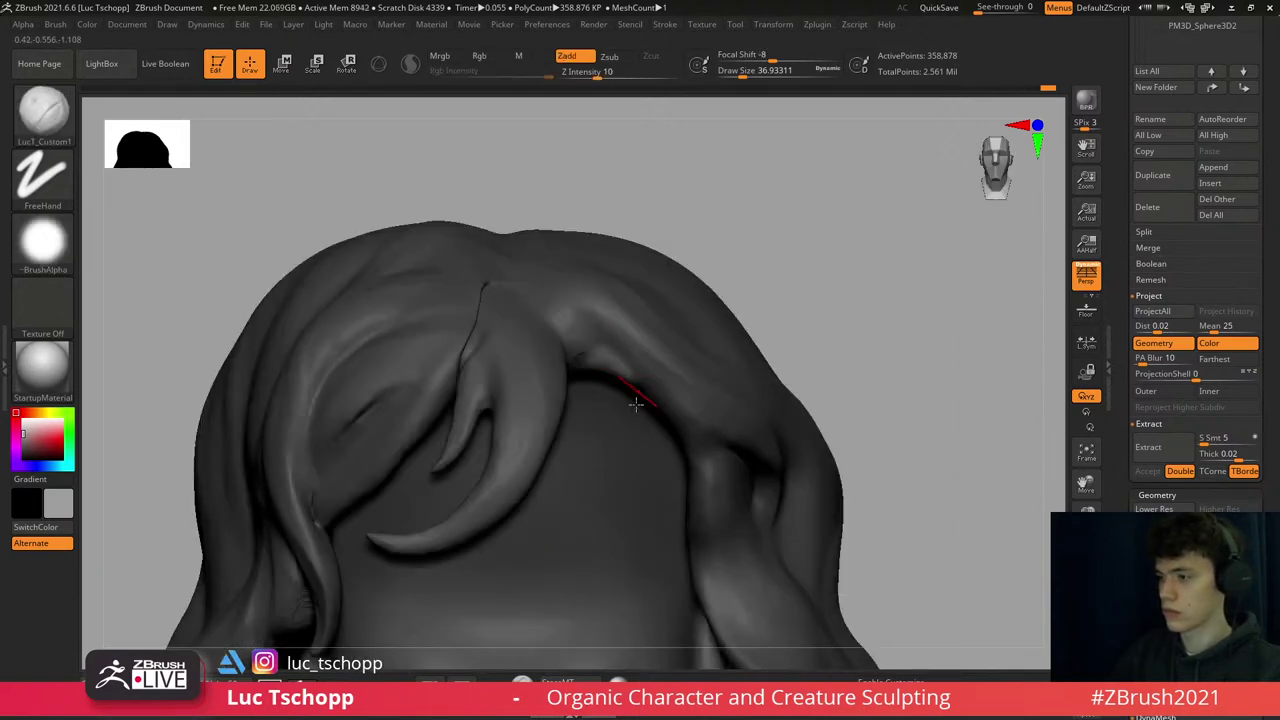
- Pull the front strand down and longer with the Move brush, enlarged to about 217
key("b")
key("m")
key("v")
mouse_move(585, 391)
right_mouse_down()
mouse_move(621, 326)
mouse_move(606, 294)
mouse_move(574, 305)
mouse_move(630, 300)
mouse_move(598, 299)
mouse_move(527, 337)
right_mouse_up()
mouse_move(521, 347)
left_mouse_down()
mouse_move(537, 382)
mouse_move(560, 350)
left_mouse_up()
key("s")
mouse_move(520, 300)
left_mouse_down()
mouse_move(530, 400)
mouse_move(595, 408)
left_mouse_up()
- Review the hair from the back and sides with the brush at about 445, then mask the whole hair
key("s")
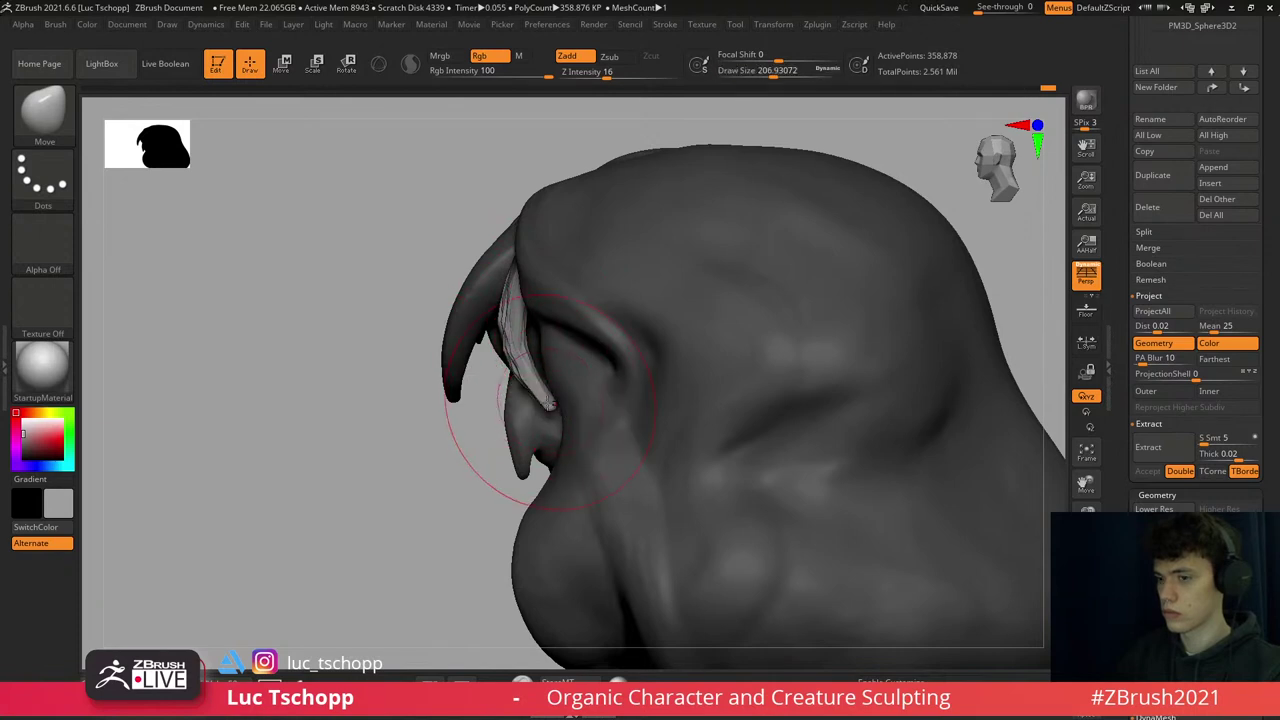
mouse_move(550, 403)
right_mouse_down()
mouse_move(477, 334)
mouse_move(563, 237)
mouse_move(590, 365)
right_mouse_up()
mouse_move(607, 438)
right_mouse_down()
mouse_move(570, 385)
mouse_move(585, 393)
right_mouse_up()
key("s")
mouse_move(585, 393)
left_mouse_down()
mouse_move(604, 408)
mouse_move(588, 405)
mouse_move(693, 376)
left_mouse_up()
right_click_drag(603, 320, 520, 381)
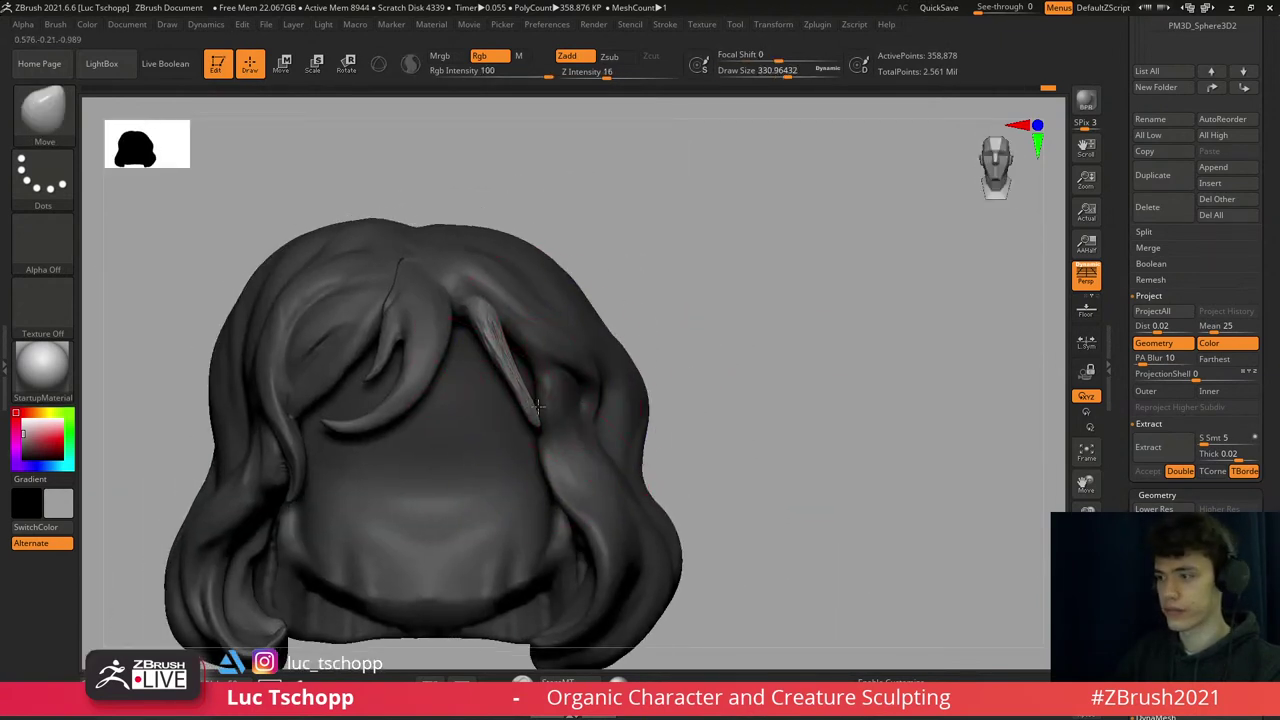
left_click_drag(527, 404, 537, 404)
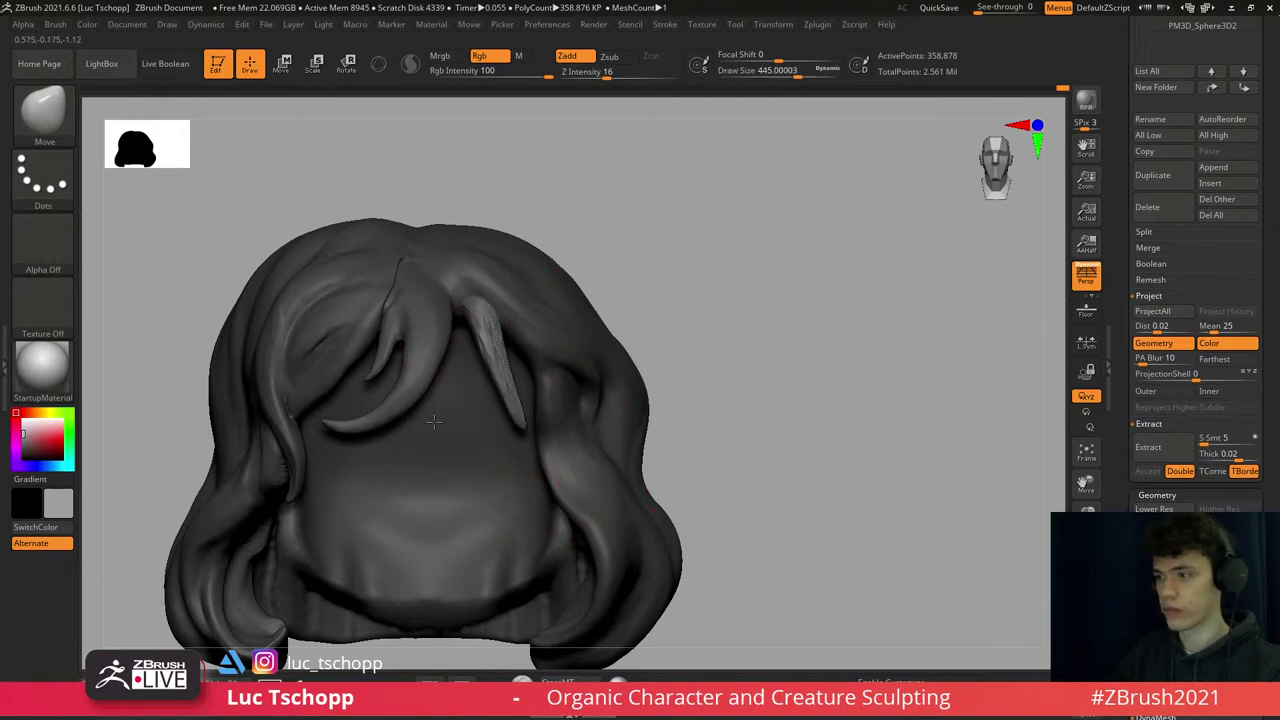
right_click_drag(478, 369, 481, 327)
key("s")
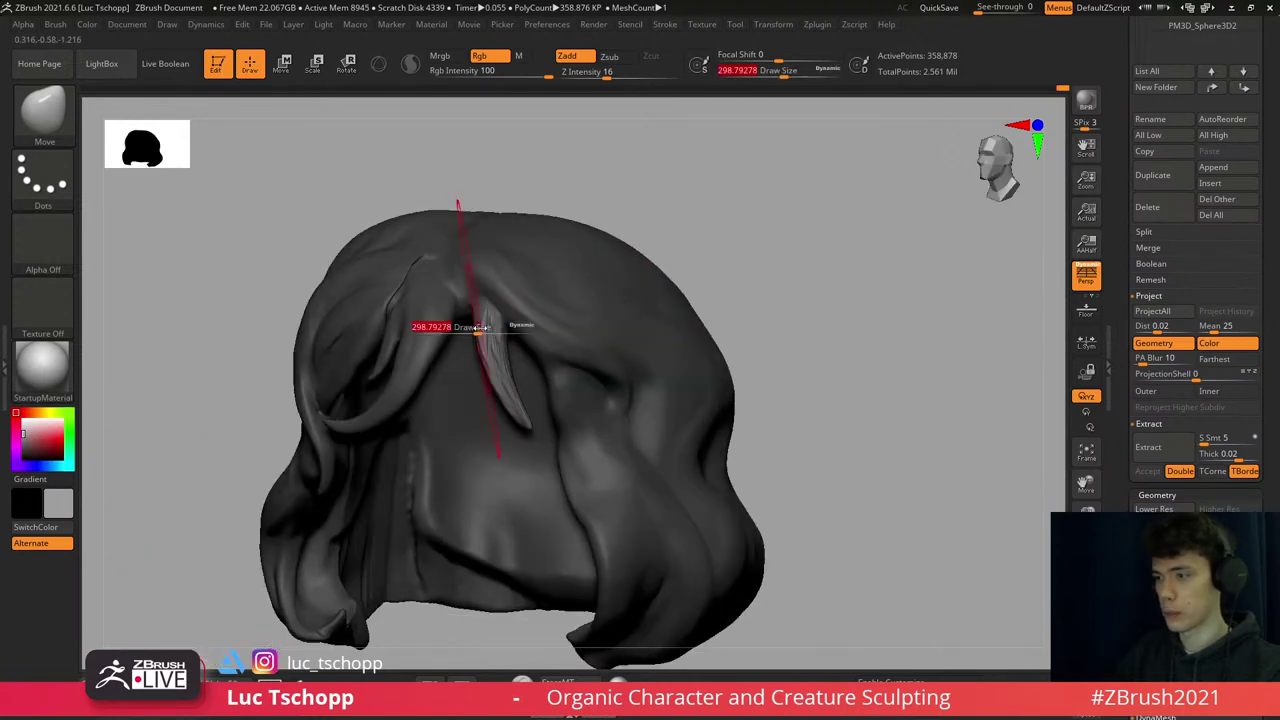
right_click_drag(585, 213, 626, 197)
right_click_drag(550, 285, 714, 214, "ctrl")
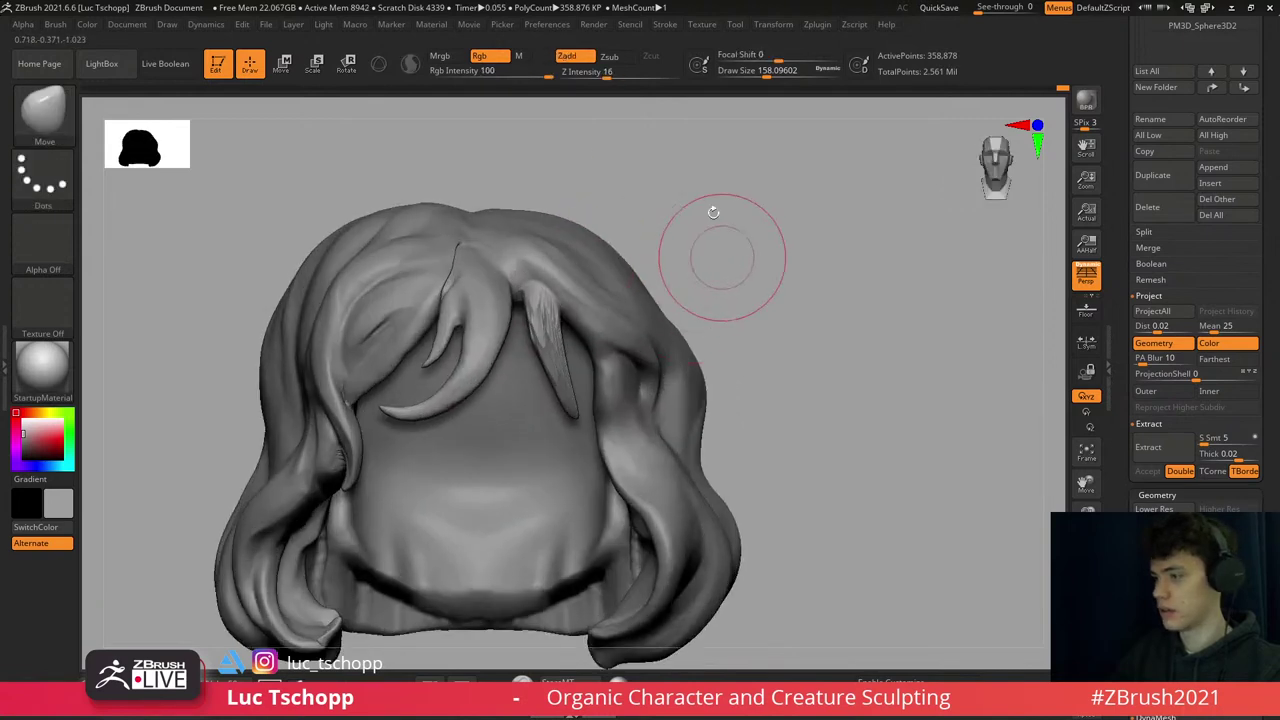
mouse_move(537, 340)
right_mouse_down("ctrl")
mouse_move(591, 286)
mouse_move(489, 232)
right_mouse_up("ctrl")
left_click(489, 232, "ctrl")
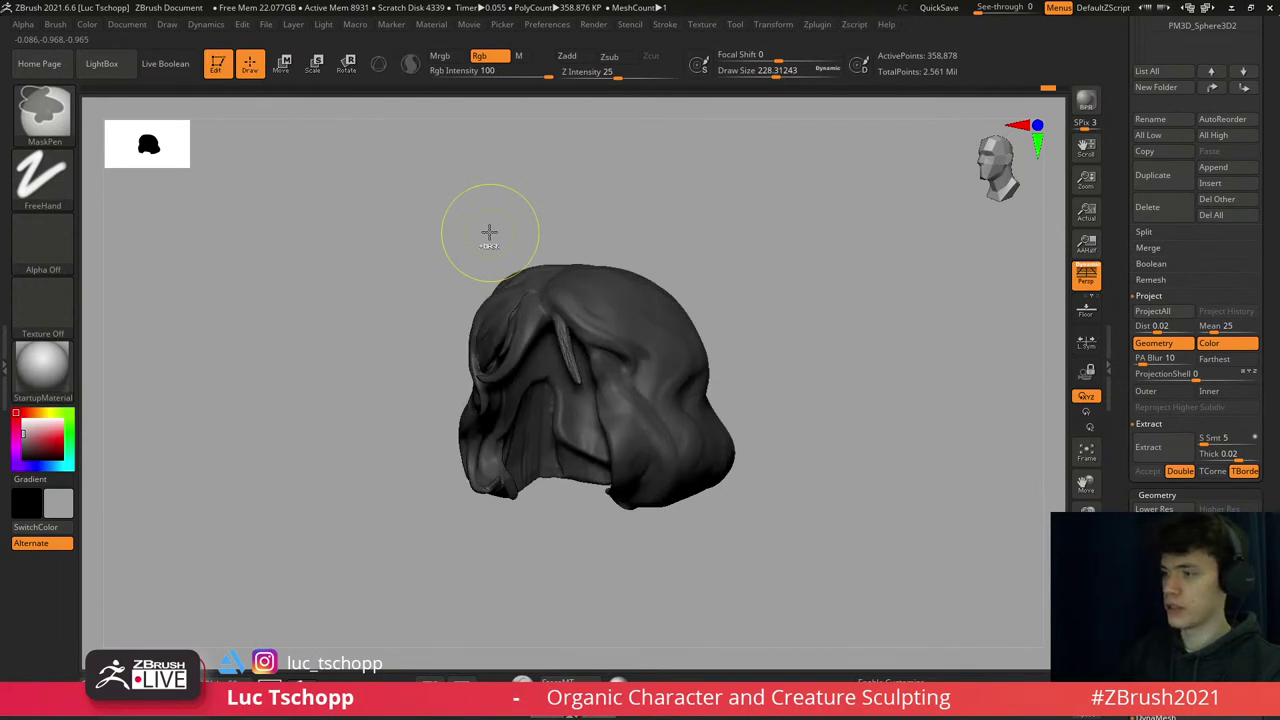
- Smooth the front hair surface, then return to the custom sculpting brush
left_click_drag(623, 226, 651, 263, "shift")
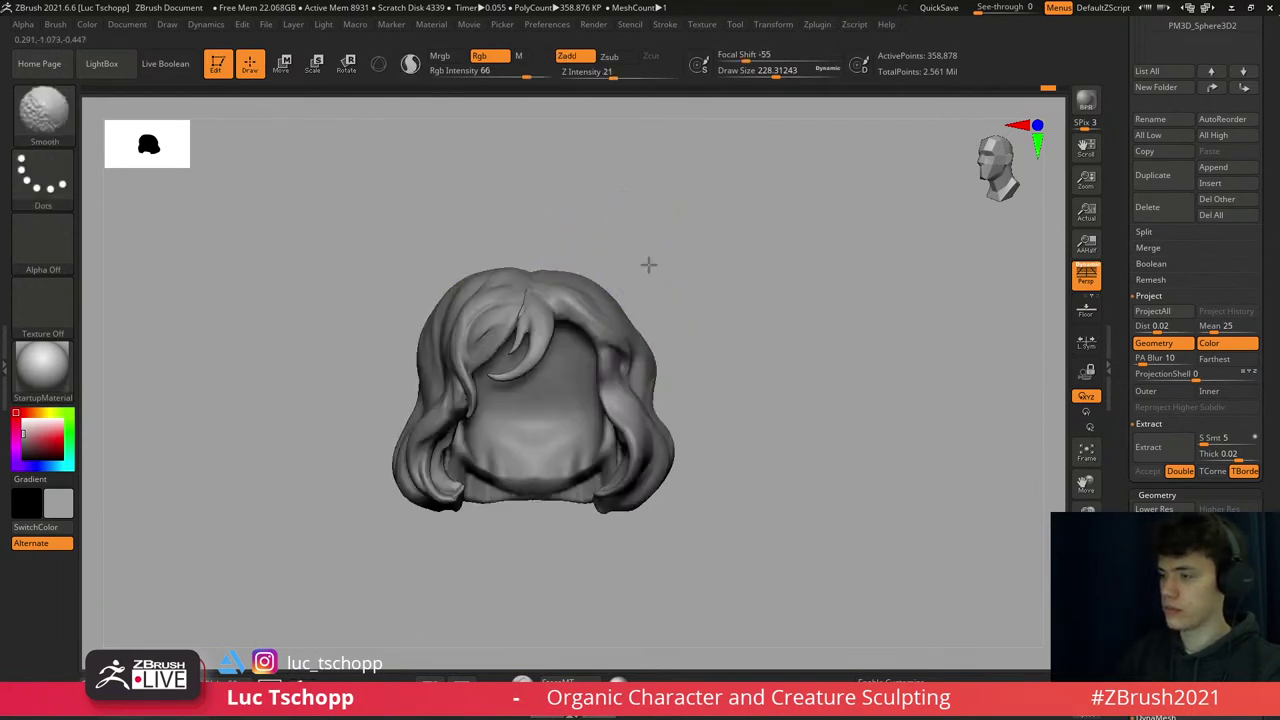
mouse_move(607, 310)
right_mouse_down("ctrl")
mouse_move(537, 308)
mouse_move(523, 355)
right_mouse_up("ctrl")
key("shift")
key("s")
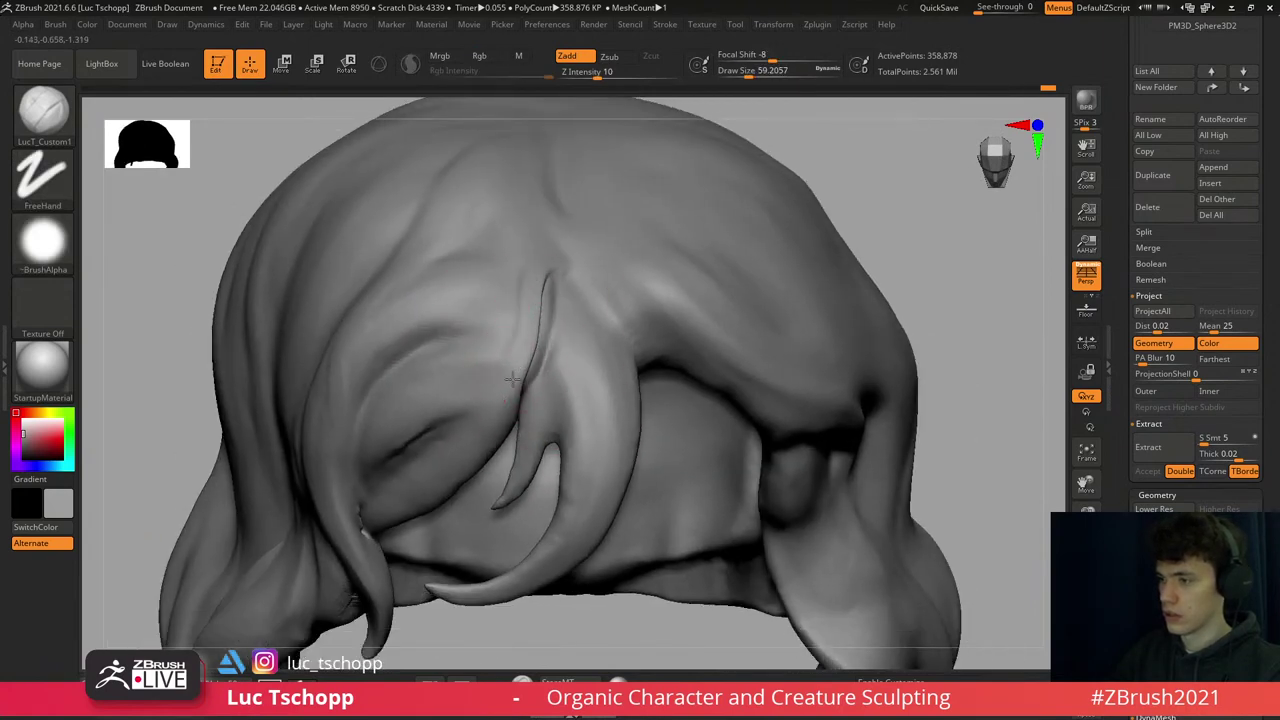
- Work around the head with the custom brush, resizing it between about 46 and 68 and settling at 54
mouse_move(512, 378)
right_mouse_down()
mouse_move(539, 290)
mouse_move(901, 612)
mouse_move(946, 610)
mouse_move(746, 266)
mouse_move(535, 299)
mouse_move(518, 284)
right_mouse_up()
key("s")
left_click_drag(518, 284, 510, 286)
key("s")
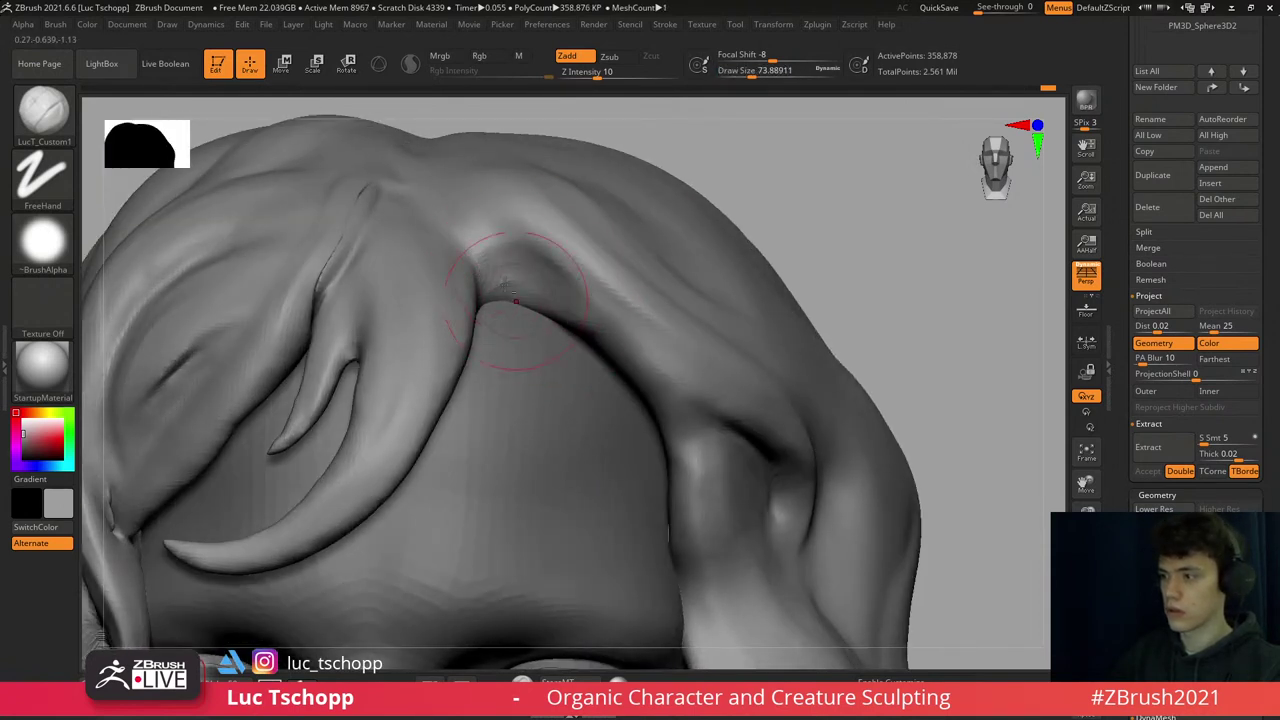
key("s")
left_click_drag(625, 370, 648, 388)
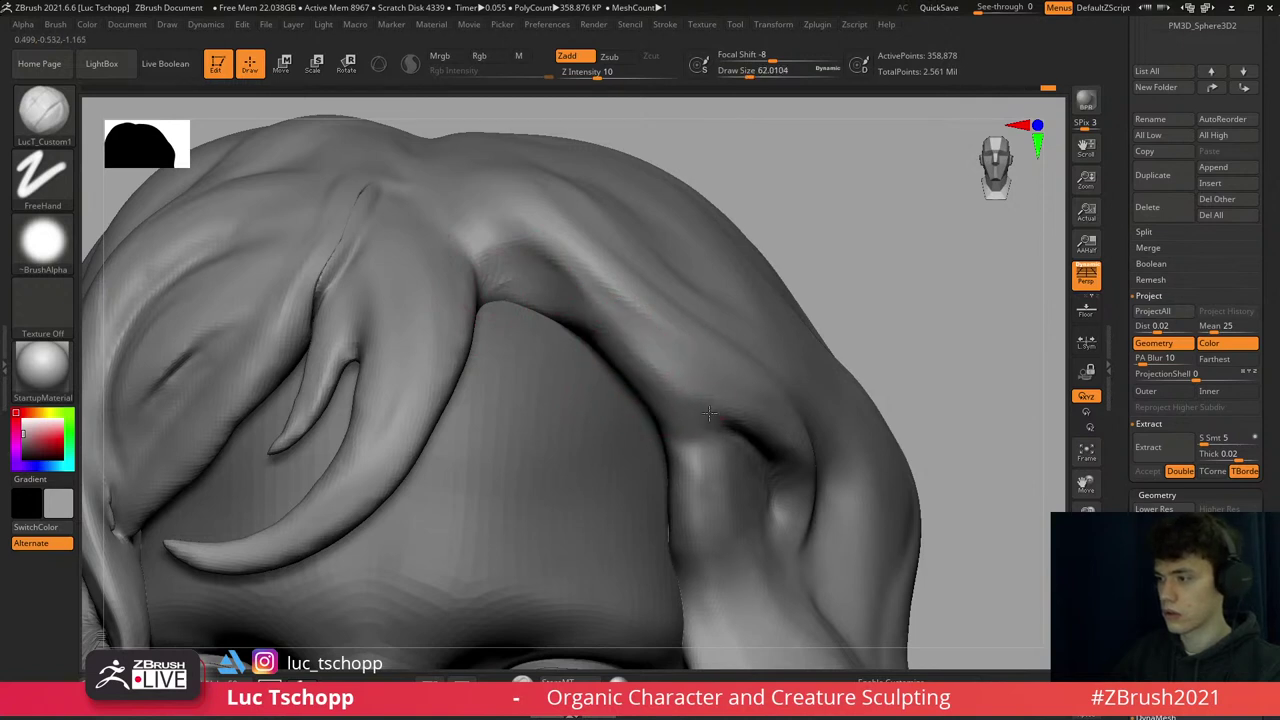
right_click_drag(757, 438, 663, 354)
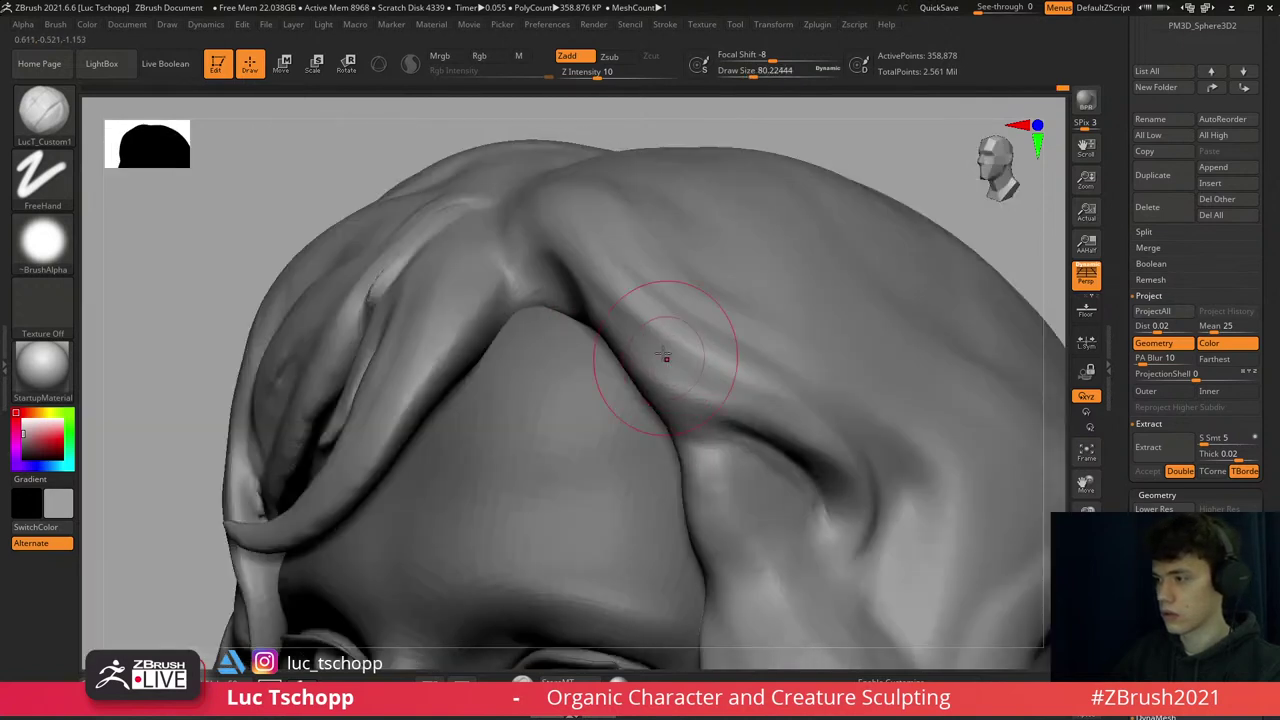
key("s")
left_click_drag(685, 310, 693, 321)
right_click_drag(693, 321, 810, 402)
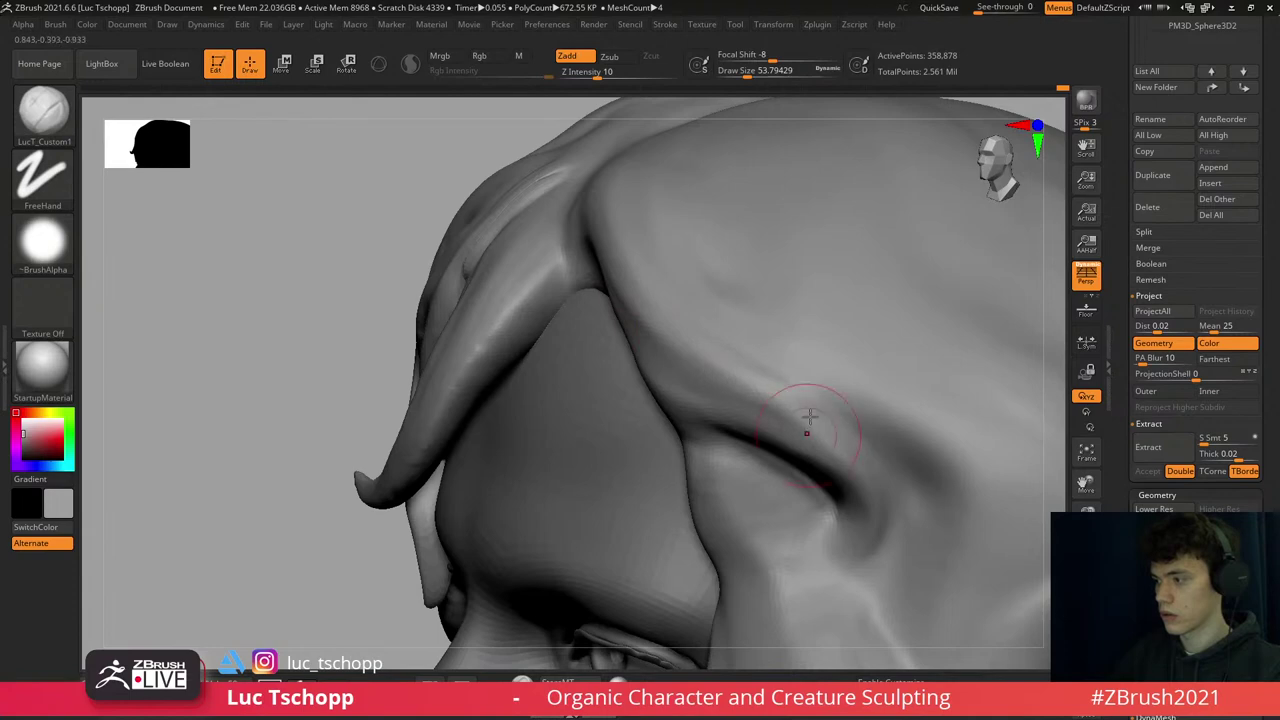
- Switch to DamStandard at about size 87 and view the head in profile
key("b")
key("d")
key("s")
key("s")
left_click_drag(857, 443, 896, 511)
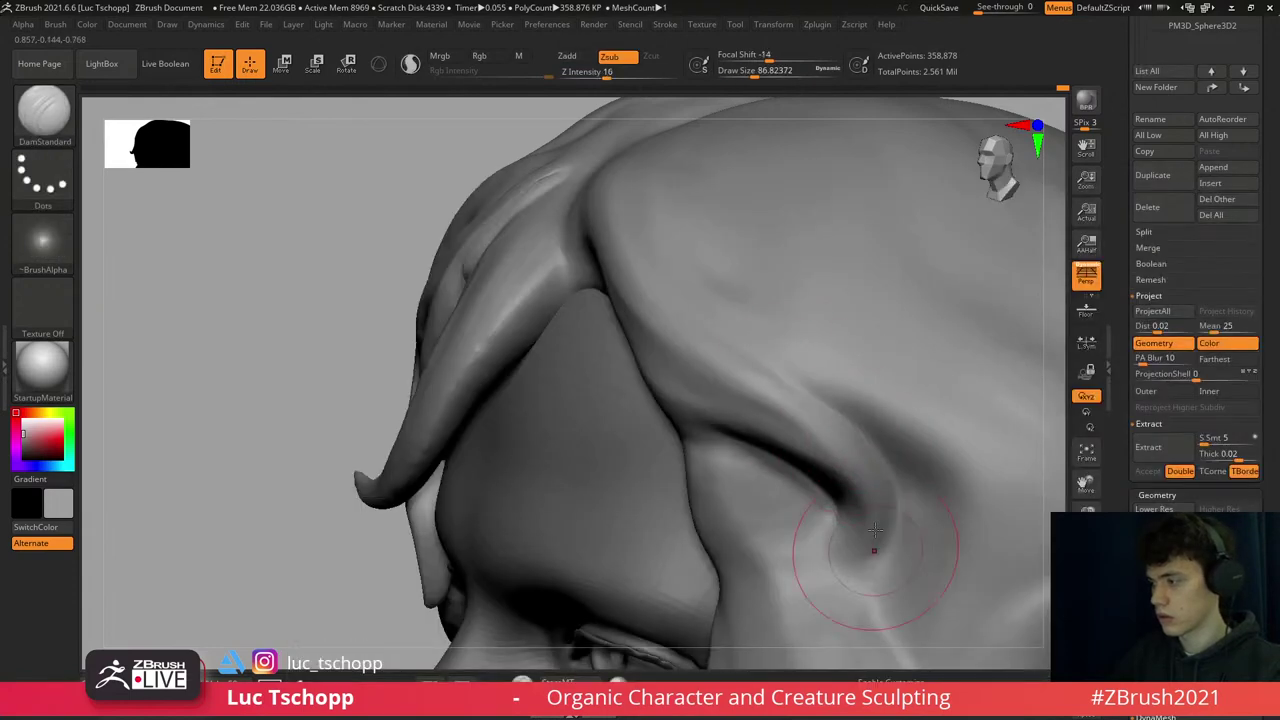
mouse_move(773, 555)
right_mouse_down()
mouse_move(800, 360)
mouse_move(686, 314)
mouse_move(734, 345)
mouse_move(640, 360)
mouse_move(676, 420)
right_mouse_up()
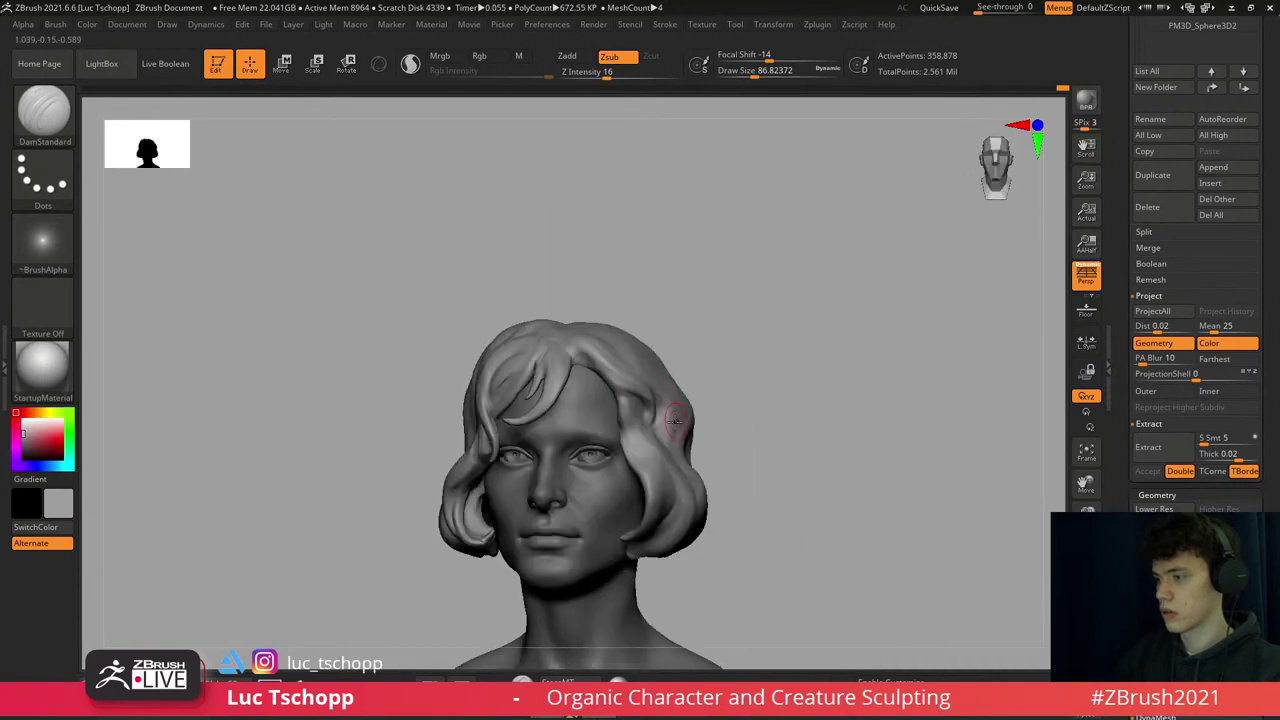
mouse_move(638, 362)
right_mouse_down("alt")
mouse_move(640, 340)
mouse_move(645, 362)
mouse_move(519, 350)
right_mouse_up("alt")
- Alternate the custom, Standard and DamStandard brushes to deepen the strand creases
key("1")
key("b")
key("s")
key("t")
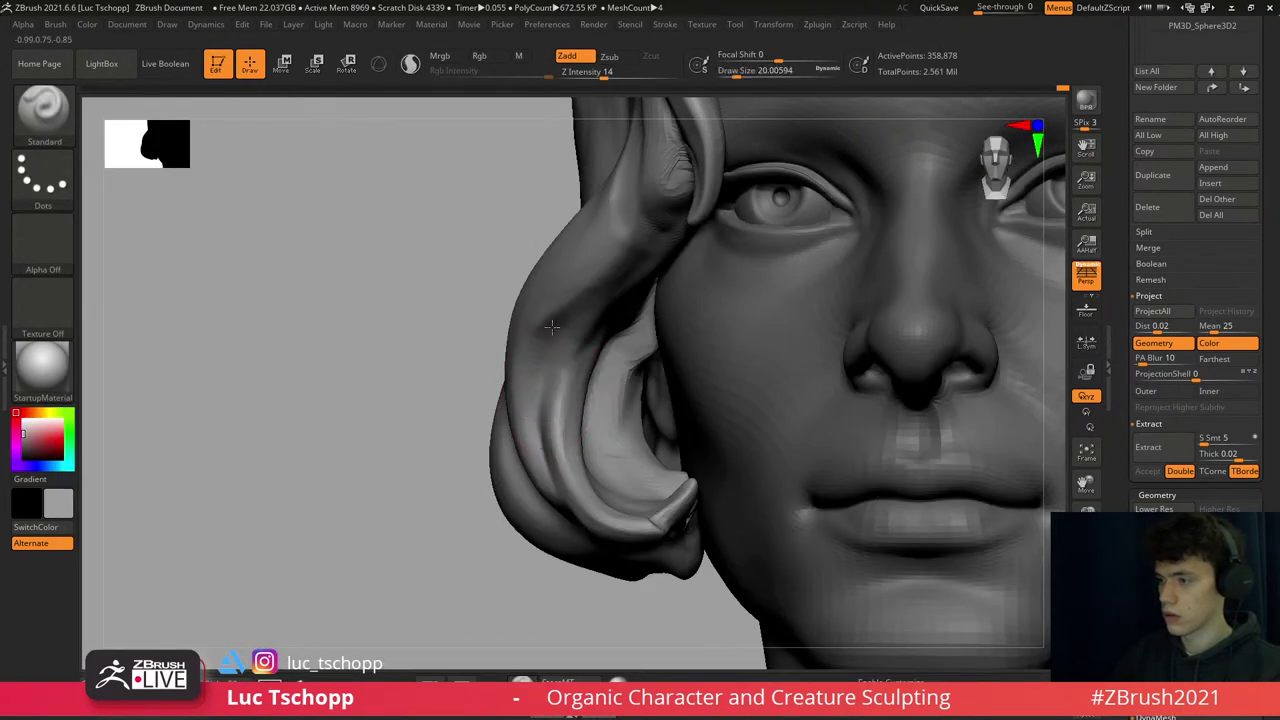
key("b")
key("d")
key("s")
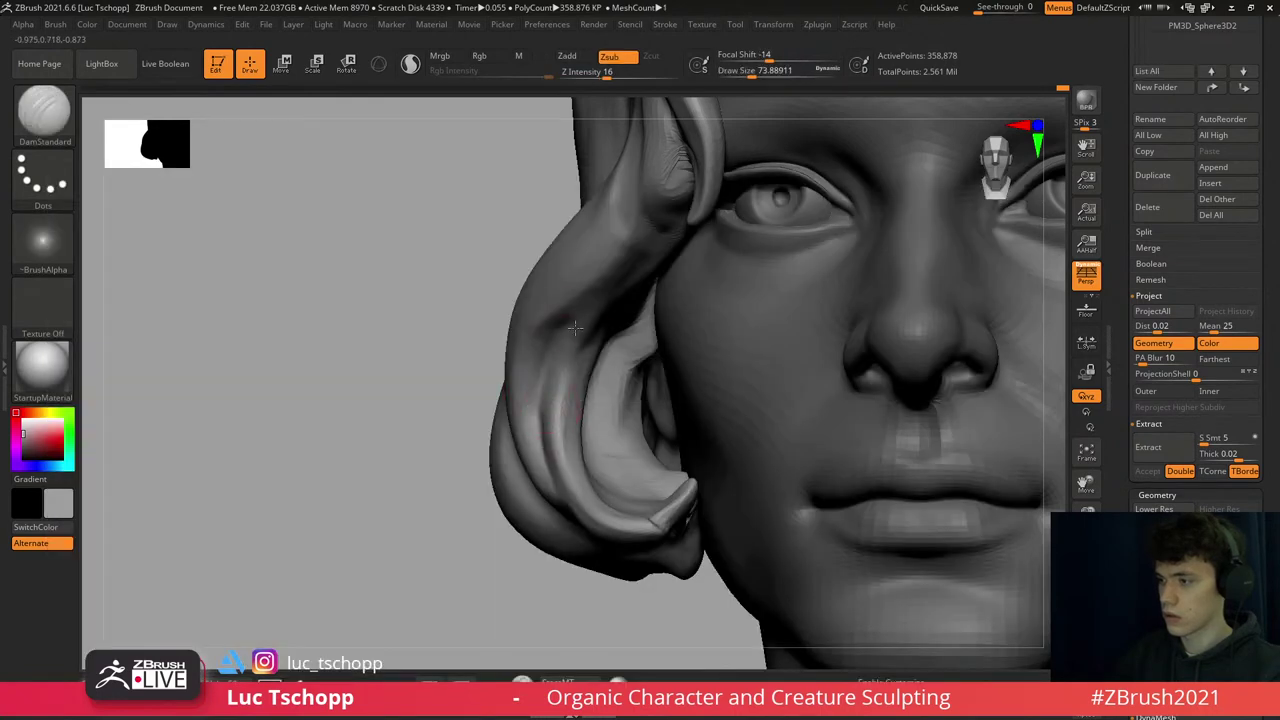
key("1")
right_click_drag(573, 303, 528, 363)
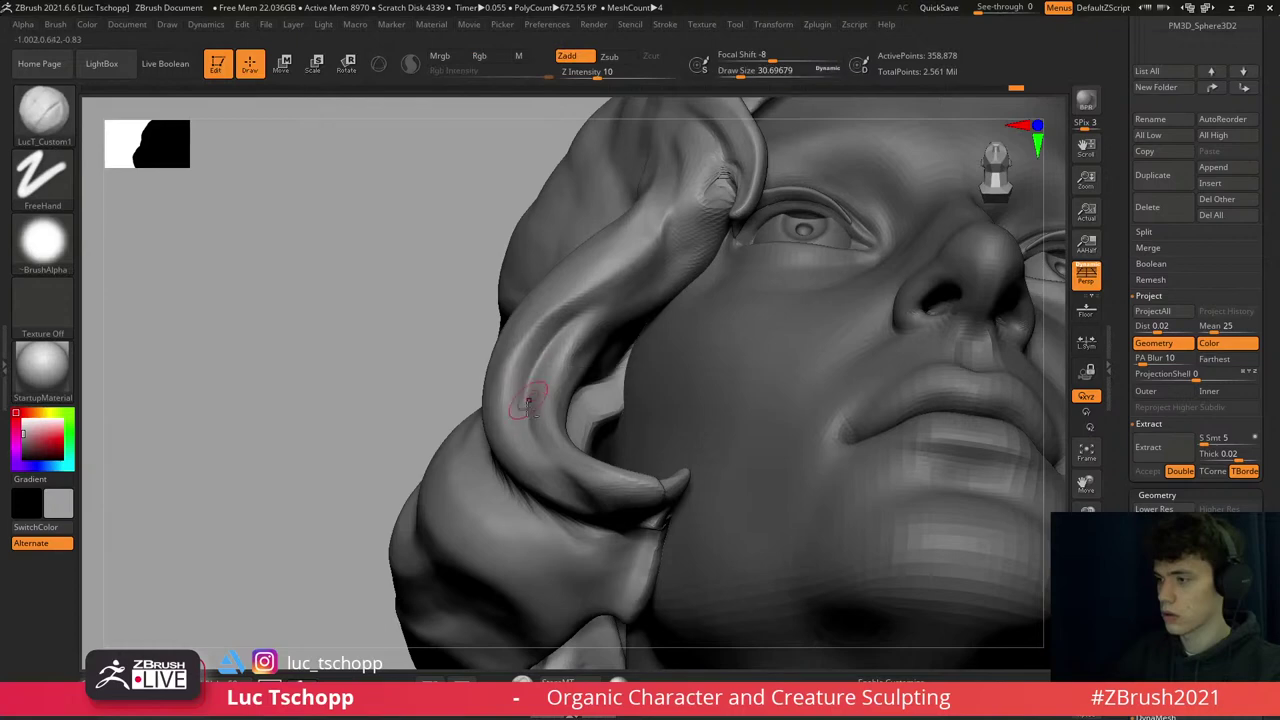
- Check the full bust from the front and select the Move brush at about size 83
right_click_drag(659, 220, 483, 580, "shift")
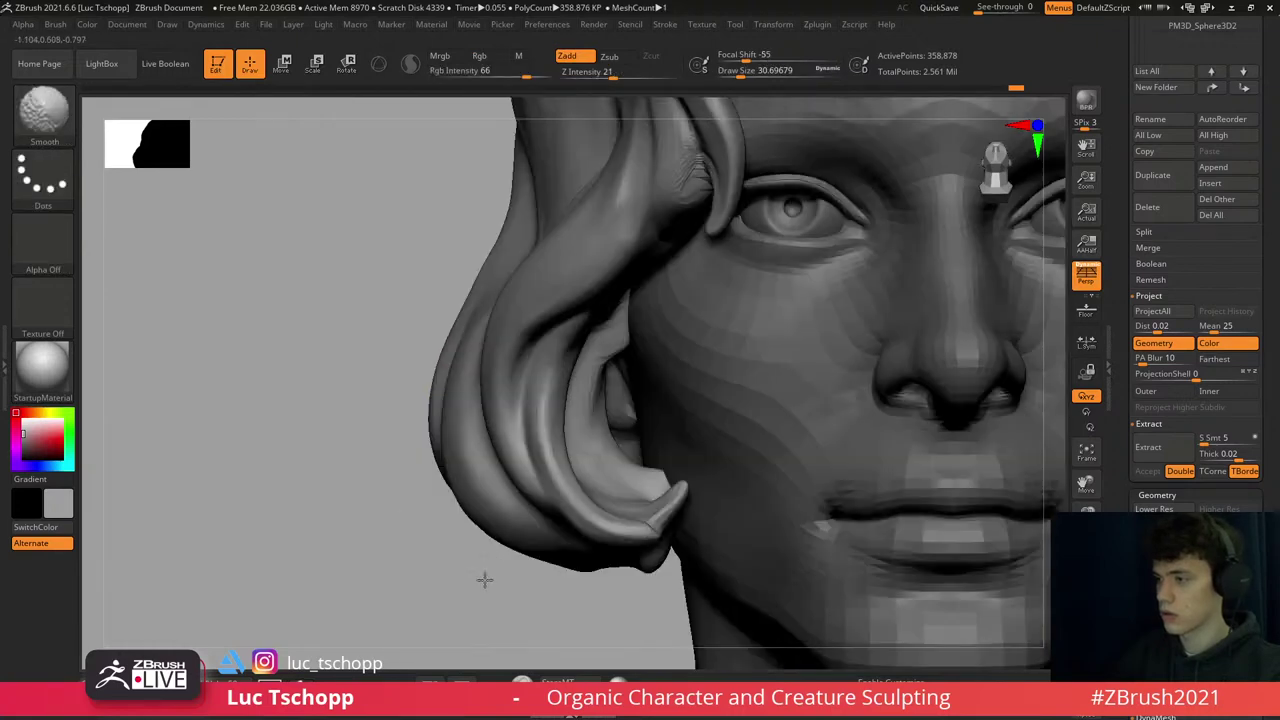
key("f")
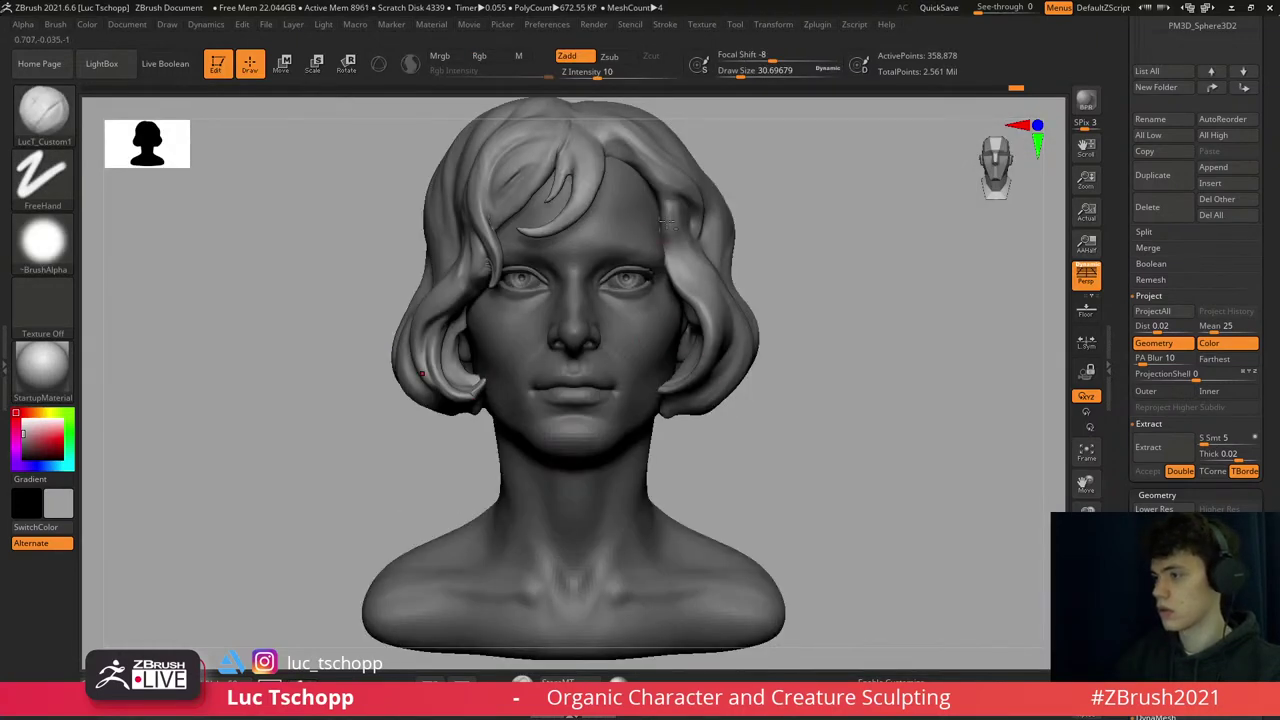
right_click_drag(668, 224, 685, 248)
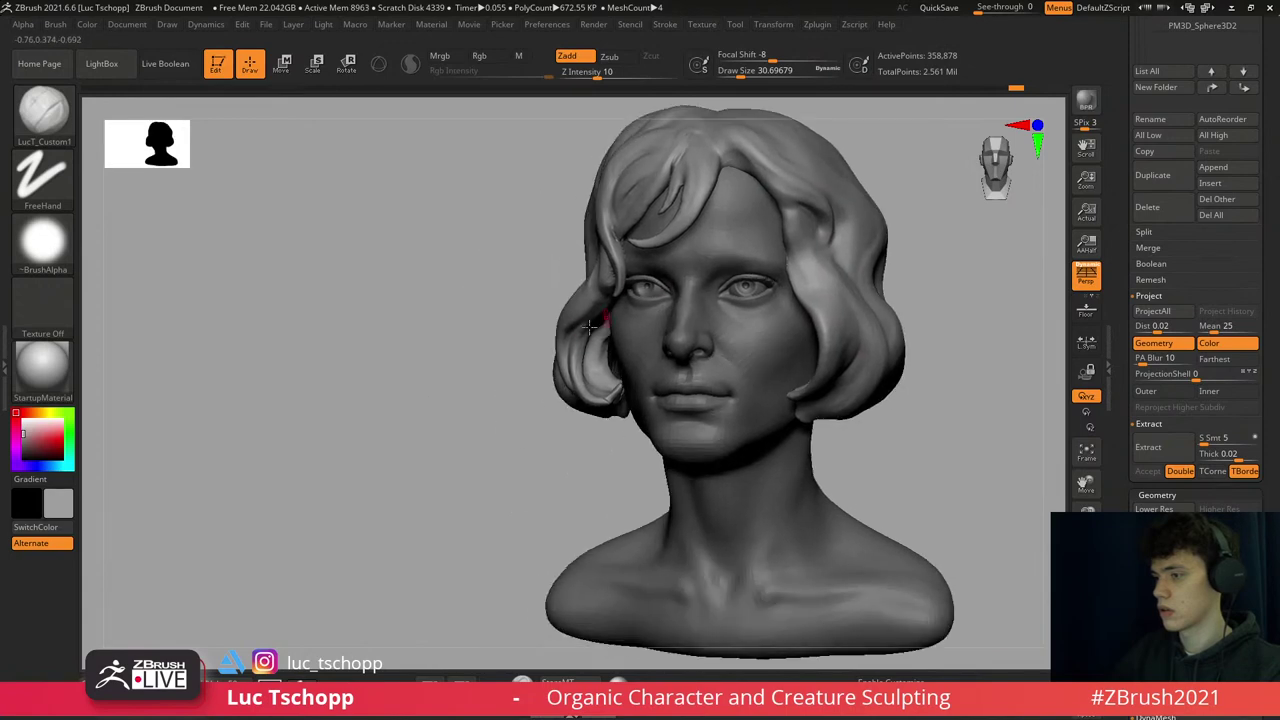
right_click_drag(627, 291, 531, 372, "ctrl")
key("b")
key("m")
key("v")
key("bracketright")
key("bracketright")
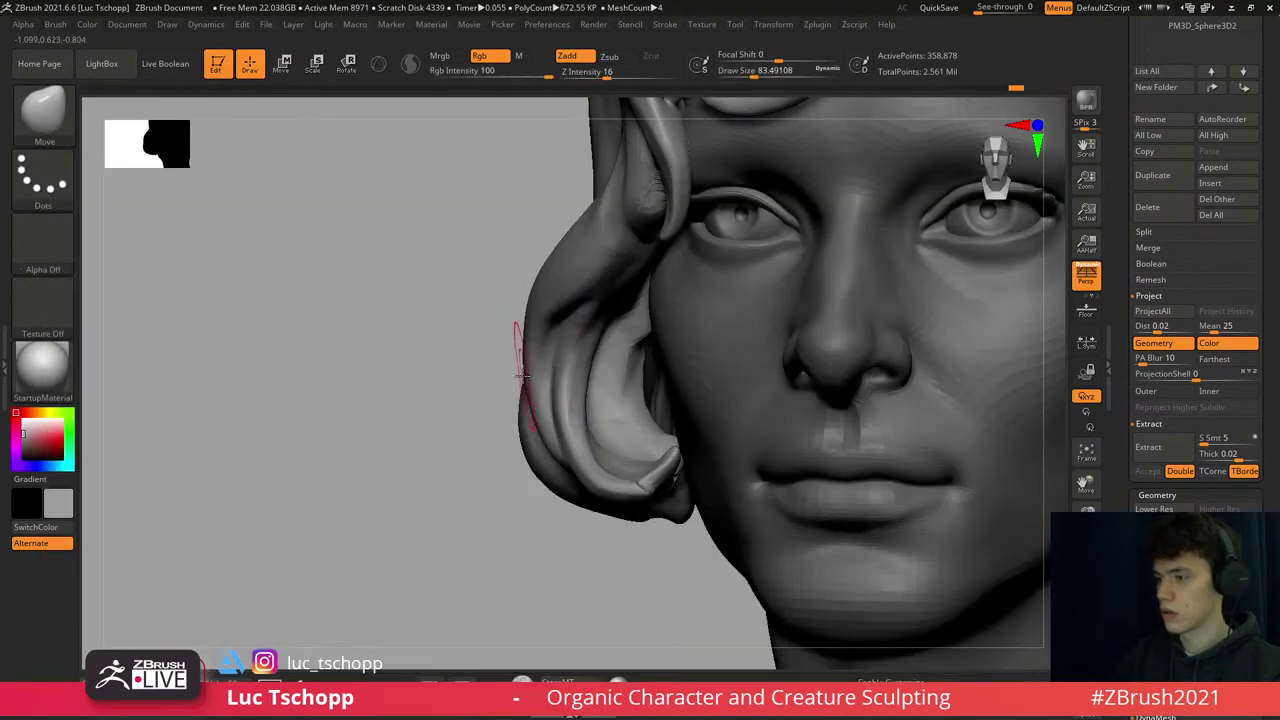
key("f")
right_click_drag(560, 290, 637, 346)
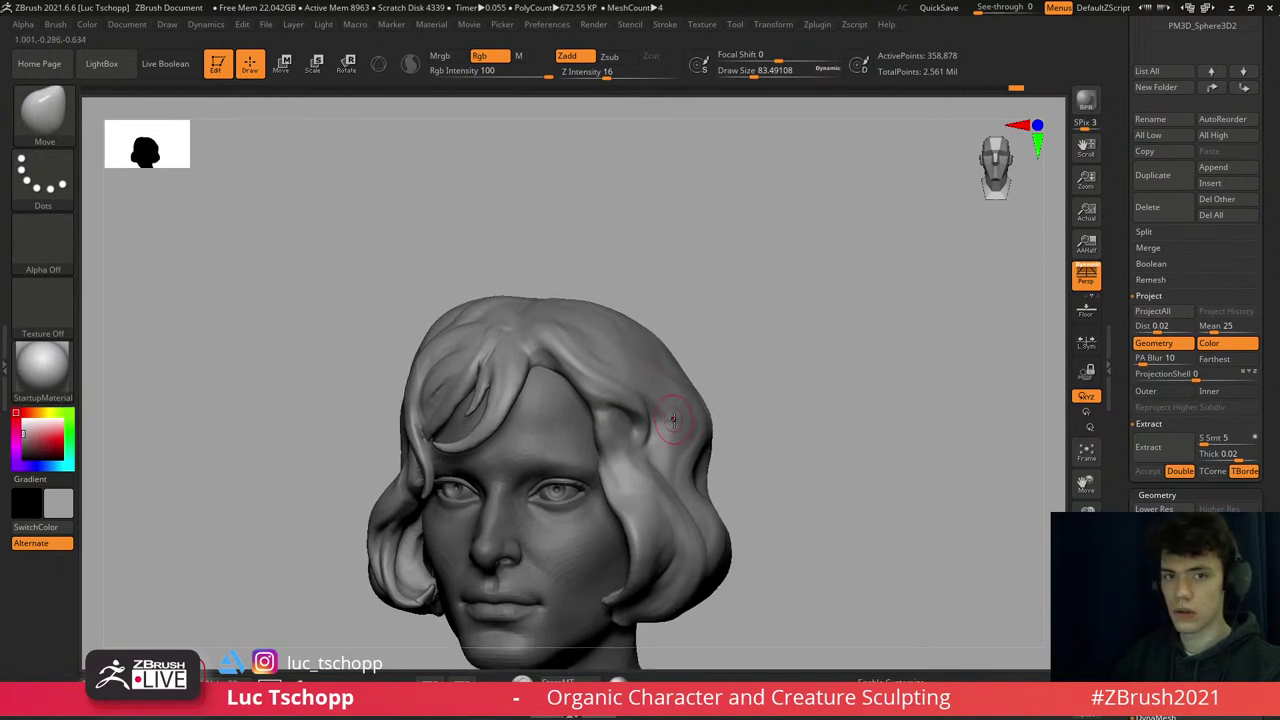
mouse_move(663, 511)
right_mouse_down("alt")
mouse_move(636, 366)
mouse_move(640, 396)
mouse_move(655, 402)
right_mouse_up("alt")
- Shape the temple strand's hooked curl tip with the Move brush at about size 163
key("1")
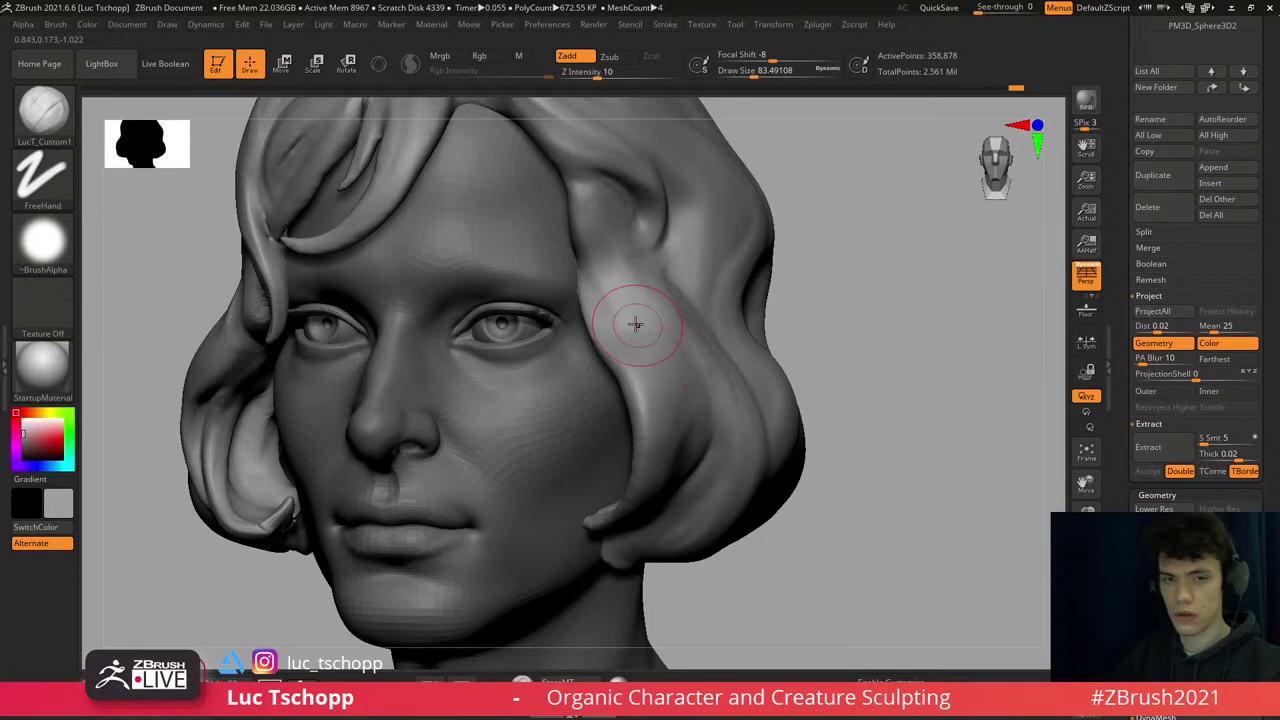
right_click_drag(602, 268, 597, 264)
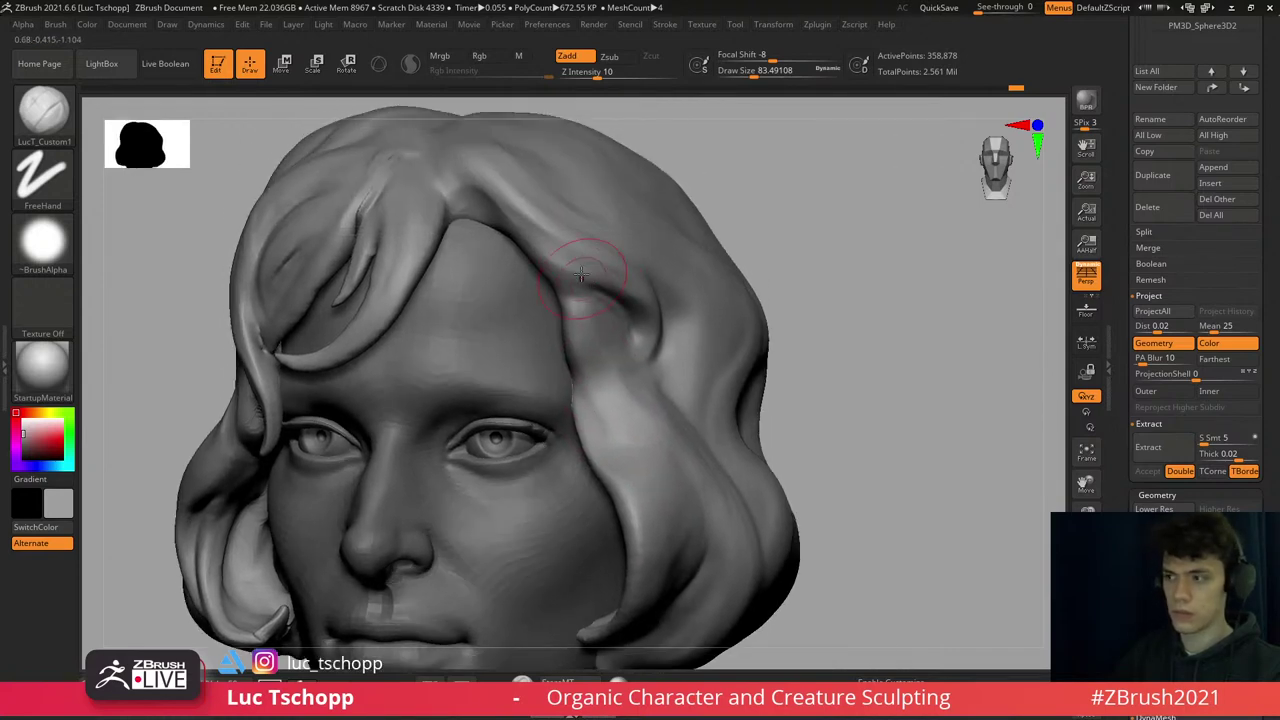
key("b")
key("m")
key("v")
key("s")
mouse_move(612, 268)
left_mouse_down()
mouse_move(621, 274)
mouse_move(571, 289)
left_mouse_up()
key("s")
key("s")
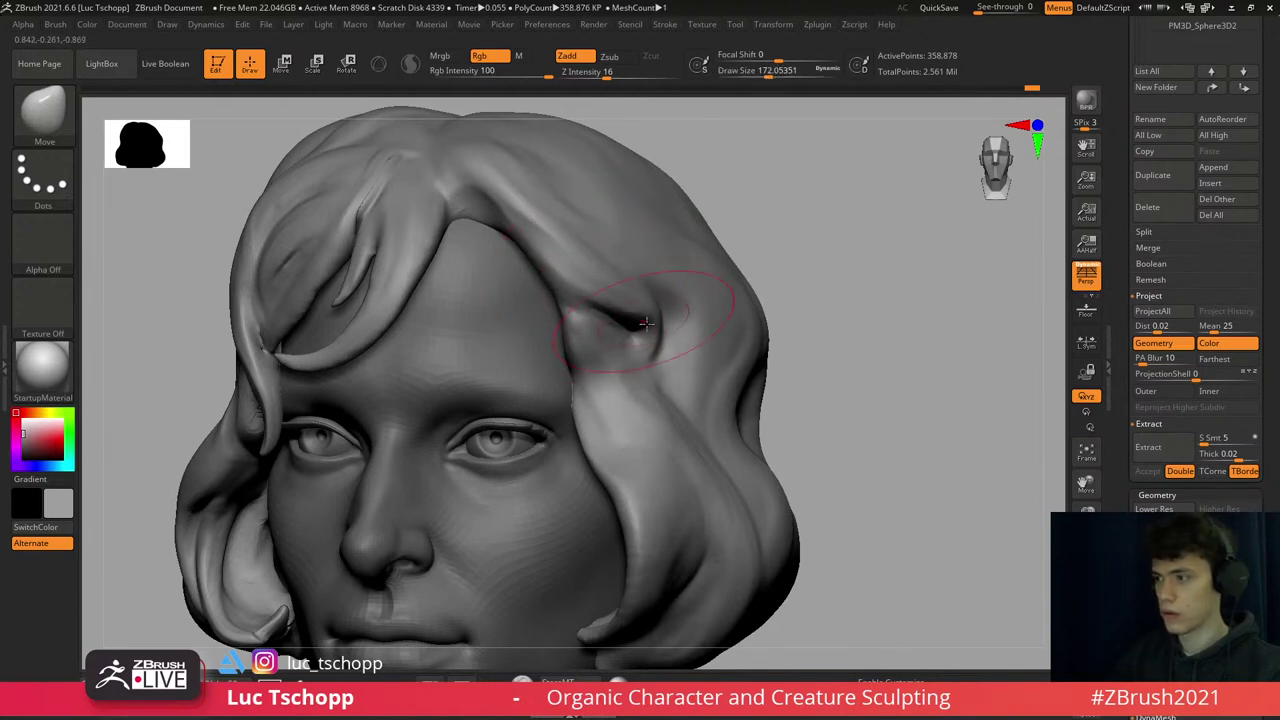
- Set LucT_Custom1 to about size 59 at the top subdivision and frame the side hair
right_click_drag(643, 371, 614, 357)
key("1")
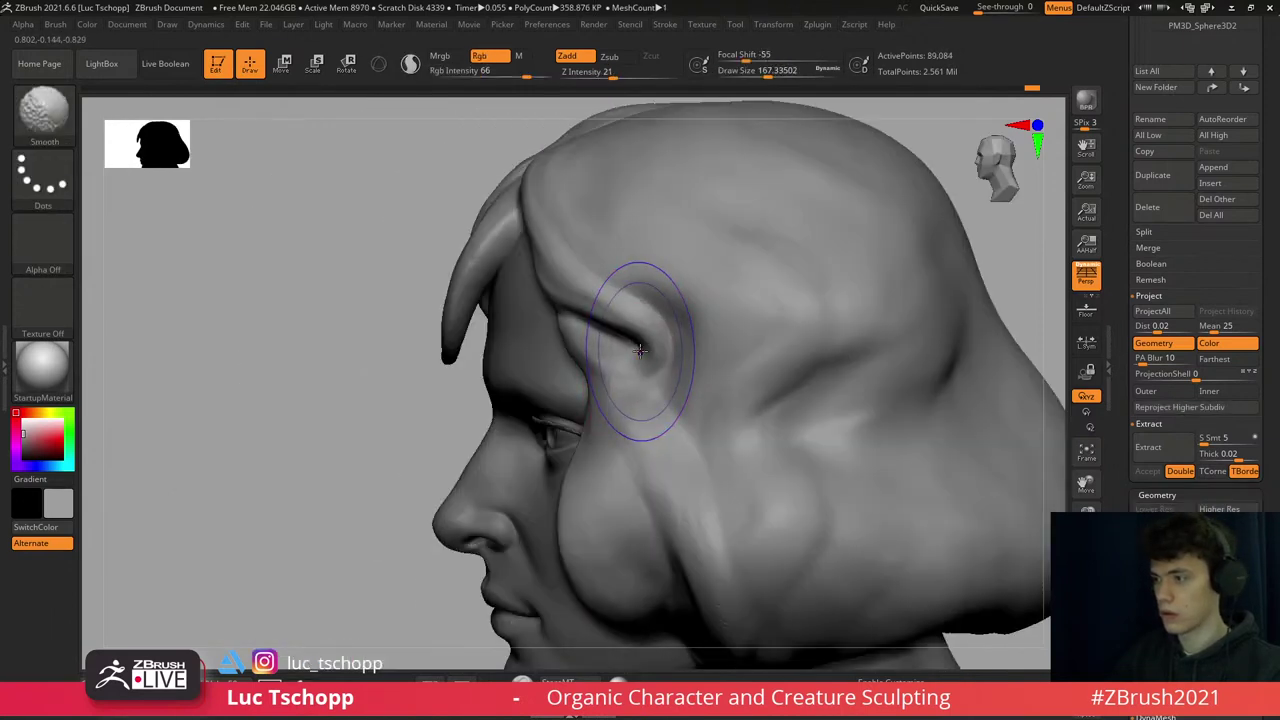
key("s")
left_click_drag(630, 355, 612, 352)
key("d")
key("s")
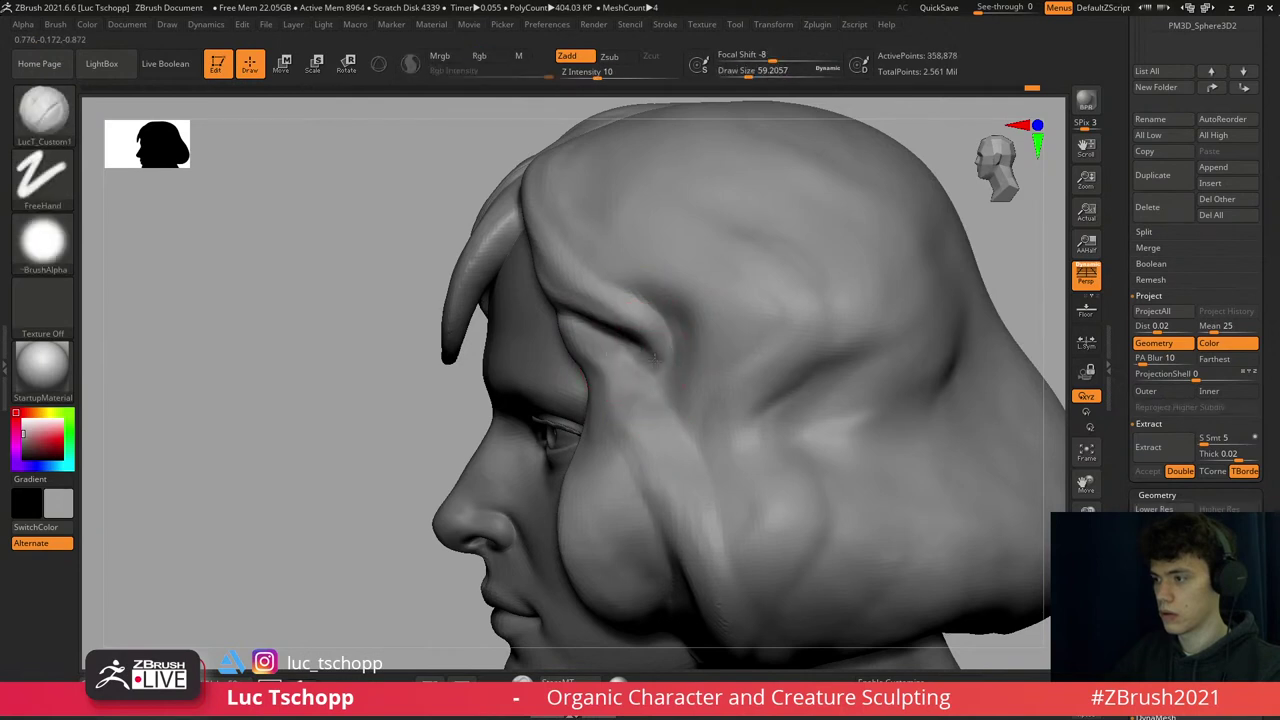
right_click_drag(645, 343, 626, 309, "ctrl")
mouse_move(600, 266)
right_mouse_down()
mouse_move(609, 254)
mouse_move(563, 223)
right_mouse_up()
- Resize the brush to about 124 while orbiting to a three-quarter view of the hair
key("s")
left_click_drag(563, 223, 585, 335)
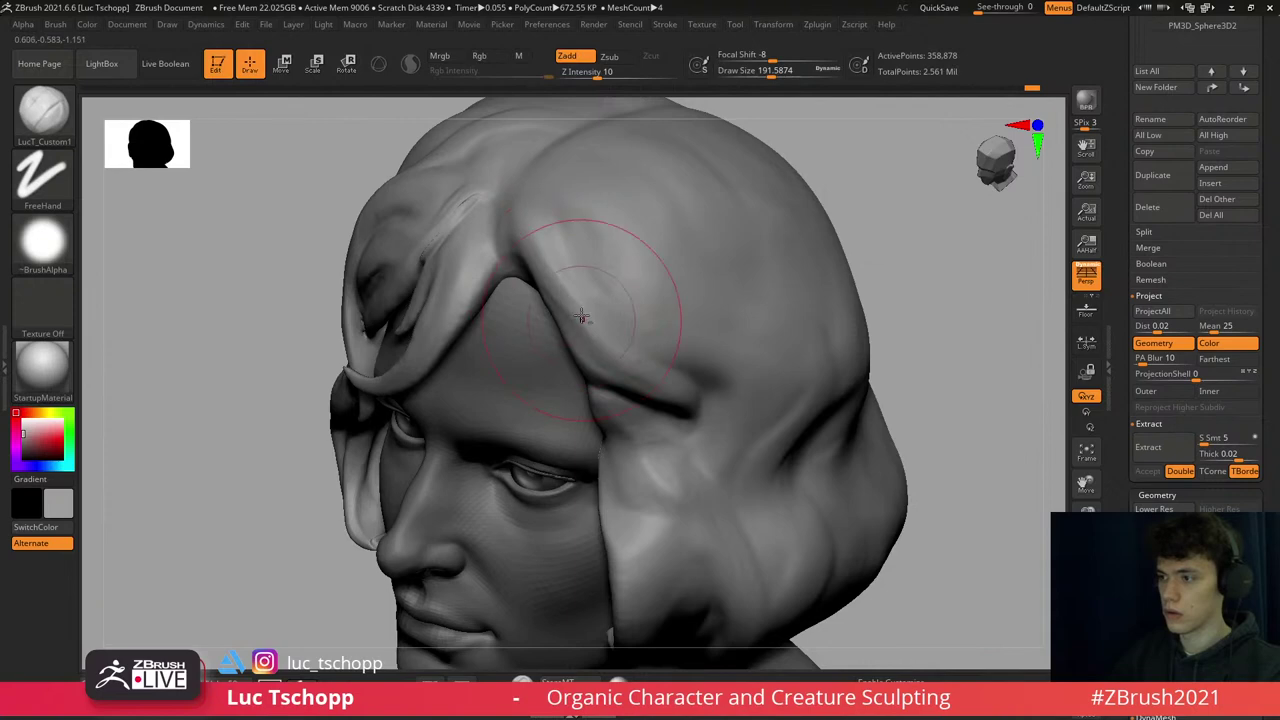
key("s")
left_click_drag(523, 251, 540, 240)
key("s")
left_click_drag(614, 349, 590, 354)
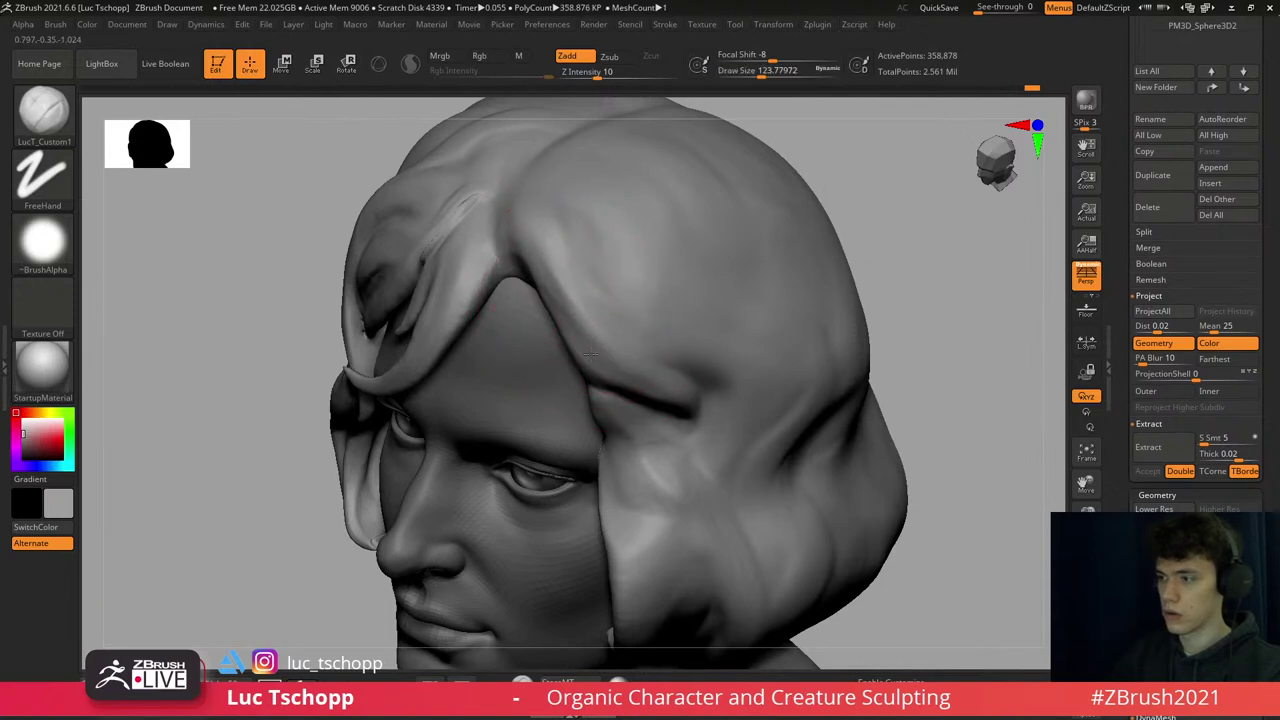
- Briefly pick the Move brush, then return to LucT_Custom1 at about size 132
key("b")
key("m")
key("v")
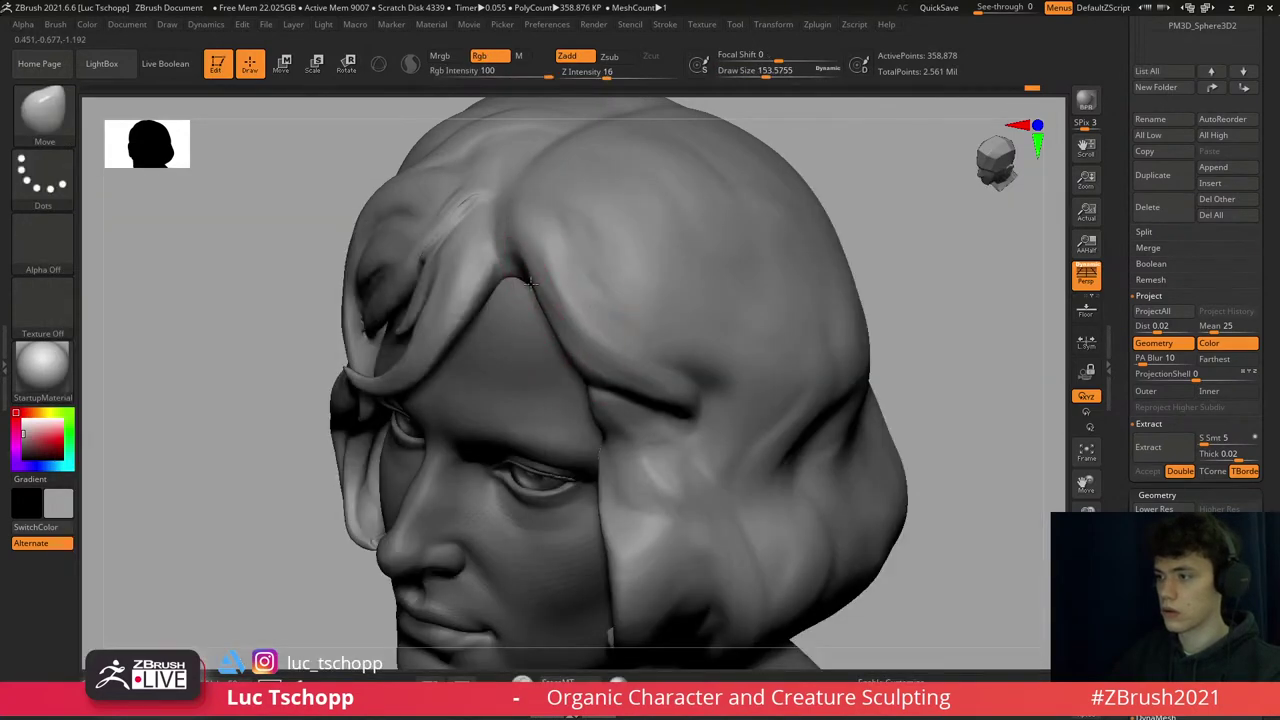
key("b")
key("l")
key("c")
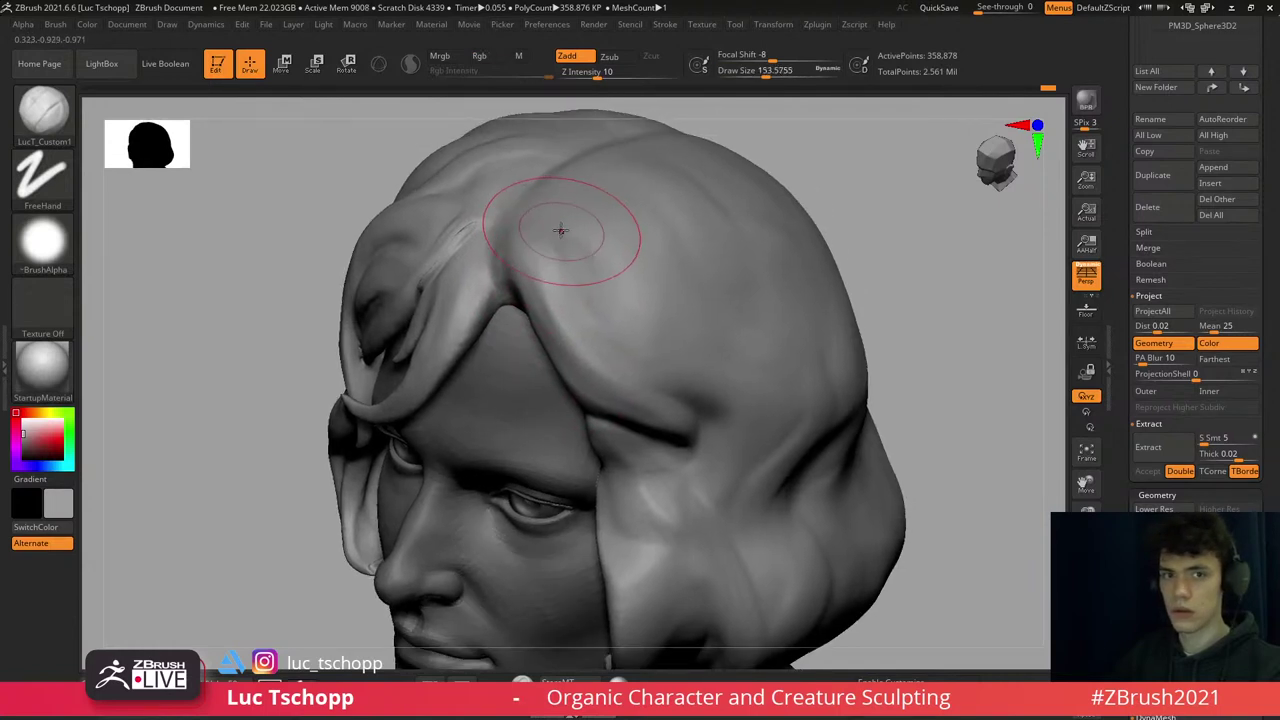
key("bracketleft")
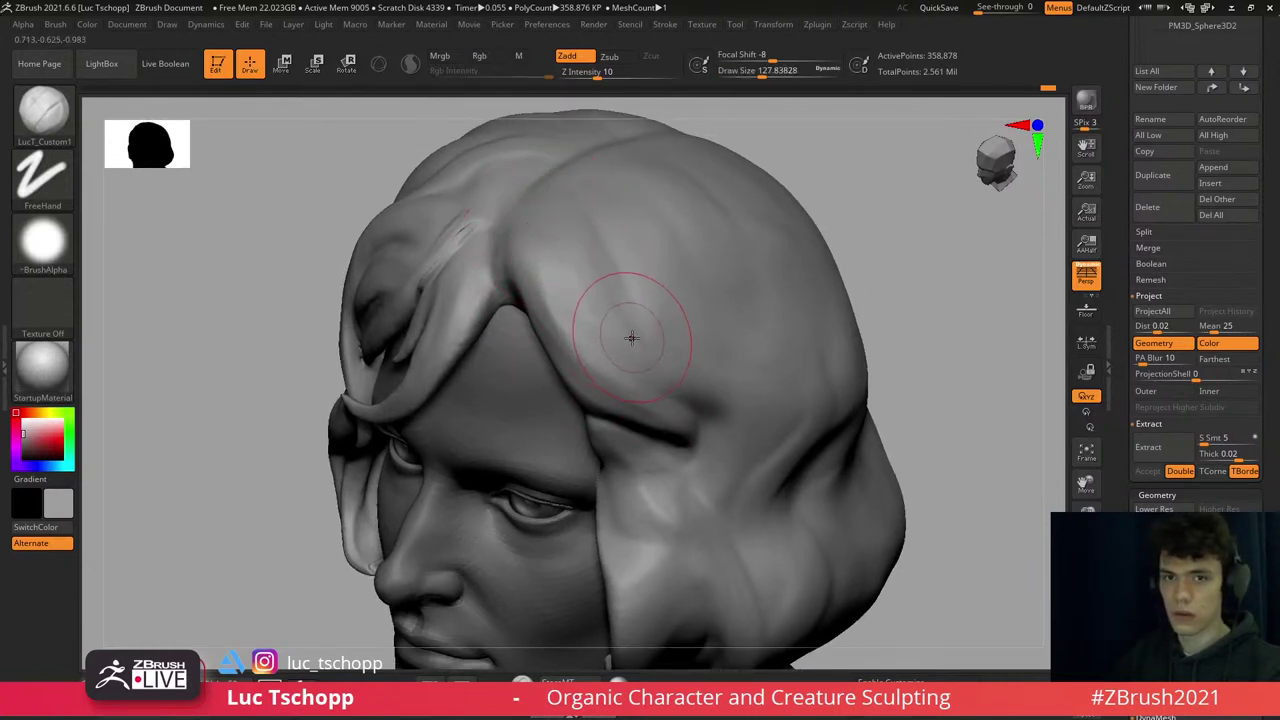
- Carve strand grooves along the side hair above the ear, adjusting brush size between strokes
mouse_move(633, 310)
right_mouse_down()
mouse_move(620, 277)
mouse_move(608, 312)
right_mouse_up()
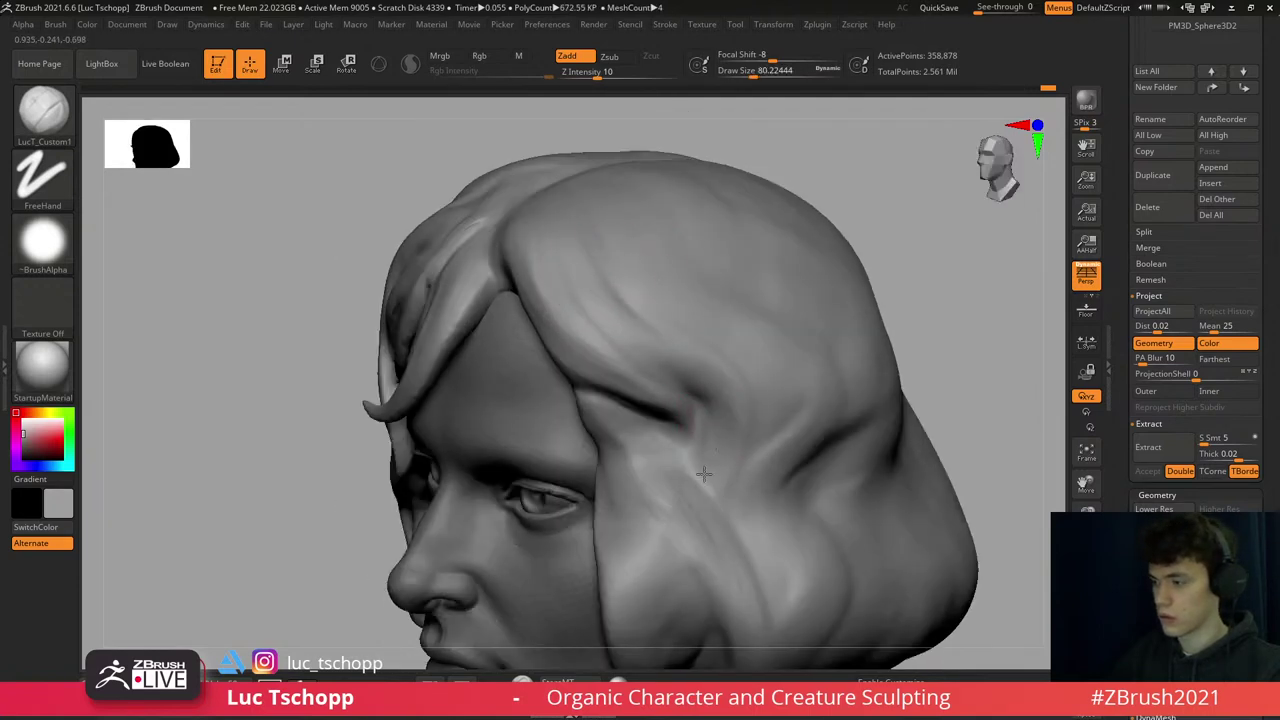
mouse_move(704, 473)
right_mouse_down()
mouse_move(642, 313)
mouse_move(594, 266)
mouse_move(560, 277)
mouse_move(566, 294)
right_mouse_up()
key("bracketleft")
key("s")
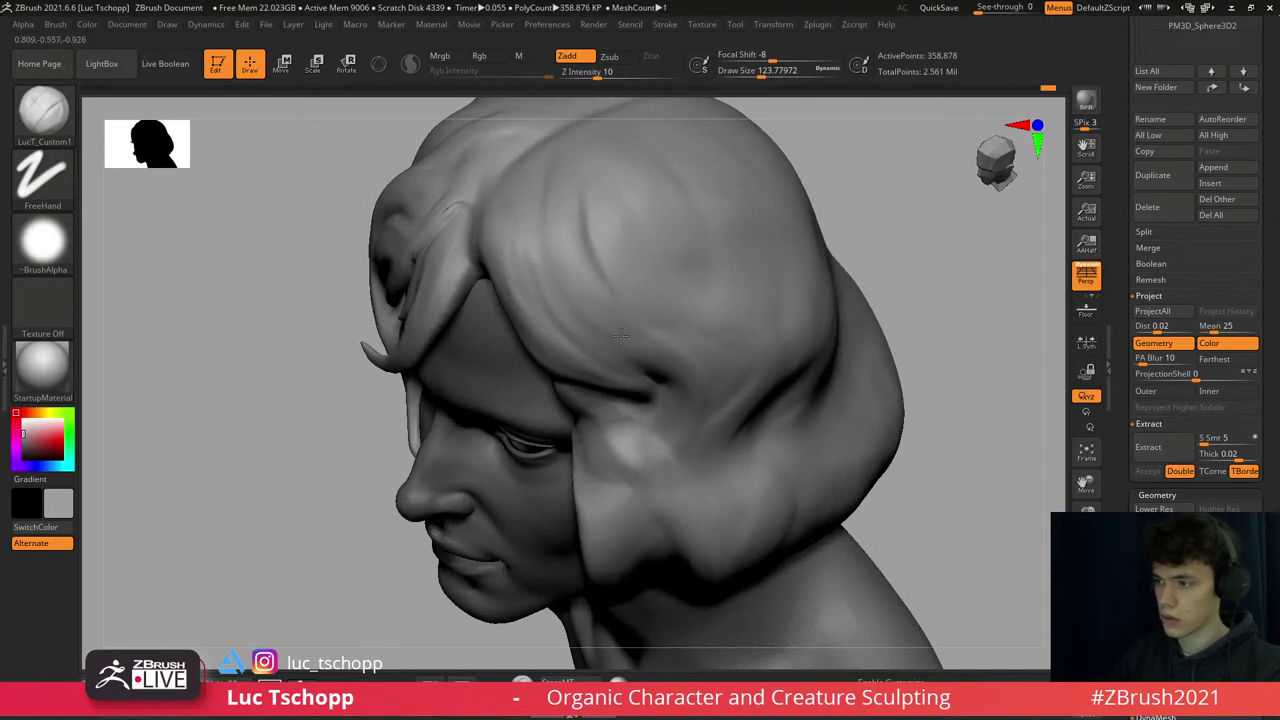
key("bracketleft")
key("bracketleft")
mouse_move(614, 320)
right_mouse_down()
mouse_move(600, 323)
mouse_move(683, 377)
mouse_move(592, 271)
right_mouse_up()
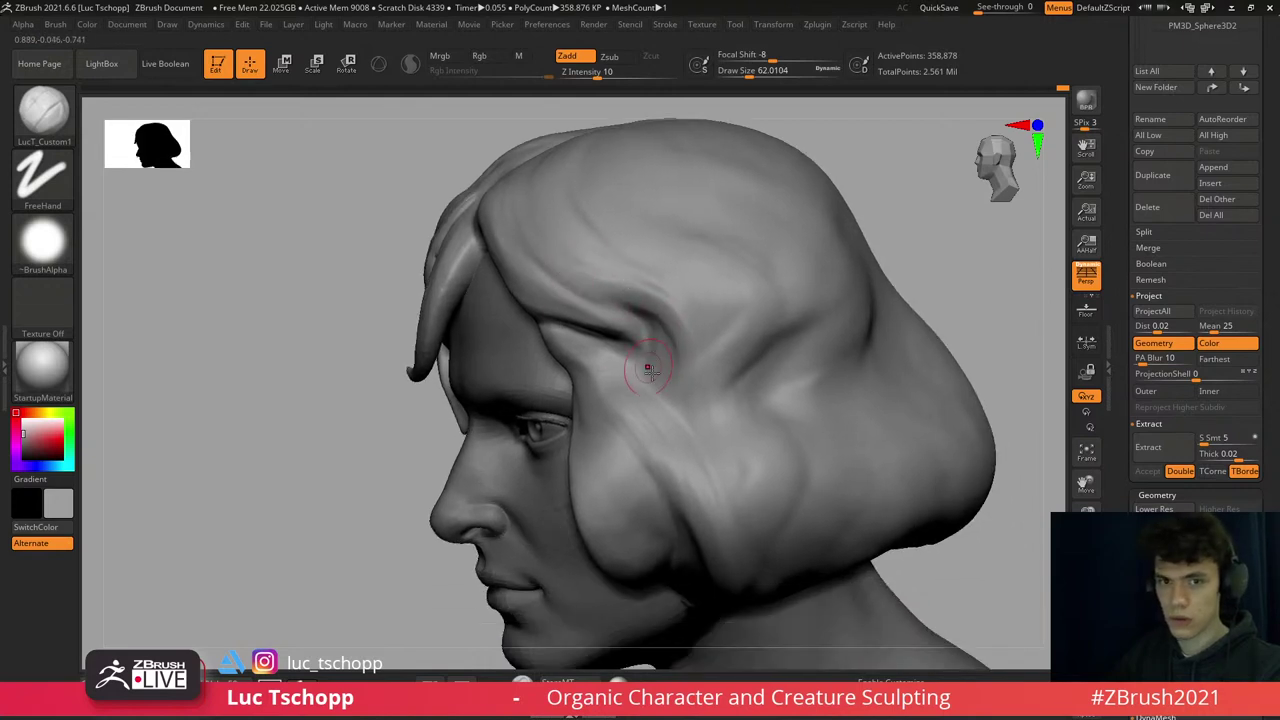
right_click_drag(651, 363, 683, 348)
key("s")
left_click(684, 347)
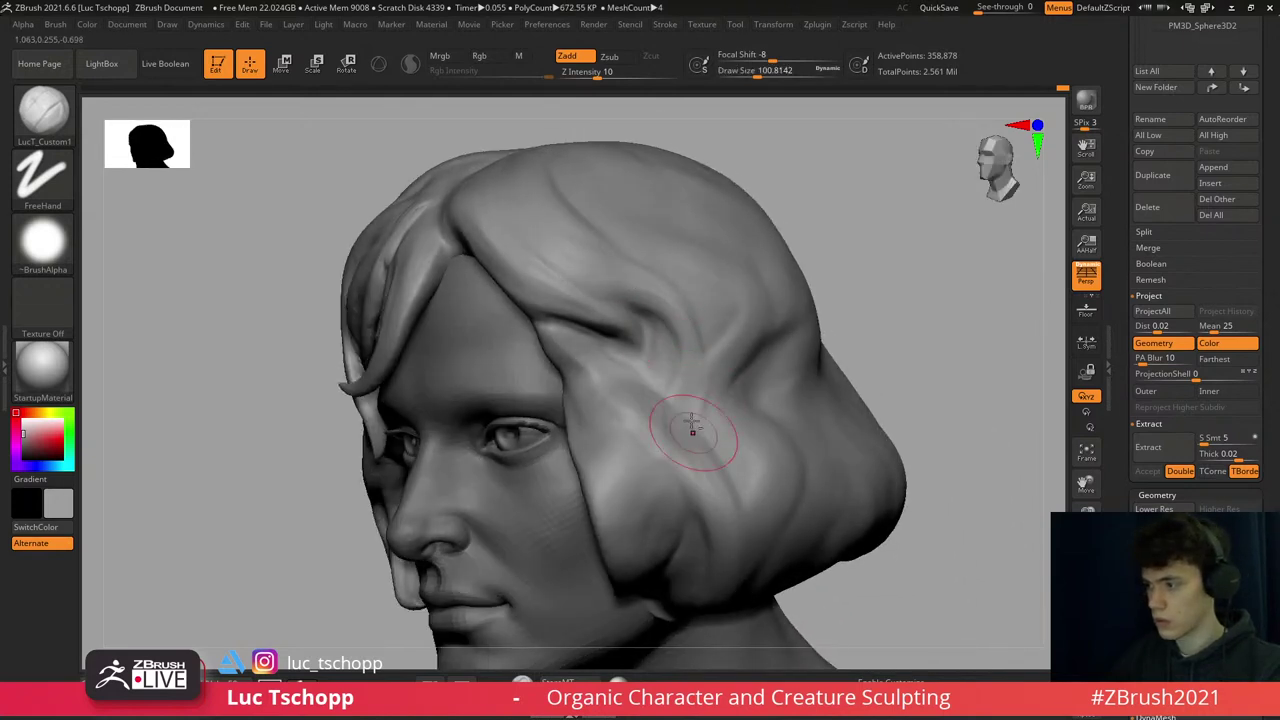
- Orbit from the front to the crown and enlarge the brush to about 250
mouse_move(737, 468)
right_mouse_down()
mouse_move(757, 471)
mouse_move(771, 431)
mouse_move(623, 251)
mouse_move(664, 307)
right_mouse_up()
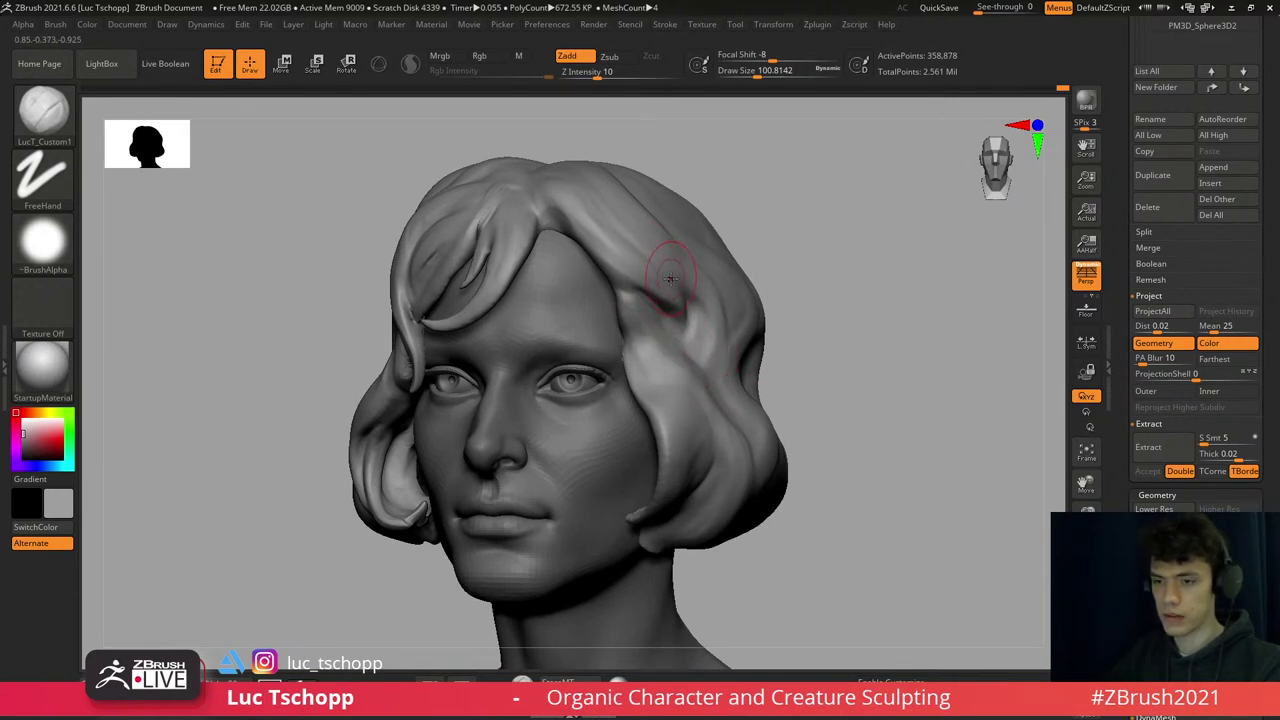
mouse_move(669, 272)
right_mouse_down()
mouse_move(611, 286)
mouse_move(614, 271)
mouse_move(566, 310)
right_mouse_up()
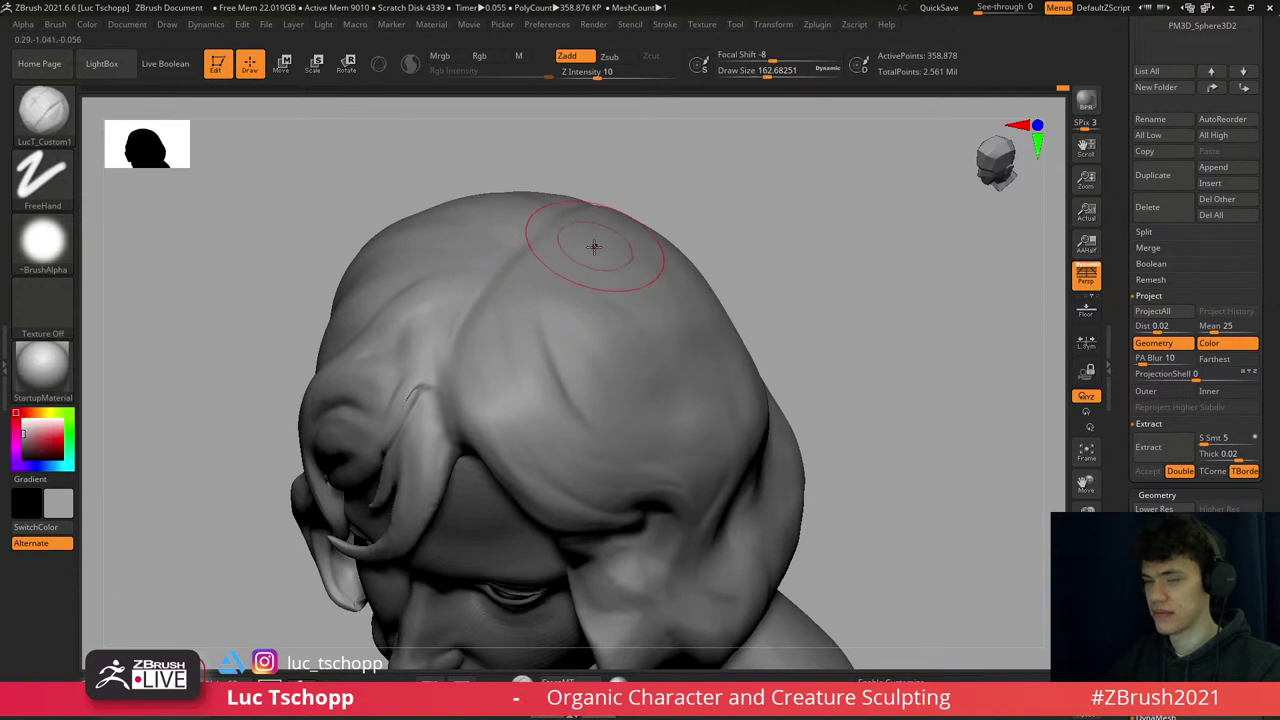
mouse_move(638, 279)
right_mouse_down()
mouse_move(645, 335)
mouse_move(600, 292)
mouse_move(626, 314)
mouse_move(505, 264)
right_mouse_up()
left_click_drag(487, 287, 489, 290)
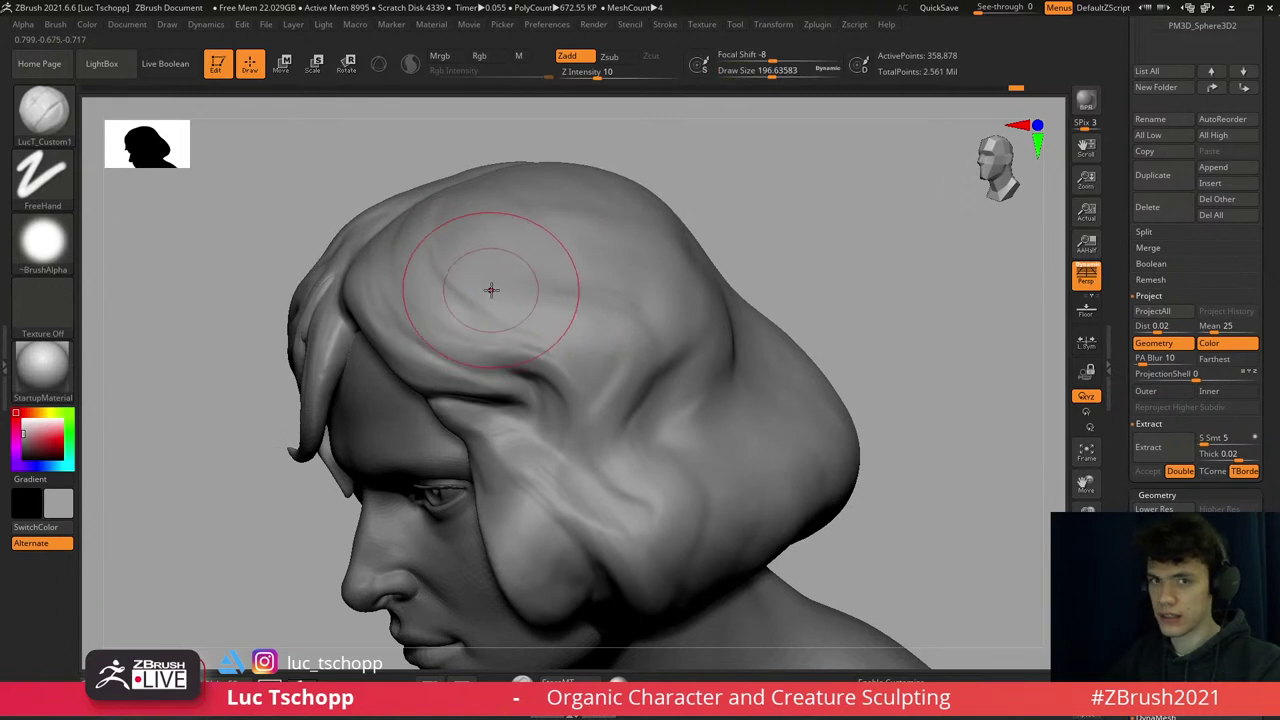
mouse_move(491, 291)
right_mouse_down()
mouse_move(504, 318)
mouse_move(456, 184)
right_mouse_up()
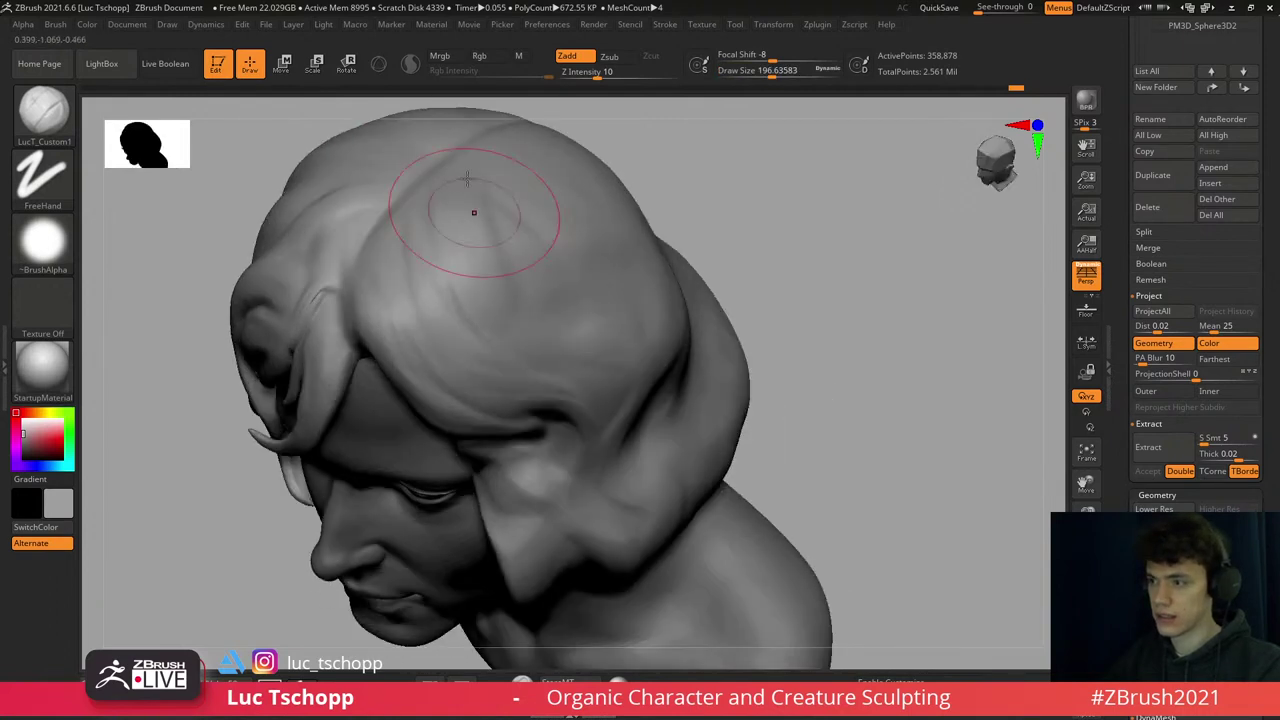
left_click_drag(492, 274, 500, 286)
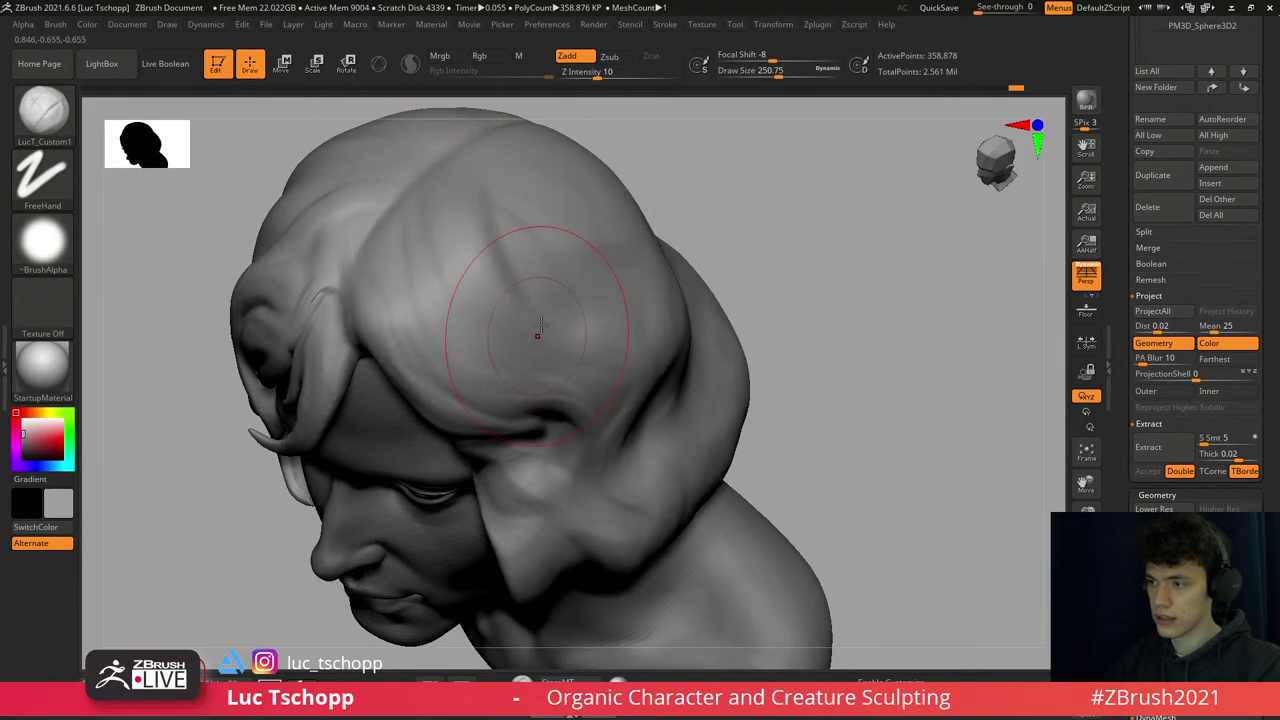
- Shape the broad crown and side hair masses, then reduce the brush to about 68
mouse_move(537, 325)
right_mouse_down("shift")
mouse_move(574, 300)
mouse_move(529, 251)
mouse_move(552, 257)
mouse_move(575, 295)
mouse_move(590, 185)
mouse_move(506, 189)
mouse_move(517, 240)
mouse_move(503, 287)
right_mouse_up("shift")
right_click_drag(467, 242, 491, 329)
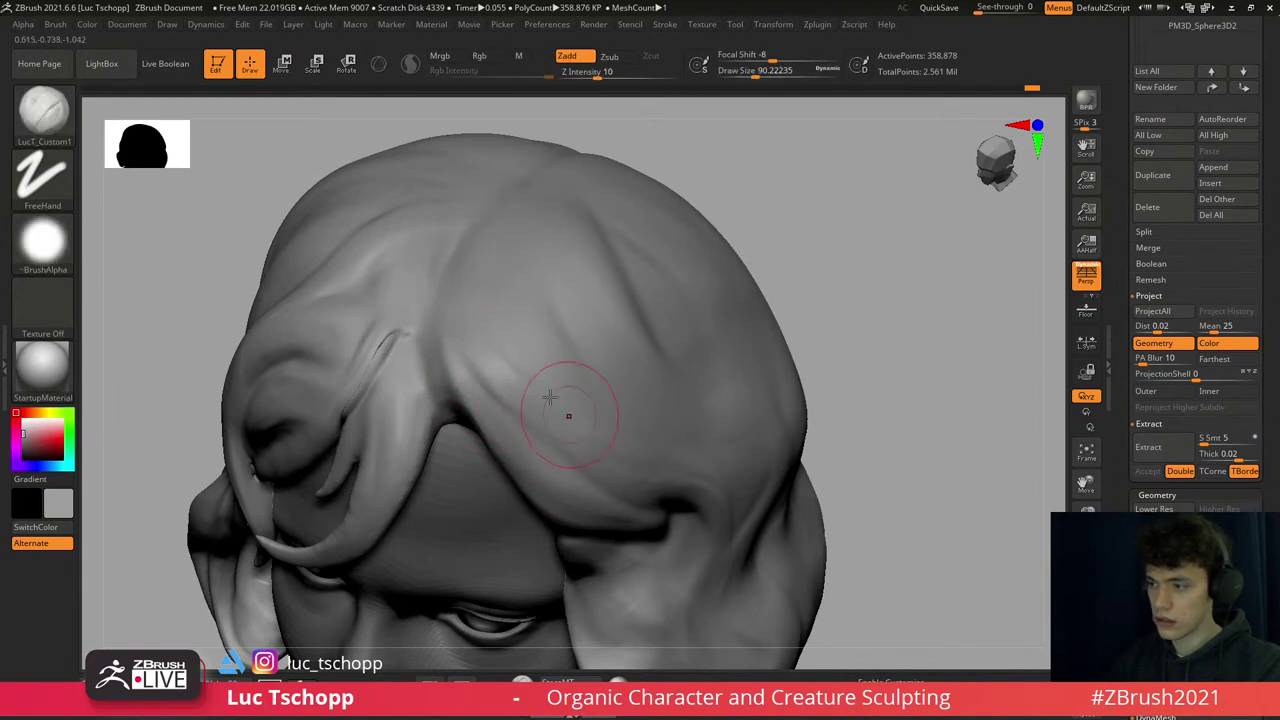
mouse_move(460, 286)
right_mouse_down("shift")
mouse_move(543, 223)
mouse_move(646, 318)
mouse_move(594, 218)
mouse_move(580, 249)
mouse_move(648, 360)
mouse_move(514, 243)
right_mouse_up("shift")
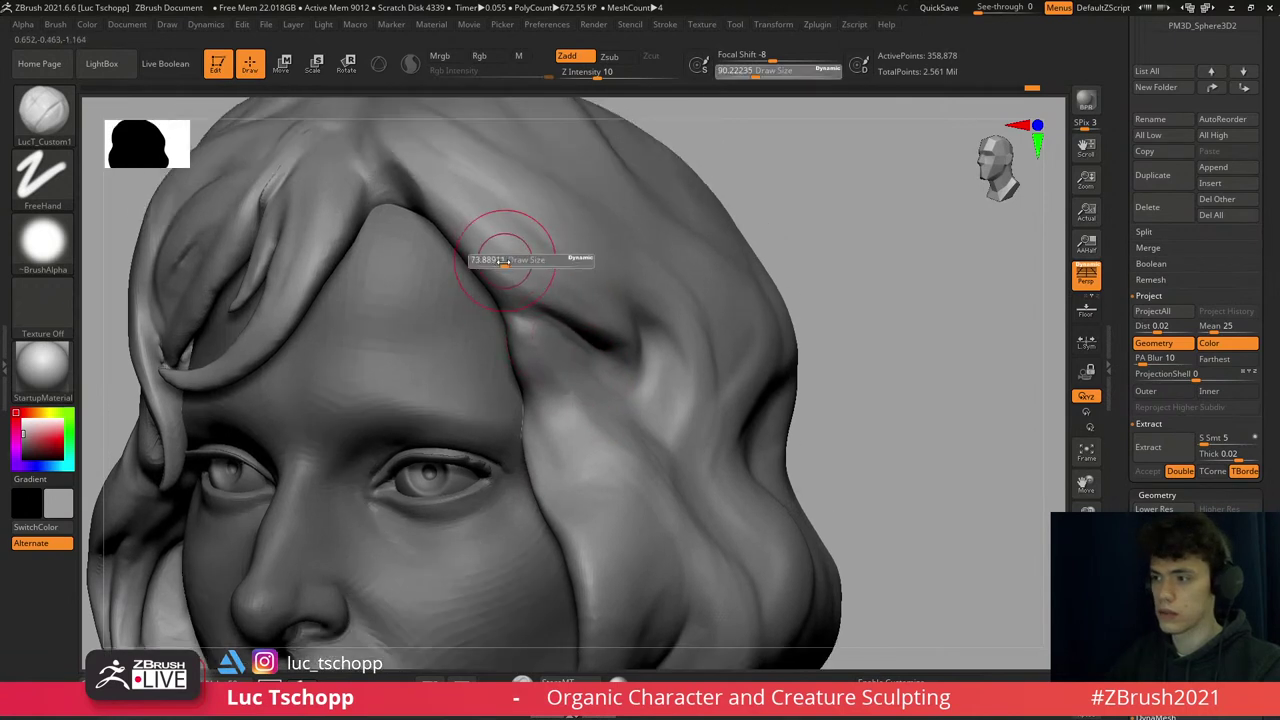
key("s")
left_click_drag(640, 338, 609, 343)
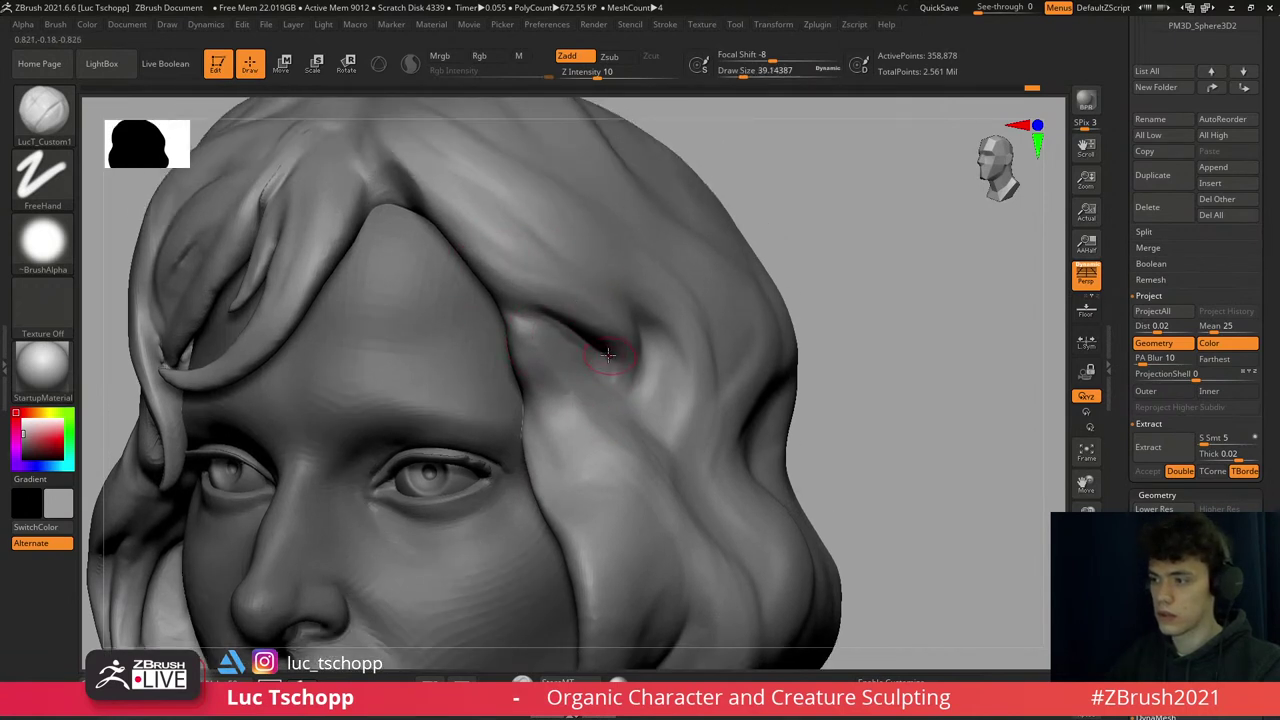
mouse_move(598, 352)
right_mouse_down("ctrl")
mouse_move(615, 370)
mouse_move(570, 360)
mouse_move(578, 380)
right_mouse_up("ctrl")
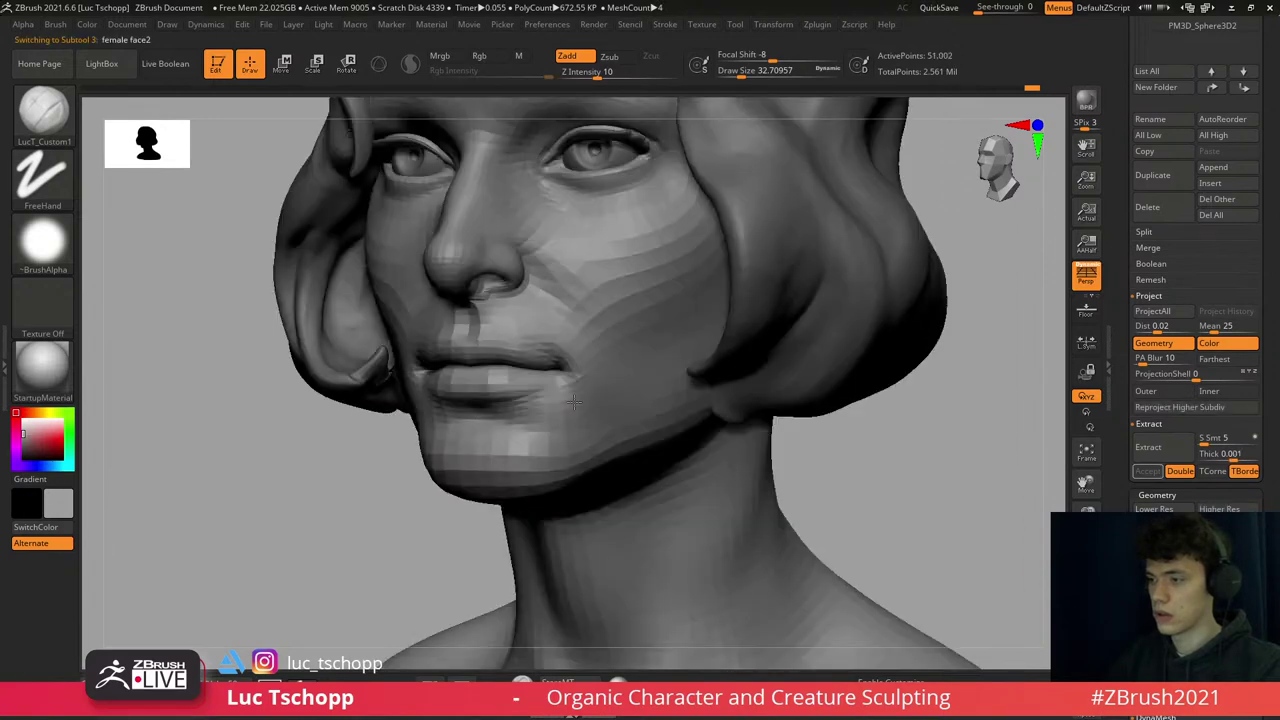
- Select the female face2 subtool with the Smooth brush active
key("b")
key("s")
key("m")
left_click(578, 380, "alt")
- Drop a subdivision level and set the Move brush to about size 62
key("shift+d")
key("b")
key("m")
key("v")
key("s")
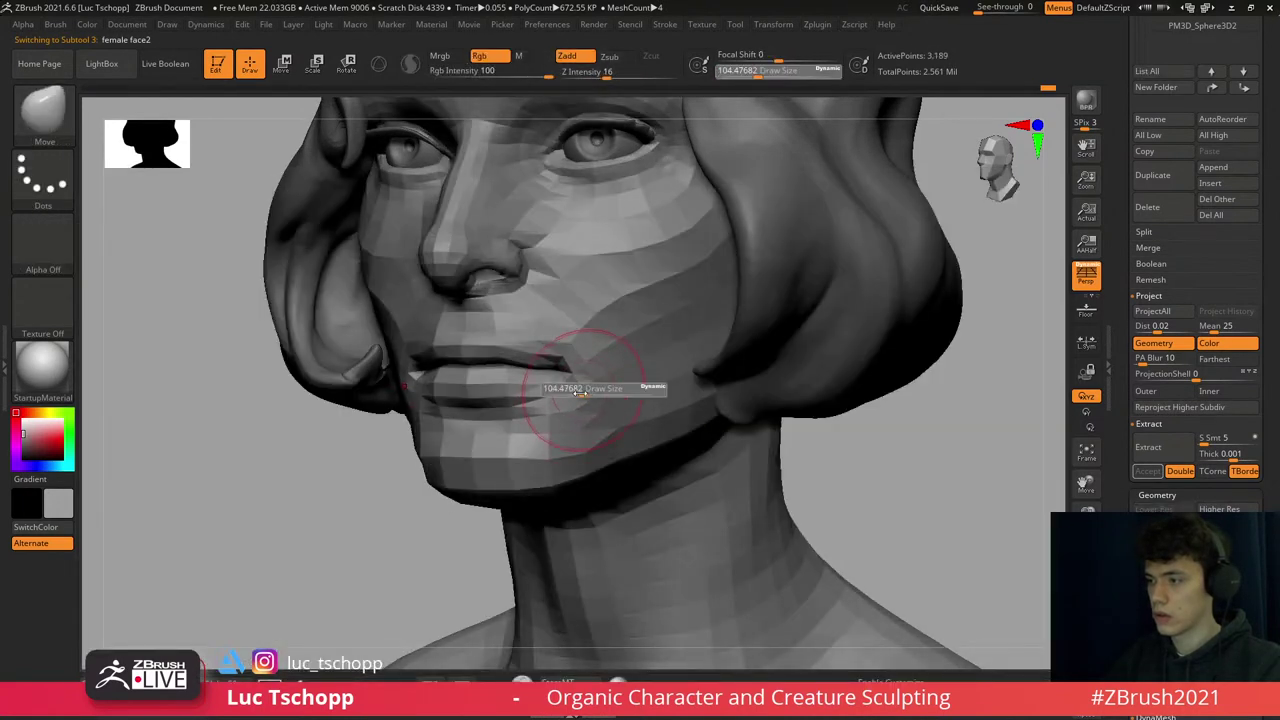
left_click_drag(578, 385, 583, 392)
right_click_drag(578, 392, 600, 329)
- Zoom into the face at low subdivision and resize the Move brush to about 74
key("d")
key("d")
key("d")
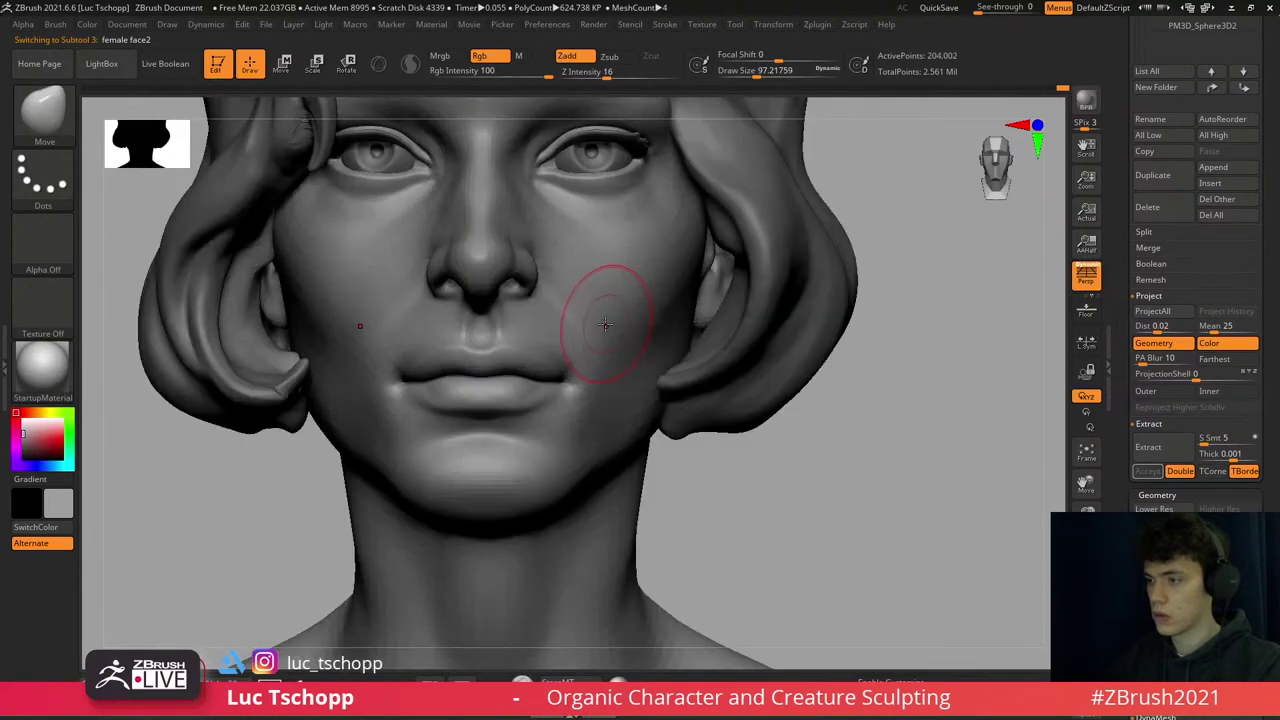
key("f")
key("shift+d")
key("shift+d")
right_click_drag(575, 385, 480, 440, "ctrl")
key("s")
left_click_drag(472, 441, 500, 450)
key("s")
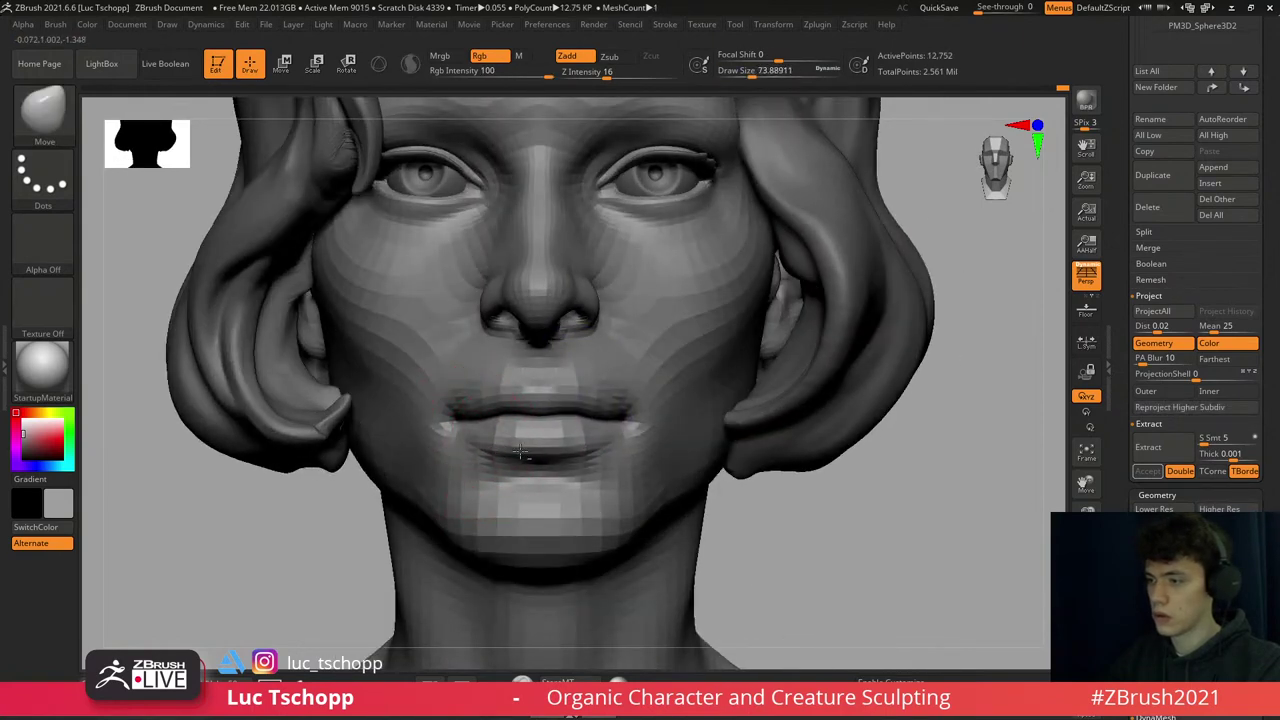
mouse_move(471, 434)
right_mouse_down()
mouse_move(471, 417)
mouse_move(466, 497)
mouse_move(523, 531)
mouse_move(601, 289)
right_mouse_up()
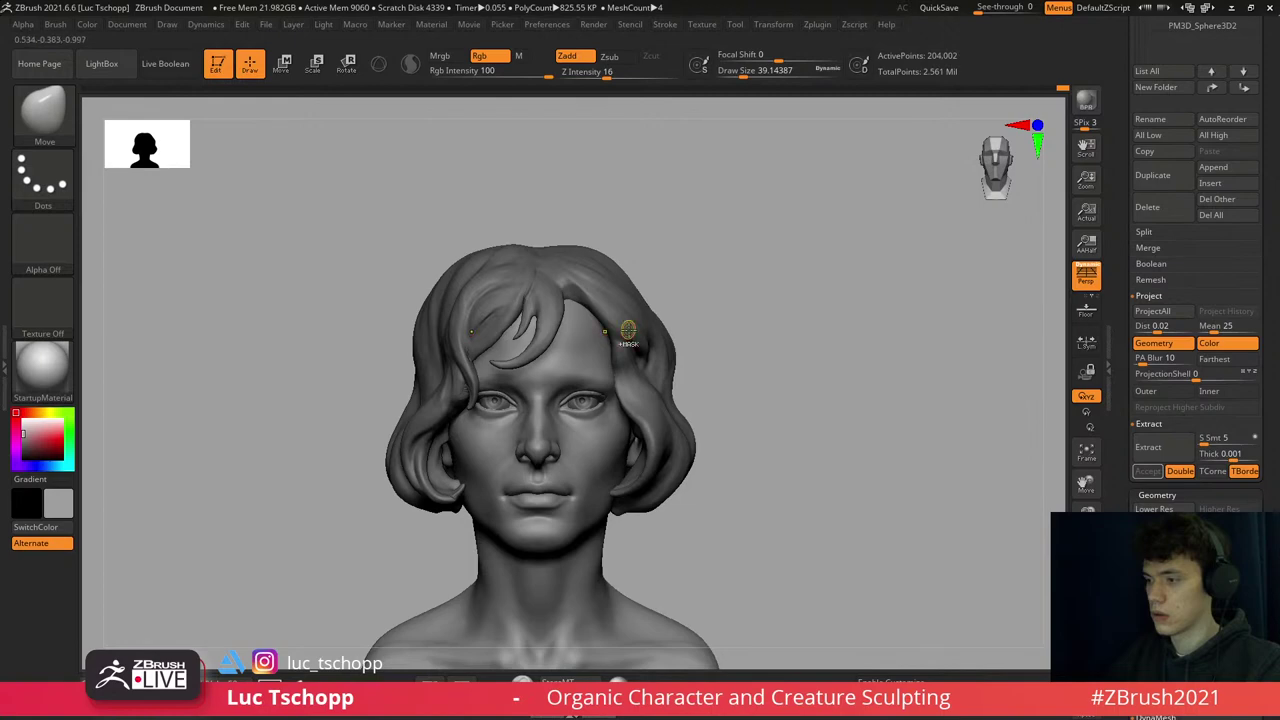
mouse_move(627, 331)
right_mouse_down("ctrl")
mouse_move(590, 416)
mouse_move(565, 434)
mouse_move(457, 423)
right_mouse_up("ctrl")
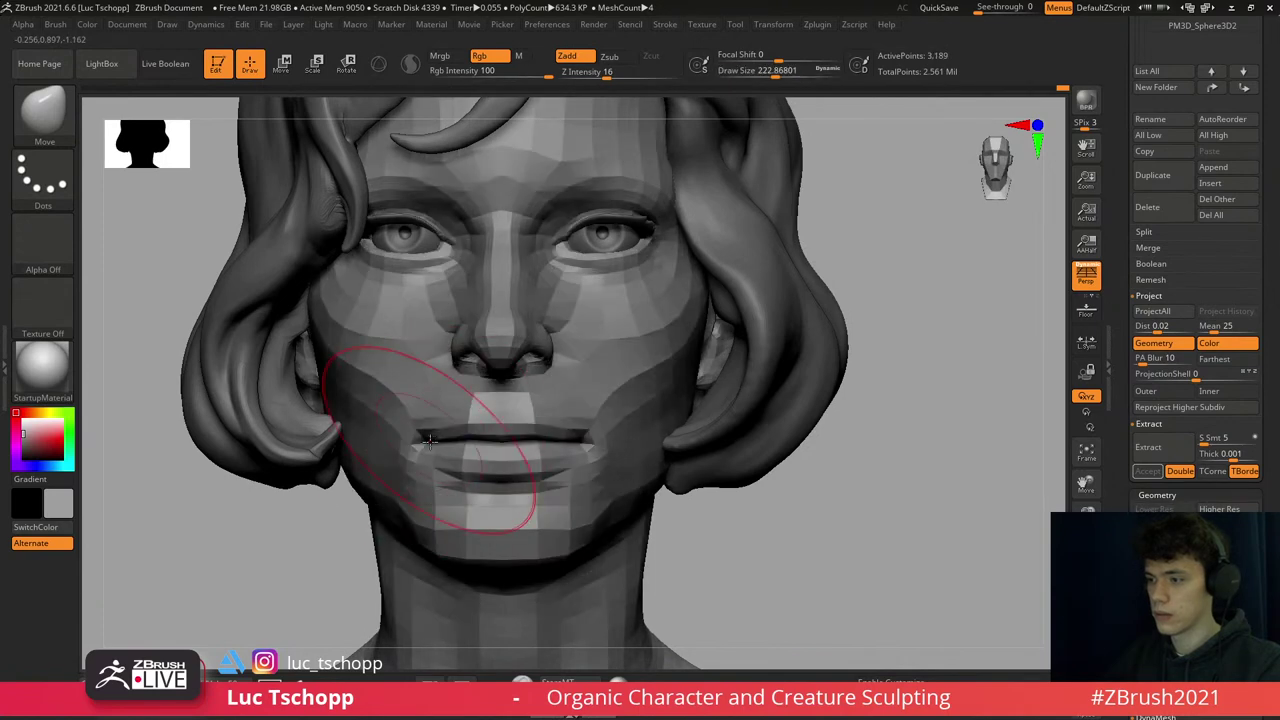
- Switch to DamStandard and size it to about 90 for the mouth corners
key("d")
key("d")
key("d")
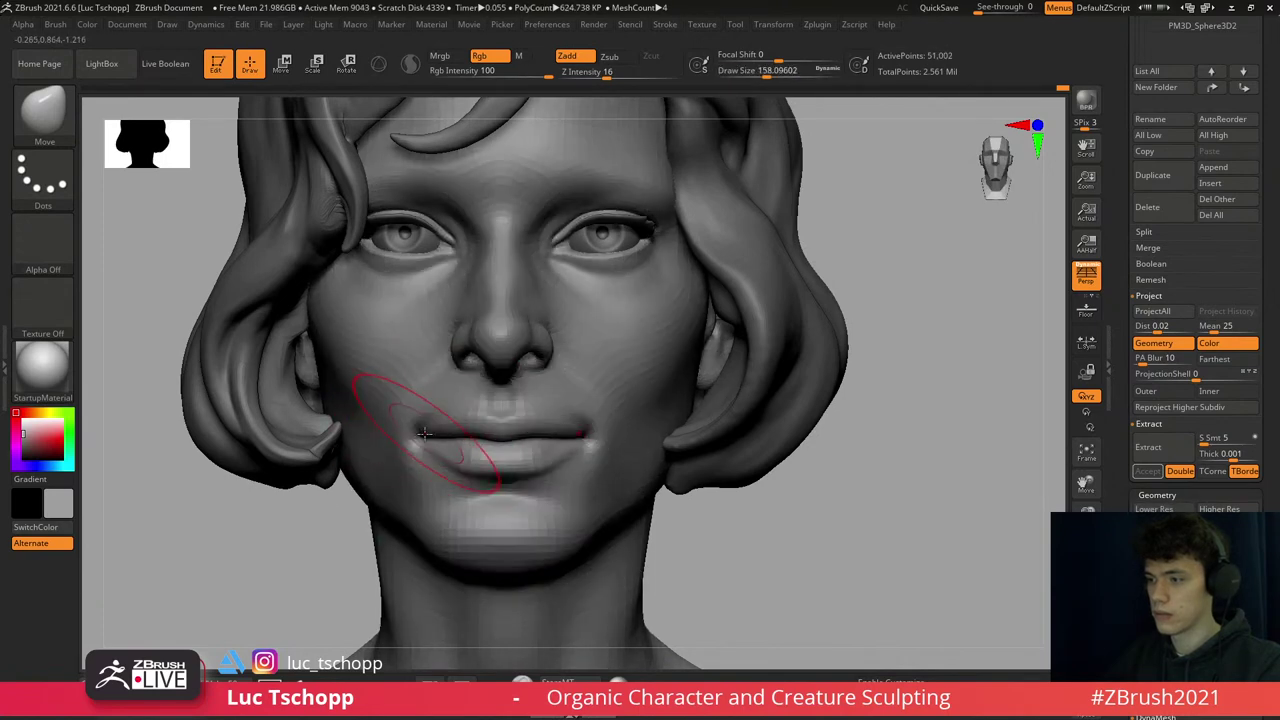
key("b")
key("d")
key("s")
right_click_drag(404, 409, 417, 392)
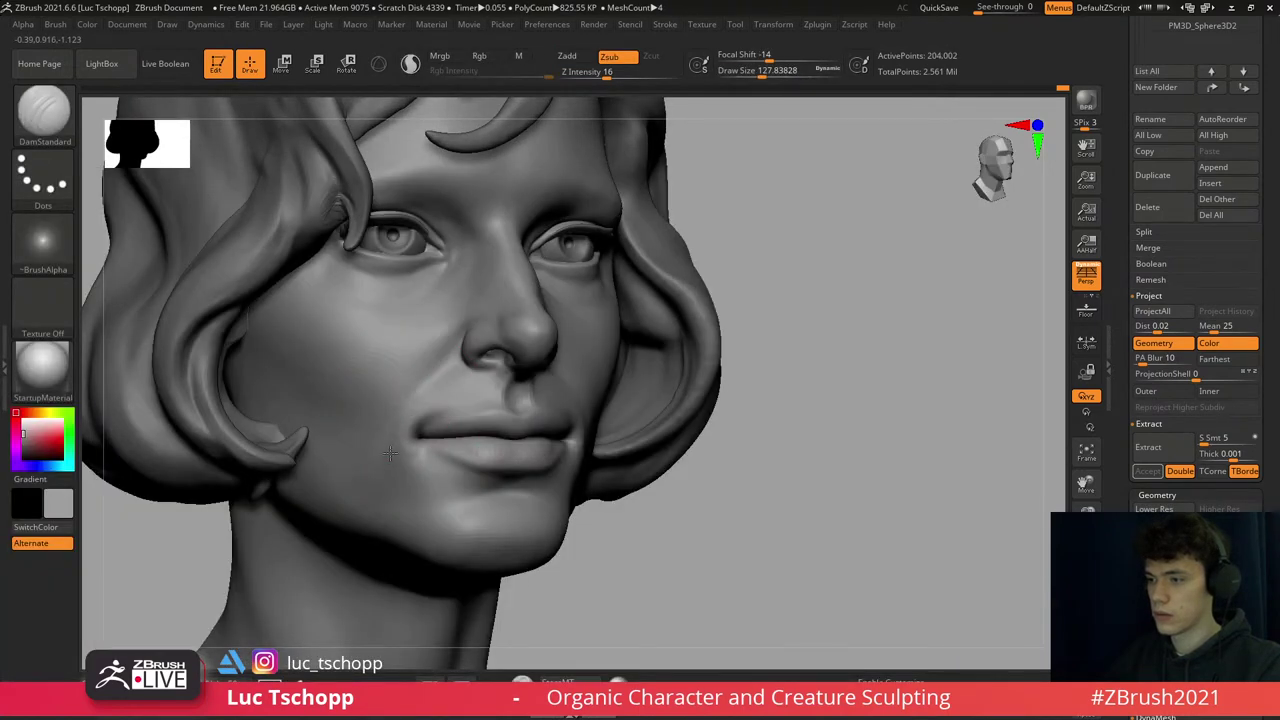
mouse_move(392, 470)
right_mouse_down()
mouse_move(415, 455)
mouse_move(402, 443)
right_mouse_up()
key("shift+d")
key("shift+d")
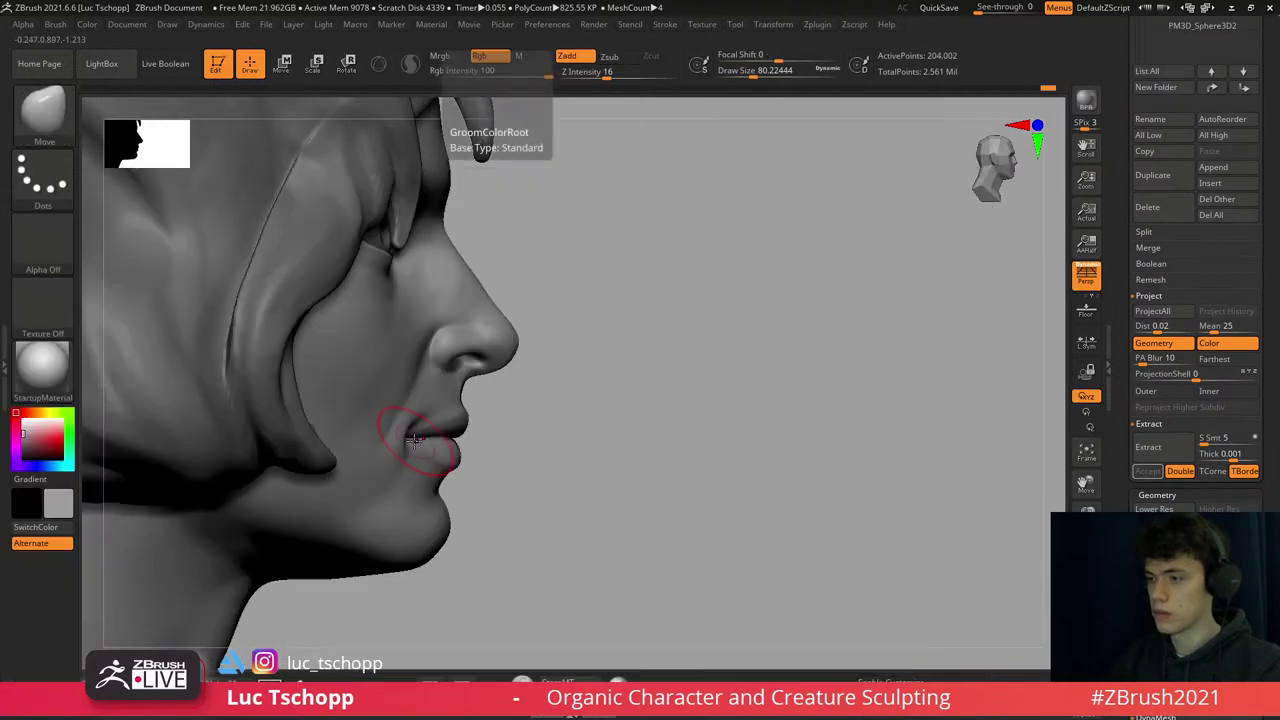
key("s")
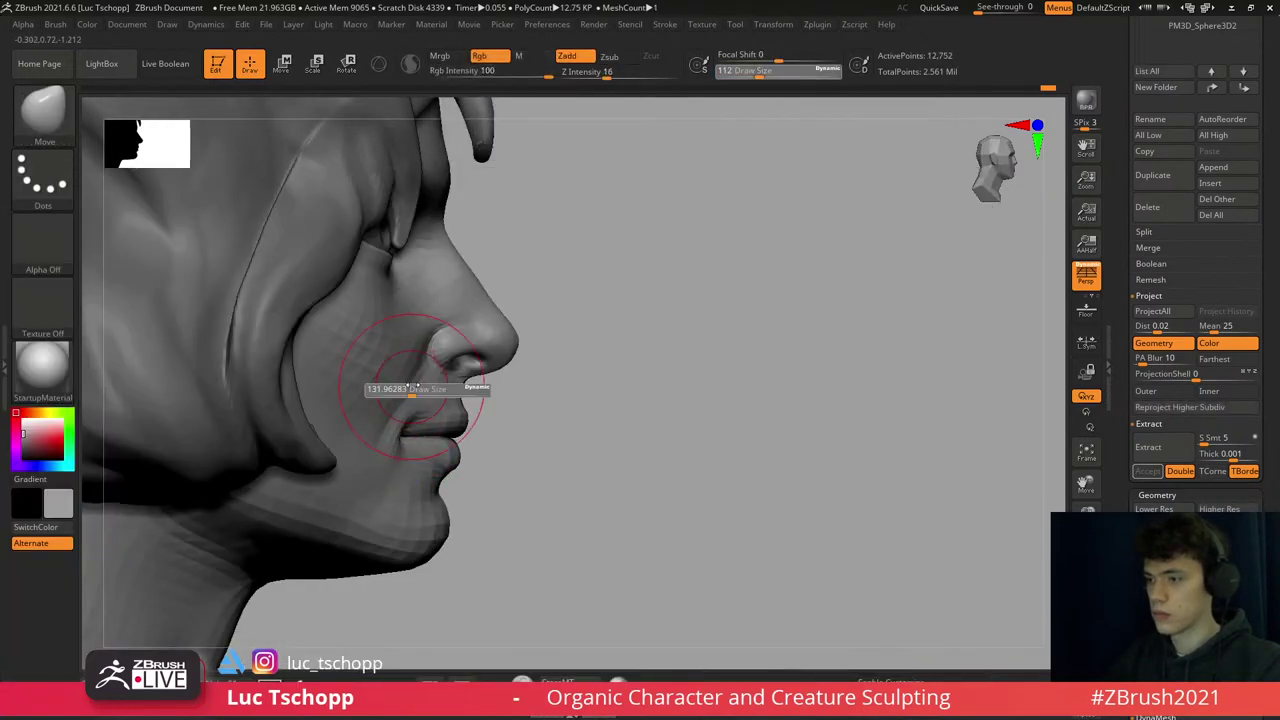
left_click_drag(406, 386, 407, 377)
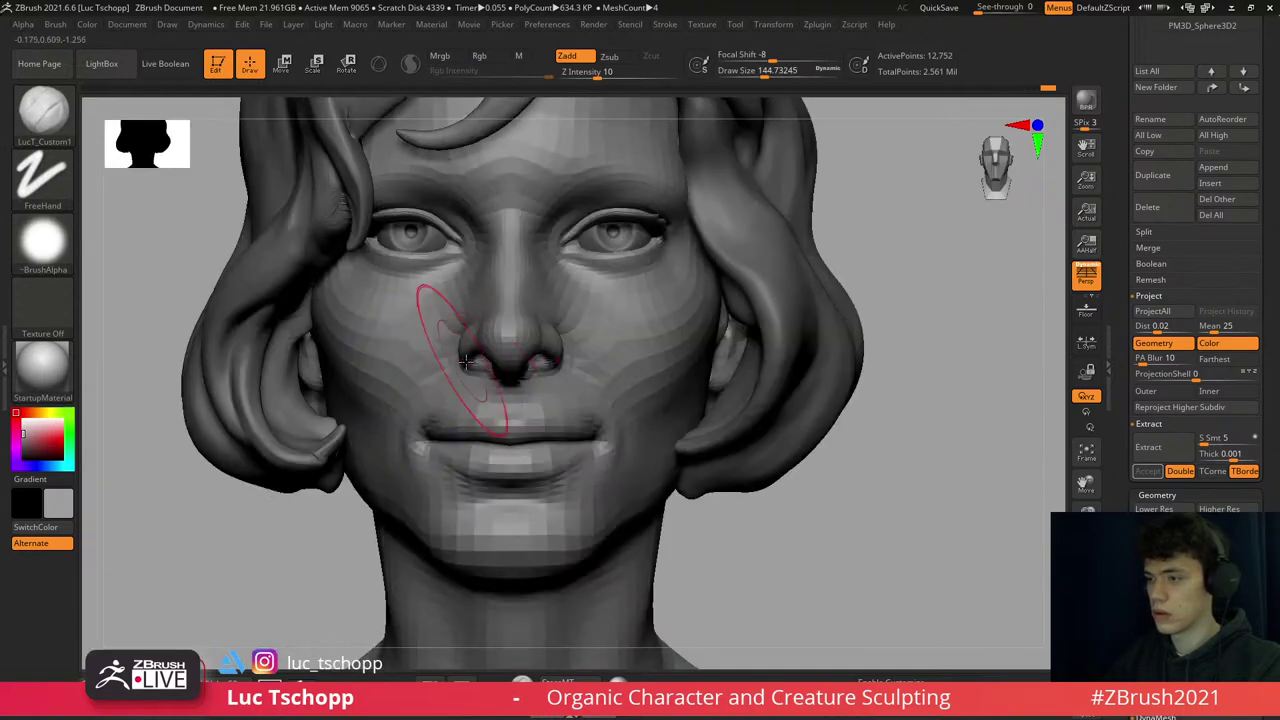
key("f")
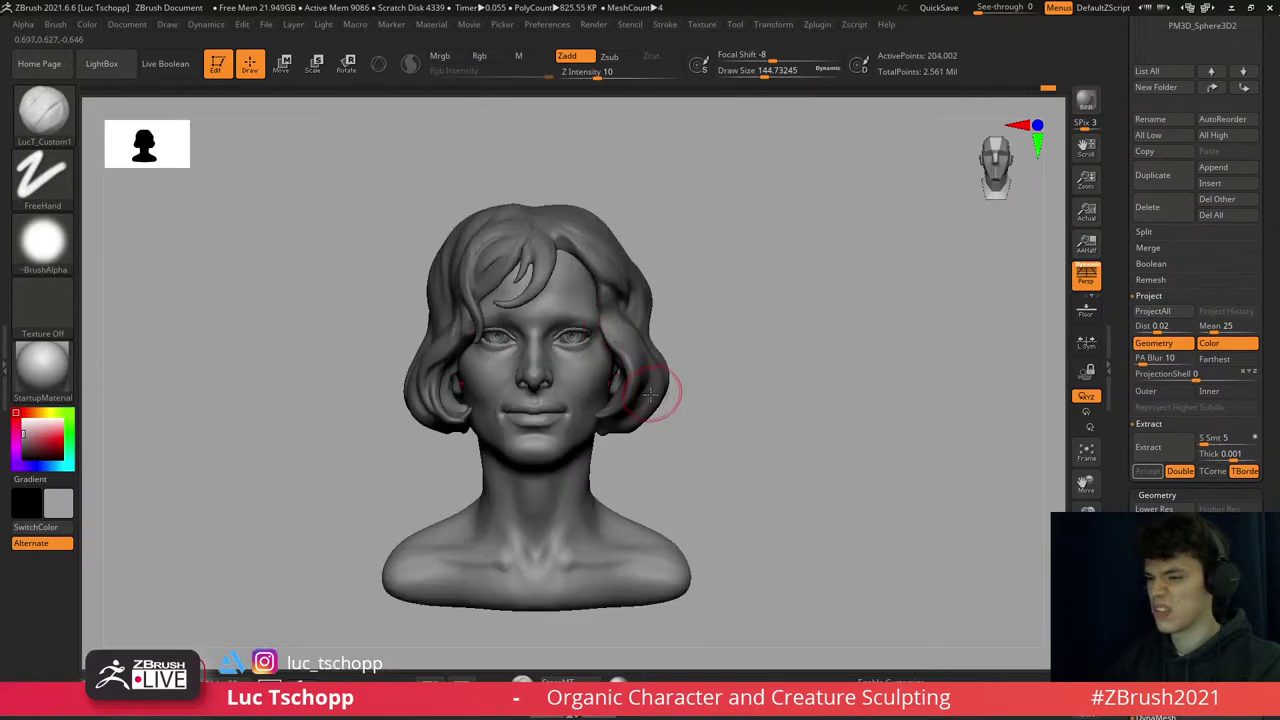
right_click_drag(621, 413, 576, 459)
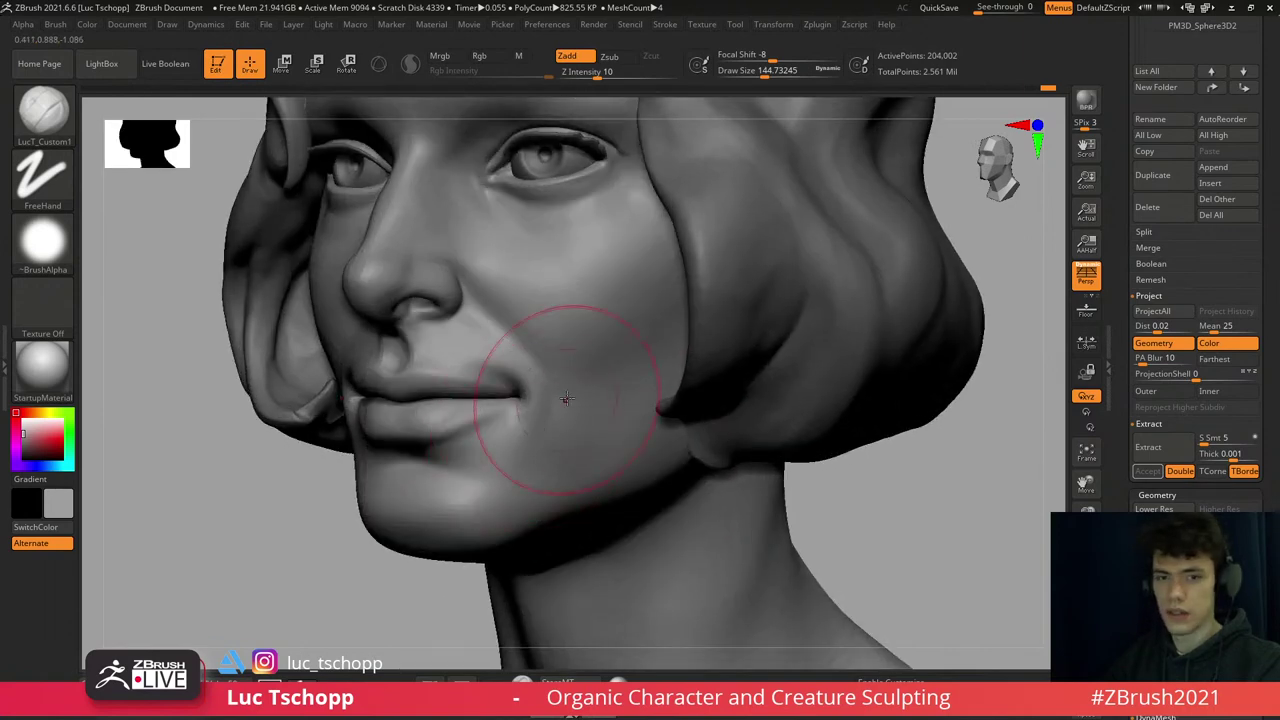
key("bracketleft")
- Try the Standard brush, then return to DamStandard with the face framed frontally
key("b")
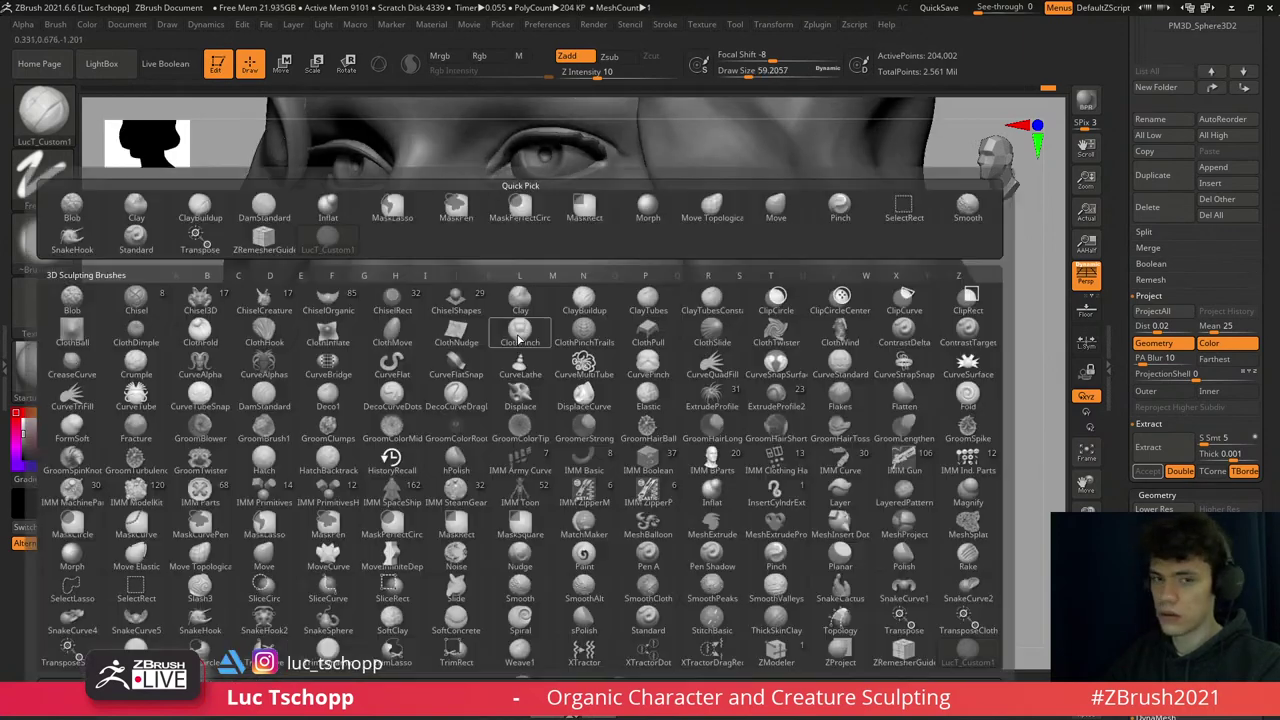
key("s")
key("t")
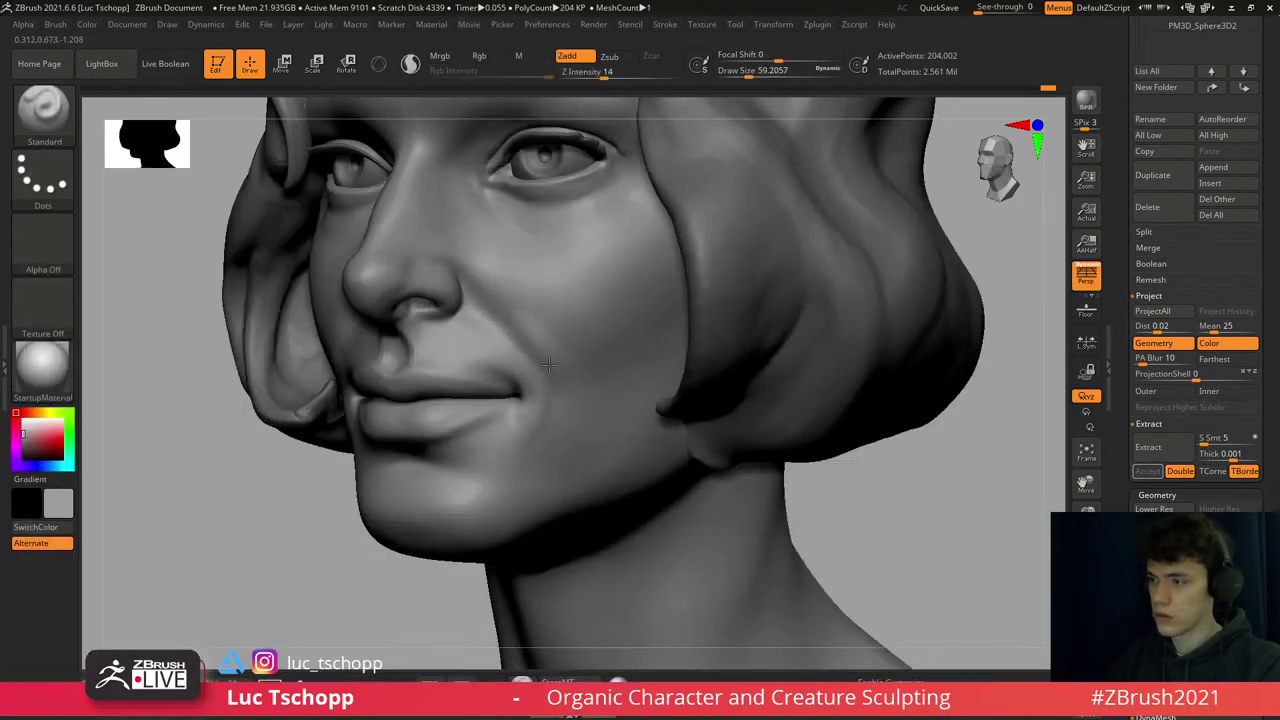
key("b")
key("d")
key("s")
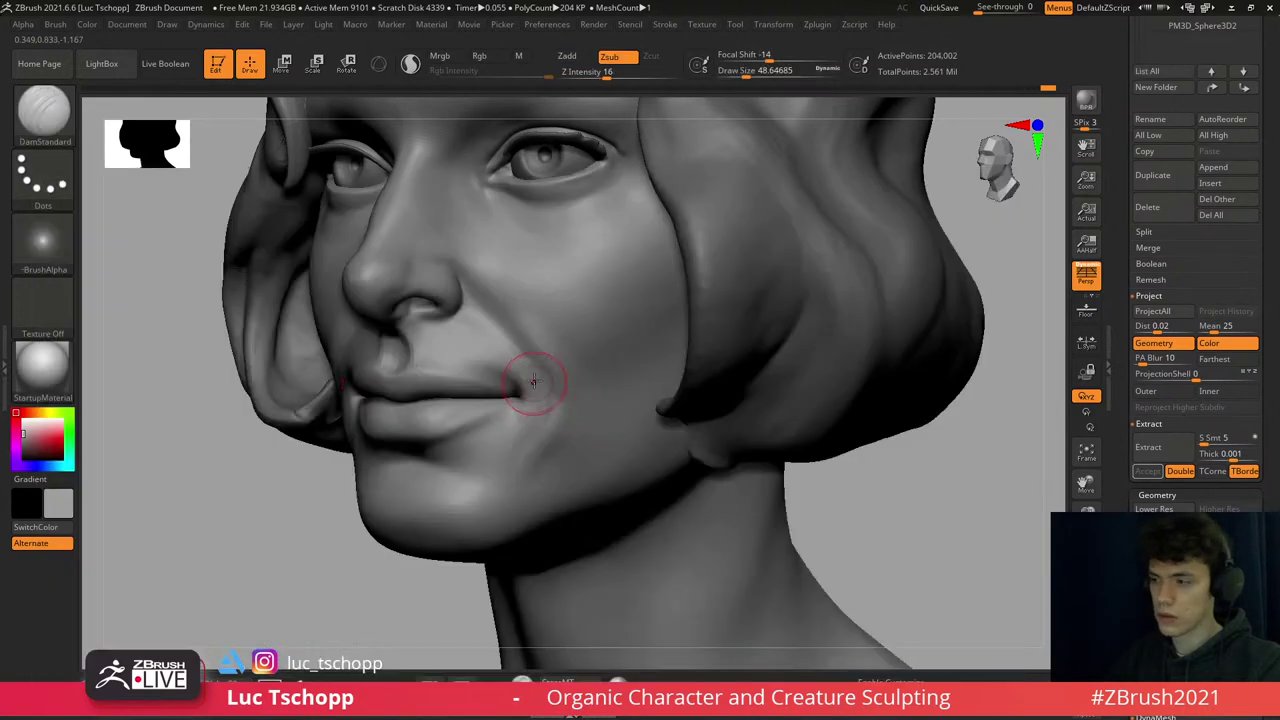
right_click_drag(509, 468, 555, 430)
key("f")
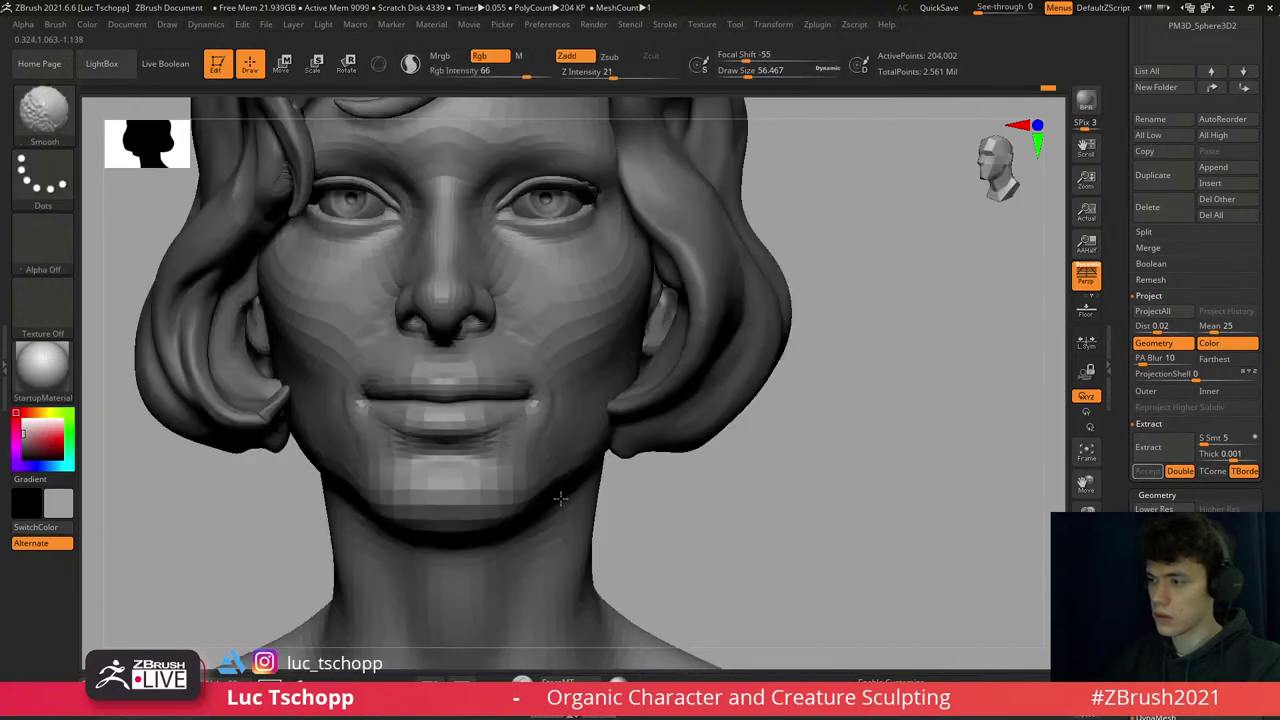
key("f")
- Build up the mouth with the custom clay brush at about size 49, smoothing as needed
right_click_drag(588, 357, 603, 363)
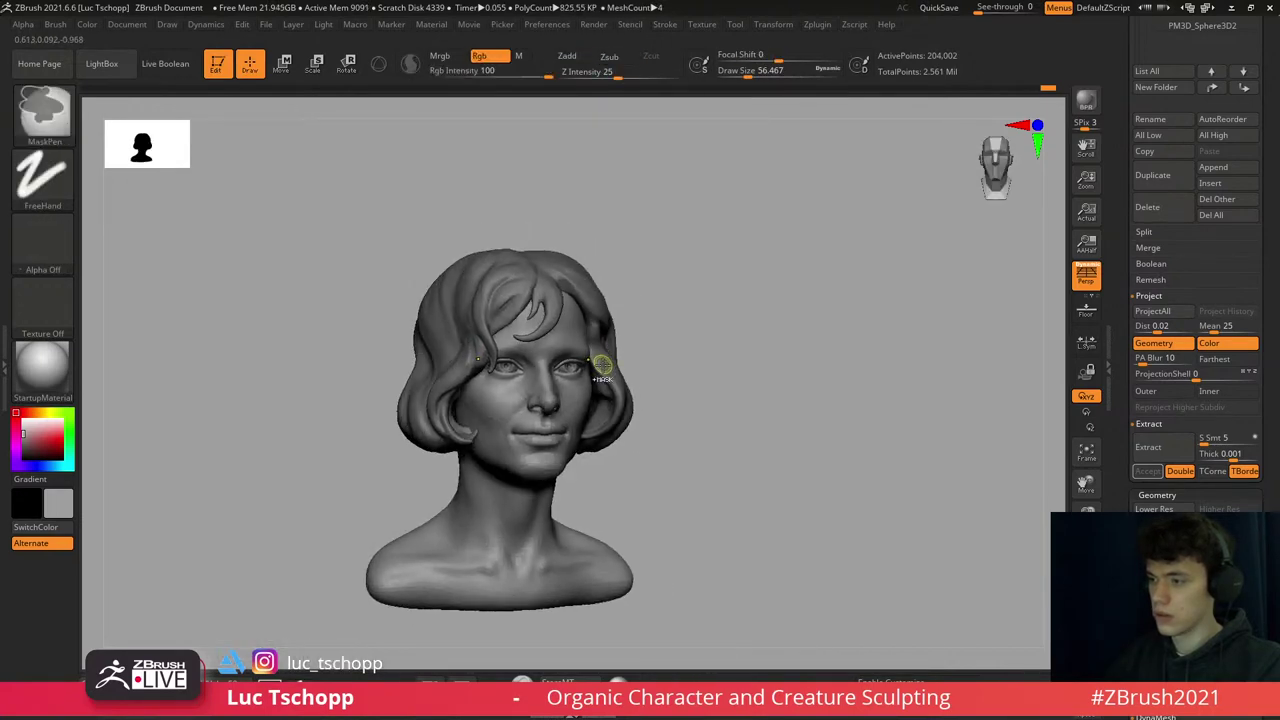
key("shift+d")
key("d")
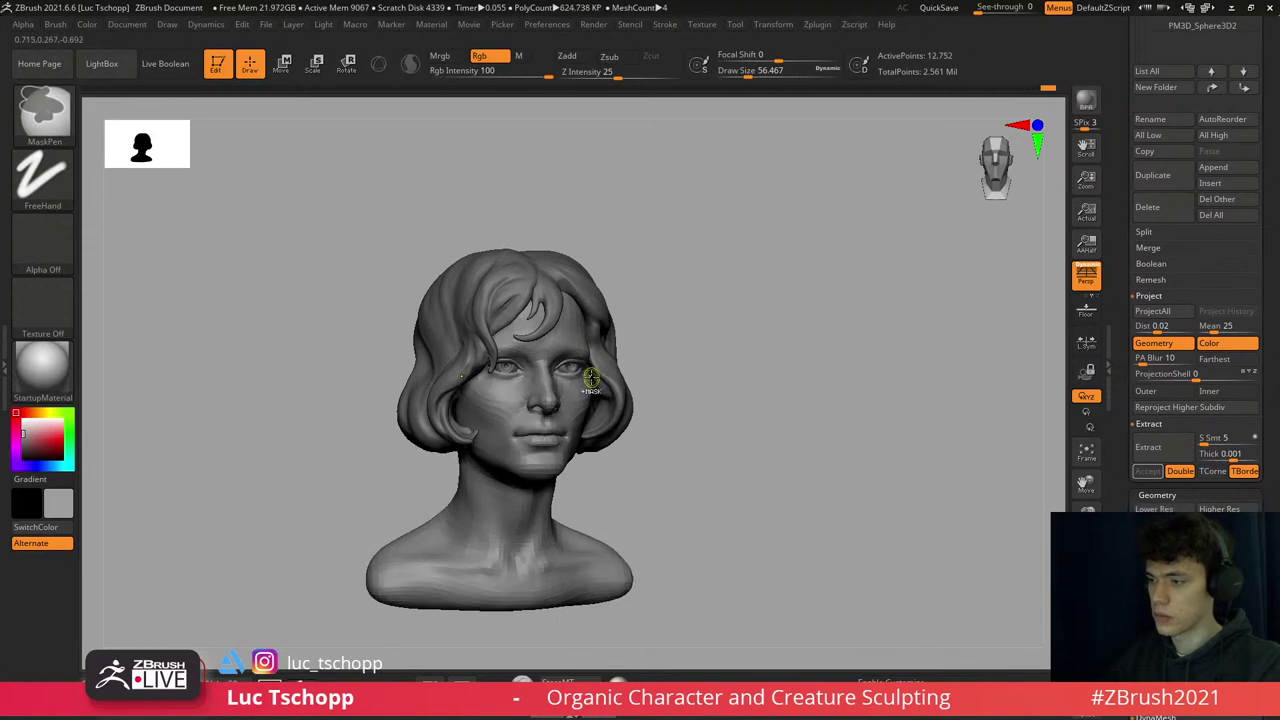
mouse_move(590, 378)
right_mouse_down()
mouse_move(560, 380)
mouse_move(532, 476)
mouse_move(557, 429)
mouse_move(529, 411)
right_mouse_up()
key("d")
key("1")
key("s")
left_click_drag(525, 366, 515, 366)
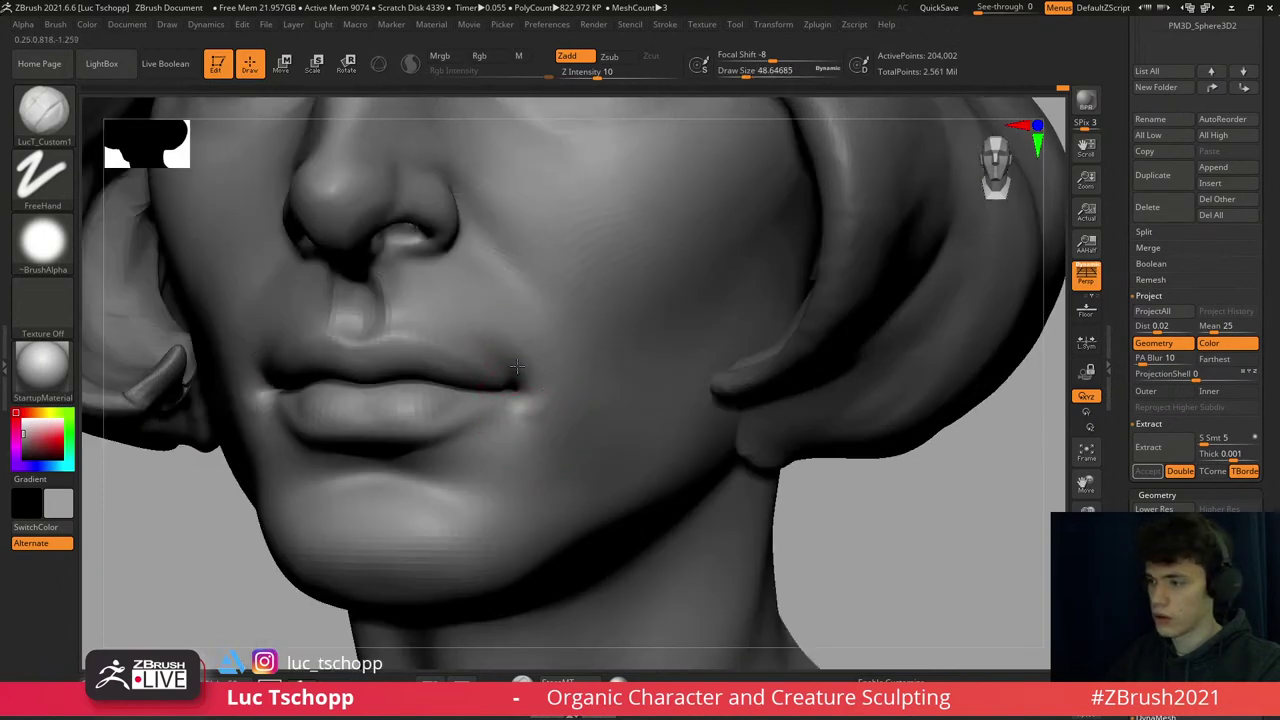
key("shift")
- Reshape the upper lip with the Move brush at about size 128 on a lower subdivision
right_click_drag(531, 399, 480, 423)
key("b")
key("m")
key("v")
key("shift+d")
key("shift+d")
key("s")
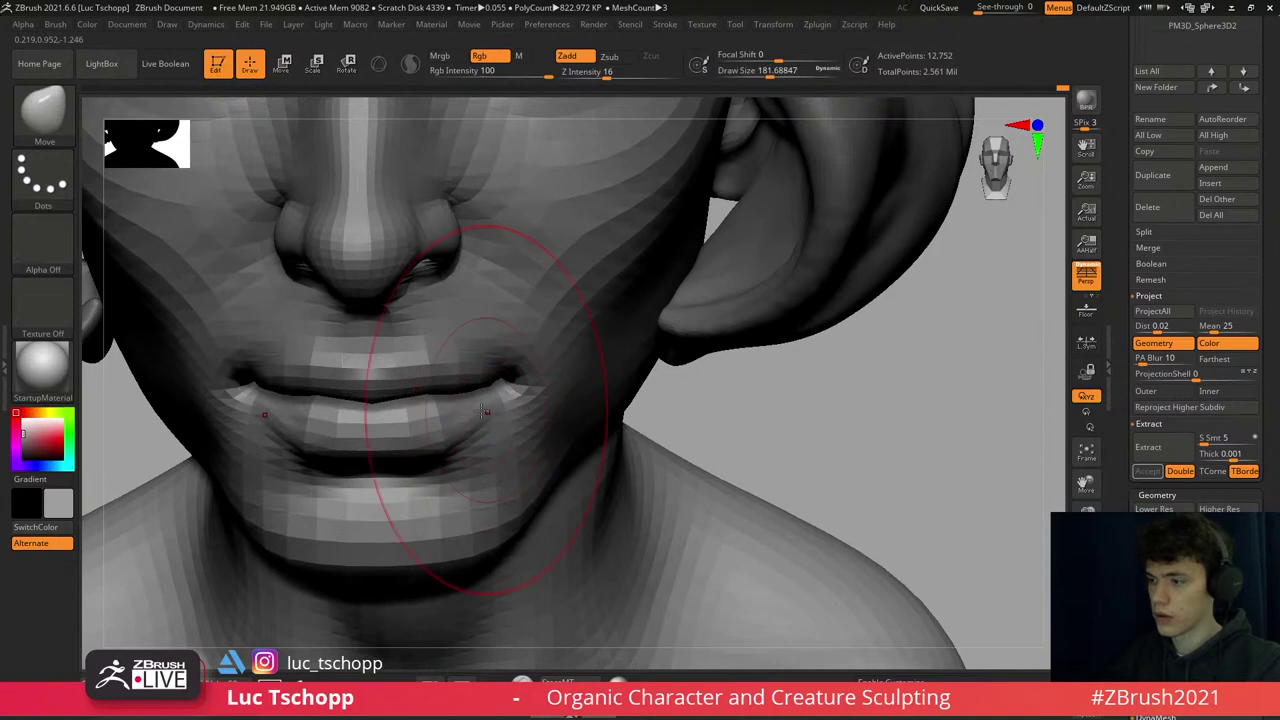
key("s")
mouse_move(489, 395)
left_mouse_down()
mouse_move(489, 368)
mouse_move(530, 407)
left_mouse_up()
key("d")
key("d")
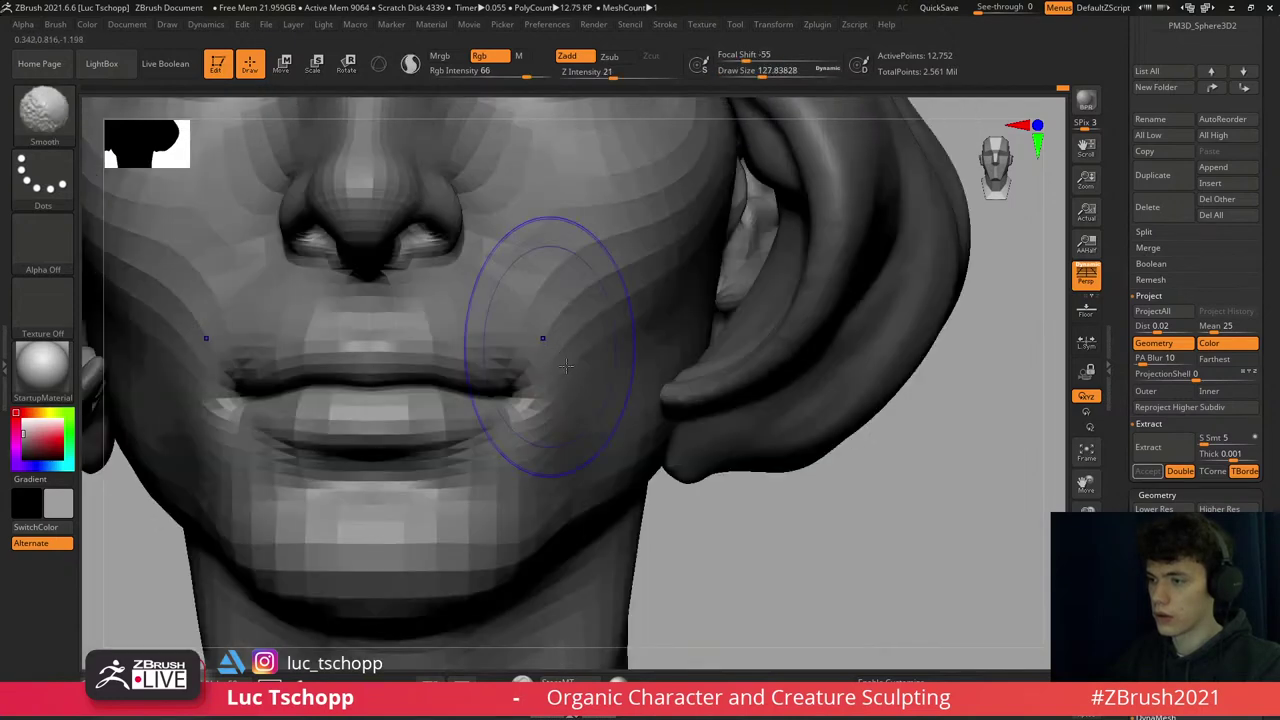
key("f")
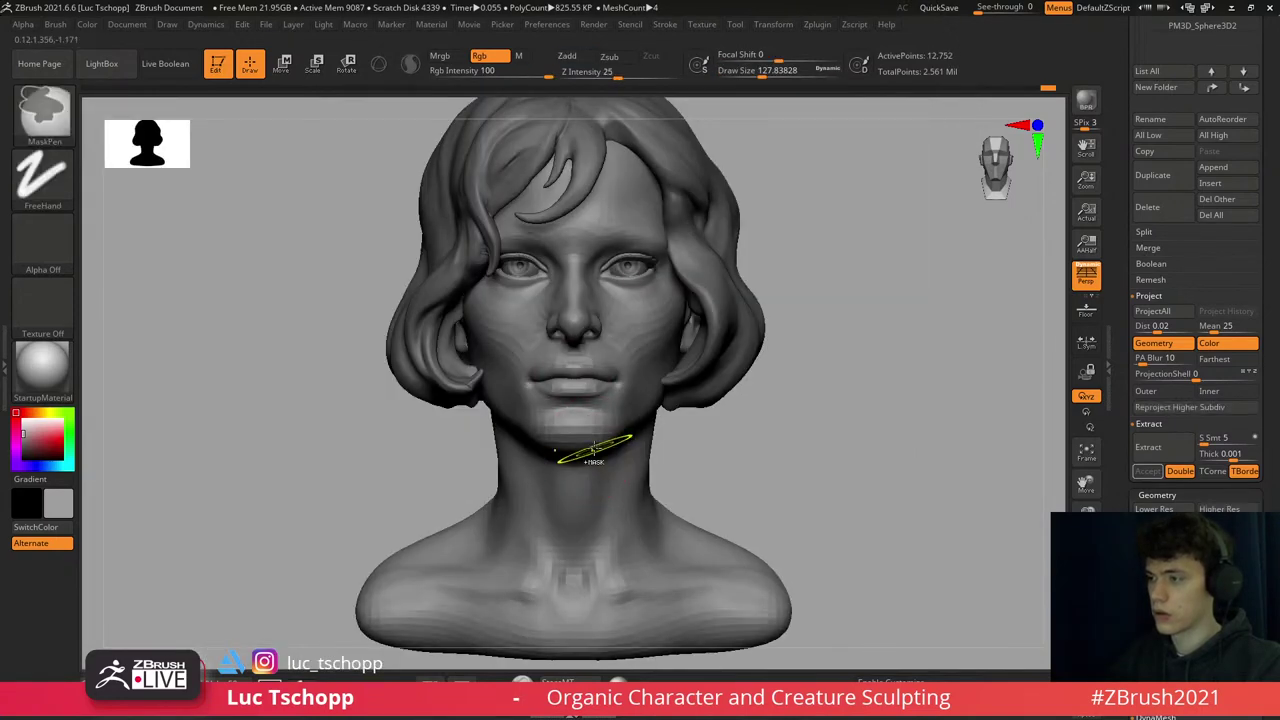
- Refine the lip shapes with Move Topological at low subdivision from three-quarter and front views
key("shift+d")
key("shift+d")
key("b")
key("m")
key("t")
key("shift+d")
key("s")
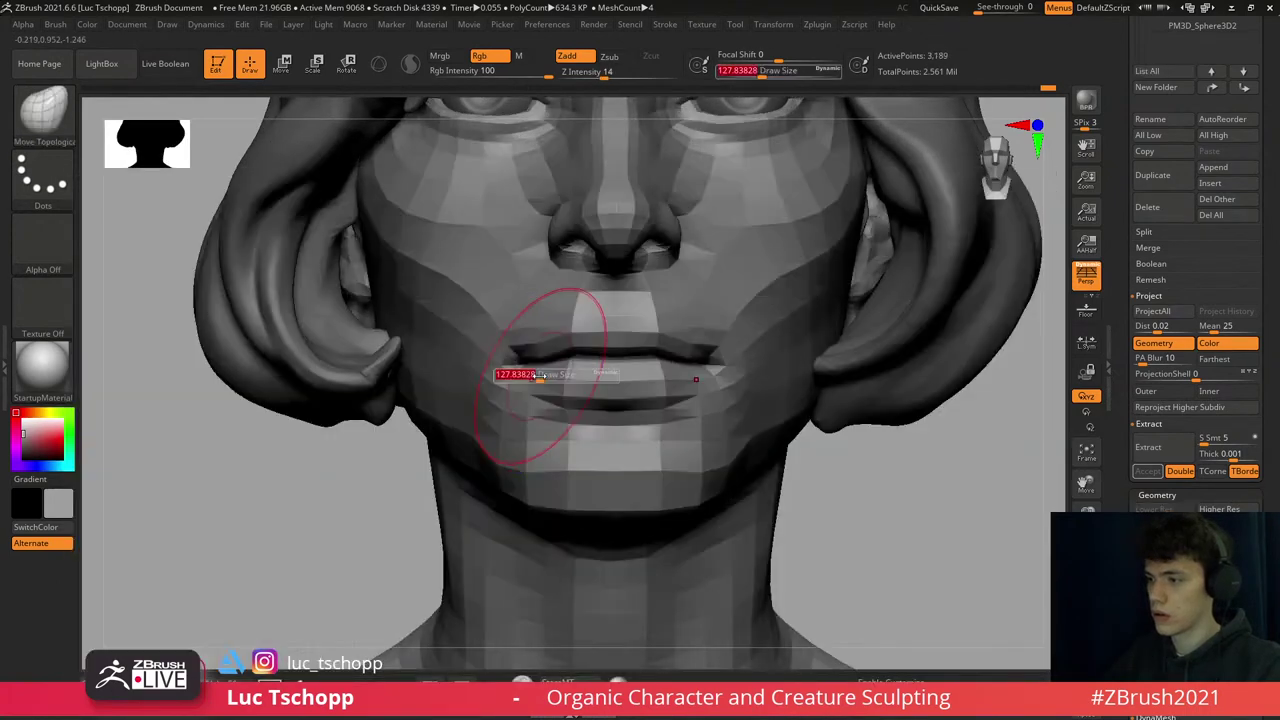
key("d")
key("d")
key("d")
mouse_move(543, 329)
right_mouse_down()
mouse_move(571, 300)
mouse_move(546, 329)
mouse_move(584, 315)
mouse_move(570, 318)
mouse_move(565, 365)
right_mouse_up()
key("s")
key("shift+d")
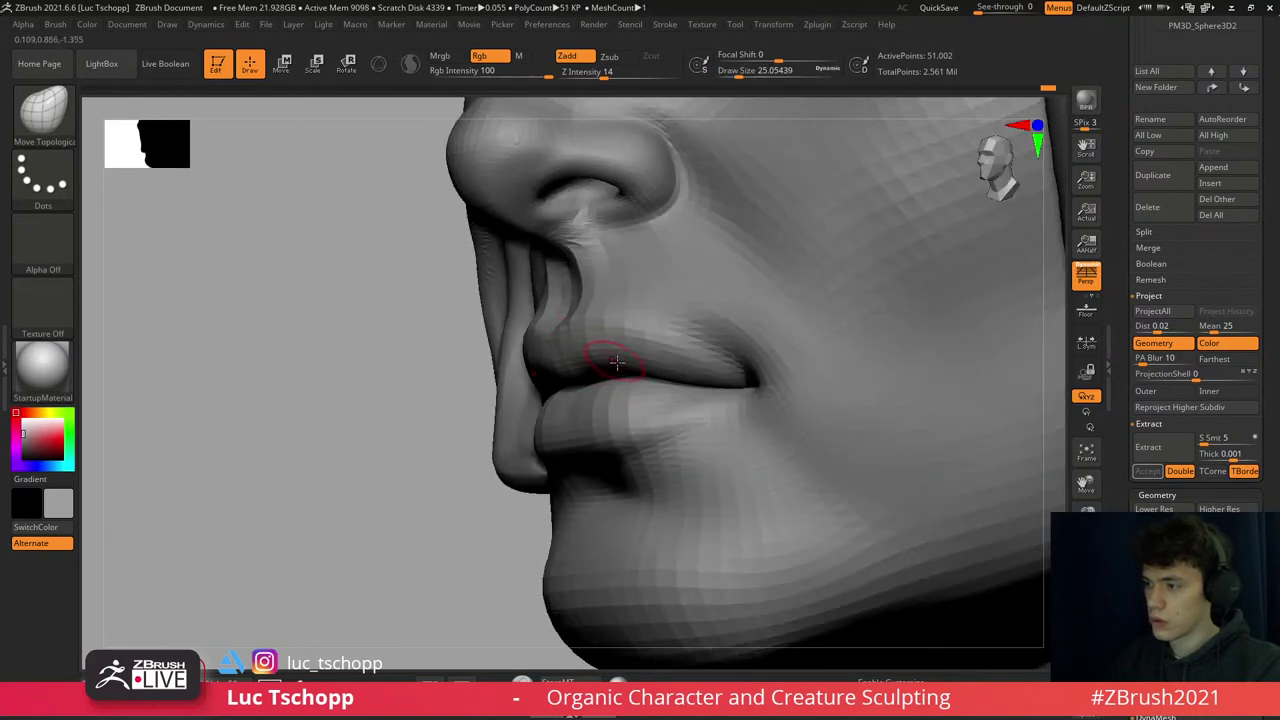
mouse_move(641, 373)
right_mouse_down()
mouse_move(586, 371)
mouse_move(586, 343)
right_mouse_up()
- Crease the mouth corners with DamStandard, then adjust the lips close-up with Move Topological
key("d")
key("b")
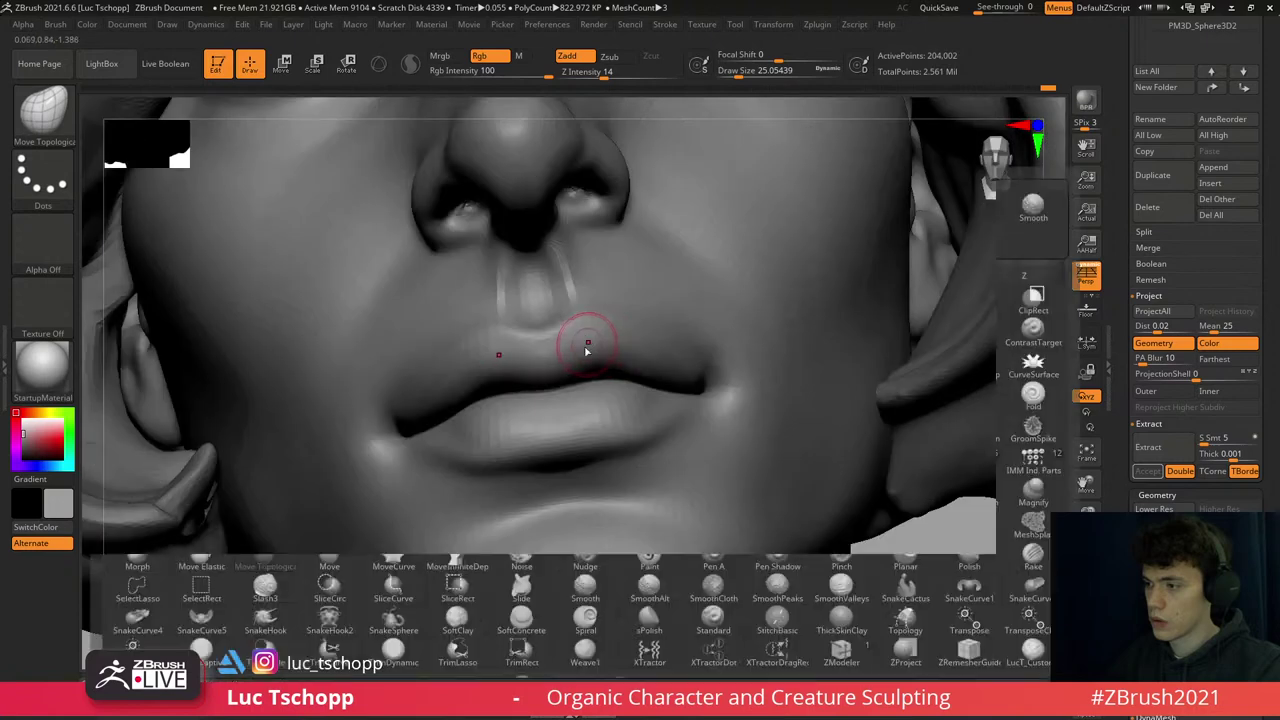
key("d")
key("s")
right_click_drag(578, 393, 625, 225, "ctrl")
key("b")
key("m")
key("t")
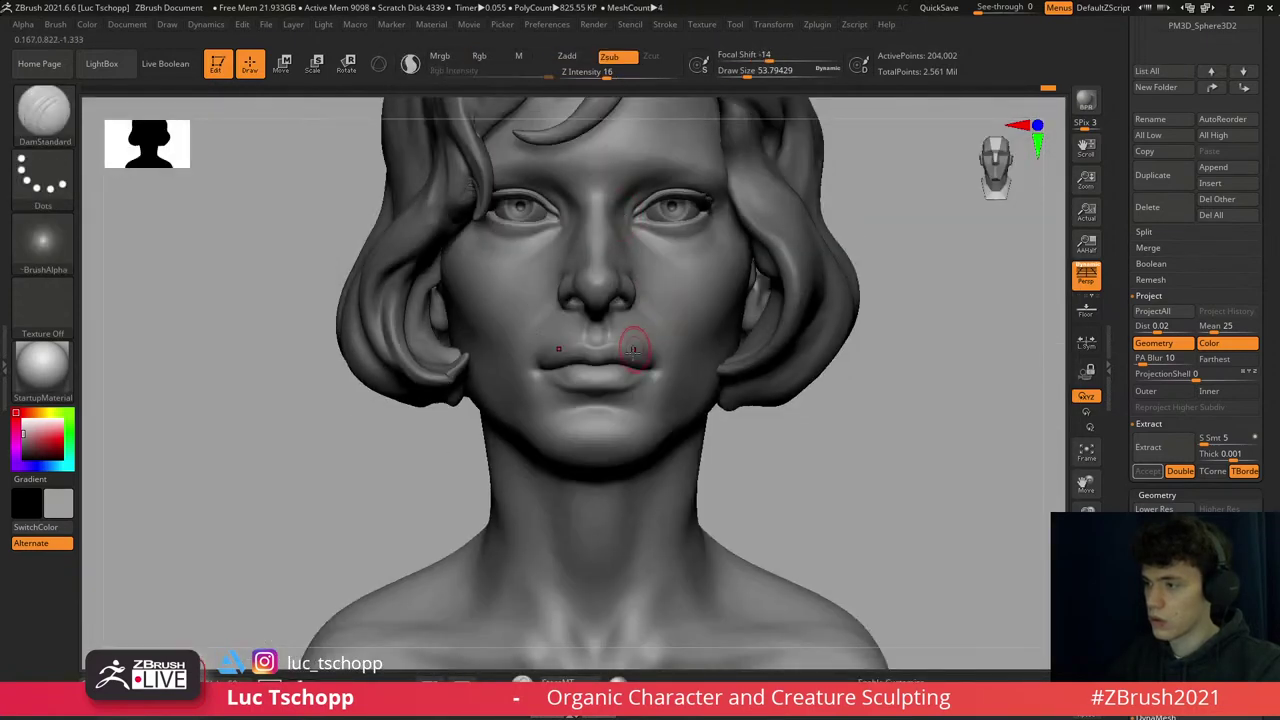
mouse_move(628, 349)
right_mouse_down("ctrl")
mouse_move(600, 372)
mouse_move(586, 365)
right_mouse_up("ctrl")
key("shift+d")
key("s")
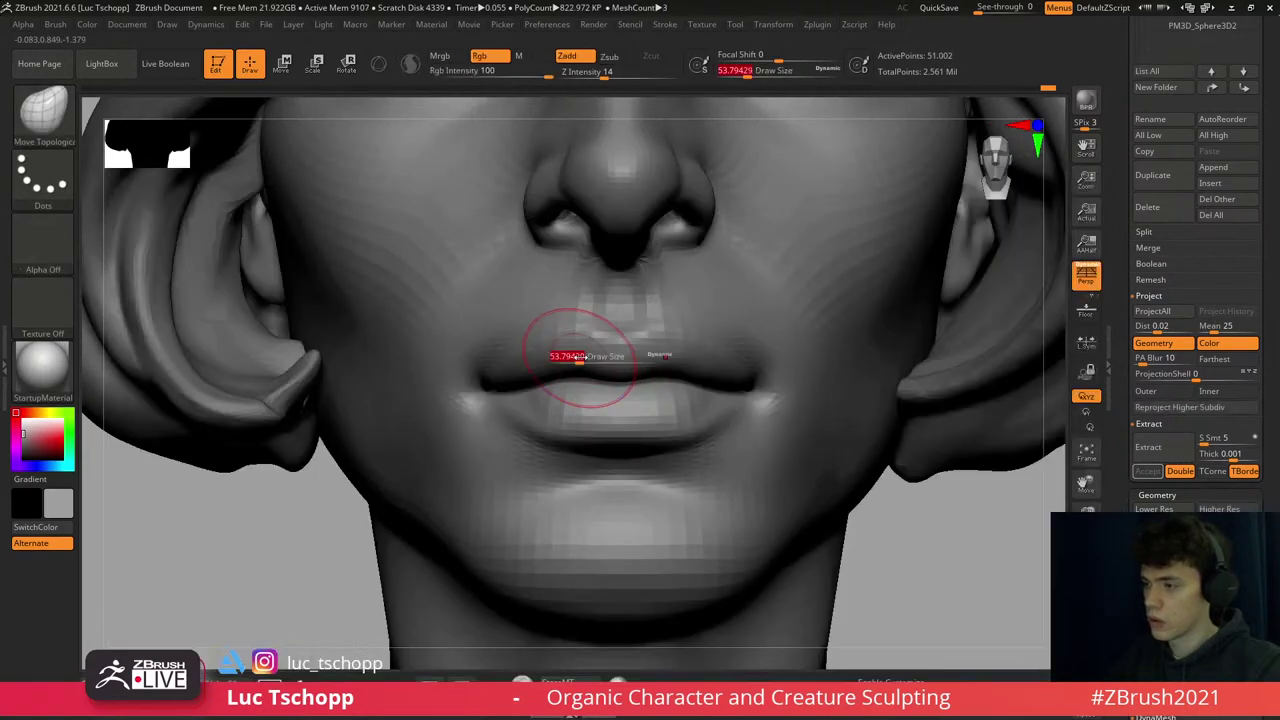
key("d")
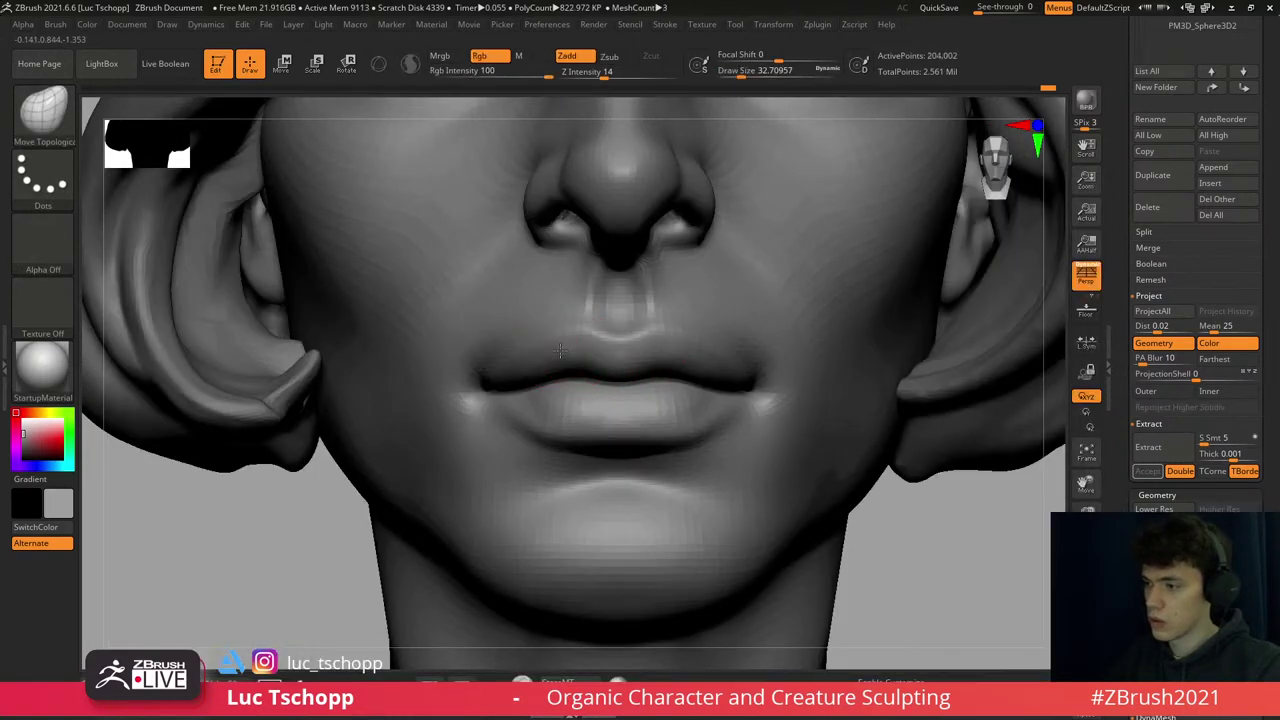
- Touch up the philtrum and upper lip using the custom, Standard and Move brushes
key("b")
key("c")
key("u")
right_click_drag(569, 364, 544, 349)
key("b")
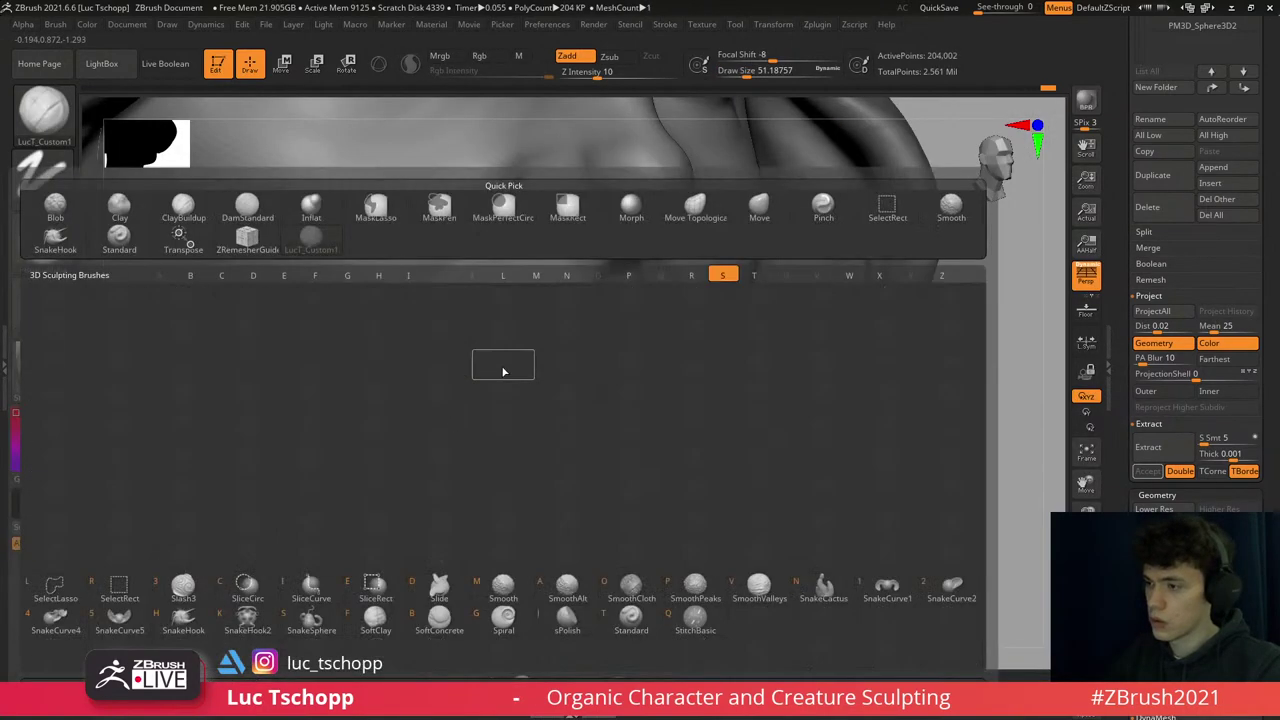
key("s")
key("t")
key("s")
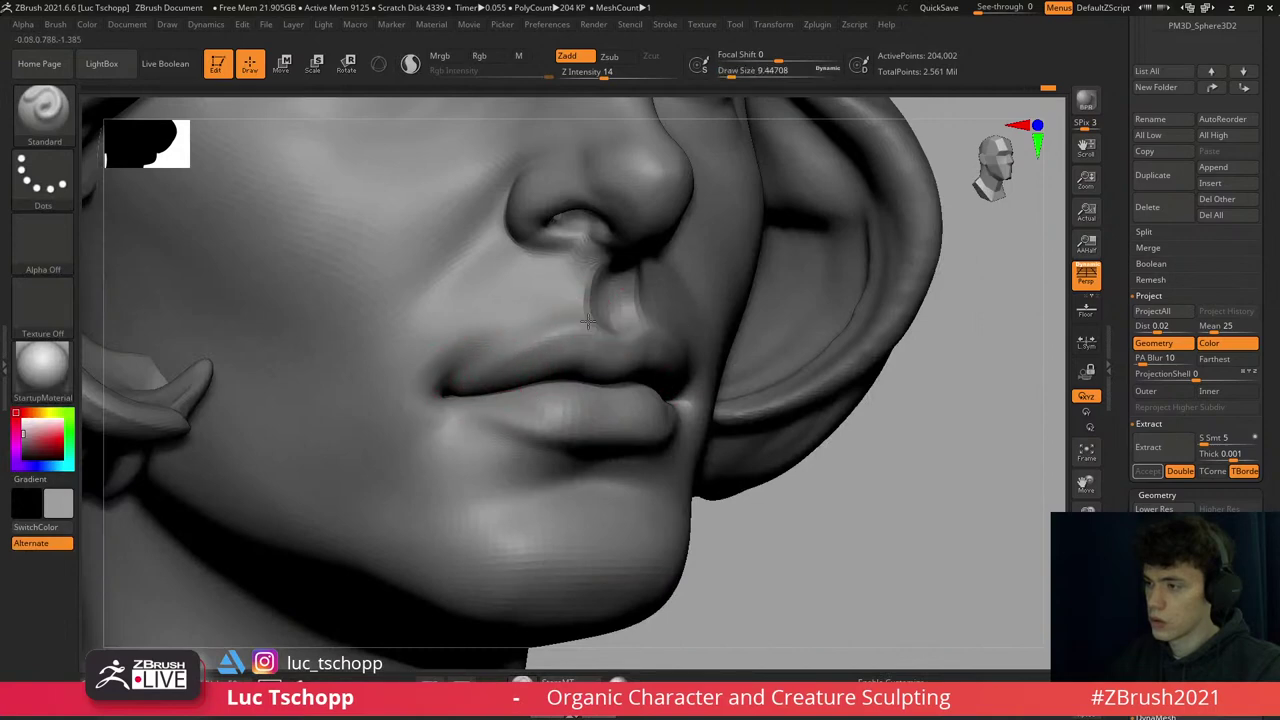
key("b")
key("m")
key("v")
key("s")
right_click_drag(588, 322, 551, 351)
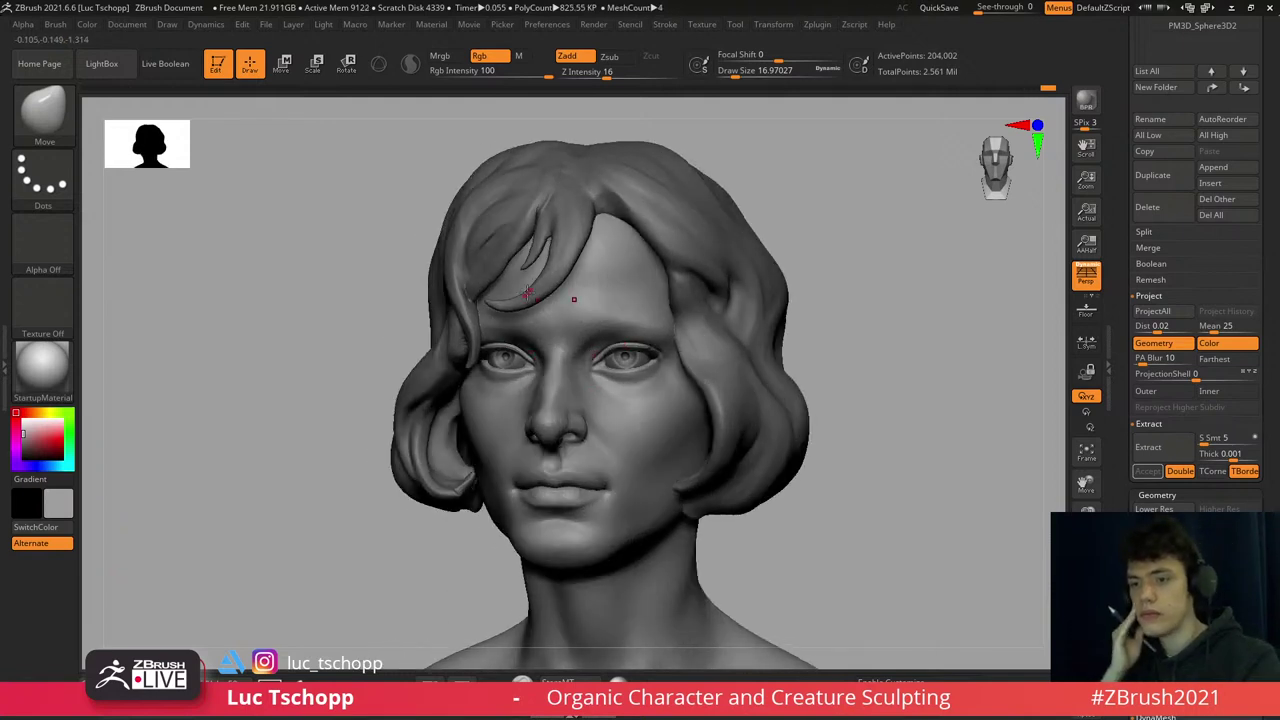
- Select the Extract1 hair subtool and size a Move Topological brush to about 154 units
left_click(580, 294, "alt")
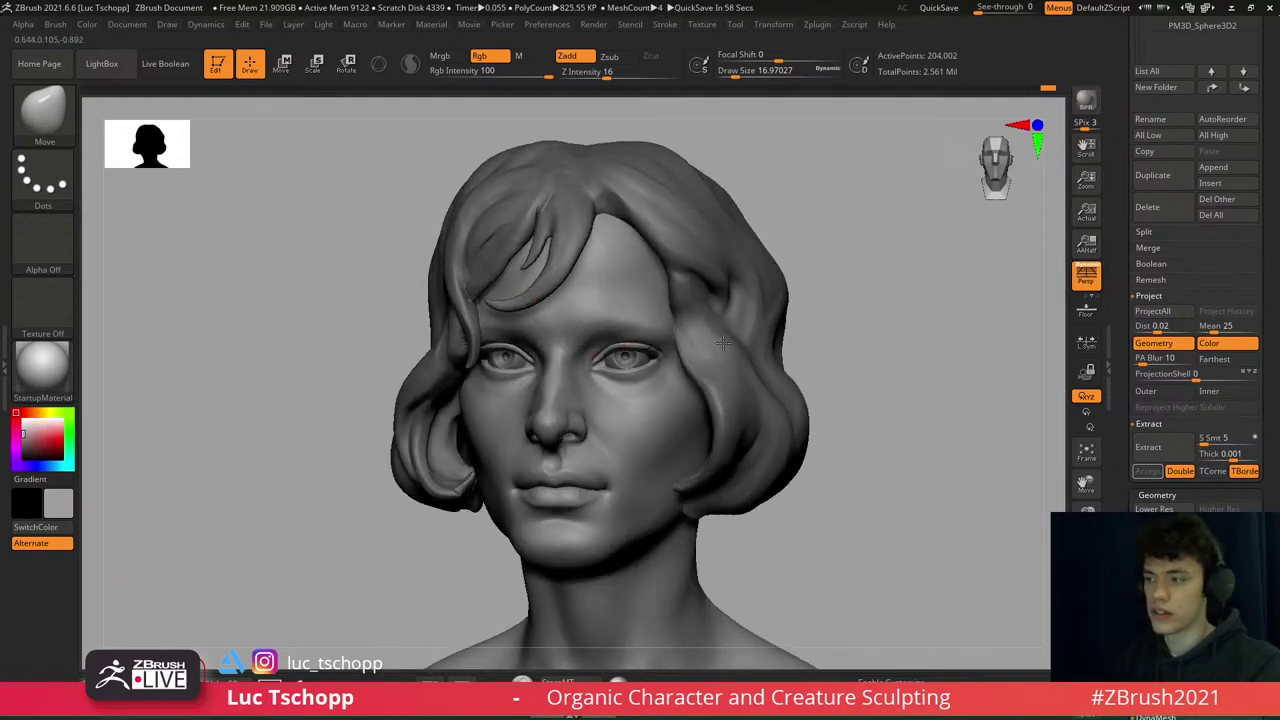
key("b")
key("m")
key("t")
key("s")
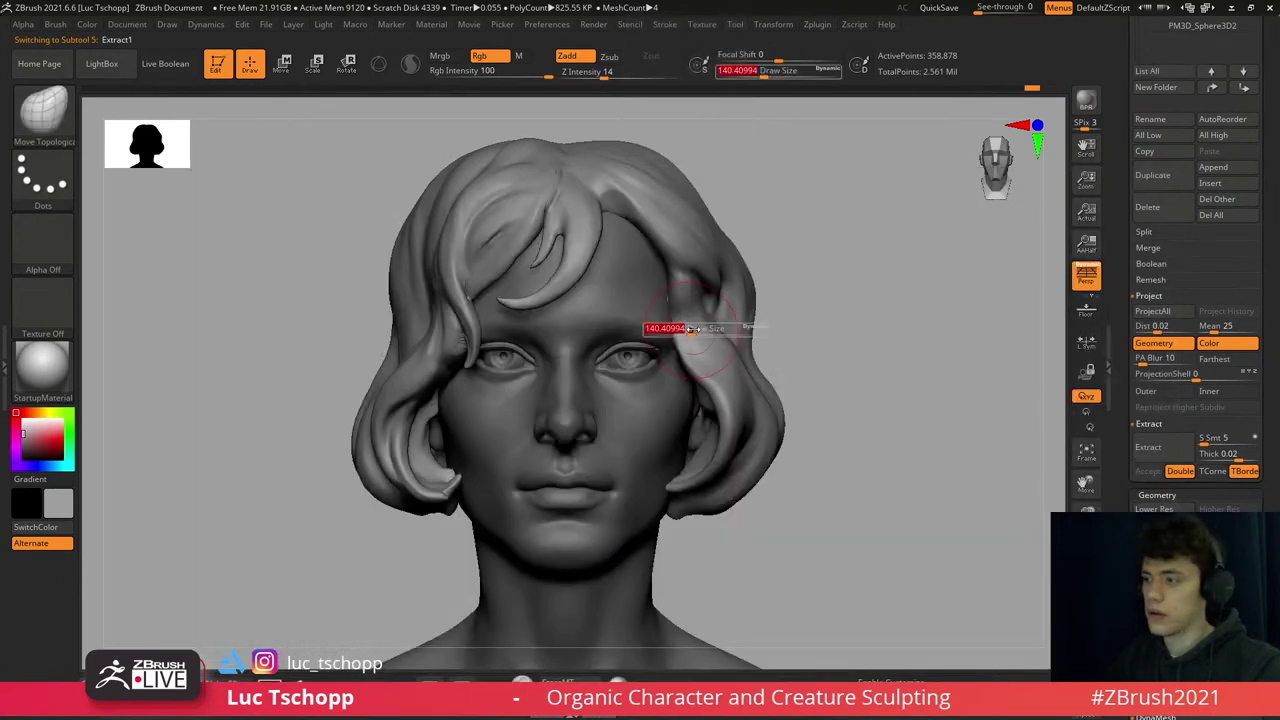
left_click_drag(677, 320, 702, 322)
key("]")
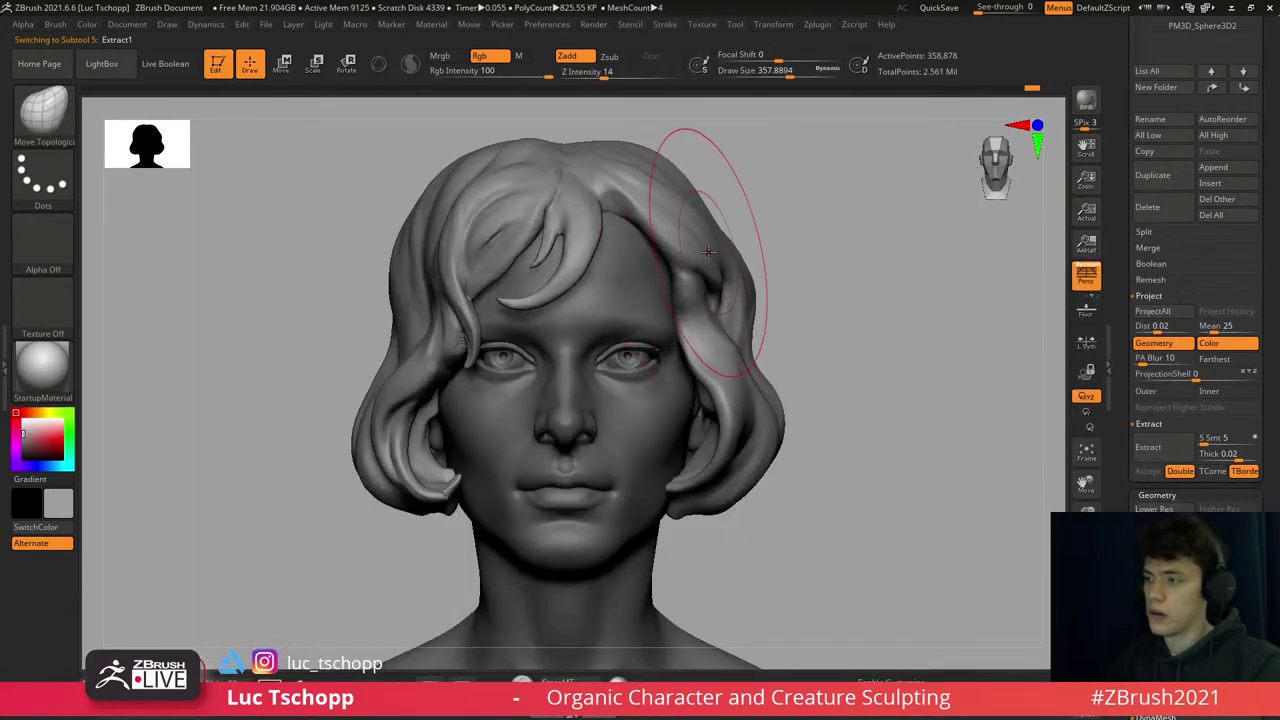
right_click_drag(690, 230, 614, 257, "alt")
key("[")
key("[")
key("[")
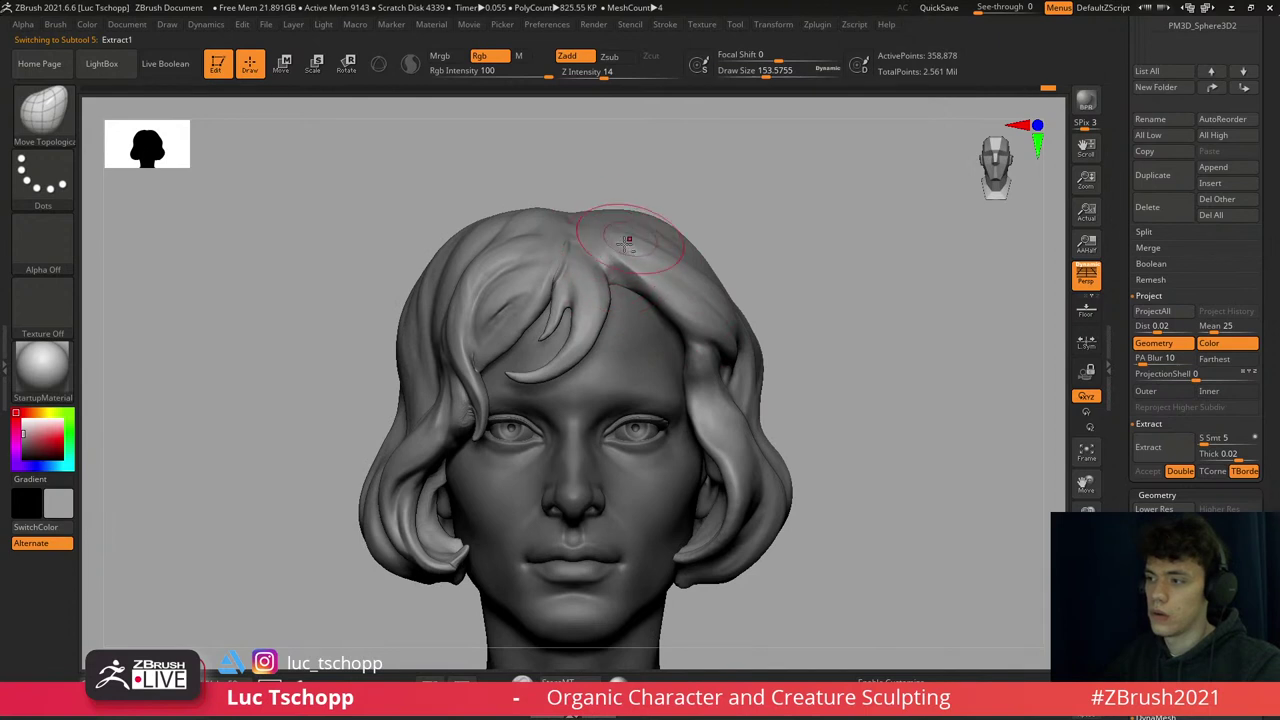
- Switch to the custom sculpting brush and frame the head to inspect the hair
key("1")
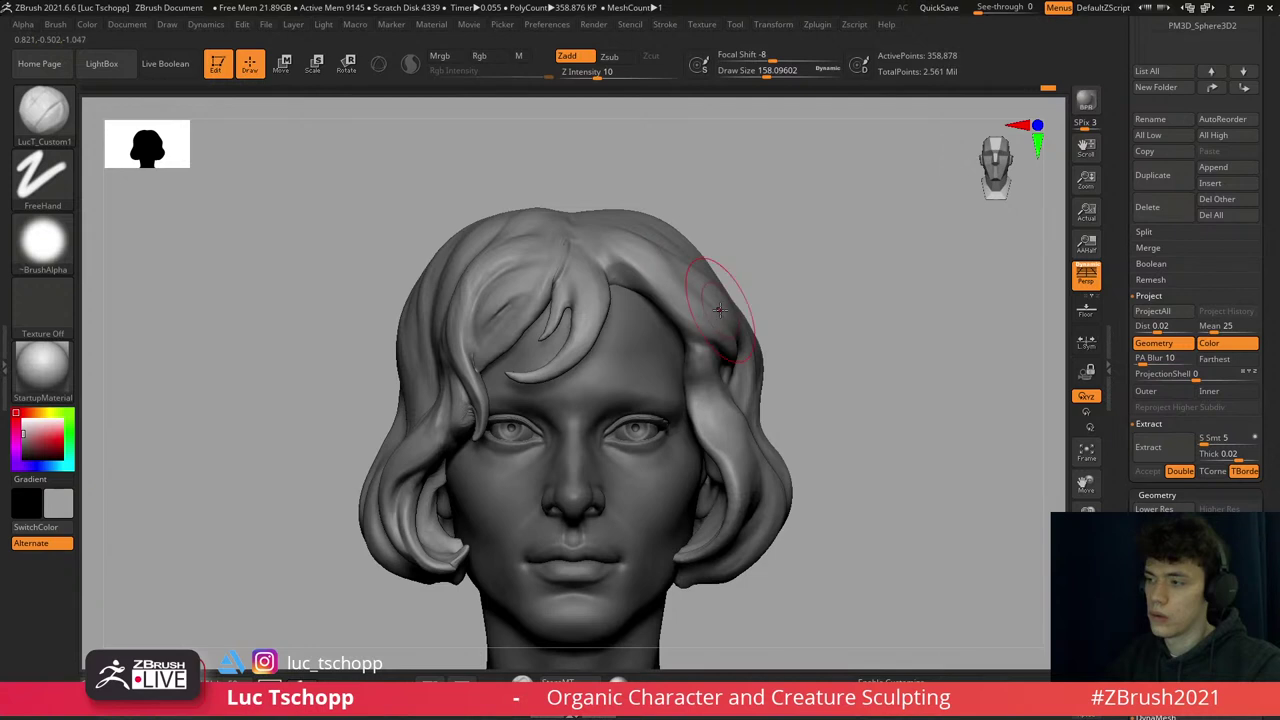
mouse_move(603, 227)
right_mouse_down("ctrl")
mouse_move(623, 251)
mouse_move(640, 223)
mouse_move(663, 313)
mouse_move(714, 286)
right_mouse_up("ctrl")
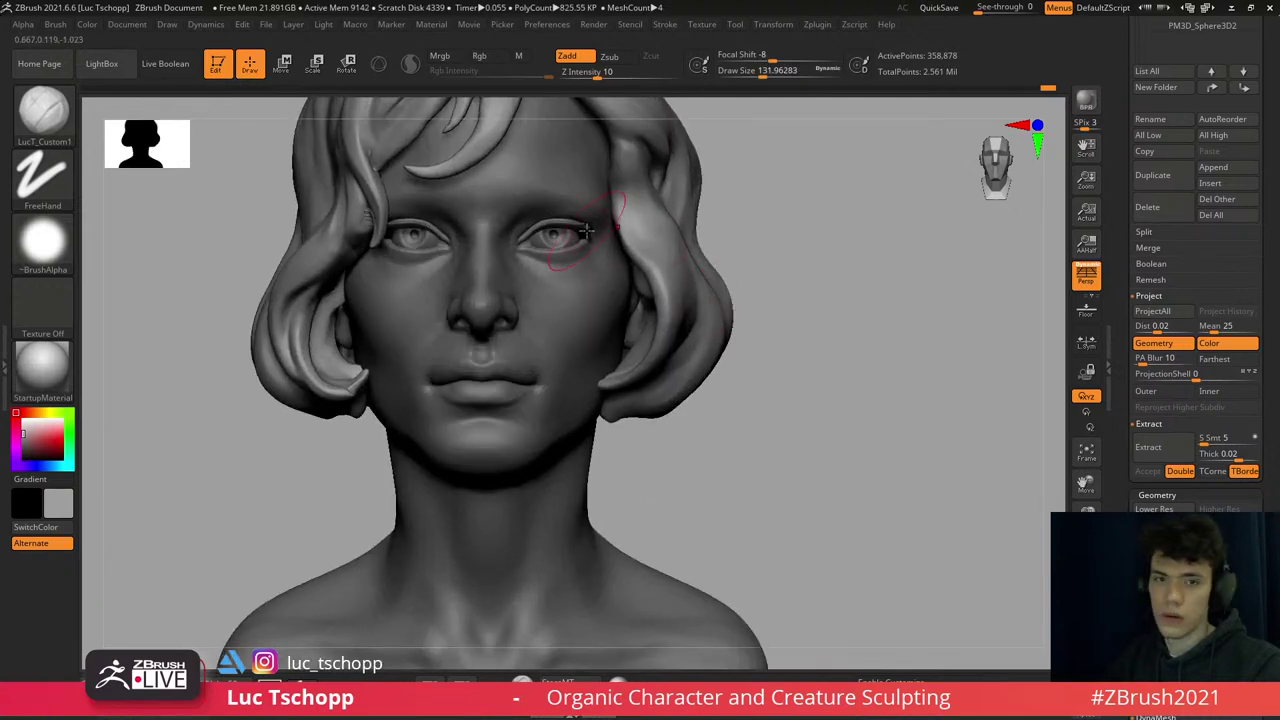
right_click_drag(663, 243, 657, 343, "ctrl")
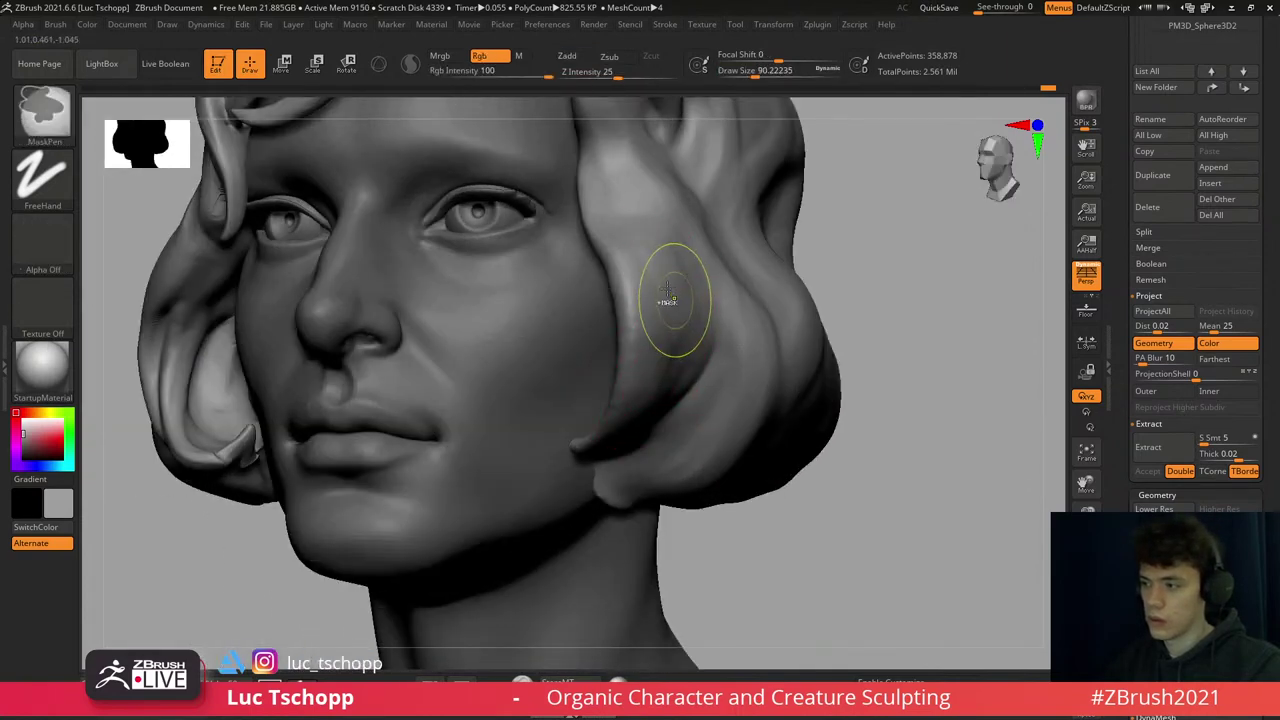
right_click_drag(683, 327, 641, 291)
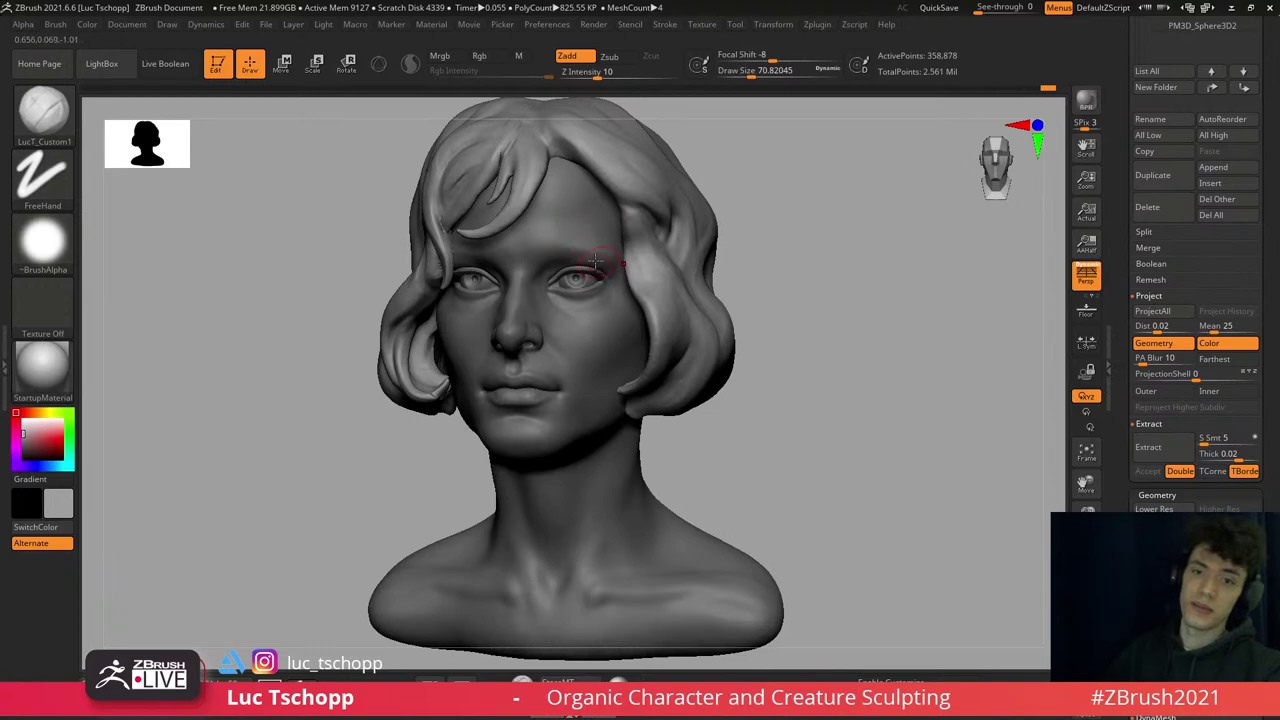
mouse_move(595, 262)
right_mouse_down("alt")
mouse_move(563, 280)
mouse_move(600, 289)
mouse_move(566, 257)
right_mouse_up("alt")
- Pick the Move brush and drop the hair to its lowest subdivision level
key("b")
key("m")
key("v")
key("shift+d")
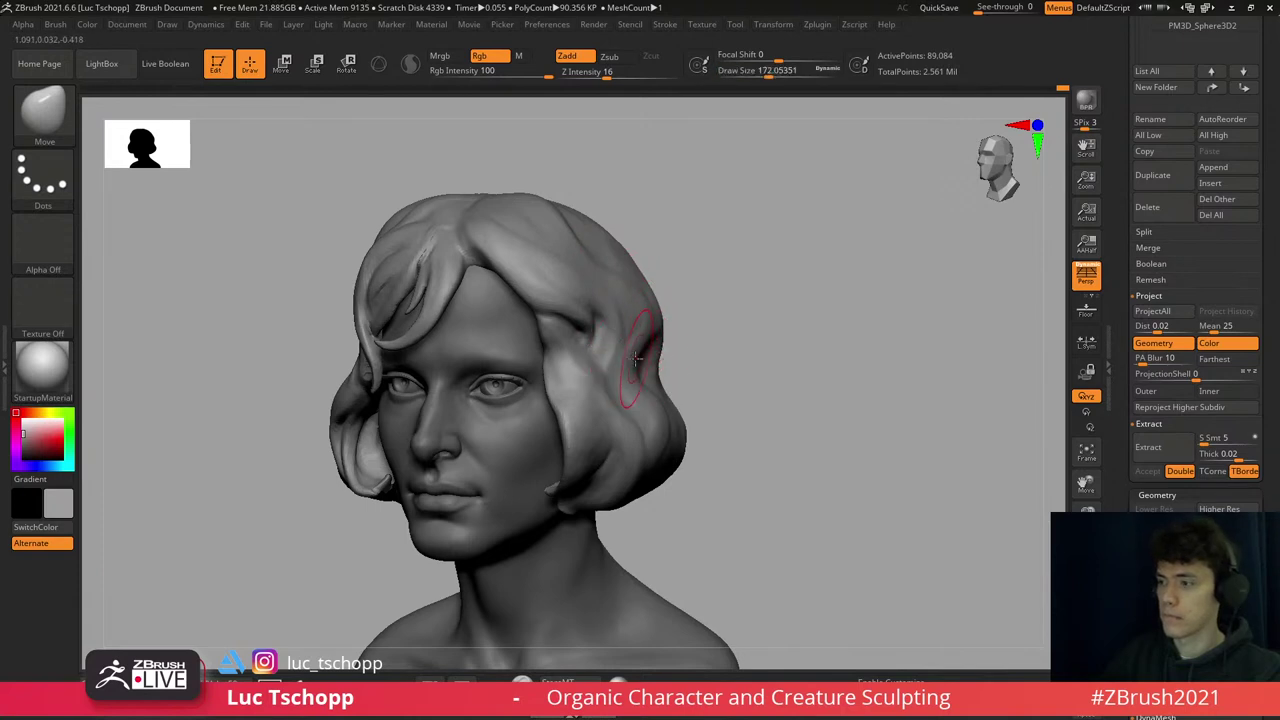
mouse_move(609, 378)
right_mouse_down("ctrl")
mouse_move(615, 350)
mouse_move(592, 318)
right_mouse_up("ctrl")
key("1")
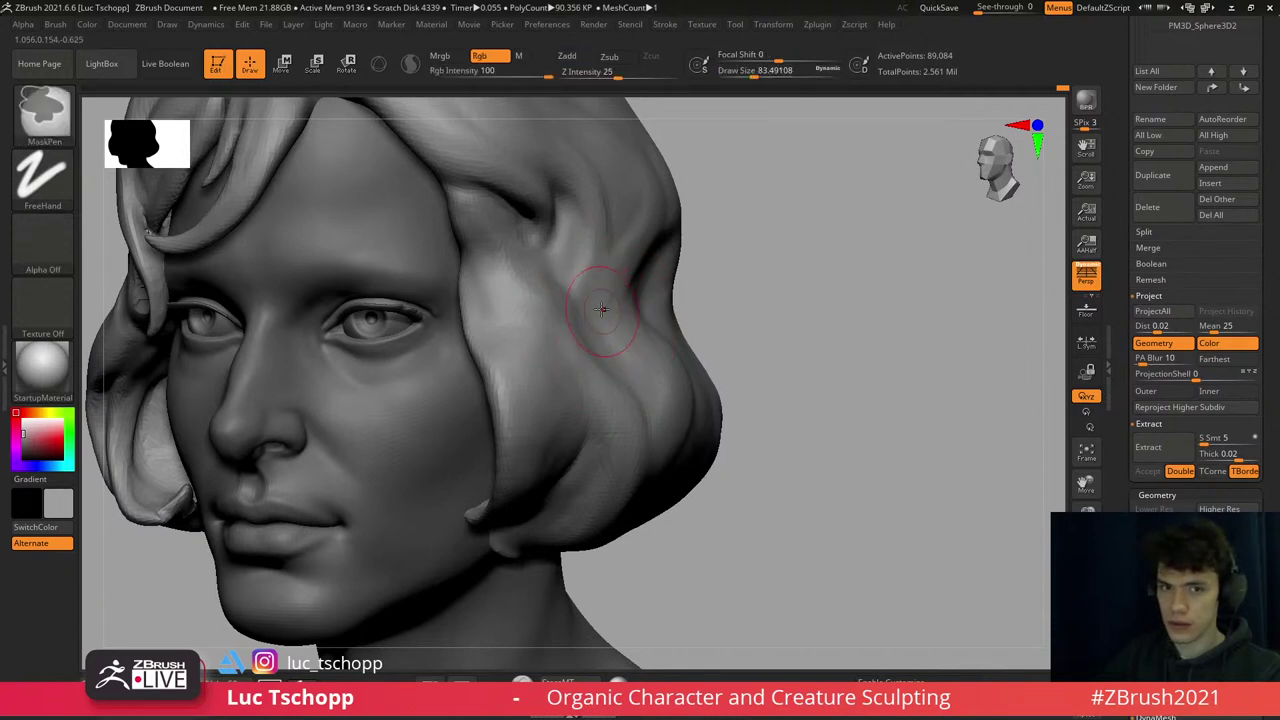
- Resize the custom brush through about 94, 145, 97 and 68 down to 46 units
key("s")
left_click(600, 290)
mouse_move(600, 290)
right_mouse_down()
mouse_move(556, 238)
mouse_move(525, 255)
mouse_move(452, 228)
right_mouse_up()
key("s")
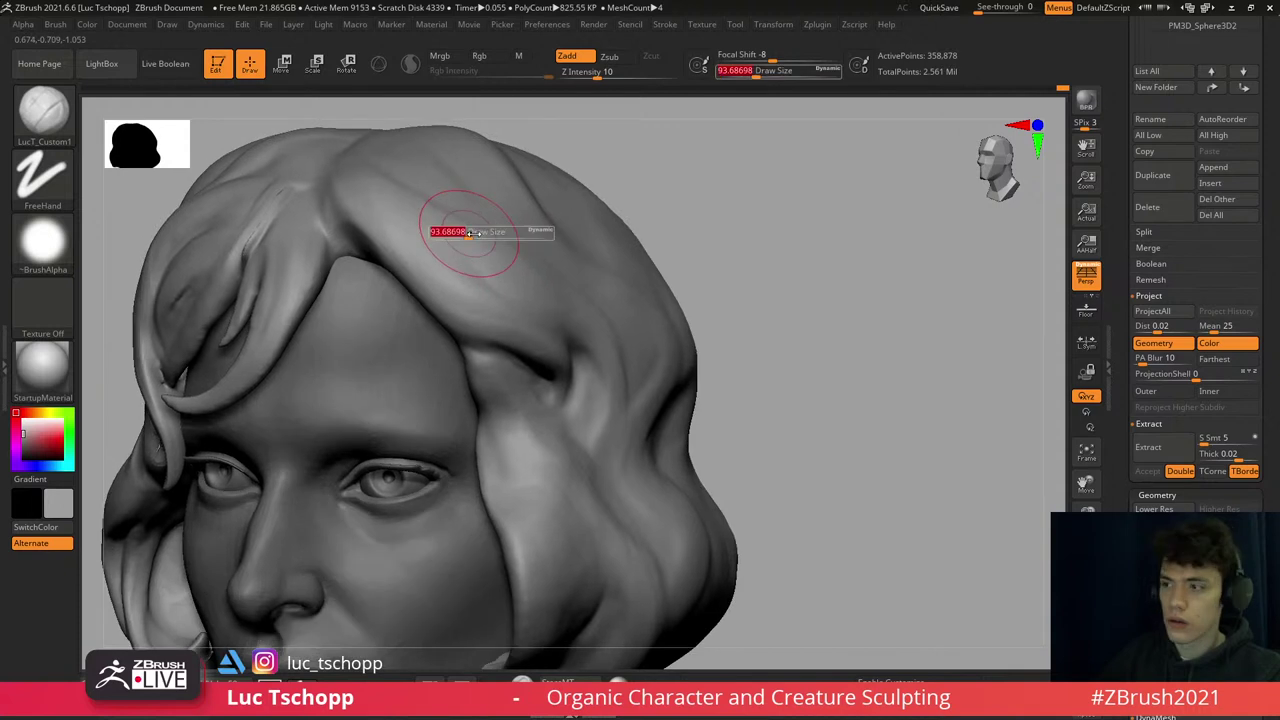
left_click(457, 228)
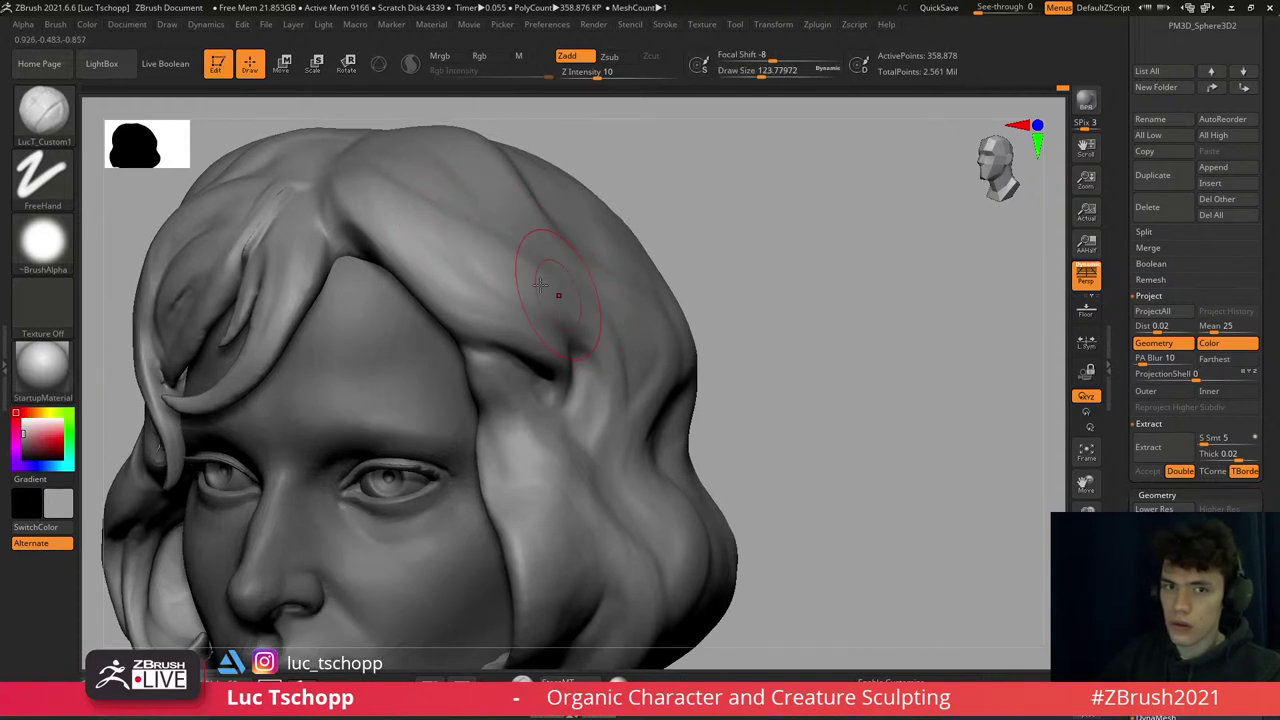
key("s")
left_click(535, 271)
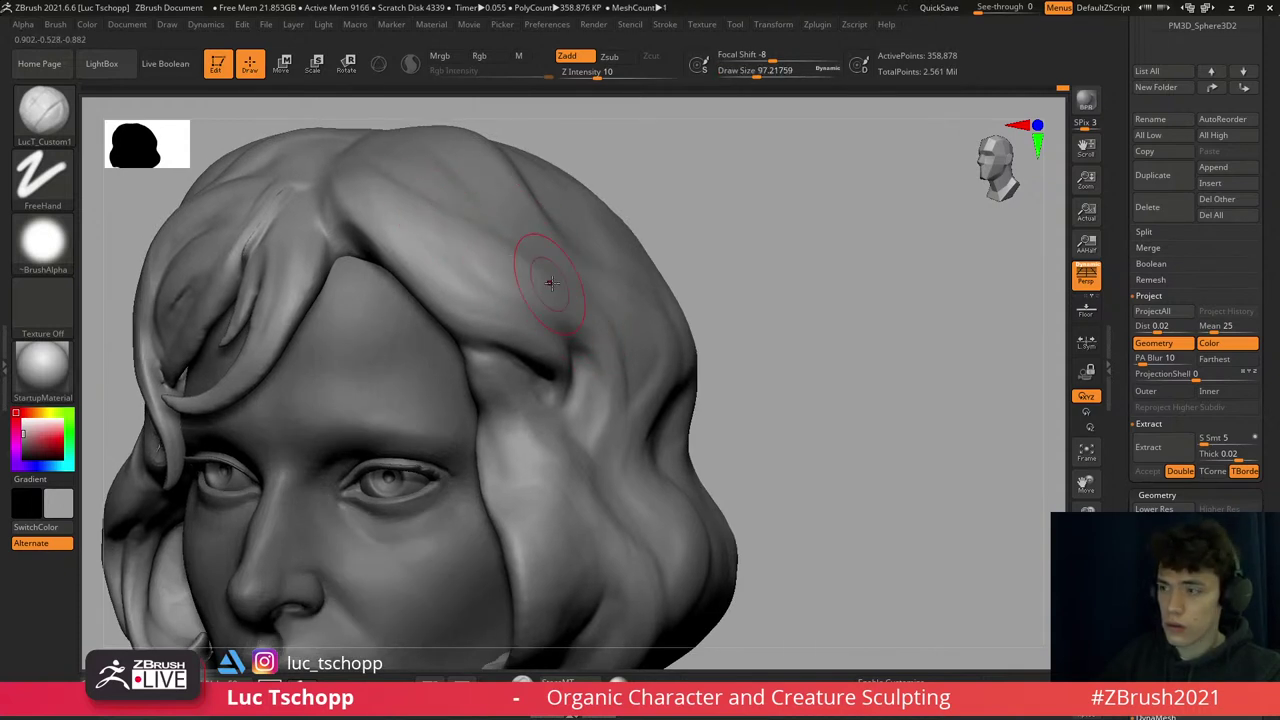
key("s")
left_click(560, 305)
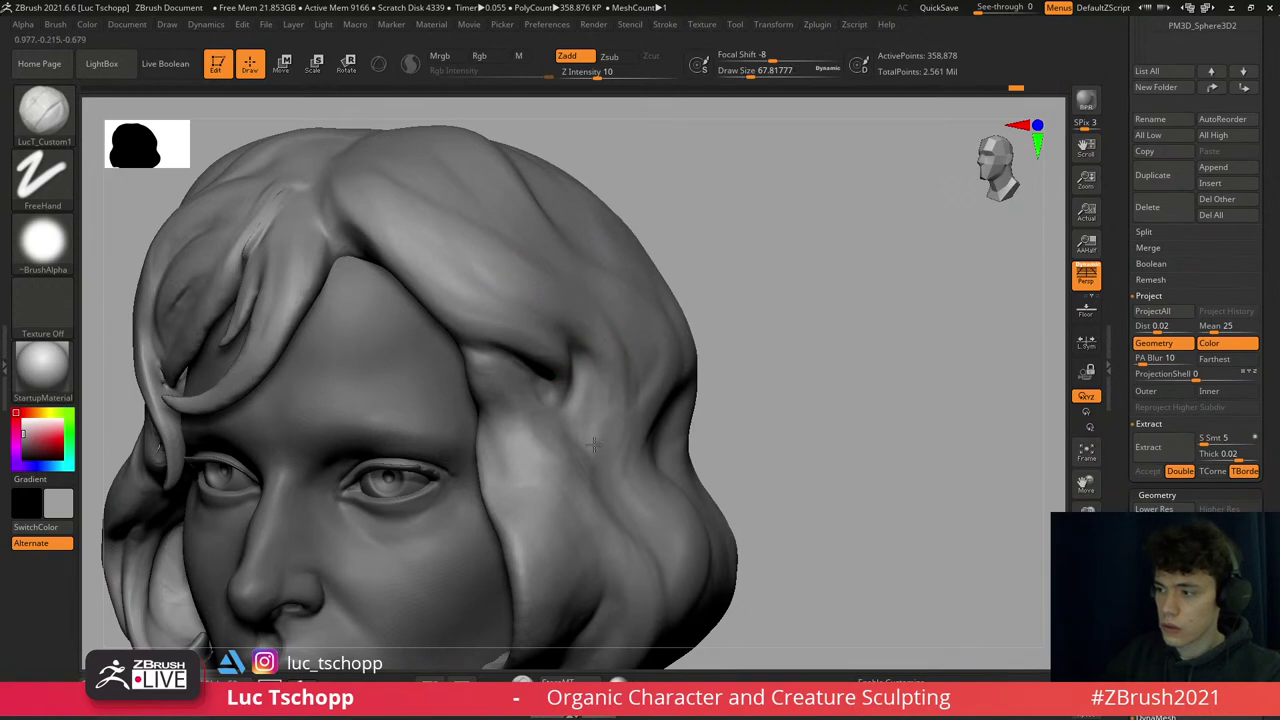
key("s")
left_click(568, 400)
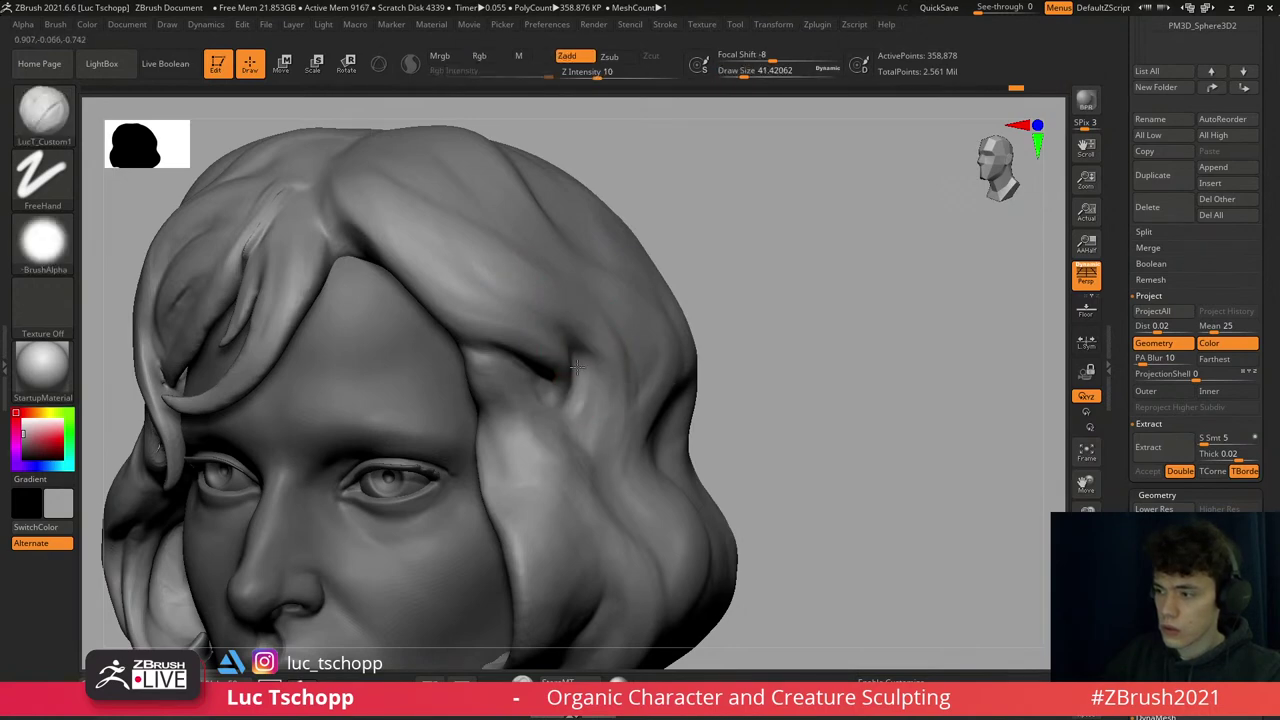
- Pick DamStandard, then the custom brush, and view the hair in side profile
key("b")
key("d")
key("s")
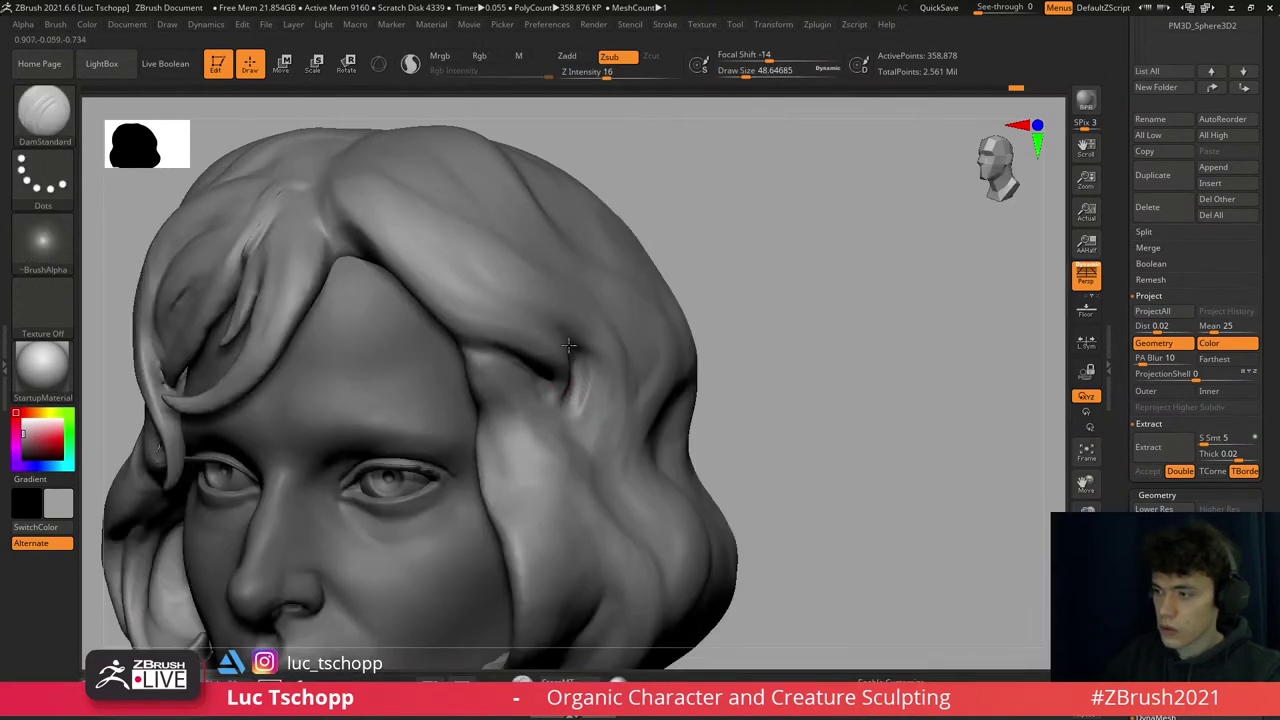
key("b")
key("l")
key("c")
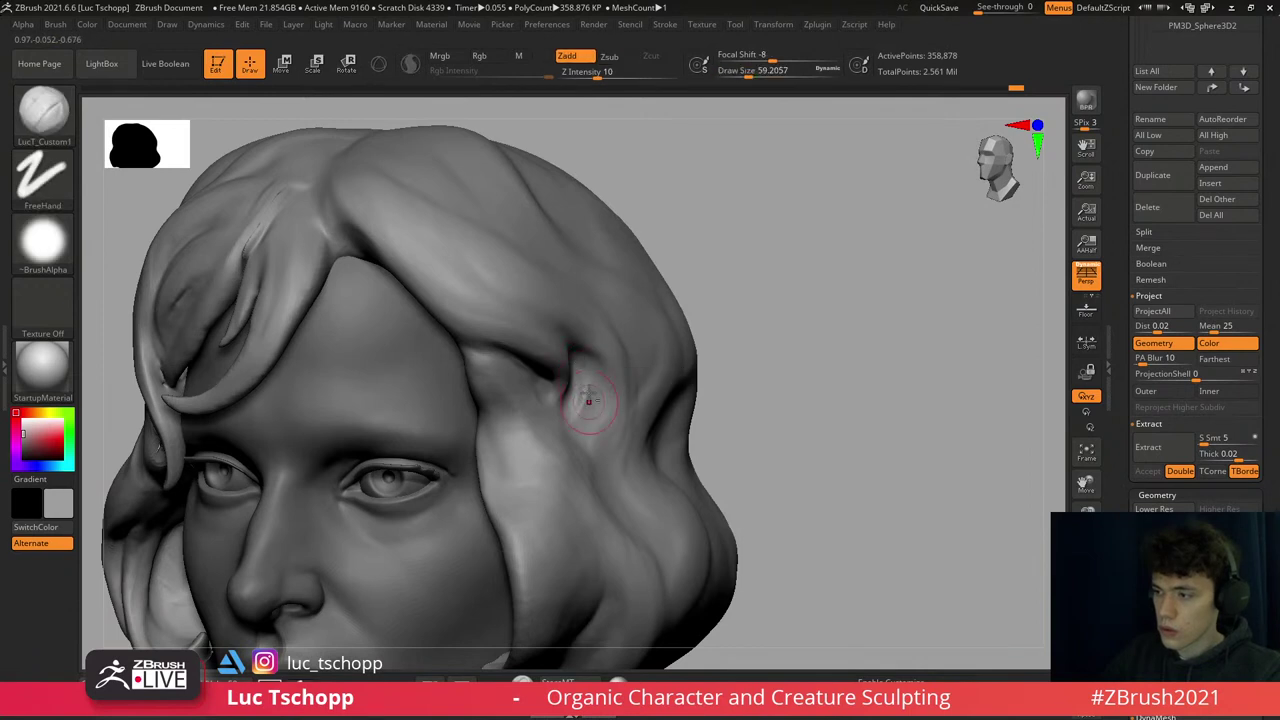
right_click_drag(588, 400, 568, 312)
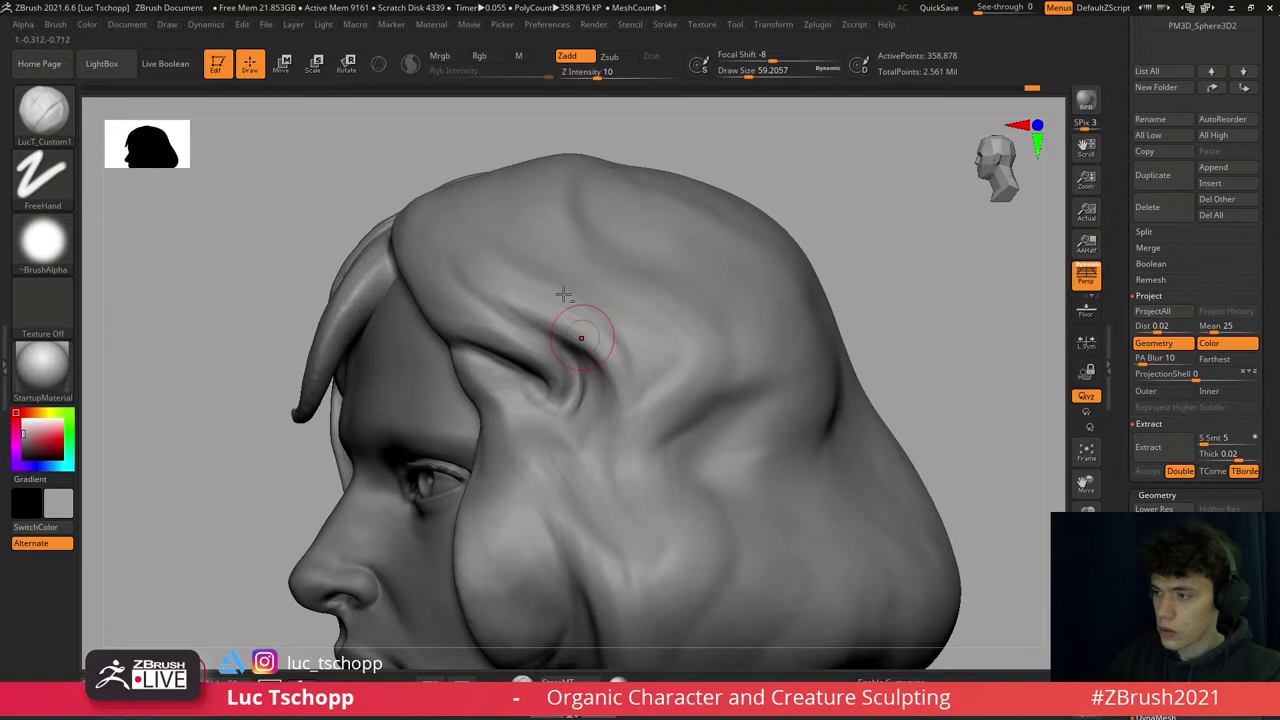
- Frame the bust and set up a Move brush of about 172 at the lowest subdivision
key("f")
mouse_move(564, 294)
right_mouse_down()
mouse_move(595, 335)
mouse_move(590, 347)
mouse_move(565, 325)
mouse_move(548, 365)
mouse_move(521, 248)
mouse_move(530, 340)
right_mouse_up()
key("b")
key("m")
key("v")
key("shift+d")
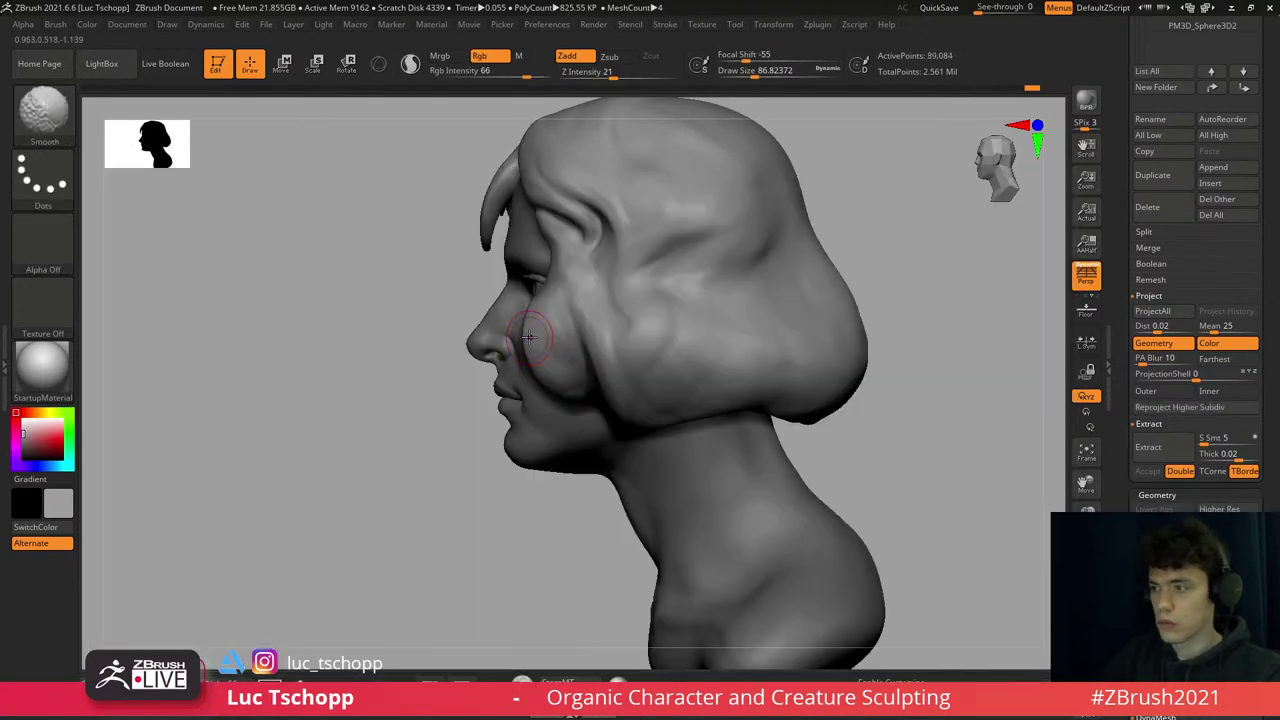
key("bracketright")
key("bracketright")
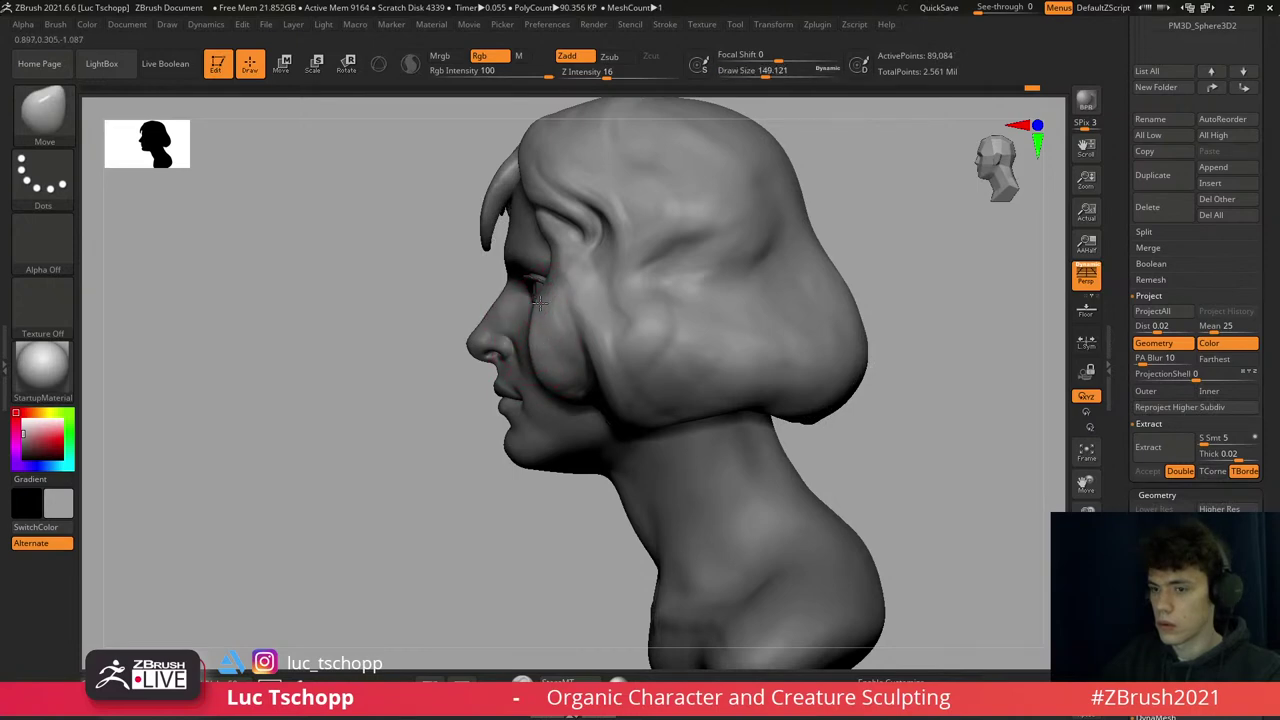
- Sculpt the hair surface beside the cheek with the LucT_Custom1 brush
key("1")
mouse_move(535, 326)
right_mouse_down()
mouse_move(571, 263)
mouse_move(537, 306)
mouse_move(529, 280)
mouse_move(545, 357)
right_mouse_up()
mouse_move(519, 337)
left_mouse_down()
mouse_move(577, 399)
mouse_move(529, 356)
left_mouse_up()
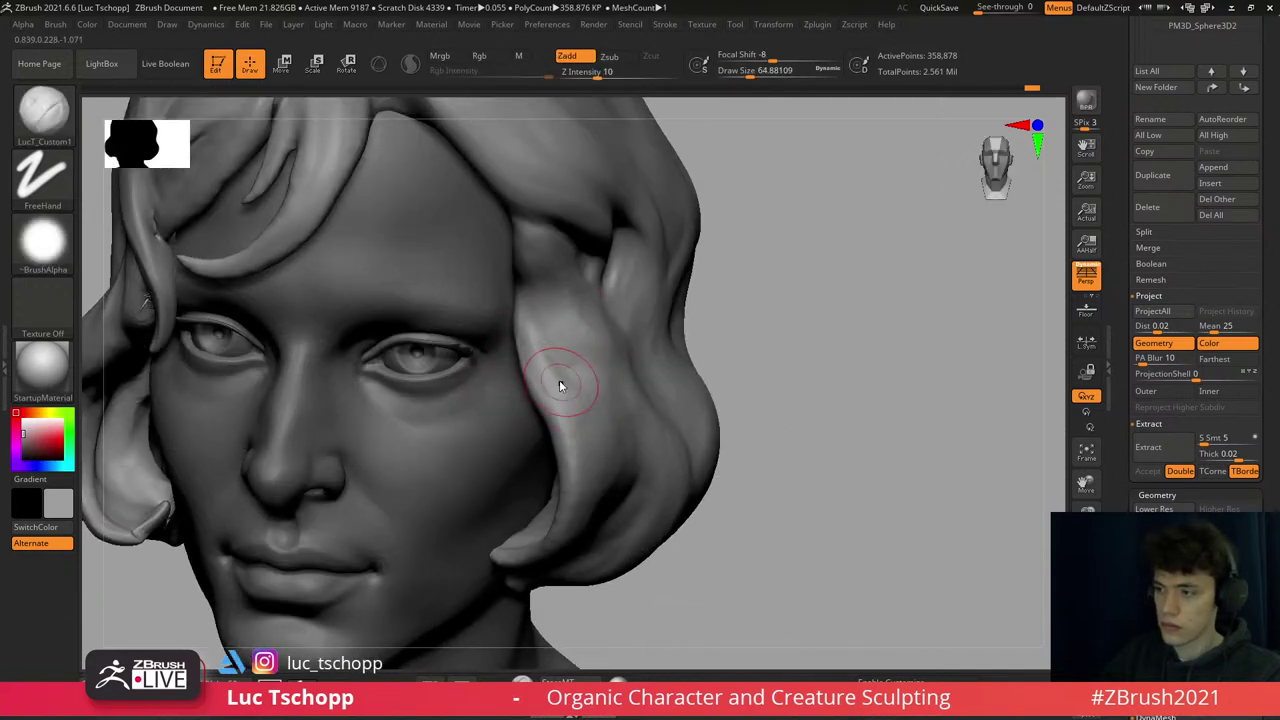
mouse_move(596, 386)
right_mouse_down()
mouse_move(586, 391)
mouse_move(566, 346)
right_mouse_up()
- Pull the hair edge inward along the cheek with a Move brush of about 233
key("b")
key("m")
key("v")
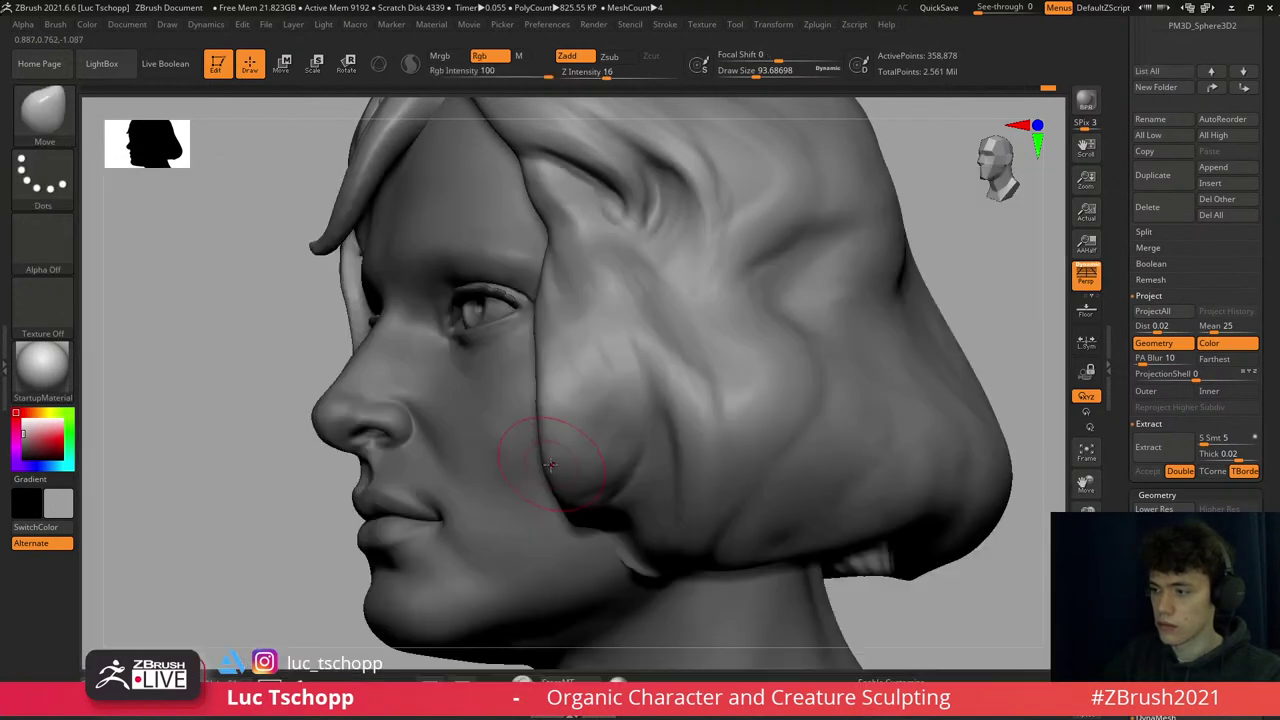
mouse_move(546, 464)
right_mouse_down()
mouse_move(540, 430)
mouse_move(543, 491)
right_mouse_up()
key("s")
left_click_drag(543, 491, 571, 545)
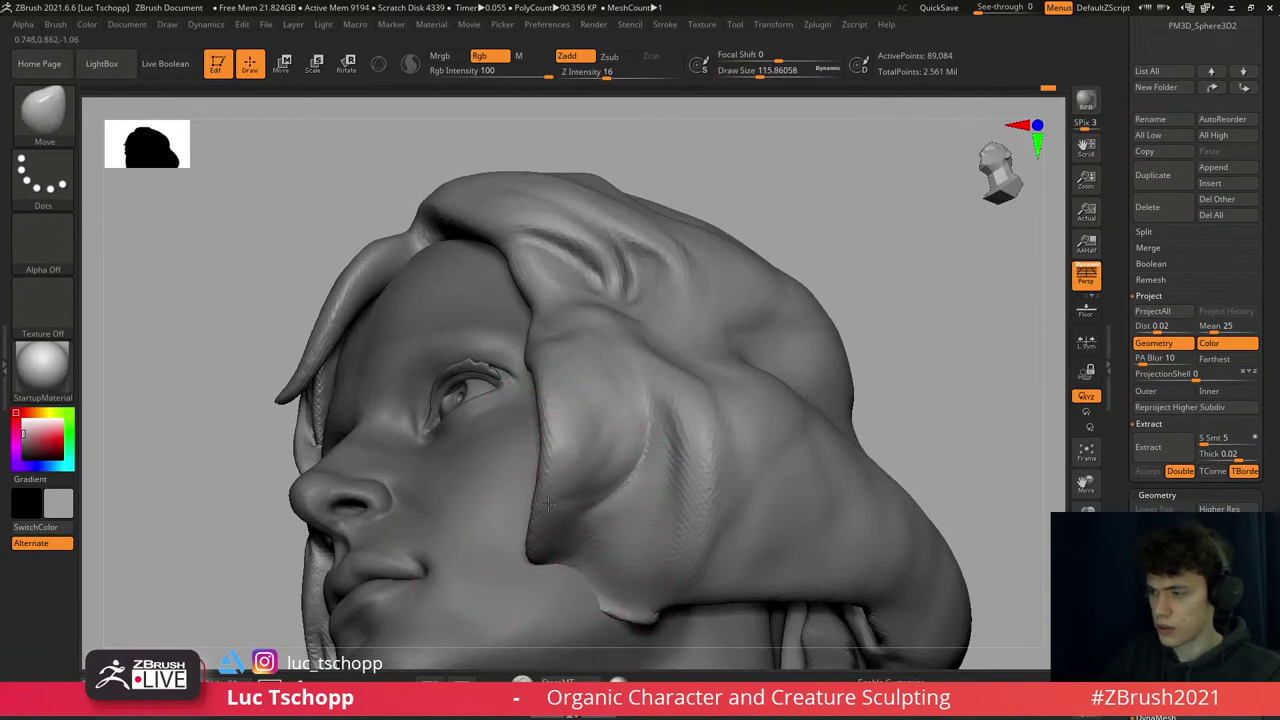
left_click_drag(539, 505, 545, 425)
right_click_drag(545, 425, 552, 279)
right_click_drag(572, 380, 562, 433, "ctrl")
- Frame the bust and resize the brush from about 379 down to about 182
key("s")
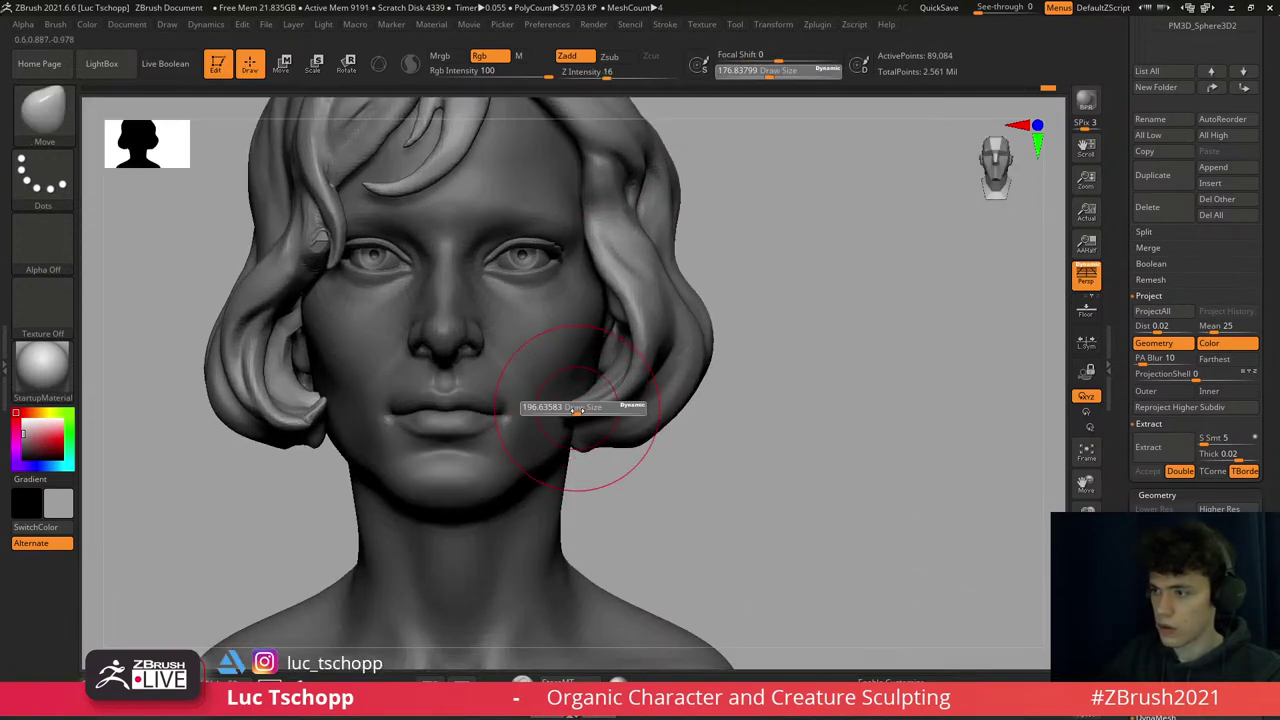
left_click_drag(568, 414, 575, 413)
key("f")
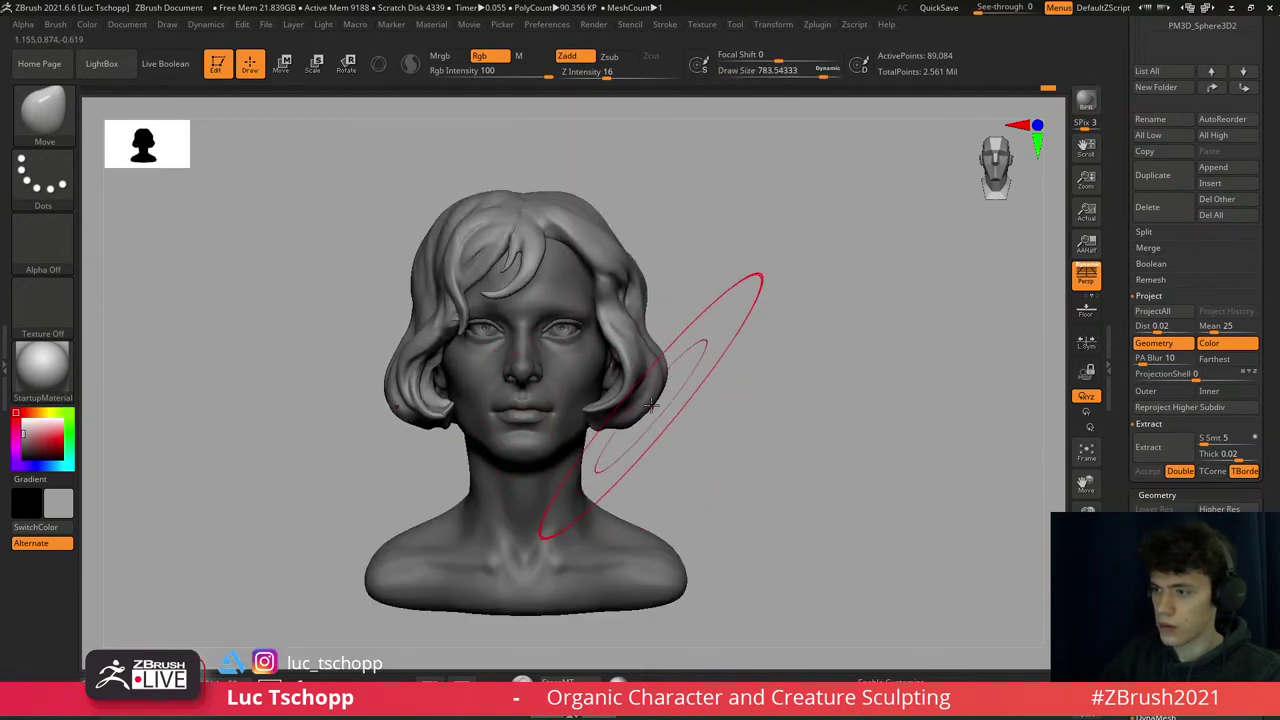
key("ctrl")
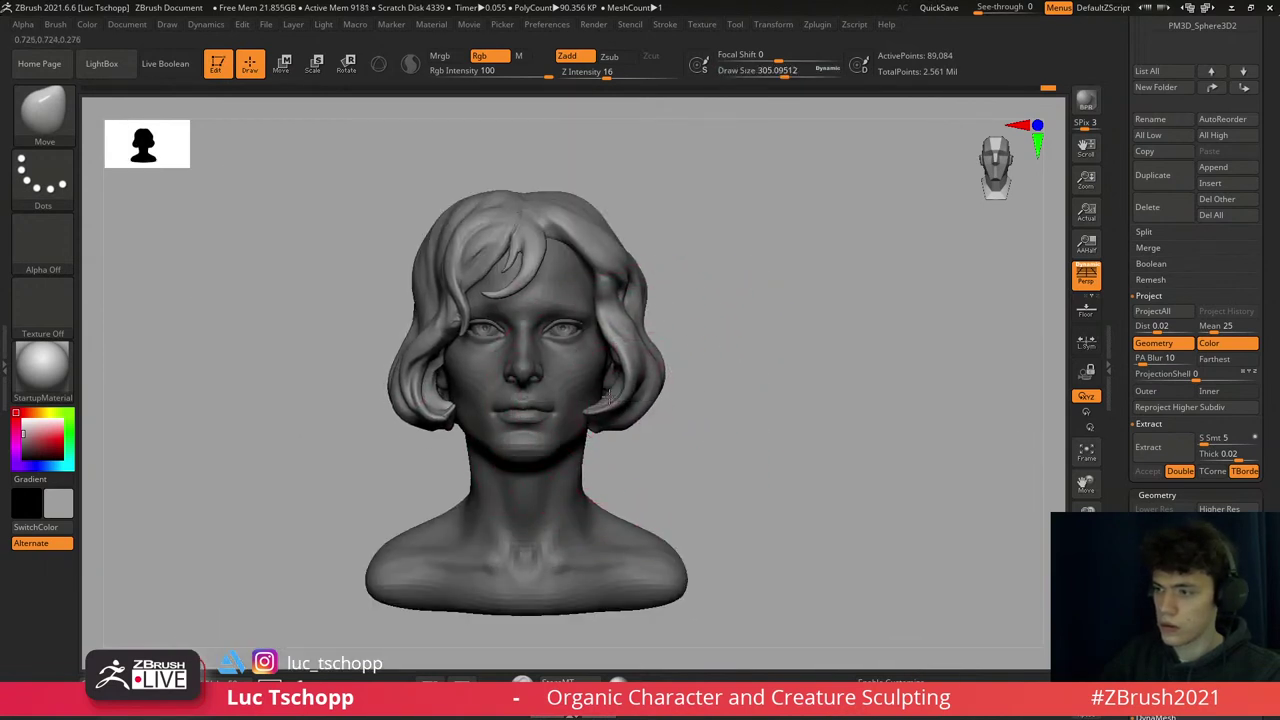
right_click_drag(623, 400, 623, 392)
key("s")
left_click_drag(623, 392, 622, 385)
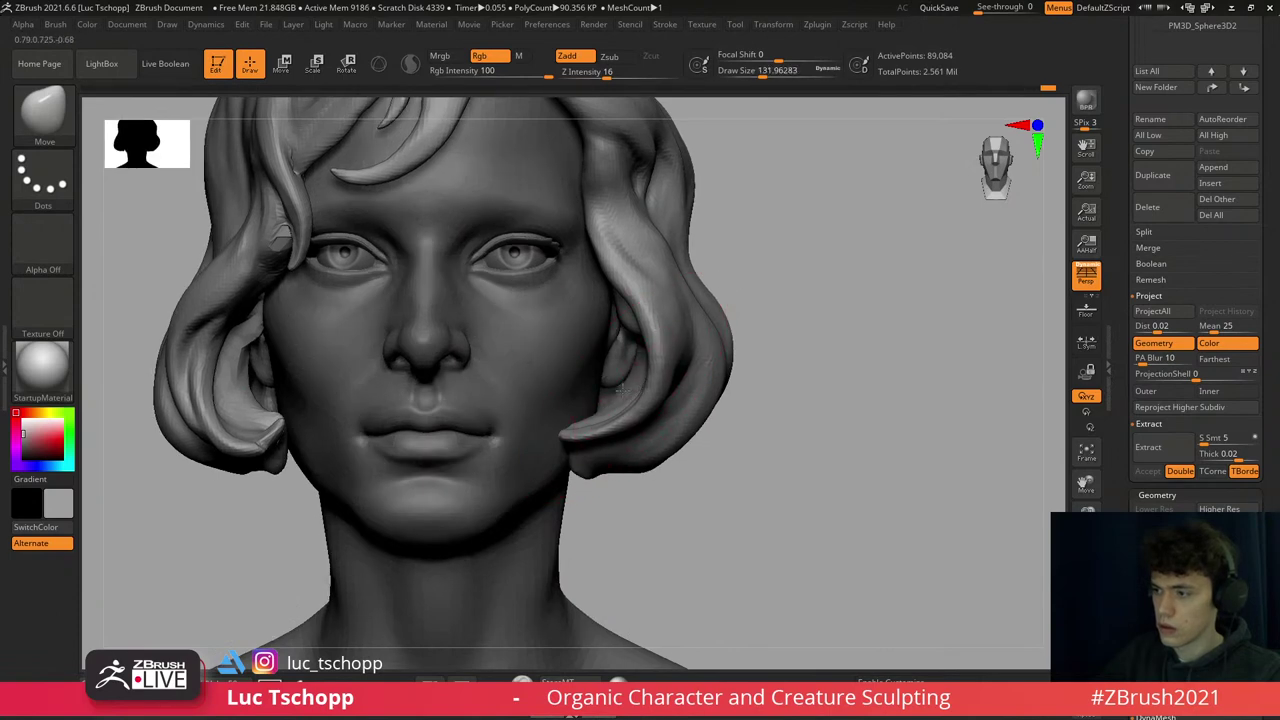
right_click_drag(620, 388, 622, 392)
- Select the SnakeHook brush and view the head from the front
key("b")
key("s")
key("h")
key("s")
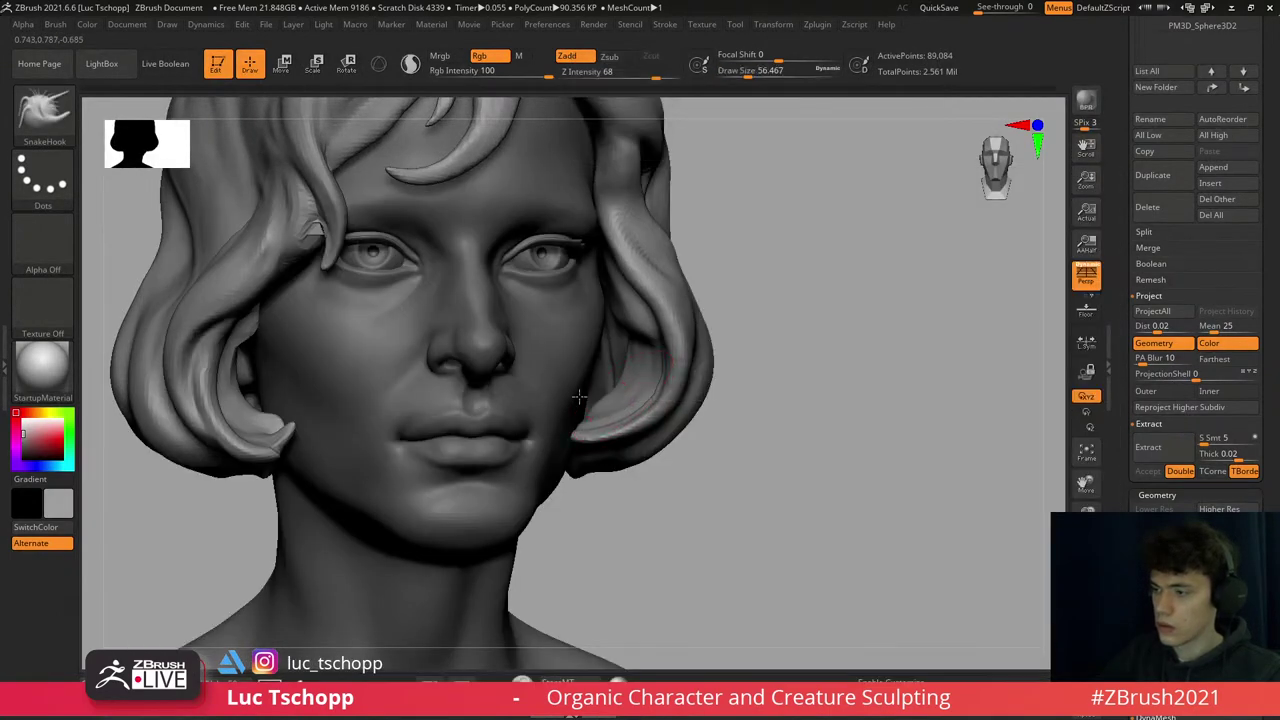
right_click_drag(513, 322, 674, 346)
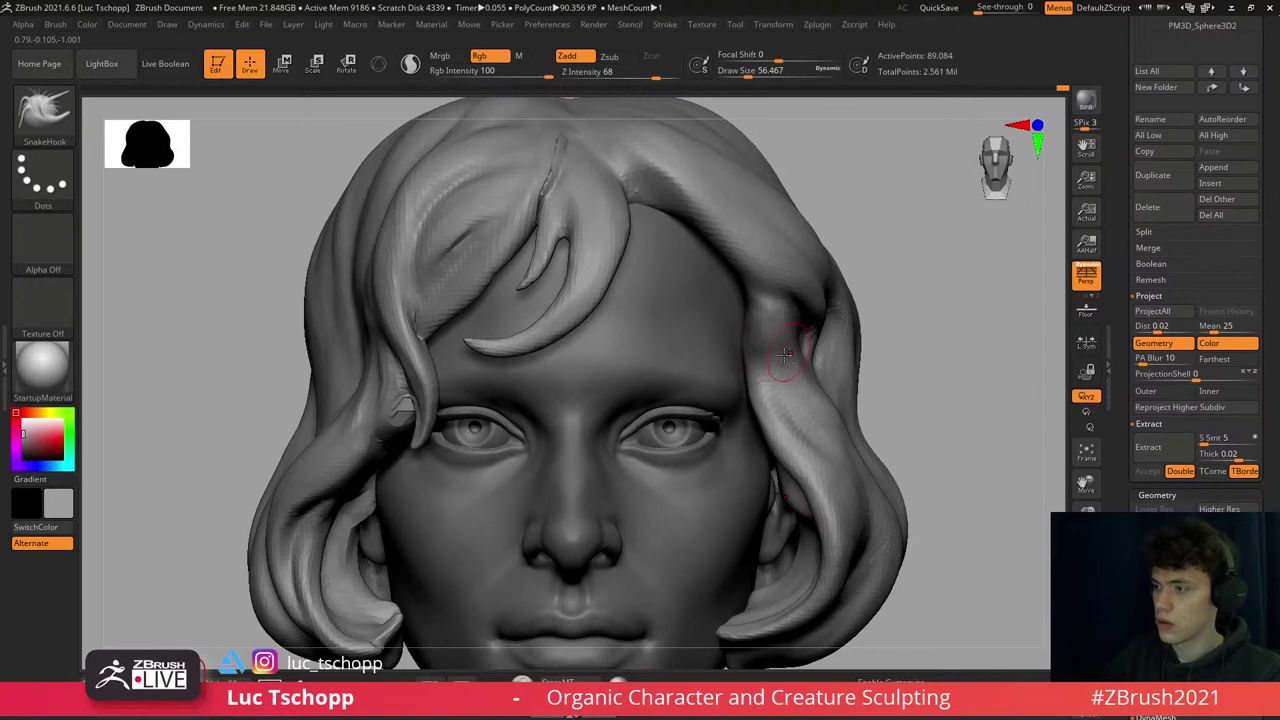
- Return to the custom brush, sizing it to about 104 and then about 80
key("f")
mouse_move(737, 246)
right_mouse_down()
mouse_move(703, 246)
mouse_move(712, 215)
mouse_move(697, 197)
right_mouse_up()
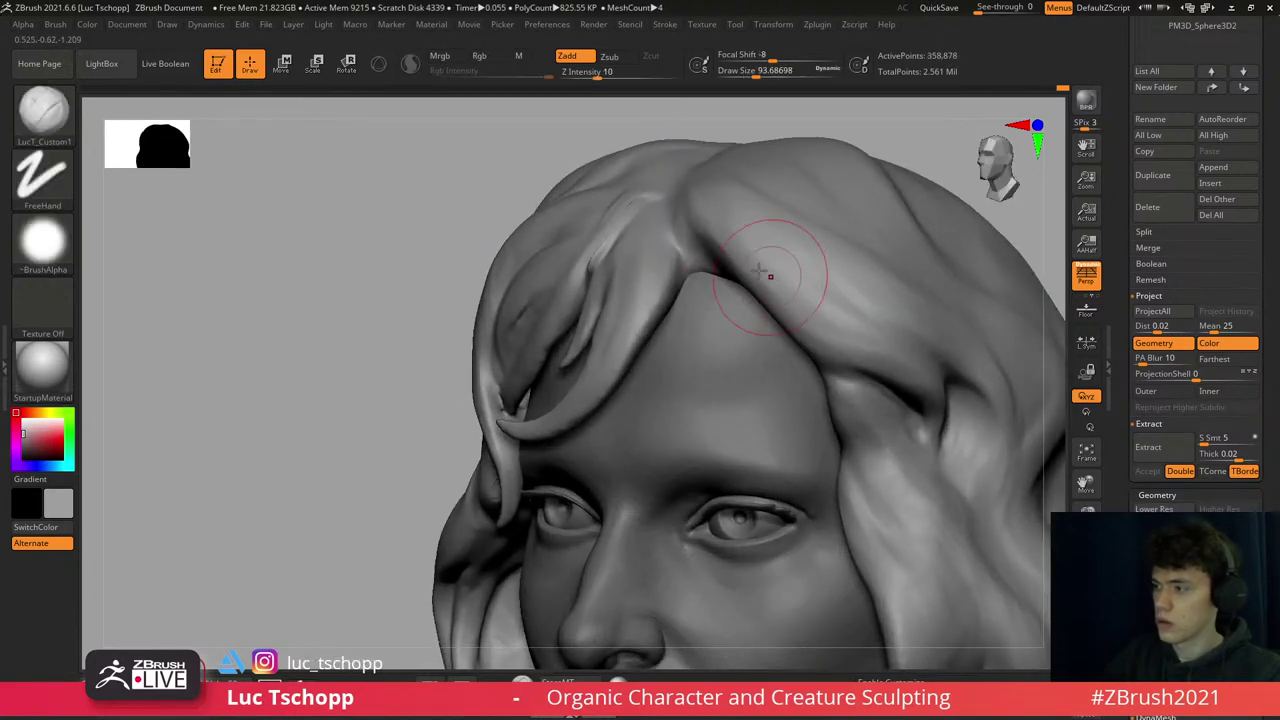
key("s")
left_click_drag(720, 262, 748, 262)
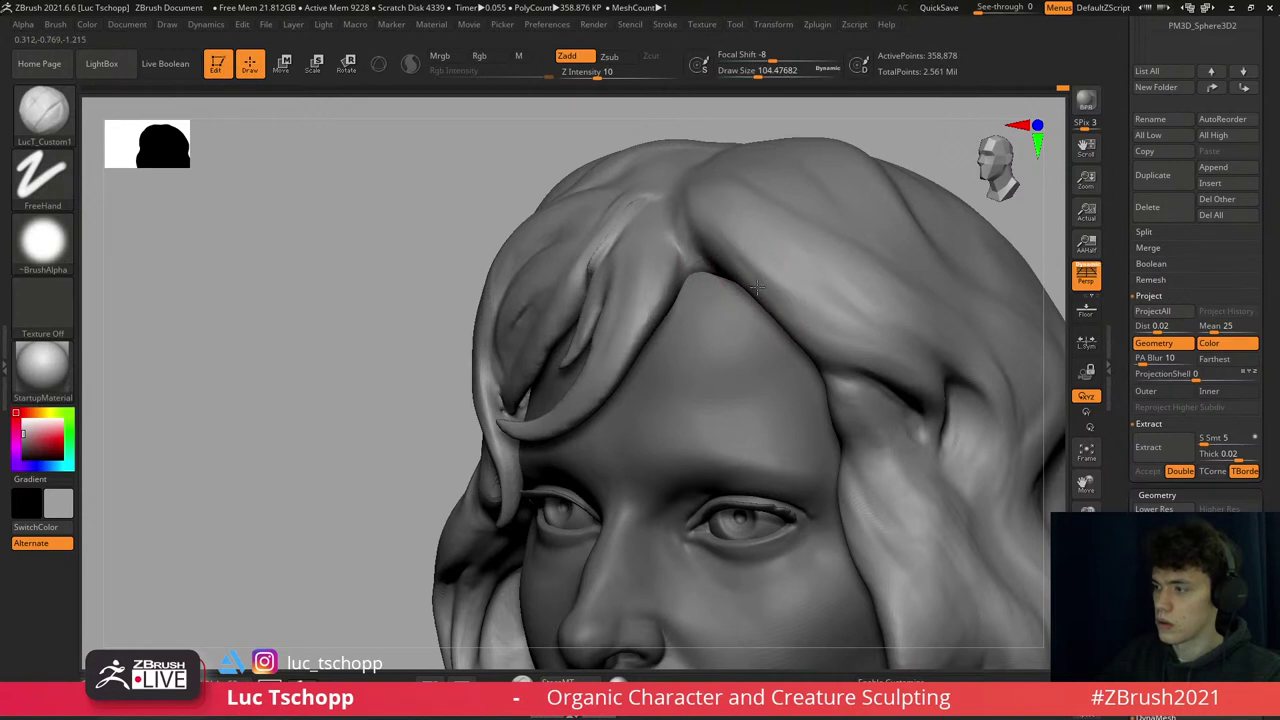
mouse_move(705, 214)
right_mouse_down("ctrl")
mouse_move(704, 460)
mouse_move(704, 420)
mouse_move(560, 355)
mouse_move(643, 343)
mouse_move(631, 373)
mouse_move(663, 314)
mouse_move(656, 377)
mouse_move(658, 286)
mouse_move(675, 288)
mouse_move(656, 282)
right_mouse_up("ctrl")
key("s")
left_click(656, 281)
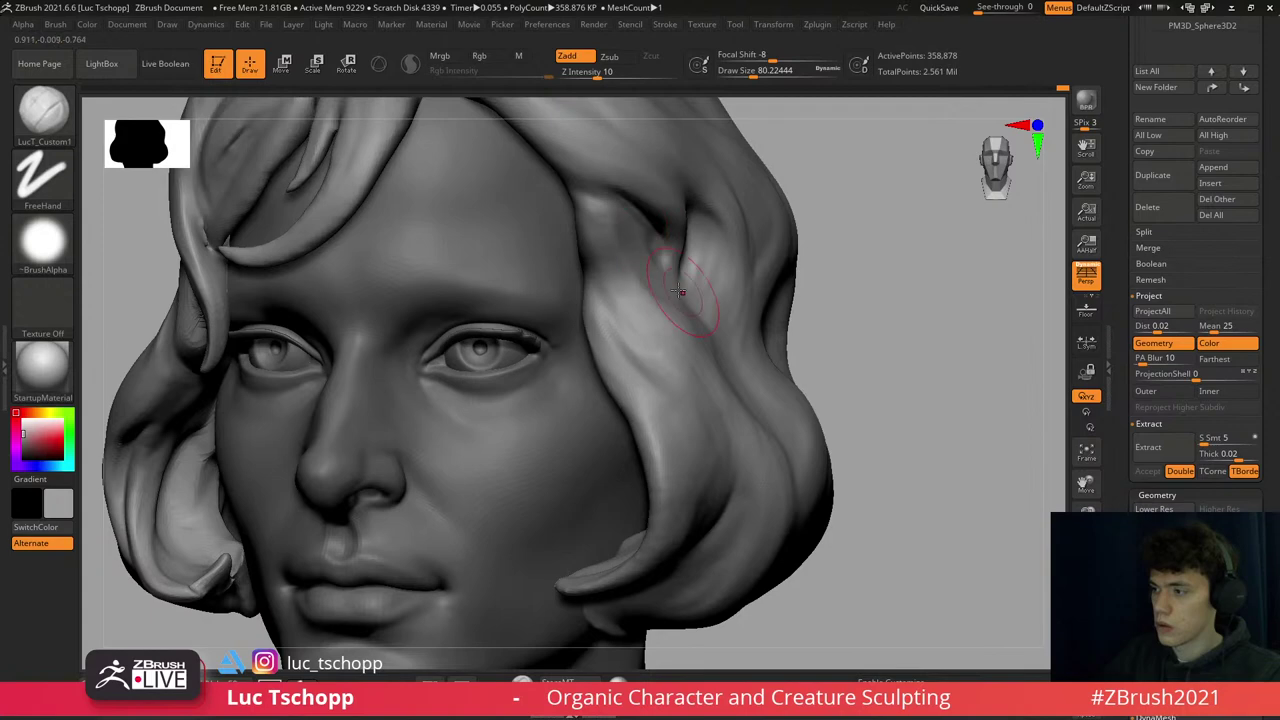
right_click_drag(703, 323, 640, 280)
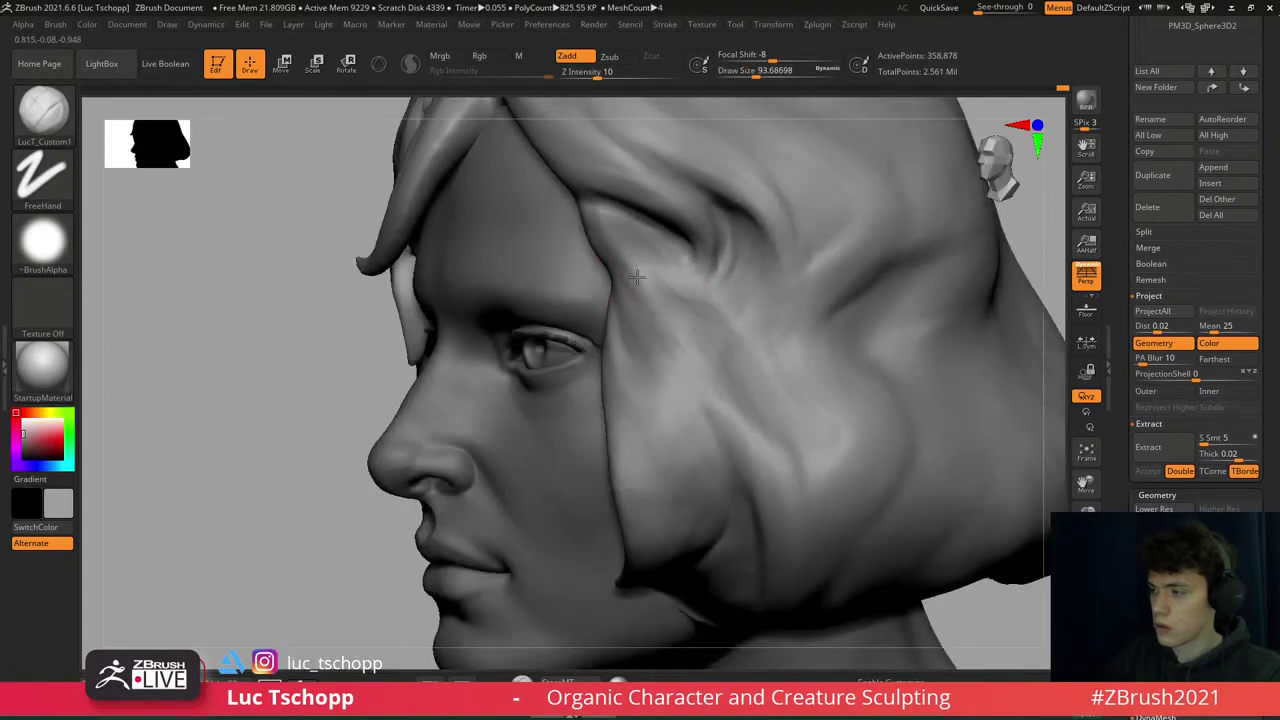
- Briefly pick the Move brush, then return to the custom brush at a three-quarter view
key("b")
key("m")
key("v")
key("s")
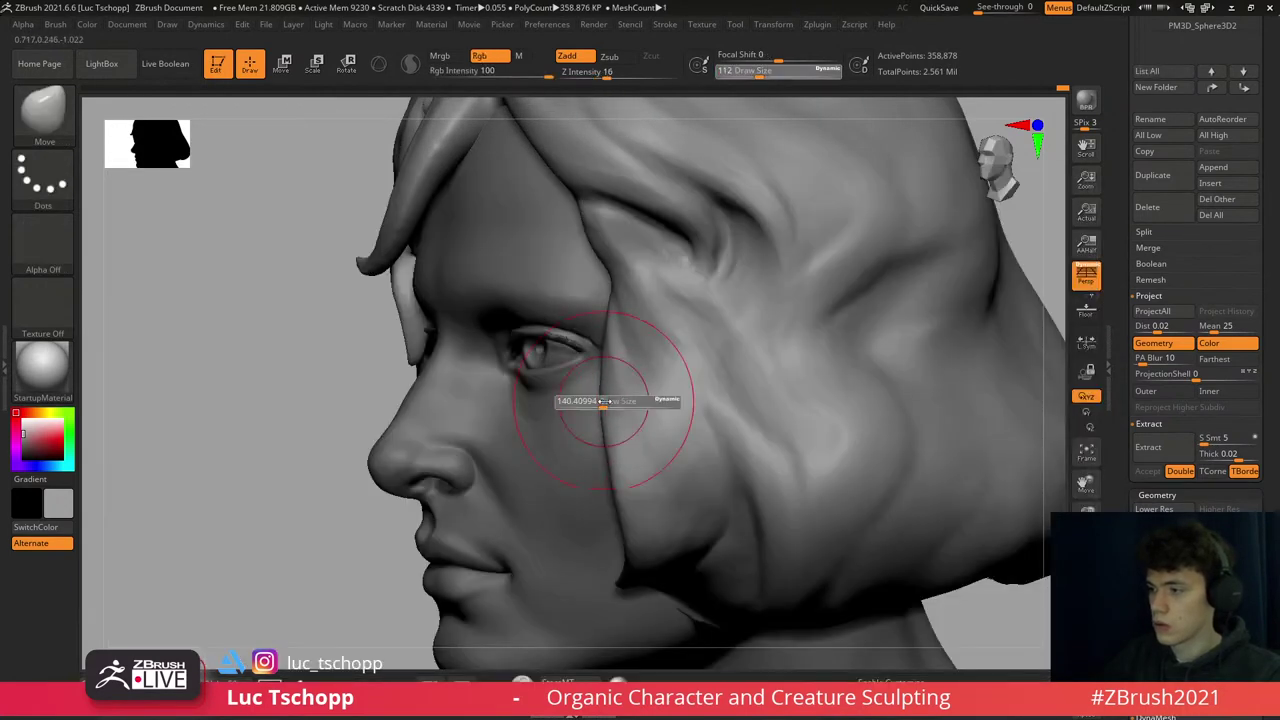
key("1")
right_click_drag(614, 357, 620, 351)
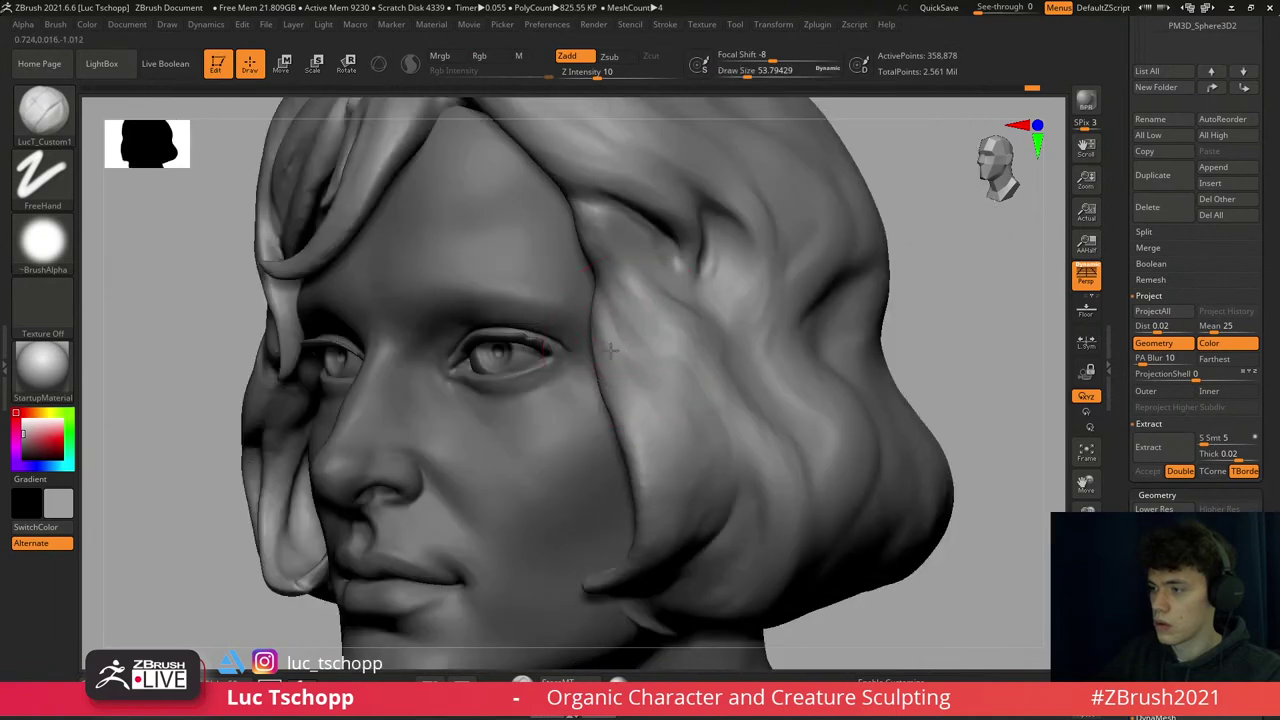
mouse_move(692, 515)
right_mouse_down()
mouse_move(660, 460)
mouse_move(621, 311)
right_mouse_up()
- Select DamStandard and enlarge it to about 187 and slightly beyond
key("b")
key("d")
key("s")
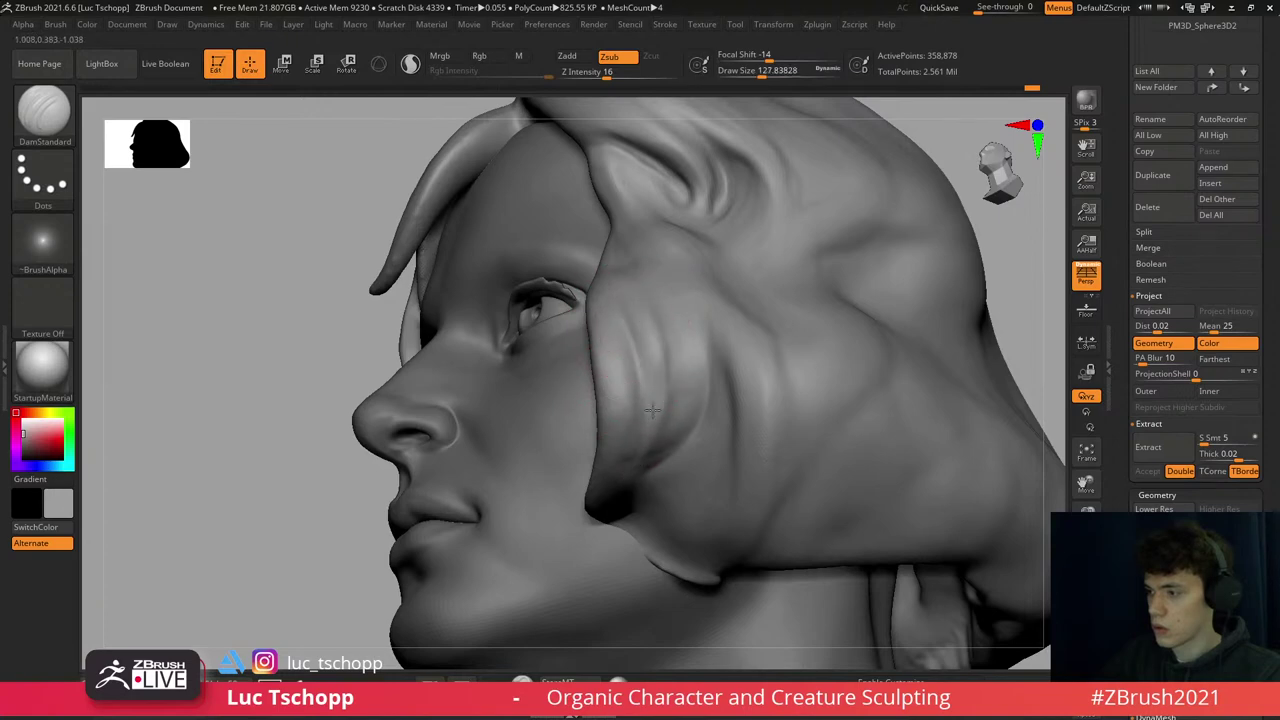
key("s")
mouse_move(651, 410)
left_mouse_down()
mouse_move(675, 428)
mouse_move(687, 395)
left_mouse_up()
key("bracketright")
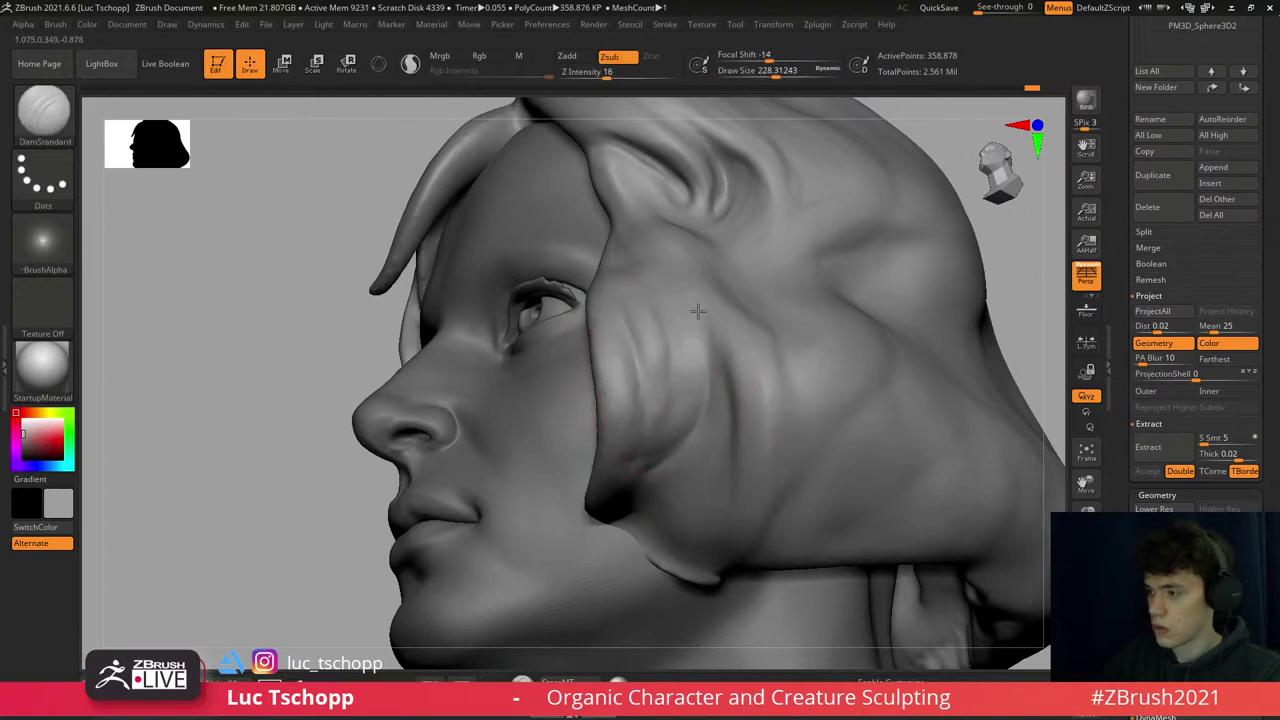
mouse_move(676, 456)
right_mouse_down()
mouse_move(666, 326)
mouse_move(614, 314)
right_mouse_up()
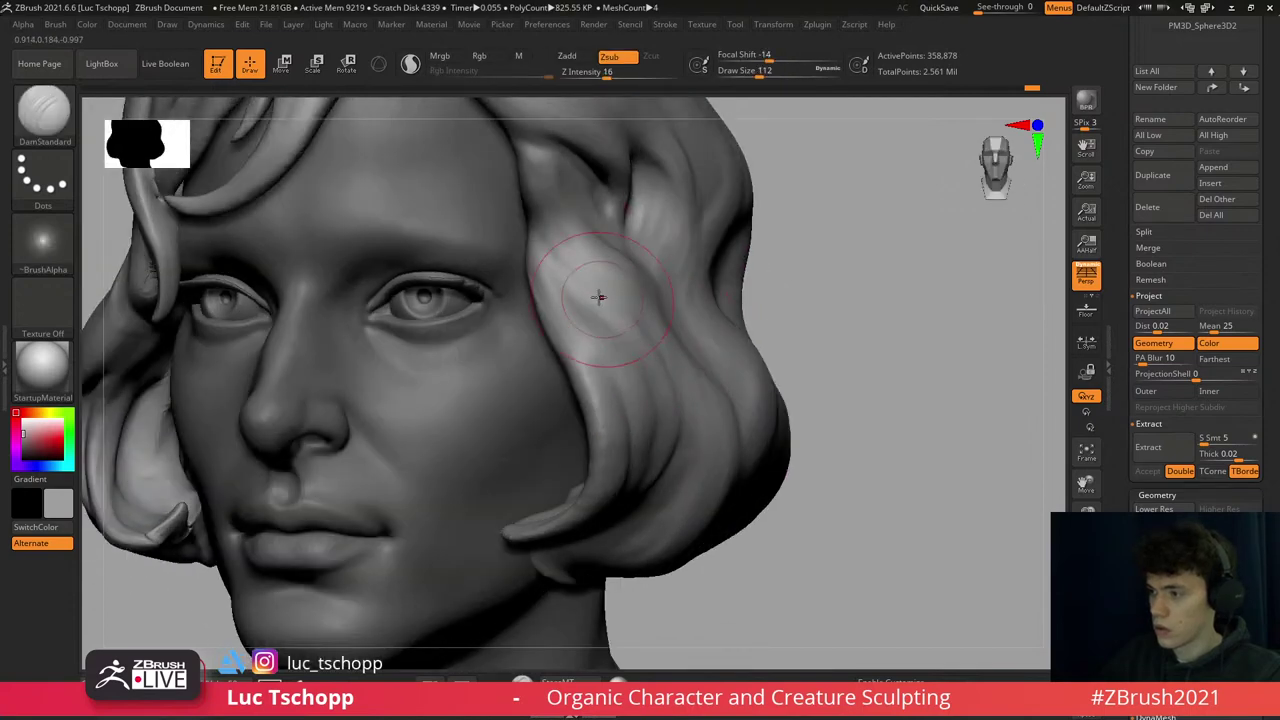
- Sculpt along the cheek strand and across the temple strand with the custom brush
key("1")
key("bracketleft")
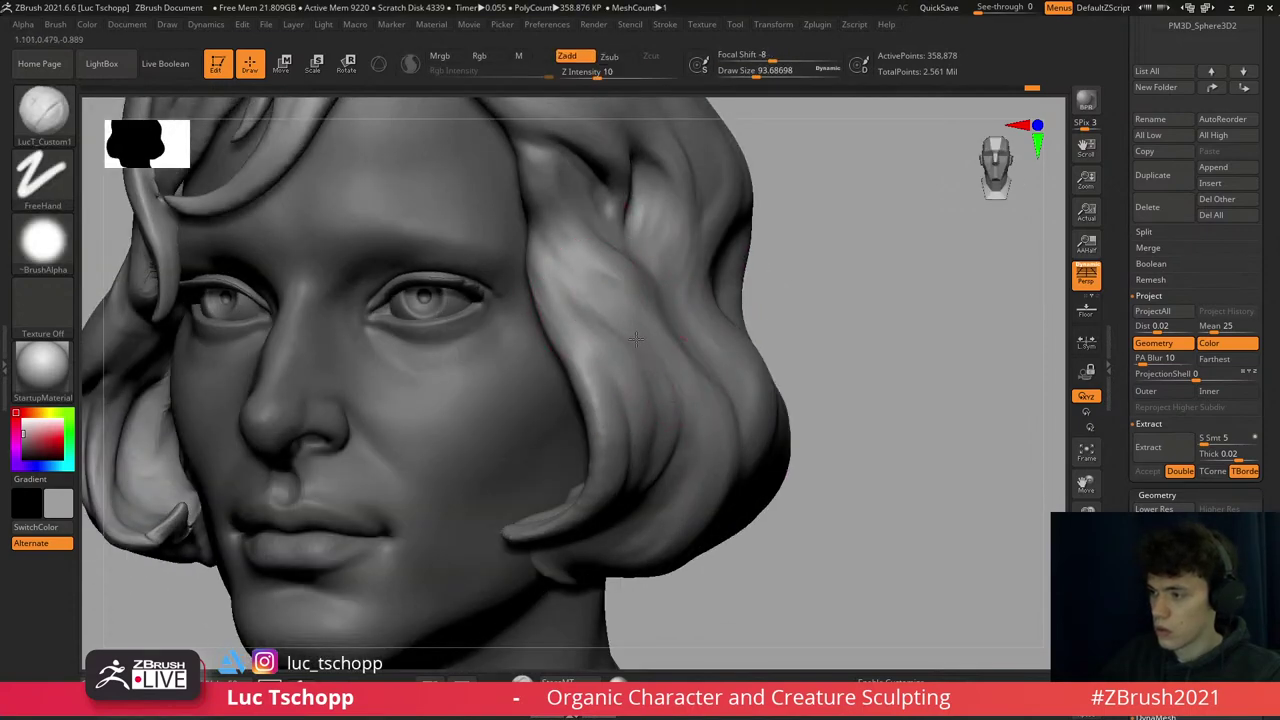
left_click_drag(628, 377, 559, 281)
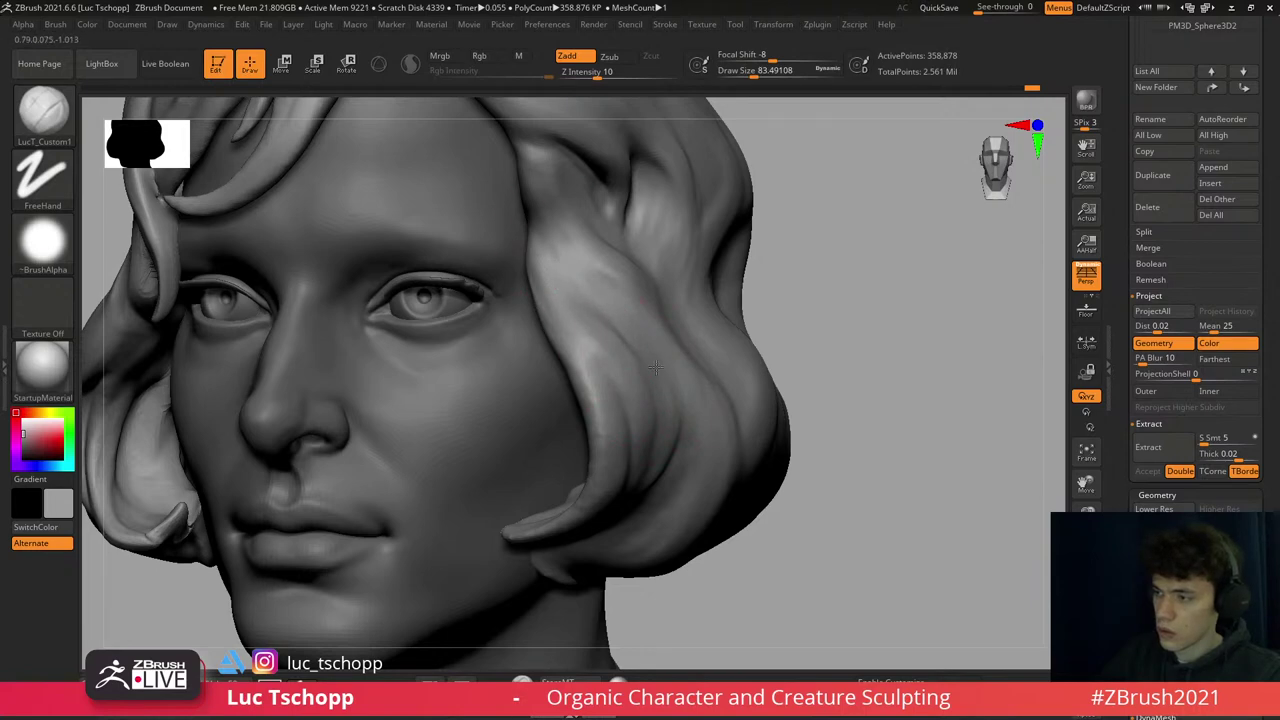
mouse_move(655, 368)
right_mouse_down("shift")
mouse_move(700, 388)
mouse_move(745, 256)
right_mouse_up("shift")
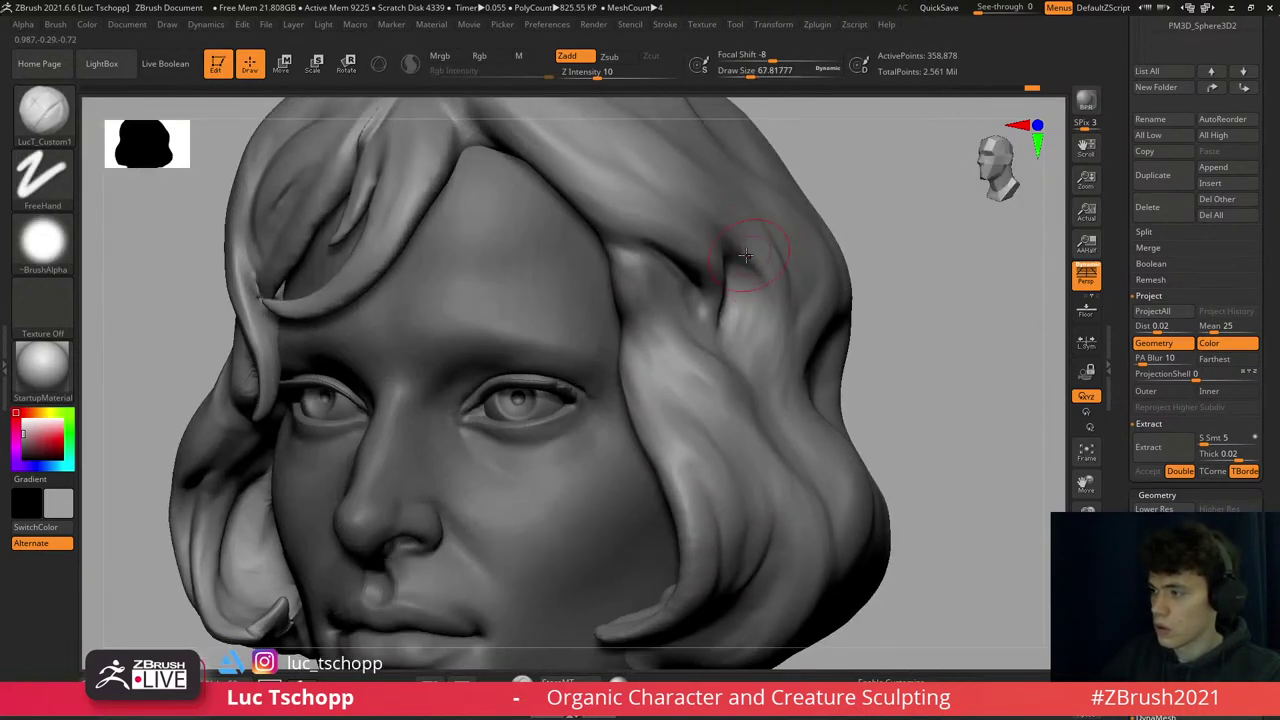
left_click_drag(776, 287, 736, 287)
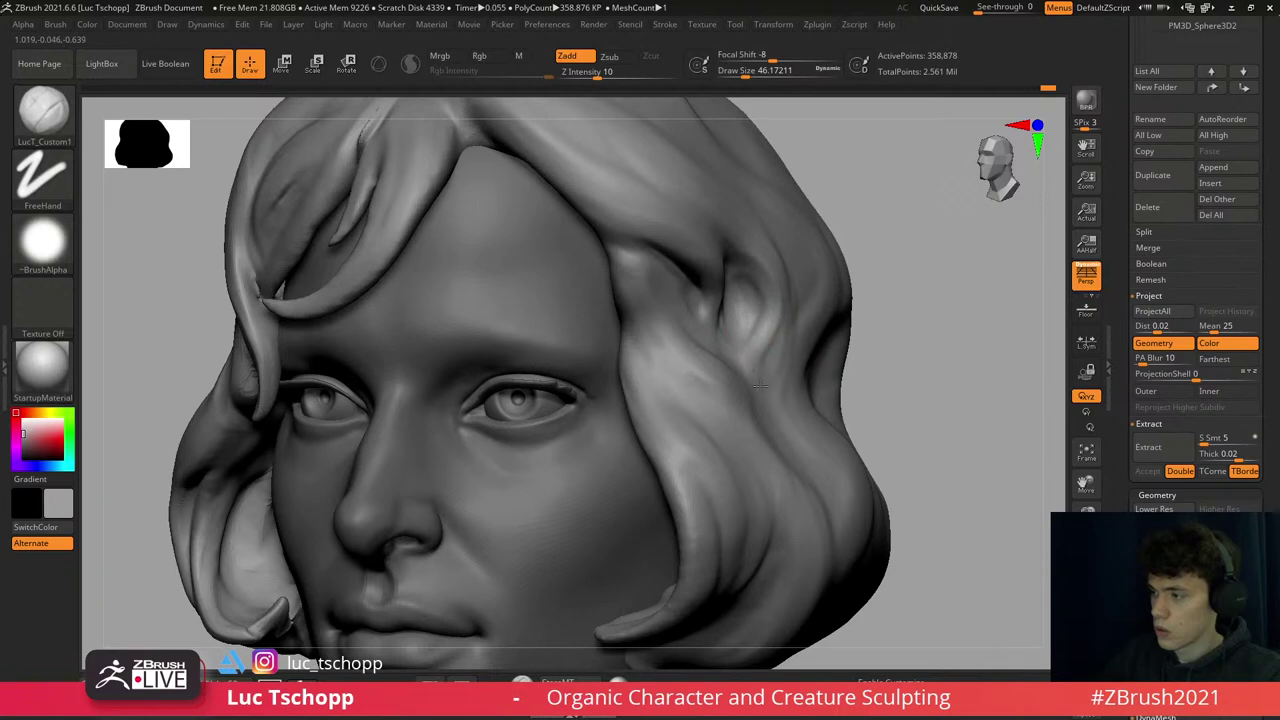
mouse_move(793, 412)
right_mouse_down()
mouse_move(763, 377)
mouse_move(806, 412)
mouse_move(783, 326)
mouse_move(600, 452)
mouse_move(485, 350)
right_mouse_up()
key("f")
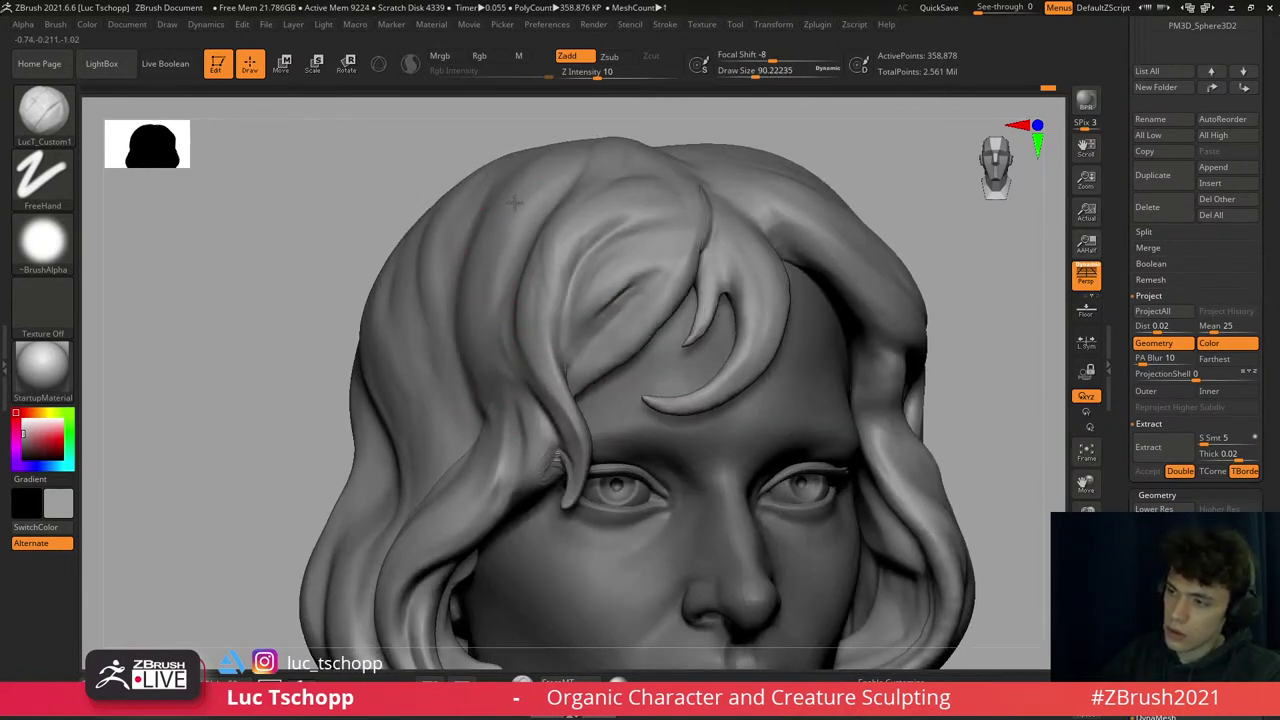
- Pinch the hair edge beside the cheek into a sharper line with the cloth pinch brush
right_click_drag(515, 203, 463, 344)
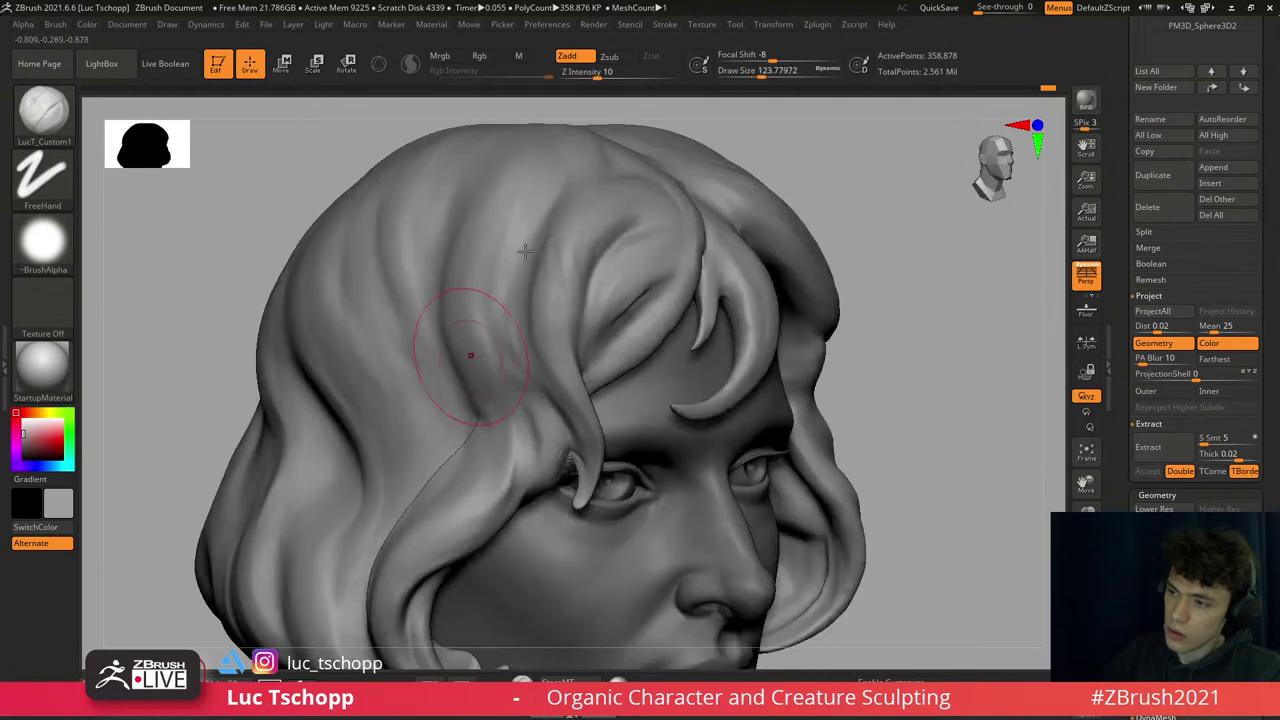
mouse_move(525, 251)
right_mouse_down()
mouse_move(529, 343)
mouse_move(514, 343)
right_mouse_up()
key("b")
key("c")
key("p")
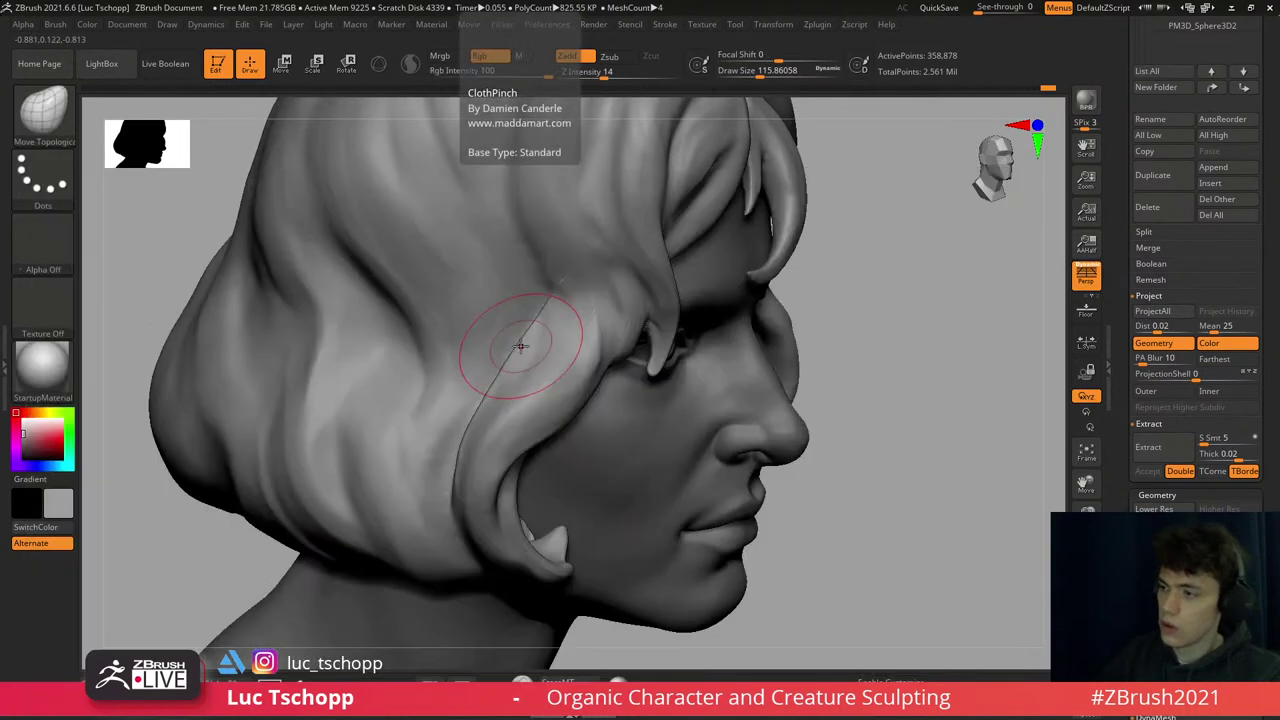
left_click_drag(520, 346, 529, 364)
- Return to a larger custom brush and frame the head from the front
key("1")
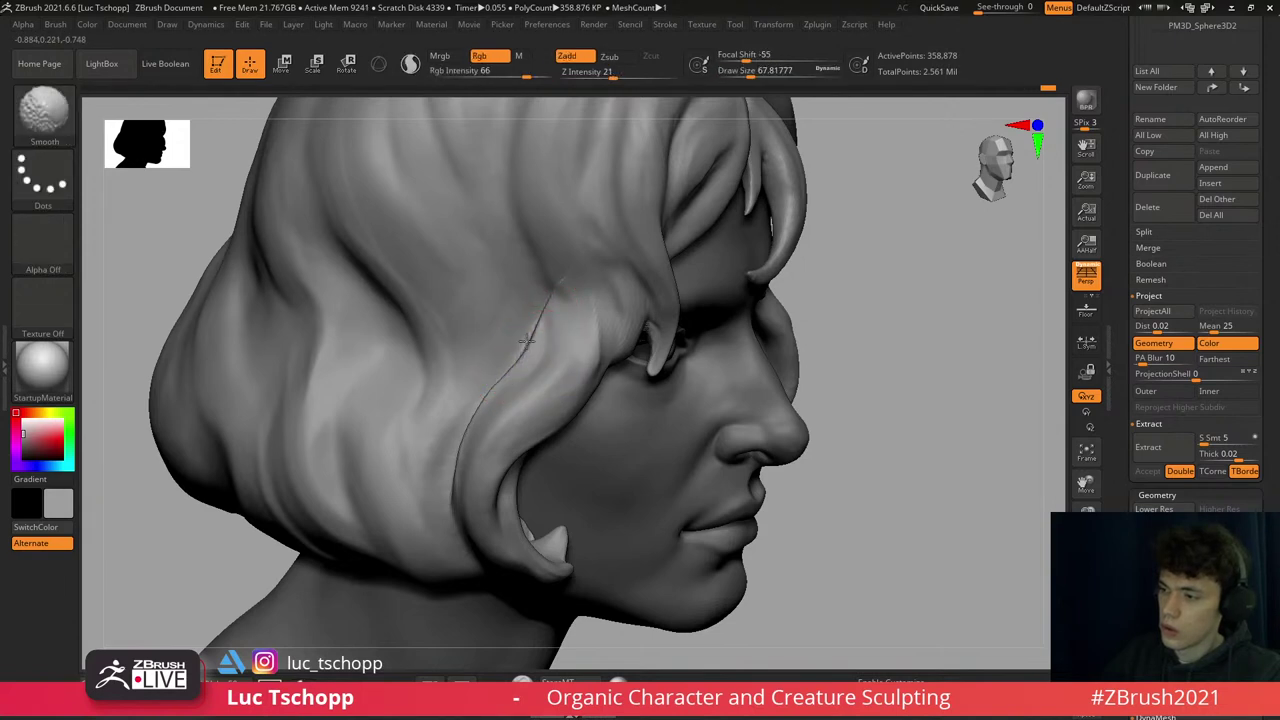
right_click_drag(521, 362, 518, 370, "ctrl")
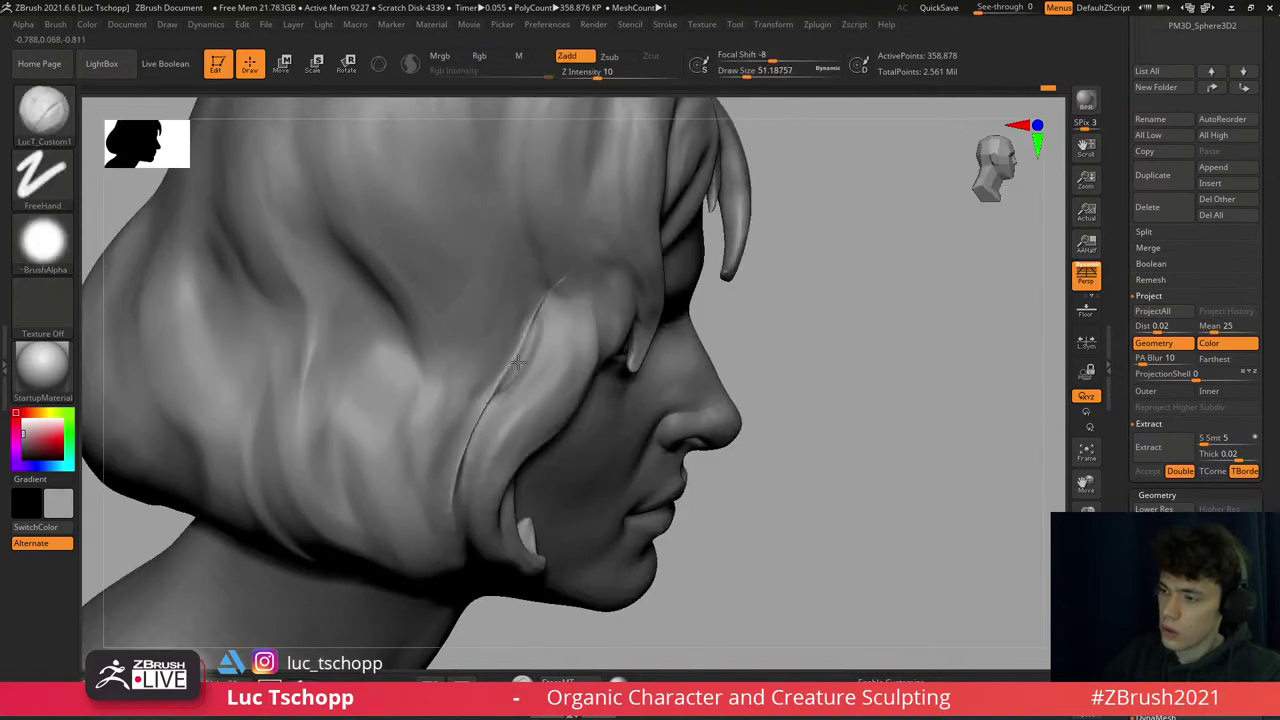
key("bracketright")
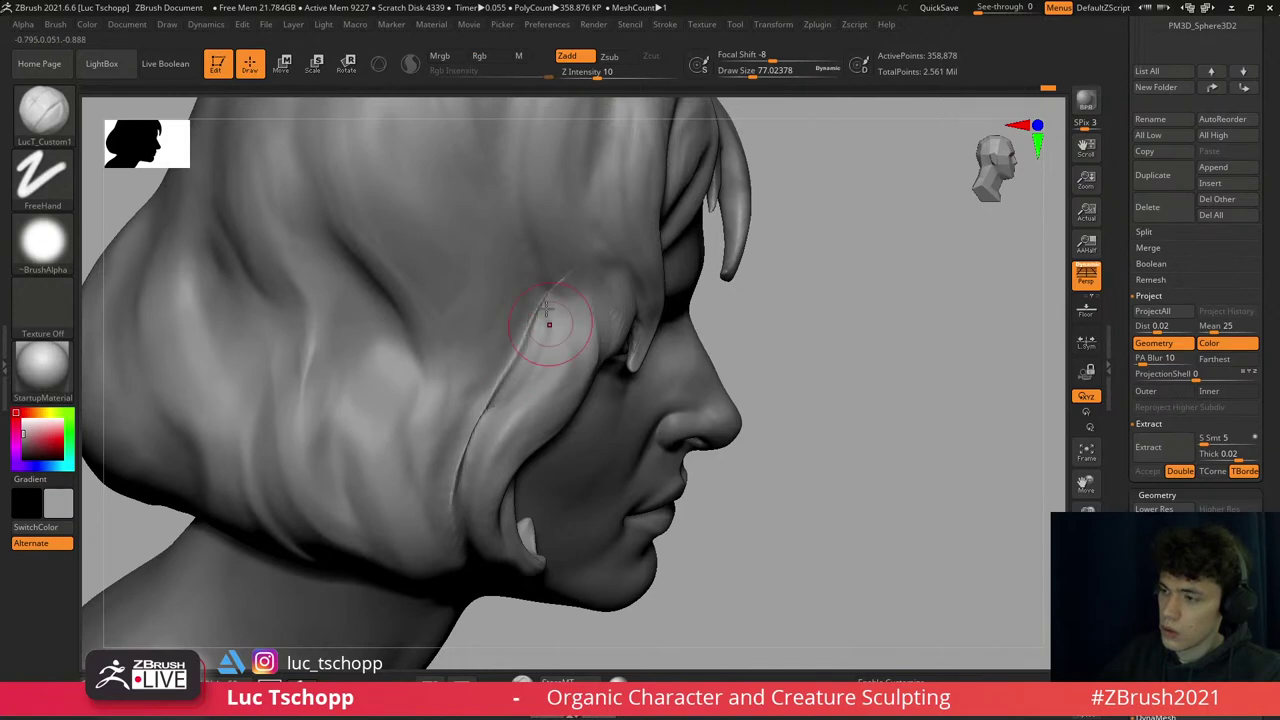
right_click_drag(548, 324, 556, 338, "ctrl")
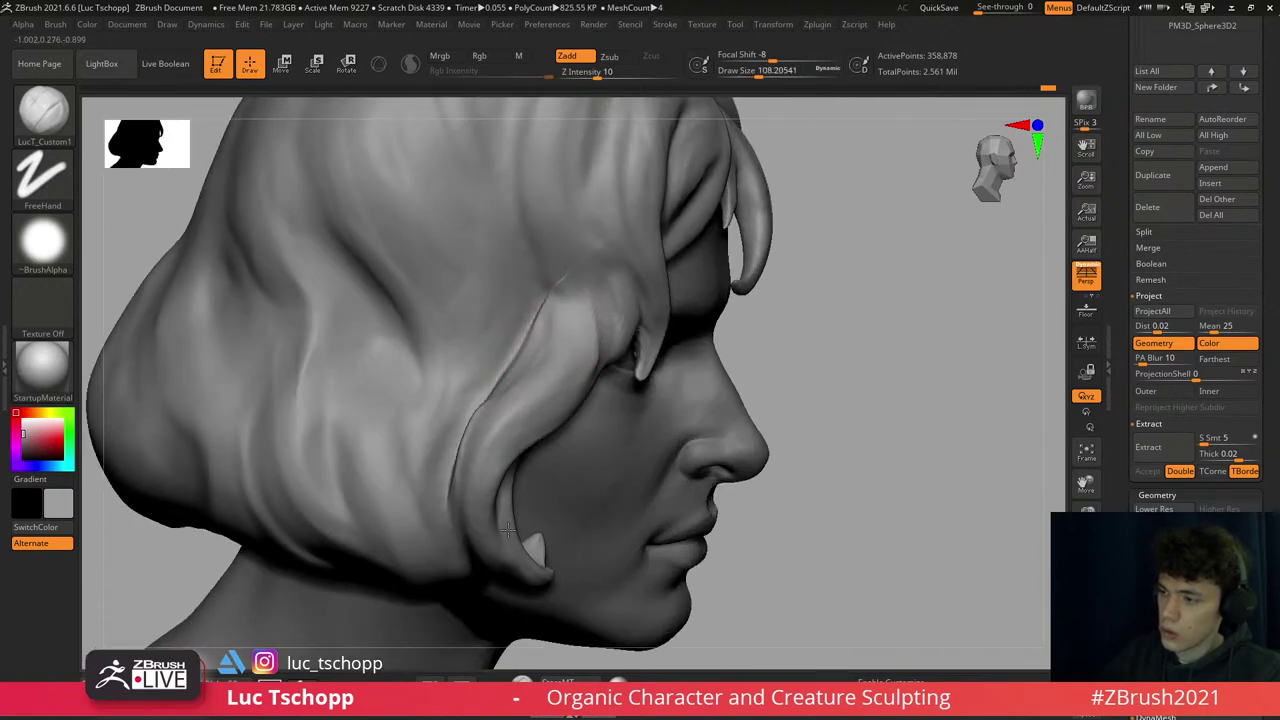
right_click_drag(508, 530, 467, 313, "shift")
key("f")
mouse_move(558, 318)
right_mouse_down("ctrl")
mouse_move(558, 225)
mouse_move(558, 308)
right_mouse_up("ctrl")
- Switch to DamStandard, resizing the brush between about 51 and 68 units
key("s")
mouse_move(558, 300)
left_mouse_down()
mouse_move(518, 300)
mouse_move(520, 316)
mouse_move(524, 304)
left_mouse_up()
key("s")
key("s")
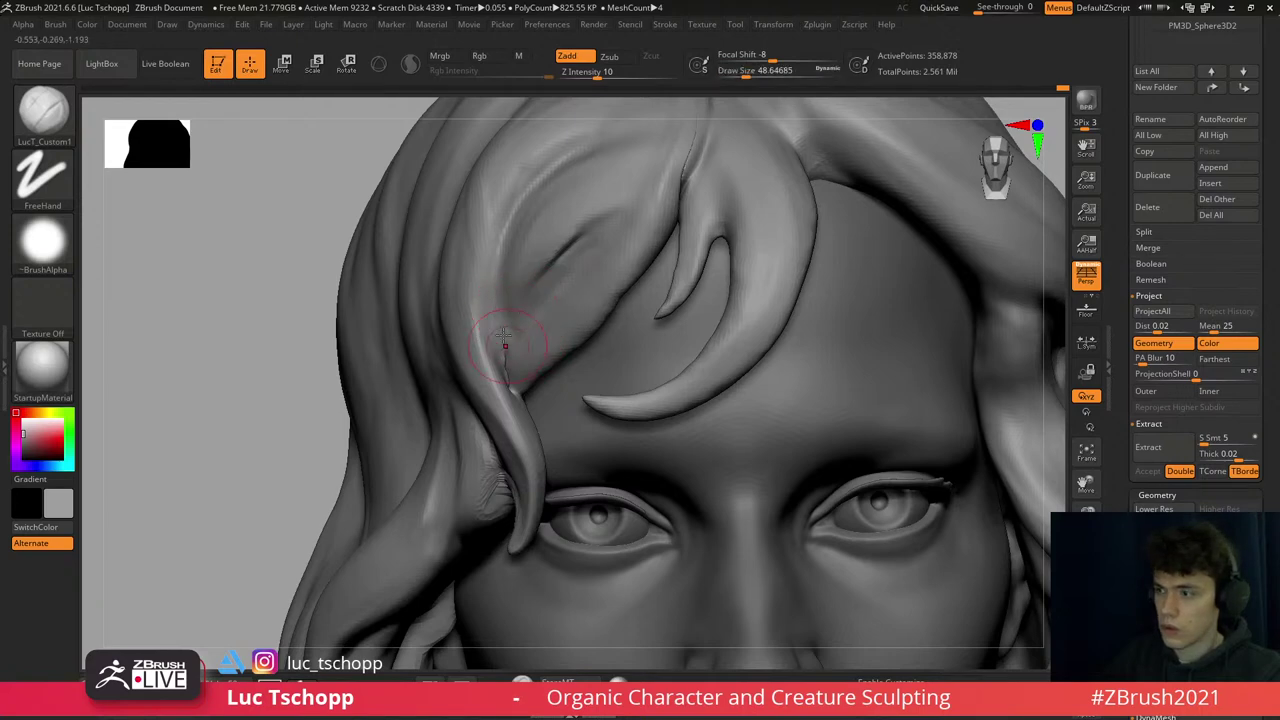
key("b")
key("d")
key("s")
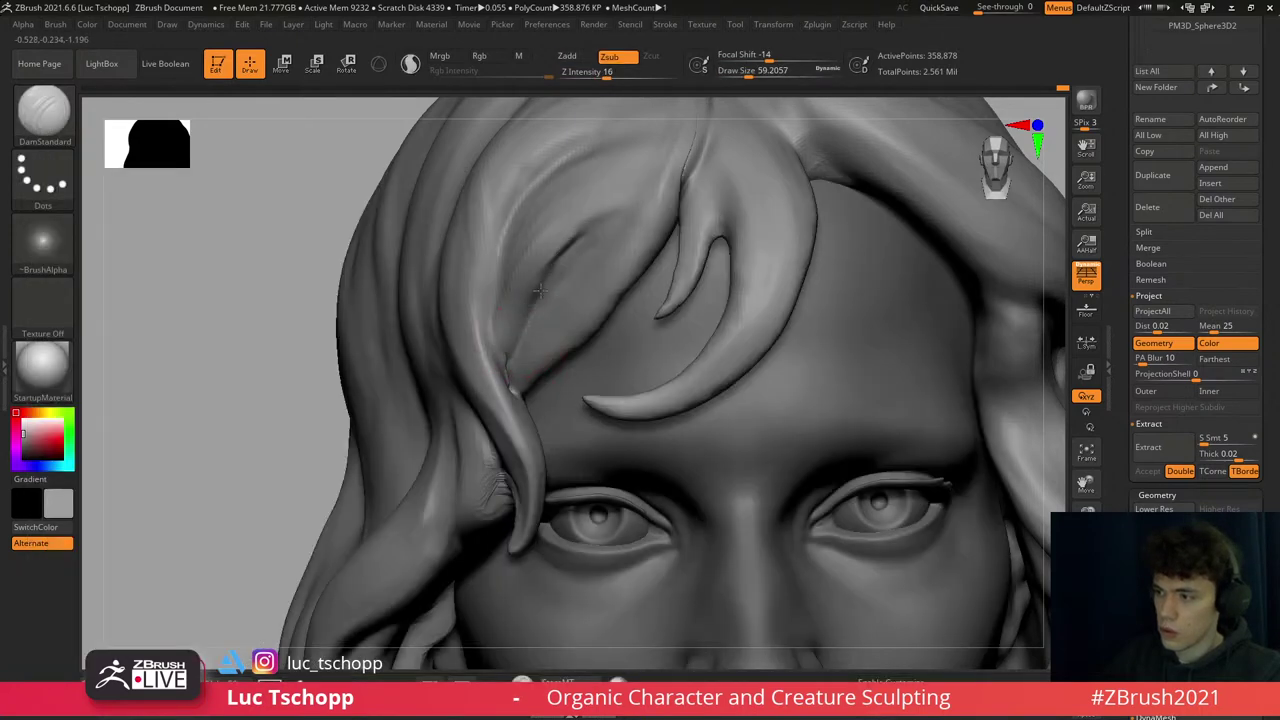
right_click_drag(550, 258, 543, 229)
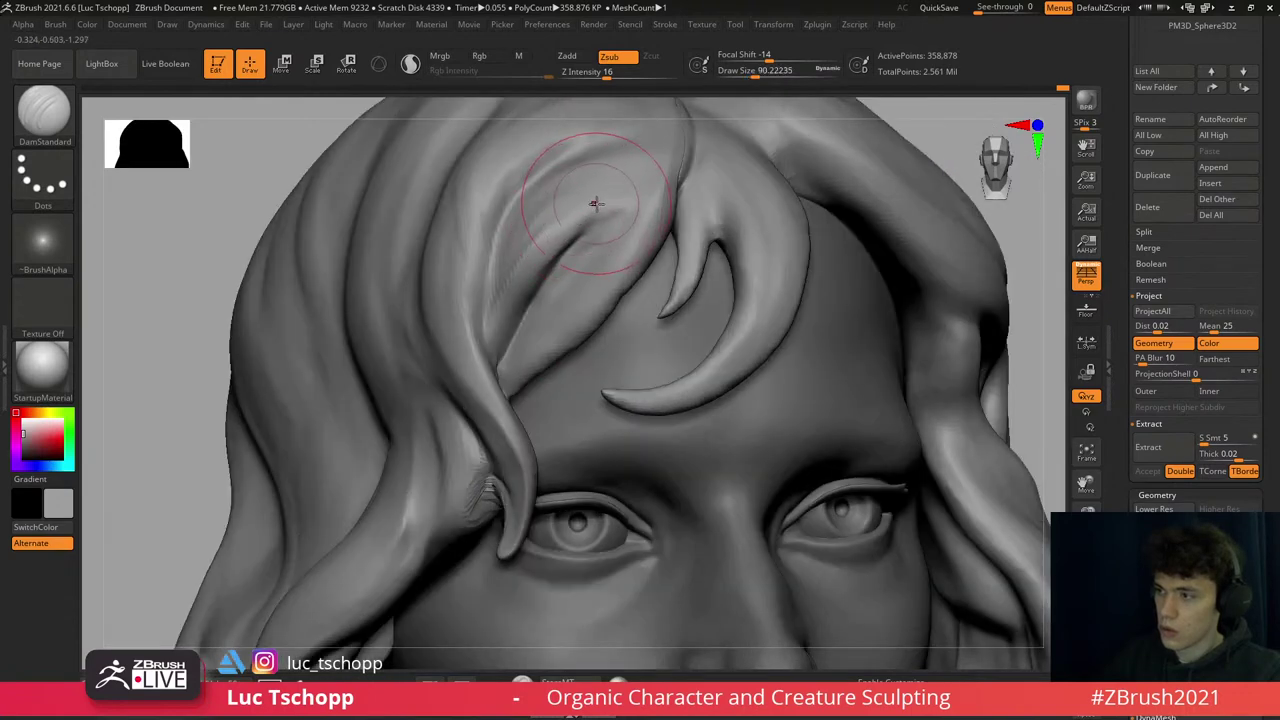
key("s")
left_click_drag(614, 196, 585, 224)
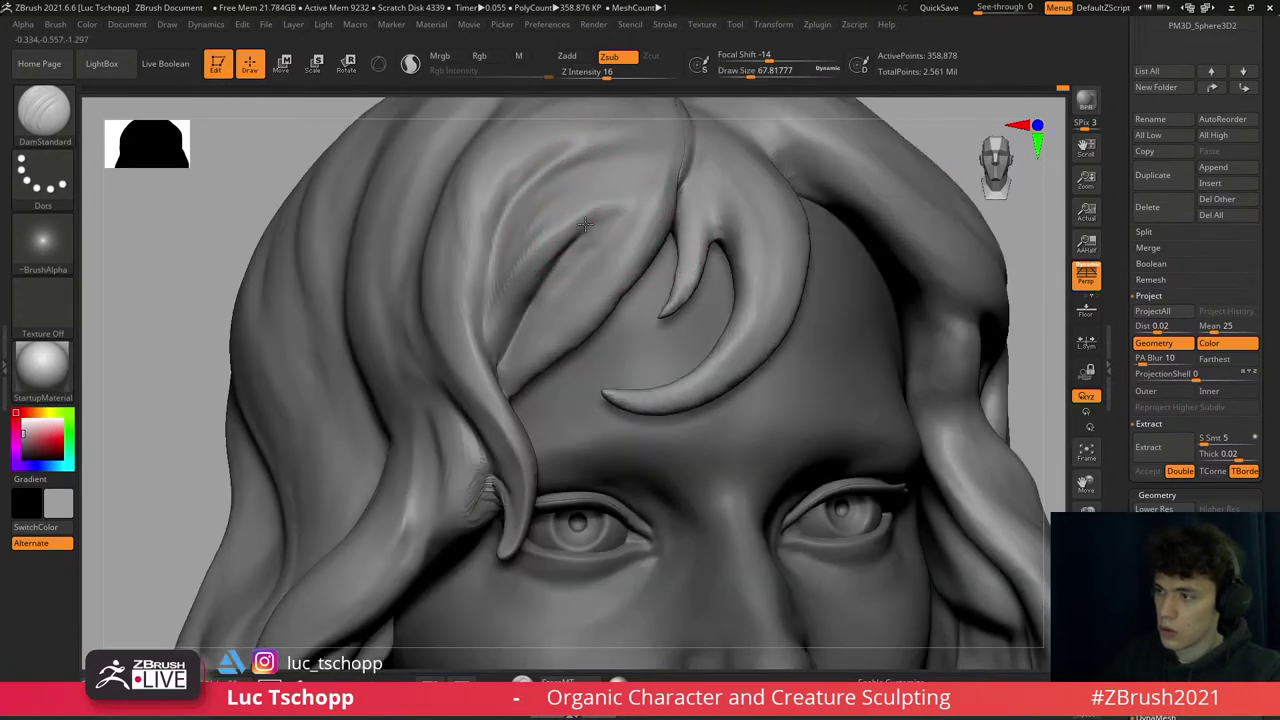
- Switch to the Standard brush and frame the head around the forehead strand
key("b")
key("s")
key("t")
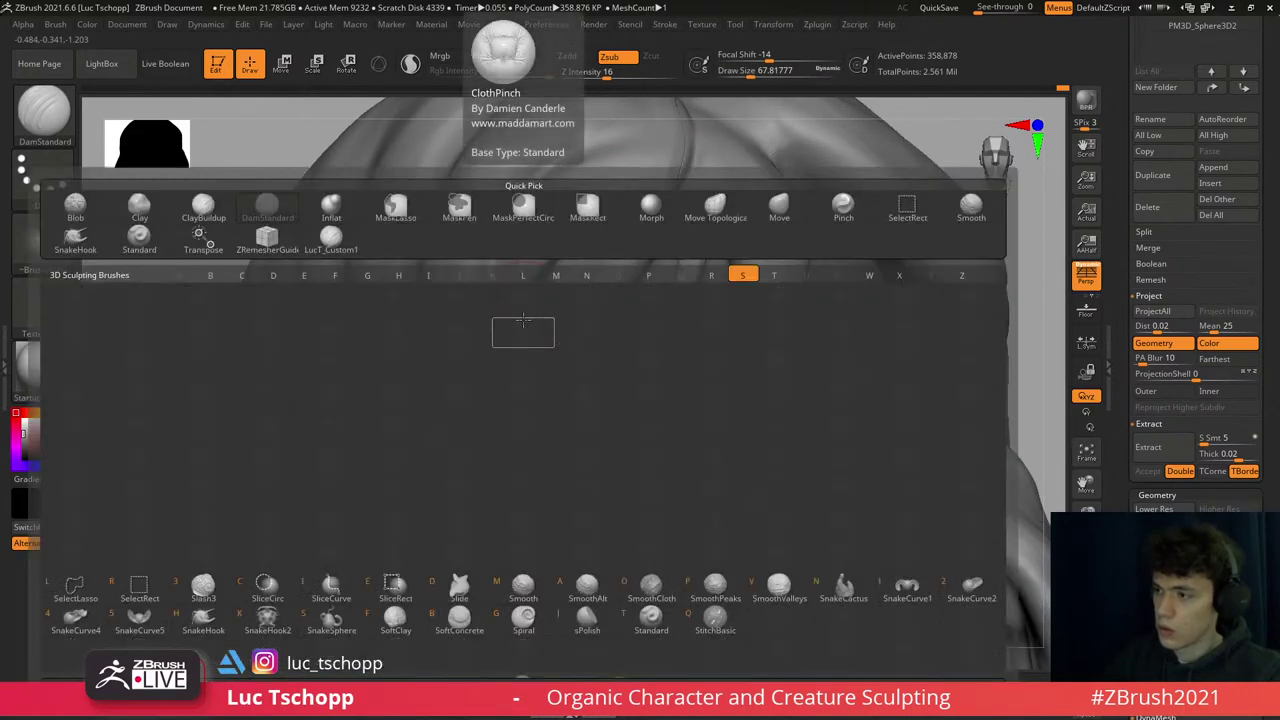
key("f")
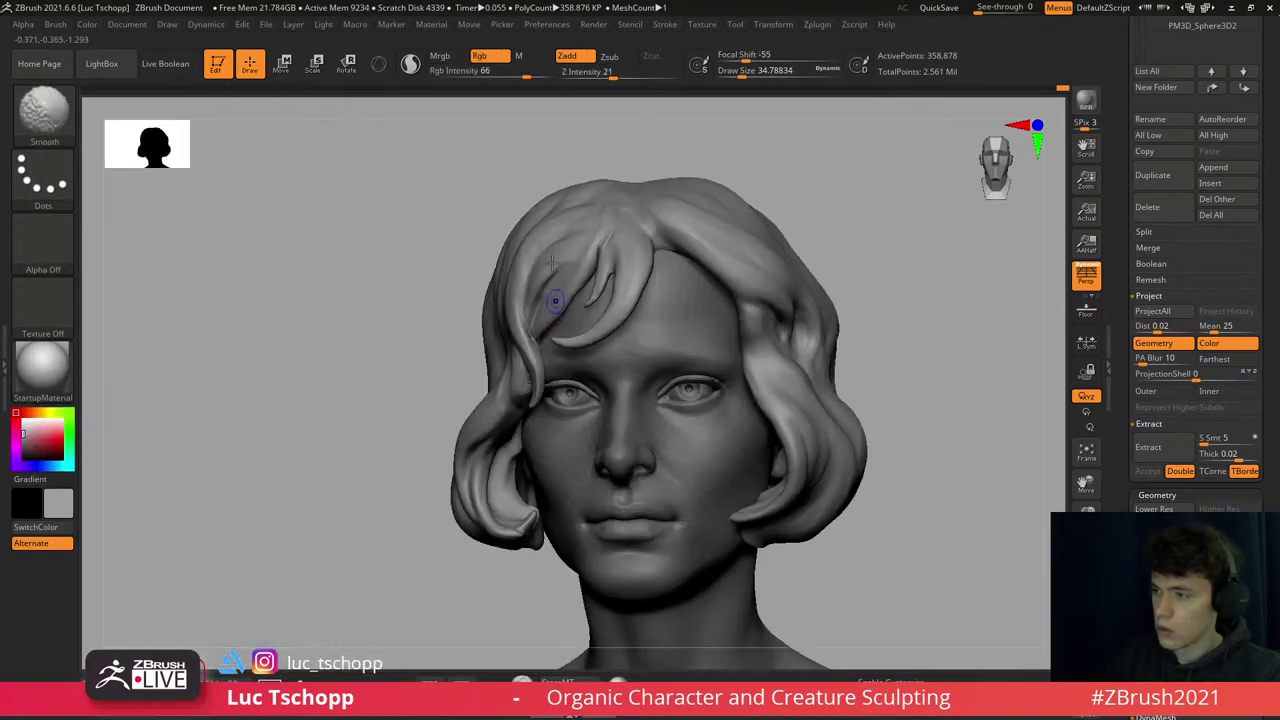
scroll(540, 340, "up", 5)
- Cycle to the Move brush, then the custom brush, and turn the head to its side
key("b")
key("m")
key("v")
key("s")
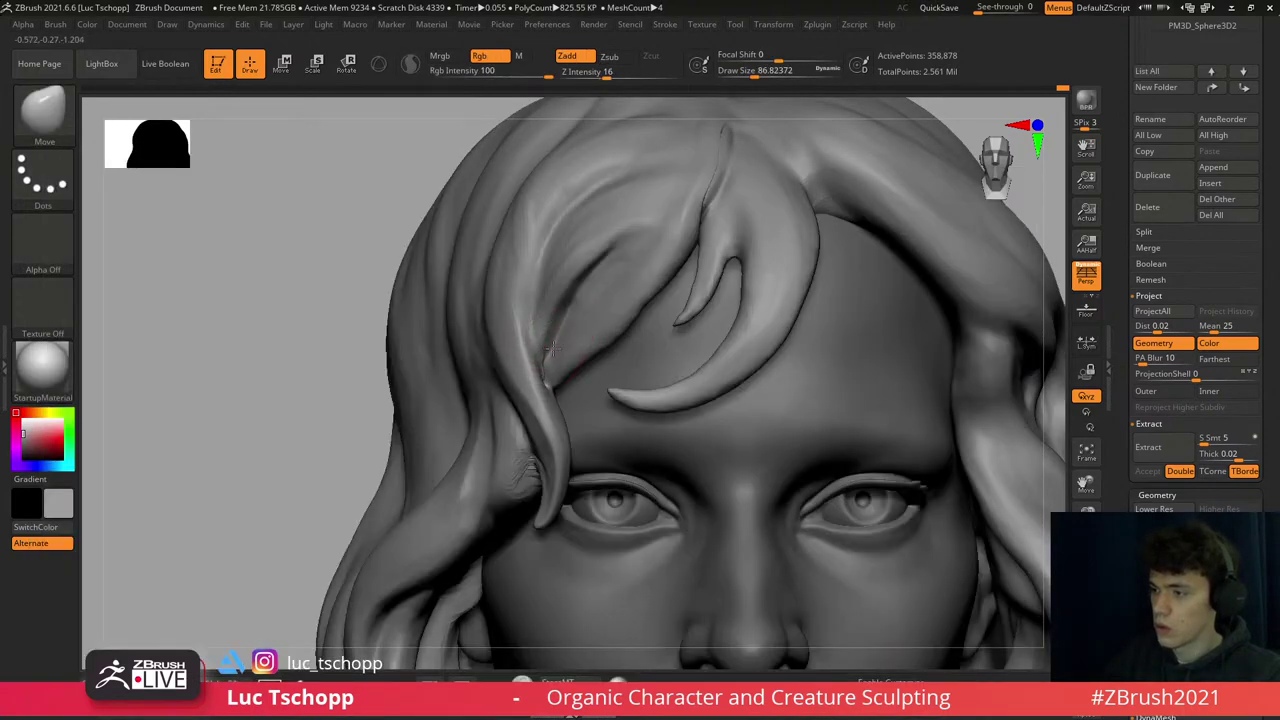
key("1")
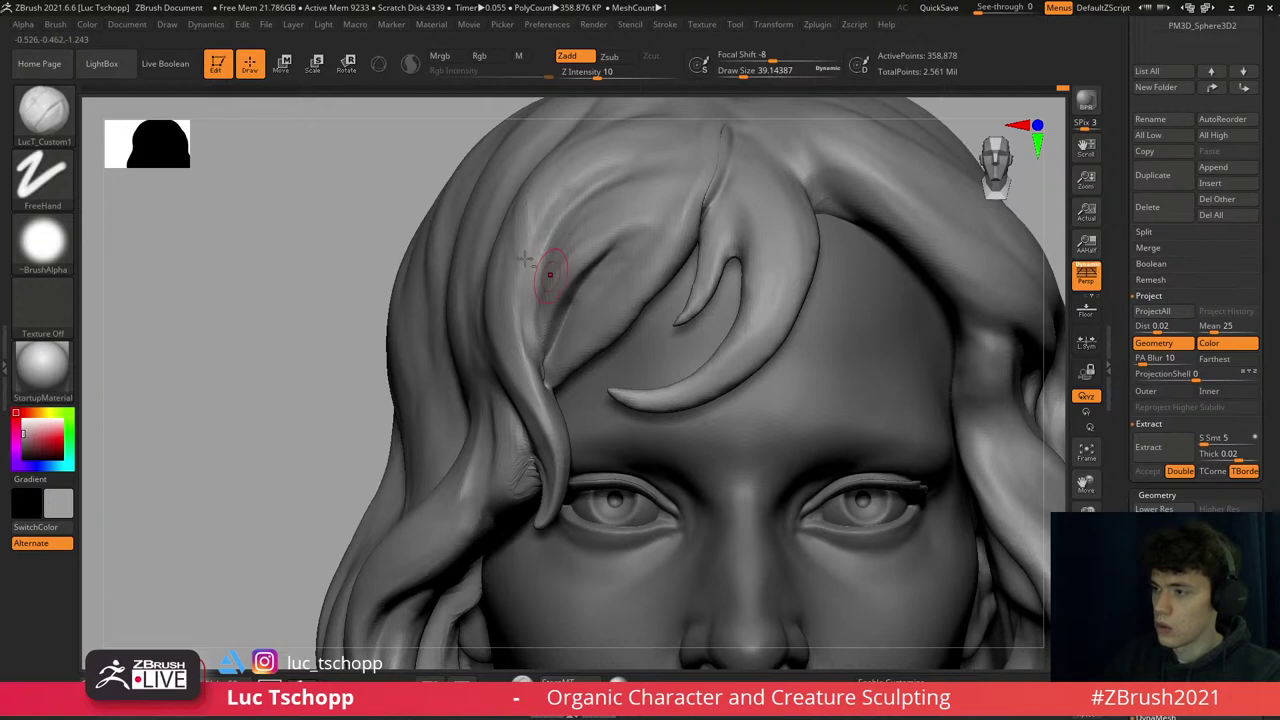
key("f")
scroll(582, 348, "up", 5)
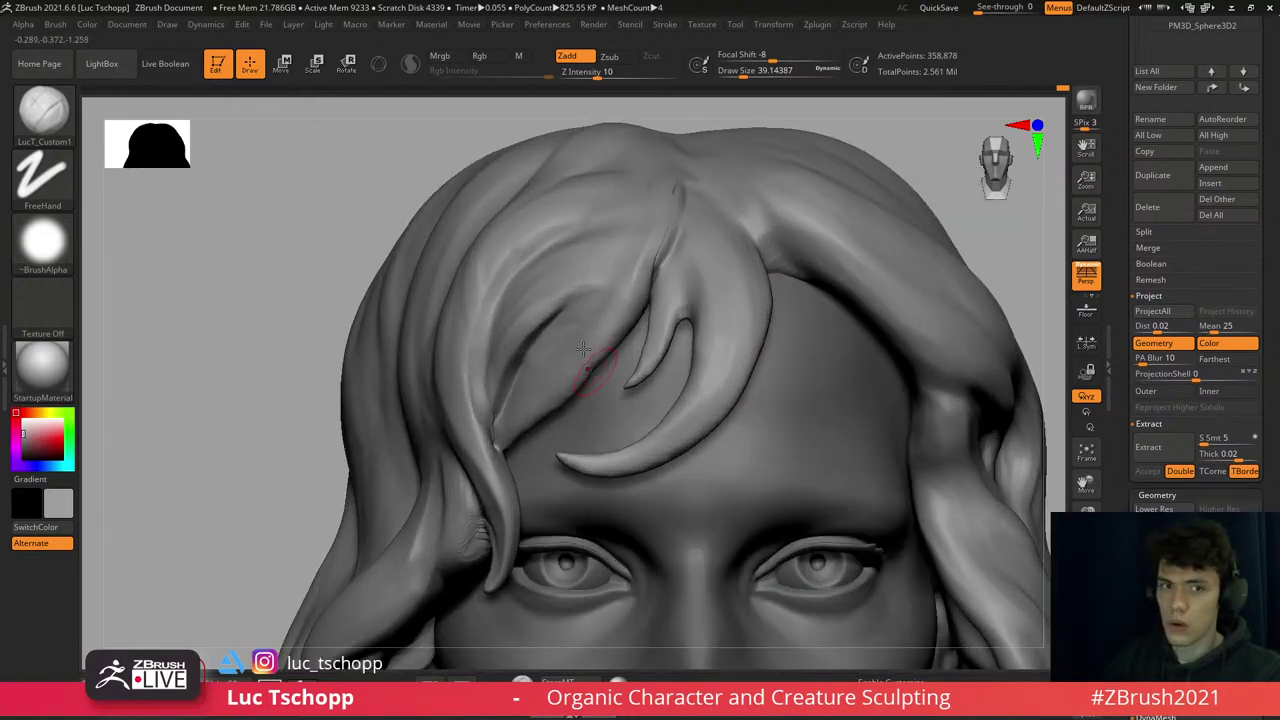
right_click_drag(573, 366, 573, 371)
- Push the forehead hair strand into a new shape with the Move brush, sized about 177
key("b")
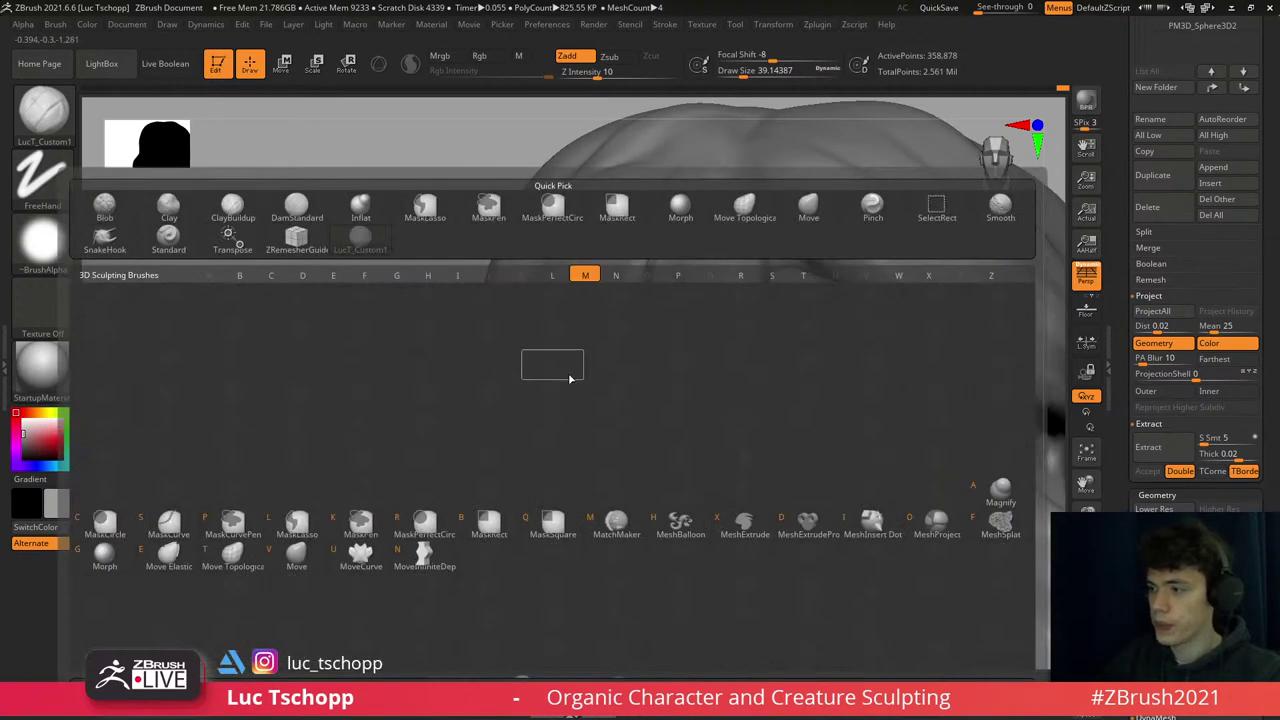
key("m")
key("v")
mouse_move(573, 371)
left_mouse_down()
mouse_move(614, 286)
mouse_move(624, 293)
left_mouse_up()
key("s")
key("s")
right_click_drag(624, 293, 663, 337)
- Mask off the forehead strand, nudge it right, then swing its lower end left
key("w")
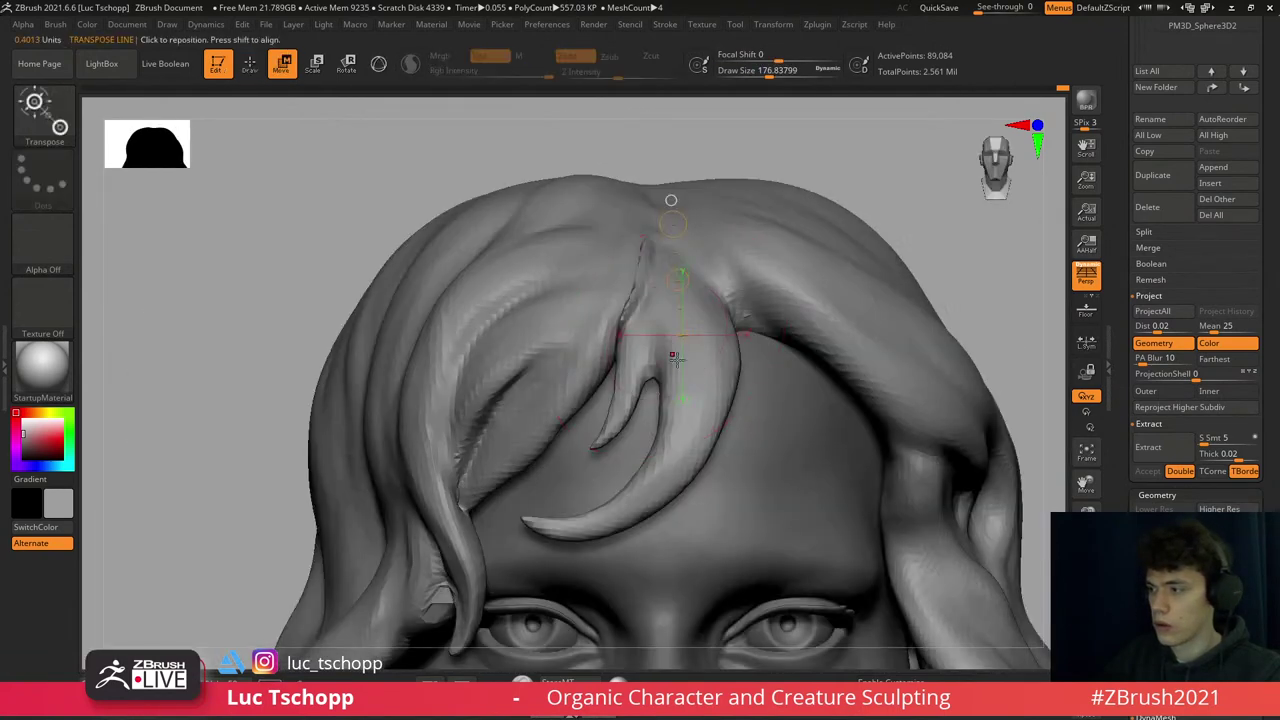
left_click_drag(701, 260, 690, 378, "ctrl")
key("b")
key("m")
key("v")
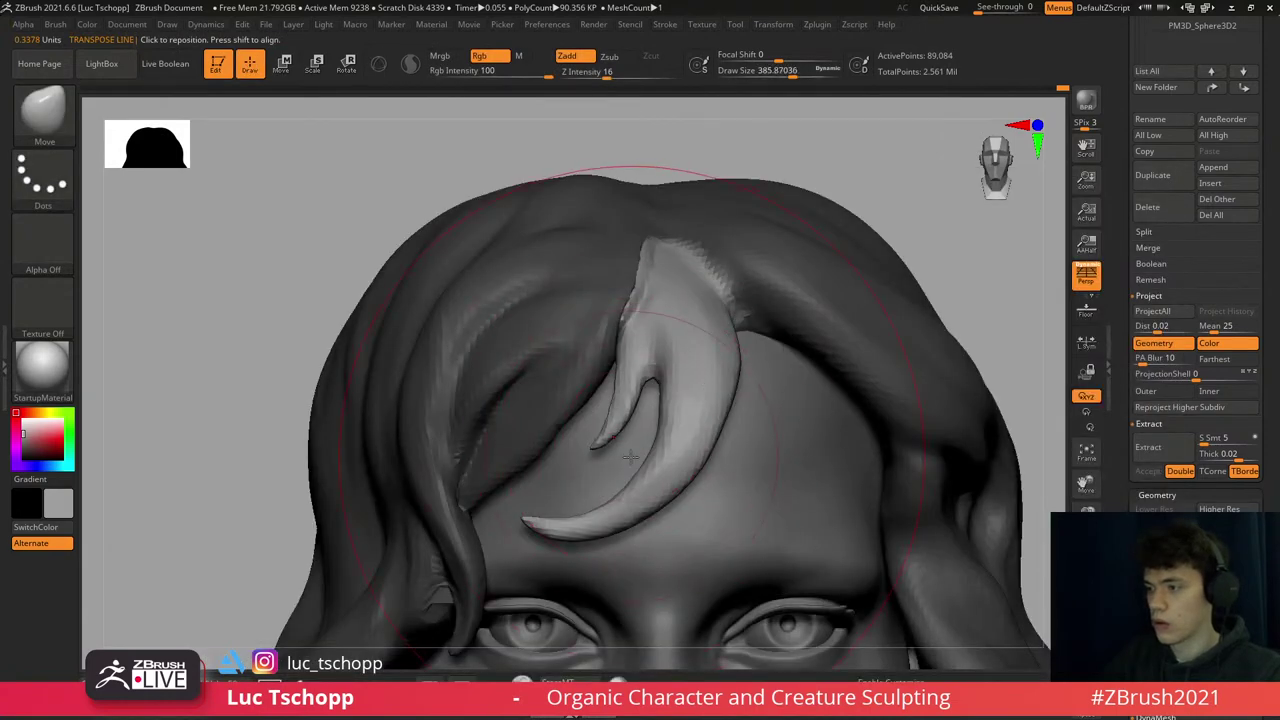
mouse_move(725, 430)
left_mouse_down()
mouse_move(741, 432)
mouse_move(686, 429)
mouse_move(580, 490)
mouse_move(528, 502)
mouse_move(614, 457)
left_mouse_up()
key("ctrl+shift+a")
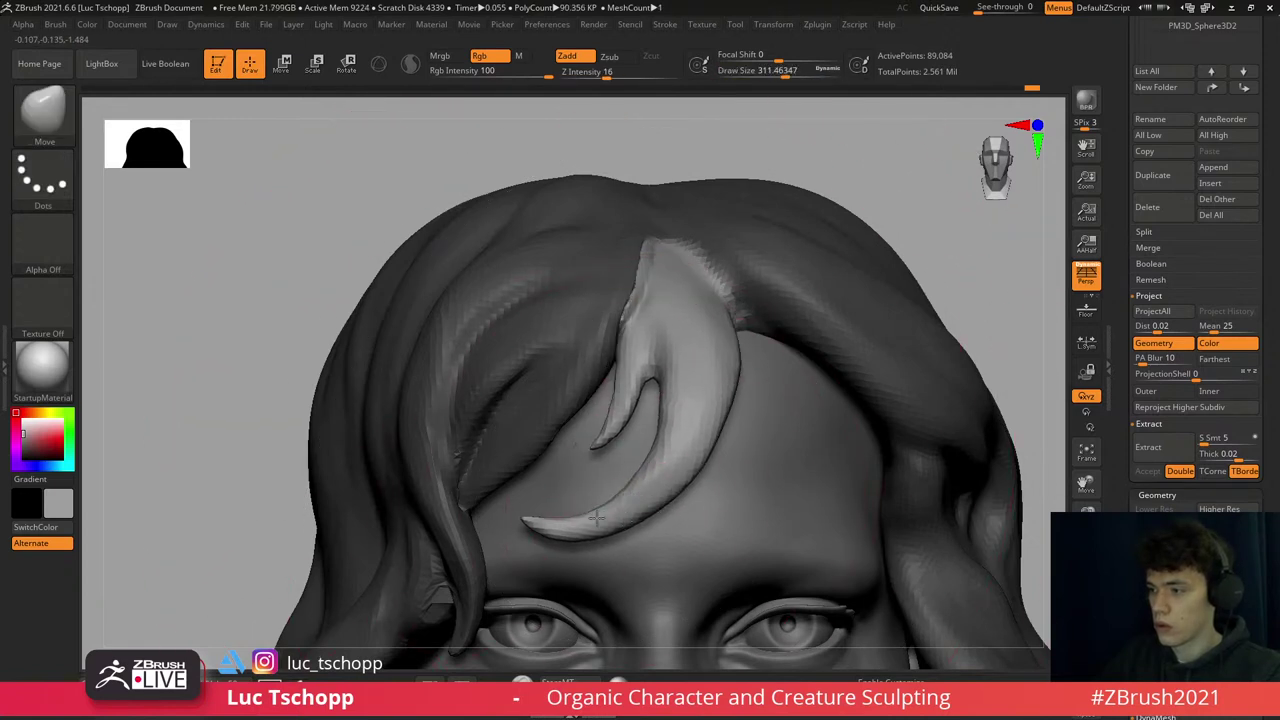
key("w")
mouse_move(672, 310)
left_mouse_down()
mouse_move(673, 534)
mouse_move(636, 508)
left_mouse_up()
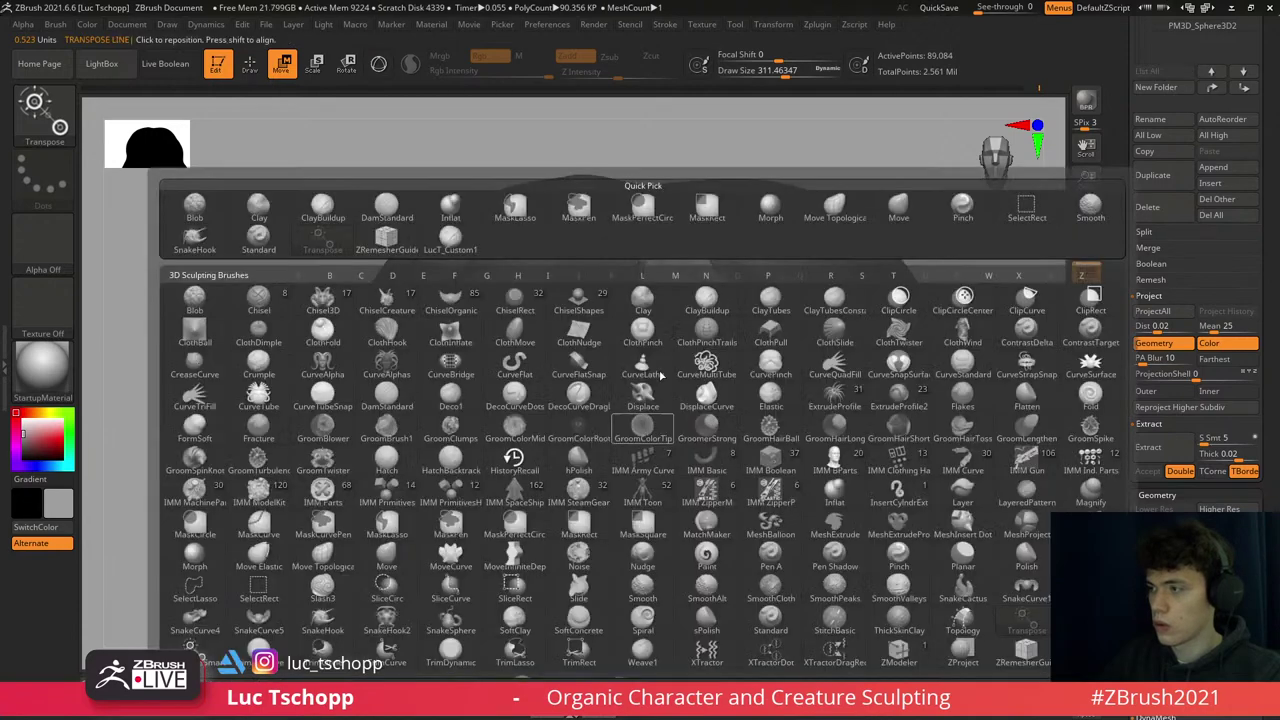
- Reshape the strand's top with Move, clear the mask, and set brush size to about 167
key("b")
key("m")
key("v")
left_click_drag(668, 251, 603, 234)
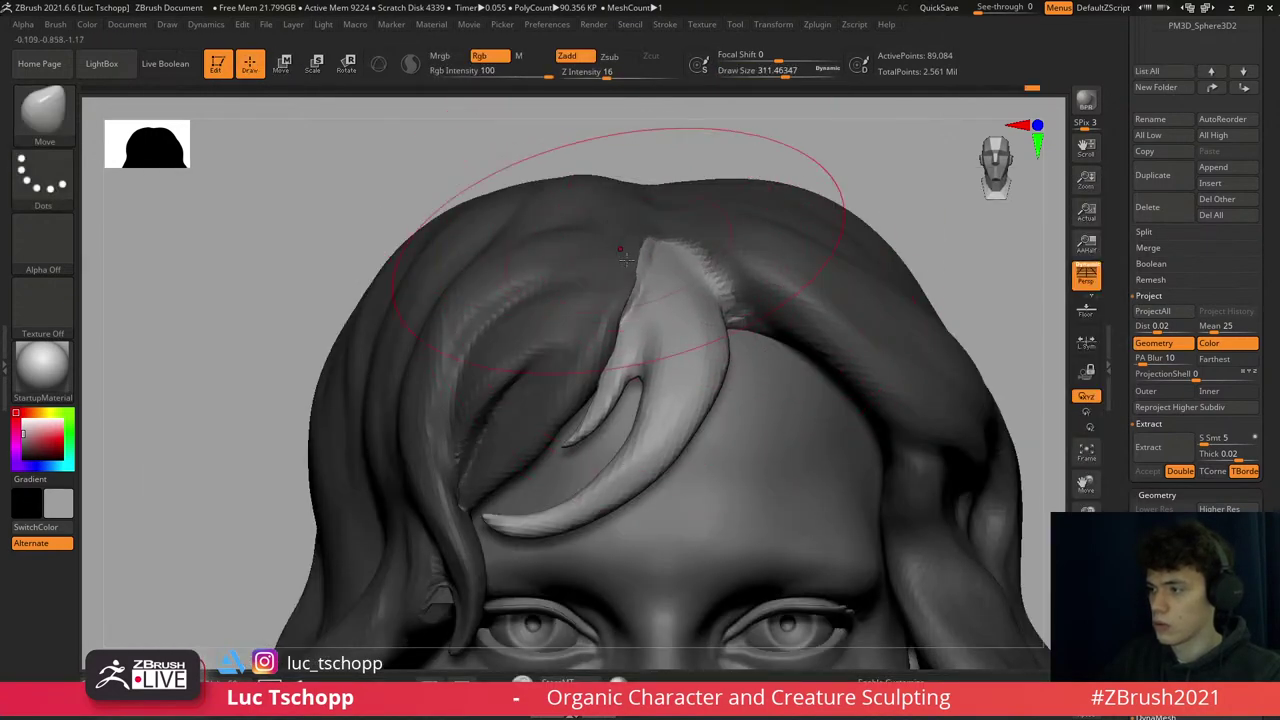
left_click(656, 180, "ctrl")
mouse_move(656, 180)
left_mouse_down()
mouse_move(616, 308)
mouse_move(680, 271)
left_mouse_up()
key("s")
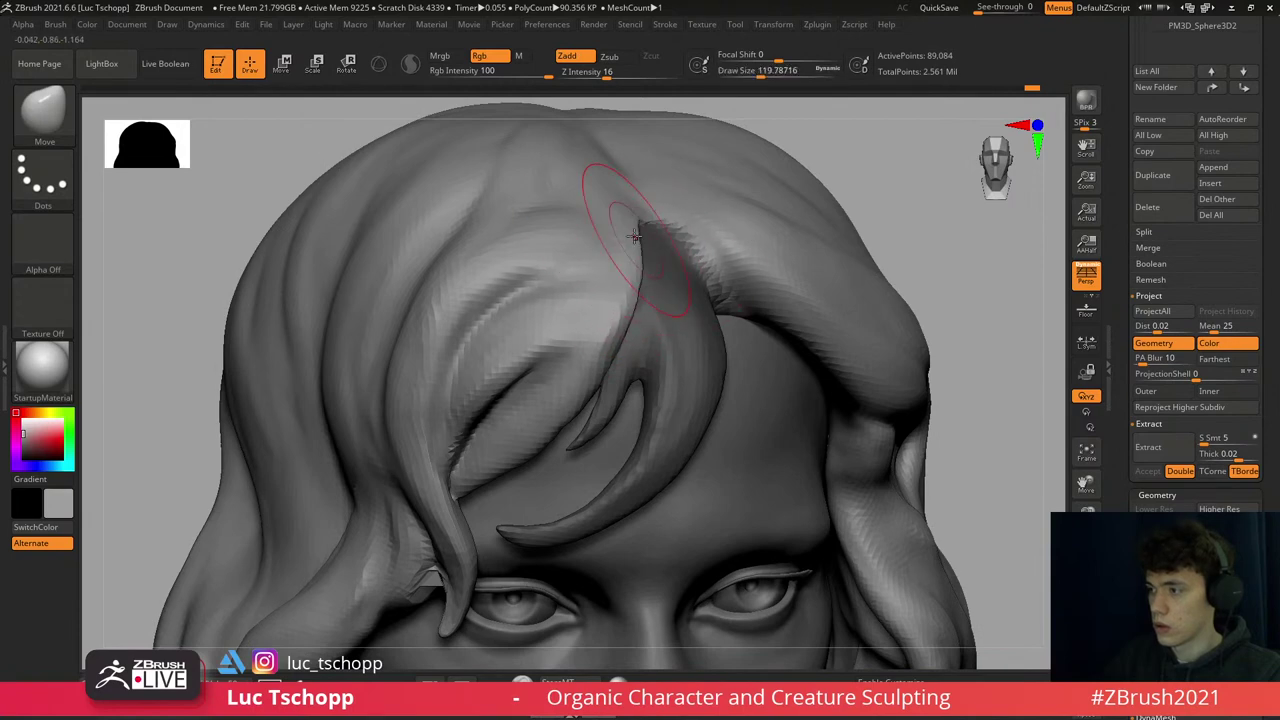
right_click_drag(634, 236, 663, 286, "ctrl")
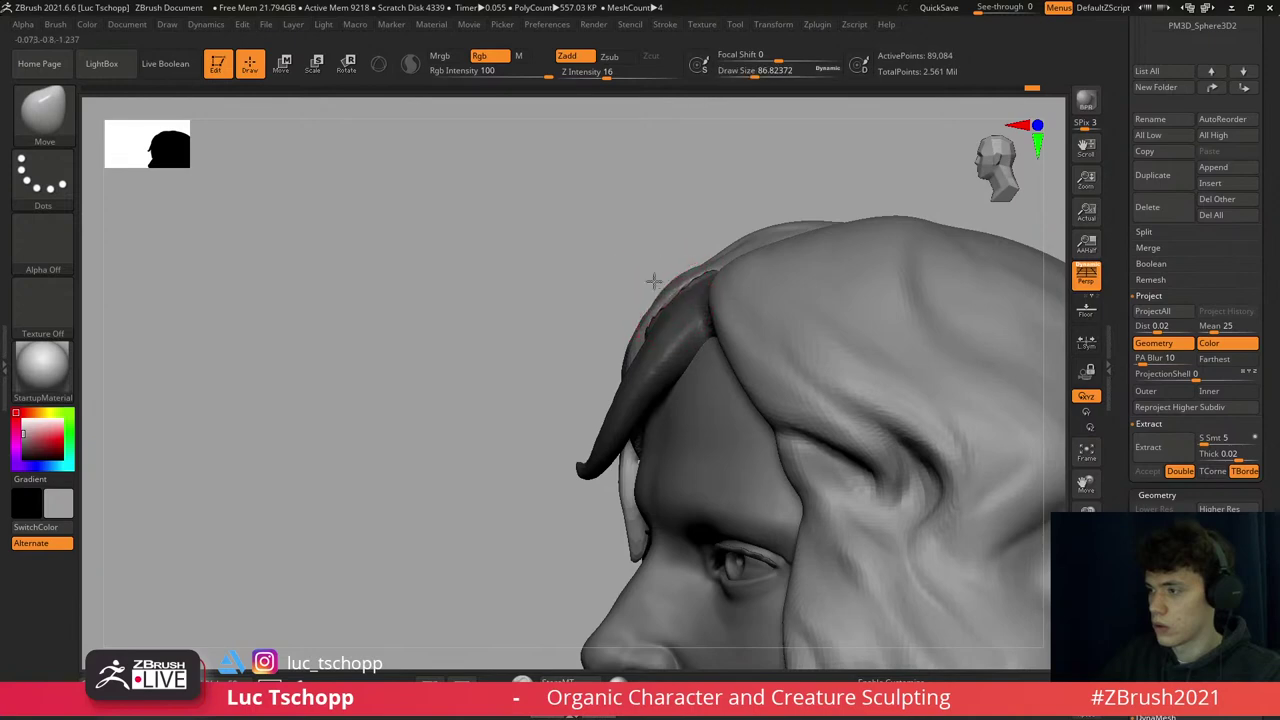
mouse_move(598, 224)
right_mouse_down()
mouse_move(651, 302)
mouse_move(630, 315)
mouse_move(565, 312)
right_mouse_up()
- Switch to Move Topological, step up one subdivision level, and shrink the brush to about 41
key("b")
key("m")
key("t")
key("d")
key("s")
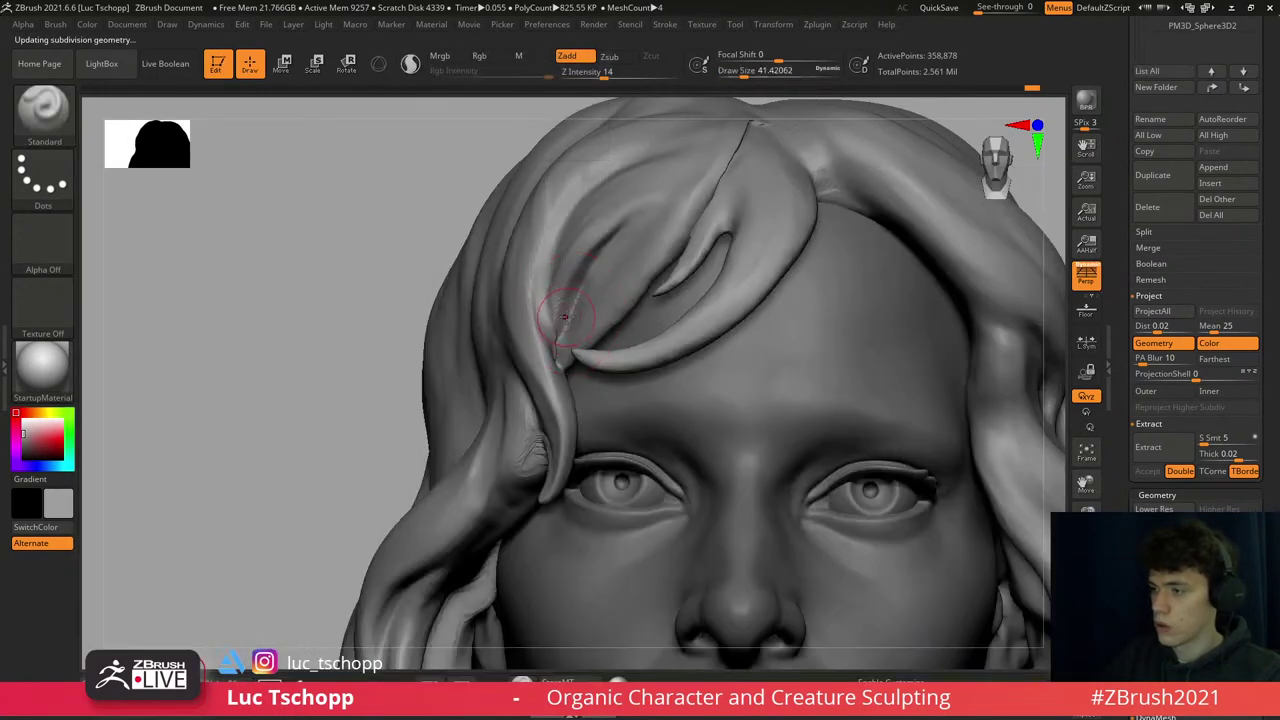
key("b")
- Switch to the Standard brush, then the custom sculpting brush, and frame the whole bust
key("s")
key("t")
key("b")
key("t")
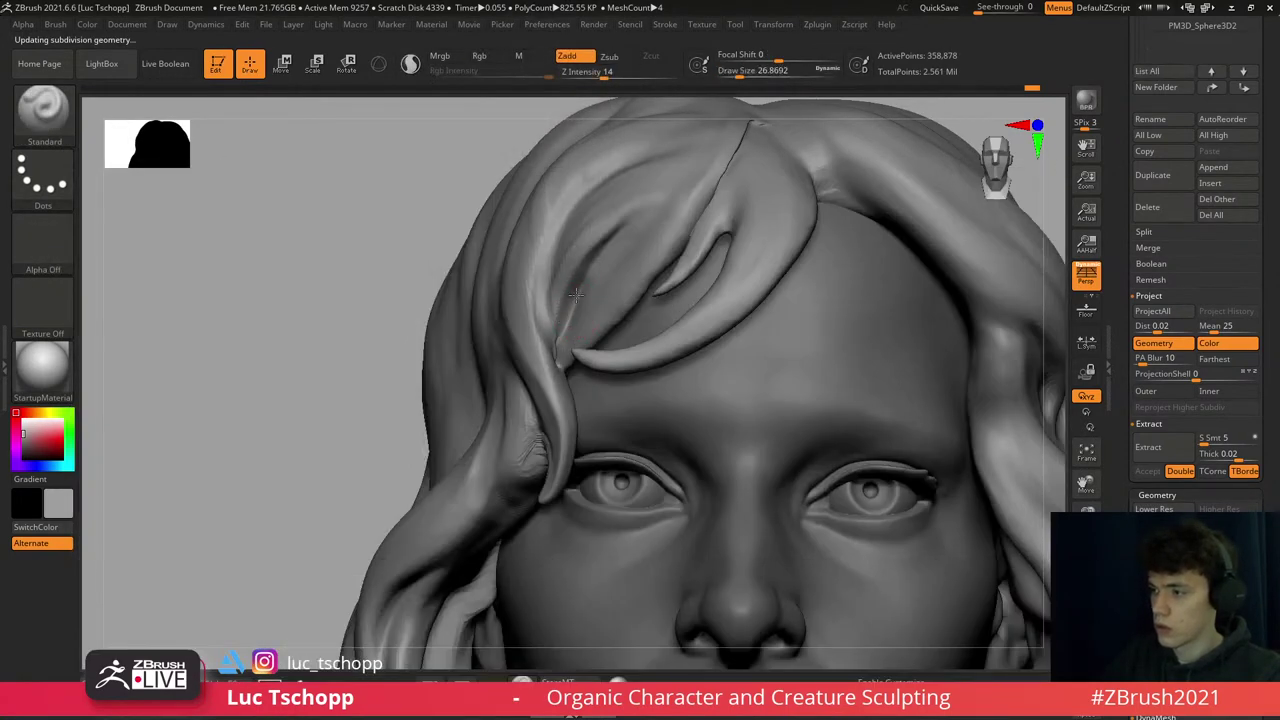
key("1")
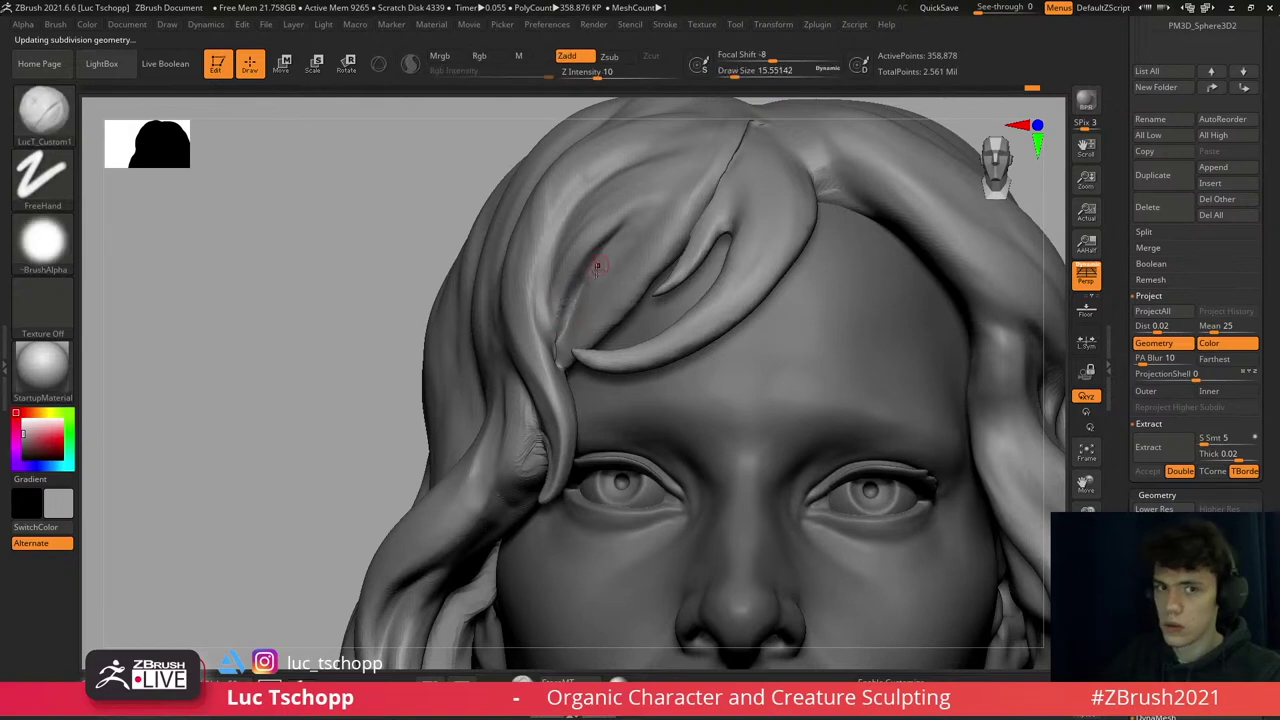
key("f")
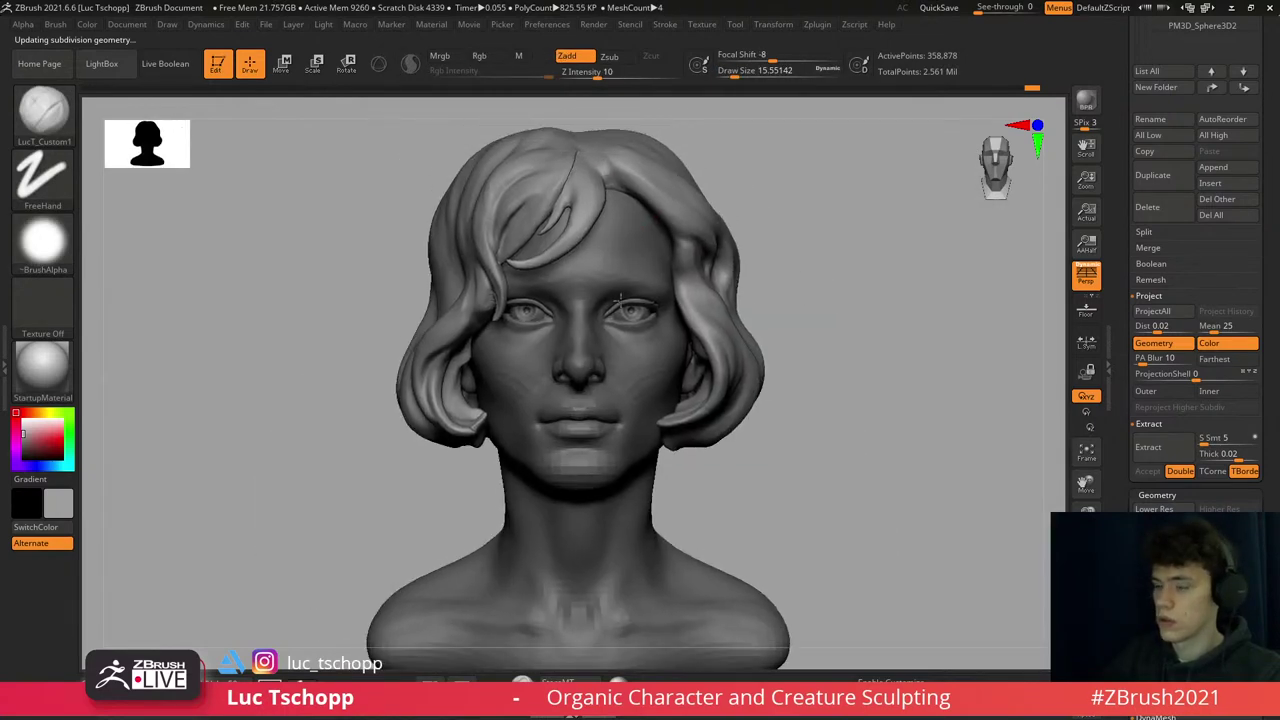
- Select the female face2 part and sculpt the mouth corners at brush size 44, smoothing them
left_click(625, 225, "alt")
mouse_move(625, 225)
right_mouse_down("ctrl")
mouse_move(659, 298)
mouse_move(620, 278)
mouse_move(650, 272)
right_mouse_up("ctrl")
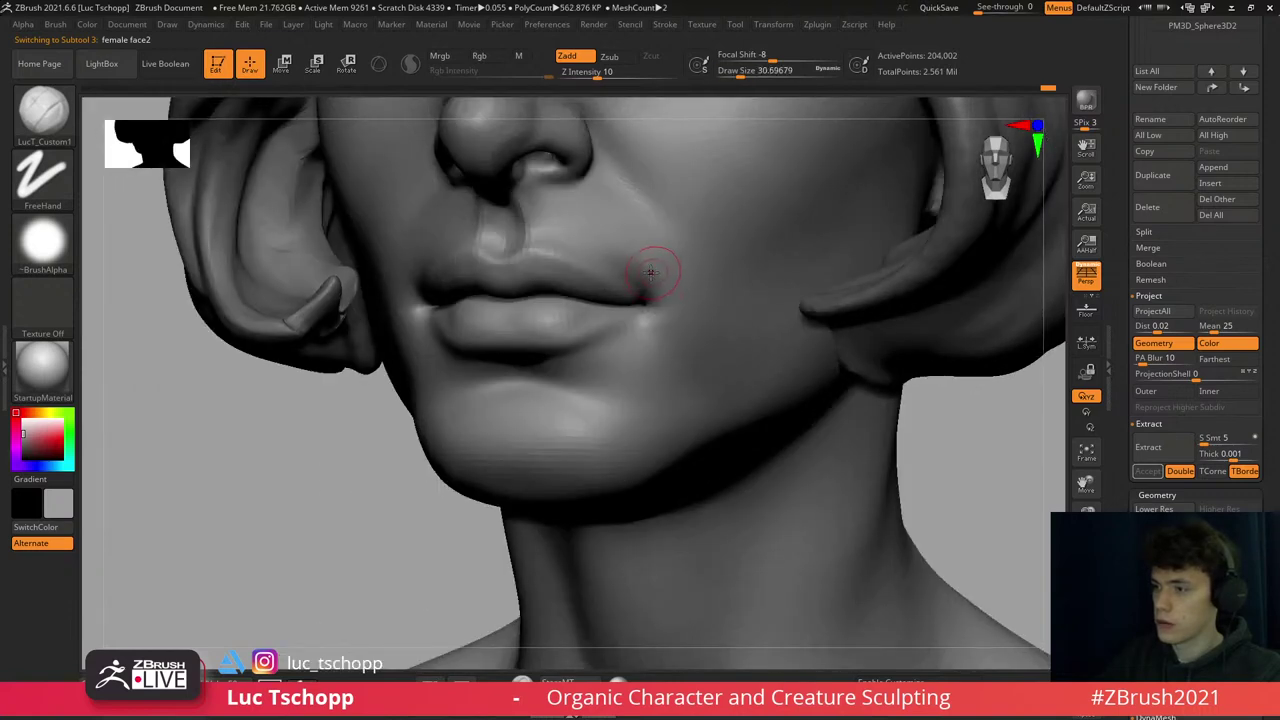
key("s")
left_click_drag(622, 278, 651, 274)
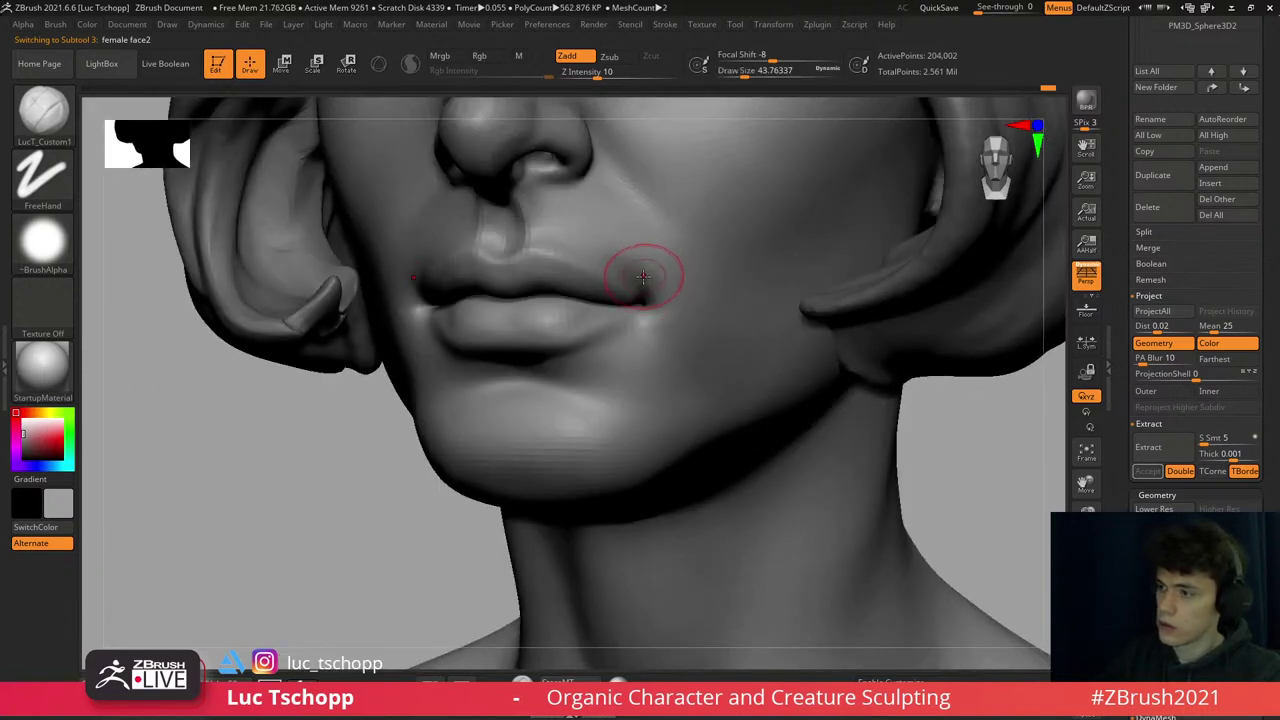
key("b")
key("s")
key("t")
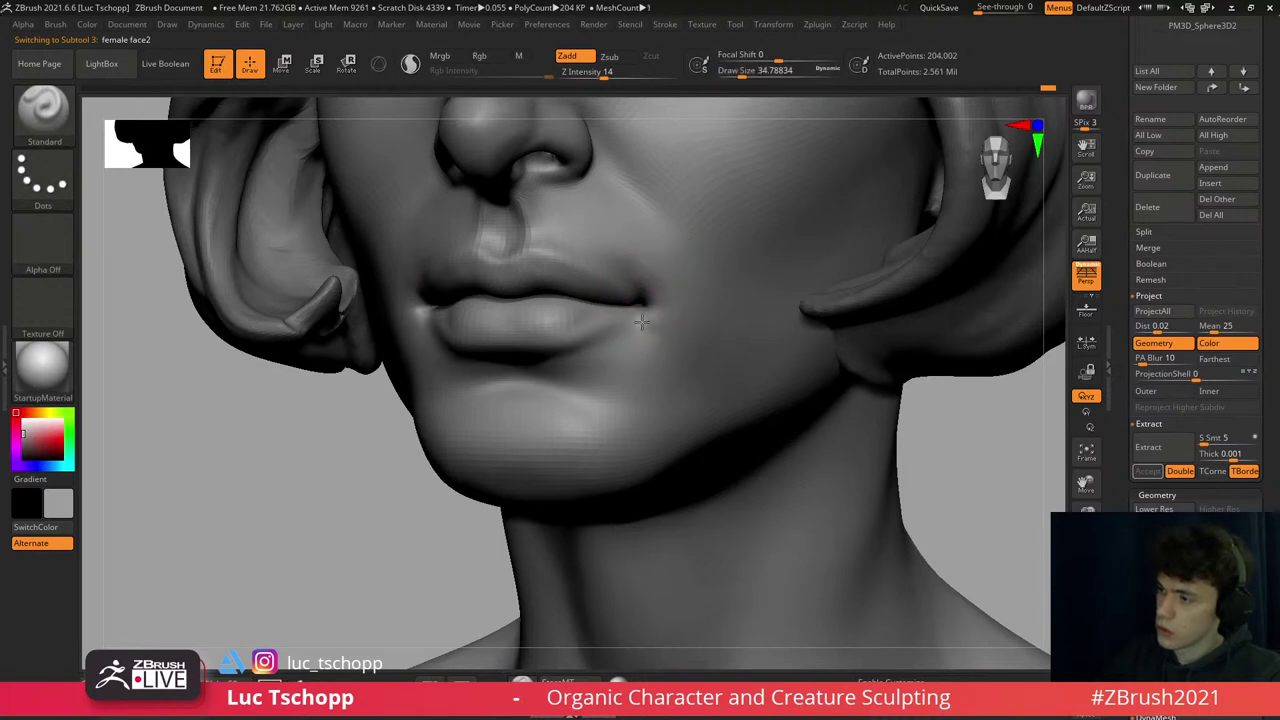
key("shift")
key("s")
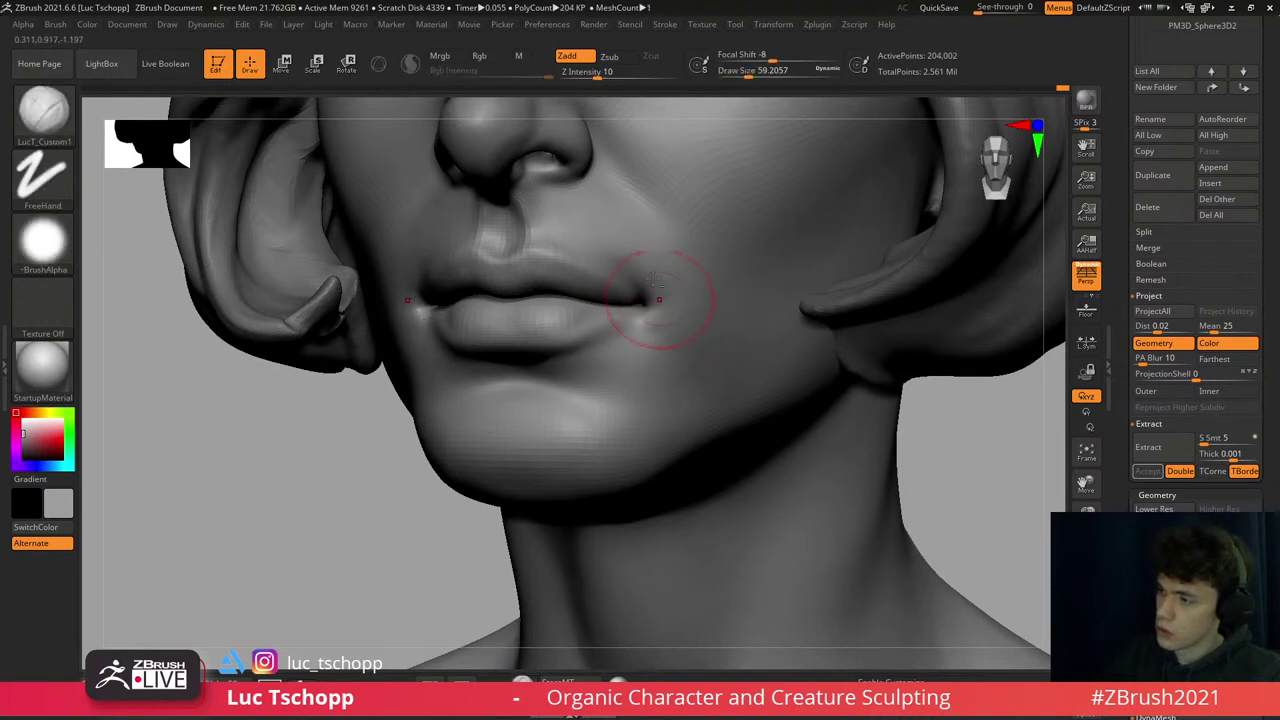
- At brush size 41, sculpt and smooth the mouth corners further, then frame the bust
key("s")
left_click_drag(641, 252, 637, 267)
key("b")
key("s")
key("t")
key("shift")
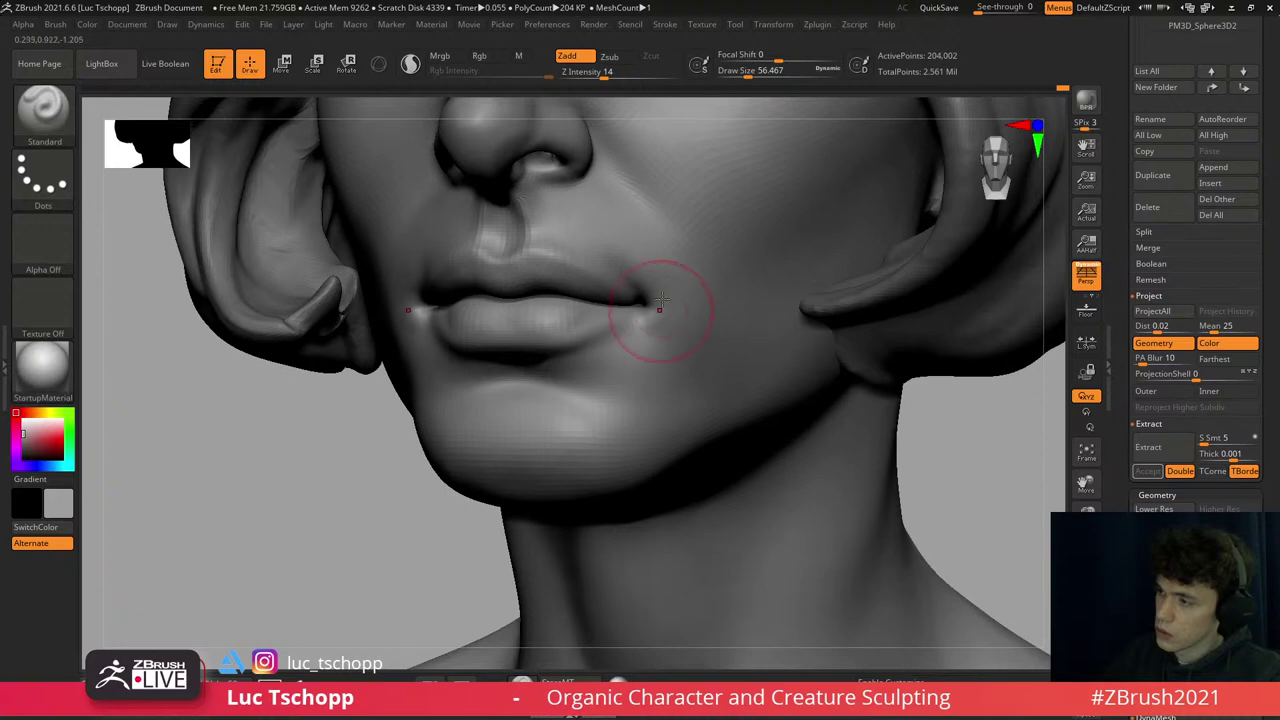
key("shift")
key("f")
right_click_drag(717, 222, 718, 290)
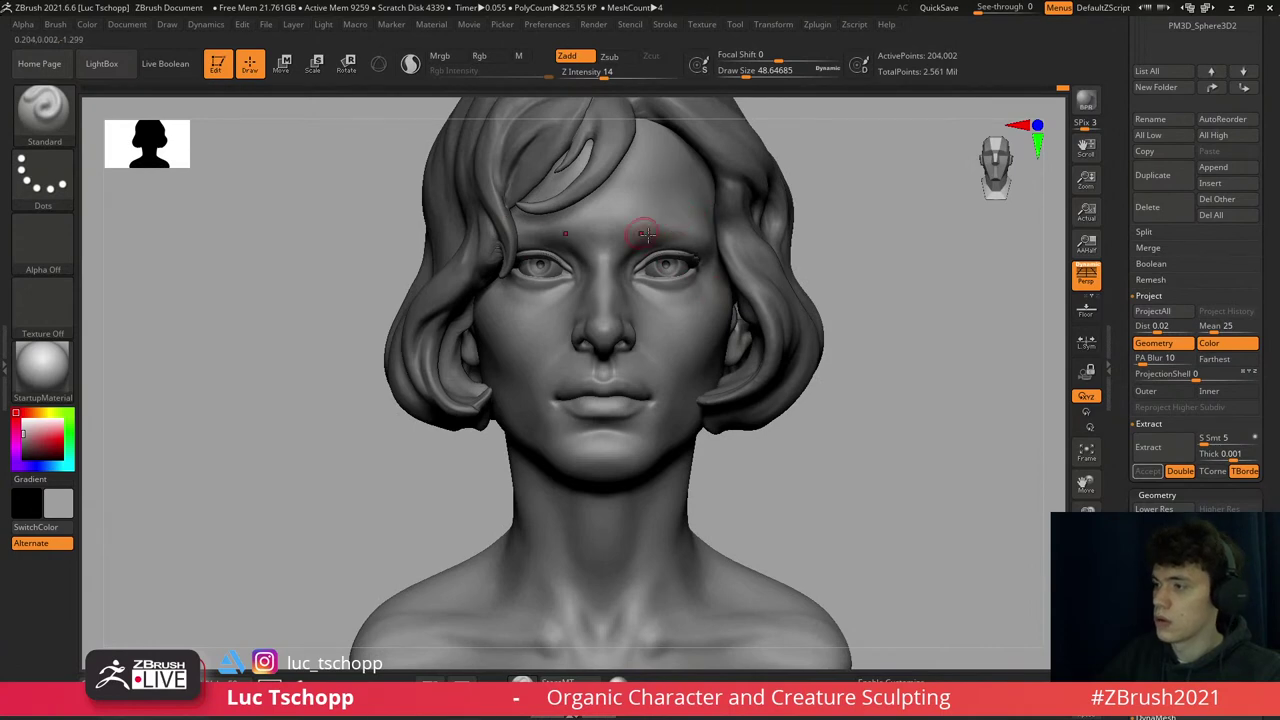
- Zoom in on the eyes and nose and carve with DamStandard at brush size 33
right_click_drag(645, 233, 651, 363, "alt")
key("b")
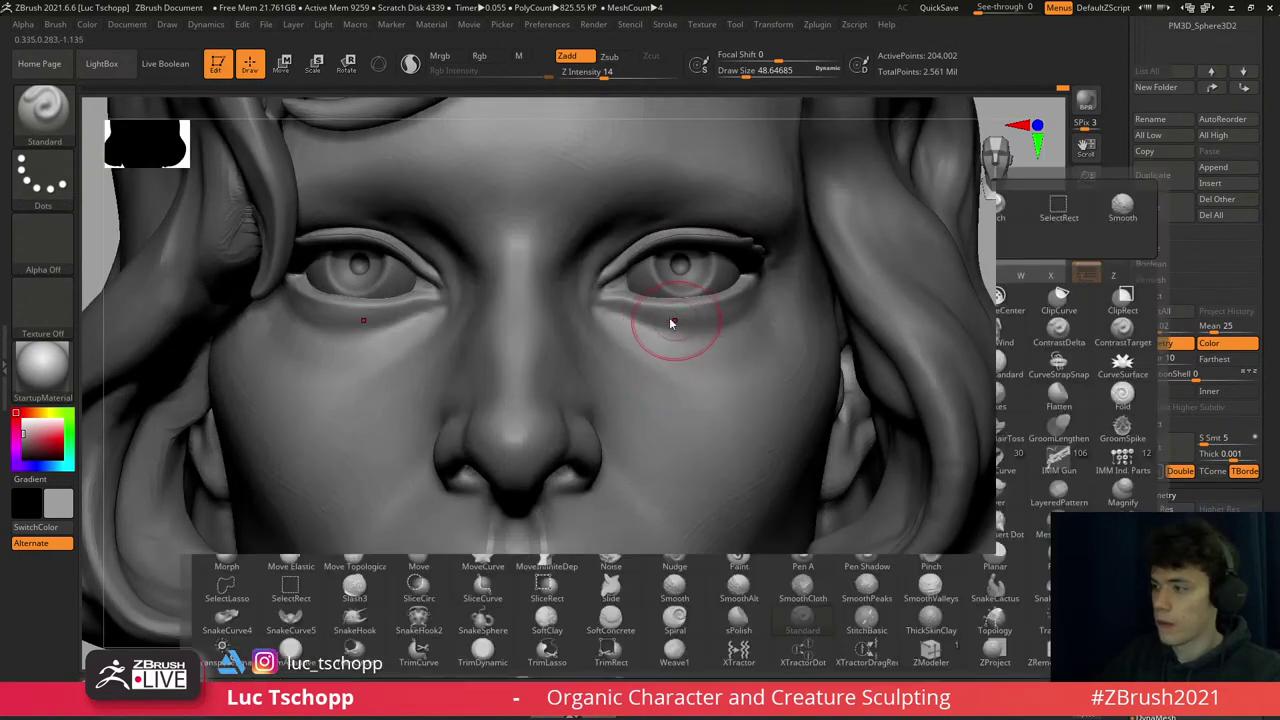
key("d")
key("s")
key("bracketleft")
key("bracketleft")
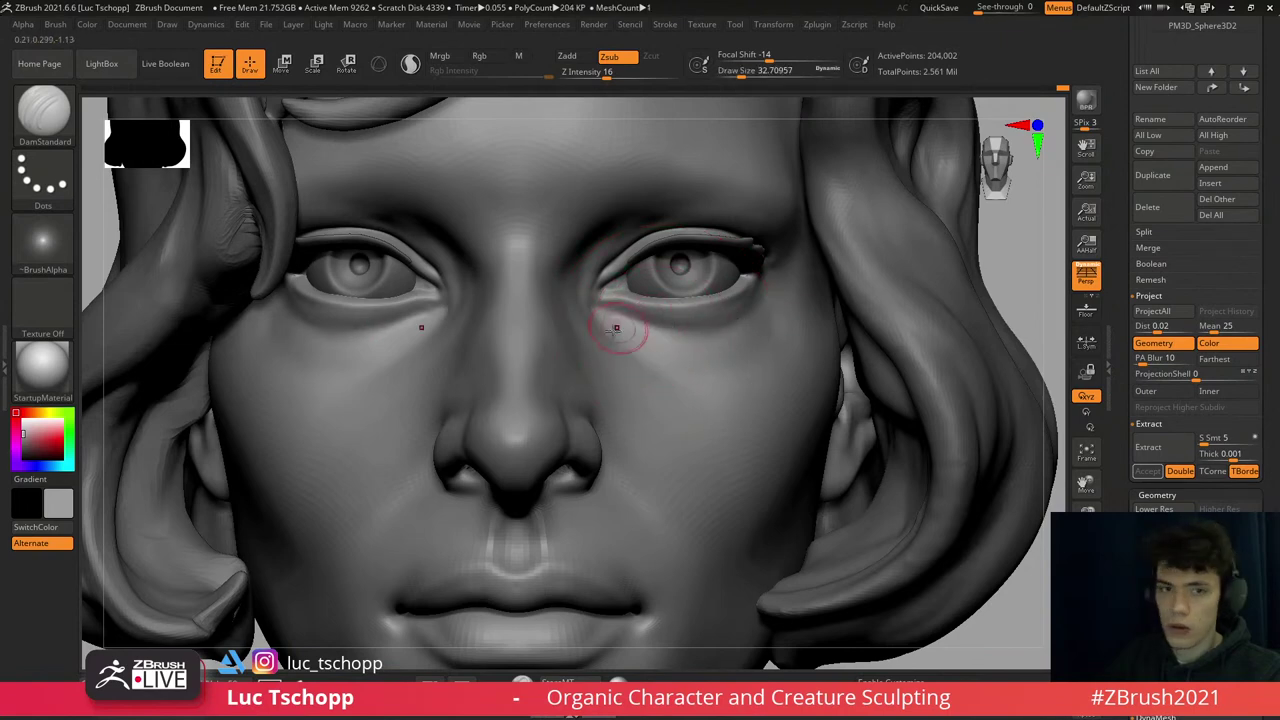
- Sculpt the eye forms with the Standard brush, resizing it from about 71 to 29
key("b")
key("s")
key("t")
key("s")
left_click_drag(600, 337, 614, 337)
mouse_move(614, 337)
right_mouse_down()
mouse_move(603, 342)
mouse_move(600, 257)
right_mouse_up()
key("s")
left_click_drag(620, 278, 602, 275)
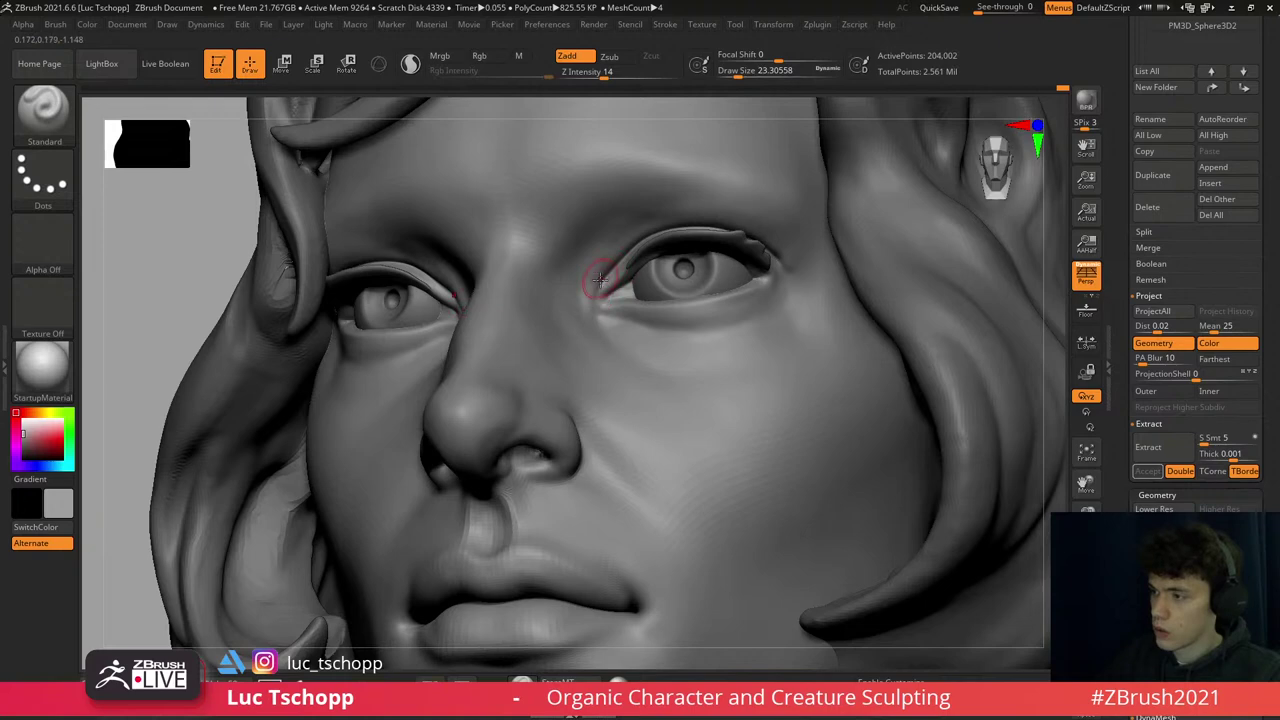
- Carve again with DamStandard, then switch to Standard and zoom in on the face
key("b")
key("d")
key("s")
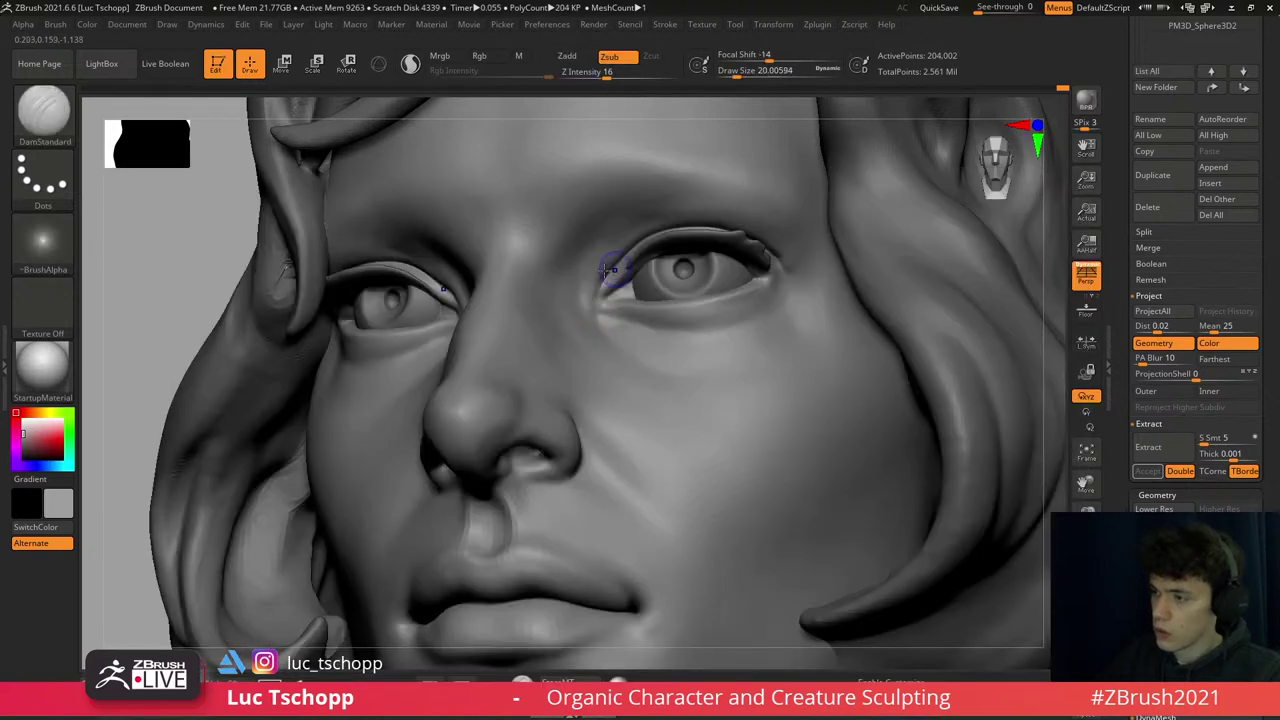
right_click_drag(608, 268, 600, 151)
right_click_drag(580, 272, 605, 298, "alt")
key("b")
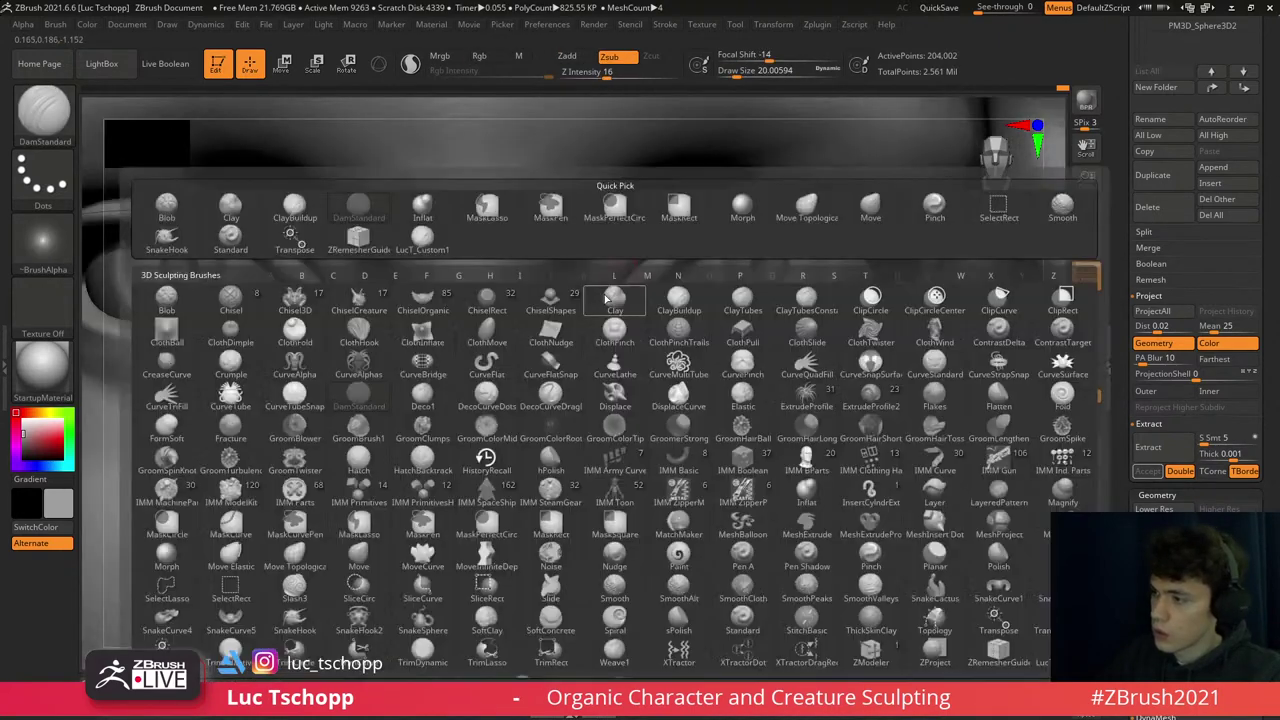
key("s")
key("t")
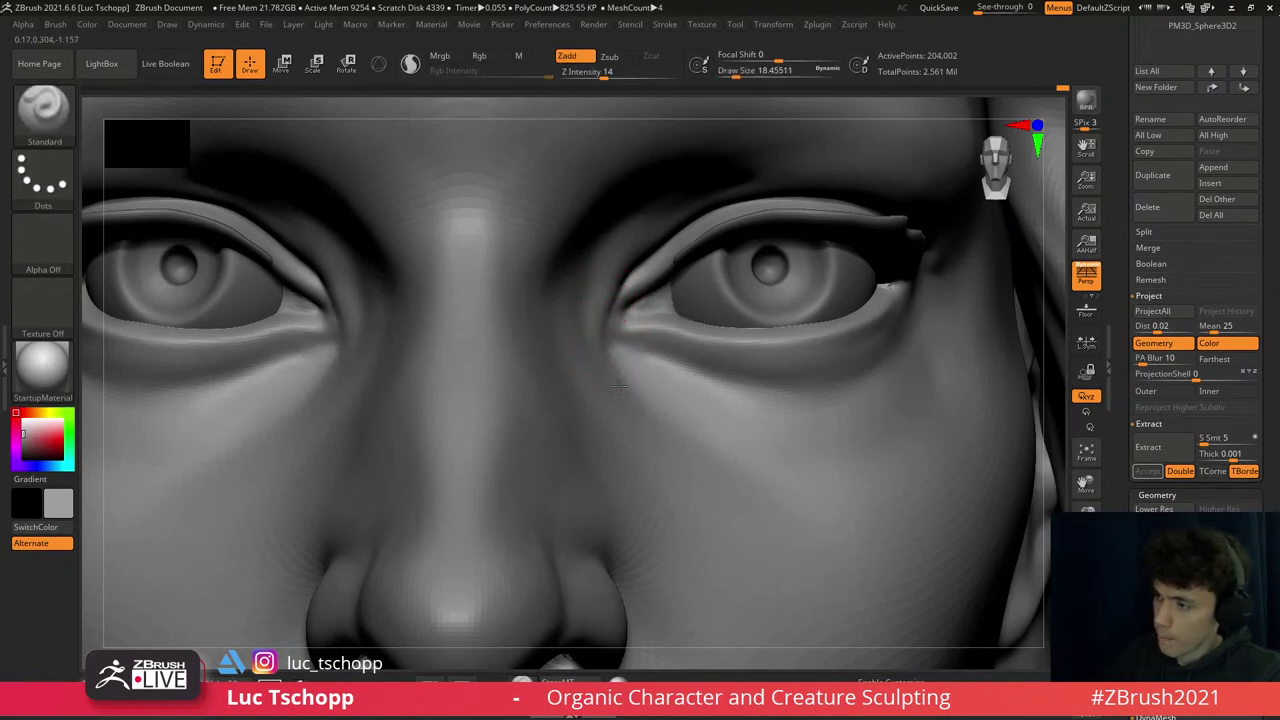
- Touch up the inner eye corners at brush size 11, checking forms across subdivision levels
key("s")
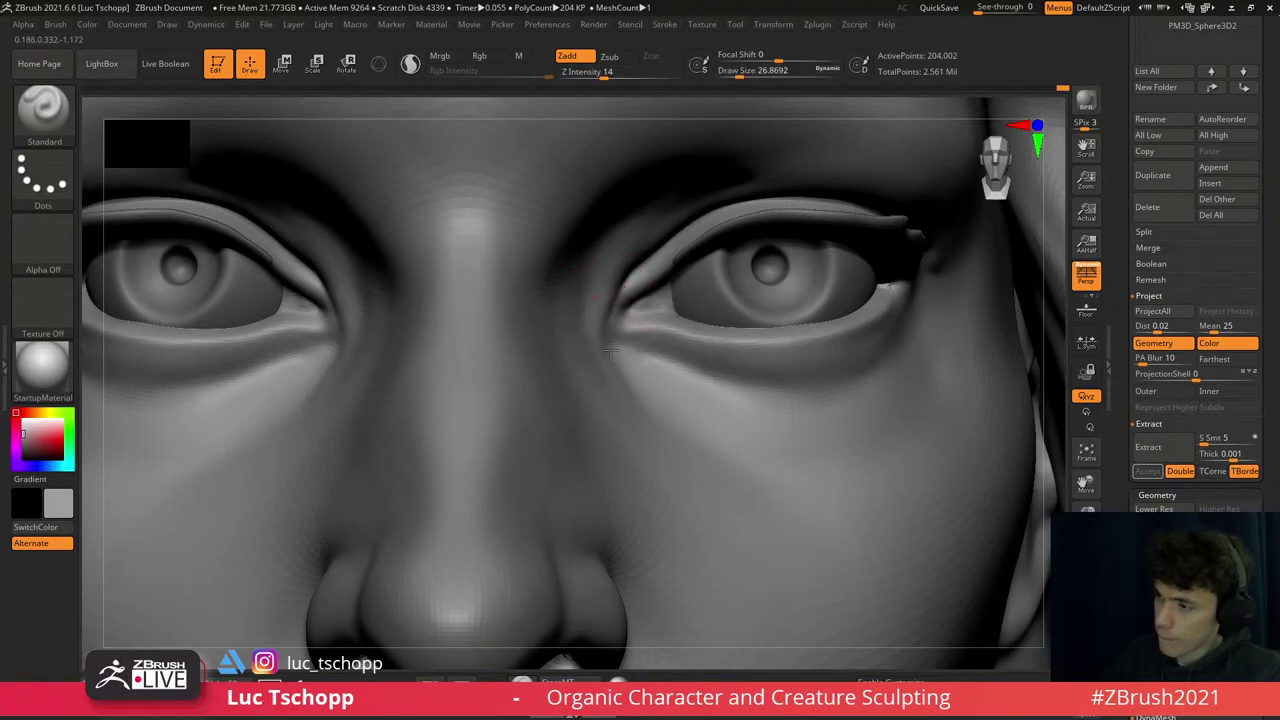
key("s")
right_click_drag(622, 300, 627, 301)
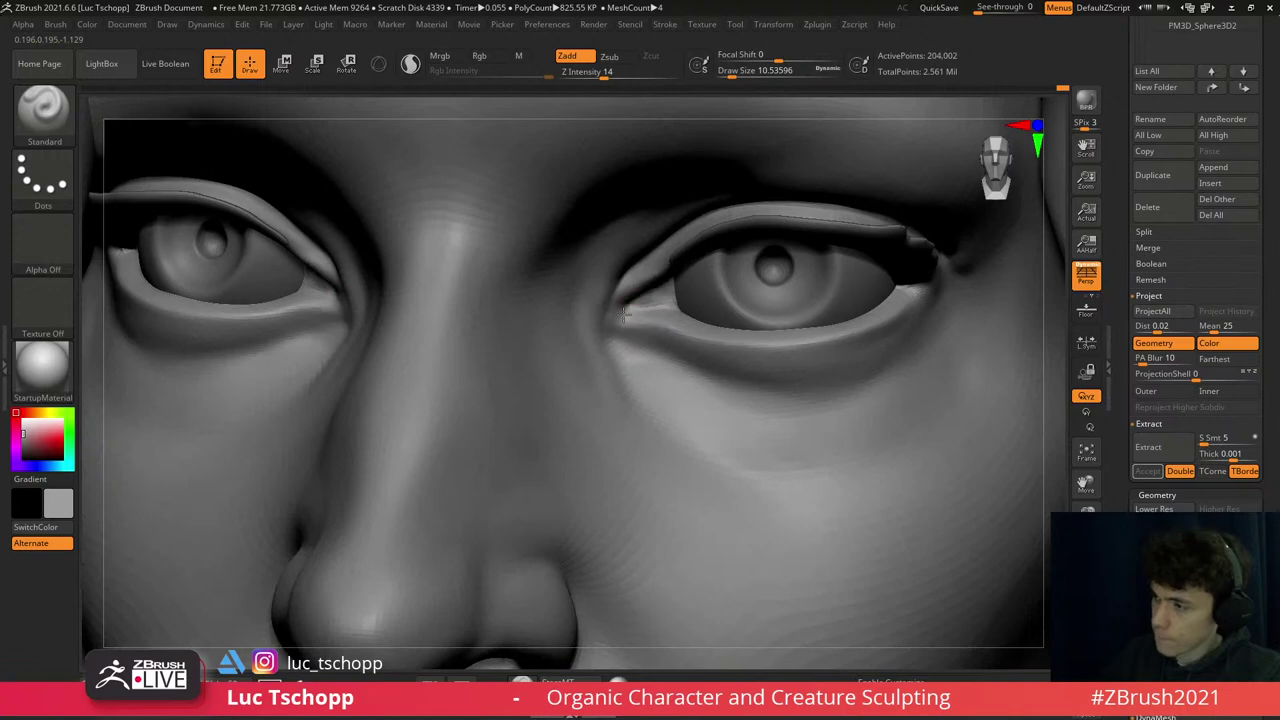
key("shift")
key("d")
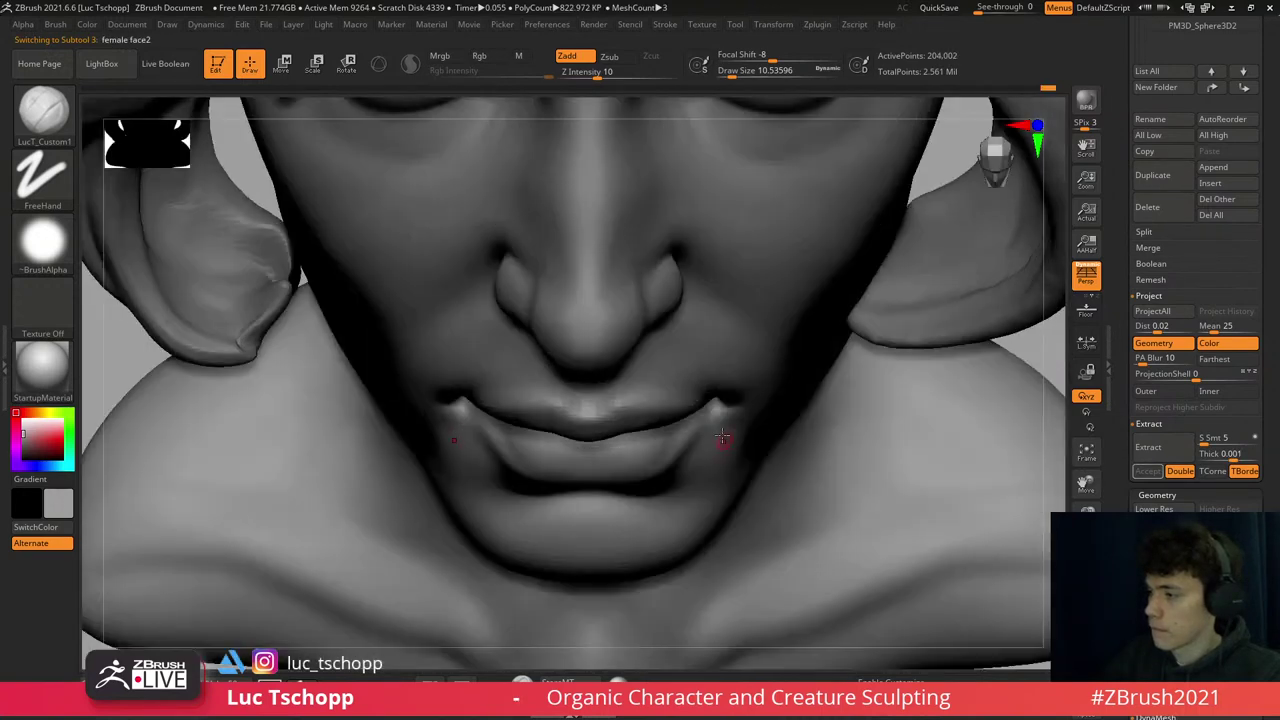
- At lower subdivision levels, lift the mouth corners with the Move brush, then step back up
key("b")
key("m")
key("v")
key("s")
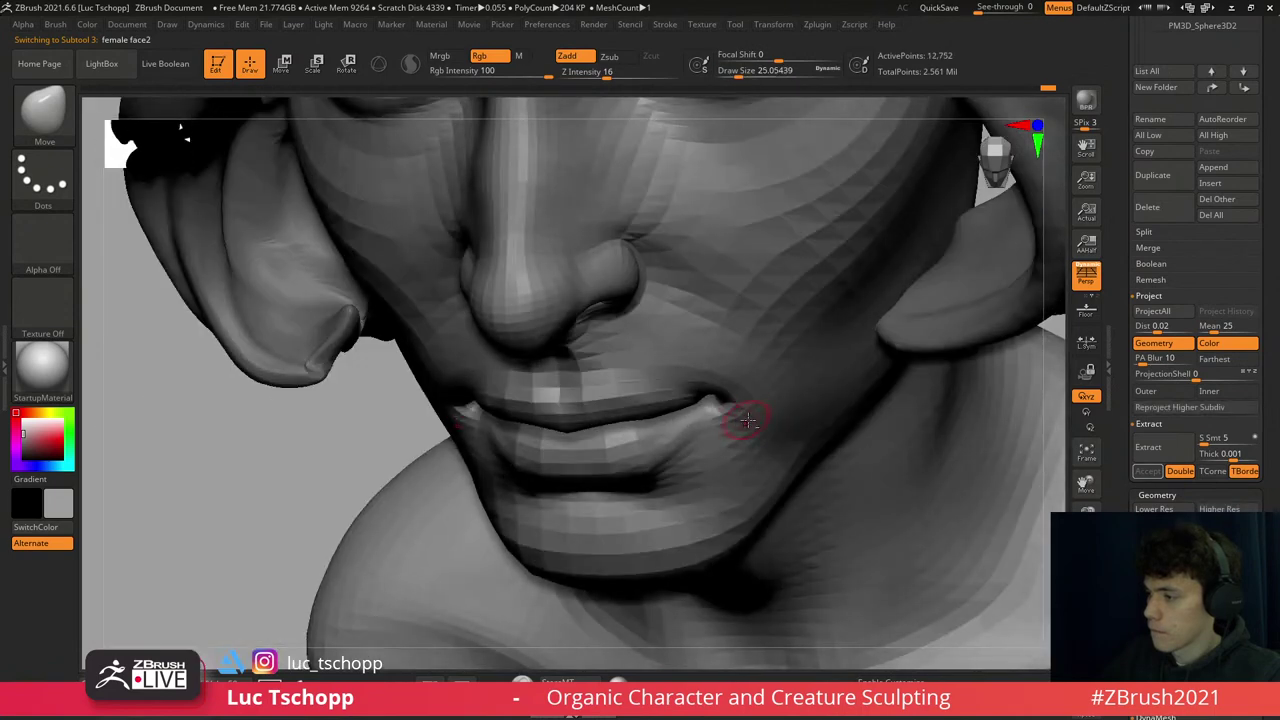
key("d")
key("1")
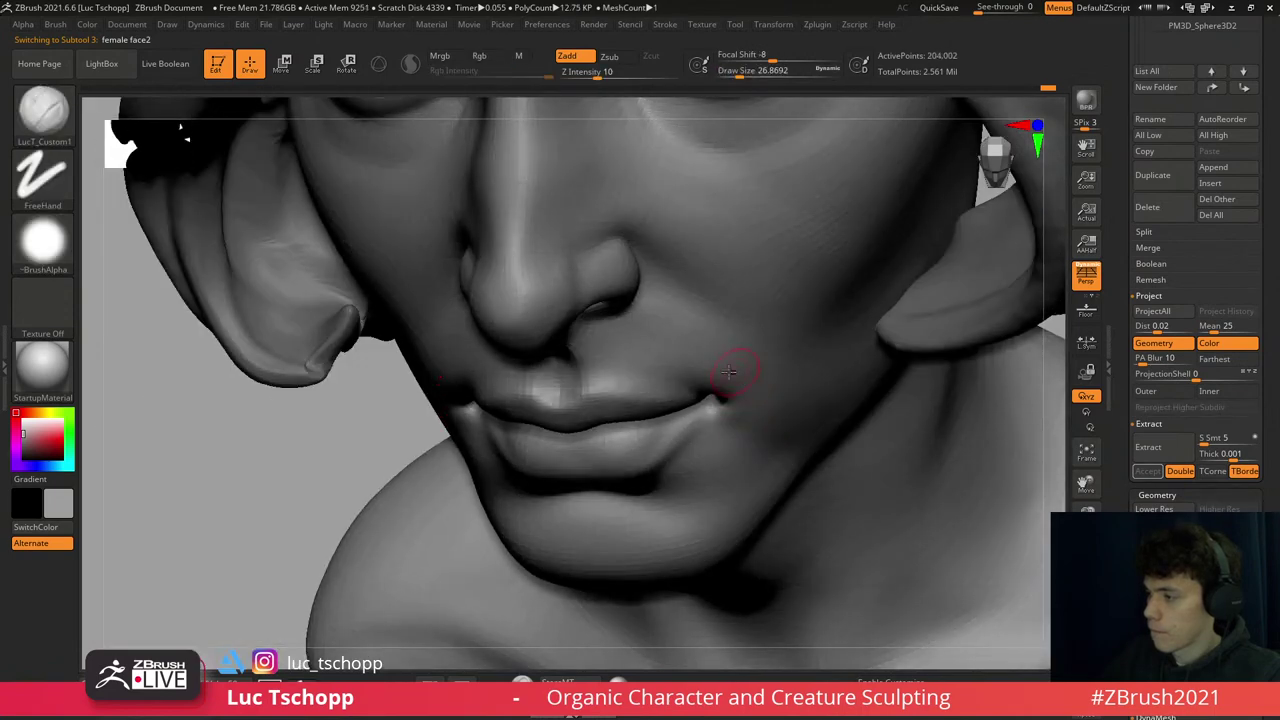
- Set the clay brush to about 54, frame the bust, and select the Extract1 hair piece
key("s")
left_click_drag(758, 399, 775, 382)
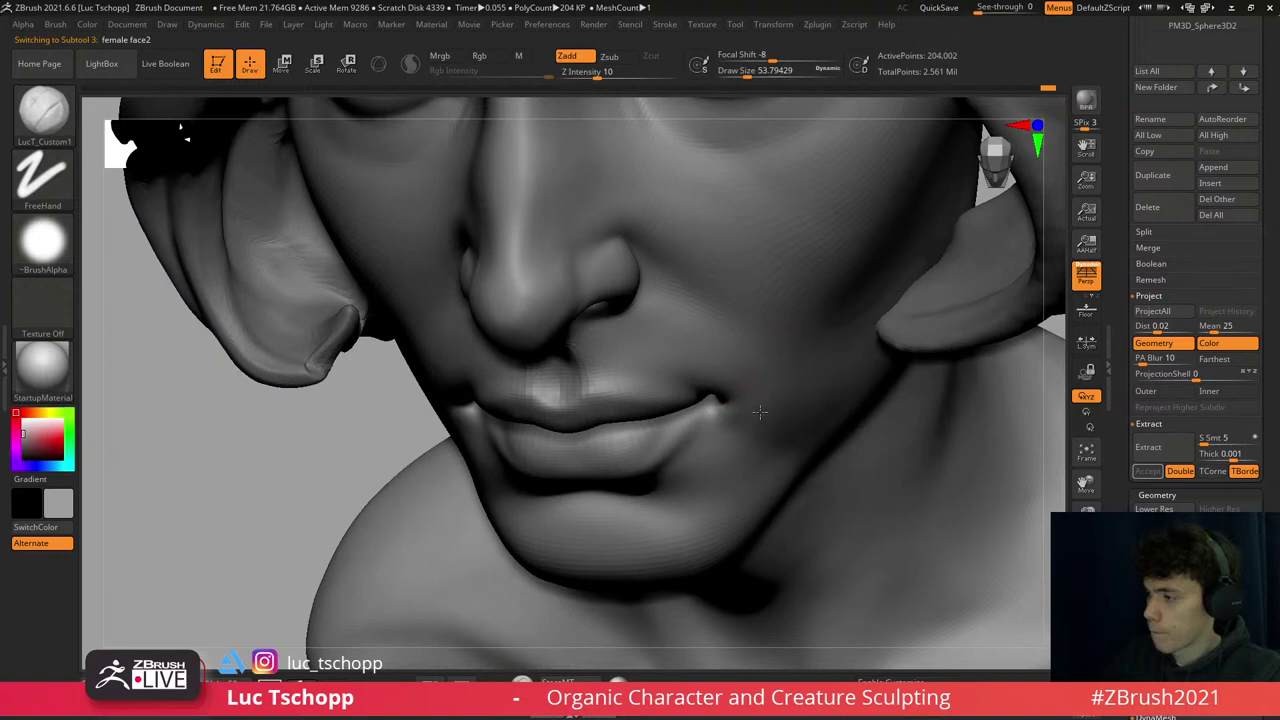
right_click_drag(735, 372, 649, 366)
key("f")
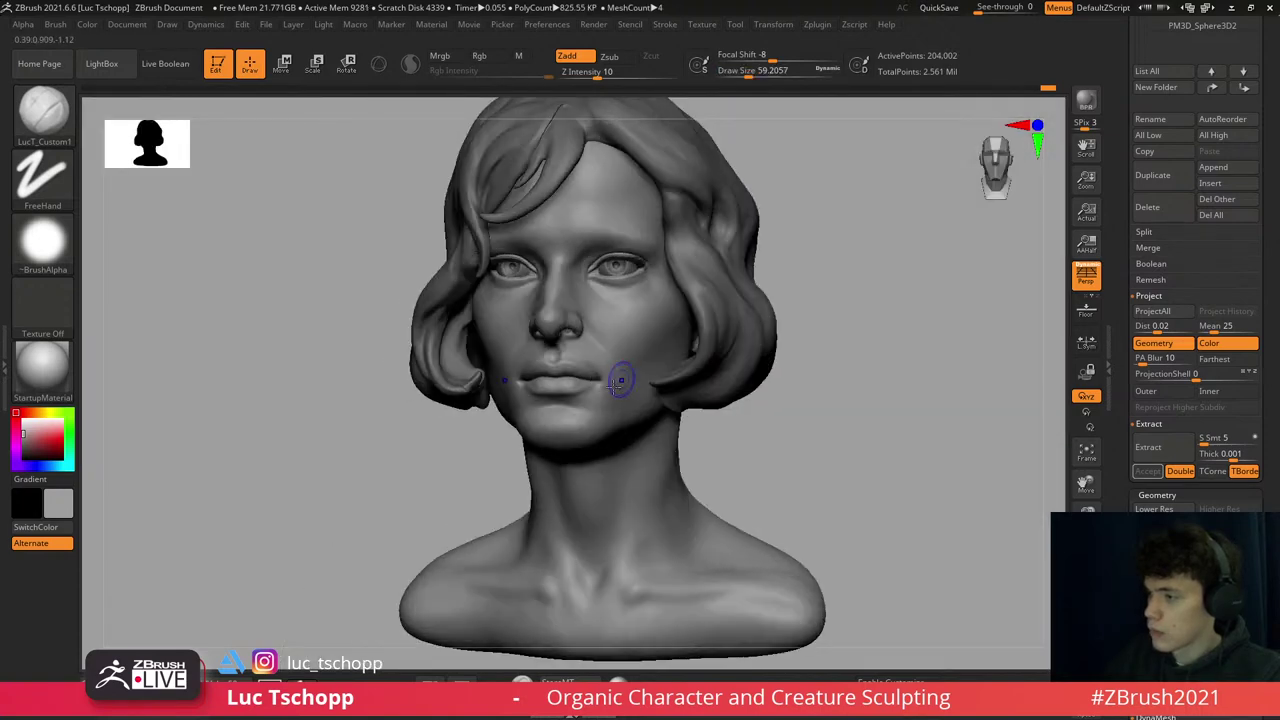
left_click(685, 277, "alt")
mouse_move(557, 214)
right_mouse_down("ctrl")
mouse_move(685, 277)
mouse_move(586, 294)
mouse_move(651, 343)
mouse_move(636, 345)
mouse_move(647, 310)
right_mouse_up("ctrl")
- Smooth the front hair lock and set the custom clay brush to about size 62
key("b")
key("s")
key("t")
key("s")
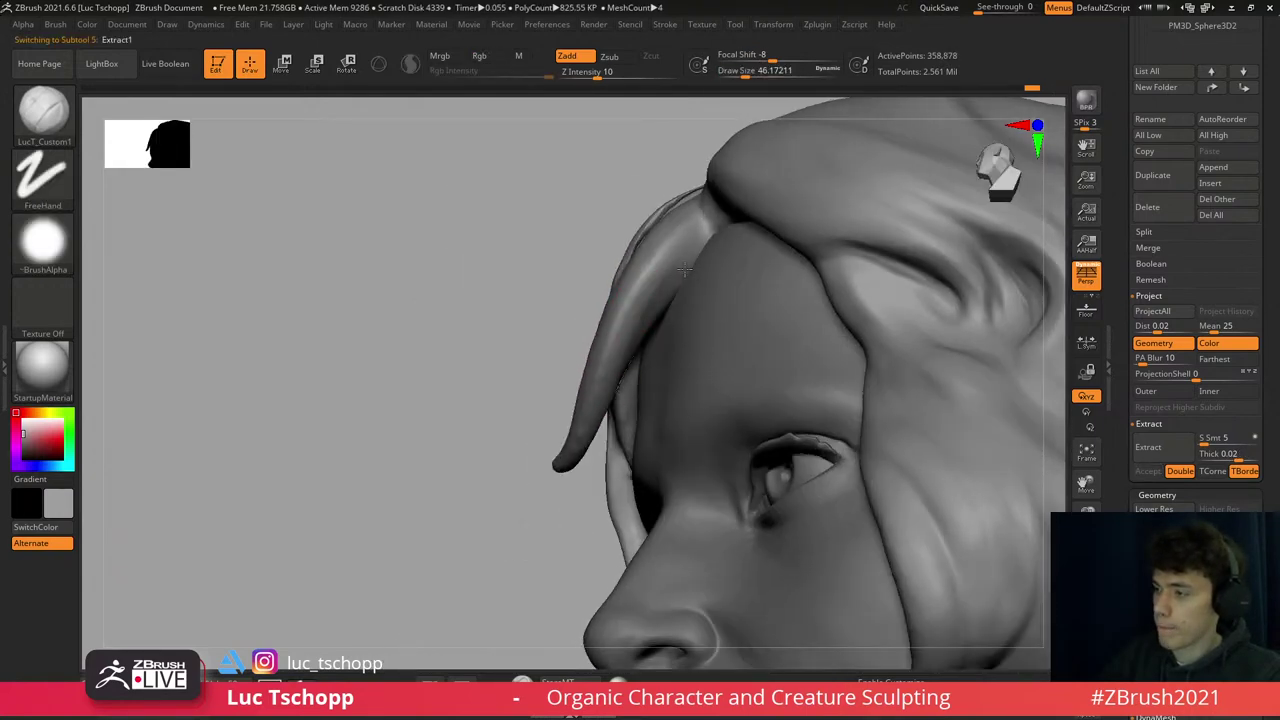
right_click_drag(603, 420, 742, 298)
key("b")
key("s")
key("t")
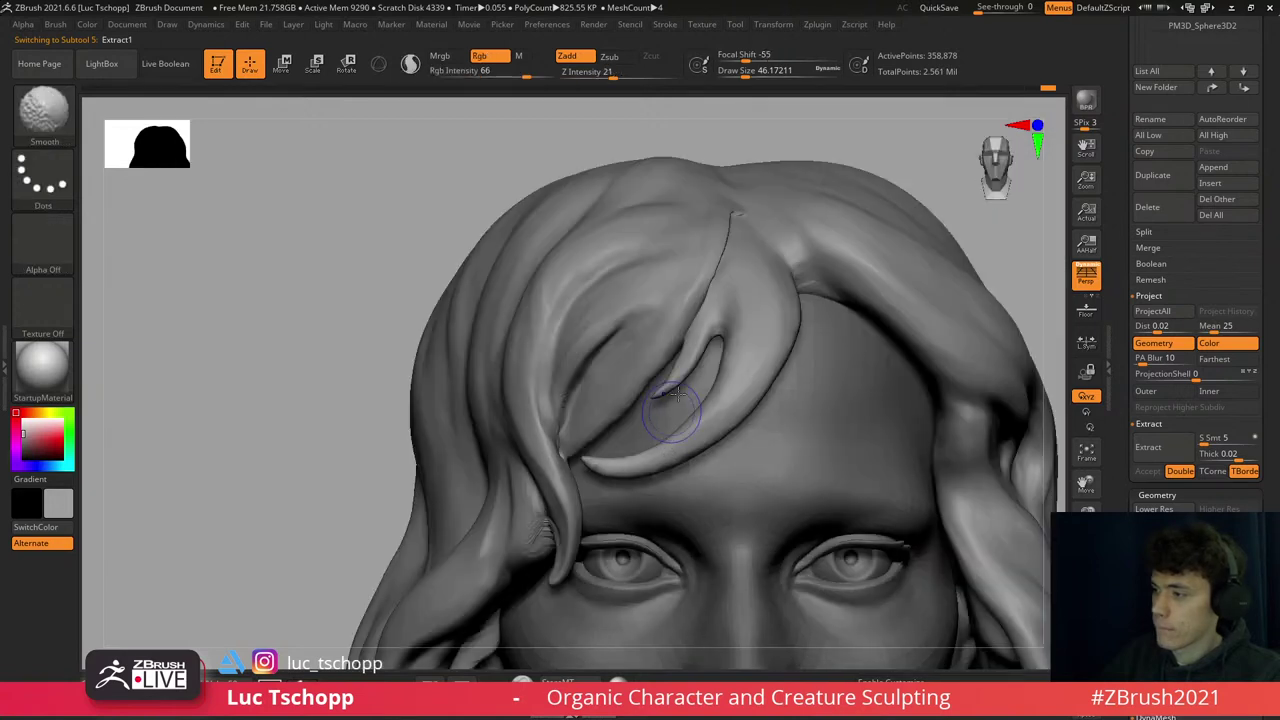
key("s")
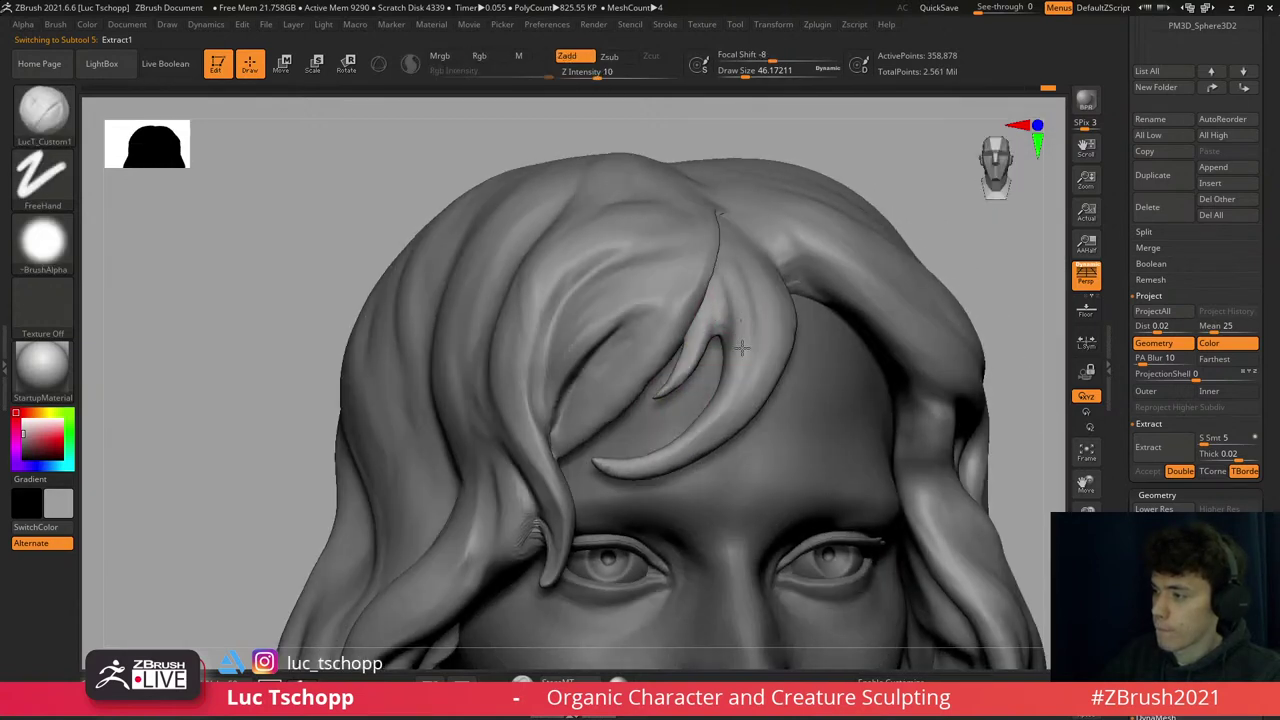
key("s")
left_click_drag(742, 347, 740, 344)
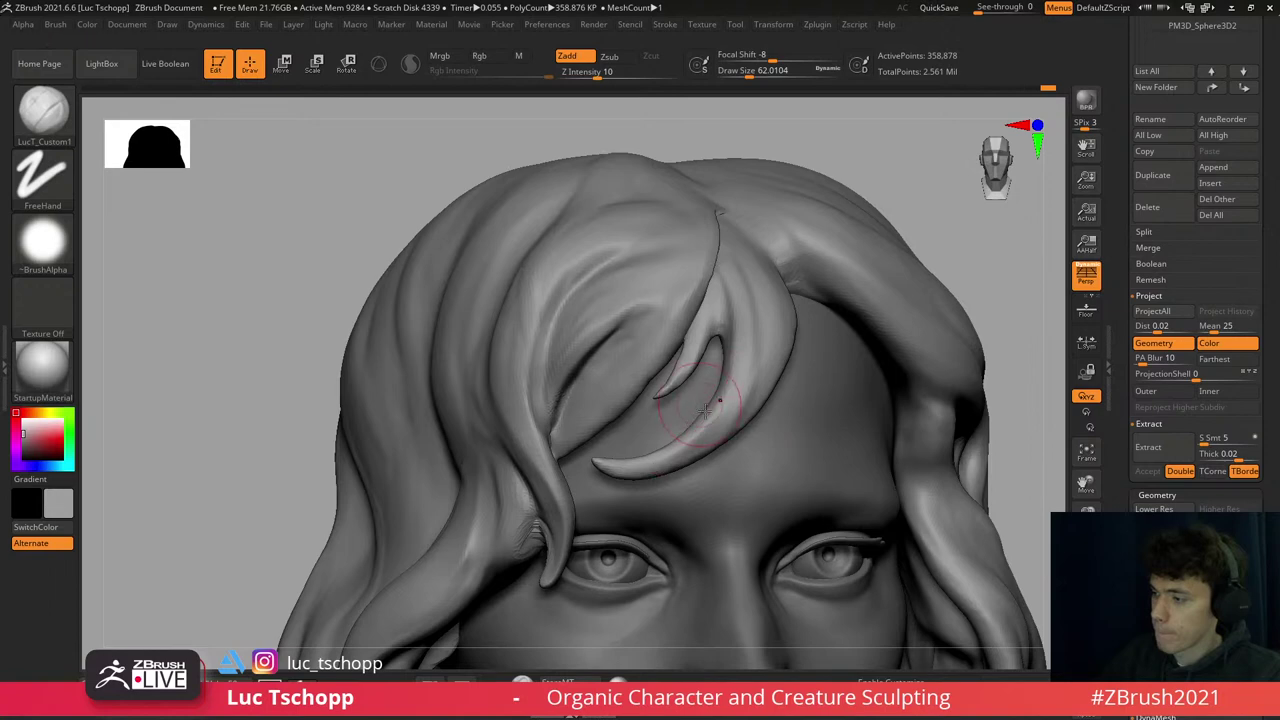
- Pull the front hair lock over the forehead into a new shape with Move Topological
right_click_drag(706, 410, 714, 416)
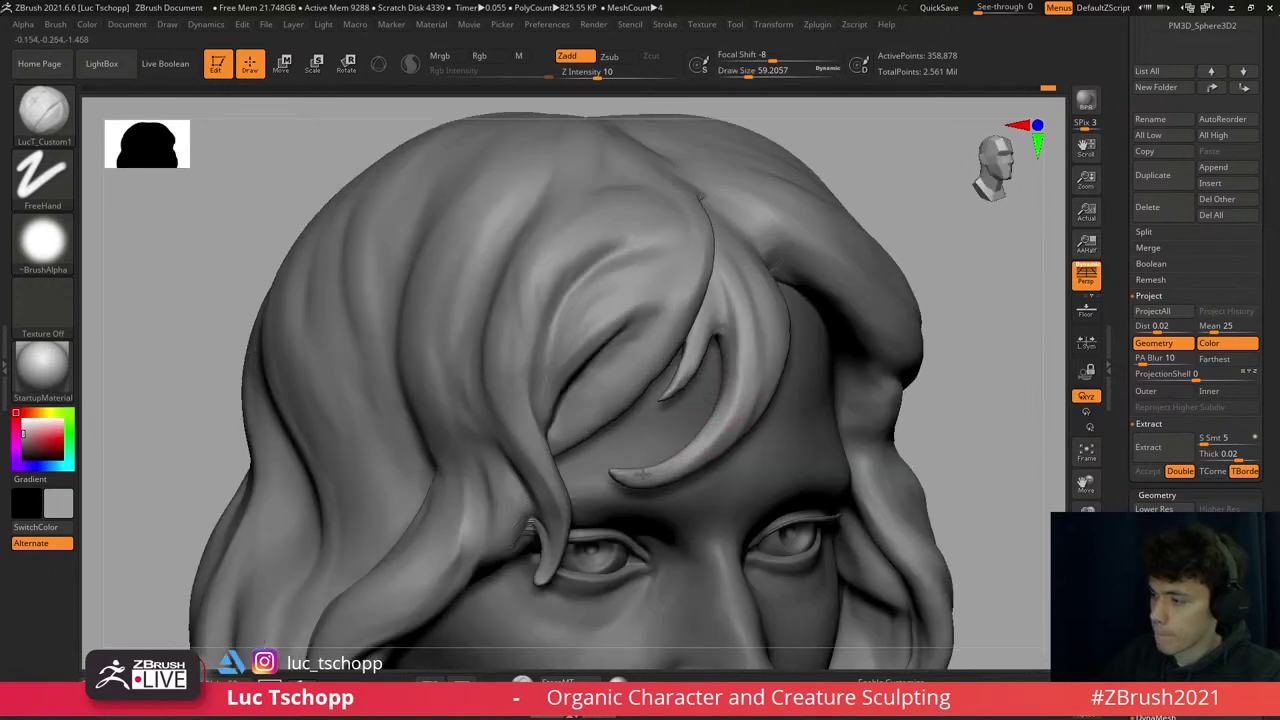
key("f")
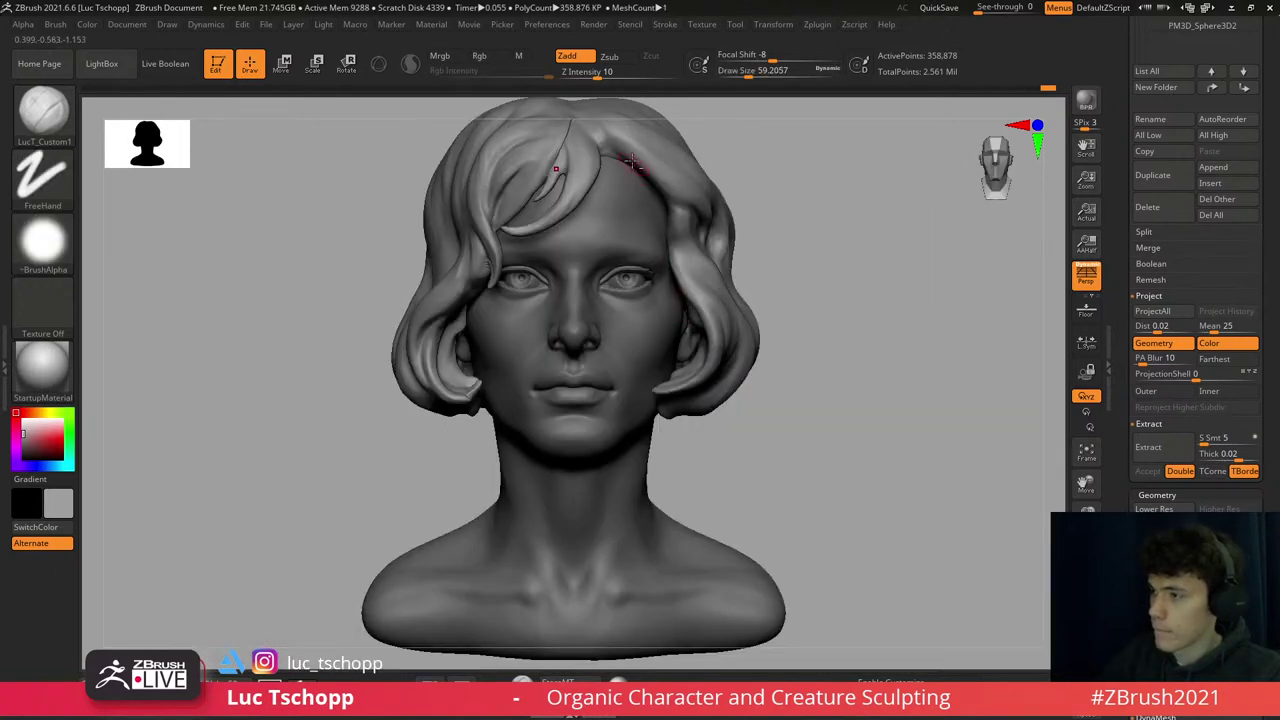
right_click_drag(631, 160, 592, 243, "ctrl")
key("Escape")
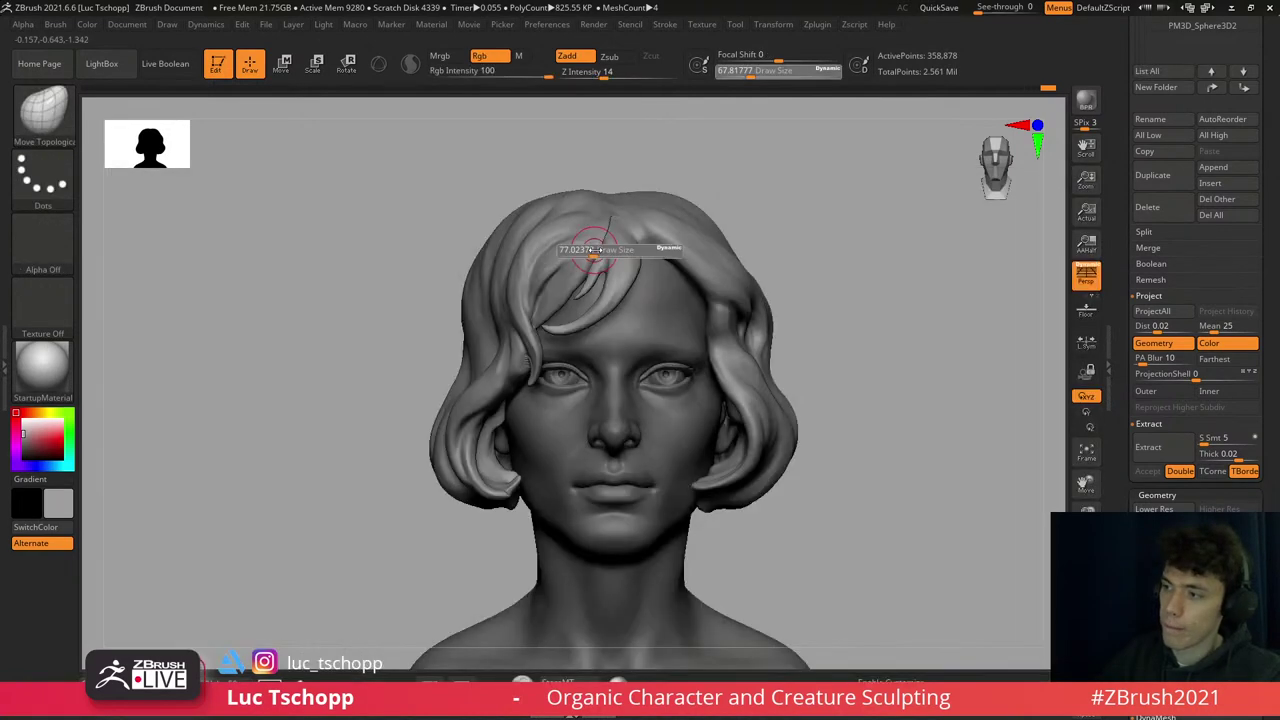
key("w")
key("q")
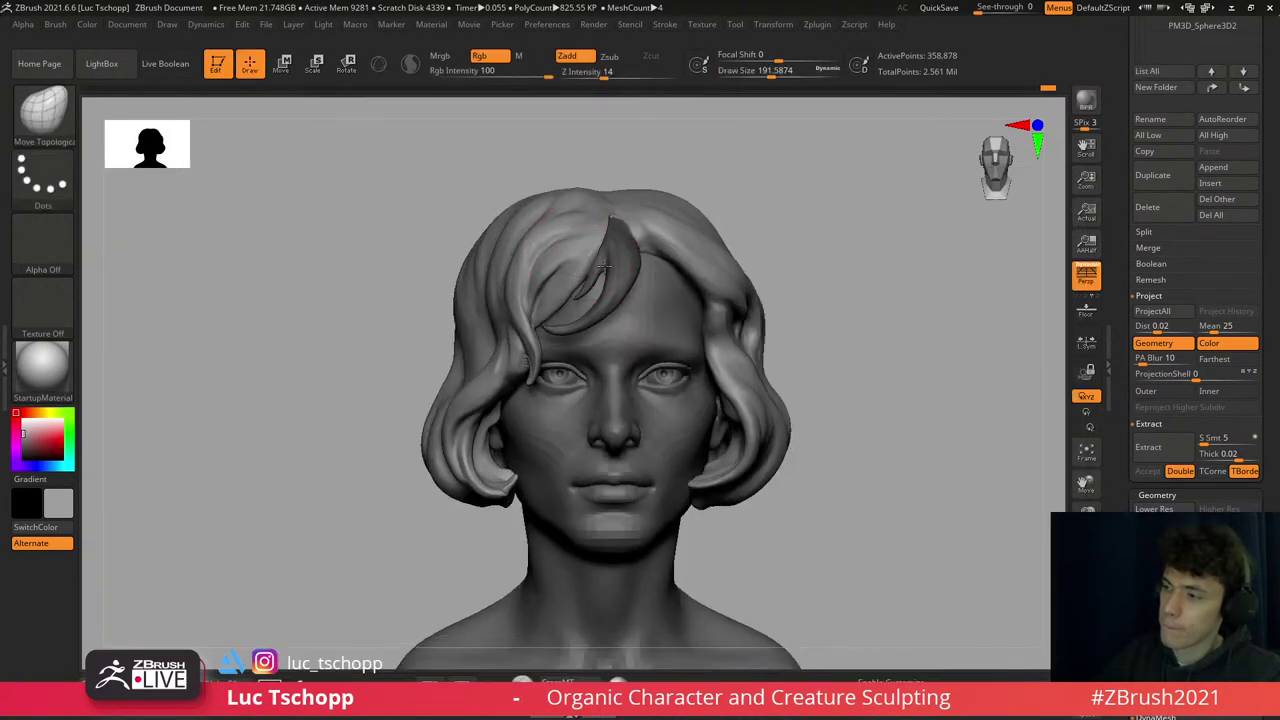
left_click_drag(330, 250, 591, 254)
right_click_drag(596, 253, 588, 215, "shift")
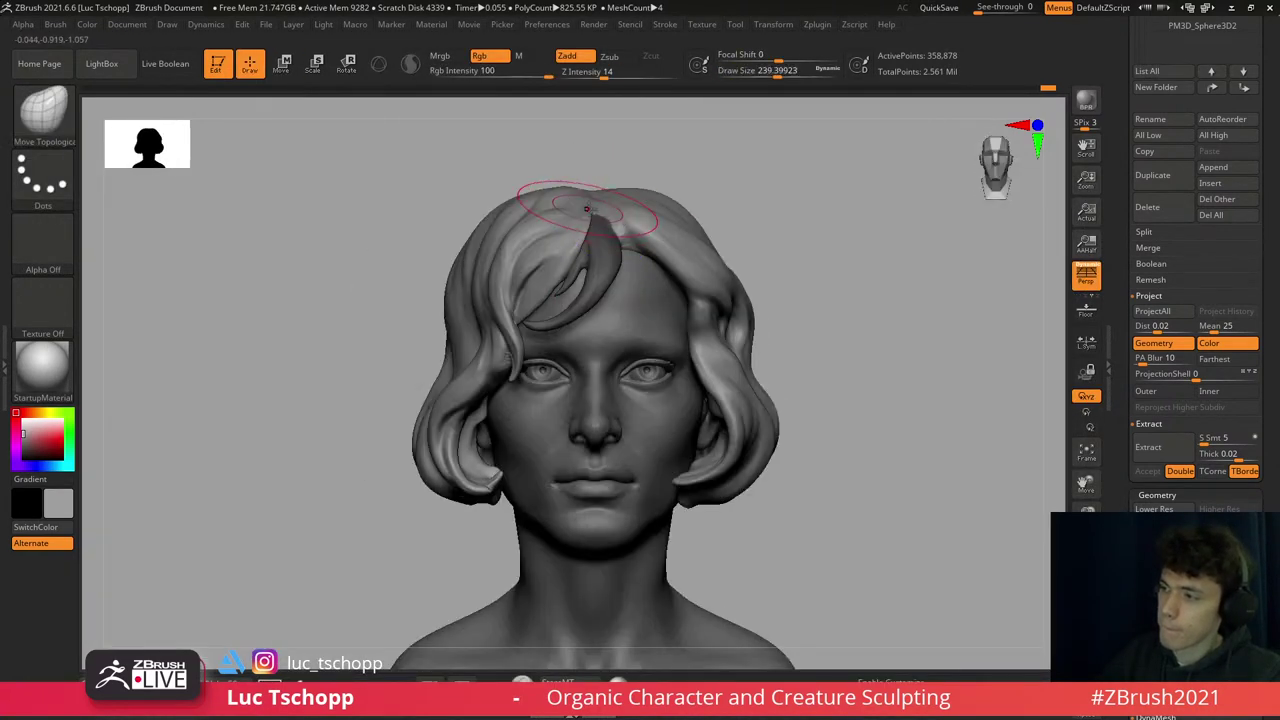
key("s")
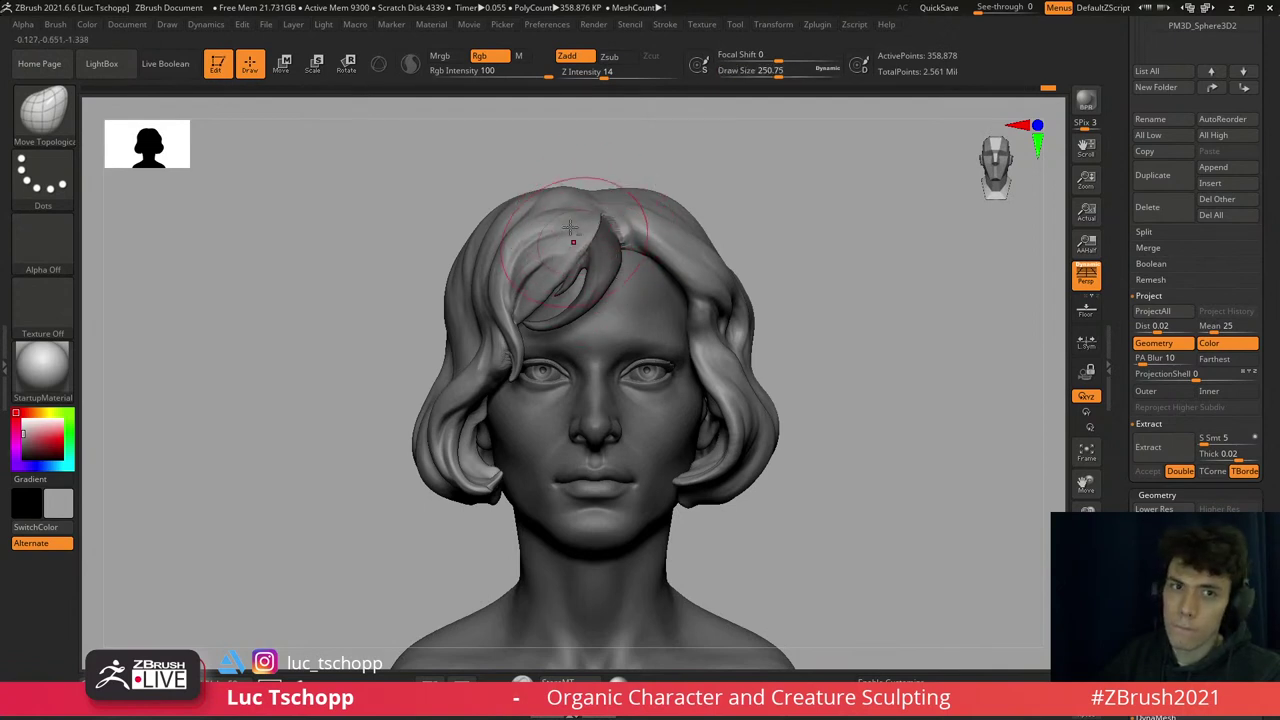
mouse_move(650, 210)
right_mouse_down()
mouse_move(589, 316)
mouse_move(728, 177)
mouse_move(560, 300)
right_mouse_up()
- Build up the hair strands with the clay brush, resizing it to about 97 then 44
key("1")
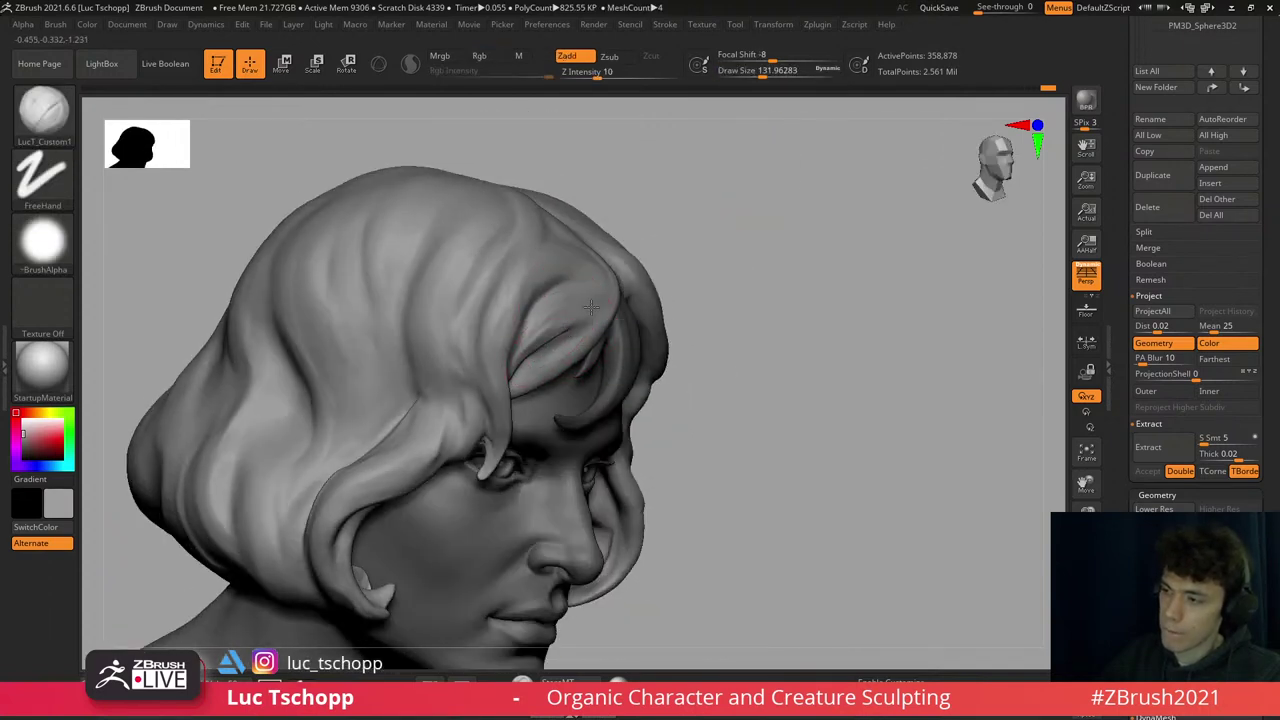
mouse_move(537, 343)
right_mouse_down()
mouse_move(550, 270)
mouse_move(514, 272)
mouse_move(521, 355)
right_mouse_up()
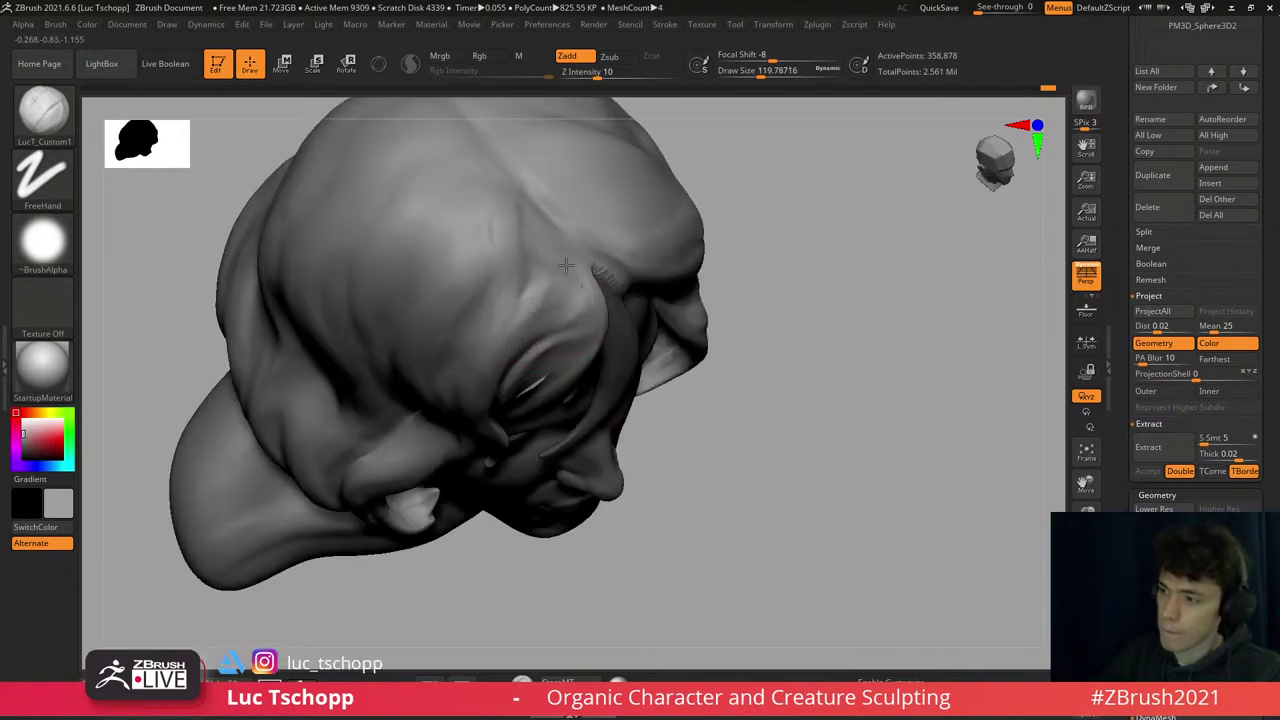
key("s")
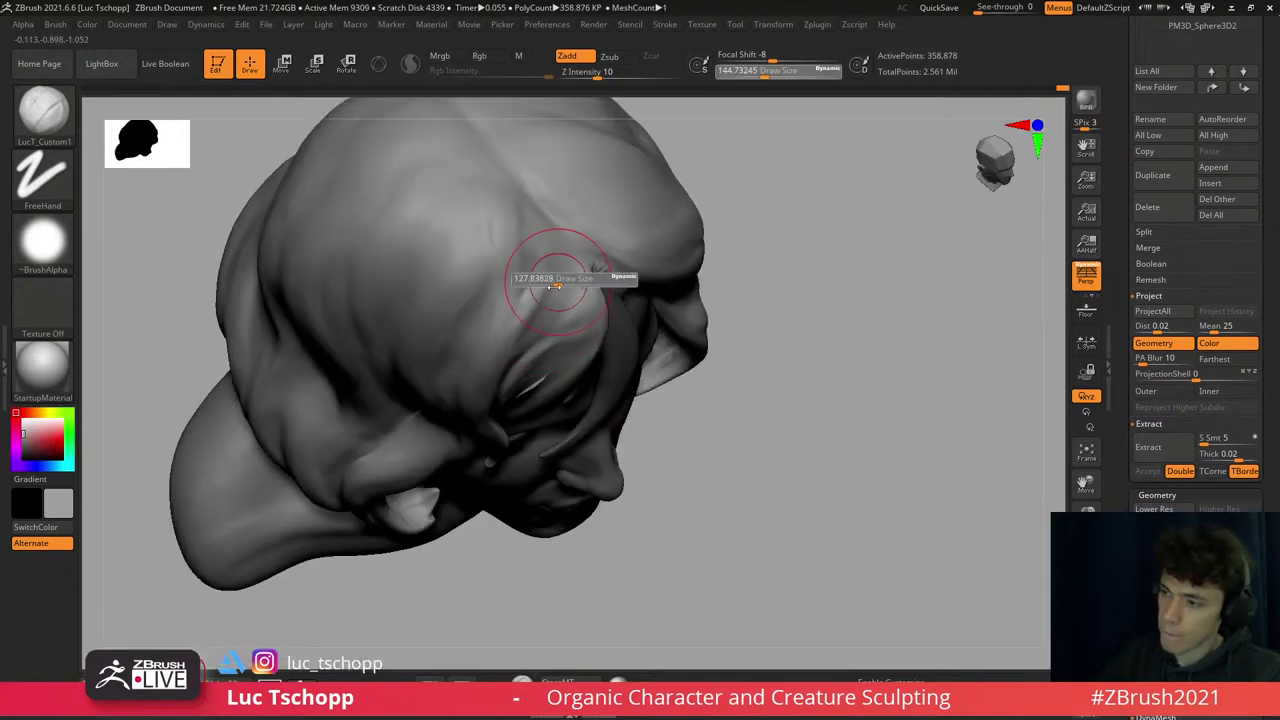
left_click_drag(545, 300, 532, 326)
right_click_drag(500, 360, 548, 300)
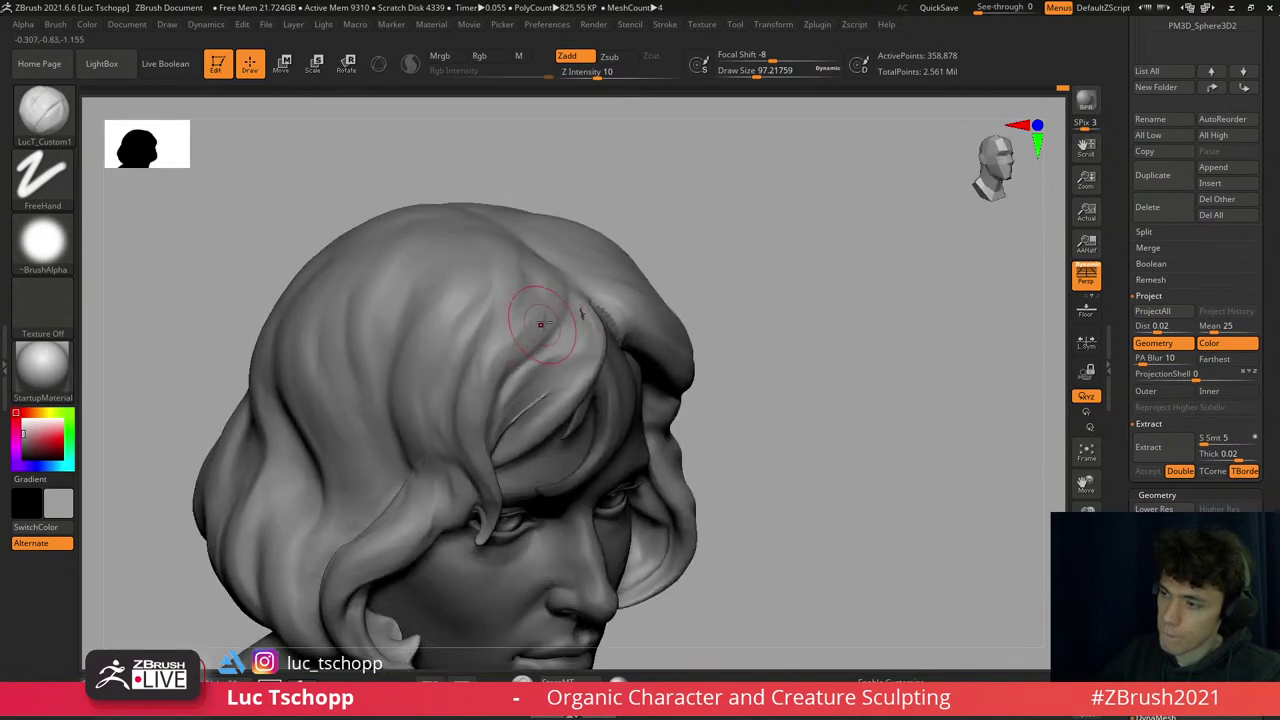
key("s")
left_click_drag(540, 324, 522, 337)
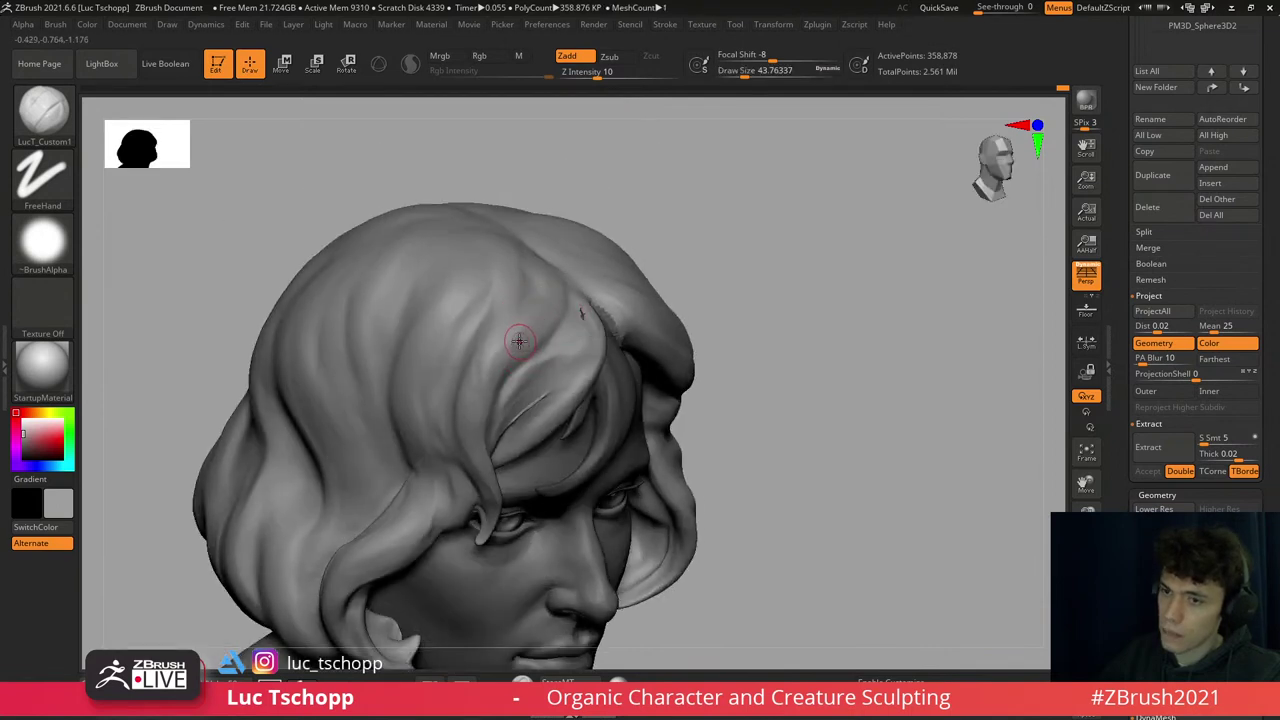
right_click_drag(499, 354, 538, 381)
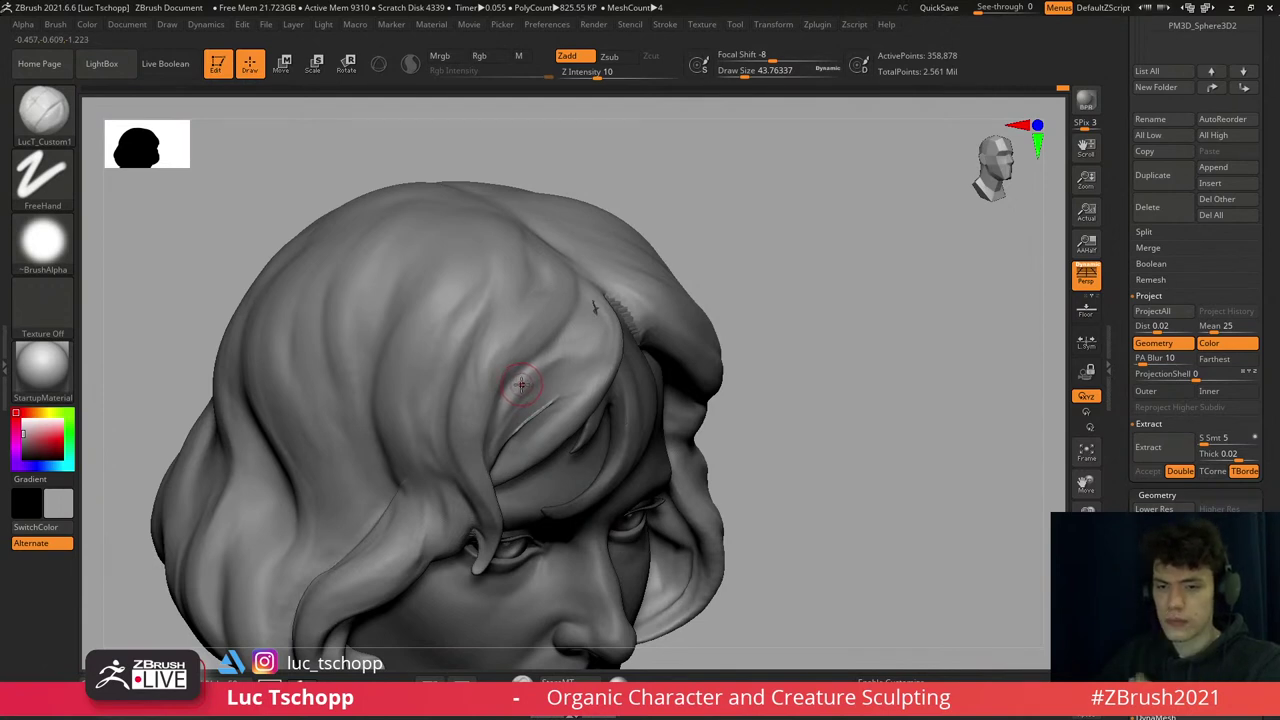
mouse_move(538, 330)
right_mouse_down()
mouse_move(520, 320)
mouse_move(541, 300)
right_mouse_up()
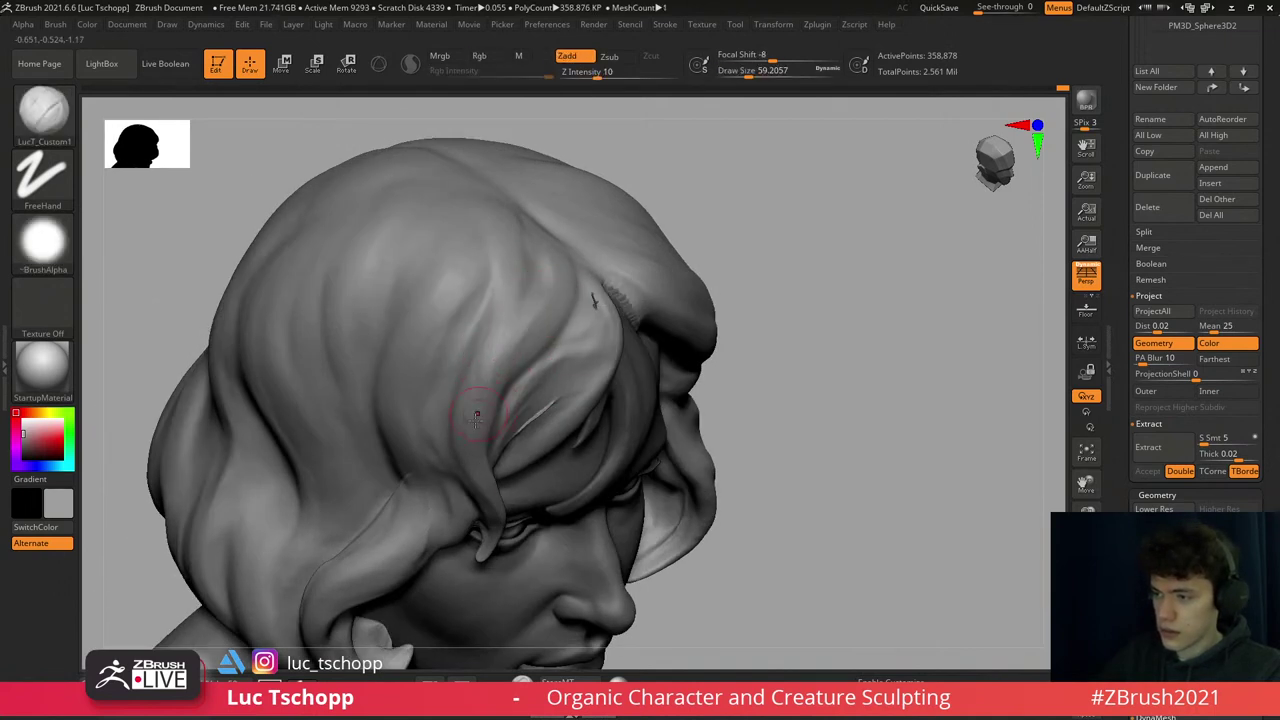
mouse_move(477, 392)
right_mouse_down()
mouse_move(504, 418)
mouse_move(543, 340)
right_mouse_up()
- Carve strand grooves into the crown with DamStandard, then build up between them with clay
key("b")
key("d")
key("s")
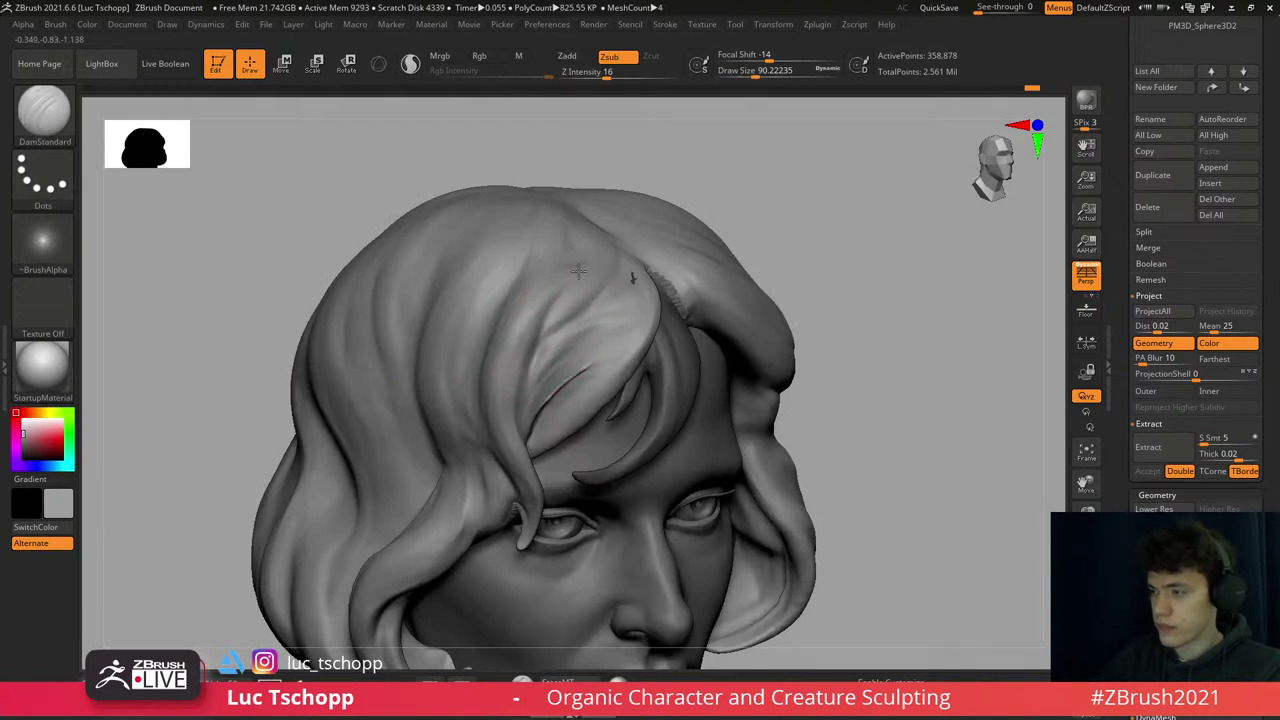
right_click_drag(578, 270, 578, 250, "shift")
key("b")
key("c")
key("1")
right_click_drag(612, 306, 627, 292)
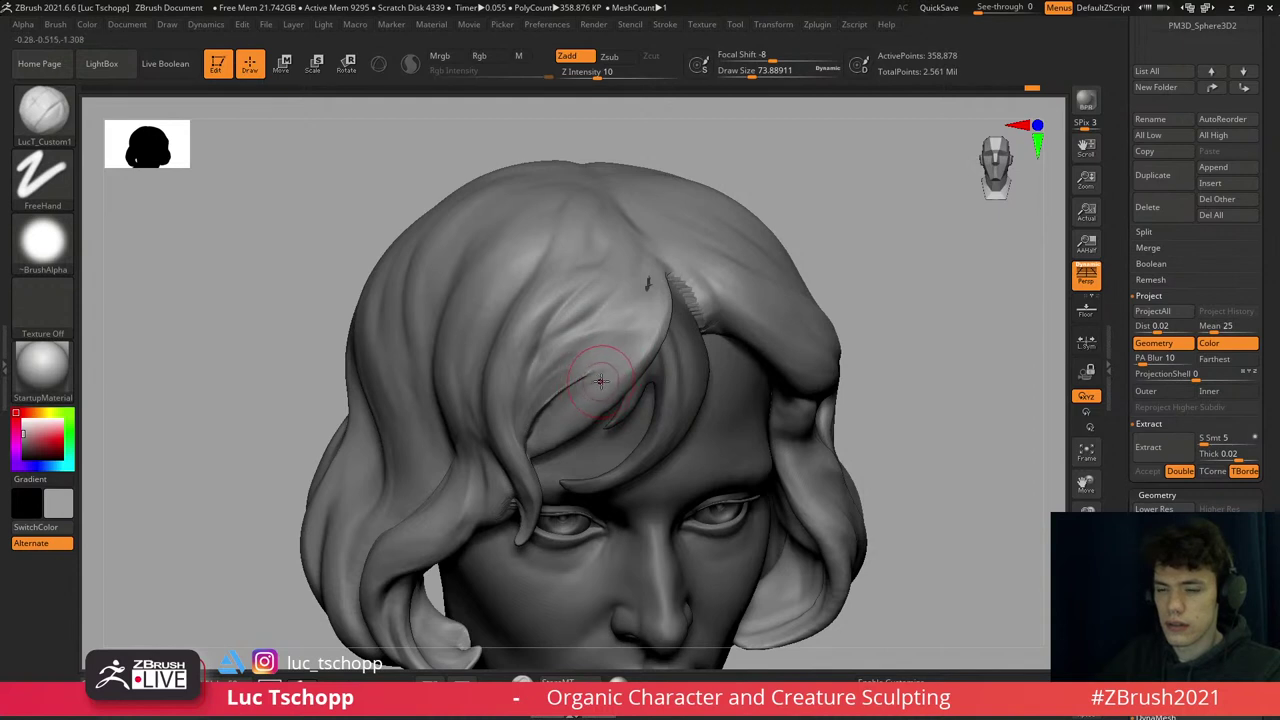
right_click_drag(557, 300, 491, 263)
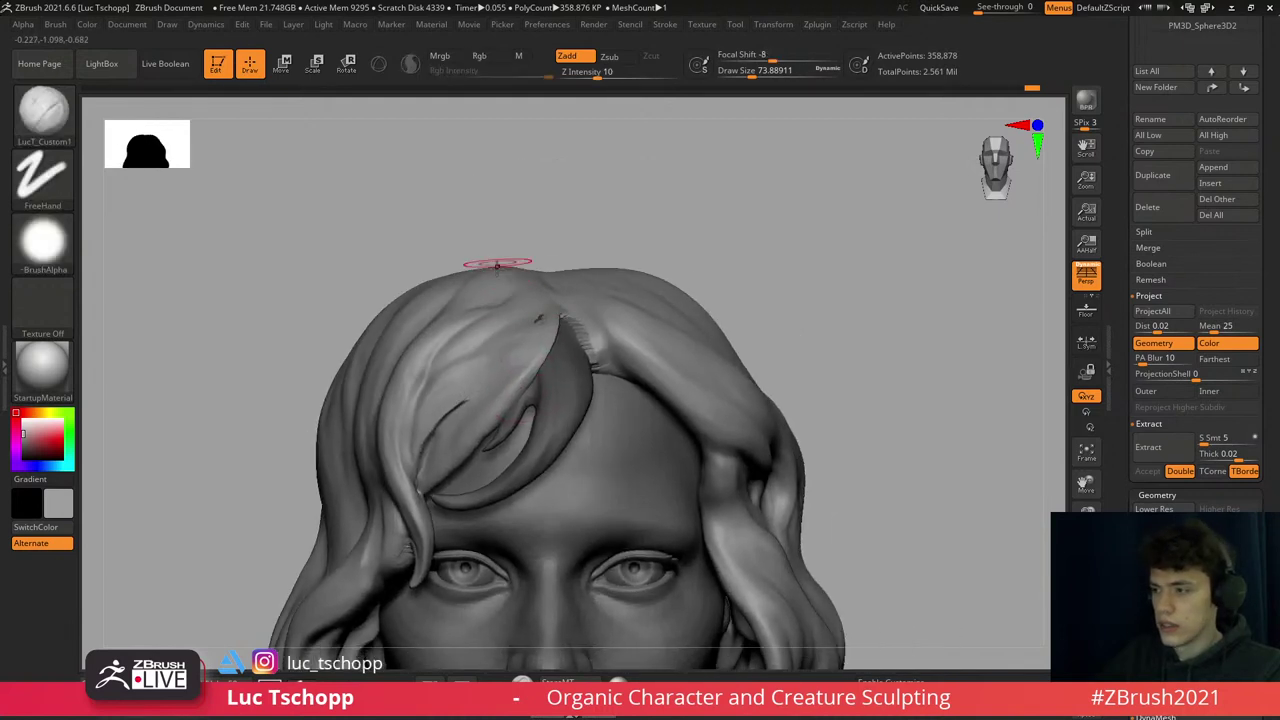
right_click_drag(631, 326, 615, 335)
- Select the Move brush and enlarge it to about 245
key("b")
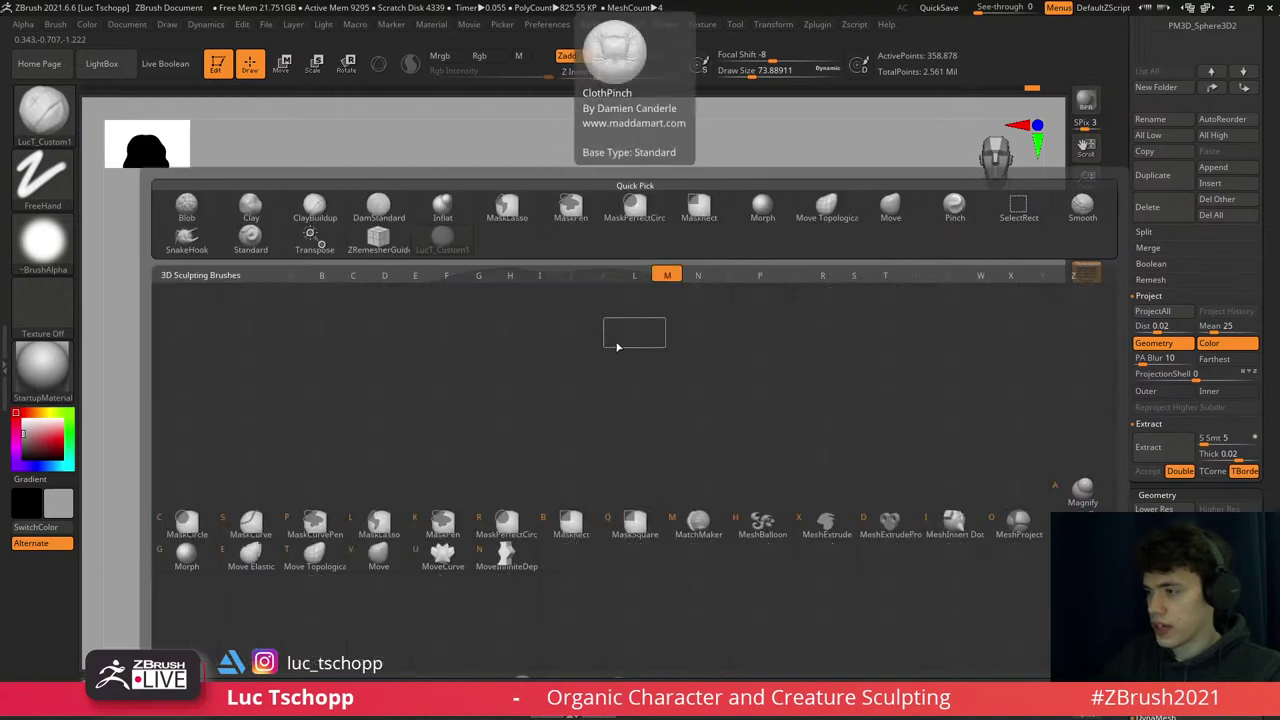
key("m")
key("v")
key("s")
key("s")
left_click_drag(557, 323, 588, 328)
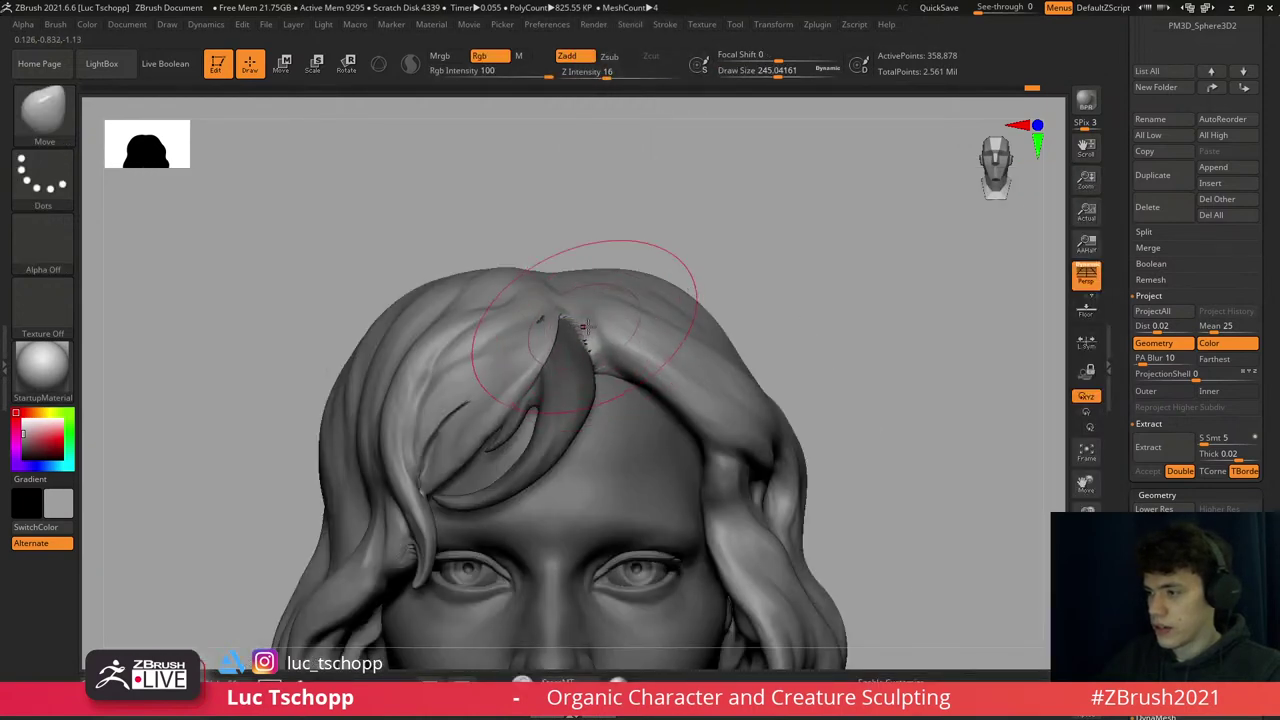
right_click_drag(588, 328, 609, 337)
- Return to the custom clay brush at about size 132, viewing the face from the front
key("b")
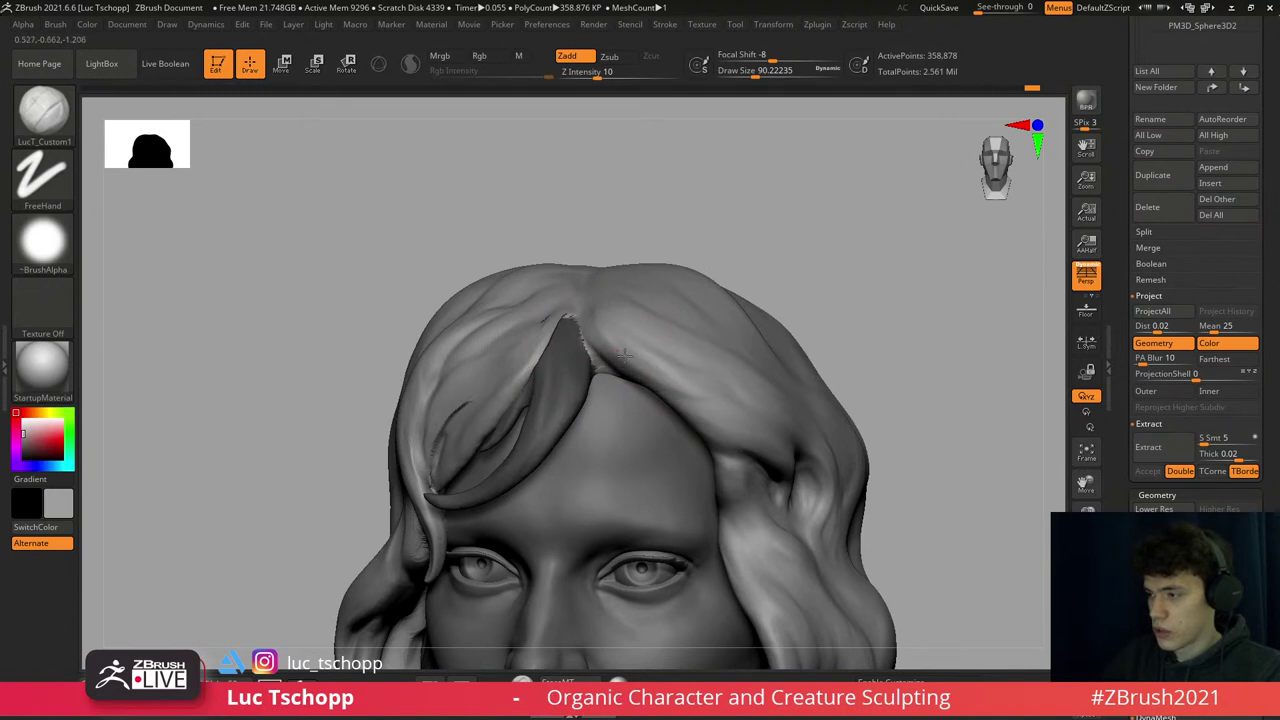
mouse_move(764, 373)
right_mouse_down()
mouse_move(677, 368)
mouse_move(695, 375)
right_mouse_up()
key("s")
left_click_drag(705, 400, 730, 400)
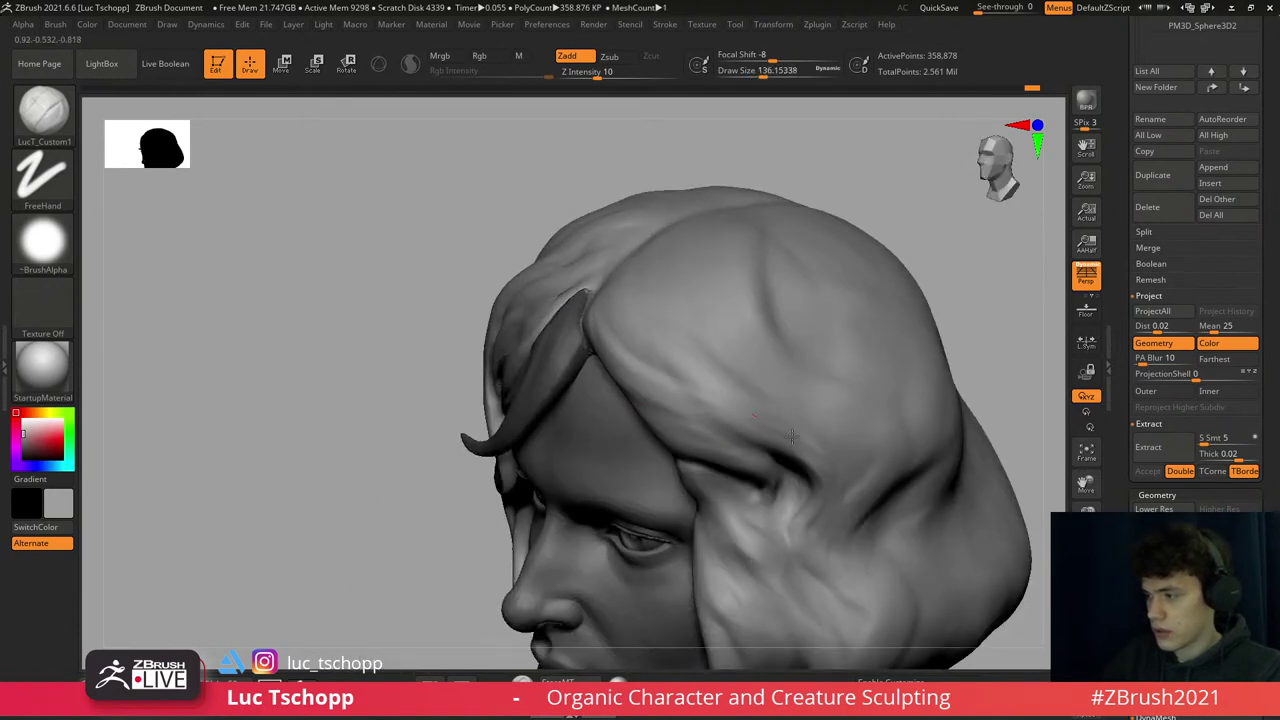
mouse_move(792, 436)
right_mouse_down("ctrl")
mouse_move(677, 271)
mouse_move(794, 423)
mouse_move(654, 343)
mouse_move(680, 305)
mouse_move(690, 326)
right_mouse_up("ctrl")
- Set DamStandard to carve inward and view the bust in three-quarter
key("b")
key("d")
key("s")
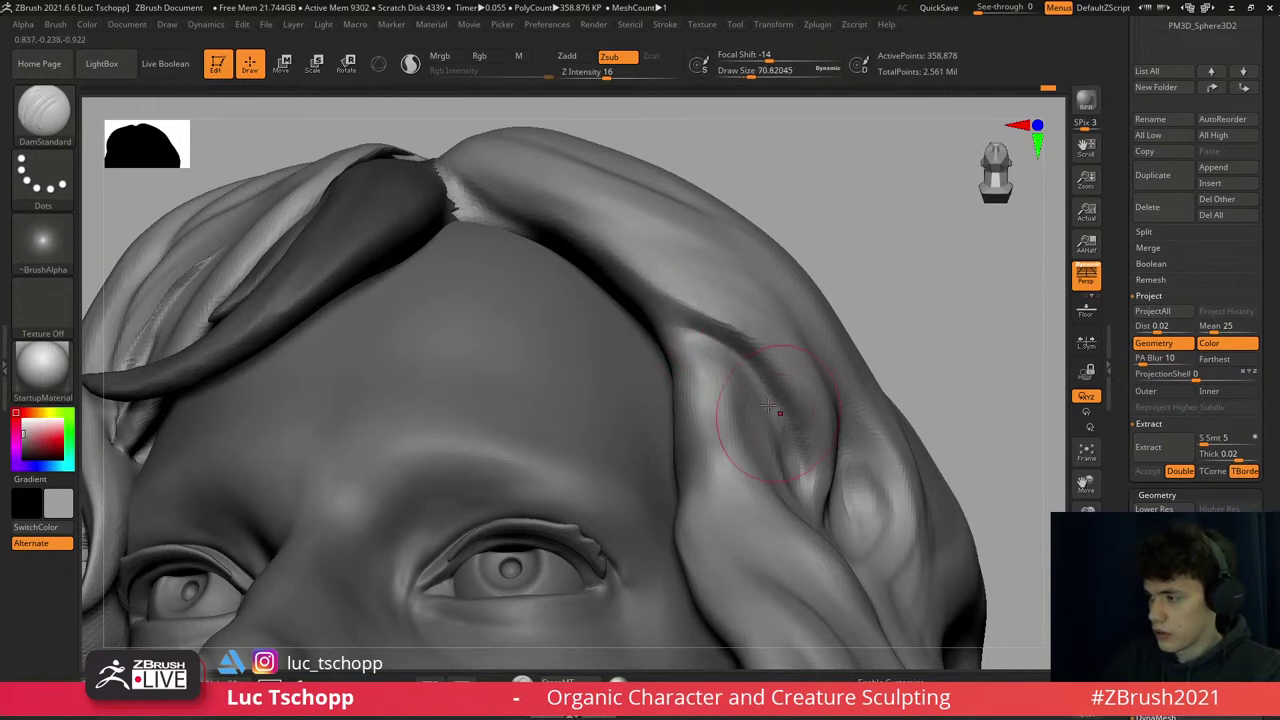
right_click_drag(768, 405, 733, 411, "shift")
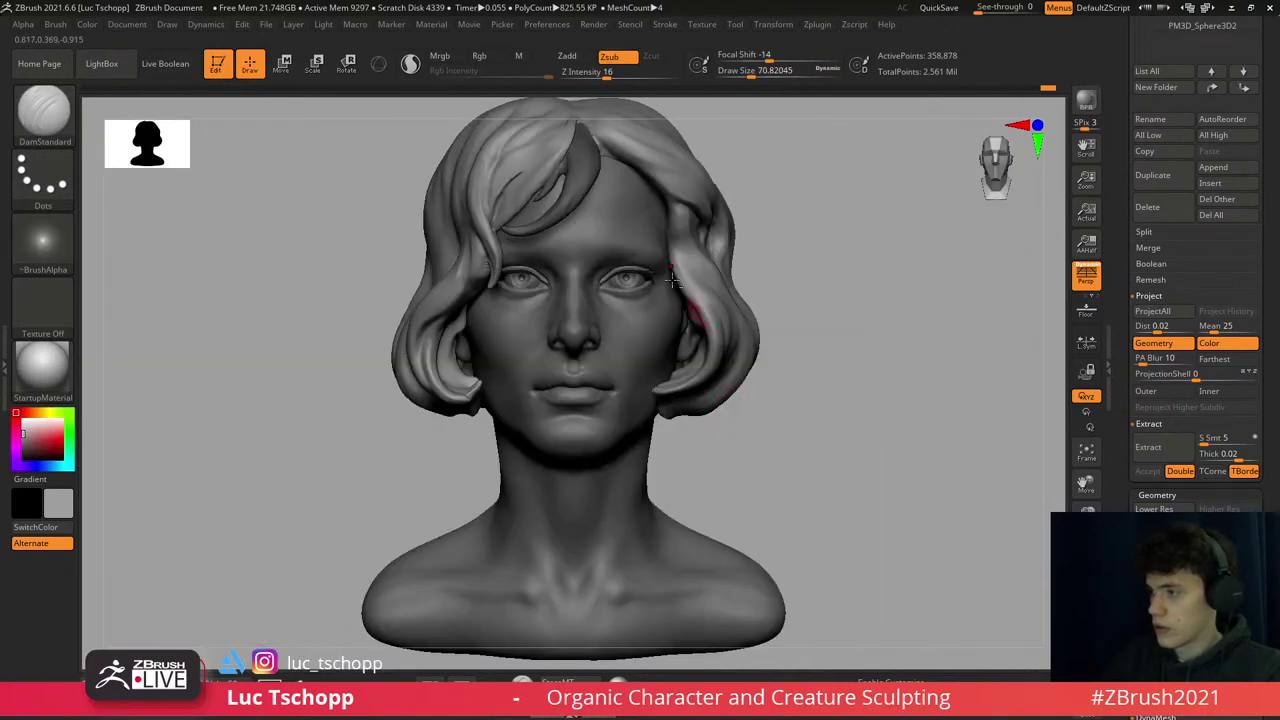
mouse_move(673, 280)
right_mouse_down()
mouse_move(594, 357)
mouse_move(646, 371)
right_mouse_up()
- Push and smooth the curled strand by the left cheek with the Move brush
key("b")
key("m")
key("v")
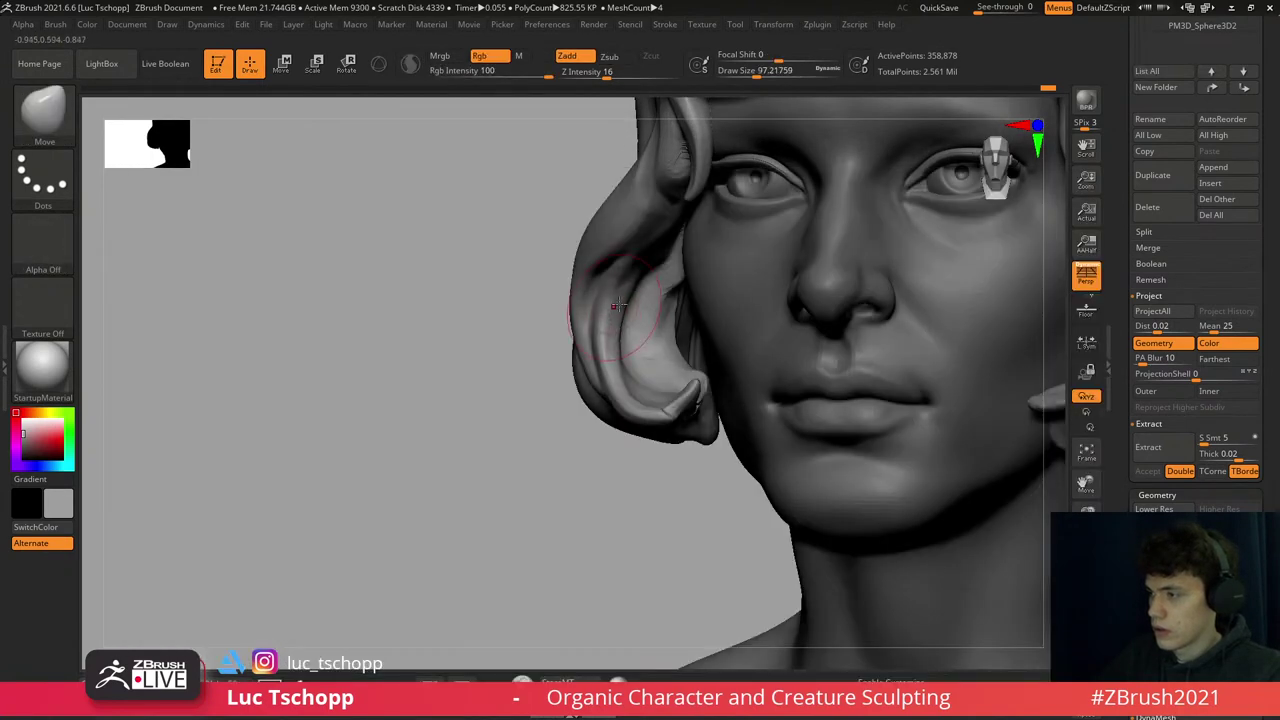
key("f")
mouse_move(680, 263)
right_mouse_down("ctrl")
mouse_move(608, 345)
mouse_move(610, 298)
mouse_move(600, 316)
mouse_move(623, 266)
right_mouse_up("ctrl")
key("shift")
left_click_drag(623, 266, 595, 268)
right_click_drag(595, 268, 580, 272)
- Carve hair grooves with a slightly smaller DamStandard brush, viewing from below
key("b")
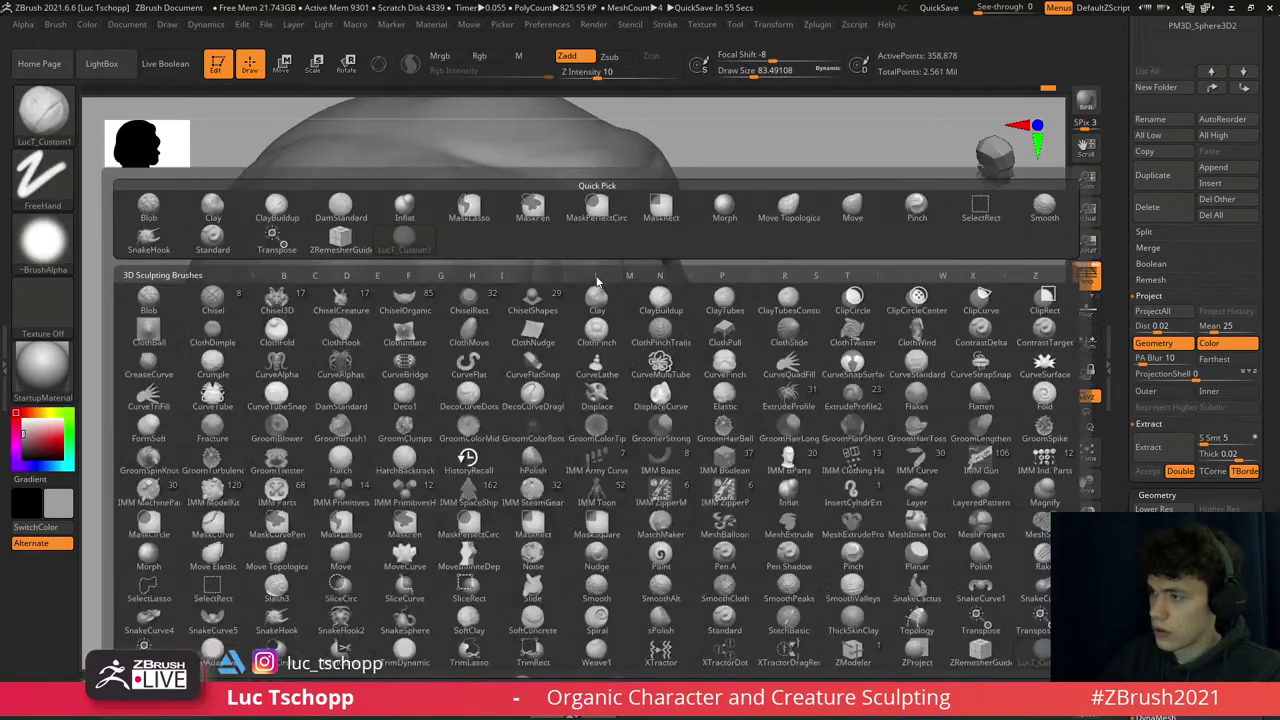
key("d")
key("s")
key("shift")
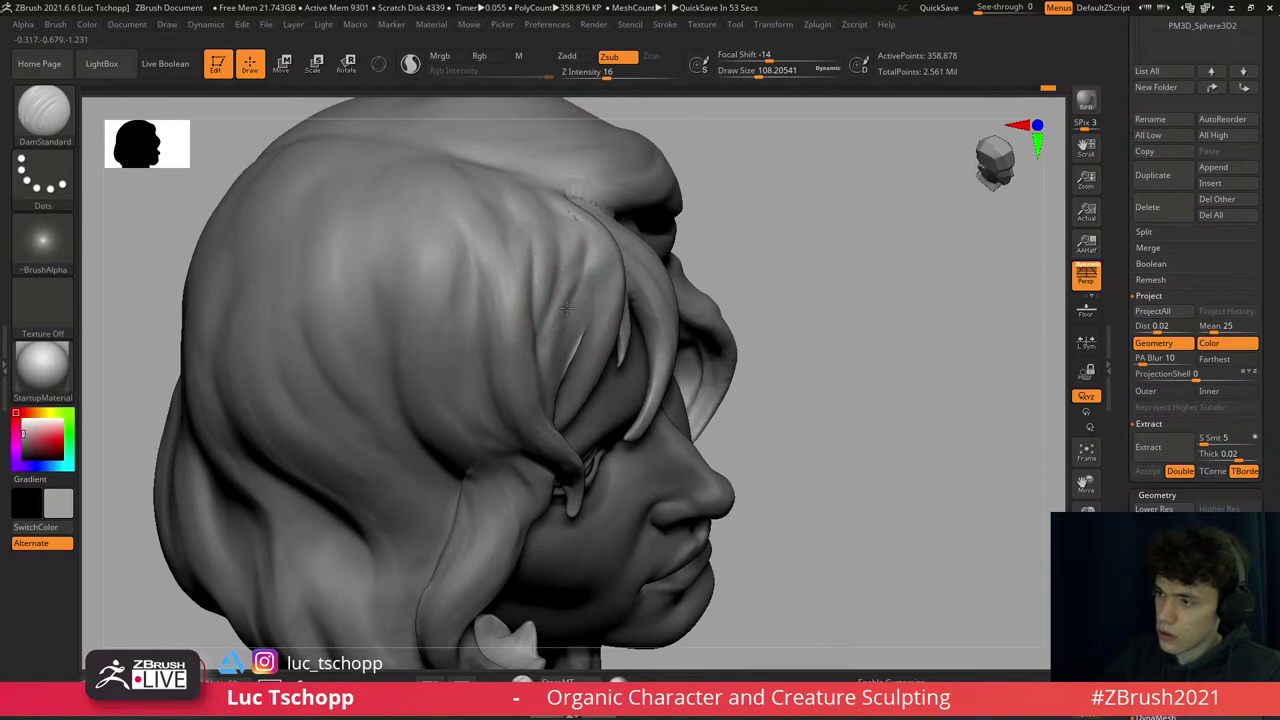
mouse_move(587, 217)
right_mouse_down()
mouse_move(573, 212)
mouse_move(587, 217)
right_mouse_up()
- Flatten the curved hair fold near the cheek with Move Topological
key("b")
key("m")
key("t")
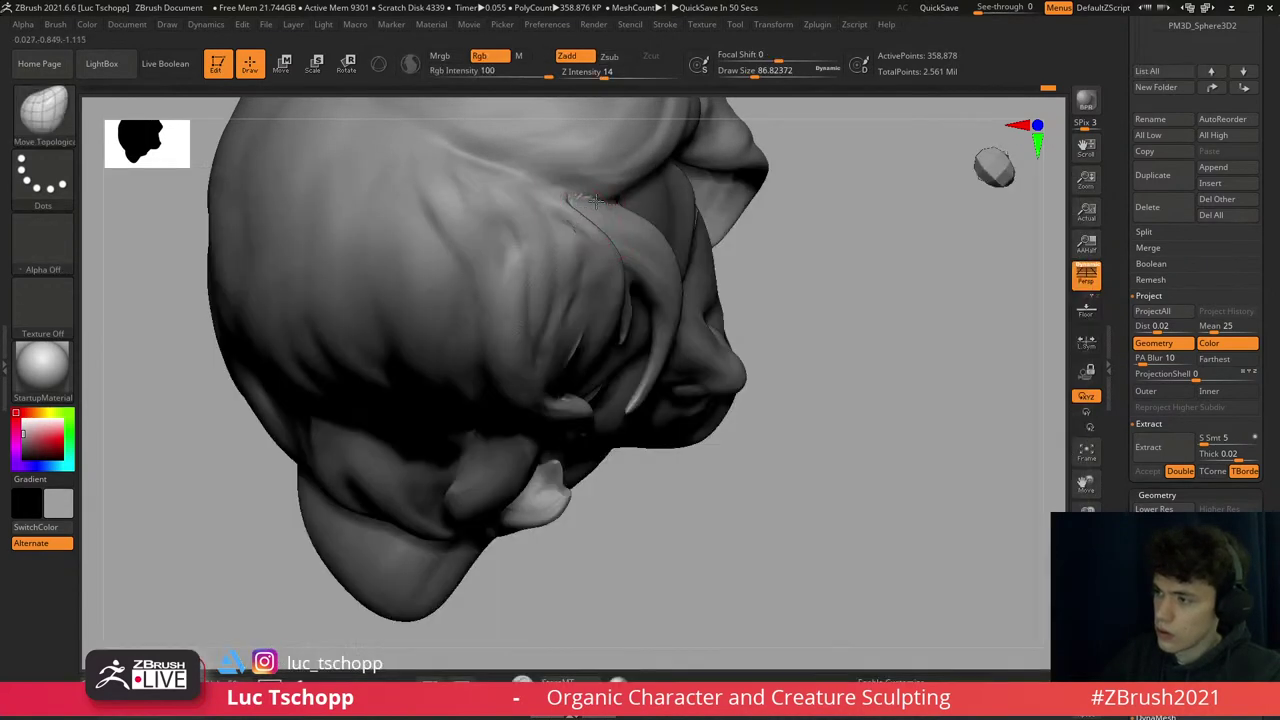
key("ctrl")
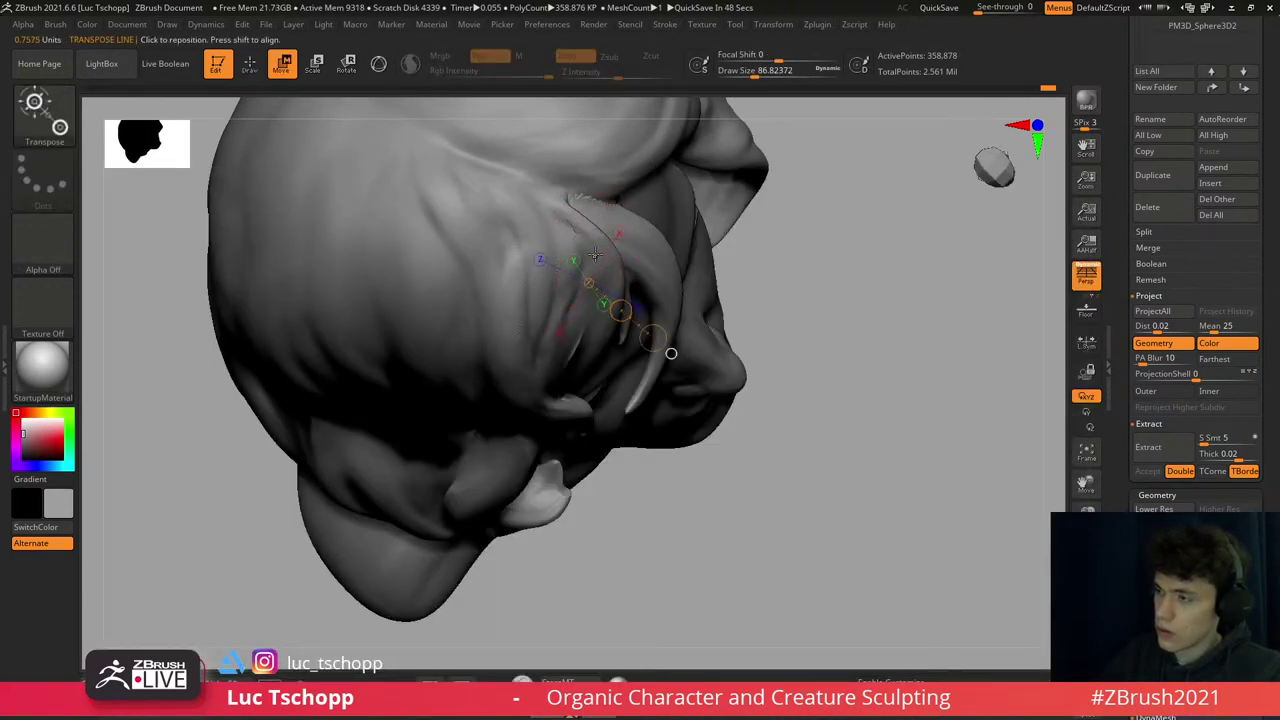
left_click_drag(671, 351, 634, 314)
key("]")
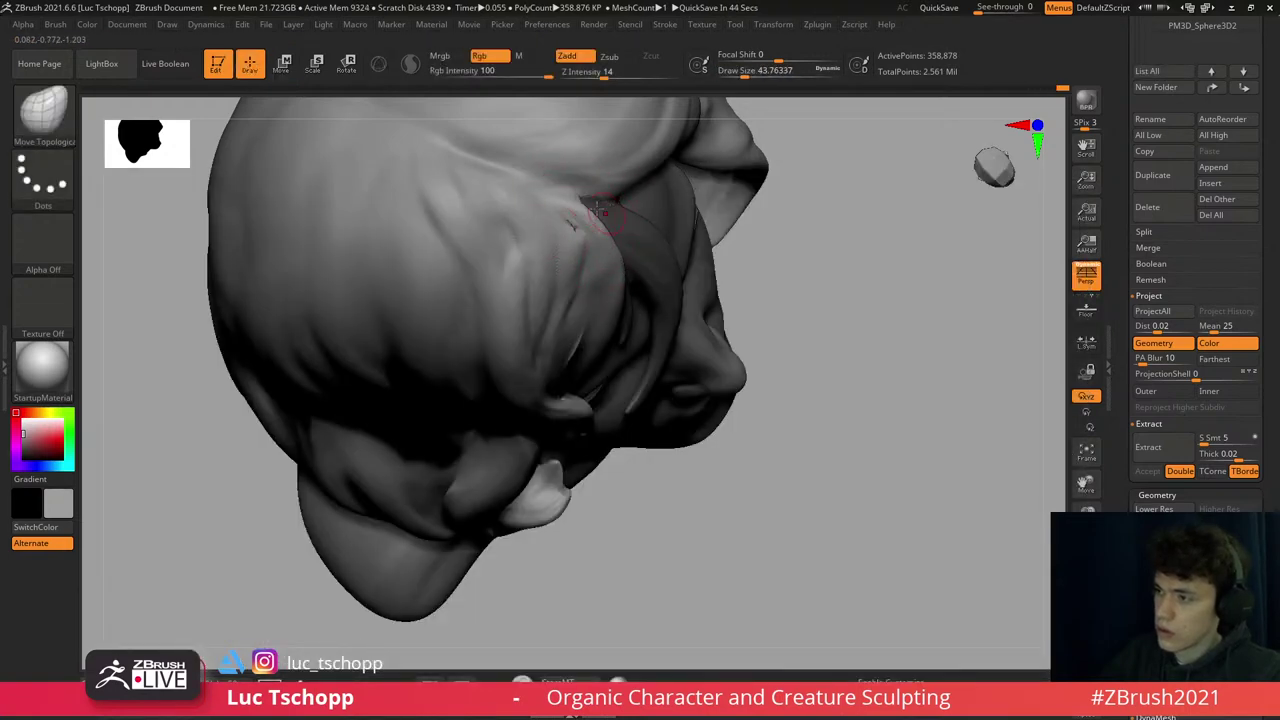
left_click_drag(611, 237, 652, 274)
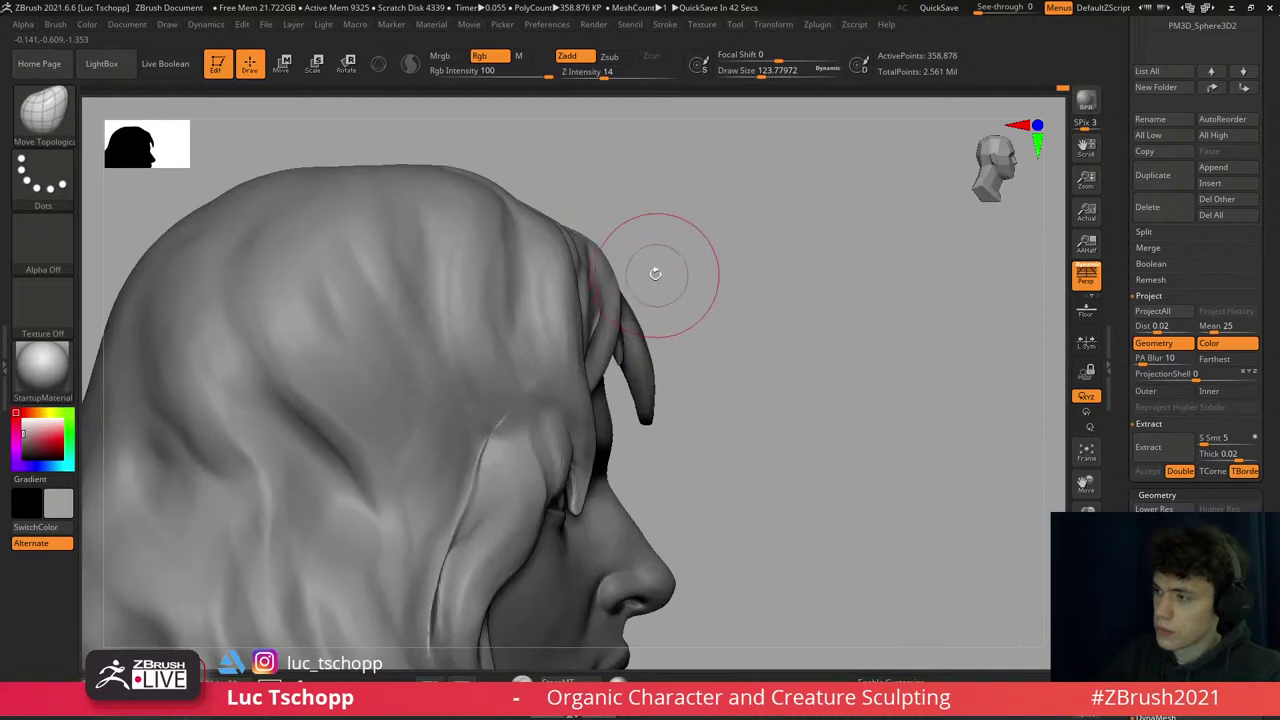
key("f")
mouse_move(637, 217)
left_mouse_down()
mouse_move(530, 320)
mouse_move(551, 229)
left_mouse_up()
- Switch to the LucT_Custom1 strand brush at about size 41 for the forehead hair
key("s")
key("1")
mouse_move(560, 298)
left_mouse_down()
mouse_move(572, 290)
mouse_move(543, 333)
left_mouse_up()
key("s")
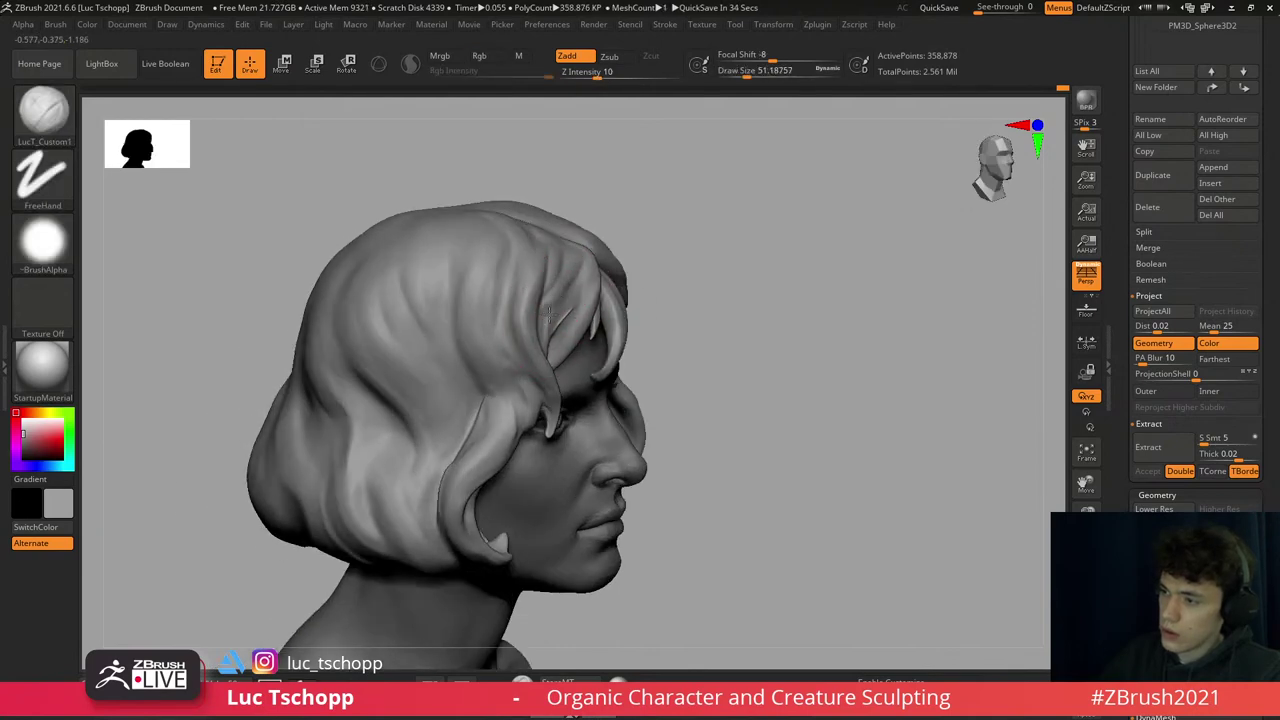
mouse_move(548, 316)
right_mouse_down()
mouse_move(523, 329)
mouse_move(562, 367)
mouse_move(550, 366)
right_mouse_up()
key("s")
mouse_move(550, 366)
left_mouse_down()
mouse_move(538, 366)
mouse_move(560, 366)
left_mouse_up()
- Carve grooves over the hair and brow with DamStandard at about size 49
key("b")
key("d")
key("s")
key("s")
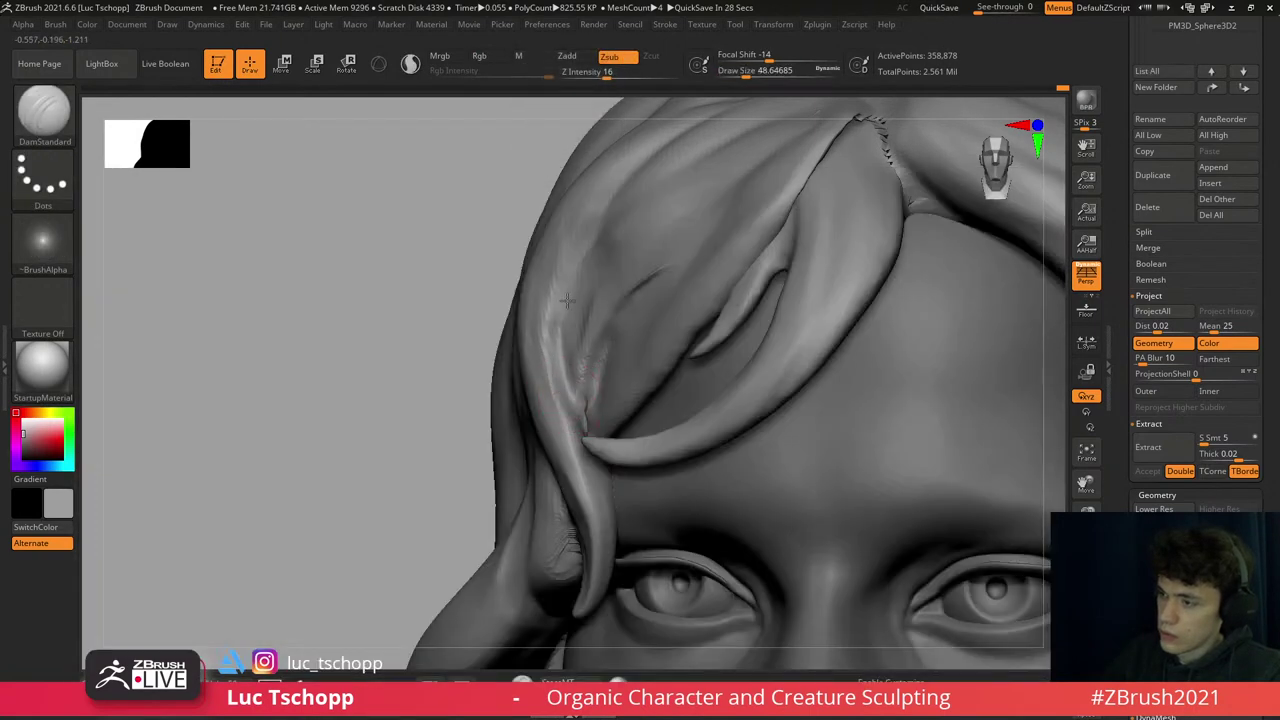
right_click_drag(580, 268, 587, 354)
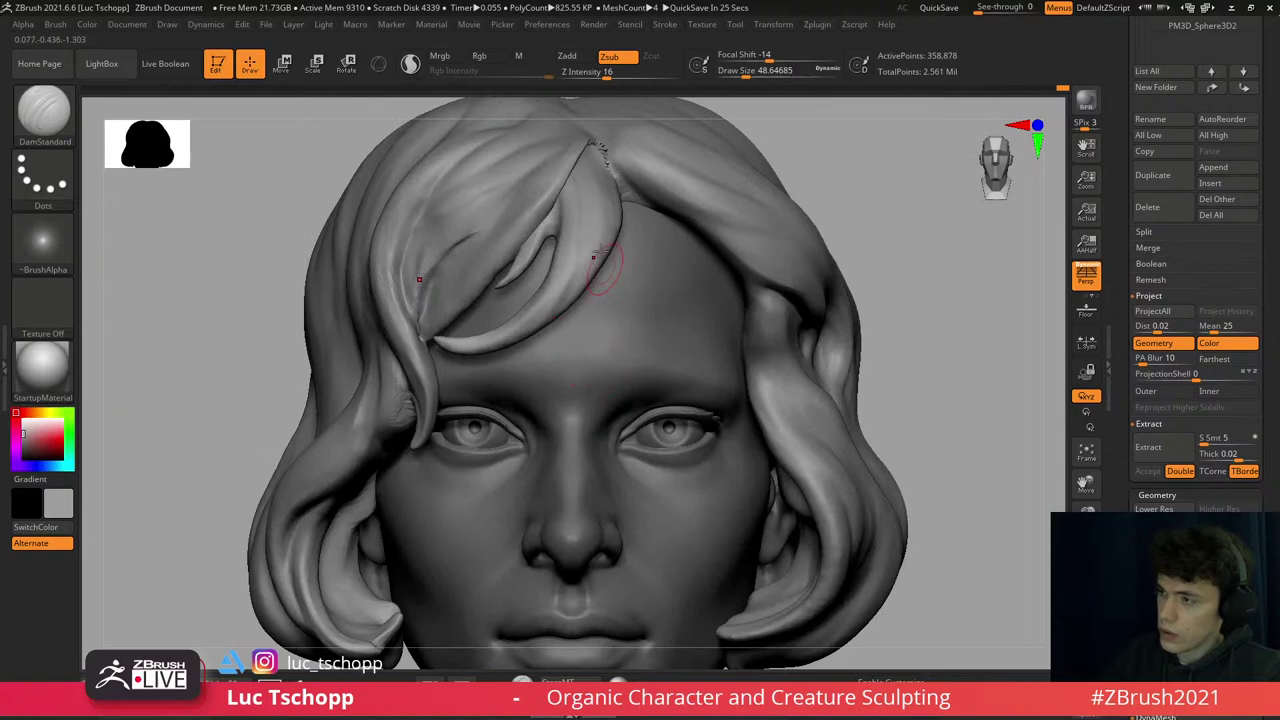
mouse_move(593, 257)
right_mouse_down()
mouse_move(602, 300)
mouse_move(596, 268)
mouse_move(592, 305)
mouse_move(586, 271)
mouse_move(571, 337)
right_mouse_up()
- Reshape the forehead hair lock upward with the Move brush, size about 158
key("b")
key("m")
key("v")
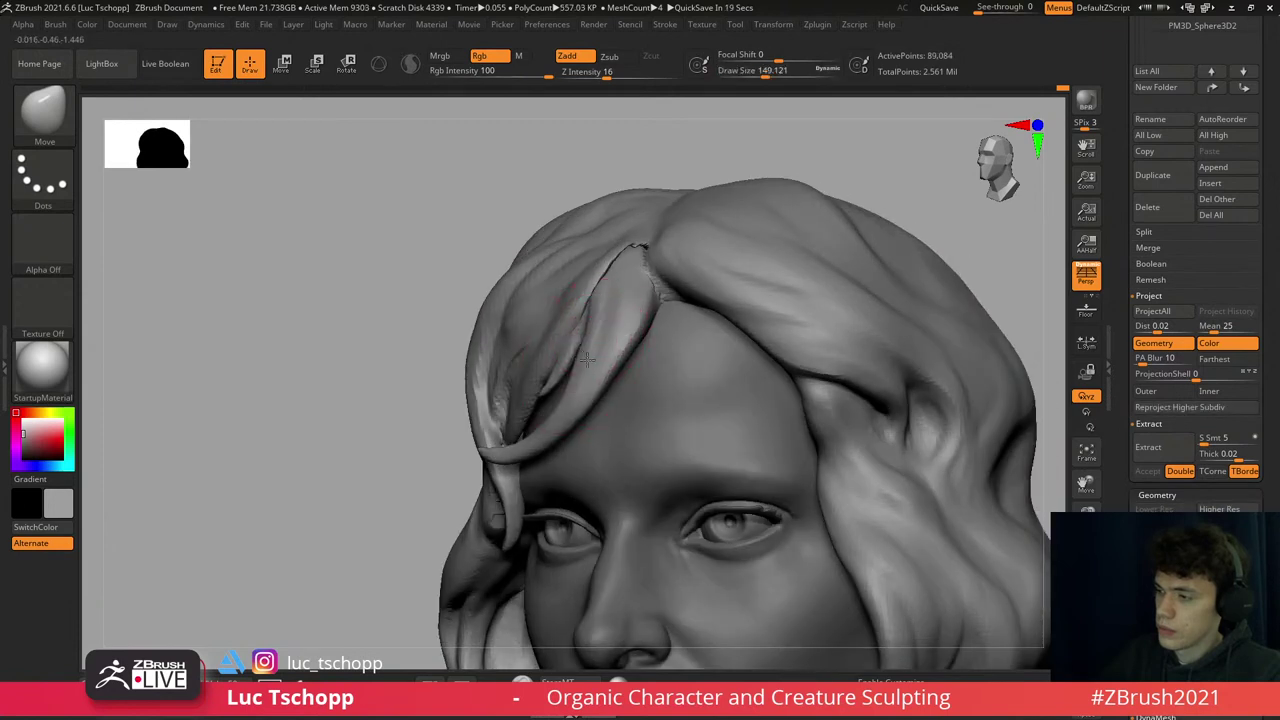
left_click_drag(587, 360, 615, 268)
mouse_move(615, 268)
right_mouse_down()
mouse_move(557, 349)
mouse_move(600, 286)
right_mouse_up()
key("s")
key("f")
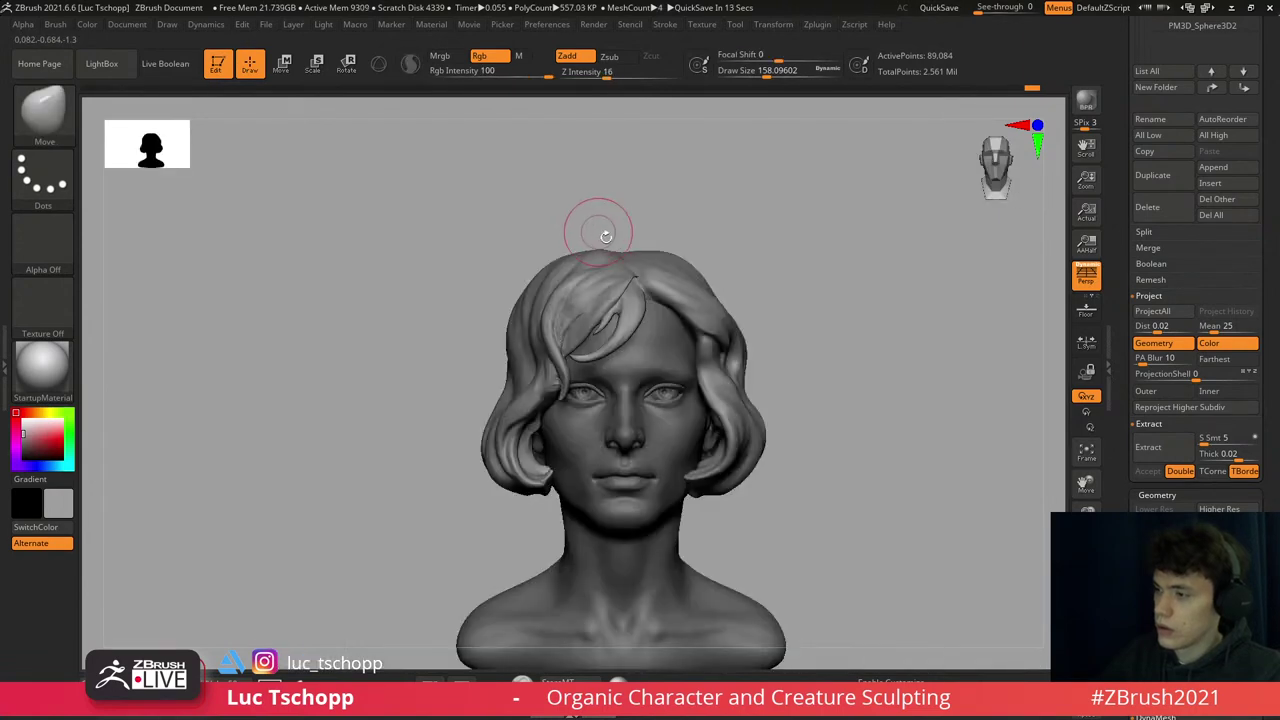
key("d")
- Build up hair strands with LucT_Custom1, varying brush size from about 108 to 54
right_click_drag(535, 350, 600, 312, "alt")
key("1")
key("s")
left_click_drag(600, 310, 594, 310)
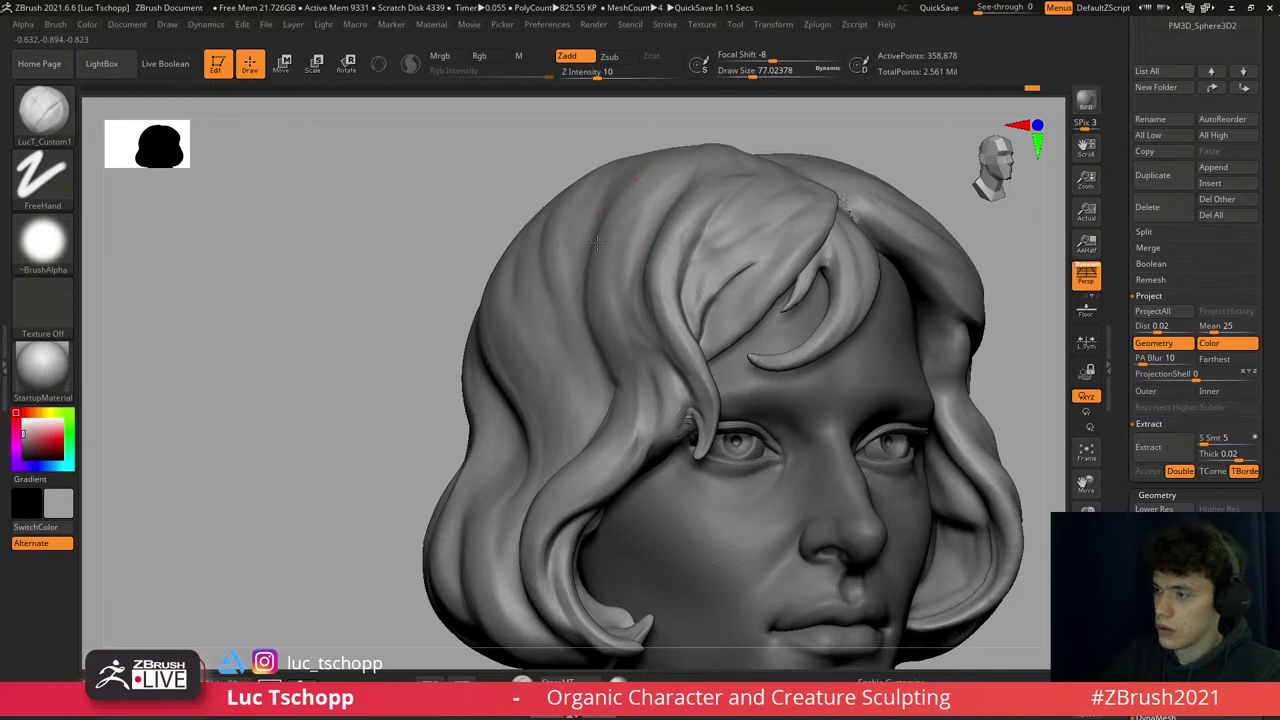
right_click_drag(630, 200, 617, 220)
key("bracketright")
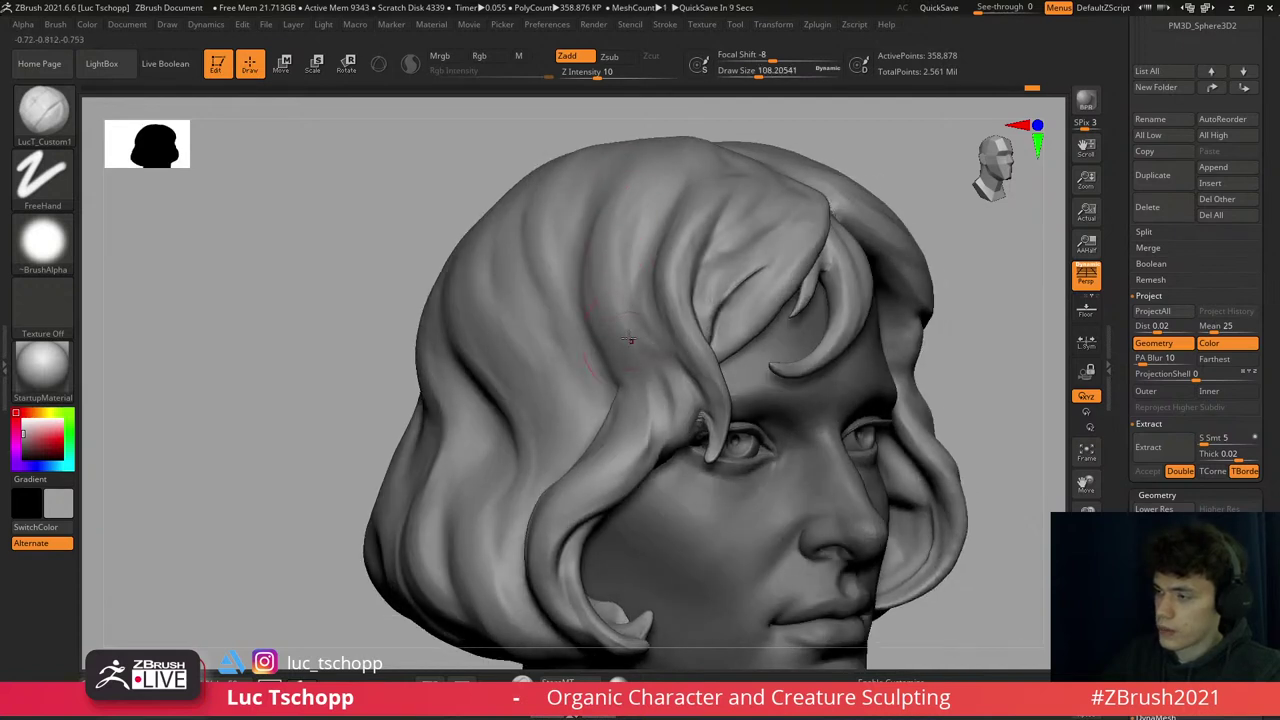
key("s")
left_click_drag(629, 341, 617, 376)
key("s")
key("s")
left_click_drag(616, 424, 606, 424)
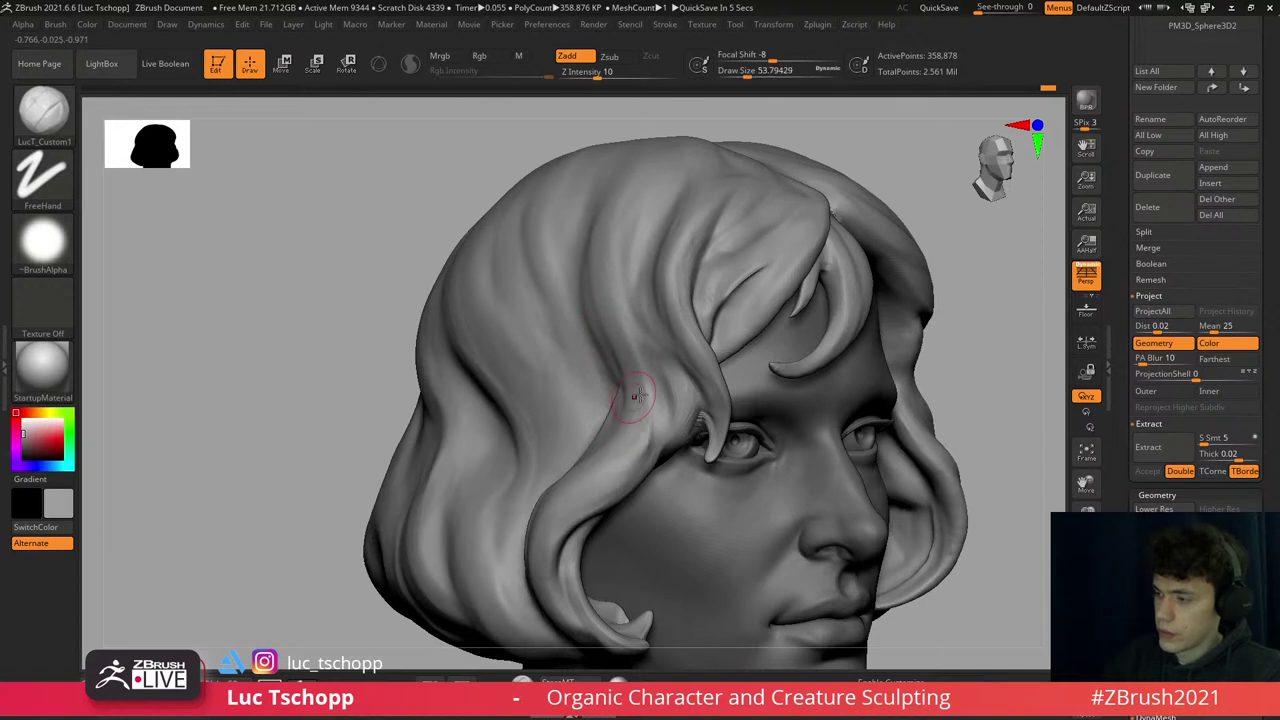
mouse_move(629, 391)
right_mouse_down()
mouse_move(581, 501)
mouse_move(626, 393)
right_mouse_up()
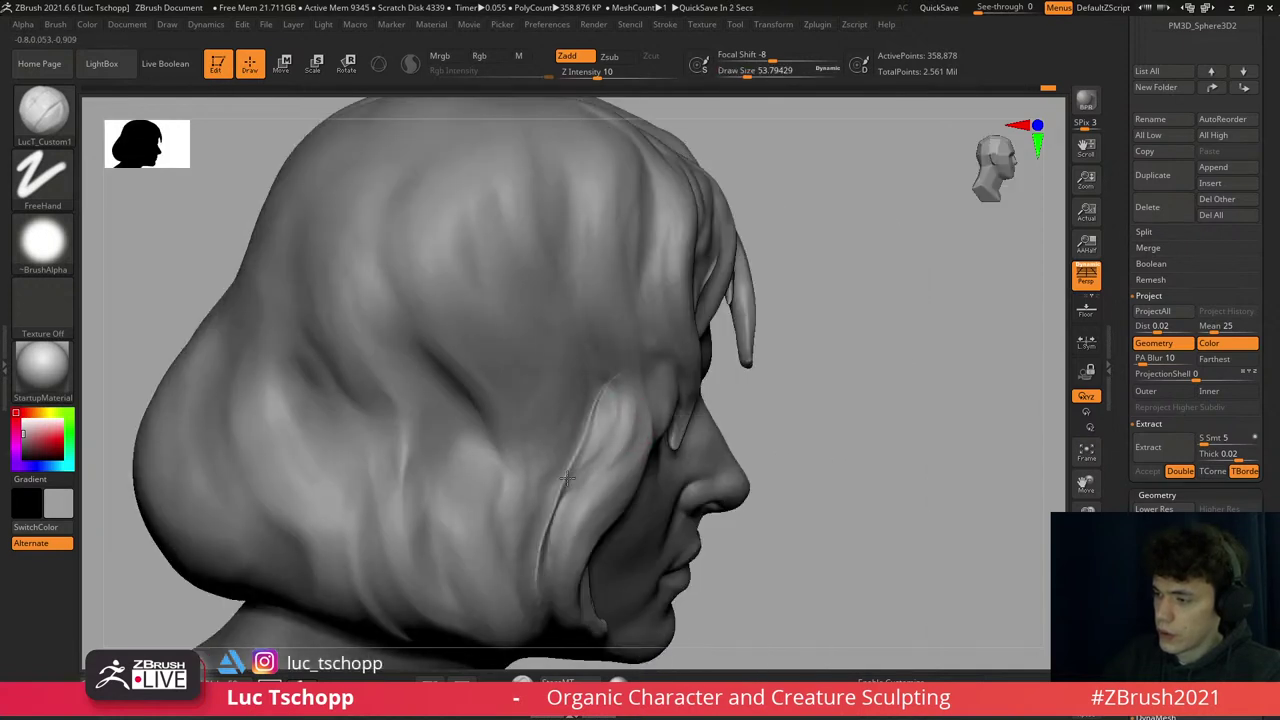
- Reshape the right-cheek hair lock with Move Topological at lower subdivision, size about 97
key("ctrl")
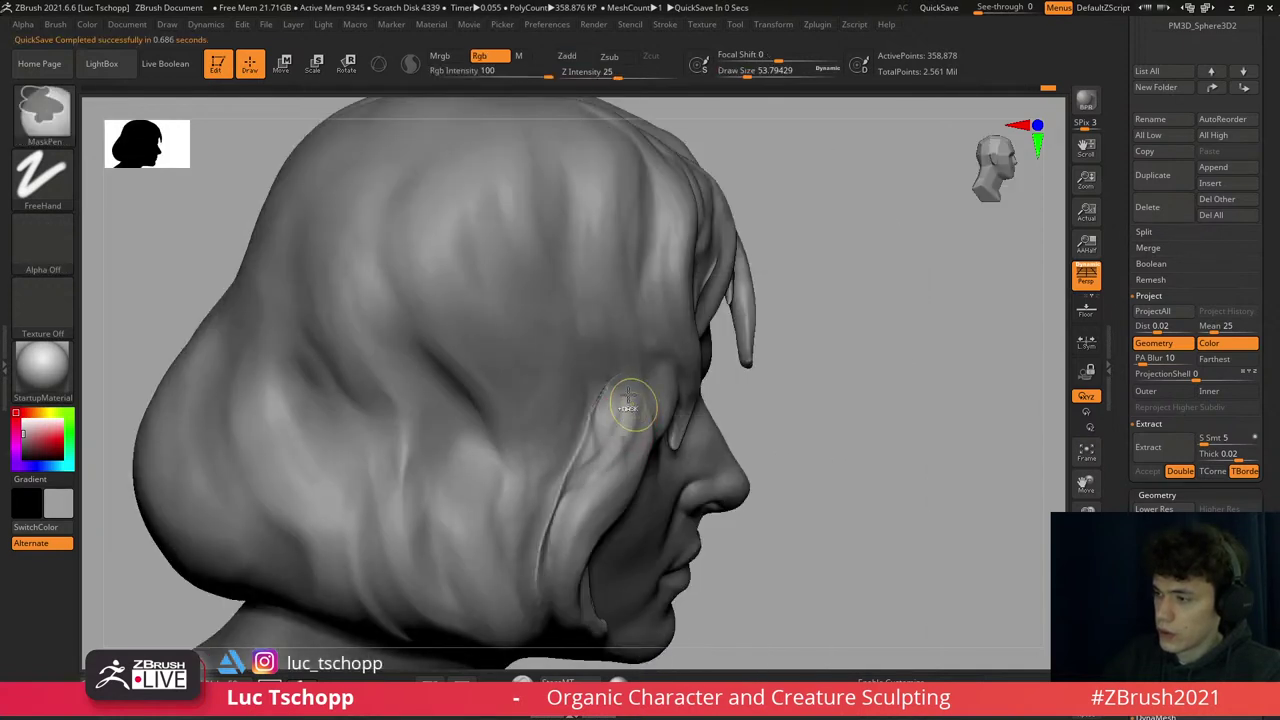
mouse_move(627, 406)
right_mouse_down()
mouse_move(586, 371)
mouse_move(631, 316)
right_mouse_up()
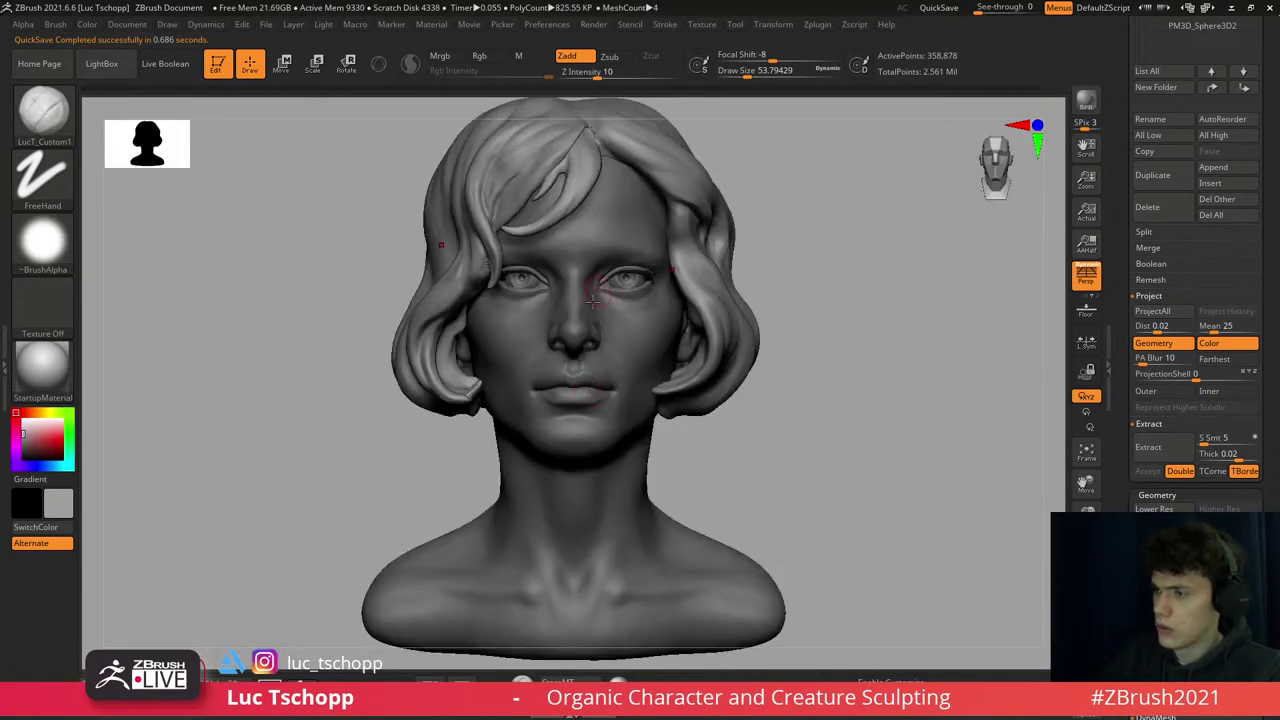
key("b")
key("m")
key("t")
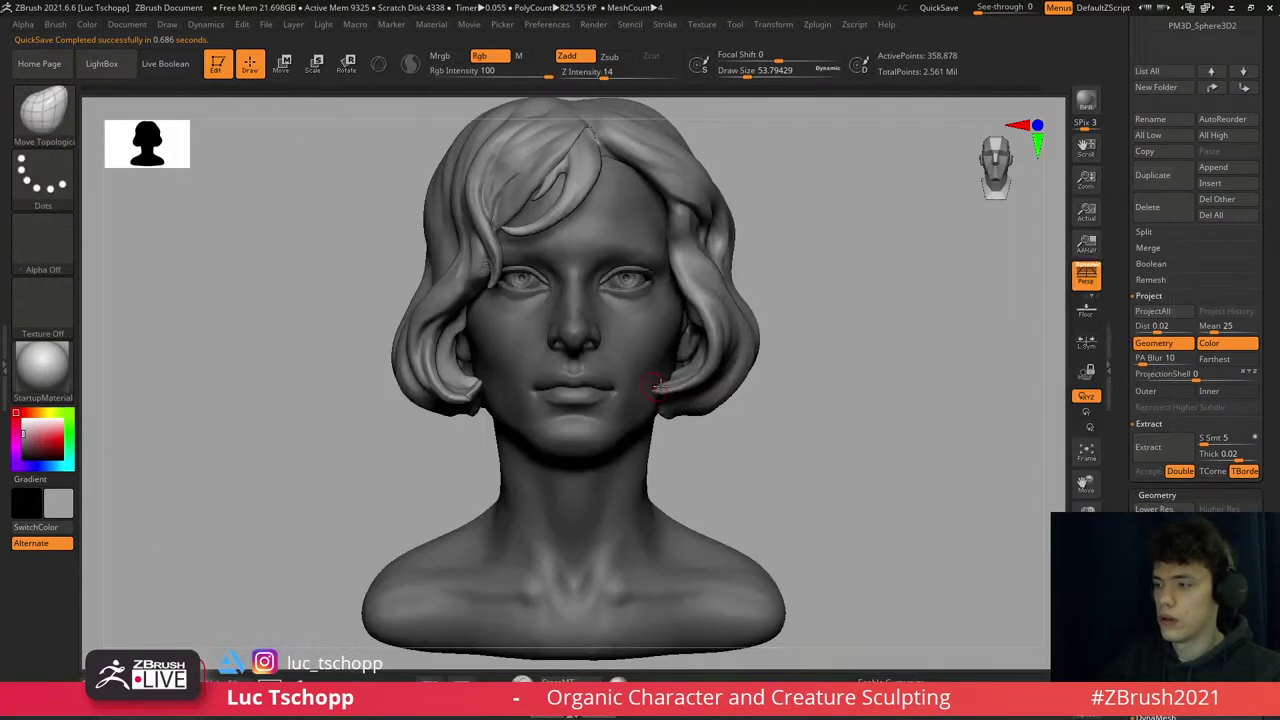
key("shift+d")
key("s")
mouse_move(657, 386)
left_mouse_down()
mouse_move(692, 360)
mouse_move(693, 340)
left_mouse_up()
- Refine the lock with the custom brush at size 51, then restore higher subdivision
scroll(683, 280, "up", 5)
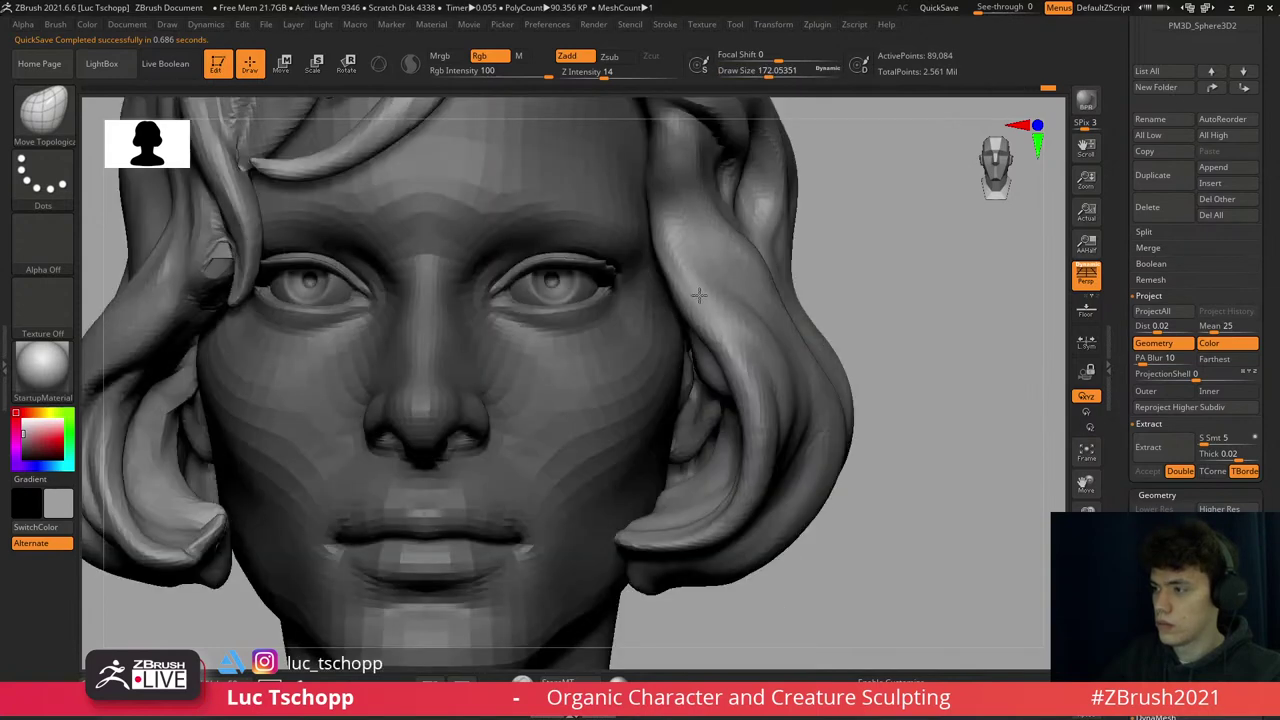
key("1")
key("bracketleft")
key("bracketleft")
key("bracketleft")
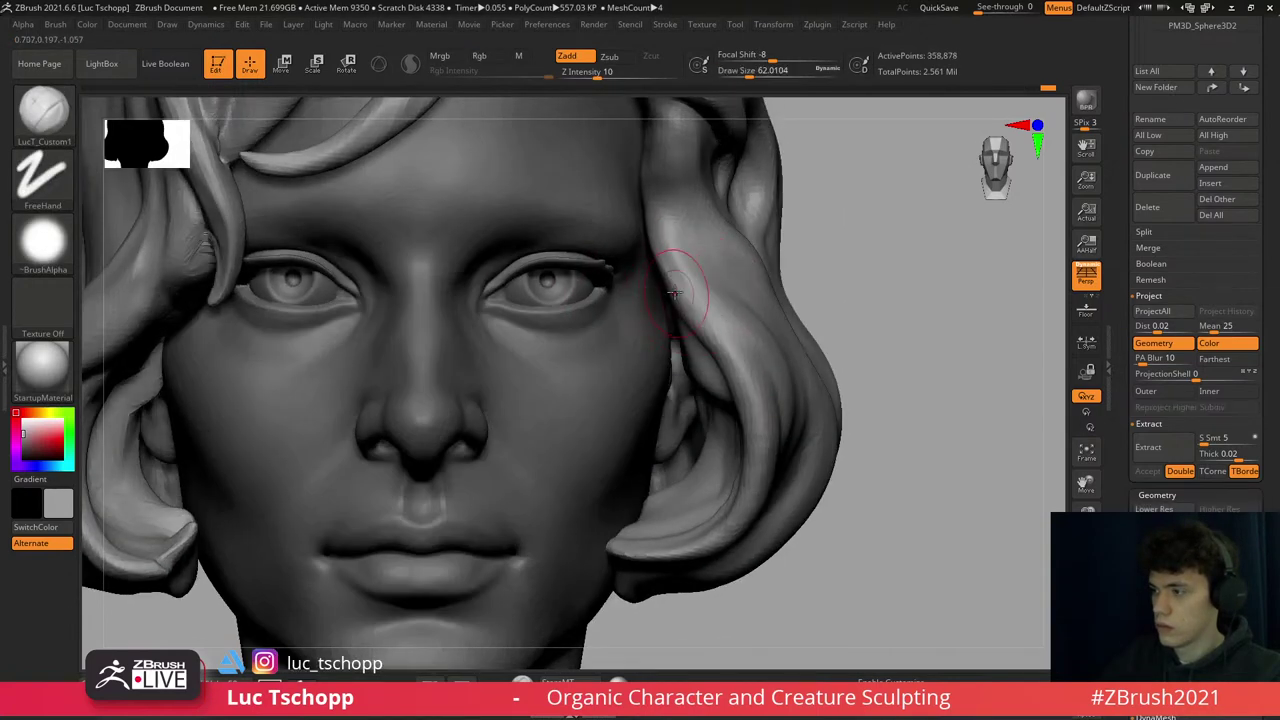
key("d")
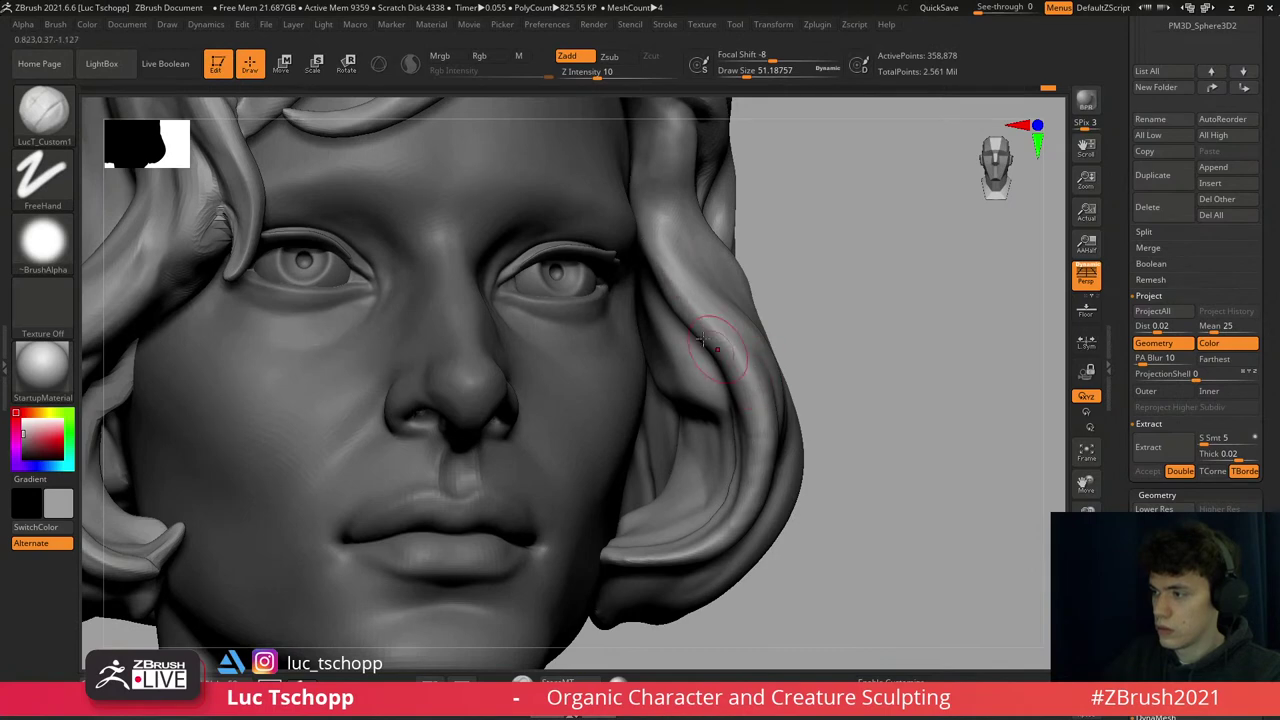
- Turn the bust back to a front view and make female face2 the active subtool
scroll(755, 388, "down", 5)
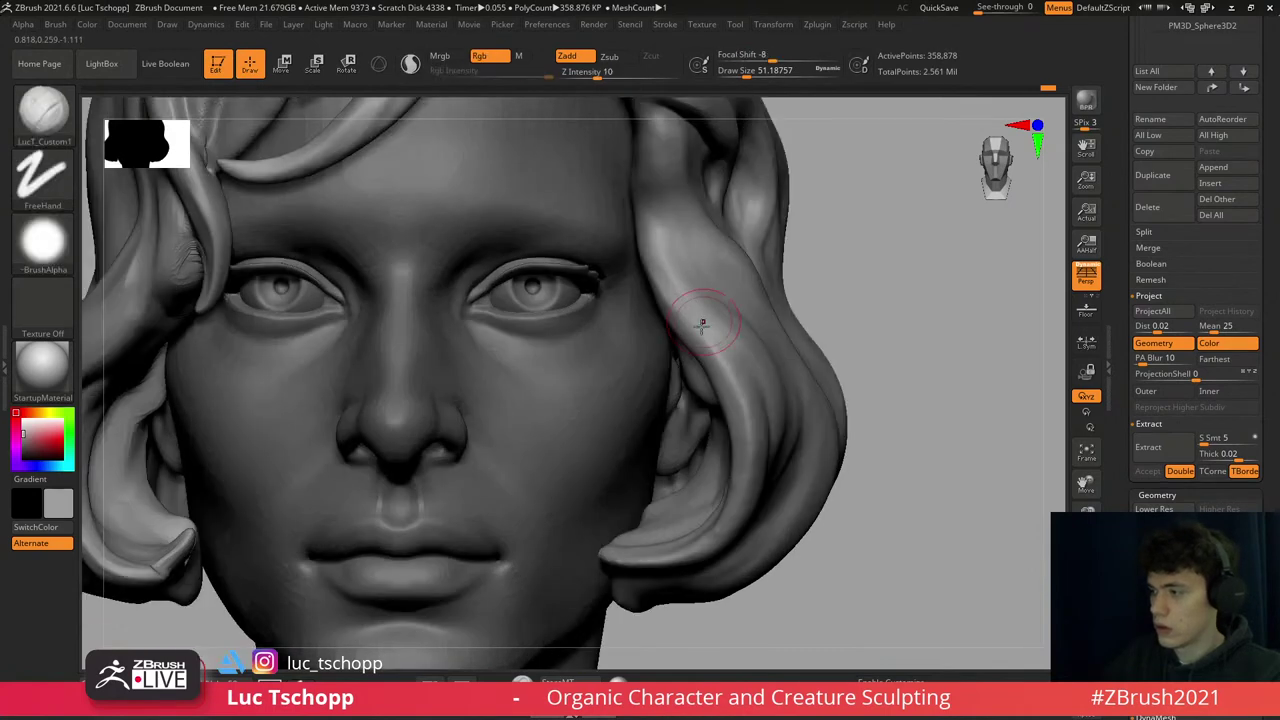
scroll(674, 190, "down", 5)
right_click_drag(764, 268, 643, 330)
right_click_drag(540, 380, 654, 408)
scroll(590, 388, "up", 5)
left_click(575, 390, "alt")
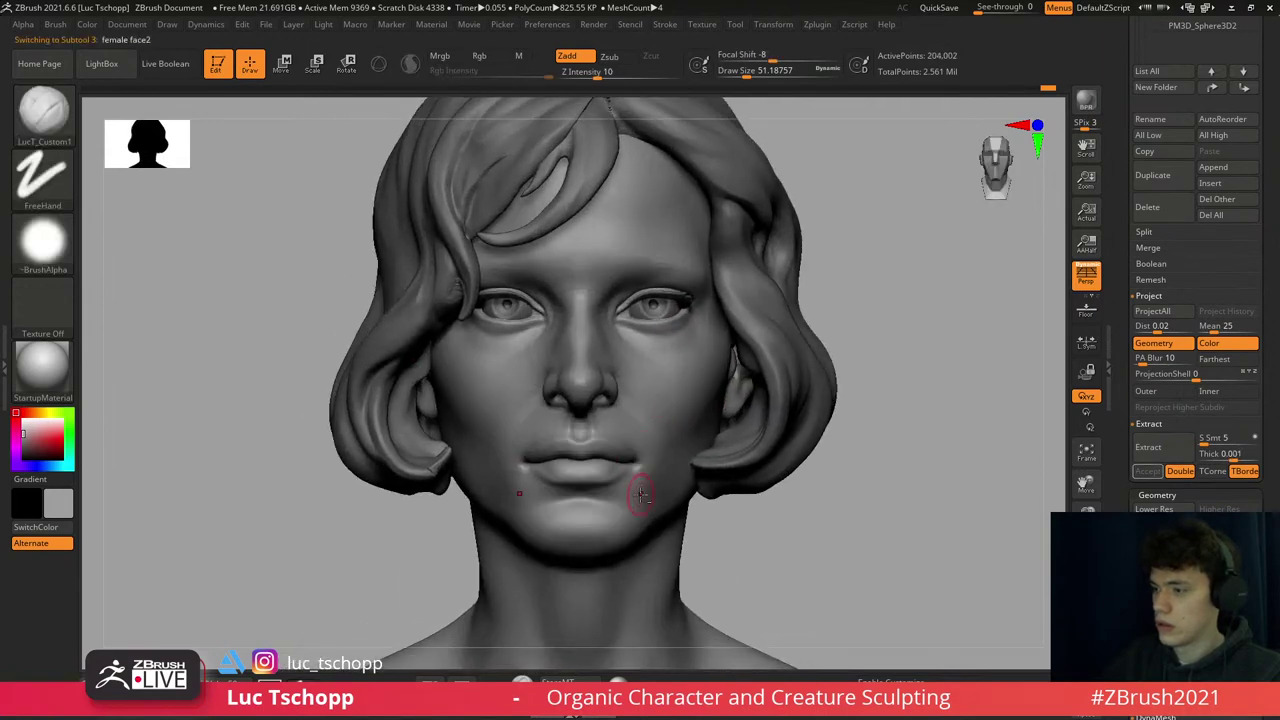
- Hide the face above the mouth line to isolate the lips
scroll(543, 363, "up", 6)
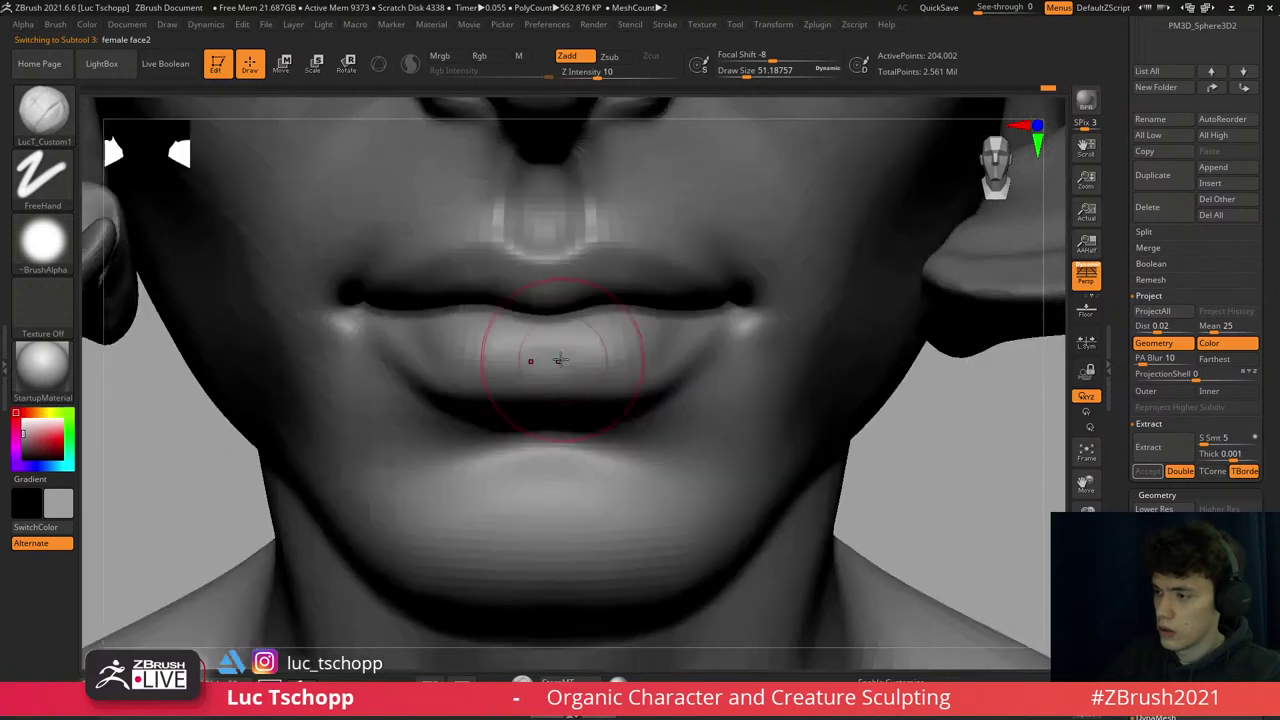
key("b")
key("s")
key("d")
key("s")
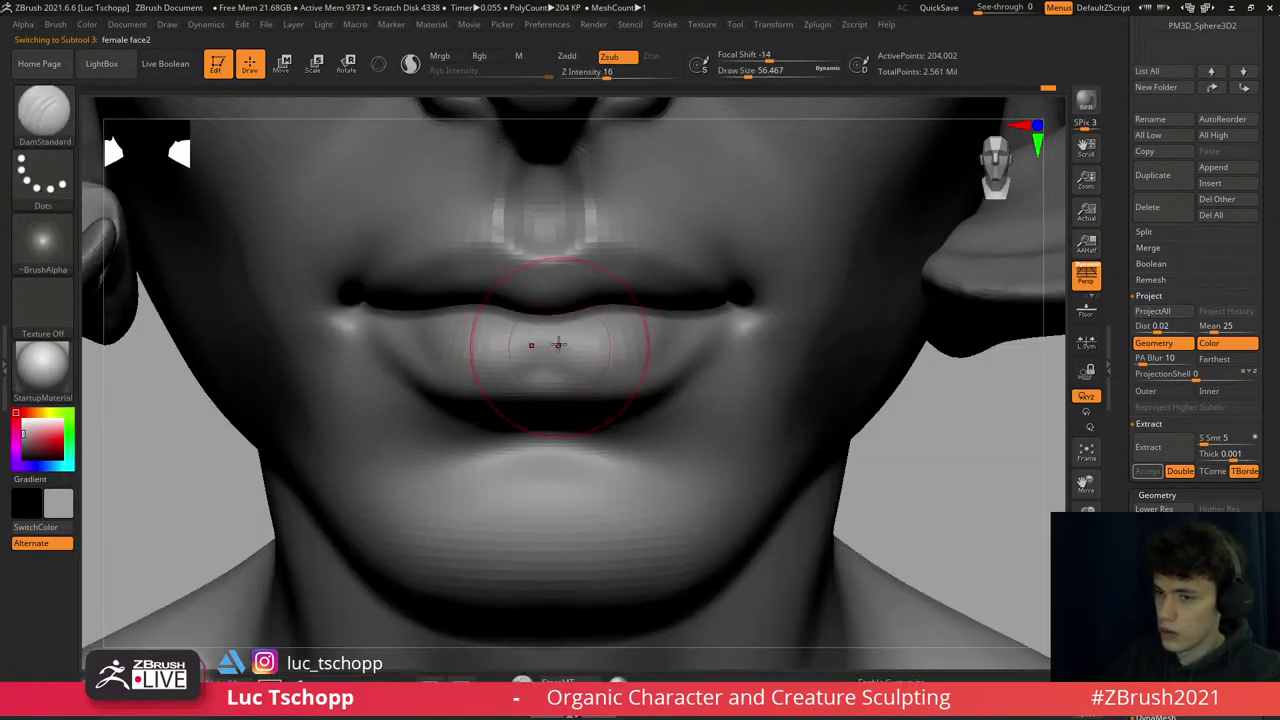
left_click(560, 365, "ctrl+shift")
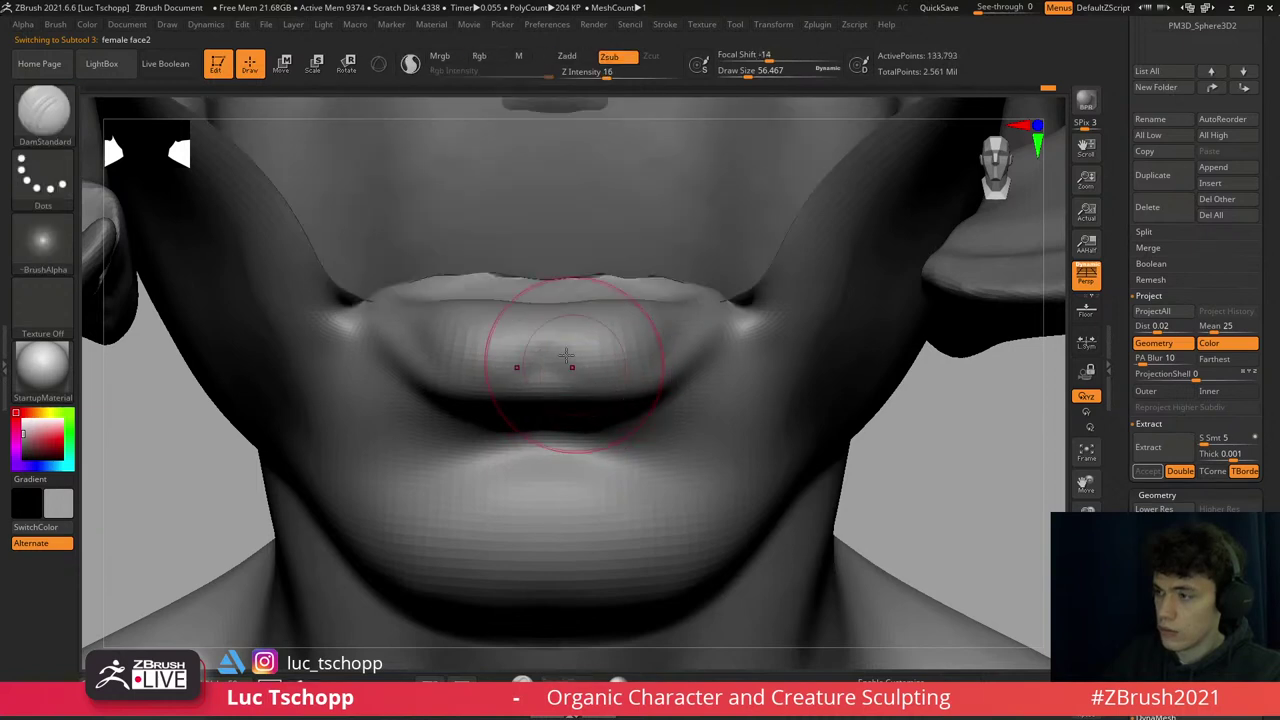
key("s")
left_click_drag(545, 335, 560, 335)
right_click_drag(545, 345, 563, 280)
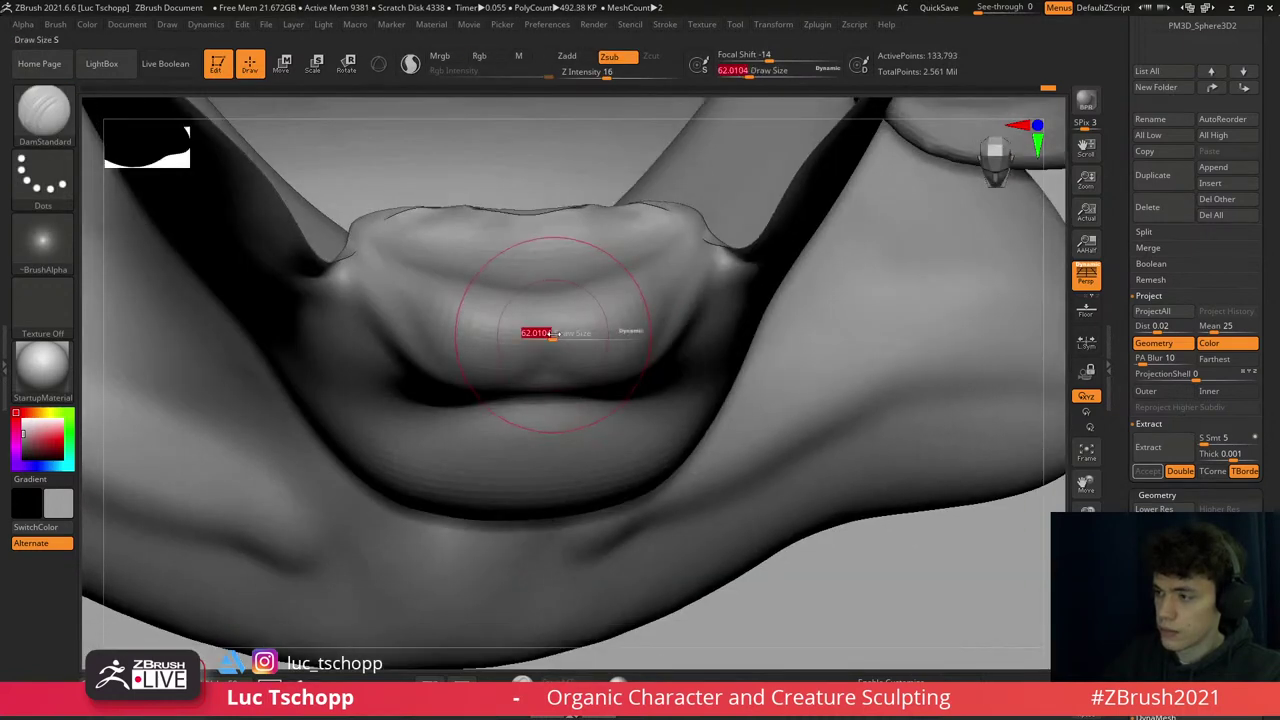
- Smooth the upper lip with the custom brush at about size 35
key("s")
mouse_move(573, 318)
left_mouse_down()
mouse_move(557, 329)
mouse_move(600, 349)
left_mouse_up()
key("1")
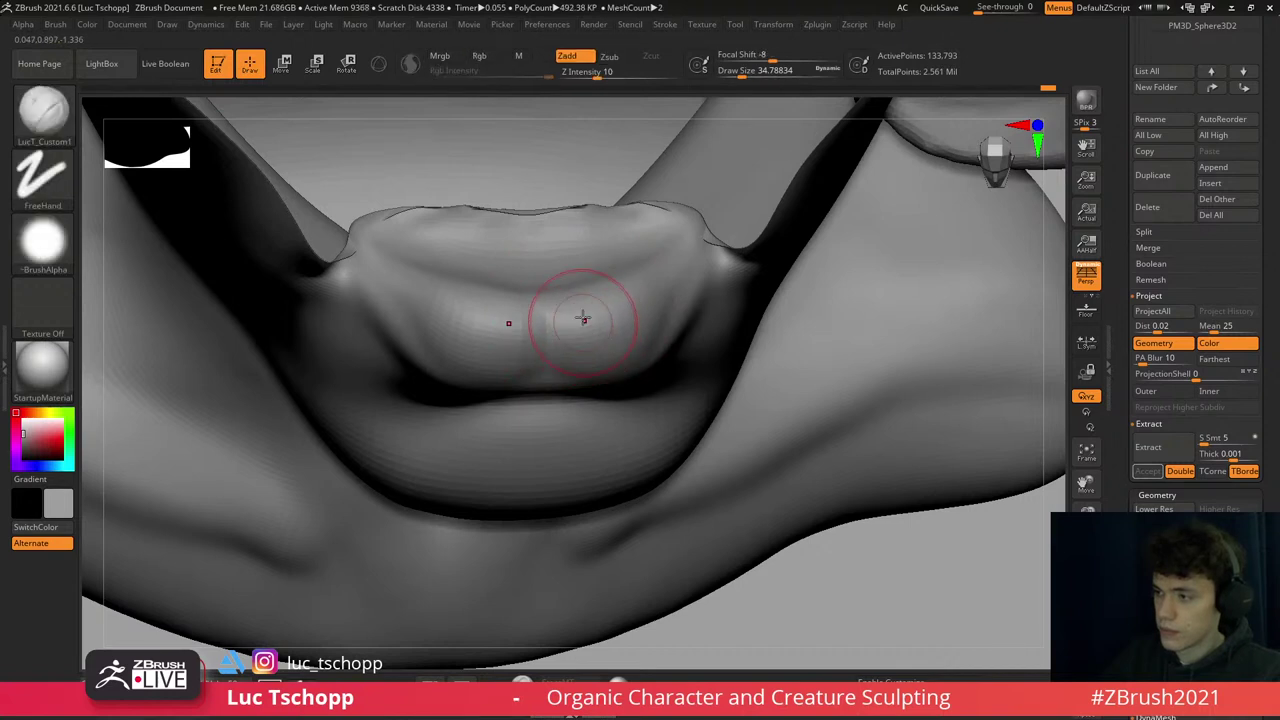
key("shift")
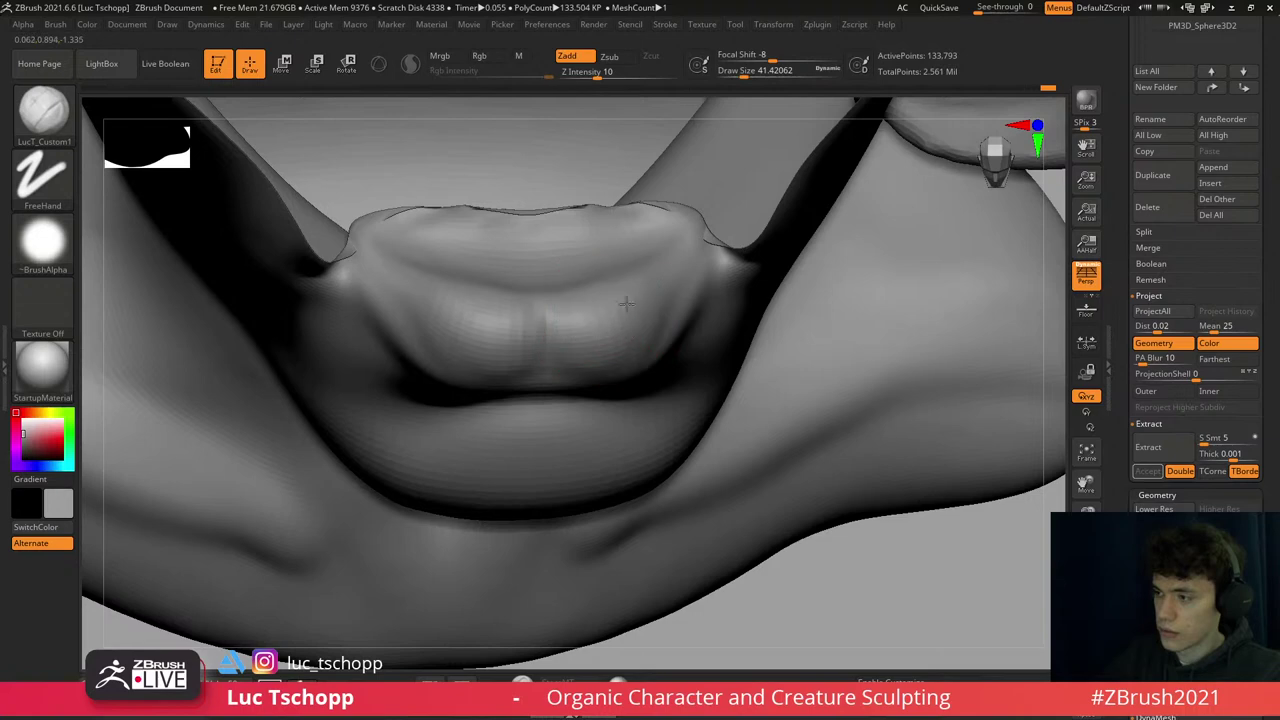
mouse_move(630, 320)
right_mouse_down("shift")
mouse_move(617, 343)
mouse_move(634, 337)
mouse_move(840, 520)
right_mouse_up("shift")
right_click_drag(700, 380, 617, 390)
key("b")
mouse_move(652, 229)
right_mouse_down()
mouse_move(644, 291)
mouse_move(551, 372)
right_mouse_up()
- Refine the lips at lower subdivision with a size-83 Standard brush, then restore full detail
key("shift+d")
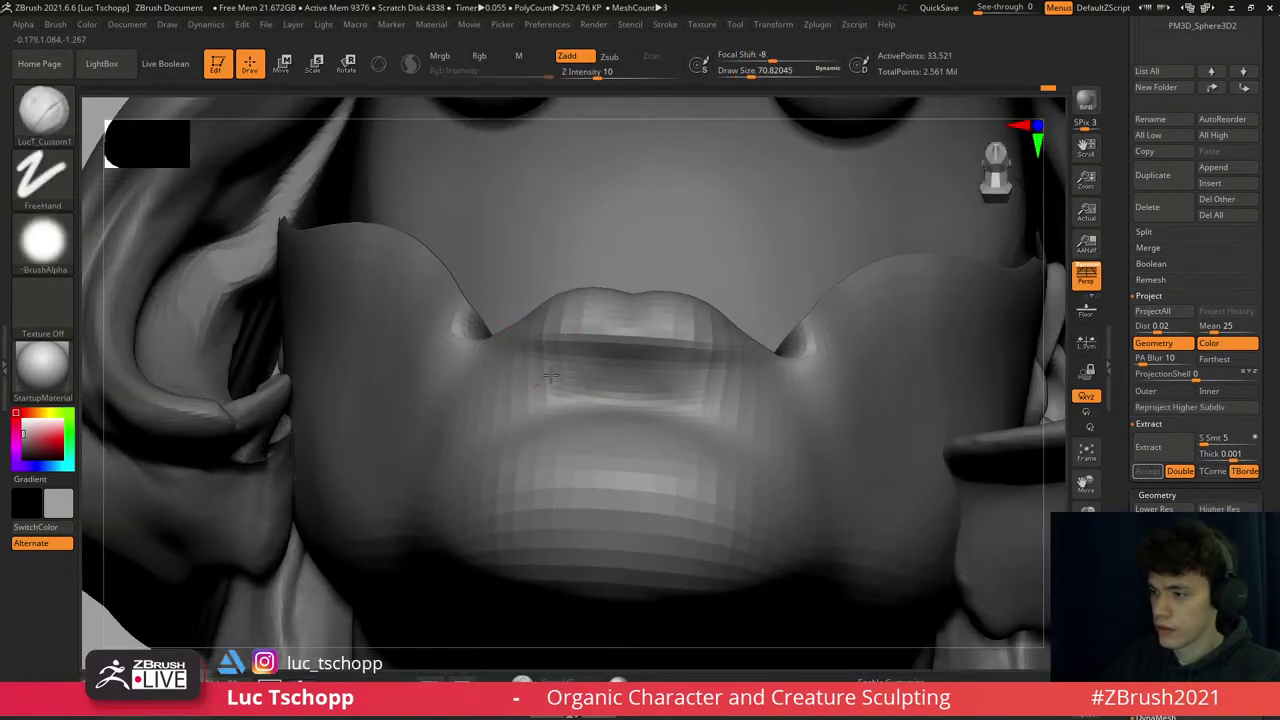
key("b")
key("s")
key("t")
key("s")
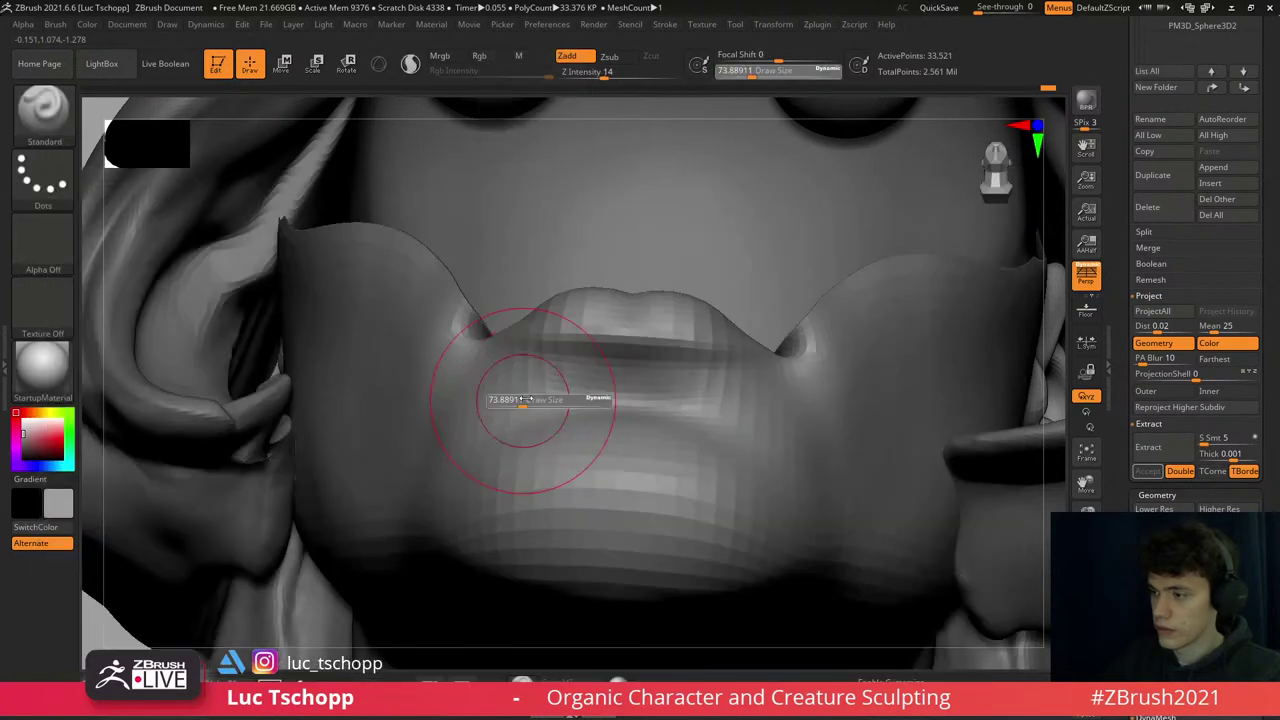
left_click_drag(489, 400, 567, 362)
right_click_drag(557, 378, 594, 360, "alt")
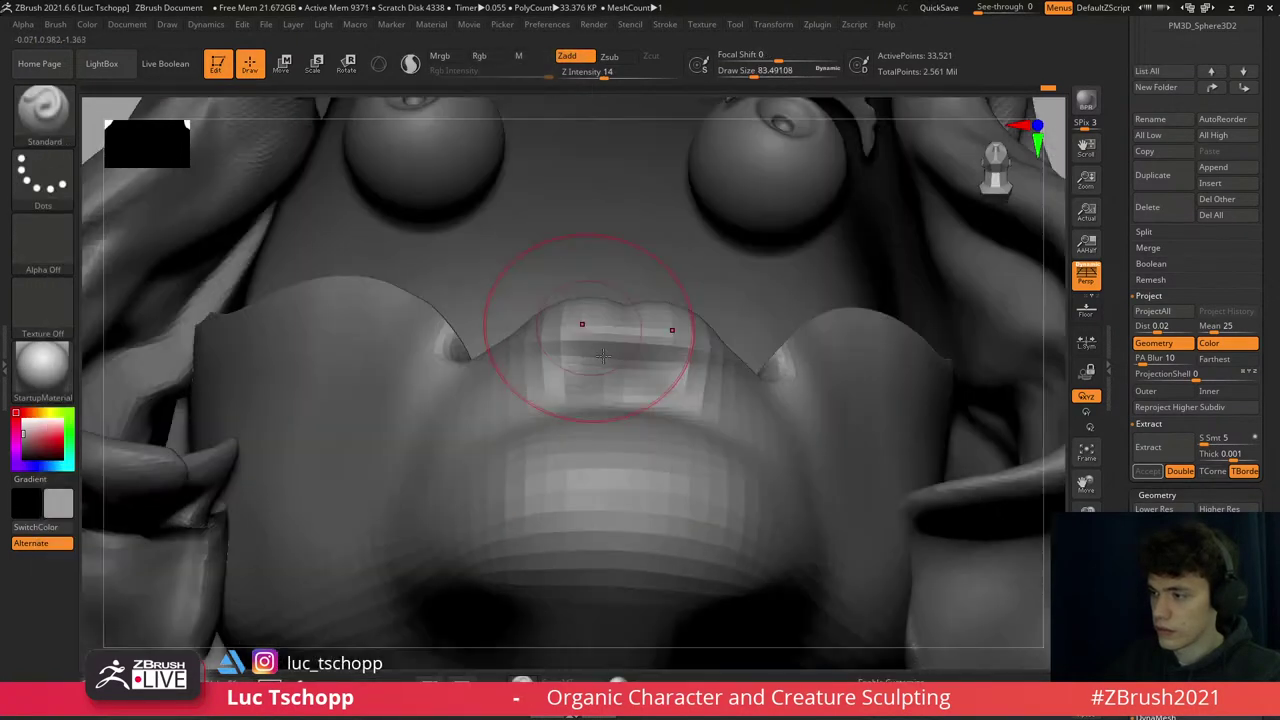
key("d")
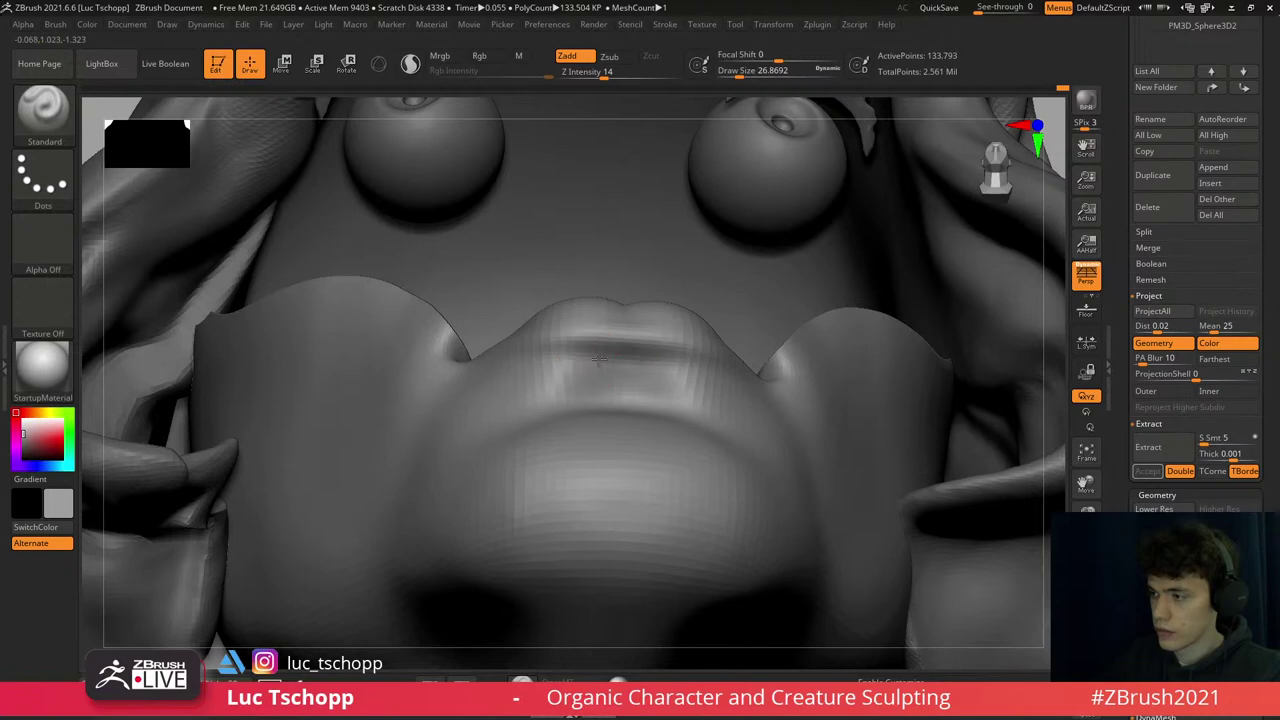
mouse_move(591, 370)
right_mouse_down("alt")
mouse_move(586, 280)
mouse_move(625, 390)
right_mouse_up("alt")
key("shift")
left_click(709, 423, "alt")
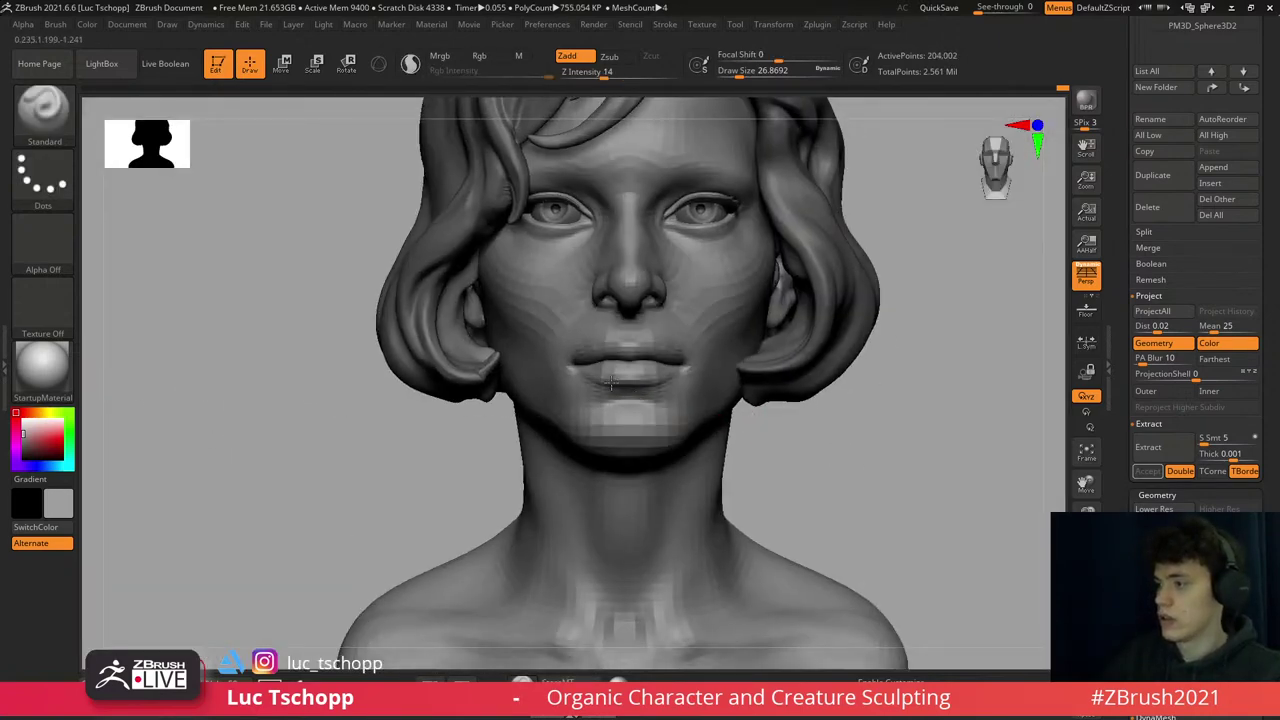
- Reshape the lips two subdivision levels down, then step back up and frame the face
key("f")
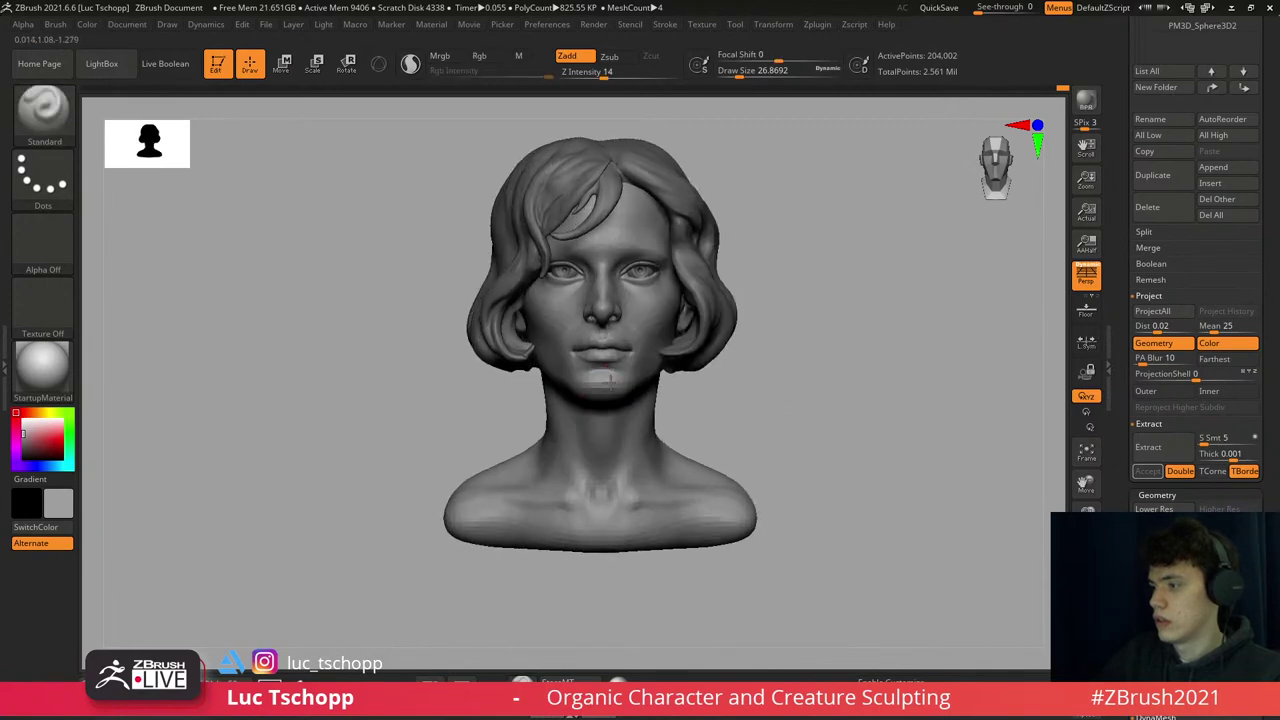
right_click_drag(693, 418, 630, 428, "alt")
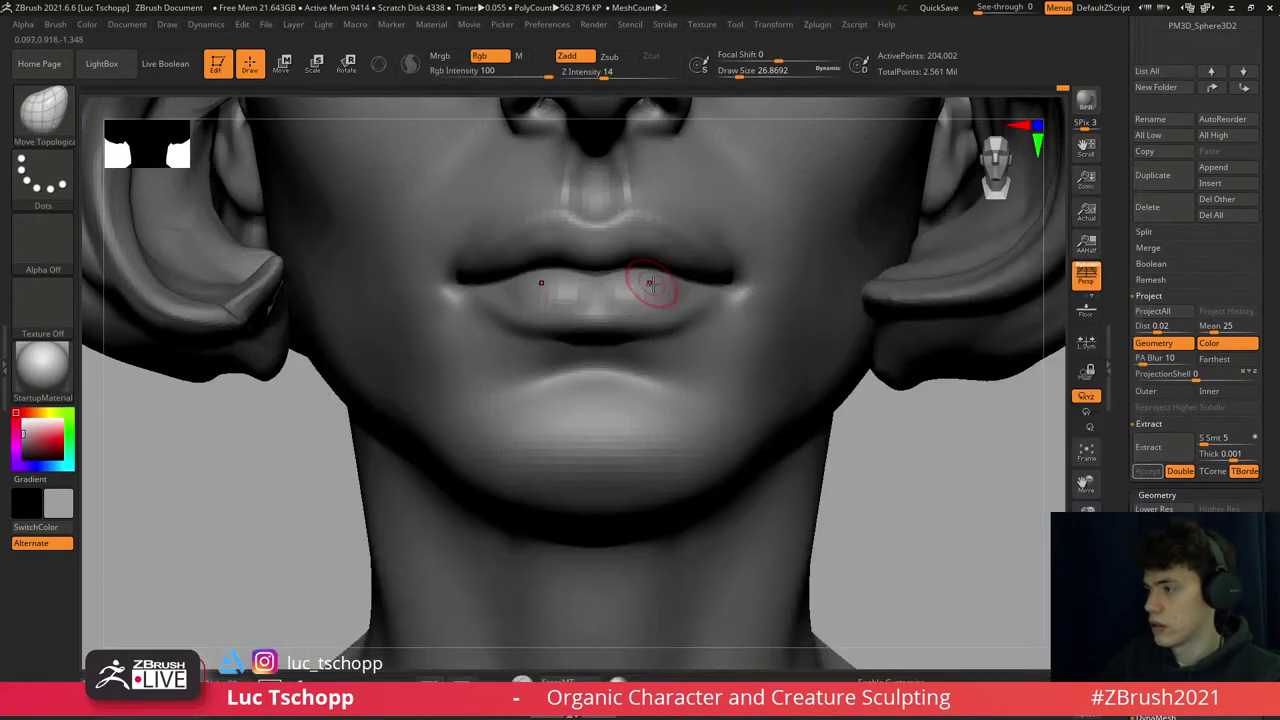
mouse_move(643, 286)
right_mouse_down()
mouse_move(634, 263)
mouse_move(658, 264)
right_mouse_up()
key("shift")
key("shift+d")
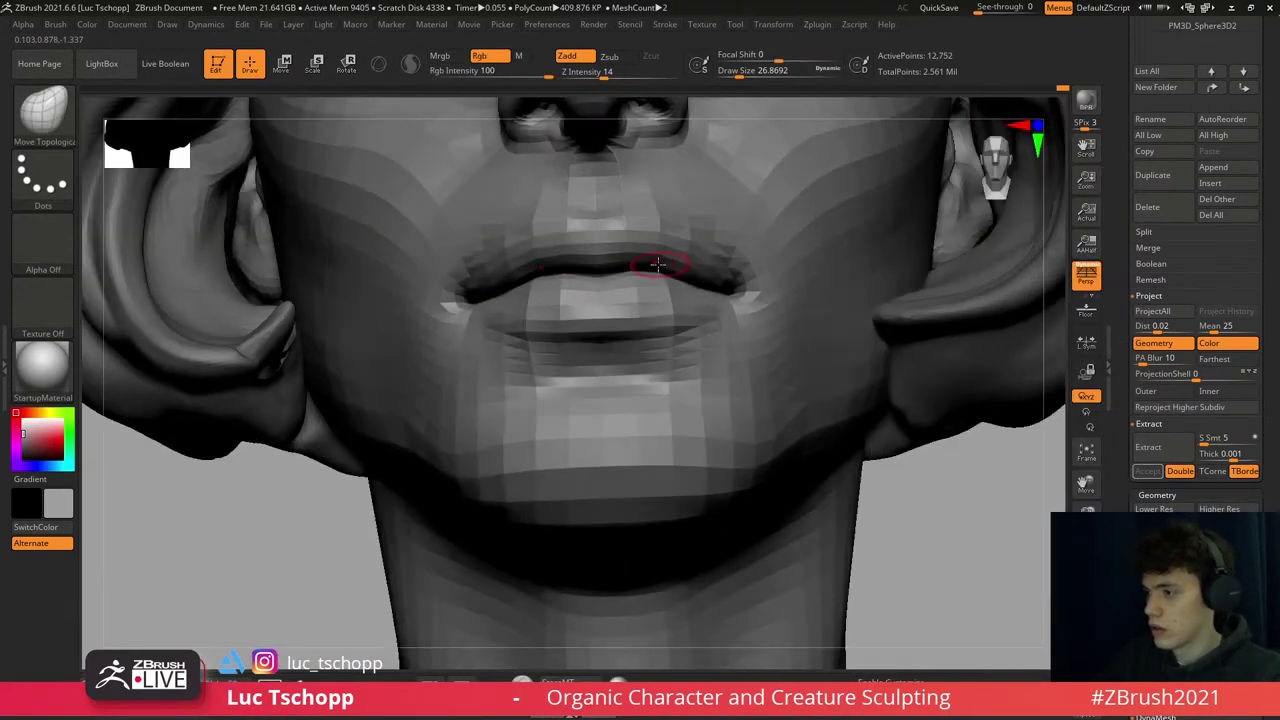
key("shift+d")
key("s")
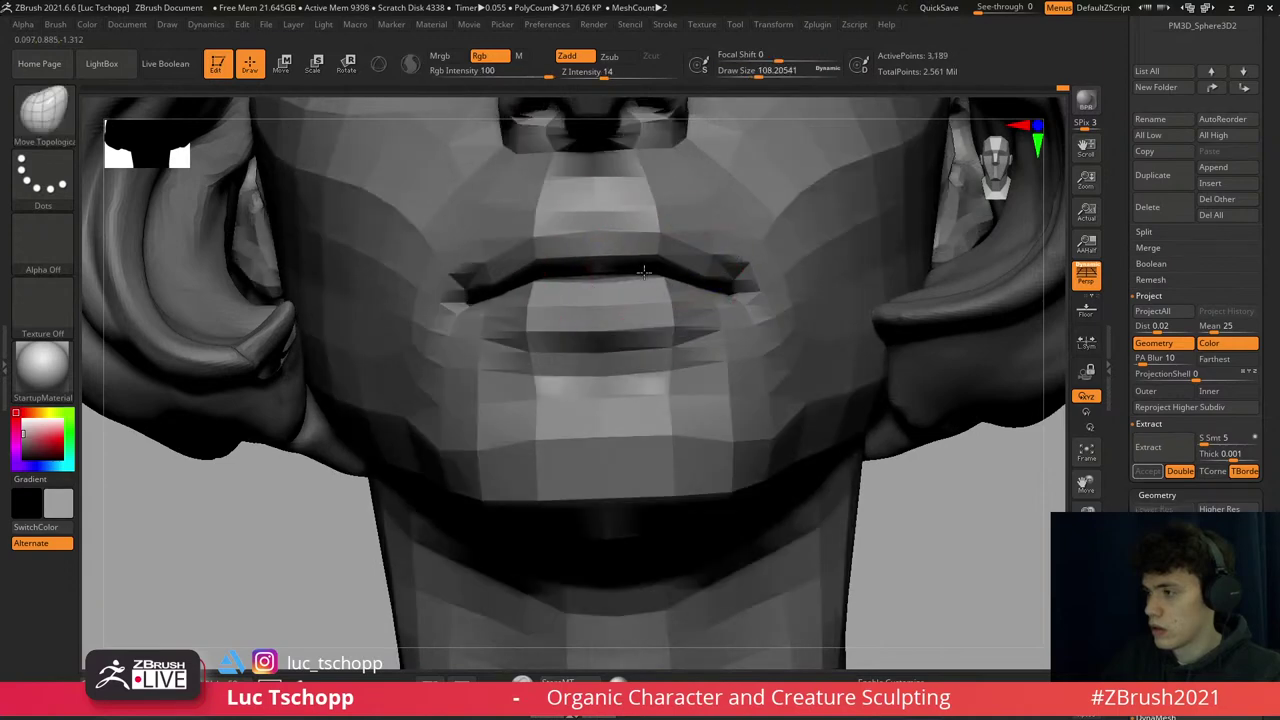
key("d")
key("d")
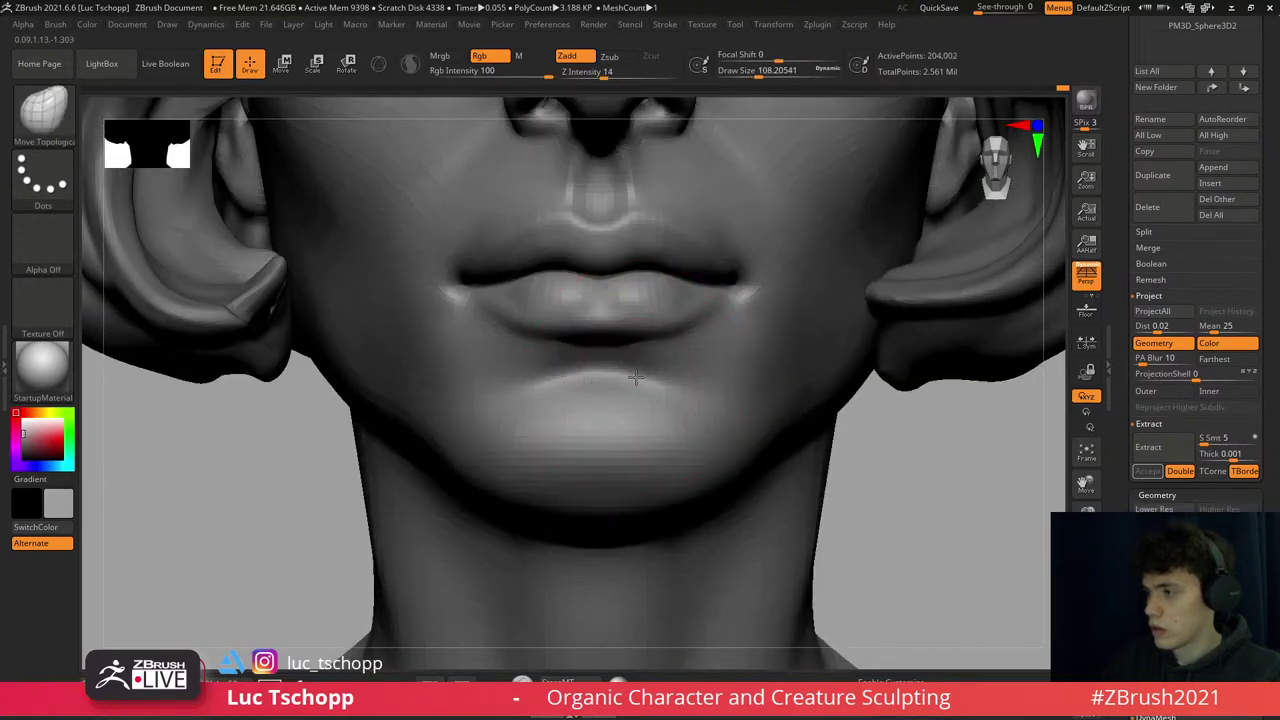
key("f")
right_click_drag(707, 230, 615, 152)
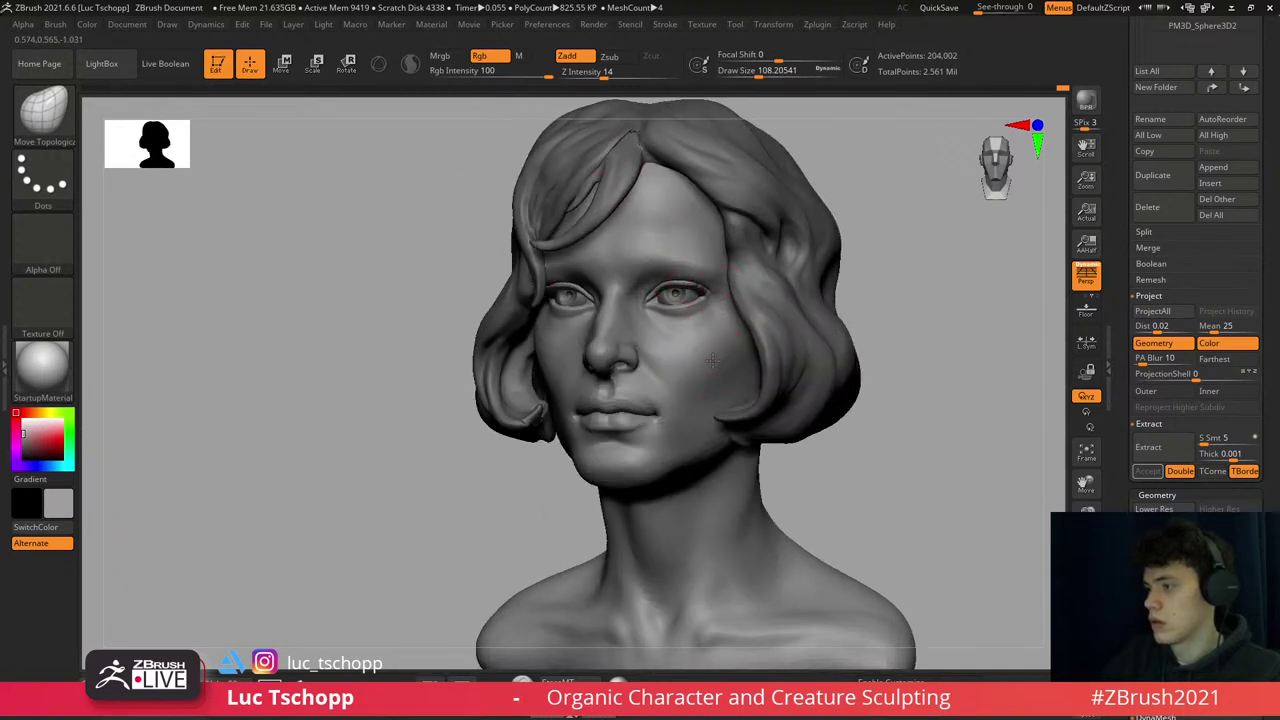
mouse_move(712, 360)
right_mouse_down("ctrl")
mouse_move(640, 305)
mouse_move(686, 243)
mouse_move(640, 260)
right_mouse_up("ctrl")
- Sharpen the inner eye corners, alternating between the DamStandard and Move brushes
key("b")
key("d")
key("s")
key("b")
key("m")
key("v")
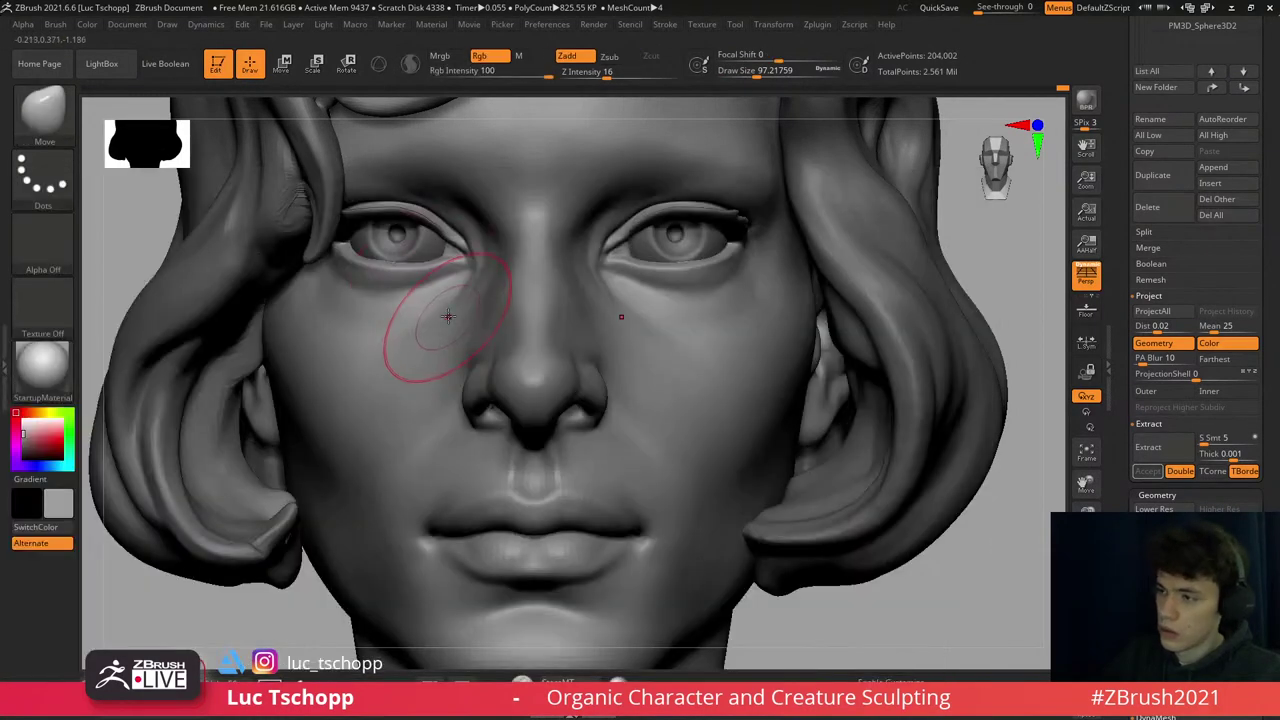
key("b")
key("d")
key("s")
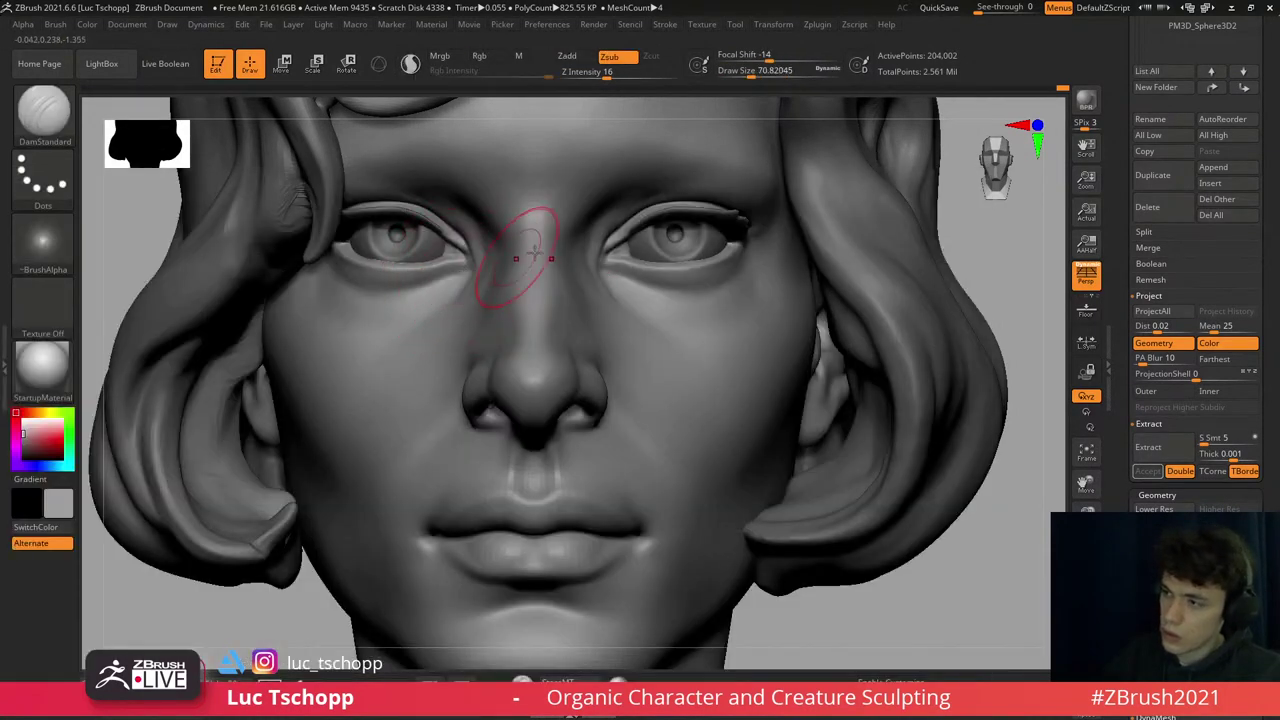
key("b")
key("m")
key("v")
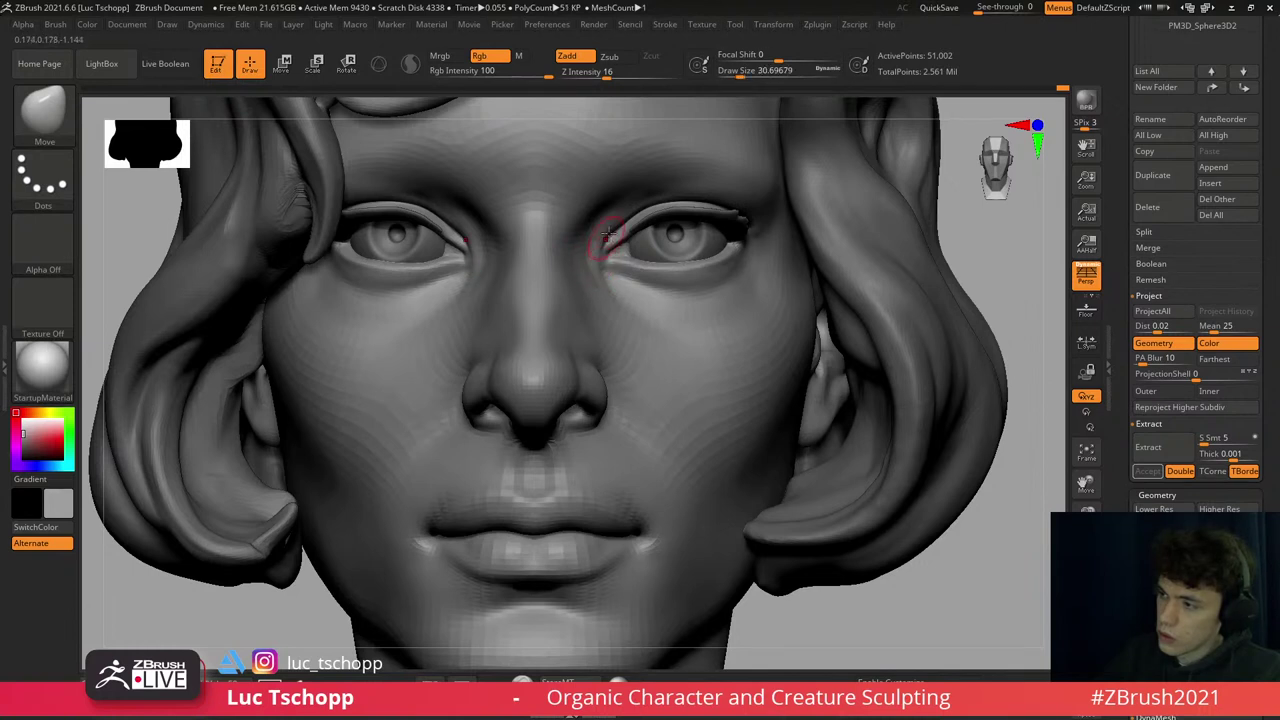
- Resize the Move brush to about 25–35, then refine the eye corners with LucT_Custom1 and DamStandard in three-quarter view
key("s")
left_click_drag(608, 236, 631, 209)
key("s")
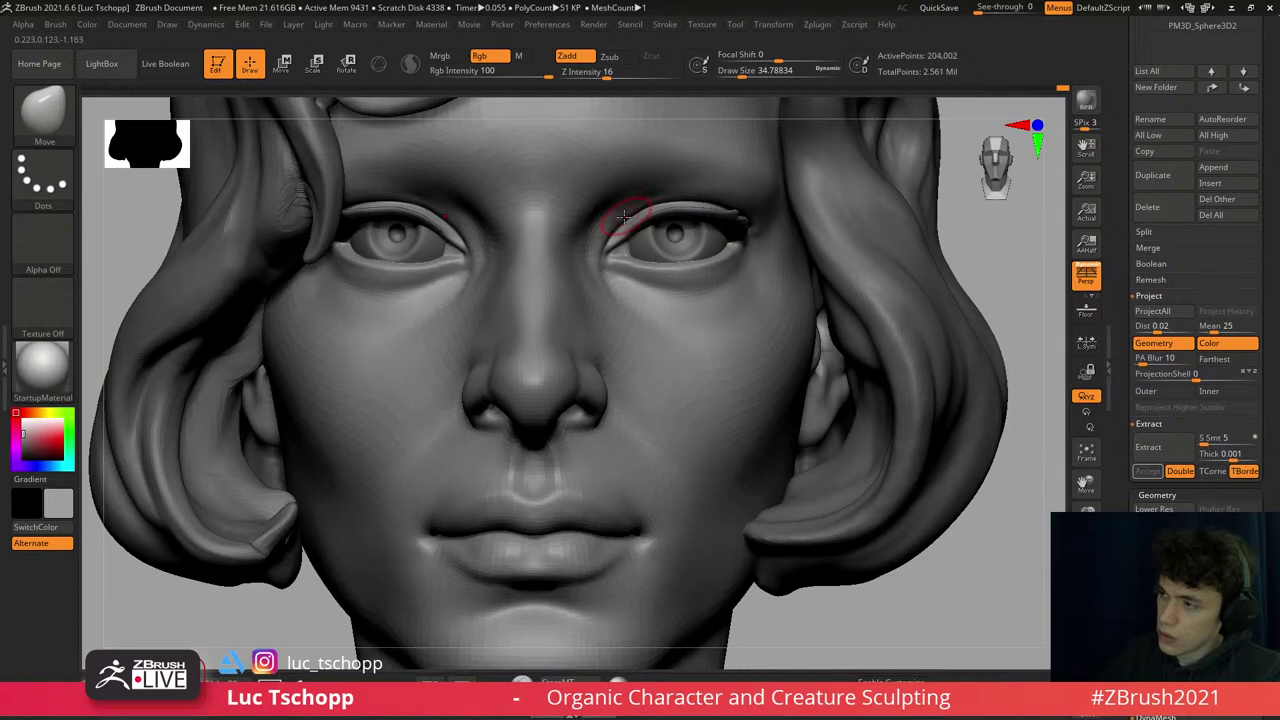
key("b")
key("l")
key("c")
right_click_drag(588, 250, 597, 258)
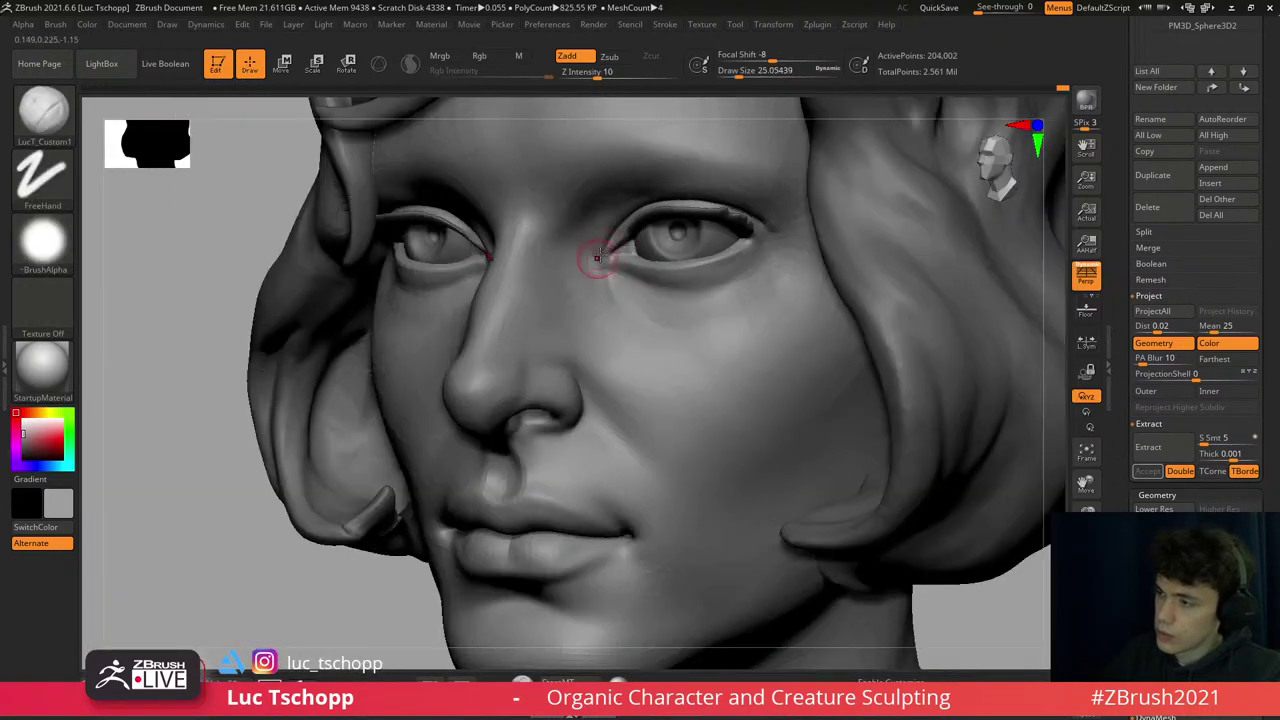
key("b")
key("d")
key("s")
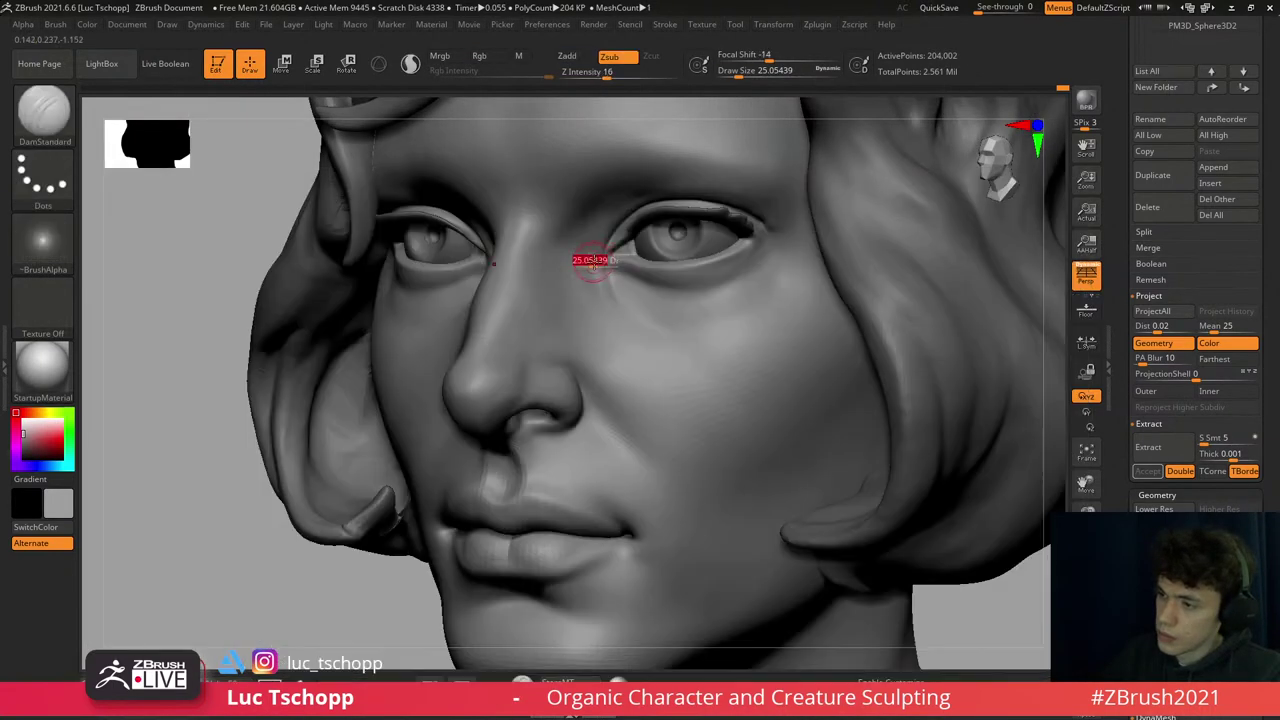
- Smooth and reshape the nostril wing in side profile, then zoom in on the nose
right_click_drag(508, 463, 498, 462)
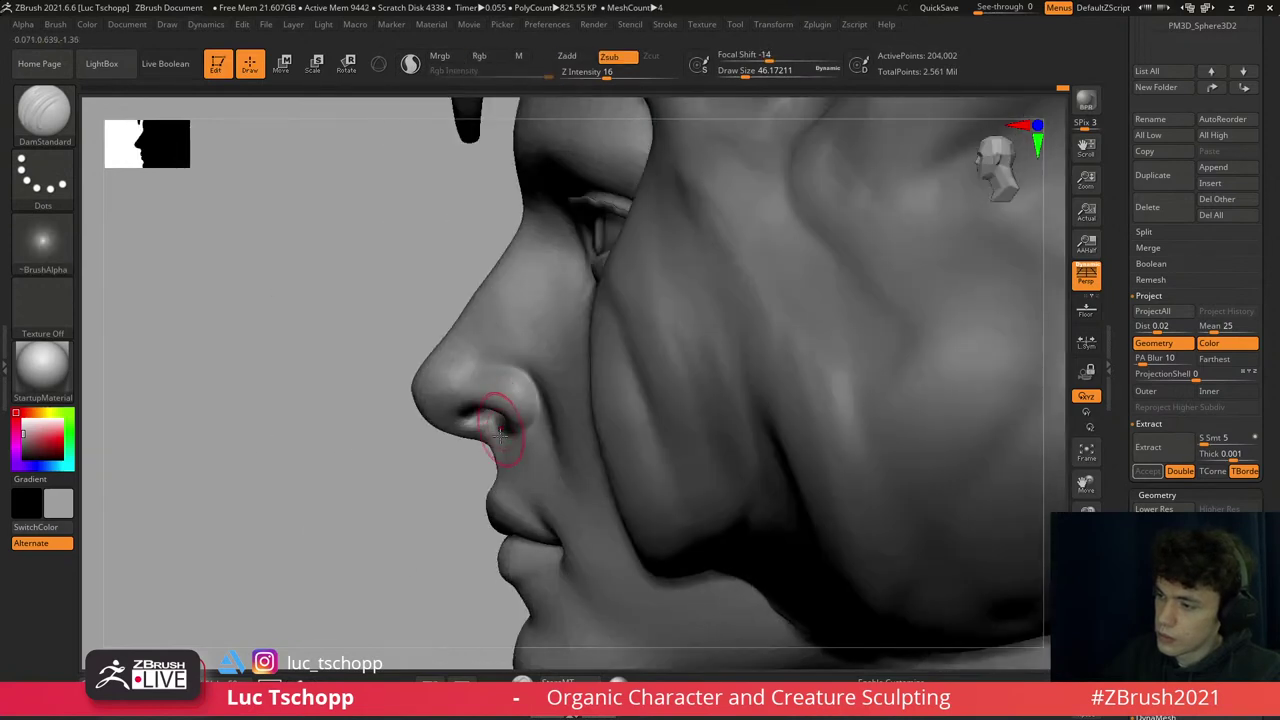
key("b")
key("s")
key("m")
key("shift")
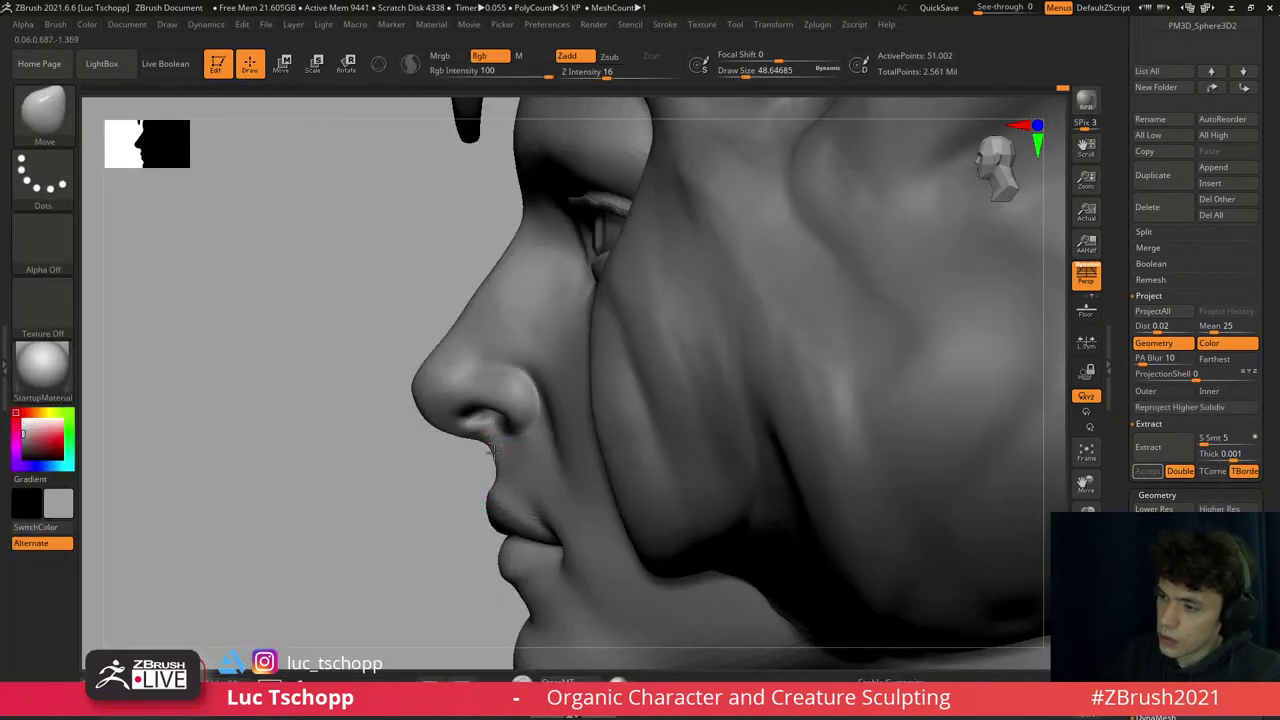
key("1")
mouse_move(466, 443)
right_mouse_down("ctrl")
mouse_move(515, 413)
mouse_move(508, 340)
mouse_move(502, 402)
mouse_move(491, 357)
mouse_move(523, 360)
right_mouse_up("ctrl")
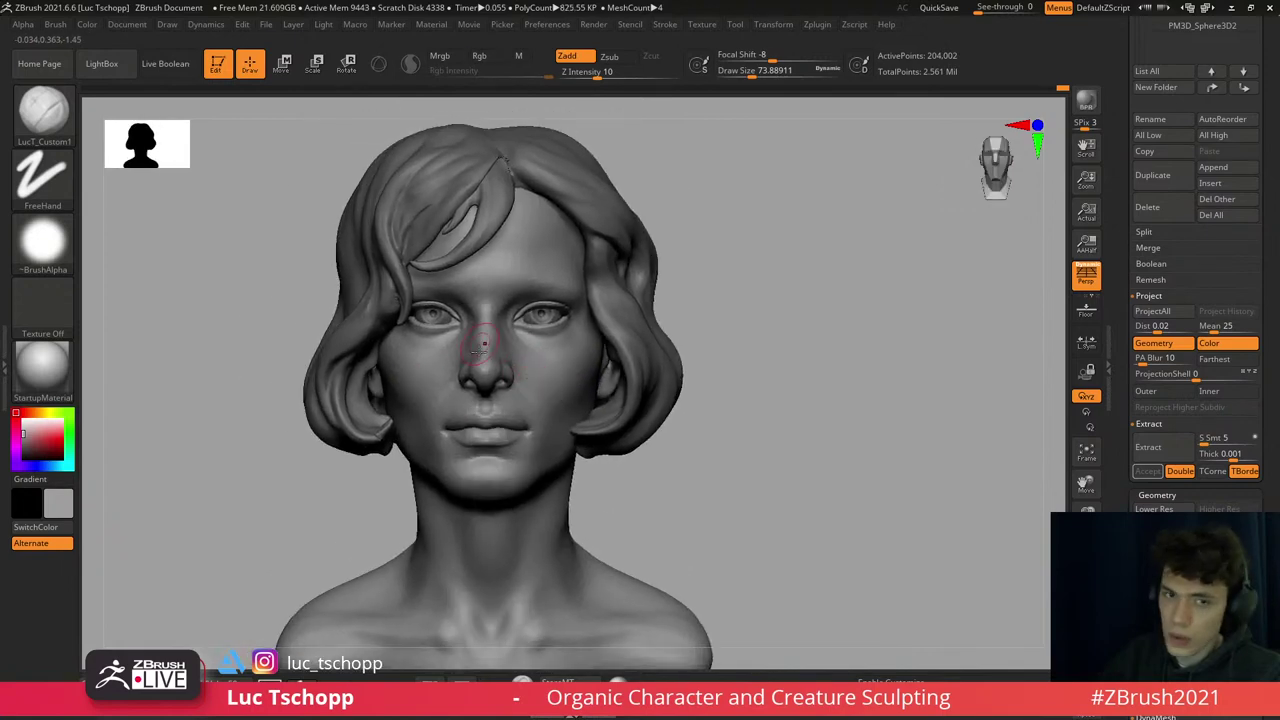
- On the Extract1 hair subtool, mask the hair over the temple for the Move Topological brush
left_click(620, 360, "alt")
key("b")
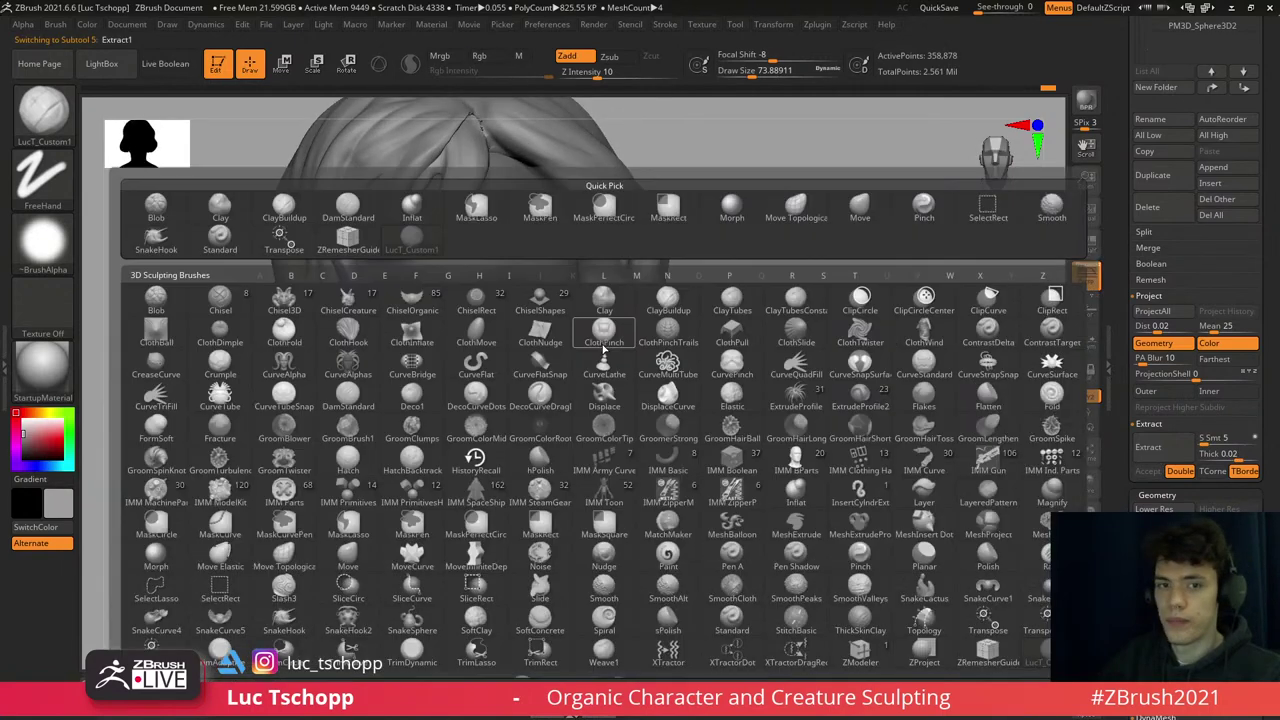
key("m")
key("t")
mouse_move(608, 323)
right_mouse_down()
mouse_move(640, 305)
mouse_move(617, 287)
right_mouse_up()
key("s")
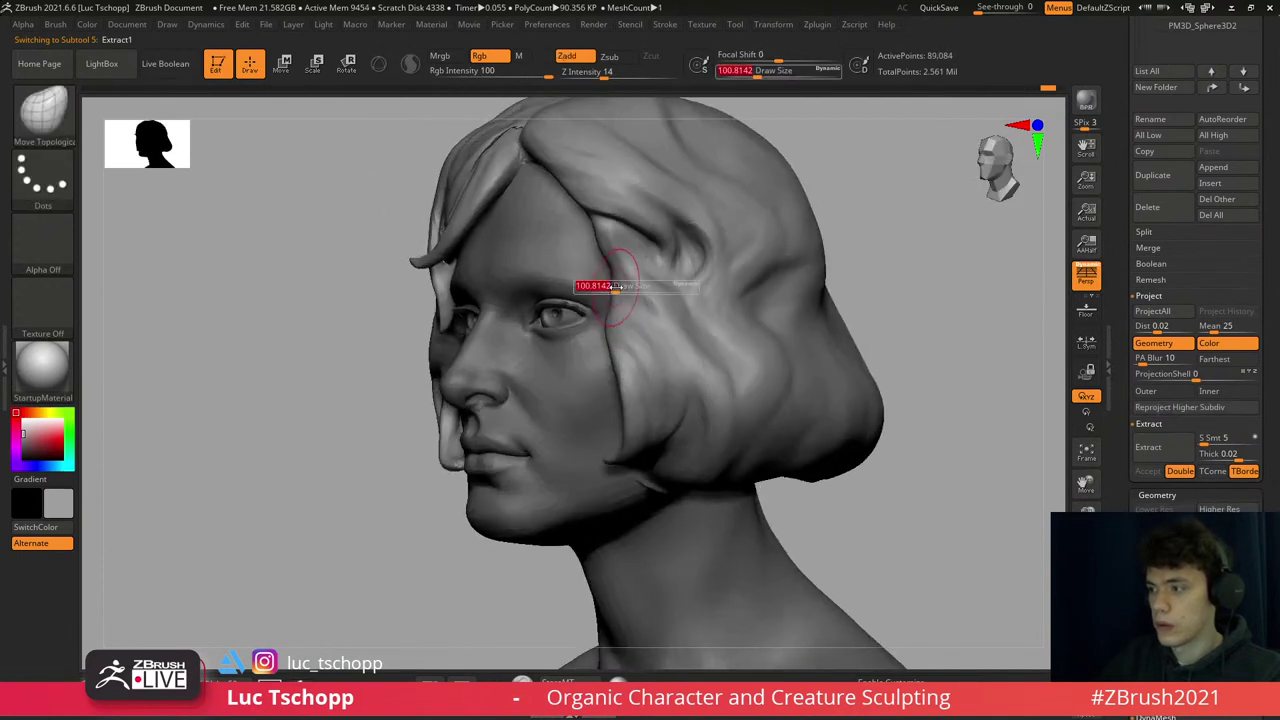
key("ctrl")
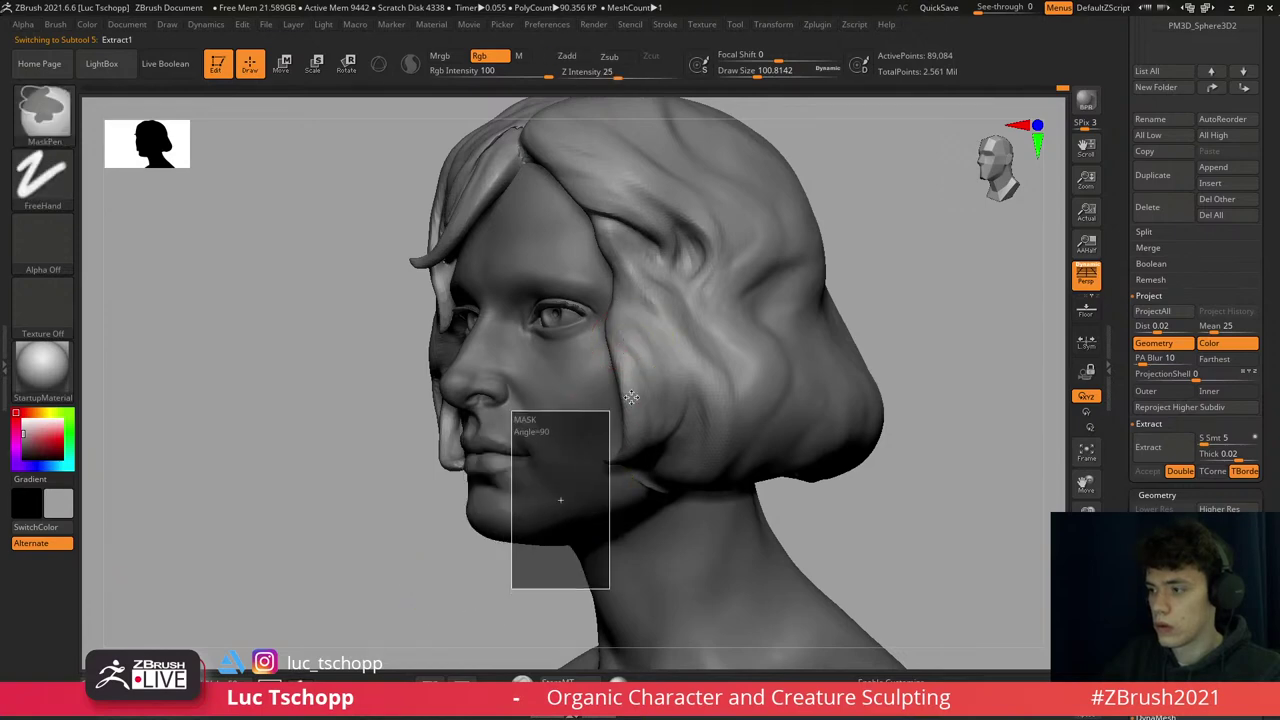
key("b")
key("Escape")
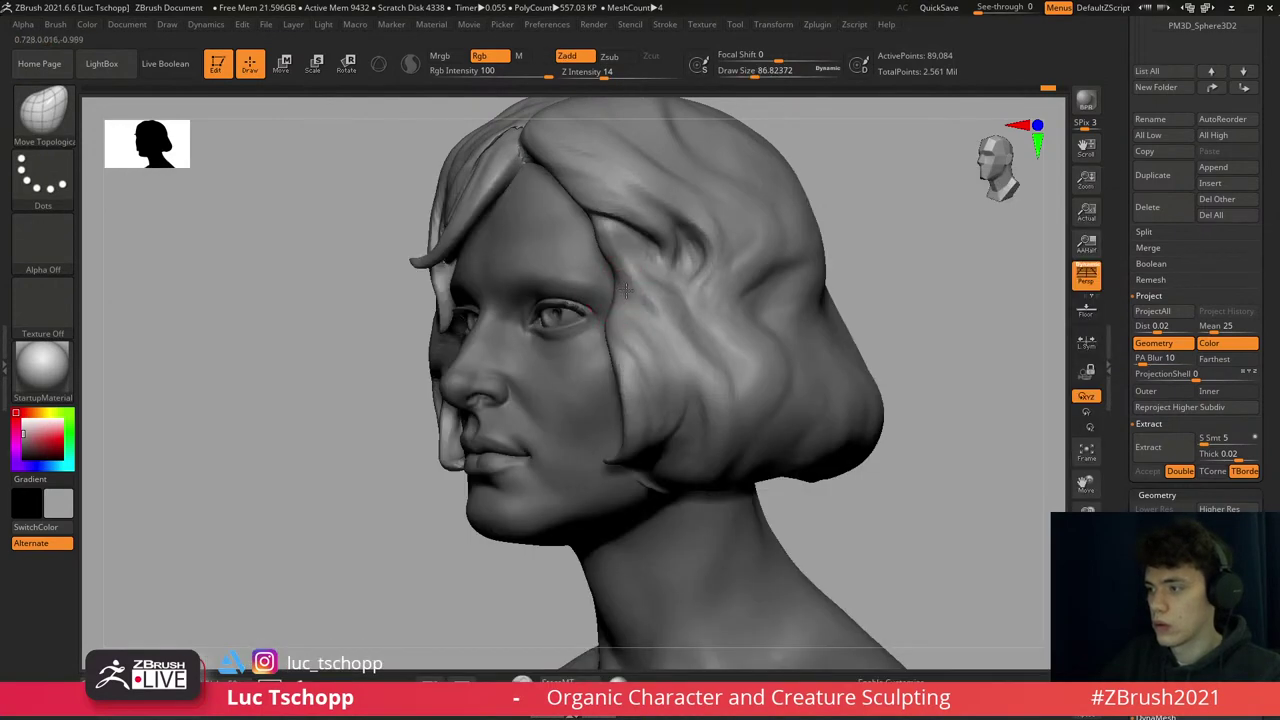
- Shift the hair over the temple with a slightly smaller Move Topological brush, checking from above
key("s")
left_click_drag(626, 290, 616, 268)
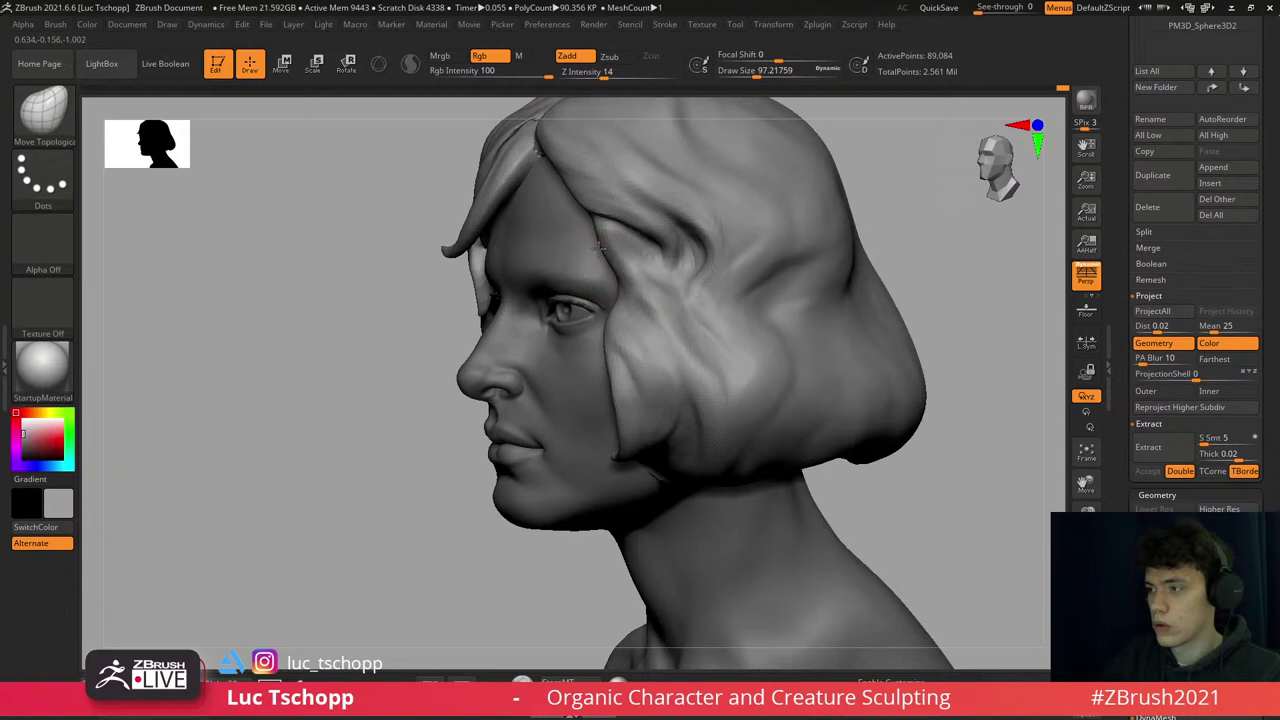
right_click_drag(598, 245, 573, 290)
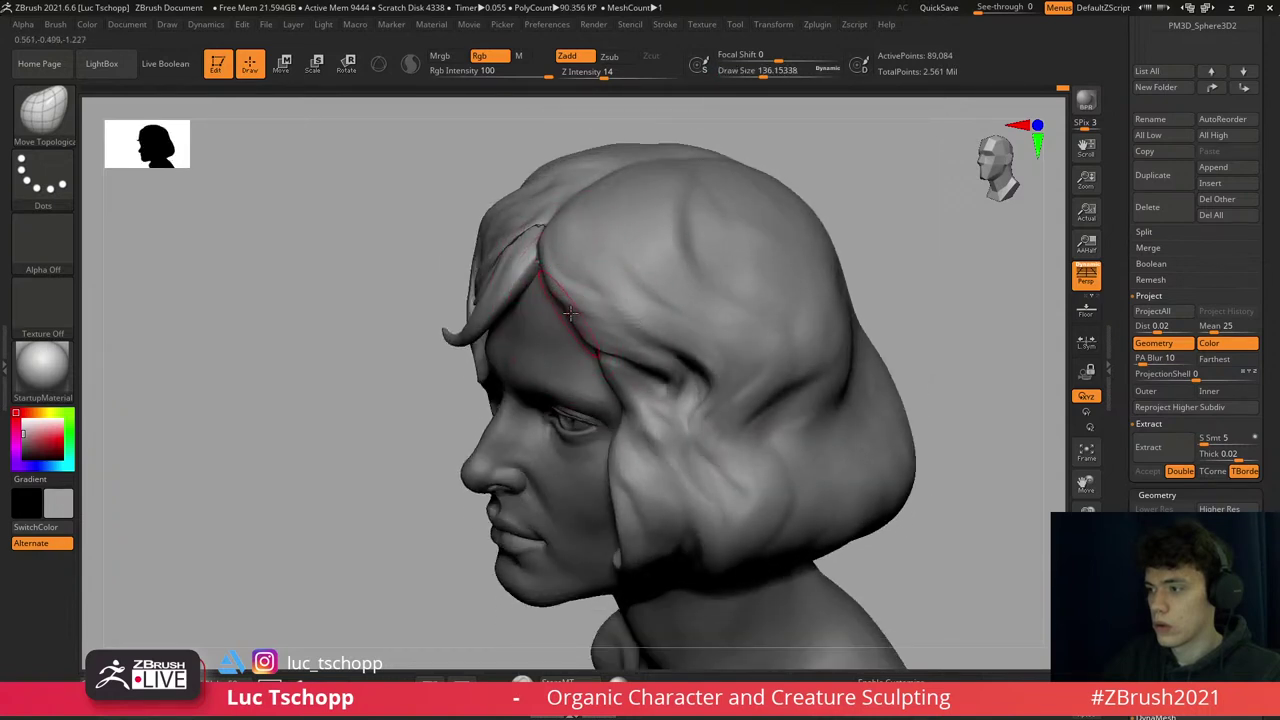
right_click_drag(569, 313, 586, 271)
- Carve strand grooves into the fringe with DamStandard at brush size about 62
key("b")
key("d")
key("s")
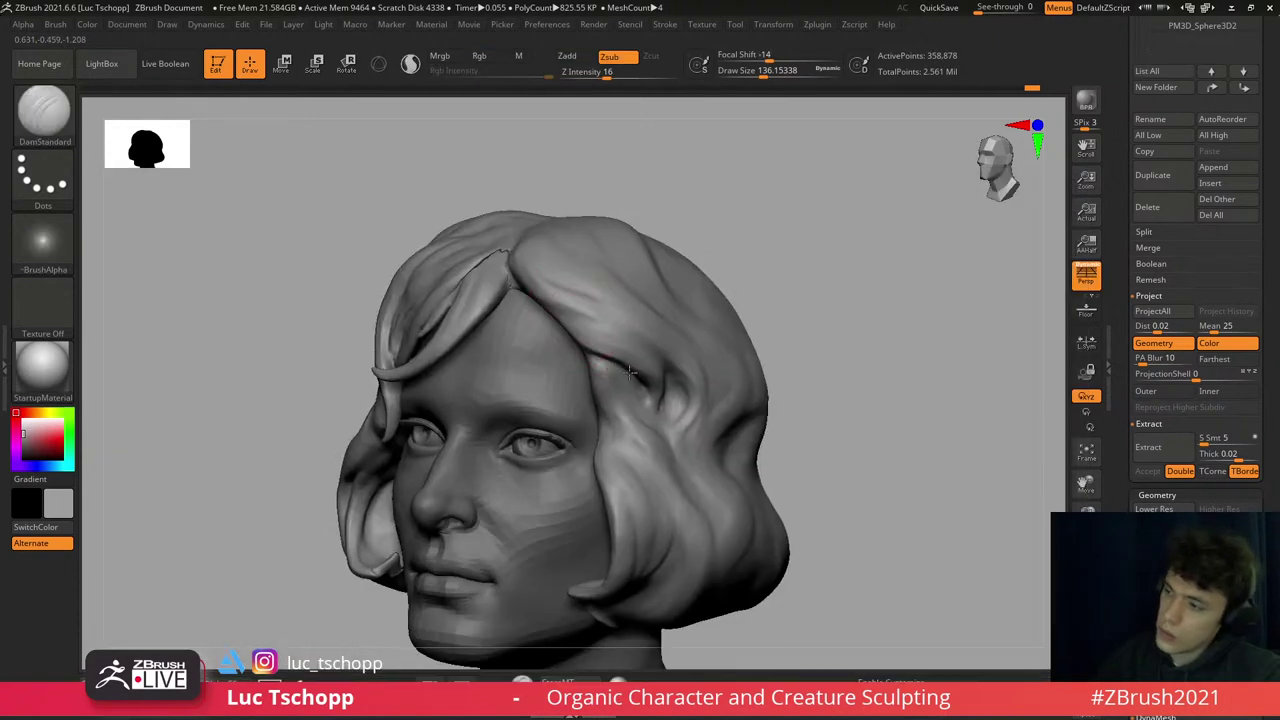
right_click_drag(630, 372, 563, 334, "ctrl")
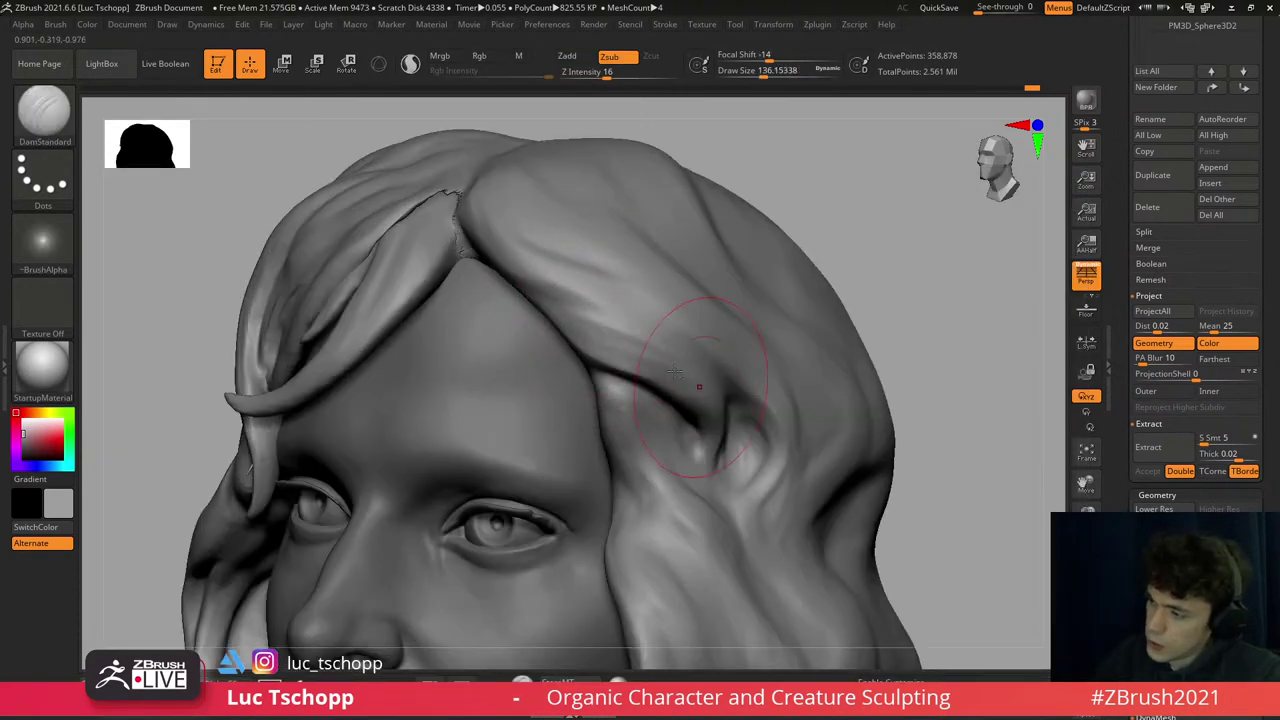
key("s")
left_click_drag(620, 306, 596, 318)
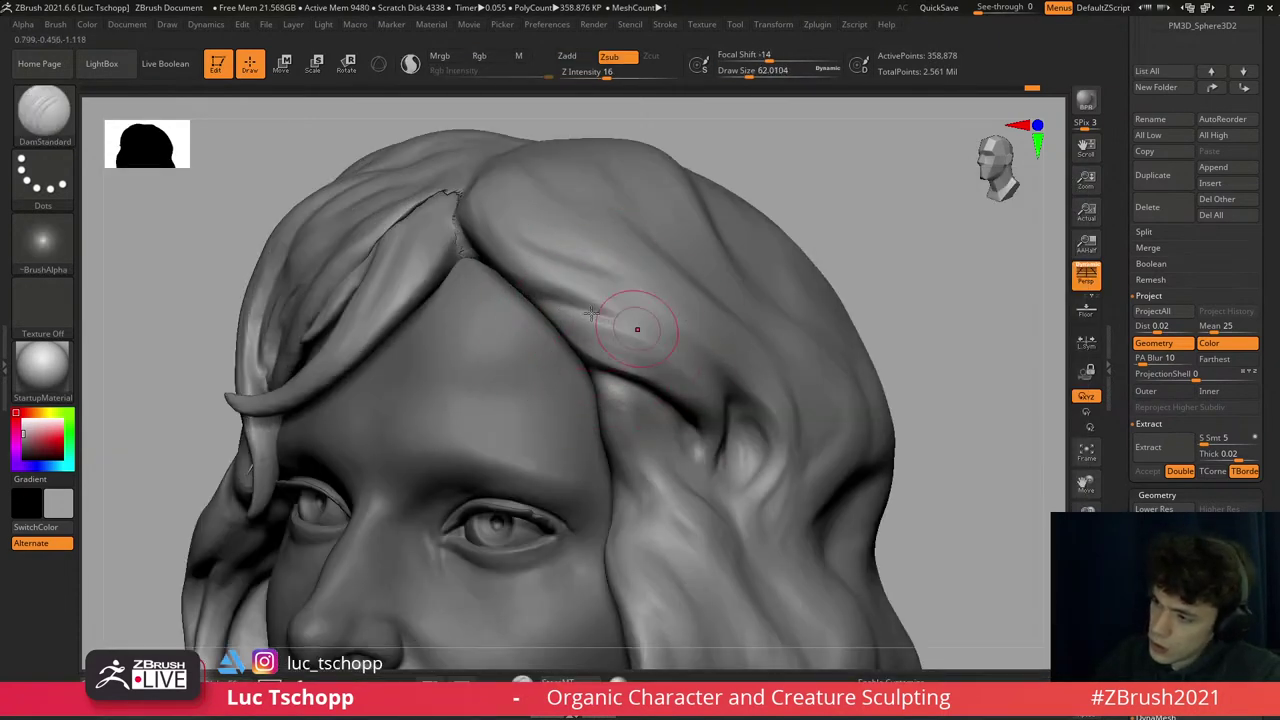
mouse_move(628, 335)
right_mouse_down()
mouse_move(629, 314)
mouse_move(595, 318)
right_mouse_up()
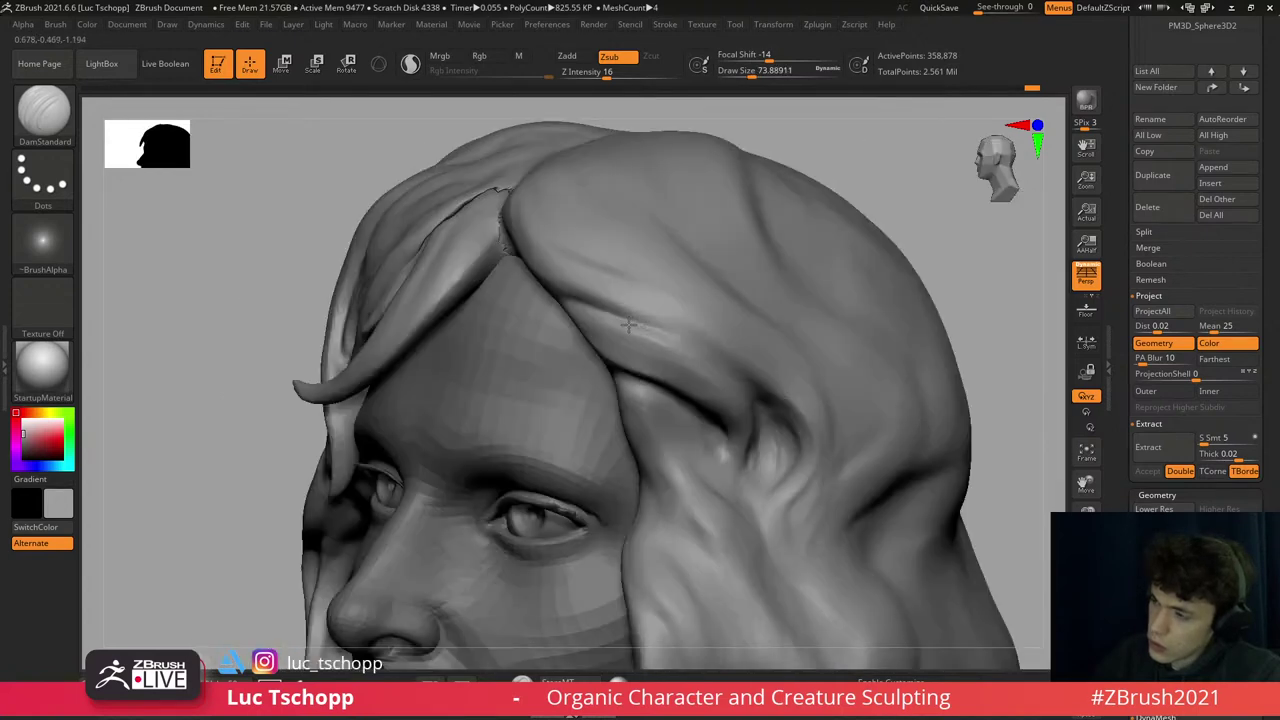
- Carve more hair strands above the temple with LucT_Custom1, sizing the brush from about 27 to 54
key("b")
key("l")
key("c")
key("s")
left_click_drag(588, 317, 553, 300)
key("s")
left_click_drag(675, 356, 692, 369)
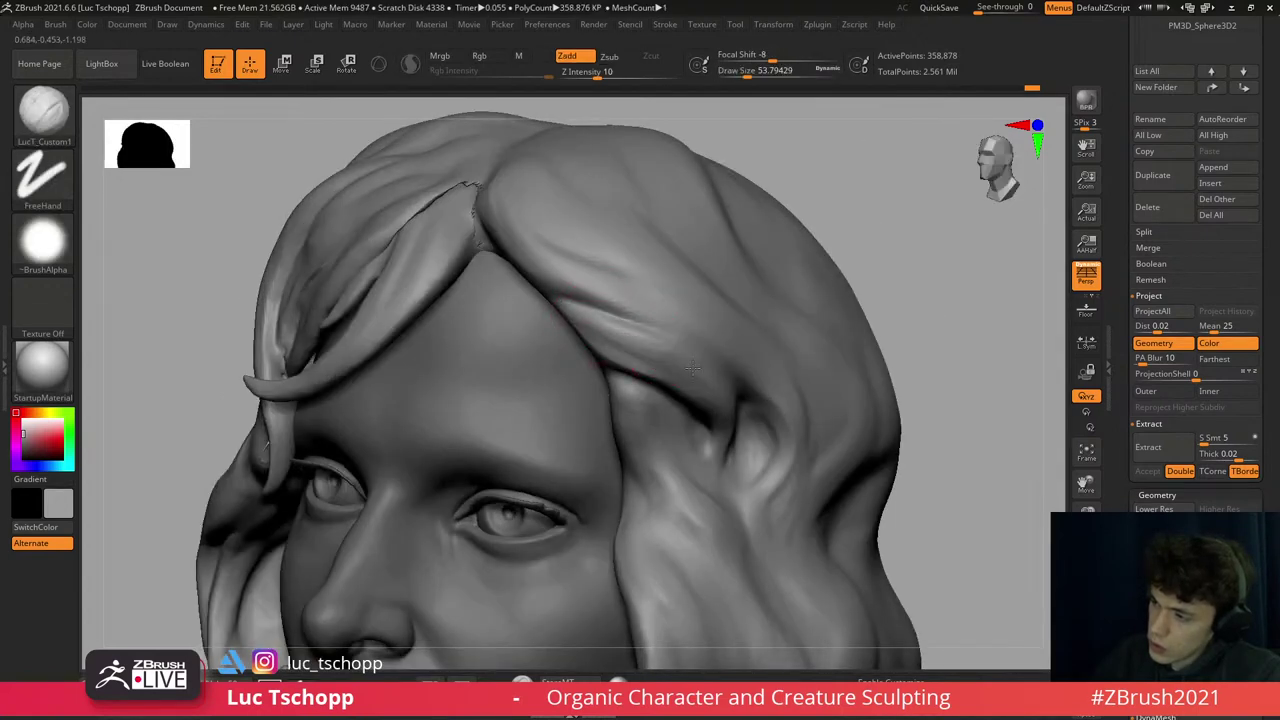
mouse_move(691, 389)
right_mouse_down()
mouse_move(614, 280)
mouse_move(634, 320)
mouse_move(560, 320)
mouse_move(580, 330)
mouse_move(600, 305)
right_mouse_up()
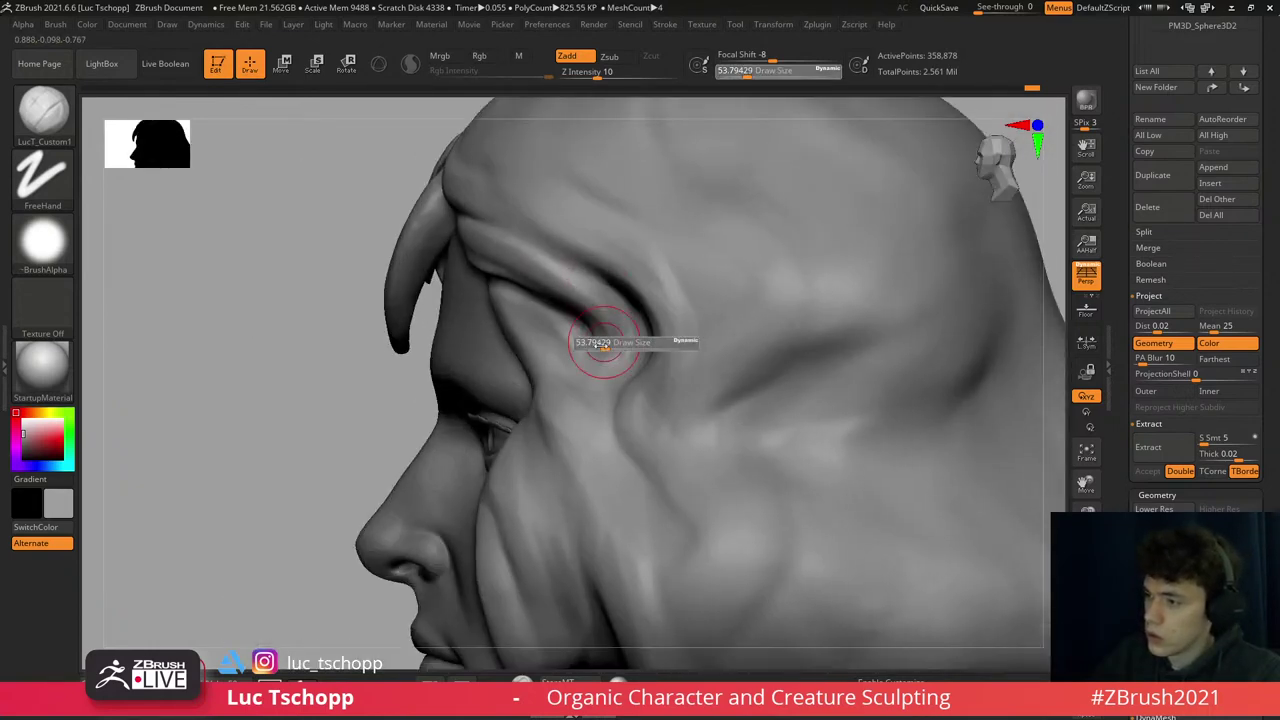
right_click_drag(607, 400, 571, 386, "ctrl")
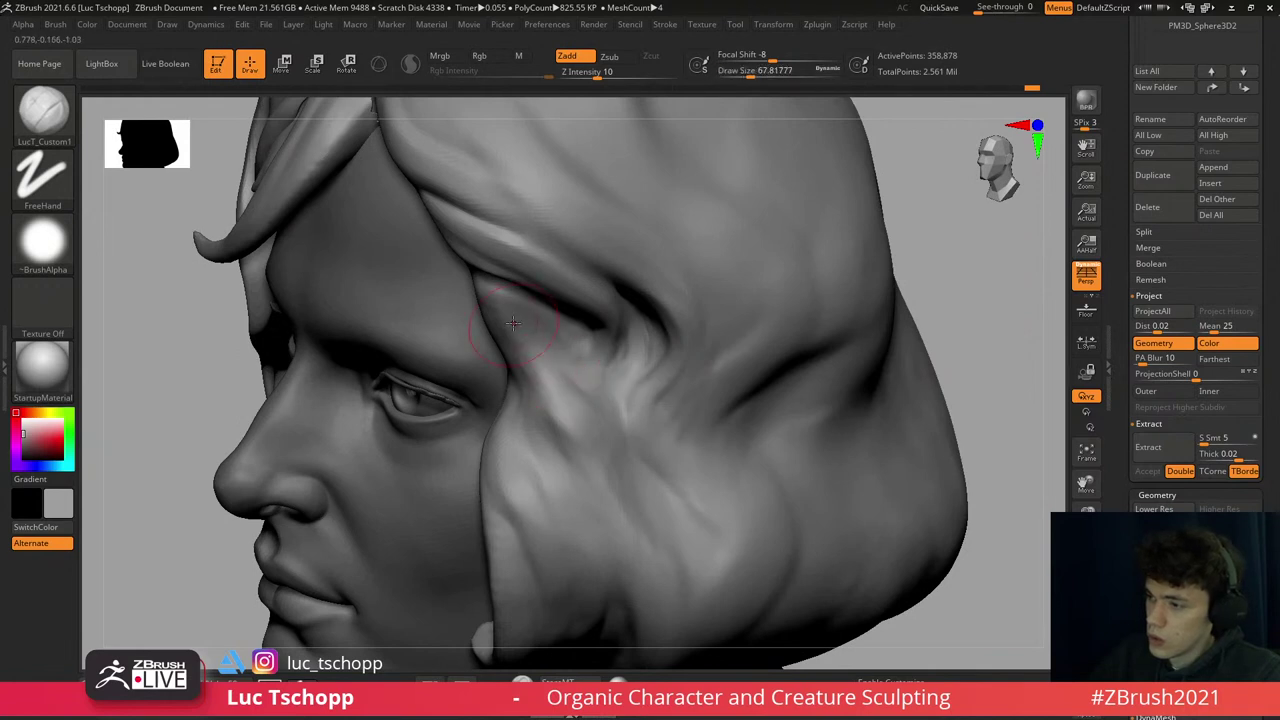
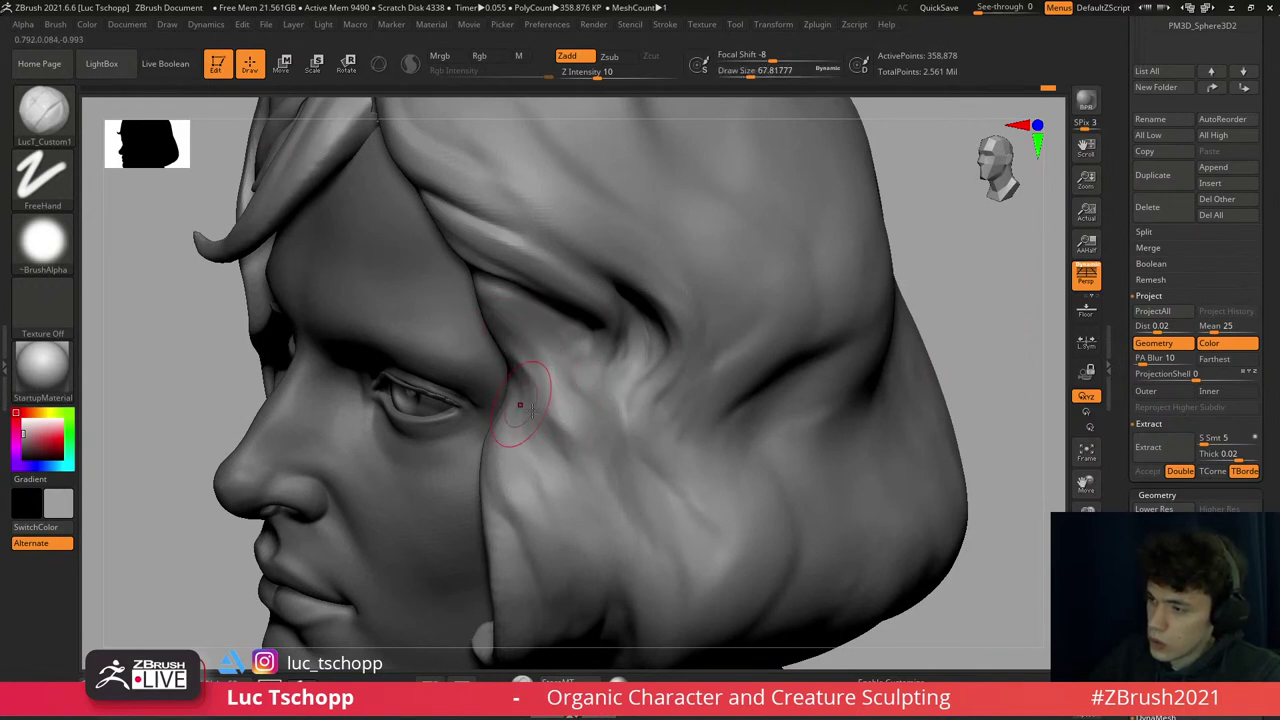
- Mask a patch of the front fringe hair and extract it as a separate shell piece
right_click_drag(565, 383, 610, 362)
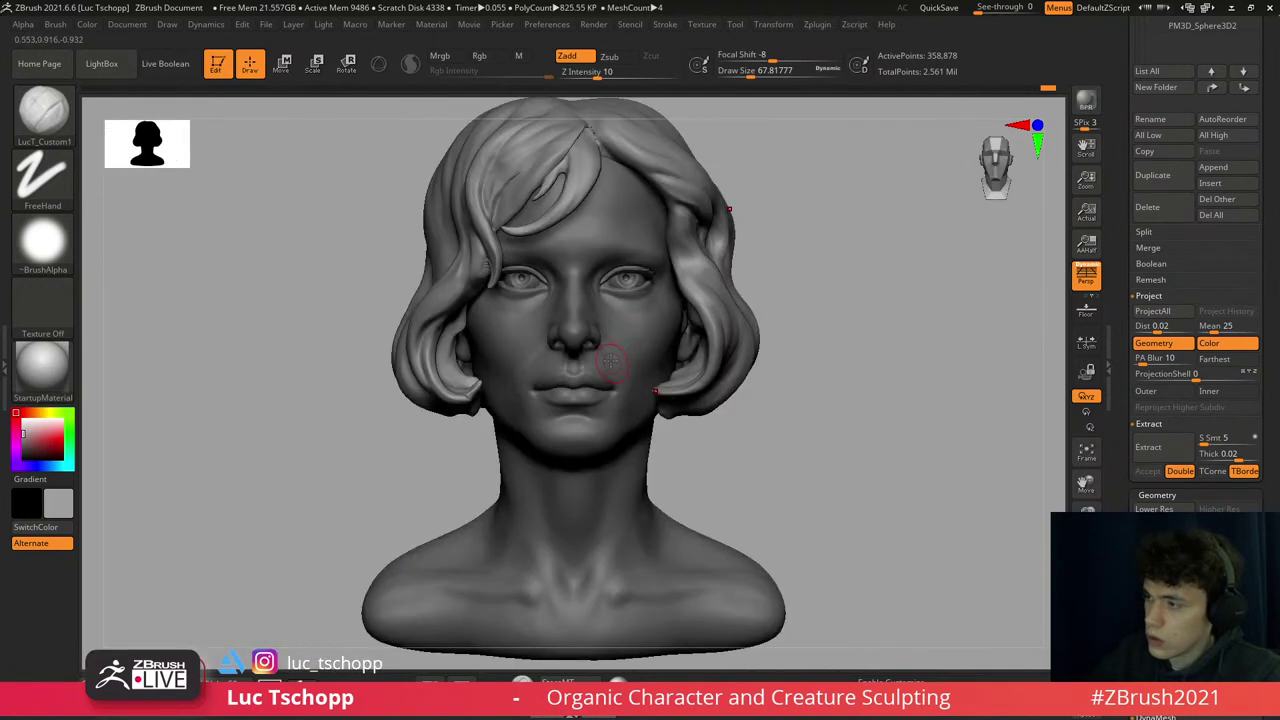
mouse_move(566, 280)
right_mouse_down("alt")
mouse_move(531, 363)
mouse_move(563, 306)
mouse_move(562, 241)
mouse_move(591, 345)
right_mouse_up("alt")
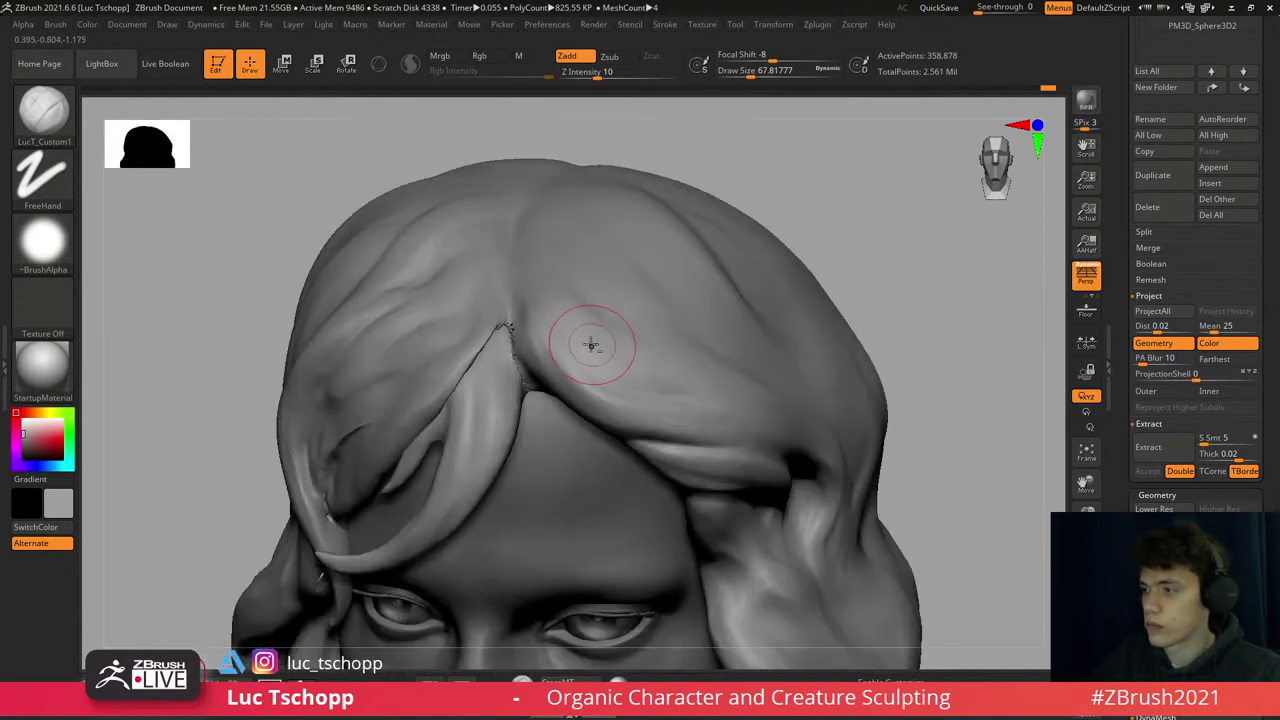
mouse_move(568, 345)
left_mouse_down("ctrl")
mouse_move(689, 411)
mouse_move(542, 284)
mouse_move(563, 341)
left_mouse_up("ctrl")
right_click_drag(701, 410, 812, 283)
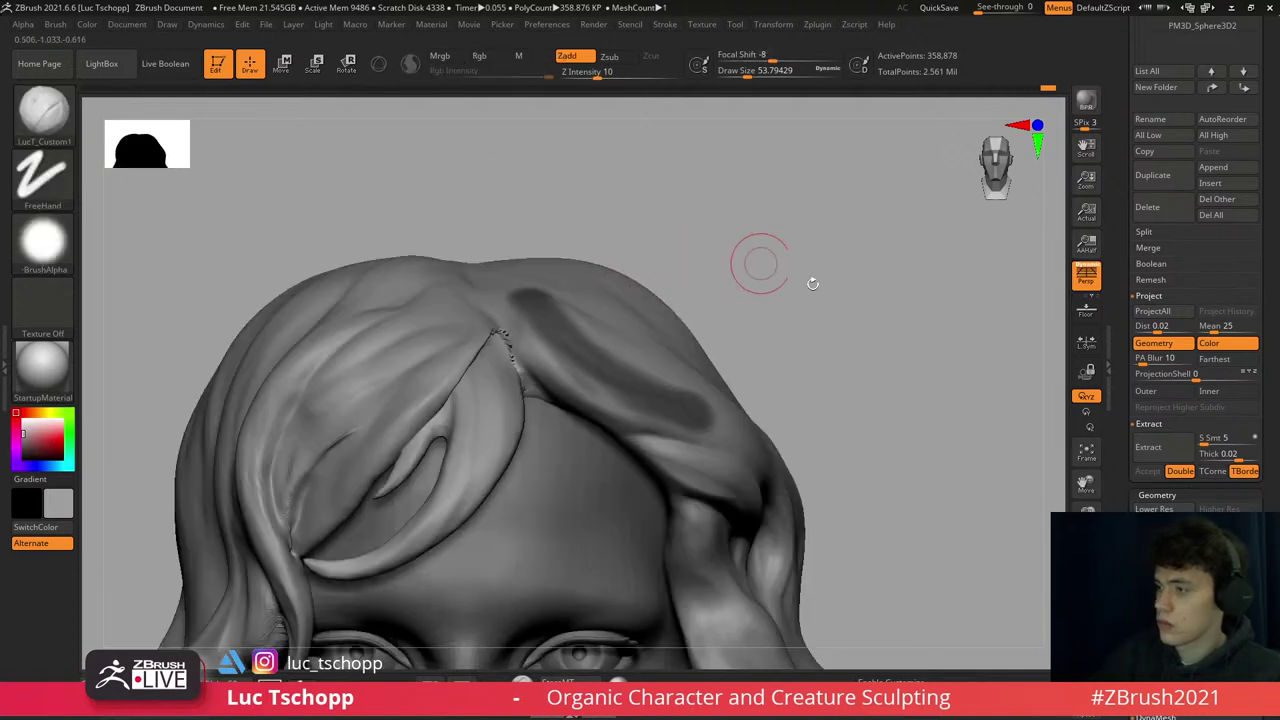
left_click(1147, 449)
left_click(1150, 471)
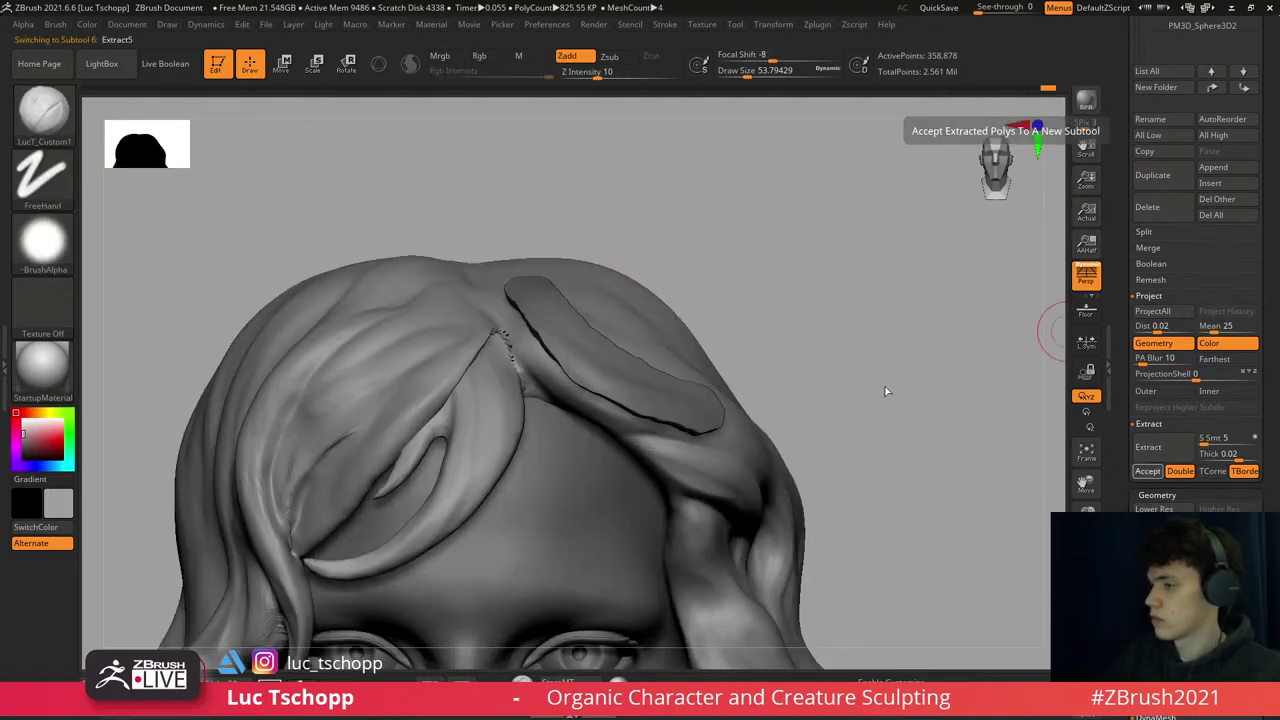
- ZRemesh the extracted hair strip at a 0.1 target polygon count and inspect its wireframe
mouse_move(566, 318)
right_mouse_down()
mouse_move(791, 289)
mouse_move(925, 330)
right_mouse_up()
left_click_drag(1267, 410, 1244, 225)
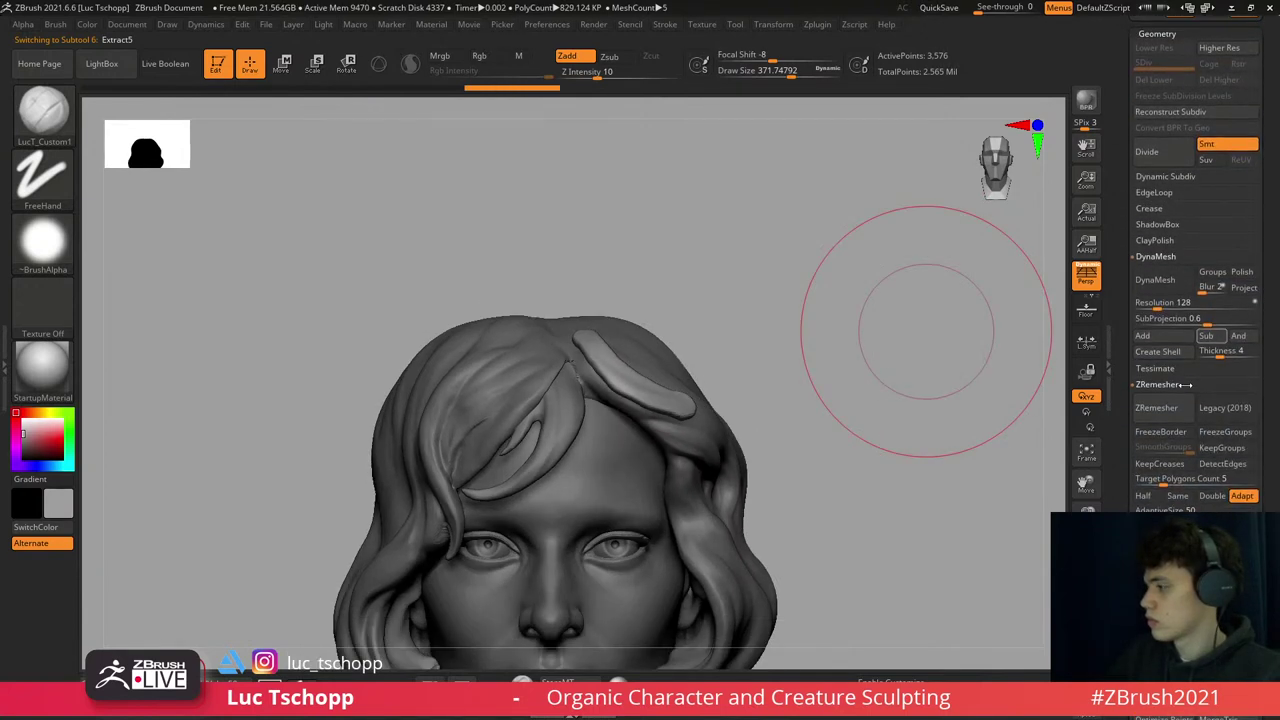
left_click(1200, 409)
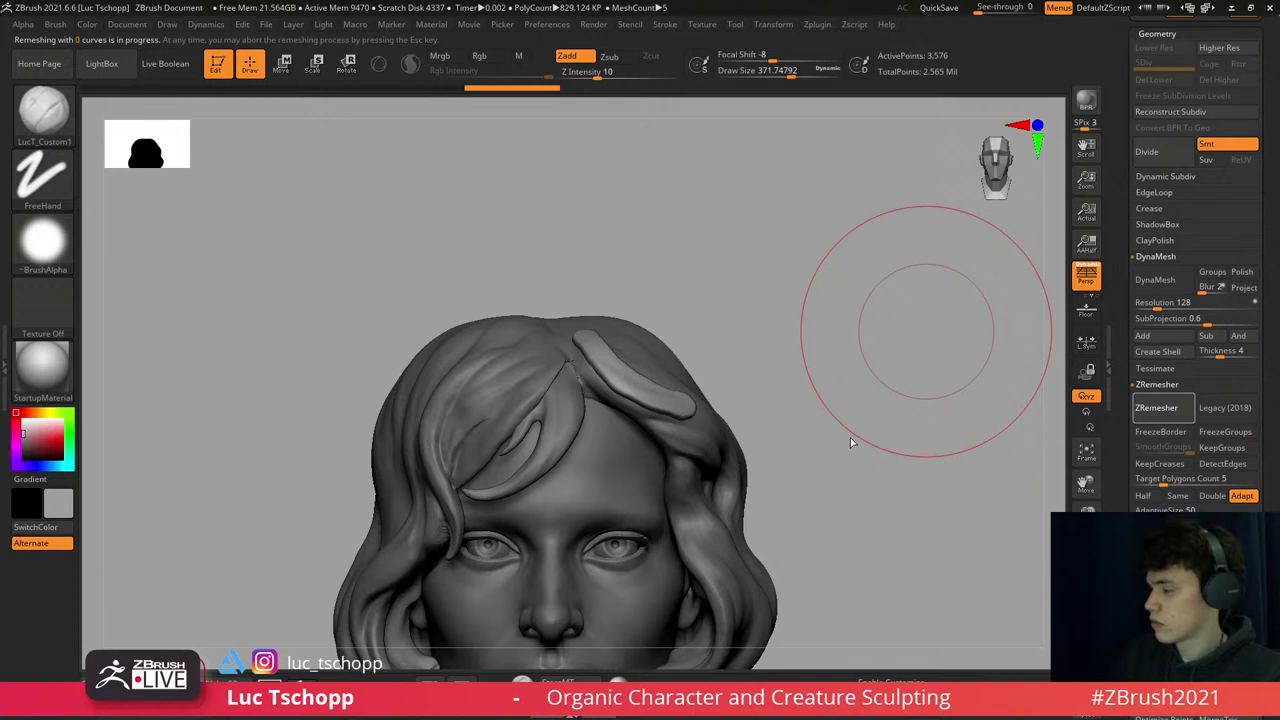
key("Escape")
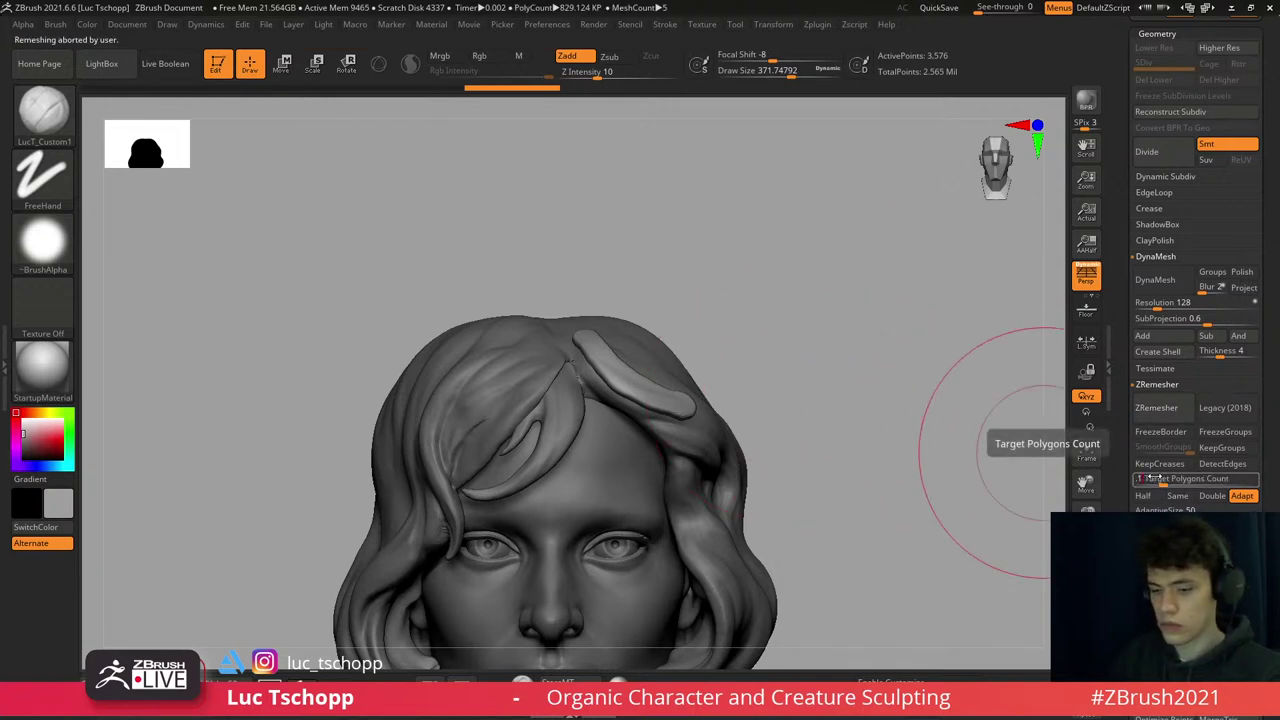
key("Return")
left_click(1160, 409)
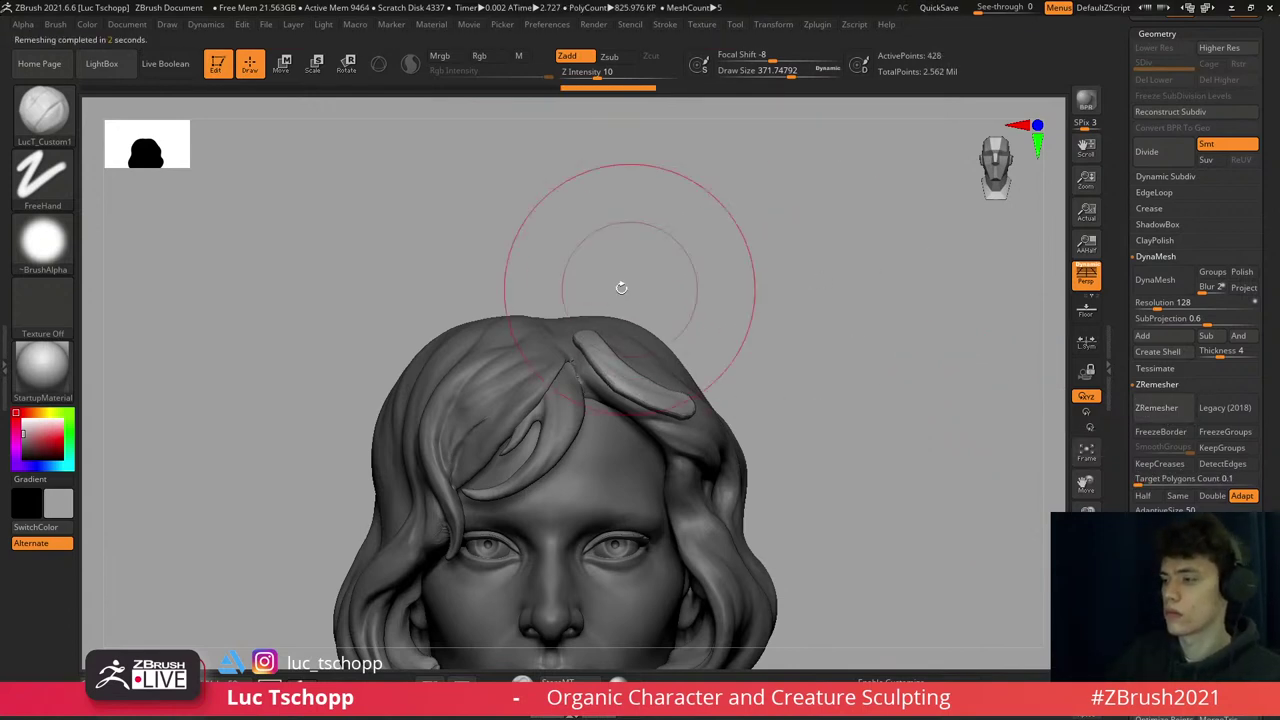
mouse_move(623, 286)
left_mouse_down()
mouse_move(583, 335)
mouse_move(610, 400)
left_mouse_up()
key("shift+f")
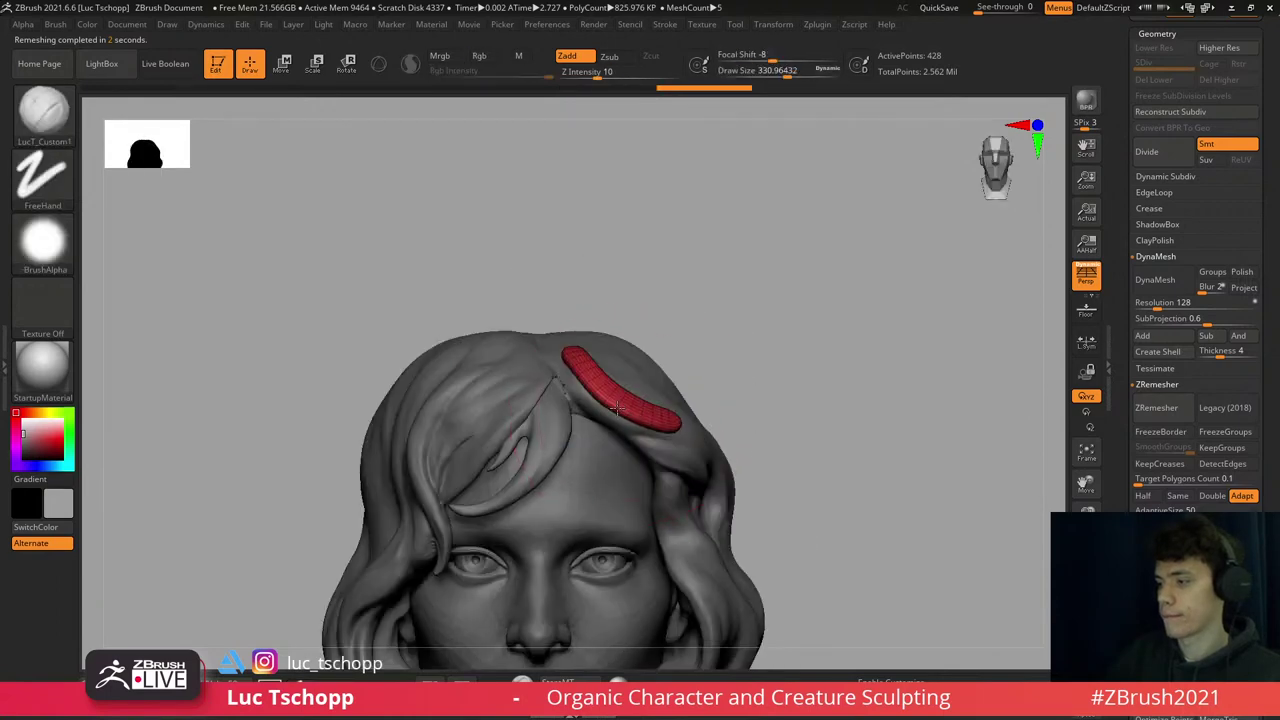
- Switch to Move Topological at about size 550 and drag the strand down toward the temple
key("b")
key("m")
key("t")
key("shift+f")
key("s")
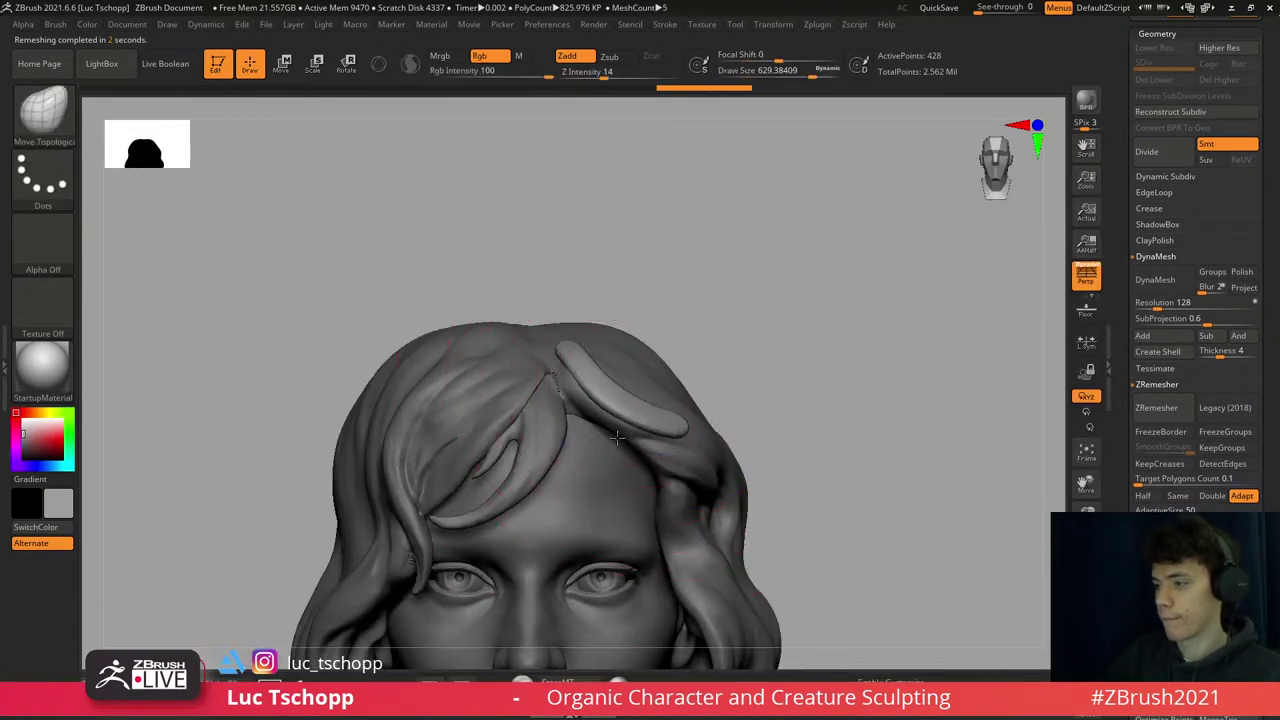
left_click_drag(634, 410, 650, 452)
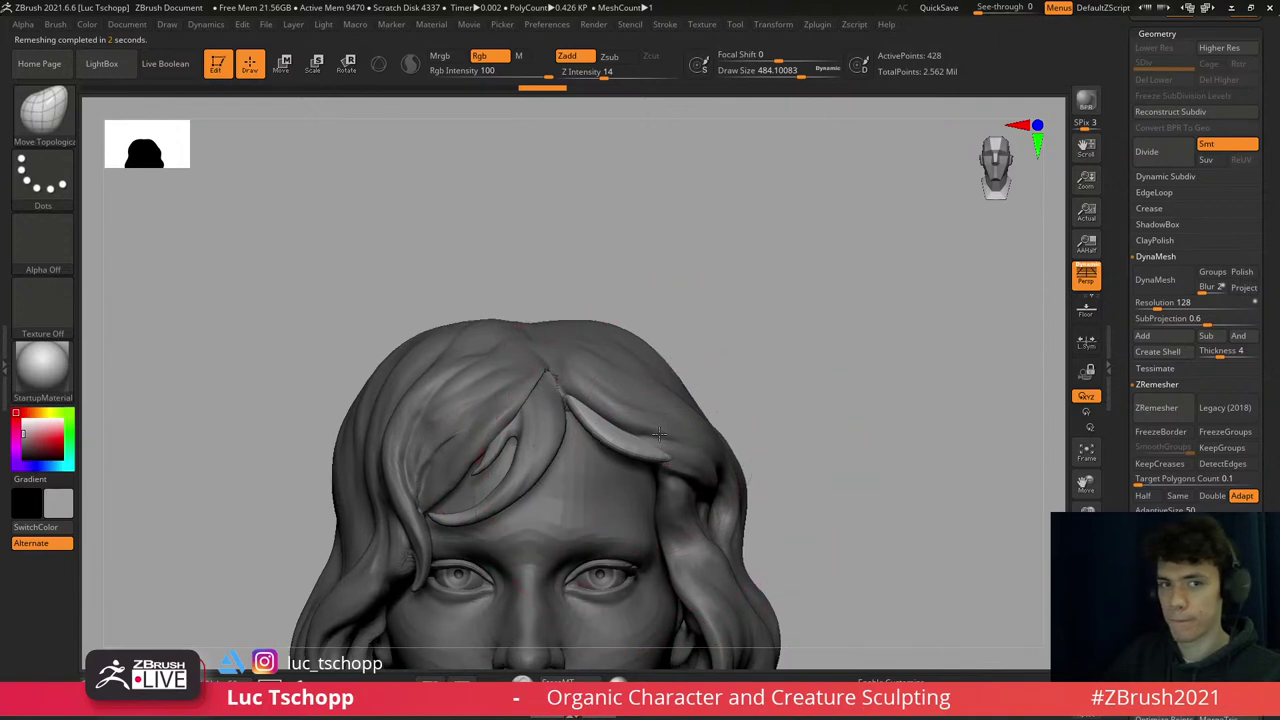
left_click_drag(630, 380, 668, 428)
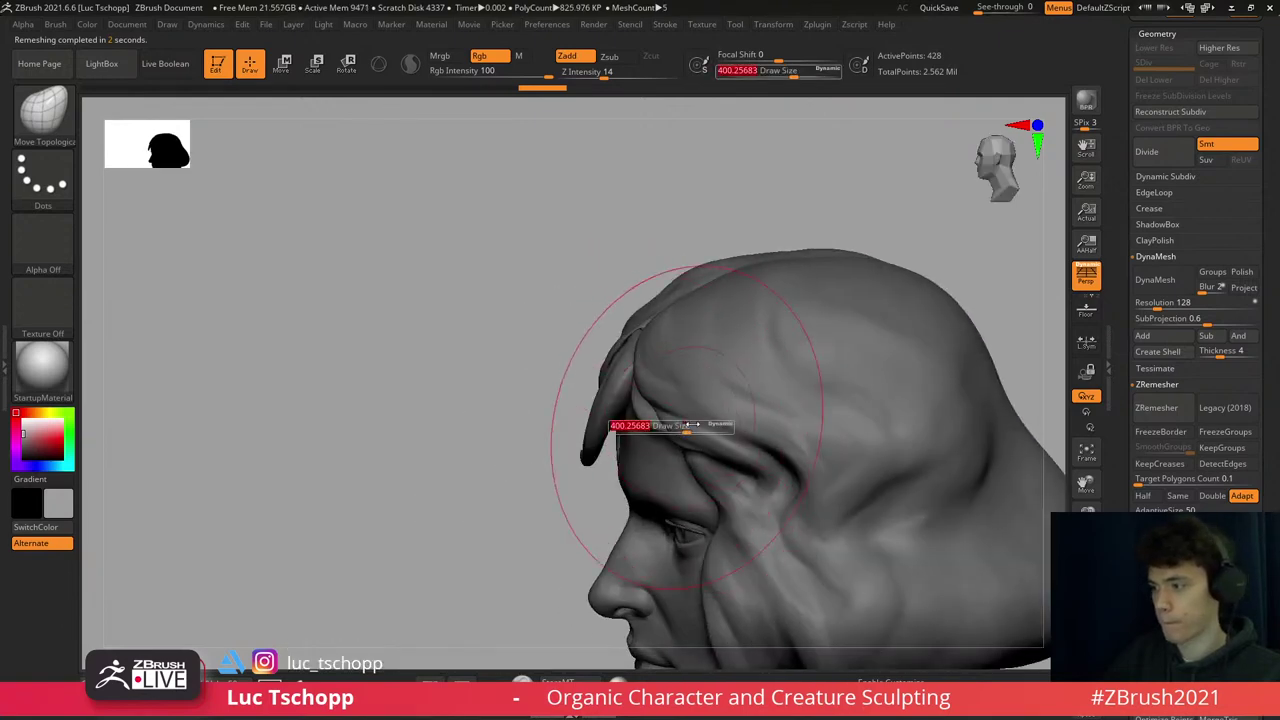
right_click_drag(668, 428, 698, 450, "shift")
key("s")
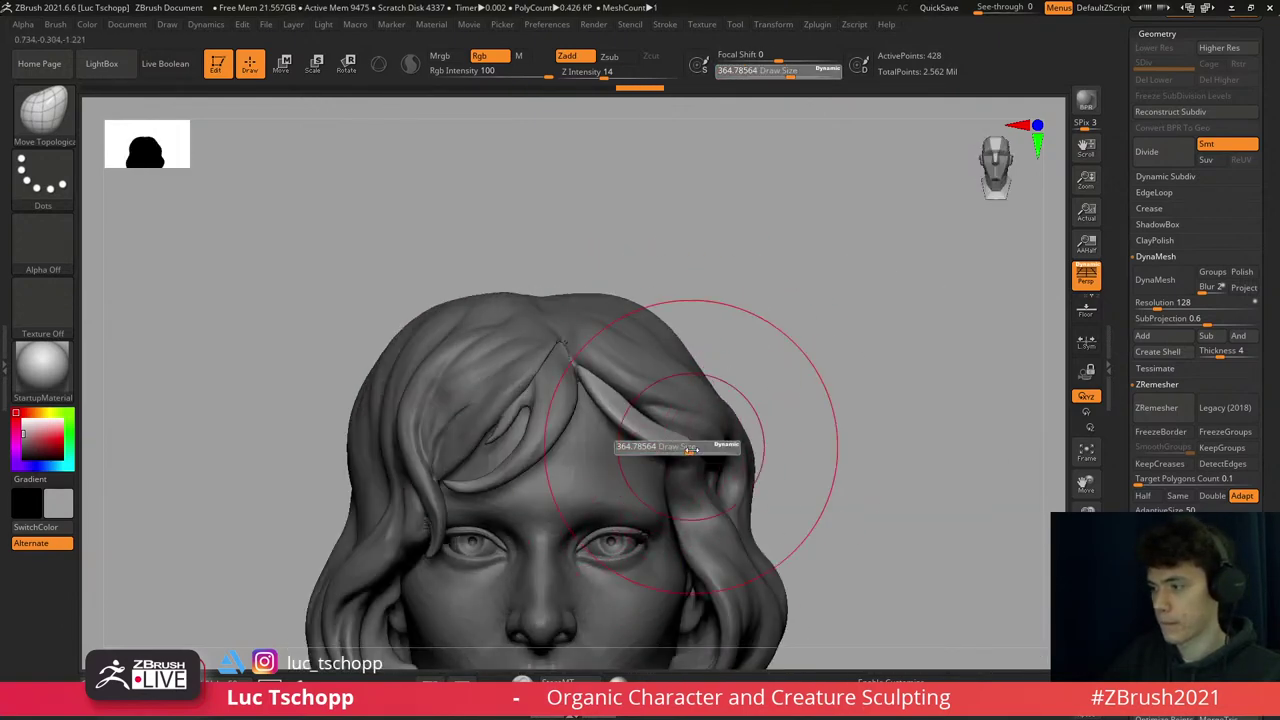
right_click_drag(654, 516, 586, 449)
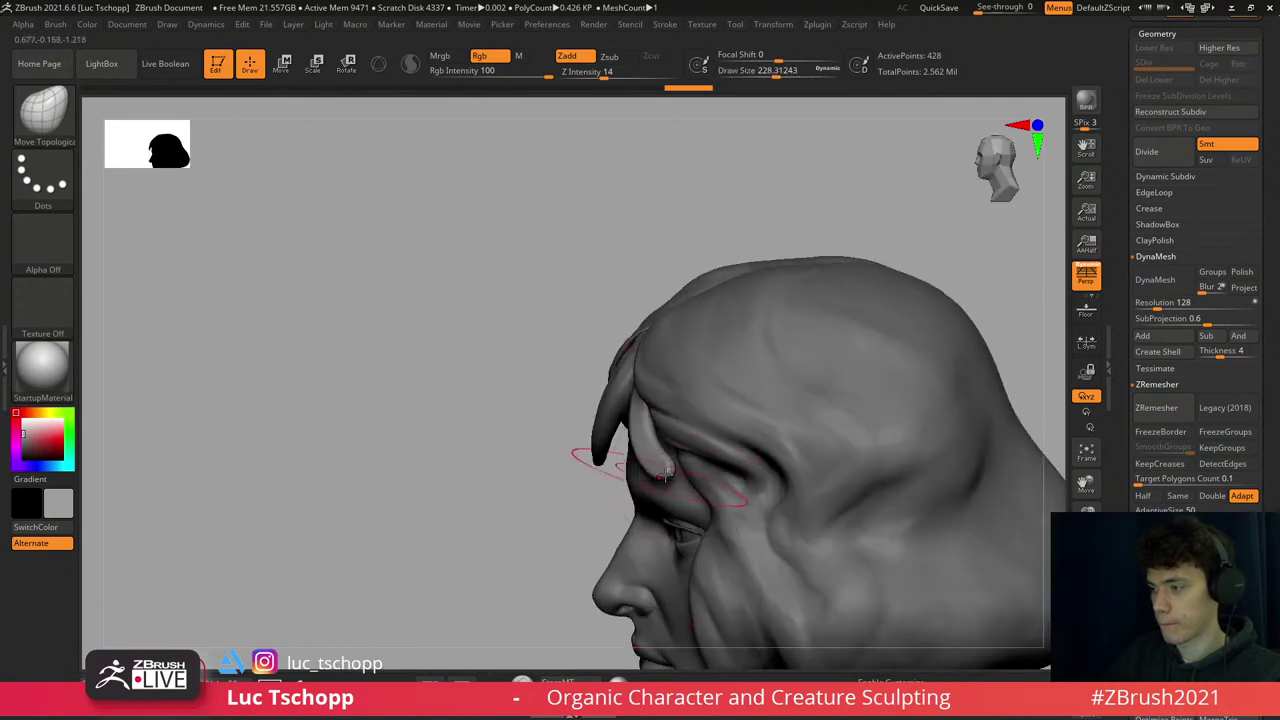
- Pinch the strand, then bend it further into an arching lock with Move Topological at about size 430
key("b")
key("p")
key("i")
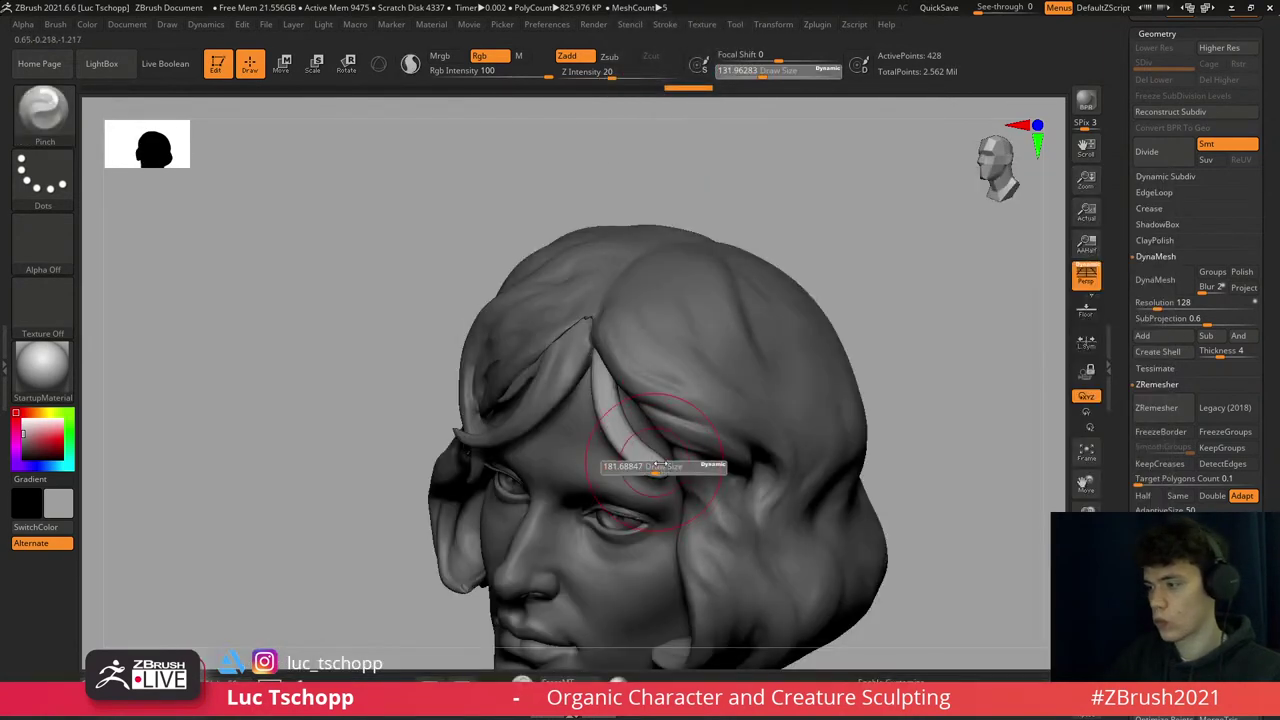
right_click_drag(652, 425, 655, 455)
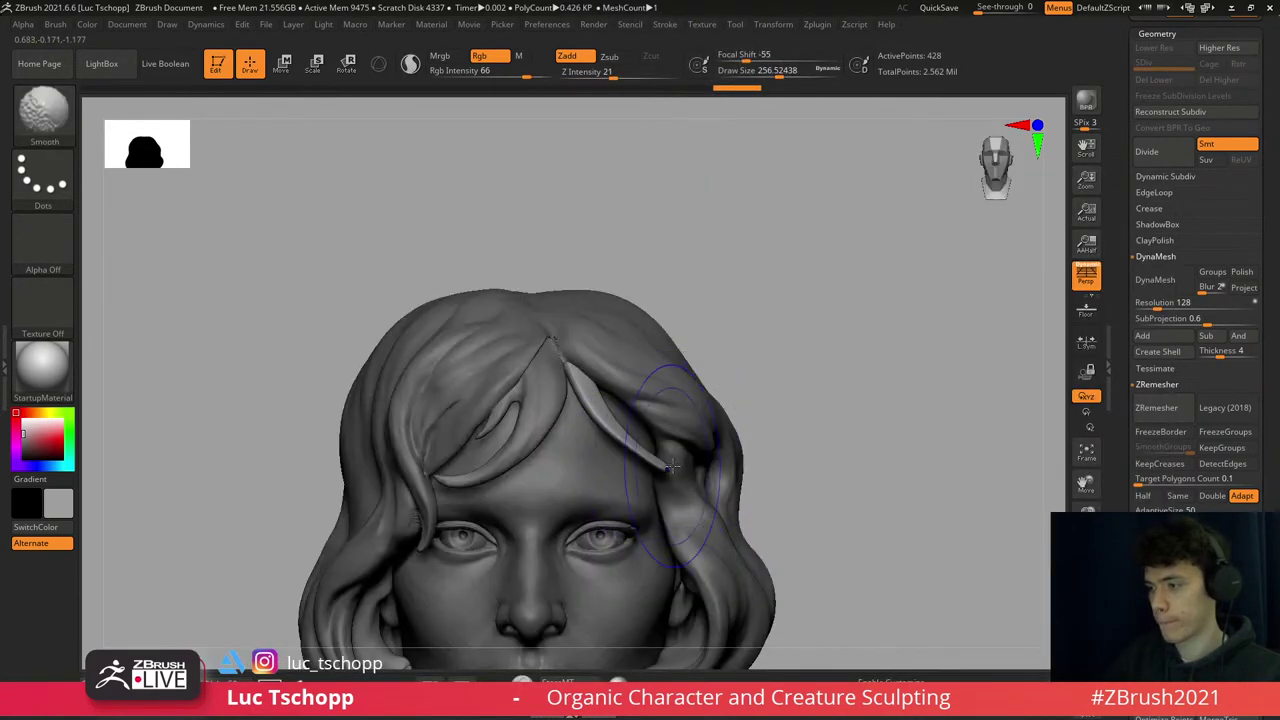
key("b")
key("m")
key("t")
key("s")
left_click_drag(659, 461, 667, 461)
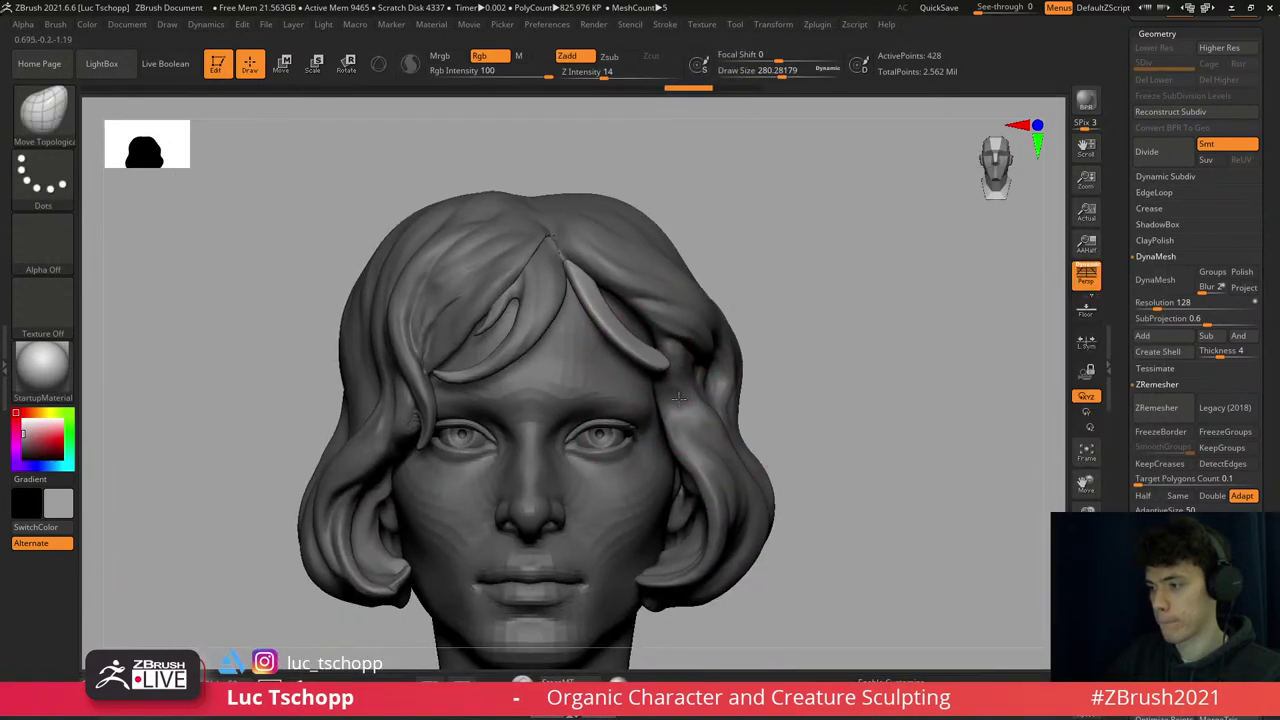
right_click_drag(667, 461, 652, 372)
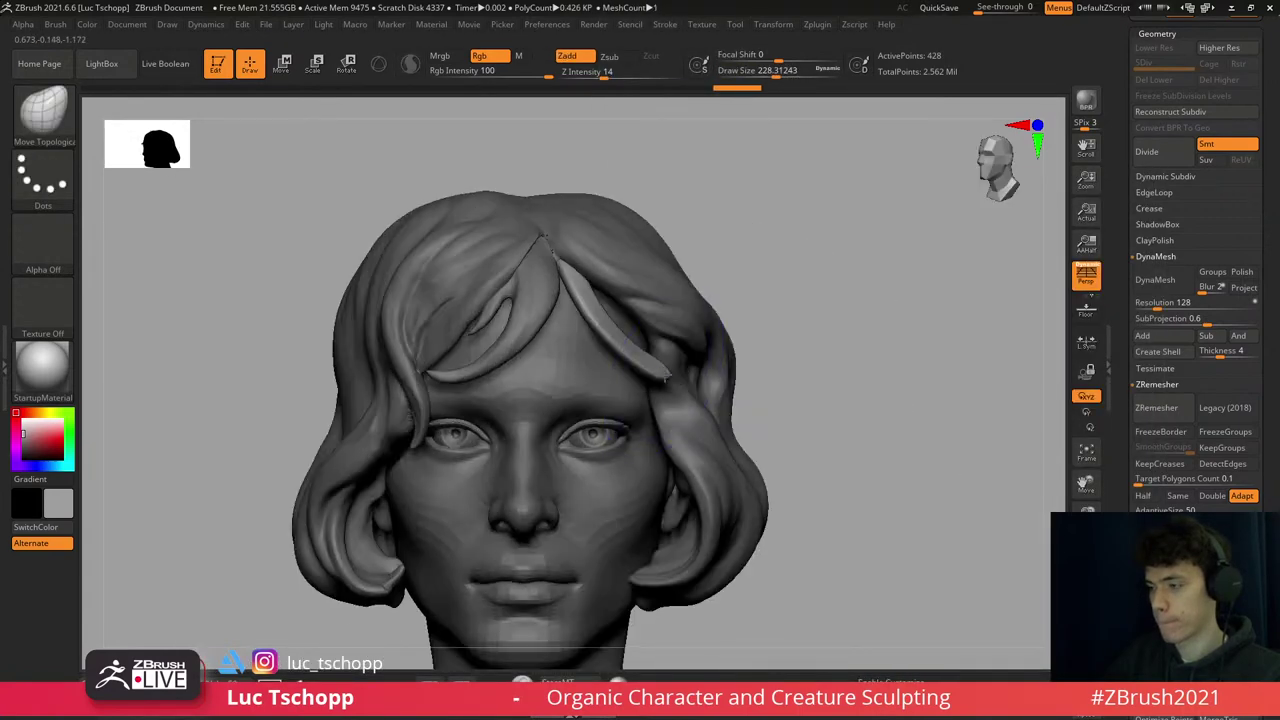
key("s")
left_click_drag(652, 372, 668, 372)
right_click_drag(640, 393, 632, 366)
- Solo the hair strand, mask its top, and rotate its tip slightly outward with the gizmo
left_click(653, 380, "ctrl+shift")
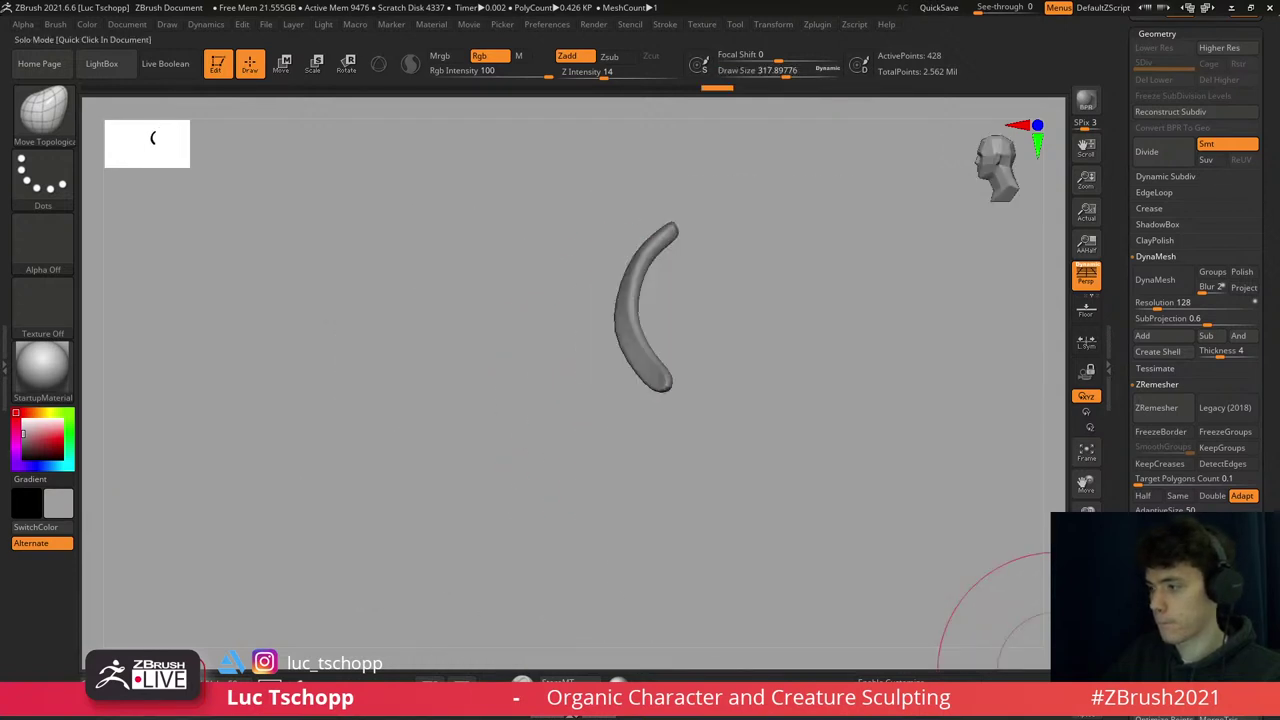
right_click_drag(1228, 660, 631, 245)
key("w")
mouse_move(640, 222)
left_mouse_down("ctrl")
mouse_move(618, 398)
mouse_move(667, 484)
left_mouse_up("ctrl")
key("b")
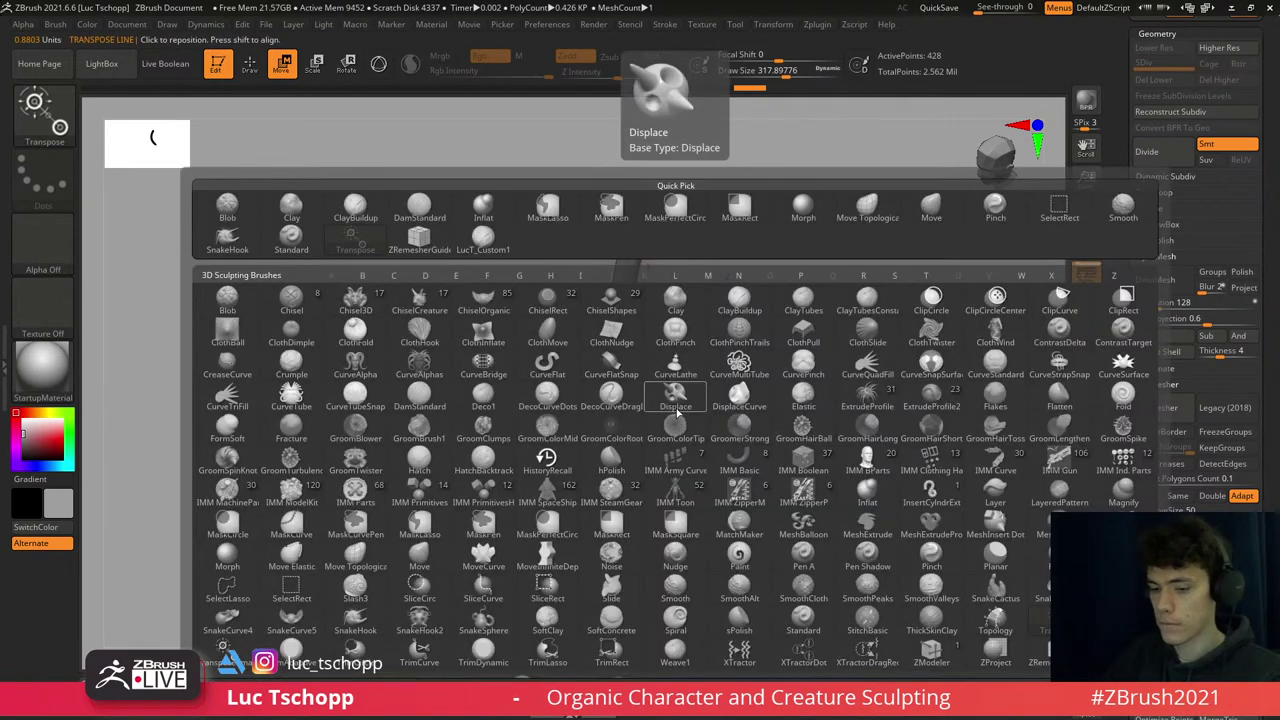
key("t")
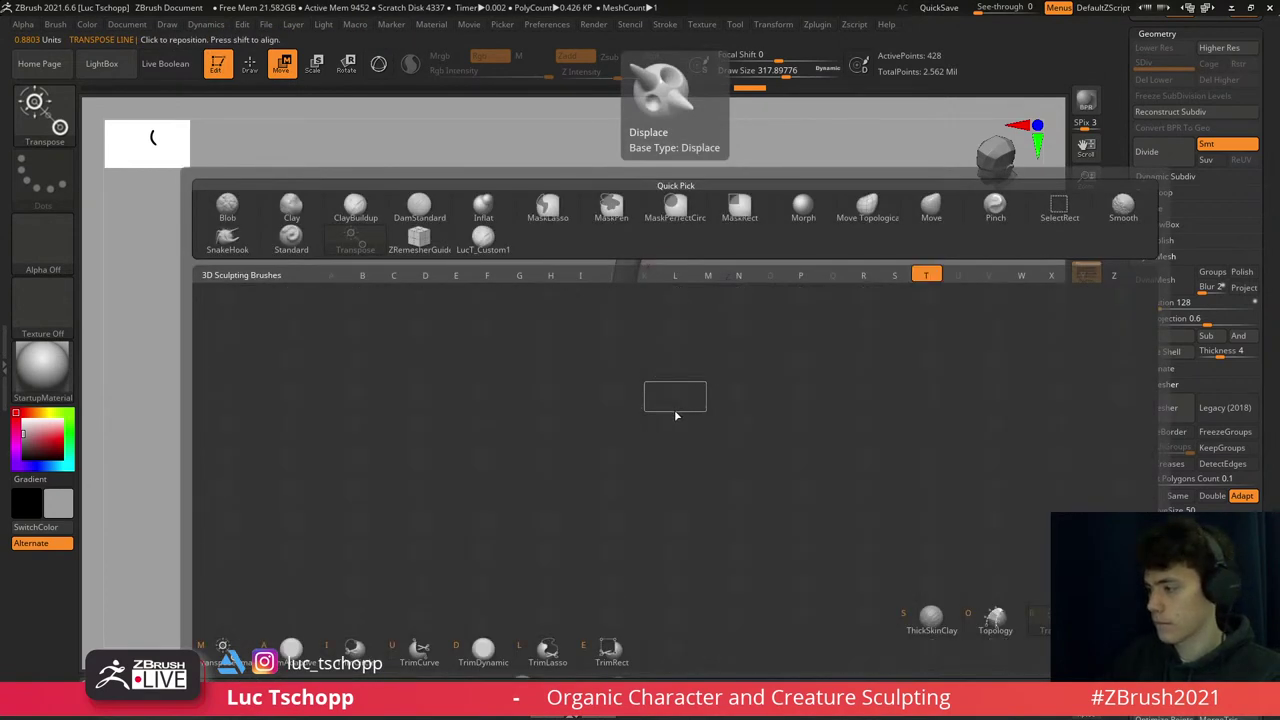
key("Escape")
left_click_drag(706, 138, 567, 336, "ctrl")
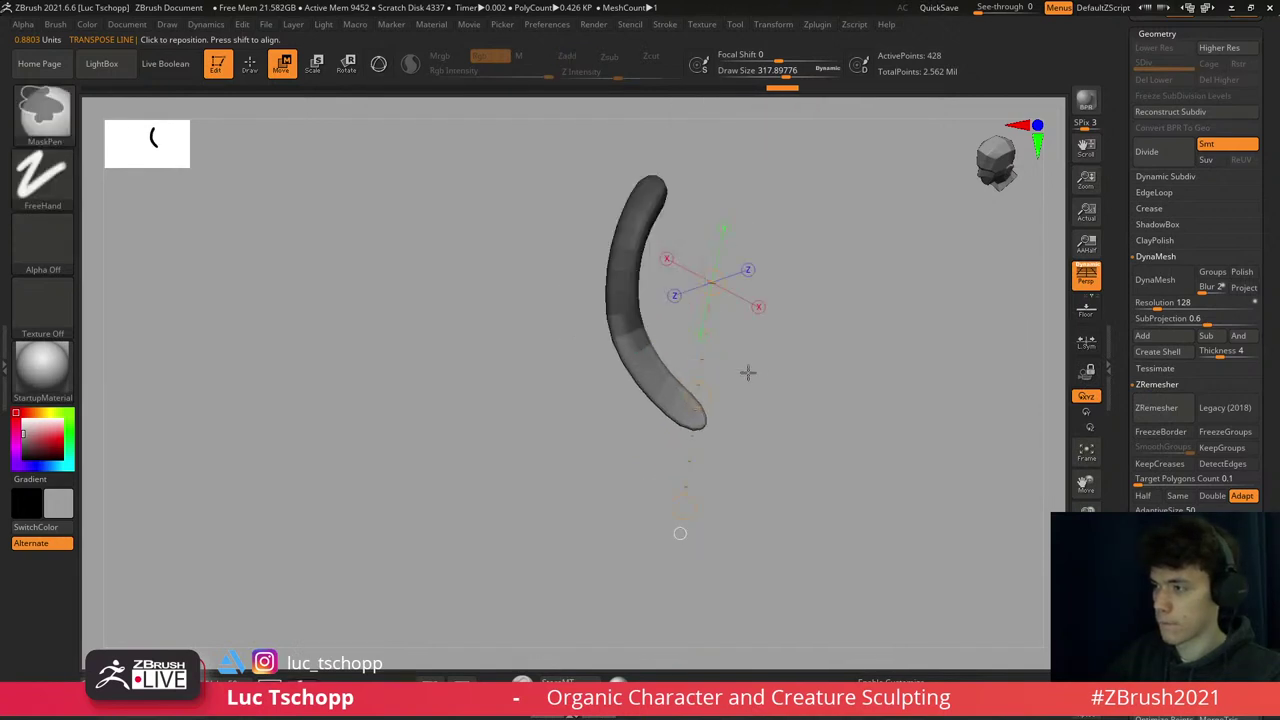
left_click(657, 386, "ctrl")
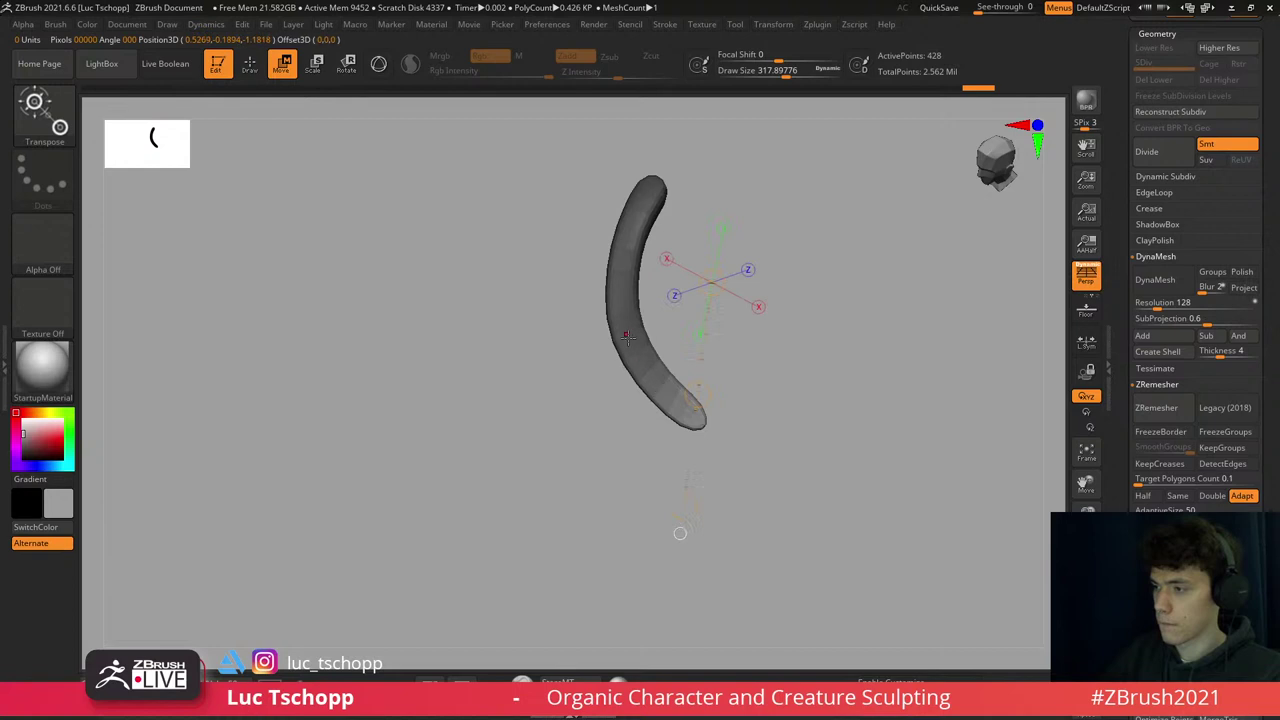
left_click_drag(620, 315, 712, 451)
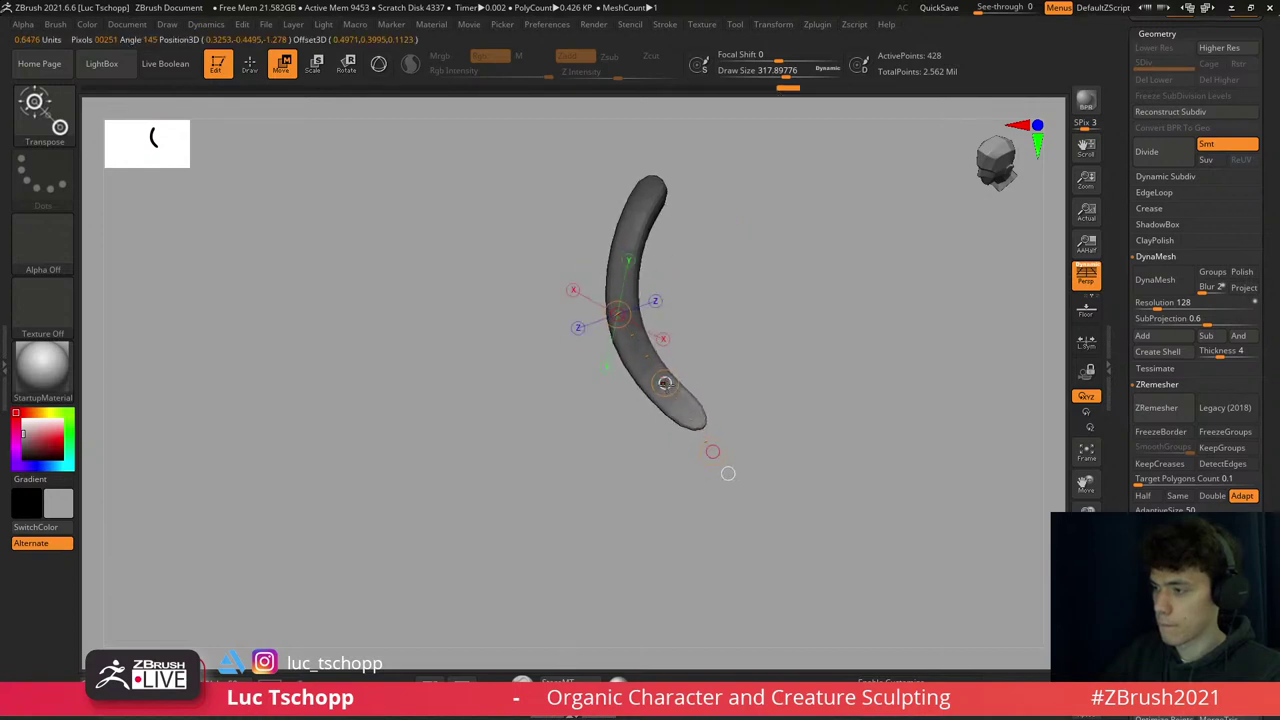
key("r")
left_click_drag(665, 383, 692, 420)
- Pull the strand's lower part straighter with the Move brush, then frame the full bust again
key("b")
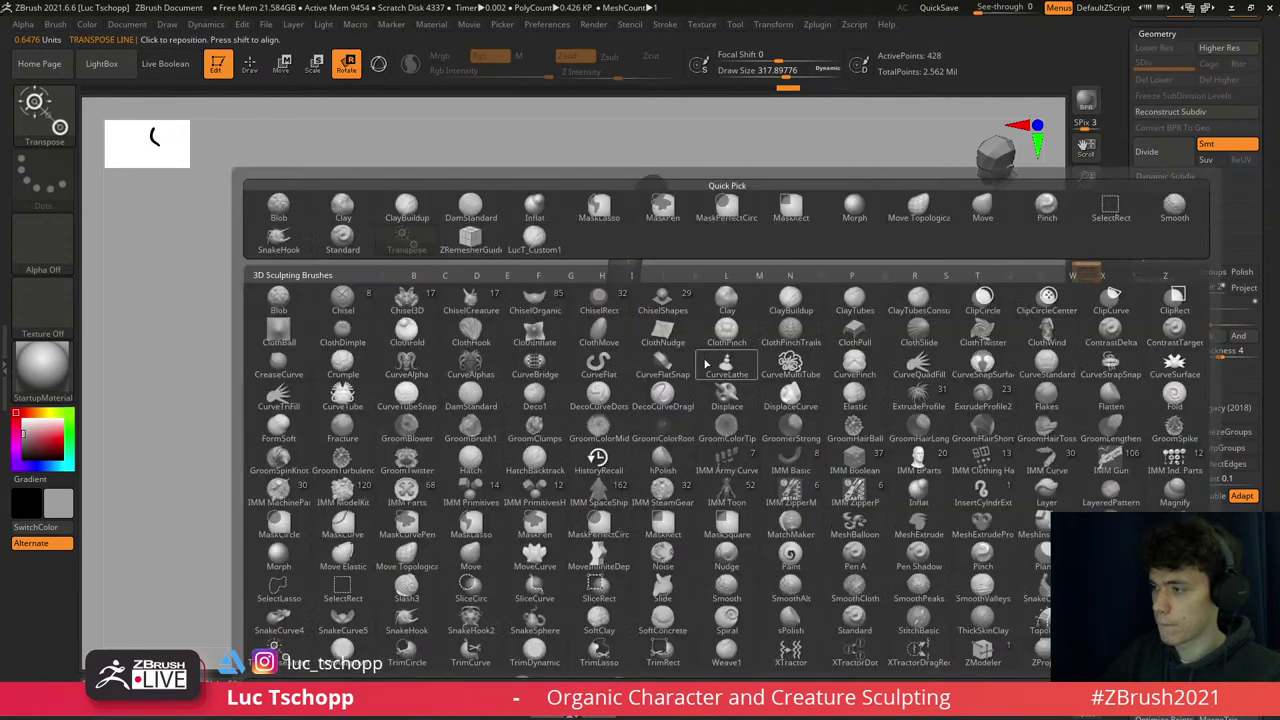
key("m")
key("v")
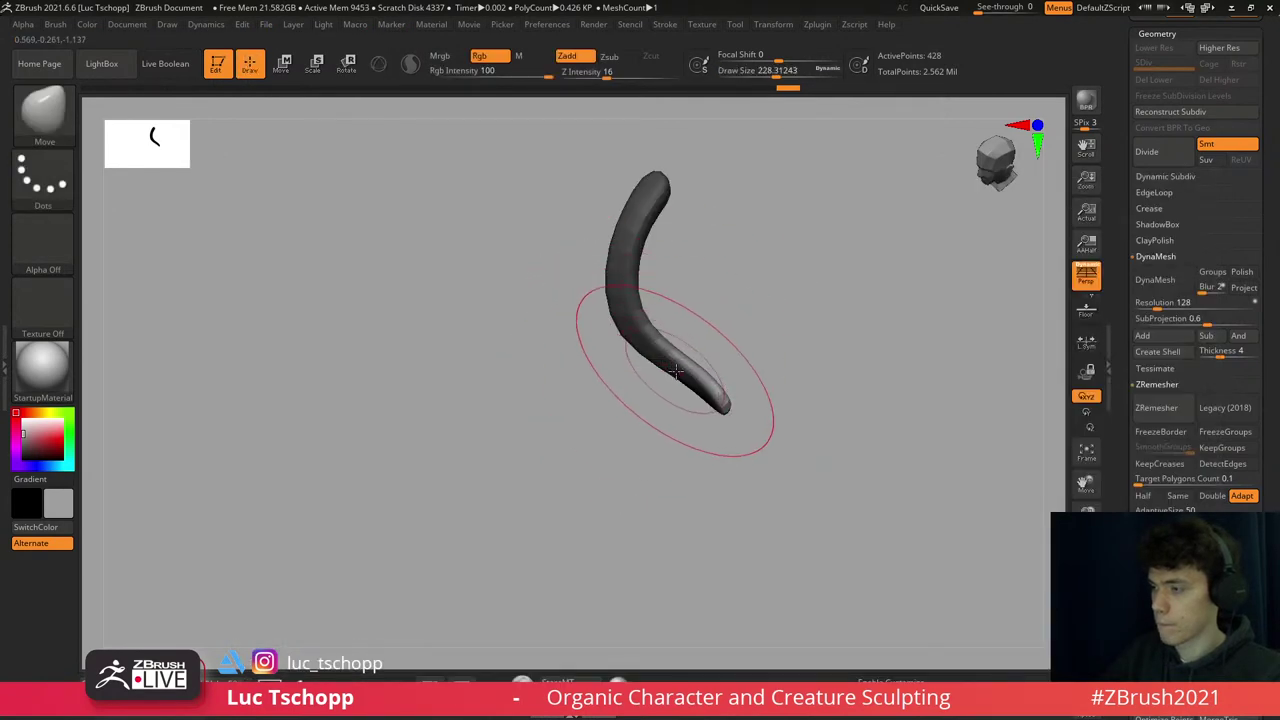
mouse_move(650, 381)
left_mouse_down()
mouse_move(717, 413)
mouse_move(717, 277)
mouse_move(663, 395)
mouse_move(694, 360)
mouse_move(680, 382)
left_mouse_up()
key("[")
key("]")
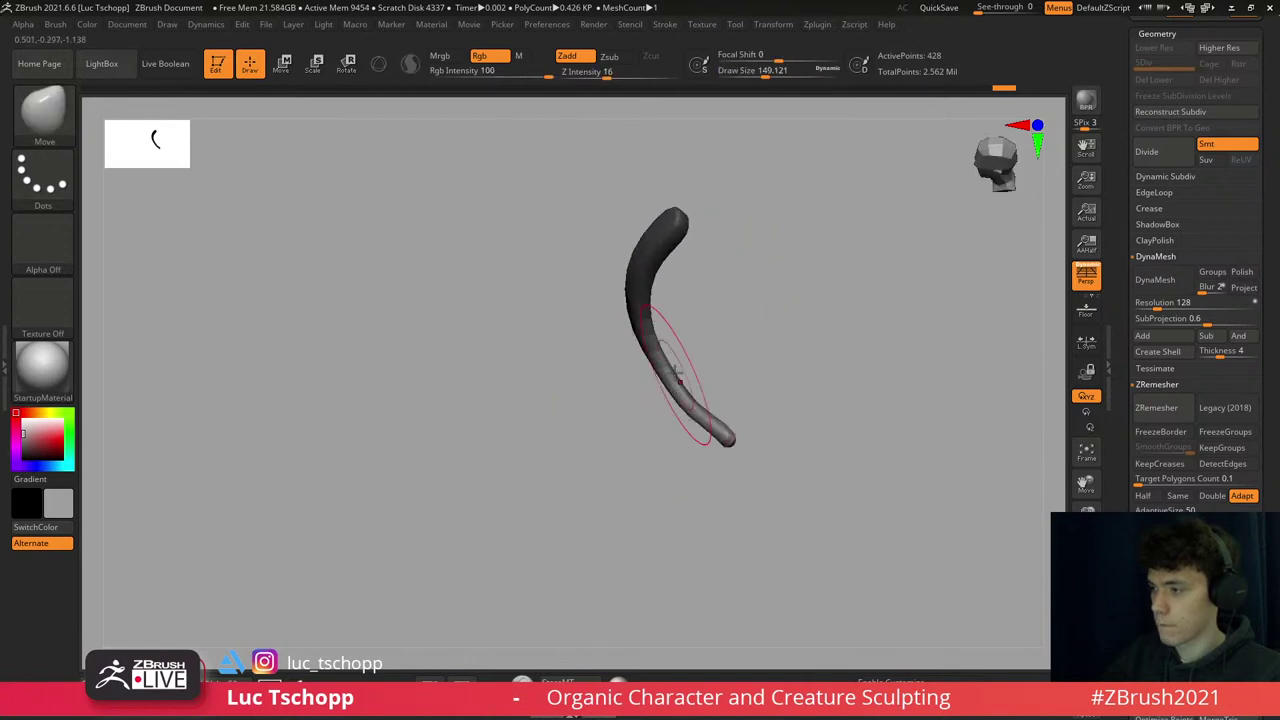
mouse_move(699, 450)
left_mouse_down()
mouse_move(680, 377)
mouse_move(729, 400)
mouse_move(722, 430)
left_mouse_up()
key("[")
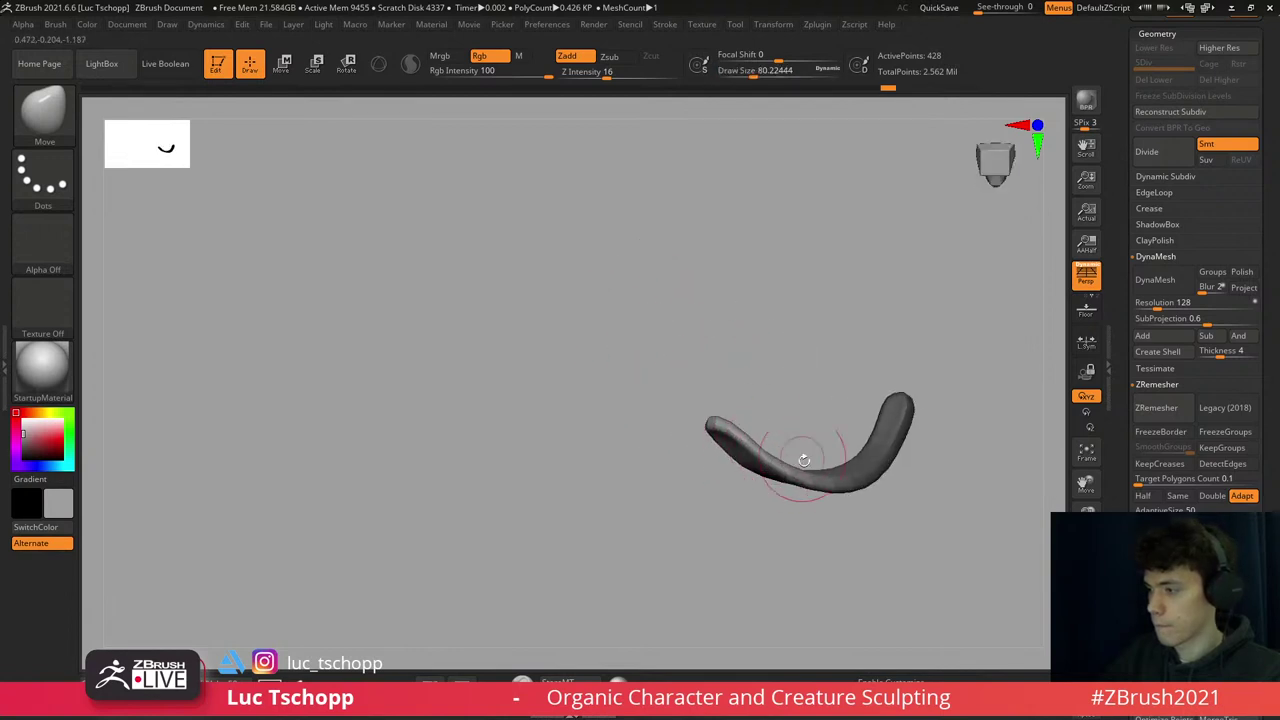
key("]")
mouse_move(746, 414)
left_mouse_down()
mouse_move(871, 400)
mouse_move(794, 266)
left_mouse_up()
key("Return")
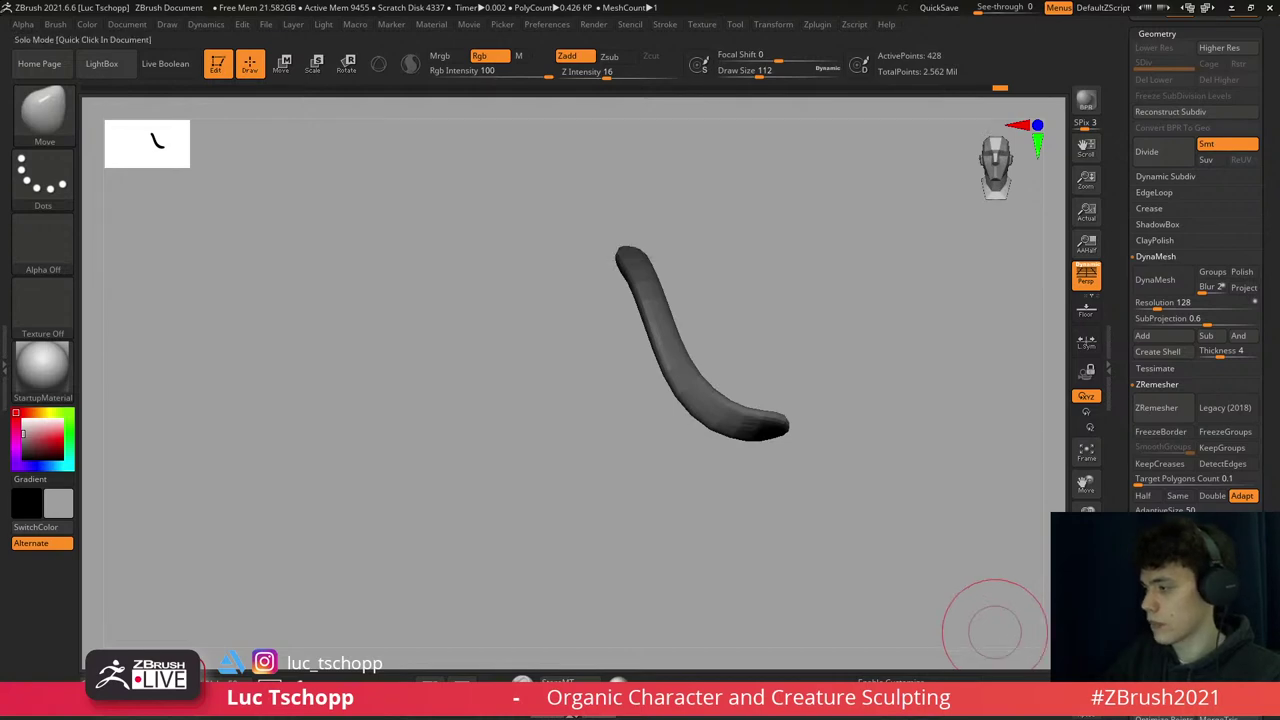
key("f")
mouse_move(692, 371)
right_mouse_down("ctrl")
mouse_move(690, 320)
mouse_move(586, 286)
mouse_move(630, 270)
right_mouse_up("ctrl")
- Isolate the curled strand on the head's right side and pinch its surface
key("b")
key("m")
key("t")
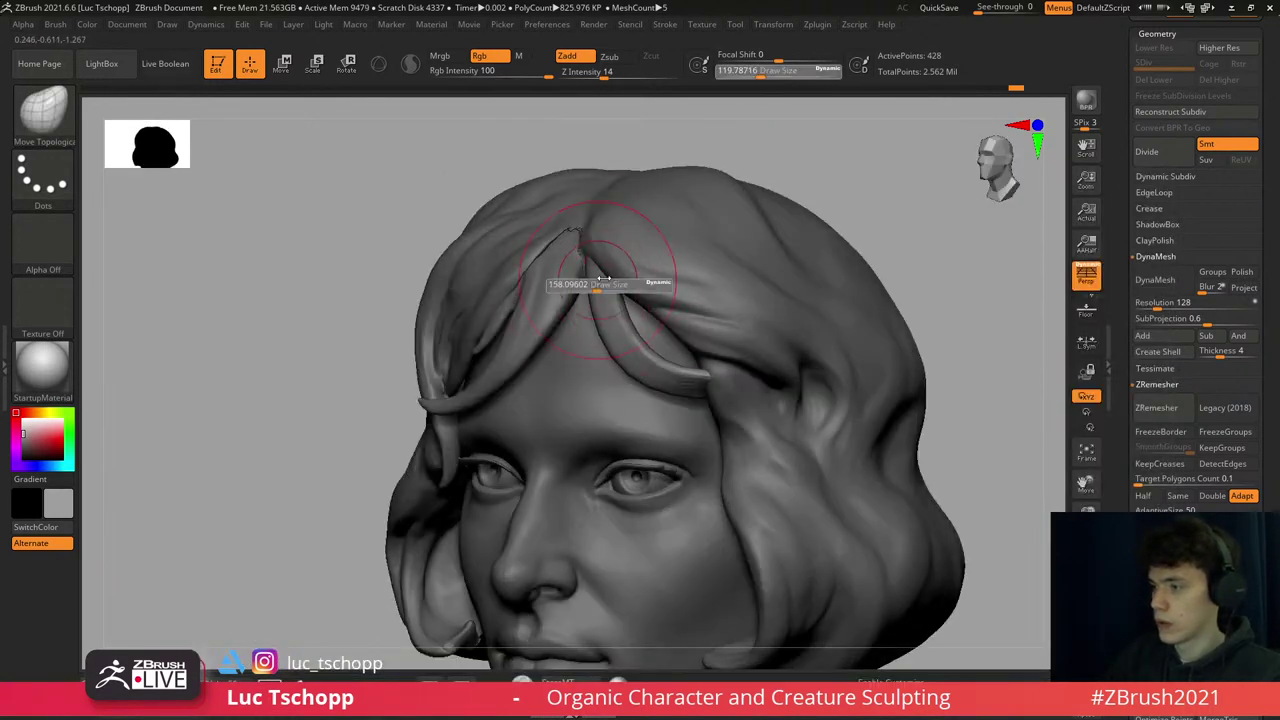
right_click_drag(586, 168, 989, 398)
key("ctrl")
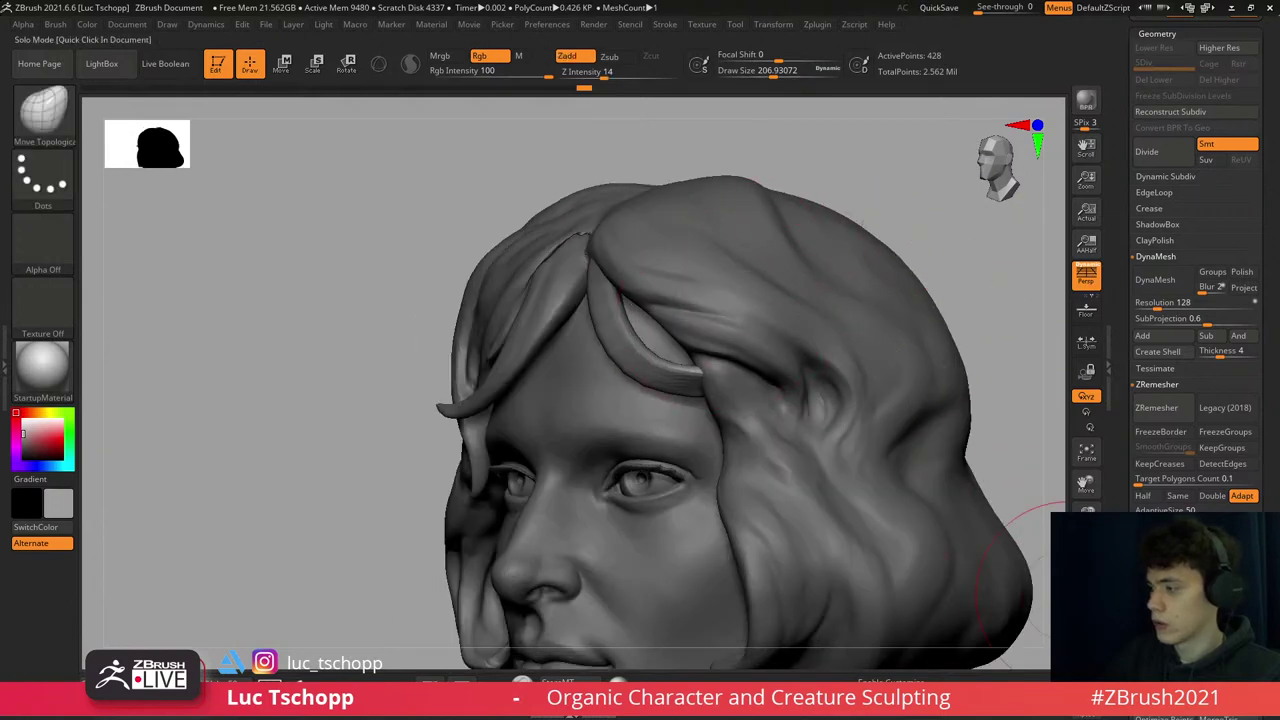
left_click(937, 286, "ctrl+shift")
right_click_drag(791, 334, 683, 367)
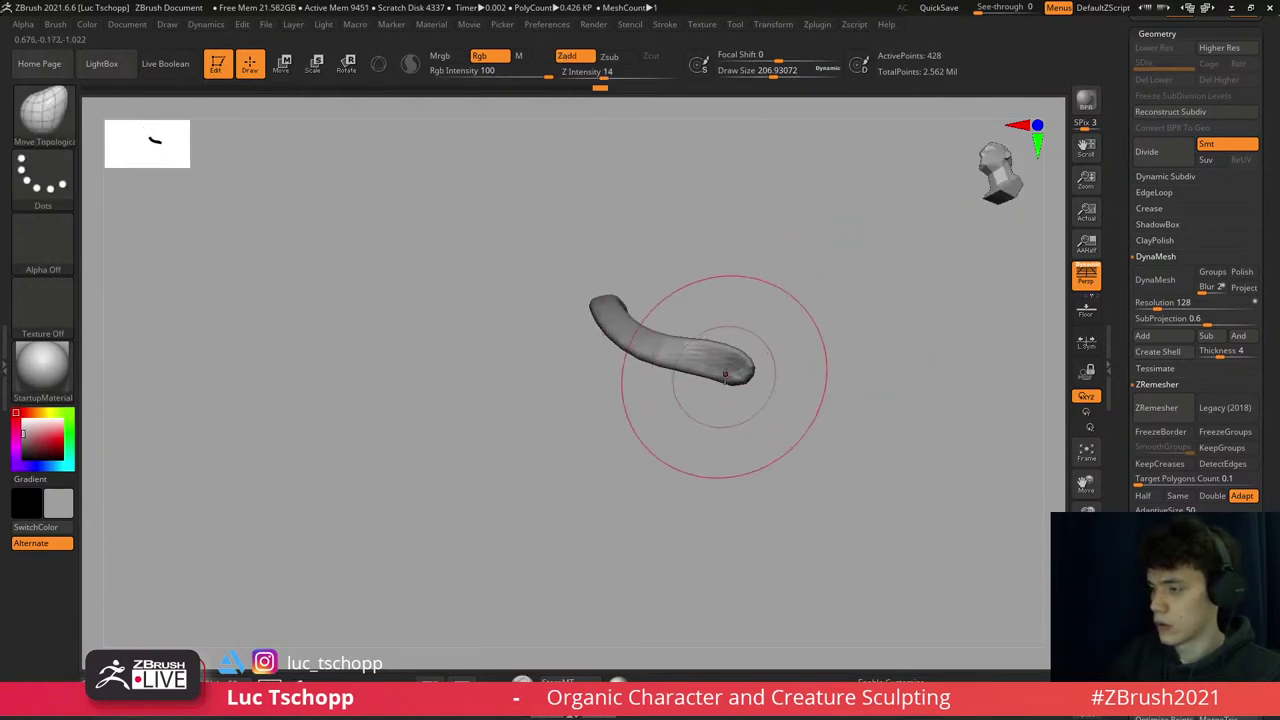
key("b")
key("p")
key("i")
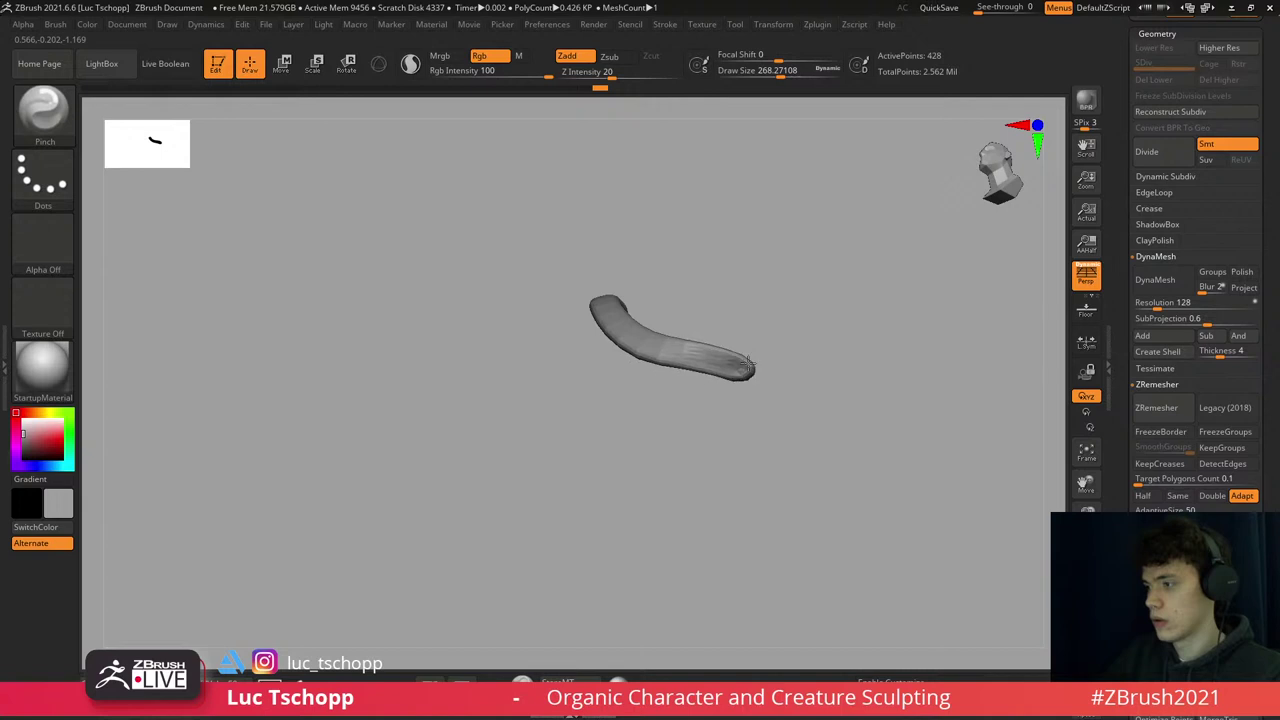
- Refine the strand with Move Topological and divide it with Ctrl+D
key("b")
key("m")
key("t")
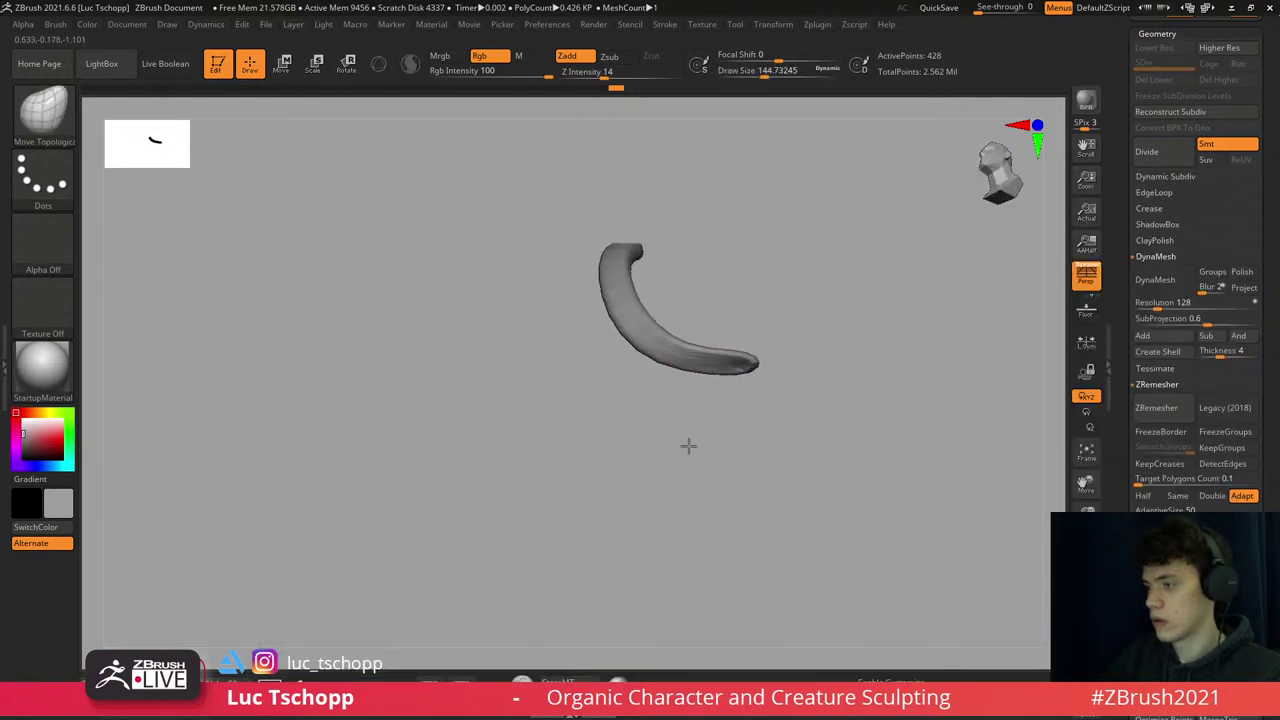
mouse_move(688, 446)
right_mouse_down()
mouse_move(720, 360)
mouse_move(637, 226)
right_mouse_up()
key("1")
key("ctrl+d")
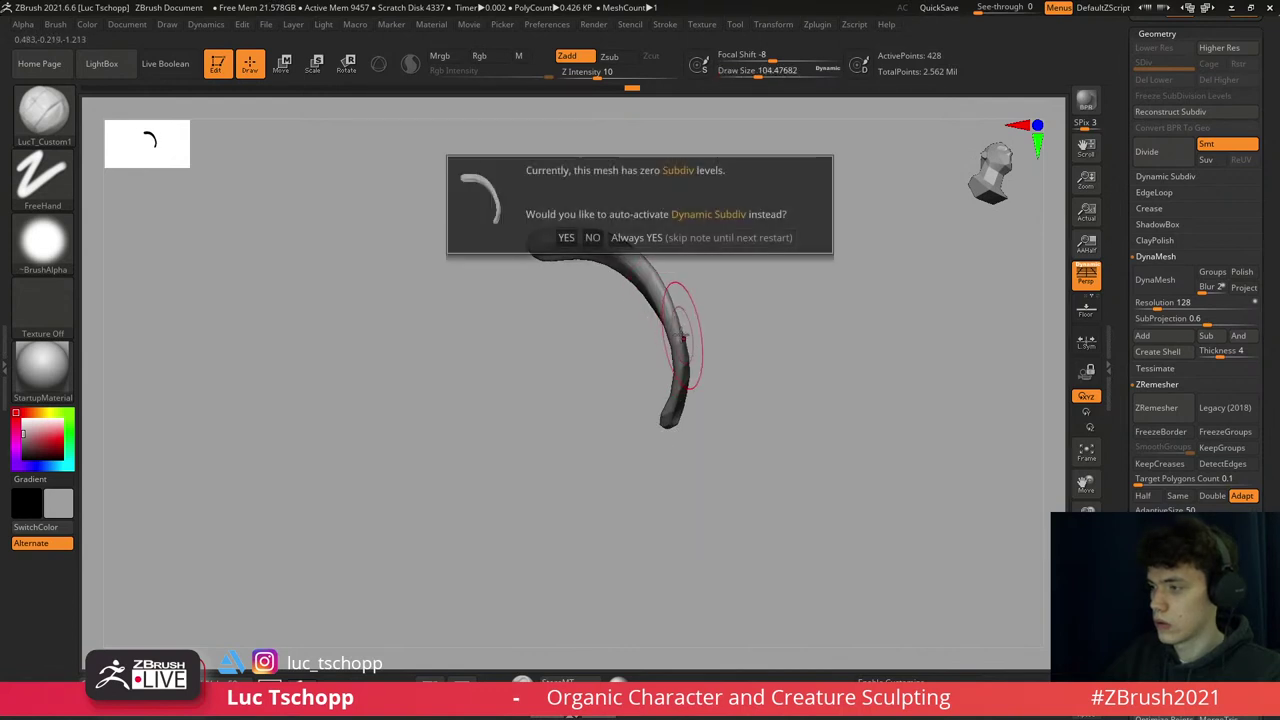
- Decline Dynamic Subdiv, show the full bust again, and rotate the front strand into place
left_click(597, 237)
right_click_drag(688, 345, 685, 370, "ctrl")
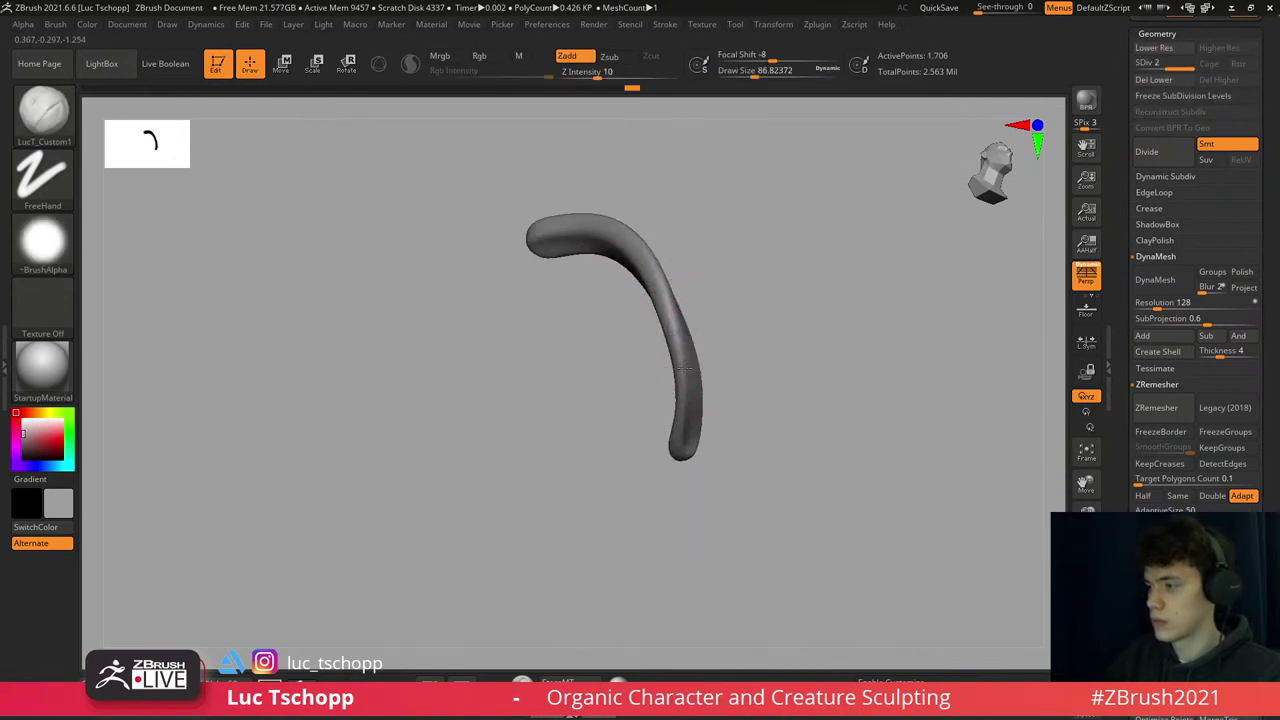
mouse_move(678, 452)
right_mouse_down()
mouse_move(706, 397)
mouse_move(717, 320)
mouse_move(648, 345)
mouse_move(626, 290)
right_mouse_up()
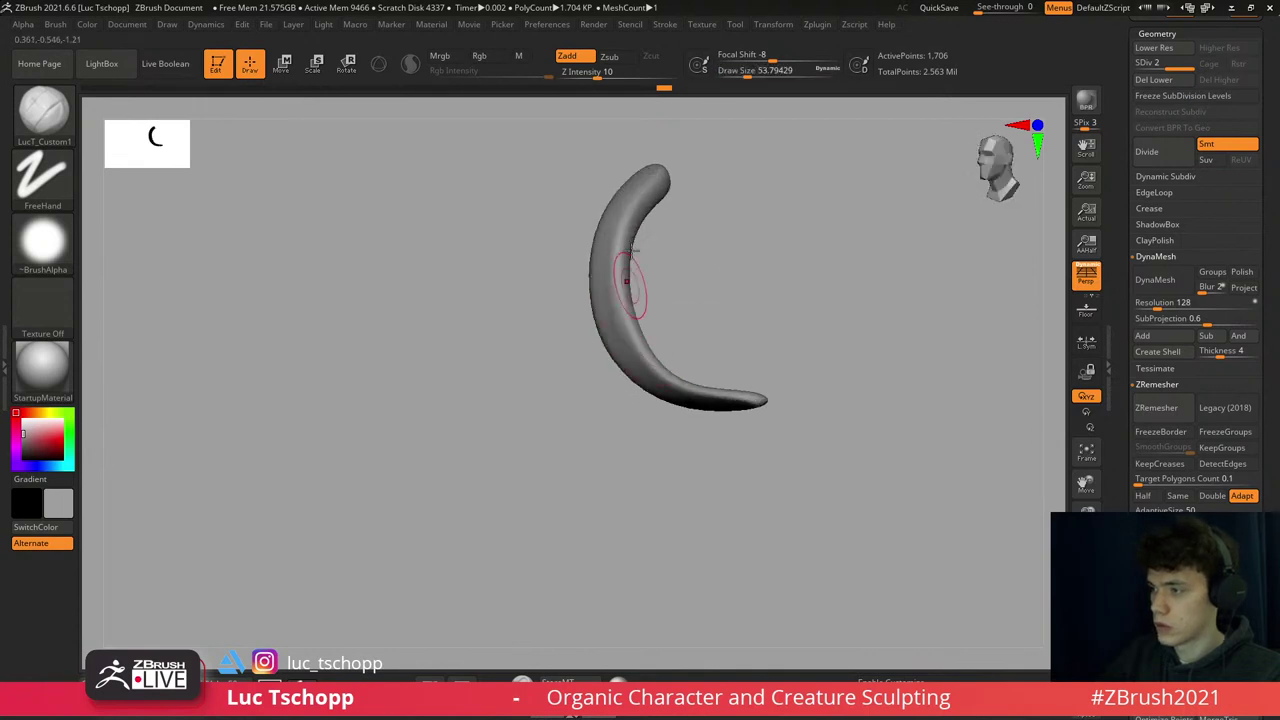
right_click_drag(668, 170, 997, 631)
left_click(1086, 506)
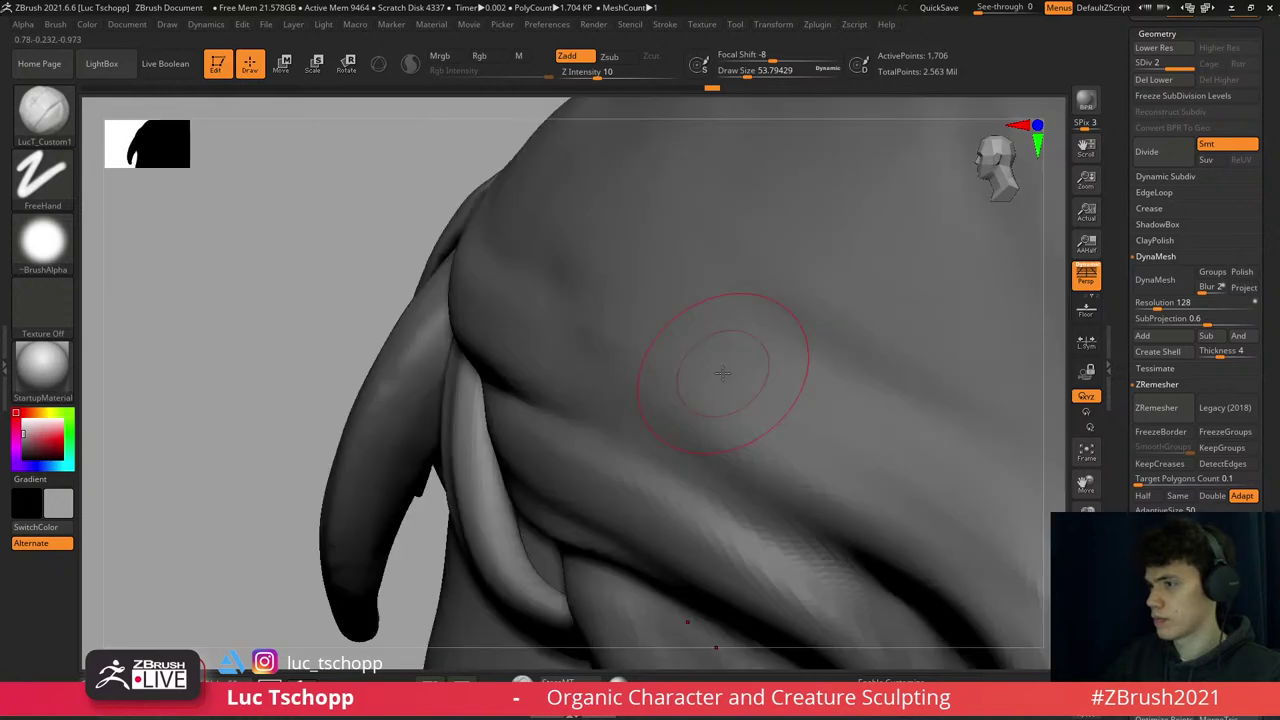
right_click_drag(729, 357, 662, 388)
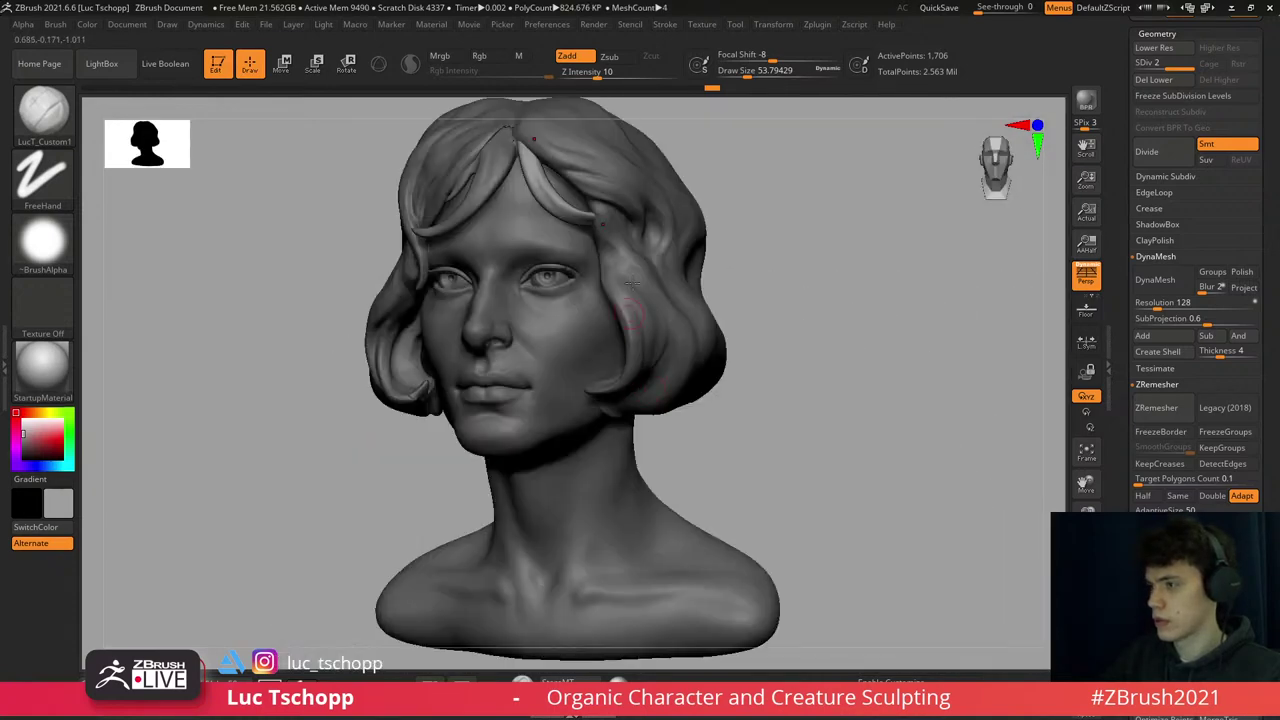
right_click_drag(632, 284, 560, 290, "alt")
key("shift")
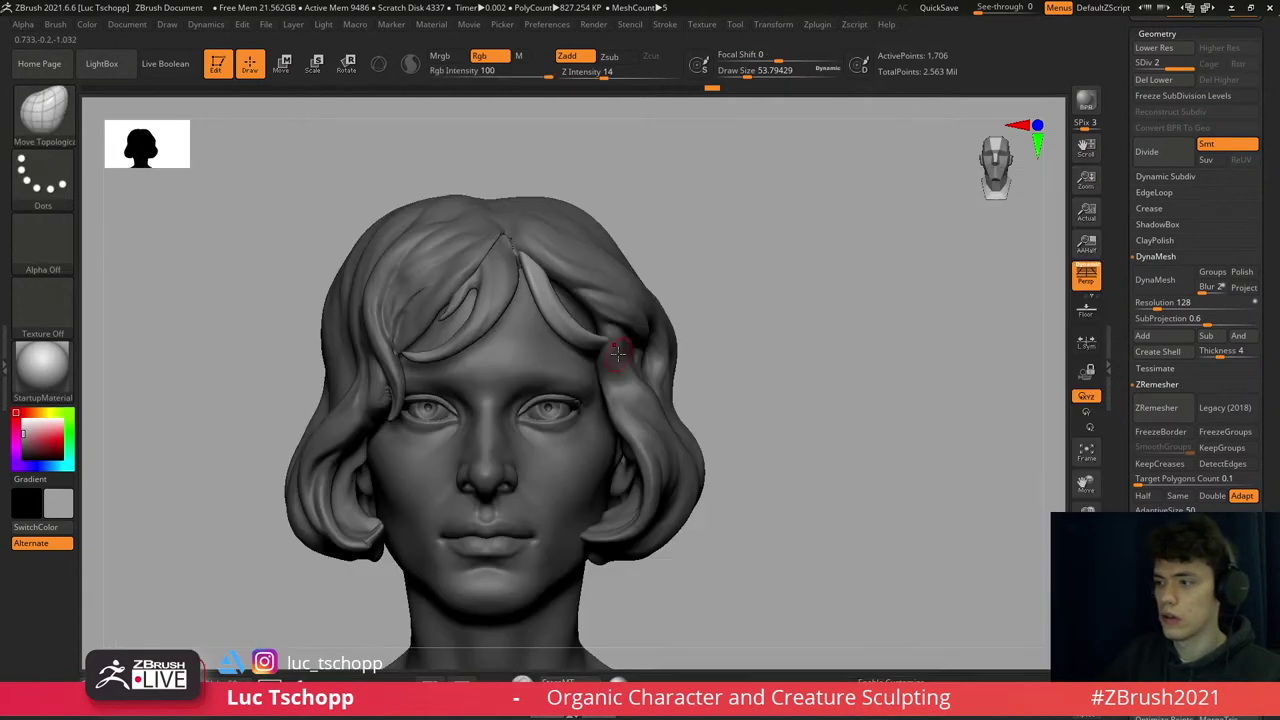
mouse_move(665, 345)
right_mouse_down()
mouse_move(607, 352)
mouse_move(640, 380)
right_mouse_up()
key("r")
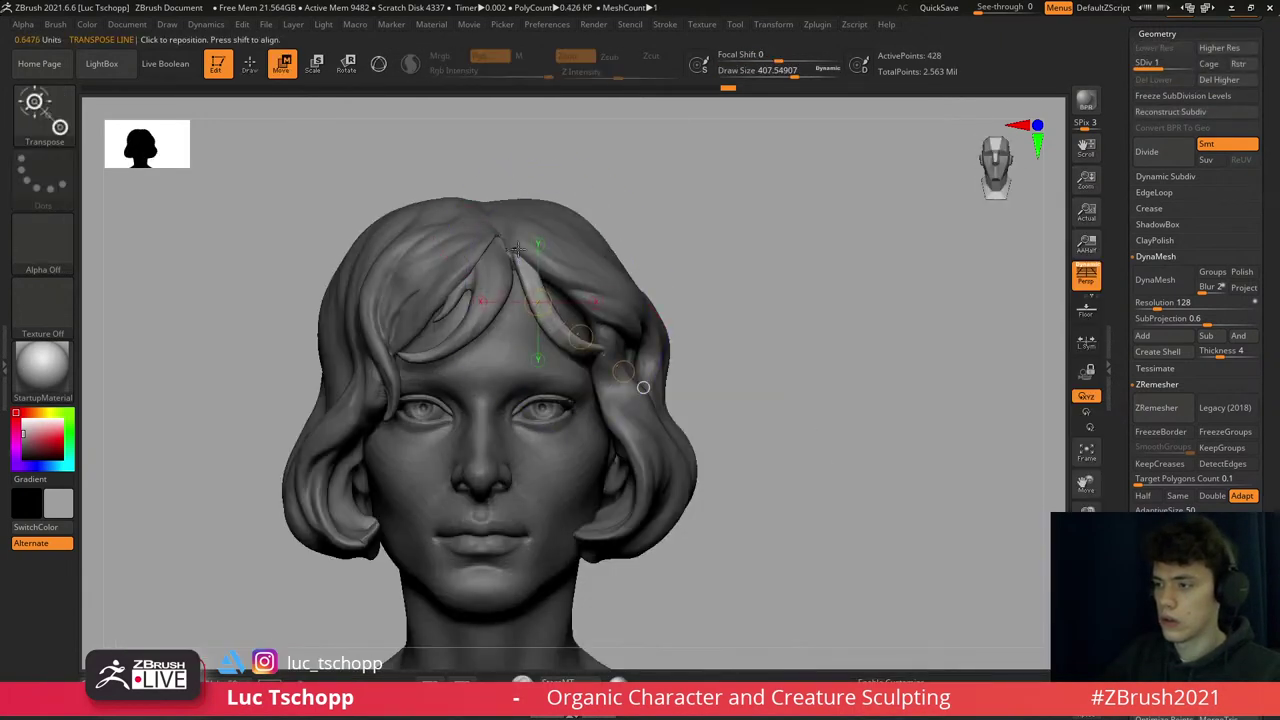
left_click_drag(553, 337, 600, 449)
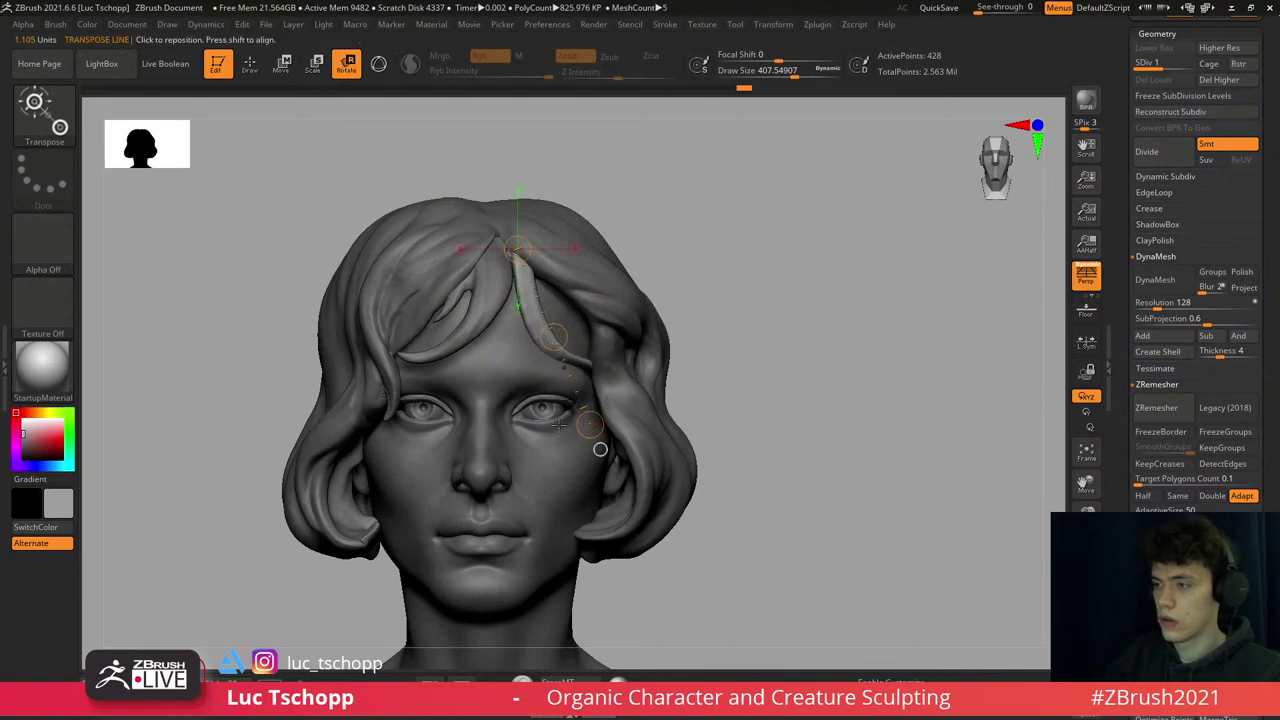
key("q")
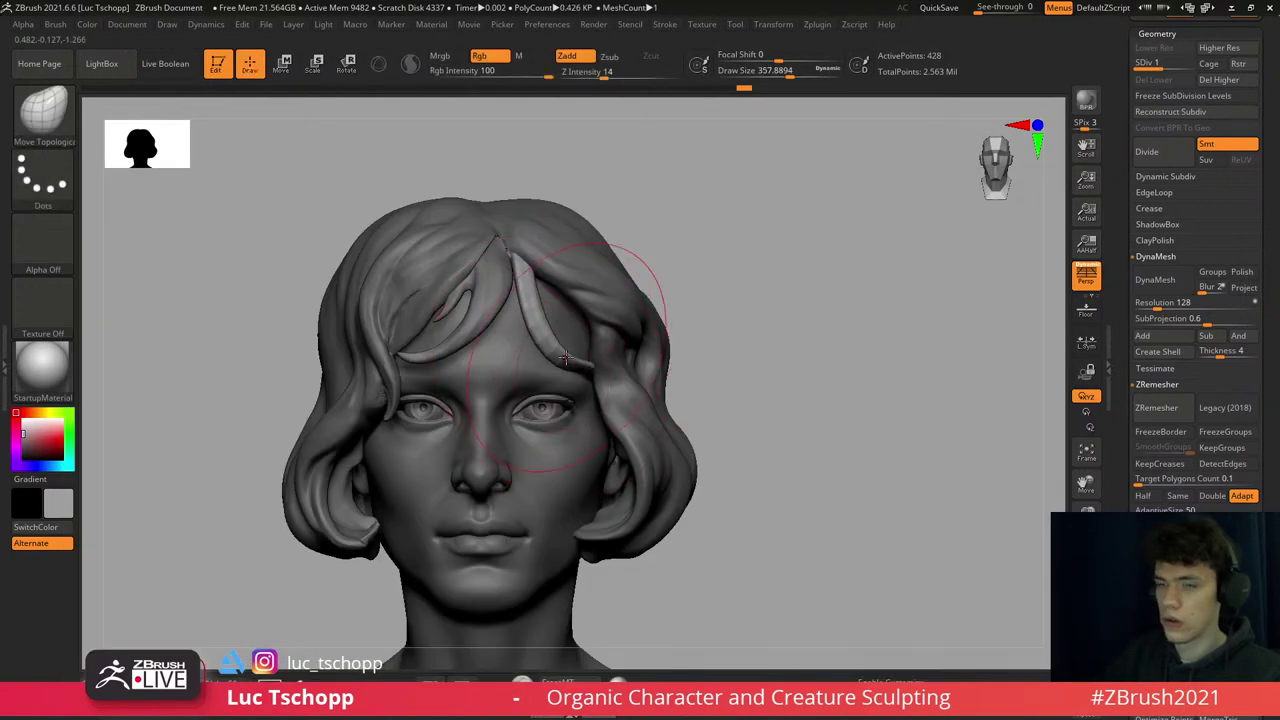
key("]")
right_click_drag(541, 303, 537, 322)
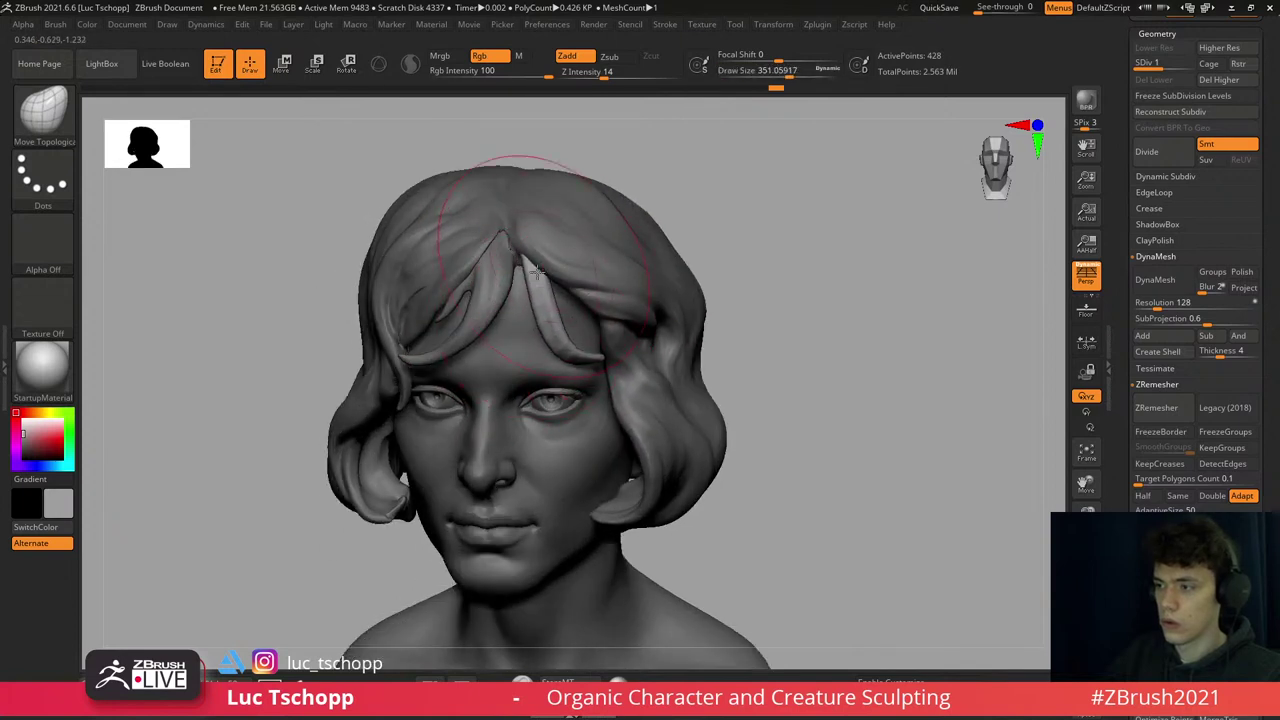
right_click_drag(530, 284, 535, 285)
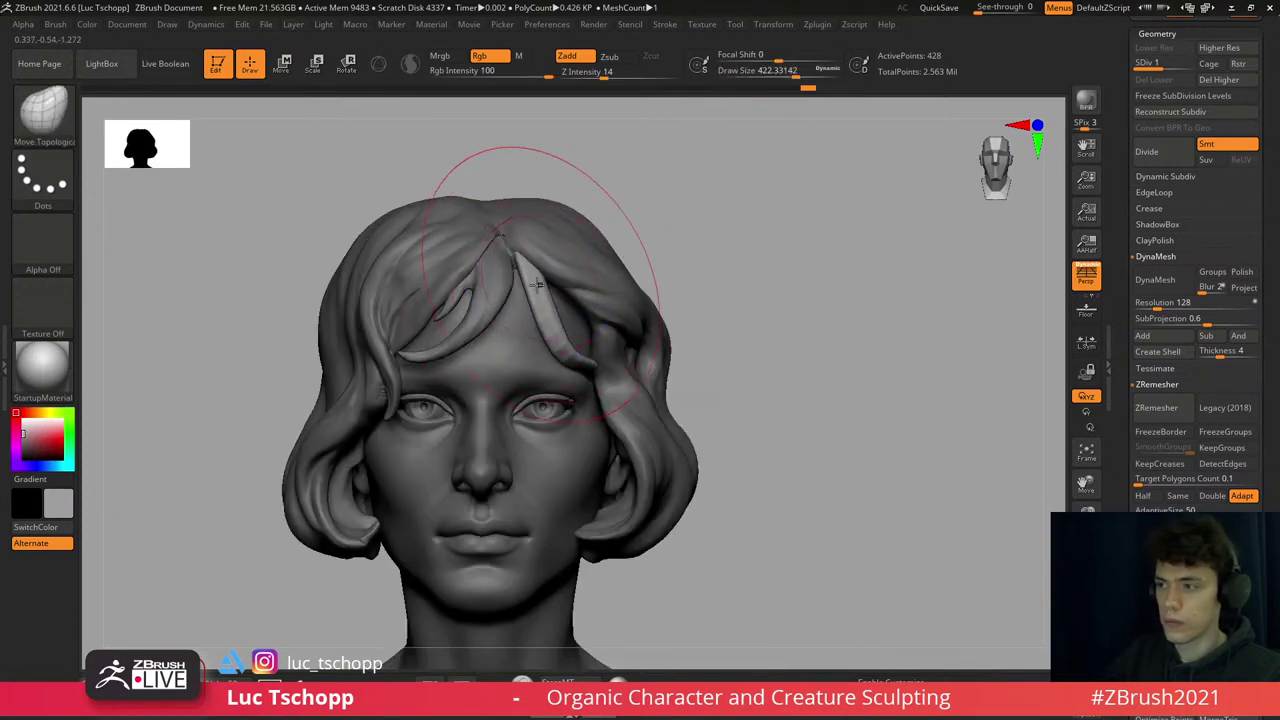
- Select the Extract1 strand, set the brush to about 415, then activate Extract5 with the Move brush
left_click(524, 256, "alt")
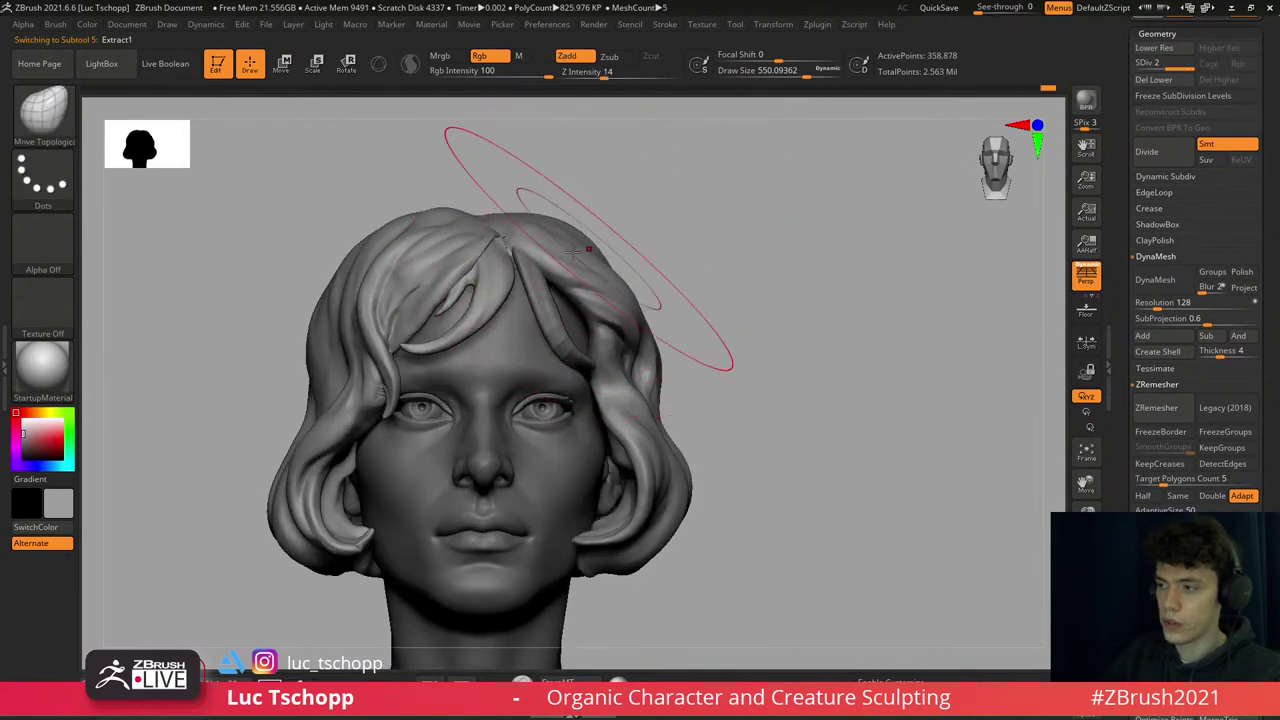
key("s")
left_click_drag(554, 260, 572, 263)
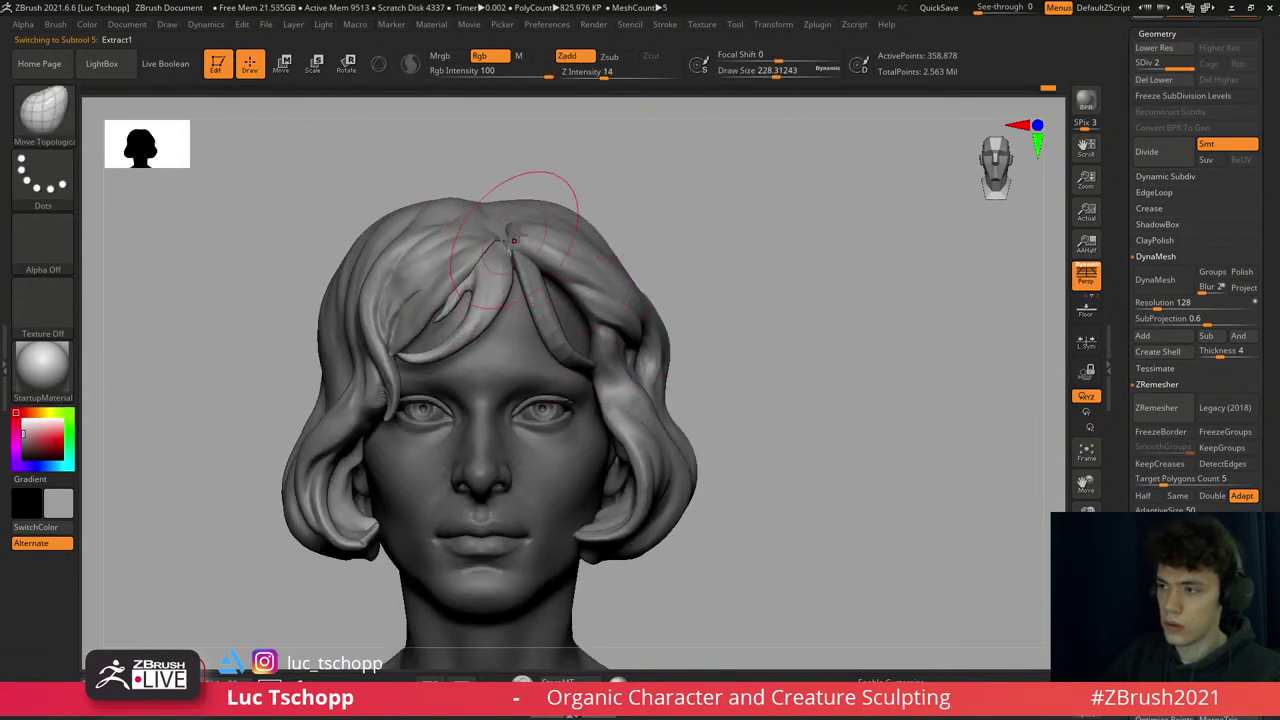
key("s")
left_click_drag(500, 238, 540, 238)
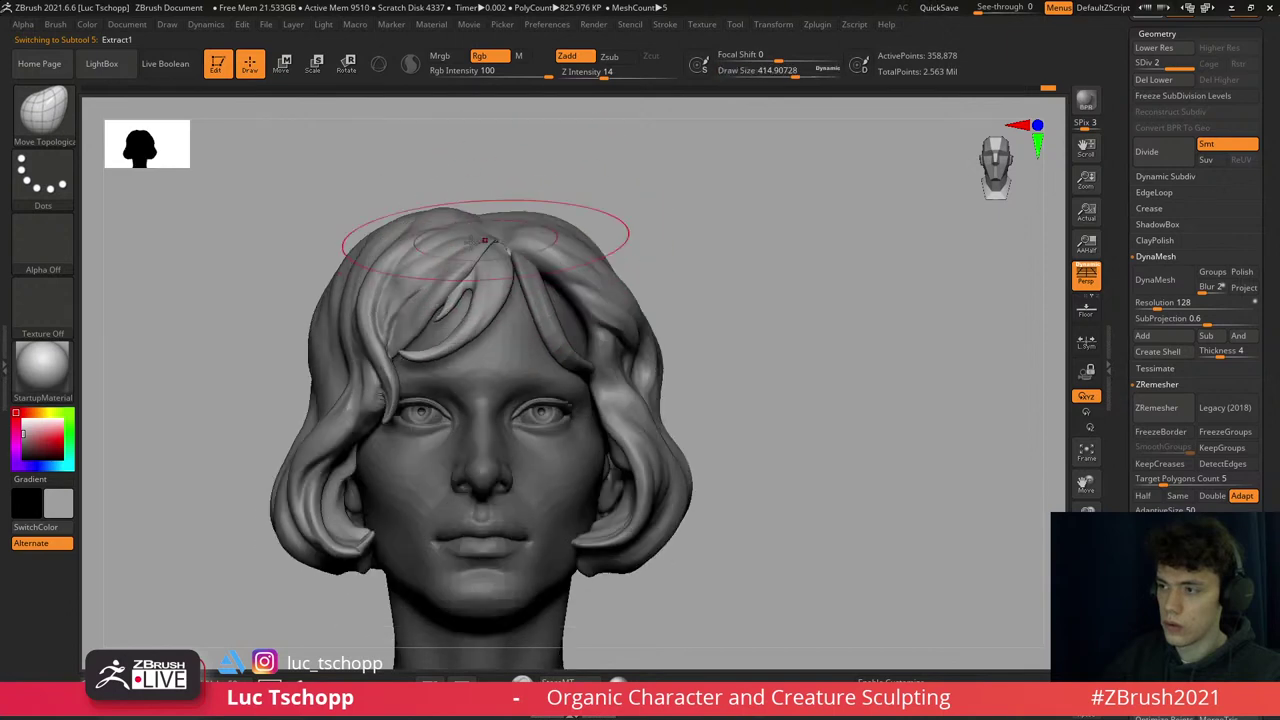
mouse_move(430, 214)
right_mouse_down()
mouse_move(470, 270)
mouse_move(512, 295)
right_mouse_up()
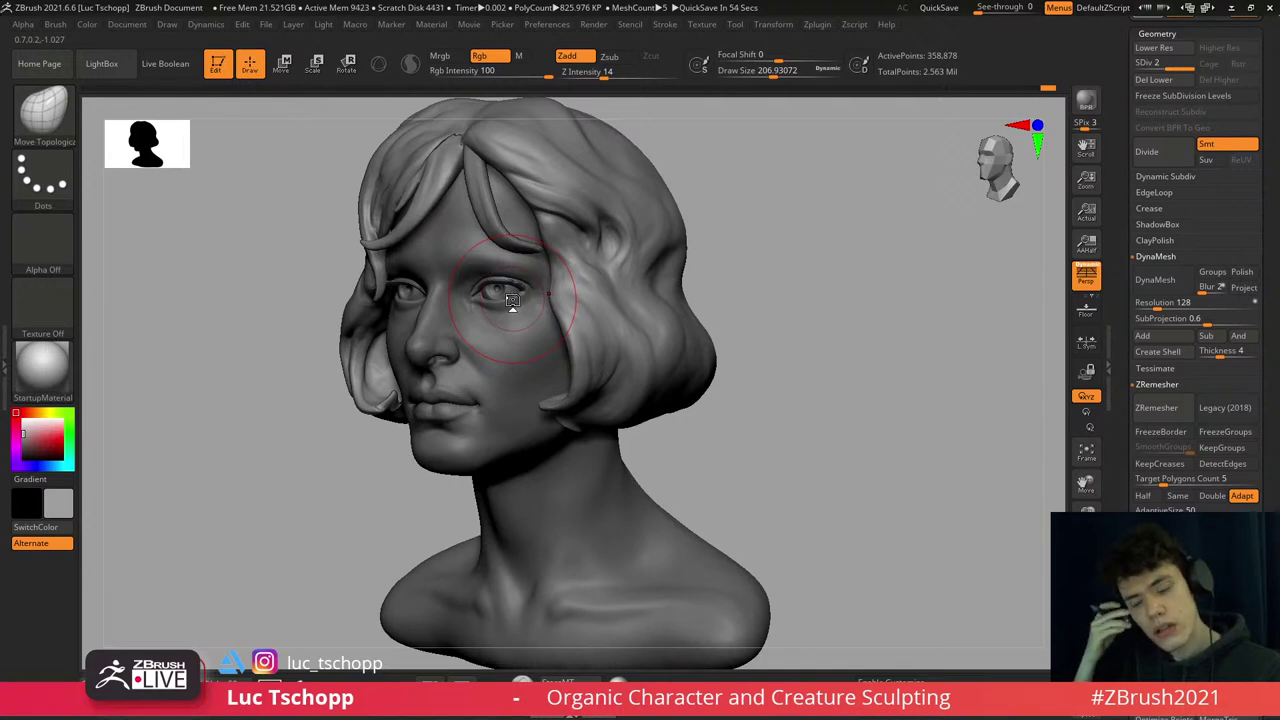
mouse_move(512, 300)
right_mouse_down("shift")
mouse_move(576, 185)
mouse_move(576, 375)
mouse_move(560, 335)
right_mouse_up("shift")
key("b")
key("m")
key("v")
left_click(557, 333, "alt")
key("s")
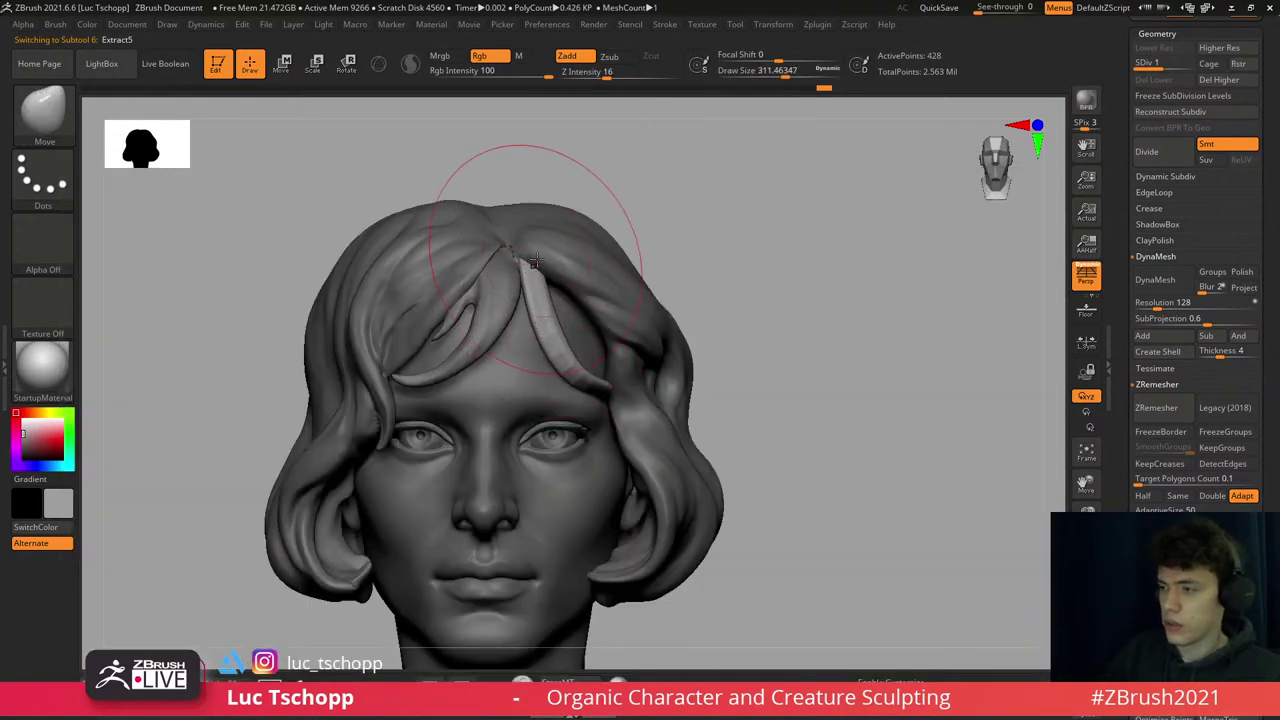
- Make Extract1 active again and set Move Topological to about size 158
mouse_move(535, 260)
right_mouse_down()
mouse_move(548, 258)
mouse_move(537, 285)
right_mouse_up()
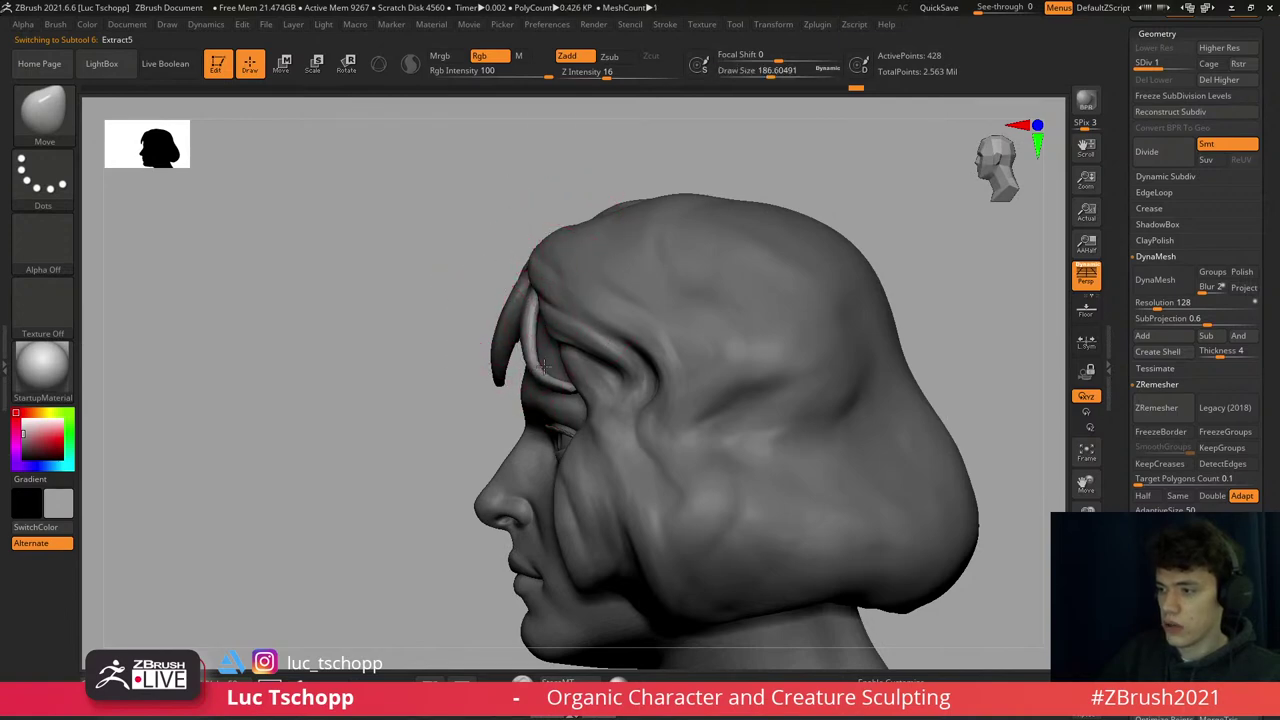
mouse_move(543, 367)
right_mouse_down()
mouse_move(557, 320)
mouse_move(528, 314)
mouse_move(555, 337)
mouse_move(500, 314)
right_mouse_up()
left_click(557, 318, "alt")
left_click(555, 337, "alt")
key("b")
key("m")
key("t")
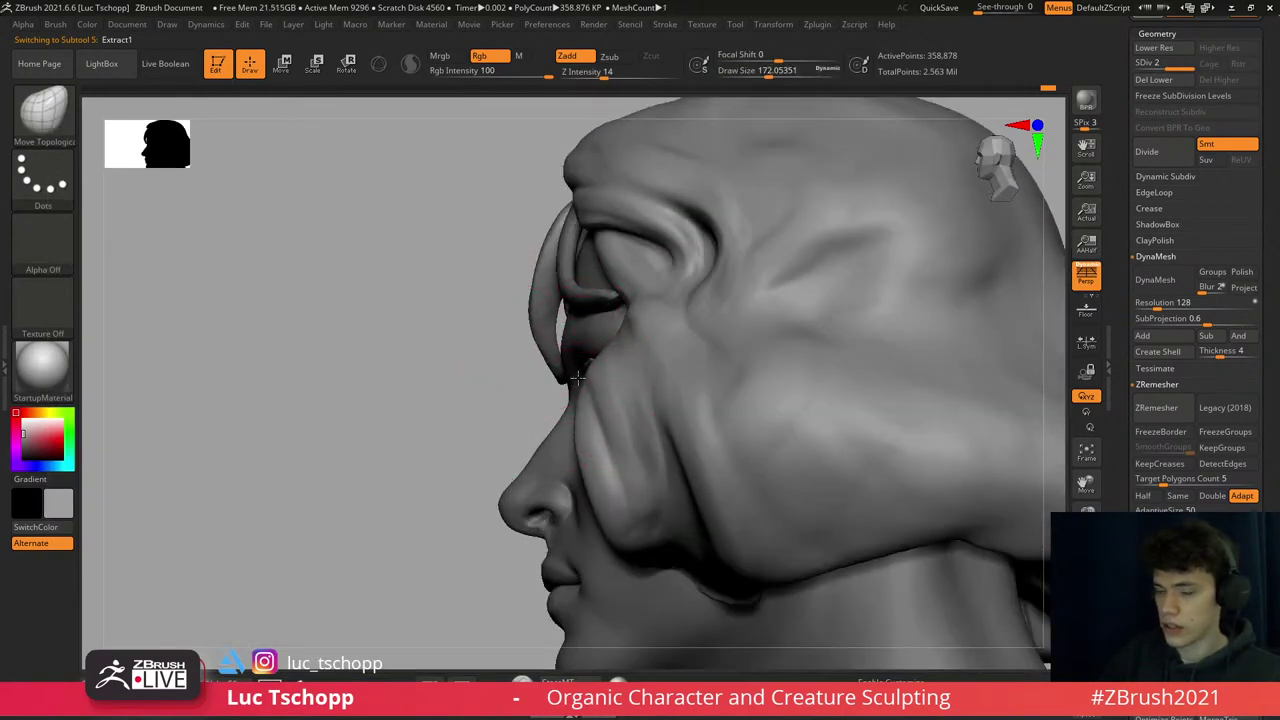
right_click_drag(548, 320, 545, 321)
key("s")
left_click_drag(545, 321, 539, 364)
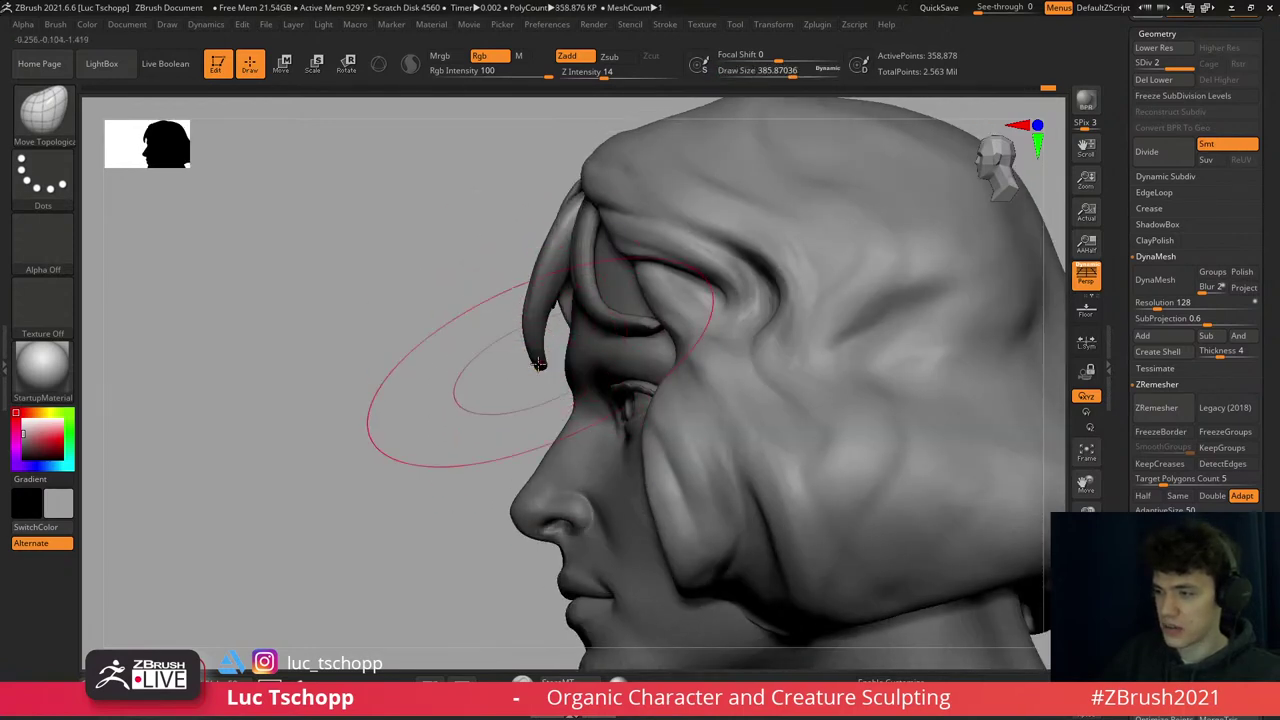
mouse_move(589, 367)
right_mouse_down()
mouse_move(561, 310)
mouse_move(540, 380)
right_mouse_up()
key("w")
- Drape the strand over the fringe with Move Topological, sizing it about 280 then 145
key("b")
key("m")
key("t")
key("s")
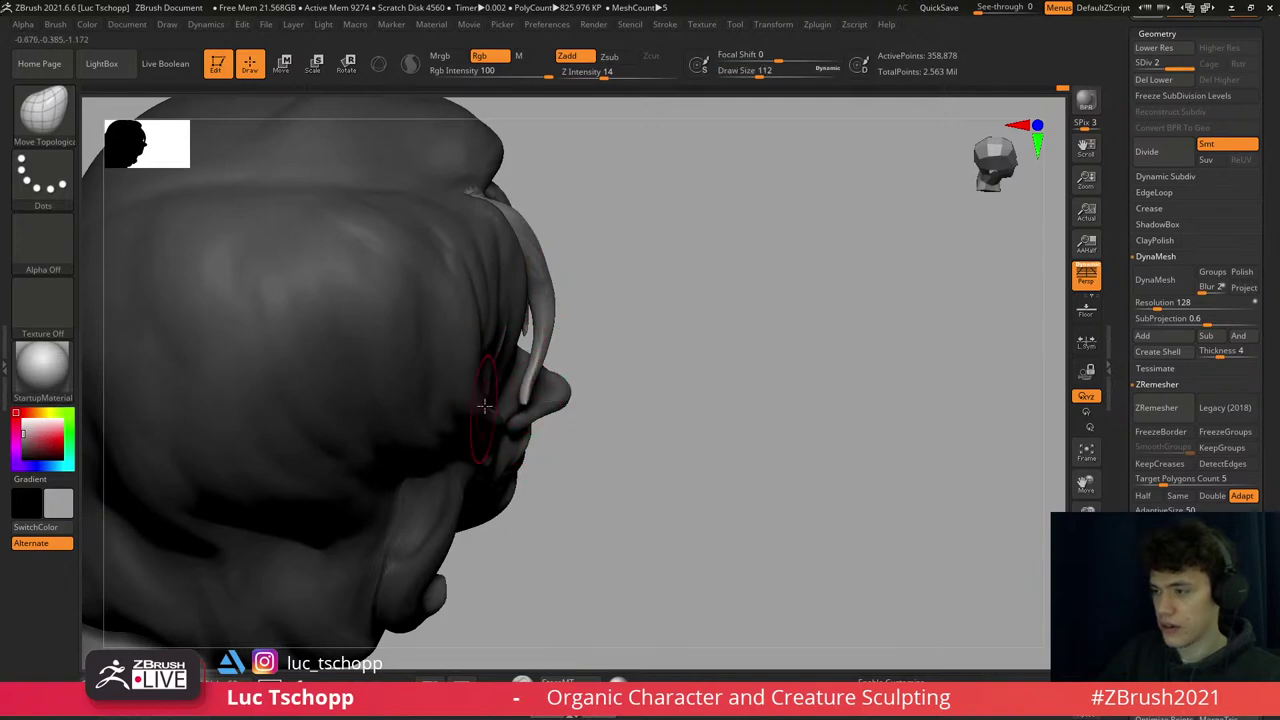
left_click_drag(532, 377, 545, 358)
left_click_drag(548, 302, 558, 302)
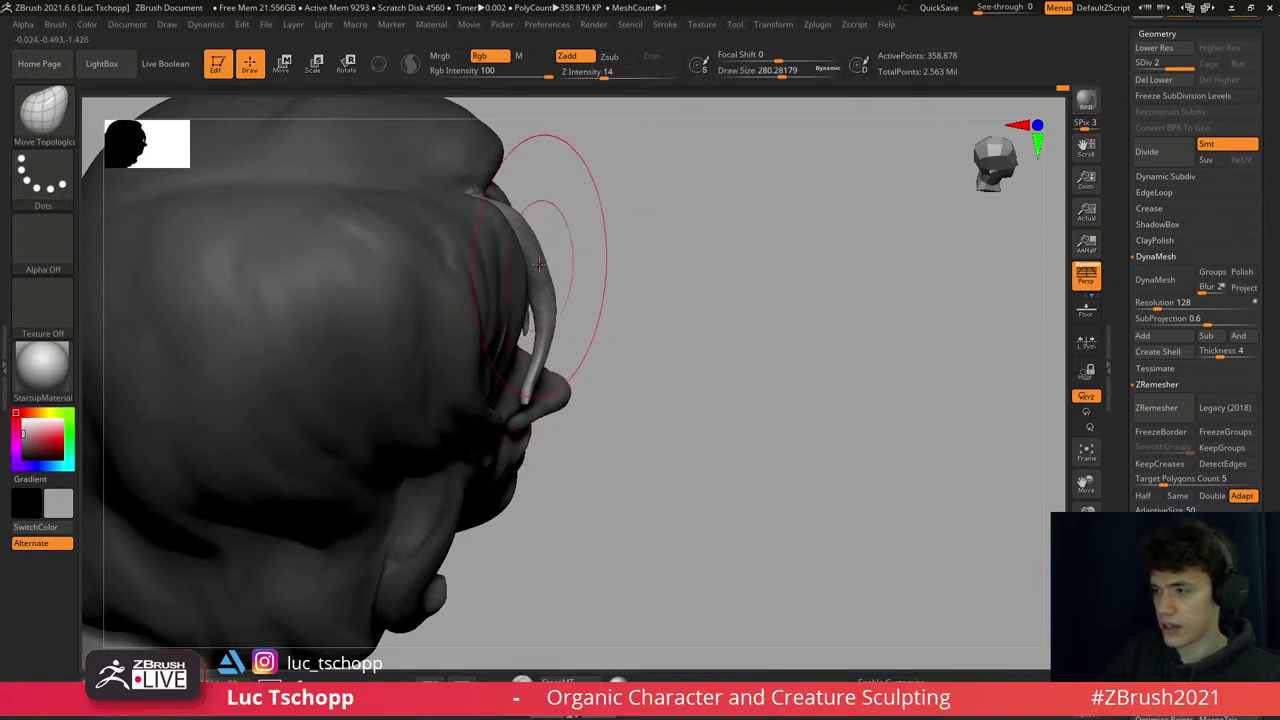
mouse_move(541, 261)
right_mouse_down()
mouse_move(626, 294)
mouse_move(592, 348)
mouse_move(514, 286)
mouse_move(542, 357)
mouse_move(400, 314)
right_mouse_up()
key("s")
mouse_move(400, 314)
left_mouse_down()
mouse_move(371, 357)
mouse_move(385, 370)
left_mouse_up()
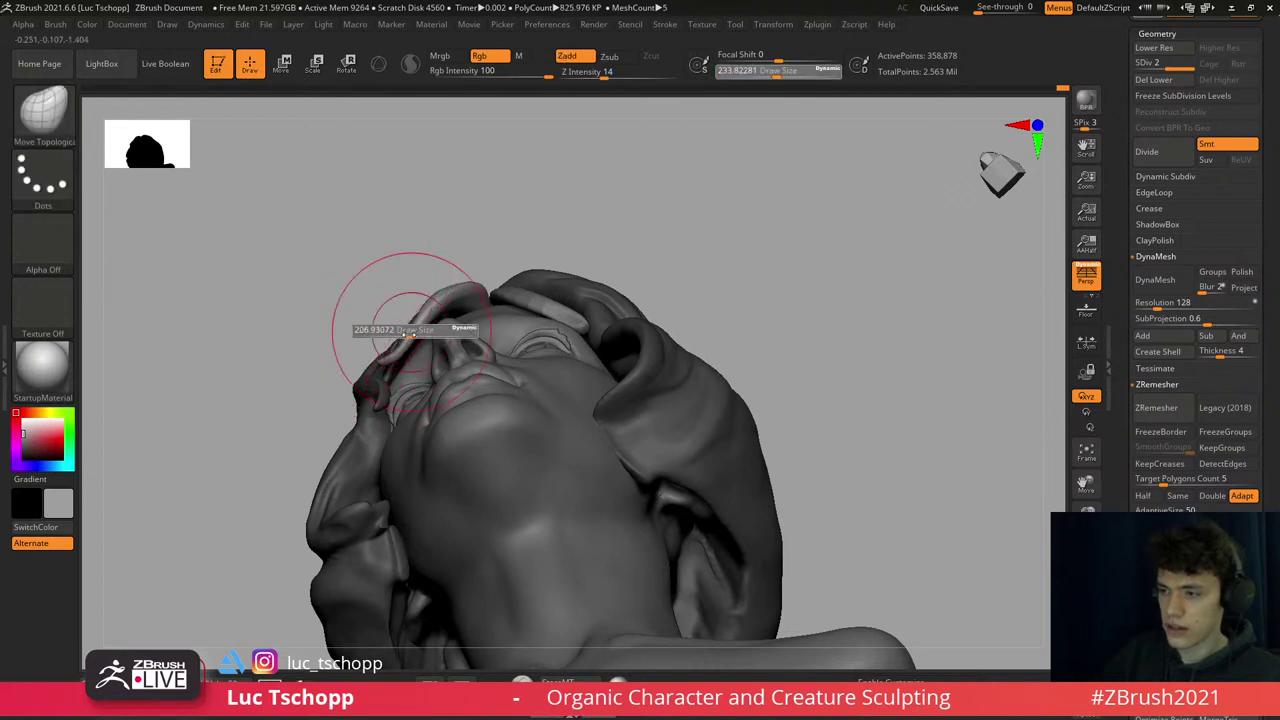
right_click_drag(429, 286, 429, 337, "shift")
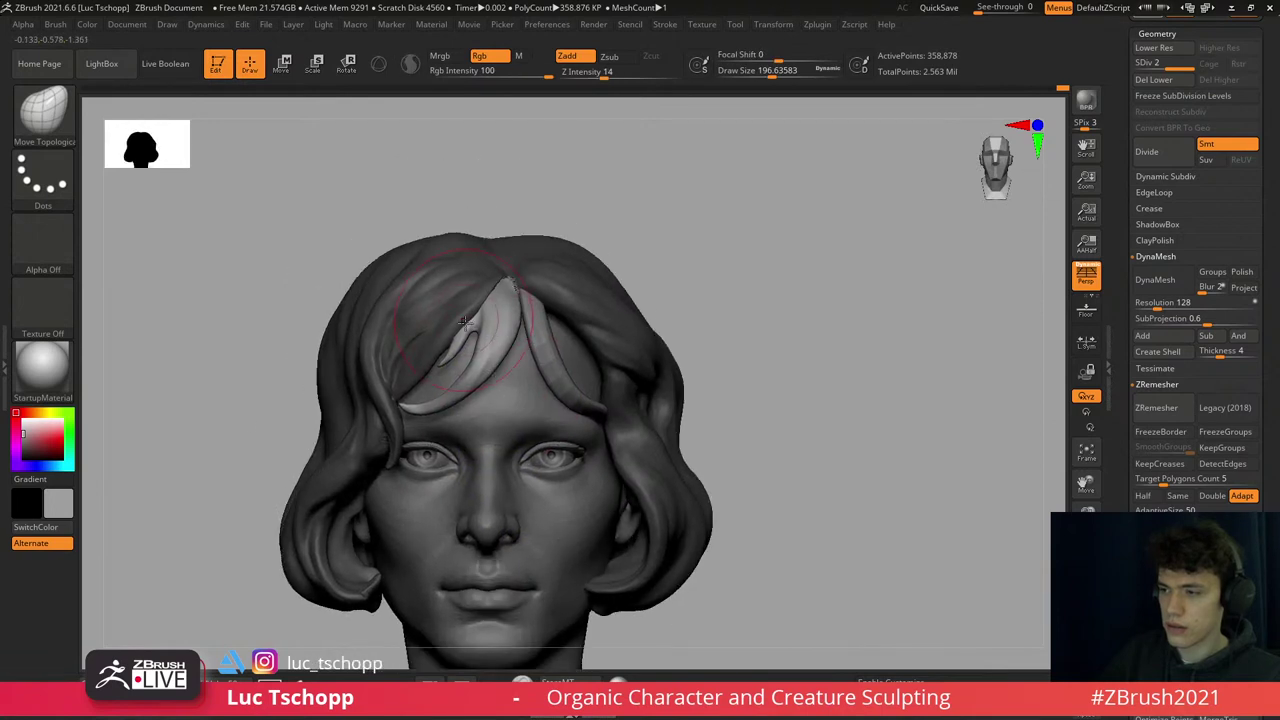
right_click_drag(550, 153, 582, 233, "alt")
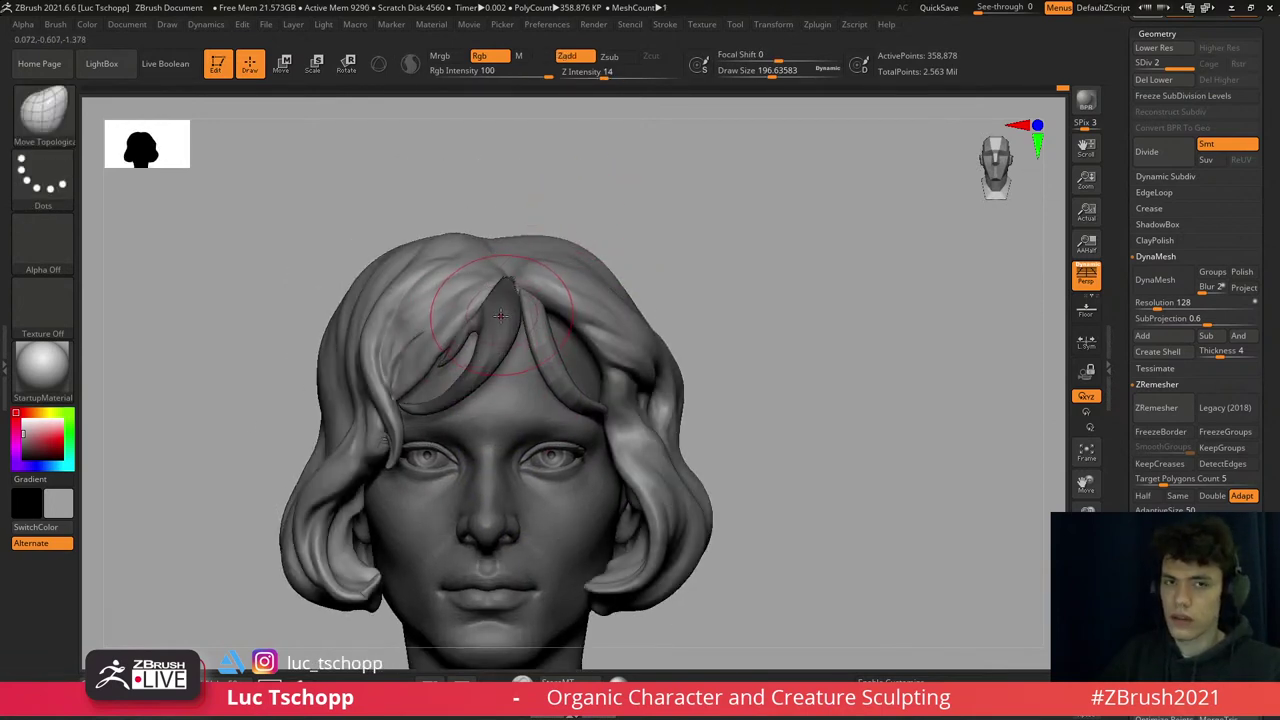
- Select the topological Move brush and orbit to view the parting strand from above
right_click_drag(496, 320, 606, 214, "ctrl")
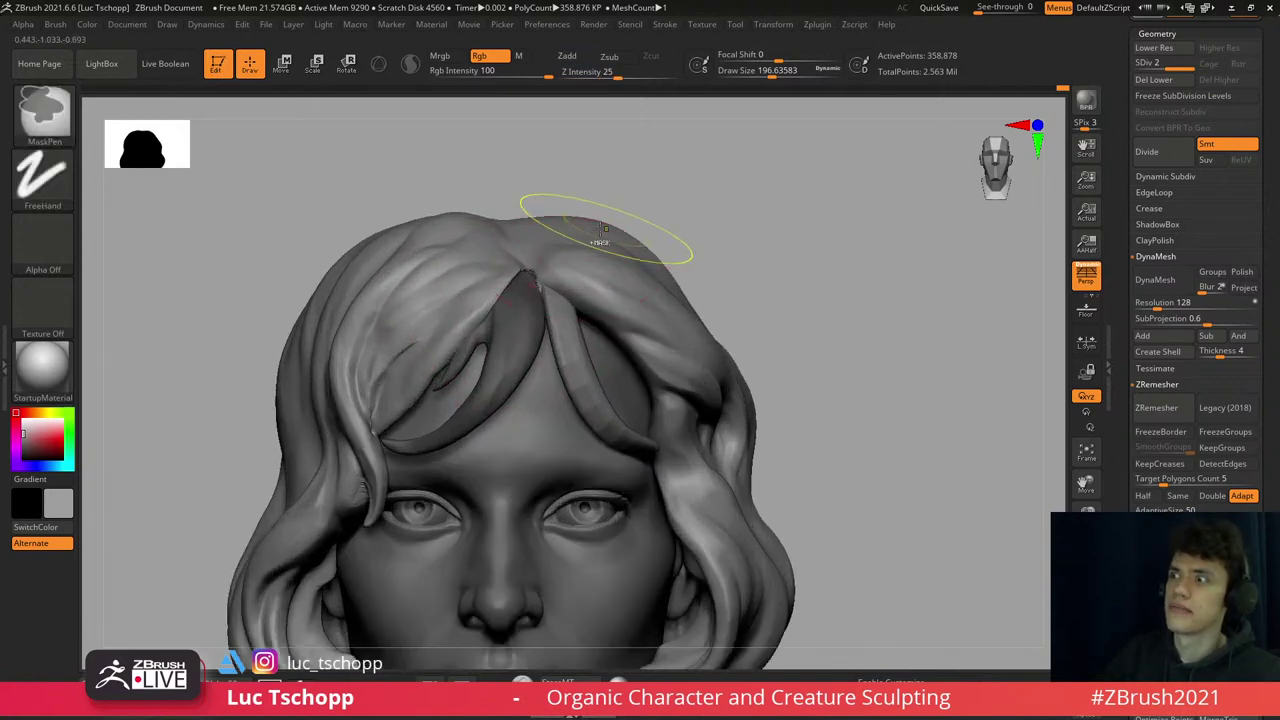
key("b")
left_click(469, 347)
right_click_drag(400, 345, 464, 345)
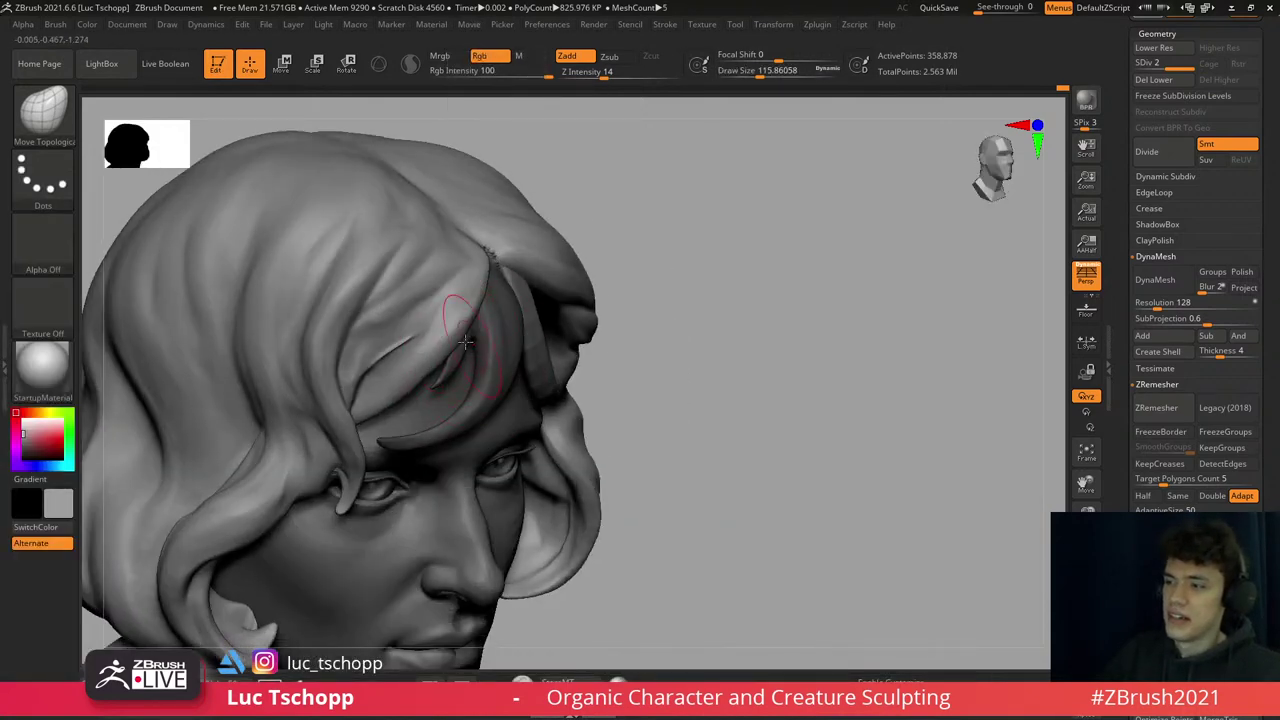
mouse_move(483, 279)
right_mouse_down()
mouse_move(472, 335)
mouse_move(497, 275)
mouse_move(480, 268)
mouse_move(490, 258)
right_mouse_up()
- Smooth the hair strand where it meets the parting
key("s")
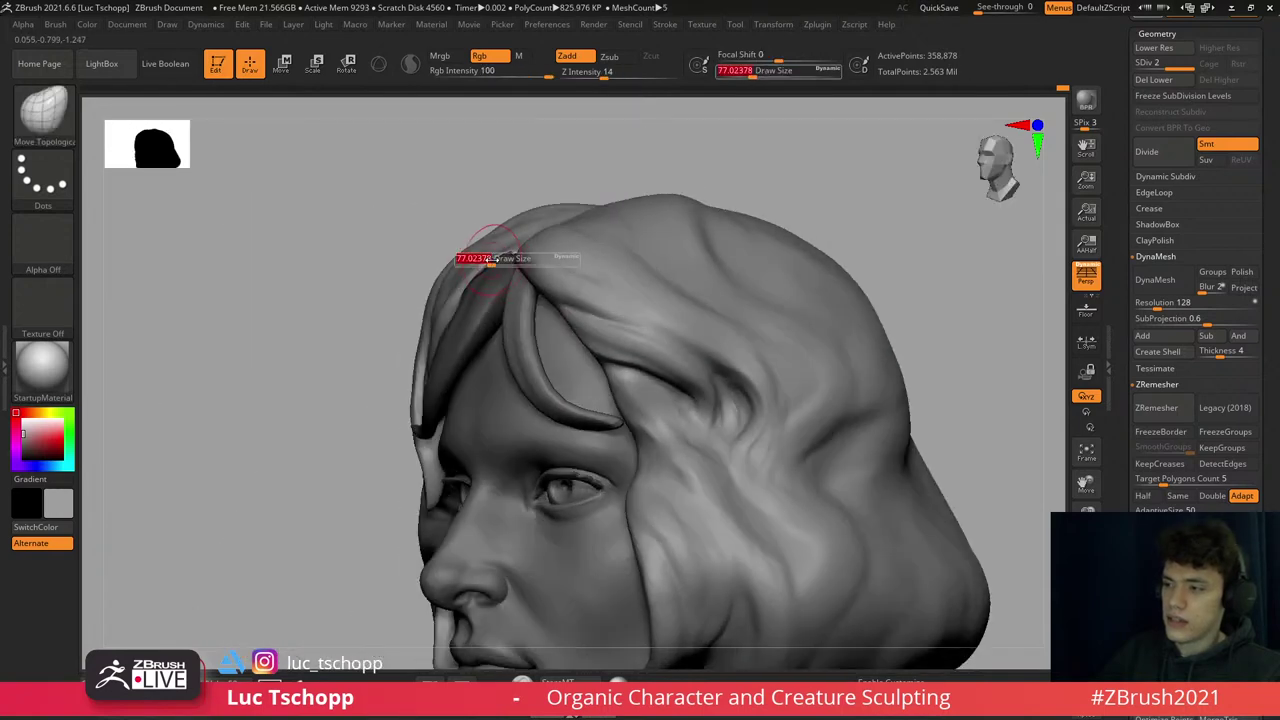
left_click_drag(501, 254, 469, 285, "shift")
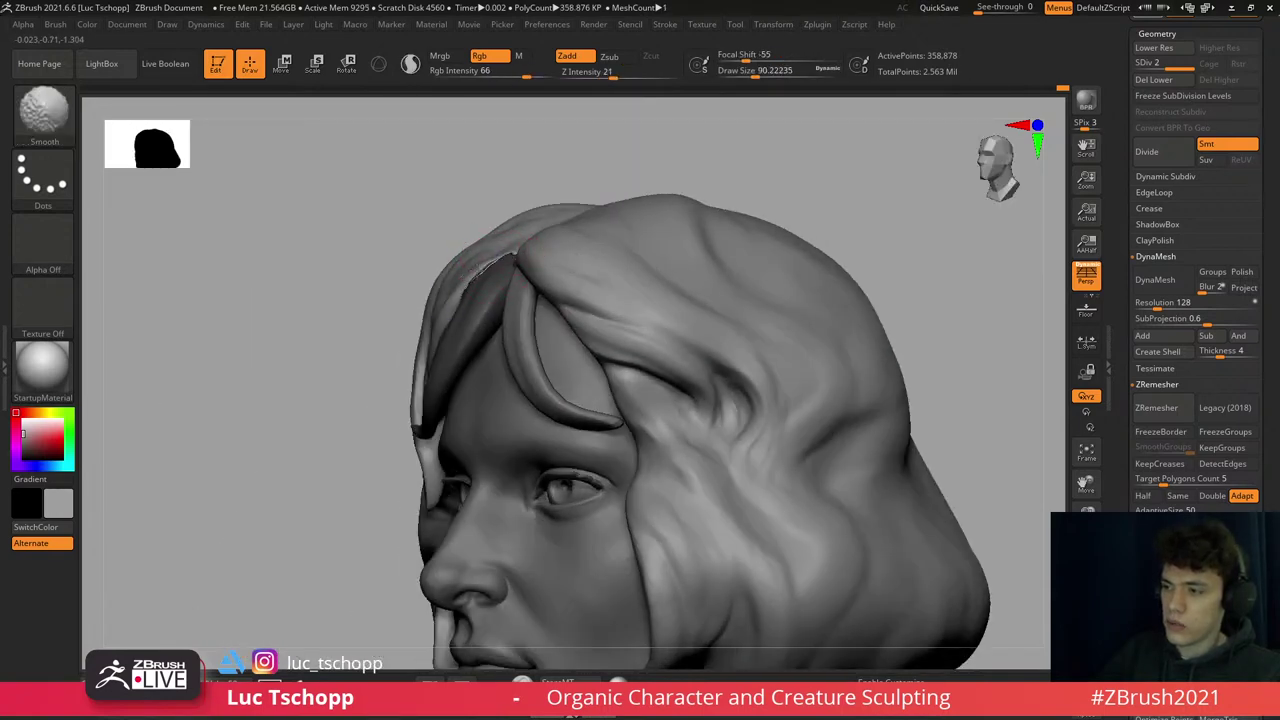
right_click_drag(469, 285, 465, 268, "shift")
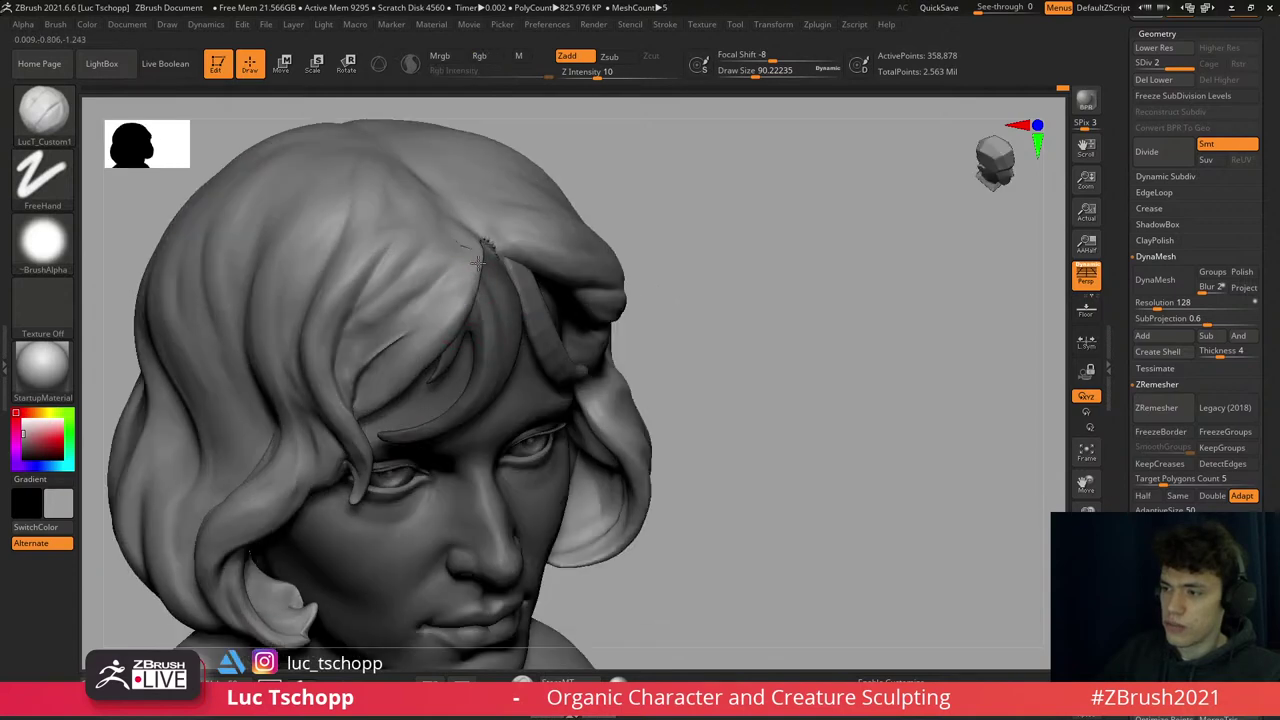
right_click_drag(419, 339, 433, 348)
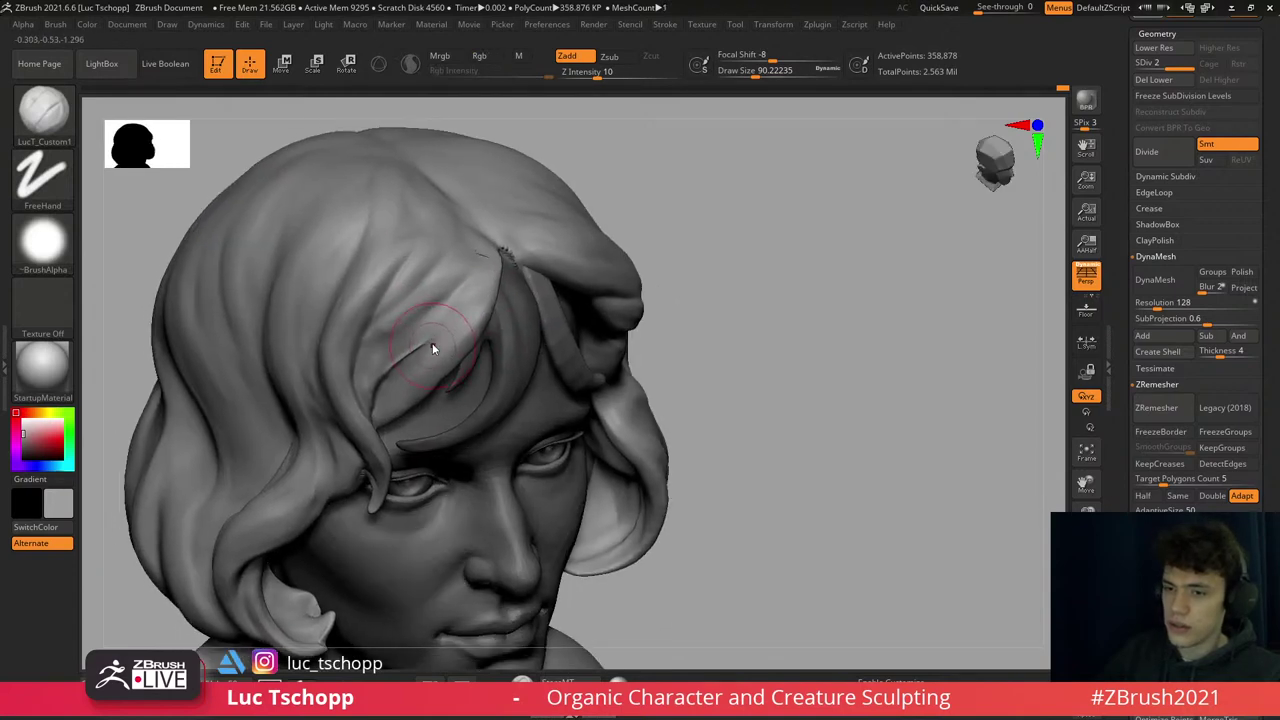
- Try the DamStandard crease brush, then return to the custom building brush at size 41
key("b")
key("d")
key("s")
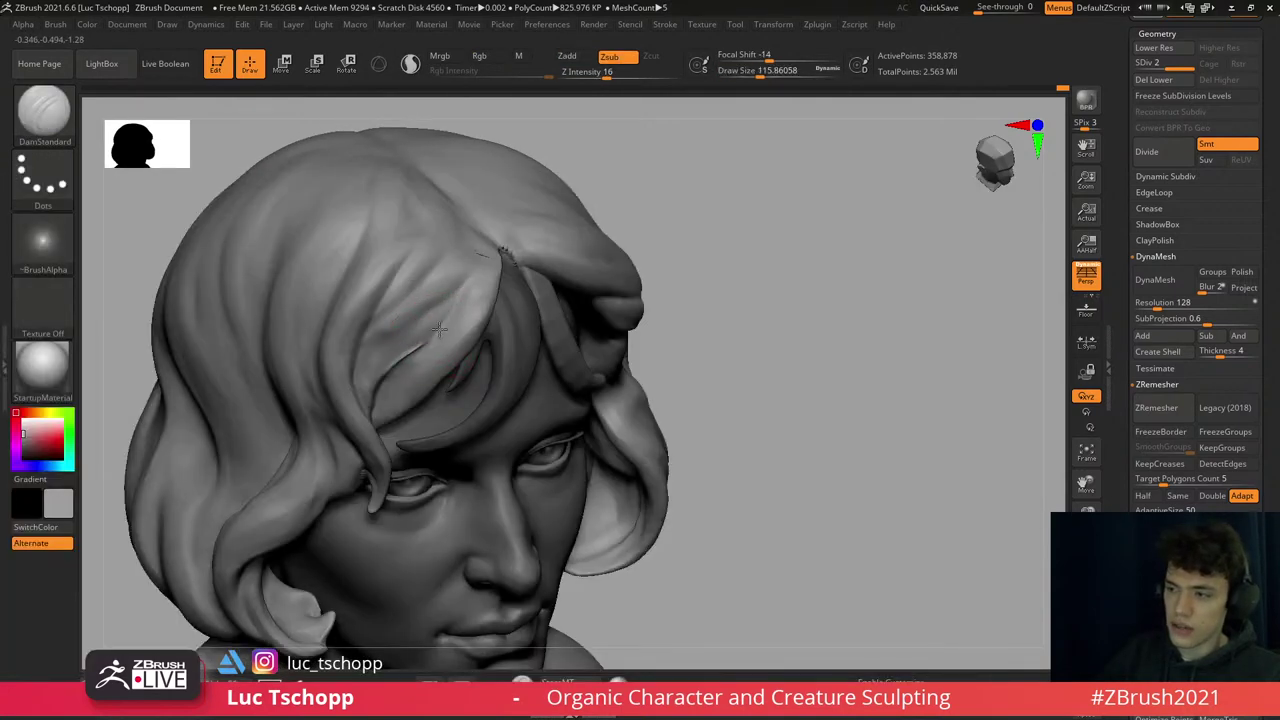
key("b")
key("l")
key("u")
right_click_drag(416, 348, 390, 367, "shift")
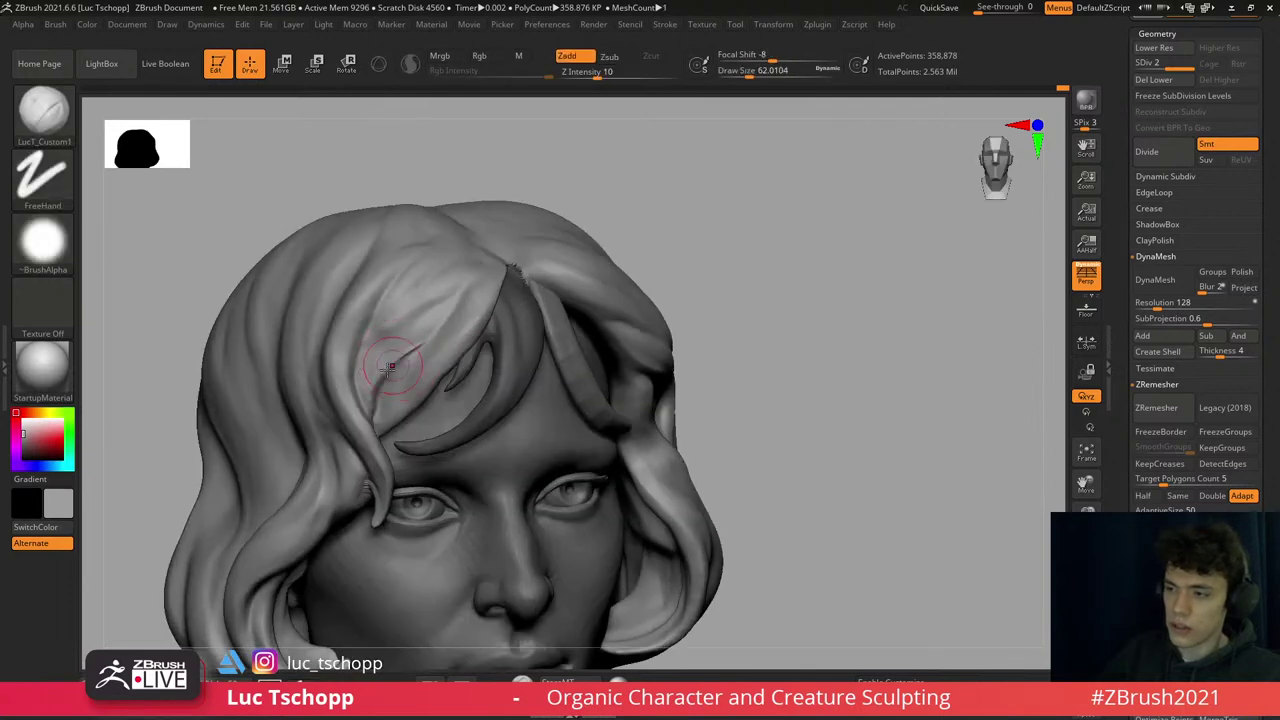
key("s")
left_click(381, 395)
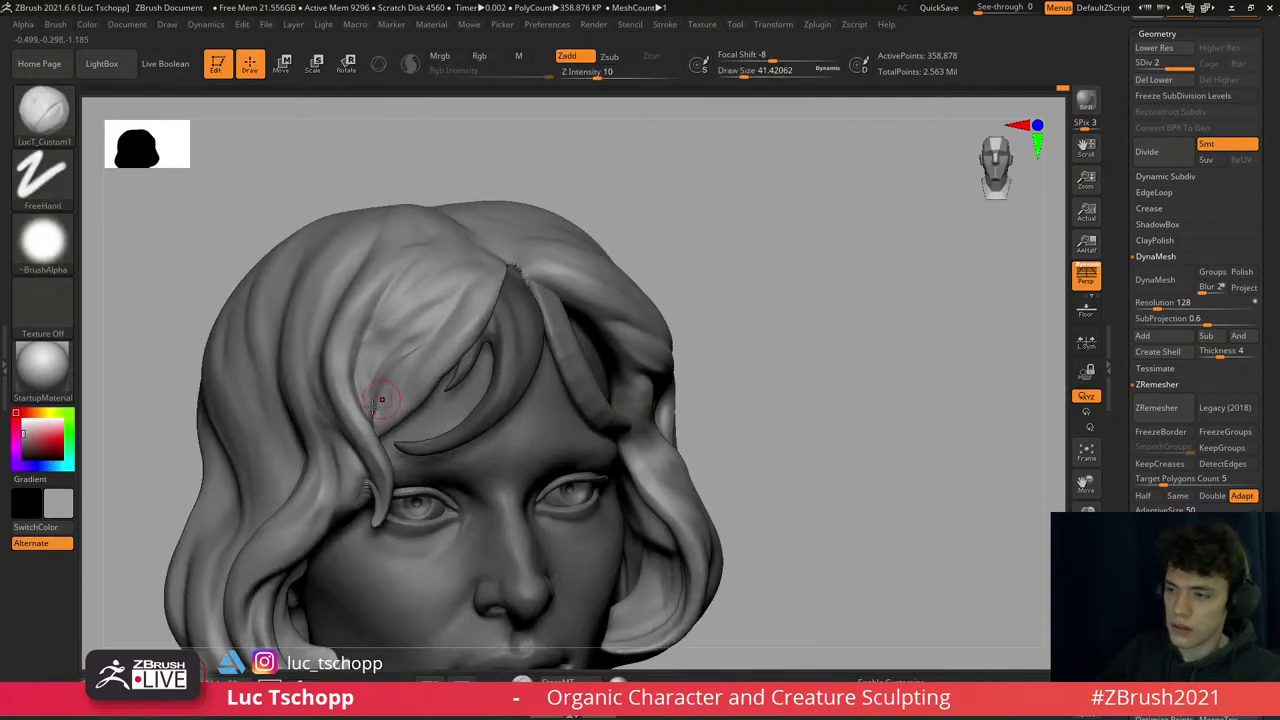
- Smooth the strands near the parting so the strand's root blends into the hair
mouse_move(410, 380)
right_mouse_down("ctrl")
mouse_move(400, 300)
mouse_move(571, 306)
mouse_move(526, 350)
mouse_move(521, 290)
right_mouse_up("ctrl")
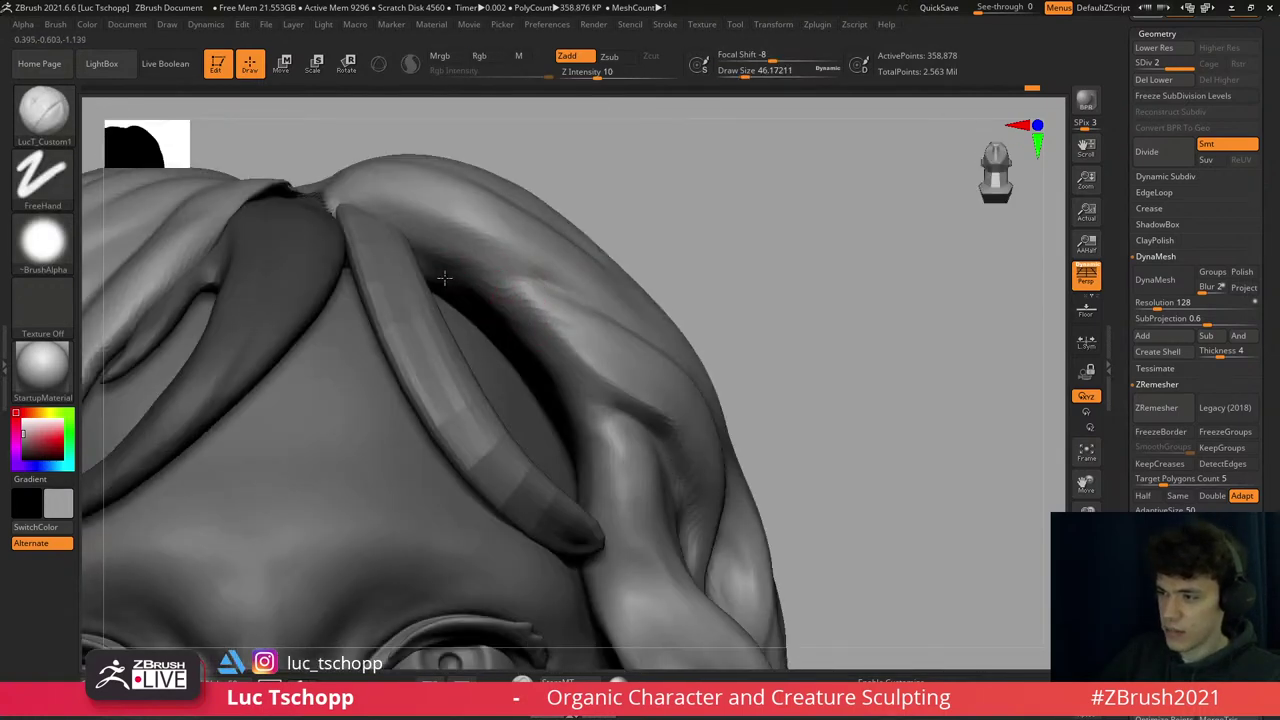
right_click_drag(508, 292, 550, 346, "ctrl")
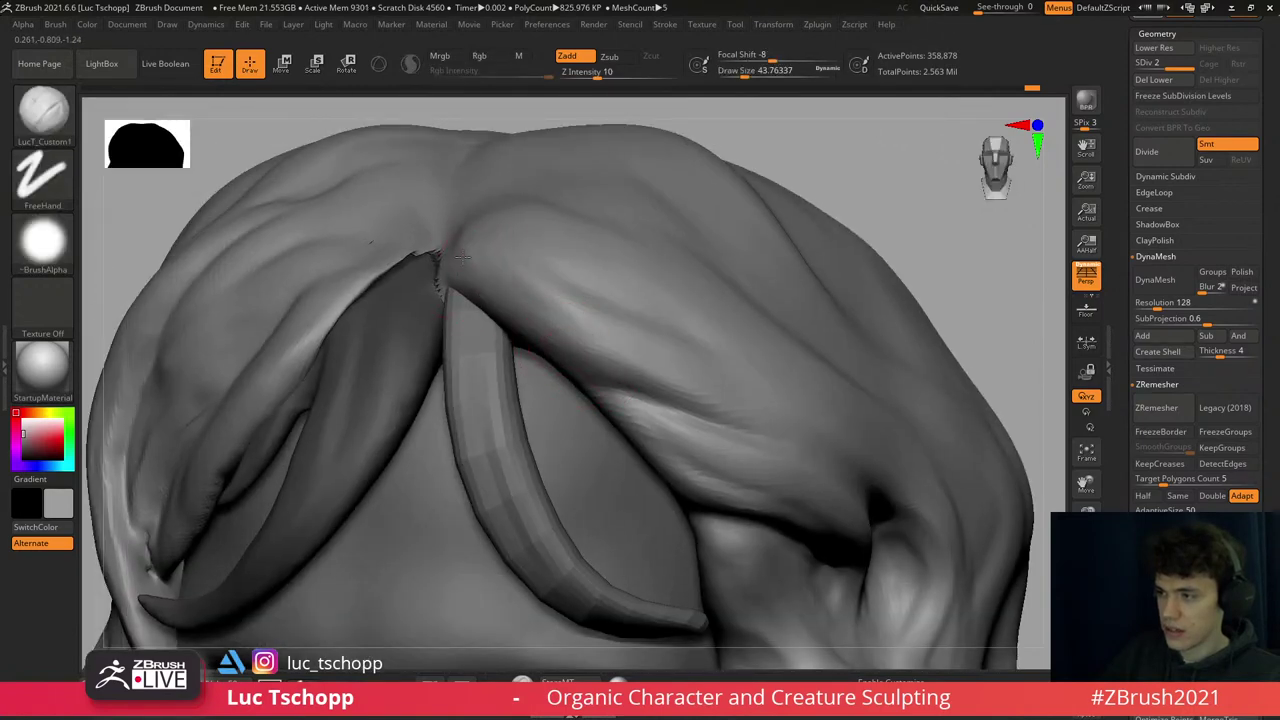
mouse_move(675, 384)
right_mouse_down()
mouse_move(579, 326)
mouse_move(714, 180)
mouse_move(522, 290)
right_mouse_up()
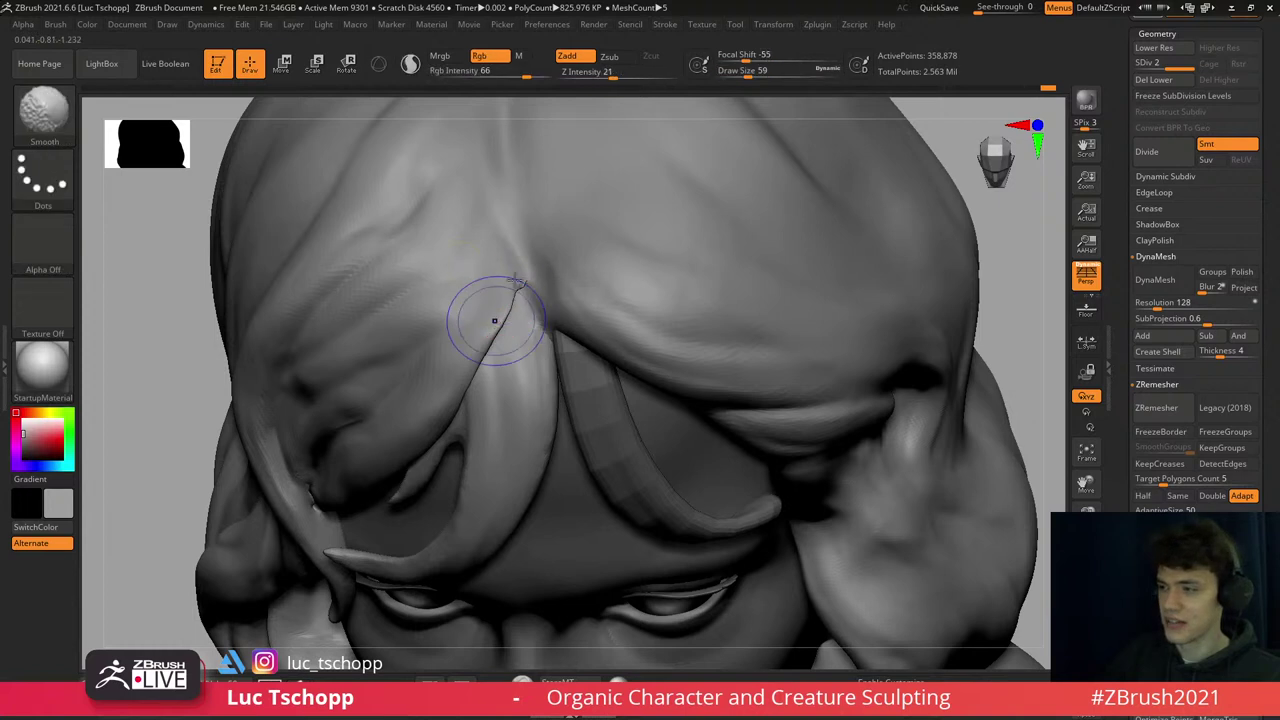
mouse_move(491, 320)
left_mouse_down("shift")
mouse_move(511, 287)
mouse_move(467, 345)
mouse_move(482, 292)
left_mouse_up("shift")
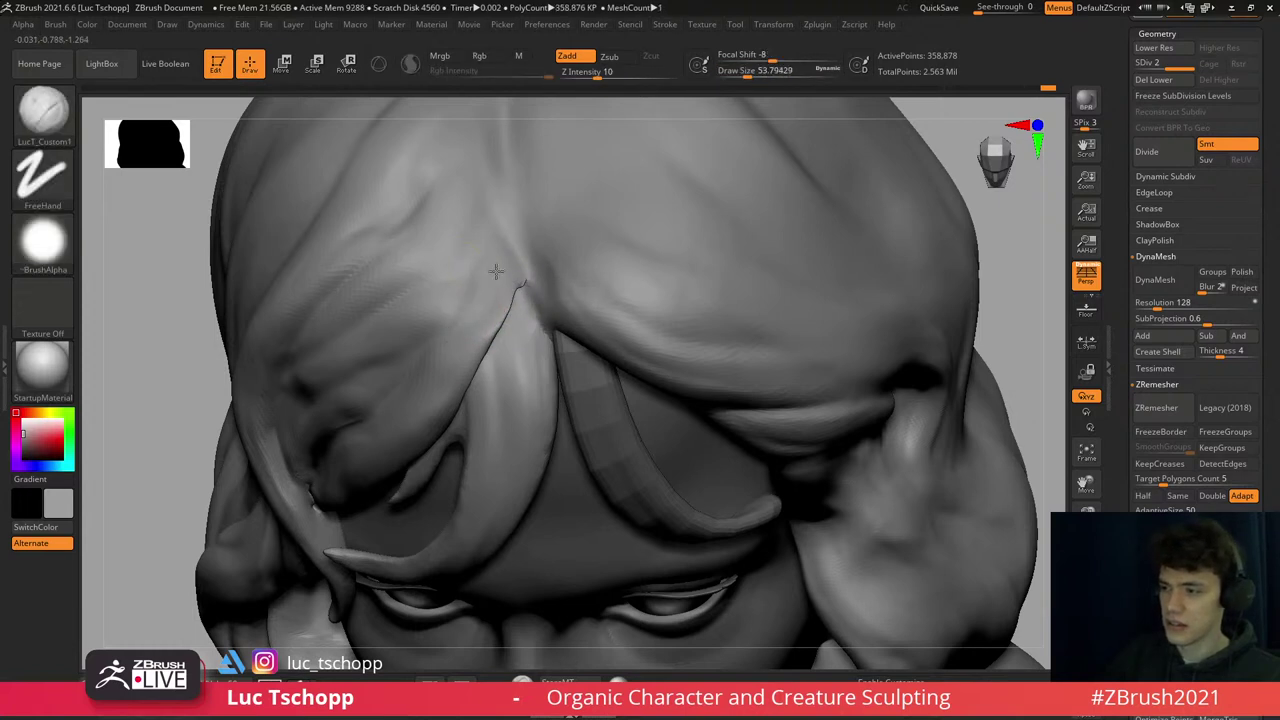
key("f")
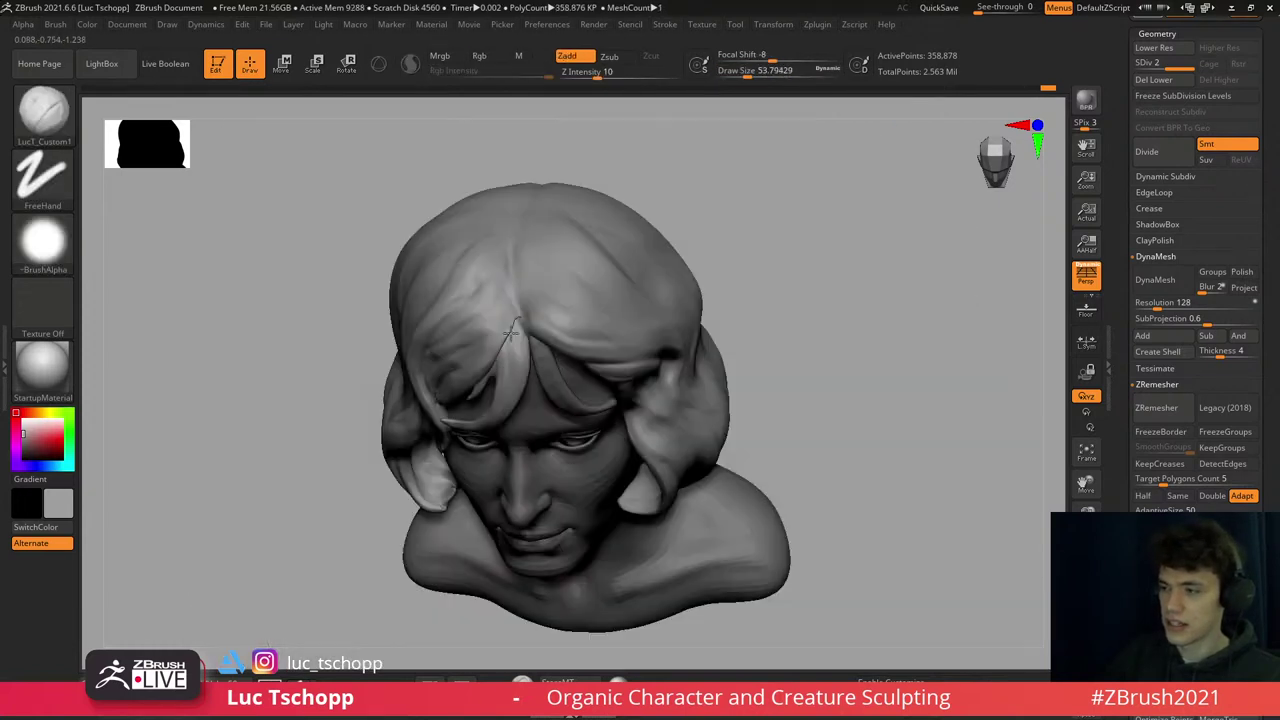
mouse_move(517, 337)
right_mouse_down("shift")
mouse_move(531, 263)
mouse_move(512, 244)
right_mouse_up("shift")
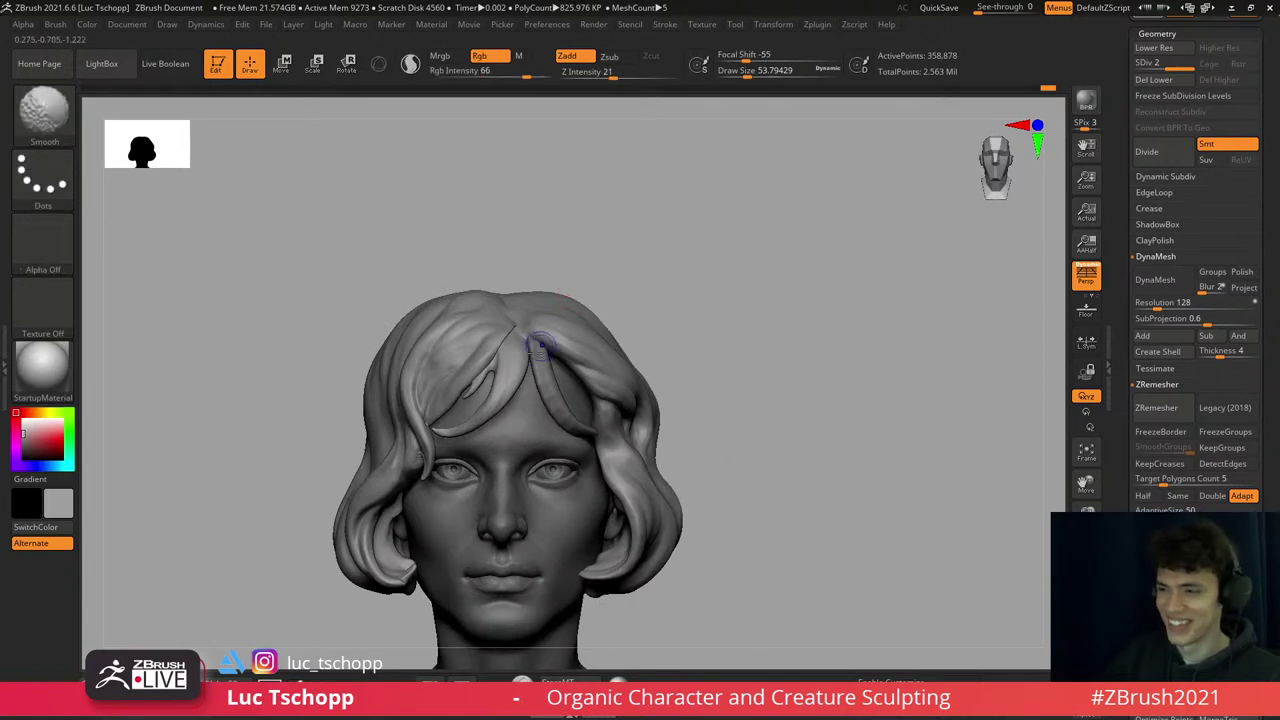
- Mask everything except the parting strand
key("w")
left_click(505, 325, "ctrl")
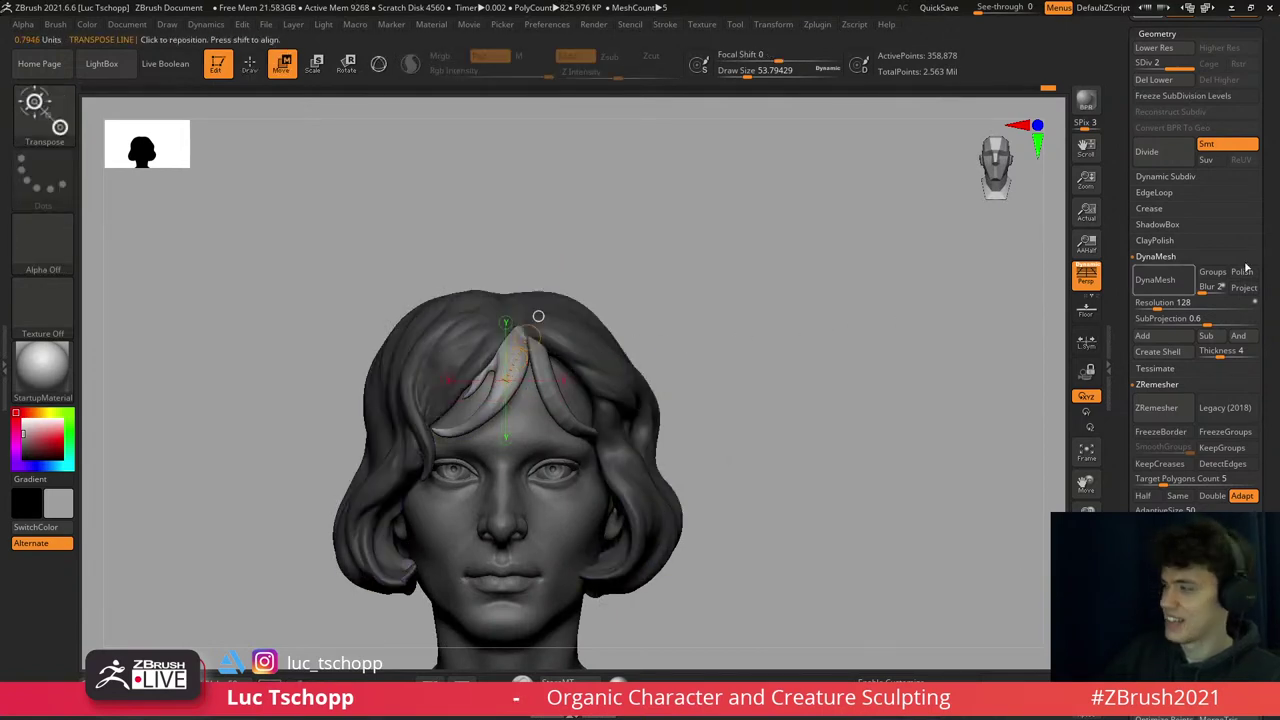
scroll(1277, 297, "up", 3)
scroll(1277, 297, "up", 5)
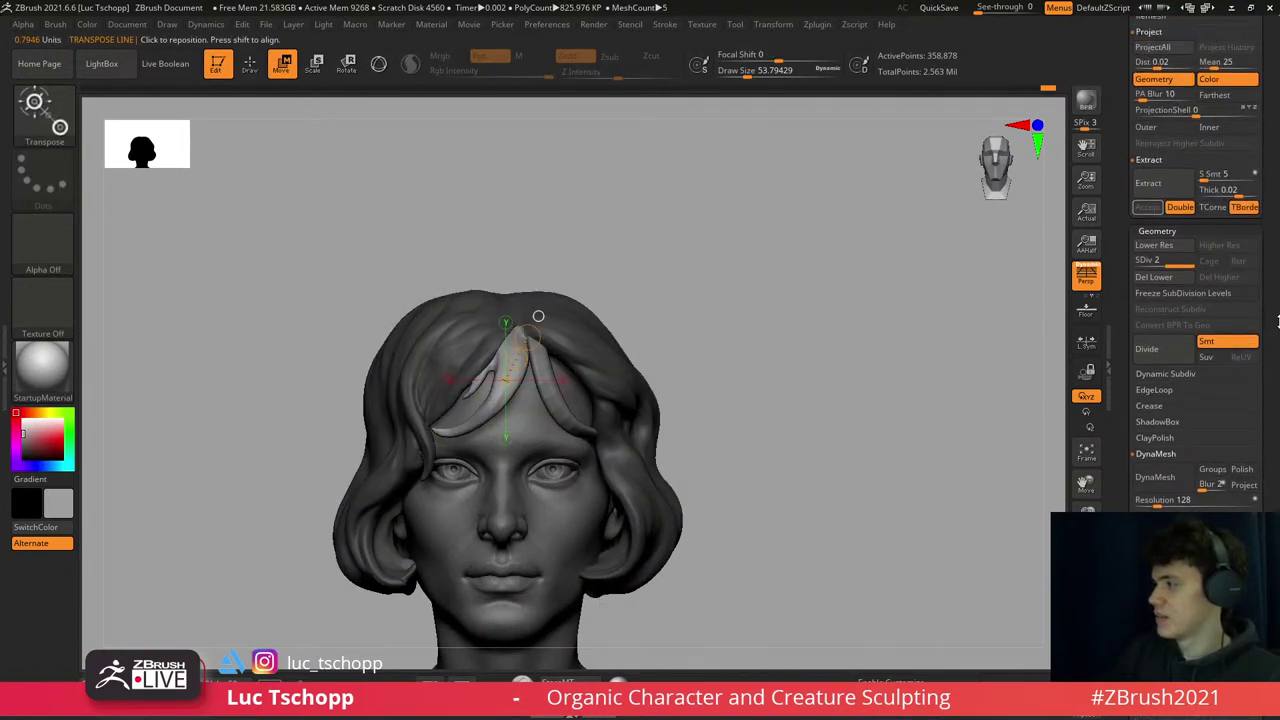
scroll(1277, 366, "up", 2)
- Split the unmasked strand into a new Extract subtool and set DynaMesh resolution 304
left_click(1144, 245)
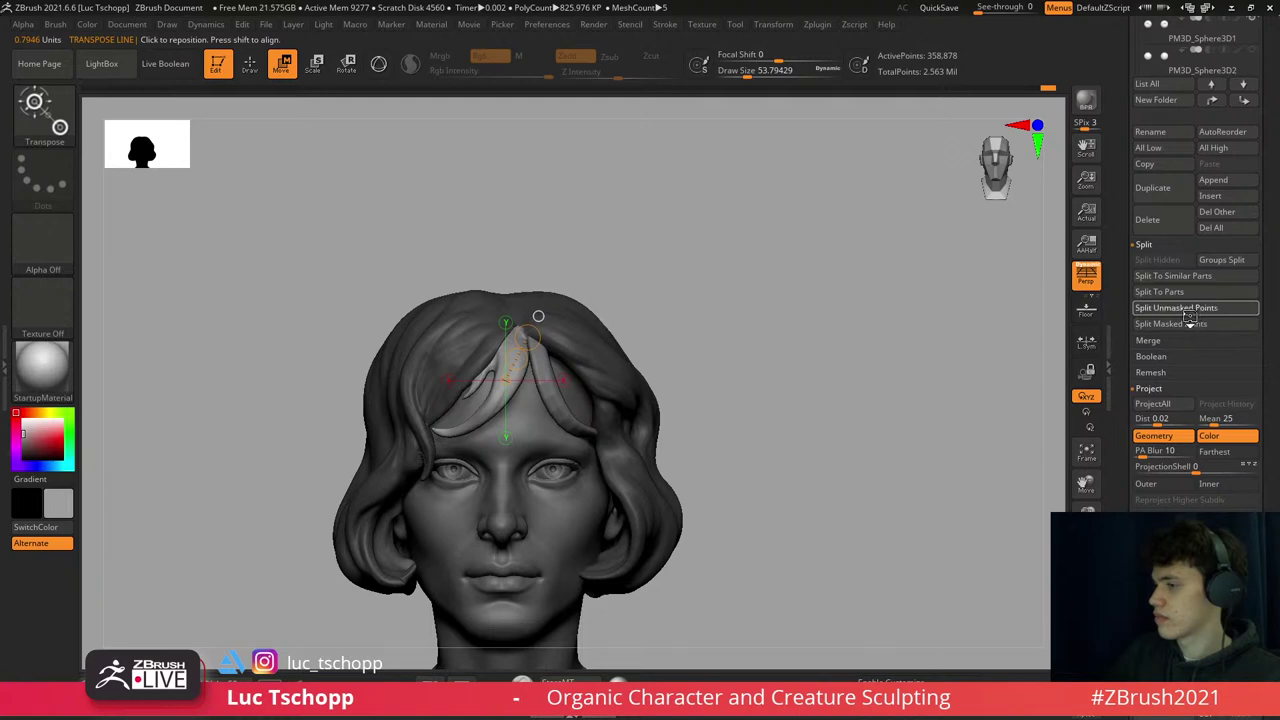
left_click(1188, 309)
scroll(500, 387, "up", 3)
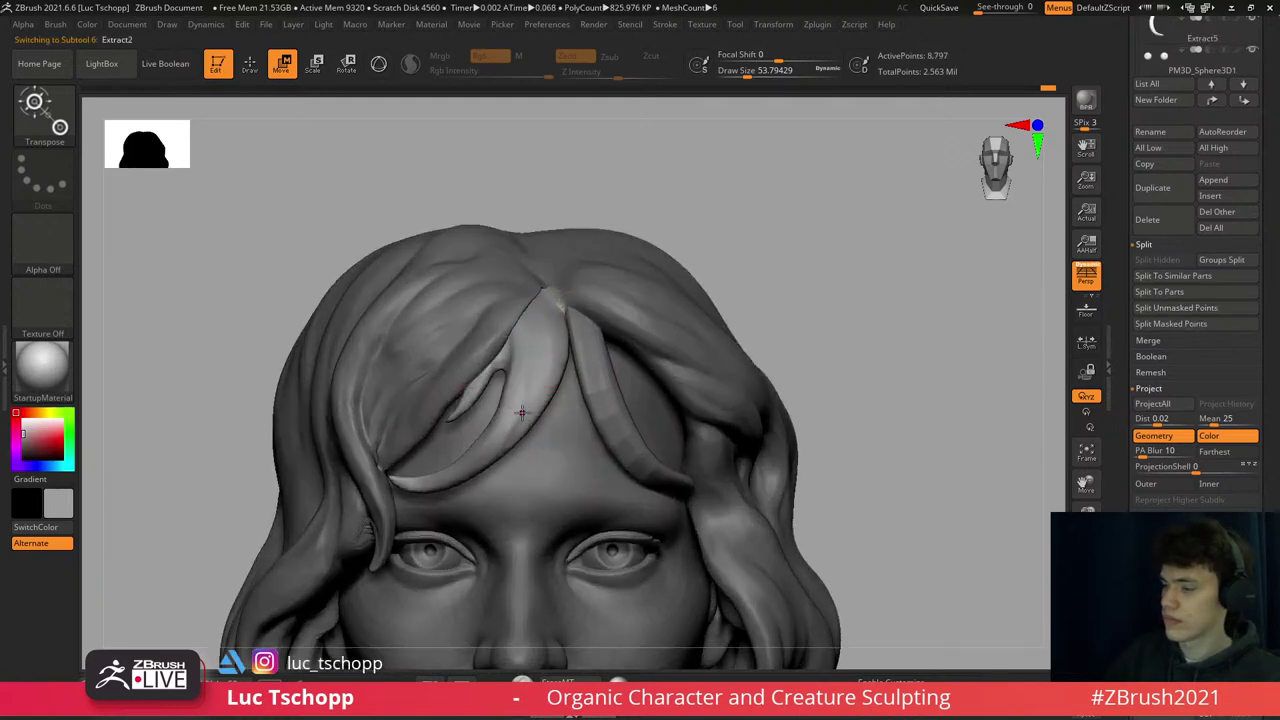
left_click(582, 284, "alt")
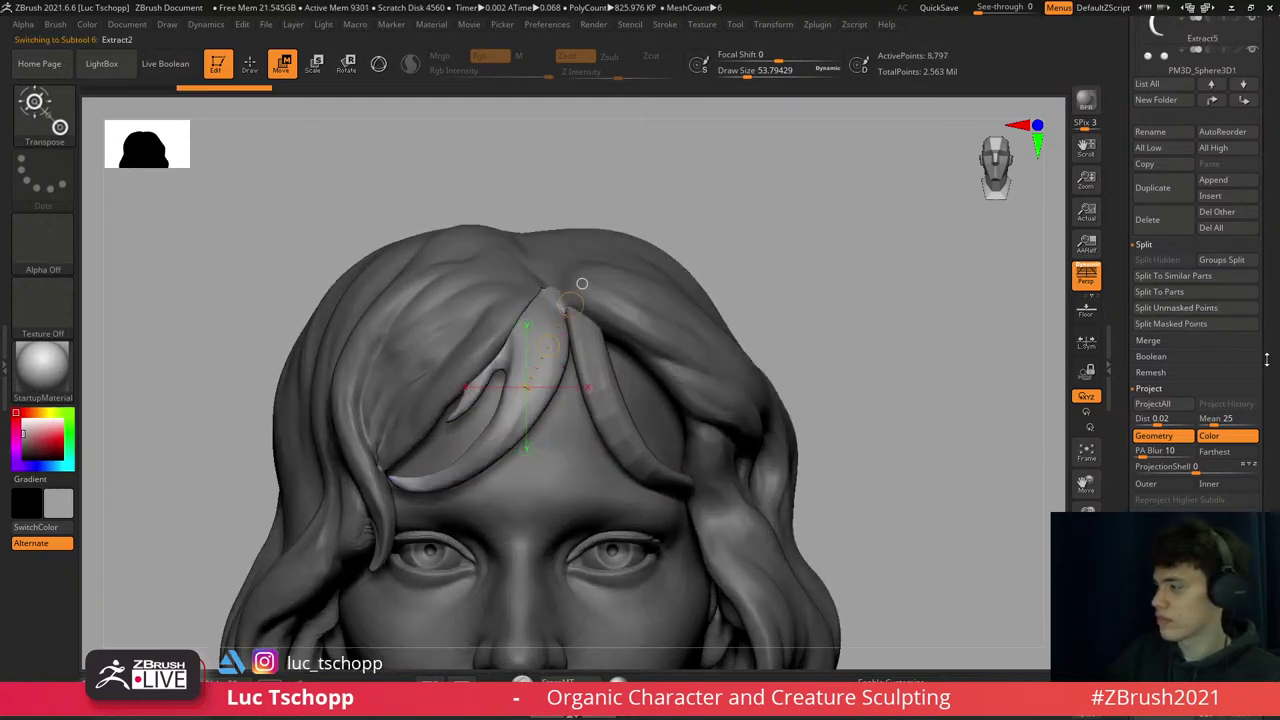
scroll(1205, 245, "down", 6)
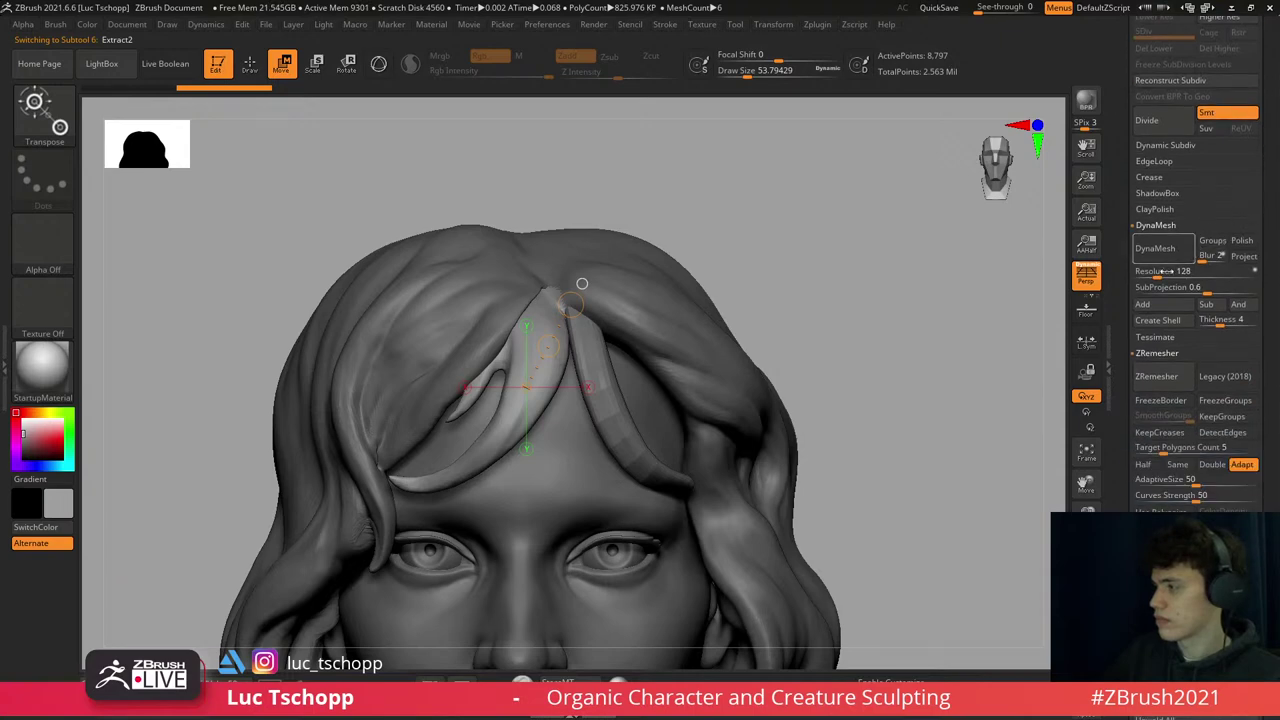
left_click_drag(1167, 271, 1180, 271)
- DynaMesh the strand at resolution 304 and choose the Inflat brush
left_click(1155, 248)
key("q")
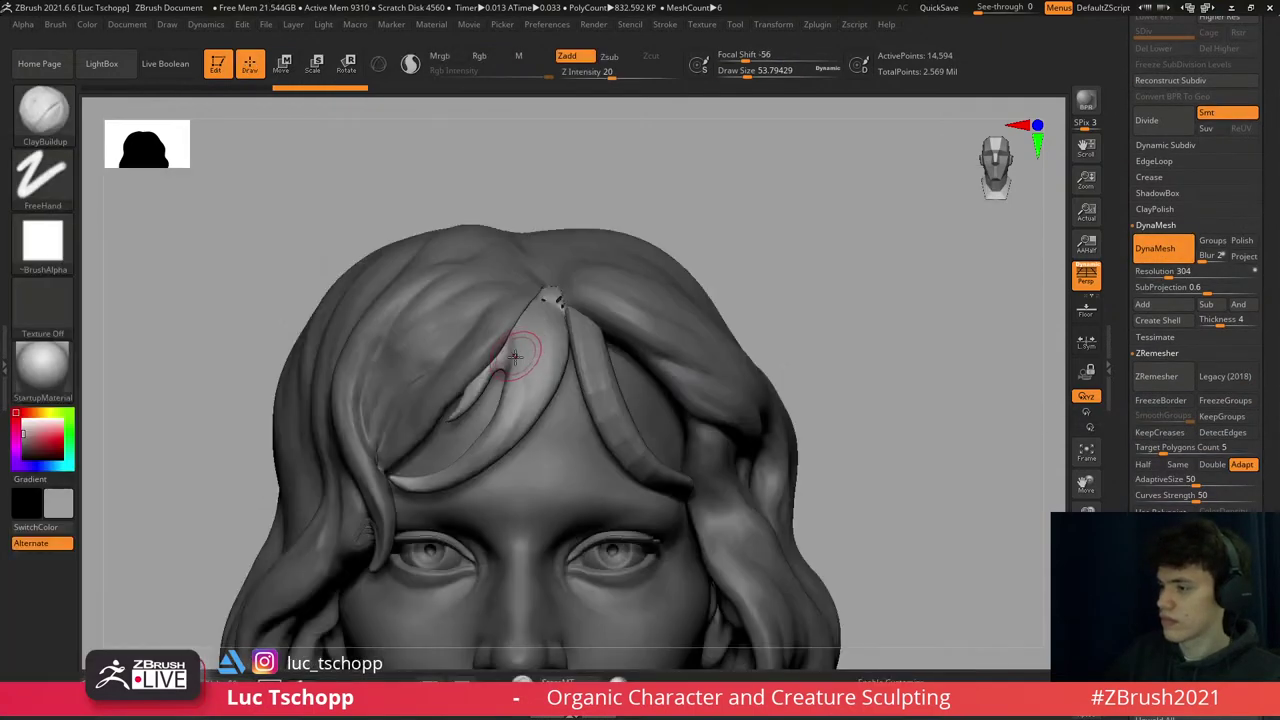
mouse_move(530, 270)
left_mouse_down()
mouse_move(857, 614)
mouse_move(530, 260)
left_mouse_up()
key("b")
key("i")
key("n")
- Inflate and smooth the strand's thin, hollow front surface
left_click_drag(700, 380, 560, 330)
key("s")
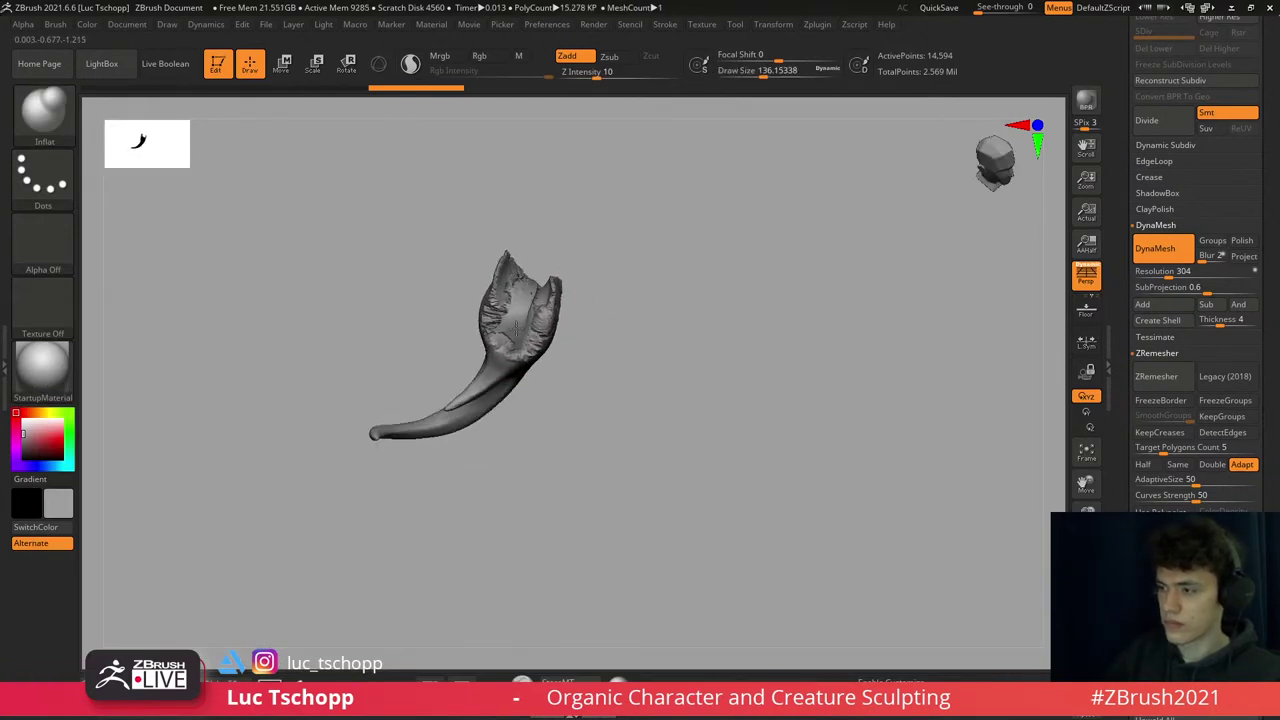
left_click_drag(606, 229, 549, 286)
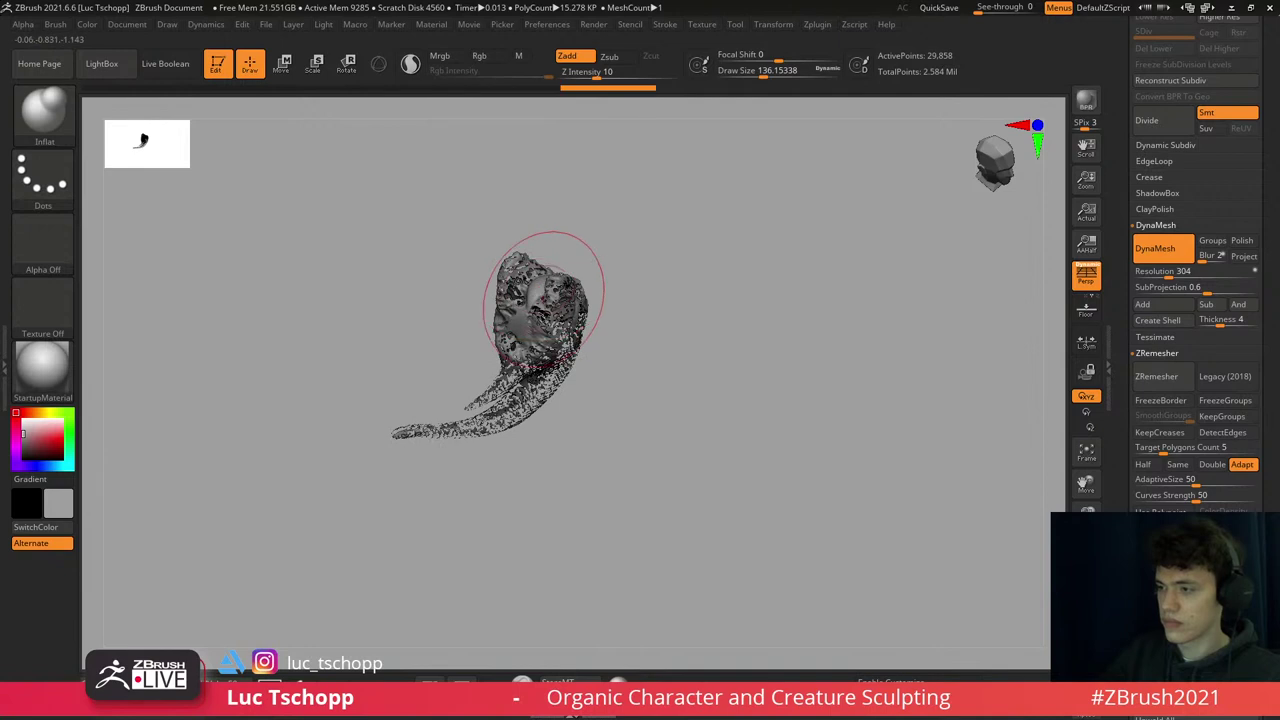
mouse_move(571, 223)
left_mouse_down("shift")
mouse_move(514, 300)
mouse_move(594, 274)
mouse_move(680, 277)
mouse_move(629, 200)
mouse_move(775, 333)
left_mouse_up("shift")
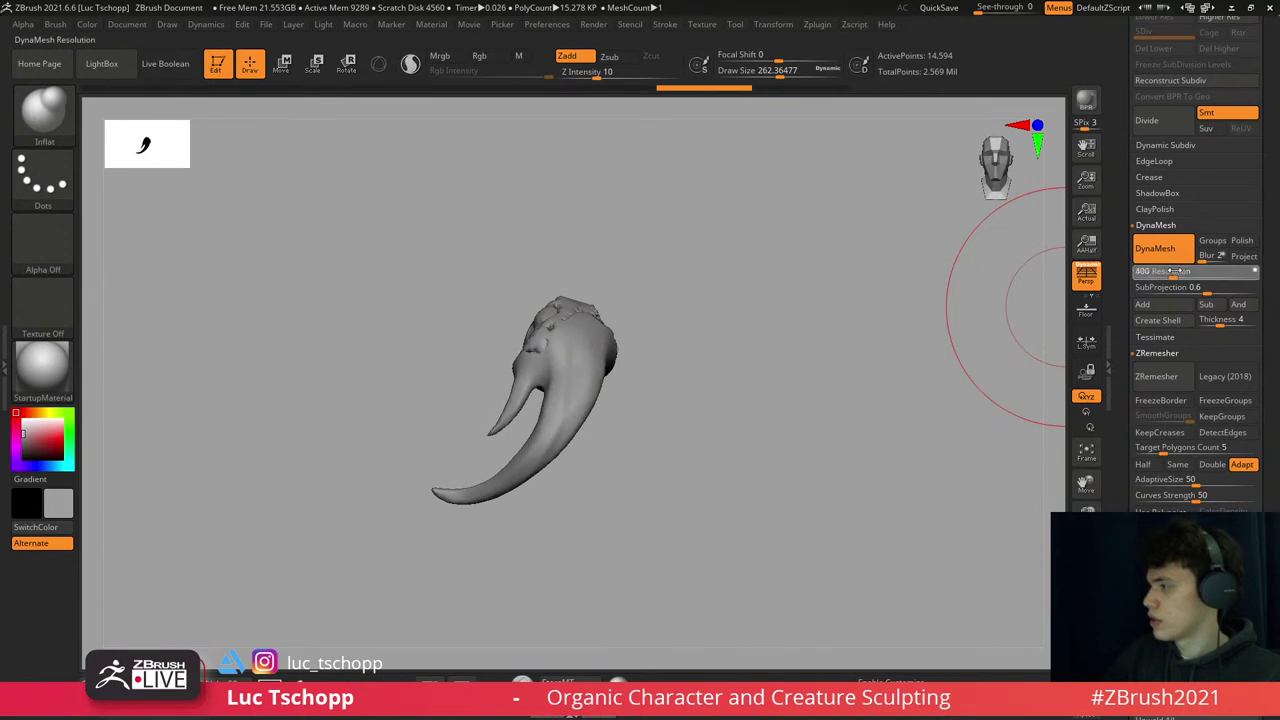
left_click_drag(700, 380, 614, 363)
- Test a resolution-400 remesh, undo it, and show the polygon wireframe
left_click_drag(614, 306, 608, 352, "ctrl")
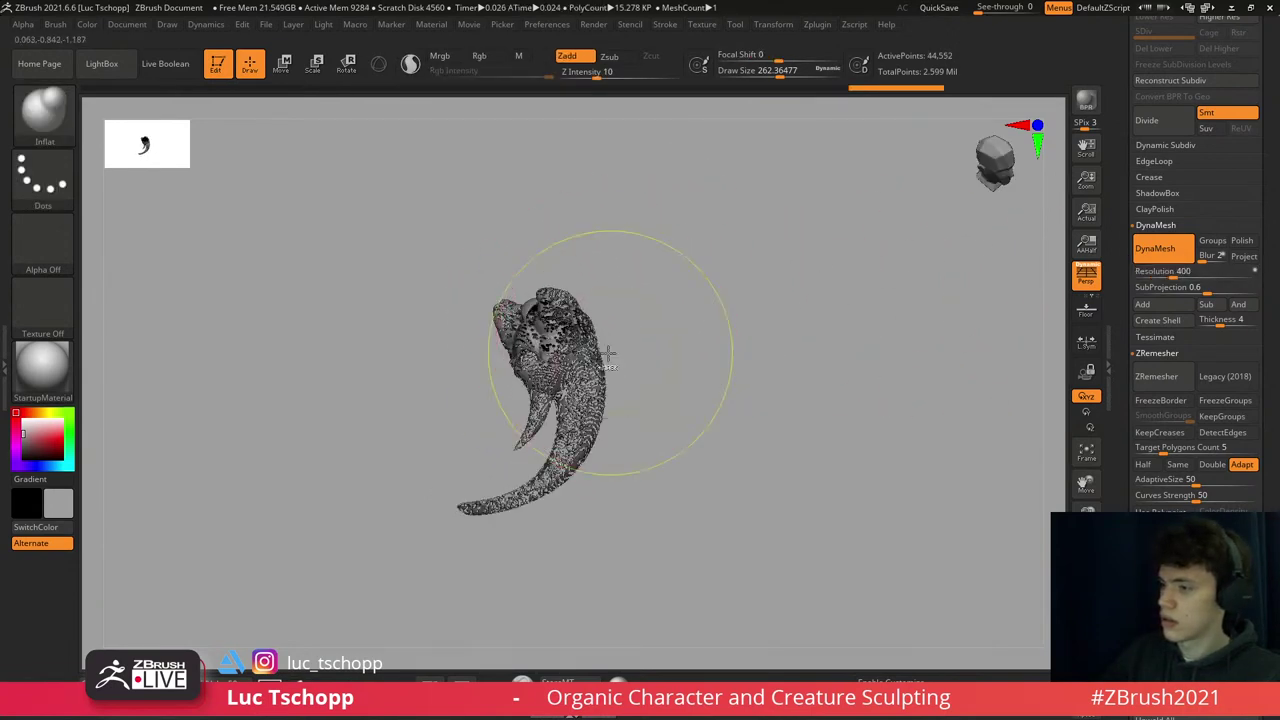
key("ctrl+z")
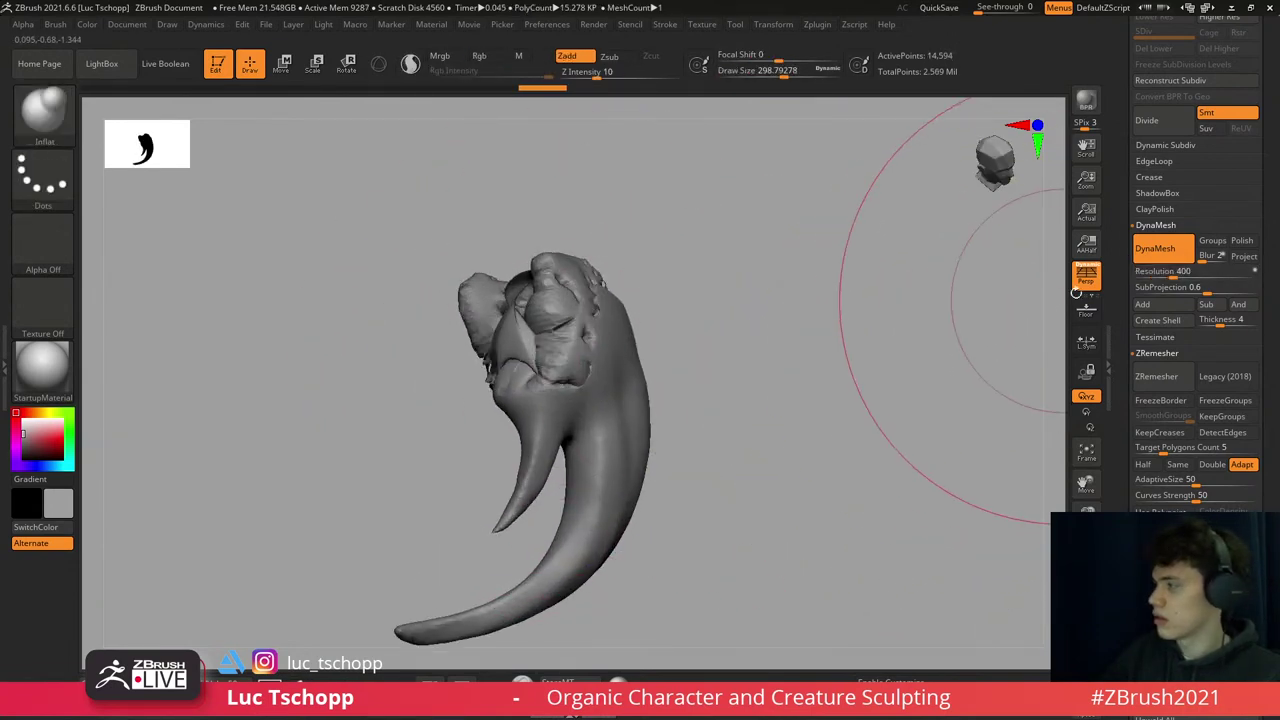
key("ctrl+z")
key("shift+f")
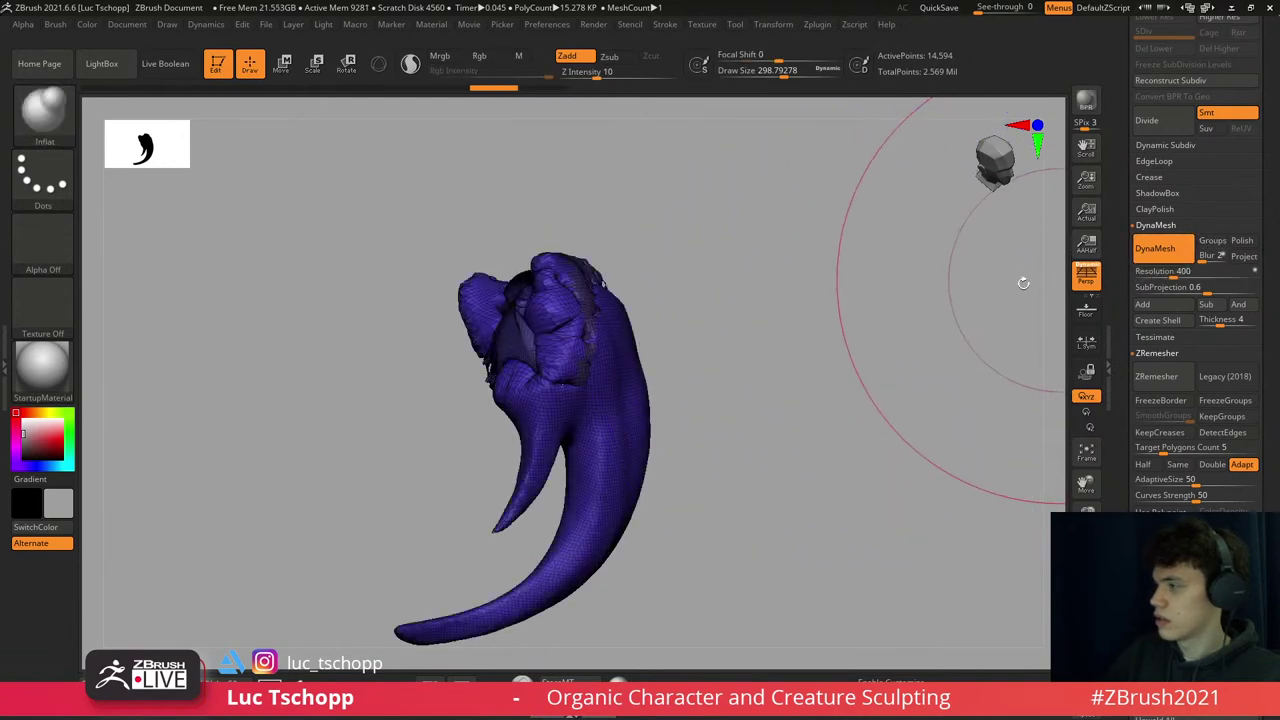
- Compare the remesh via redo/undo, keep the smooth strand, and frame the bust
key("shift+f")
key("ctrl+shift+z")
key("ctrl+shift+z")
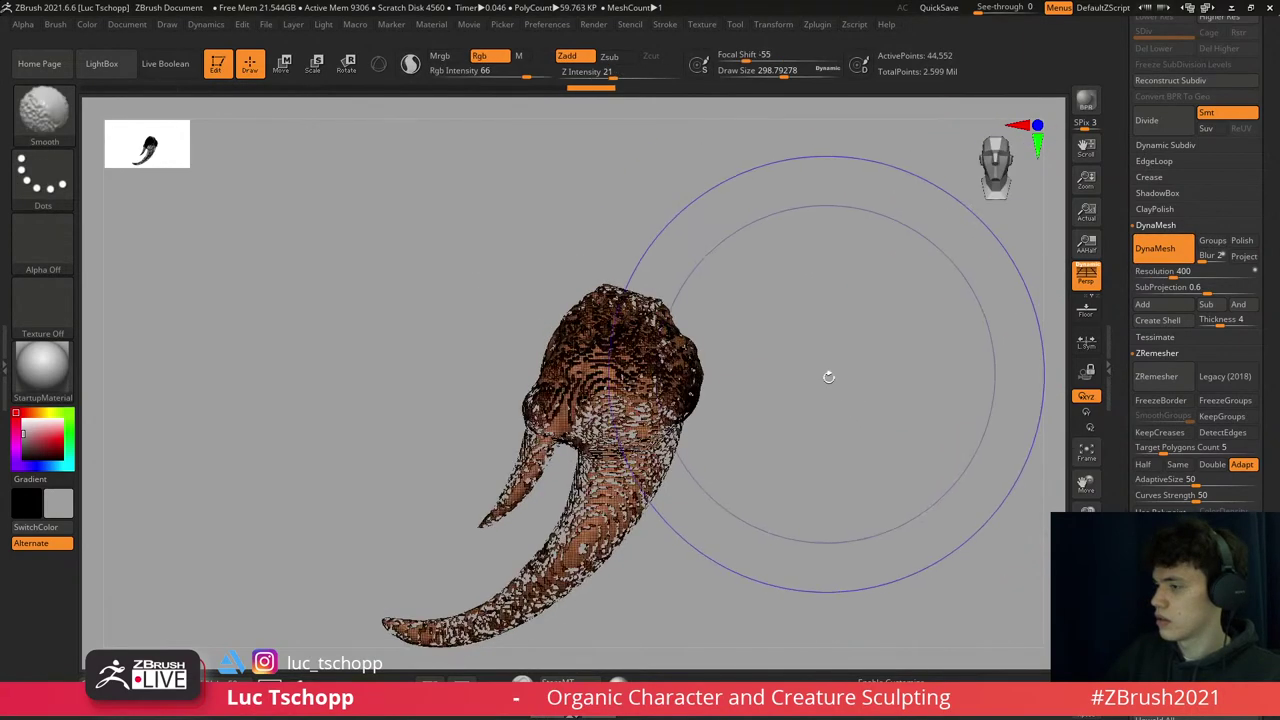
key("ctrl+z")
key("ctrl+z")
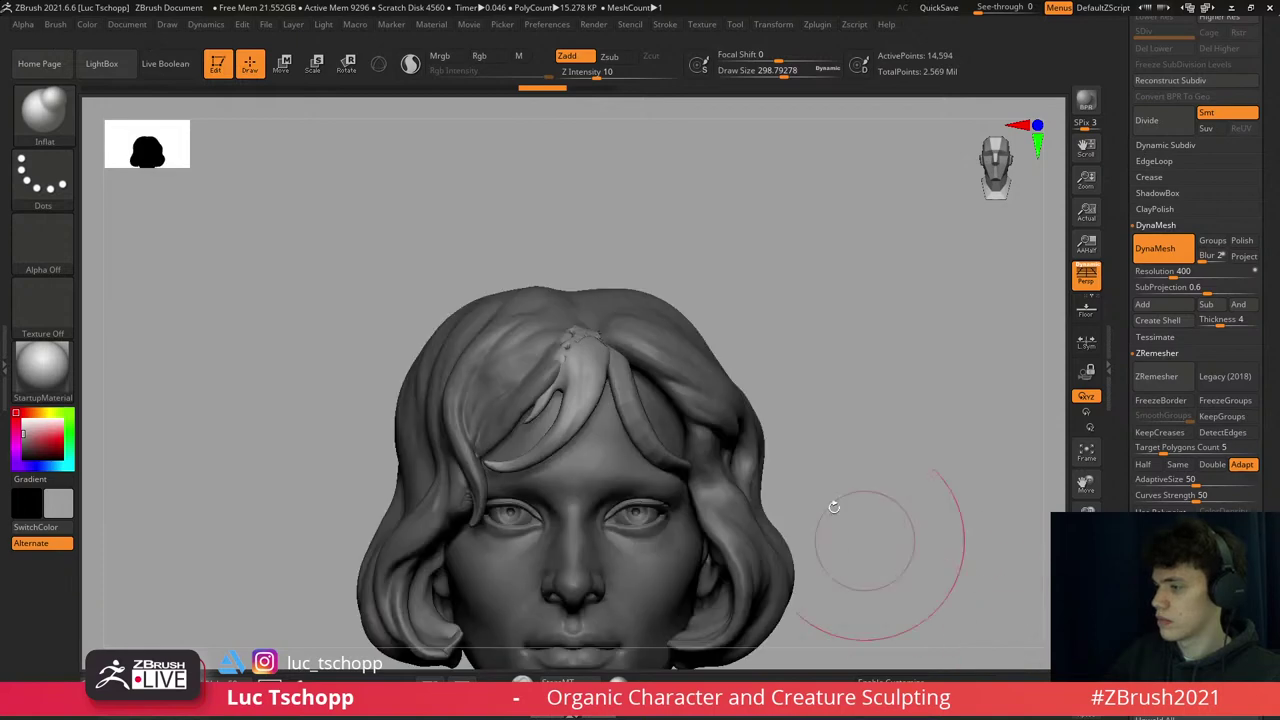
key("f")
- Pick the Move Topological brush and shrink it to about 200
key("b")
key("m")
key("t")
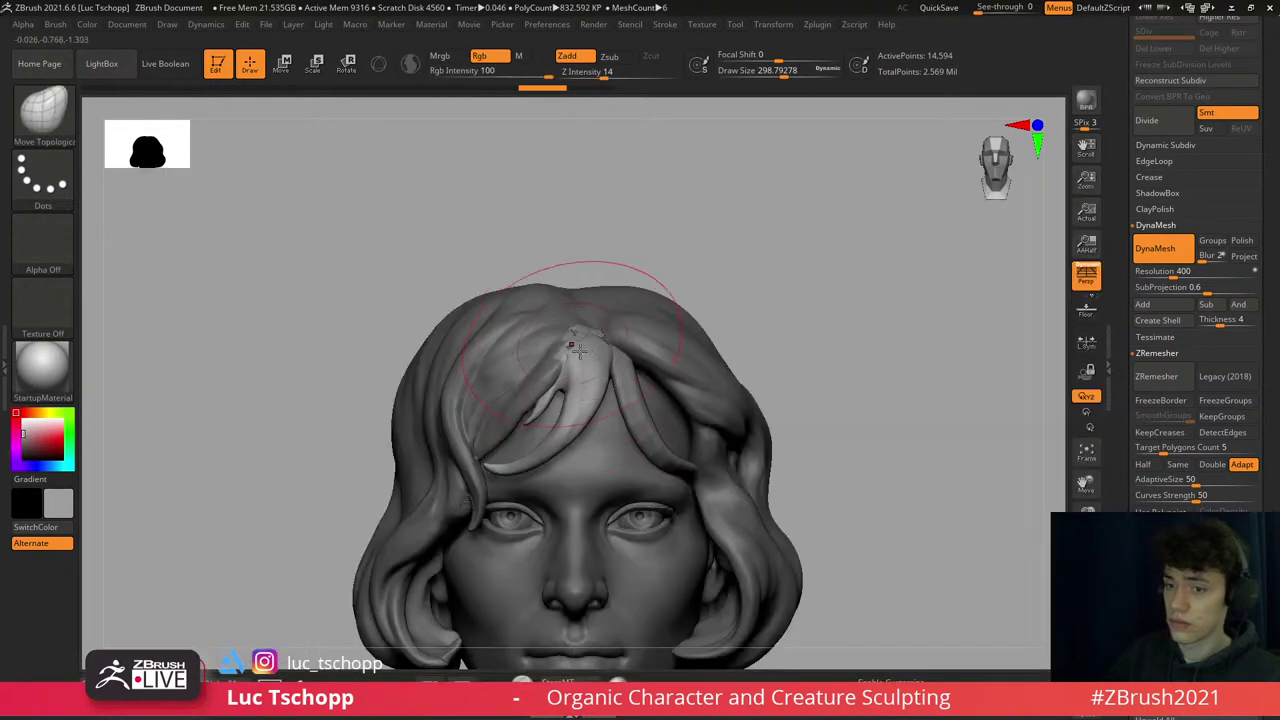
mouse_move(579, 348)
right_mouse_down()
mouse_move(594, 352)
mouse_move(607, 325)
right_mouse_up()
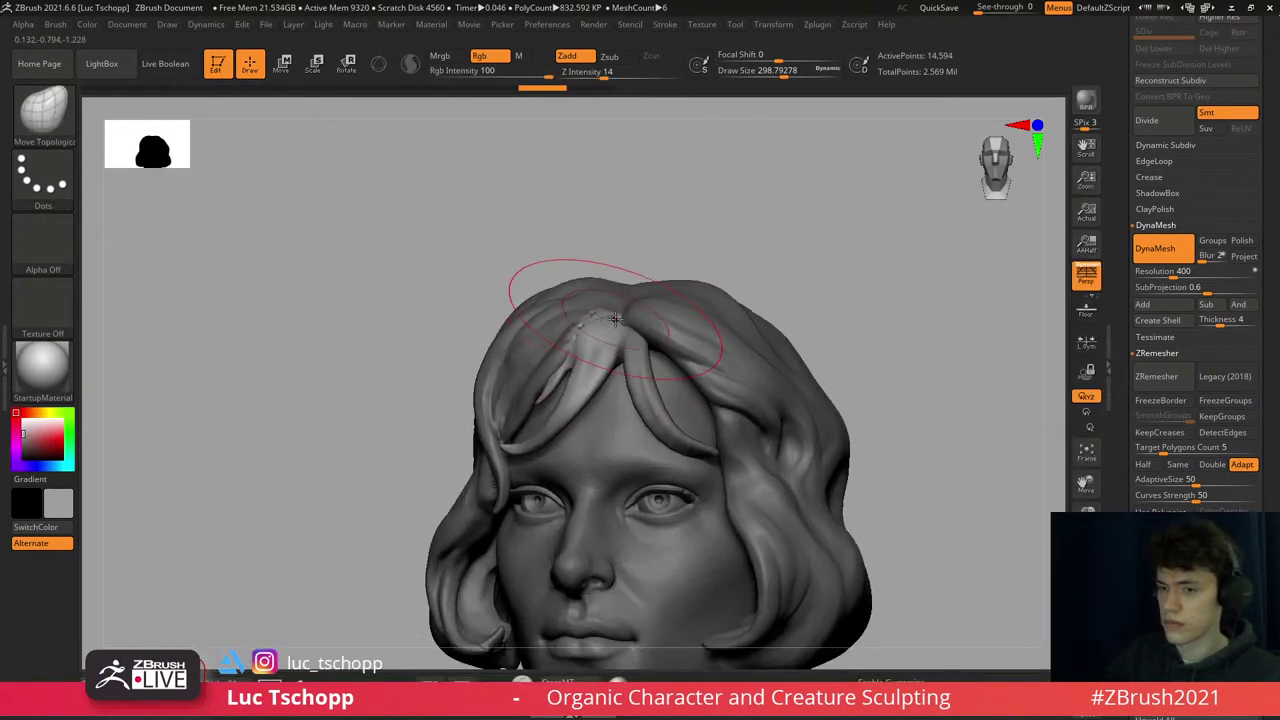
key("s")
left_click_drag(620, 317, 605, 320)
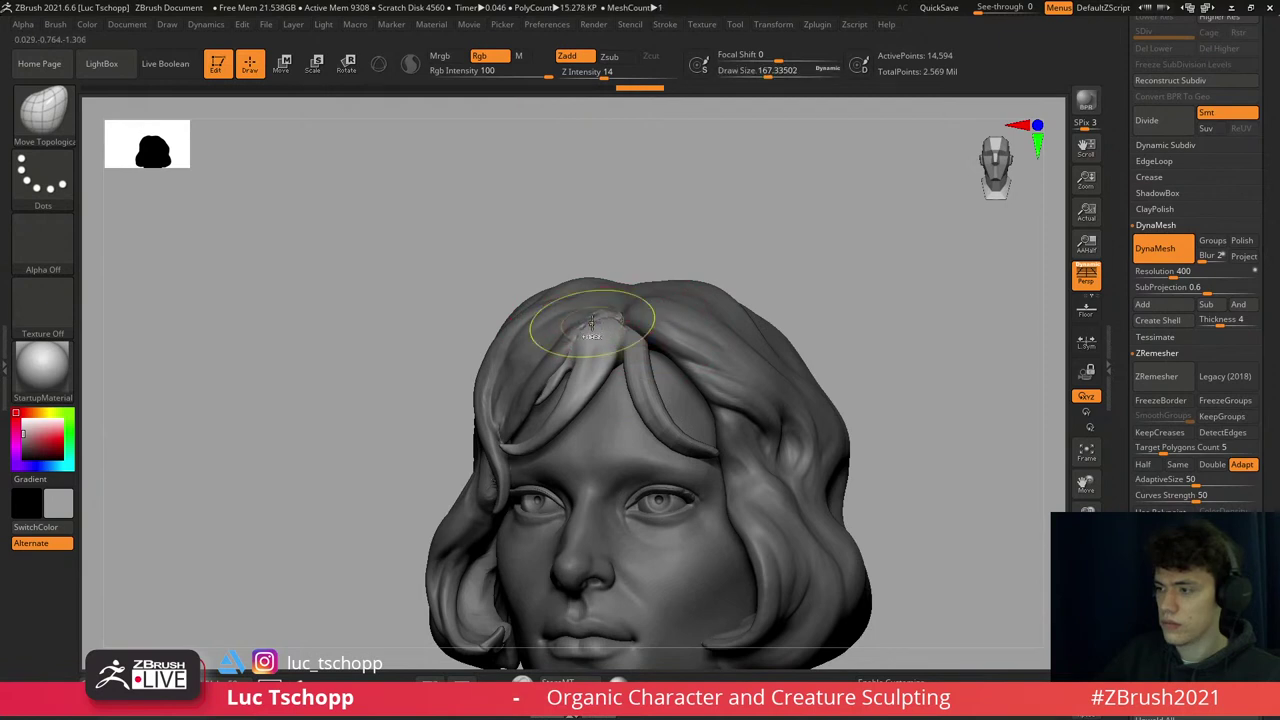
- Fine-tune the brush size to about 124, then 120, from a three-quarter view
mouse_move(580, 321)
right_mouse_down()
mouse_move(615, 324)
mouse_move(600, 329)
right_mouse_up()
key("s")
left_click_drag(600, 330, 591, 330)
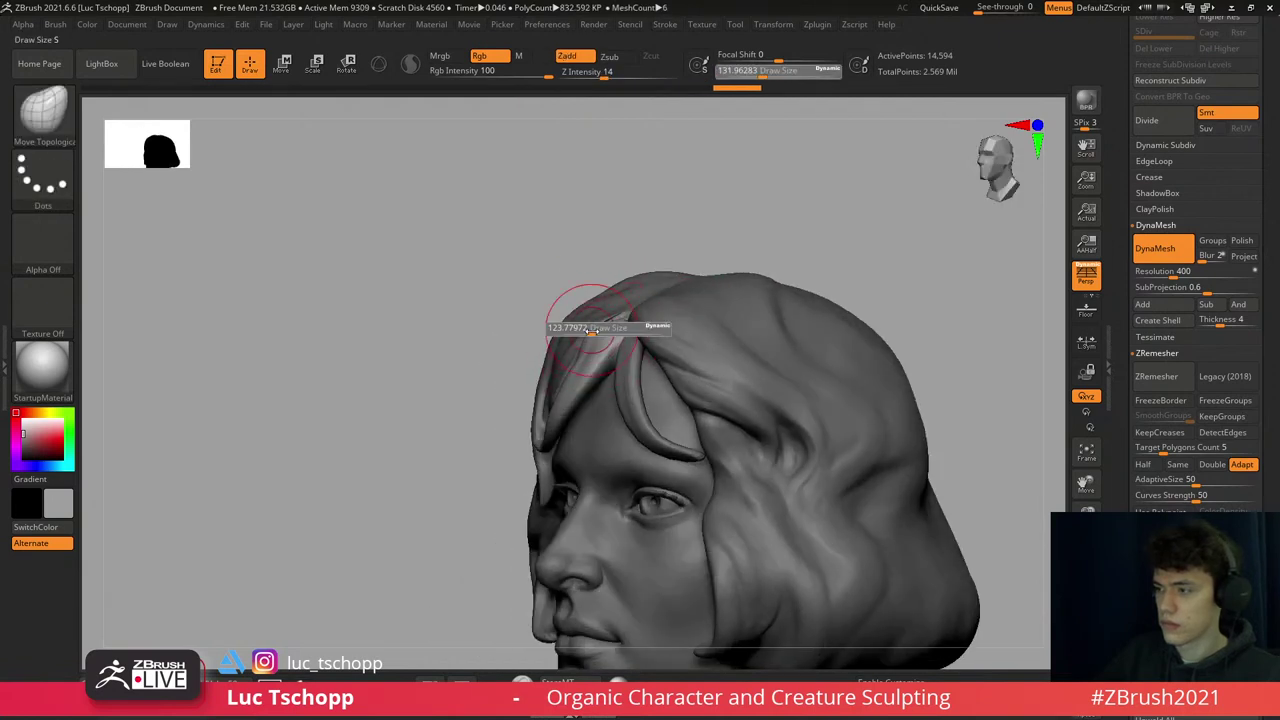
key("bracketleft")
mouse_move(607, 362)
right_mouse_down()
mouse_move(581, 334)
mouse_move(590, 356)
mouse_move(605, 355)
right_mouse_up()
key("bracketright")
- Choose the Move brush and select the bob hair subtool Extract1
key("b")
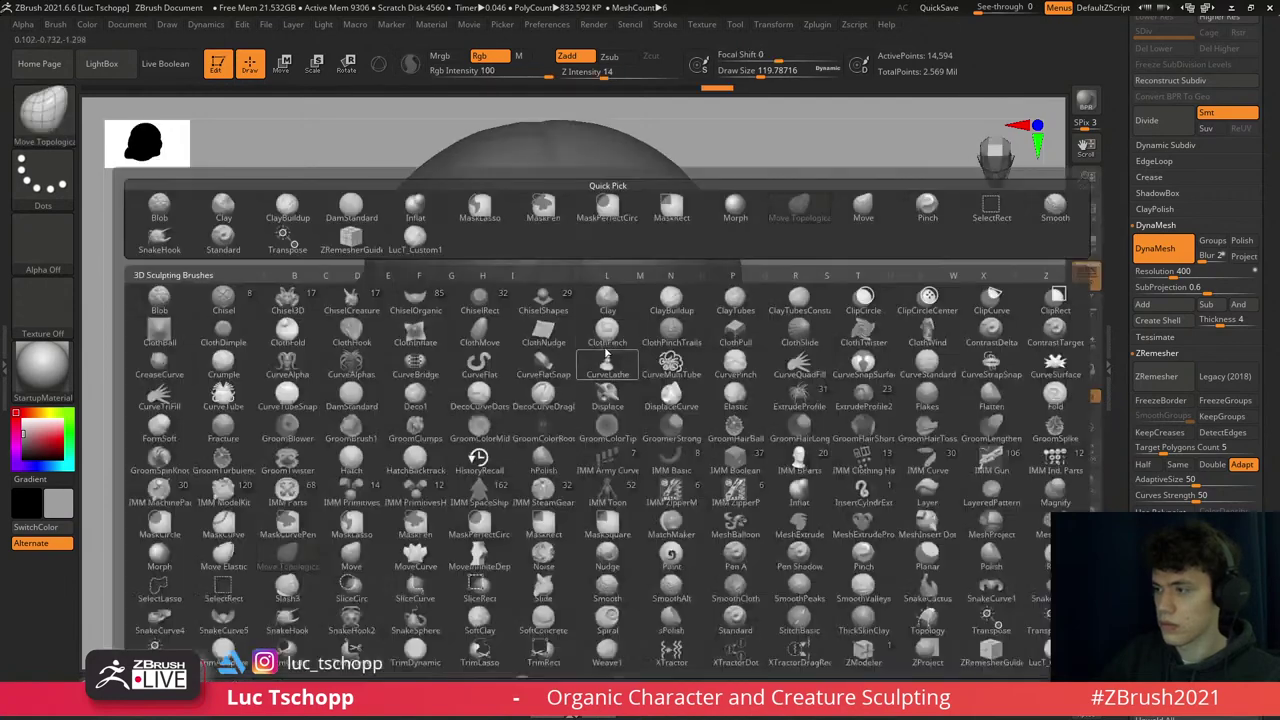
key("m")
key("v")
key("s")
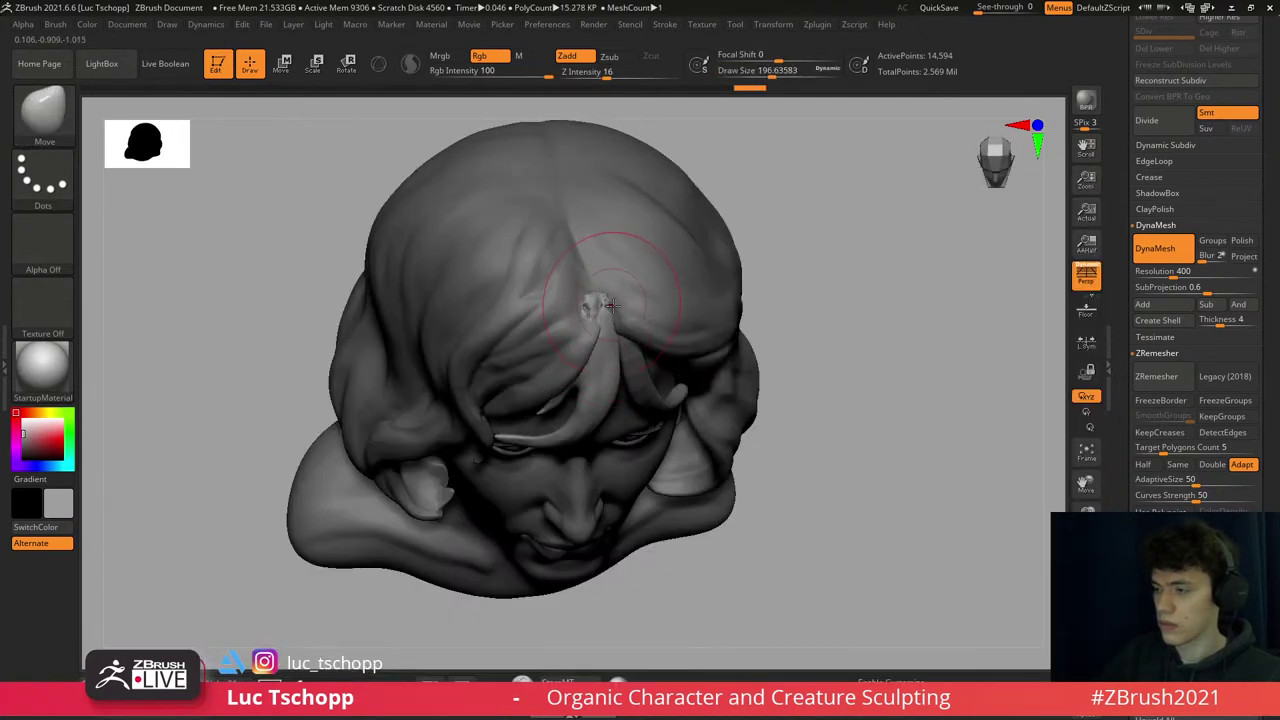
right_click_drag(610, 305, 548, 369)
left_click(585, 322, "alt")
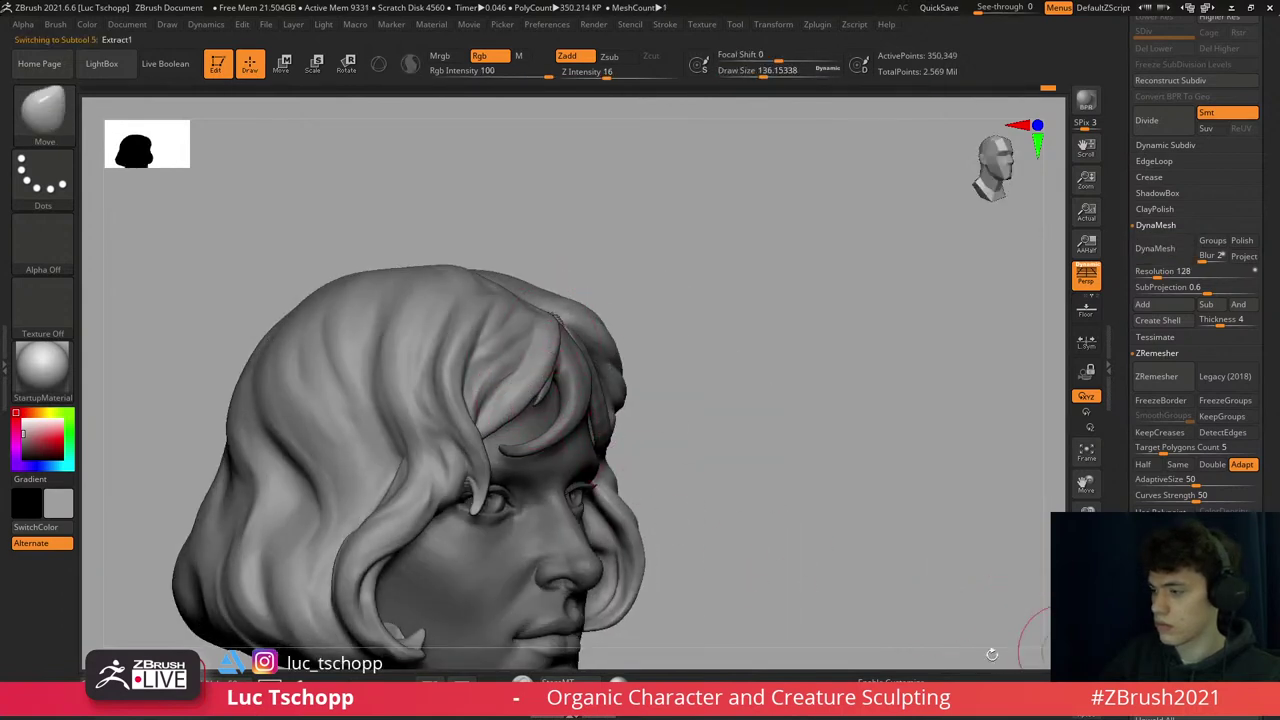
key("shift+alt+s")
mouse_move(533, 400)
right_mouse_down()
mouse_move(524, 330)
mouse_move(568, 328)
right_mouse_up()
key("b")
key("Escape")
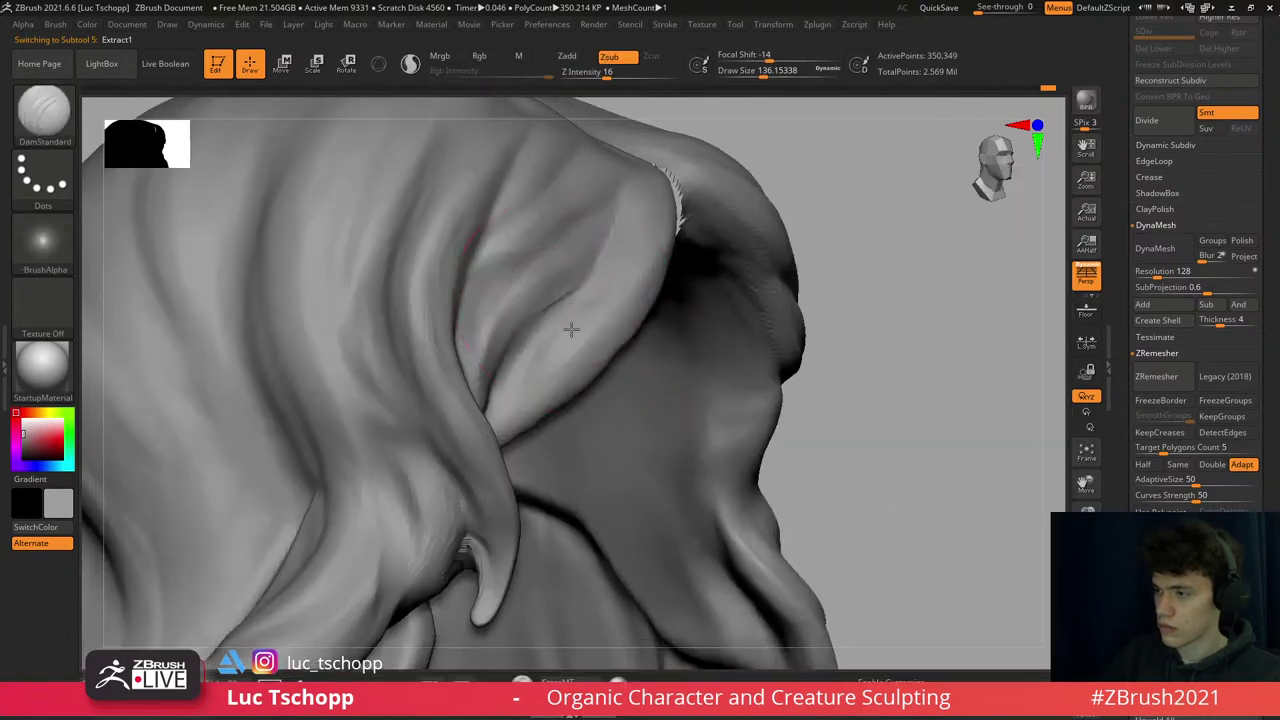
key("b")
key("d")
key("s")
key("d")
key("Escape")
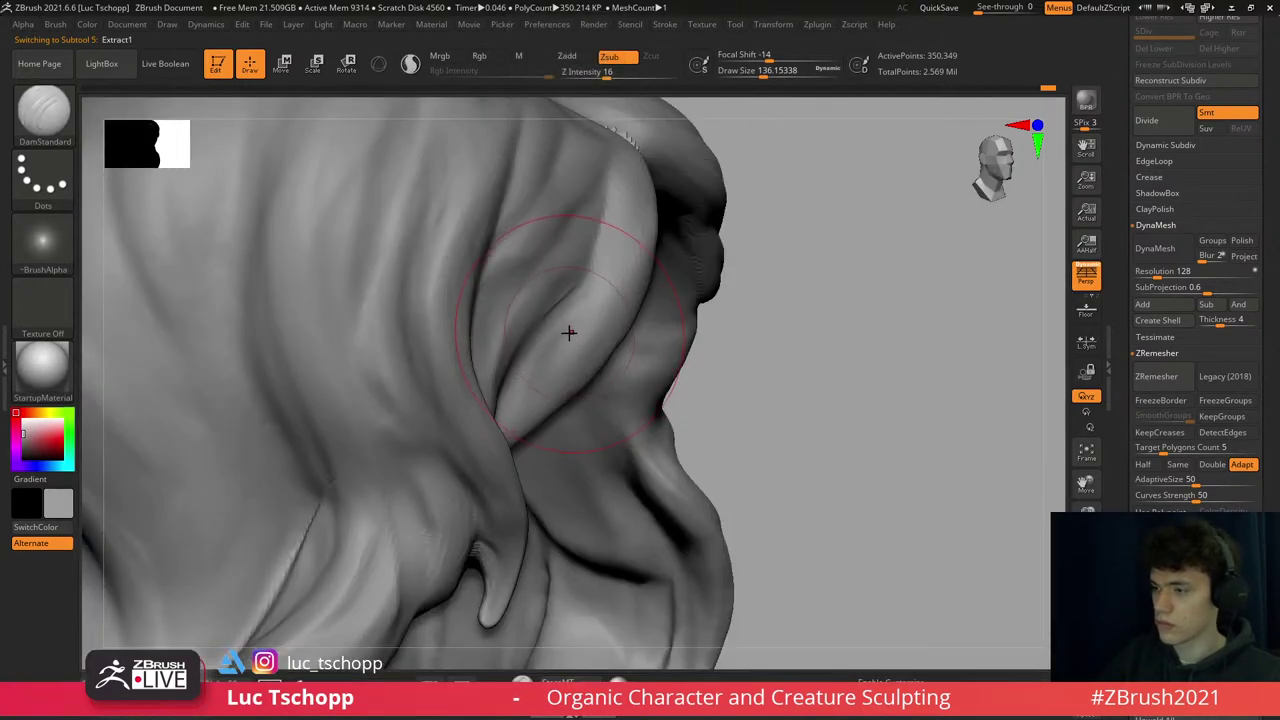
key("bracketleft")
key("bracketleft")
key("bracketleft")
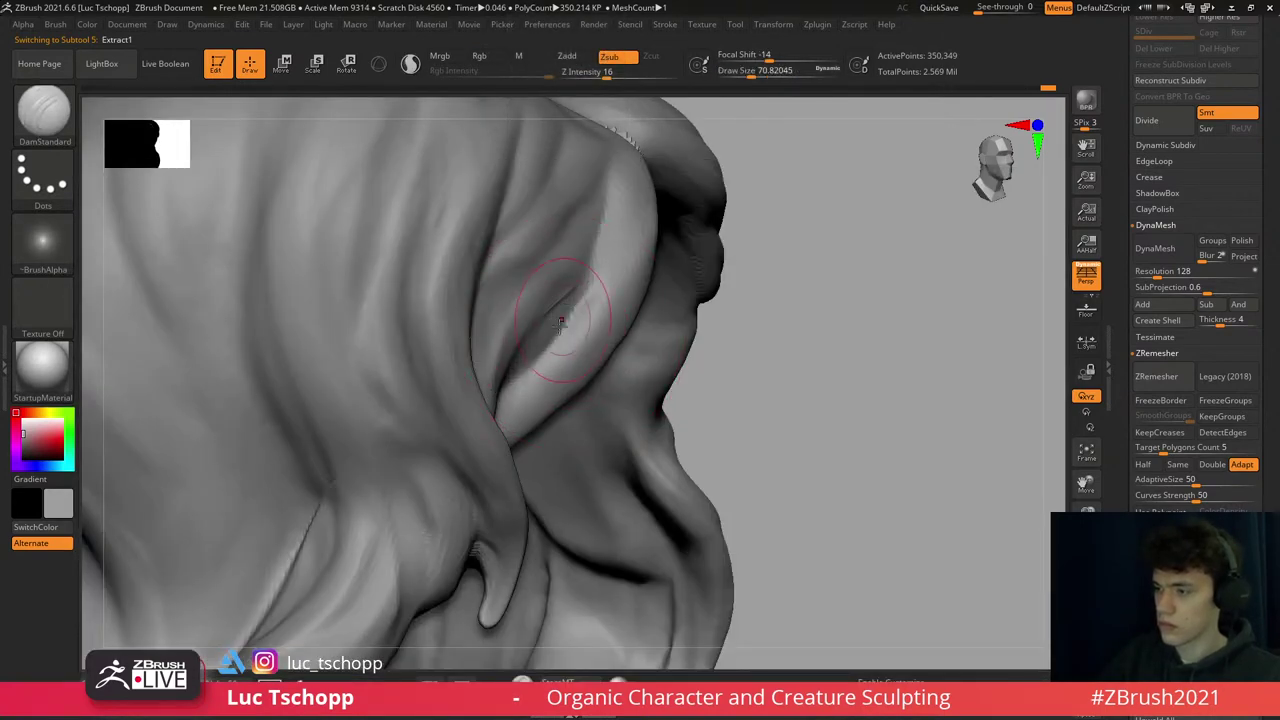
key("b")
key("s")
key("t")
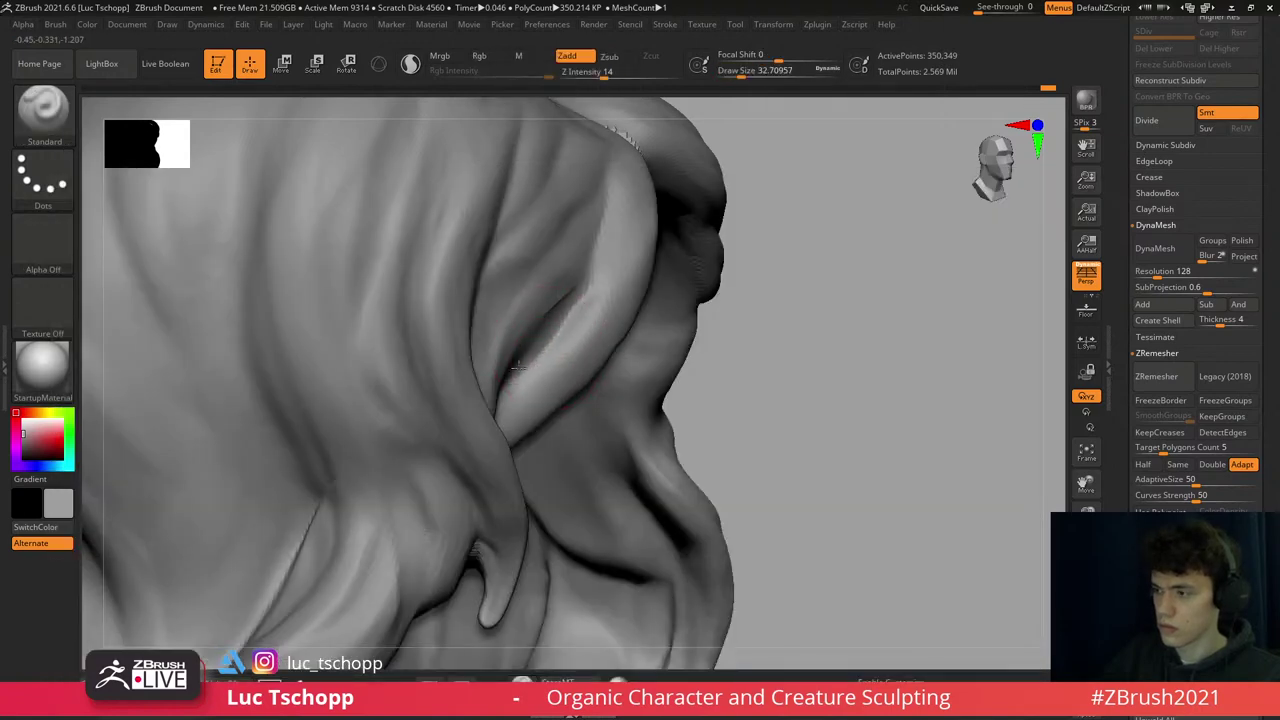
mouse_move(525, 360)
right_mouse_down()
mouse_move(514, 300)
mouse_move(490, 385)
right_mouse_up()
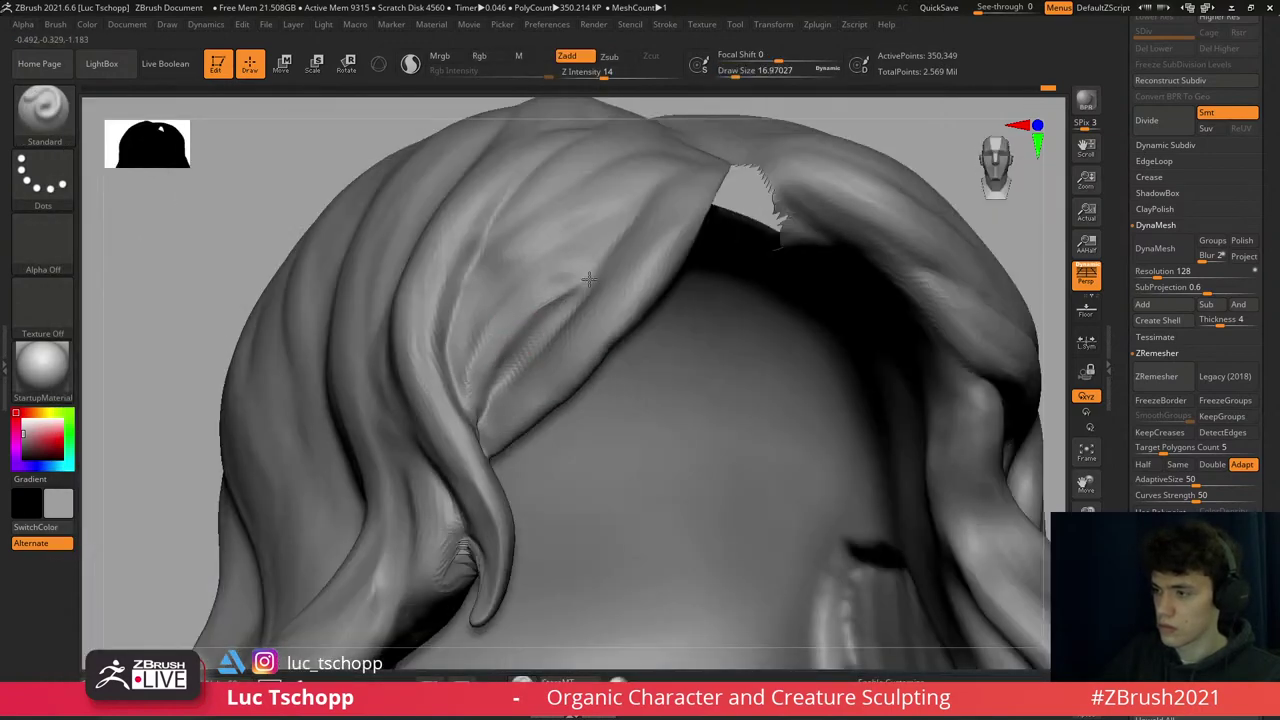
right_click_drag(591, 287, 636, 338, "ctrl")
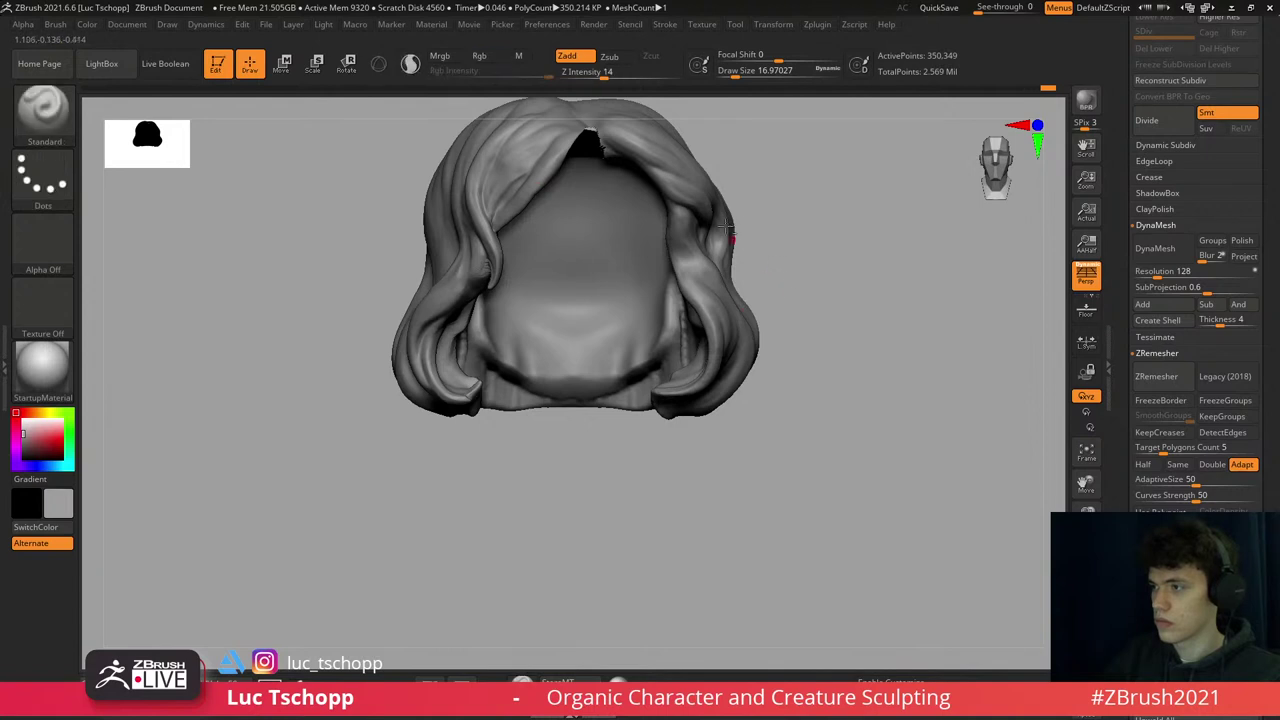
mouse_move(1010, 512)
right_mouse_down("alt")
mouse_move(996, 612)
mouse_move(760, 600)
mouse_move(710, 650)
right_mouse_up("alt")
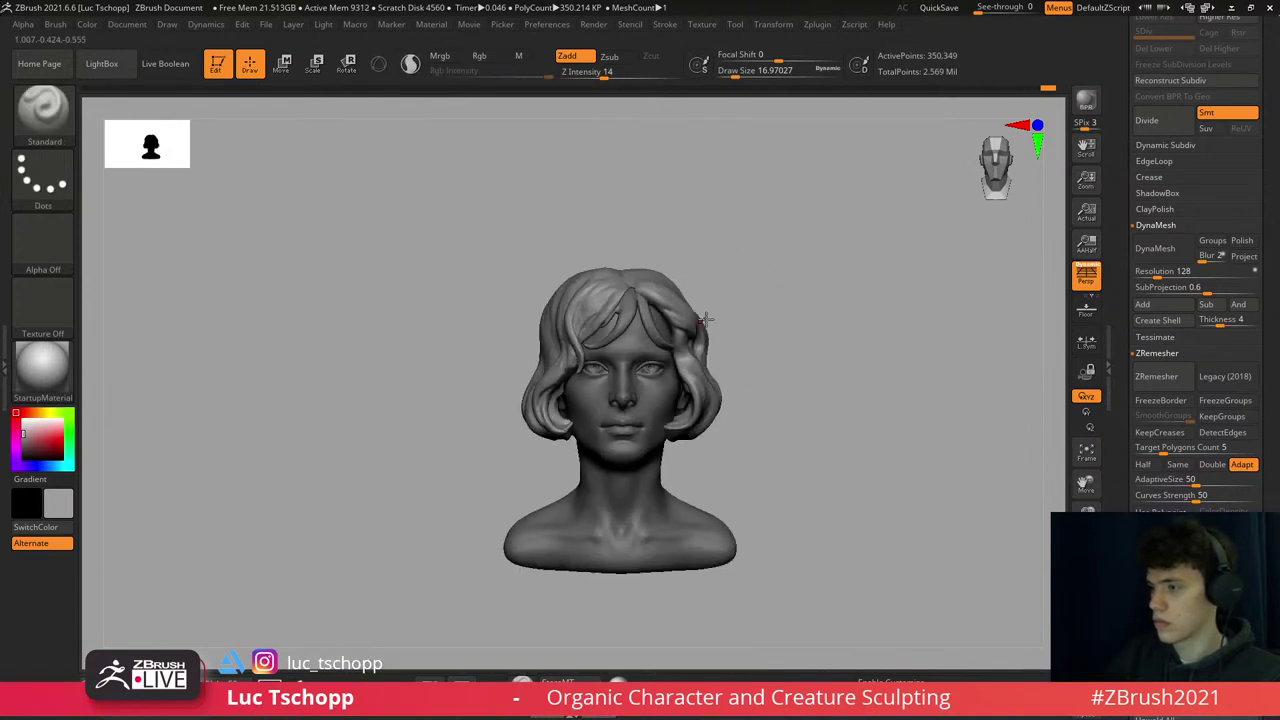
mouse_move(710, 324)
right_mouse_down("alt")
mouse_move(614, 312)
mouse_move(601, 339)
mouse_move(665, 424)
right_mouse_up("alt")
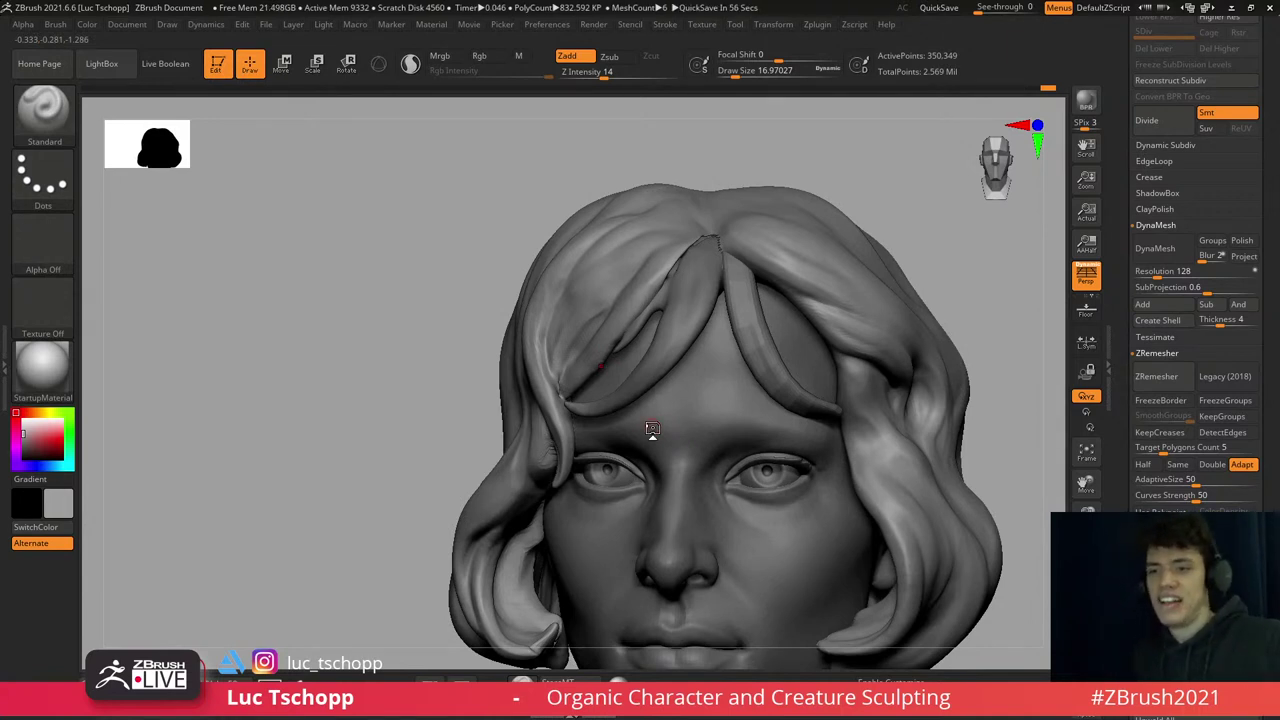
- Toggle between the Extract2 and Extract1 hair subtools, looking down on the head
left_click(678, 285, "alt")
right_click_drag(677, 283, 914, 337, "ctrl")
left_click(792, 230, "alt")
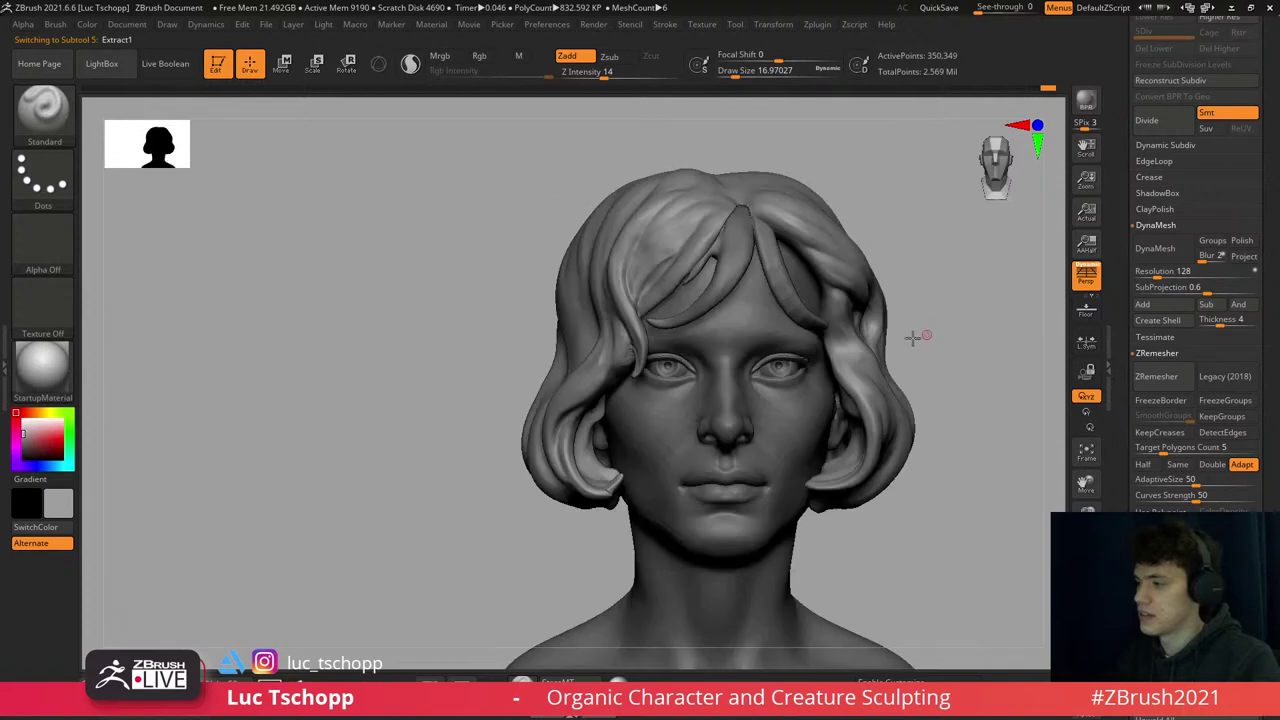
scroll(1257, 238, "down", 5)
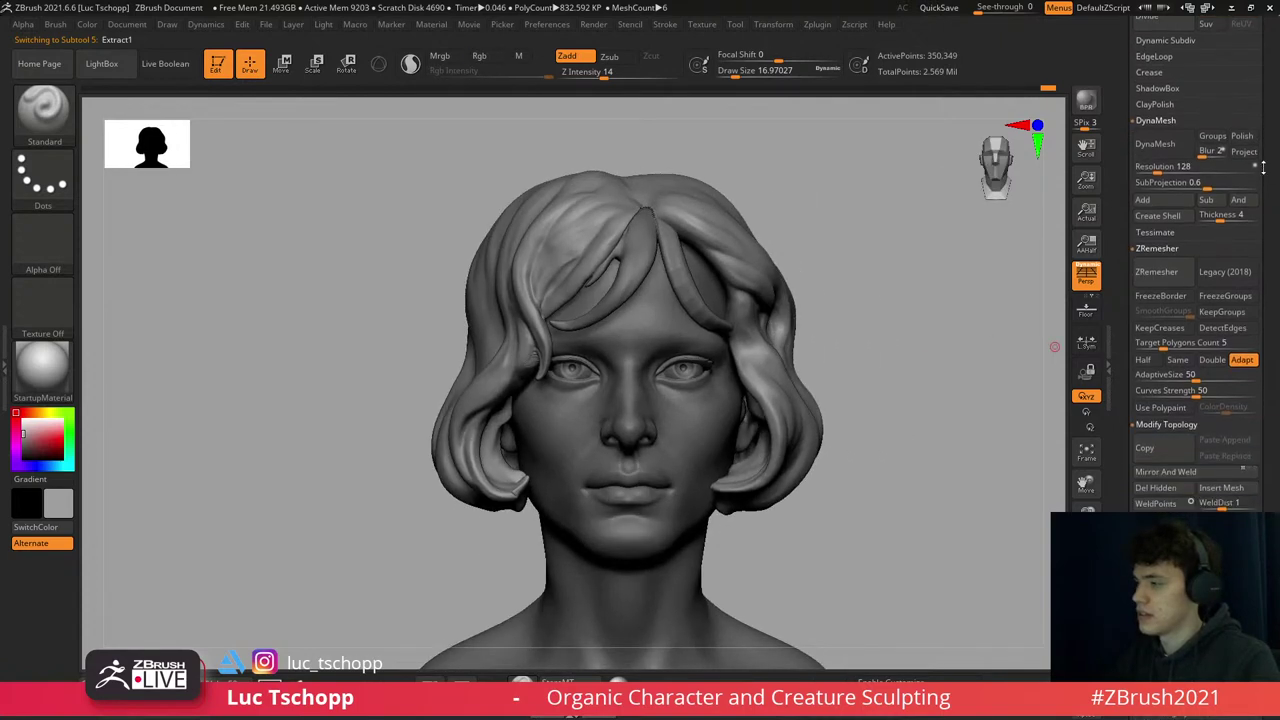
right_click_drag(817, 234, 642, 184)
mouse_move(640, 245)
right_mouse_down()
mouse_move(600, 230)
mouse_move(650, 218)
right_mouse_up()
- Pick the Move Topological brush, then the custom freehand brush at size about 22
key("b")
key("m")
key("t")
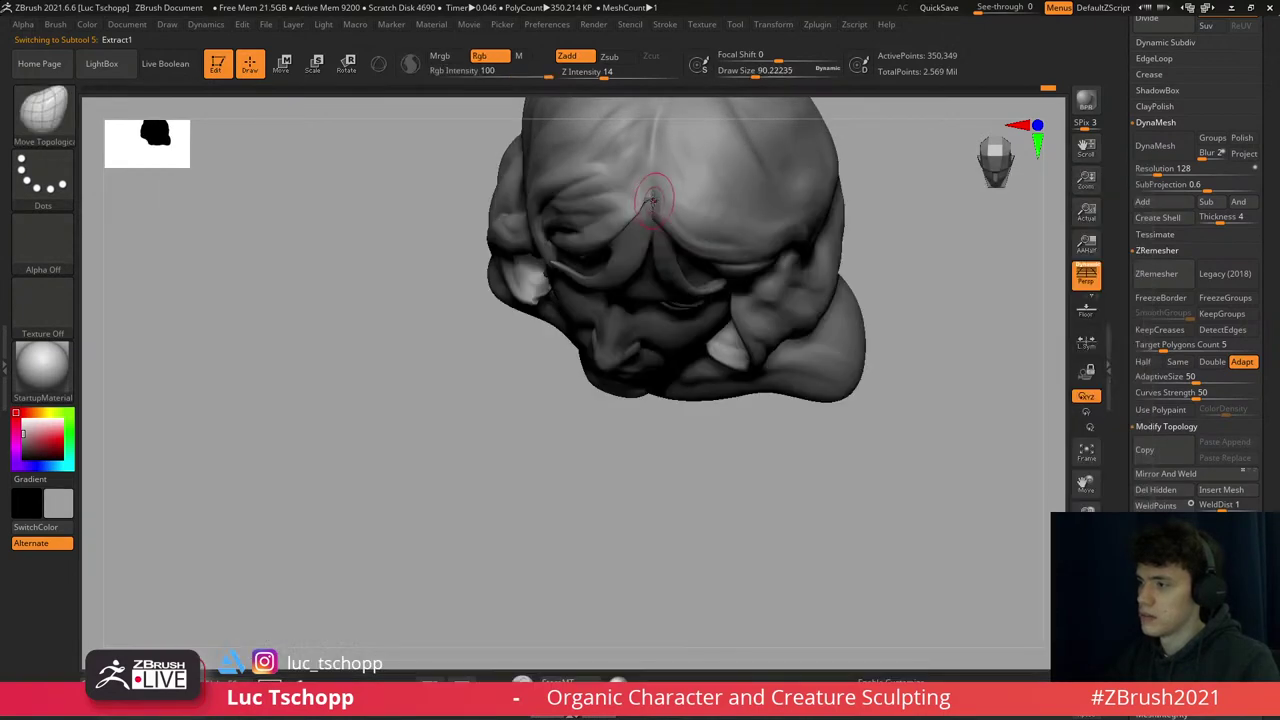
mouse_move(647, 216)
right_mouse_down()
mouse_move(721, 280)
mouse_move(704, 256)
right_mouse_up()
key("b")
key("bracketleft")
key("bracketleft")
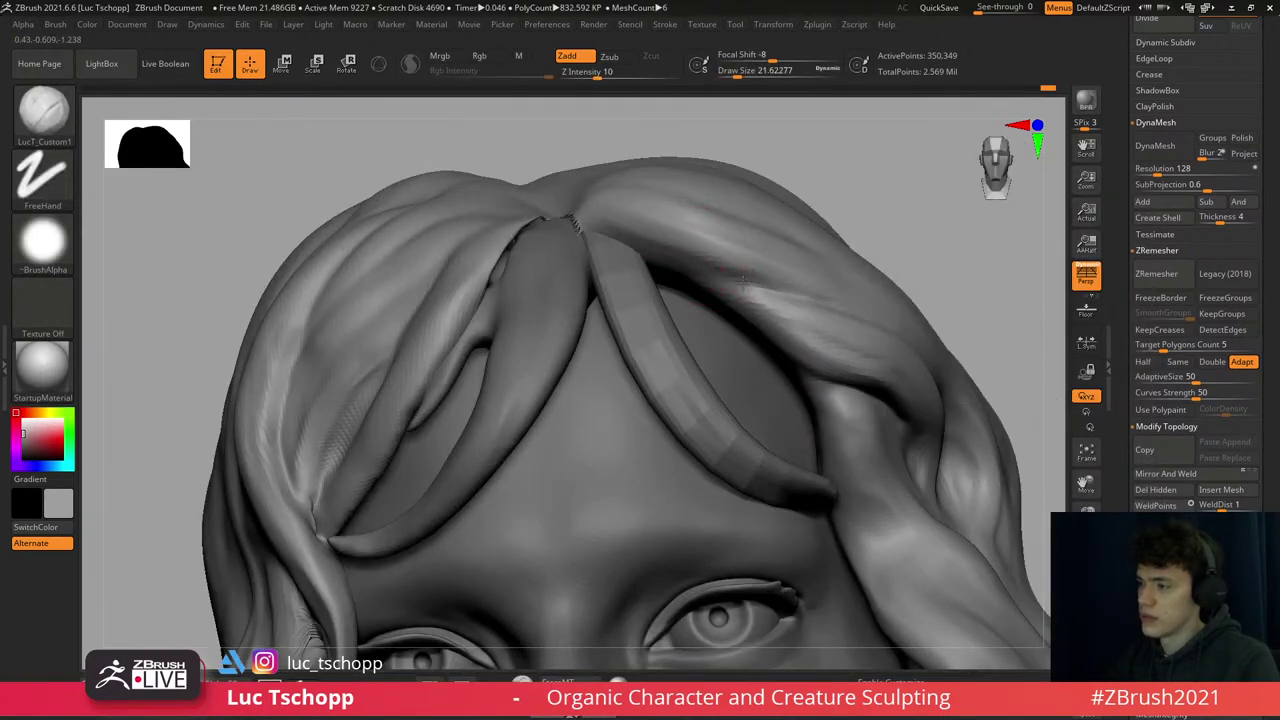
right_click_drag(787, 287, 746, 325)
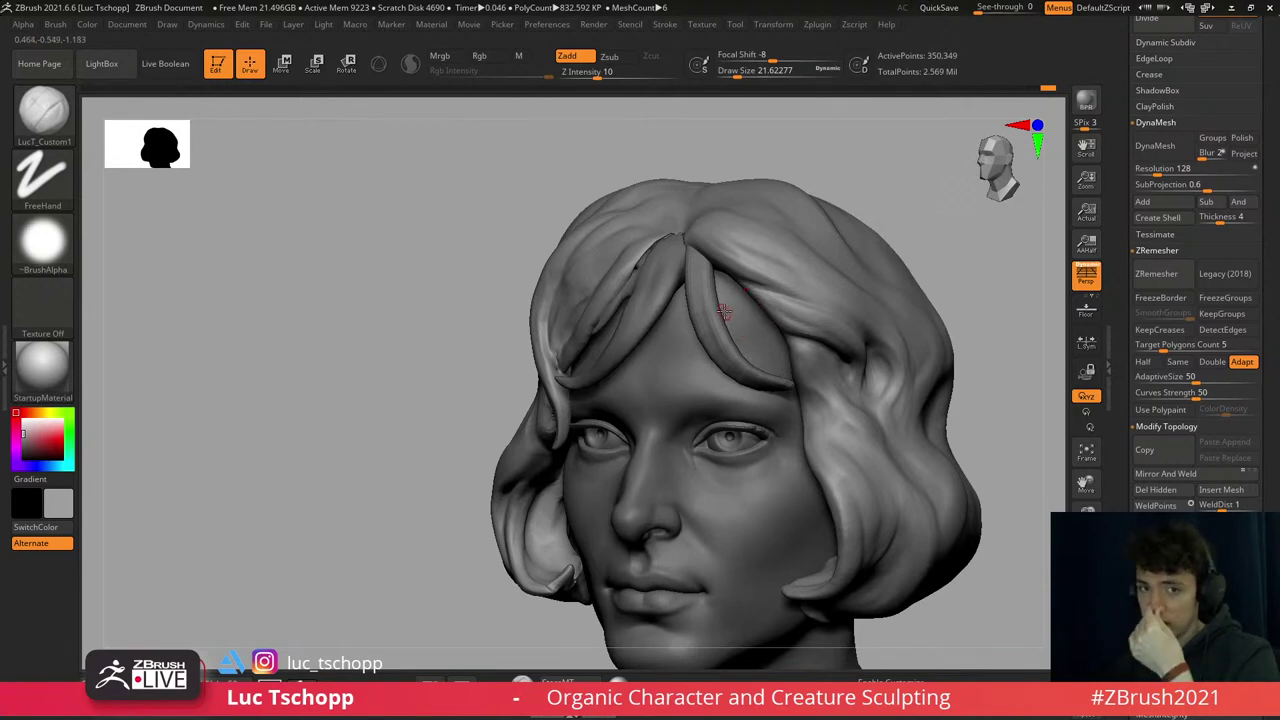
- Switch to the Move brush and resize it from about 44 up to 124
key("b")
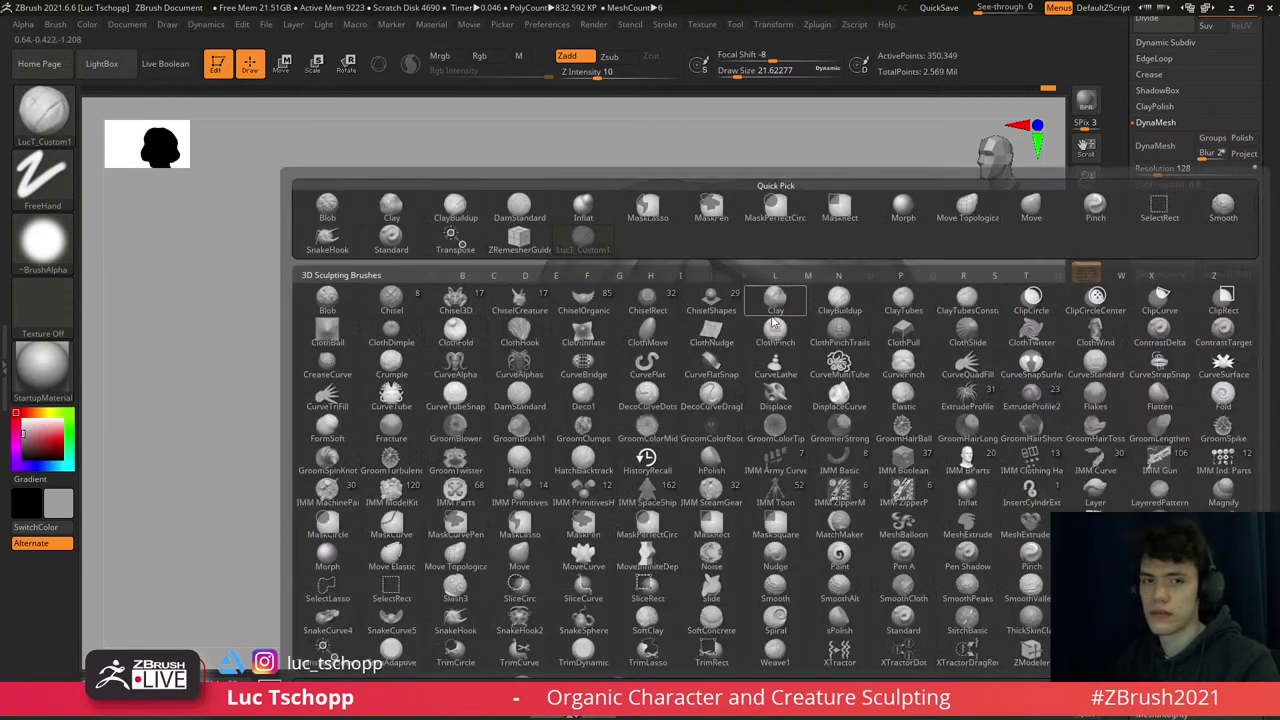
left_click(765, 305)
right_click_drag(765, 305, 775, 314)
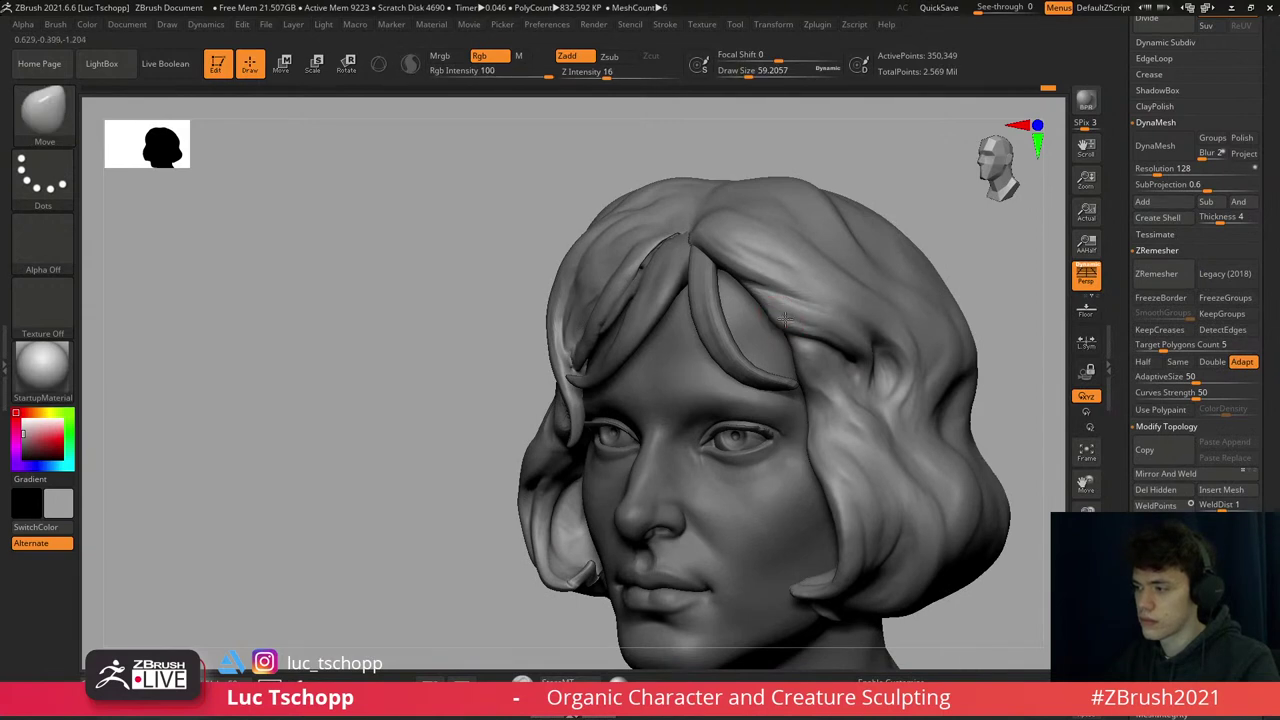
key("s")
left_click_drag(772, 290, 752, 290)
right_click_drag(750, 290, 734, 252)
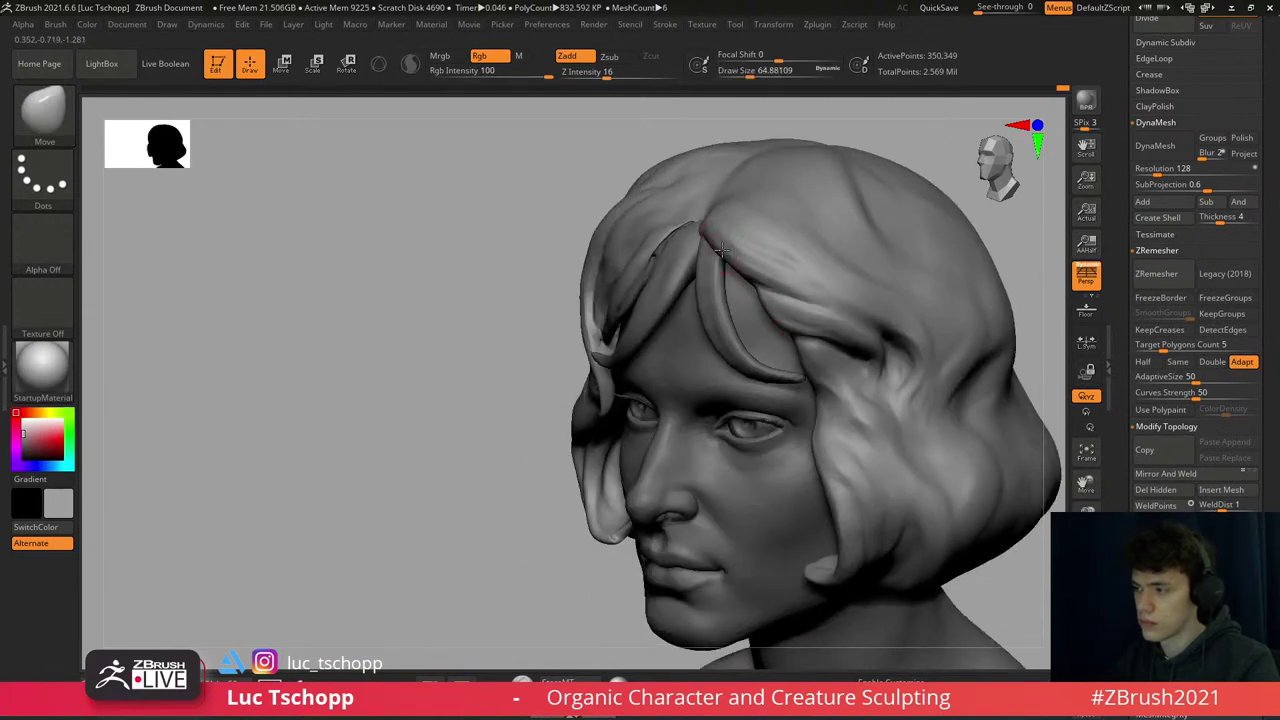
key("s")
left_click_drag(720, 250, 728, 272)
- Inspect the crown, undo a hair change, and set brush size around 120 then 56
right_click_drag(708, 238, 706, 236)
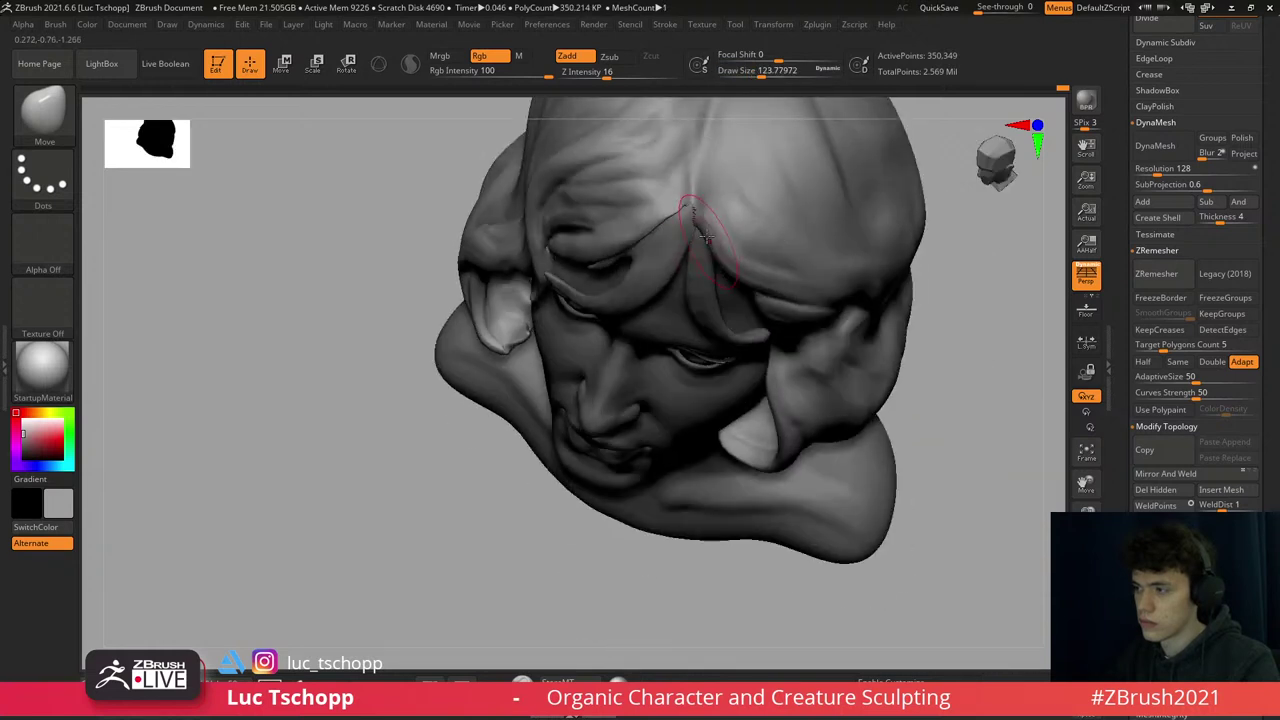
key("s")
mouse_move(695, 218)
left_mouse_down()
mouse_move(660, 220)
mouse_move(648, 238)
left_mouse_up()
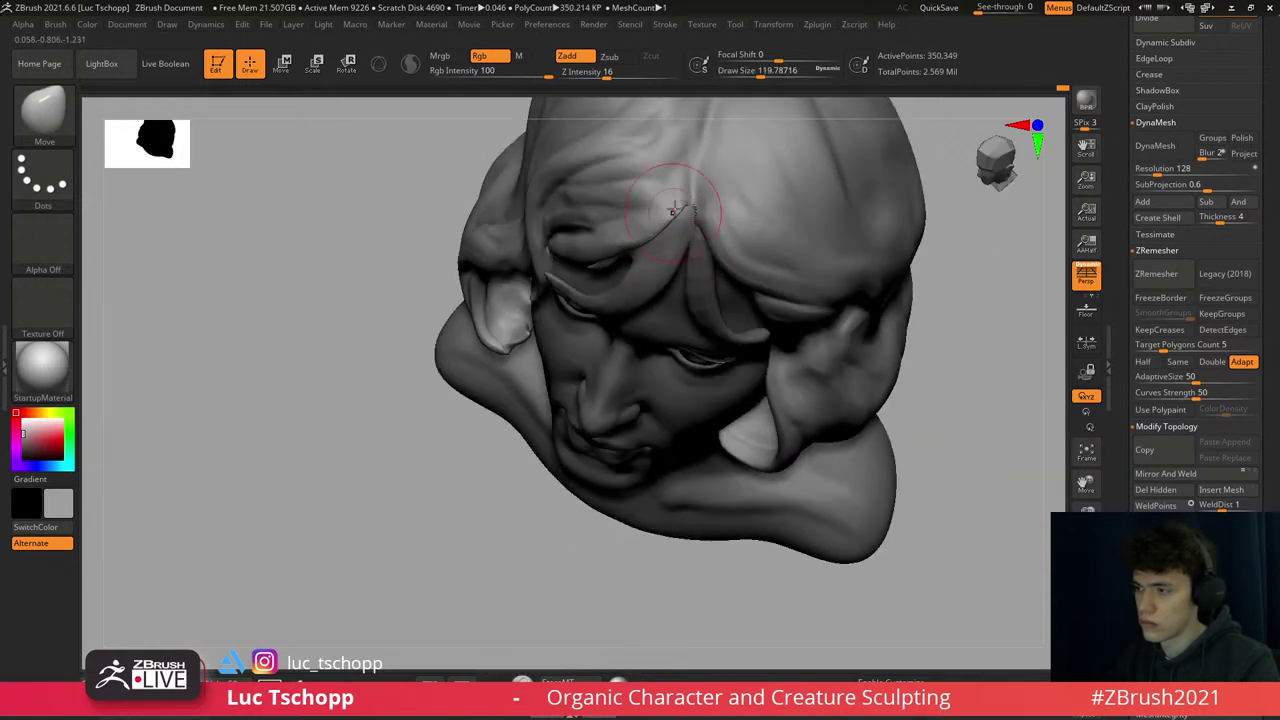
key("ctrl+z")
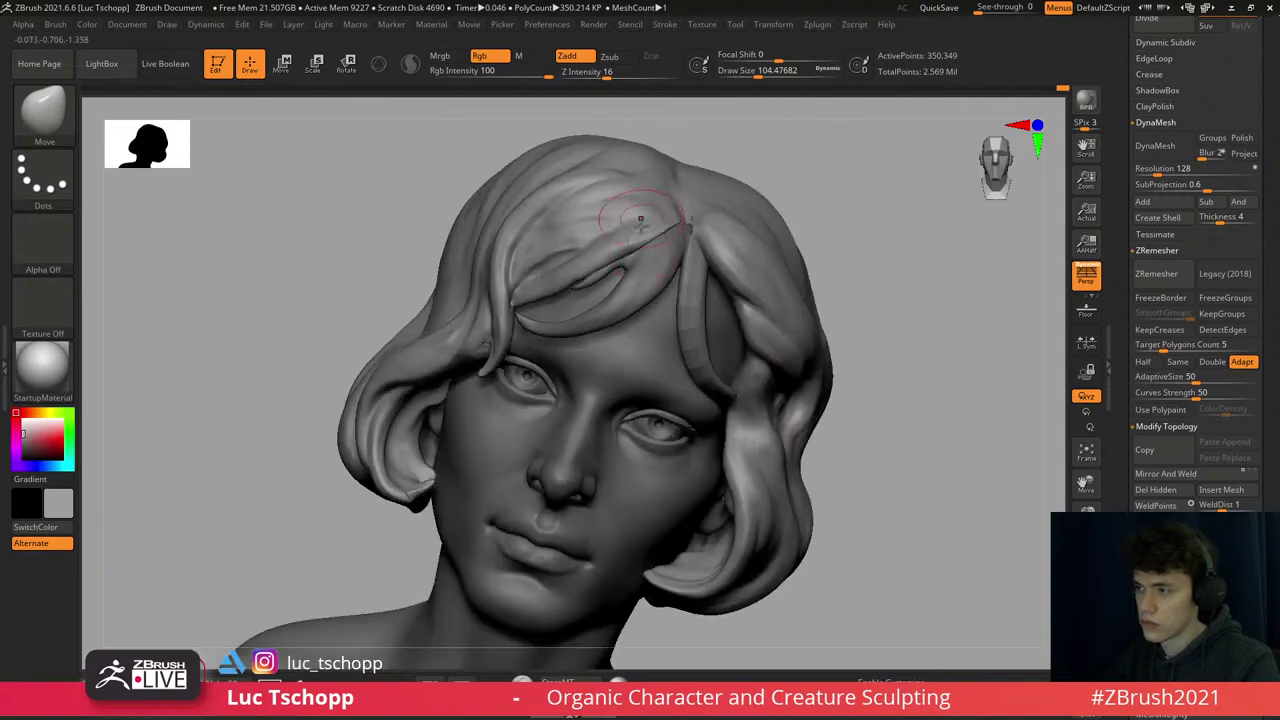
right_click_drag(609, 237, 614, 251)
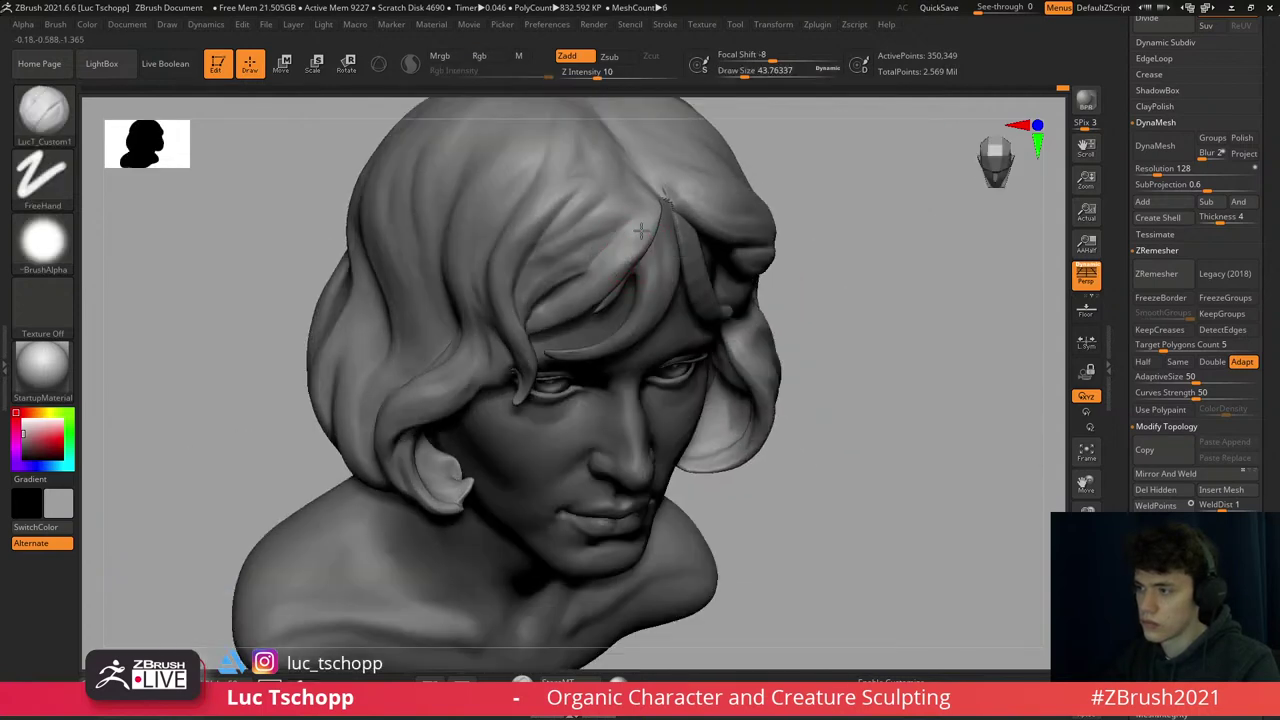
key("s")
left_click_drag(614, 206, 614, 218)
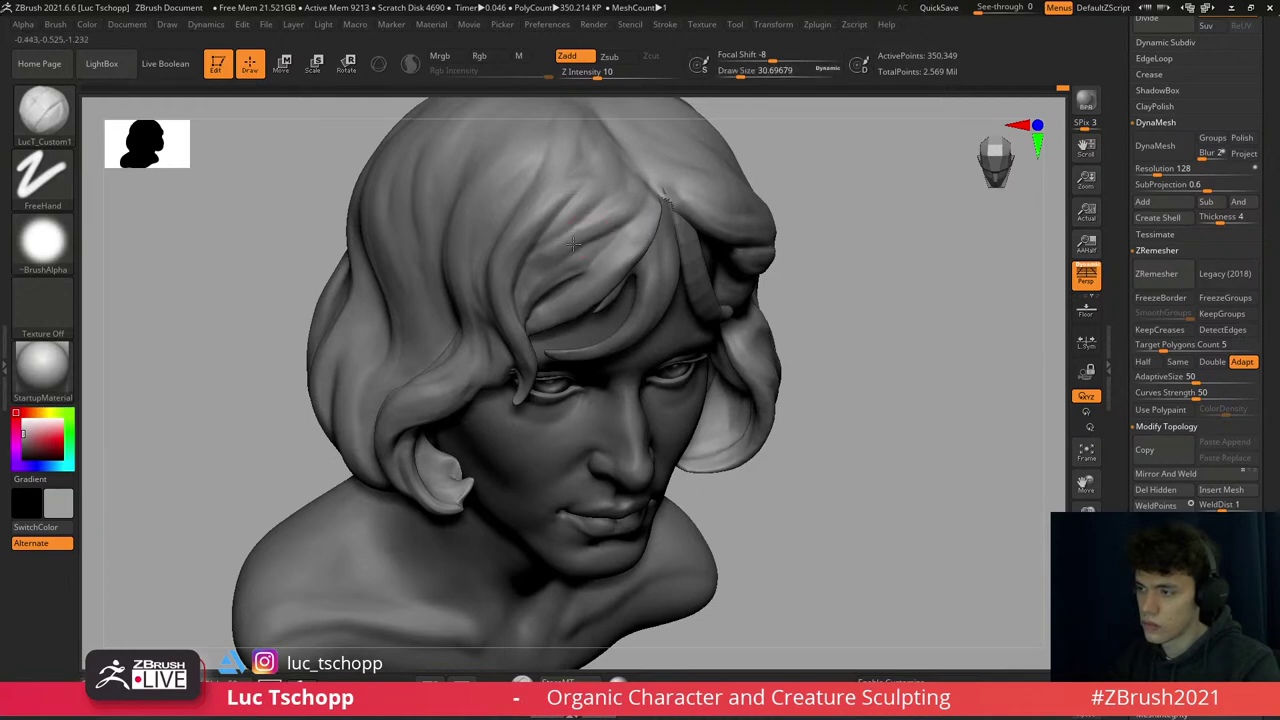
- Step through undo and redo on the hair and enlarge the brush
key("ctrl+z")
key("ctrl+z")
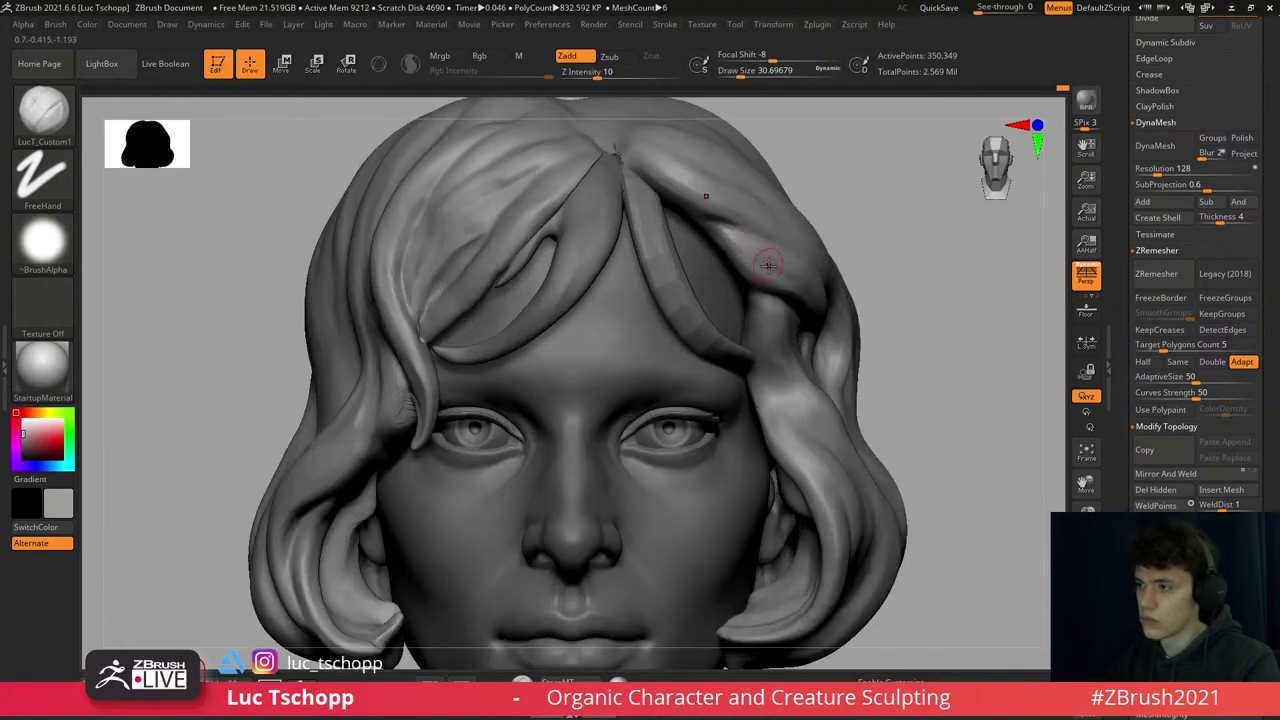
key("ctrl+shift+z")
key("ctrl+z")
key("ctrl+z")
key("ctrl+z")
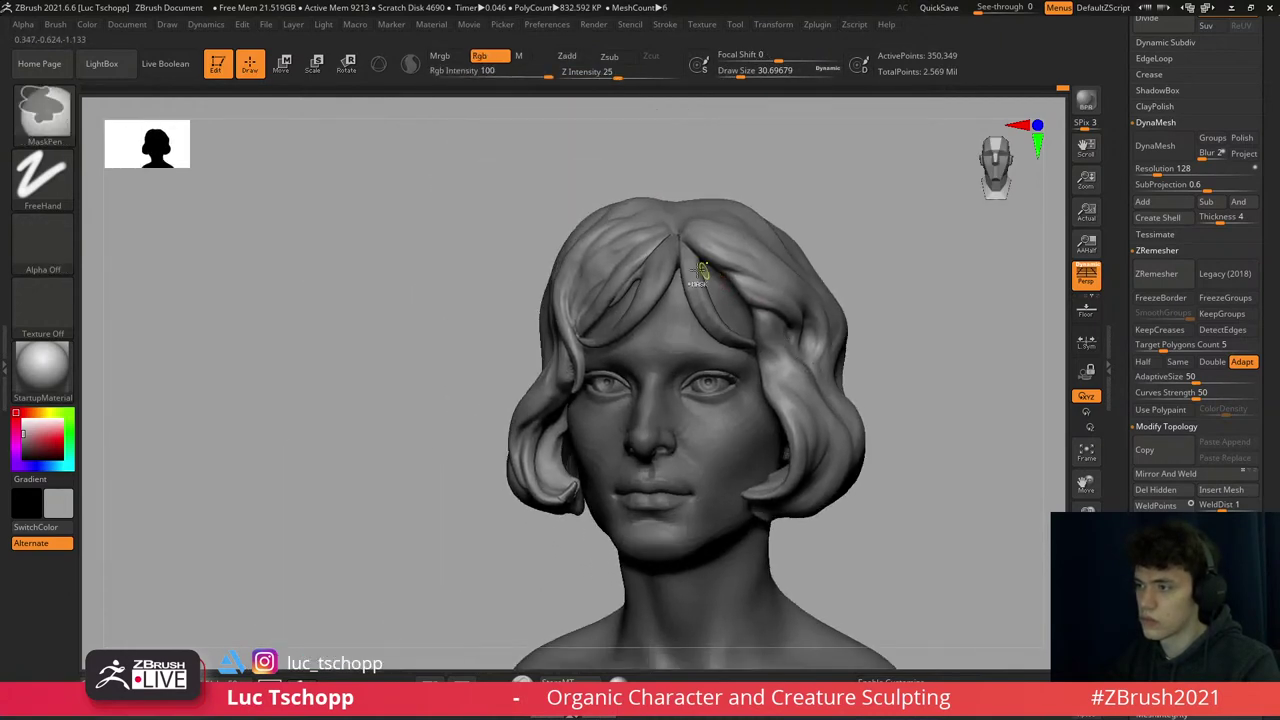
scroll(590, 246, "up", 5)
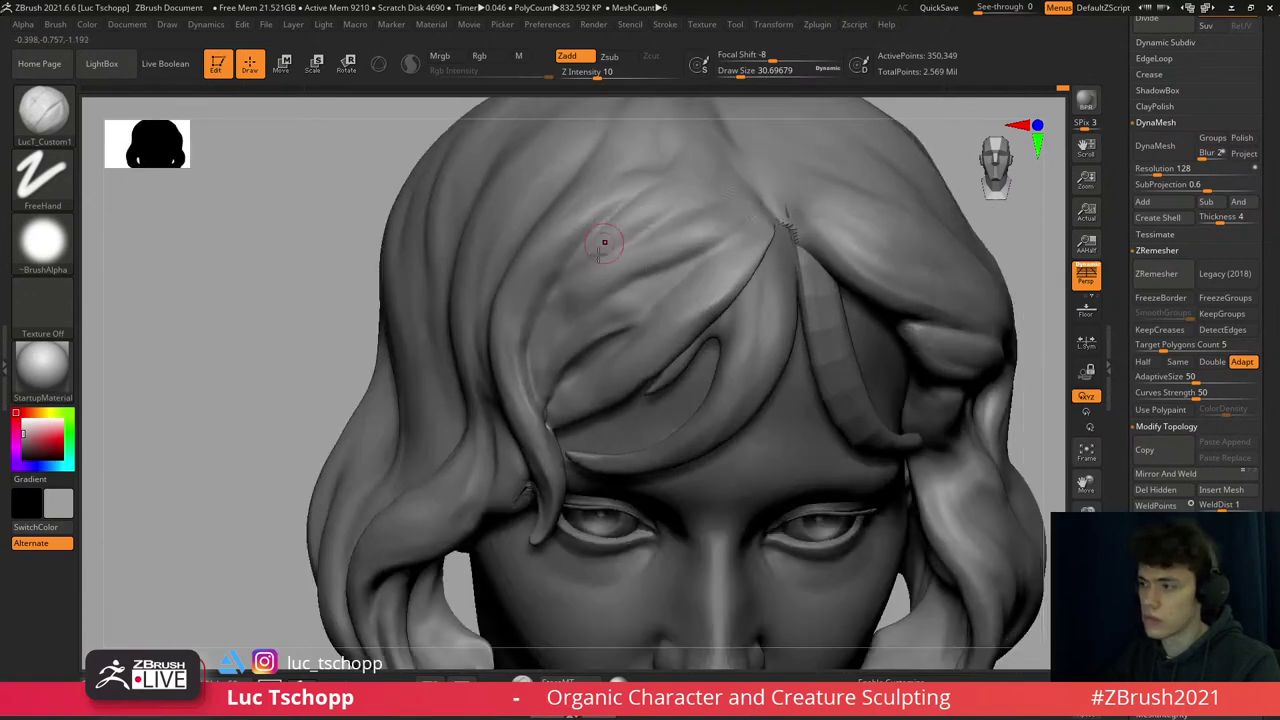
key("bracketright")
key("bracketright")
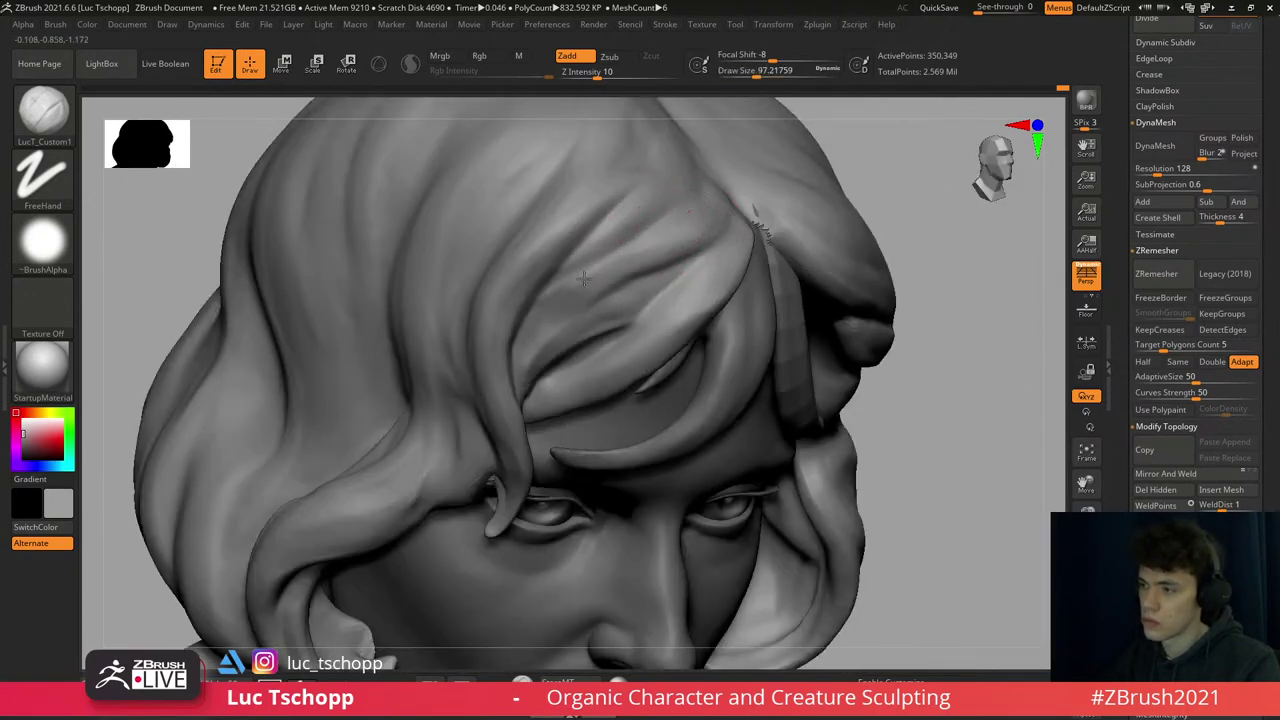
- Inspect the top hair from above, then activate the female face2 subtool from the front
right_click_drag(568, 249, 648, 183)
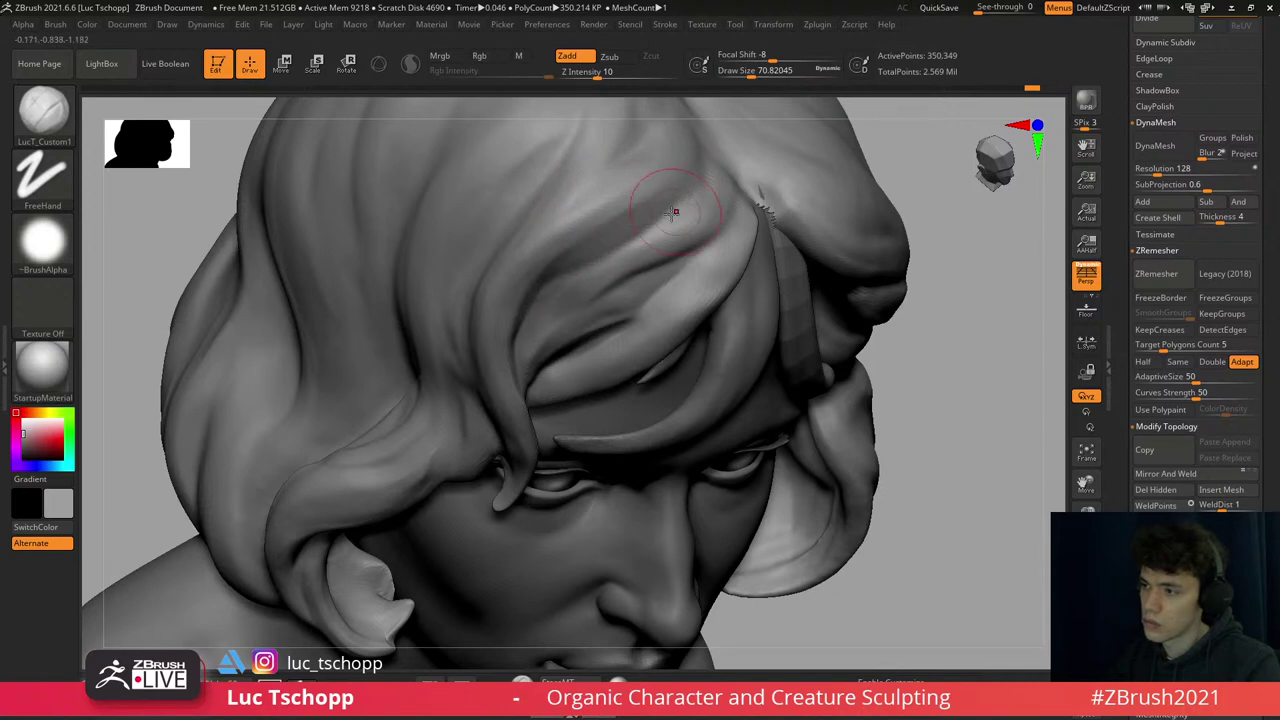
mouse_move(673, 212)
right_mouse_down()
mouse_move(500, 306)
mouse_move(508, 314)
right_mouse_up()
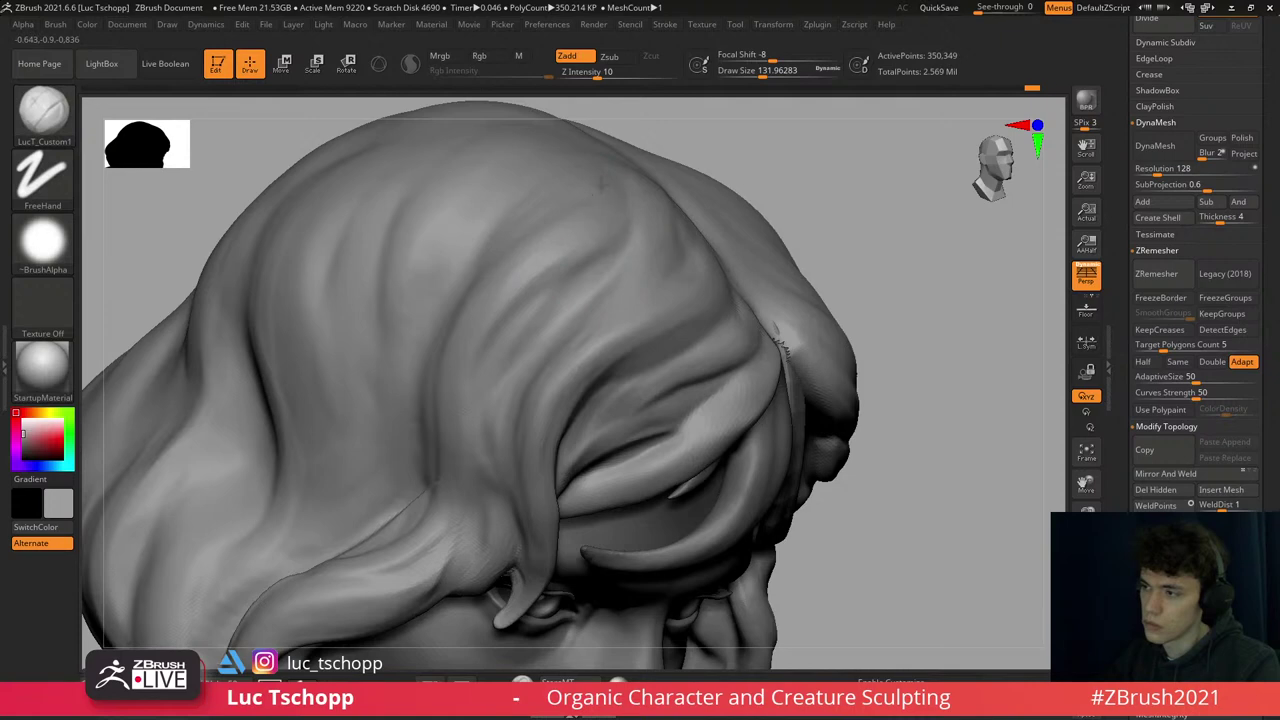
right_click_drag(480, 414, 647, 387)
left_click(604, 378, "alt")
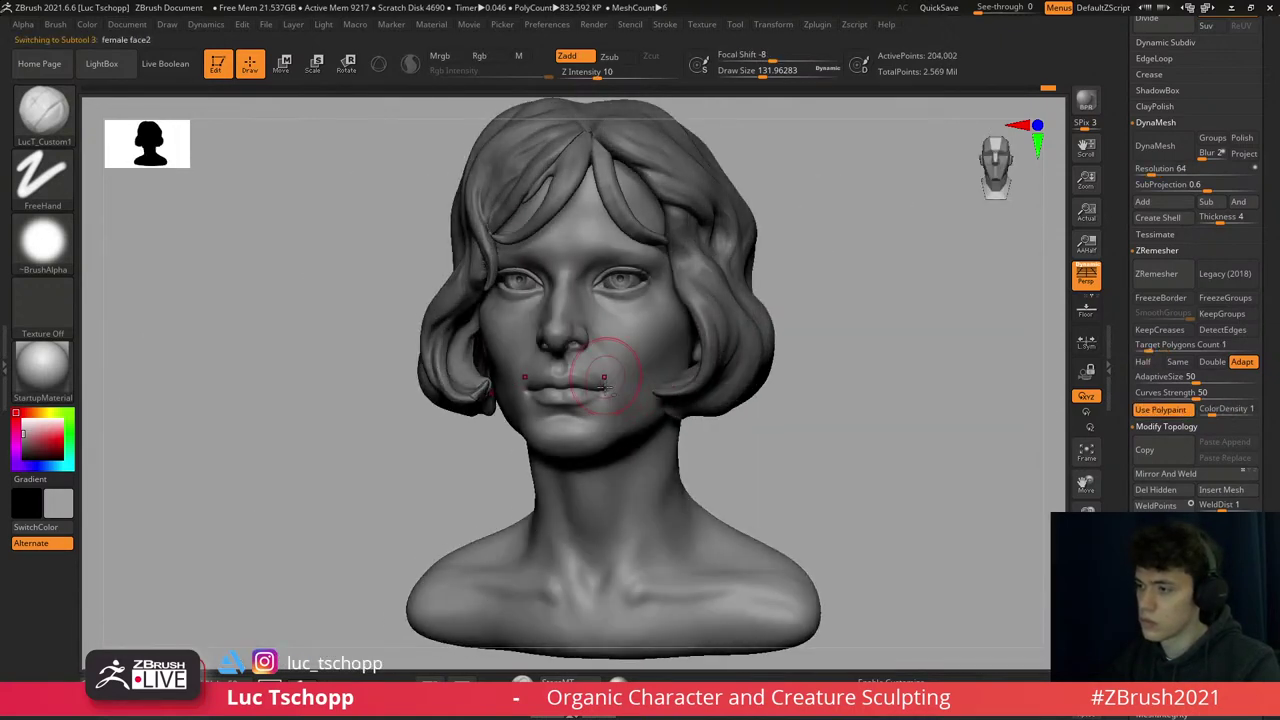
- Turn the bust front-on and drop to a lower subdivision level with the Move brush
mouse_move(620, 500)
right_mouse_down()
mouse_move(601, 520)
mouse_move(564, 470)
right_mouse_up()
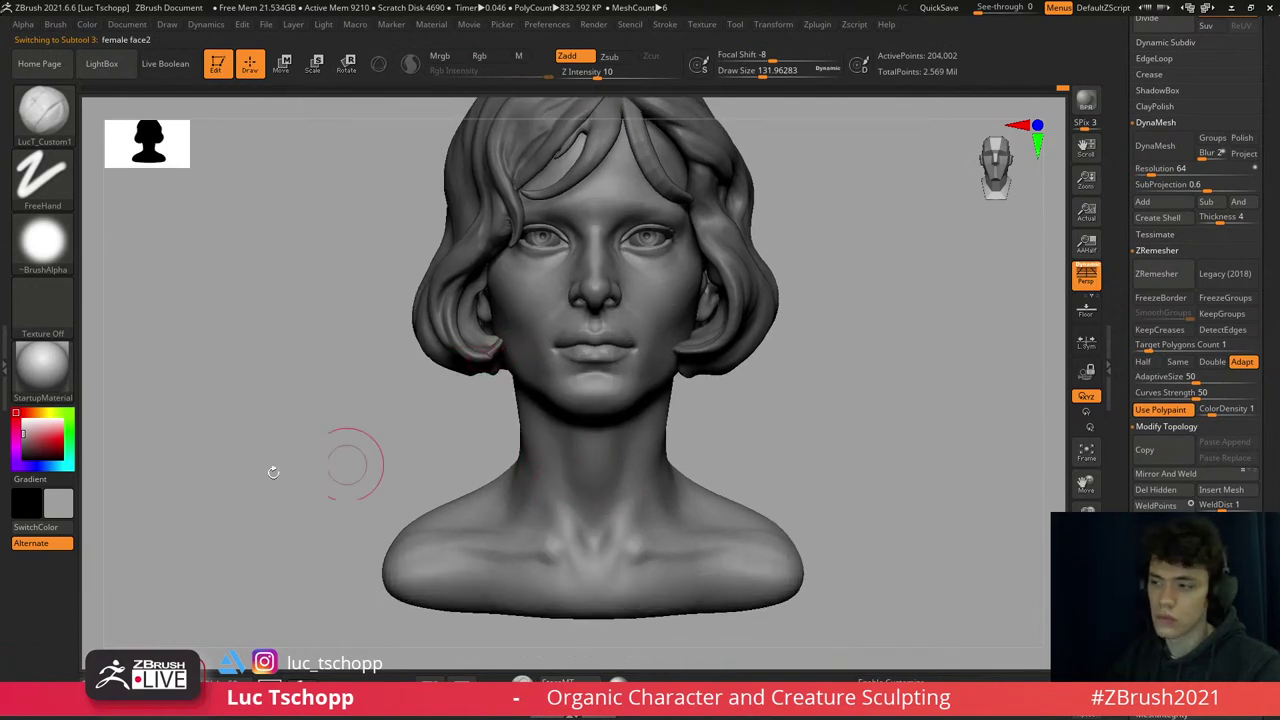
key("b")
key("m")
key("v")
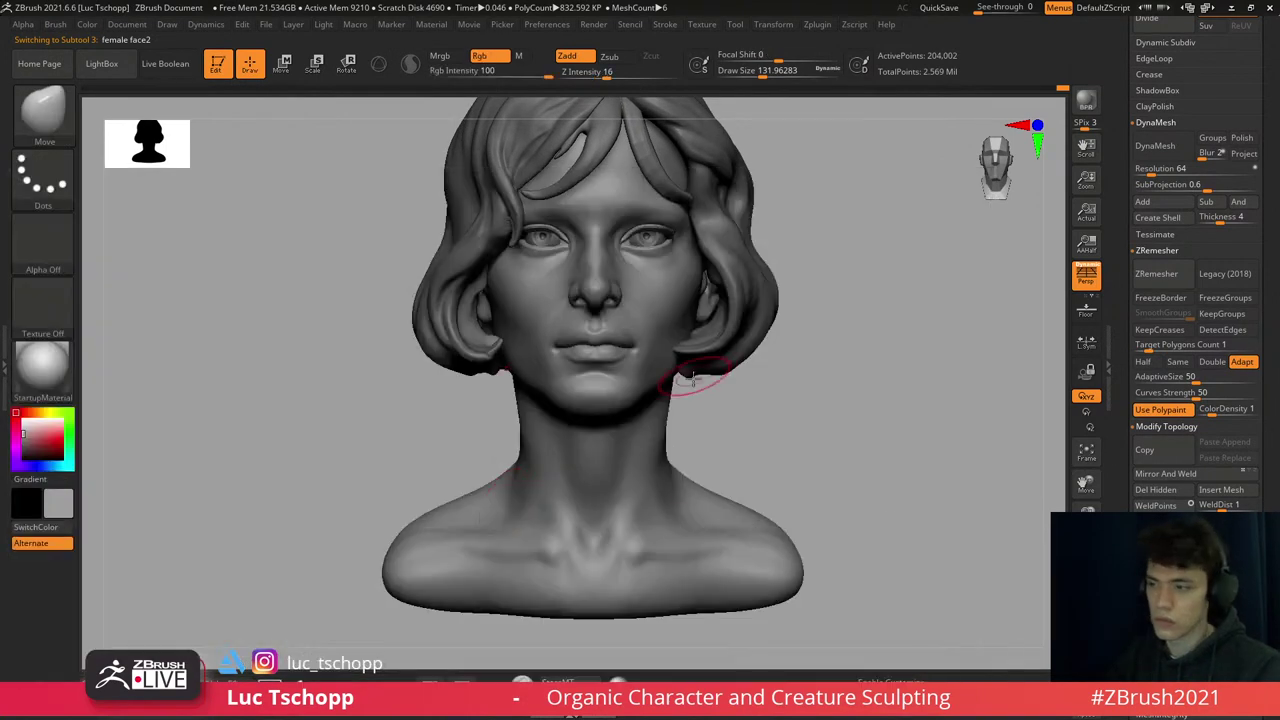
right_click_drag(690, 375, 700, 477)
key("b")
key("m")
key("v")
key("shift+d")
key("s")
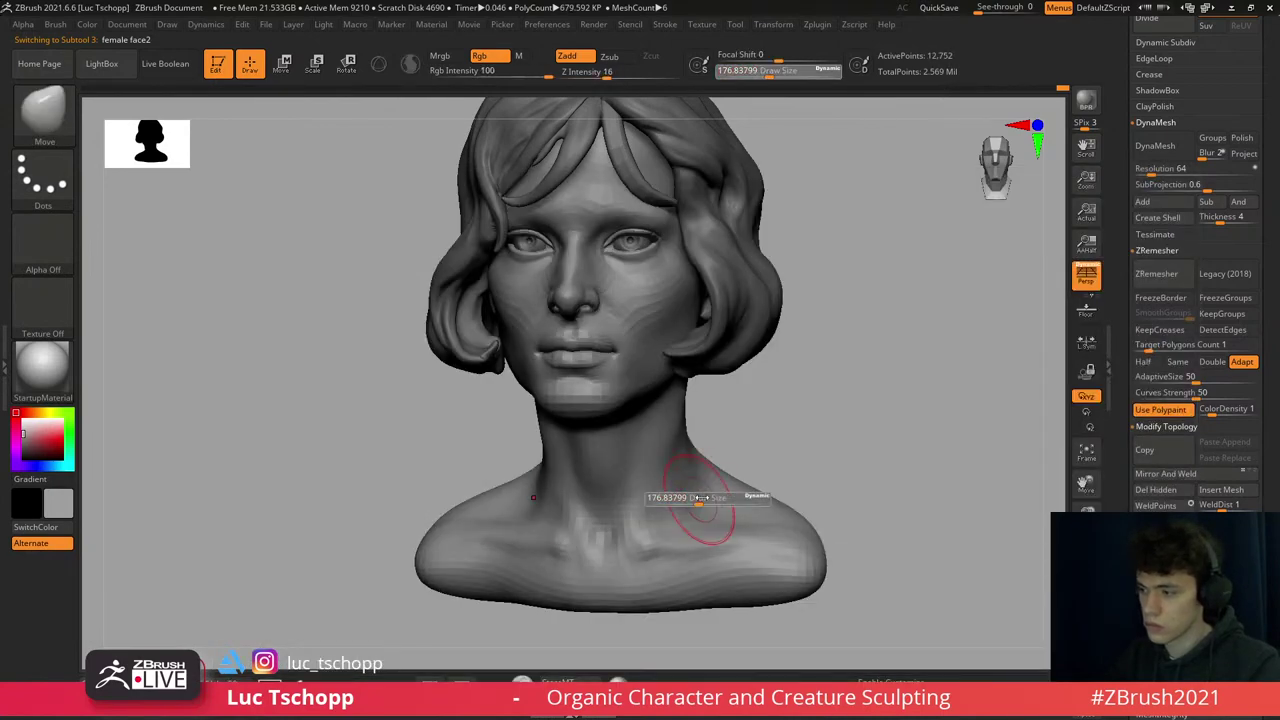
- Resize the Move brush and push the broad neck shape from a three-quarter view
left_click_drag(672, 491, 713, 507)
key("s")
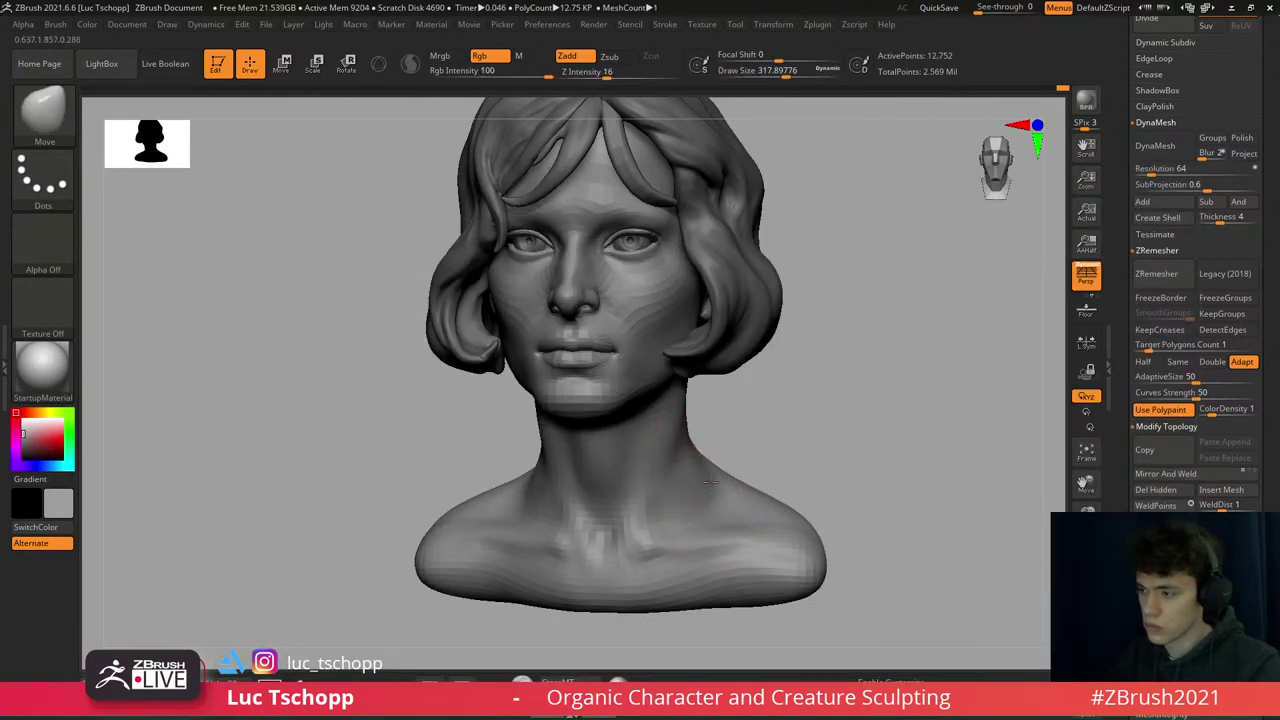
key("s")
left_click_drag(712, 455, 700, 455)
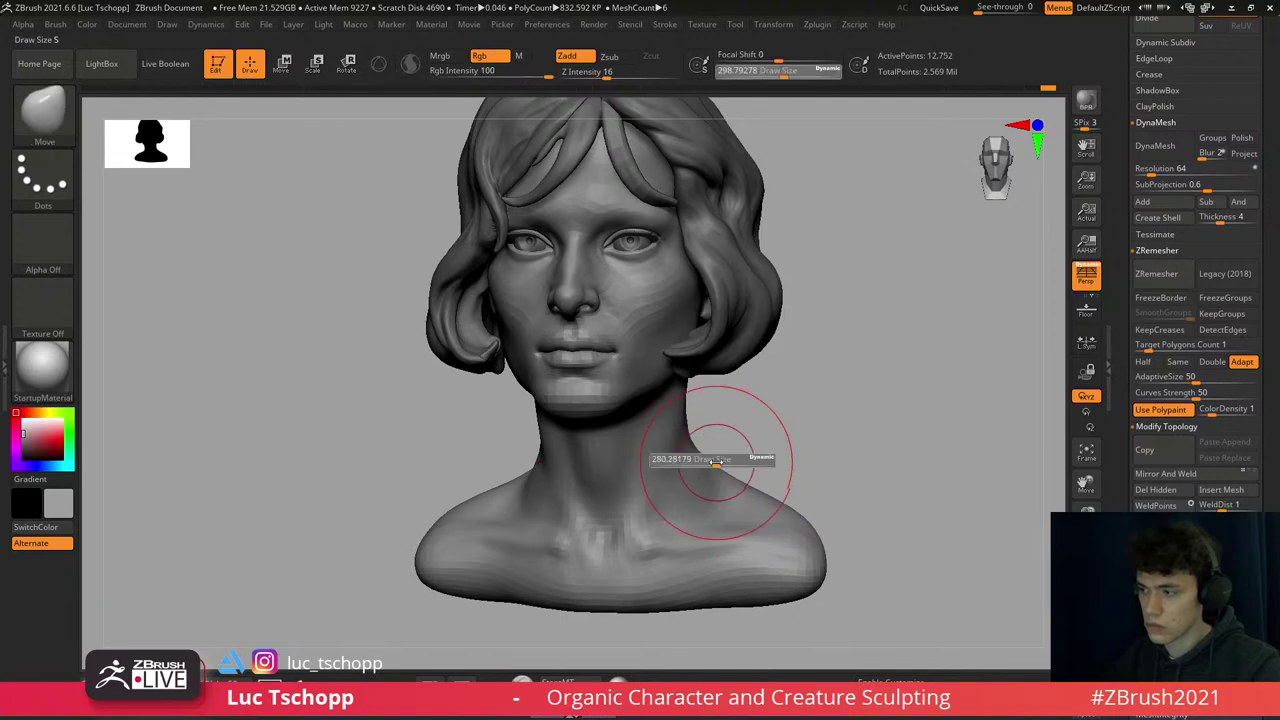
mouse_move(703, 450)
right_mouse_down()
mouse_move(690, 447)
mouse_move(707, 444)
right_mouse_up()
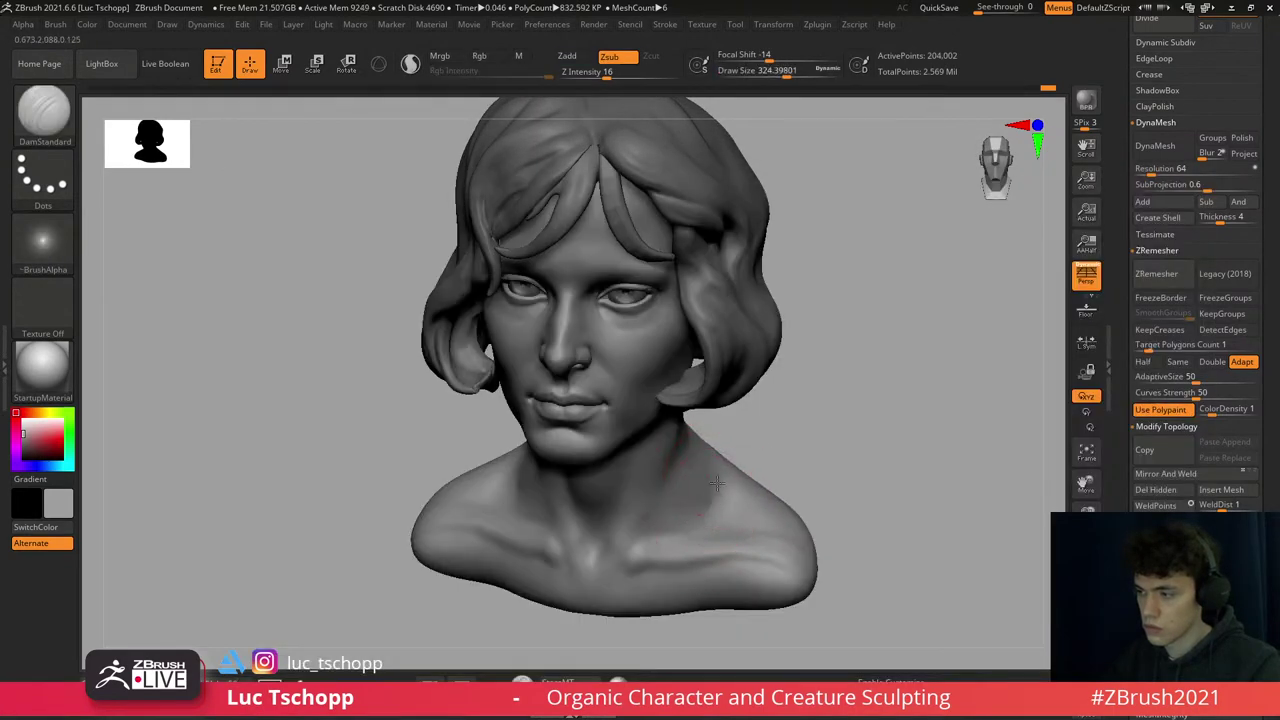
- Smooth the side of the neck and collarbone area at the highest subdivision level
key("shift+d")
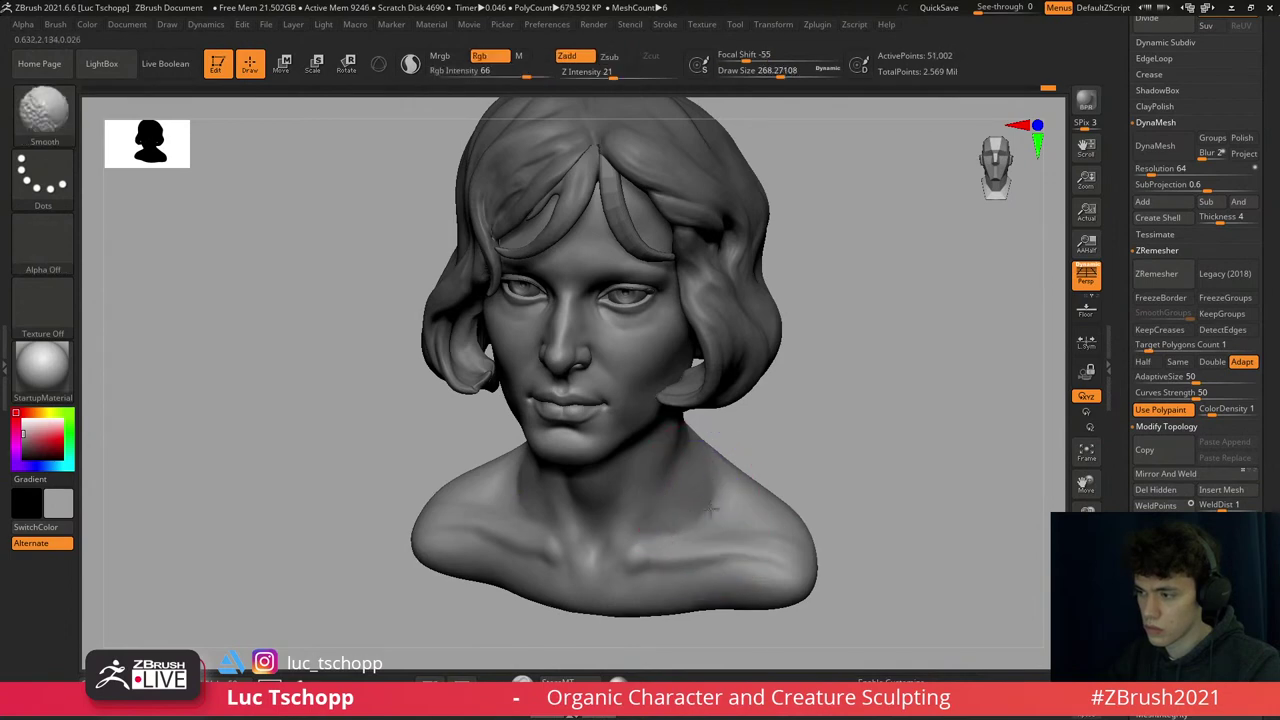
mouse_move(672, 500)
right_mouse_down("shift")
mouse_move(610, 470)
mouse_move(566, 412)
right_mouse_up("shift")
key("d")
key("bracketleft")
key("bracketleft")
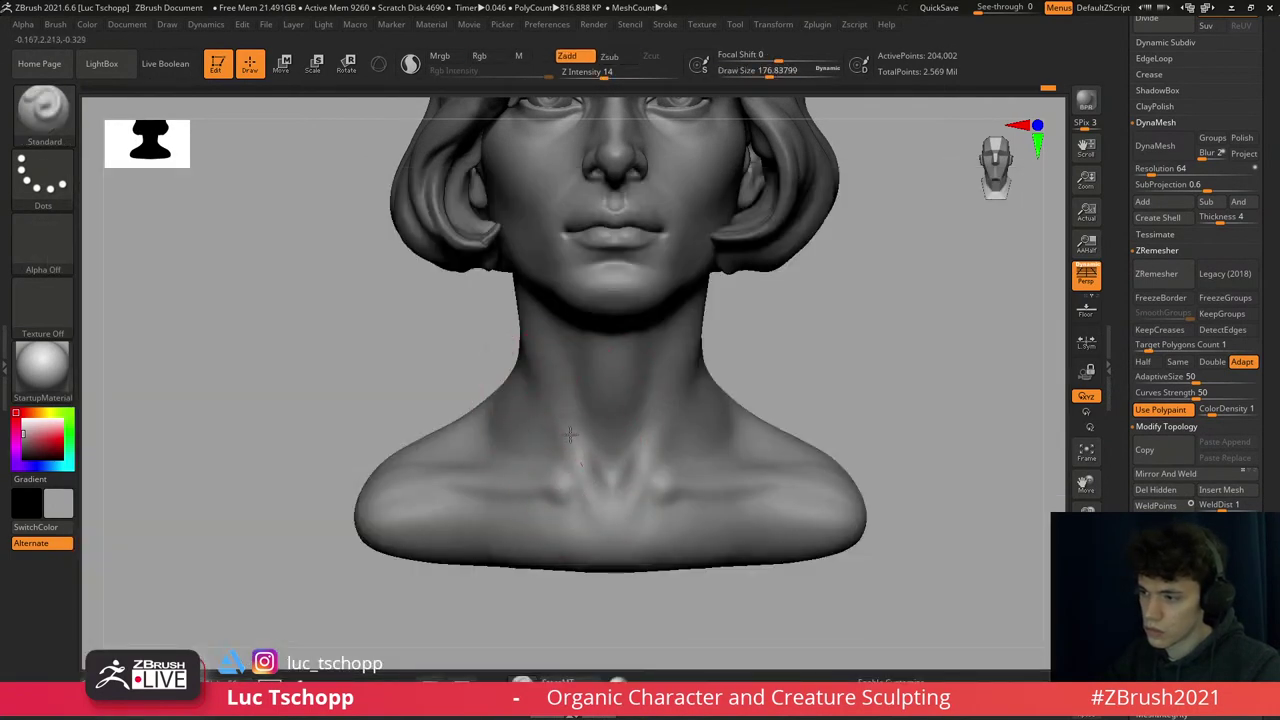
key("bracketleft")
right_click_drag(543, 343, 541, 334)
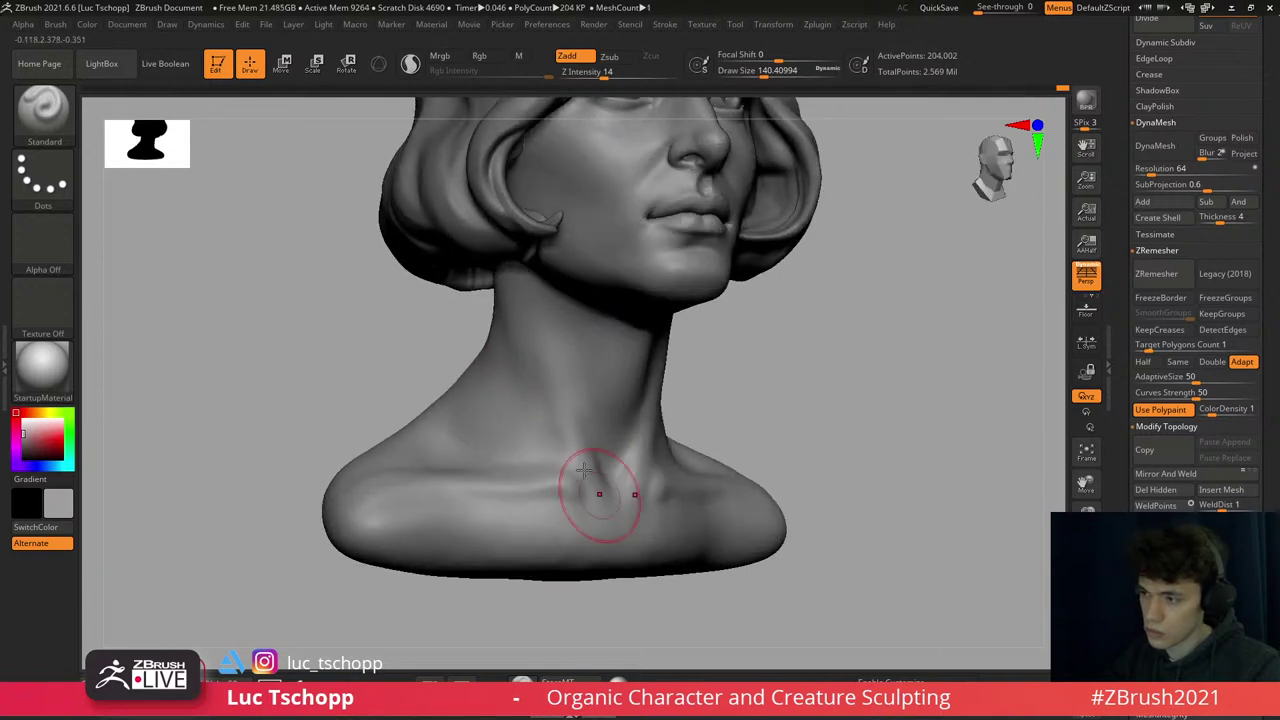
key("bracketleft")
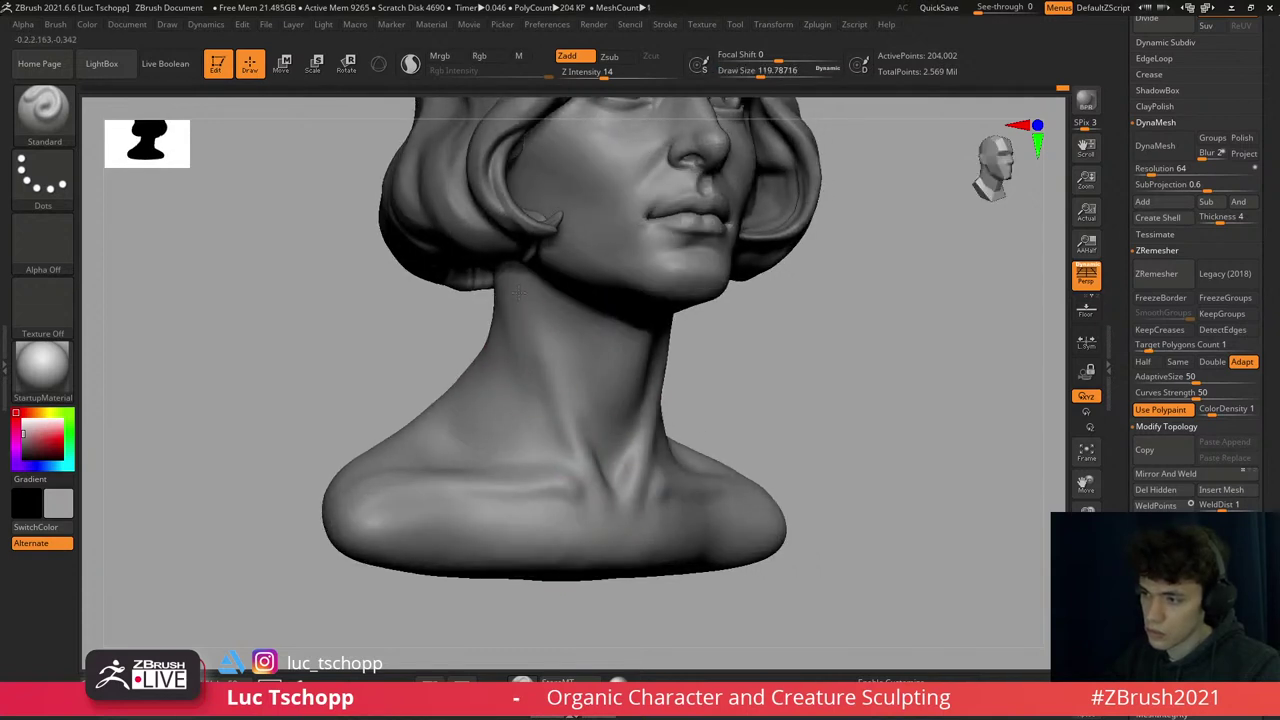
key("shift")
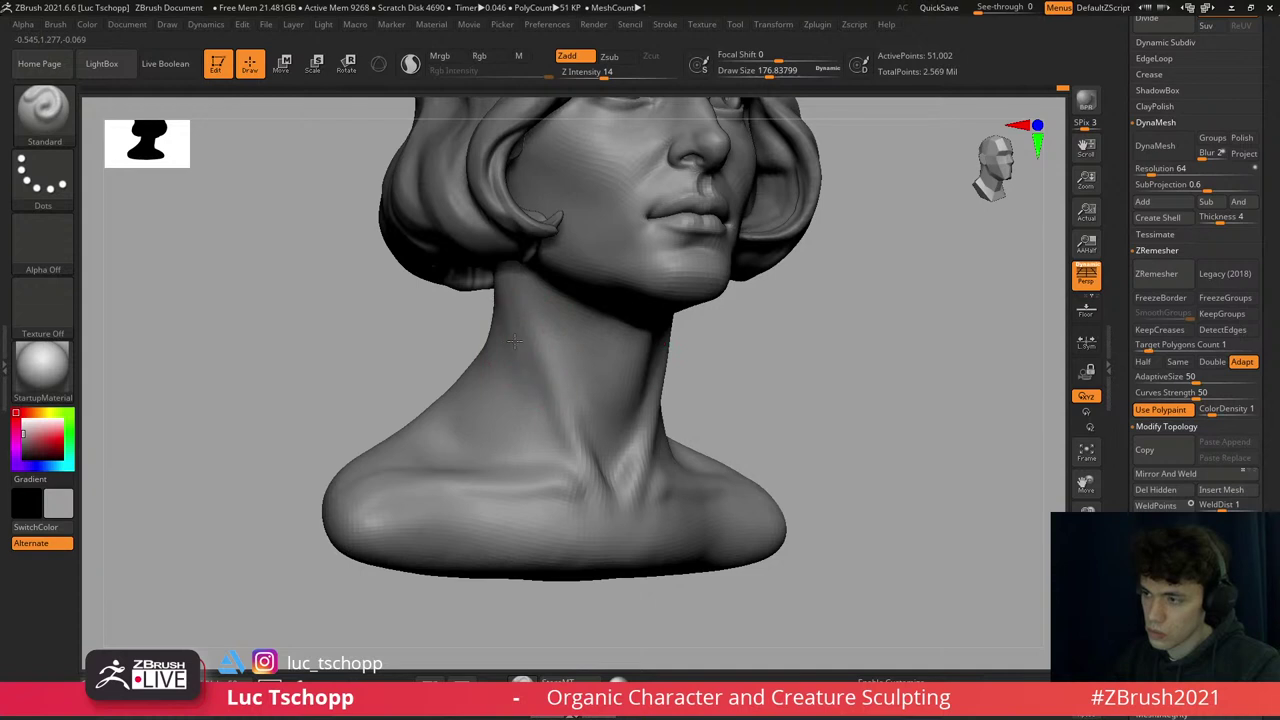
key("shift")
- Rough in the neck with Move at the lowest level, then switch to DamStandard for tendons
key("1")
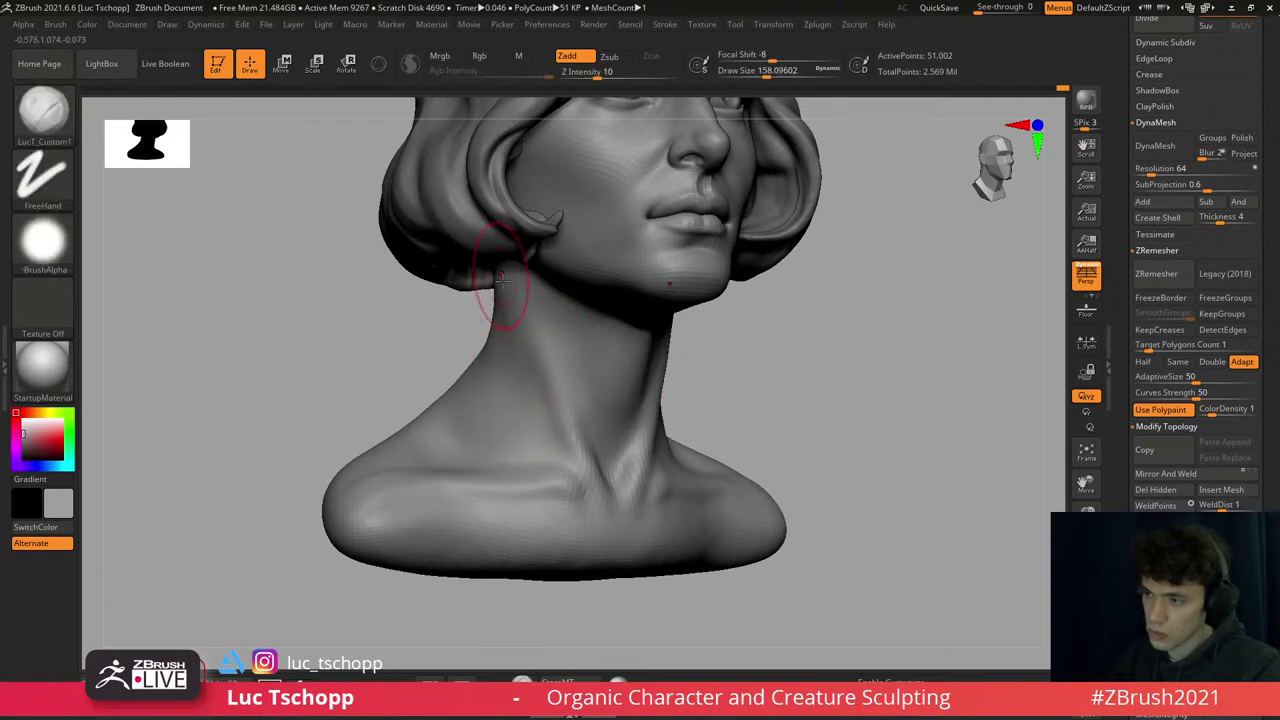
right_click_drag(551, 388, 586, 371, "shift")
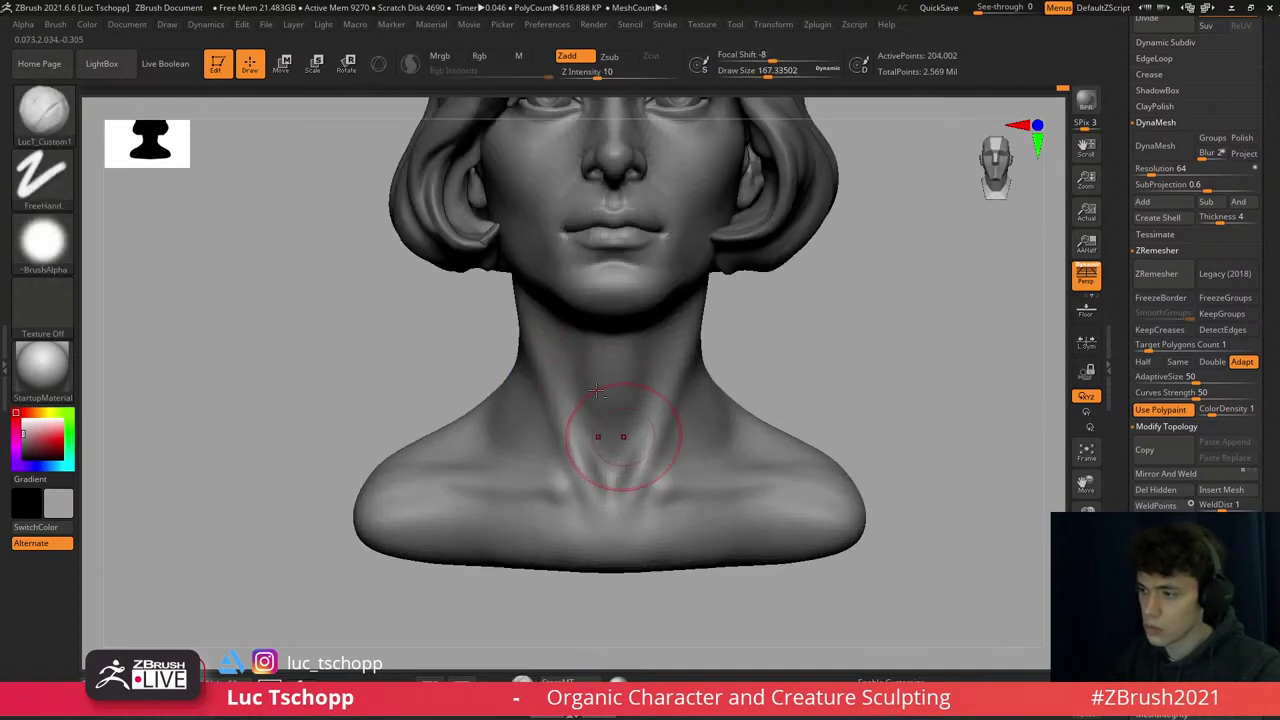
key("f")
key("shift")
key("shift+d")
key("b")
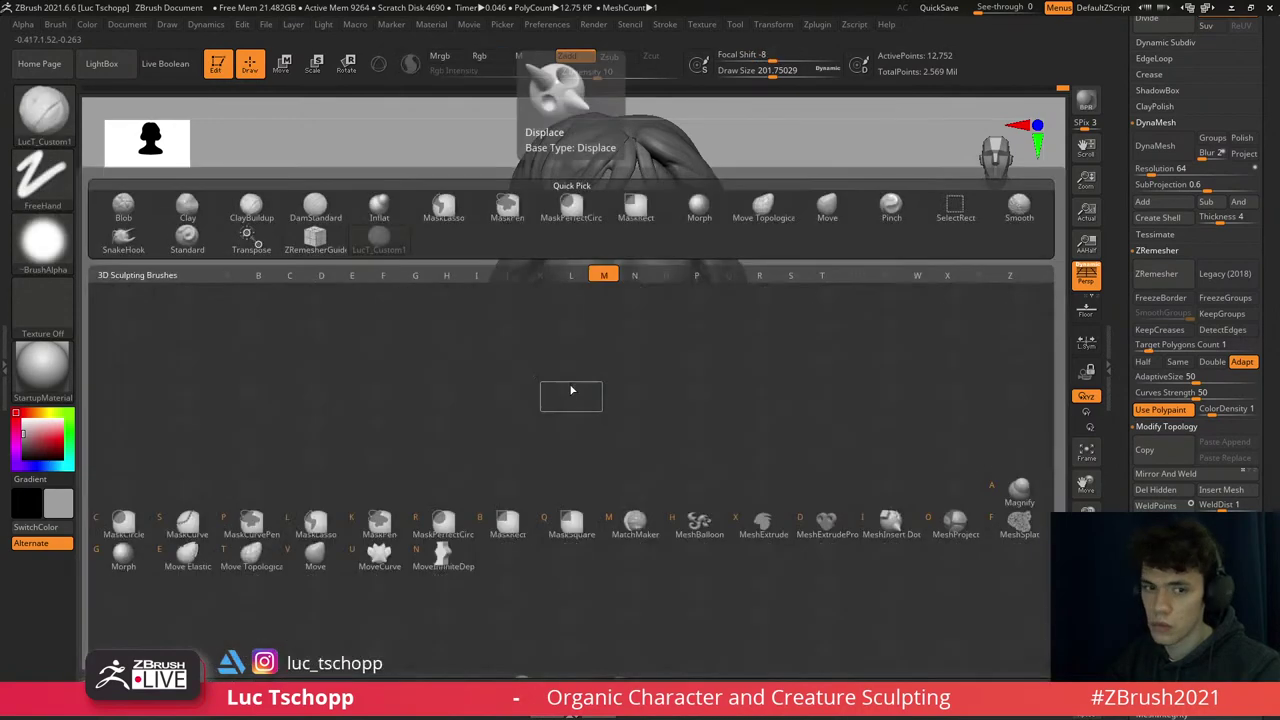
key("m")
key("v")
key("d")
key("d")
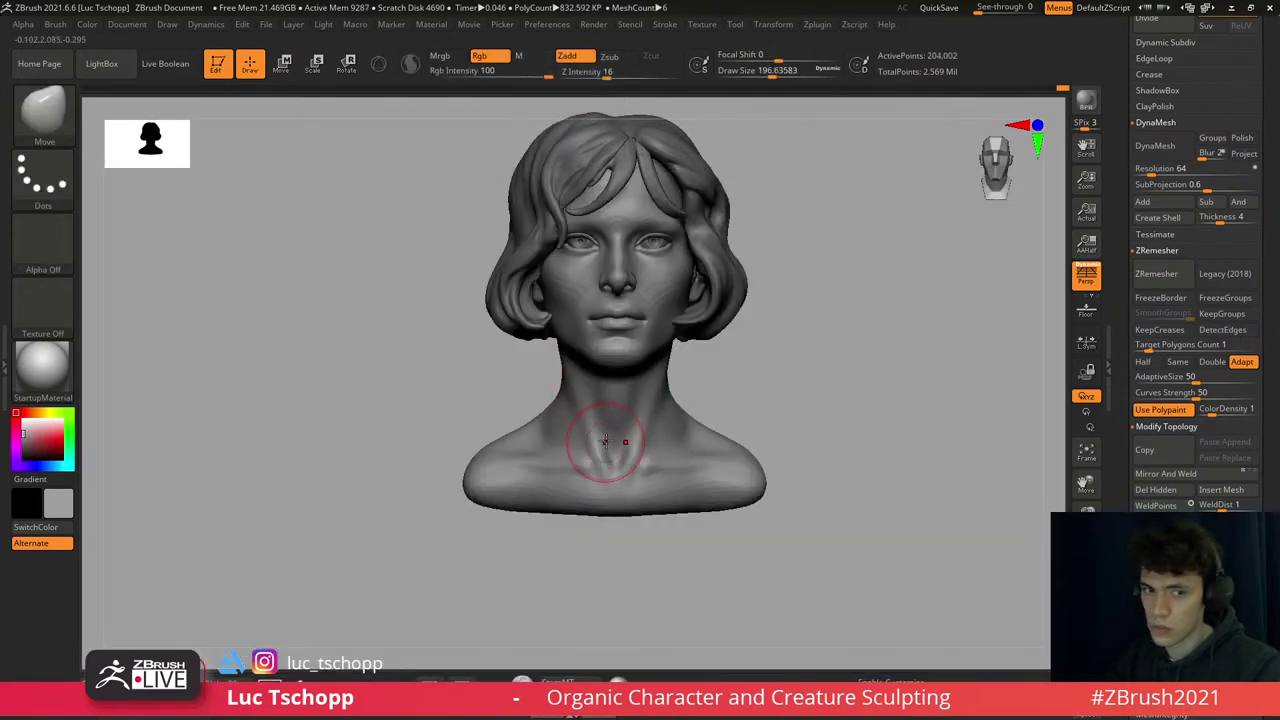
key("b")
key("d")
key("s")
right_click_drag(592, 447, 588, 408, "alt")
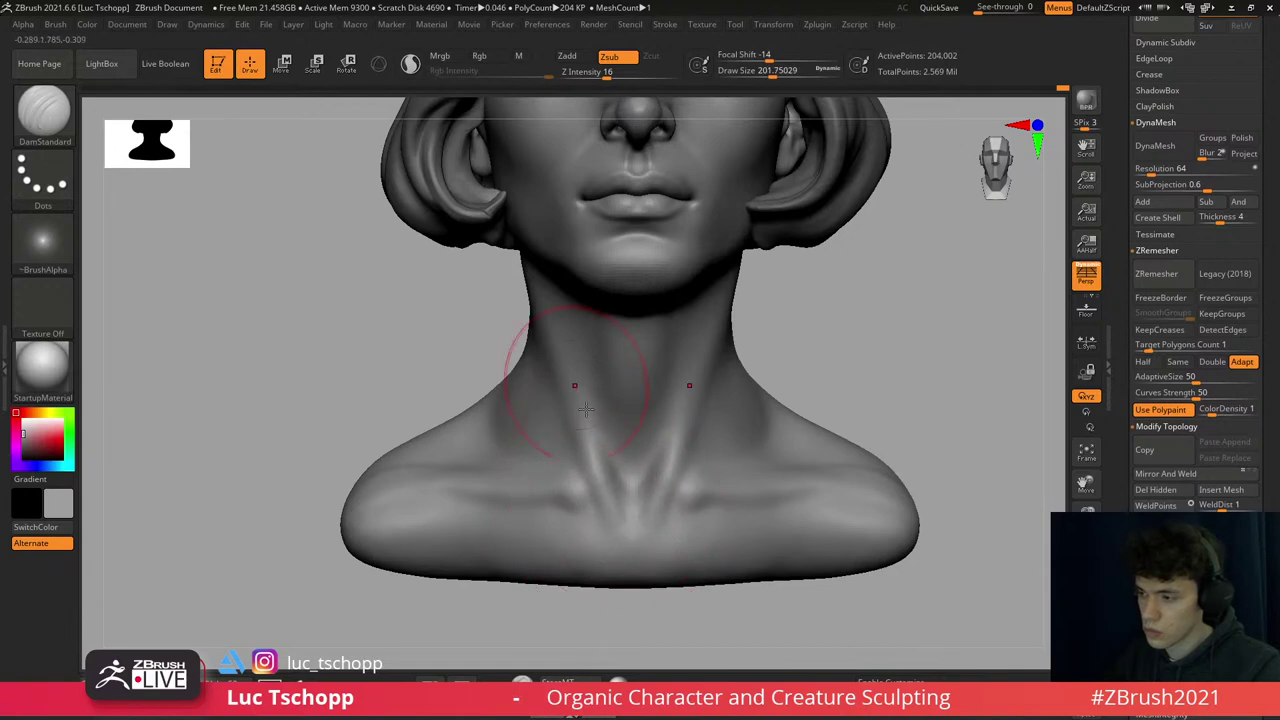
- Carve neck tendon creases with DamStandard and LucT_Custom1, checking side and front views
key("1")
key("s")
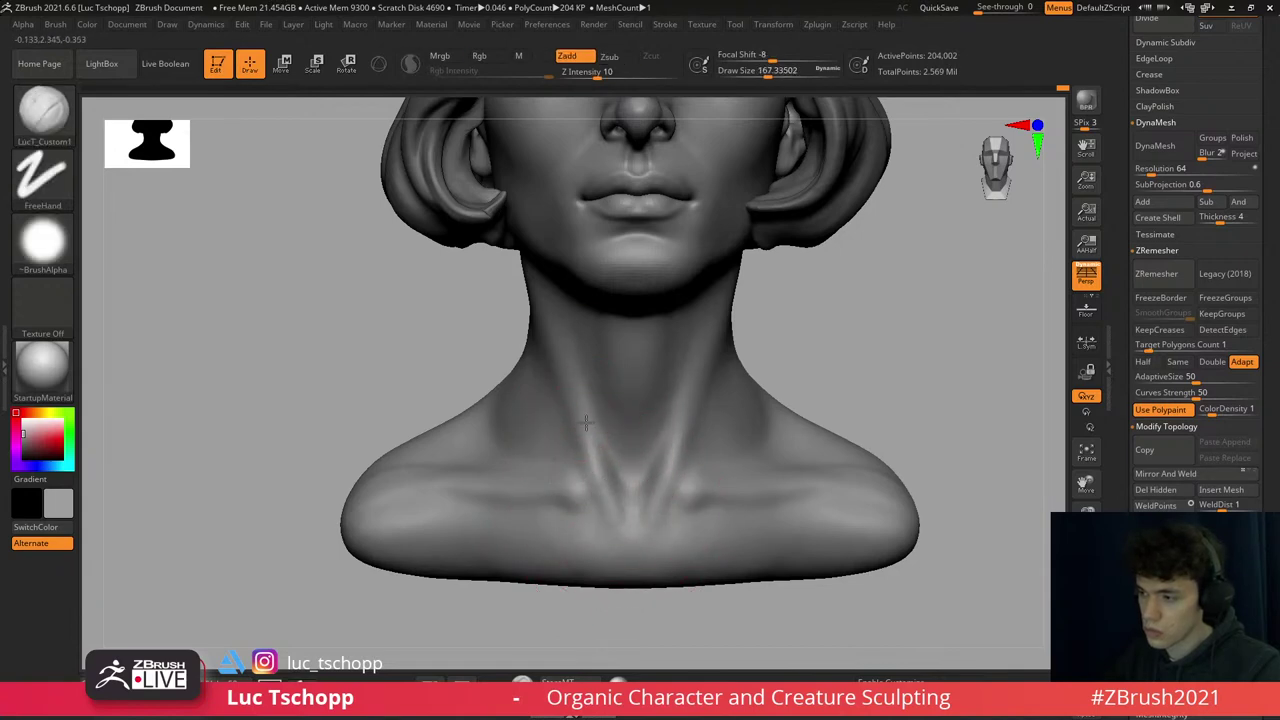
right_click_drag(587, 424, 586, 451)
key("b")
key("m")
key("v")
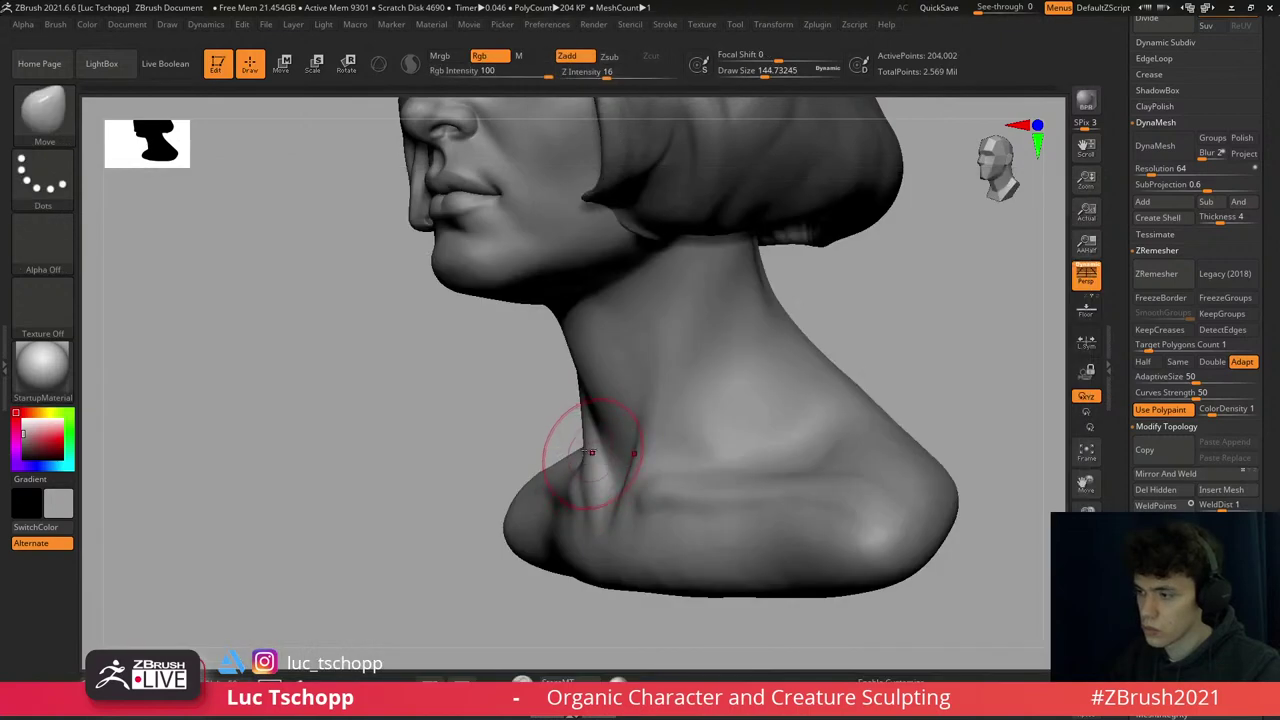
mouse_move(632, 473)
right_mouse_down()
mouse_move(643, 471)
mouse_move(551, 457)
right_mouse_up()
key("b")
key("d")
key("s")
key("s")
key("1")
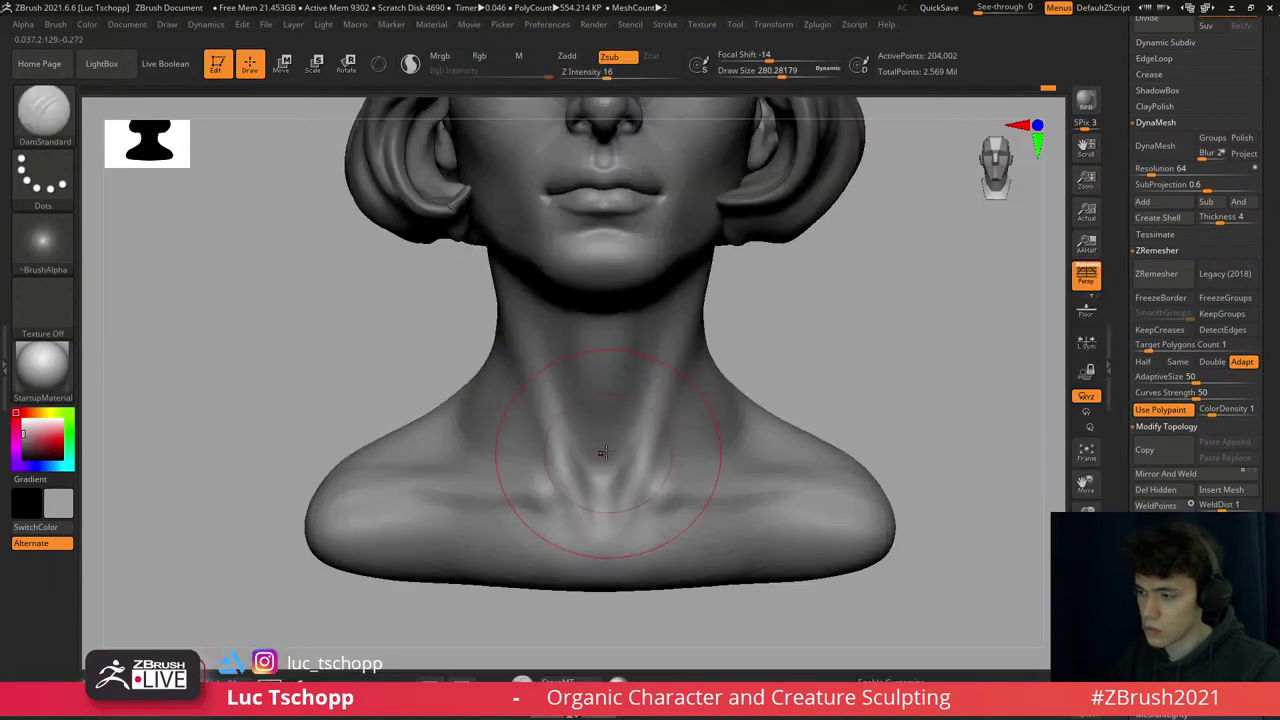
mouse_move(582, 410)
right_mouse_down("ctrl")
mouse_move(638, 425)
mouse_move(633, 461)
right_mouse_up("ctrl")
- Smooth the carved throat lines and frame the whole bust
key("shift")
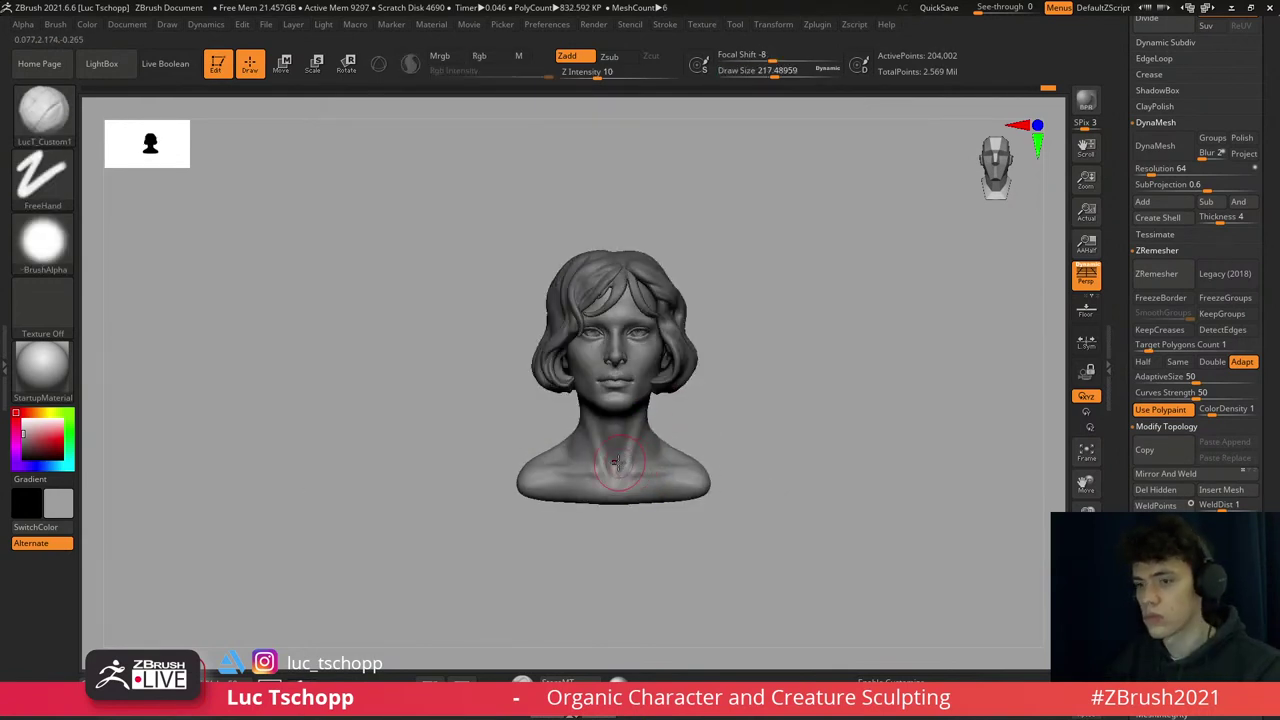
right_click_drag(609, 466, 611, 457, "ctrl")
key("shift")
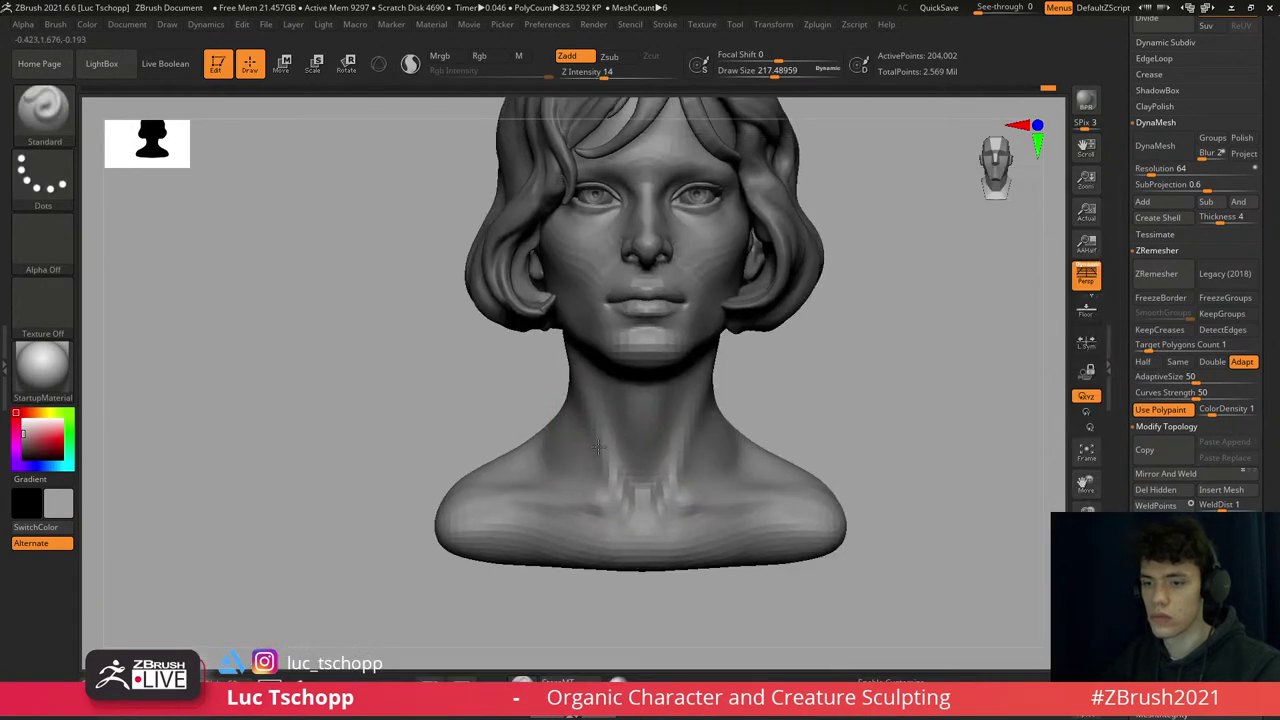
key("b")
left_click(594, 452)
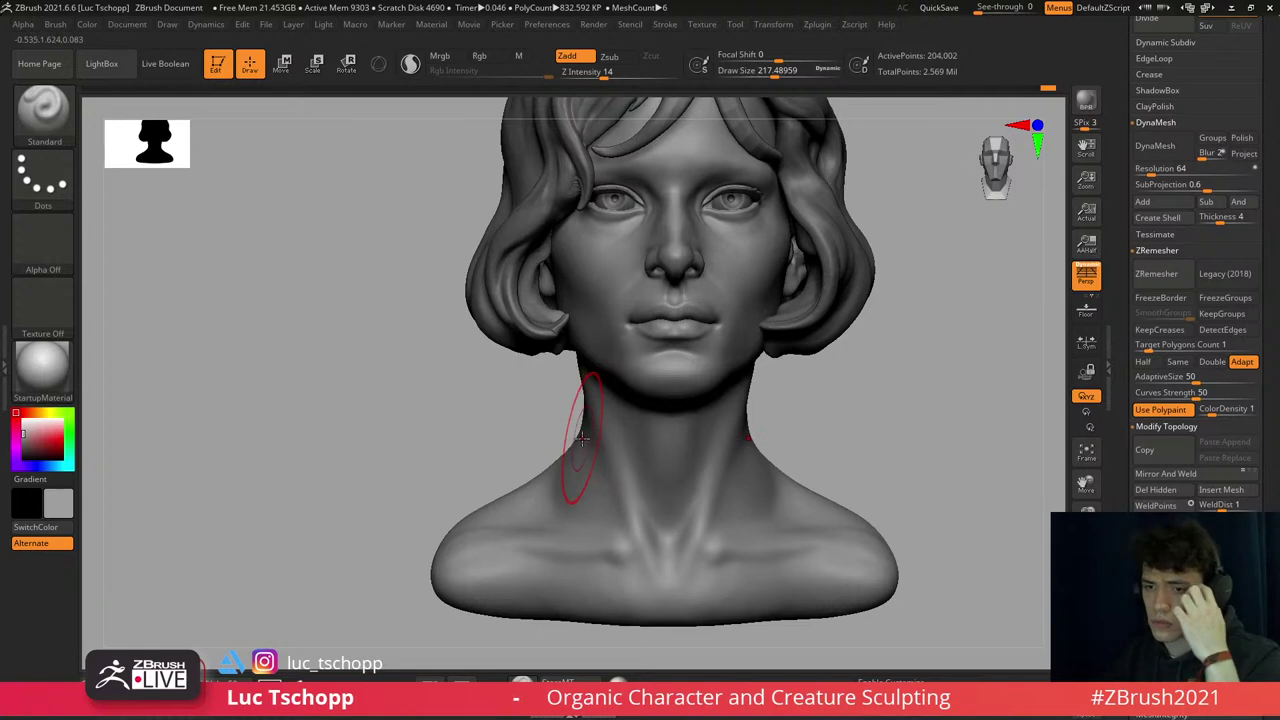
key("b")
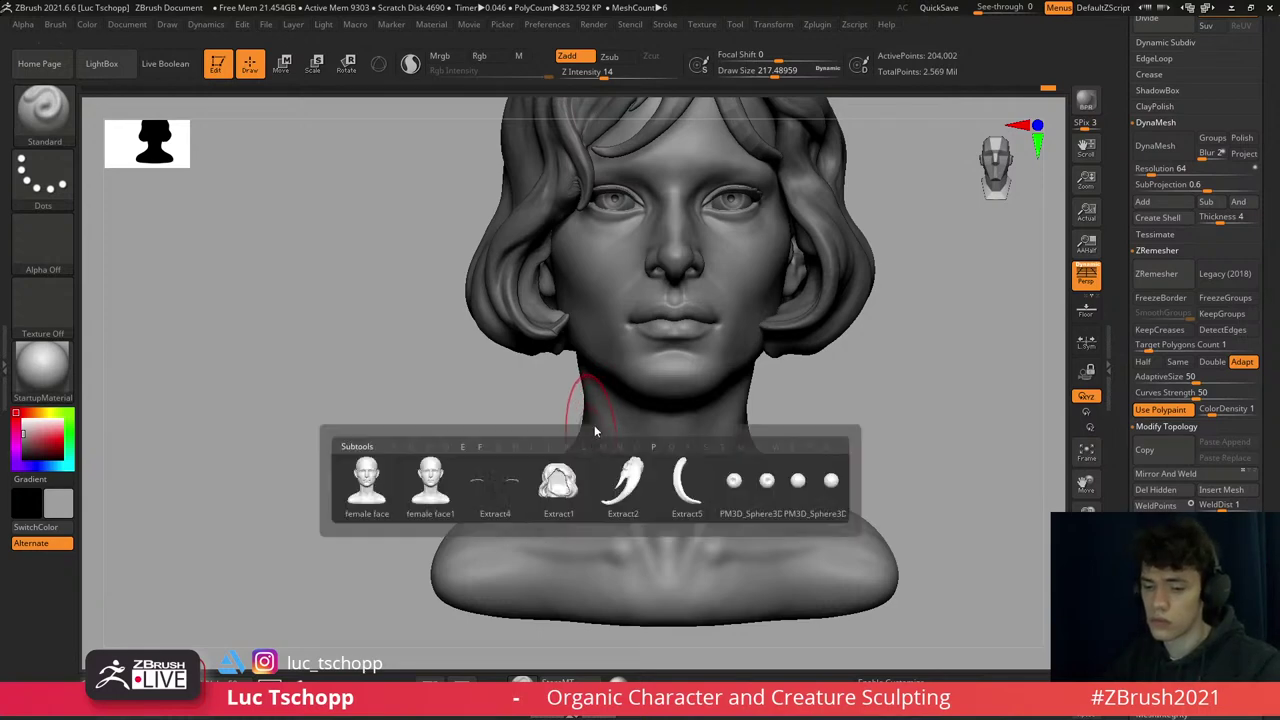
key("Escape")
key("f")
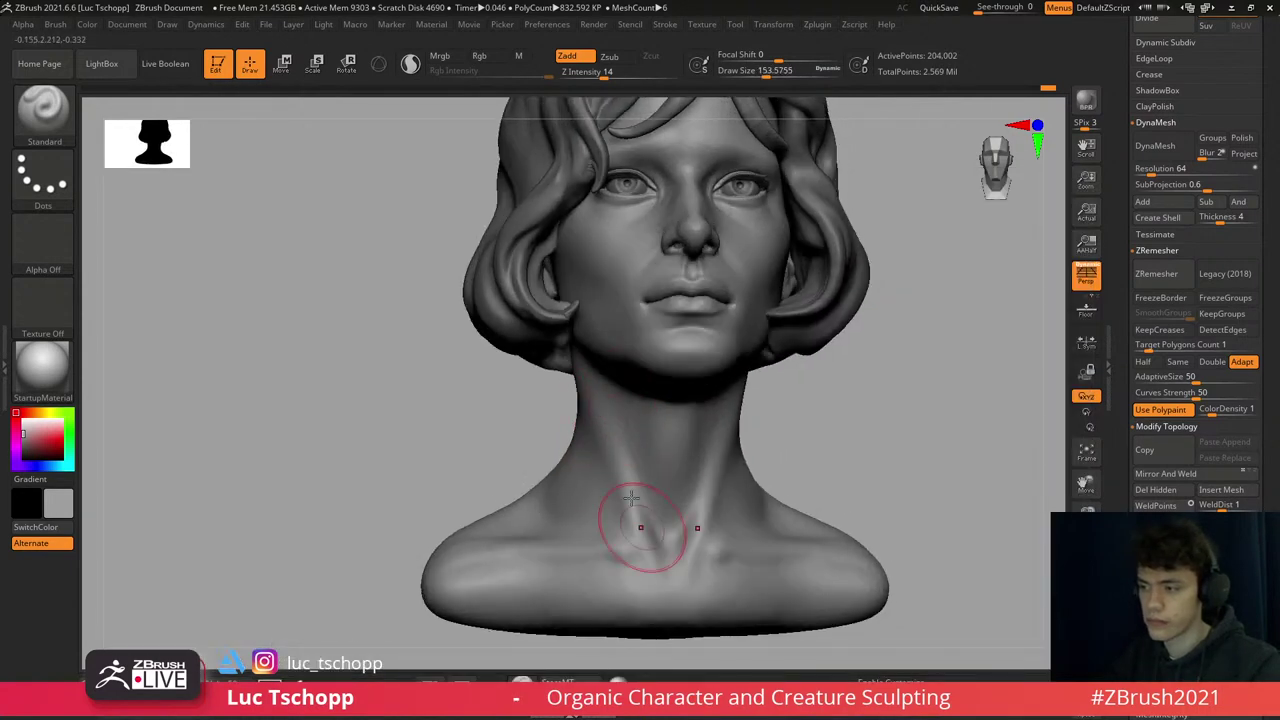
right_click_drag(623, 514, 600, 470)
- Cut the throat lines with DamStandard in Zsub at a brush size of about 305
key("b")
key("d")
key("s")
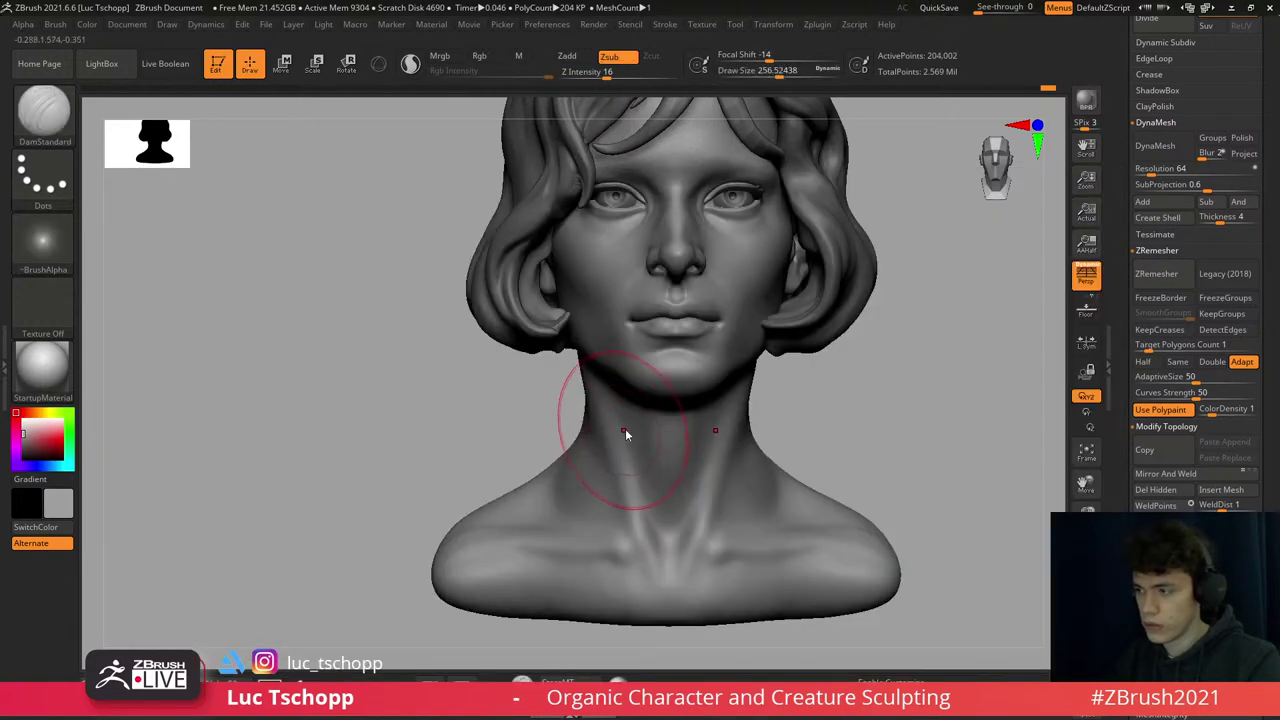
key("s")
left_click_drag(610, 423, 619, 420)
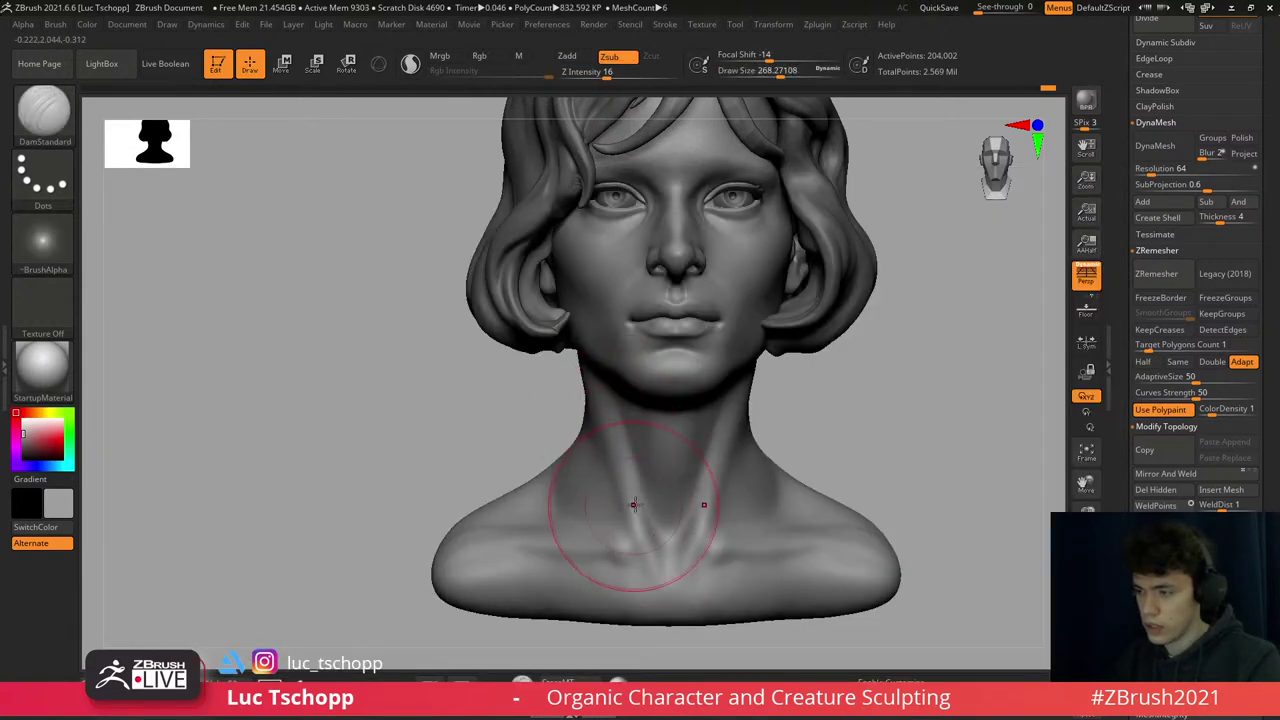
key("ctrl")
- Build up the suprasternal notch with Standard in Zadd, then smooth it
key("b")
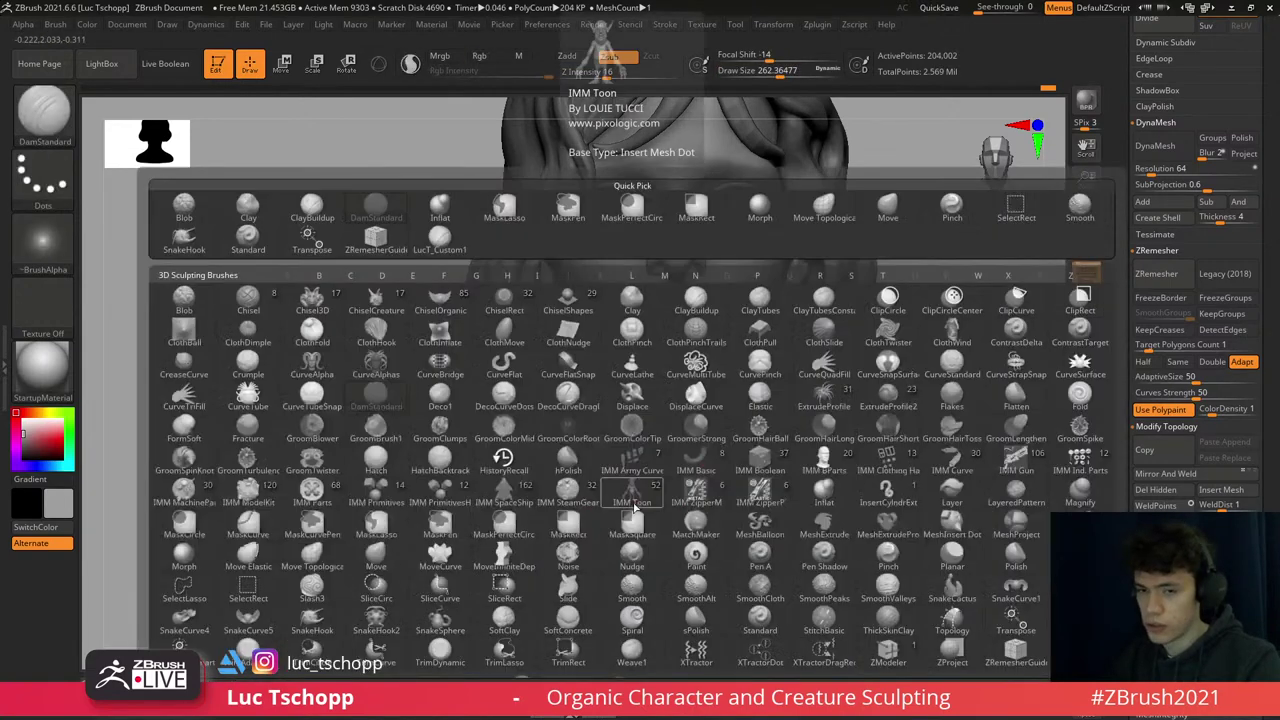
key("s")
key("t")
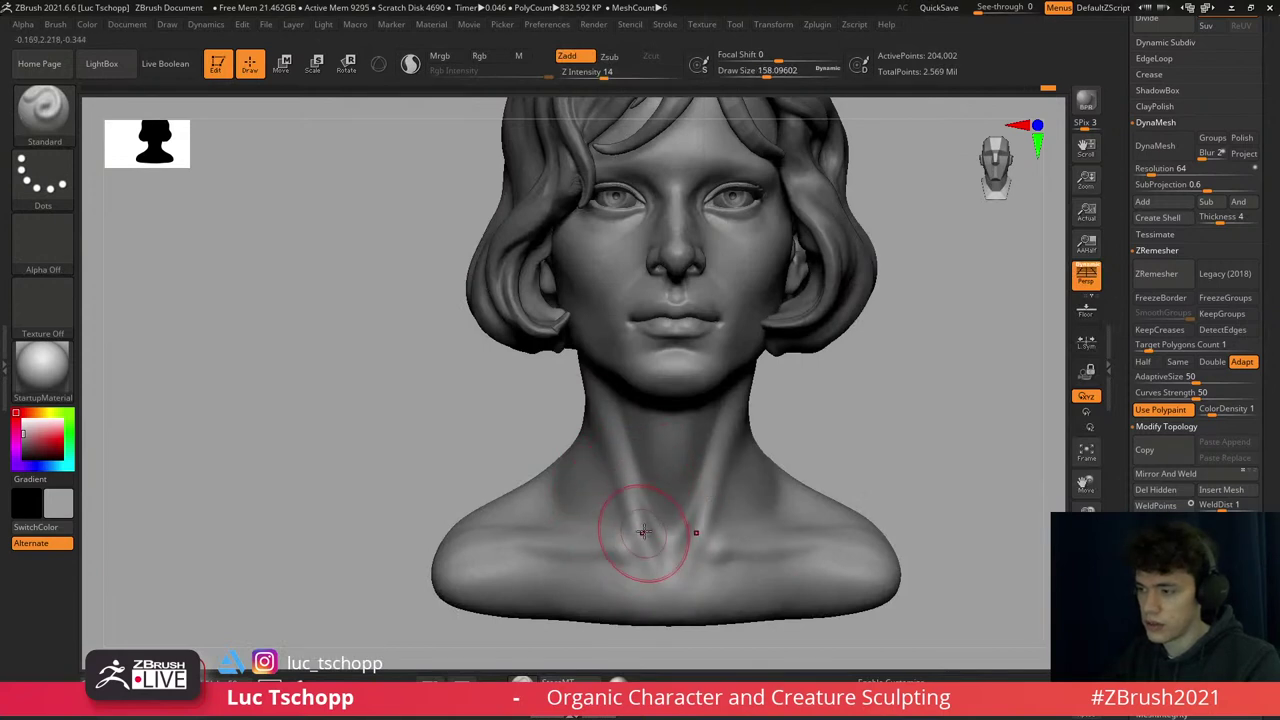
left_click_drag(643, 532, 646, 547)
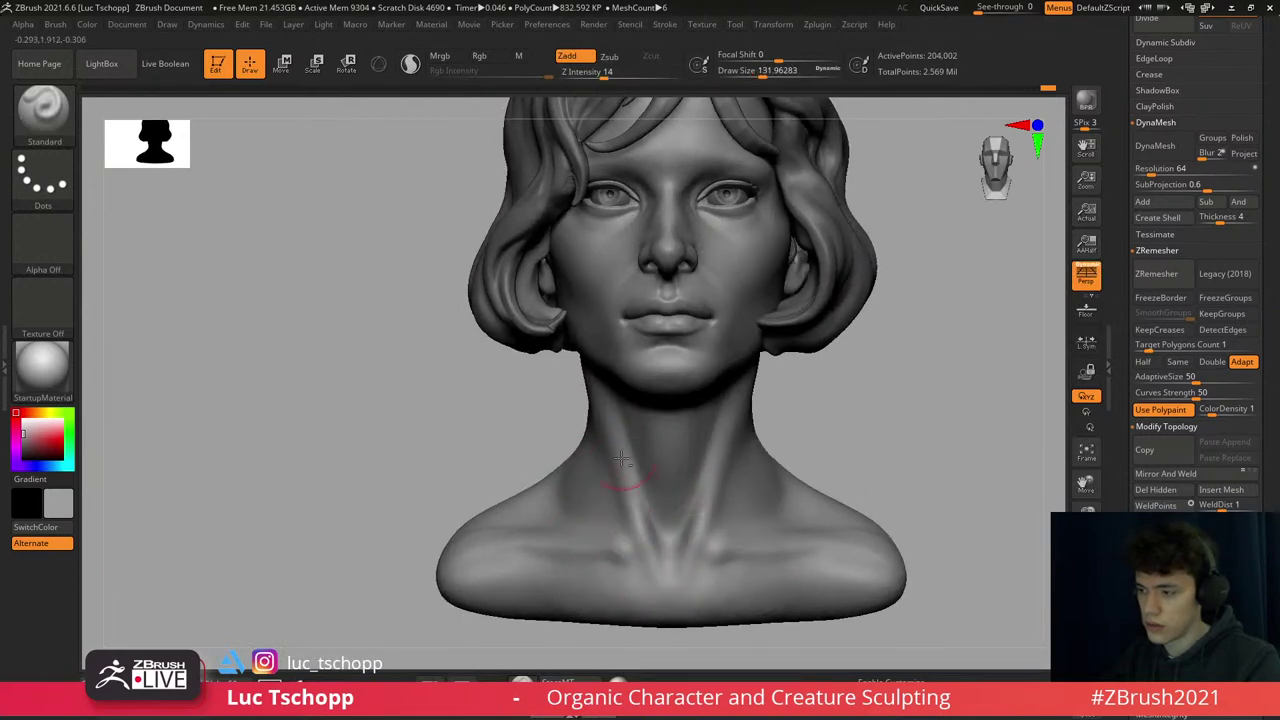
key("b")
key("l")
key("u")
mouse_move(640, 543)
right_mouse_down("ctrl")
mouse_move(623, 408)
mouse_move(643, 430)
mouse_move(640, 411)
mouse_move(657, 452)
mouse_move(519, 318)
right_mouse_up("ctrl")
key("shift")
- Smooth the neck from the front and select the Extract1 hair subtool
mouse_move(637, 484)
right_mouse_down()
mouse_move(620, 434)
mouse_move(643, 451)
right_mouse_up()
key("shift")
right_click_drag(627, 501, 600, 498)
key("b")
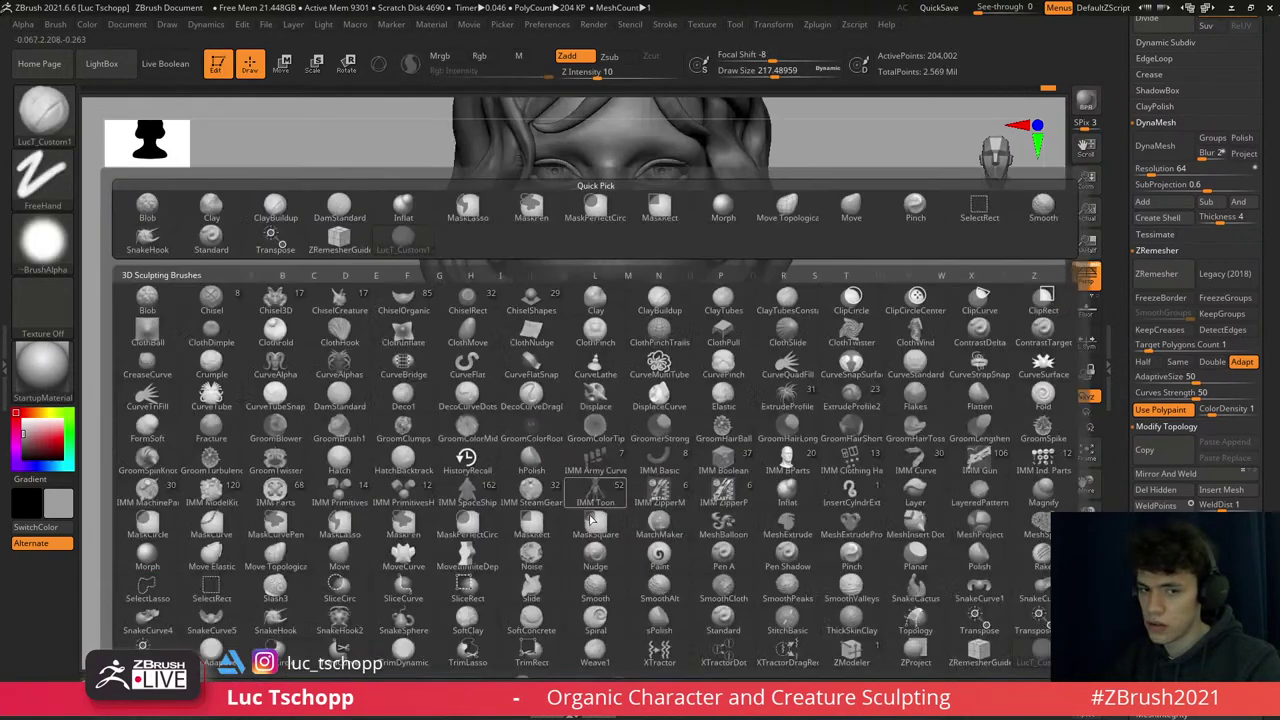
key("s")
key("t")
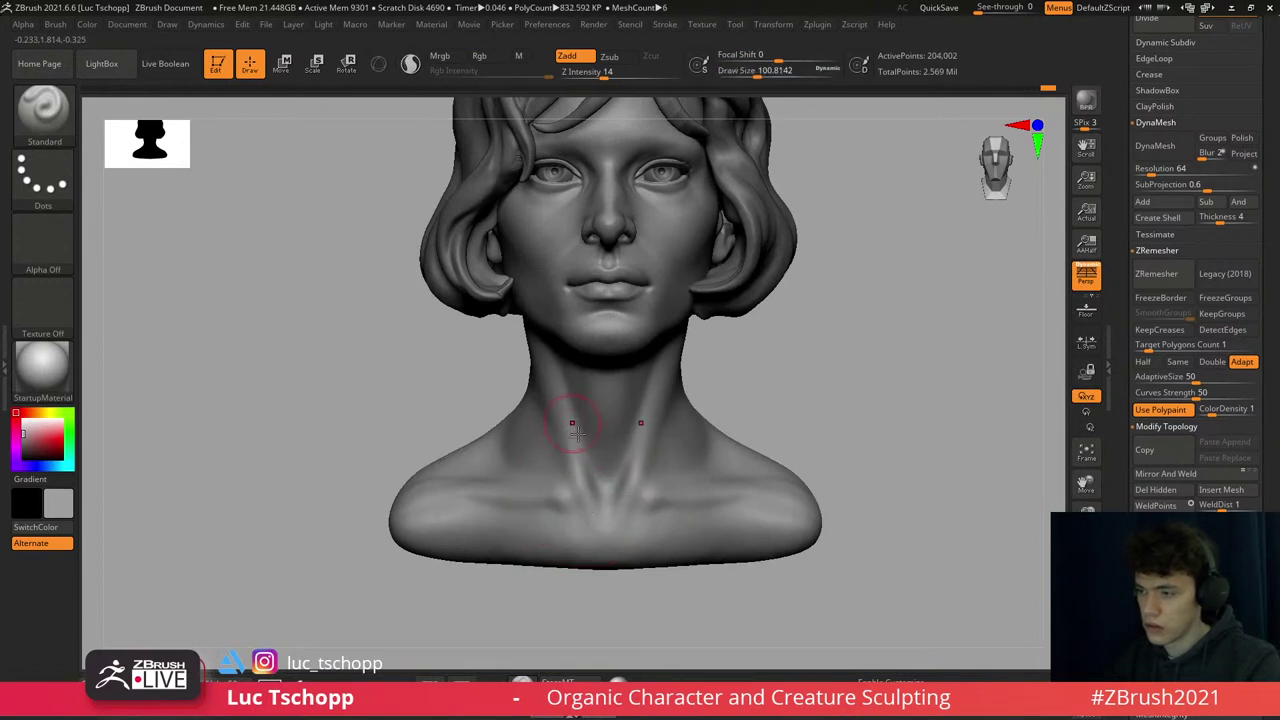
left_click(656, 320, "alt")
- Decline the Dynamic Subdiv offer and zoom in on the face with the Move brush
key("d")
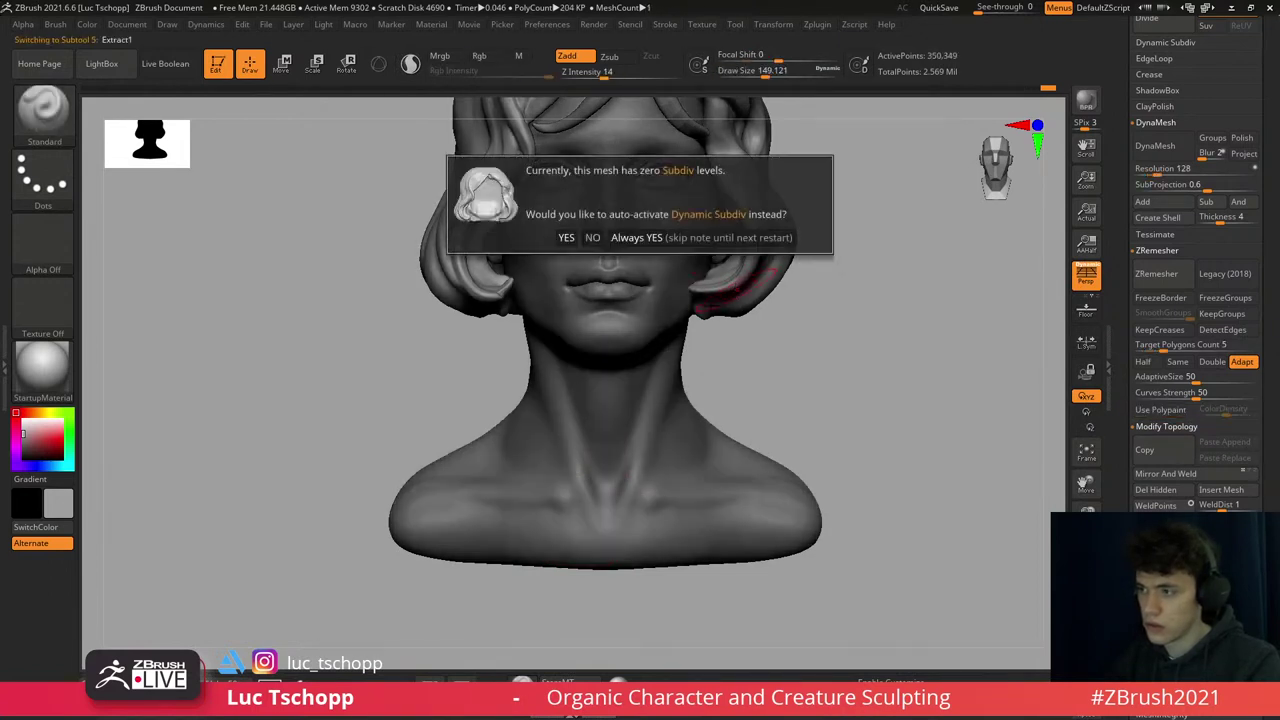
left_click(656, 320, "alt")
key("b")
key("m")
key("v")
mouse_move(656, 320)
right_mouse_down("alt")
mouse_move(605, 396)
mouse_move(583, 380)
mouse_move(612, 388)
right_mouse_up("alt")
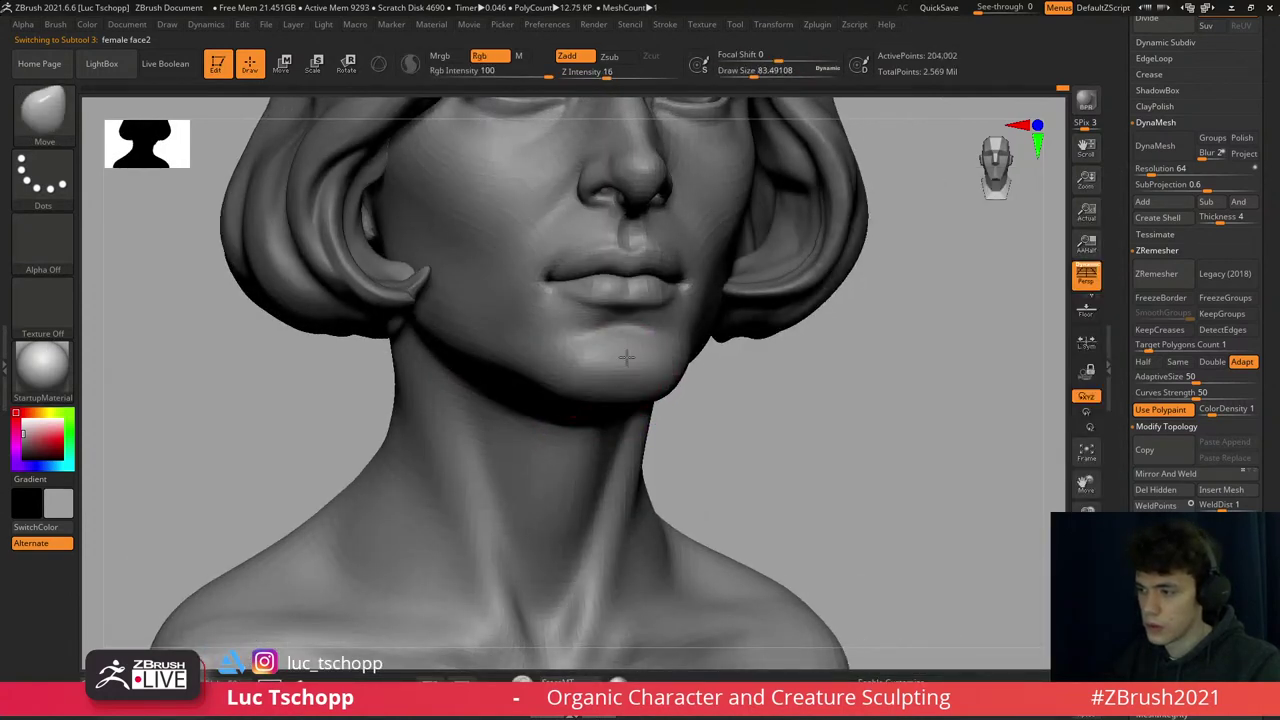
- Frame the face front-on and set LucT_Custom1 to about size 71 near the lips
key("b")
key("d")
key("s")
key("s")
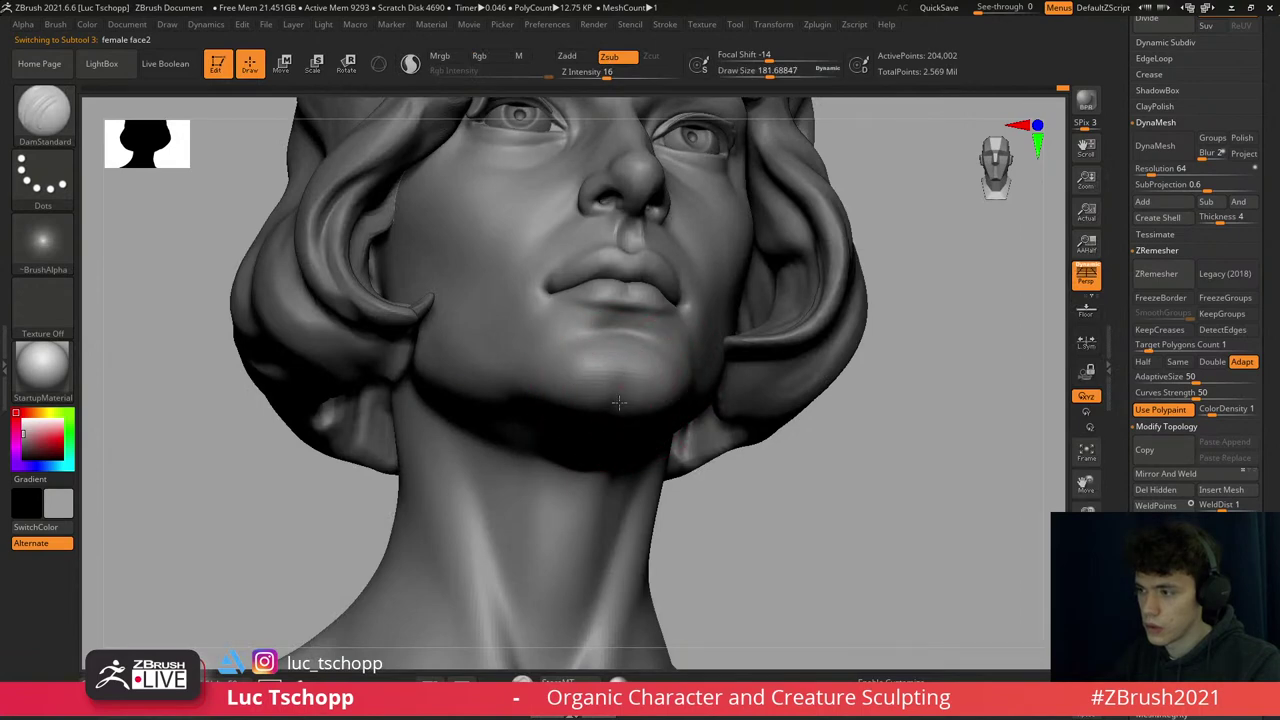
right_click_drag(619, 402, 583, 463)
key("f")
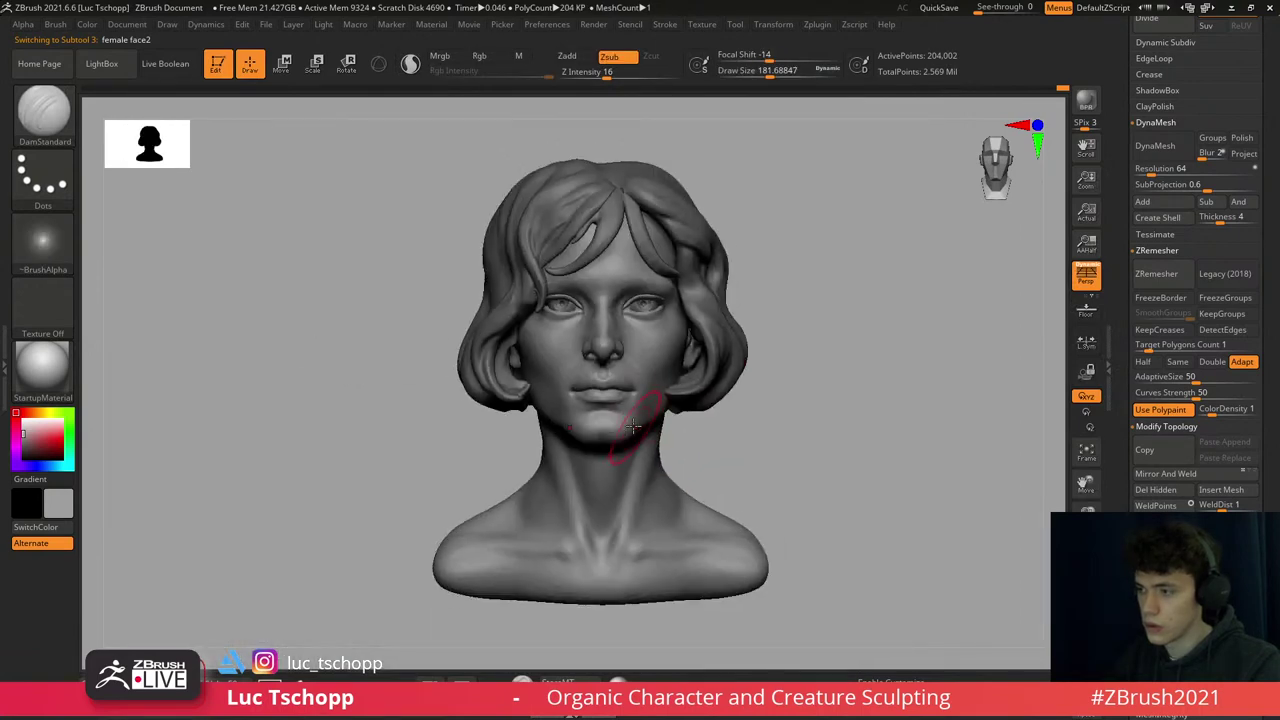
key("1")
mouse_move(633, 427)
right_mouse_down("ctrl")
mouse_move(620, 440)
mouse_move(611, 430)
right_mouse_up("ctrl")
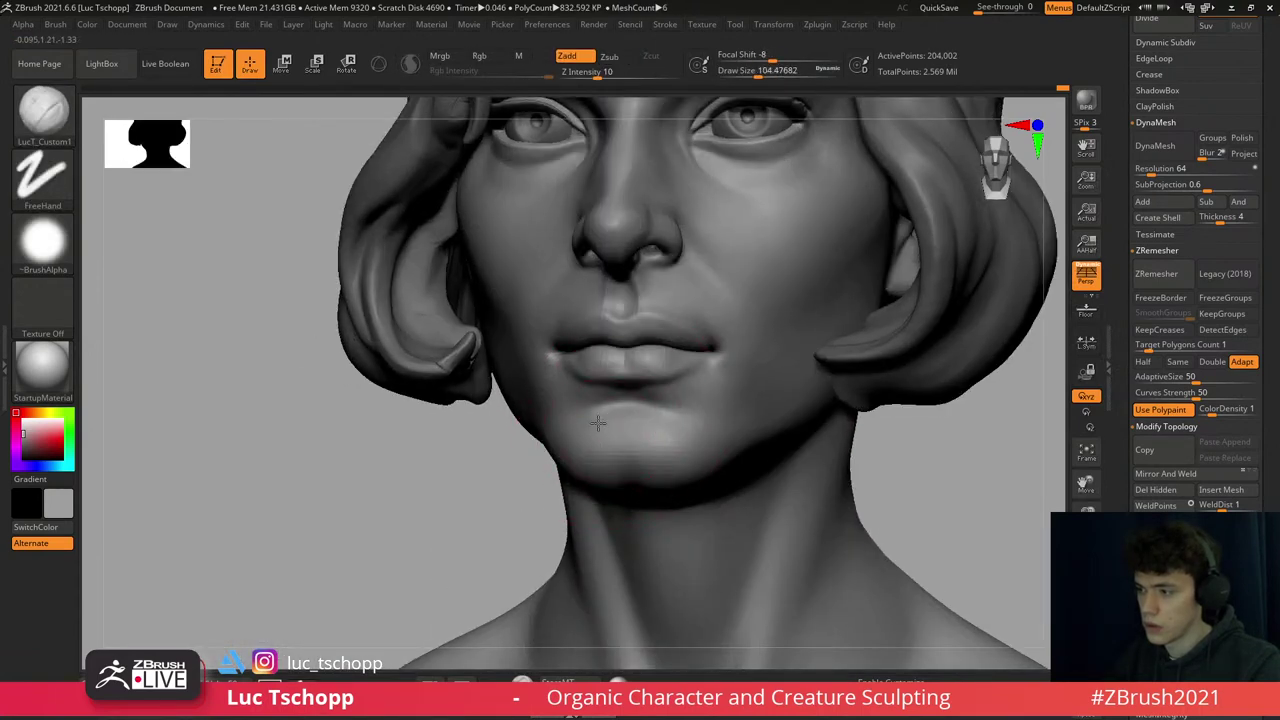
key("bracketleft")
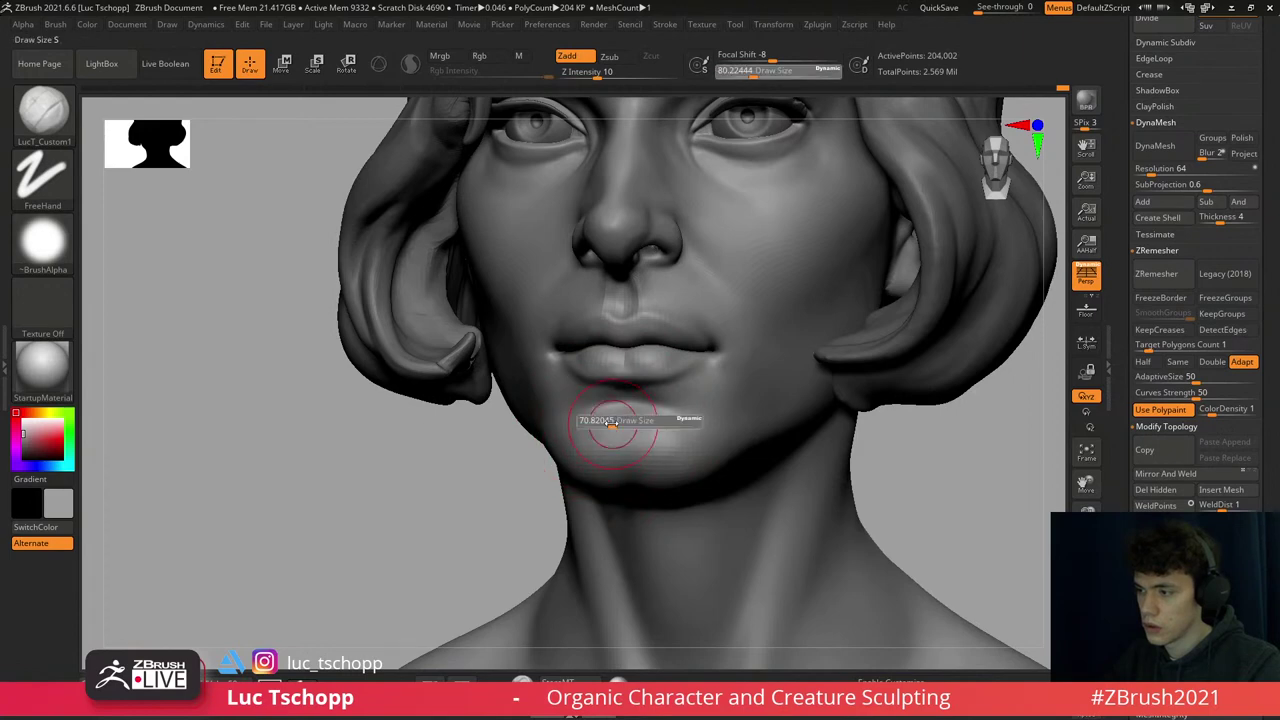
- Work around the lips and chin with the Standard brush at about size 54
key("b")
key("s")
key("t")
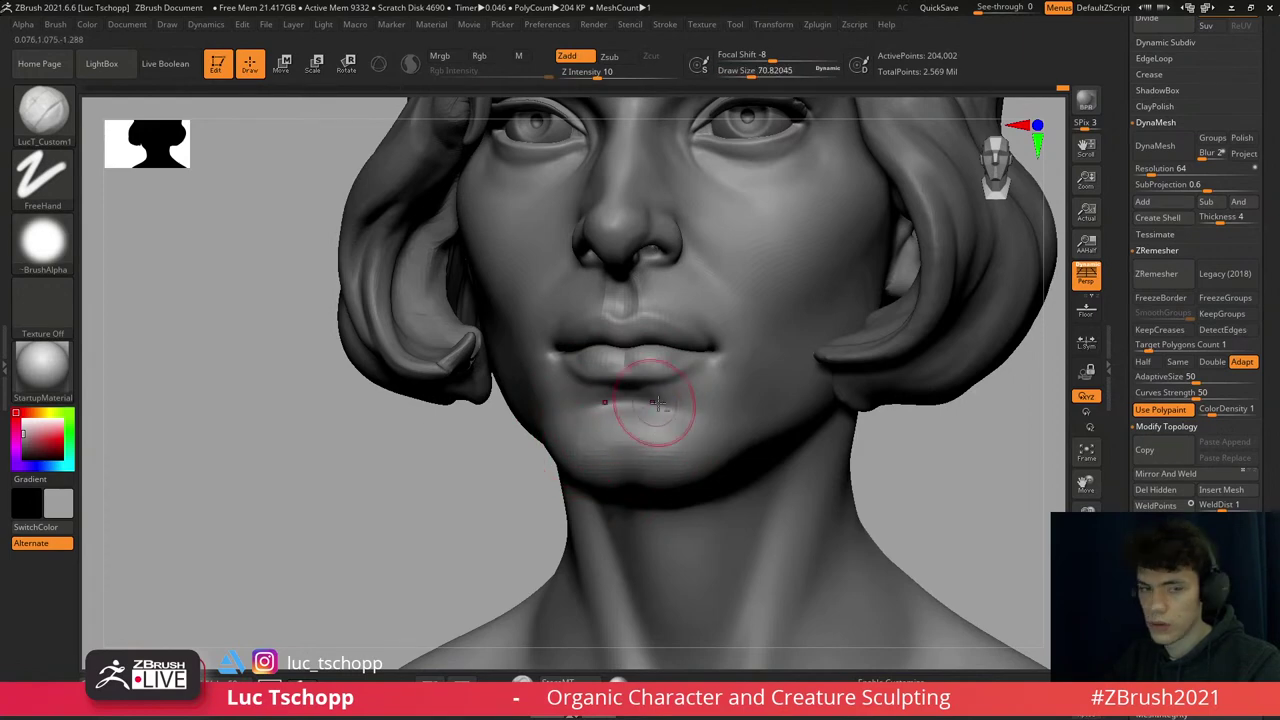
right_click_drag(651, 414, 686, 386, "ctrl")
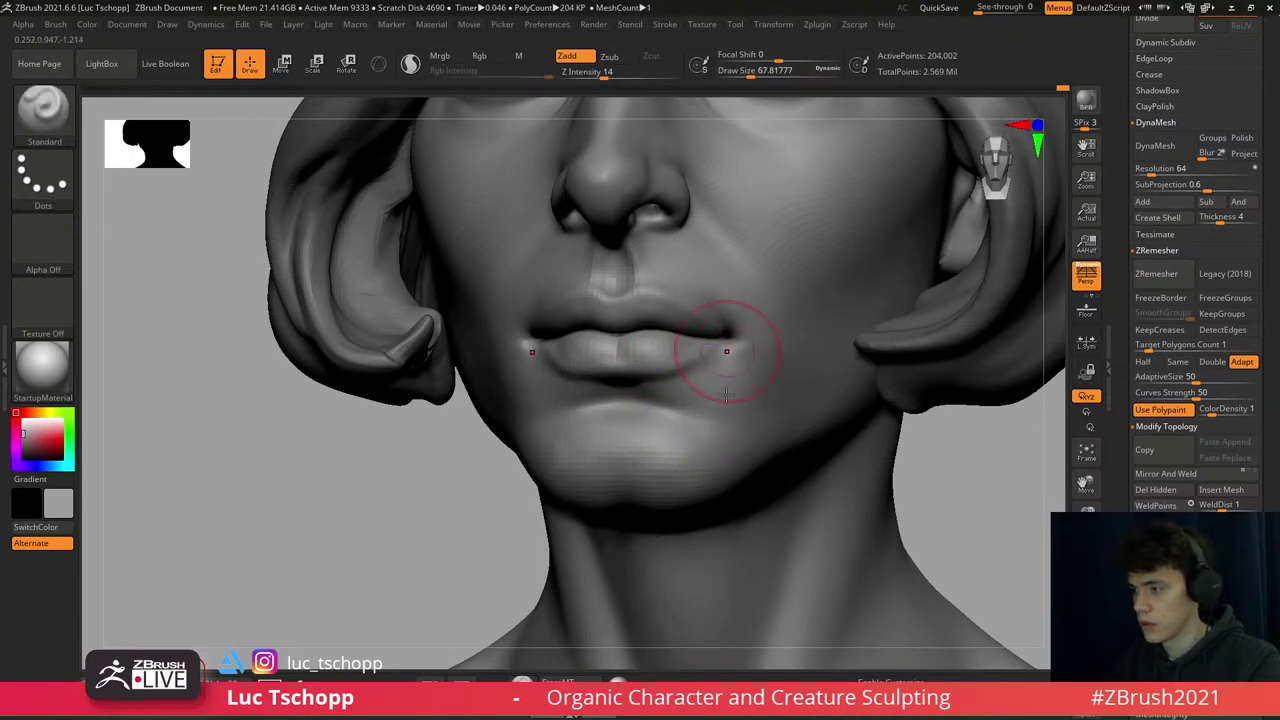
right_click_drag(728, 305, 741, 344)
key("b")
key("Escape")
key("bracketleft")
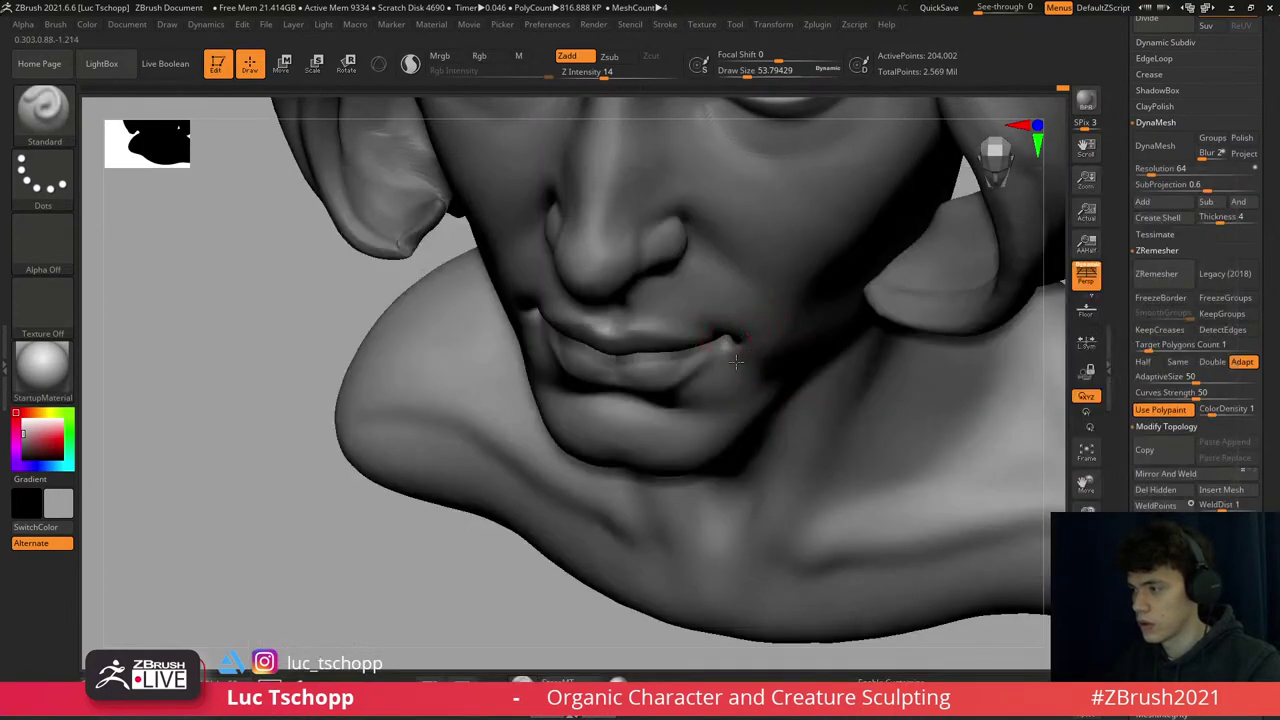
mouse_move(708, 299)
right_mouse_down()
mouse_move(696, 316)
mouse_move(690, 296)
mouse_move(651, 286)
mouse_move(709, 366)
right_mouse_up()
- Reshape the mouth corner with Move at a lower subdivision level, brush about 167
key("b")
key("m")
key("v")
key("shift+d")
key("shift+d")
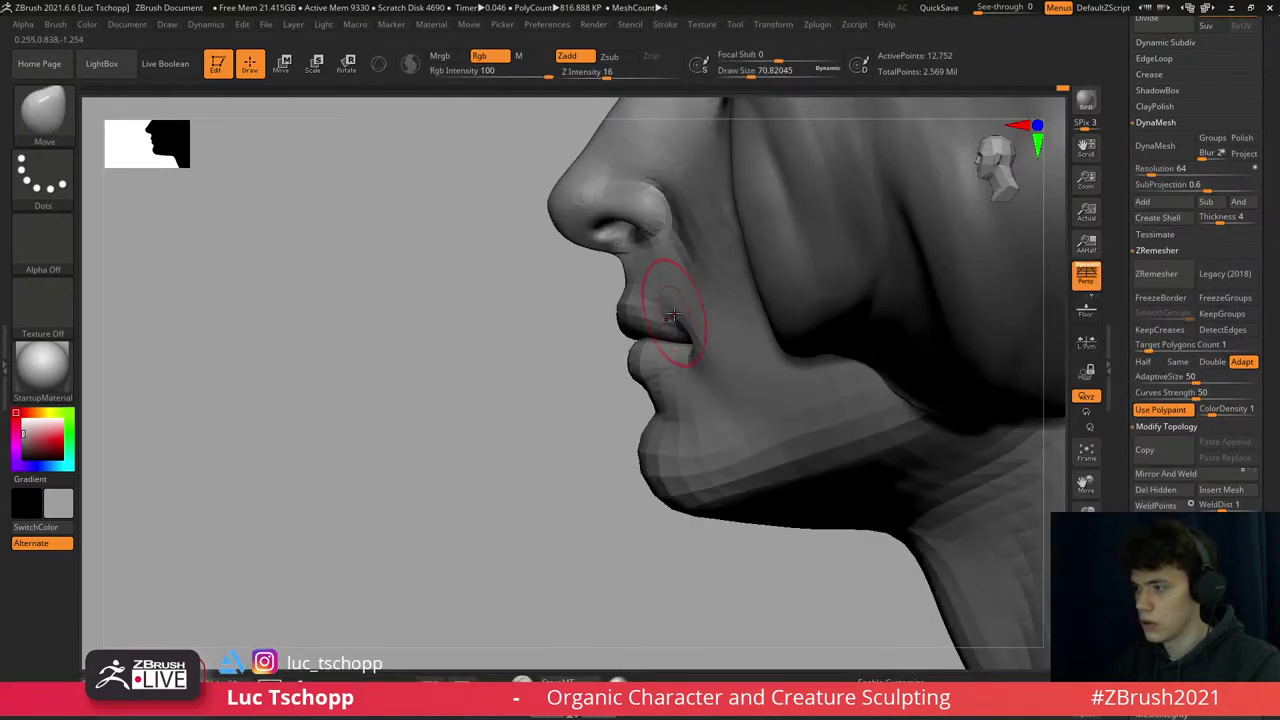
left_click_drag(686, 314, 688, 345)
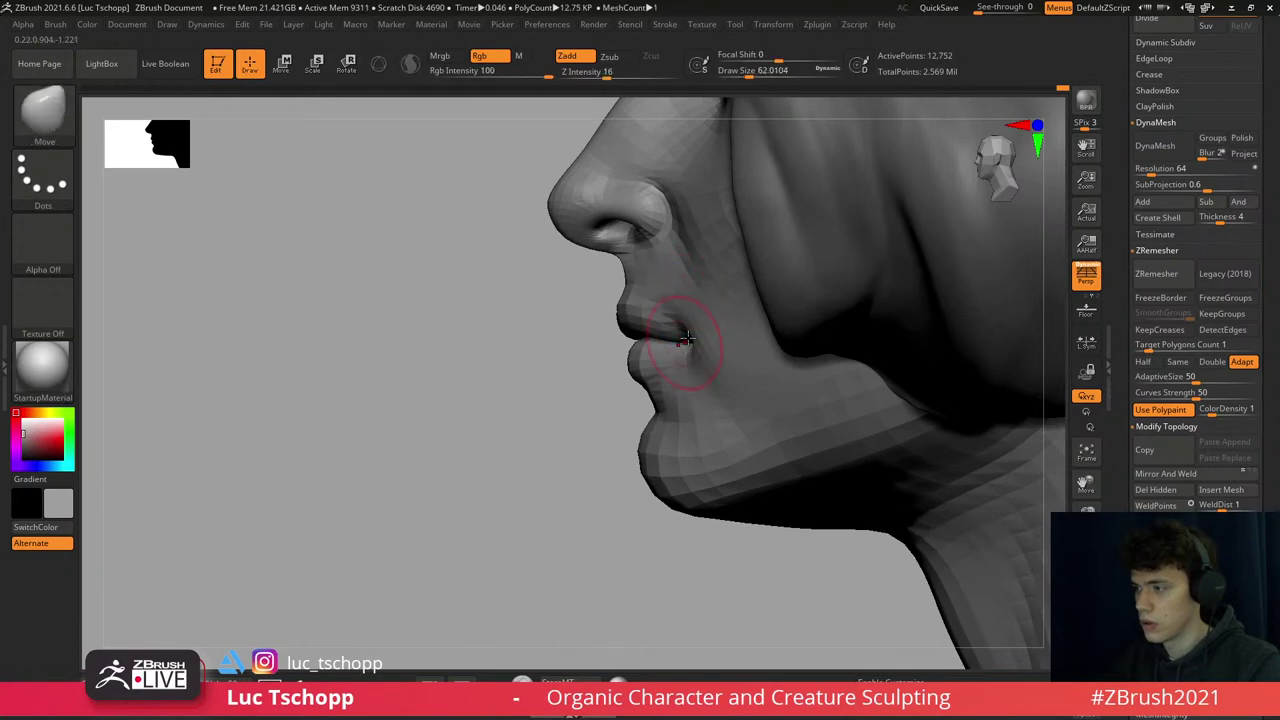
key("bracketright")
key("bracketright")
key("bracketright")
right_click_drag(695, 310, 736, 270)
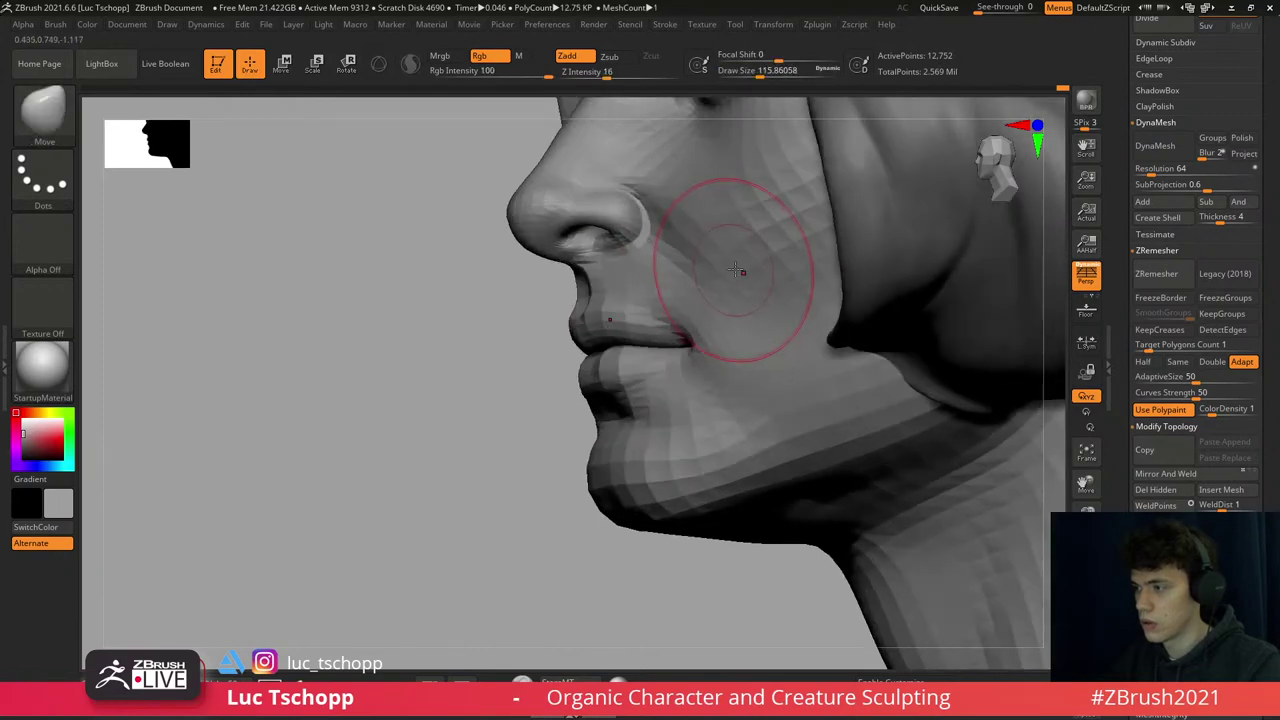
mouse_move(751, 324)
right_mouse_down()
mouse_move(780, 322)
mouse_move(739, 320)
right_mouse_up()
key("1")
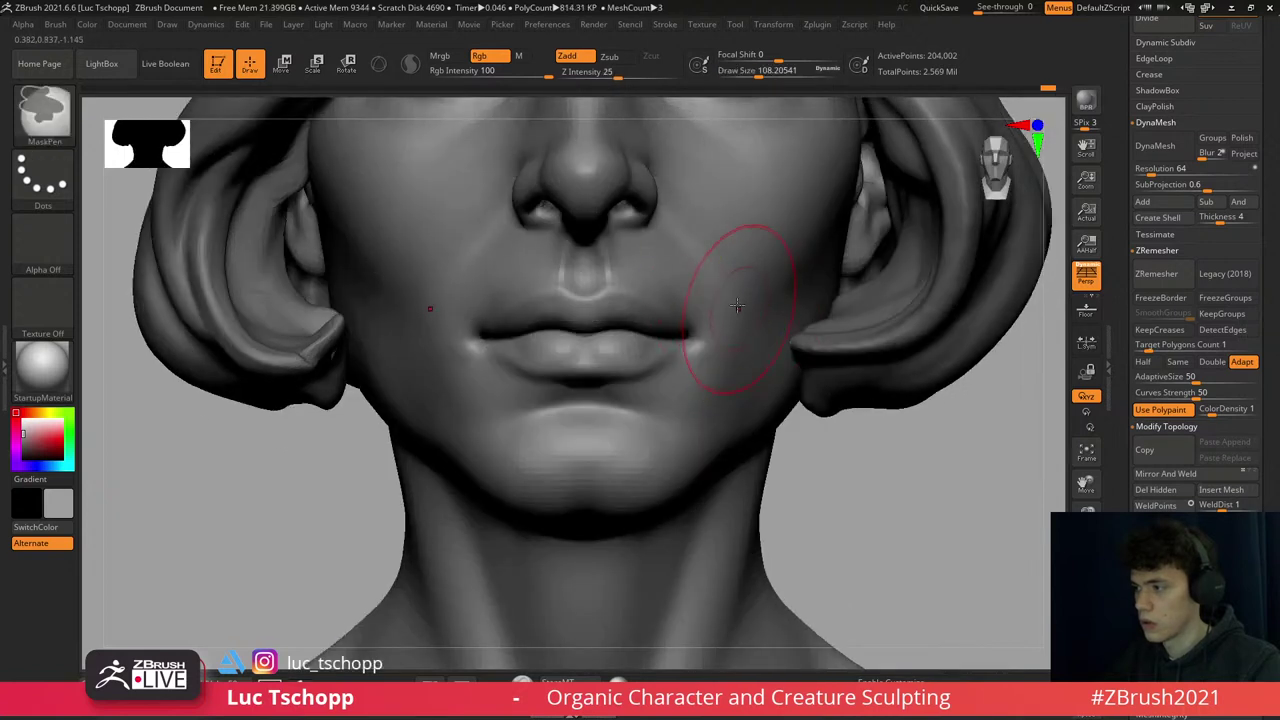
key("s")
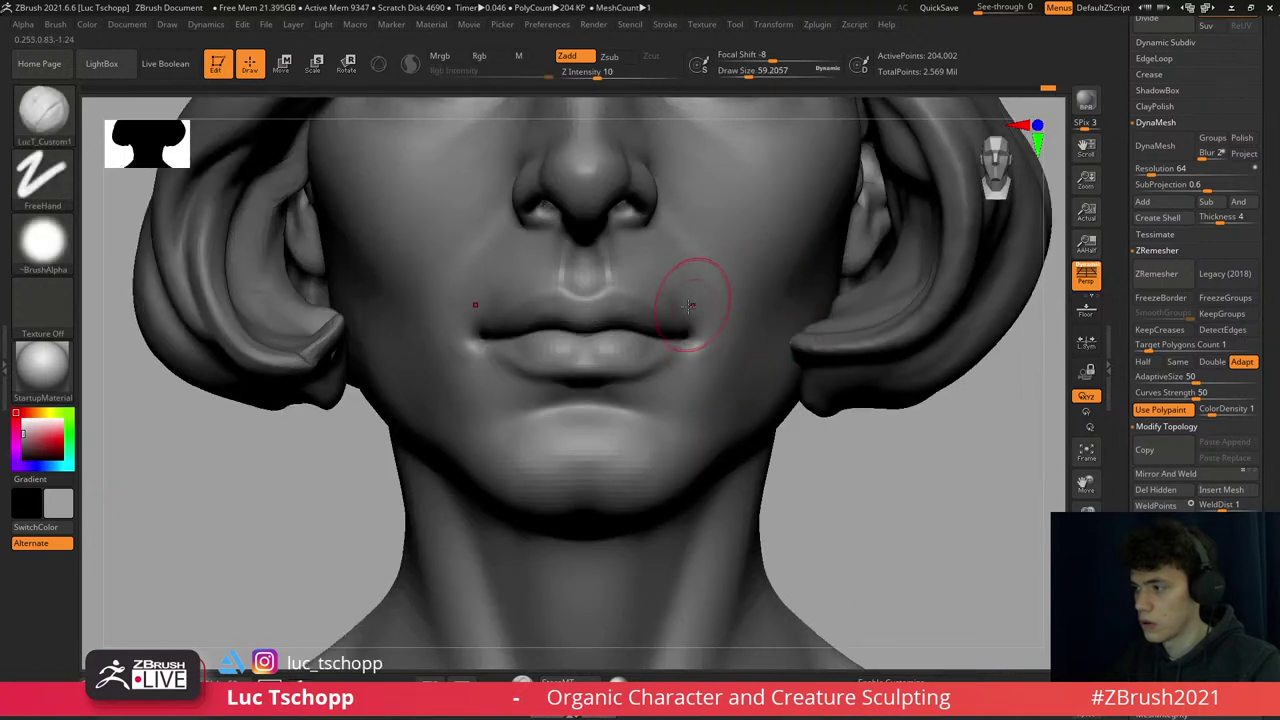
key("f")
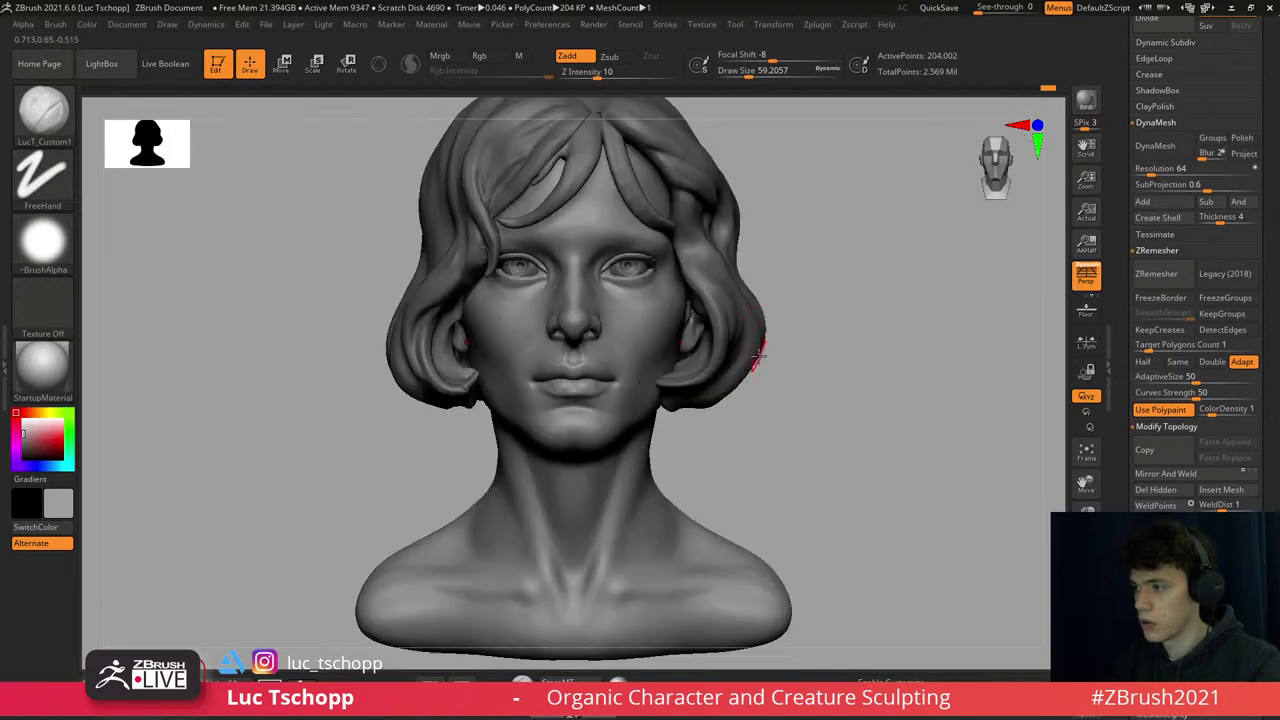
- Switch briefly to Extract1, then return to the female face2 subtool
key("d")
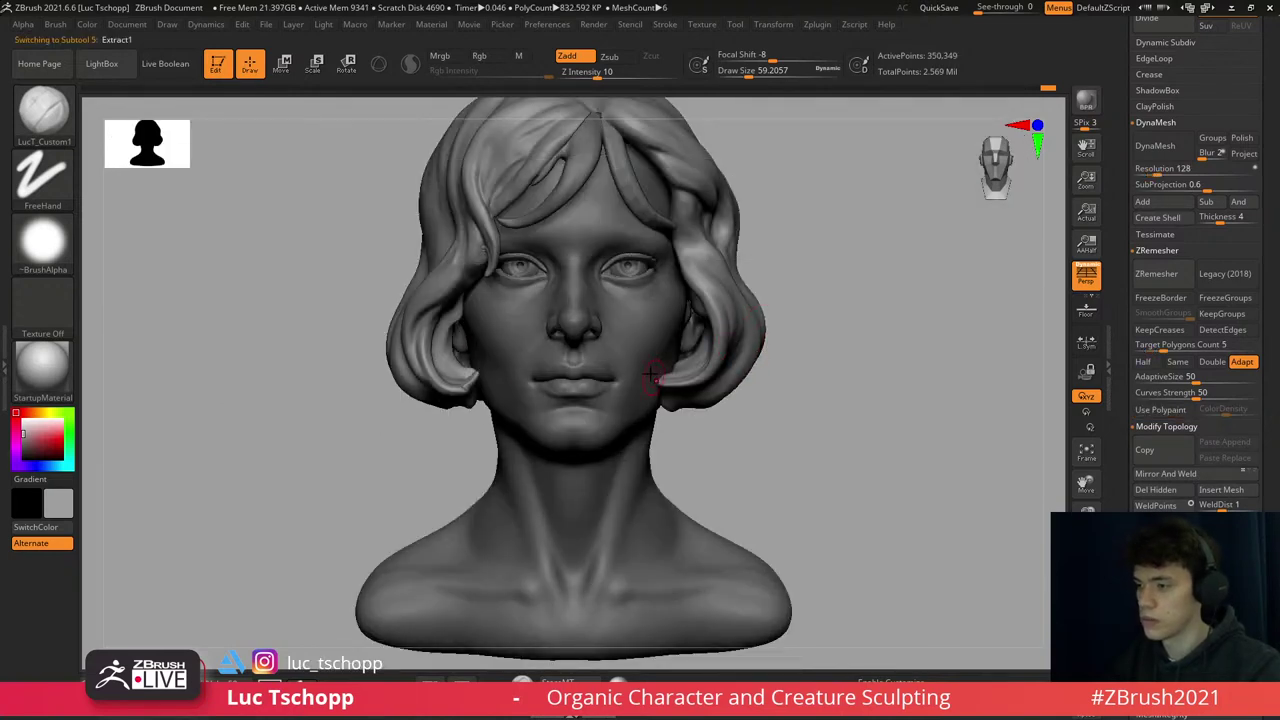
scroll(581, 426, "up", 5)
left_click(581, 426, "alt")
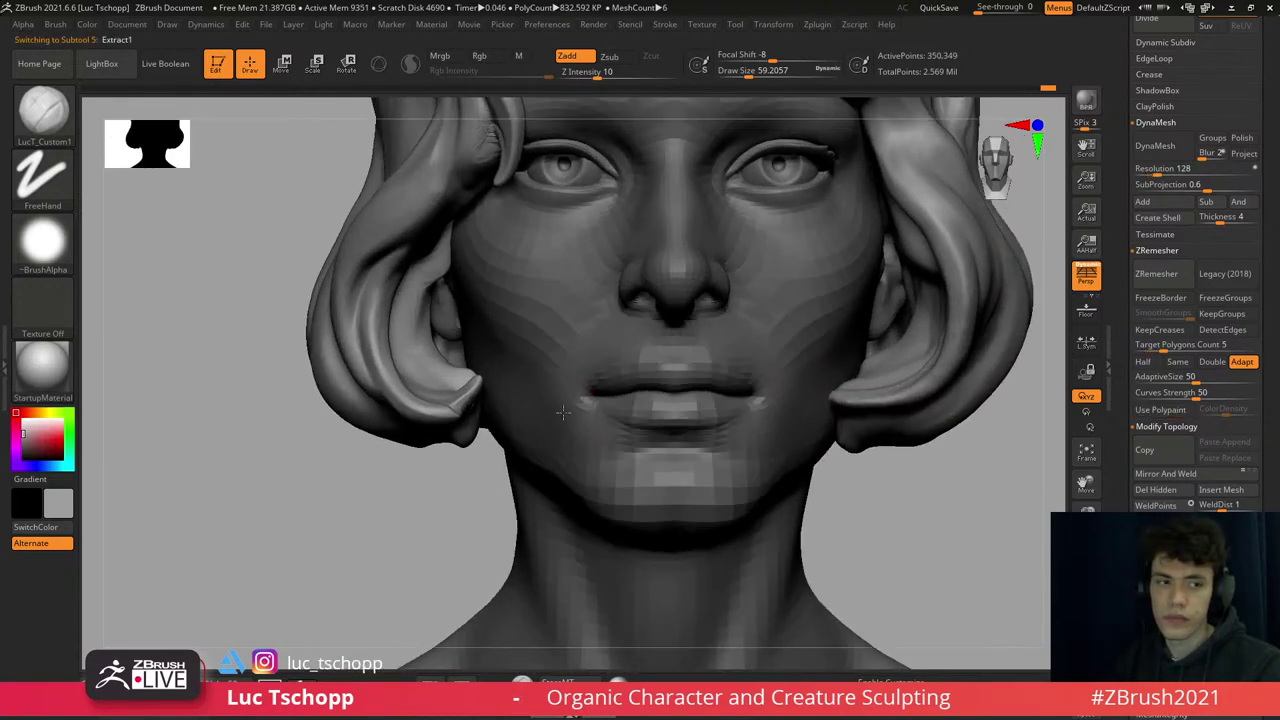
right_click_drag(581, 426, 679, 404)
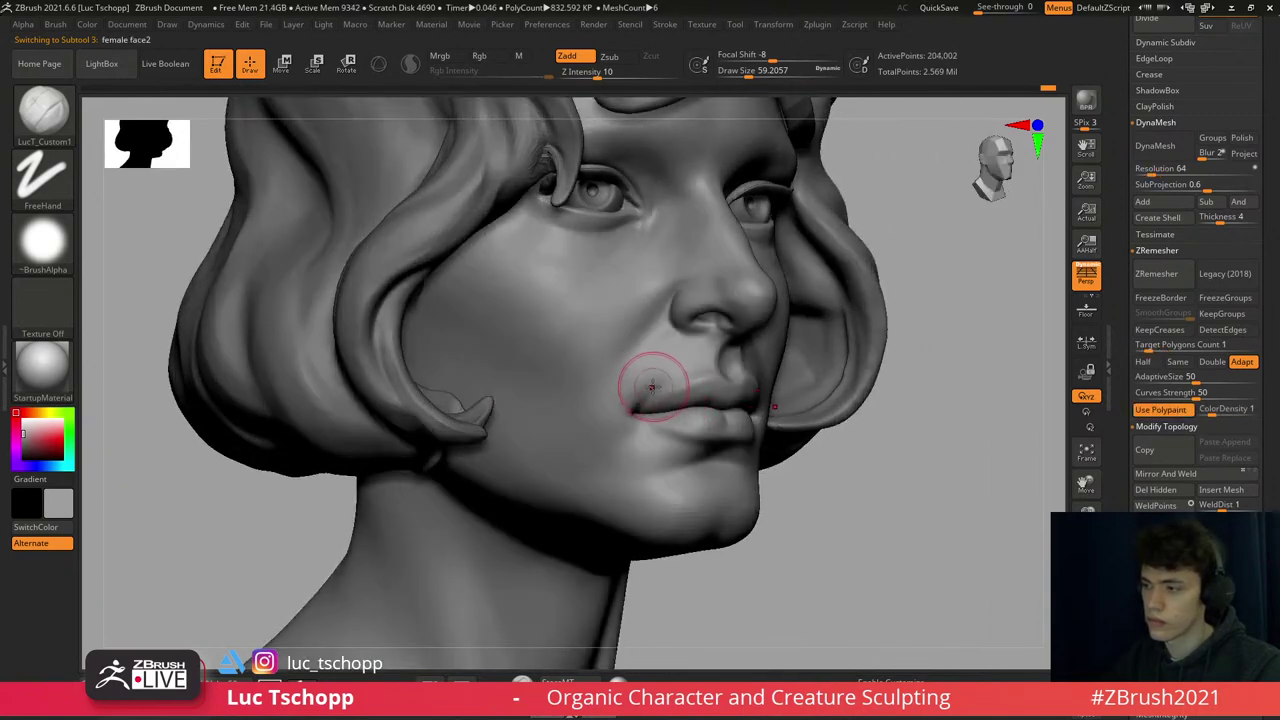
scroll(648, 400, "up", 5)
- Smooth the faceted lip corner at low SDiv, then return to top level and front view
key("b")
key("m")
key("t")
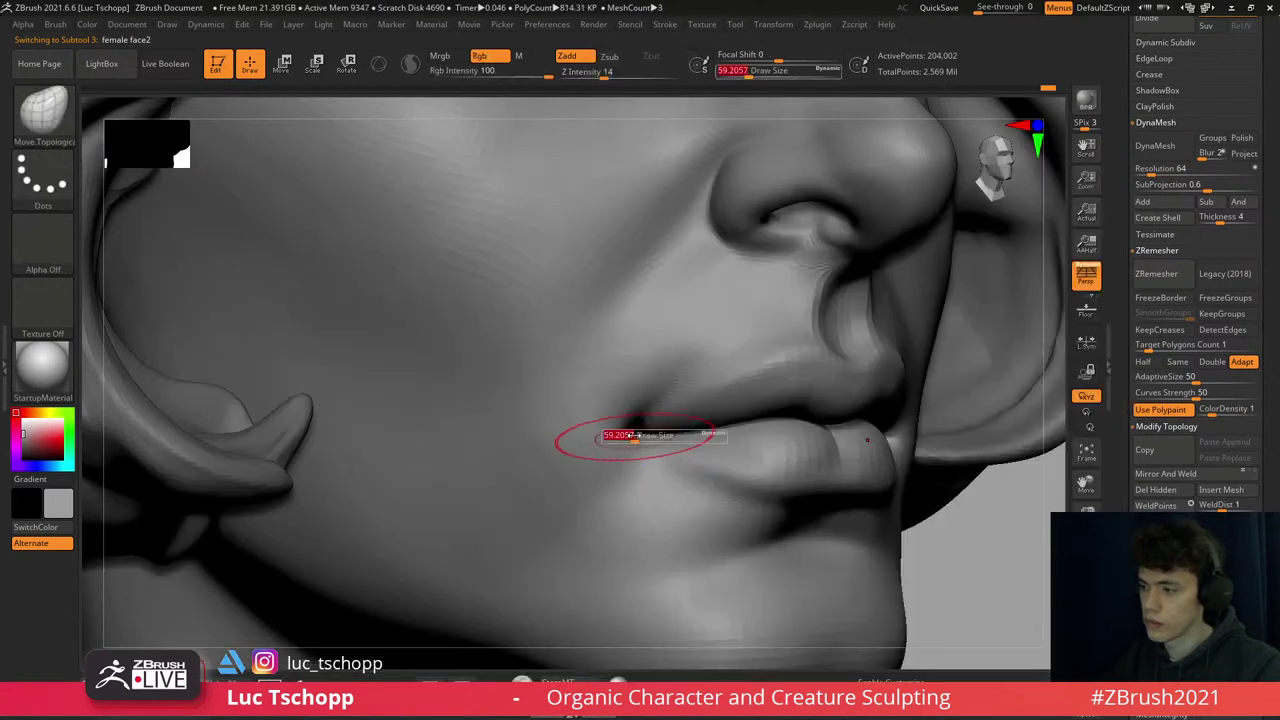
key("shift+d")
key("shift+d")
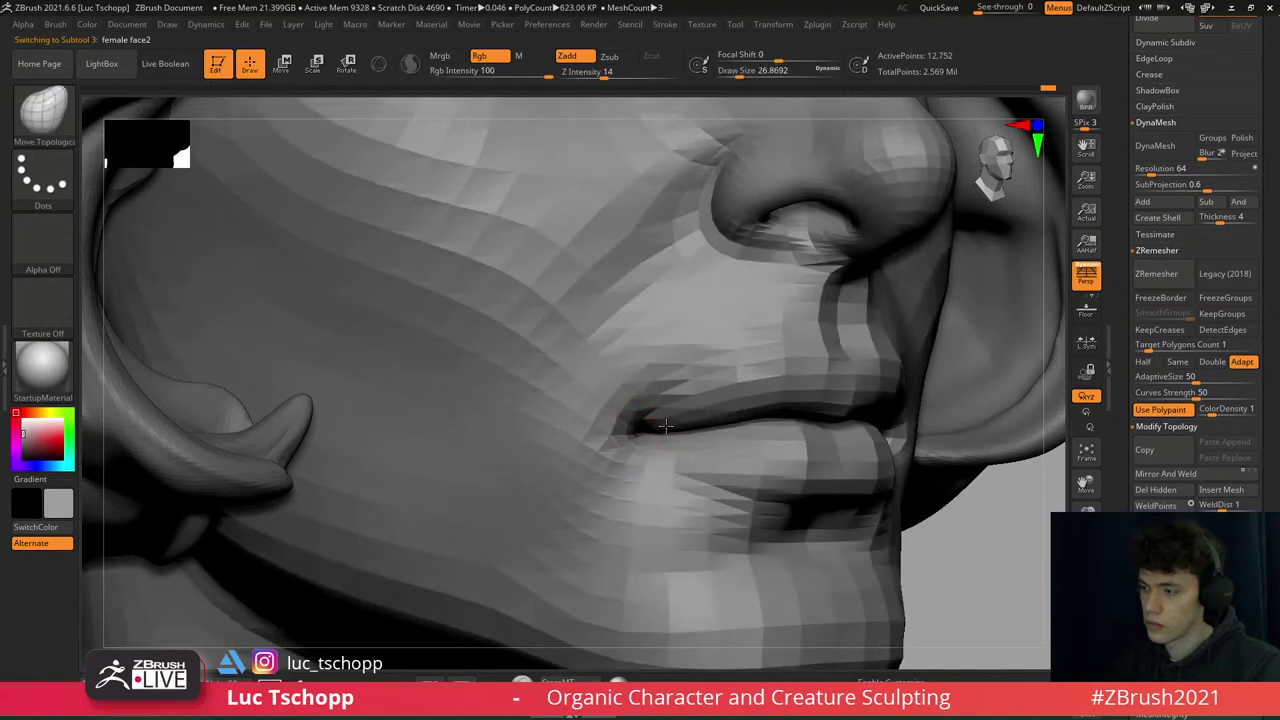
left_click_drag(665, 425, 640, 422, "shift")
key("d")
key("d")
right_click_drag(630, 400, 605, 352, "shift")
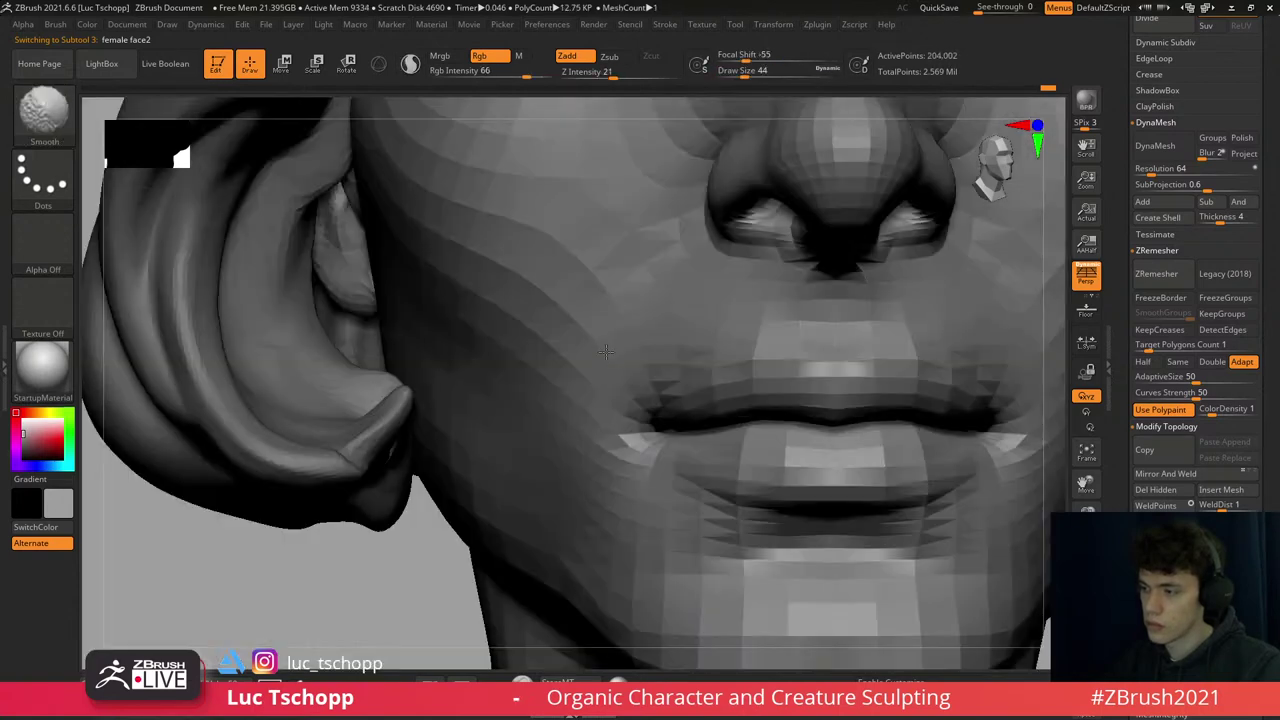
- Frame the bust at a three-quarter angle, step through subdivision levels, and set brush size about 67.8
key("f")
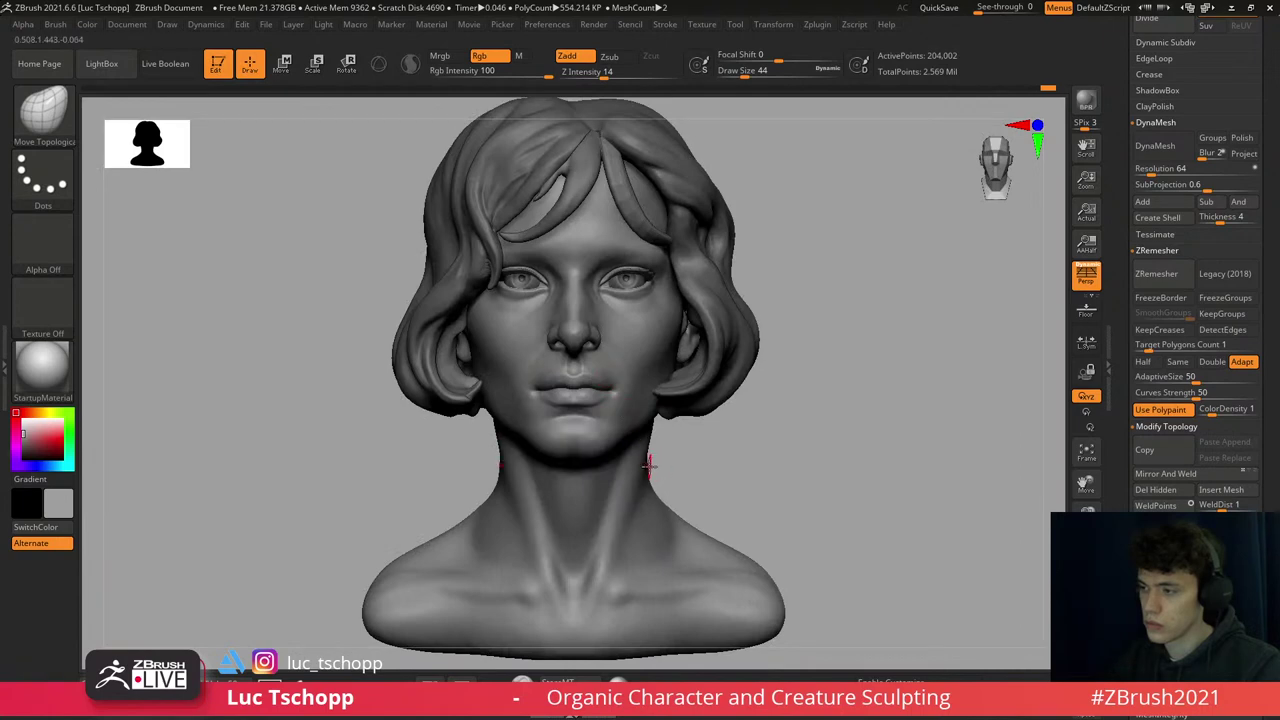
key("shift+d")
mouse_move(645, 404)
right_mouse_down()
mouse_move(611, 394)
mouse_move(585, 350)
mouse_move(617, 373)
mouse_move(598, 325)
right_mouse_up()
key("d")
key("shift+d")
key("shift+d")
key("s")
left_click_drag(597, 325, 606, 326)
key("d")
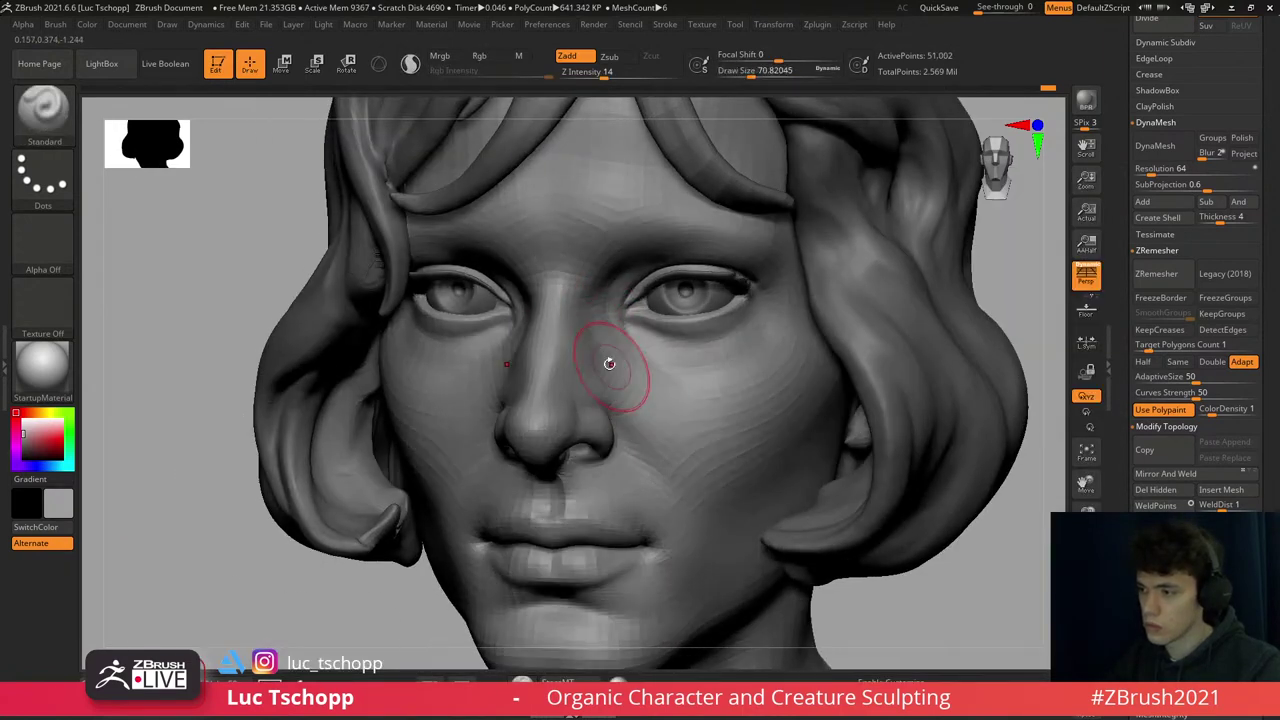
key("s")
left_click_drag(607, 389, 597, 385)
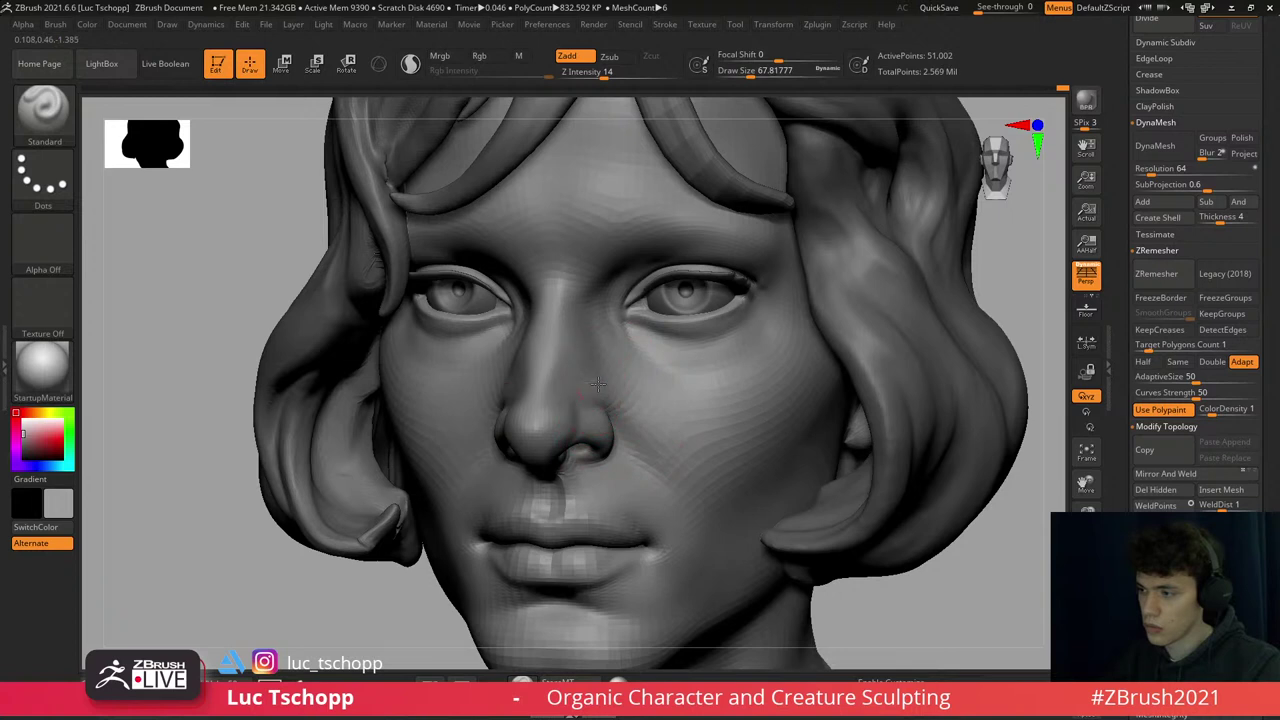
- Sculpt and smooth the cheek at full subdivision using the custom FreeHand brush at about 128
key("1")
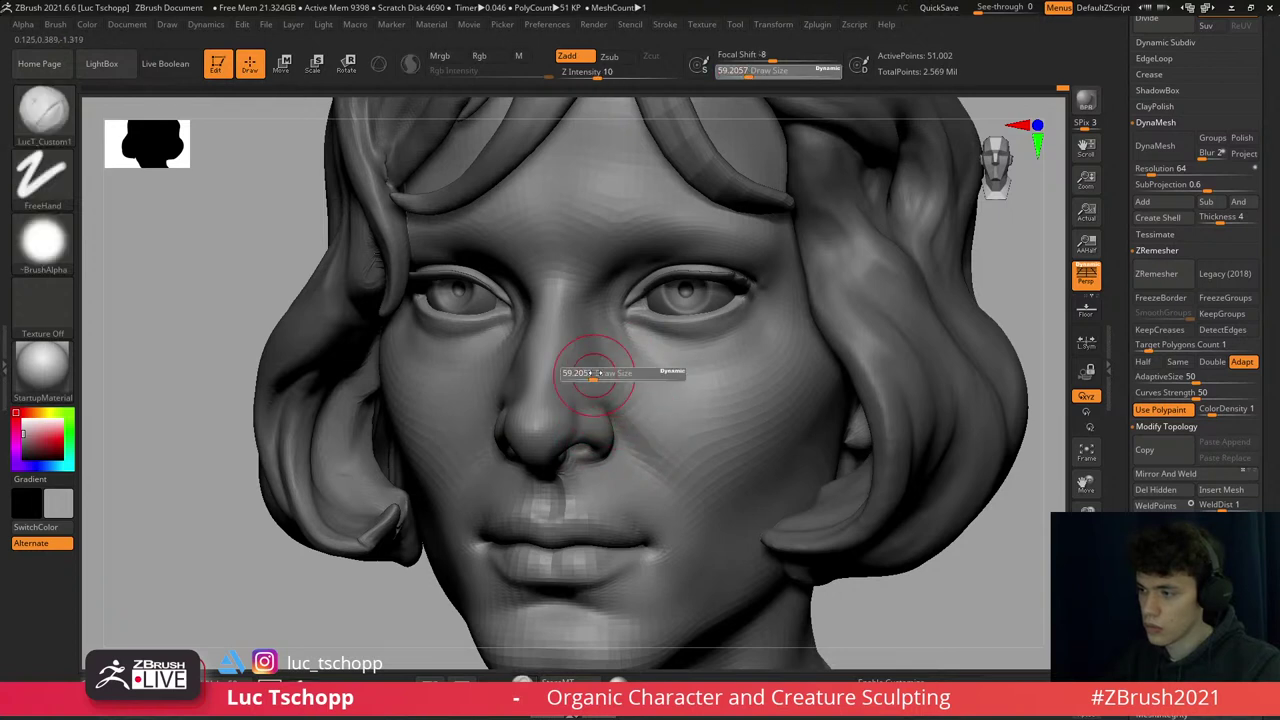
right_click_drag(648, 428, 660, 432)
key("d")
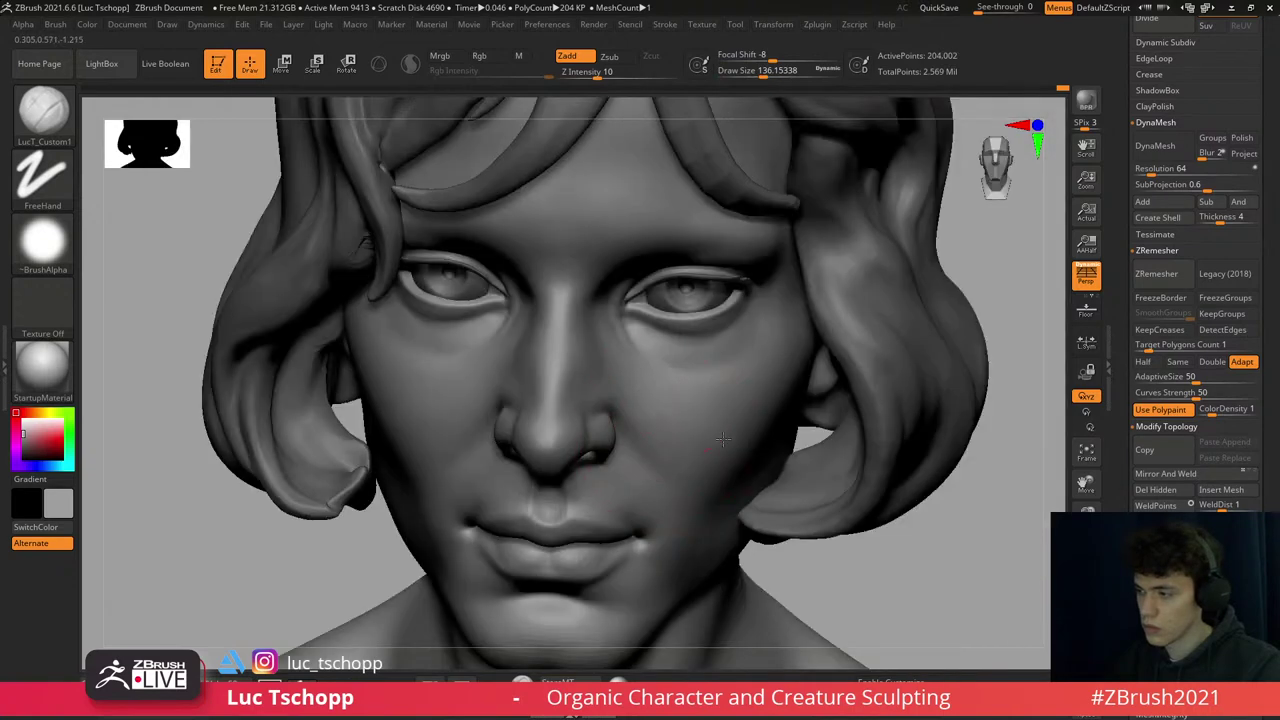
key("bracketright")
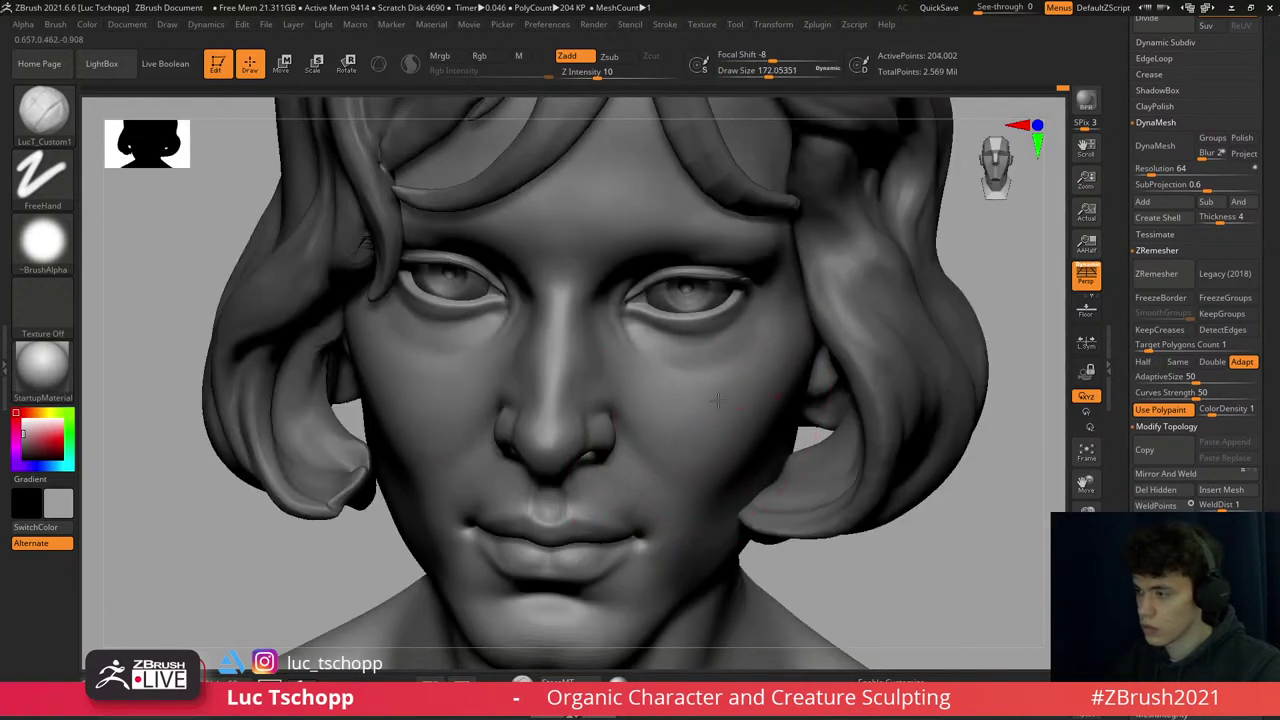
key("bracketright")
key("bracketright")
right_click_drag(722, 392, 718, 383)
key("bracketleft")
key("bracketleft")
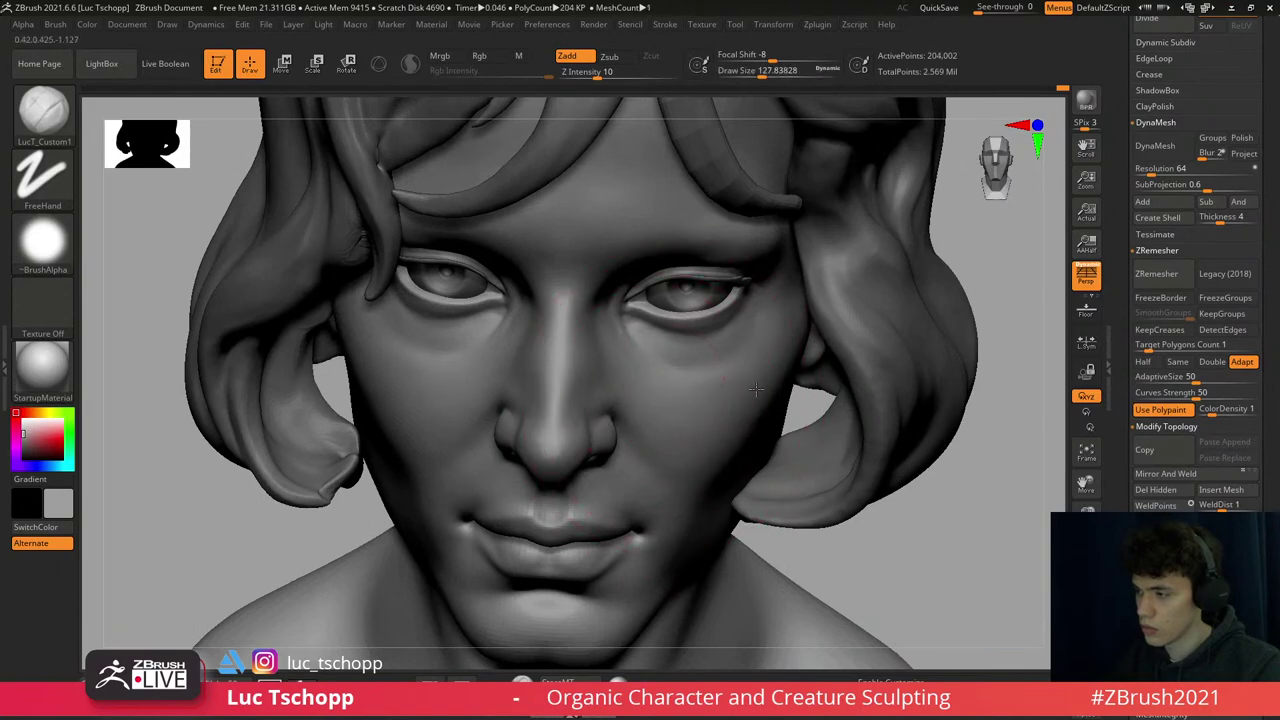
key("b")
key("s")
key("t")
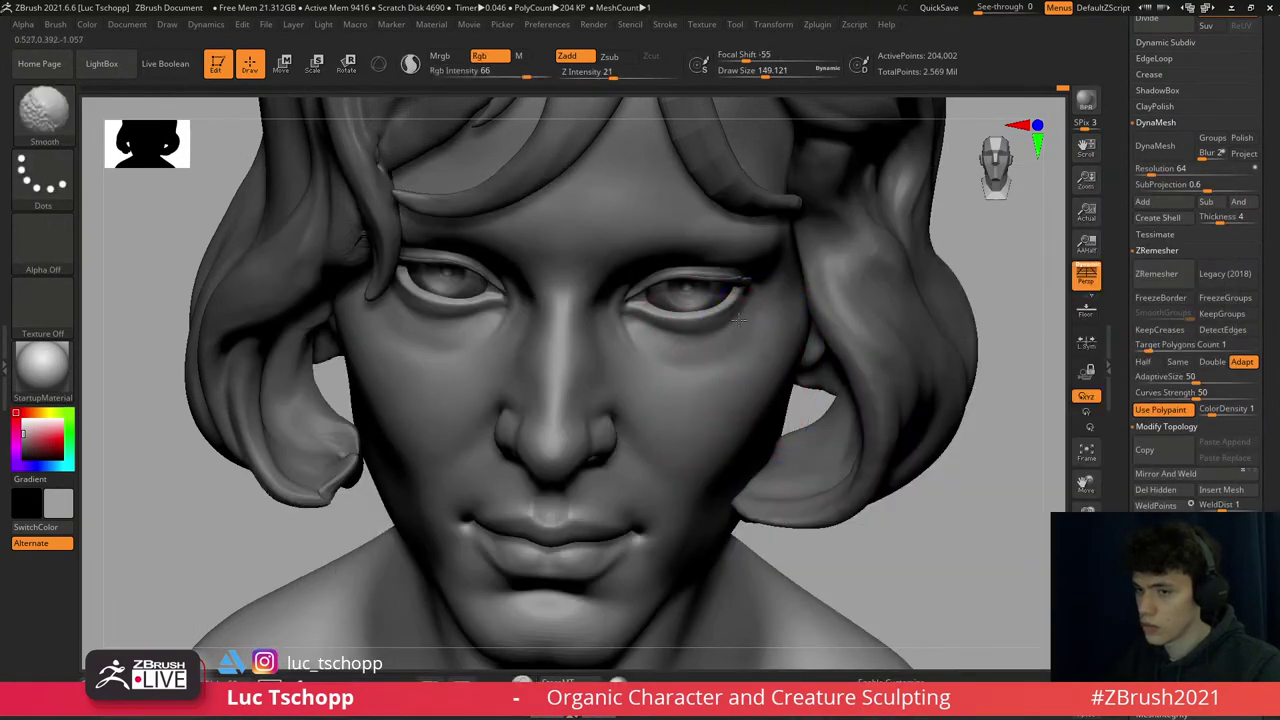
right_click_drag(741, 375, 722, 334, "shift")
- Frame the bust nearly frontally and set the Move brush to about 77
key("f")
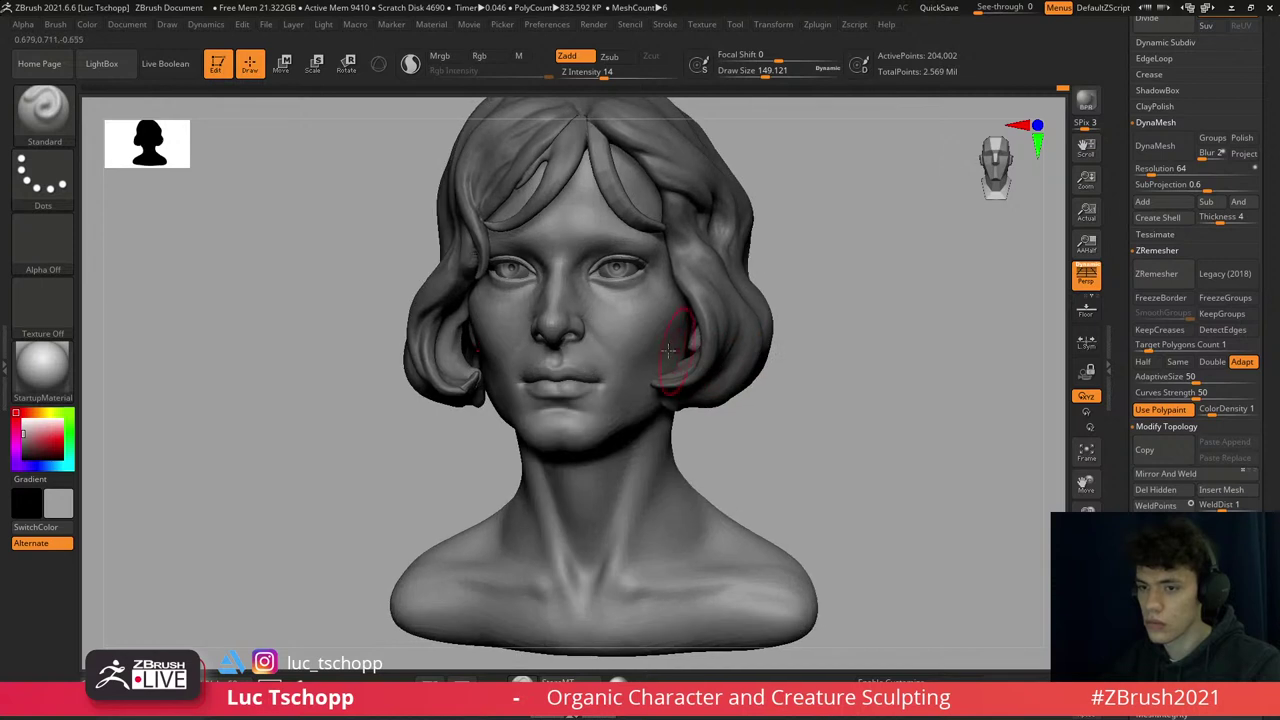
right_click_drag(615, 341, 650, 458, "alt")
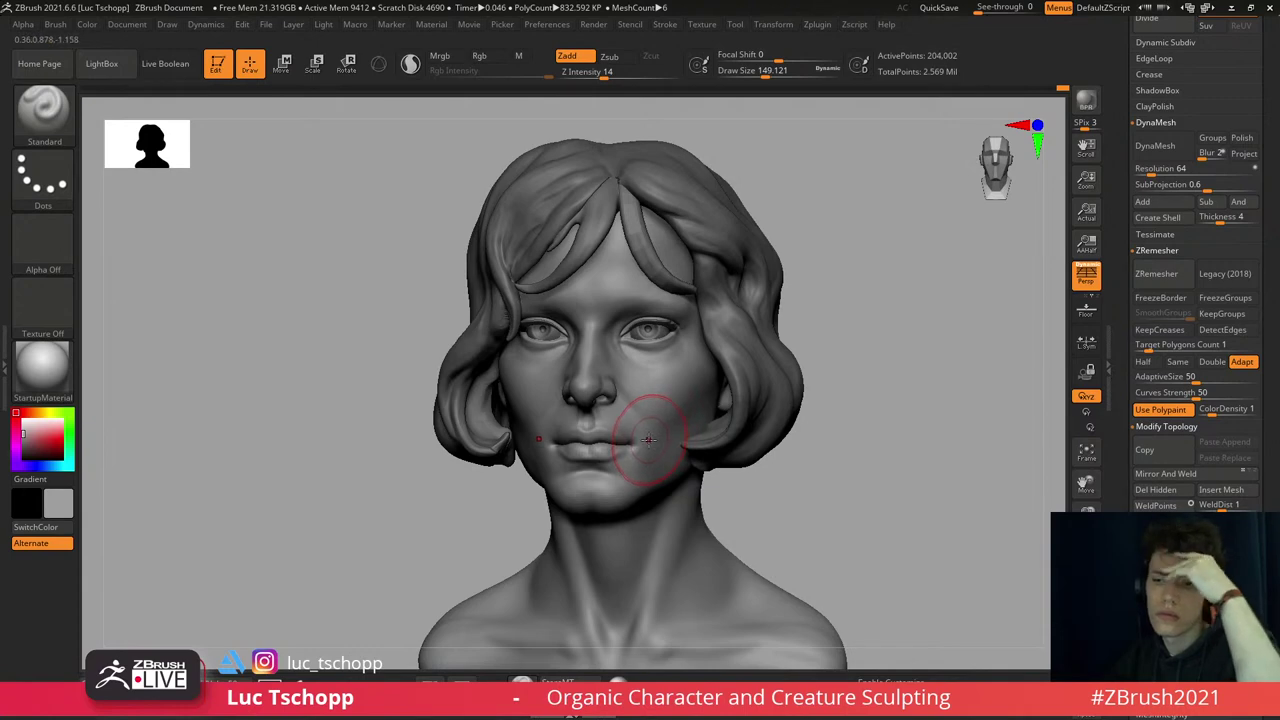
mouse_move(650, 382)
right_mouse_down()
mouse_move(588, 373)
mouse_move(600, 385)
right_mouse_up()
key("b")
key("m")
key("v")
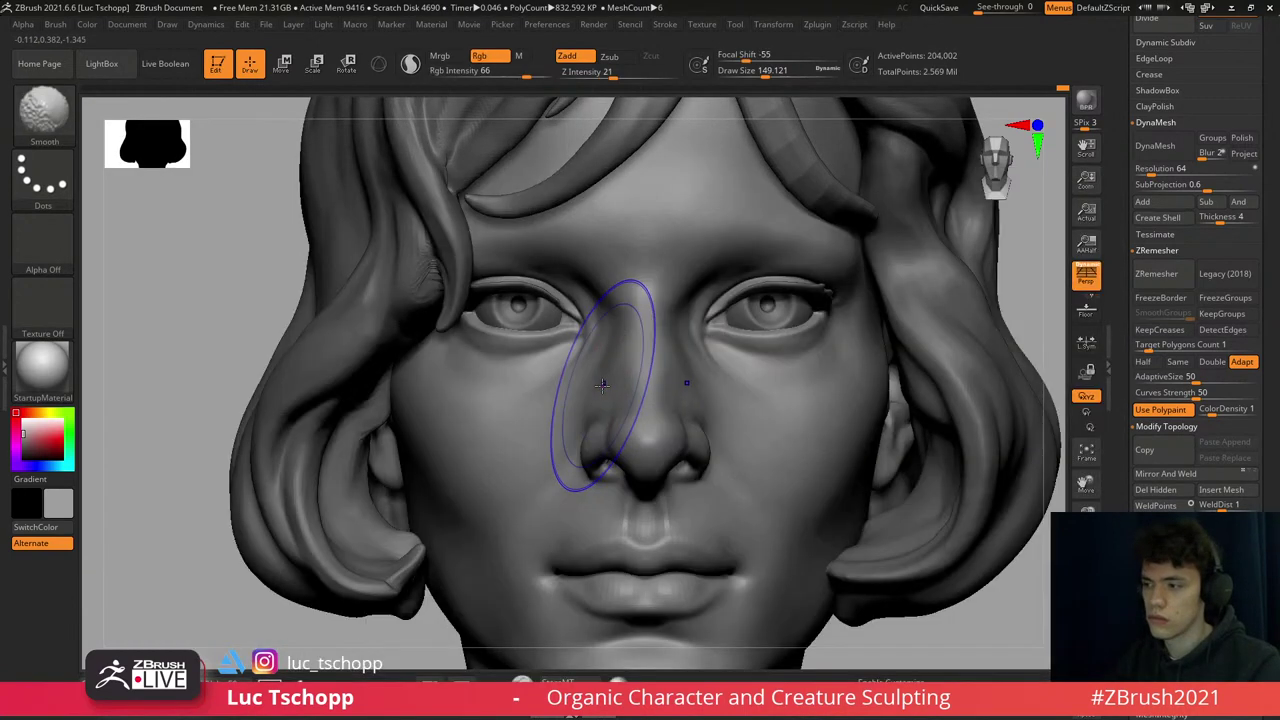
key("s")
left_click_drag(600, 385, 586, 386)
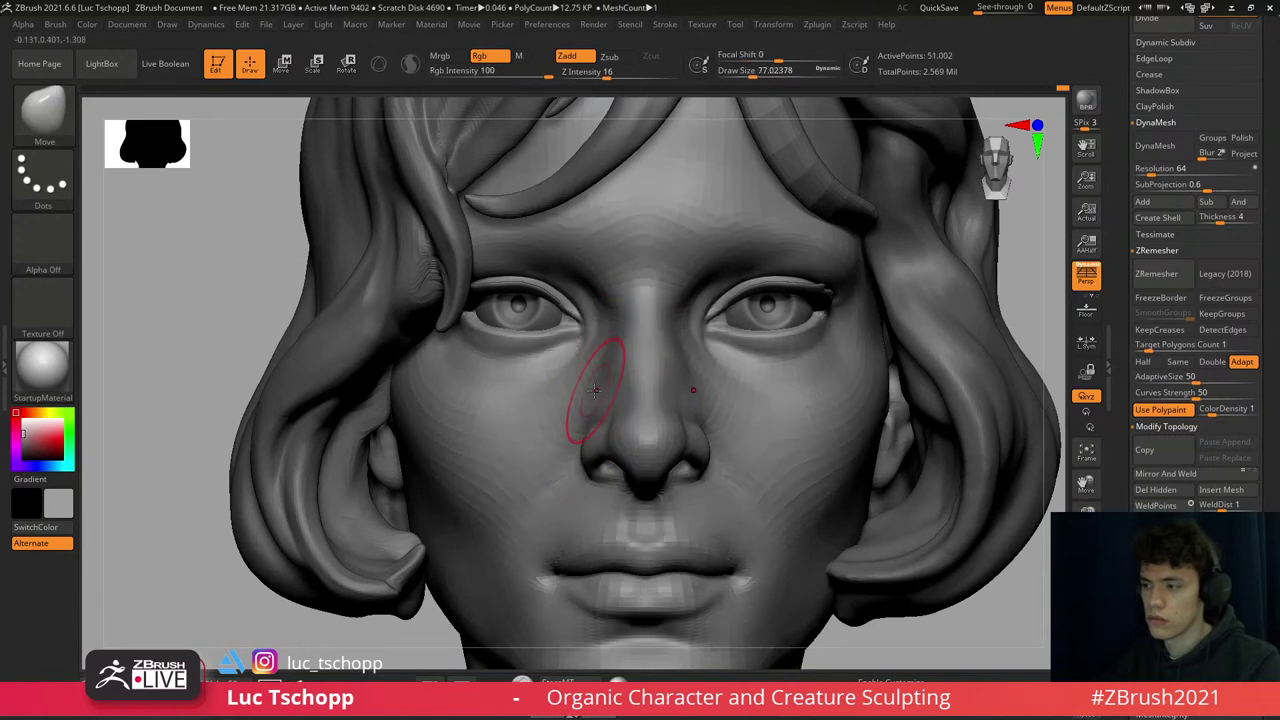
- Smooth the side of the nose beside the inner eye with the Standard brush
right_click_drag(603, 410, 594, 406)
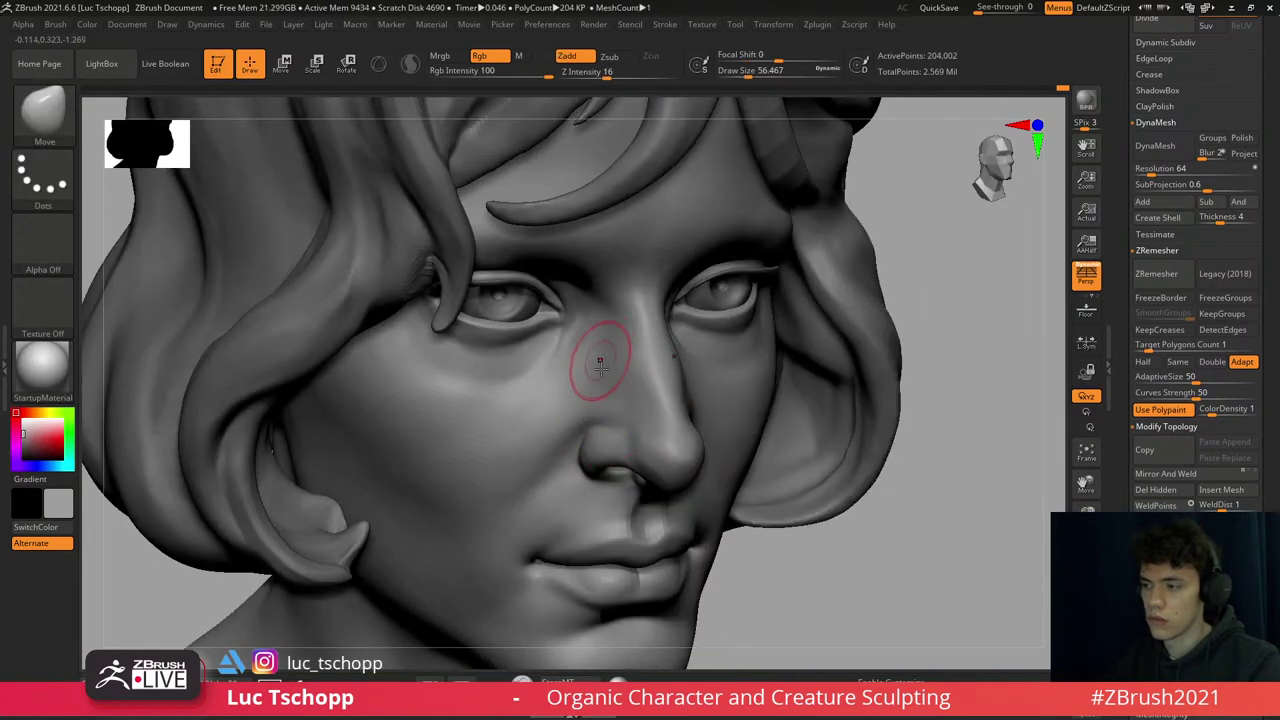
key("b")
key("s")
key("t")
left_click_drag(624, 418, 586, 414, "shift")
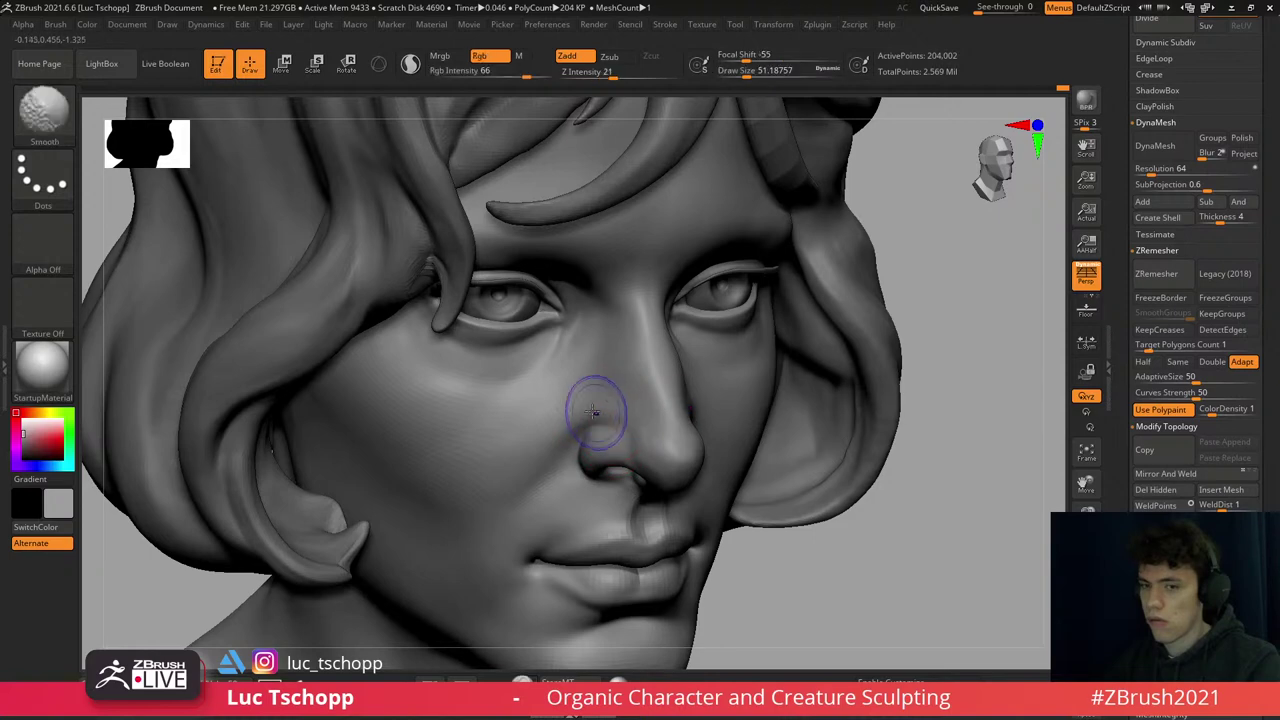
mouse_move(610, 400)
right_mouse_down("shift")
mouse_move(631, 425)
mouse_move(621, 445)
mouse_move(630, 415)
mouse_move(691, 428)
mouse_move(717, 373)
right_mouse_up("shift")
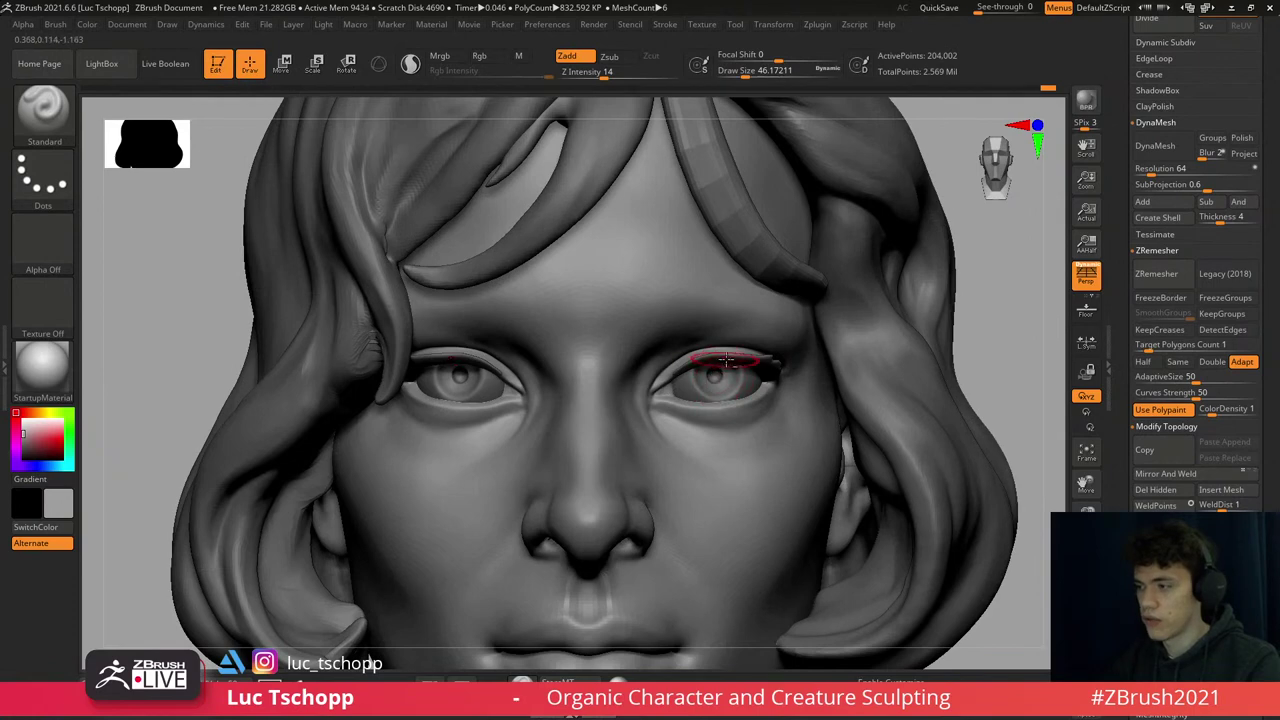
- Select the eyeball sphere and isolate the eye spheres, with the Move brush at about 77
left_click(727, 362, "alt")
key("b")
key("m")
key("v")
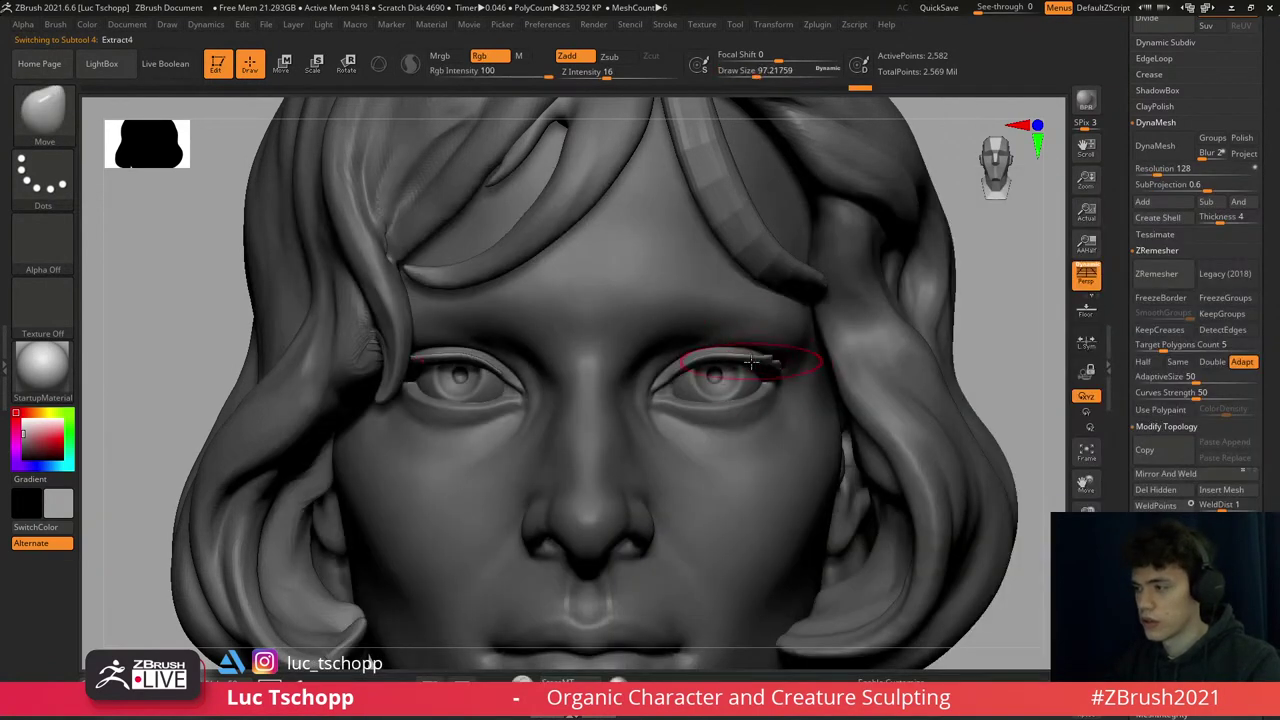
key("s")
left_click_drag(750, 356, 714, 363)
left_click(700, 372, "alt")
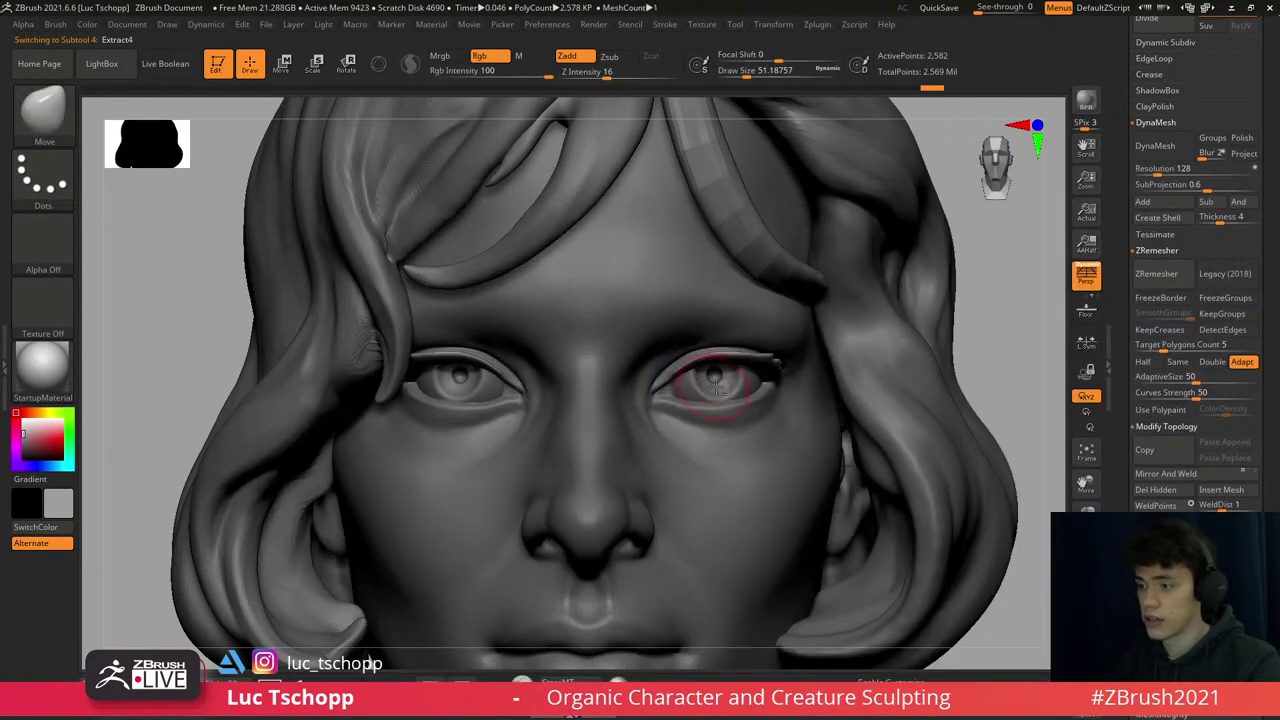
left_click_drag(995, 645, 1013, 660)
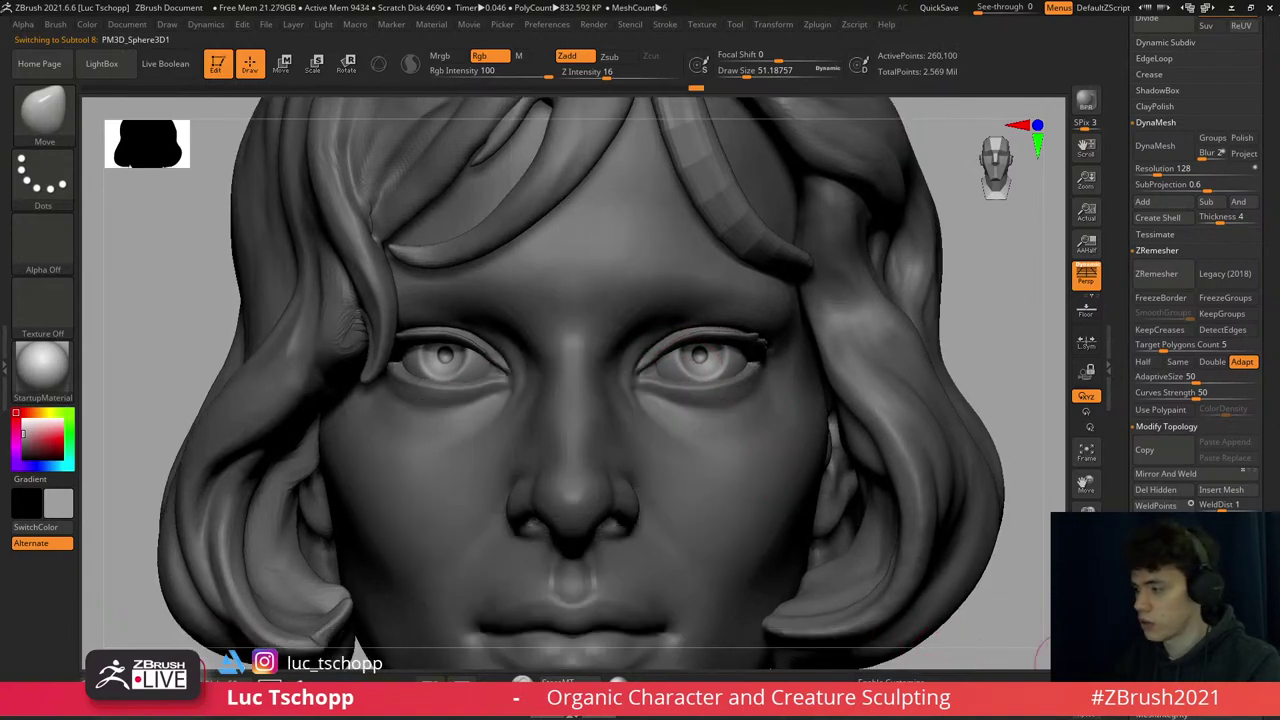
key("shift+alt+s")
- Sculpt the recess around the pupil with the custom FreeHand brush at about 14.2
scroll(720, 449, "up", 5)
key("b")
key("s")
key("t")
right_click_drag(663, 325, 630, 335)
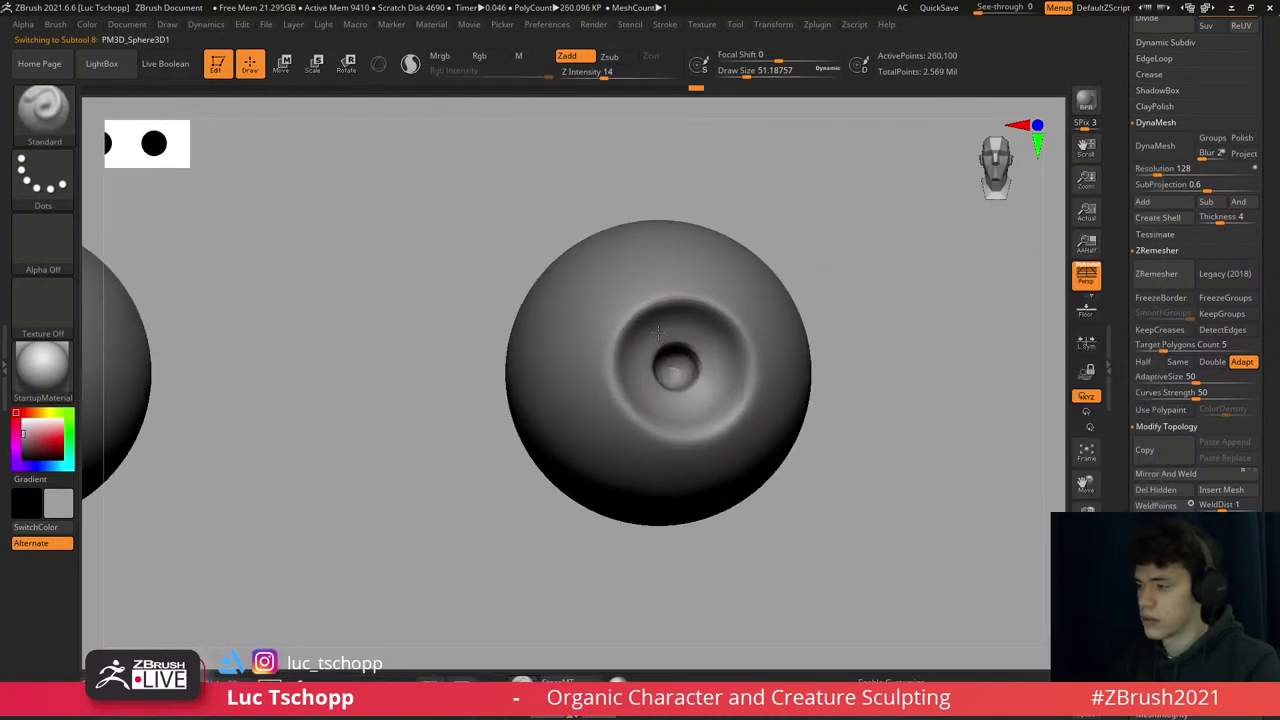
key("s")
mouse_move(630, 335)
left_mouse_down()
mouse_move(600, 335)
mouse_move(608, 368)
left_mouse_up()
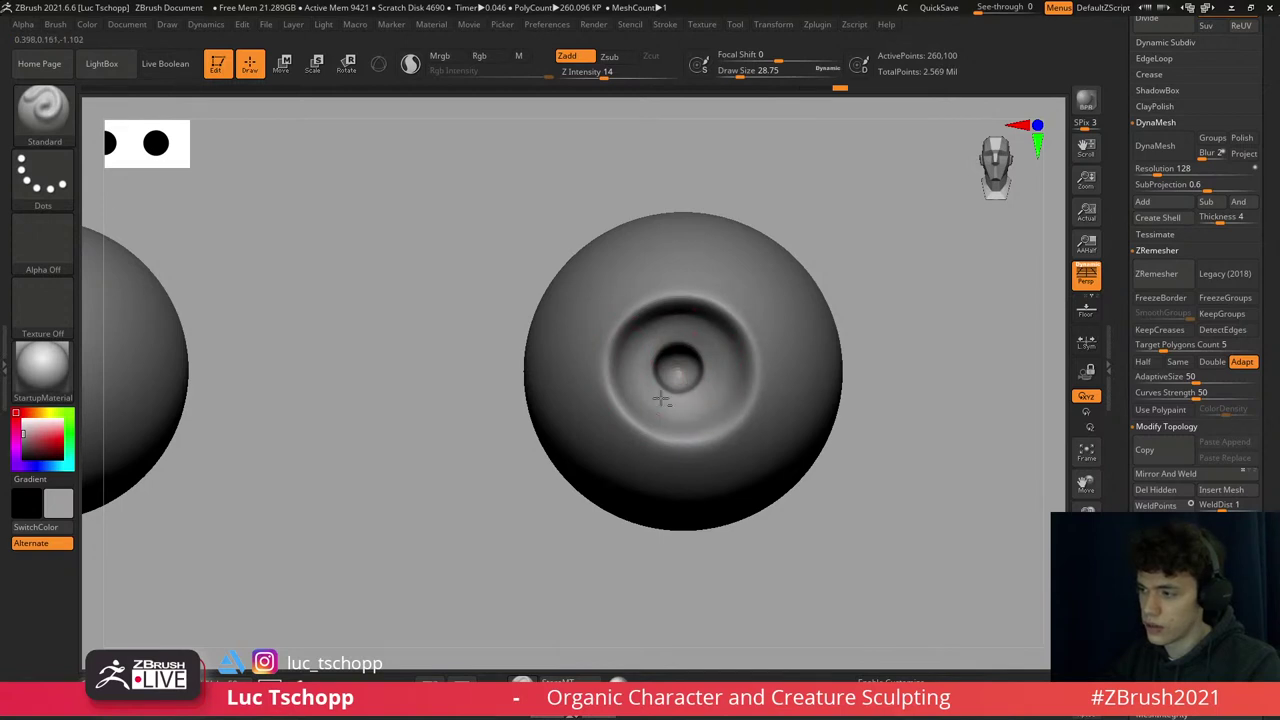
right_click_drag(668, 395, 617, 370)
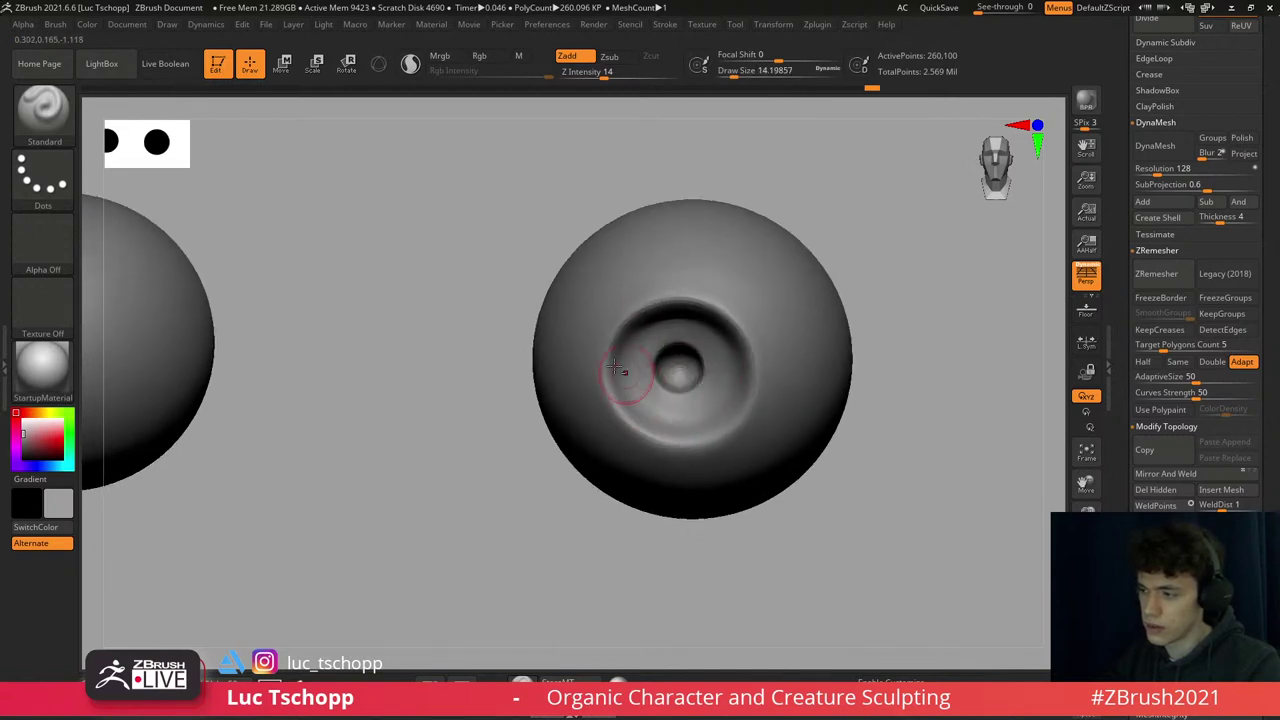
key("1")
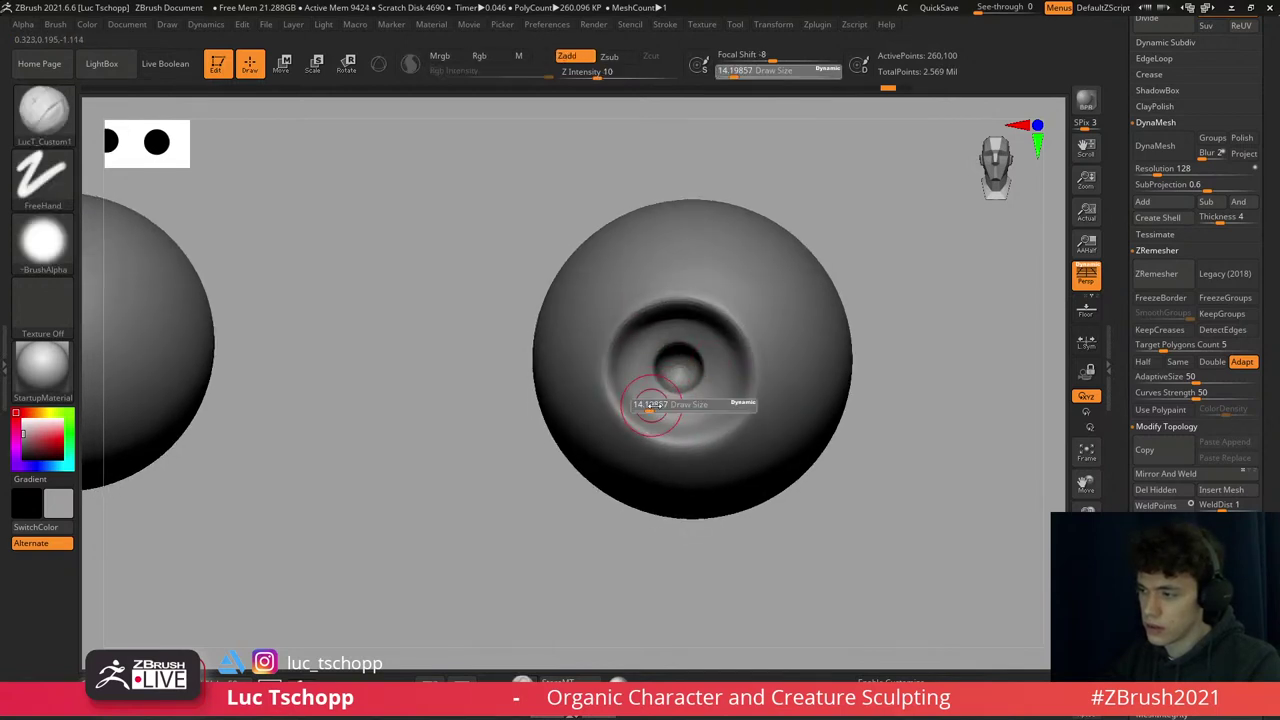
right_click_drag(625, 385, 647, 403)
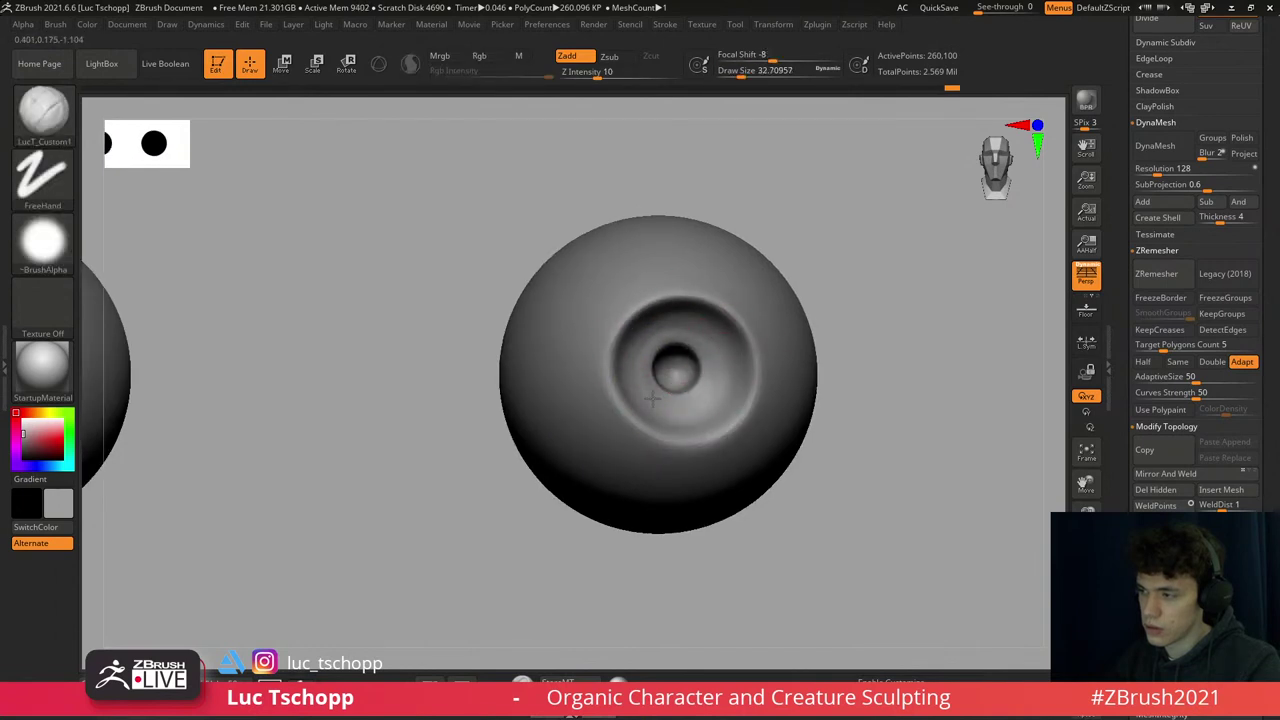
mouse_move(650, 326)
left_mouse_down()
mouse_move(696, 416)
mouse_move(715, 358)
mouse_move(671, 333)
left_mouse_up()
- Set the Standard brush to about 10.5, then the Move brush to about 25
mouse_move(668, 355)
right_mouse_down()
mouse_move(660, 368)
mouse_move(625, 364)
right_mouse_up()
key("b")
key("s")
key("t")
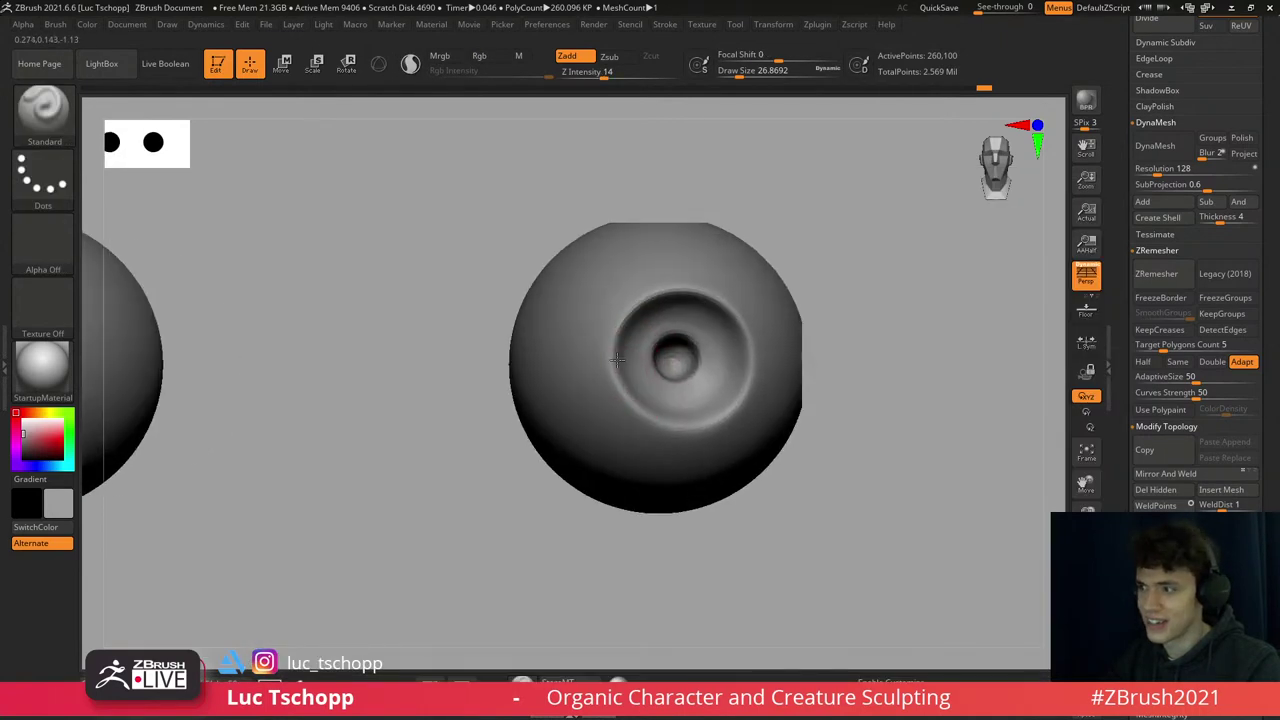
key("s")
left_click_drag(621, 362, 634, 400)
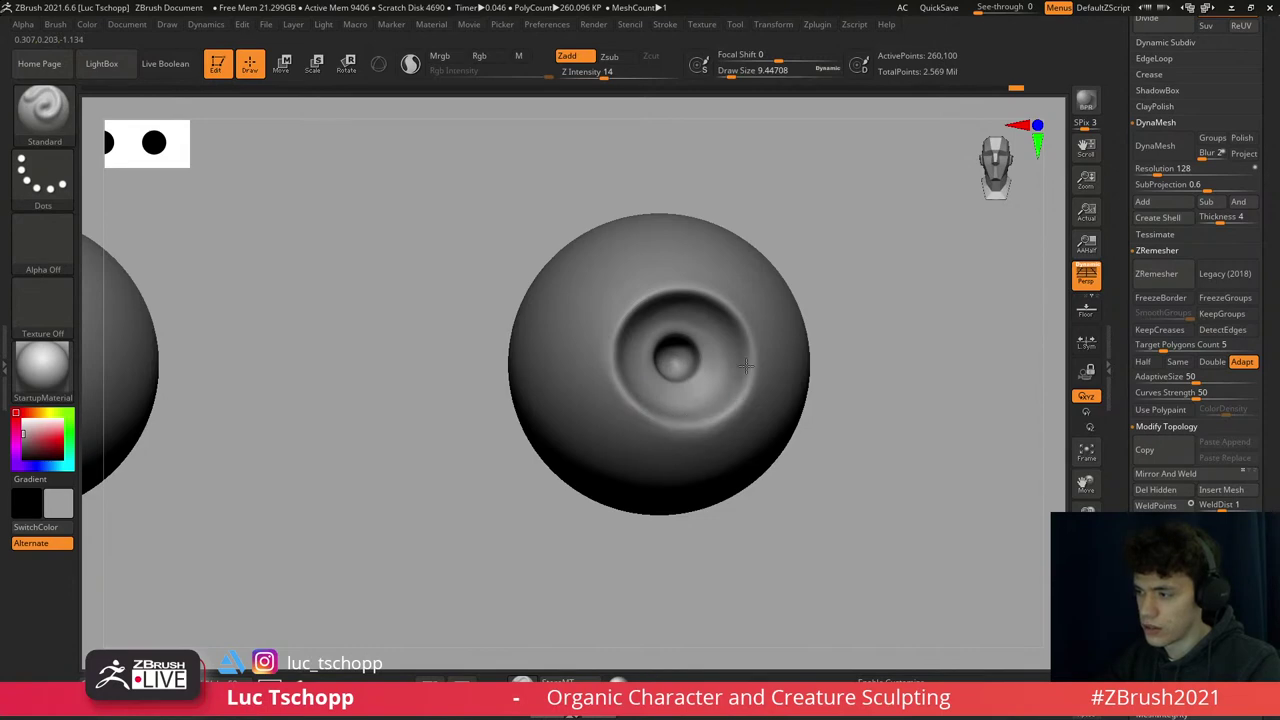
right_click_drag(746, 366, 758, 364, "alt")
key("b")
key("m")
key("v")
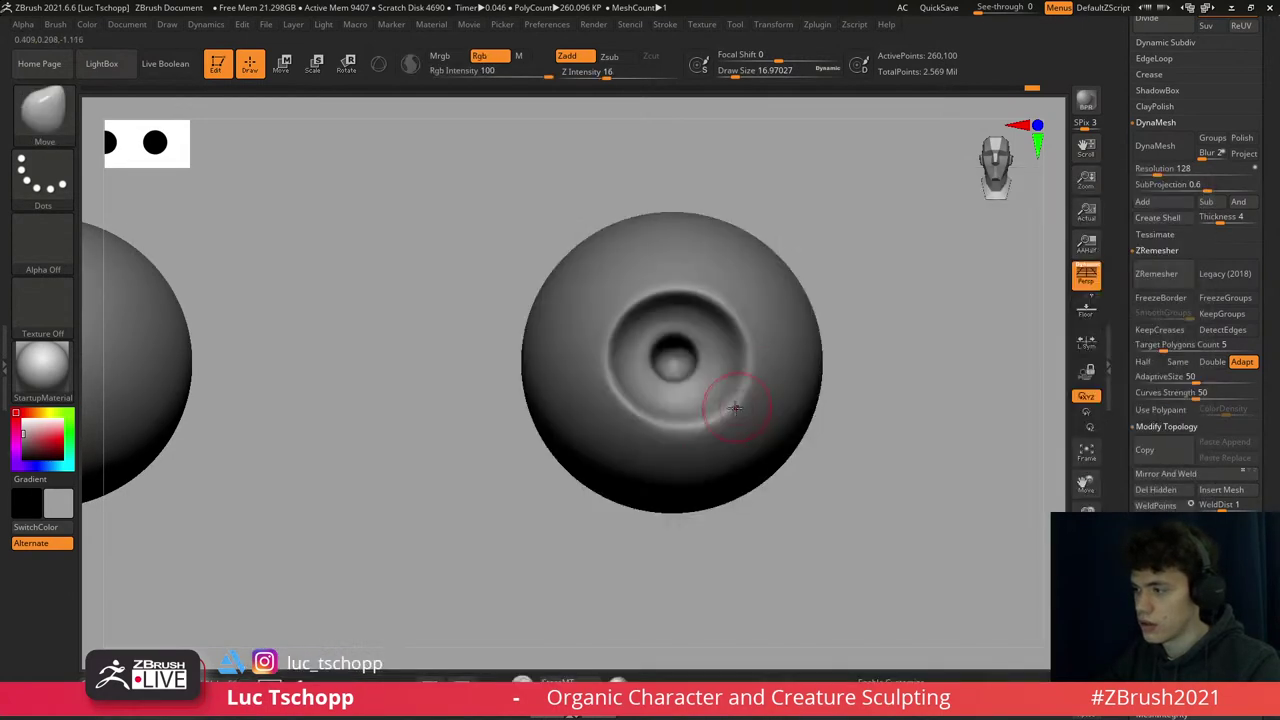
right_click_drag(735, 408, 729, 406)
key("s")
mouse_move(729, 406)
left_mouse_down()
mouse_move(740, 406)
mouse_move(727, 404)
left_mouse_up()
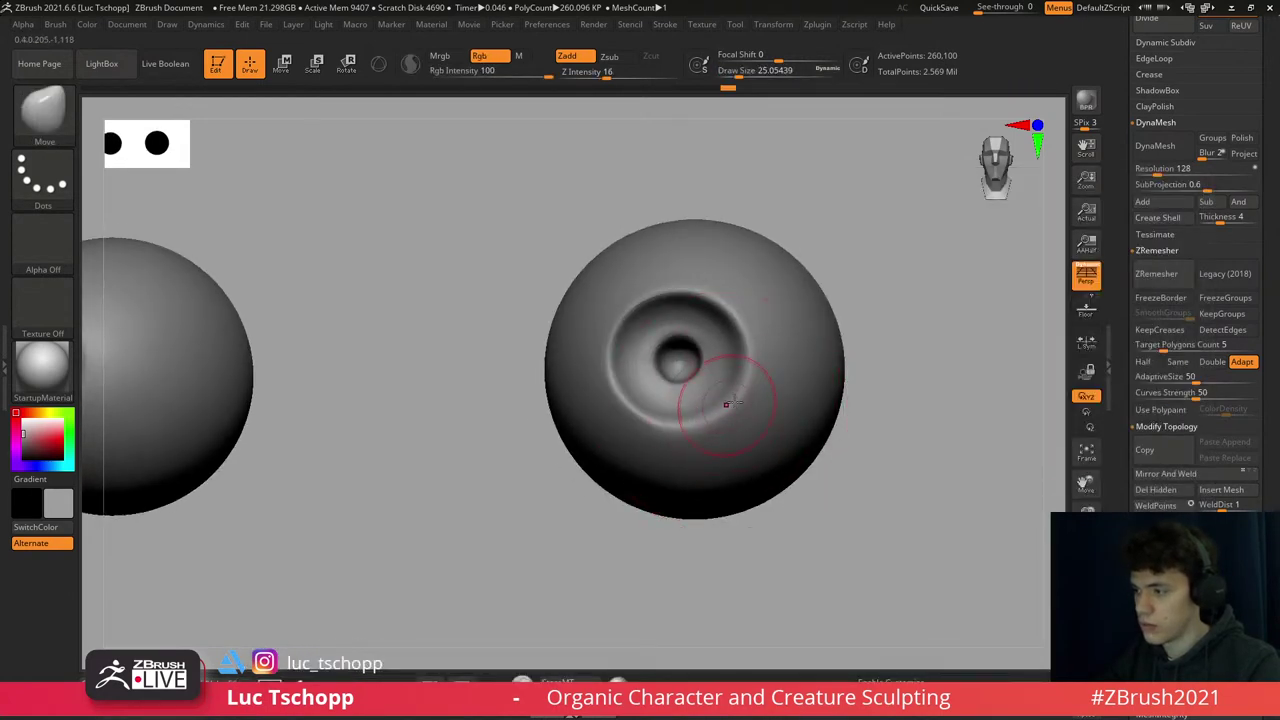
- Pull the inner socket rim down-left with the Move brush and reframe the models
right_click_drag(746, 376, 711, 363)
key("b")
key("c")
key("1")
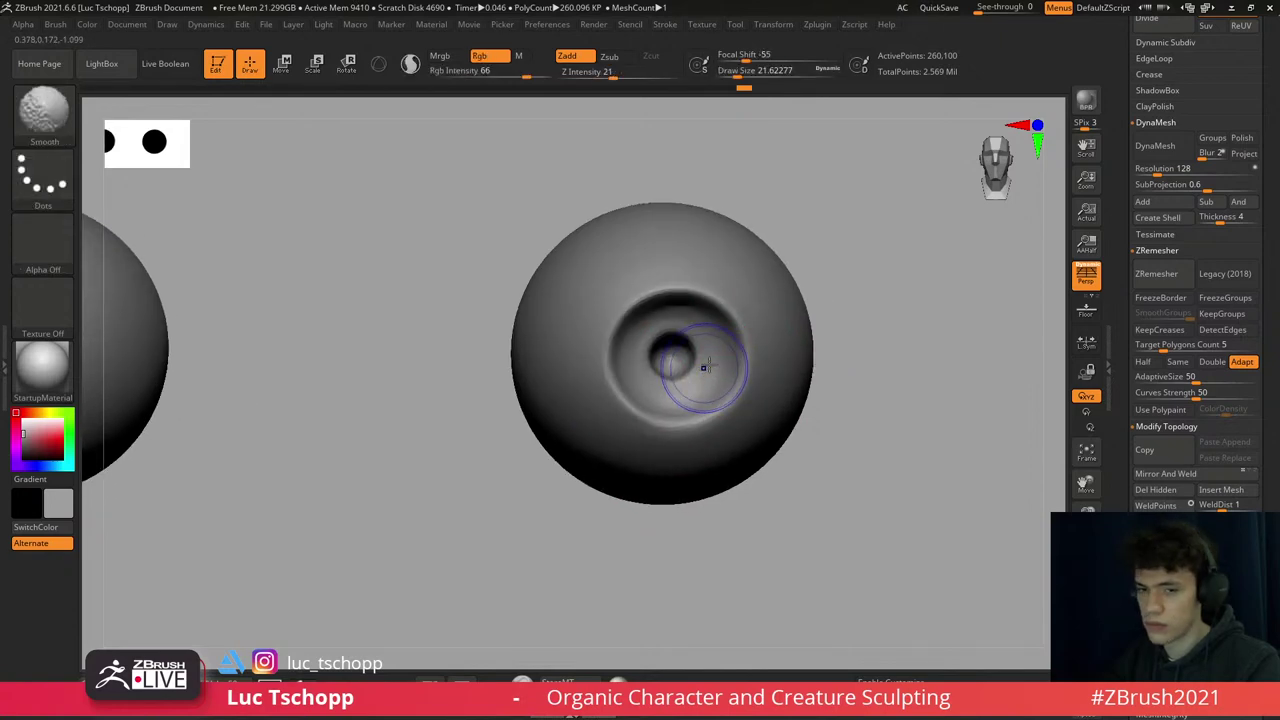
key("s")
left_click_drag(690, 337, 677, 343)
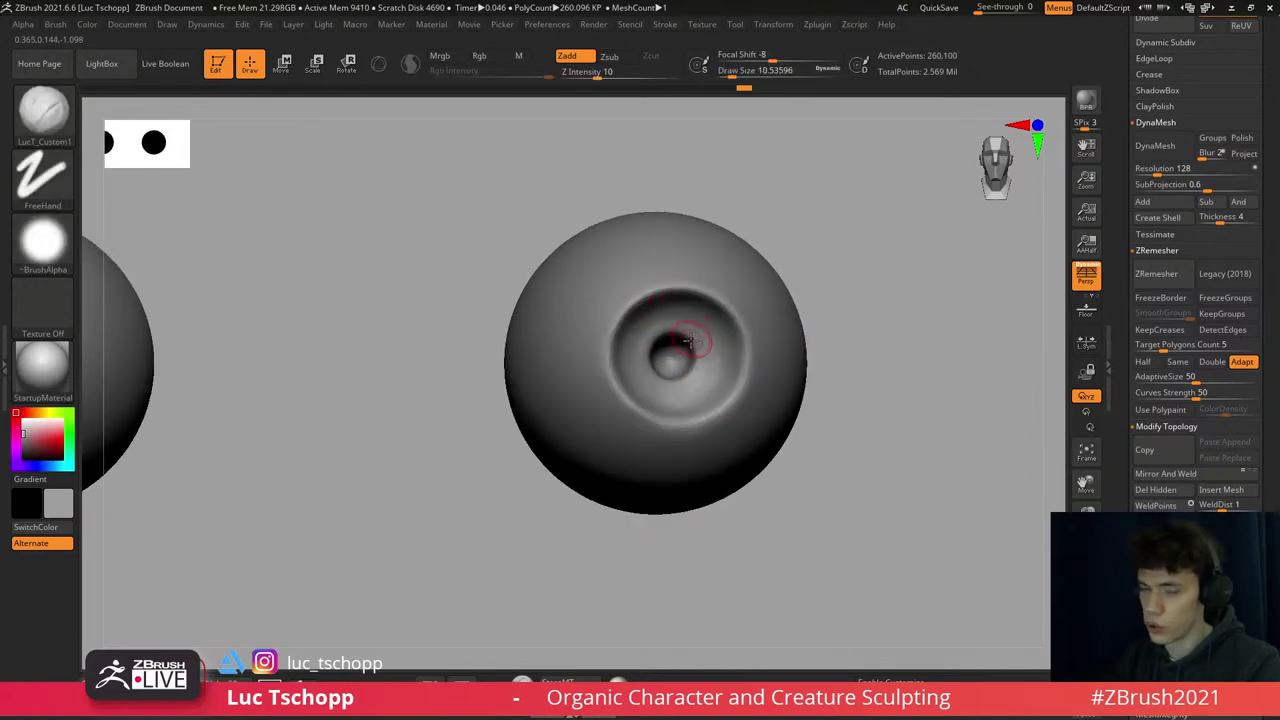
key("b")
key("v")
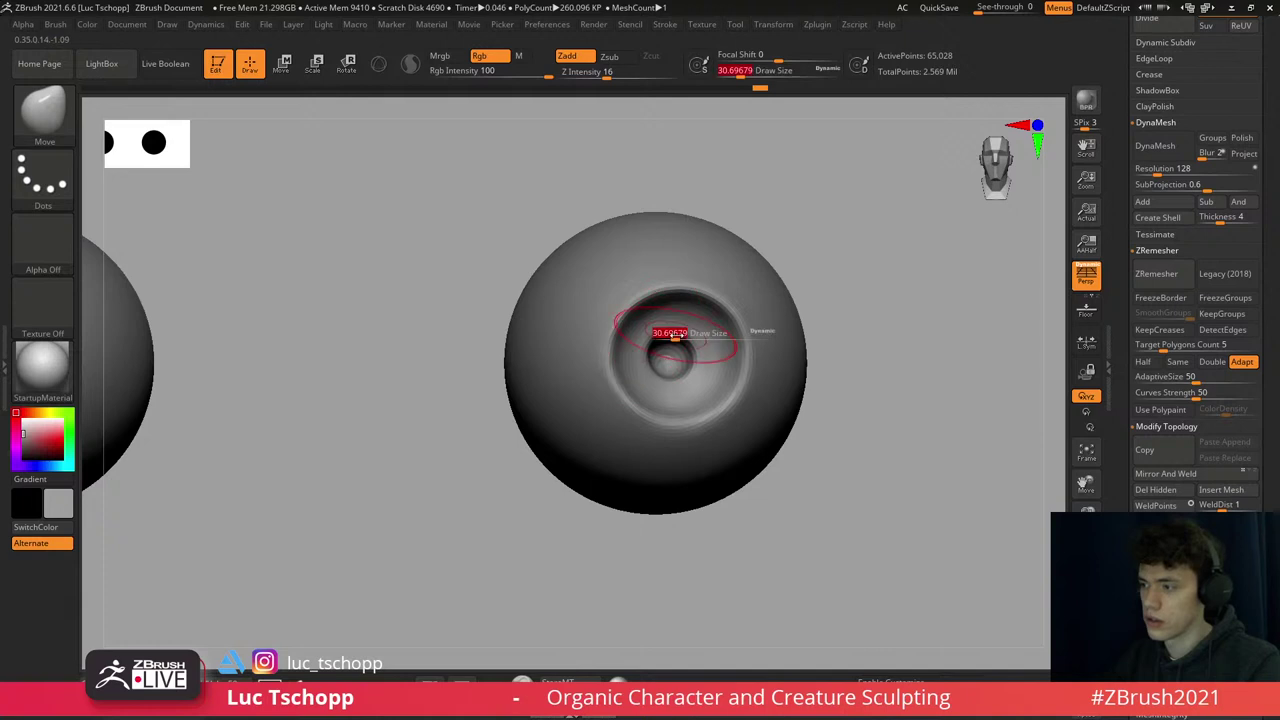
left_click_drag(691, 341, 658, 372)
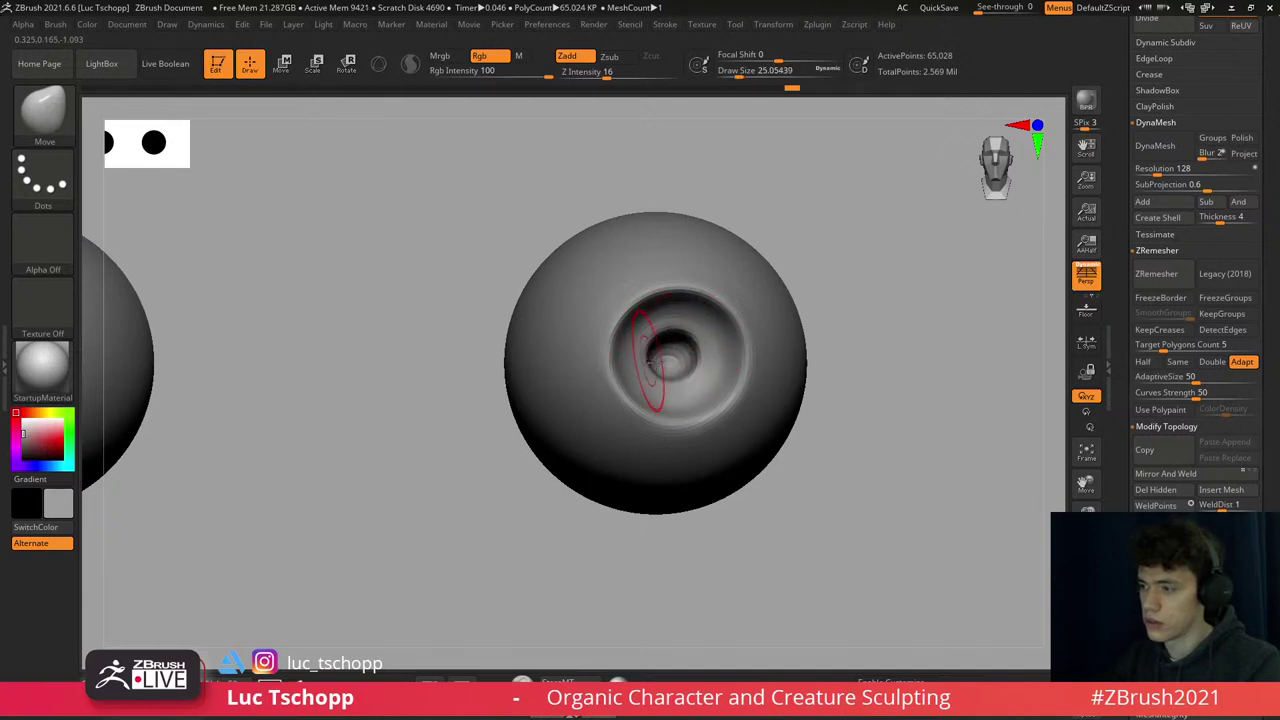
key("f")
key("s")
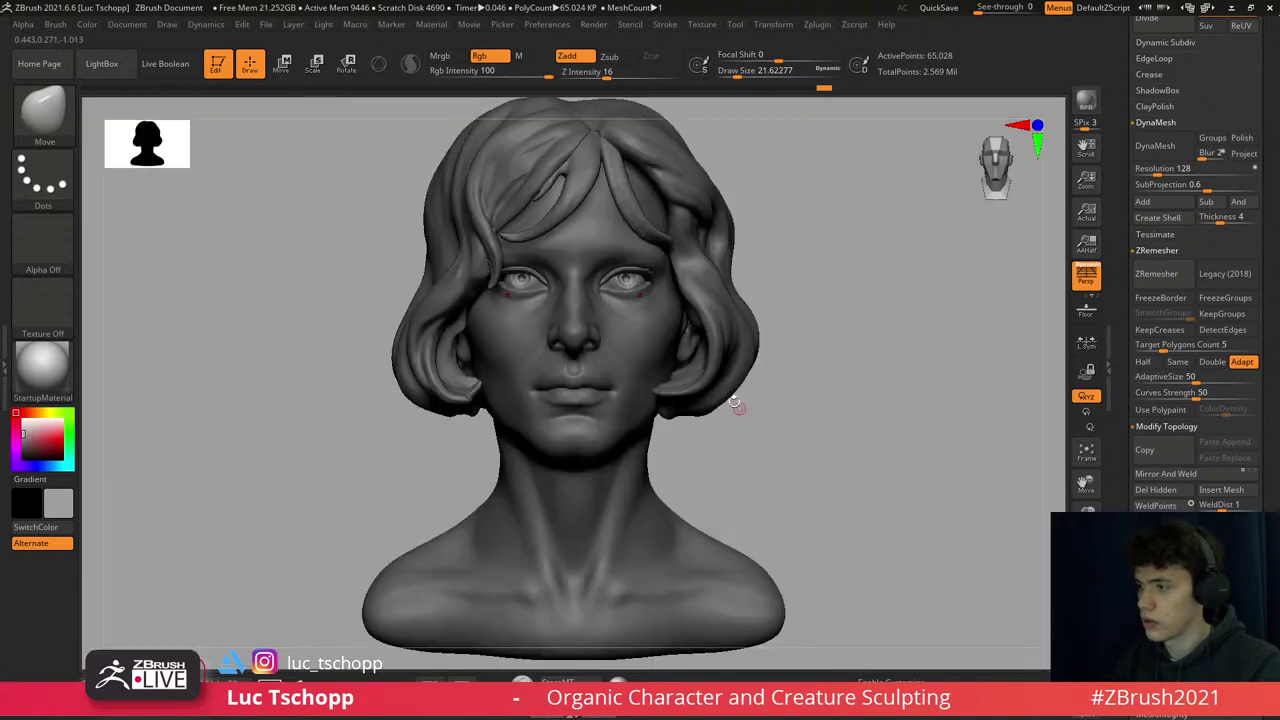
- Make female face2 active and ready the DamStandard brush at about 97
scroll(640, 350, "up", 6)
left_click(640, 360, "alt")
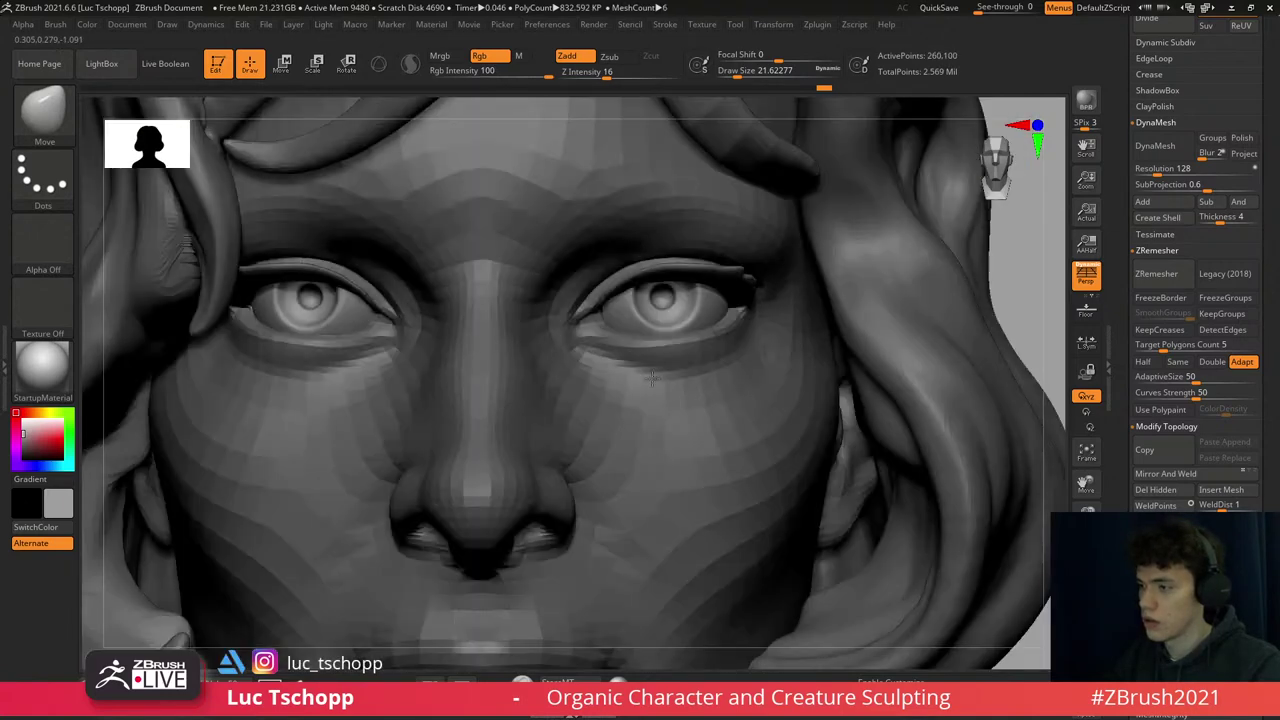
key("b")
key("s")
key("t")
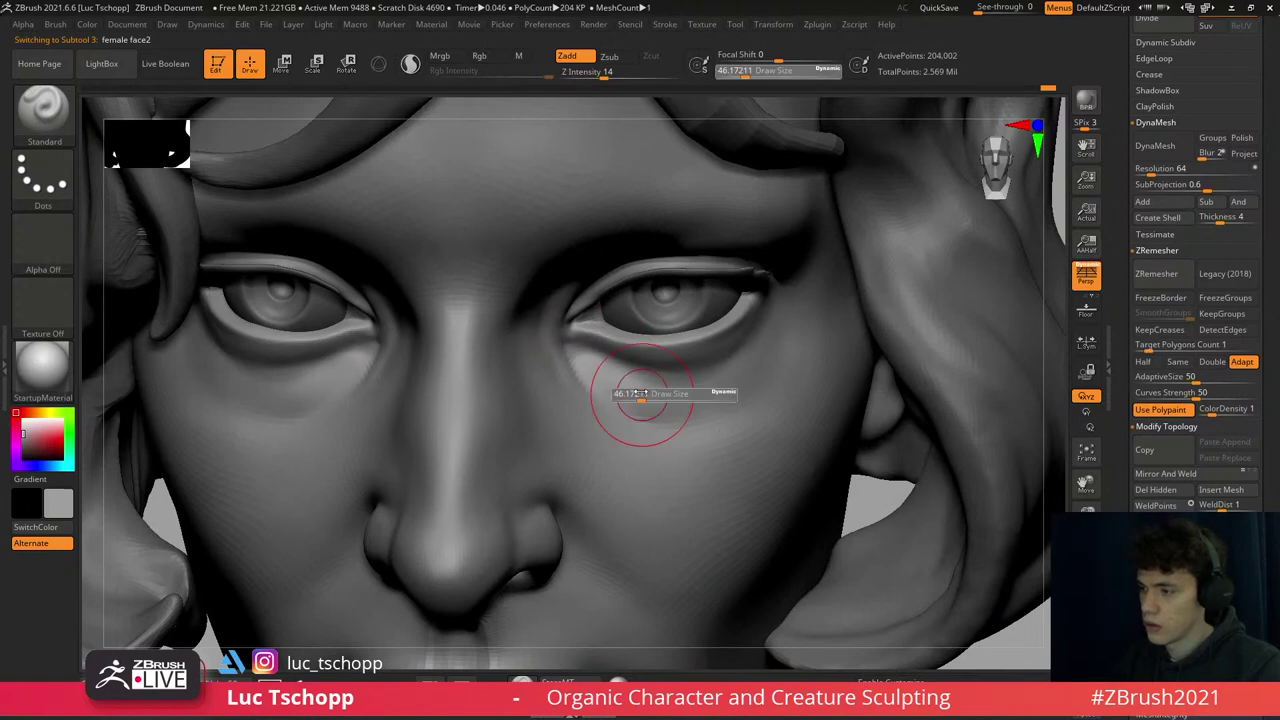
key("b")
key("d")
key("s")
key("s")
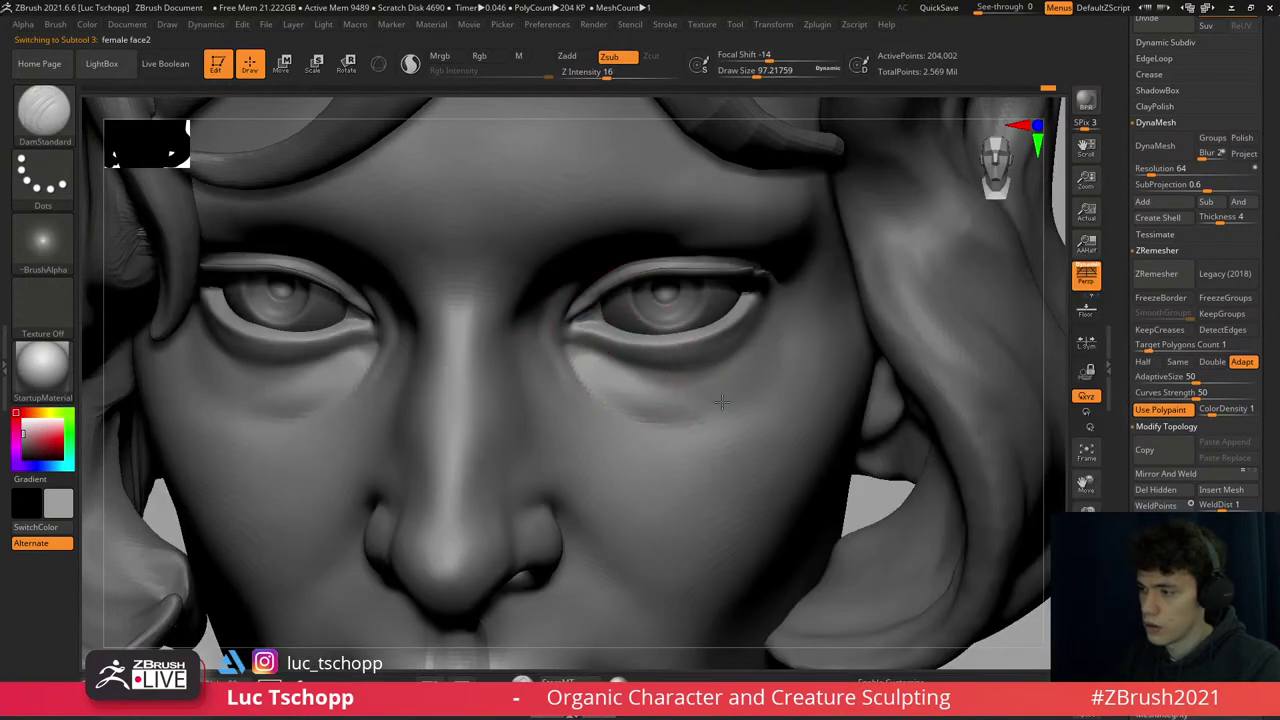
mouse_move(600, 363)
left_mouse_down()
mouse_move(614, 380)
mouse_move(575, 370)
left_mouse_up()
- Build and smooth the under-eyes with the custom brush at about 48, then frame the head
key("b")
key("l")
key("u")
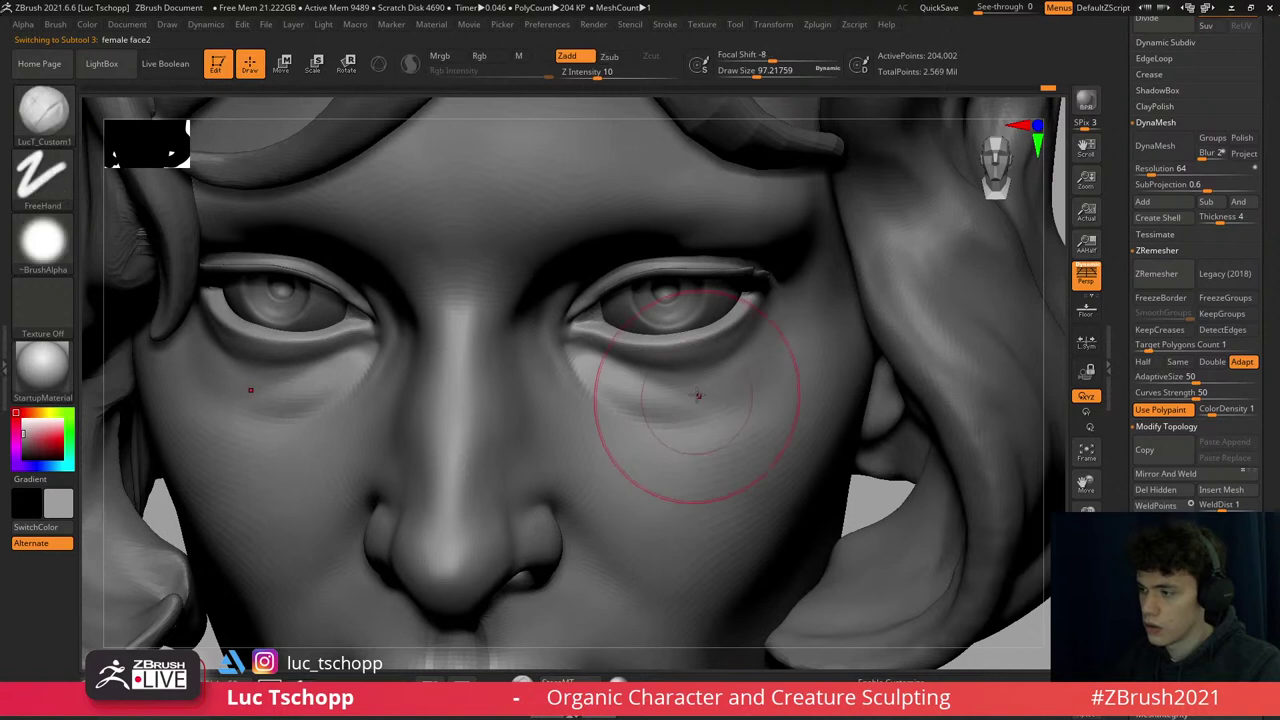
key("bracketright")
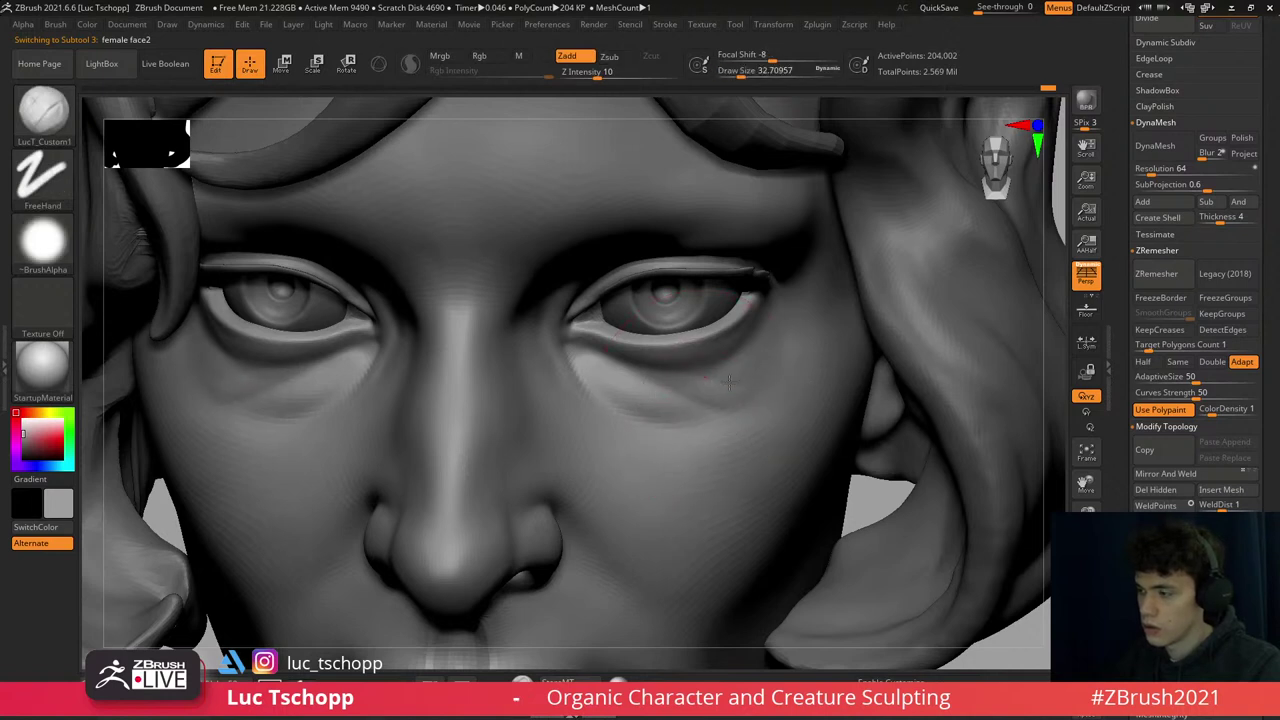
key("shift")
key("ctrl+z")
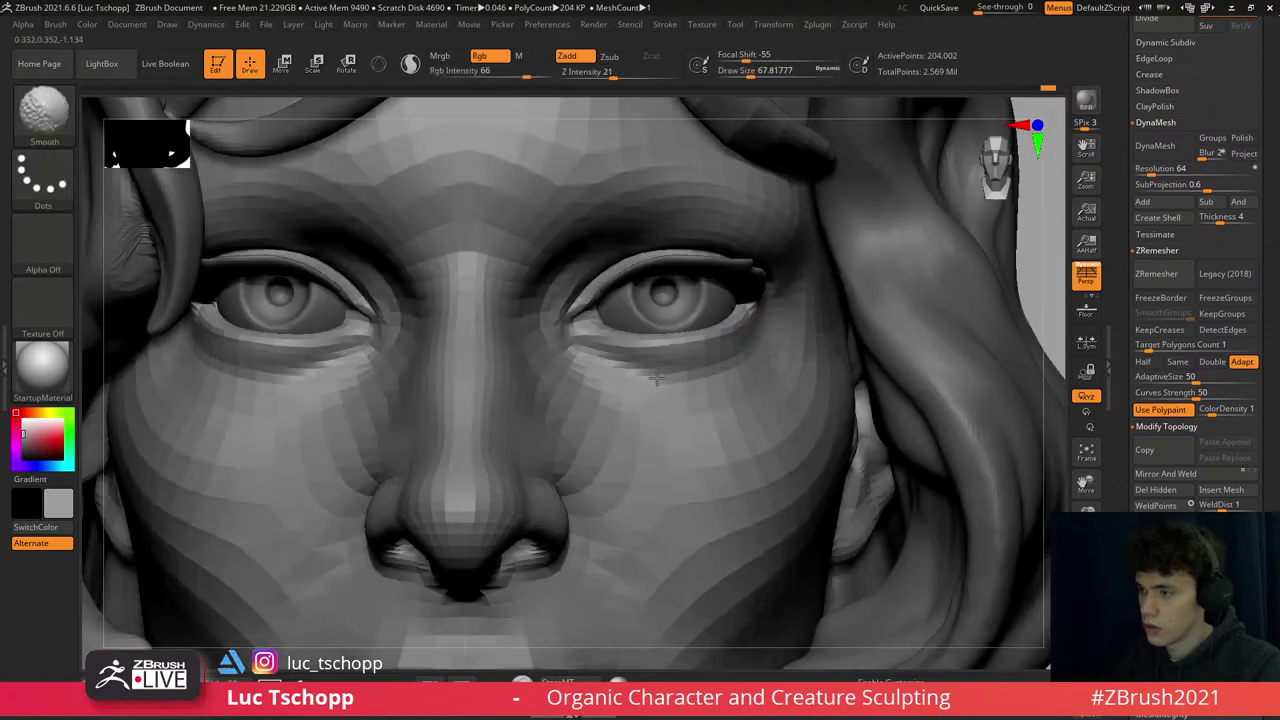
left_click_drag(620, 377, 586, 357)
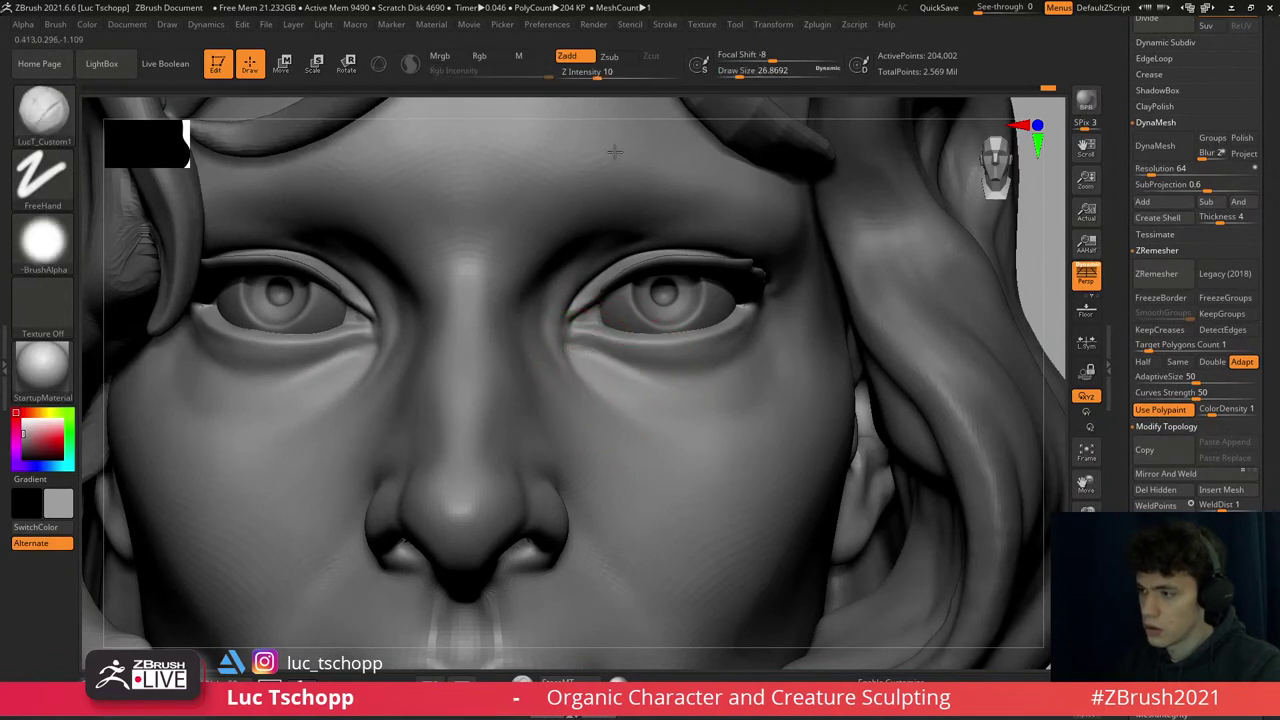
key("f")
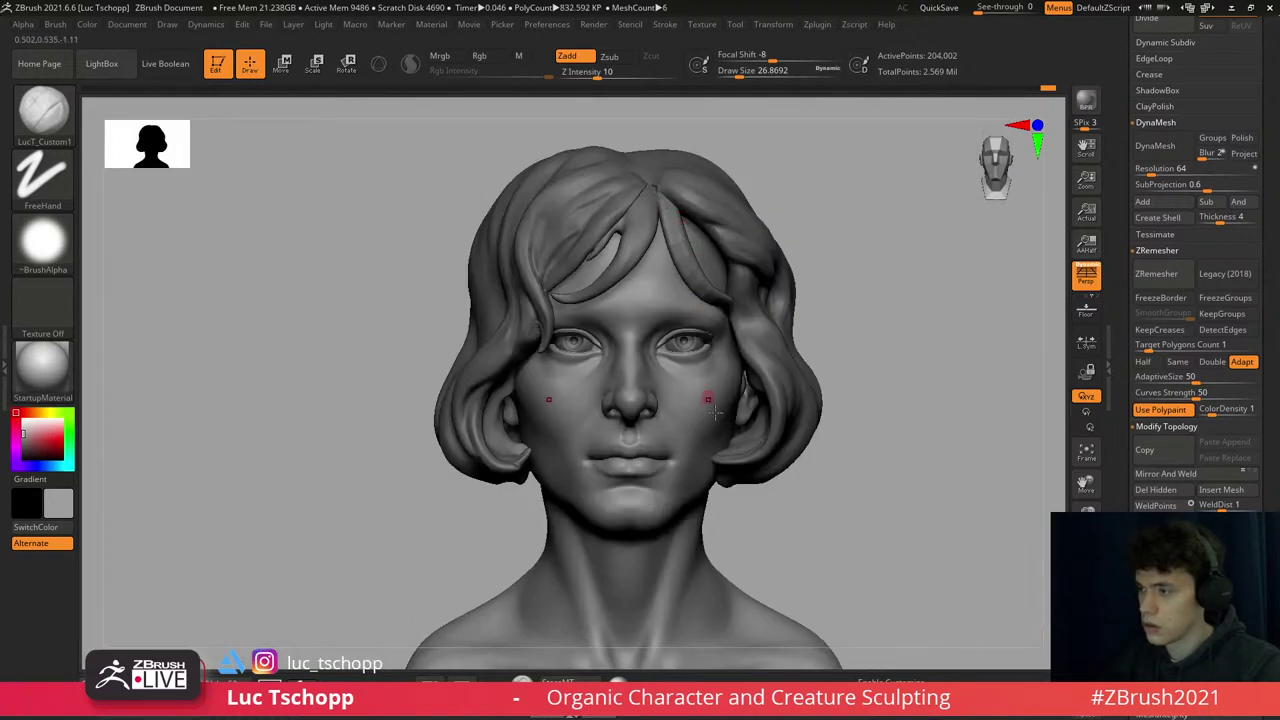
- Zoom onto the face in side profile with the Move brush selected
mouse_move(705, 333)
right_mouse_down("ctrl")
mouse_move(681, 482)
mouse_move(694, 514)
right_mouse_up("ctrl")
key("b")
key("s")
key("t")
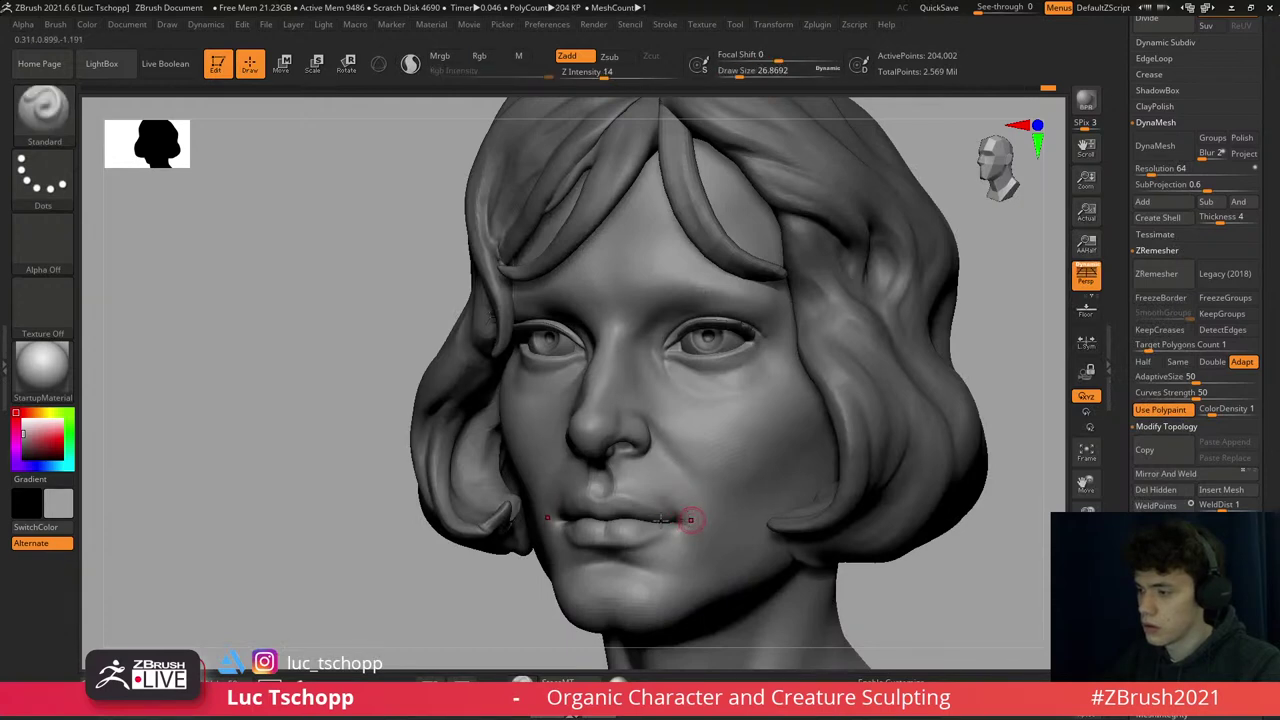
mouse_move(686, 517)
right_mouse_down()
mouse_move(720, 572)
mouse_move(700, 534)
right_mouse_up()
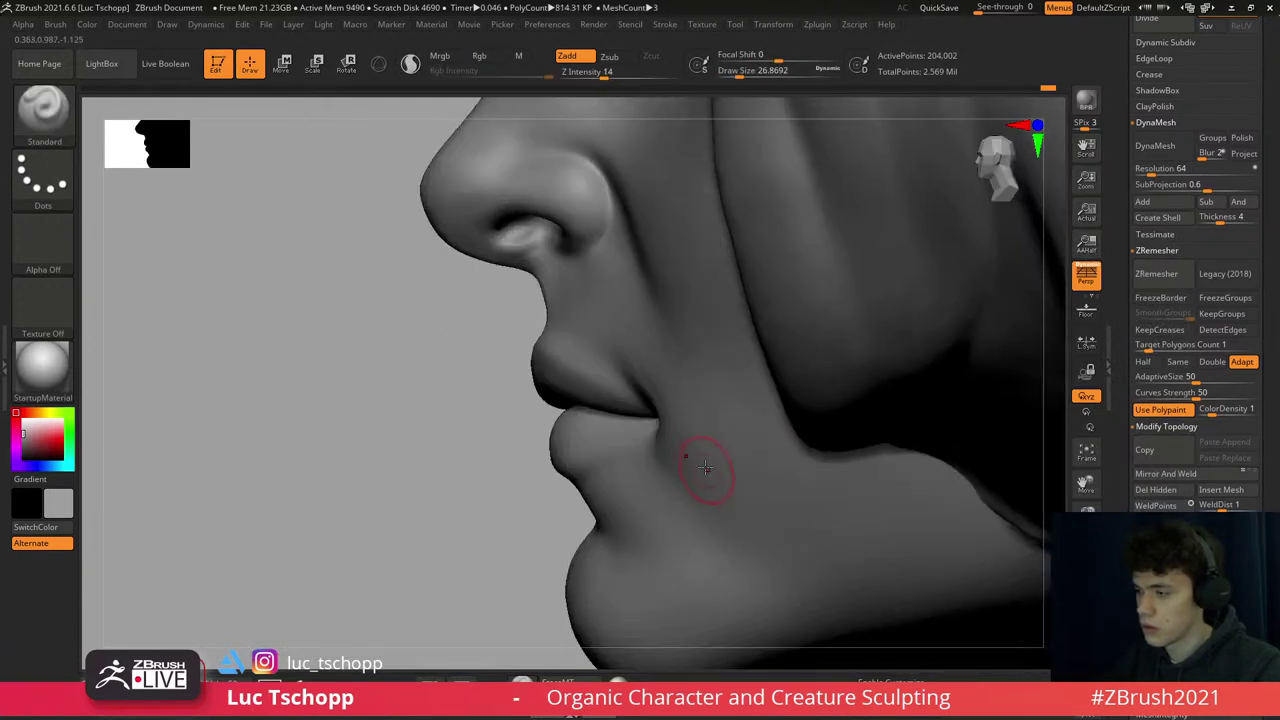
key("b")
key("m")
key("v")
- At the lowest subdivision, size the Move brush to about 74 for the mouth corners
key("shift+d")
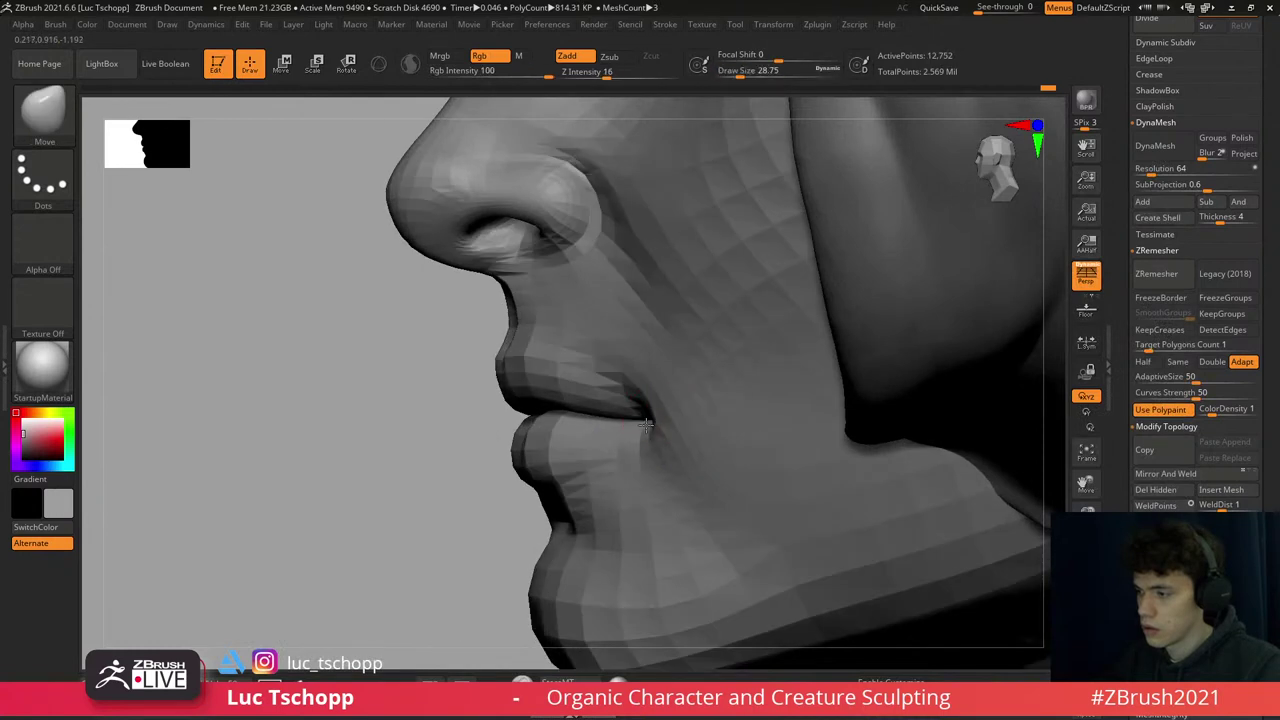
key("s")
left_click(646, 428)
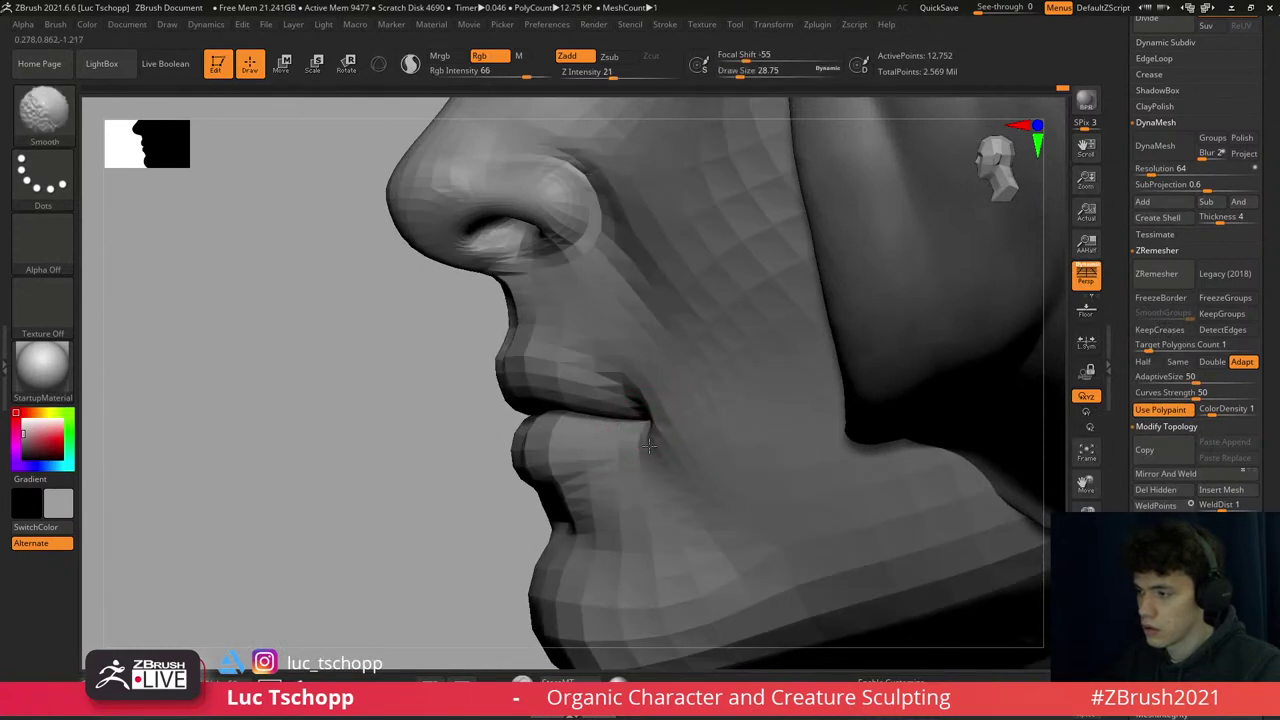
key("s")
left_click(628, 372)
key("s")
left_click(652, 421)
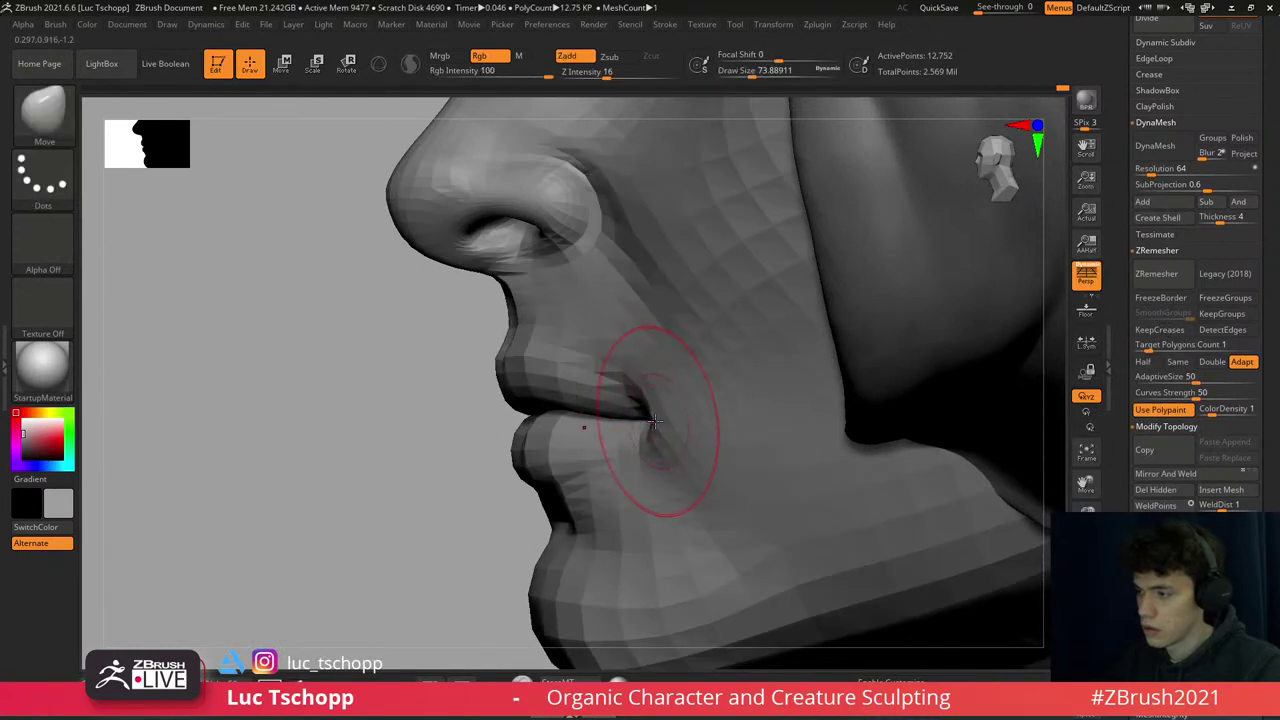
- Rework the mouth corners from the front view, zooming far into the mouth from below
key("d")
key("d")
left_click_drag(650, 412, 633, 443, "alt")
right_click_drag(633, 443, 671, 423, "shift")
right_click_drag(614, 357, 657, 380, "alt")
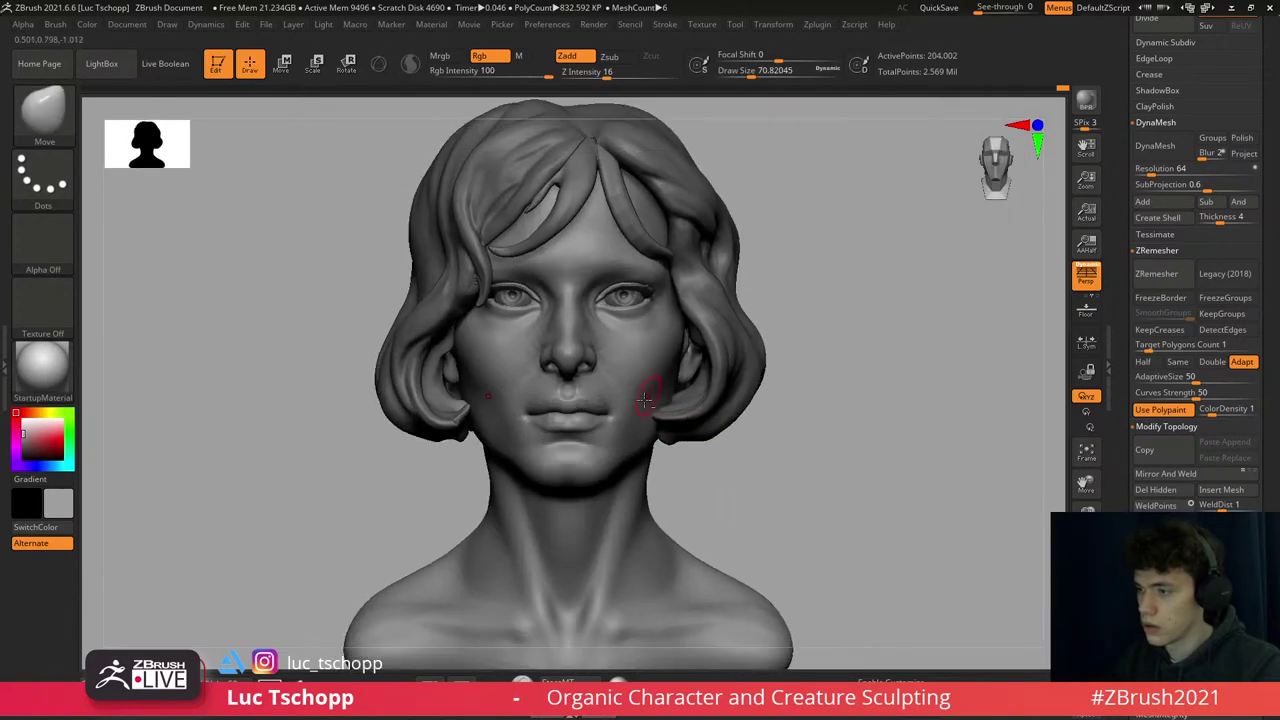
key("ctrl")
key("shift+d")
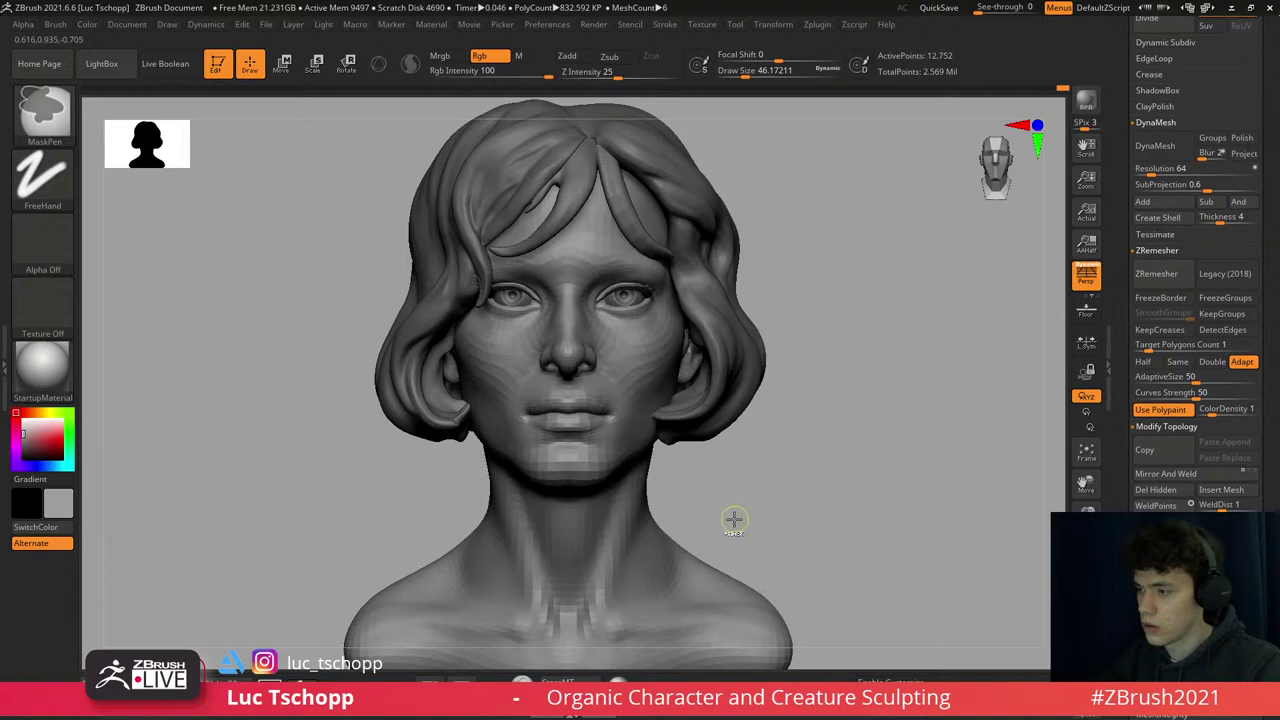
key("ctrl+shift")
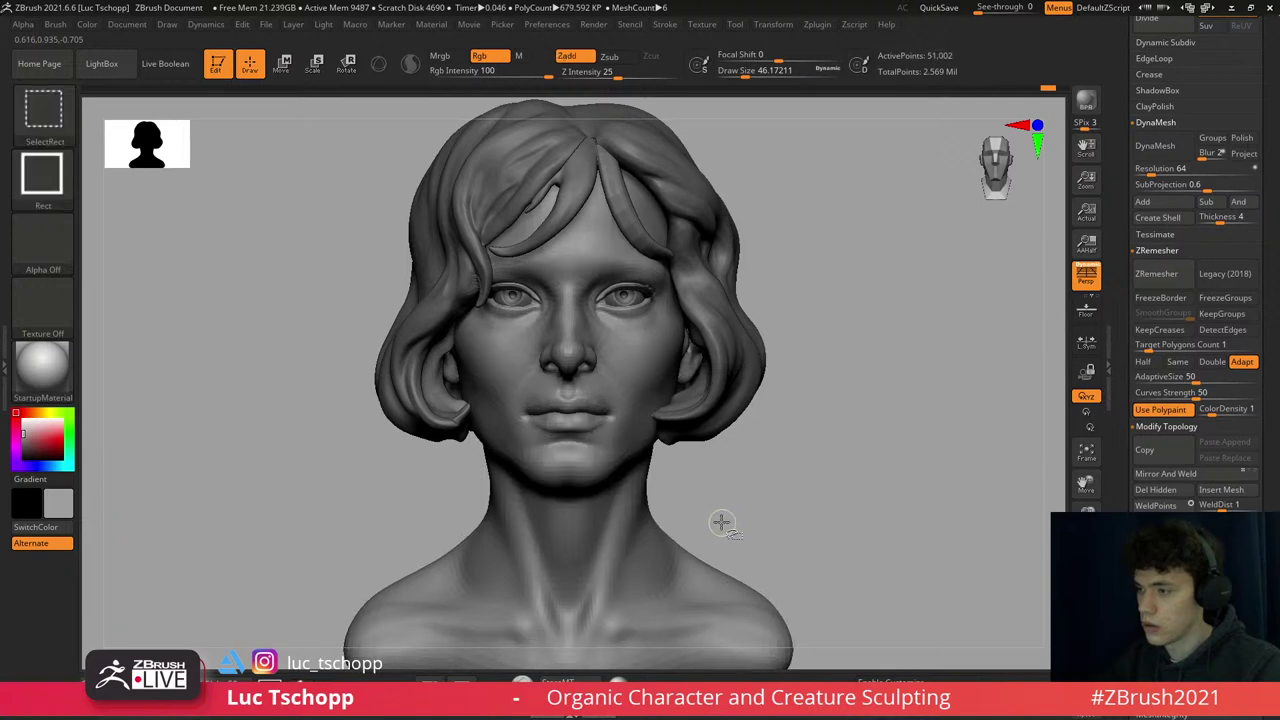
mouse_move(628, 436)
right_mouse_down()
mouse_move(590, 460)
mouse_move(666, 409)
right_mouse_up()
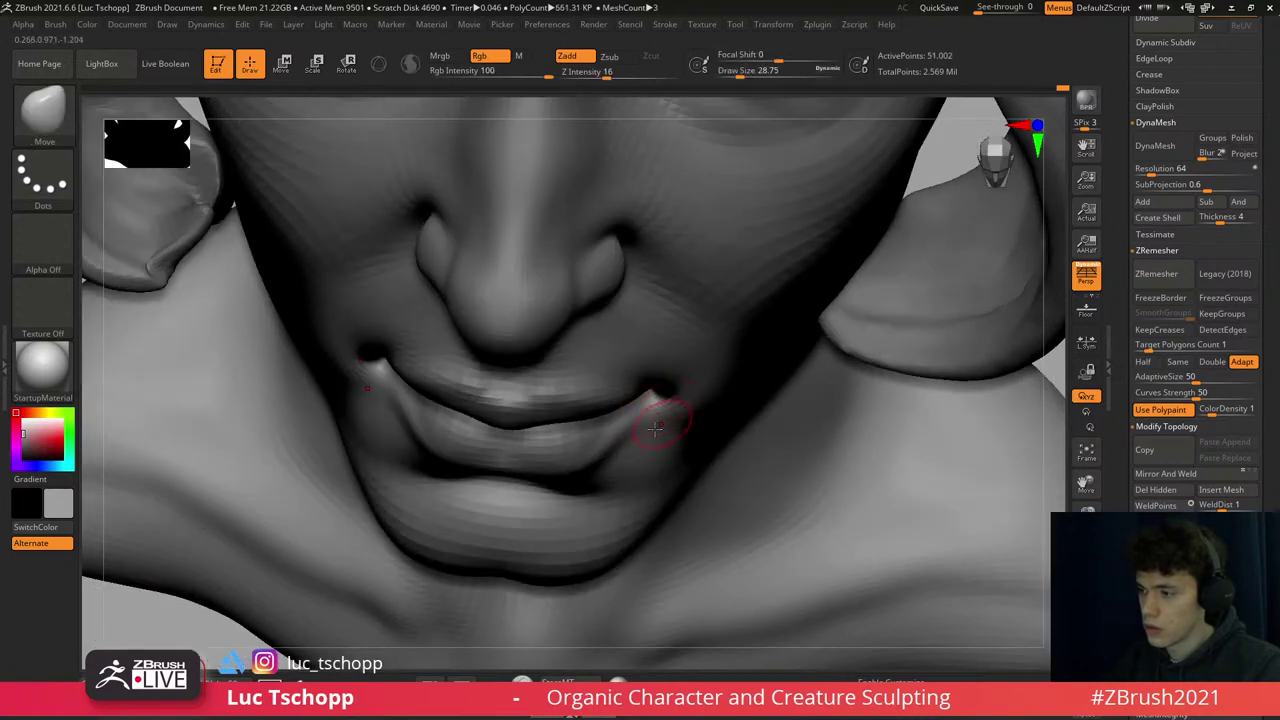
- Compare subdivision levels, smooth the mouth corners, and make the Extract1 hair subtool active
key("b")
key("shift+d")
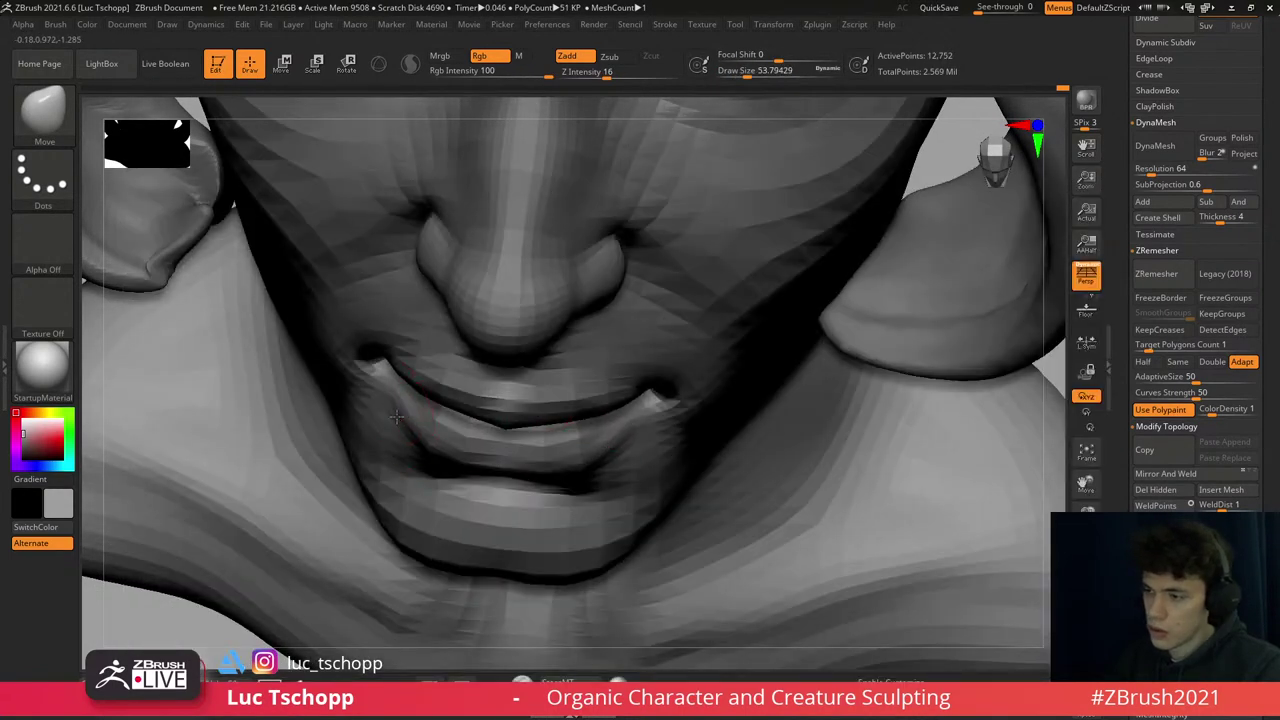
key("d")
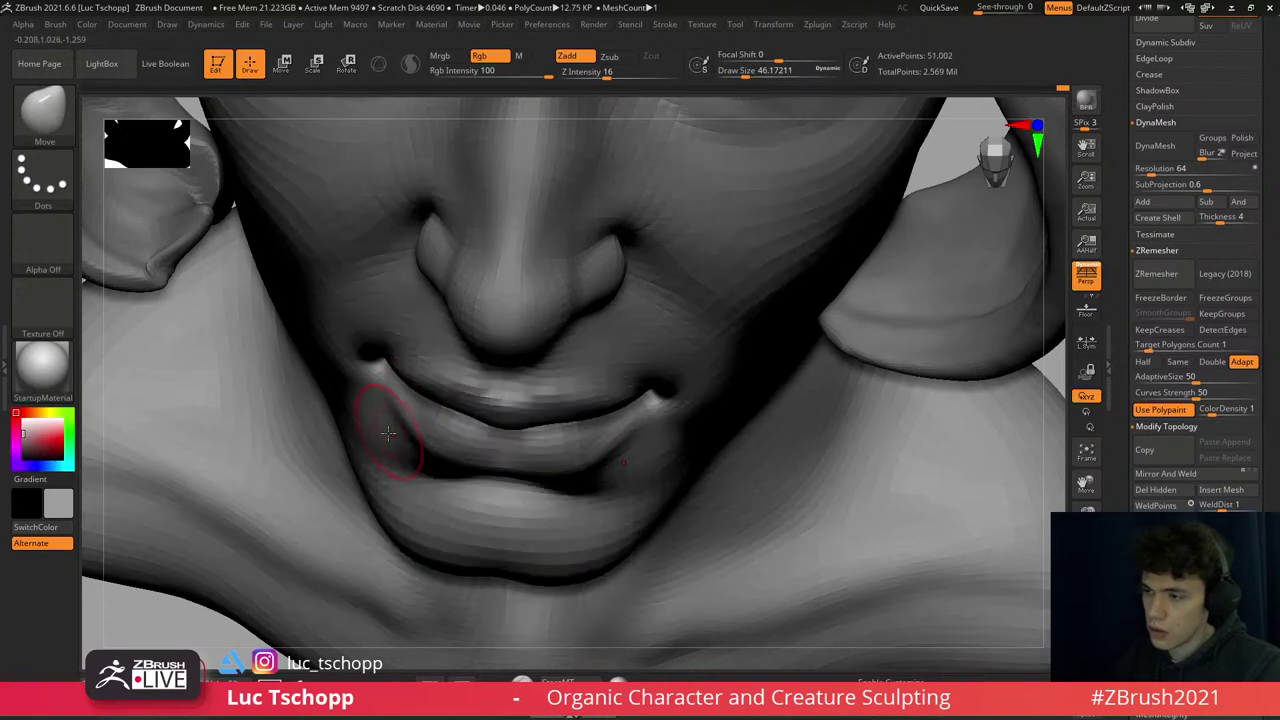
key("shift+d")
key("d")
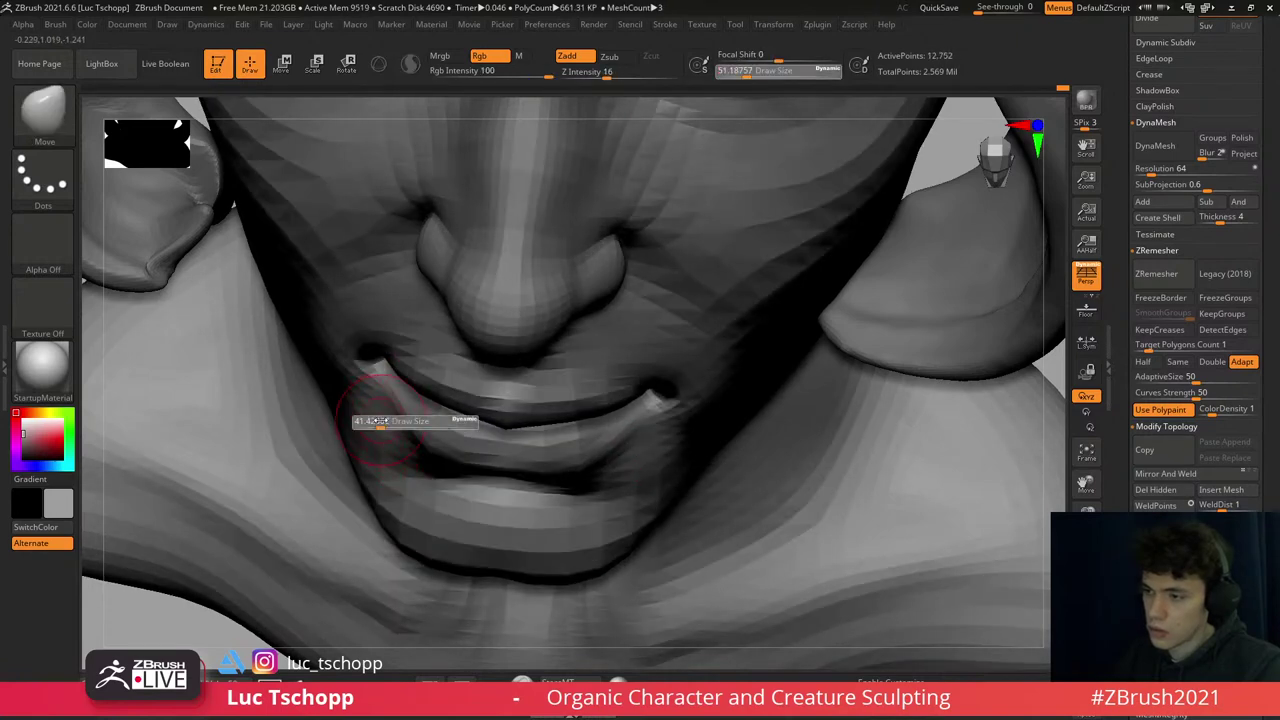
key("shift")
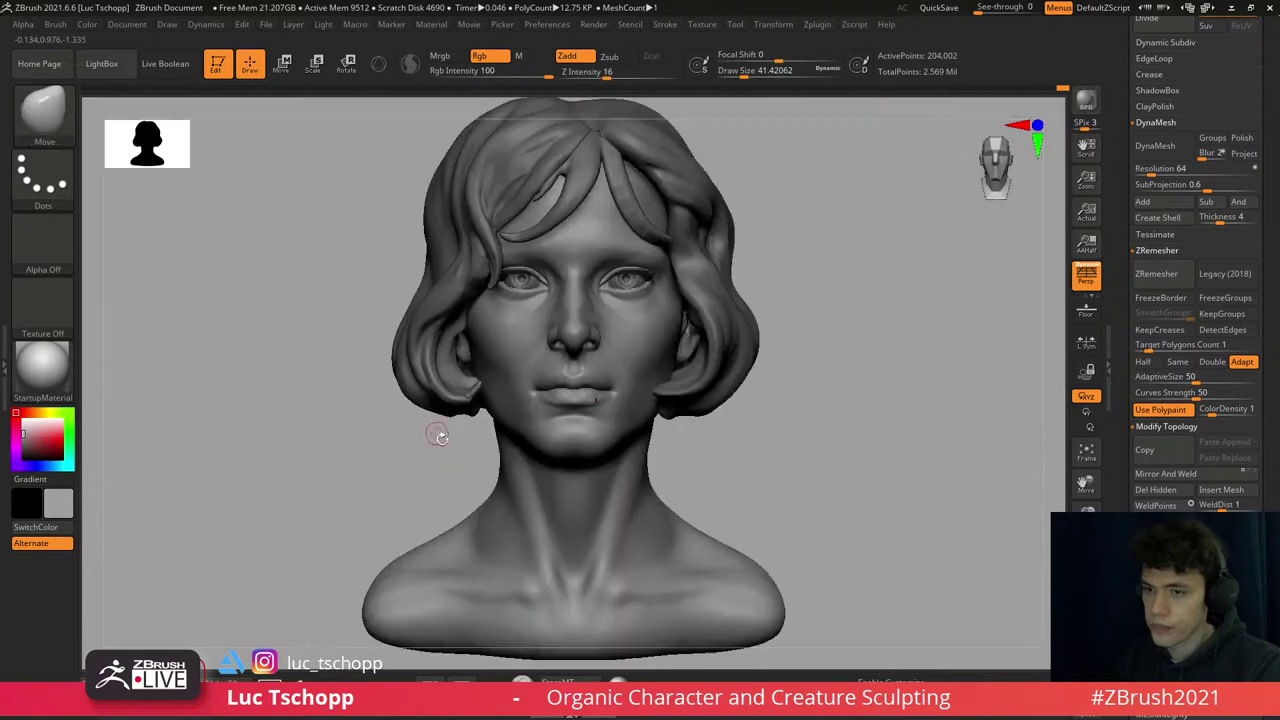
left_click_drag(437, 434, 478, 459)
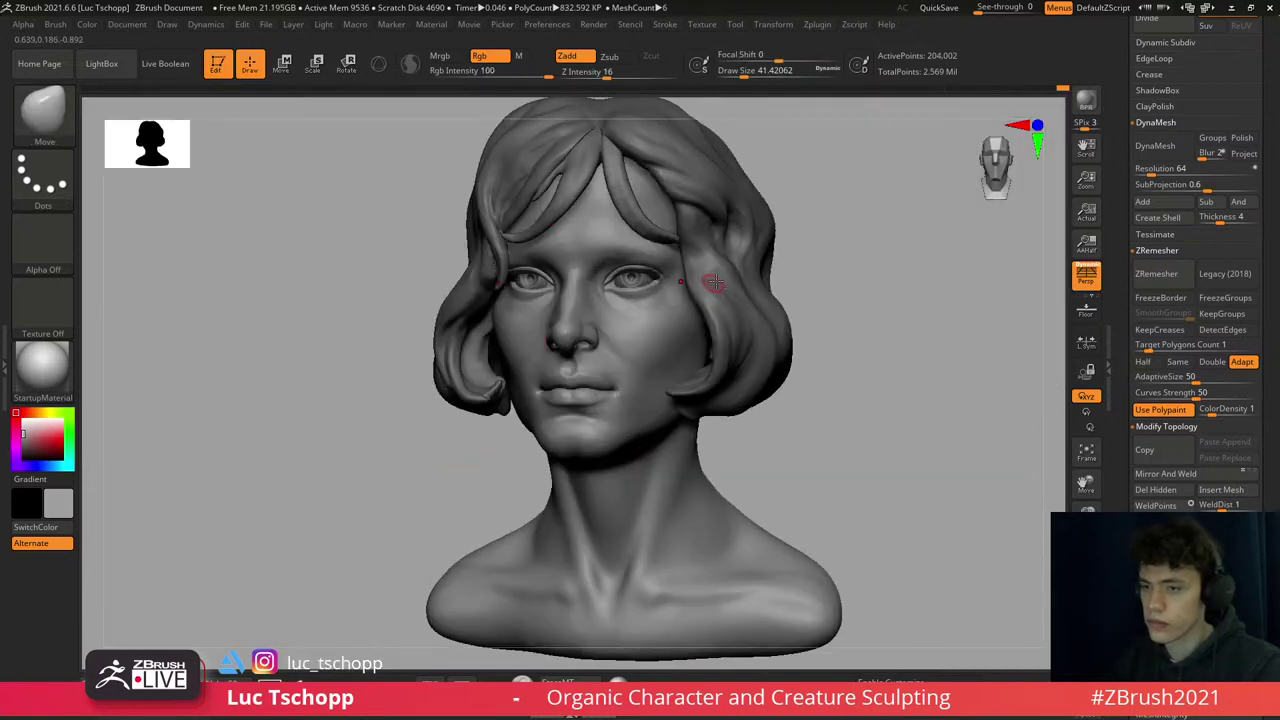
left_click(711, 352, "alt")
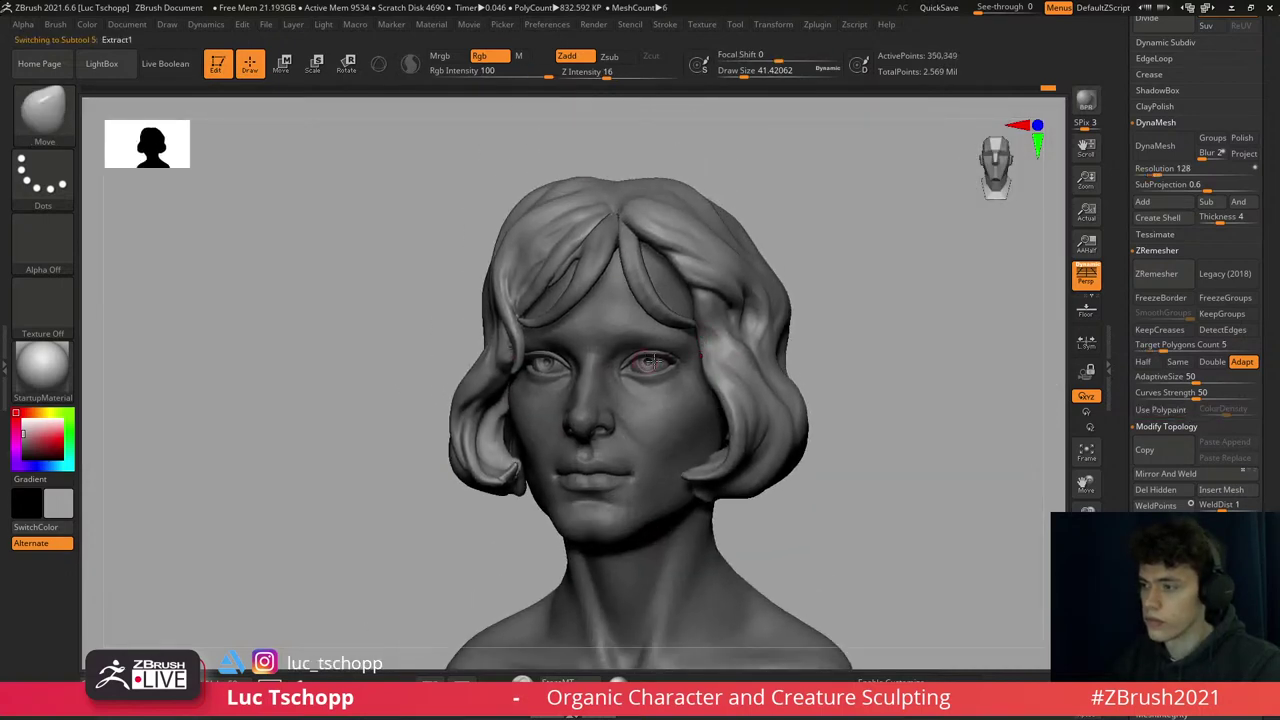
- Zoom to the hair beside the eye and try SnakeHook before returning to the custom brush
mouse_move(651, 362)
right_mouse_down()
mouse_move(630, 368)
mouse_move(660, 362)
mouse_move(693, 311)
mouse_move(727, 383)
mouse_move(586, 371)
mouse_move(726, 378)
mouse_move(710, 398)
right_mouse_up()
key("1")
key("b")
key("s")
key("h")
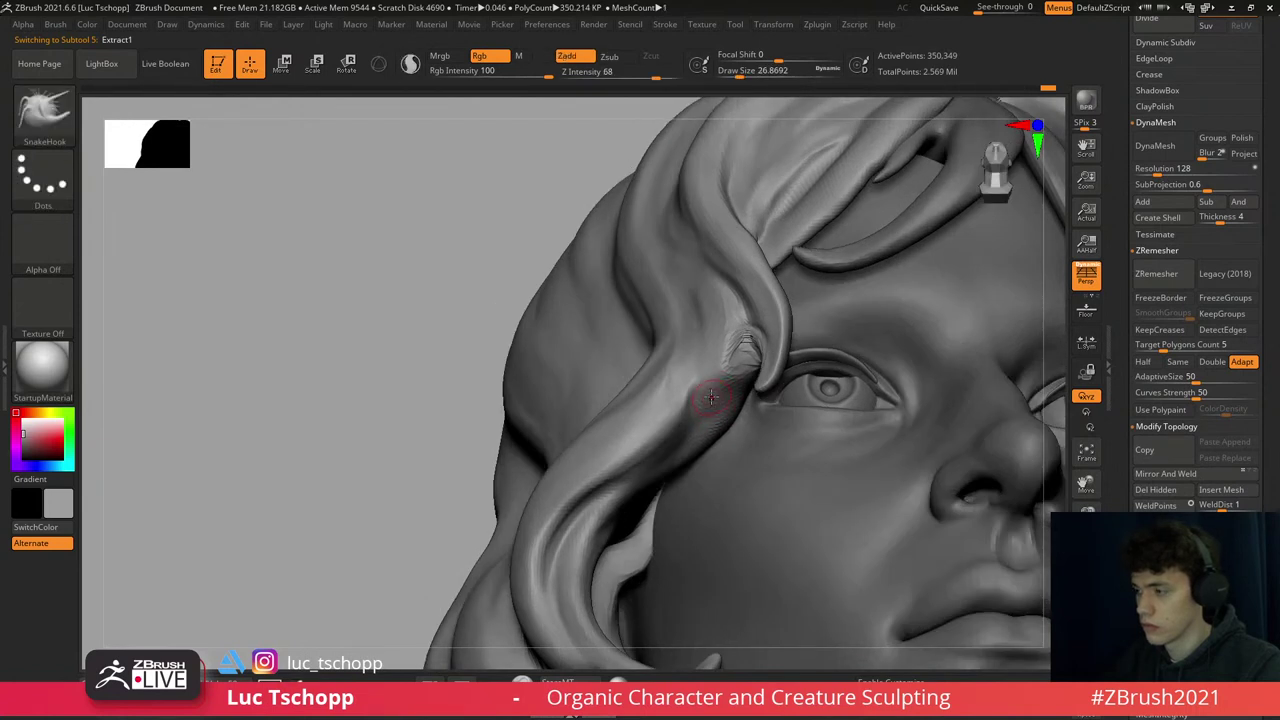
key("1")
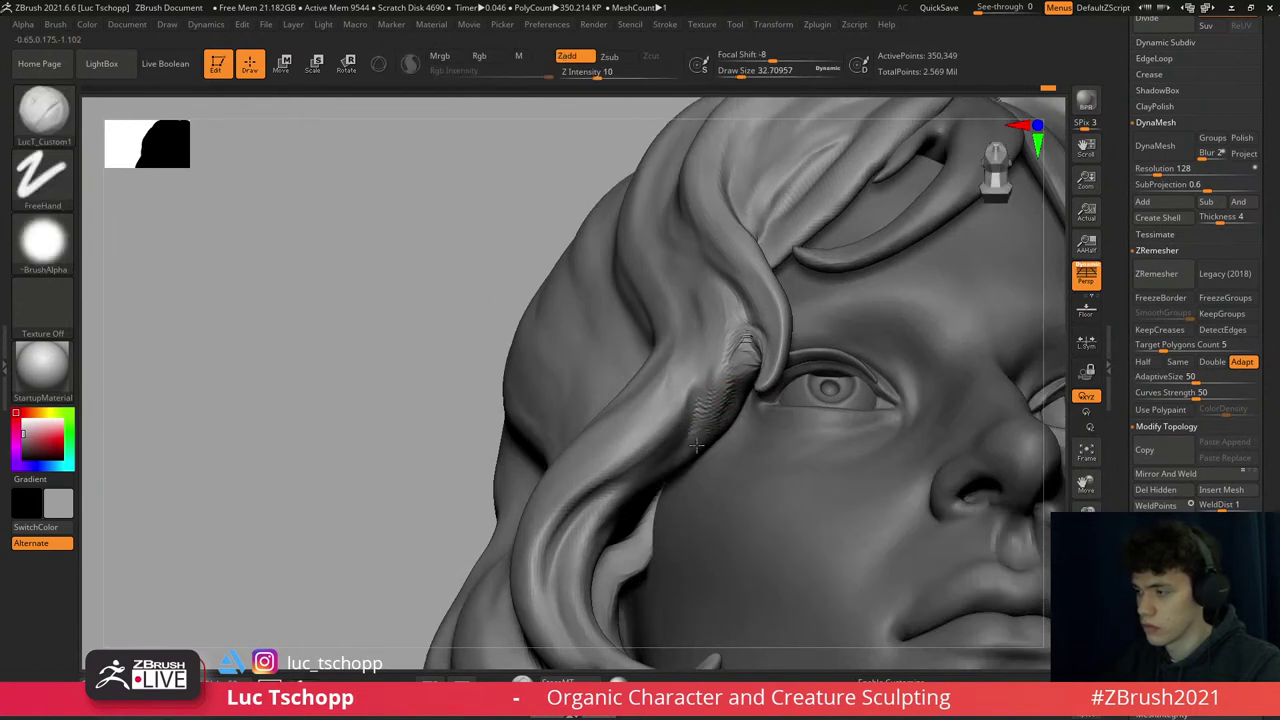
- Cycle the Move and DamStandard brushes, enlarge the brush, and subdivide the hair to 1.4 million polygons
mouse_move(709, 350)
right_mouse_down()
mouse_move(697, 392)
mouse_move(718, 388)
right_mouse_up()
key("2")
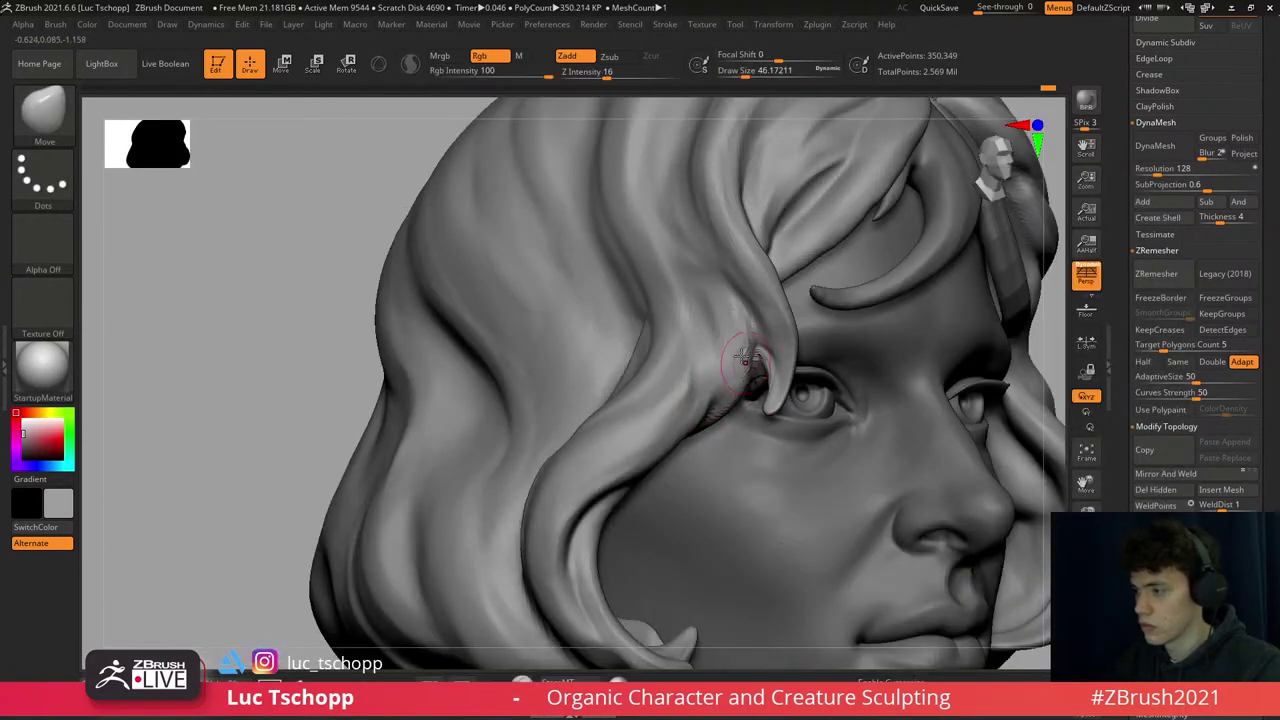
right_click_drag(706, 366, 700, 325)
key("3")
key("s")
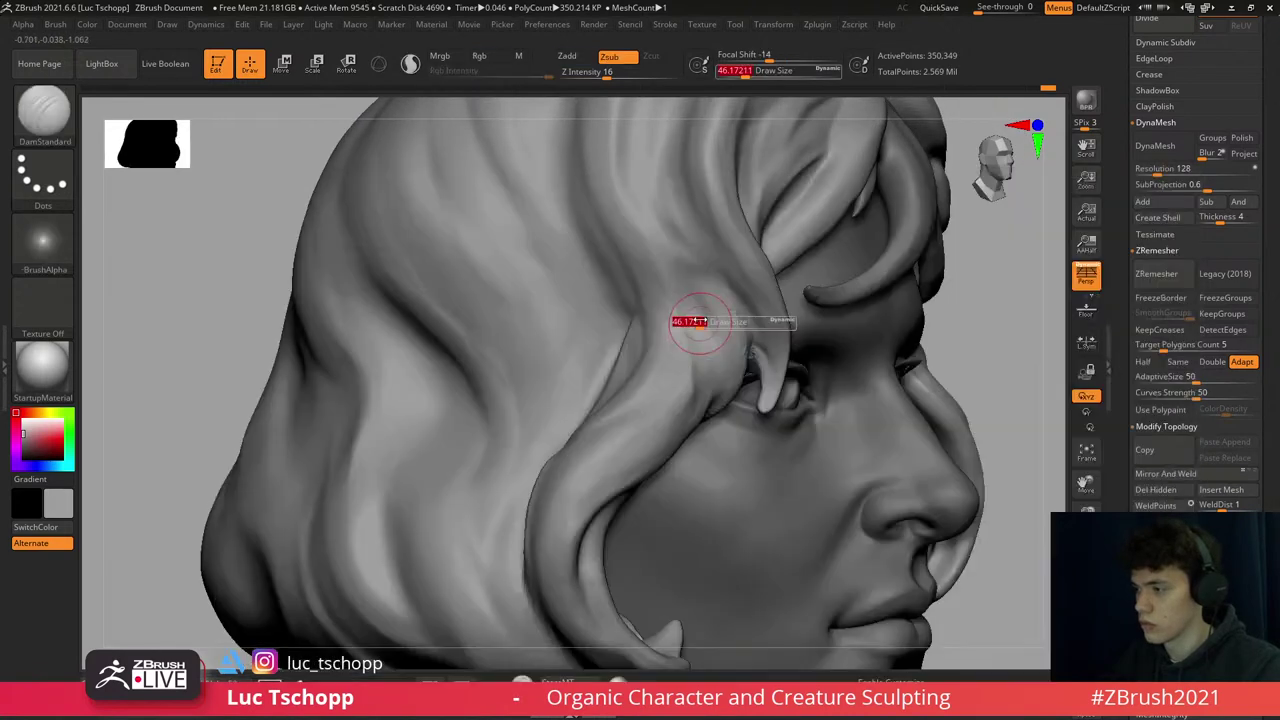
left_click_drag(700, 322, 703, 311)
key("ctrl+d")
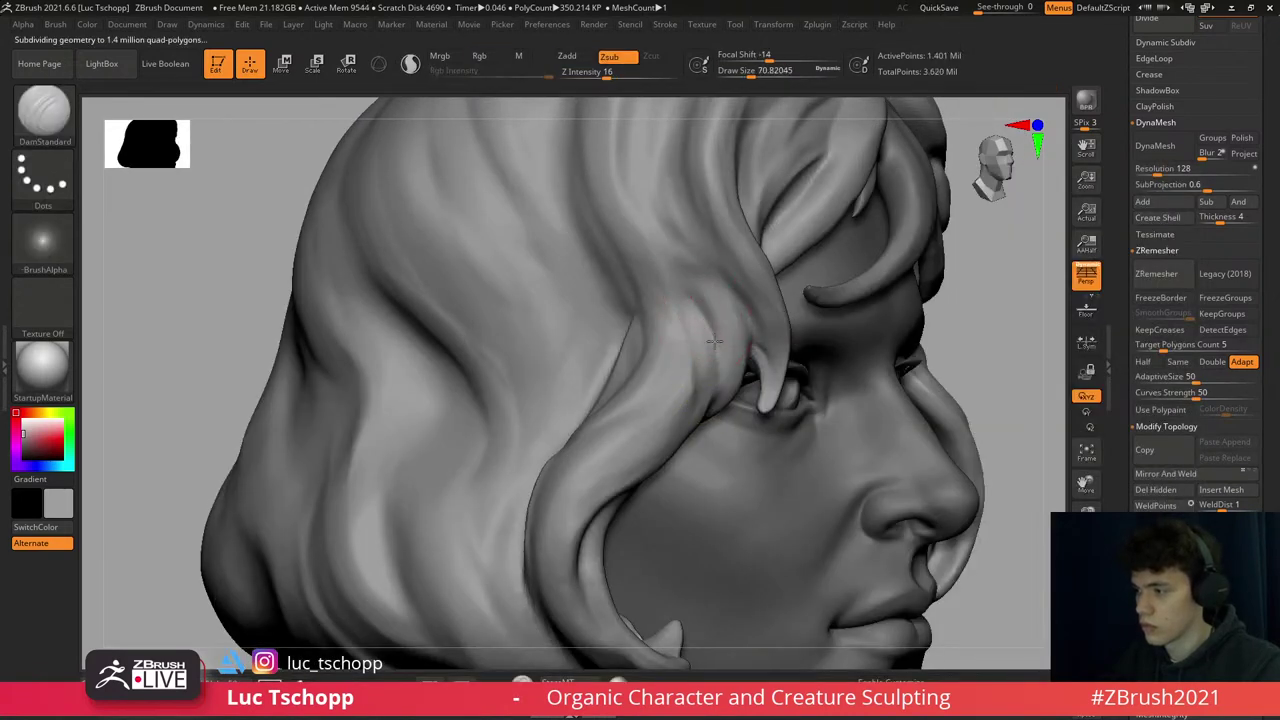
- Build up the hair strand beside the temple with LucT_Custom1, rotating to check it
right_click_drag(708, 408, 722, 332)
key("1")
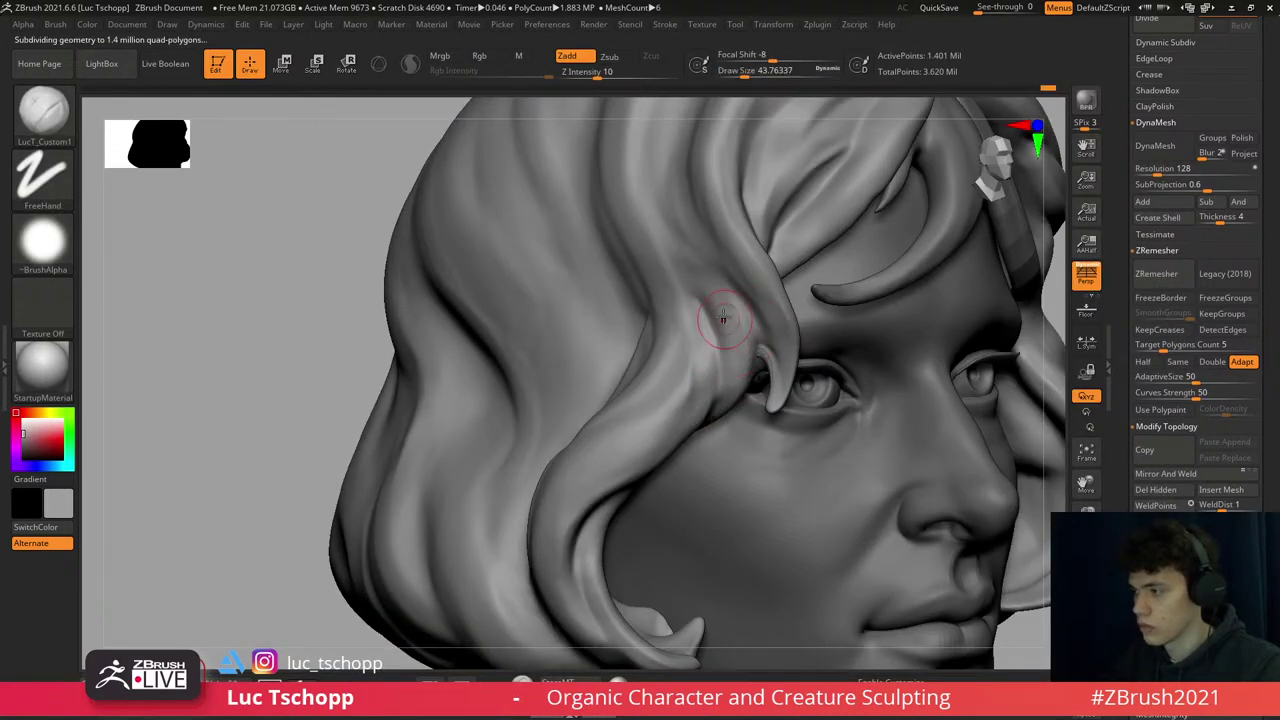
left_click_drag(725, 382, 713, 303)
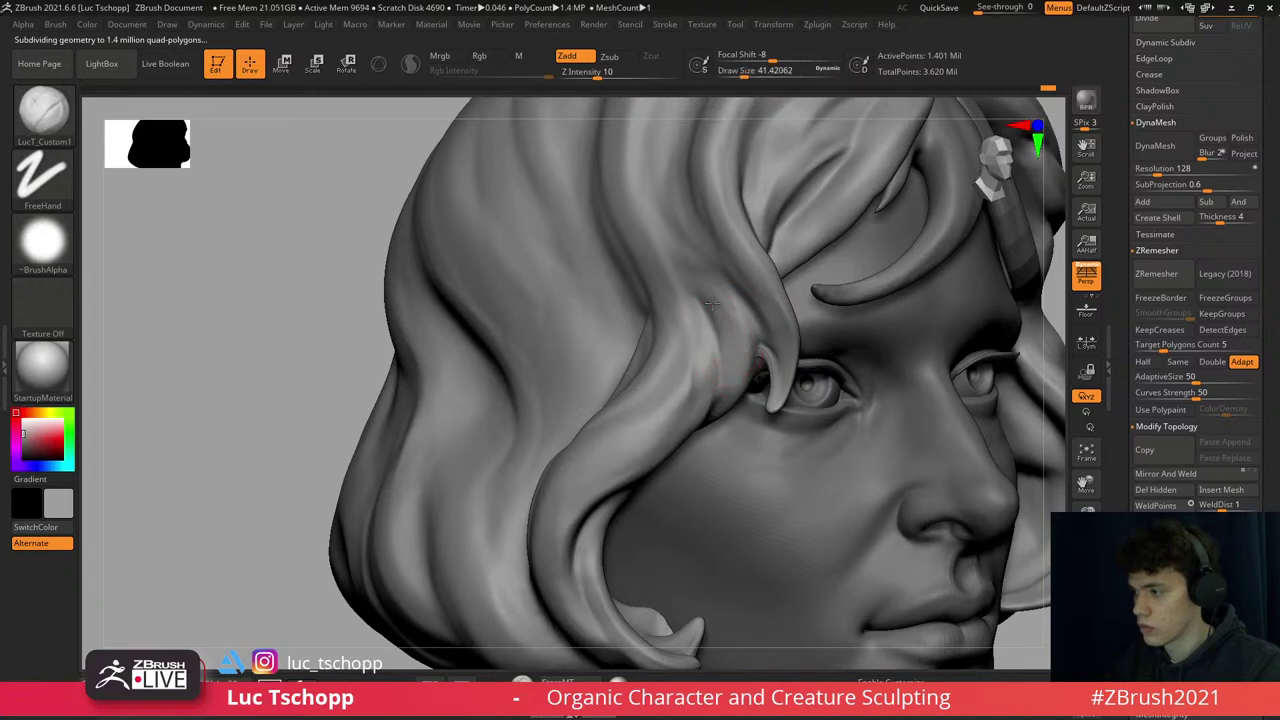
right_click_drag(740, 375, 728, 390)
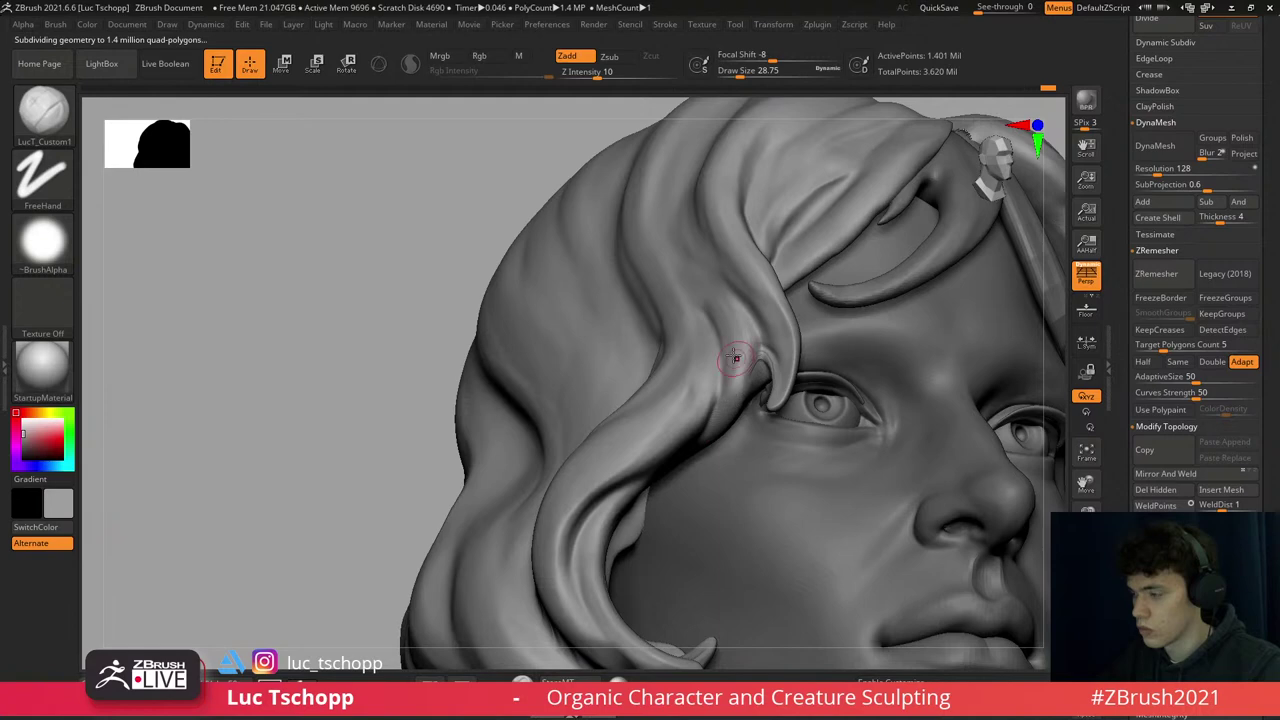
mouse_move(728, 357)
right_mouse_down()
mouse_move(733, 409)
mouse_move(754, 413)
mouse_move(690, 352)
right_mouse_up()
right_click_drag(709, 411, 660, 372)
- Select the female face2 mesh and drop it to a lower subdivision level
left_click(660, 372, "alt")
key("shift+d")
key("bracketright")
key("bracketright")
key("bracketright")
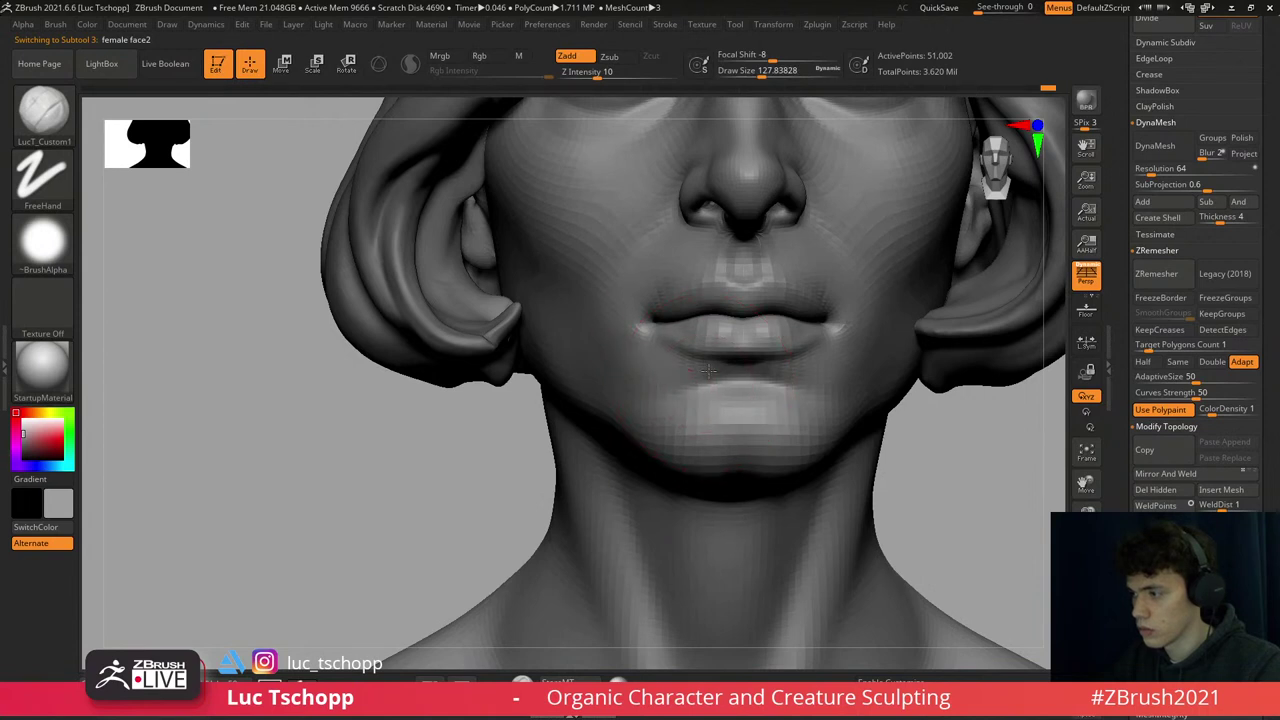
- Flip the face between low and high subdivision levels to compare the chin and mouth
key("bracketright")
key("ctrl")
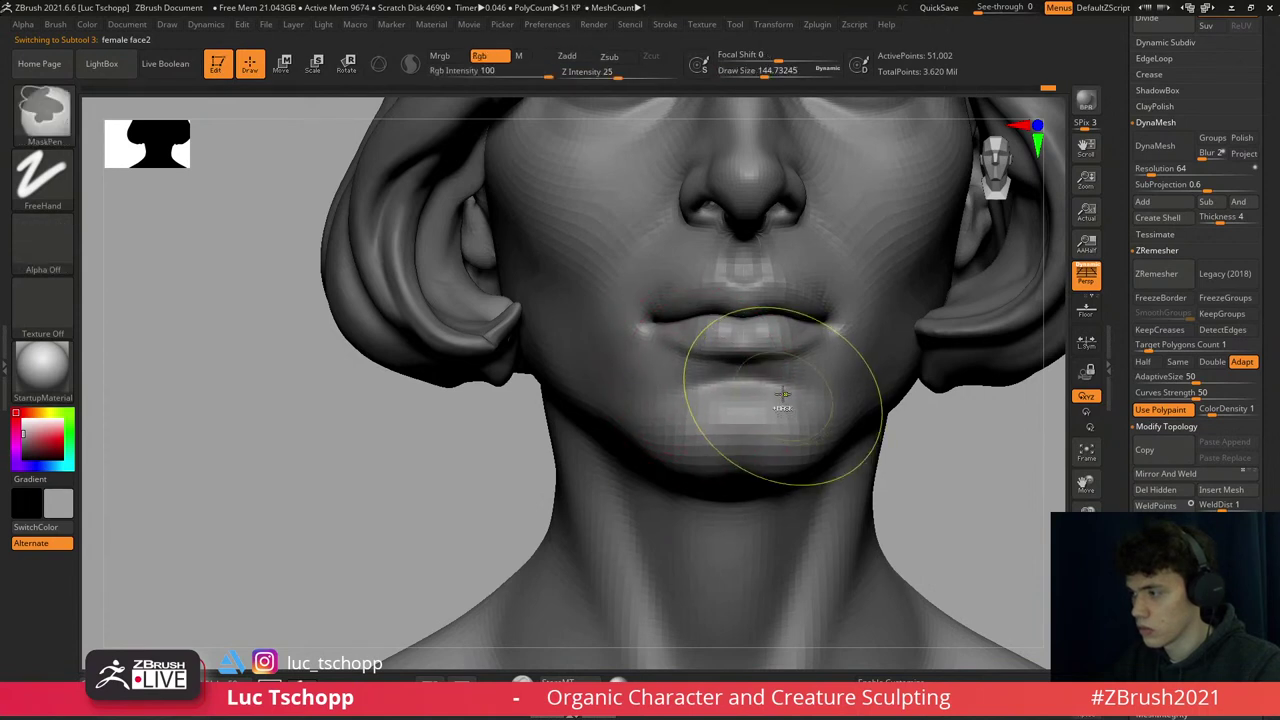
key("shift+d")
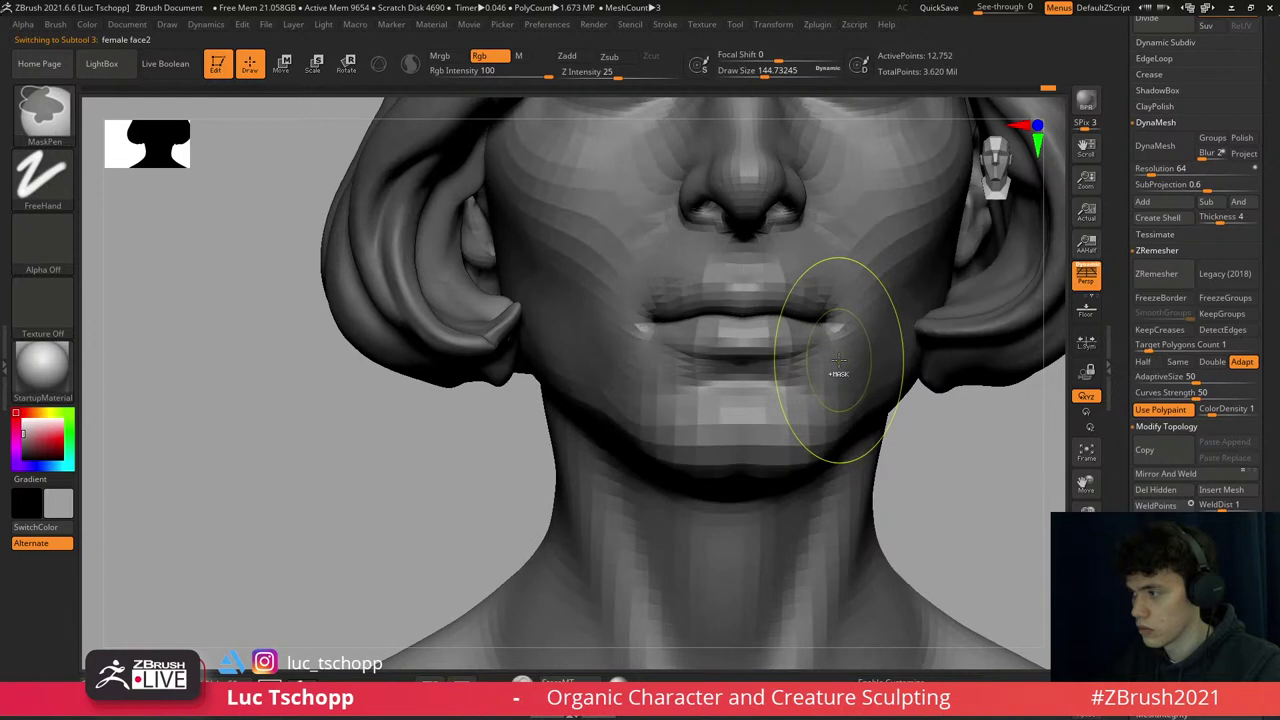
key("d")
key("shift+d")
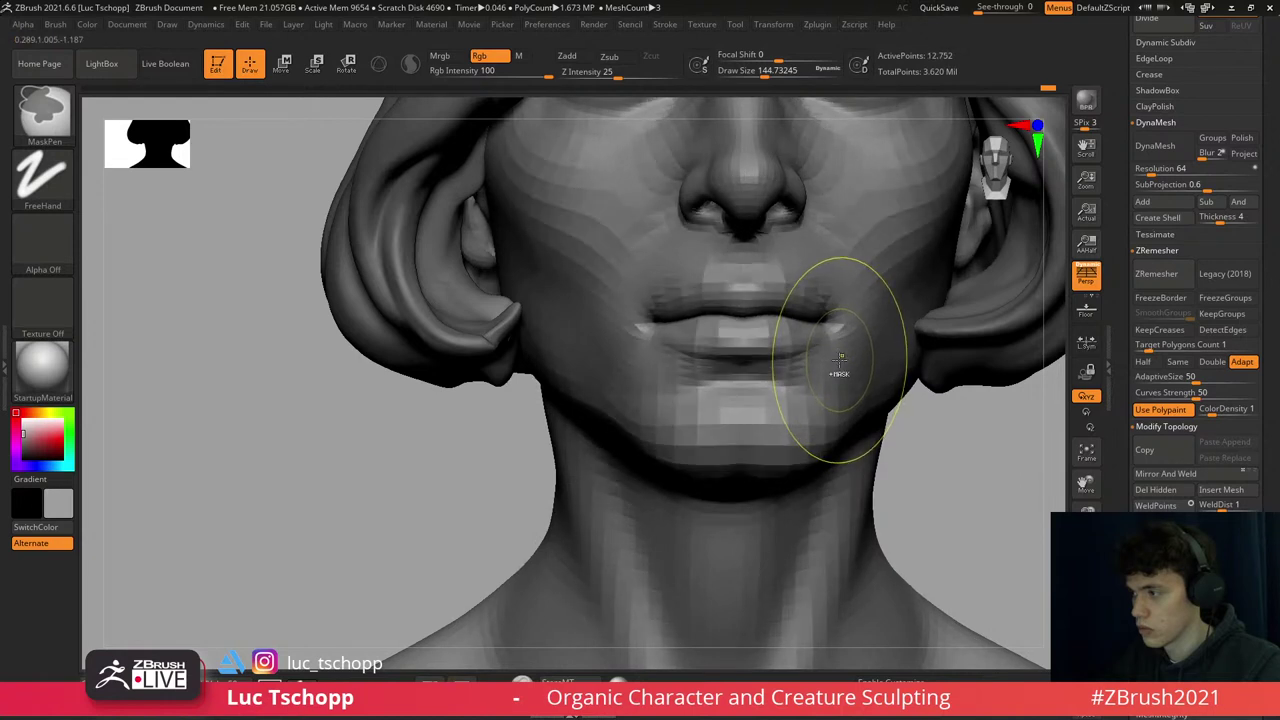
key("d")
key("d")
key("ctrl+shift")
key("shift+d")
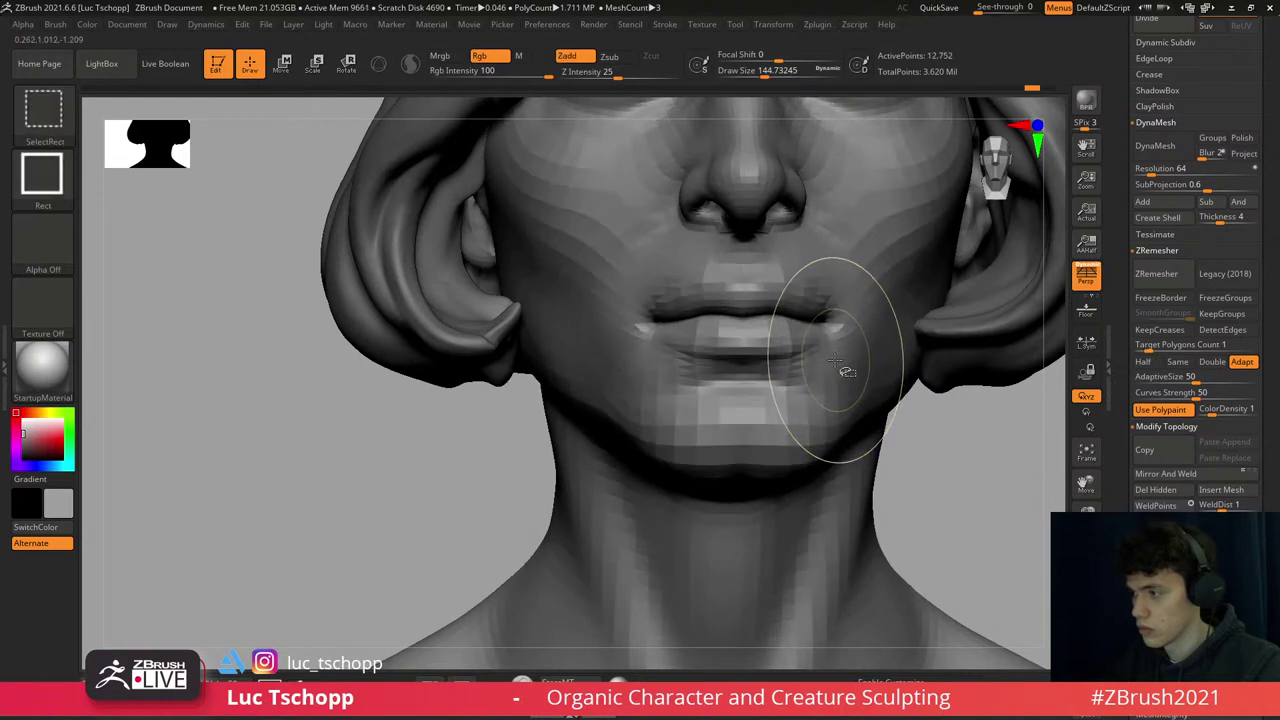
key("d")
key("shift+d")
key("shift+d")
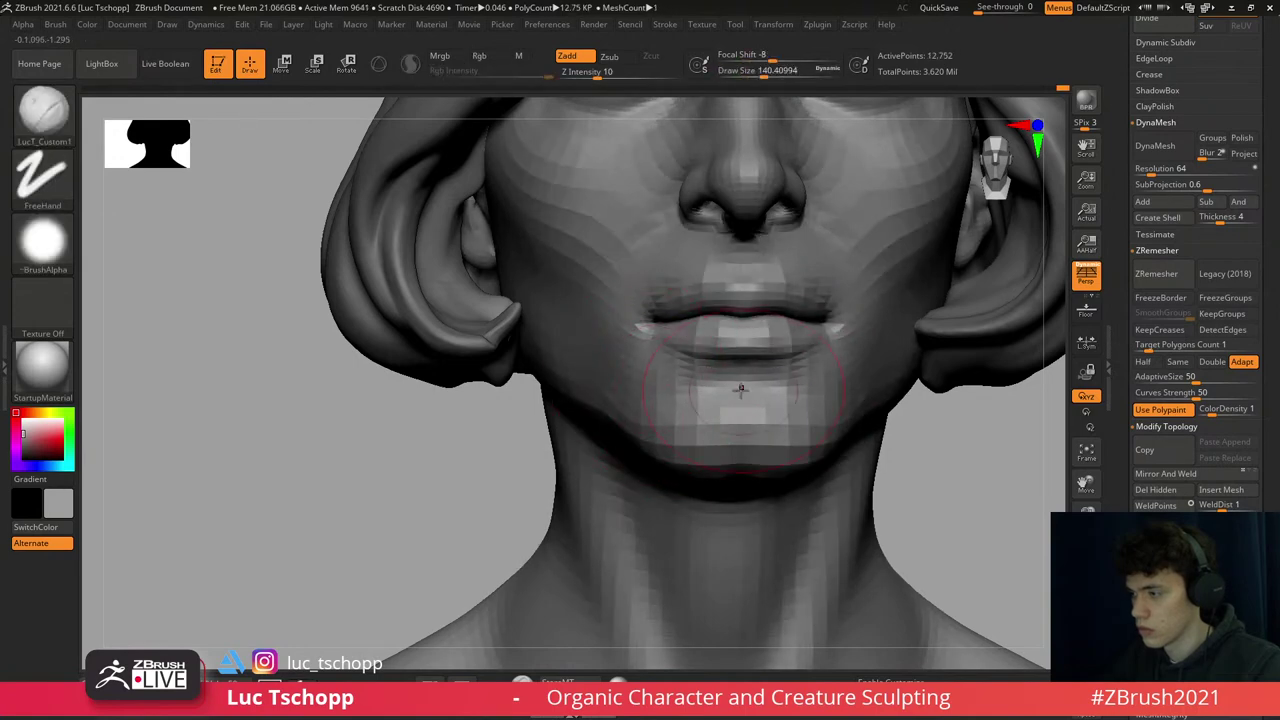
key("d")
key("d")
key("shift+d")
key("shift+d")
key("d")
key("d")
- Pick DamStandard, then go back to LucT_Custom1 and turn the head for the mouth corners
left_click_drag(740, 390, 830, 395)
key("b")
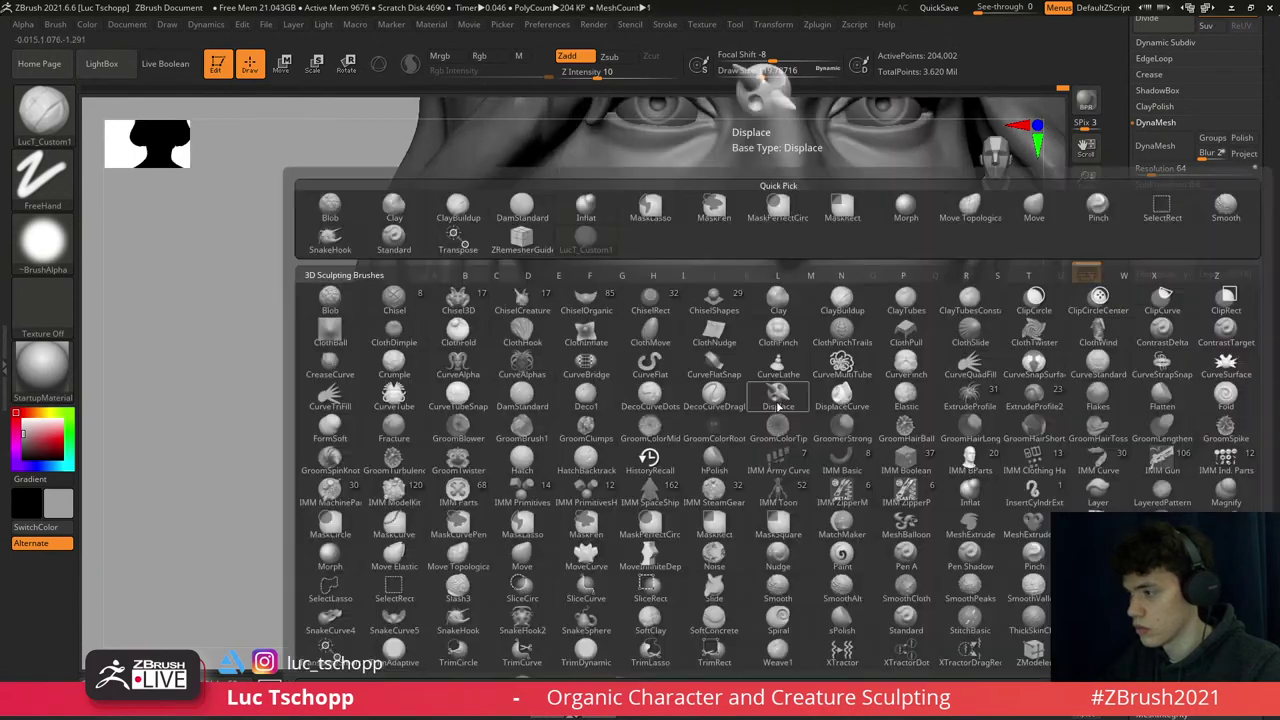
key("d")
key("s")
key("1")
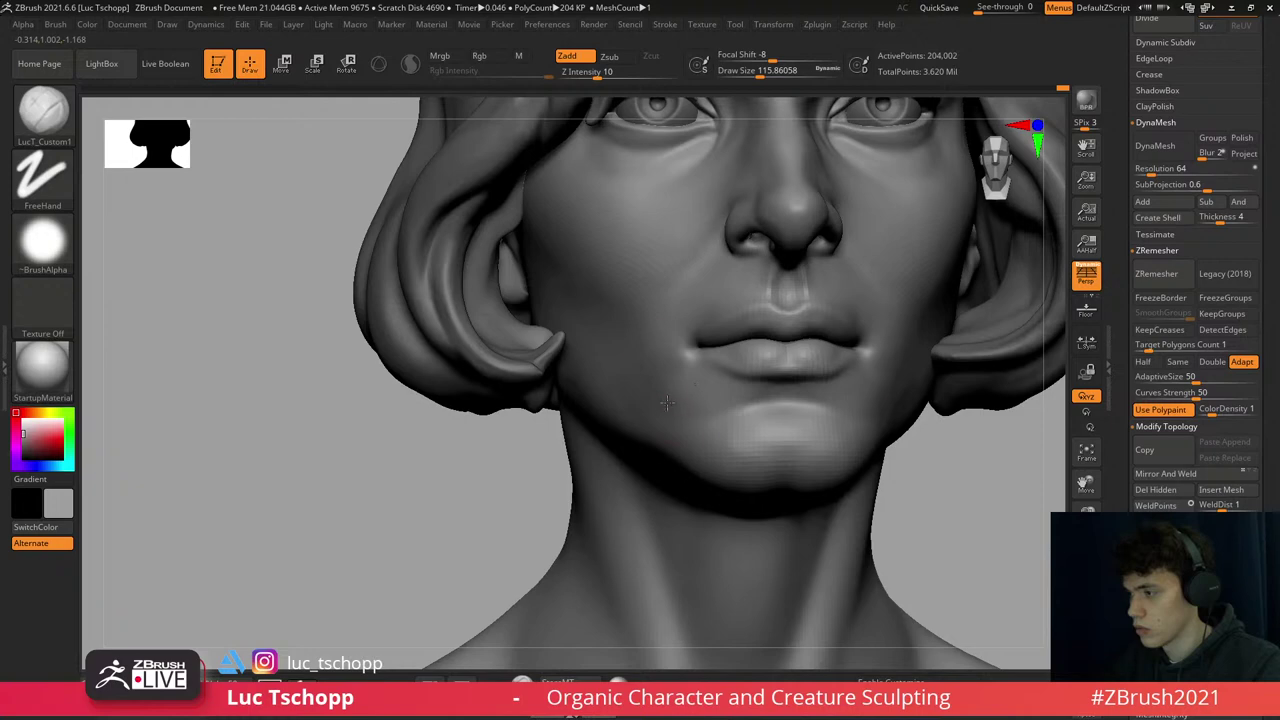
right_click_drag(667, 410, 651, 380)
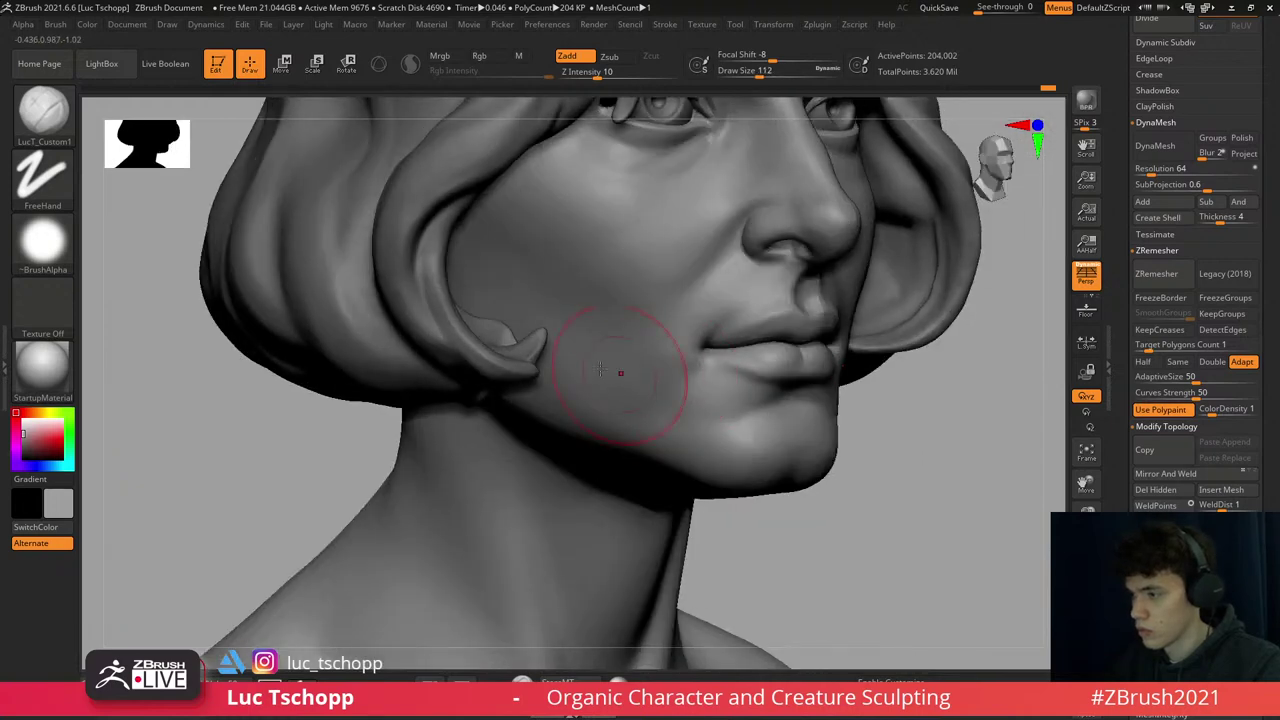
- Smooth the cheek beside the mouth at a lower level, then step back up and reframe the head
key("shift")
right_click_drag(652, 372, 673, 343)
key("f")
key("shift+d")
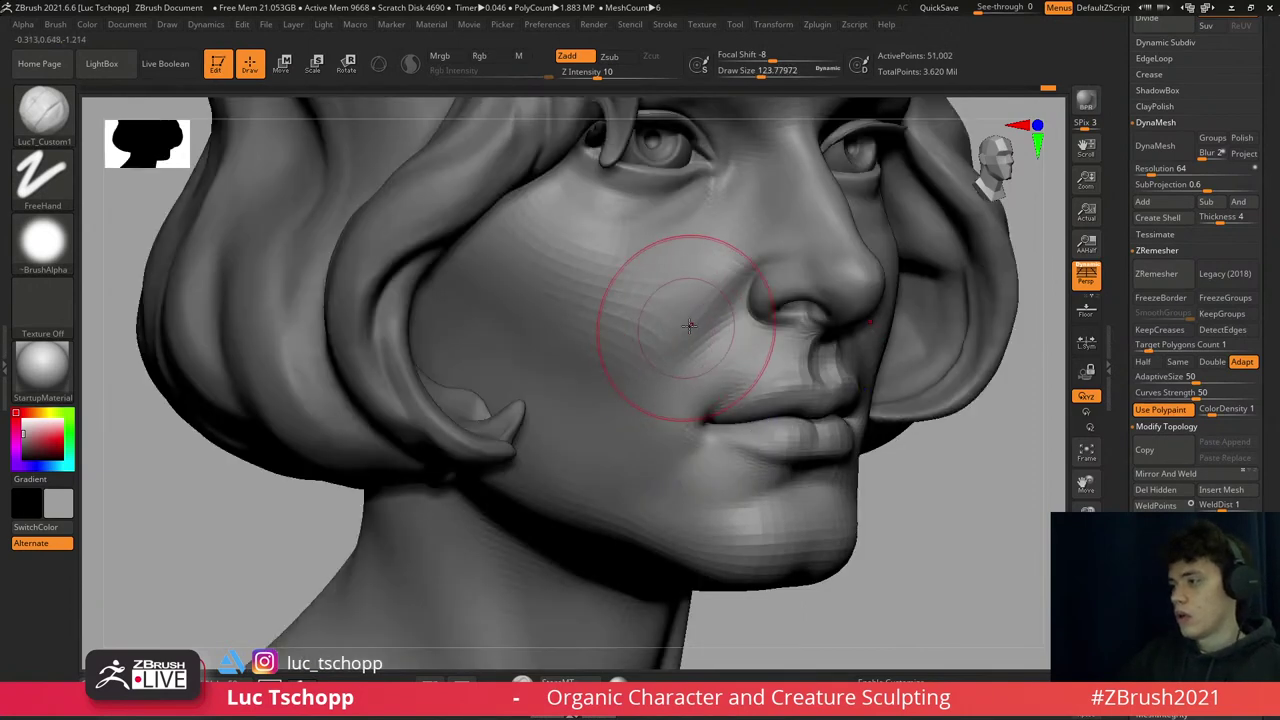
key("shift")
key("d")
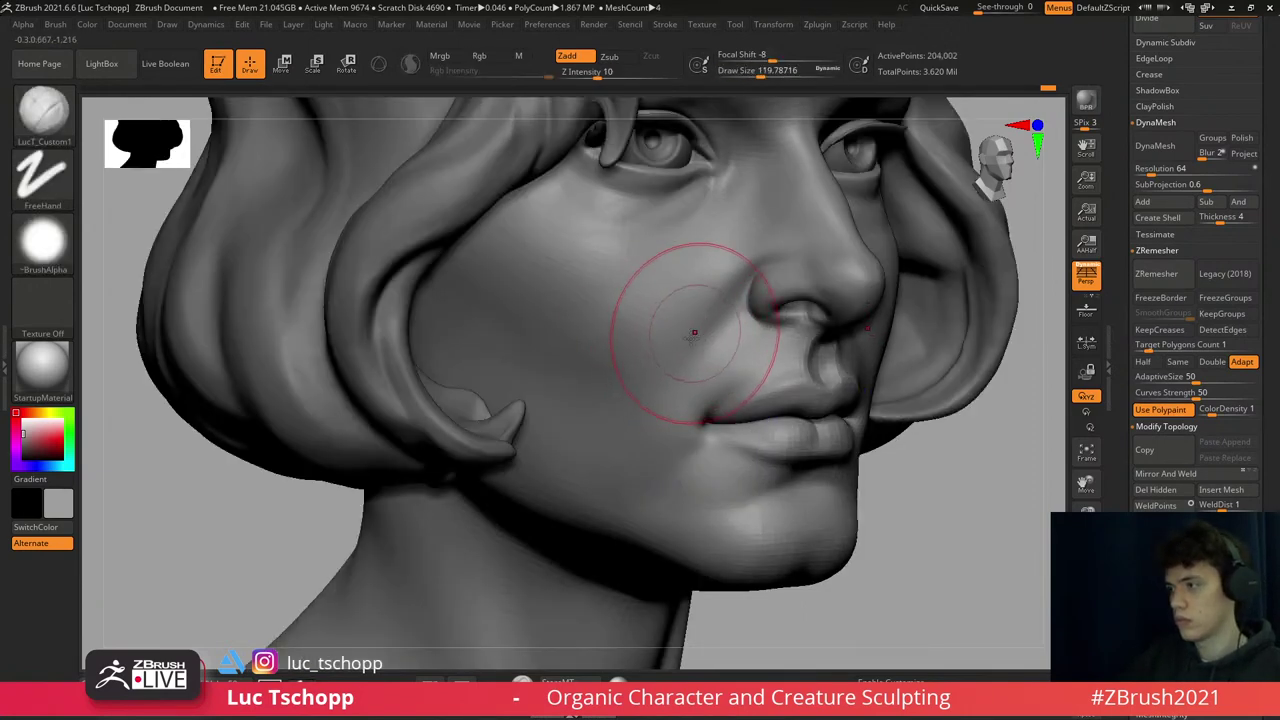
key("f")
right_click_drag(694, 332, 735, 355, "shift")
- Briefly select the face mesh near the mouth, then undo back to the Extract1 hair
key("d")
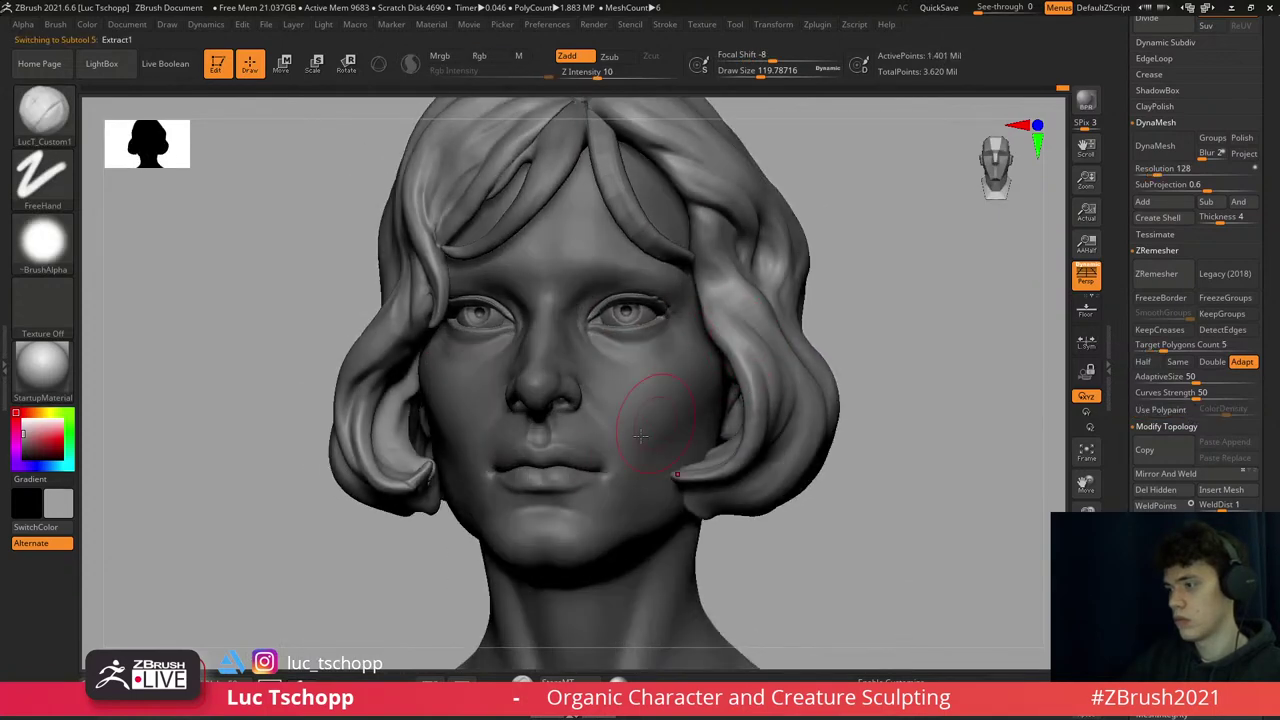
left_click(613, 458, "alt")
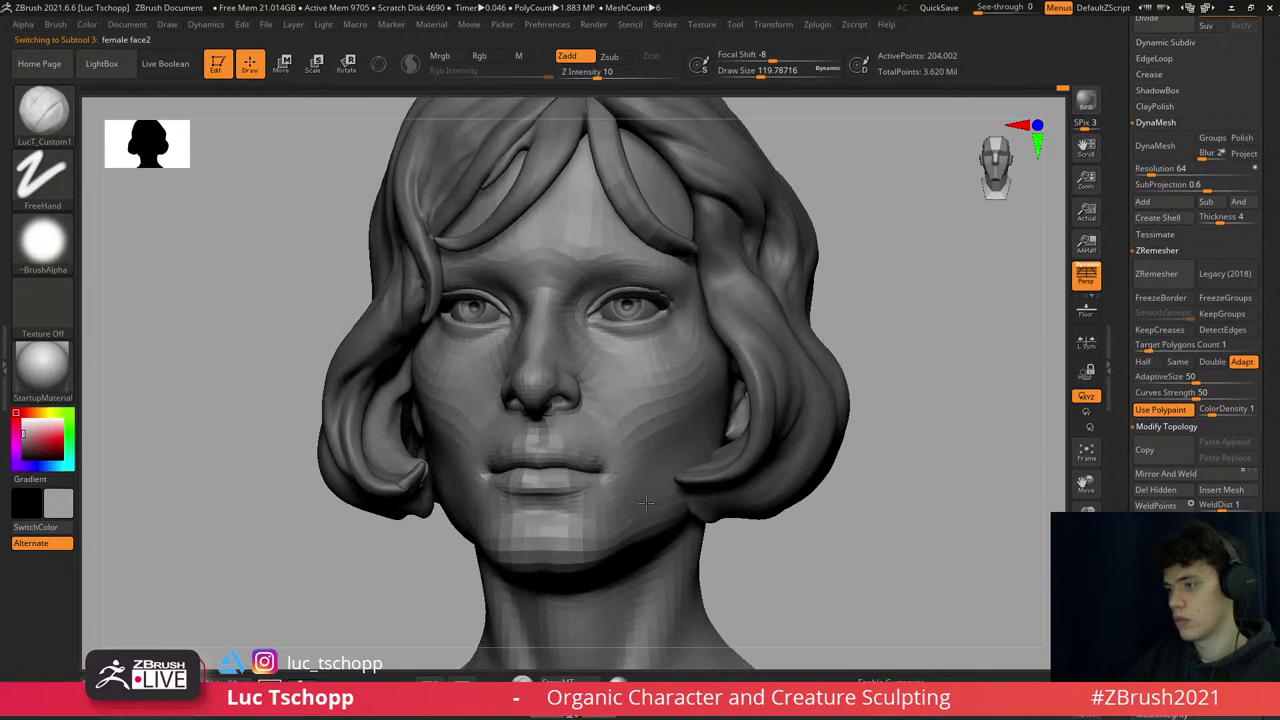
right_click_drag(613, 458, 605, 469, "ctrl")
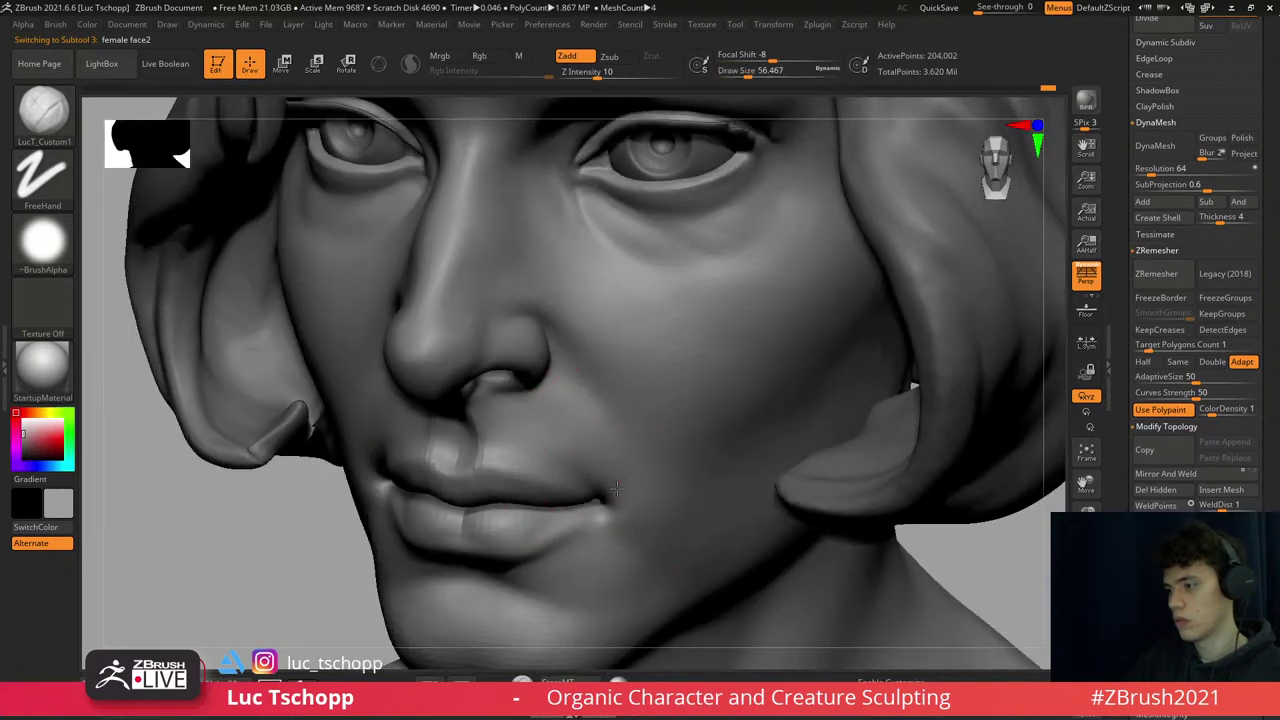
key("ctrl+z")
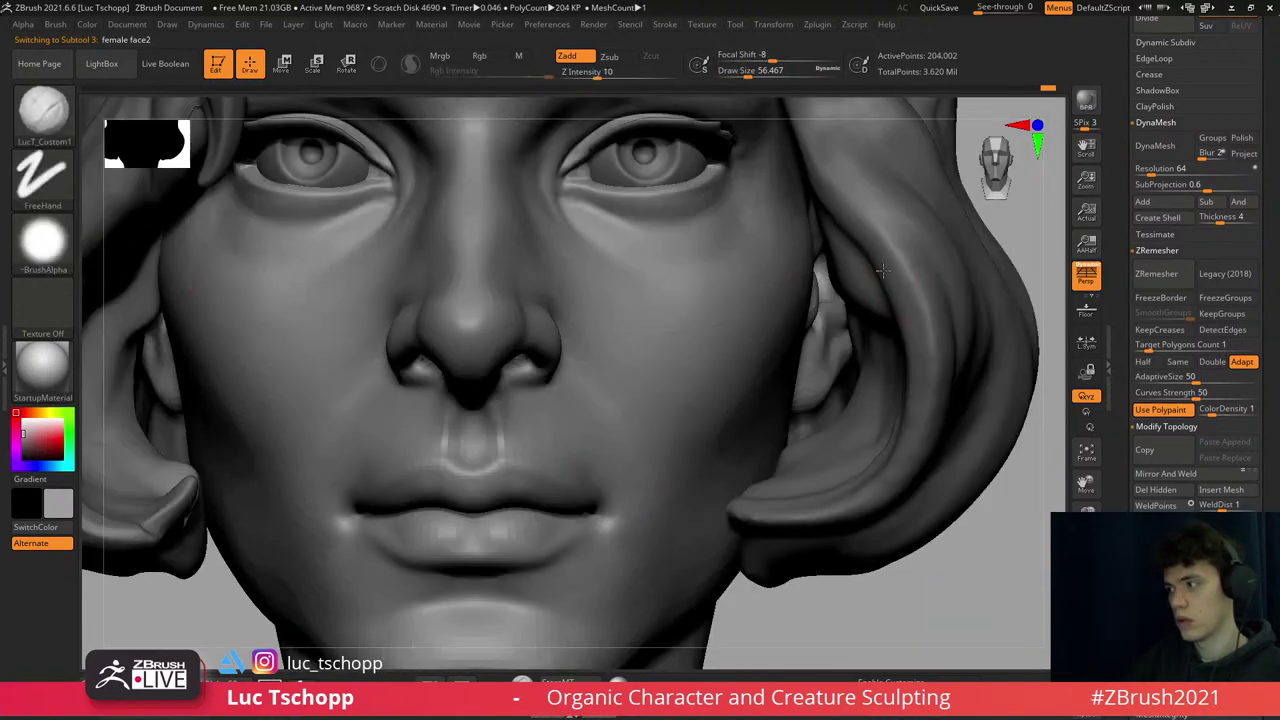
key("ctrl+z")
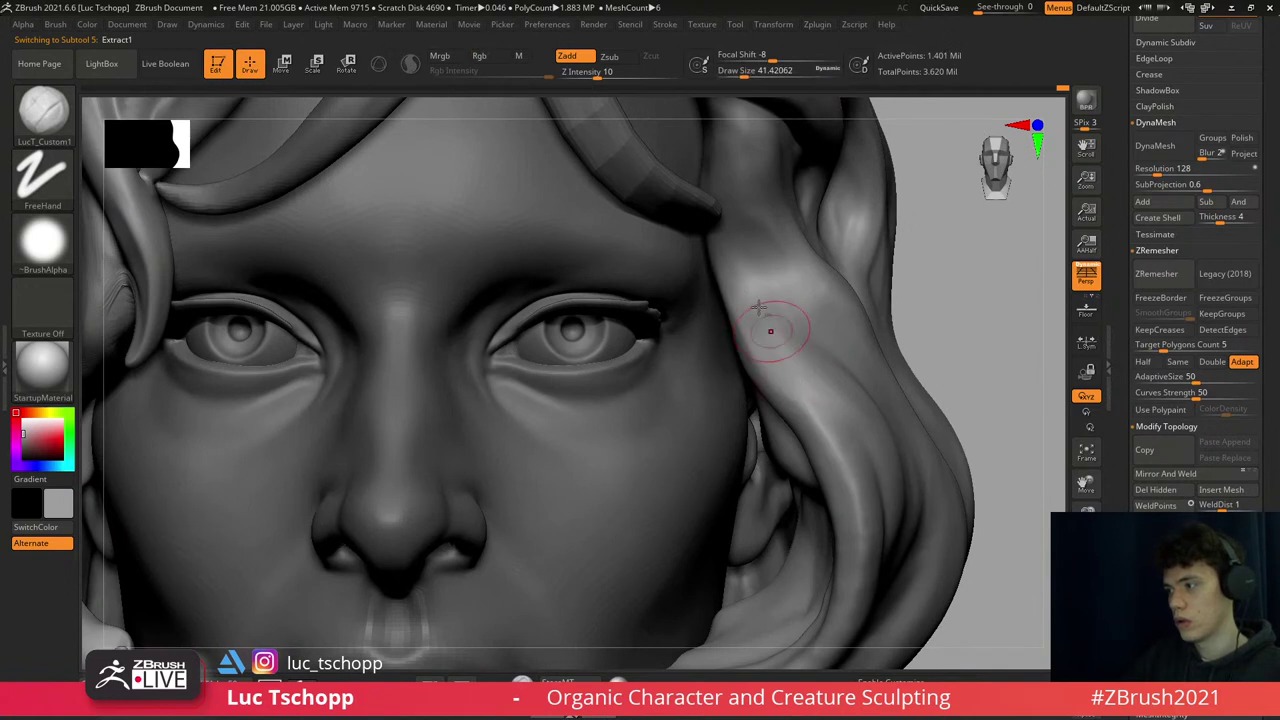
- Turn to the hair at the left temple and set Draw Size to 14.2
mouse_move(763, 281)
right_mouse_down()
mouse_move(757, 300)
mouse_move(788, 349)
right_mouse_up()
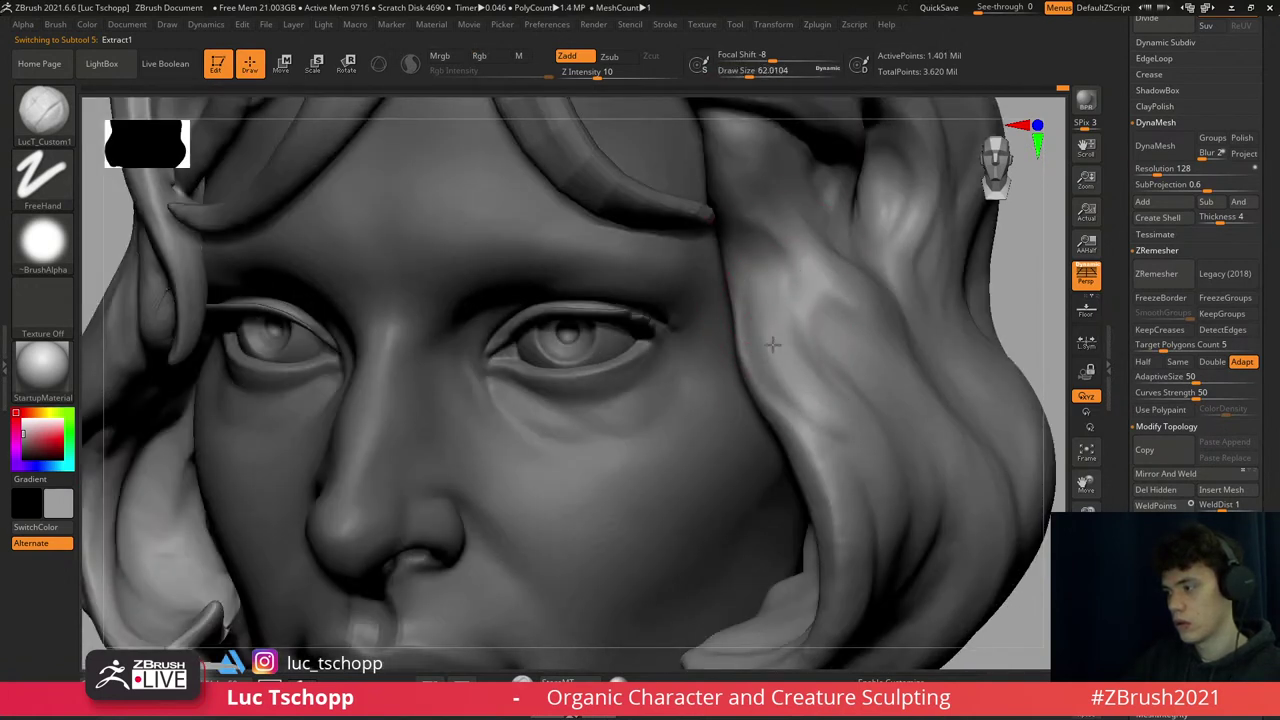
key("s")
right_click_drag(866, 463, 818, 360)
key("s")
left_click(818, 360)
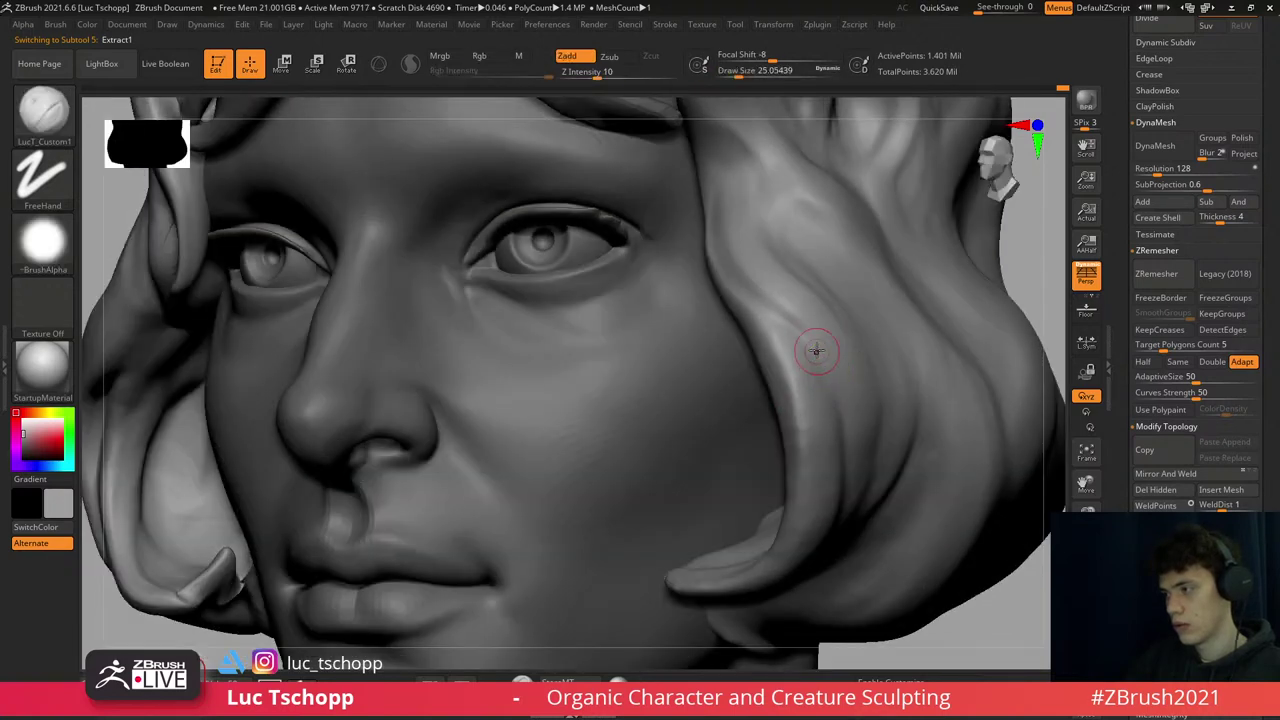
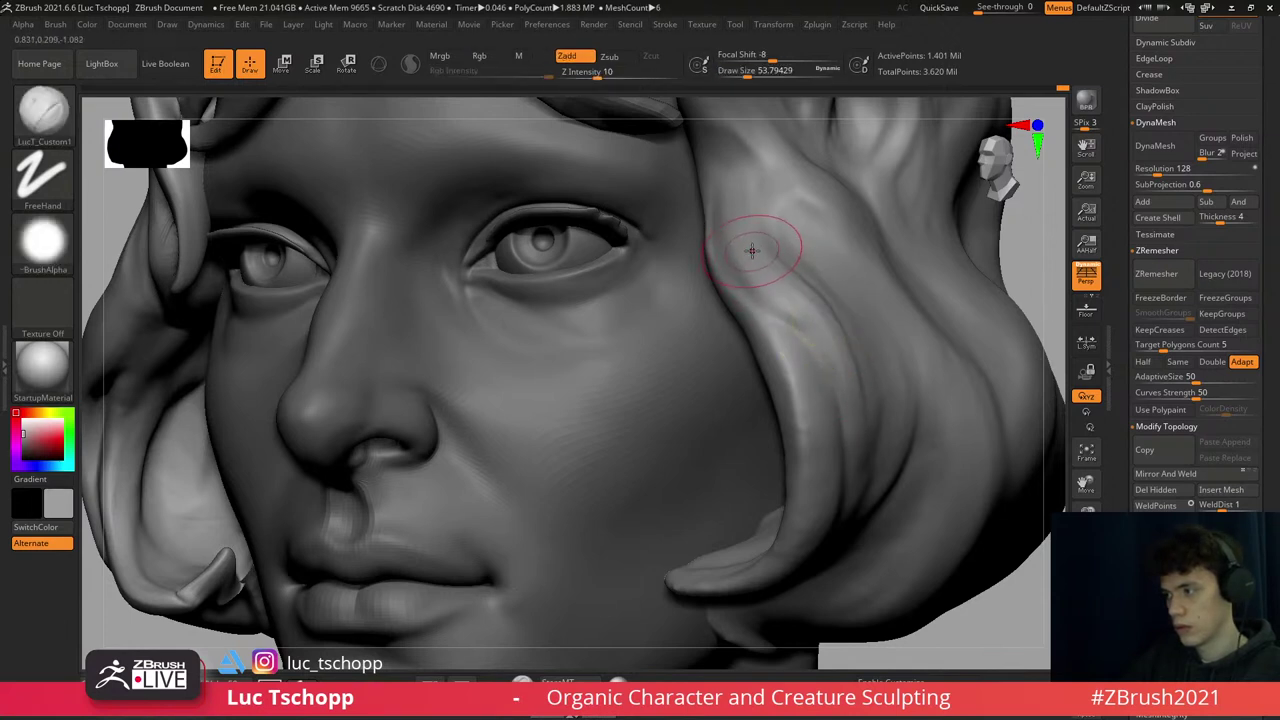
- Shrink the Draw Size to about 23 and zoom out from the bust
key("s")
left_click_drag(798, 308, 757, 277)
key("s")
left_click_drag(829, 349, 848, 393)
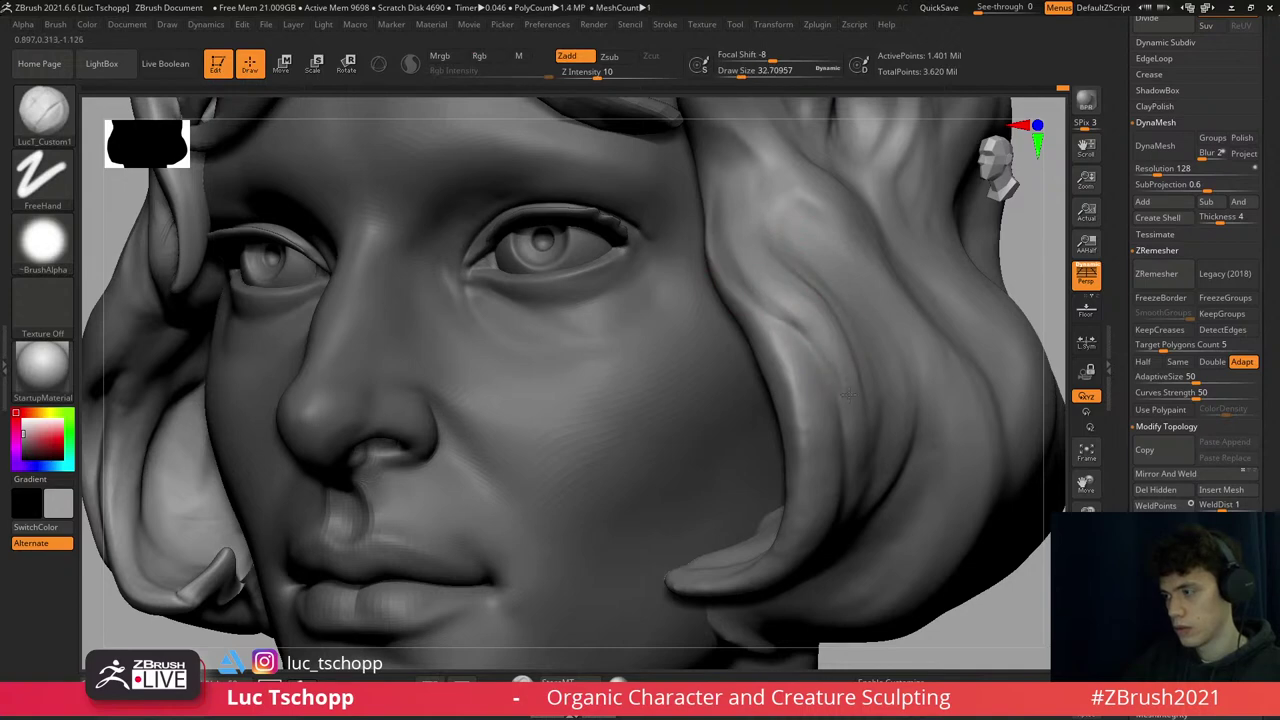
key("s")
left_click_drag(808, 329, 790, 318)
scroll(830, 453, "down", 5)
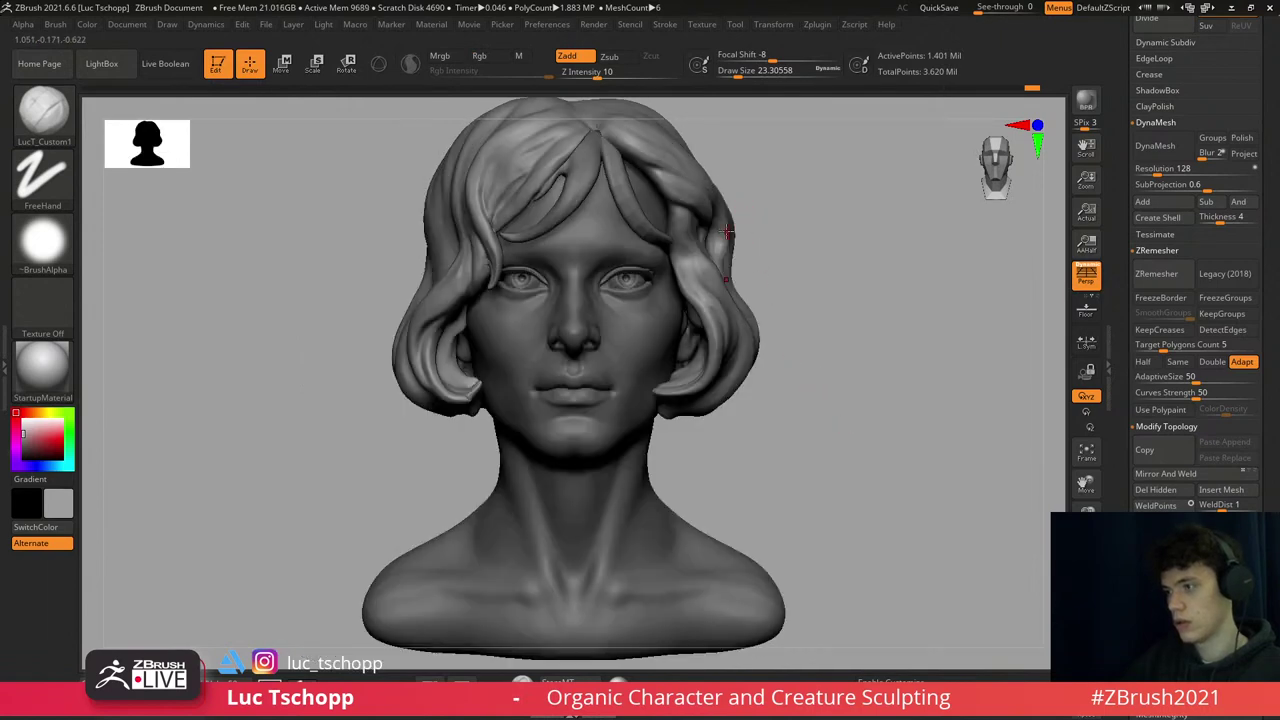
- With the Move brush at size about 100, pull the right side lock near the jaw
key("b")
key("m")
key("v")
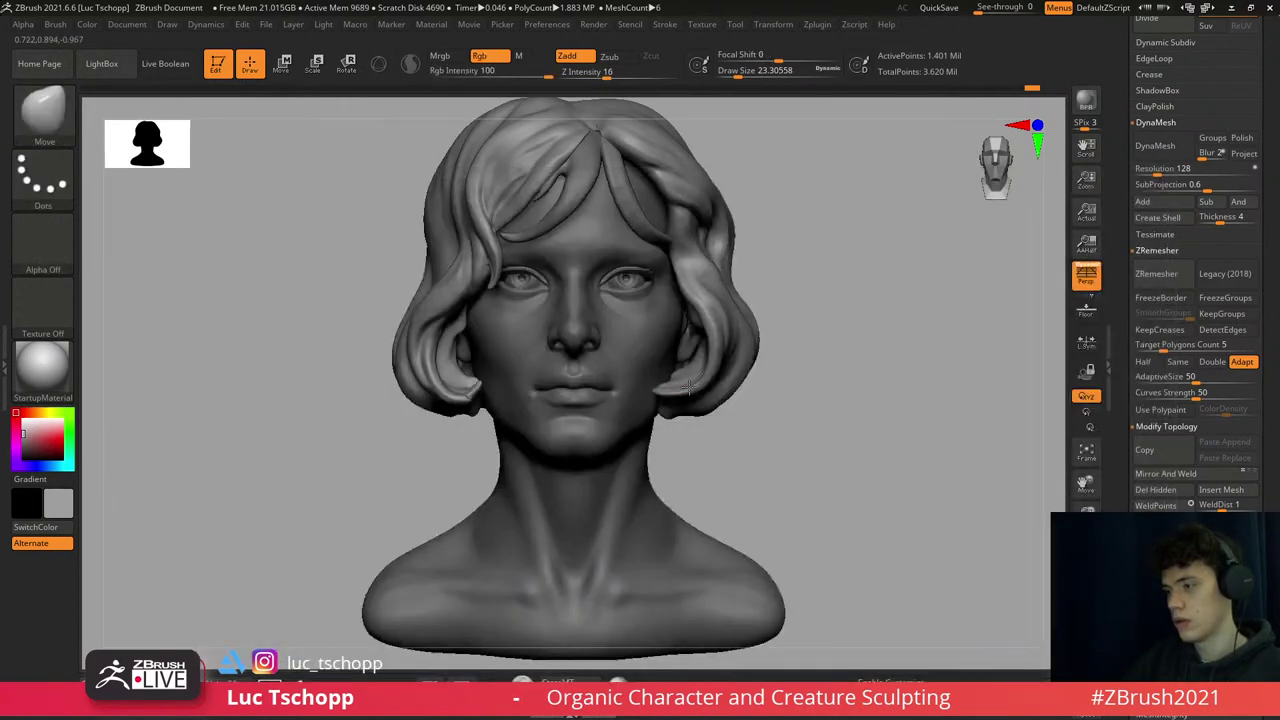
mouse_move(800, 390)
left_mouse_down()
mouse_move(651, 389)
mouse_move(688, 400)
mouse_move(645, 371)
mouse_move(700, 386)
left_mouse_up()
key("s")
key("s")
key("s")
key("s")
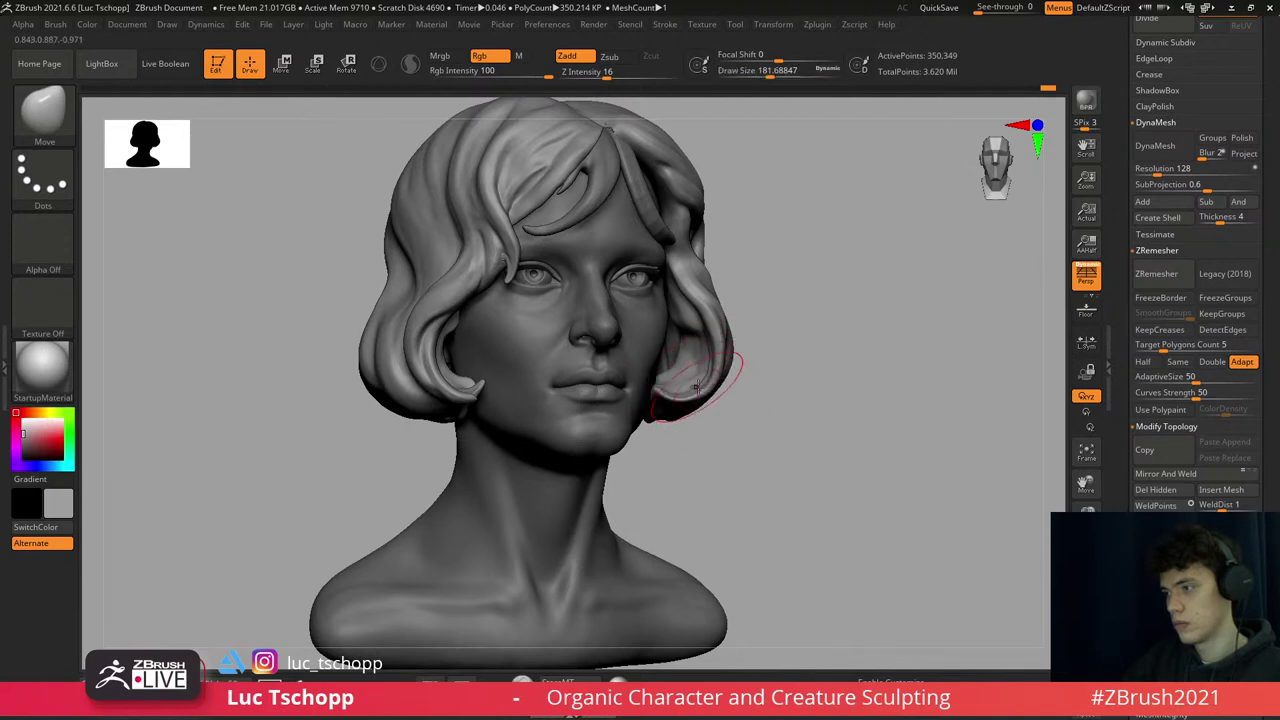
mouse_move(681, 368)
right_mouse_down("alt")
mouse_move(690, 400)
mouse_move(672, 300)
right_mouse_up("alt")
key("s")
left_click_drag(670, 300, 648, 292)
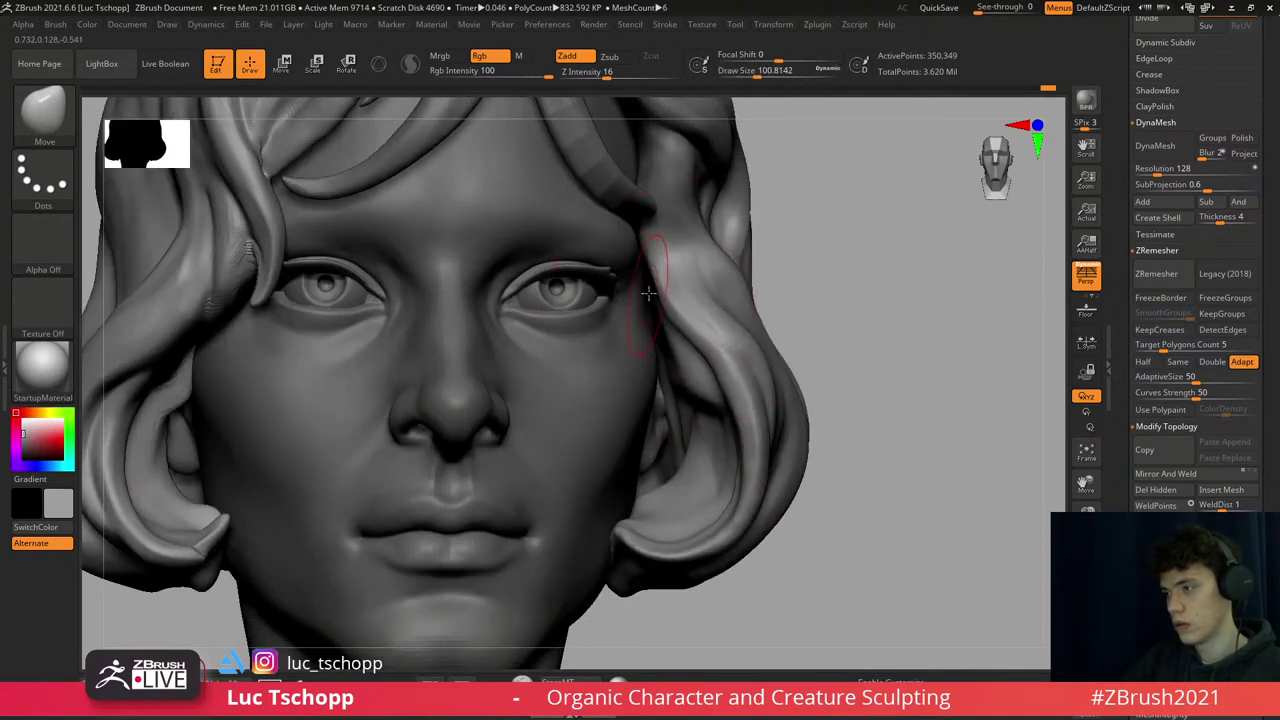
- Return to the custom brush and turn the head to a three-quarter side view
key("1")
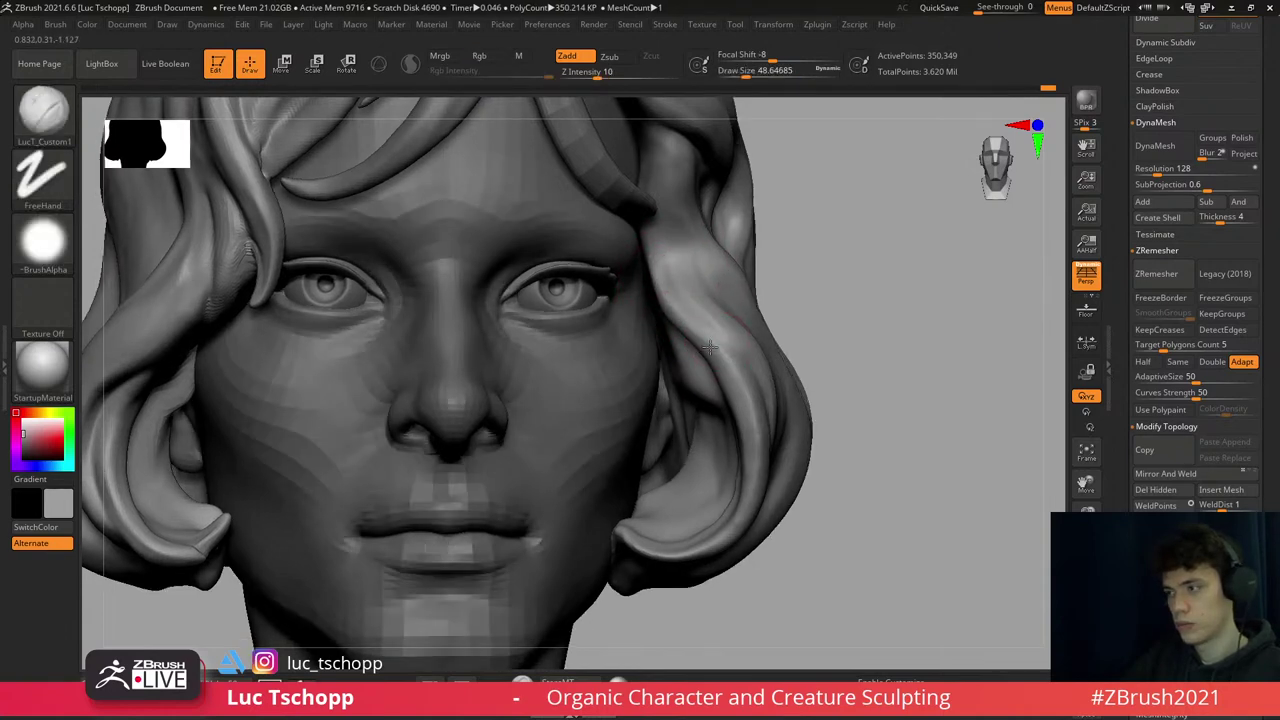
right_click_drag(712, 340, 715, 336)
mouse_move(753, 383)
right_mouse_down()
mouse_move(740, 345)
mouse_move(760, 428)
mouse_move(766, 357)
right_mouse_up()
key("shift")
- Enlarge the brush to about 212 and smooth the cheek surface in side profile
key("b")
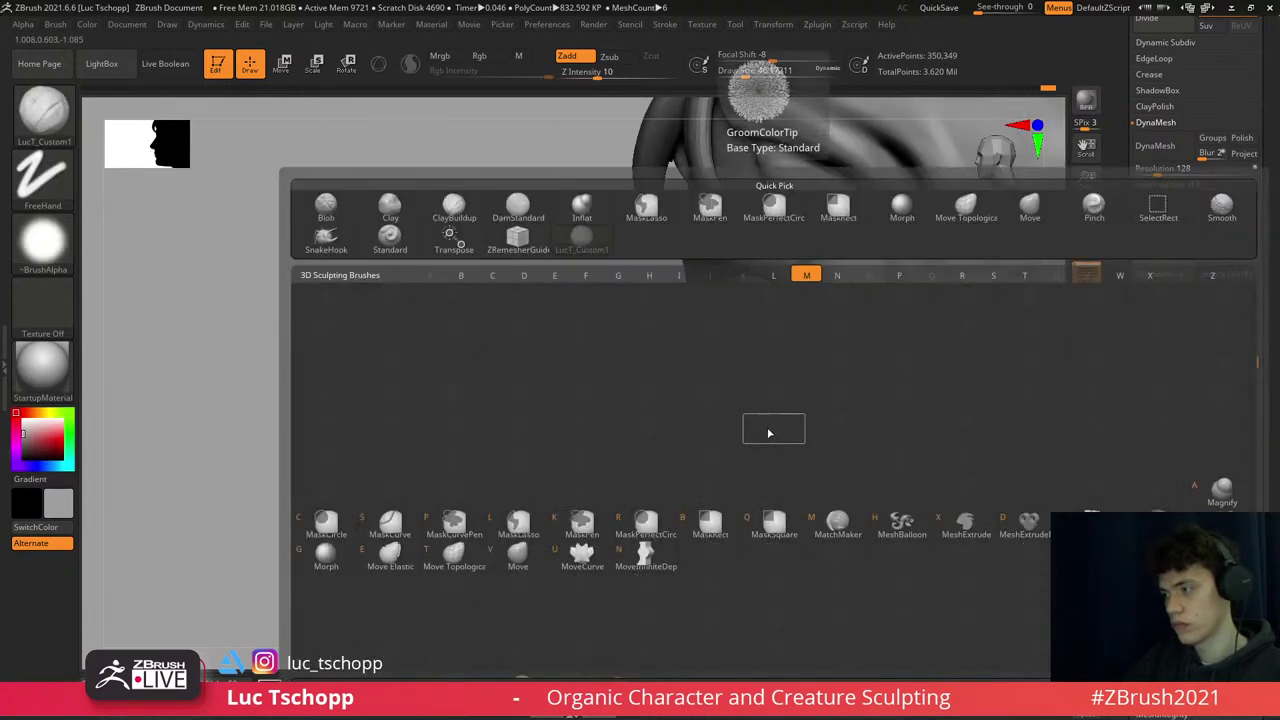
key("m")
key("v")
key("s")
left_click_drag(757, 425, 745, 421)
key("s")
right_click_drag(775, 415, 765, 447, "ctrl")
left_click_drag(765, 447, 735, 410, "shift")
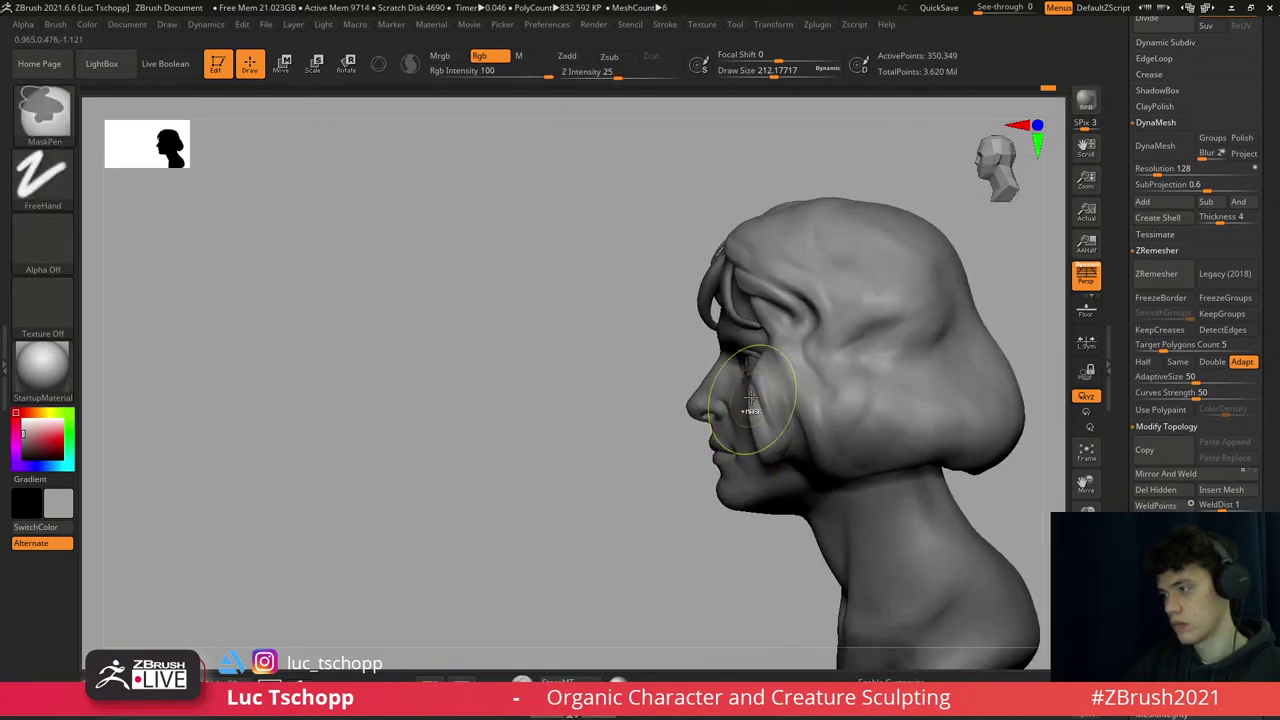
right_click_drag(745, 415, 790, 370)
- Reduce the brush to about 163 and lasso-mask the chin area with MaskLasso
key("s")
left_click_drag(775, 370, 756, 370)
mouse_move(756, 372)
right_mouse_down()
mouse_move(756, 392)
mouse_move(697, 358)
right_mouse_up()
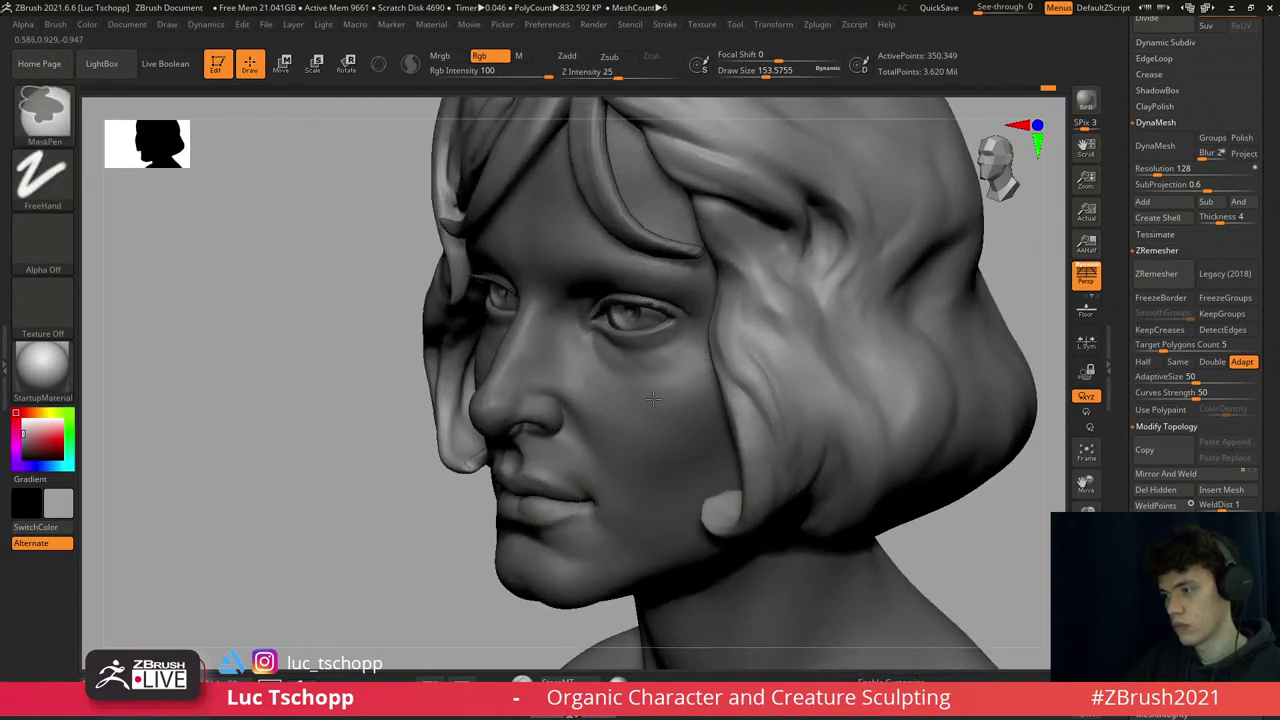
left_click_drag(480, 325, 380, 300, "ctrl")
left_click(42, 108, "ctrl")
left_click(318, 186)
mouse_move(557, 600)
left_mouse_down("ctrl")
mouse_move(649, 431)
mouse_move(685, 330)
mouse_move(738, 368)
mouse_move(764, 418)
mouse_move(750, 550)
mouse_move(620, 580)
left_mouse_up("ctrl")
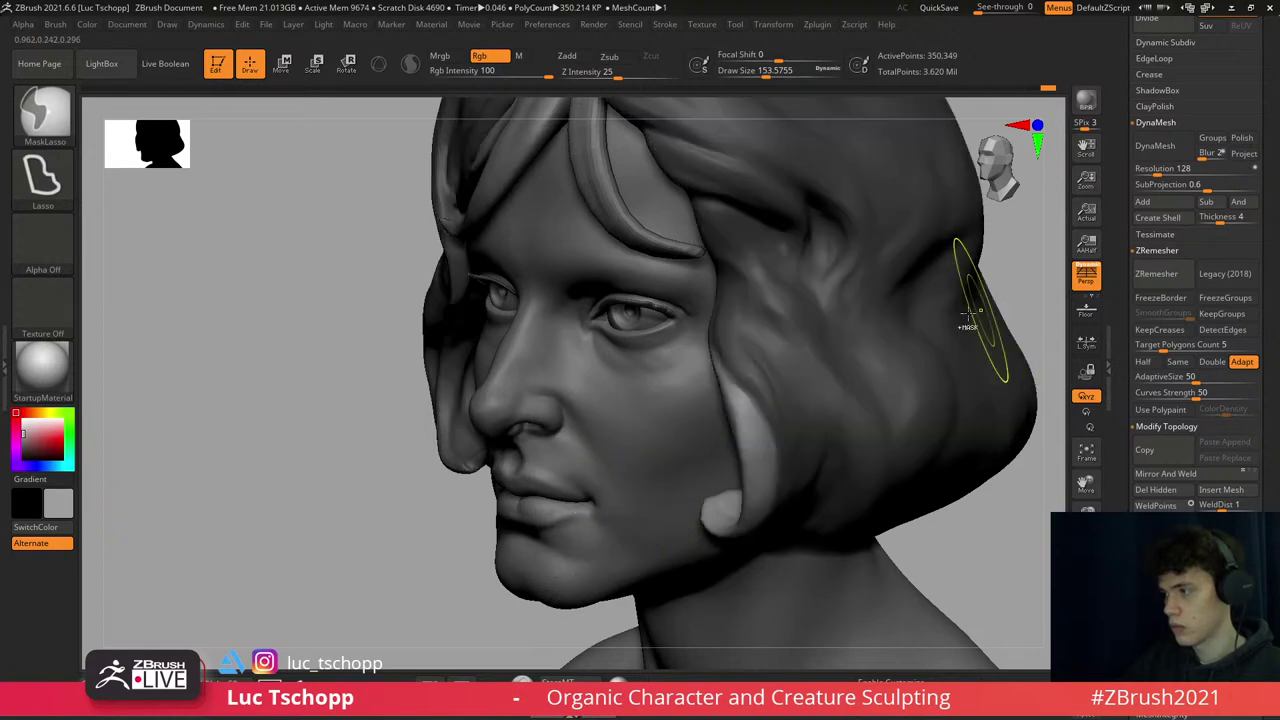
- Clear the mask, reshape the side lock with the Move brush at size 90, then select LucT_Custom1
key("b")
key("m")
key("v")
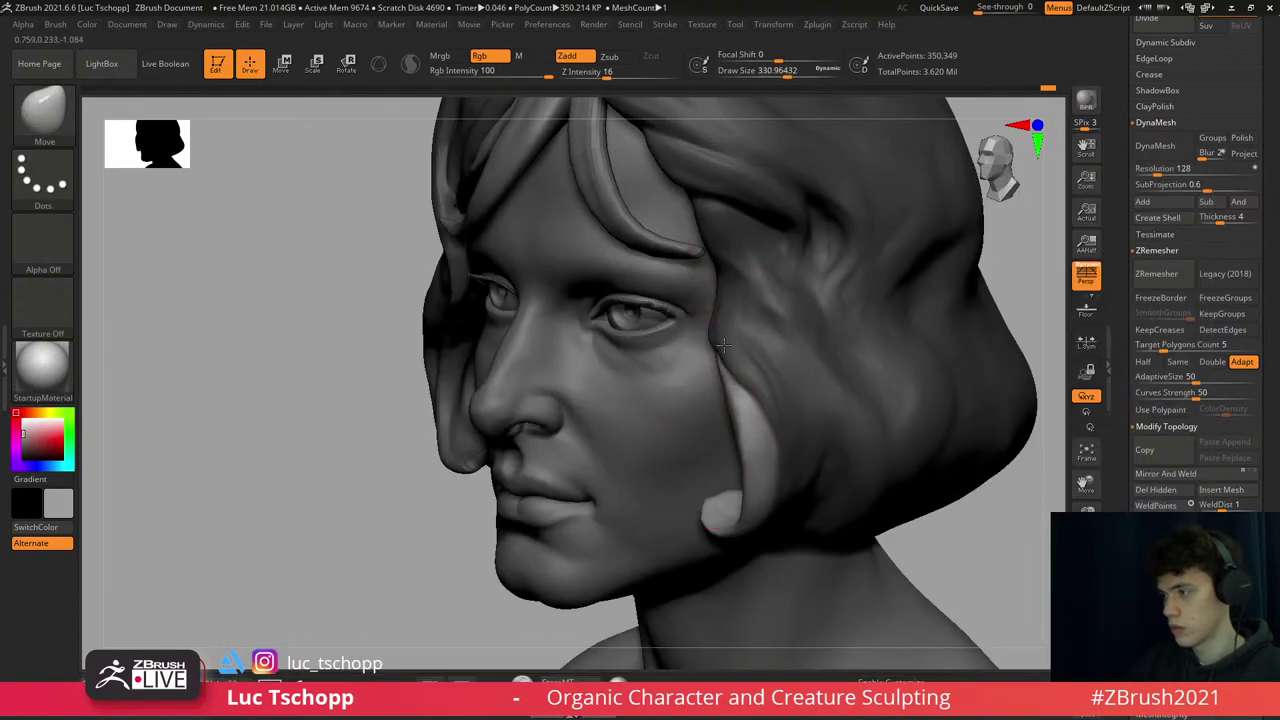
key("ctrl+shift+a")
key("bracketleft")
key("bracketleft")
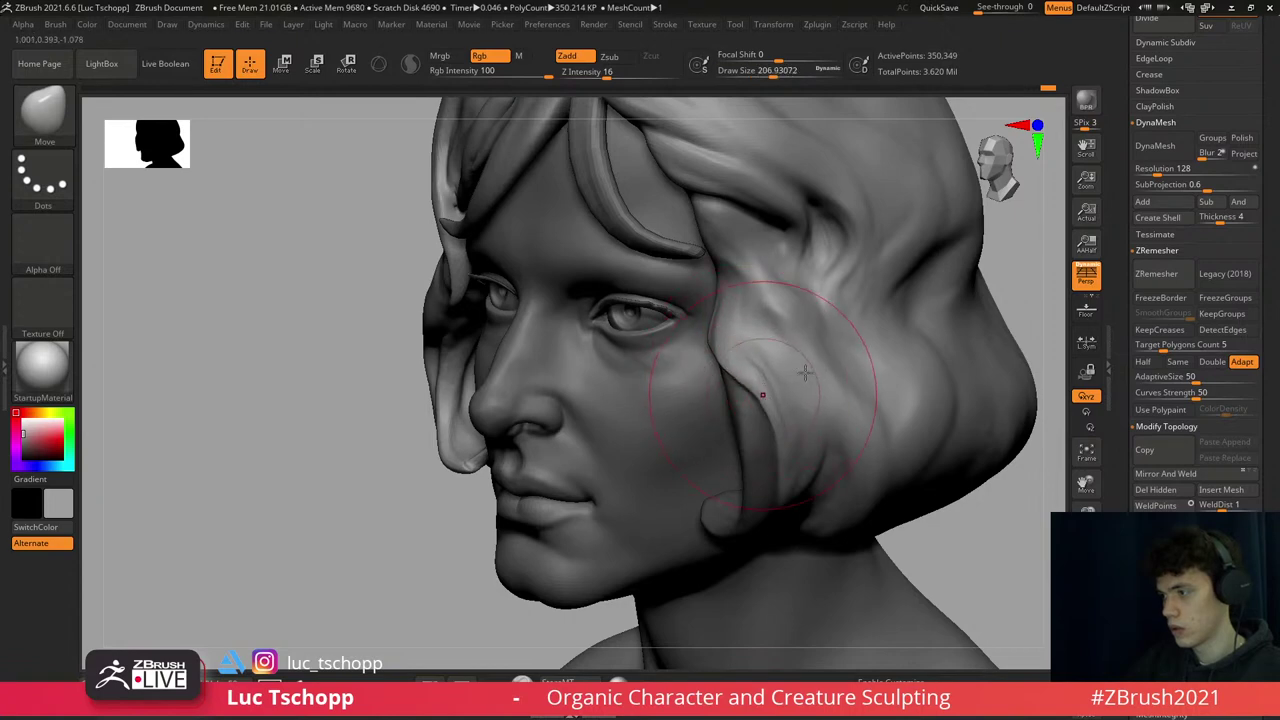
right_click_drag(743, 375, 743, 375, "shift")
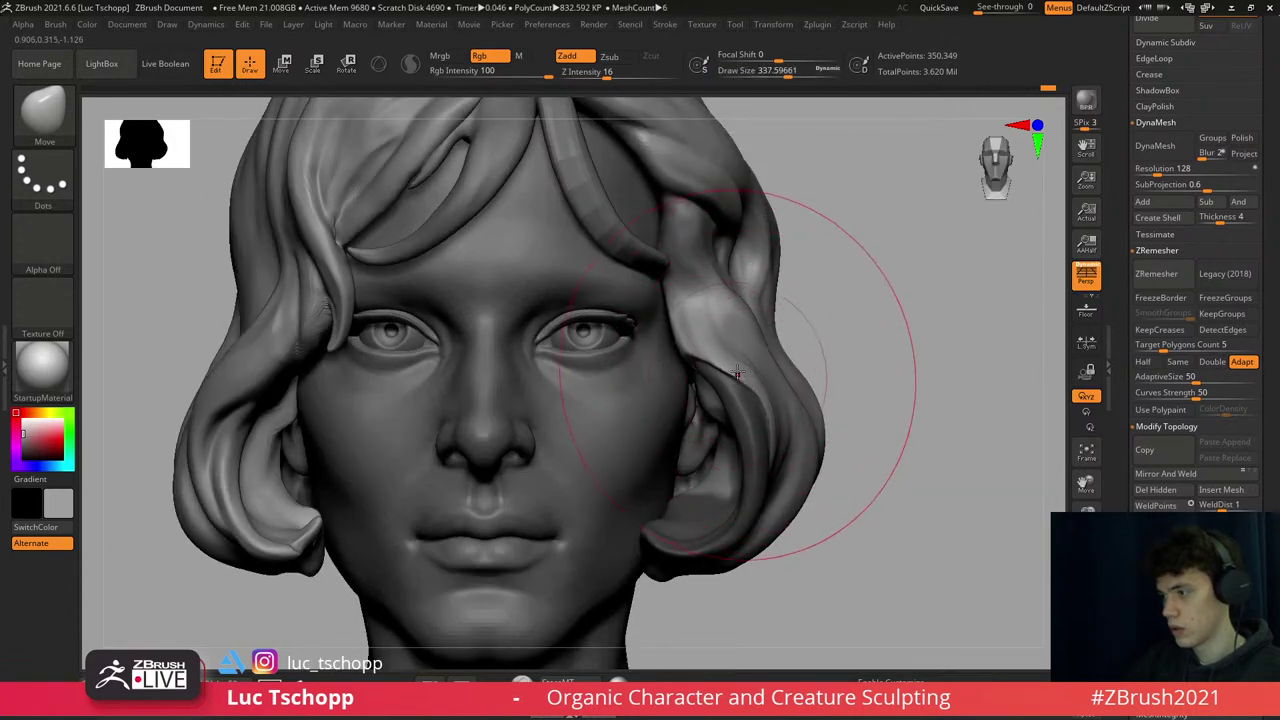
key("s")
left_click_drag(740, 357, 690, 357)
mouse_move(778, 305)
right_mouse_down()
mouse_move(680, 363)
mouse_move(631, 366)
mouse_move(651, 357)
right_mouse_up()
key("1")
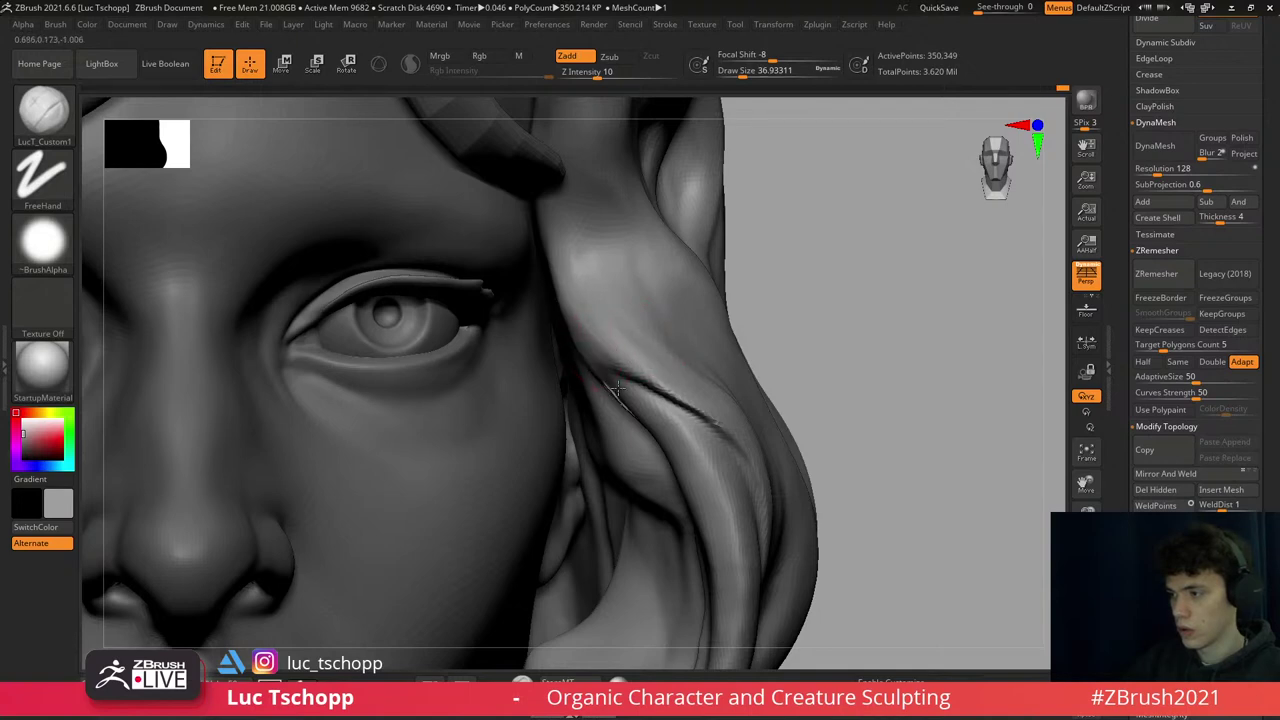
- Frame the head, rotate to the cheek and hair curl, and set Draw Size to about 51
key("f")
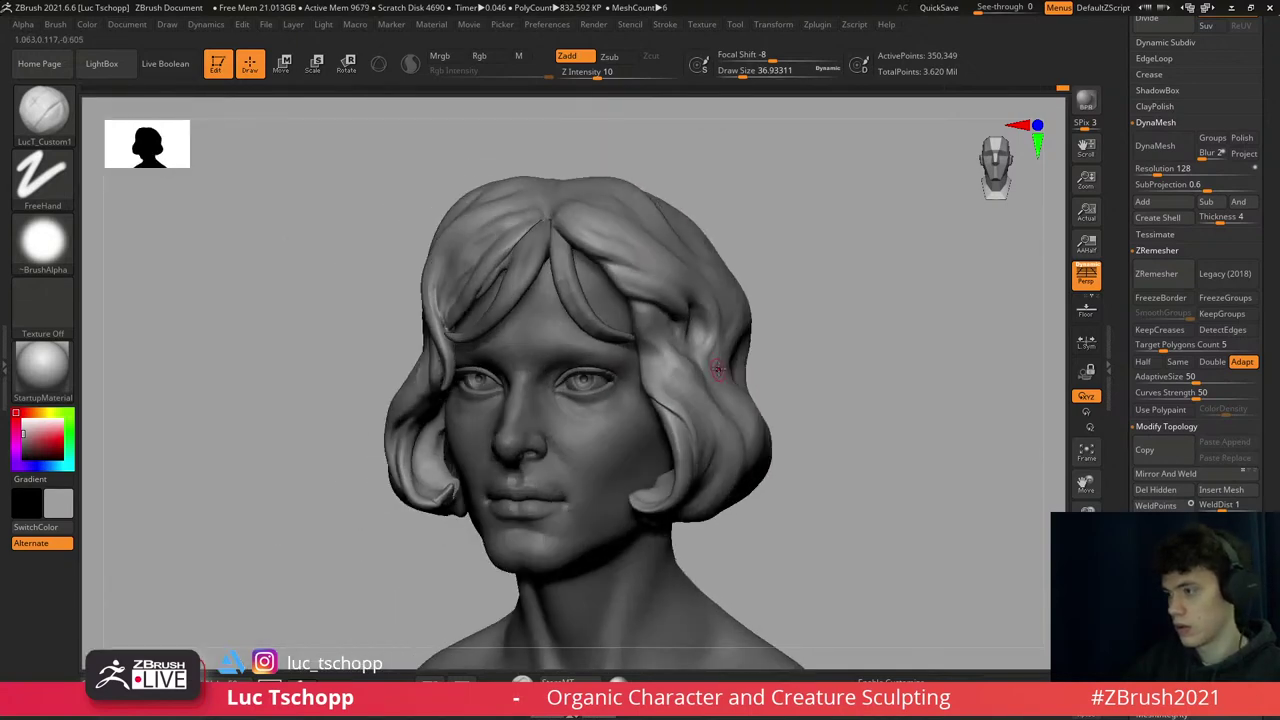
right_click_drag(706, 427, 620, 204)
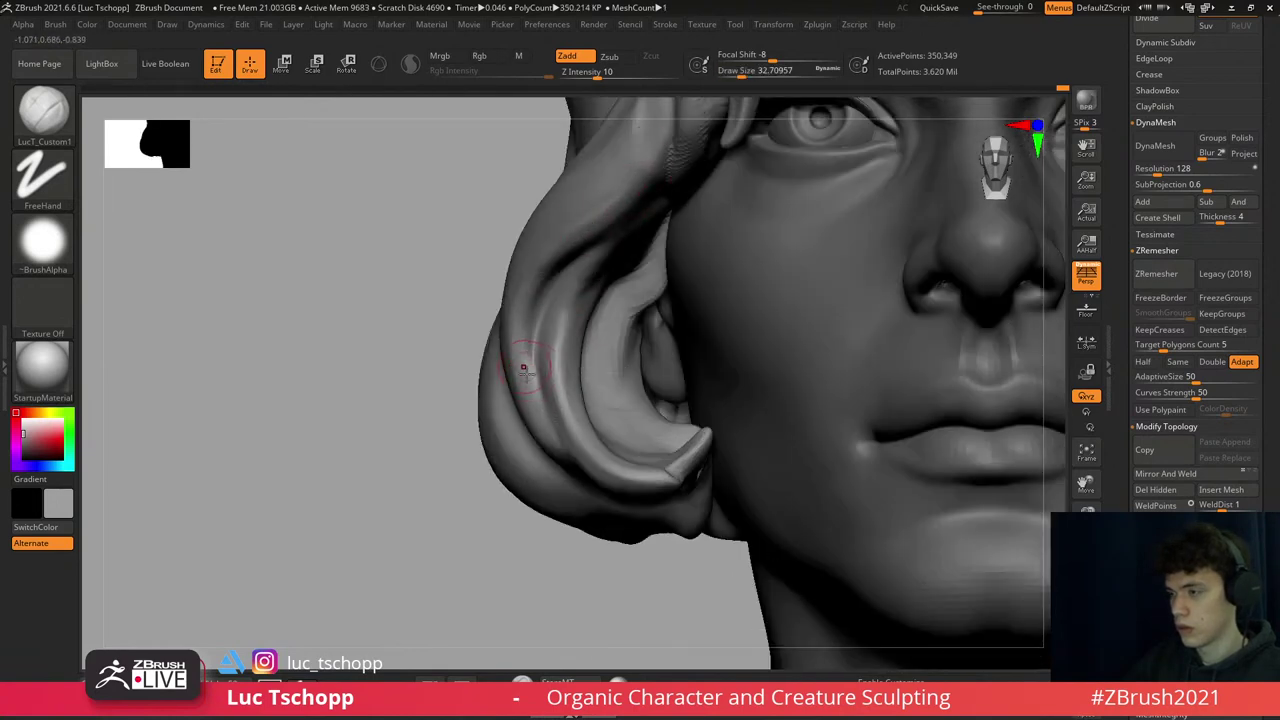
mouse_move(525, 370)
right_mouse_down()
mouse_move(520, 354)
mouse_move(544, 428)
right_mouse_up()
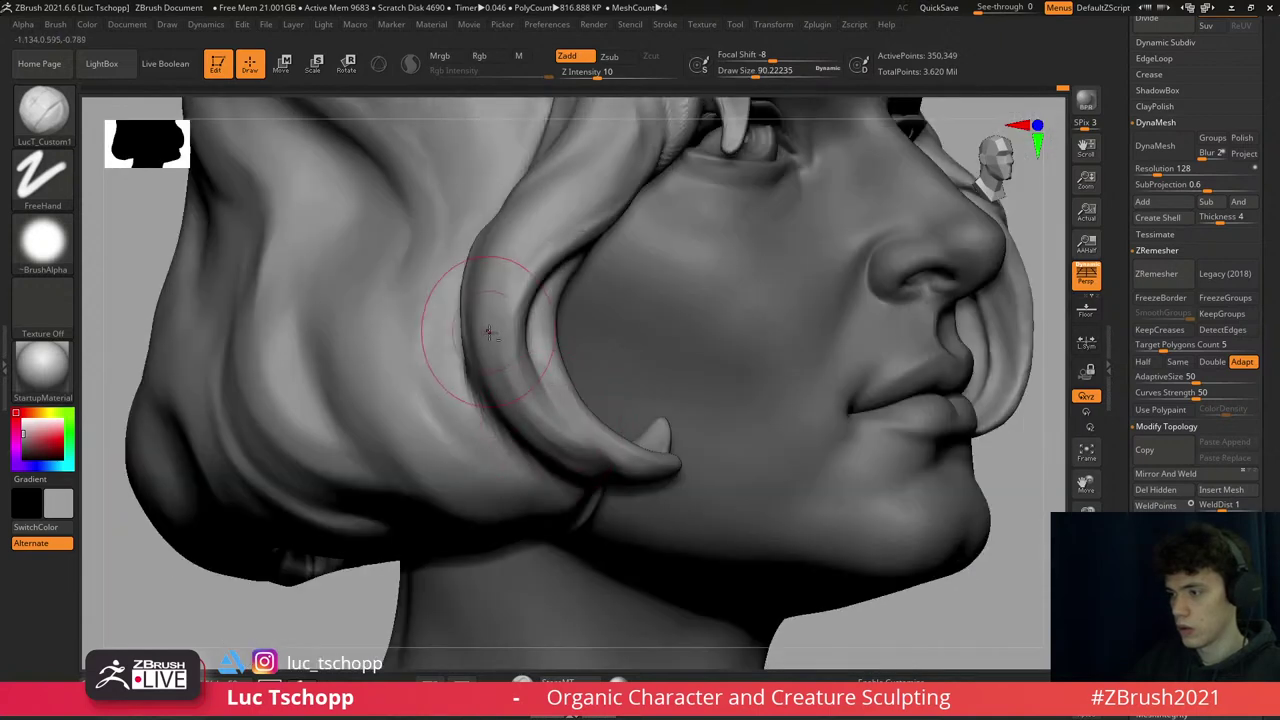
mouse_move(489, 332)
right_mouse_down()
mouse_move(504, 373)
mouse_move(505, 330)
right_mouse_up()
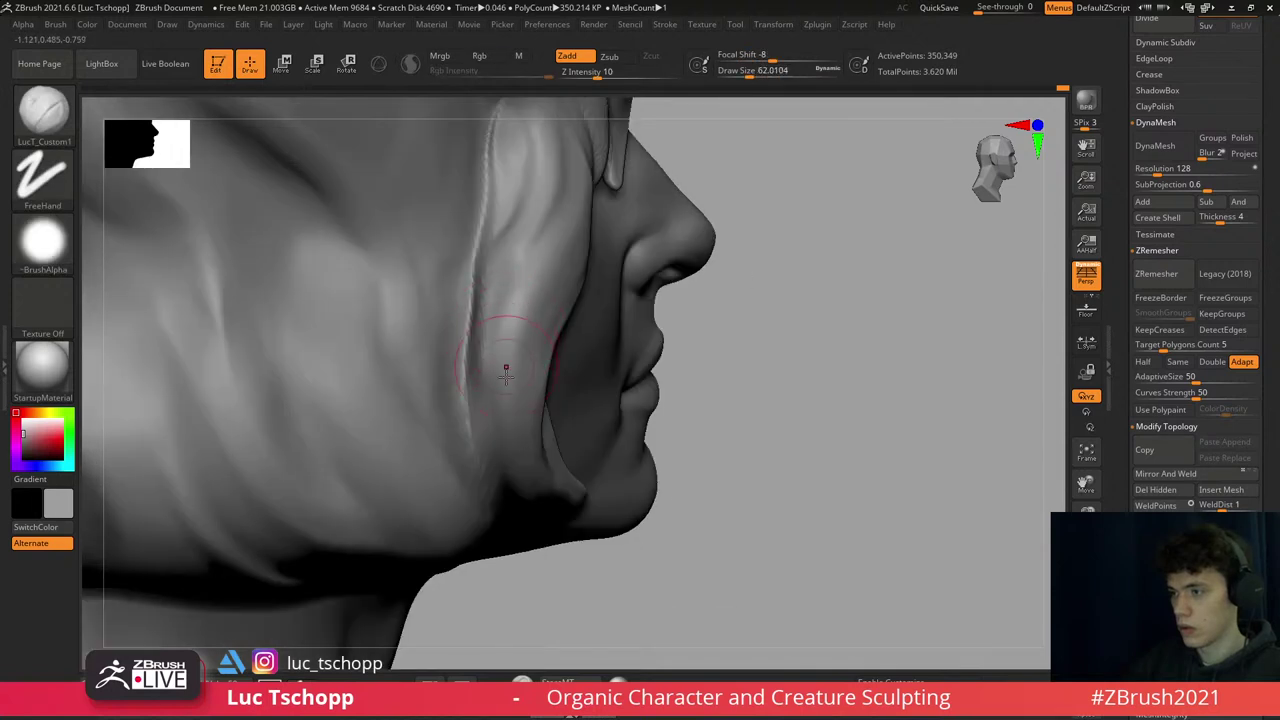
right_click_drag(548, 224, 535, 298)
key("s")
left_click_drag(536, 298, 522, 340)
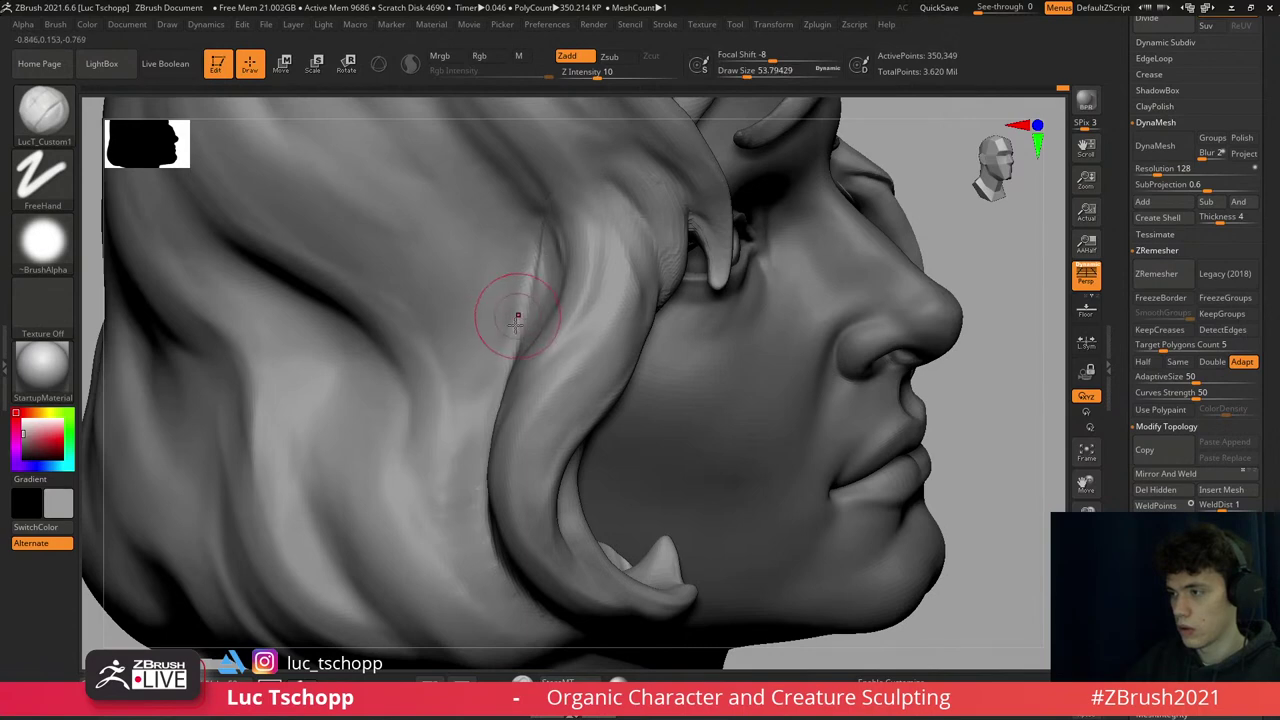
mouse_move(457, 322)
right_mouse_down()
mouse_move(543, 294)
mouse_move(552, 259)
right_mouse_up()
- Subdivide the mesh and carve a crease line along the hair lock beside the eye
key("b")
key("d")
key("s")
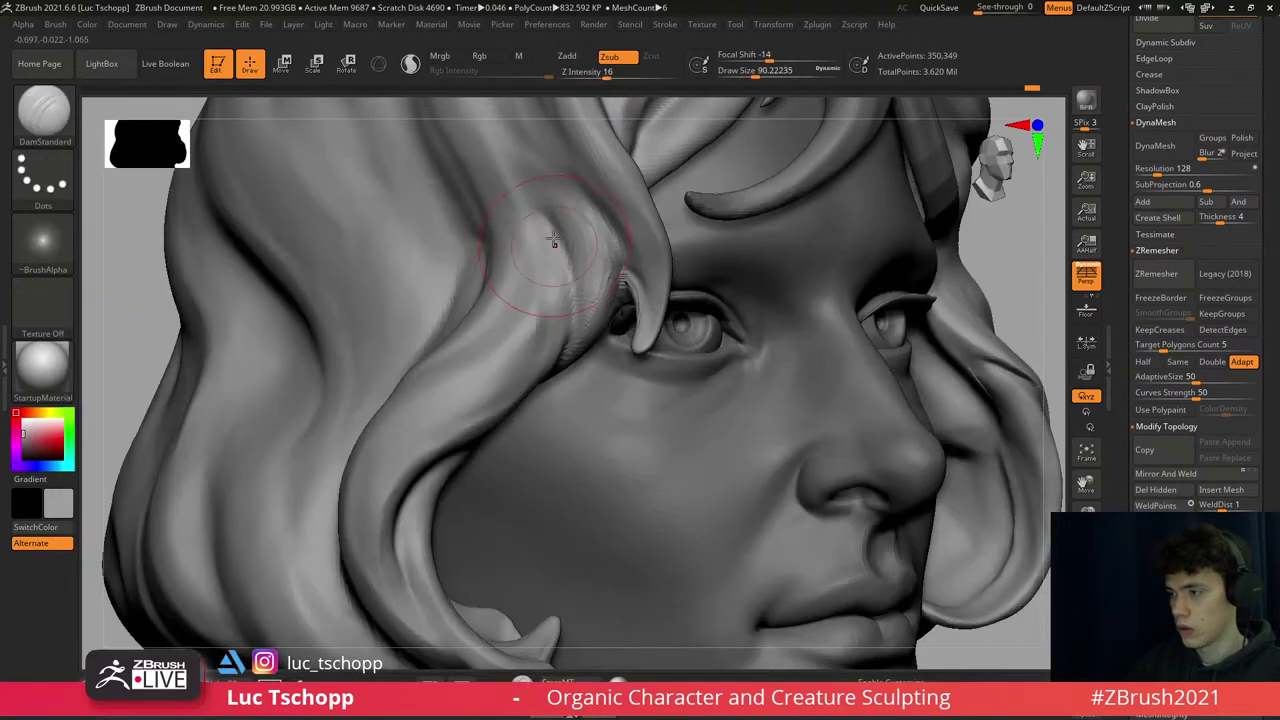
key("b")
key("l")
key("c")
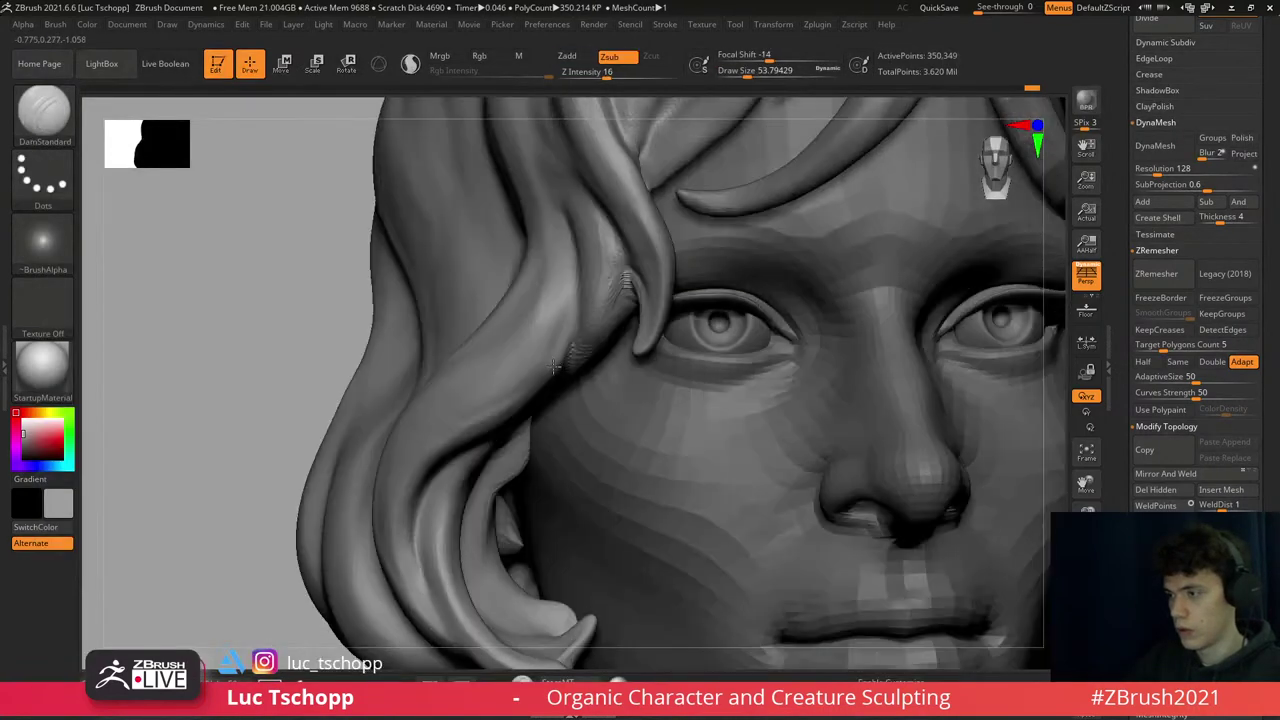
right_click_drag(555, 367, 567, 320)
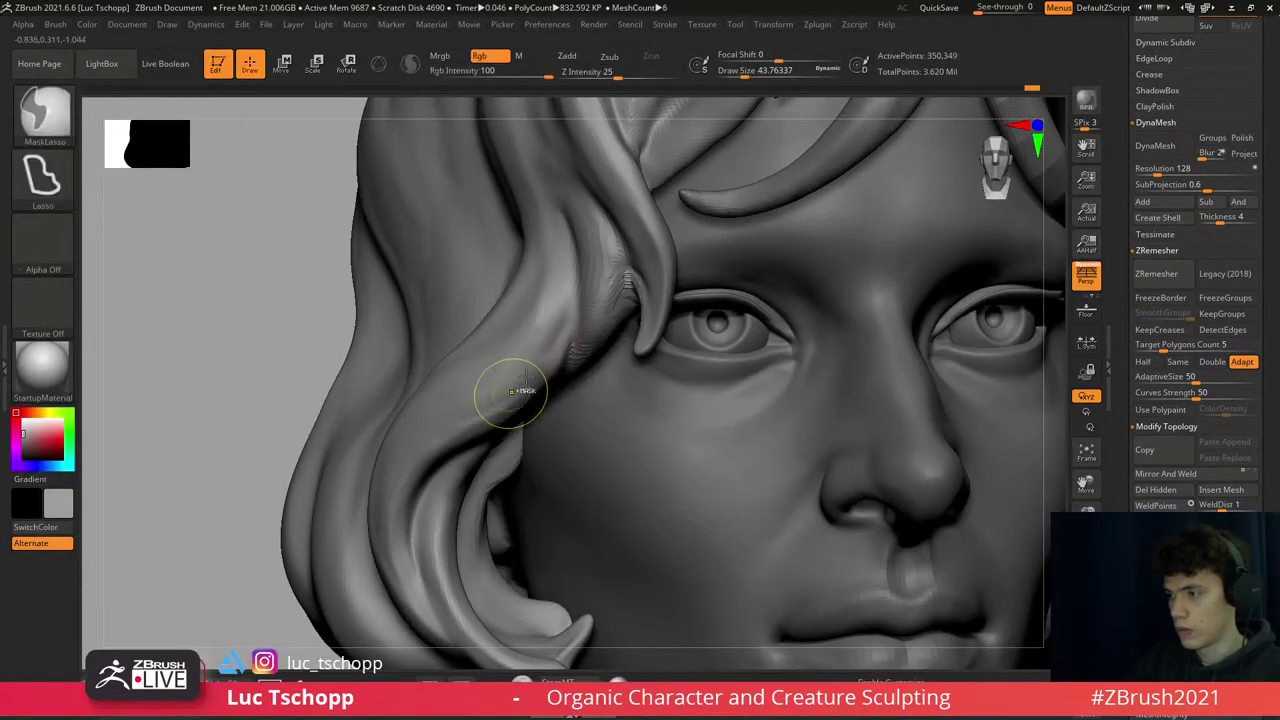
key("ctrl+d")
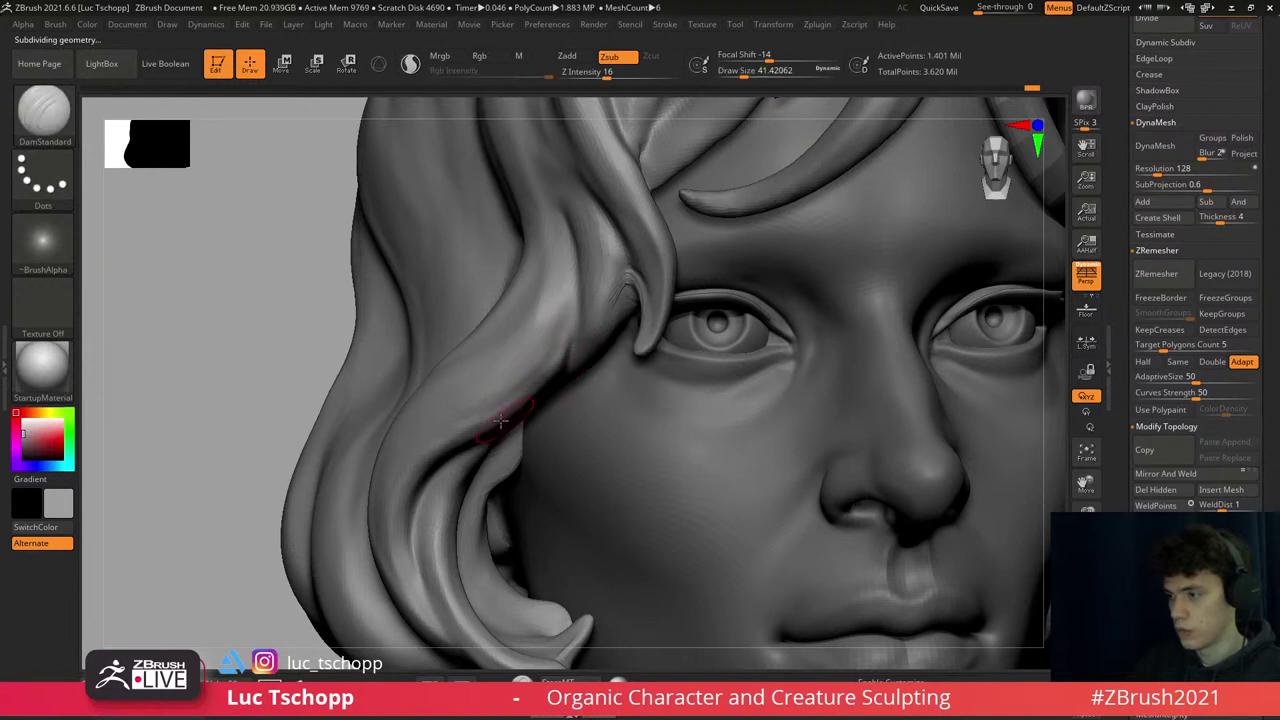
right_click_drag(500, 422, 570, 355)
key("s")
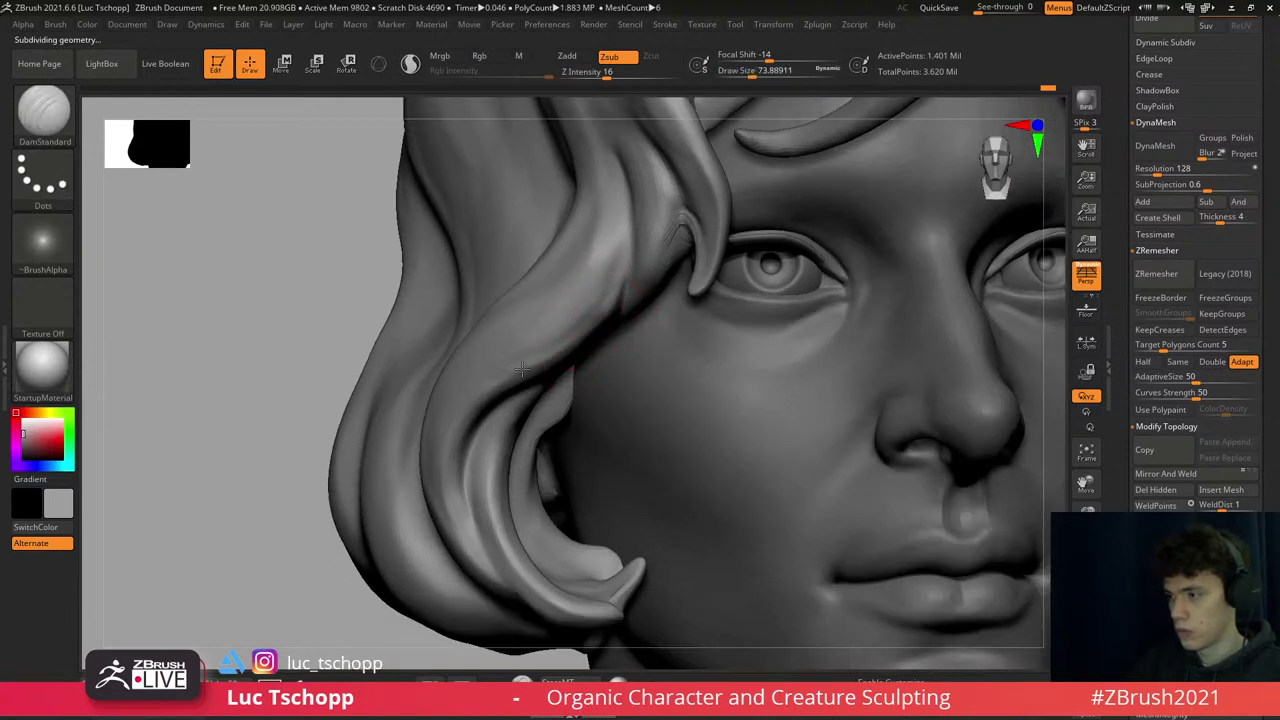
left_click_drag(473, 503, 578, 329)
- Return to the custom brush and enlarge it to about 68 on the side hair
key("b")
key("s")
key("t")
key("s")
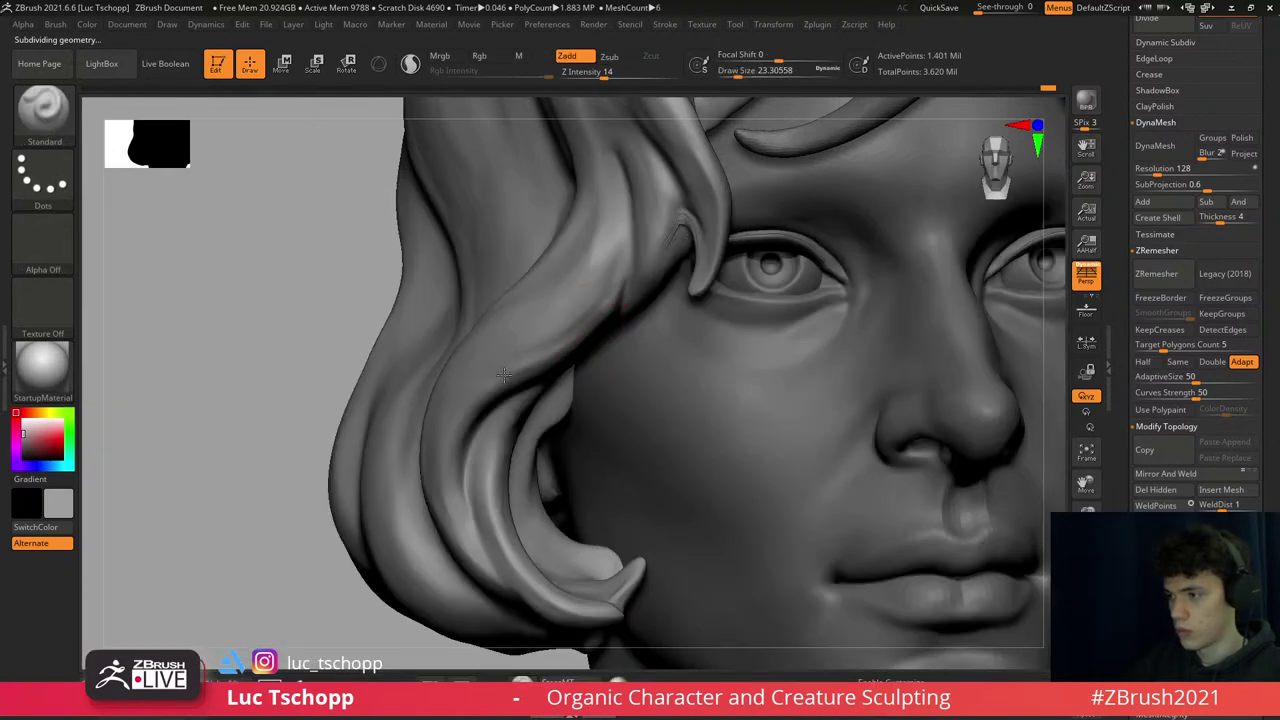
key("1")
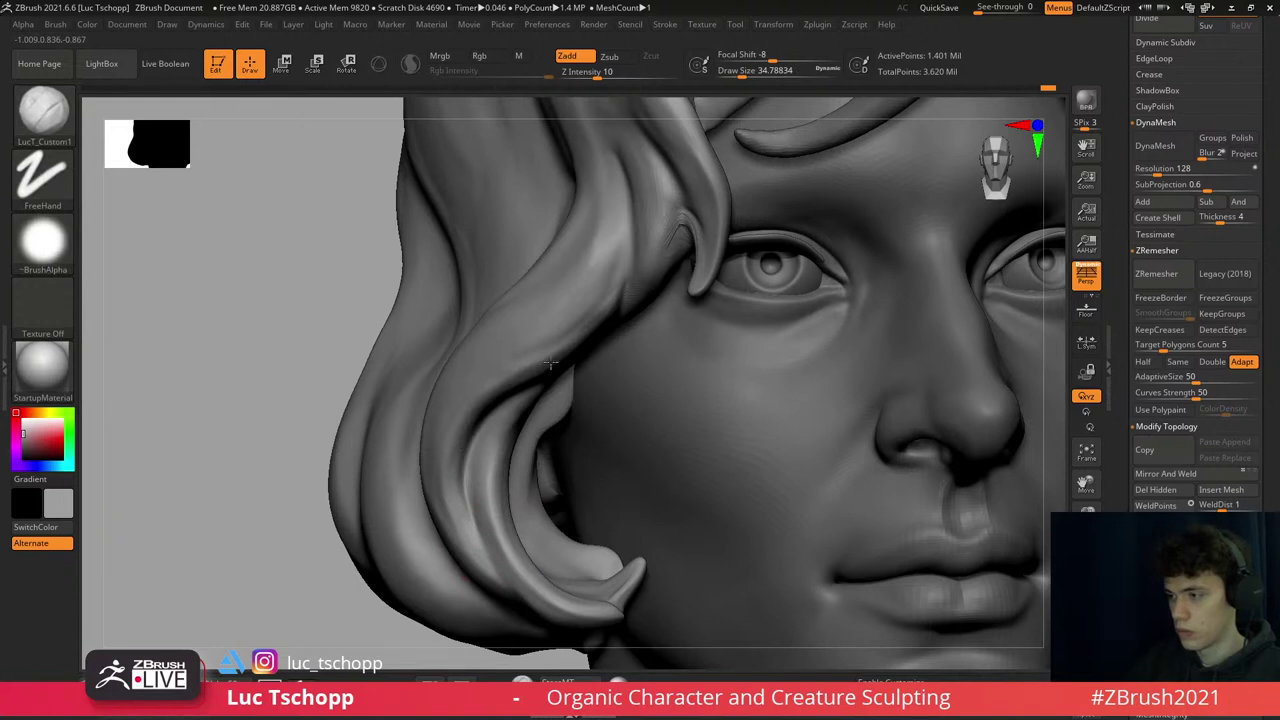
right_click_drag(592, 295, 588, 286)
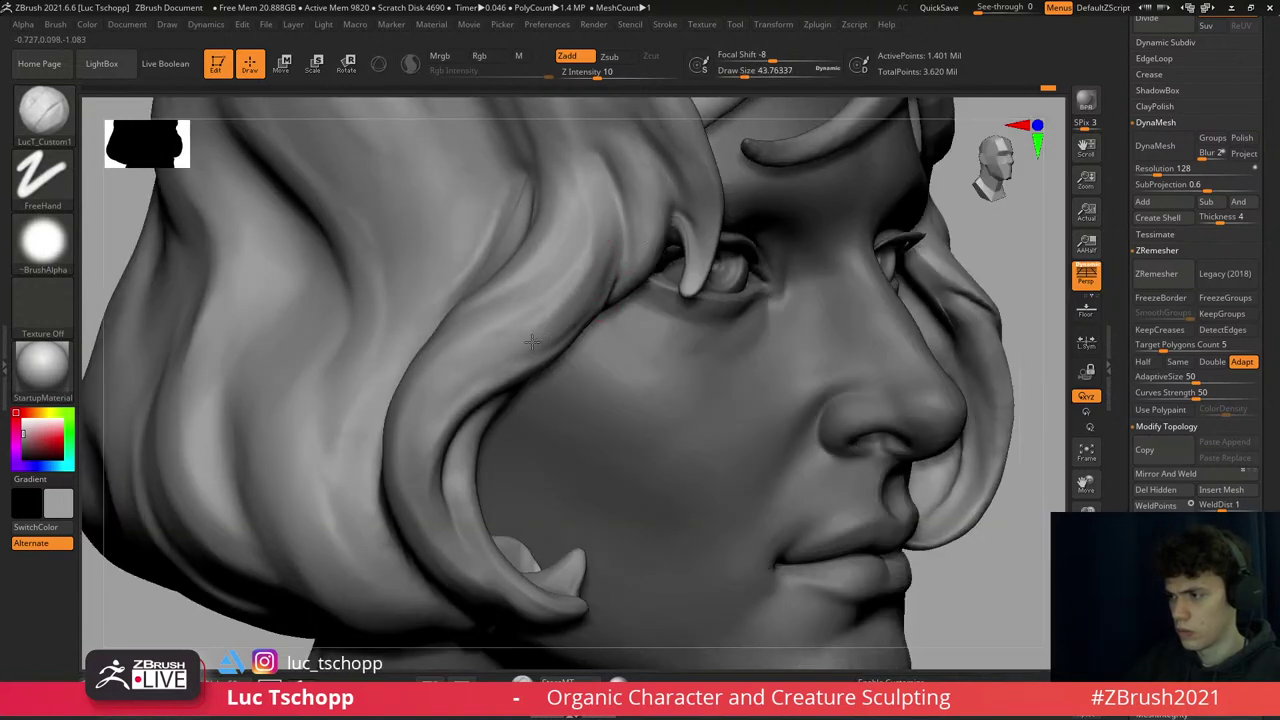
key("bracketright")
key("bracketright")
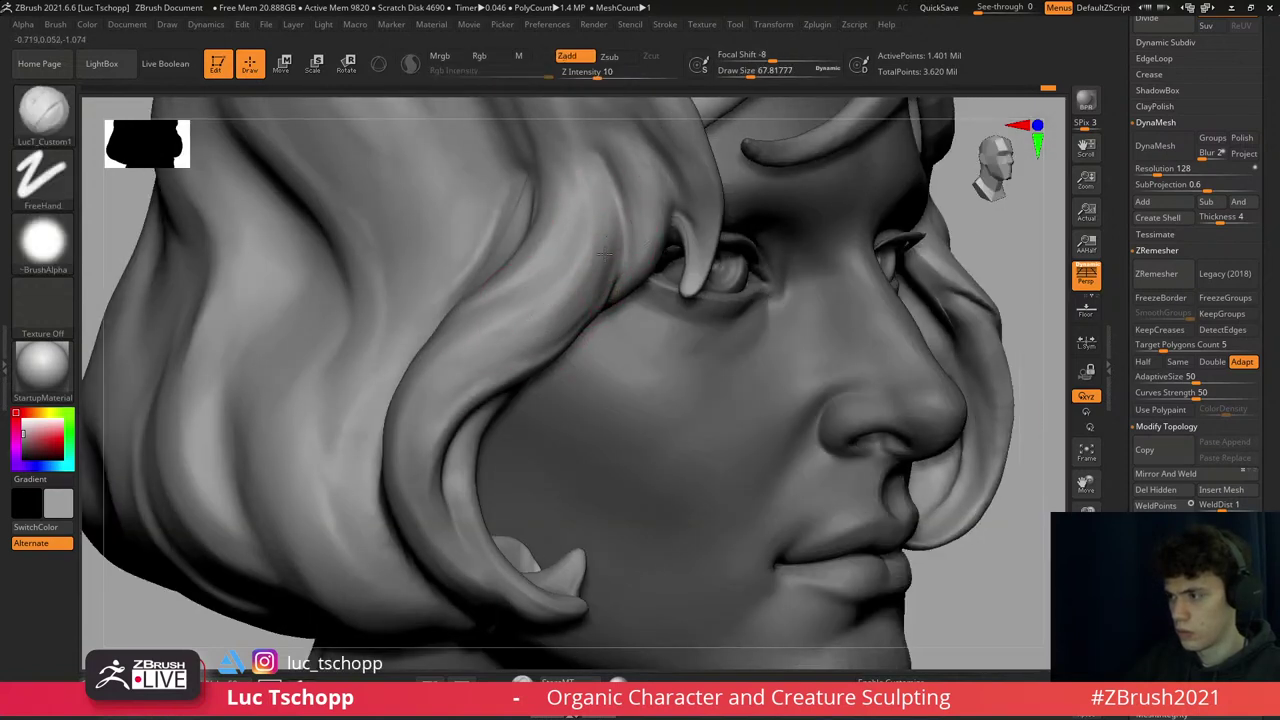
- Select DamStandard at a smaller size and frame the hair strand beside the eye
key("b")
key("d")
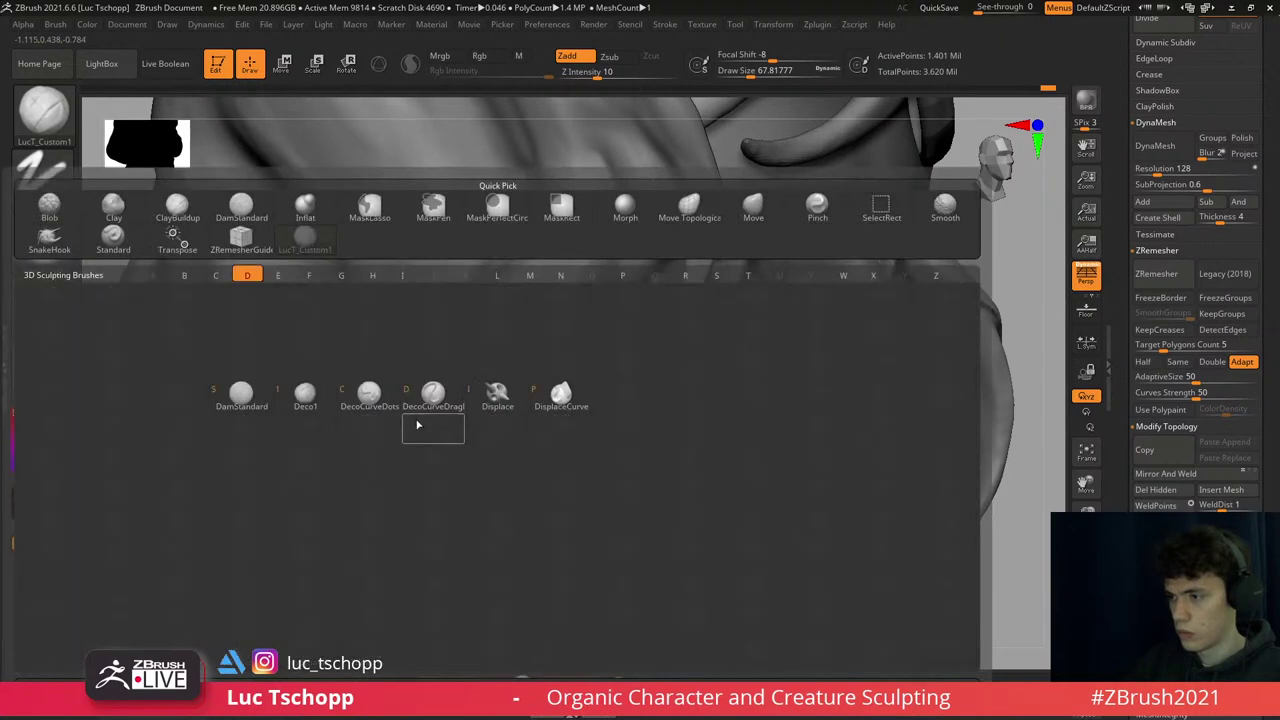
key("s")
key("s")
key("bracketleft")
key("bracketleft")
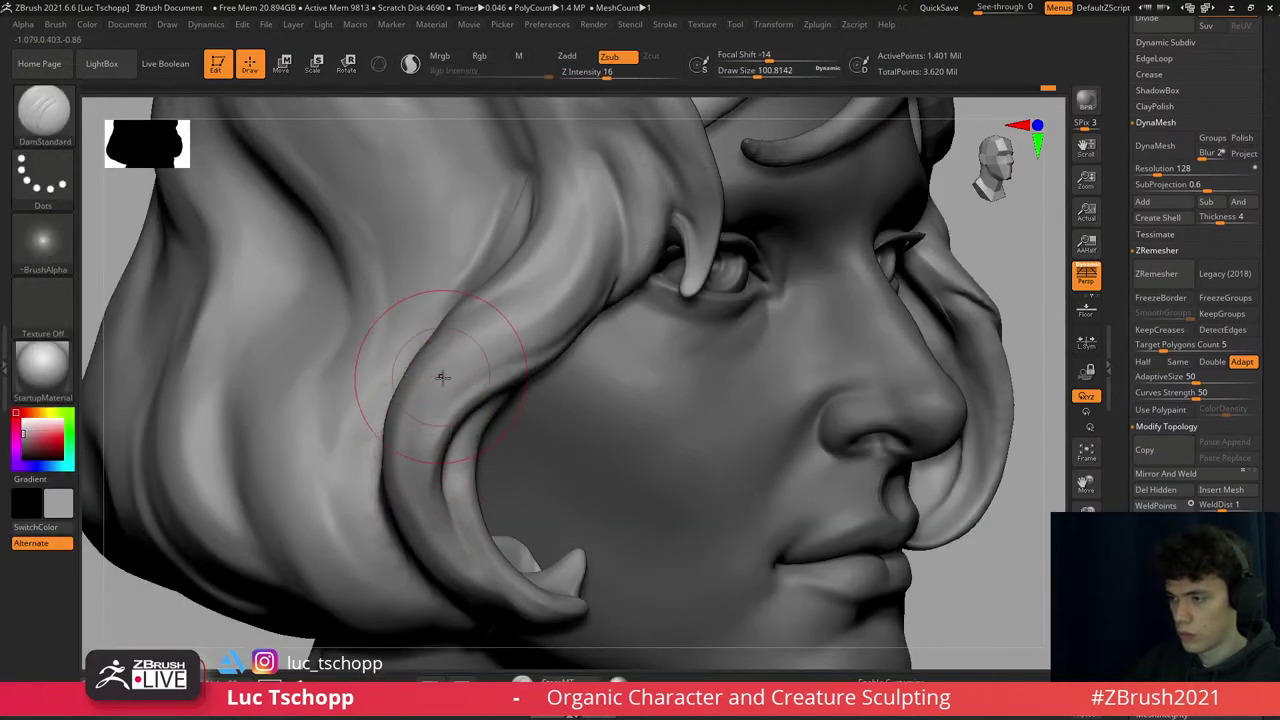
key("s")
key("bracketleft")
key("bracketleft")
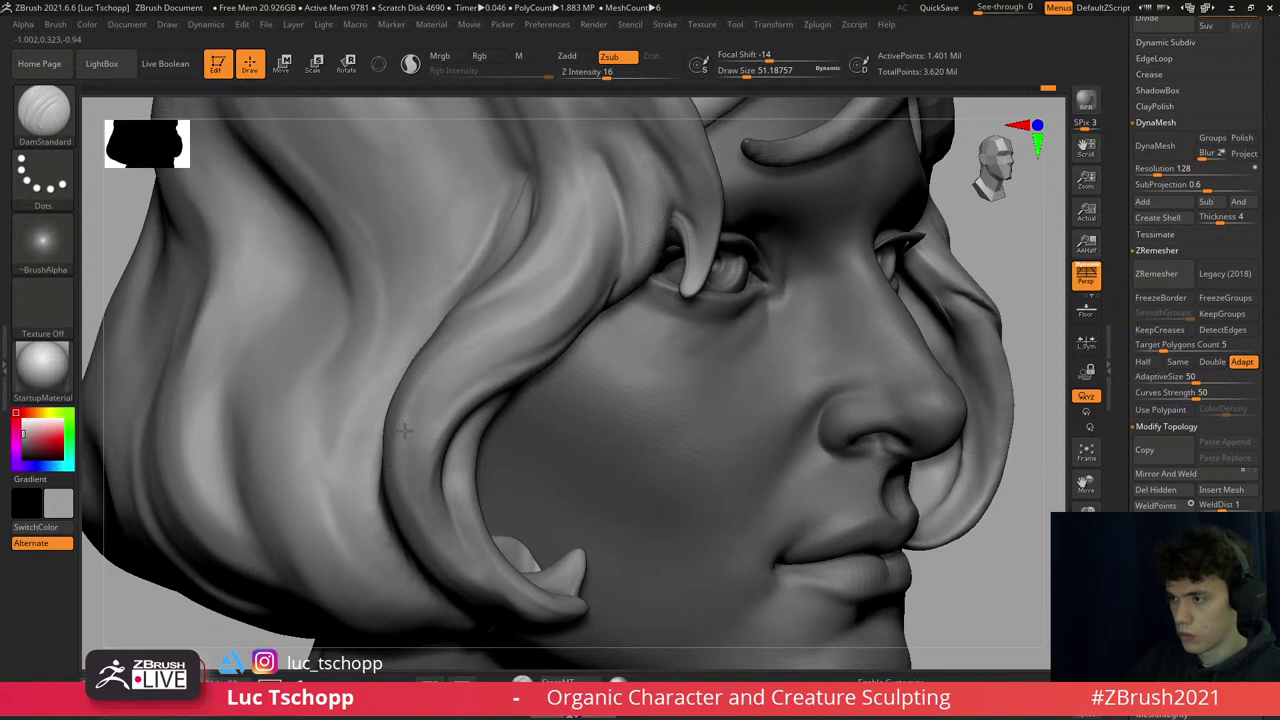
left_click_drag(417, 497, 494, 354, "alt")
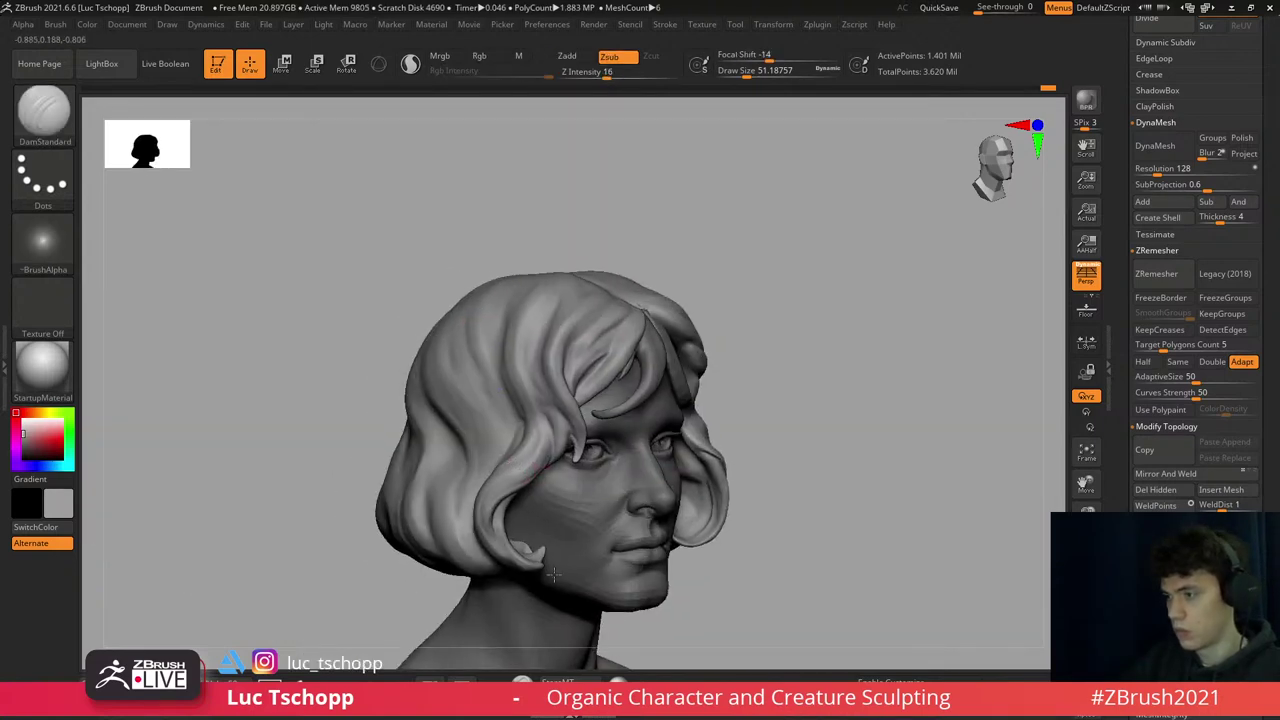
left_click_drag(504, 454, 582, 410, "alt")
- Refine the surface around the hair strand with a smaller Standard brush in profile
key("b")
key("s")
key("t")
right_click_drag(582, 410, 560, 430)
key("bracketleft")
key("bracketleft")
key("bracketleft")
key("bracketleft")
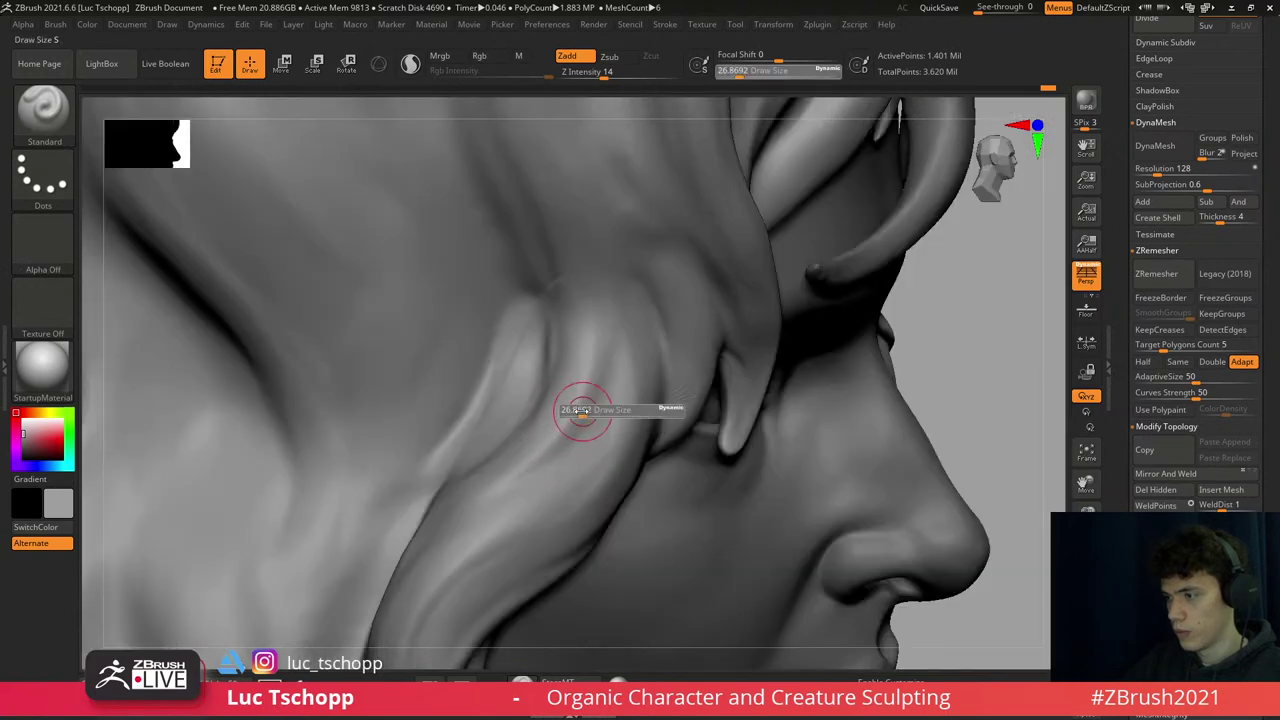
key("bracketleft")
key("bracketleft")
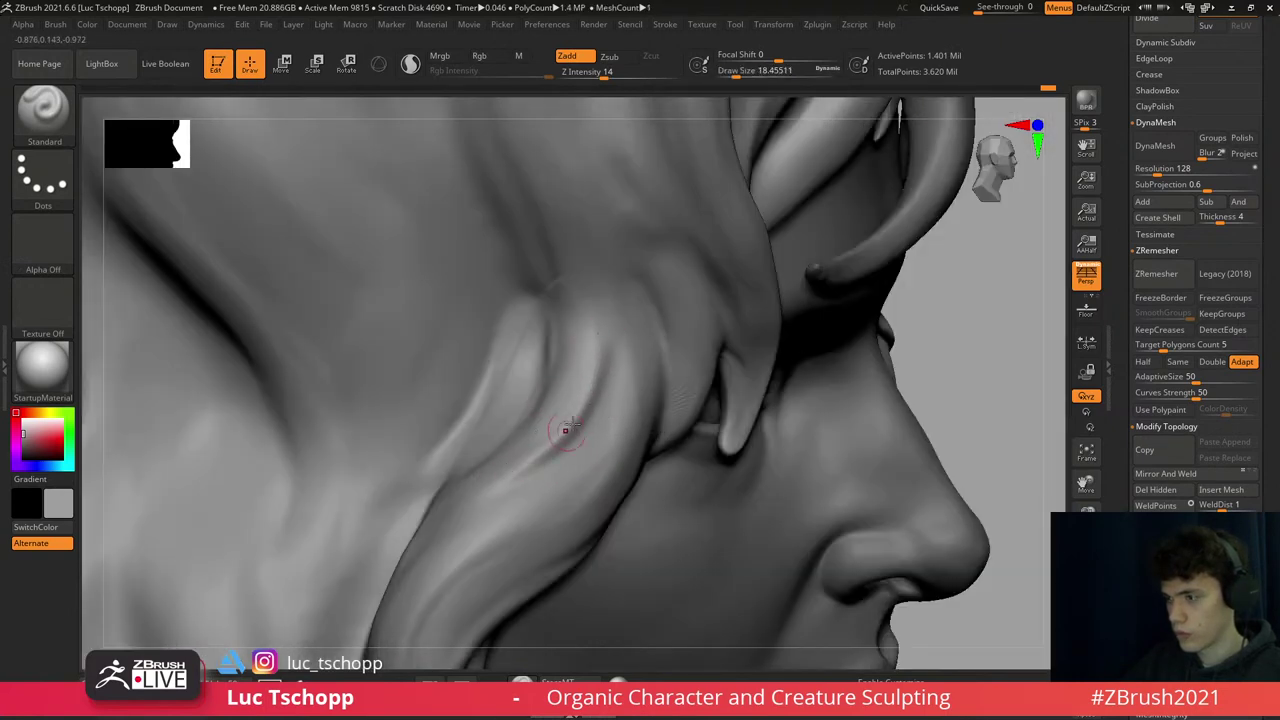
left_click_drag(565, 428, 620, 415, "shift")
mouse_move(486, 500)
right_mouse_down()
mouse_move(476, 420)
mouse_move(569, 463)
mouse_move(517, 480)
mouse_move(526, 463)
right_mouse_up()
- Switch back to DamStandard and enlarge it for broad carving strokes across the front hair
key("b")
key("d")
key("s")
key("f")
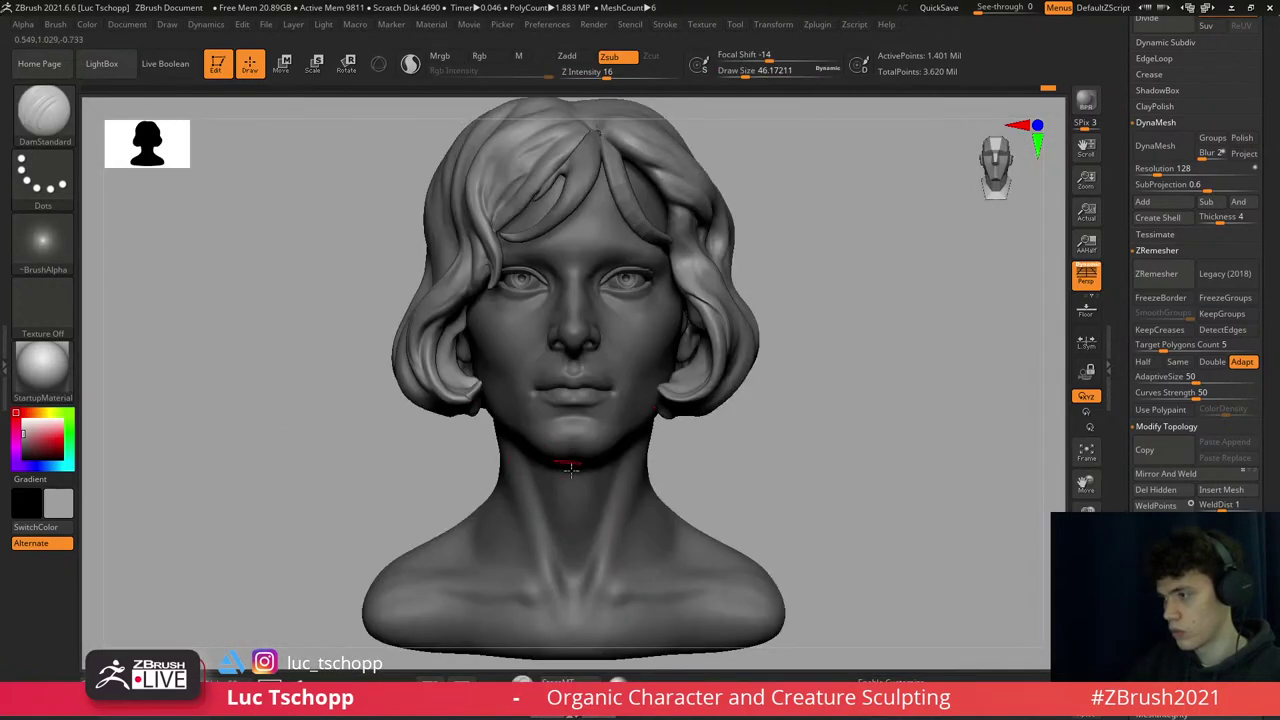
mouse_move(548, 372)
right_mouse_down("ctrl")
mouse_move(512, 272)
mouse_move(482, 235)
right_mouse_up("ctrl")
key("b")
key("Escape")
key("bracketright")
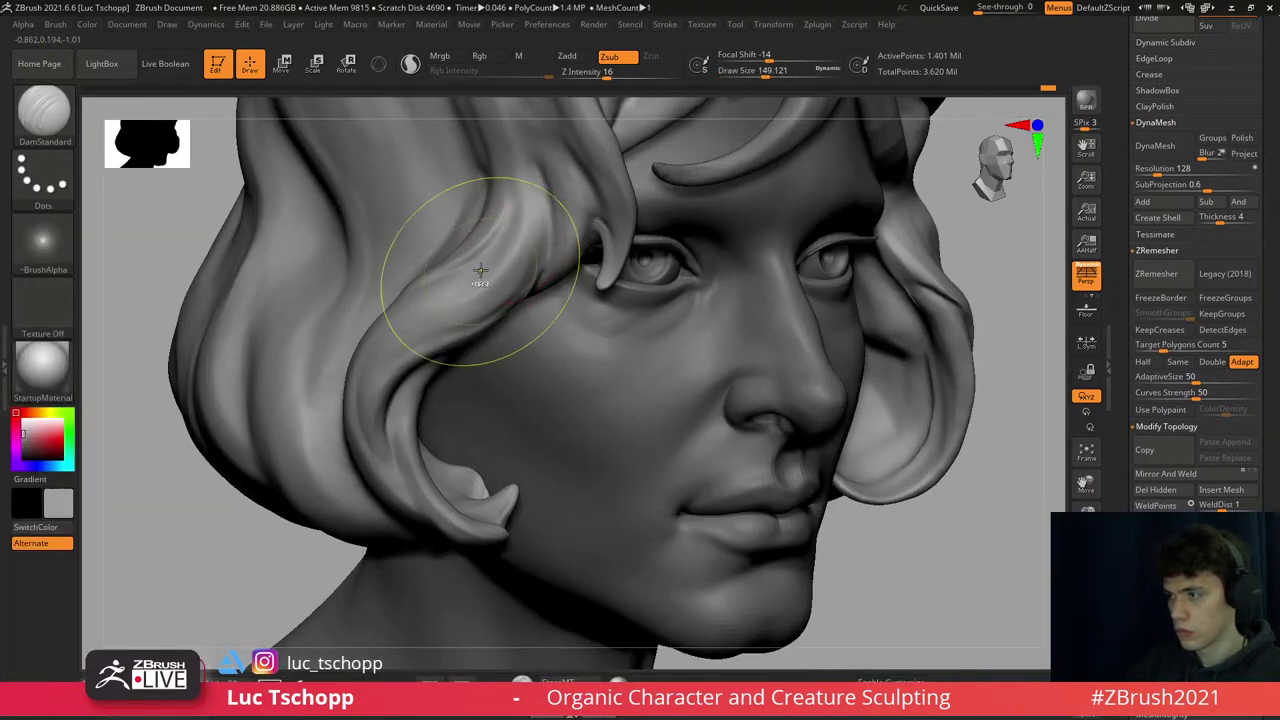
mouse_move(462, 260)
right_mouse_down()
mouse_move(585, 240)
mouse_move(486, 414)
right_mouse_up()
key("bracketright")
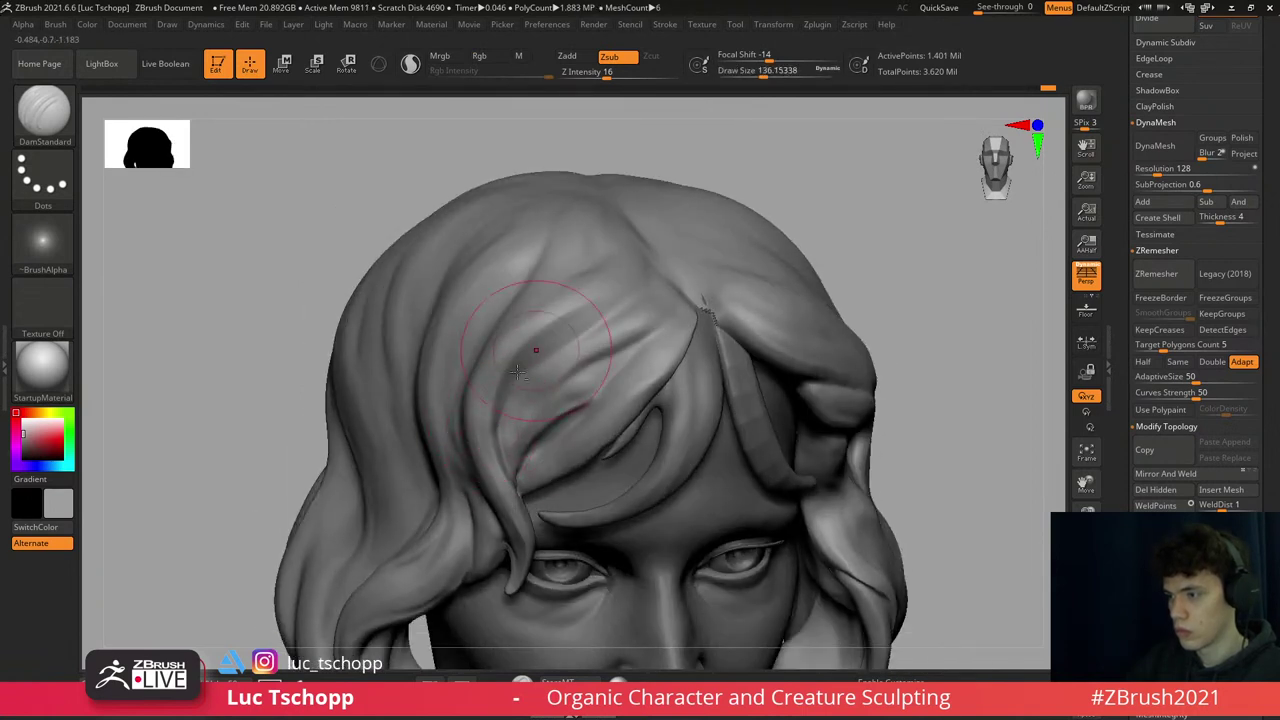
- Build strands on top of the head with the custom brush, nudging shapes with Move Topological
key("ctrl")
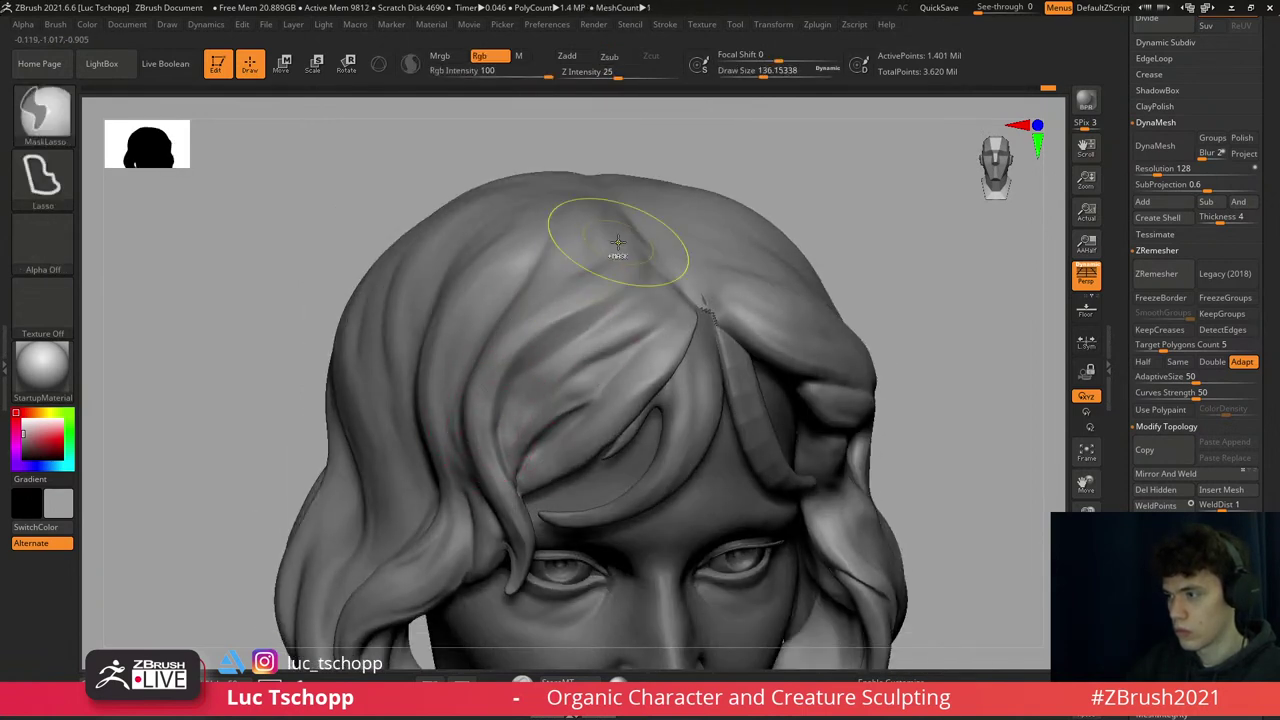
right_click_drag(618, 243, 632, 267)
key("1")
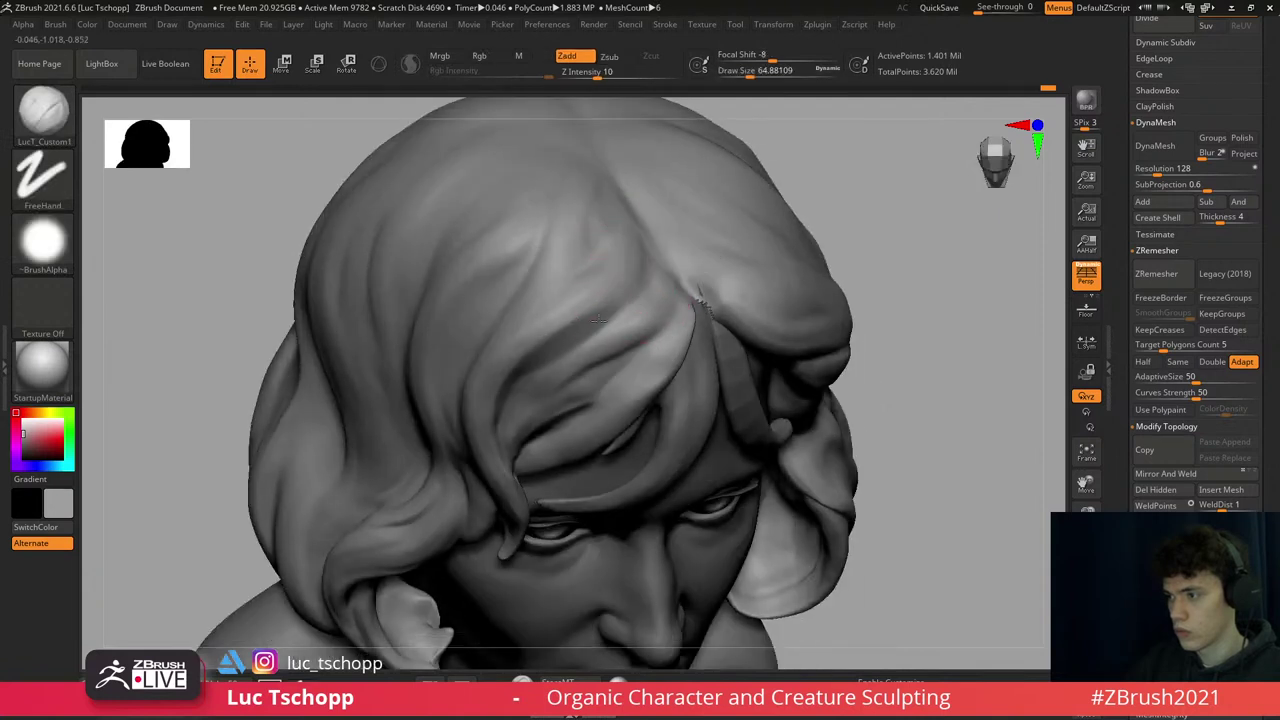
key("bracketright")
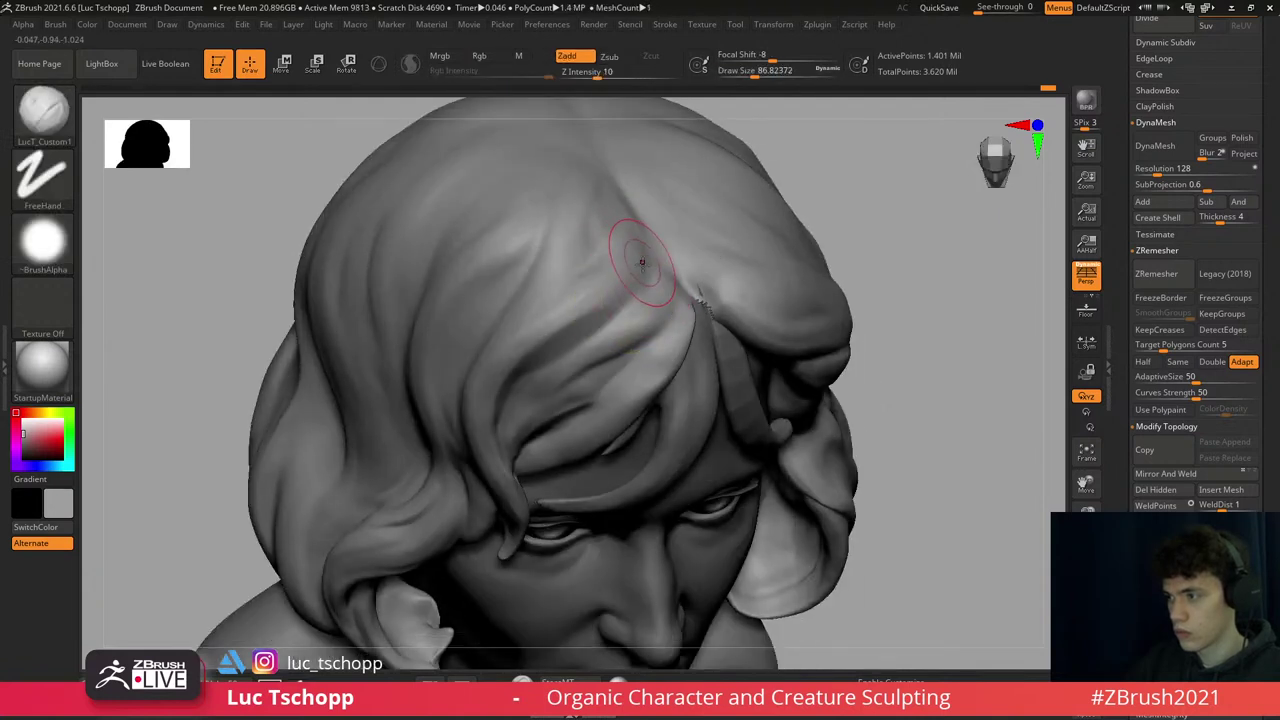
key("bracketleft")
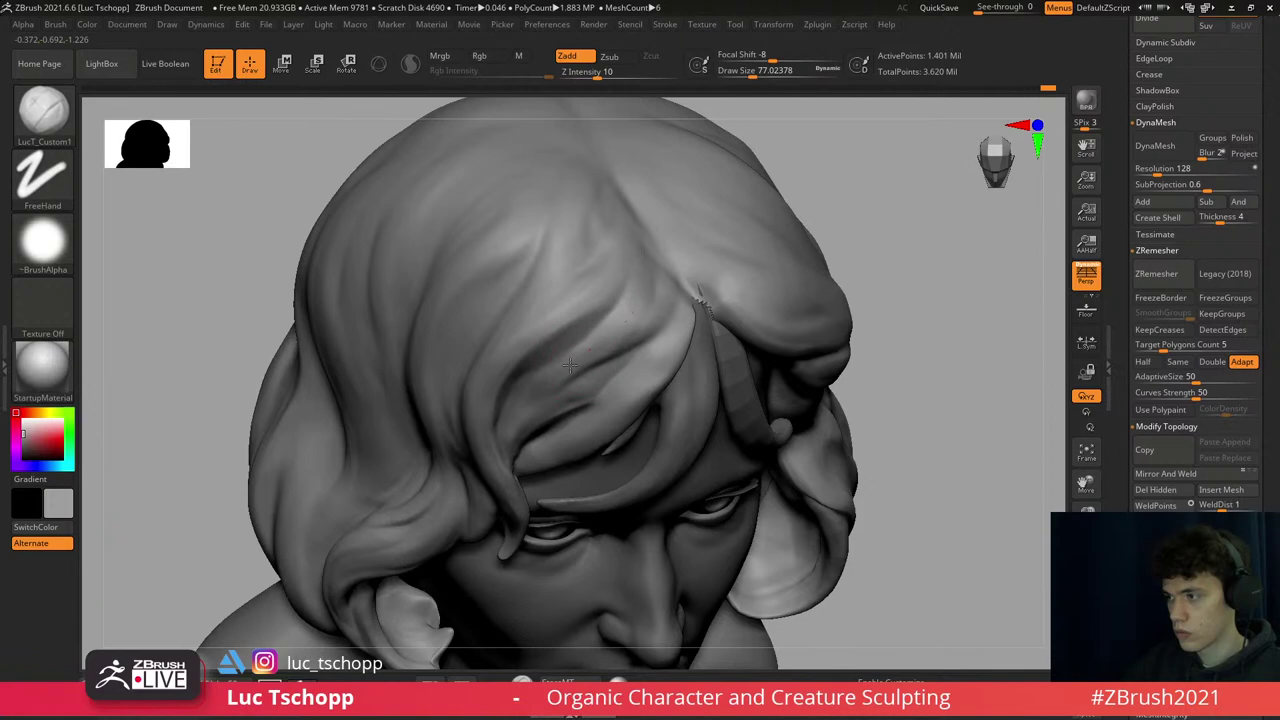
right_click_drag(599, 347, 686, 349)
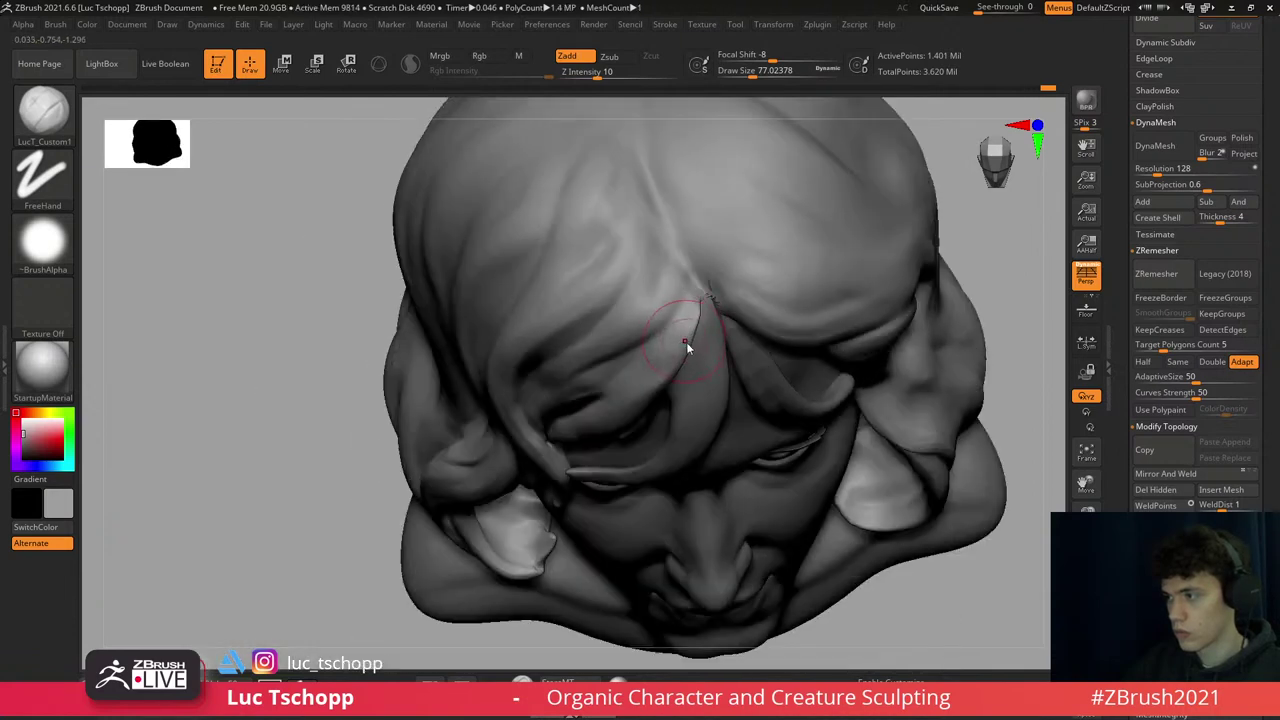
key("b")
key("m")
key("t")
key("bracketright")
key("bracketright")
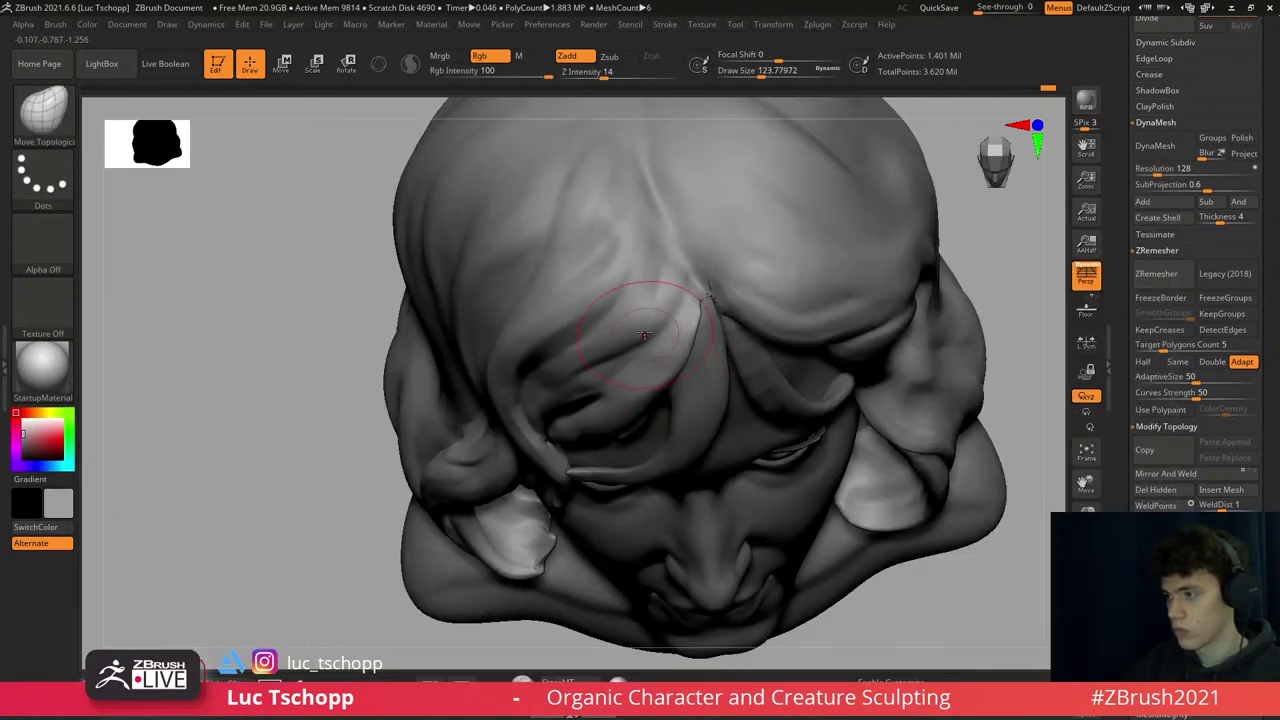
key("1")
mouse_move(590, 362)
right_mouse_down("shift")
mouse_move(562, 320)
mouse_move(586, 343)
mouse_move(576, 290)
mouse_move(572, 318)
mouse_move(620, 372)
right_mouse_up("shift")
- Smooth the hair with a reduced brush and rotate to view the top of the head
key("shift")
key("bracketleft")
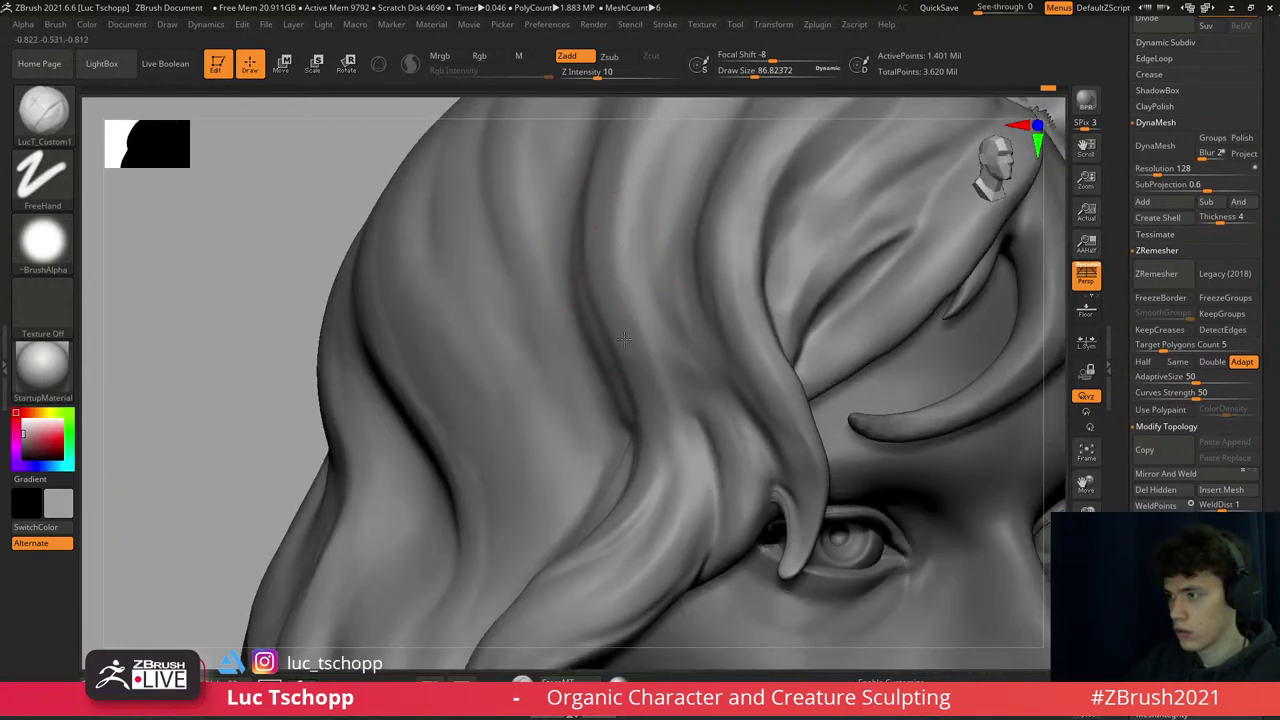
key("bracketleft")
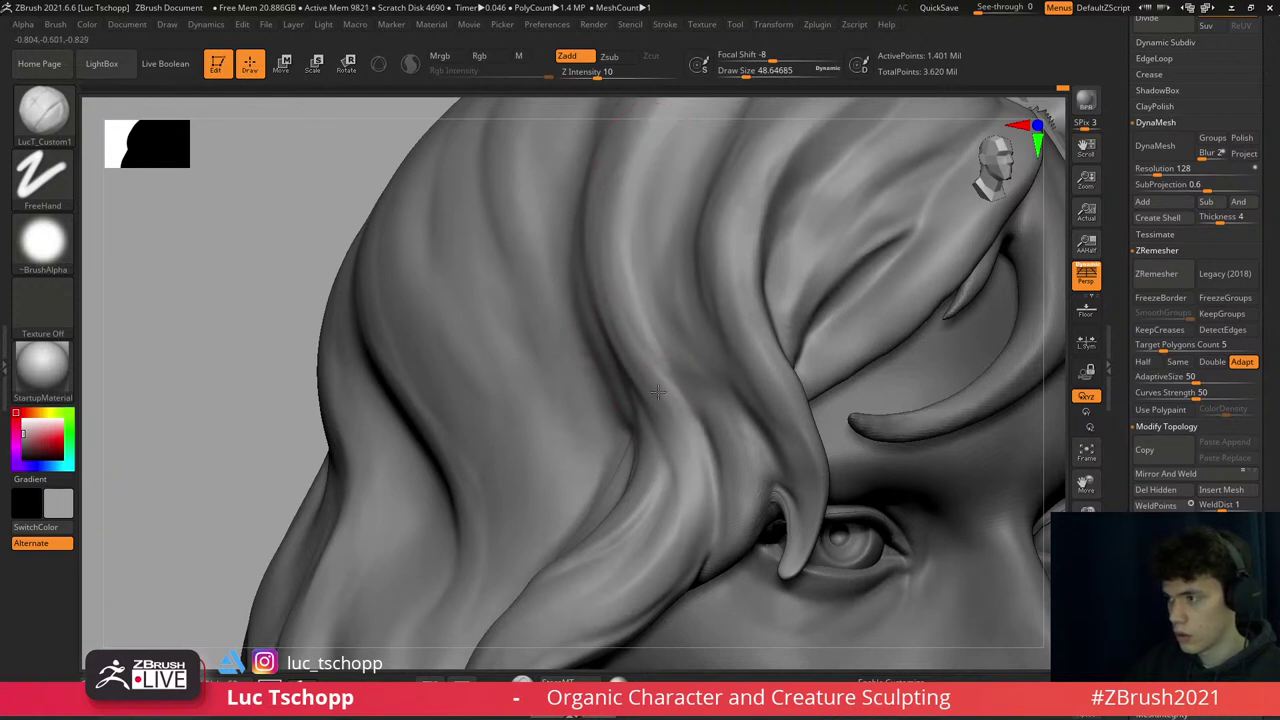
right_click_drag(598, 236, 606, 409)
- Carve grooves across the top of the hair with DamStandard in Zsub mode
key("b")
key("d")
key("s")
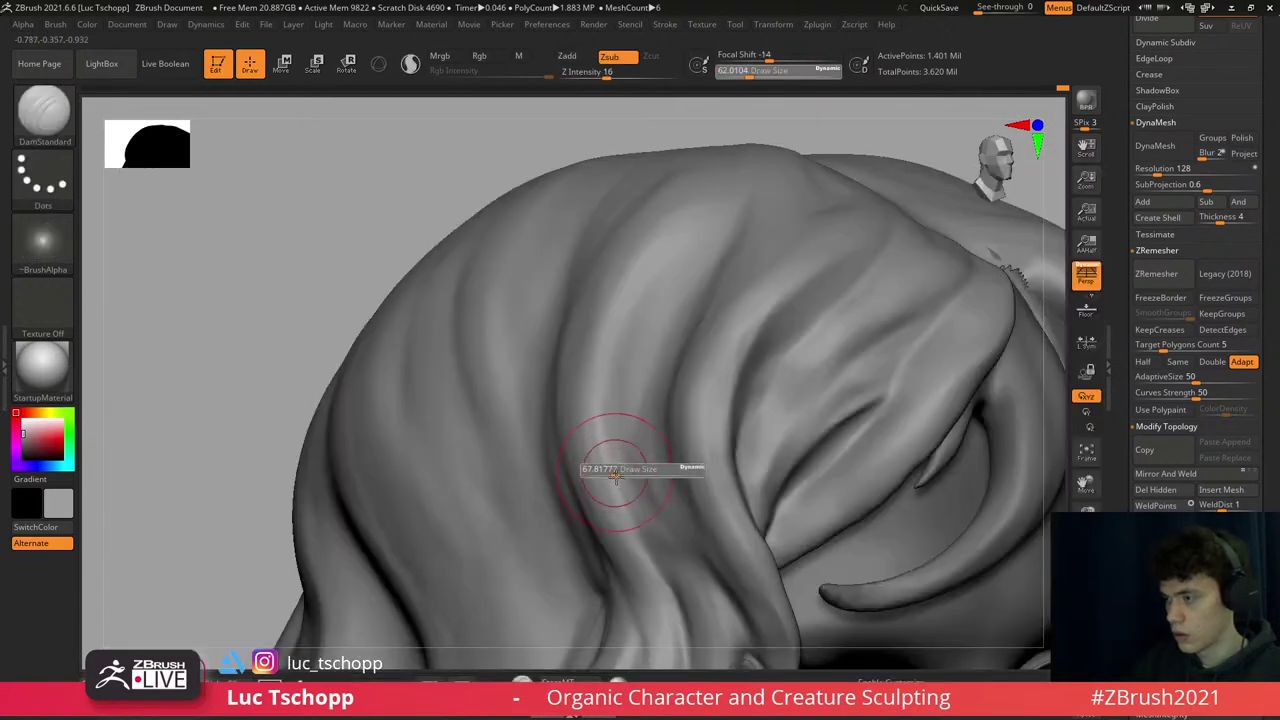
key("bracketright")
key("bracketright")
key("bracketleft")
key("bracketleft")
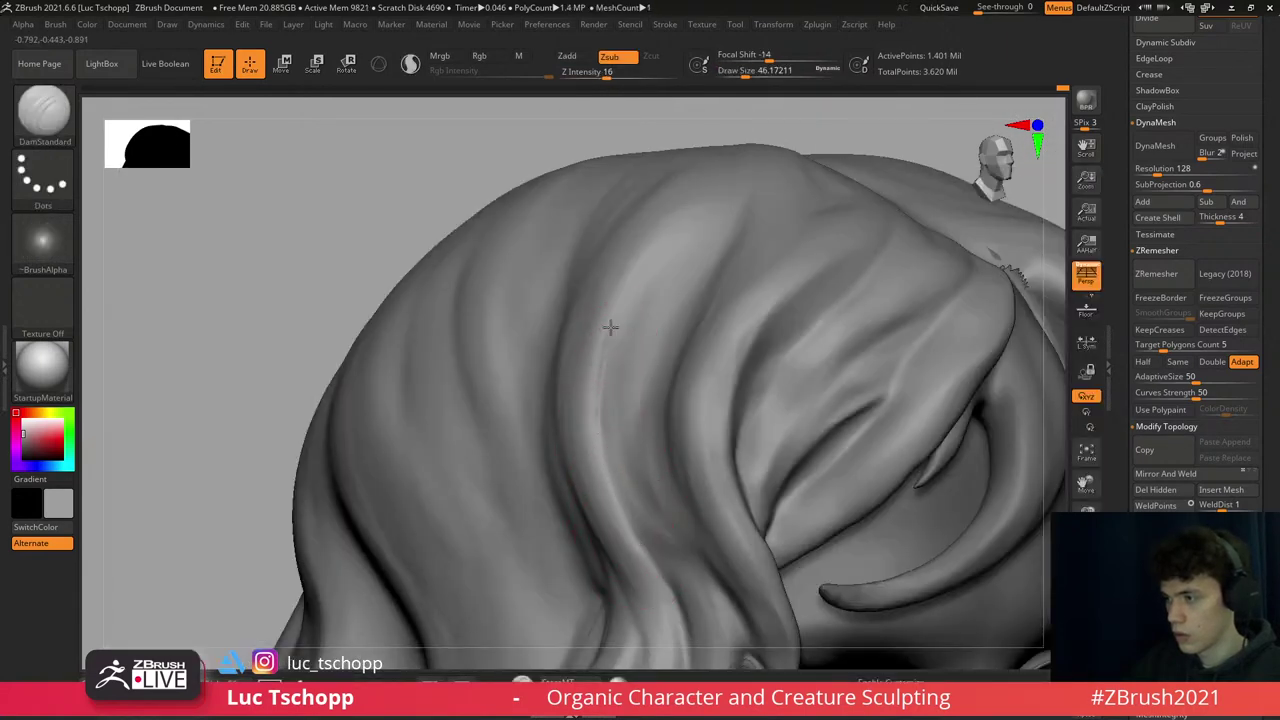
right_click_drag(656, 330, 606, 314)
key("bracketright")
key("bracketright")
key("bracketright")
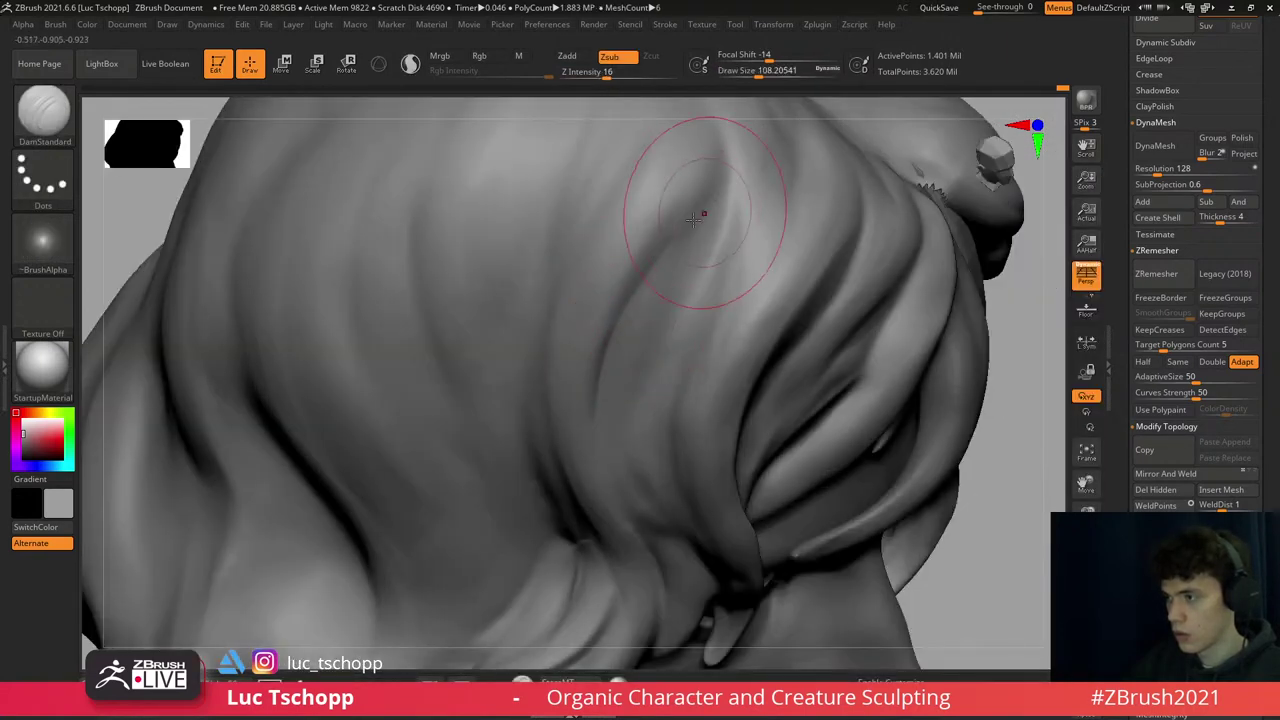
right_click_drag(722, 148, 660, 300)
key("bracketright")
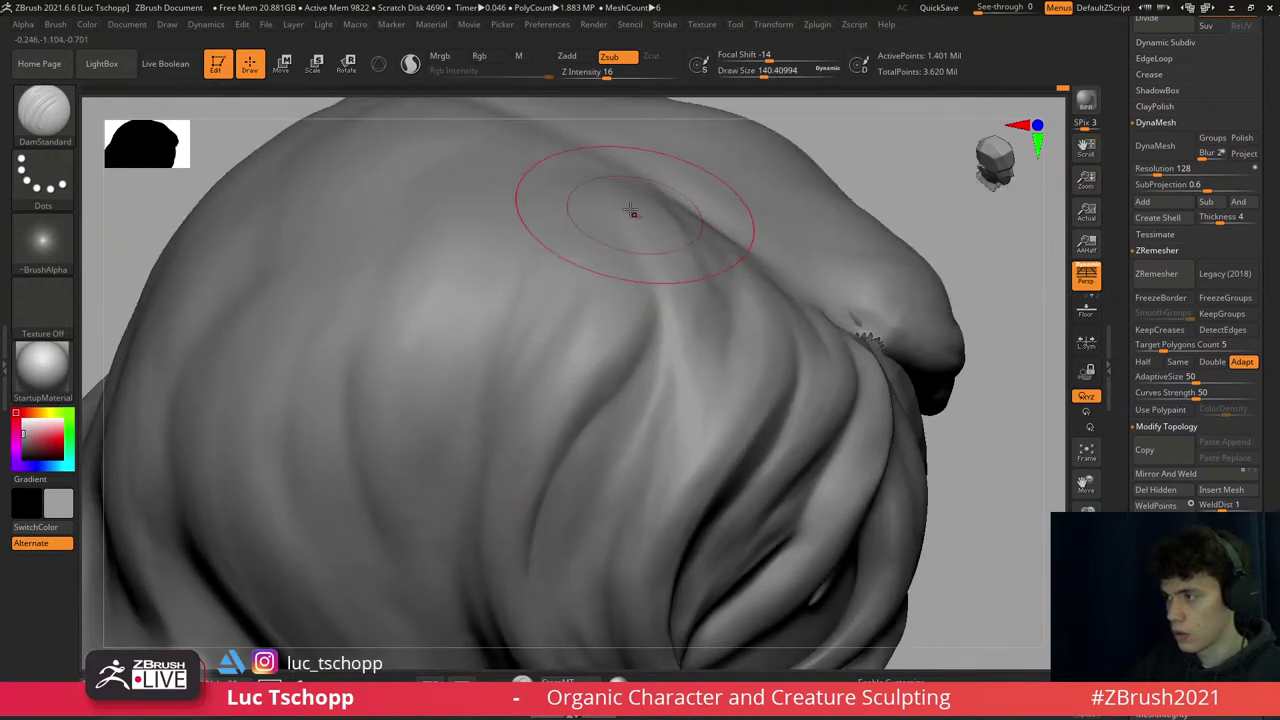
key("bracketleft")
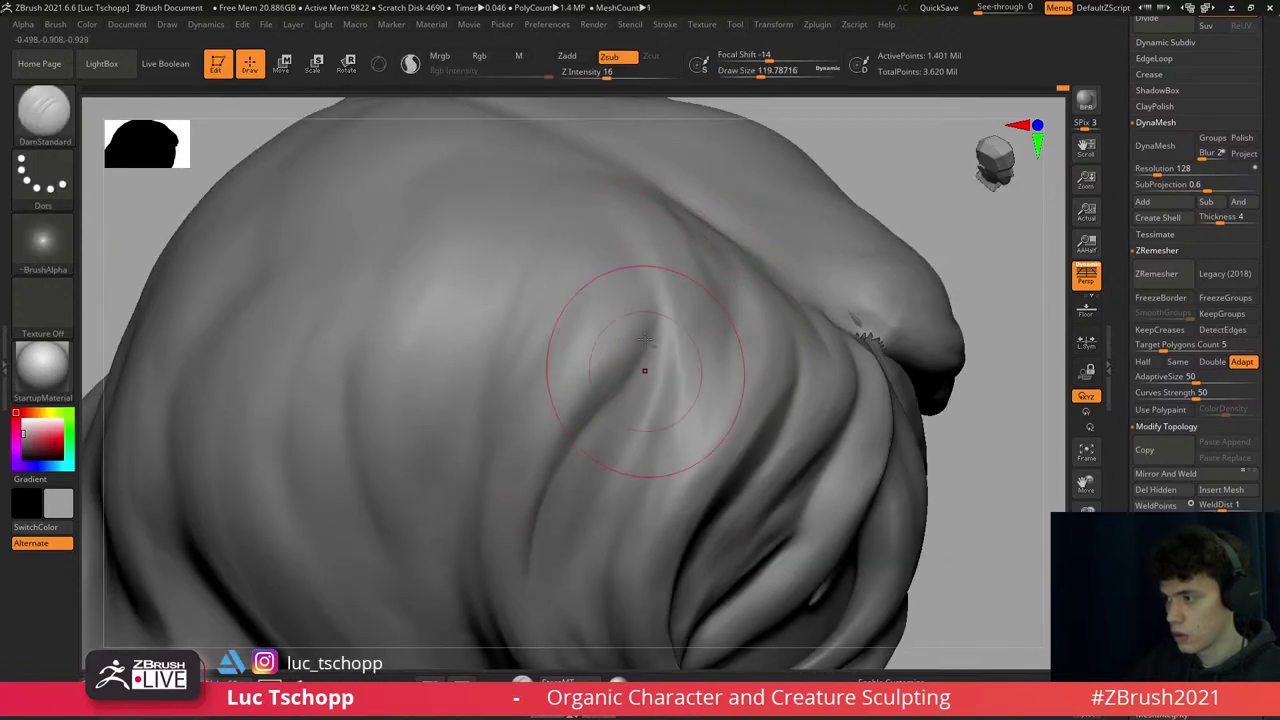
right_click_drag(656, 403, 686, 263)
- Refine the crown strands with the custom brush, settling on a size of about 51
key("1")
key("bracketleft")
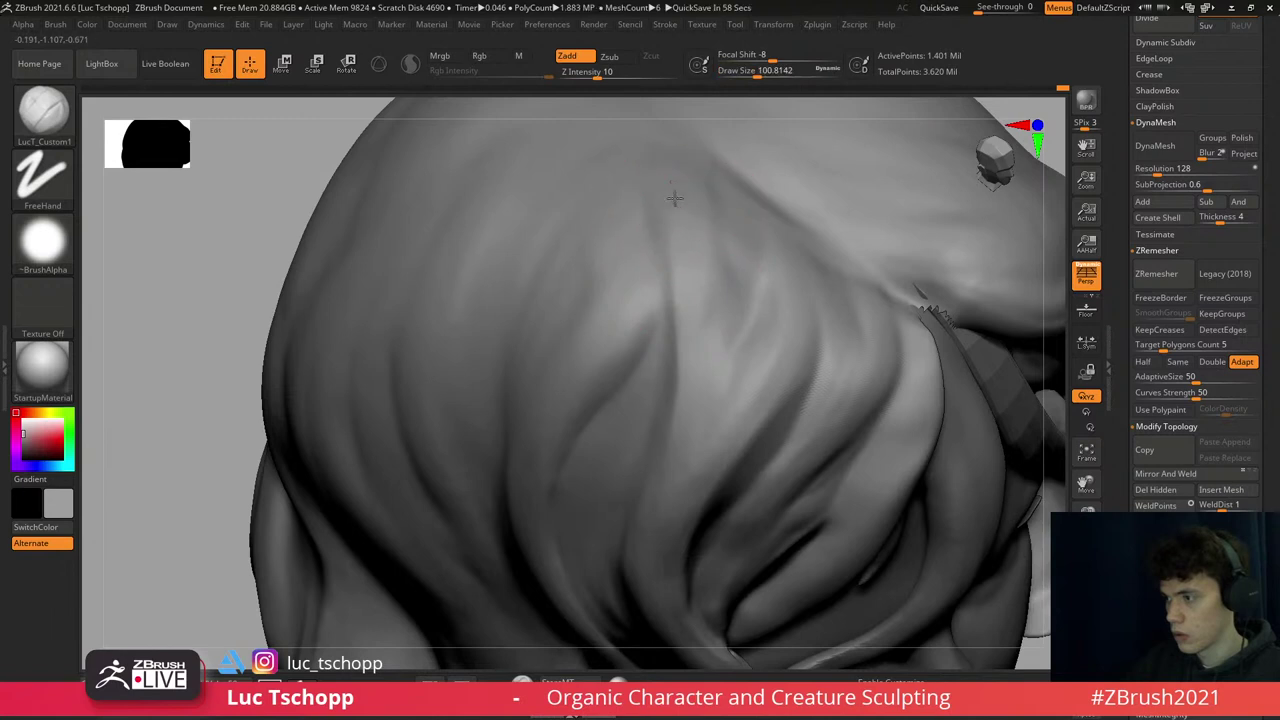
key("bracketleft")
mouse_move(648, 280)
right_mouse_down()
mouse_move(672, 341)
mouse_move(675, 404)
right_mouse_up()
key("bracketleft")
key("bracketleft")
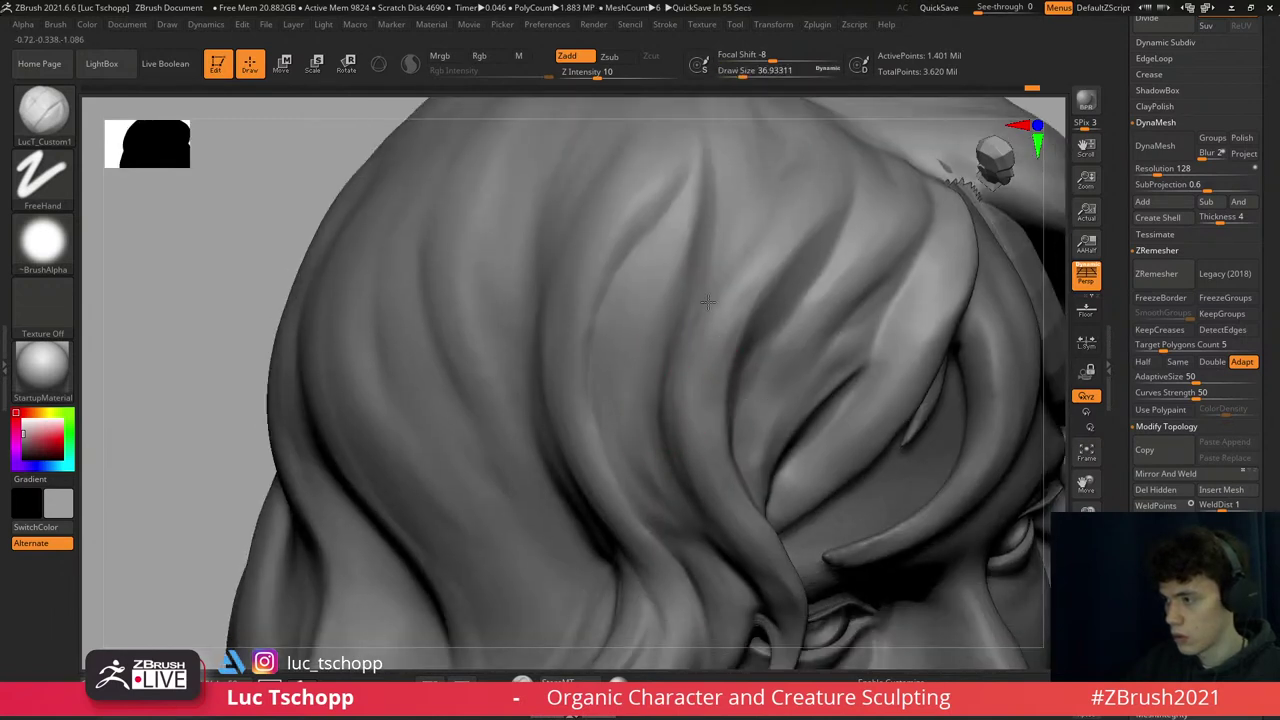
key("bracketright")
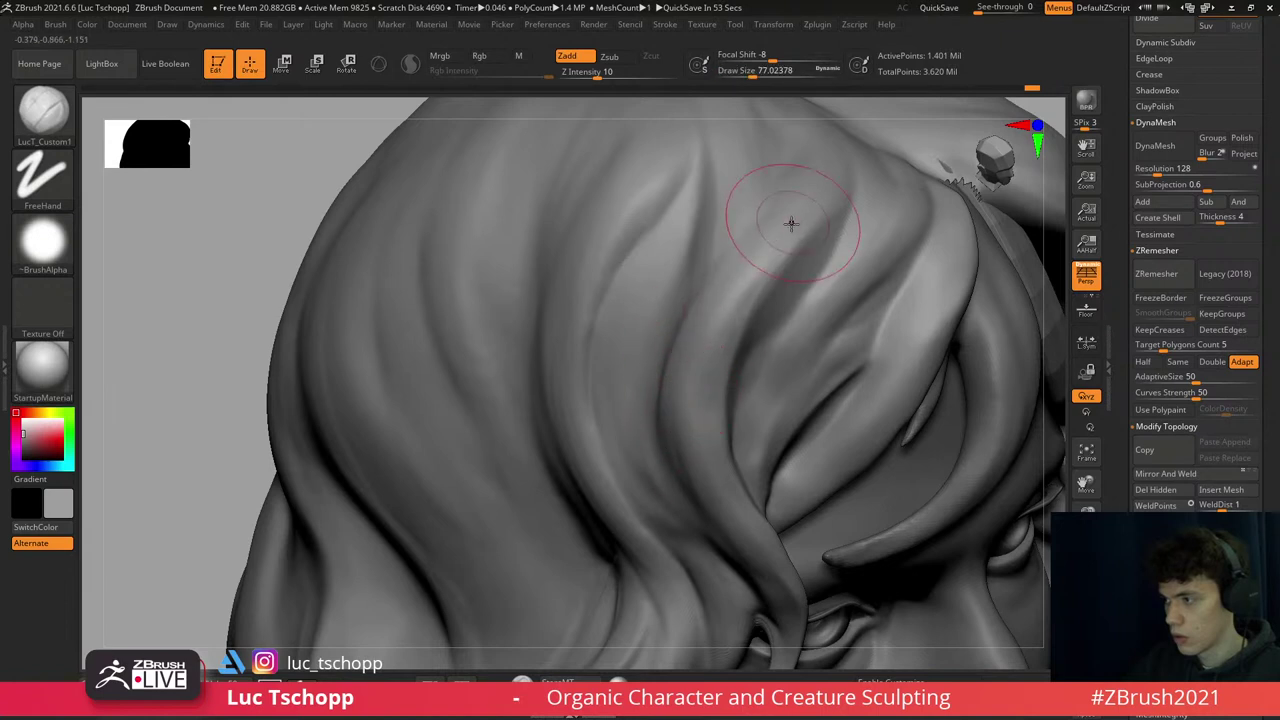
key("bracketleft")
key("bracketleft")
key("bracketright")
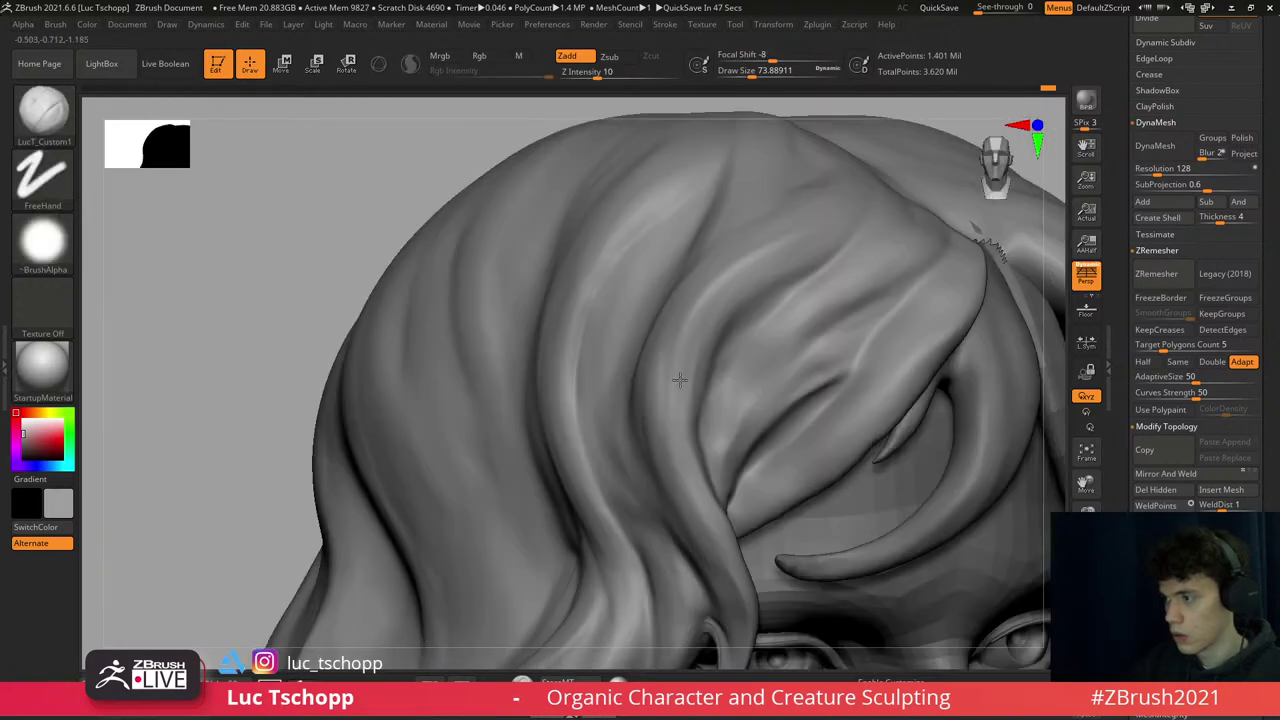
key("s")
left_click_drag(678, 424, 666, 450)
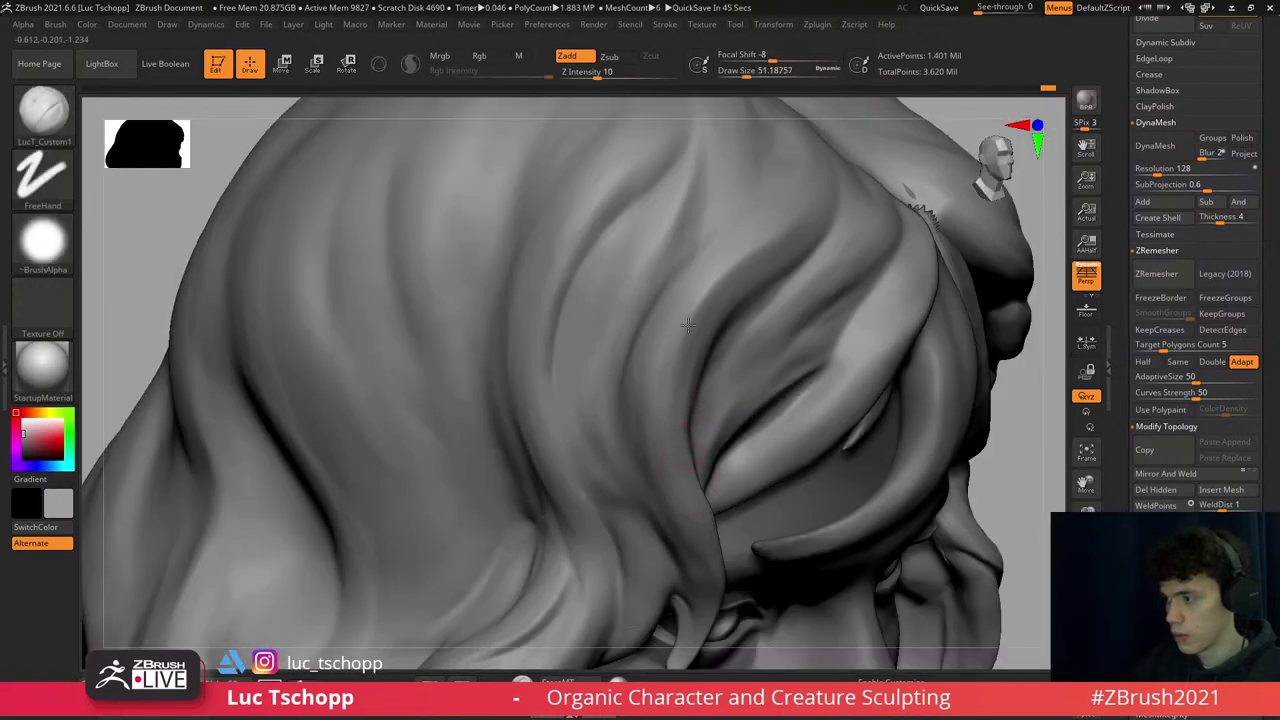
- Select MaskLasso and inspect the hair from underneath and from the side
mouse_move(805, 220)
right_mouse_down()
mouse_move(723, 345)
mouse_move(749, 320)
right_mouse_up()
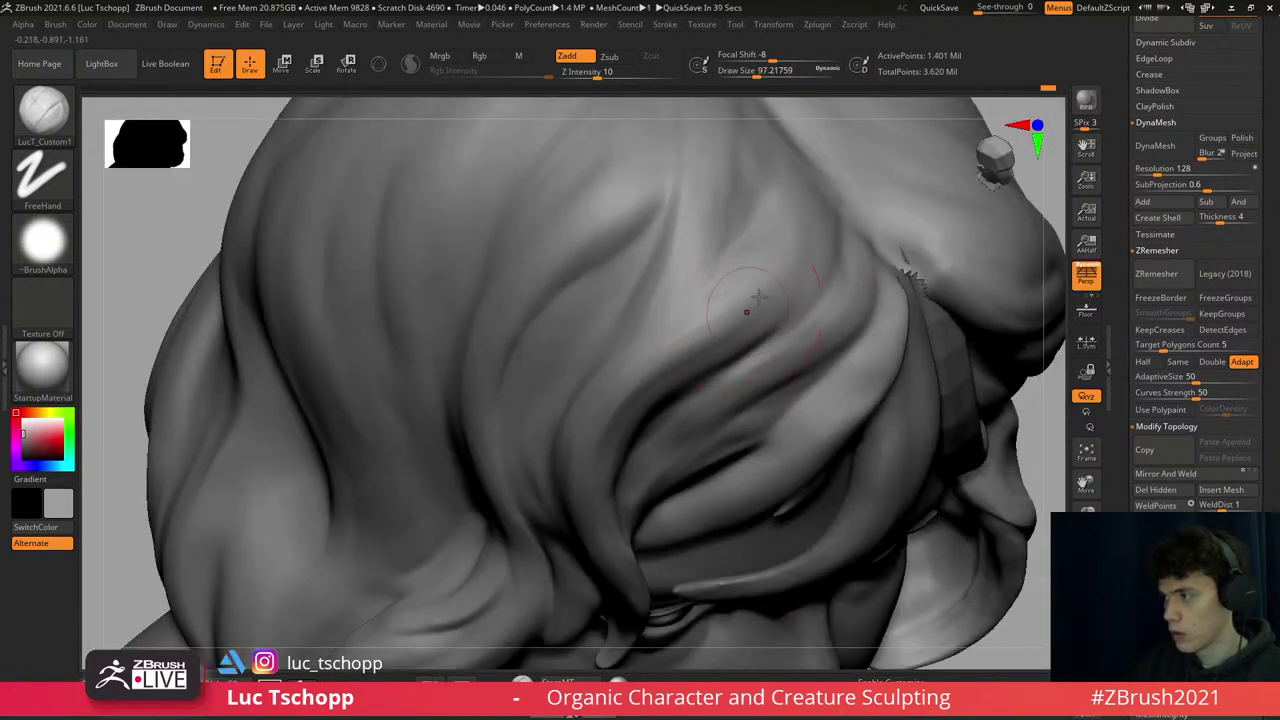
right_click_drag(745, 290, 725, 300)
key("b")
key("m")
key("l")
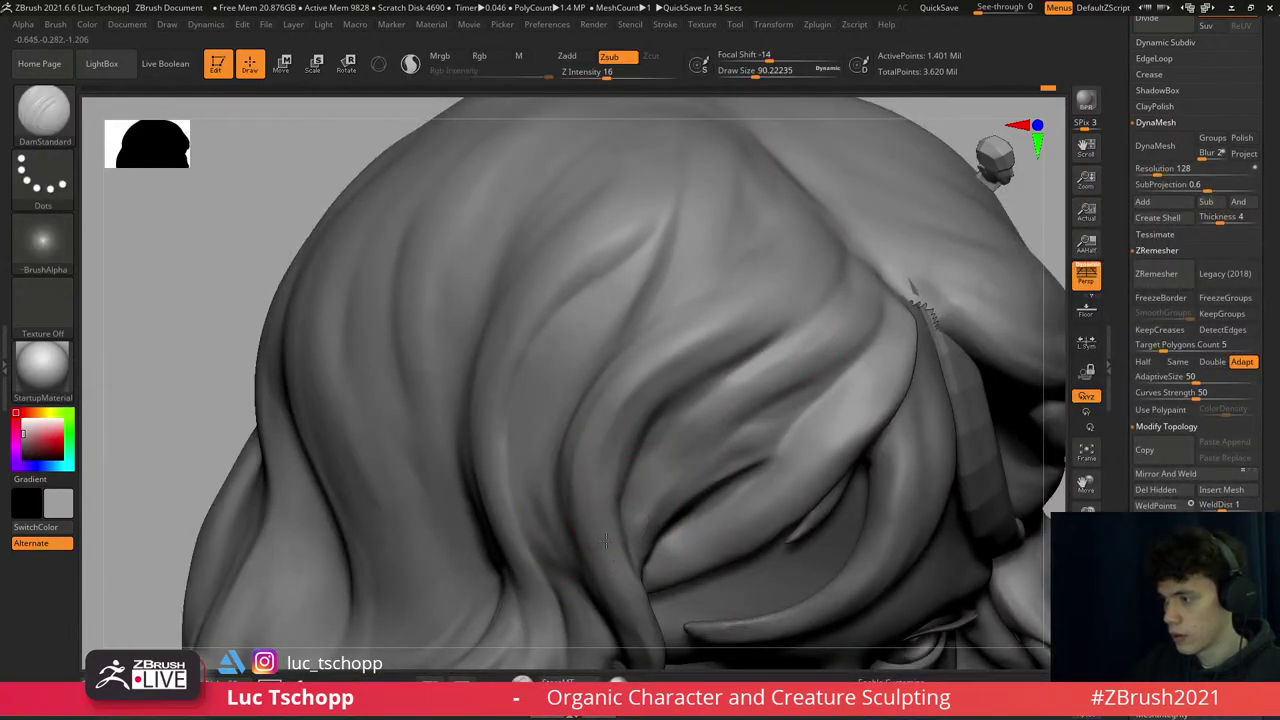
mouse_move(651, 371)
right_mouse_down()
mouse_move(691, 369)
mouse_move(756, 311)
mouse_move(614, 251)
mouse_move(649, 290)
mouse_move(657, 428)
mouse_move(679, 290)
right_mouse_up()
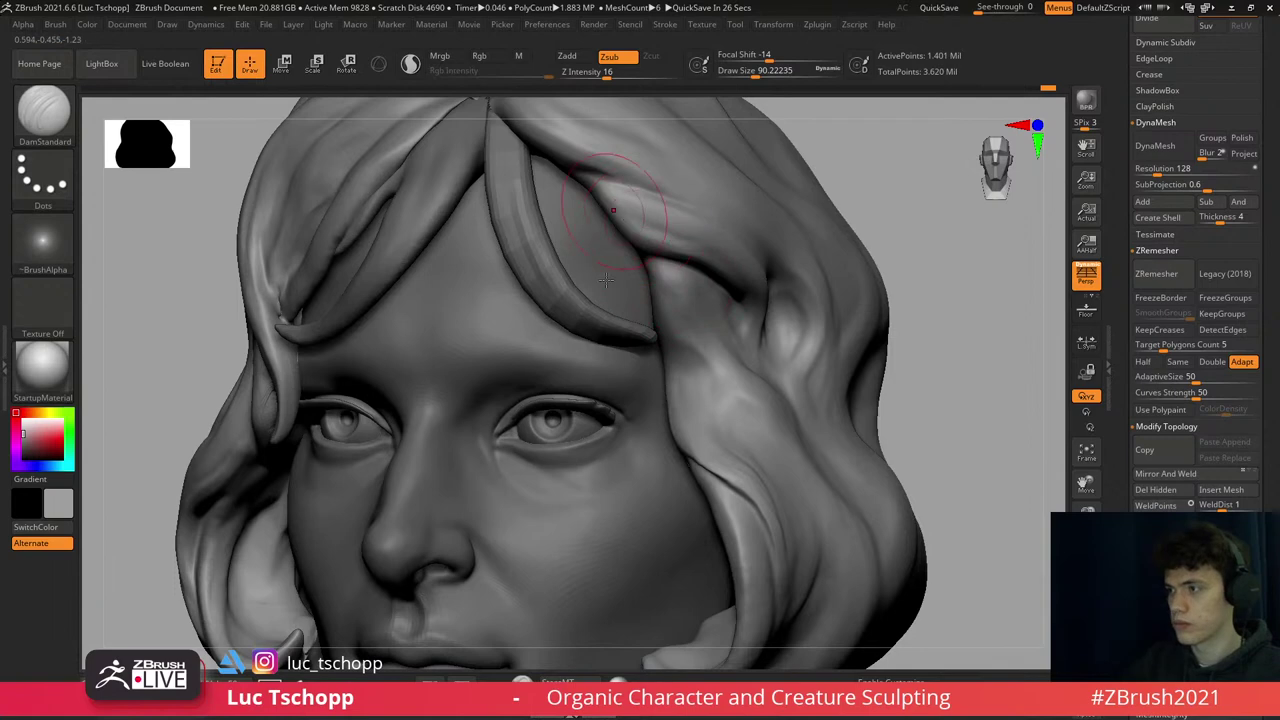
- Turn the head to the front and set Move Topological to about size 62 to reshape the fringe locks
right_click_drag(607, 156, 600, 265)
key("b")
key("m")
key("t")
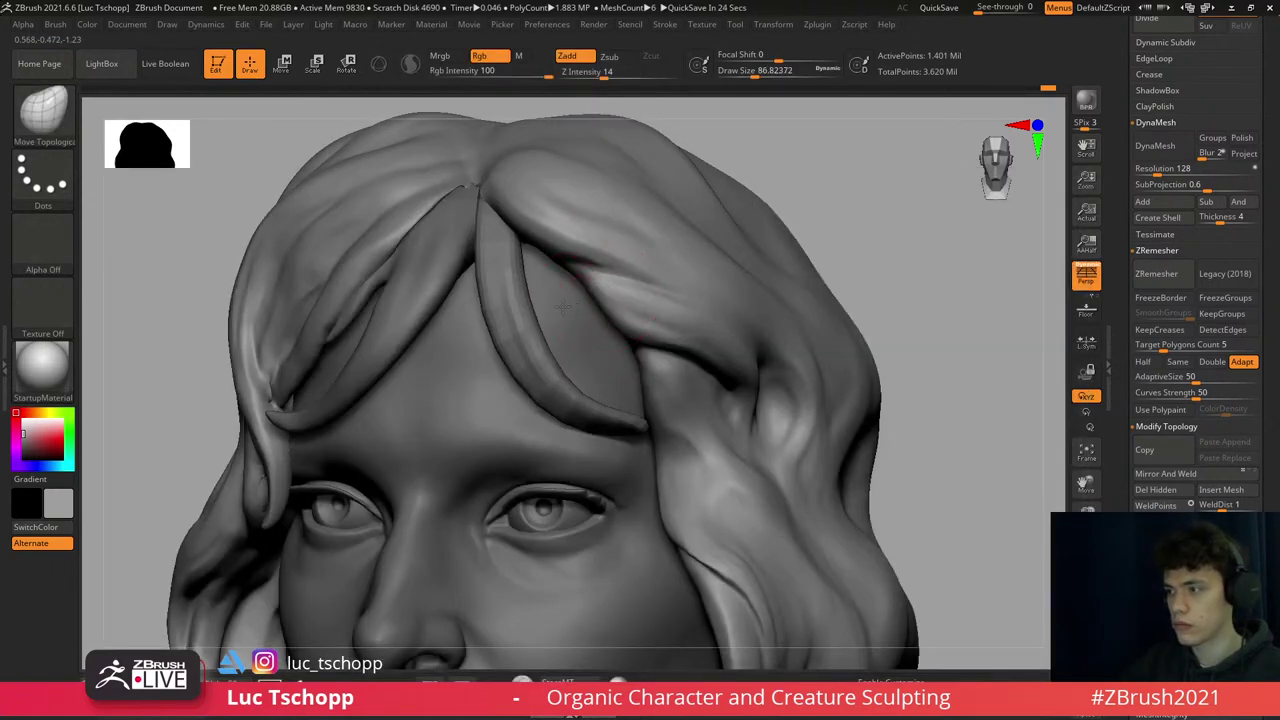
key("s")
left_click_drag(640, 322, 601, 344)
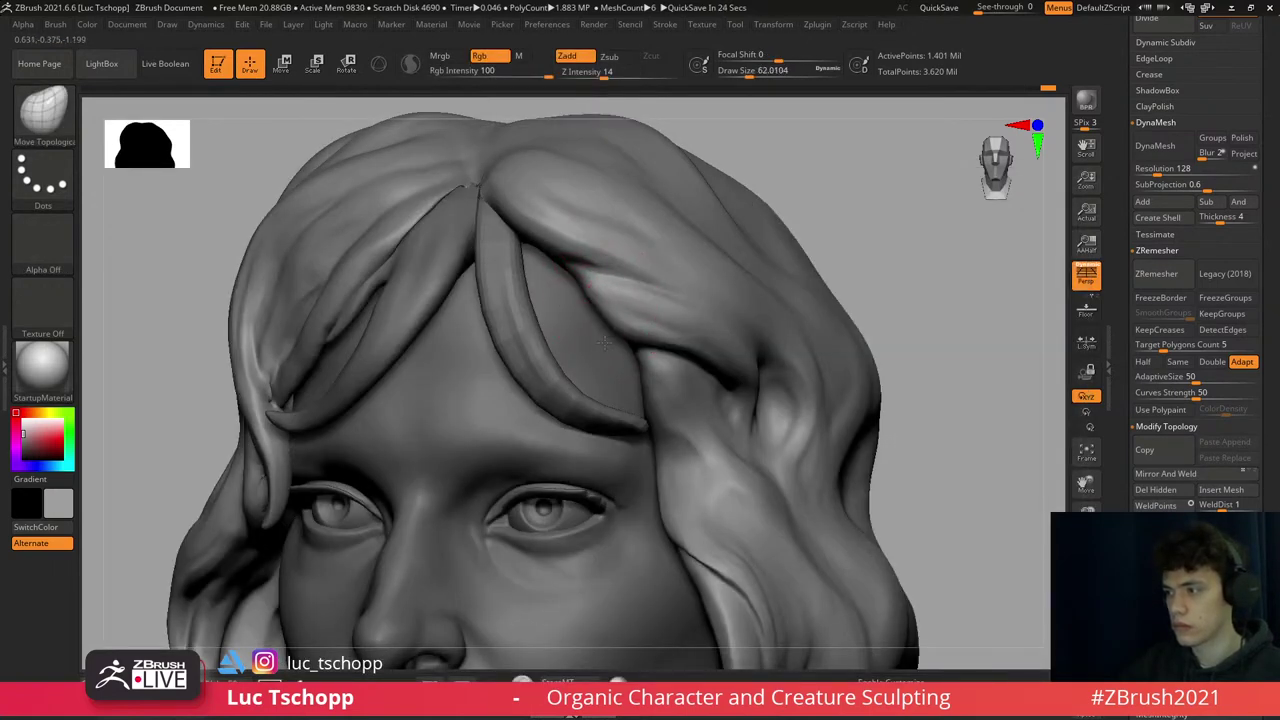
- Build up the fringe strands with the LucT_Custom1 brush, checking them from below
key("1")
mouse_move(604, 342)
right_mouse_down()
mouse_move(660, 335)
mouse_move(596, 323)
right_mouse_up()
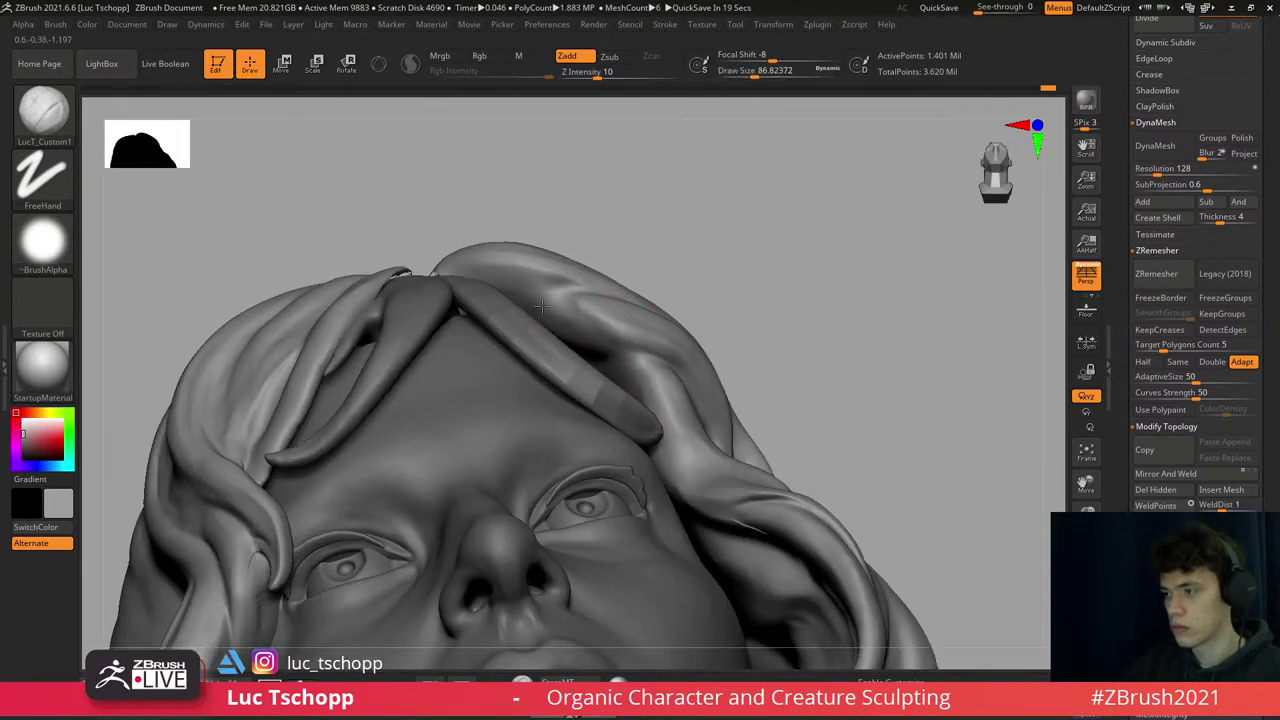
right_click_drag(591, 325, 545, 295)
mouse_move(604, 336)
right_mouse_down()
mouse_move(624, 342)
mouse_move(532, 308)
mouse_move(512, 262)
mouse_move(650, 332)
mouse_move(667, 327)
mouse_move(646, 335)
mouse_move(557, 245)
right_mouse_up()
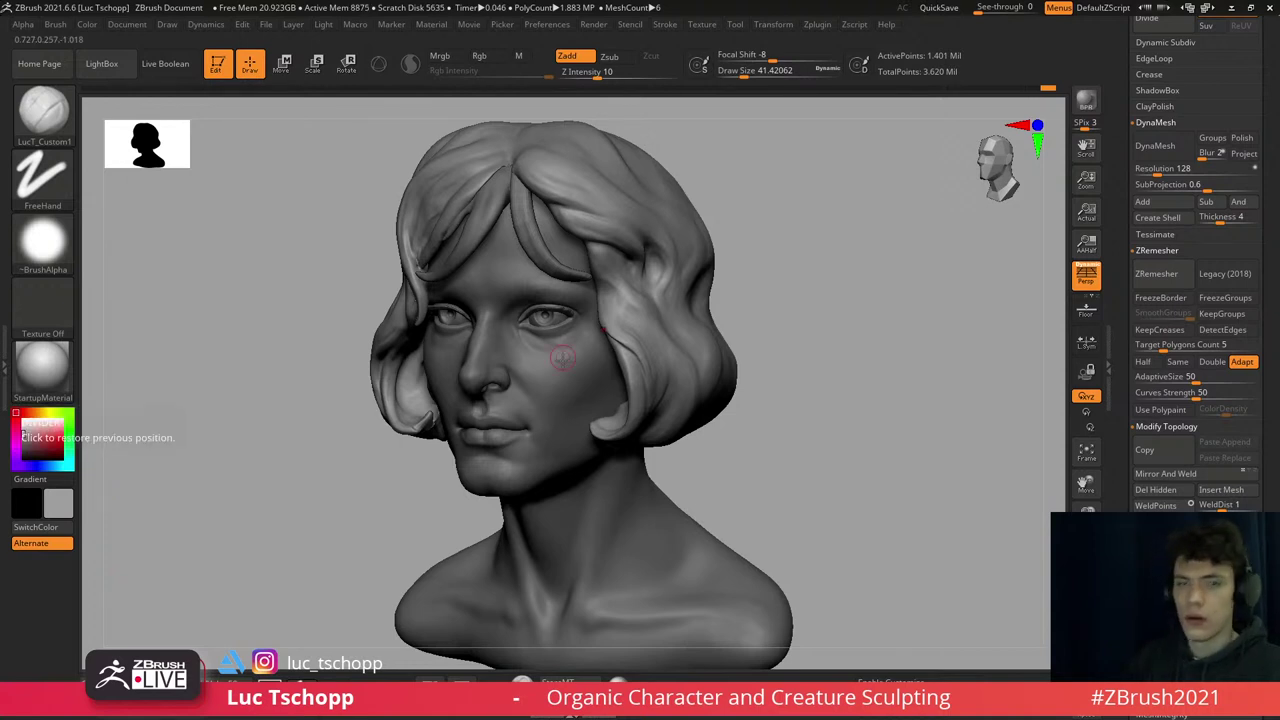
- Select the female face2 subtool and set the Move brush to about size 97
mouse_move(480, 420)
right_mouse_down()
mouse_move(539, 400)
mouse_move(557, 429)
right_mouse_up()
left_click(539, 400, "alt")
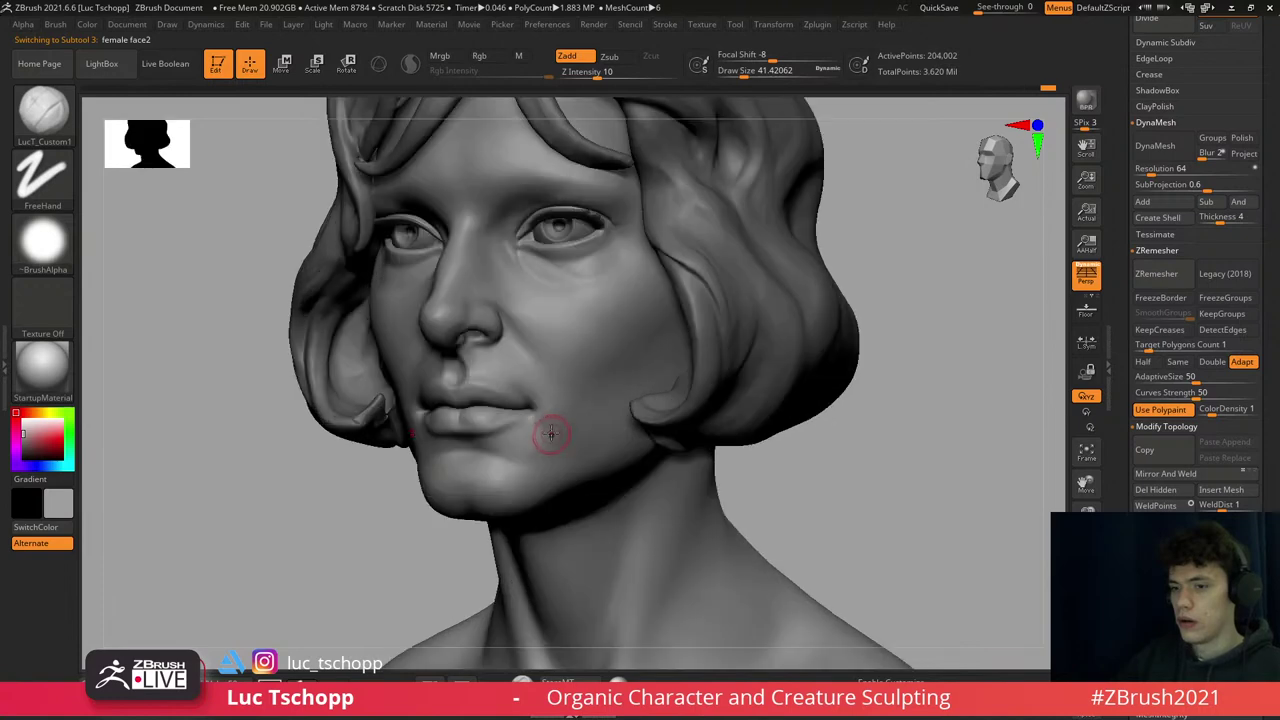
key("b")
key("v")
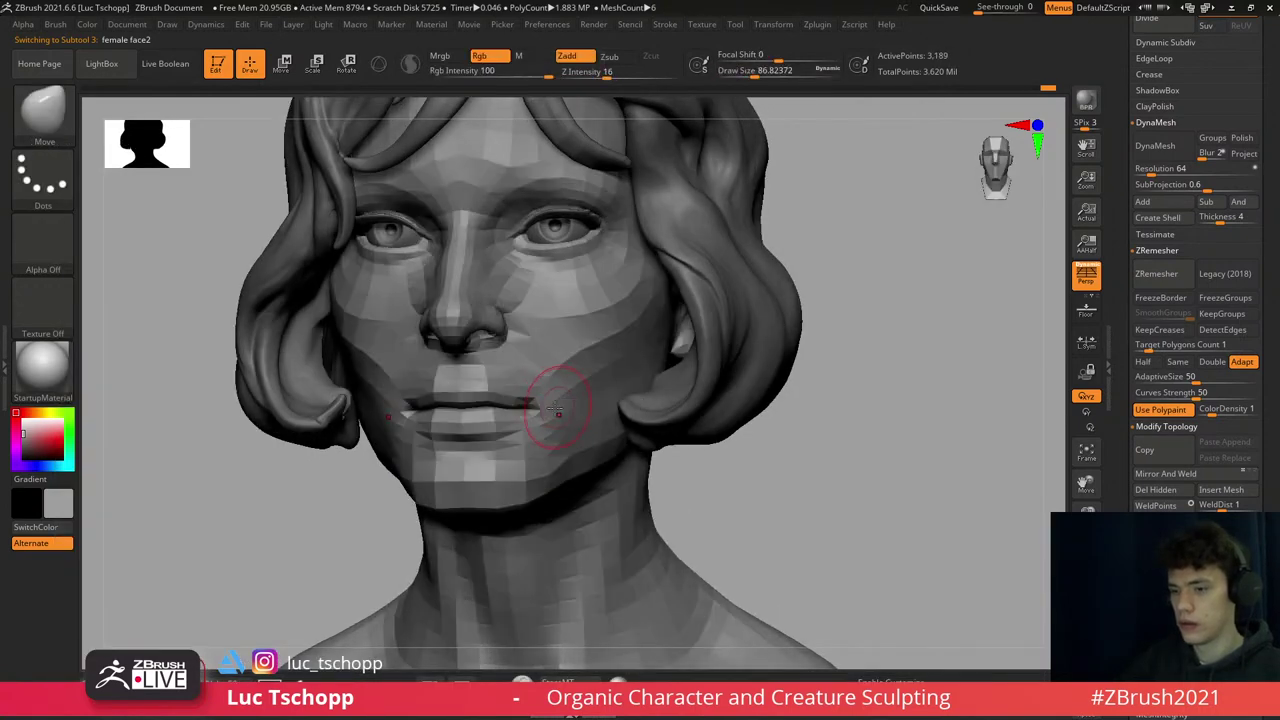
right_click_drag(554, 417, 530, 400, "ctrl")
key("s")
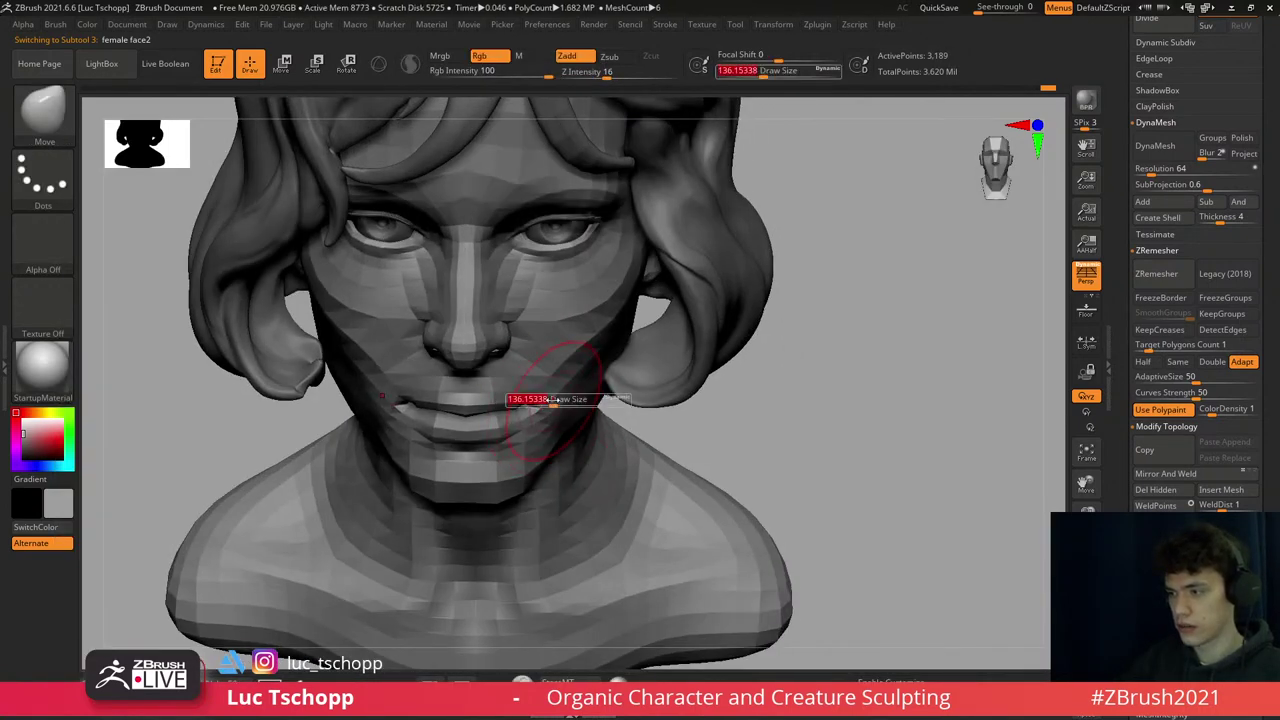
left_click_drag(550, 398, 545, 398)
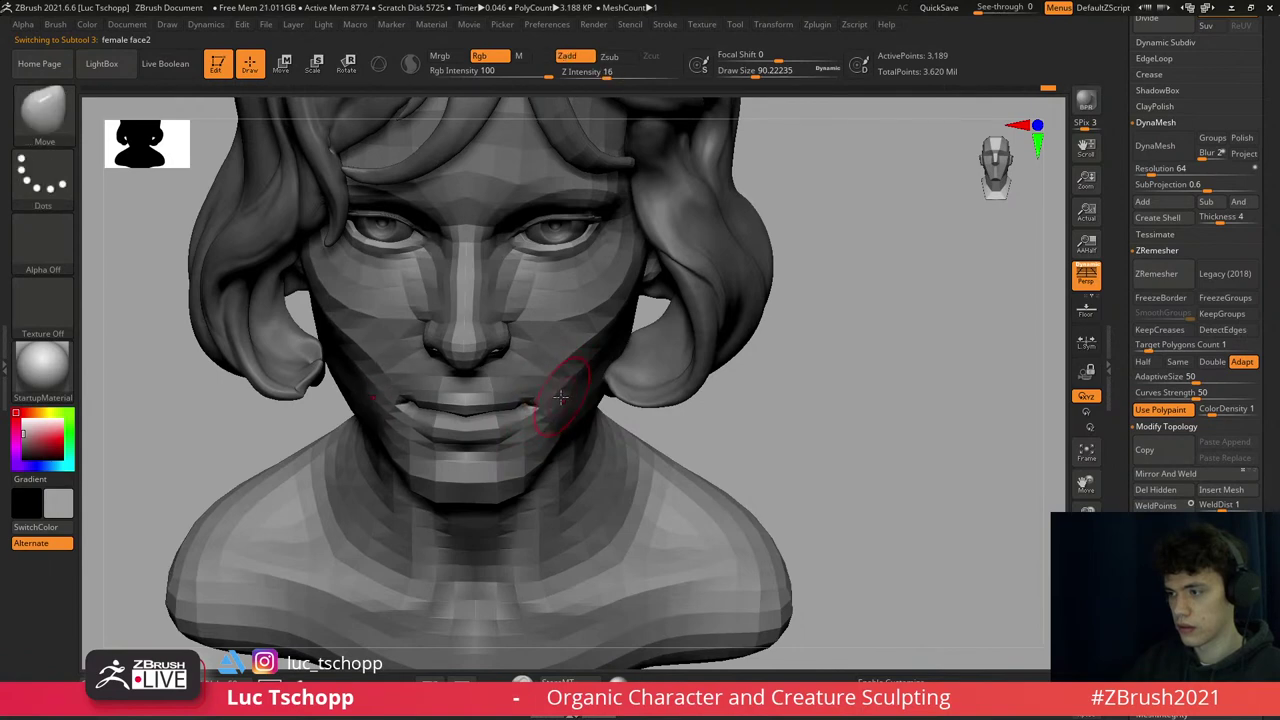
- Push the lip corners with the Move brush at size 65, stepping subdivision levels
right_click_drag(562, 390, 557, 357, "ctrl")
key("d")
key("d")
key("d")
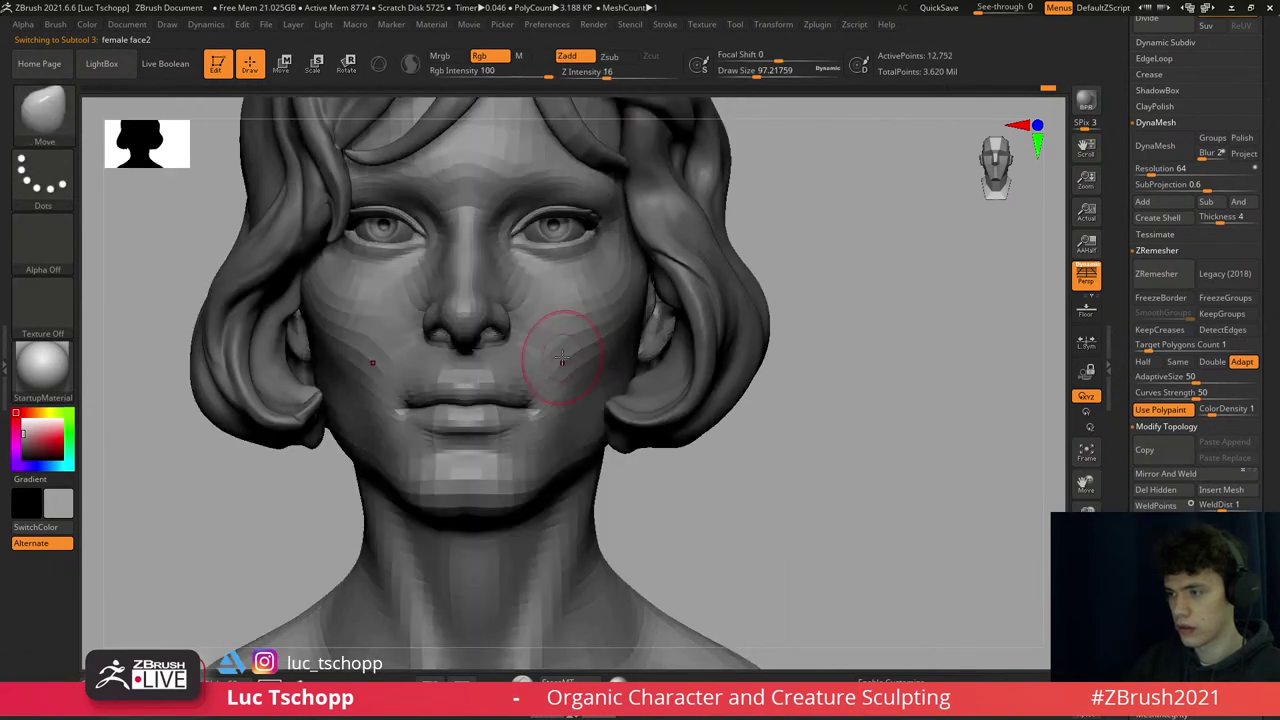
key("f")
key("shift+d")
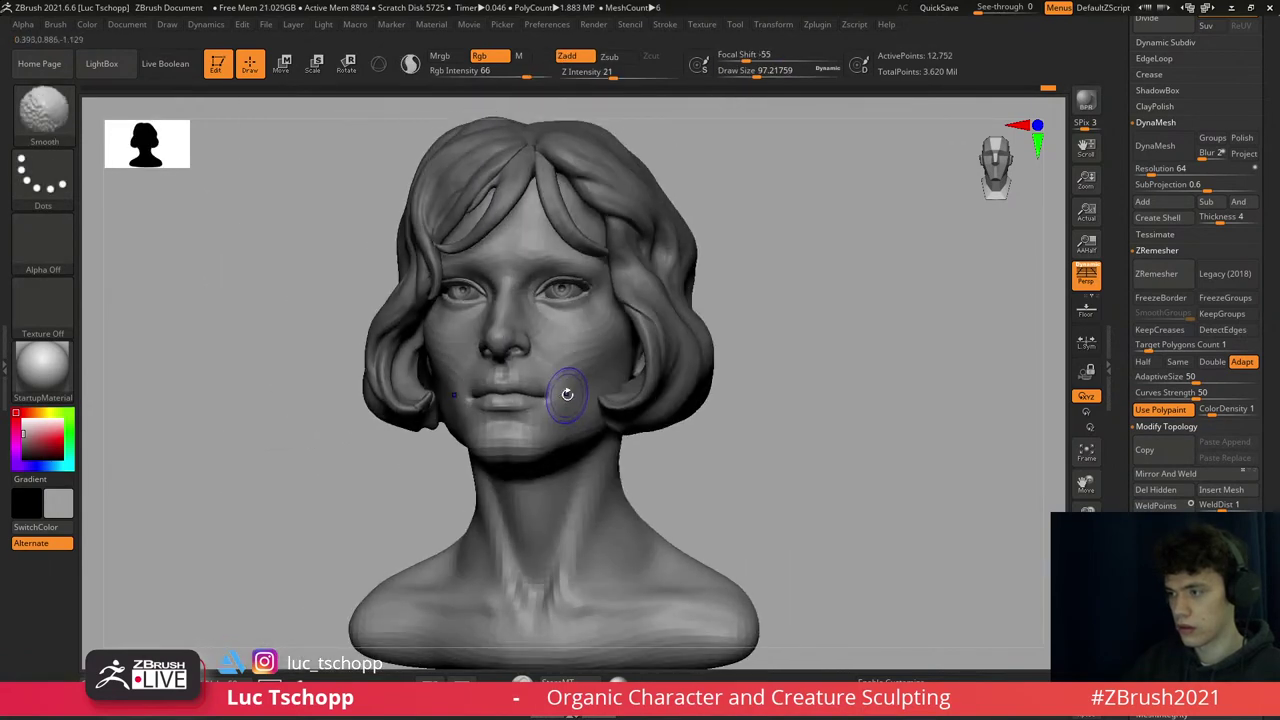
key("shift+d")
right_click_drag(537, 390, 640, 410)
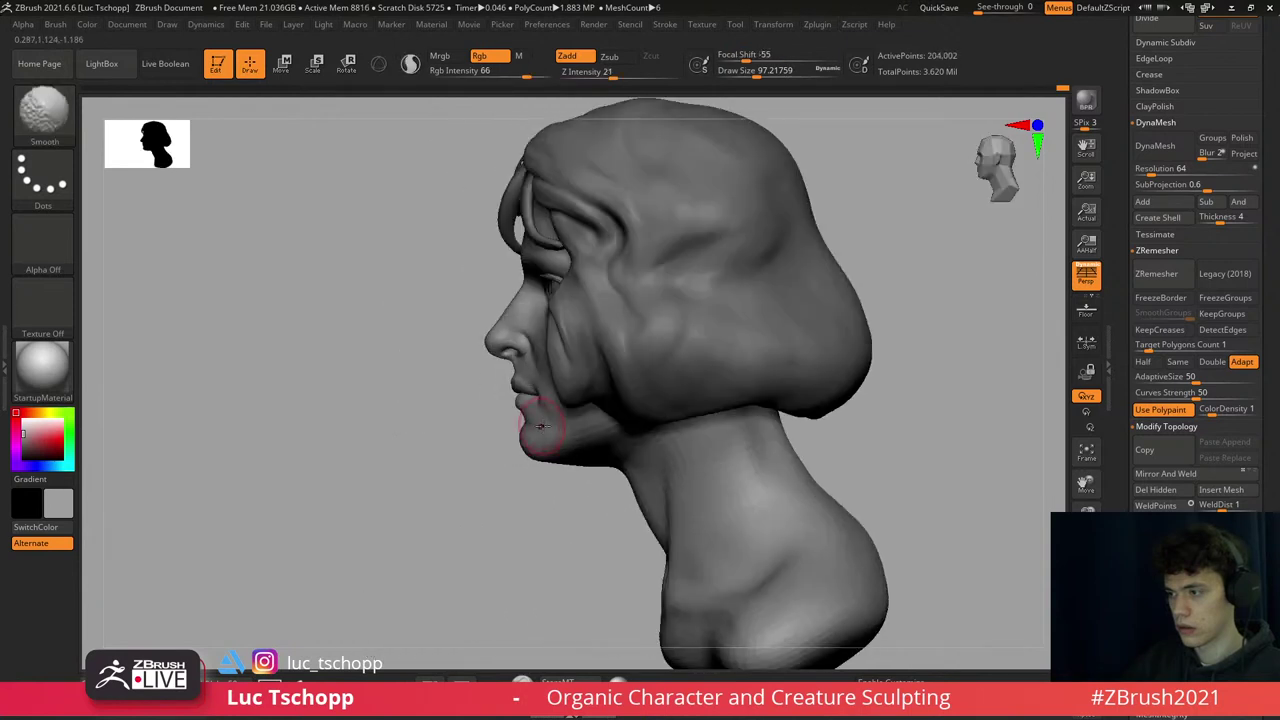
right_click_drag(600, 530, 549, 374, "ctrl")
key("d")
key("d")
left_click_drag(532, 360, 563, 391)
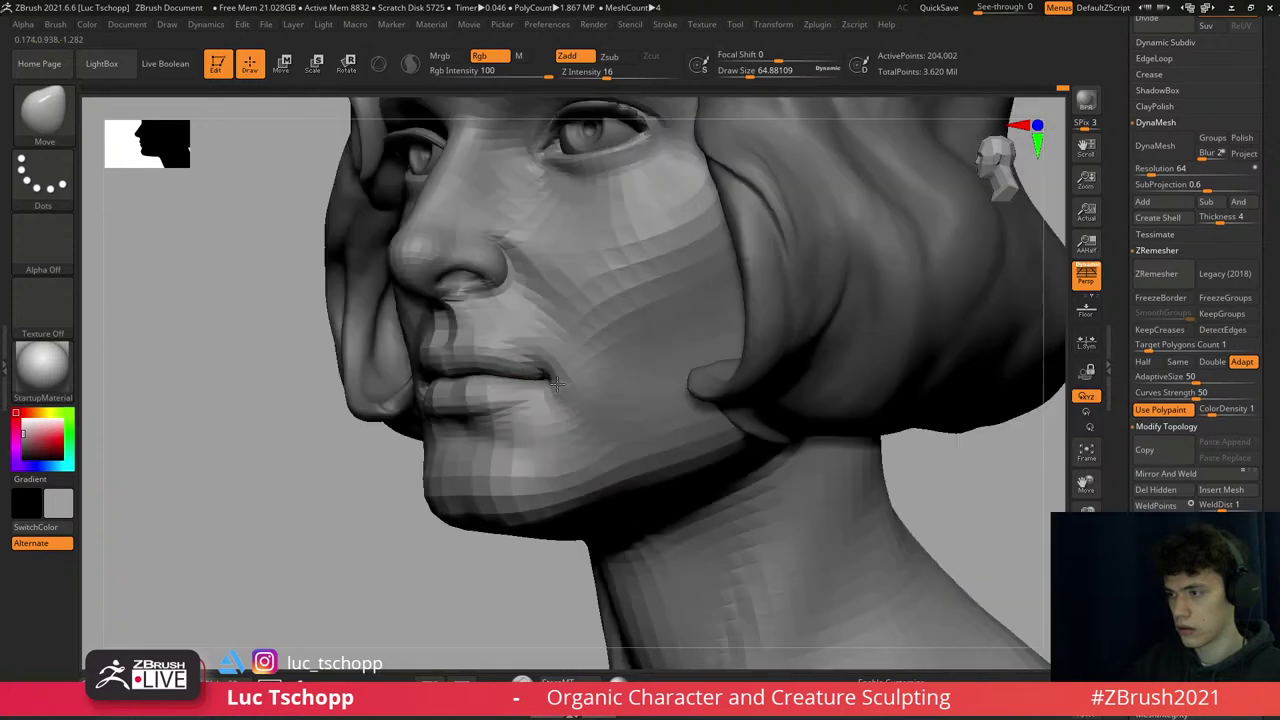
- Try a size 124 brush from the front, then undo the lip edit and select Extract1
key("f")
mouse_move(597, 279)
right_mouse_down()
mouse_move(594, 317)
mouse_move(540, 300)
right_mouse_up()
key("s")
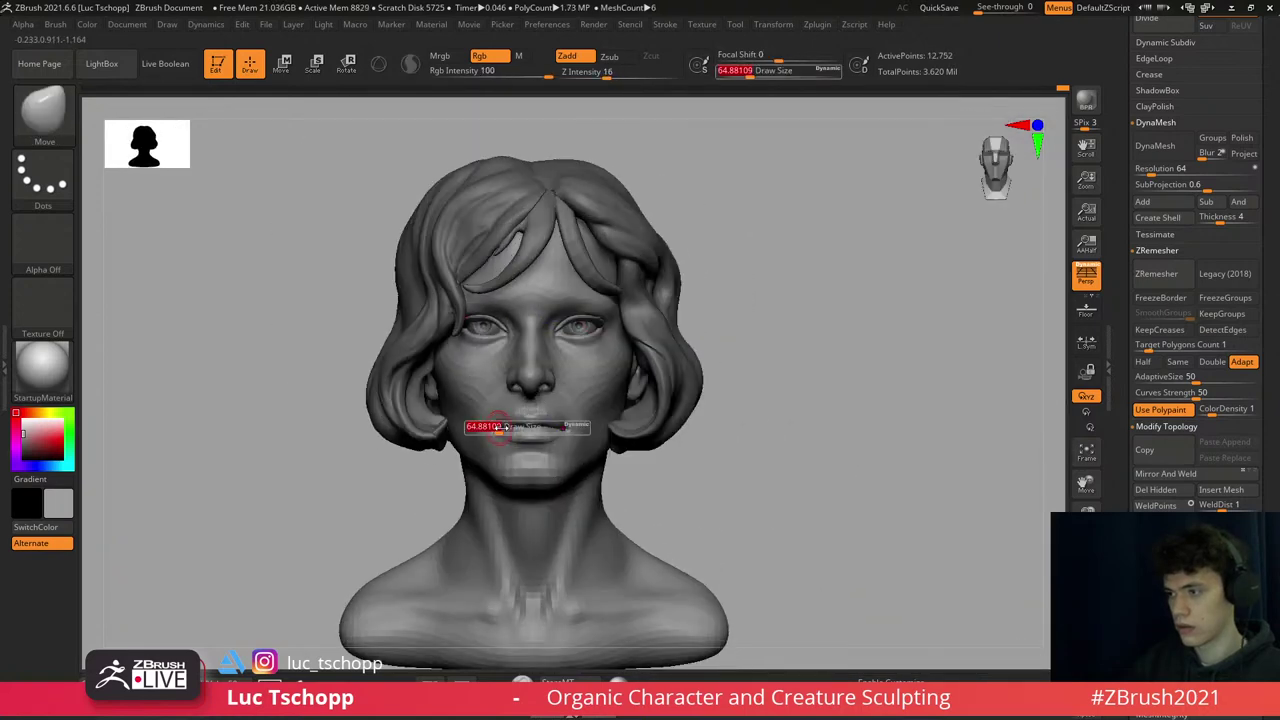
mouse_move(472, 425)
left_mouse_down()
mouse_move(501, 420)
mouse_move(276, 442)
left_mouse_up()
key("ctrl+z")
left_click(571, 286, "alt")
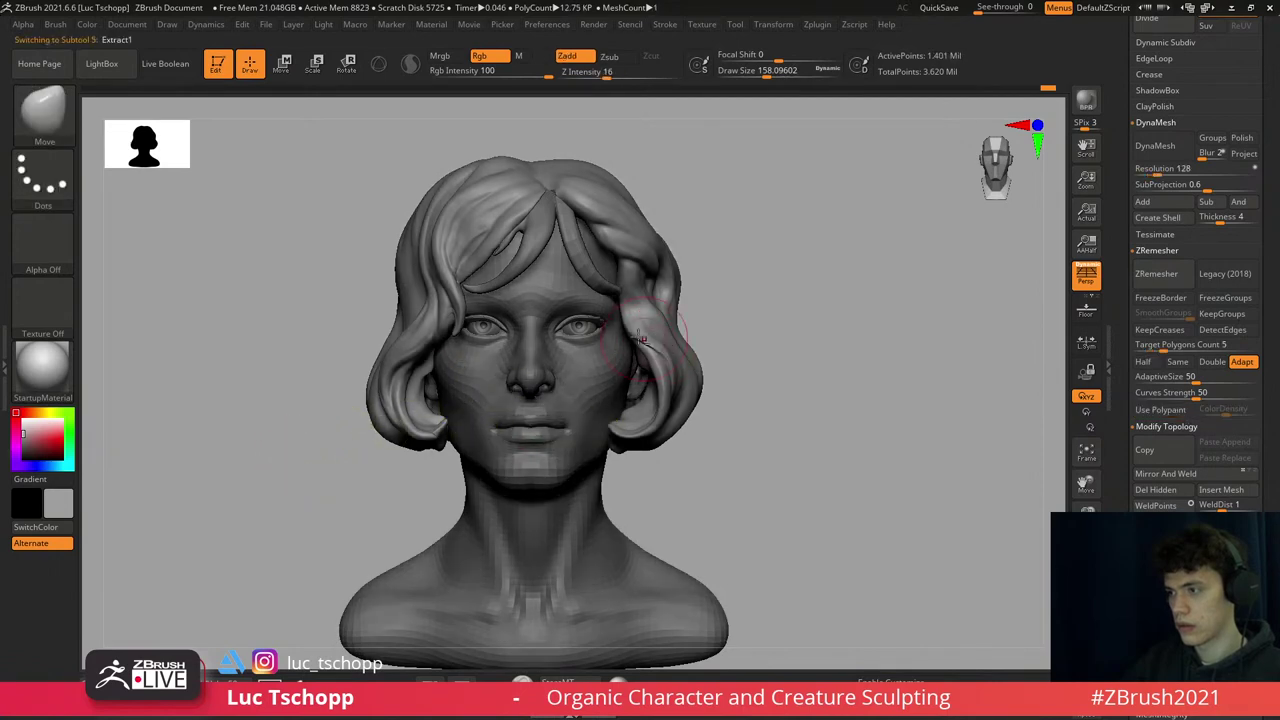
- Carve strand grooves into the side lock with LucT_Custom1 at sizes around 41–46
mouse_move(571, 286)
right_mouse_down("ctrl")
mouse_move(637, 268)
mouse_move(588, 250)
mouse_move(581, 312)
mouse_move(630, 400)
right_mouse_up("ctrl")
key("1")
key("s")
left_click_drag(655, 434, 620, 434)
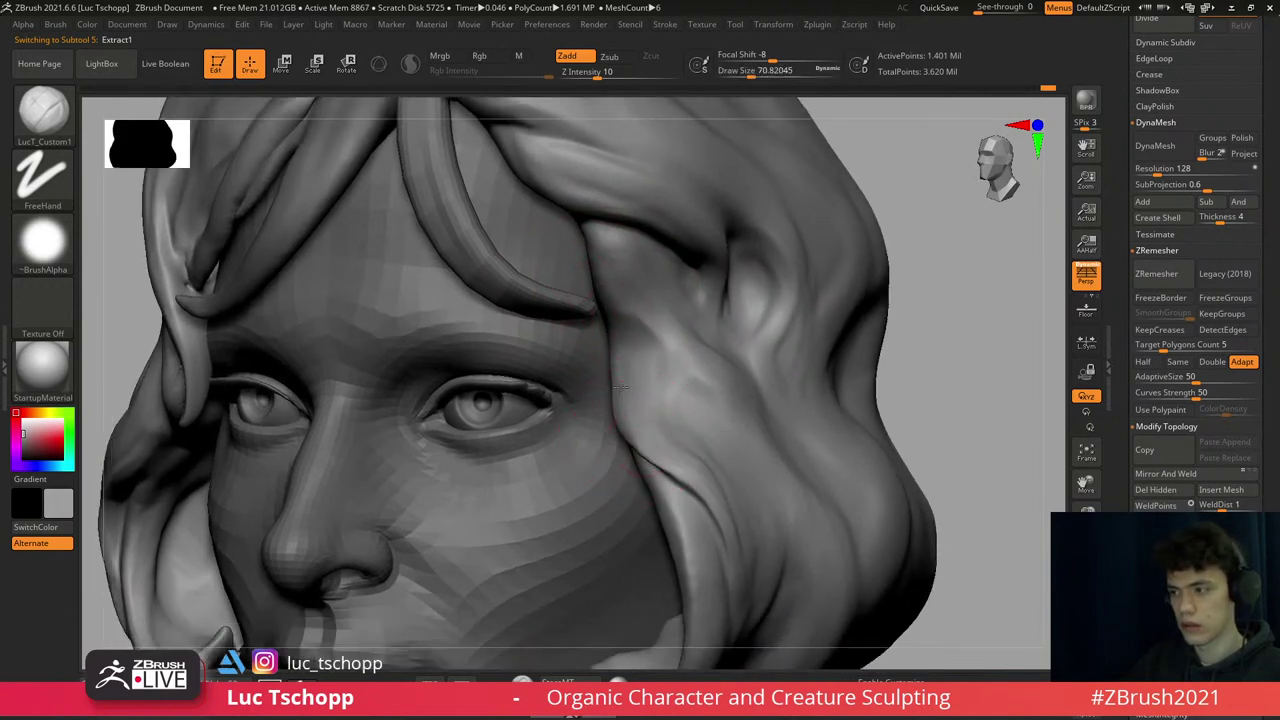
key("bracketleft")
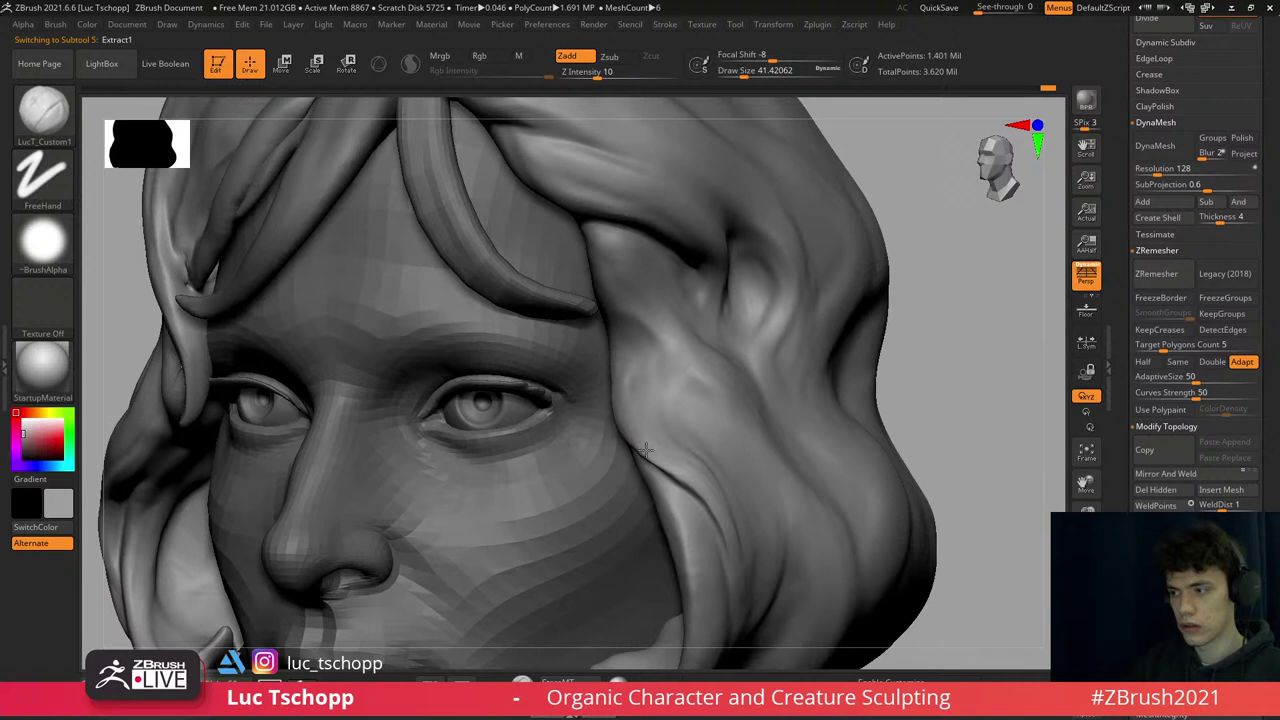
right_click_drag(622, 355, 648, 330)
key("s")
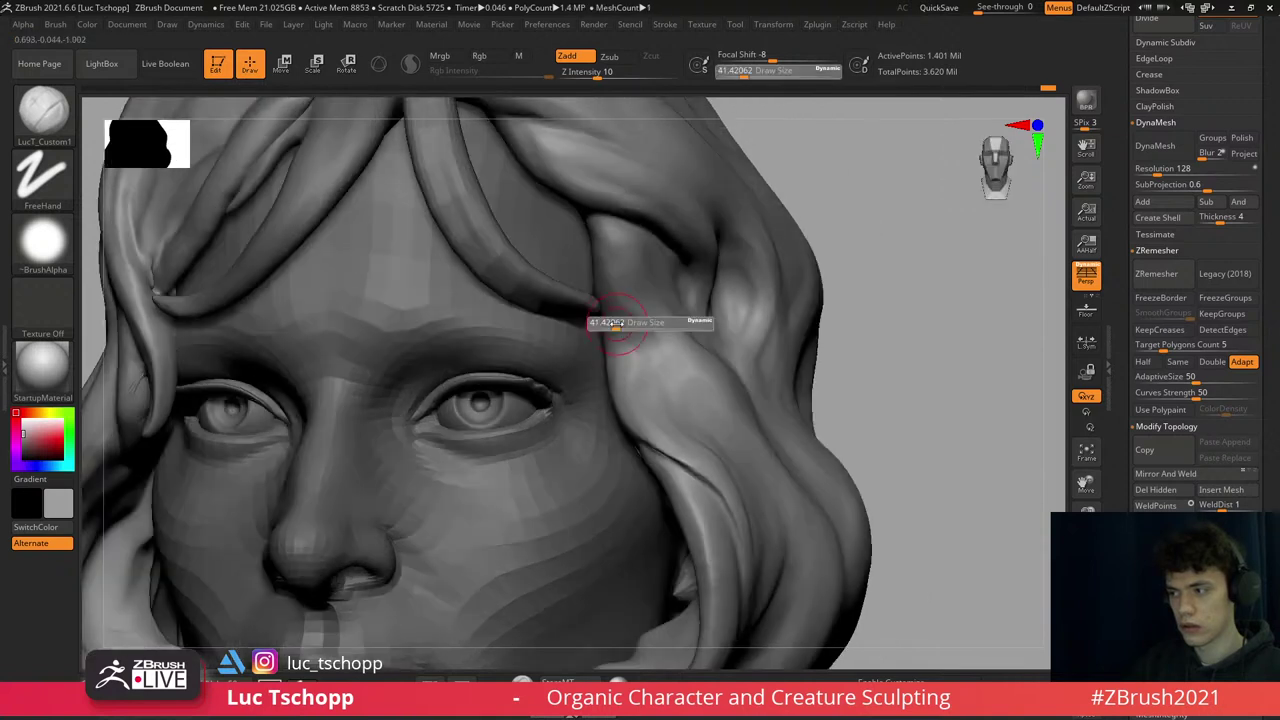
left_click_drag(648, 322, 656, 300)
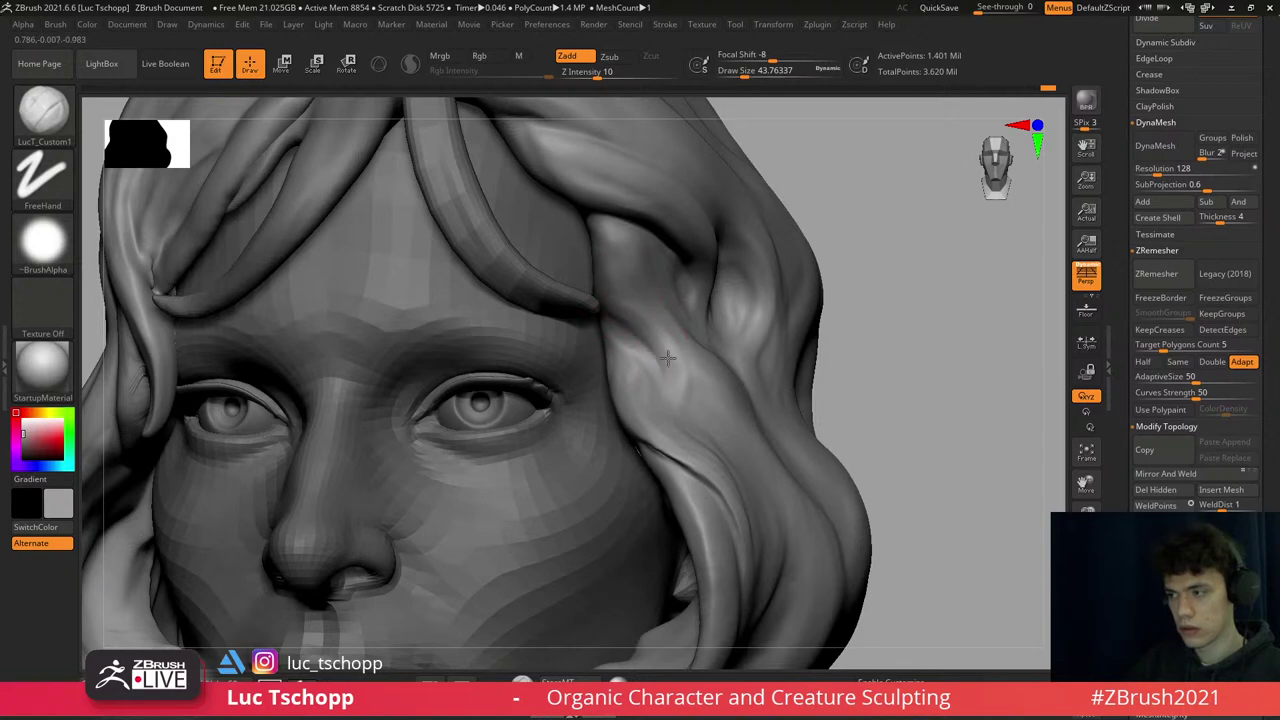
right_click_drag(667, 402, 684, 392)
key("s")
left_click_drag(684, 392, 678, 394)
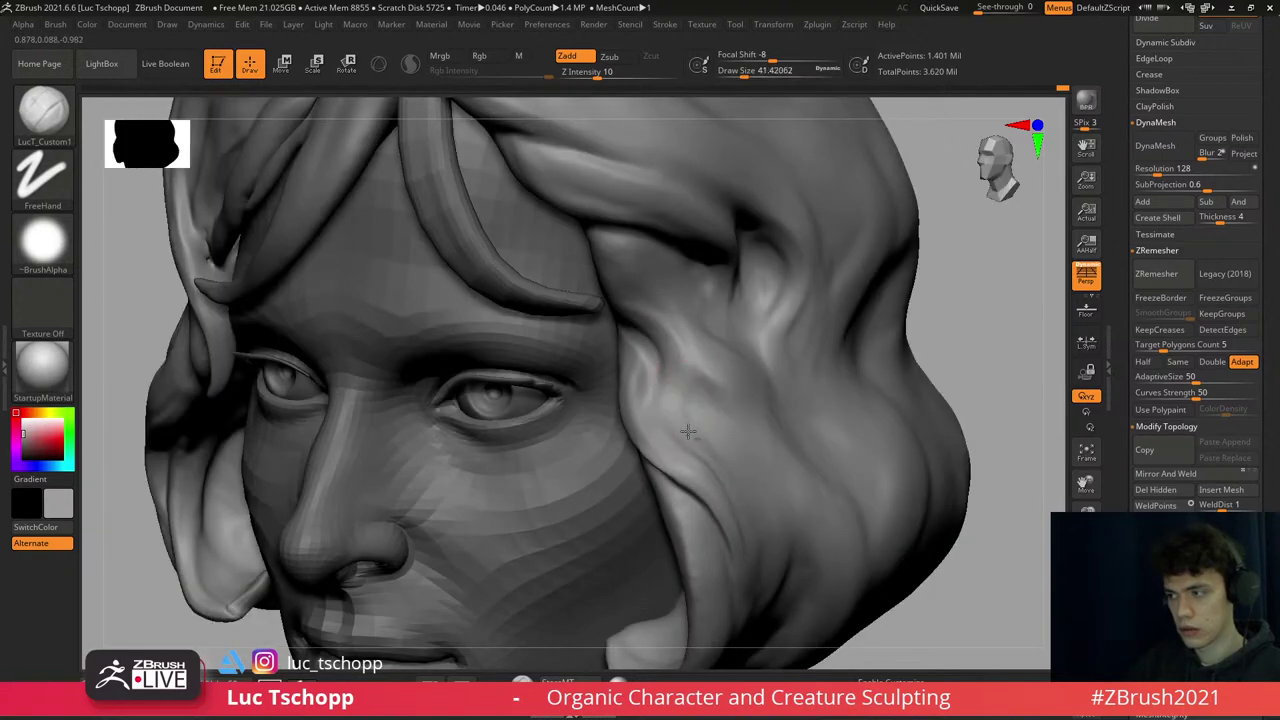
right_click_drag(672, 366, 628, 318)
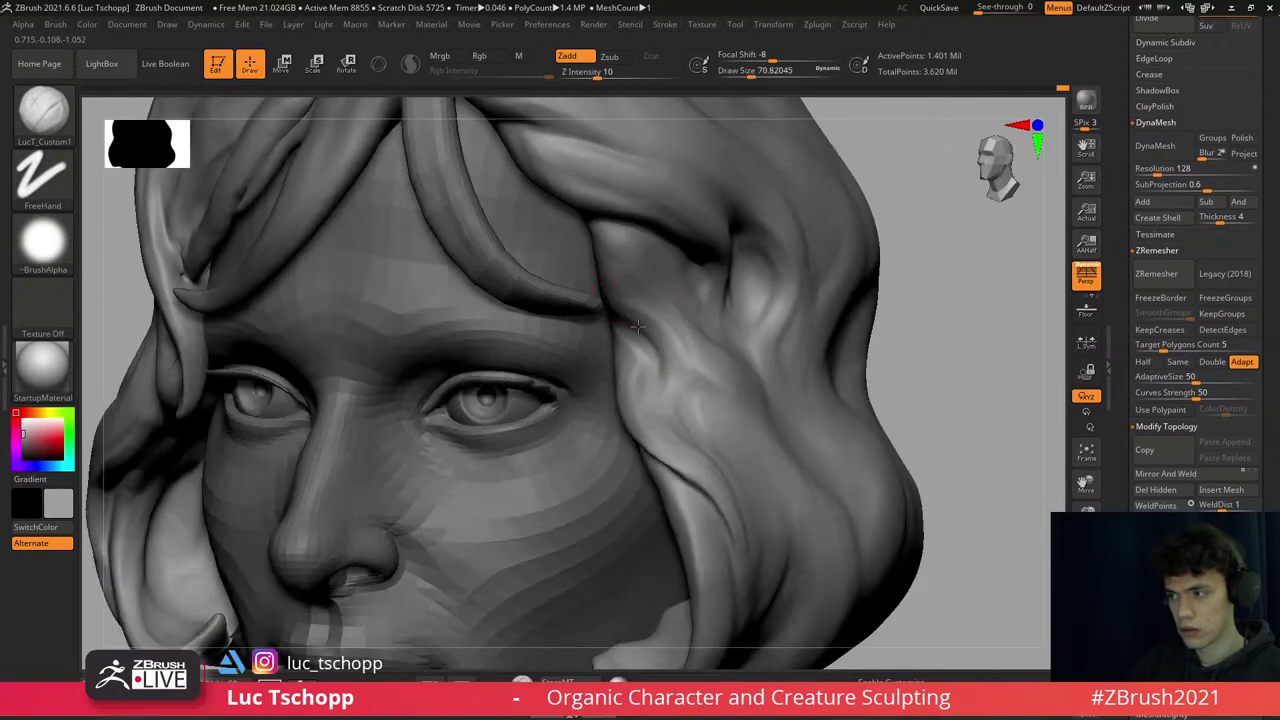
key("s")
left_click_drag(620, 315, 617, 311)
- Cut deeper grooves along the side lock with DamStandard at about size 74
key("b")
key("d")
key("s")
key("s")
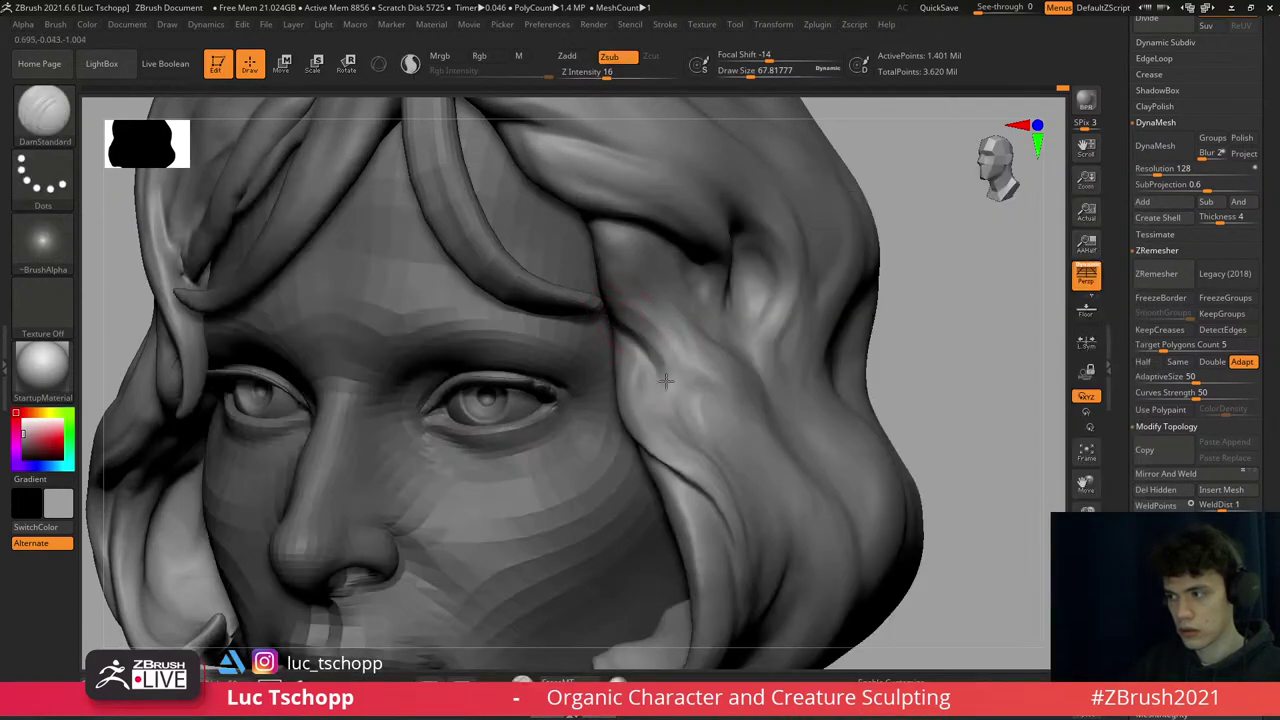
key("s")
left_click_drag(658, 364, 682, 364)
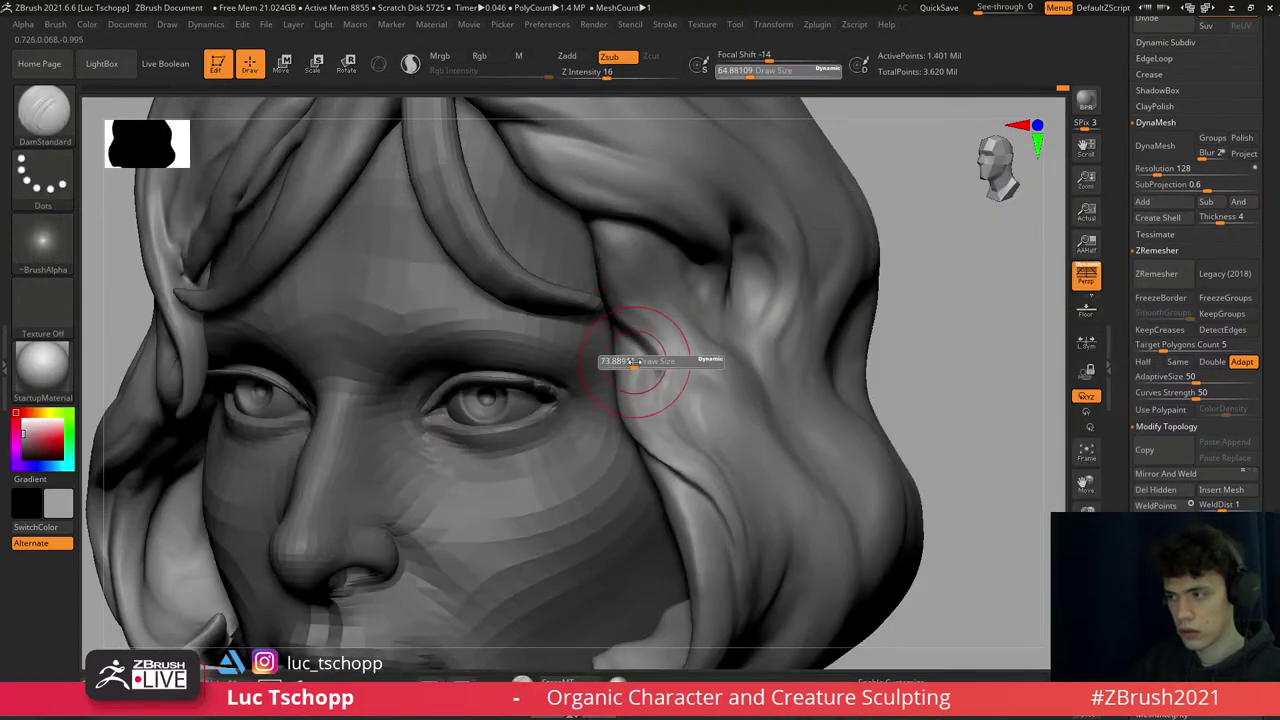
mouse_move(682, 364)
right_mouse_down()
mouse_move(686, 350)
mouse_move(700, 362)
mouse_move(724, 428)
mouse_move(700, 366)
right_mouse_up()
key("f")
- Refine the lock with LucT_Custom1 at sizes 90 and 49, then select female face2
key("1")
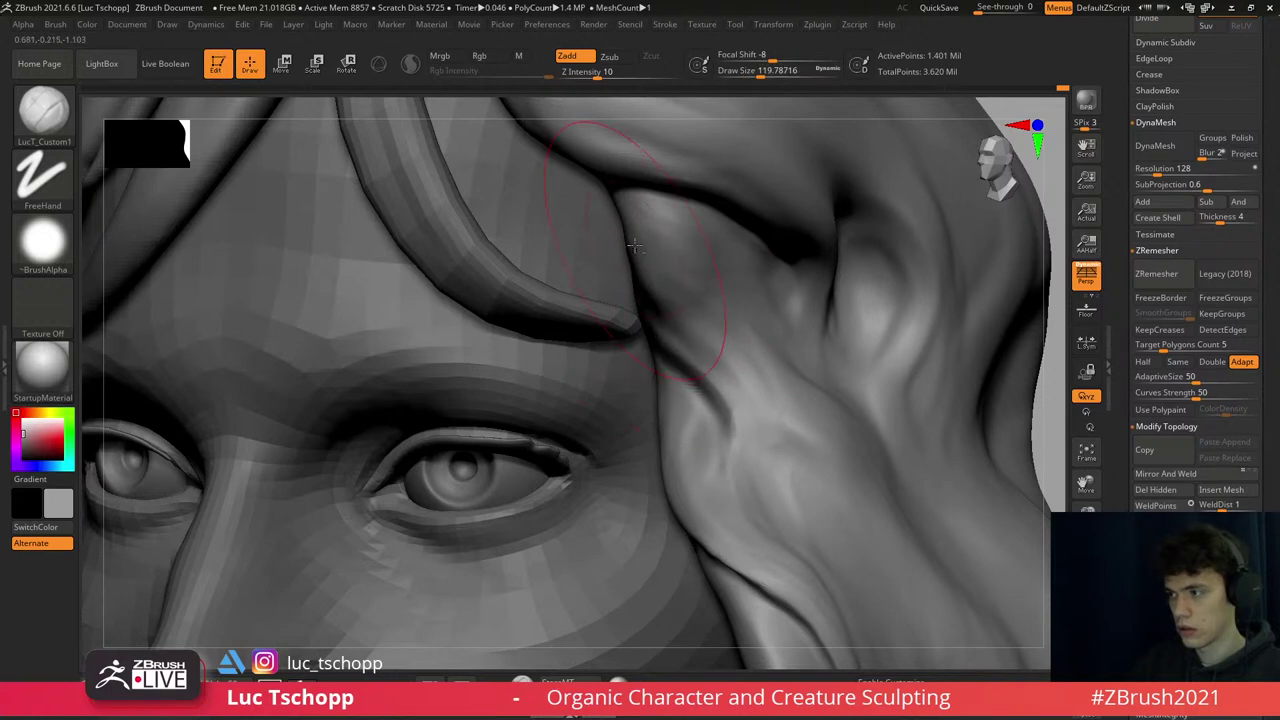
key("s")
left_click_drag(712, 290, 695, 288)
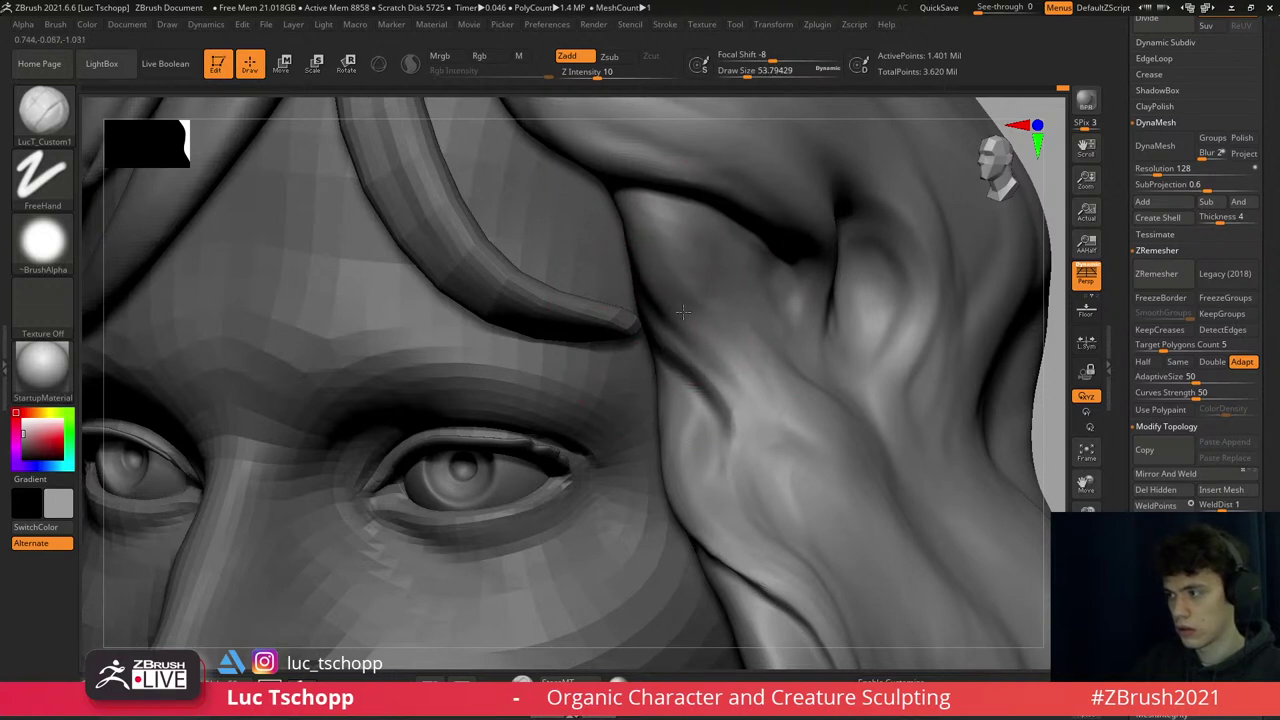
key("f")
mouse_move(669, 272)
right_mouse_down()
mouse_move(744, 338)
mouse_move(723, 340)
right_mouse_up()
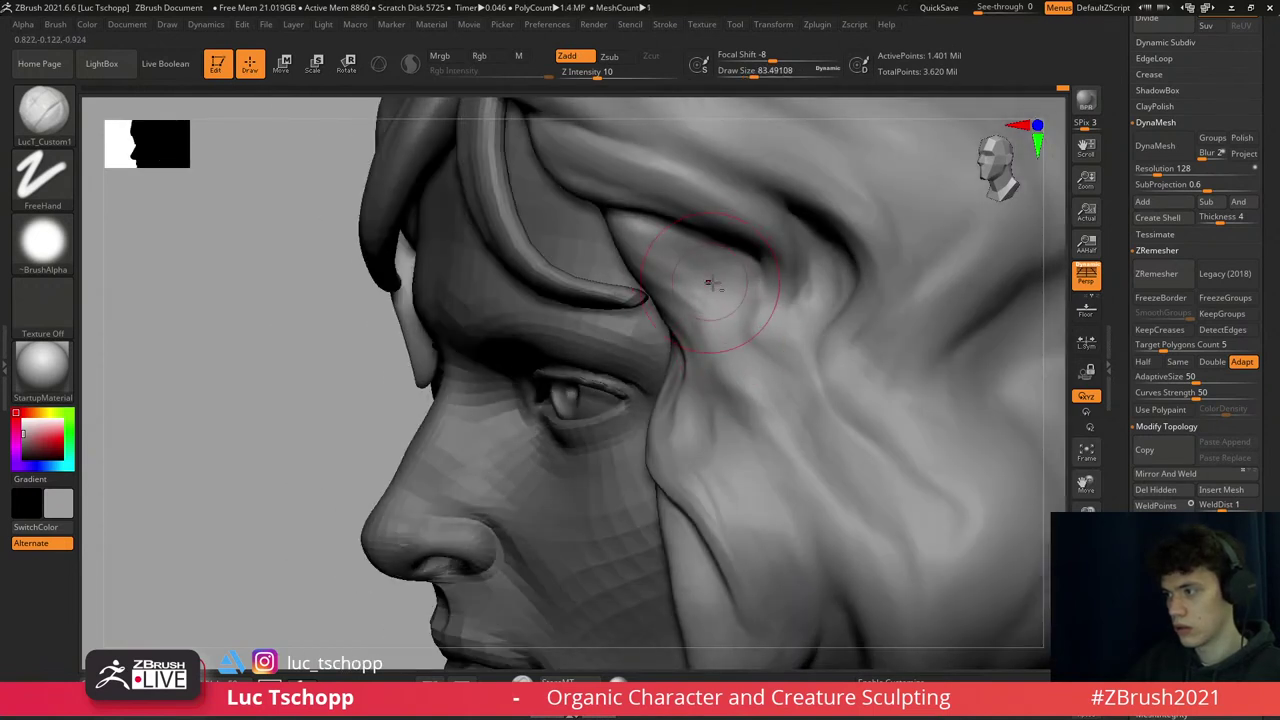
key("s")
left_click_drag(802, 400, 728, 396)
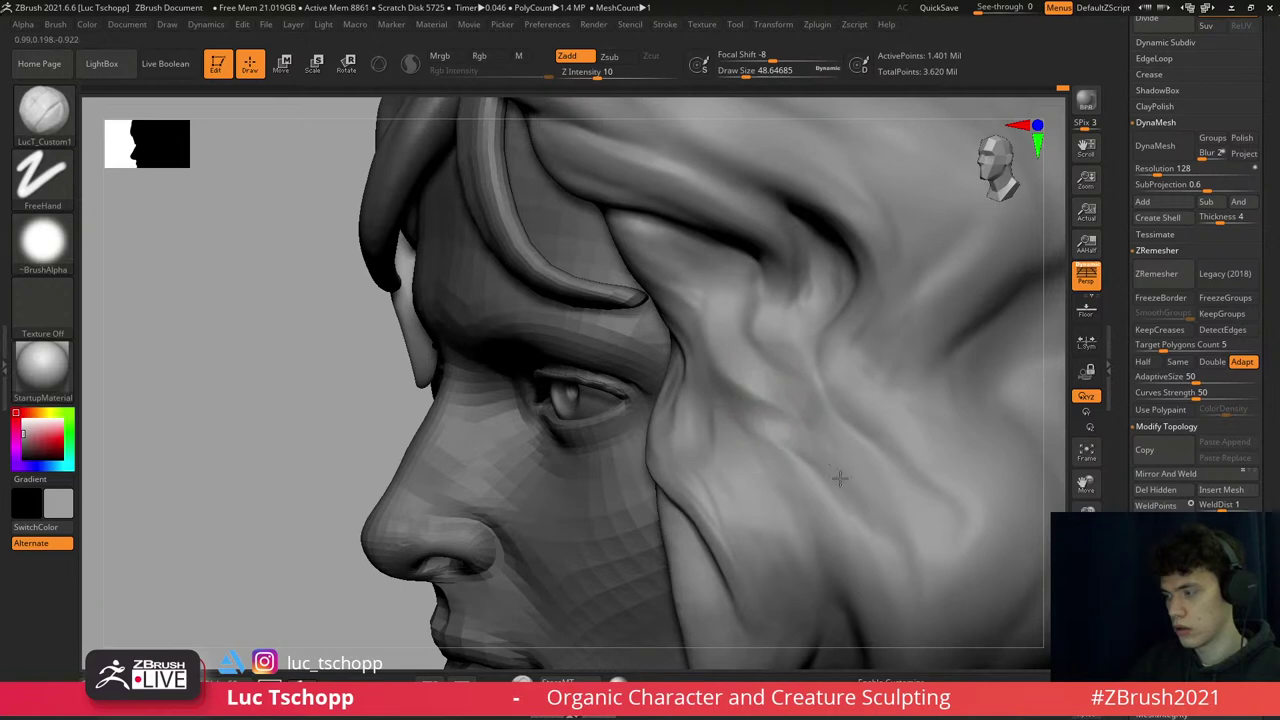
key("f")
right_click_drag(729, 343, 614, 270)
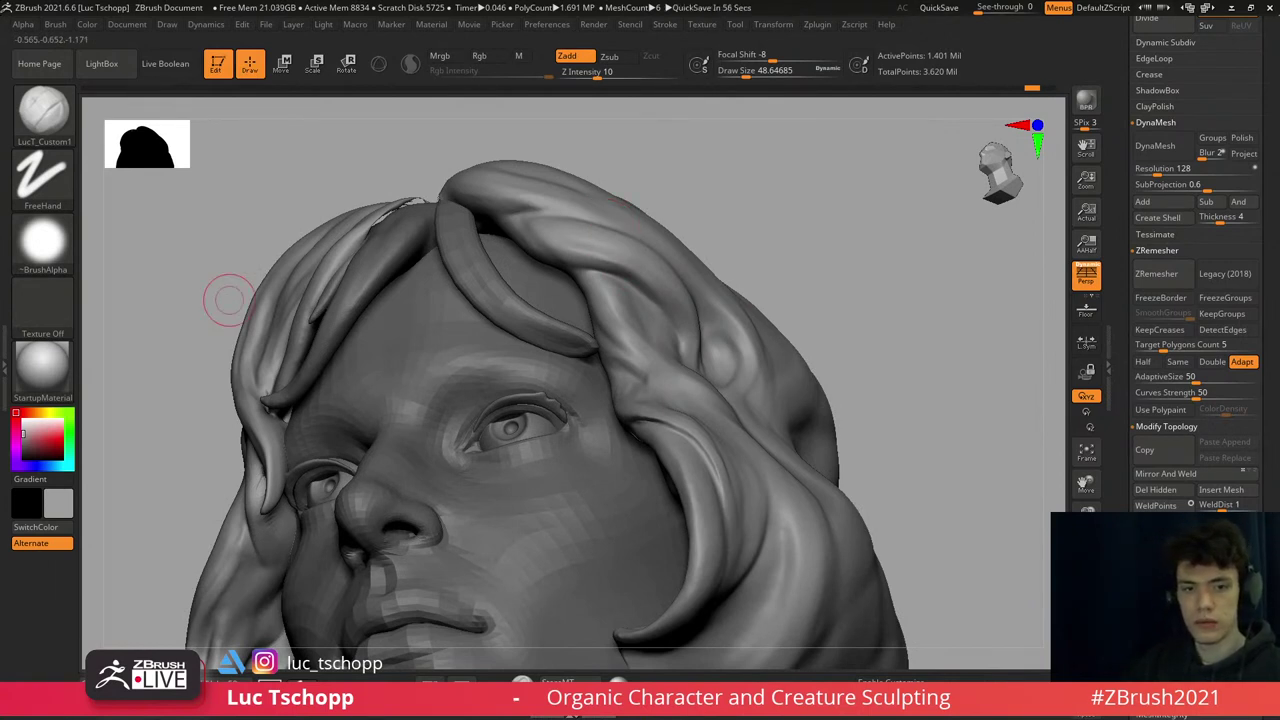
right_click_drag(229, 300, 760, 355)
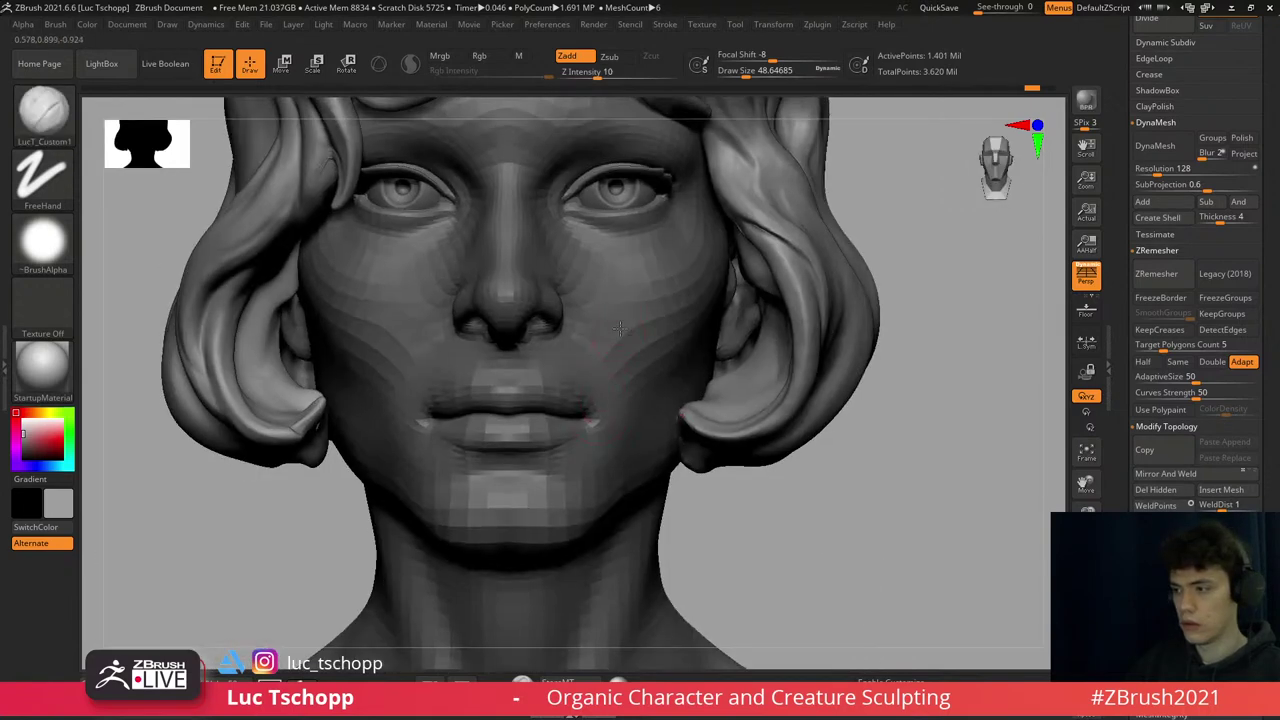
left_click(775, 358, "alt")
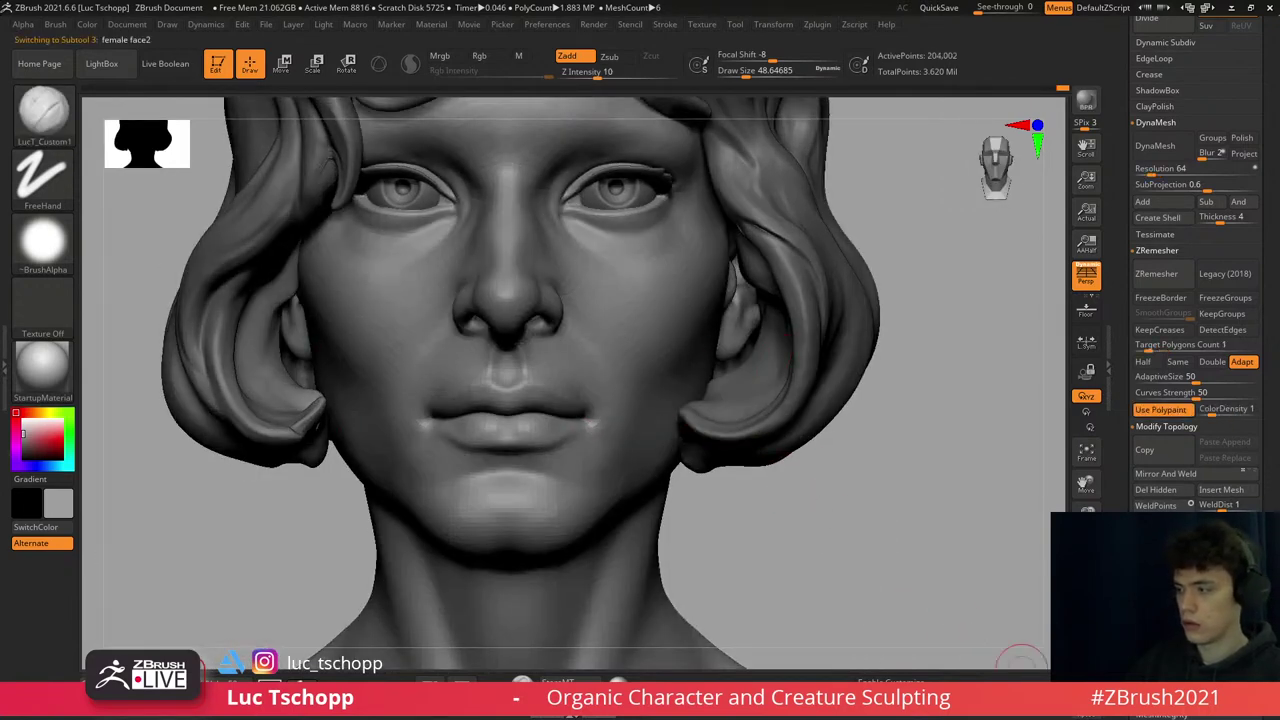
- Solo the face and push its forms with the Move brush at a lower subdivision level
key("shift+alt+s")
key("b")
key("m")
key("v")
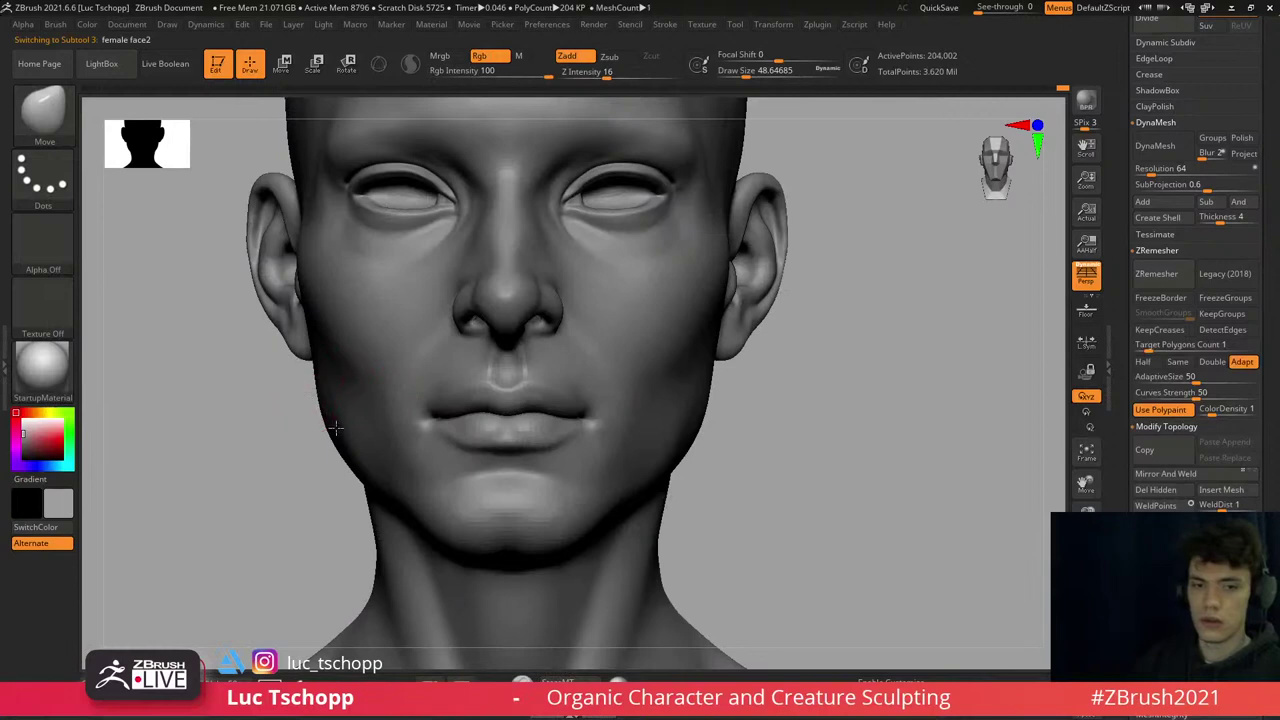
right_click_drag(356, 397, 396, 434, "alt")
key("shift+d")
key("shift+d")
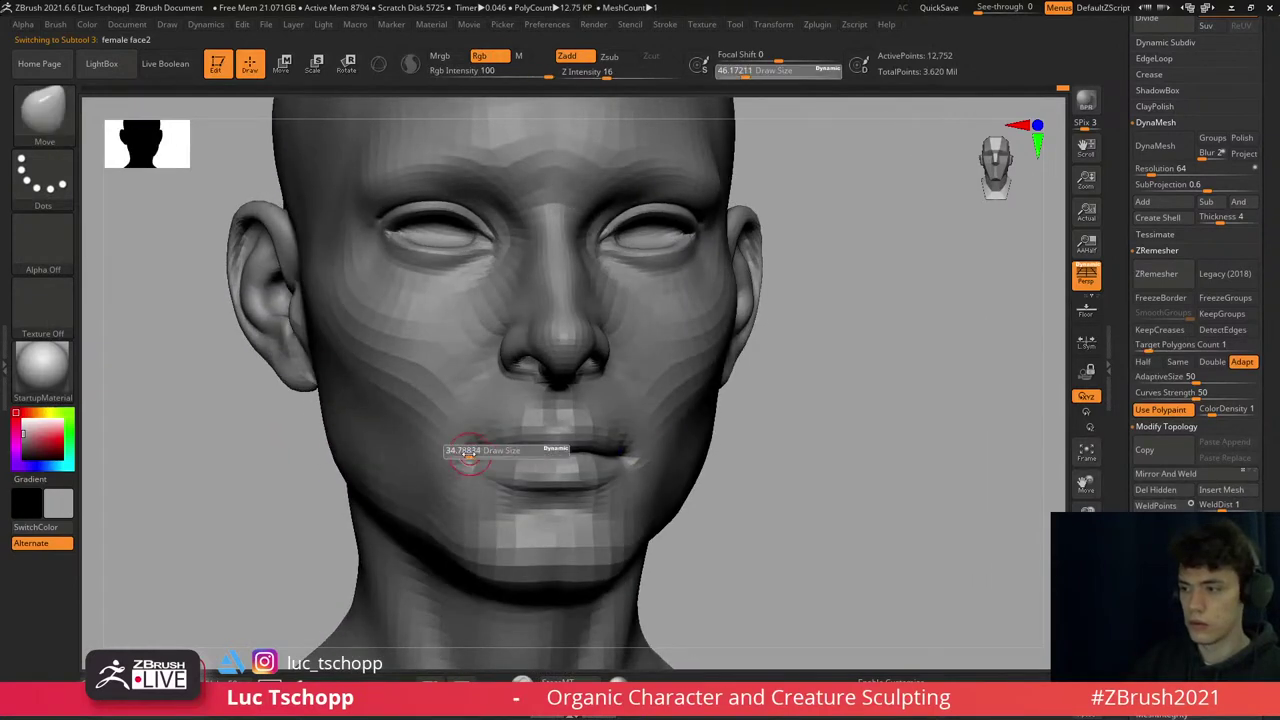
key("ctrl+z")
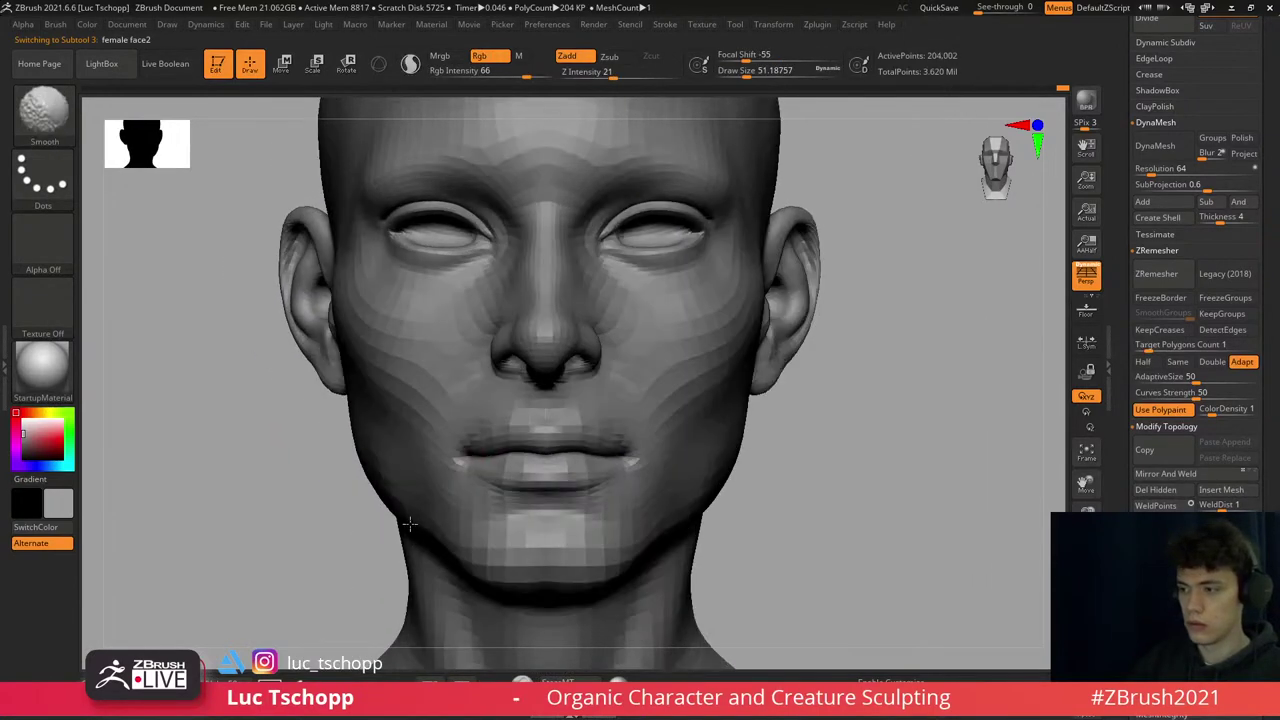
key("ctrl")
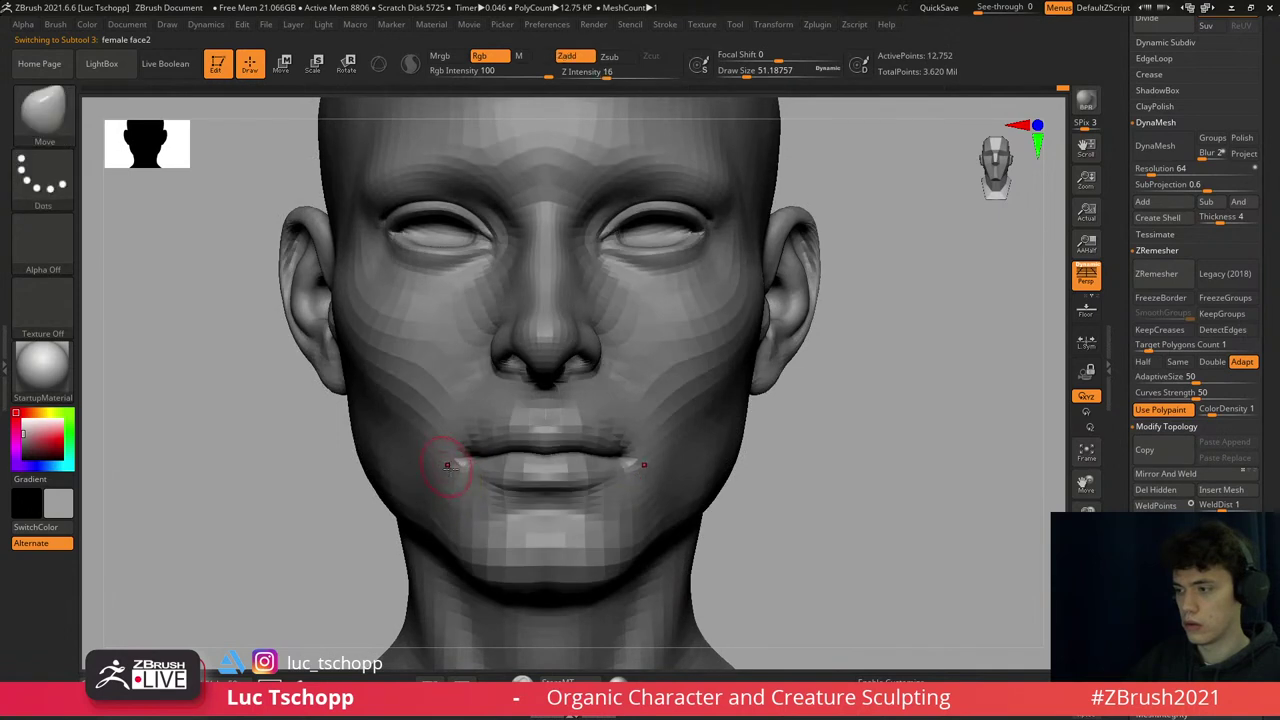
right_click_drag(456, 470, 415, 396)
- Reshape the jaw and cheek with the custom and Move brushes at the lowest subdivision
key("d")
key("d")
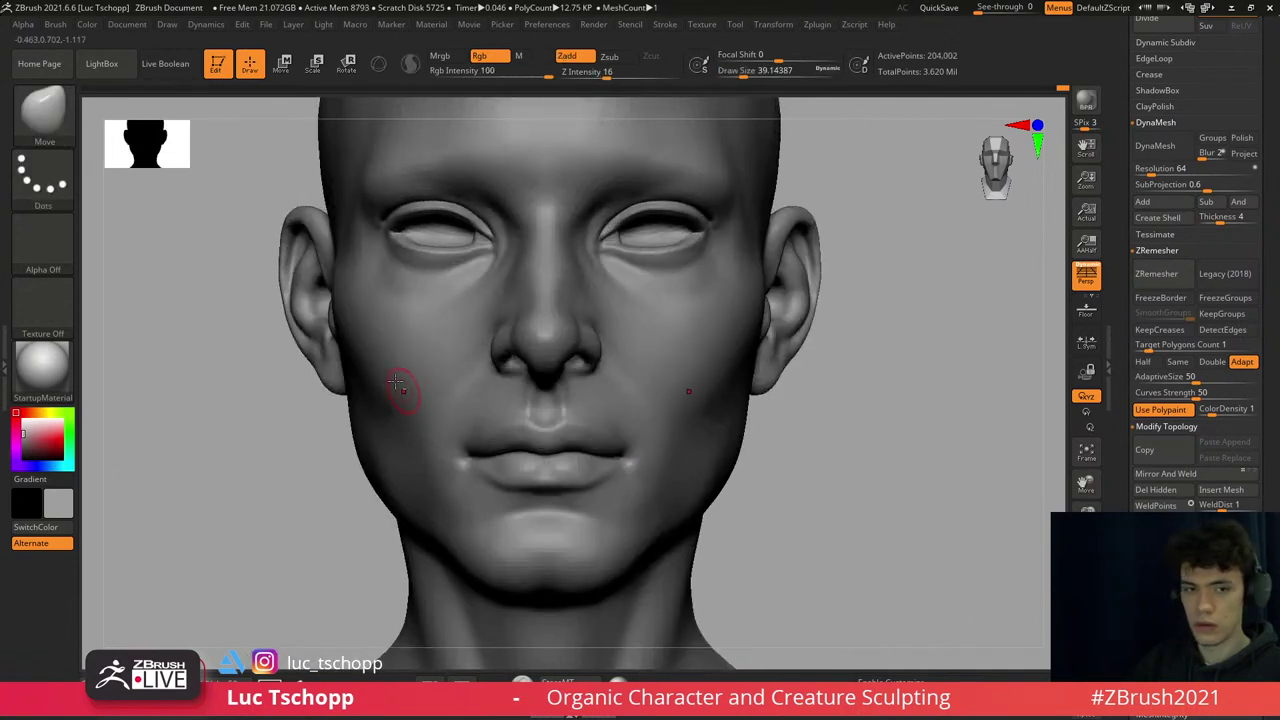
key("shift+d")
key("shift+d")
key("1")
key("s")
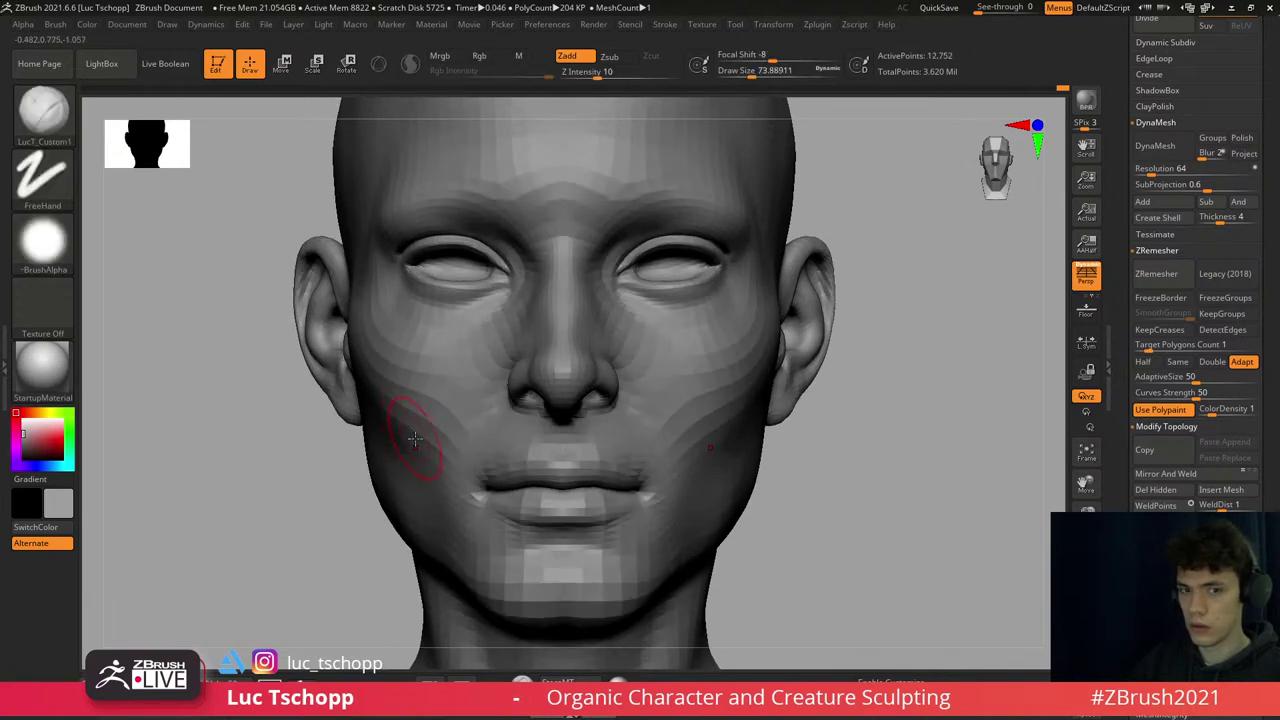
mouse_move(414, 438)
right_mouse_down()
mouse_move(446, 463)
mouse_move(418, 442)
right_mouse_up()
key("b")
key("m")
key("v")
key("shift+d")
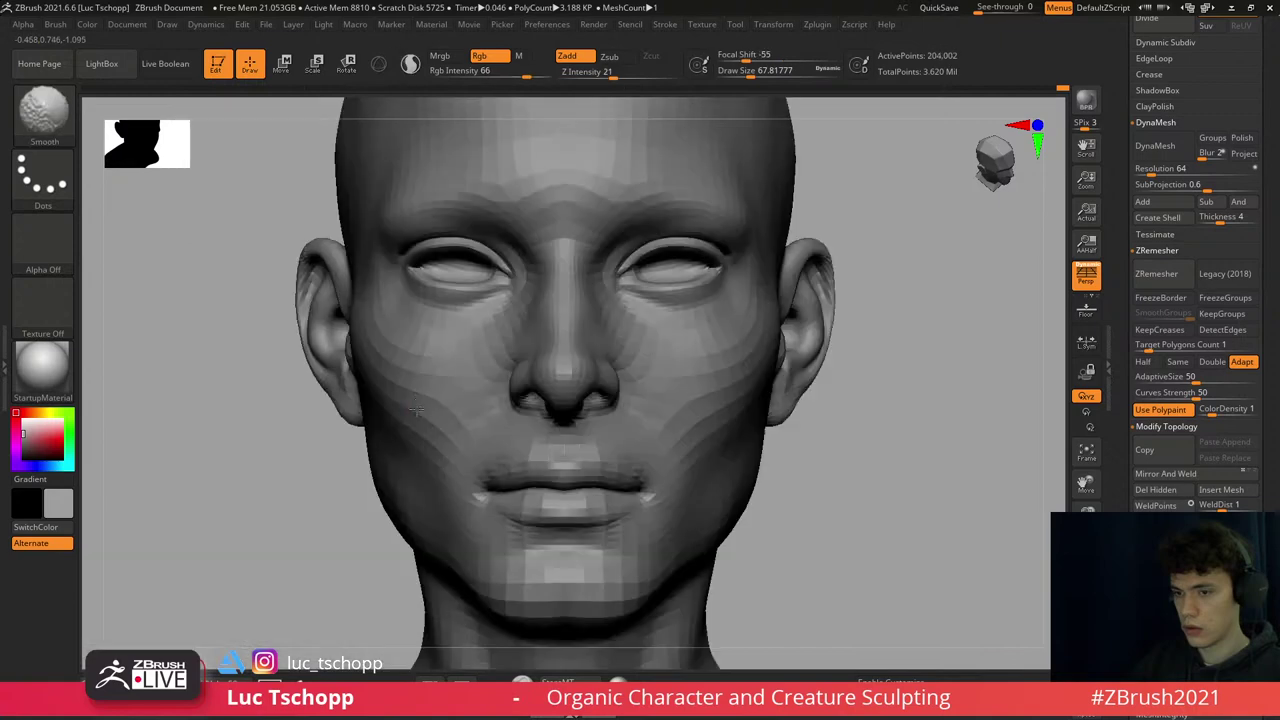
key("d")
key("d")
key("d")
mouse_move(475, 413)
right_mouse_down("ctrl")
mouse_move(457, 357)
mouse_move(518, 369)
mouse_move(491, 371)
mouse_move(428, 428)
mouse_move(457, 423)
mouse_move(420, 411)
right_mouse_up("ctrl")
- Build up the cheek surface with the Standard and custom brushes, switching subdivision levels
key("b")
key("s")
key("t")
key("shift+d")
key("shift+d")
key("d")
key("d")
key("b")
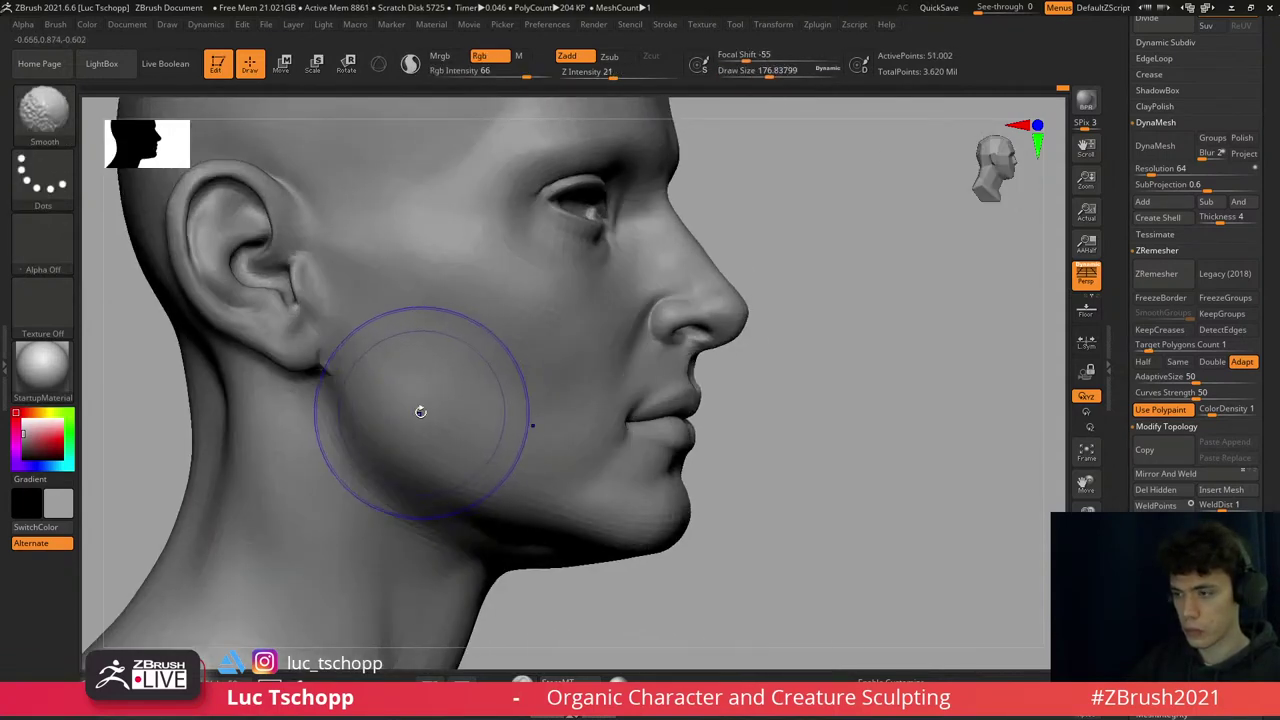
key("shift+d")
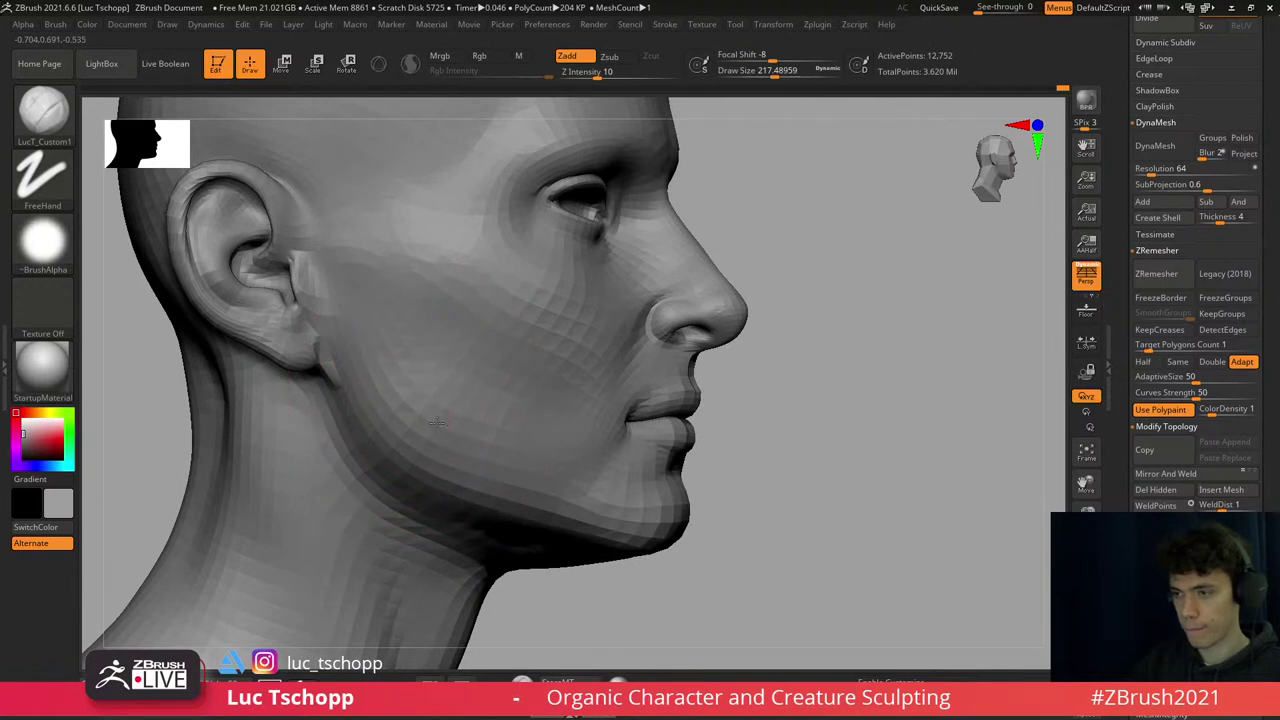
key("d")
key("d")
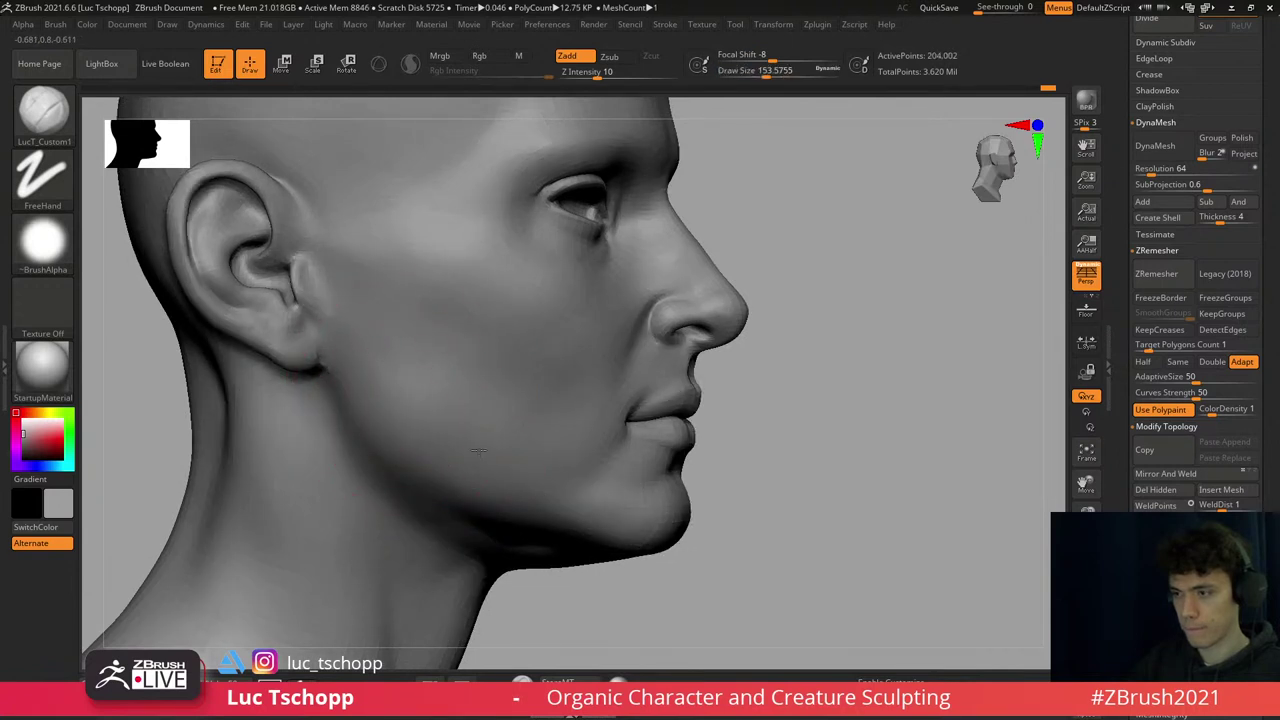
- Sculpt across the cheek with an enlarged custom brush, then slightly reduce its size
mouse_move(478, 451)
right_mouse_down()
mouse_move(436, 413)
mouse_move(419, 356)
mouse_move(490, 318)
mouse_move(555, 355)
mouse_move(543, 363)
right_mouse_up()
key("s")
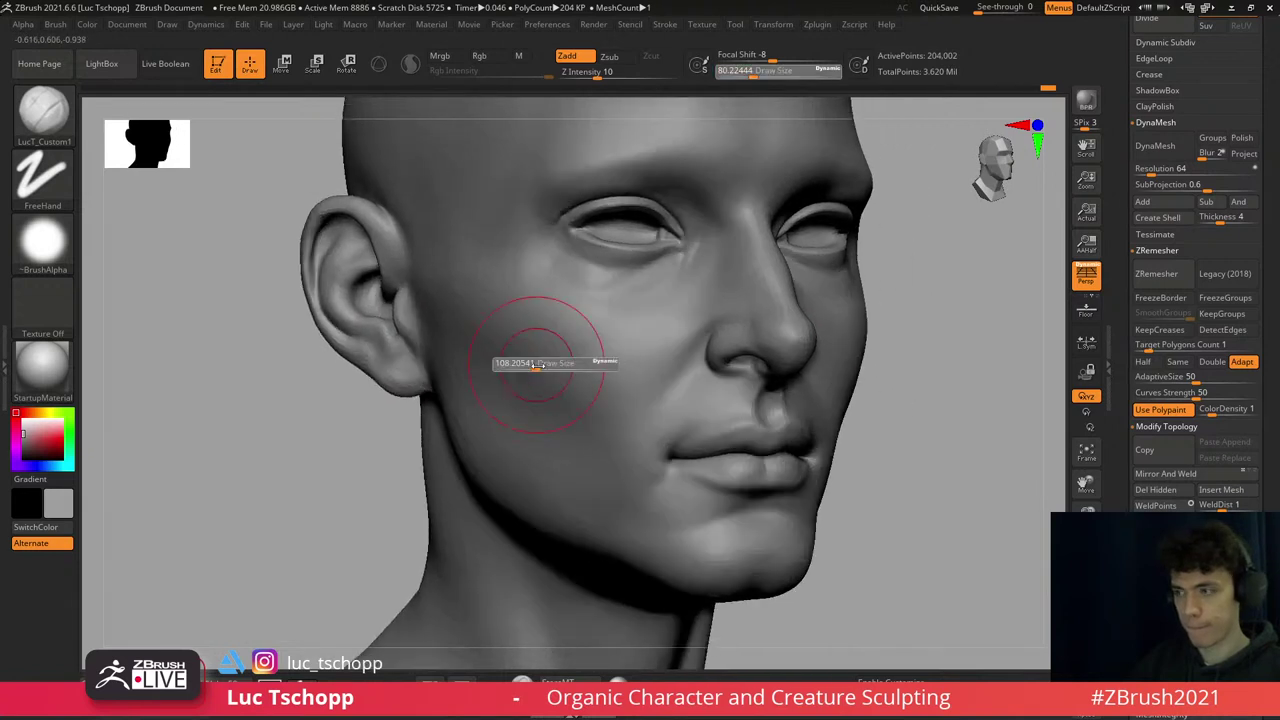
left_click_drag(543, 363, 500, 400)
right_click_drag(500, 400, 504, 413)
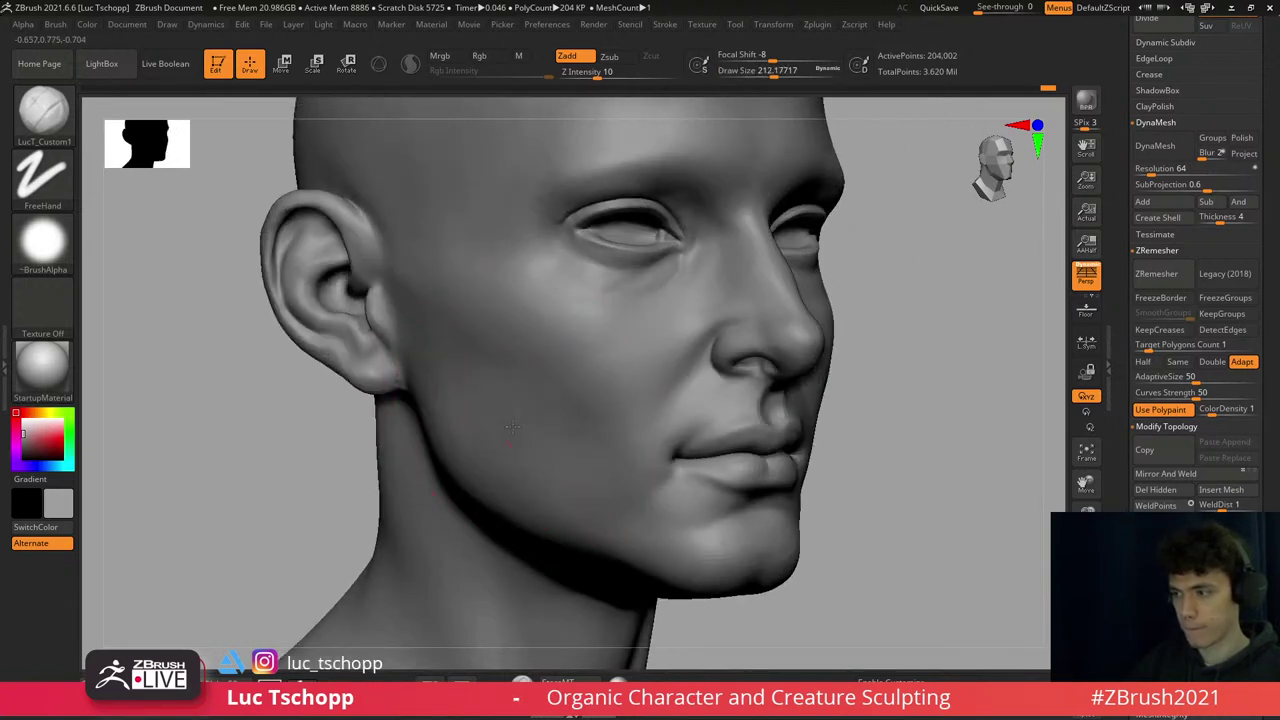
key("s")
mouse_move(511, 427)
left_mouse_down()
mouse_move(564, 443)
mouse_move(575, 487)
left_mouse_up()
key("s")
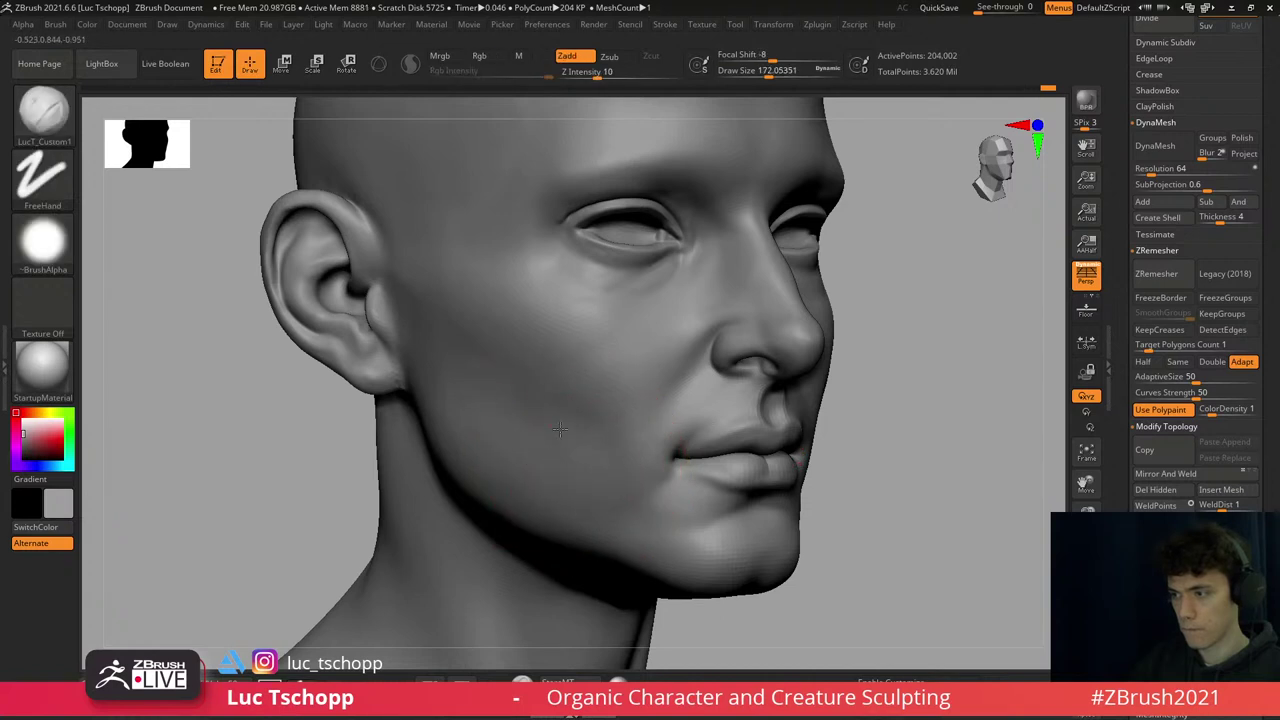
mouse_move(511, 440)
right_mouse_down()
mouse_move(543, 400)
mouse_move(457, 371)
right_mouse_up()
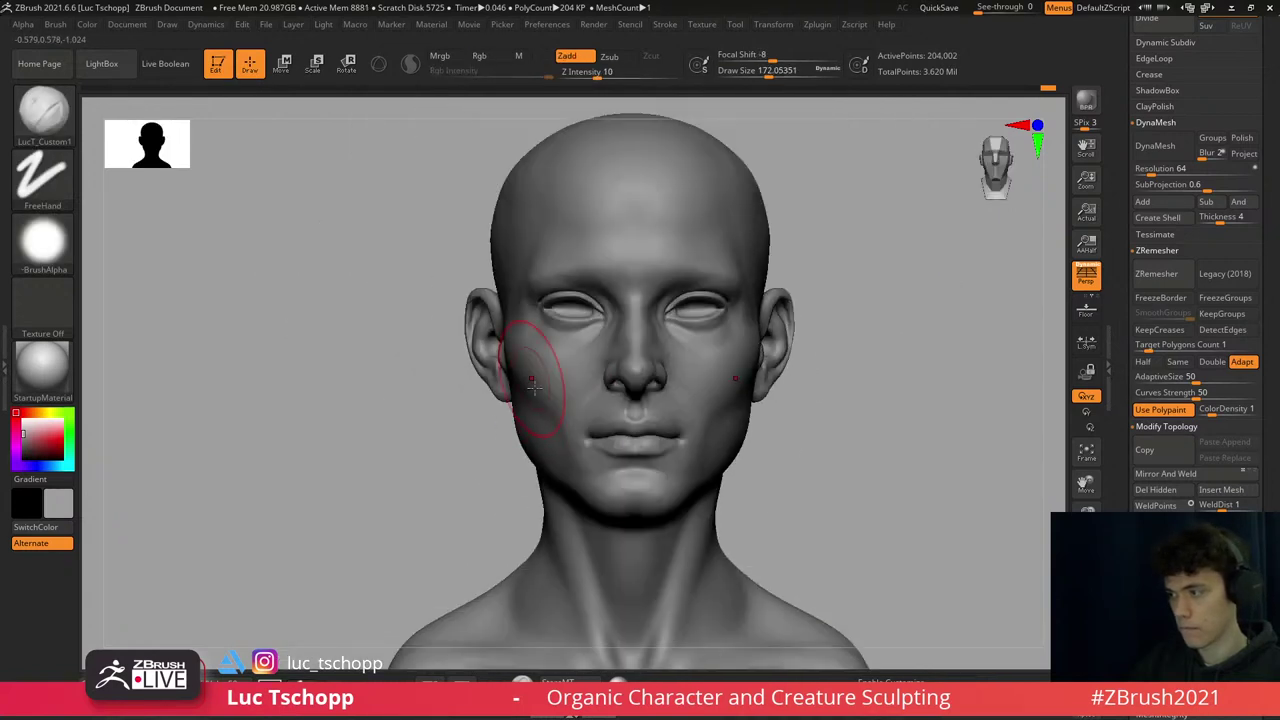
- Push the mouth corners and chin with the Move brush at about size 59
right_click_drag(585, 515, 694, 377, "ctrl")
key("b")
key("m")
key("v")
key("shift+d")
key("shift+d")
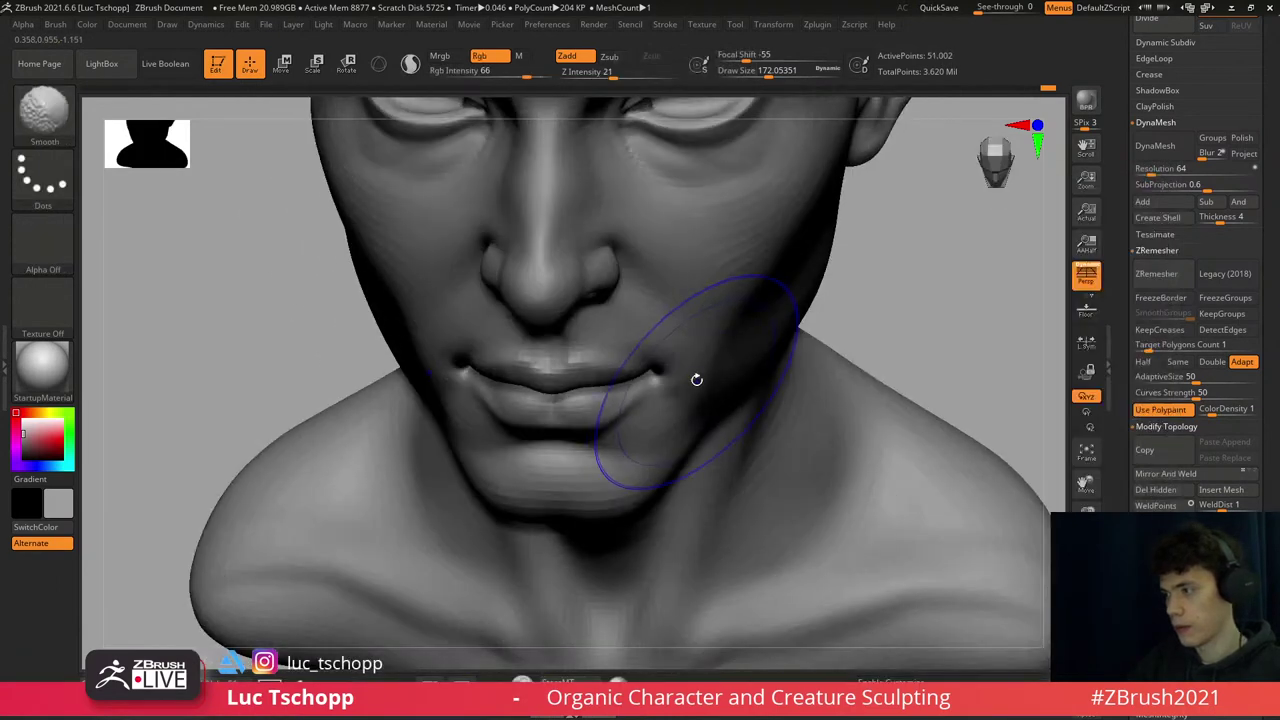
key("s")
left_click_drag(692, 378, 687, 375)
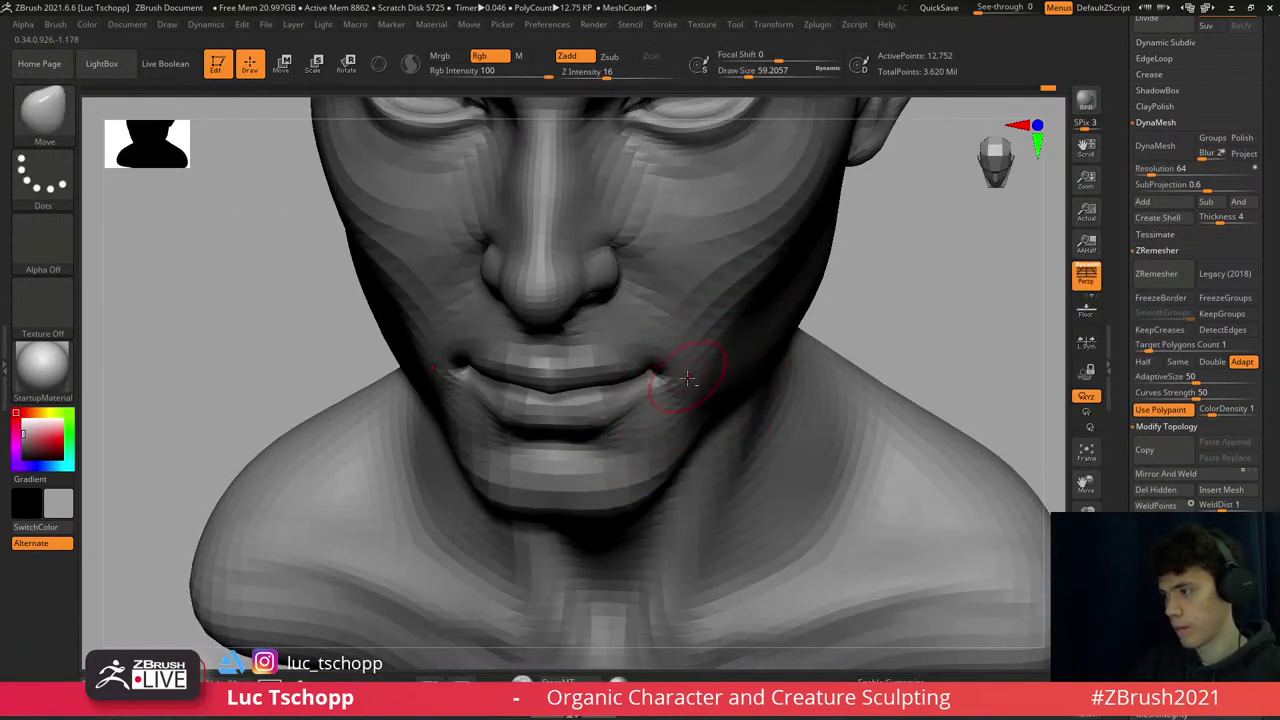
right_click_drag(700, 388, 723, 333)
key("d")
key("d")
key("f")
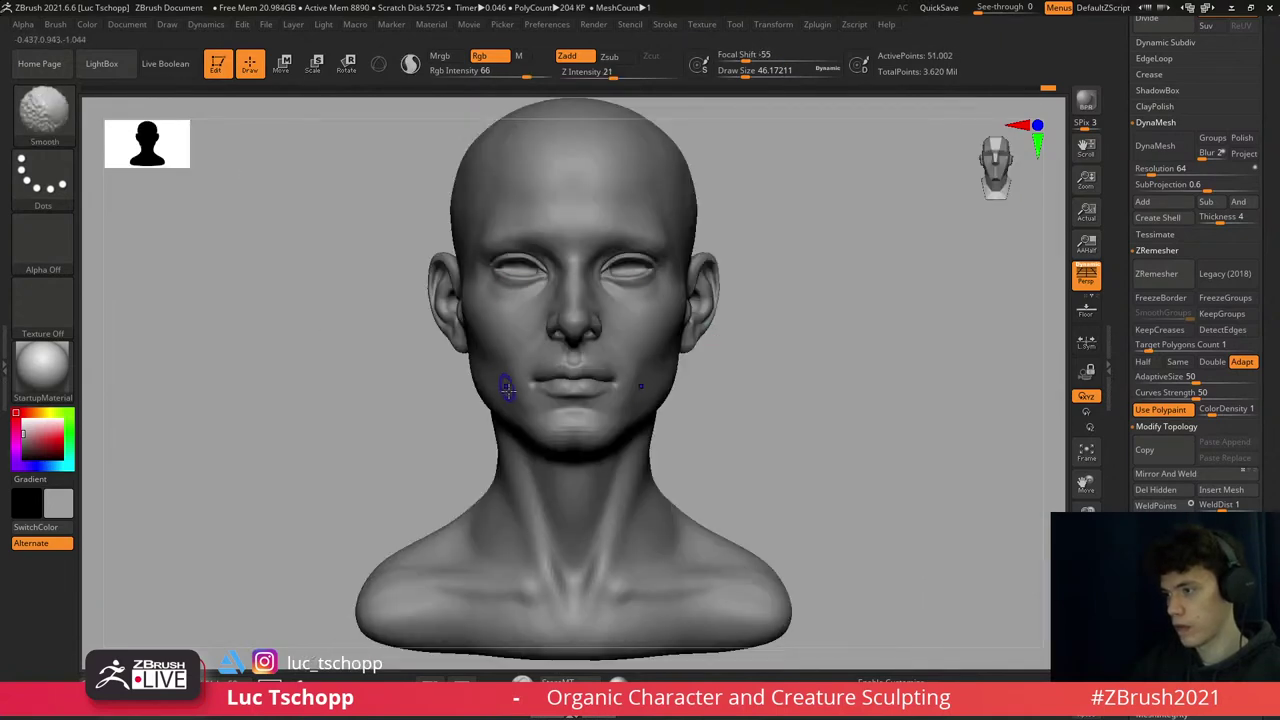
- Smooth the transitions around the lips with a size 104 brush at full subdivision
key("shift+d")
right_click_drag(503, 383, 515, 393, "ctrl")
key("s")
left_click_drag(519, 393, 521, 388)
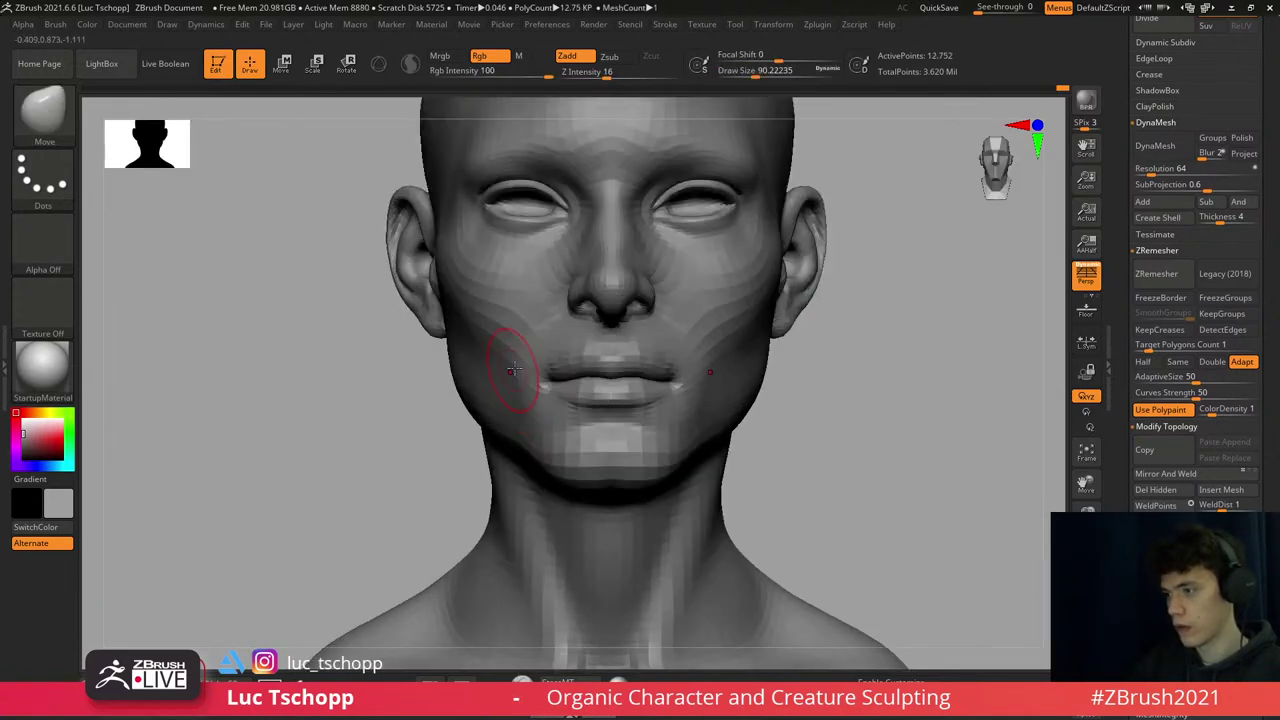
key("shift")
key("d")
key("d")
mouse_move(557, 400)
right_mouse_down()
mouse_move(571, 357)
mouse_move(600, 343)
mouse_move(586, 286)
mouse_move(596, 390)
mouse_move(621, 344)
right_mouse_up()
- Switch to the Standard brush at a lower subdivision and shrink Draw Size to about 68
key("b")
key("s")
key("t")
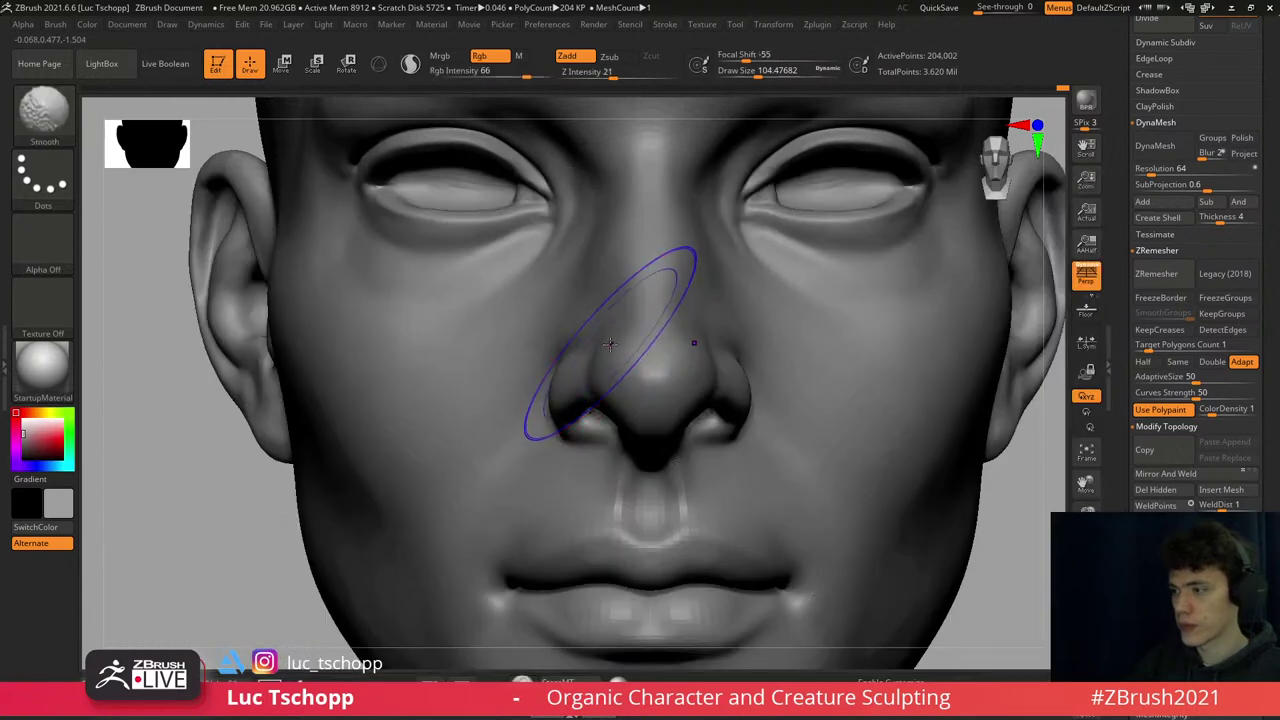
key("shift+d")
key("shift+d")
key("s")
left_click_drag(640, 337, 603, 341)
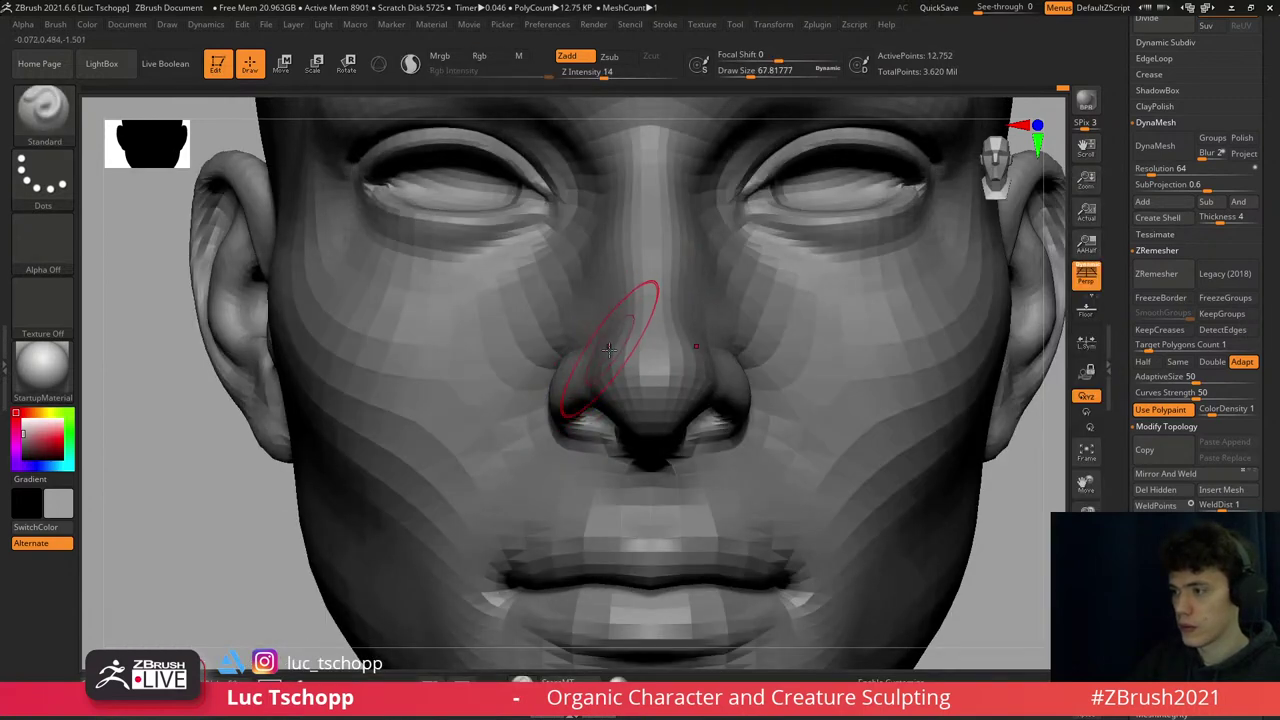
key("d")
key("d")
- Shrink the brush to about 35 and sculpt the nose and brow with the custom FreeHand brush
right_click_drag(609, 347, 620, 352)
key("s")
mouse_move(603, 352)
left_mouse_down()
mouse_move(613, 365)
mouse_move(583, 323)
mouse_move(592, 376)
left_mouse_up()
key("1")
key("s")
key("s")
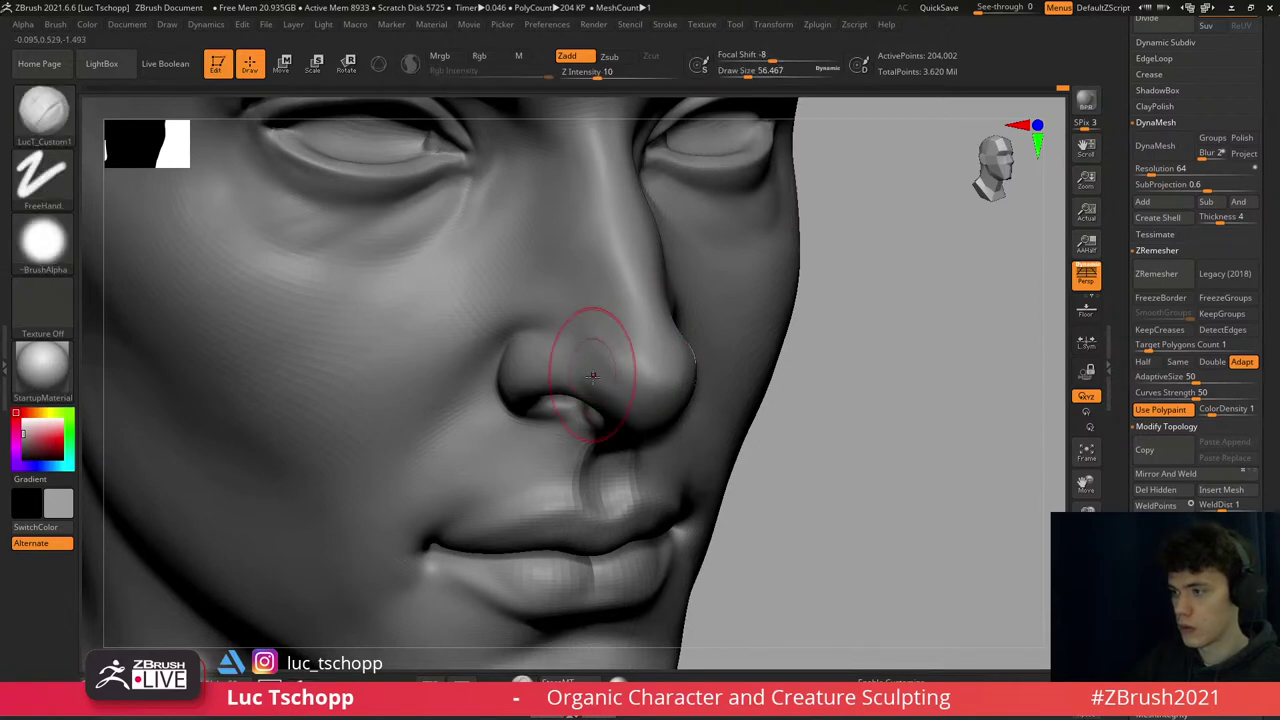
mouse_move(531, 354)
right_mouse_down()
mouse_move(500, 329)
mouse_move(528, 362)
mouse_move(600, 271)
right_mouse_up()
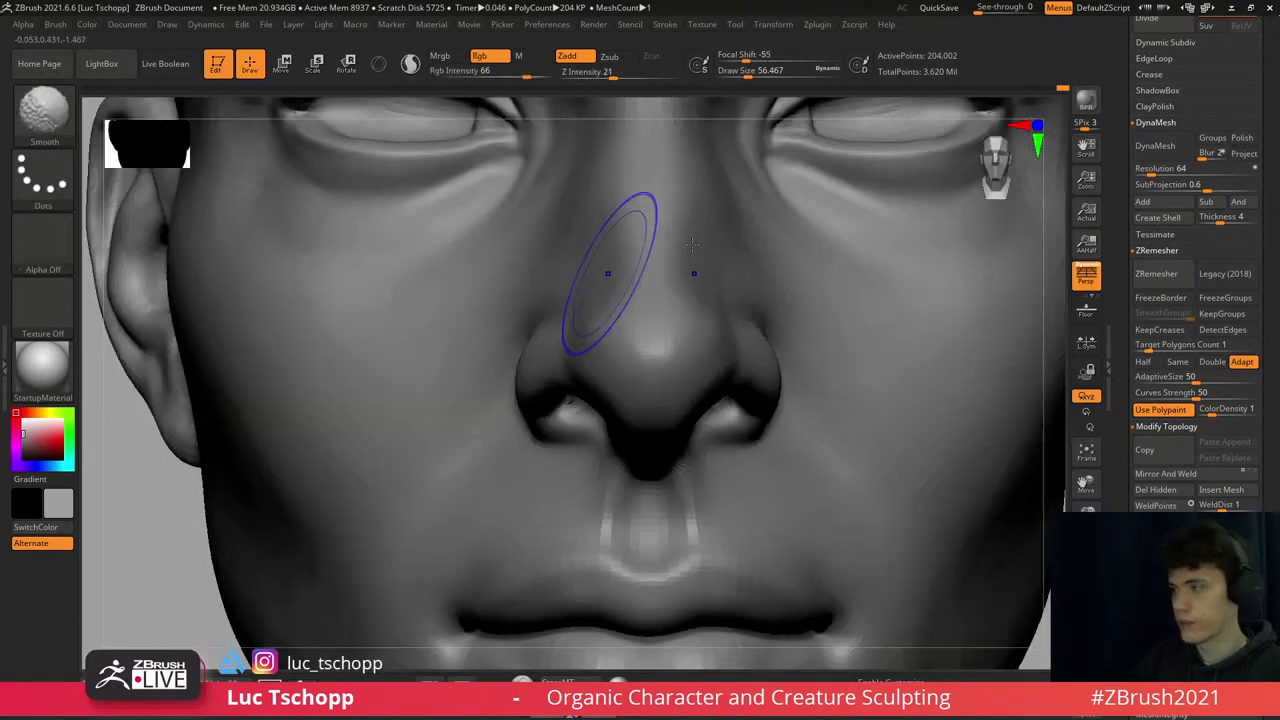
key("f")
mouse_move(612, 320)
right_mouse_down("ctrl")
mouse_move(557, 257)
mouse_move(580, 277)
right_mouse_up("ctrl")
- Switch back to Standard at Draw Size 41 and return to the highest subdivision (204,002 points)
key("b")
key("s")
key("t")
key("s")
left_click_drag(628, 248, 585, 267)
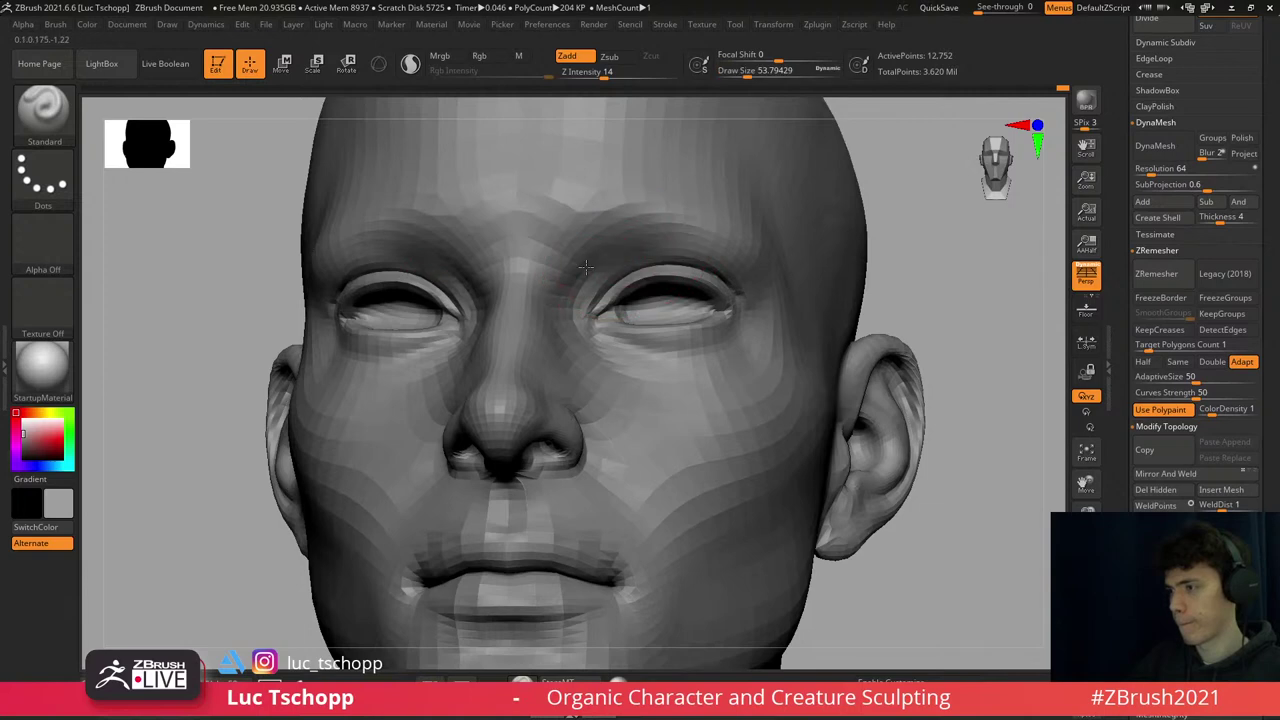
type("s41")
key("Return")
key("ctrl+d")
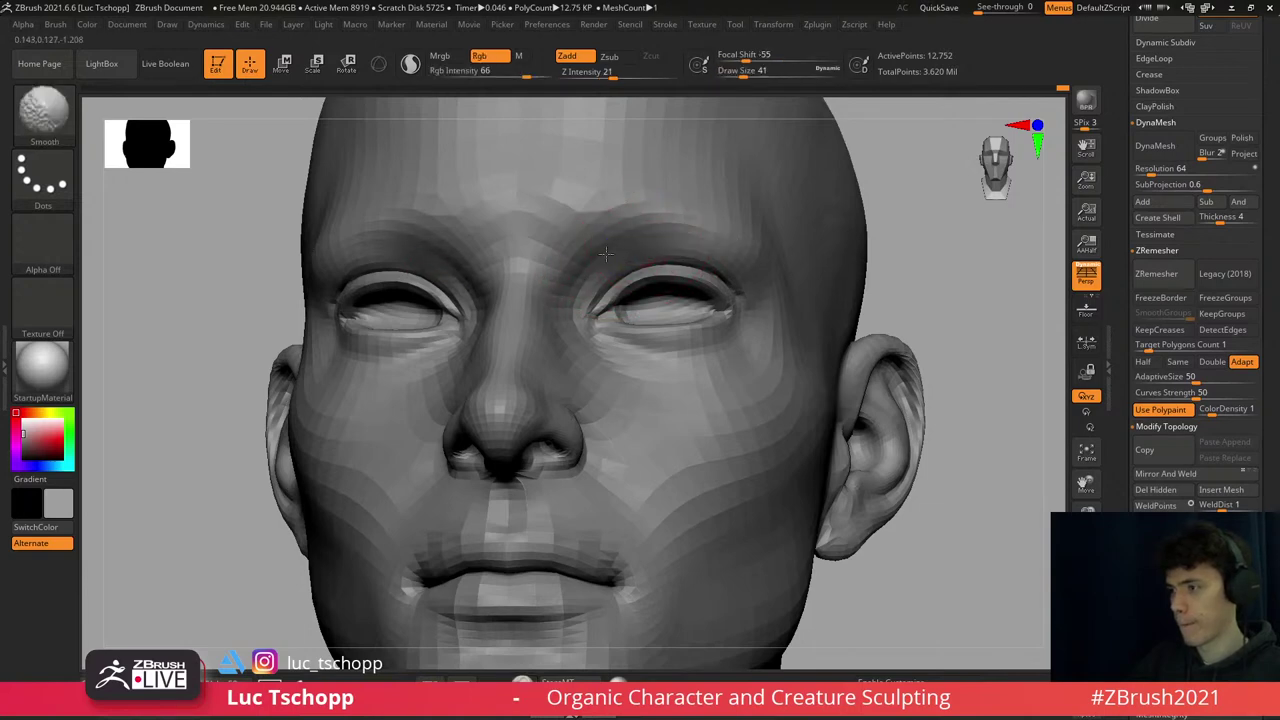
key("ctrl+d")
mouse_move(631, 261)
right_mouse_down()
mouse_move(600, 330)
mouse_move(620, 400)
mouse_move(560, 394)
mouse_move(622, 264)
mouse_move(560, 495)
right_mouse_up()
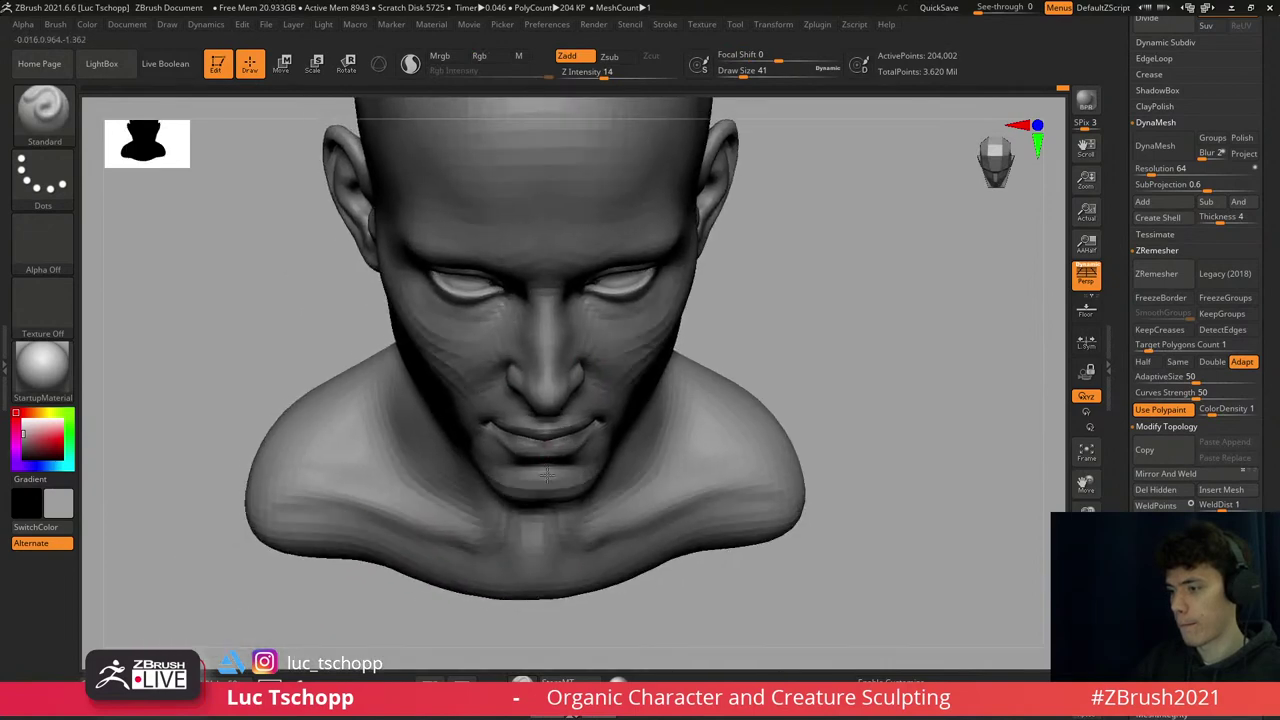
- Use the Move brush at a lower subdivision, sizing it from about 132 down to 71
key("b")
key("m")
key("v")
key("shift+d")
key("shift+d")
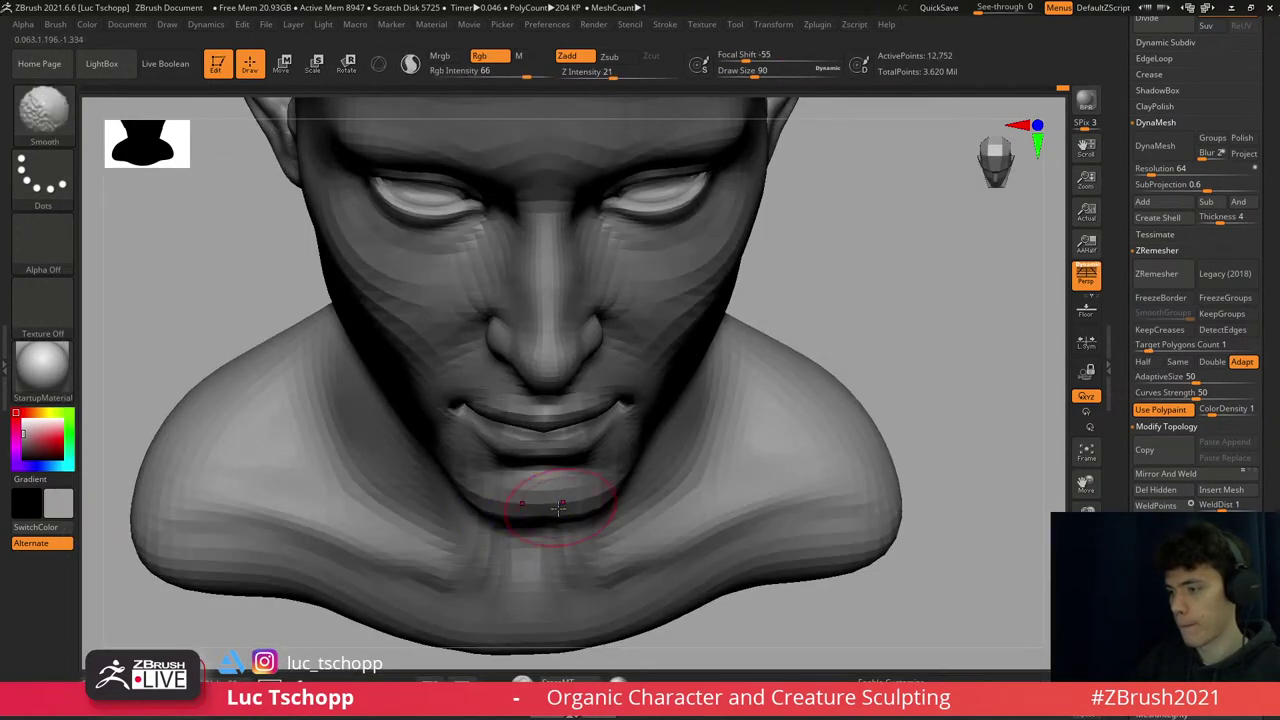
key("bracketright")
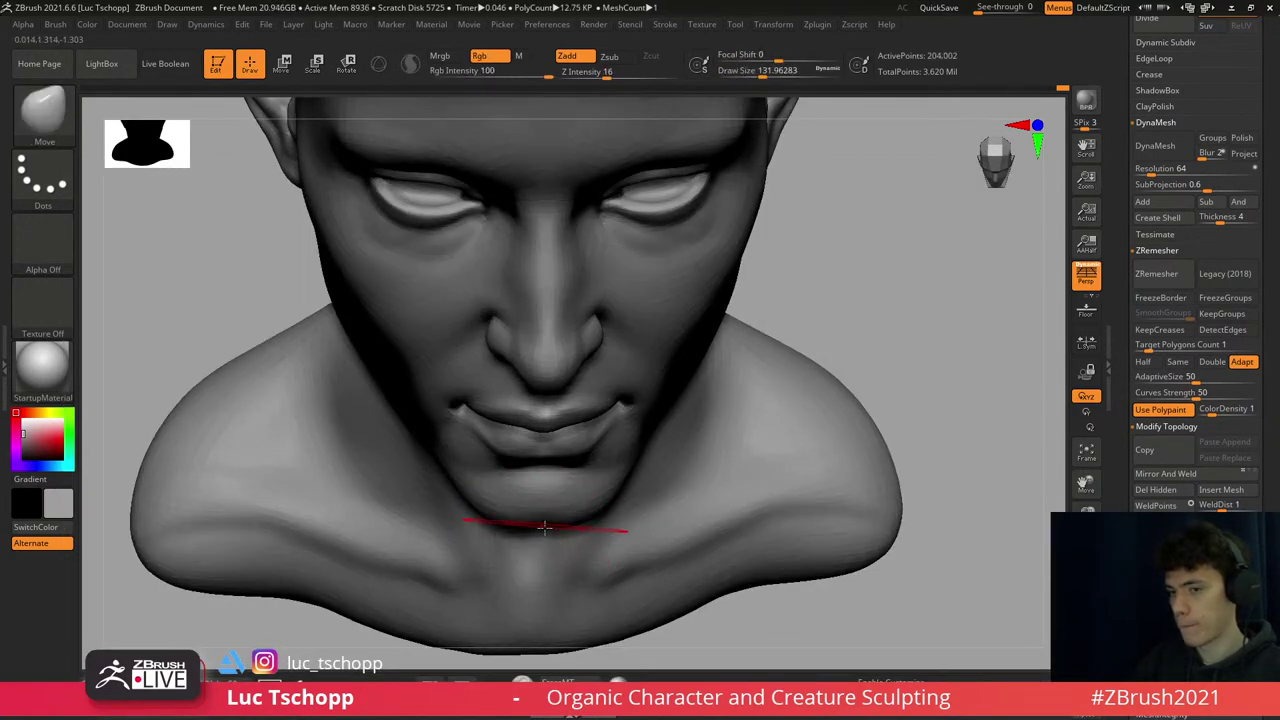
right_click_drag(548, 522, 583, 273, "shift")
key("d")
key("d")
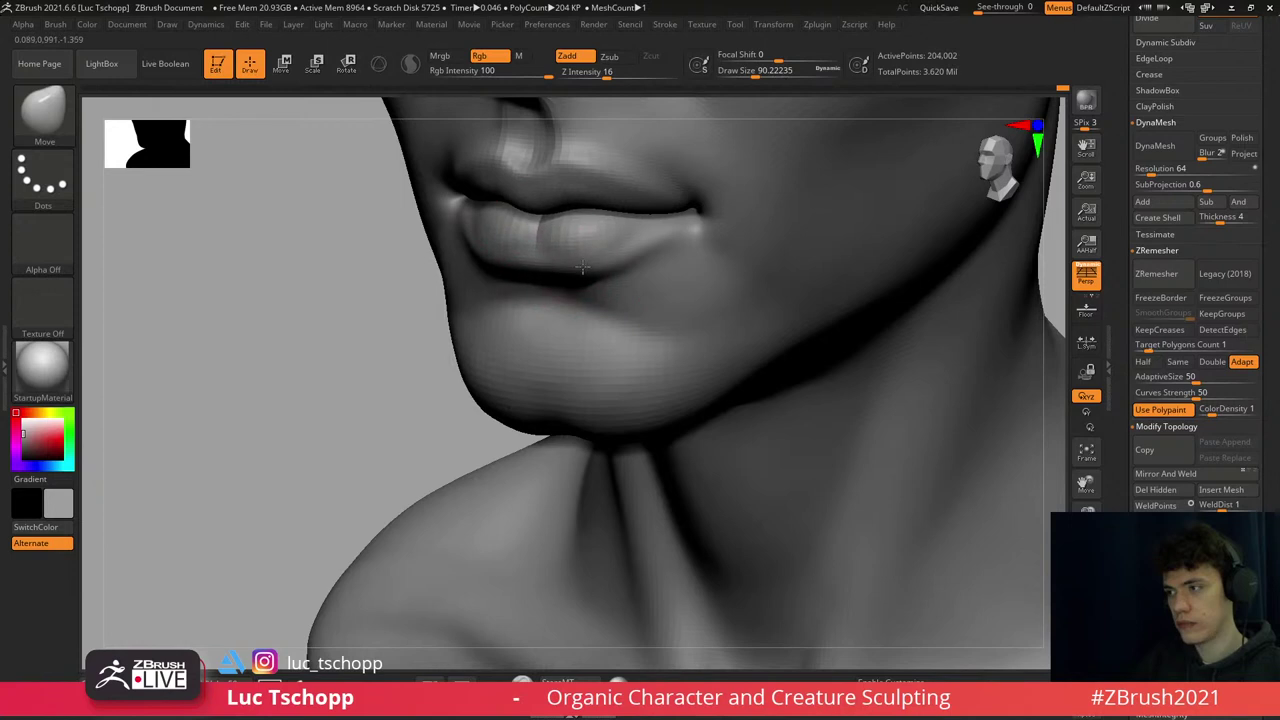
key("bracketleft")
right_click_drag(663, 228, 677, 243, "shift")
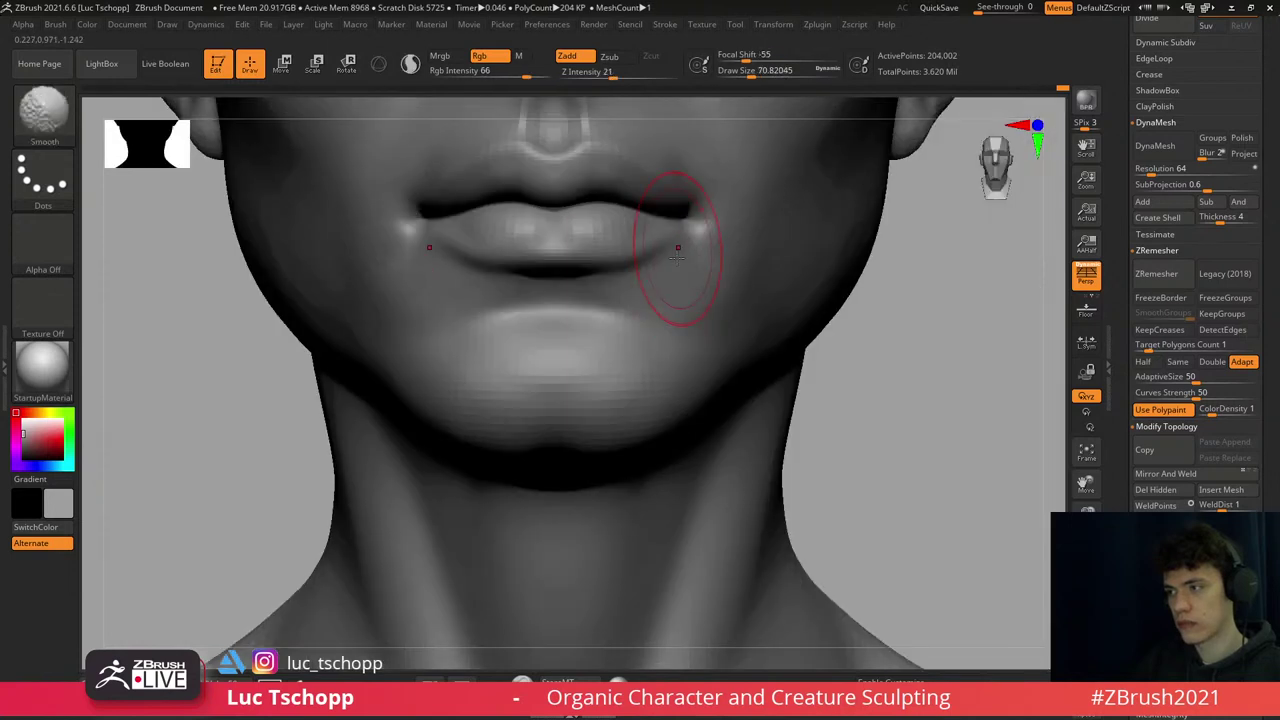
key("f")
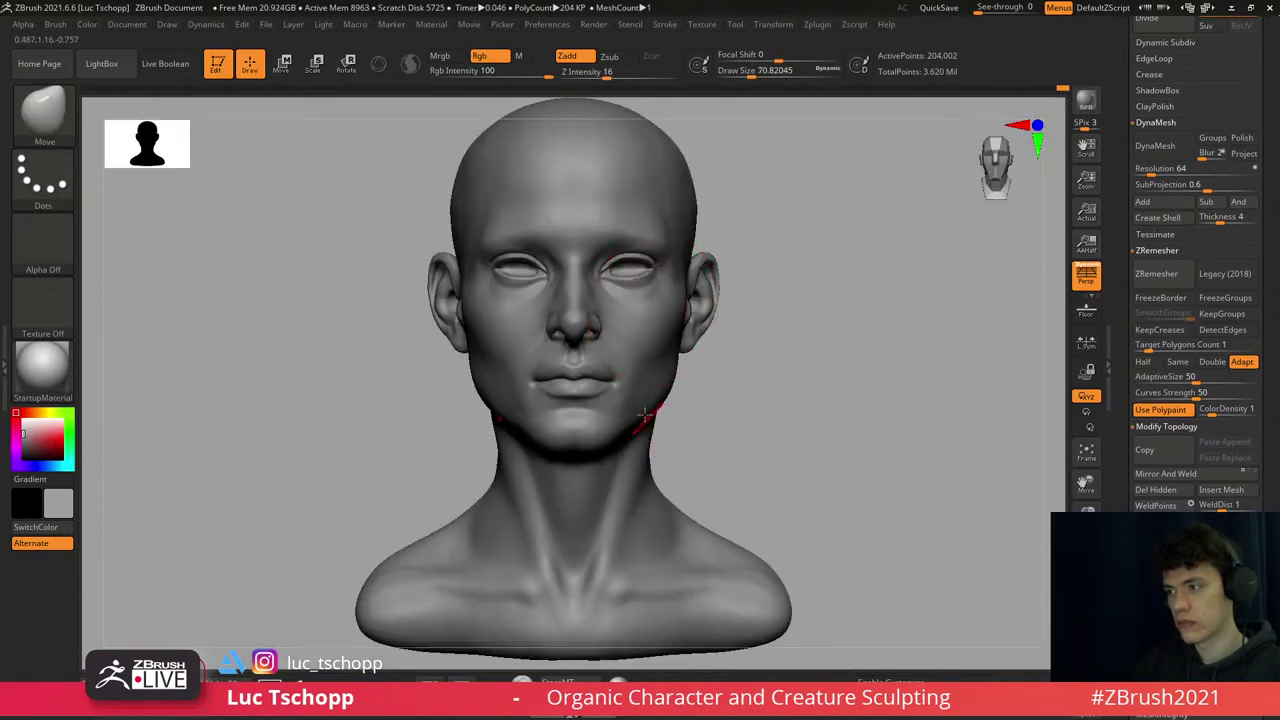
mouse_move(608, 388)
right_mouse_down("ctrl")
mouse_move(557, 386)
mouse_move(628, 398)
right_mouse_up("ctrl")
- Switch to the Move Topological brush and adjust the mouth from front and below
key("b")
key("m")
key("t")
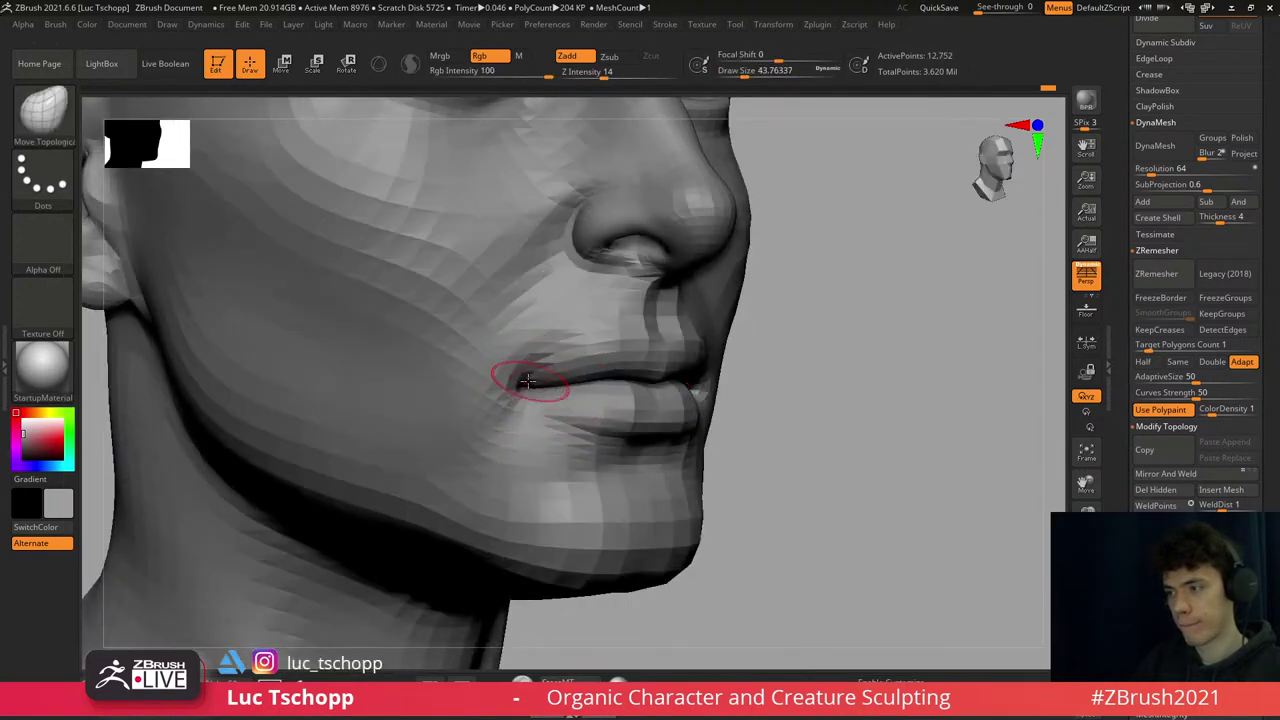
right_click_drag(498, 418, 528, 491, "shift")
key("f")
right_click_drag(504, 410, 751, 600, "ctrl")
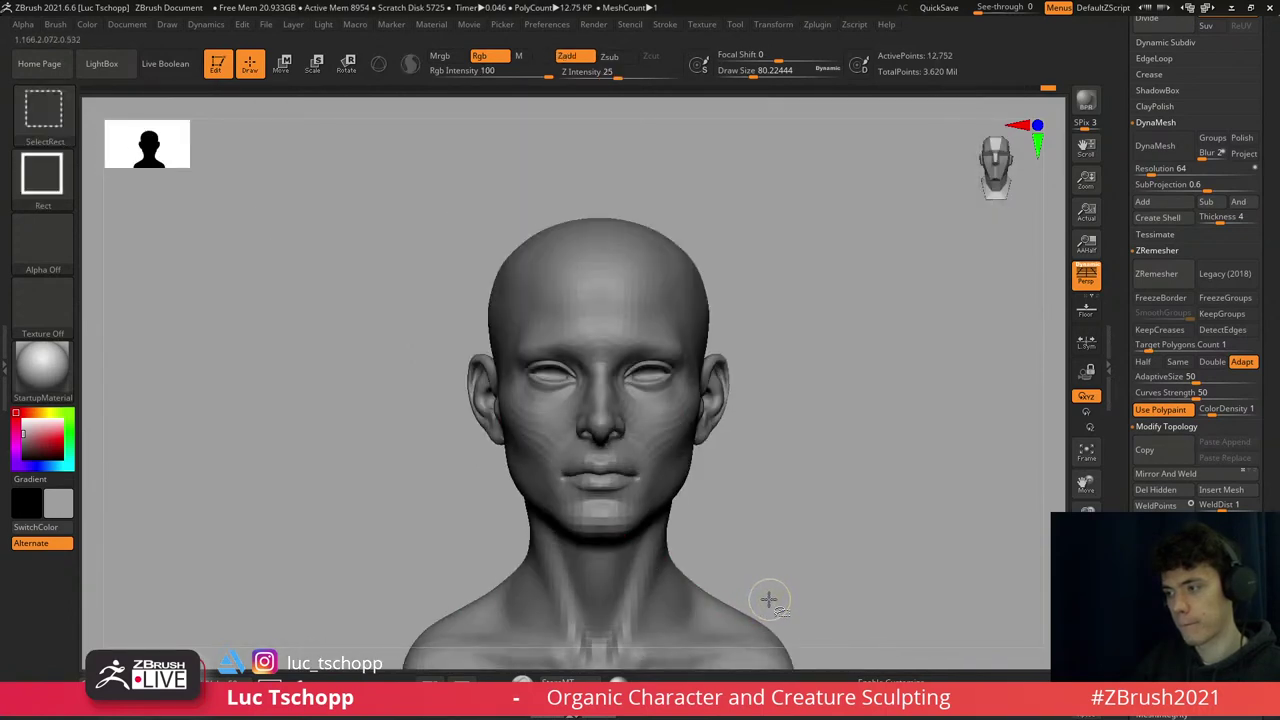
mouse_move(571, 491)
right_mouse_down("ctrl")
mouse_move(567, 437)
mouse_move(565, 452)
right_mouse_up("ctrl")
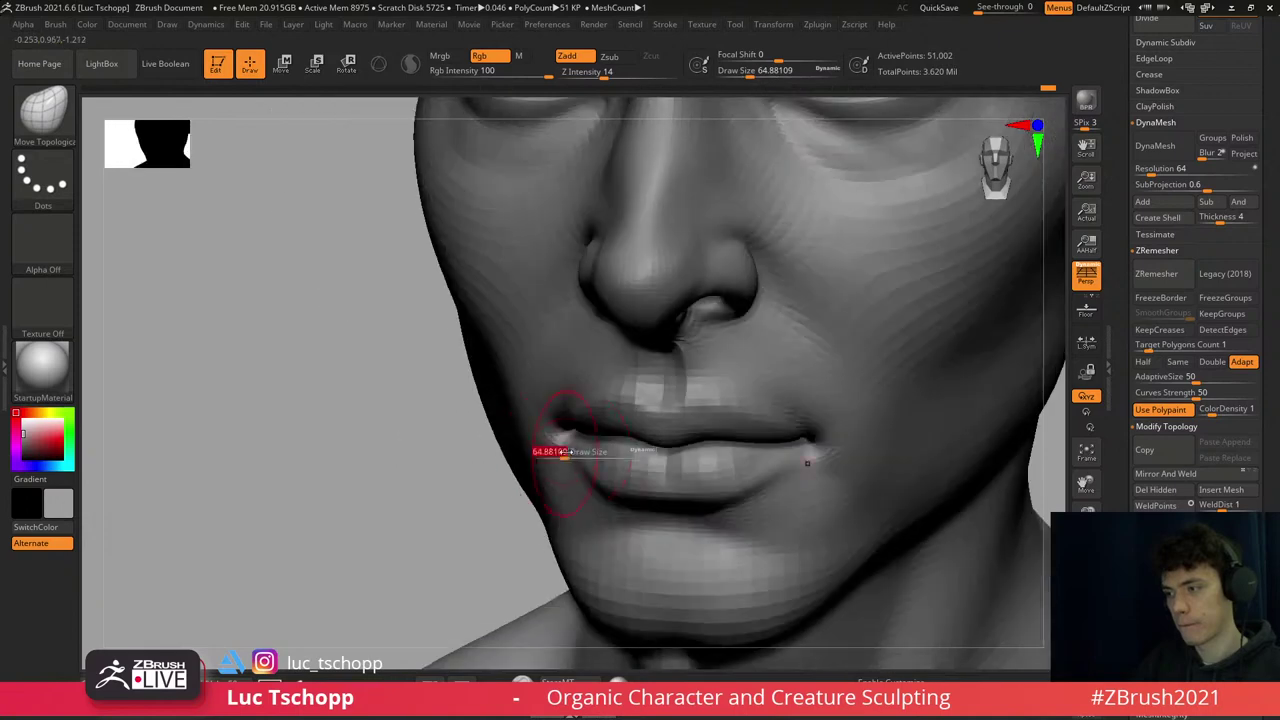
left_click_drag(577, 455, 558, 457)
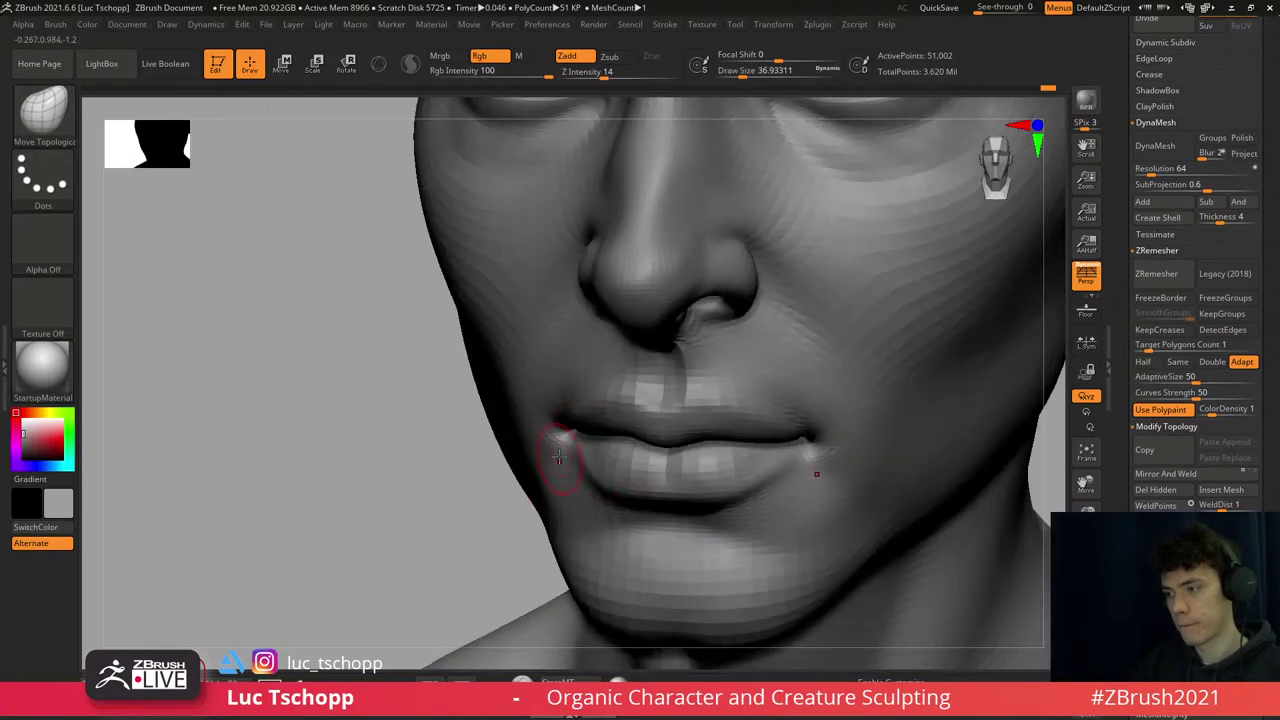
mouse_move(556, 420)
right_mouse_down()
mouse_move(579, 470)
mouse_move(538, 428)
mouse_move(596, 402)
right_mouse_up()
- Return from DamStandard to the custom clay brush and view the head straight on
key("1")
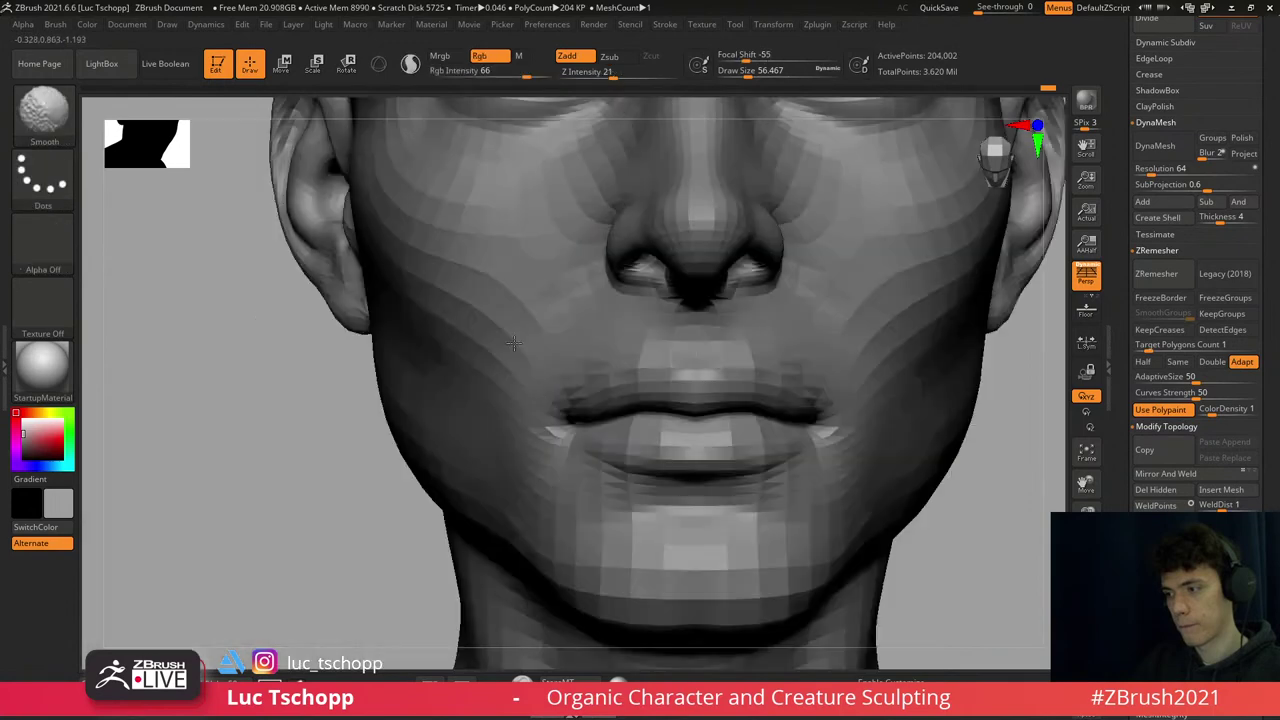
right_click_drag(649, 467, 628, 489)
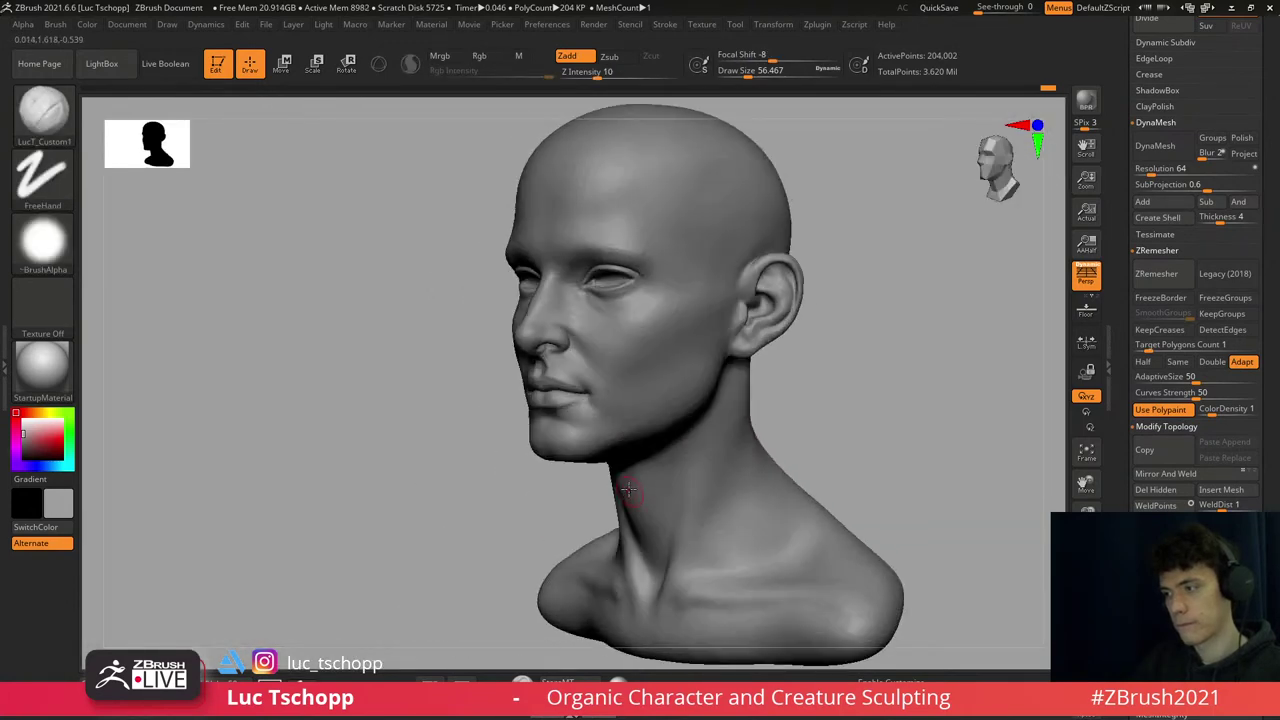
mouse_move(591, 350)
right_mouse_down("ctrl")
mouse_move(585, 375)
mouse_move(614, 367)
mouse_move(500, 355)
right_mouse_up("ctrl")
key("b")
key("d")
key("s")
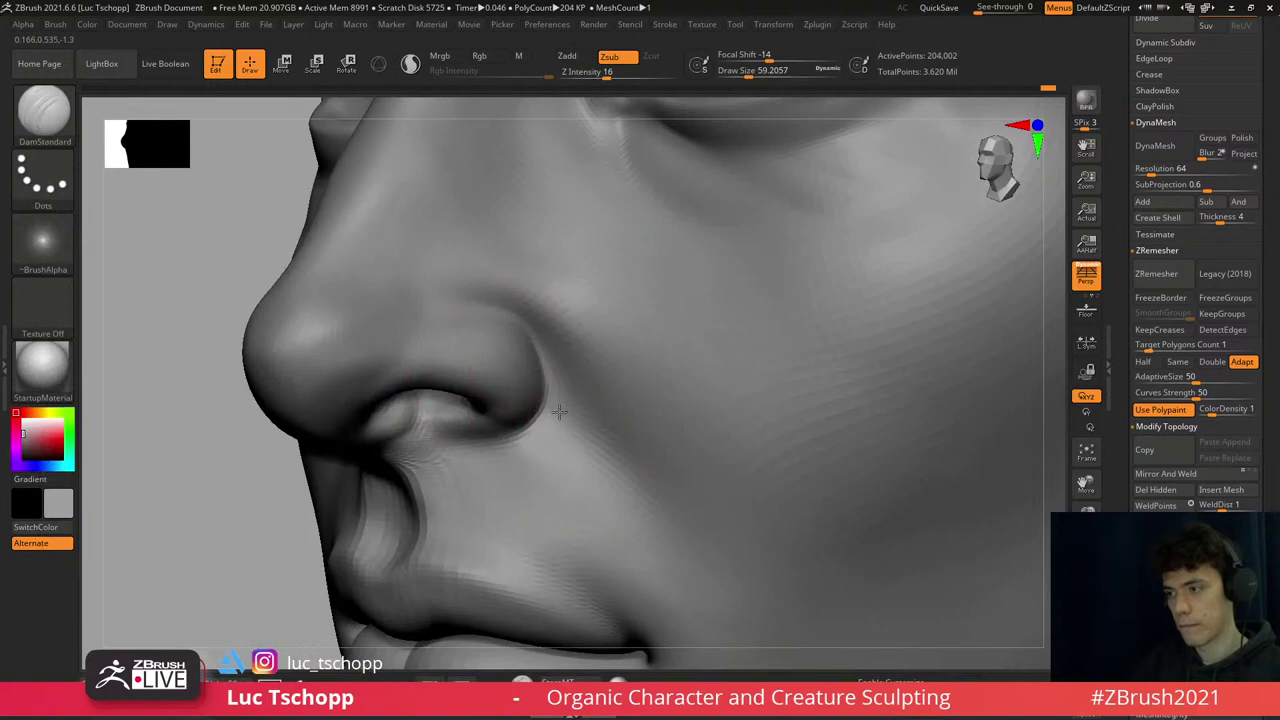
key("1")
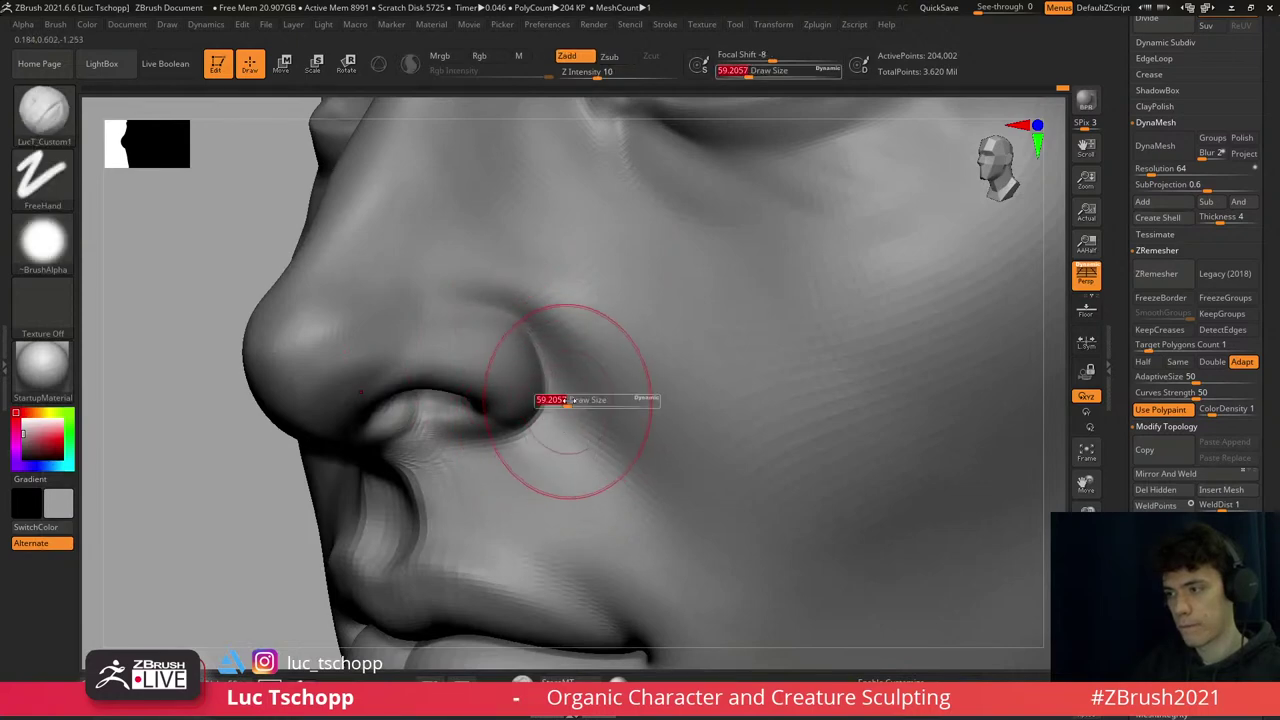
right_click_drag(586, 420, 595, 337, "ctrl")
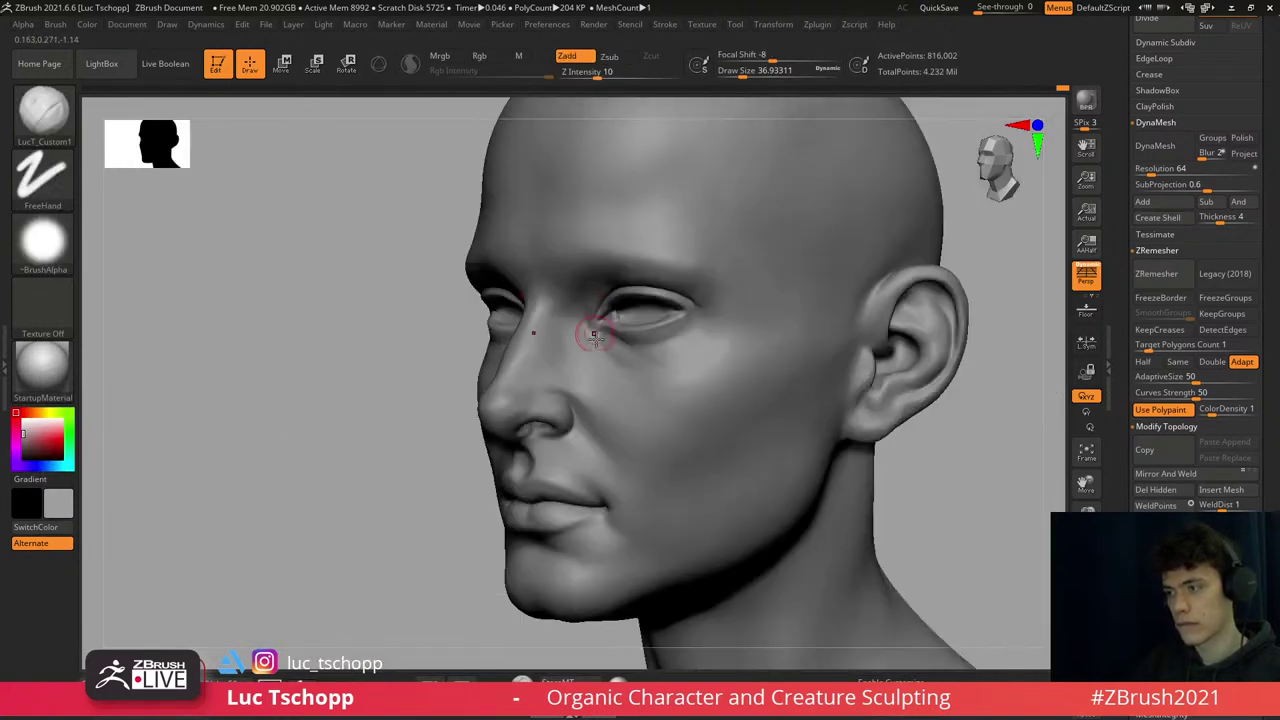
right_click_drag(635, 397, 742, 487, "shift")
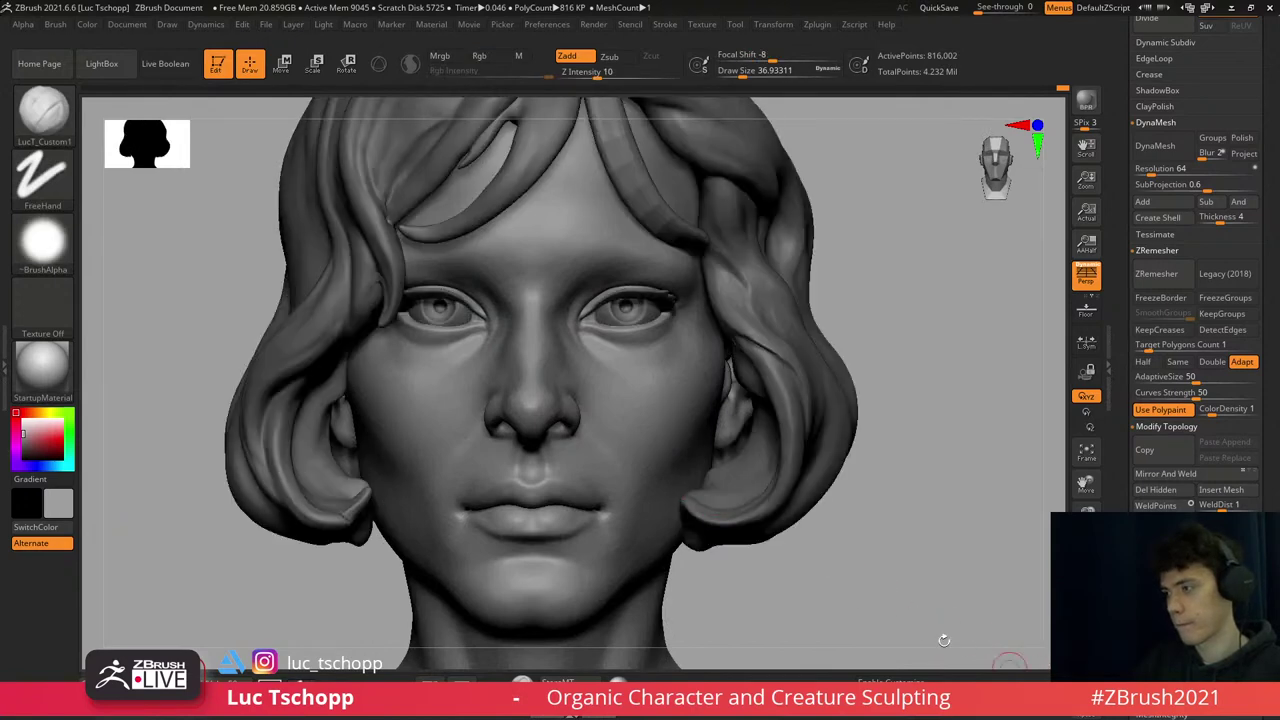
- Shrink the brush and sculpt the lip corners at a lower subdivision with Standard and the custom brush
key("shift+f")
key("shift+f")
key("f")
mouse_move(619, 409)
left_mouse_down("alt")
mouse_move(632, 483)
mouse_move(596, 515)
mouse_move(592, 498)
left_mouse_up("alt")
key("s")
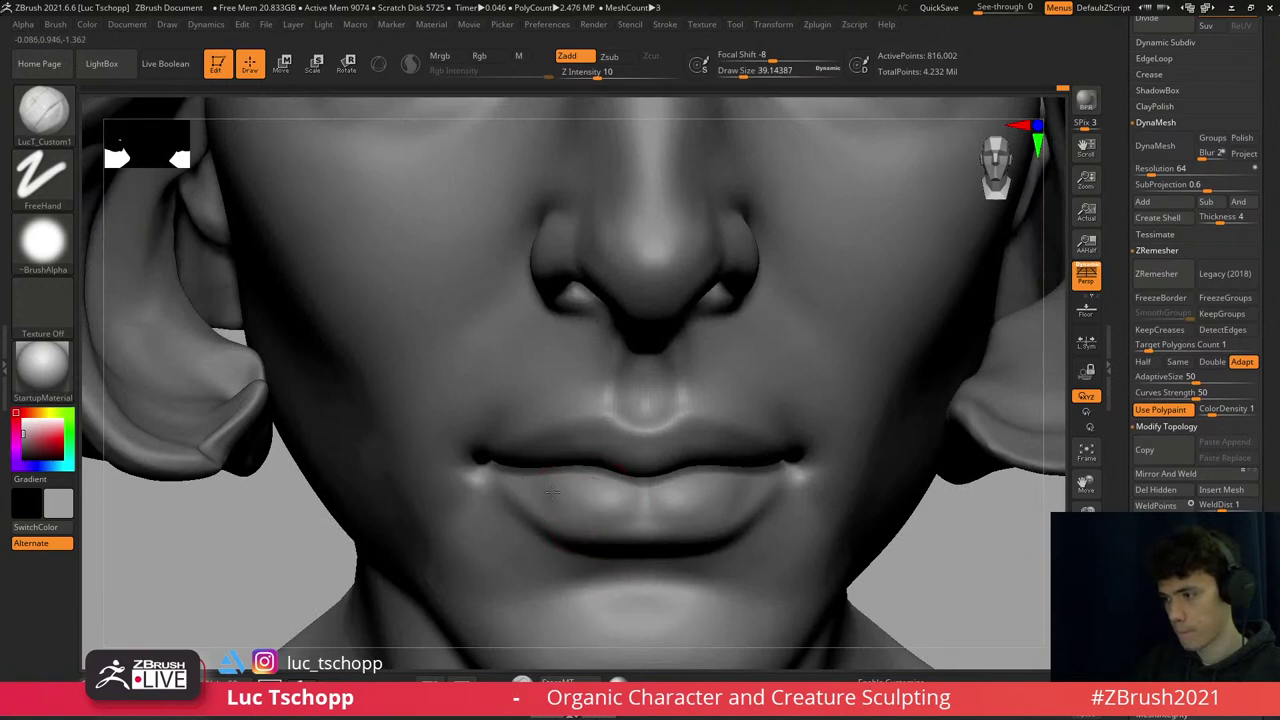
key("[")
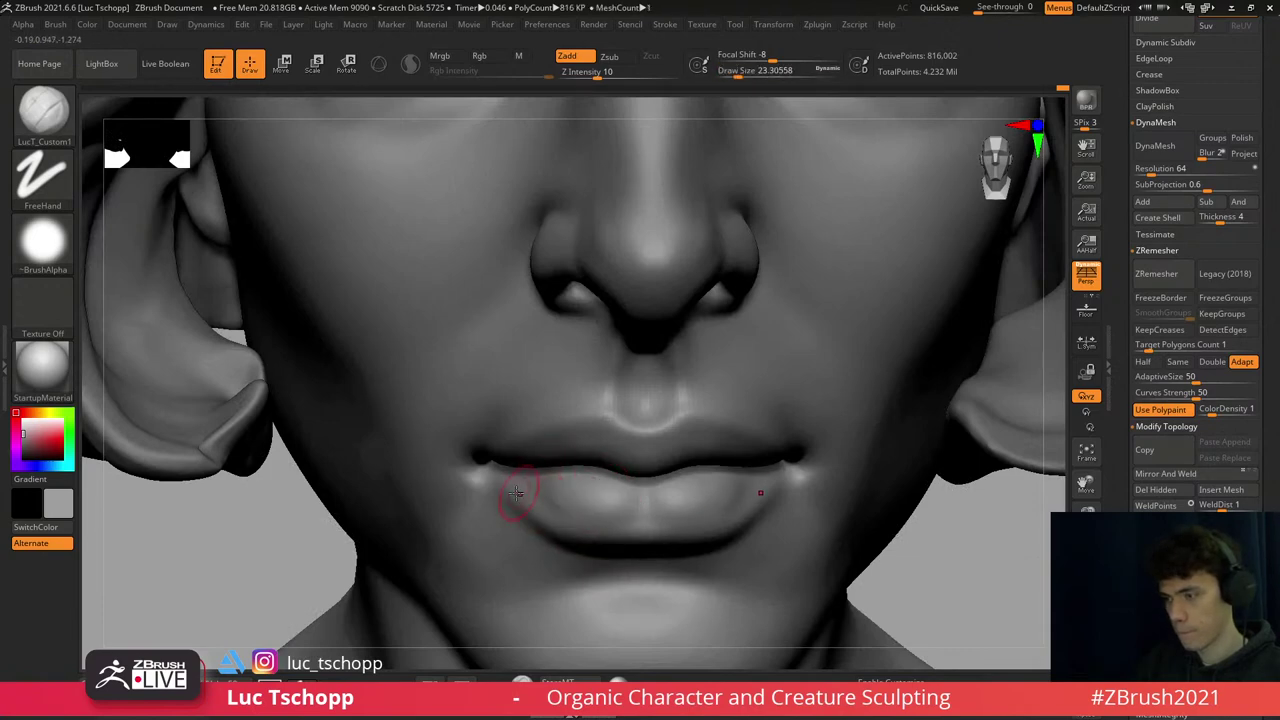
key("shift+d")
key("shift+d")
key("b")
key("s")
key("t")
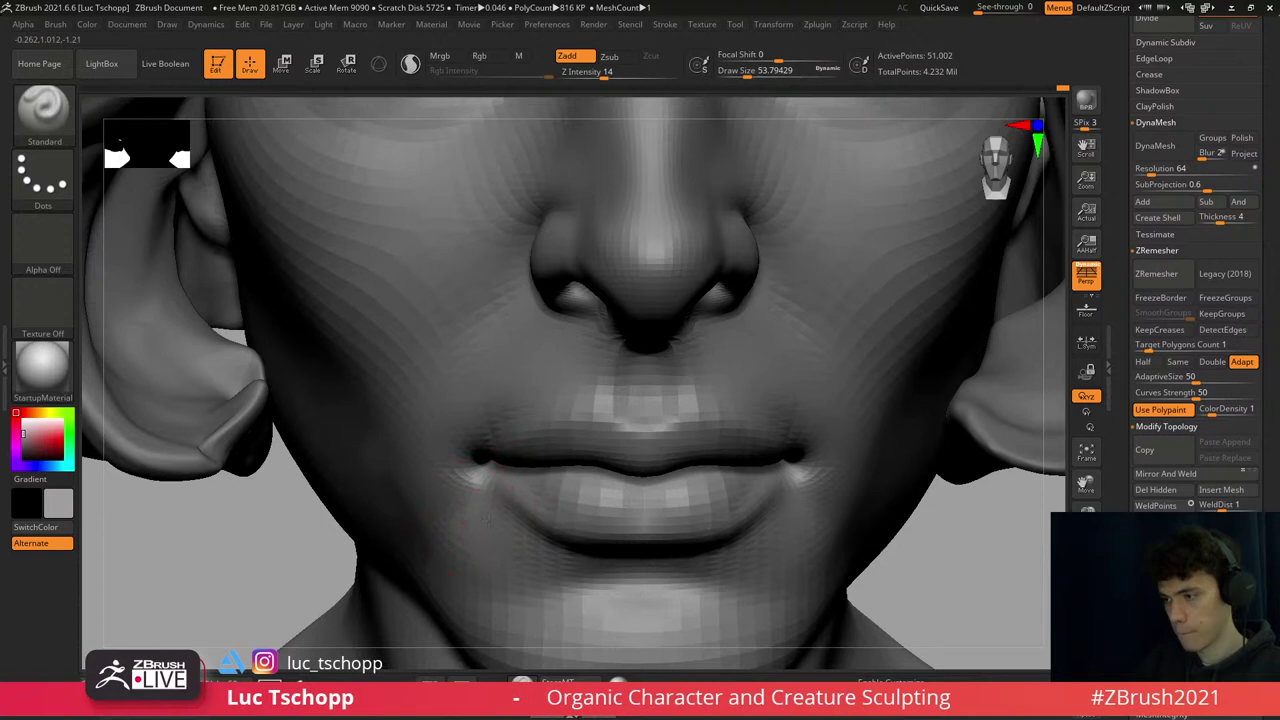
key("1")
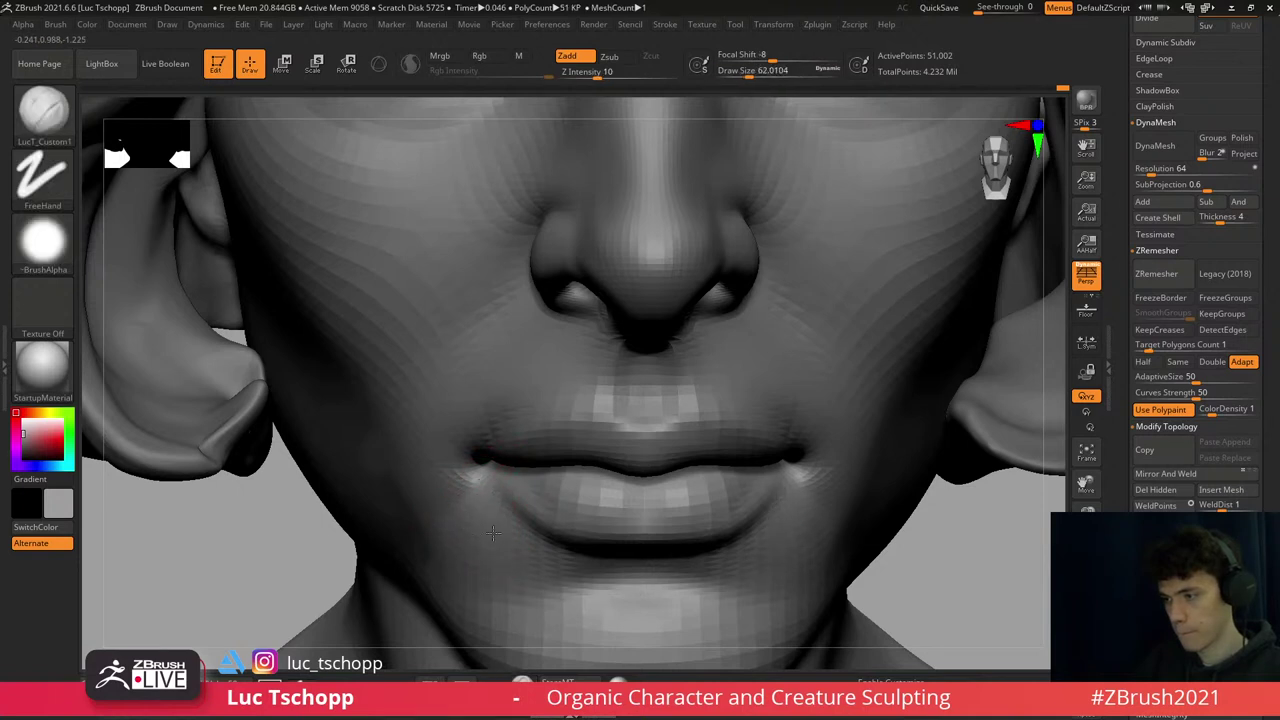
- Step up a subdivision and shrink the brush to shape the nostril from below
key("d")
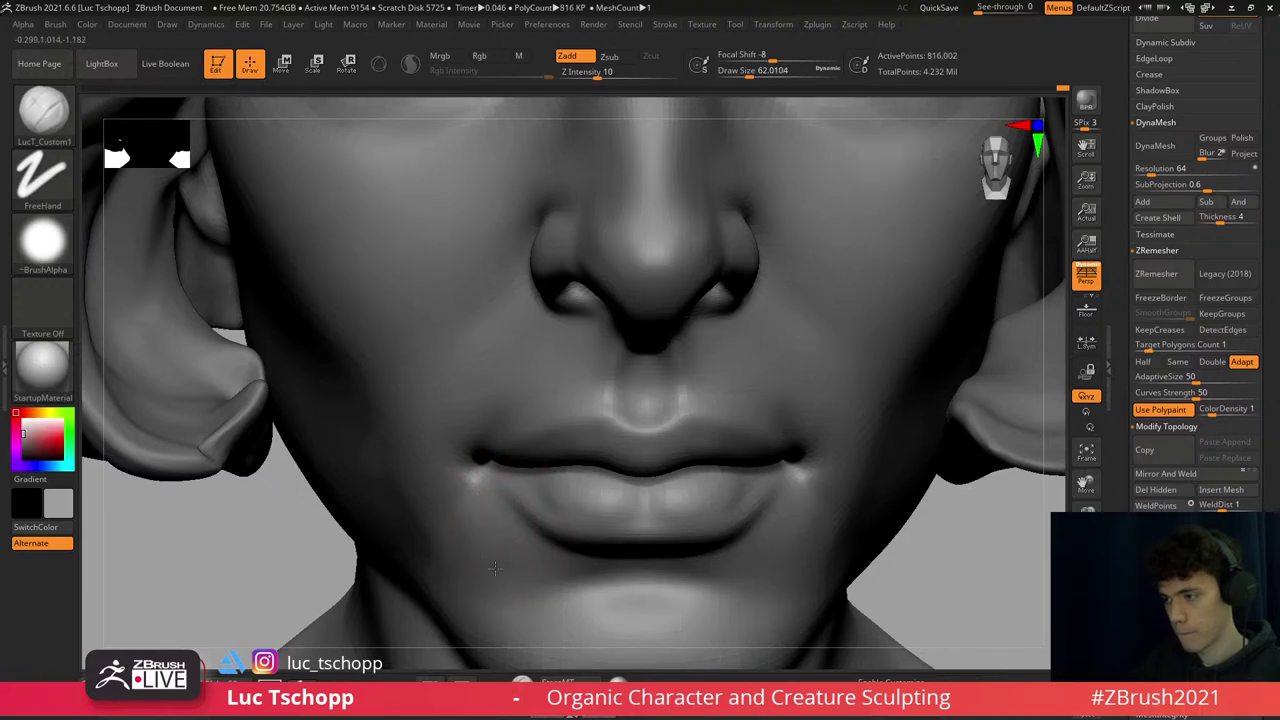
mouse_move(575, 547)
right_mouse_down("ctrl")
mouse_move(586, 395)
mouse_move(600, 372)
mouse_move(514, 443)
mouse_move(577, 420)
right_mouse_up("ctrl")
key("s")
left_click_drag(575, 420, 555, 415)
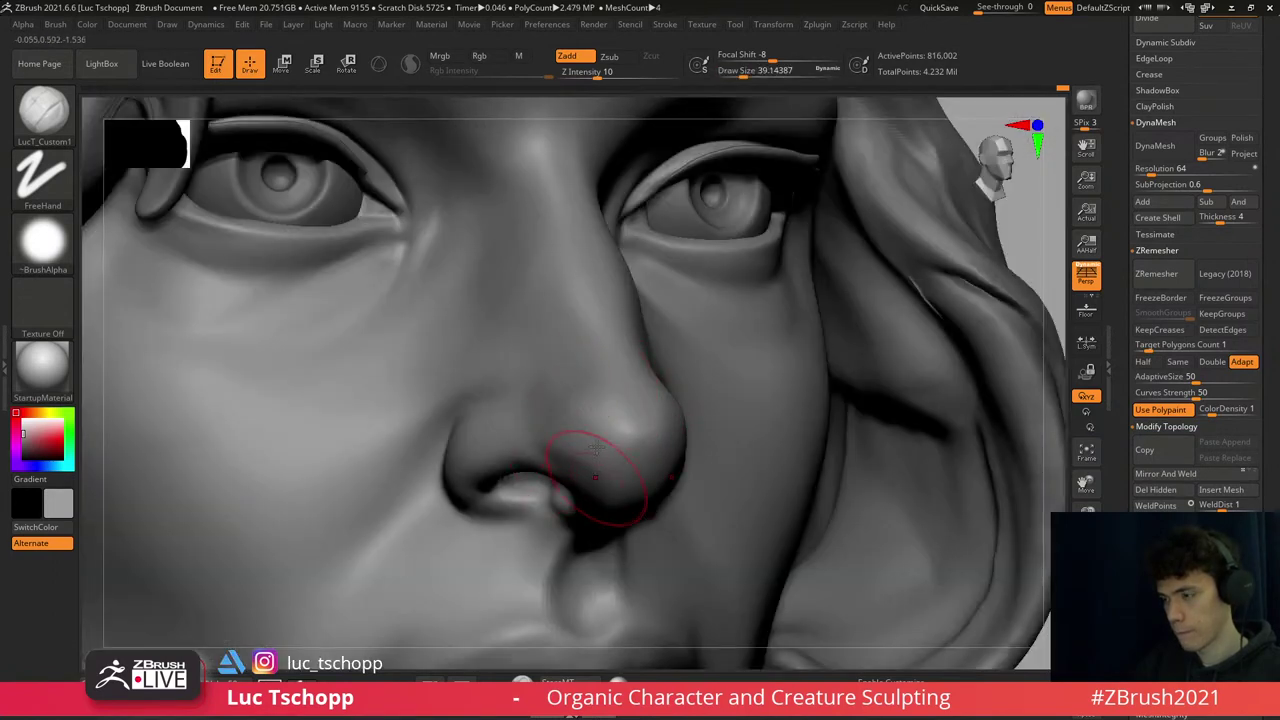
right_click_drag(595, 450, 578, 470)
mouse_move(587, 516)
right_mouse_down()
mouse_move(580, 500)
mouse_move(593, 514)
mouse_move(560, 535)
right_mouse_up()
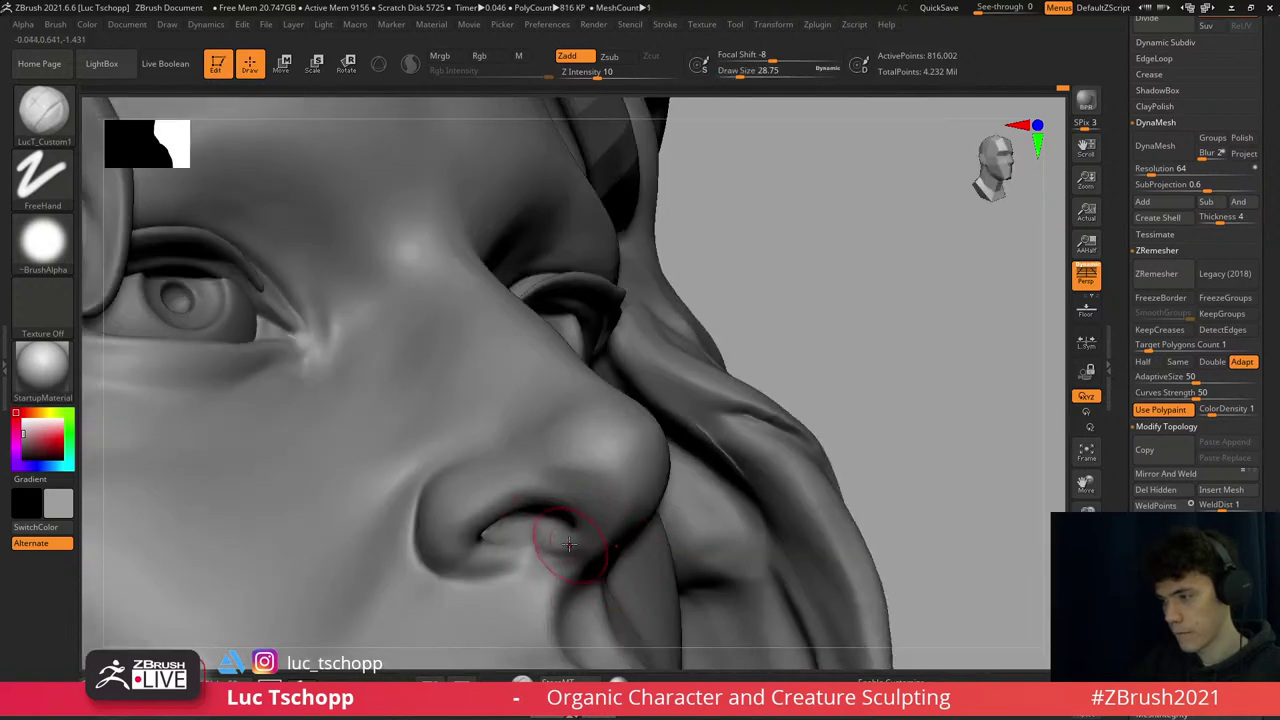
key("s")
left_click_drag(592, 541, 564, 540)
right_click_drag(542, 537, 513, 510)
- Refine the nostril rim and nose tip with the Standard brush, smoothing with Shift
key("b")
key("s")
key("t")
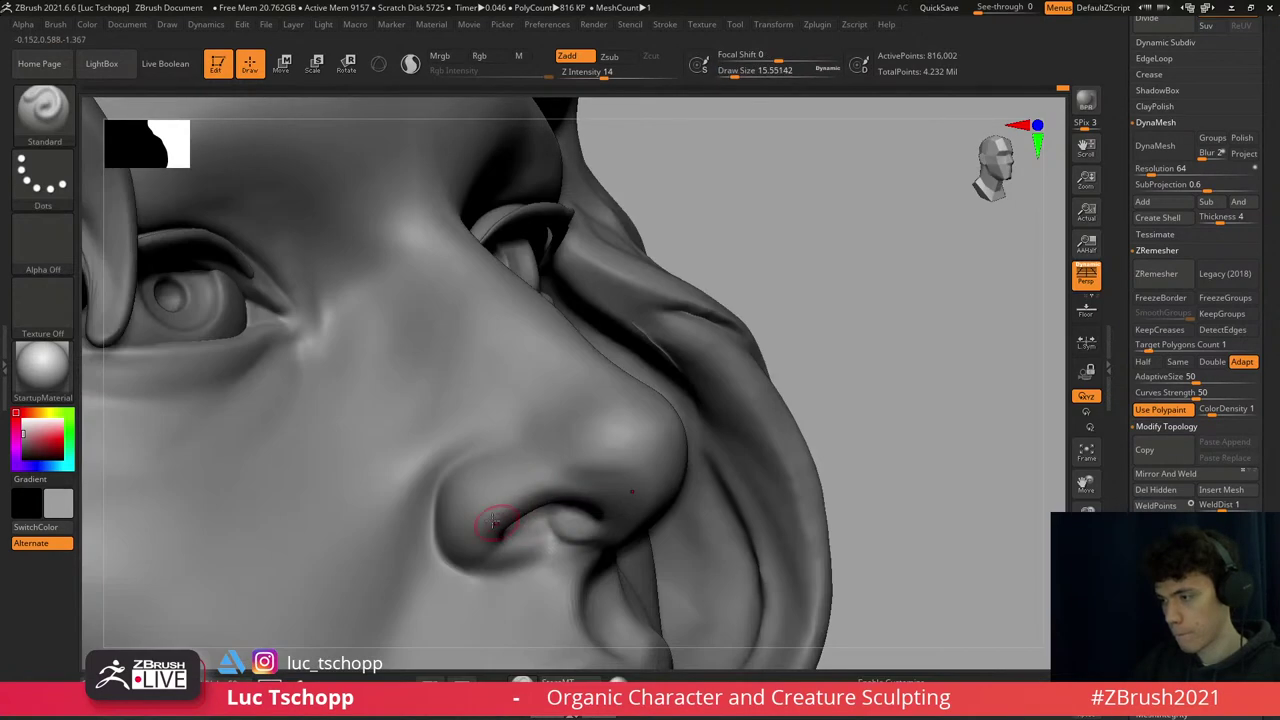
key("shift")
mouse_move(460, 540)
right_mouse_down("shift")
mouse_move(486, 491)
mouse_move(448, 530)
right_mouse_up("shift")
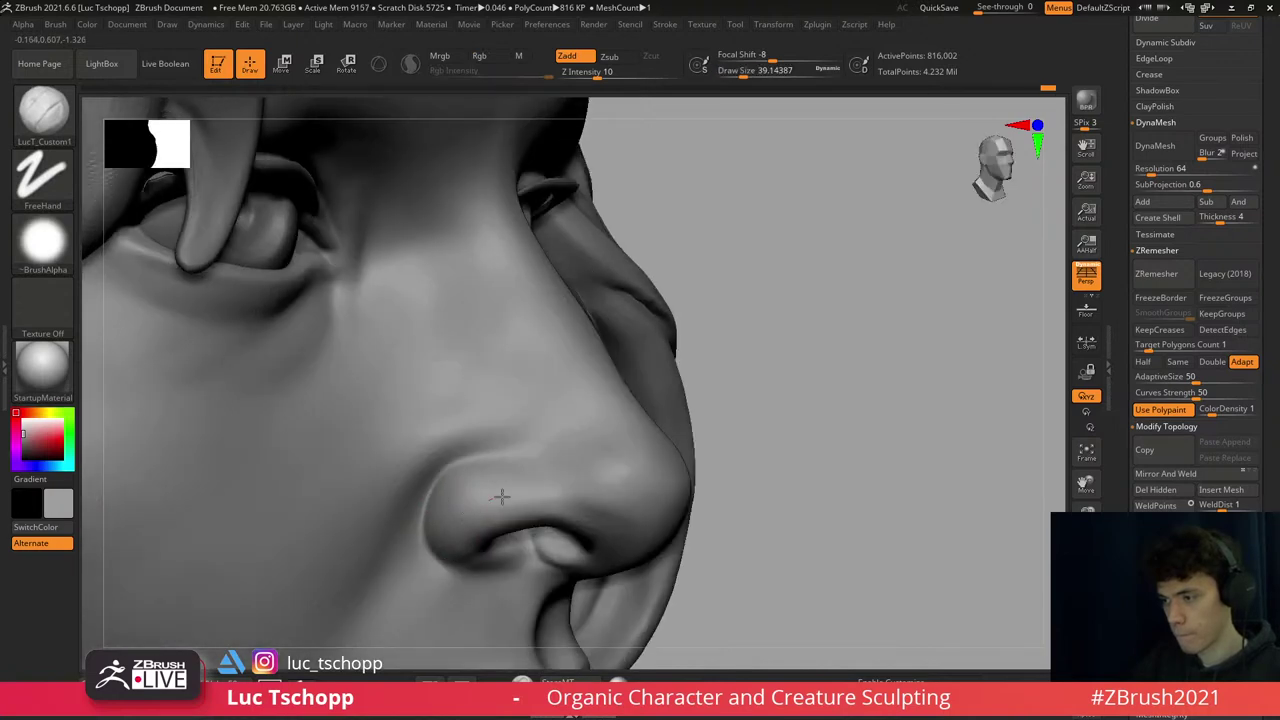
mouse_move(538, 492)
right_mouse_down()
mouse_move(509, 323)
mouse_move(551, 389)
right_mouse_up()
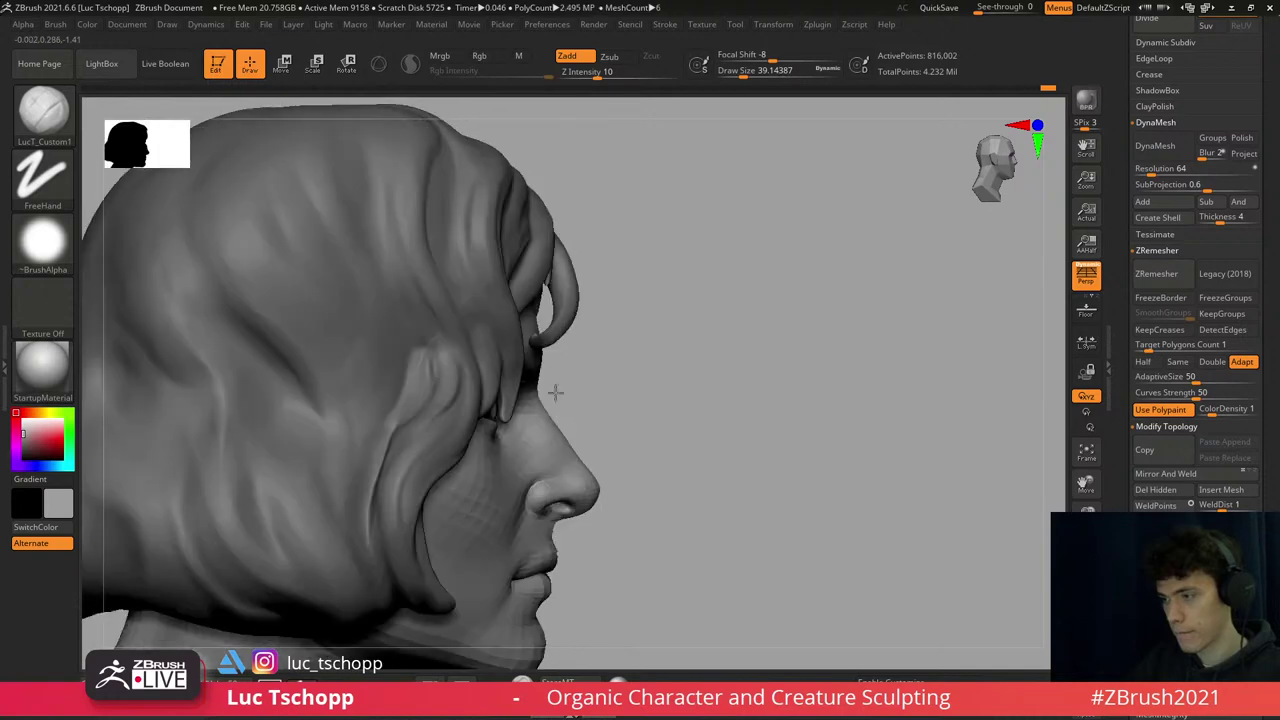
- Push large face shapes with the Move brush and carve creases with DamStandard
key("b")
key("m")
key("v")
mouse_move(560, 457)
right_mouse_down()
mouse_move(534, 466)
mouse_move(517, 509)
right_mouse_up()
key("b")
key("d")
key("s")
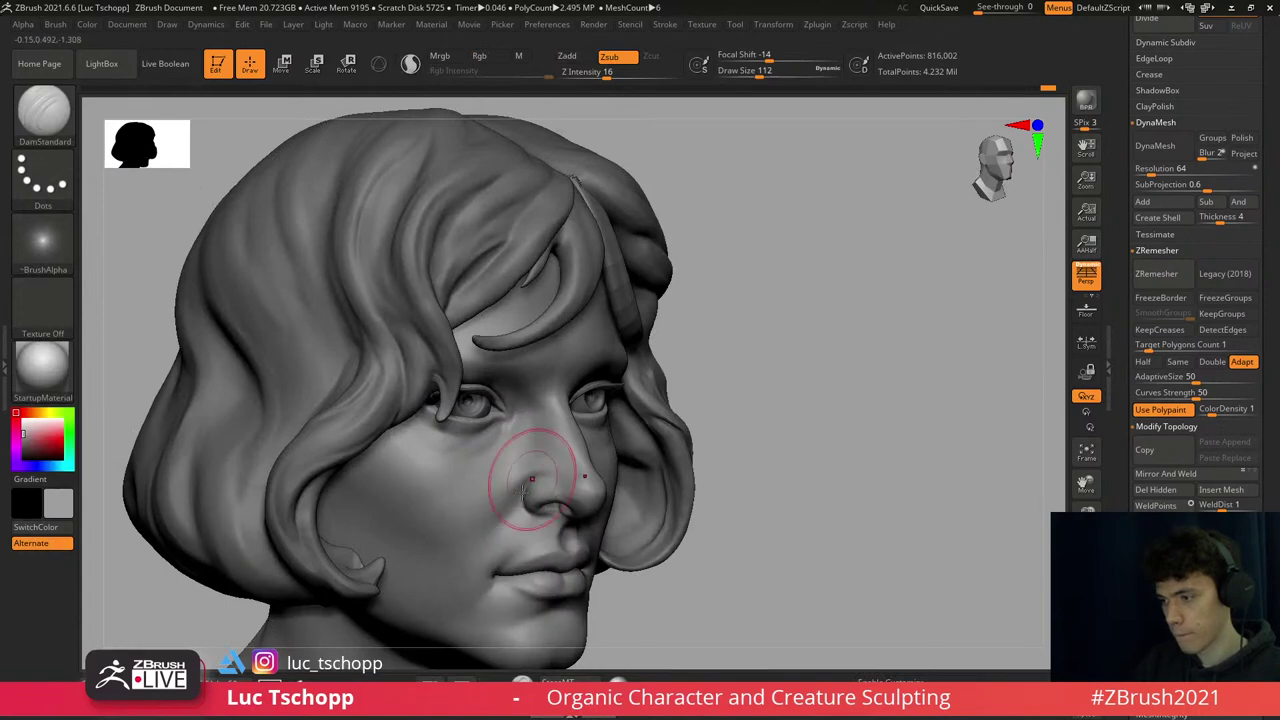
mouse_move(517, 497)
right_mouse_down()
mouse_move(611, 471)
mouse_move(590, 495)
mouse_move(560, 480)
mouse_move(513, 508)
right_mouse_up()
- Build up the cheek beside the nose with a slightly larger Move brush and smooth it
key("b")
key("m")
key("v")
key("s")
left_click_drag(513, 508, 505, 503)
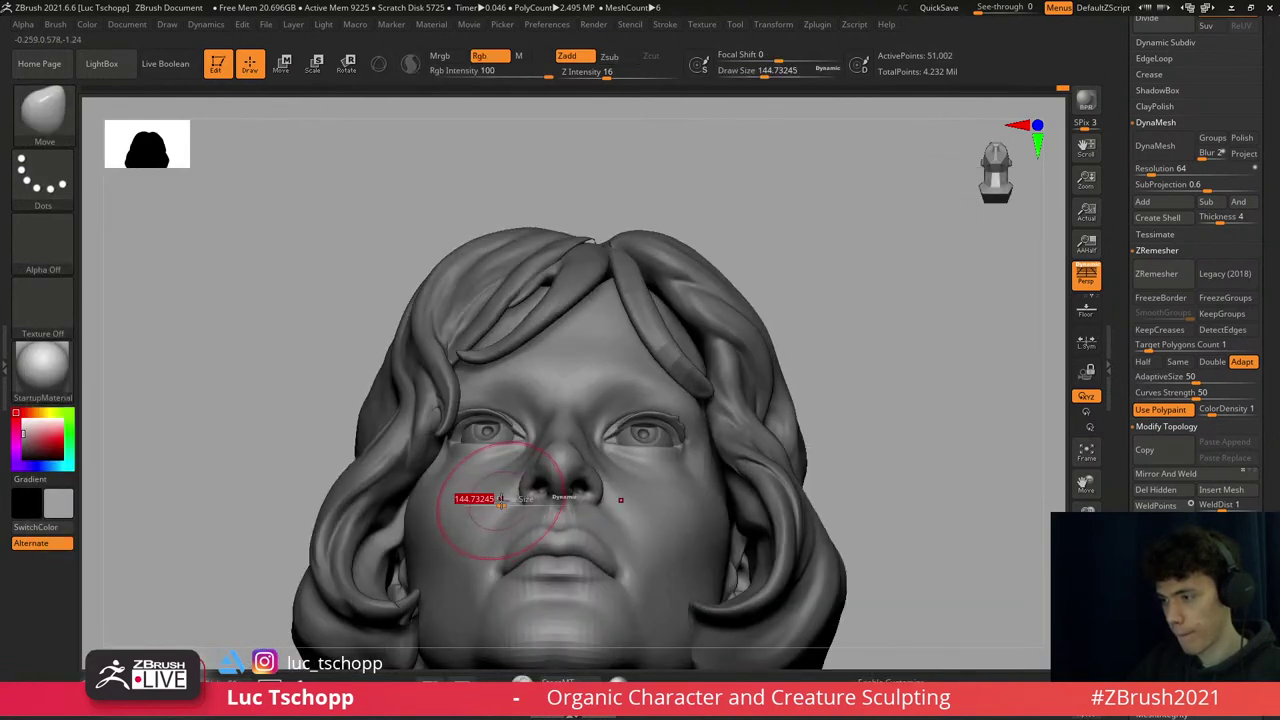
mouse_move(494, 497)
right_mouse_down("shift")
mouse_move(529, 540)
mouse_move(617, 497)
right_mouse_up("shift")
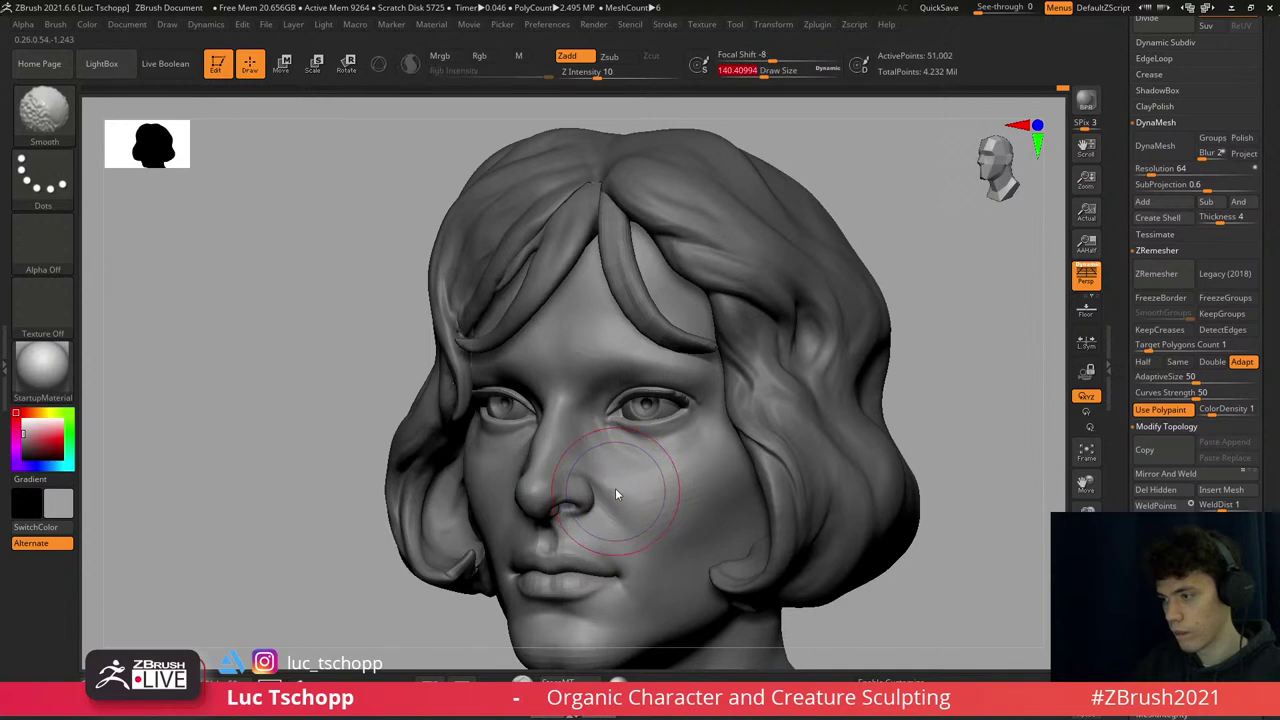
left_click(605, 494, "alt")
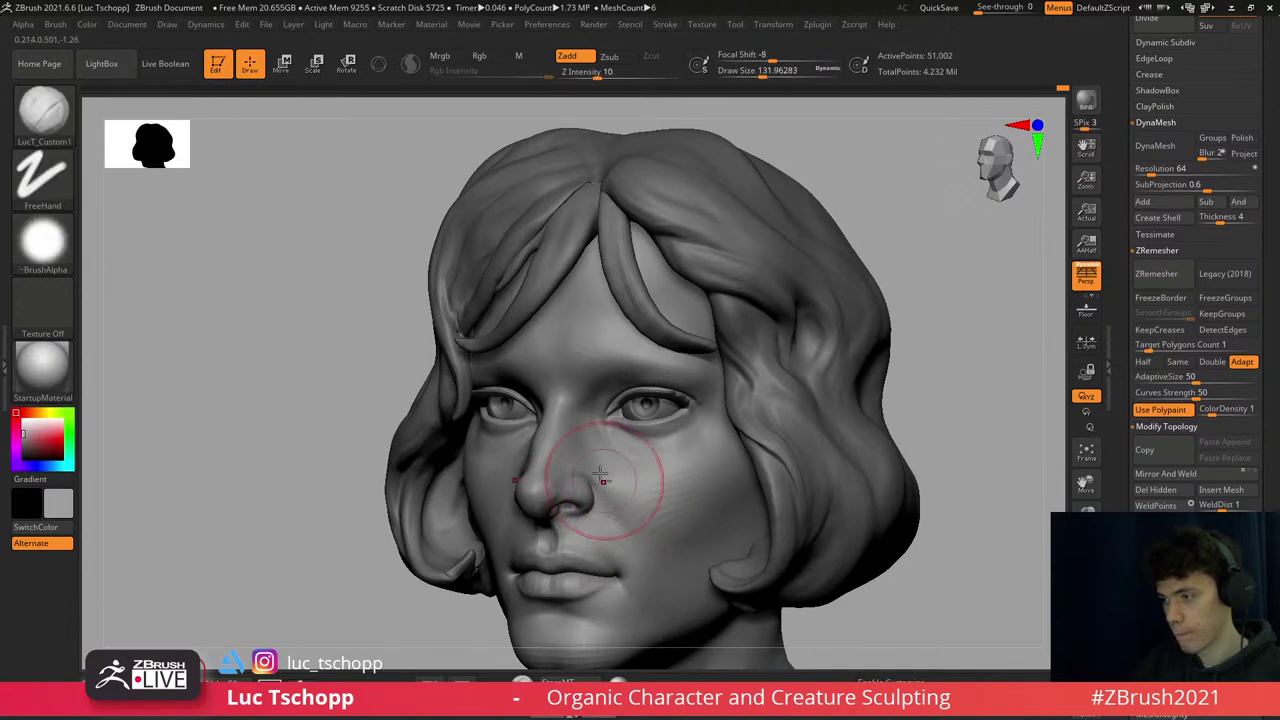
left_click_drag(600, 477, 618, 488)
key("shift")
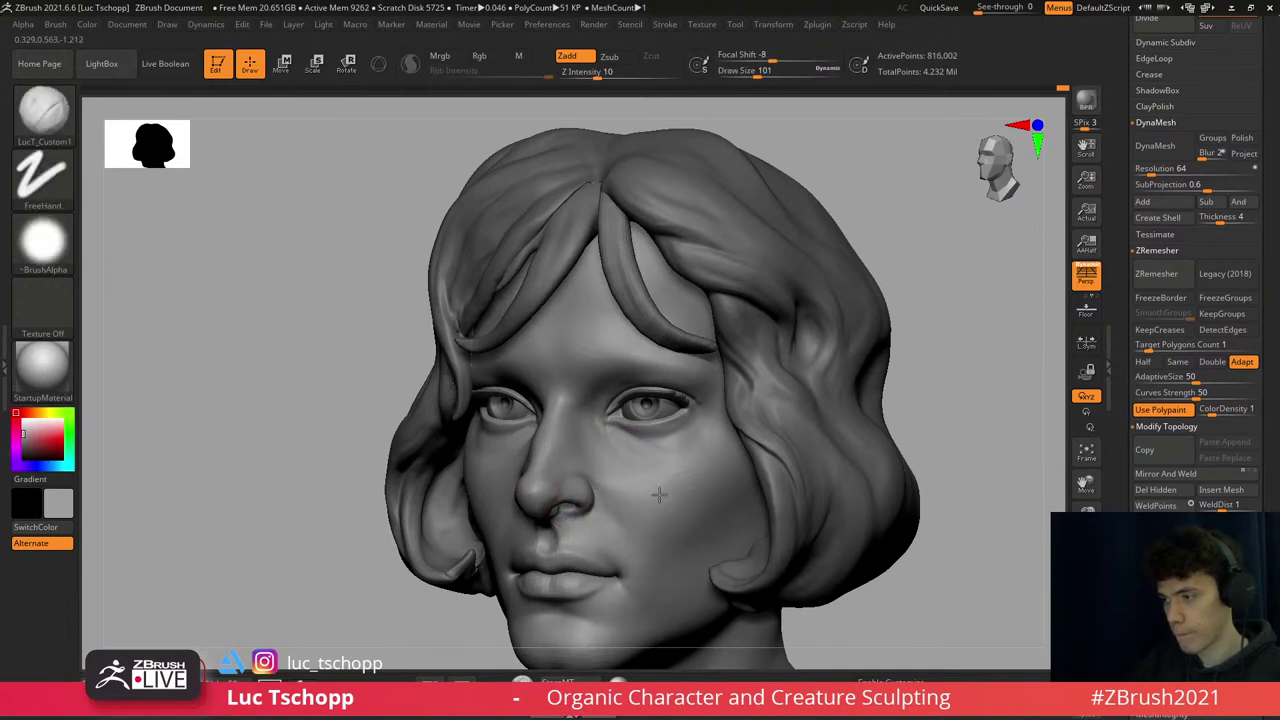
mouse_move(628, 497)
right_mouse_down()
mouse_move(657, 500)
mouse_move(645, 388)
mouse_move(650, 410)
mouse_move(630, 380)
mouse_move(555, 343)
right_mouse_up()
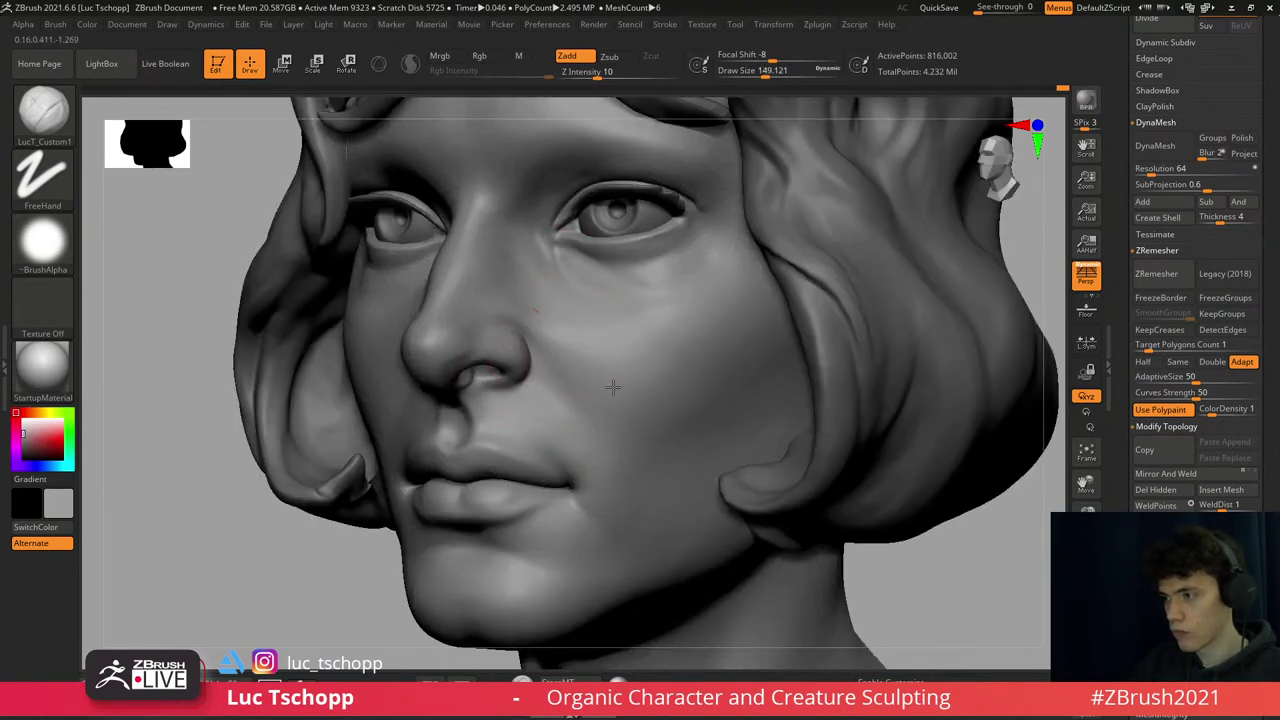
- Drop a subdivision level, reduce the brush size, then step back up
key("shift+d")
key("s")
left_click_drag(572, 359, 588, 385)
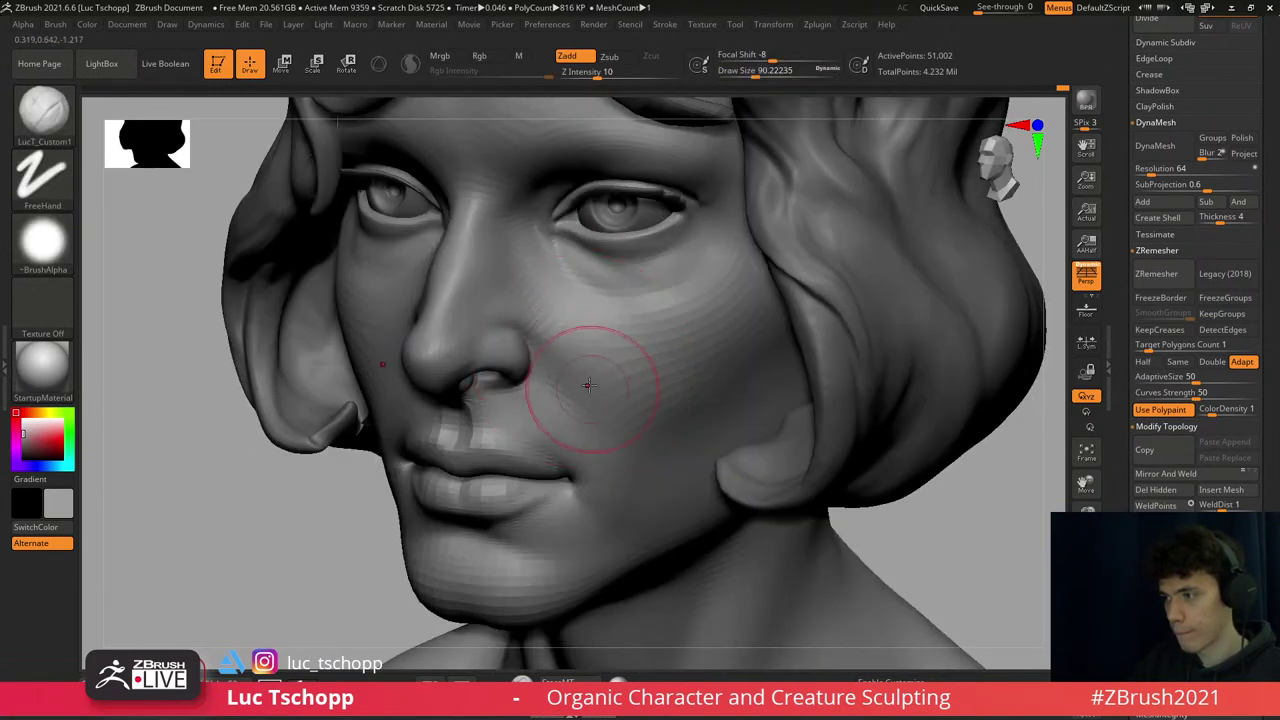
key("[")
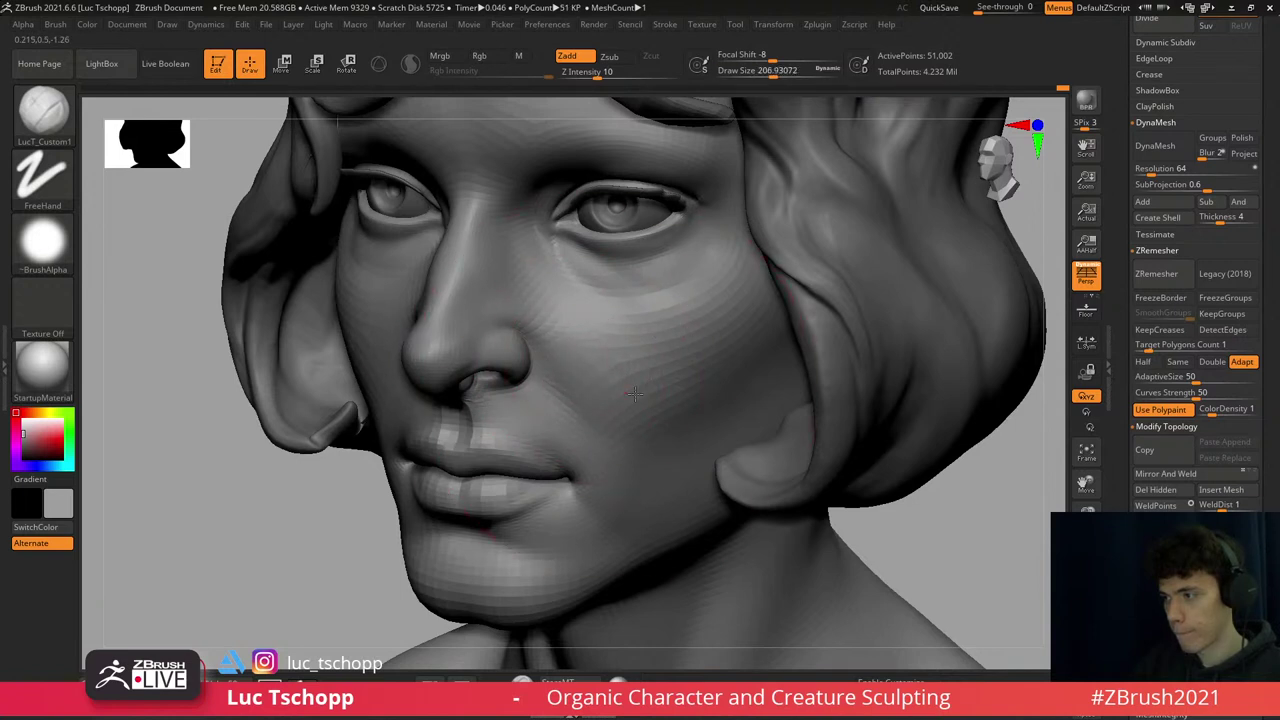
key("d")
key("s")
left_click_drag(571, 306, 522, 316)
key("s")
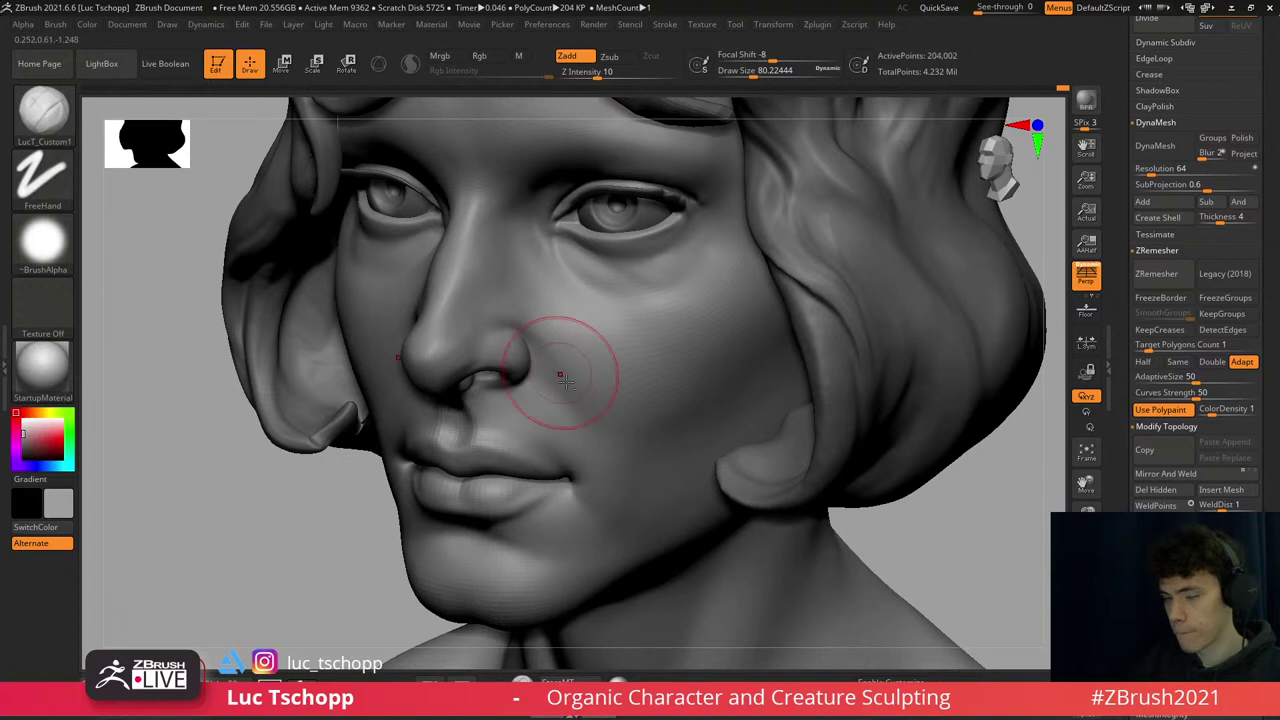
right_click_drag(565, 380, 493, 405)
- Carve creases with DamStandard, then switch to the custom clay and Standard brushes at lower subdivision
key("b")
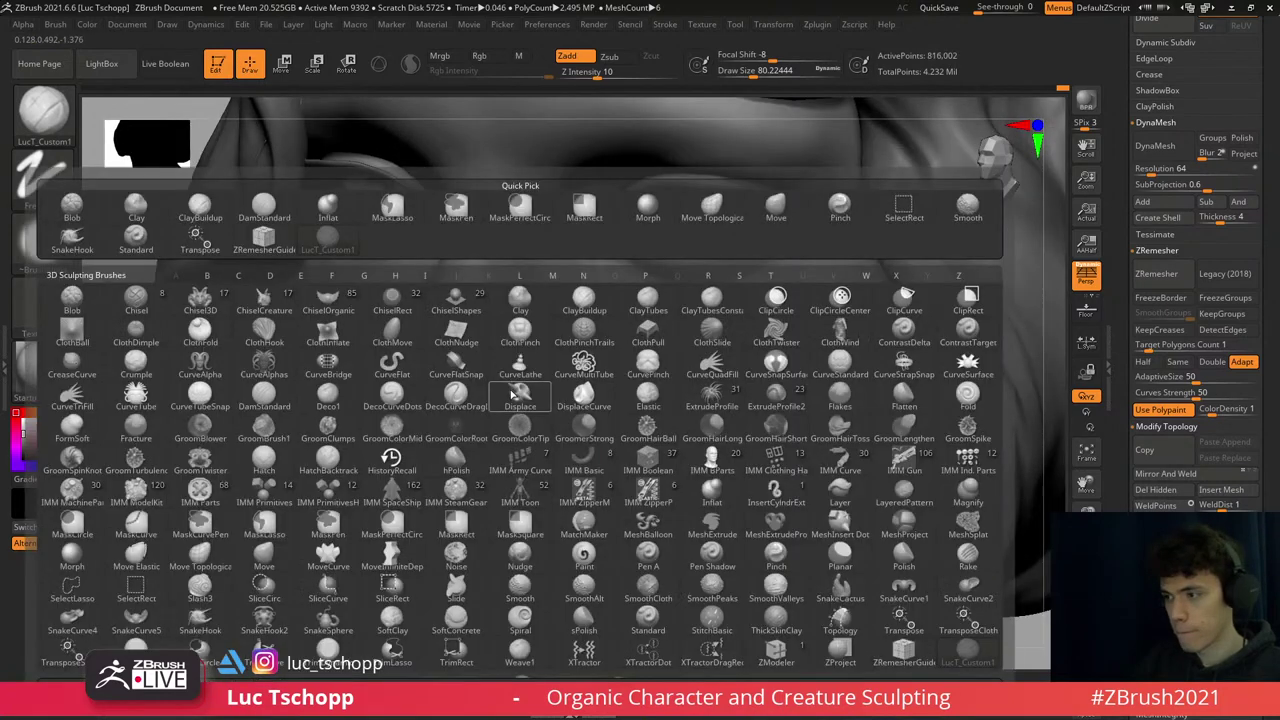
key("d")
key("s")
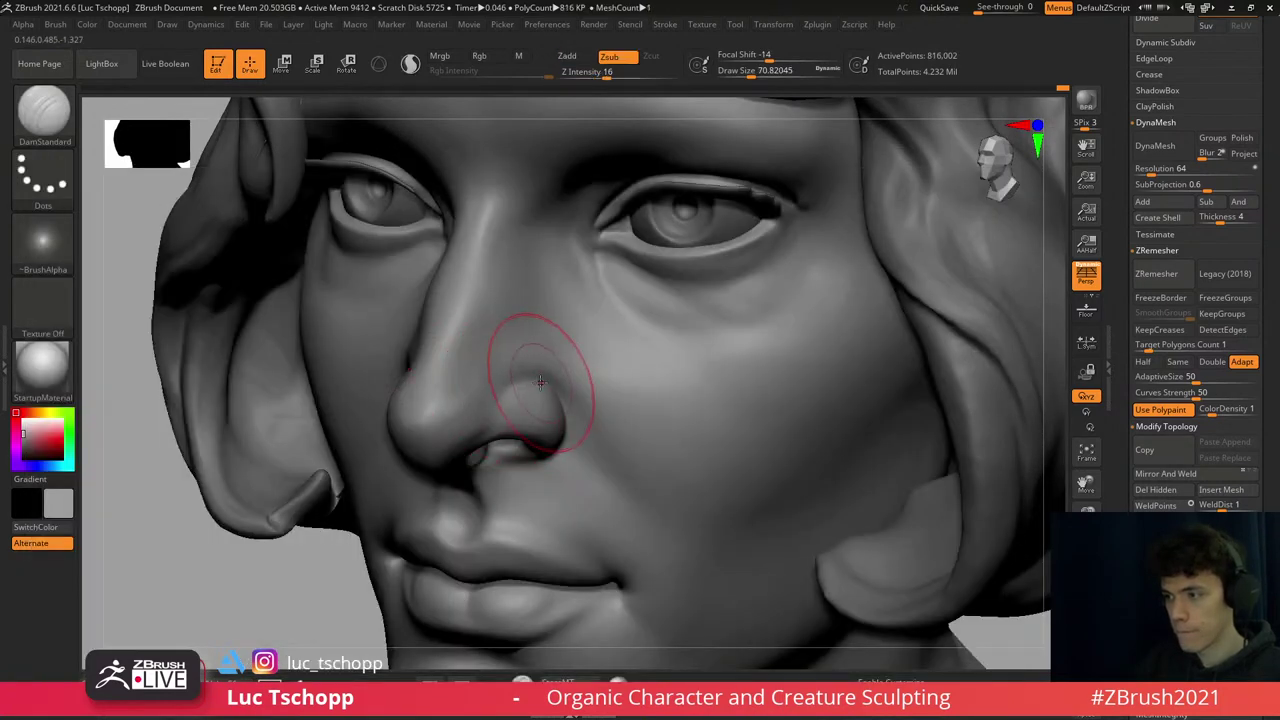
mouse_move(540, 382)
right_mouse_down()
mouse_move(546, 366)
mouse_move(507, 360)
mouse_move(585, 380)
mouse_move(533, 370)
right_mouse_up()
key("1")
key("shift+d")
key("b")
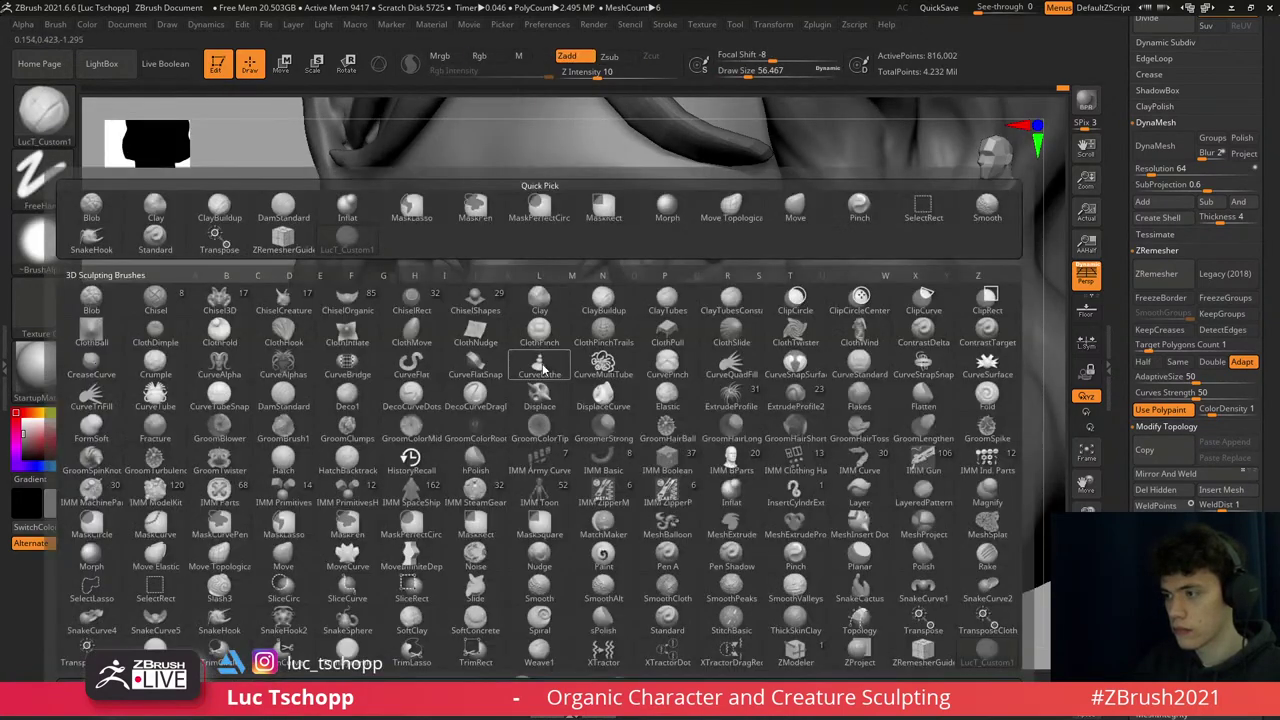
key("s")
key("t")
key("shift+d")
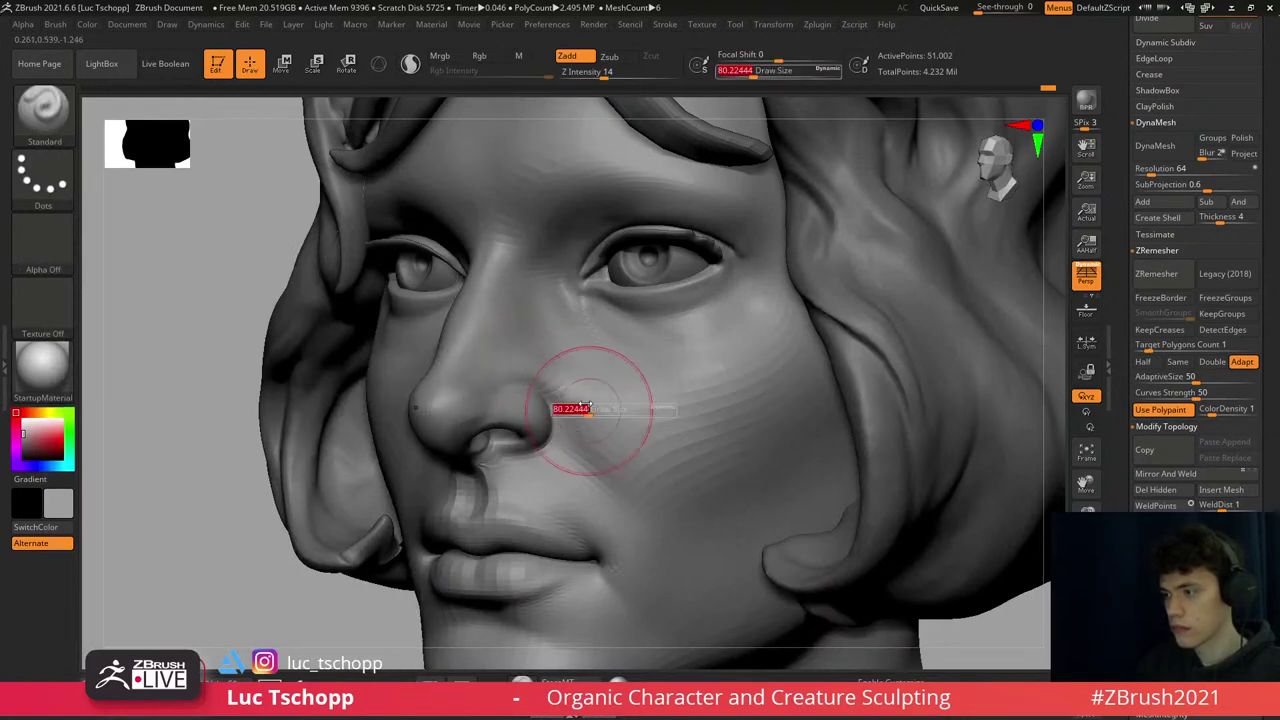
- Enlarge the Standard brush in two steps, then trim it slightly smaller
key("s")
mouse_move(560, 434)
left_mouse_down()
mouse_move(595, 425)
mouse_move(540, 392)
left_mouse_up()
key("s")
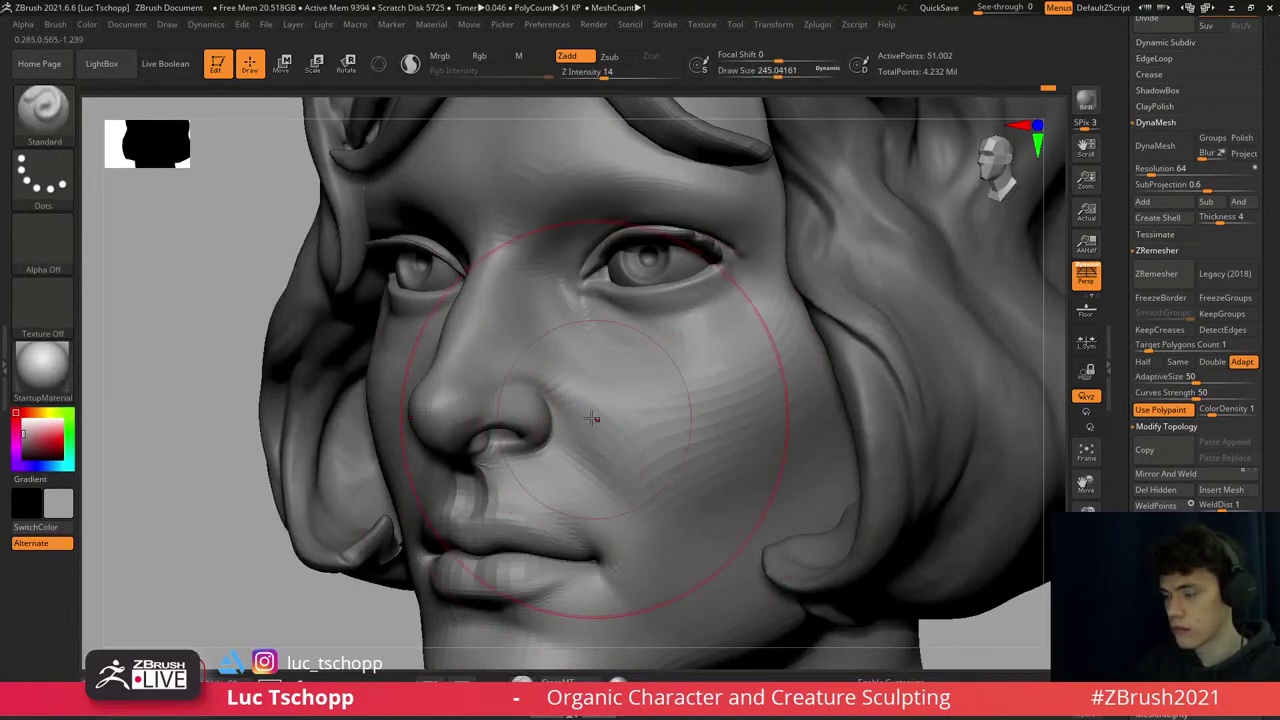
mouse_move(540, 392)
right_mouse_down()
mouse_move(571, 491)
mouse_move(637, 461)
mouse_move(620, 455)
right_mouse_up()
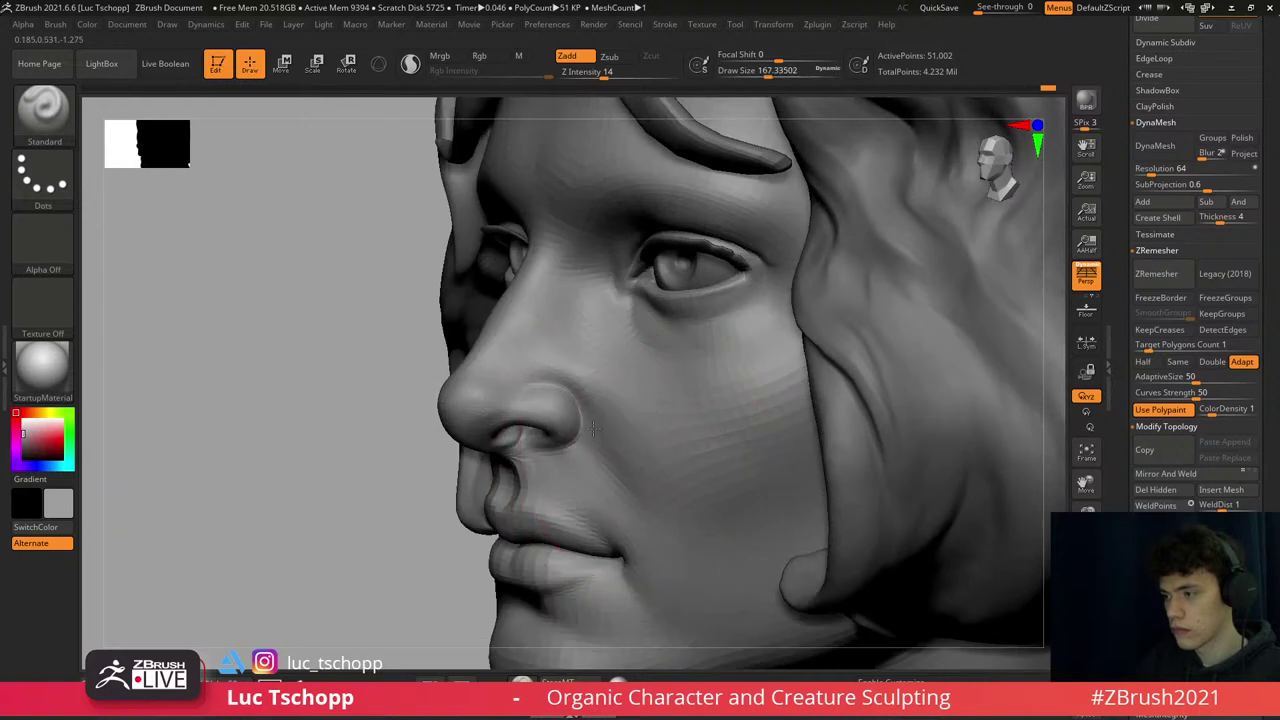
key("s")
mouse_move(620, 455)
left_mouse_down()
mouse_move(600, 430)
mouse_move(612, 459)
left_mouse_up()
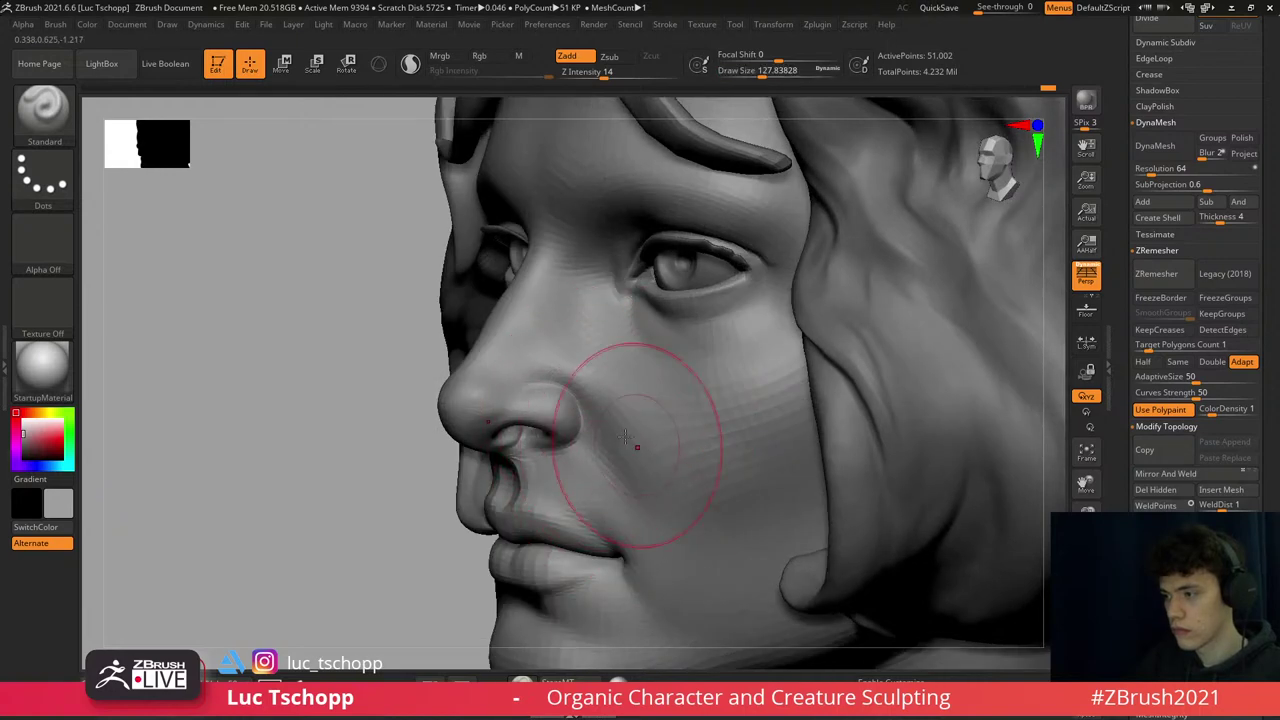
- Switch back to the custom clay brush, frame the whole head, and select the Extract1 hair subtool
key("1")
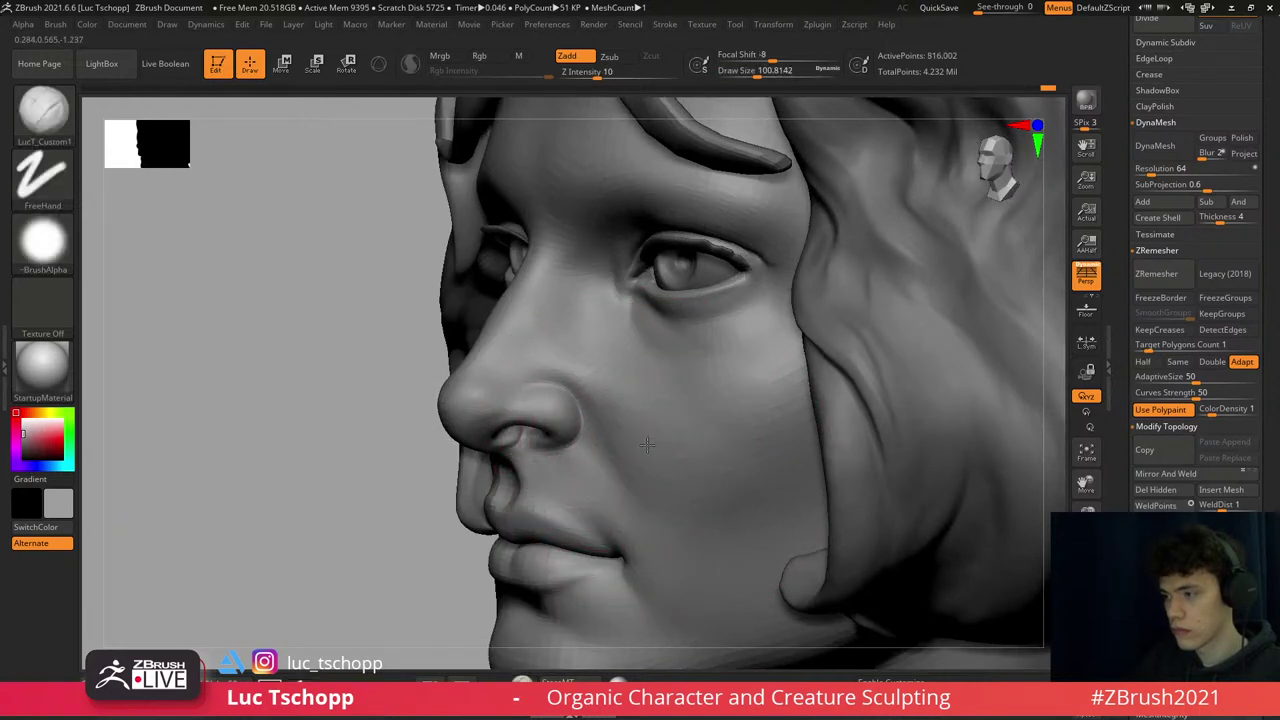
right_click_drag(647, 445, 621, 398)
key("s")
left_click_drag(621, 398, 595, 397)
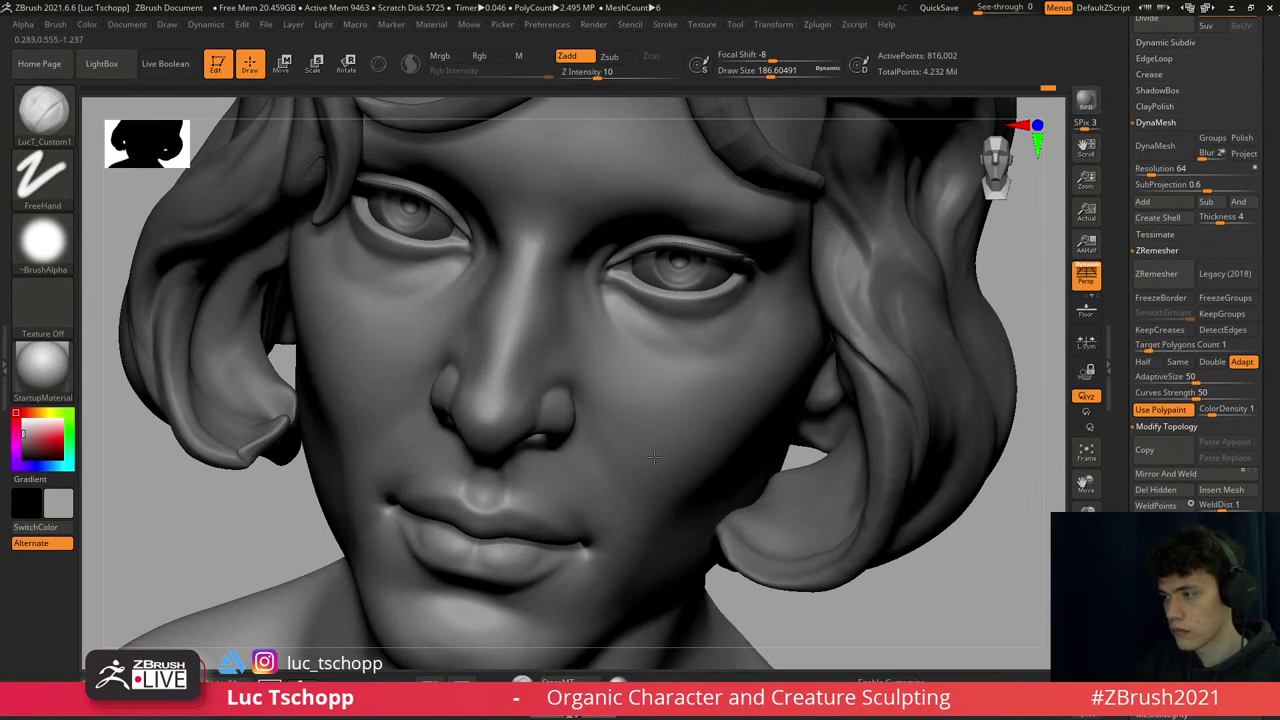
right_click_drag(610, 371, 520, 360, "shift")
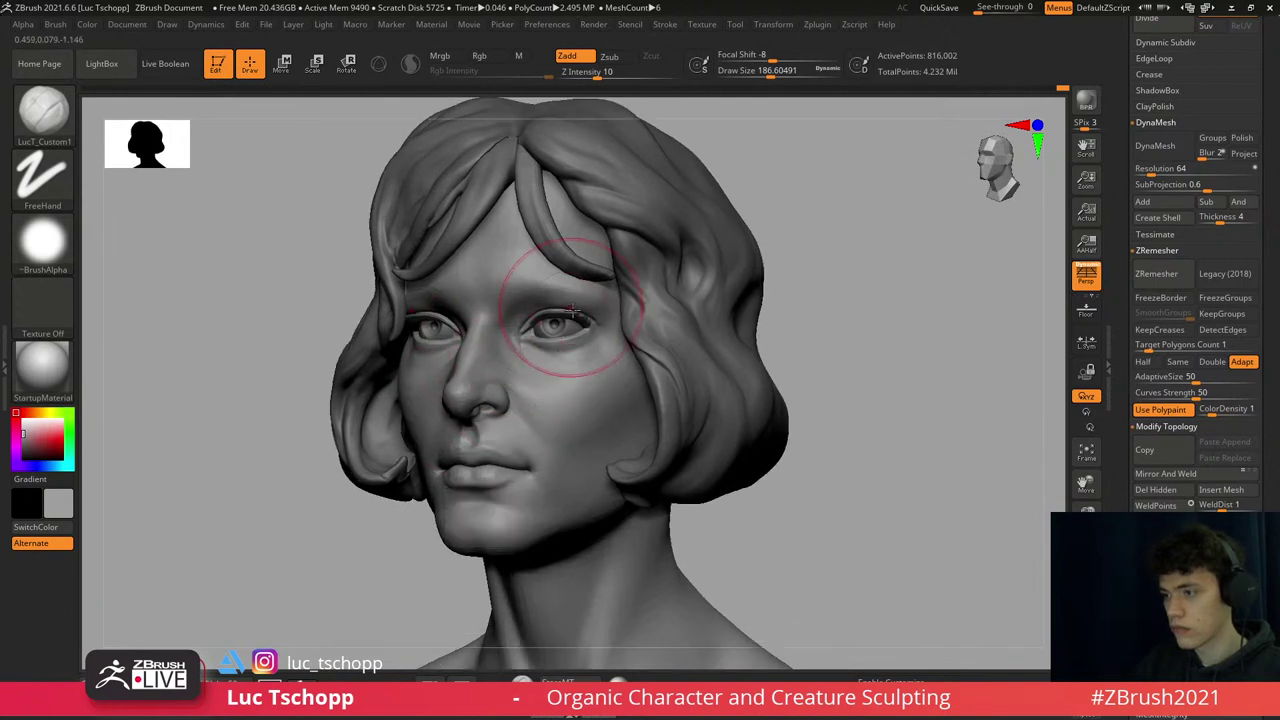
mouse_move(620, 297)
right_mouse_down()
mouse_move(623, 400)
mouse_move(600, 323)
right_mouse_up()
- Activate the hair, switch to DamStandard at size about 108, and smooth the fringe lock
left_click(623, 400, "alt")
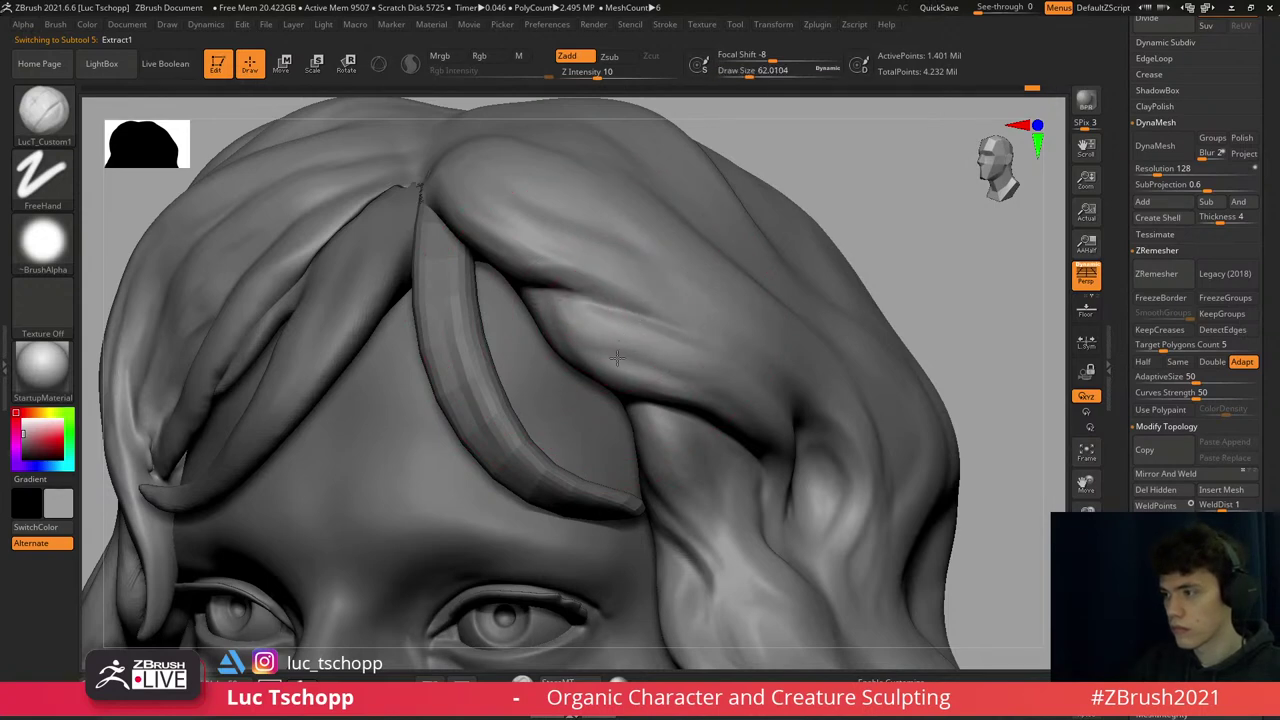
right_click_drag(617, 357, 614, 310, "ctrl")
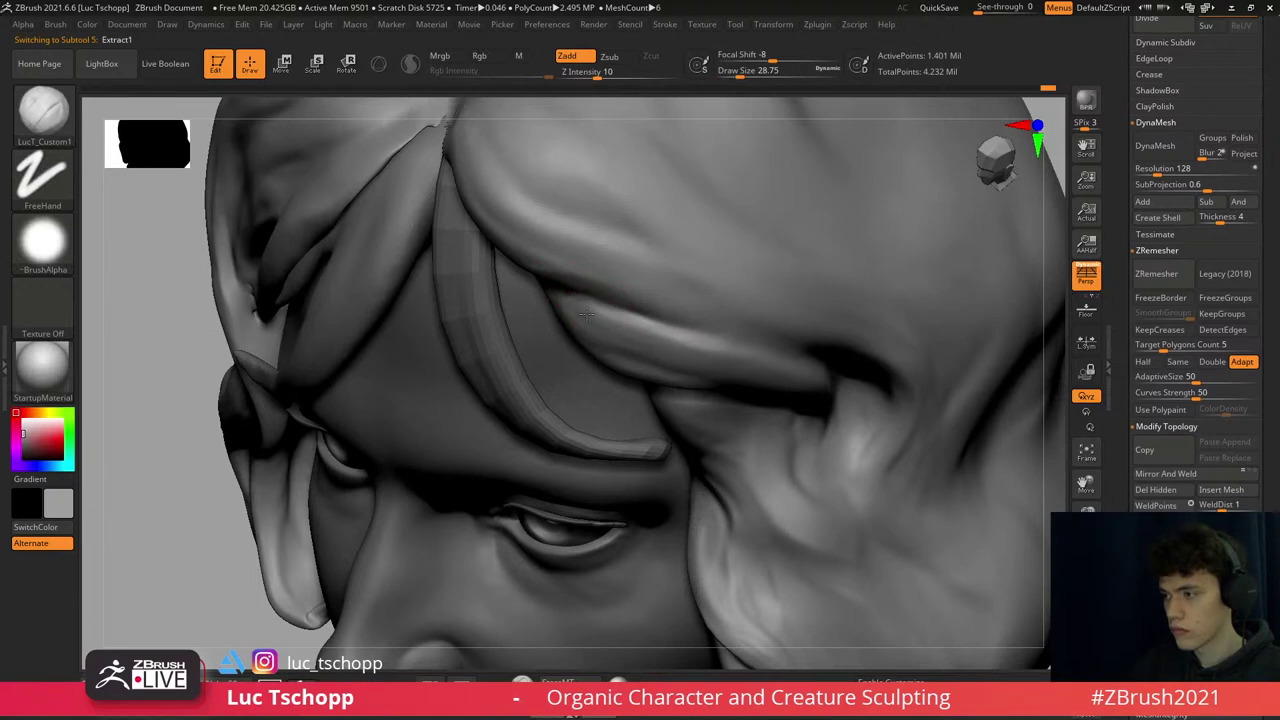
key("b")
key("d")
key("s")
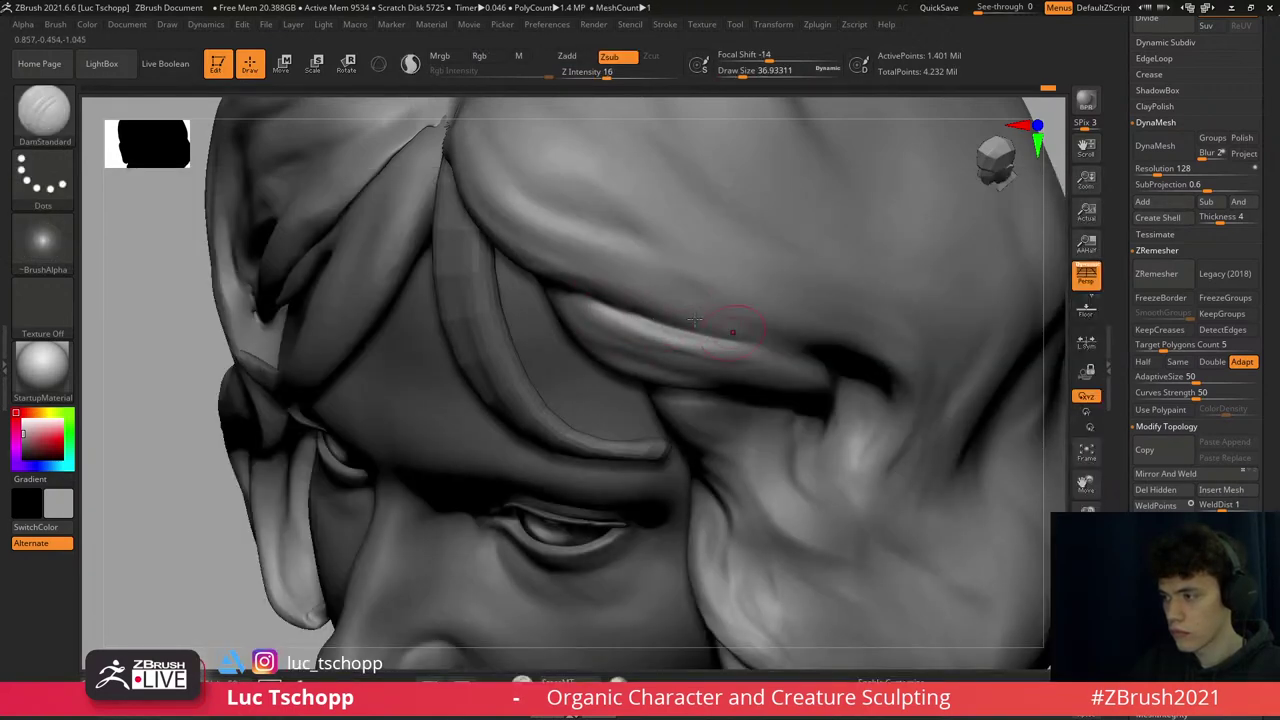
mouse_move(600, 251)
right_mouse_down()
mouse_move(480, 206)
mouse_move(486, 274)
right_mouse_up()
key("s")
left_click_drag(486, 277, 530, 281)
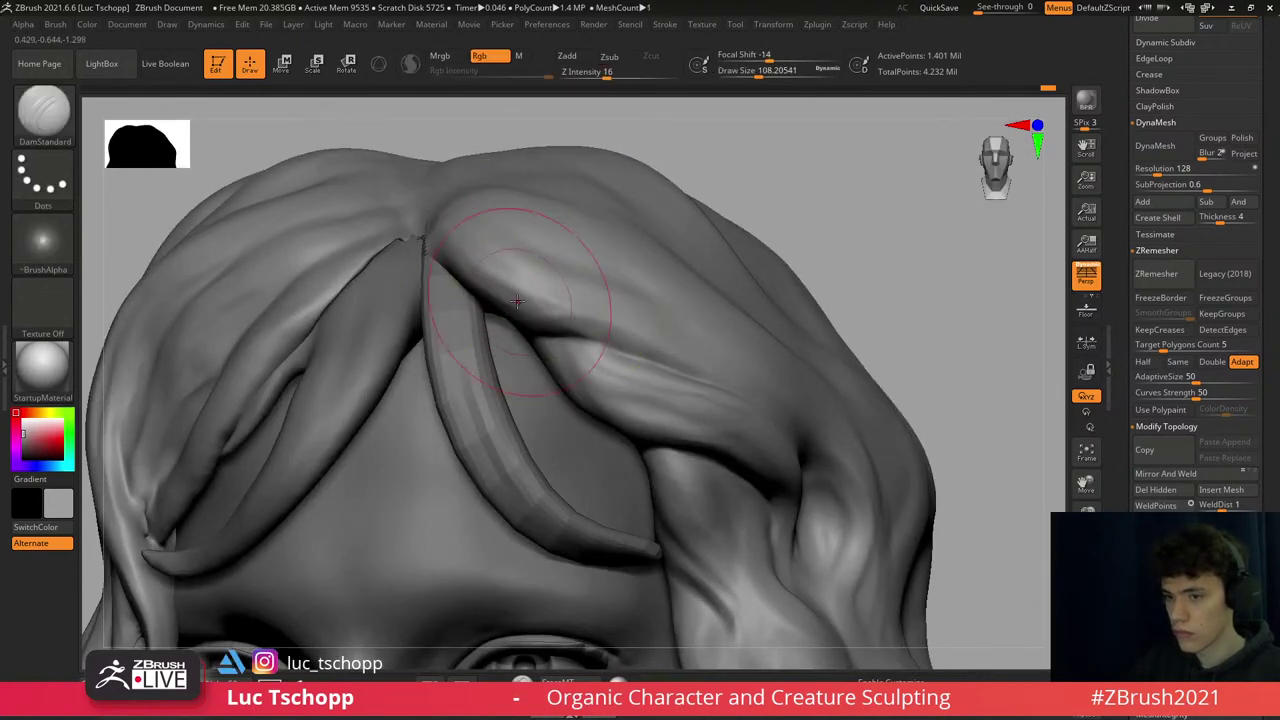
mouse_move(514, 257)
right_mouse_down()
mouse_move(500, 257)
mouse_move(518, 302)
mouse_move(500, 262)
mouse_move(493, 270)
right_mouse_up()
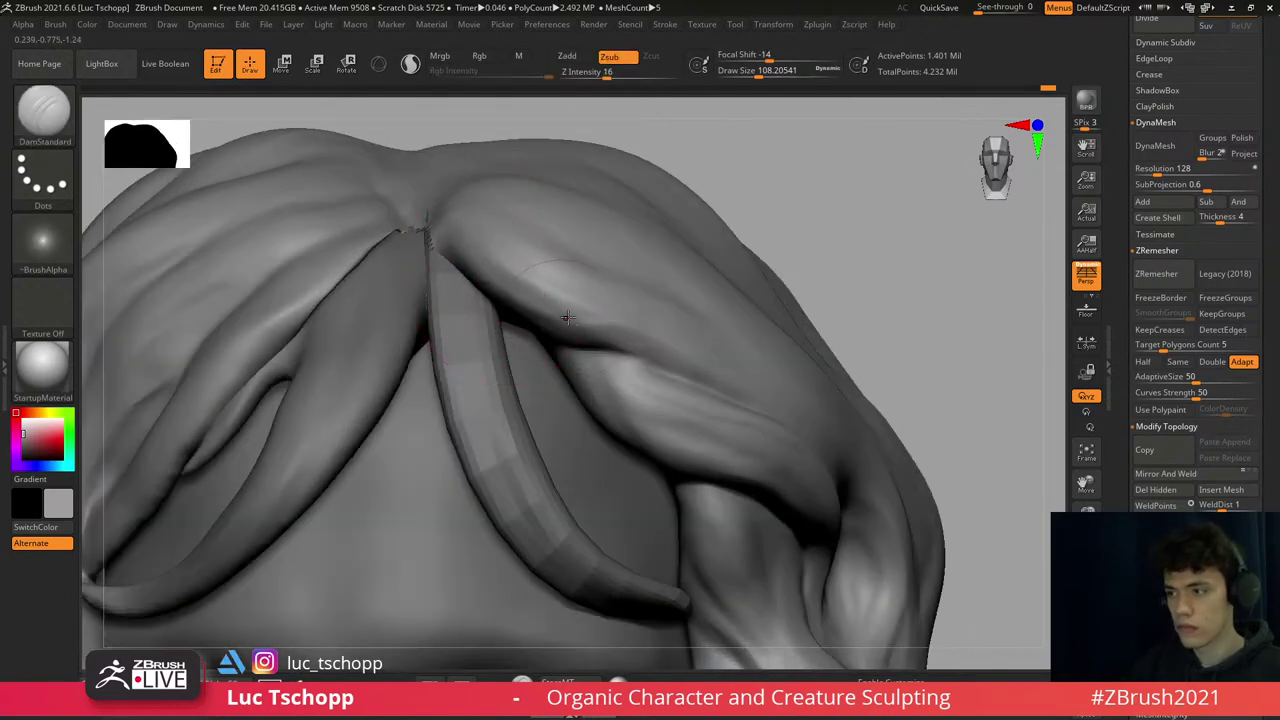
left_click_drag(567, 317, 585, 337, "shift")
- Switch to the LucT_Custom1 brush and shrink it to about 49
right_click_drag(600, 340, 543, 271)
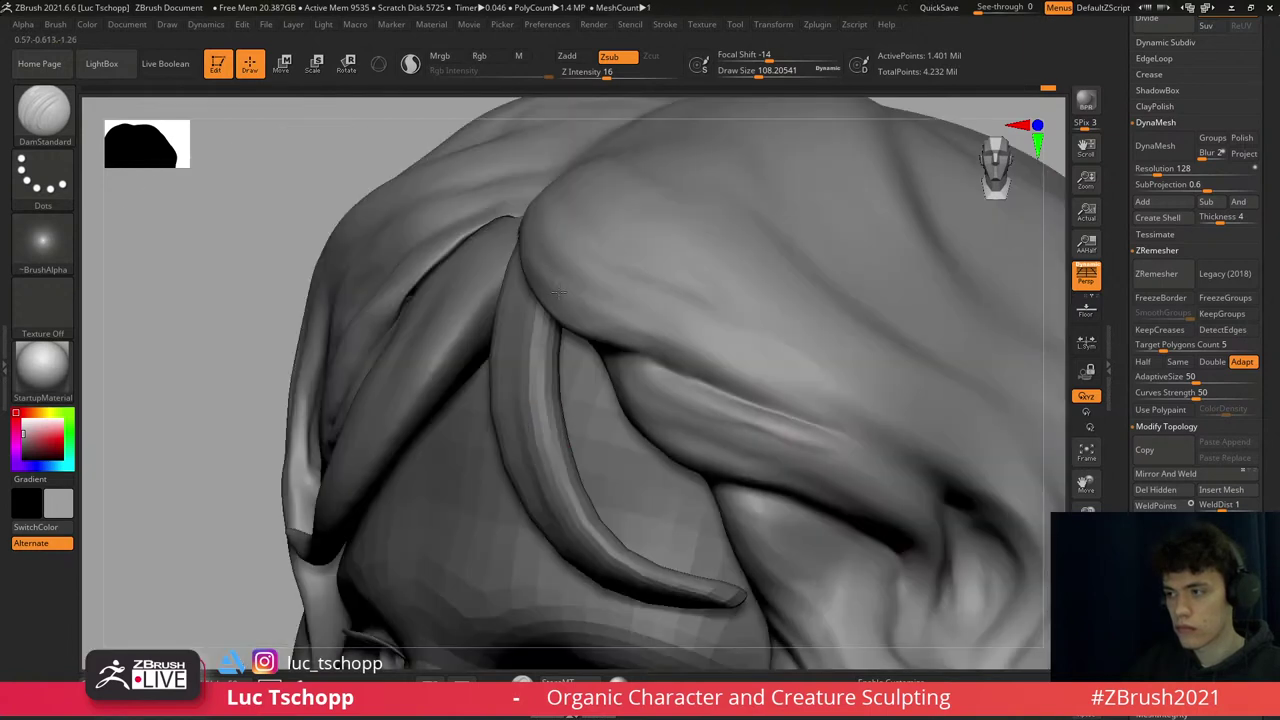
key("1")
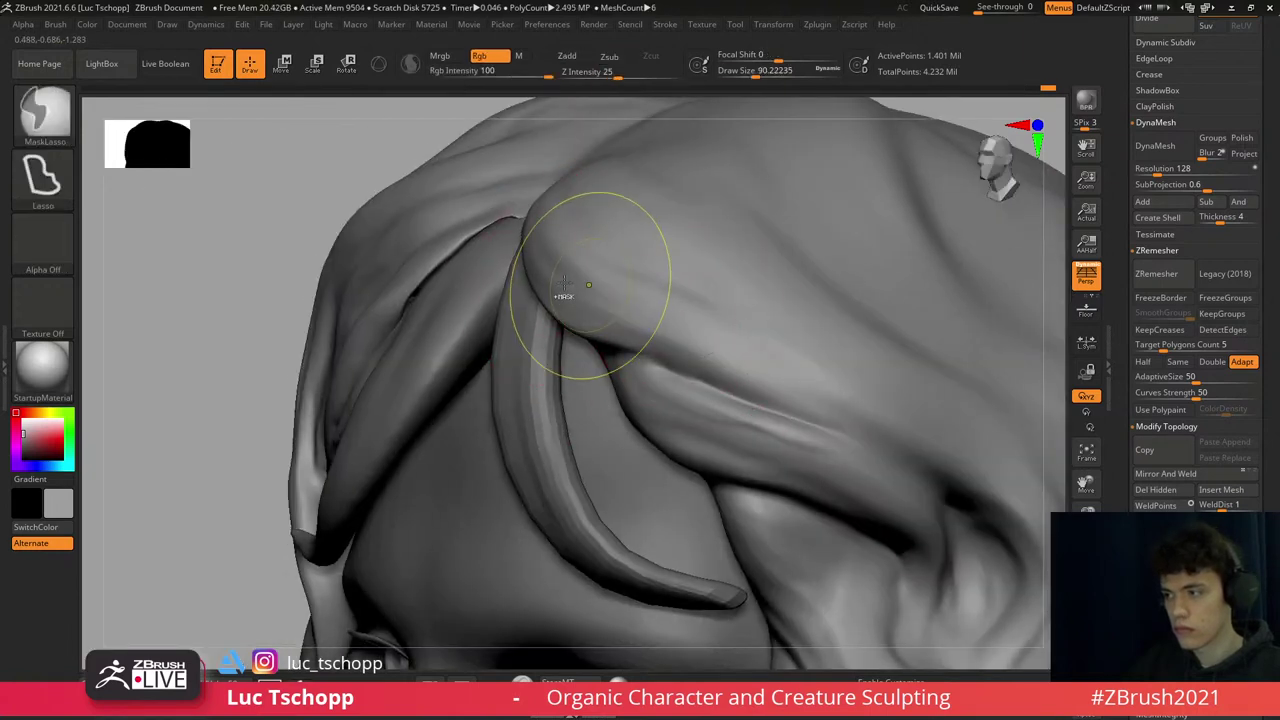
key("s")
left_click(563, 280)
key("s")
left_click_drag(716, 364, 749, 392)
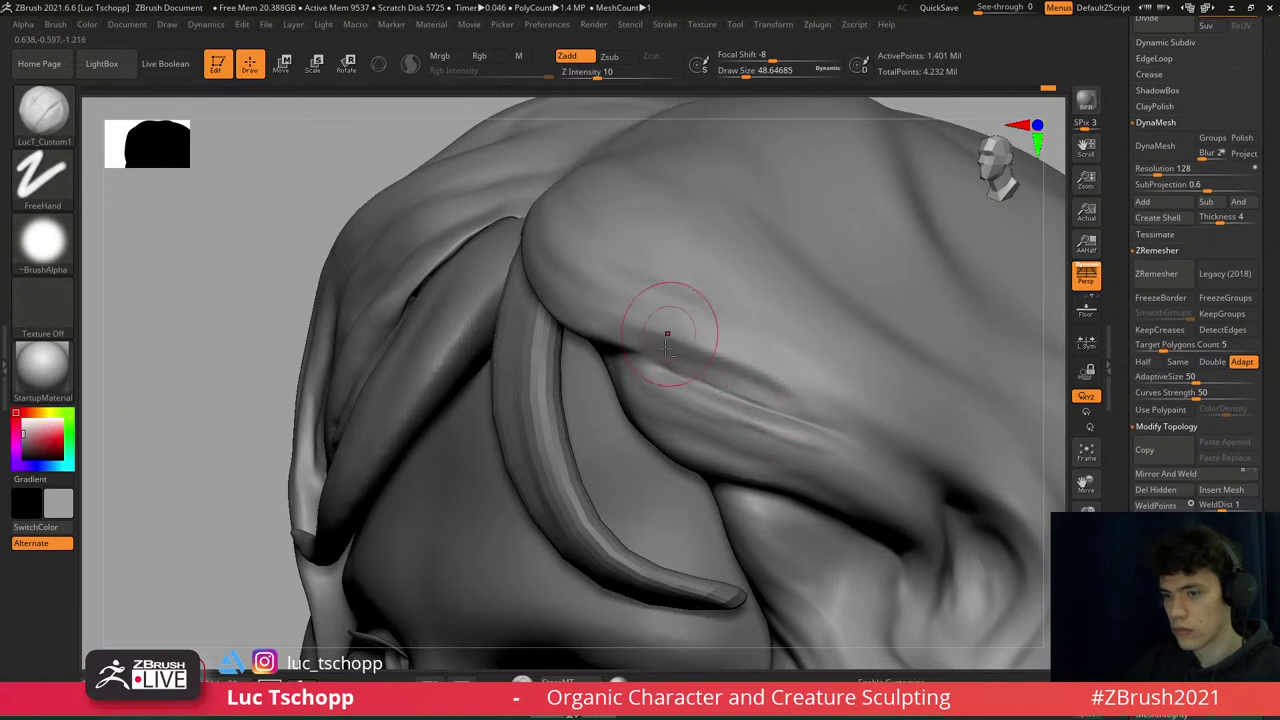
- Orbit around the face and enlarge the brush back to about 108
right_click_drag(667, 347, 686, 366)
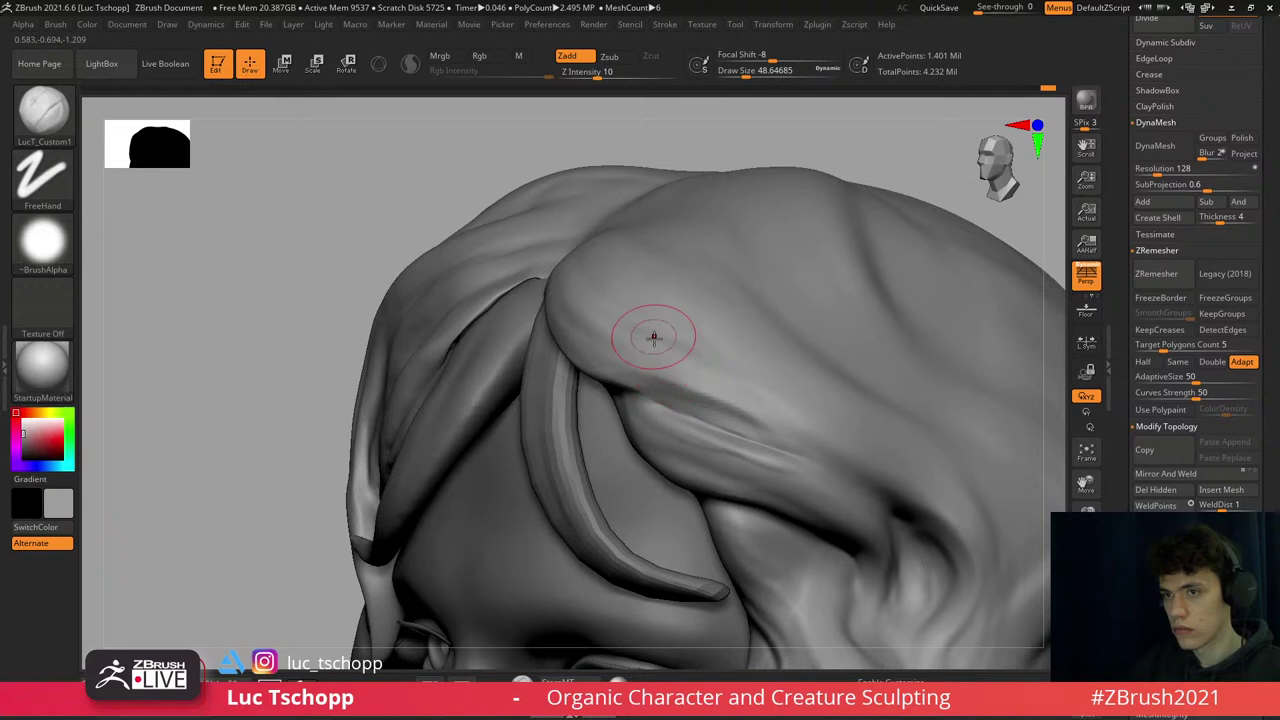
right_click_drag(654, 338, 596, 285)
right_click_drag(594, 367, 567, 355)
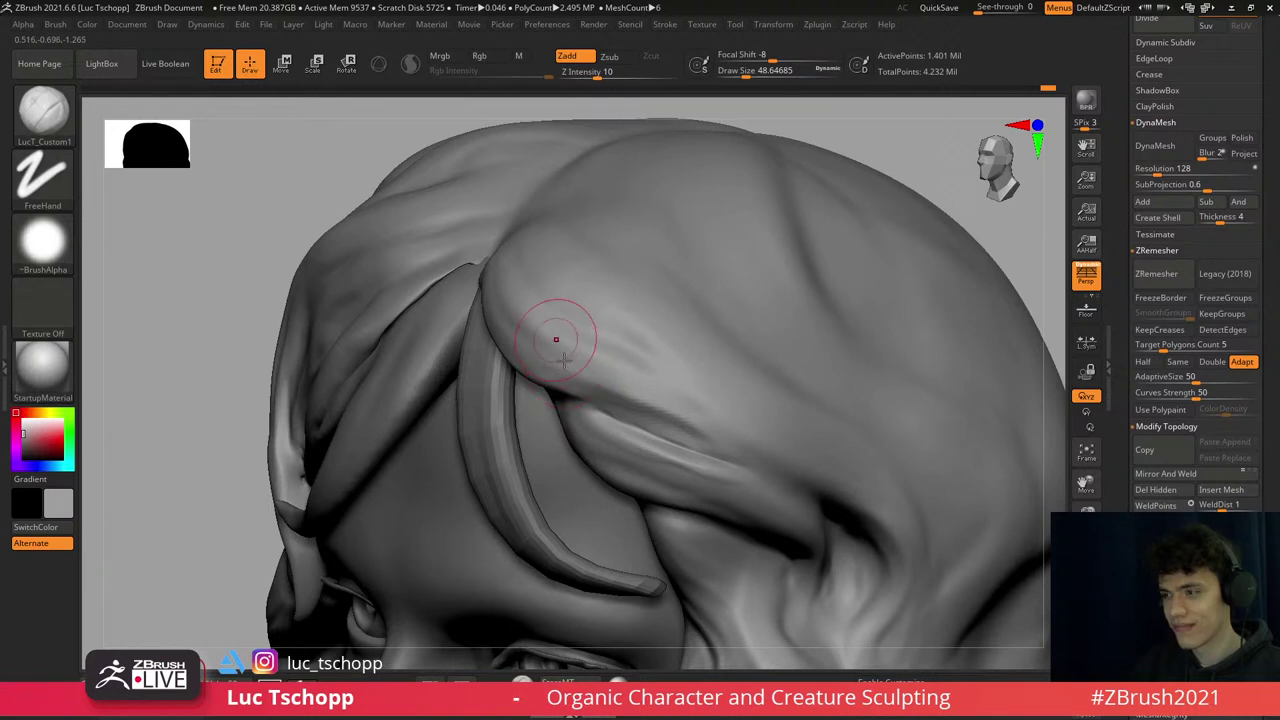
right_click_drag(556, 339, 503, 294)
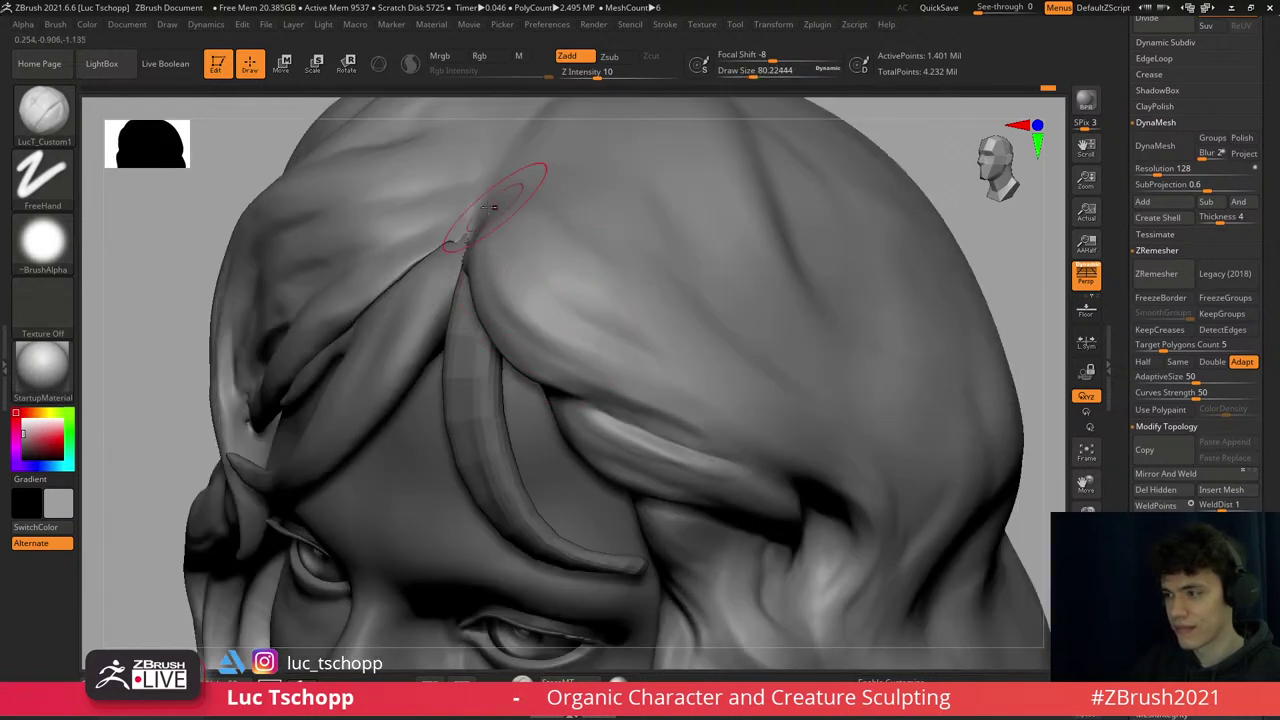
key("]")
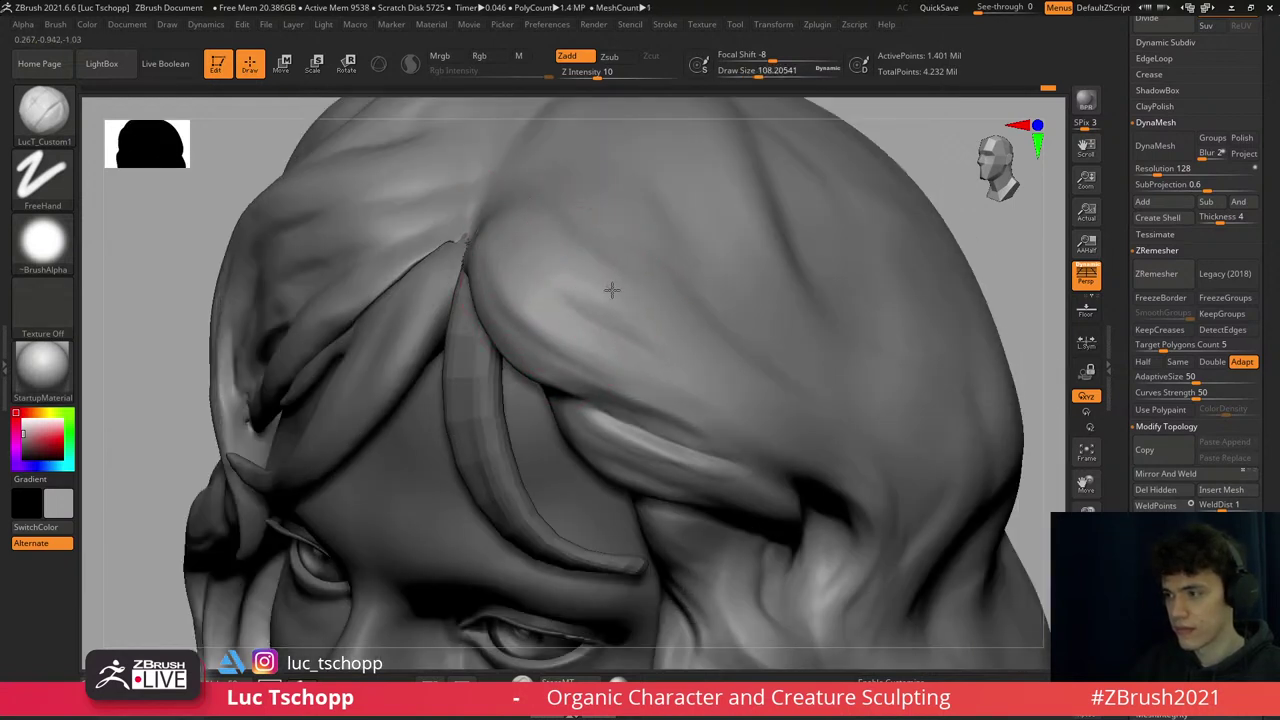
key("s")
left_click_drag(586, 274, 598, 274)
- Lasso-mask a wedge from the crown toward the fringe across the top of the head
key("f")
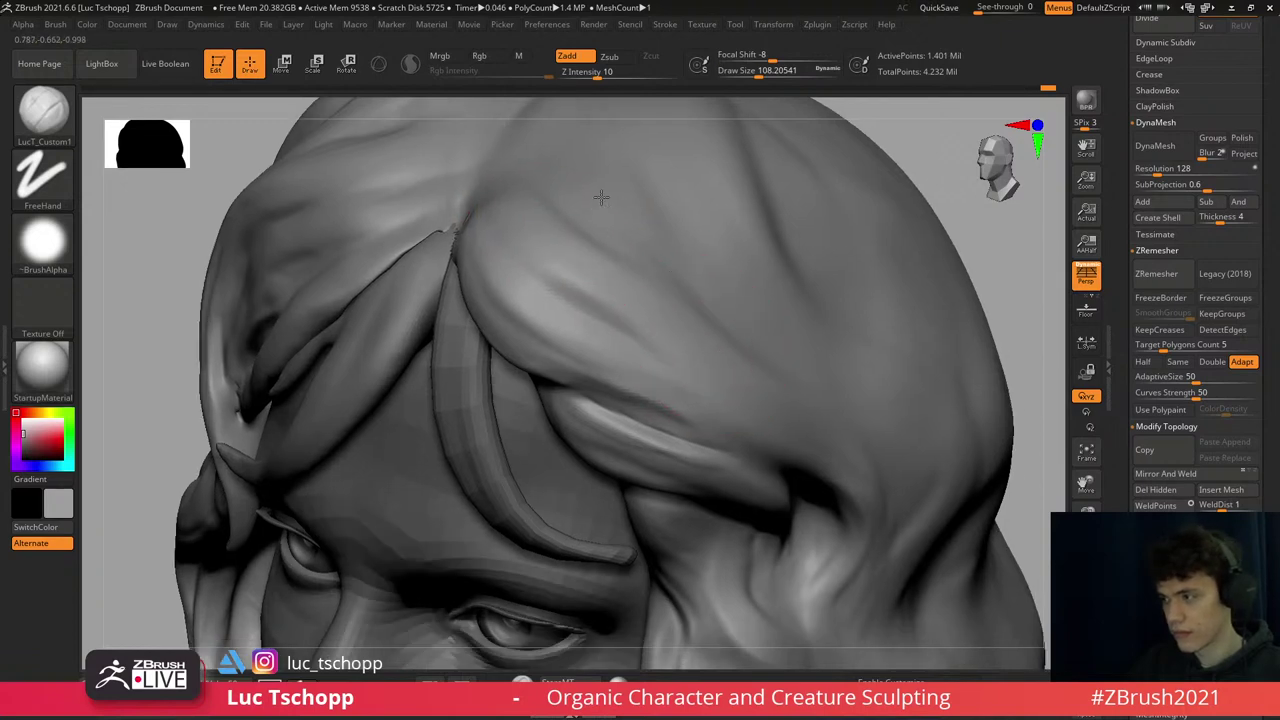
mouse_move(683, 288)
right_mouse_down("ctrl")
mouse_move(655, 202)
mouse_move(617, 274)
mouse_move(618, 180)
right_mouse_up("ctrl")
mouse_move(620, 143)
left_mouse_down("ctrl")
mouse_move(425, 280)
mouse_move(497, 358)
mouse_move(722, 410)
mouse_move(728, 400)
left_mouse_up("ctrl")
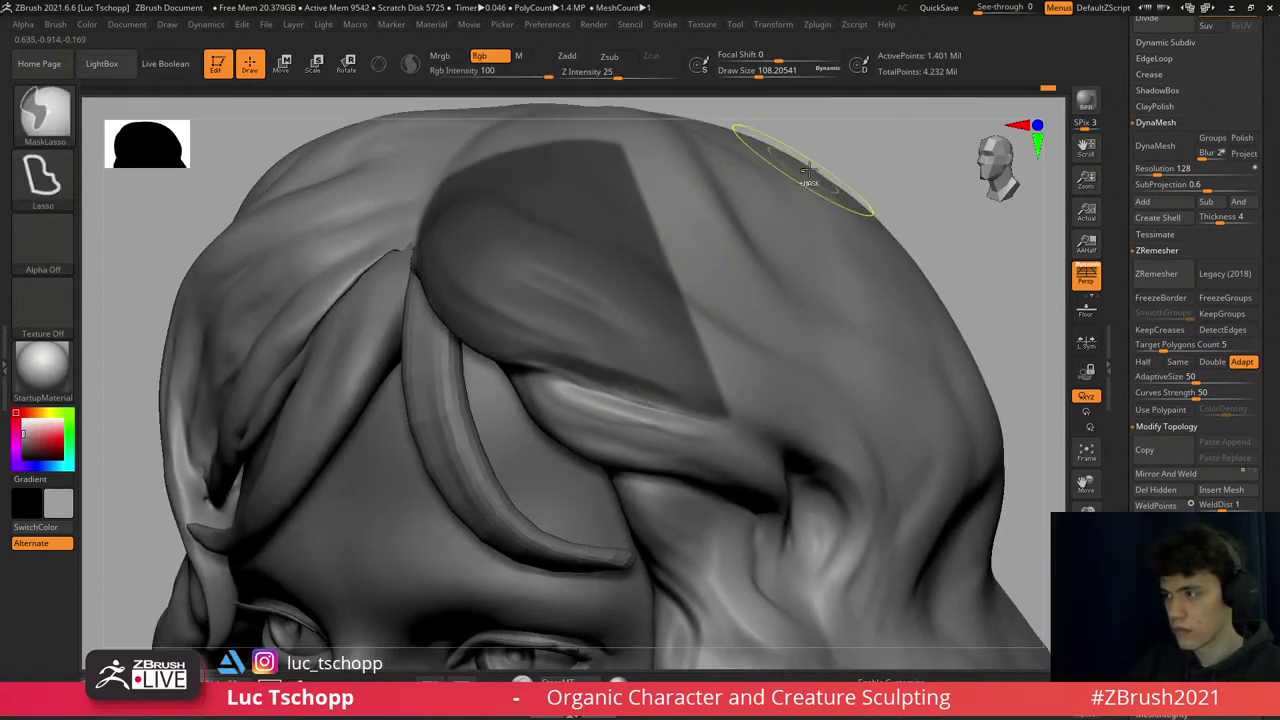
mouse_move(592, 116)
left_mouse_down("ctrl")
mouse_move(677, 369)
mouse_move(725, 420)
mouse_move(812, 444)
mouse_move(850, 494)
left_mouse_up("ctrl")
mouse_move(918, 186)
left_mouse_down("ctrl")
mouse_move(390, 235)
mouse_move(450, 350)
mouse_move(642, 420)
mouse_move(758, 440)
mouse_move(833, 503)
mouse_move(1000, 260)
mouse_move(950, 190)
left_mouse_up("ctrl")
- Switch to the Move brush at about 187 and swing the view around the head
key("b")
key("v")
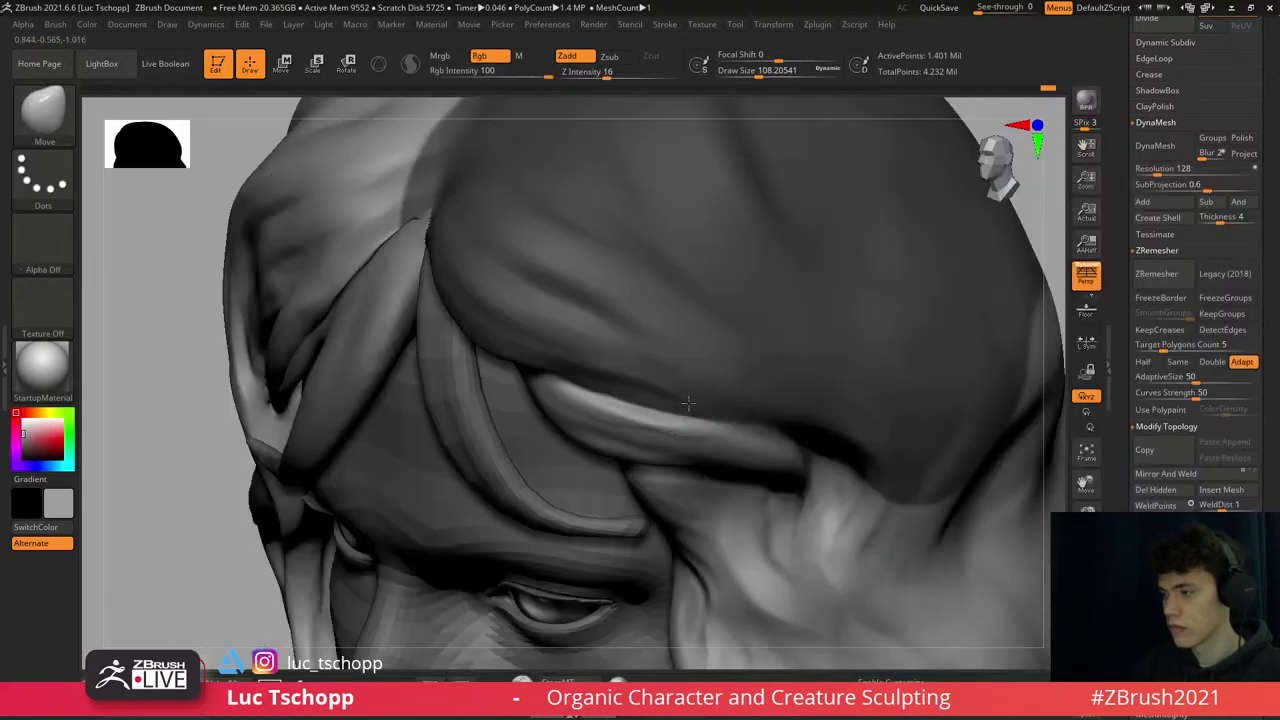
key("s")
mouse_move(667, 409)
left_mouse_down()
mouse_move(690, 418)
mouse_move(662, 420)
left_mouse_up()
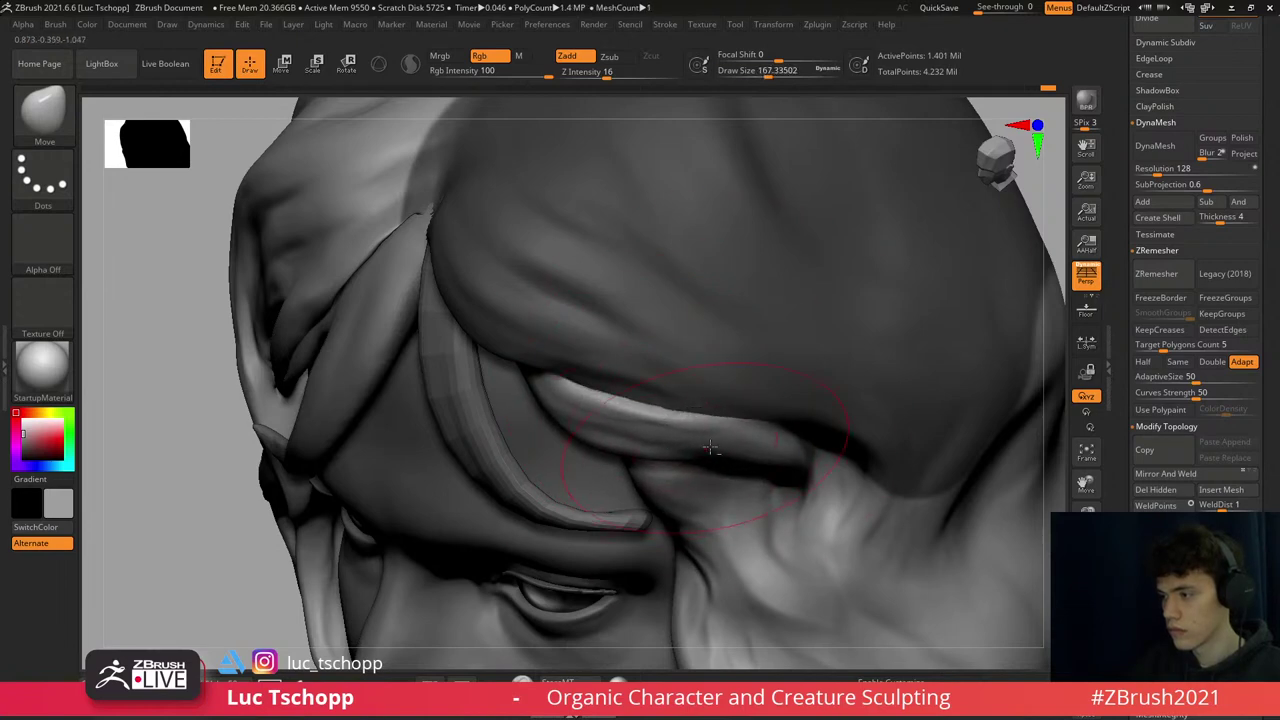
left_click_drag(1020, 210, 663, 382)
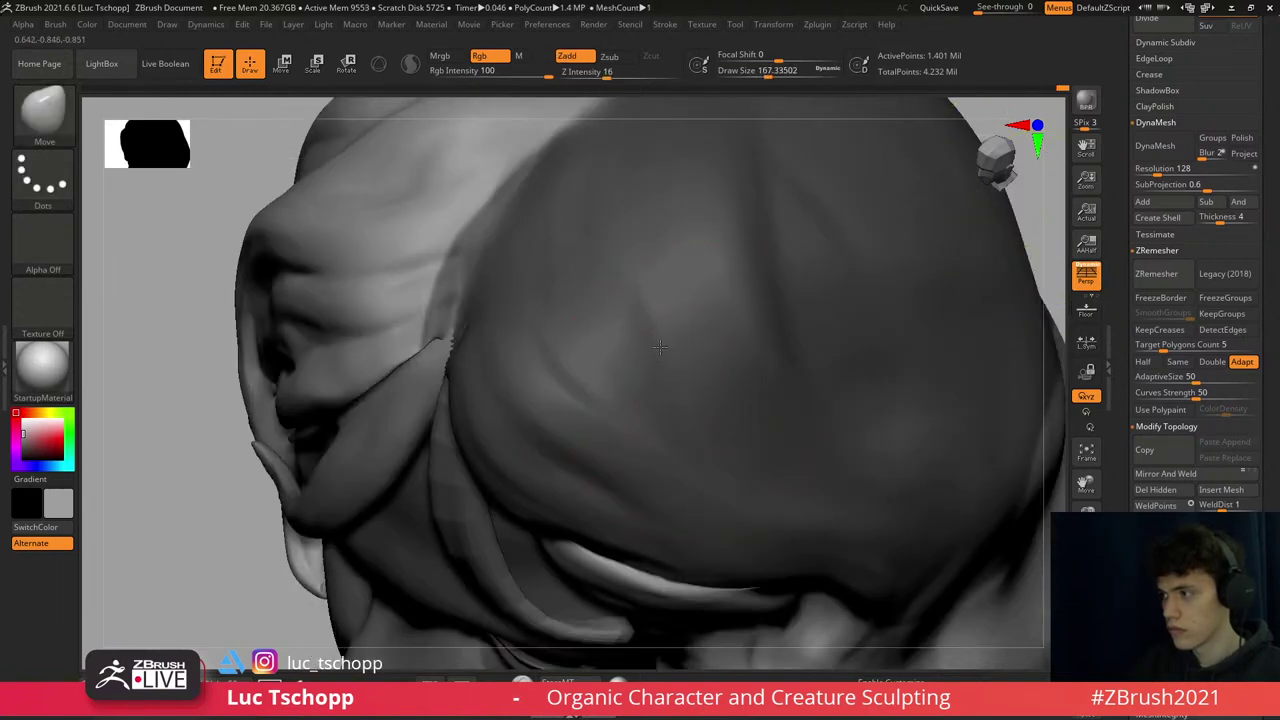
mouse_move(660, 347)
right_mouse_down()
mouse_move(663, 334)
mouse_move(870, 360)
mouse_move(786, 337)
mouse_move(575, 412)
mouse_move(529, 397)
right_mouse_up()
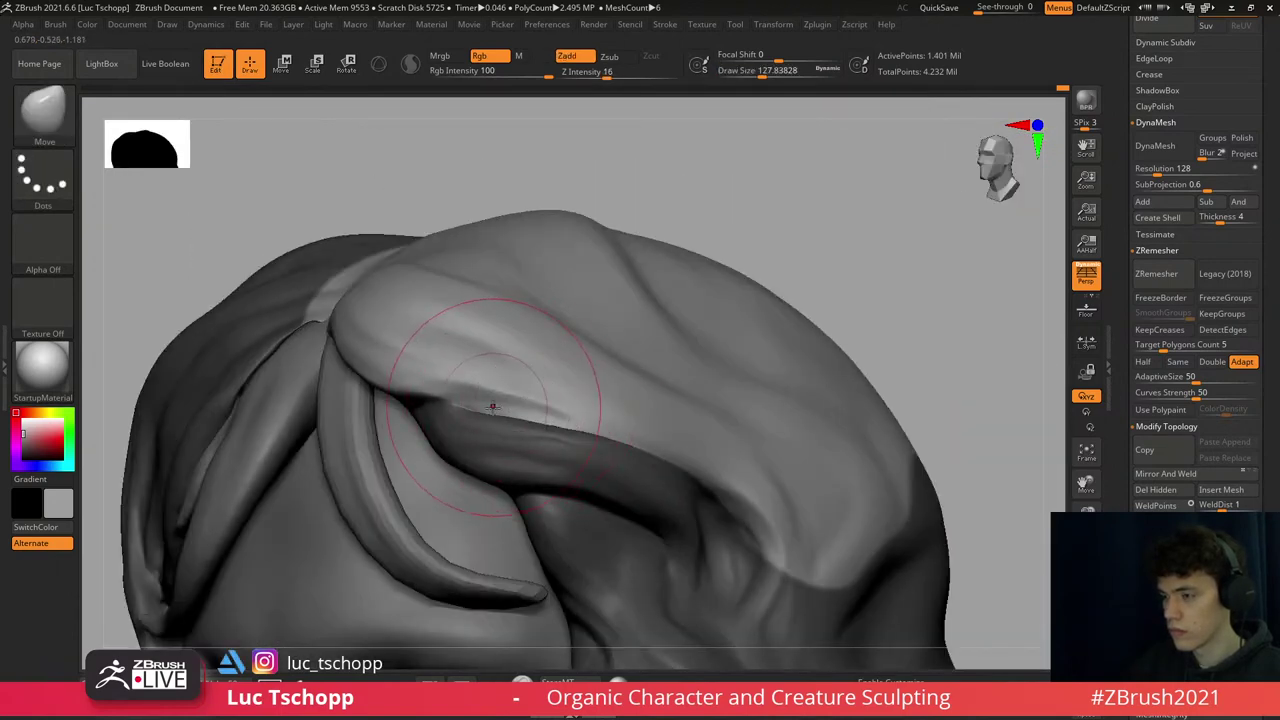
- Build up the ridge along the fringe lock with the LucT_Custom1 brush
key("b")
key("s")
key("t")
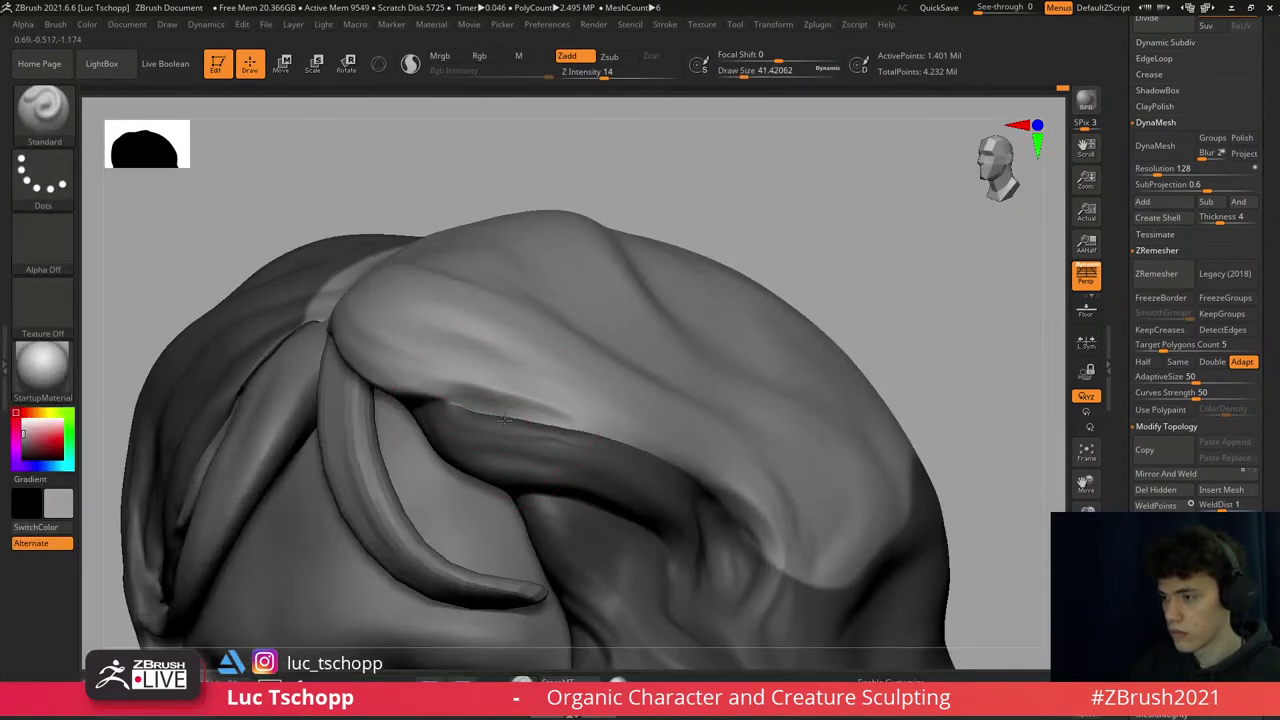
key("b")
key("l")
key("u")
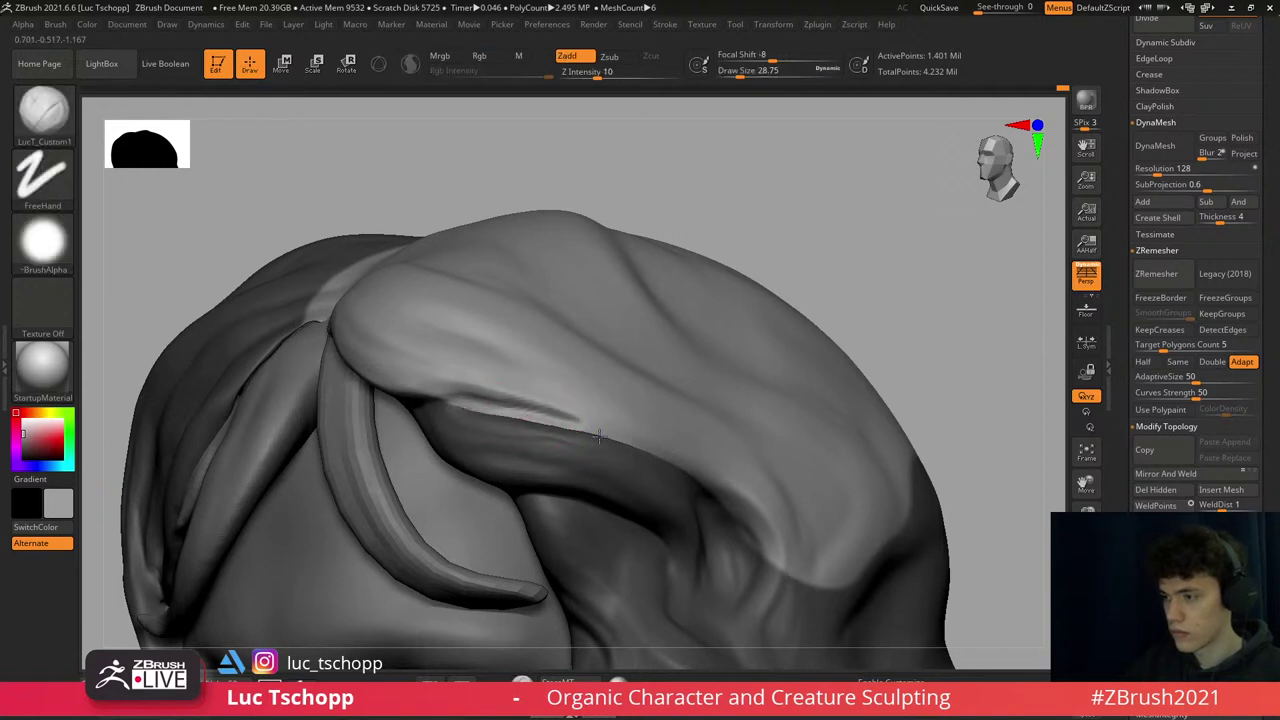
right_click_drag(549, 402, 418, 366)
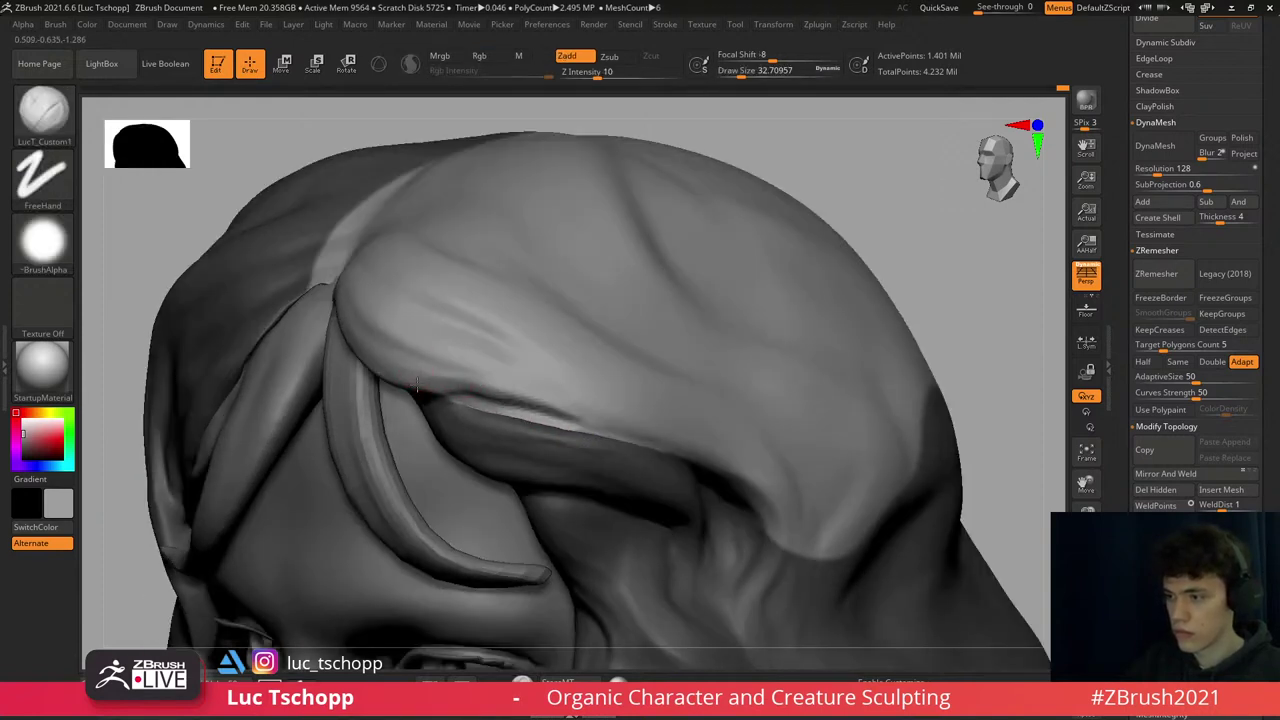
left_click_drag(440, 545, 432, 375)
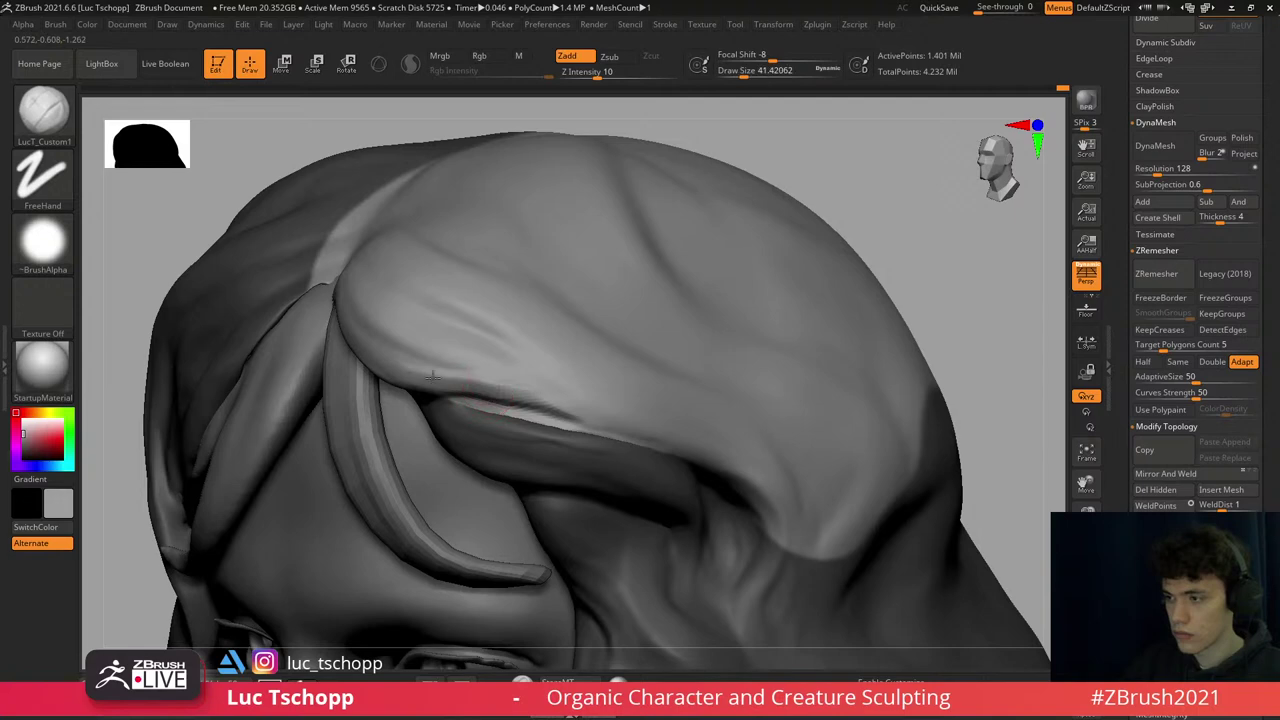
- Reframe the head, pick the Move brush, and rotate to a side-on profile
mouse_move(634, 404)
right_mouse_down()
mouse_move(632, 329)
mouse_move(604, 316)
right_mouse_up()
key("f")
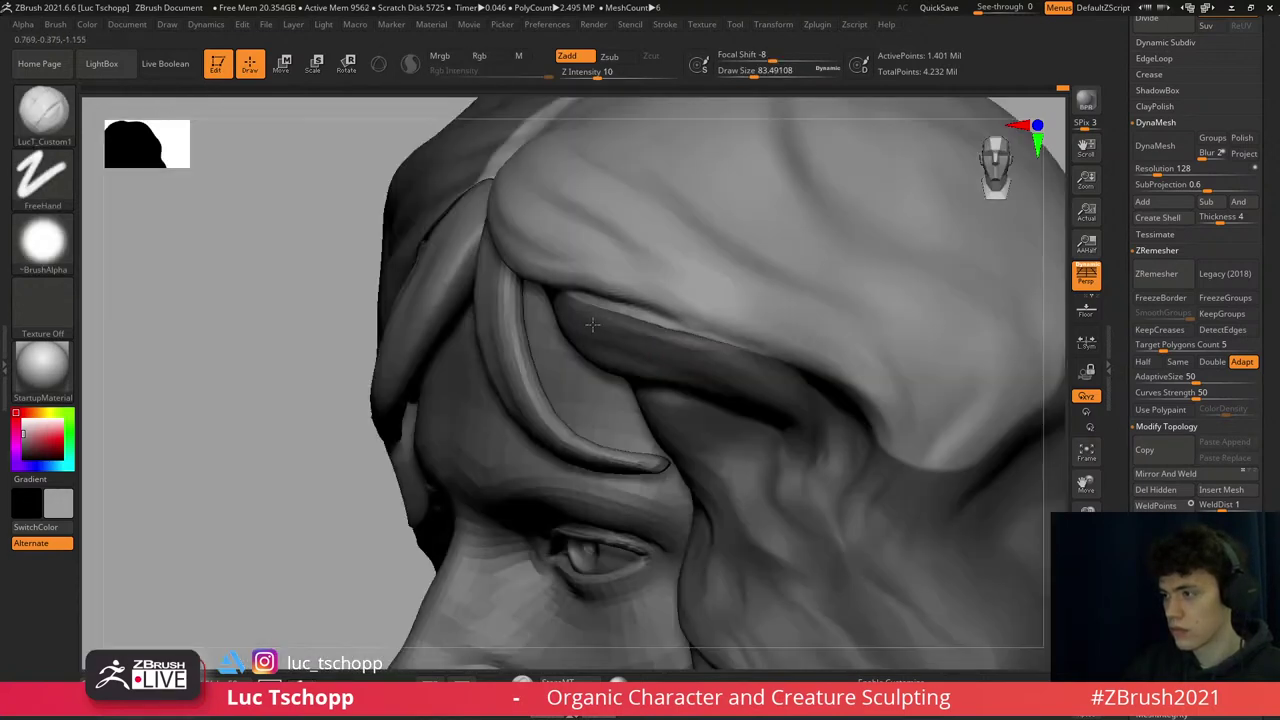
key("b")
key("m")
key("v")
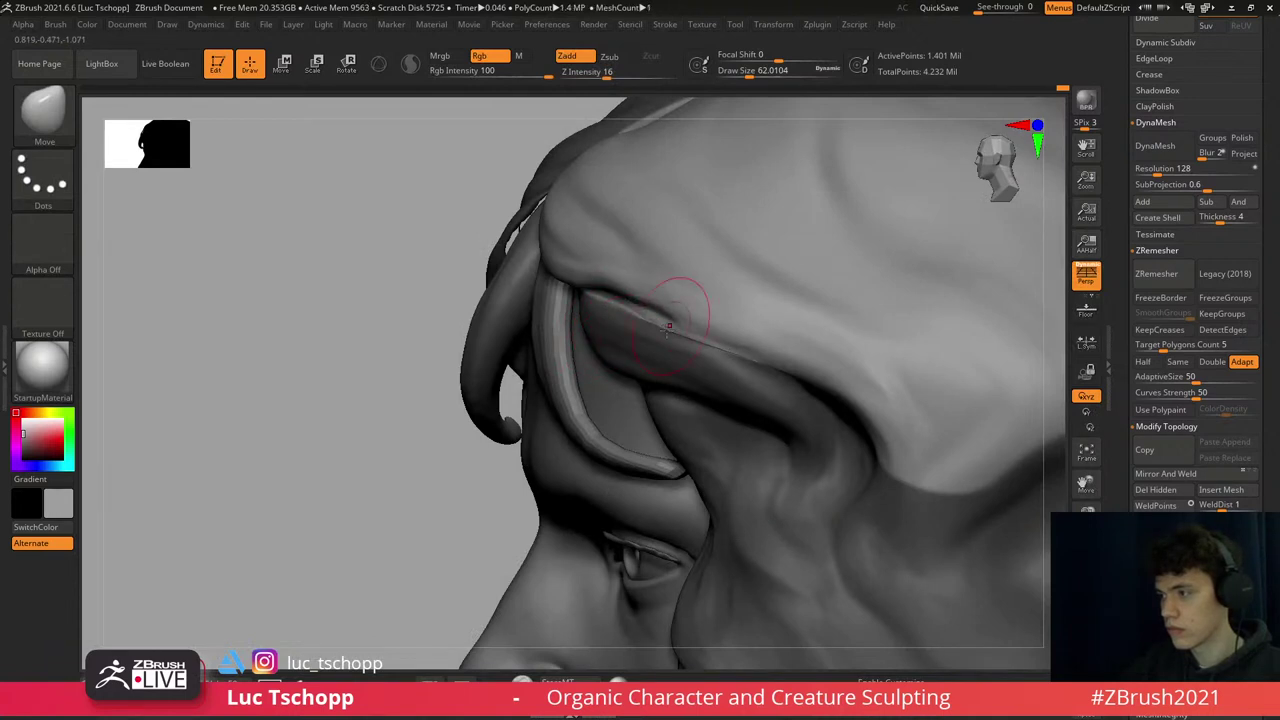
key("ctrl")
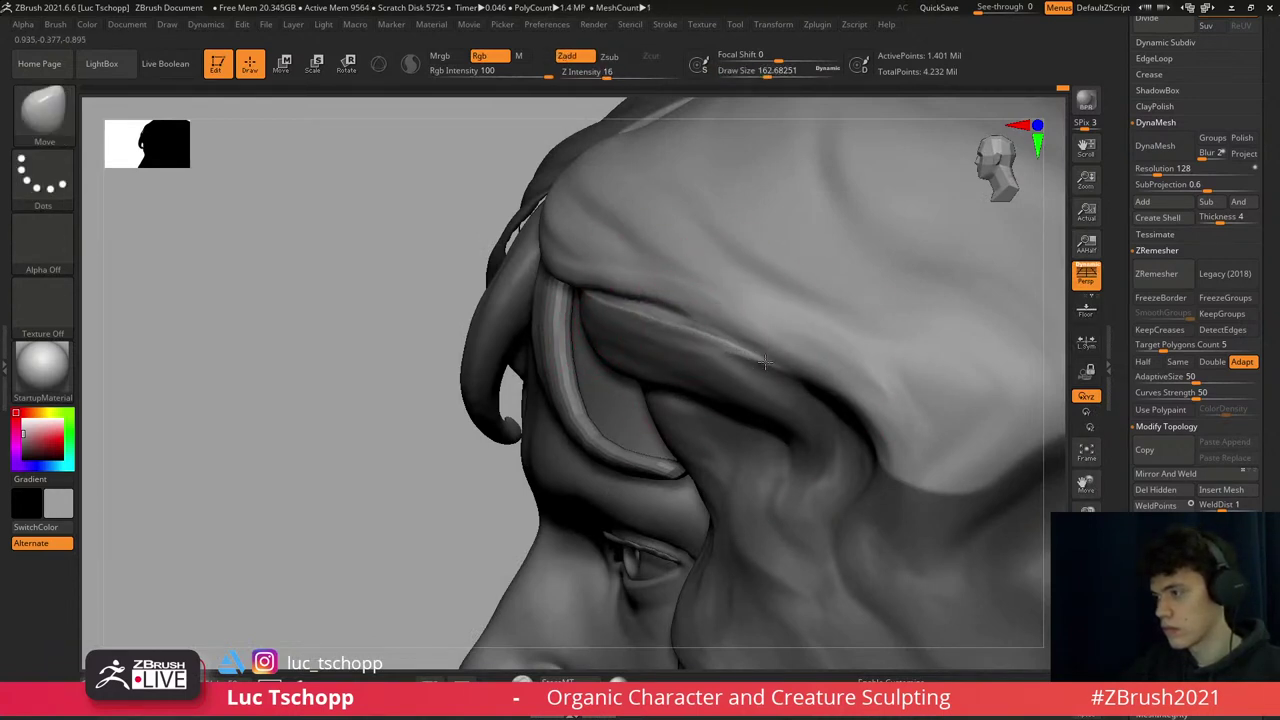
right_click_drag(720, 340, 640, 270)
- Deepen the groove along a hair strand with the Standard brush
key("b")
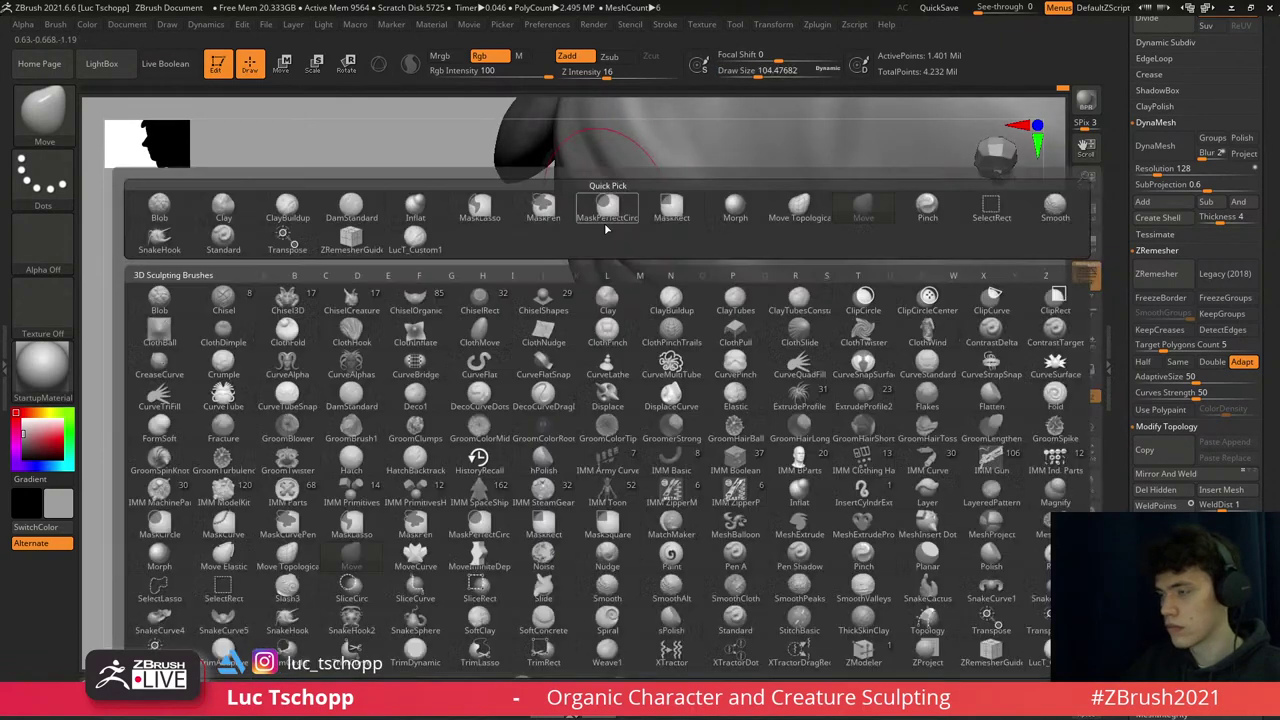
key("s")
key("t")
right_click_drag(604, 223, 598, 213)
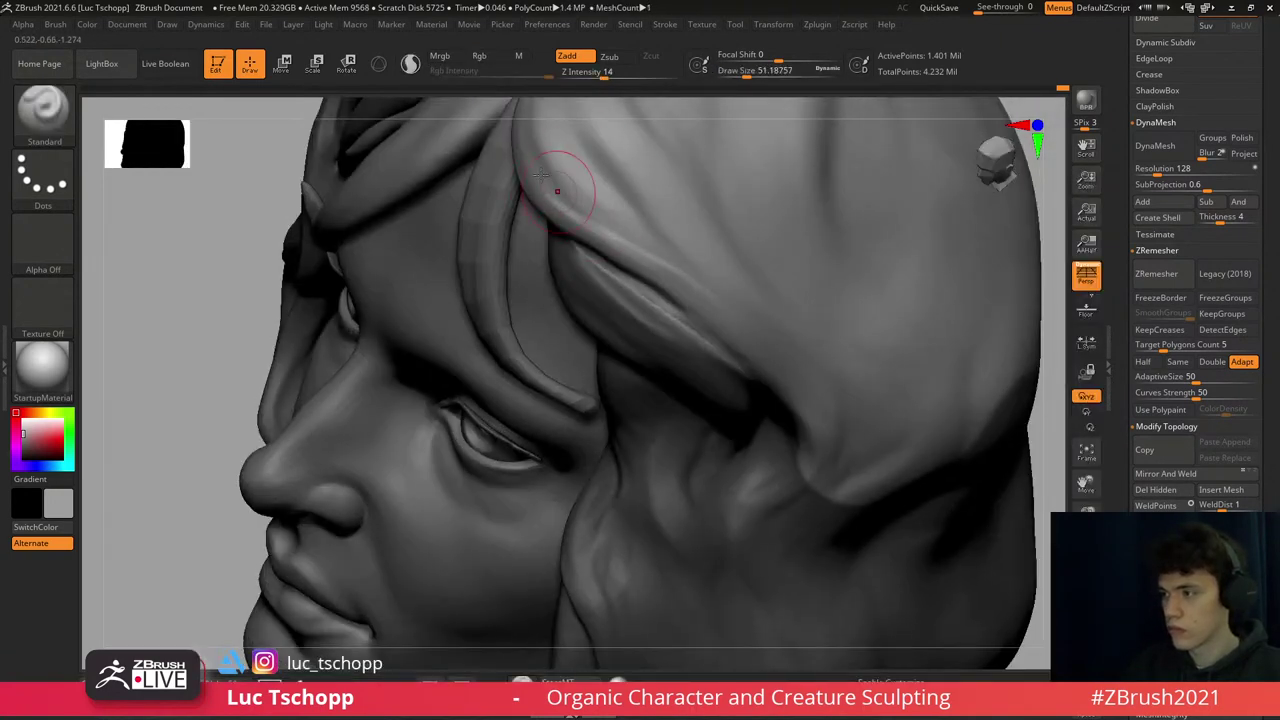
mouse_move(531, 190)
left_mouse_down()
mouse_move(733, 315)
mouse_move(772, 378)
left_mouse_up()
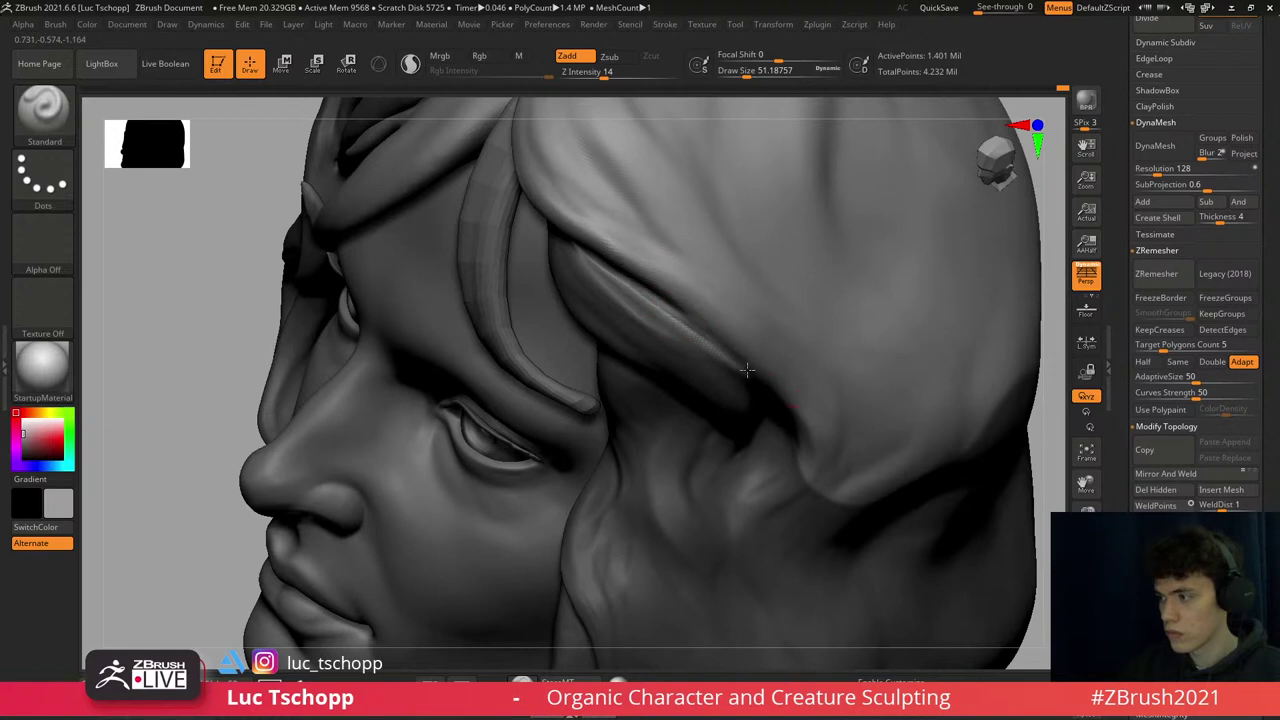
key("1")
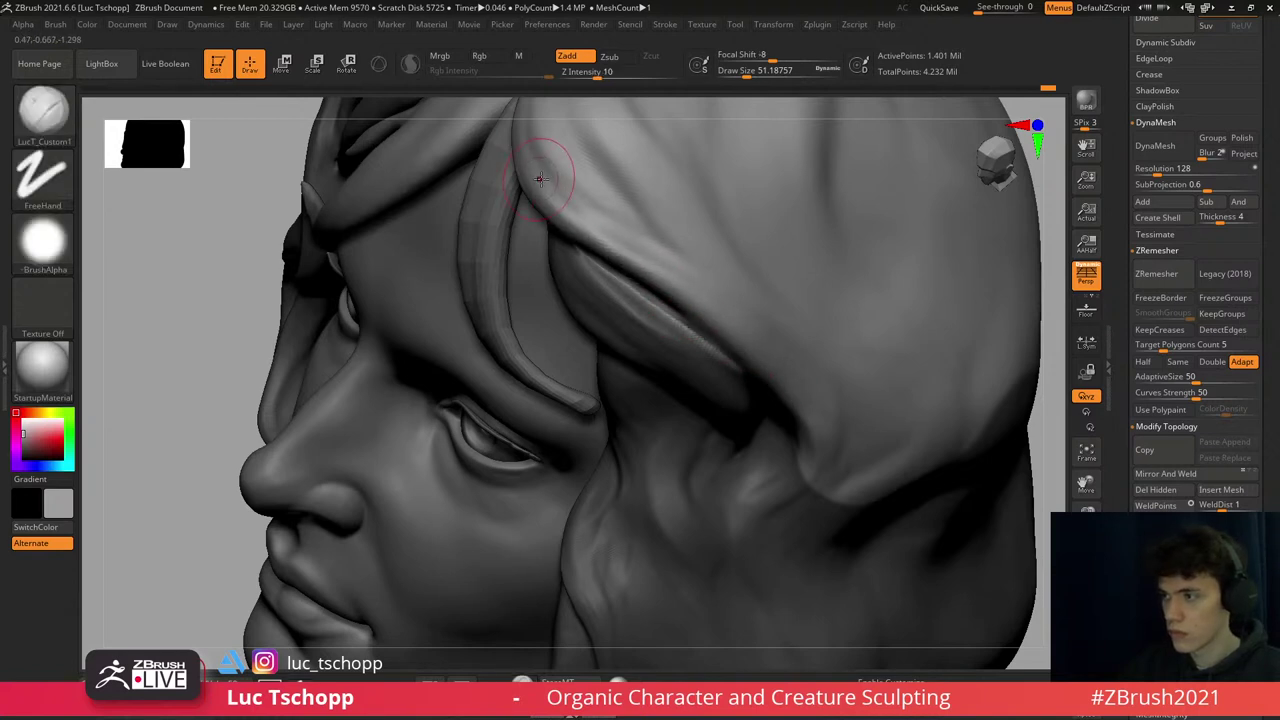
mouse_move(668, 228)
right_mouse_down()
mouse_move(757, 371)
mouse_move(563, 354)
right_mouse_up()
mouse_move(683, 366)
right_mouse_down("alt")
mouse_move(748, 384)
mouse_move(616, 249)
mouse_move(514, 220)
right_mouse_up("alt")
- Cycle through DamStandard, Standard and LucT_Custom1, sizing the brush to about 46
key("b")
left_click(616, 249)
key("b")
key("s")
key("t")
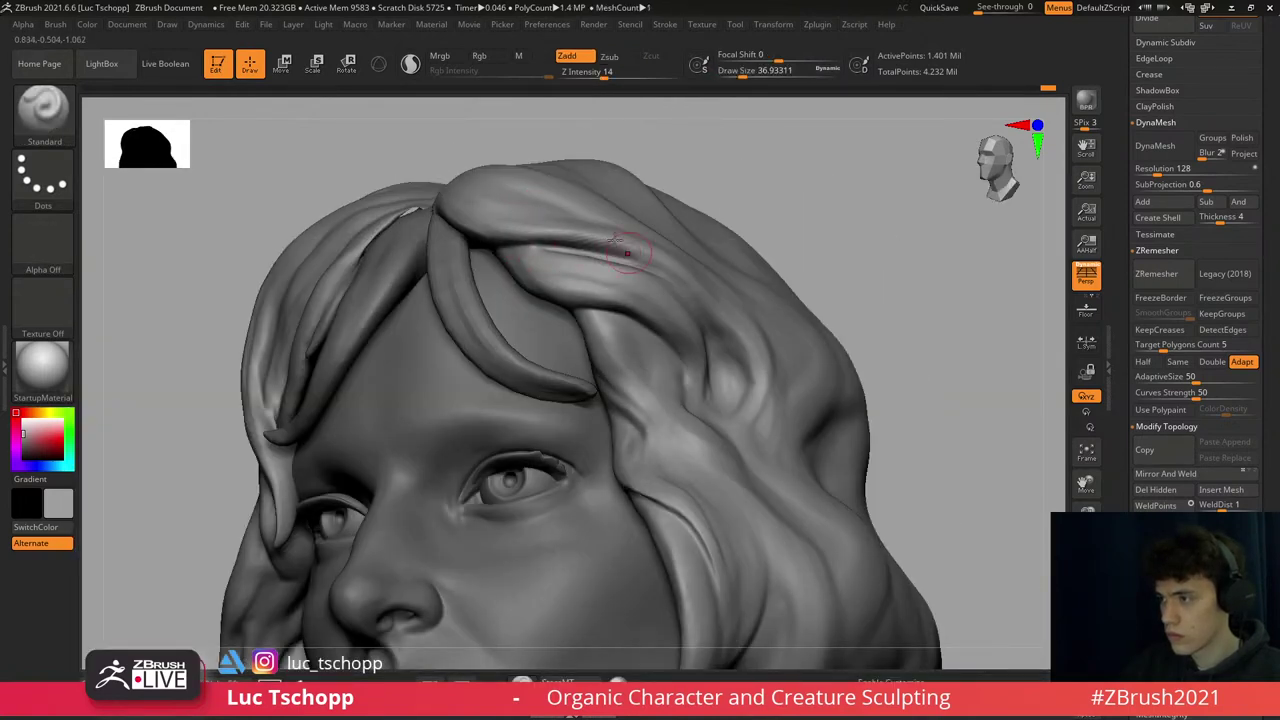
key("1")
right_click_drag(627, 252, 511, 220)
key("s")
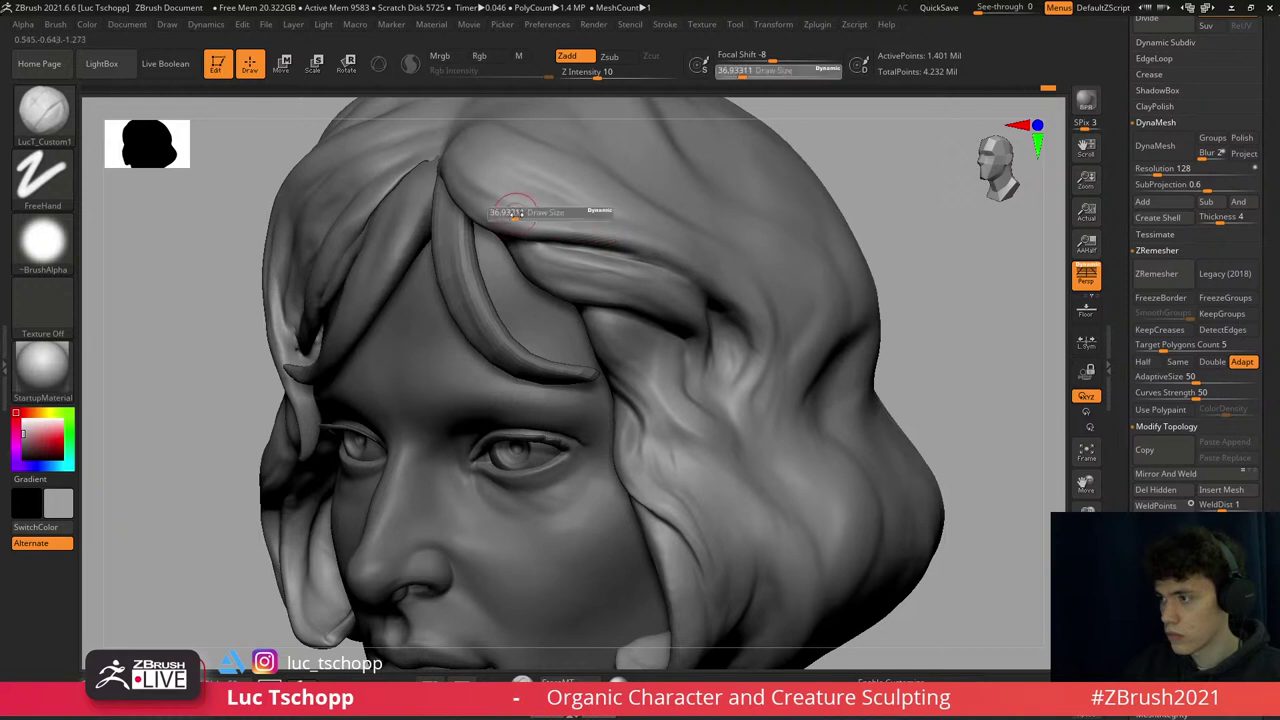
left_click_drag(560, 212, 590, 222)
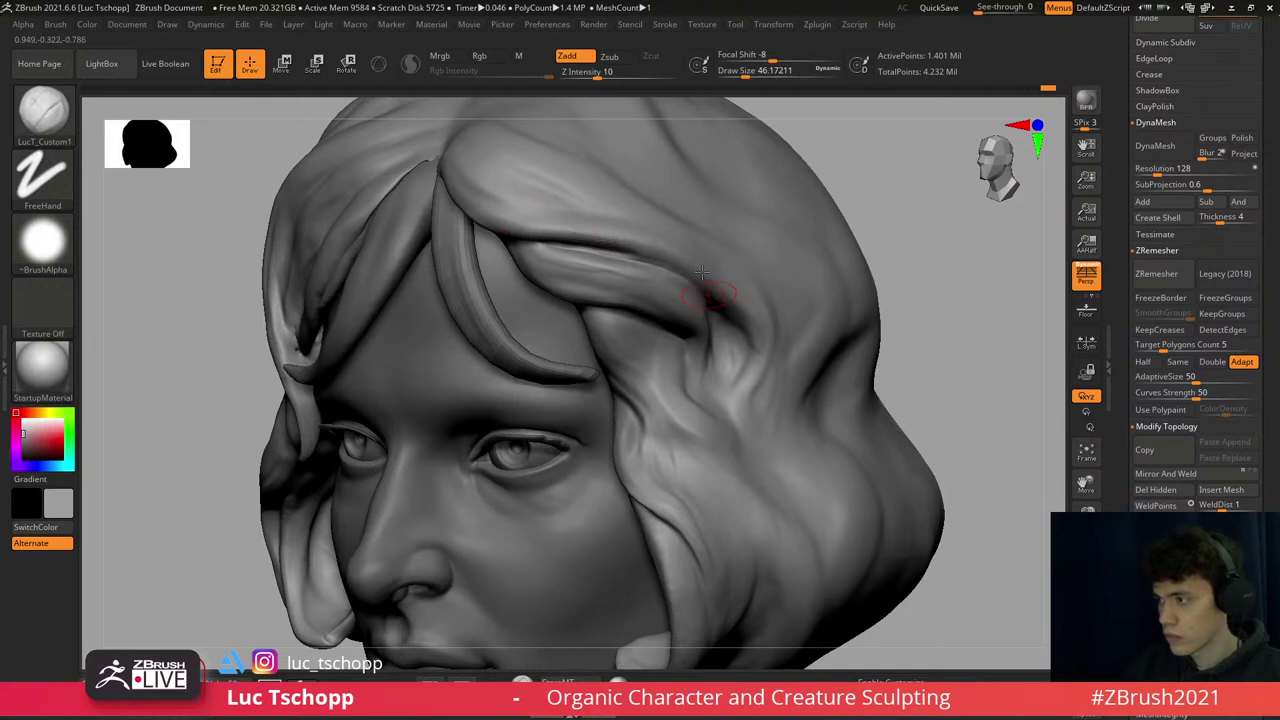
- Enlarge the brush to about 97 and orbit to a frontal view of the head
right_click_drag(702, 271, 740, 300)
key("s")
mouse_move(740, 300)
left_mouse_down()
mouse_move(729, 296)
mouse_move(747, 300)
left_mouse_up()
key("s")
key("s")
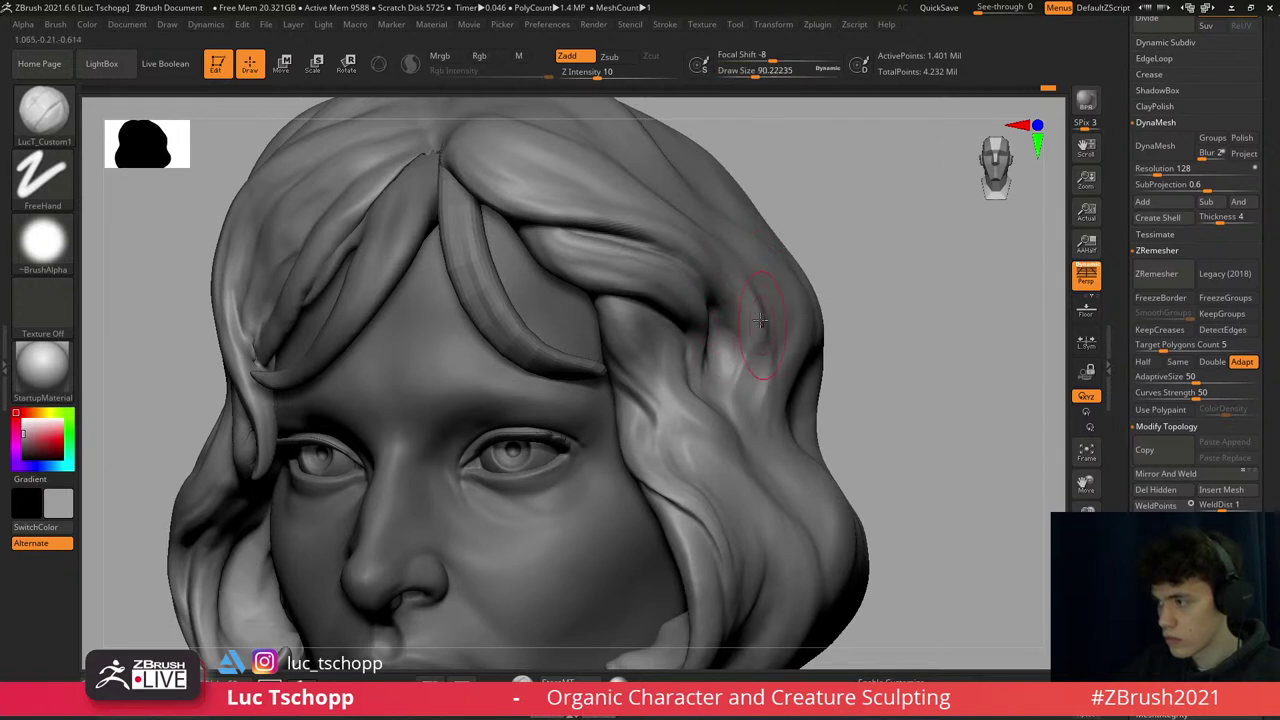
right_click_drag(760, 320, 758, 298)
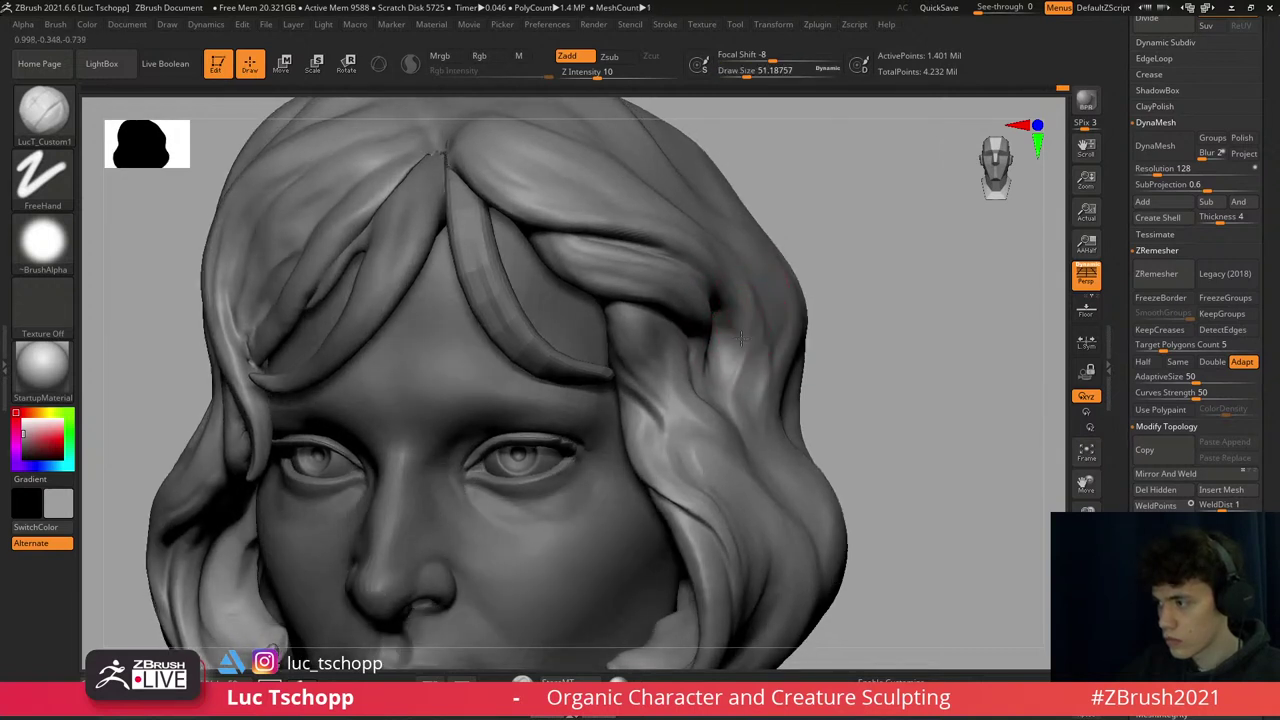
right_click_drag(714, 300, 748, 438)
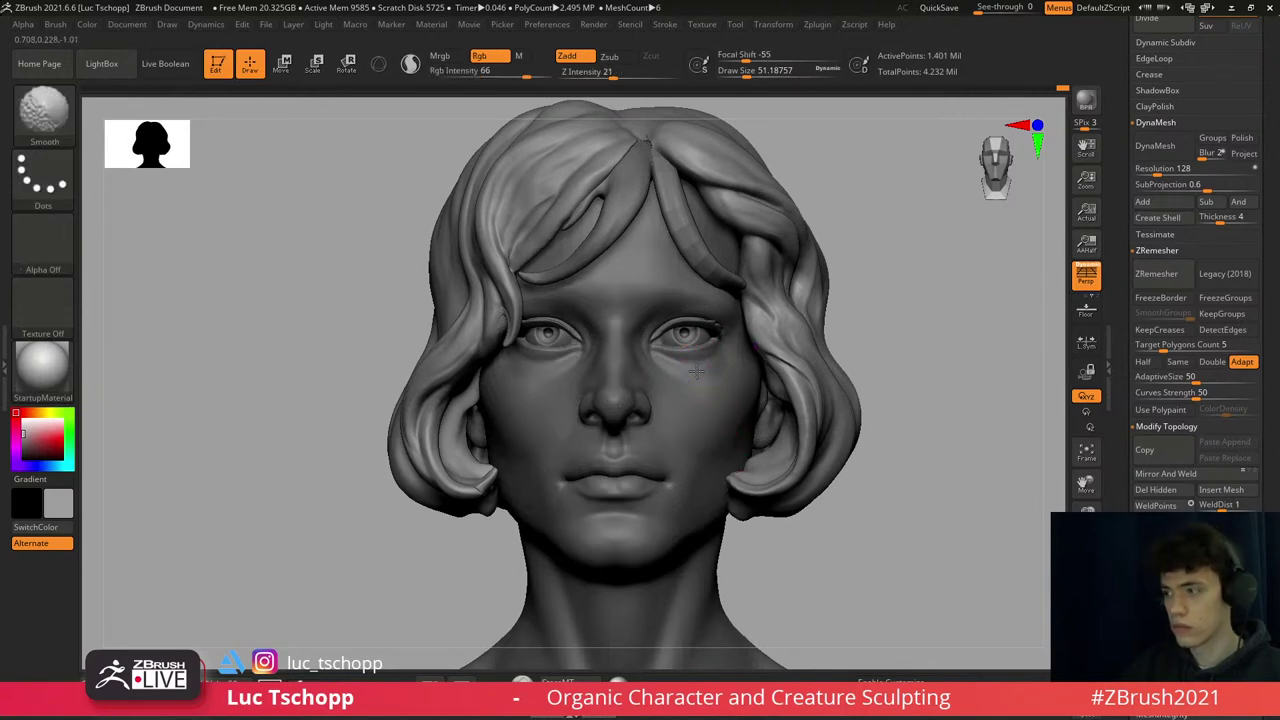
- Select the female face2 subtool, zoom onto the nose and lips, and lower its subdivision
left_click(755, 527, "alt")
mouse_move(744, 517)
right_mouse_down()
mouse_move(571, 471)
mouse_move(590, 465)
mouse_move(590, 425)
mouse_move(566, 403)
right_mouse_up()
key("shift+d")
- Raise the face's subdivision level and switch to the Standard brush
key("b")
key("m")
key("v")
key("d")
key("s")
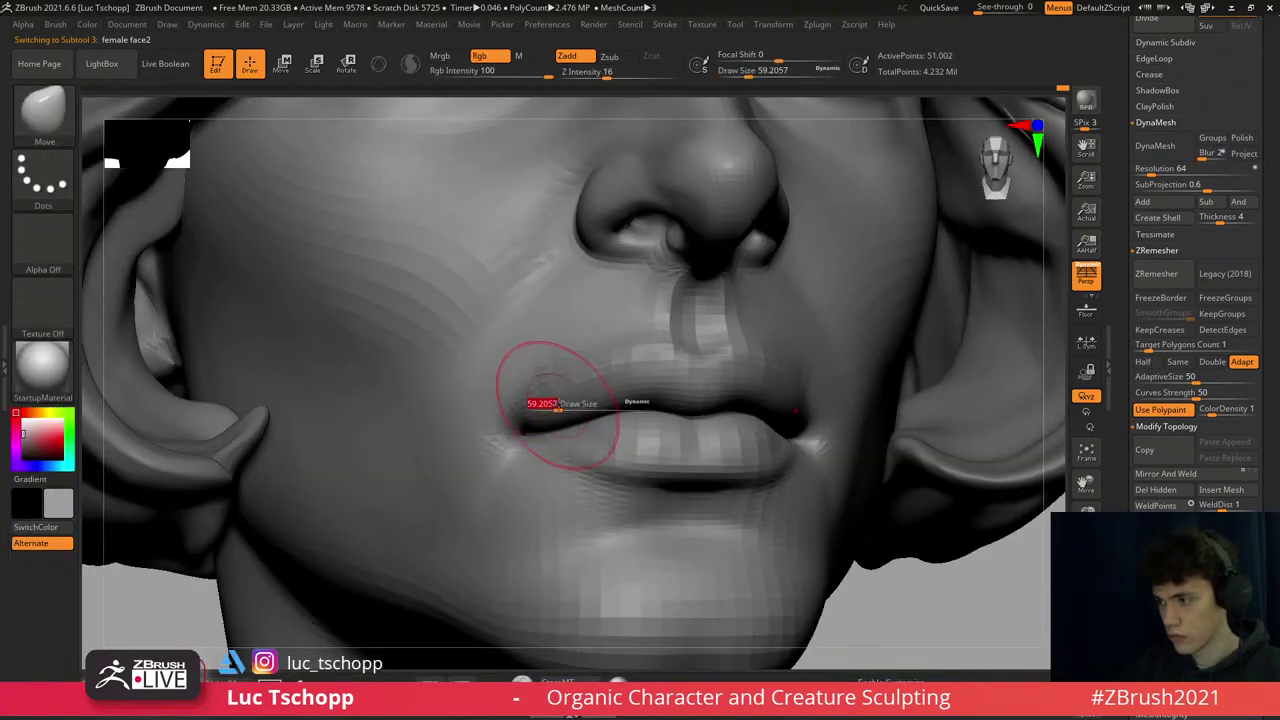
key("b")
key("m")
key("t")
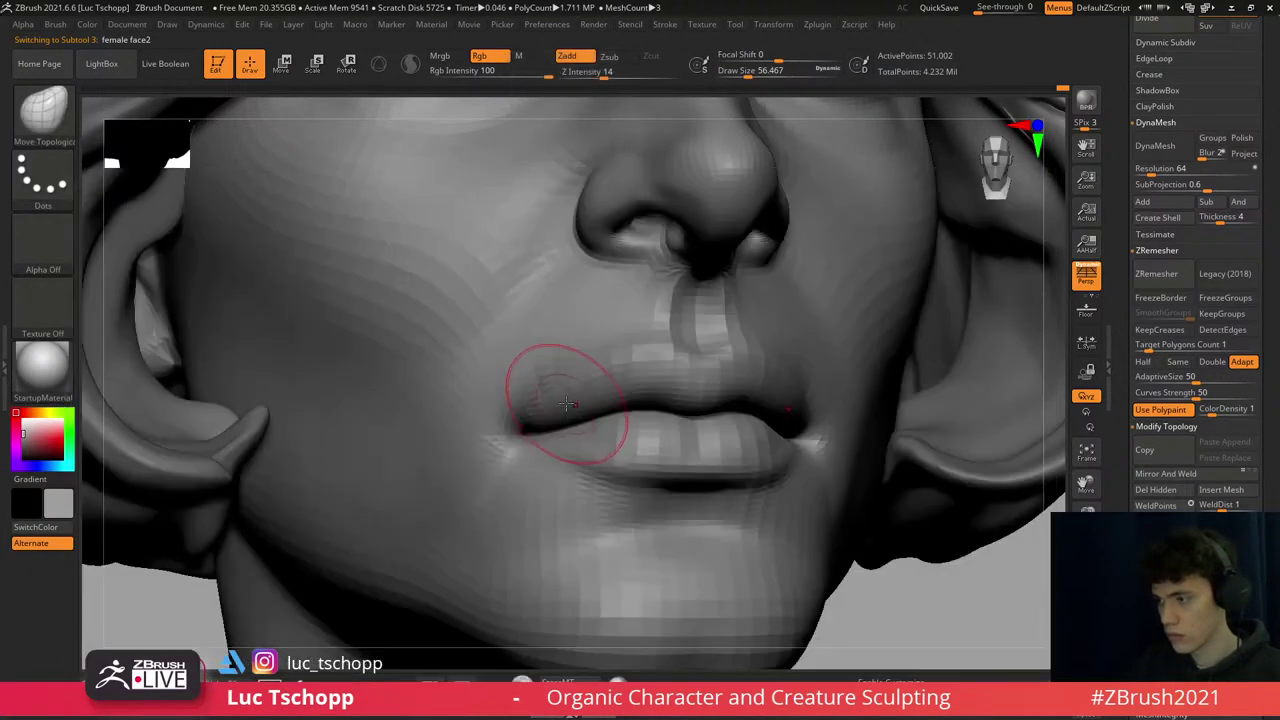
key("b")
key("s")
key("t")
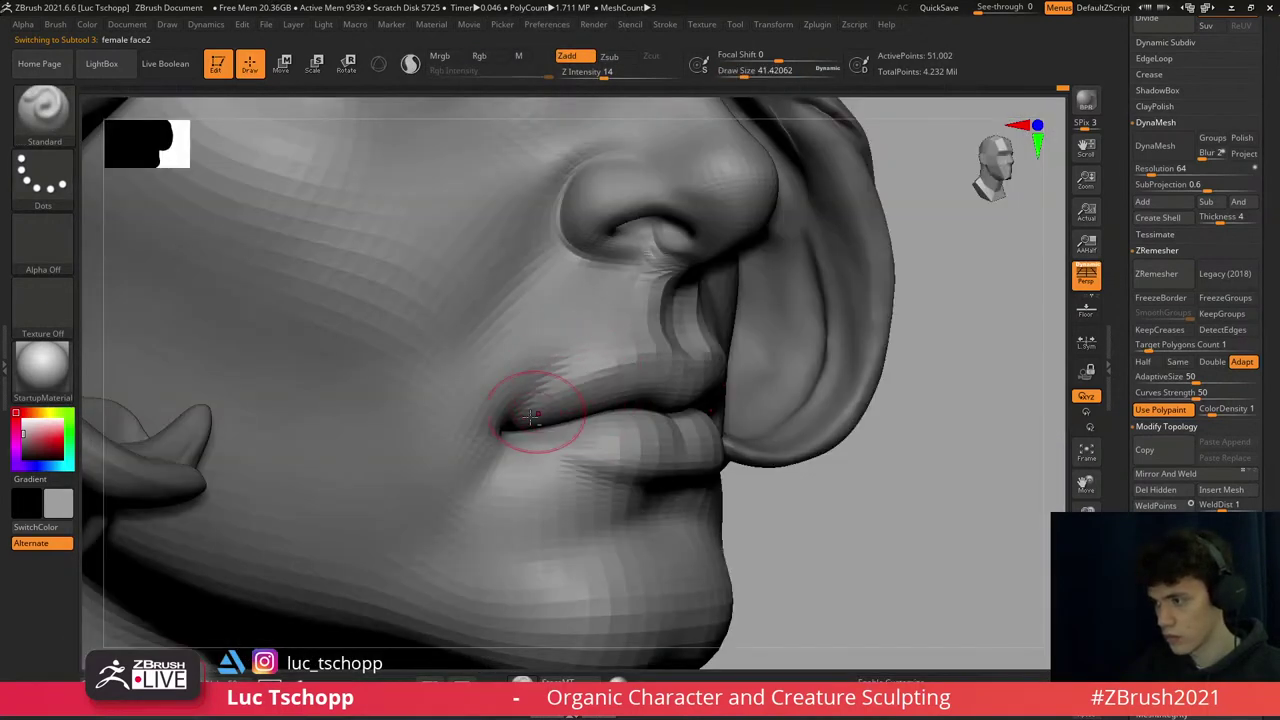
key("d")
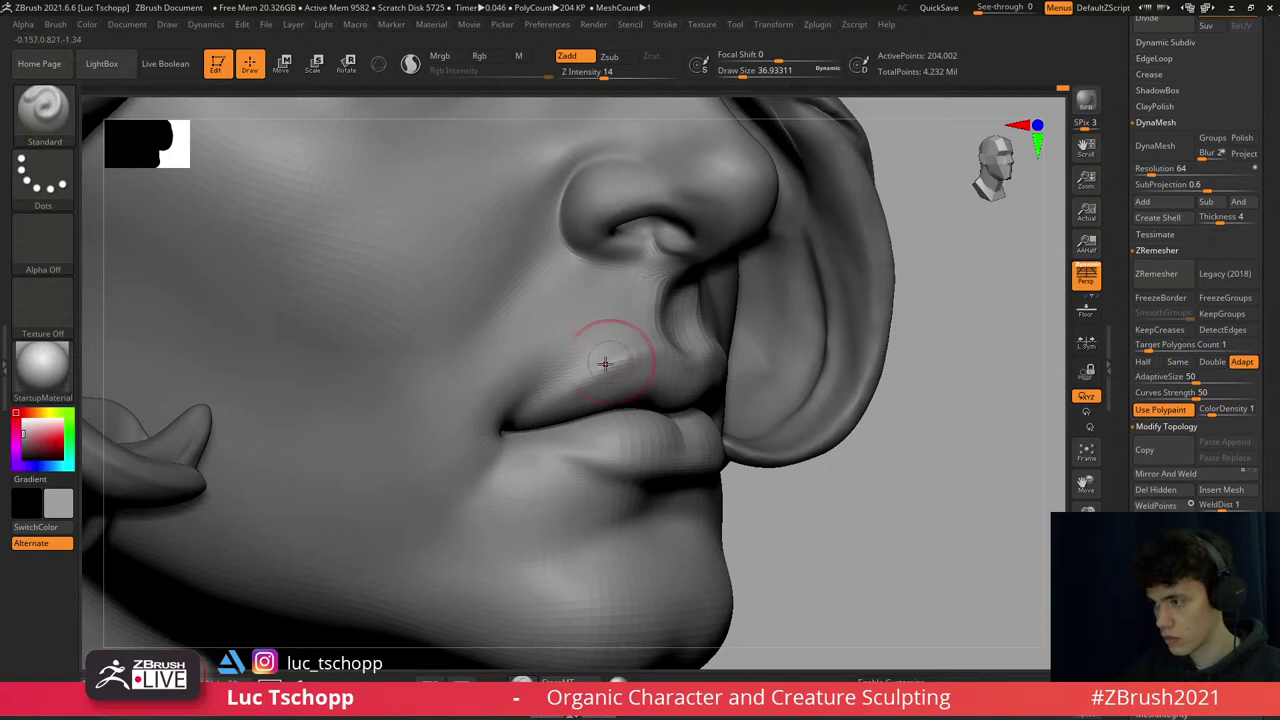
- Build the upper lip into a crisper ridge, then select the Extract1 hair subtool
left_click_drag(604, 363, 527, 400)
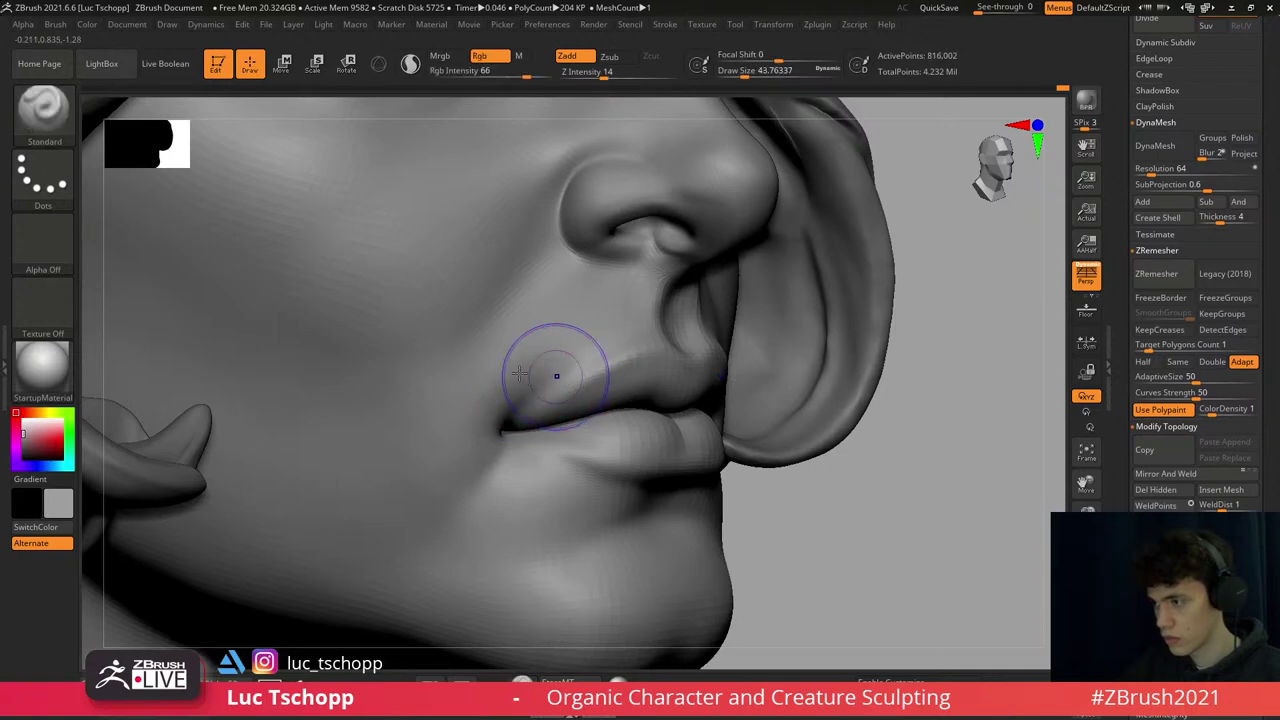
right_click_drag(543, 371, 623, 297)
key("f")
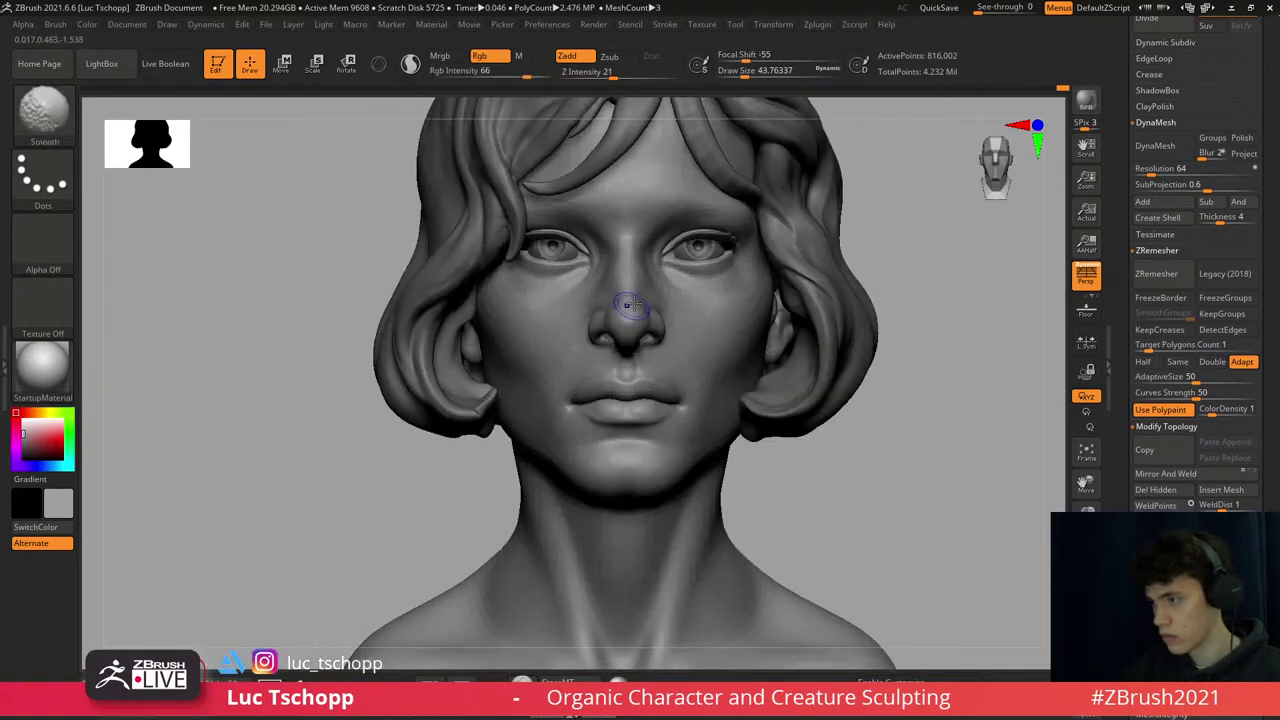
mouse_move(686, 365)
right_mouse_down()
mouse_move(648, 375)
mouse_move(689, 391)
right_mouse_up()
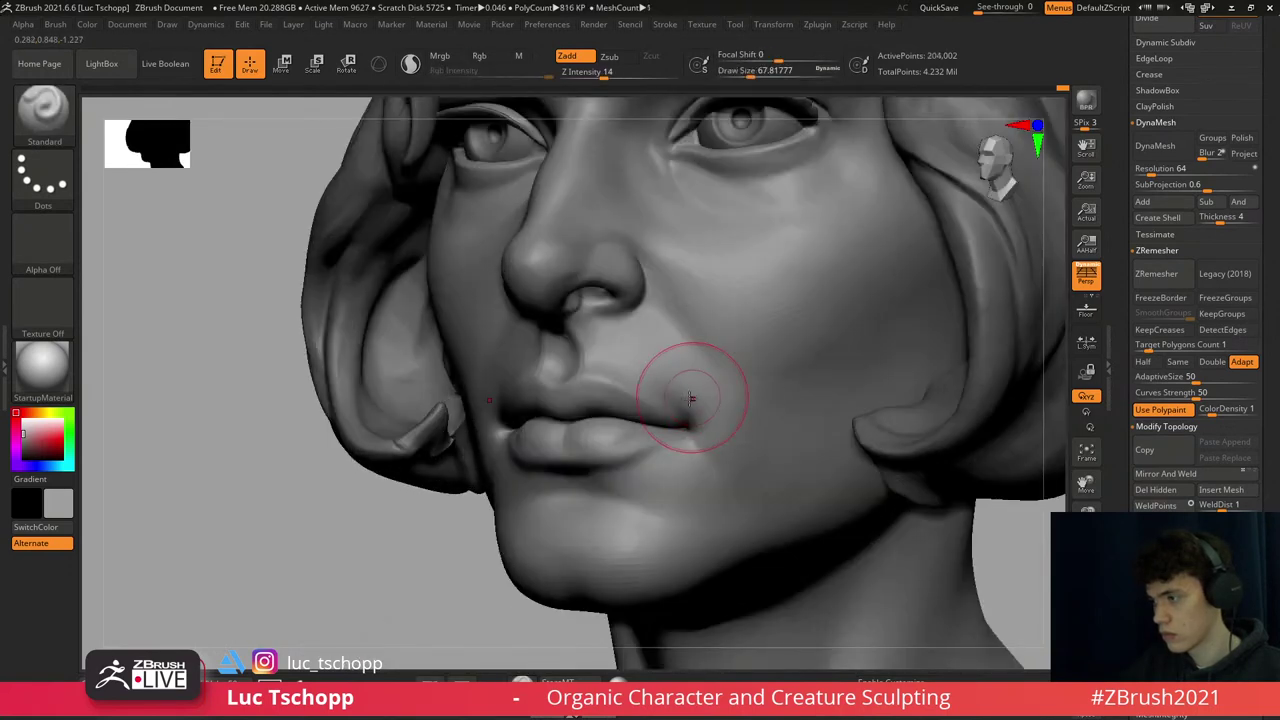
key("d")
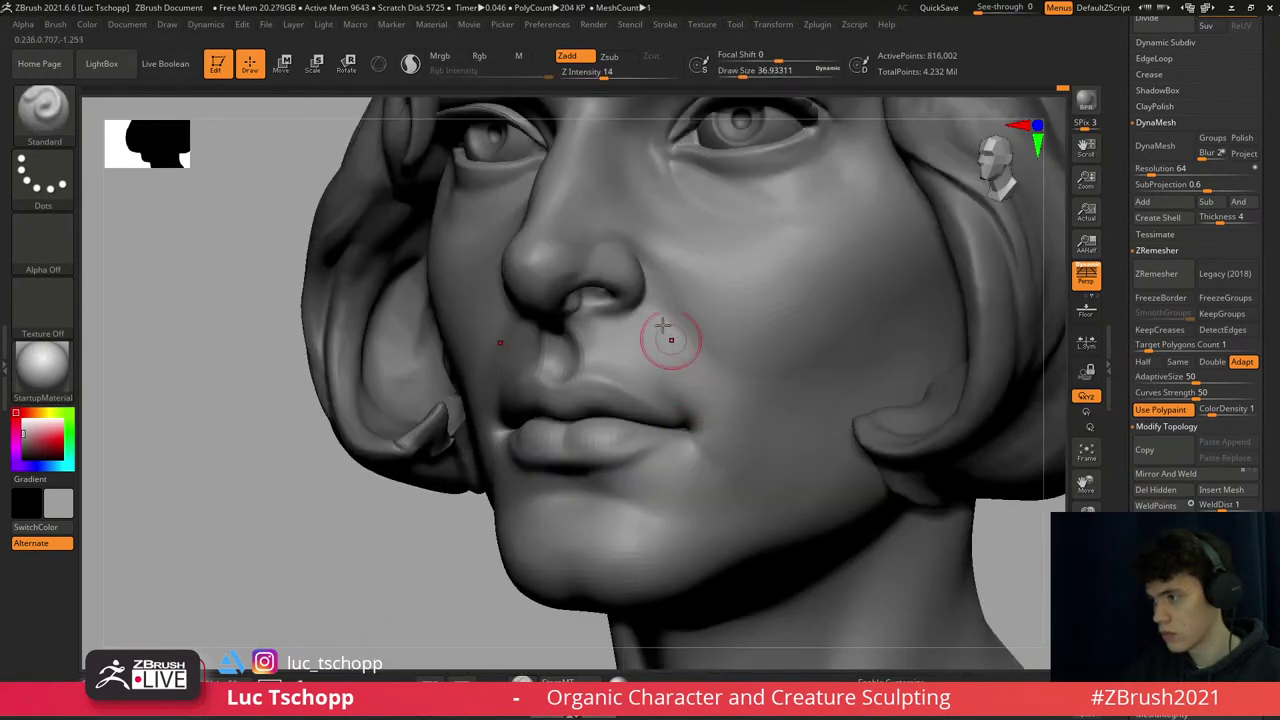
left_click_drag(601, 280, 606, 277, "shift")
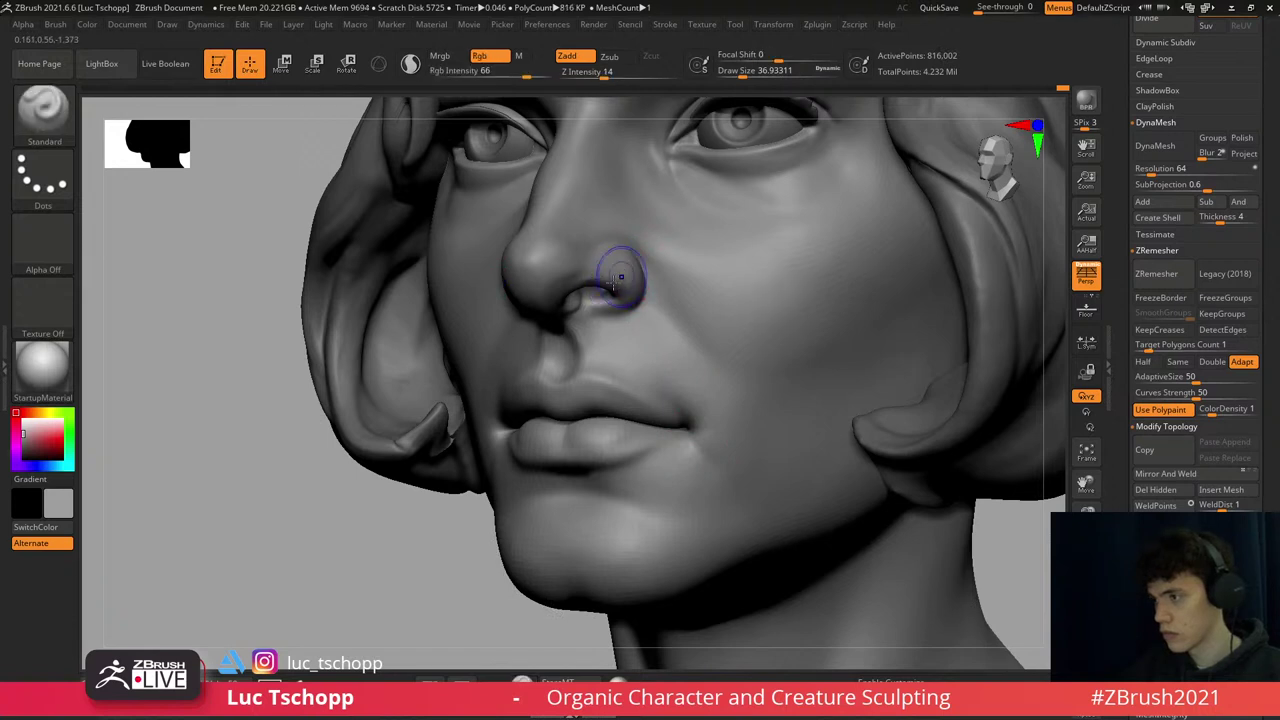
left_click(356, 373, "alt")
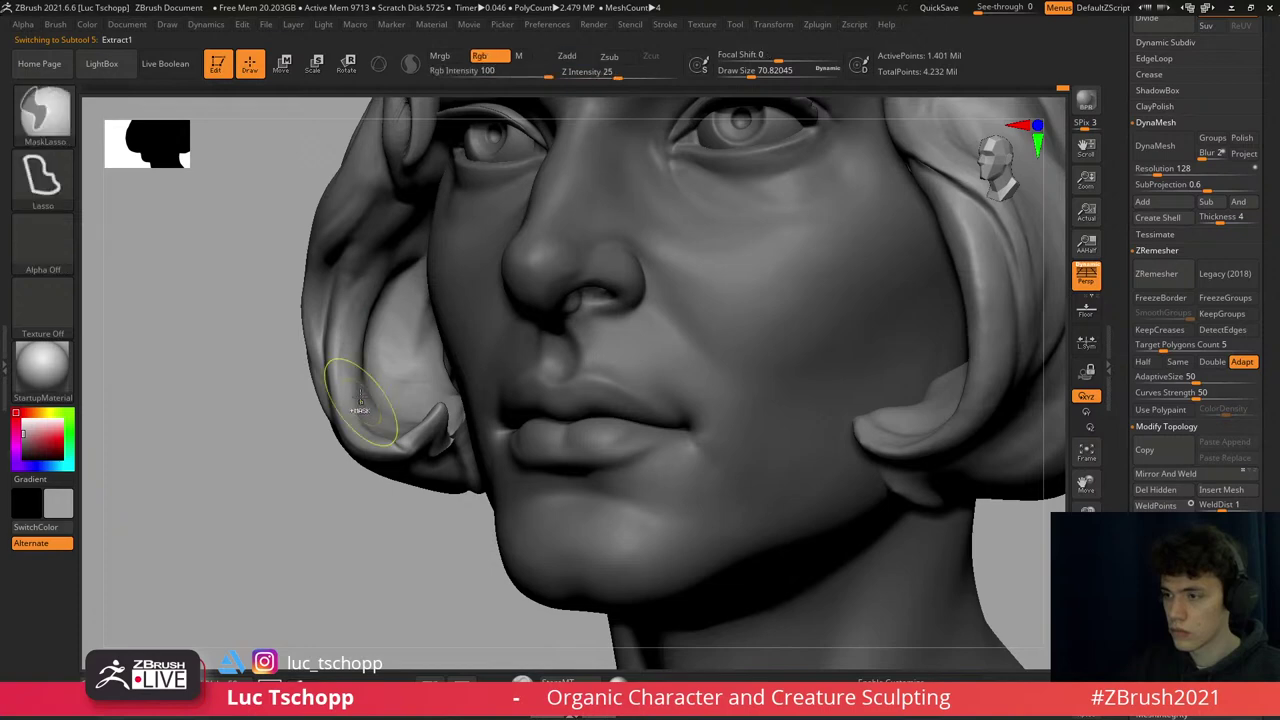
- Pick the LucT_Custom1 brush and set its size to about 97
key("b")
key("m")
key("v")
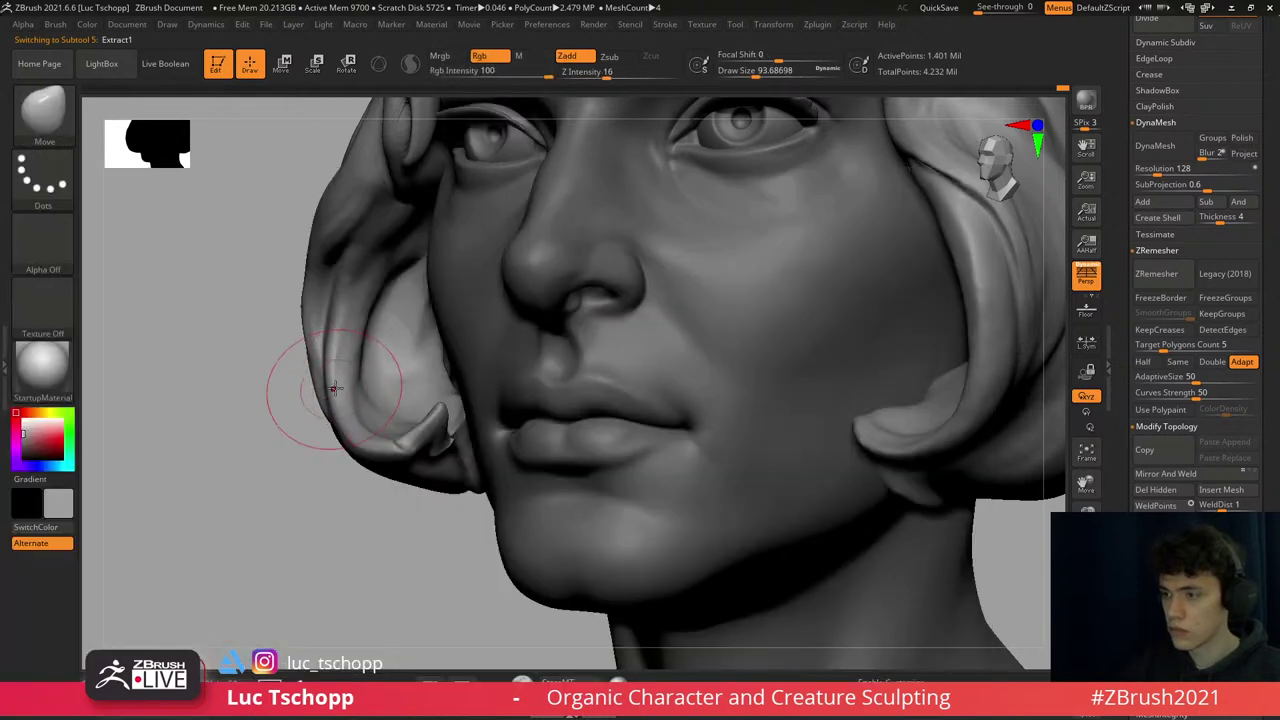
key("1")
key("s")
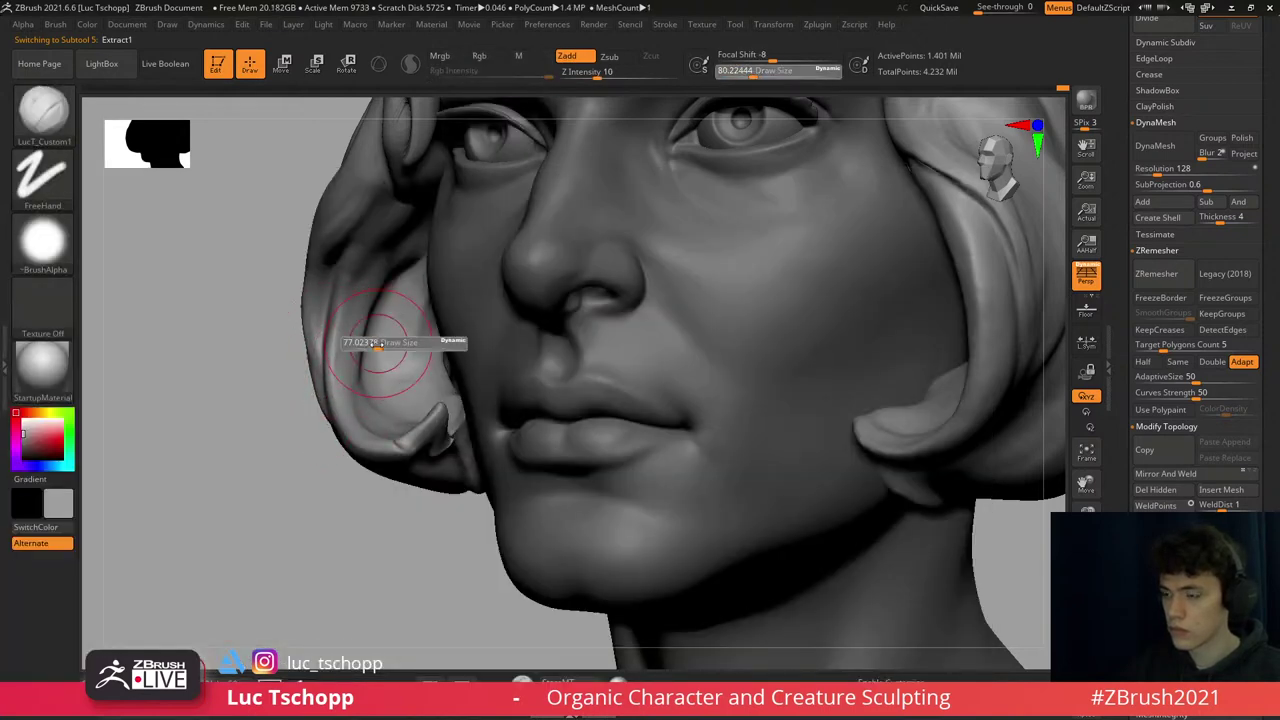
left_click(371, 343)
right_click_drag(381, 358, 400, 405)
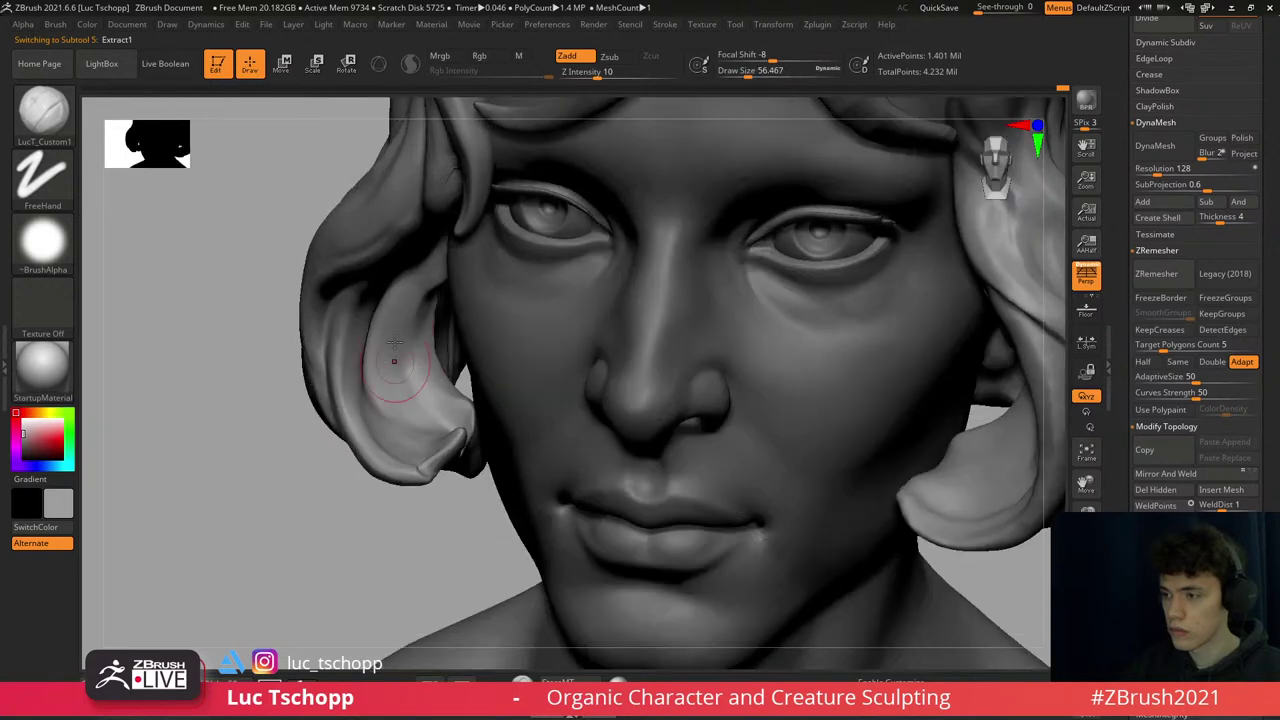
key("s")
left_click(420, 408)
- Carve the side hair lock beside the cheek, then smooth it
right_click_drag(382, 341, 406, 390)
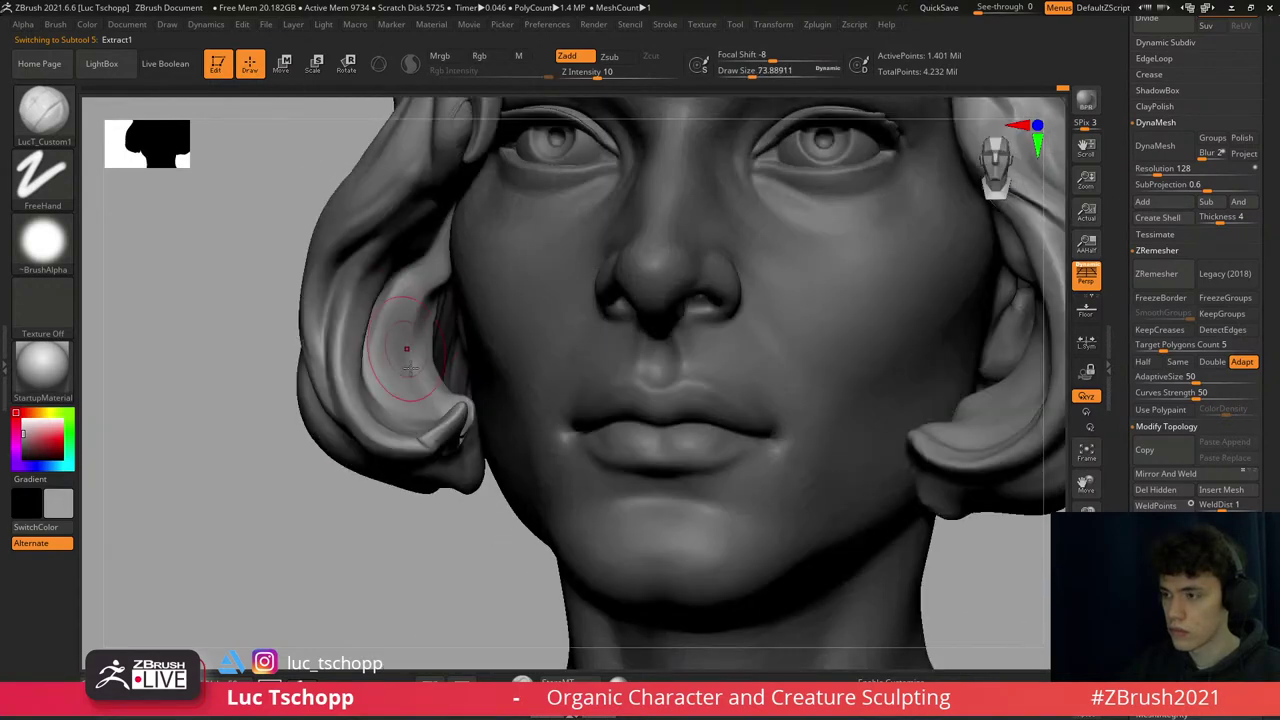
right_click_drag(404, 289, 406, 283)
right_click_drag(449, 209, 425, 230)
mouse_move(400, 244)
left_mouse_down()
mouse_move(440, 223)
mouse_move(366, 273)
mouse_move(420, 237)
mouse_move(399, 246)
mouse_move(371, 272)
mouse_move(412, 257)
left_mouse_up()
mouse_move(412, 257)
right_mouse_down()
mouse_move(452, 275)
mouse_move(440, 322)
mouse_move(492, 462)
mouse_move(478, 507)
right_mouse_up()
key("f")
key("shift")
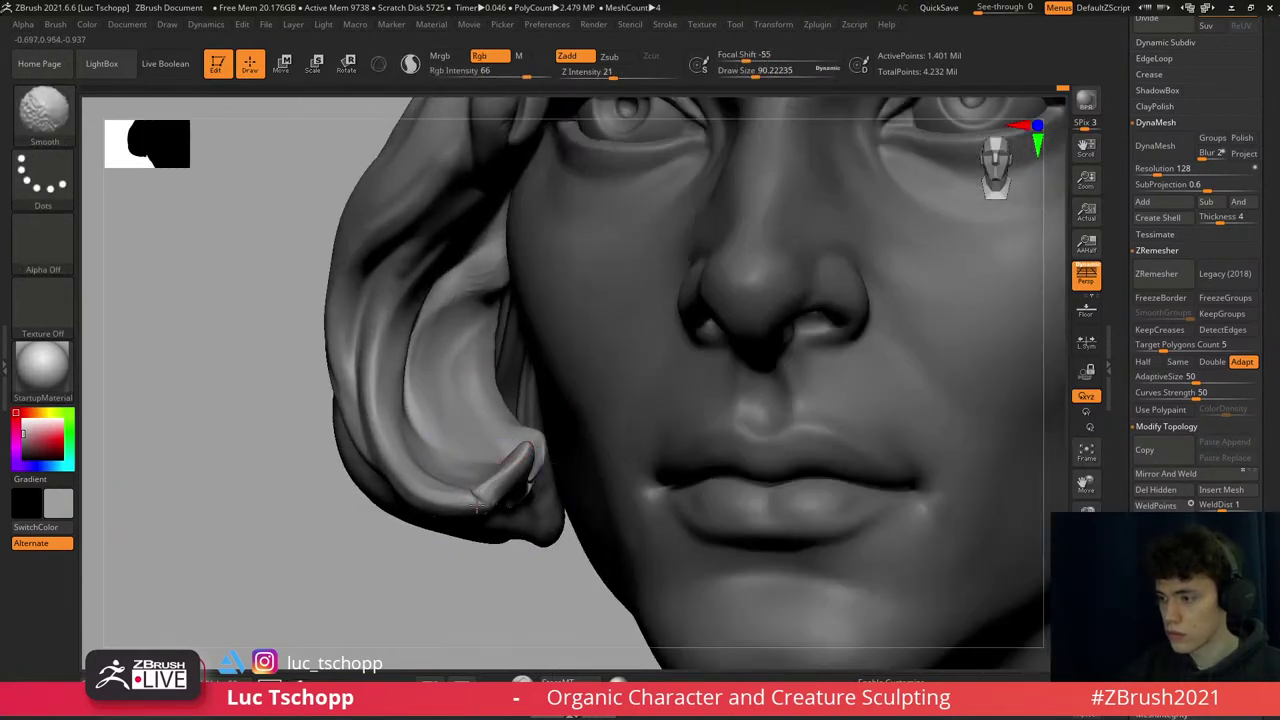
- Lower the hair subdivision and push the curled tip of the side lock into shape with Move
key("shift+d")
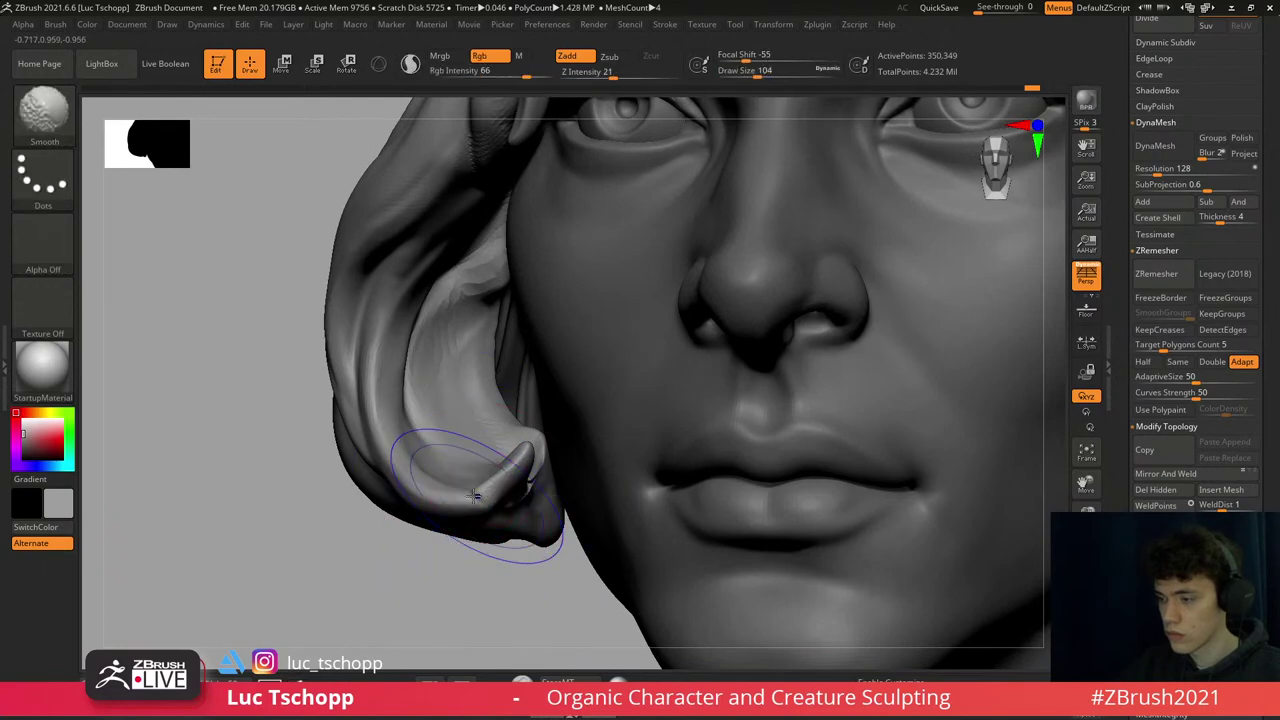
key("b")
key("m")
key("v")
key("s")
left_click_drag(520, 478, 503, 482)
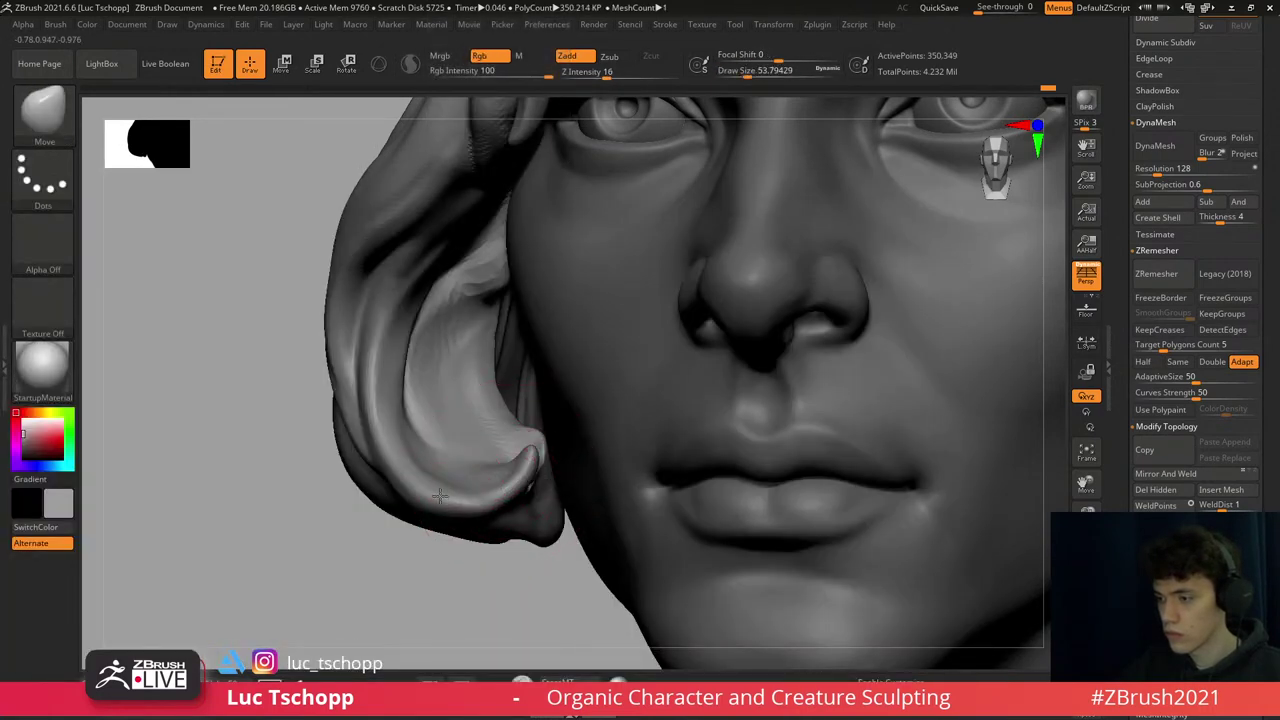
key("1")
mouse_move(404, 474)
right_mouse_down()
mouse_move(423, 430)
mouse_move(393, 375)
right_mouse_up()
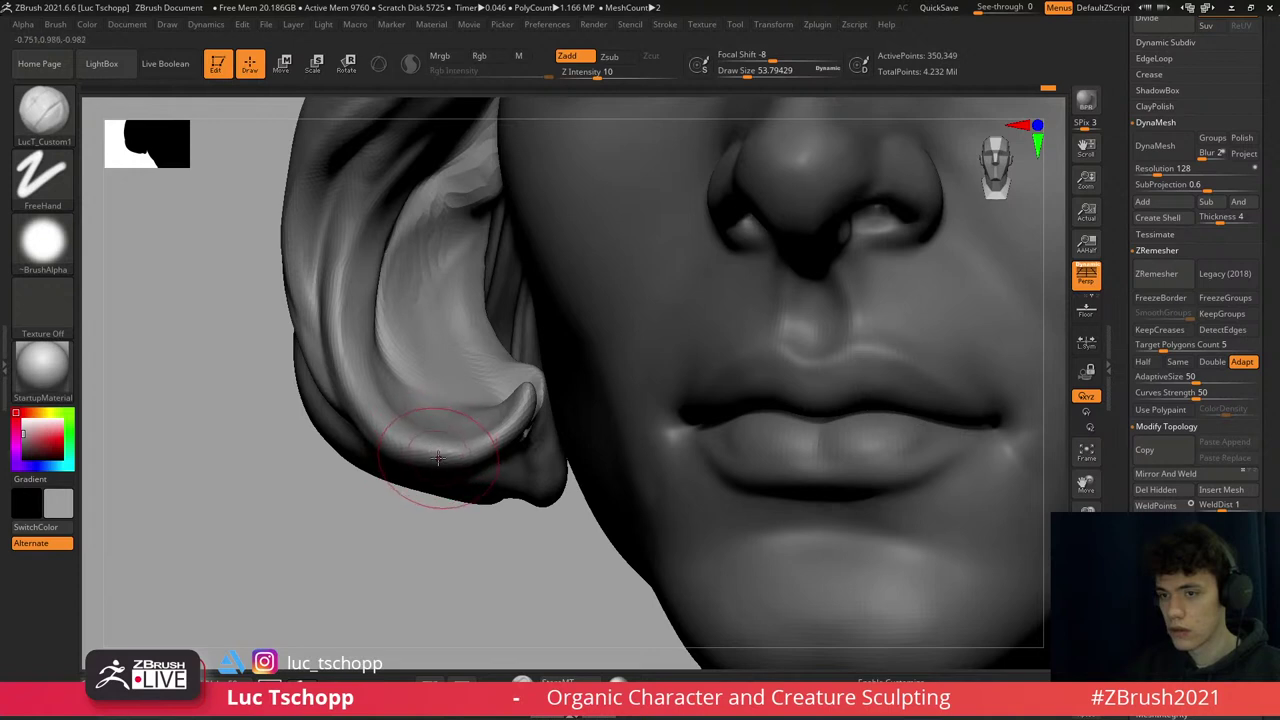
- Shrink the brush to about 35 and toggle between the Standard and LucT_Custom1 brushes
right_click_drag(446, 438, 375, 410)
key("s")
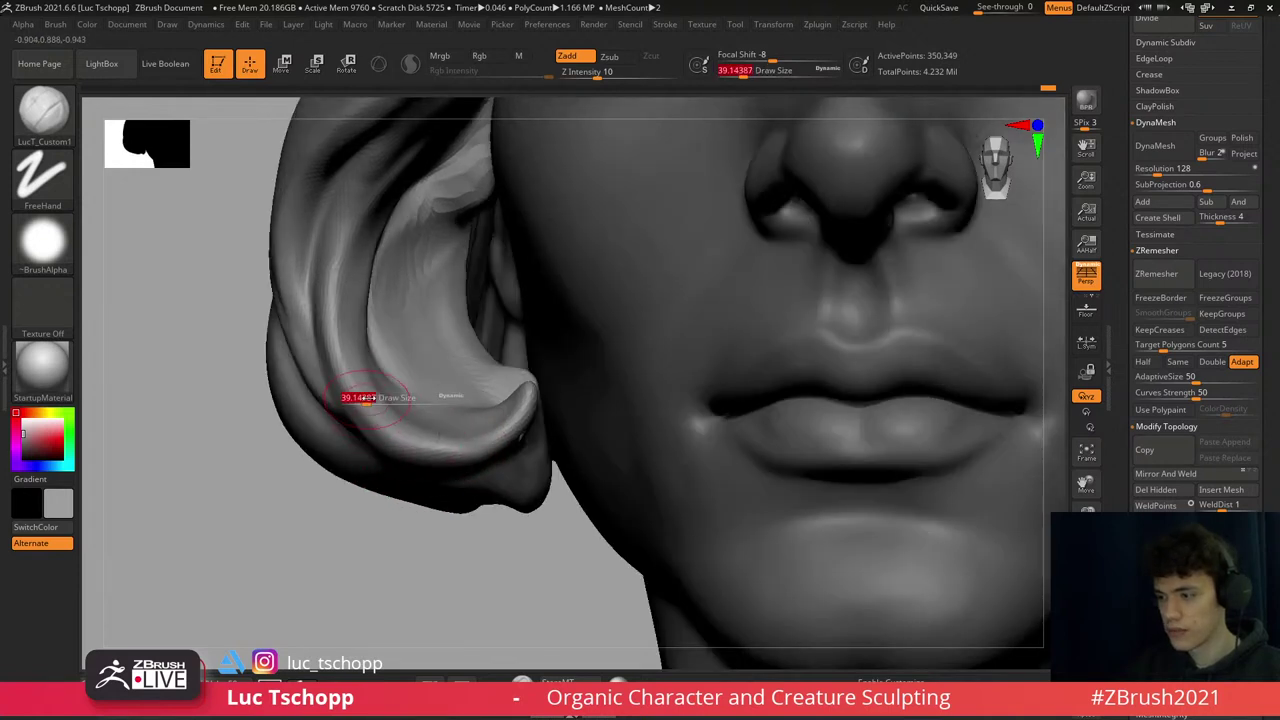
left_click_drag(357, 400, 400, 404)
key("b")
key("s")
key("t")
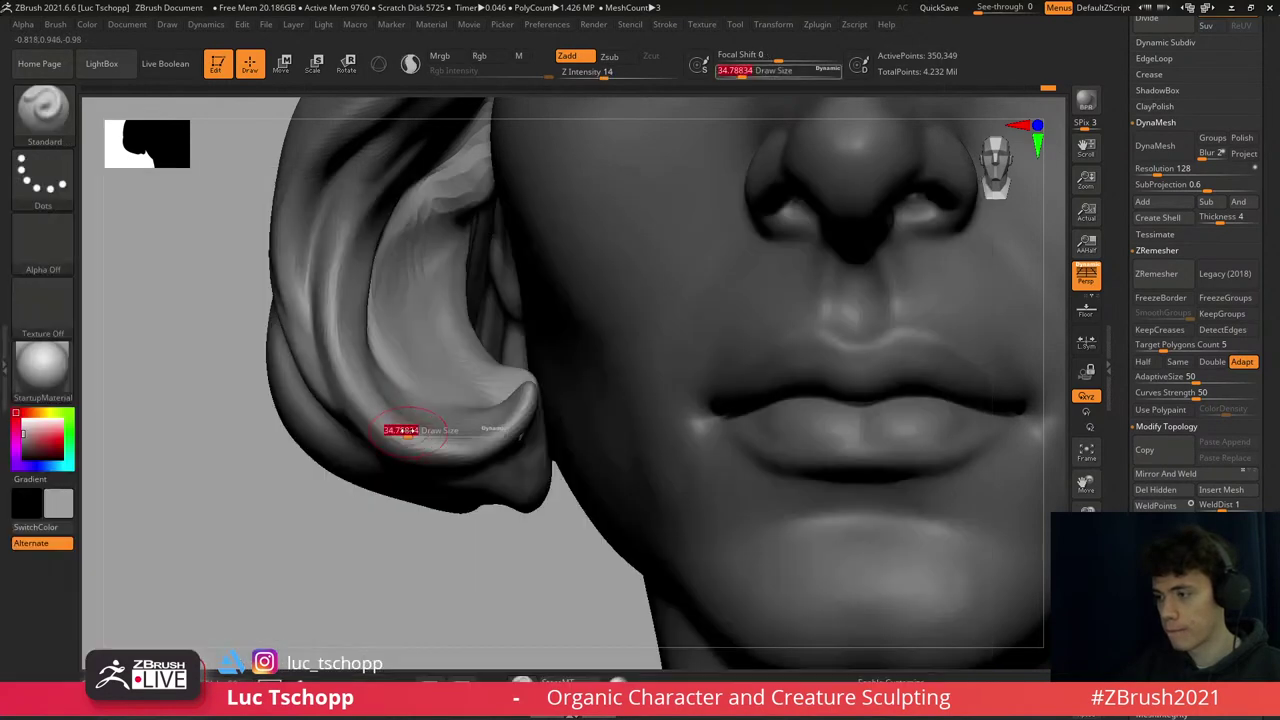
key("1")
right_click_drag(480, 400, 486, 423)
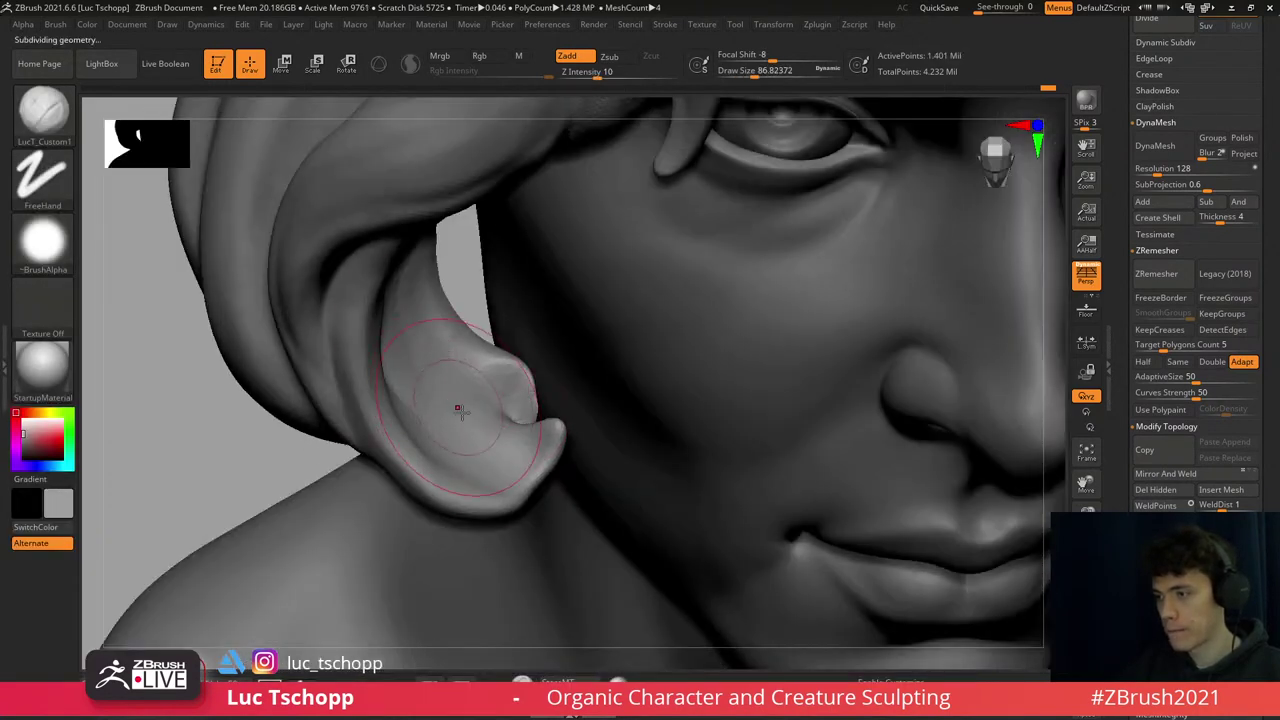
- Carve grooves into the left hair strands with DamStandard, resizing the brush from about 112 to 97
key("f")
right_click_drag(458, 409, 522, 468)
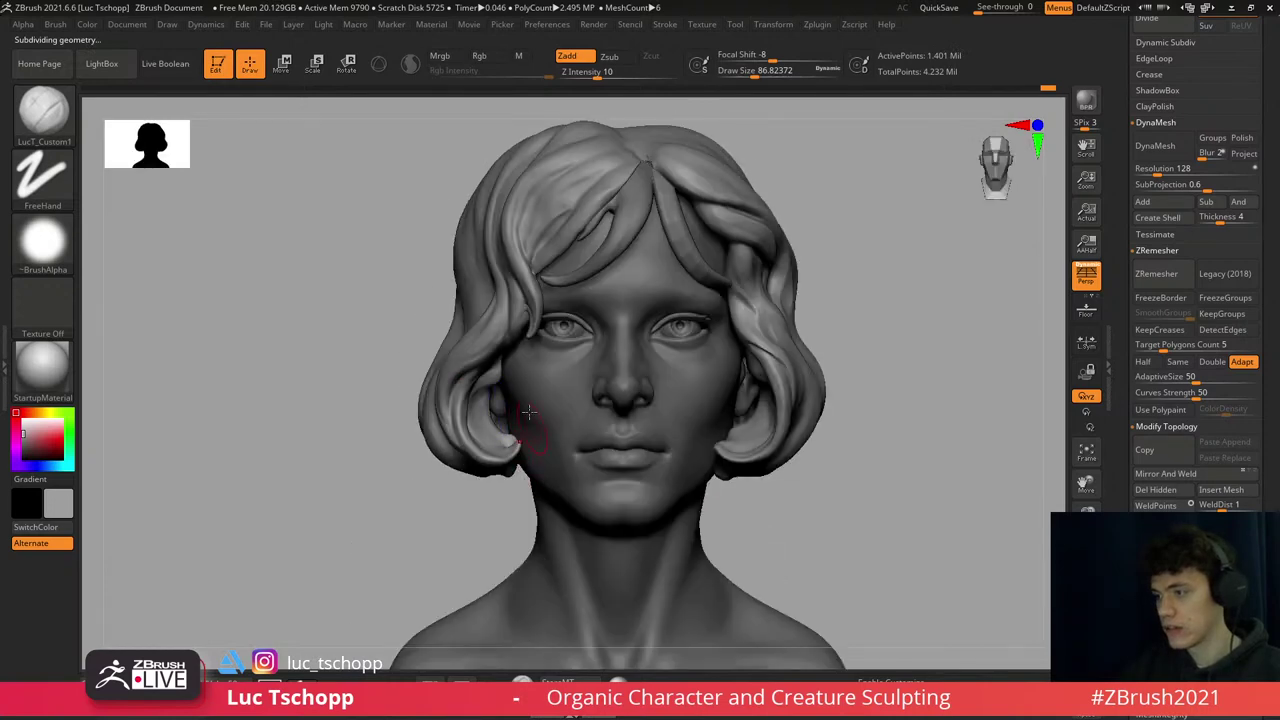
mouse_move(505, 406)
right_mouse_down()
mouse_move(513, 425)
mouse_move(470, 313)
mouse_move(428, 351)
mouse_move(481, 256)
mouse_move(480, 280)
mouse_move(471, 257)
mouse_move(443, 286)
mouse_move(449, 311)
right_mouse_up()
key("b")
key("d")
key("s")
key("s")
left_click(440, 352)
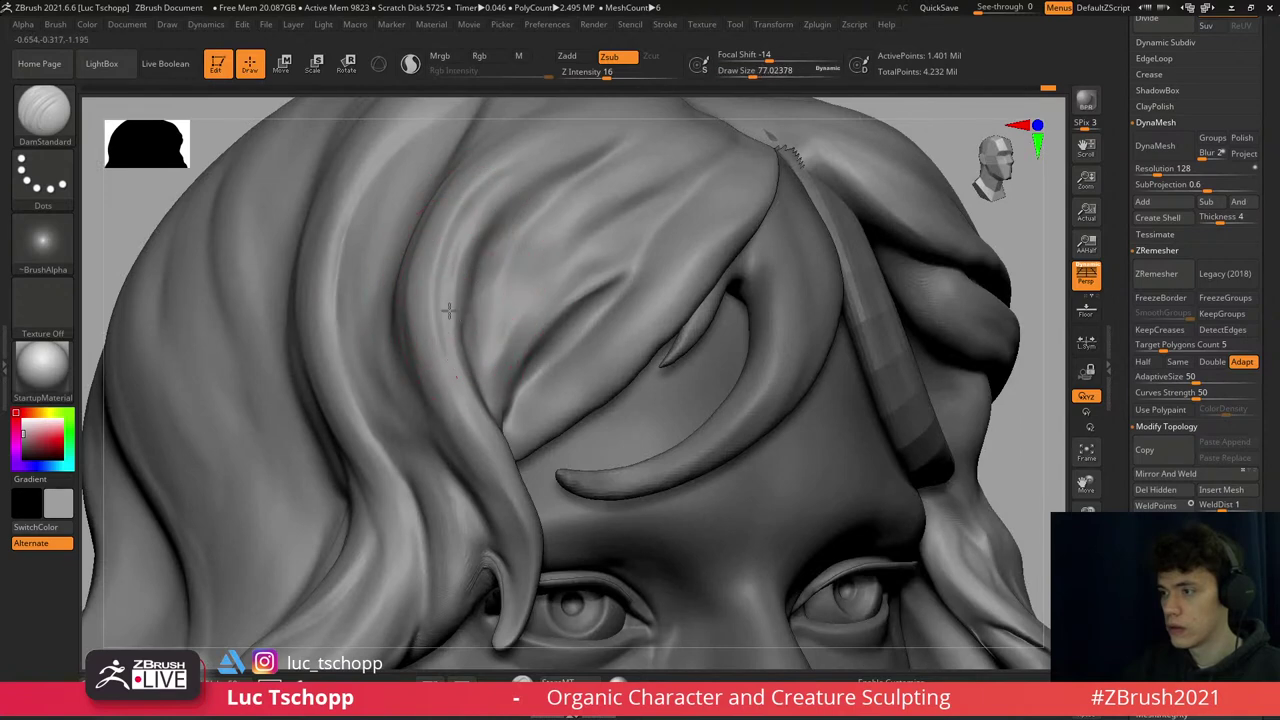
right_click_drag(457, 229, 475, 232)
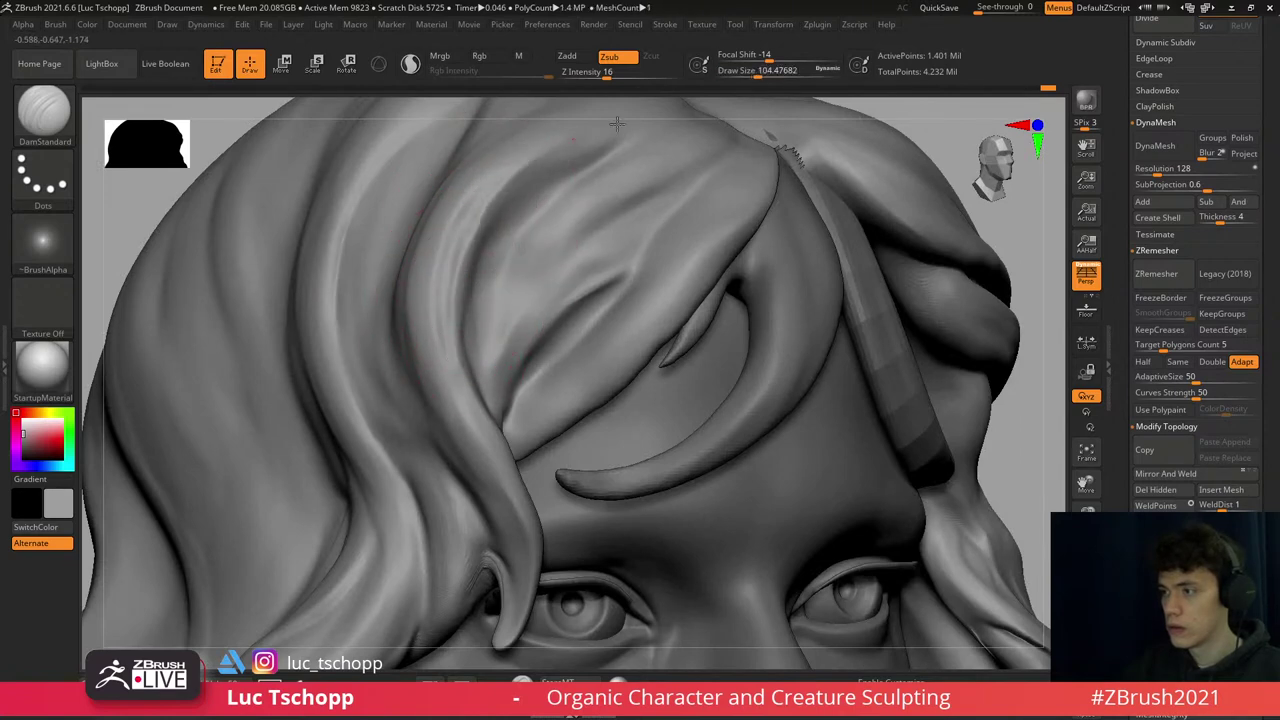
key("b")
right_click_drag(496, 236, 483, 235)
key("1")
right_click_drag(614, 180, 619, 178)
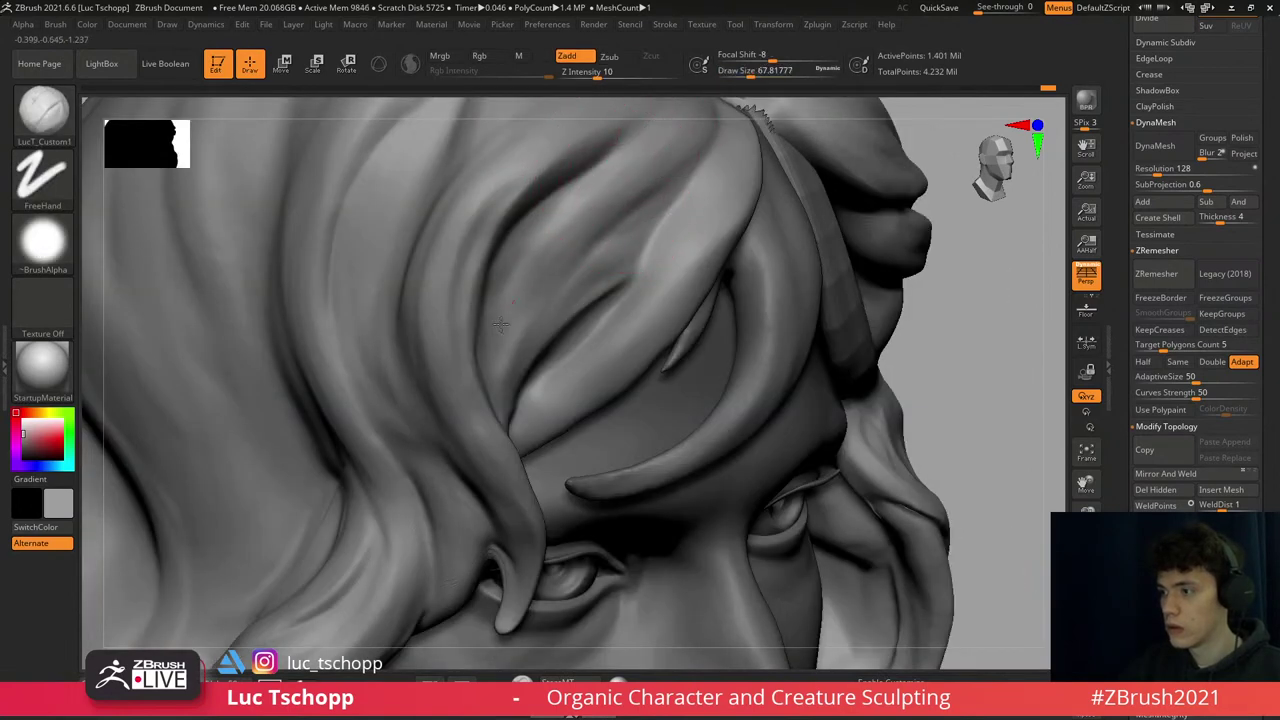
- Select the hair subtool and carve the fringe lock by the eye with DamStandard and the custom brush
key("2")
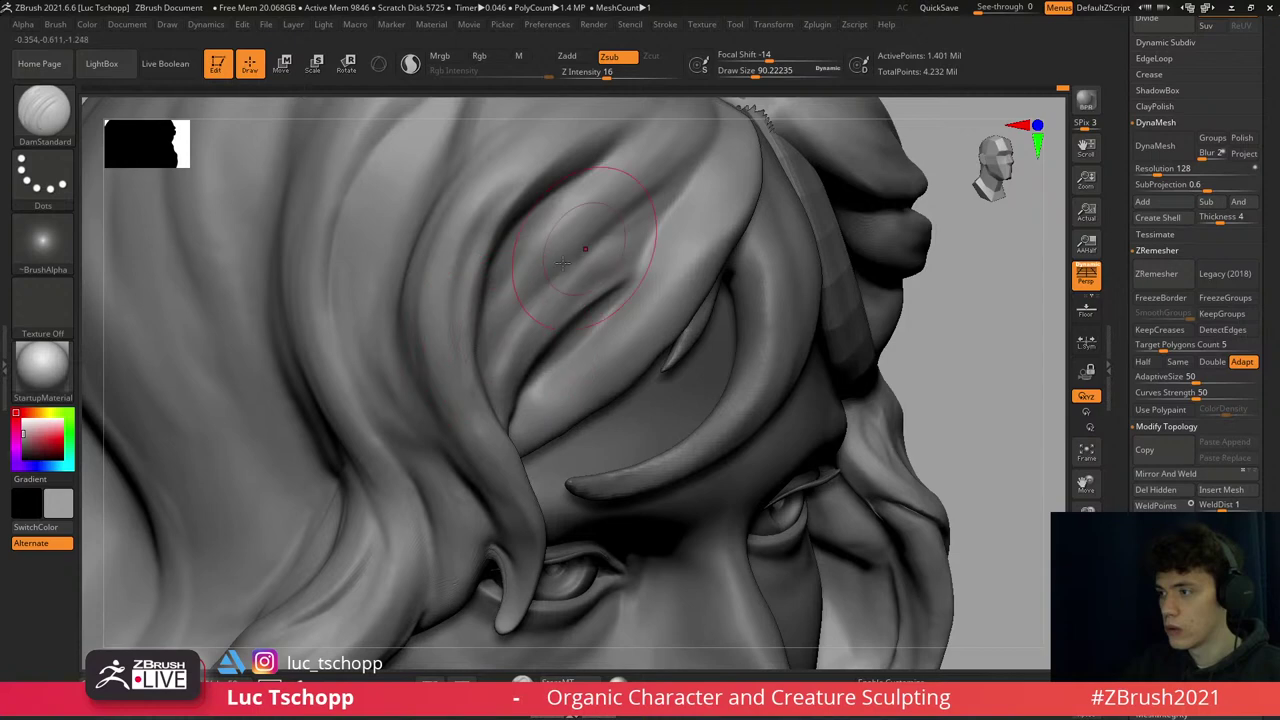
key("s")
left_click_drag(669, 150, 682, 150)
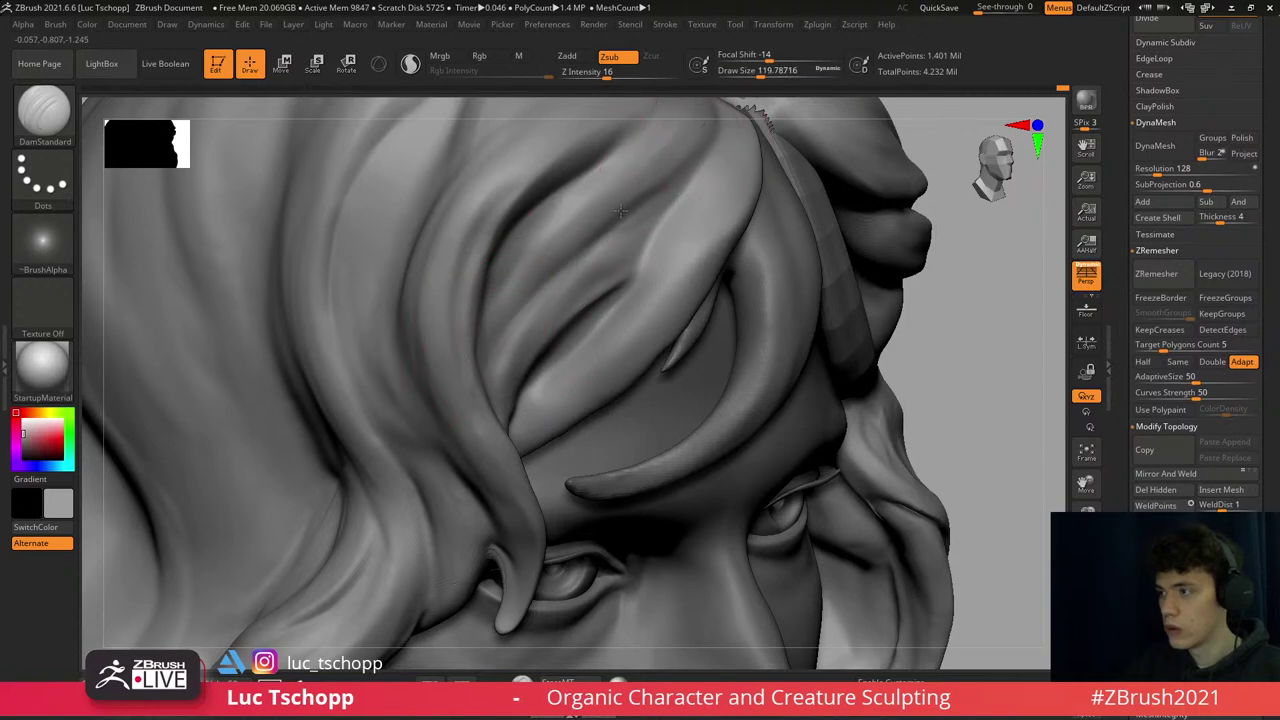
left_click_drag(480, 383, 490, 314)
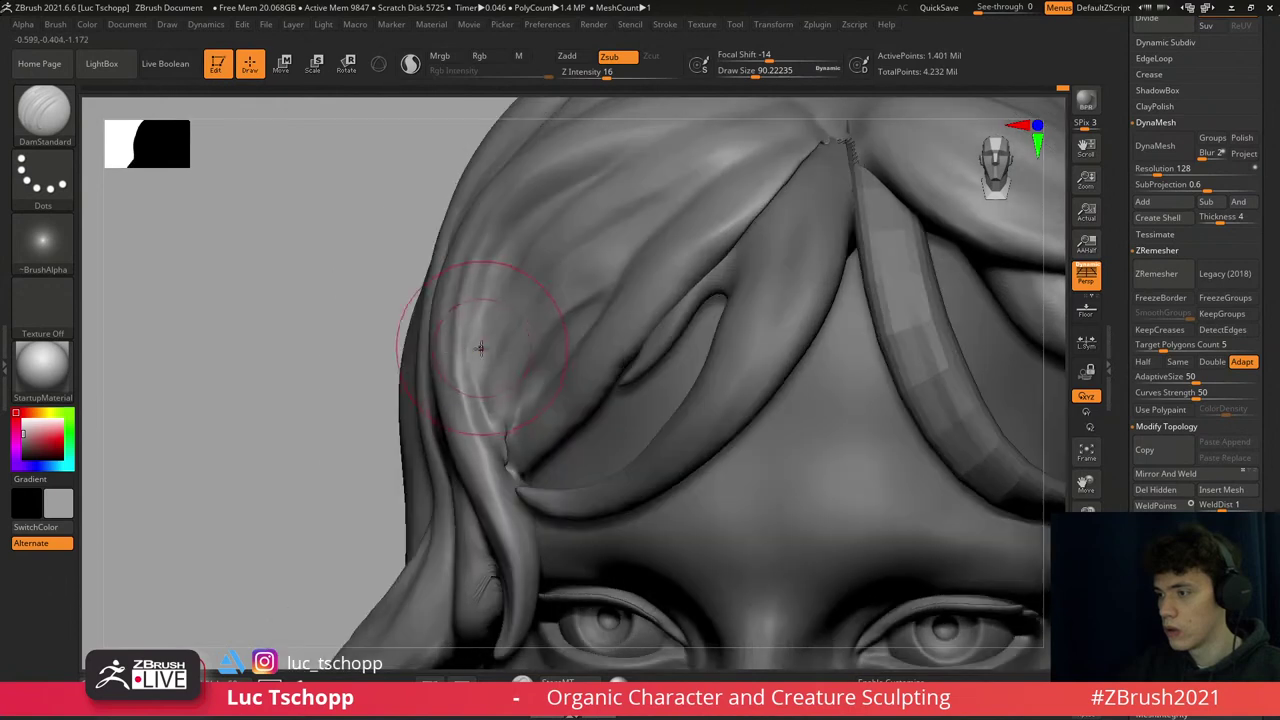
left_click(479, 390, "alt")
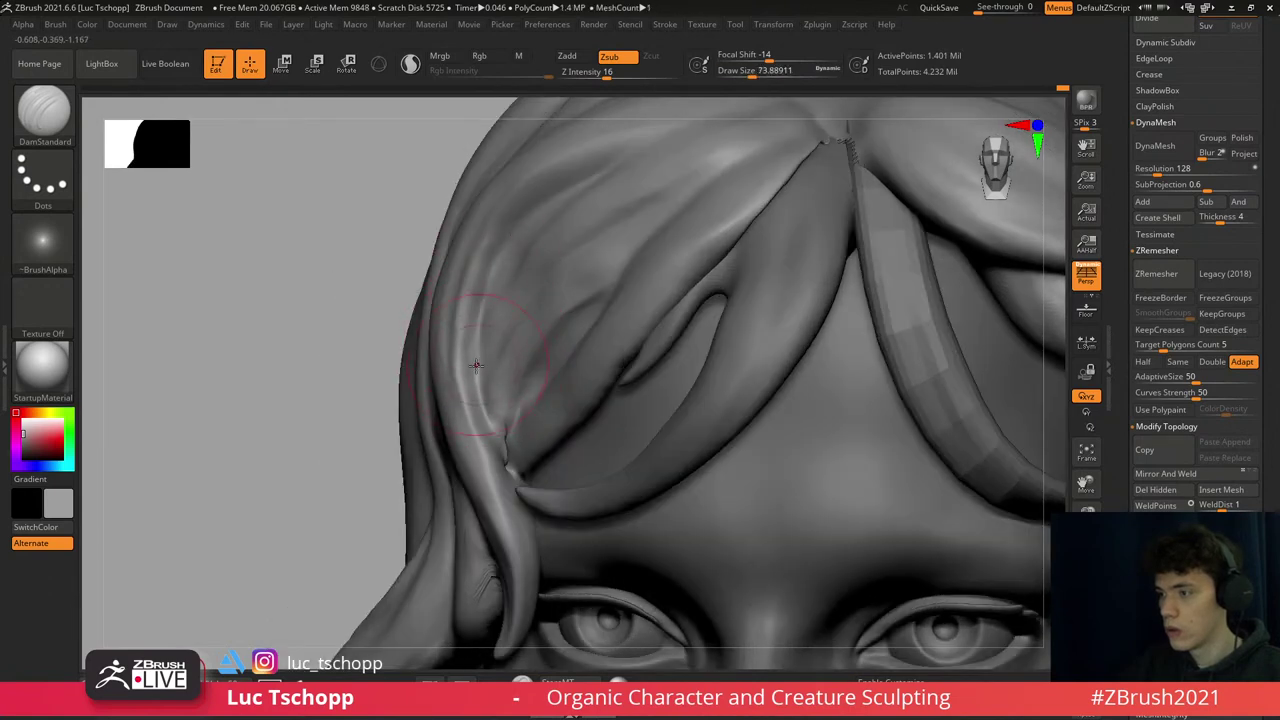
right_click_drag(509, 224, 457, 257)
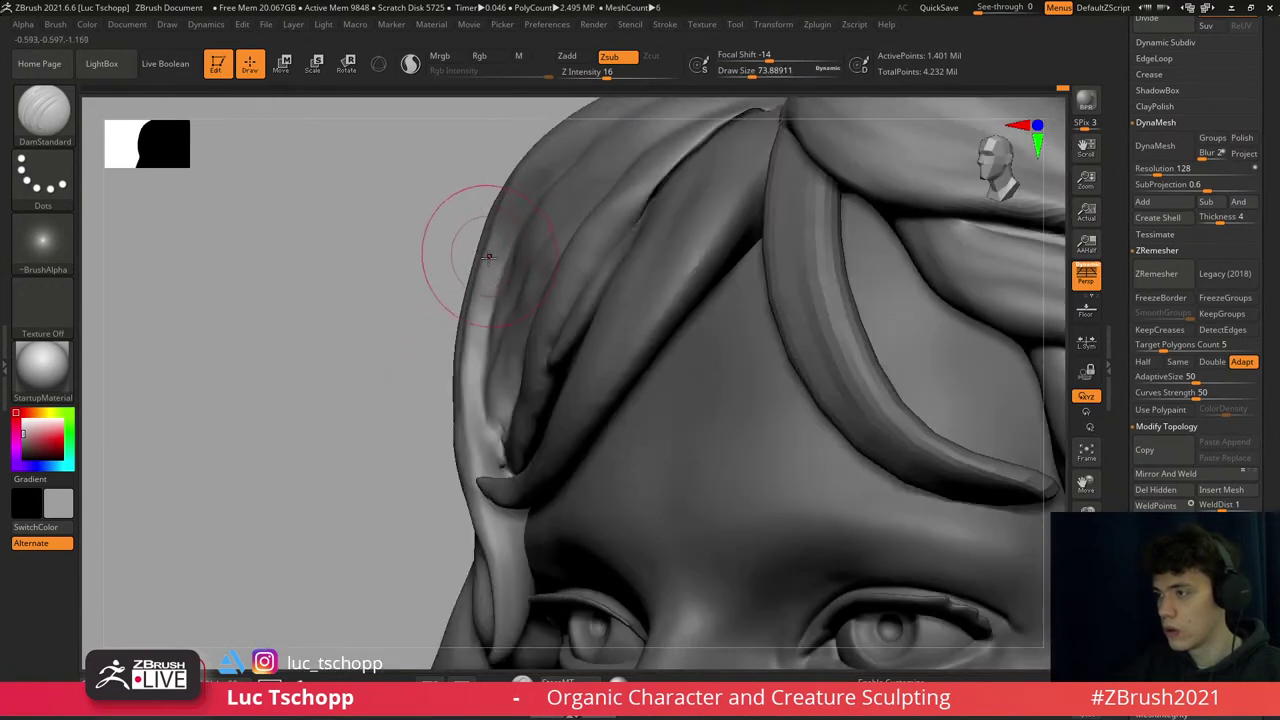
key("b")
key("s")
key("t")
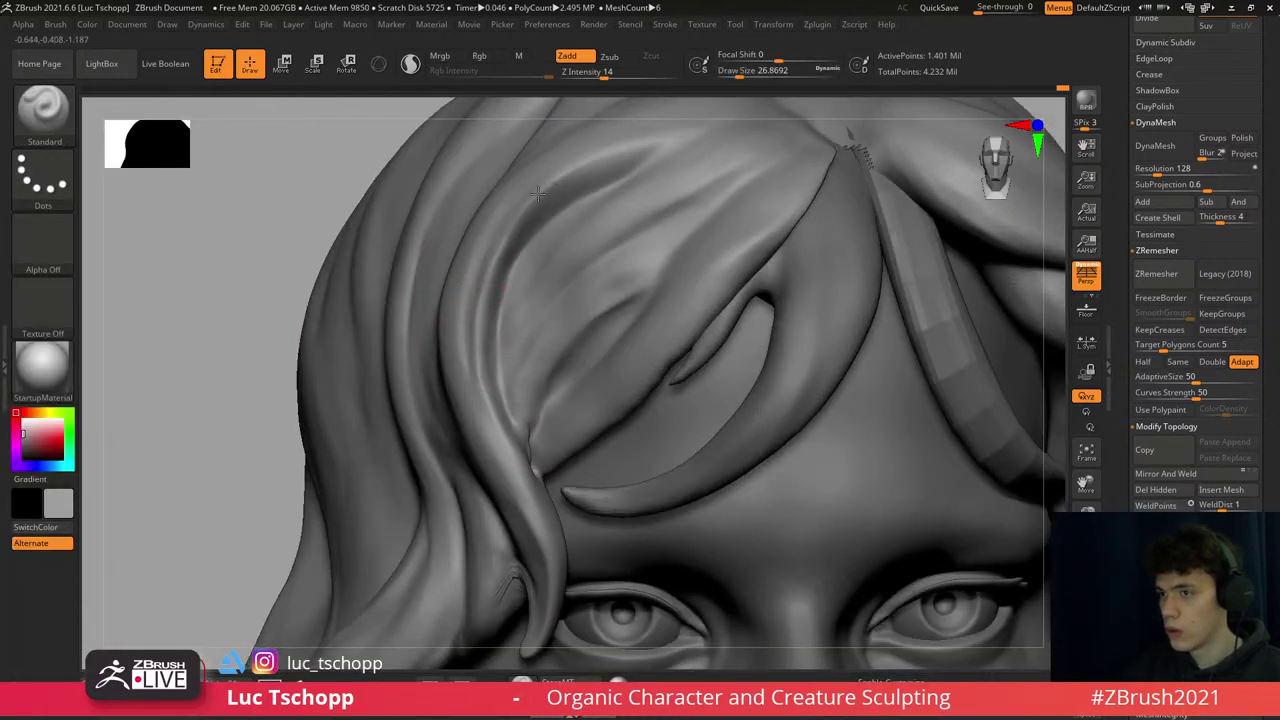
key("1")
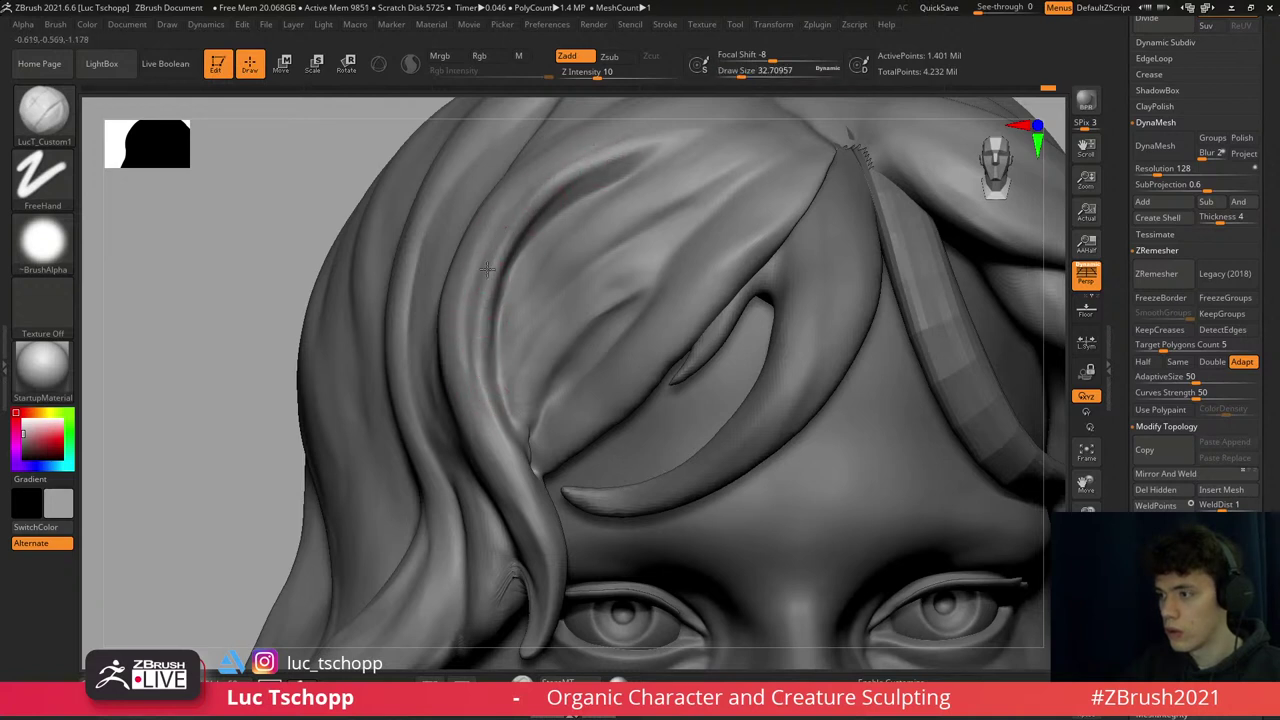
key("bracketright")
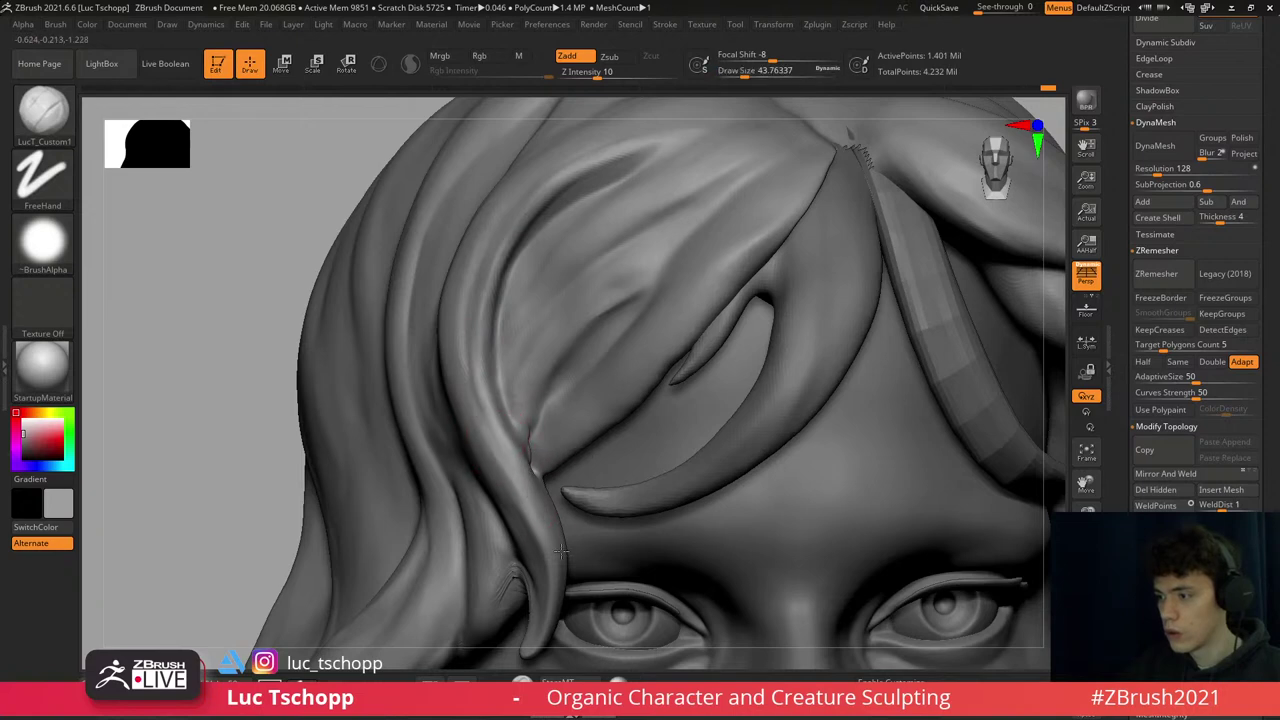
key("f")
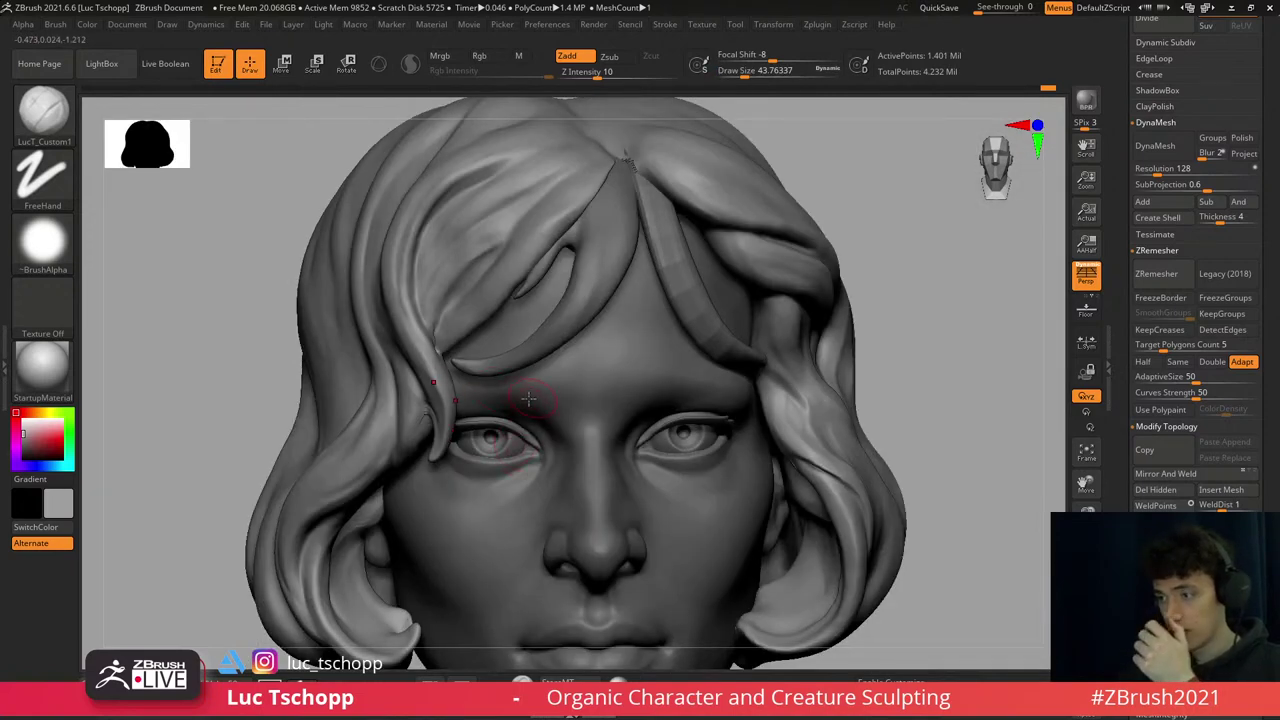
- Frame and zoom onto the head, then switch to the Move brush at a larger size
key("m")
key("Escape")
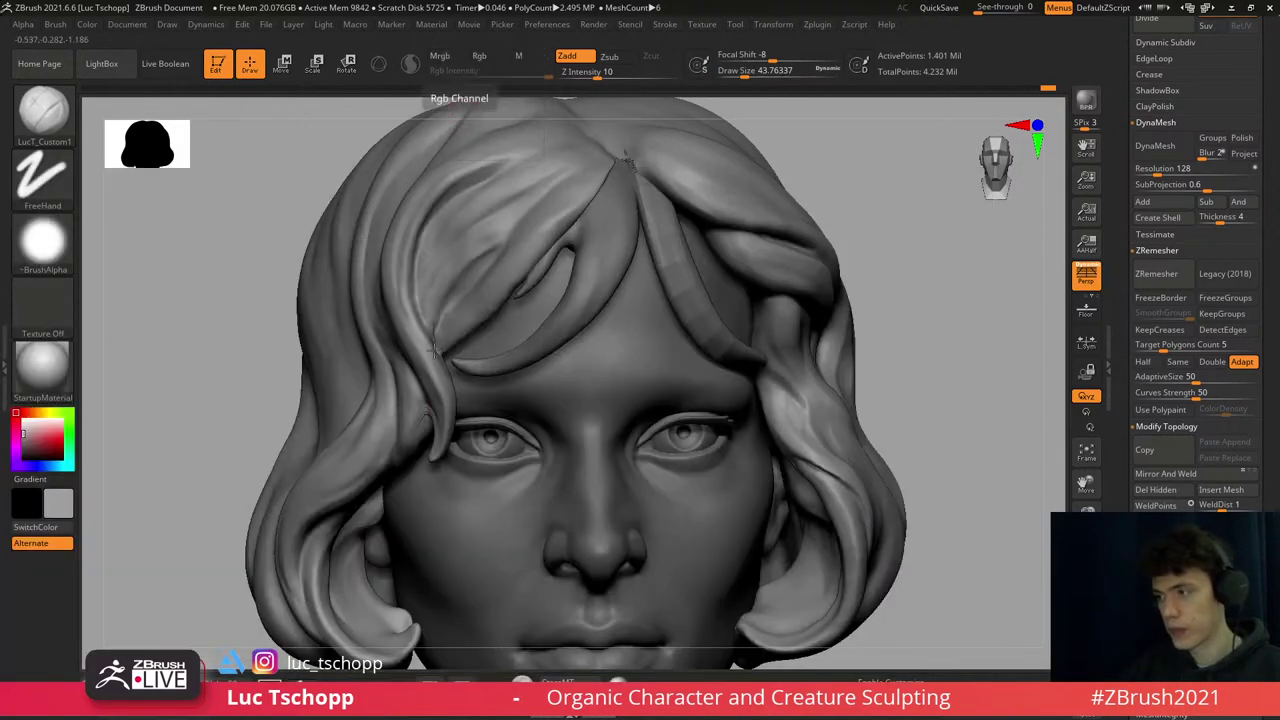
key("f")
right_click_drag(440, 335, 440, 360, "ctrl")
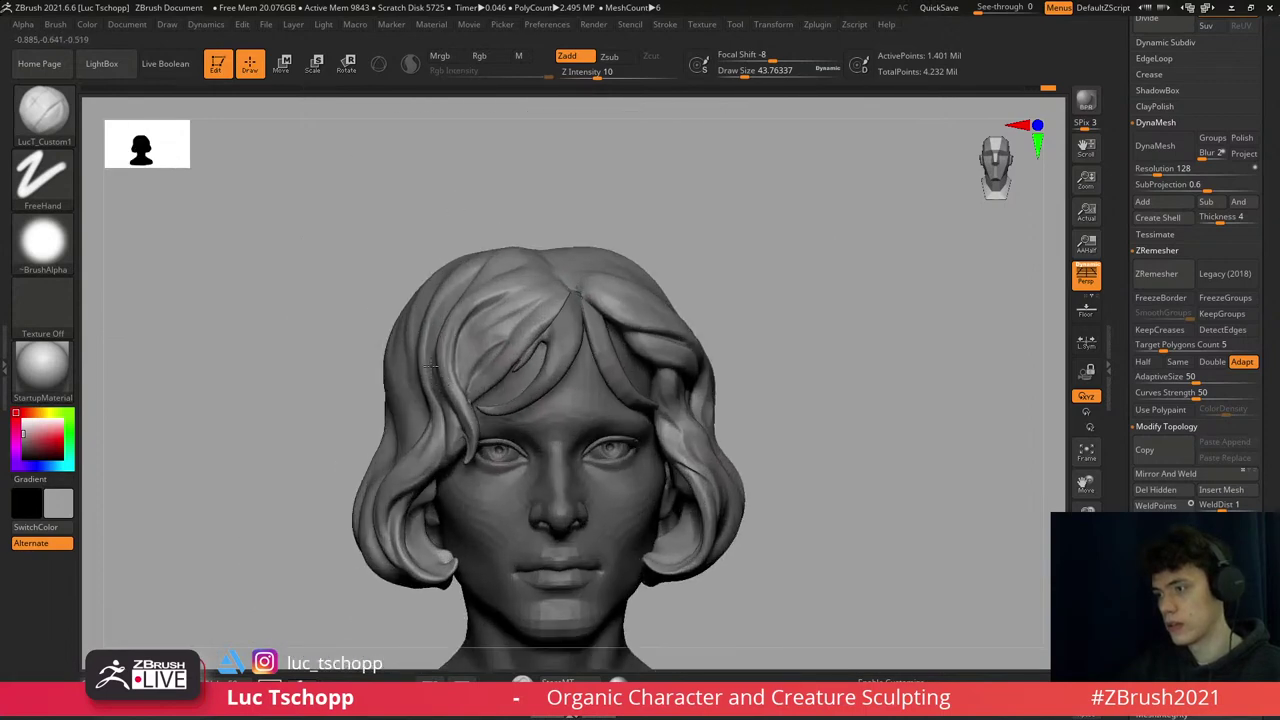
key("b")
key("m")
key("v")
key("s")
left_click_drag(400, 300, 410, 325)
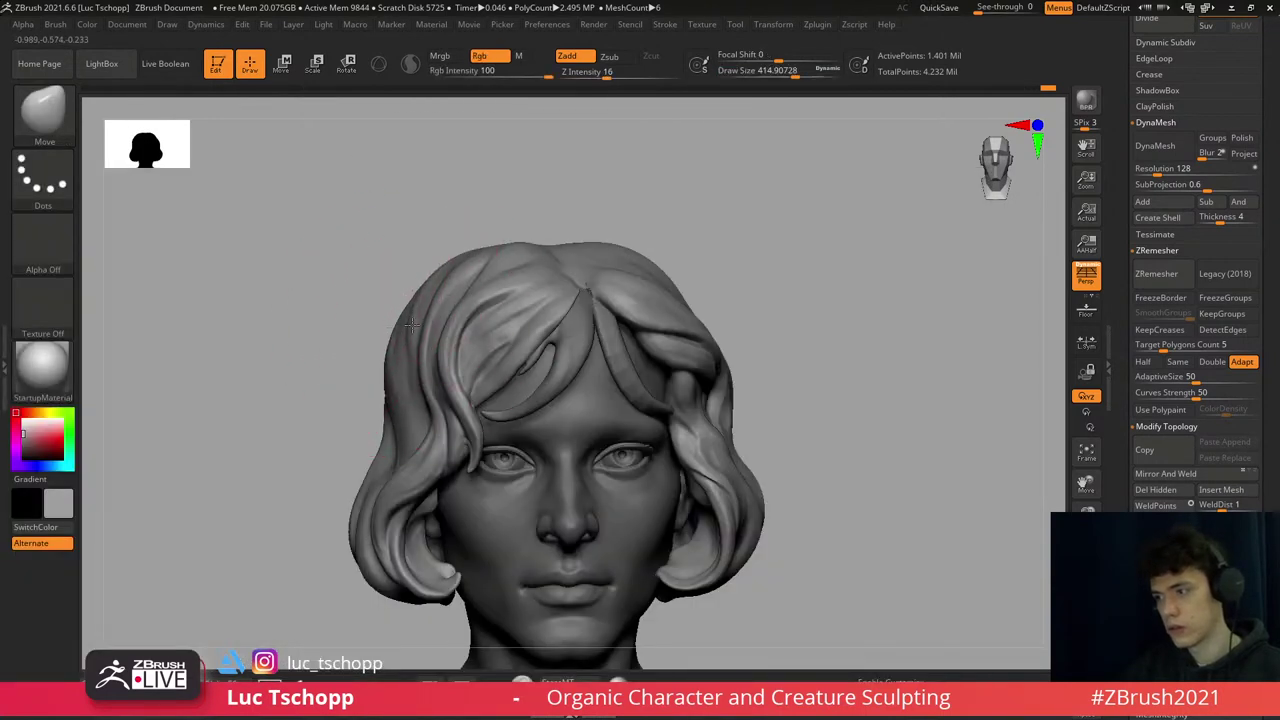
- In side profile, carve fine strand lines in the side hair with a small custom strand brush
mouse_move(410, 325)
right_mouse_down()
mouse_move(414, 343)
mouse_move(439, 317)
right_mouse_up()
key("1")
key("s")
left_click_drag(439, 317, 420, 318)
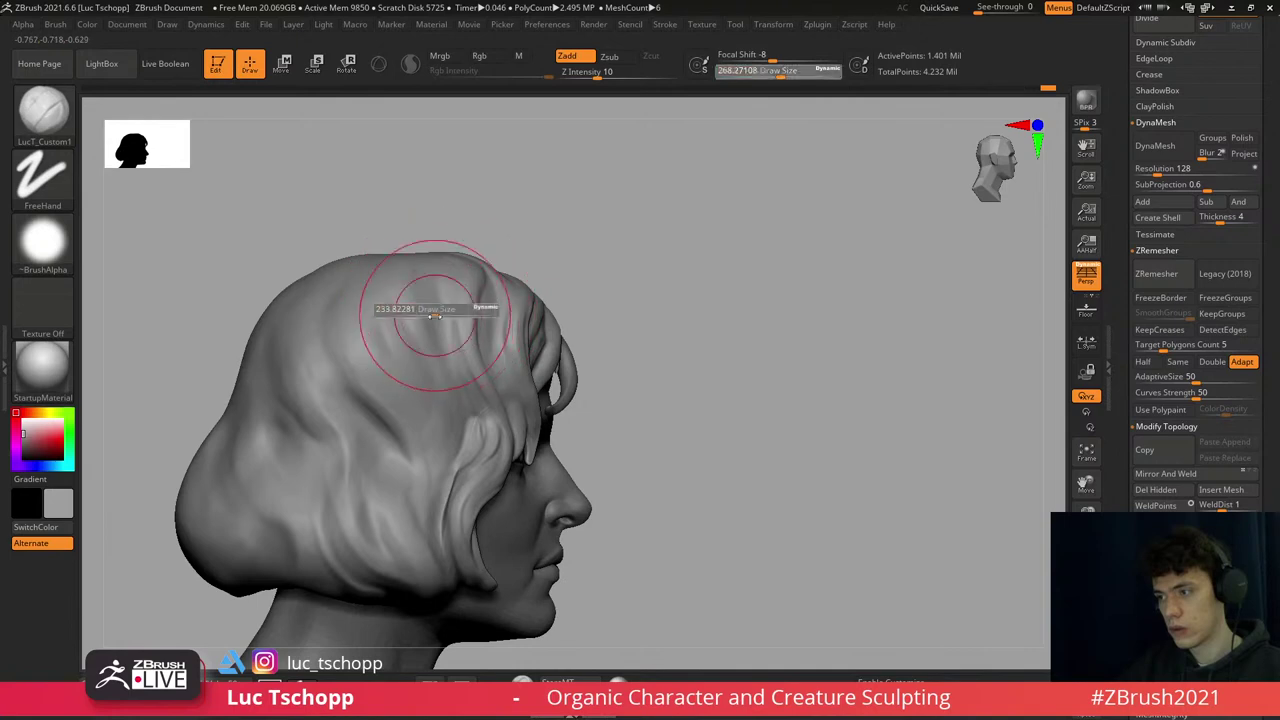
mouse_move(420, 318)
right_mouse_down("ctrl")
mouse_move(522, 421)
mouse_move(505, 418)
right_mouse_up("ctrl")
key("s")
left_click_drag(505, 418, 516, 420)
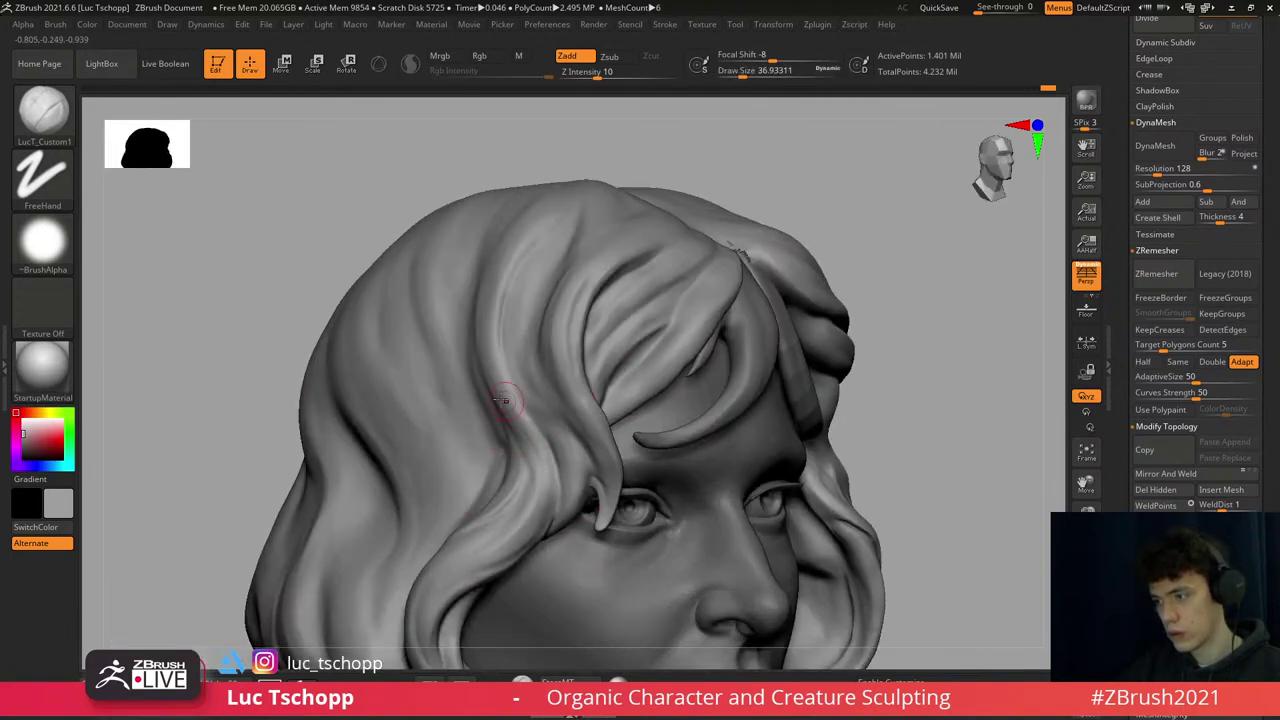
right_click_drag(528, 408, 514, 397)
- Carve strand lines with DamStandard along the temple and the hairline above the forehead
key("b")
key("d")
key("s")
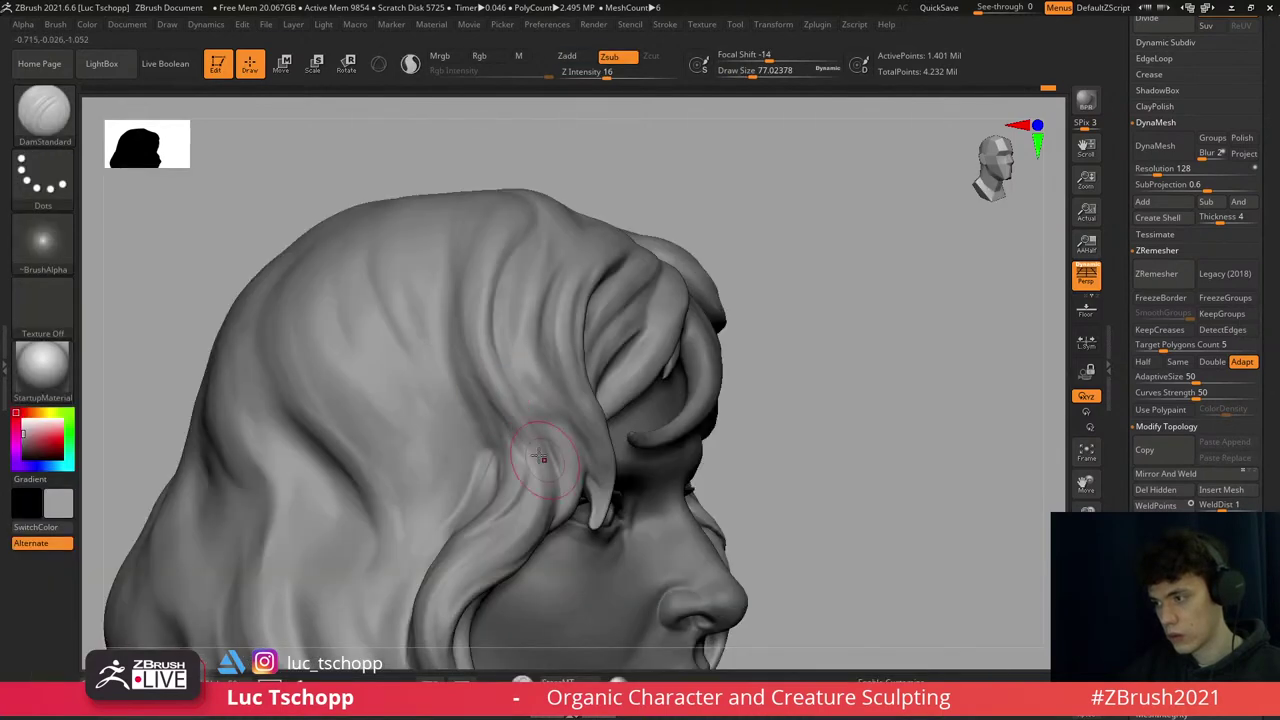
key("s")
left_click_drag(540, 457, 496, 420)
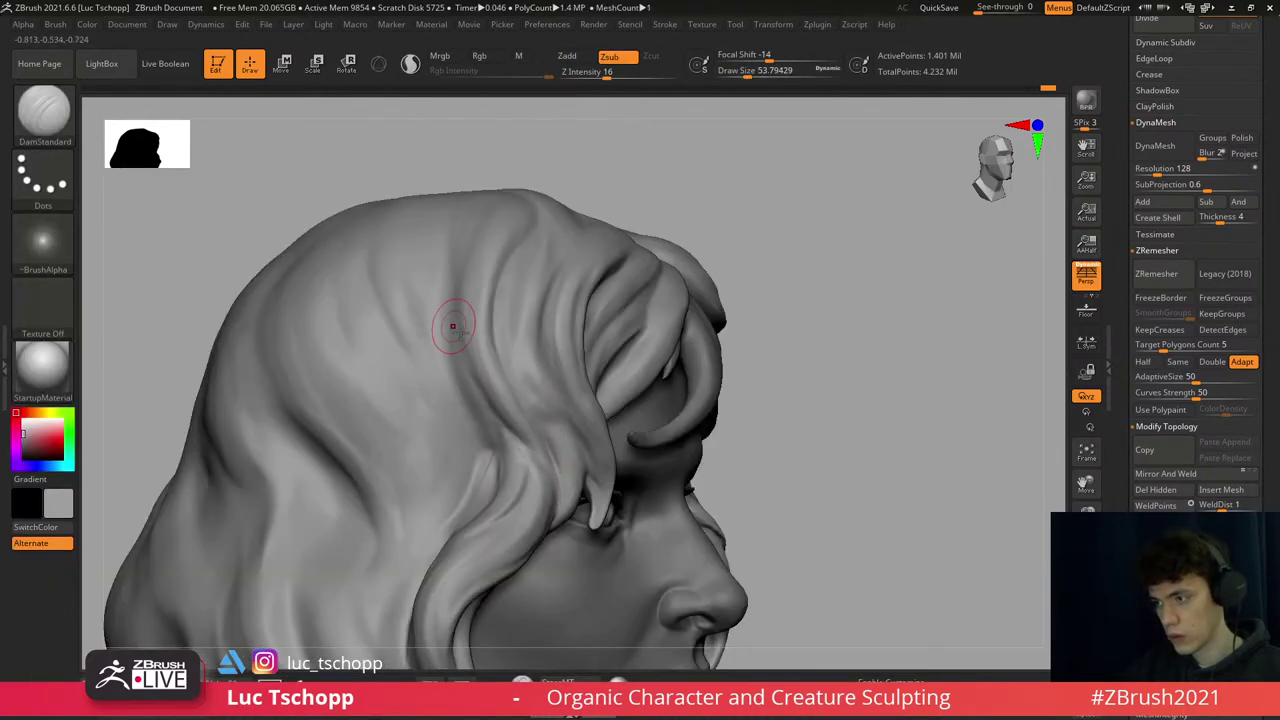
key("s")
left_click_drag(449, 357, 468, 309)
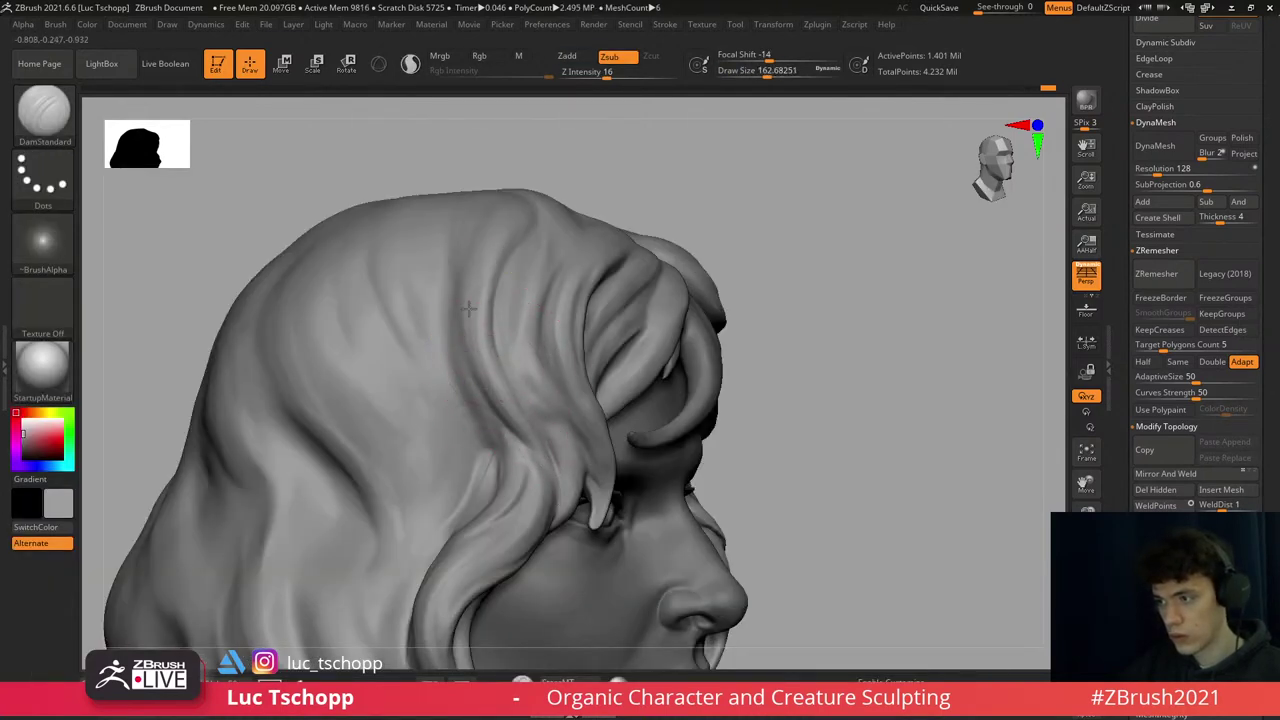
right_click_drag(475, 300, 486, 318, "shift")
key("f")
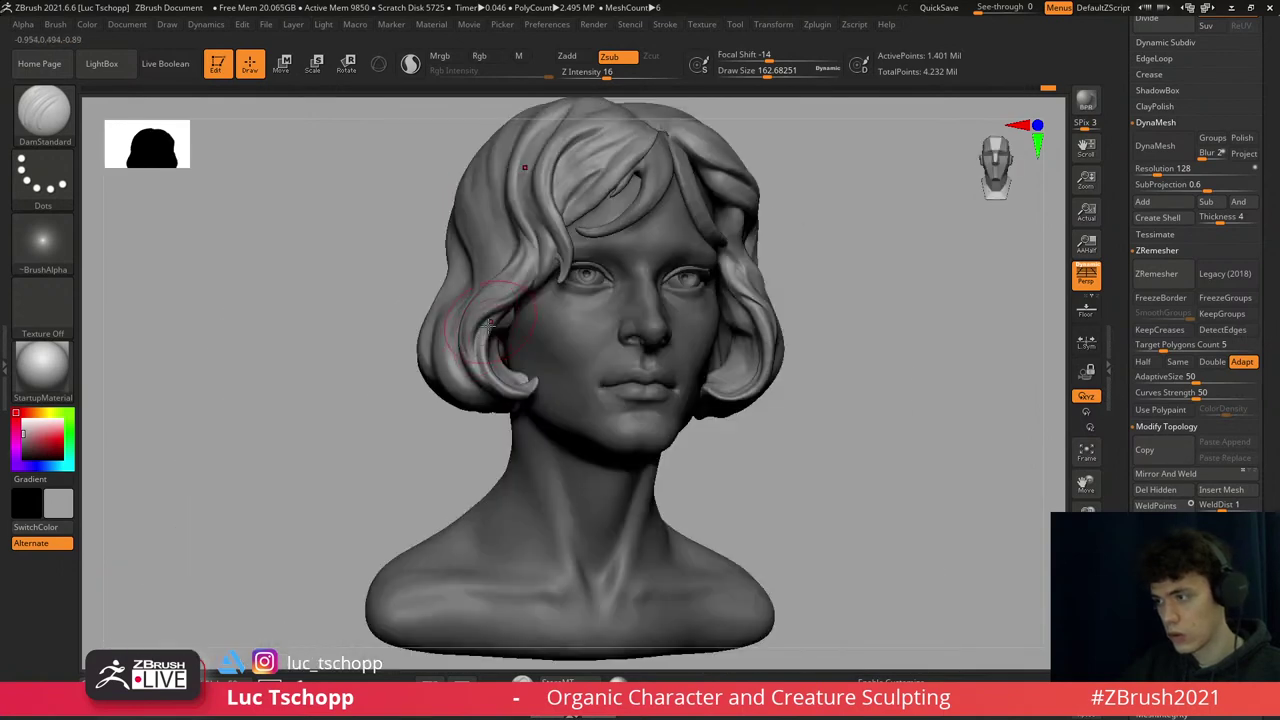
mouse_move(497, 253)
right_mouse_down("alt")
mouse_move(582, 287)
mouse_move(551, 329)
right_mouse_up("alt")
key("2")
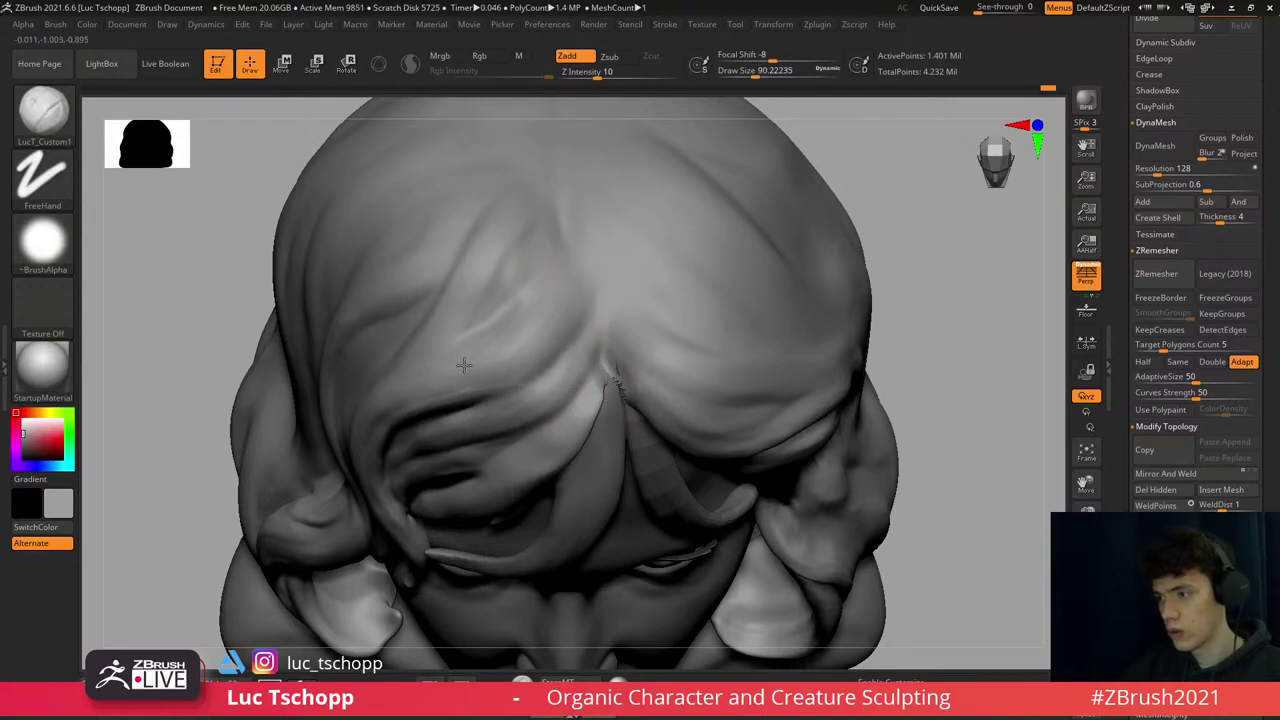
- Carve DamStandard strand grooves over the crown toward the parting and fringe, resizing the brush as needed
key("b")
key("d")
key("s")
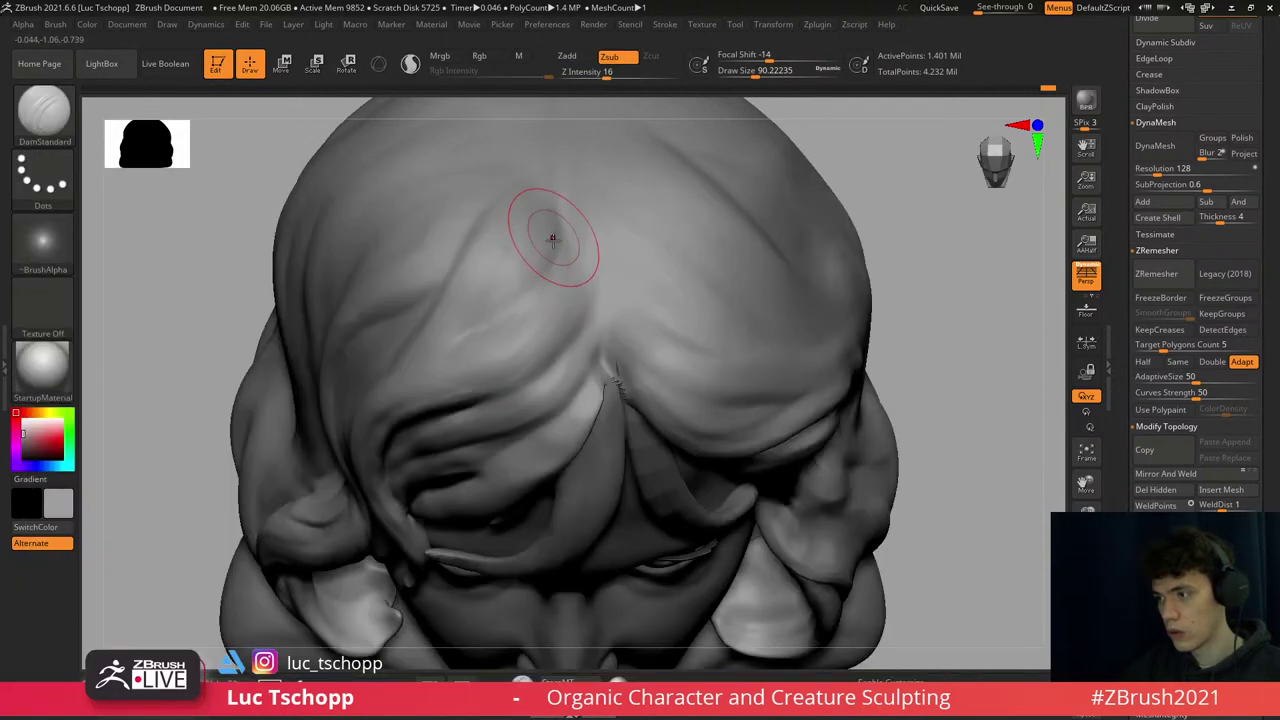
mouse_move(551, 226)
left_mouse_down("shift")
mouse_move(543, 255)
mouse_move(554, 262)
left_mouse_up("shift")
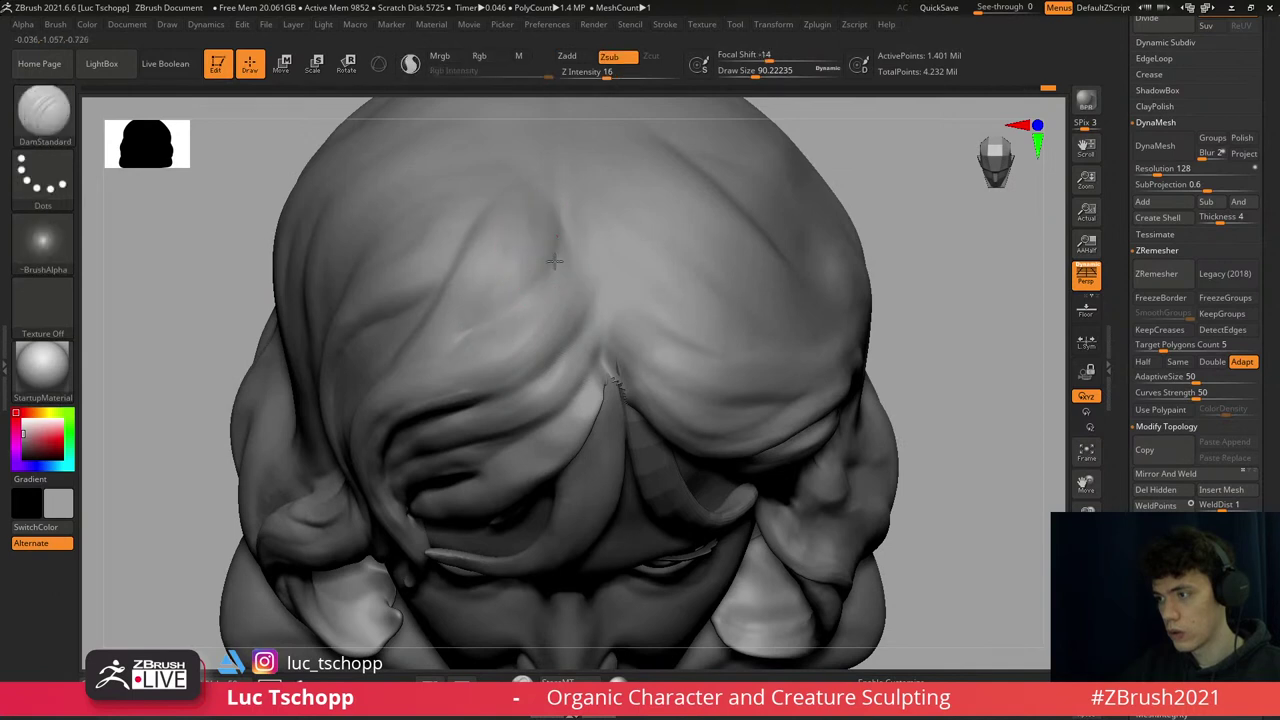
right_click_drag(477, 283, 457, 266)
key("bracketright")
key("bracketright")
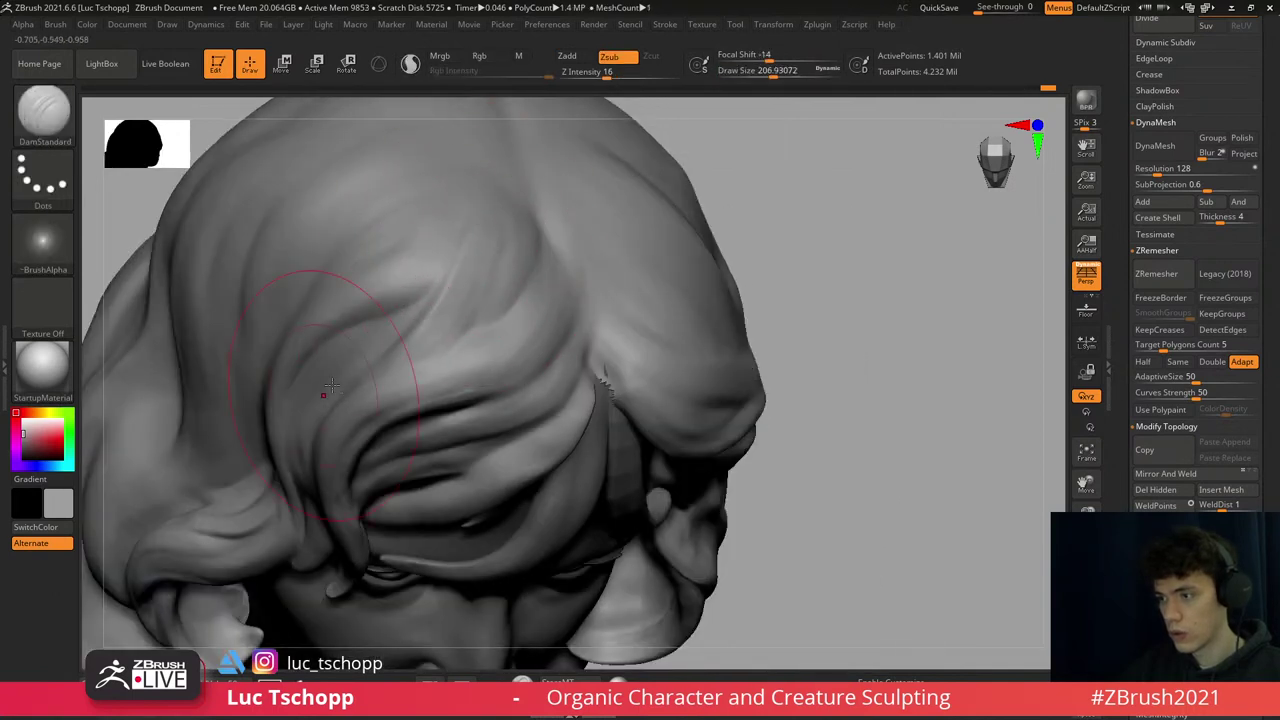
right_click_drag(331, 385, 330, 260)
key("bracketleft")
key("bracketleft")
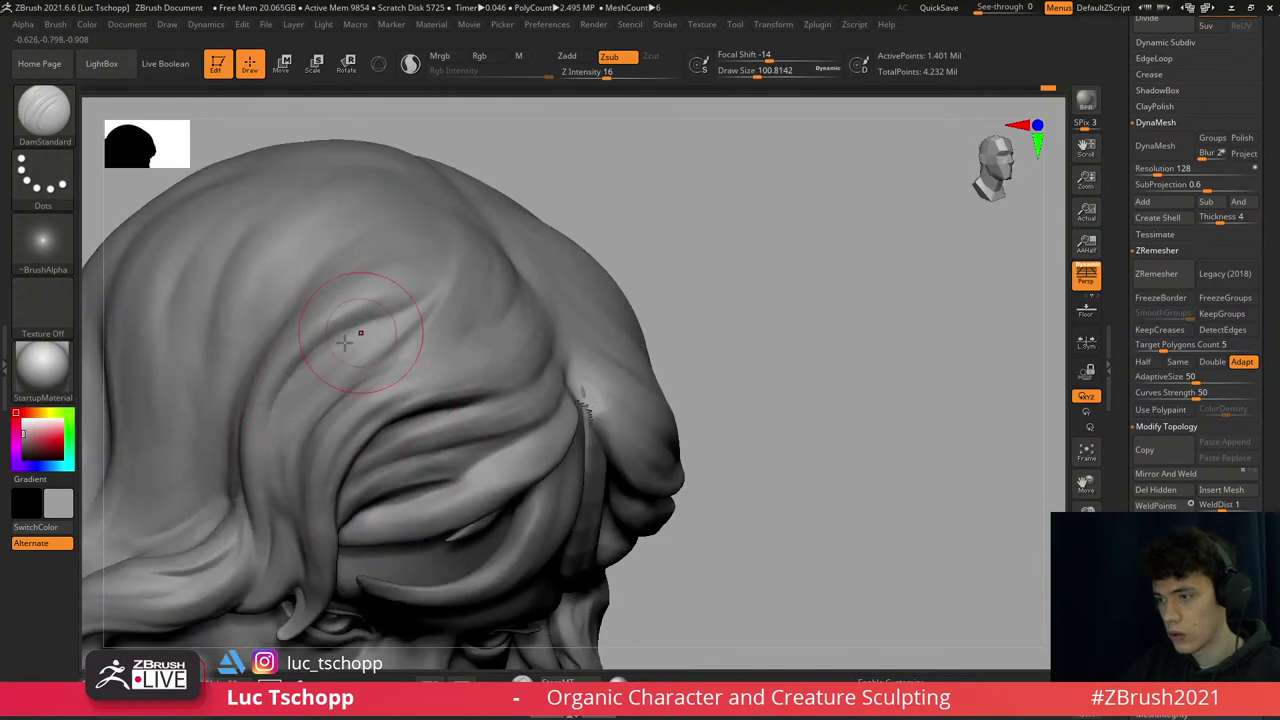
key("bracketleft")
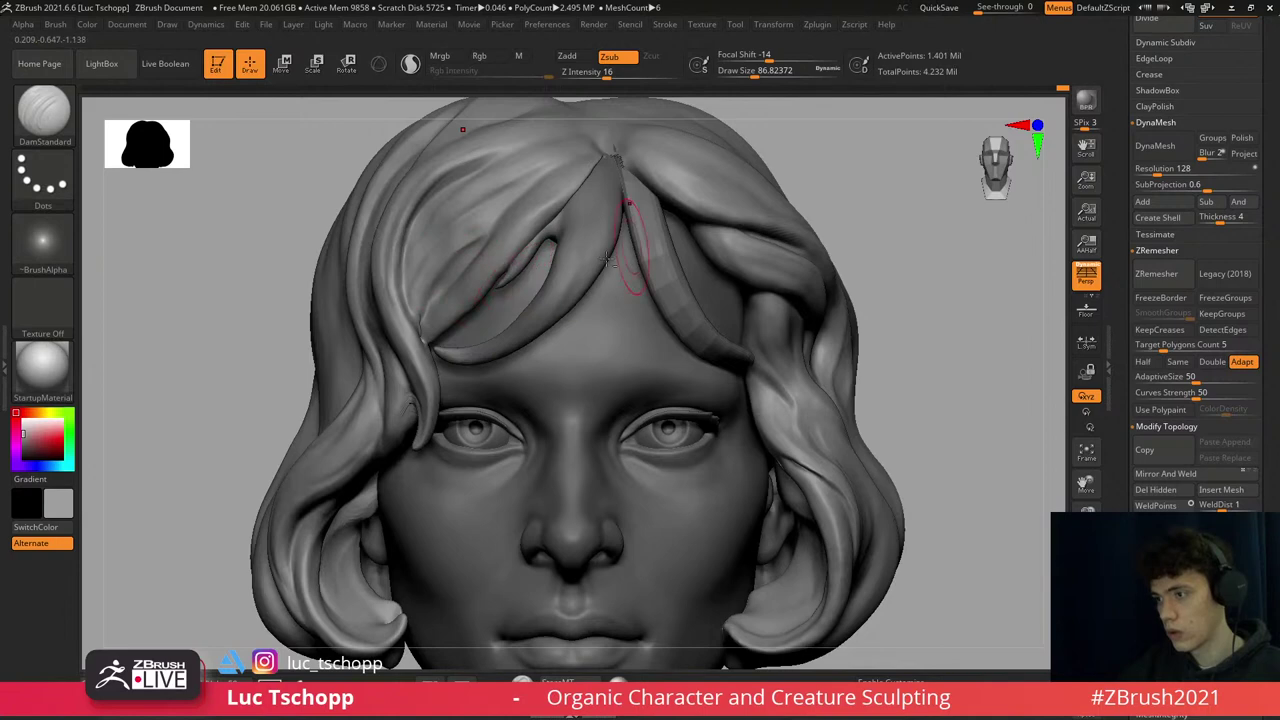
mouse_move(607, 260)
right_mouse_down()
mouse_move(666, 300)
mouse_move(551, 180)
mouse_move(723, 346)
mouse_move(509, 423)
mouse_move(586, 437)
right_mouse_up()
key("1")
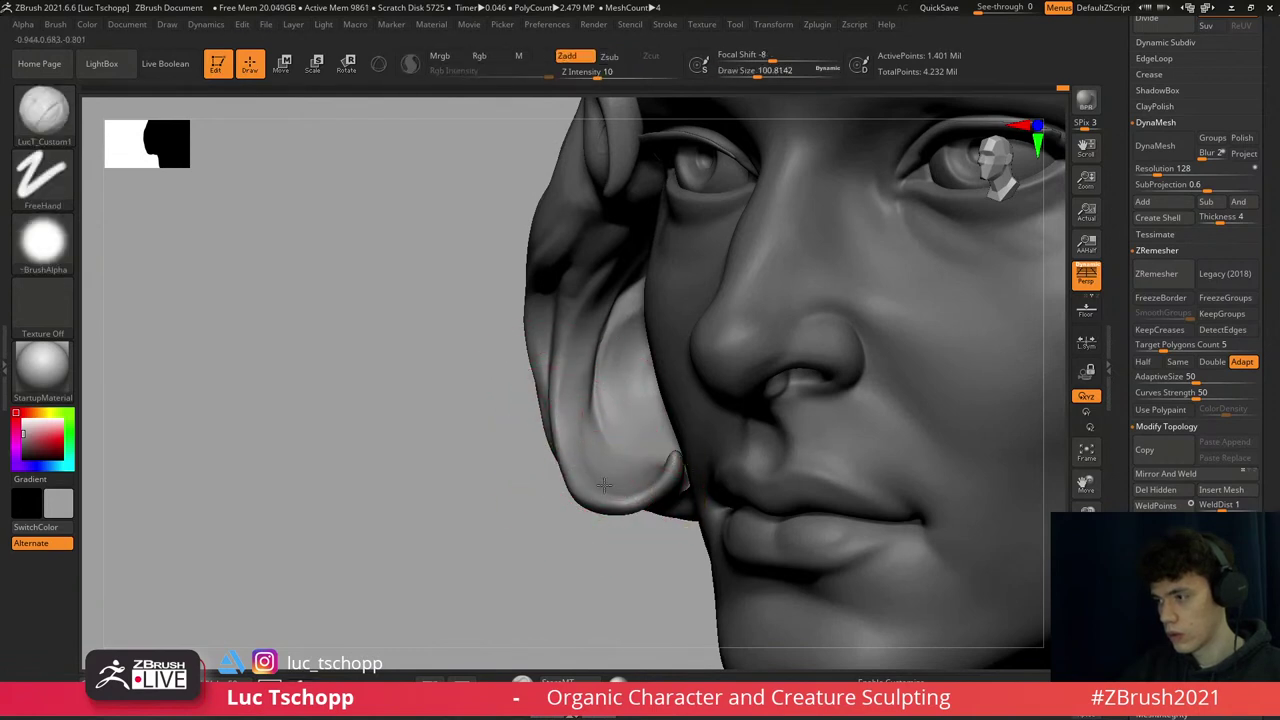
- Carve a fine DamStandard crease along the curled lock beside the jaw with a reduced brush size
left_click_drag(557, 471, 560, 382)
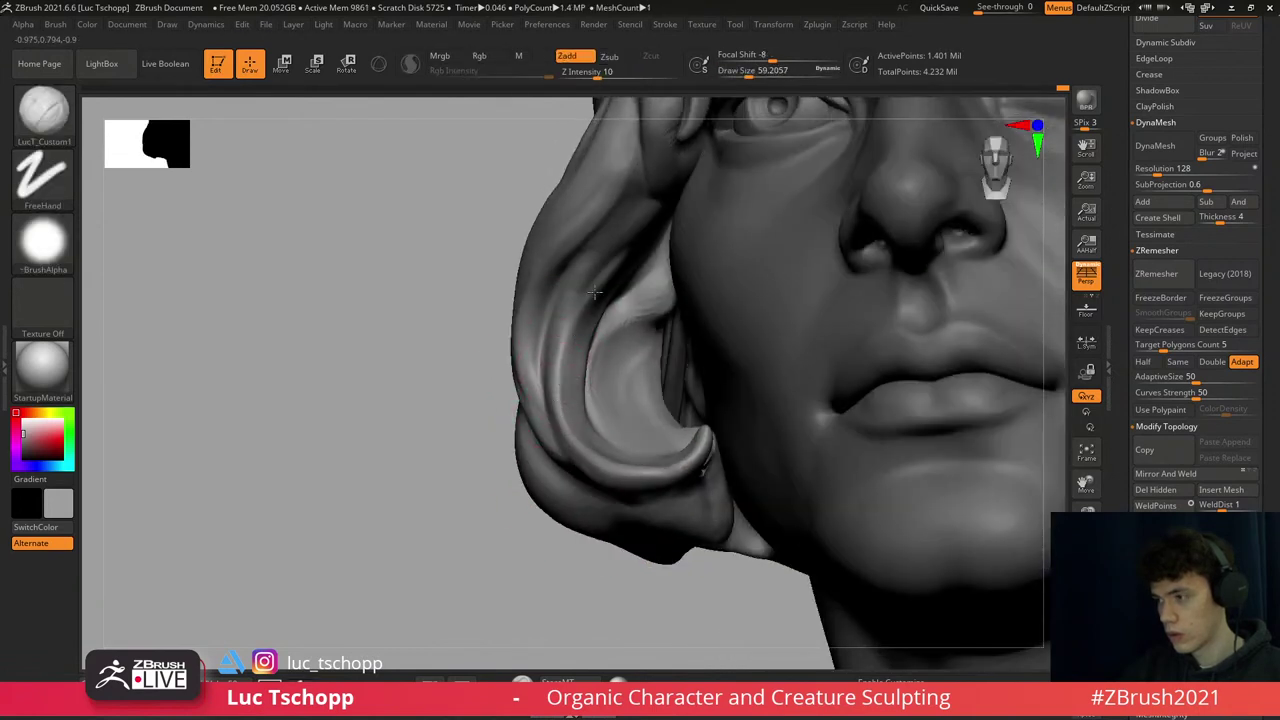
key("b")
key("d")
key("s")
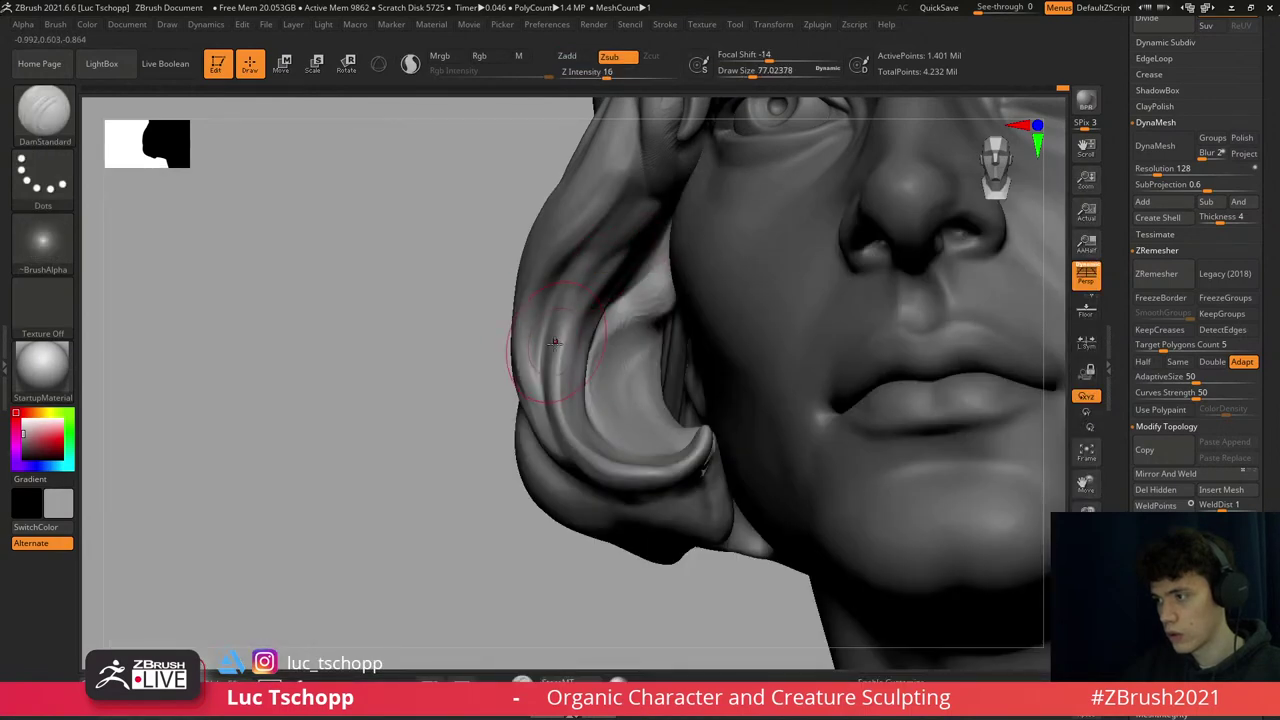
key("s")
left_click_drag(571, 280, 593, 276)
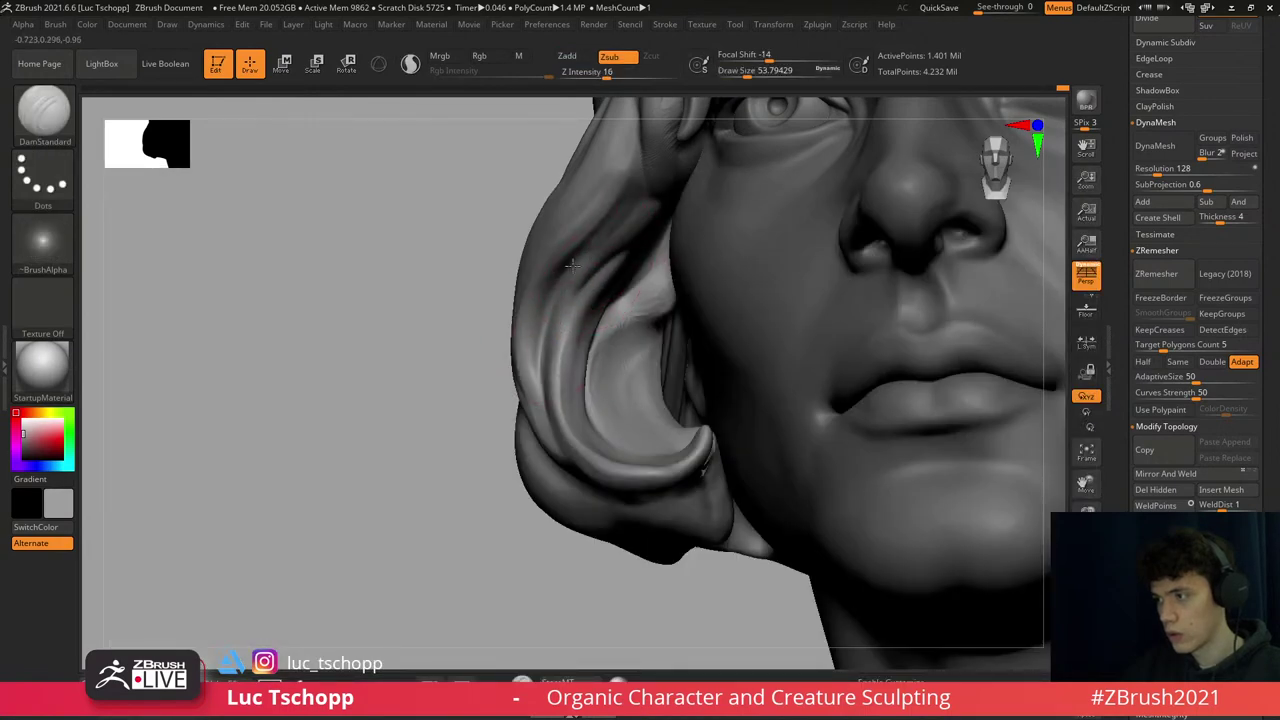
key("f")
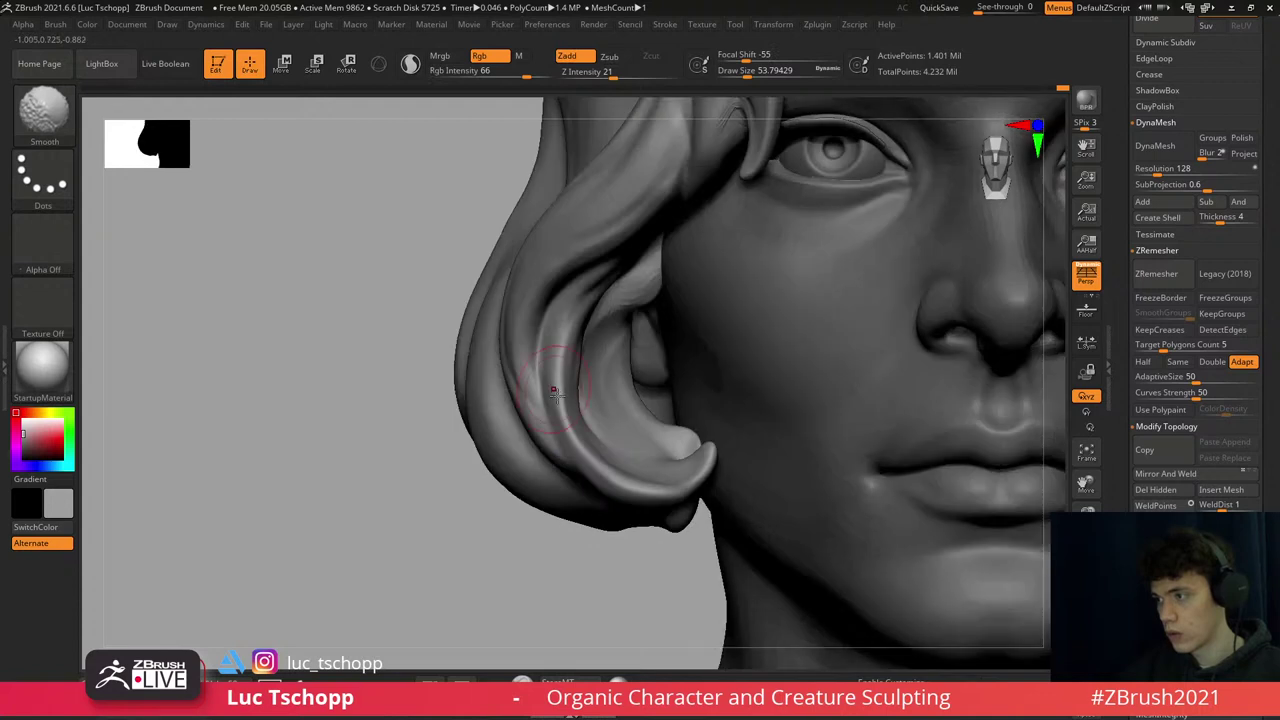
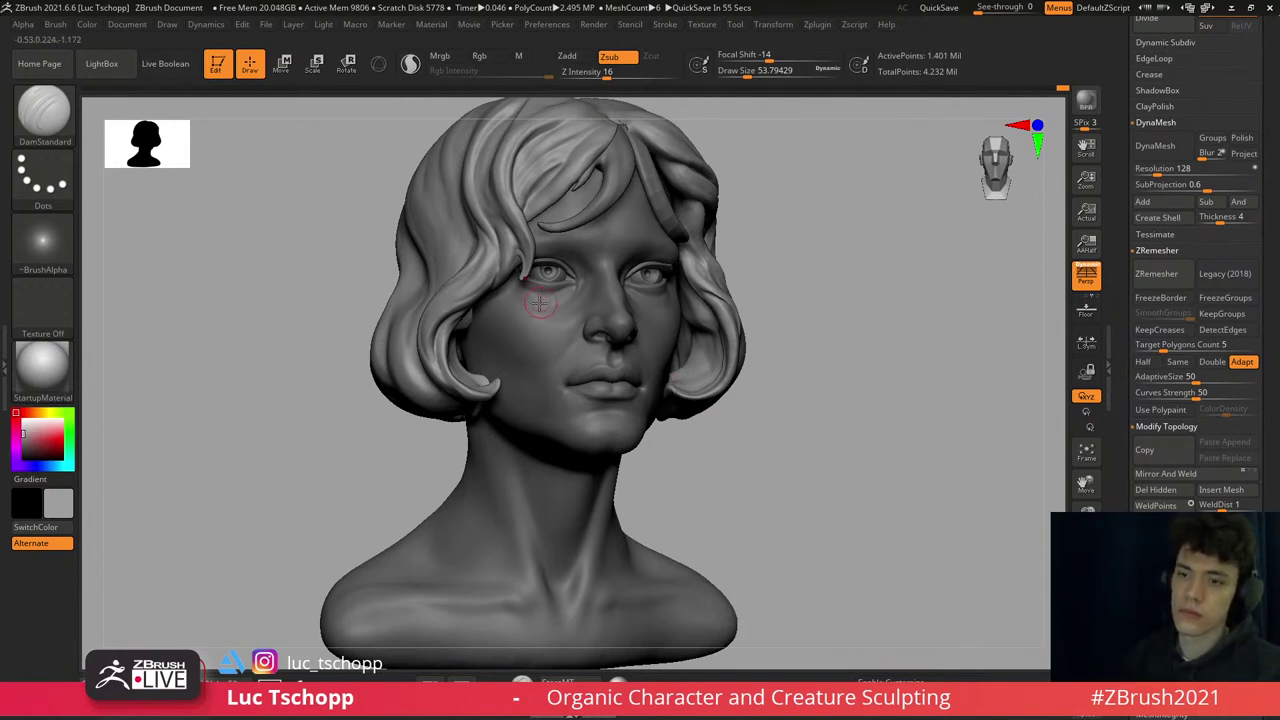
- Select the central fringe lock subtool from a front view, pick DamStandard, and undo the last stroke
mouse_move(457, 214)
right_mouse_down("shift")
mouse_move(513, 300)
mouse_move(569, 295)
right_mouse_up("shift")
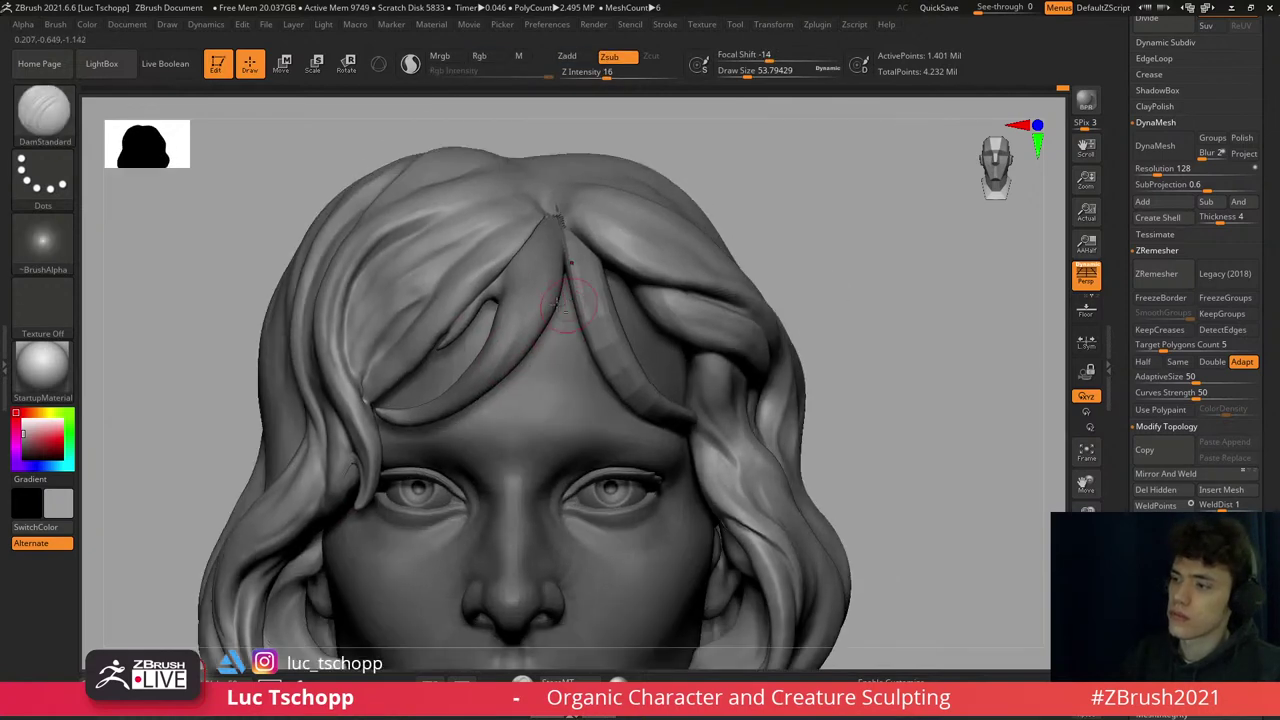
left_click(528, 271, "alt")
key("b")
key("d")
key("Escape")
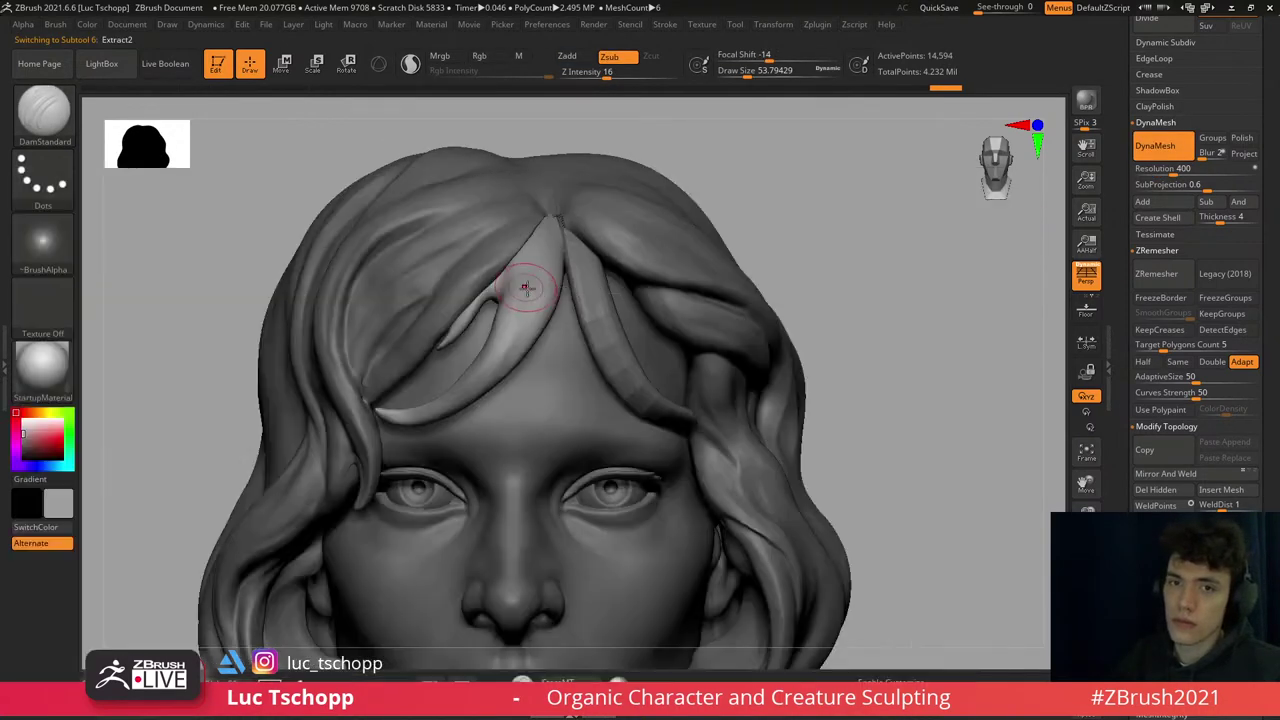
key("ctrl")
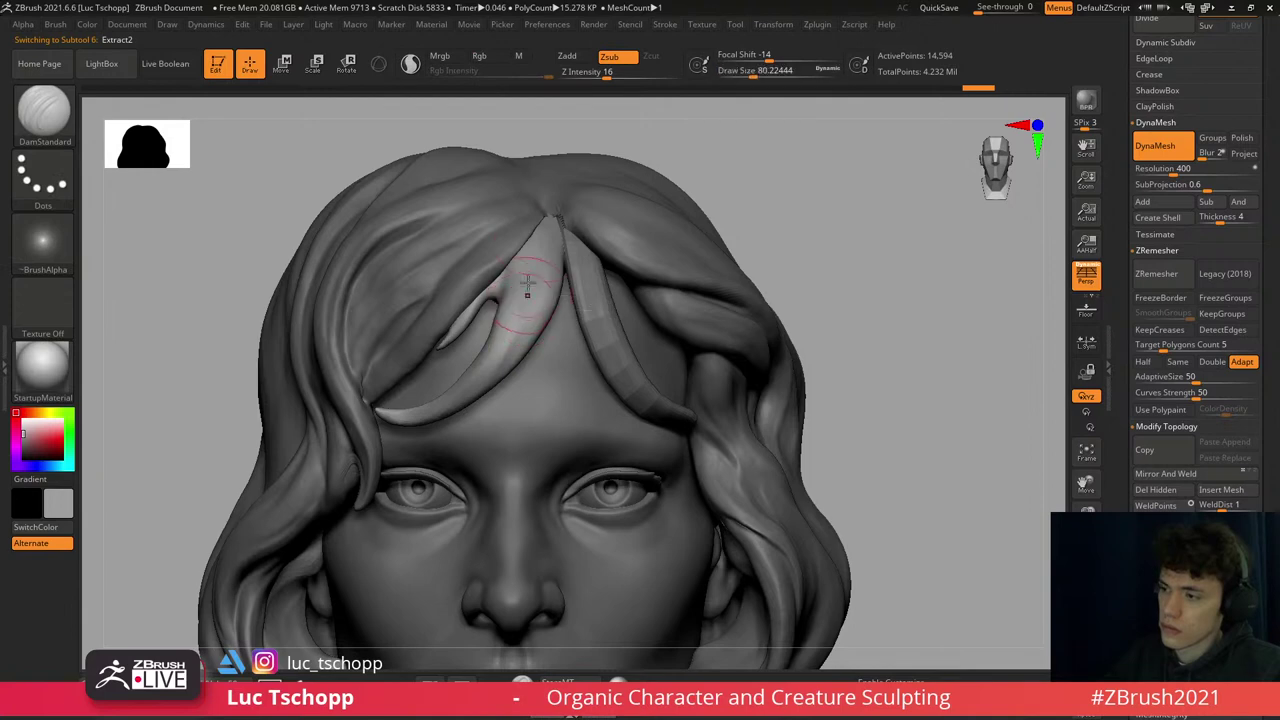
key("ctrl+z")
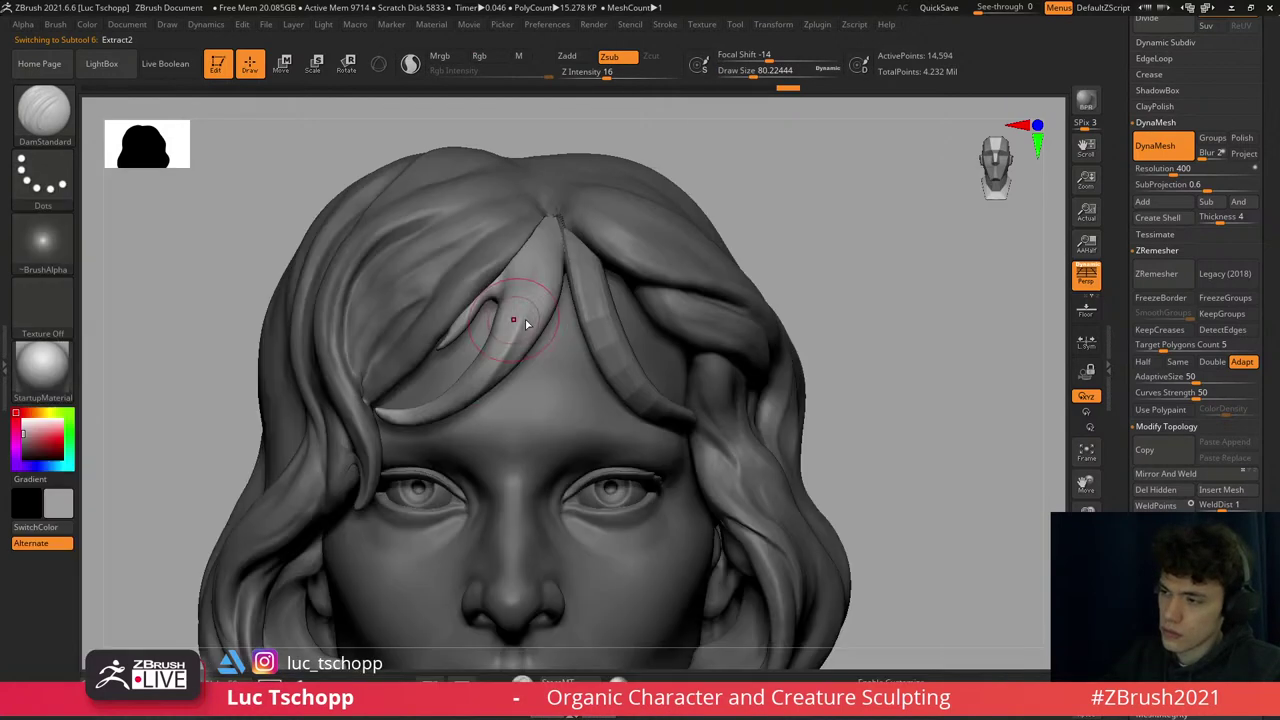
- Lasso-mask the central hair strand over the forehead
key("1")
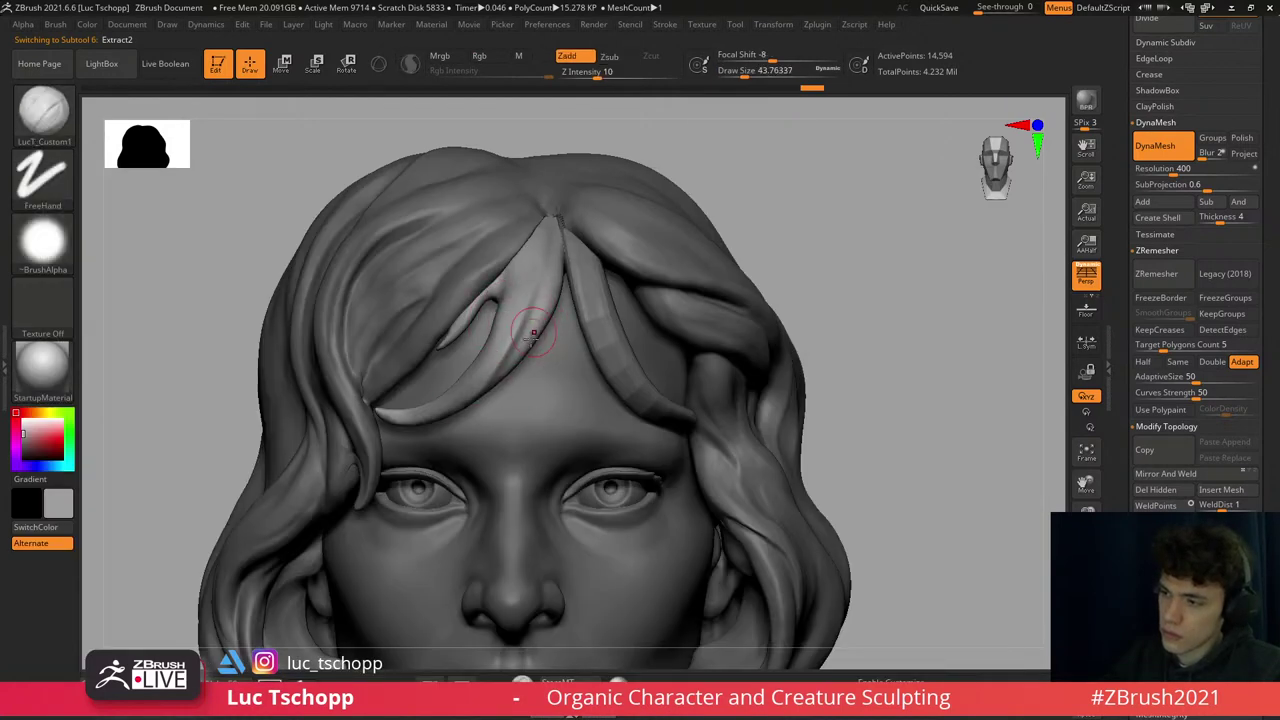
key("2")
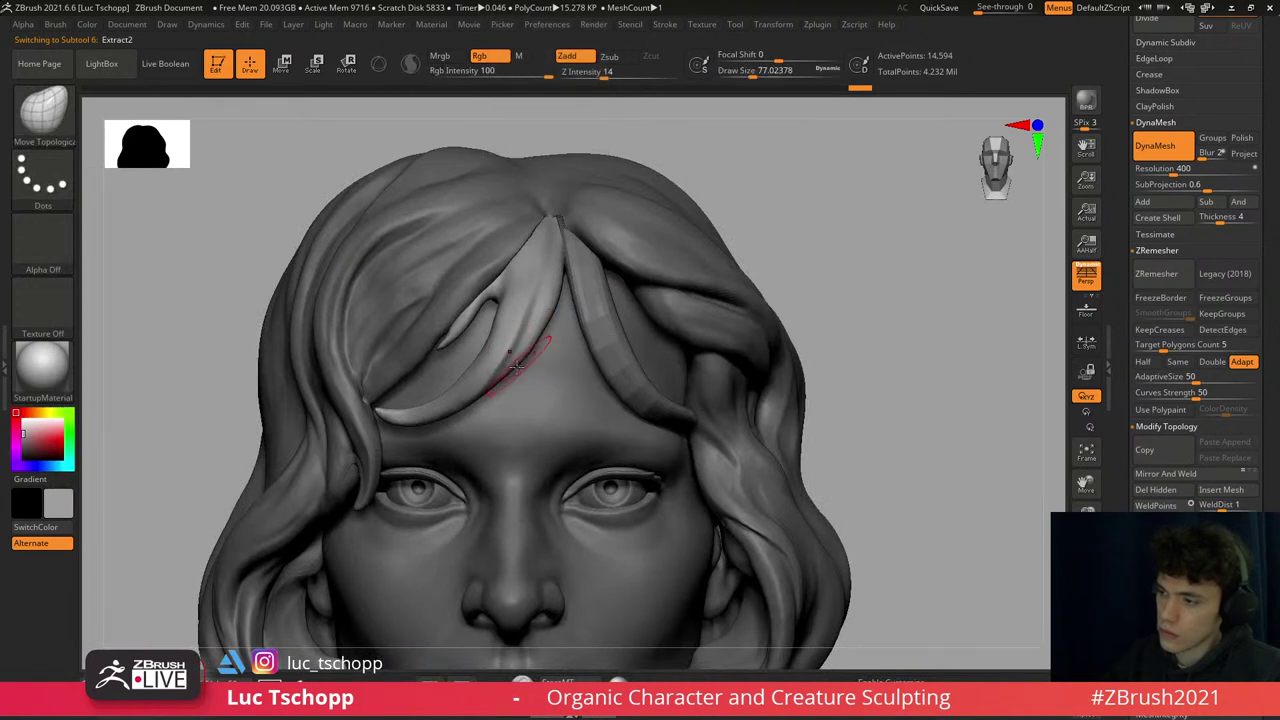
mouse_move(520, 400)
left_mouse_down("ctrl")
mouse_move(599, 206)
mouse_move(551, 243)
left_mouse_up("ctrl")
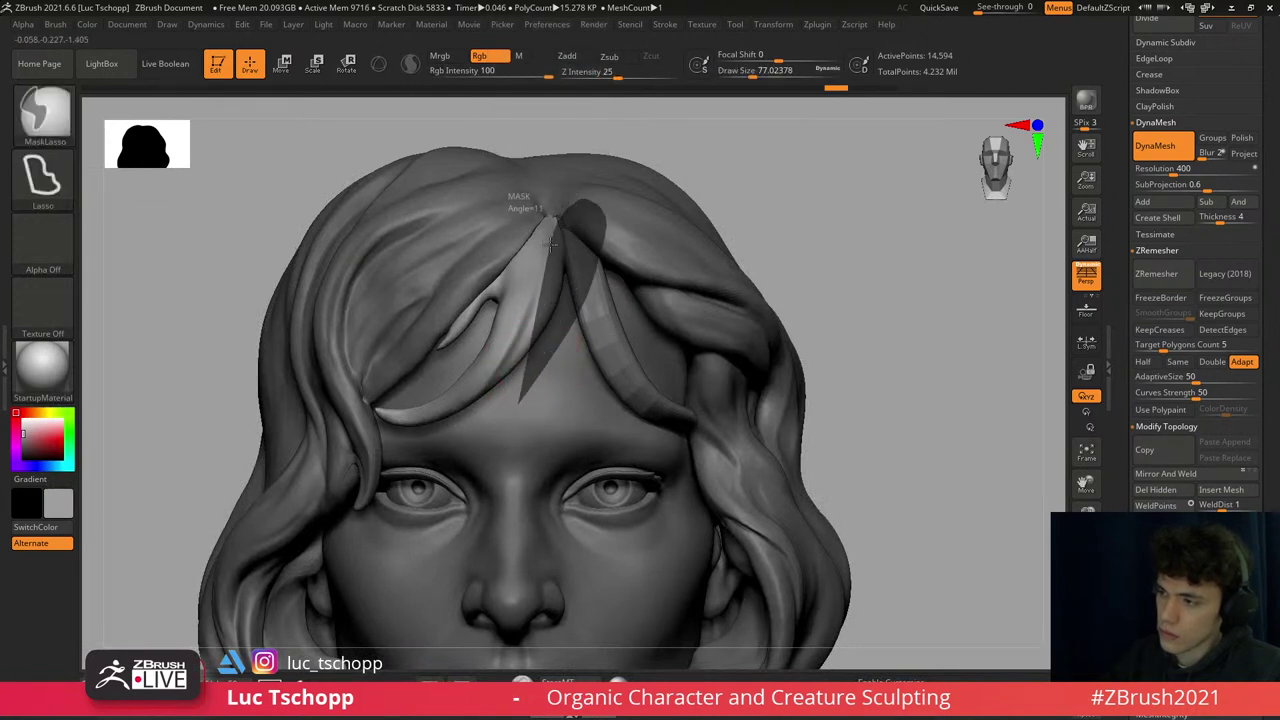
left_click_drag(507, 362, 505, 372, "ctrl")
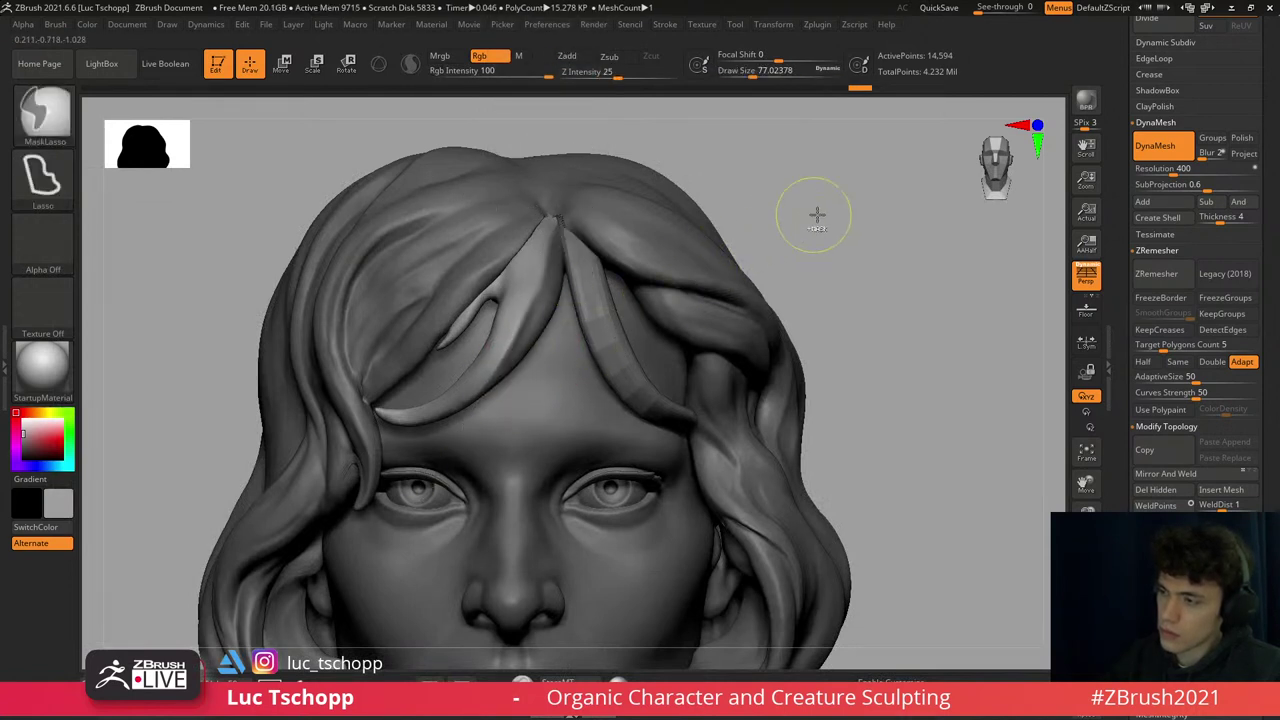
- Switch to the Move brush and shrink its size to about 172
key("b")
key("m")
key("u")
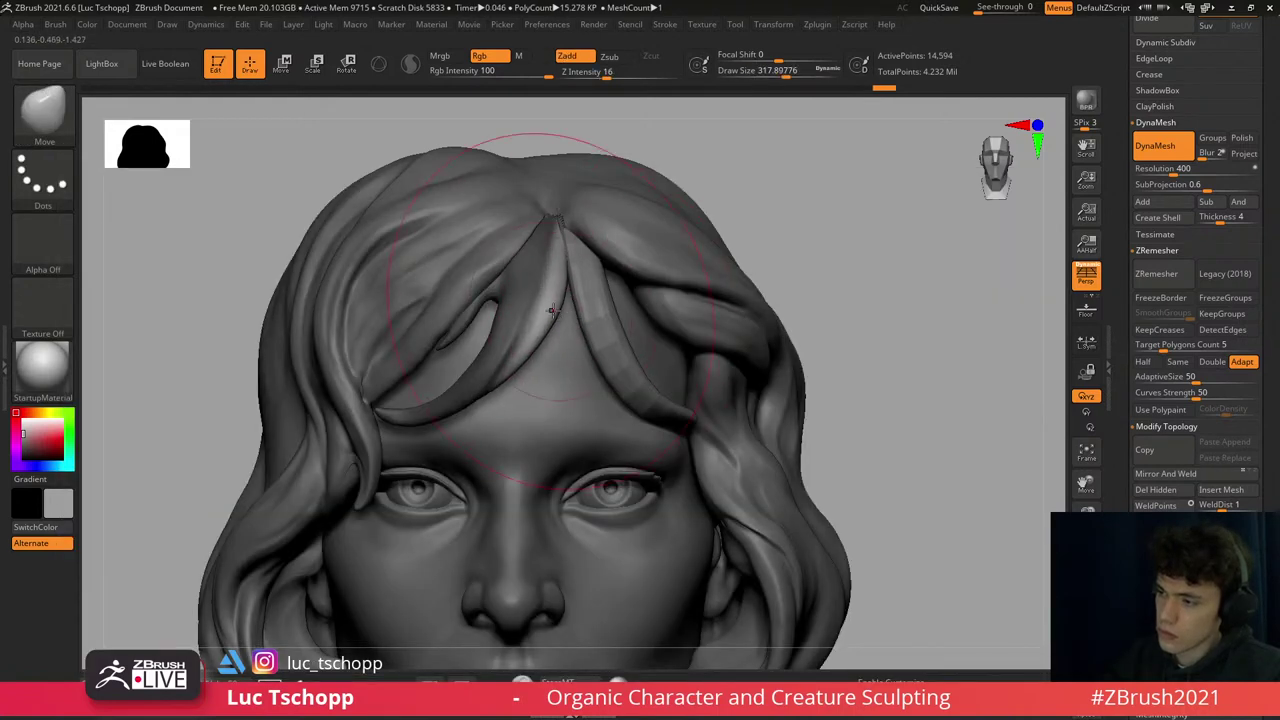
key("s")
left_click_drag(498, 395, 484, 390)
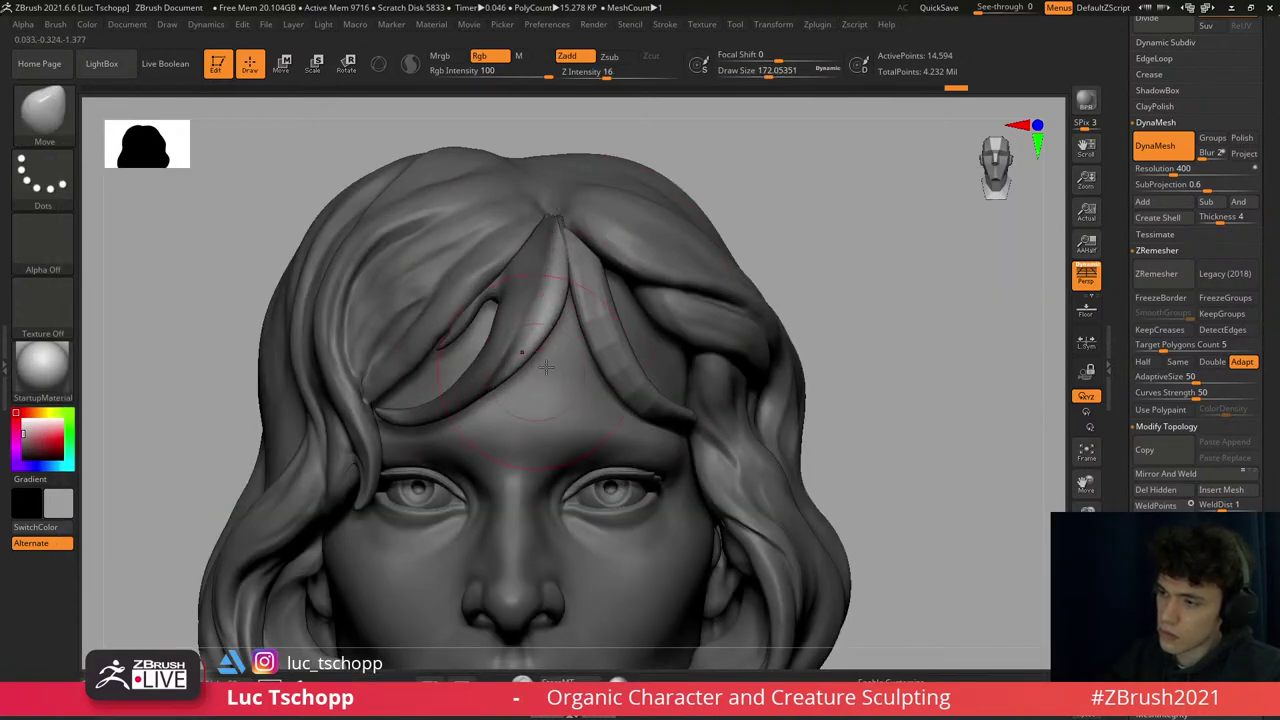
key("1")
- Inspect the lock from a three-quarter view, then pick the custom strand-building brush
left_click_drag(723, 223, 478, 380)
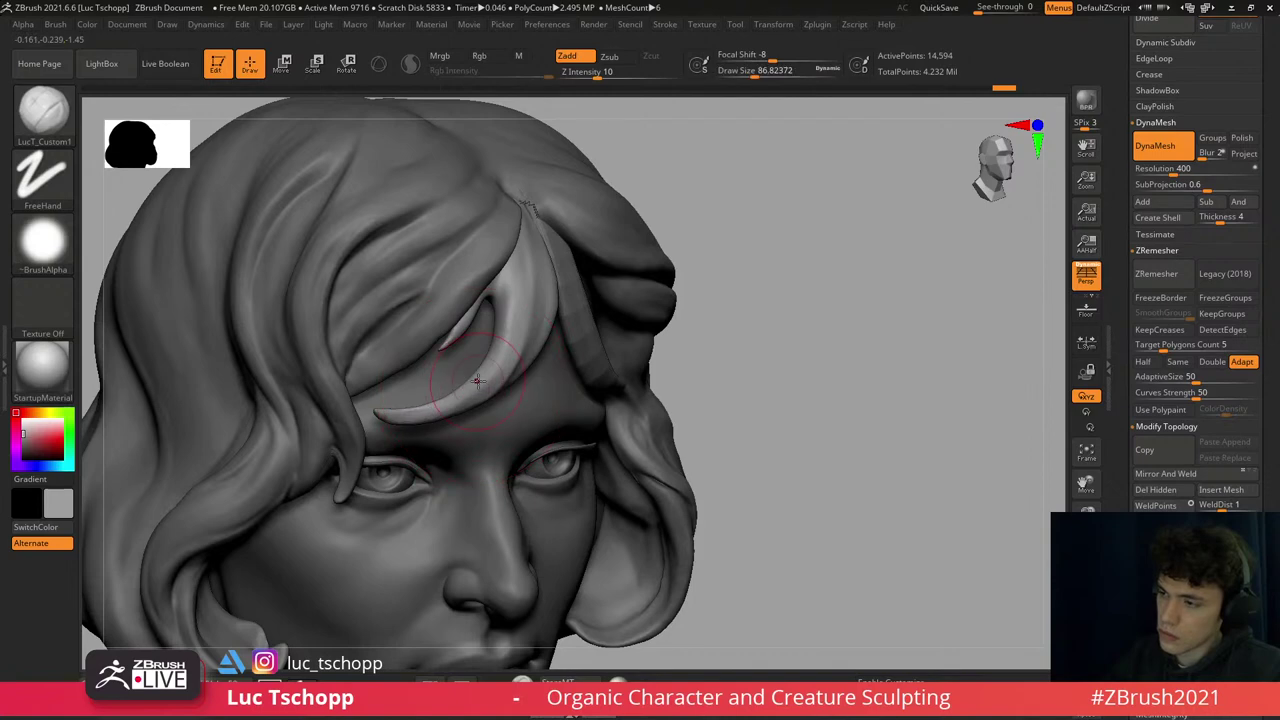
mouse_move(478, 380)
right_mouse_down()
mouse_move(486, 337)
mouse_move(476, 362)
right_mouse_up()
key("2")
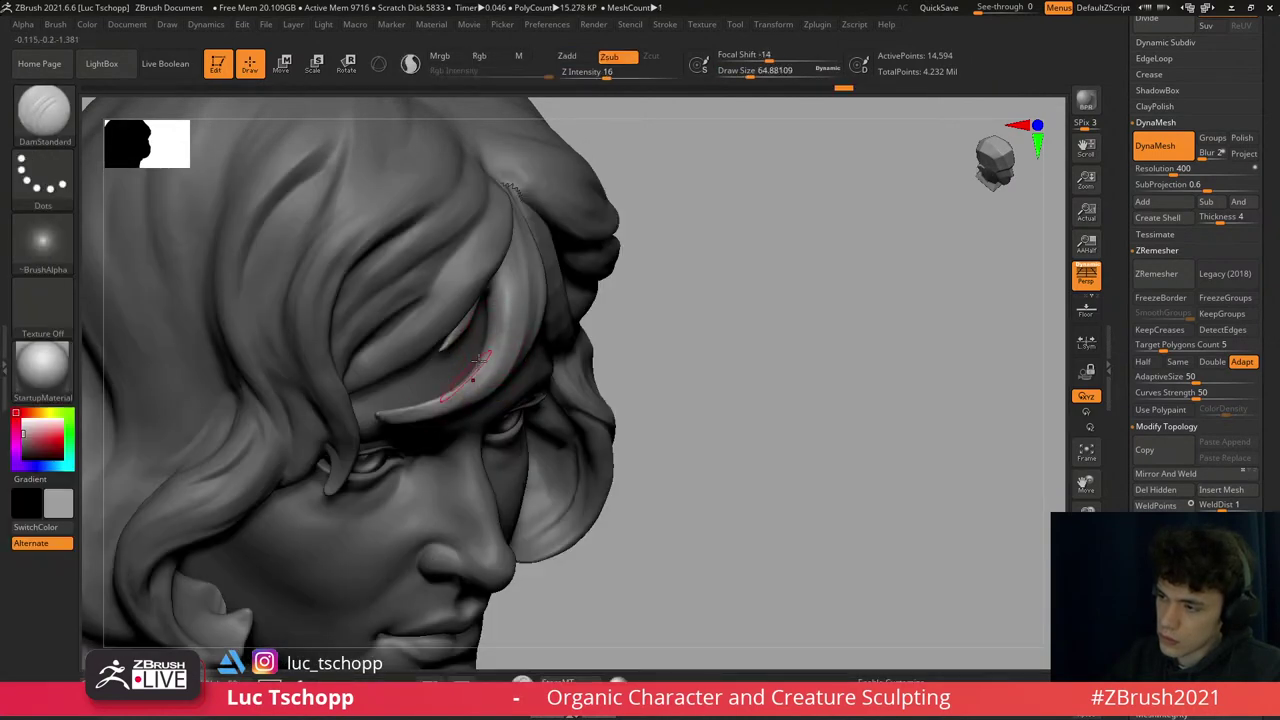
right_click_drag(475, 293, 557, 330, "shift")
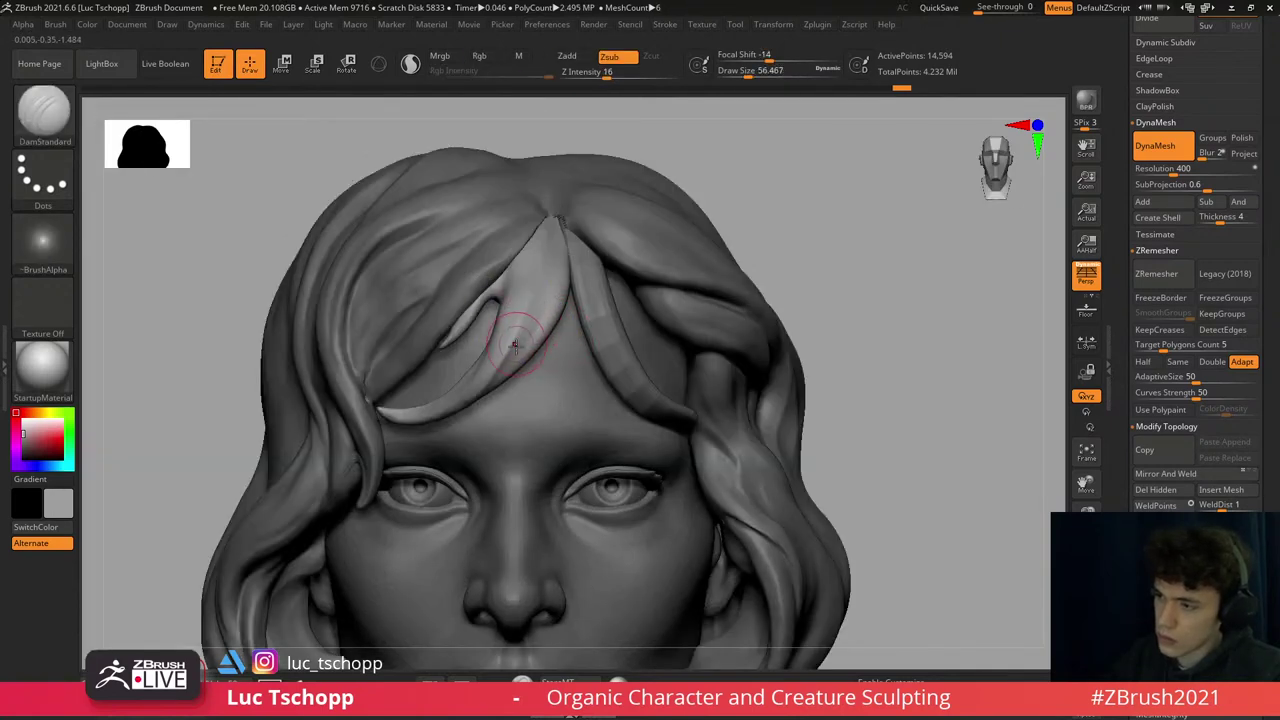
key("b")
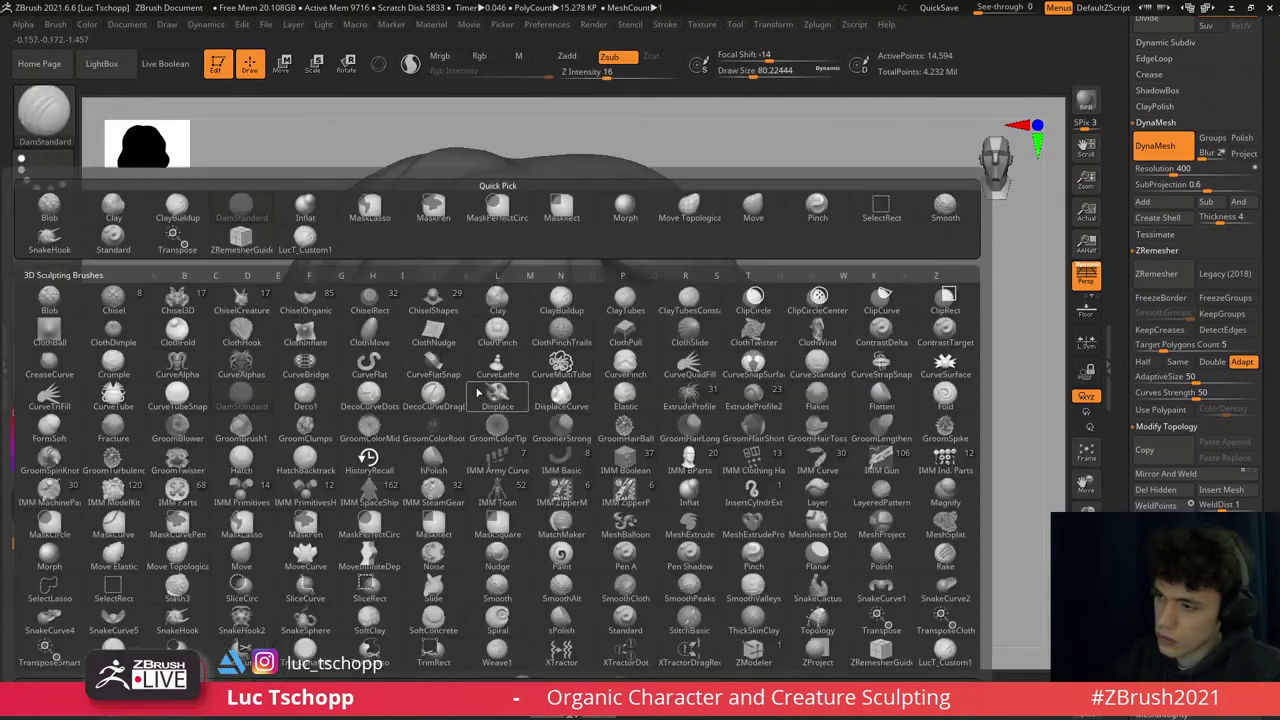
left_click(534, 180)
- Reshape the lock with Move Topological, viewing from above, then return to the custom strand brush
mouse_move(486, 390)
right_mouse_down()
mouse_move(486, 357)
mouse_move(395, 385)
right_mouse_up()
key("b")
key("m")
key("t")
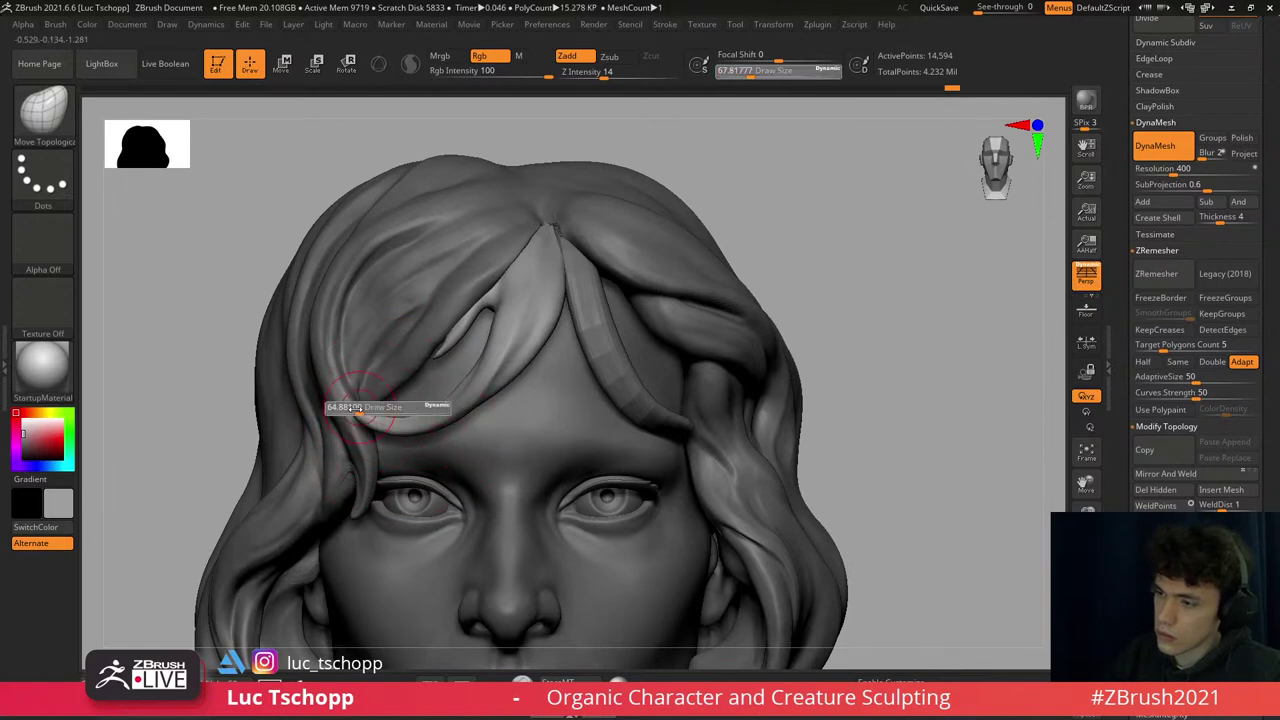
mouse_move(380, 418)
right_mouse_down()
mouse_move(372, 474)
mouse_move(371, 443)
right_mouse_up()
key("b")
key("l")
key("u")
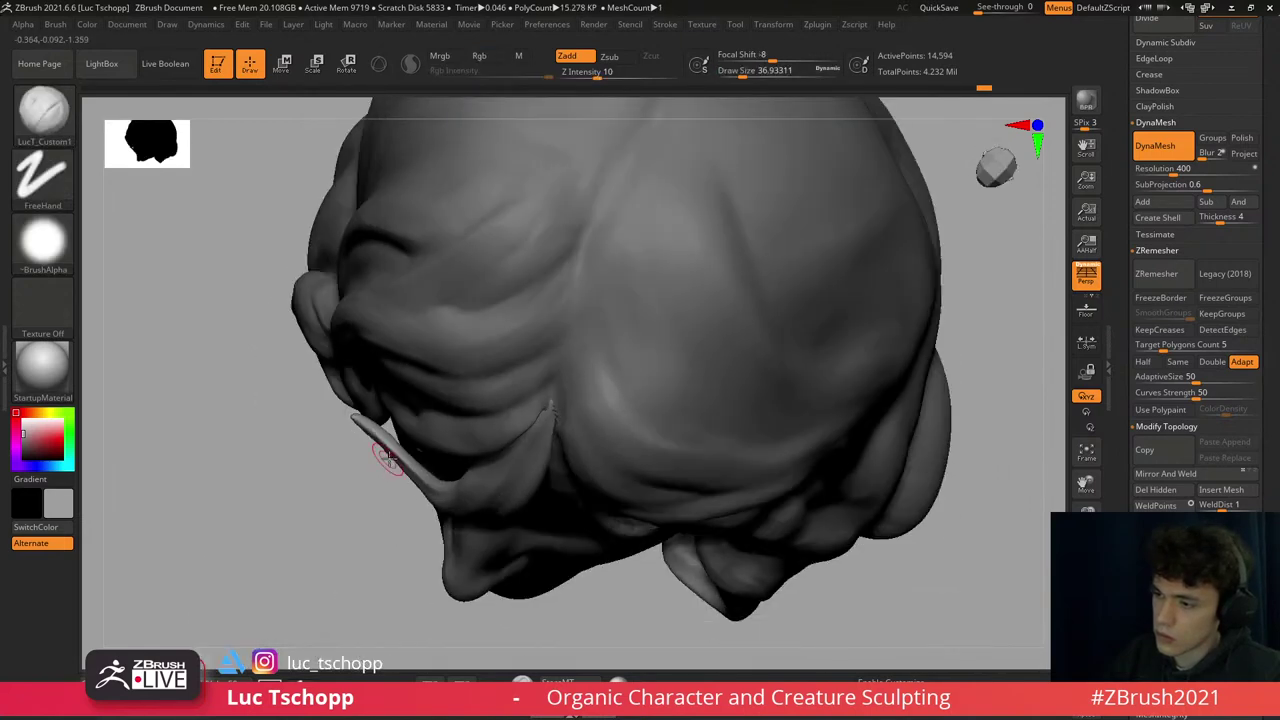
- Set the Move brush to about size 68 and zoom in close on the forehead hair
key("b")
key("m")
key("v")
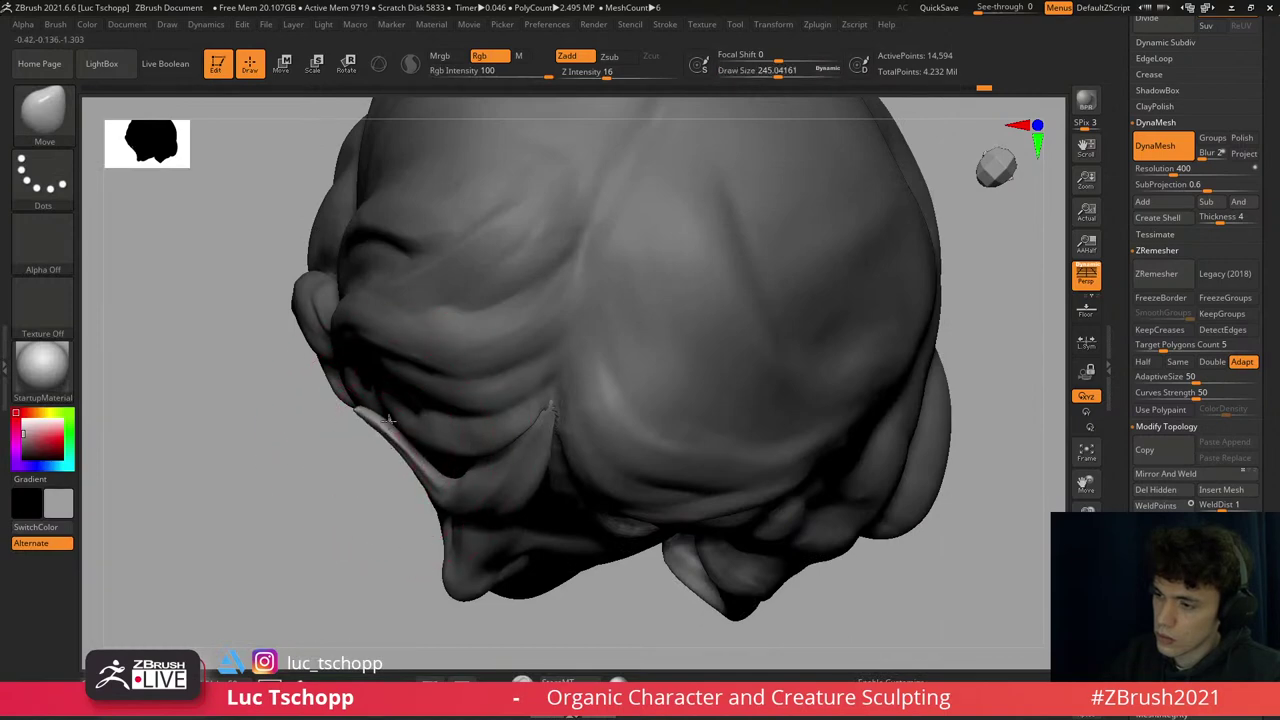
key("s")
left_click(356, 410)
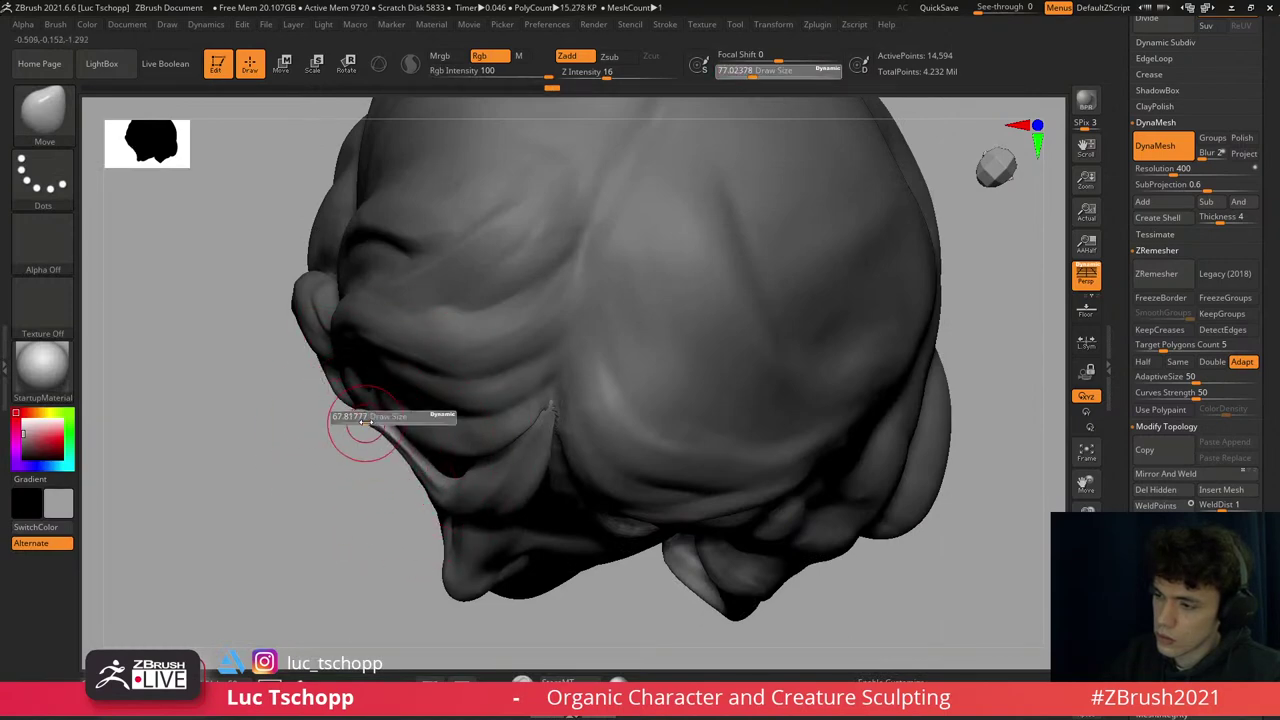
right_click_drag(371, 414, 416, 360)
key("f")
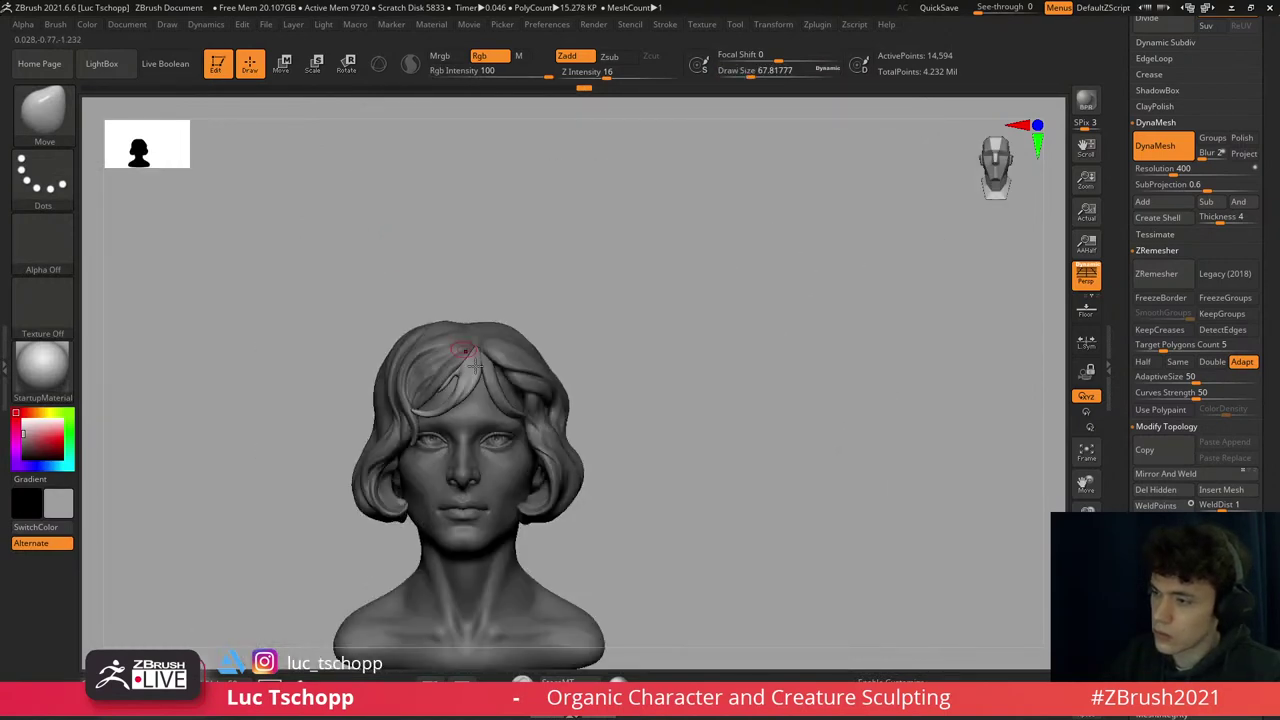
mouse_move(530, 300)
right_mouse_down()
mouse_move(420, 370)
mouse_move(426, 400)
right_mouse_up()
- Select the Extract1 main hair subtool and set up the LucT_Custom1 strand brush
left_click(410, 342, "alt")
key("1")
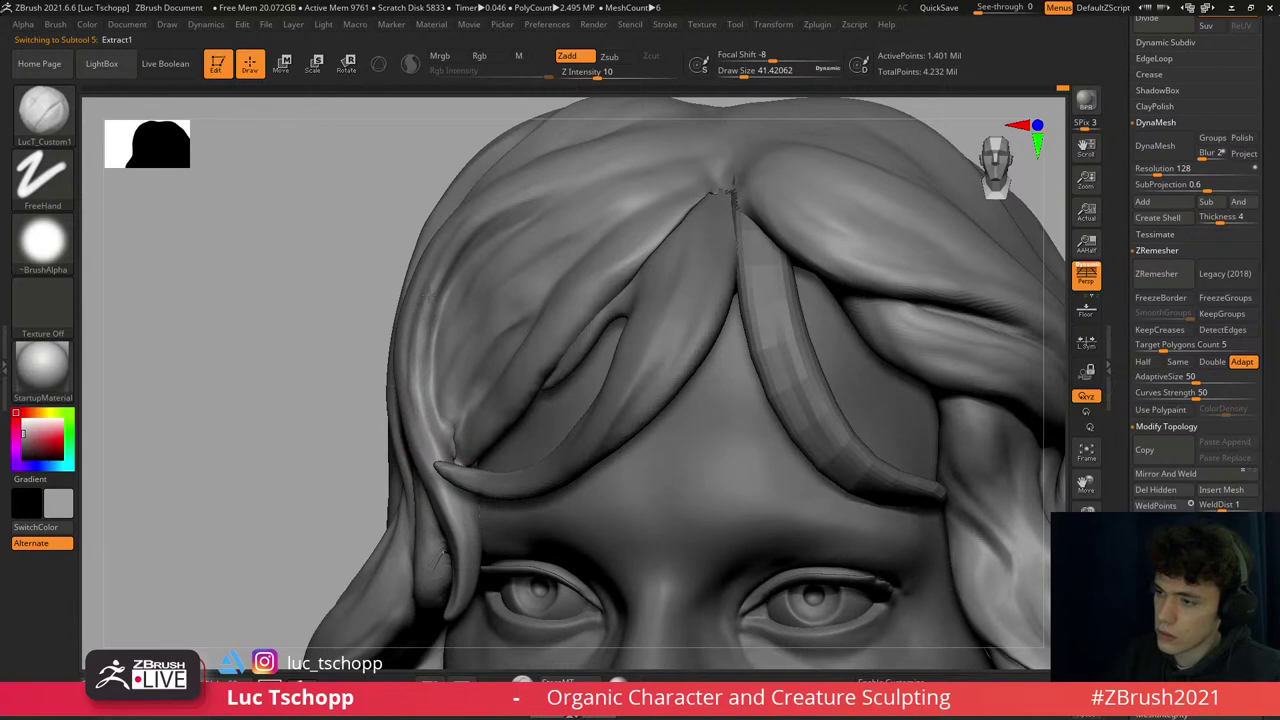
key("b")
key("Escape")
key("b")
key("s")
key("t")
key("s")
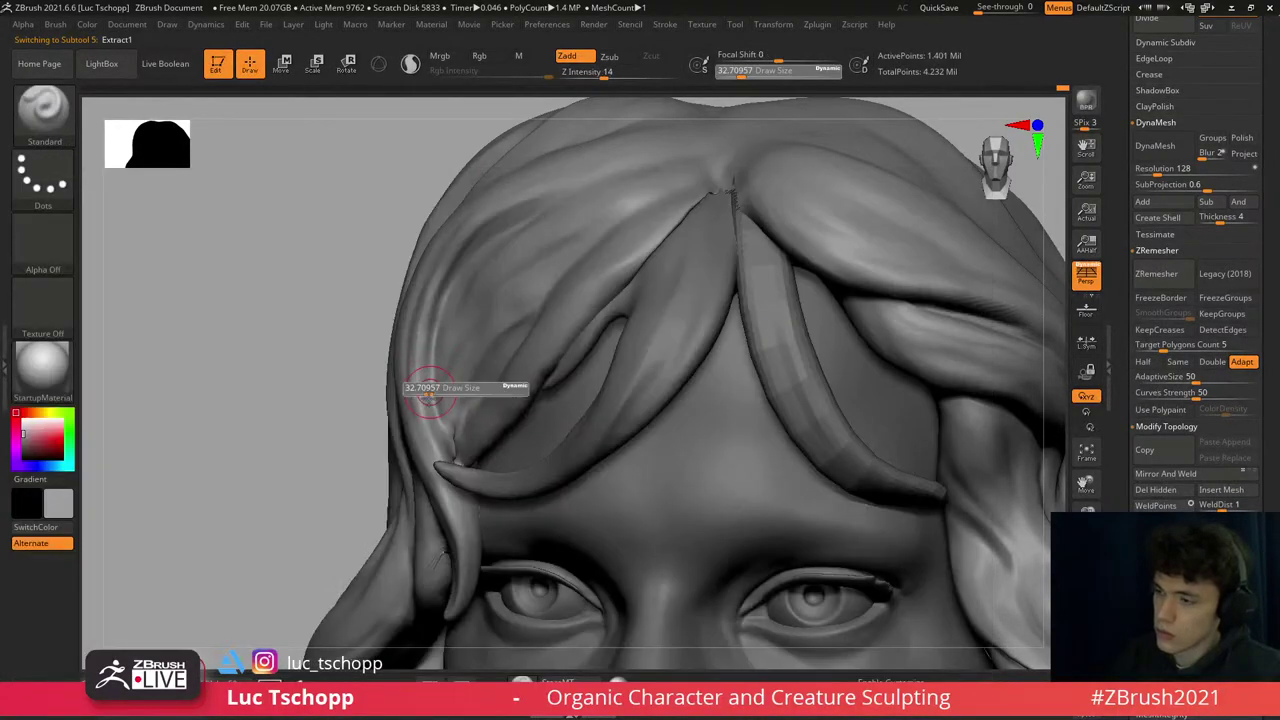
key("1")
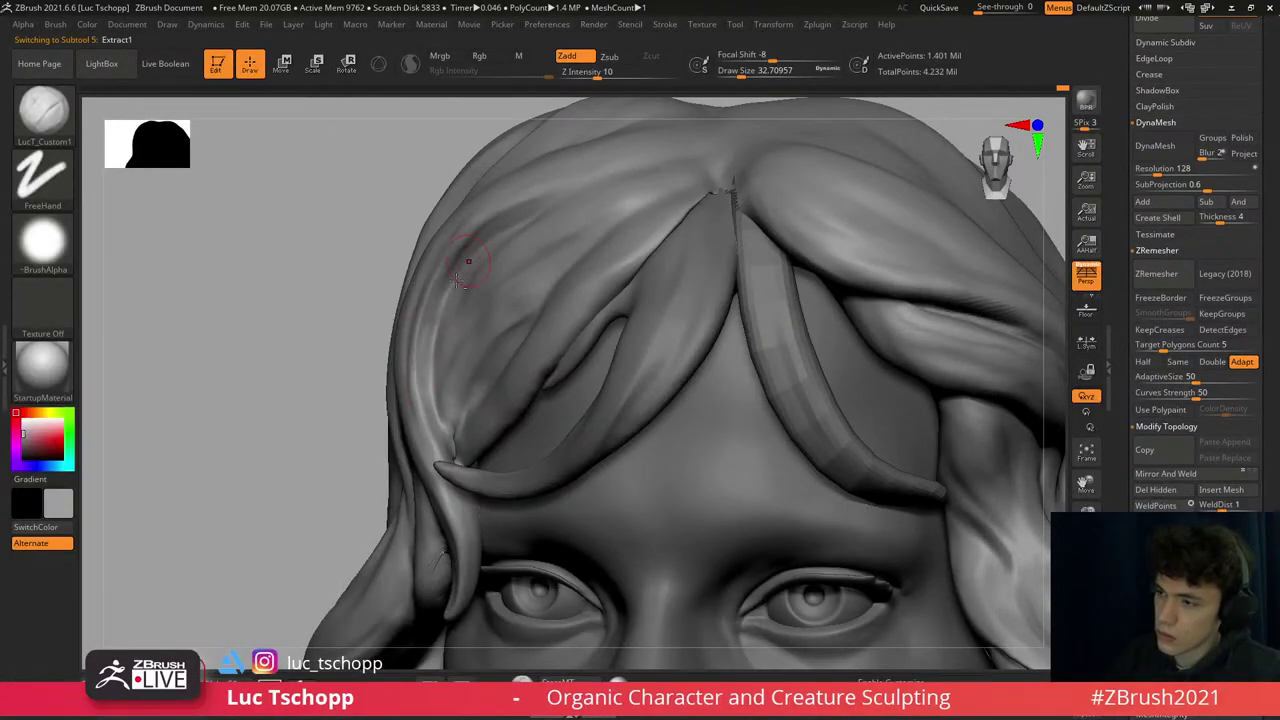
- Sculpt an extra strand into the hair on the left side of the head
right_click_drag(444, 291, 416, 362)
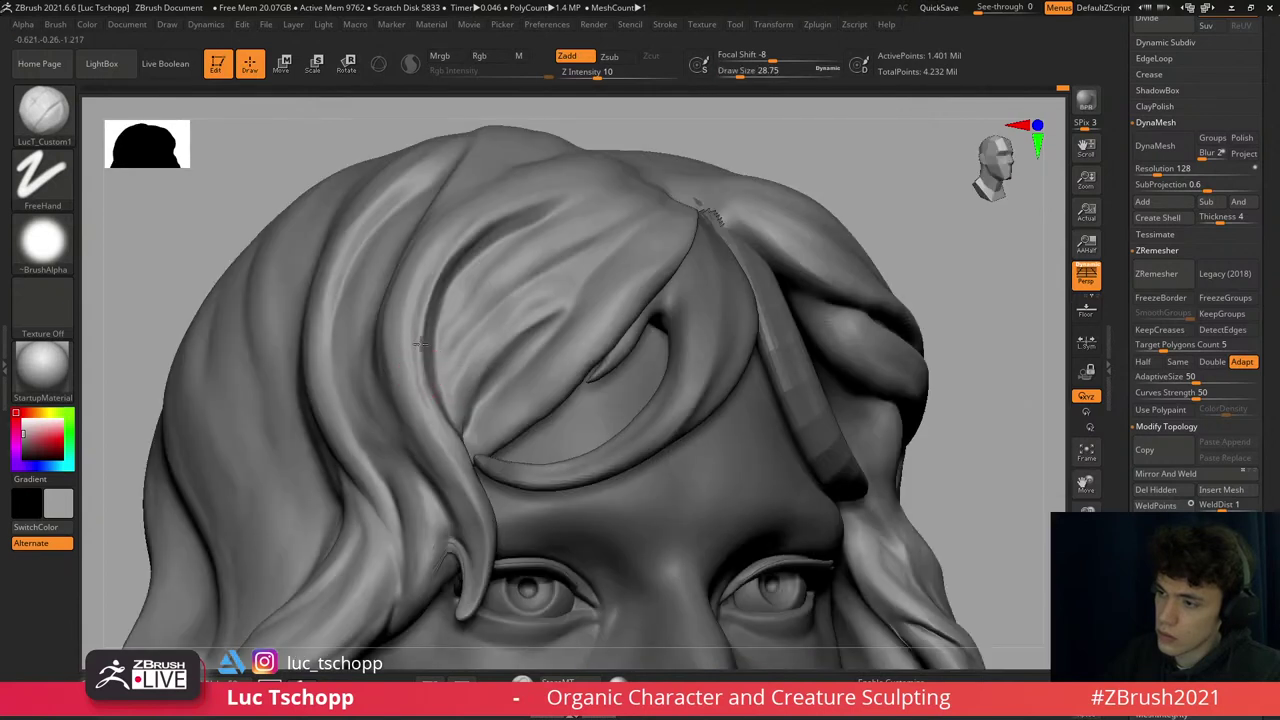
left_click_drag(470, 243, 445, 267)
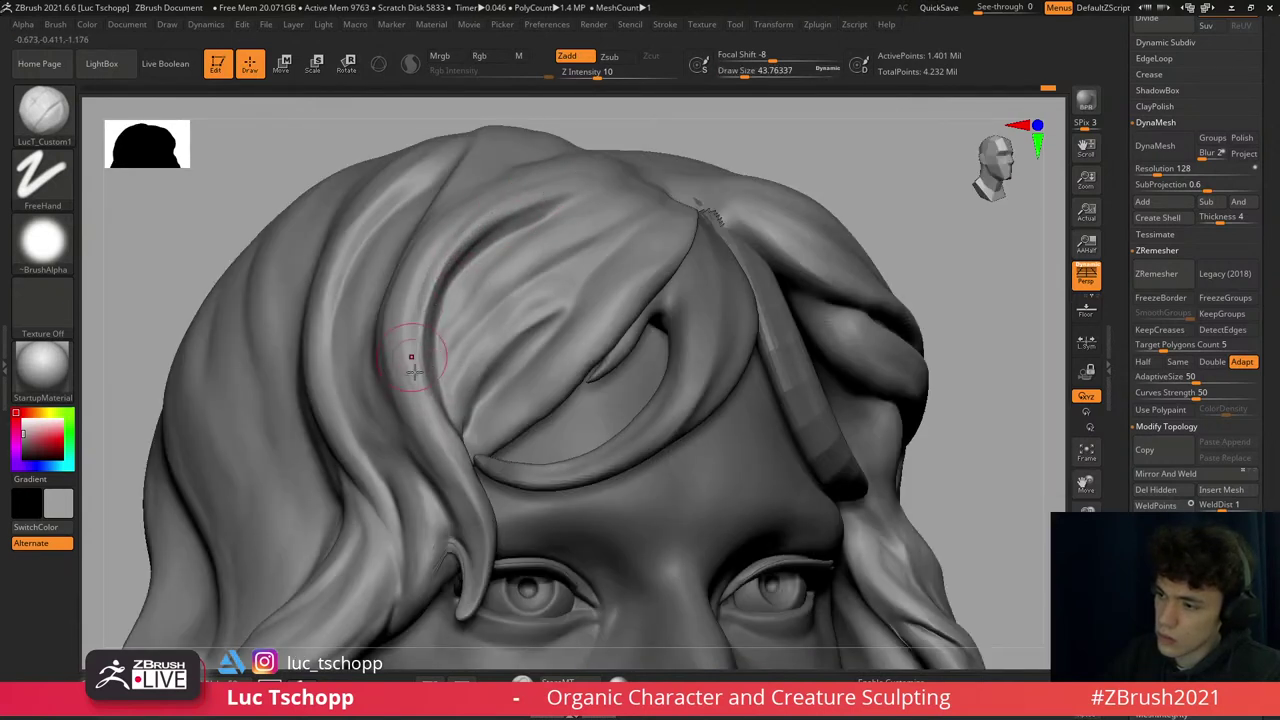
right_click_drag(455, 603, 423, 286, "ctrl")
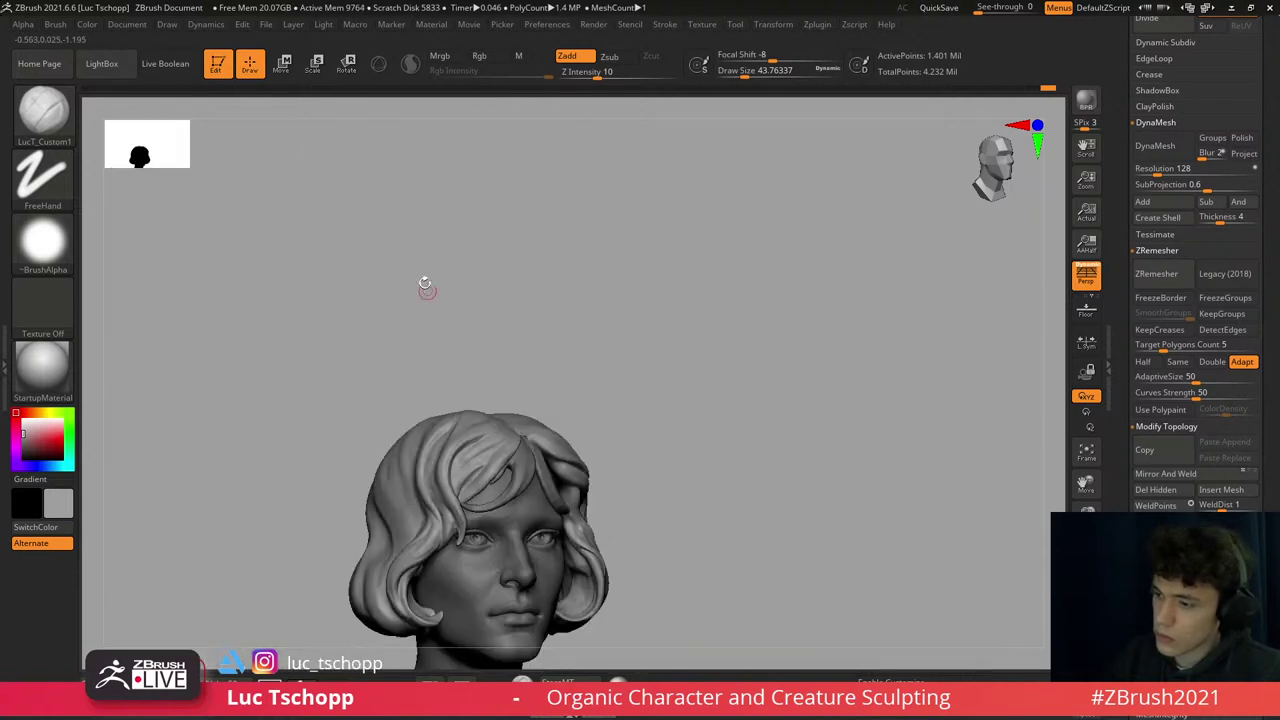
mouse_move(408, 340)
right_mouse_down("ctrl")
mouse_move(400, 400)
mouse_move(412, 408)
right_mouse_up("ctrl")
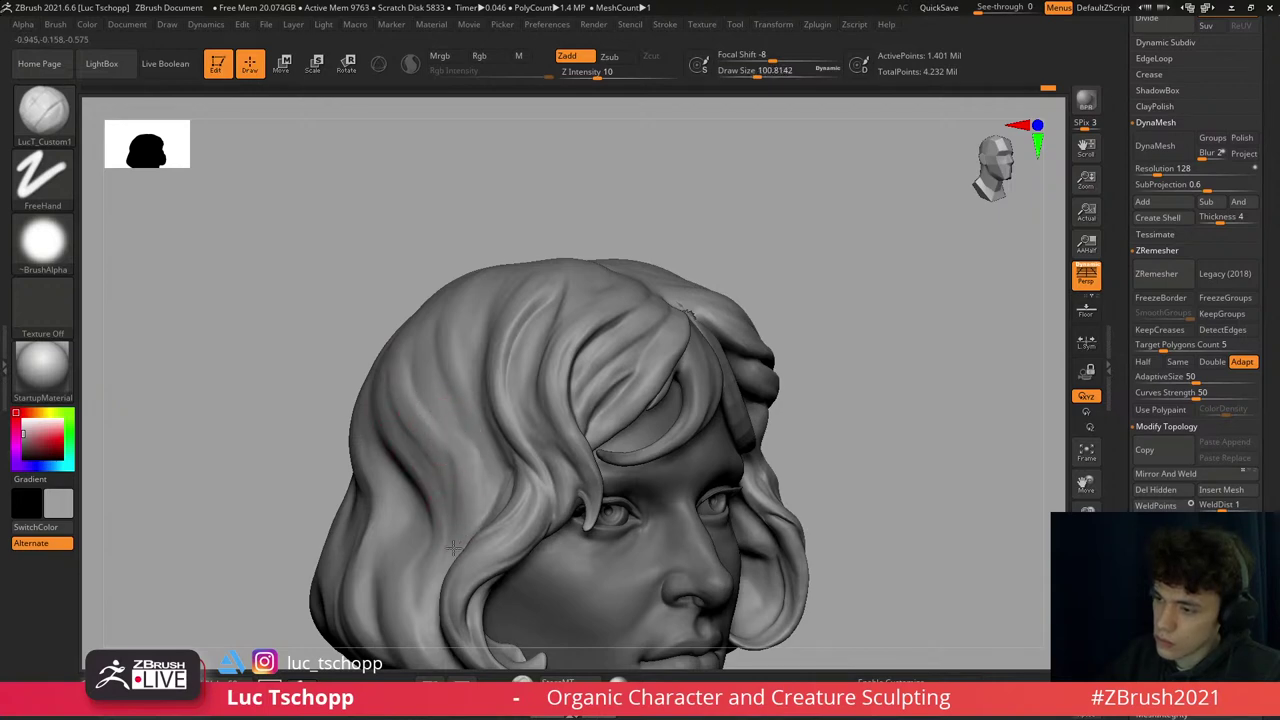
- Pick DamStandard at about size 77 and switch to MaskLasso from a front view
key("s")
key("b")
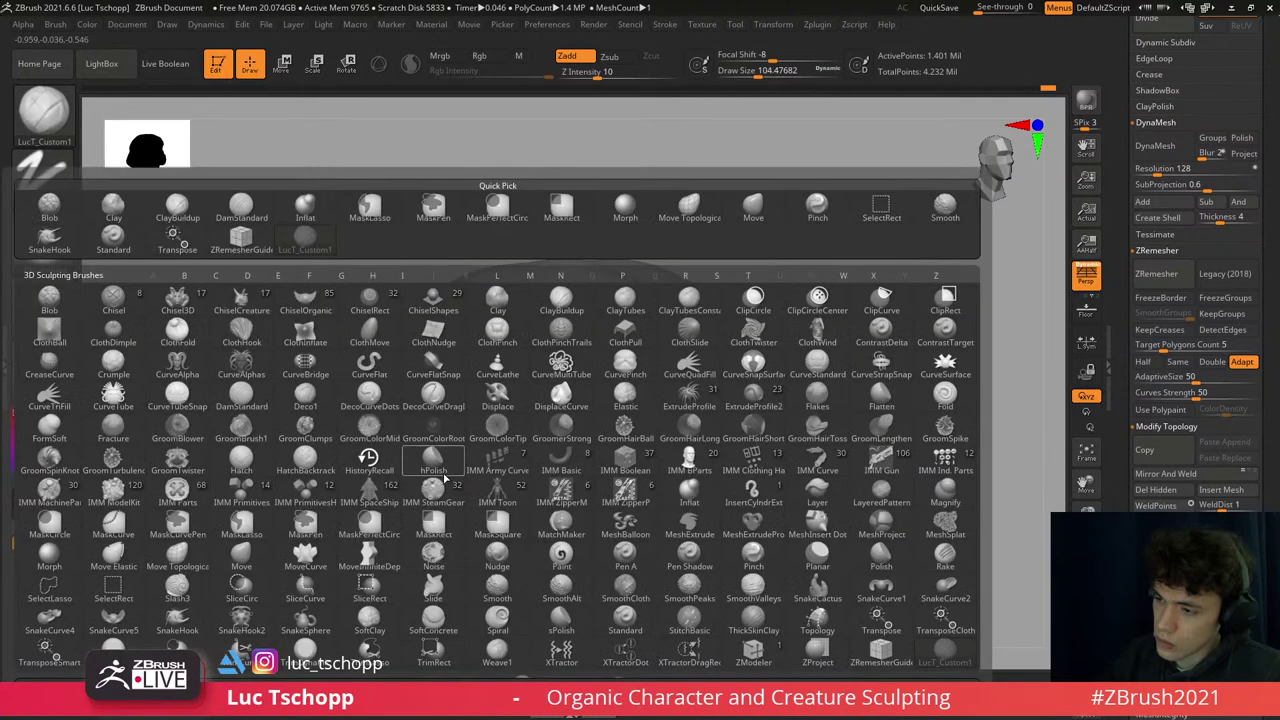
key("d")
key("s")
key("s")
mouse_move(430, 463)
left_mouse_down()
mouse_move(414, 455)
mouse_move(472, 458)
left_mouse_up()
key("s")
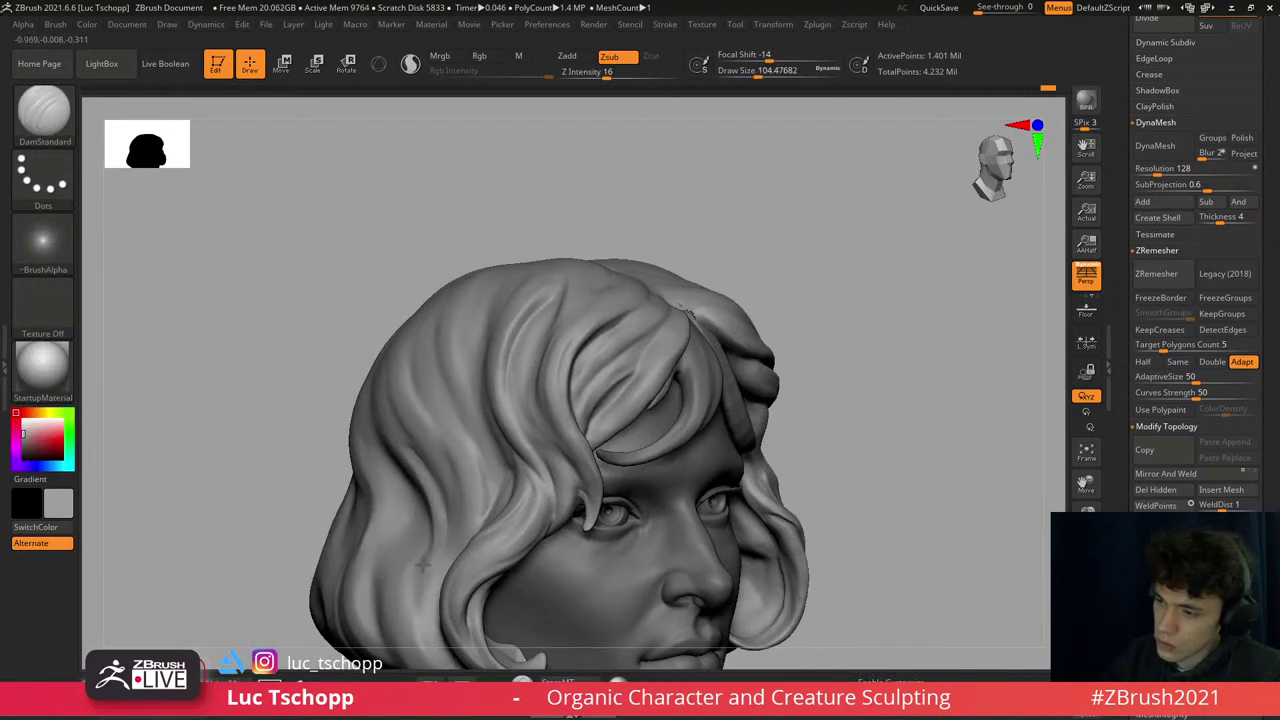
mouse_move(378, 563)
right_mouse_down()
mouse_move(400, 346)
mouse_move(420, 390)
mouse_move(398, 440)
right_mouse_up()
key("b")
key("m")
key("l")
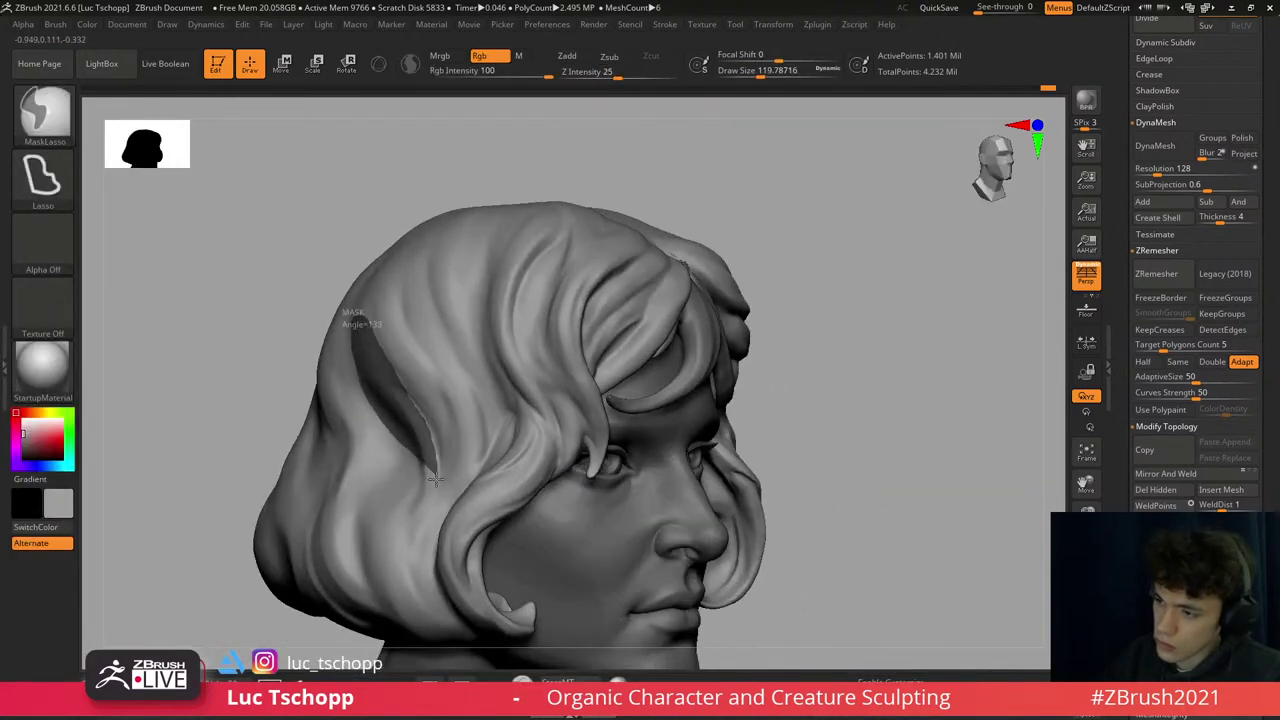
- Lasso-mask the strands of hair beside the temple
left_click_drag(422, 477, 395, 400, "ctrl")
mouse_move(355, 315)
left_mouse_down("ctrl")
mouse_move(340, 330)
mouse_move(392, 368)
left_mouse_up("ctrl")
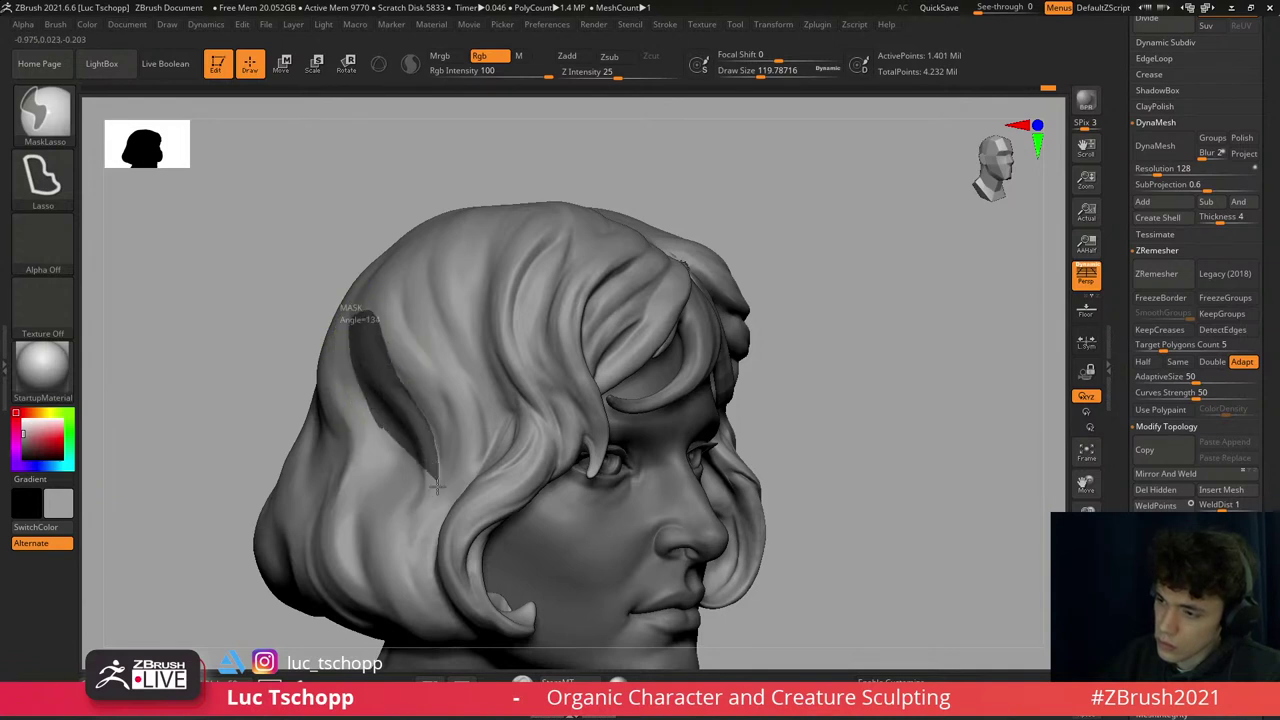
right_click_drag(427, 461, 400, 451)
left_click_drag(400, 451, 397, 388, "ctrl")
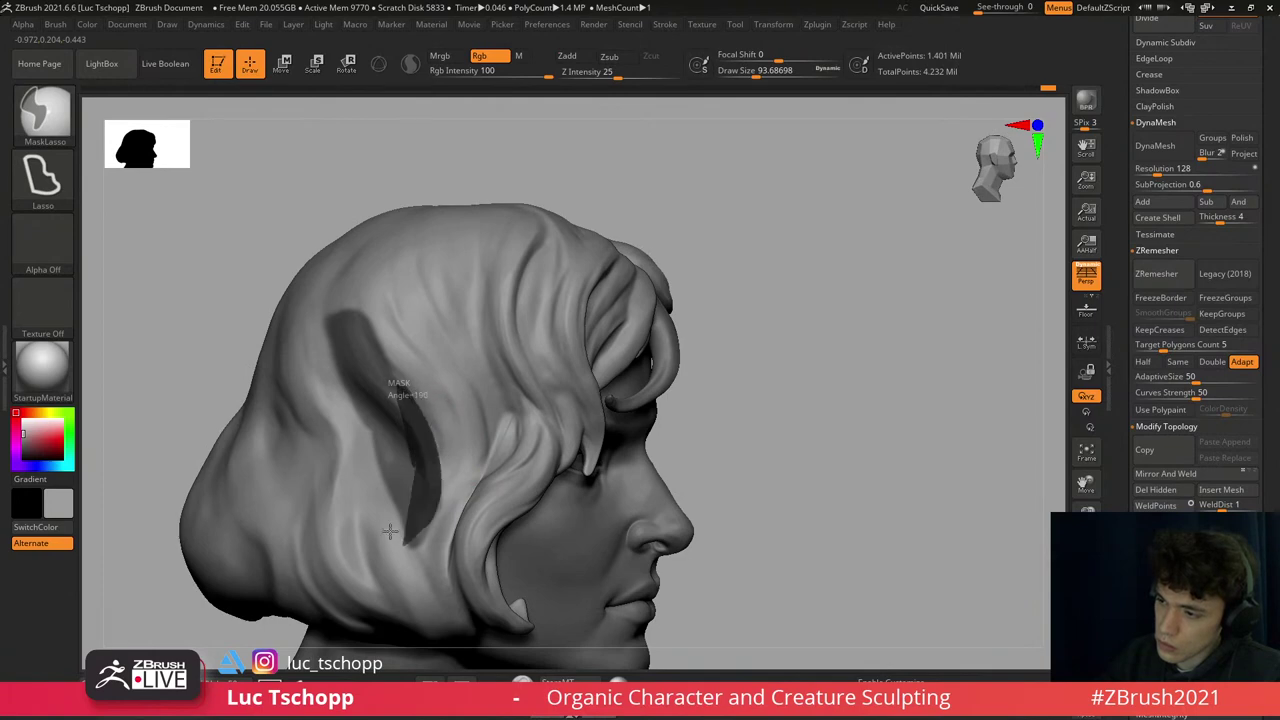
mouse_move(524, 247)
right_mouse_down()
mouse_move(470, 300)
mouse_move(440, 400)
right_mouse_up()
- Switch to the Move brush and adjust its size while checking the temple lock from several angles
key("b")
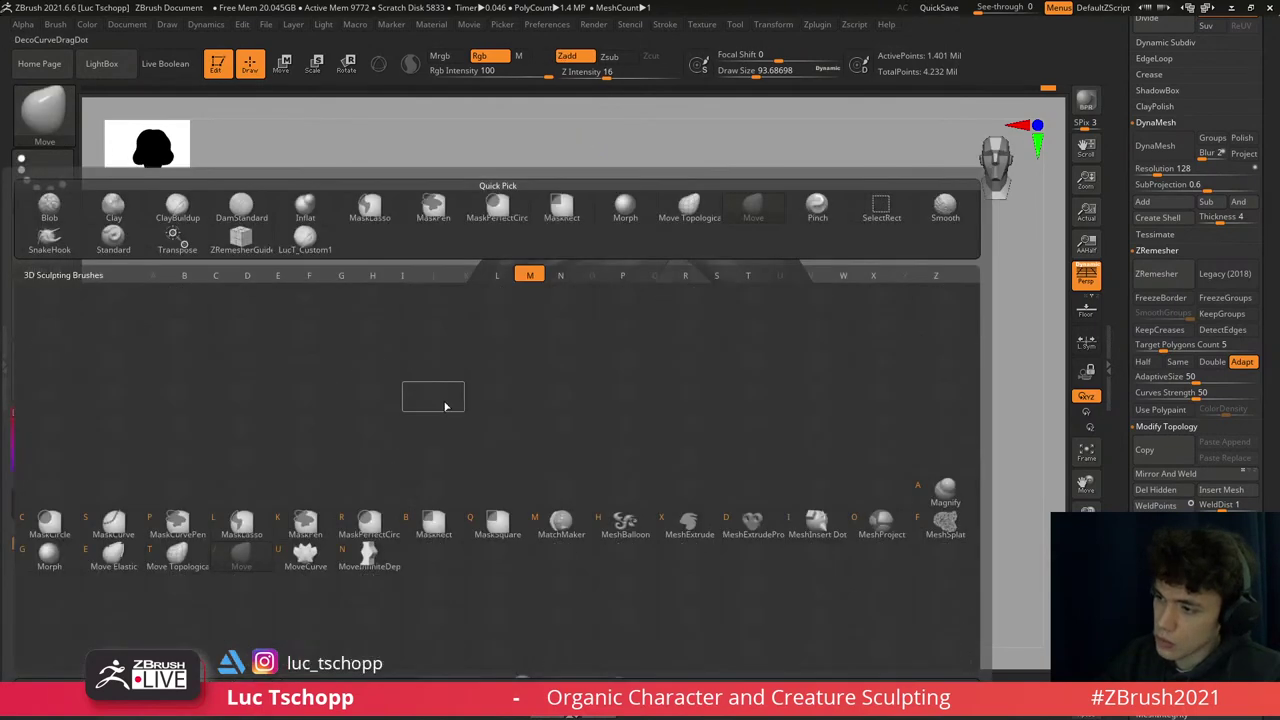
key("m")
key("v")
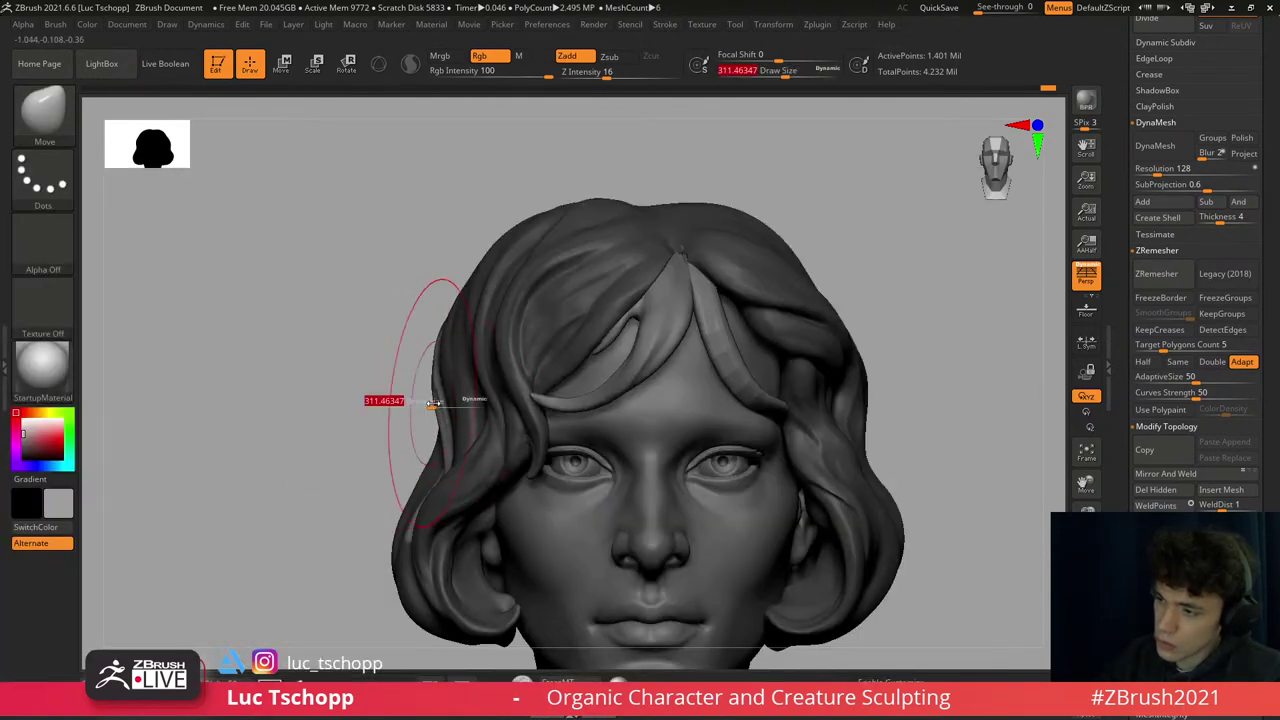
left_click_drag(432, 403, 428, 396)
mouse_move(428, 396)
right_mouse_down()
mouse_move(461, 385)
mouse_move(430, 391)
right_mouse_up()
key("s")
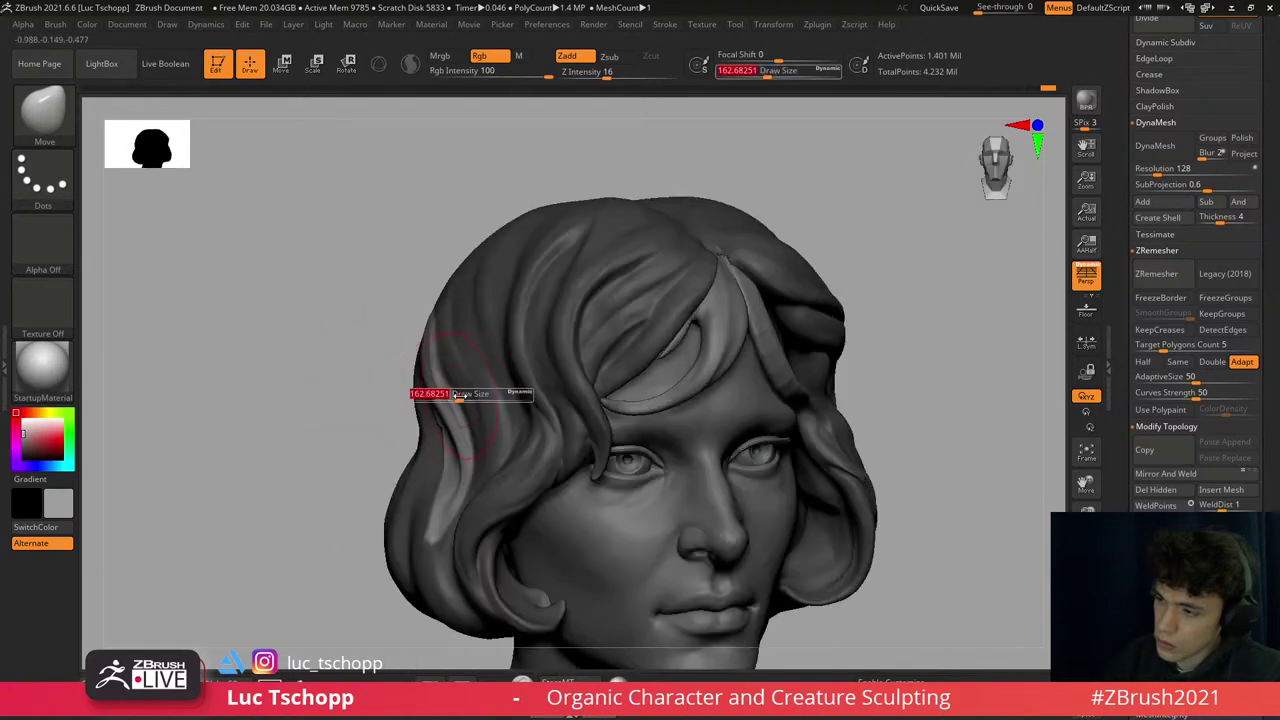
left_click_drag(457, 391, 465, 392)
key("ctrl")
right_click_drag(455, 388, 445, 372)
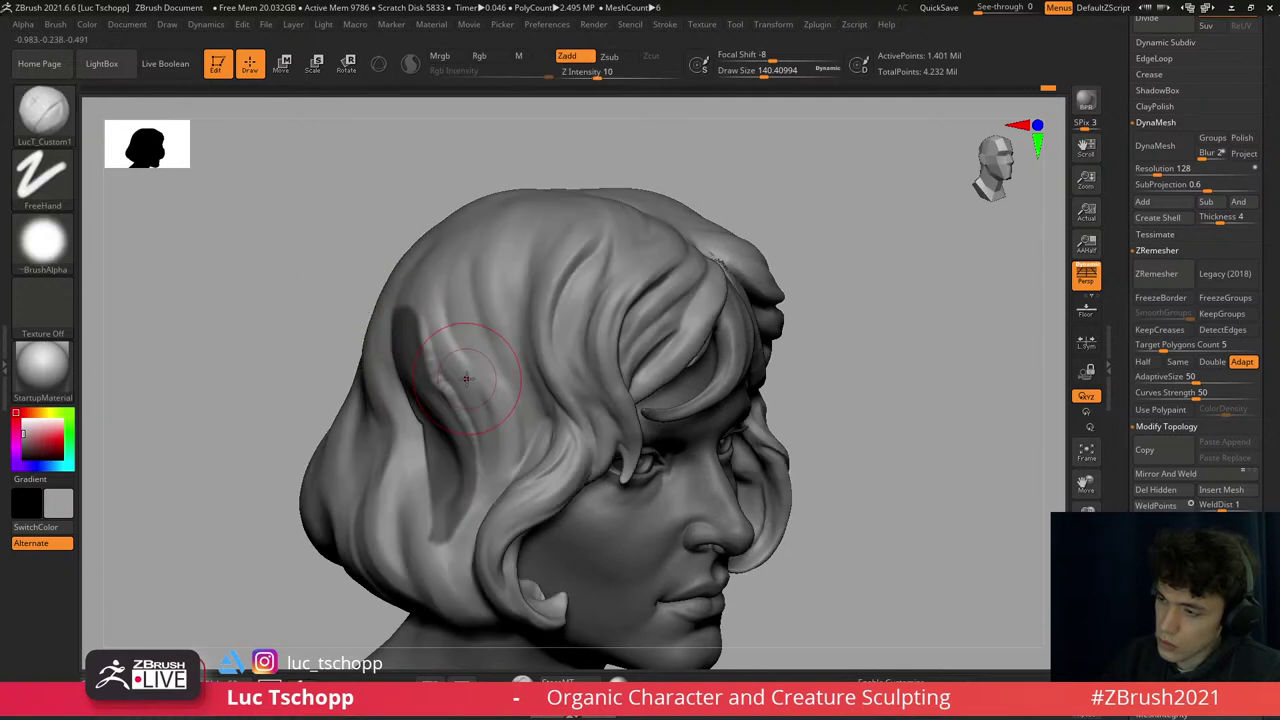
key("ctrl")
right_click_drag(475, 410, 443, 409)
- Clear the mask from the head and reselect the Move brush
key("ctrl")
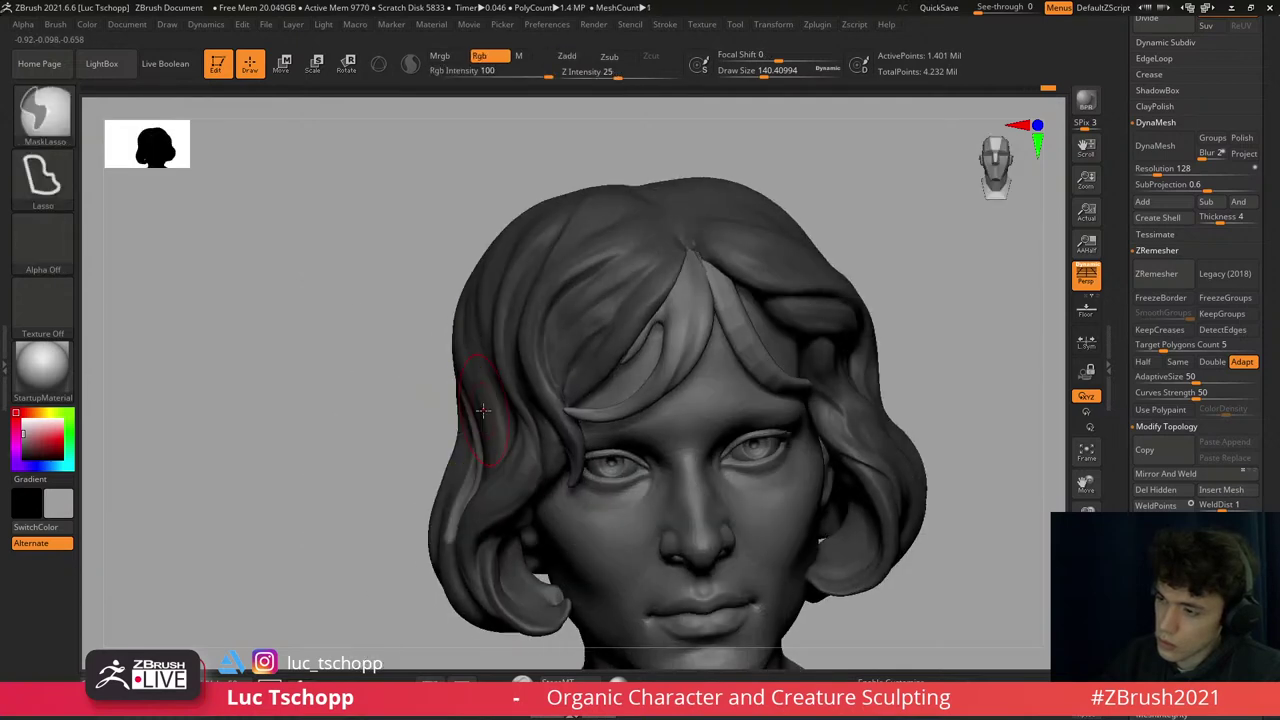
left_click(431, 385, "ctrl")
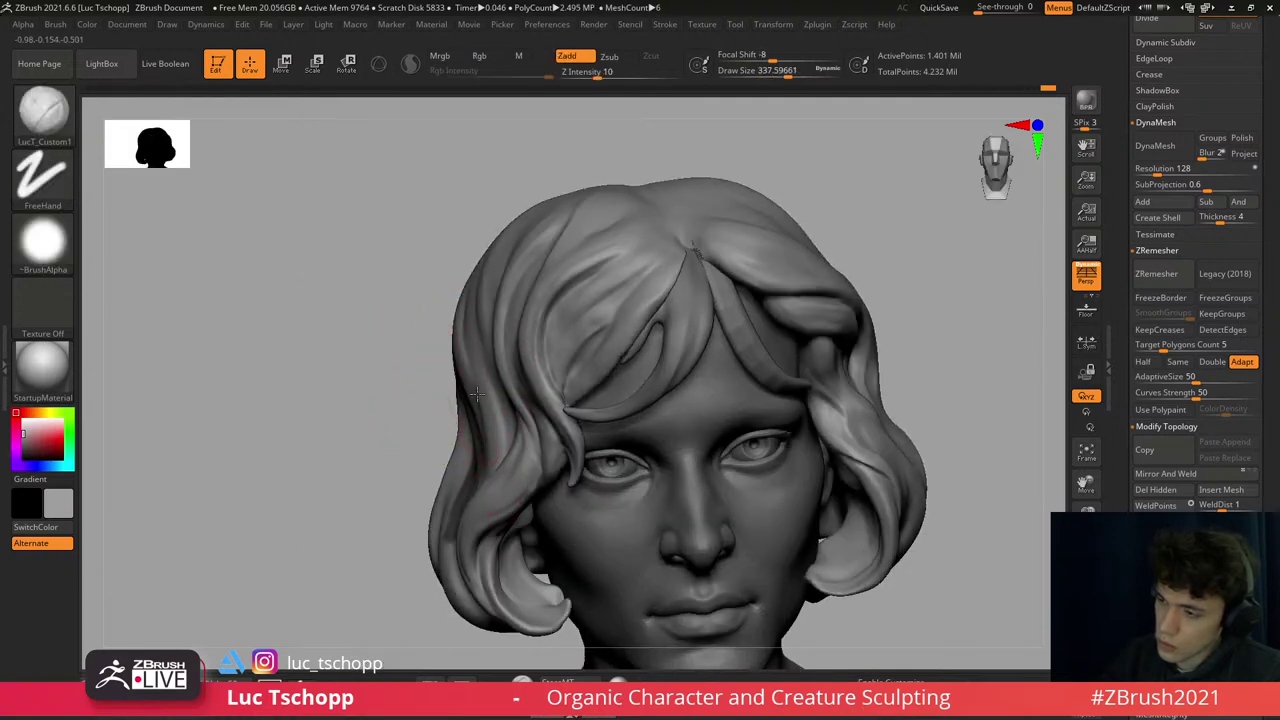
key("b")
key("m")
key("v")
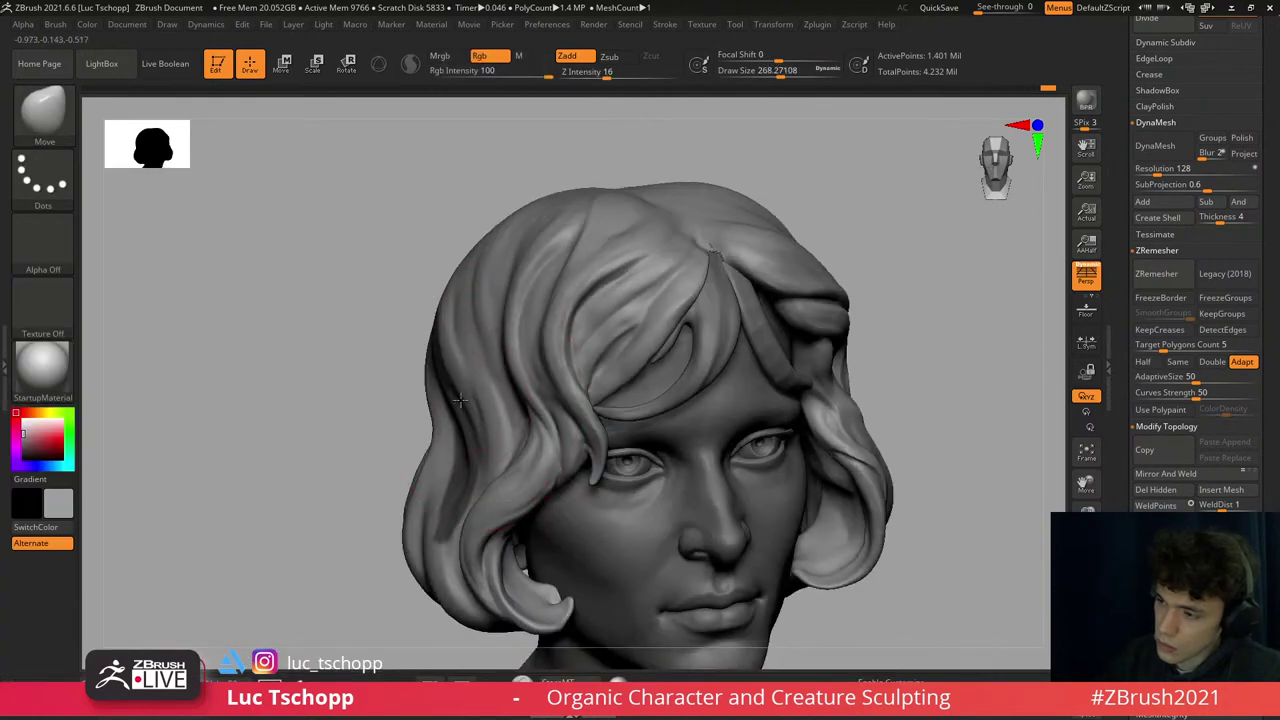
key("s")
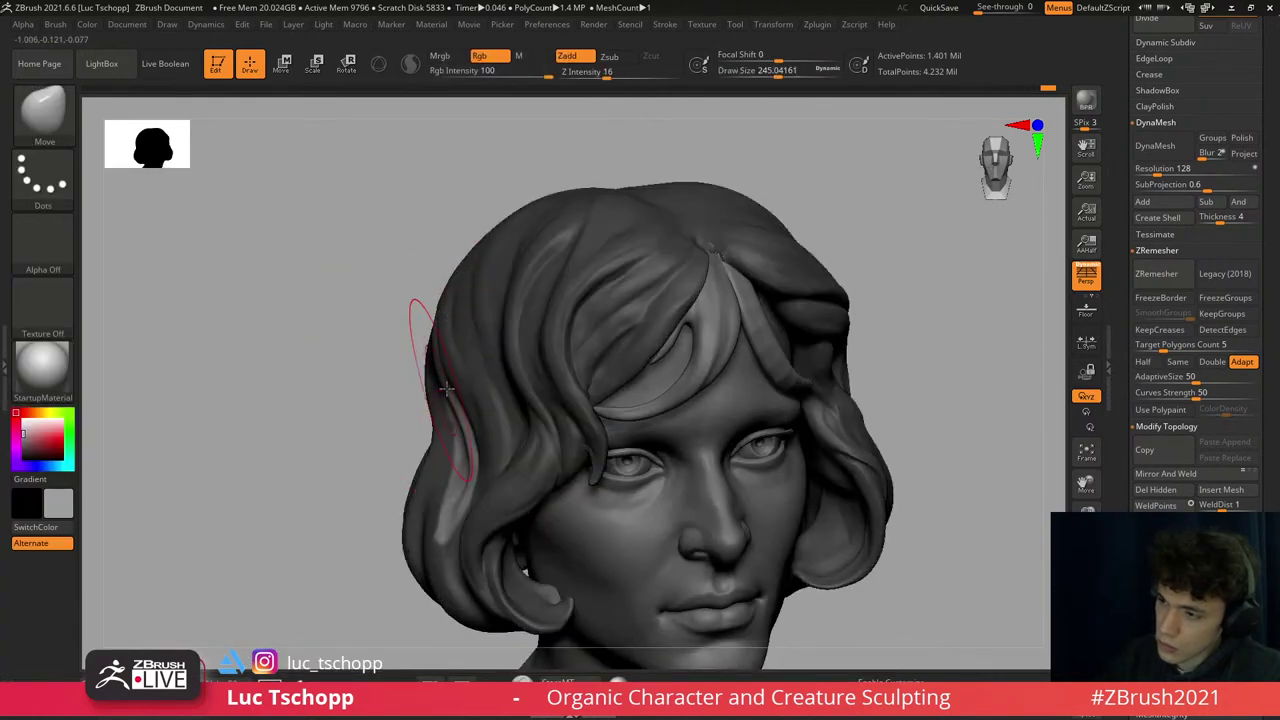
- Work the temple strip with the Weave1 brush, then switch to a smaller Standard brush
right_click_drag(420, 330, 452, 321)
key("b")
key("w")
key("e")
left_click(443, 392)
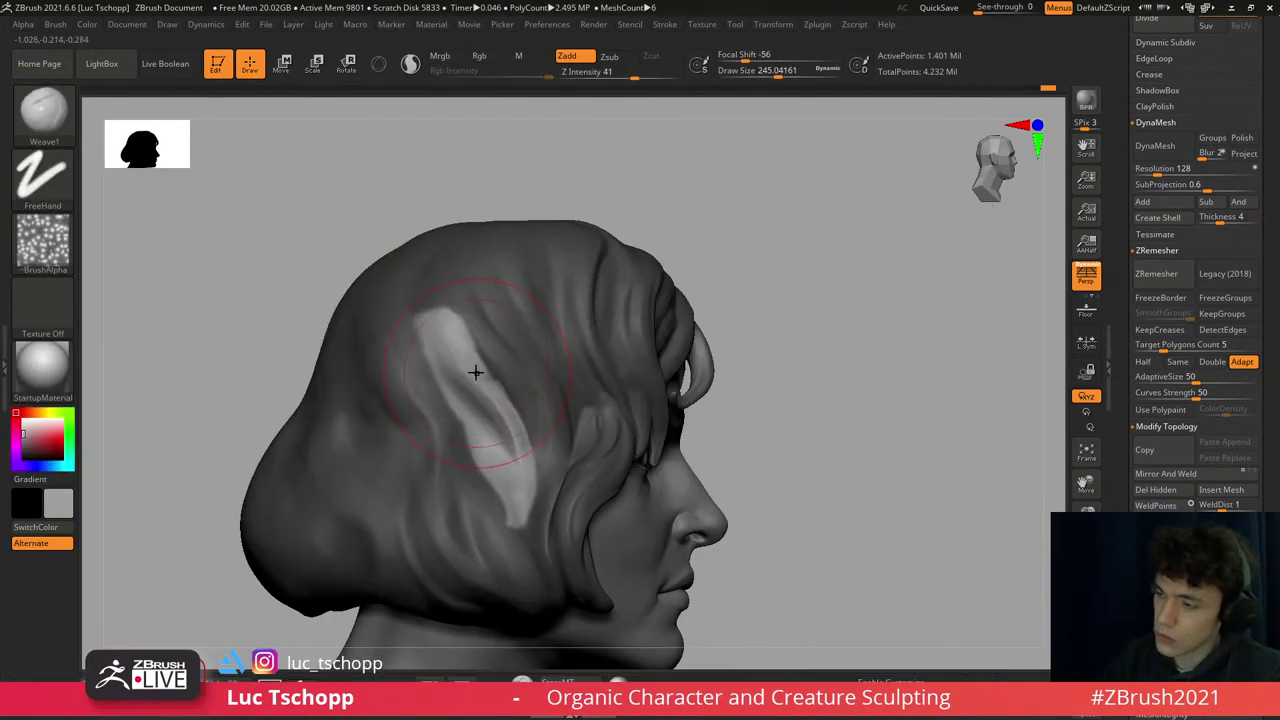
right_click_drag(474, 371, 463, 365)
key("b")
key("s")
key("t")
key("s")
left_click_drag(463, 365, 459, 350)
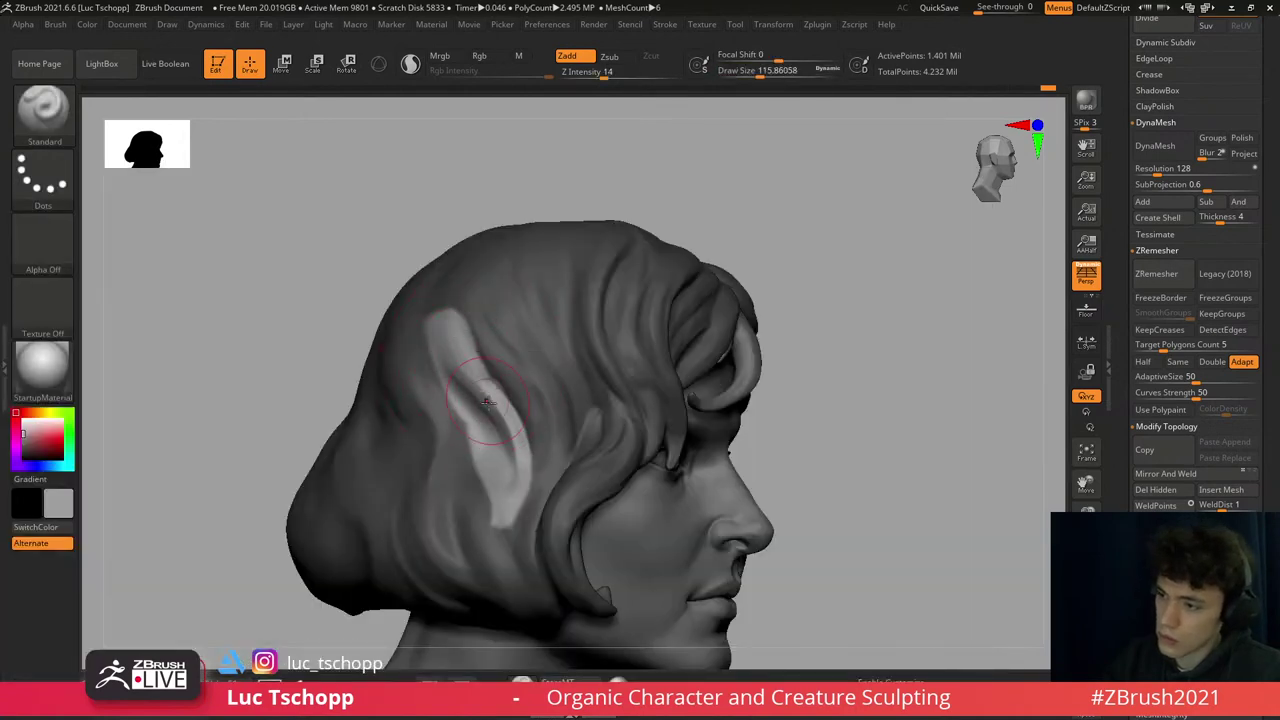
key("bracketleft")
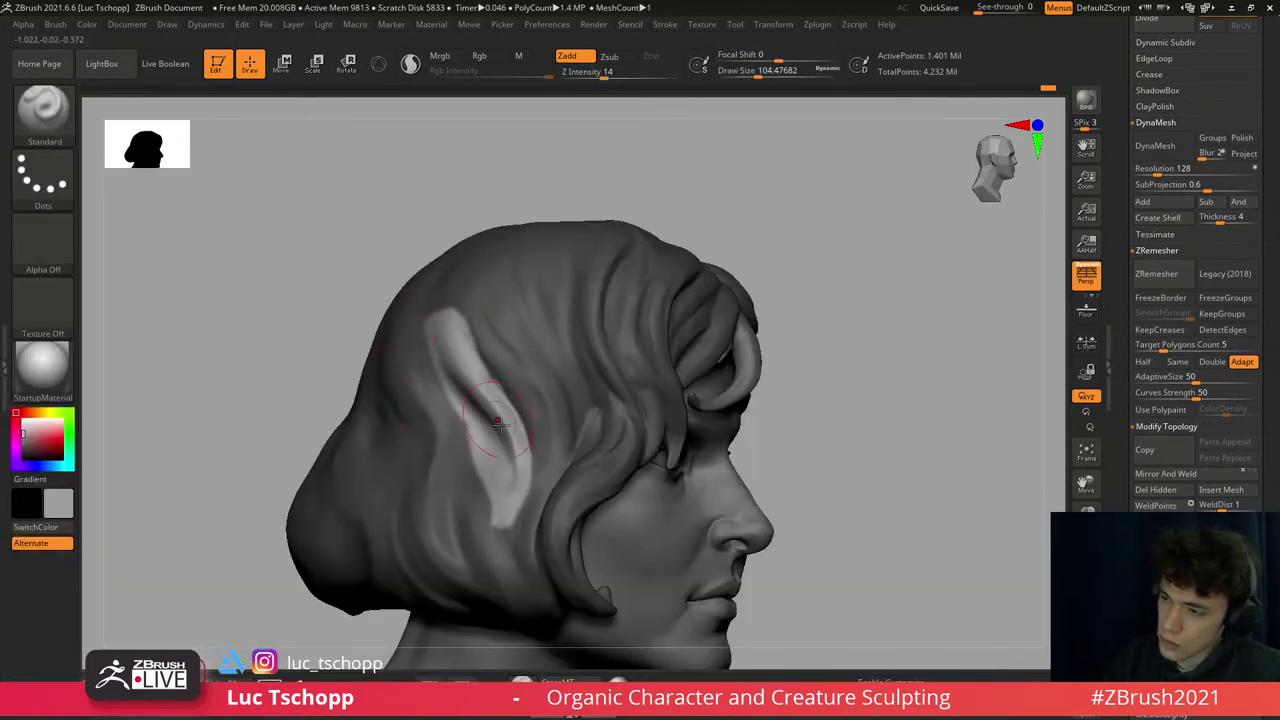
- Smooth out the deep crease in the hair beside the ear
key("bracketleft")
key("bracketleft")
key("bracketleft")
key("1")
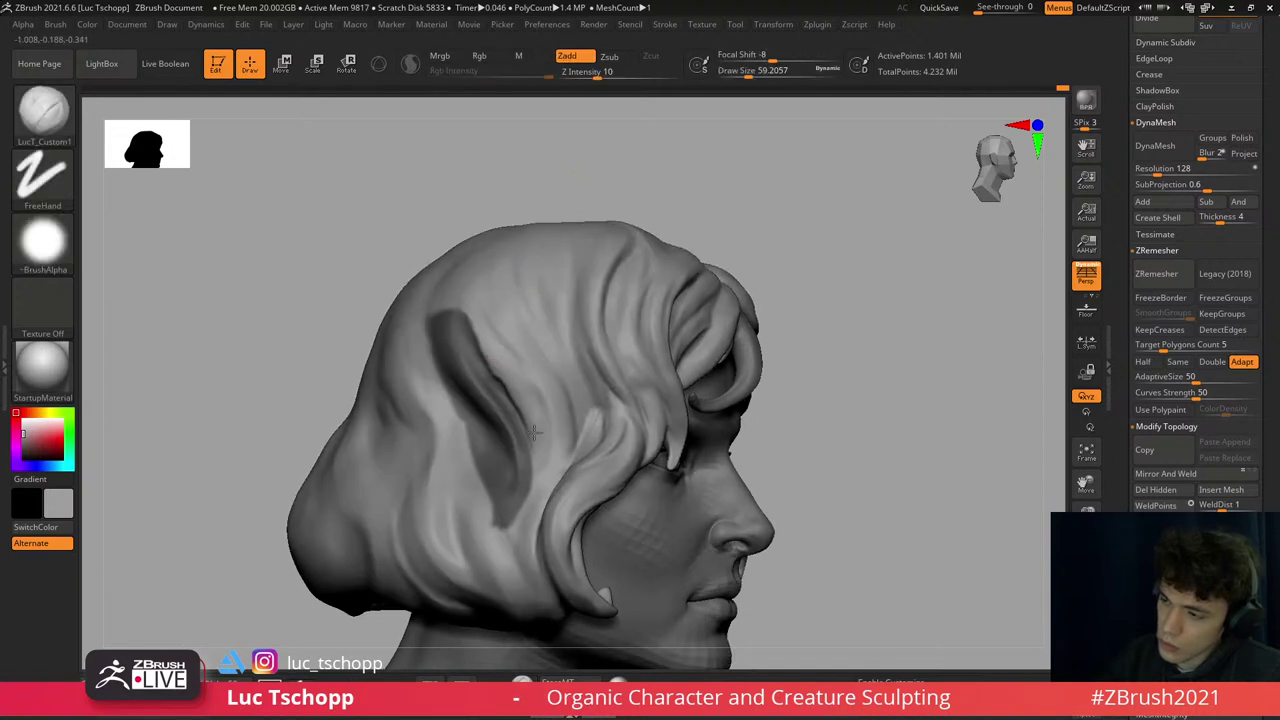
right_click_drag(506, 300, 510, 370, "ctrl")
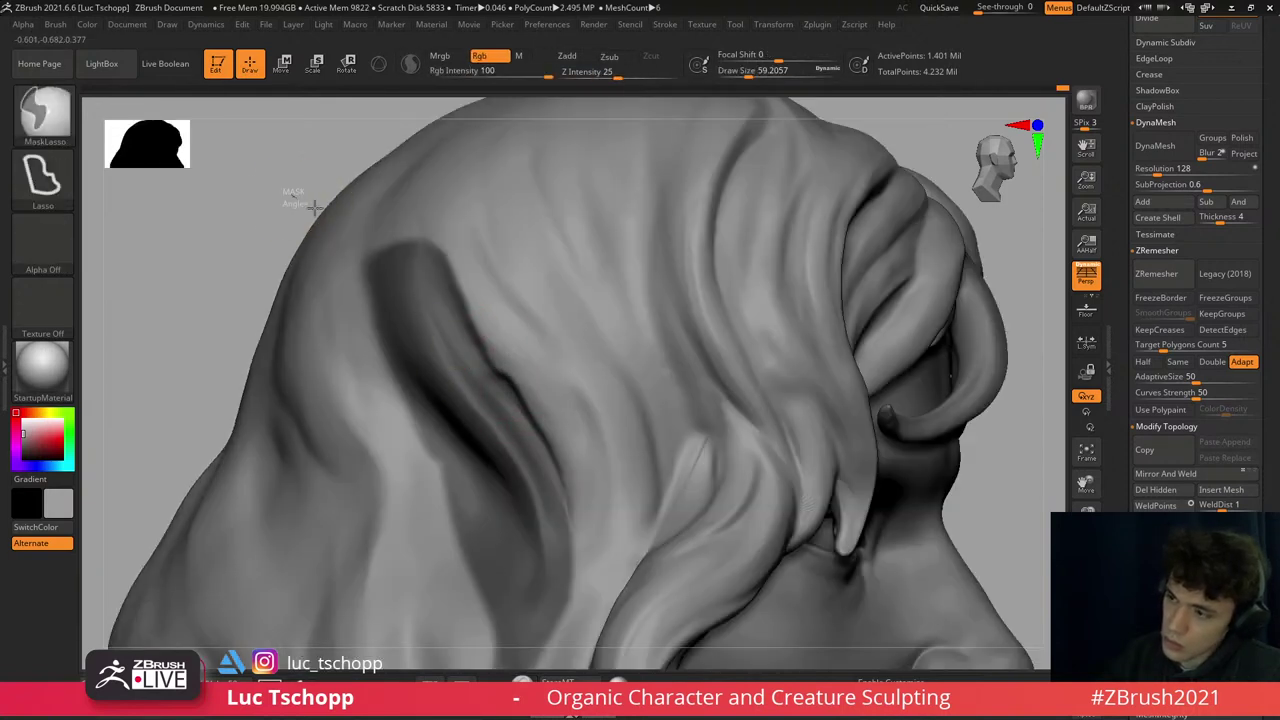
left_click_drag(390, 260, 540, 500, "shift")
key("bracketleft")
key("bracketleft")
key("bracketleft")
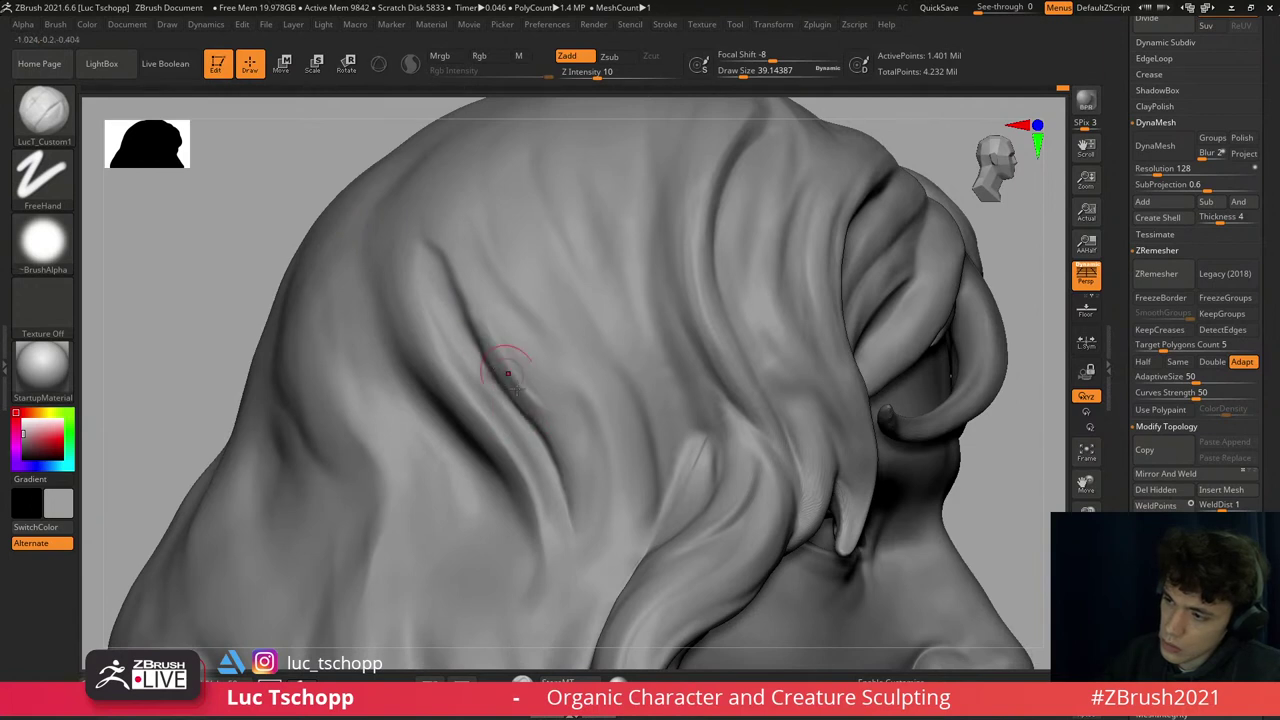
key("bracketright")
key("bracketright")
key("bracketright")
key("bracketright")
key("bracketright")
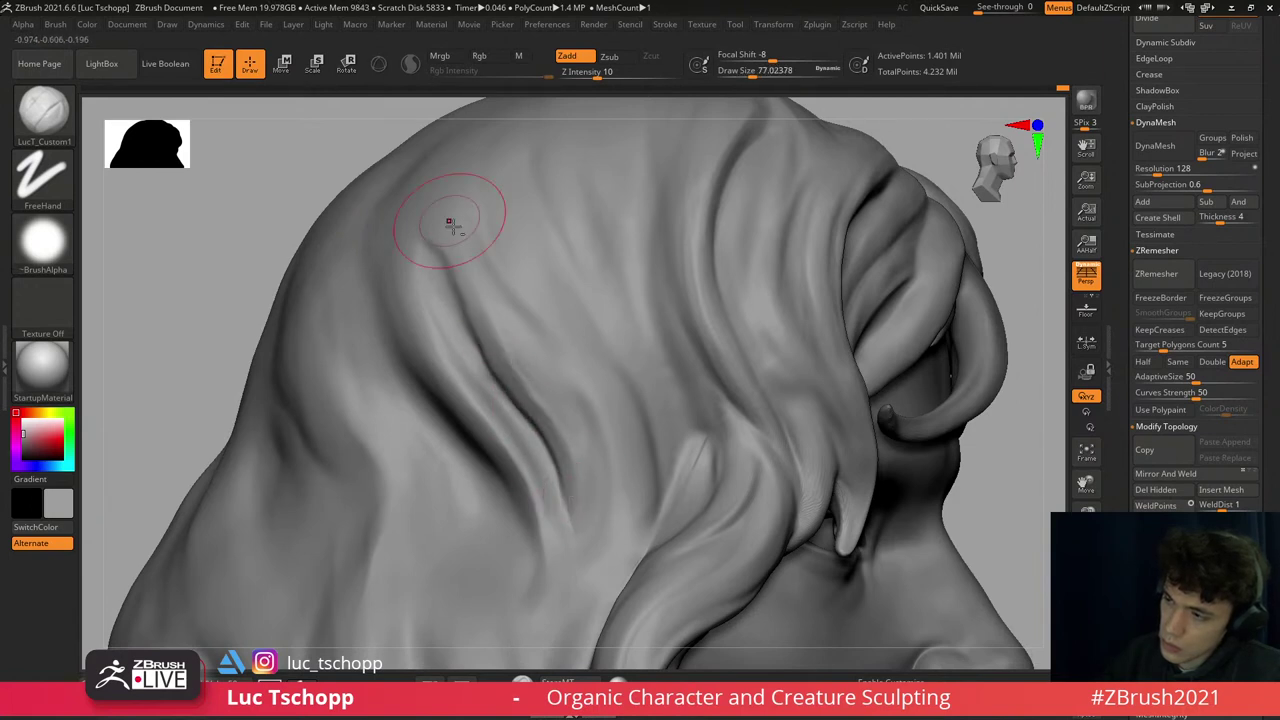
- Turn to the back of the hair and carve a strand groove with DamStandard
right_click_drag(556, 411, 540, 376, "shift")
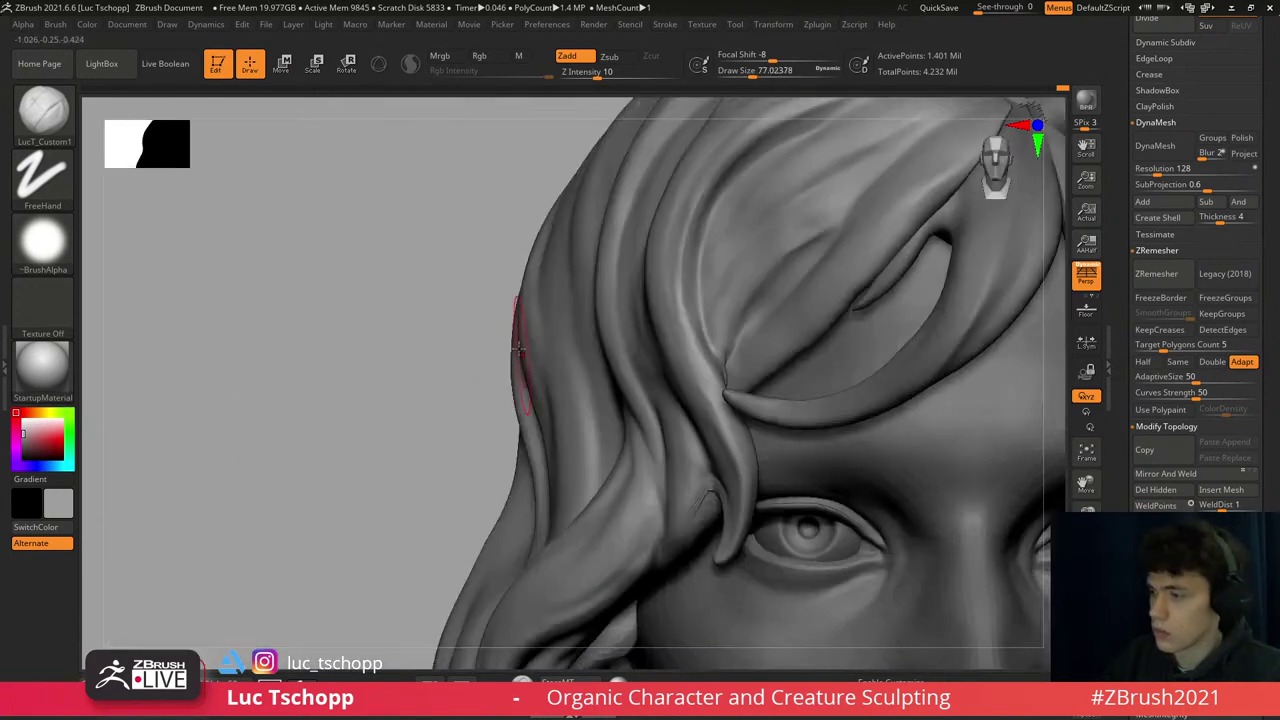
key("f")
mouse_move(558, 316)
right_mouse_down("ctrl")
mouse_move(379, 224)
mouse_move(453, 283)
right_mouse_up("ctrl")
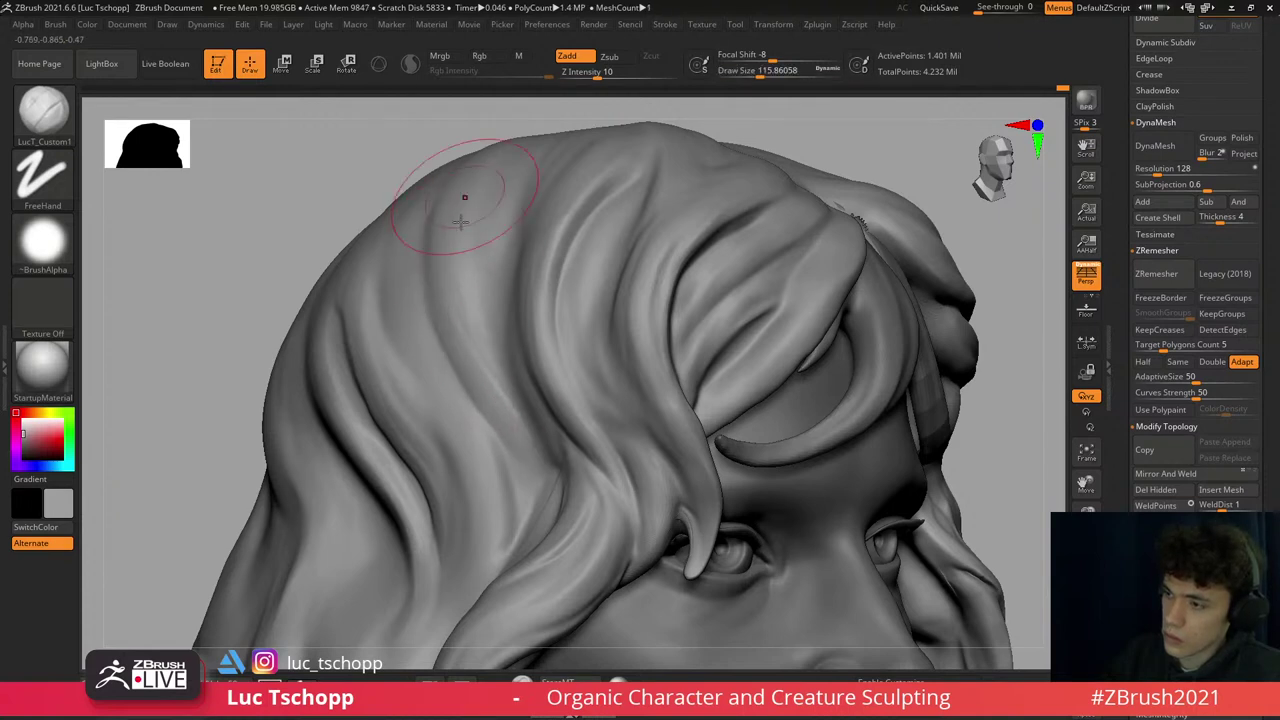
mouse_move(463, 222)
right_mouse_down()
mouse_move(491, 223)
mouse_move(460, 250)
mouse_move(497, 335)
right_mouse_up()
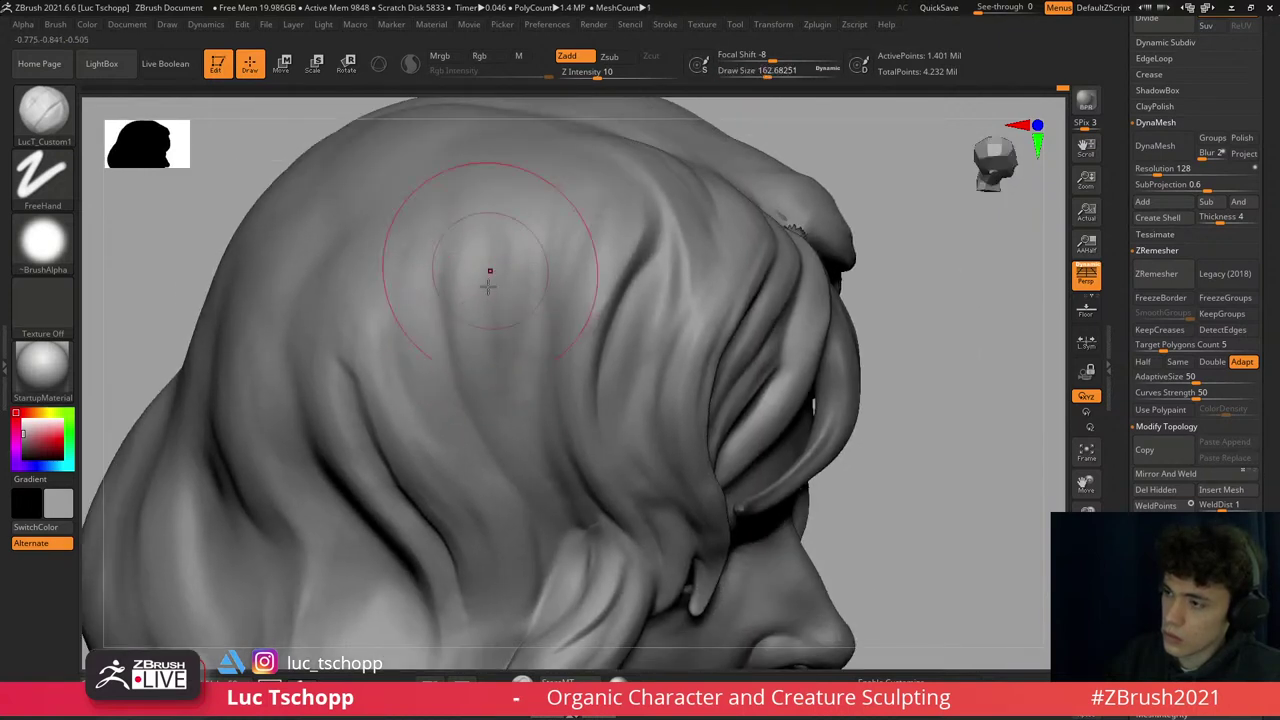
right_click_drag(534, 211, 606, 329)
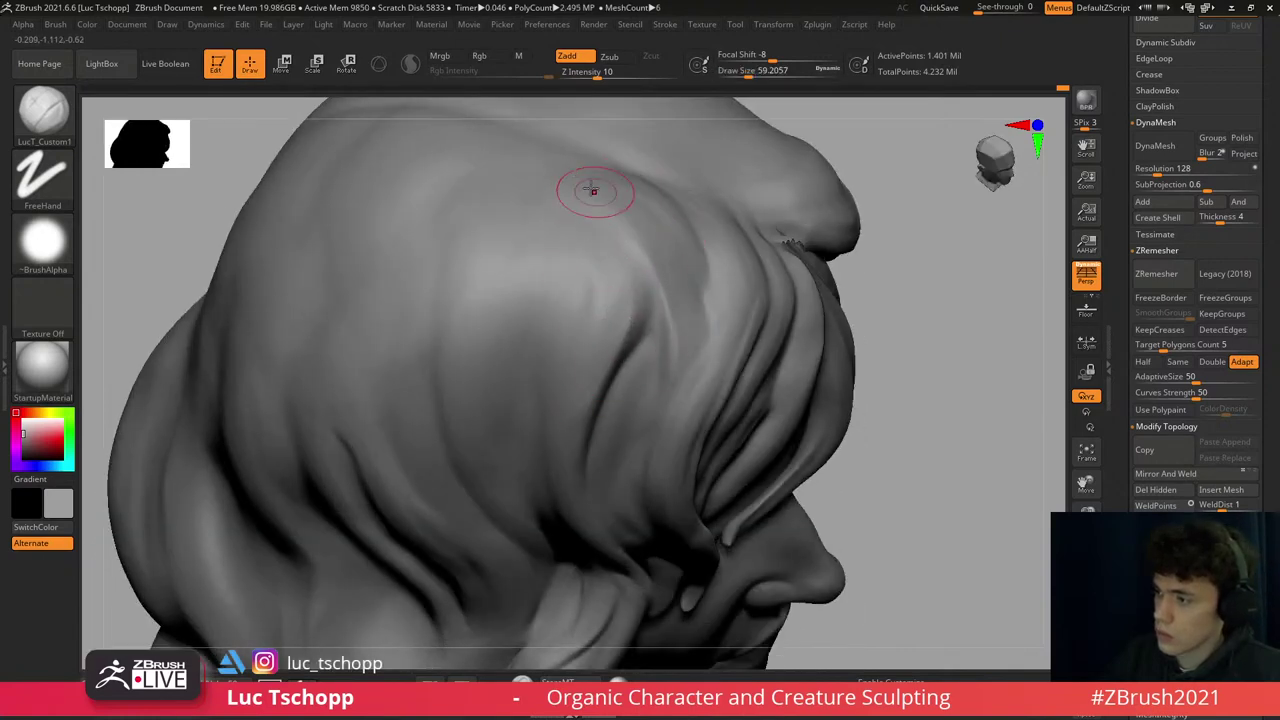
right_click_drag(648, 382, 643, 286)
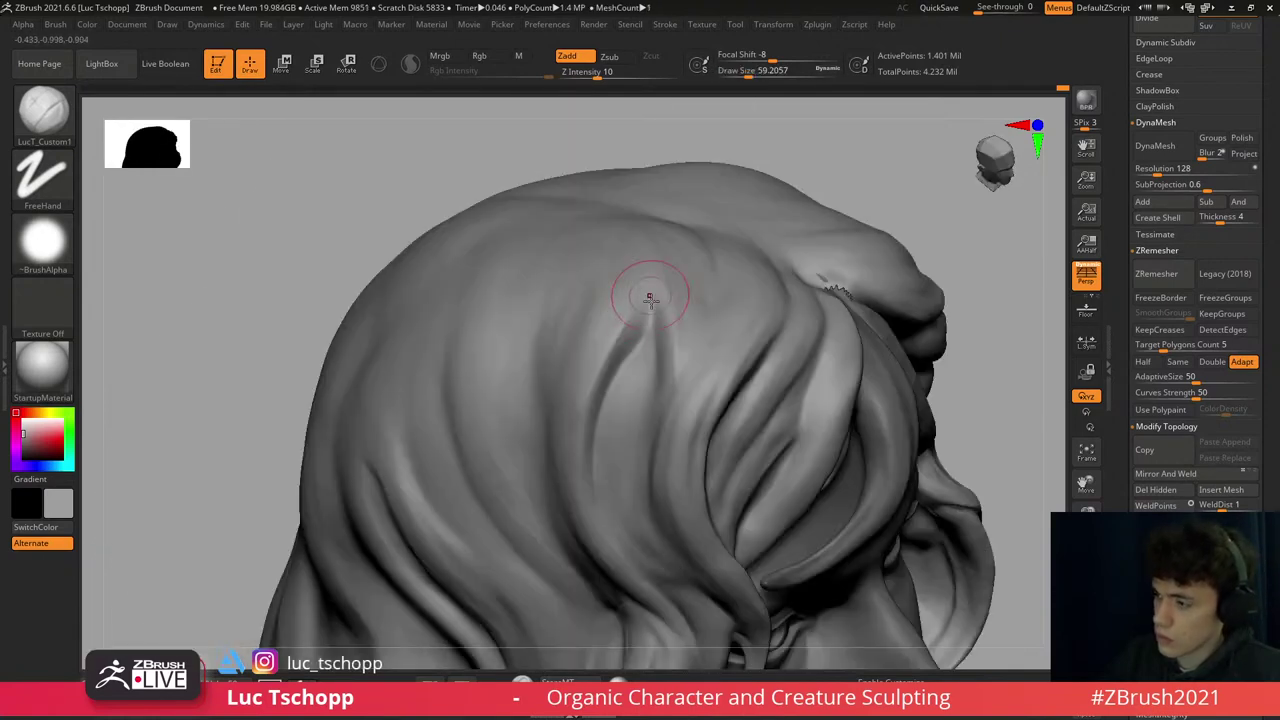
key("b")
key("d")
key("s")
left_click_drag(640, 325, 605, 412)
right_click_drag(643, 335, 643, 423)
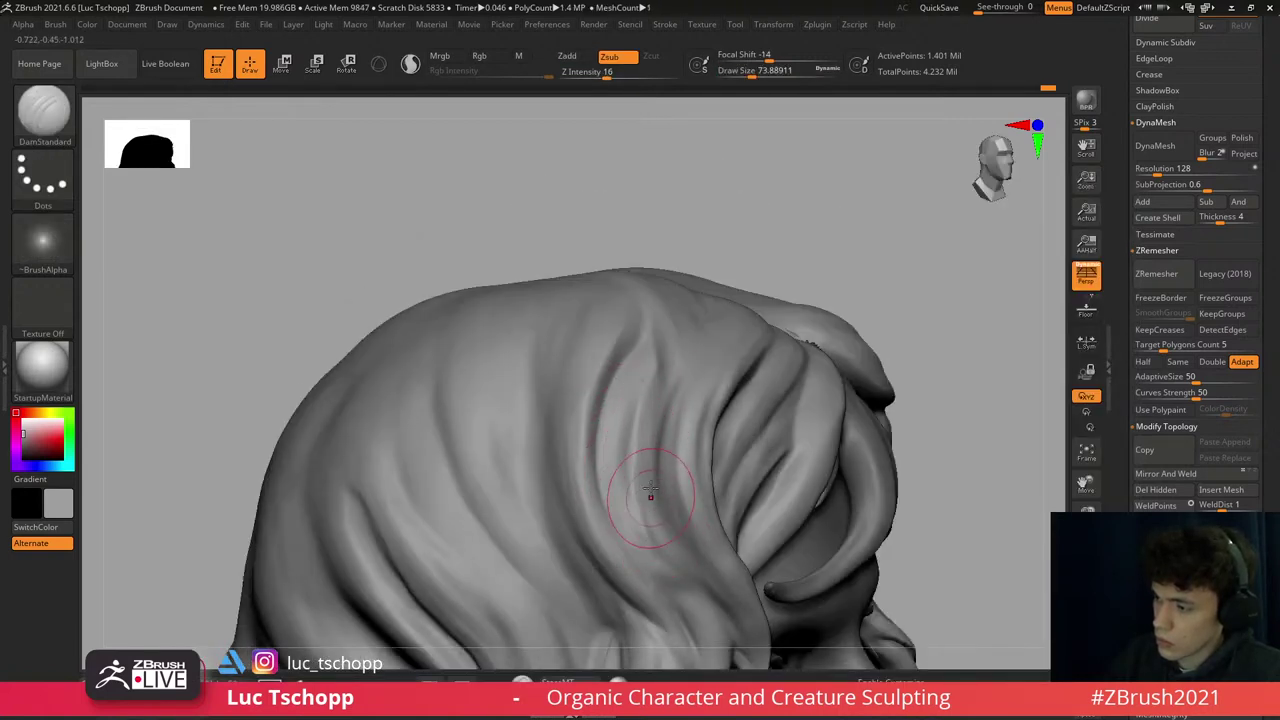
- Carve finer strand grooves along the side hair with a smaller DamStandard brush
mouse_move(705, 590)
right_mouse_down()
mouse_move(608, 344)
mouse_move(615, 330)
mouse_move(586, 314)
right_mouse_up()
key("1")
key("s")
left_click_drag(586, 314, 652, 388)
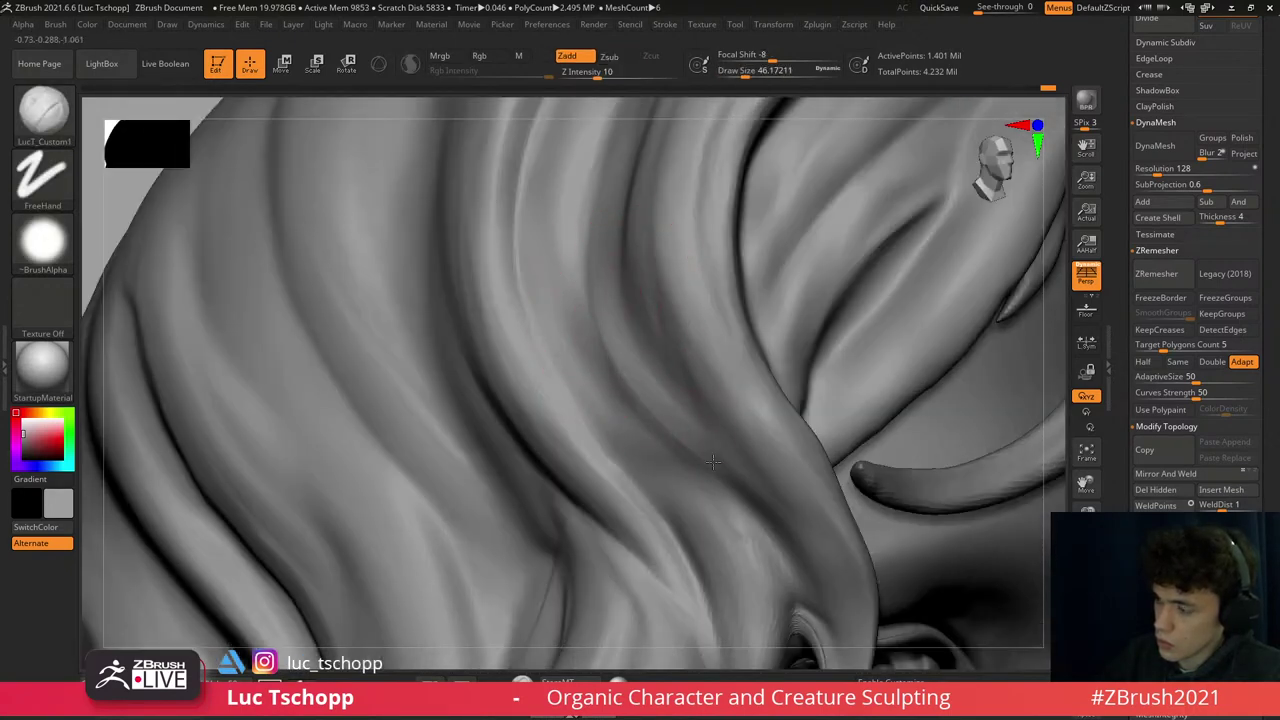
key("b")
key("d")
key("s")
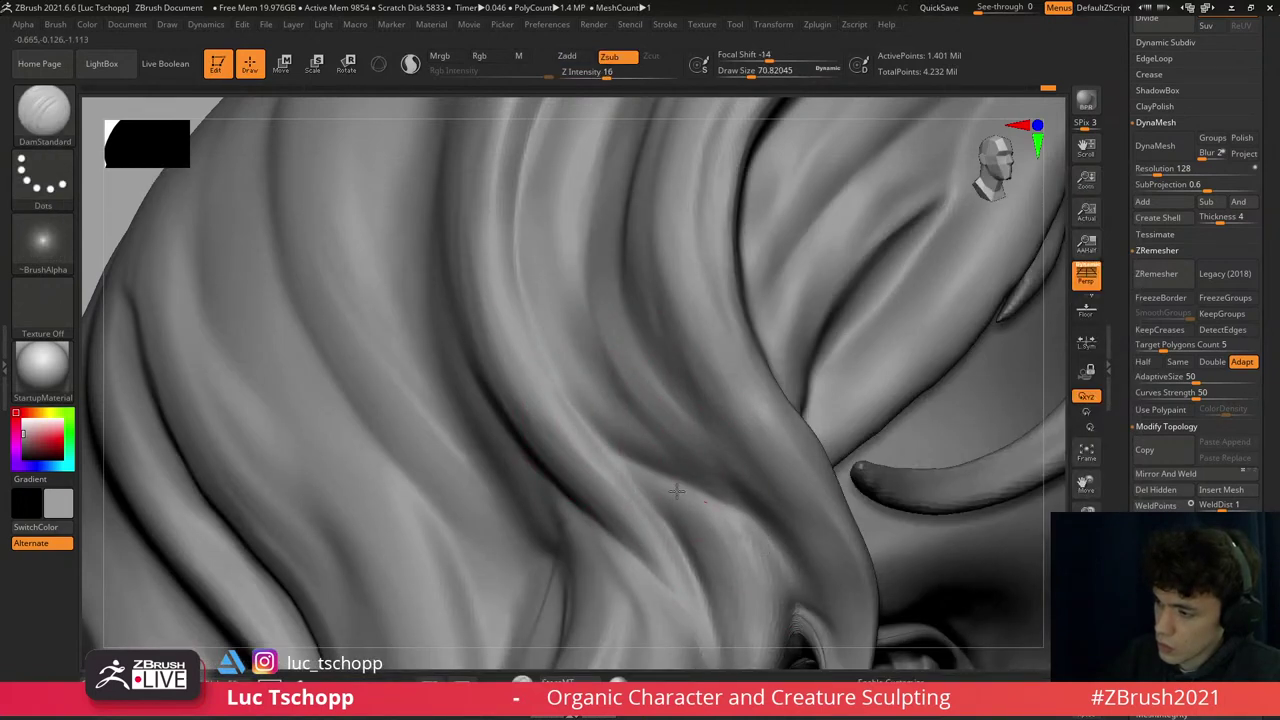
key("[")
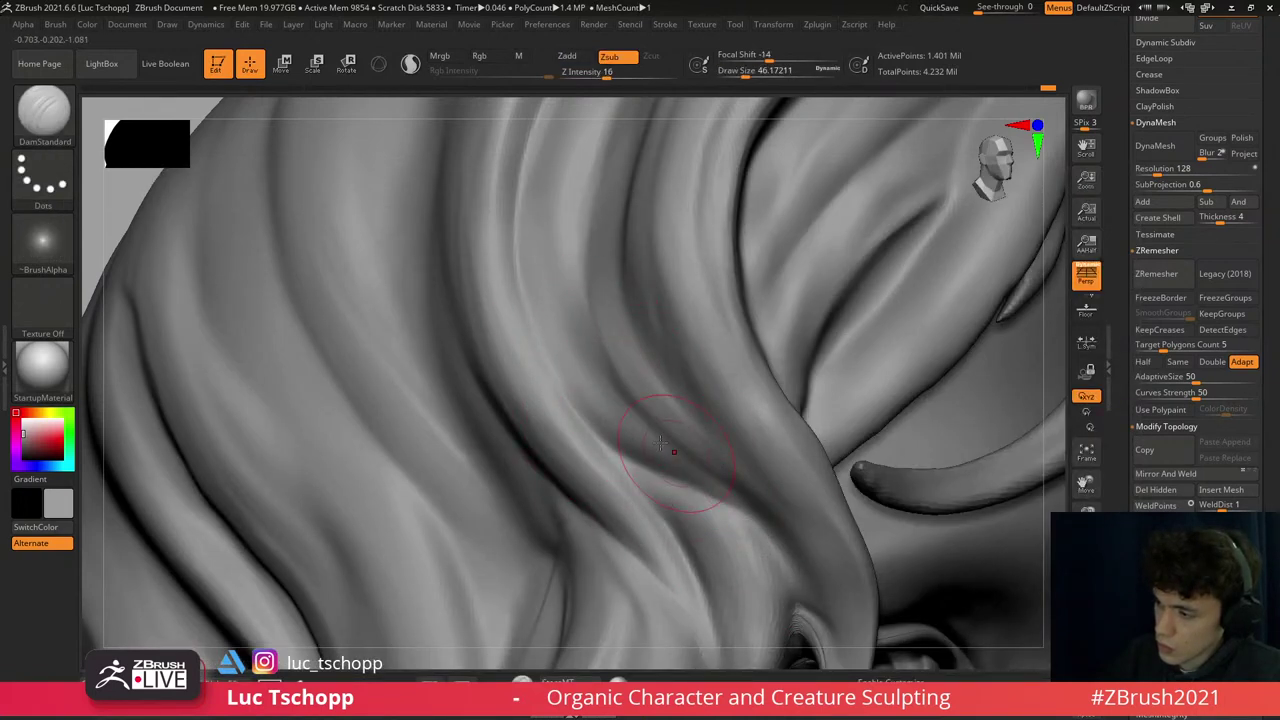
right_click_drag(770, 524, 736, 468)
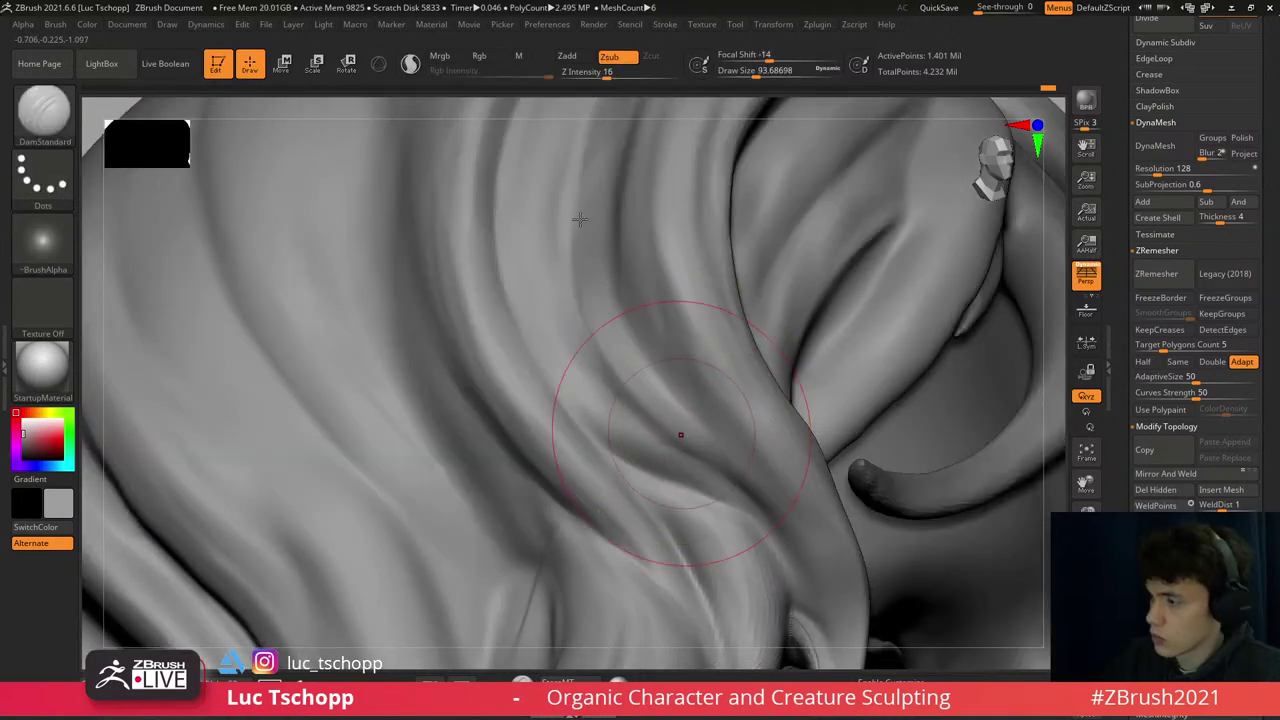
- Frame the head front-on and make the Extract1 fringe subtool active
key("f")
right_click_drag(585, 297, 596, 345)
left_click(596, 345, "alt")
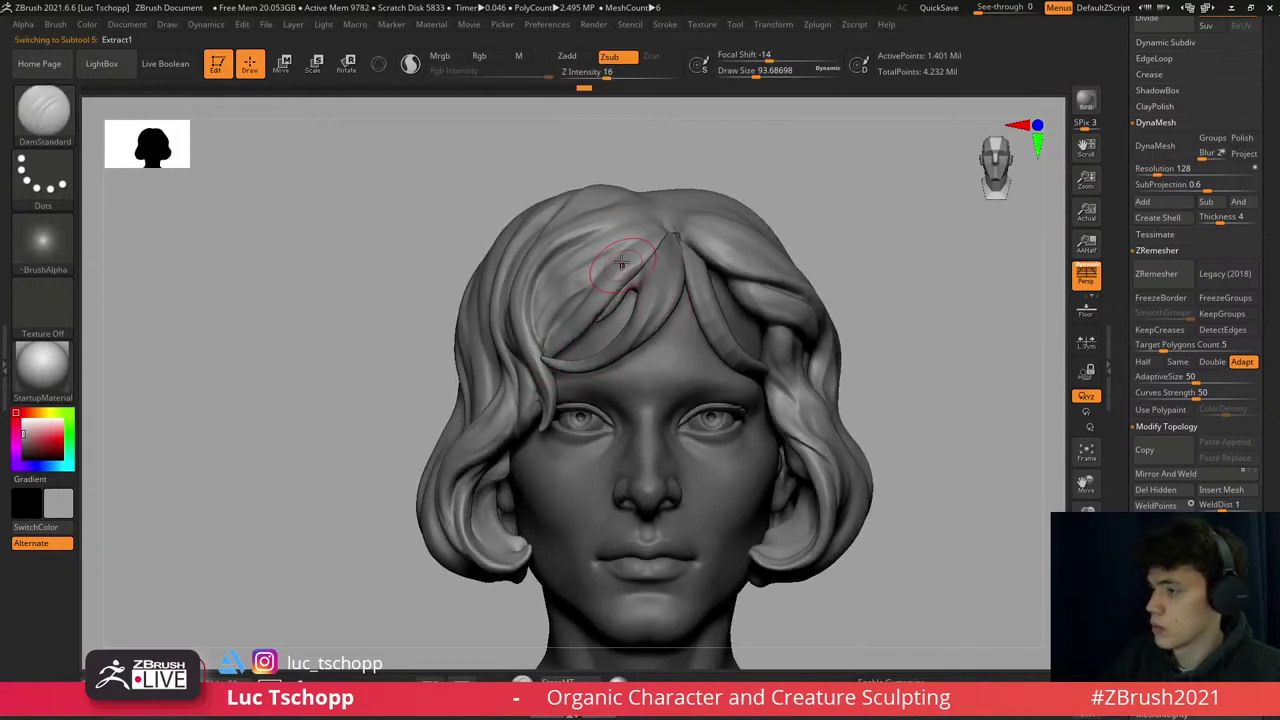
- Try the Move Topological and Move brushes while tilting the head to view the fringe from above
key("b")
key("m")
key("t")
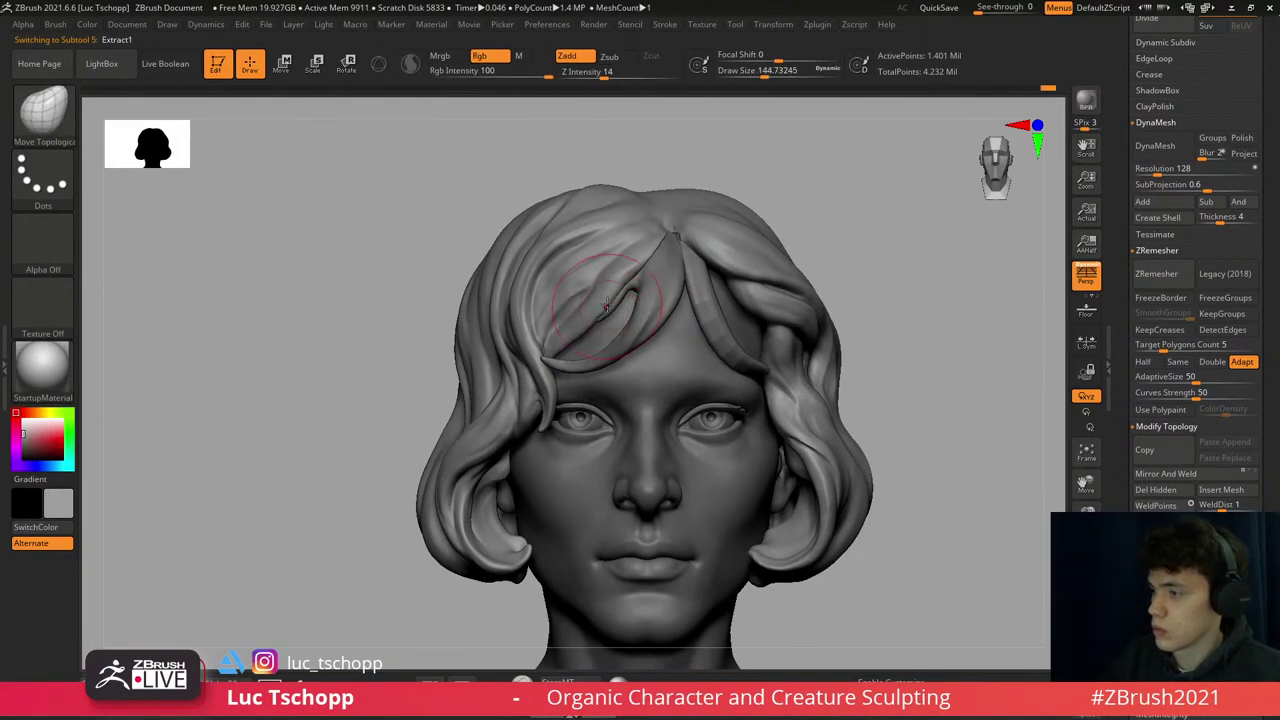
key("b")
key("m")
key("v")
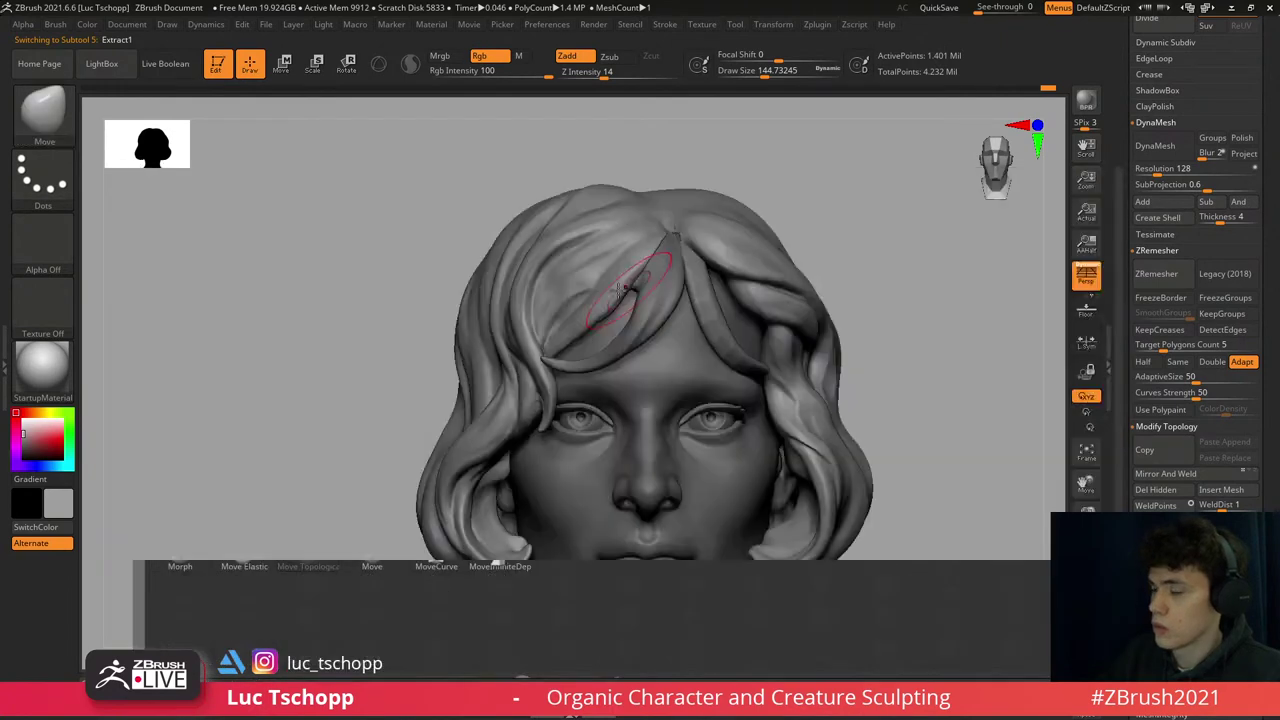
mouse_move(635, 268)
right_mouse_down()
mouse_move(600, 240)
mouse_move(614, 157)
mouse_move(640, 213)
right_mouse_up()
- Switch to the Standard brush, reduce its size, then load the custom hair brush
key("b")
key("s")
key("t")
key("s")
left_click_drag(640, 213, 620, 213)
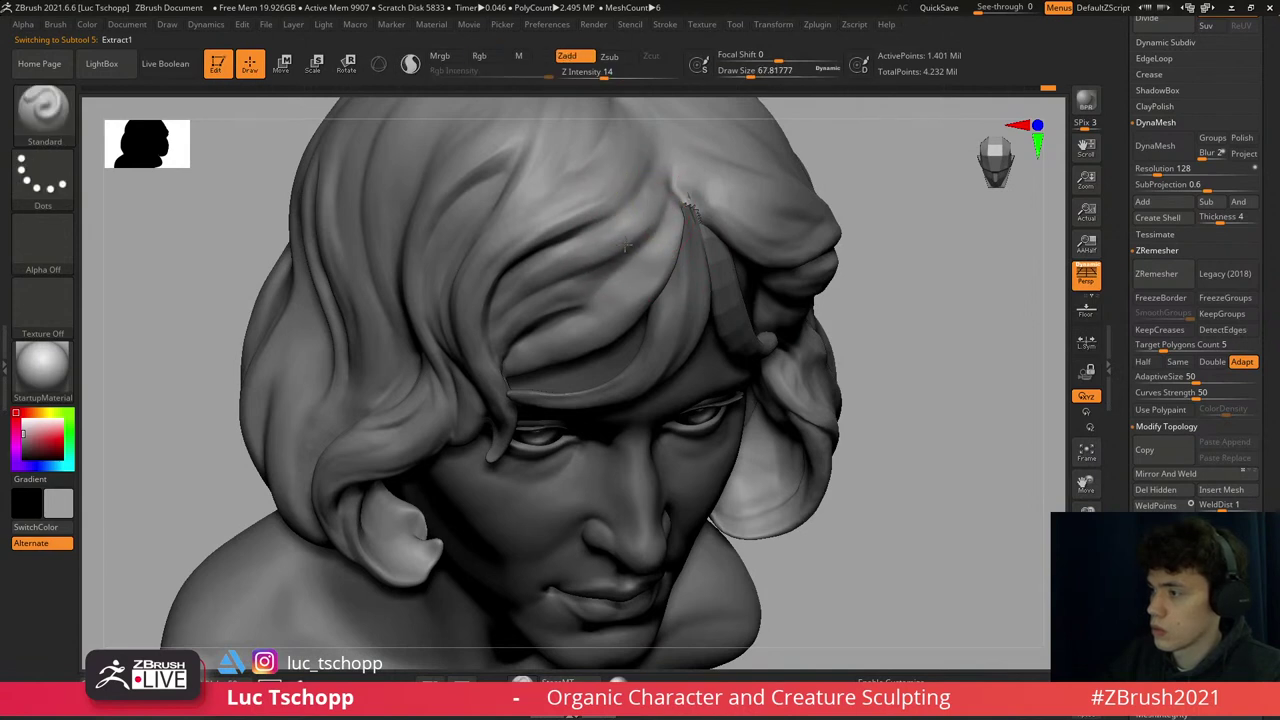
key("1")
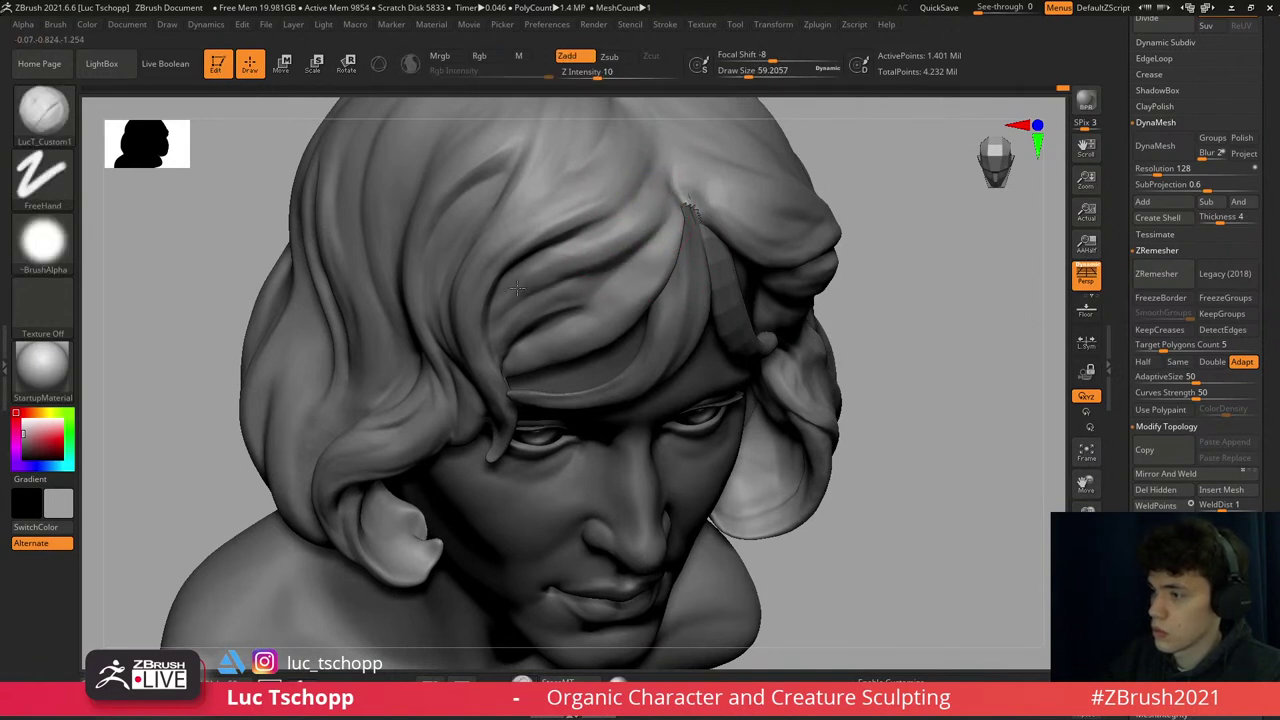
- Sculpt the forehead fringe locks into a sharper central parting, finishing on the Standard brush
right_click_drag(519, 265, 514, 286, "shift")
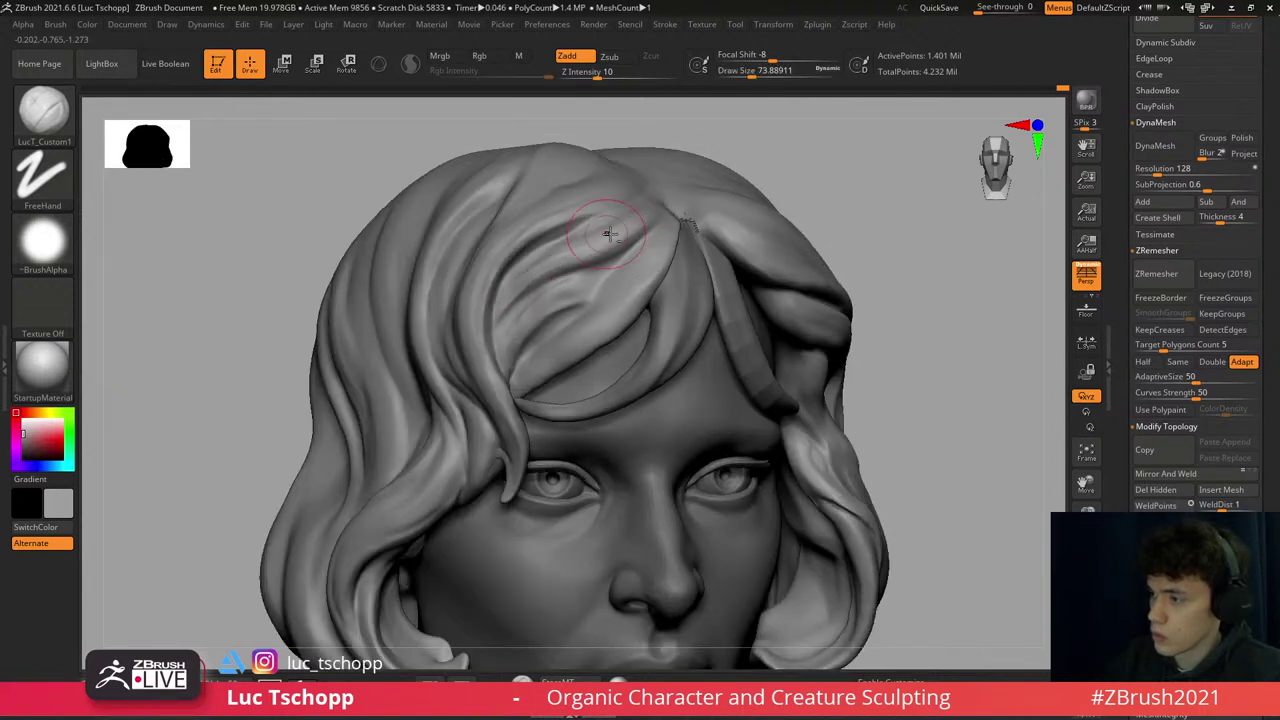
mouse_move(543, 268)
right_mouse_down()
mouse_move(568, 216)
mouse_move(590, 193)
mouse_move(611, 194)
mouse_move(598, 250)
mouse_move(572, 275)
mouse_move(583, 285)
right_mouse_up()
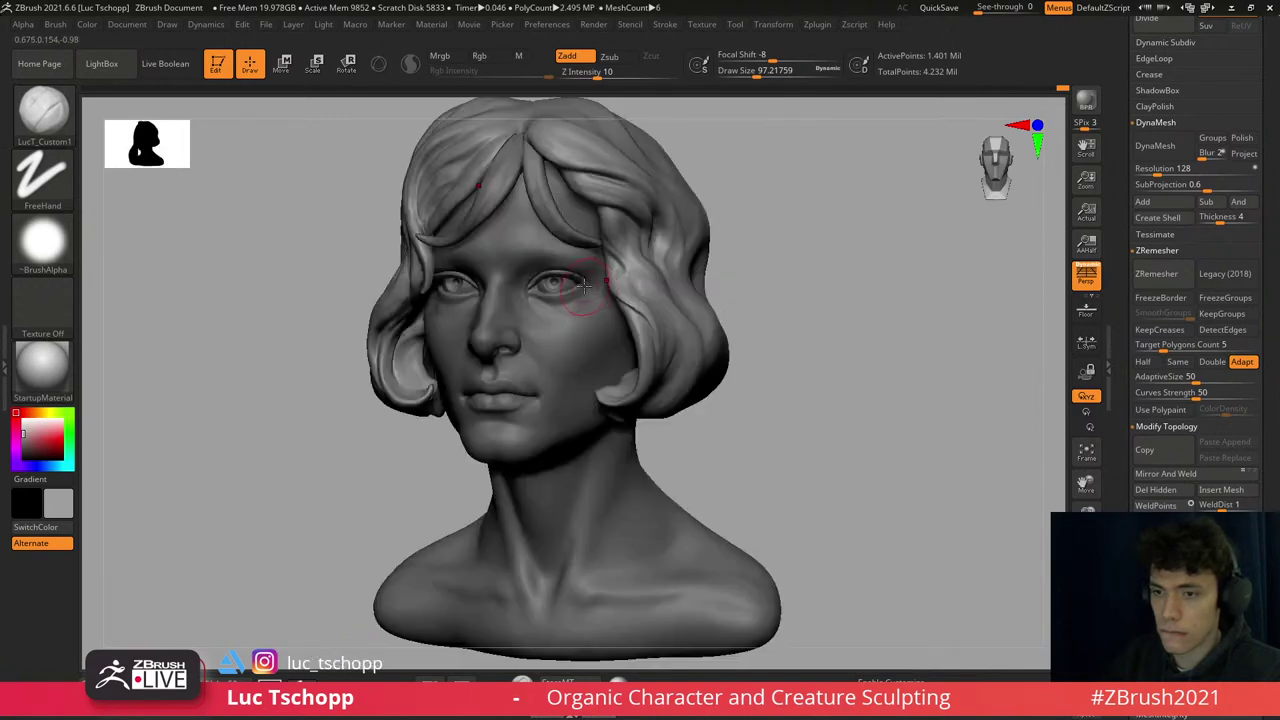
right_click_drag(535, 203, 617, 365, "alt")
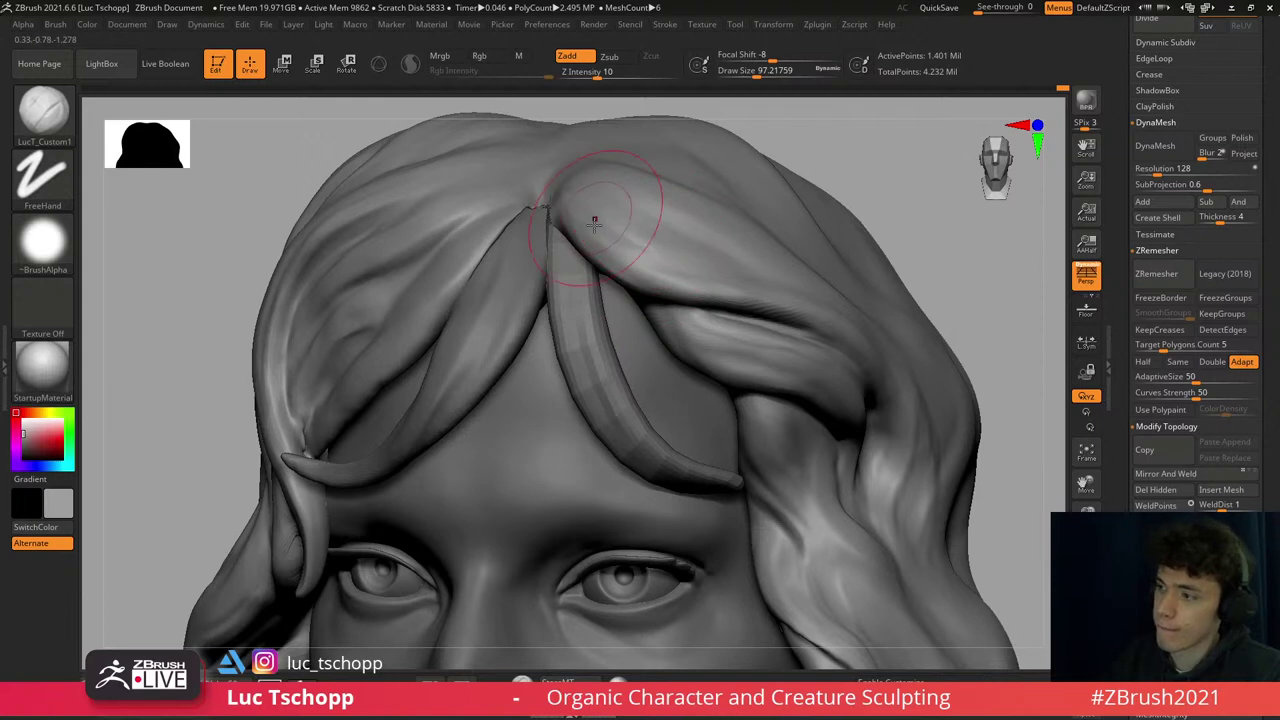
right_click_drag(586, 214, 583, 219)
mouse_move(540, 176)
right_mouse_down()
mouse_move(522, 278)
mouse_move(513, 237)
mouse_move(471, 275)
mouse_move(508, 249)
mouse_move(560, 240)
mouse_move(604, 354)
mouse_move(640, 360)
right_mouse_up()
key("b")
key("s")
key("t")
- Shrink the custom clay brush to about 65 and reshape the curled end of the cheek lock
mouse_move(445, 271)
right_mouse_down("alt")
mouse_move(505, 271)
mouse_move(455, 455)
right_mouse_up("alt")
key("1")
key("s")
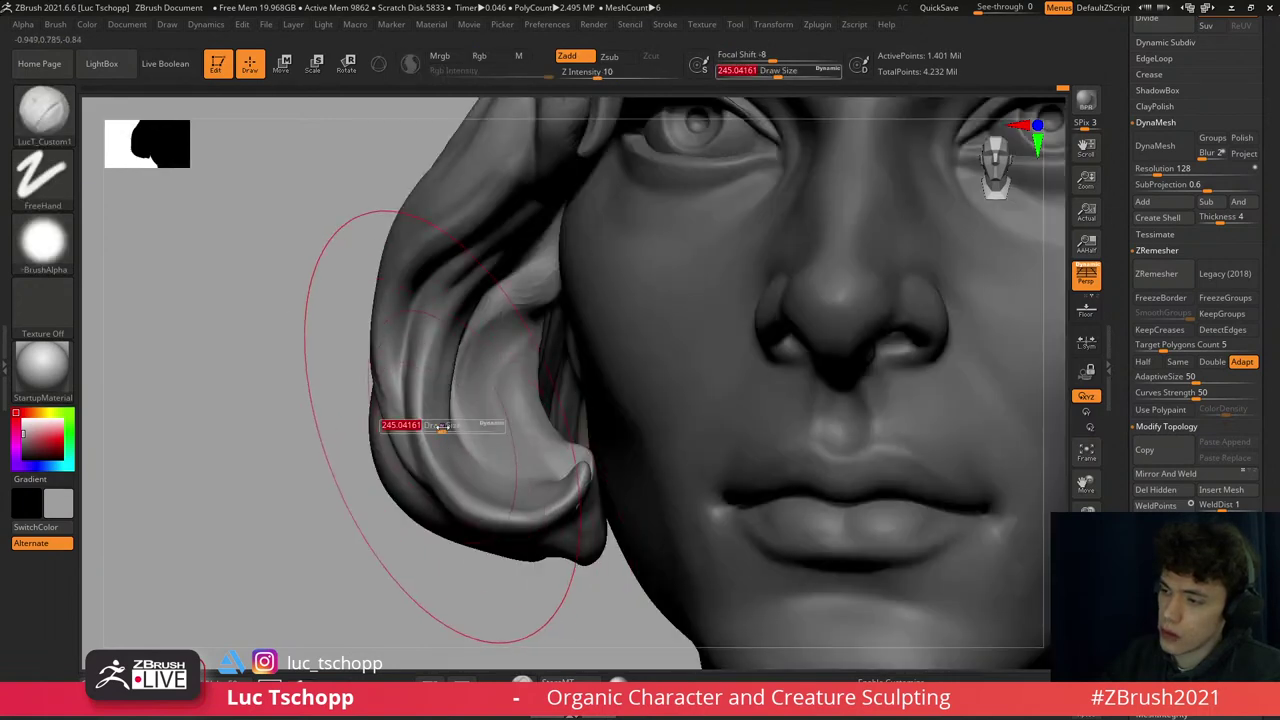
left_click_drag(442, 426, 425, 427)
mouse_move(450, 415)
right_mouse_down()
mouse_move(455, 400)
mouse_move(486, 457)
right_mouse_up()
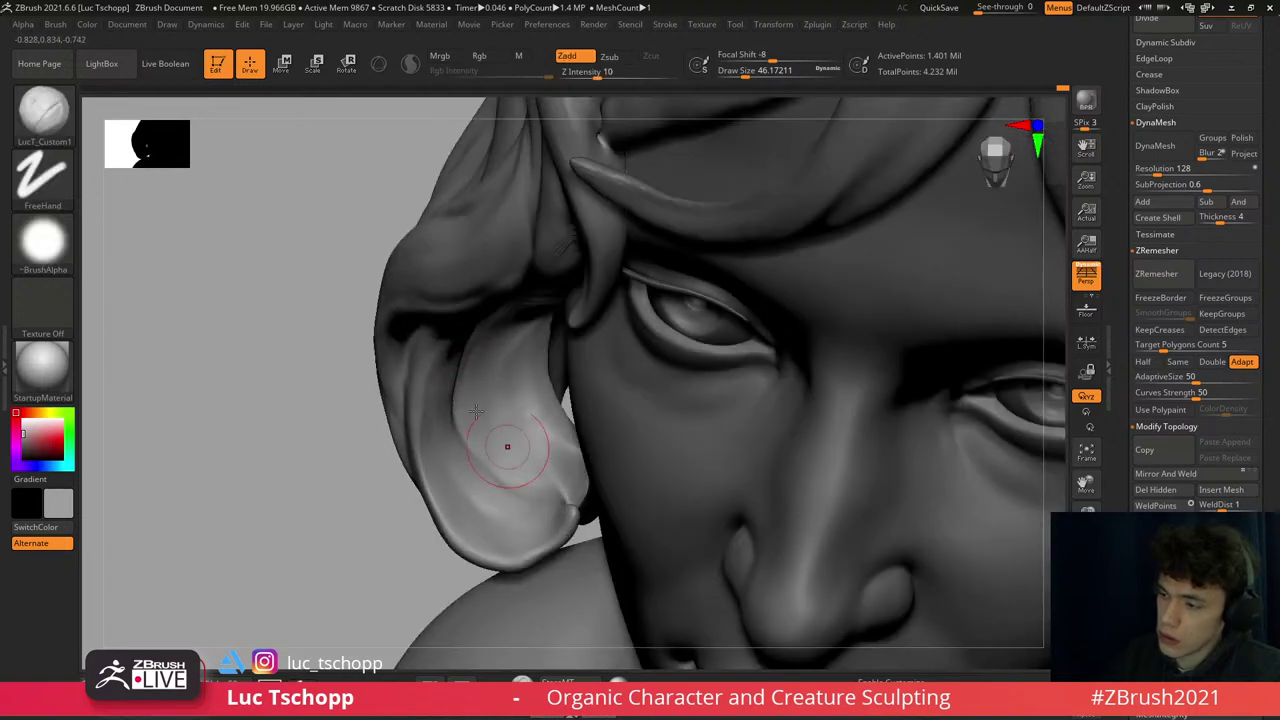
right_click_drag(456, 377, 445, 420)
- Switch to DamStandard and zoom out to a frontal view showing both eyes
key("b")
key("d")
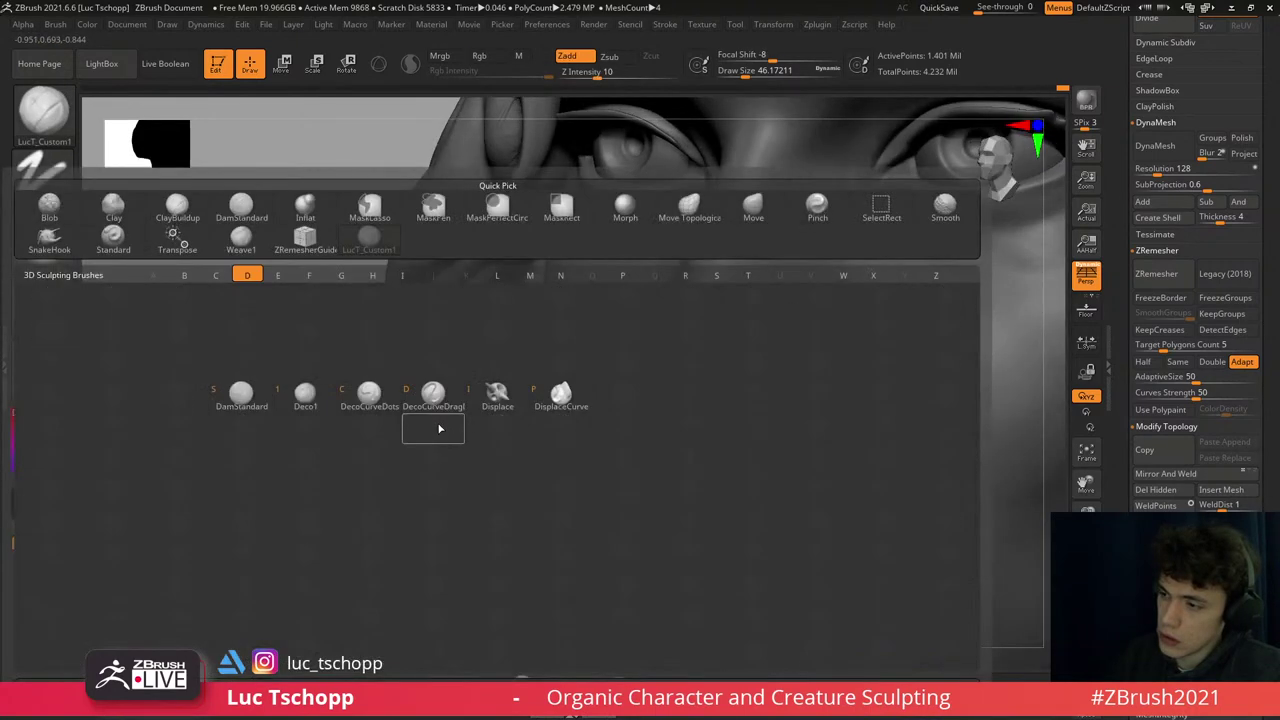
key("s")
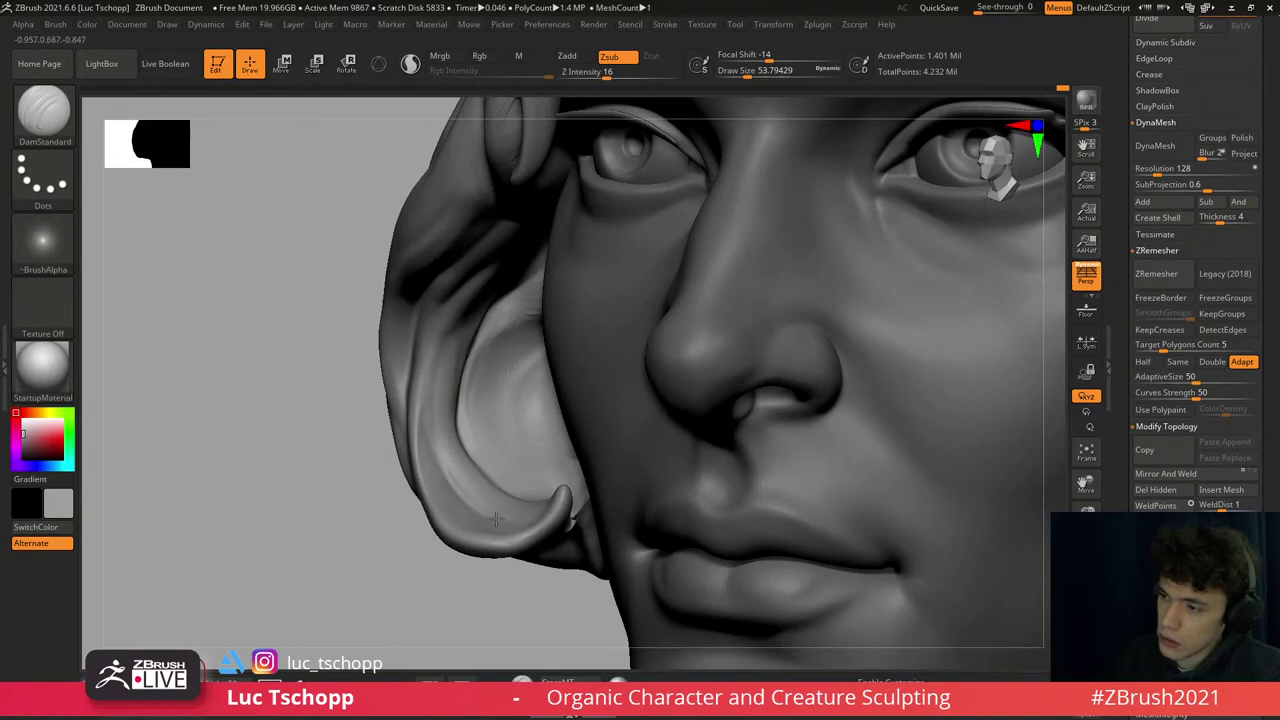
right_click_drag(496, 519, 620, 420)
right_click_drag(729, 251, 755, 285)
- Subdivide the strip above the right eye and pull lash spikes from its outer end with SnakeHook
key("b")
key("s")
key("h")
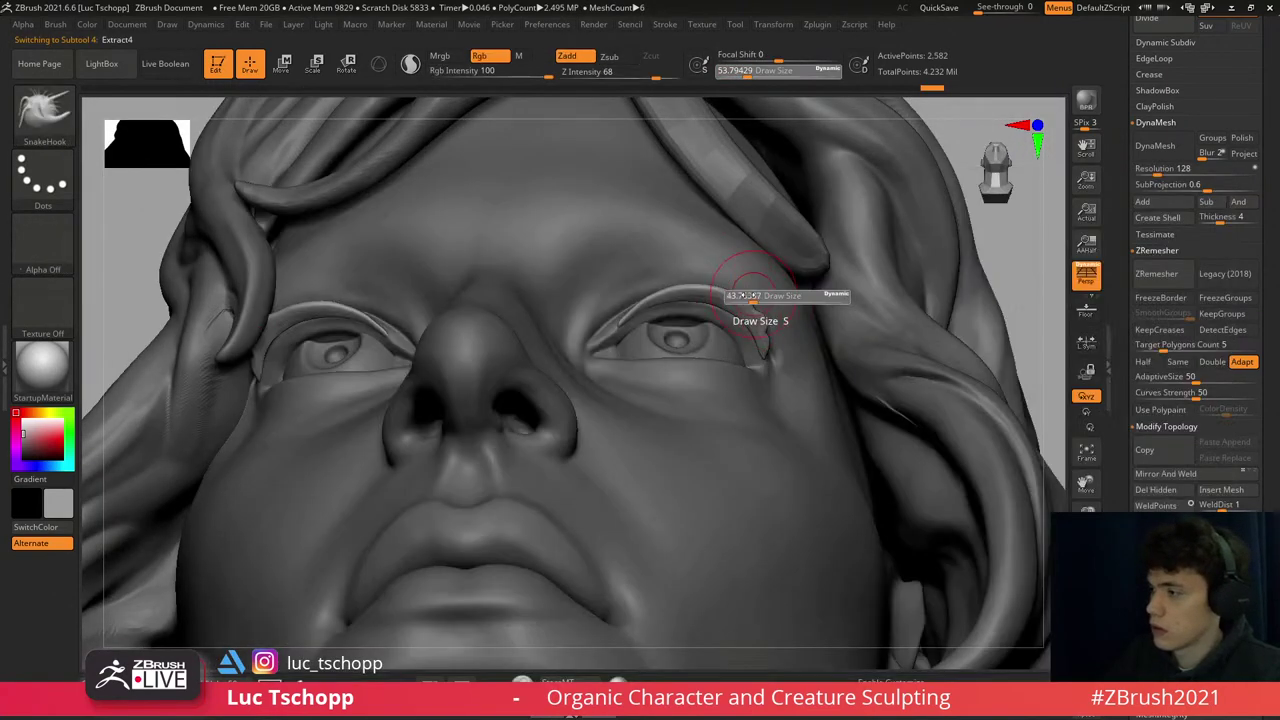
key("ctrl+d")
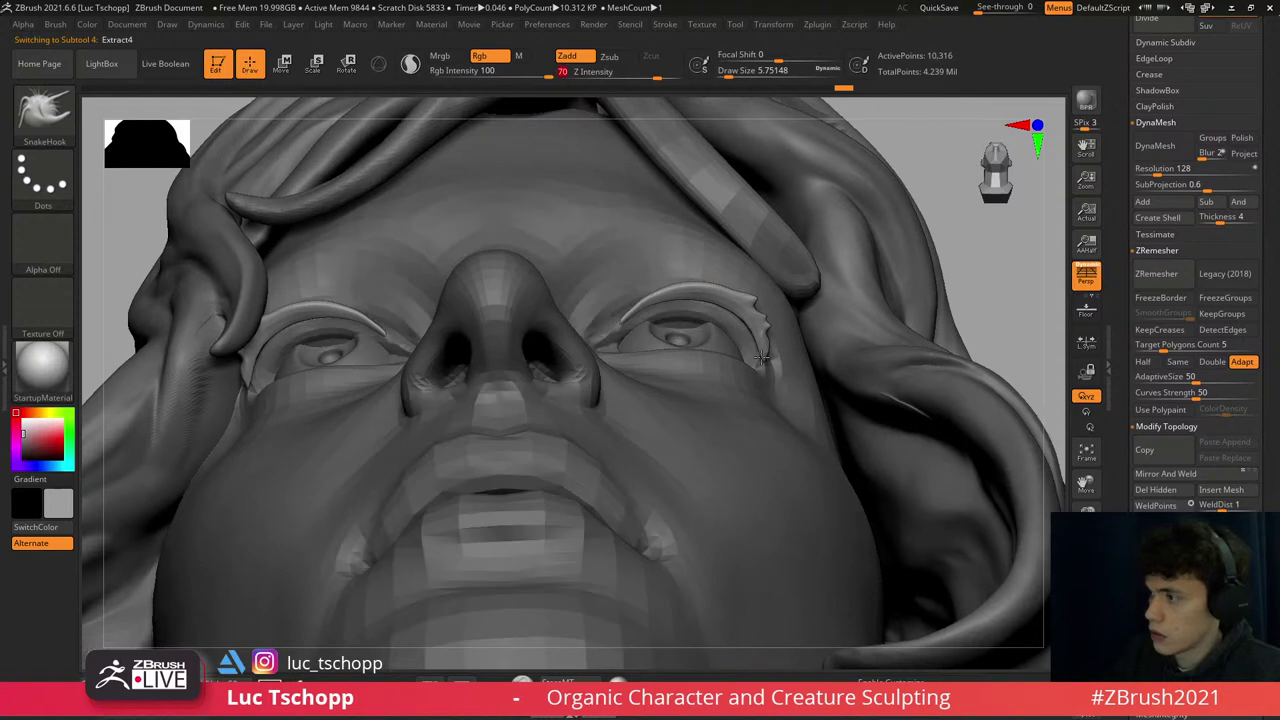
mouse_move(750, 278)
right_mouse_down()
mouse_move(748, 298)
mouse_move(768, 288)
right_mouse_up()
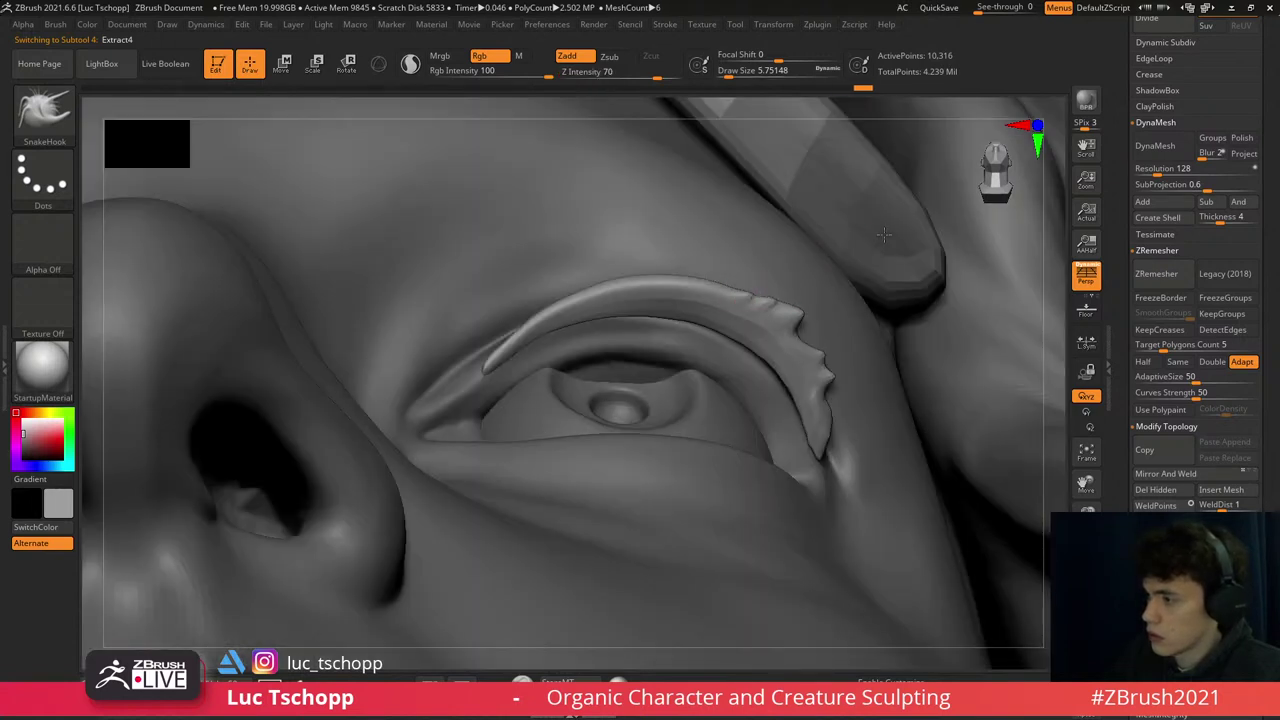
left_click_drag(778, 308, 746, 320)
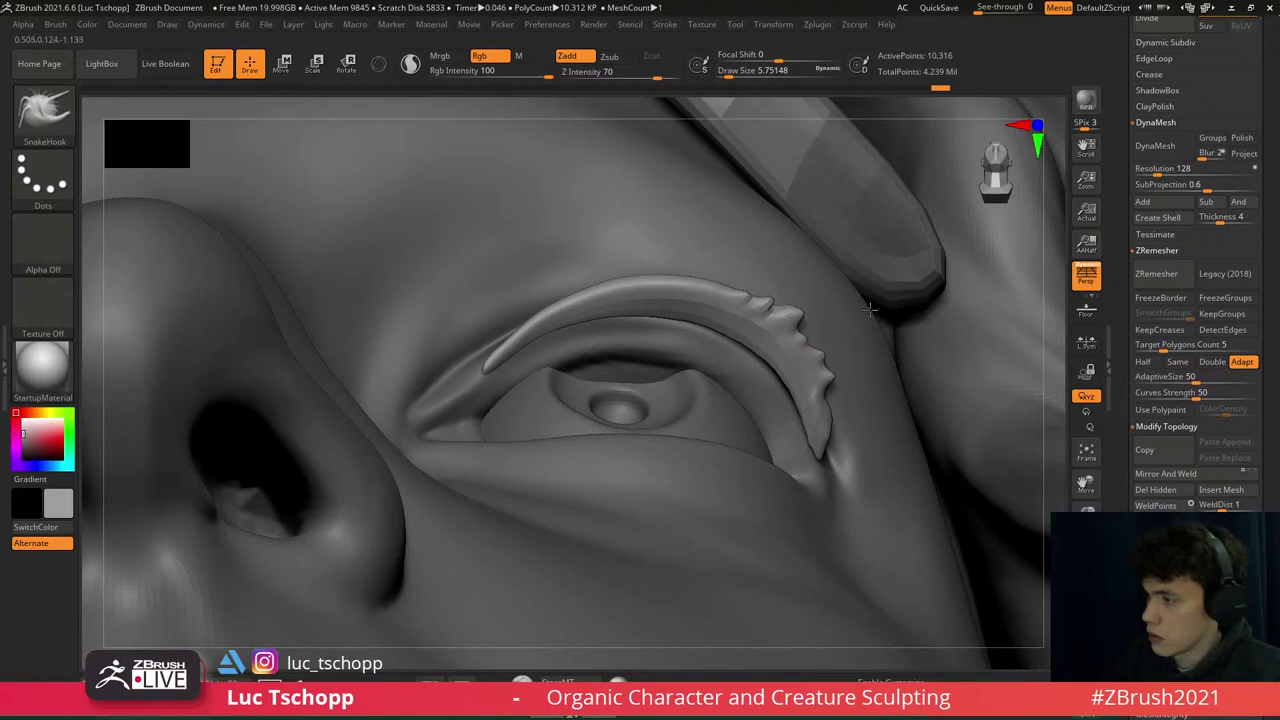
- Reframe the whole bust, switch to the Move brush and zoom in on the right eye
mouse_move(775, 293)
right_mouse_down("shift")
mouse_move(766, 366)
mouse_move(774, 194)
mouse_move(771, 382)
mouse_move(747, 536)
right_mouse_up("shift")
key("f")
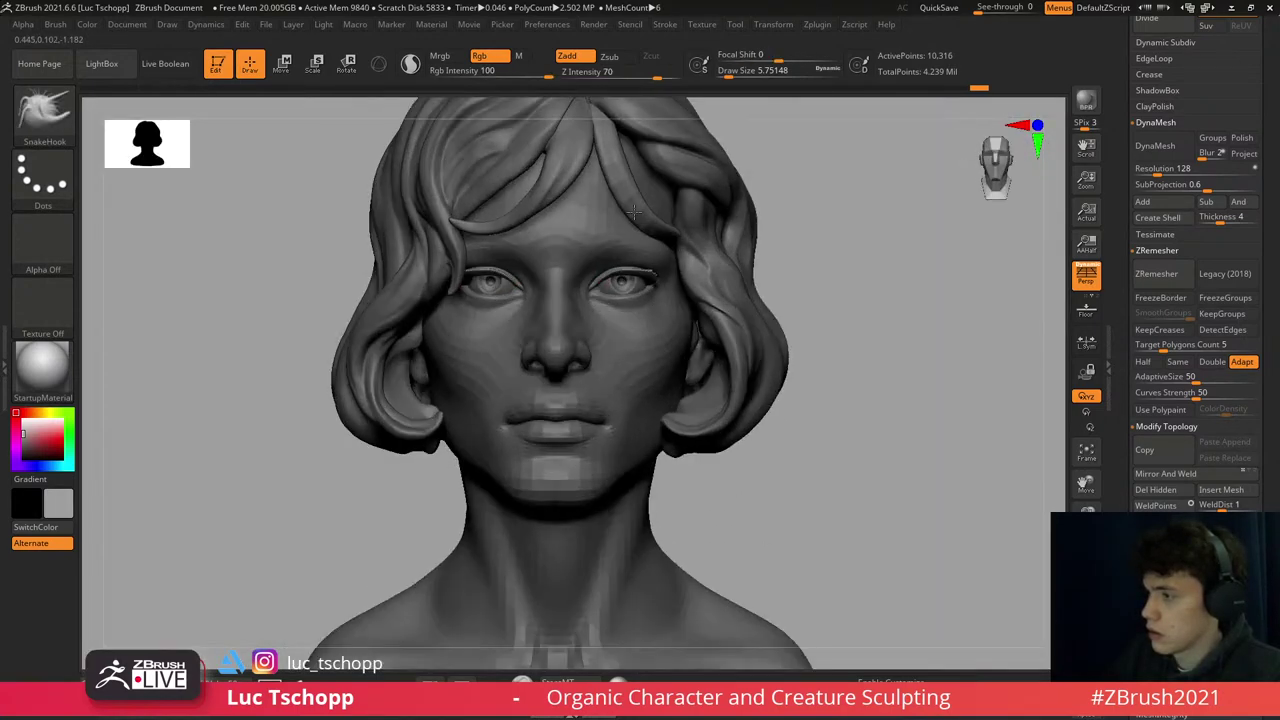
key("b")
key("m")
key("v")
mouse_move(671, 268)
right_mouse_down("alt")
mouse_move(640, 360)
mouse_move(720, 420)
right_mouse_up("alt")
- Isolate the eyeball pair and enlarge the brush to about 59
key("shift+alt+s")
right_click_drag(786, 491, 697, 389)
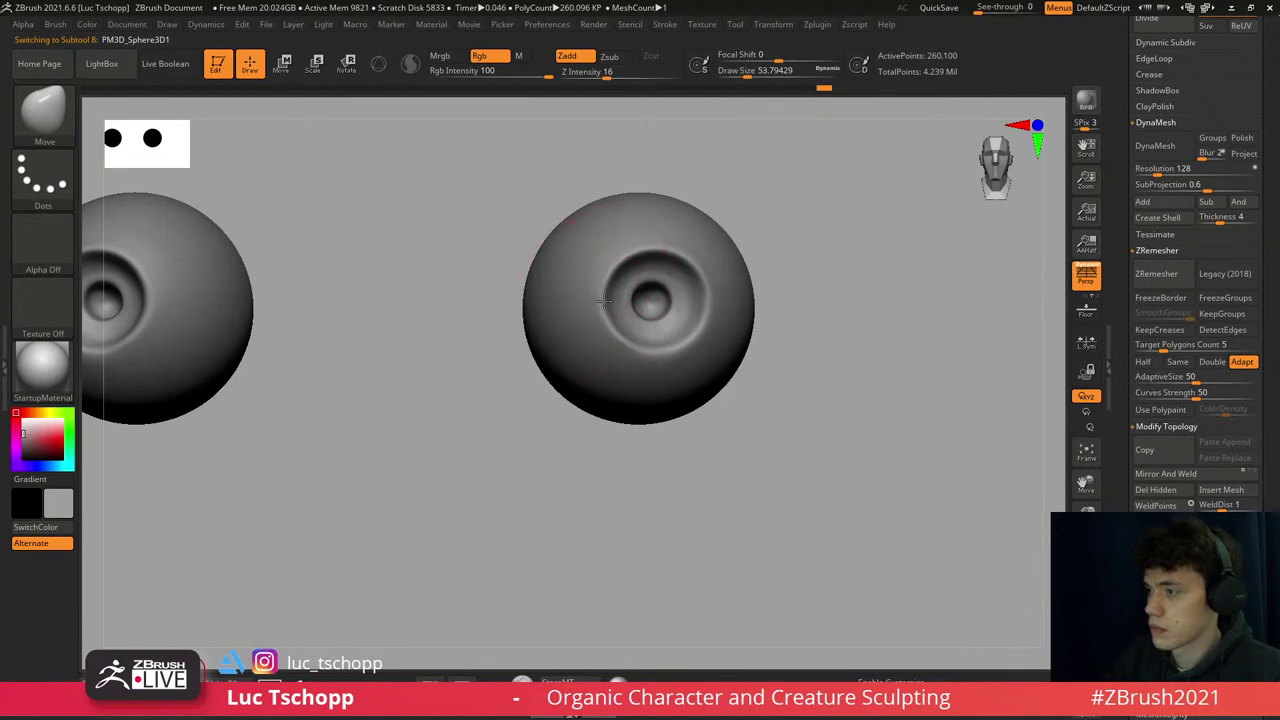
key("s")
left_click_drag(622, 270, 628, 270)
right_click_drag(675, 265, 658, 307)
- Set the custom clay brush to about 5.75 and bring the other eyeball into view
key("1")
key("s")
left_click_drag(662, 291, 660, 290)
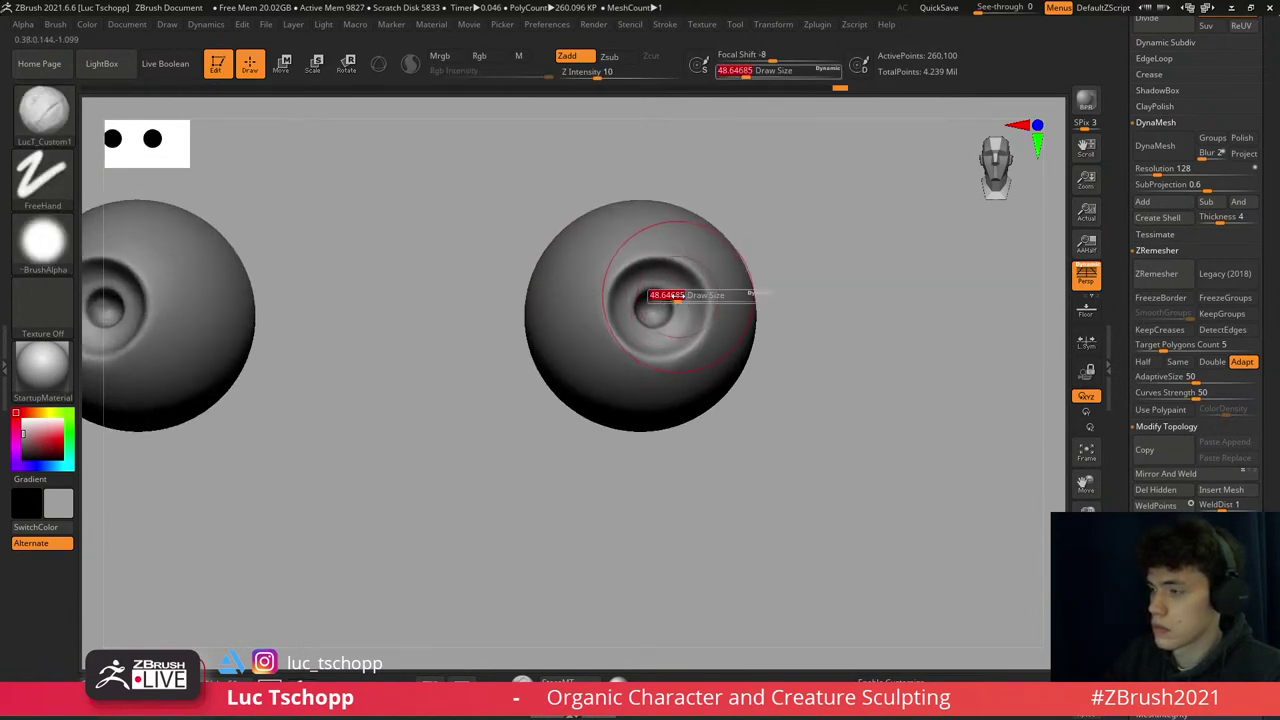
mouse_move(660, 290)
right_mouse_down("alt")
mouse_move(643, 298)
mouse_move(656, 318)
right_mouse_up("alt")
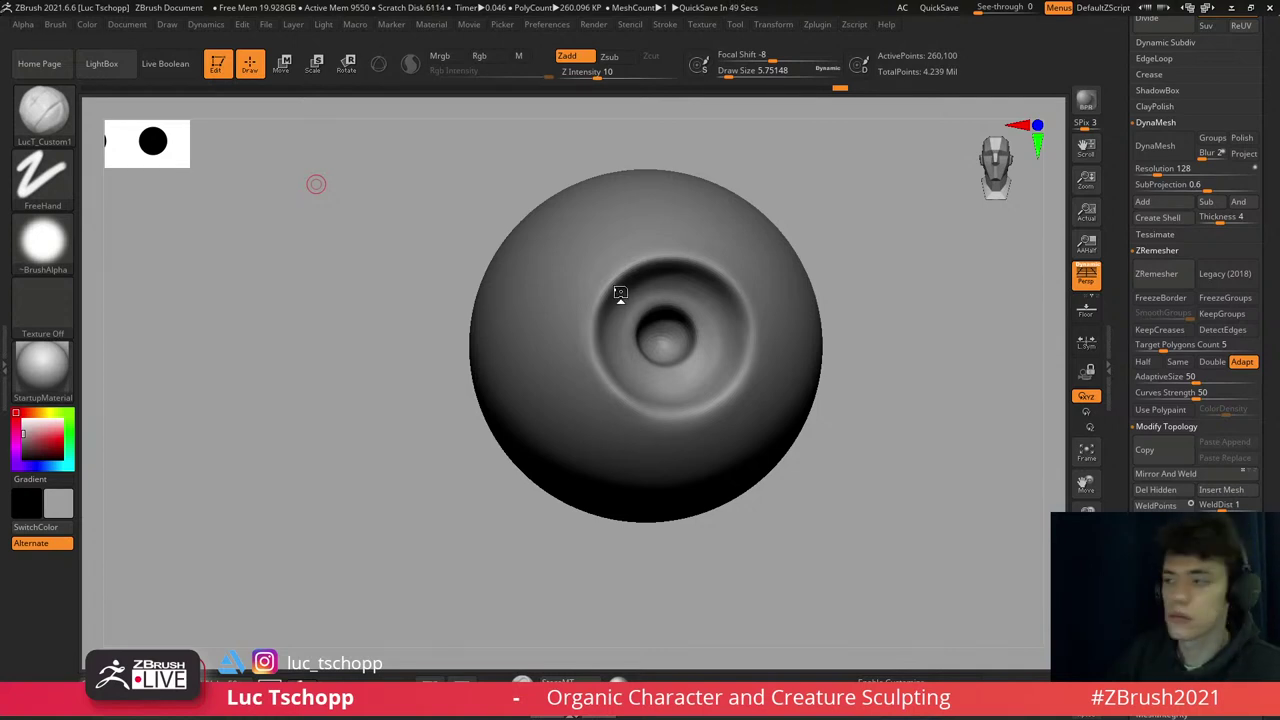
right_click_drag(617, 286, 586, 306, "alt")
key("s")
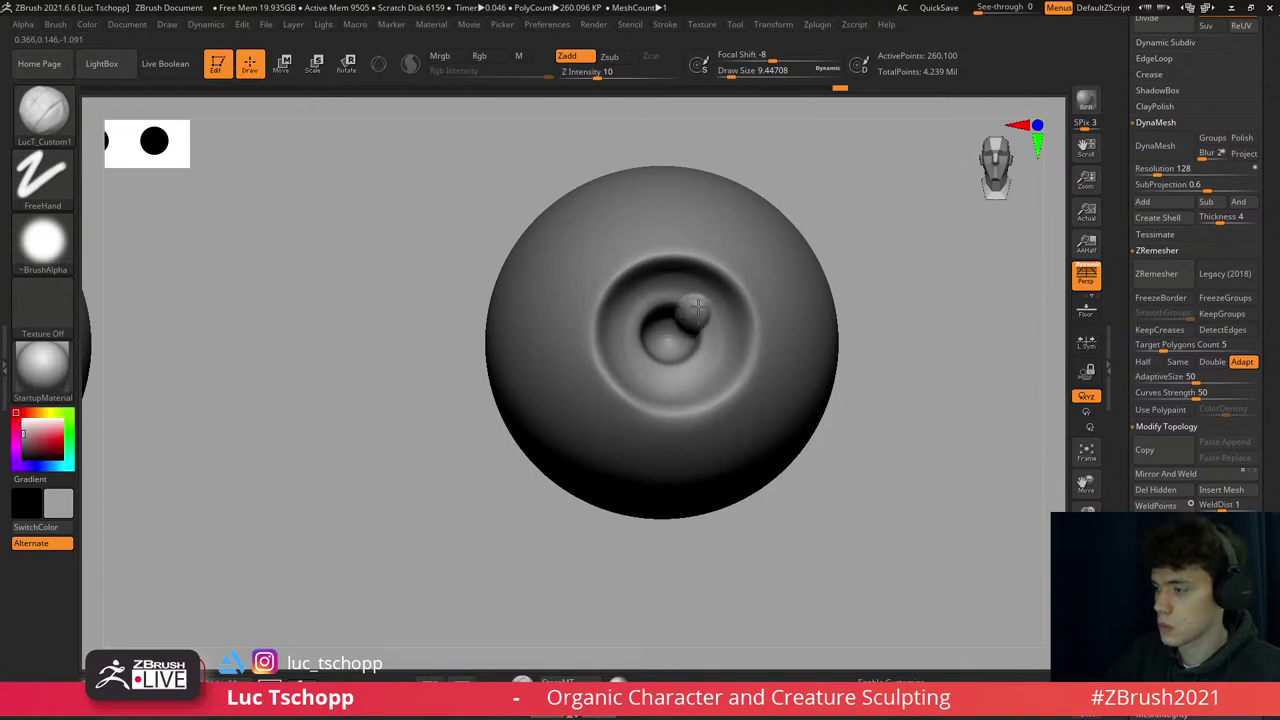
- Add a small raised bump on the eyeball's iris with the custom clay brush at about 9.45
key("b")
key("s")
key("t")
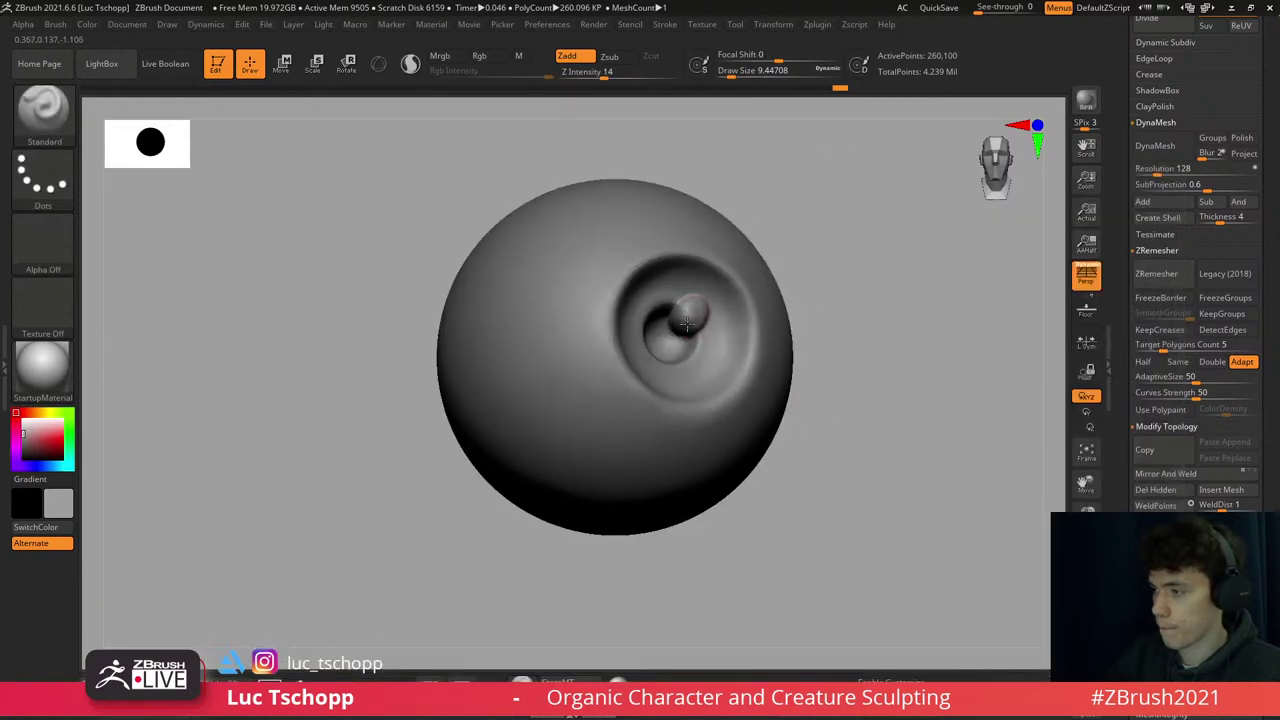
right_click_drag(693, 314, 679, 316)
key("1")
mouse_move(694, 307)
left_mouse_down()
mouse_move(775, 306)
mouse_move(697, 311)
left_mouse_up()
mouse_move(690, 318)
right_mouse_down()
mouse_move(660, 330)
mouse_move(694, 312)
right_mouse_up()
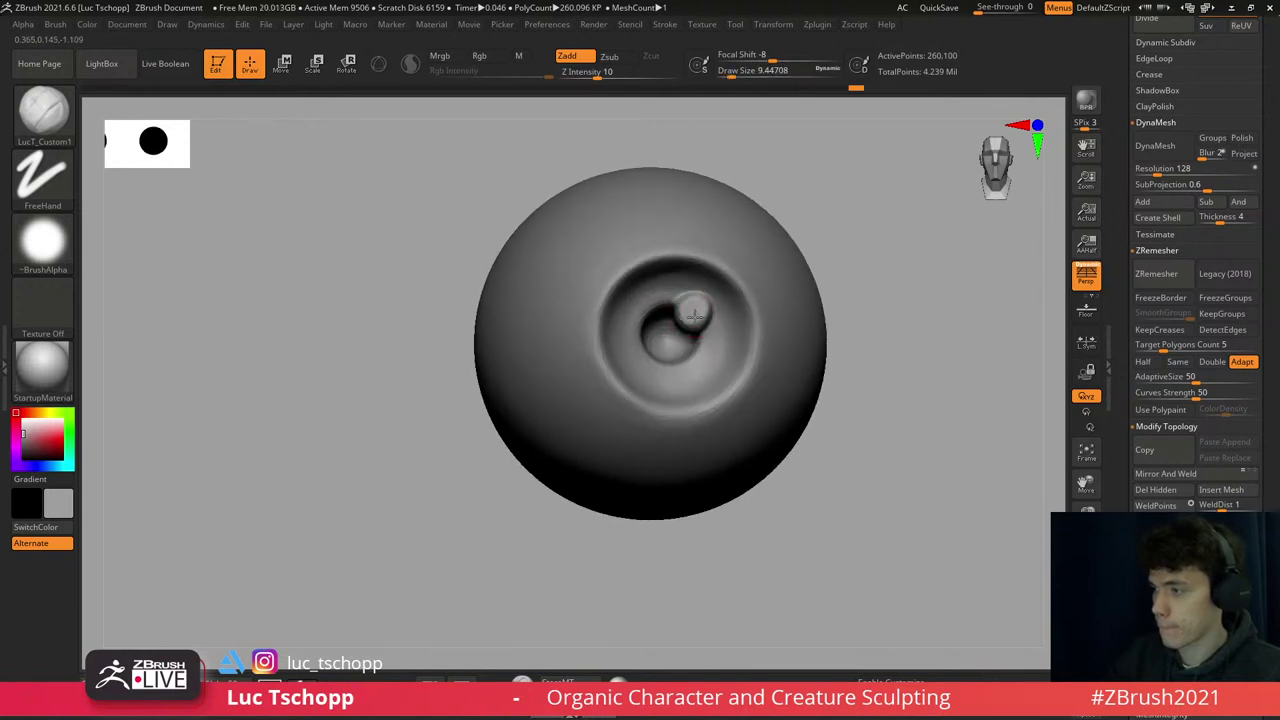
key("f")
- Show the head again to check the eyes, then re-isolate and frame the eyeballs
key("alt+s")
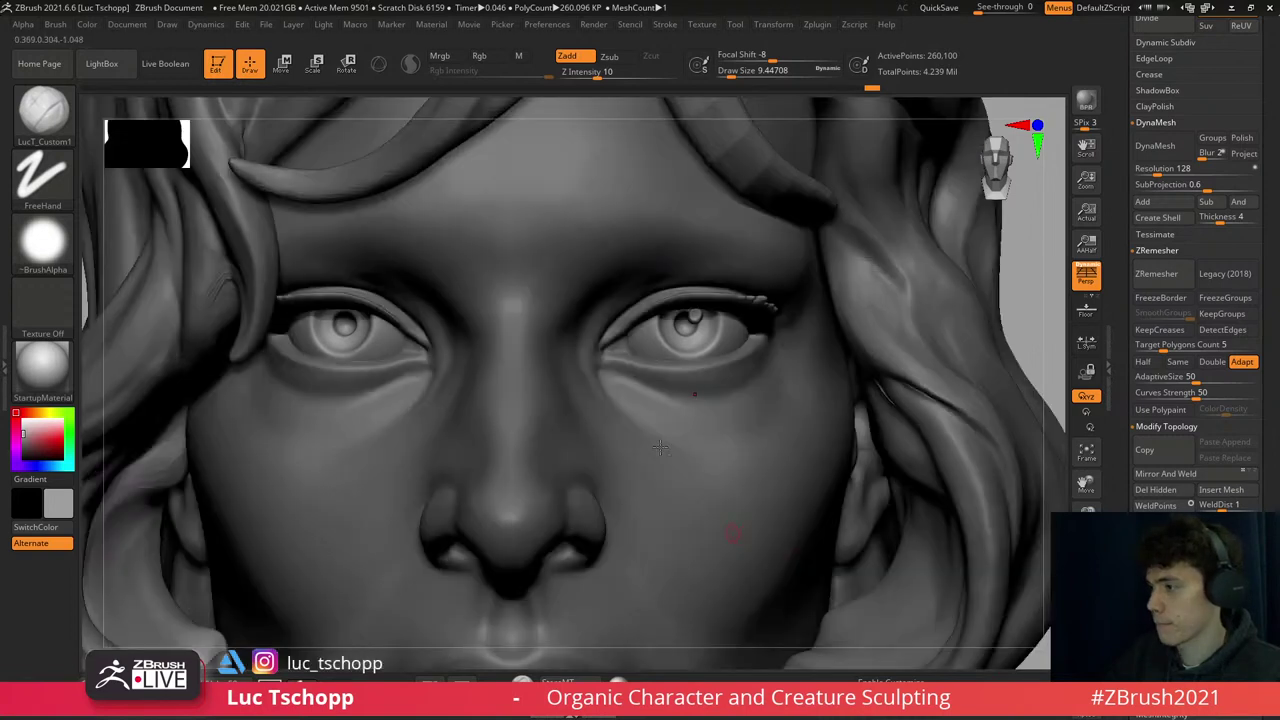
key("f")
right_click_drag(700, 465, 730, 479)
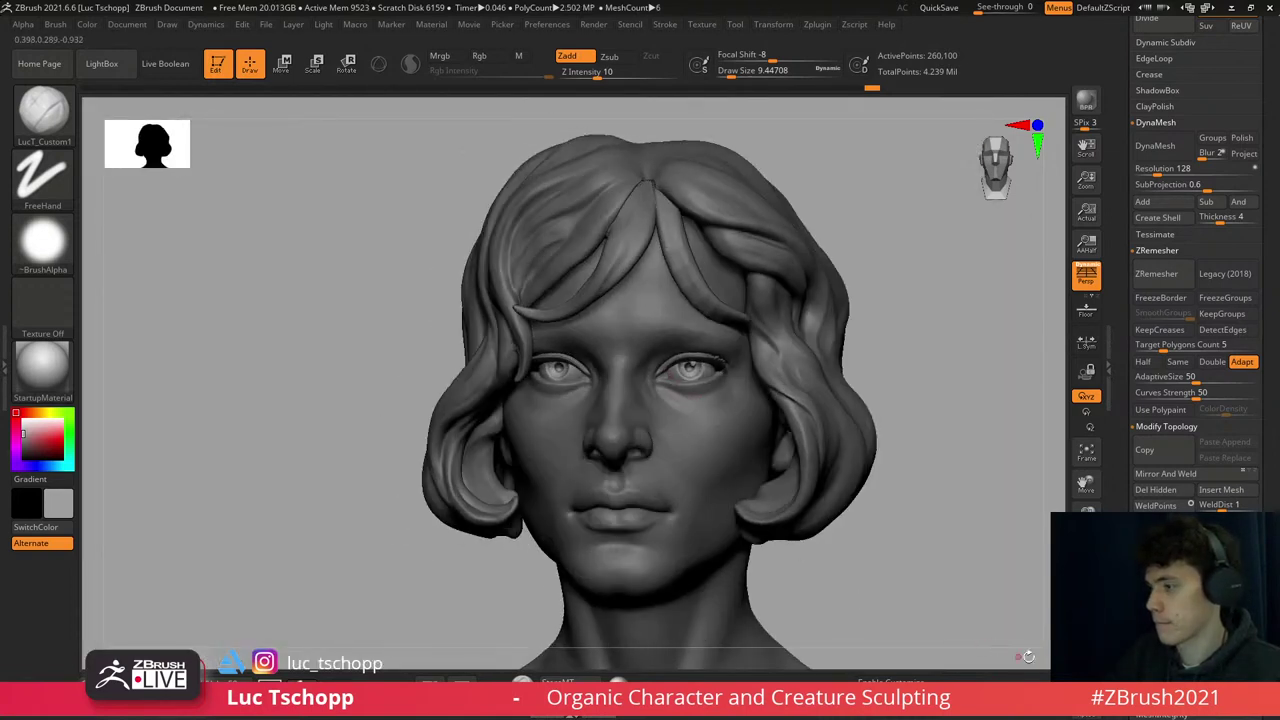
right_click_drag(595, 405, 1023, 653)
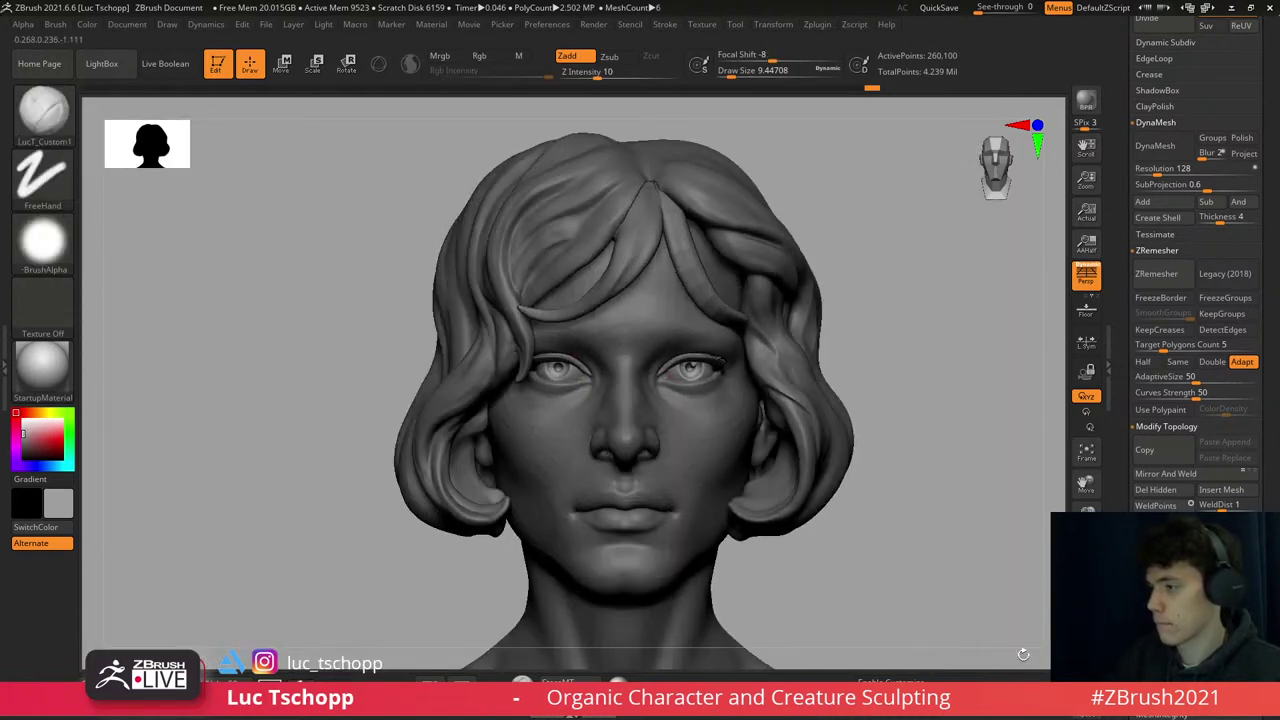
key("alt+s")
key("f")
right_click_drag(557, 294, 572, 375)
scroll(568, 378, "up", 3)
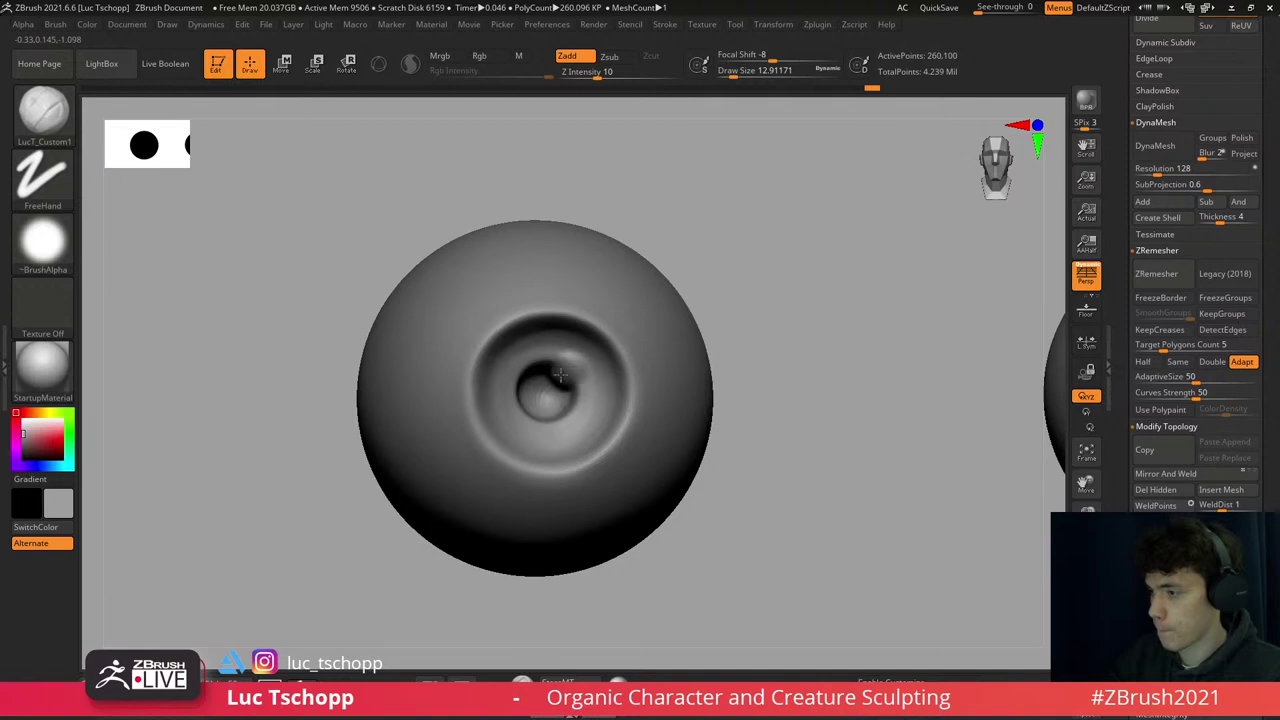
- Set the masking brush to about 8.4 and the custom clay brush to about 7.5
key("ctrl")
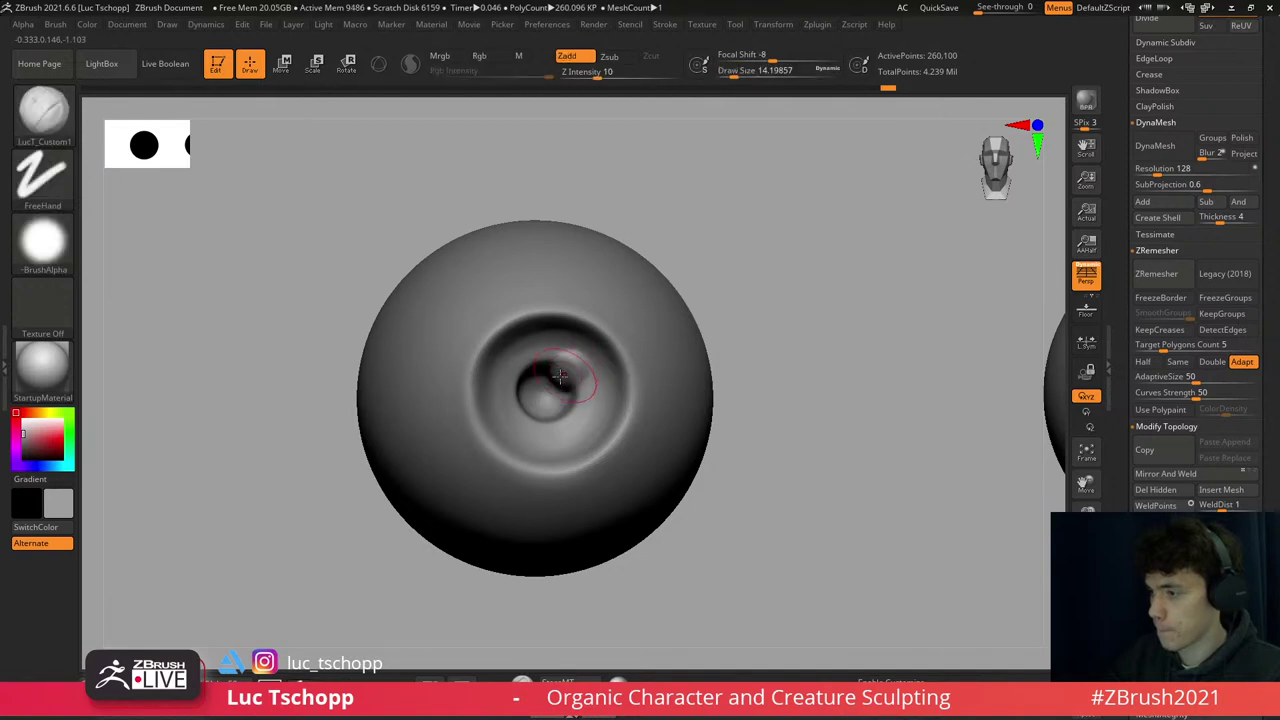
key("s")
left_click_drag(565, 372, 558, 371)
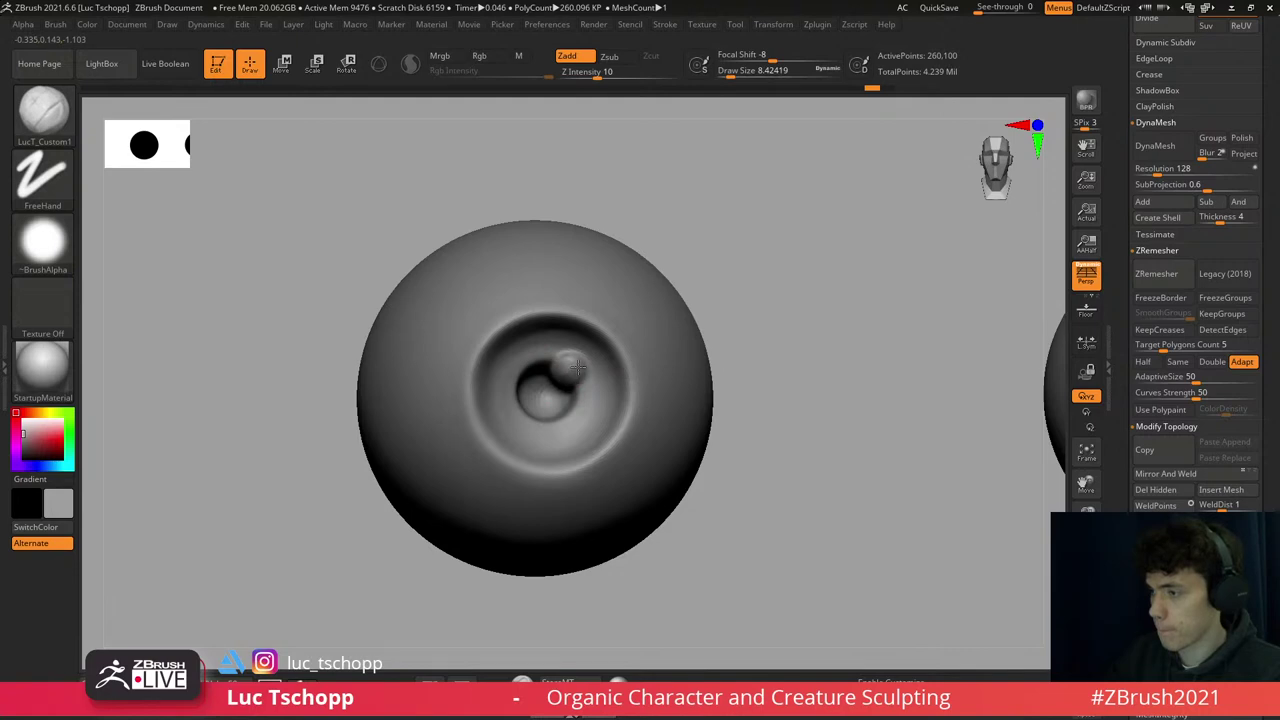
right_click_drag(572, 369, 545, 372)
key("b")
key("m")
key("v")
key("1")
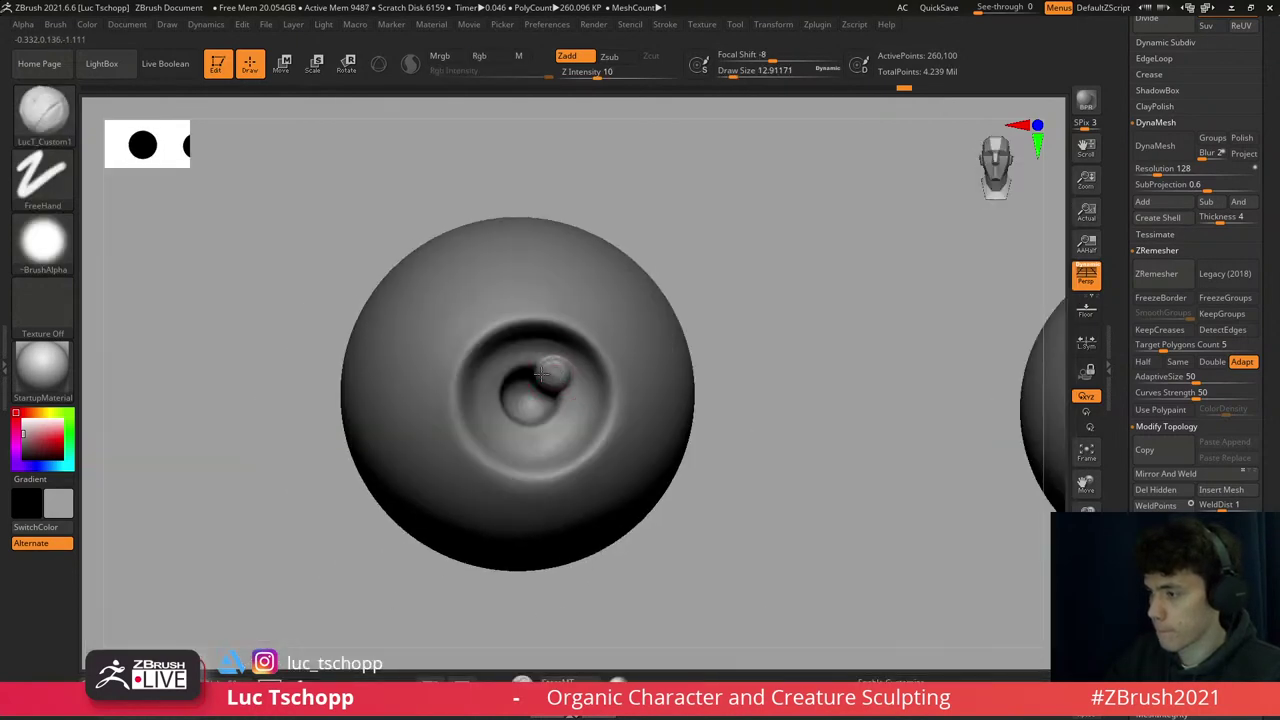
key("s")
left_click_drag(555, 381, 553, 385)
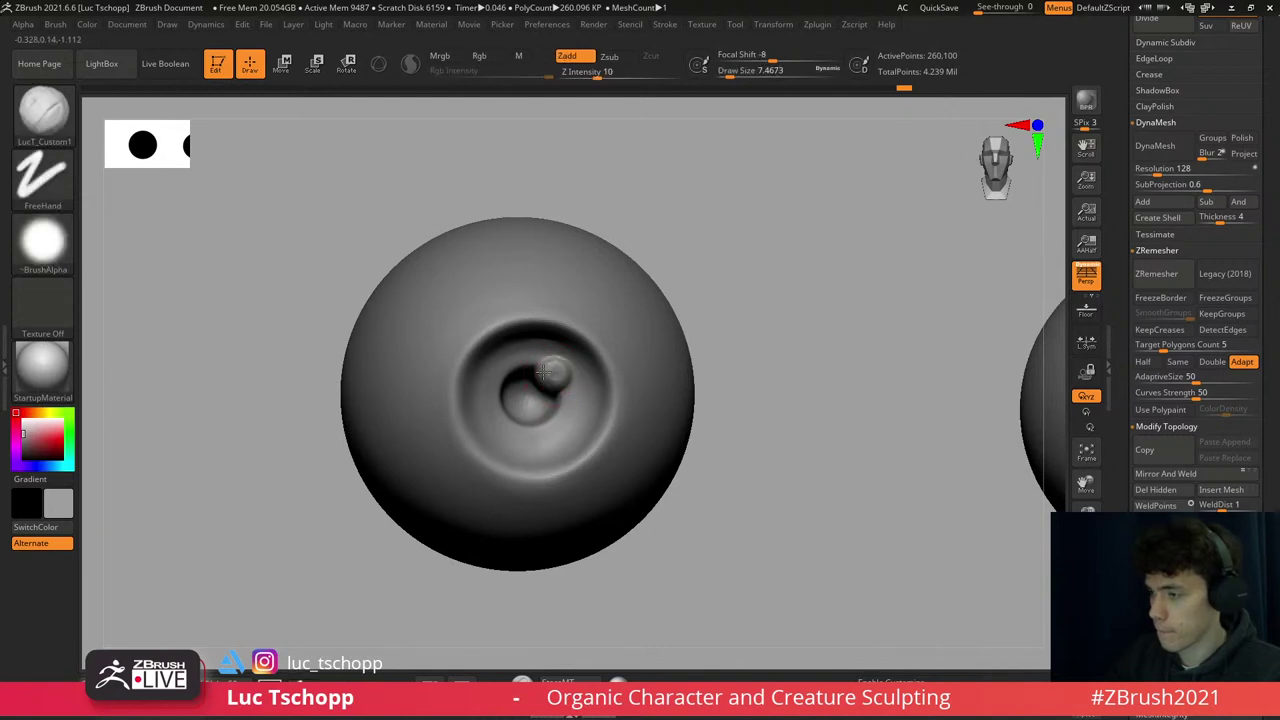
mouse_move(551, 372)
right_mouse_down("ctrl")
mouse_move(551, 430)
mouse_move(546, 318)
mouse_move(541, 350)
mouse_move(557, 340)
right_mouse_up("ctrl")
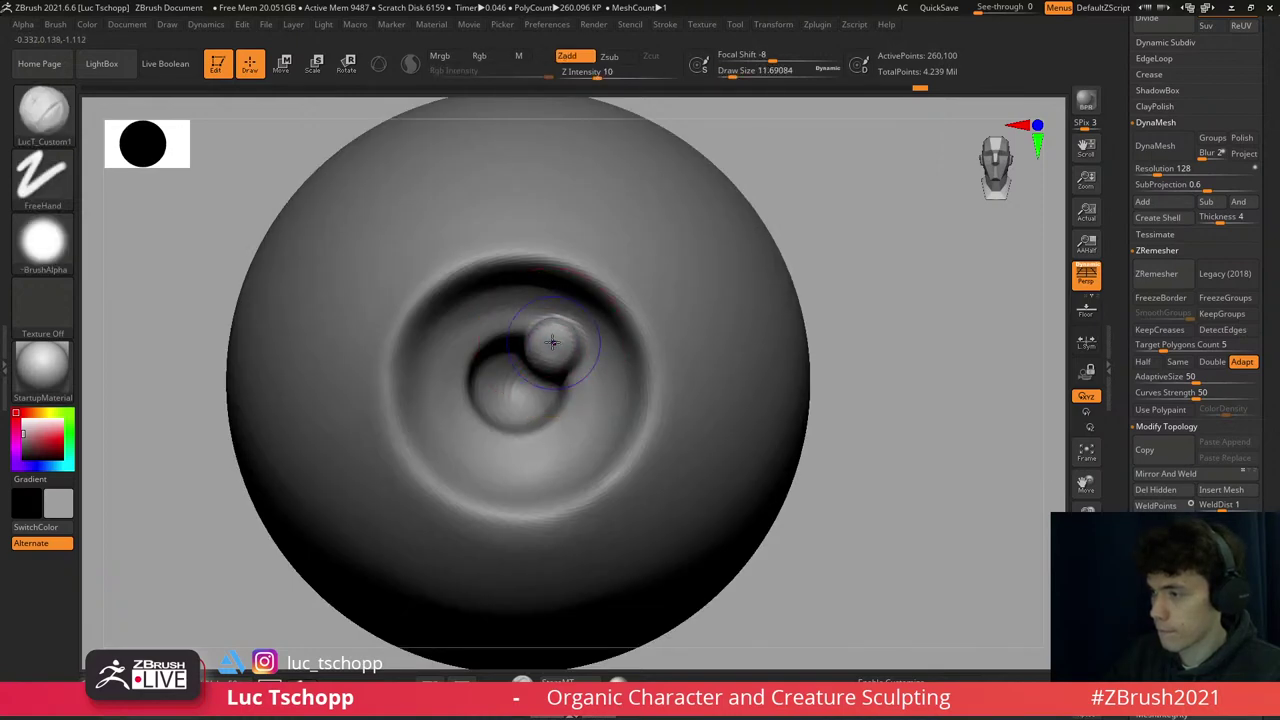
- Alternate between the Move and custom clay brushes while turning and zooming around the eyeball
key("b")
key("m")
key("v")
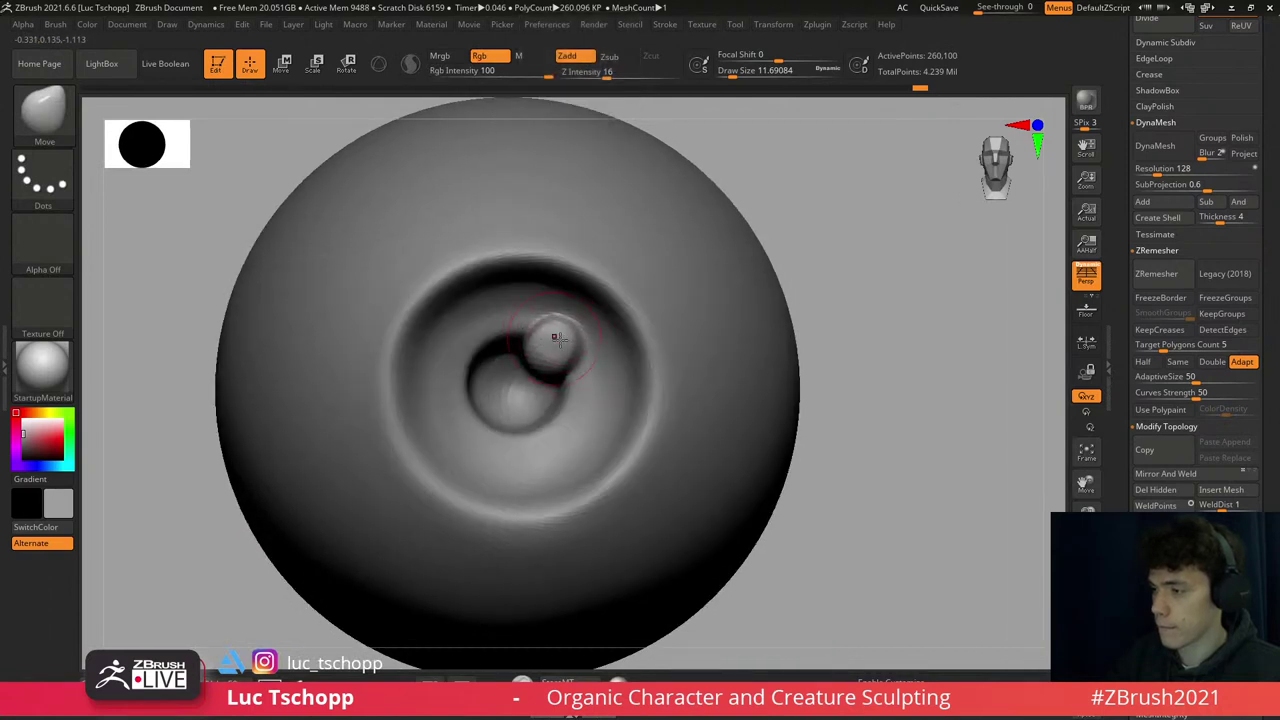
mouse_move(556, 338)
right_mouse_down()
mouse_move(537, 351)
mouse_move(646, 280)
right_mouse_up()
key("b")
key("l")
key("c")
key("s")
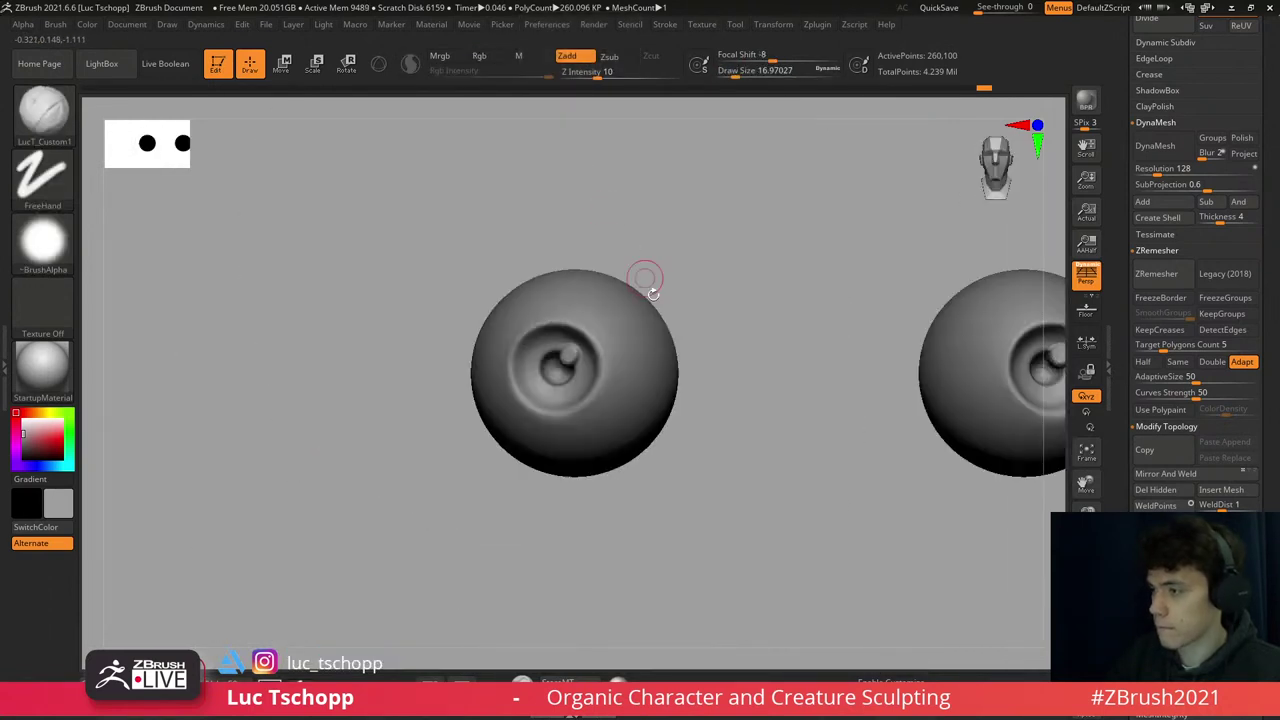
mouse_move(654, 323)
right_mouse_down("ctrl")
mouse_move(563, 349)
mouse_move(567, 378)
mouse_move(562, 340)
right_mouse_up("ctrl")
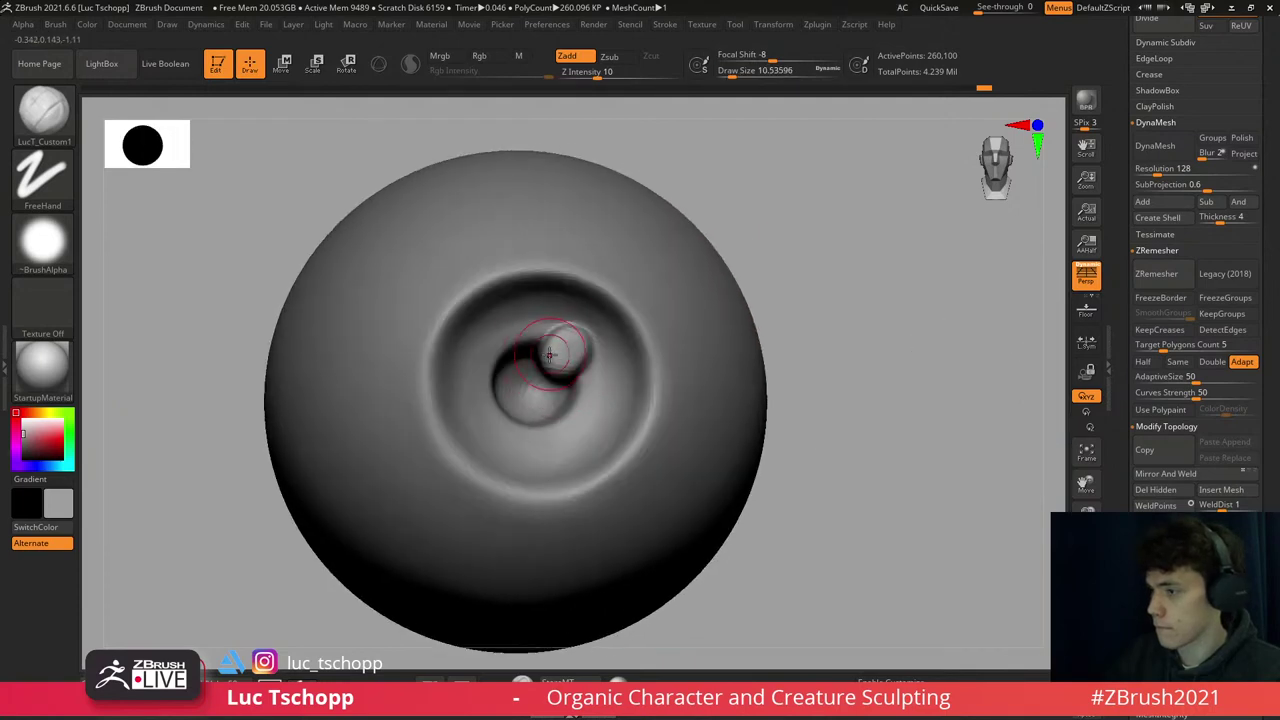
- Frame both eye spheres centred and unhide the rest of the bust geometry
key("b")
key("s")
key("t")
key("b")
key("l")
key("c")
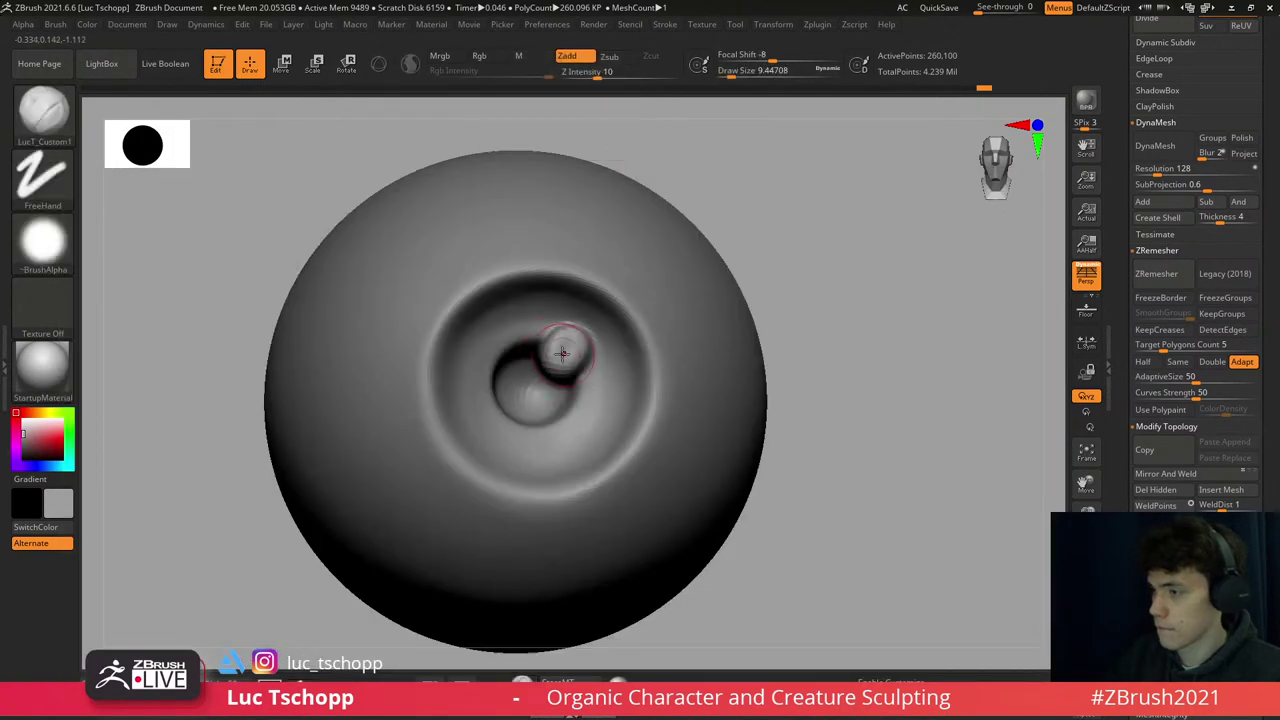
key("f")
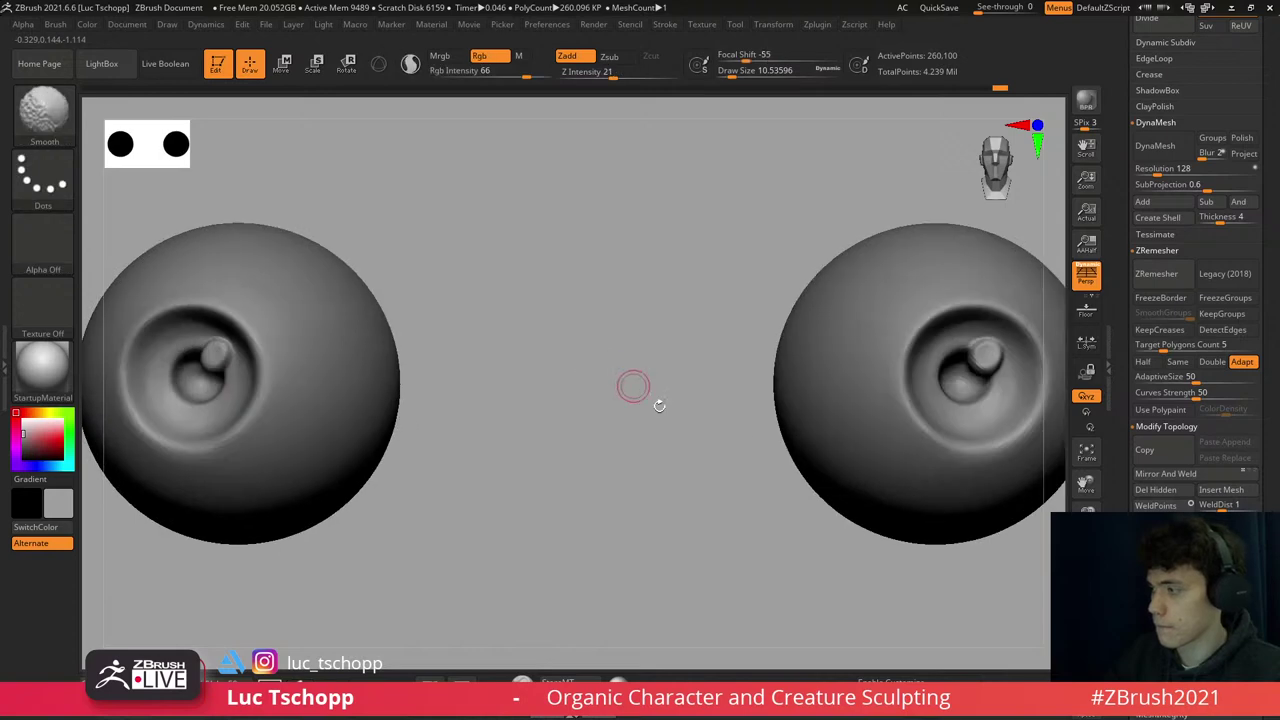
right_click_drag(634, 383, 834, 608, "ctrl")
left_click(656, 400, "ctrl+shift")
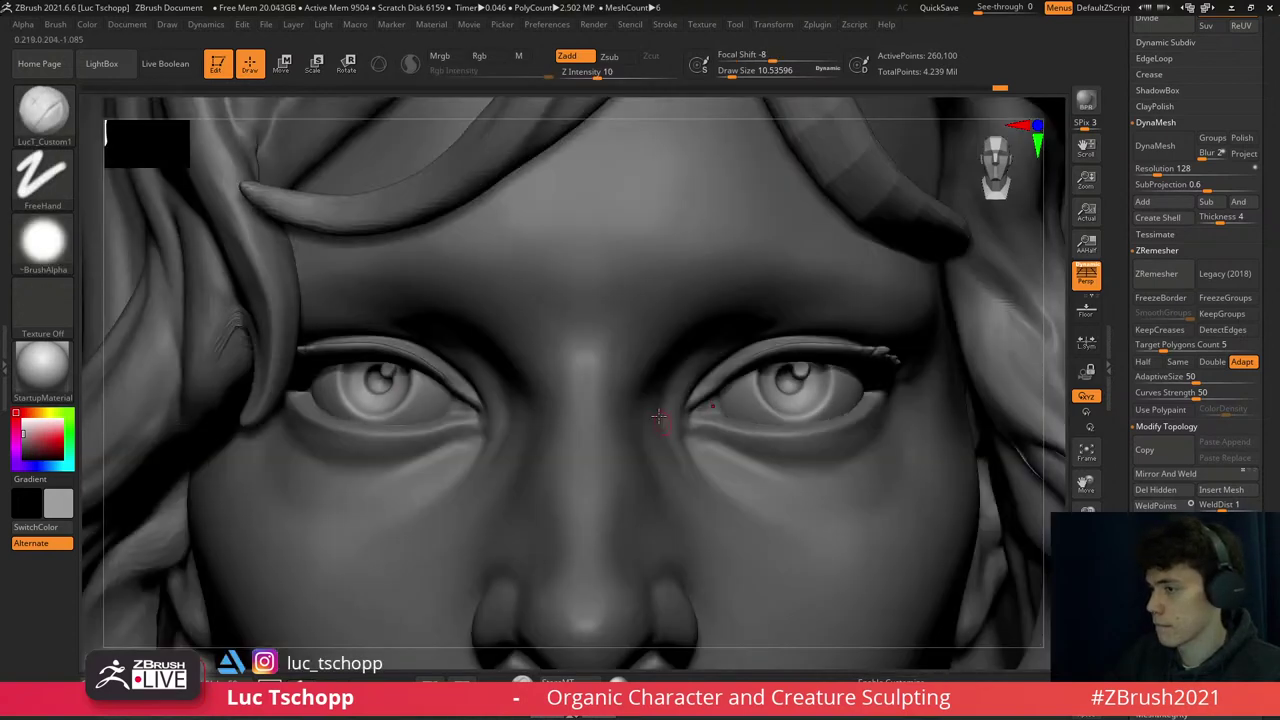
- Frame the bust and make the female face2 mesh the active subtool
key("f")
left_click(656, 393, "alt")
mouse_move(656, 393)
right_mouse_down("ctrl")
mouse_move(656, 365)
mouse_move(615, 394)
mouse_move(605, 385)
right_mouse_up("ctrl")
left_click(624, 400, "alt")
key("b")
key("s")
key("t")
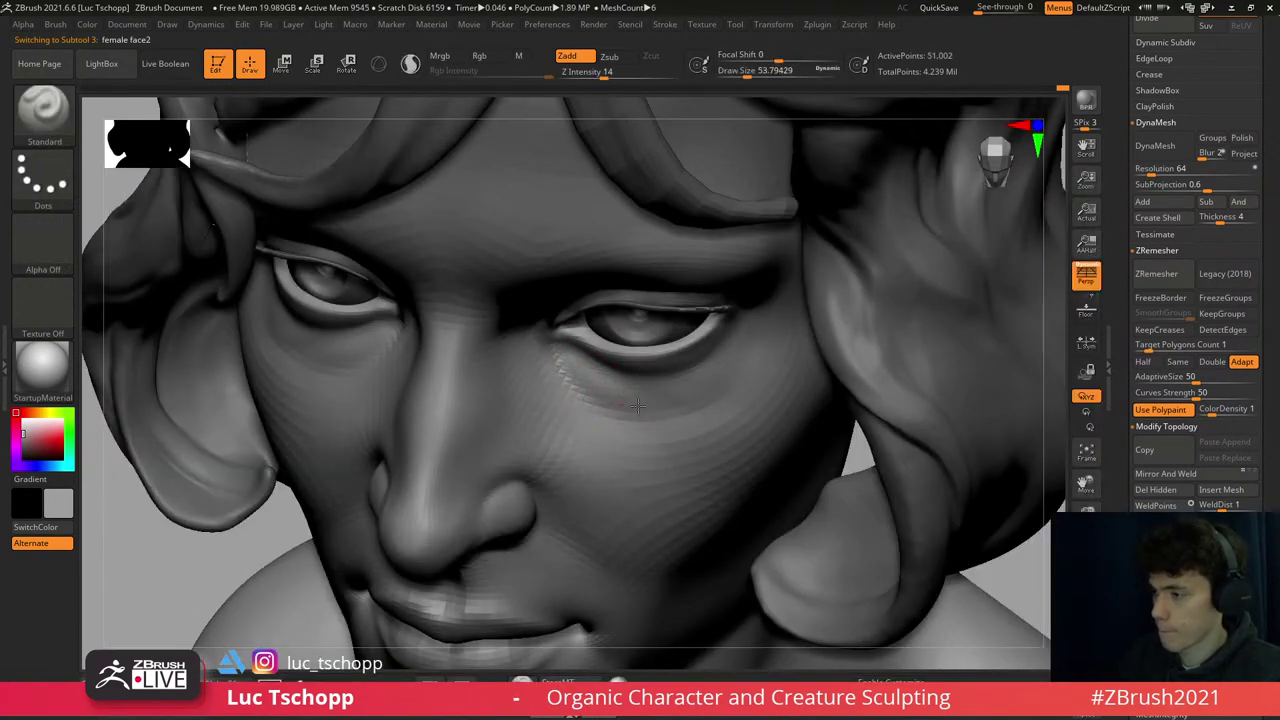
key("1")
right_click_drag(566, 451, 543, 400)
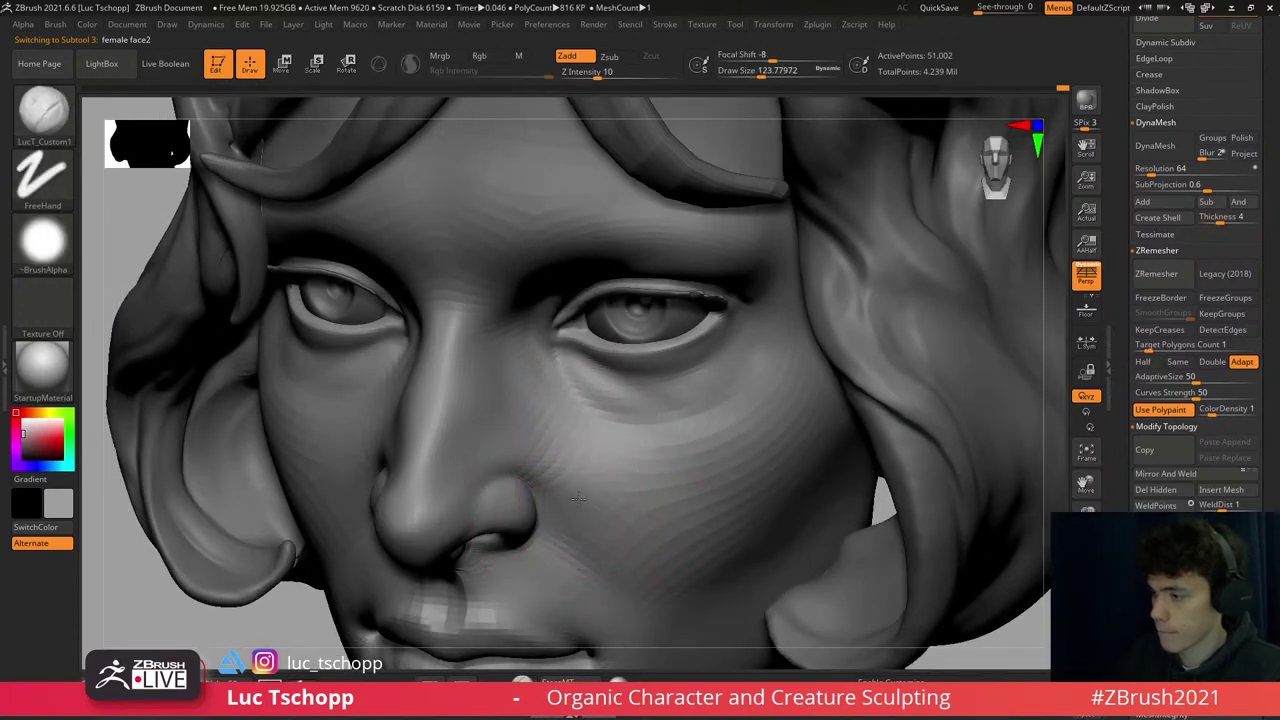
- Set the Standard brush to about 116 and subdivide the face mesh one level
key("b")
key("s")
key("t")
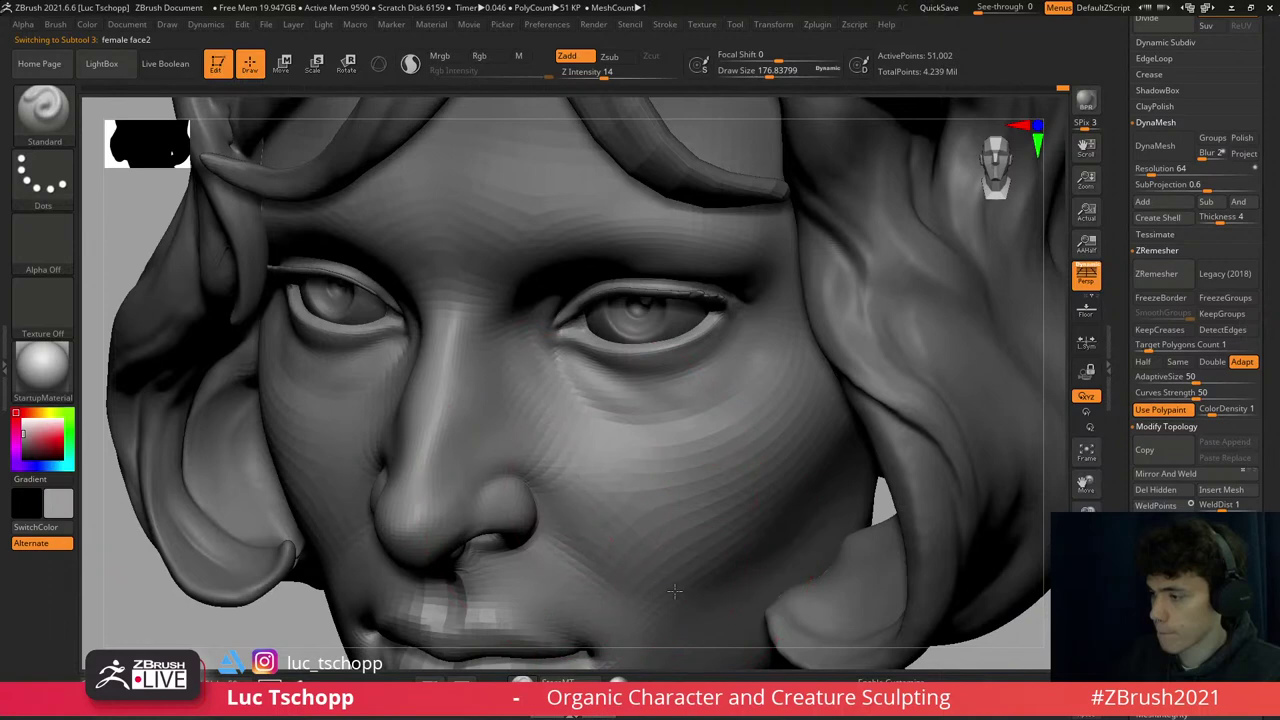
key("s")
left_click(680, 591)
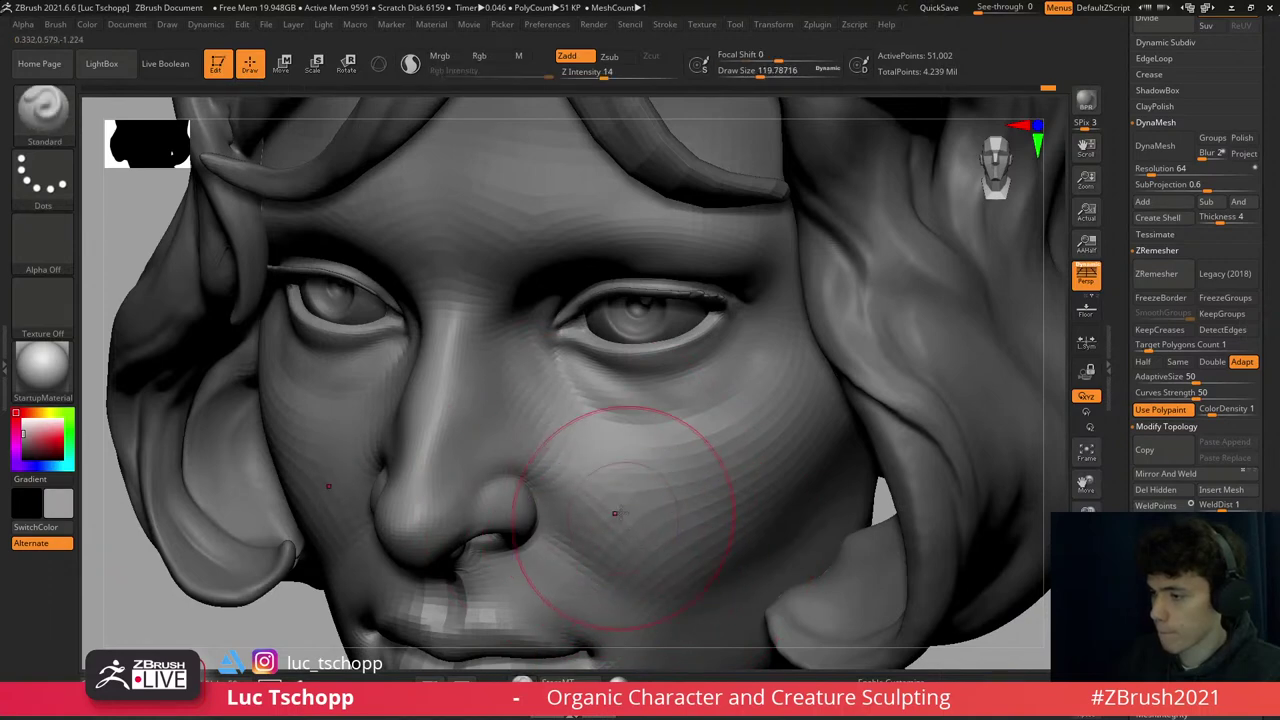
key("ctrl+d")
mouse_move(609, 463)
right_mouse_down("alt")
mouse_move(604, 396)
mouse_move(646, 372)
right_mouse_up("alt")
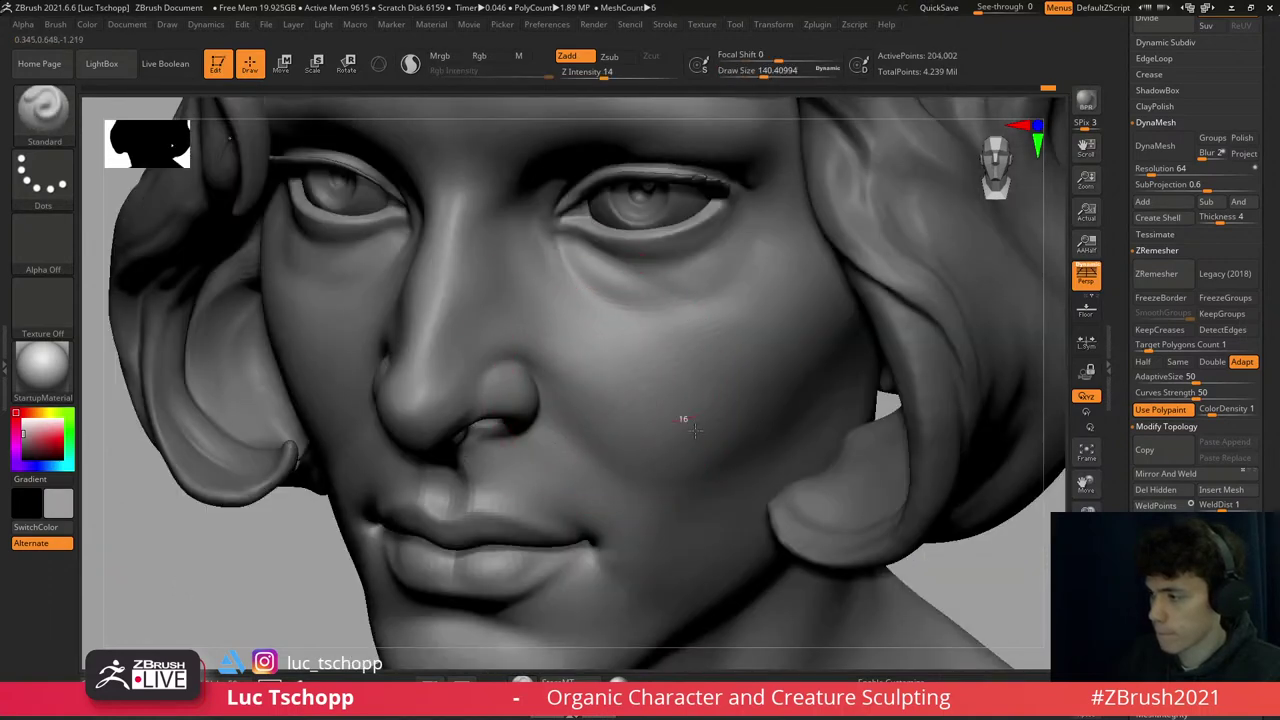
right_click_drag(701, 404, 530, 291, "shift")
- Switch to DamStandard, turn the face to three-quarter view, then pick an additive sculpting brush
key("b")
key("d")
key("s")
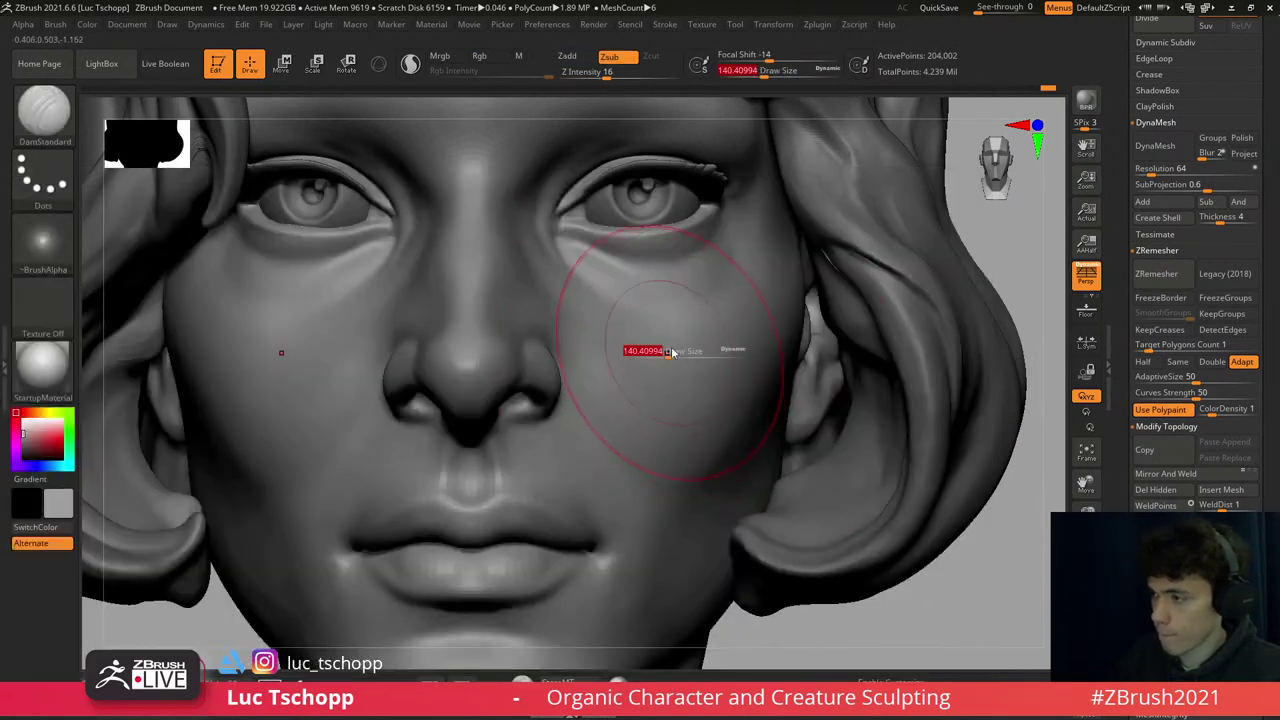
mouse_move(697, 371)
right_mouse_down()
mouse_move(640, 300)
mouse_move(586, 271)
right_mouse_up()
key("s")
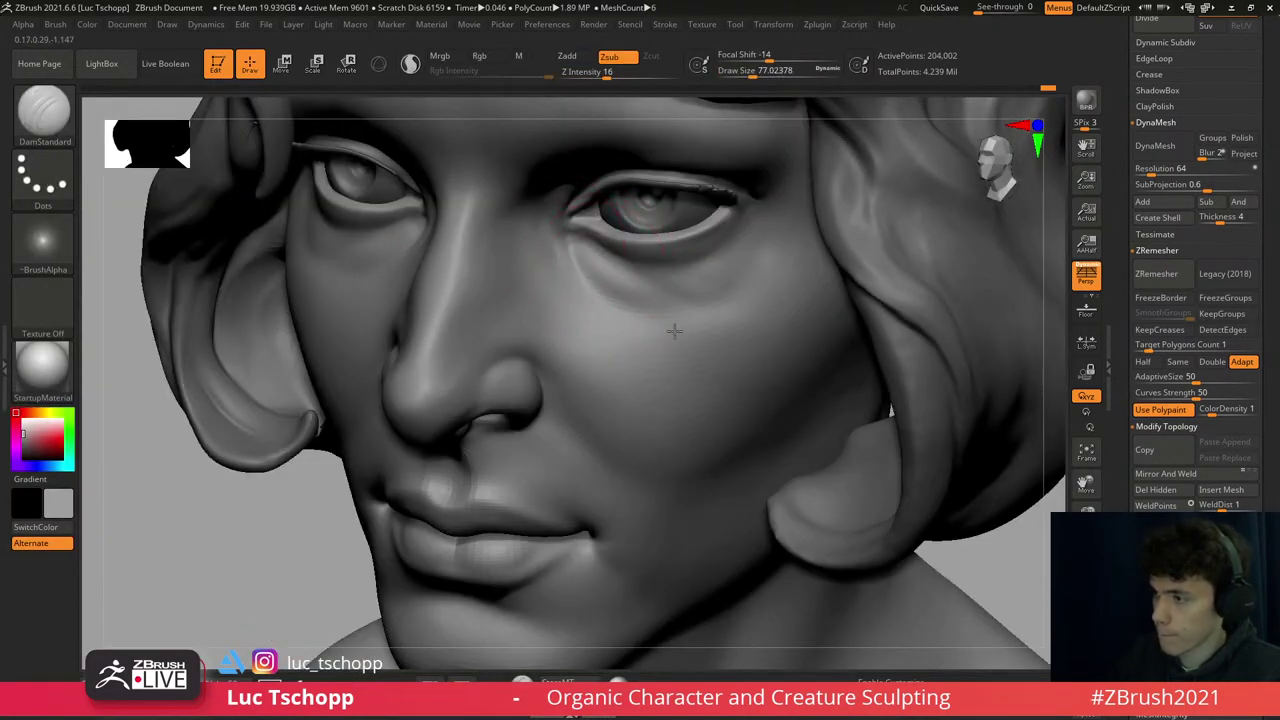
key("b")
left_click(605, 295)
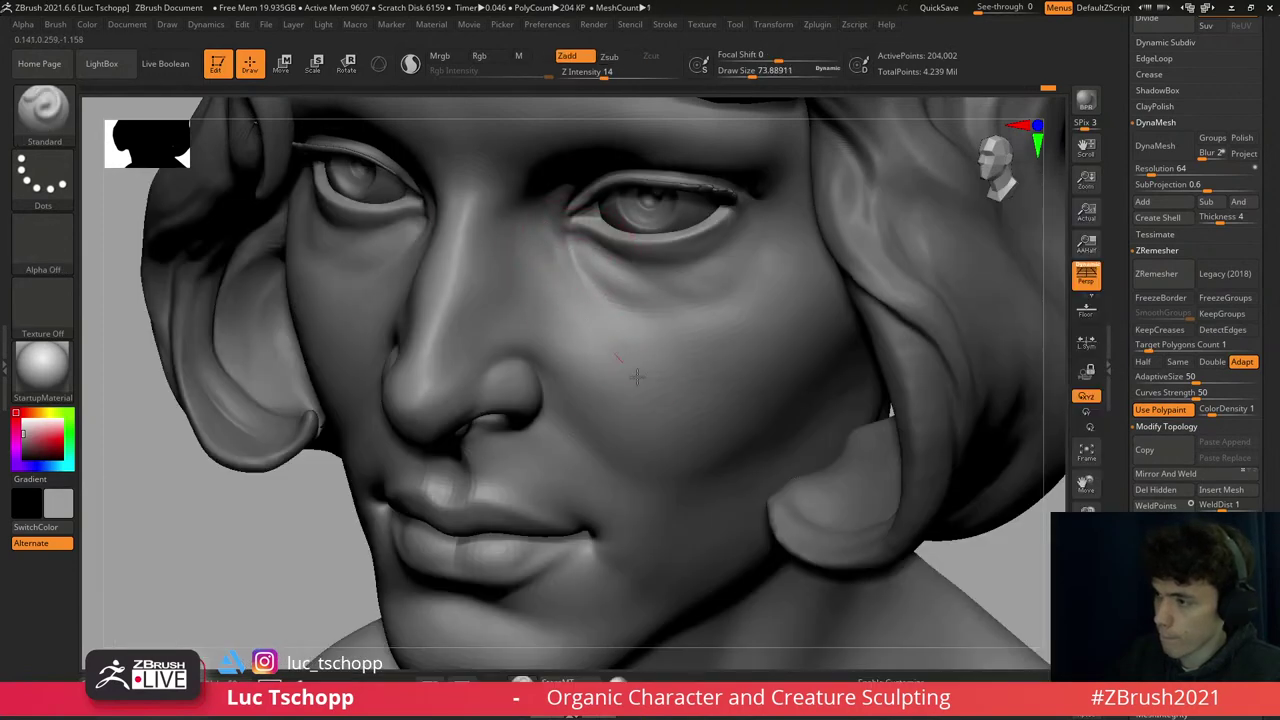
- Enlarge the brush to about 80 and smooth the cheek beside the nose and the mouth corner
key("s")
left_click_drag(590, 357, 640, 357)
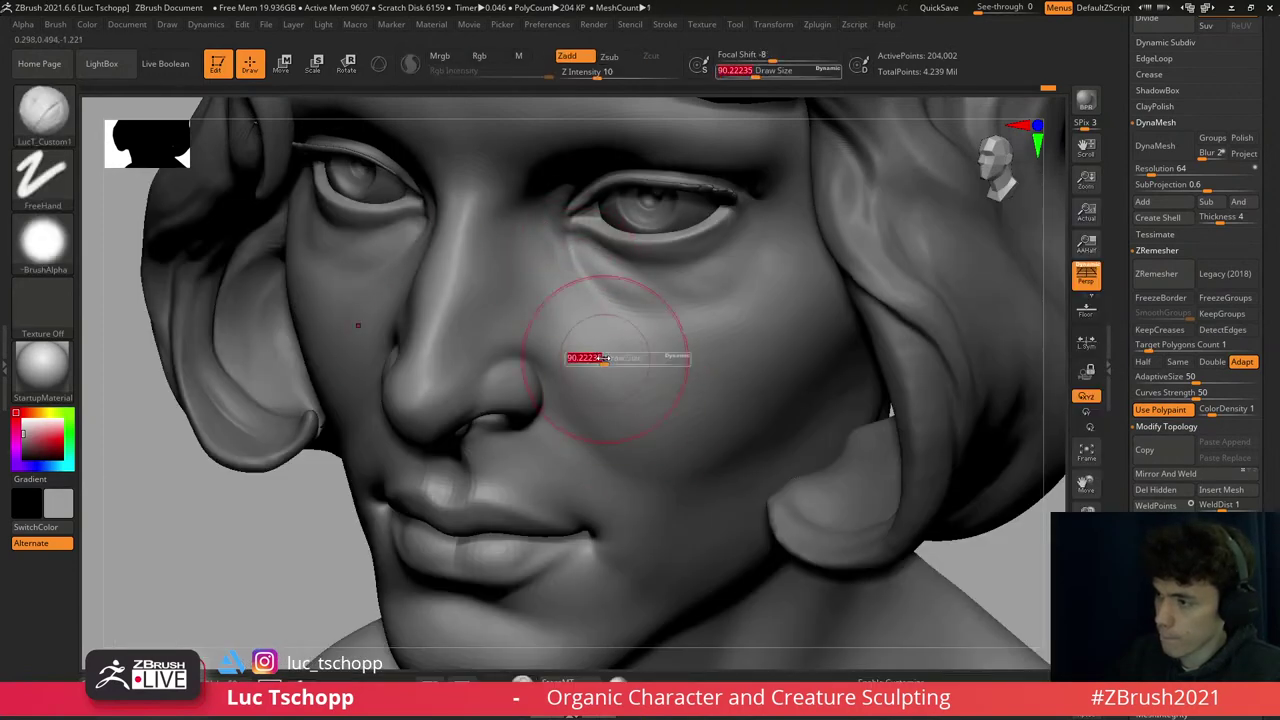
mouse_move(580, 318)
right_mouse_down("shift")
mouse_move(572, 332)
mouse_move(605, 350)
mouse_move(603, 364)
right_mouse_up("shift")
key("f")
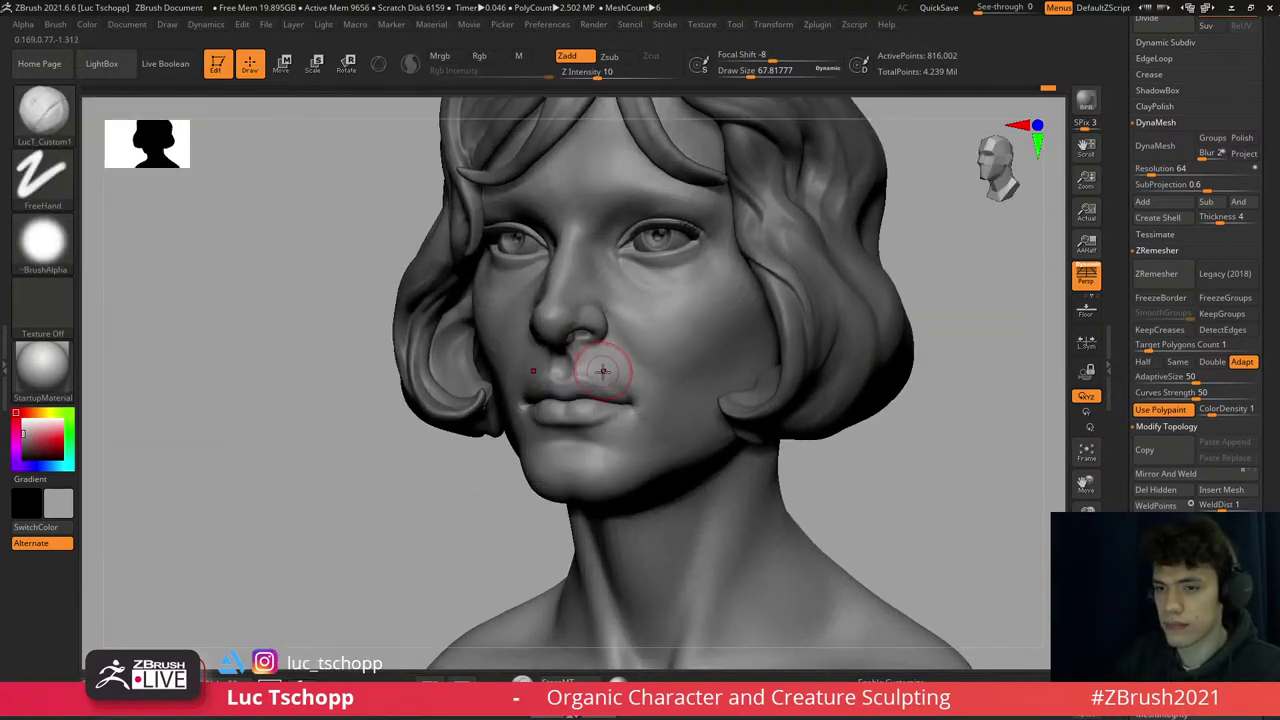
right_click_drag(586, 357, 586, 371)
- Carve strand grooves in the hair beside the ear with DamStandard and LucT_Custom1, brush size 20–33
key("f")
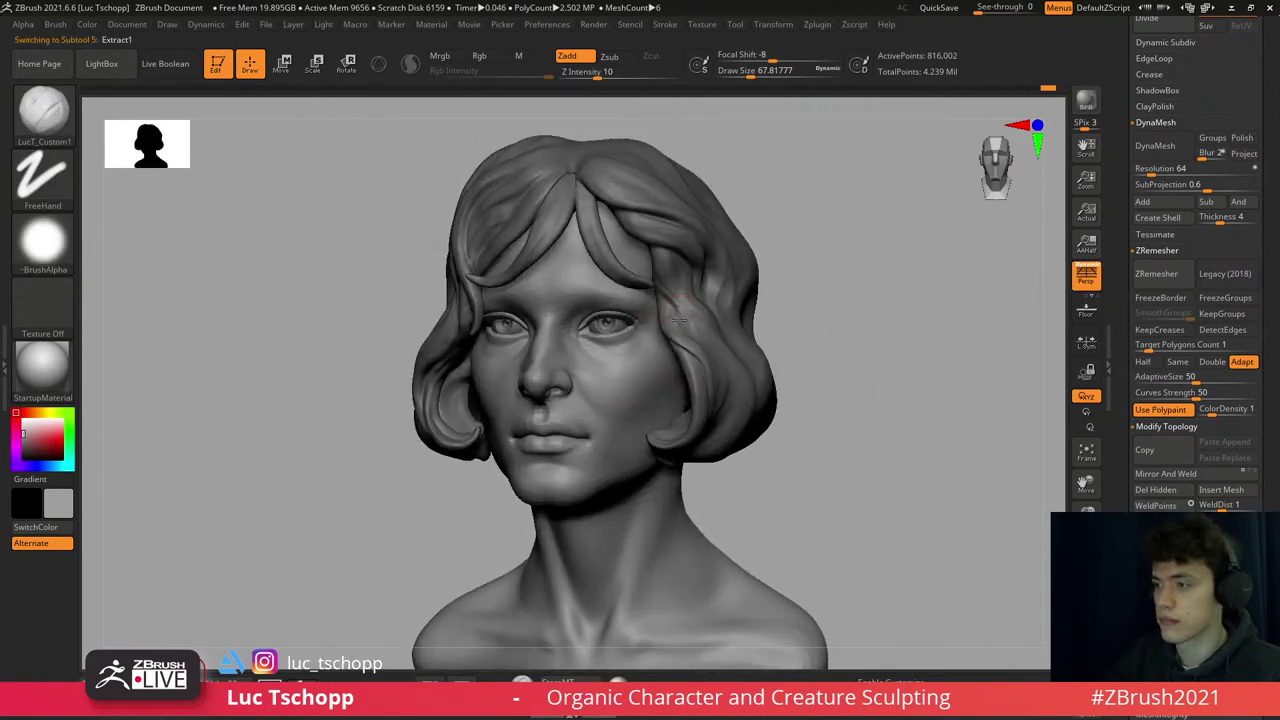
mouse_move(640, 340)
right_mouse_down()
mouse_move(615, 331)
mouse_move(650, 253)
right_mouse_up()
key("b")
key("d")
key("s")
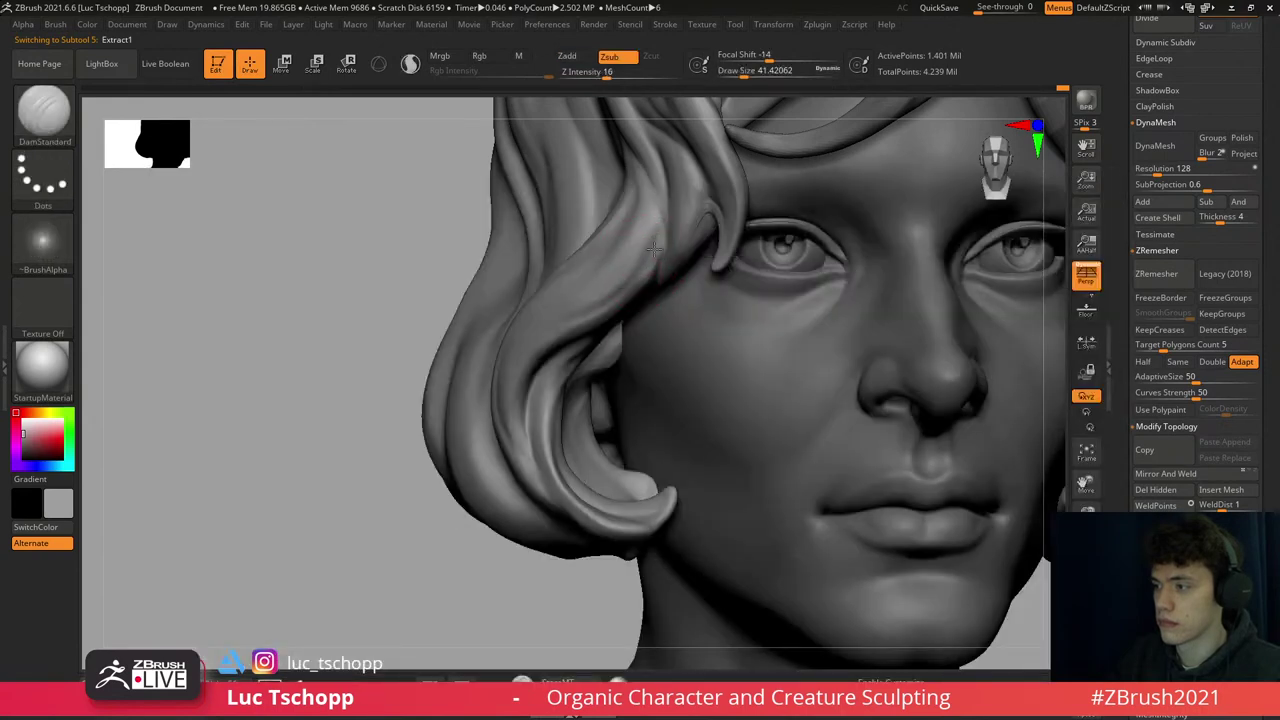
key("b")
key("l")
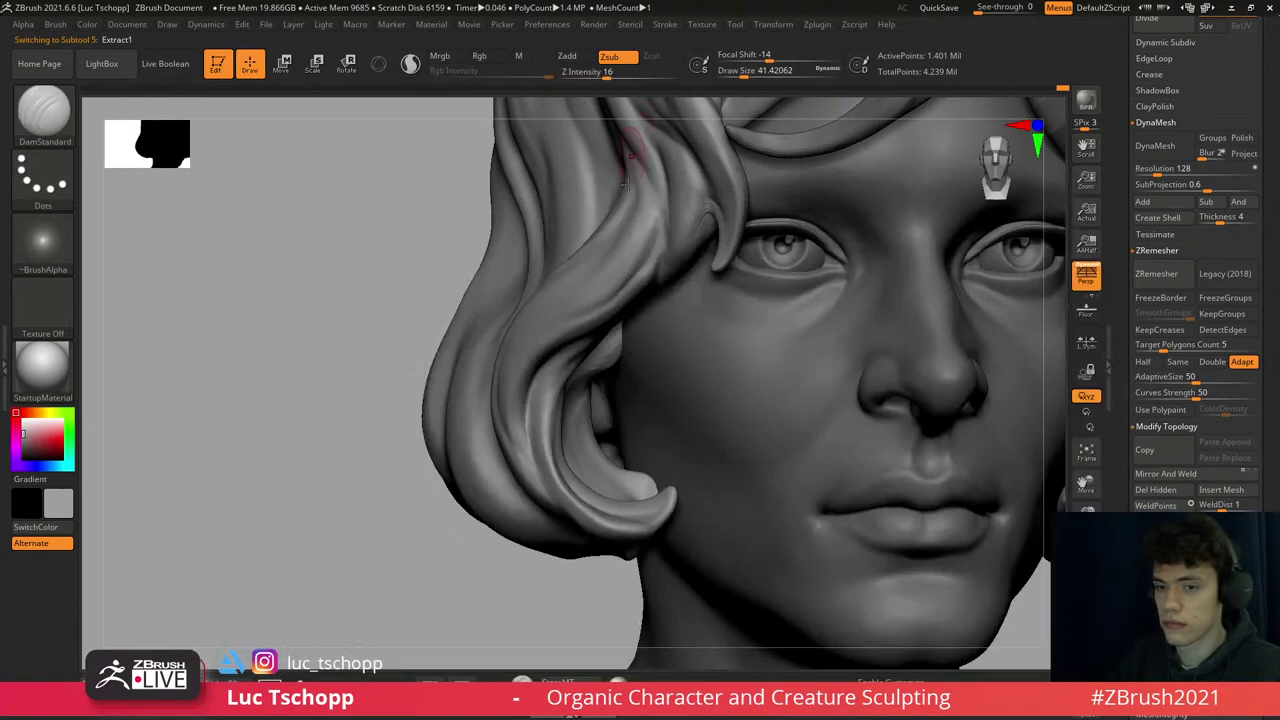
right_click_drag(628, 282, 637, 233, "ctrl")
key("s")
mouse_move(640, 243)
left_mouse_down()
mouse_move(628, 243)
mouse_move(640, 272)
mouse_move(655, 240)
left_mouse_up()
key("s")
key("b")
key("d")
key("s")
key("s")
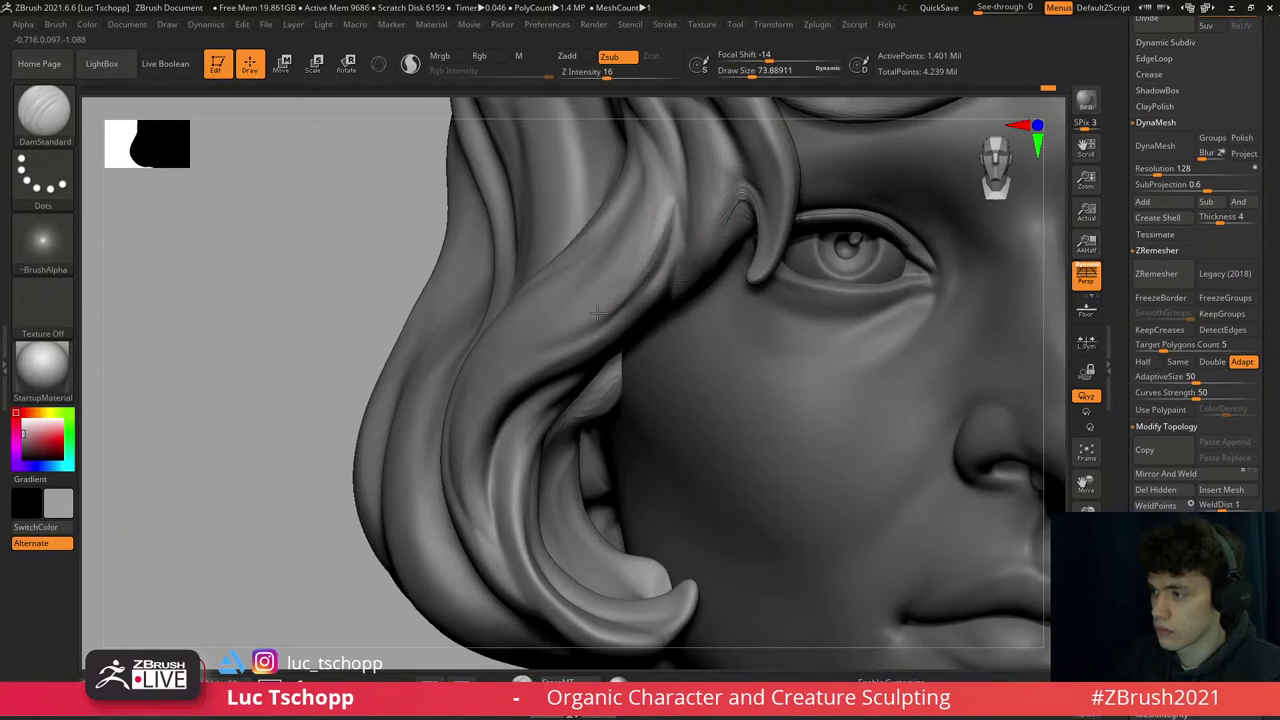
- Sculpt the top of the head with Move (size 223), DamStandard (197) and LucT_Custom1 (31)
key("f")
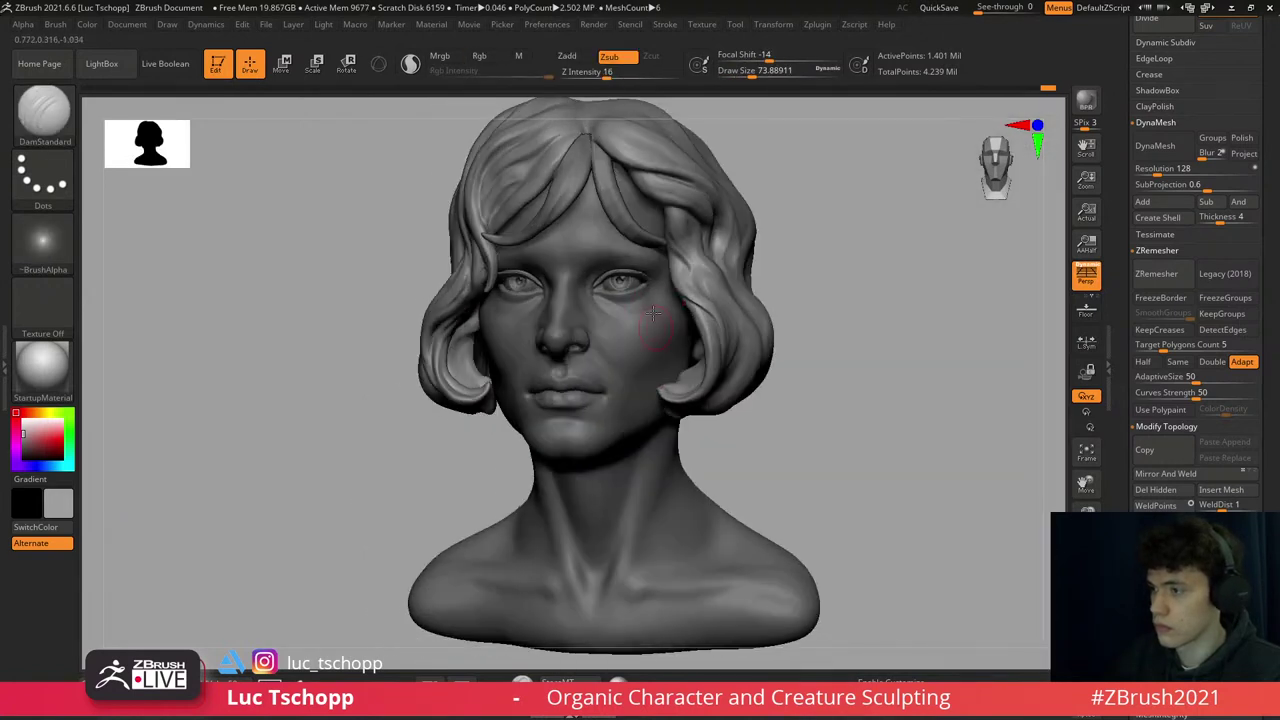
right_click_drag(625, 210, 665, 305)
right_click_drag(608, 245, 615, 205)
key("b")
key("m")
key("v")
key("s")
left_click_drag(615, 202, 665, 200)
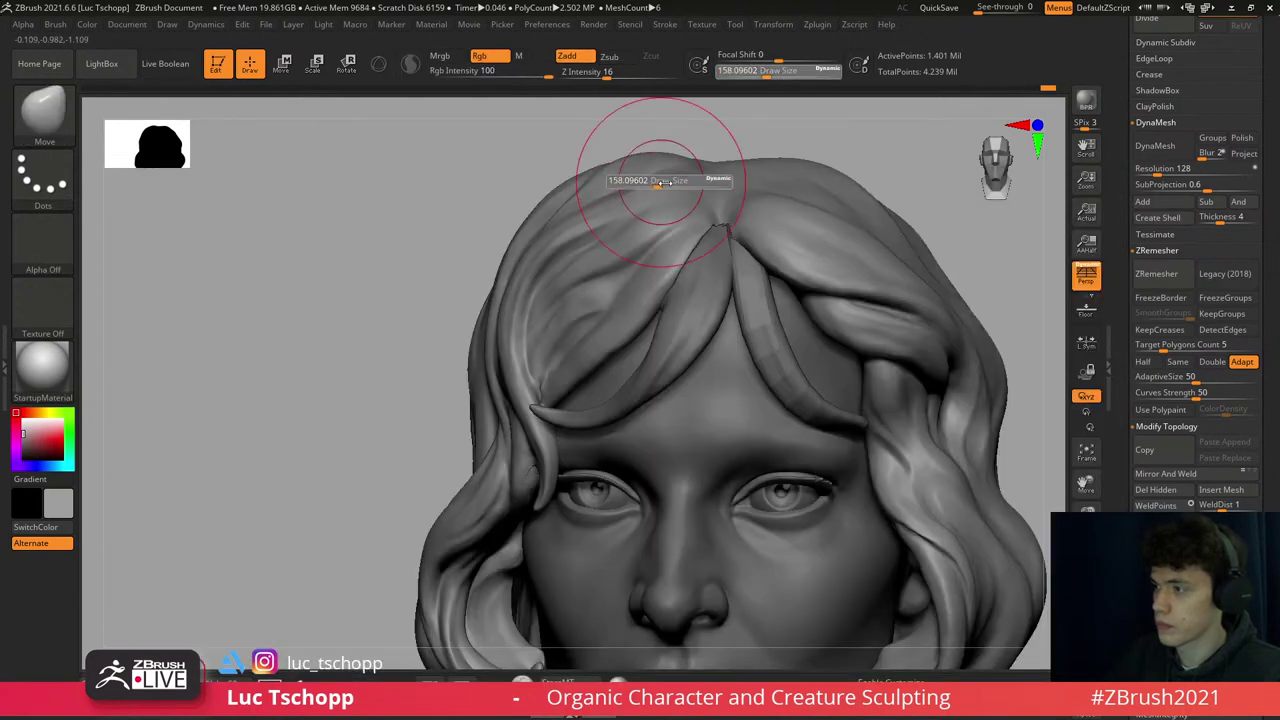
mouse_move(665, 200)
right_mouse_down()
mouse_move(690, 260)
mouse_move(696, 230)
right_mouse_up()
key("b")
key("d")
key("s")
left_click_drag(696, 230, 659, 256)
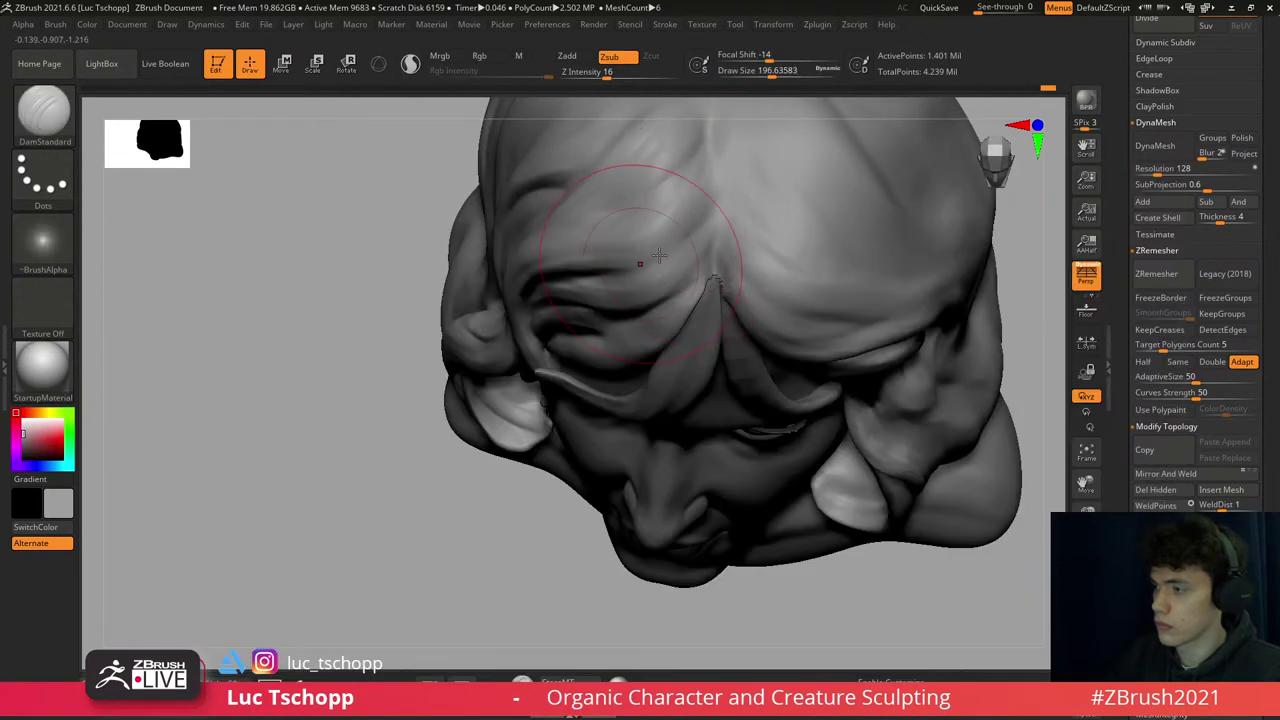
key("b")
key("l")
key("c")
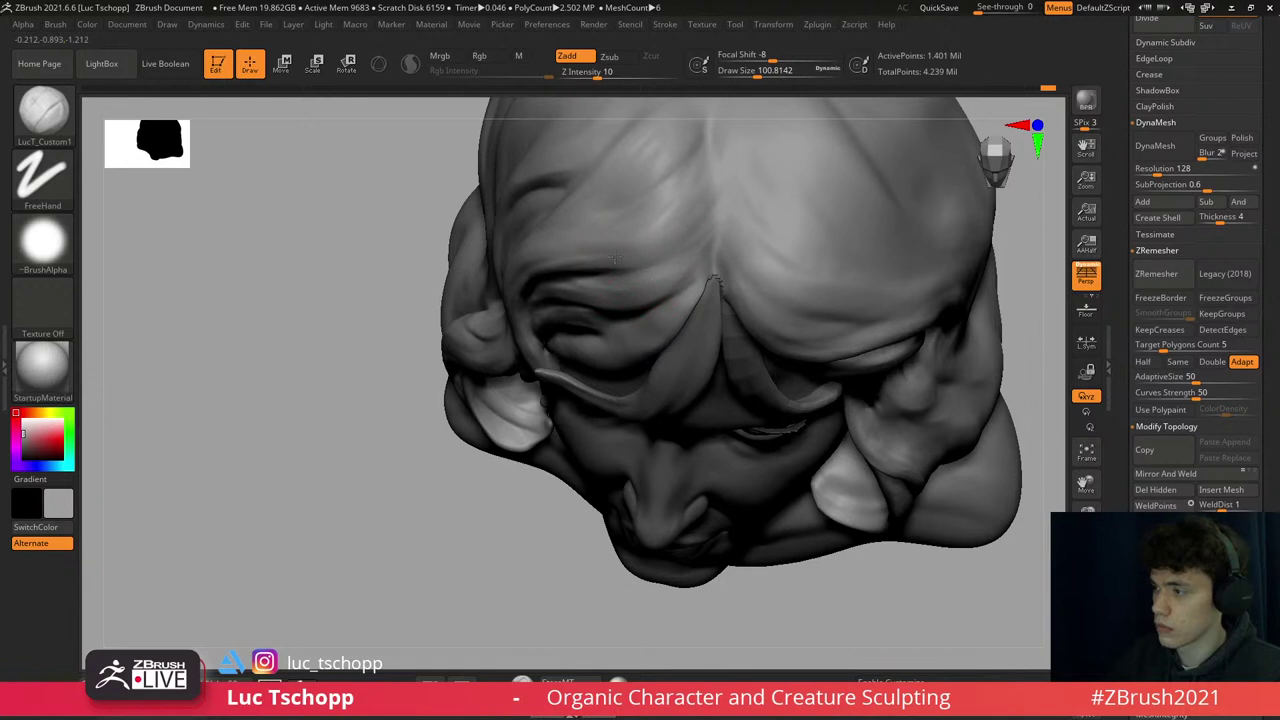
key("bracketleft")
key("bracketleft")
key("bracketleft")
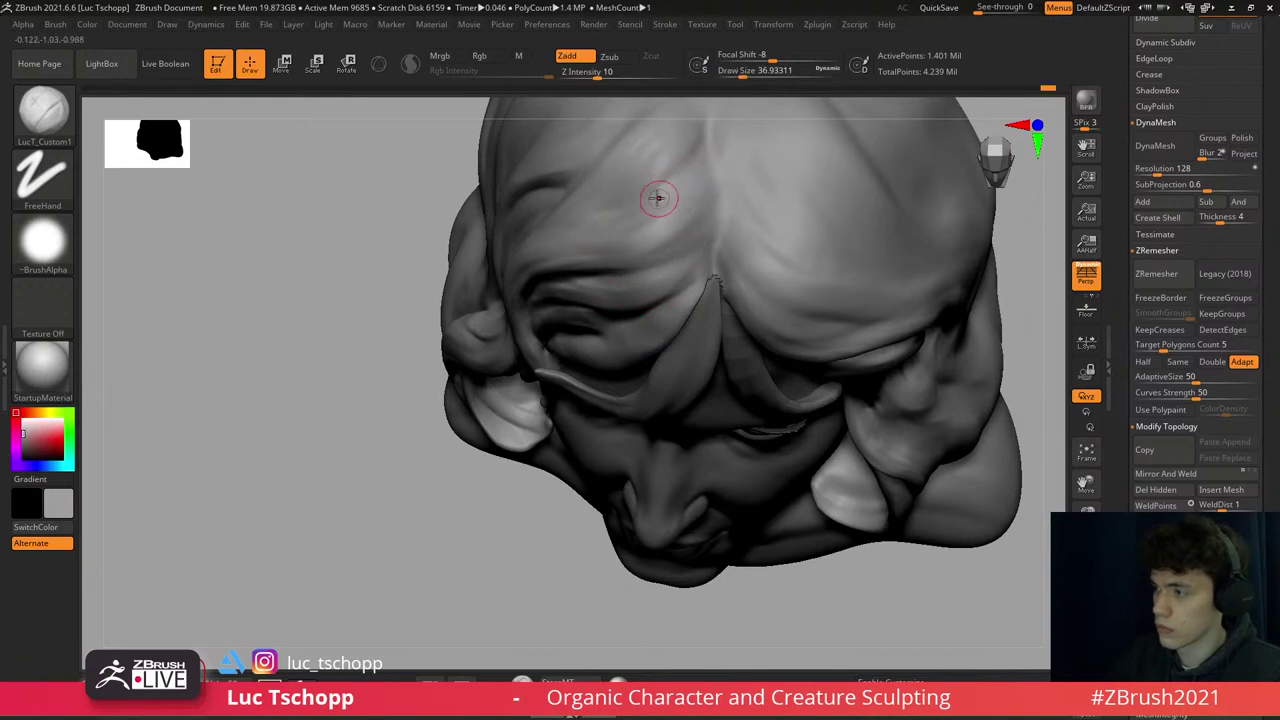
right_click_drag(651, 194, 664, 256)
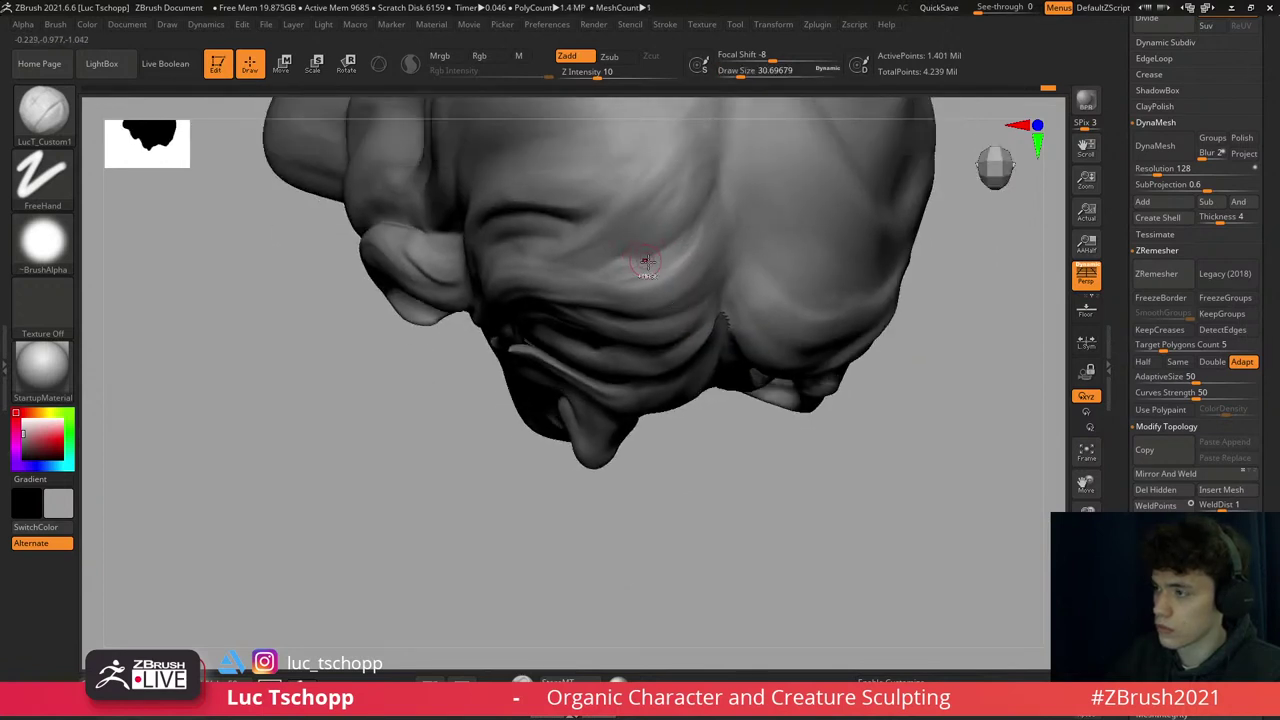
key("b")
key("d")
key("s")
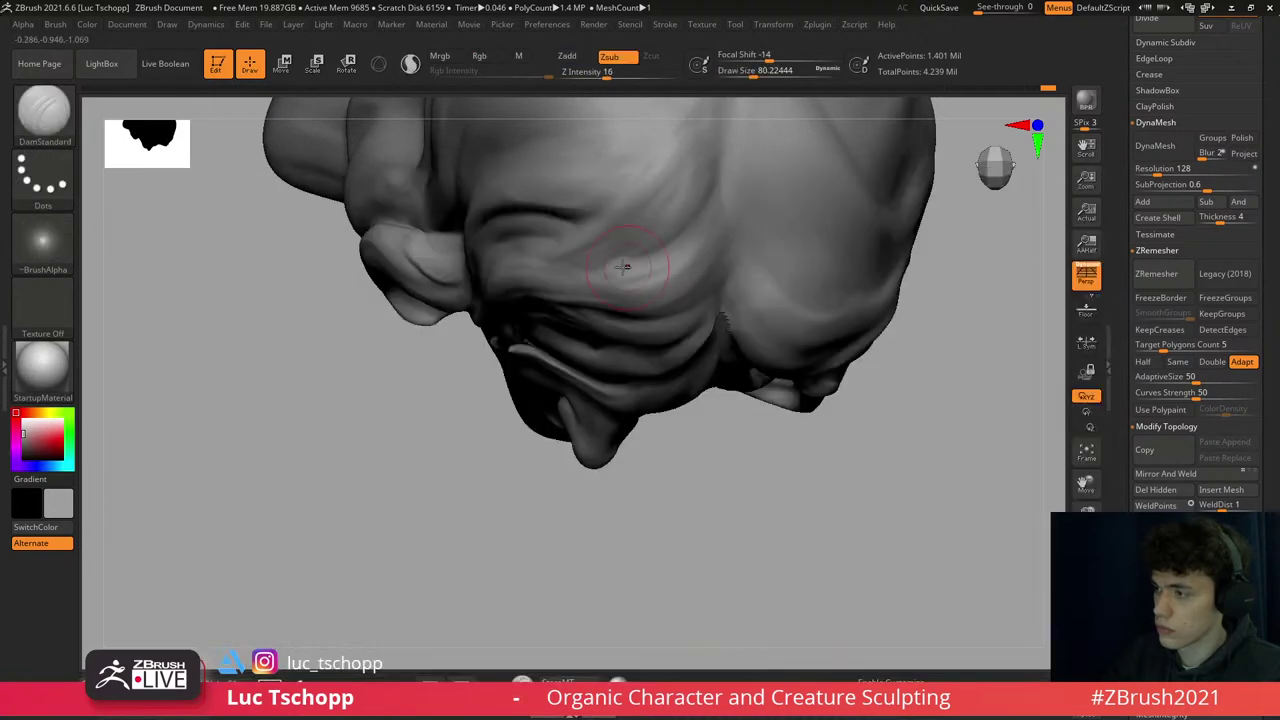
- Refine strands along the side of the hair with LucT_Custom1 at size 44, smoothing at 65
mouse_move(633, 268)
right_mouse_down()
mouse_move(600, 134)
mouse_move(516, 397)
mouse_move(493, 320)
right_mouse_up()
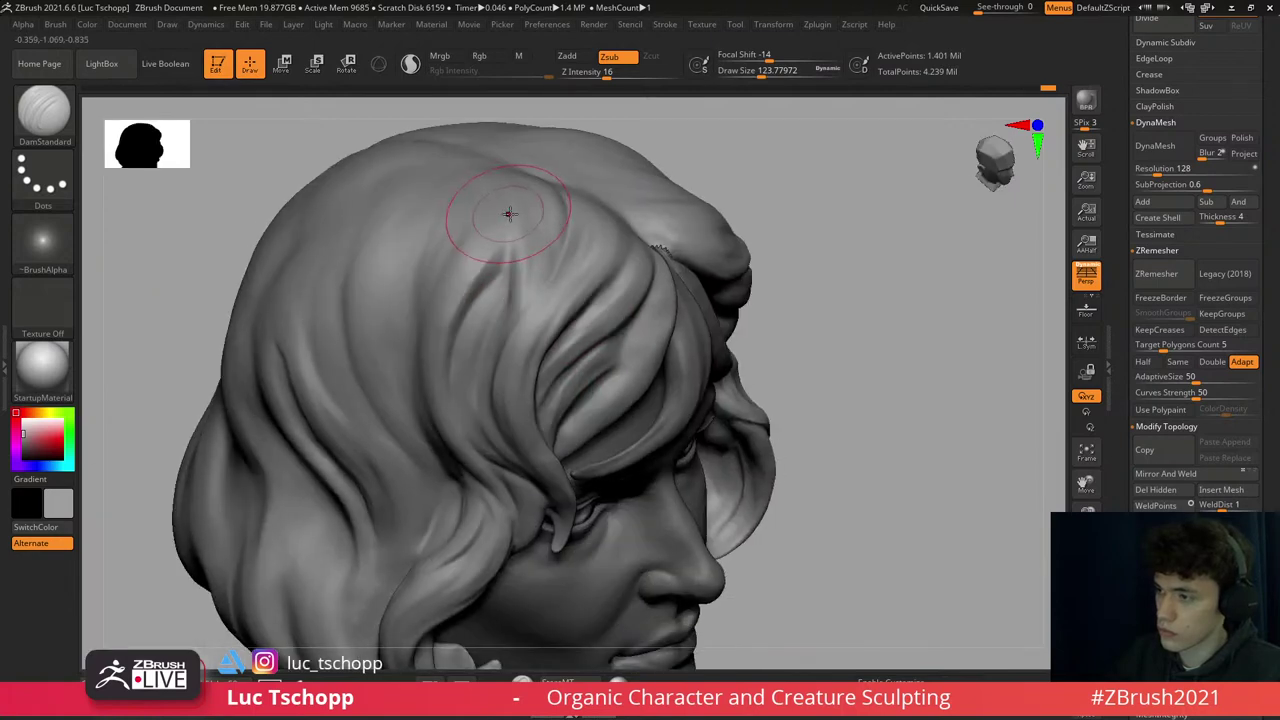
right_click_drag(509, 214, 443, 300)
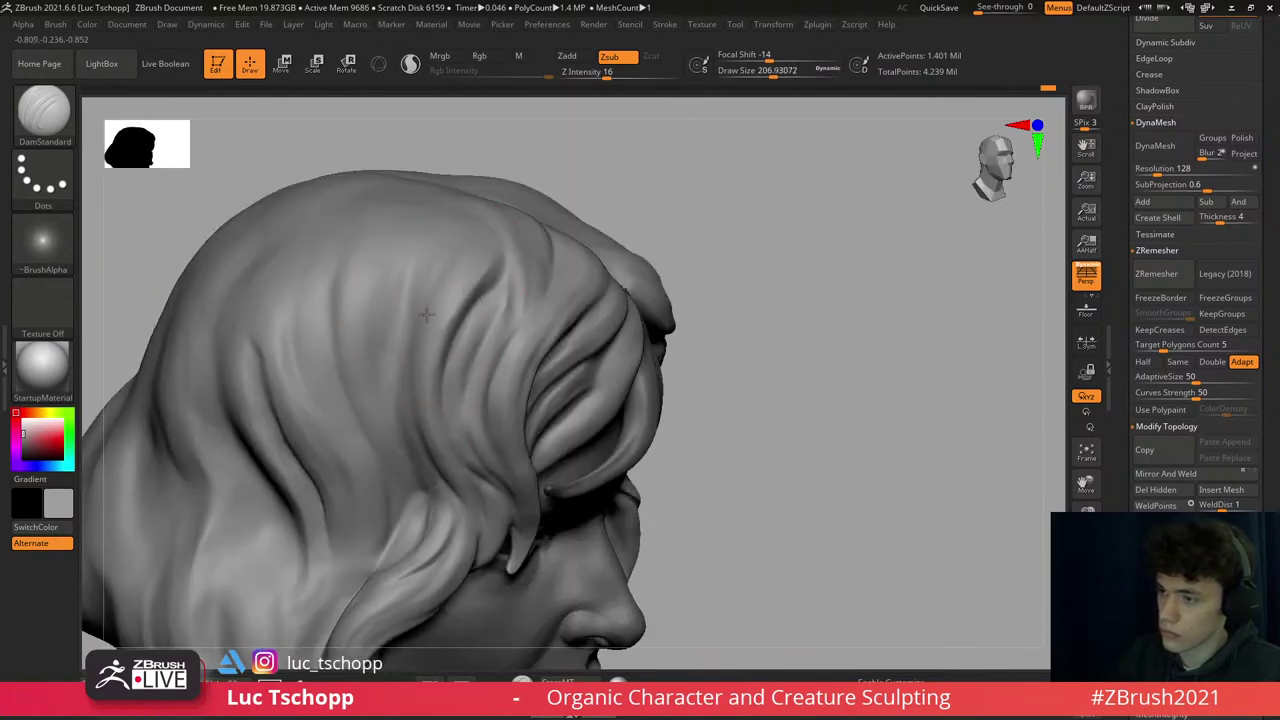
right_click_drag(413, 375, 449, 249)
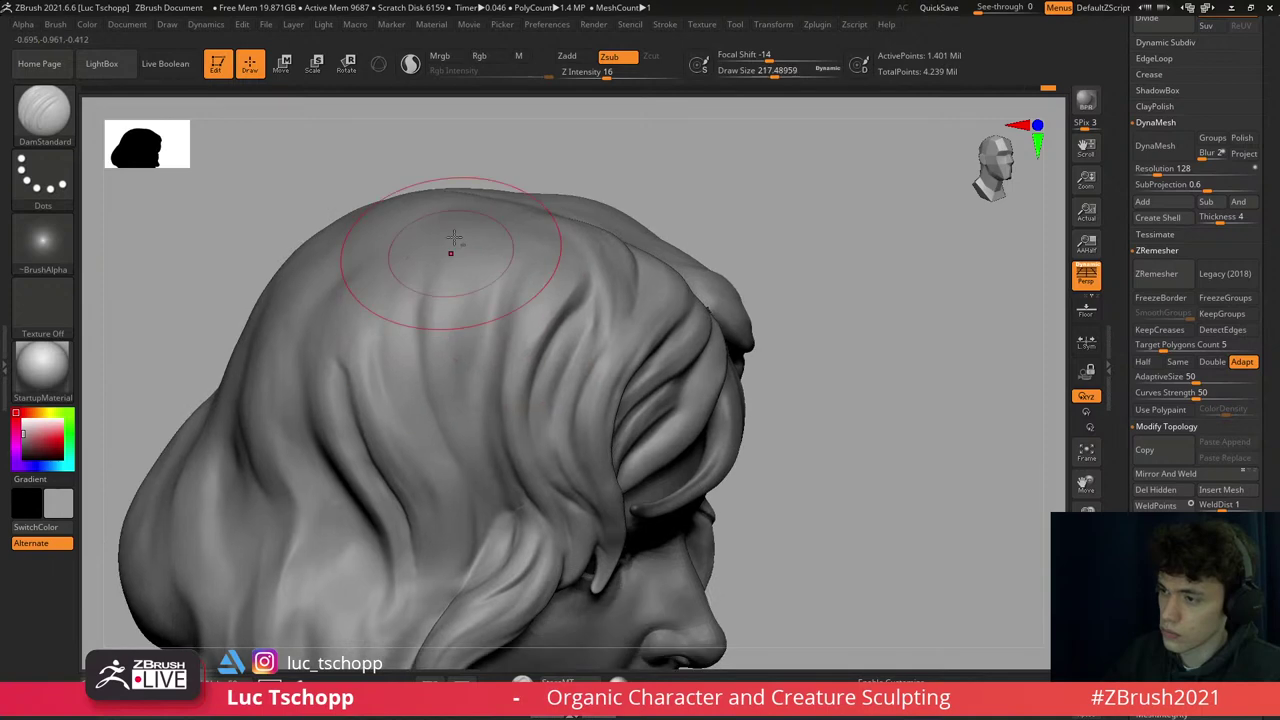
right_click_drag(427, 352, 362, 405)
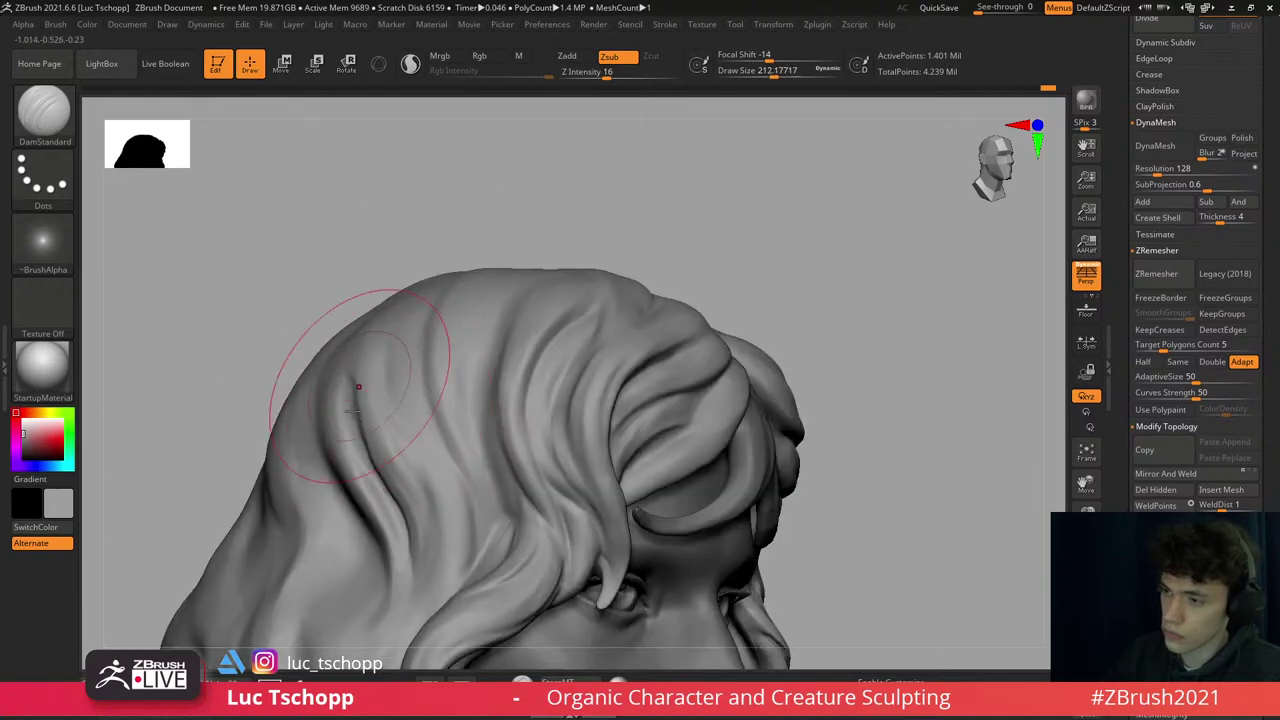
key("1")
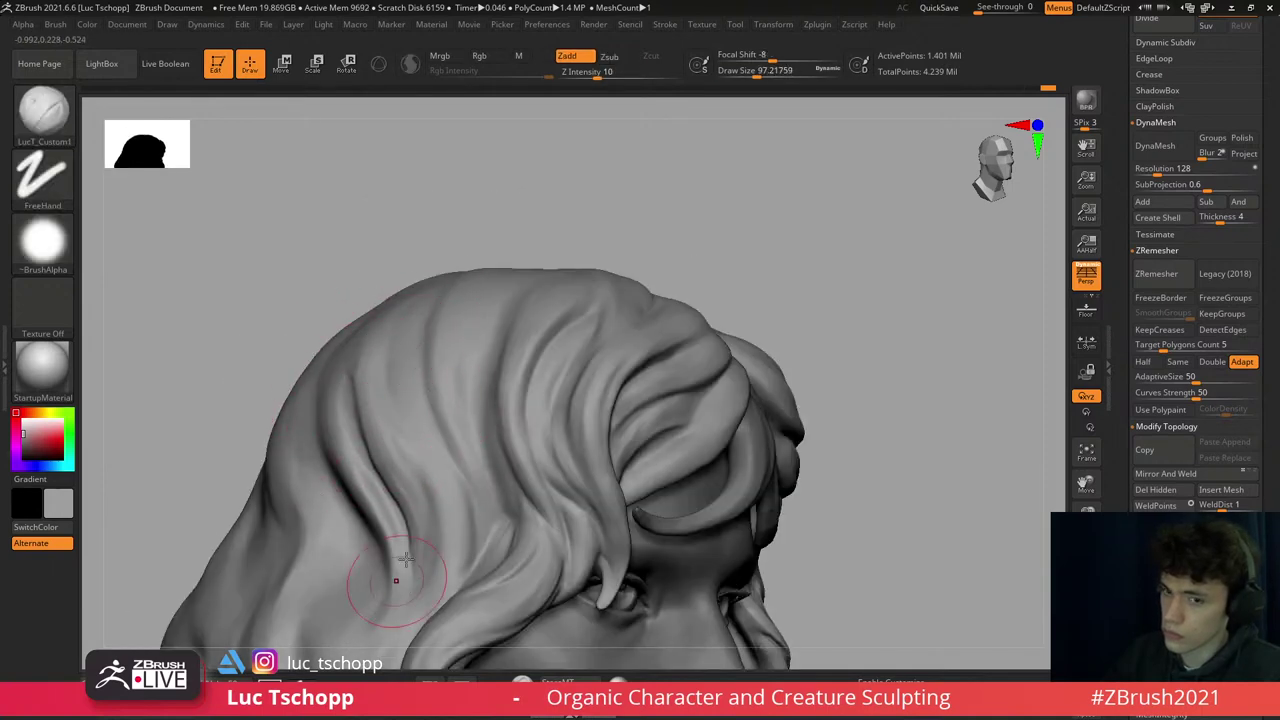
mouse_move(405, 558)
right_mouse_down()
mouse_move(457, 343)
mouse_move(476, 362)
right_mouse_up()
key("s")
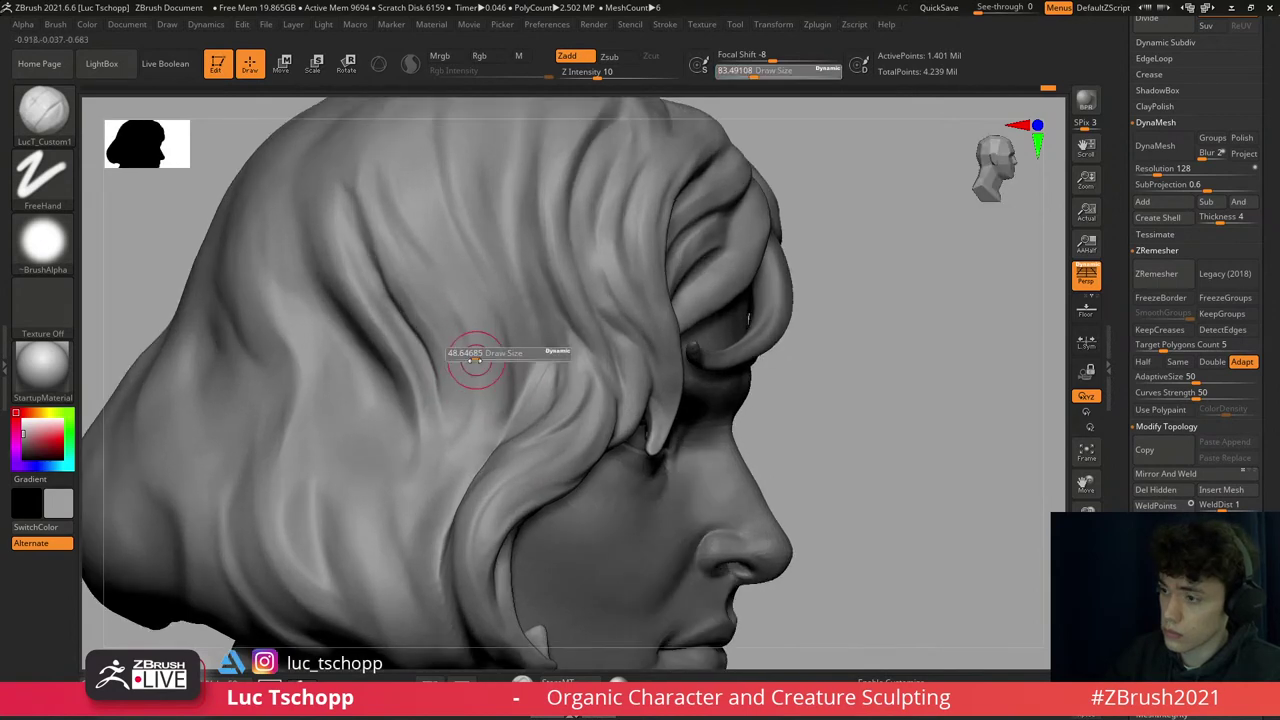
left_click_drag(476, 362, 461, 338)
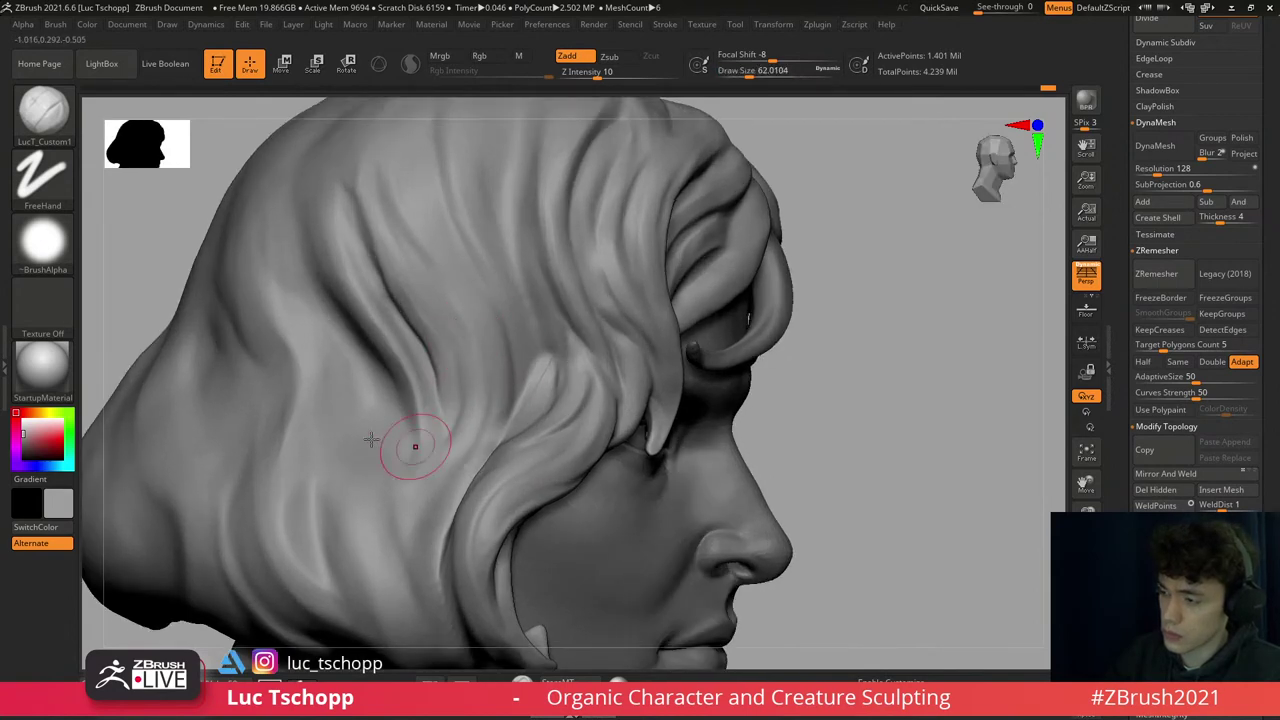
mouse_move(370, 439)
right_mouse_down()
mouse_move(470, 405)
mouse_move(467, 431)
right_mouse_up()
mouse_move(436, 478)
right_mouse_down()
mouse_move(470, 430)
mouse_move(615, 386)
mouse_move(625, 330)
mouse_move(614, 280)
mouse_move(678, 322)
mouse_move(594, 279)
mouse_move(543, 277)
mouse_move(525, 305)
mouse_move(550, 251)
right_mouse_up()
key("shift")
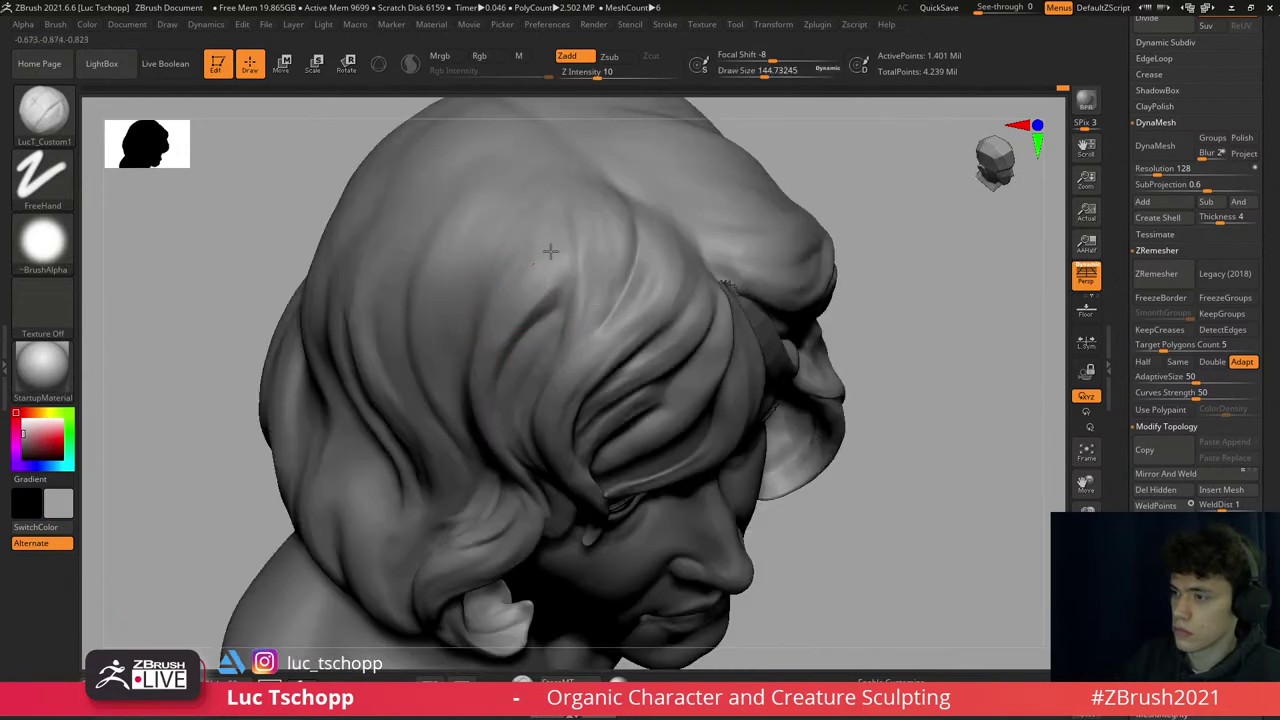
key("s")
left_click_drag(571, 240, 567, 335)
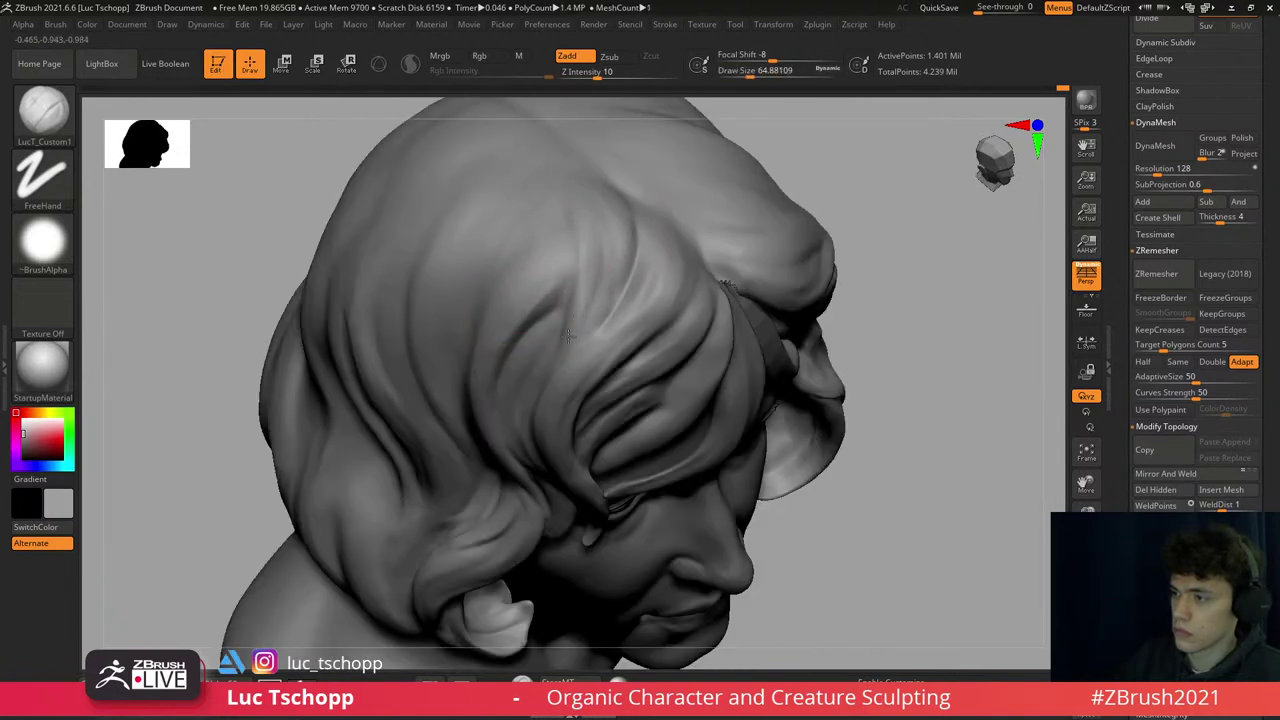
right_click_drag(543, 373, 563, 335)
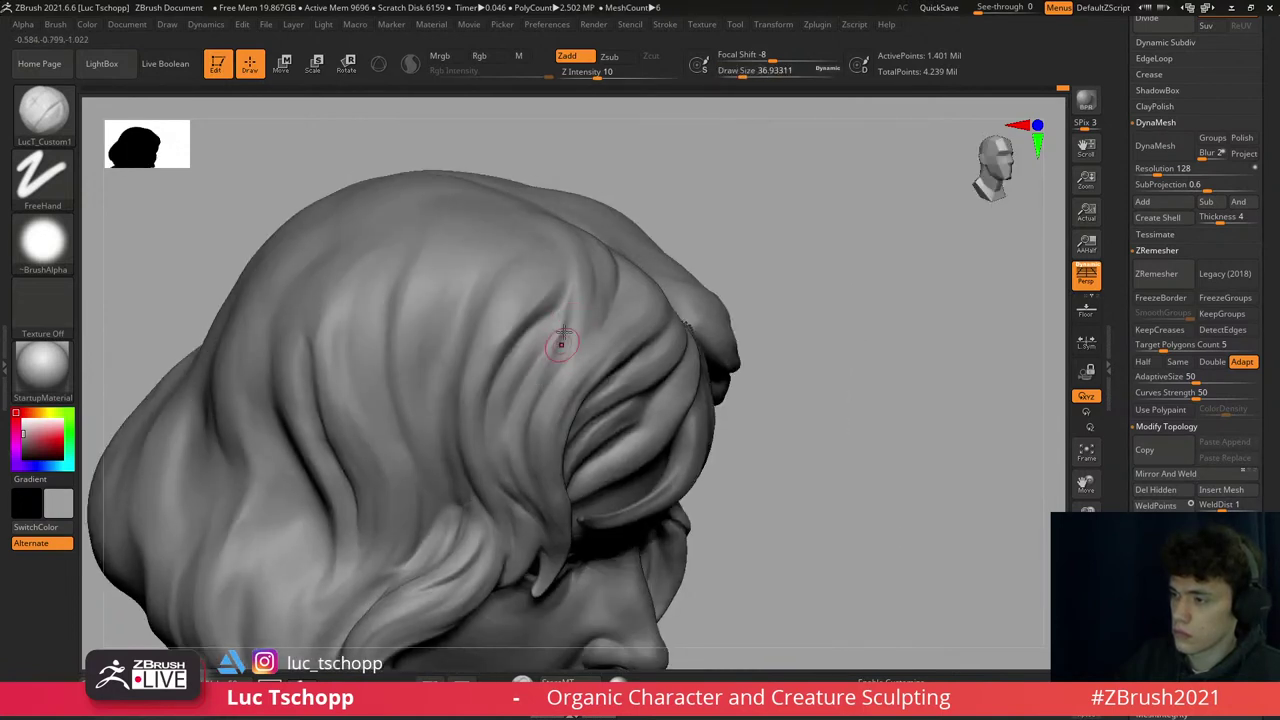
- Push the top fringe lock and crown lock into shape with Move at sizes 150 and 90
key("b")
key("d")
key("s")
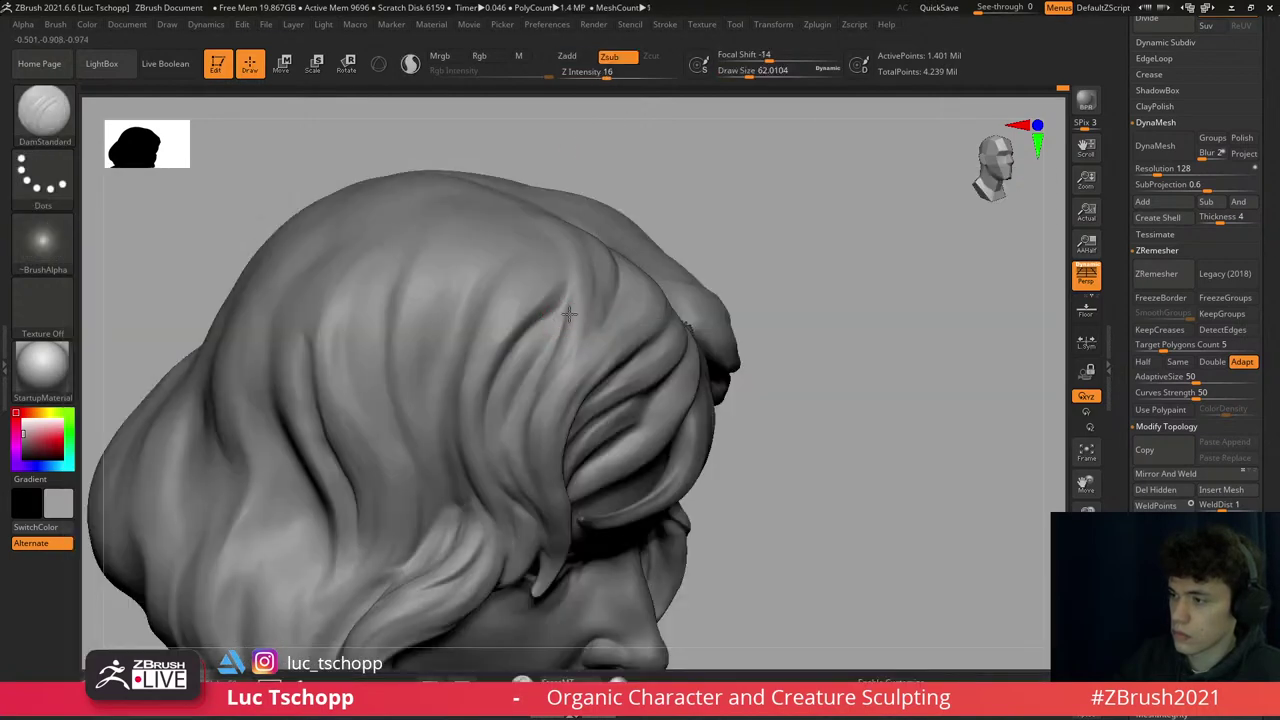
mouse_move(566, 276)
right_mouse_down()
mouse_move(549, 203)
mouse_move(477, 277)
mouse_move(583, 294)
mouse_move(572, 292)
right_mouse_up()
key("b")
key("m")
key("v")
key("s")
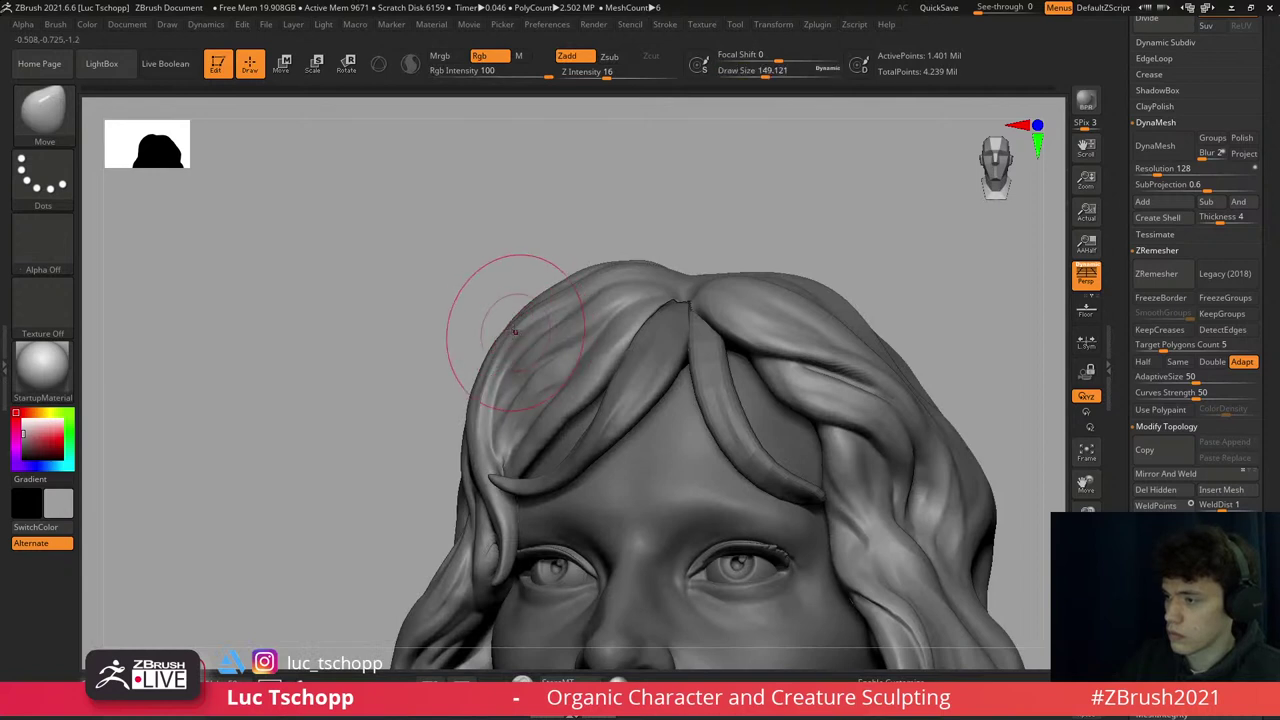
mouse_move(490, 350)
left_mouse_down()
mouse_move(515, 350)
mouse_move(485, 352)
left_mouse_up()
right_click_drag(500, 345, 555, 341)
key("s")
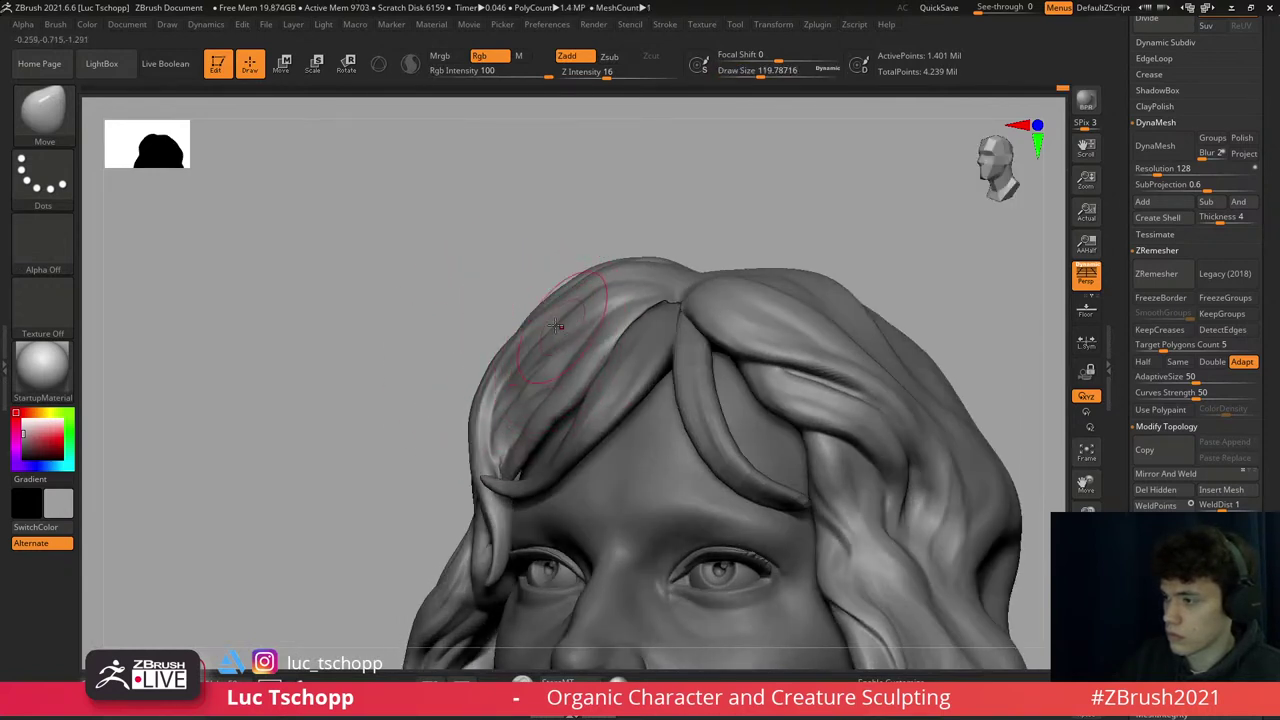
right_click_drag(634, 285, 591, 282)
key("s")
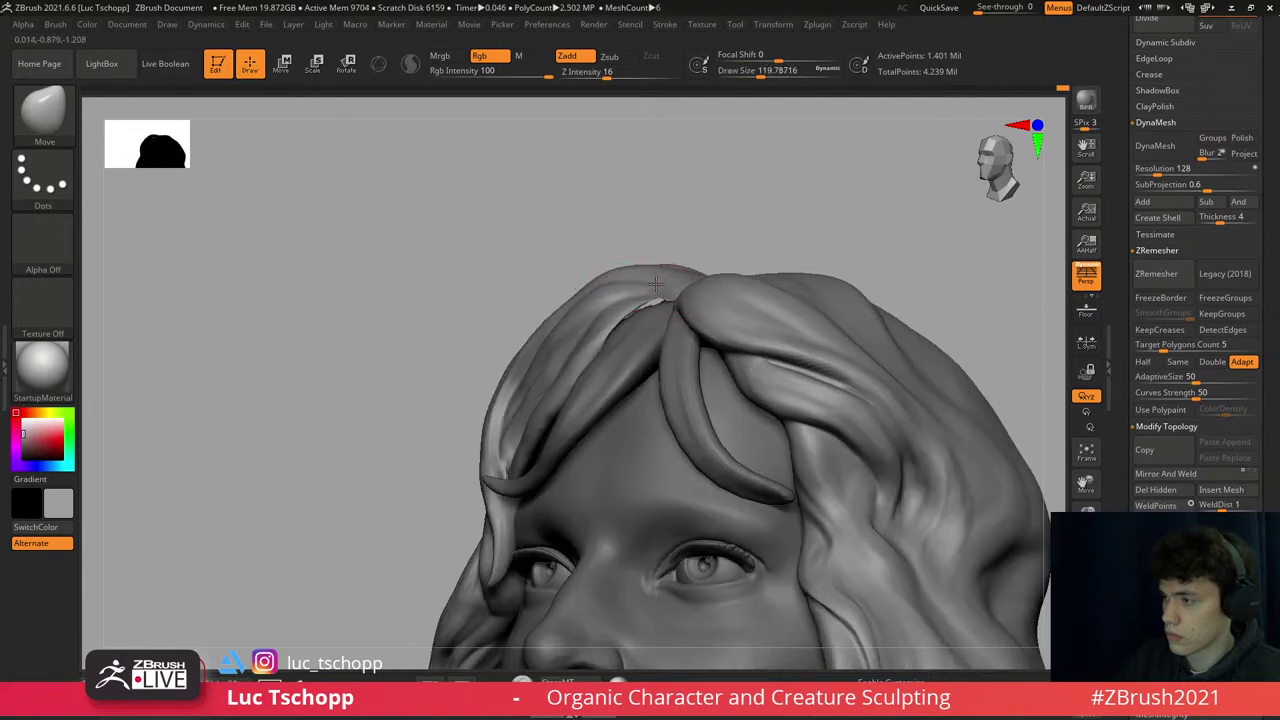
left_click_drag(640, 290, 621, 306)
right_click_drag(621, 306, 686, 286)
- Touch up the hair with Standard and LucT_Custom1, then frame the bust and select female face2
key("b")
key("s")
key("t")
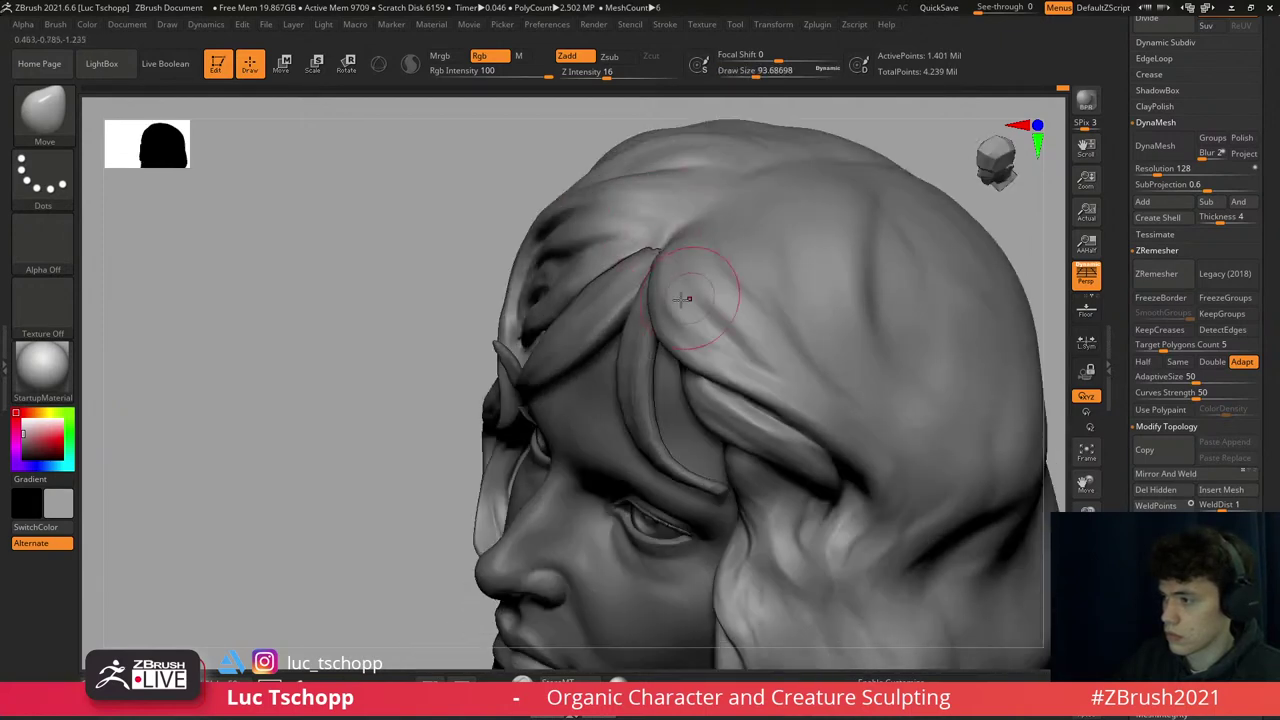
key("s")
left_click_drag(686, 286, 632, 290)
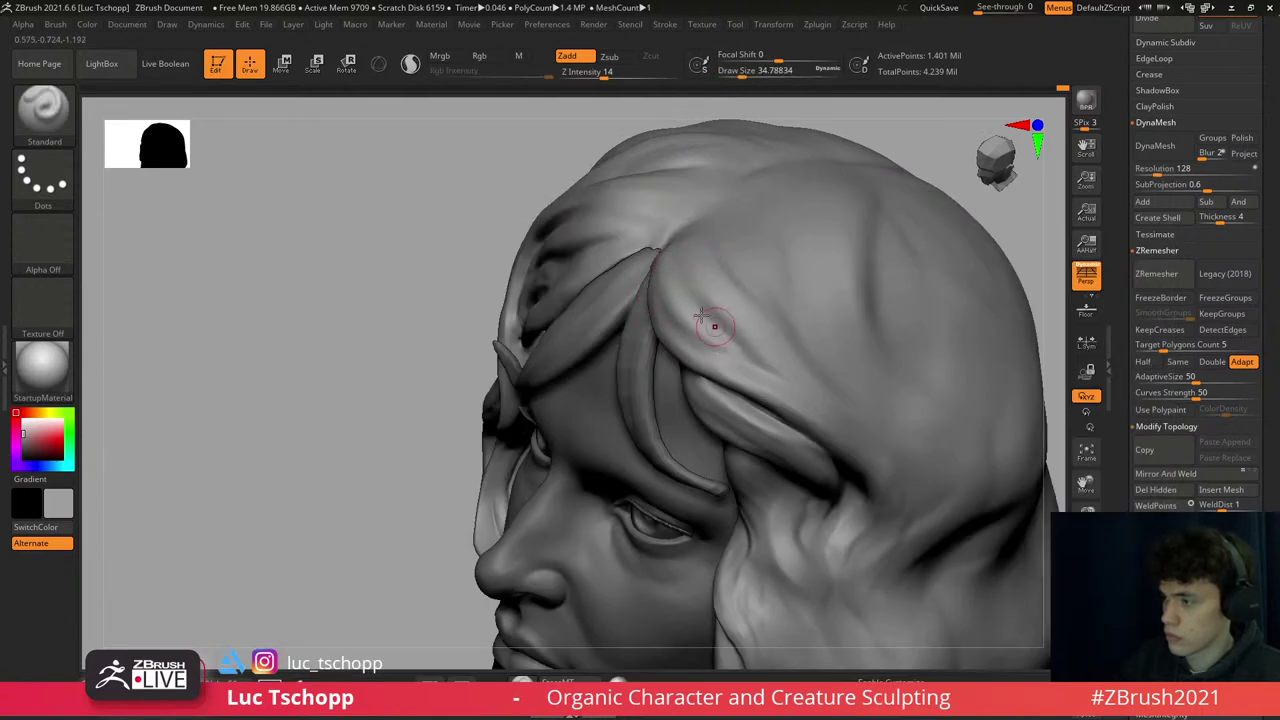
key("b")
key("l")
key("c")
mouse_move(733, 343)
right_mouse_down()
mouse_move(627, 265)
mouse_move(665, 258)
mouse_move(686, 229)
mouse_move(707, 358)
mouse_move(723, 321)
right_mouse_up()
key("f")
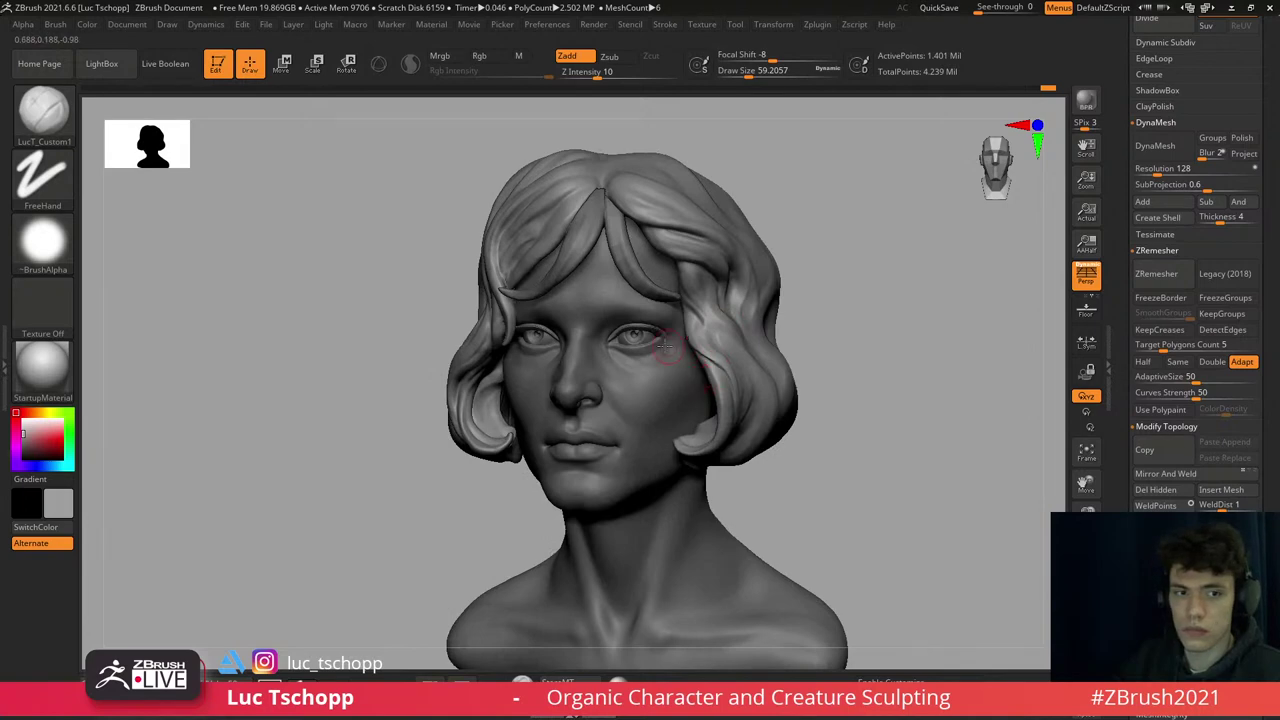
right_click_drag(665, 345, 663, 343, "shift")
left_click(660, 383, "alt")
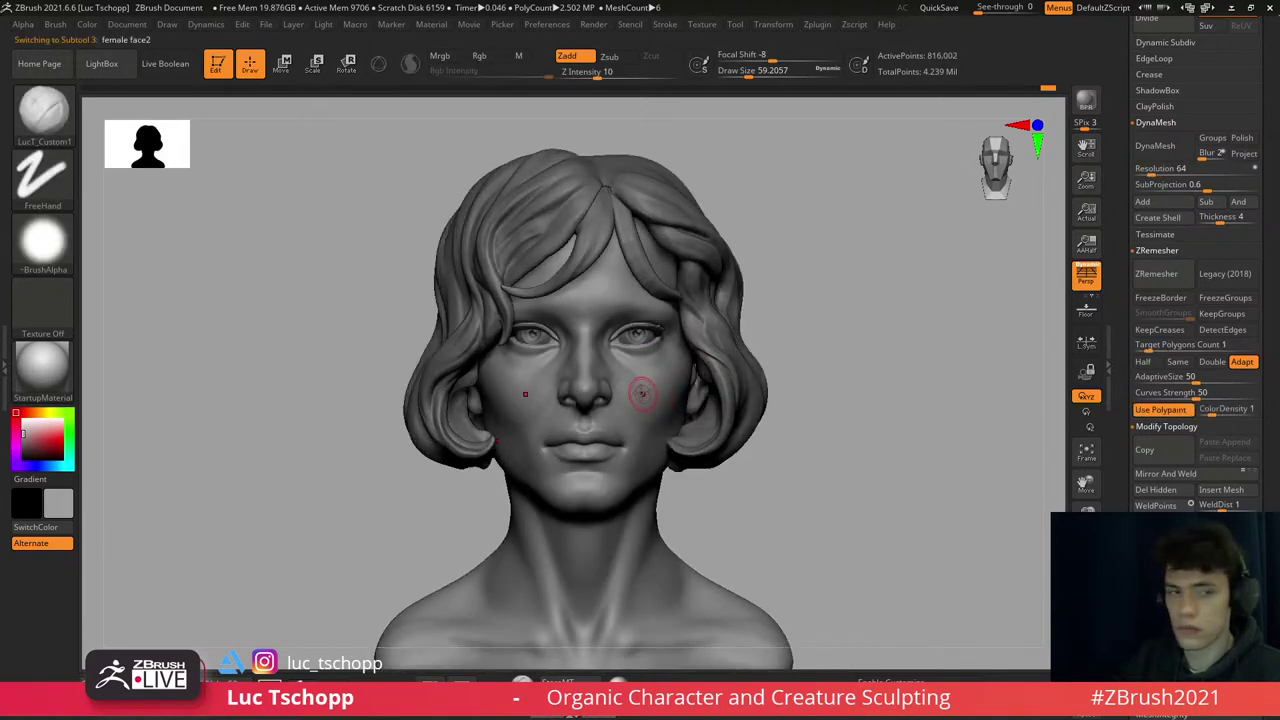
- Drop the face a subdivision level and pick the Standard brush
right_click_drag(643, 393, 694, 348, "ctrl")
key("b")
left_click(694, 348)
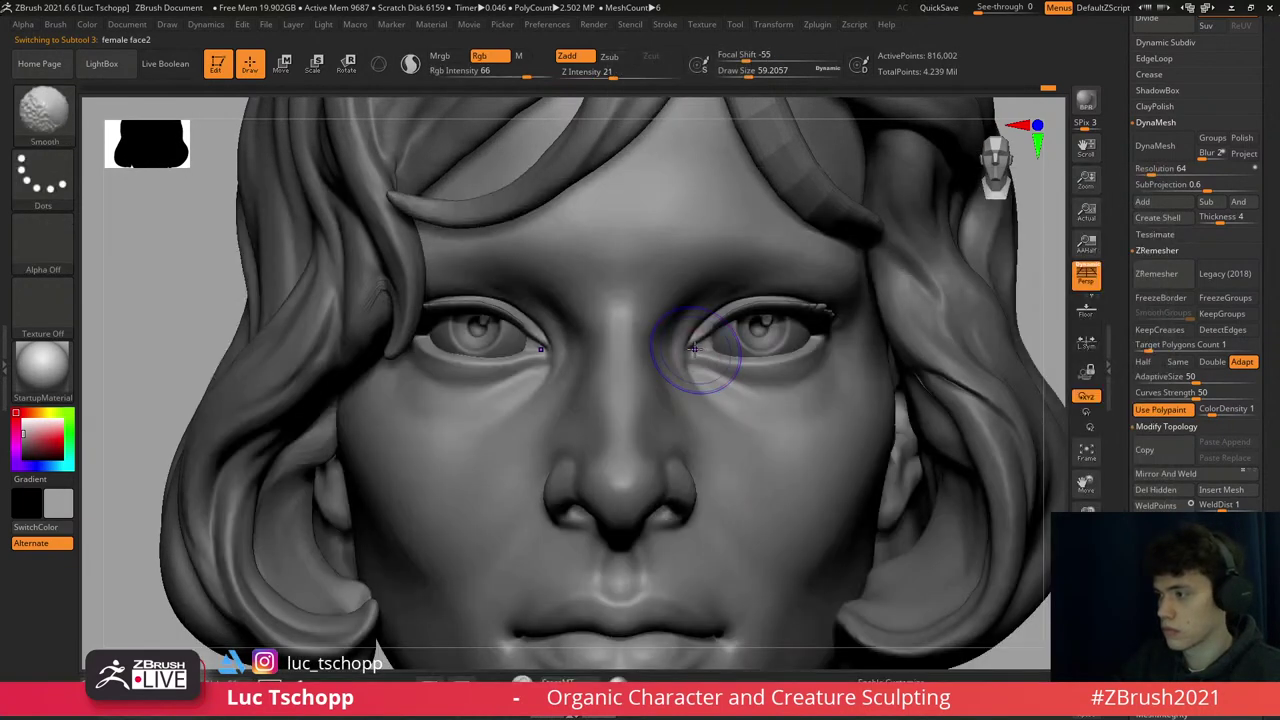
key("shift+d")
key("shift+d")
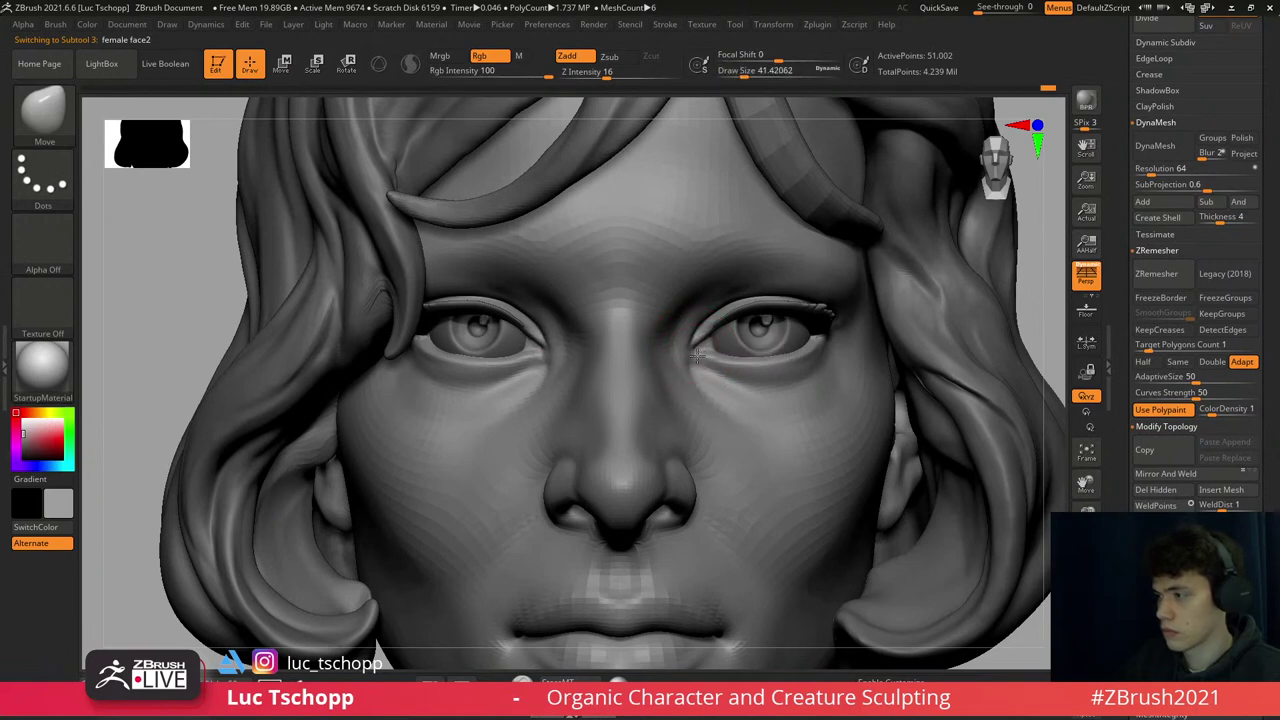
right_click_drag(694, 346, 680, 303)
key("b")
key("s")
key("t")
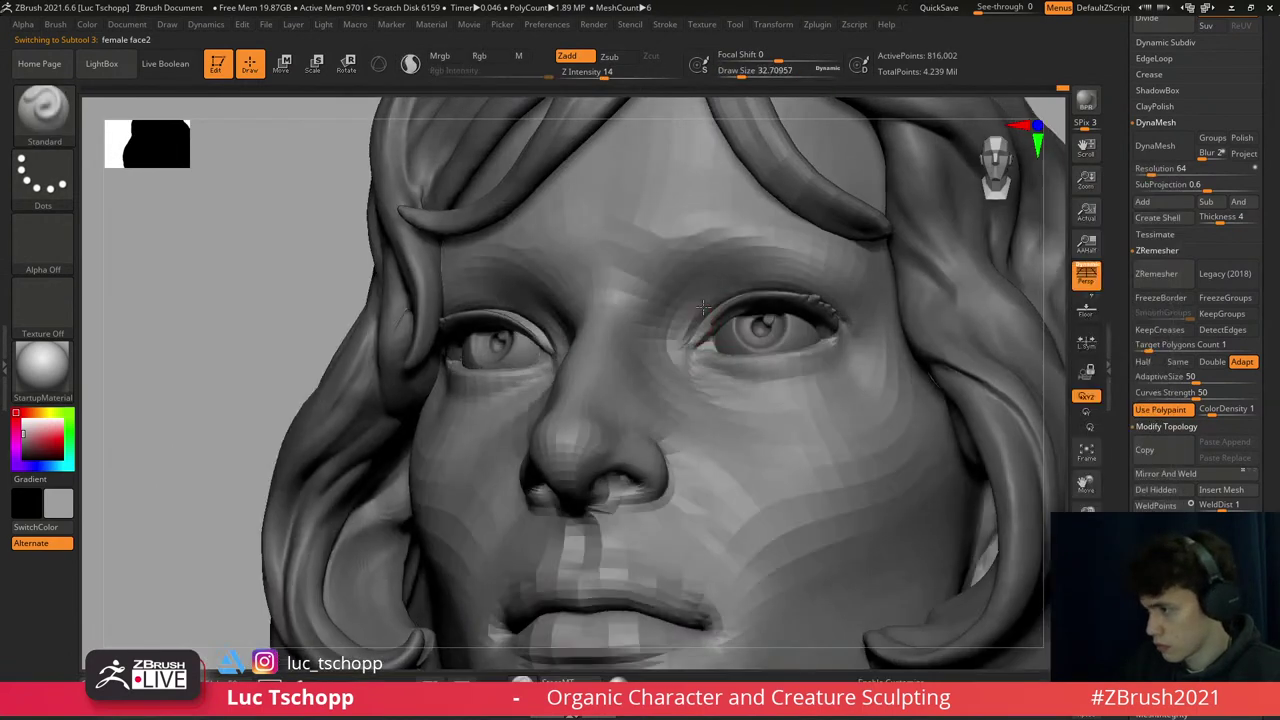
key("d")
- Solo the face at a lower subdivision and sculpt the eyelid region with a smaller Standard brush
key("shift+alt+s")
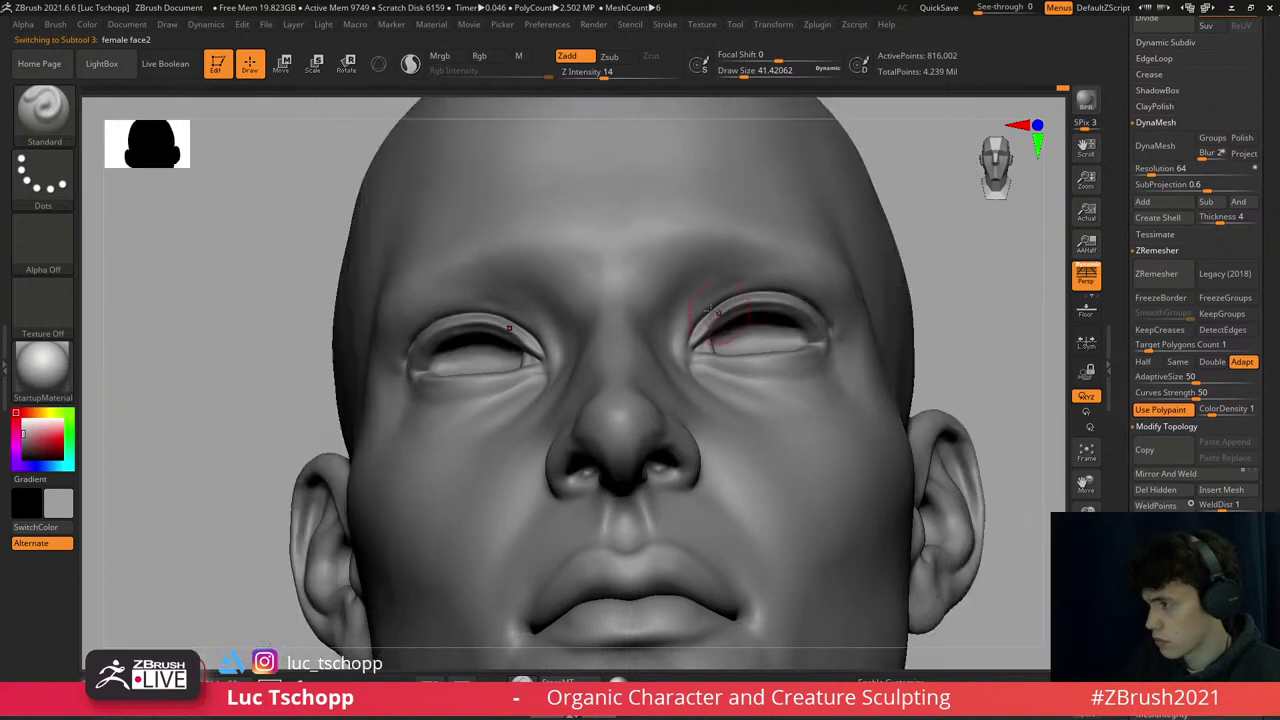
mouse_move(700, 340)
right_mouse_down()
mouse_move(690, 320)
mouse_move(715, 338)
mouse_move(745, 275)
right_mouse_up()
key("shift+d")
key("shift+d")
key("[")
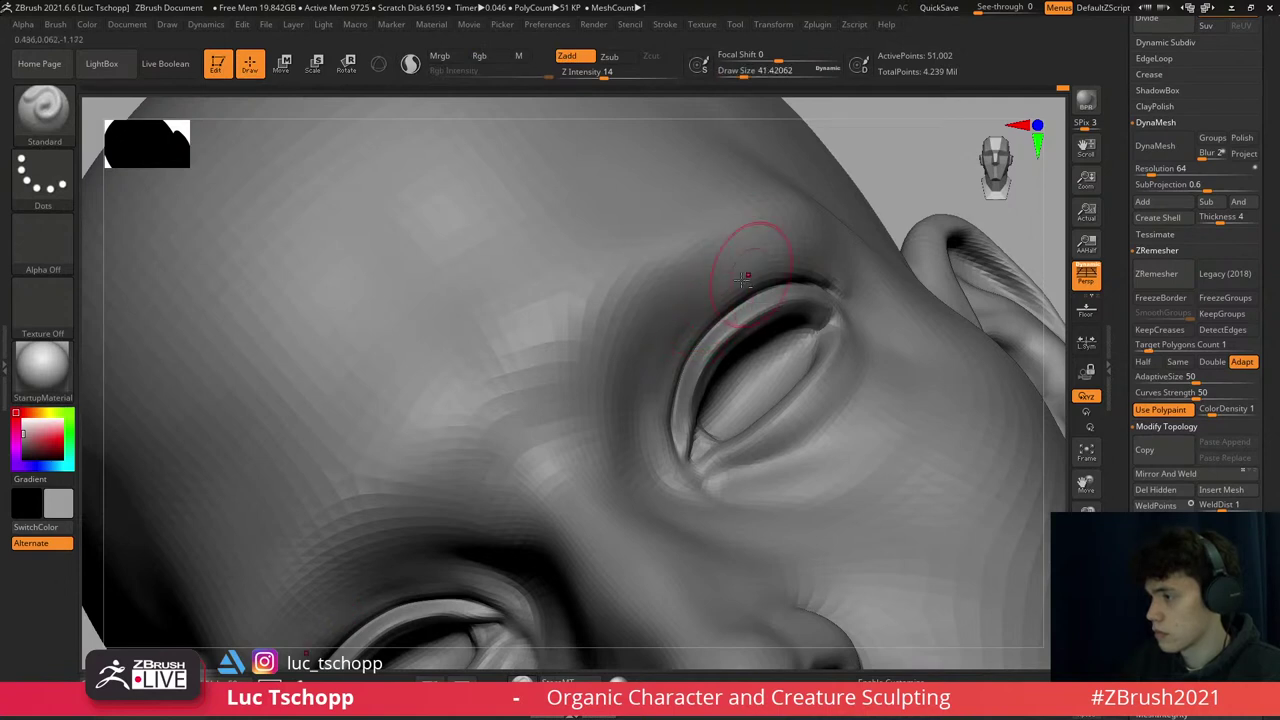
right_click_drag(783, 261, 706, 325)
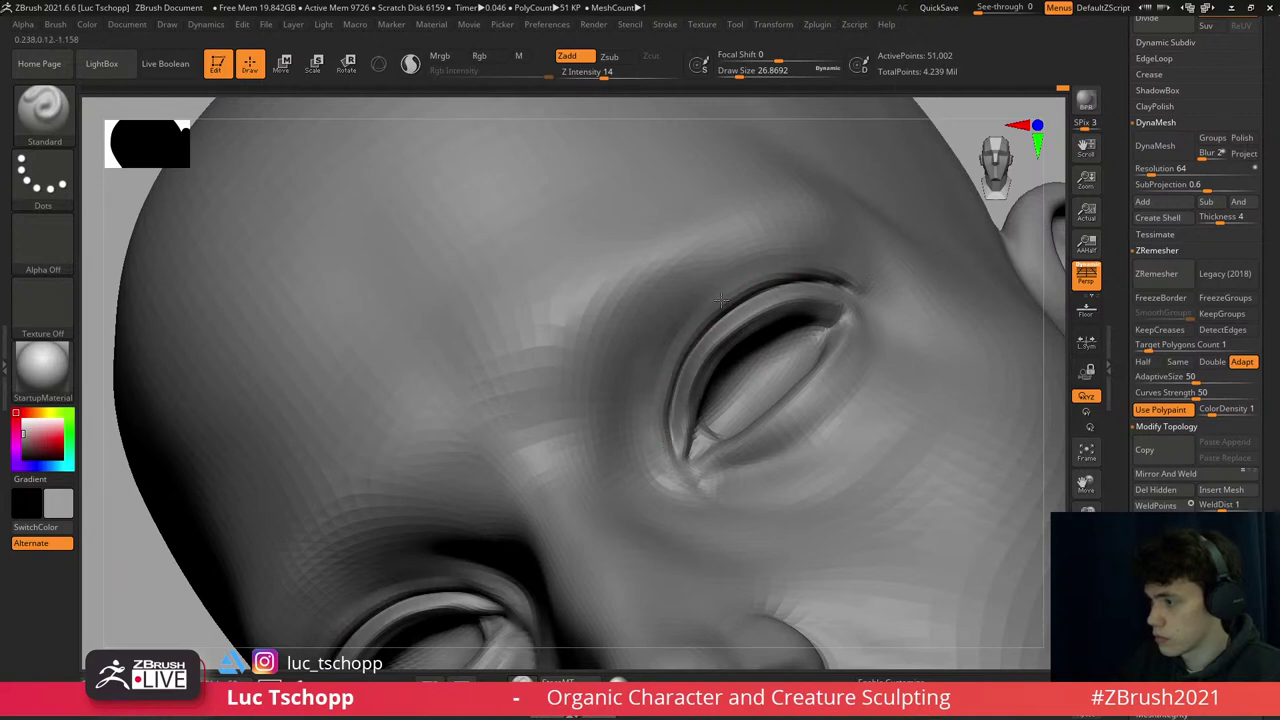
right_click_drag(720, 299, 705, 500, "shift")
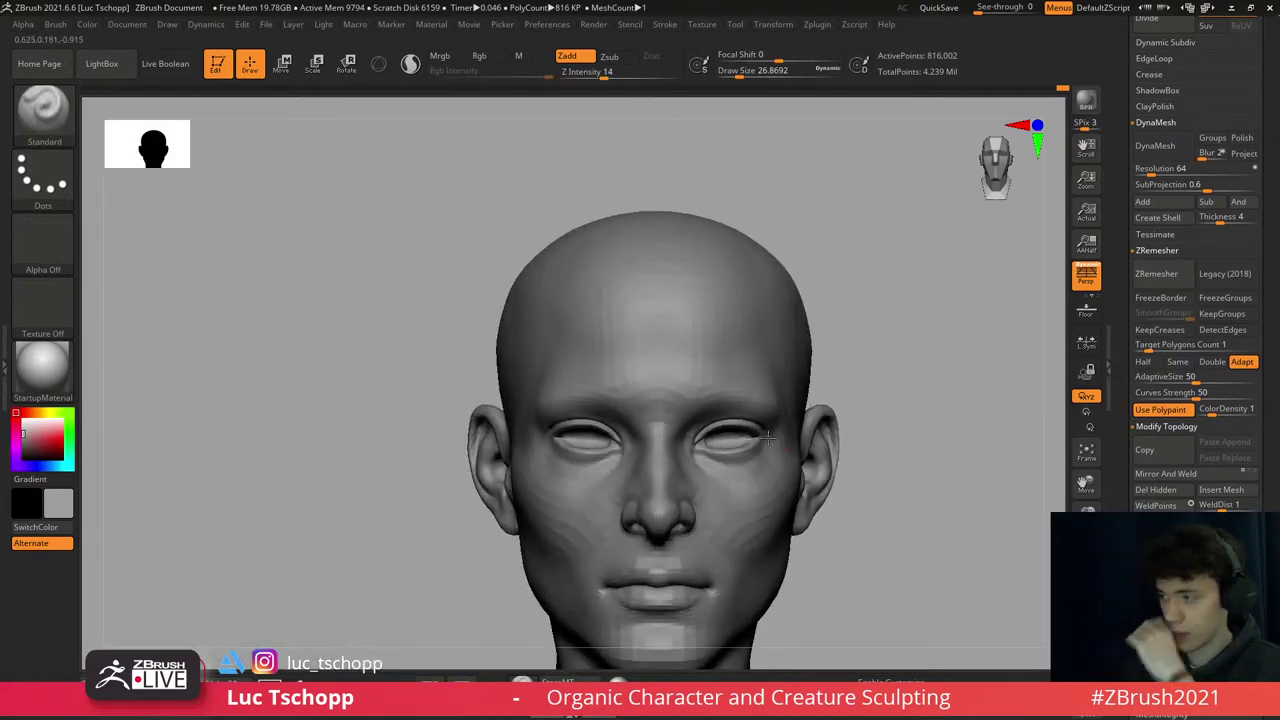
right_click_drag(780, 520, 857, 583)
right_click_drag(737, 491, 590, 360, "shift")
- Reshape the nostril with Move at size 65, then restore the top subdivision and full bust
key("b")
key("m")
key("v")
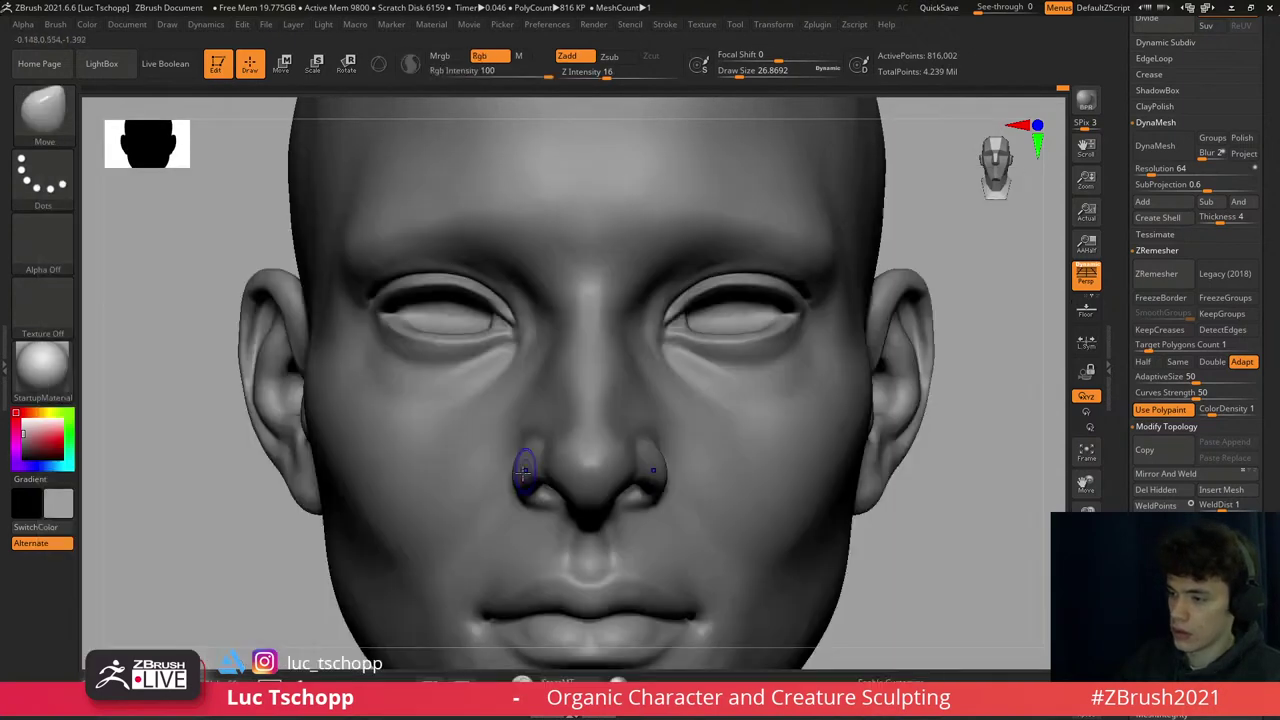
key("s")
left_click(520, 472)
right_click_drag(520, 478, 560, 505)
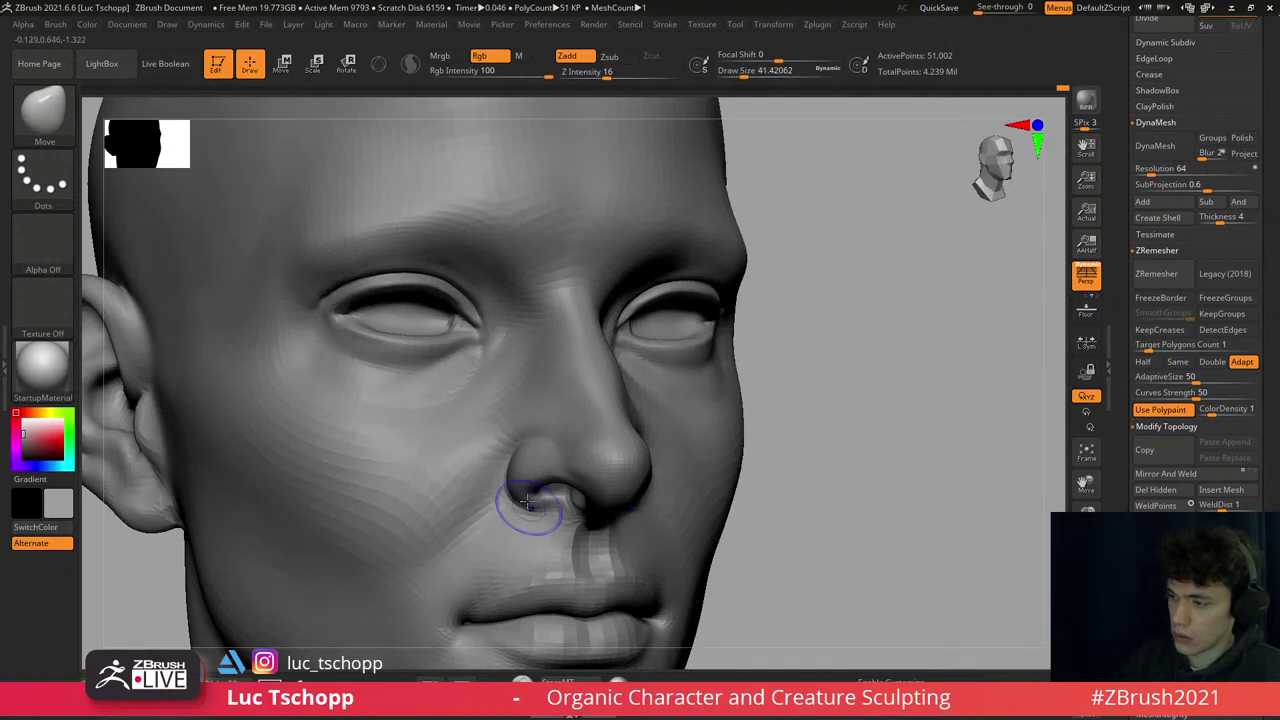
key("d")
key("d")
right_click_drag(528, 500, 528, 486, "shift")
key("f")
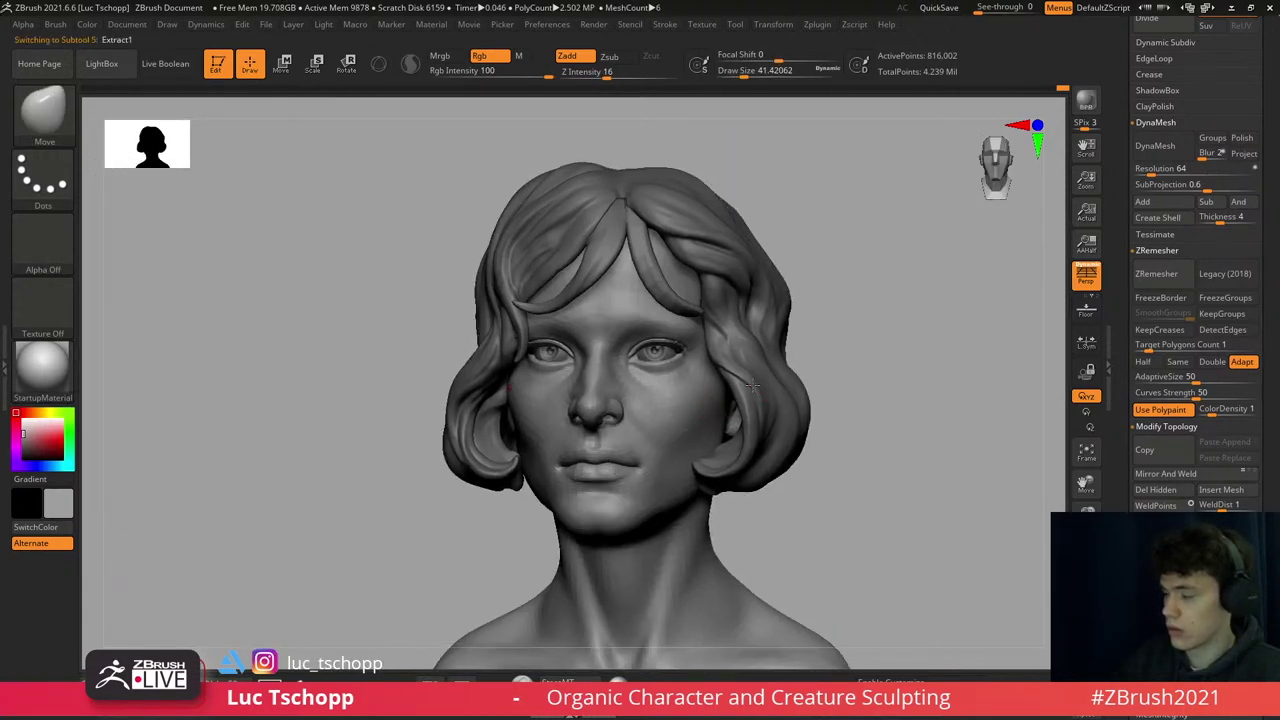
- Select Extract2 and carve a groove down the front fringe lock with DamStandard at size 56
key("Down")
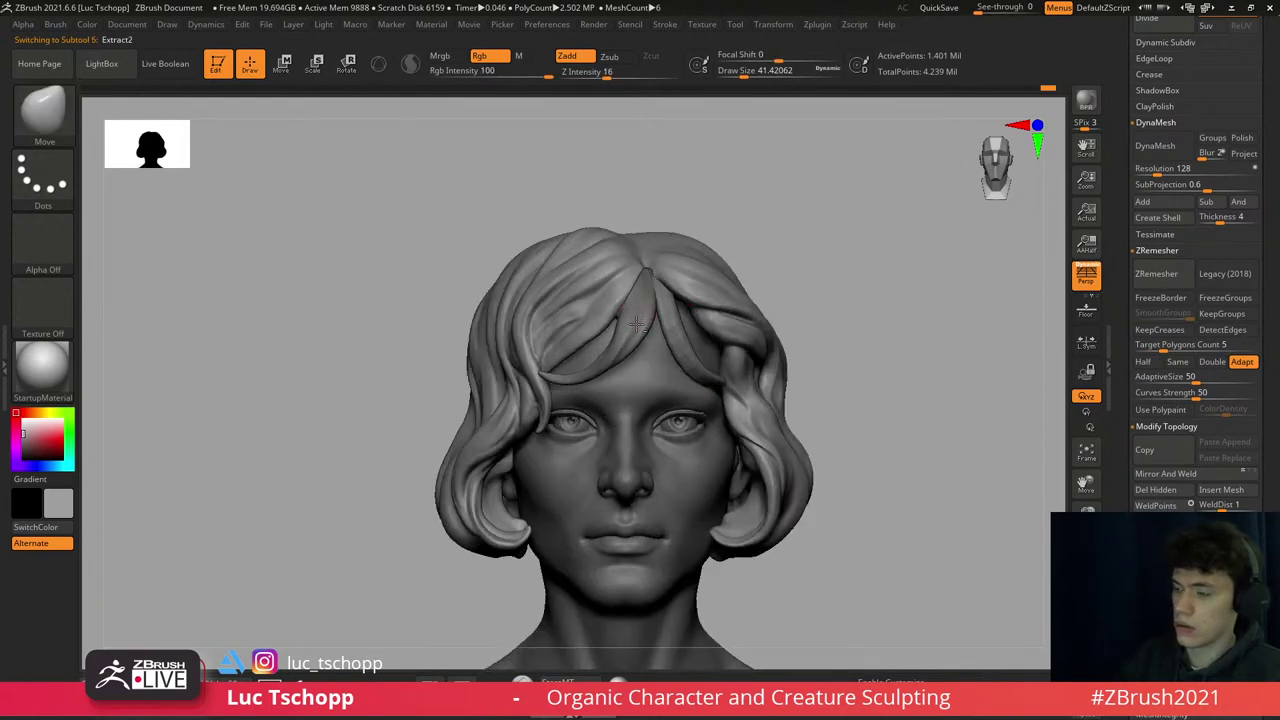
key("Down")
right_click_drag(640, 330, 666, 297, "alt")
key("b")
key("d")
key("s")
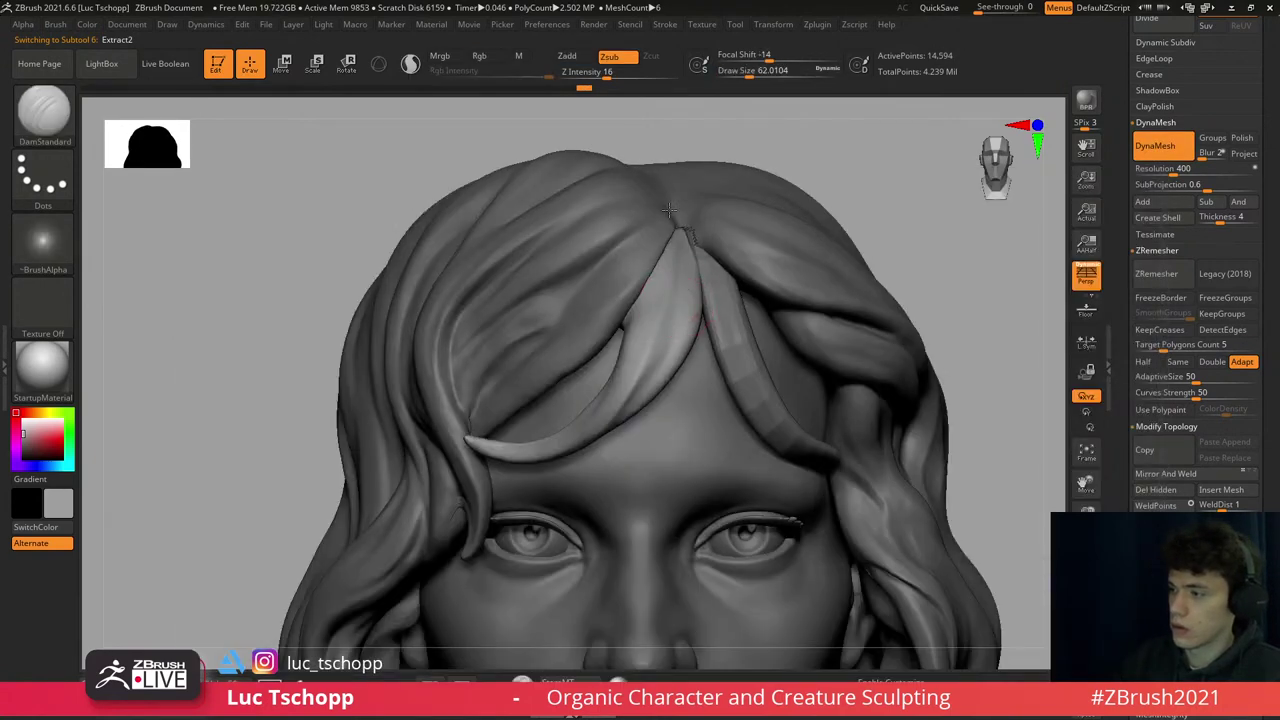
key("d")
key("Escape")
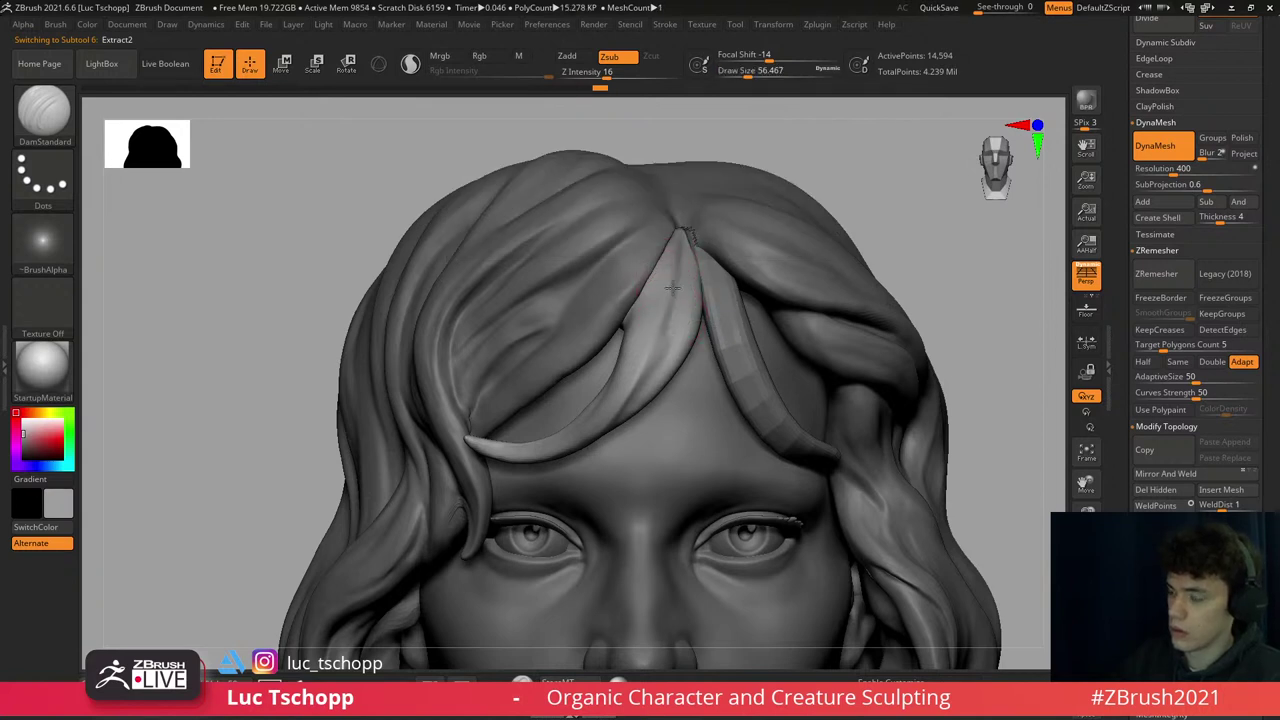
right_click_drag(672, 288, 654, 320)
- Refine fringe strands on Extract1 with LucT_Custom1 at sizes 23–49, then select female face2
key("1")
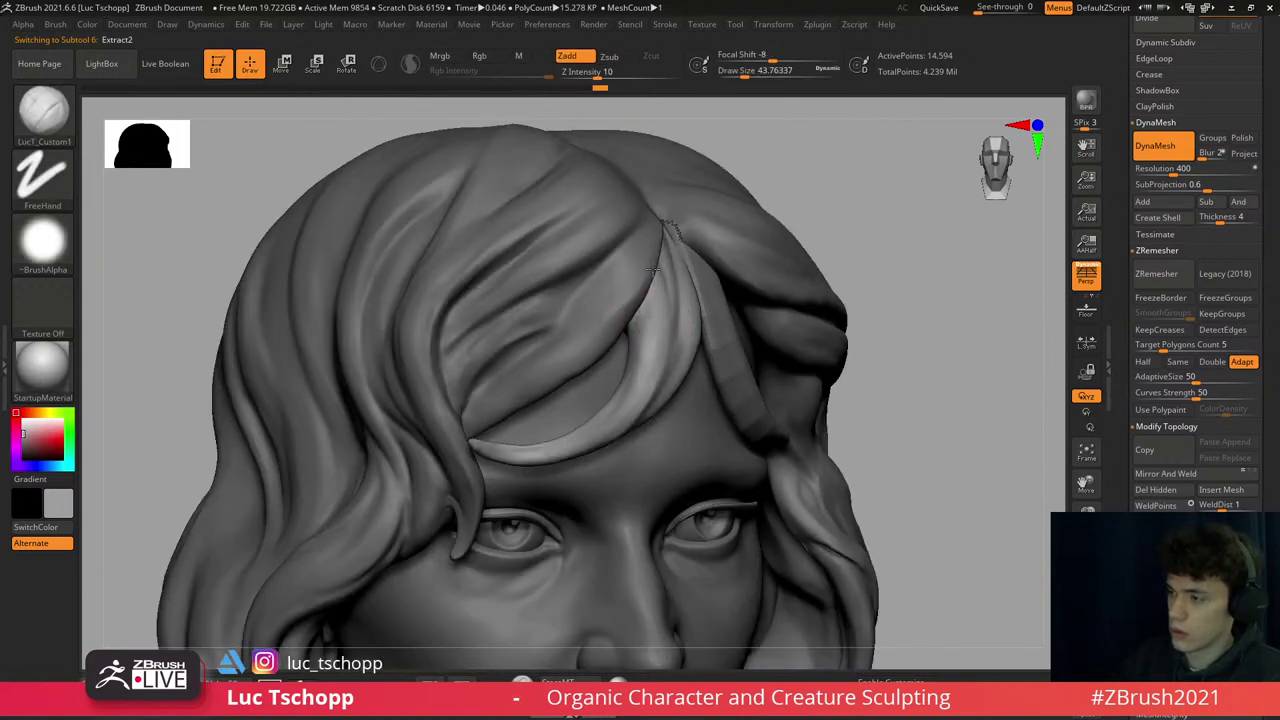
key("Up")
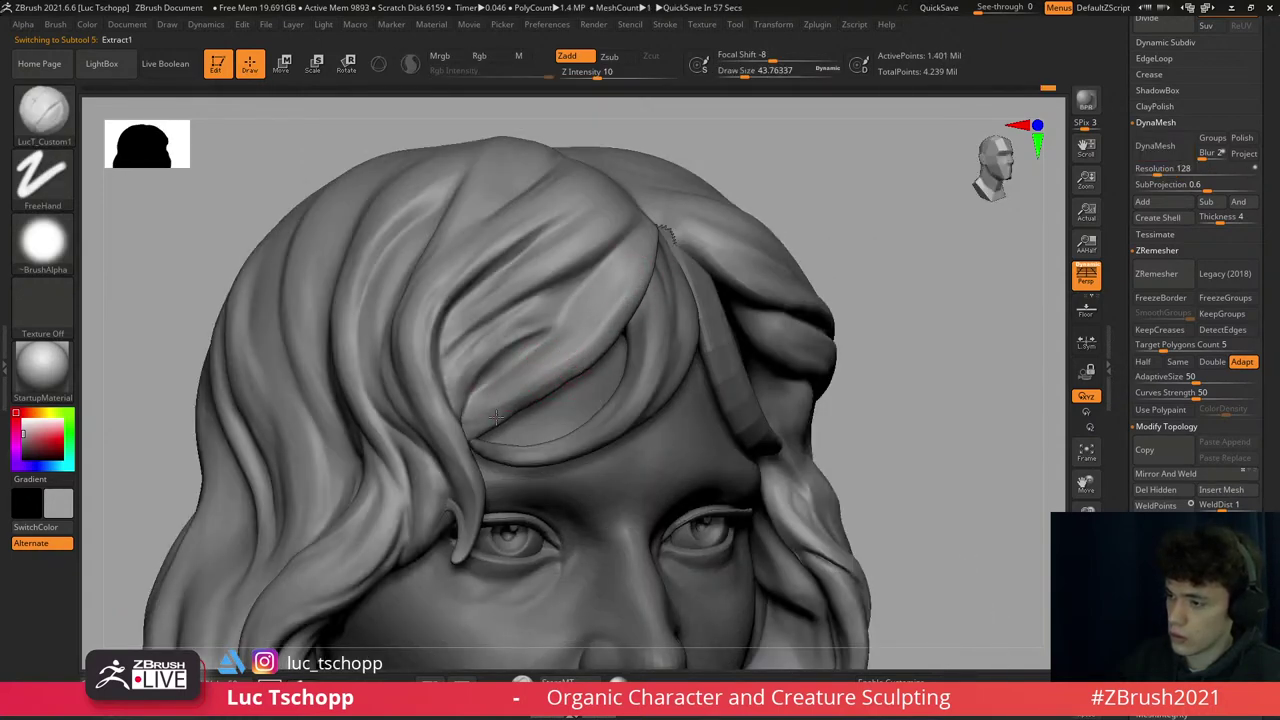
right_click_drag(583, 336, 571, 300)
key("s")
left_click_drag(571, 300, 545, 302)
mouse_move(545, 302)
right_mouse_down()
mouse_move(531, 314)
mouse_move(550, 319)
right_mouse_up()
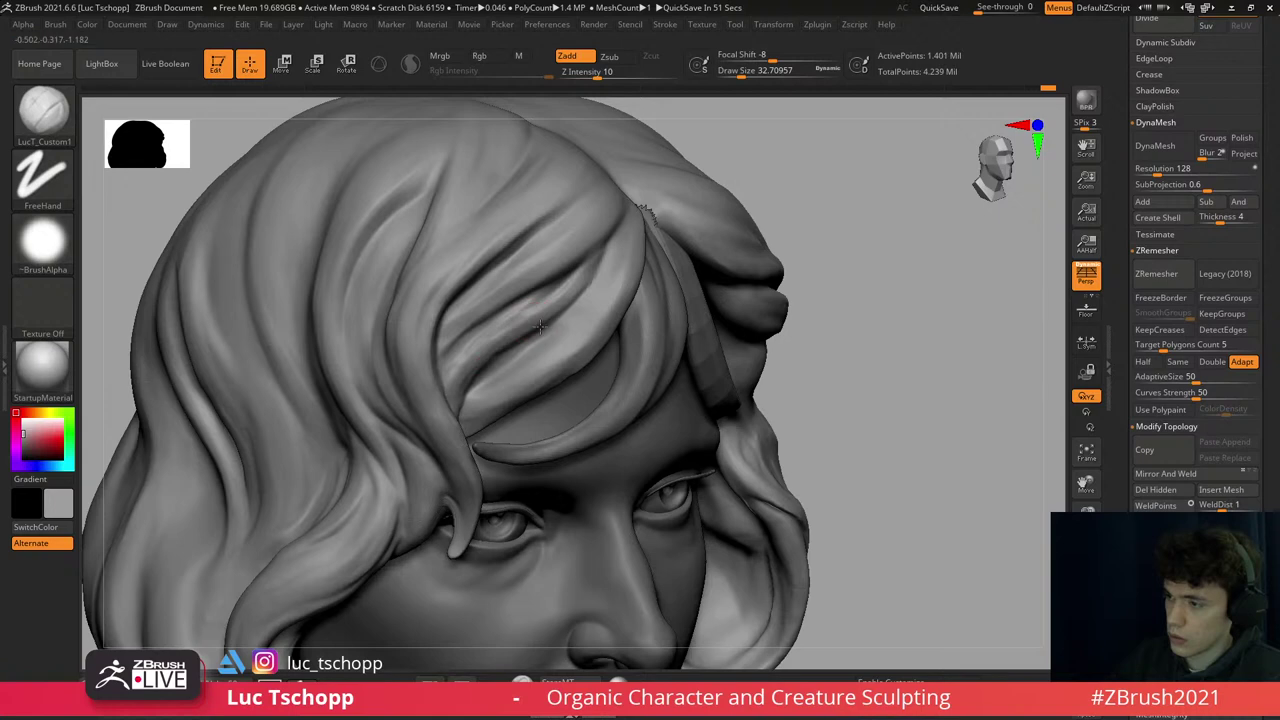
key("s")
left_click_drag(539, 327, 526, 322)
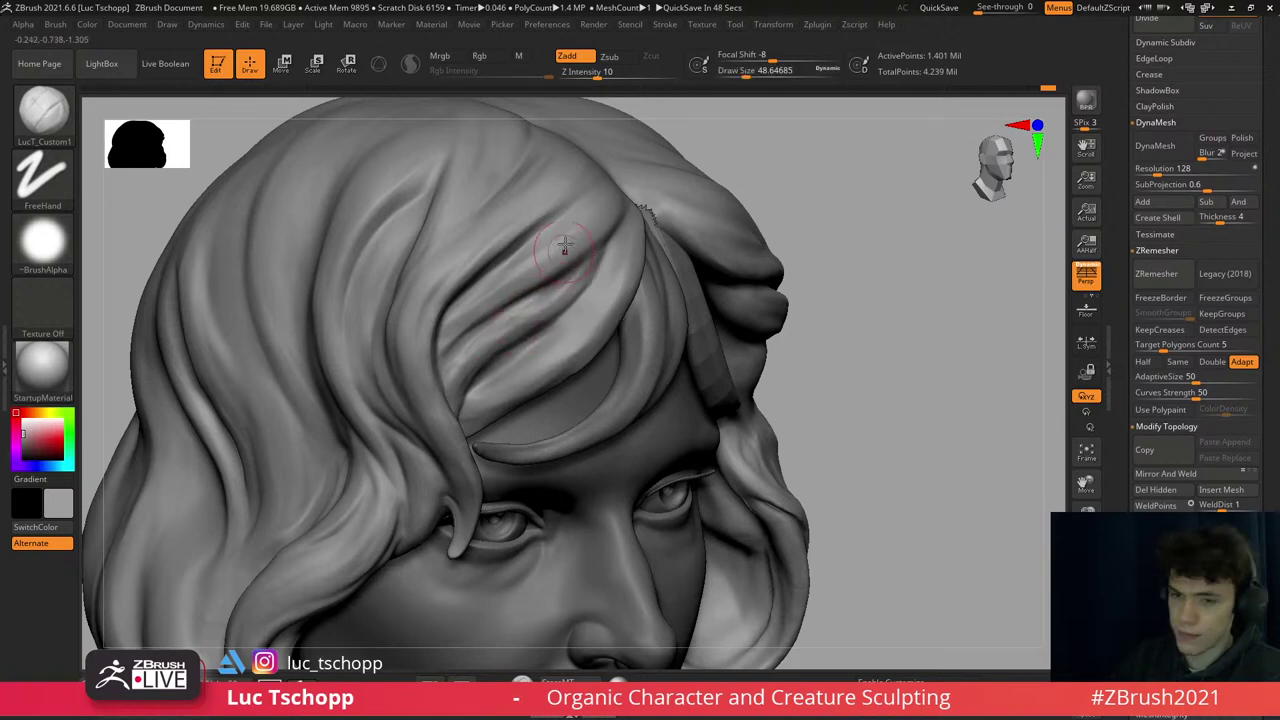
right_click_drag(563, 243, 533, 192)
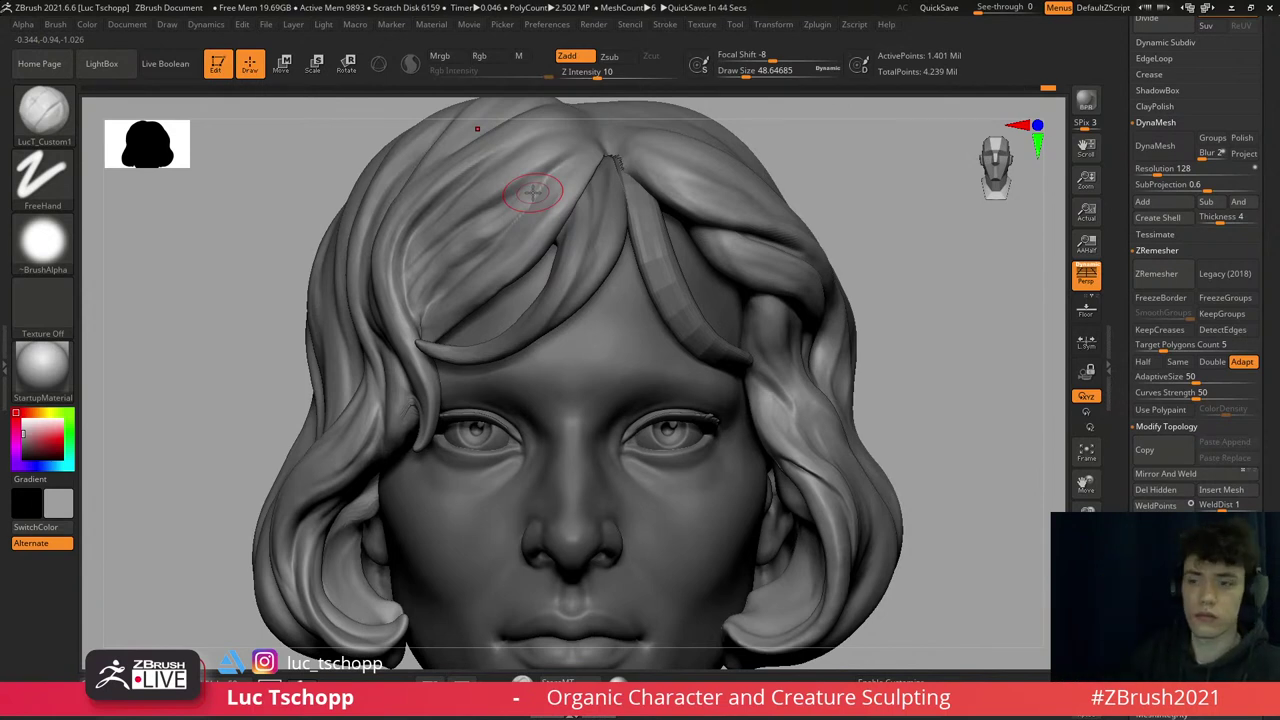
left_click(608, 371, "alt")
right_click_drag(608, 371, 612, 355)
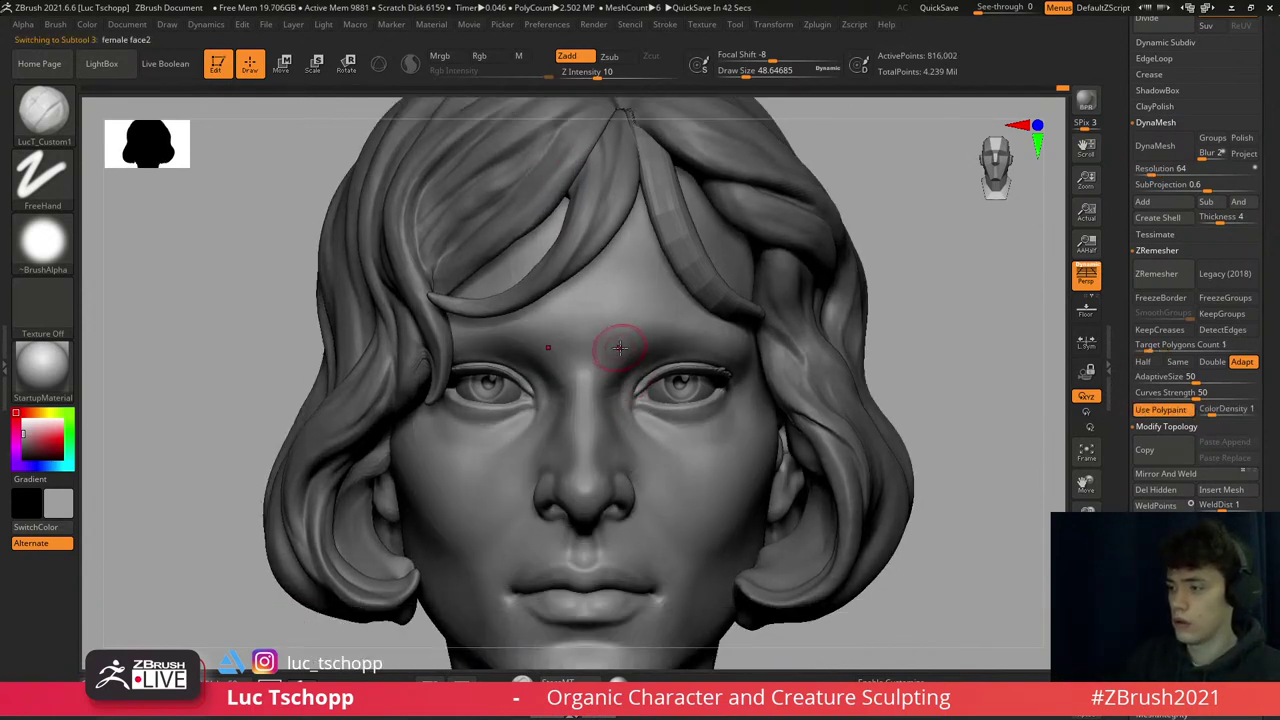
- Shrink the brush to about 33 and sculpt the cheek beside the nose with the Standard brush across subdivision levels
key("[")
key("[")
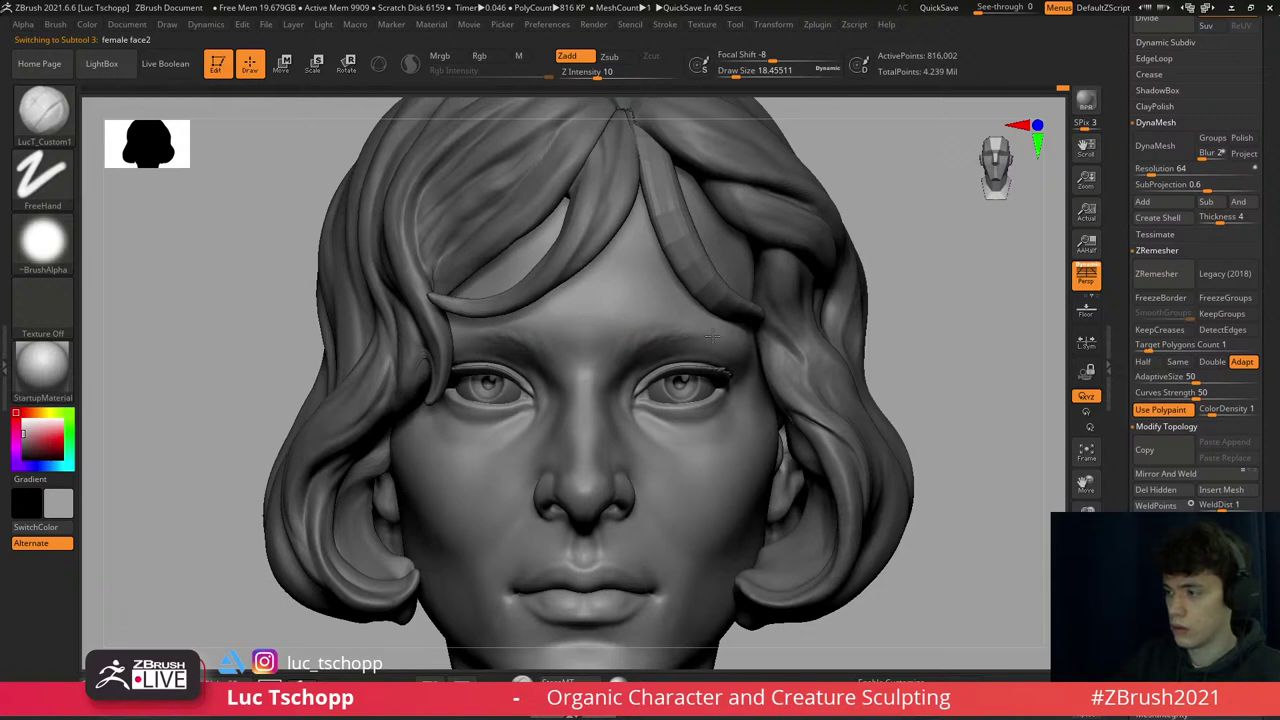
mouse_move(712, 339)
right_mouse_down("ctrl")
mouse_move(634, 257)
mouse_move(648, 189)
right_mouse_up("ctrl")
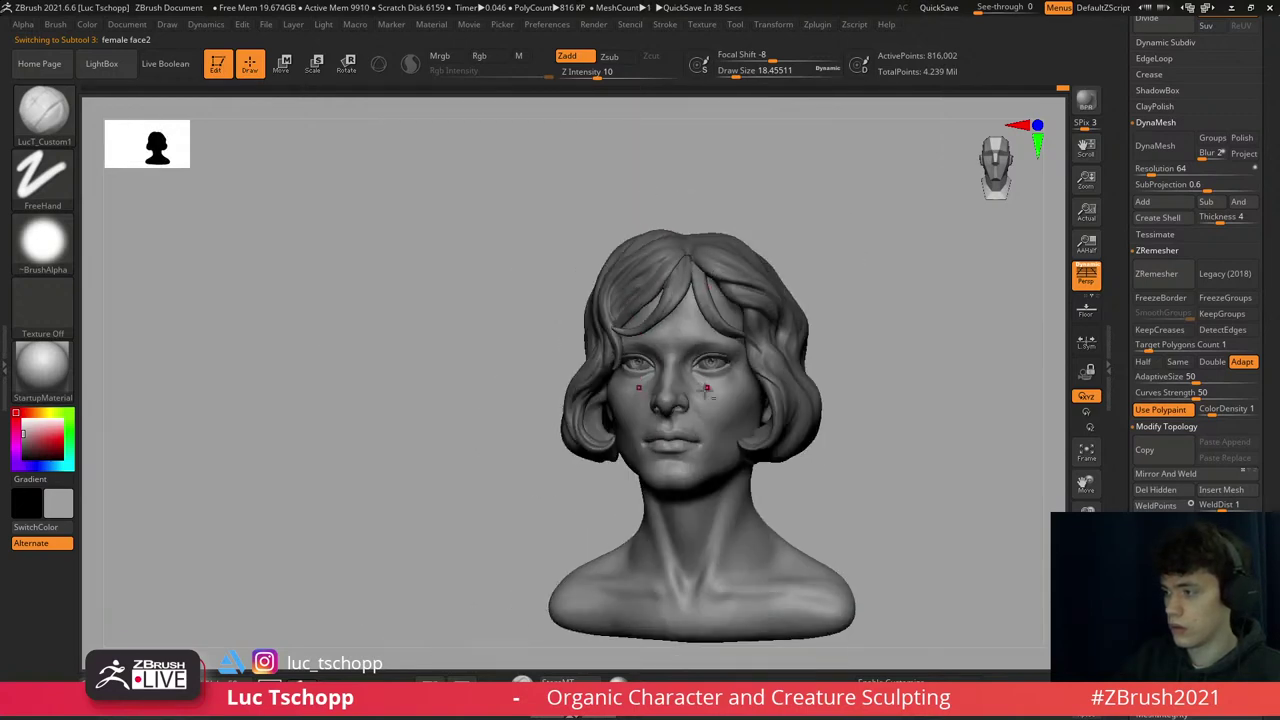
mouse_move(706, 389)
right_mouse_down("ctrl")
mouse_move(690, 418)
mouse_move(700, 408)
right_mouse_up("ctrl")
key("s")
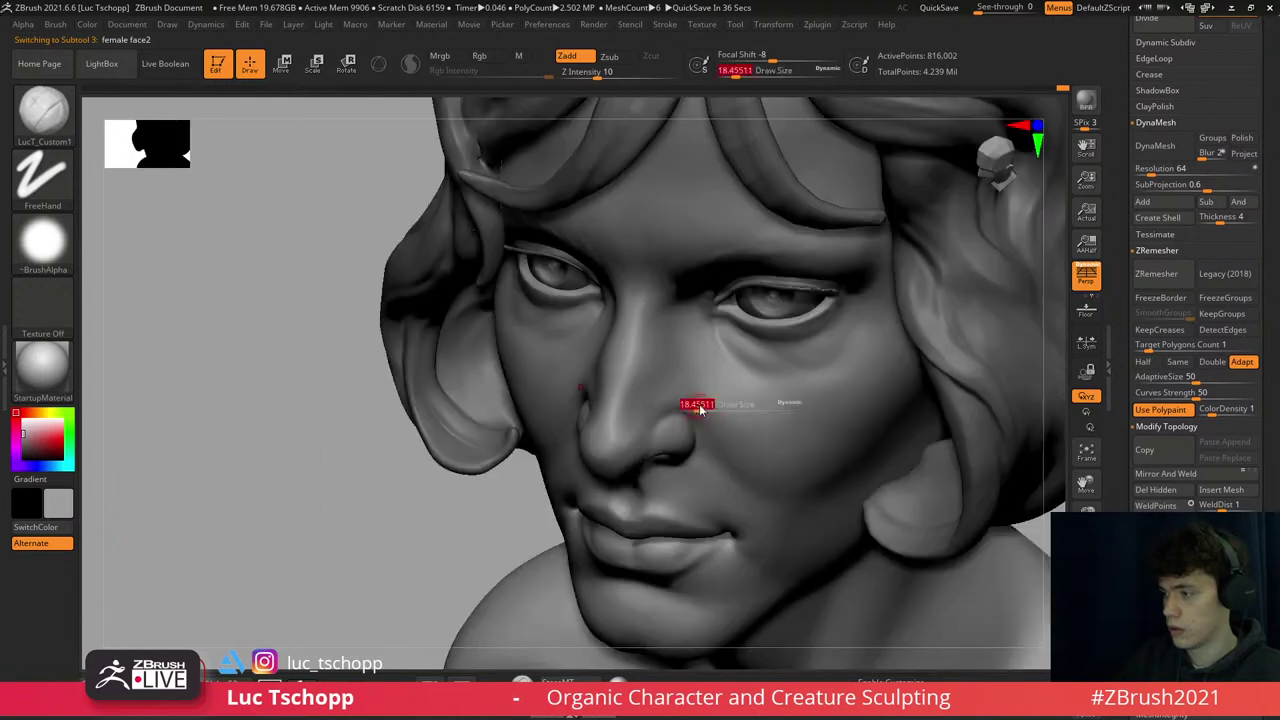
key("b")
key("s")
key("t")
key("shift+d")
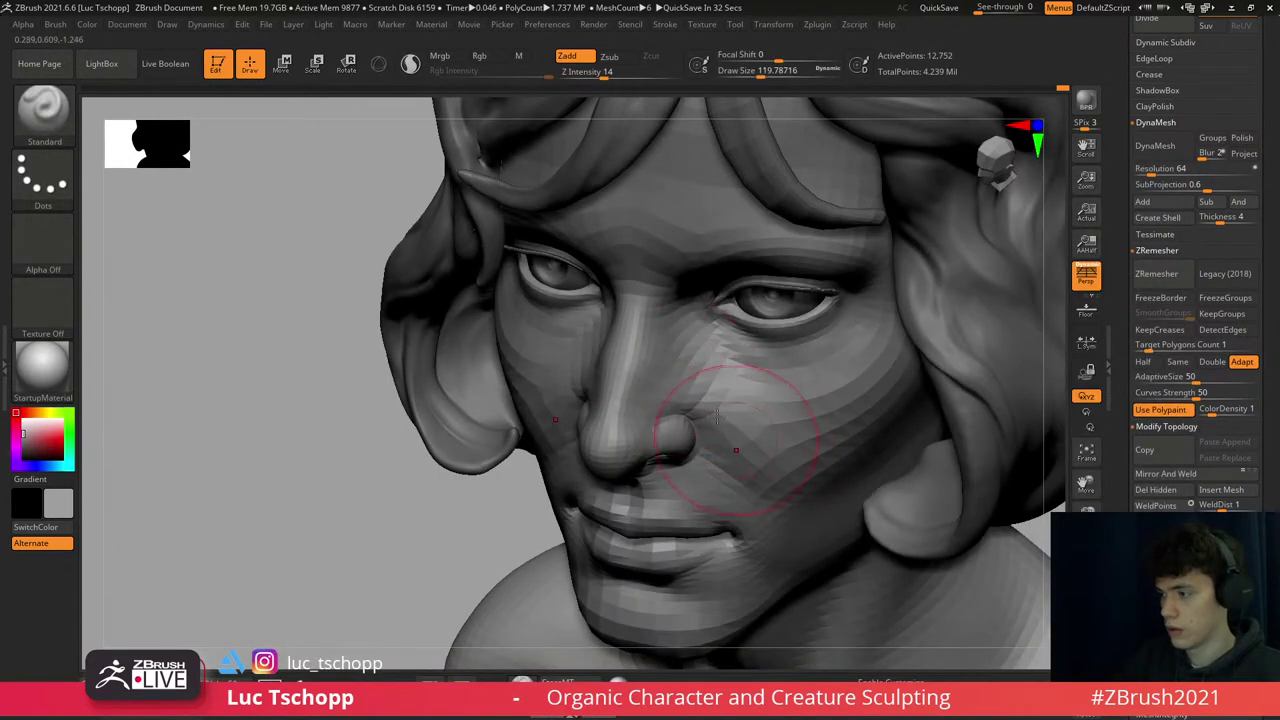
key("b")
key("l")
key("u")
key("d")
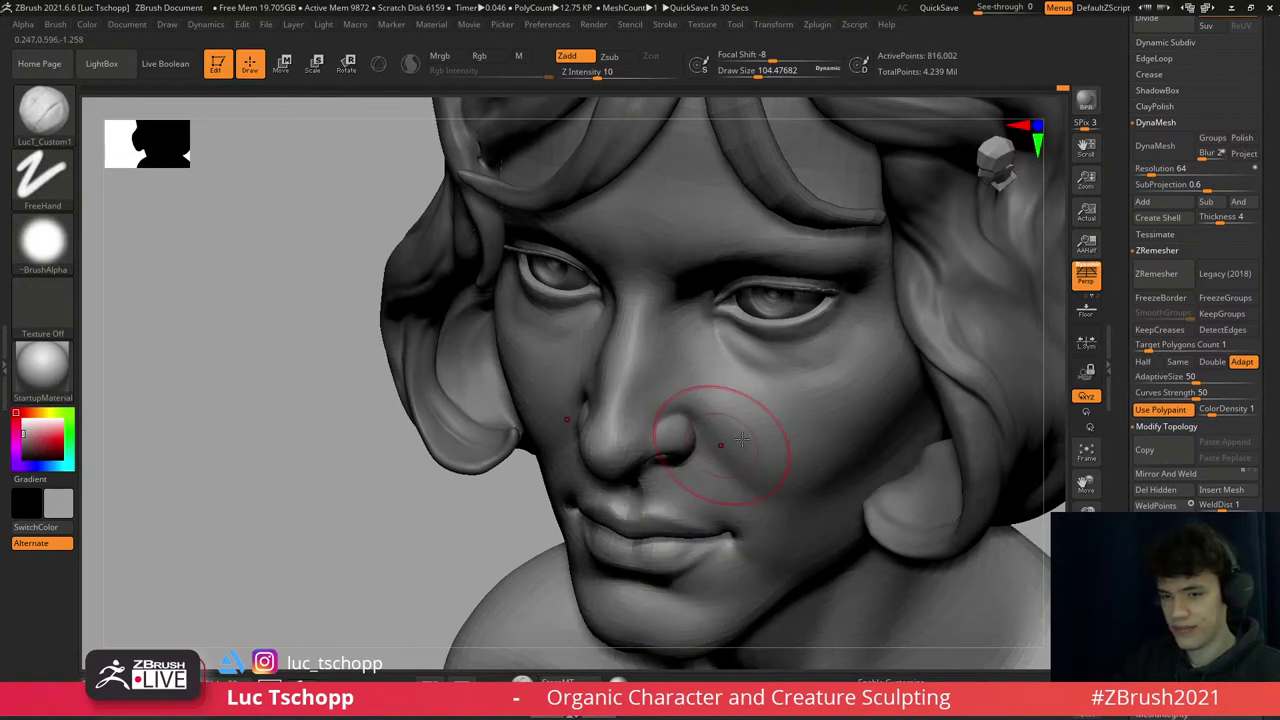
- Soften the cheek beside the nose with a size-200 brush on lower subdivision levels
right_click_drag(741, 438, 757, 471, "shift")
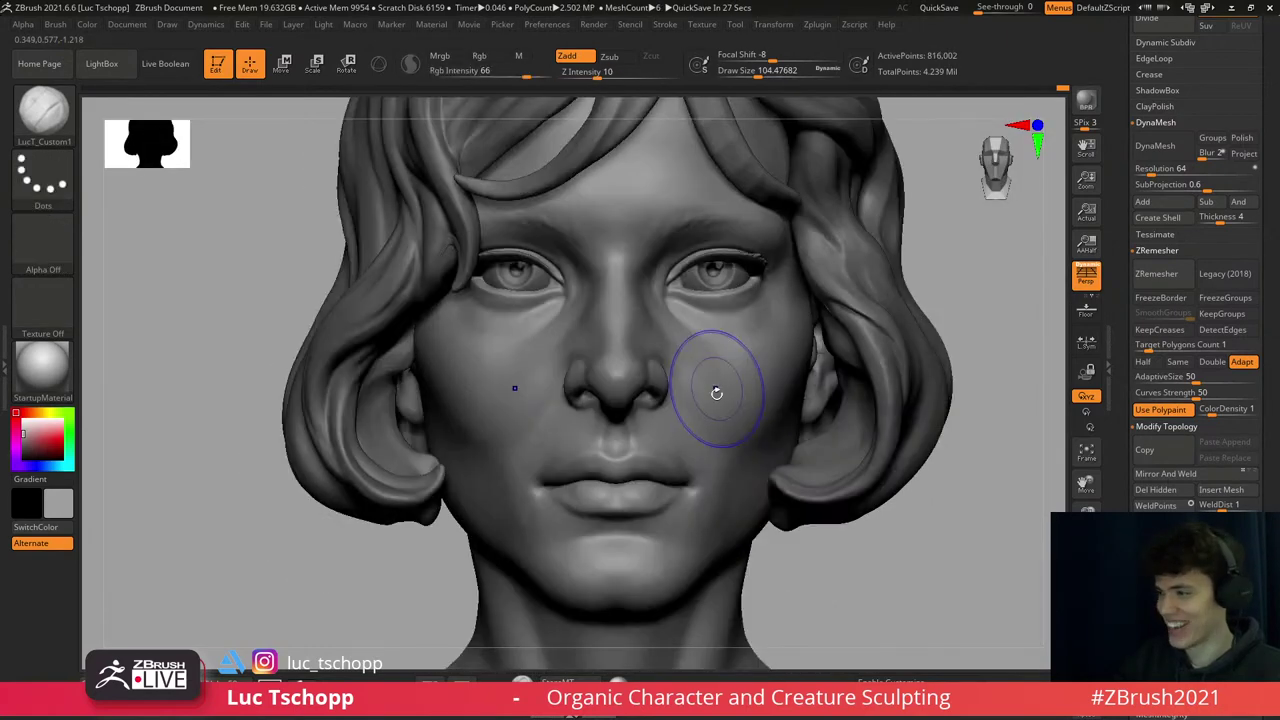
key("shift+d")
right_click_drag(716, 392, 692, 376)
key("shift+d")
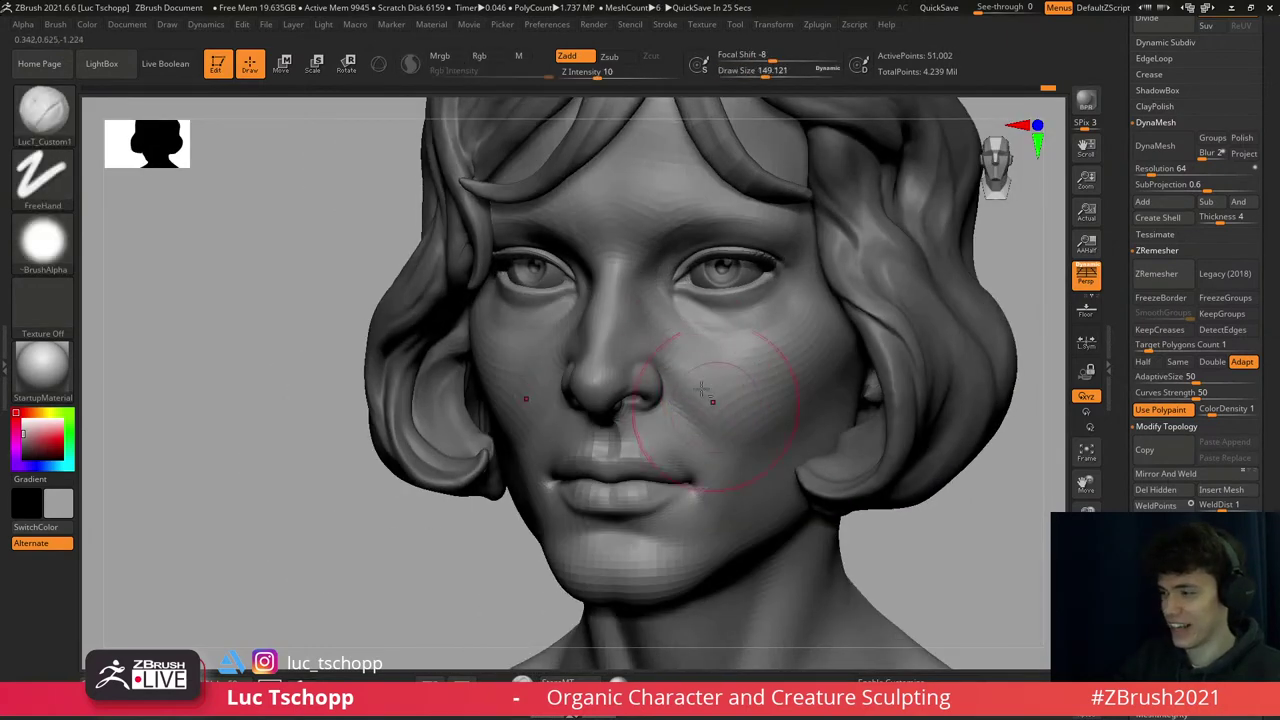
key("d")
key("s")
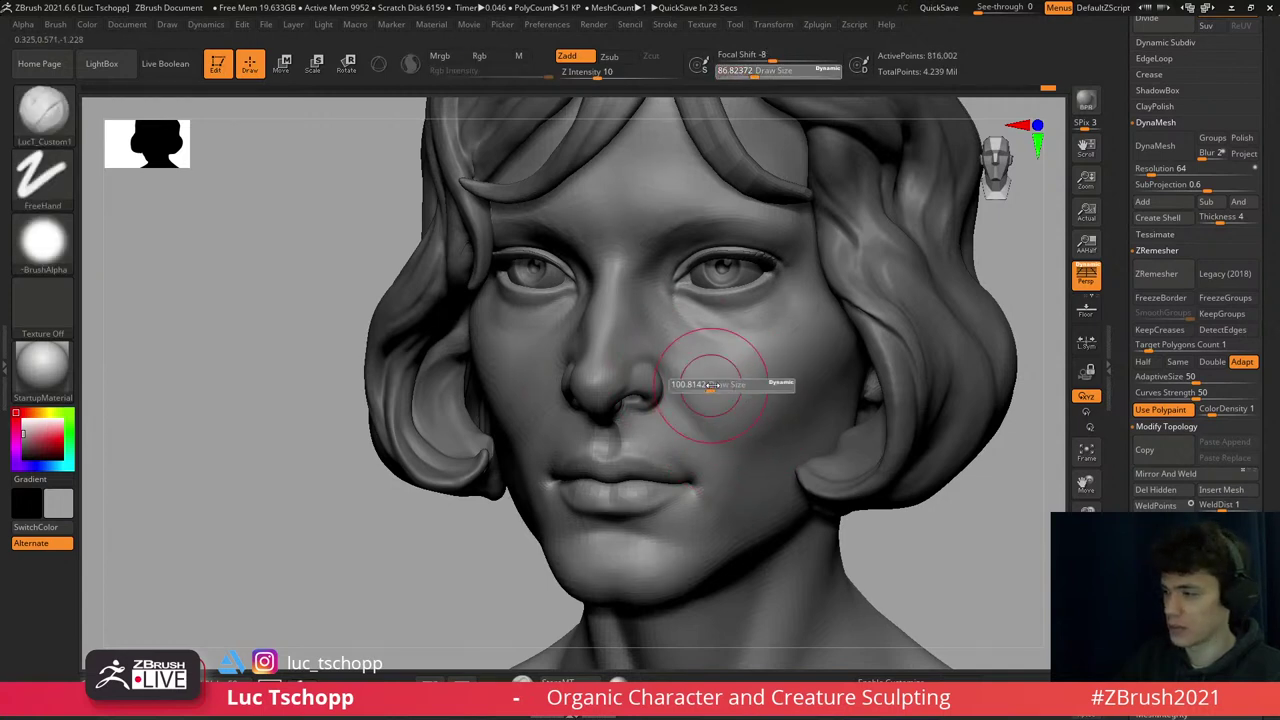
left_click_drag(709, 384, 730, 384)
key("shift+d")
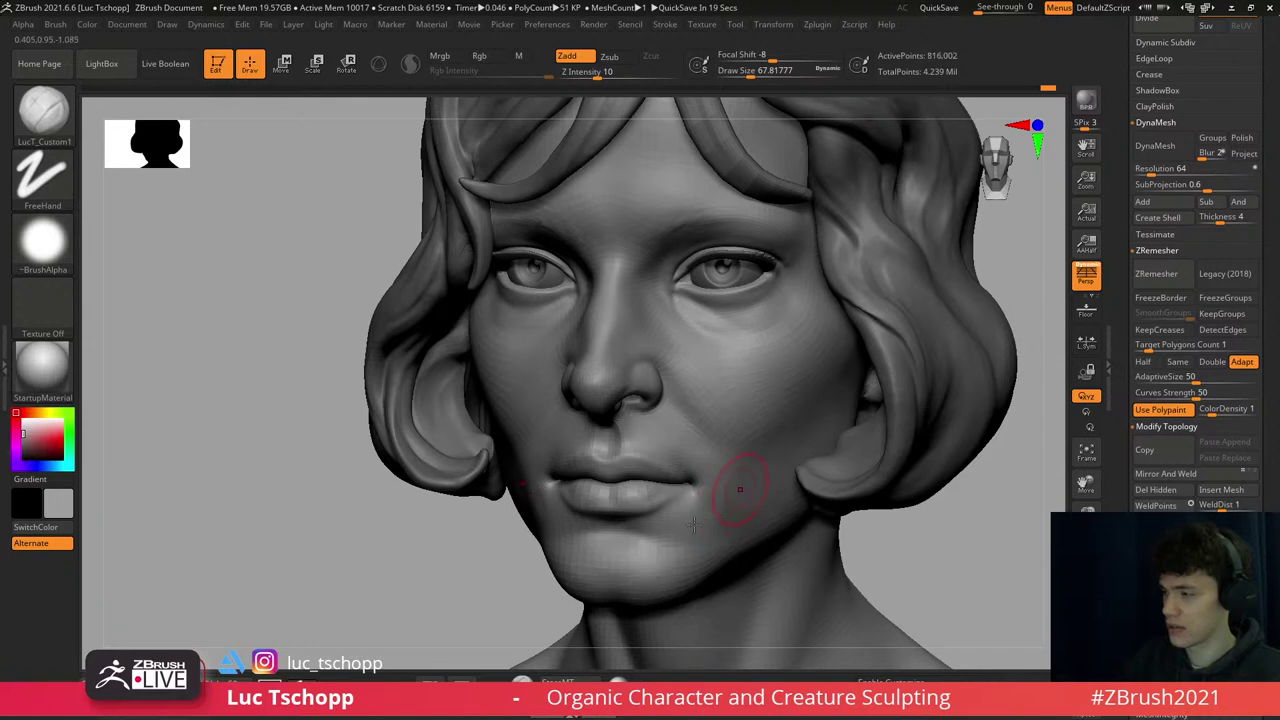
mouse_move(693, 524)
right_mouse_down()
mouse_move(693, 350)
mouse_move(675, 370)
right_mouse_up()
key("shift+d")
key("b")
key("s")
key("t")
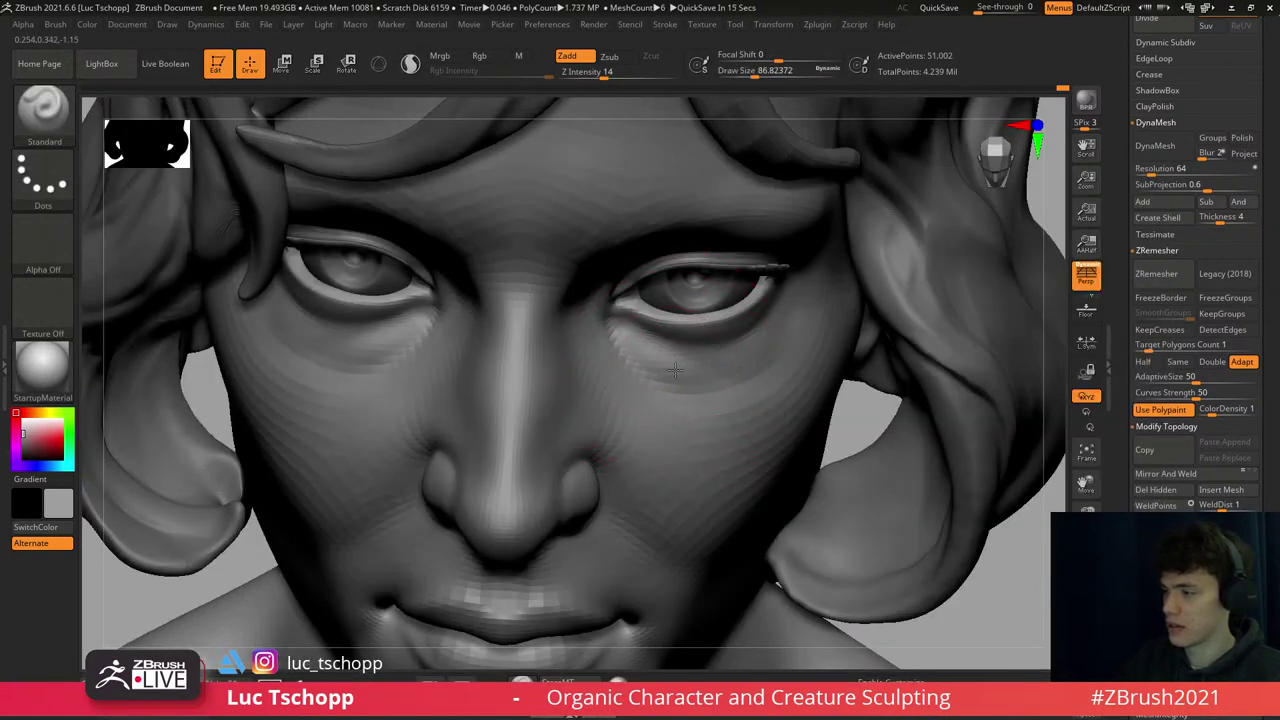
key("[")
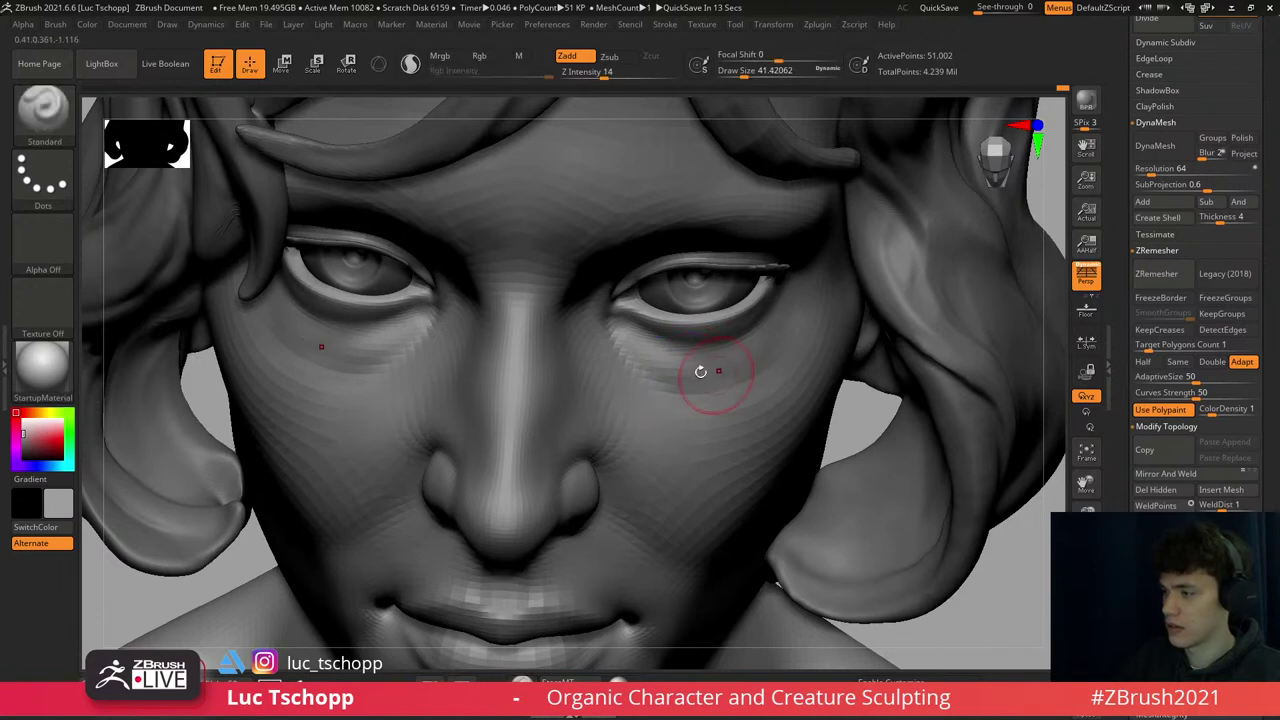
- Set the Standard brush to about size 30 for work around the eyes
mouse_move(698, 364)
right_mouse_down()
mouse_move(680, 330)
mouse_move(665, 338)
right_mouse_up()
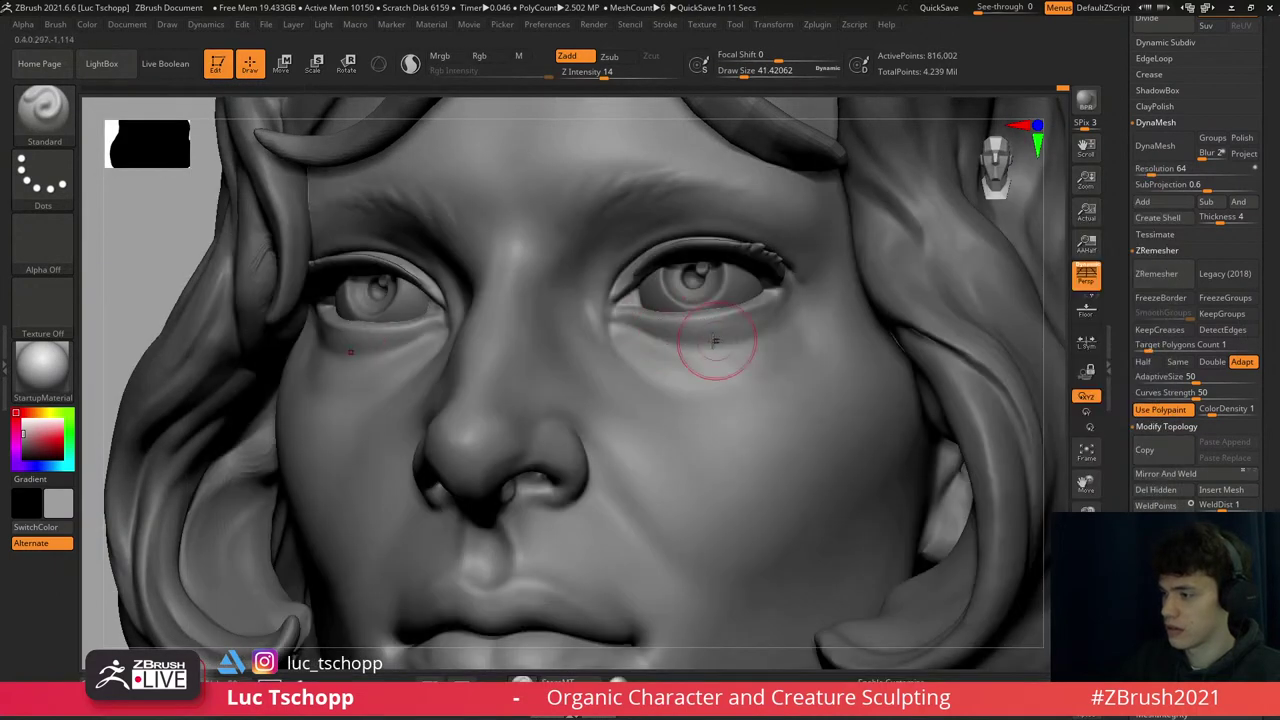
right_click_drag(758, 326, 714, 343)
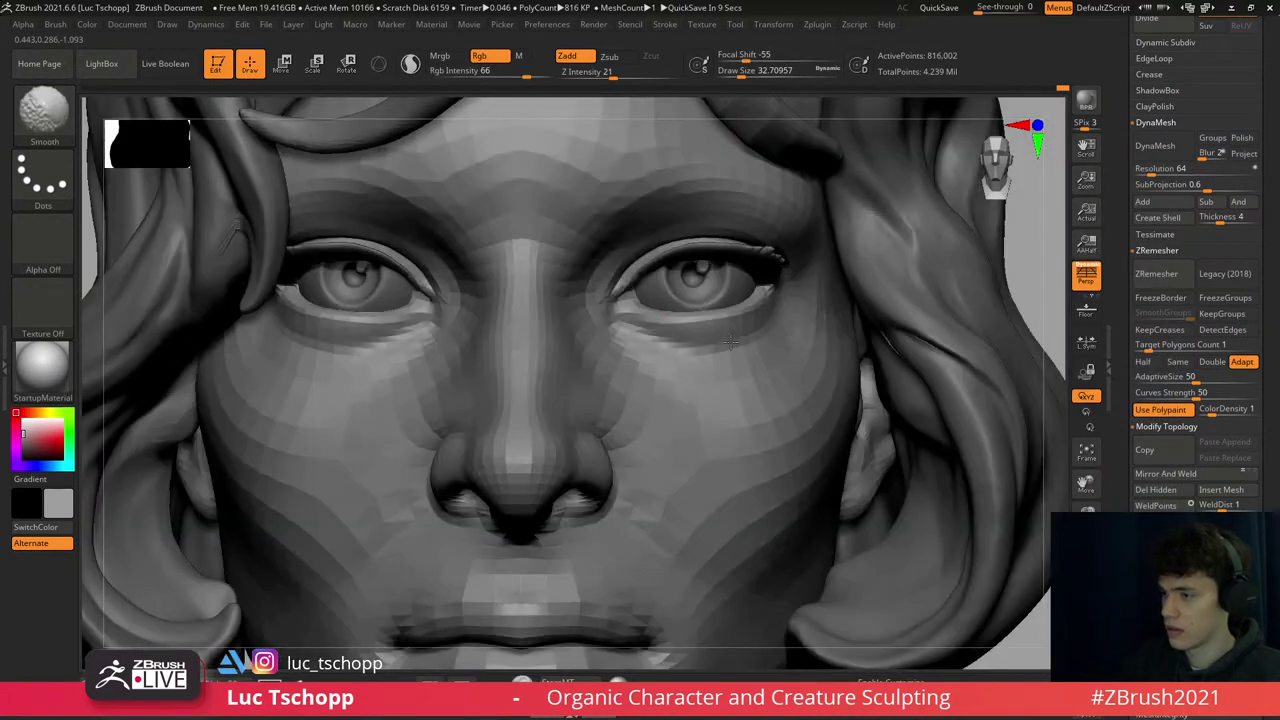
key("b")
key("Escape")
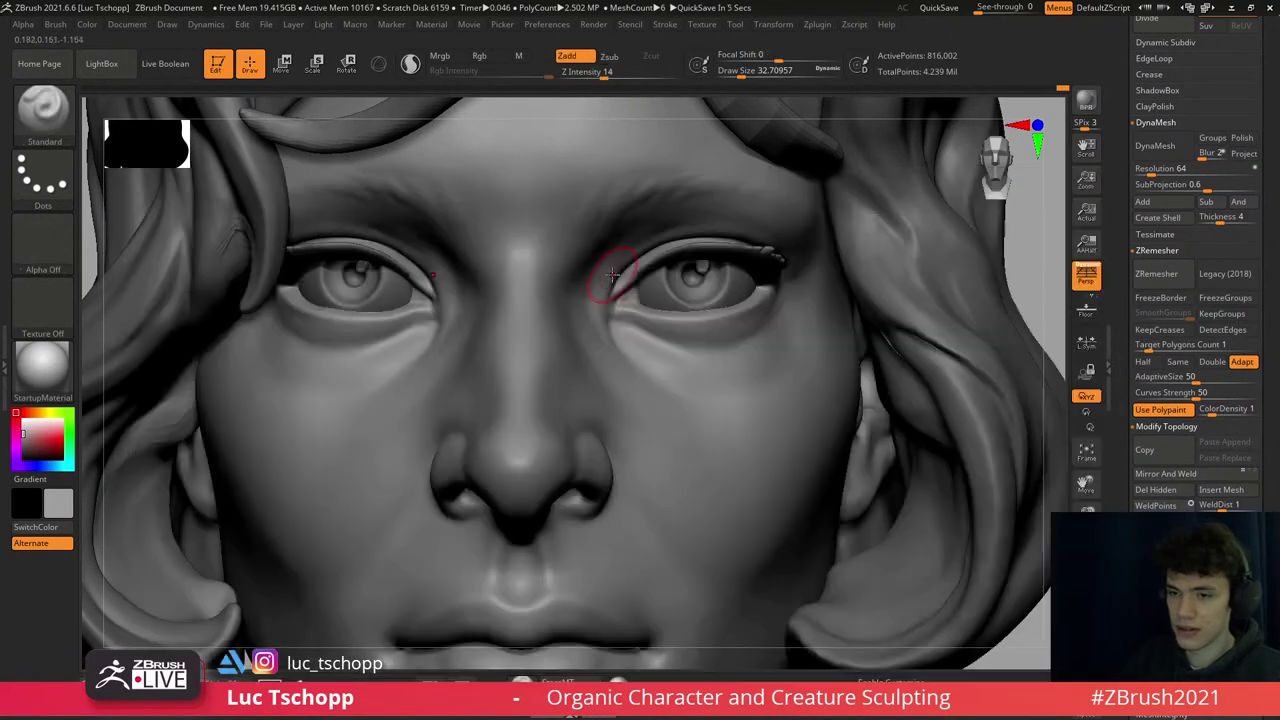
key("s")
left_click(612, 277)
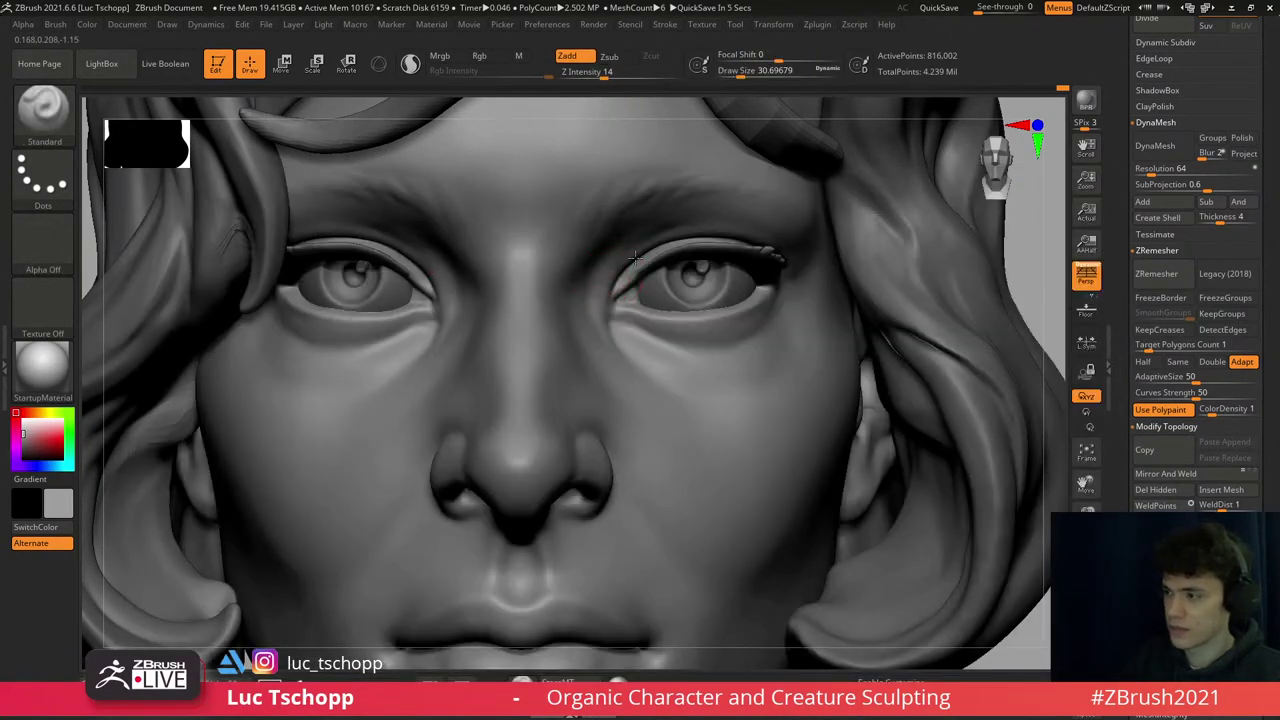
- Carve the brow between the eyes with DamStandard at brush size 112
key("b")
key("d")
key("s")
key("s")
left_click(640, 265)
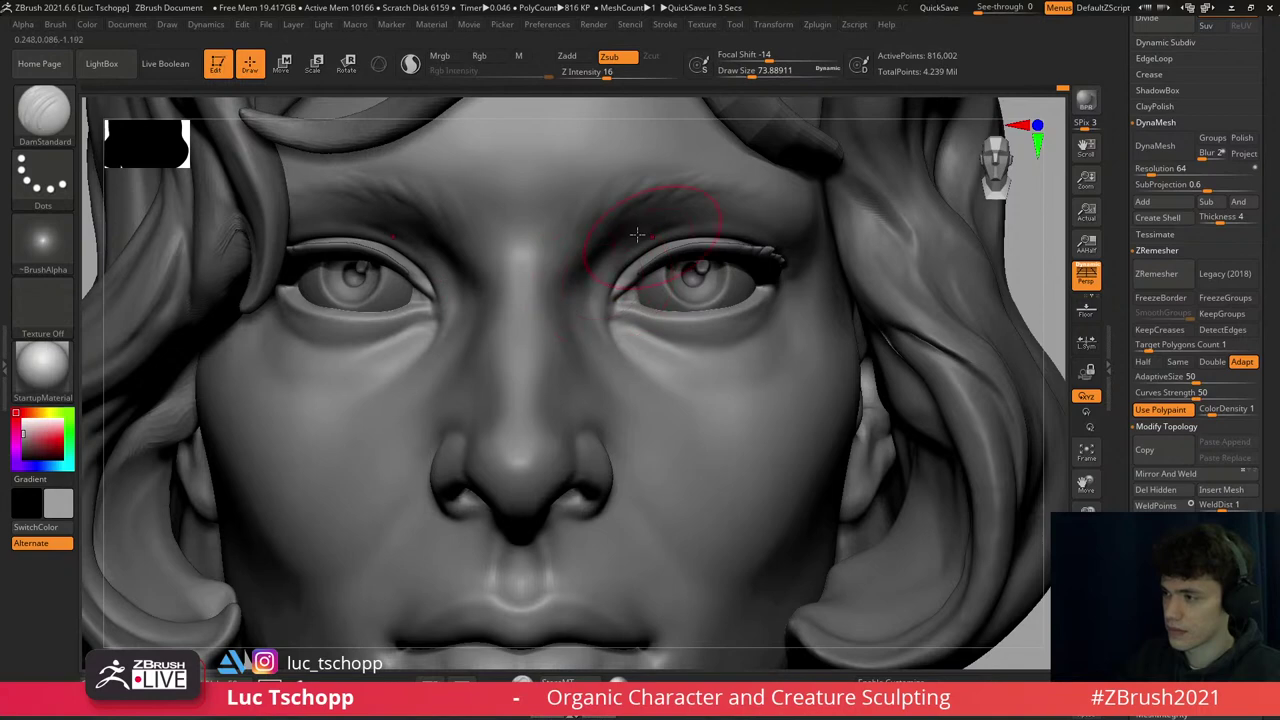
right_click_drag(600, 175, 596, 288, "alt")
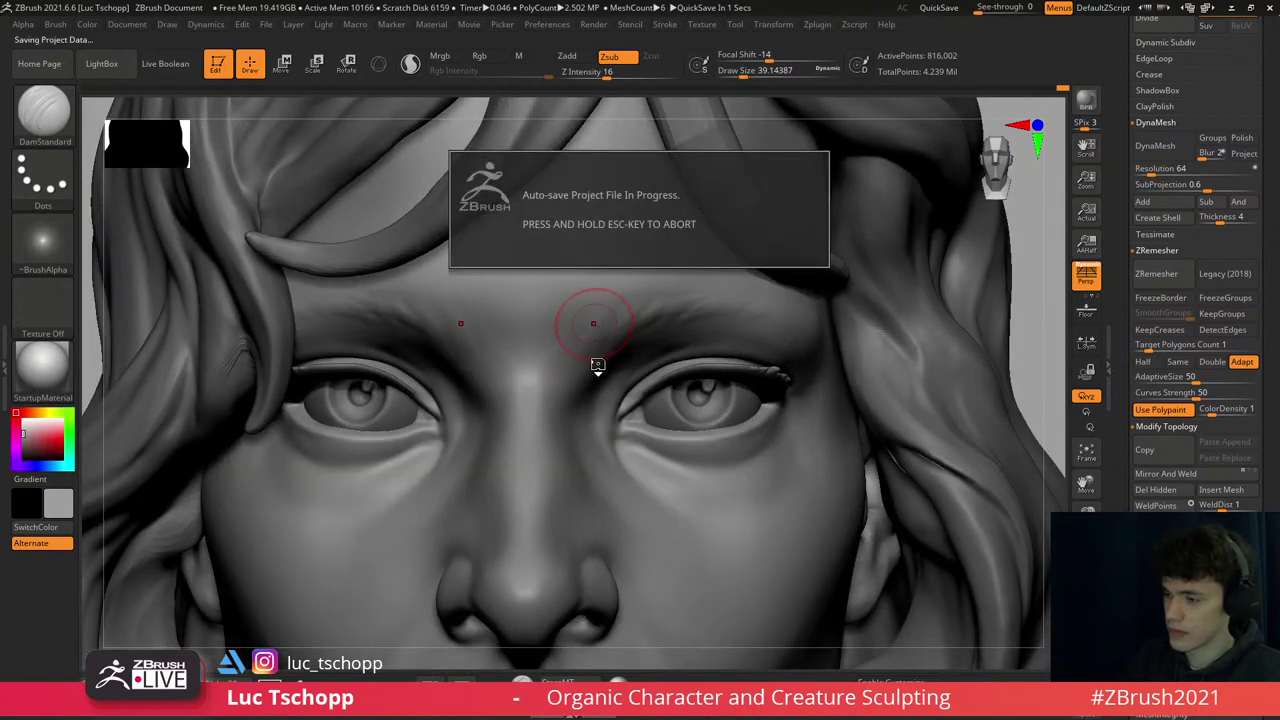
right_click_drag(571, 357, 600, 440)
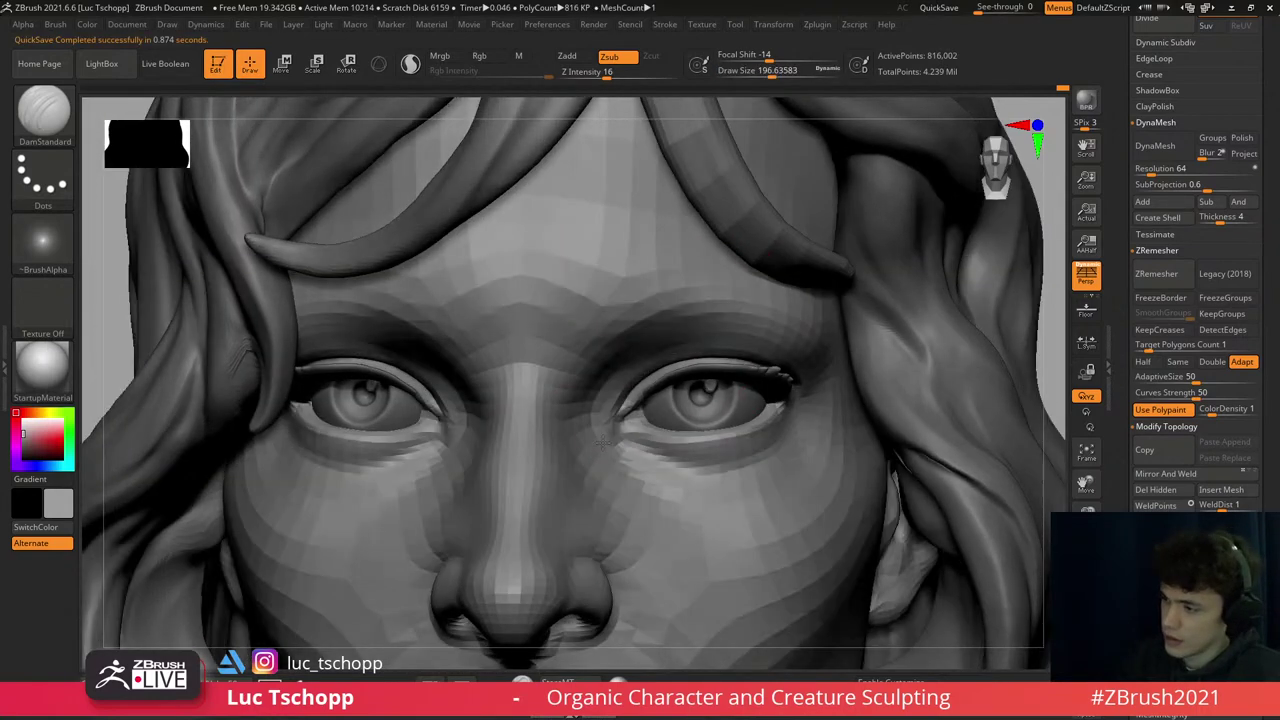
key("s")
left_click(600, 441)
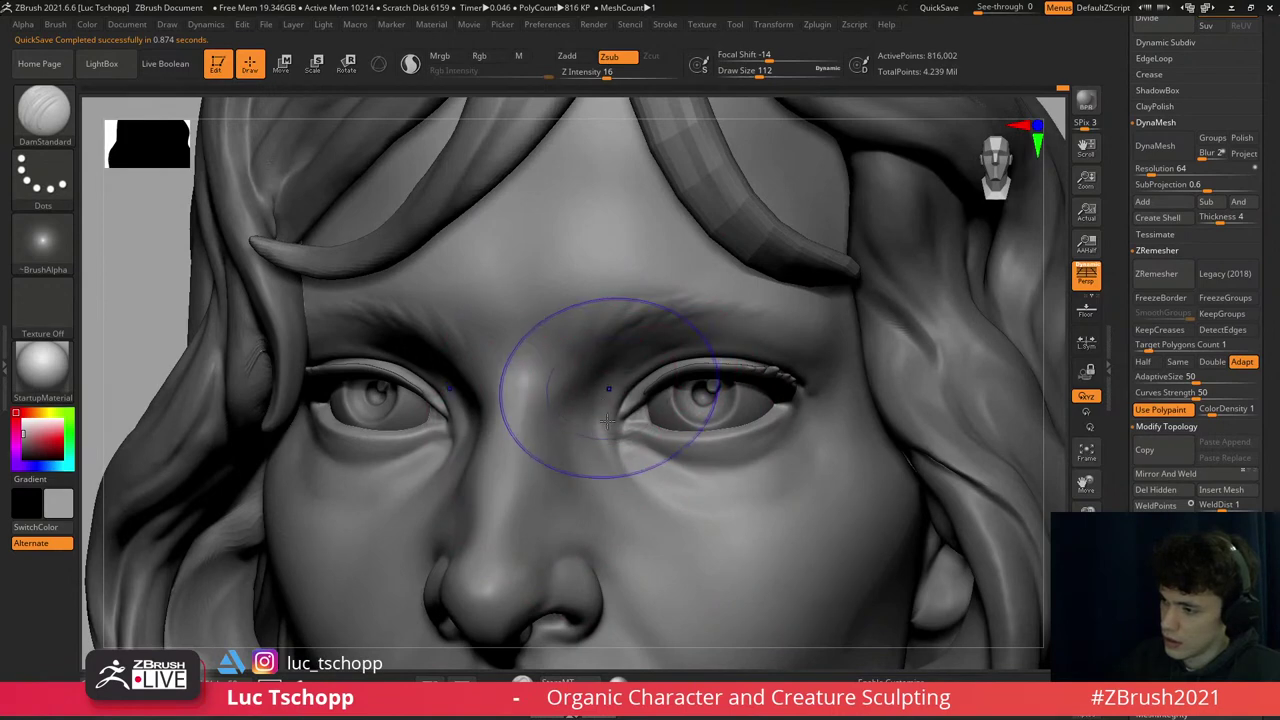
key("f")
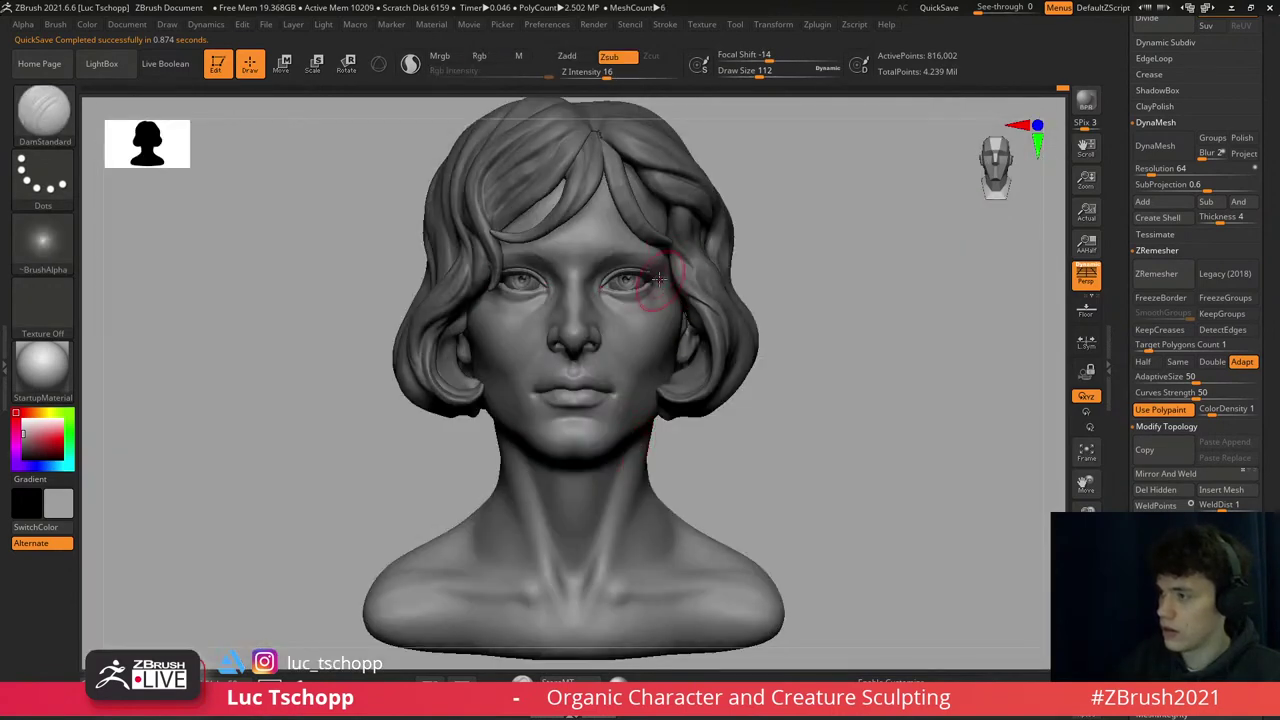
right_click_drag(657, 278, 623, 277, "ctrl")
- Nudge the upper eyelid with Move Topological at about size 51
key("b")
key("m")
key("t")
key("s")
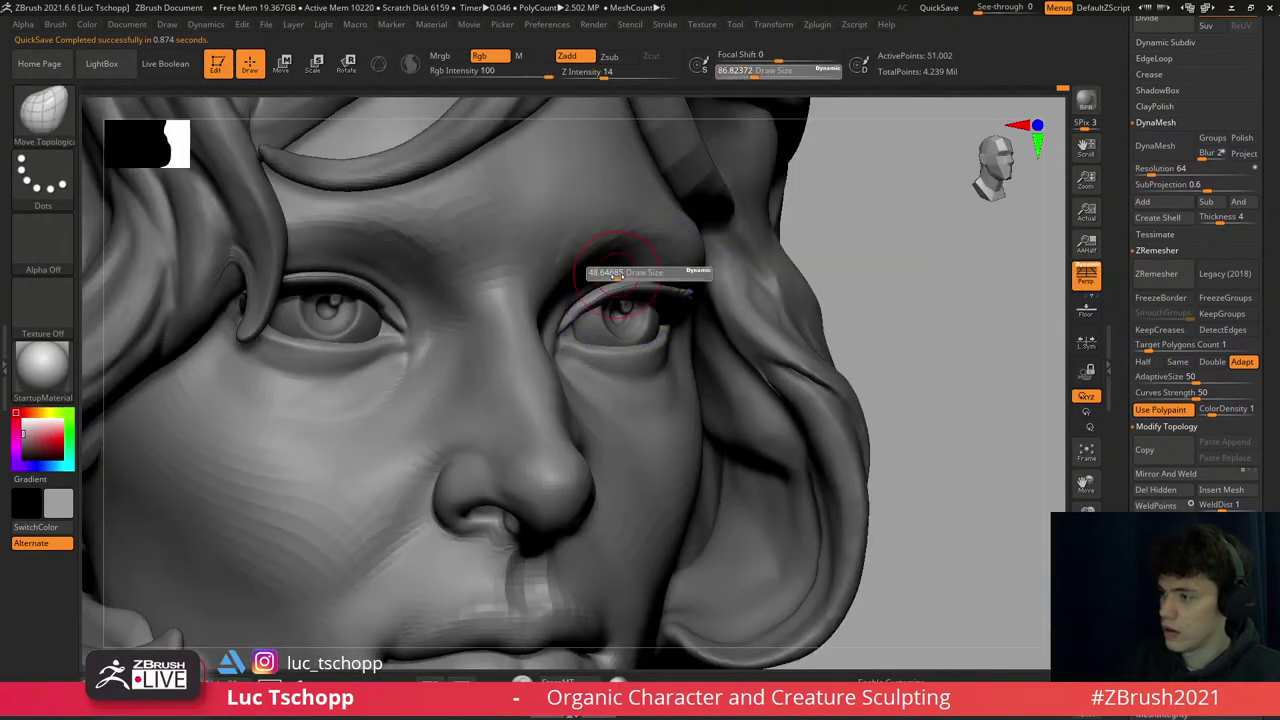
left_click_drag(617, 274, 617, 277)
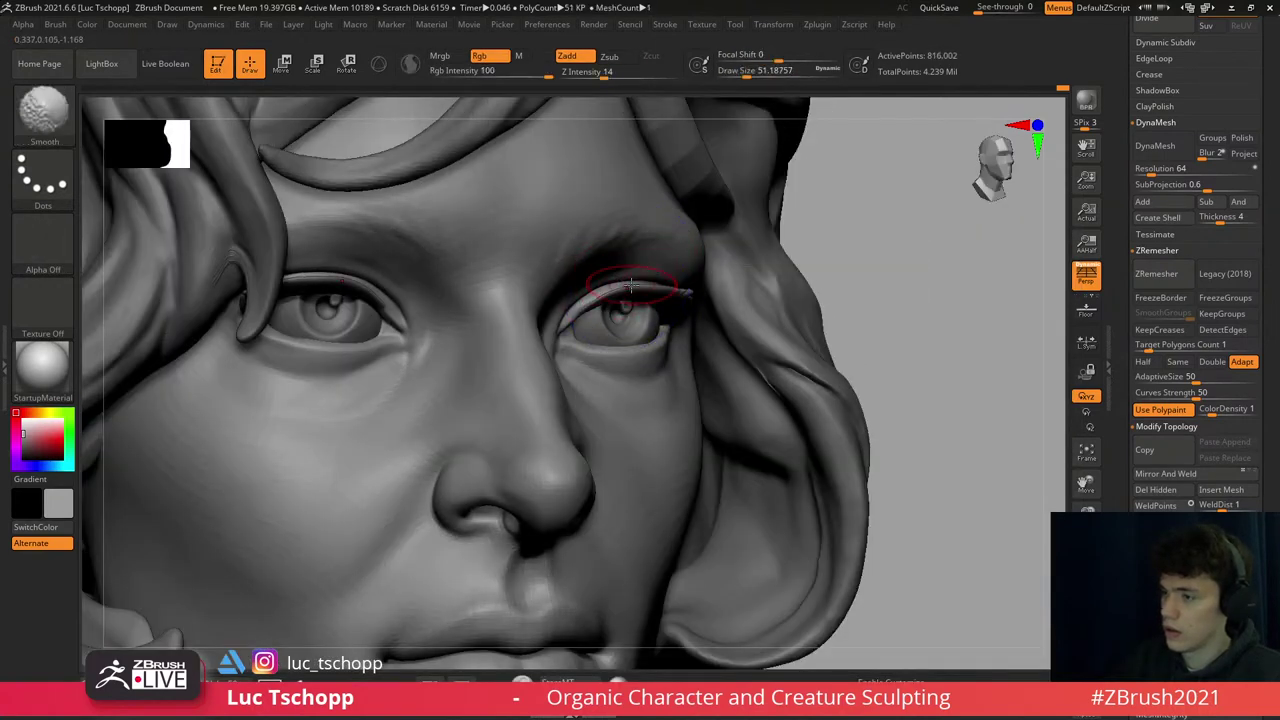
key("f")
right_click_drag(665, 347, 651, 300, "alt")
- Smooth and refine the nostril rim with a size-25 brush at the top subdivision level
key("shift")
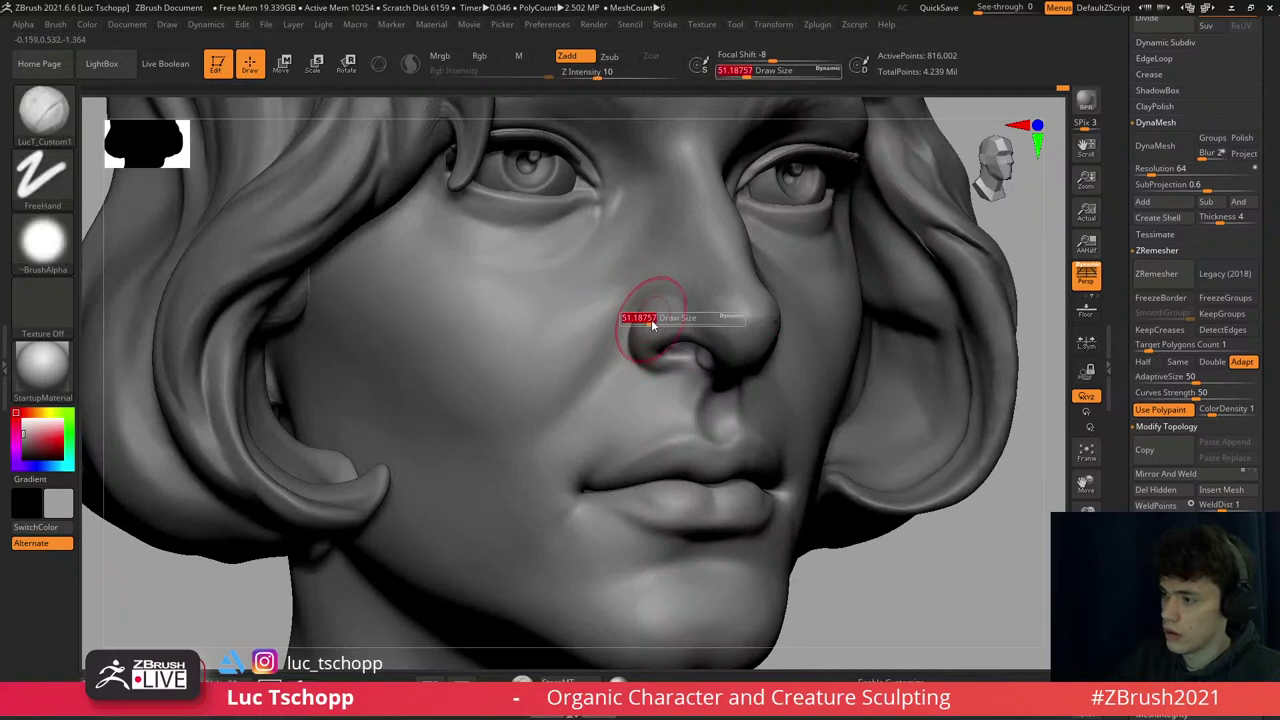
key("s")
left_click_drag(676, 334, 668, 340)
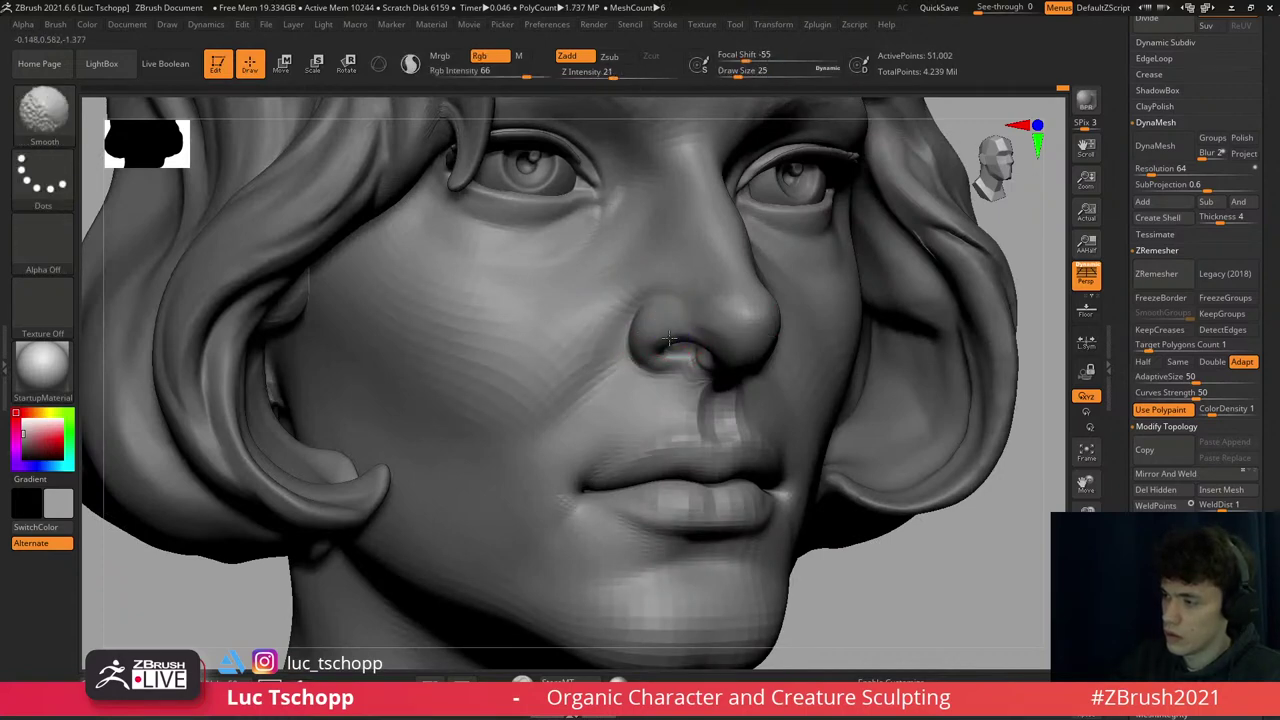
key("d")
key("d")
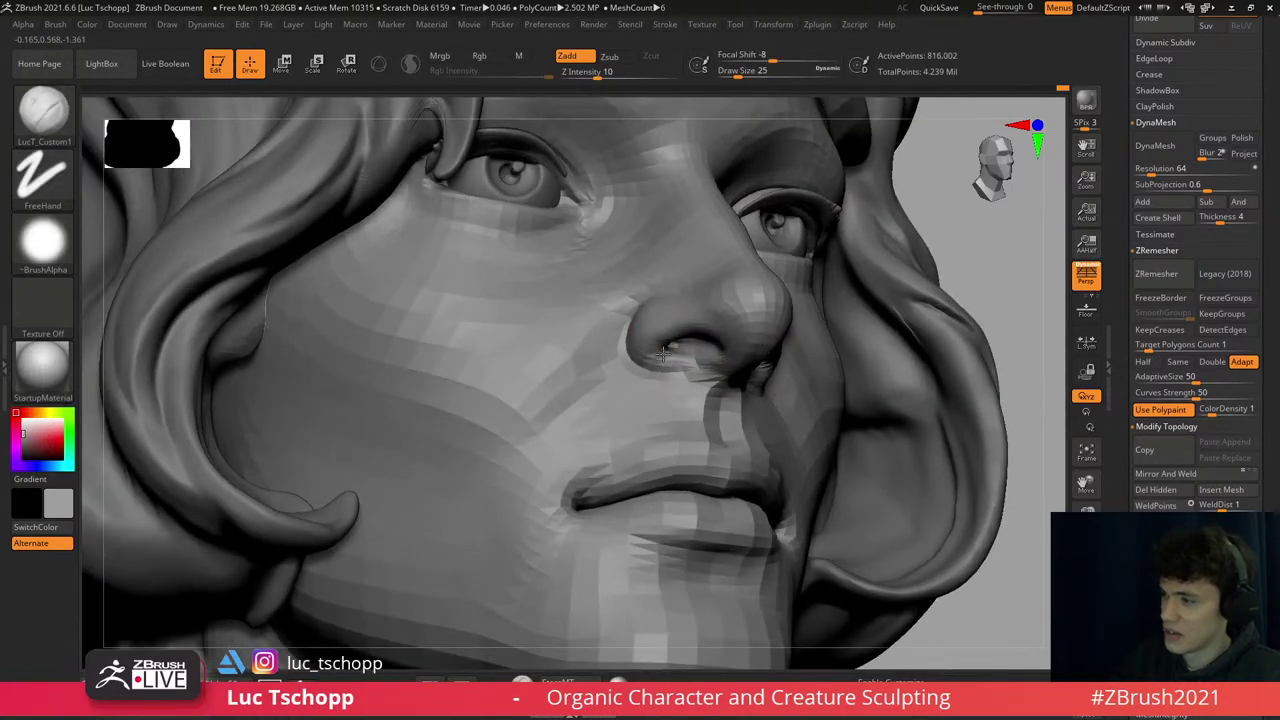
right_click_drag(663, 352, 655, 344, "alt")
key("s")
left_click_drag(655, 344, 650, 345)
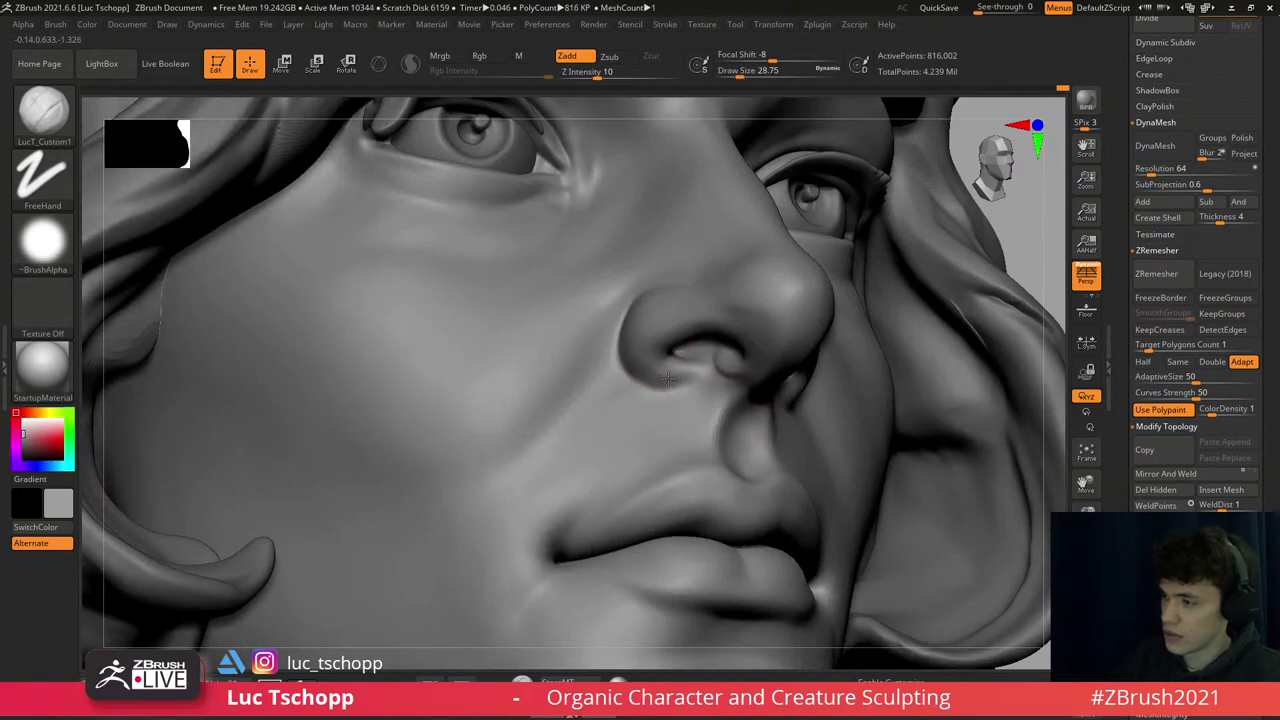
right_click_drag(712, 390, 737, 543, "shift")
key("s")
left_click_drag(729, 456, 737, 460)
key("b")
key("m")
key("v")
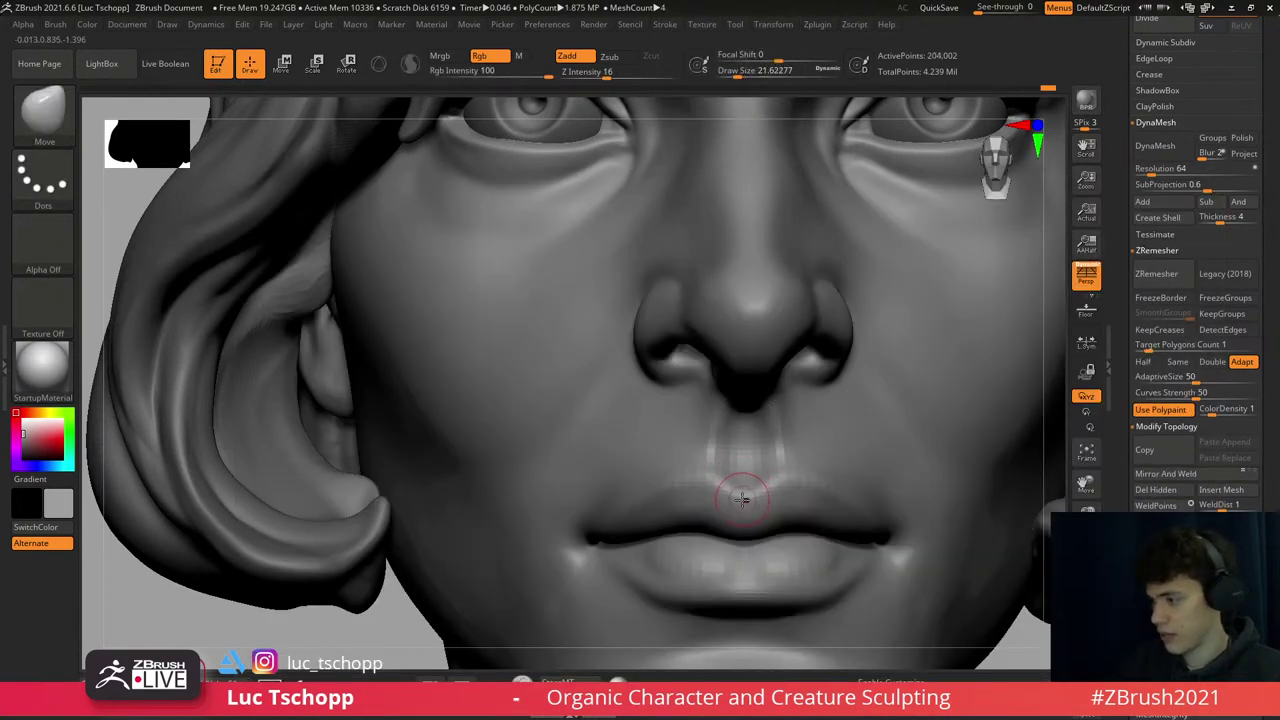
right_click_drag(712, 521, 690, 494)
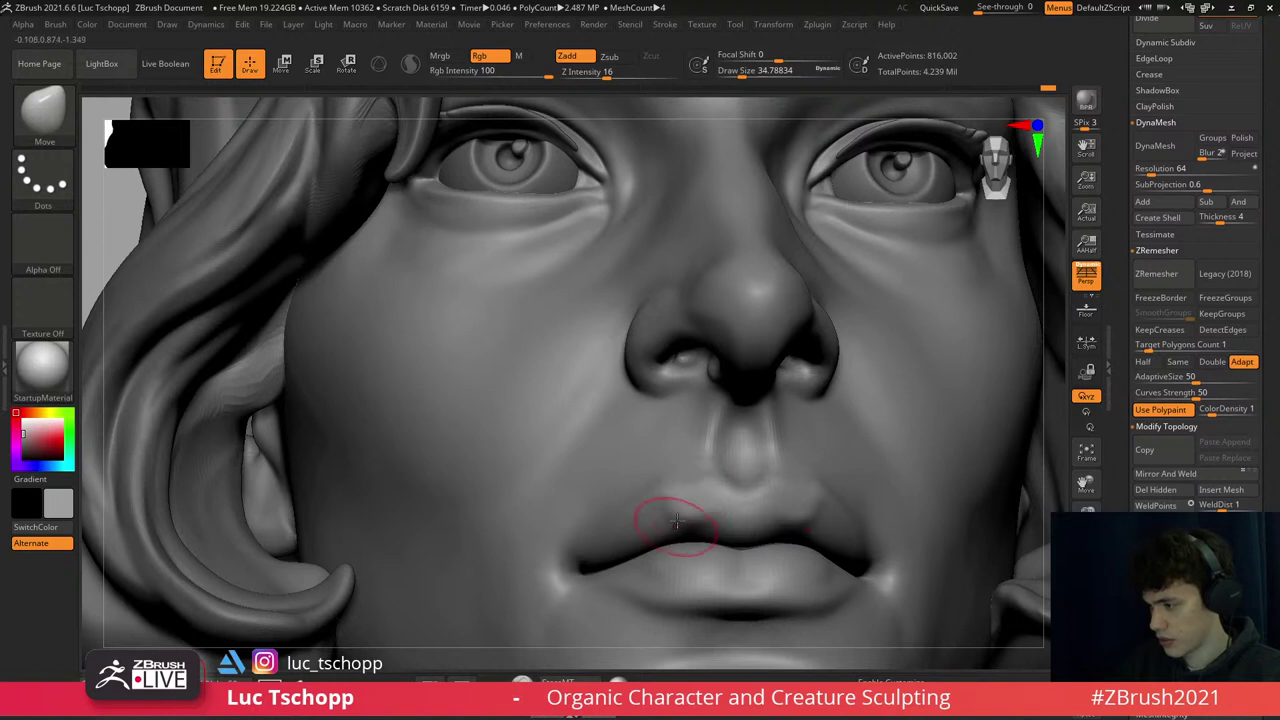
key("1")
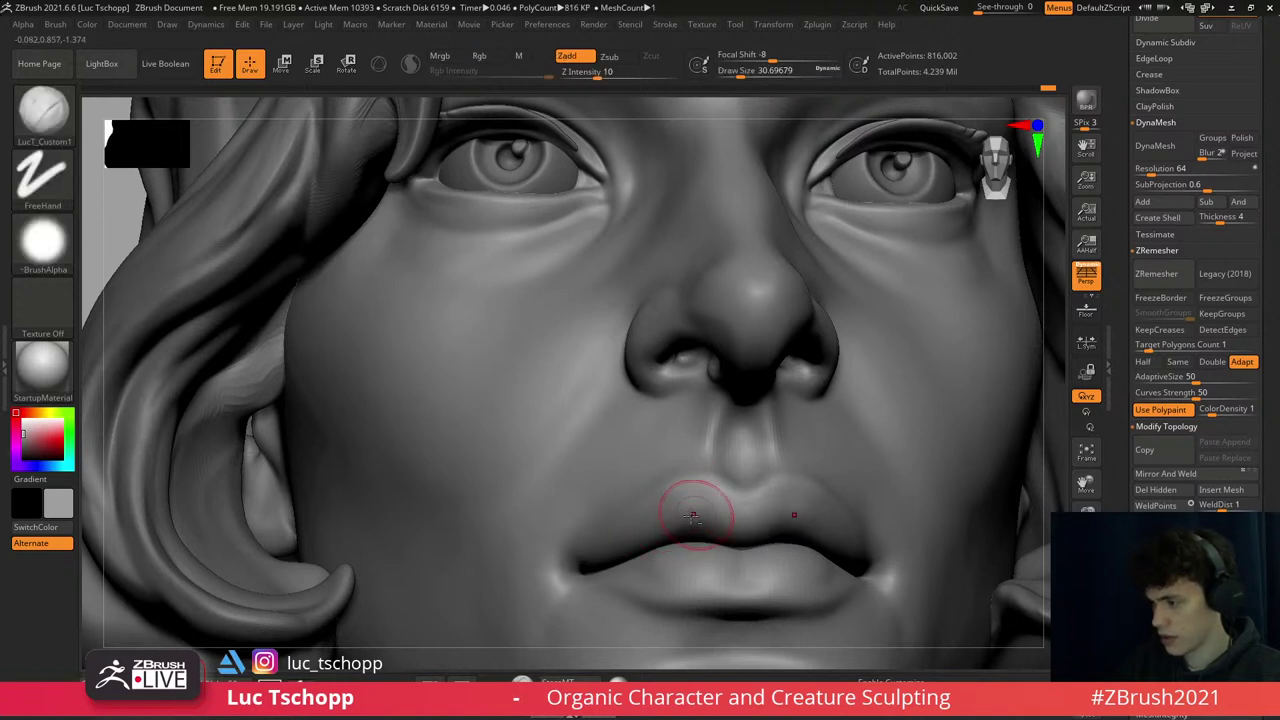
right_click_drag(678, 510, 666, 557, "ctrl")
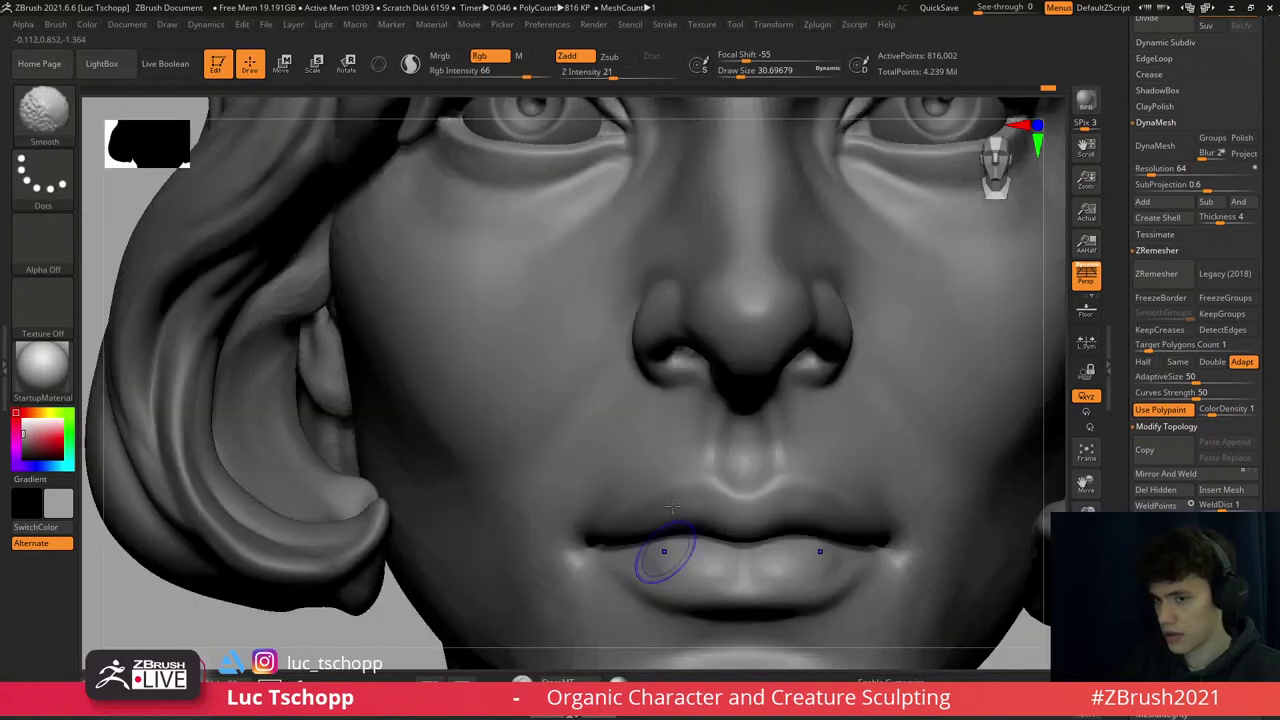
key("f")
right_click_drag(677, 373, 655, 364)
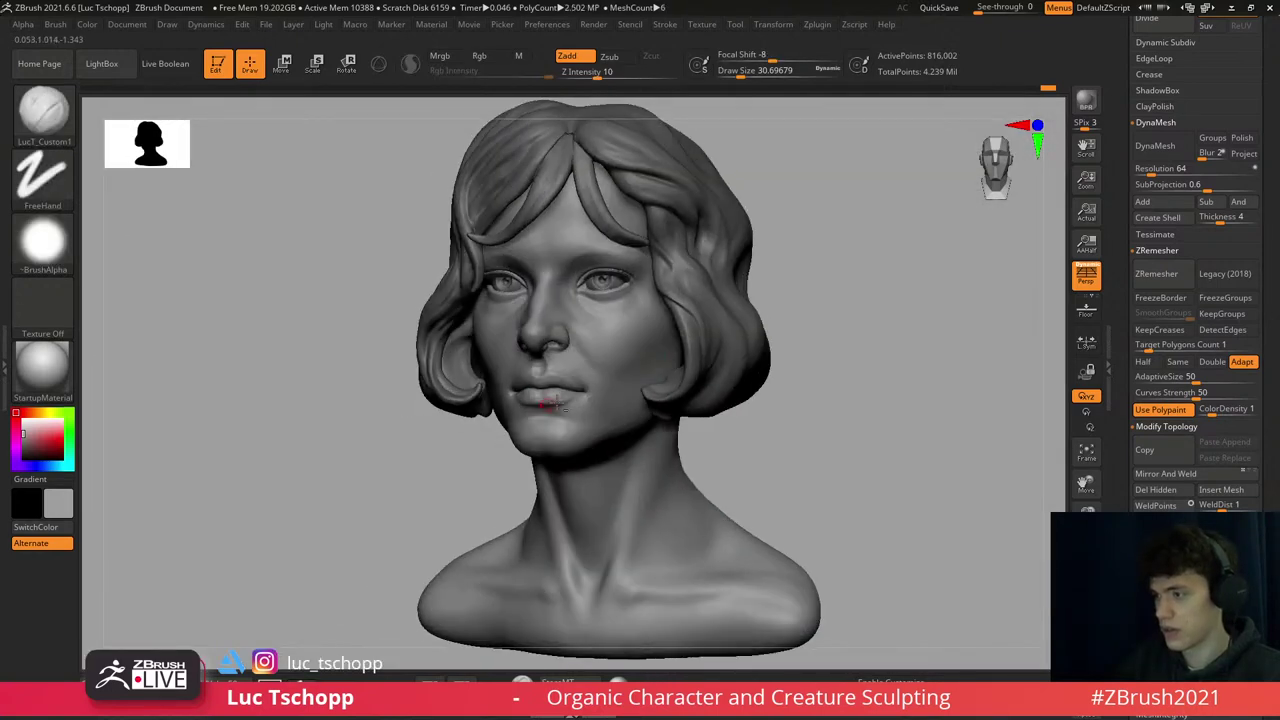
right_click_drag(550, 403, 623, 329, "ctrl")
key("f")
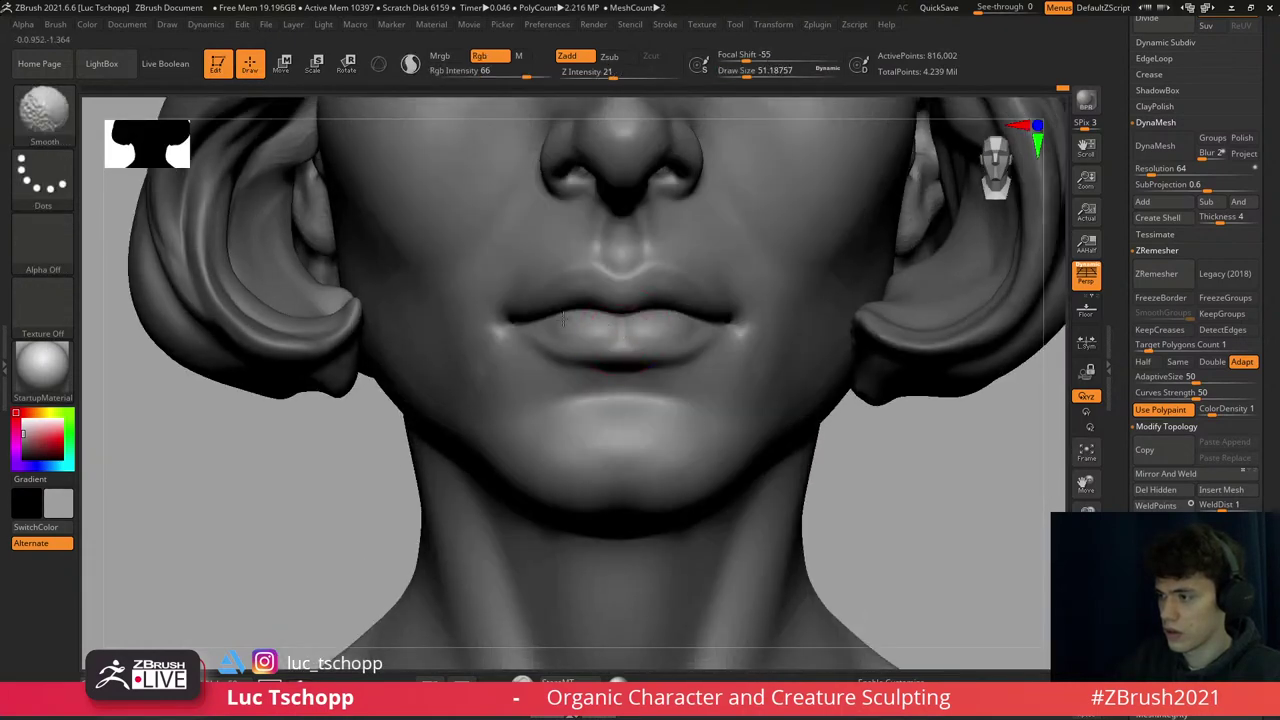
right_click_drag(554, 372, 554, 318)
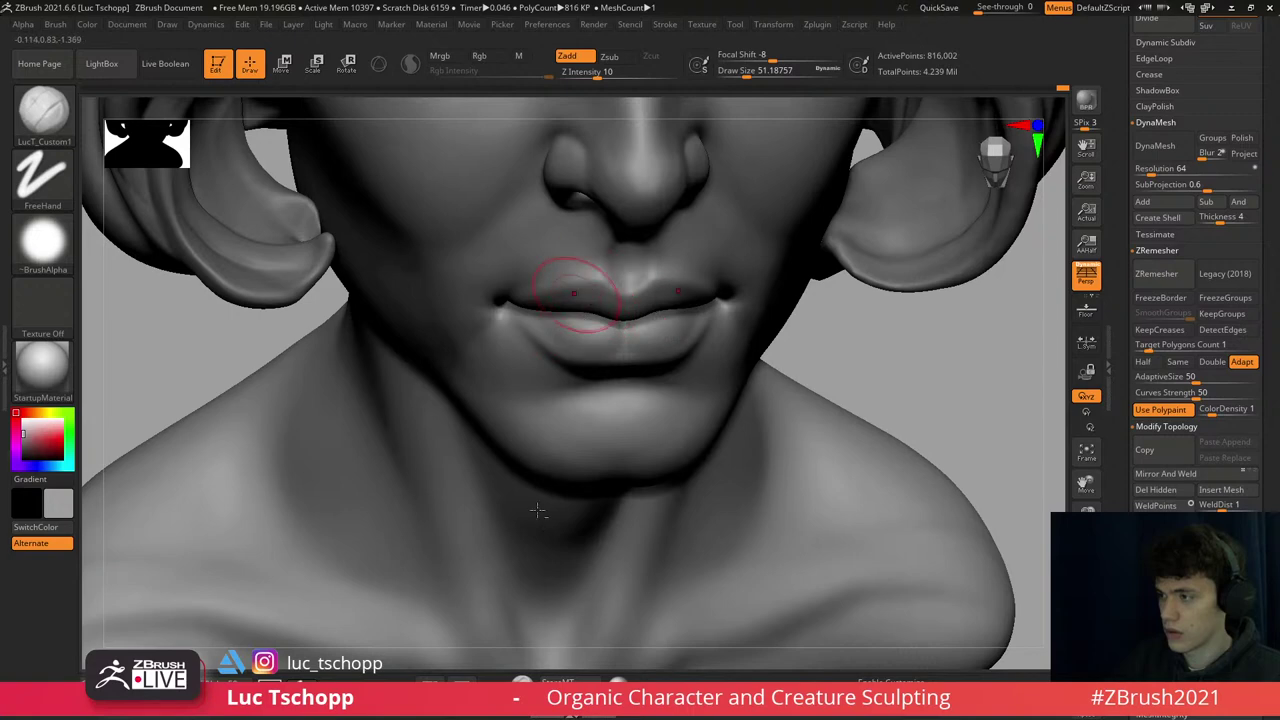
right_click_drag(538, 510, 644, 358)
key("f")
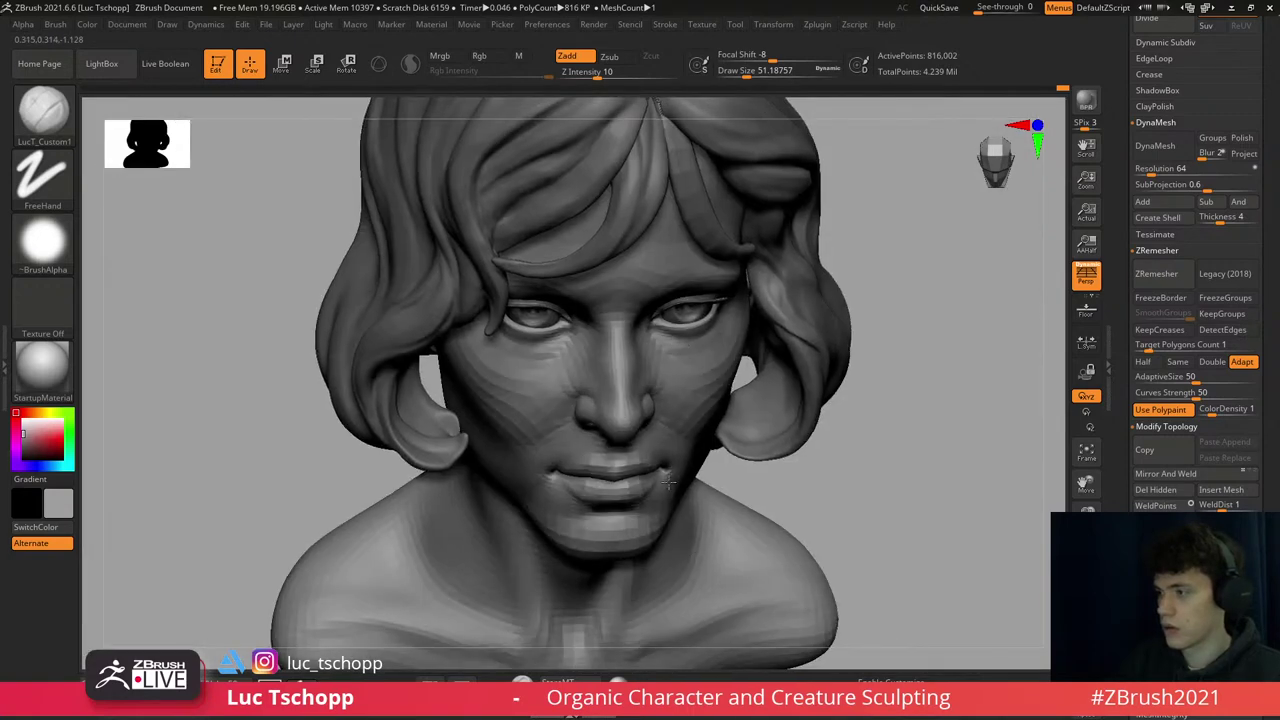
mouse_move(620, 272)
right_mouse_down("ctrl")
mouse_move(621, 322)
mouse_move(648, 330)
mouse_move(639, 314)
right_mouse_up("ctrl")
key("bracketleft")
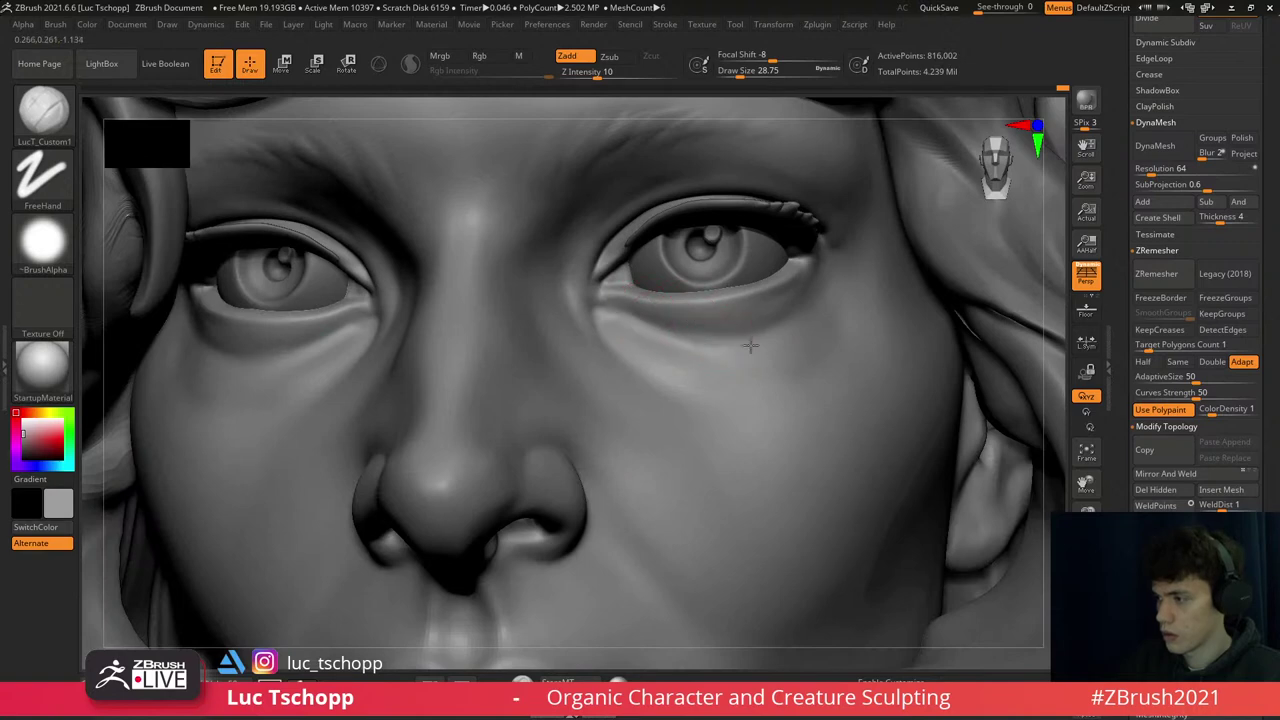
- Drop two subdivision levels and soften under the eye with the Standard brush
key("shift+d")
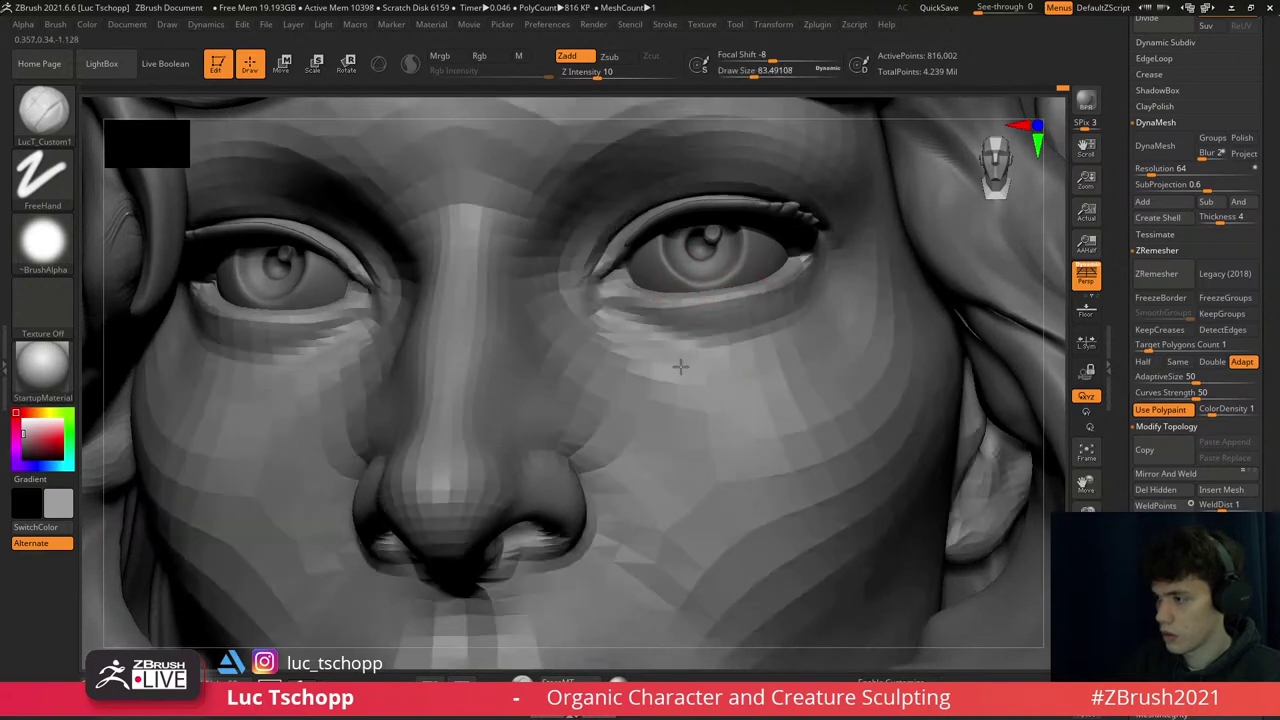
key("shift+d")
key("b")
key("s")
key("t")
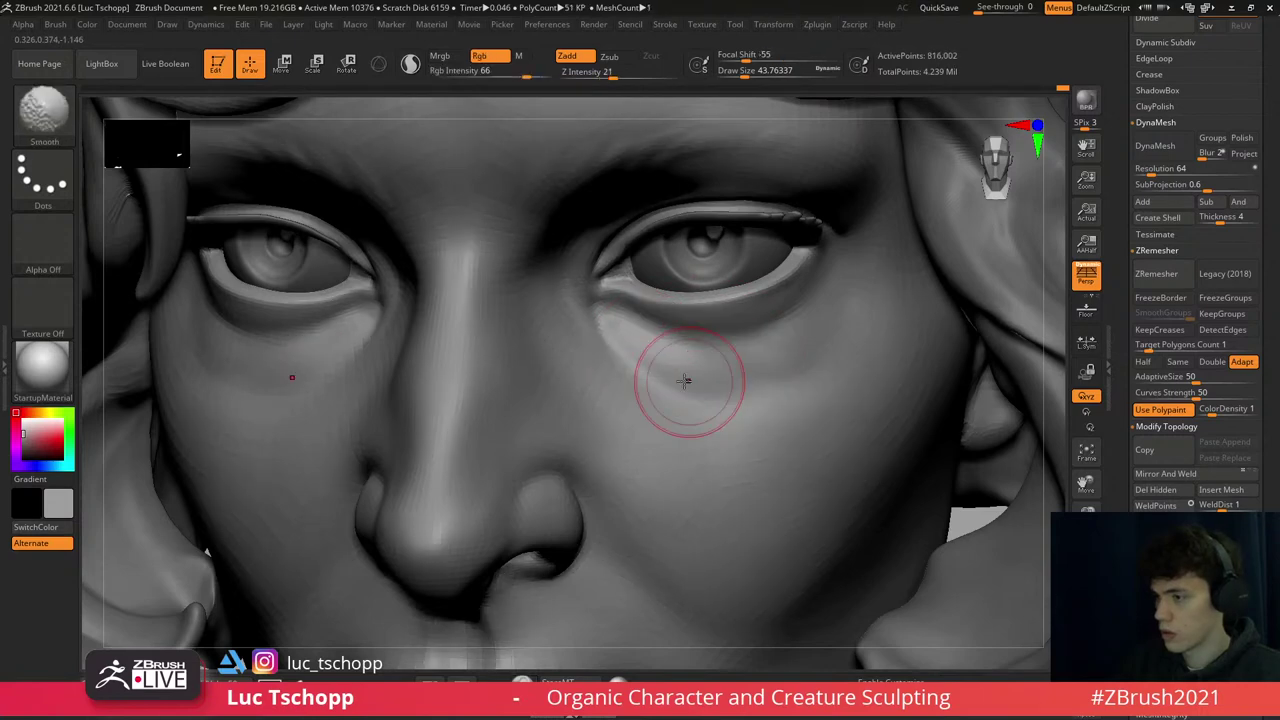
- Return to the highest level and reshape the nostril with the LucT_Custom1 clay brush
key("d")
key("d")
right_click_drag(544, 481, 529, 500)
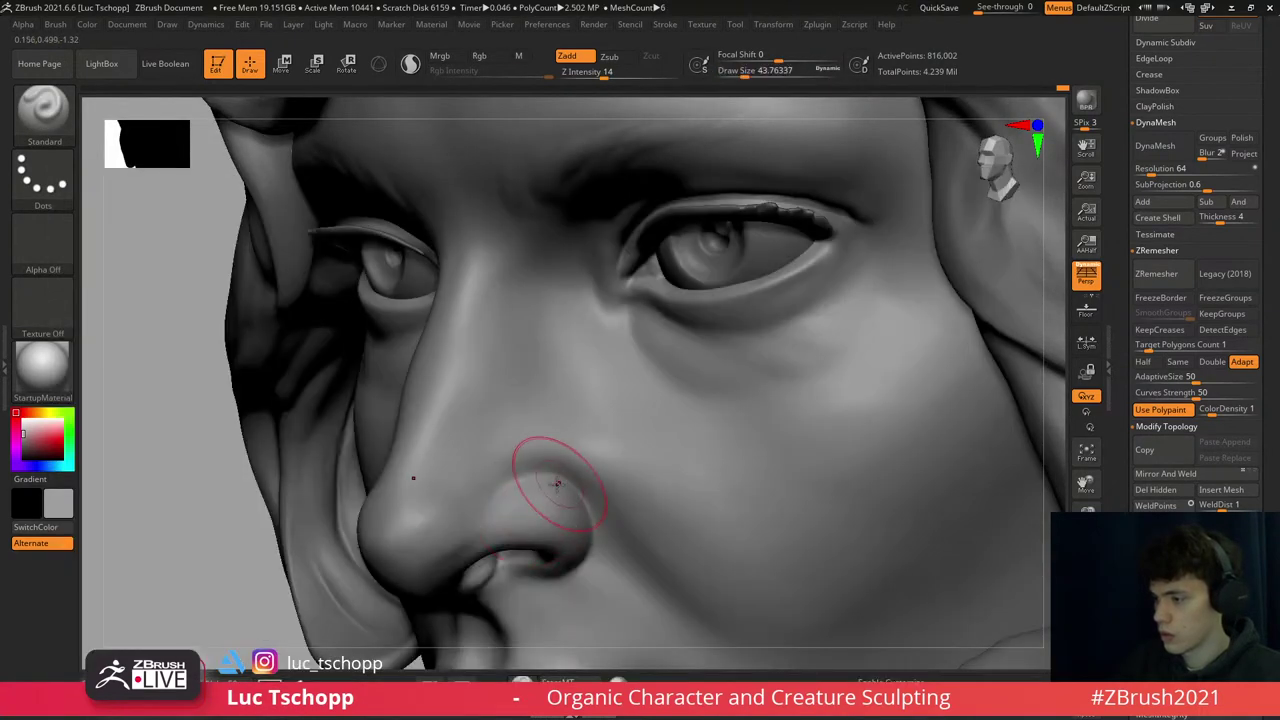
key("1")
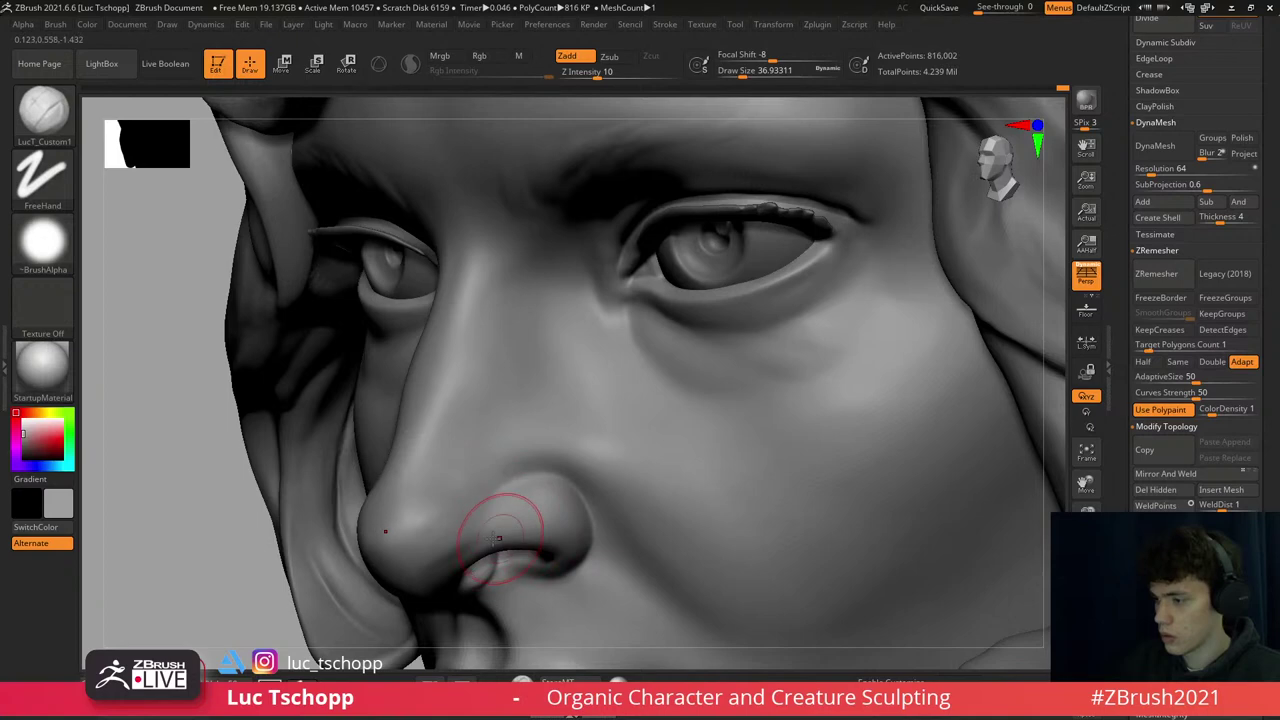
key("f")
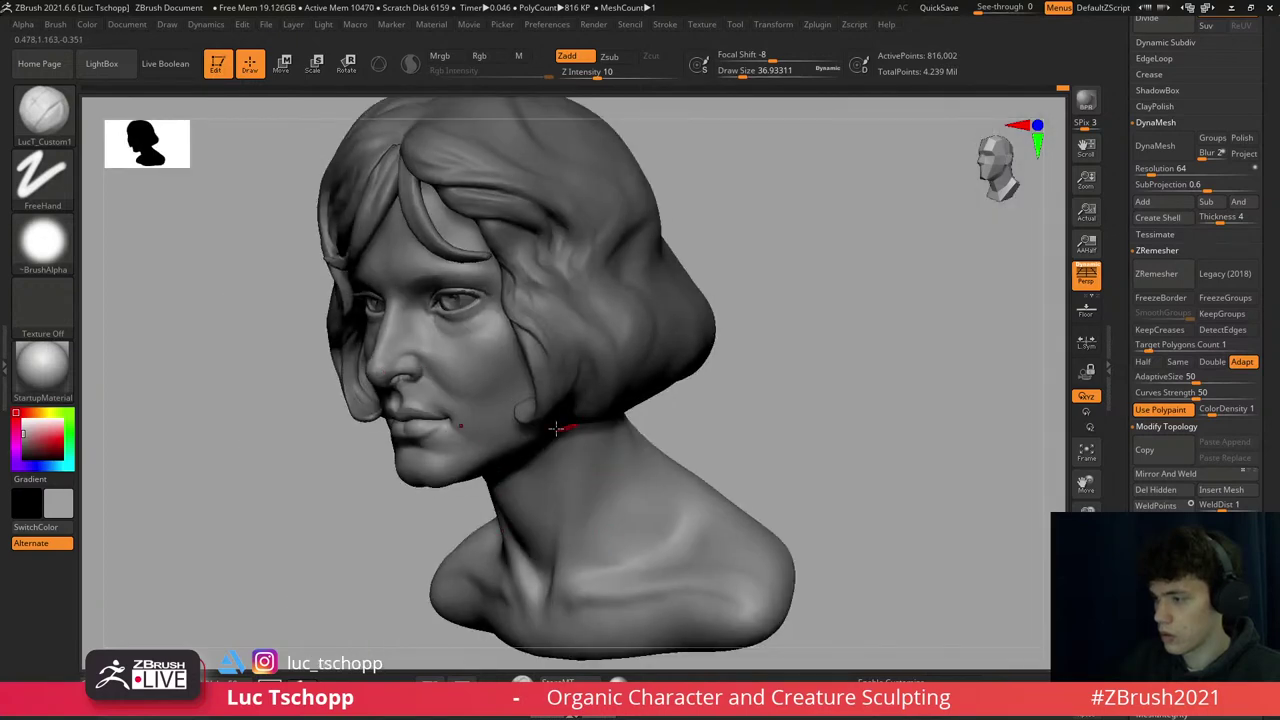
mouse_move(555, 428)
right_mouse_down()
mouse_move(650, 403)
mouse_move(610, 391)
right_mouse_up()
- Sculpt the cheek with DamStandard and LucT_Custom1 clay on a lower subdivision level
key("2")
key("s")
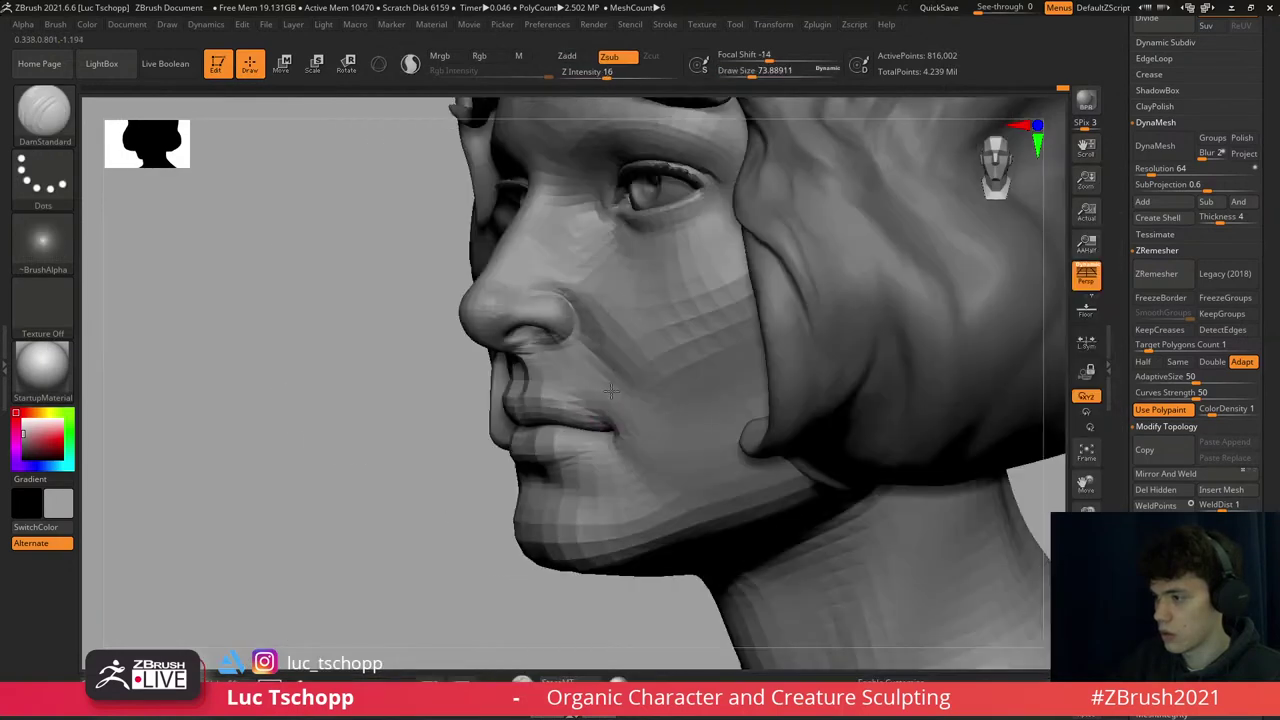
key("shift+d")
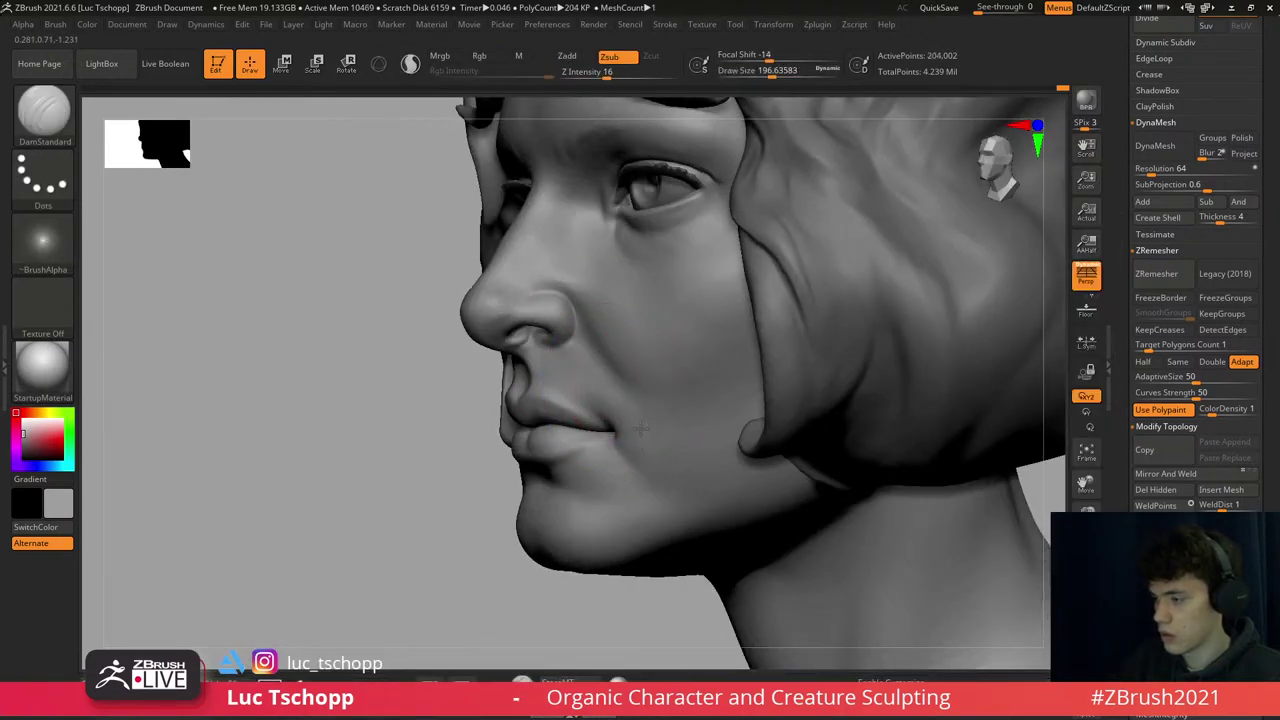
right_click_drag(671, 400, 624, 318)
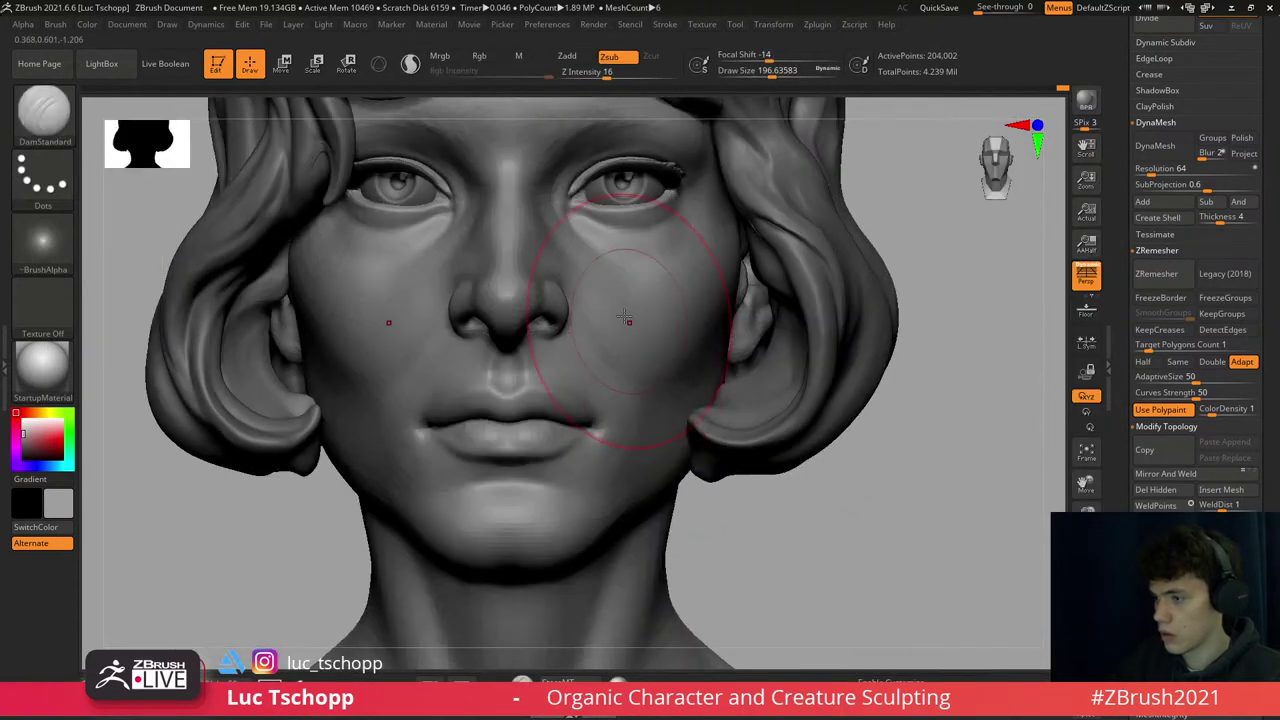
key("1")
right_click_drag(620, 400, 714, 391)
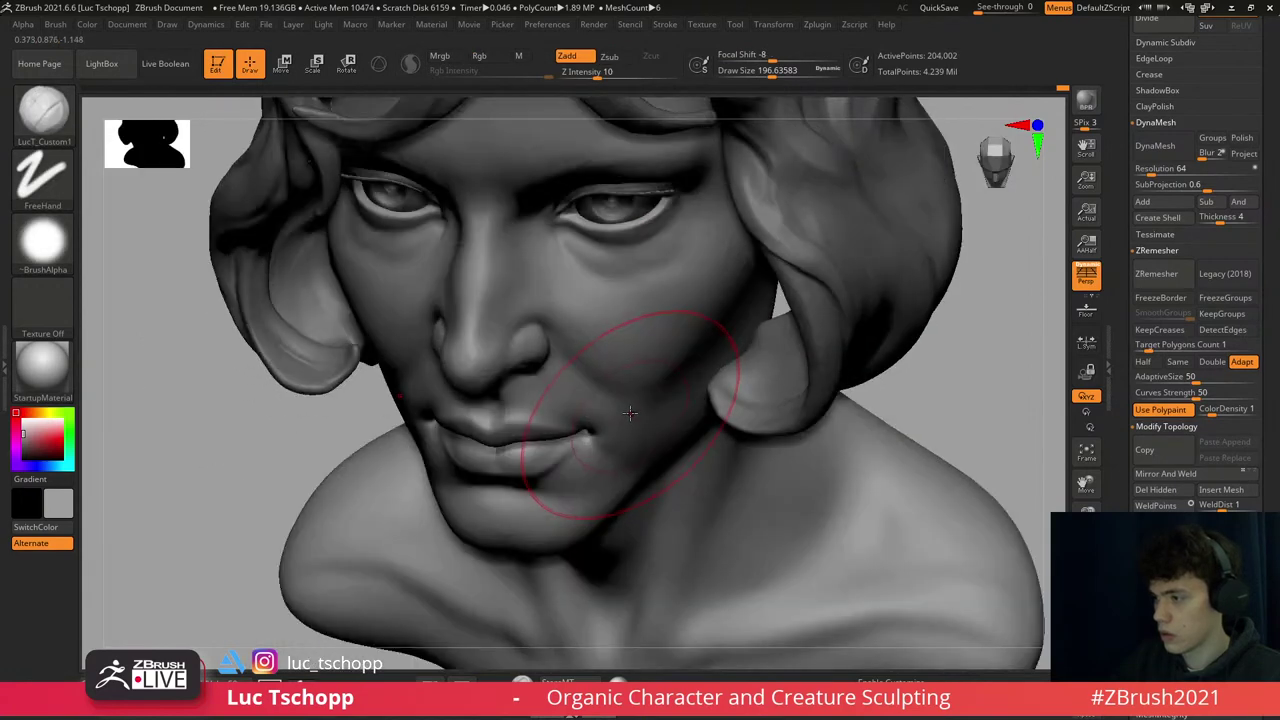
key("s")
left_click(613, 411)
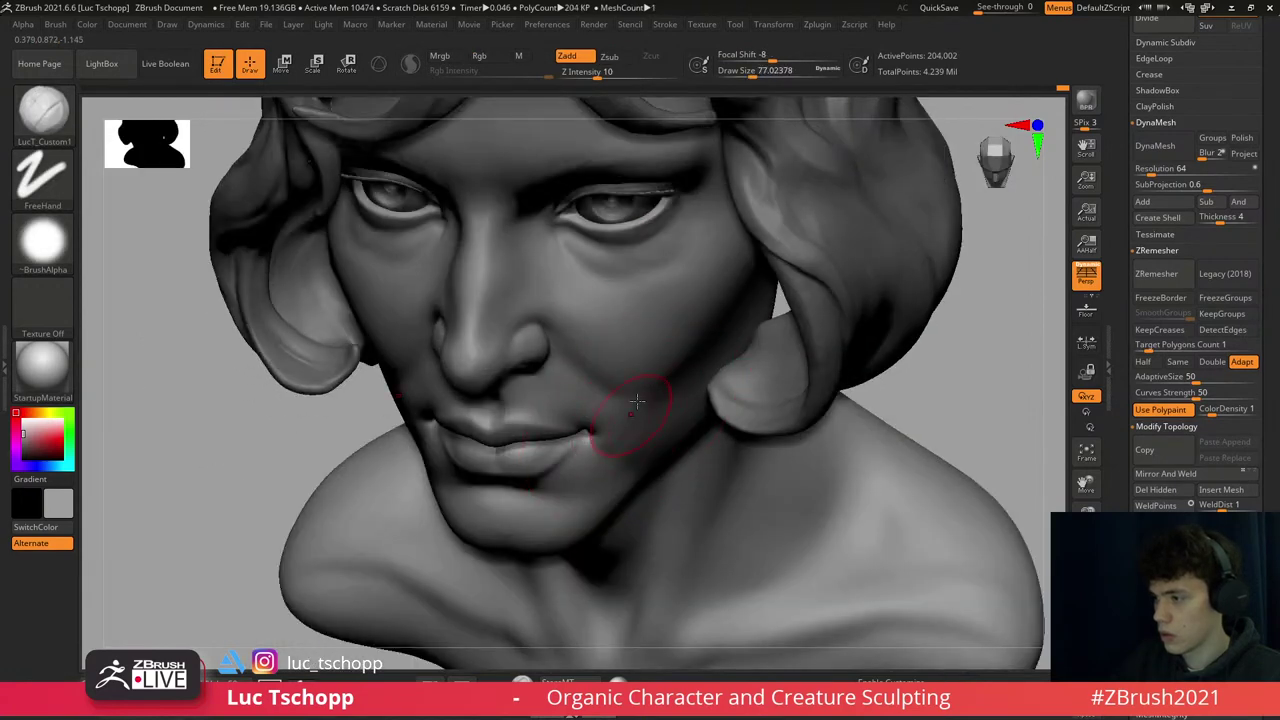
- Smooth the cheek and mouth-corner forms with a smaller brush and adjust them with Move
right_click_drag(637, 401, 651, 371)
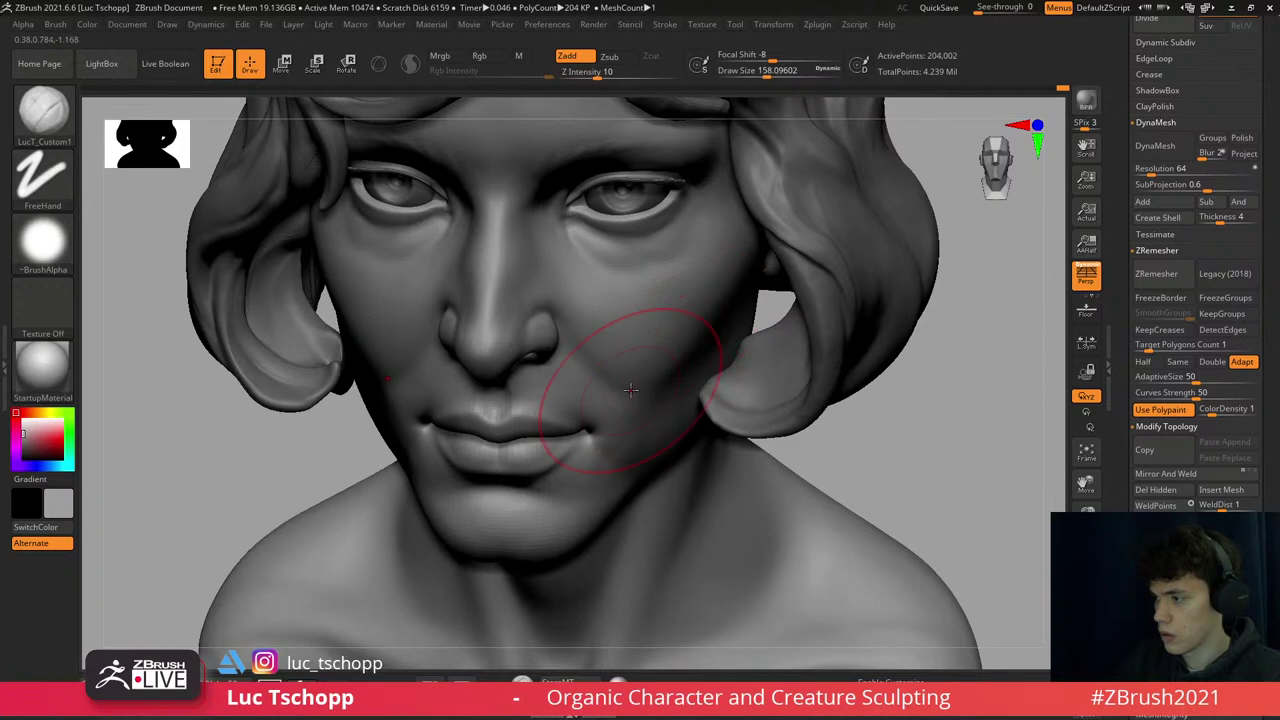
key("bracketleft")
key("shift")
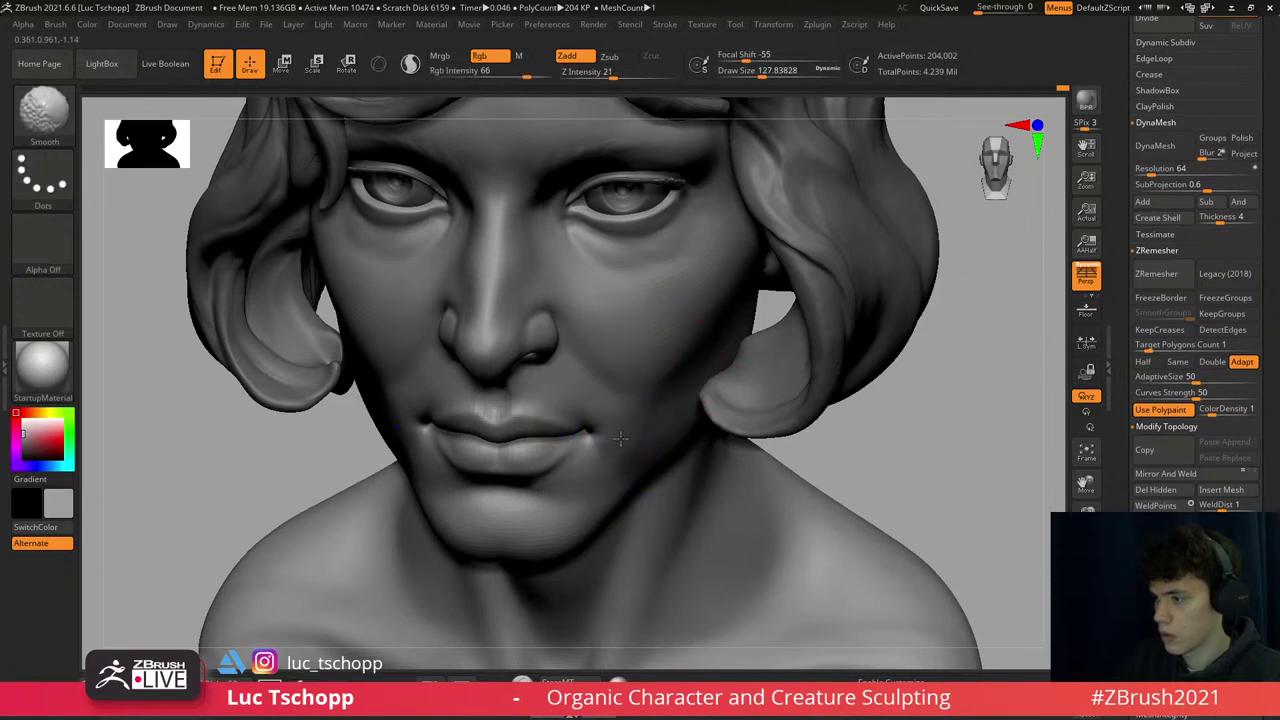
right_click_drag(620, 437, 640, 405, "shift")
key("b")
key("m")
key("v")
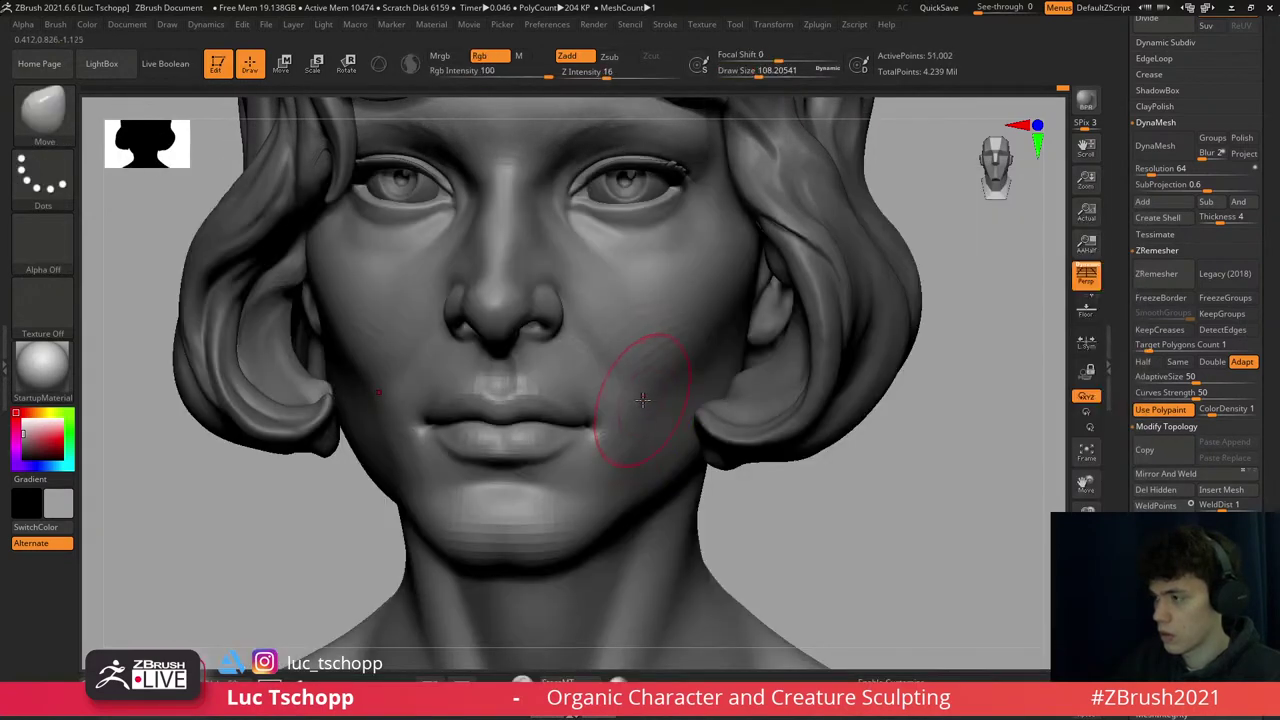
right_click_drag(800, 357, 820, 305)
- Select the Extract1 hair subtool and set up an enlarged DamStandard brush in Zsub
left_click(808, 357, "alt")
key("s")
left_click_drag(820, 305, 800, 300)
mouse_move(800, 300)
right_mouse_down()
mouse_move(1040, 660)
mouse_move(668, 381)
mouse_move(691, 423)
mouse_move(667, 407)
mouse_move(680, 411)
right_mouse_up()
key("b")
key("d")
key("s")
key("]")
- Work the strands under the fringe lock with a reduced brush and the Standard brush
right_click_drag(649, 322, 695, 437)
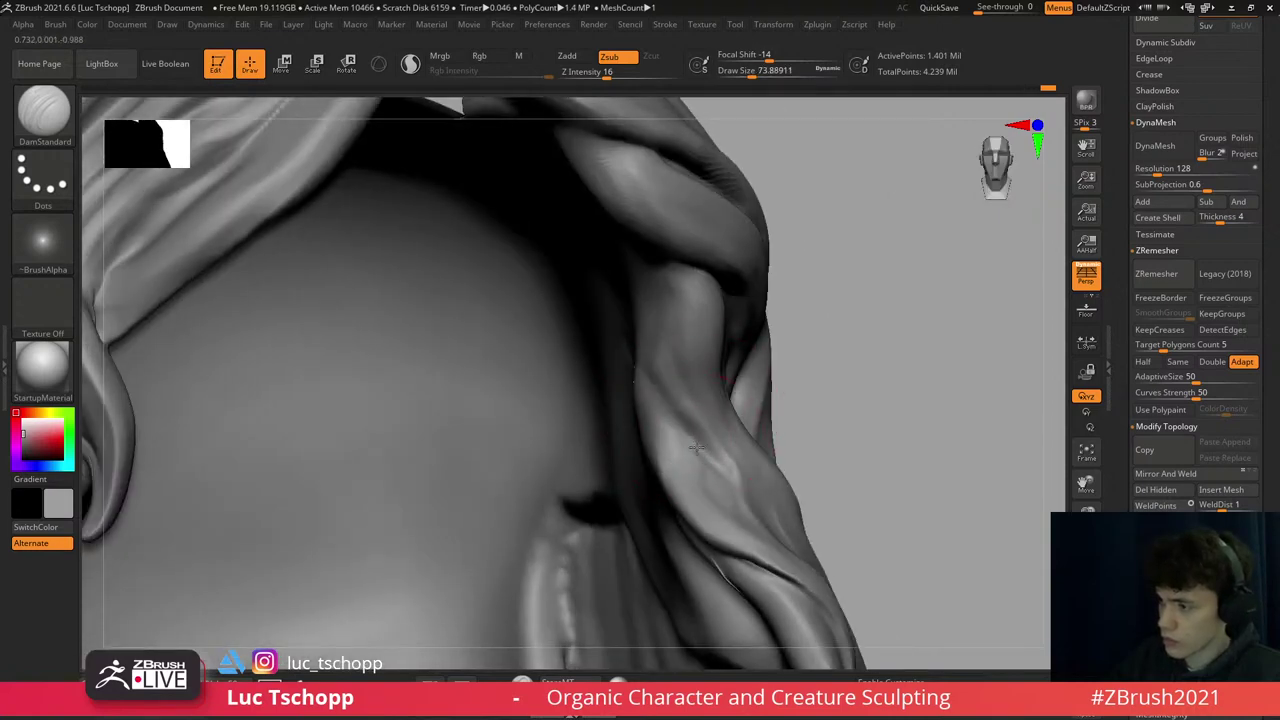
right_click_drag(632, 375, 620, 338)
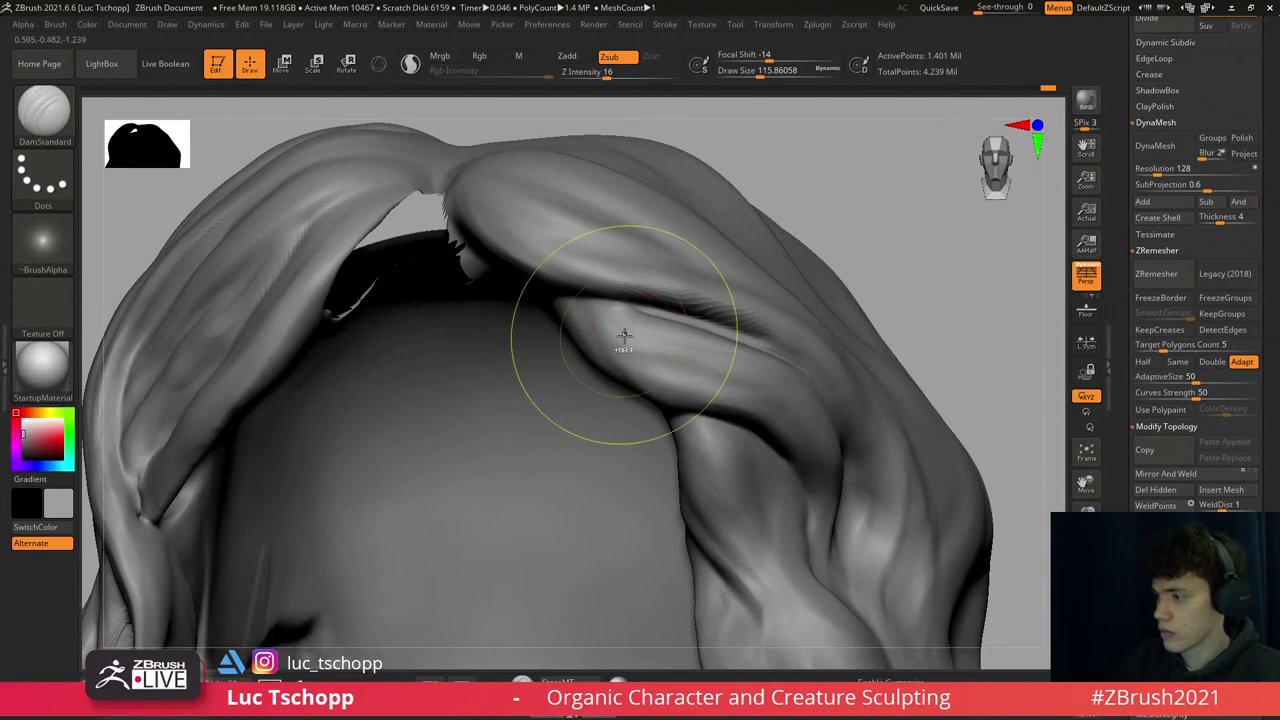
key("s")
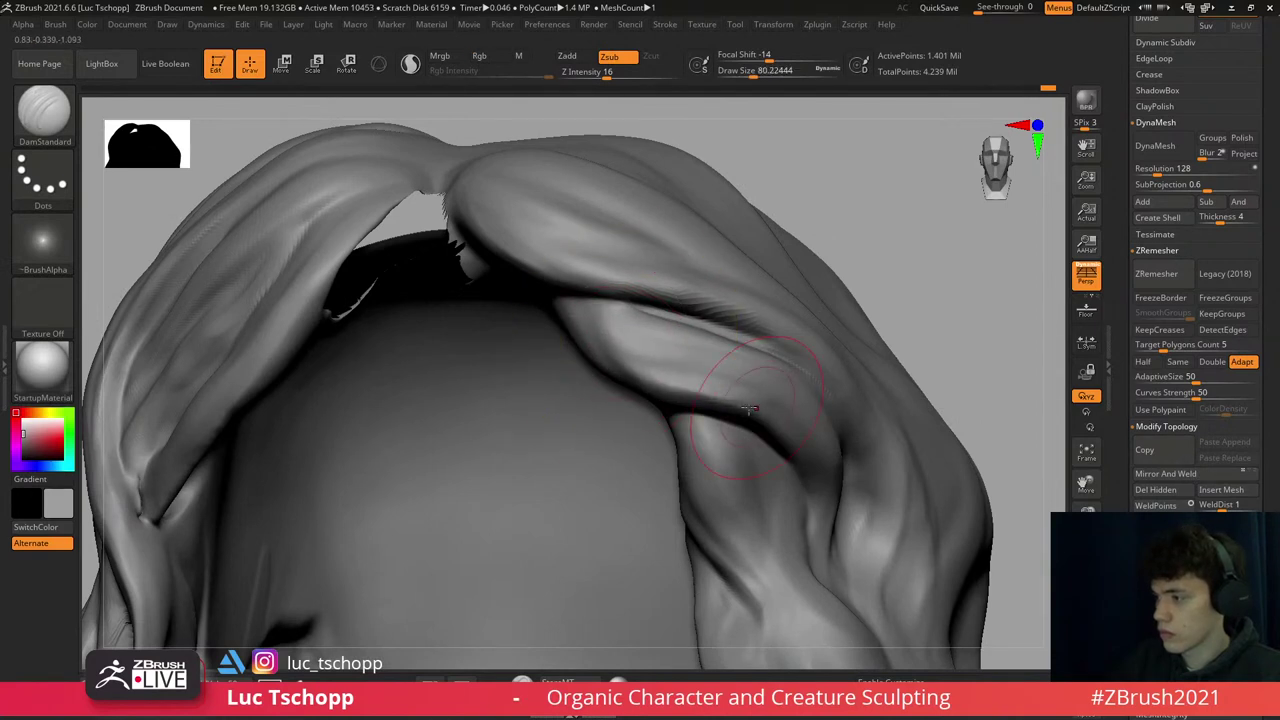
right_click_drag(749, 408, 728, 394)
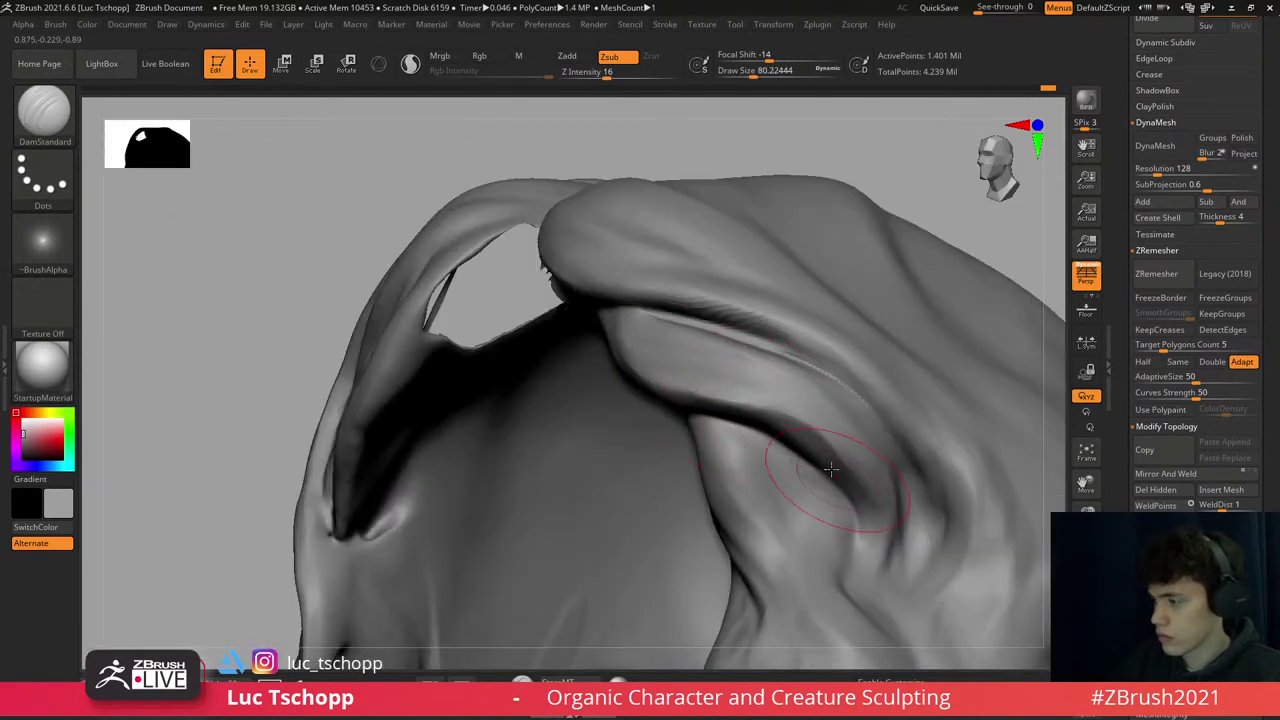
right_click_drag(830, 468, 748, 398)
key("[")
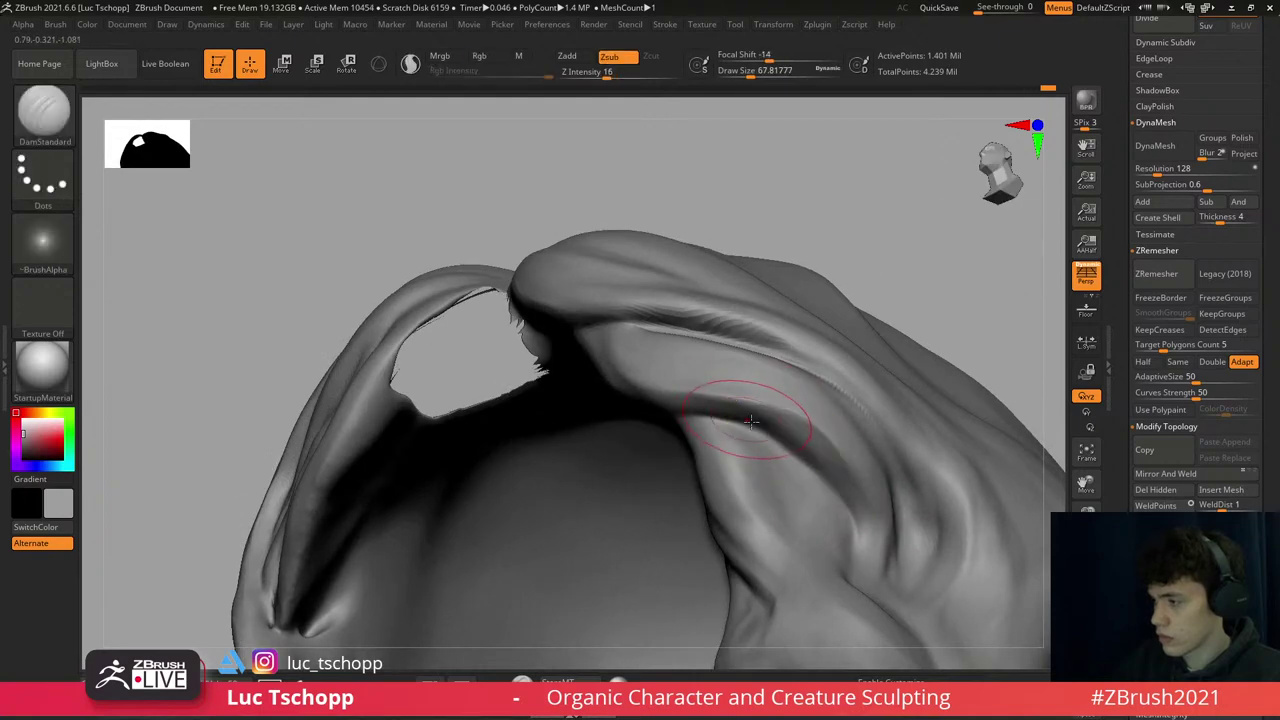
key("b")
key("s")
key("t")
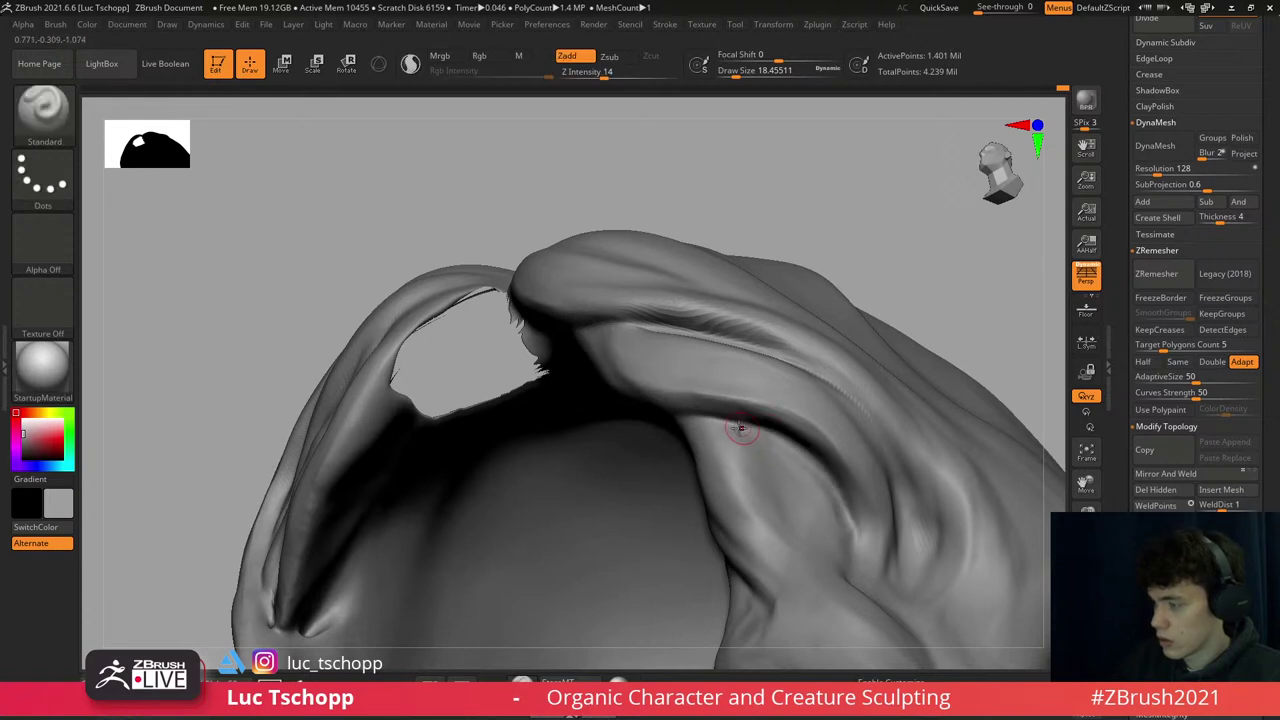
- Build up the hair with LucT_Custom1 clay, then show the head together with the hair
right_click_drag(740, 428, 663, 386)
key("1")
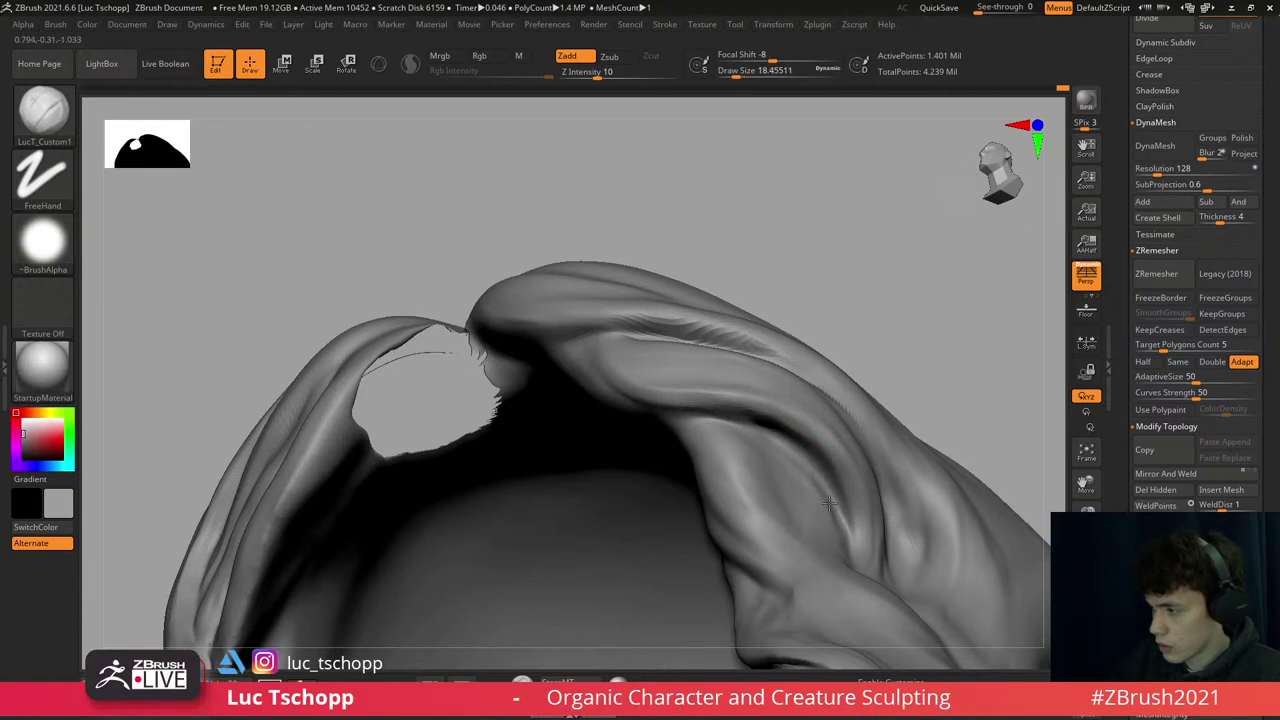
right_click_drag(843, 520, 870, 545)
key("f")
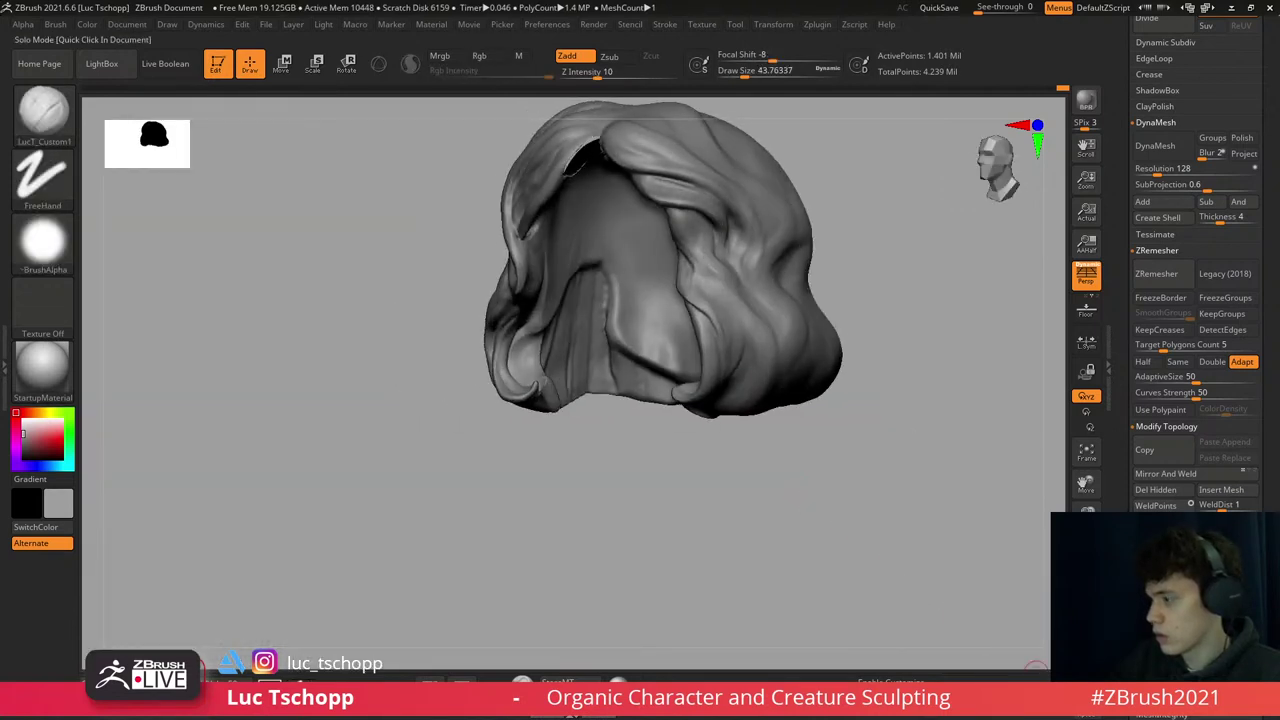
left_click(1035, 660)
right_click_drag(737, 257, 667, 343)
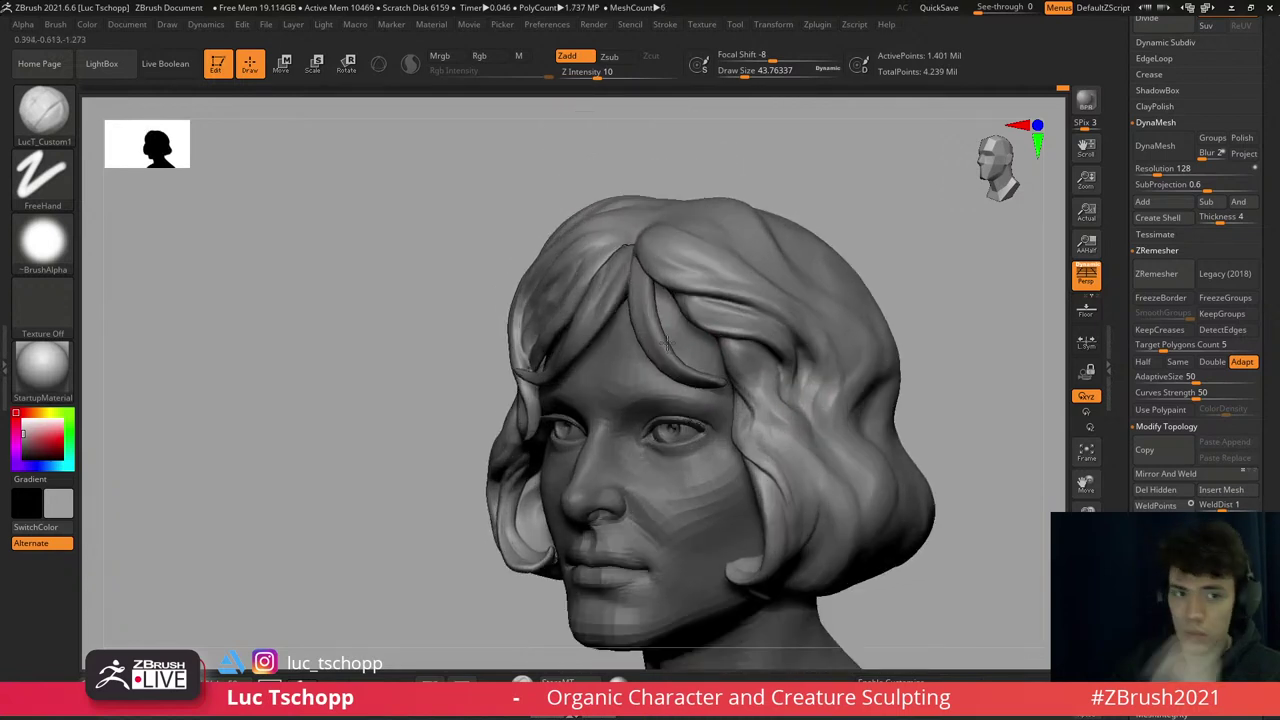
scroll(667, 343, "up", 2)
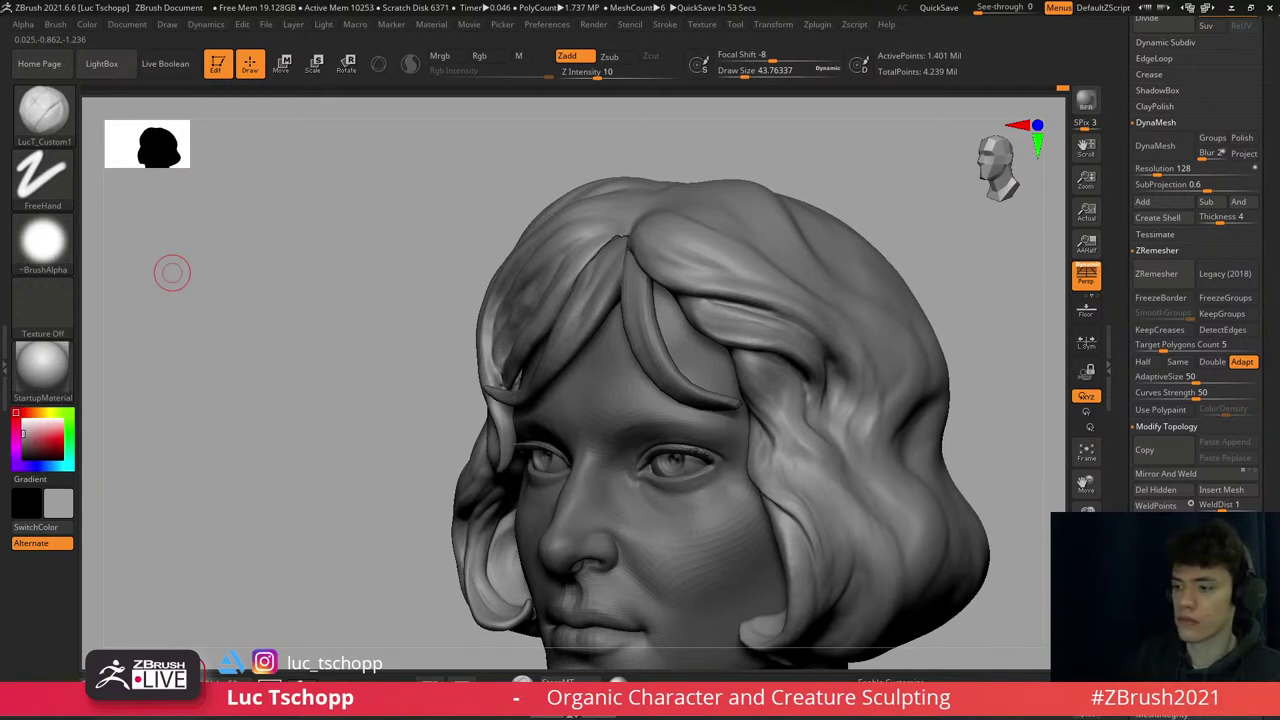
mouse_move(610, 540)
right_mouse_down()
mouse_move(477, 537)
mouse_move(493, 430)
mouse_move(536, 487)
right_mouse_up()
- Shape the lock beside the cheek with Move Topological and LucT_Custom1 clay
key("b")
key("m")
key("t")
key("b")
key("l")
key("c")
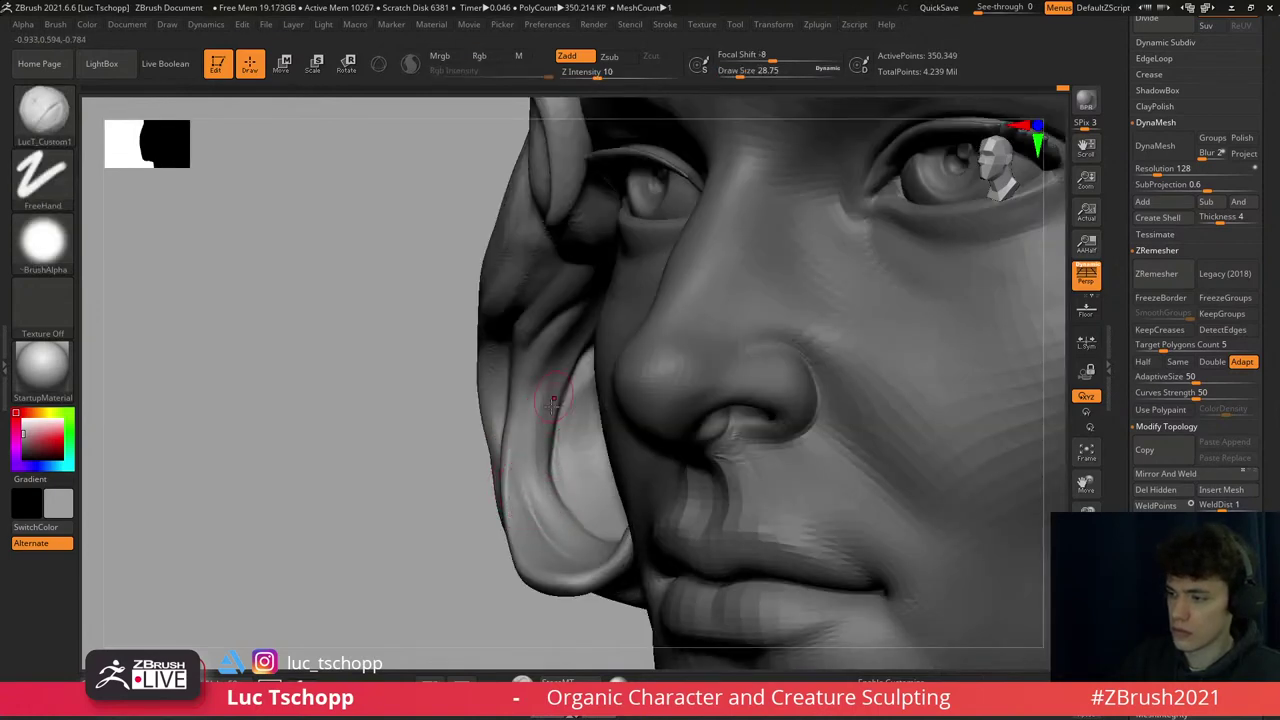
key("b")
key("m")
key("t")
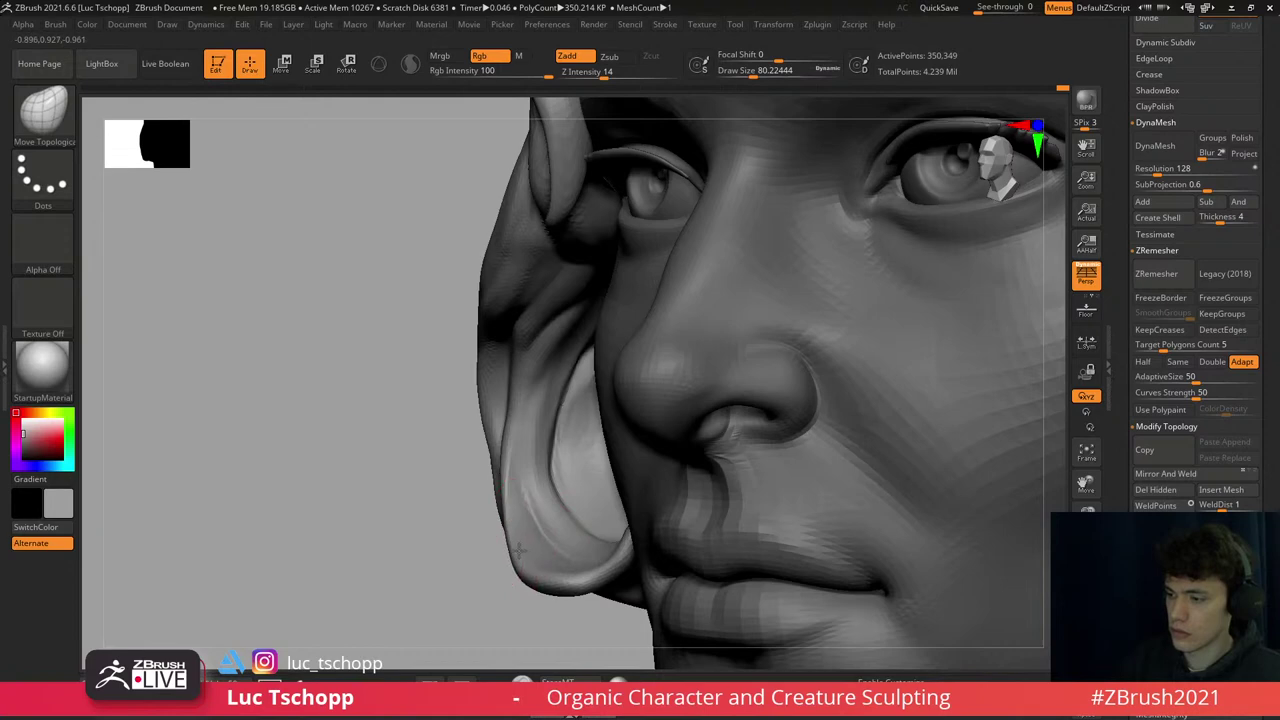
- Build up the hair lock beside the cheek with the LucT_Custom1 clay brush
right_click_drag(471, 400, 549, 346)
key("b")
key("l")
key("c")
left_click_drag(549, 346, 571, 320)
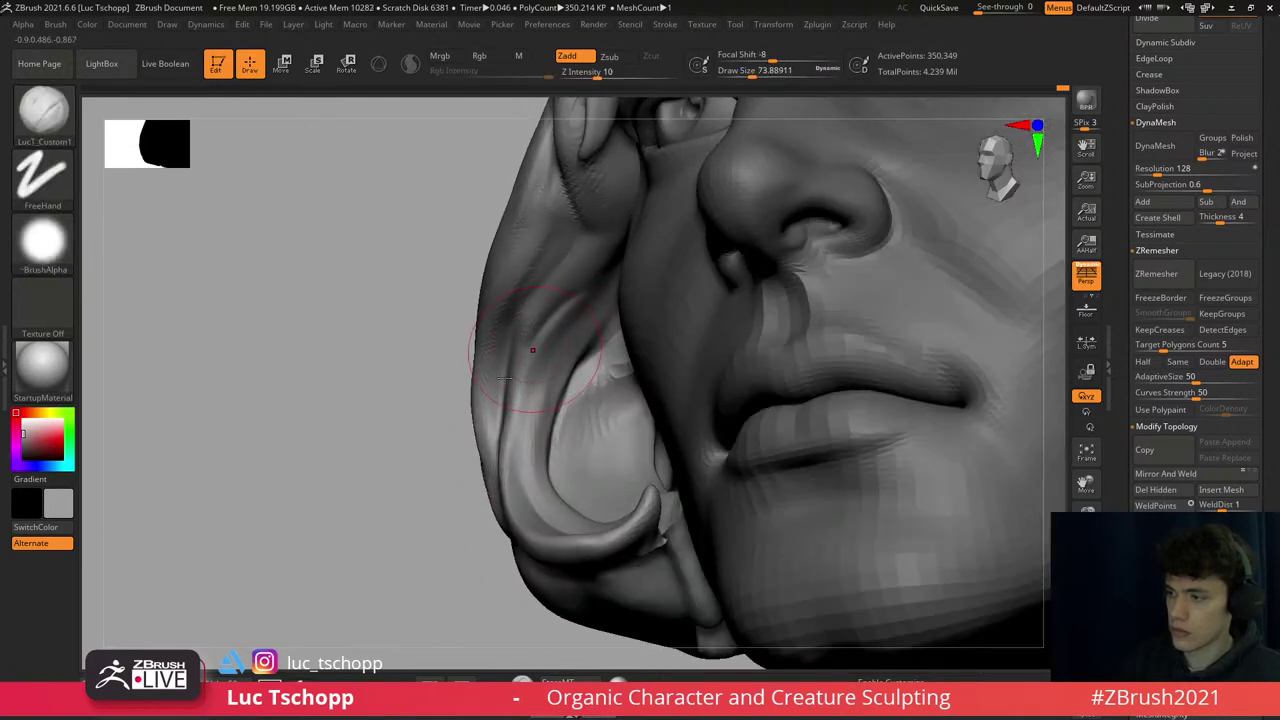
right_click_drag(533, 350, 500, 386)
- Carve grooves into the cheek lock with DamStandard in Zsub at about size 54
key("b")
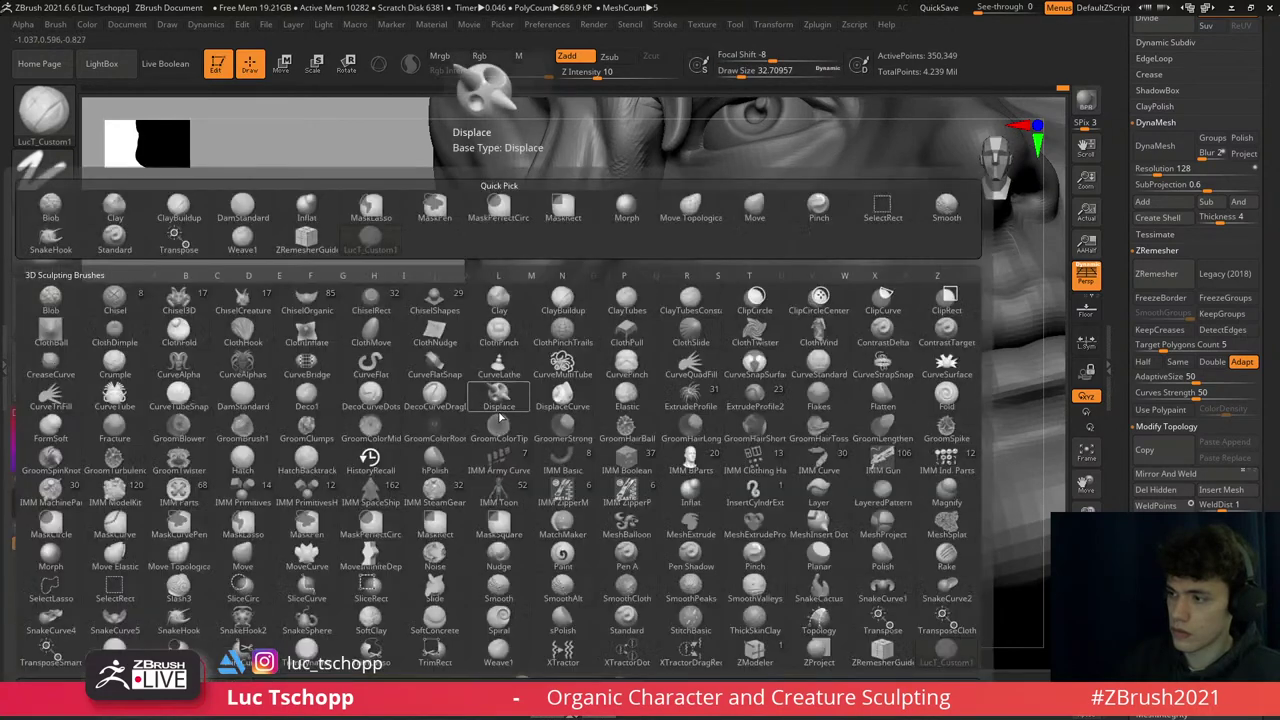
key("s")
key("t")
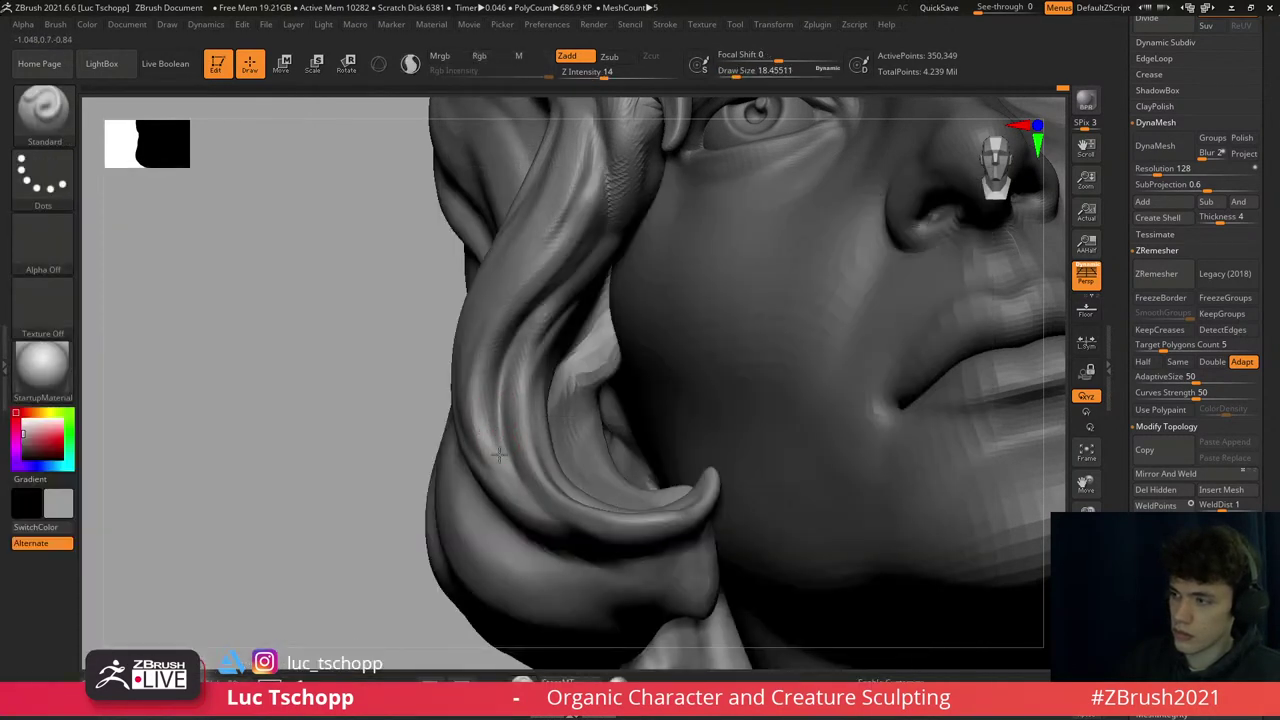
key("b")
key("d")
key("s")
key("bracketright")
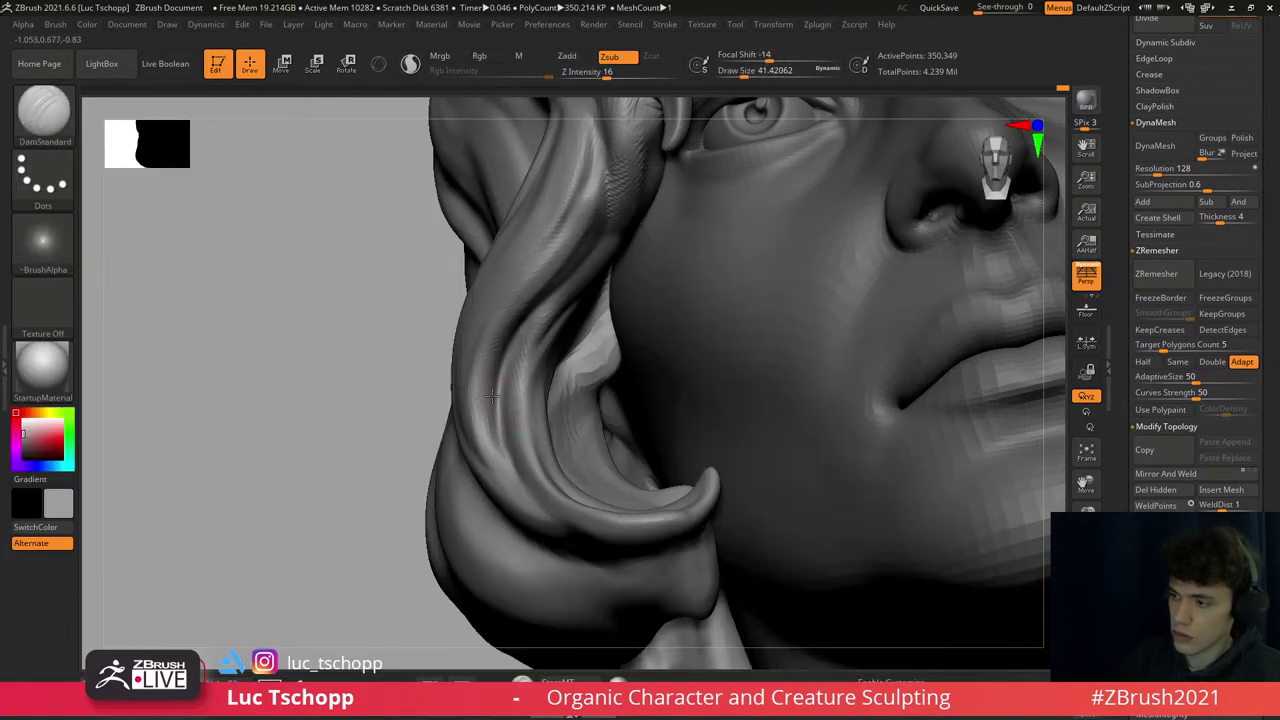
key("bracketright")
key("bracketright")
key("bracketright")
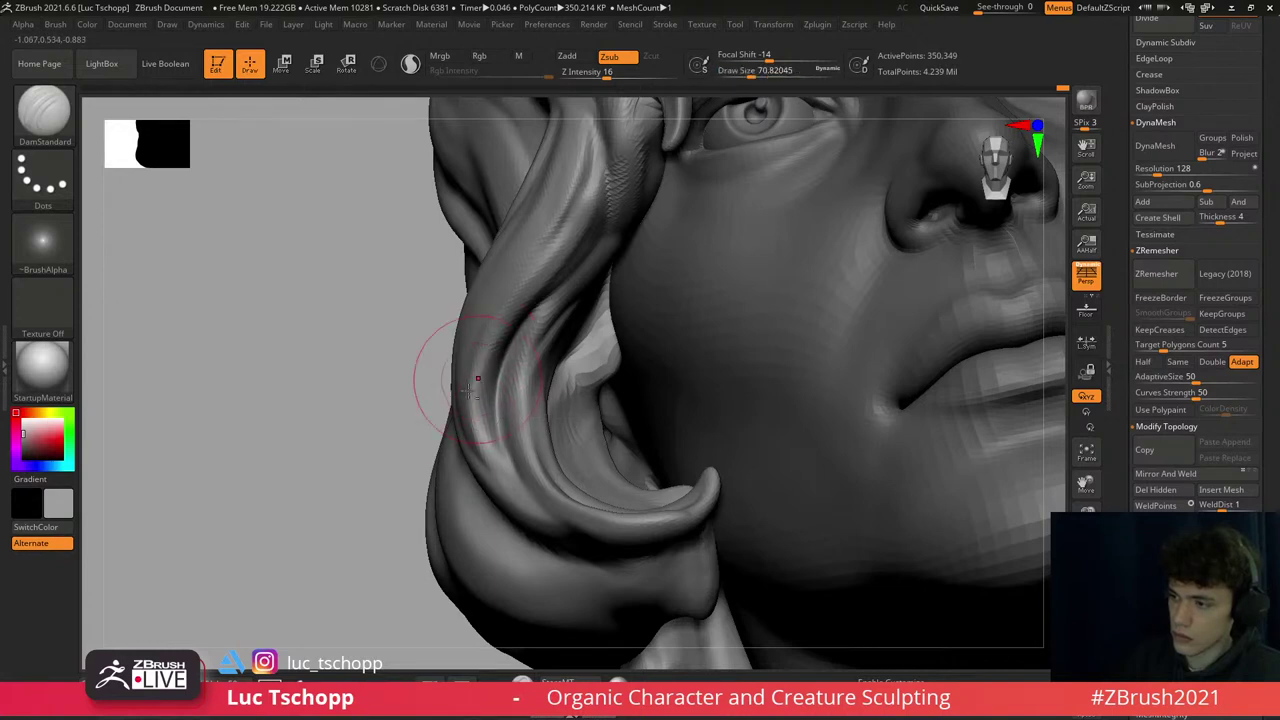
key("bracketleft")
key("s")
left_click_drag(478, 413, 470, 413)
- Carve grooves along the lock sweeping over the eye with an enlarged brush
mouse_move(501, 461)
right_mouse_down()
mouse_move(476, 431)
mouse_move(552, 440)
mouse_move(508, 465)
right_mouse_up()
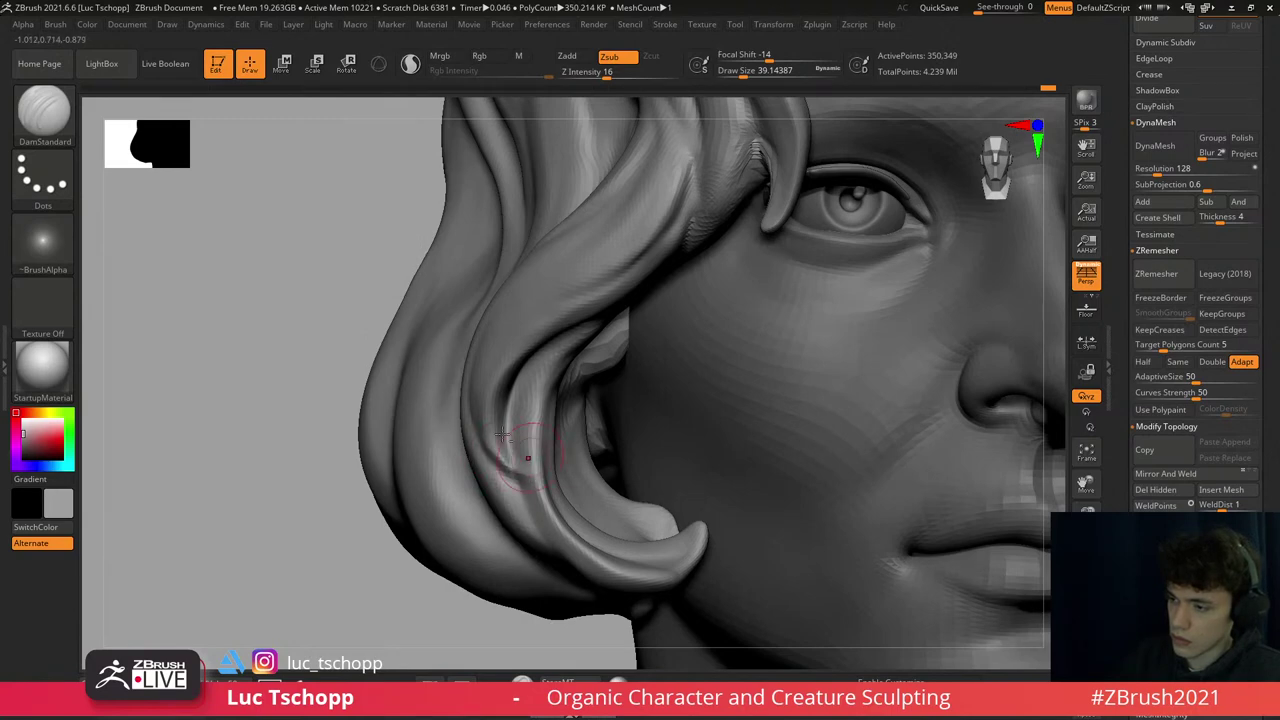
key("f")
key("ctrl")
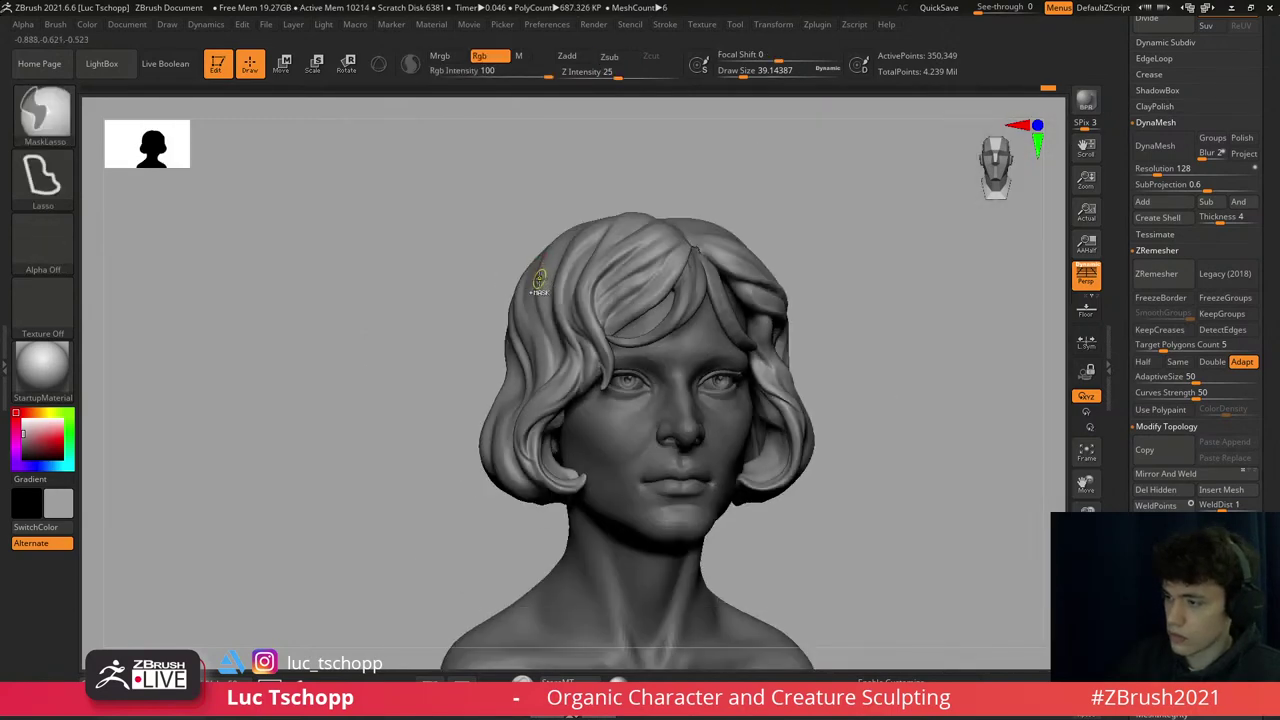
right_click_drag(523, 277, 582, 358, "ctrl")
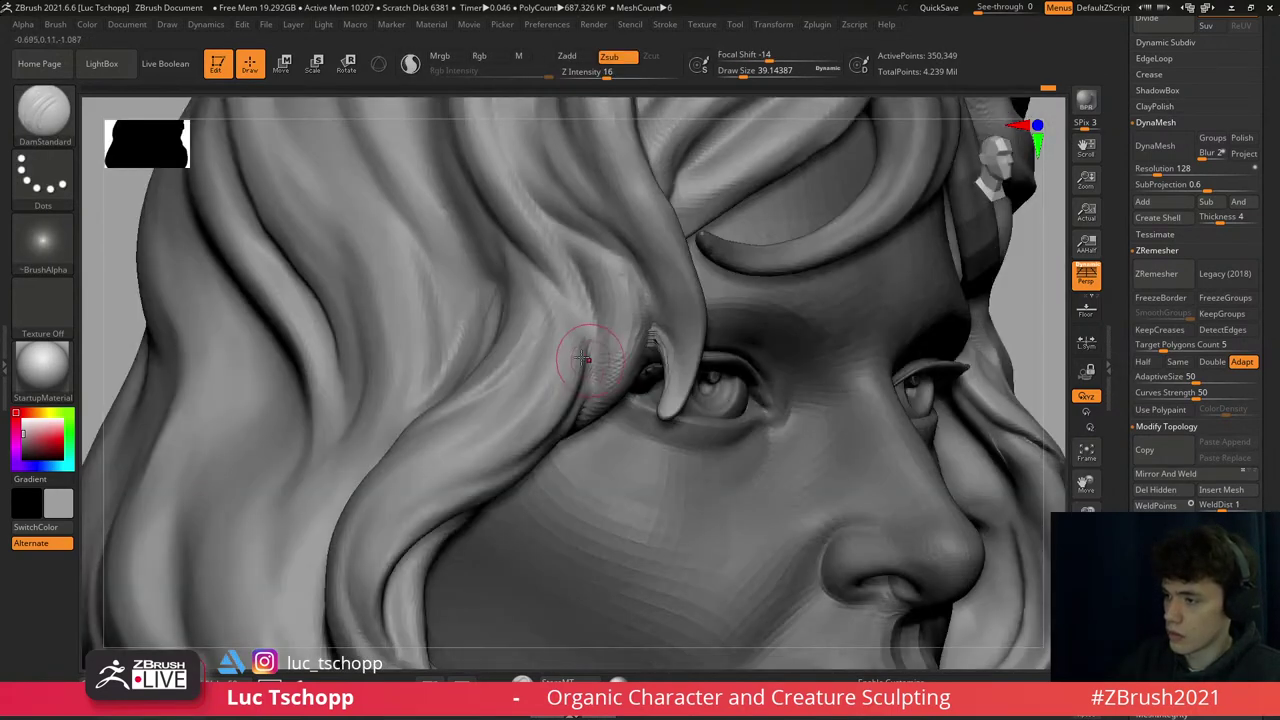
key("bracketright")
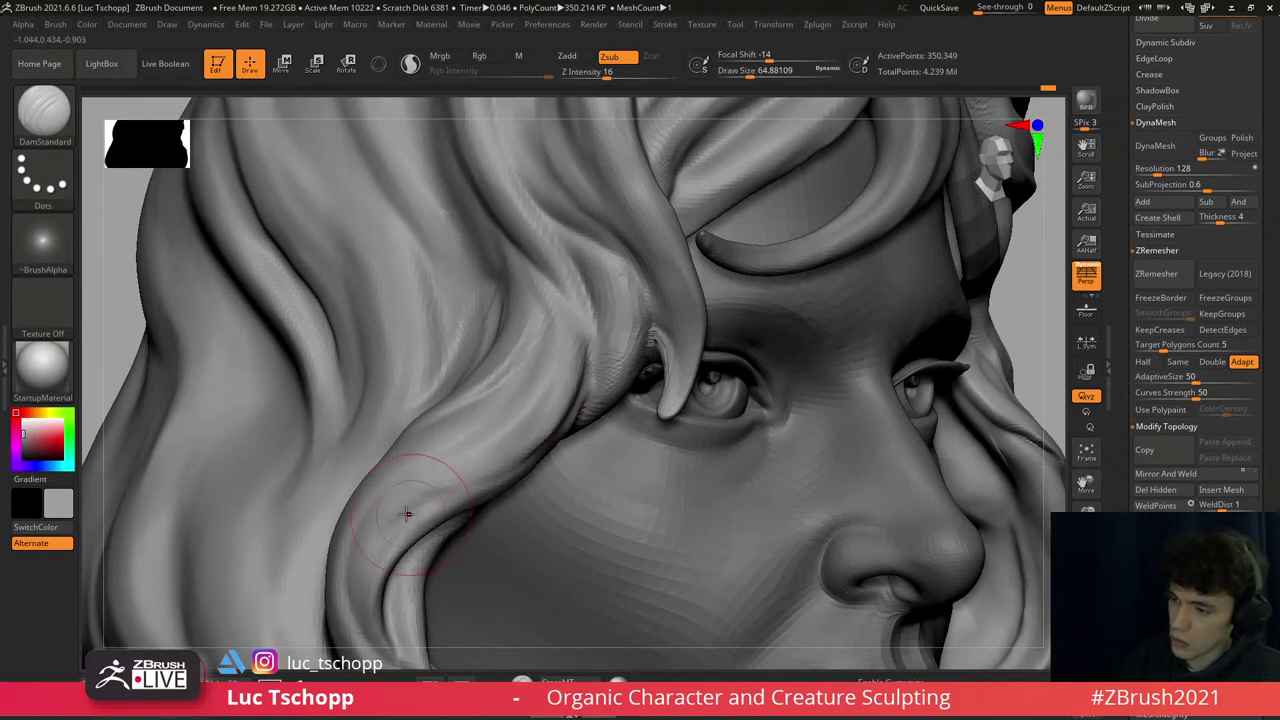
right_click_drag(373, 556, 630, 415, "ctrl")
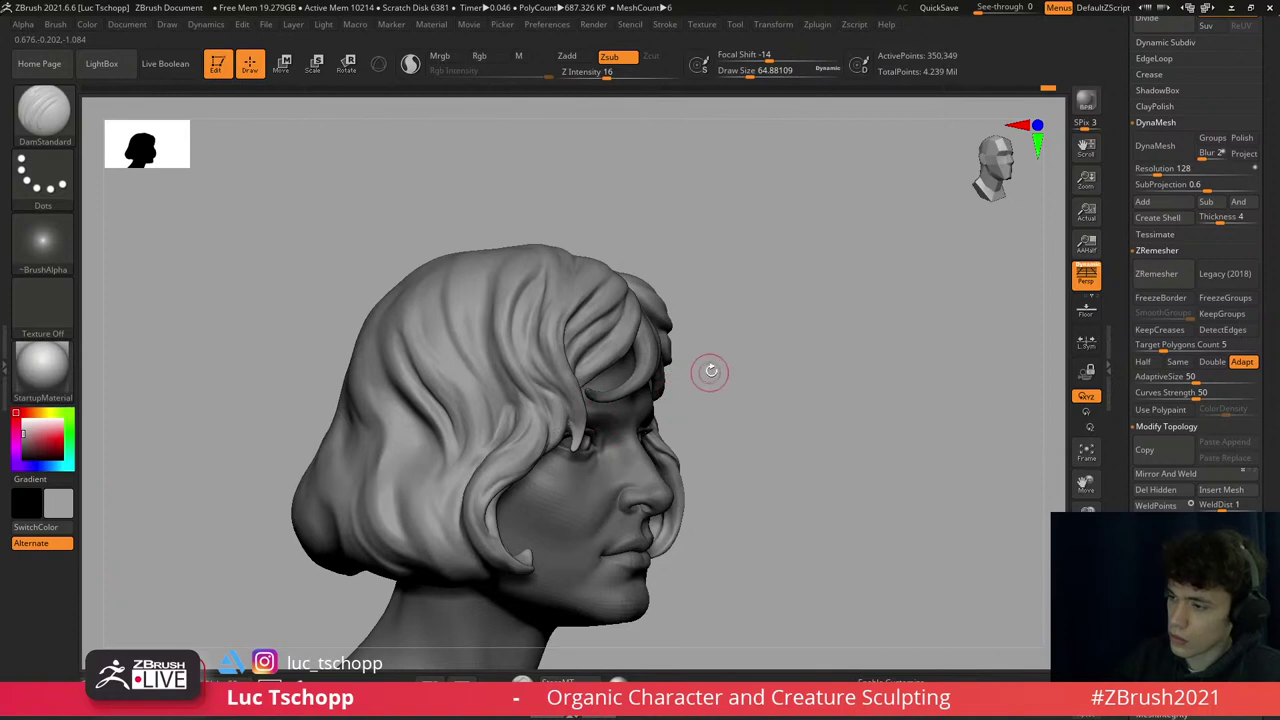
- Rotate the head to a right profile and select the Move brush
mouse_move(711, 371)
right_mouse_down()
mouse_move(514, 286)
mouse_move(528, 286)
mouse_move(545, 325)
mouse_move(566, 294)
mouse_move(586, 306)
right_mouse_up()
key("b")
key("m")
key("v")
key("s")
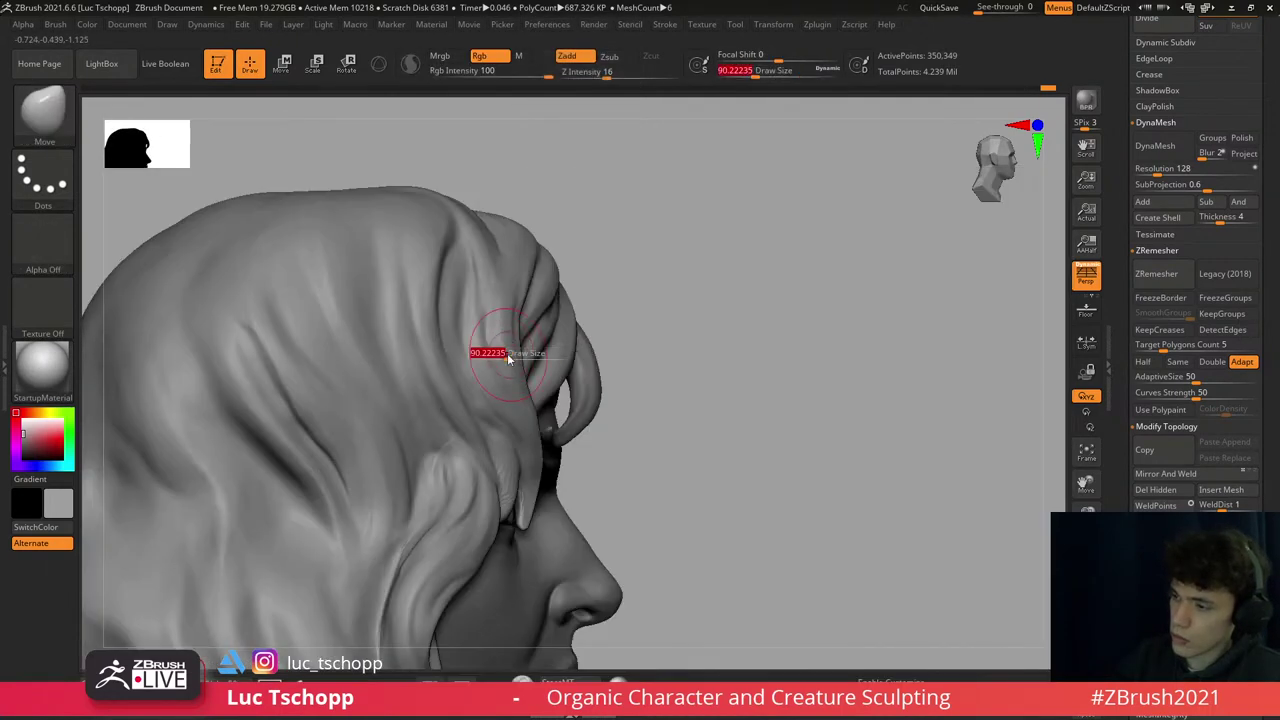
mouse_move(538, 453)
right_mouse_down()
mouse_move(457, 371)
mouse_move(531, 451)
right_mouse_up()
- Try the Standard and custom strand brushes while orbiting around to the back hair
key("b")
key("s")
key("t")
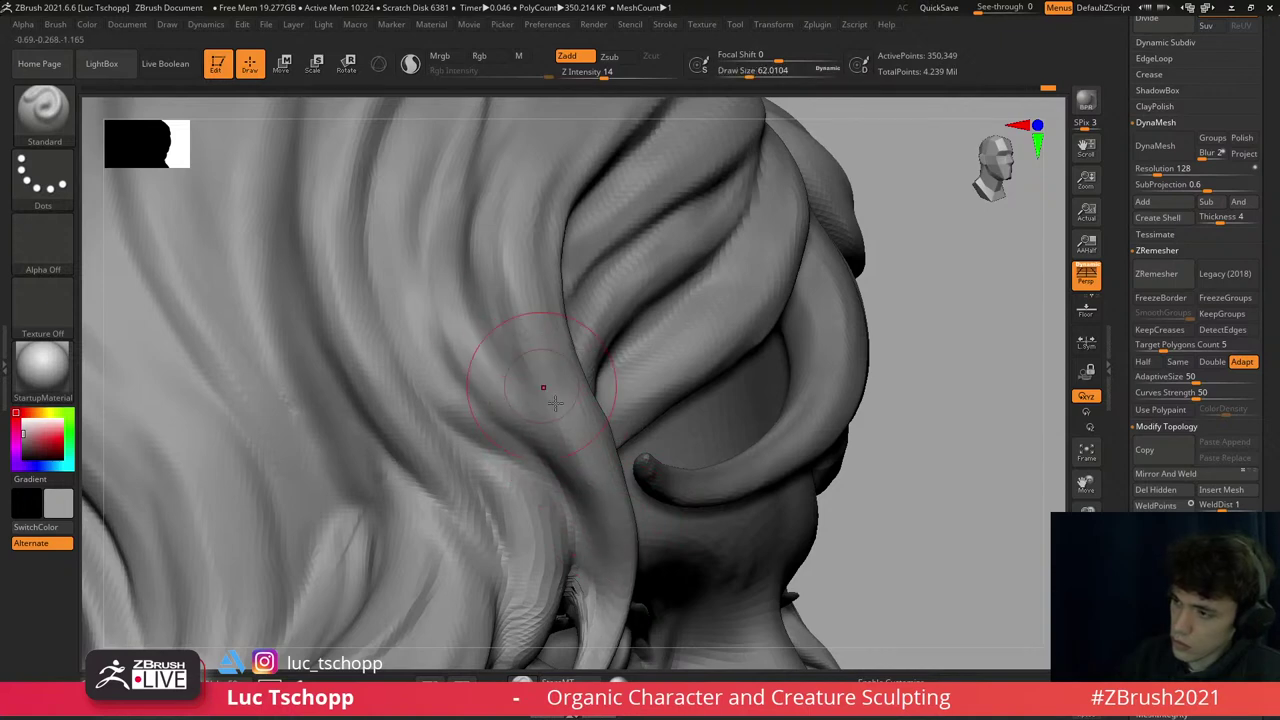
key("1")
mouse_move(520, 251)
right_mouse_down()
mouse_move(509, 363)
mouse_move(543, 430)
mouse_move(514, 338)
mouse_move(575, 400)
mouse_move(575, 500)
mouse_move(516, 282)
right_mouse_up()
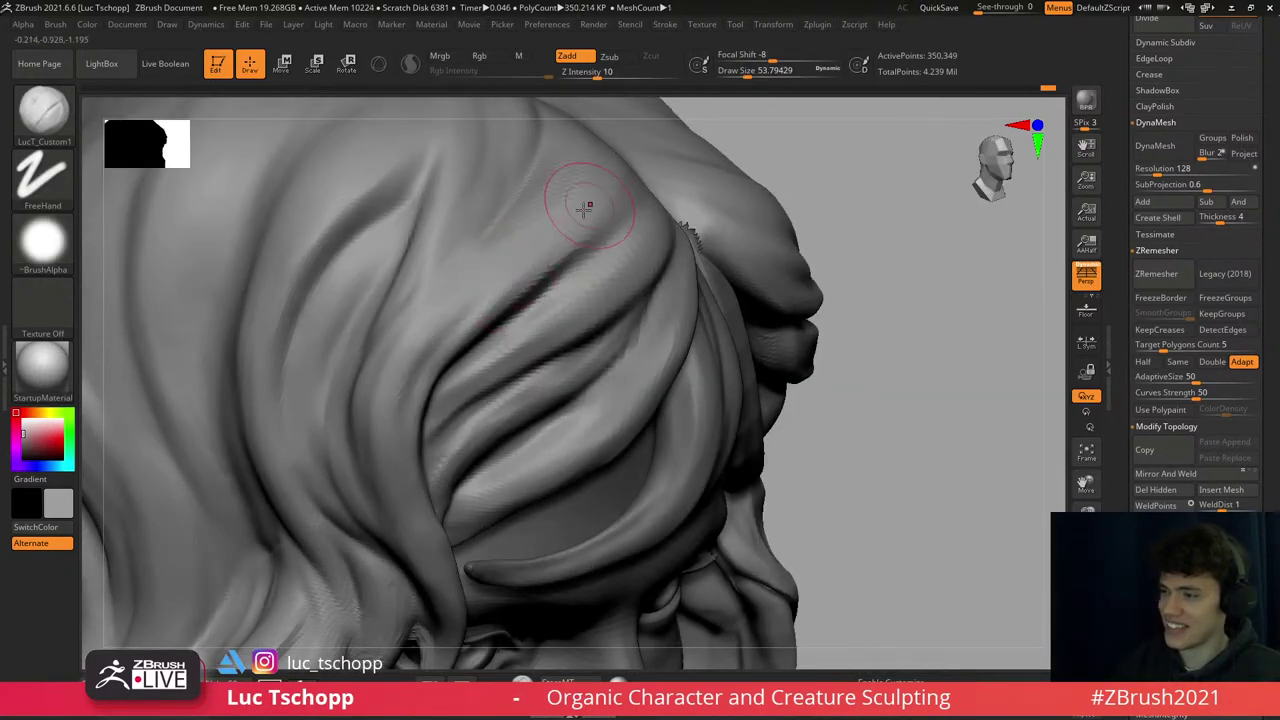
right_click_drag(585, 207, 532, 300)
- Pull the back hair crease up and right with Move, then subdivide to about 1.4 million points
key("b")
key("m")
key("v")
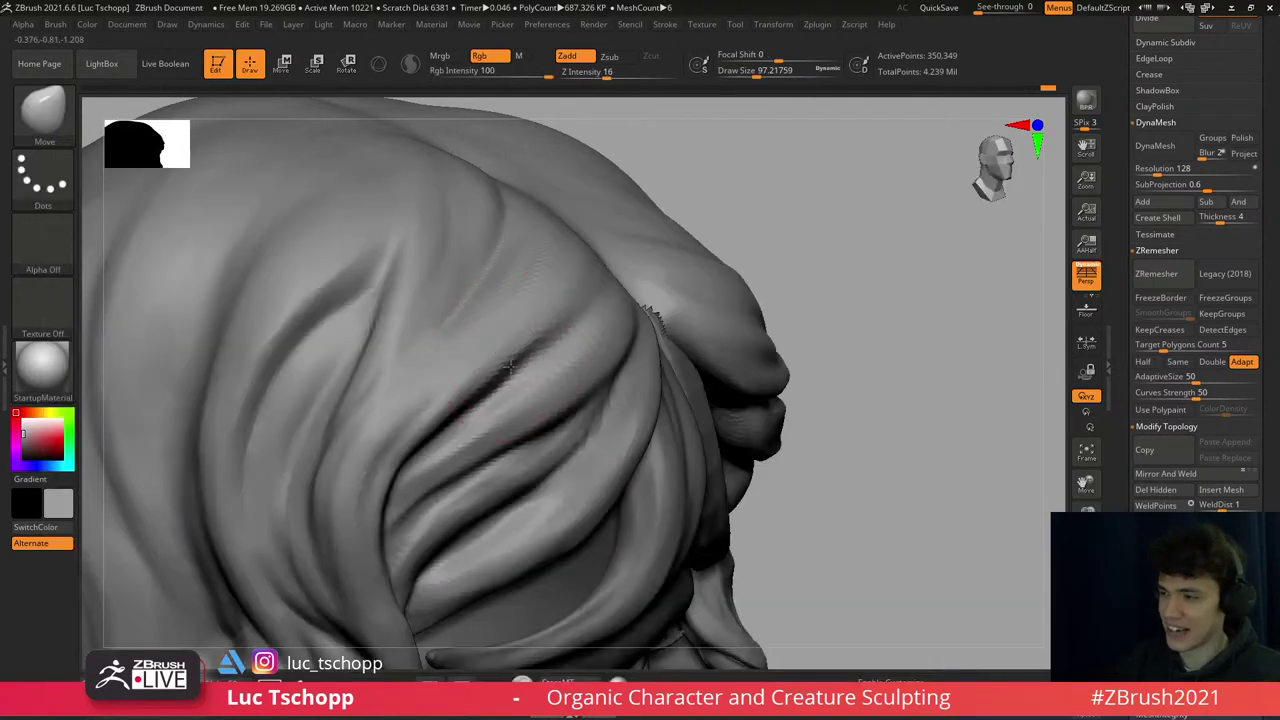
left_click_drag(510, 365, 555, 331)
key("ctrl+d")
- Return to the custom strand brush and zoom in on the back hair from above
key("b")
key("l")
key("c")
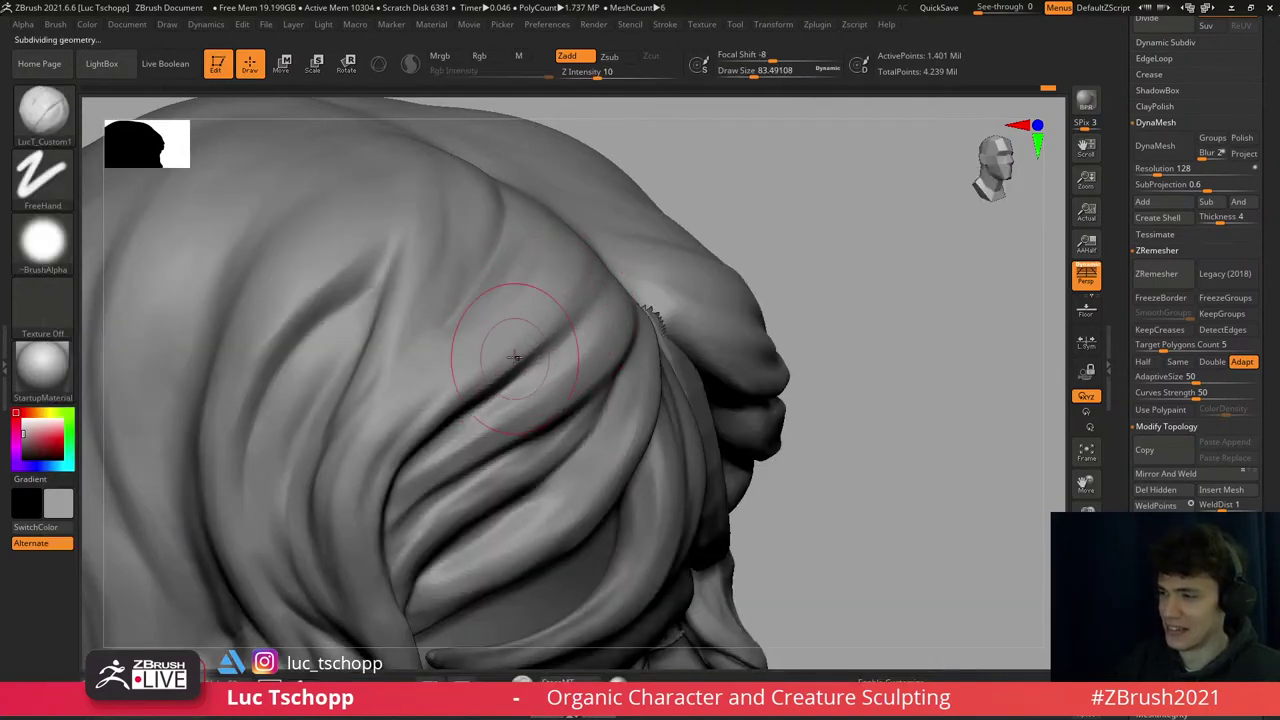
right_click_drag(545, 330, 474, 380)
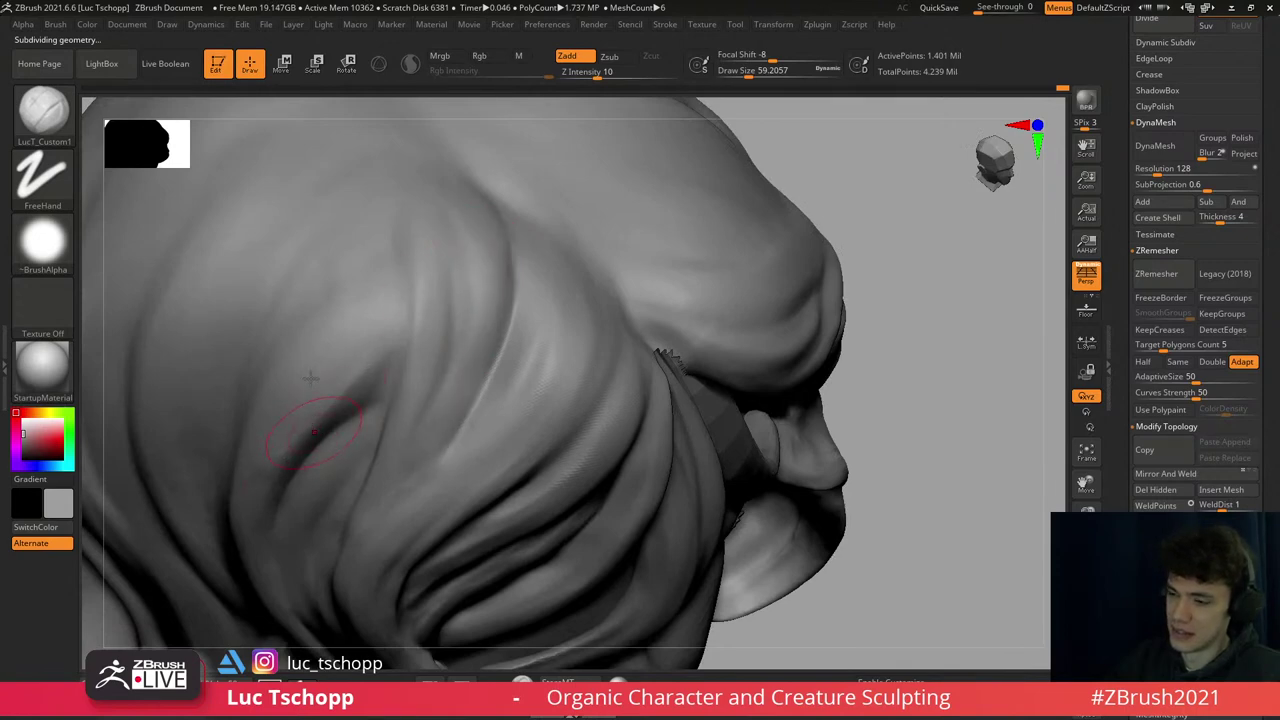
mouse_move(311, 377)
right_mouse_down()
mouse_move(305, 466)
mouse_move(316, 458)
right_mouse_up()
- Refine the back hair folds with Standard and a slightly larger custom strand brush
key("b")
key("s")
key("t")
key("s")
key("1")
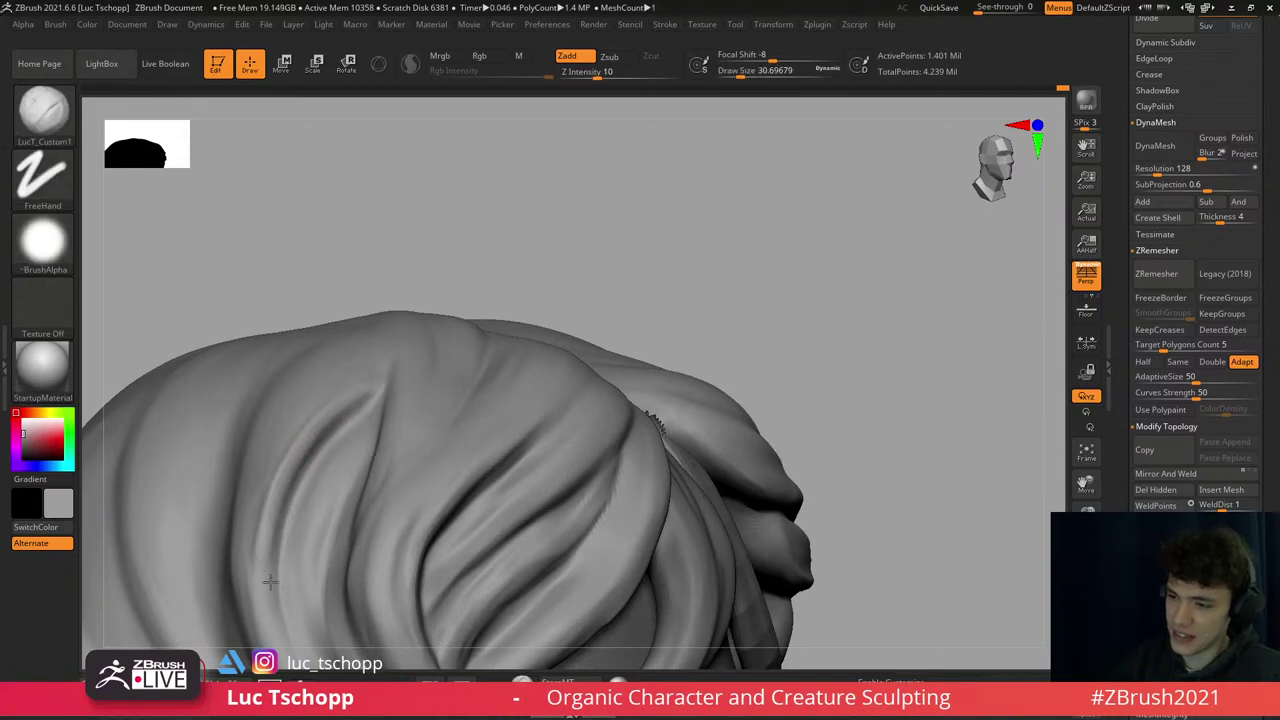
key("]")
mouse_move(366, 385)
right_mouse_down()
mouse_move(329, 362)
mouse_move(400, 403)
mouse_move(343, 405)
mouse_move(362, 390)
right_mouse_up()
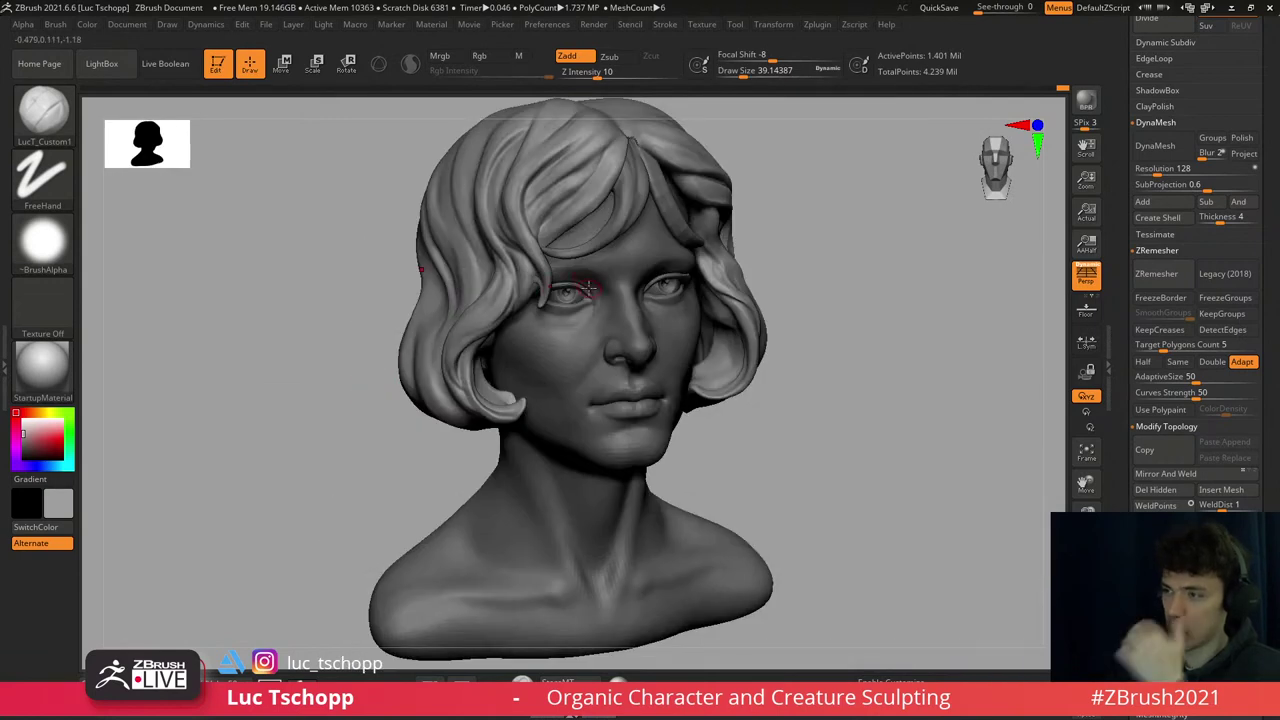
- Zoom in on the temple lock and set up the Standard brush at about size 25
mouse_move(496, 160)
right_mouse_down("ctrl")
mouse_move(486, 243)
mouse_move(480, 234)
right_mouse_up("ctrl")
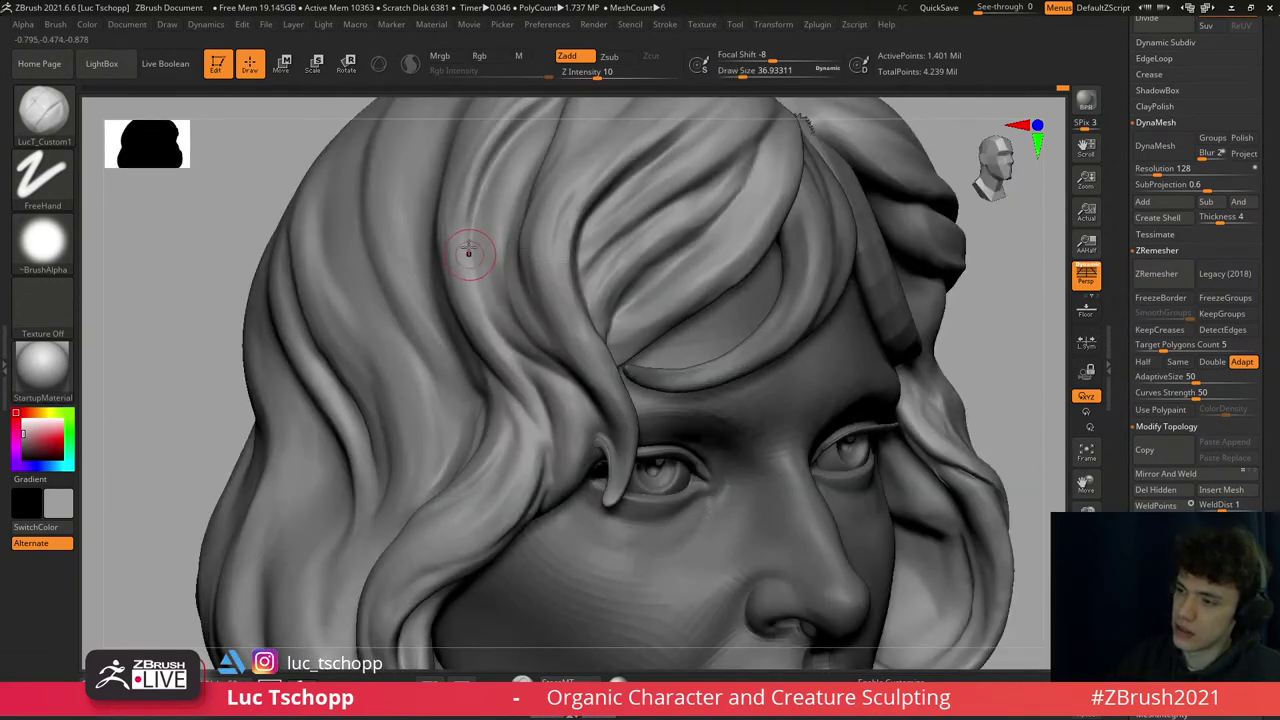
key("s")
left_click_drag(530, 312, 490, 303)
key("b")
key("s")
key("t")
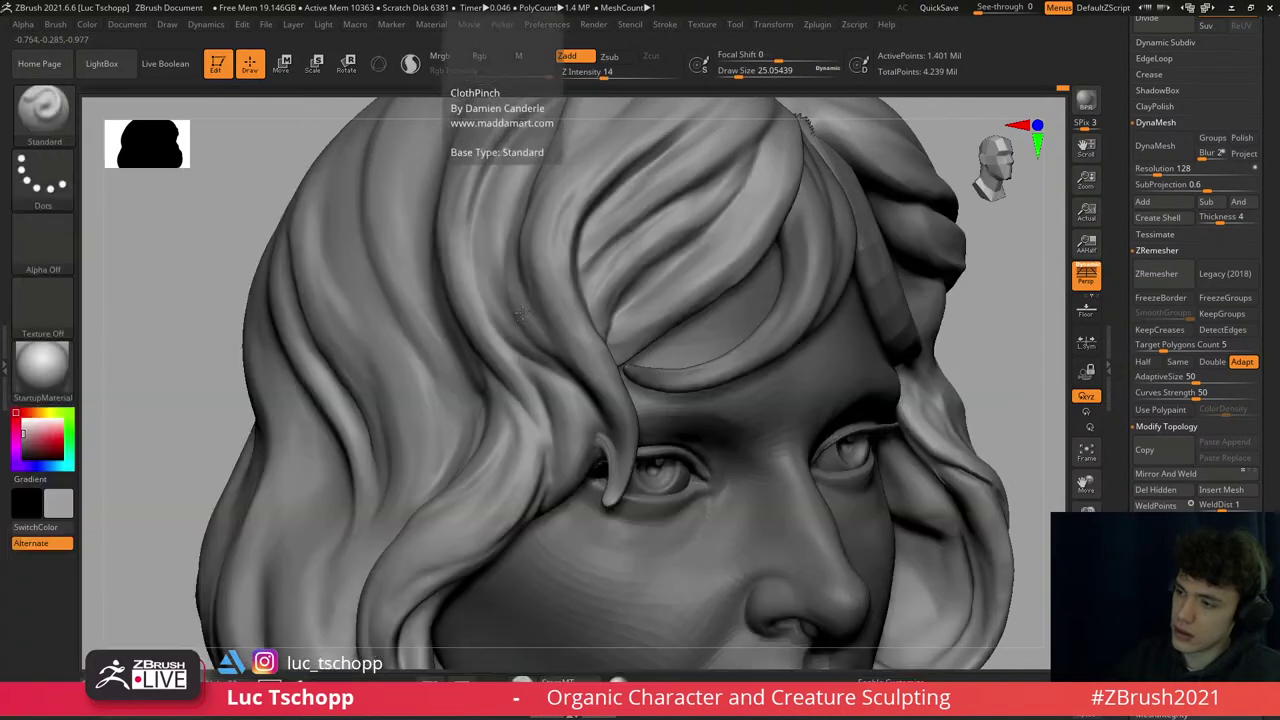
mouse_move(502, 318)
right_mouse_down()
mouse_move(528, 286)
mouse_move(511, 317)
right_mouse_up()
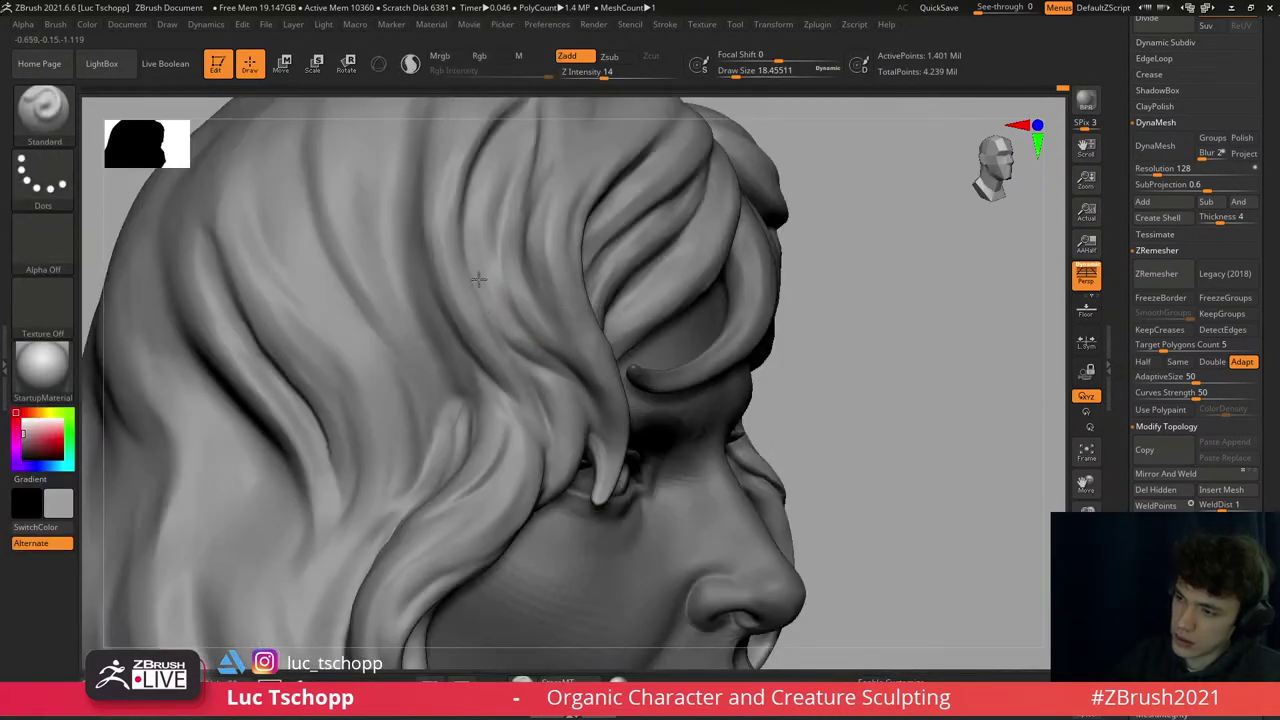
- Carve strand grooves into the temple lock with LucT_Custom1 and DamStandard
key("1")
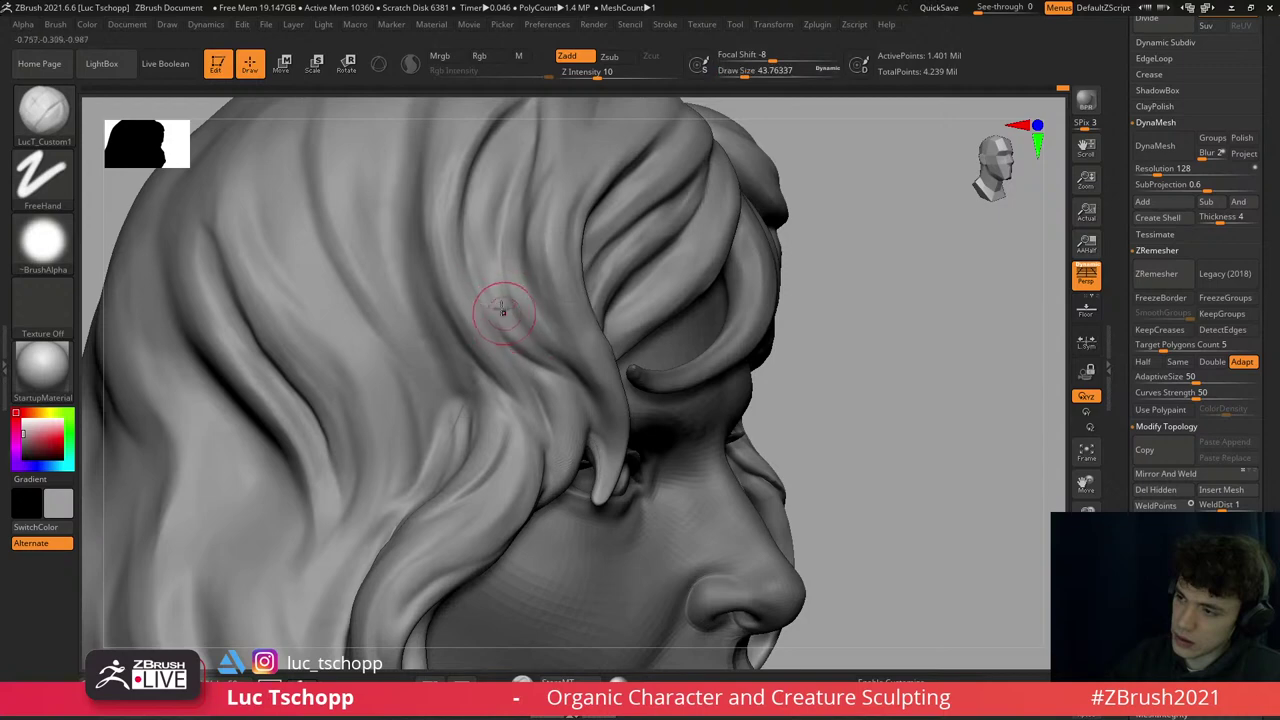
key("b")
key("d")
key("s")
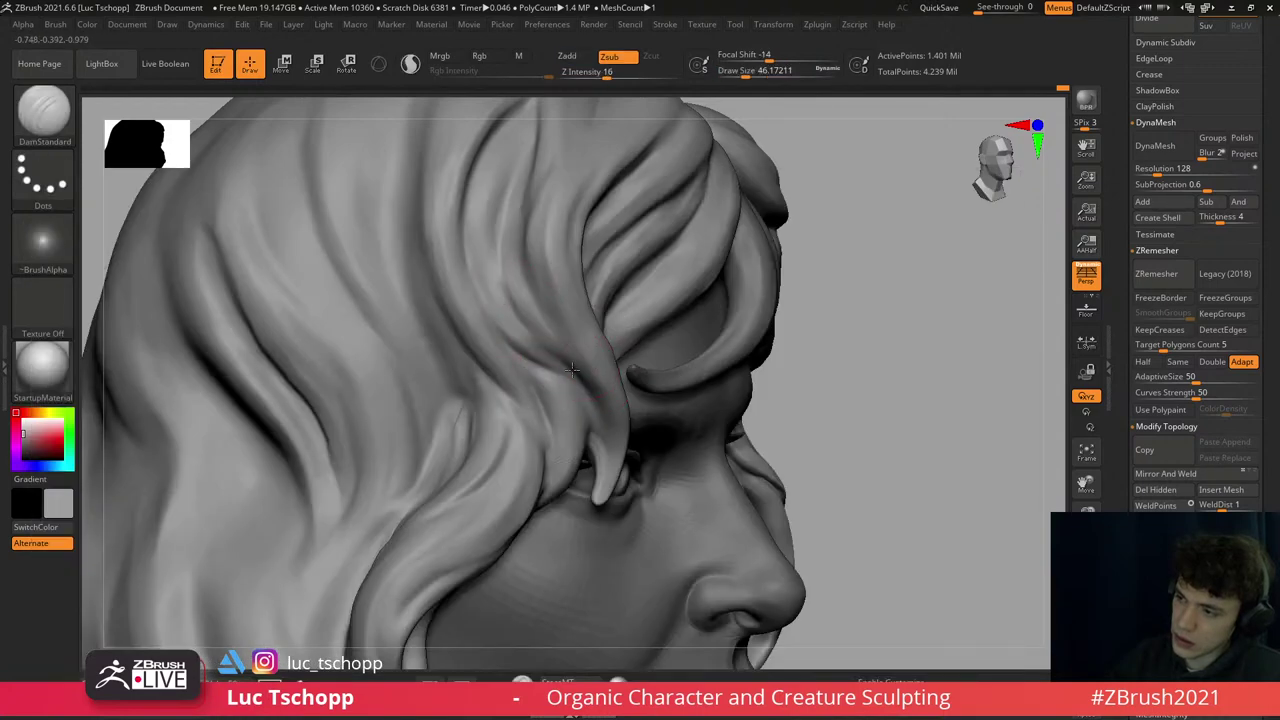
right_click_drag(514, 231, 571, 329)
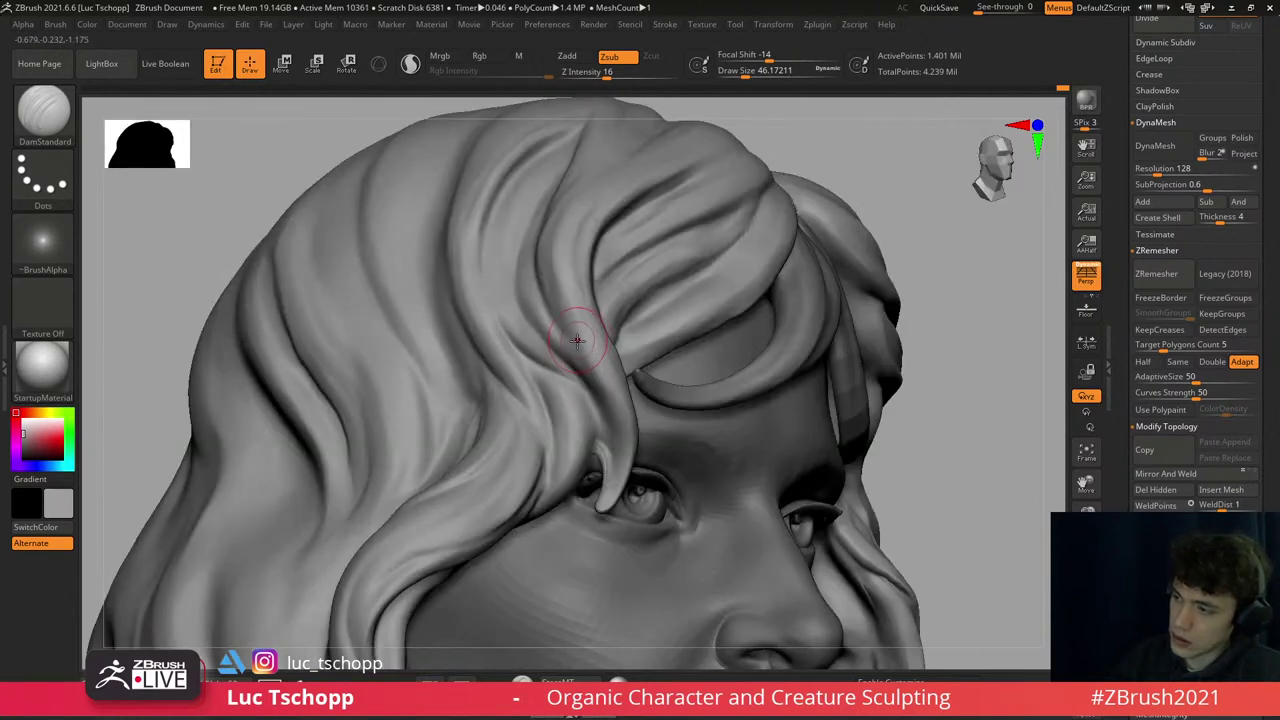
- Build up the temple lock with the custom strand brush enlarged to about 86
key("s")
left_click_drag(571, 337, 592, 337)
right_click_drag(557, 345, 544, 332)
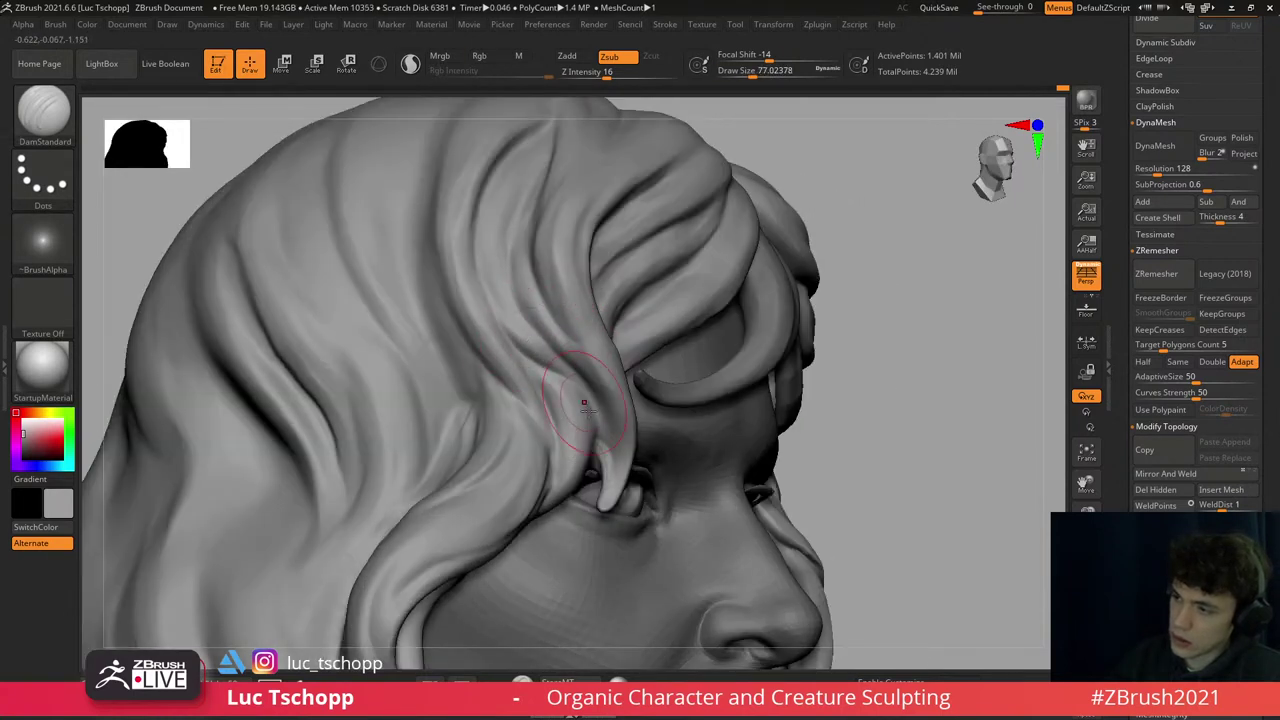
right_click_drag(584, 403, 546, 327)
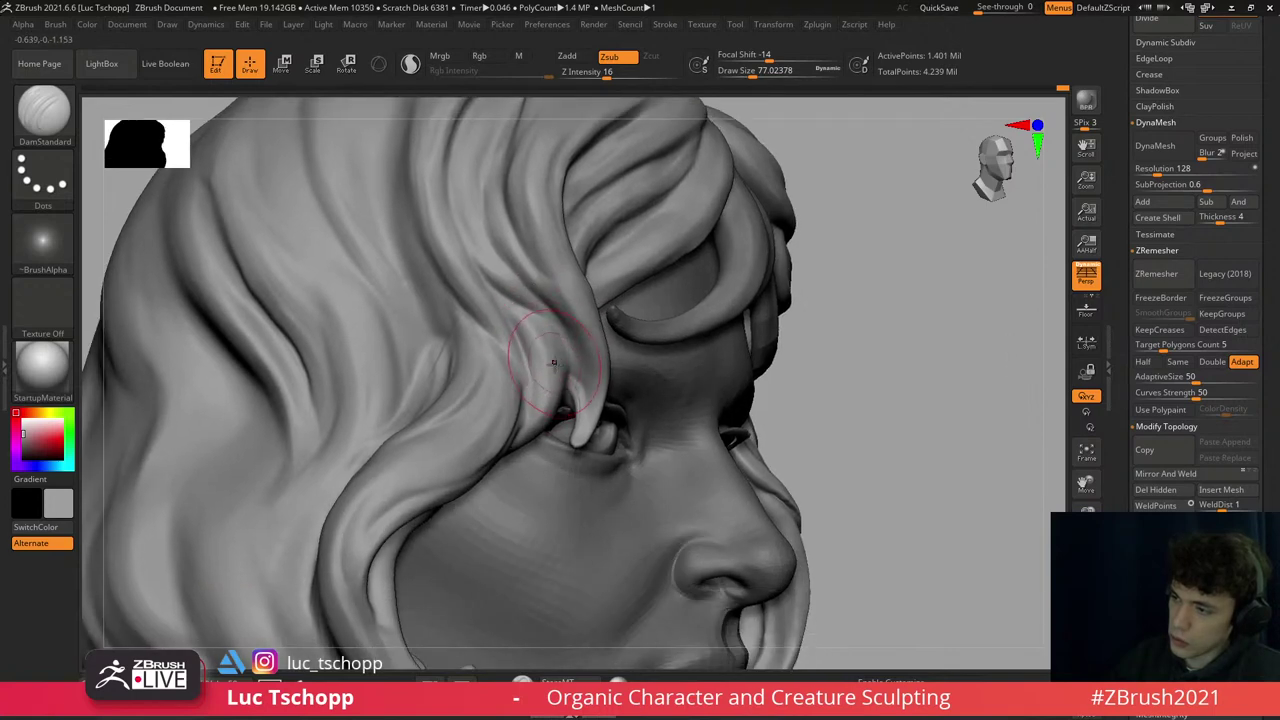
key("1")
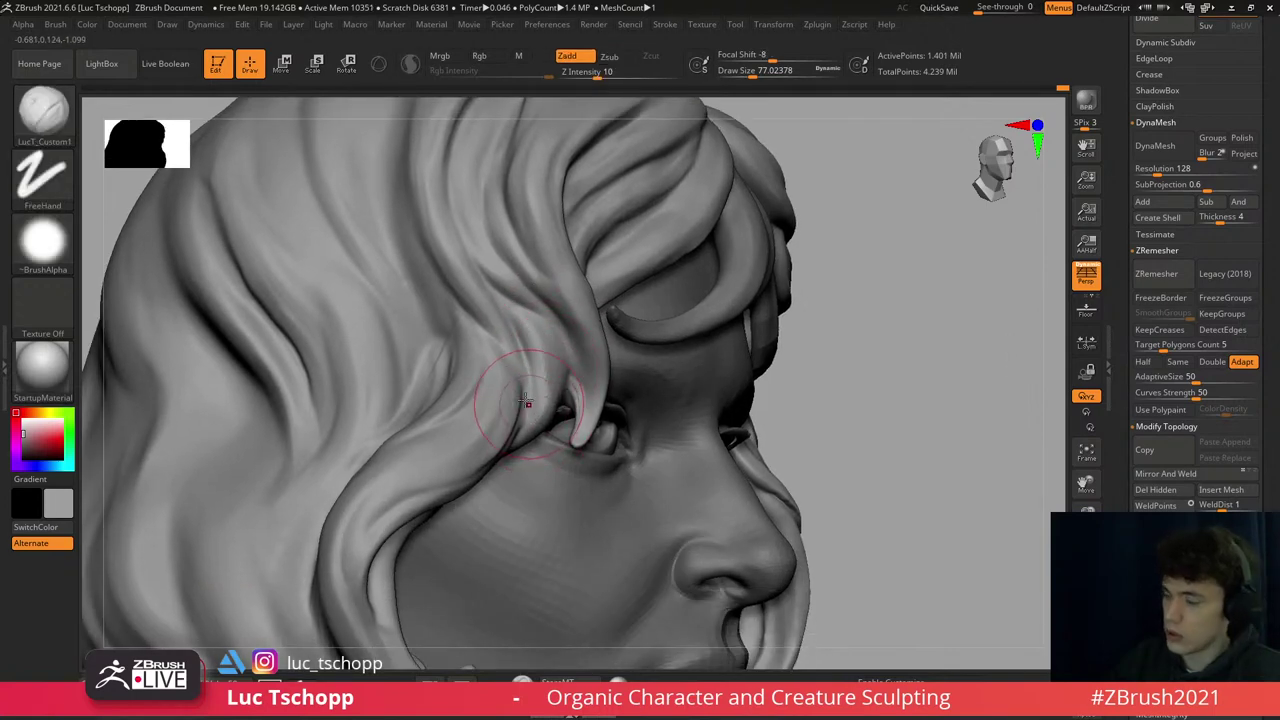
mouse_move(514, 380)
right_mouse_down()
mouse_move(485, 390)
mouse_move(543, 271)
mouse_move(586, 278)
mouse_move(603, 334)
right_mouse_up()
- Lasso-mask a band across the upper hair strands
key("b")
key("t")
key("b")
key("m")
key("l")
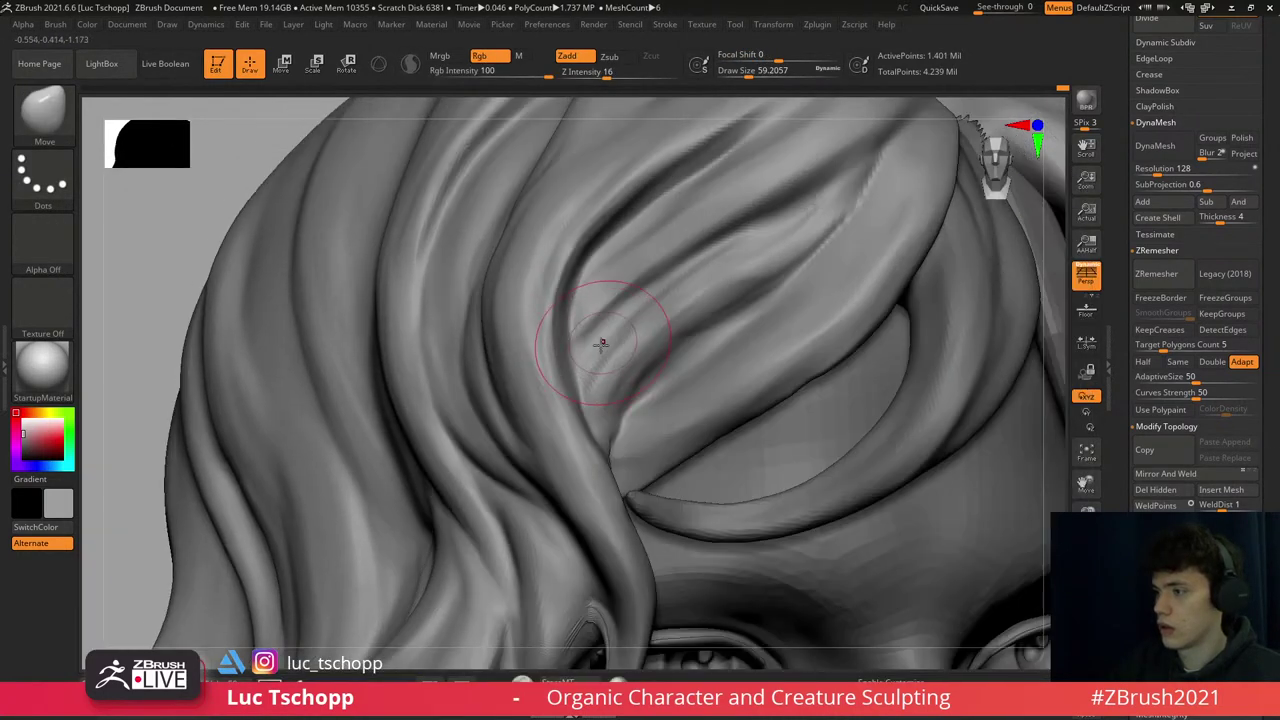
mouse_move(456, 262)
left_mouse_down("ctrl")
mouse_move(611, 85)
mouse_move(729, 89)
mouse_move(762, 128)
left_mouse_up("ctrl")
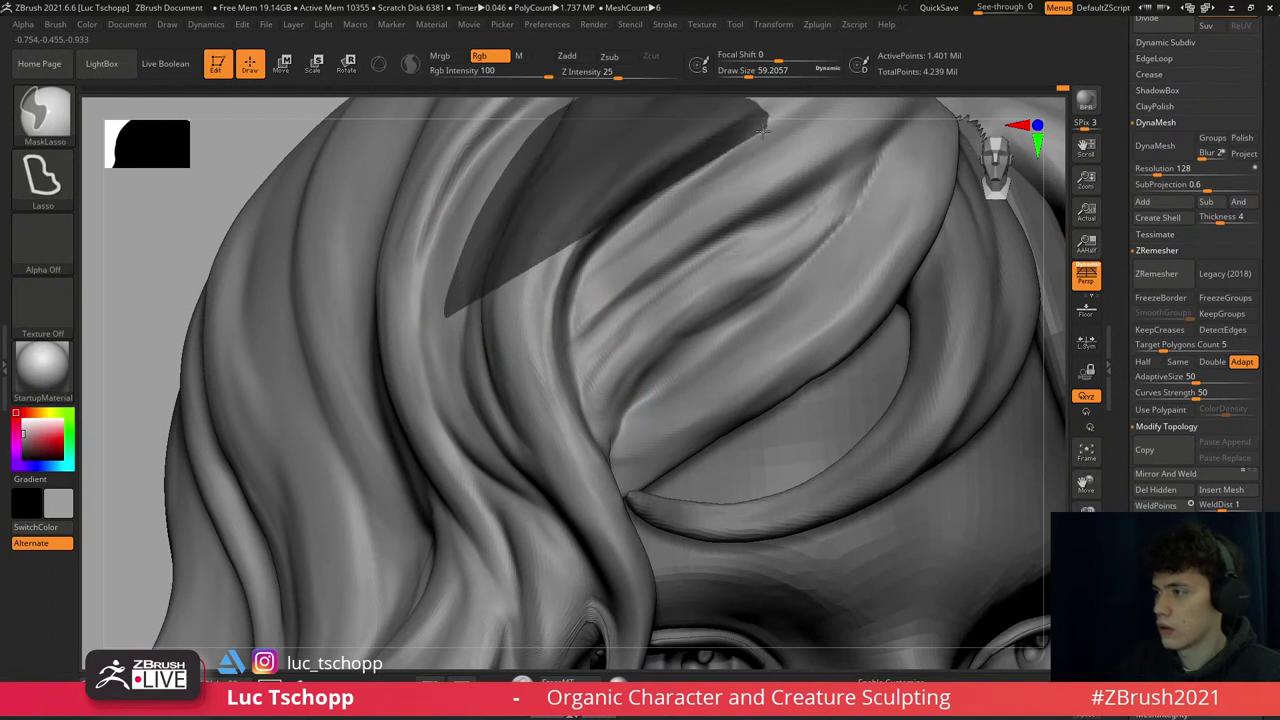
mouse_move(703, 170)
left_mouse_down("ctrl")
mouse_move(610, 215)
mouse_move(578, 265)
mouse_move(573, 370)
mouse_move(600, 440)
mouse_move(260, 500)
mouse_move(180, 295)
left_mouse_up("ctrl")
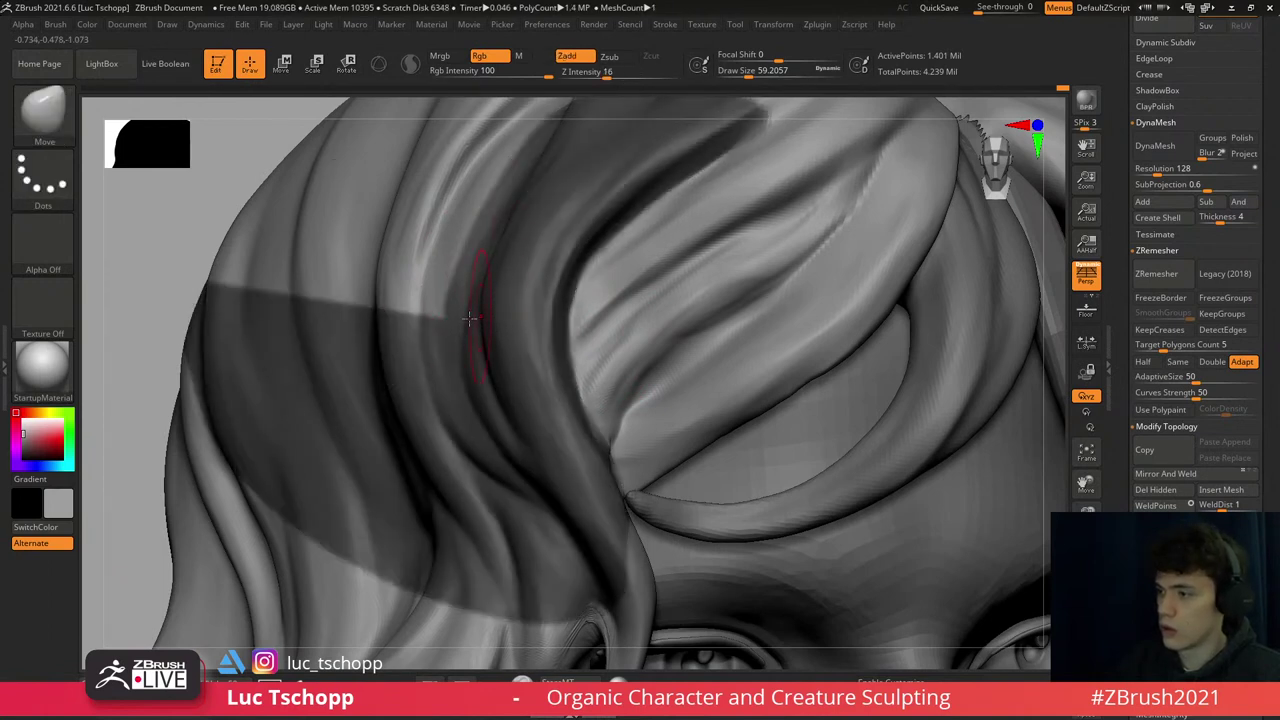
- Push the fringe lock edge into a cleaner curve with the Move brush at about size 90
key("b")
key("Escape")
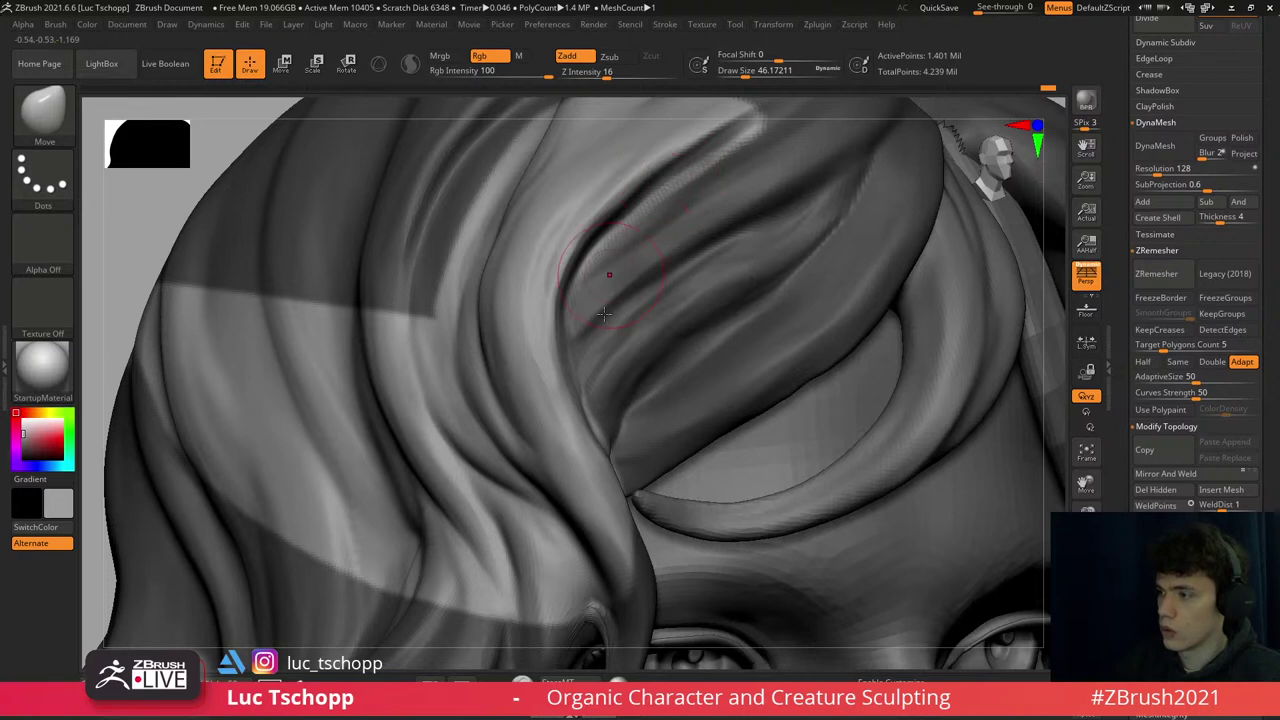
right_click_drag(604, 313, 592, 379)
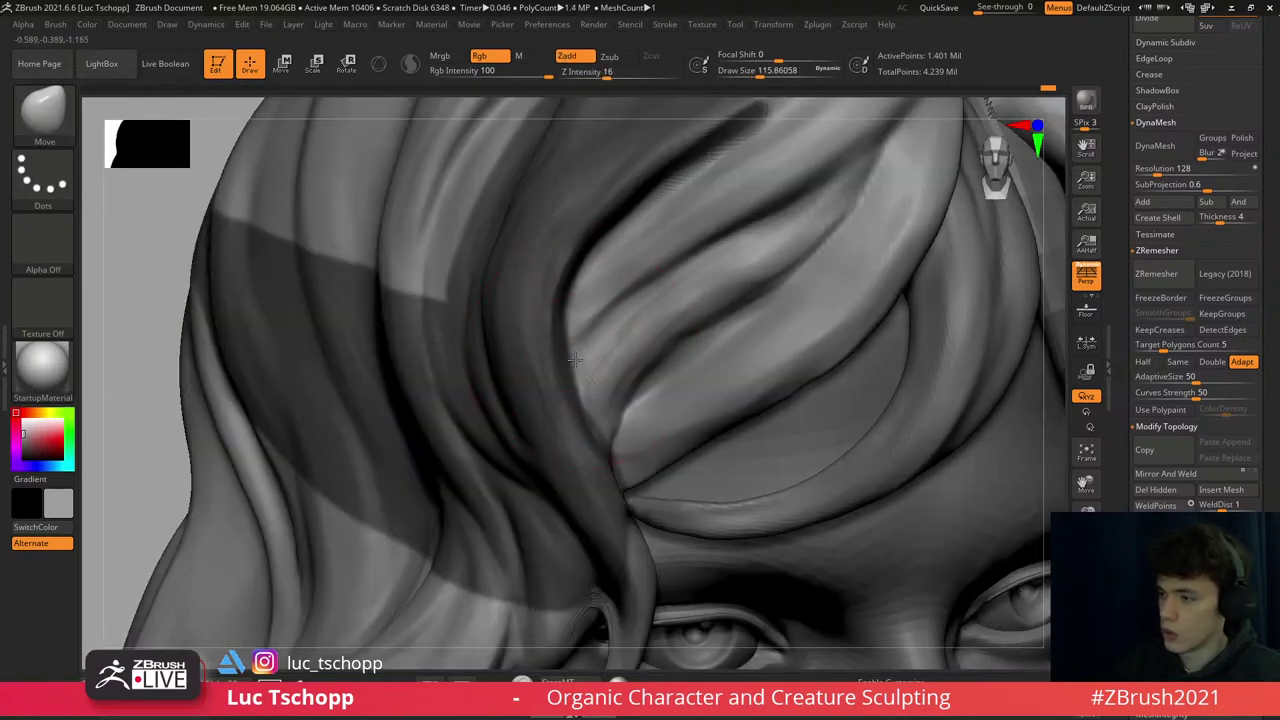
right_click_drag(575, 358, 566, 358)
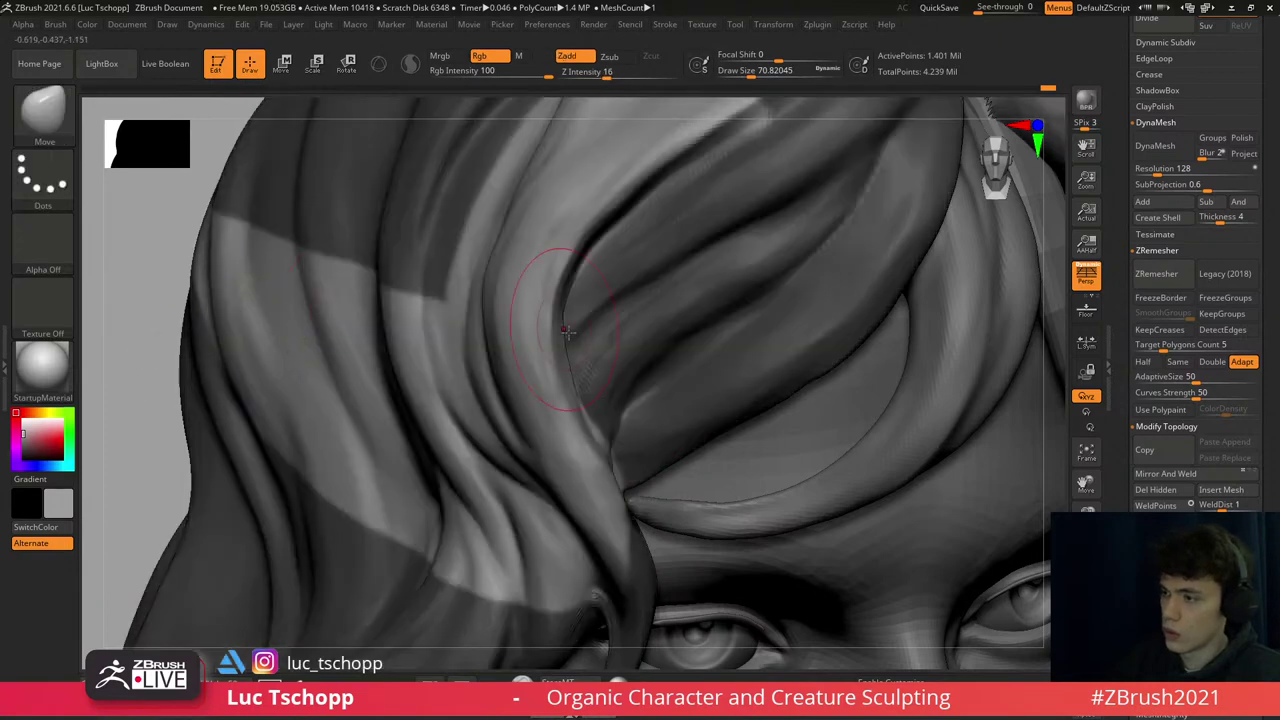
right_click_drag(540, 337, 553, 335)
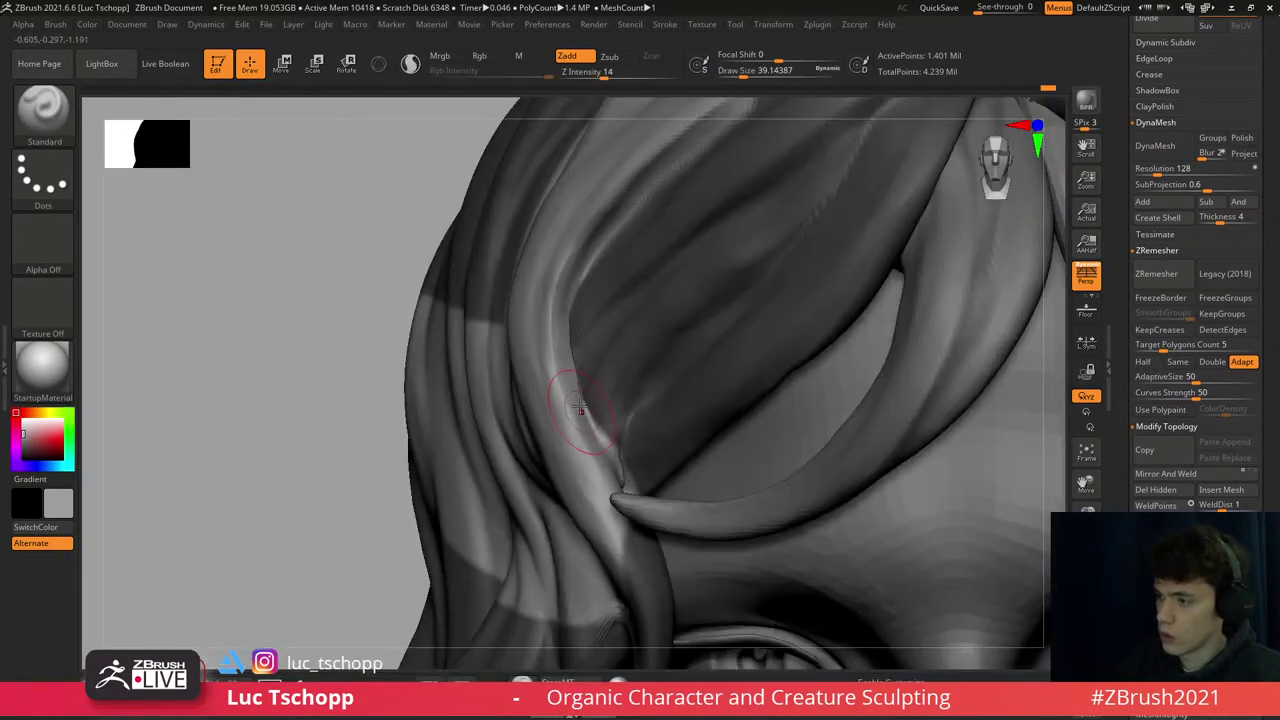
key("1")
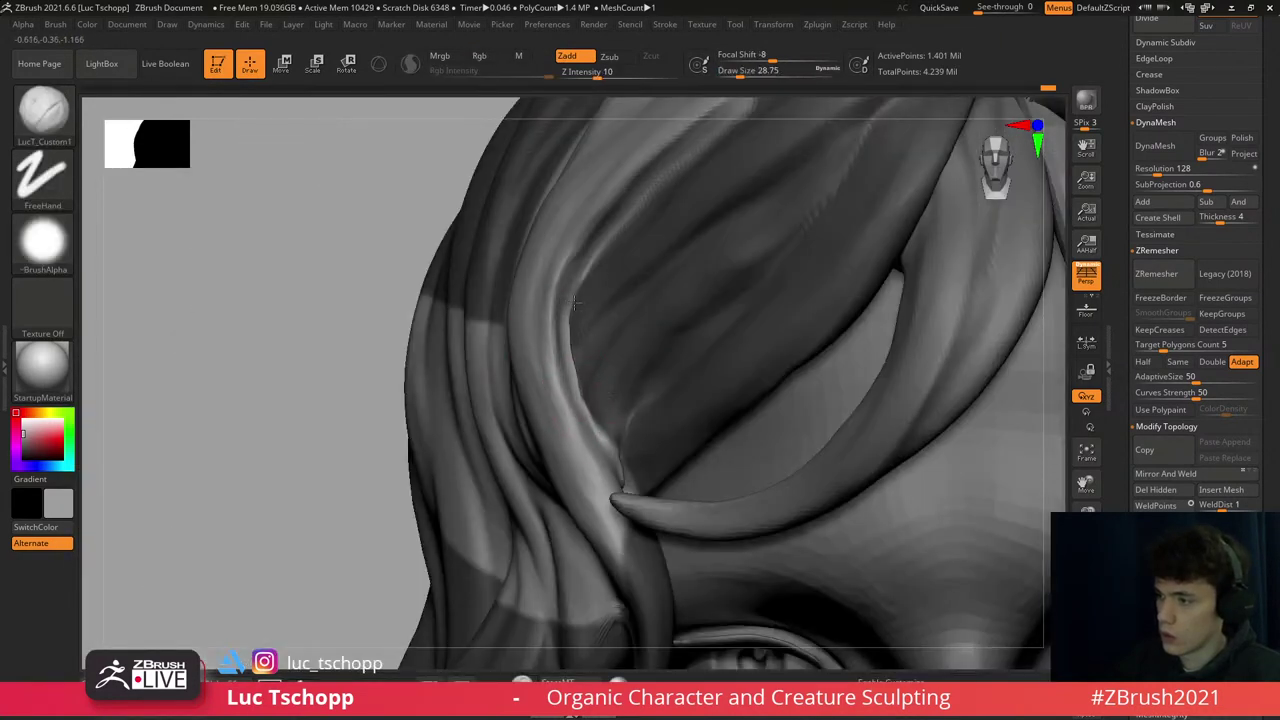
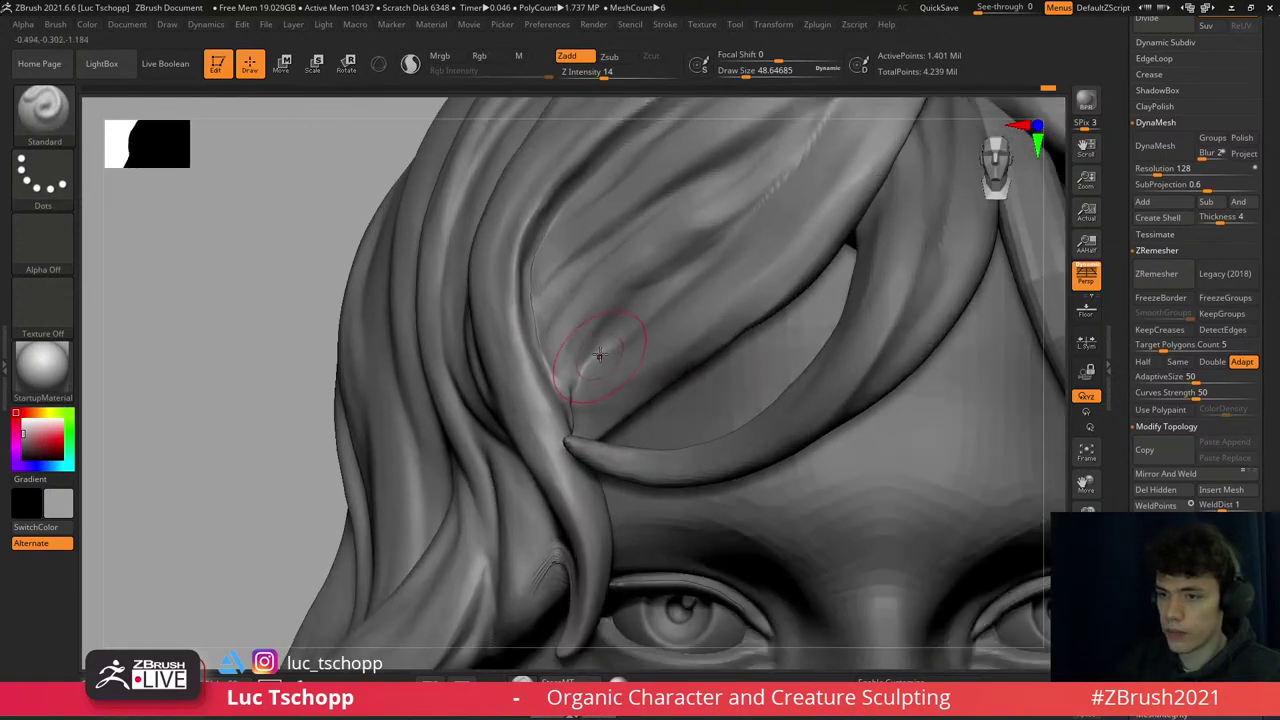
- Cycle through the Move Topological and Move brushes, settling on LucT_Custom1
key("b")
key("m")
key("t")
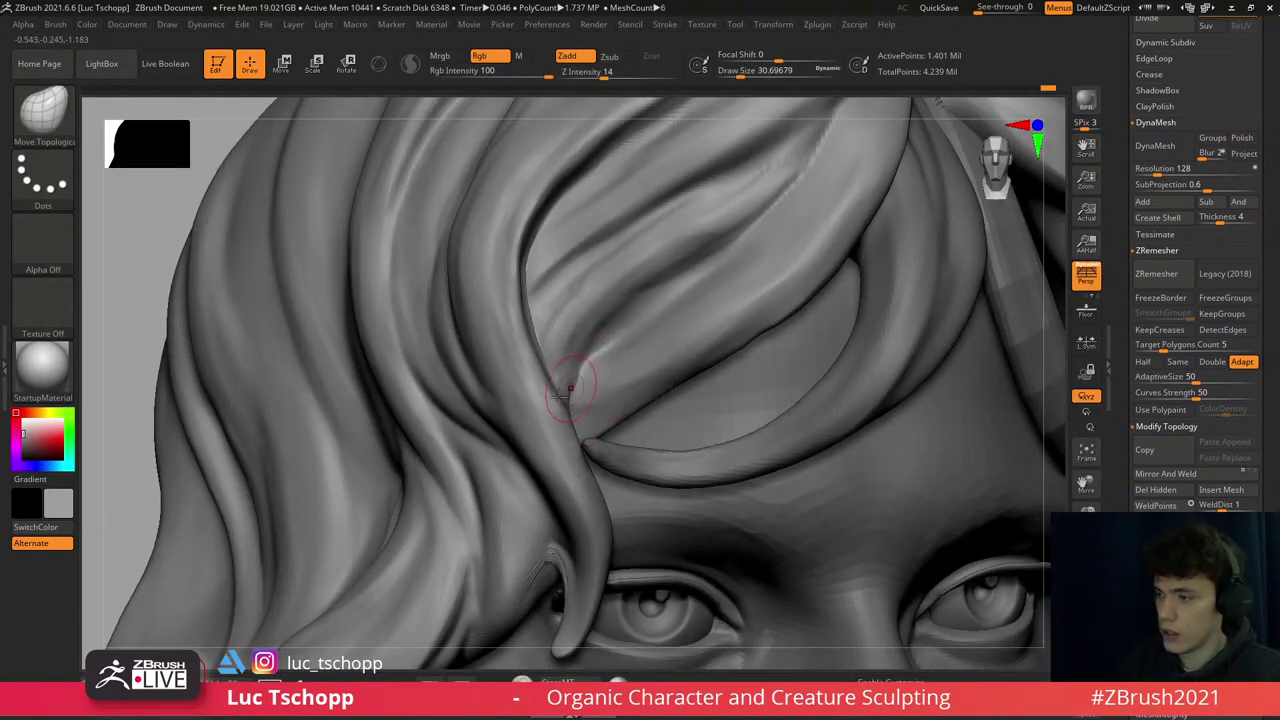
key("b")
key("m")
key("v")
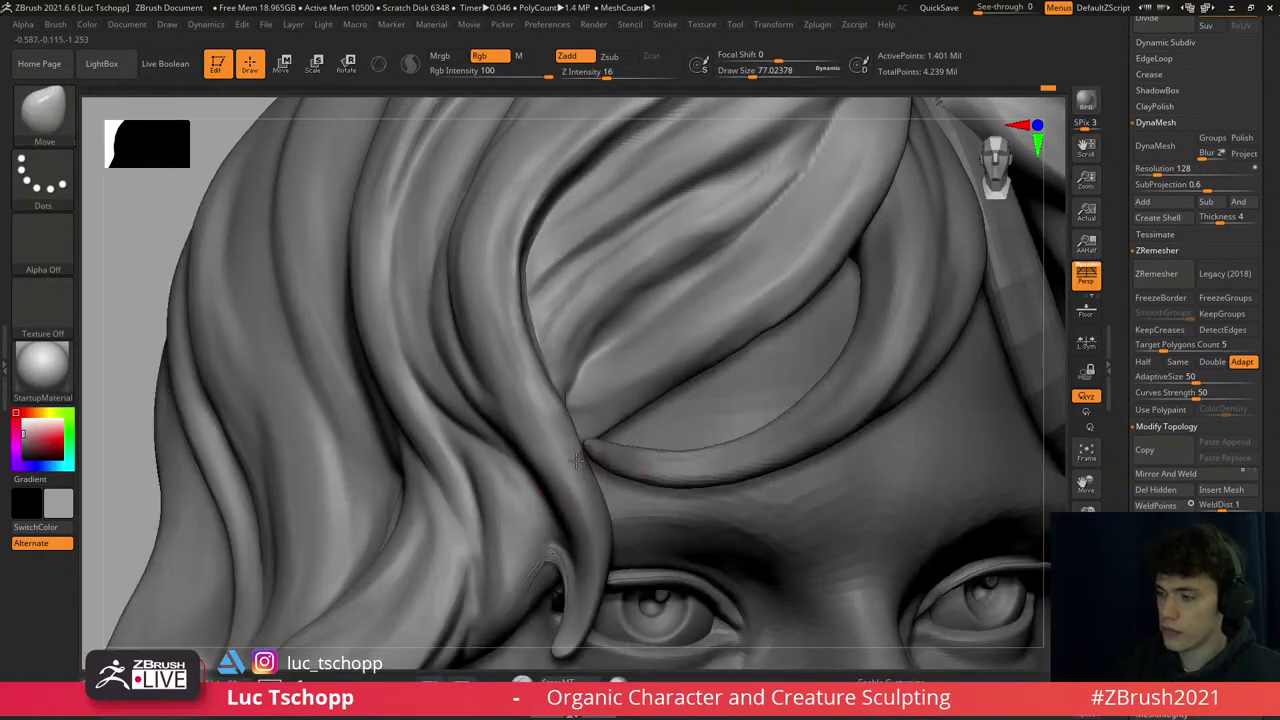
key("b")
key("l")
key("c")
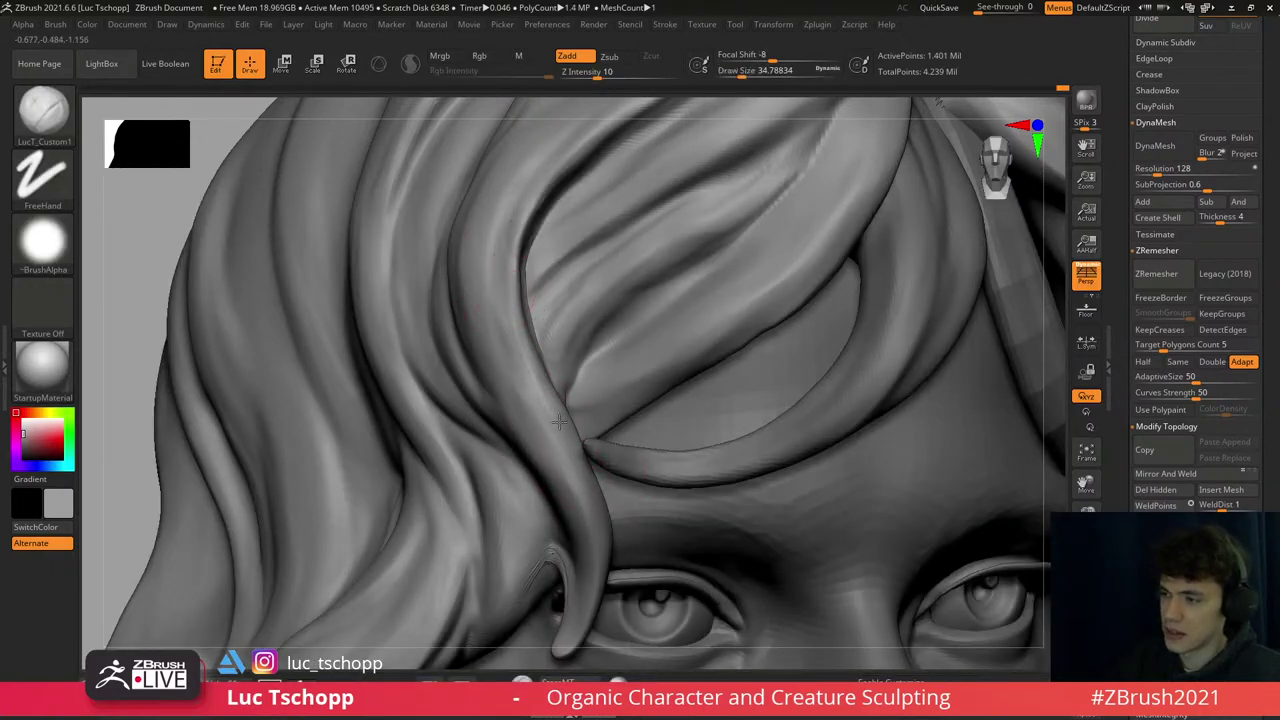
- Zoom in on the forehead hair and reduce the LucT_Custom1 Draw Size
key("s")
right_click_drag(506, 277, 580, 259, "ctrl")
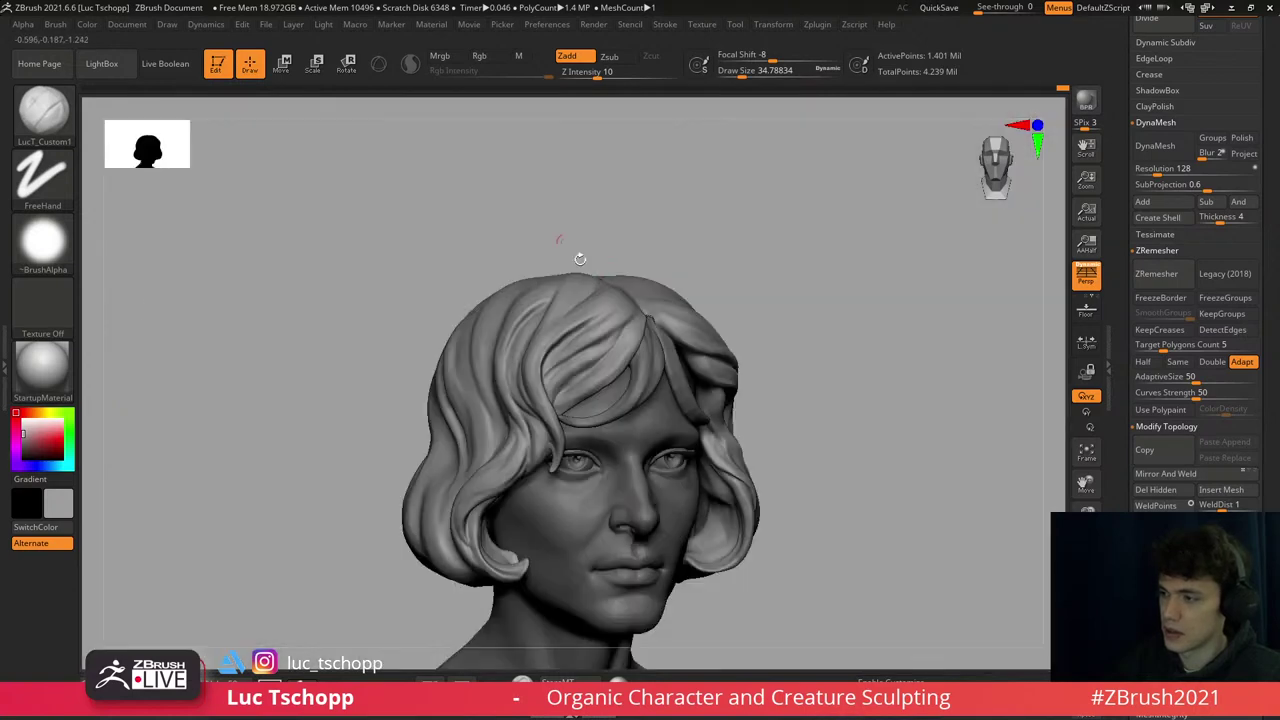
right_click_drag(600, 343, 594, 357, "ctrl")
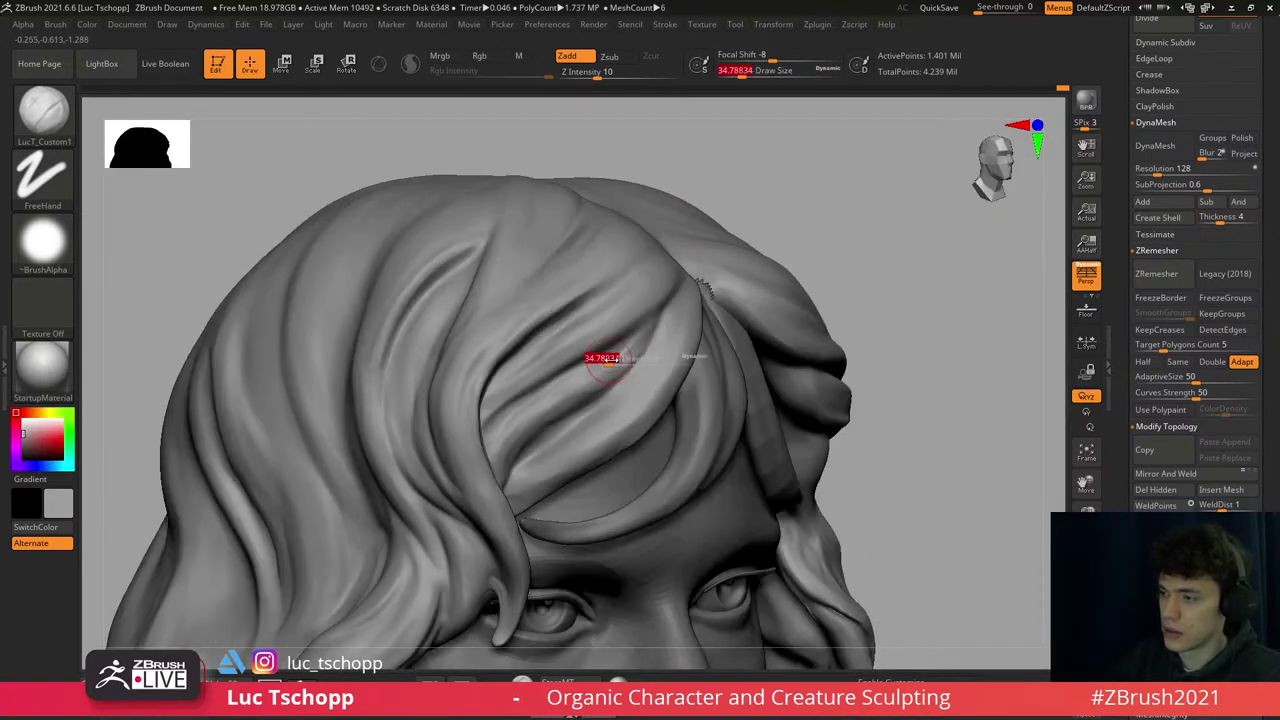
key("bracketright")
key("bracketright")
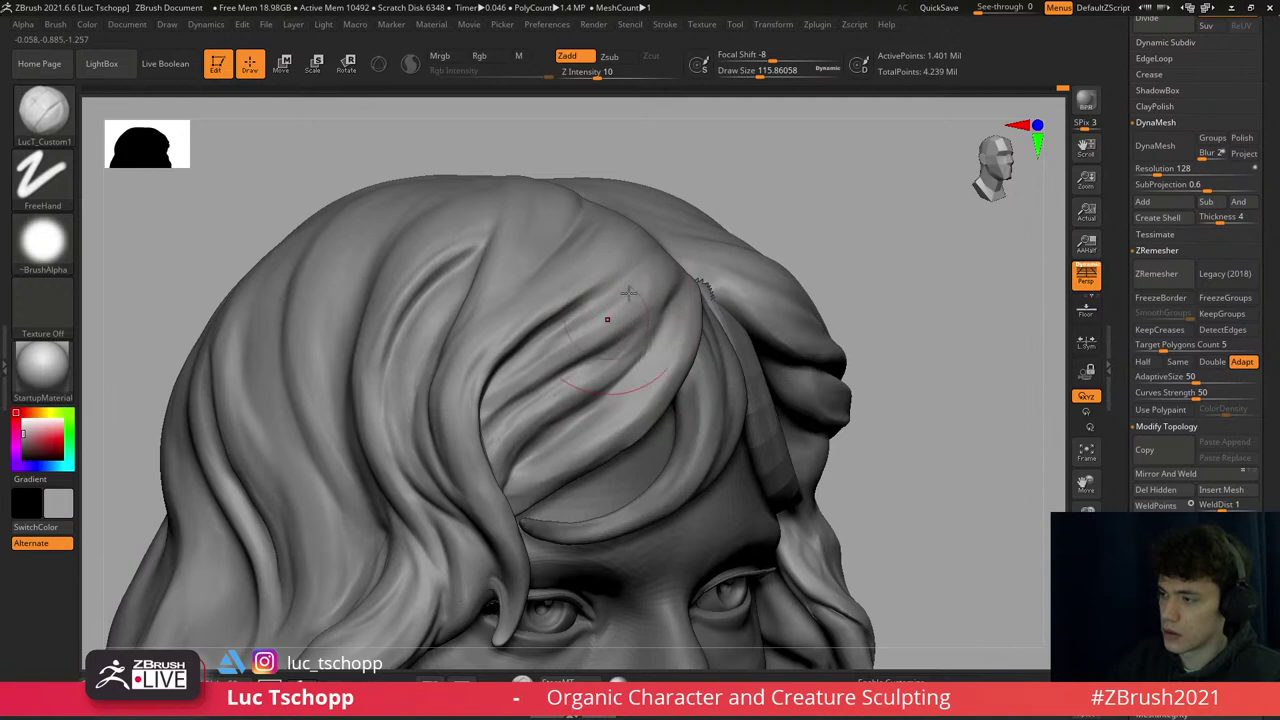
key("s")
left_click_drag(608, 294, 586, 286)
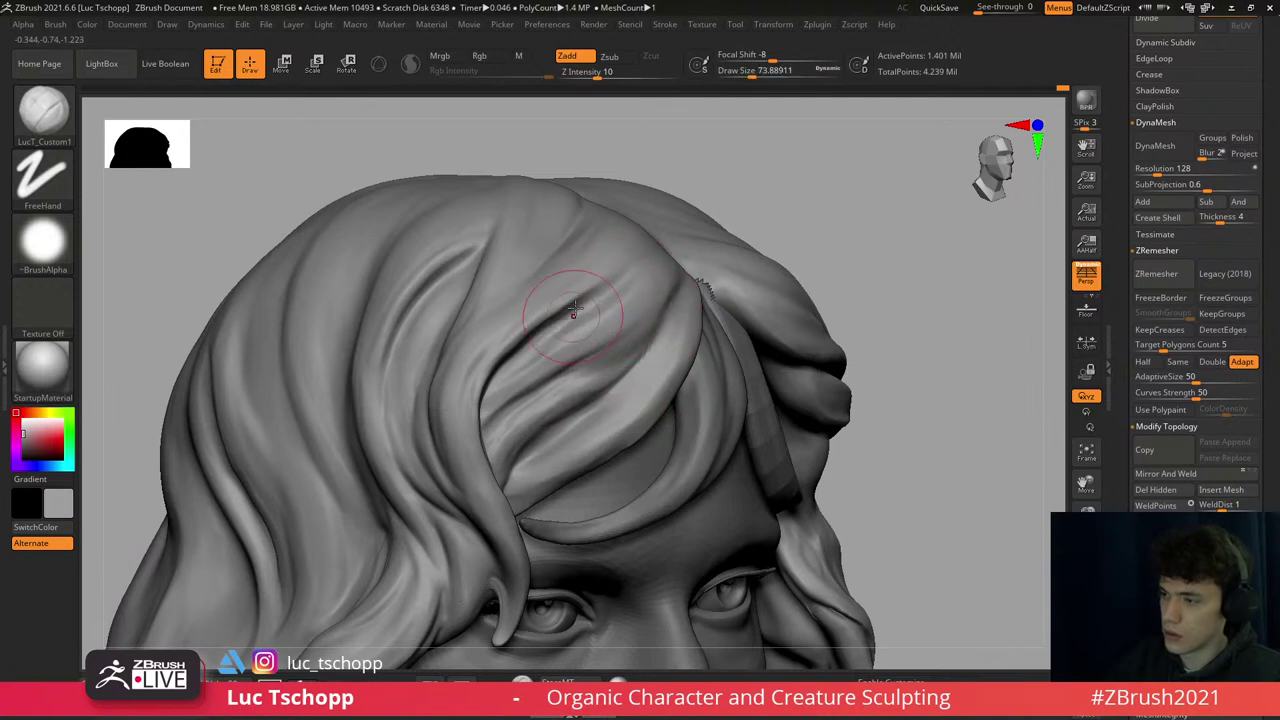
- Briefly try the Move brush, then return to LucT_Custom1 and fine-tune its size
key("b")
key("m")
key("v")
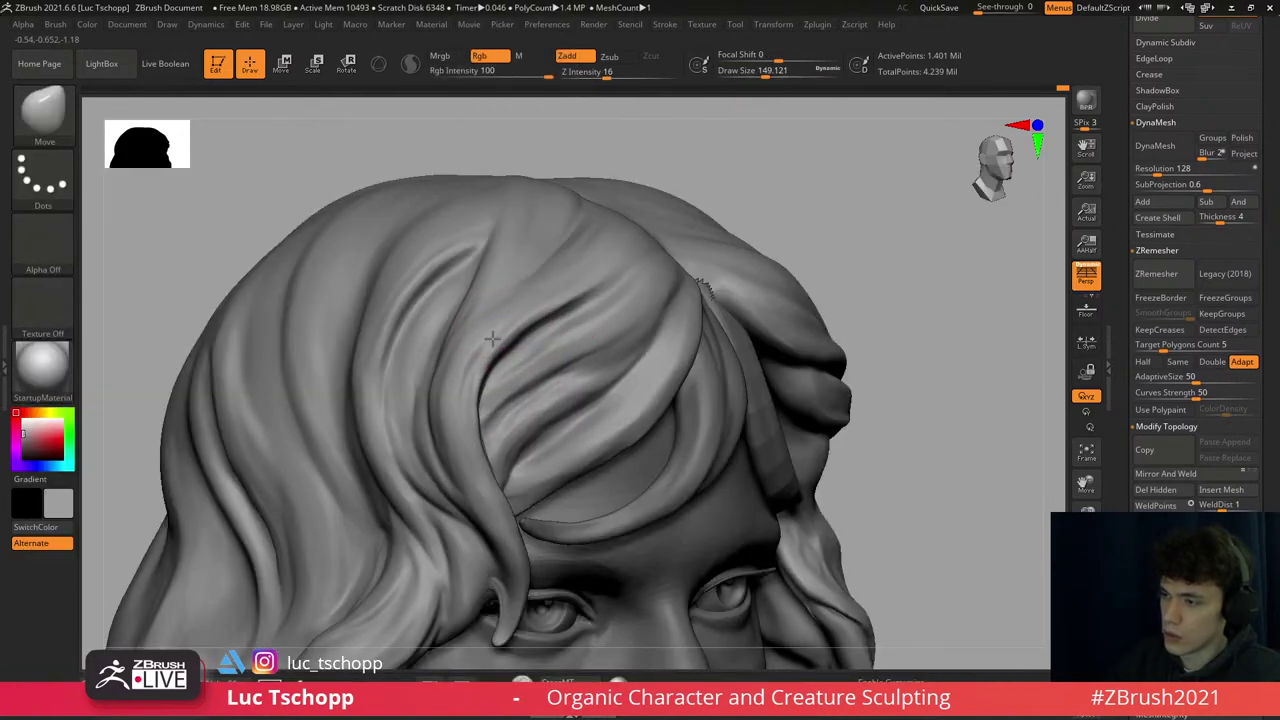
key("s")
key("b")
key("l")
key("c")
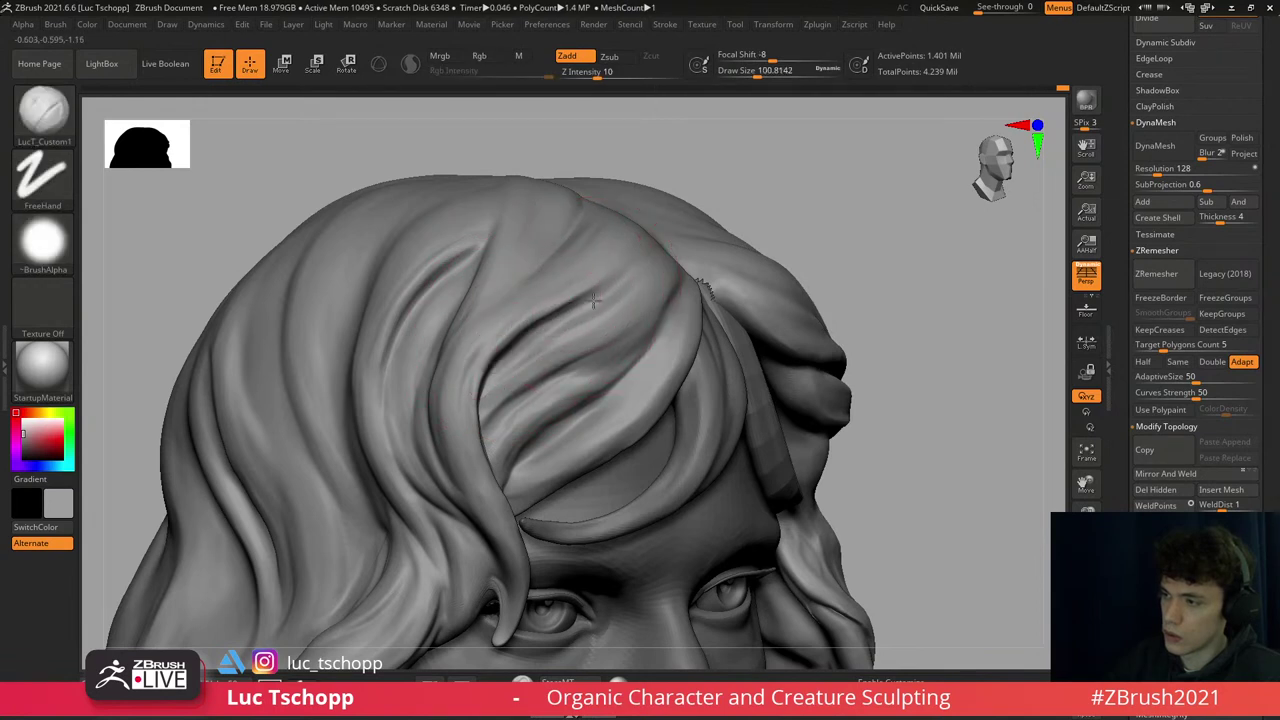
key("bracketleft")
key("bracketleft")
key("bracketleft")
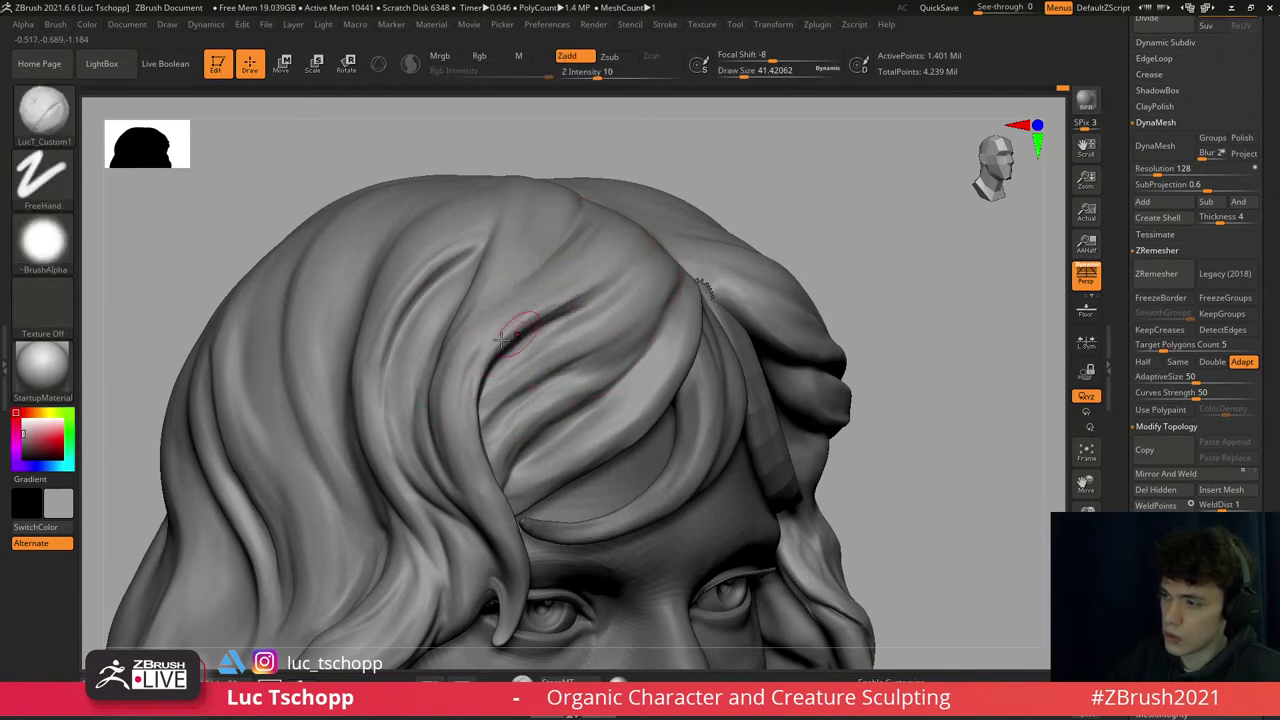
key("bracketright")
key("bracketright")
key("bracketright")
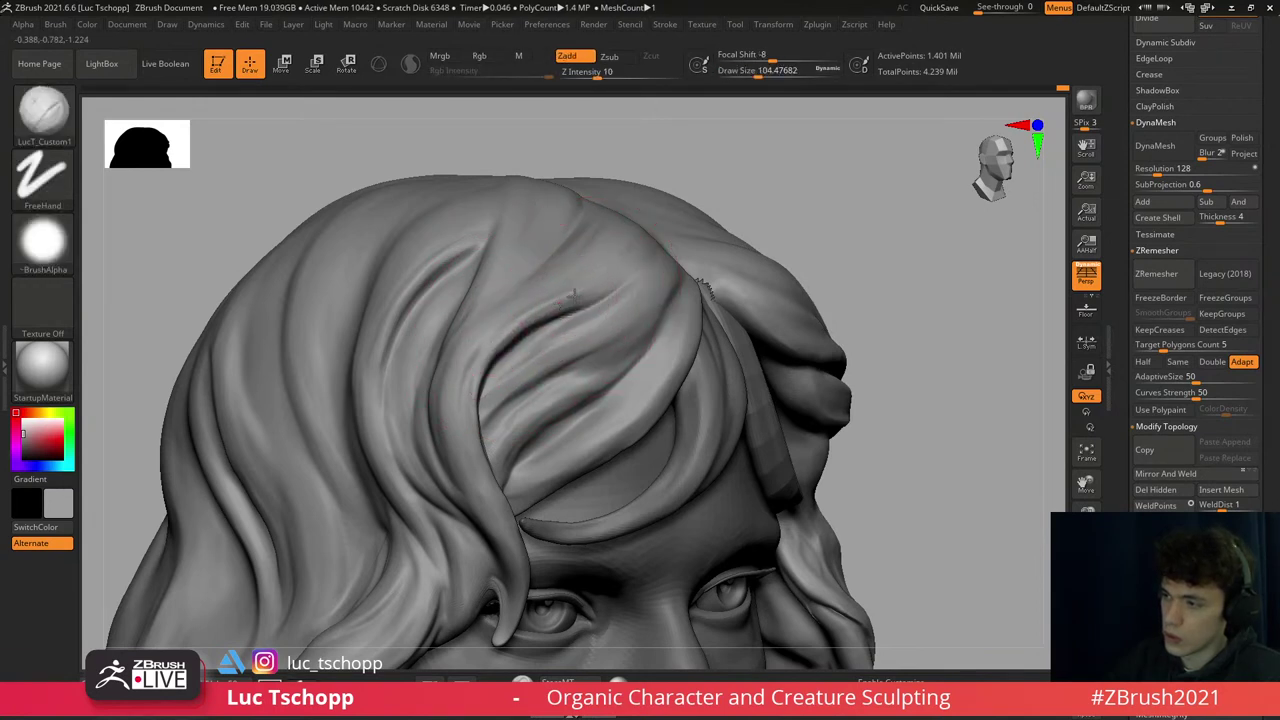
key("bracketleft")
key("bracketleft")
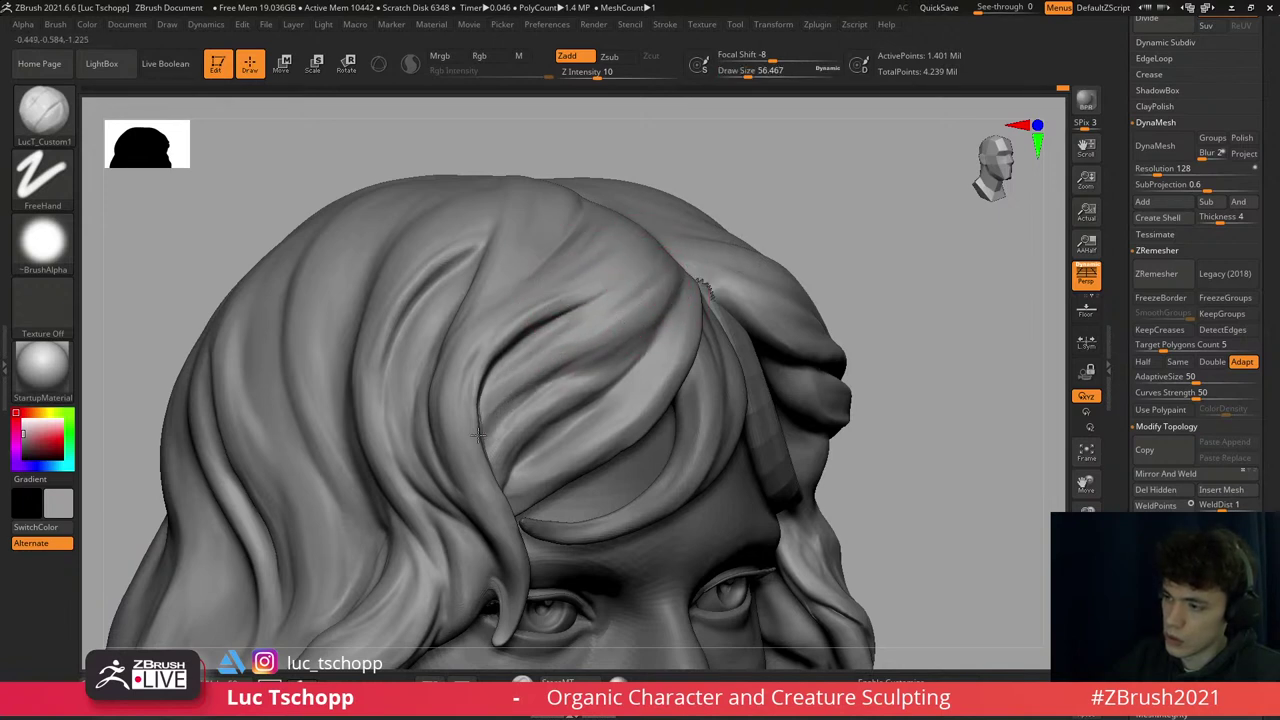
- Smooth the hair strands over the forehead fringe, checking them from a frontal view
mouse_move(541, 362)
left_mouse_down("shift")
mouse_move(520, 372)
mouse_move(586, 400)
left_mouse_up("shift")
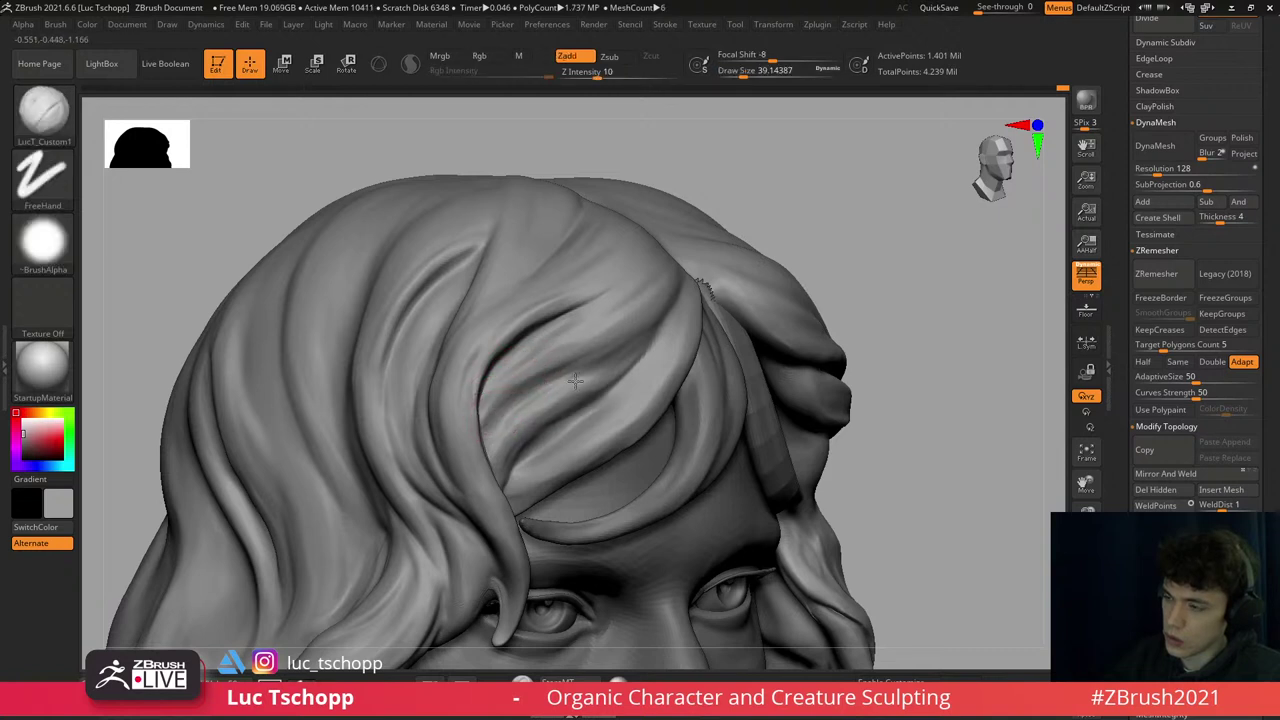
key("bracketright")
key("bracketright")
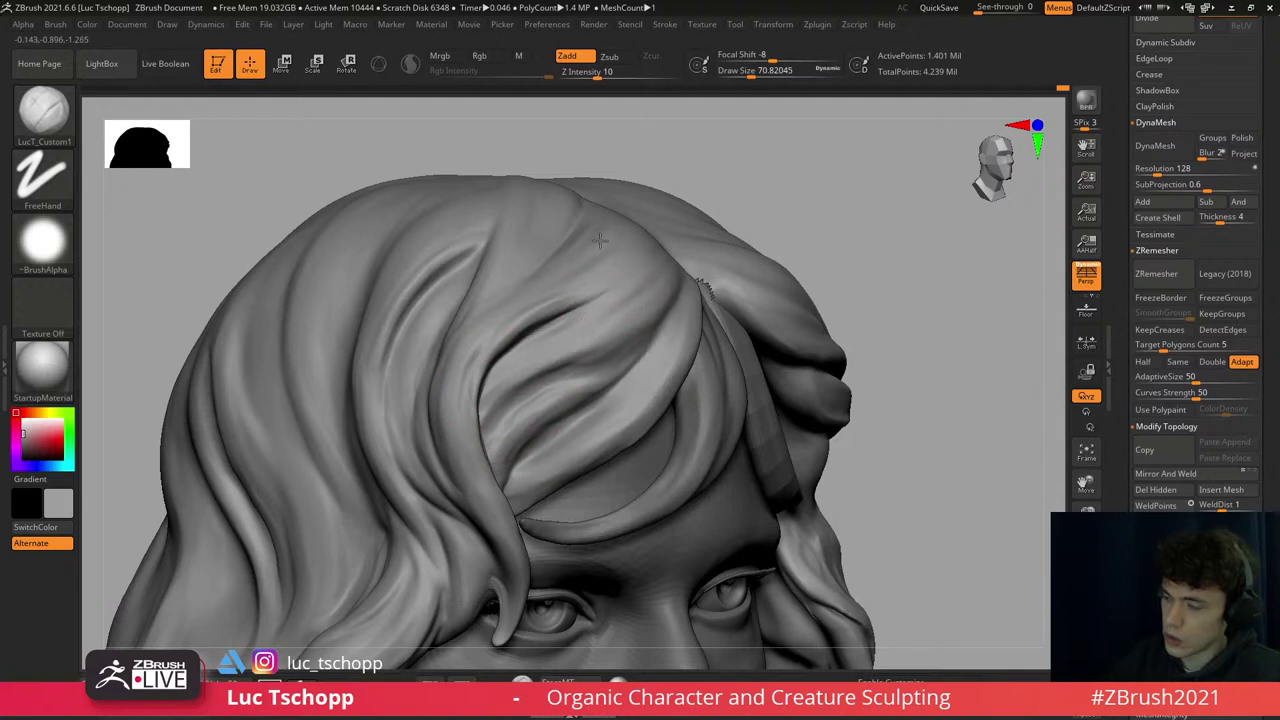
mouse_move(581, 327)
right_mouse_down()
mouse_move(600, 300)
mouse_move(597, 283)
mouse_move(580, 286)
right_mouse_up()
key("bracketright")
key("bracketright")
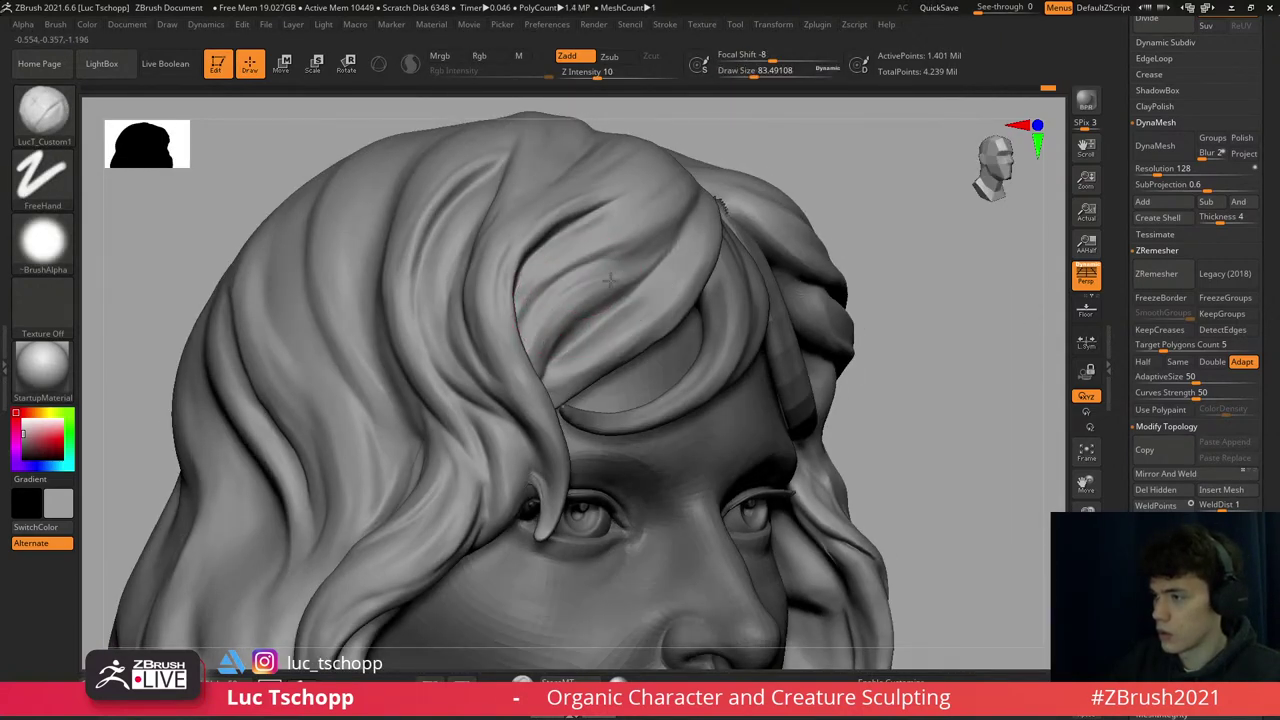
right_click_drag(659, 247, 686, 229)
key("bracketleft")
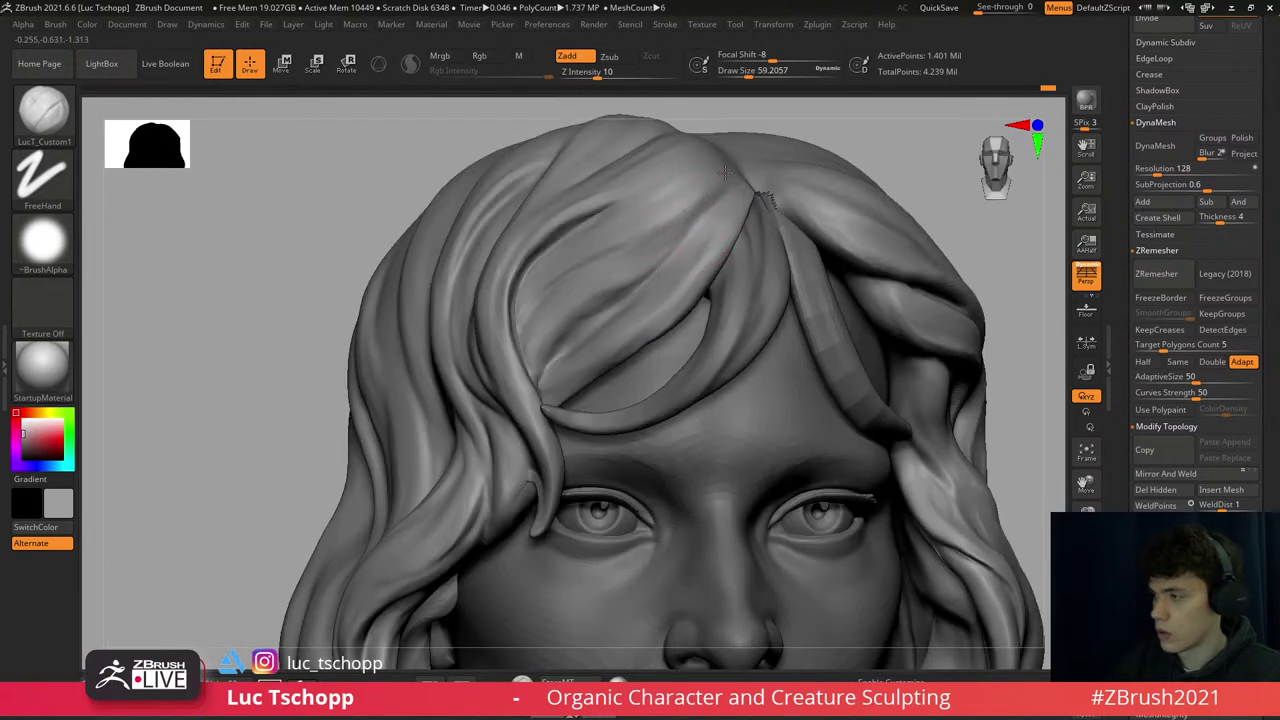
- Smooth the hair above the forehead and rotate the head
mouse_move(621, 243)
left_mouse_down("shift")
mouse_move(663, 343)
mouse_move(613, 296)
left_mouse_up("shift")
right_click_drag(613, 296, 567, 242)
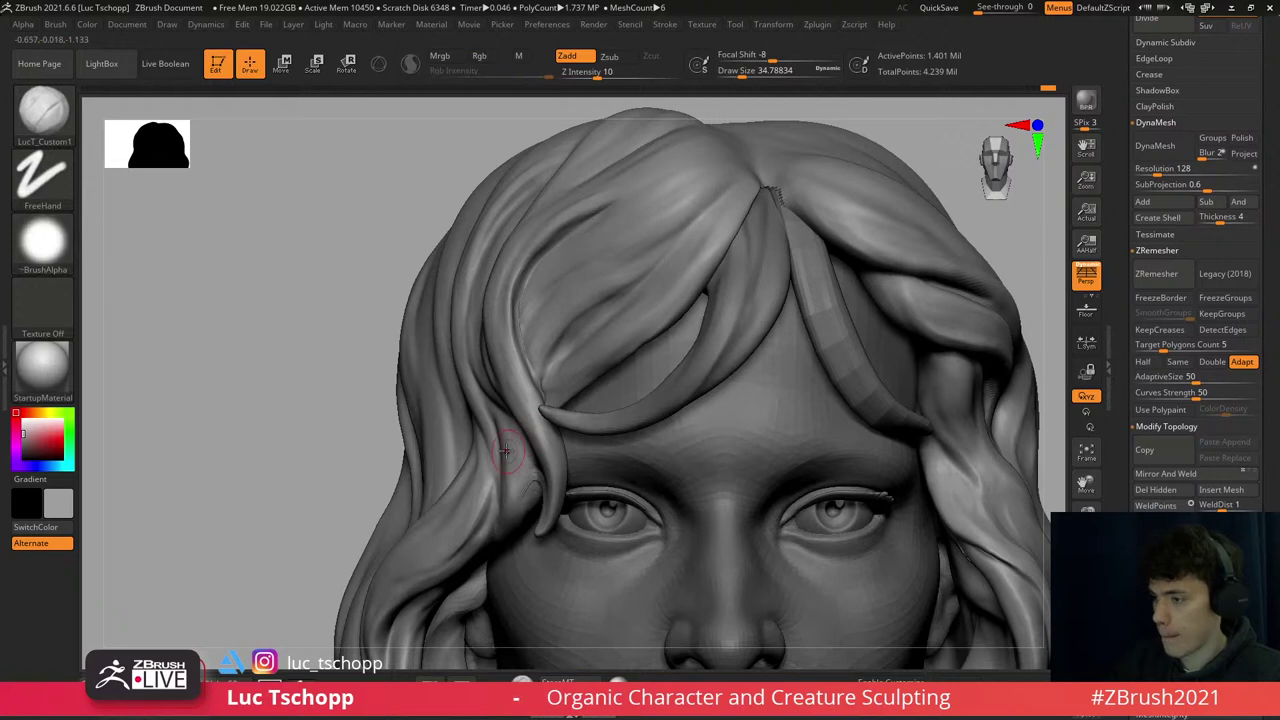
key("b")
key("m")
key("t")
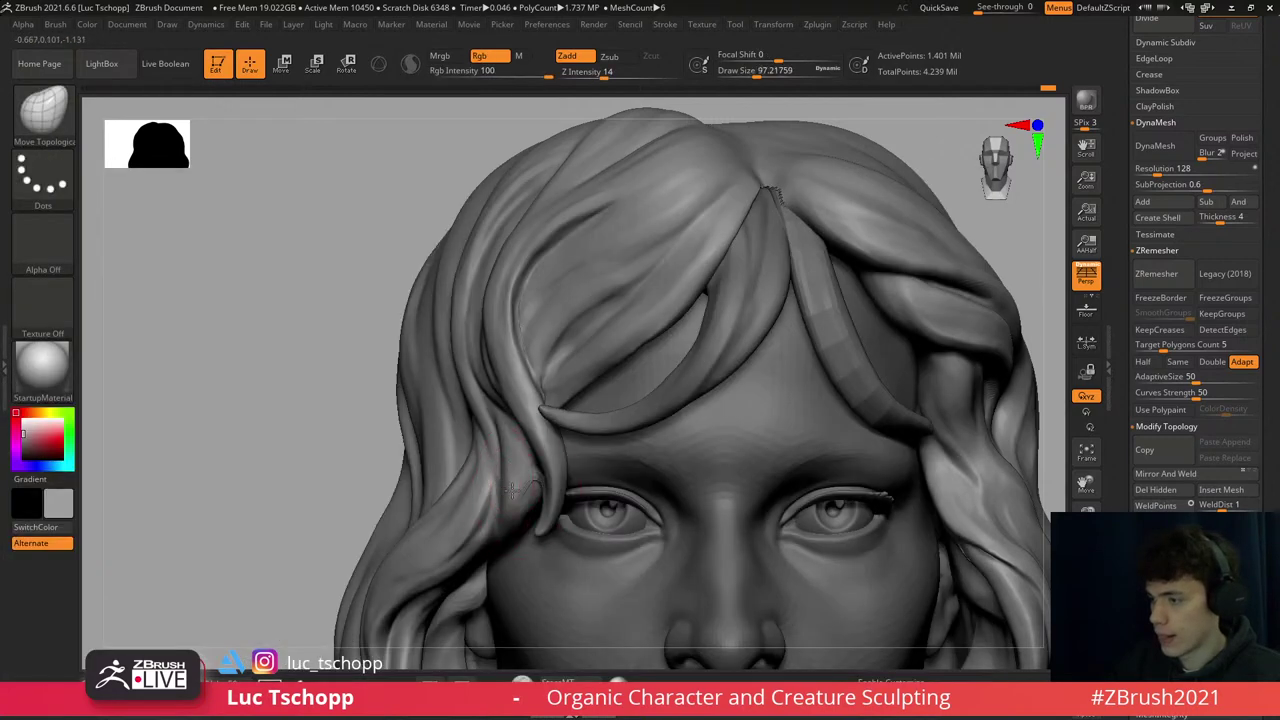
key("b")
key("Escape")
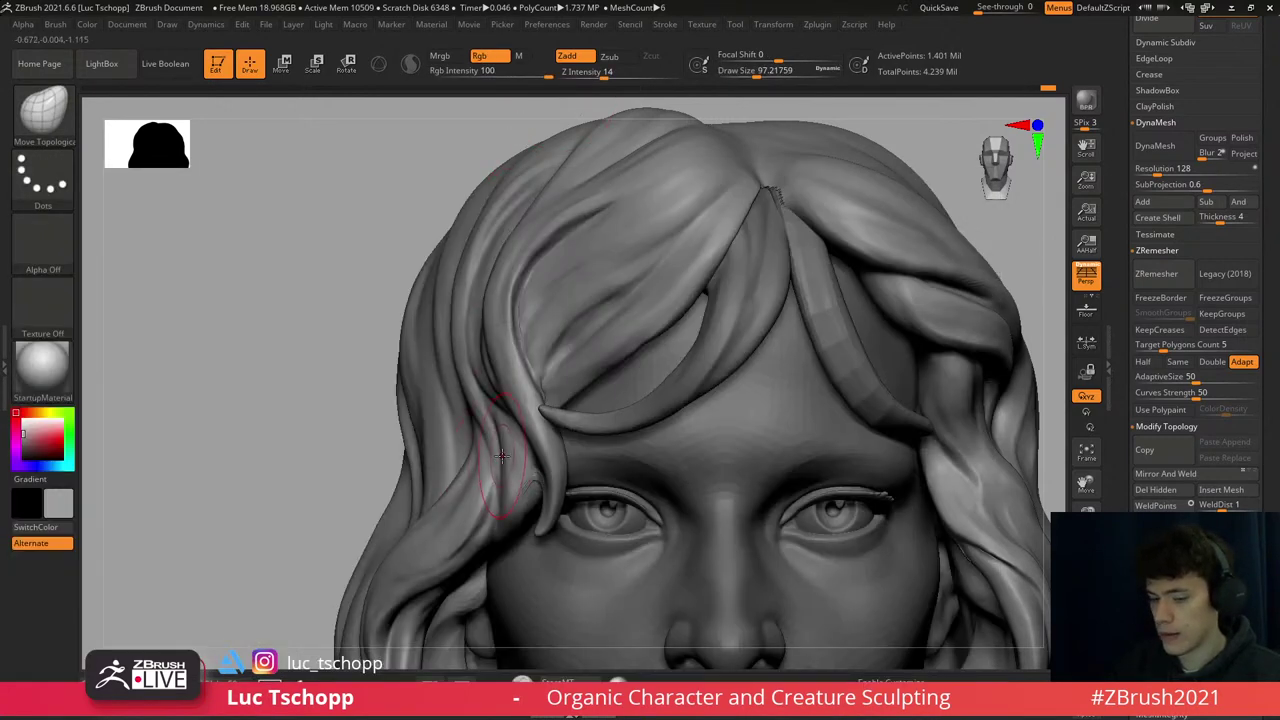
- Use the Move brush, then LucT_Custom1 at a smaller Draw Size in three-quarter view
key("b")
key("m")
key("v")
key("s")
left_click_drag(530, 507, 513, 507)
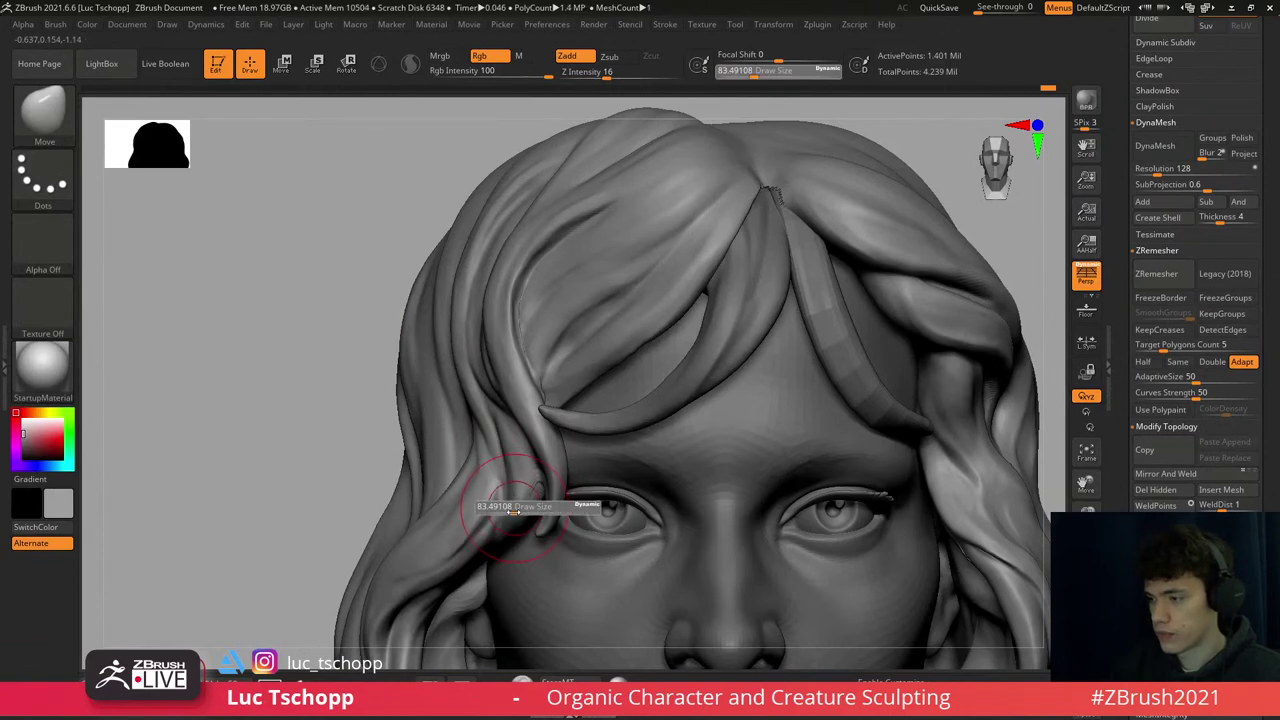
right_click_drag(513, 507, 505, 478)
key("1")
key("s")
left_click_drag(514, 472, 502, 472)
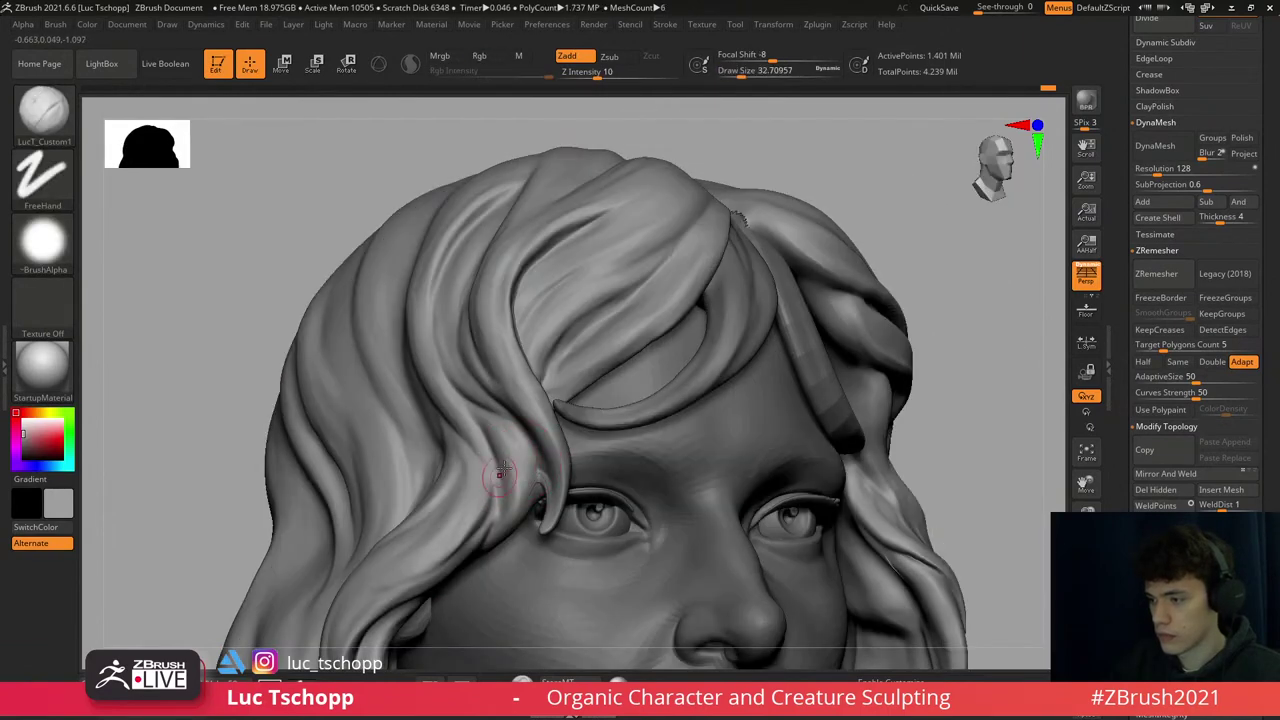
right_click_drag(510, 466, 526, 470)
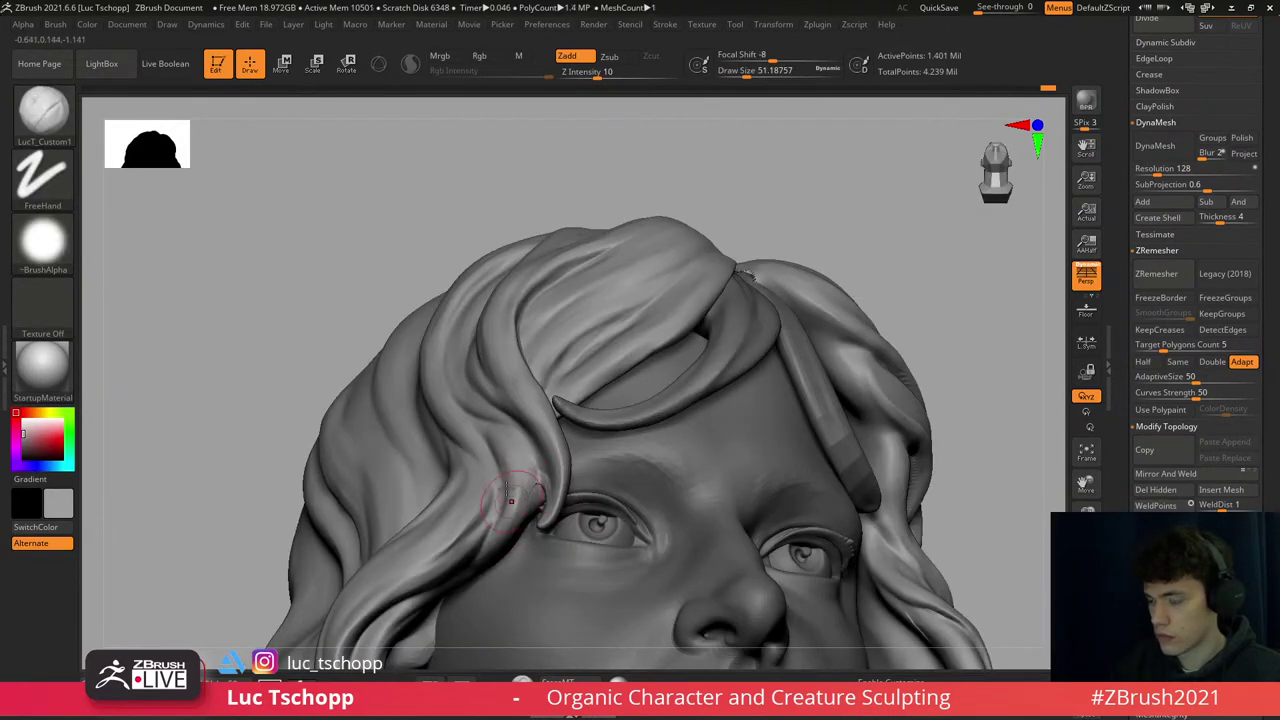
- Switch to DamStandard with a larger Draw Size and frame the whole bust
key("b")
key("b")
key("d")
key("s")
- Switch to the Move brush and fine-tune its size with the head facing straight on
key("b")
key("d")
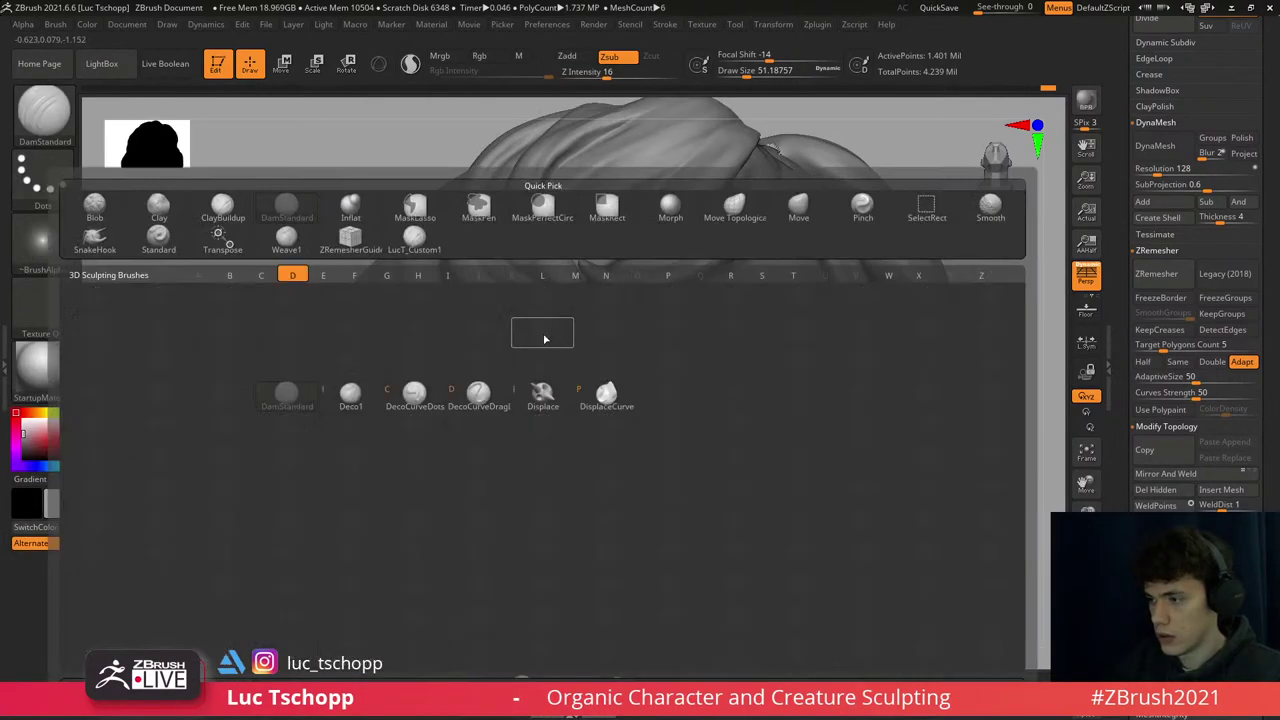
key("s")
key("s")
left_click_drag(544, 339, 560, 339)
mouse_move(510, 428)
right_mouse_down("shift")
mouse_move(555, 438)
mouse_move(500, 365)
right_mouse_up("shift")
key("f")
key("b")
key("m")
key("v")
key("s")
left_click_drag(487, 352, 478, 352)
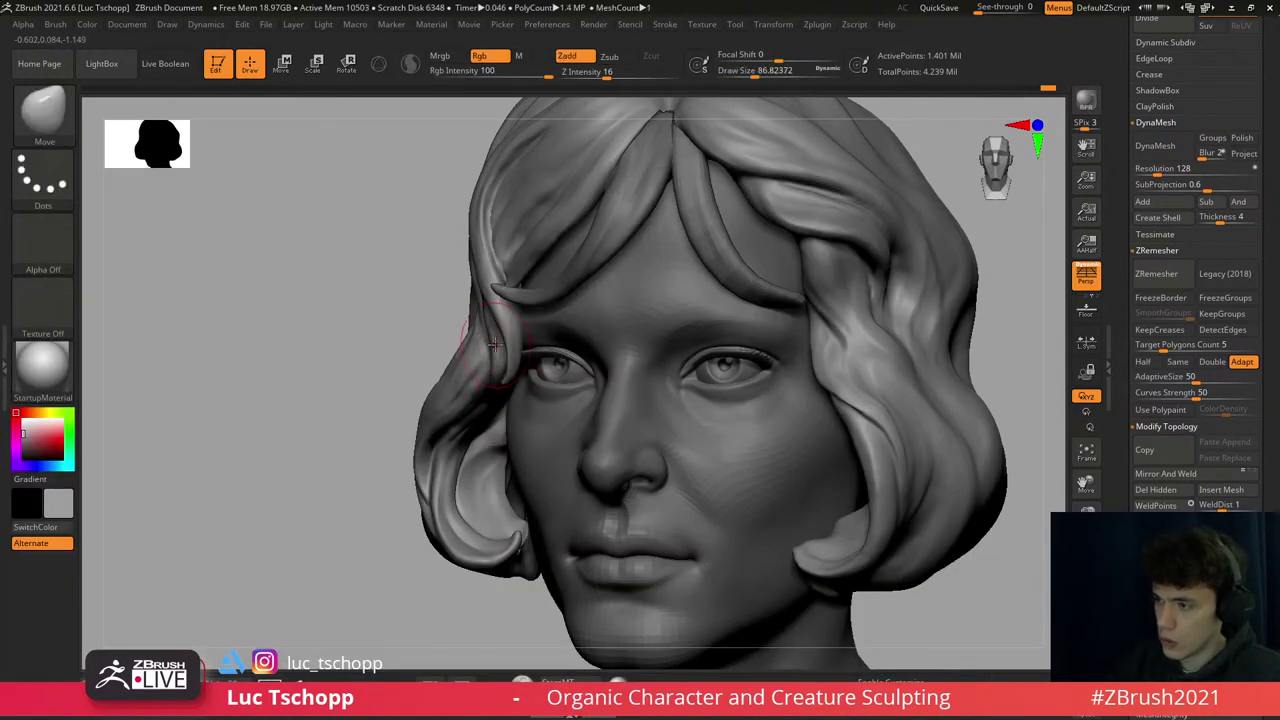
key("[")
key("]")
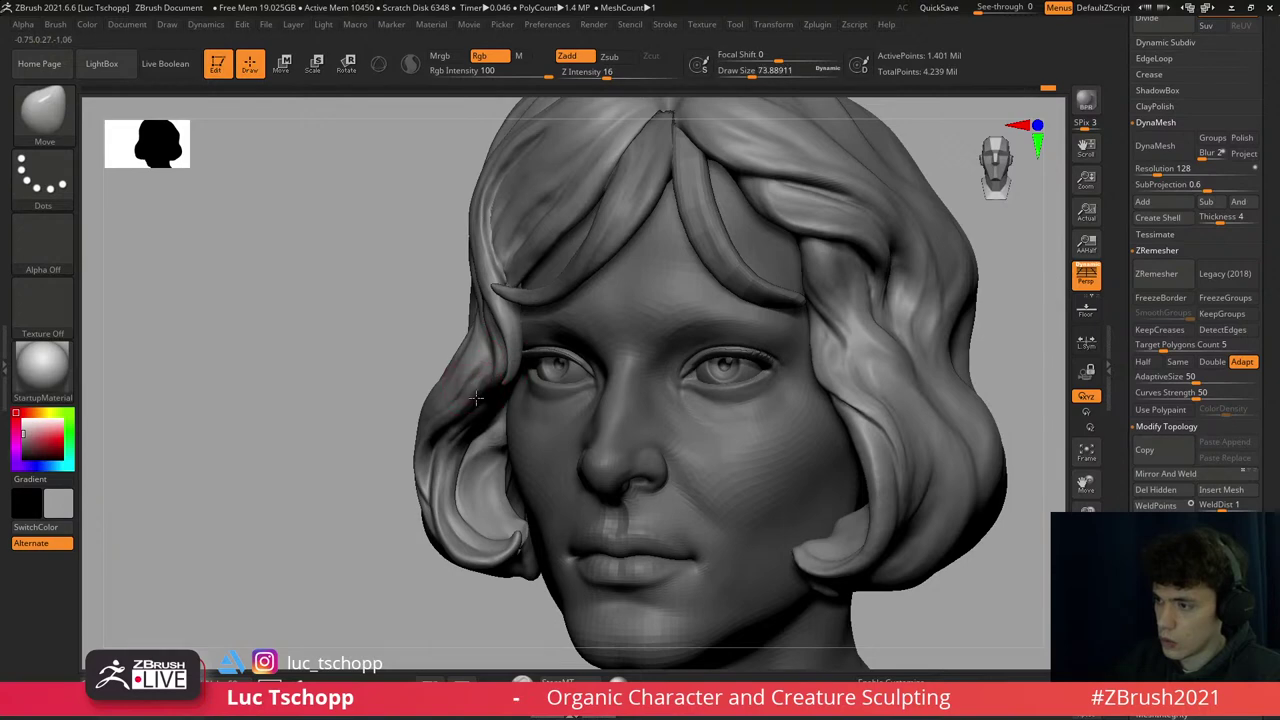
right_click_drag(474, 398, 482, 396, "shift")
key("]")
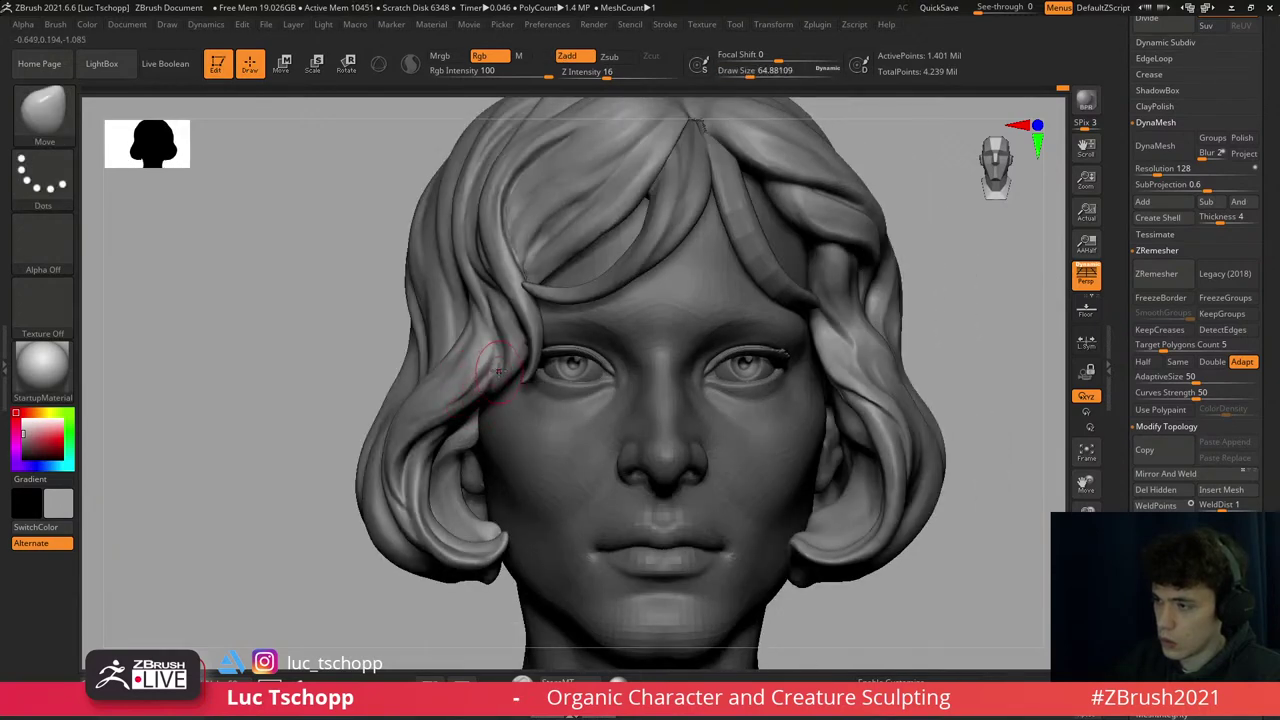
- Zoom in on the eye beside the fringe and switch to a smaller DamStandard brush
key("b")
right_click_drag(492, 372, 490, 372, "ctrl")
key("s")
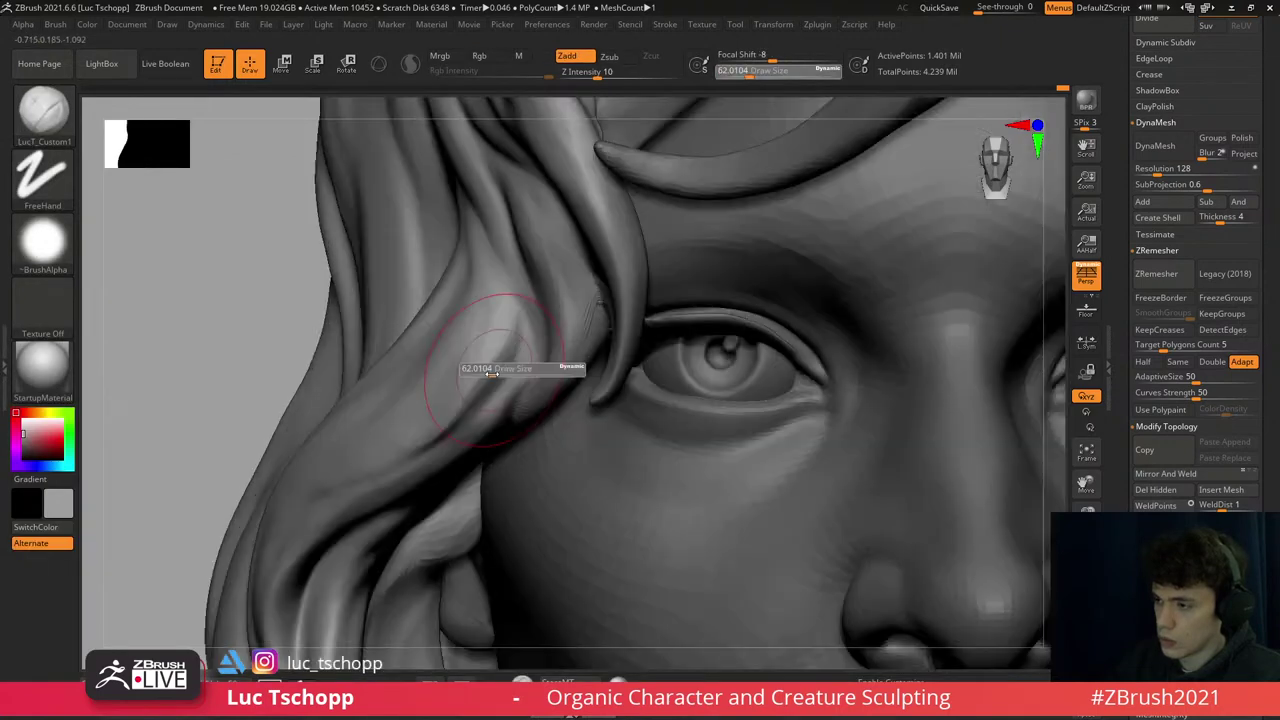
key("[")
key("b")
key("d")
key("s")
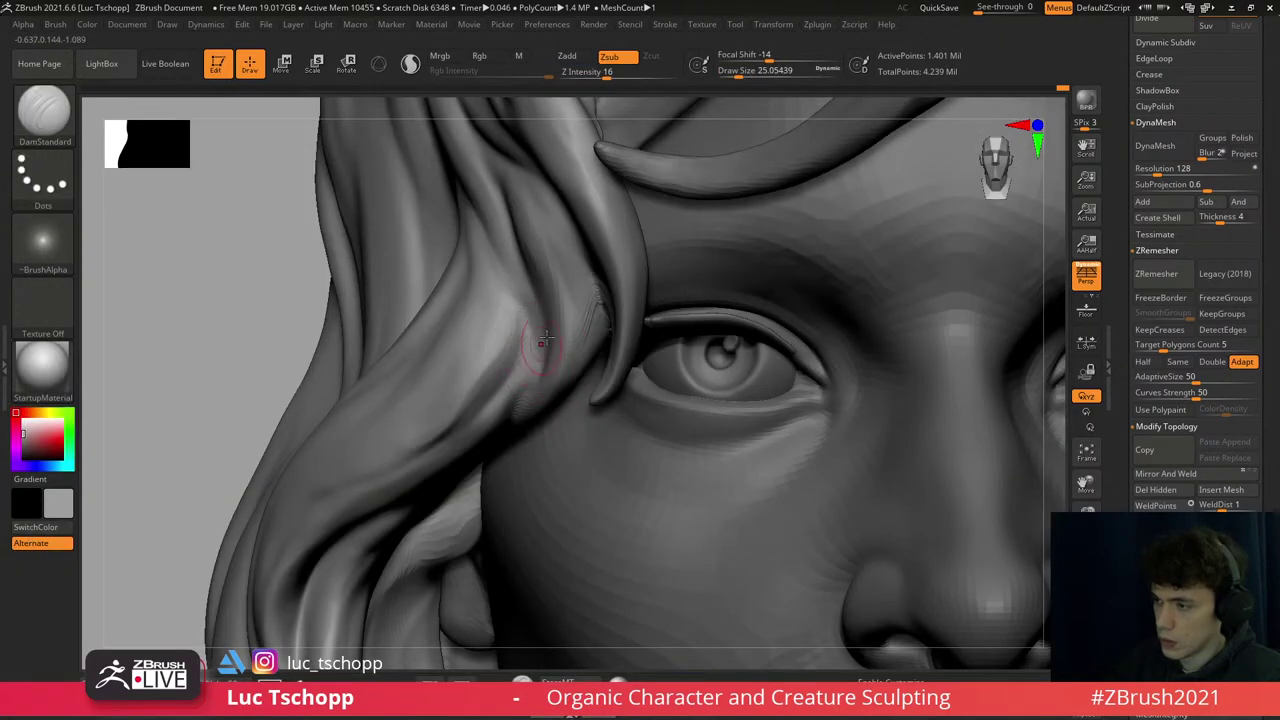
- Try the Standard brush, then go back to LucT_Custom1
right_click_drag(553, 335, 536, 346)
key("b")
key("s")
key("t")
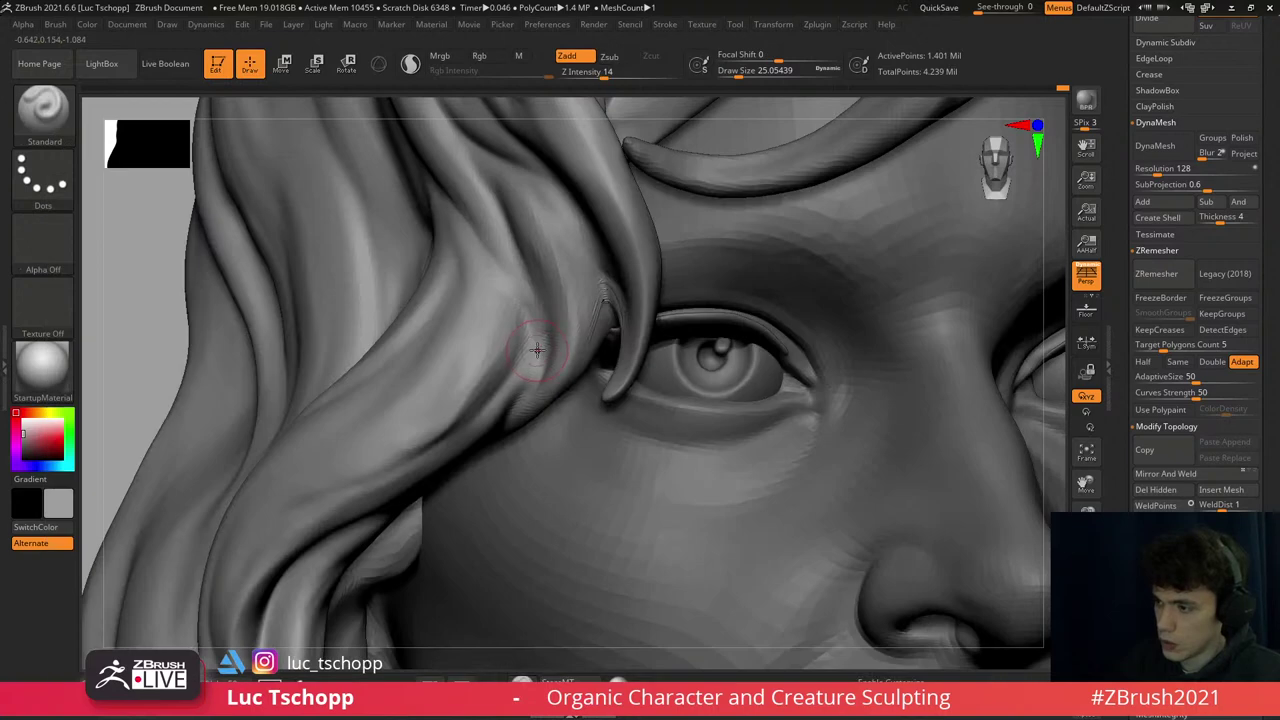
key("b")
key("l")
key("u")
- Carve a sharper edge on the hair lock beside the eye with DamStandard
right_click_drag(475, 430, 600, 257)
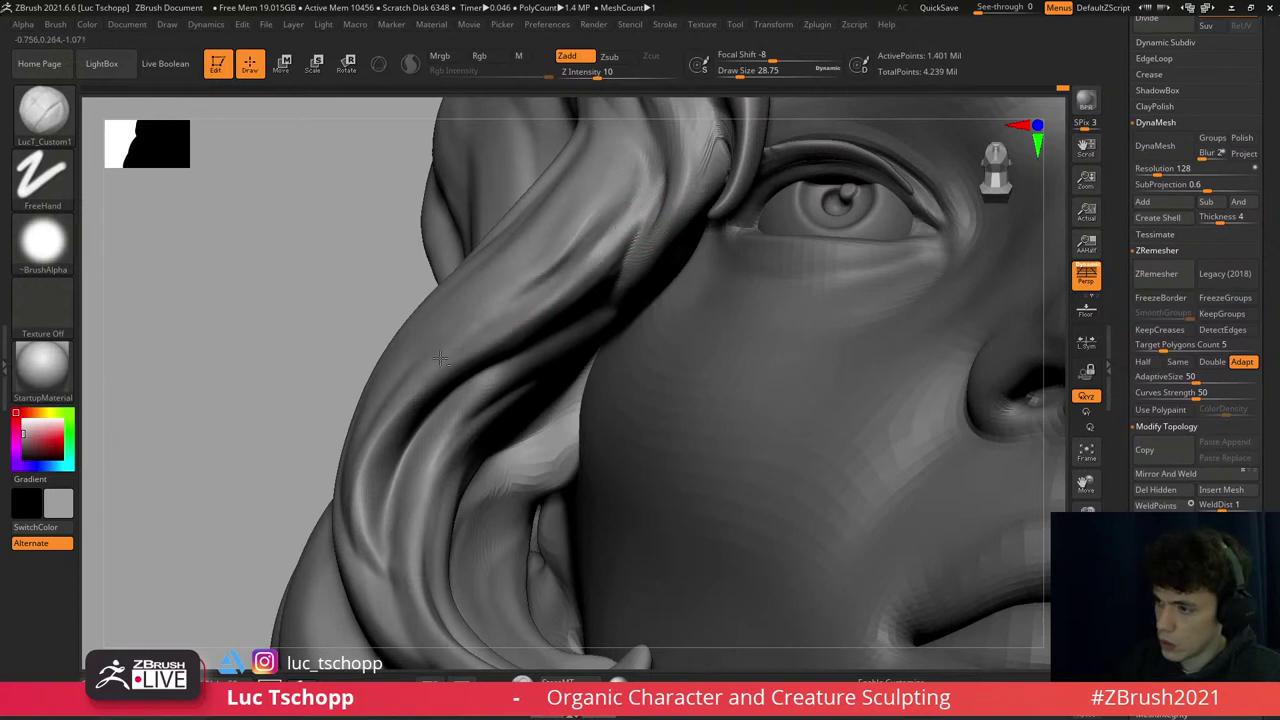
right_click_drag(537, 286, 614, 154)
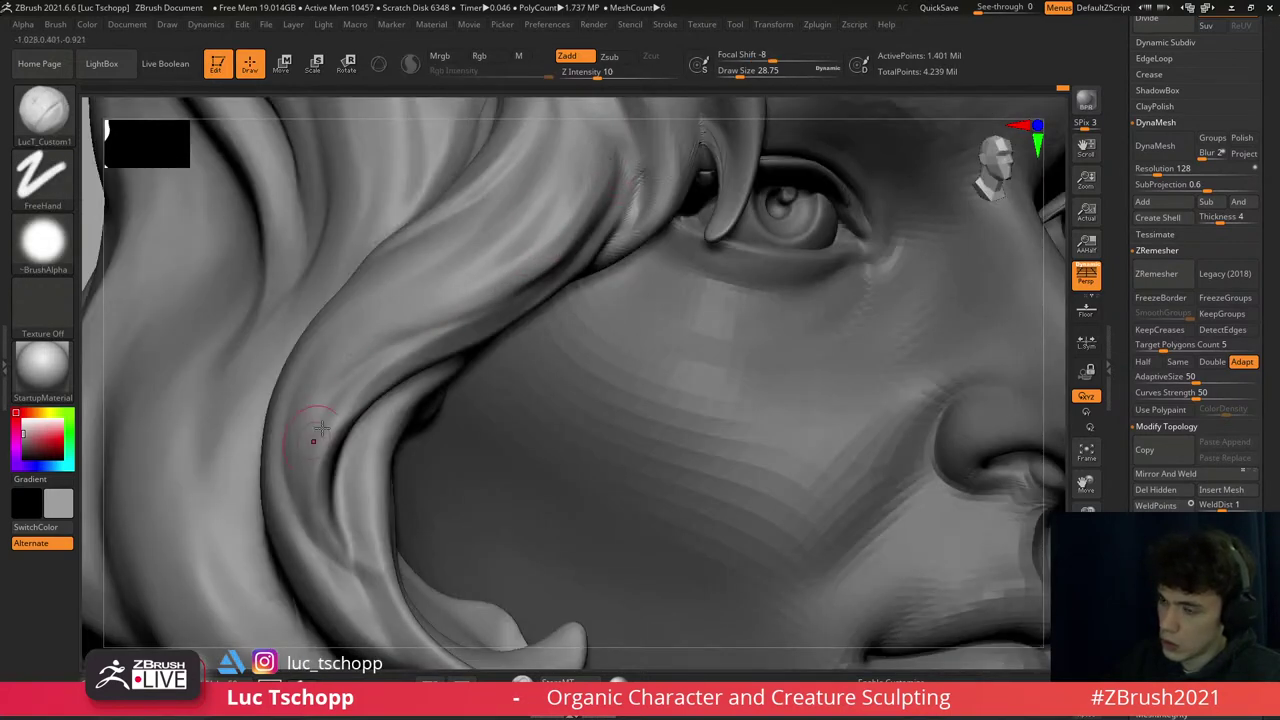
key("b")
key("d")
key("s")
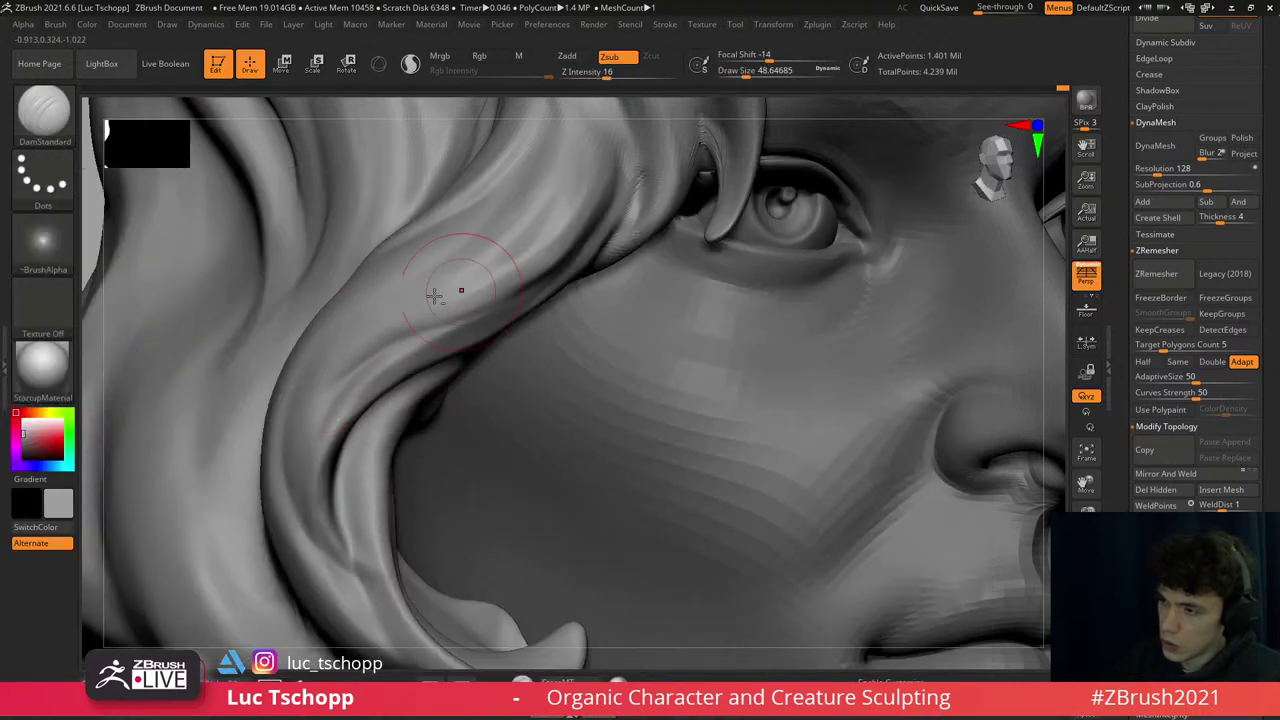
right_click_drag(371, 371, 614, 314)
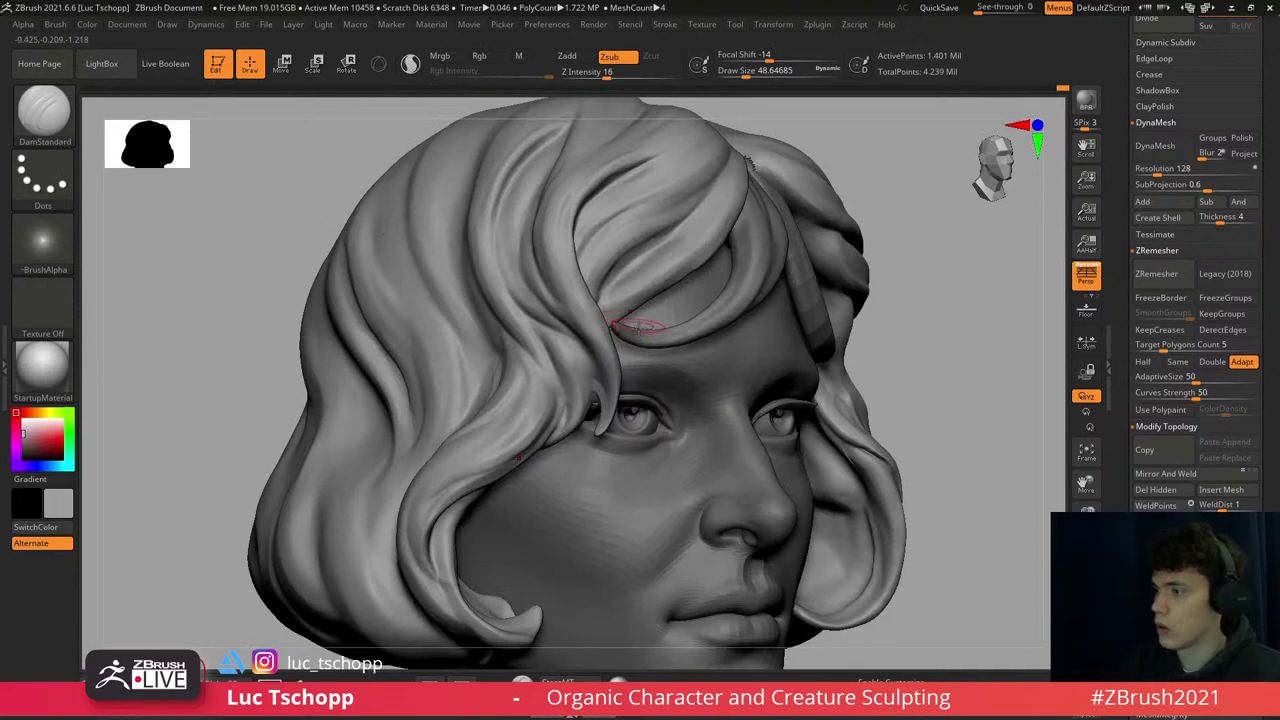
right_click_drag(590, 378, 576, 322)
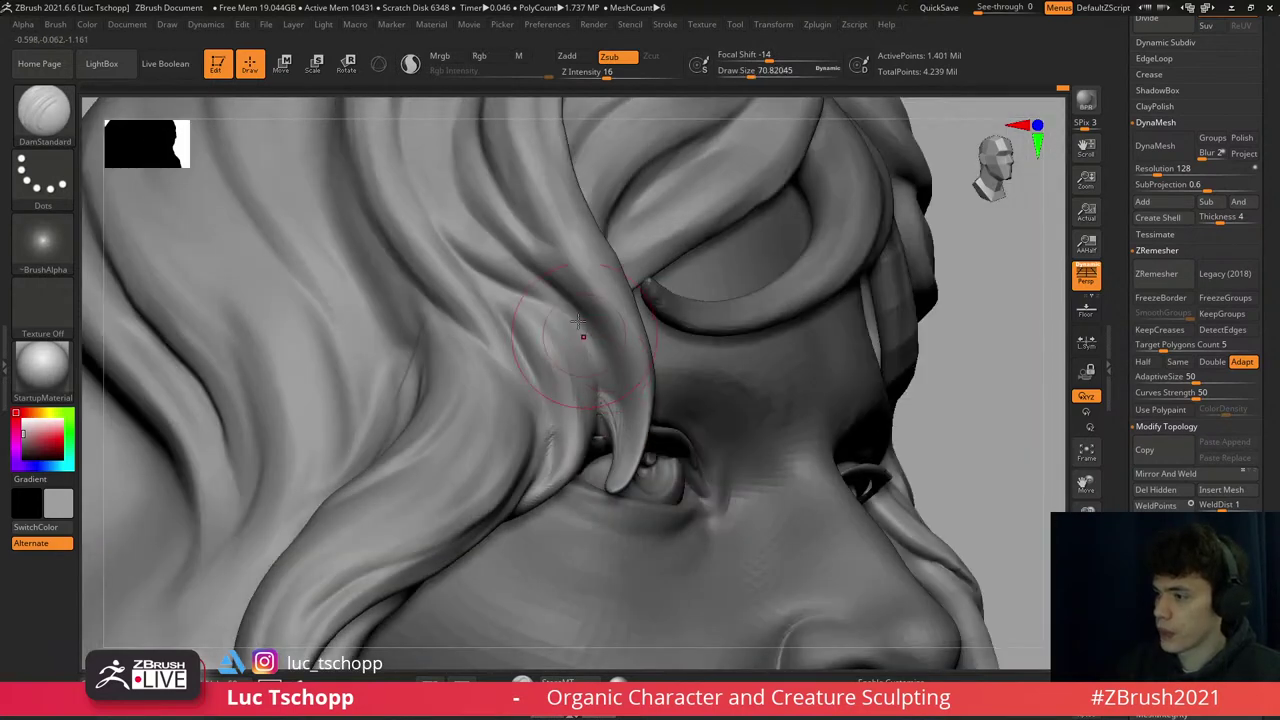
key("s")
left_click_drag(604, 404, 594, 404)
key("s")
left_click_drag(564, 296, 575, 290)
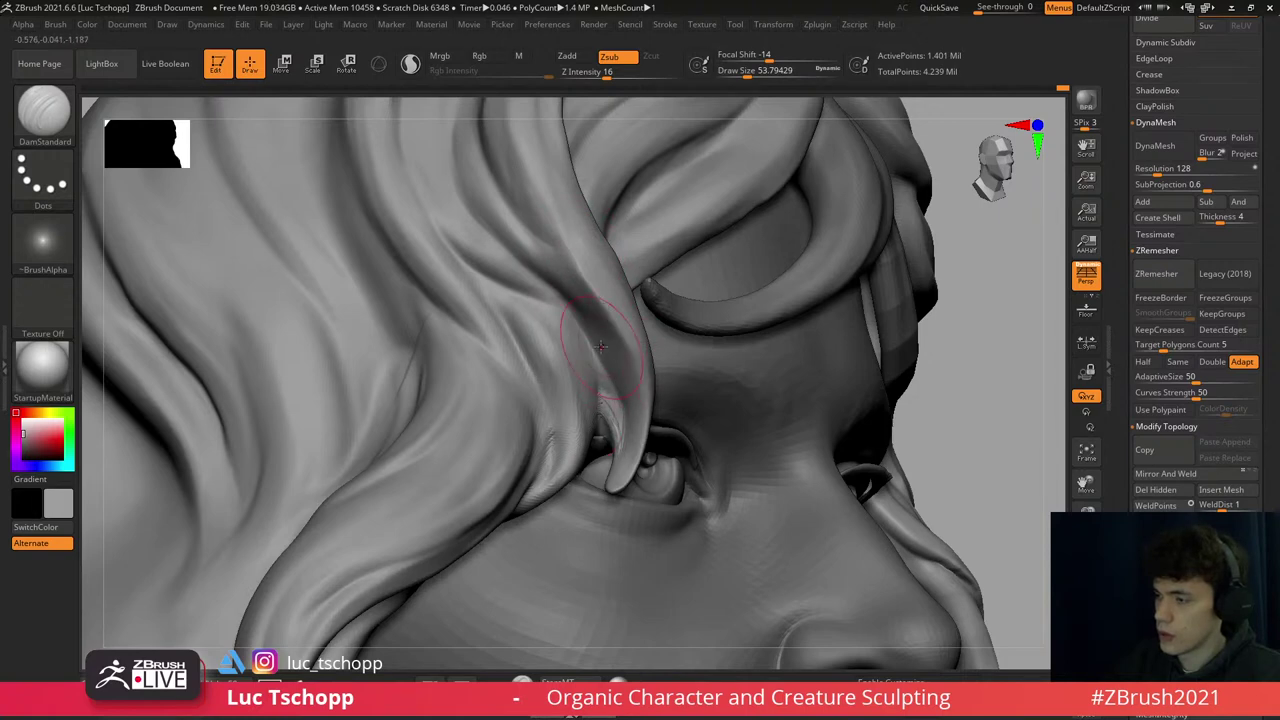
- Return to LucT_Custom1, frame the head and turn to face the fringe
key("1")
key("s")
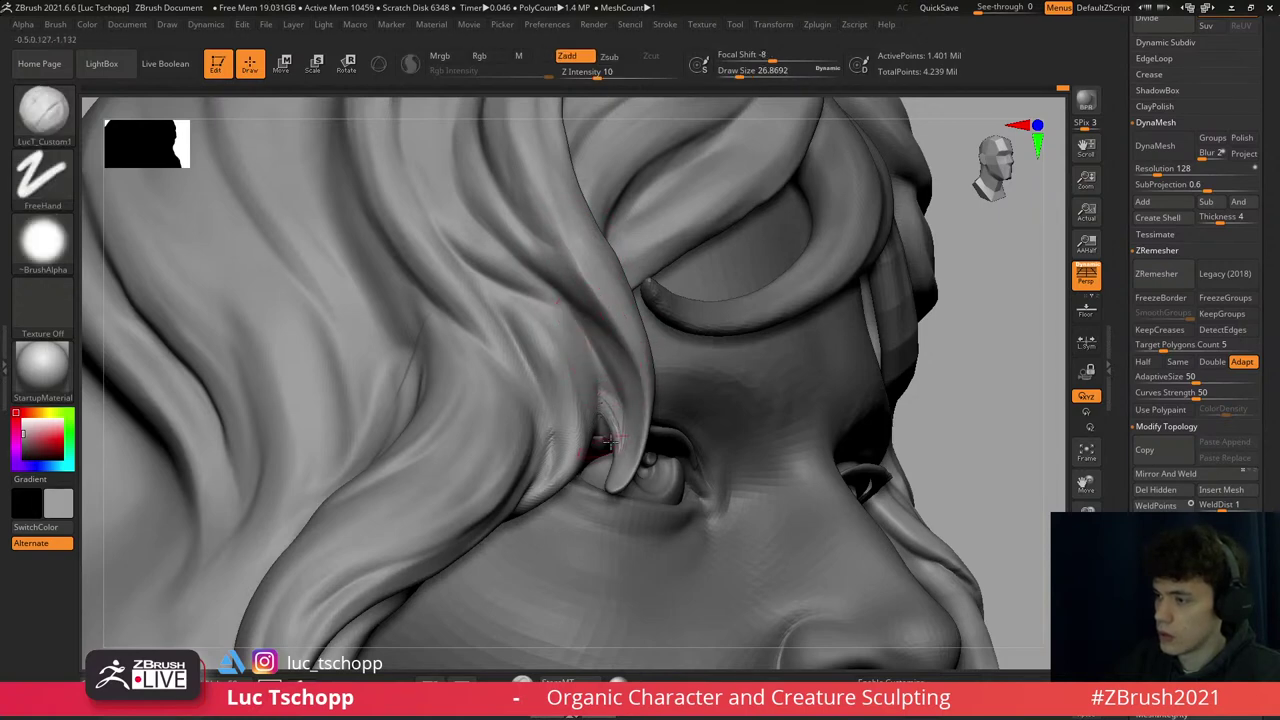
key("f")
mouse_move(622, 442)
right_mouse_down()
mouse_move(613, 415)
mouse_move(605, 442)
right_mouse_up()
key("b")
key("s")
key("t")
key("s")
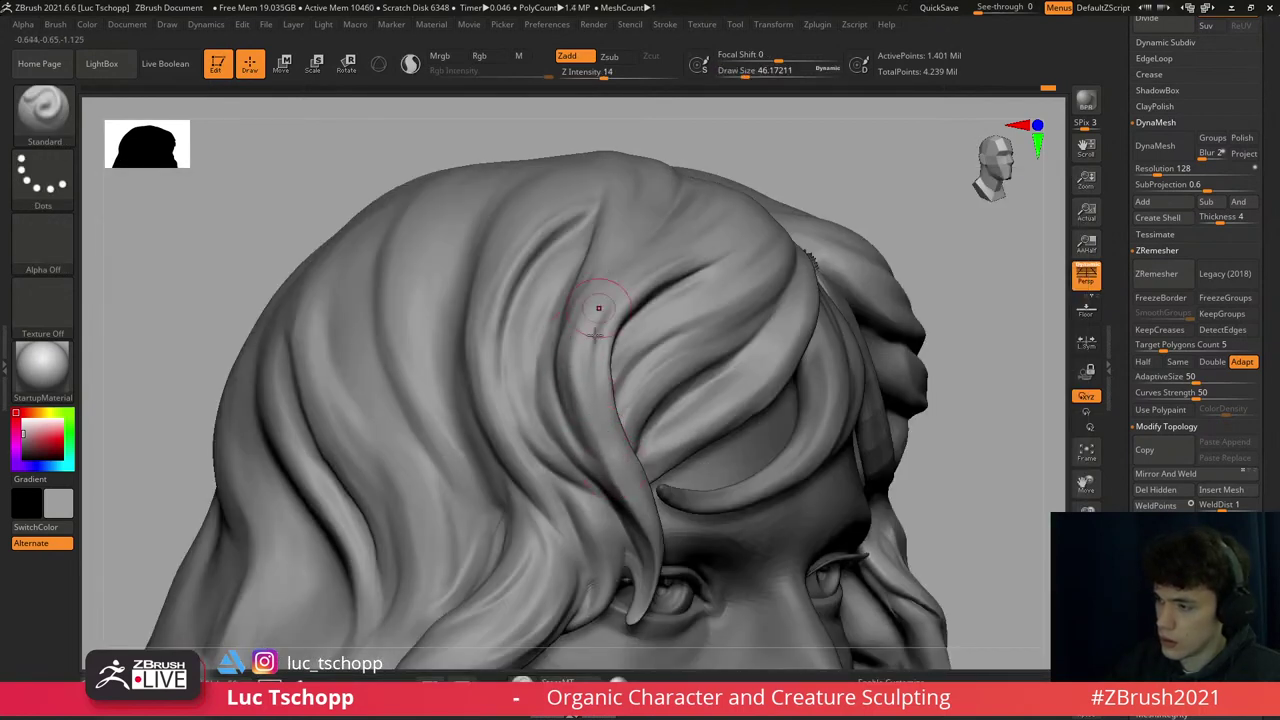
- Orbit to the side of the hair and enlarge the LucT_Custom1 brush
right_click_drag(585, 333, 601, 340)
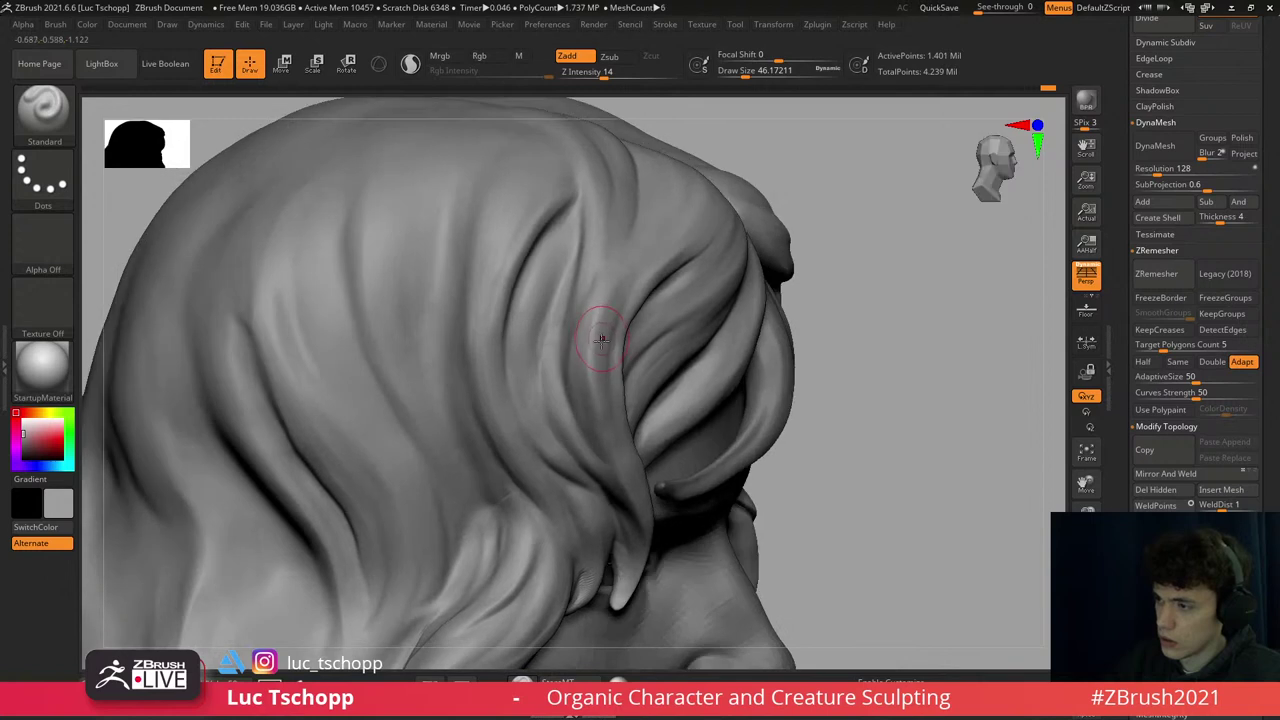
key("1")
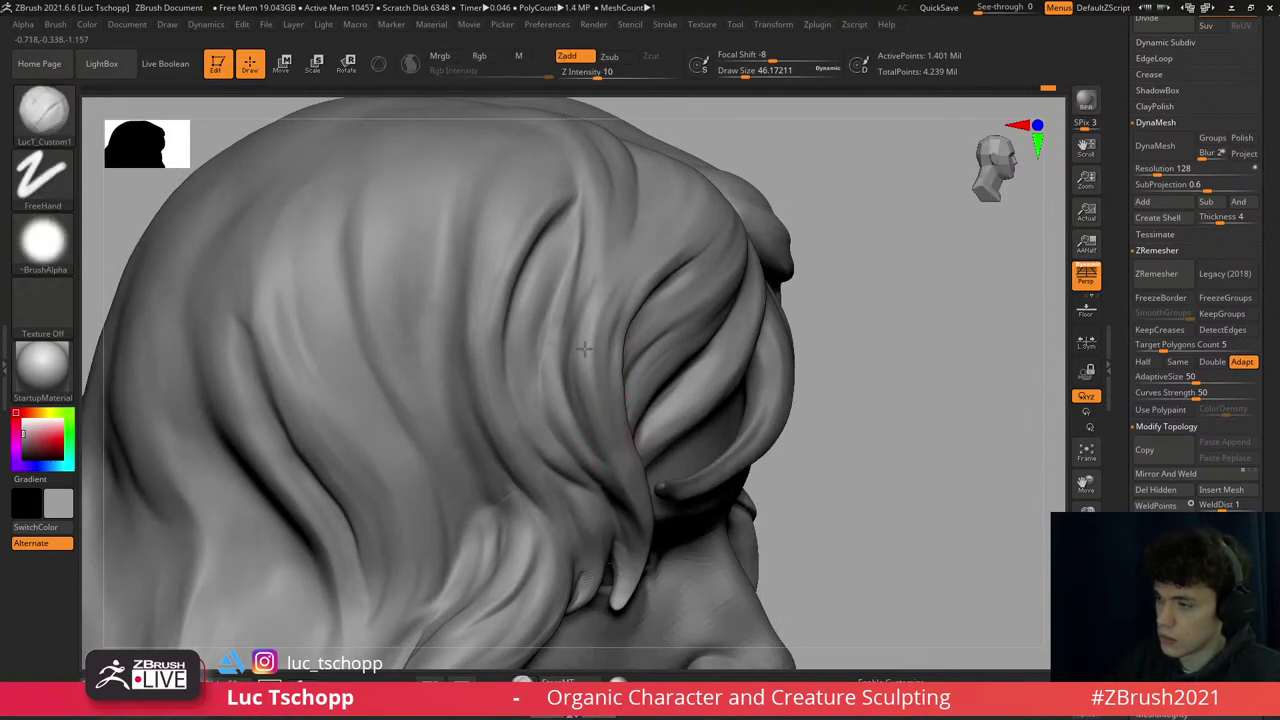
key("s")
left_click_drag(485, 402, 498, 445)
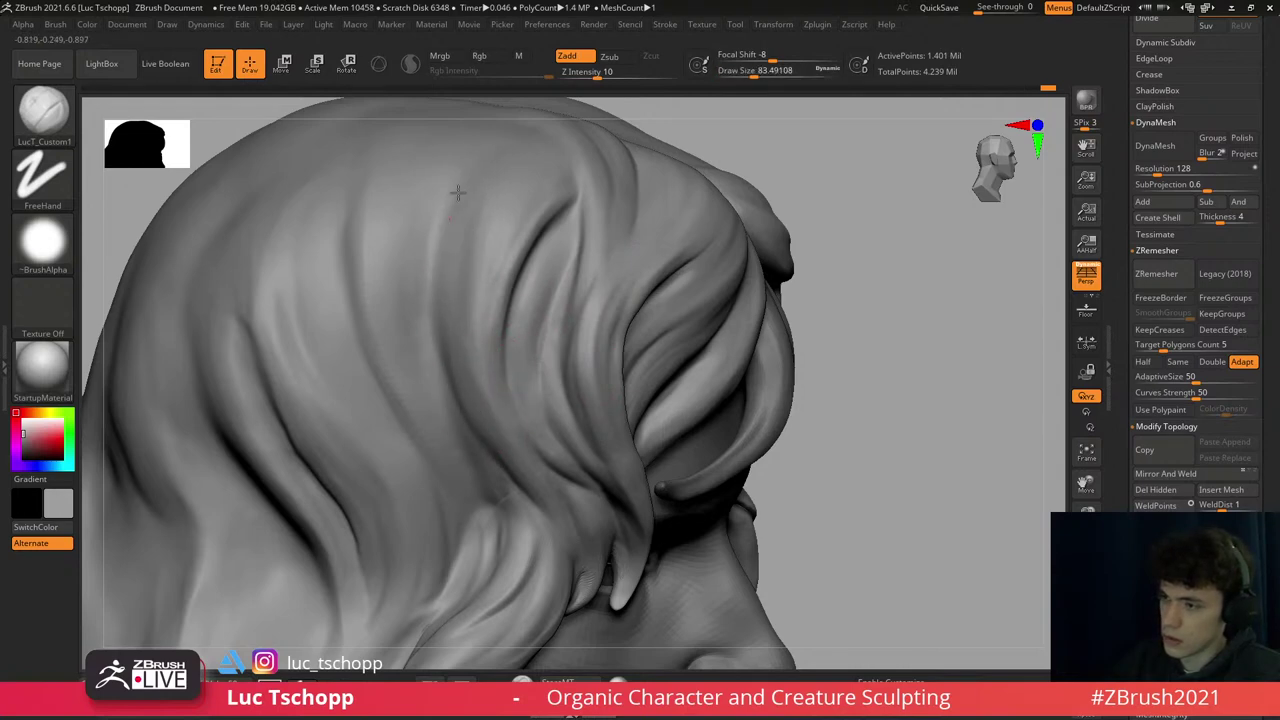
- Smooth the strands on the side of the hair, briefly using DamStandard and Transpose
key("b")
key("d")
key("s")
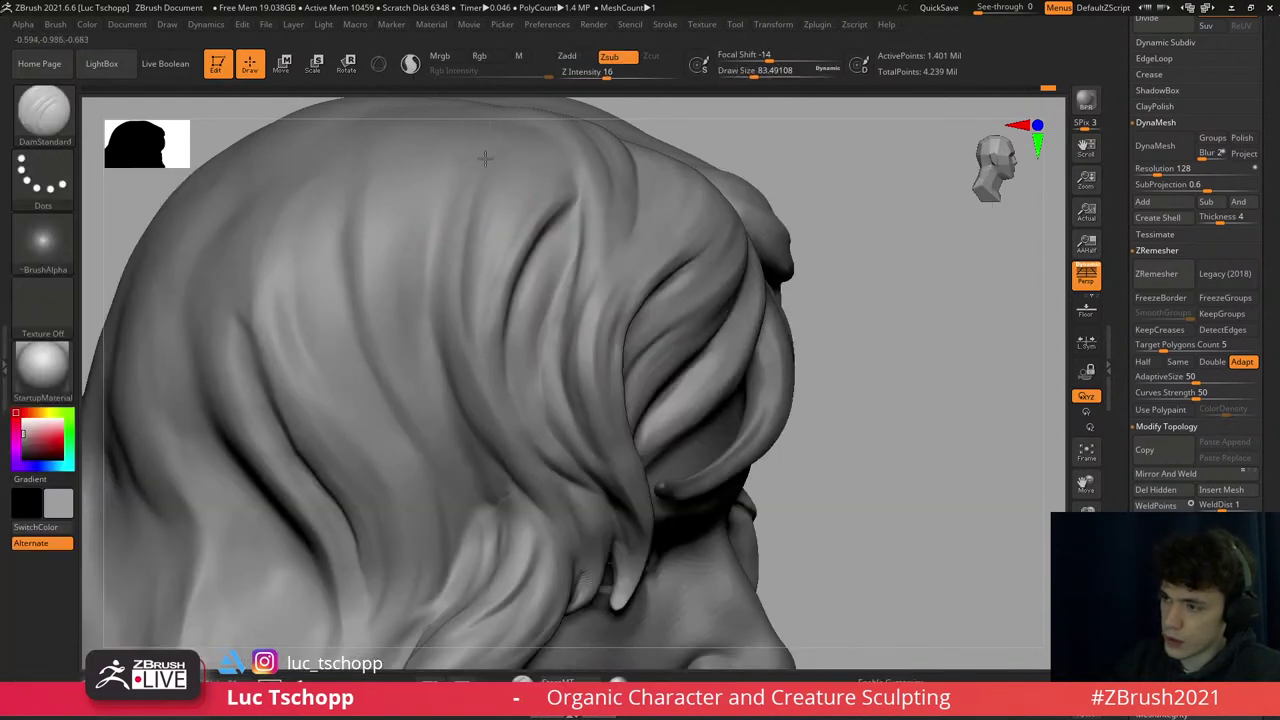
key("1")
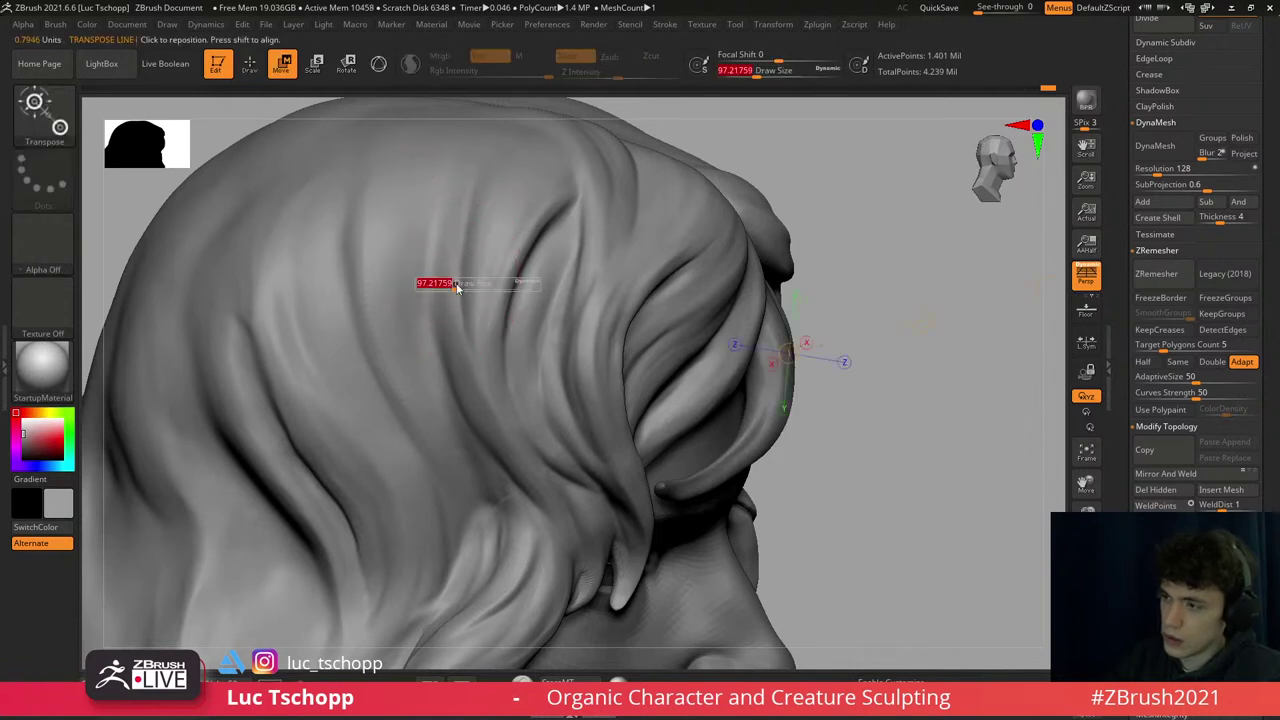
key("w")
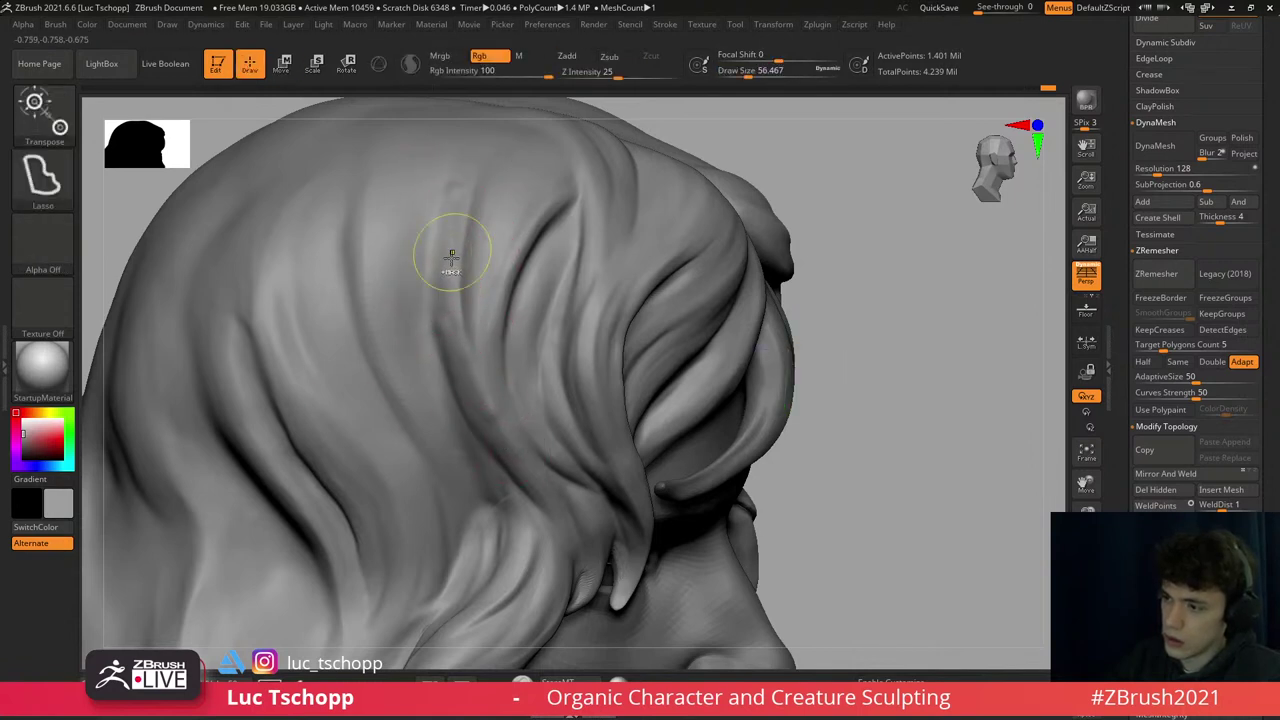
mouse_move(443, 251)
left_mouse_down("shift")
mouse_move(457, 277)
mouse_move(449, 220)
left_mouse_up("shift")
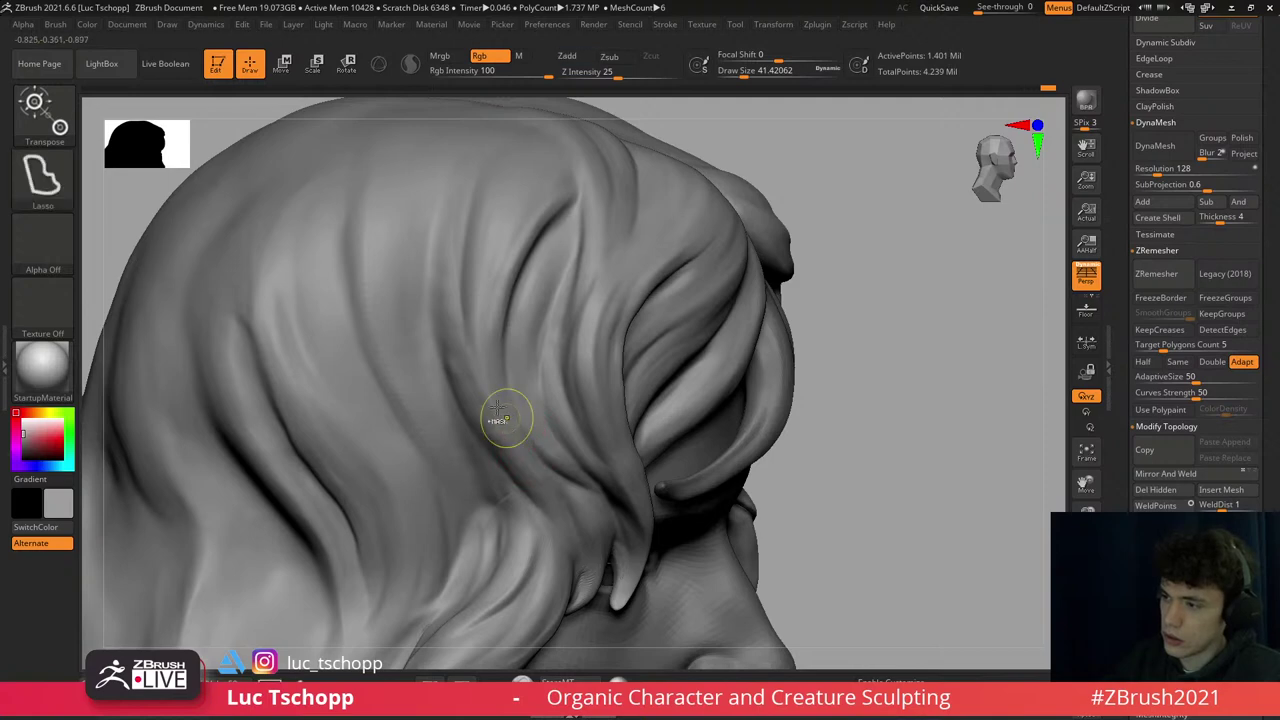
key("1")
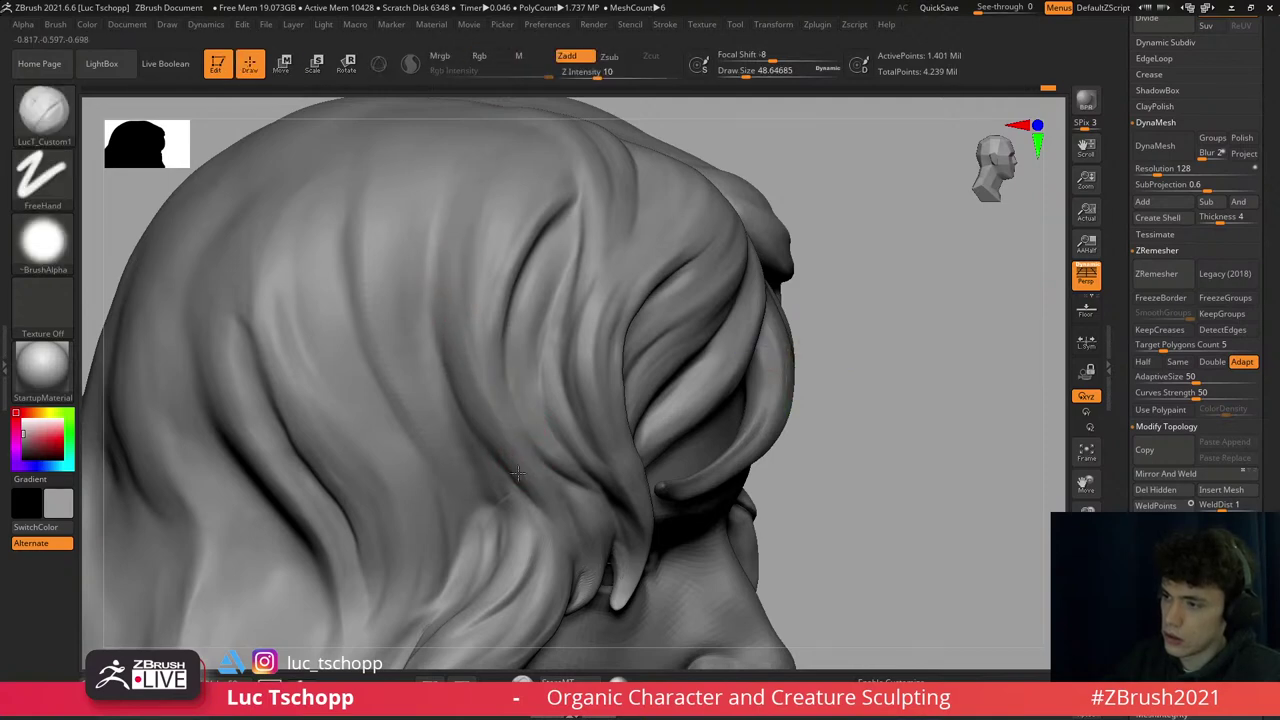
- Carve grooves over the crown with an enlarged DamStandard brush, orbiting across the top and back
right_click_drag(450, 242, 560, 252)
key("b")
key("d")
key("s")
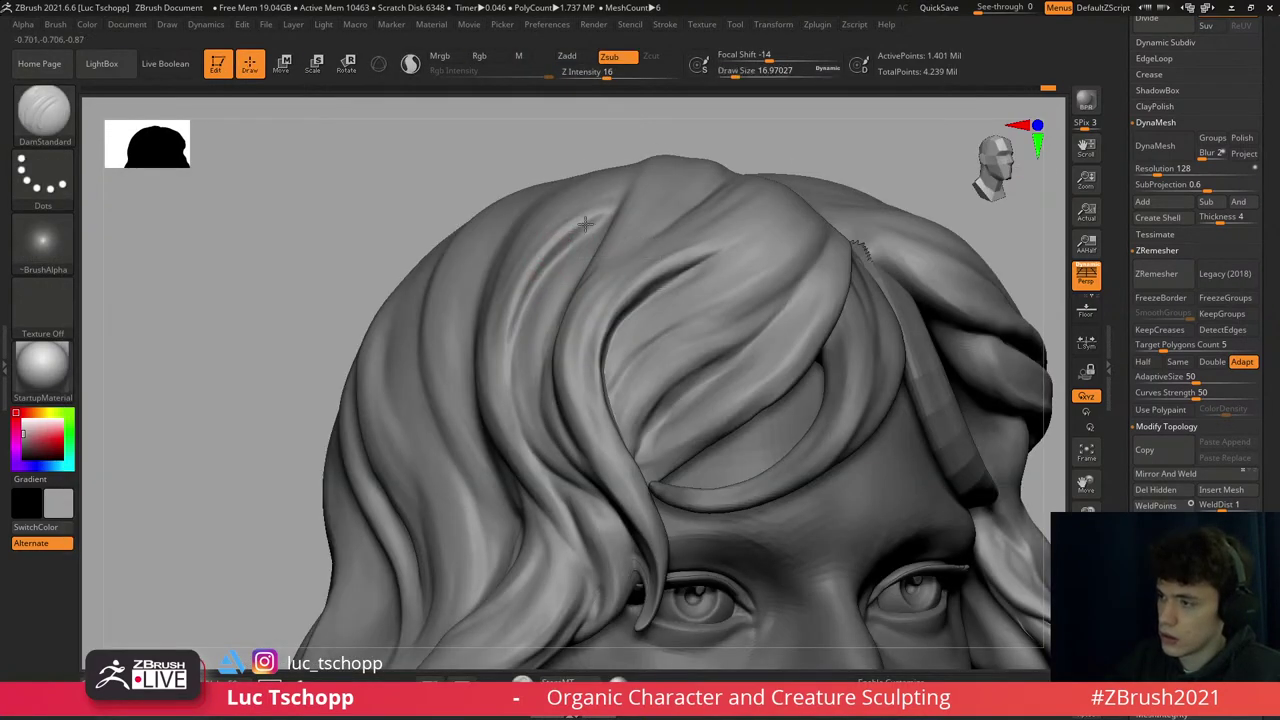
key("bracketright")
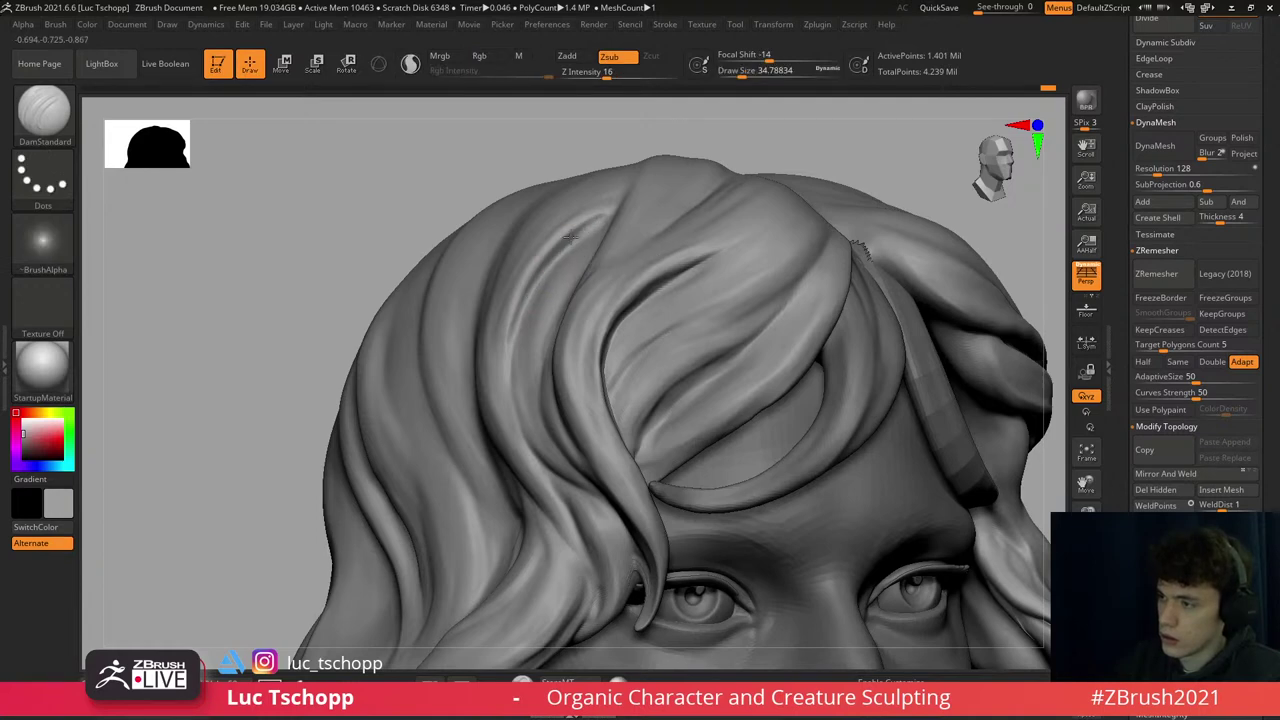
right_click_drag(586, 214, 612, 225)
key("bracketright")
key("bracketright")
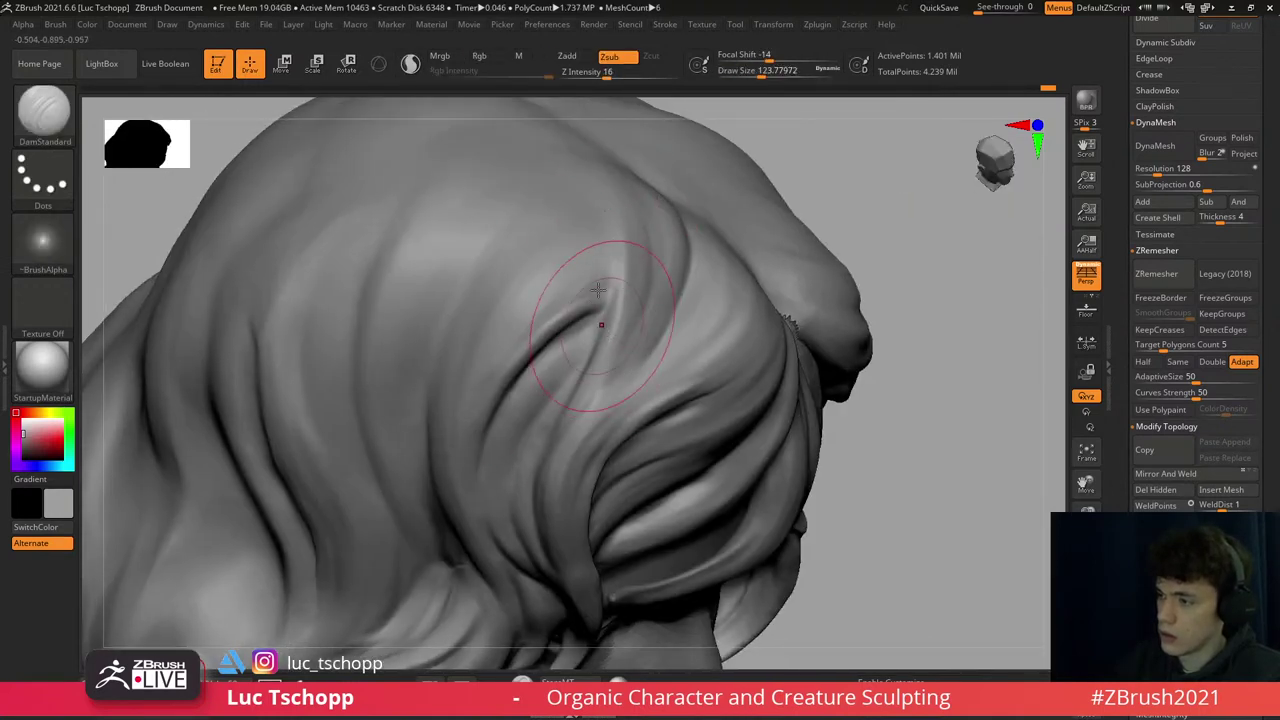
right_click_drag(571, 286, 571, 434)
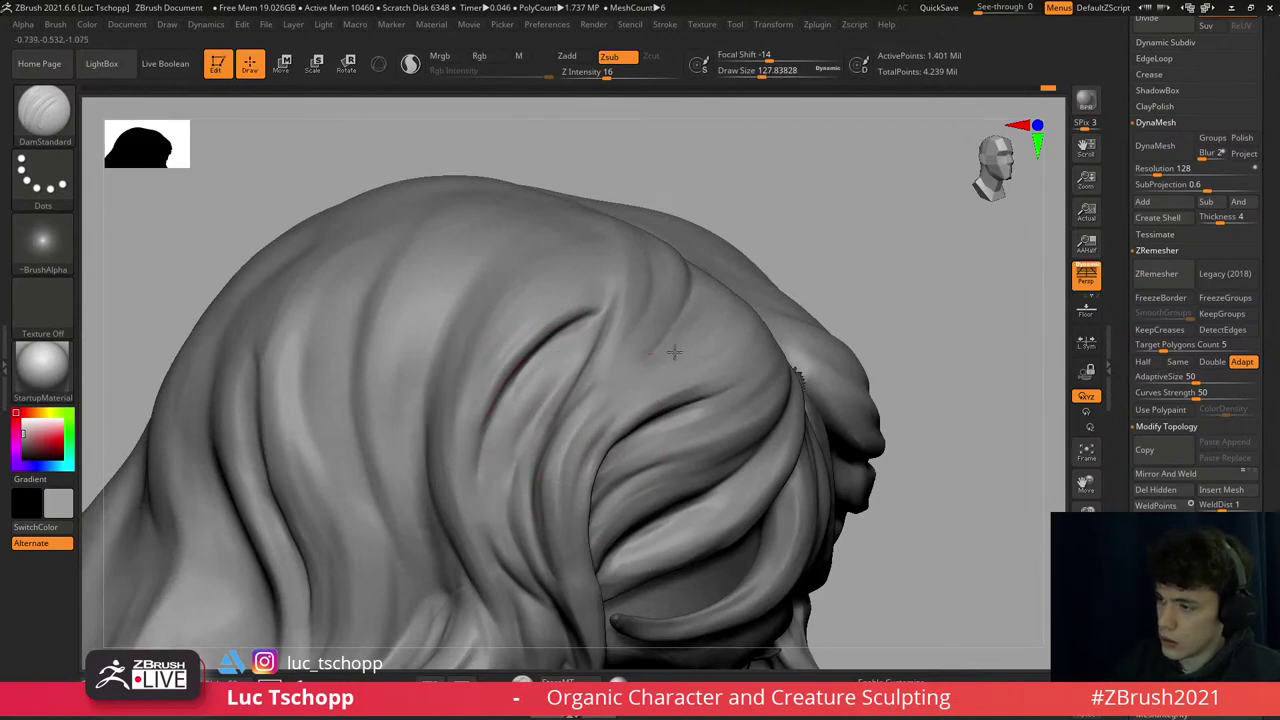
left_click_drag(611, 327, 515, 303)
left_click_drag(526, 258, 495, 437)
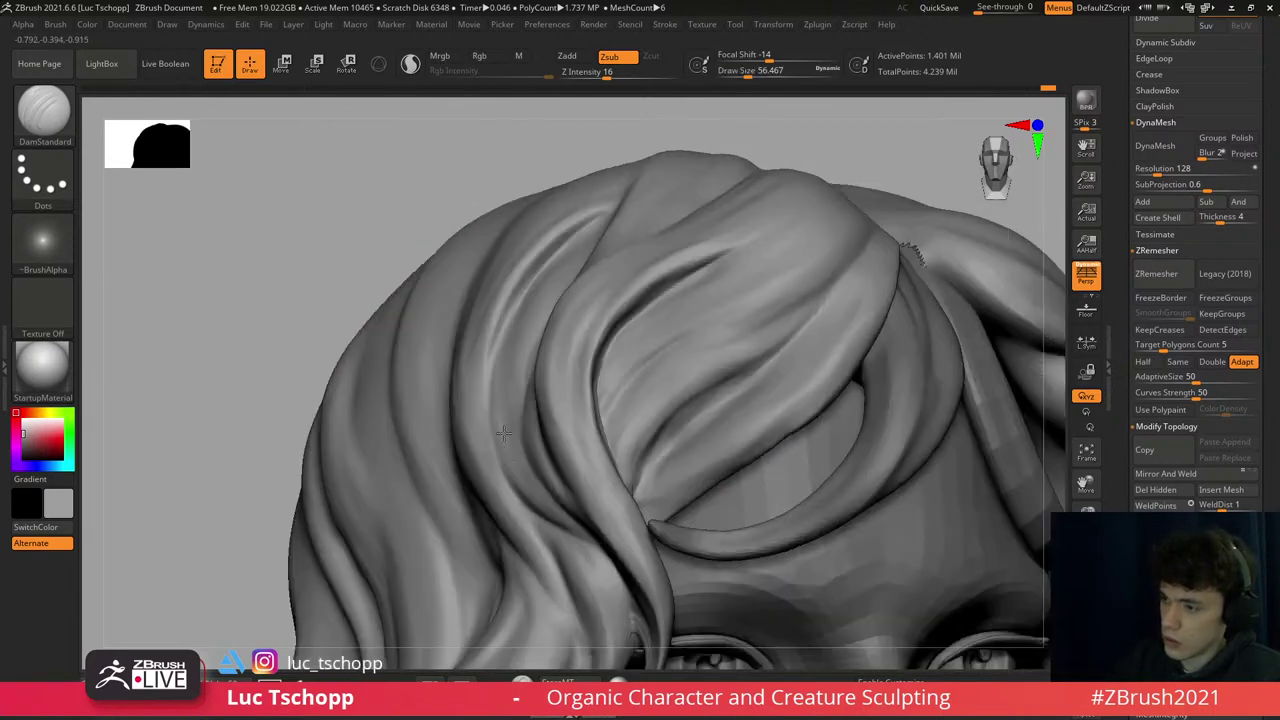
- Return to LucT_Custom1, frame the bust and zoom in on the hairline
key("1")
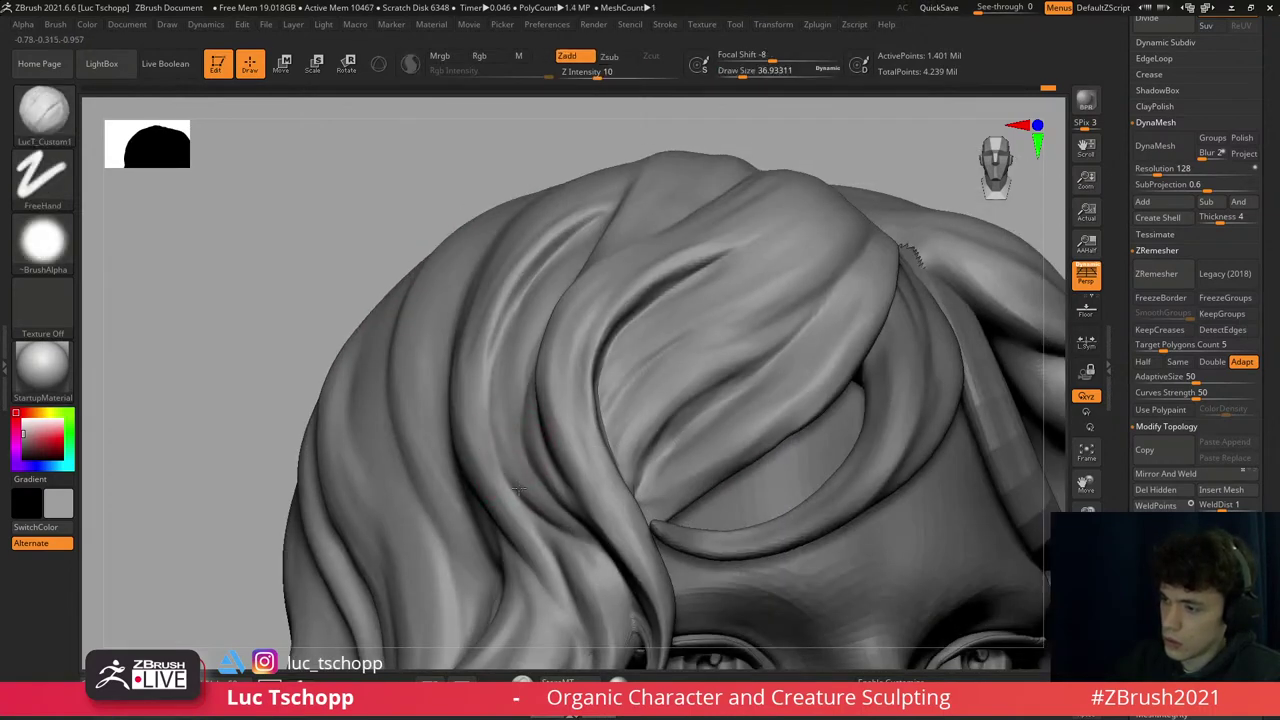
key("f")
mouse_move(755, 233)
left_mouse_down("alt")
mouse_move(571, 286)
mouse_move(491, 266)
left_mouse_up("alt")
key("b")
key("m")
key("v")
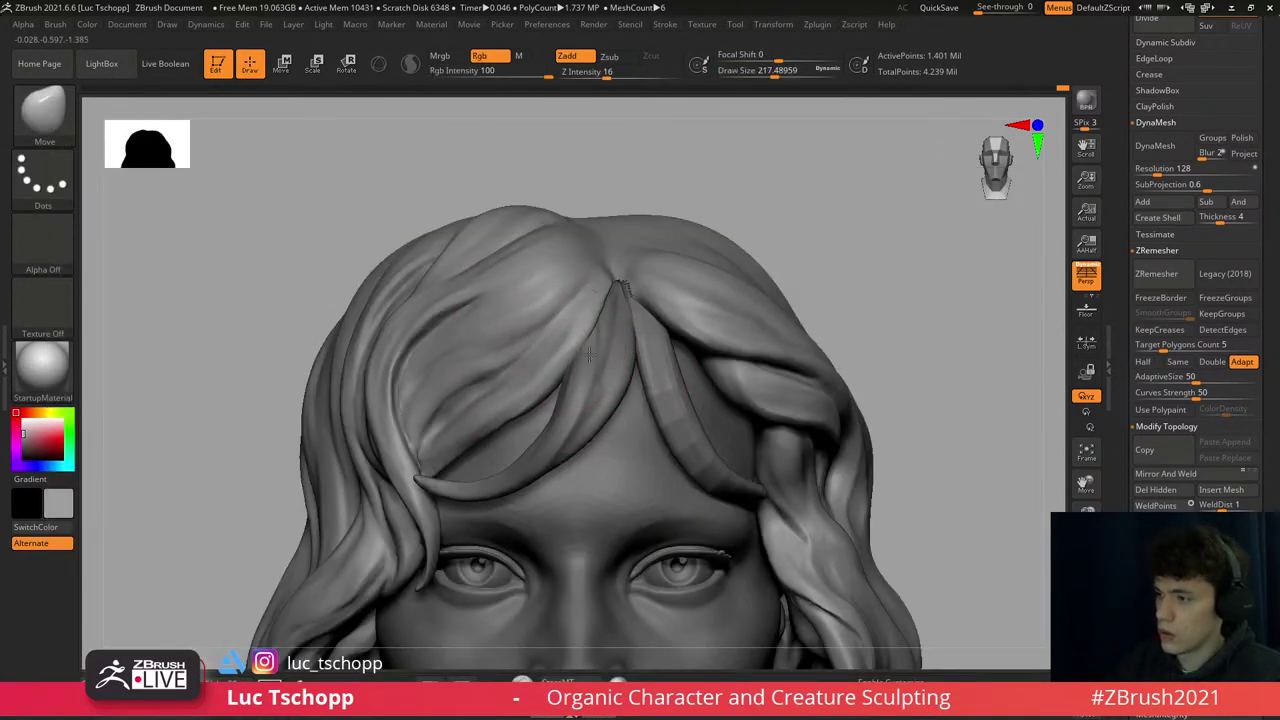
- Work the hair parting with LucT_Custom1 and DamStandard from a fresh angle
right_click_drag(590, 287, 514, 320)
key("1")
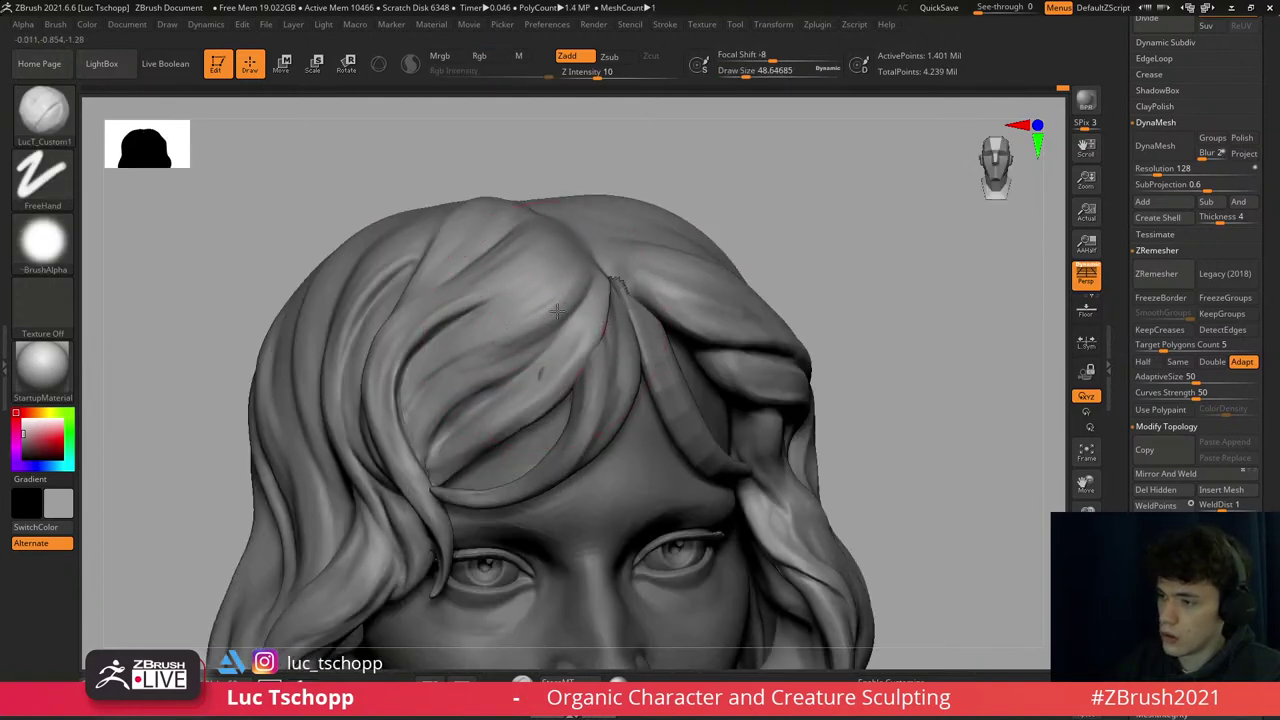
key("b")
key("d")
key("s")
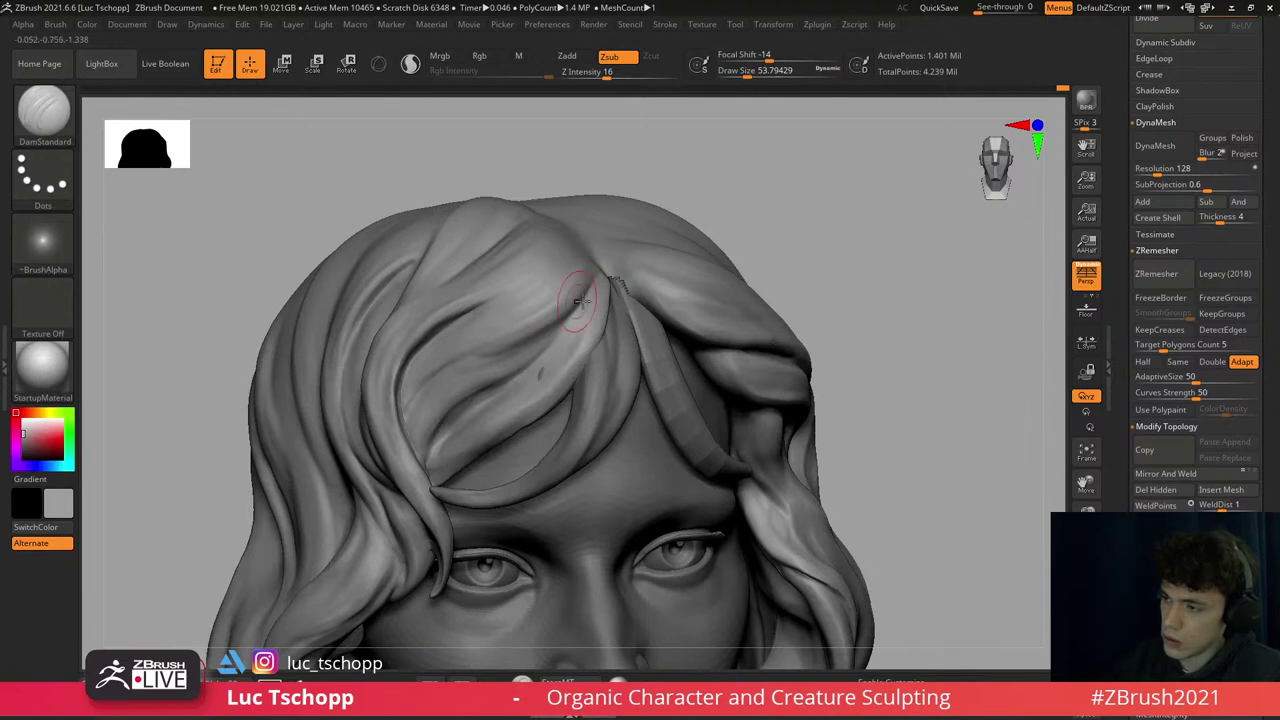
mouse_move(476, 378)
right_mouse_down("ctrl")
mouse_move(600, 300)
mouse_move(560, 290)
mouse_move(657, 214)
mouse_move(681, 224)
right_mouse_up("ctrl")
- Push and build up the crown mass with Move and LucT_Custom1 from a top-down view
key("b")
key("m")
key("v")
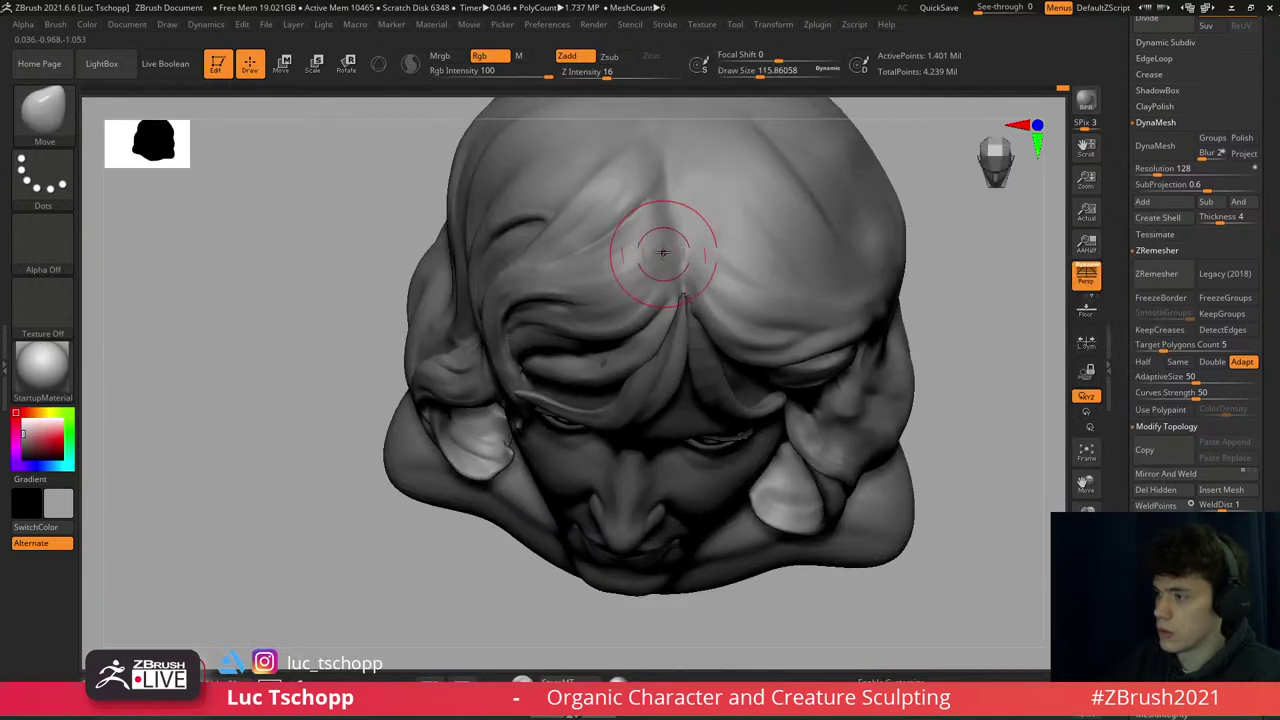
key("1")
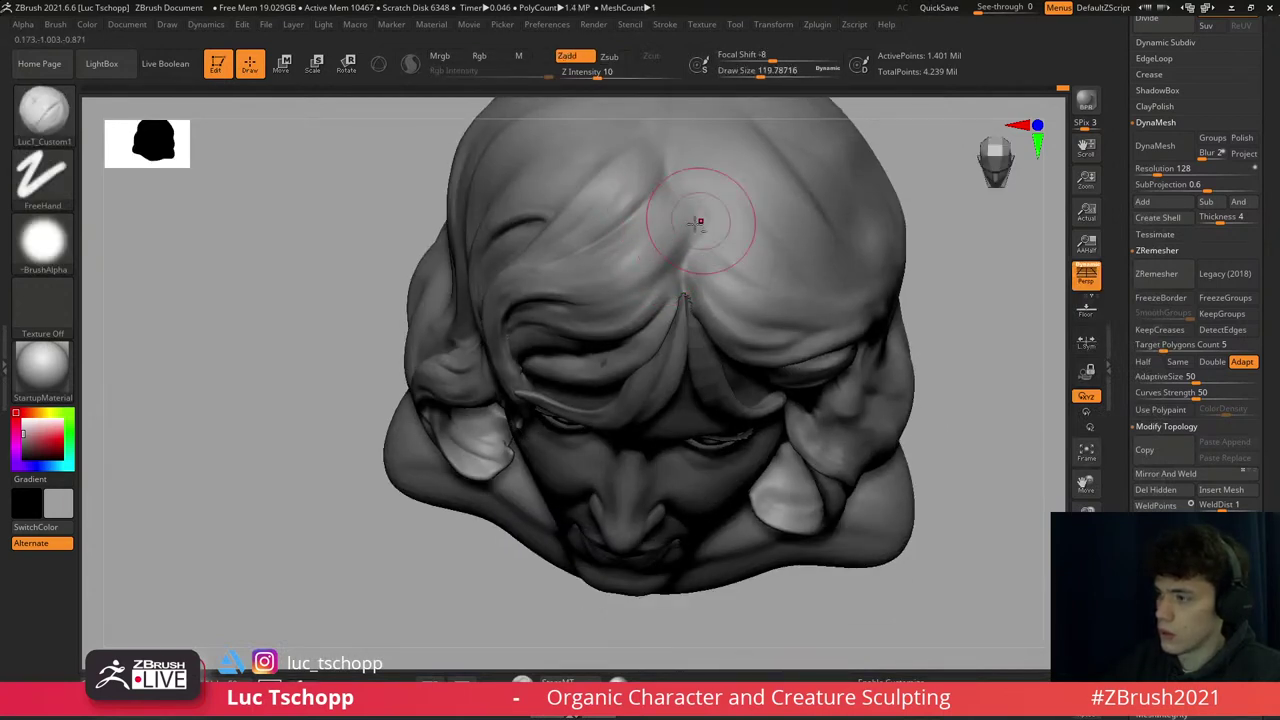
mouse_move(699, 221)
right_mouse_down()
mouse_move(648, 326)
mouse_move(677, 294)
right_mouse_up()
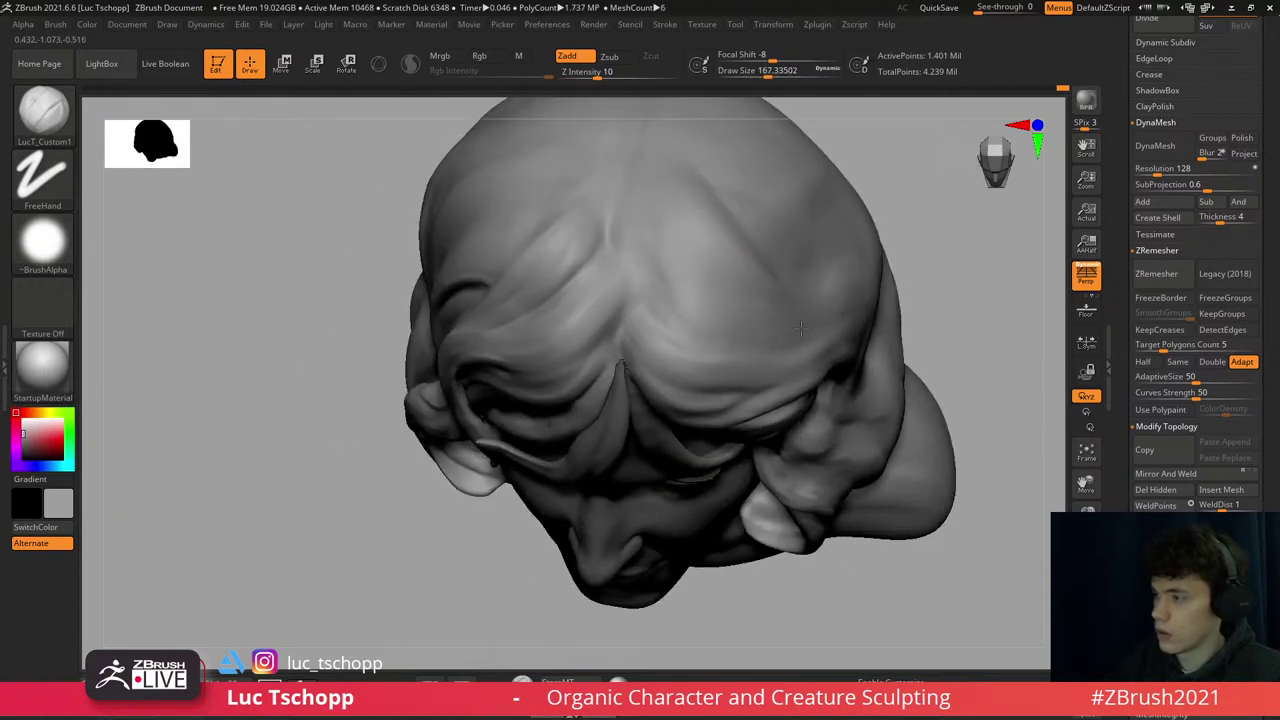
right_click_drag(800, 328, 734, 226)
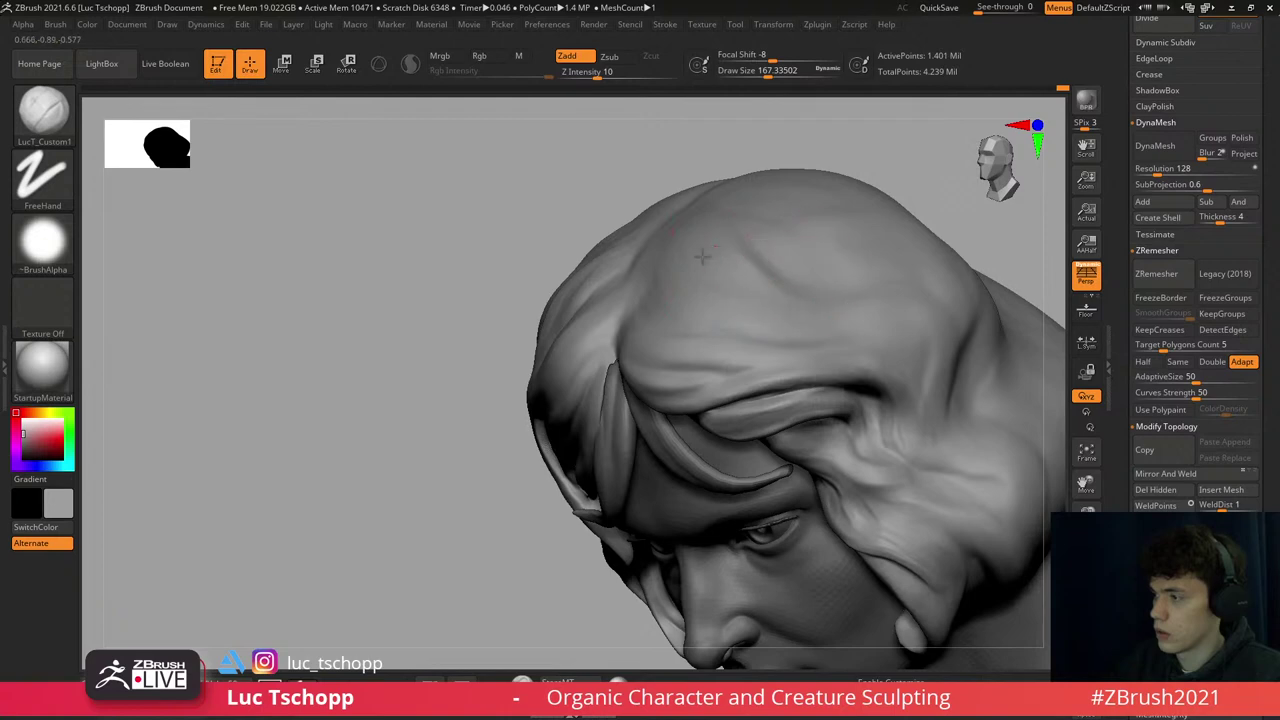
- Shrink the brush and switch to DamStandard to start a fine strand groove on the crown
key("s")
mouse_move(808, 306)
left_mouse_down()
mouse_move(795, 306)
mouse_move(833, 338)
mouse_move(908, 361)
left_mouse_up()
key("b")
key("d")
key("s")
key("s")
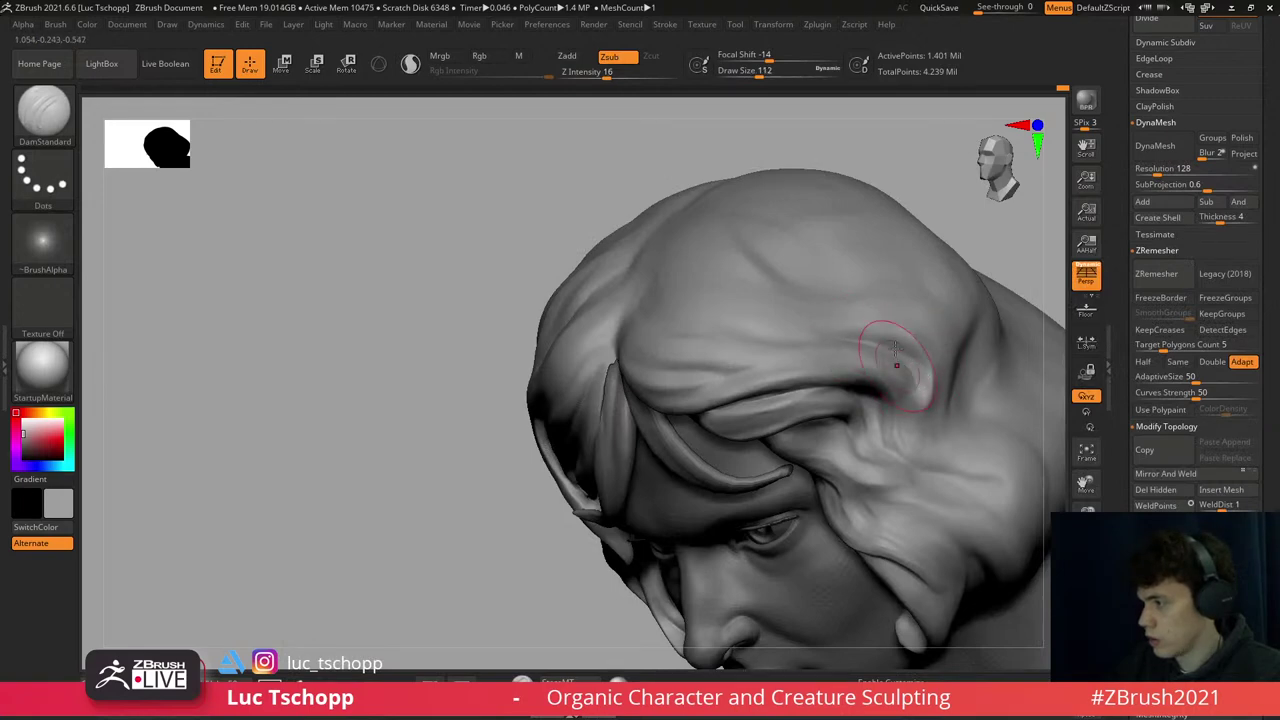
- Carve a crease into the right side hair with DamStandard and build its edge outward with LucT_Custom1
mouse_move(895, 348)
right_mouse_down()
mouse_move(923, 271)
mouse_move(907, 343)
right_mouse_up()
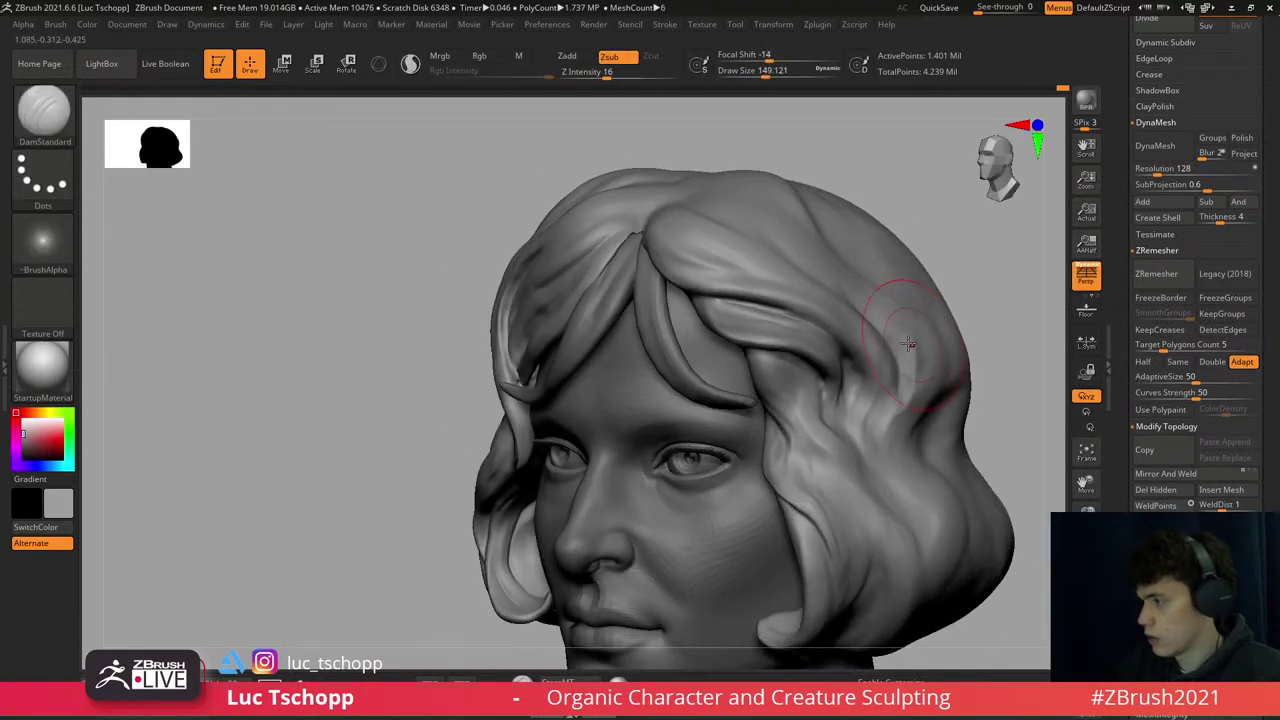
left_click_drag(890, 423, 903, 401)
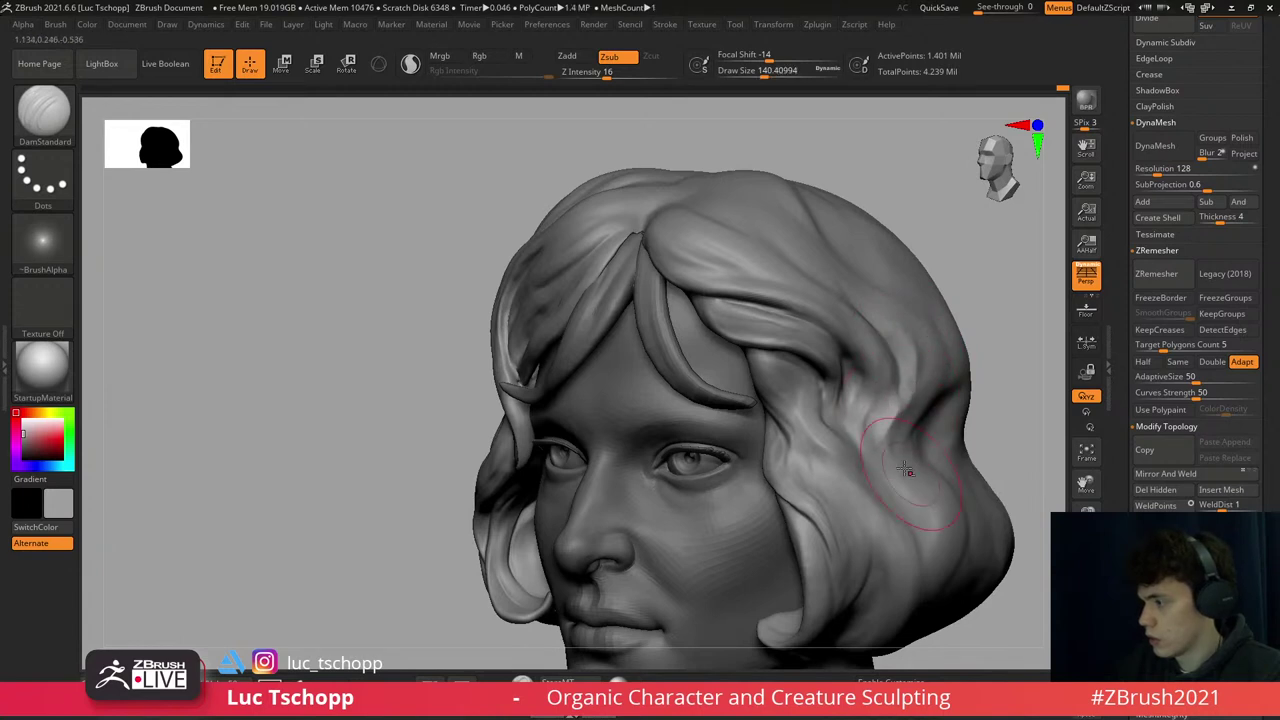
right_click_drag(918, 474, 886, 429)
key("1")
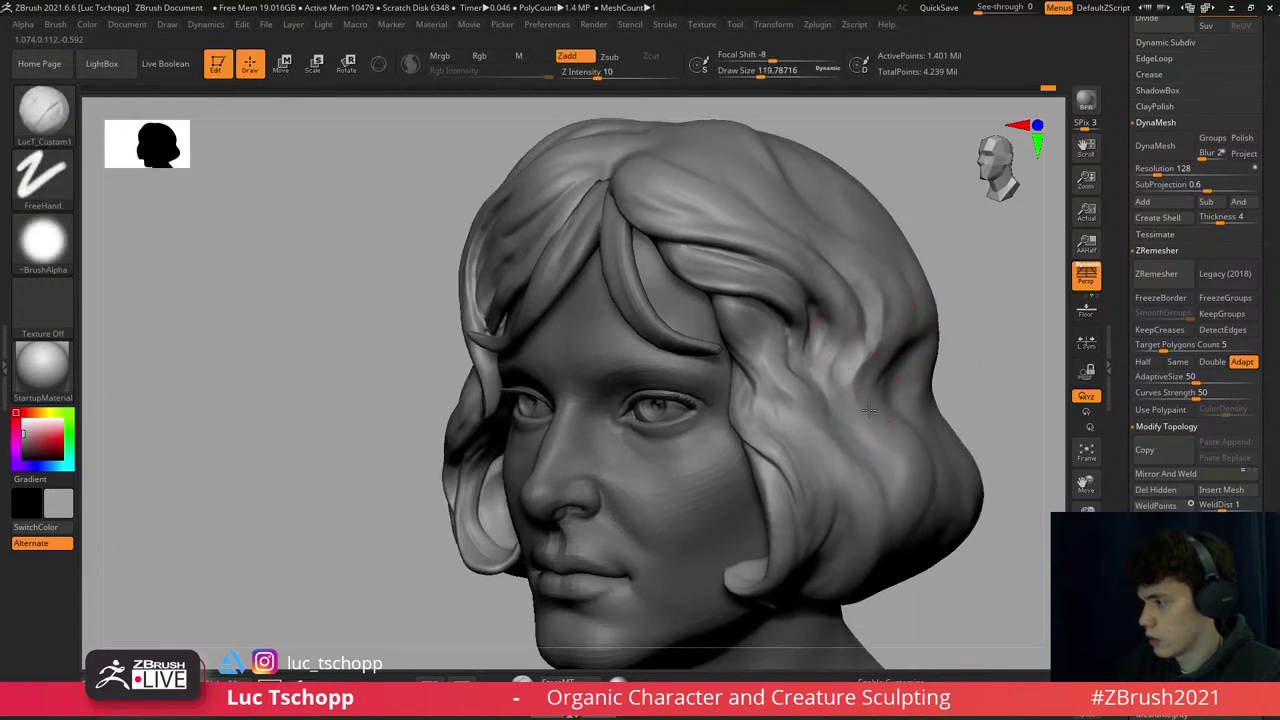
mouse_move(868, 410)
left_mouse_down()
mouse_move(962, 413)
mouse_move(897, 416)
left_mouse_up()
- Switch back to DamStandard and inspect the side hair from three-quarter, side and low angles
key("2")
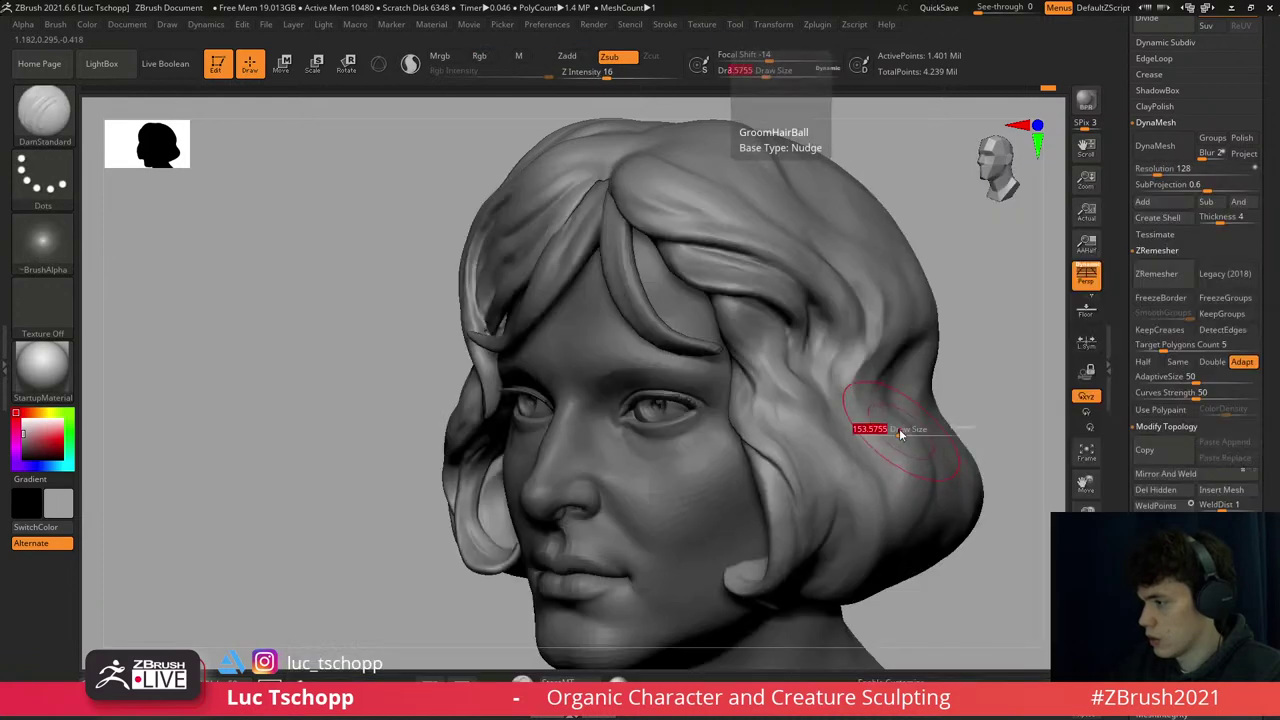
right_click_drag(900, 428, 910, 426)
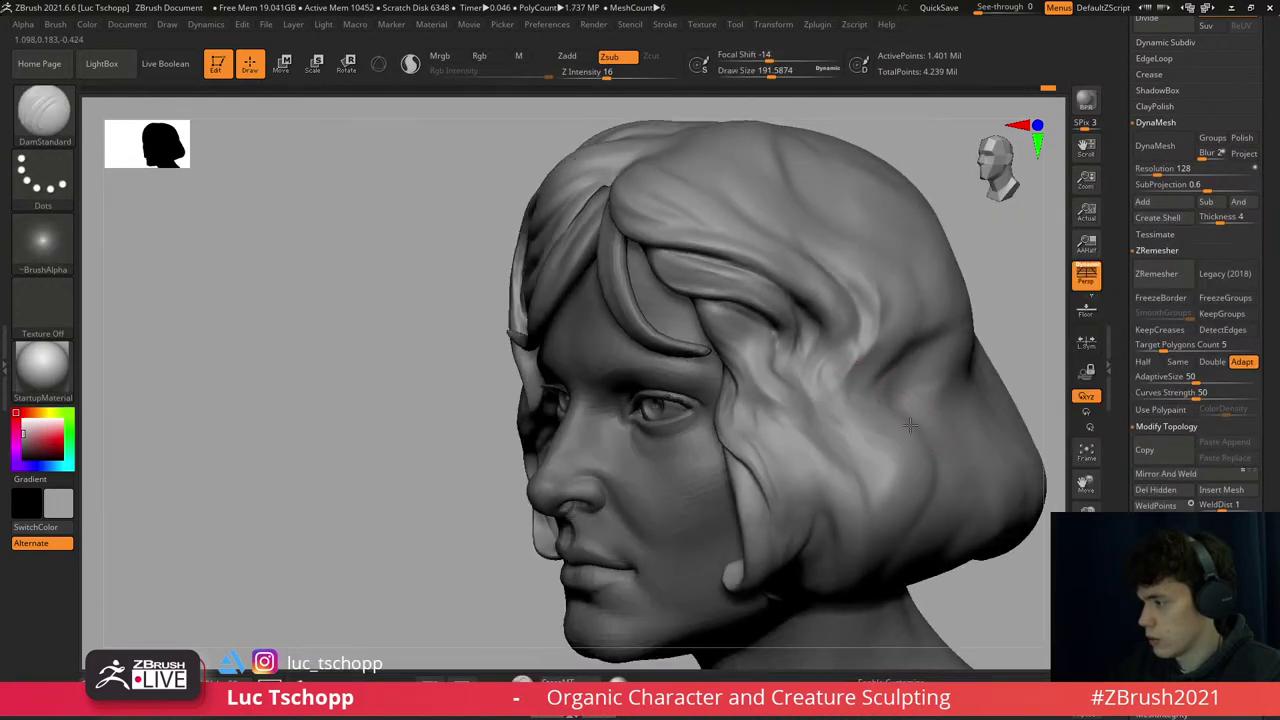
right_click_drag(877, 490, 850, 462)
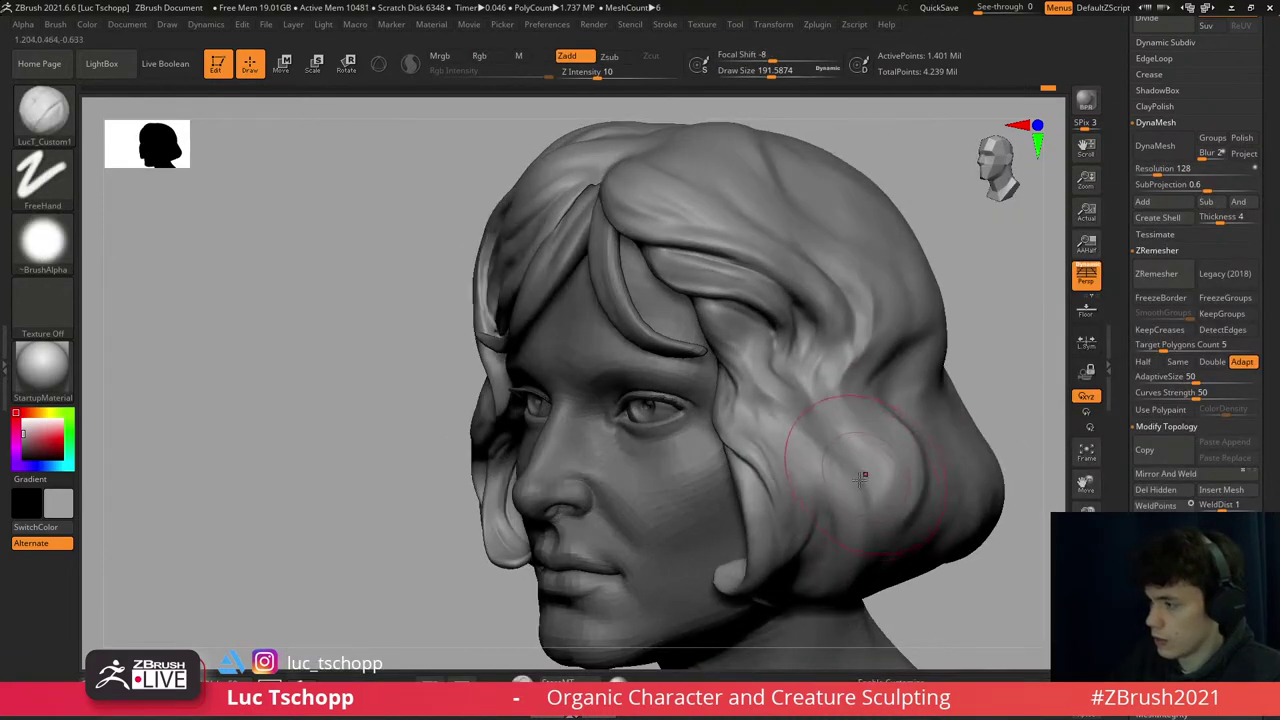
right_click_drag(833, 538, 853, 452)
right_click_drag(794, 537, 752, 546)
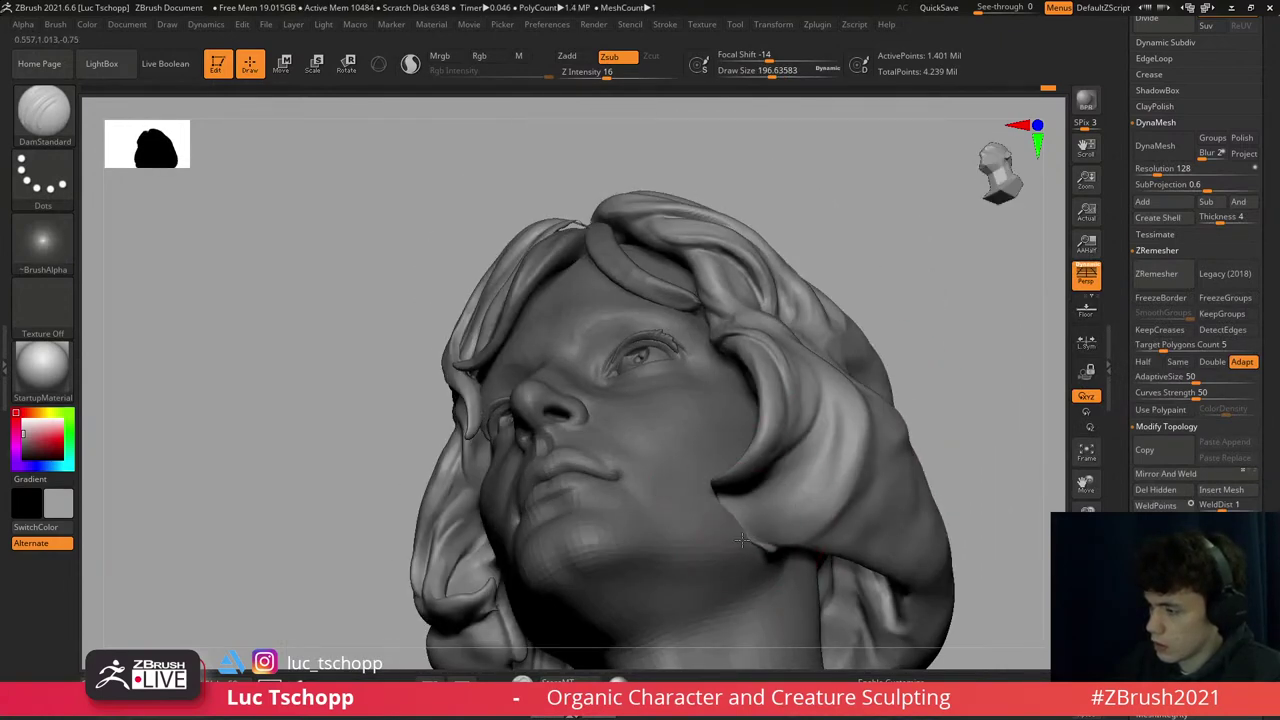
key("b")
mouse_move(806, 510)
right_mouse_down()
mouse_move(820, 420)
mouse_move(863, 394)
mouse_move(806, 425)
mouse_move(825, 405)
mouse_move(798, 340)
right_mouse_up()
key("Escape")
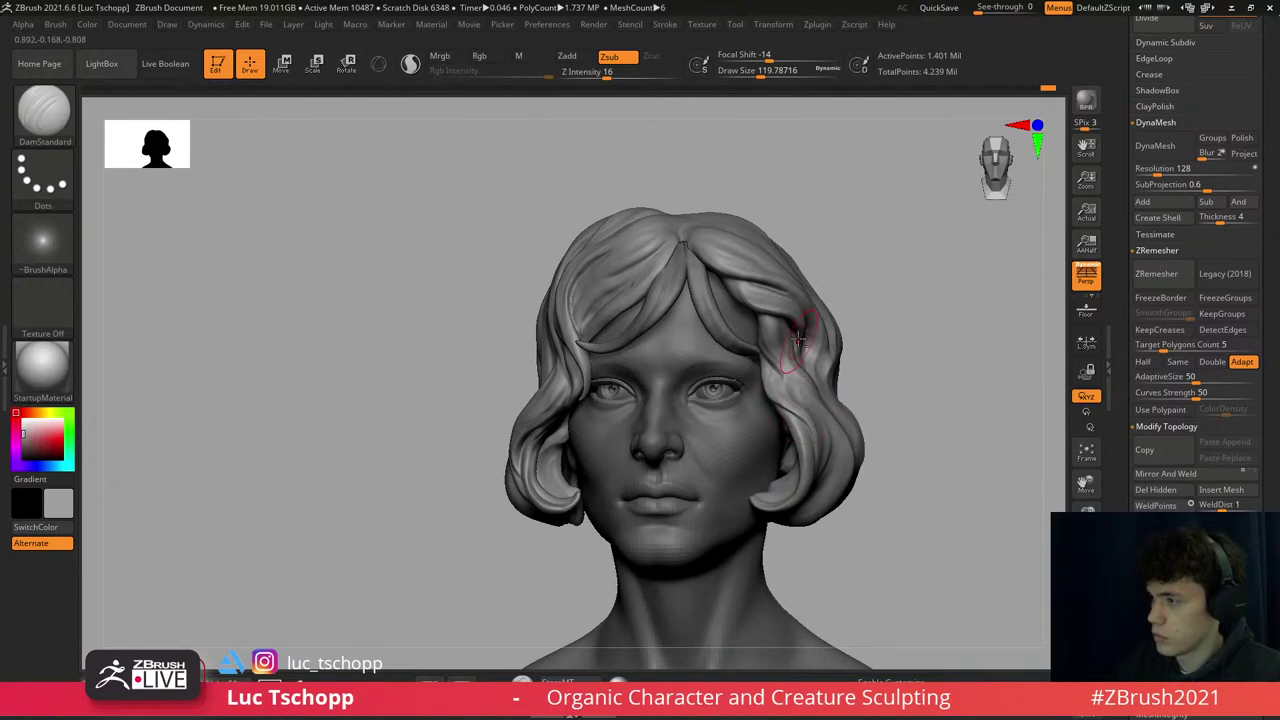
mouse_move(866, 497)
right_mouse_down("ctrl")
mouse_move(785, 320)
mouse_move(700, 300)
mouse_move(700, 360)
mouse_move(700, 320)
mouse_move(700, 337)
right_mouse_up("ctrl")
- Solo the hair mesh, mask it, and size the brush down to about 59 at the crown
left_click(785, 320, "ctrl+shift")
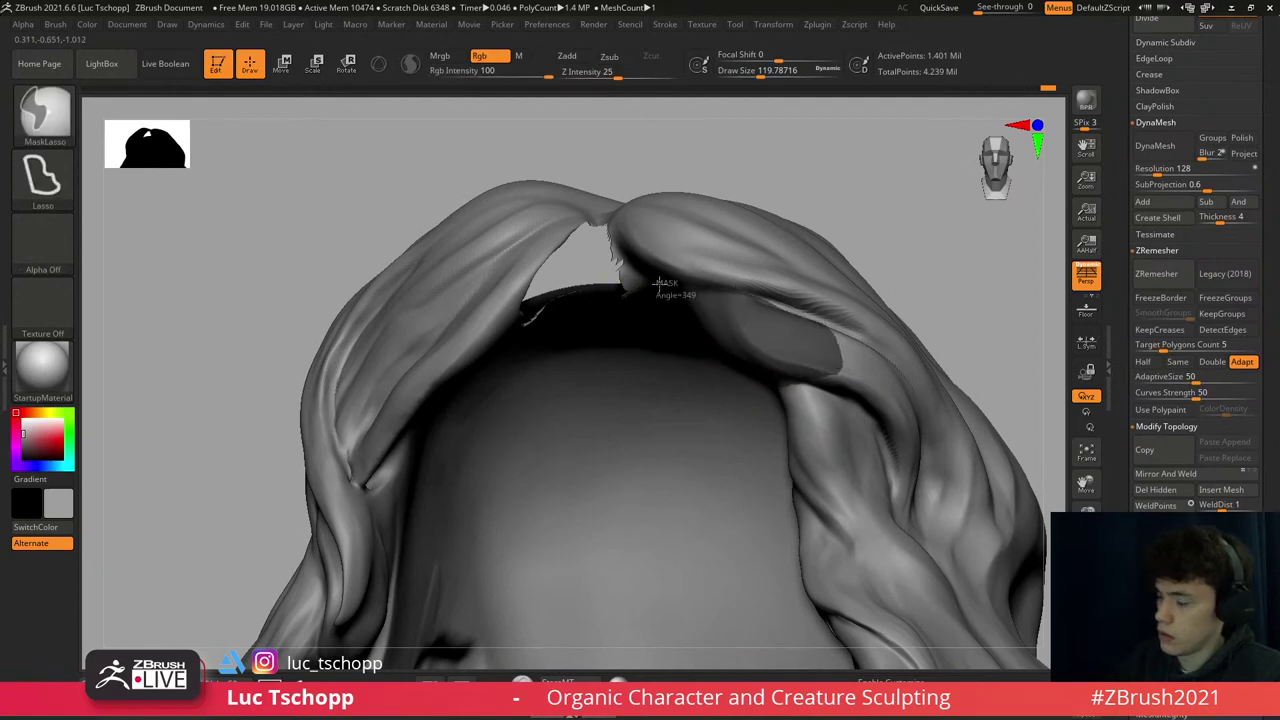
left_click(801, 172, "ctrl")
mouse_move(686, 243)
right_mouse_down("ctrl")
mouse_move(640, 255)
mouse_move(634, 238)
right_mouse_up("ctrl")
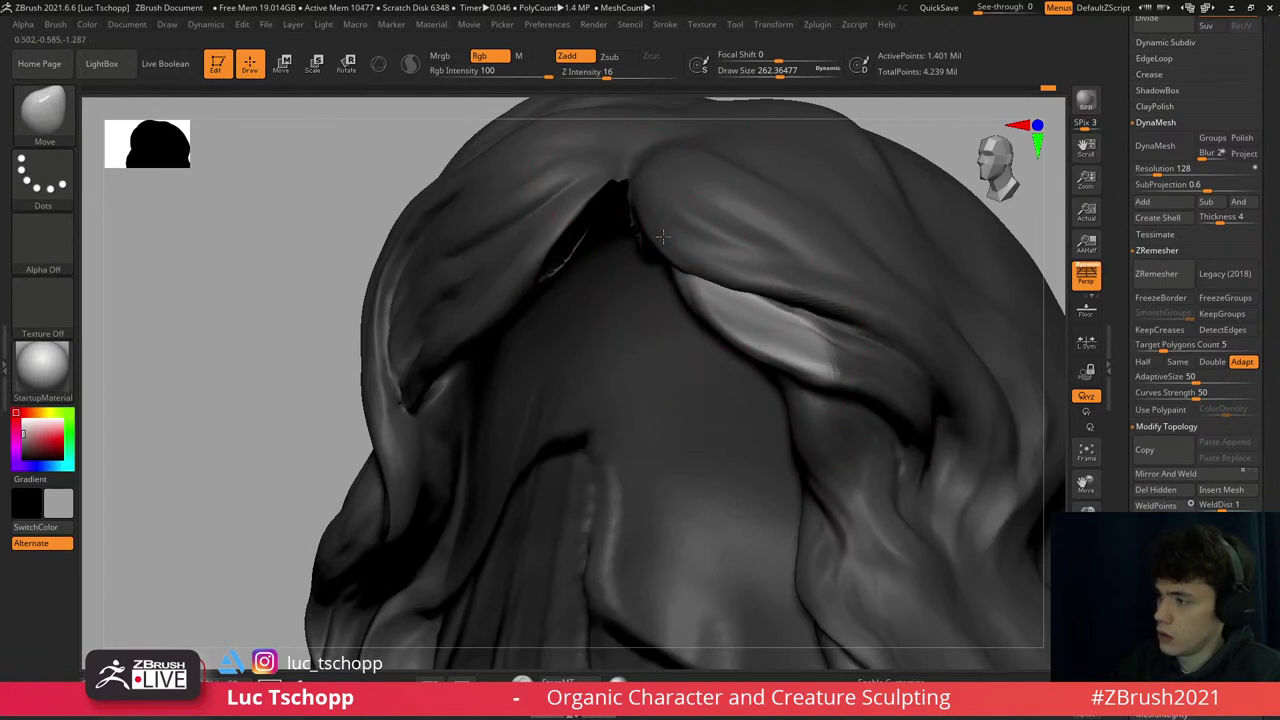
mouse_move(695, 293)
right_mouse_down()
mouse_move(700, 330)
mouse_move(700, 271)
right_mouse_up()
key("s")
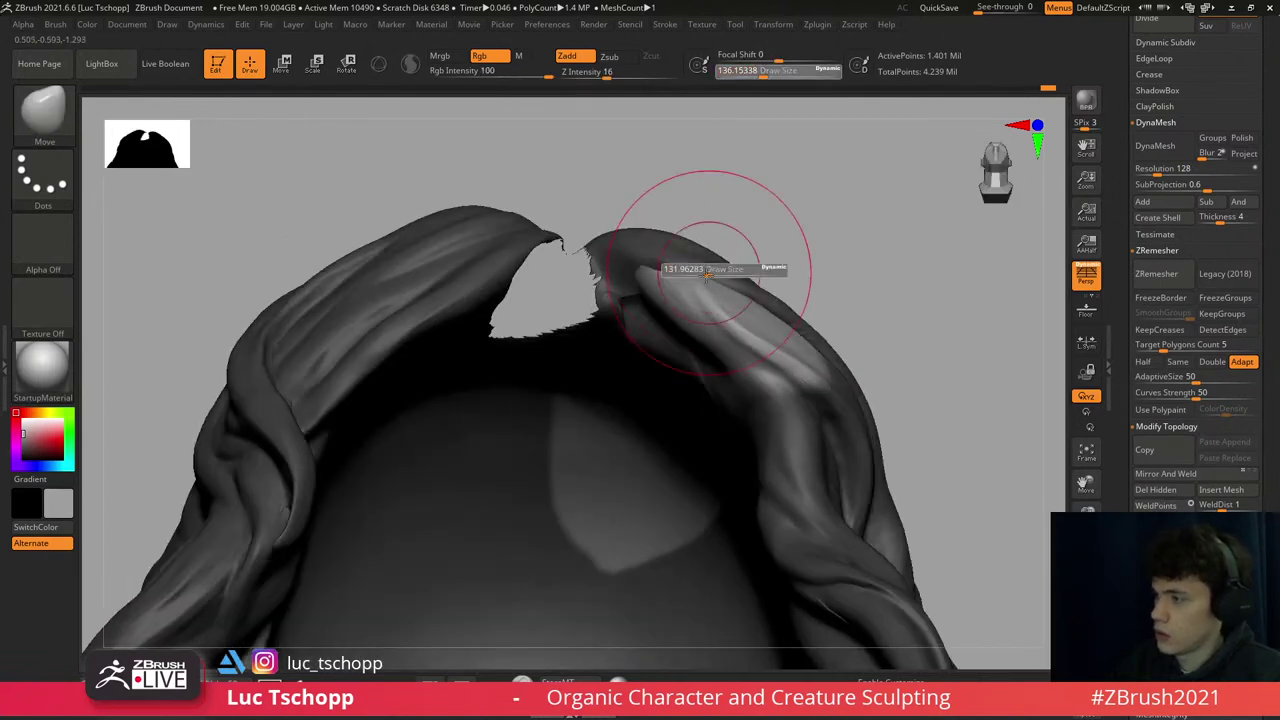
mouse_move(700, 276)
left_mouse_down()
mouse_move(713, 283)
mouse_move(638, 285)
left_mouse_up()
key("s")
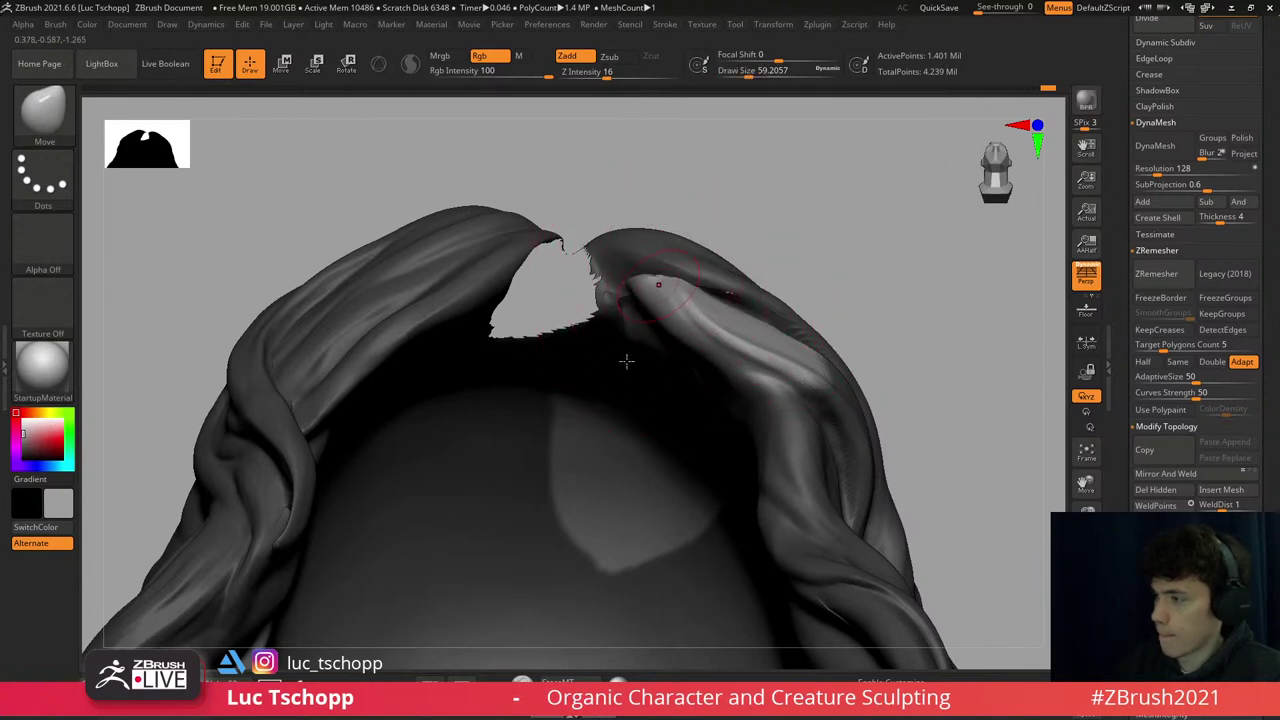
- Frame the hair and close in on the crown parting from a straight front view
mouse_move(626, 361)
right_mouse_down()
mouse_move(677, 351)
mouse_move(600, 320)
mouse_move(725, 295)
mouse_move(766, 260)
mouse_move(712, 323)
mouse_move(695, 322)
right_mouse_up()
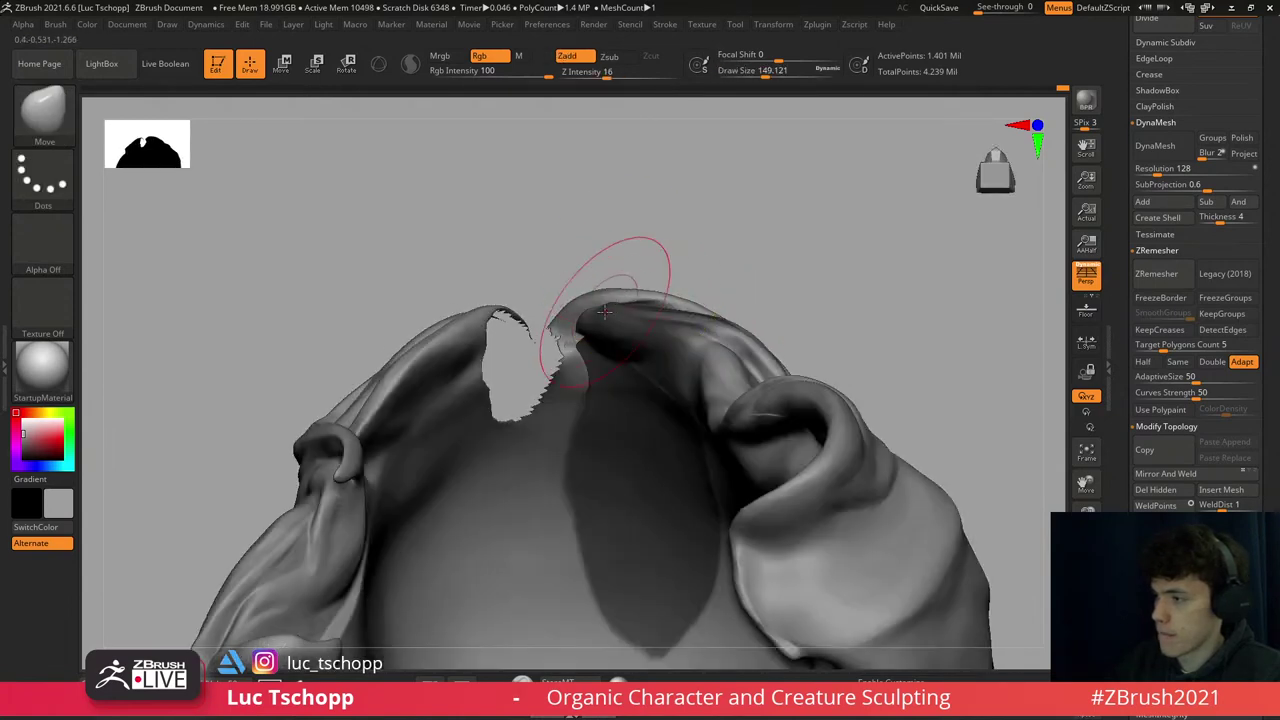
right_click_drag(650, 248, 846, 234, "shift")
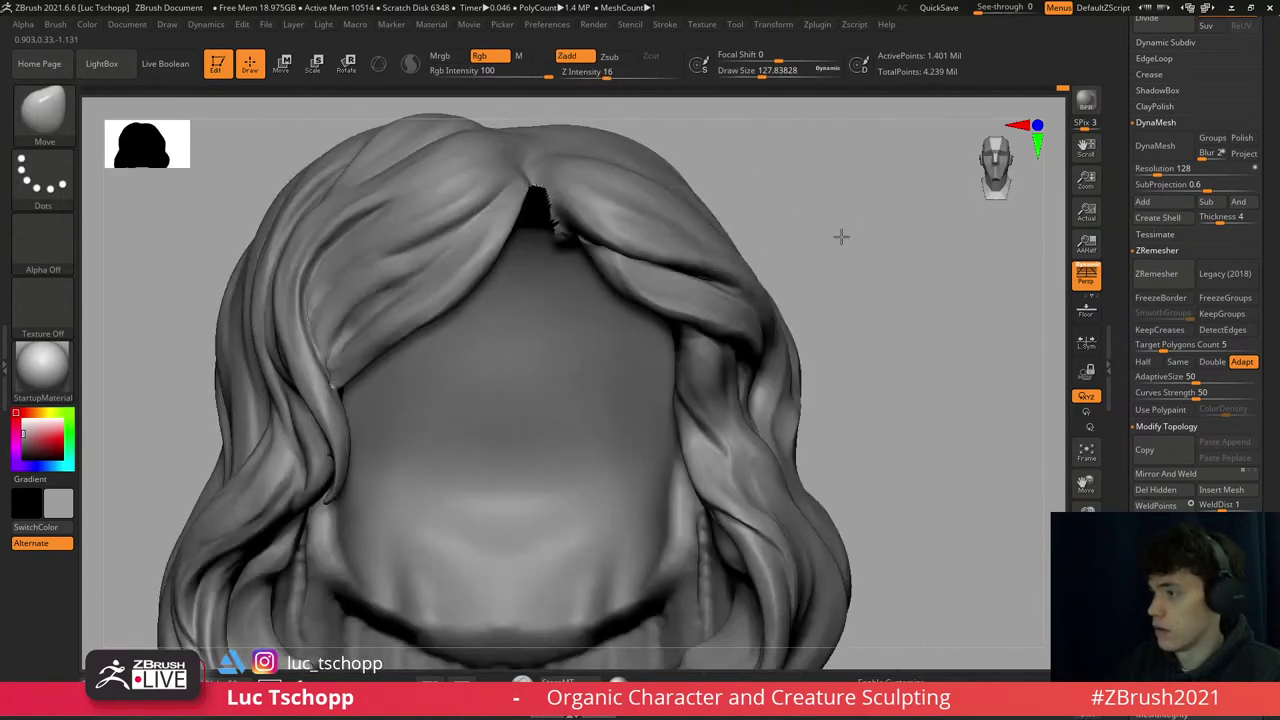
key("f")
right_click_drag(737, 236, 700, 300)
key("f")
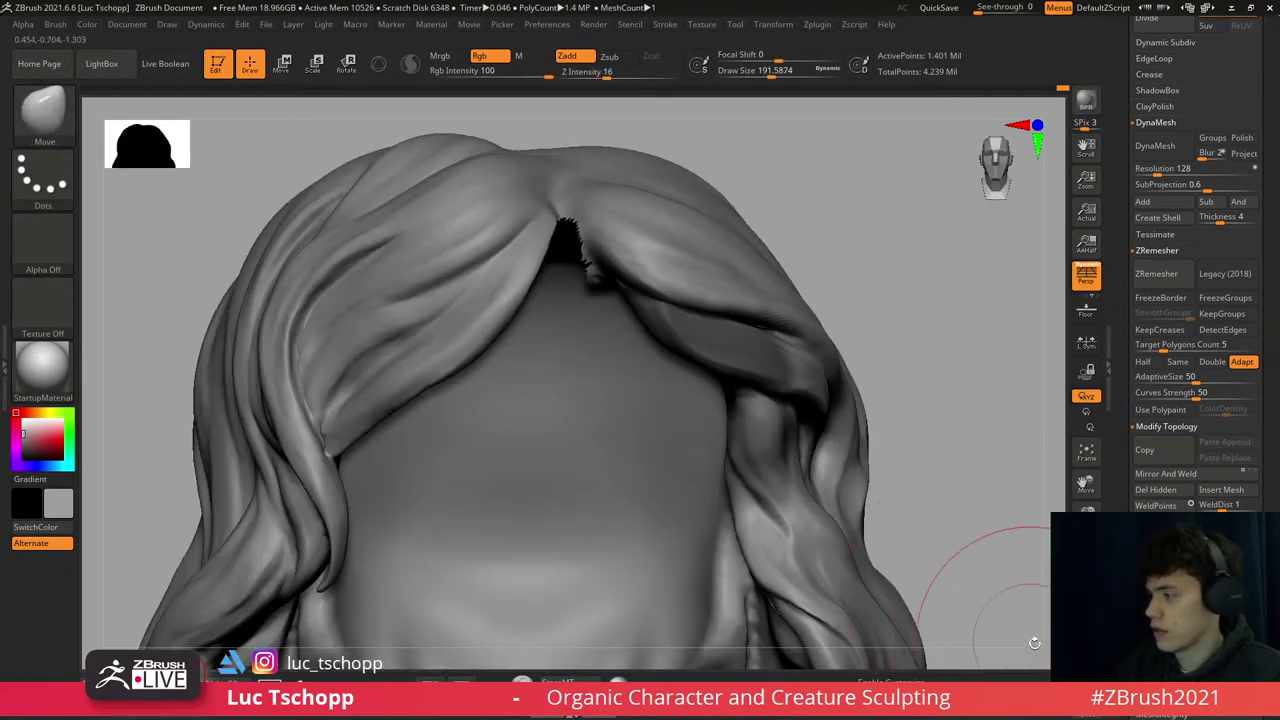
- Exit Solo, lasso-mask one side of the fringe, and select the Extract2 subtool
left_click(1086, 505)
right_click_drag(900, 420, 766, 428, "ctrl")
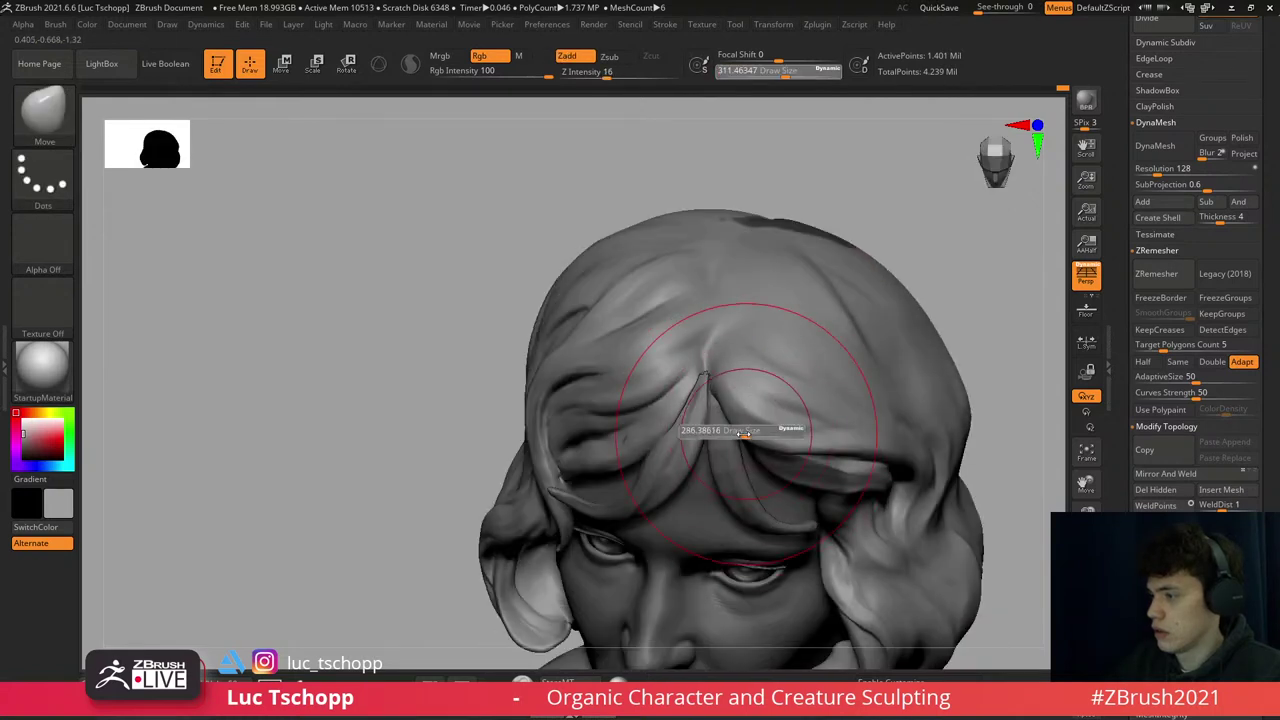
mouse_move(533, 143)
left_mouse_down("ctrl")
mouse_move(430, 612)
mouse_move(686, 557)
mouse_move(692, 400)
mouse_move(806, 160)
left_mouse_up("ctrl")
key("s")
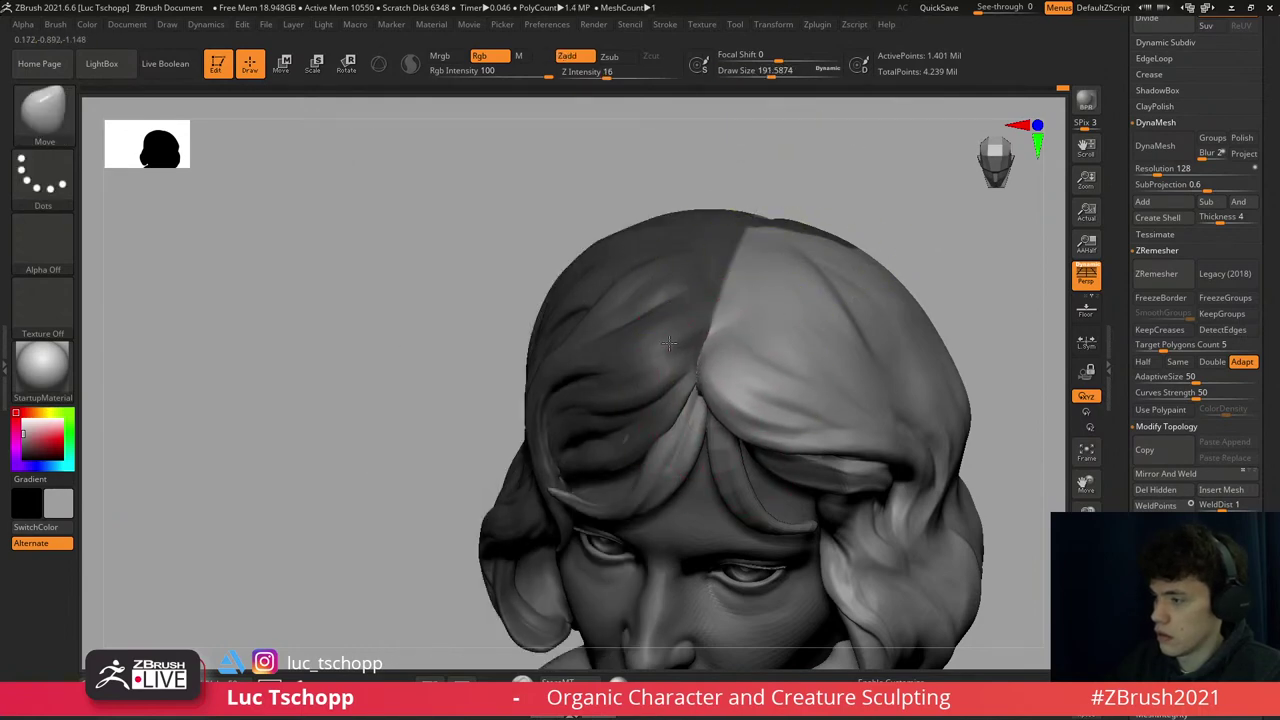
mouse_move(668, 343)
right_mouse_down()
mouse_move(722, 358)
mouse_move(740, 340)
mouse_move(737, 251)
mouse_move(772, 438)
right_mouse_up()
left_click(771, 229, "alt")
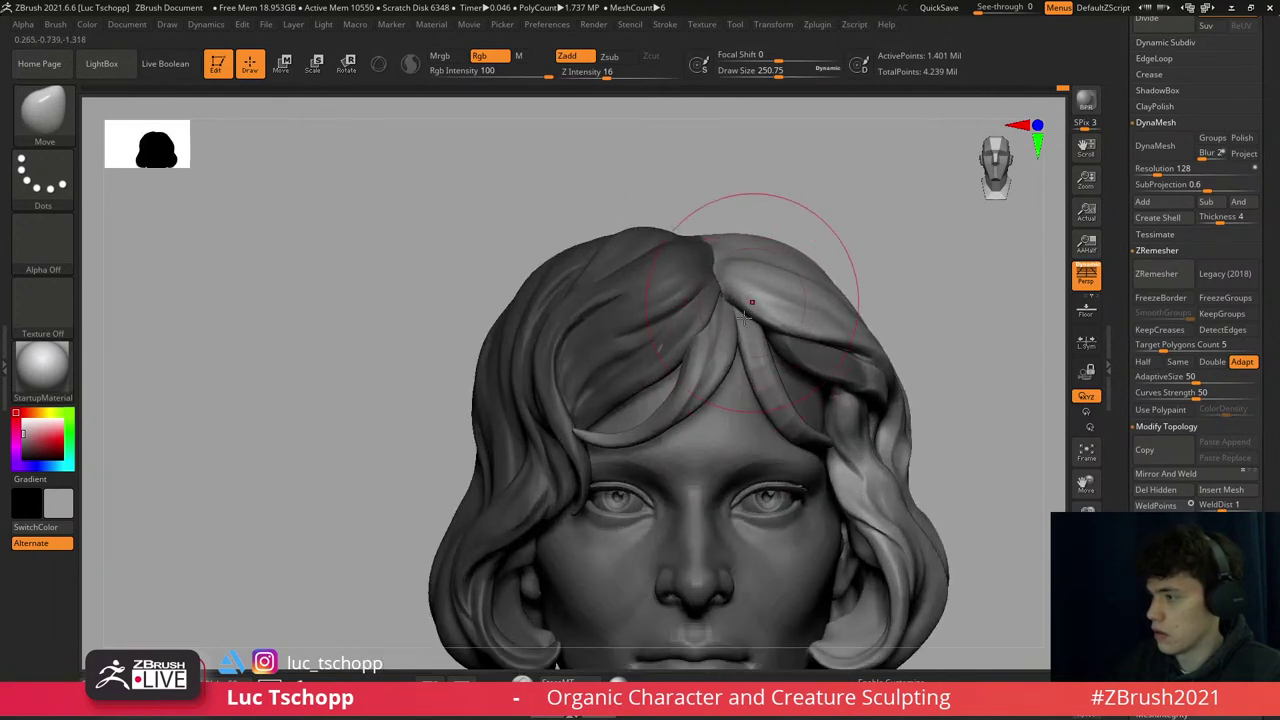
right_click_drag(771, 229, 713, 322)
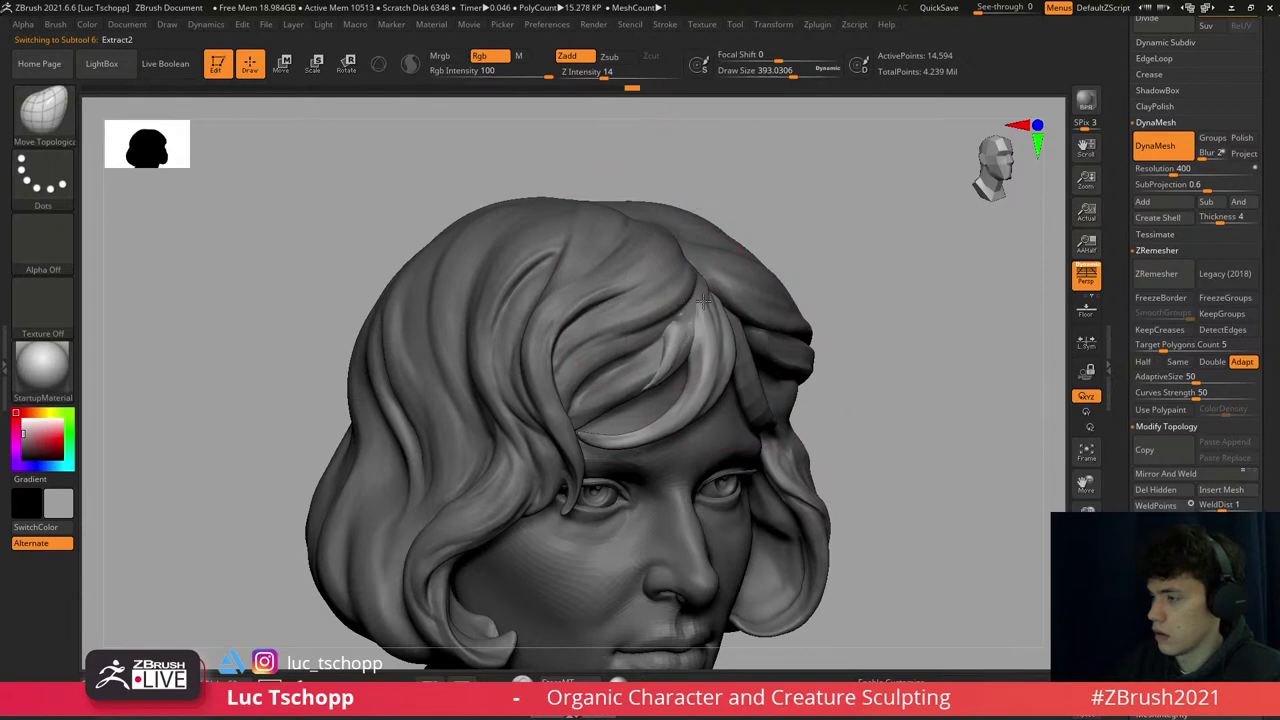
- Resize the brush through about 268, 112 and 212 while viewing the head from above
key("bracketleft")
right_click_drag(703, 285, 705, 330)
key("bracketleft")
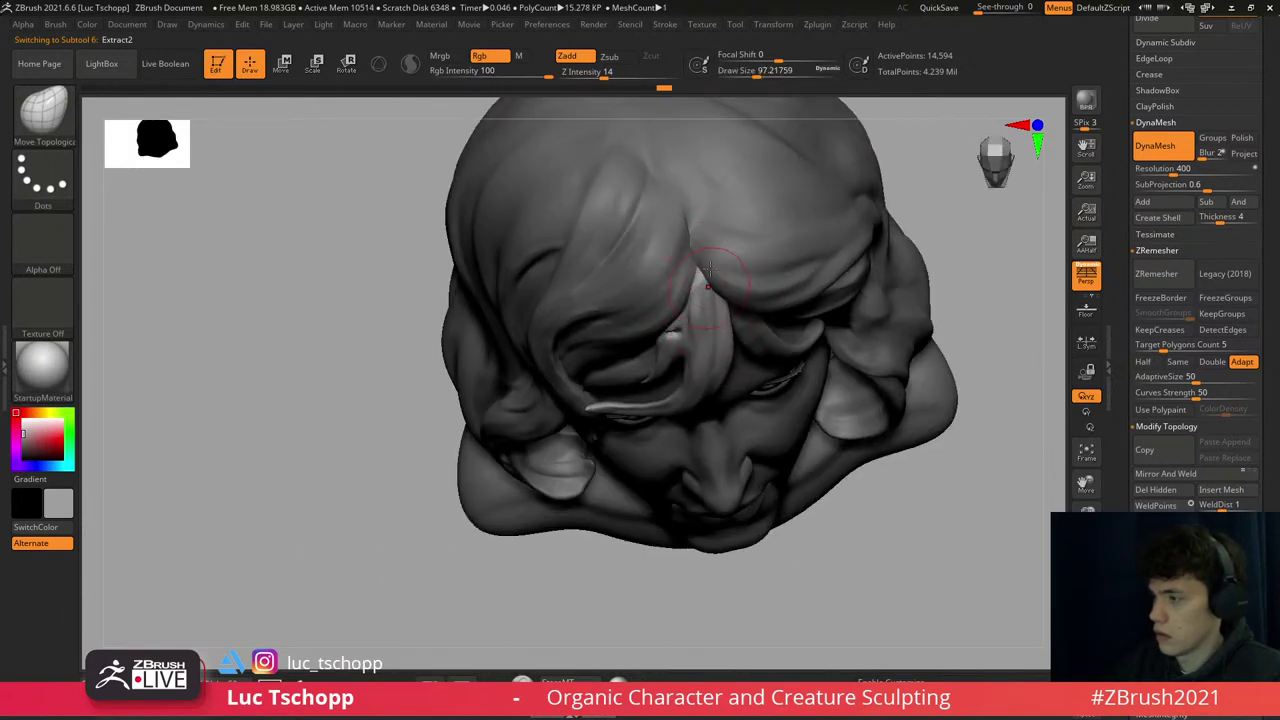
right_click_drag(708, 268, 695, 285)
key("bracketright")
key("bracketright")
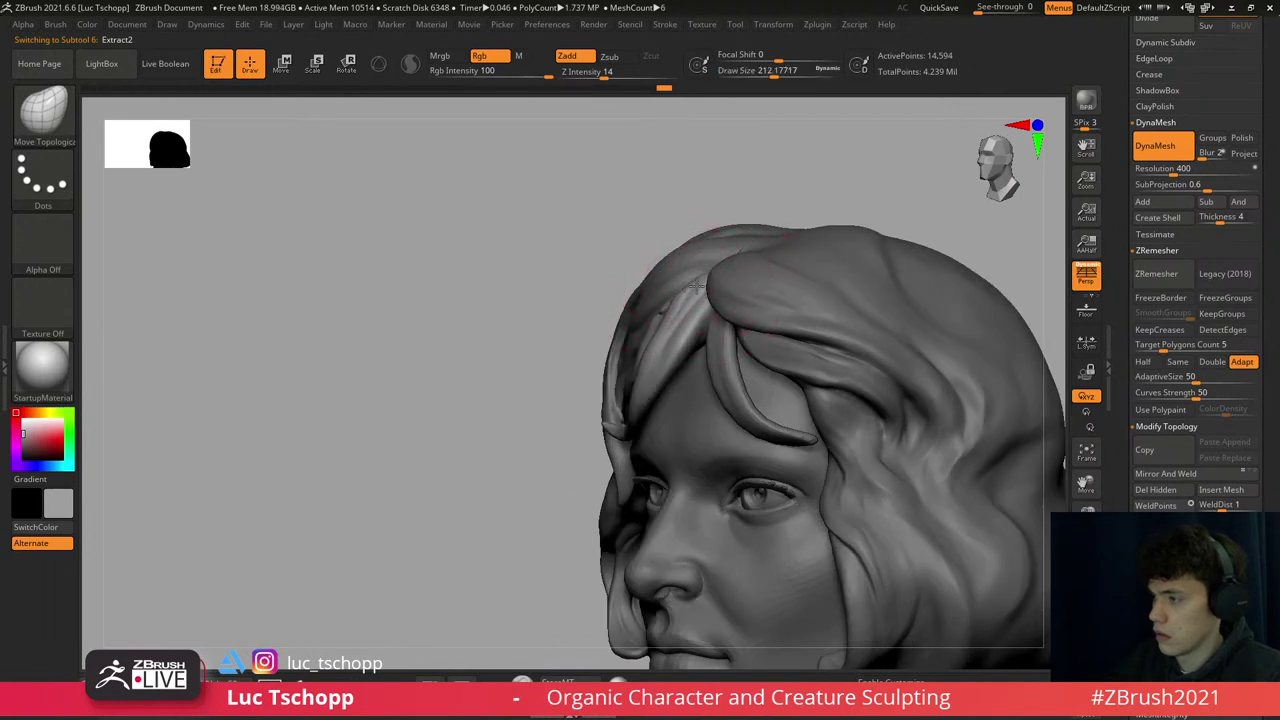
- Reshape the fringe strand's upper curve with LucT_Custom1 at about size 128
key("1")
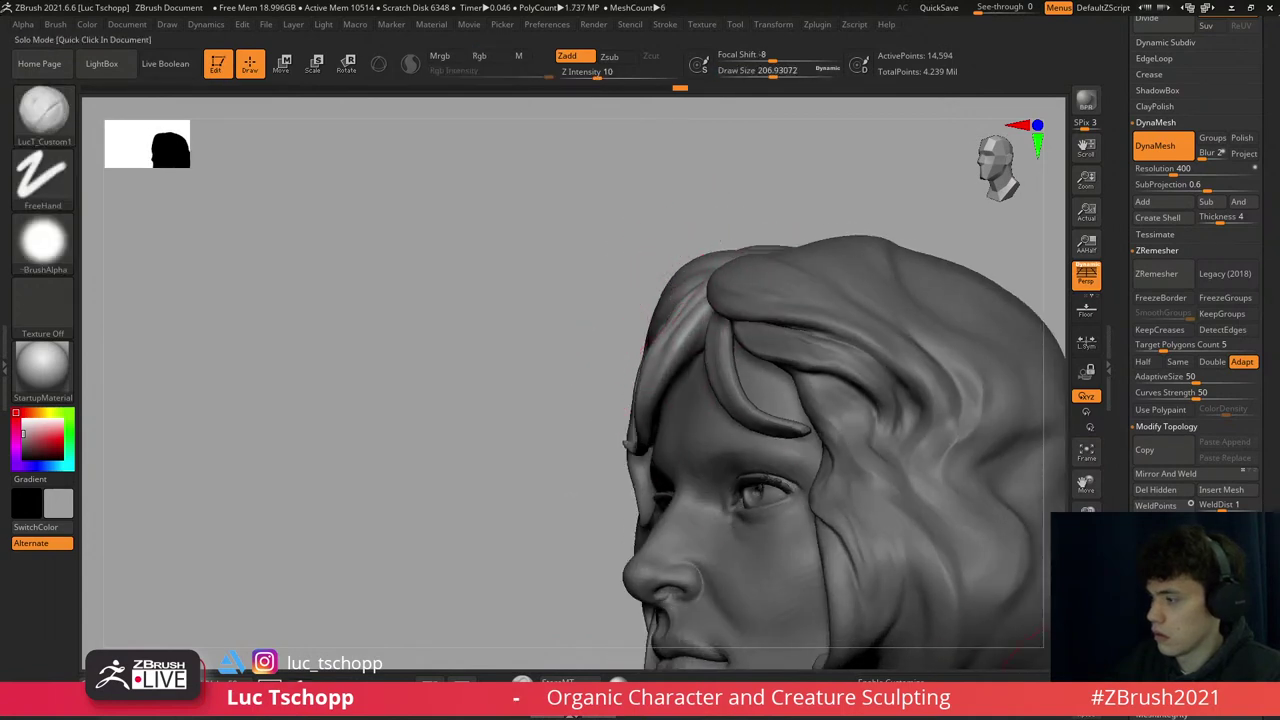
mouse_move(618, 393)
right_mouse_down()
mouse_move(720, 363)
mouse_move(829, 257)
mouse_move(677, 357)
right_mouse_up()
key("s")
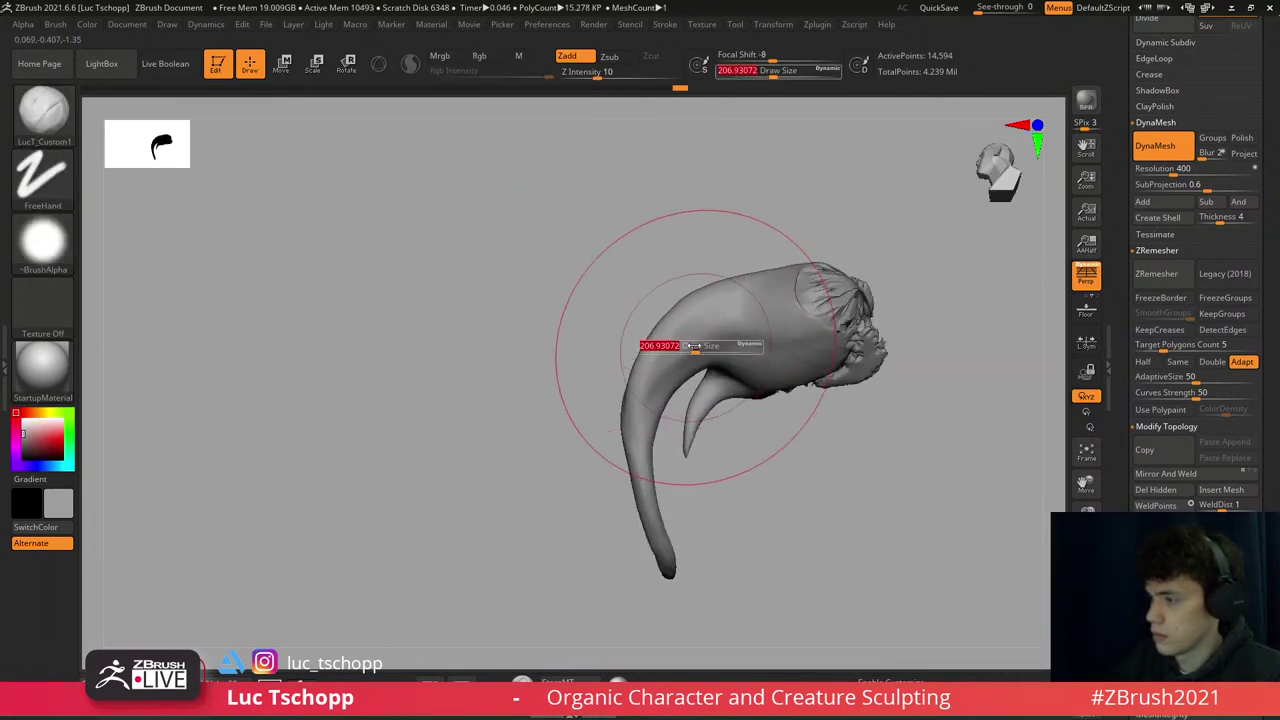
left_click_drag(657, 345, 641, 405)
left_click_drag(771, 316, 641, 432)
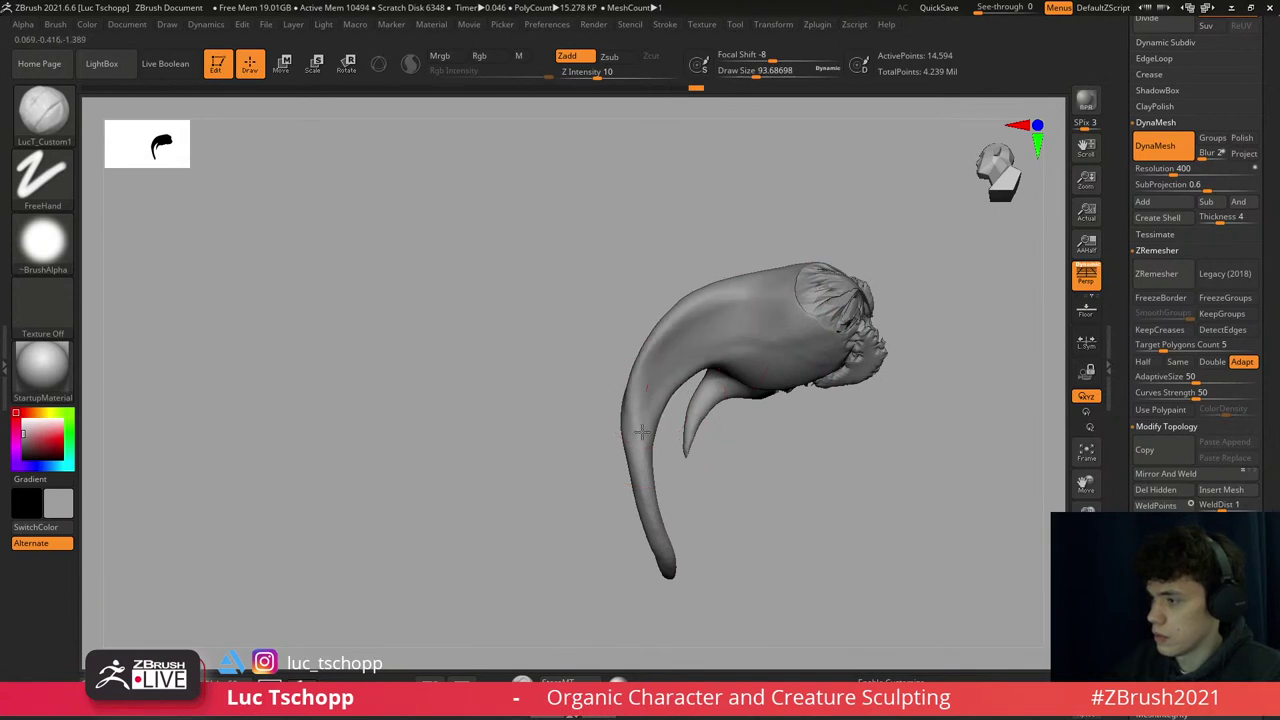
right_click_drag(665, 522, 771, 471)
- Show the full head again, enlarge the brush to about 145 and pick DamStandard
key("ctrl+shift+s")
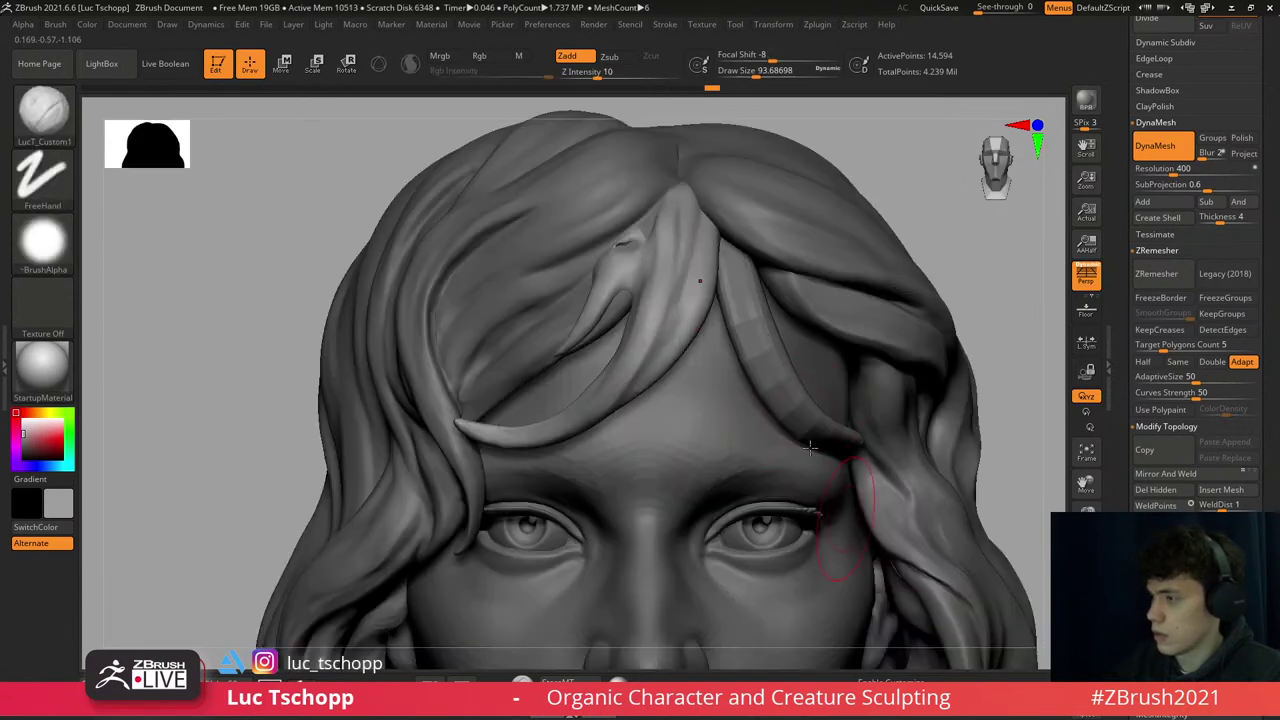
key("bracketright")
key("bracketright")
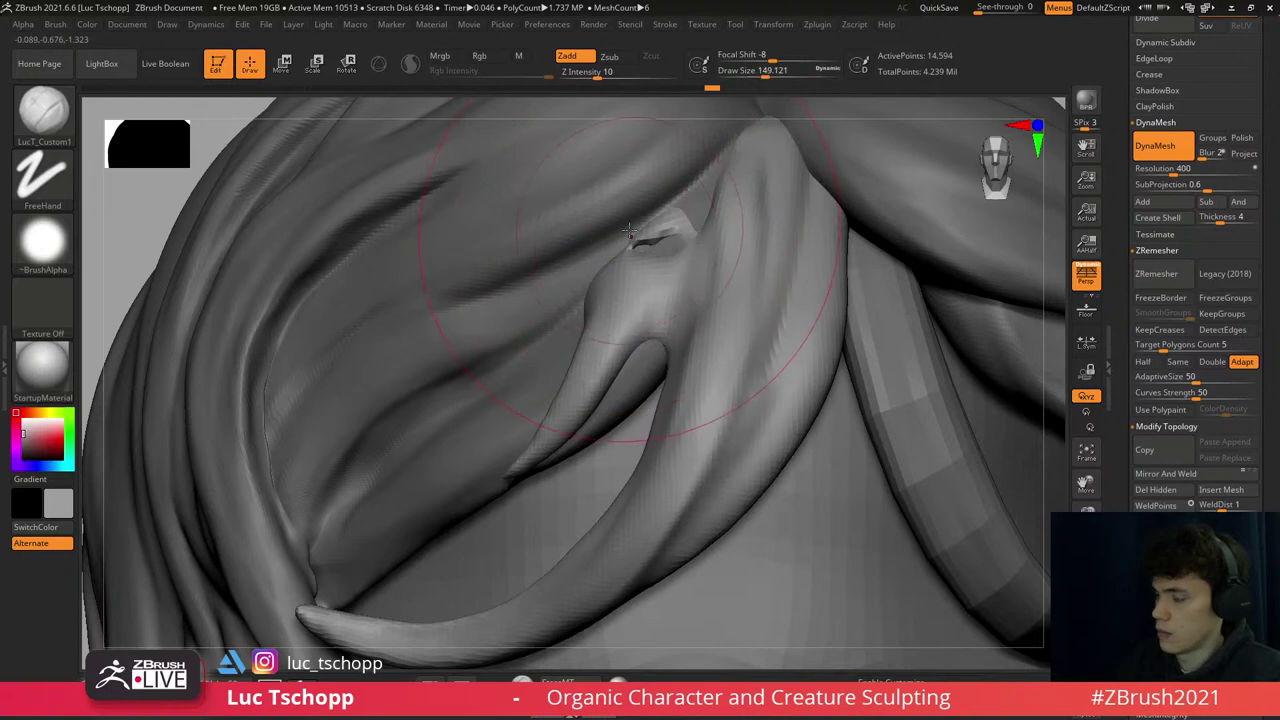
key("b")
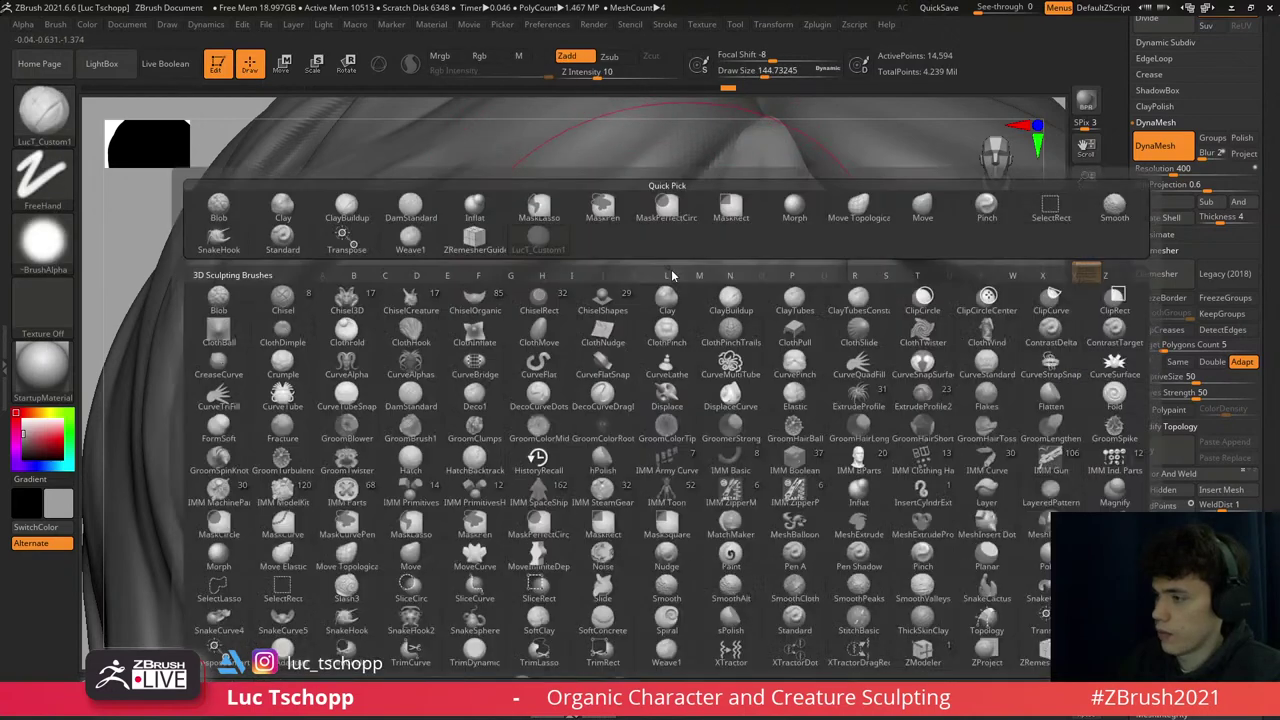
key("d")
key("s")
right_click_drag(641, 354, 670, 352)
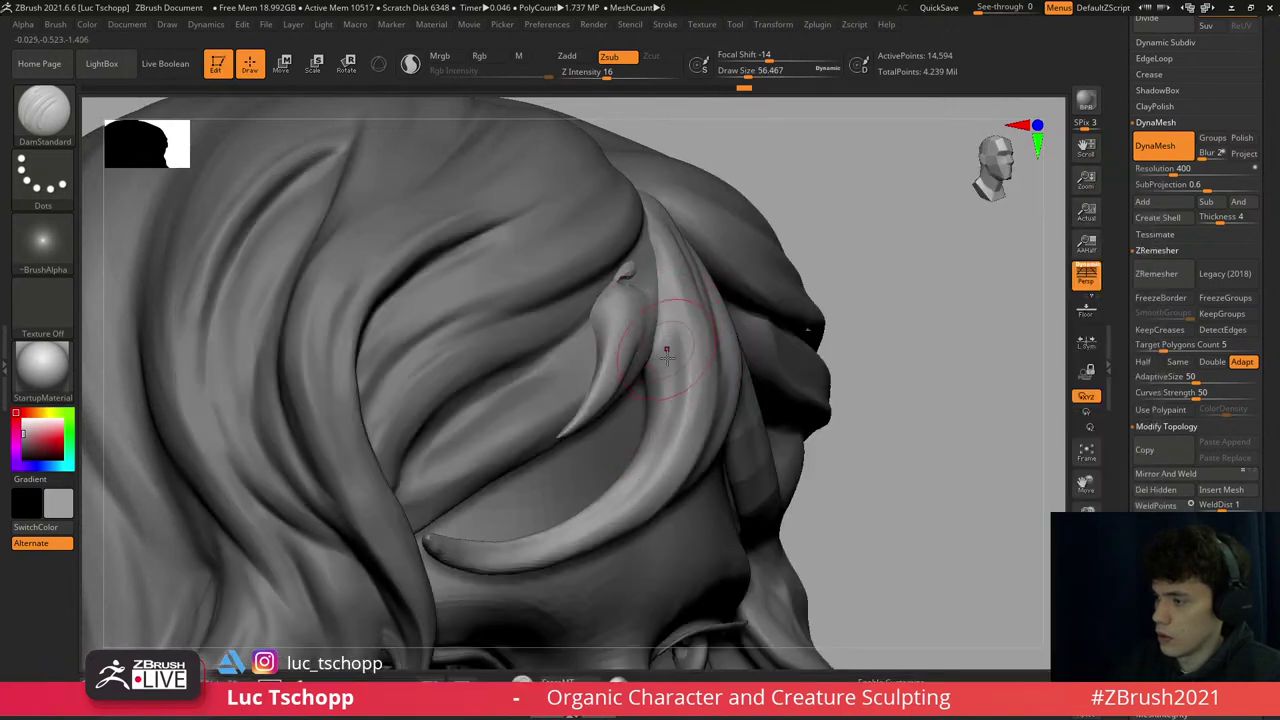
- Switch to LucT_Custom1 and briefly Solo the forehead strand to inspect it
key("b")
key("l")
key("c")
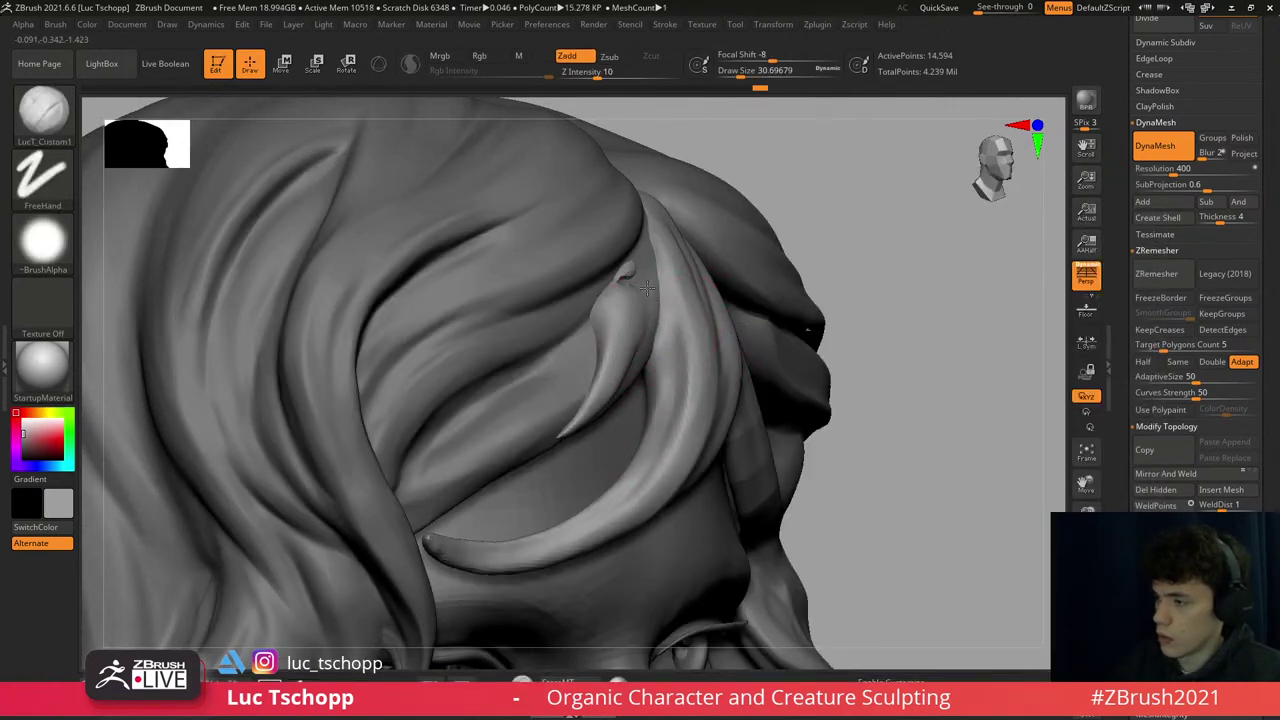
right_click_drag(631, 433, 921, 643, "shift")
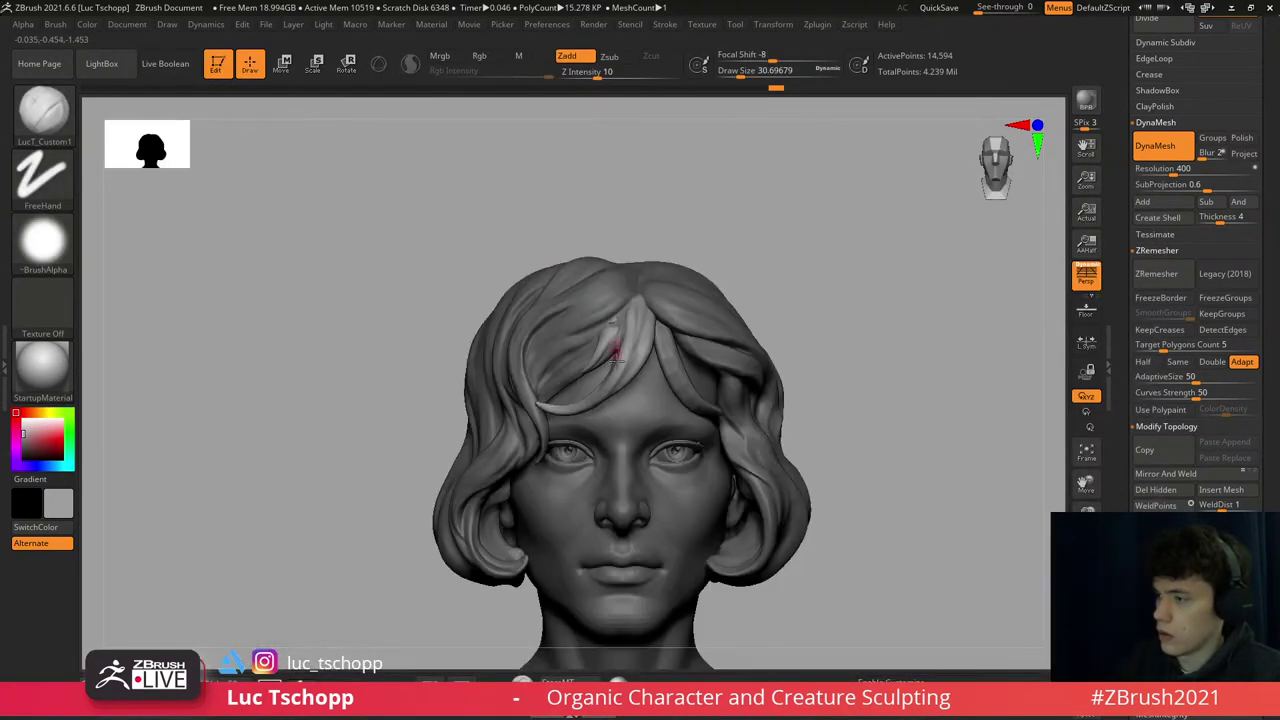
right_click_drag(614, 390, 632, 283, "alt")
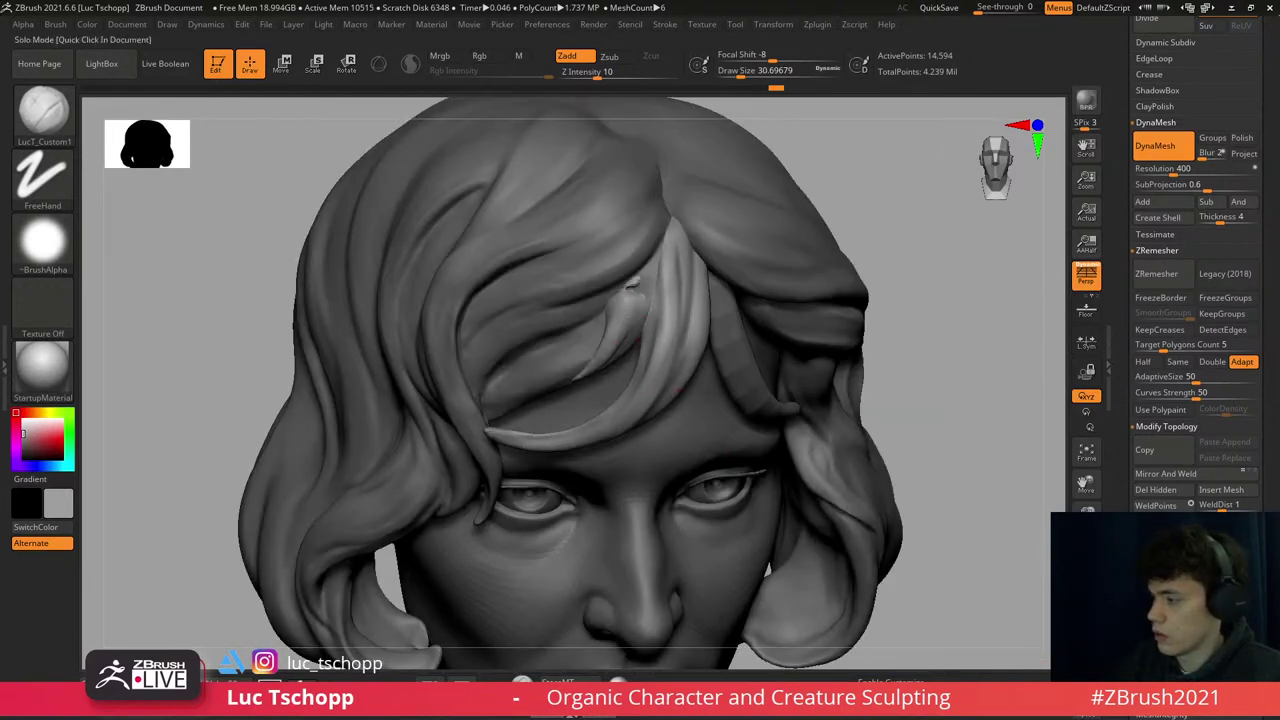
left_click(632, 283, "ctrl+shift")
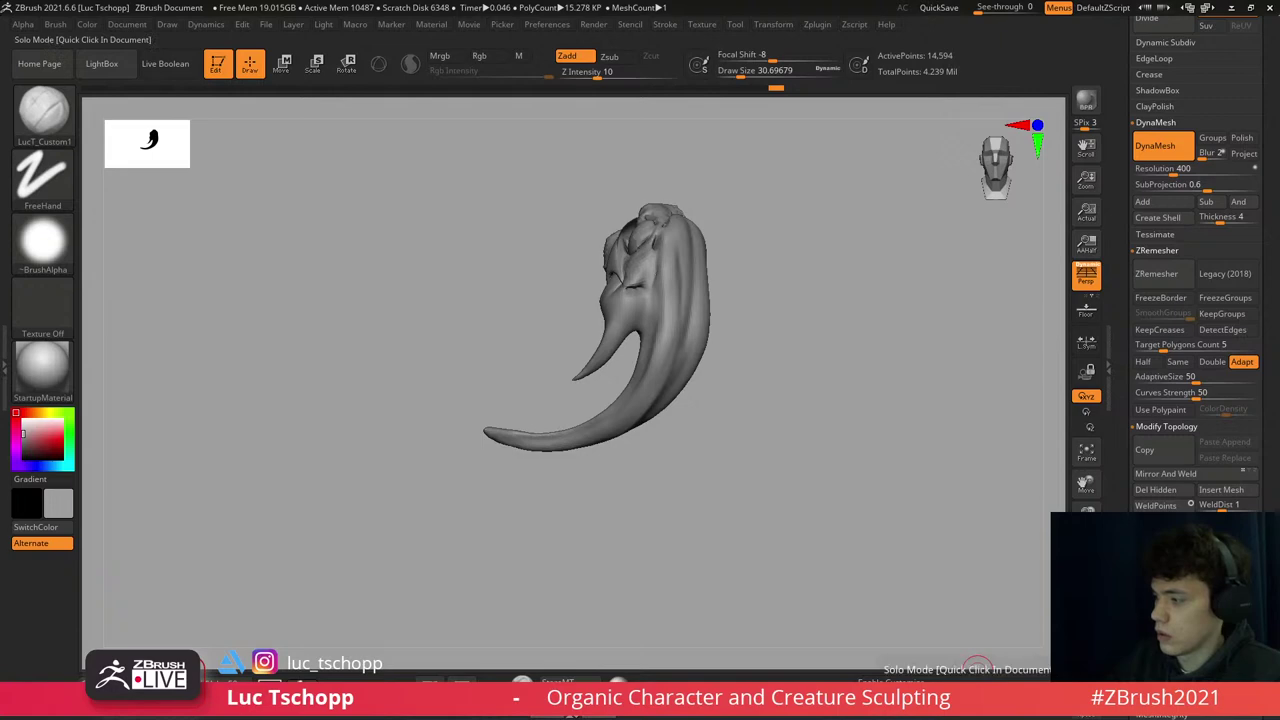
left_click(977, 665, "ctrl+shift")
- Pick the Standard brush and reduce its Draw Size to about 27
key("b")
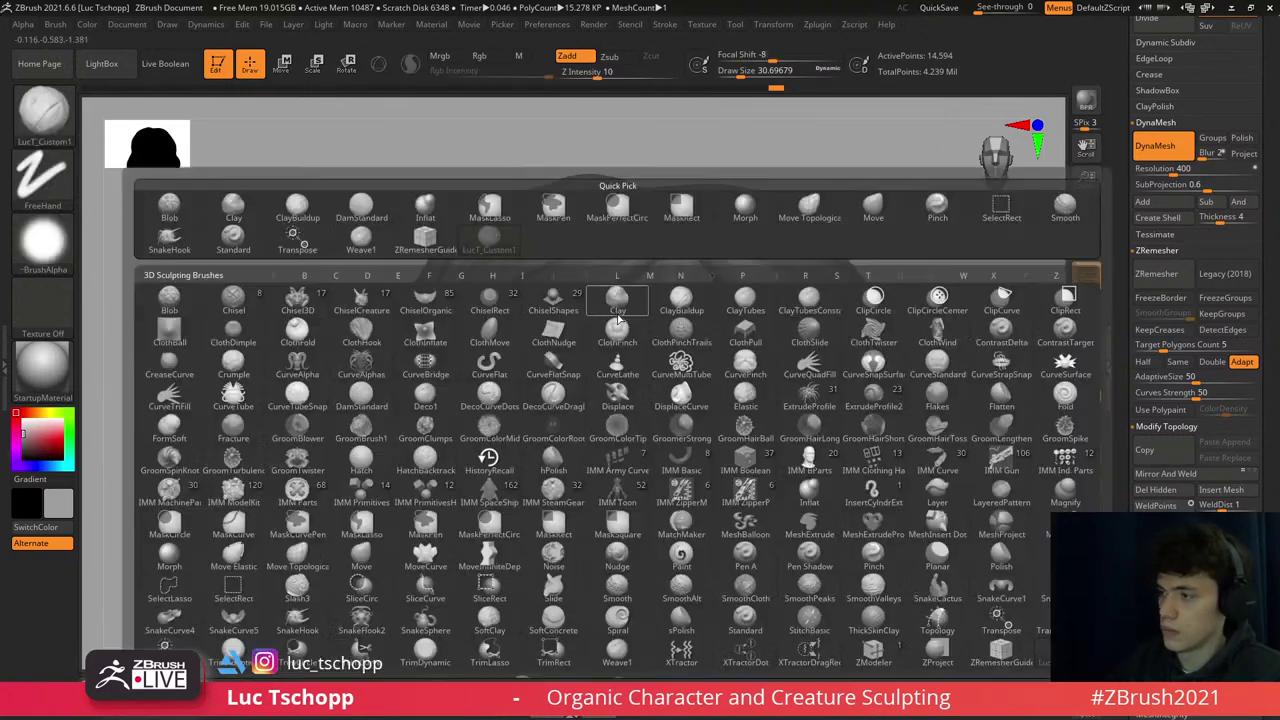
key("Escape")
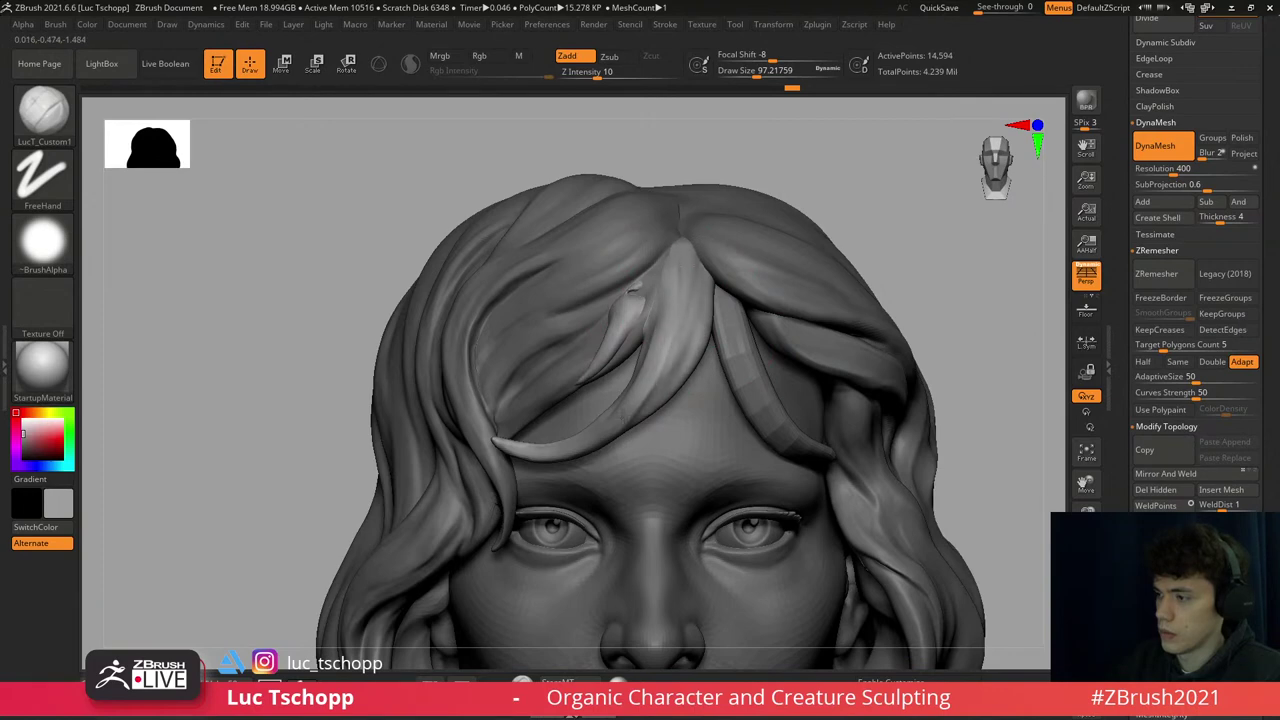
key("f")
key("b")
key("s")
key("t")
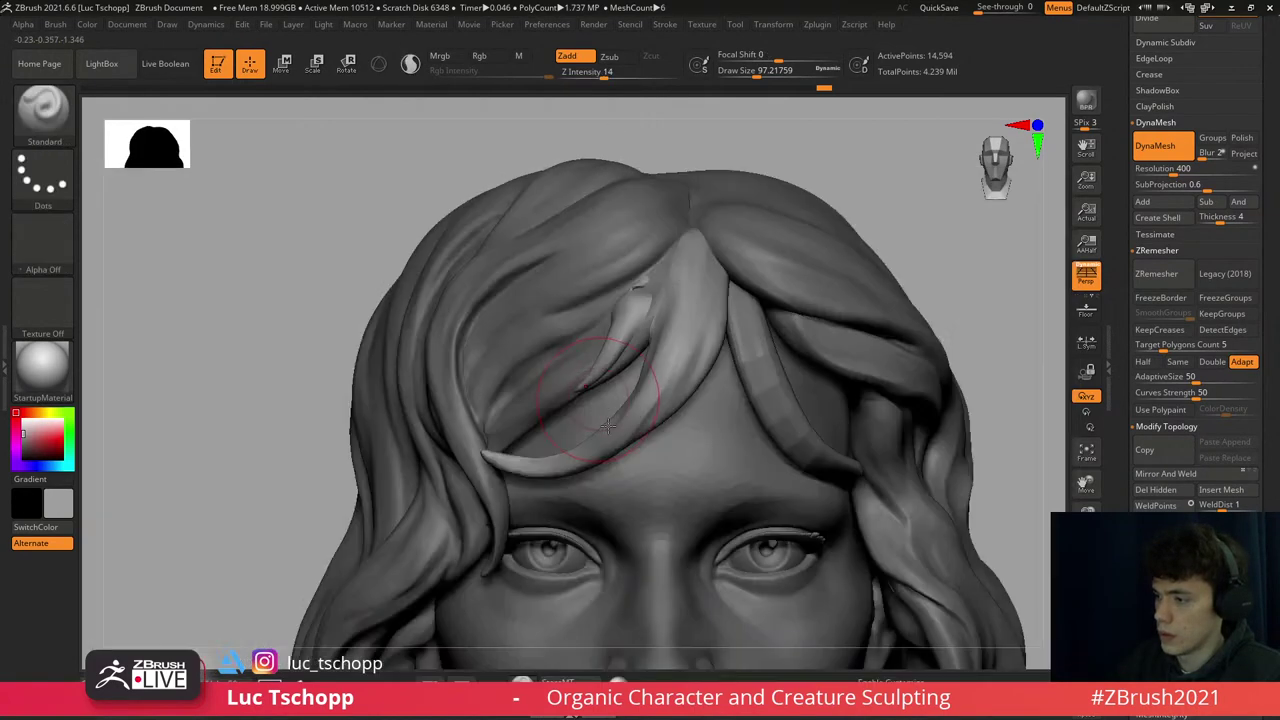
right_click_drag(608, 373, 617, 435)
key("s")
left_click_drag(617, 435, 600, 437)
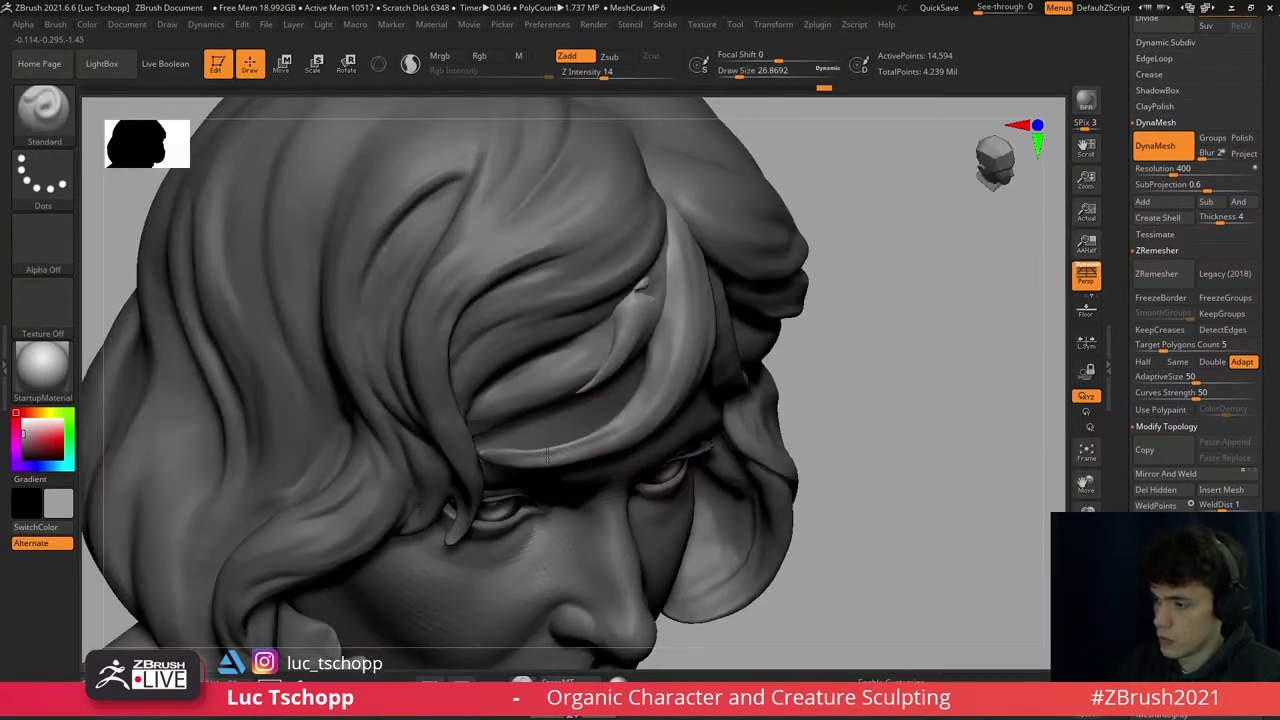
- Reframe the bust and zoom in on the face and hair from the front
right_click_drag(637, 400, 679, 347)
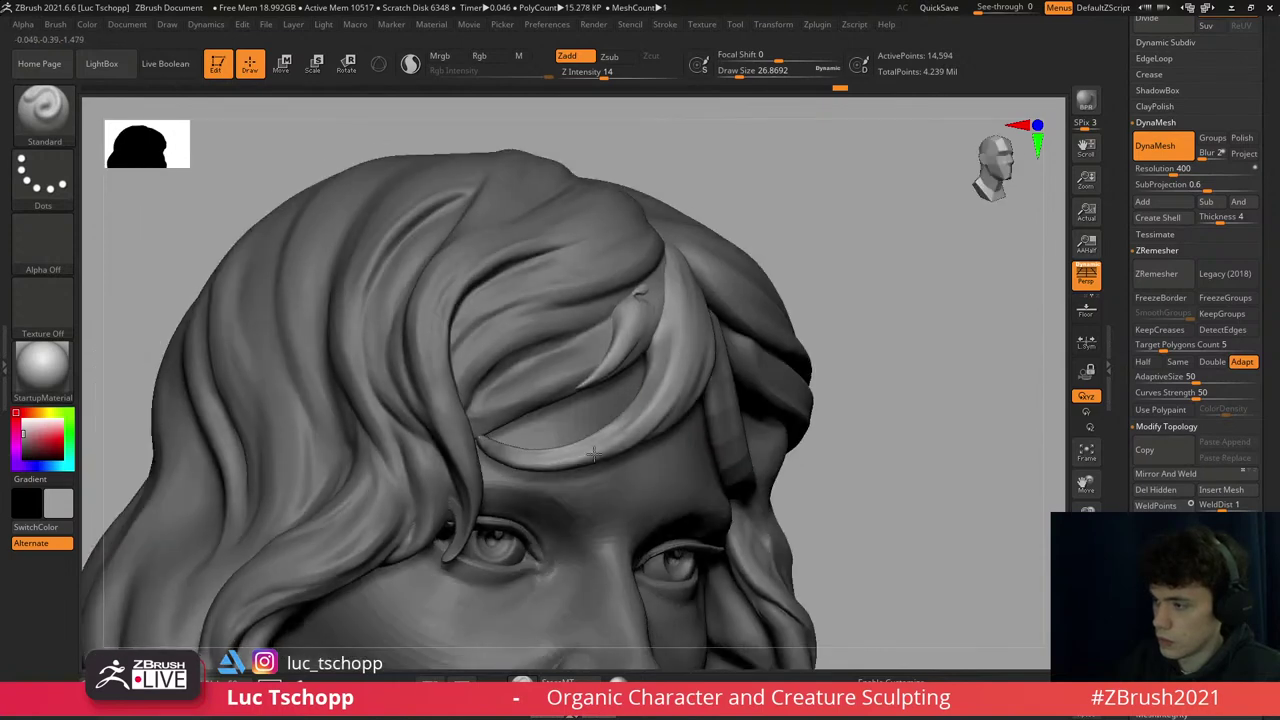
right_click_drag(505, 457, 588, 342, "shift")
key("f")
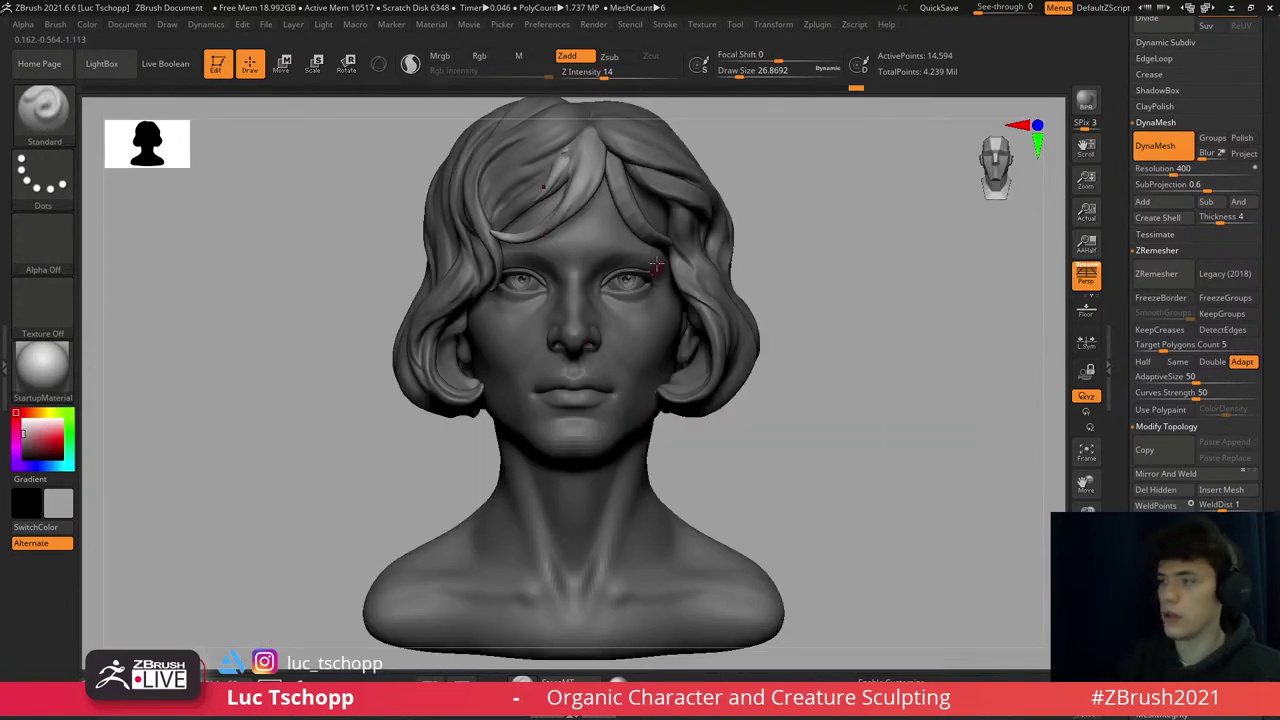
right_click_drag(655, 265, 572, 330, "ctrl")
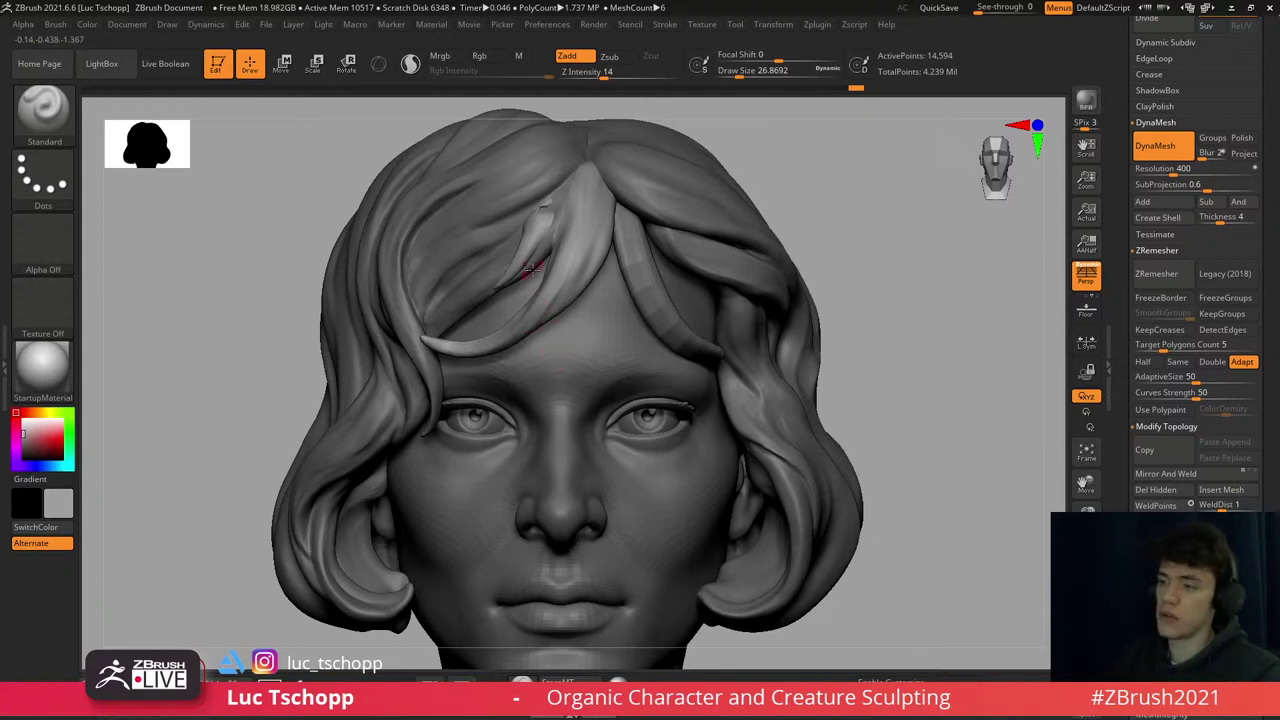
- Switch to DamStandard at about size 62 and carve the groove down the forehead strand
mouse_move(571, 222)
right_mouse_down("alt")
mouse_move(547, 265)
mouse_move(583, 290)
mouse_move(575, 276)
right_mouse_up("alt")
key("b")
key("d")
key("s")
key("s")
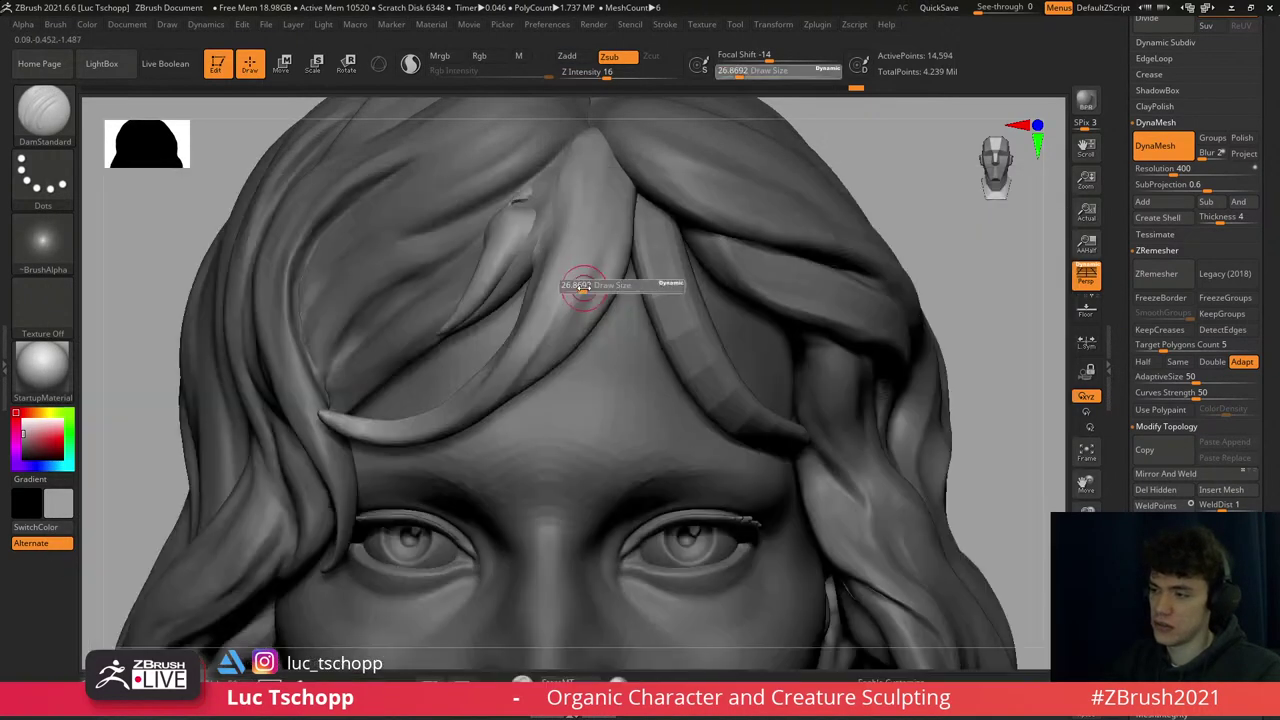
mouse_move(571, 277)
left_mouse_down()
mouse_move(590, 275)
mouse_move(593, 311)
left_mouse_up()
key("s")
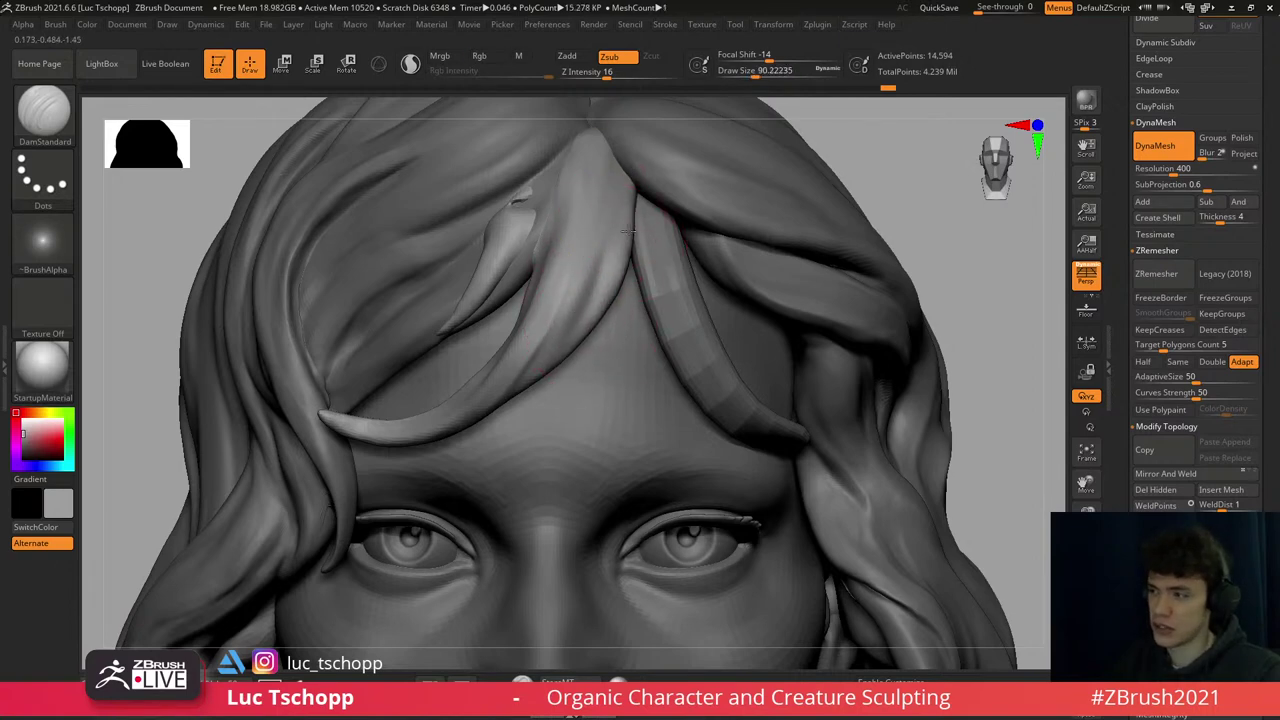
- Push the forehead fringe strand into shape with the Move brush at sizes around 116–145
key("b")
key("m")
key("v")
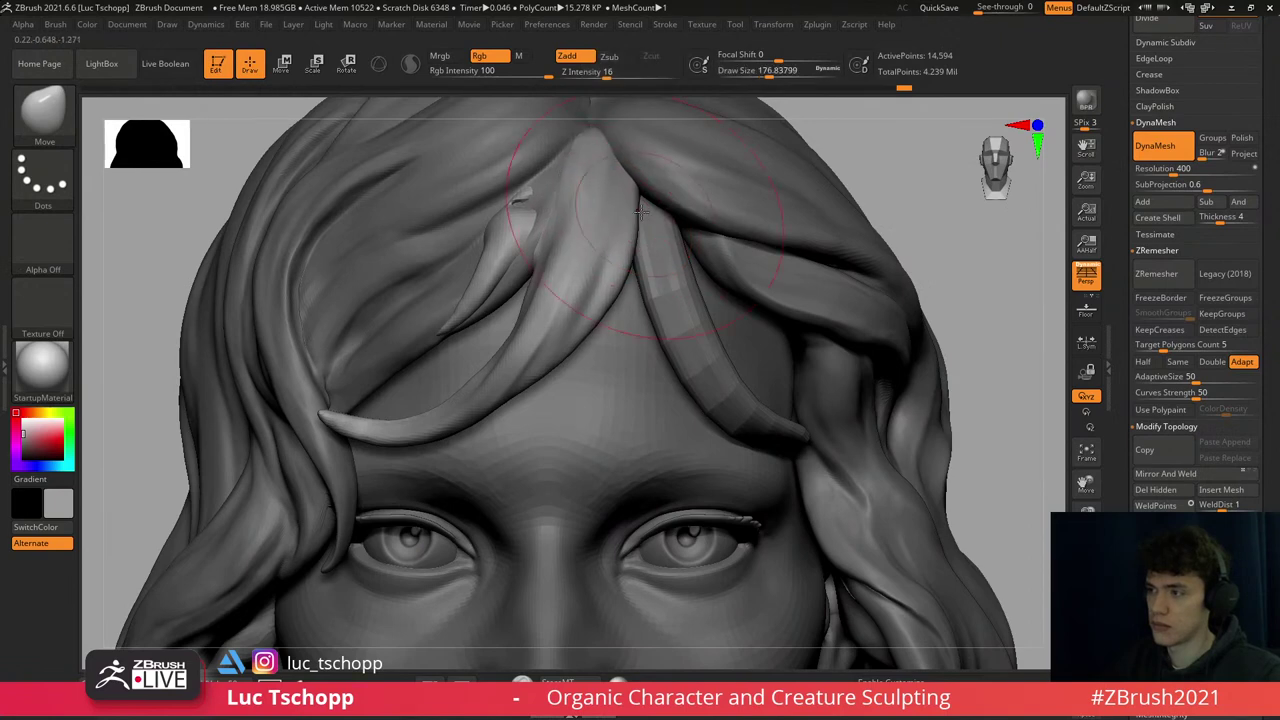
key("s")
left_click_drag(641, 211, 631, 200)
right_click_drag(577, 196, 579, 282)
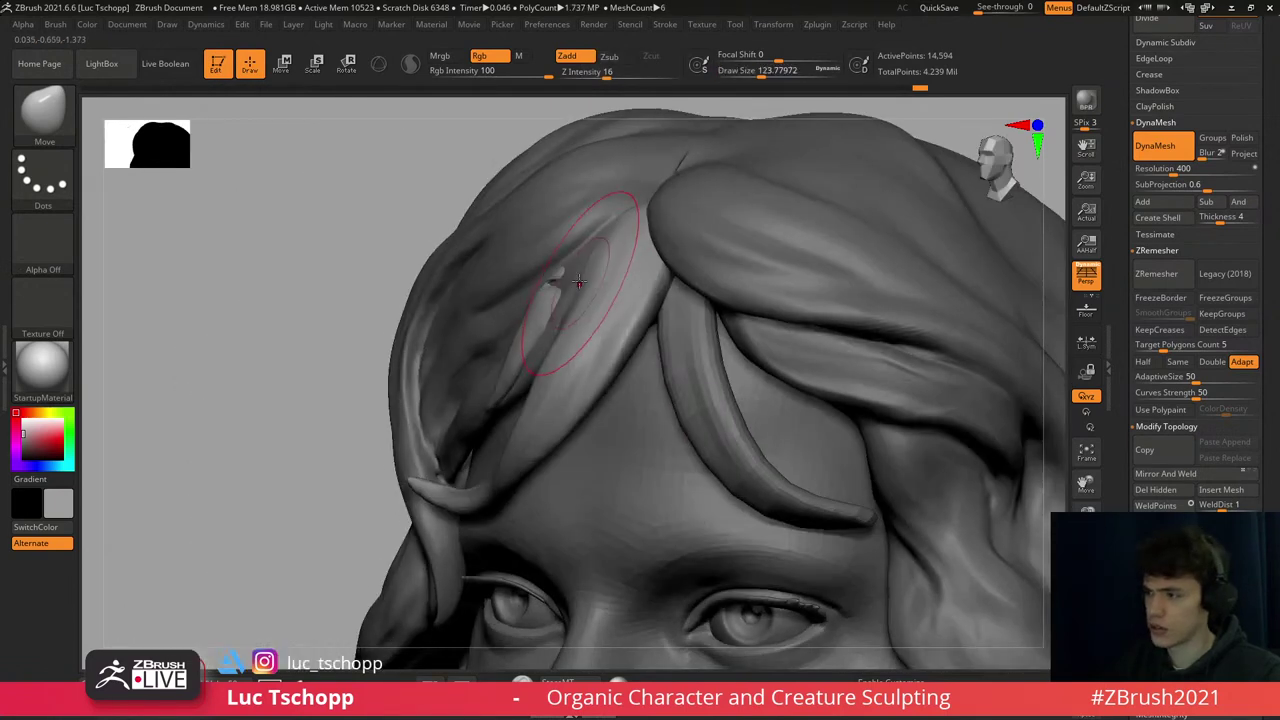
key("s")
mouse_move(575, 280)
left_mouse_down()
mouse_move(660, 280)
mouse_move(580, 430)
mouse_move(555, 330)
mouse_move(575, 345)
mouse_move(597, 277)
left_mouse_up()
key("s")
key("s")
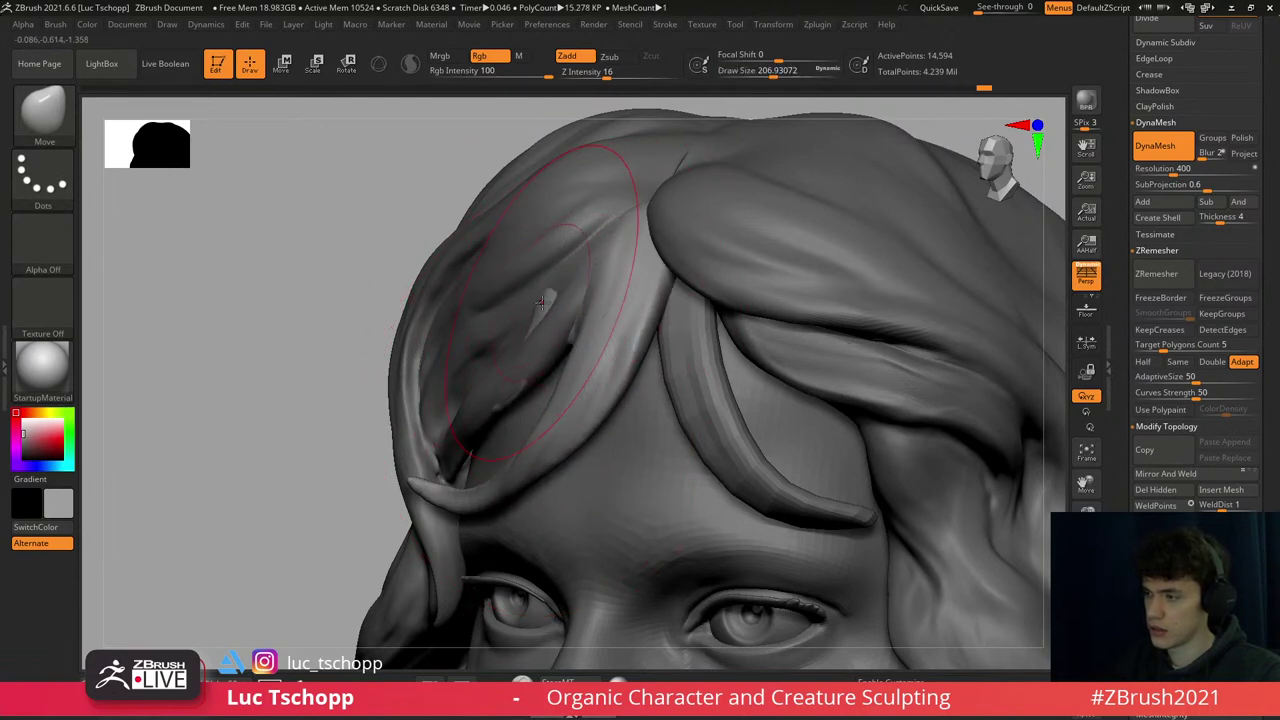
- Switch to Move Topological and Solo the claw-shaped strand in a front view
key("b")
key("m")
key("t")
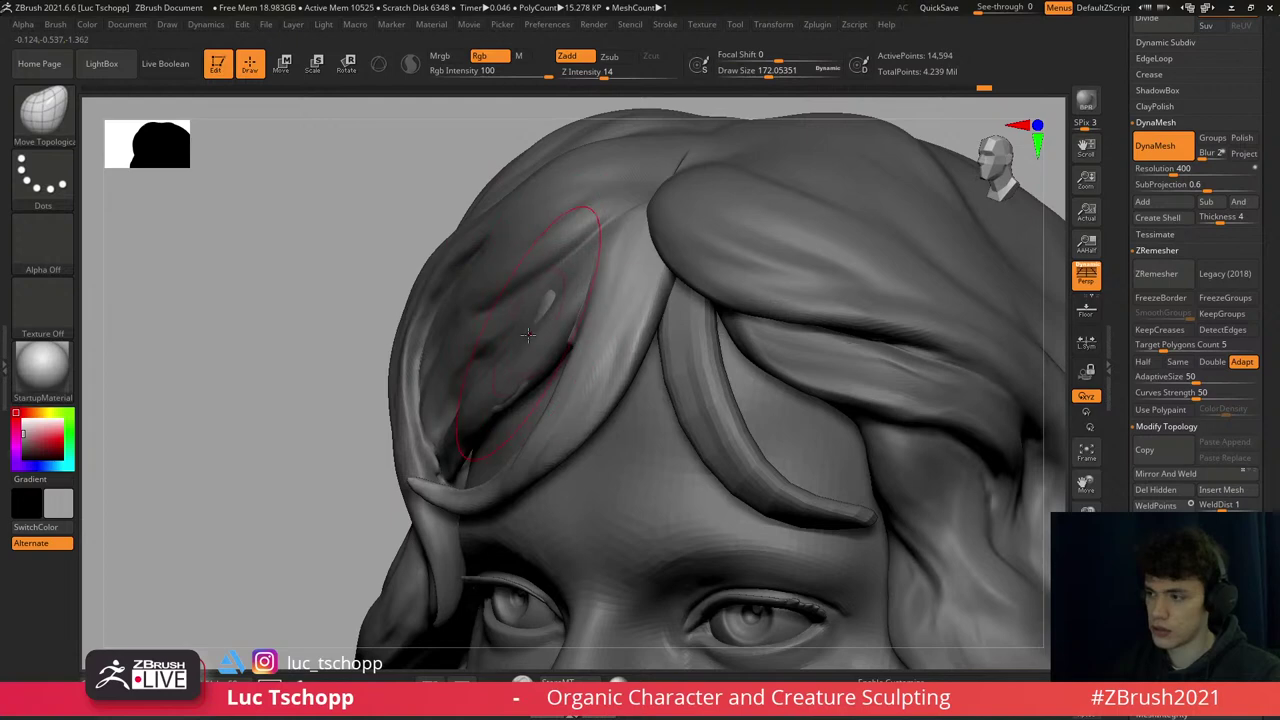
right_click_drag(524, 356, 640, 450, "shift")
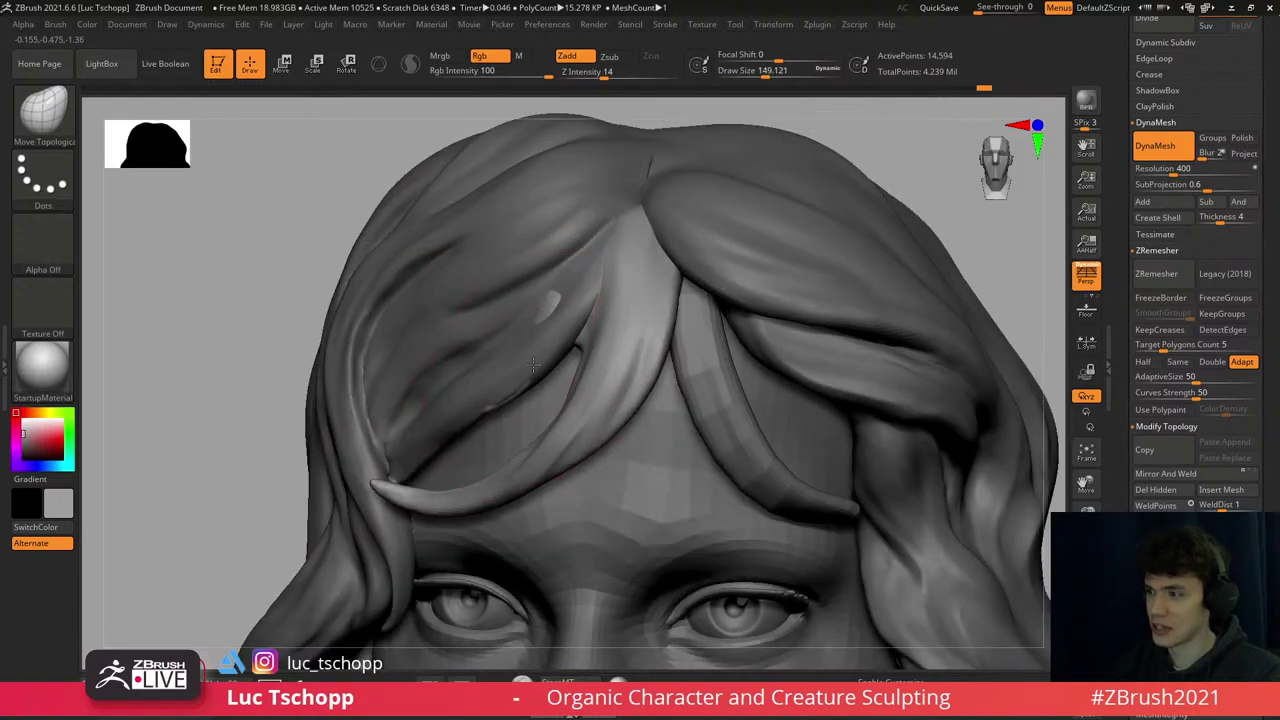
mouse_move(700, 520)
right_mouse_down("ctrl")
mouse_move(767, 583)
mouse_move(640, 450)
right_mouse_up("ctrl")
mouse_move(571, 329)
right_mouse_down()
mouse_move(511, 271)
mouse_move(456, 271)
right_mouse_up()
left_click_drag(456, 271, 509, 426, "ctrl+shift")
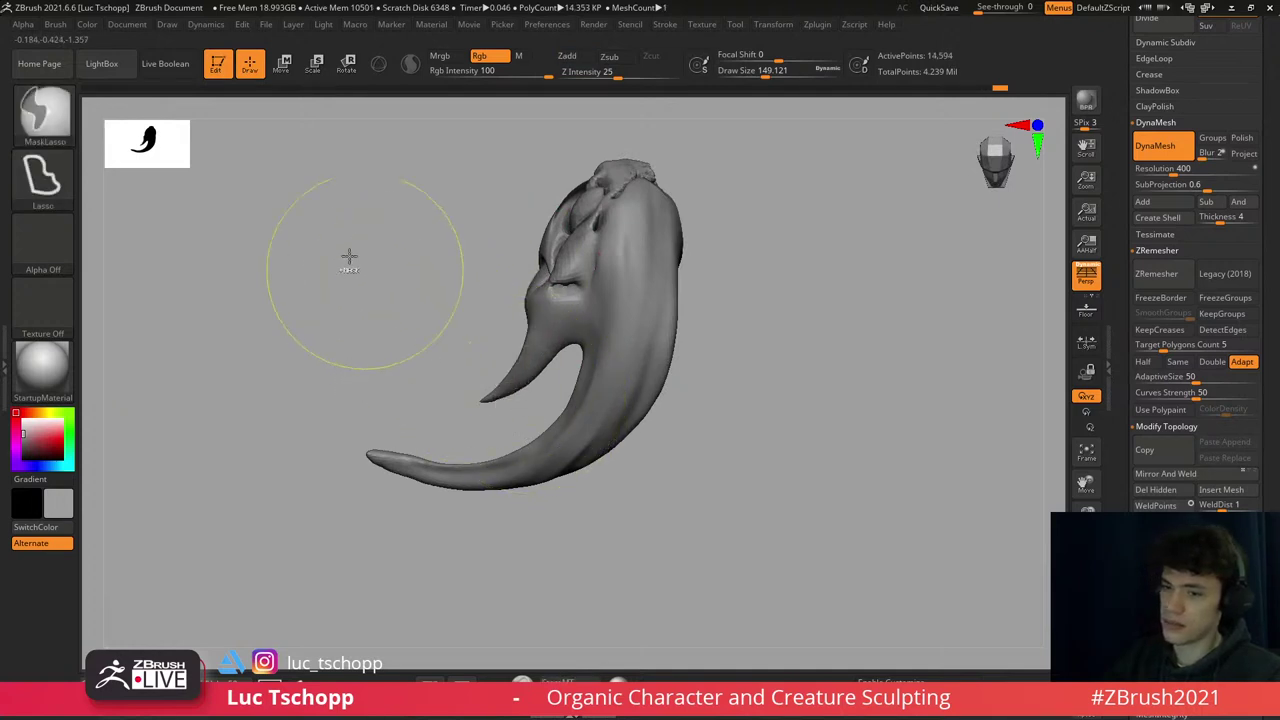
- Ctrl-lasso mask the strand's lower part and bend its top with Transpose Move
mouse_move(440, 205)
left_mouse_down("ctrl")
mouse_move(437, 420)
mouse_move(541, 399)
mouse_move(573, 365)
mouse_move(610, 150)
mouse_move(600, 130)
left_mouse_up("ctrl")
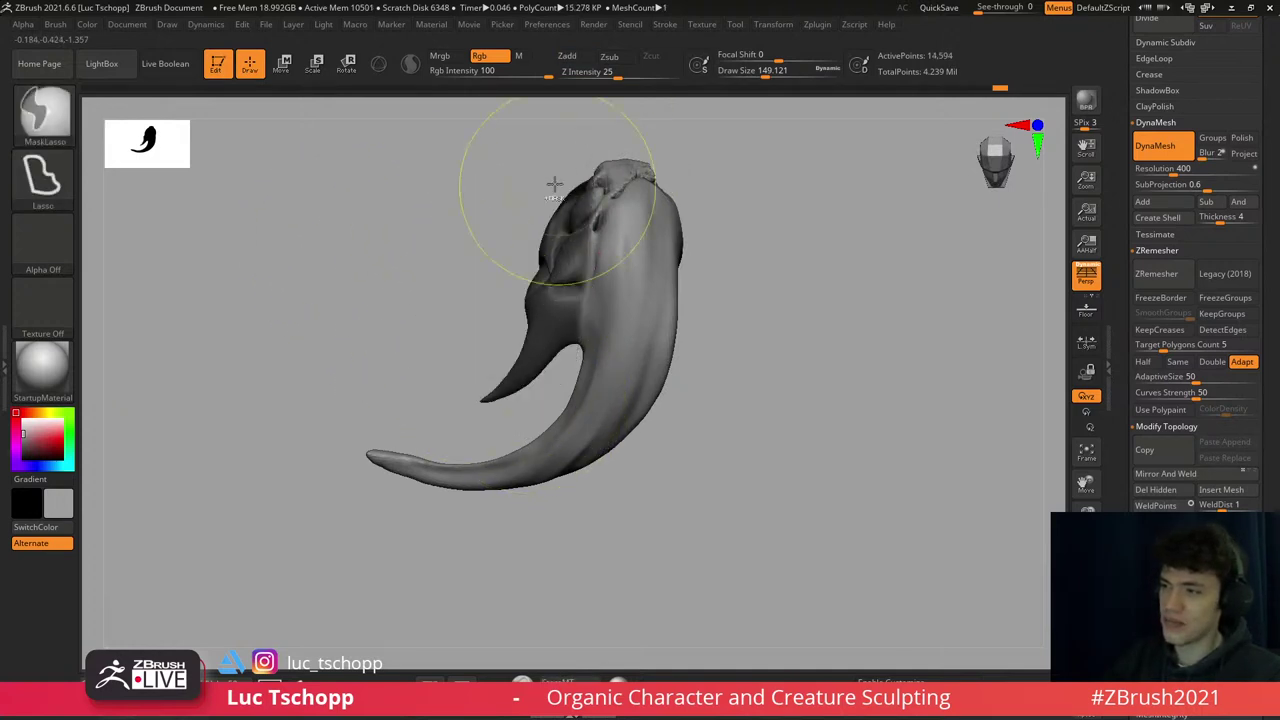
mouse_move(540, 182)
left_mouse_down("ctrl")
mouse_move(473, 402)
mouse_move(574, 361)
left_mouse_up("ctrl")
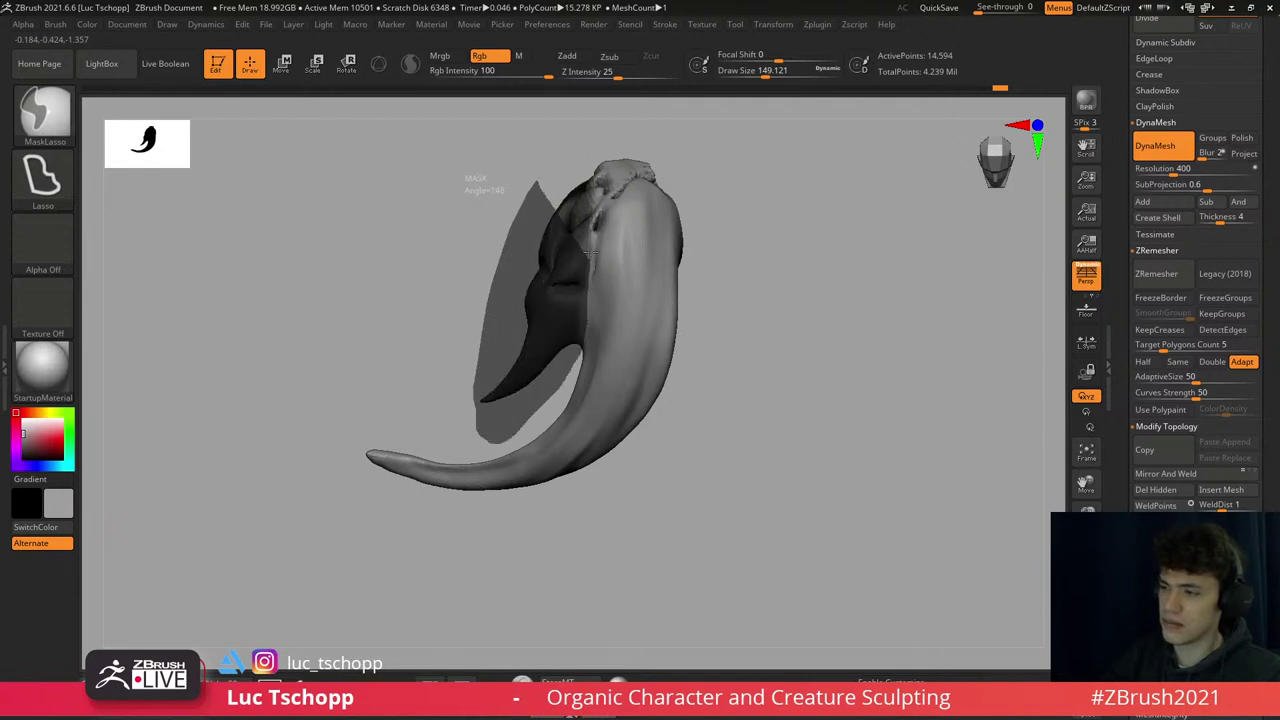
left_click_drag(590, 253, 605, 112, "ctrl")
left_click_drag(663, 306, 598, 301)
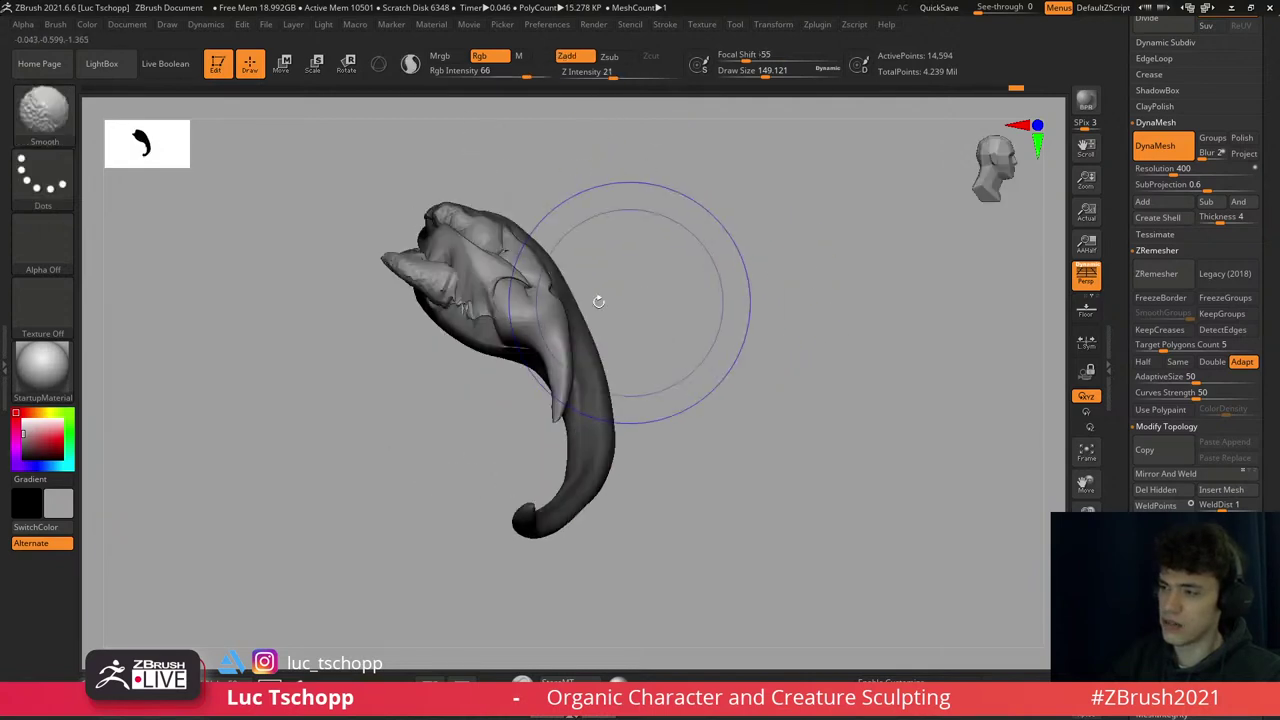
key("w")
mouse_move(623, 163)
left_mouse_down()
mouse_move(608, 177)
mouse_move(630, 277)
mouse_move(723, 269)
left_mouse_up()
- Exit Solo, set the Move brush to about size 74, and select the Extract1 hair piece
key("q")
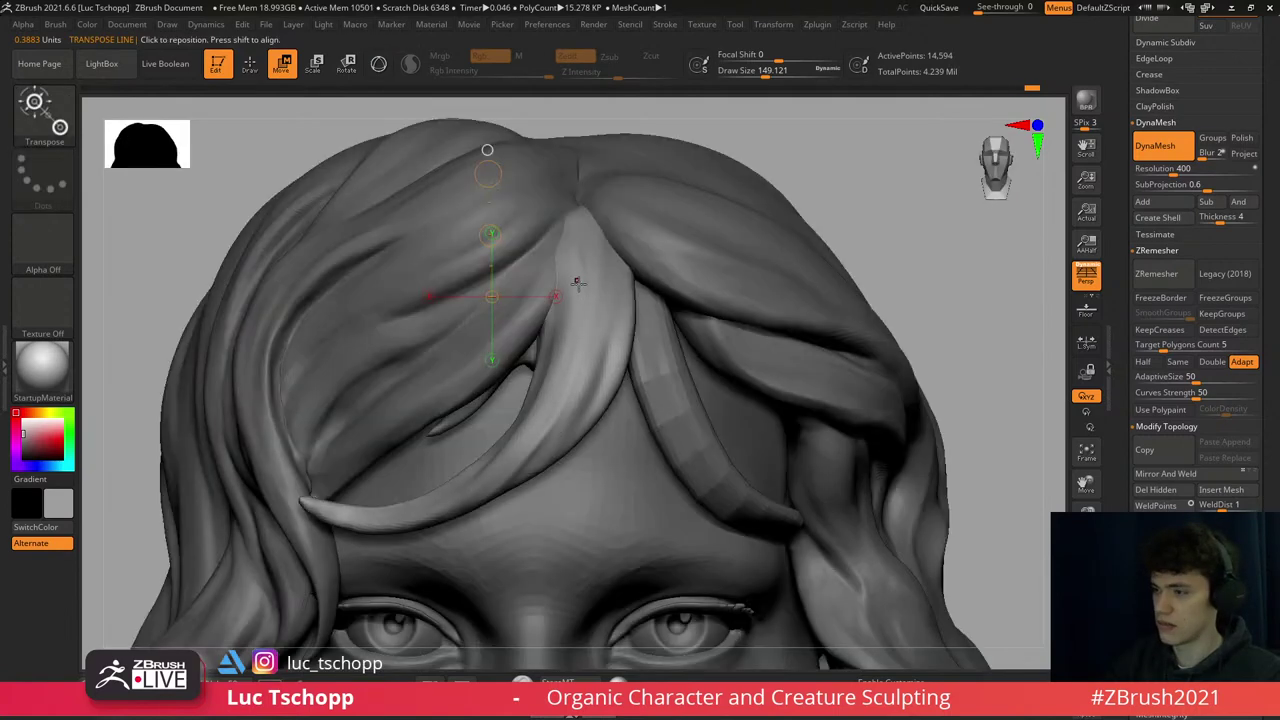
key("b")
key("m")
key("v")
key("s")
left_click_drag(549, 263, 560, 255)
left_click(547, 276, "alt")
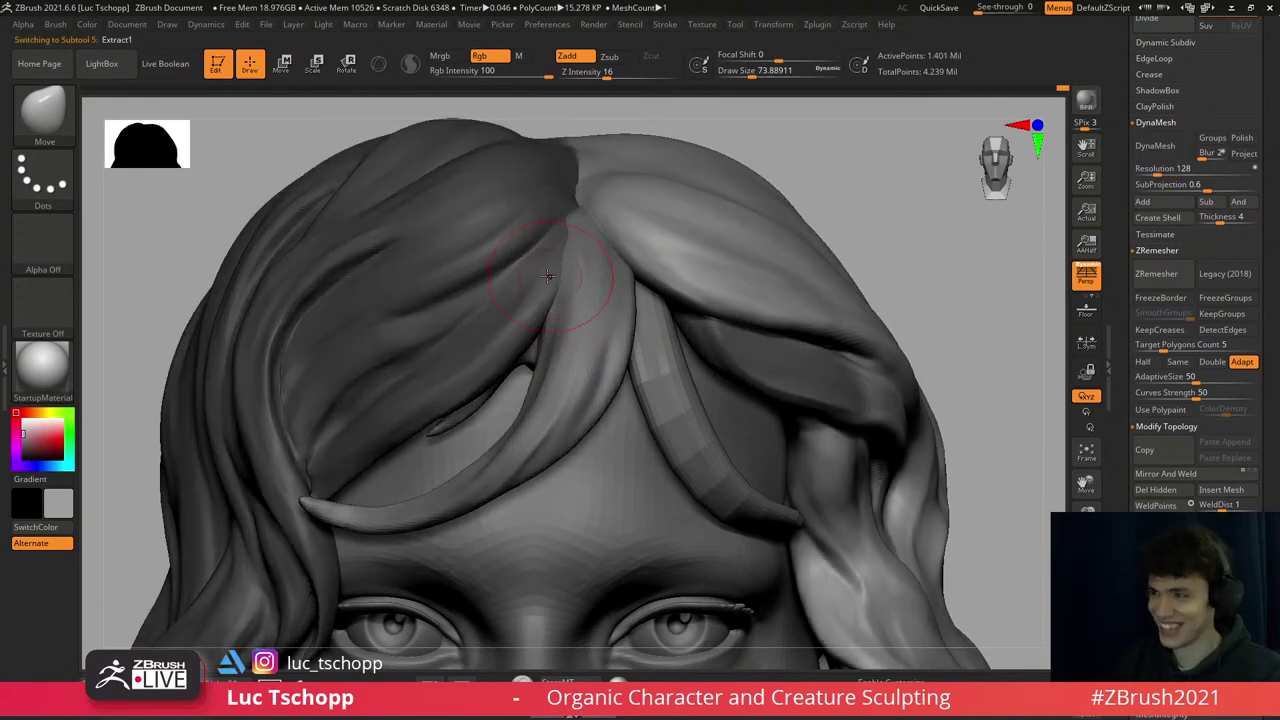
- Switch to the Standard brush with colour painting off and size about 54
key("b")
key("s")
key("h")
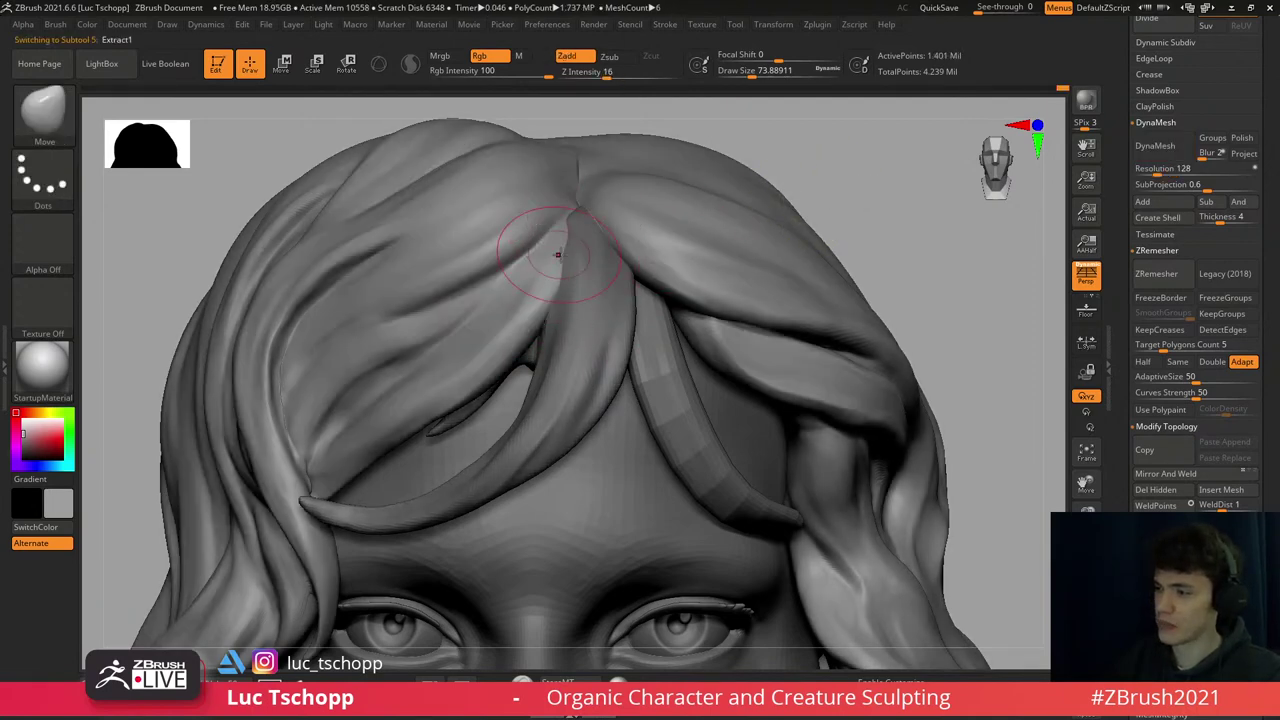
key("b")
key("s")
key("t")
key("s")
left_click_drag(567, 271, 553, 270)
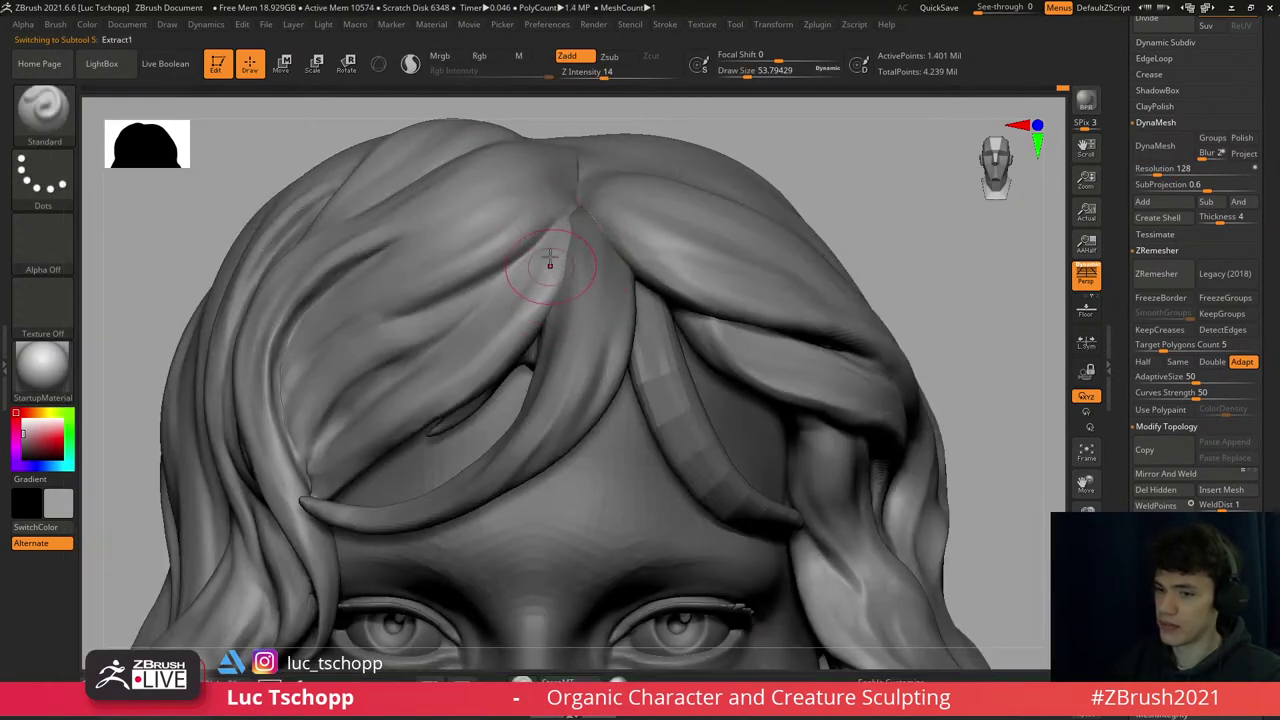
right_click_drag(550, 262, 560, 240, "alt")
- Switch to DamStandard and view the top of the hair, returning to the forehead
key("b")
key("d")
key("s")
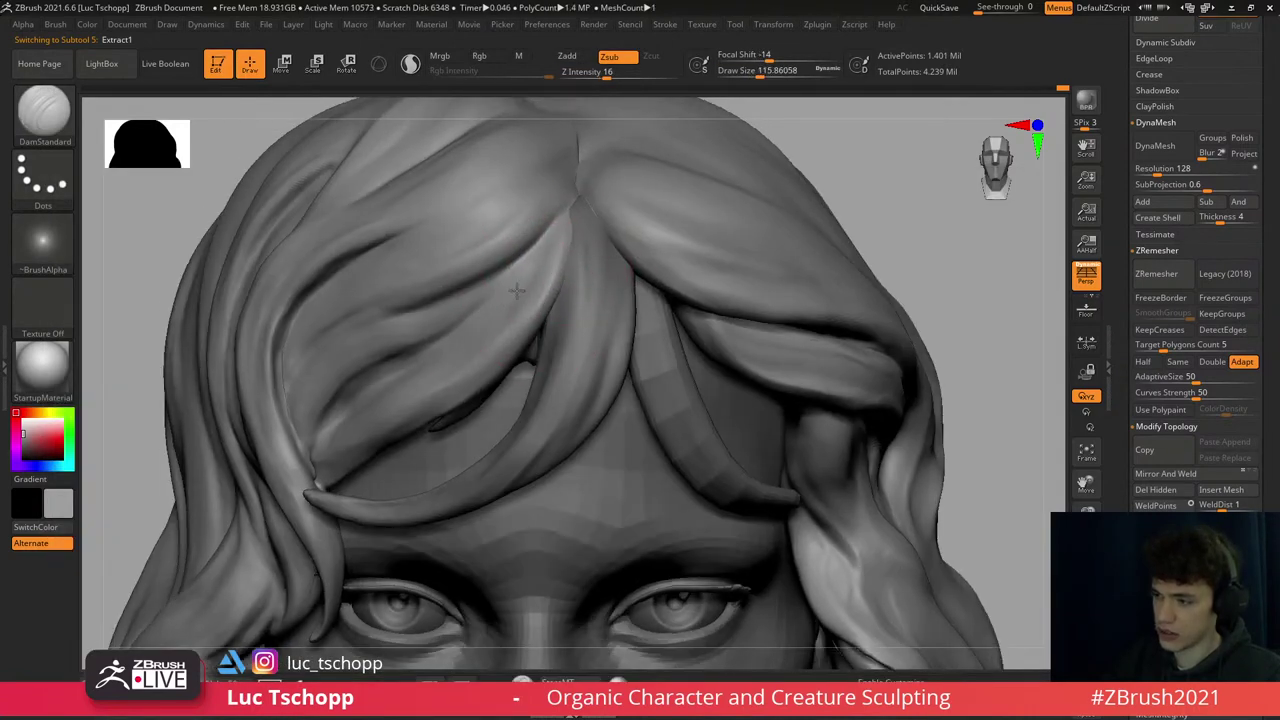
right_click_drag(565, 237, 570, 258)
right_click_drag(547, 316, 518, 291)
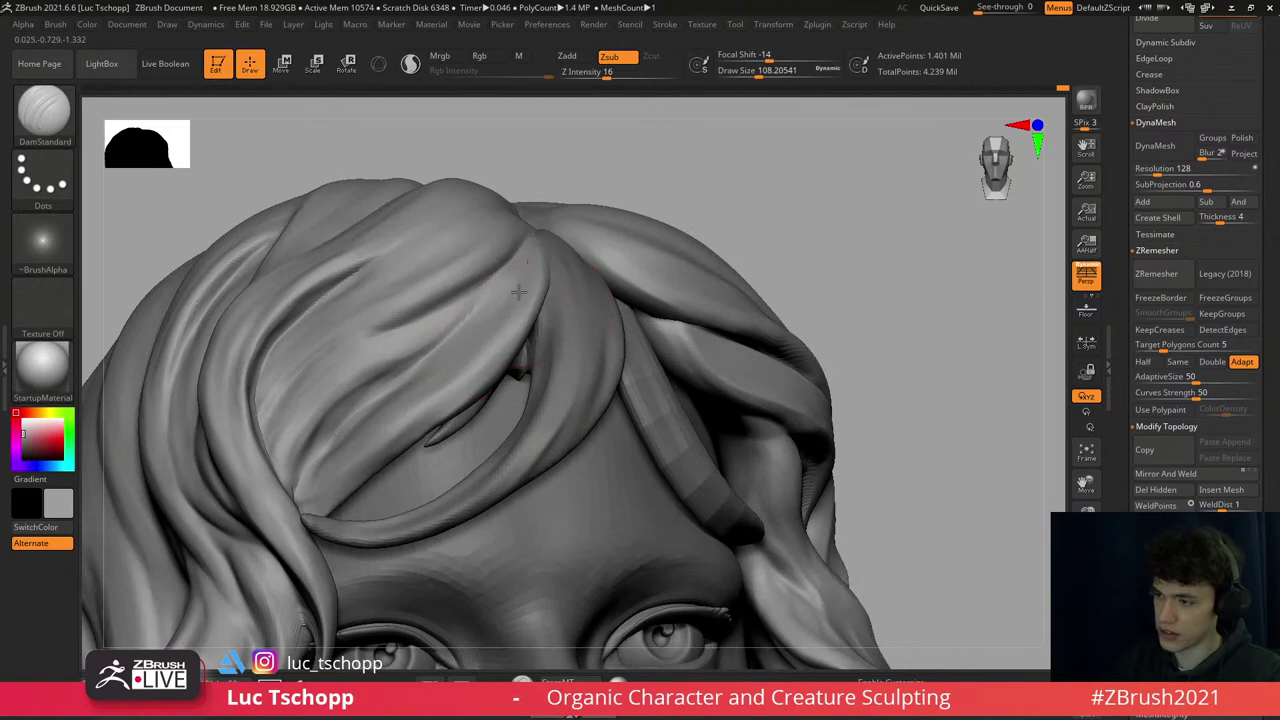
mouse_move(442, 420)
right_mouse_down()
mouse_move(530, 390)
mouse_move(540, 420)
mouse_move(552, 368)
right_mouse_up()
- Select the Move Topological brush
key("b")
key("m")
key("t")
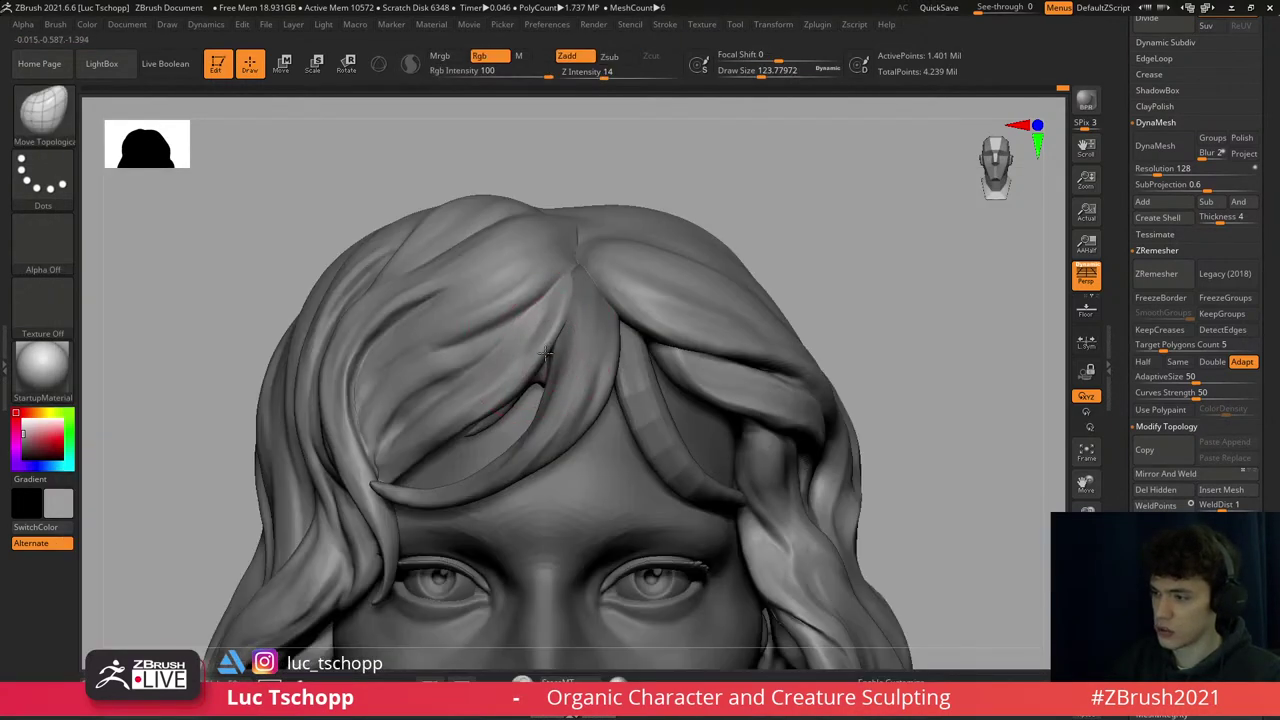
right_click_drag(471, 338, 466, 345)
- Switch back to the Standard brush at size about 33, zoomed in on the forehead hair
key("b")
key("s")
key("t")
- Set DamStandard as the brush with size about 90
key("s")
left_click_drag(520, 343, 469, 362)
mouse_move(434, 368)
right_mouse_down("ctrl")
mouse_move(490, 245)
mouse_move(543, 243)
mouse_move(560, 272)
right_mouse_up("ctrl")
key("b")
key("d")
- Reduce the DamStandard size to about 59 and inspect the fringe from the side and front
key("s")
key("s")
left_click_drag(562, 271, 590, 271)
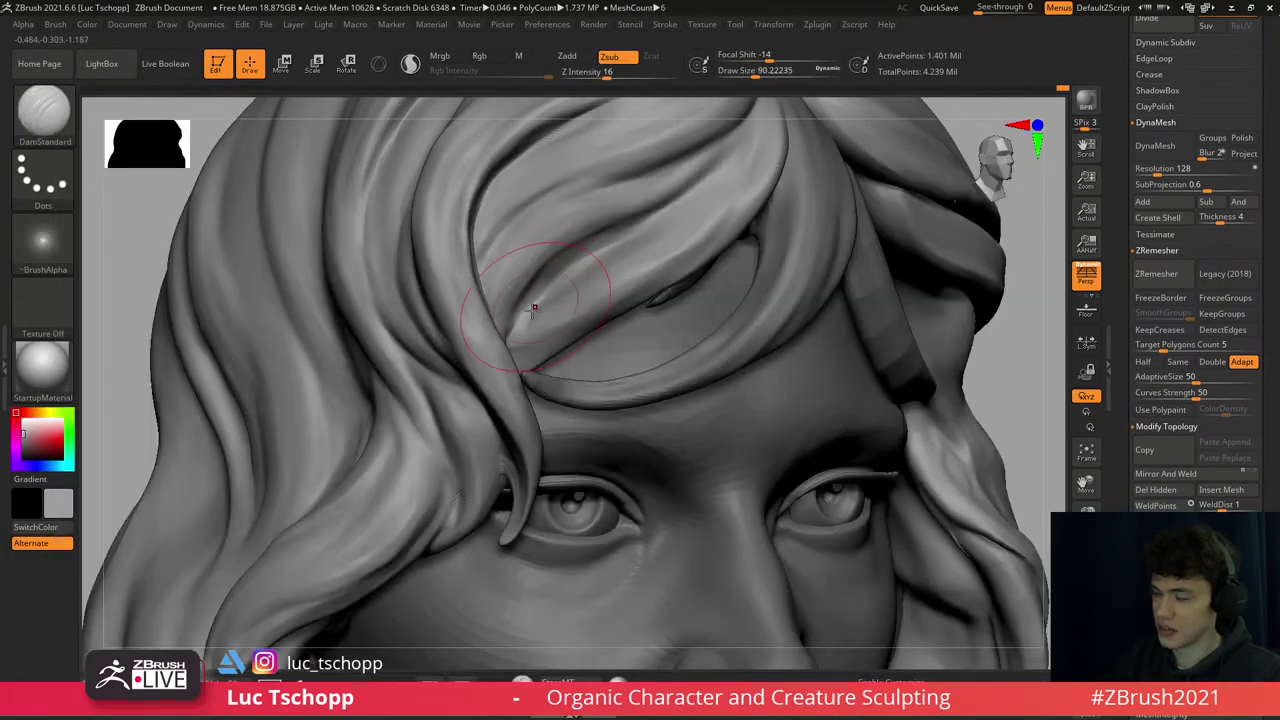
right_click_drag(525, 296, 540, 282)
key("b")
key("d")
key("s")
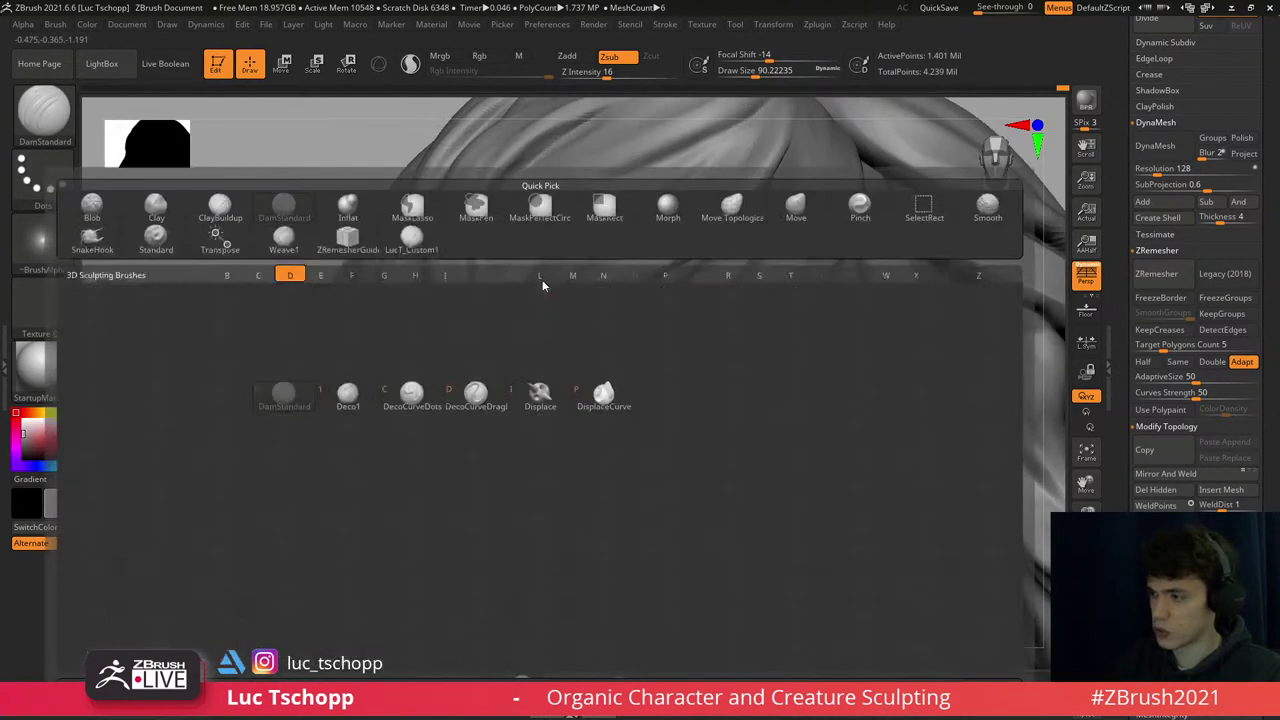
key("s")
left_click_drag(533, 287, 527, 287)
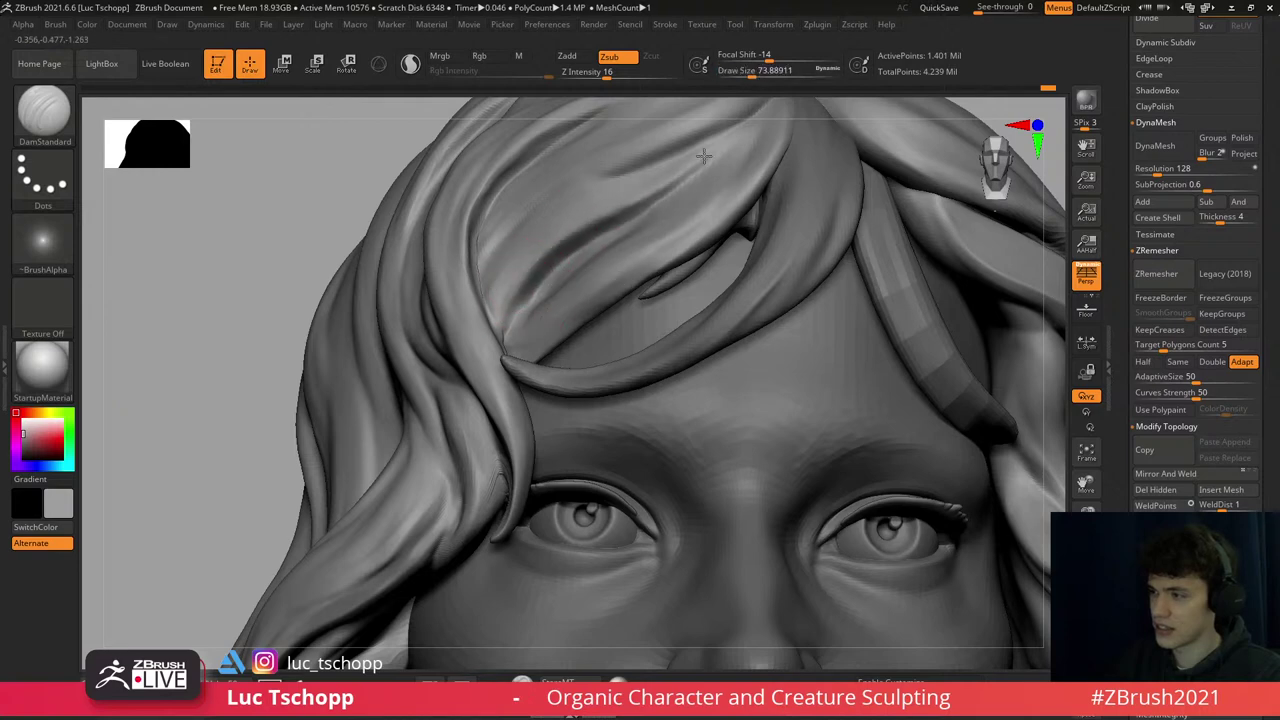
right_click_drag(704, 156, 572, 286)
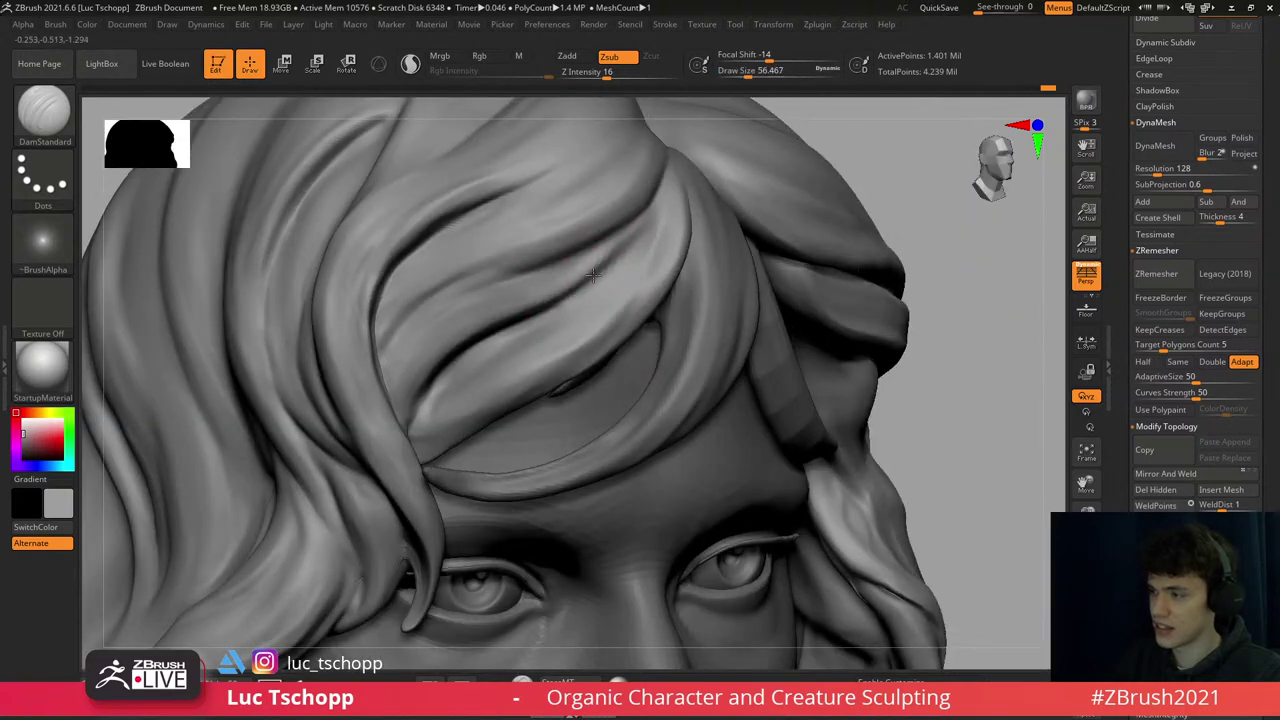
right_click_drag(447, 280, 457, 290)
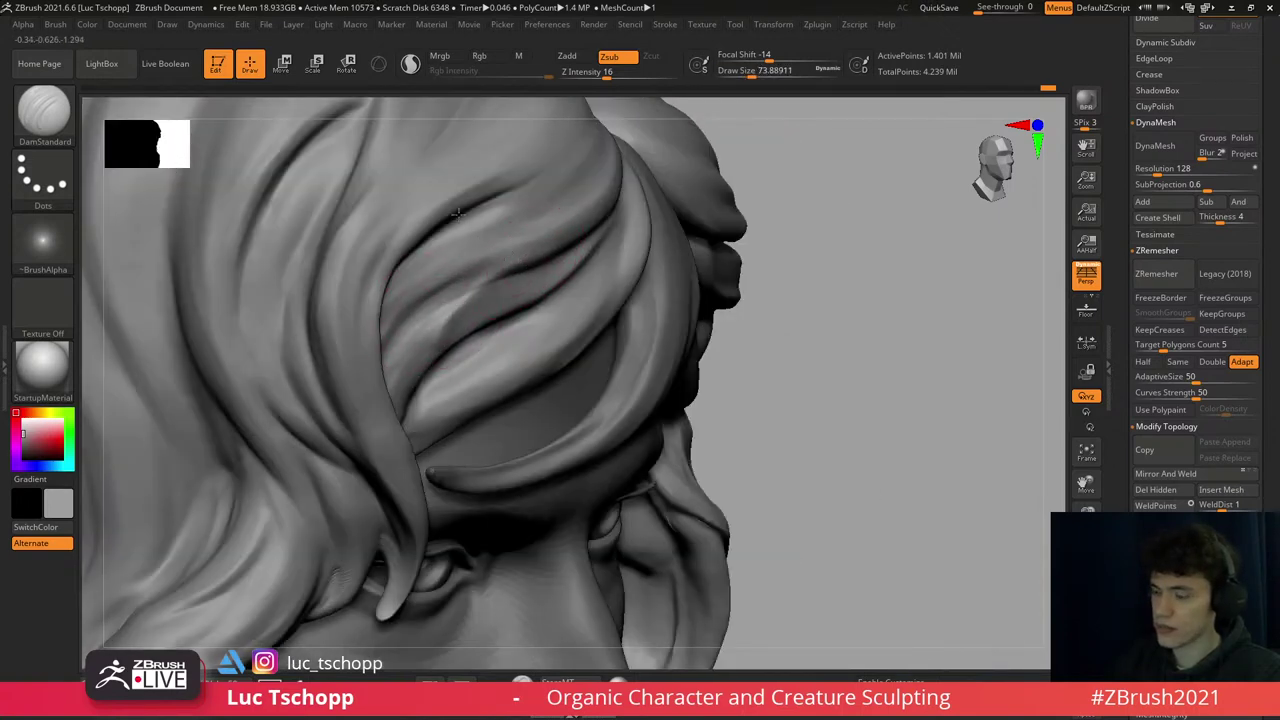
mouse_move(456, 212)
right_mouse_down()
mouse_move(508, 229)
mouse_move(465, 338)
mouse_move(500, 370)
right_mouse_up()
- Frame the head and set the Move Topological brush to size about 101
key("1")
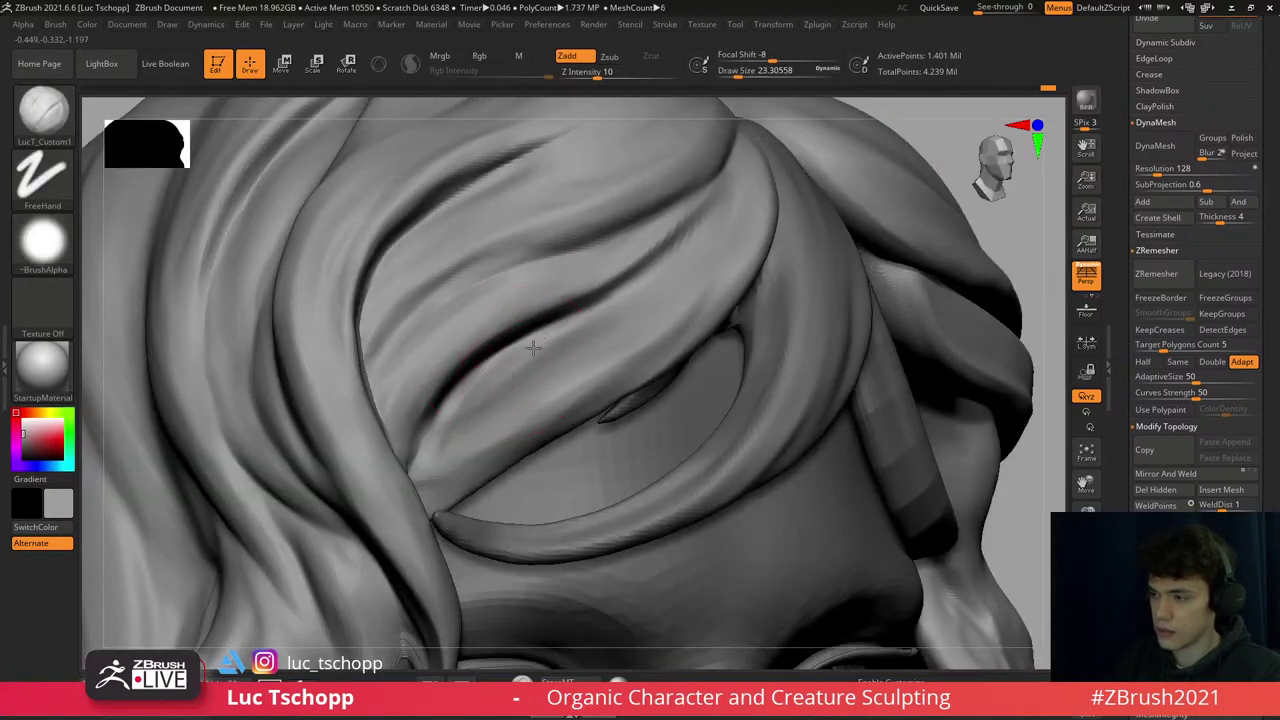
right_click_drag(613, 355, 705, 220)
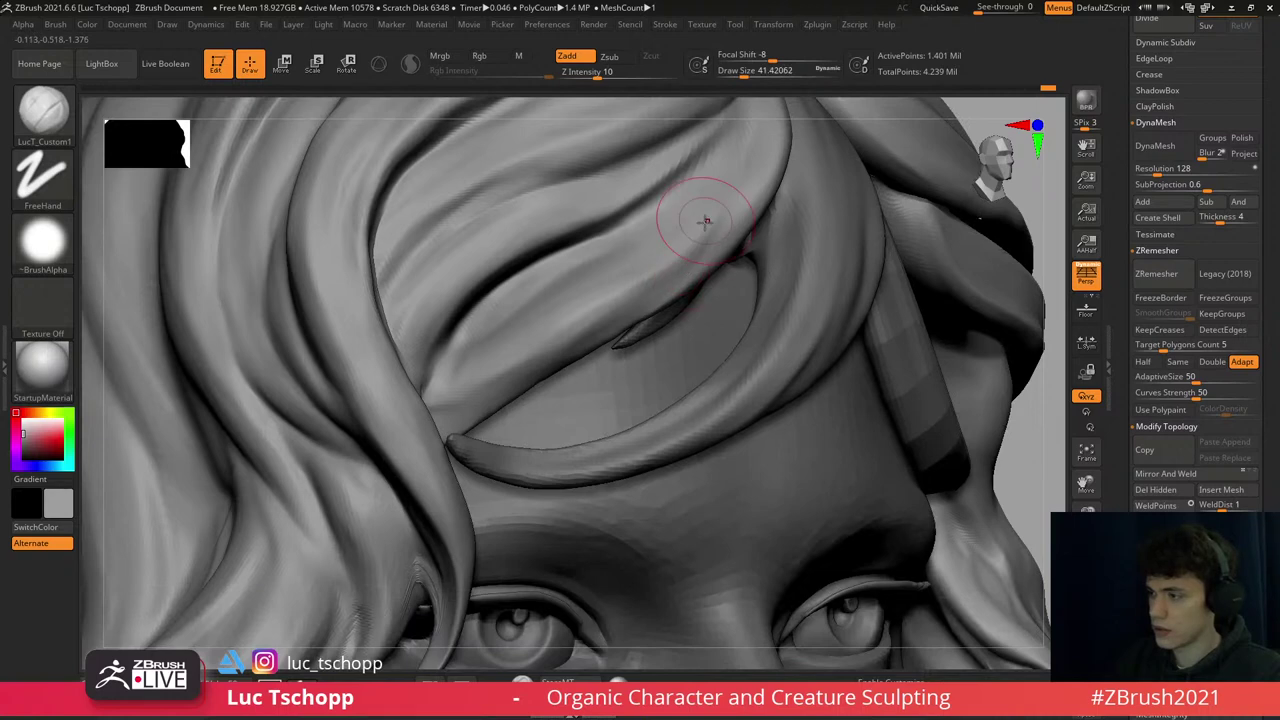
key("f")
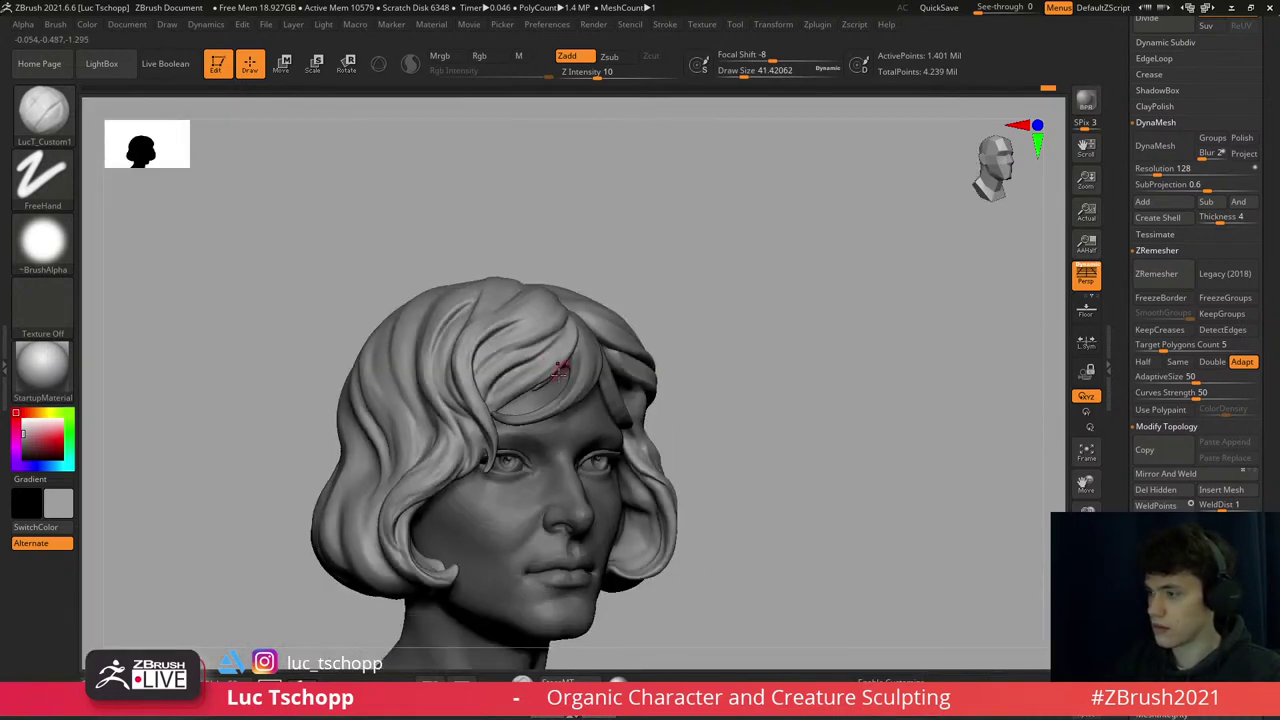
key("b")
key("m")
key("t")
key("s")
mouse_move(510, 405)
left_mouse_down()
mouse_move(488, 410)
mouse_move(505, 401)
left_mouse_up()
key("s")
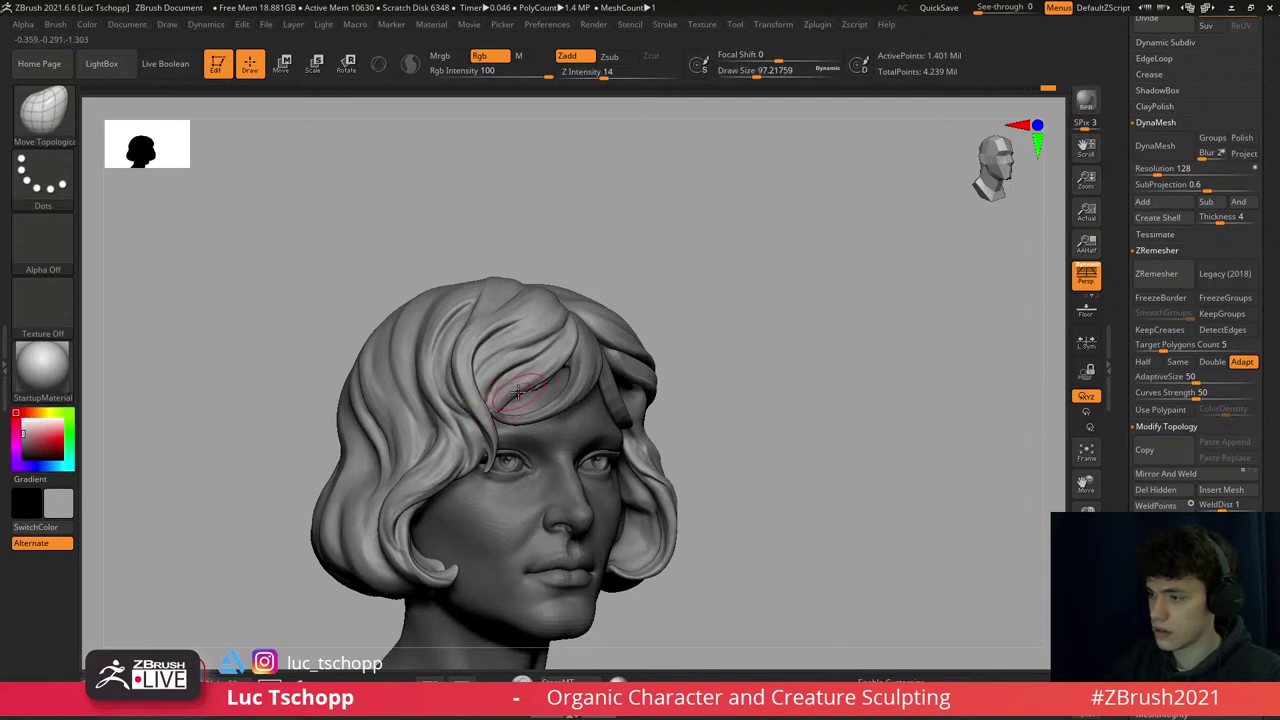
- Carve a groove into the fringe hair above the left eye
key("1")
right_click_drag(510, 405, 597, 263)
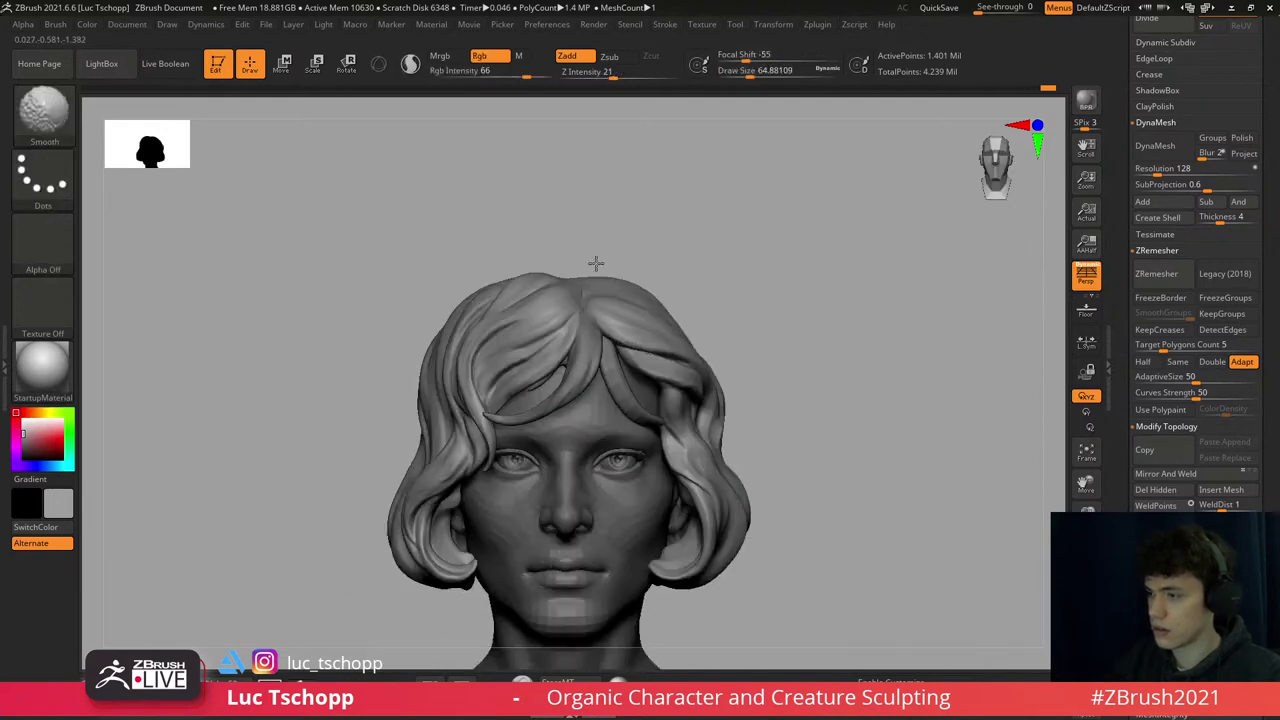
left_click_drag(565, 372, 522, 396)
right_click_drag(510, 428, 560, 340, "ctrl")
key("2")
key("1")
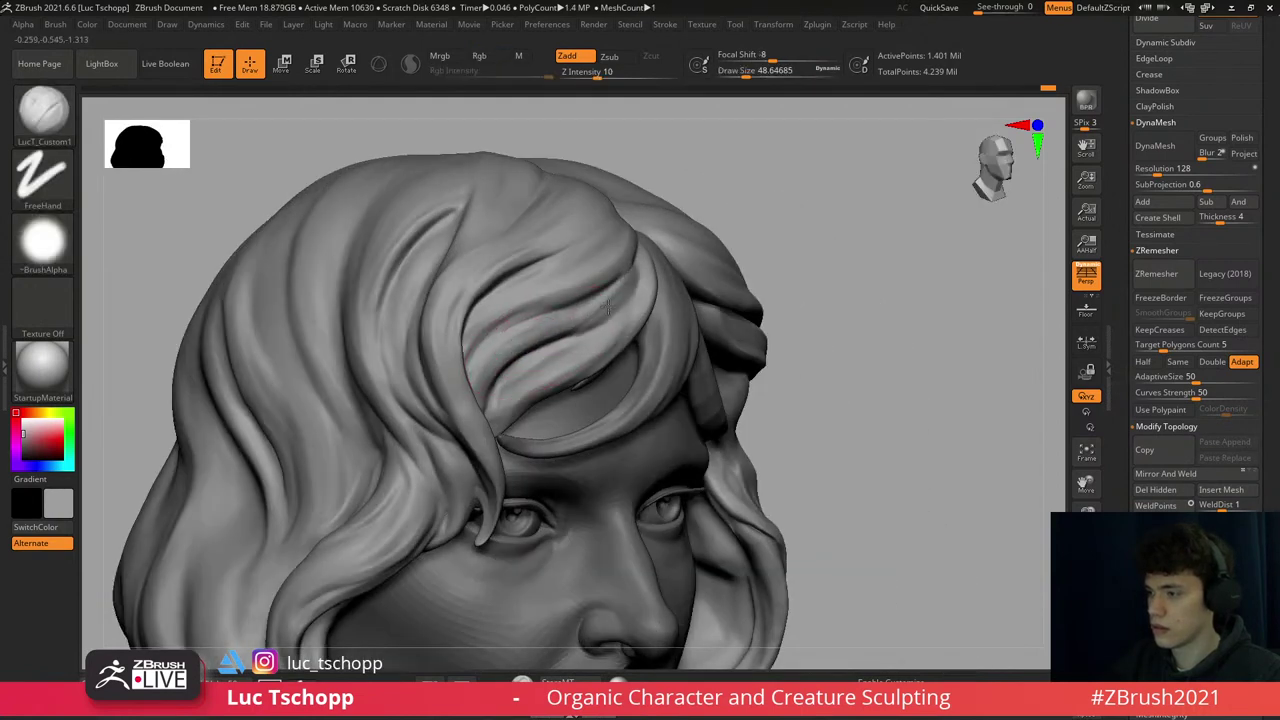
- Lasso-mask a fringe strand, push it with the Move brush at size 80, then clear the mask
key("ctrl")
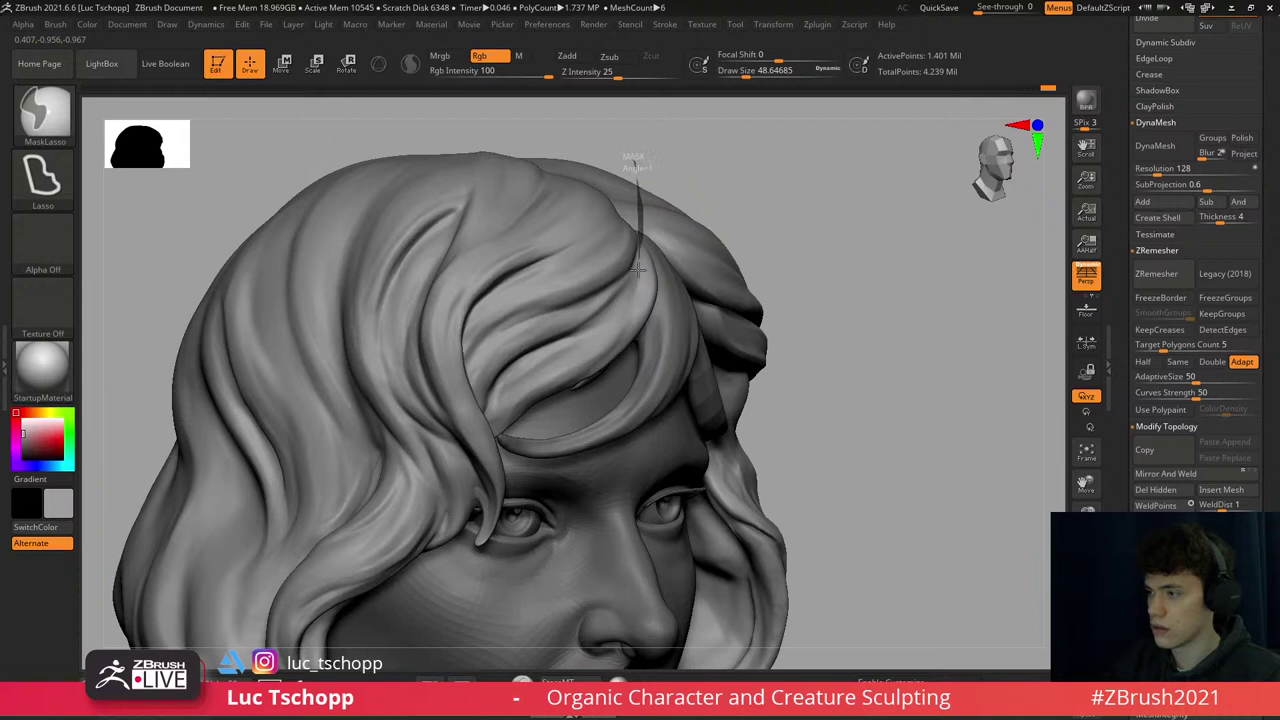
mouse_move(600, 325)
left_mouse_down("ctrl")
mouse_move(540, 349)
mouse_move(478, 398)
mouse_move(638, 117)
mouse_move(632, 232)
left_mouse_up("ctrl")
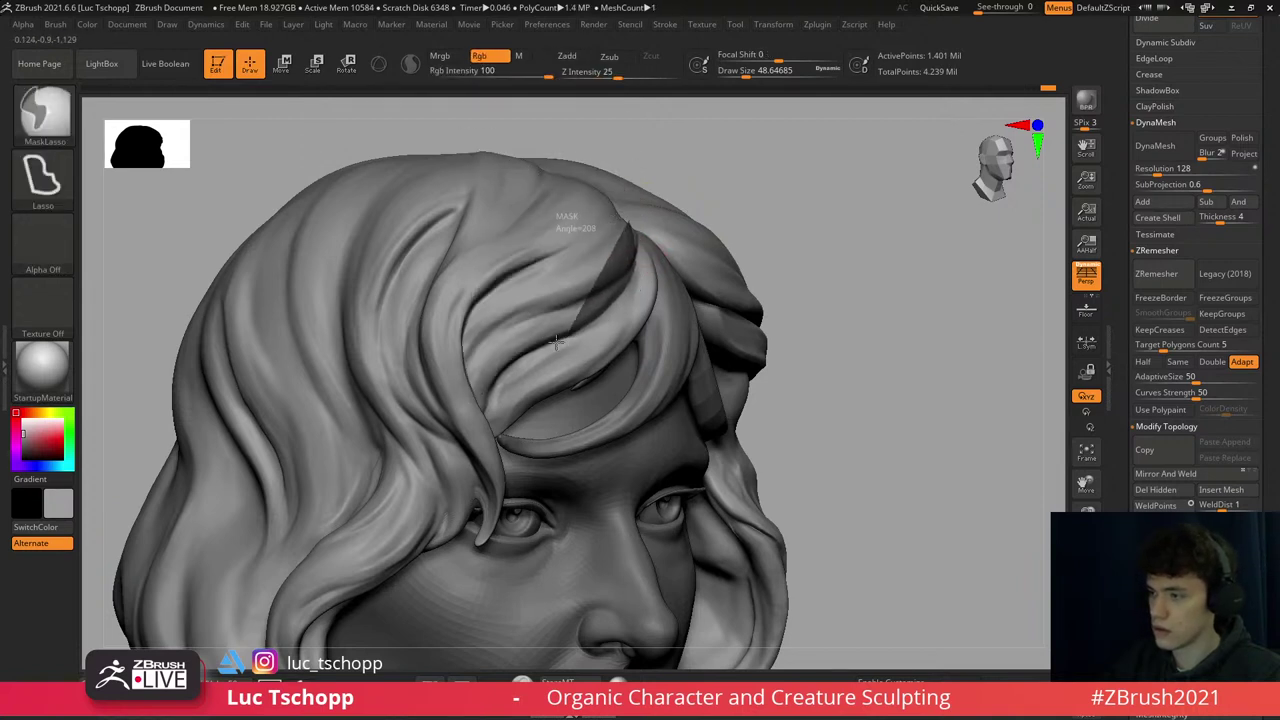
left_click_drag(556, 343, 586, 137, "ctrl")
key("b")
key("m")
key("v")
key("s")
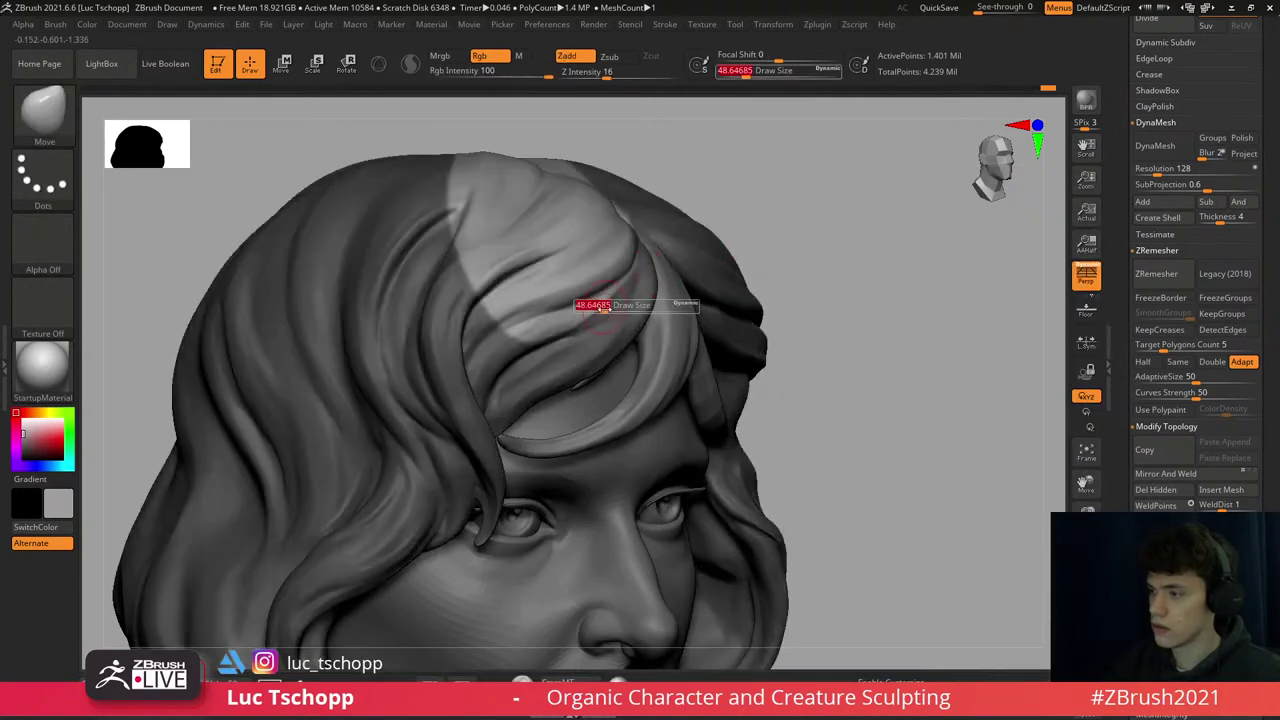
left_click_drag(600, 309, 601, 315)
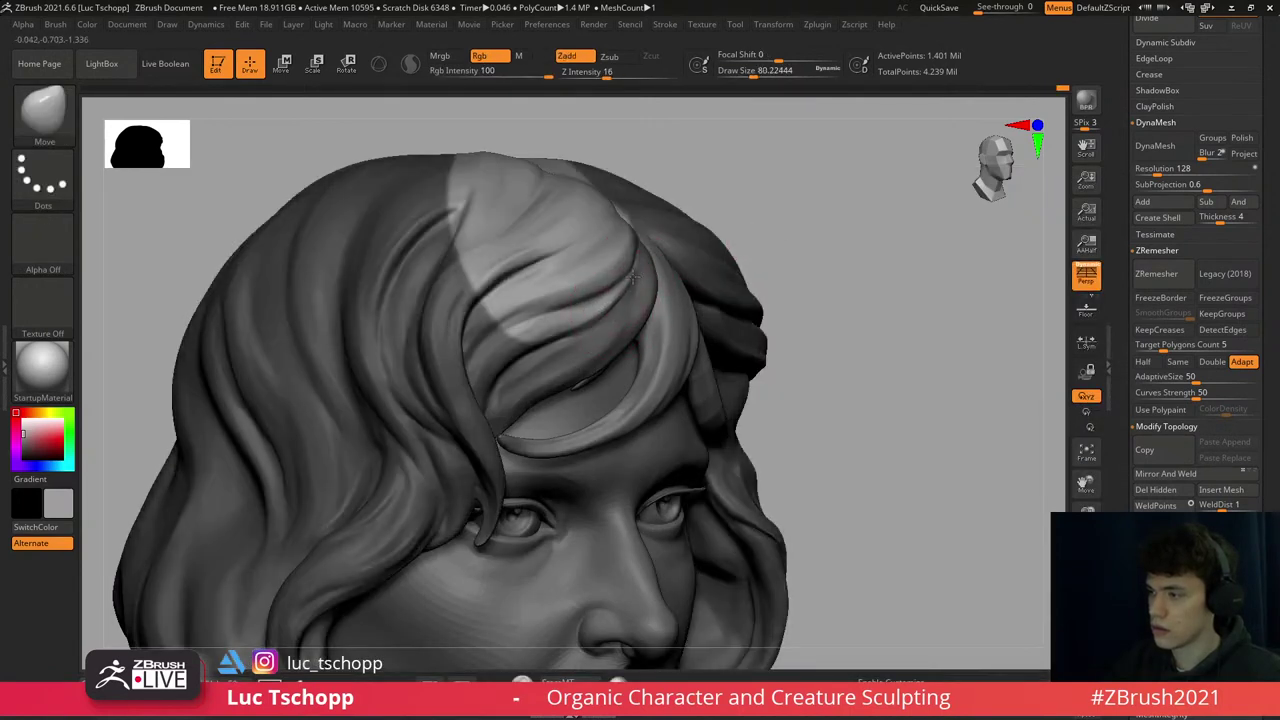
left_click_drag(711, 208, 714, 186, "ctrl")
- Pick the LucT_Custom1 strand brush at size about 35, undoing a stray stroke
key("b")
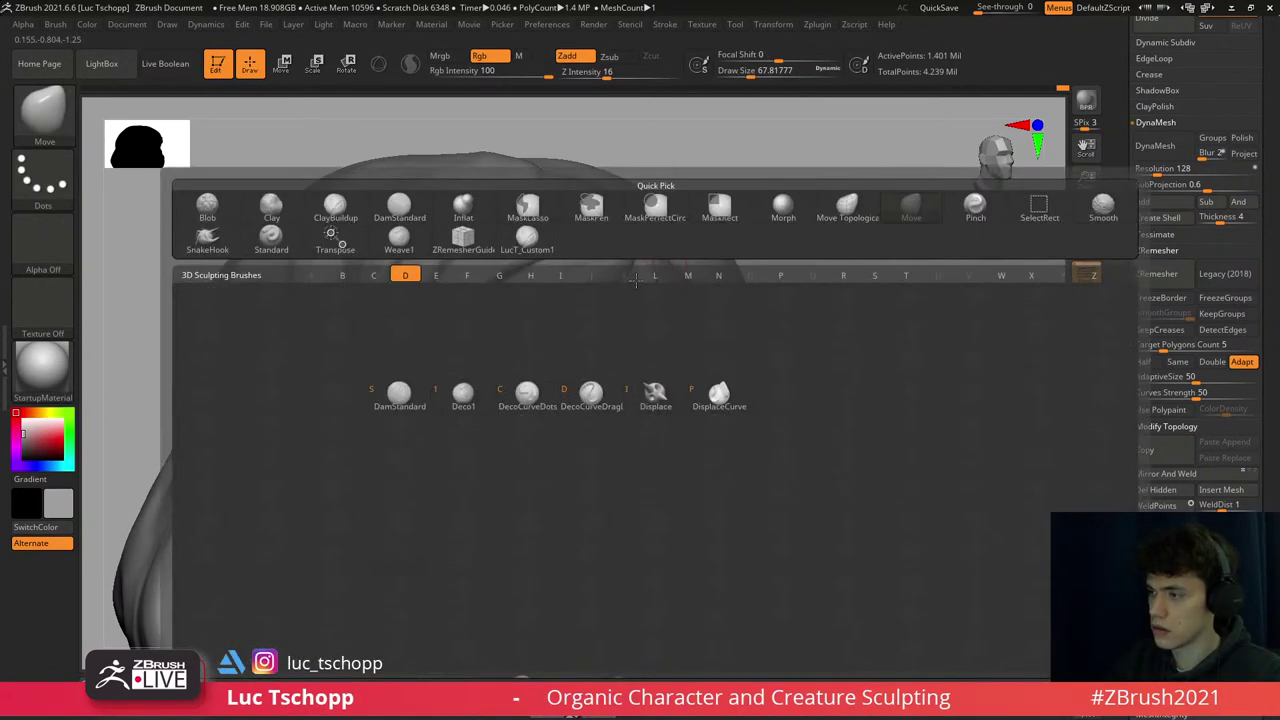
left_click(526, 238)
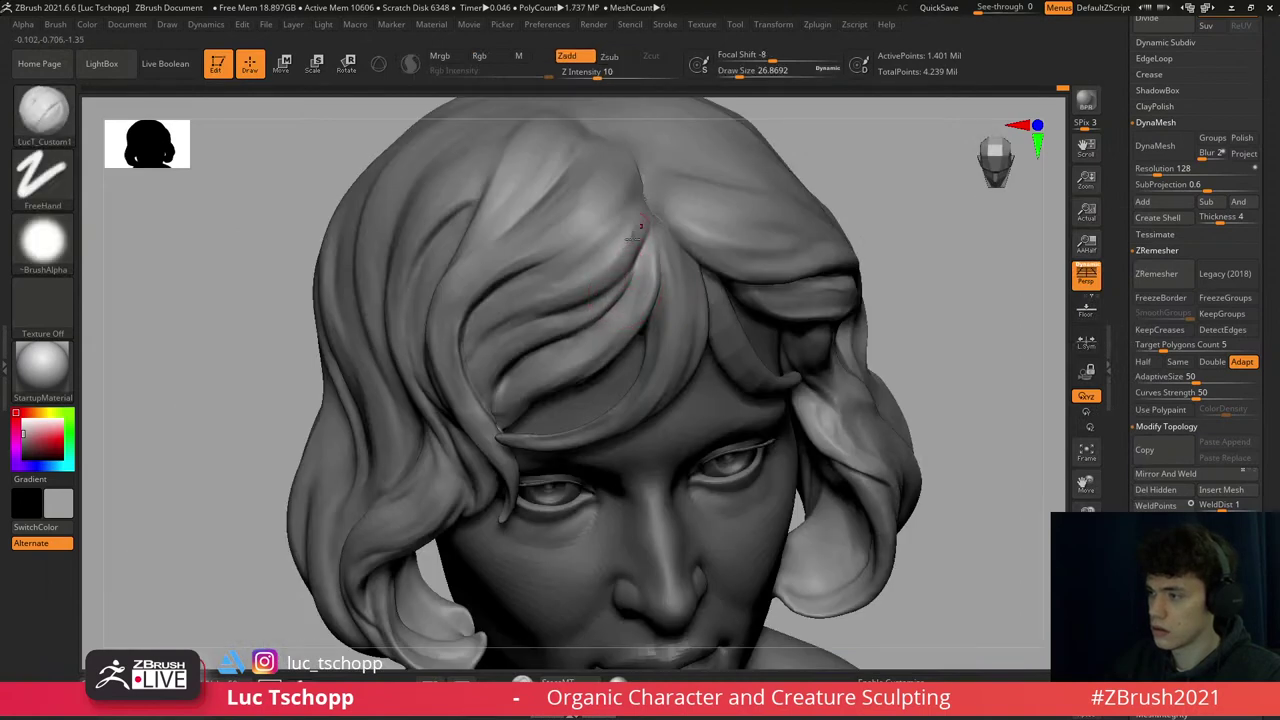
key("s")
left_click_drag(637, 244, 646, 244)
key("ctrl+z")
mouse_move(547, 258)
right_mouse_down()
mouse_move(527, 255)
mouse_move(550, 250)
mouse_move(560, 275)
mouse_move(584, 273)
right_mouse_up()
- Examine individual hair strands up close, toggling between DamStandard and the strand brush
key("b")
key("d")
key("s")
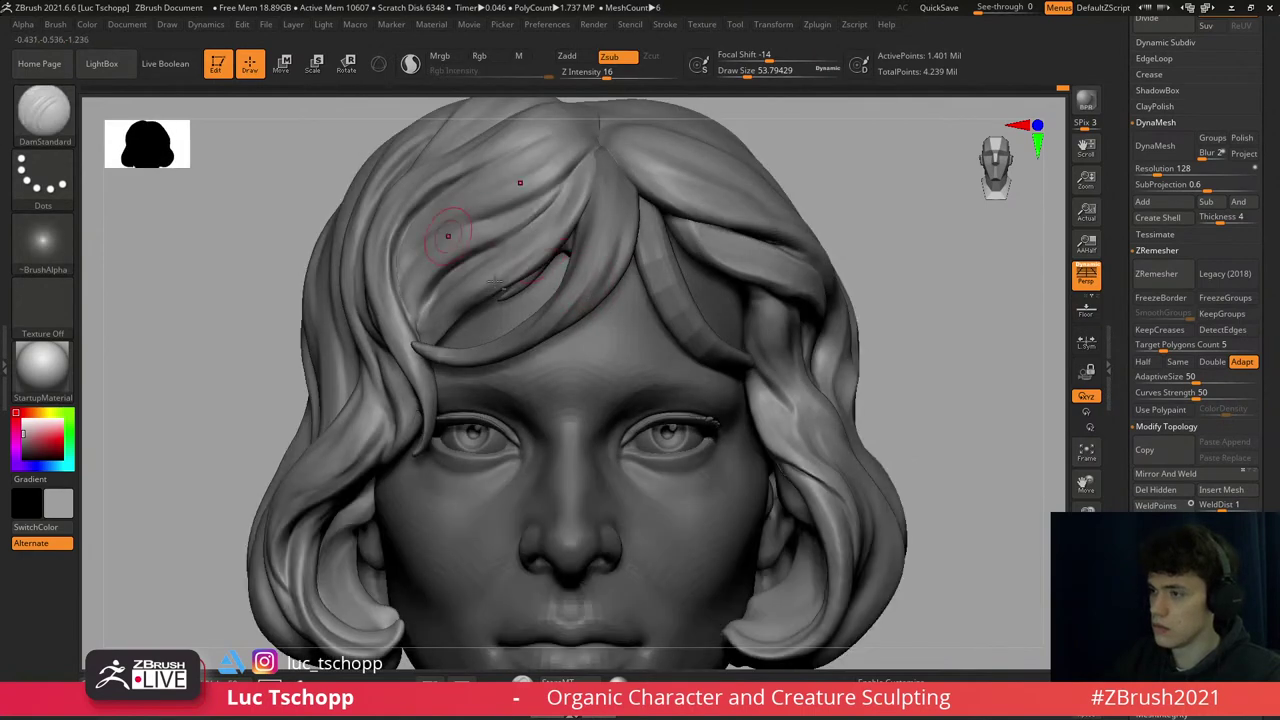
right_click_drag(495, 283, 496, 337, "ctrl")
key("b")
key("f")
key("h")
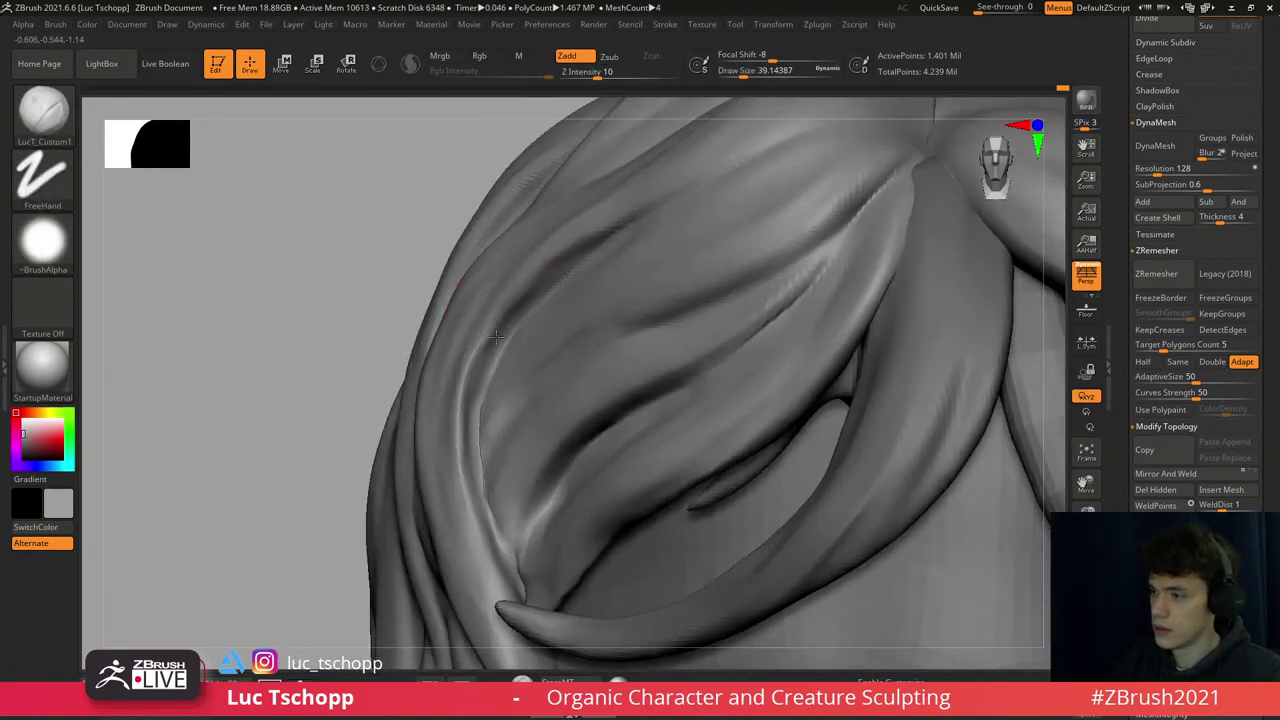
right_click_drag(608, 257, 592, 192, "ctrl")
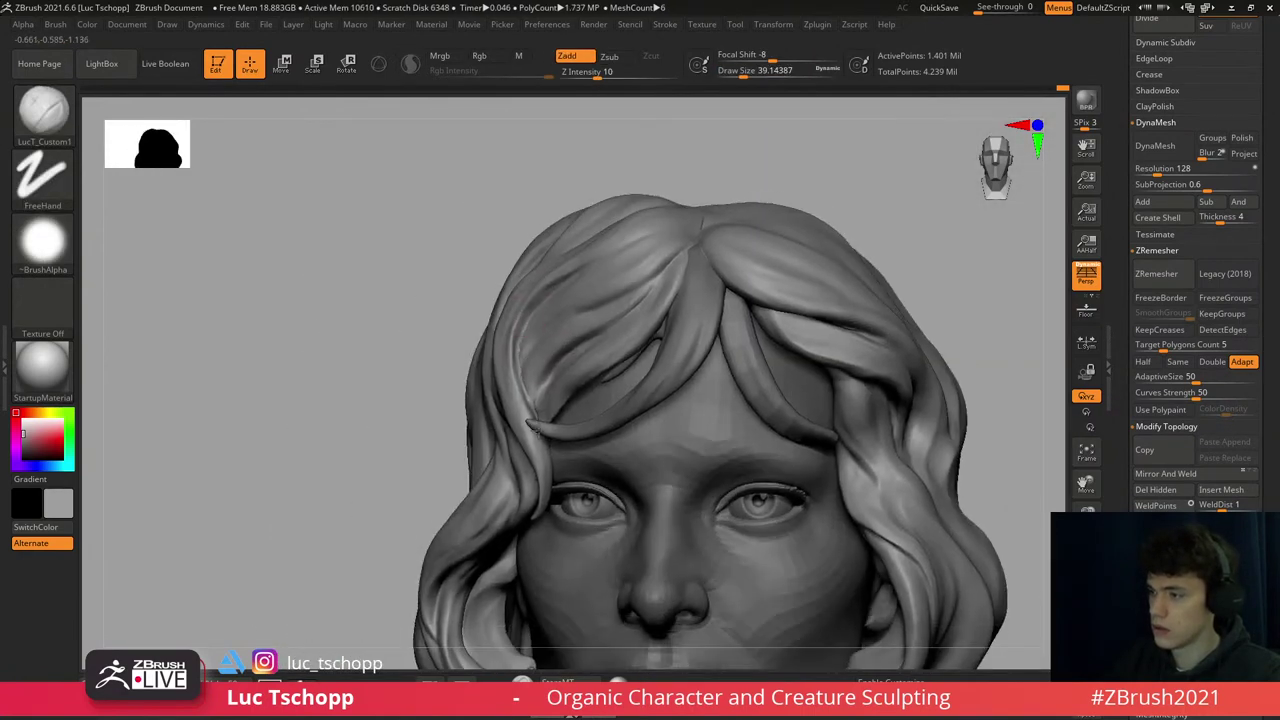
right_click_drag(560, 294, 521, 370, "ctrl")
- Resize the strand brush to about 41, frame the bust, and select the Extract2 subtool
key("s")
left_click_drag(530, 434, 512, 412)
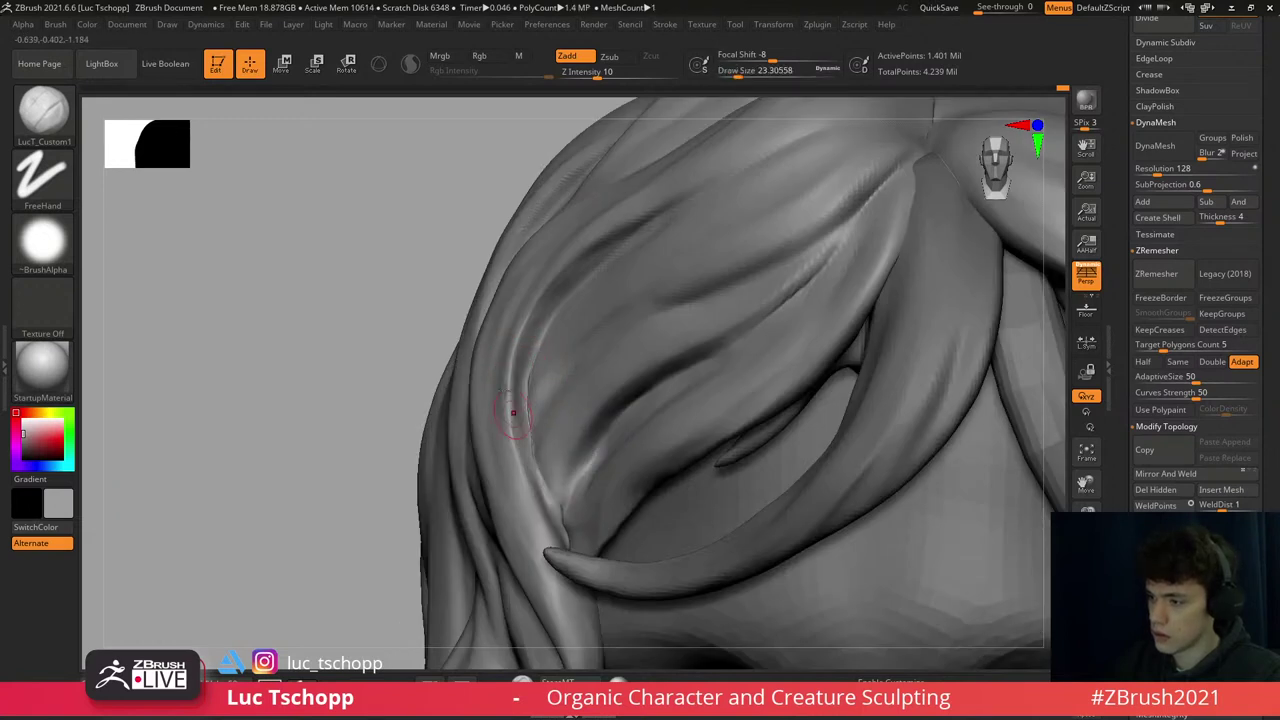
key("bracketright")
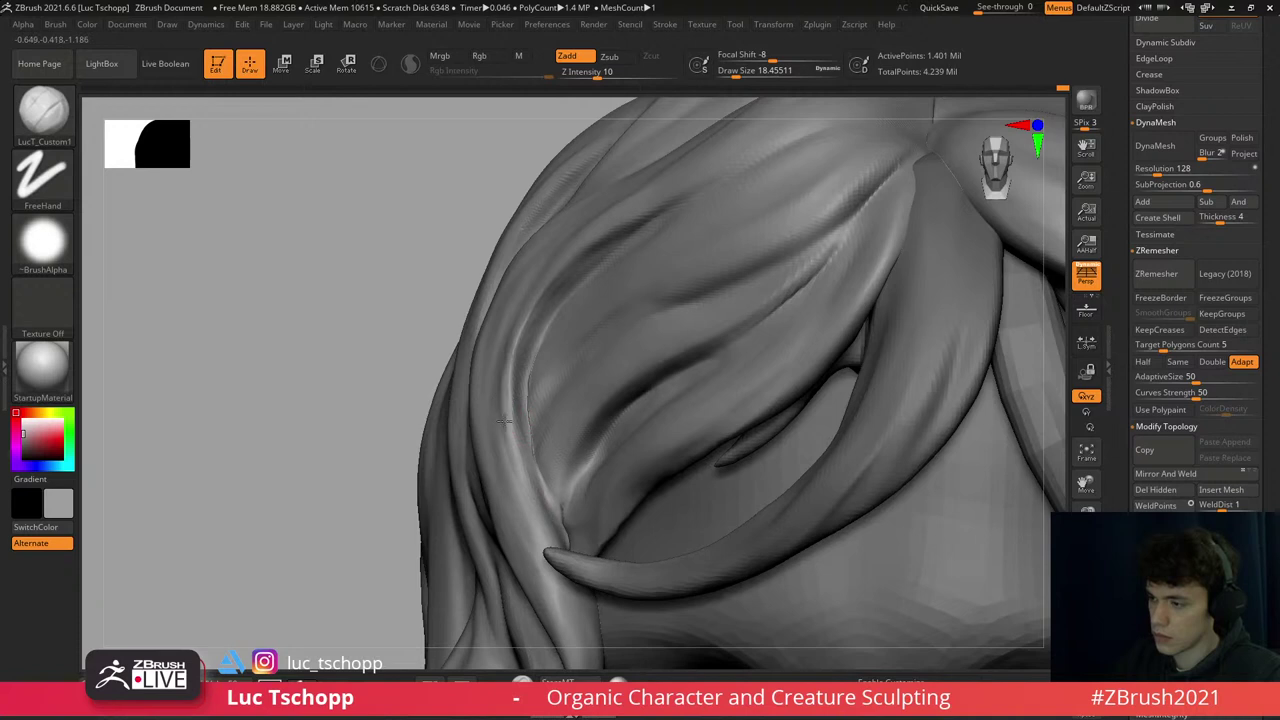
key("f")
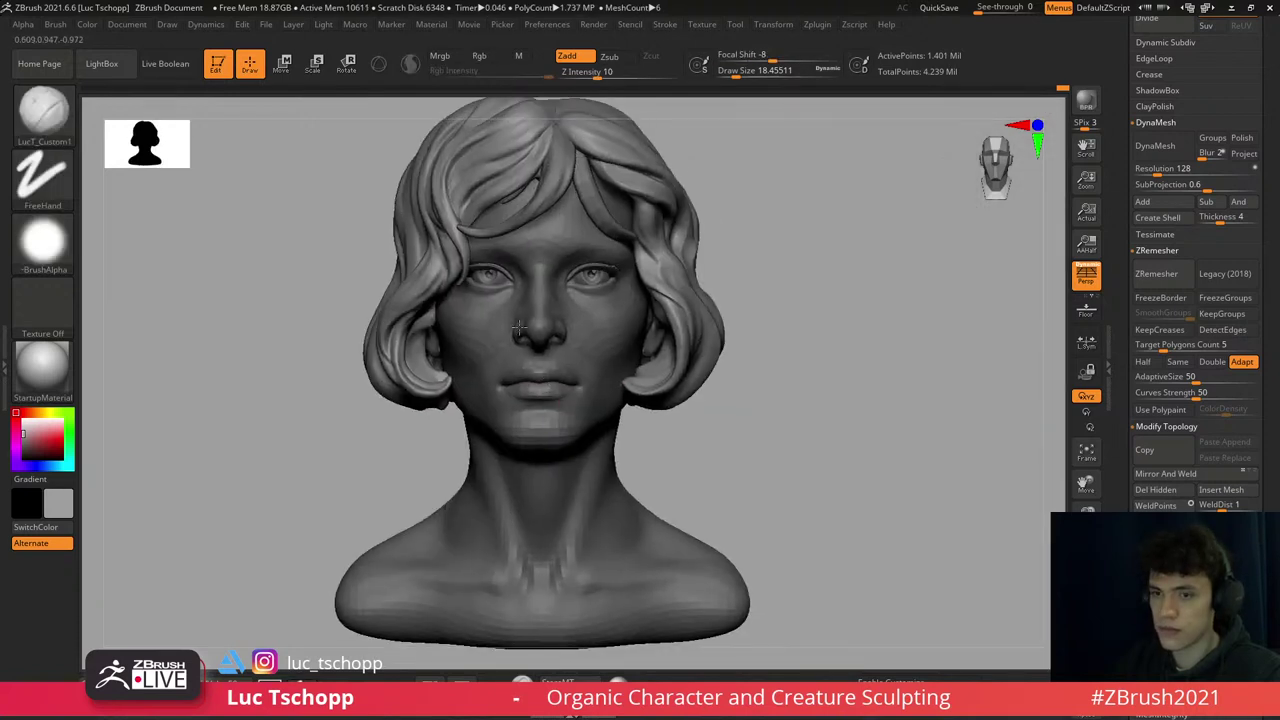
right_click_drag(497, 287, 545, 320, "ctrl")
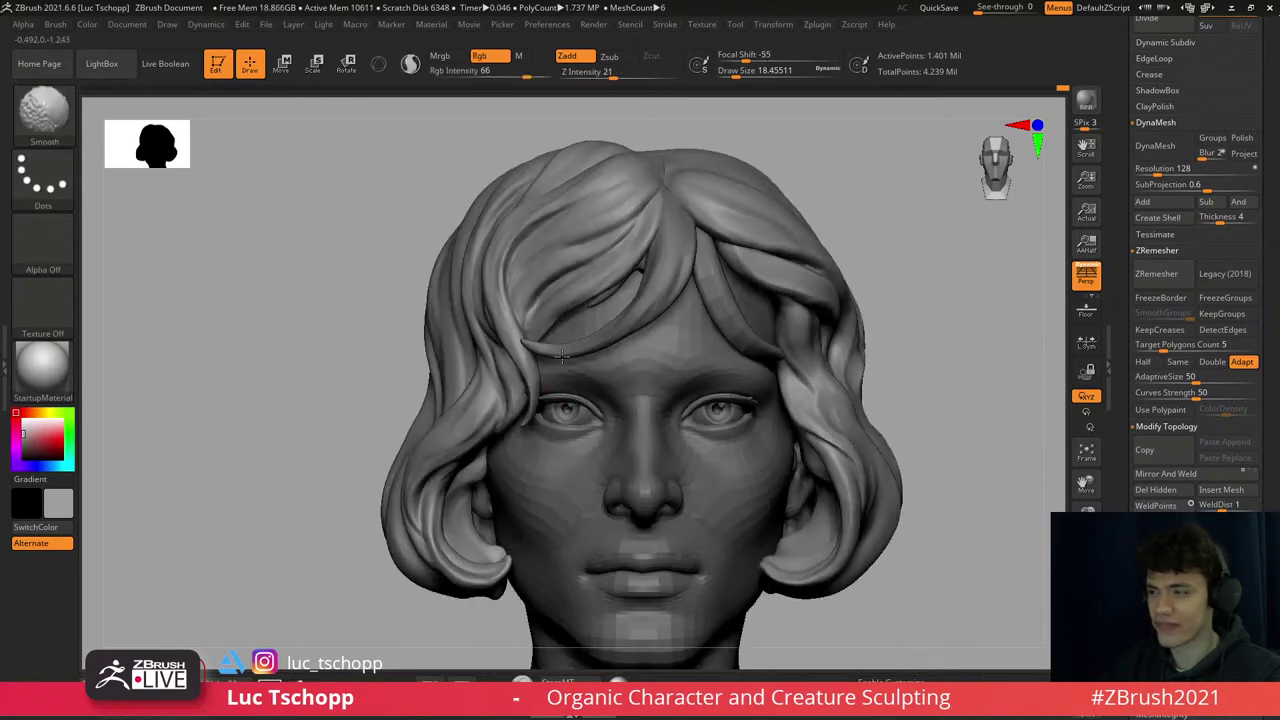
left_click(530, 240, "alt")
right_click_drag(530, 240, 650, 347, "ctrl")
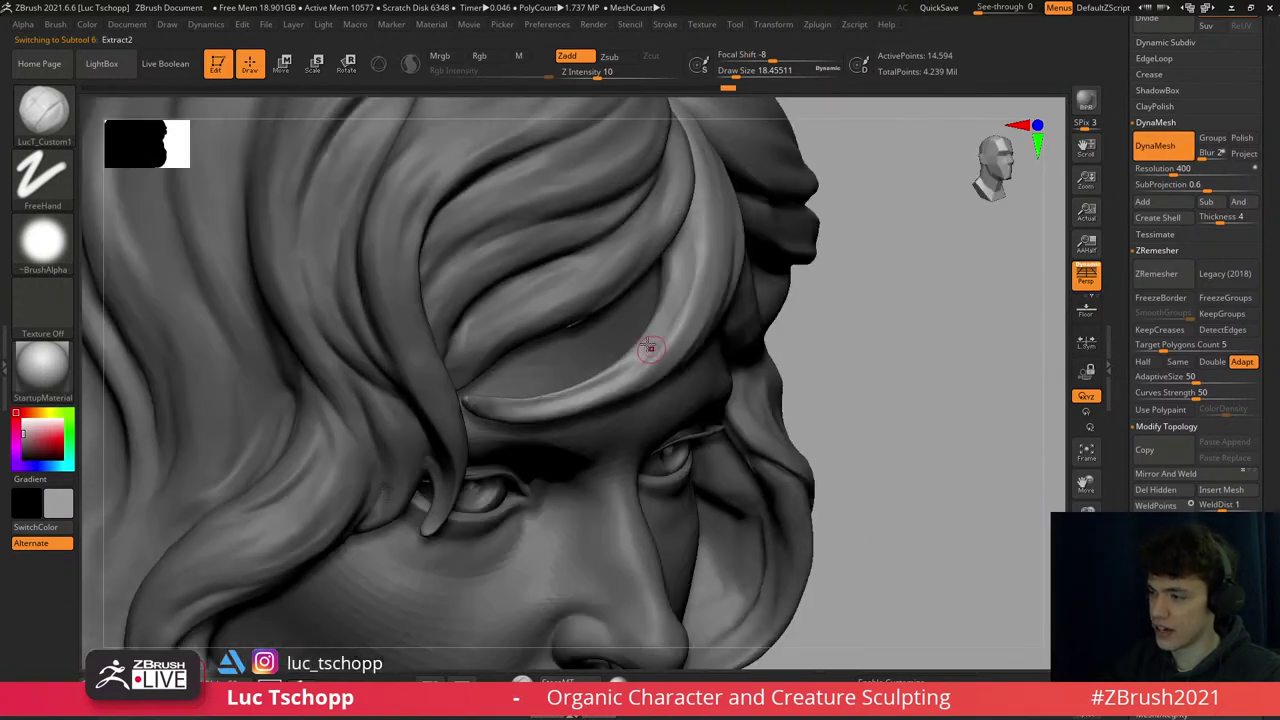
- Select the Extract1 subtool, shrink the brush to about 25, and choose DamStandard
left_click(632, 263, "alt")
right_click_drag(632, 263, 663, 257)
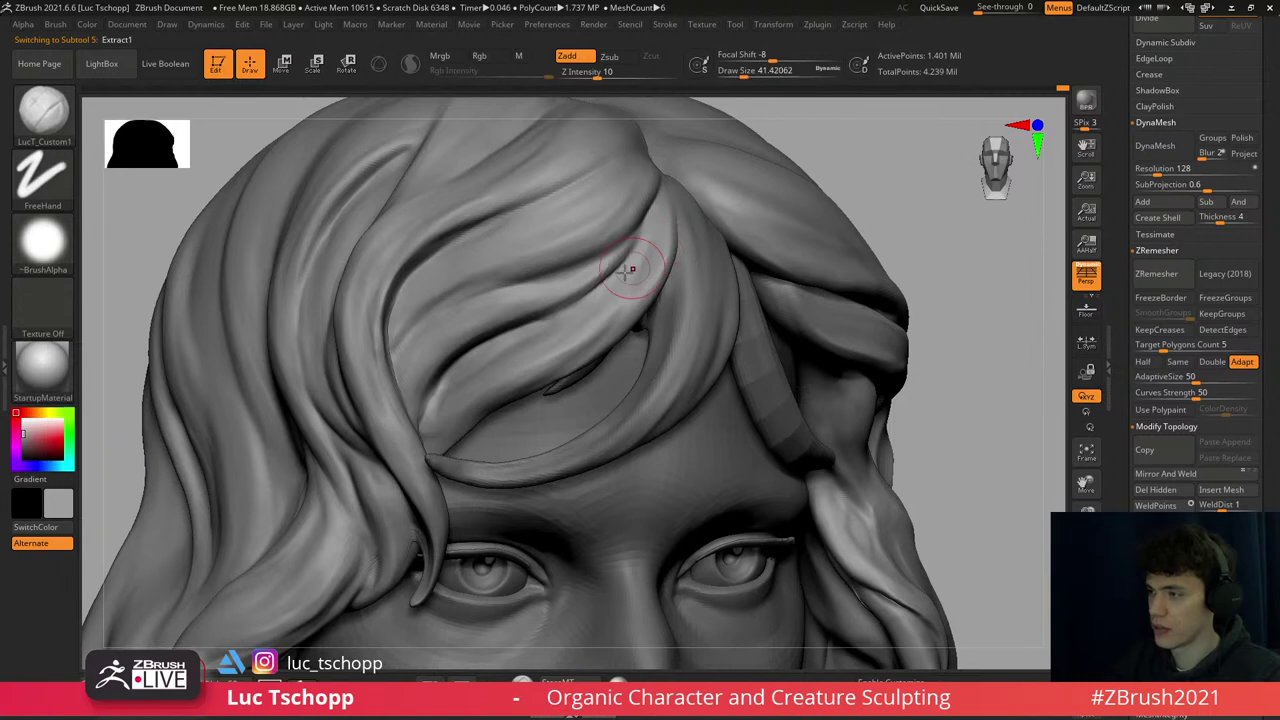
key("bracketleft")
key("b")
key("d")
key("s")
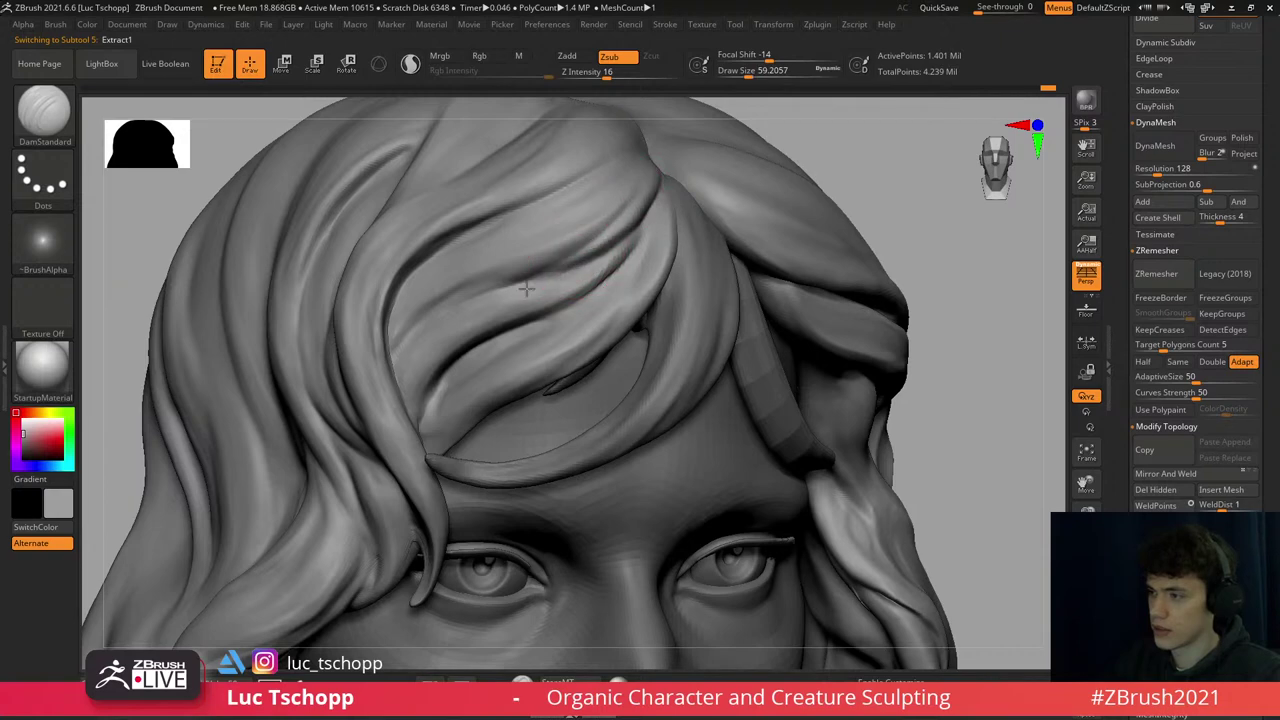
- Orbit and zoom around the hair, viewing the crown and fringe from front and three-quarter angles
mouse_move(526, 289)
right_mouse_down("ctrl")
mouse_move(610, 300)
mouse_move(623, 205)
mouse_move(632, 265)
right_mouse_up("ctrl")
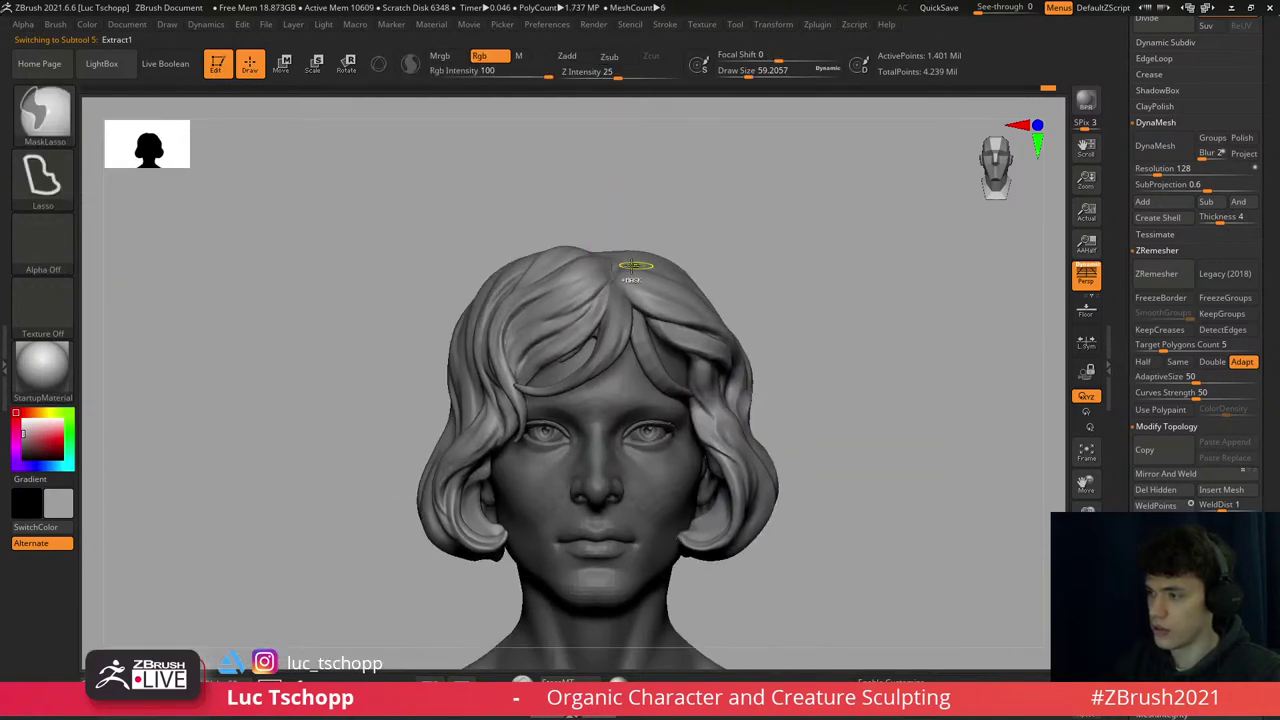
right_click_drag(523, 298, 490, 368, "ctrl")
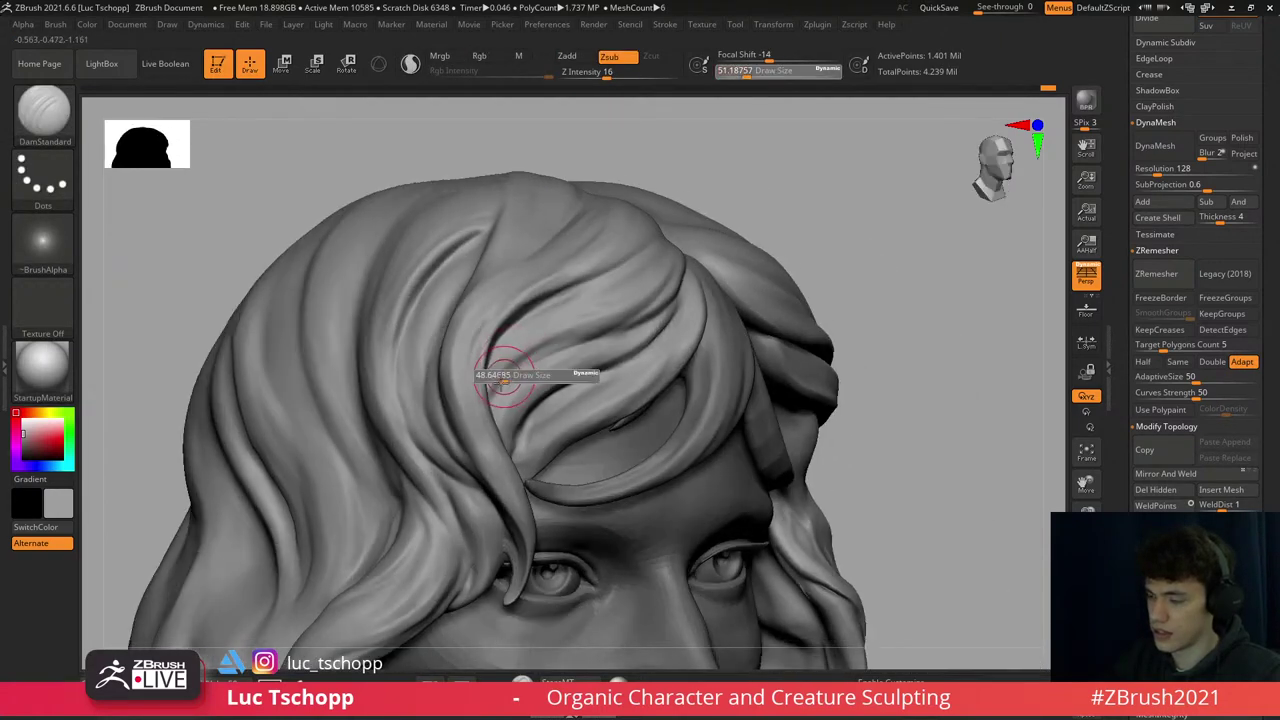
right_click_drag(573, 317, 545, 288, "ctrl")
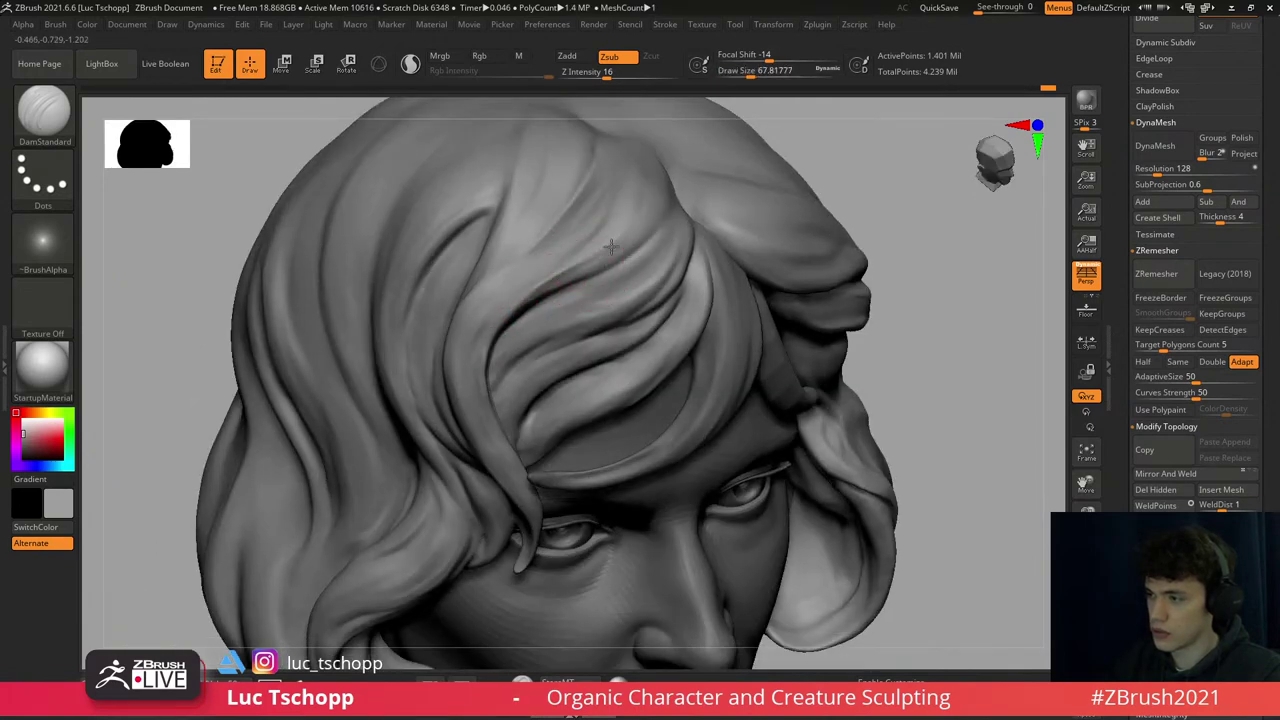
right_click_drag(526, 299, 577, 237, "shift")
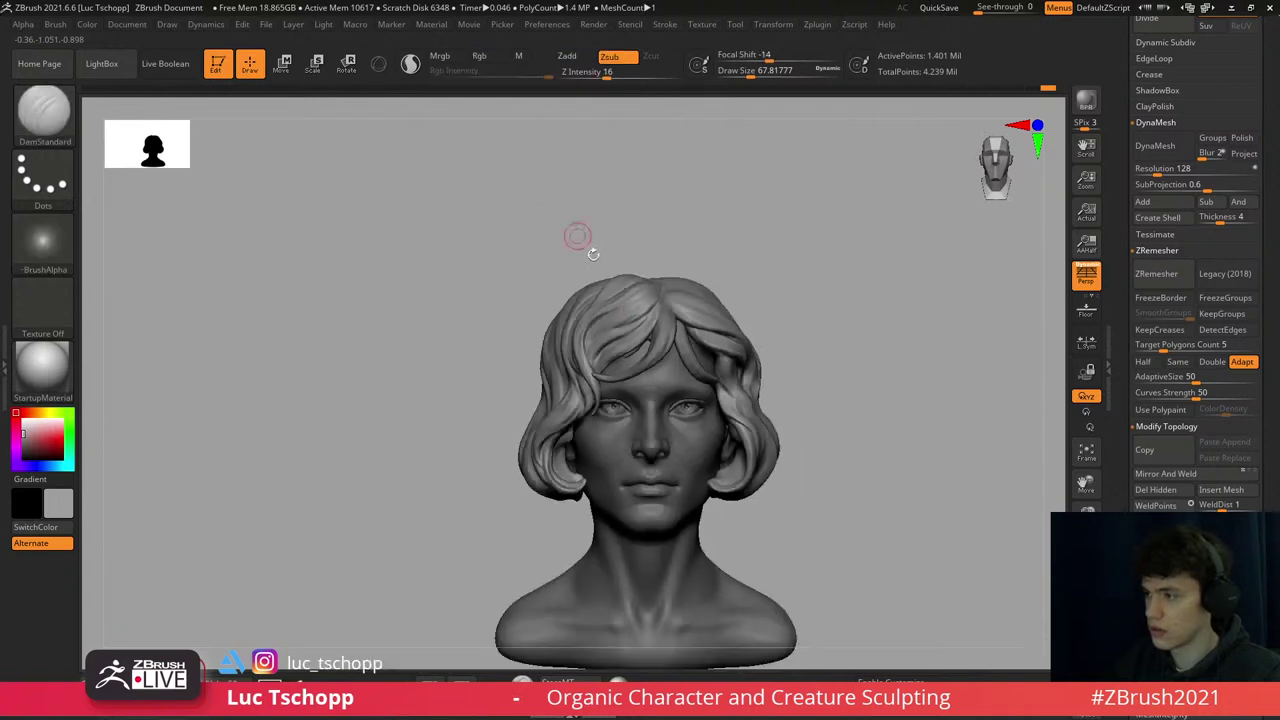
right_click_drag(660, 307, 537, 234, "alt")
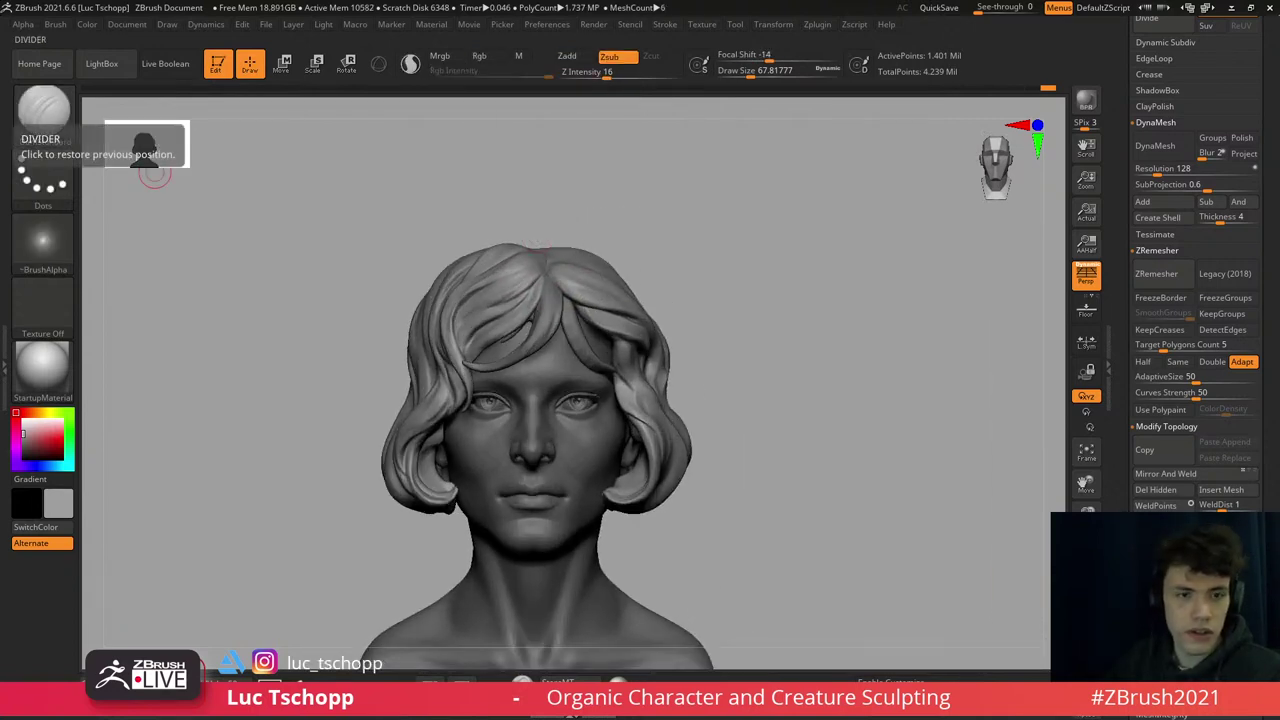
right_click_drag(629, 306, 637, 326)
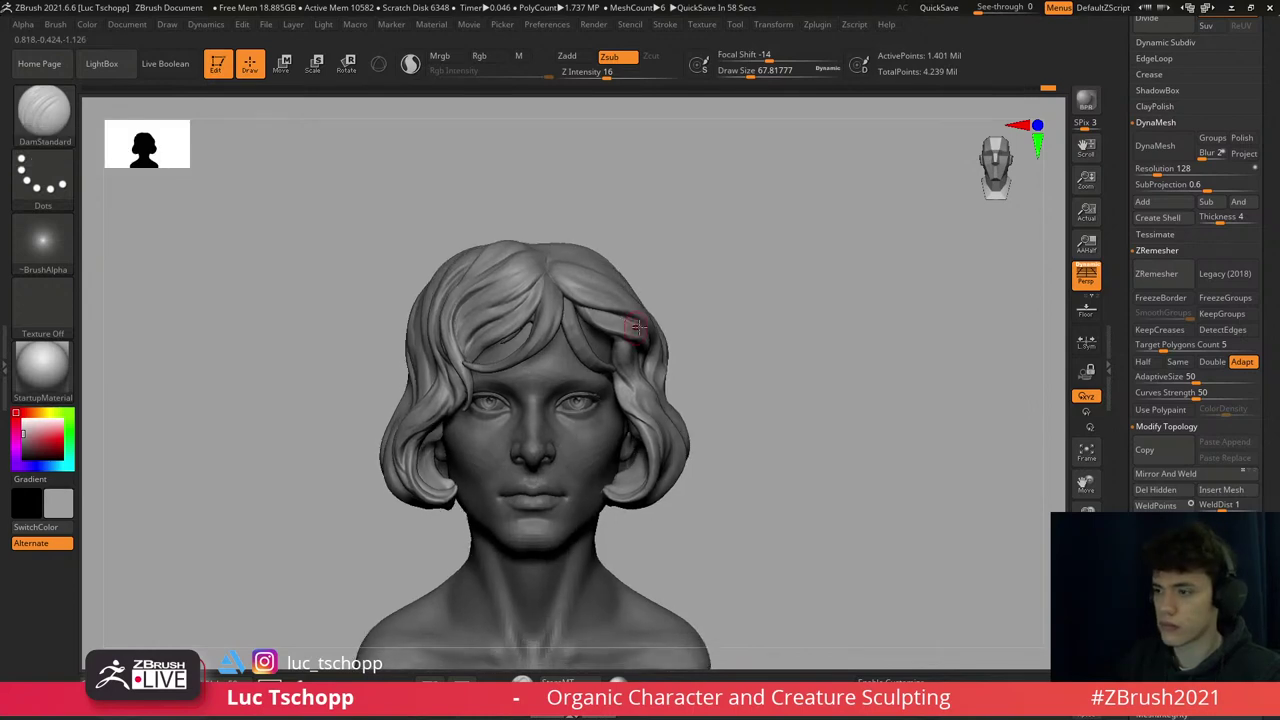
mouse_move(476, 342)
right_mouse_down("ctrl")
mouse_move(471, 280)
mouse_move(731, 333)
mouse_move(508, 249)
mouse_move(577, 289)
right_mouse_up("ctrl")
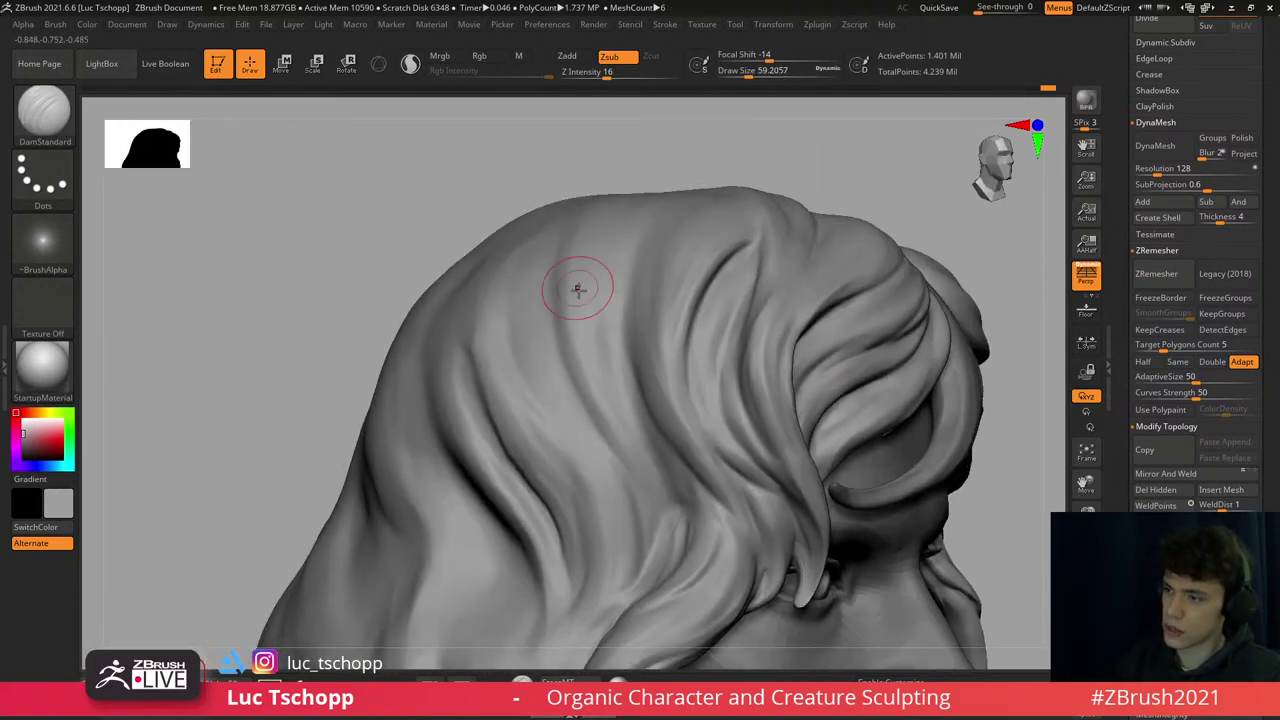
- Lasso-mask a leaf-shaped hair lock on the crown, invert the mask, and reshape it with a size-206 Move brush
key("b")
key("Escape")
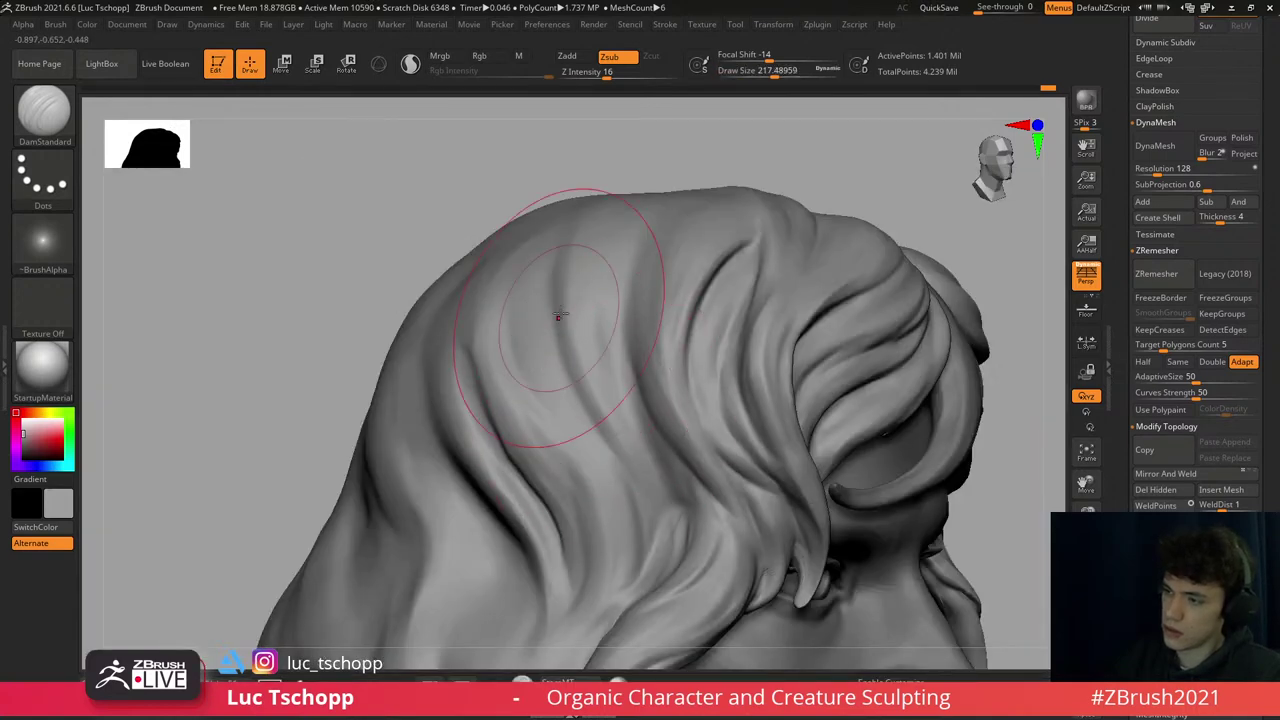
key("ctrl")
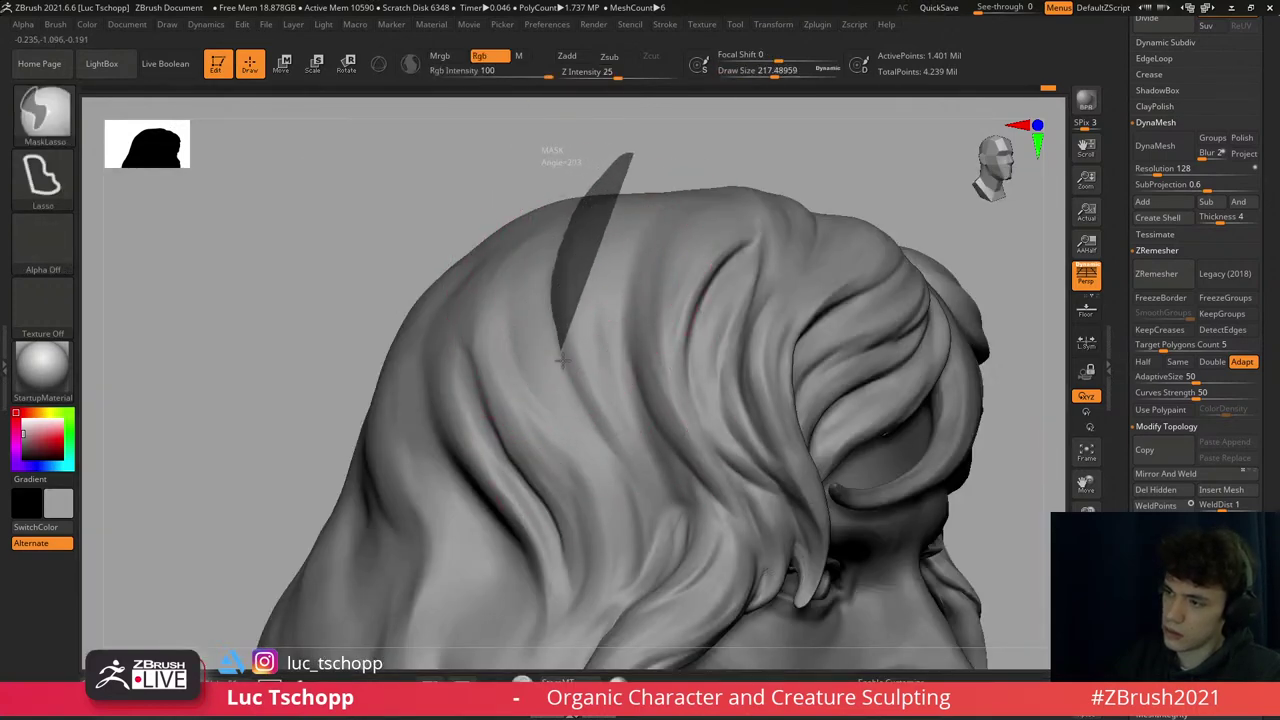
mouse_move(562, 360)
left_mouse_down("ctrl")
mouse_move(606, 443)
mouse_move(700, 420)
mouse_move(757, 163)
left_mouse_up("ctrl")
left_click(757, 163, "ctrl")
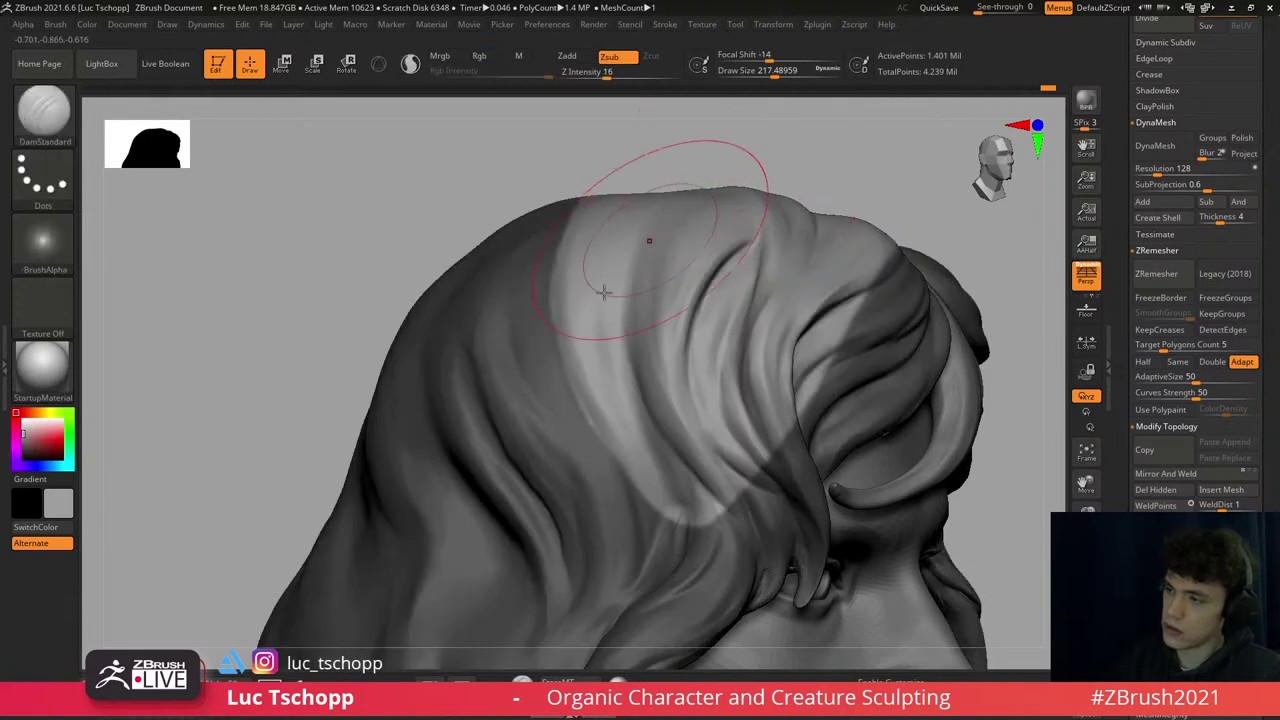
key("b")
key("m")
key("v")
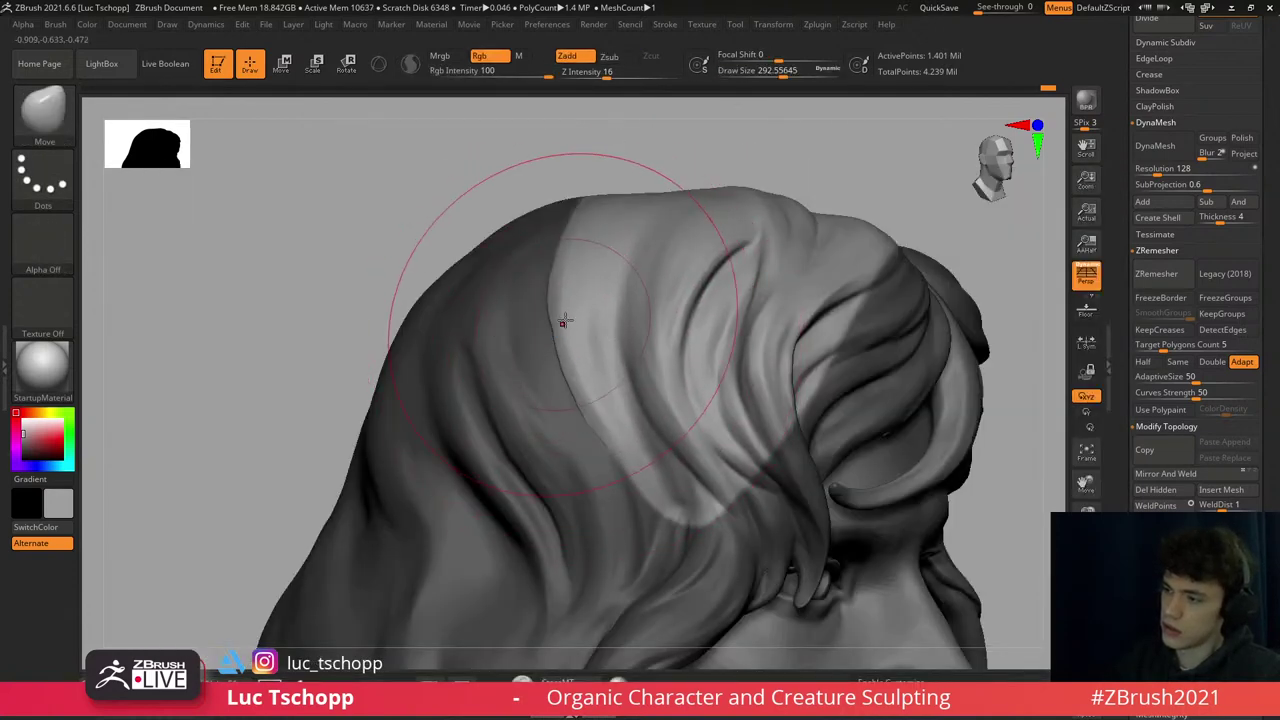
key("s")
left_click_drag(578, 263, 560, 265)
mouse_move(520, 175)
left_mouse_down()
mouse_move(540, 219)
mouse_move(571, 243)
mouse_move(477, 300)
left_mouse_up()
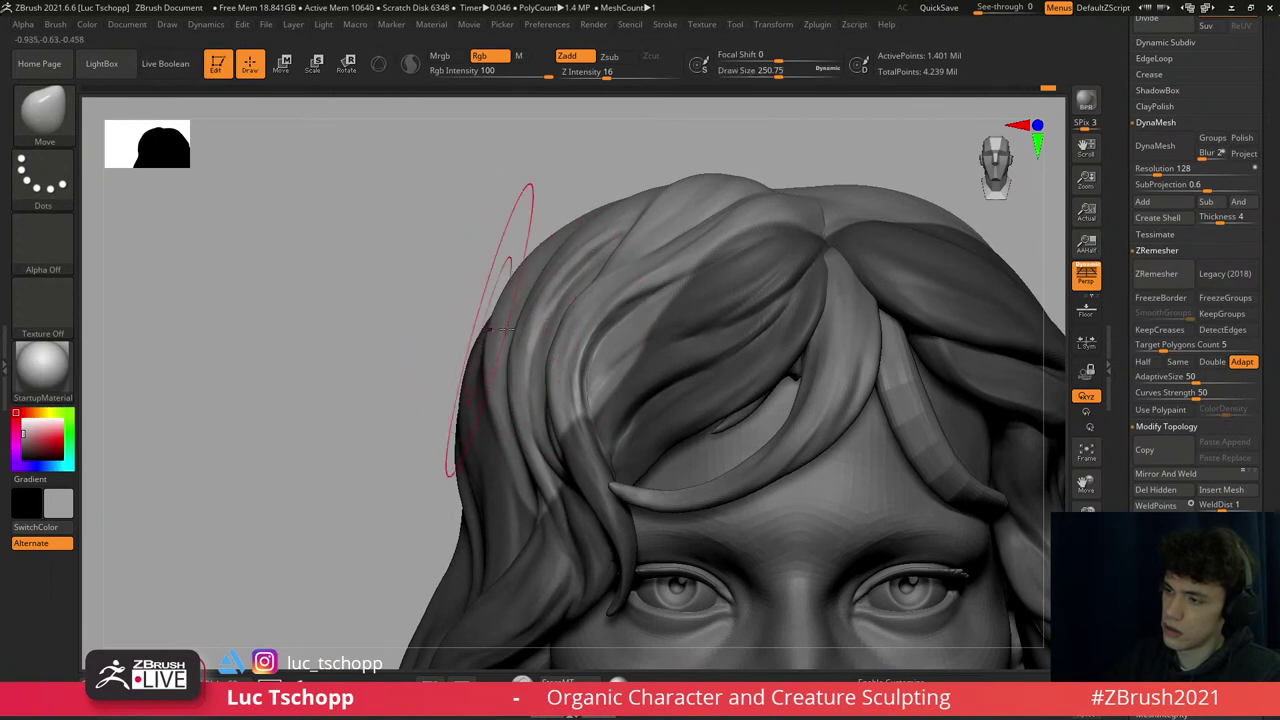
- Carve and soften the lock along the side with DamStandard, enlarging the brush to about 206
key("b")
key("d")
key("s")
mouse_move(500, 328)
right_mouse_down()
mouse_move(529, 314)
mouse_move(542, 346)
right_mouse_up()
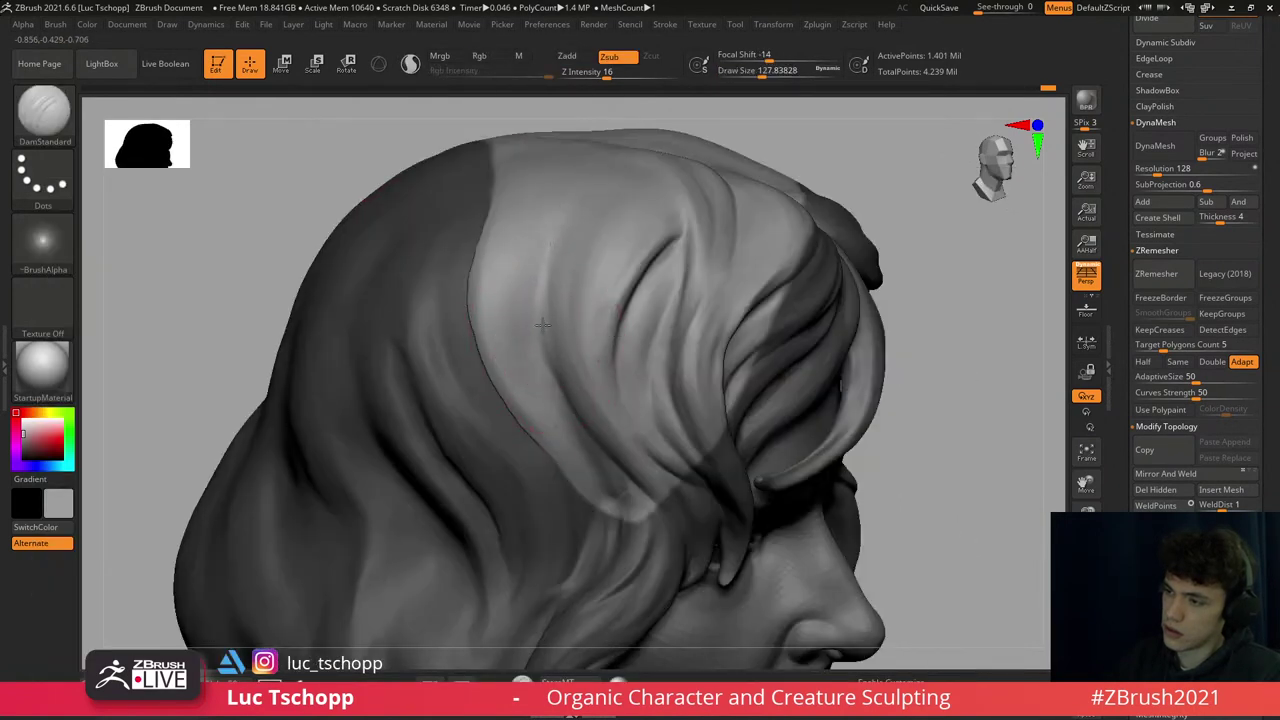
left_click_drag(538, 245, 519, 318, "shift")
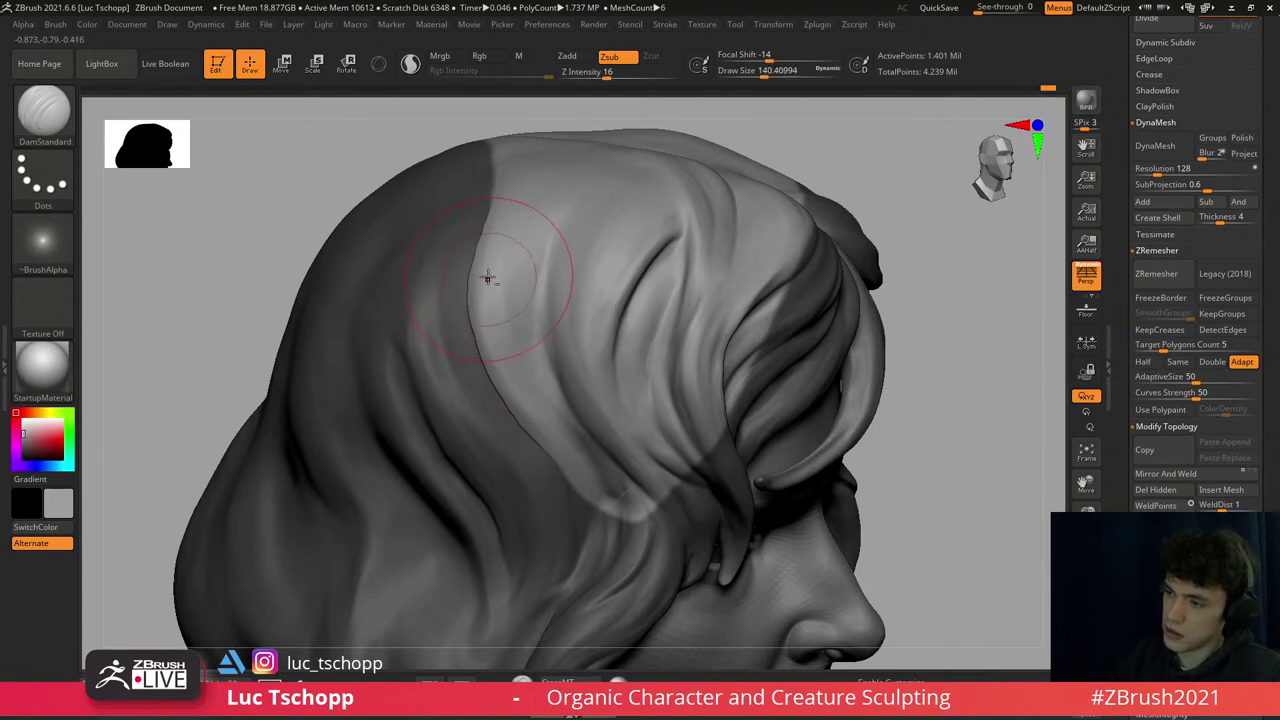
mouse_move(590, 452)
right_mouse_down()
mouse_move(529, 286)
mouse_move(540, 372)
right_mouse_up()
key("s")
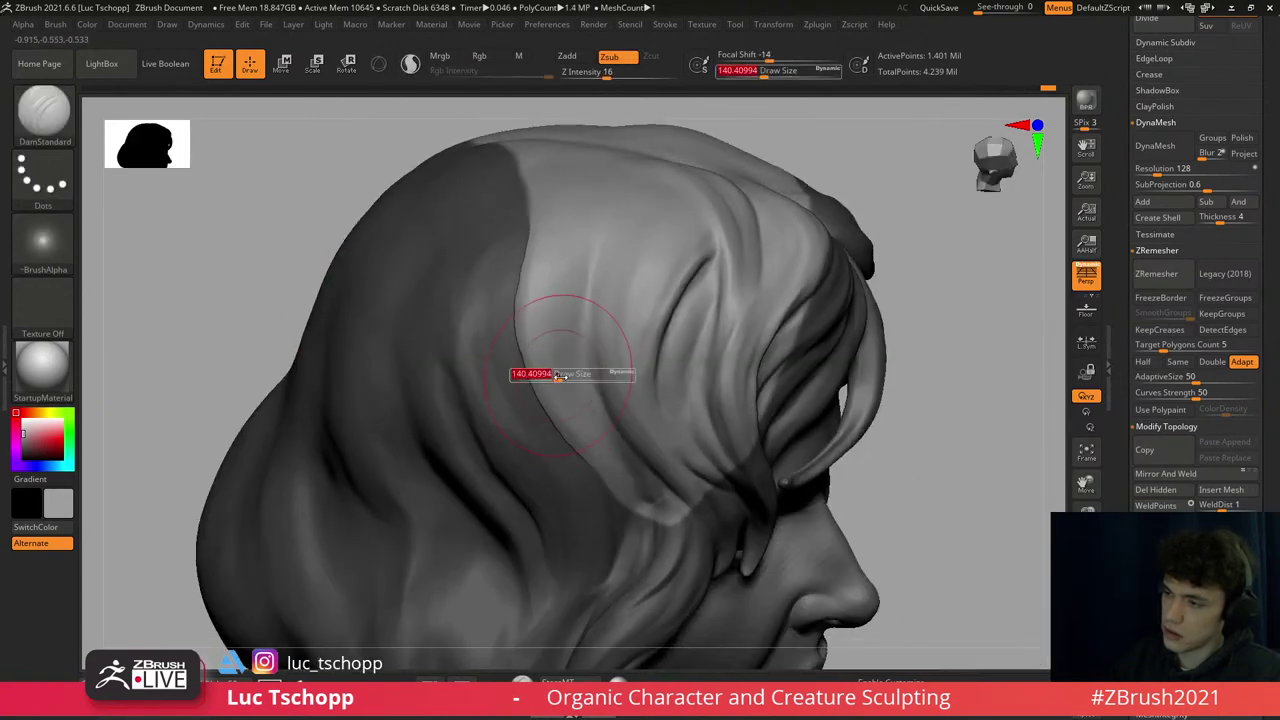
left_click_drag(540, 372, 575, 372)
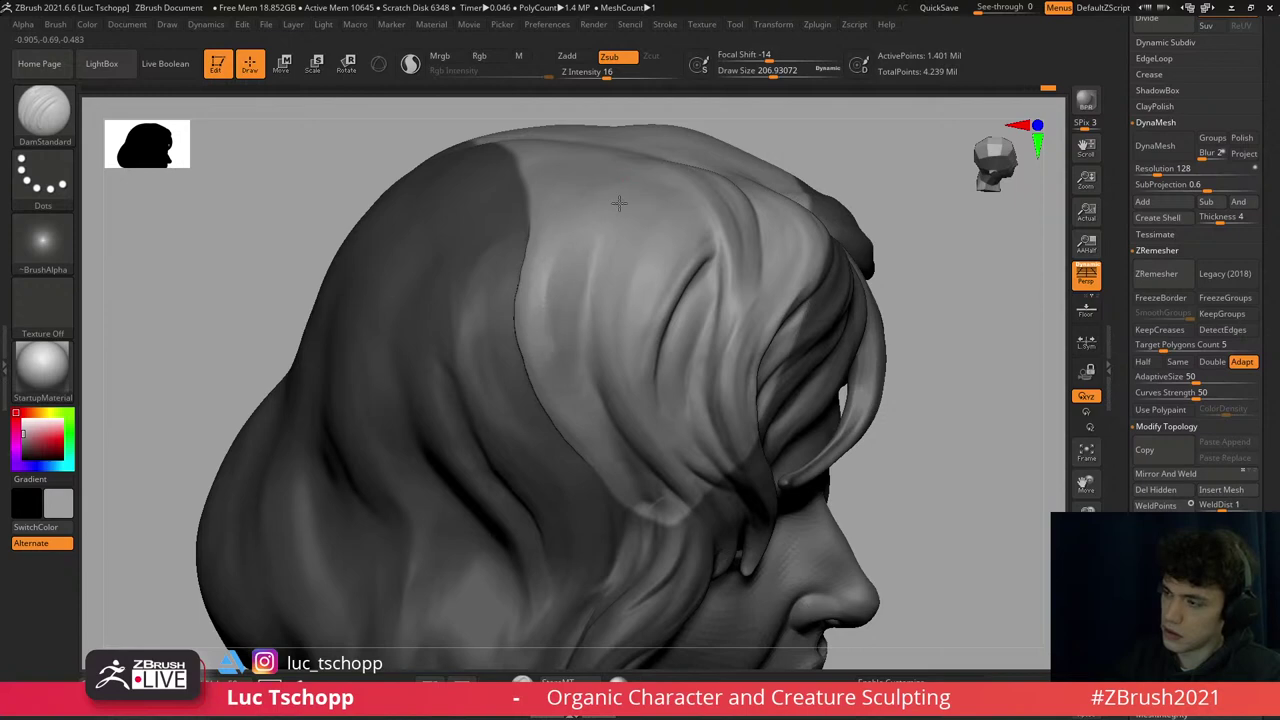
right_click_drag(619, 203, 634, 177, "ctrl")
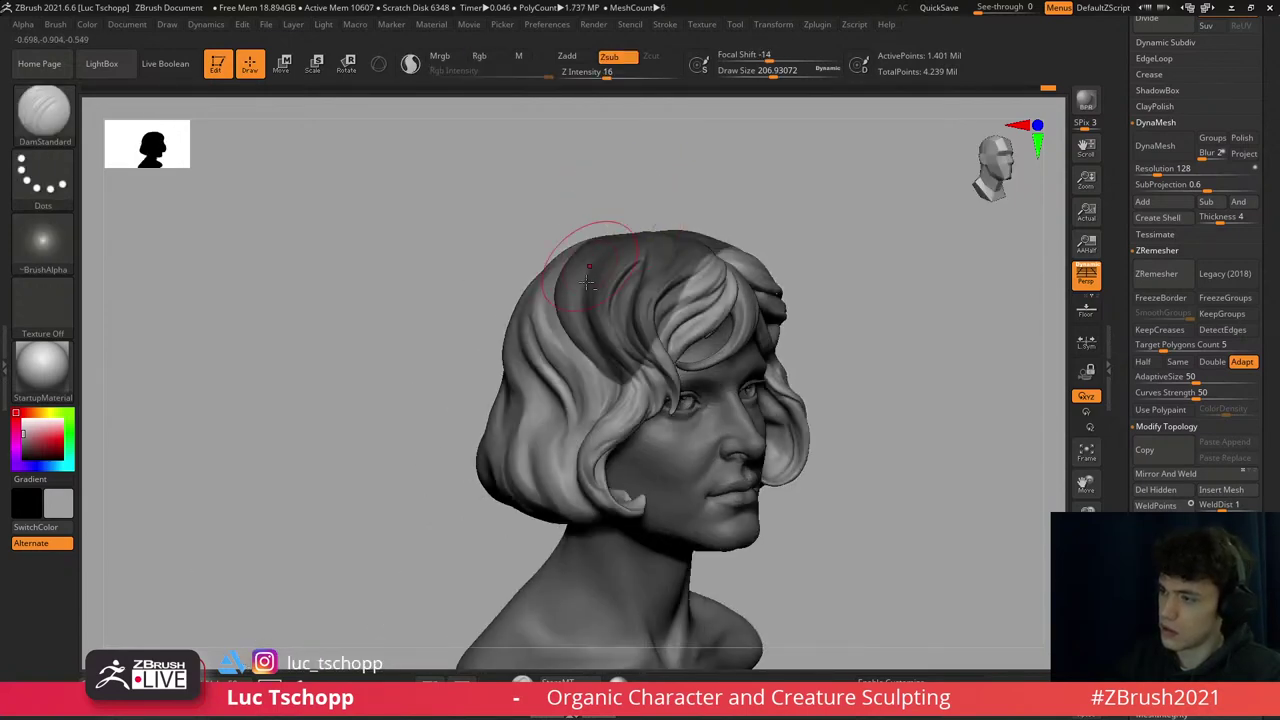
mouse_move(587, 283)
right_mouse_down("ctrl")
mouse_move(569, 349)
mouse_move(537, 333)
right_mouse_up("ctrl")
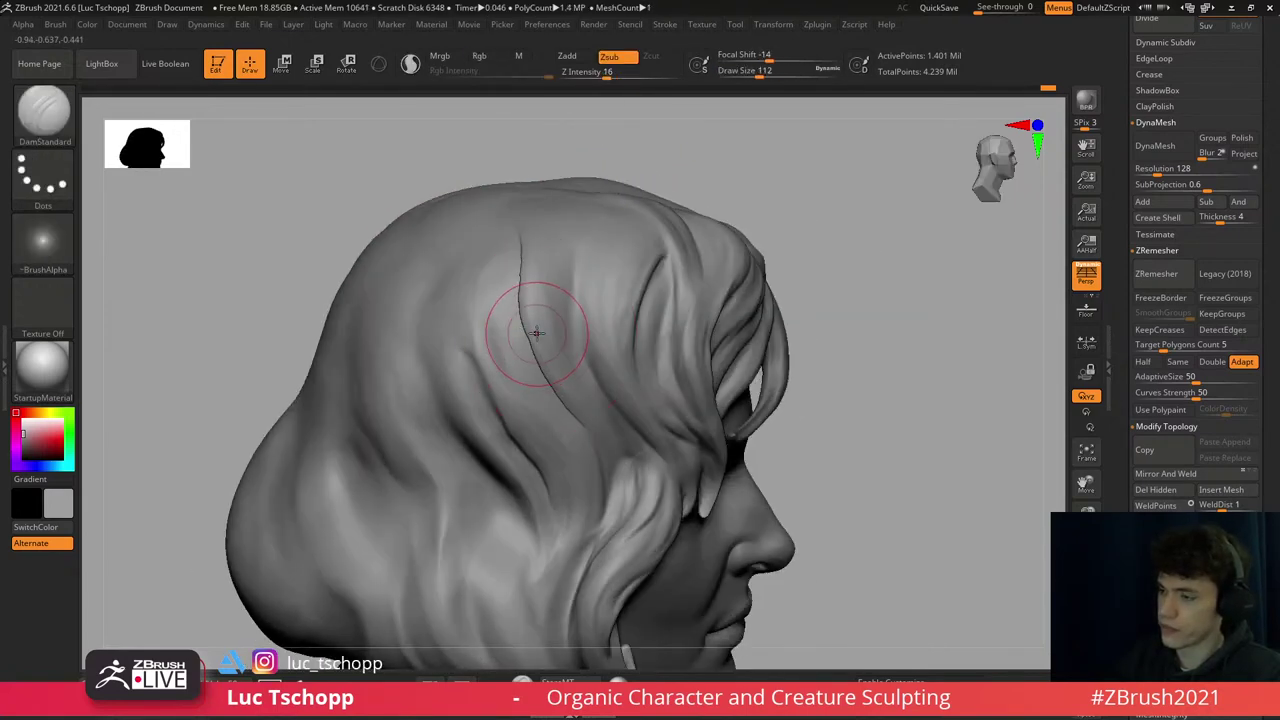
- Mask the back section of the hair and invert the mask to protect the front hair
left_click(545, 300, "ctrl")
right_click_drag(528, 286, 525, 338, "ctrl")
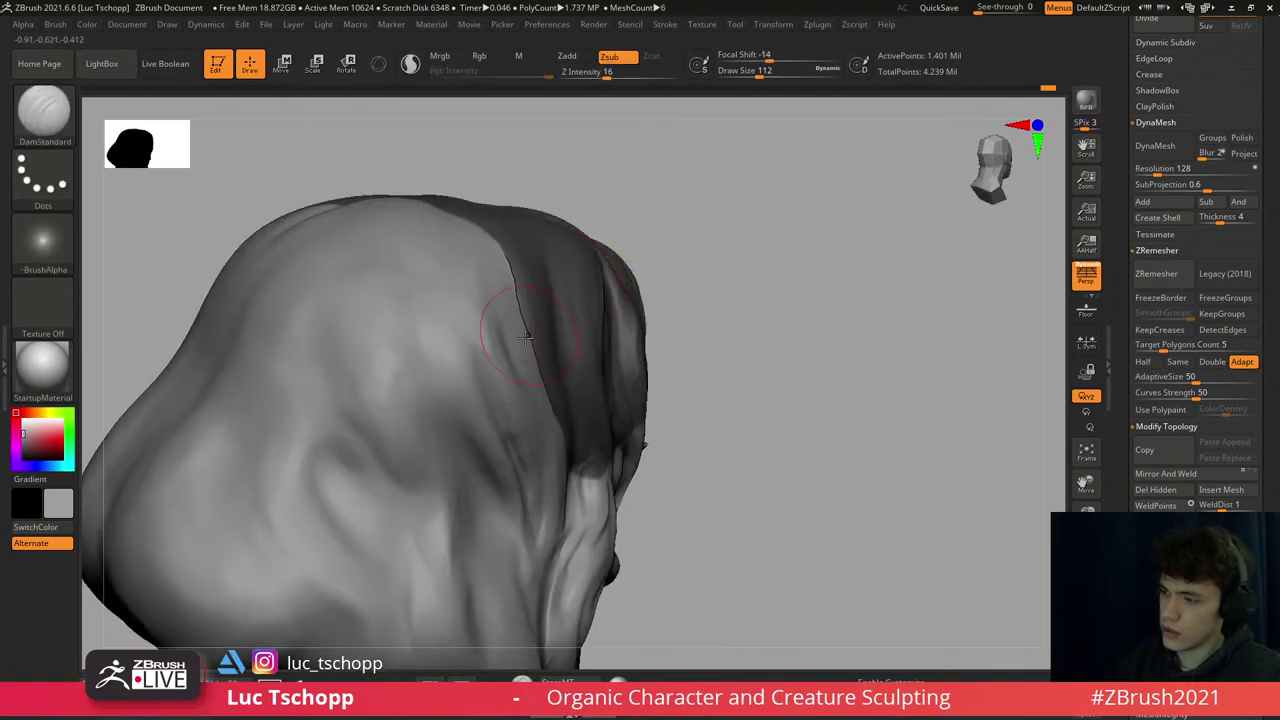
key("b")
key("l")
key("c")
mouse_move(514, 290)
right_mouse_down()
mouse_move(500, 271)
mouse_move(511, 283)
right_mouse_up()
left_click(683, 163, "ctrl")
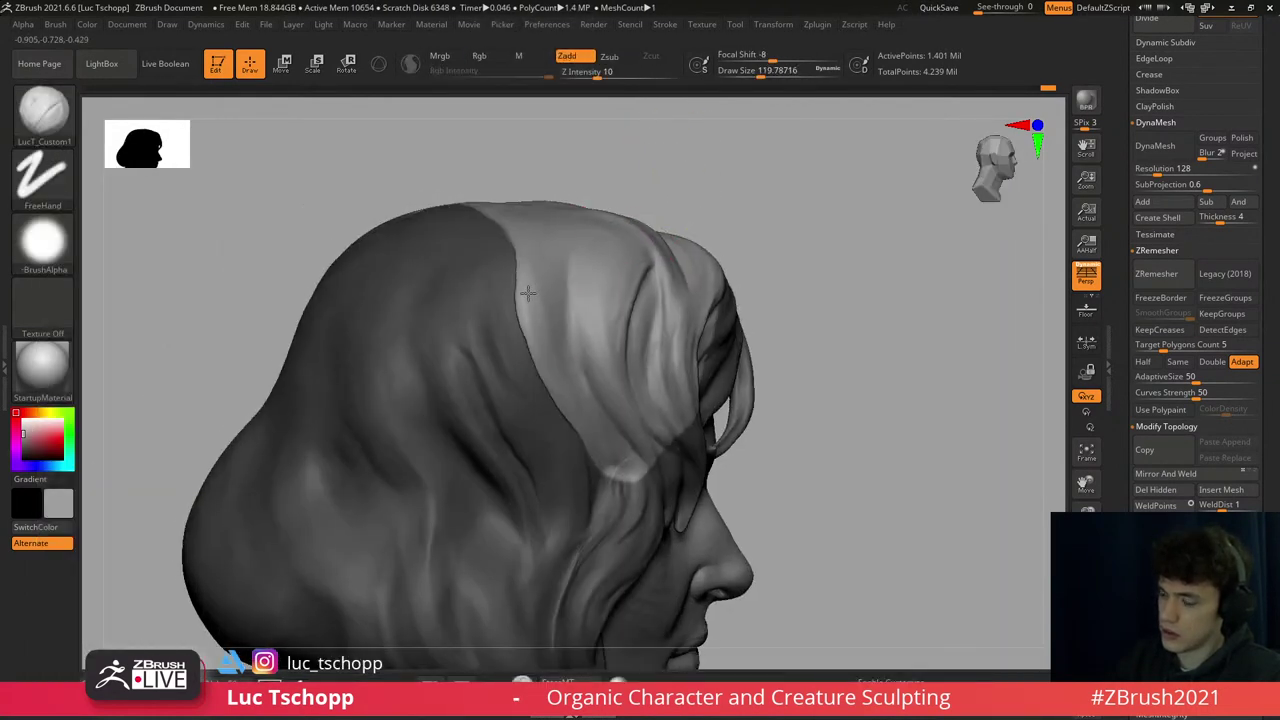
right_click_drag(600, 250, 532, 355)
key("s")
left_click(583, 175, "ctrl")
- Pull the unmasked back hair into shape with the Move brush, then shrink the brush to about 149
key("b")
key("m")
key("v")
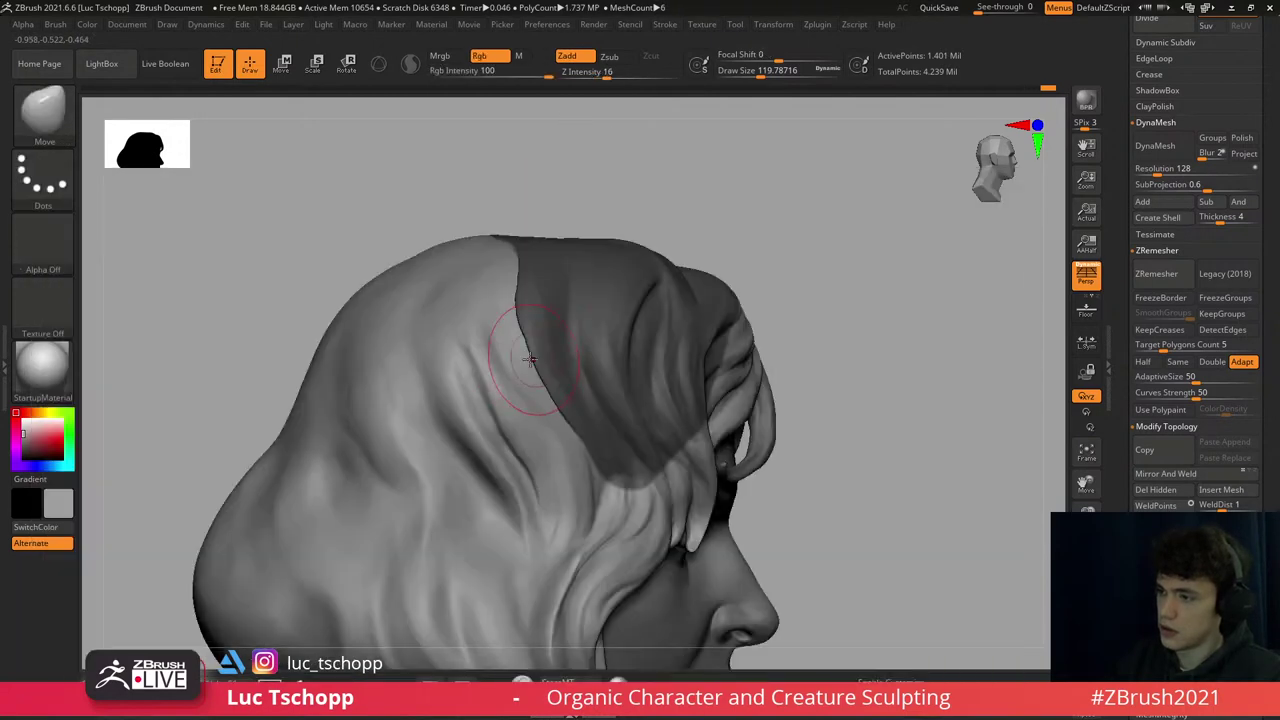
key("bracketleft")
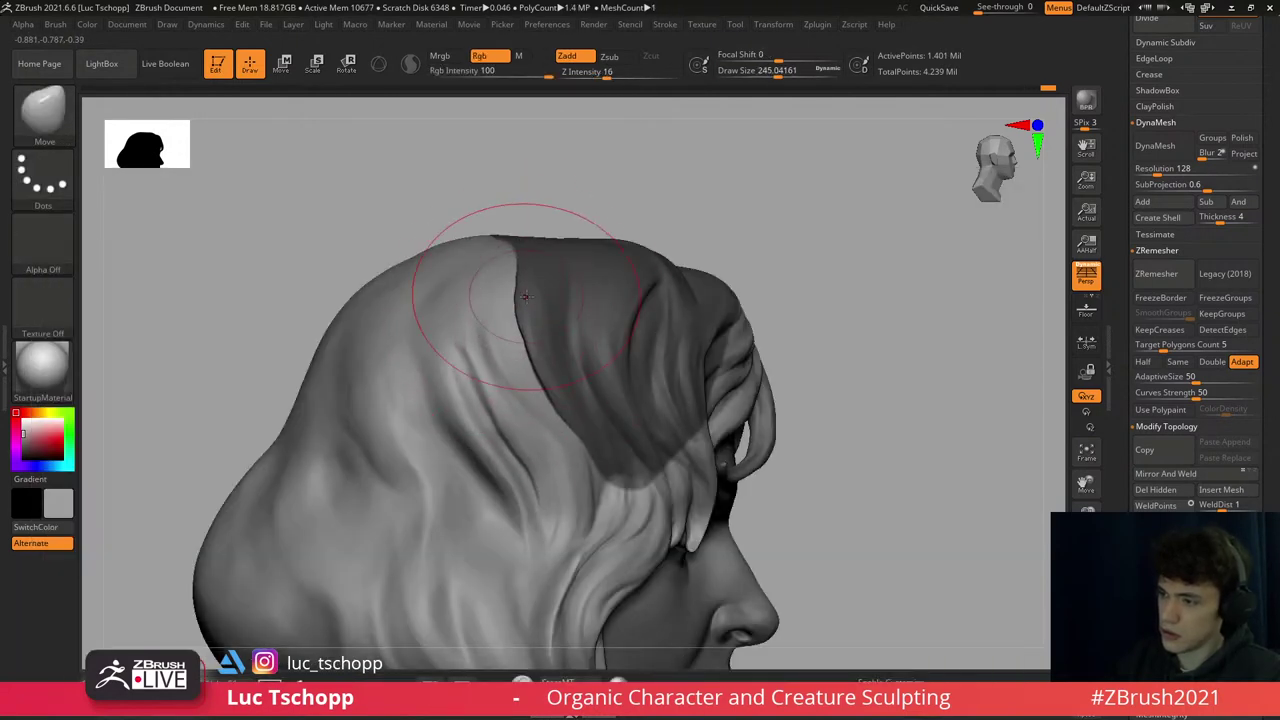
right_click_drag(511, 272, 586, 214)
left_click(571, 277, "ctrl")
right_click_drag(571, 277, 534, 294)
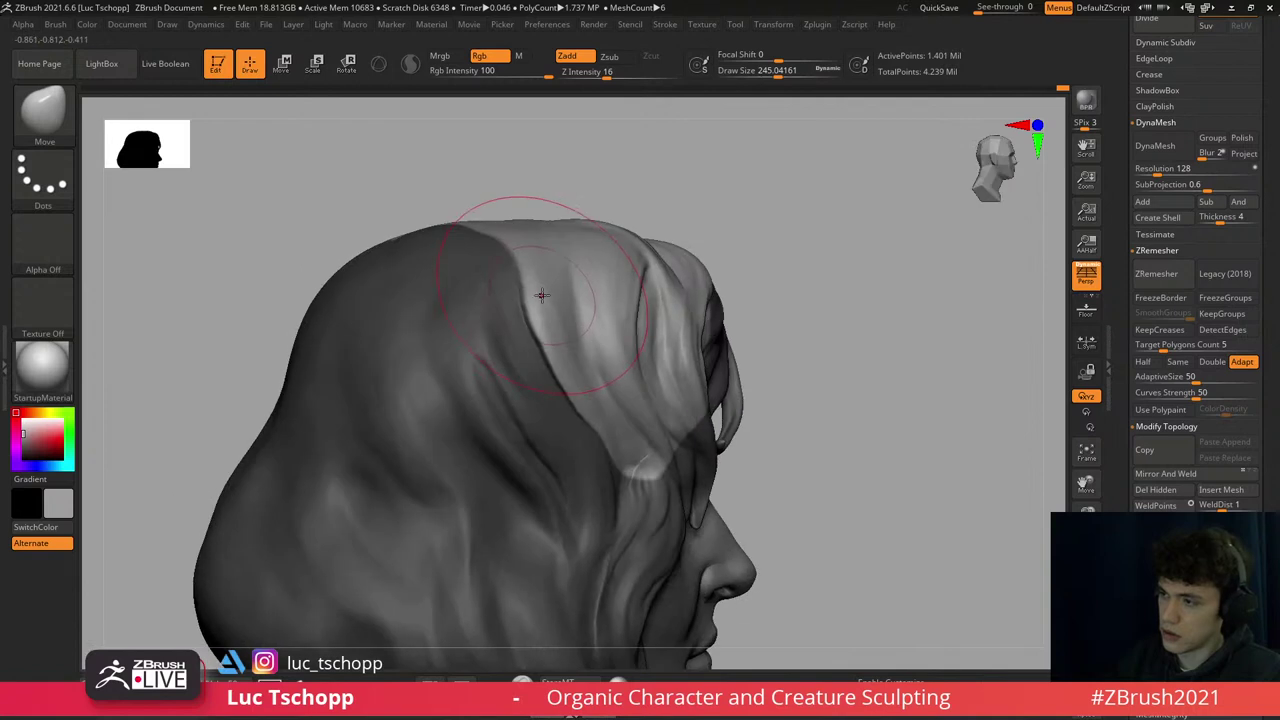
key("s")
left_click_drag(527, 289, 505, 289)
right_click_drag(505, 289, 539, 290)
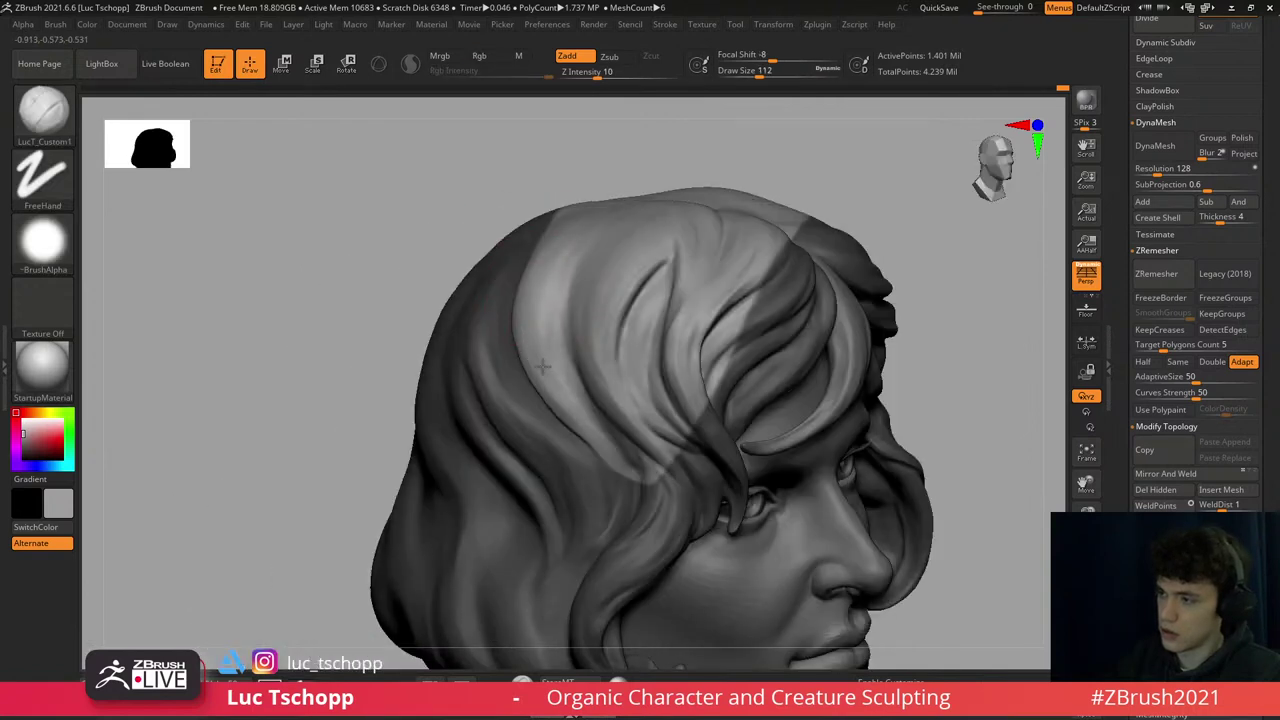
key("bracketleft")
key("bracketleft")
key("bracketleft")
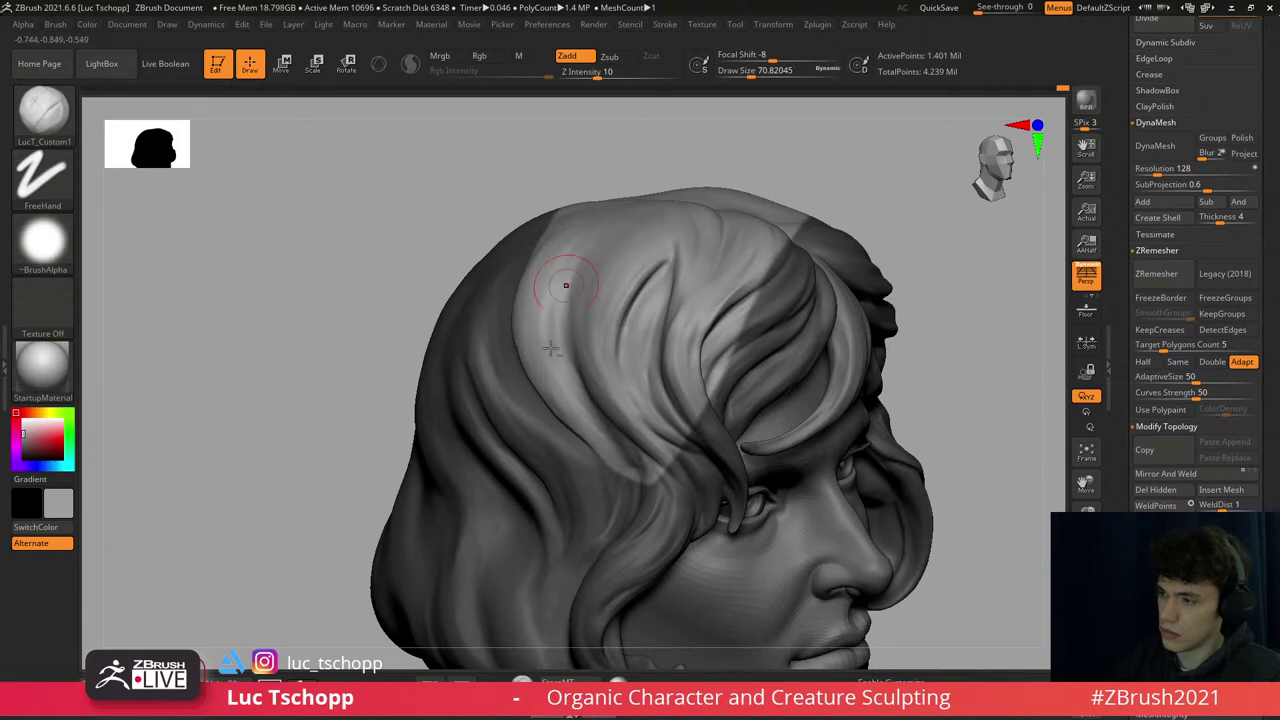
mouse_move(565, 381)
right_mouse_down()
mouse_move(607, 369)
mouse_move(649, 403)
right_mouse_up()
- Carve deeper strand grooves with DamStandard at brush sizes around 54 to 59
key("b")
key("d")
key("s")
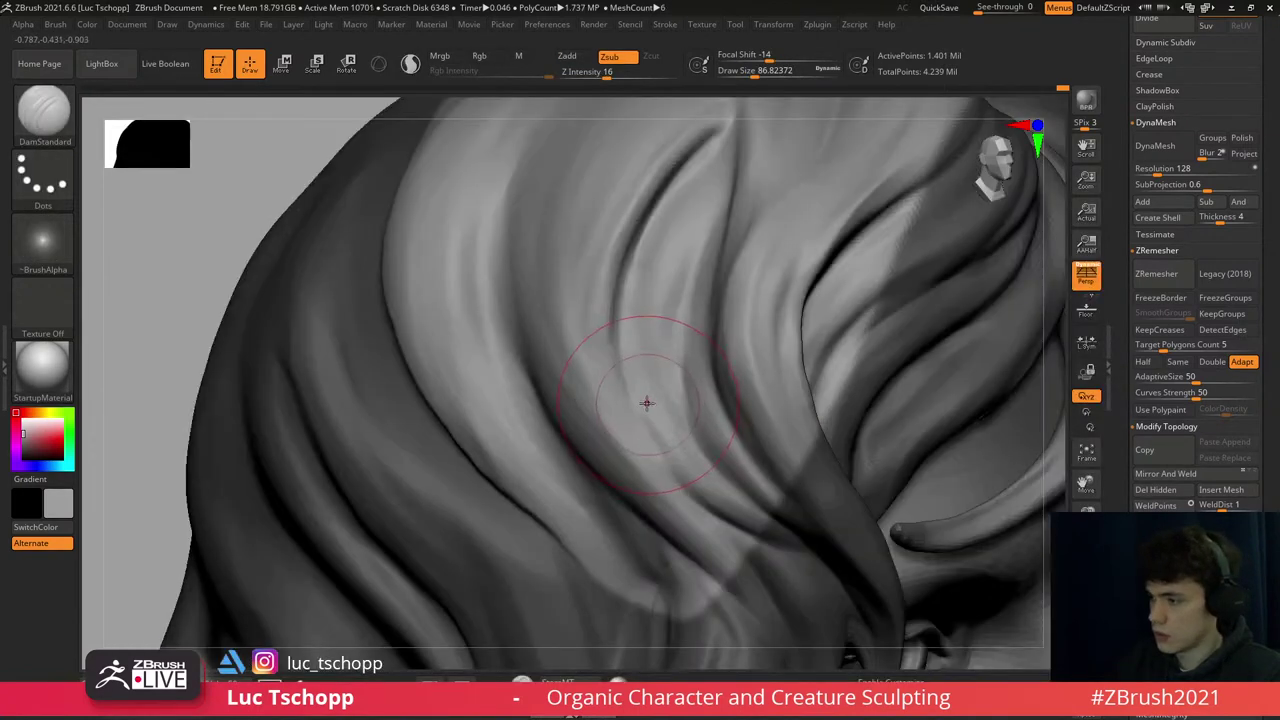
key("s")
left_click(650, 418)
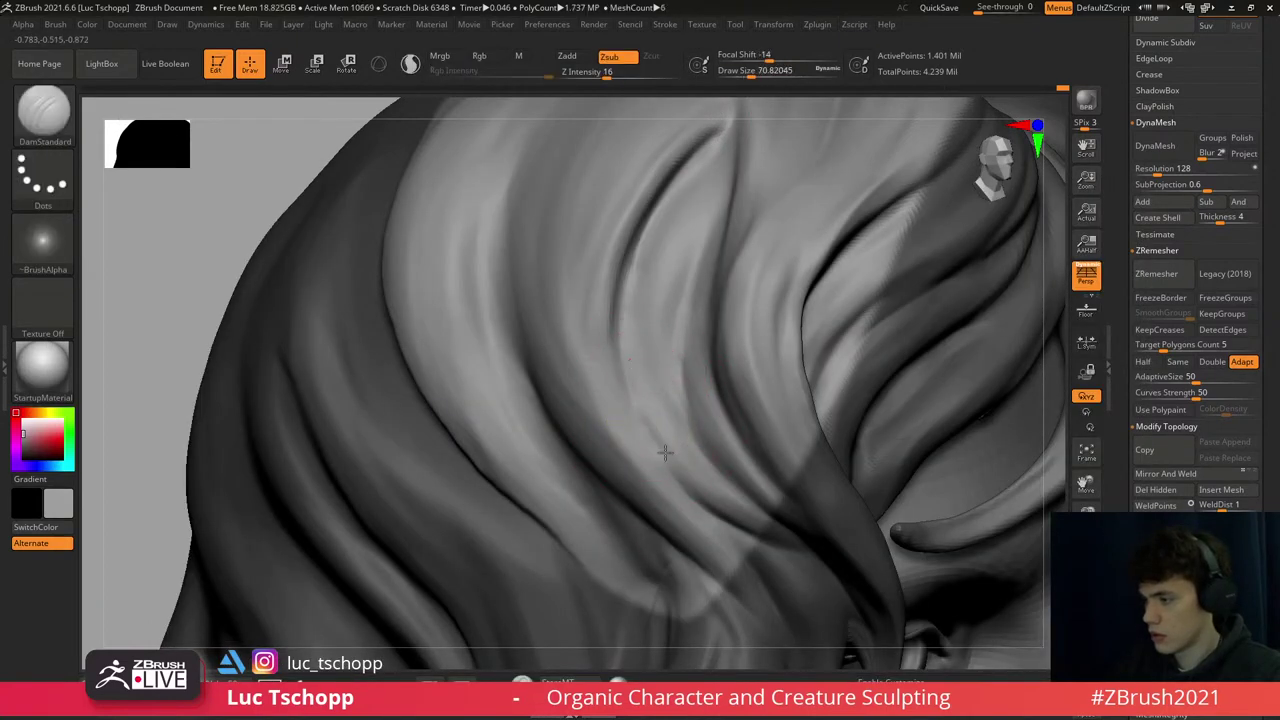
key("s")
left_click_drag(660, 455, 640, 455)
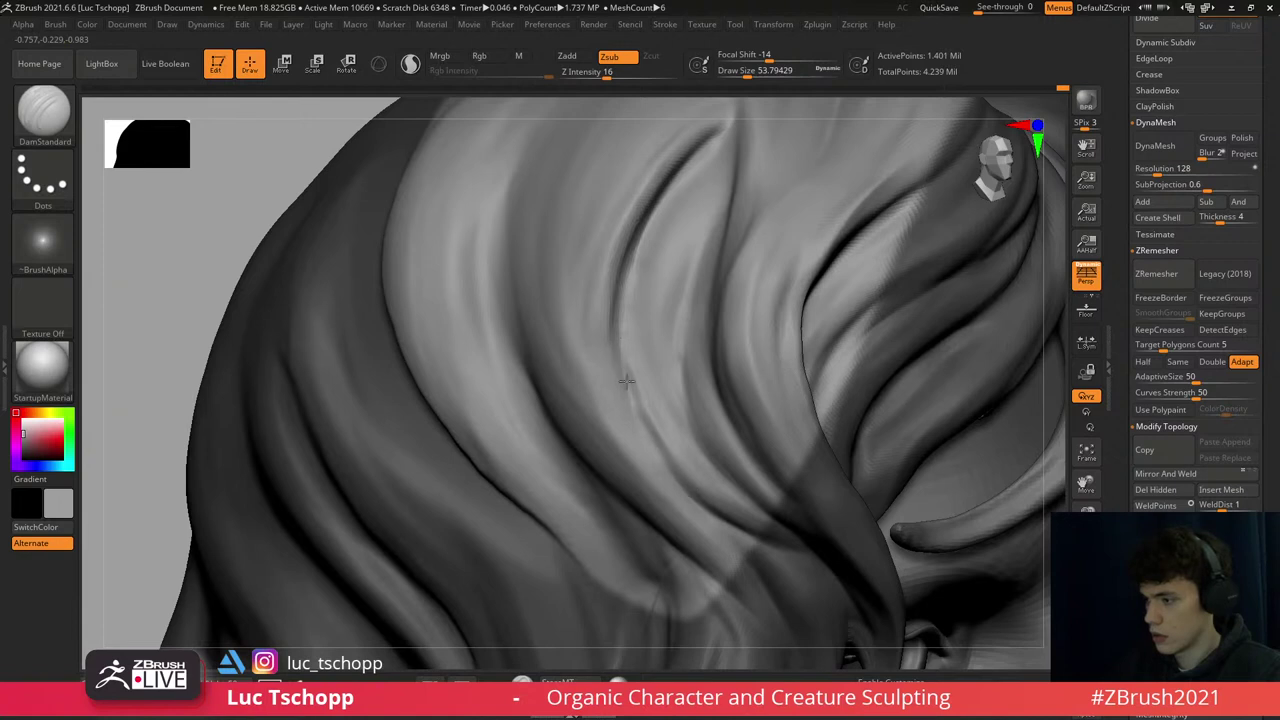
key("s")
left_click_drag(607, 372, 614, 372)
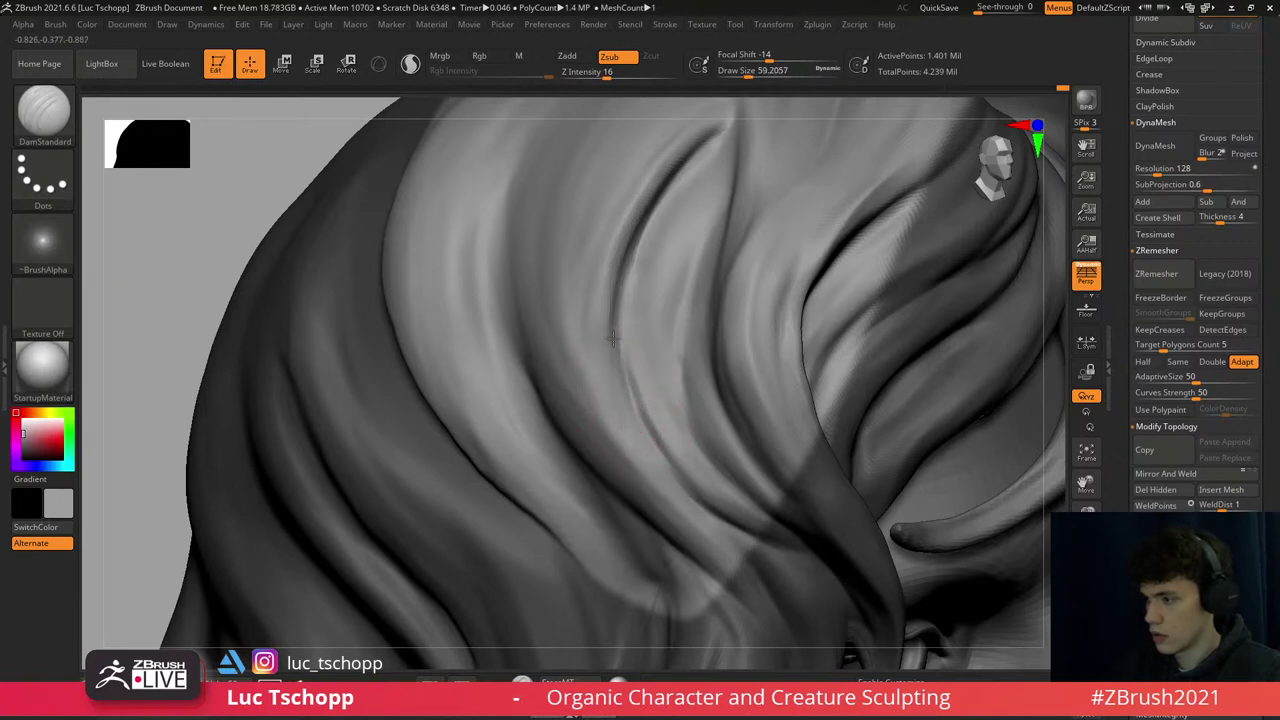
- Frame the whole head at a frontal angle and make the female face2 subtool active
key("1")
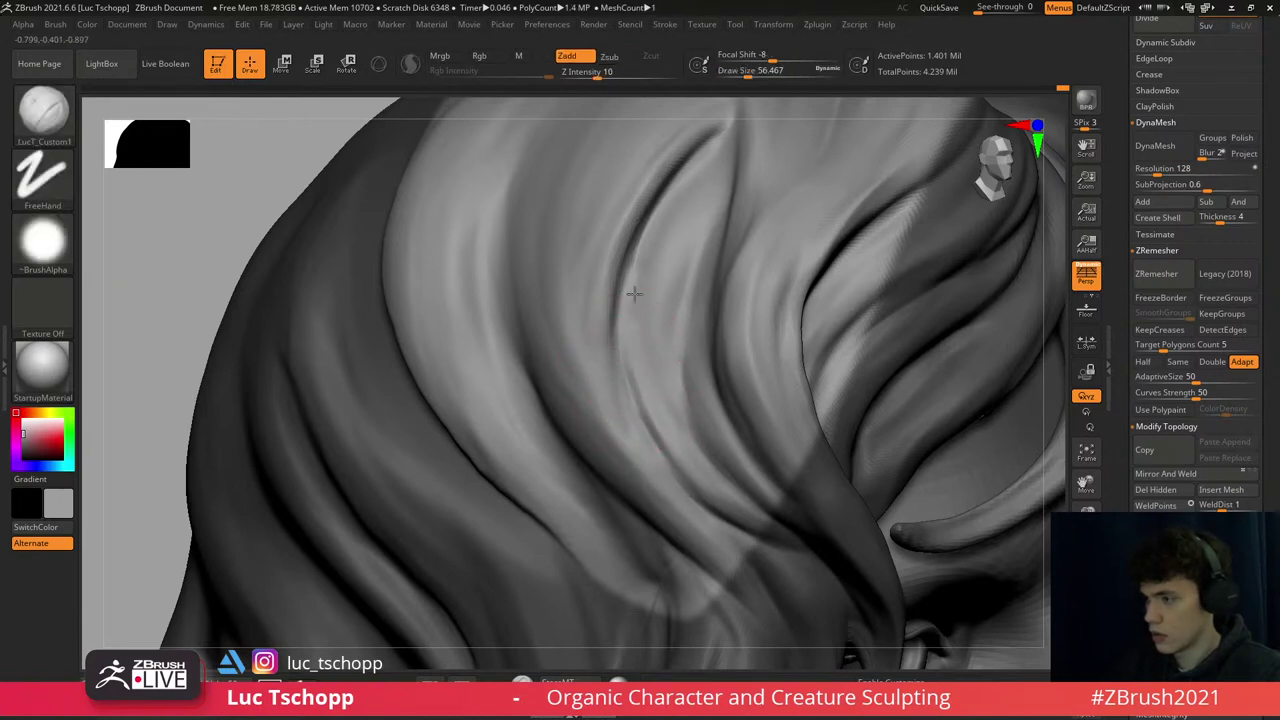
key("s")
key("f")
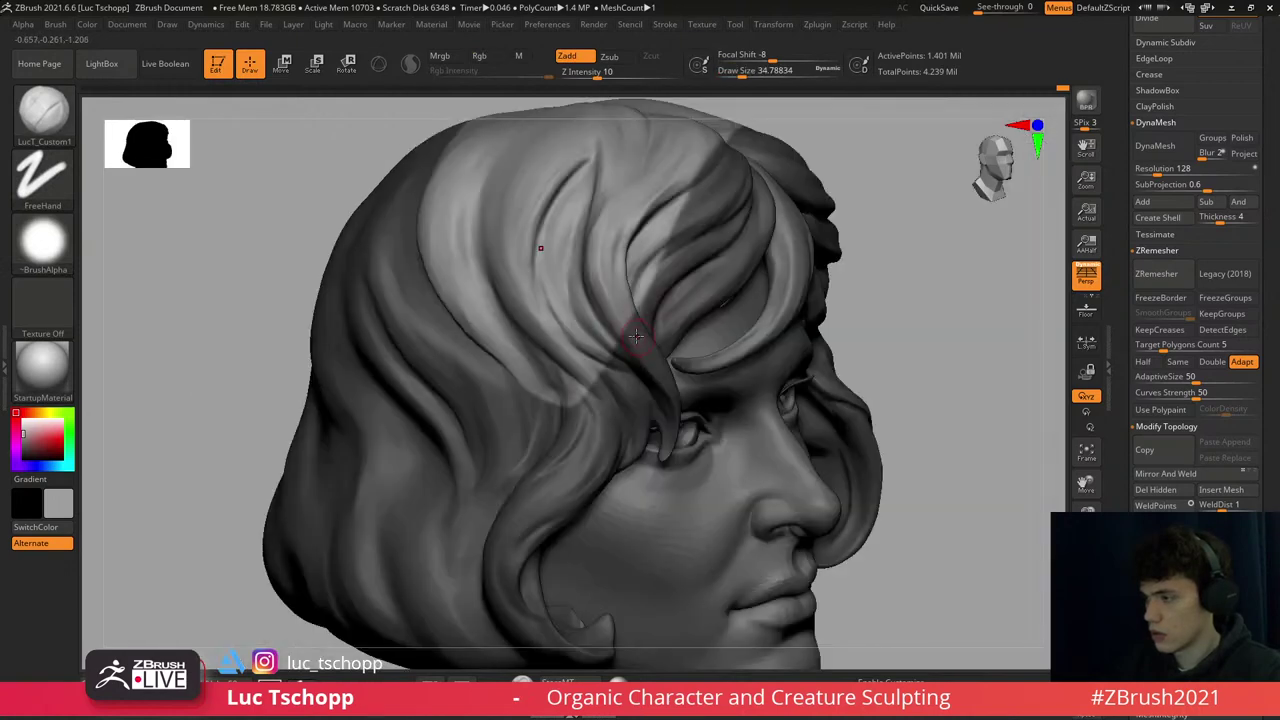
mouse_move(615, 320)
right_mouse_down()
mouse_move(918, 252)
mouse_move(724, 337)
right_mouse_up()
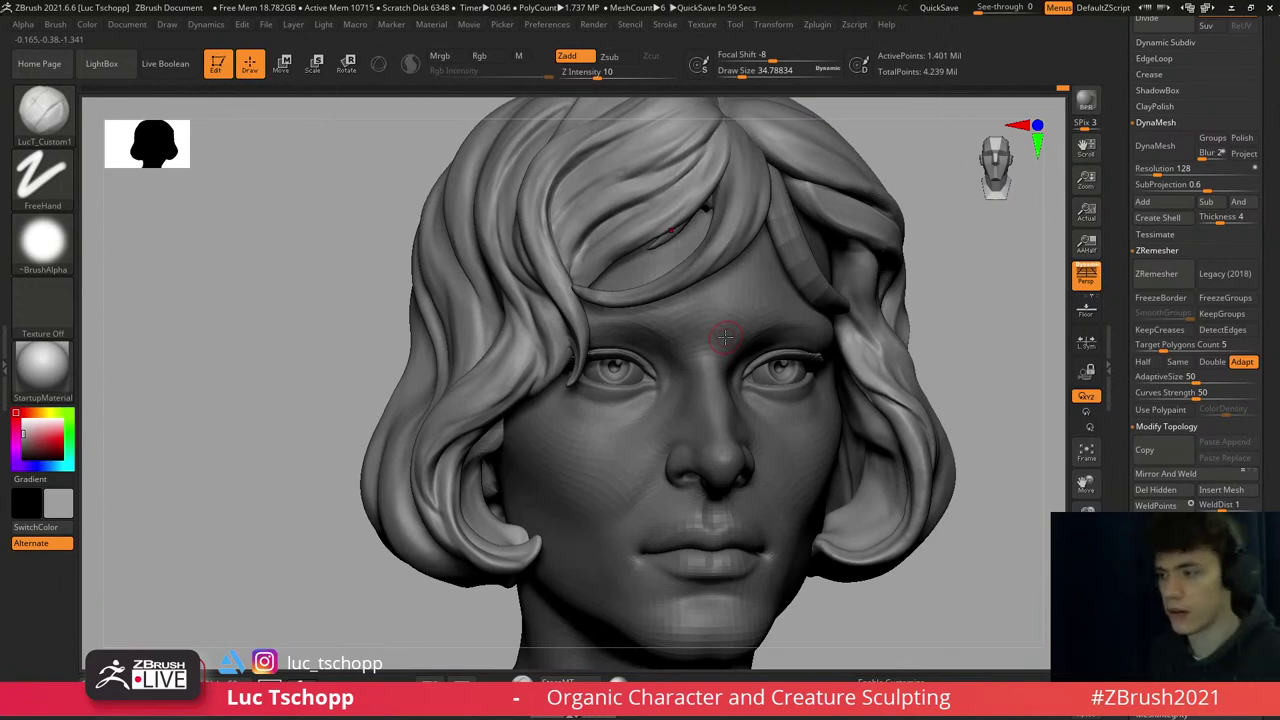
left_click(605, 445, "alt")
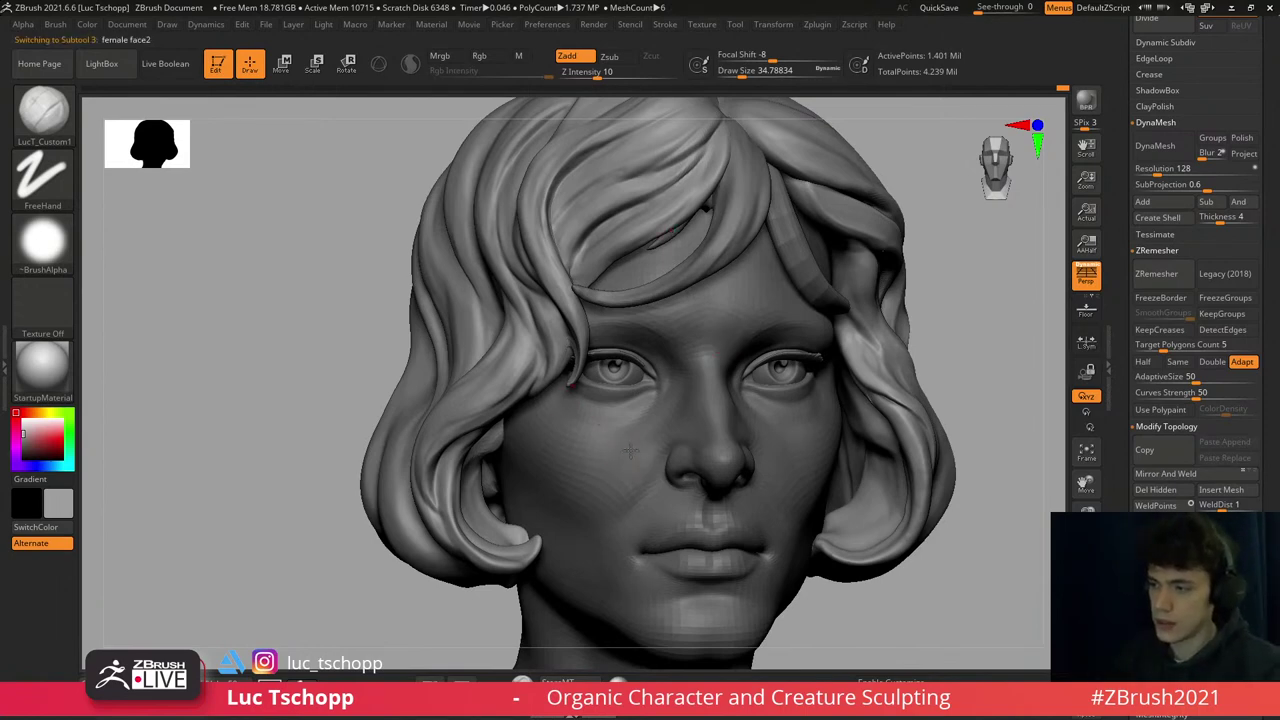
- Sculpt the face from a three-quarter view with the Move, LucT_Custom1 and Standard brushes, switching to Smooth
key("b")
key("m")
key("v")
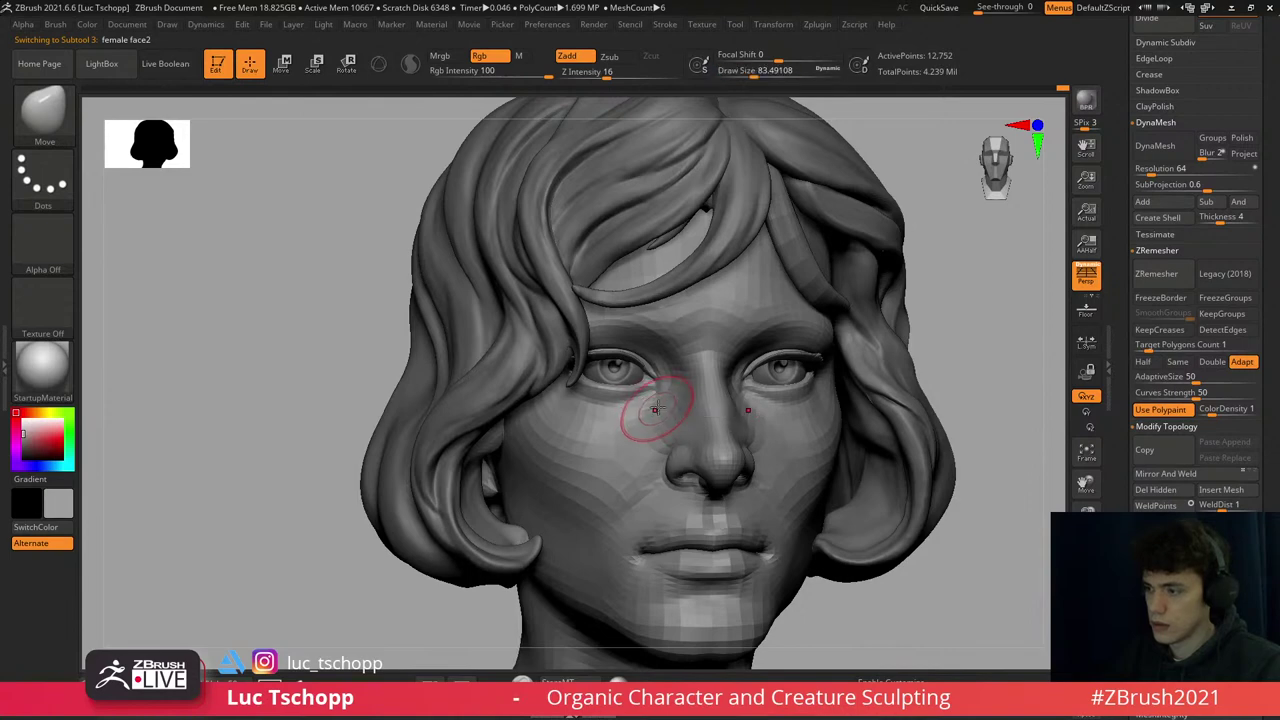
key("1")
right_click_drag(655, 412, 664, 418)
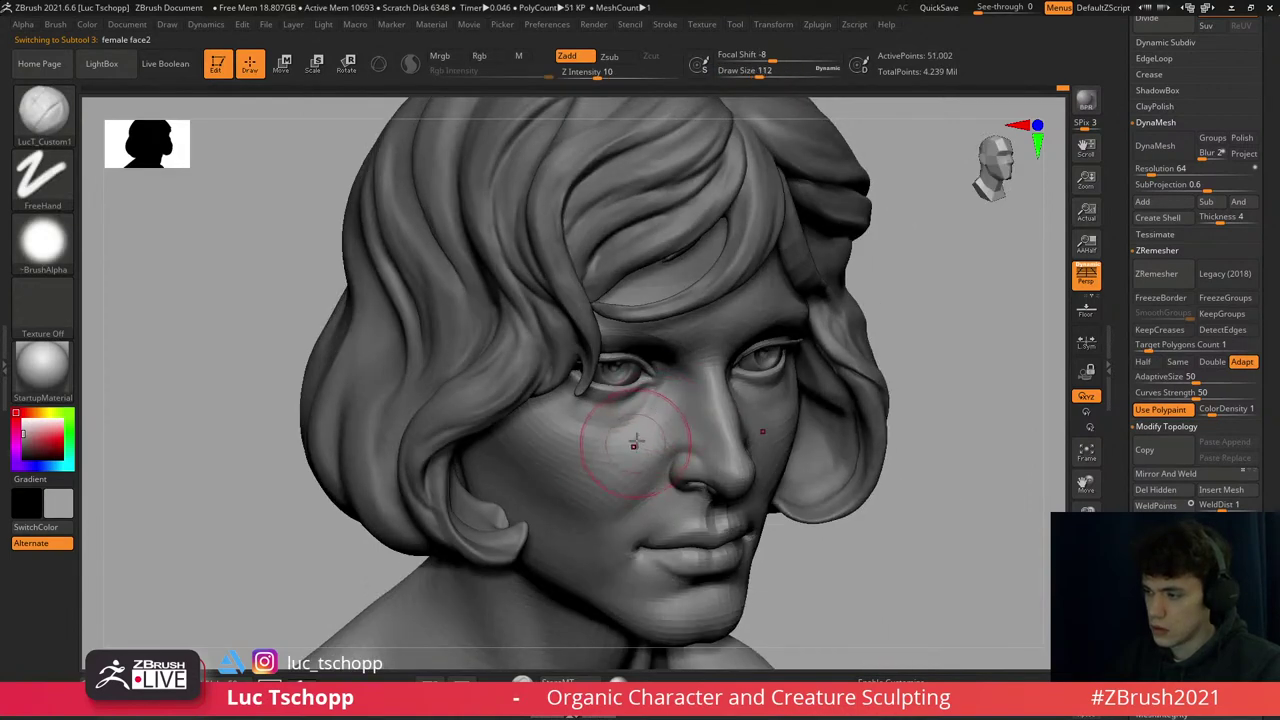
key("b")
key("s")
key("t")
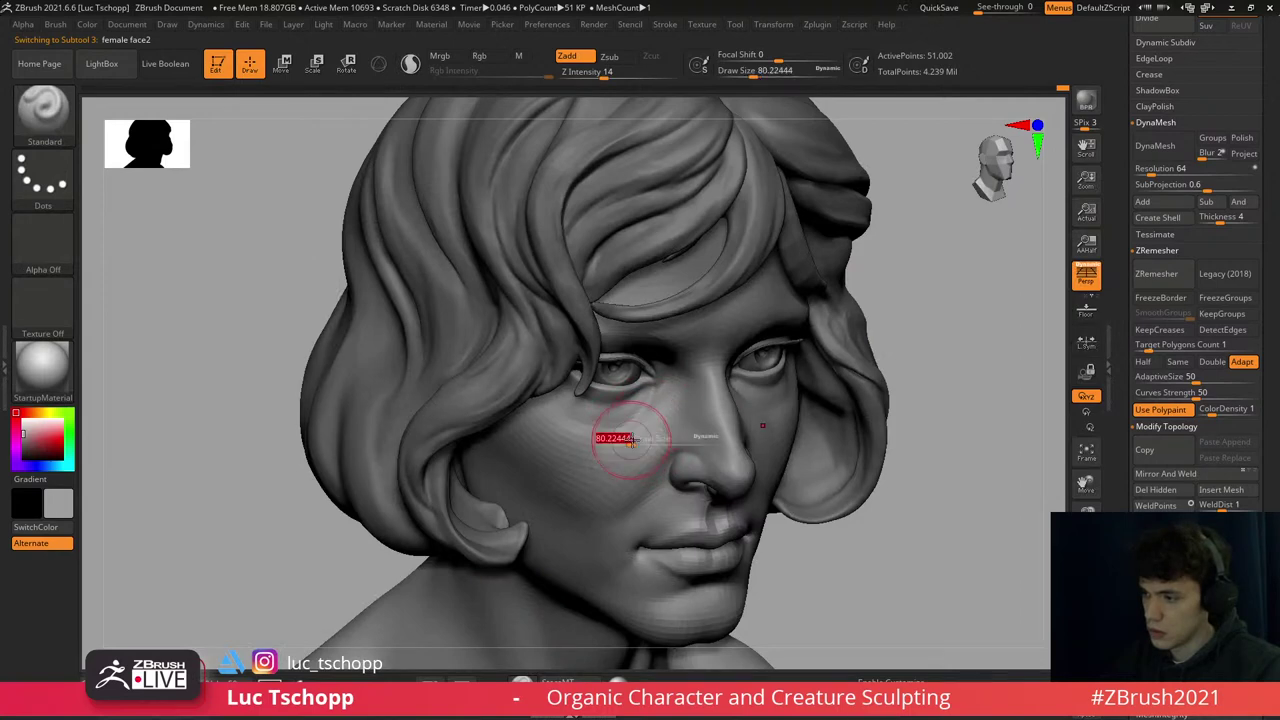
key("shift")
- Smooth the skin around the face's left eye from a front view
left_click_drag(667, 360, 677, 337, "shift")
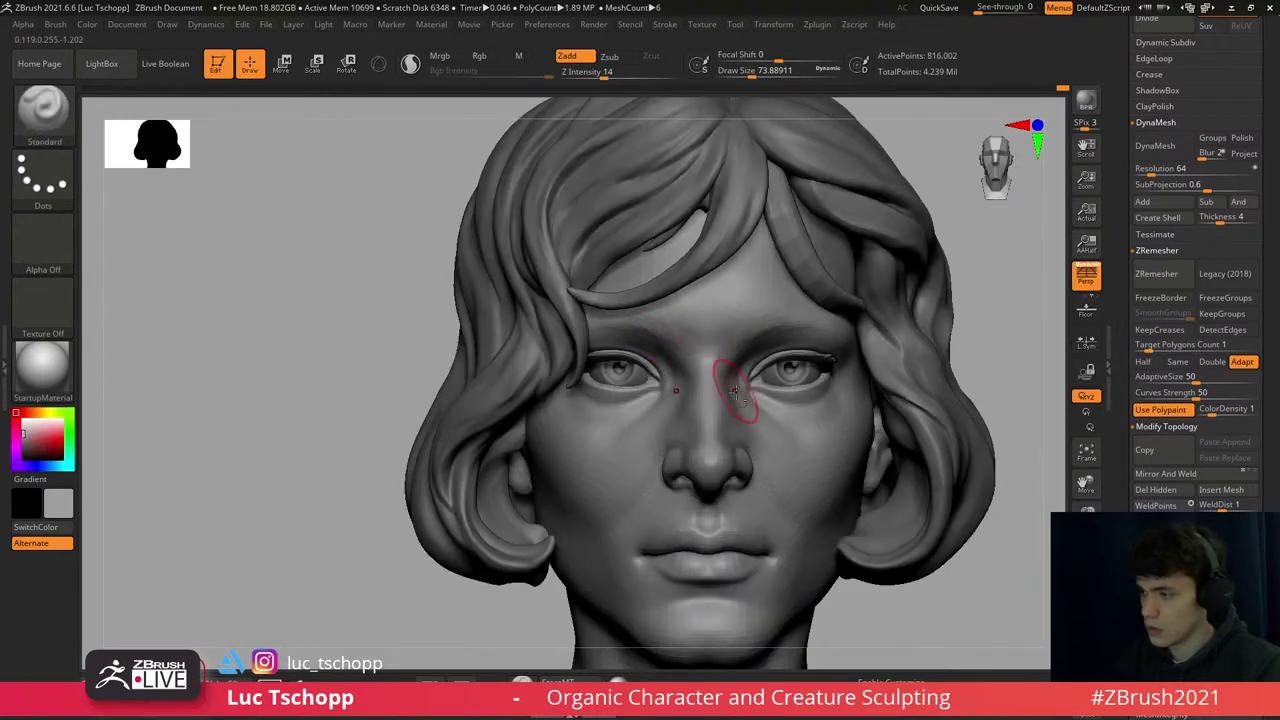
left_click_drag(729, 386, 761, 451, "alt")
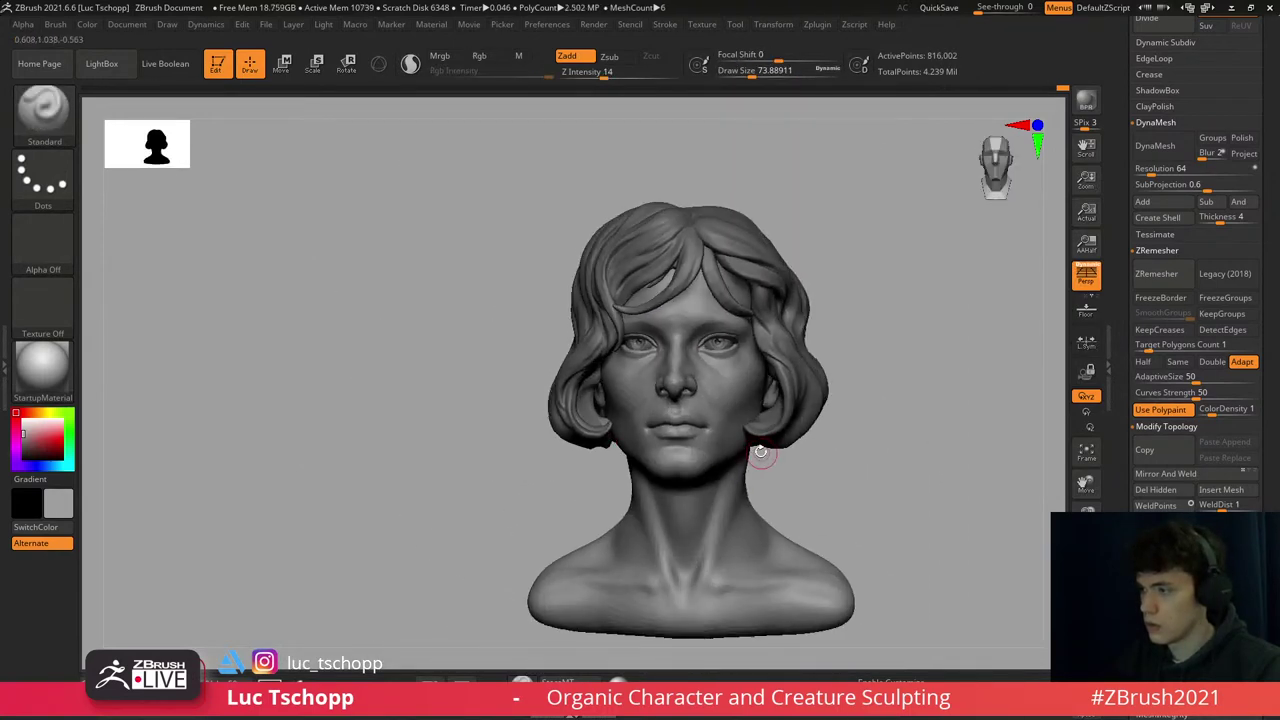
left_click_drag(680, 425, 683, 487, "alt")
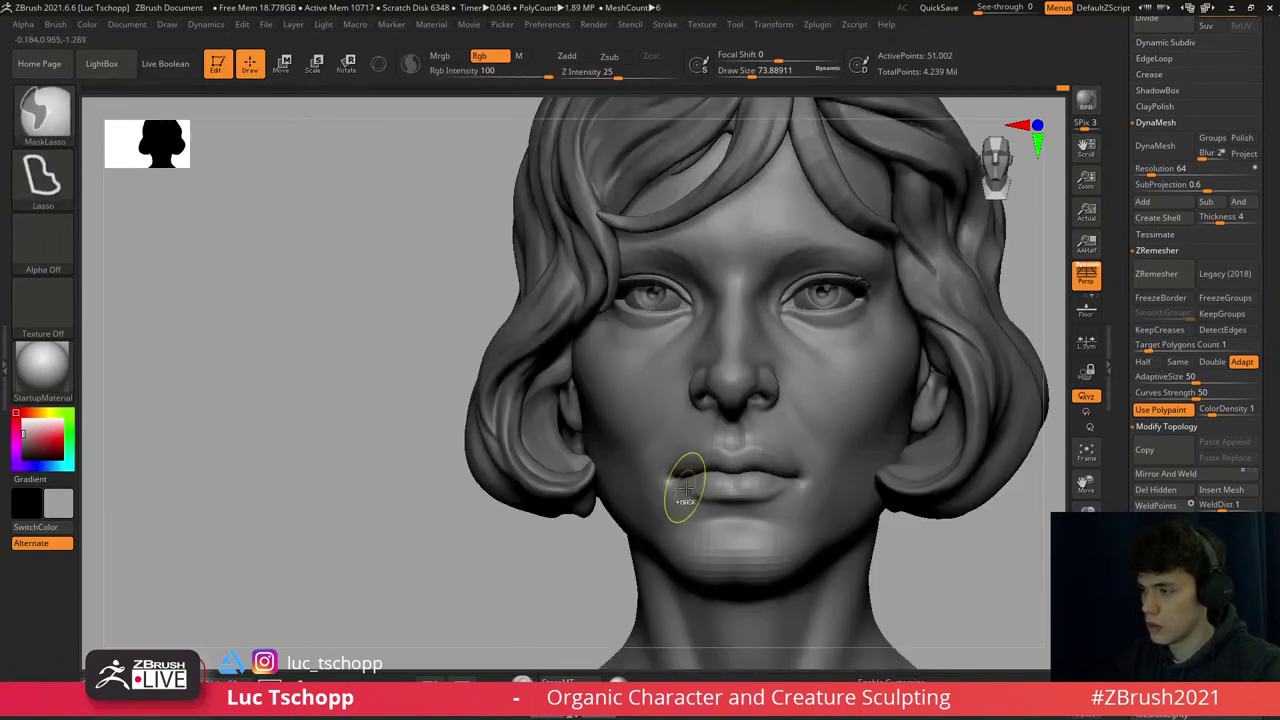
right_click_drag(683, 475, 674, 351)
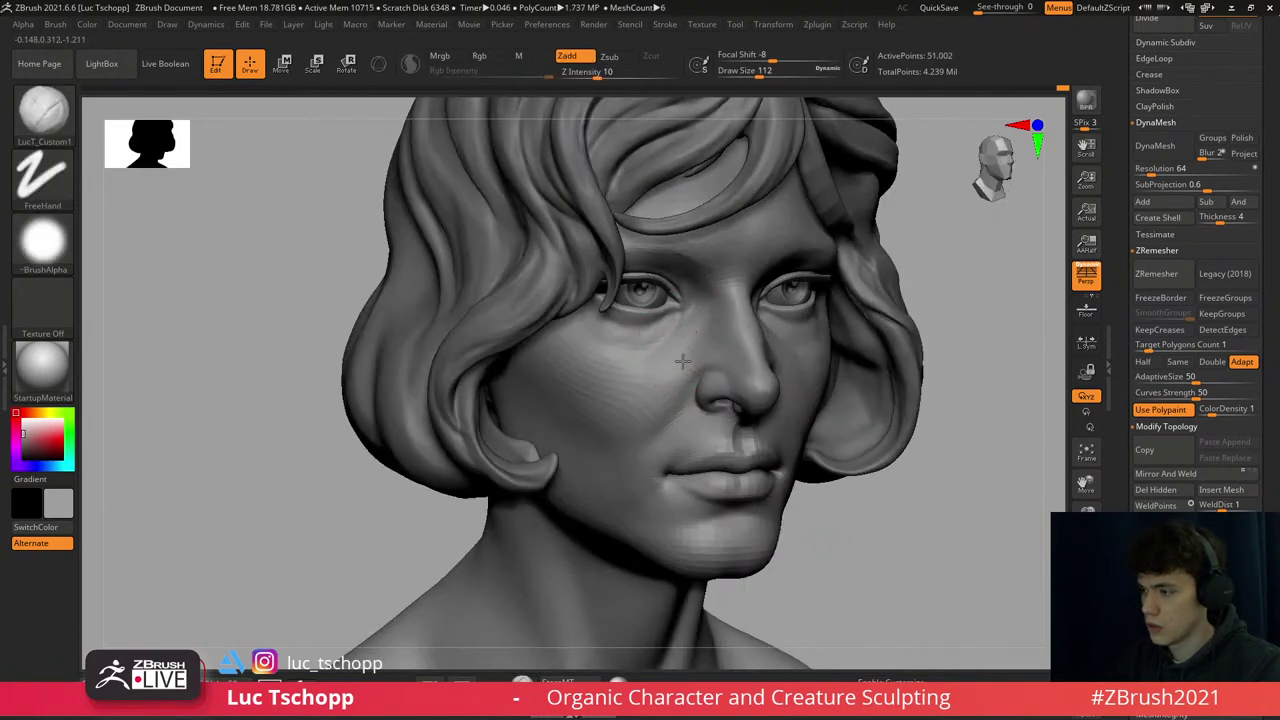
mouse_move(650, 398)
right_mouse_down()
mouse_move(683, 362)
mouse_move(614, 400)
mouse_move(620, 423)
right_mouse_up()
key("b")
key("m")
key("v")
key("b")
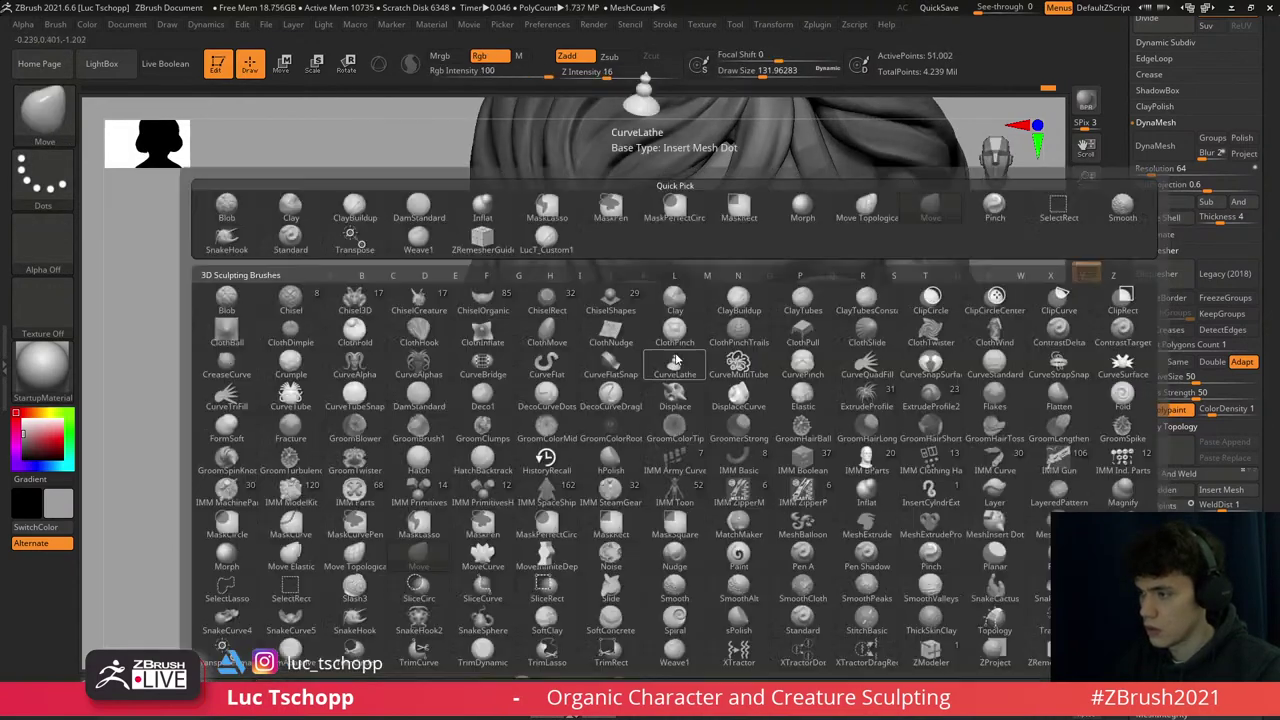
key("c")
key("l")
key("b")
key("m")
key("Escape")
mouse_move(643, 366)
left_mouse_down("shift")
mouse_move(651, 357)
mouse_move(665, 378)
left_mouse_up("shift")
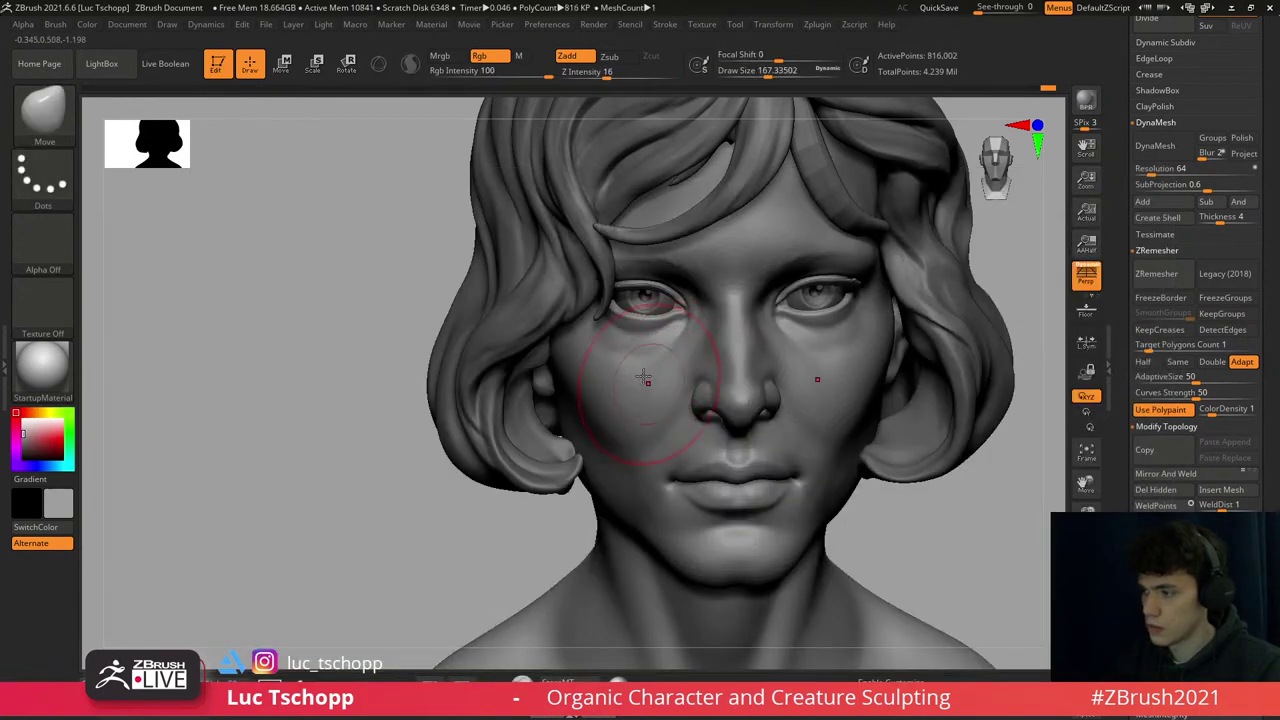
- Resize the LucT_Custom1 brush and smooth the cheek at a lower subdivision level, then return to the highest
key("1")
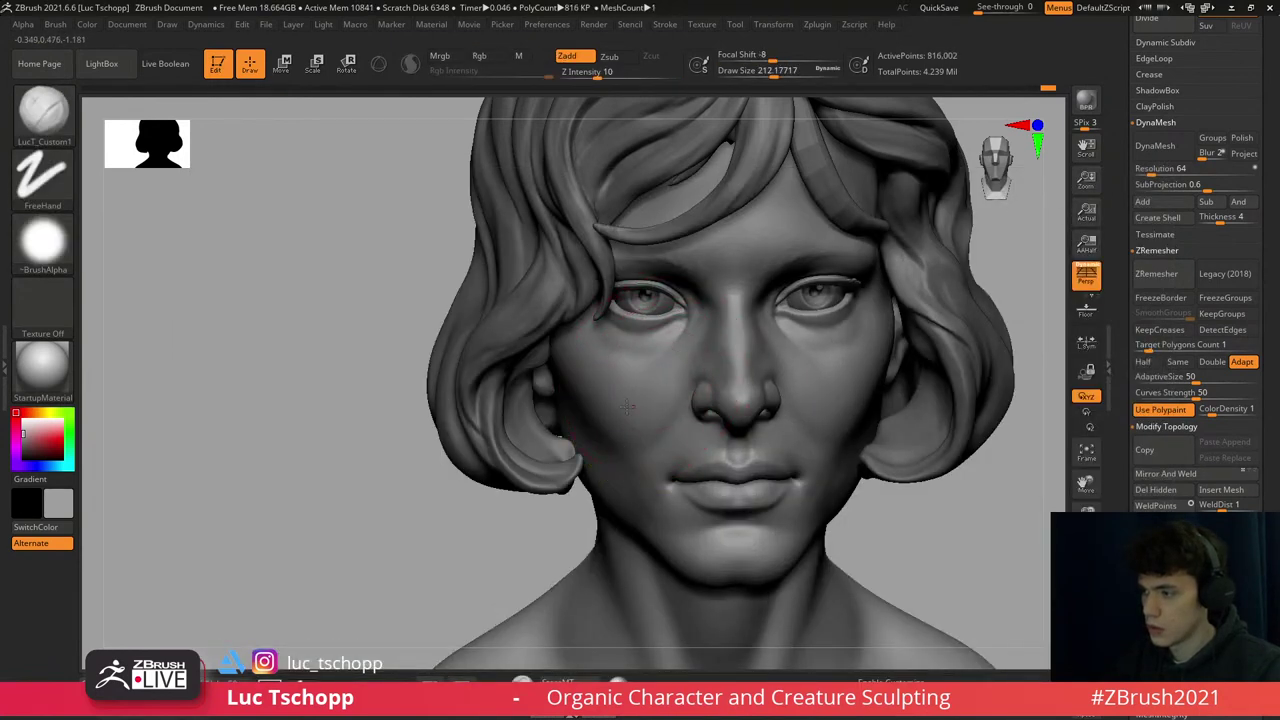
key("f")
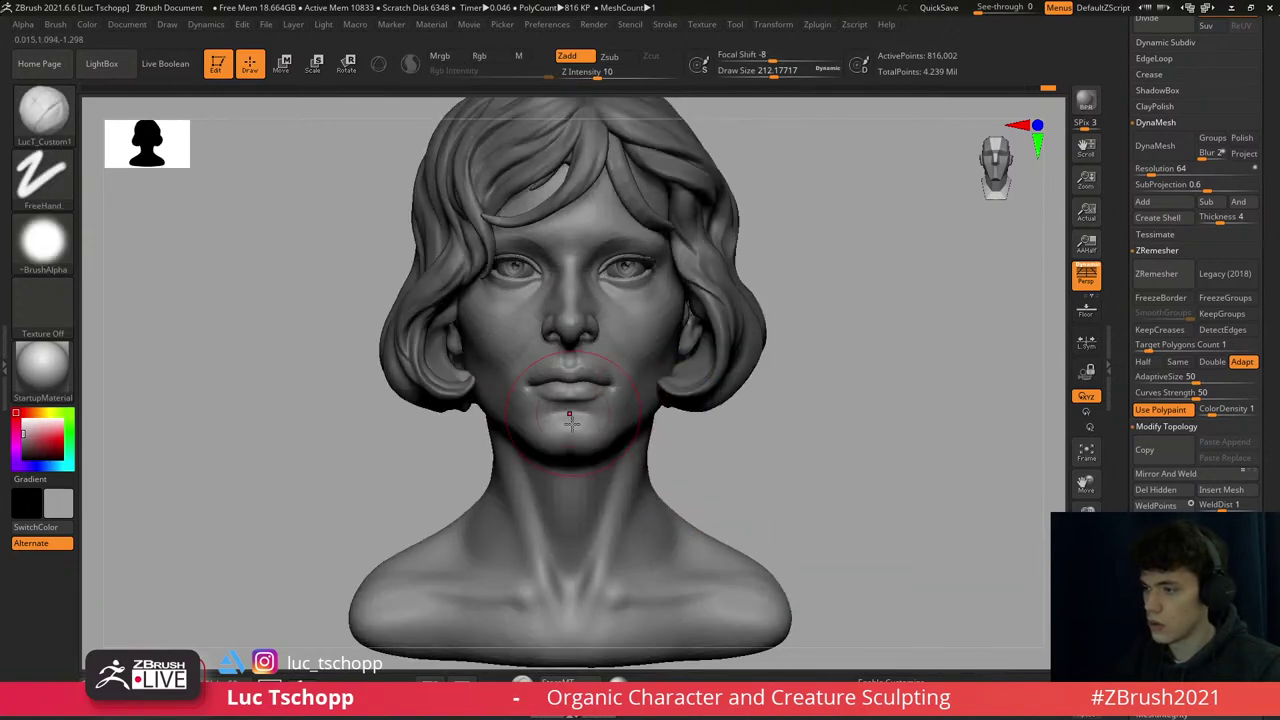
right_click_drag(565, 430, 685, 255)
key("shift+d")
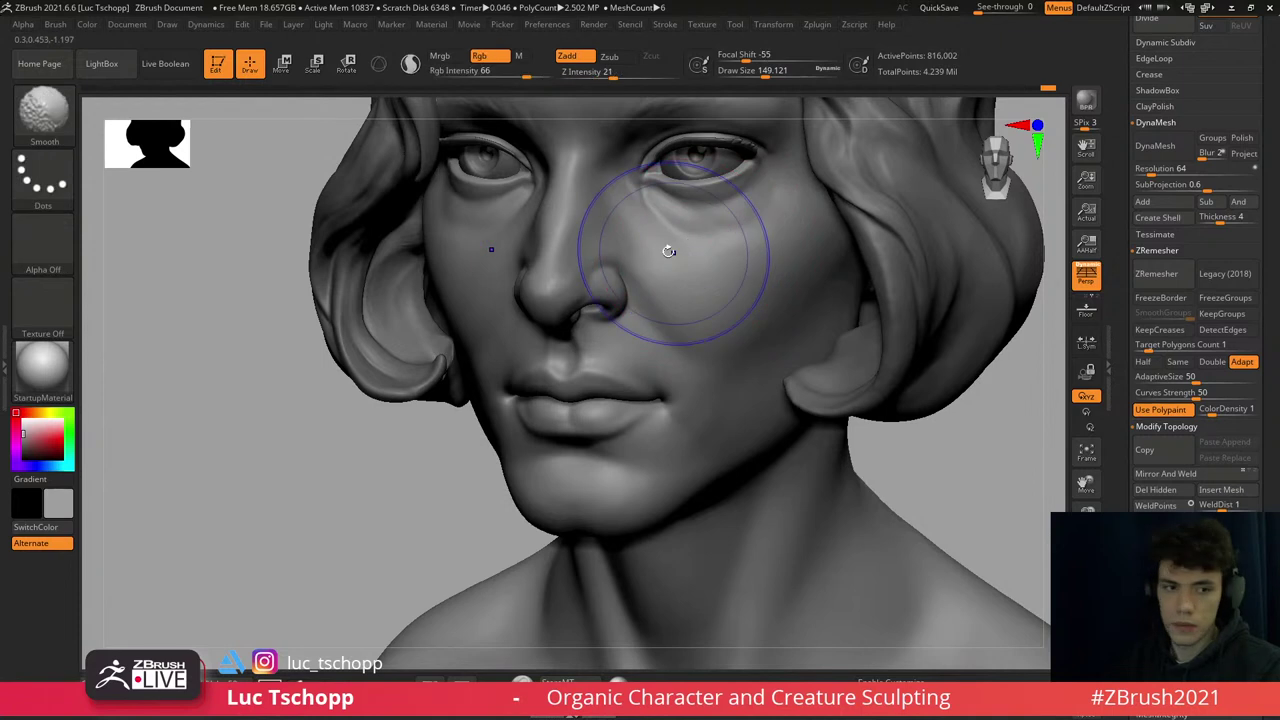
key("s")
key("shift")
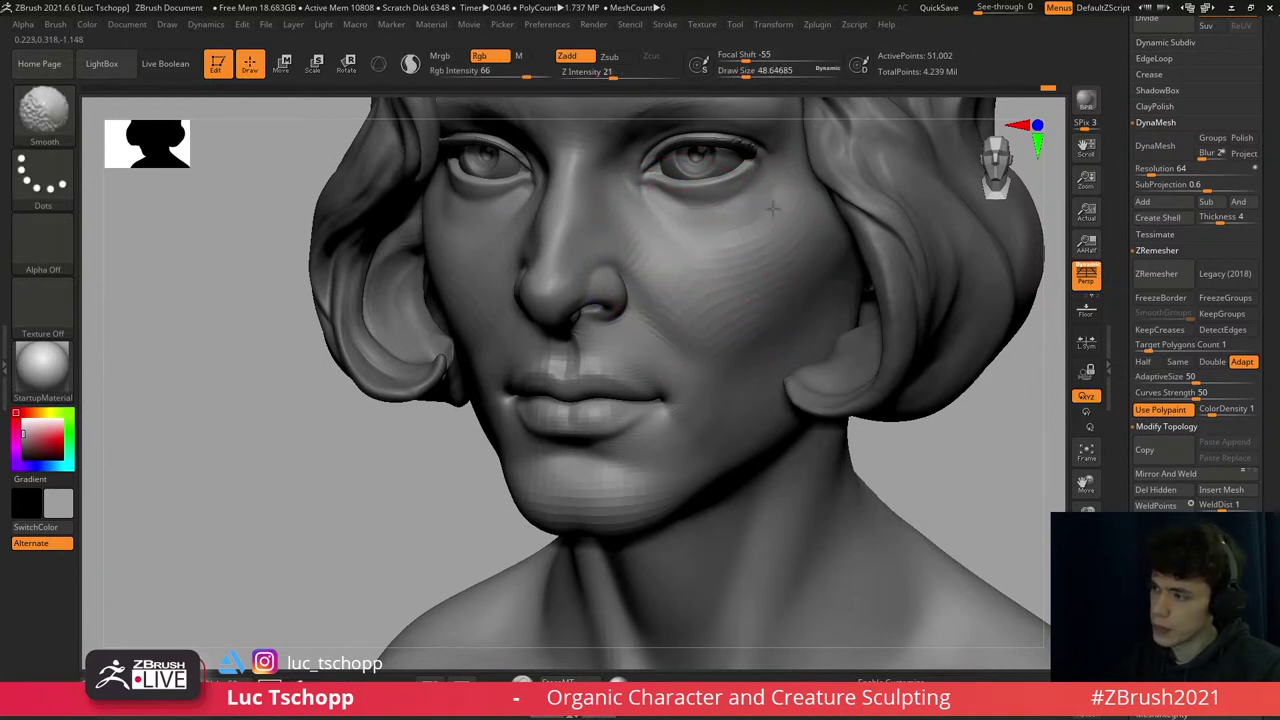
key("shift")
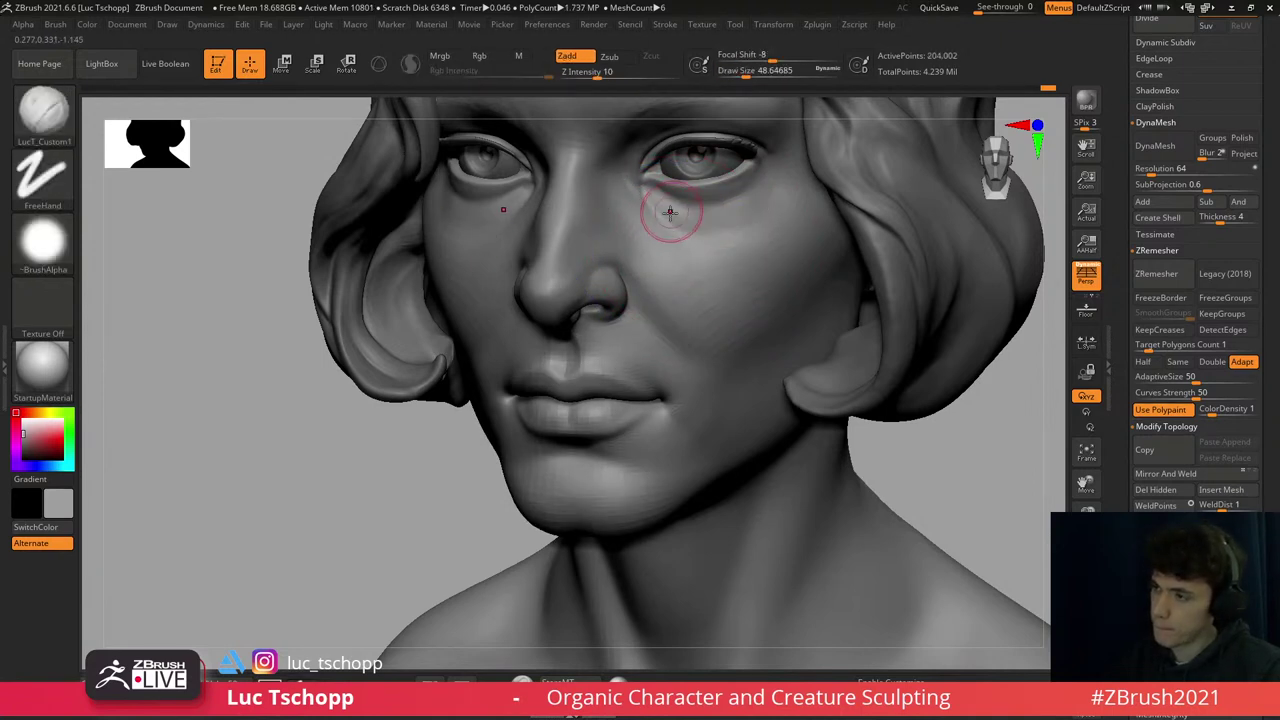
key("d")
- Enlarge the brush and smooth the cheek and lower face beside the mouth
right_click_drag(671, 214, 634, 217)
key("bracketright")
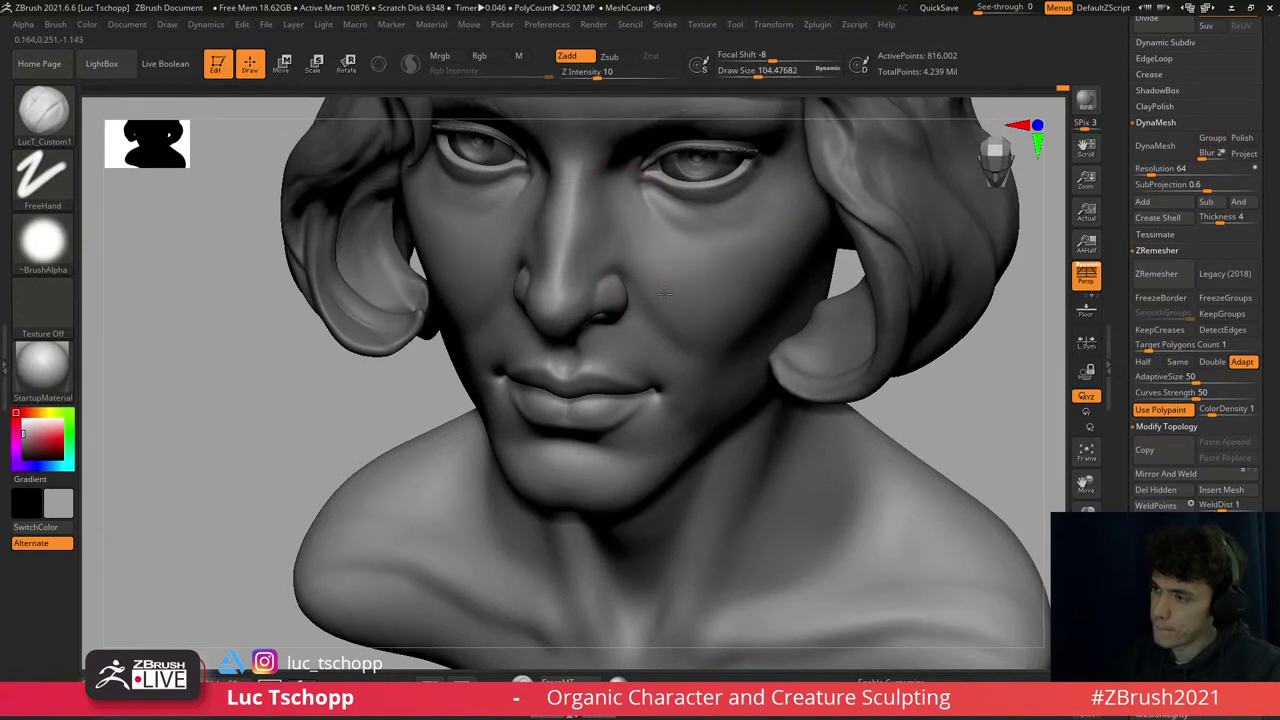
key("bracketright")
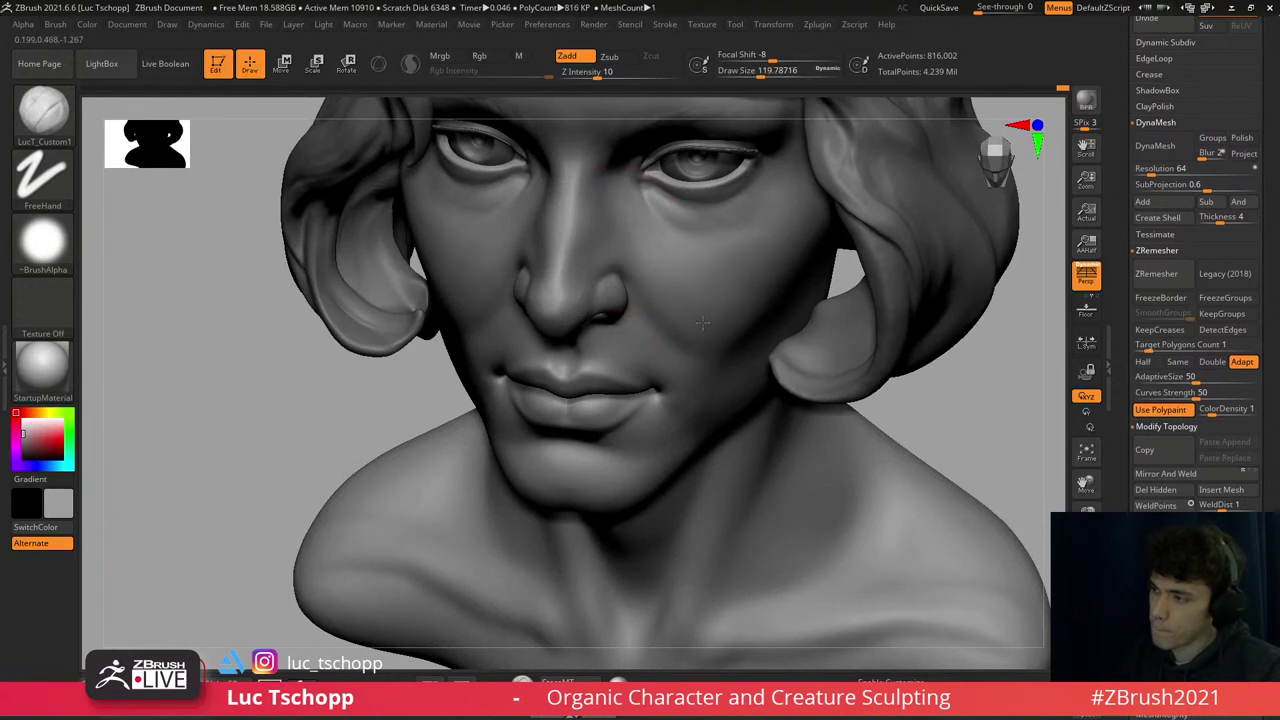
right_click_drag(684, 261, 720, 250)
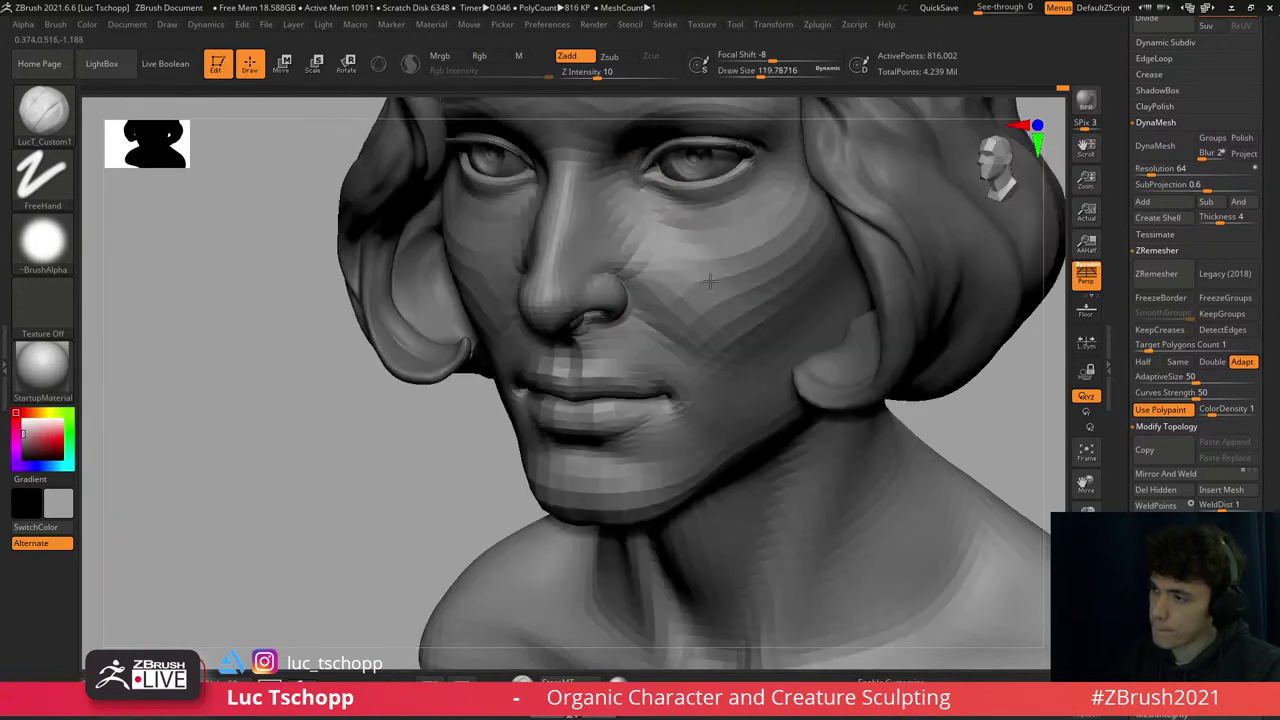
key("bracketright")
key("bracketright")
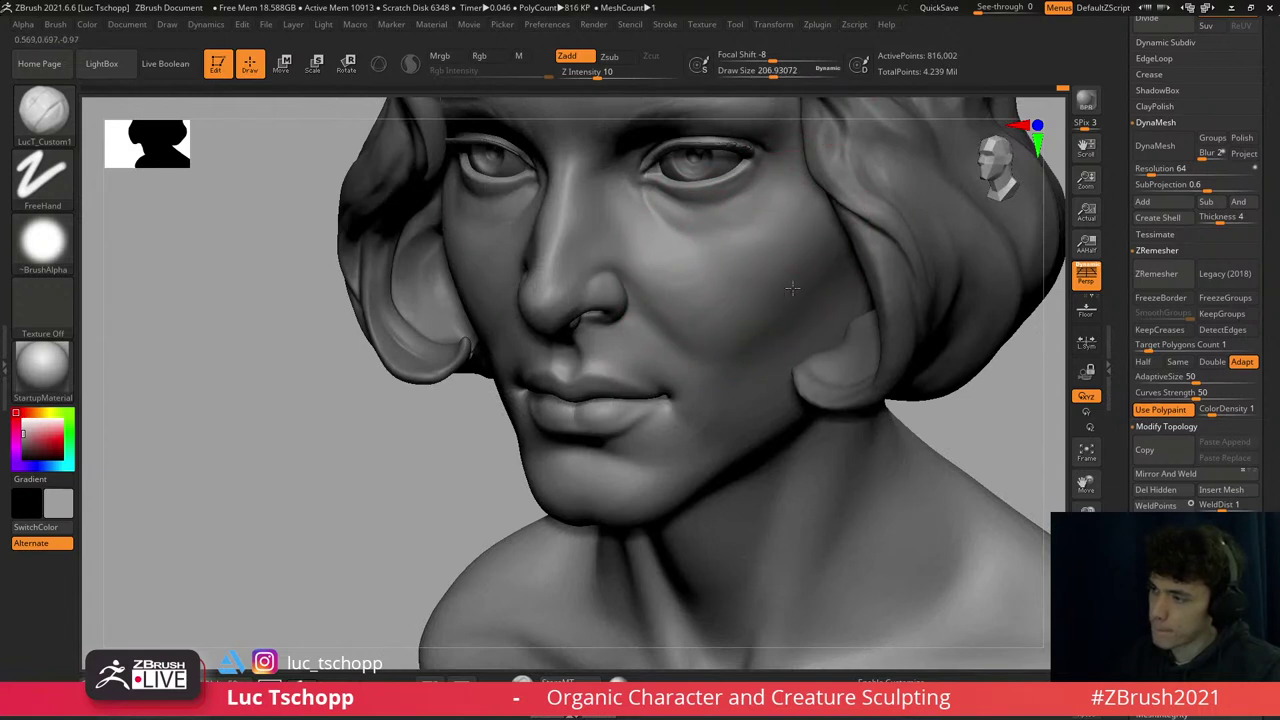
right_click_drag(791, 288, 757, 320, "shift")
key("bracketright")
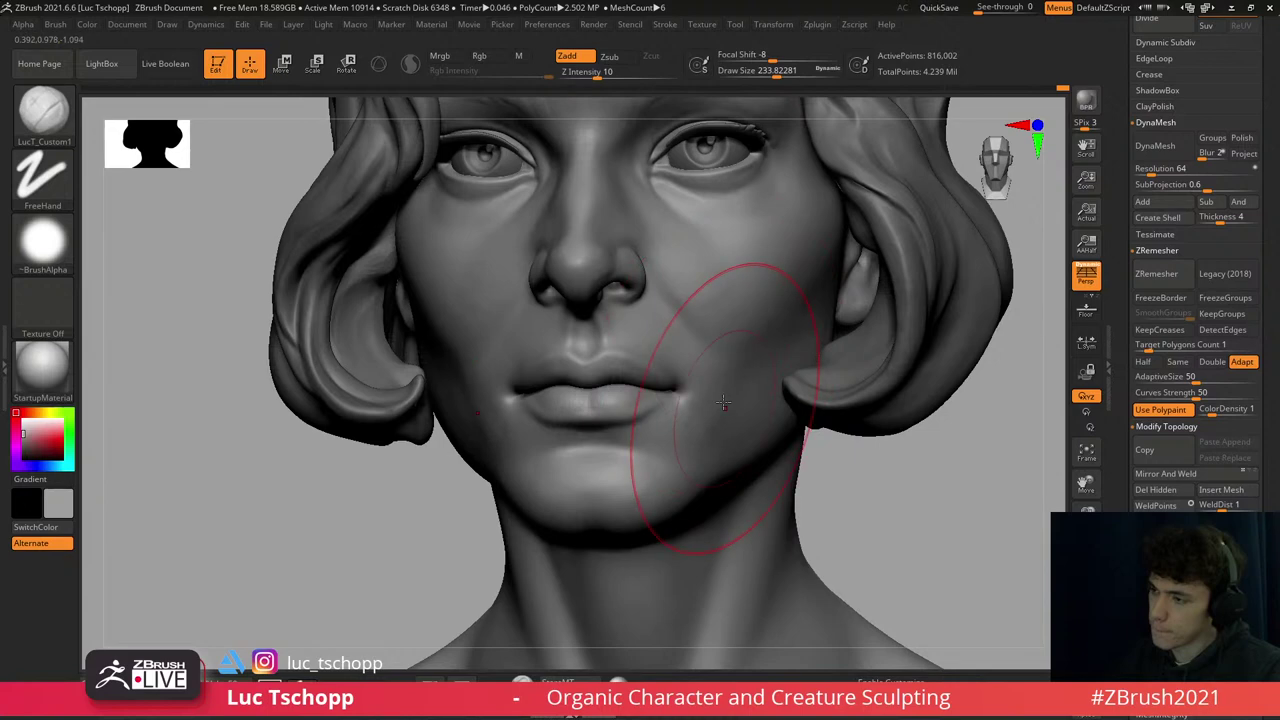
mouse_move(743, 271)
right_mouse_down("alt")
mouse_move(717, 262)
mouse_move(708, 341)
right_mouse_up("alt")
key("shift")
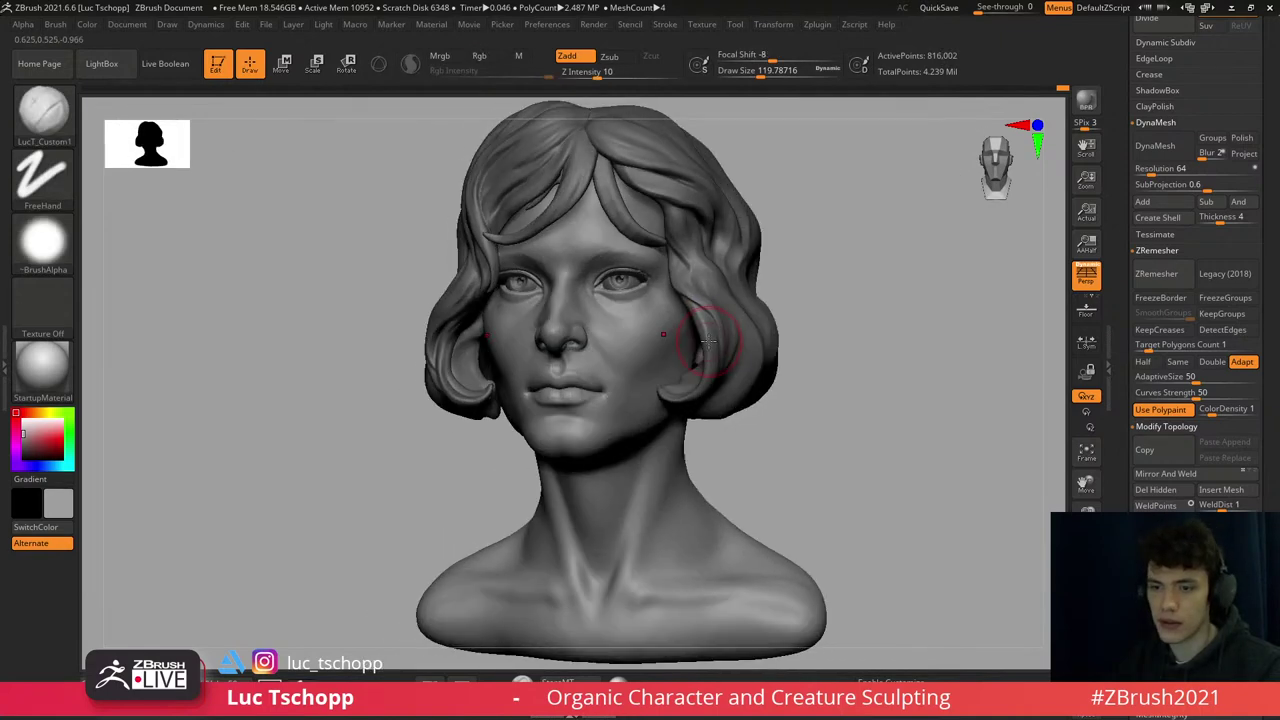
mouse_move(658, 298)
right_mouse_down("alt")
mouse_move(663, 338)
mouse_move(636, 353)
right_mouse_up("alt")
- Toggle subdivision levels and turn the bust between three-quarter and front views
key("b")
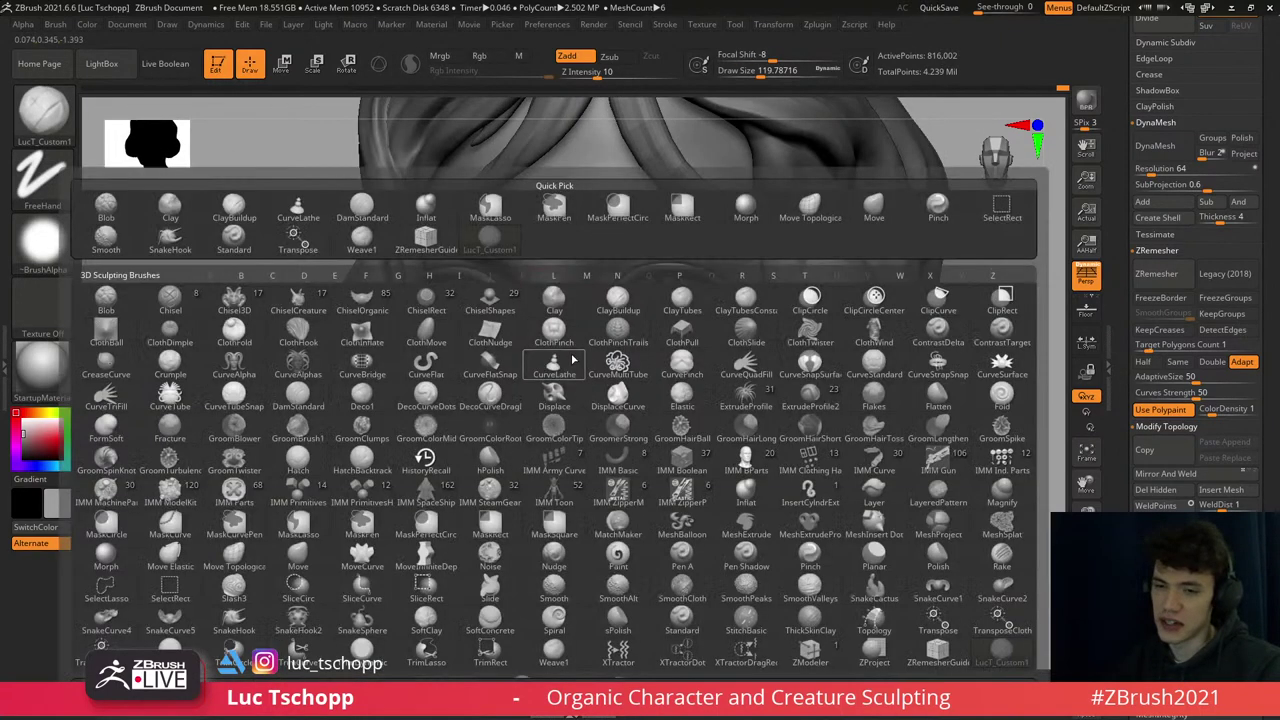
left_click(571, 320, "shift")
key("shift+d")
key("b")
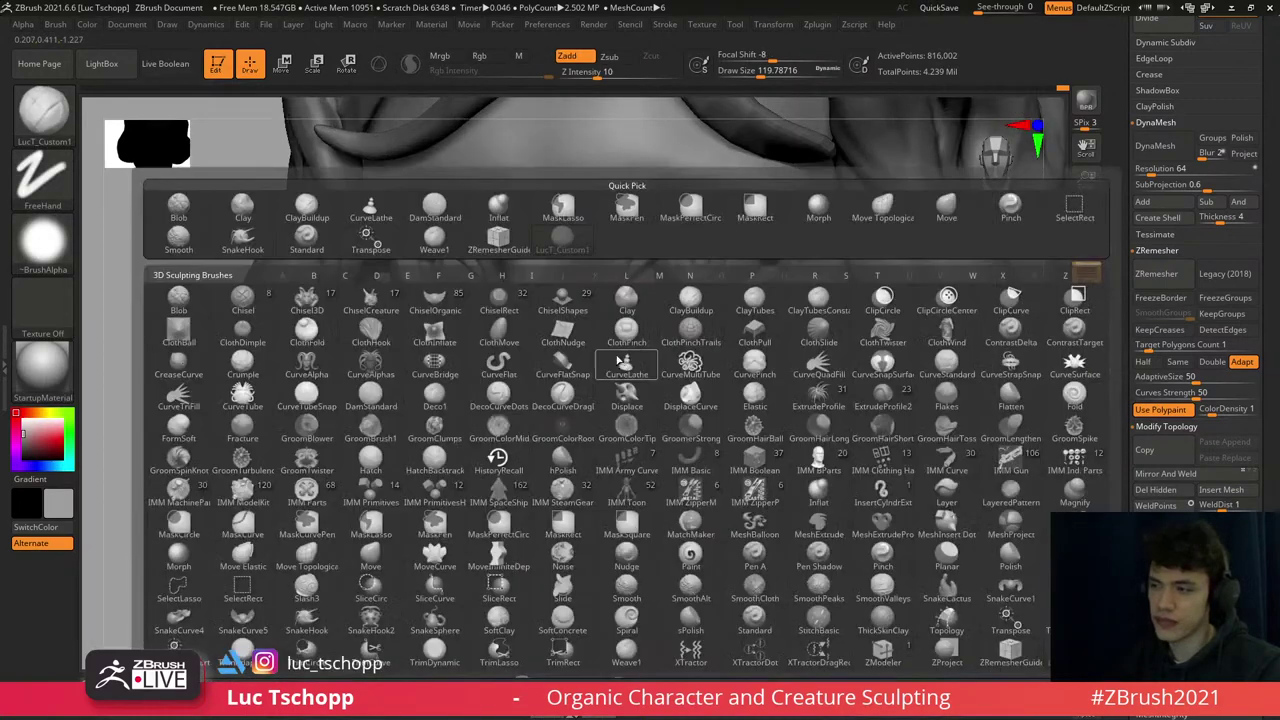
key("d")
right_click_drag(622, 380, 557, 400)
right_click_drag(602, 364, 586, 312)
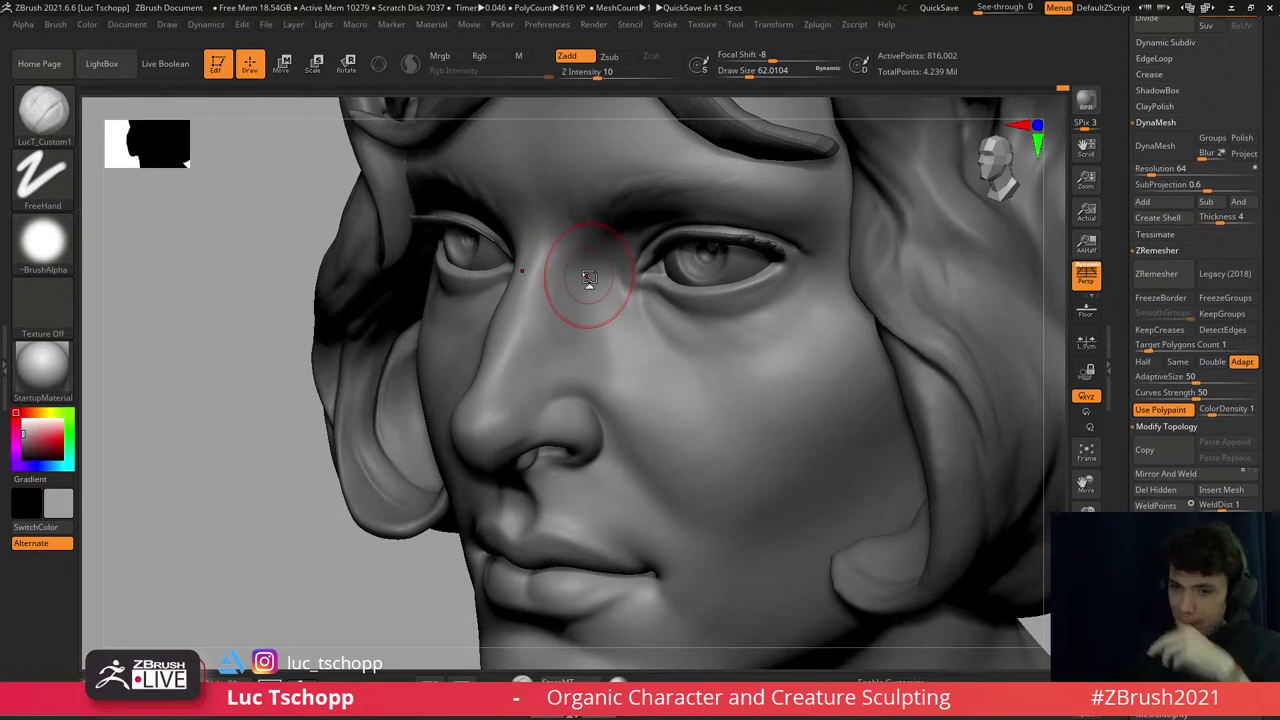
mouse_move(651, 380)
right_mouse_down("shift")
mouse_move(623, 291)
mouse_move(600, 270)
mouse_move(586, 286)
right_mouse_up("shift")
- Refine the eye corner with a smaller Standard brush and smooth the skin under the eye
key("b")
key("s")
key("t")
key("s")
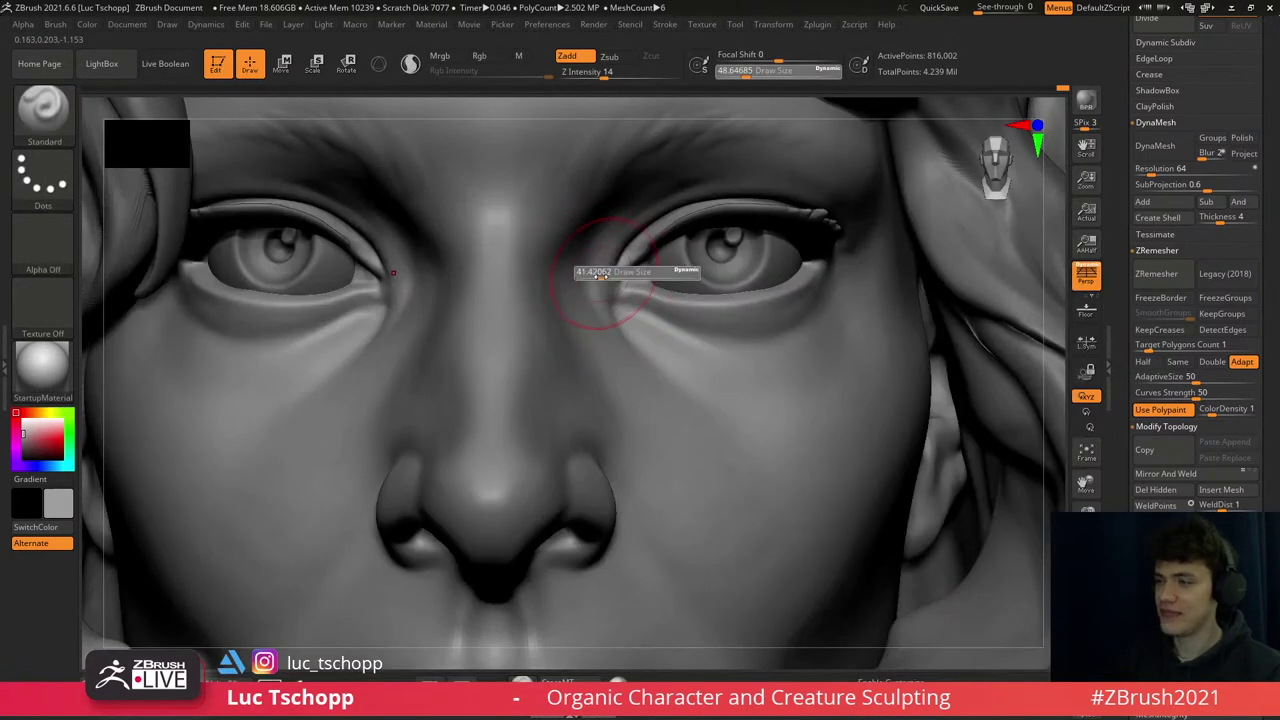
left_click_drag(597, 276, 586, 276)
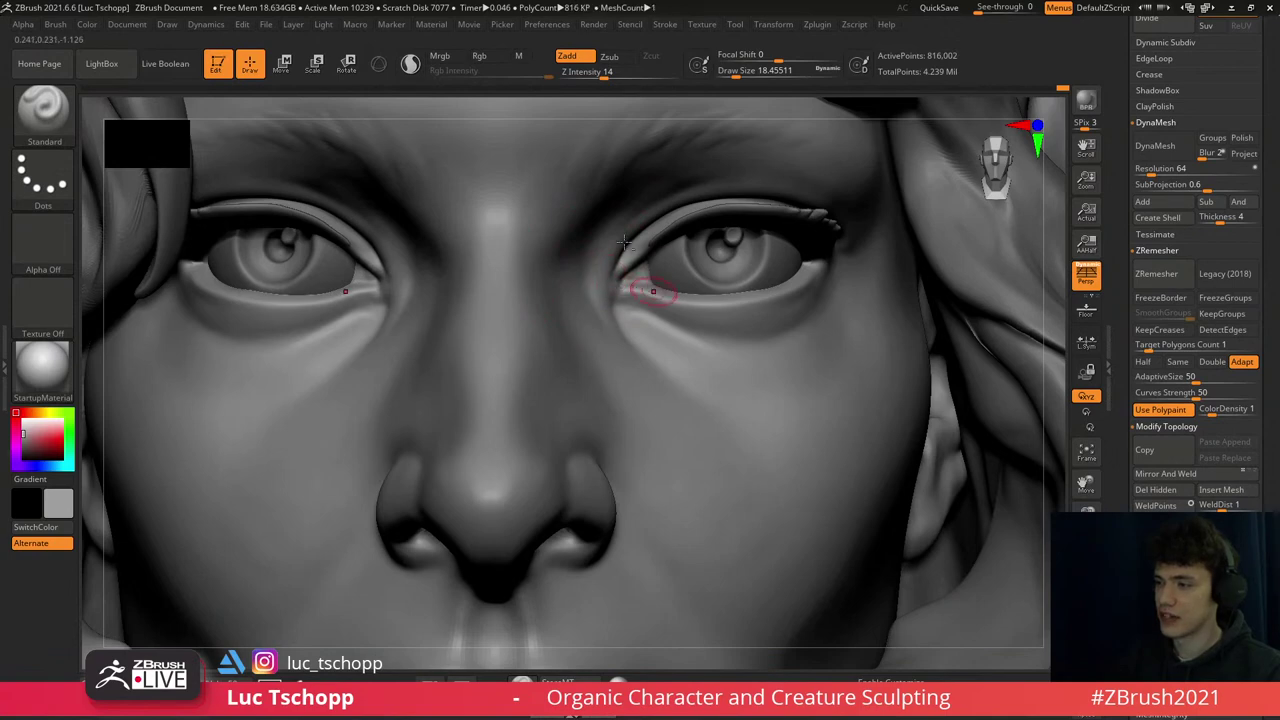
mouse_move(623, 241)
right_mouse_down("alt")
mouse_move(718, 334)
mouse_move(677, 323)
mouse_move(700, 351)
mouse_move(651, 323)
mouse_move(728, 356)
right_mouse_up("alt")
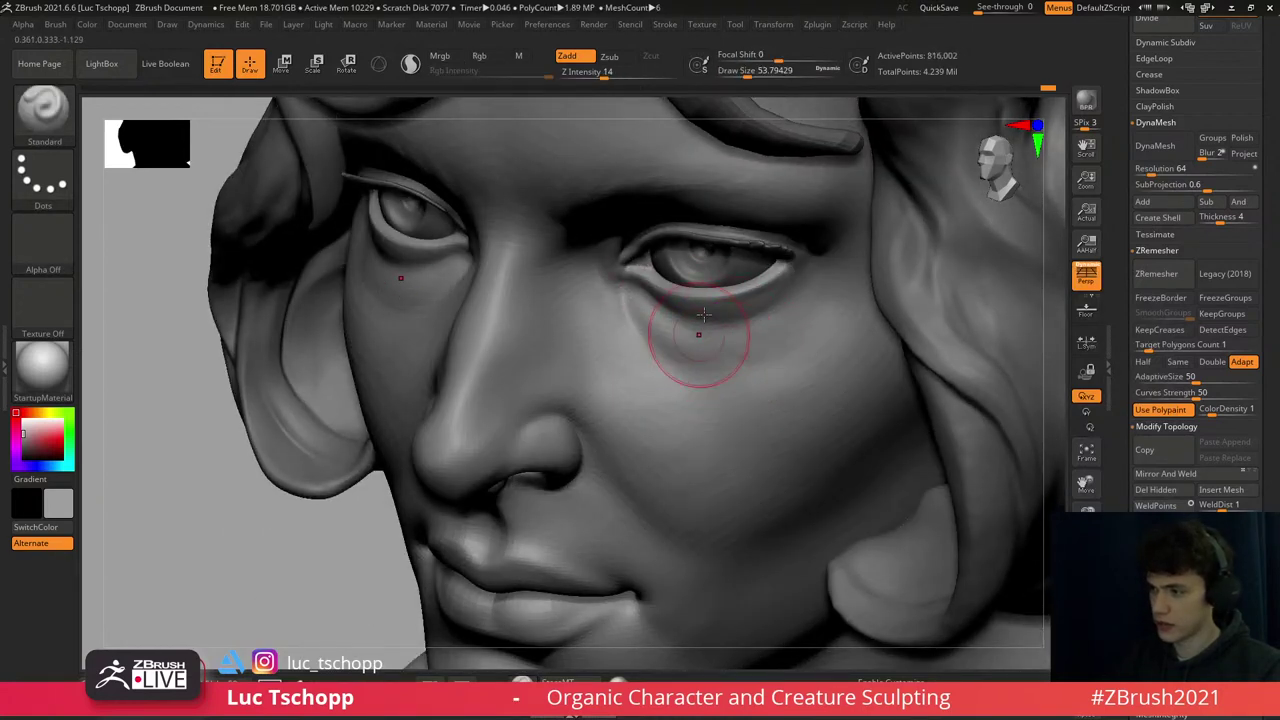
mouse_move(674, 343)
right_mouse_down()
mouse_move(586, 300)
mouse_move(604, 304)
right_mouse_up()
key("s")
key("shift+d")
left_click_drag(604, 304, 605, 323)
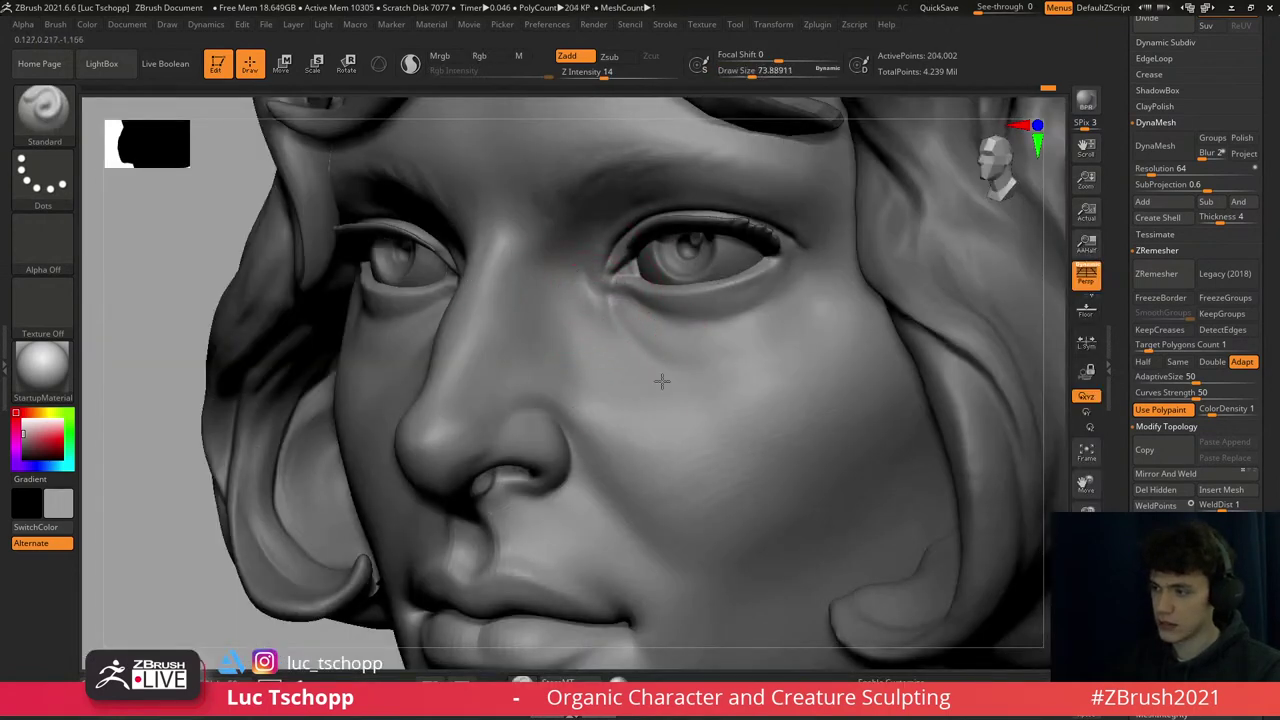
- Smooth the cheek beside the nose with a slightly larger custom brush at the highest subdivision
key("1")
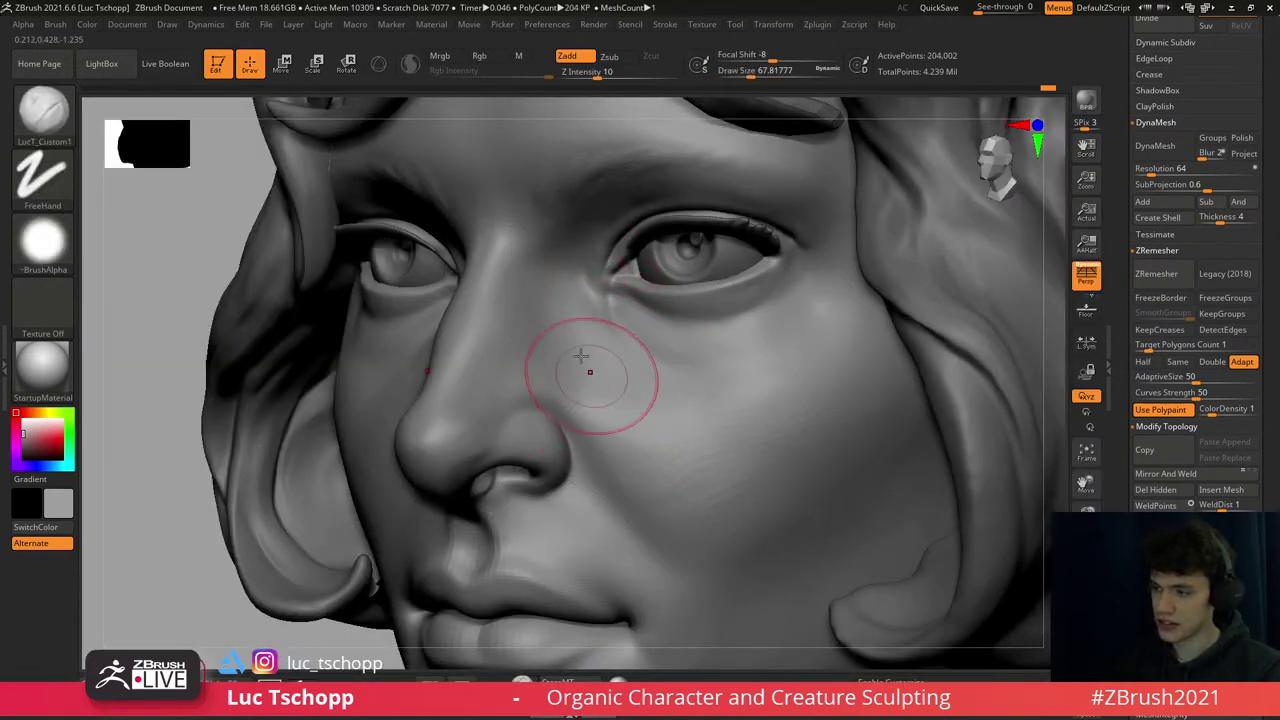
key("s")
left_click_drag(560, 350, 586, 371)
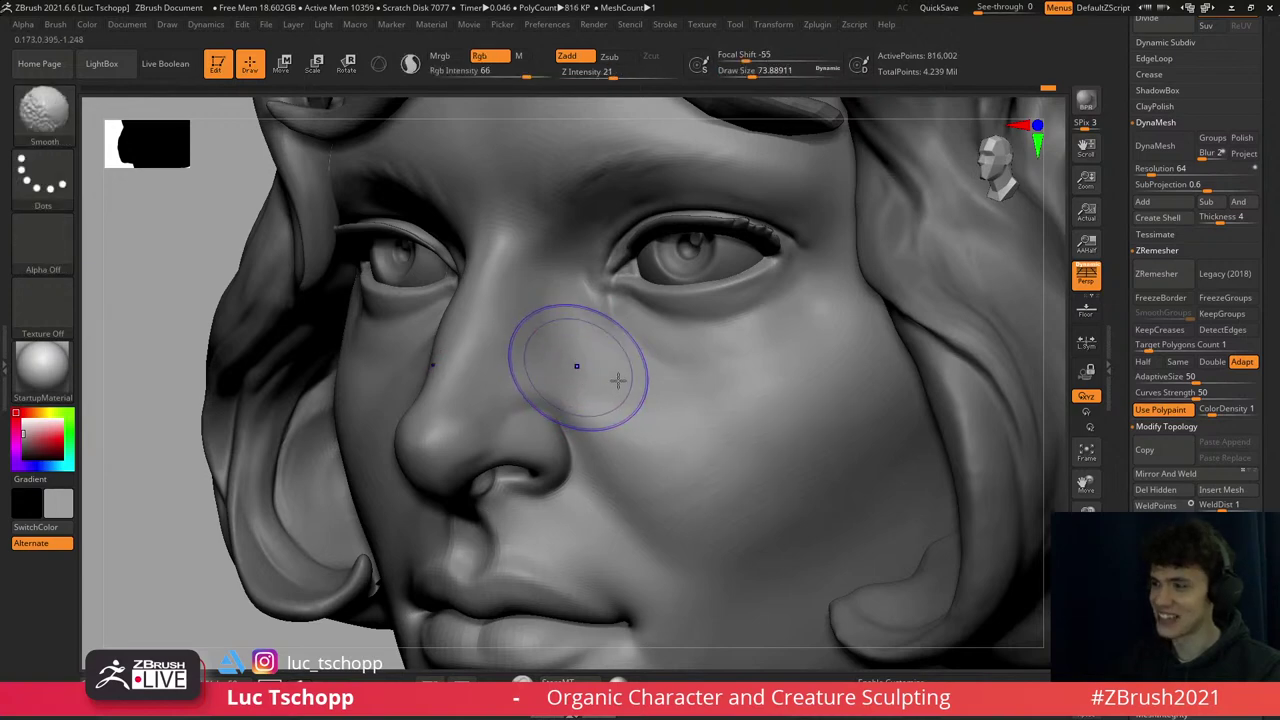
key("d")
mouse_move(620, 380)
right_mouse_down("shift")
mouse_move(548, 305)
mouse_move(590, 300)
mouse_move(541, 310)
right_mouse_up("shift")
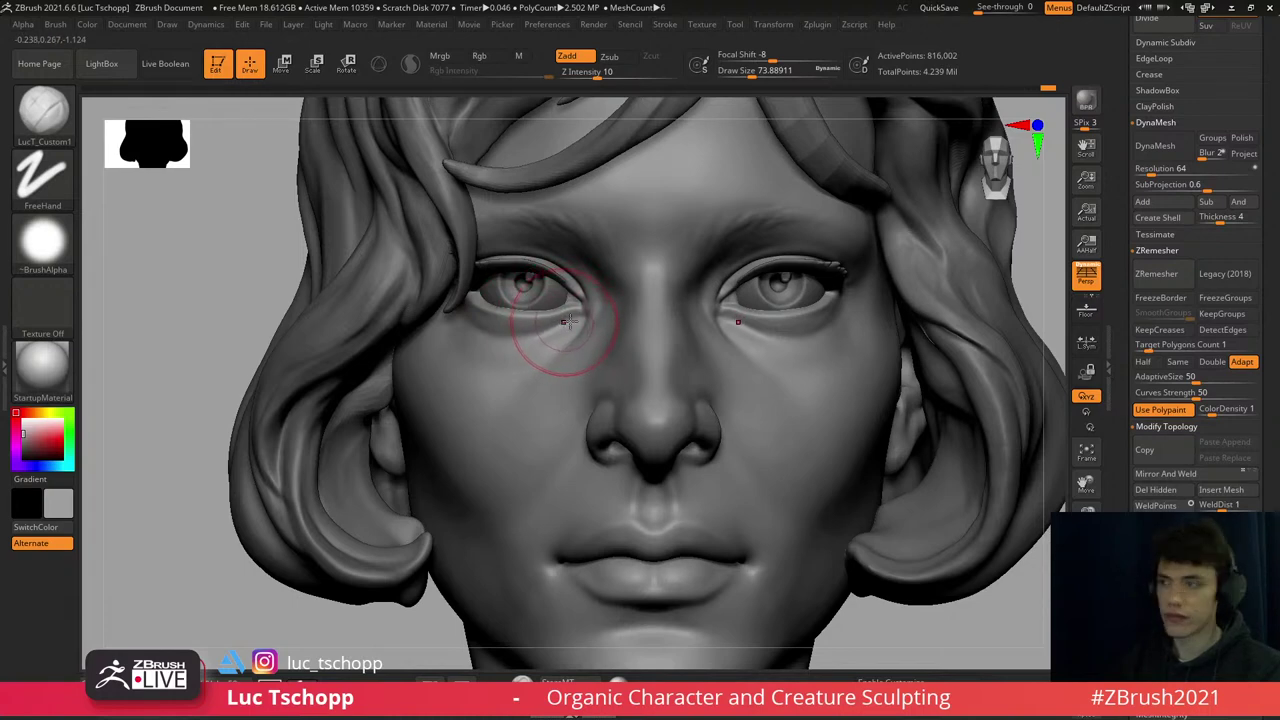
right_click_drag(531, 286, 614, 271)
key("shift+d")
- Drop to the lowest subdivision level and make the Extract2 forehead strand subtool active
key("b")
key("s")
key("m")
key("shift+d")
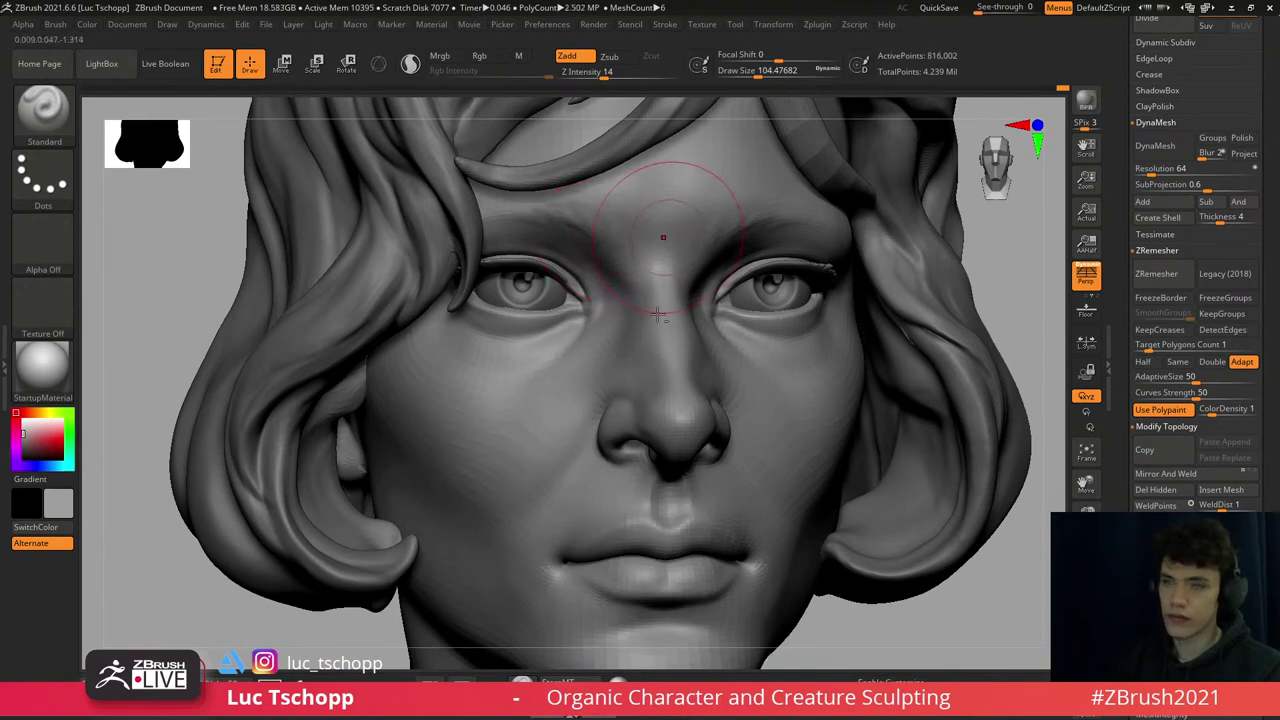
right_click_drag(640, 178, 640, 300, "alt")
left_click(630, 265, "alt")
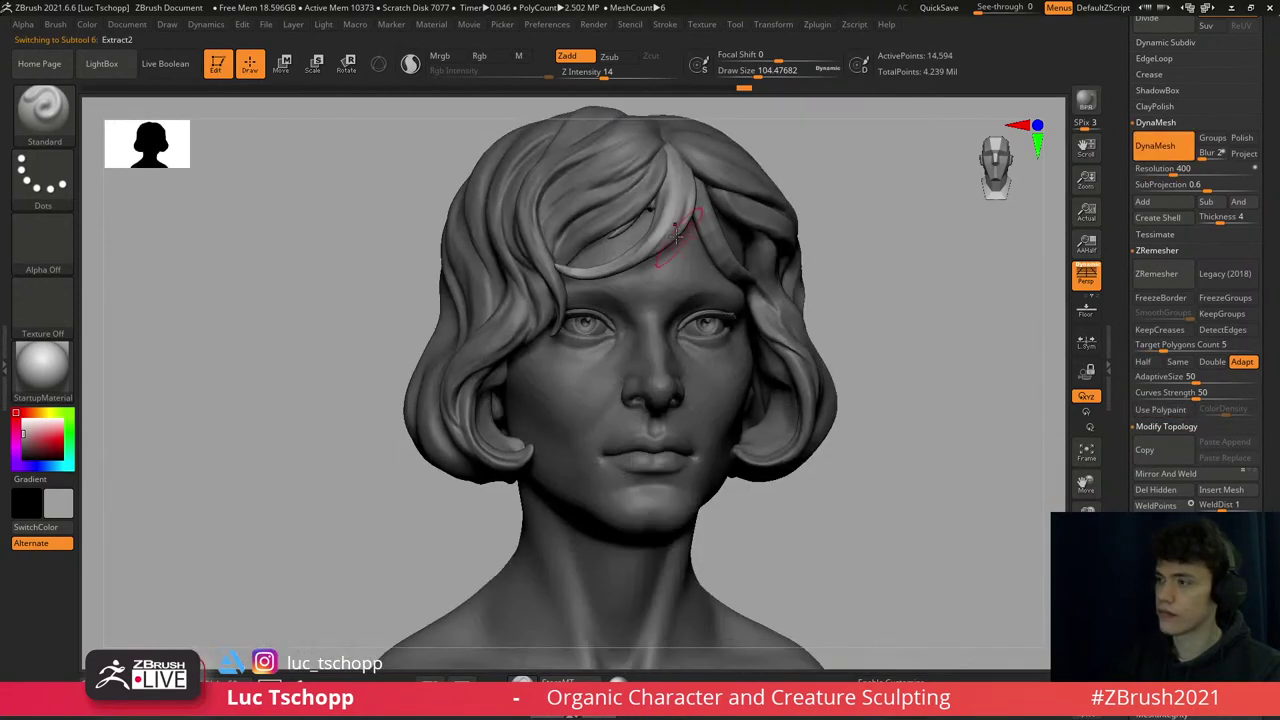
- Push the fringe lock into shape with the Move Topological brush
key("b")
key("m")
key("t")
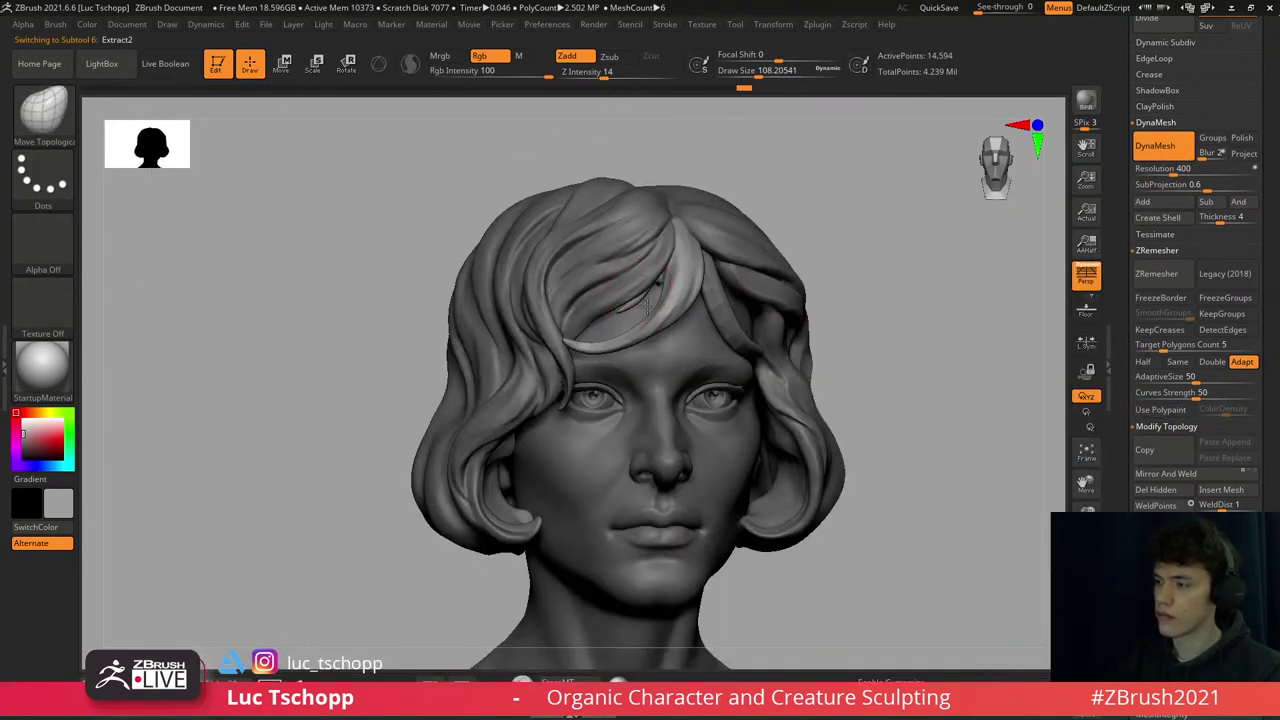
right_click_drag(604, 308, 590, 330, "ctrl")
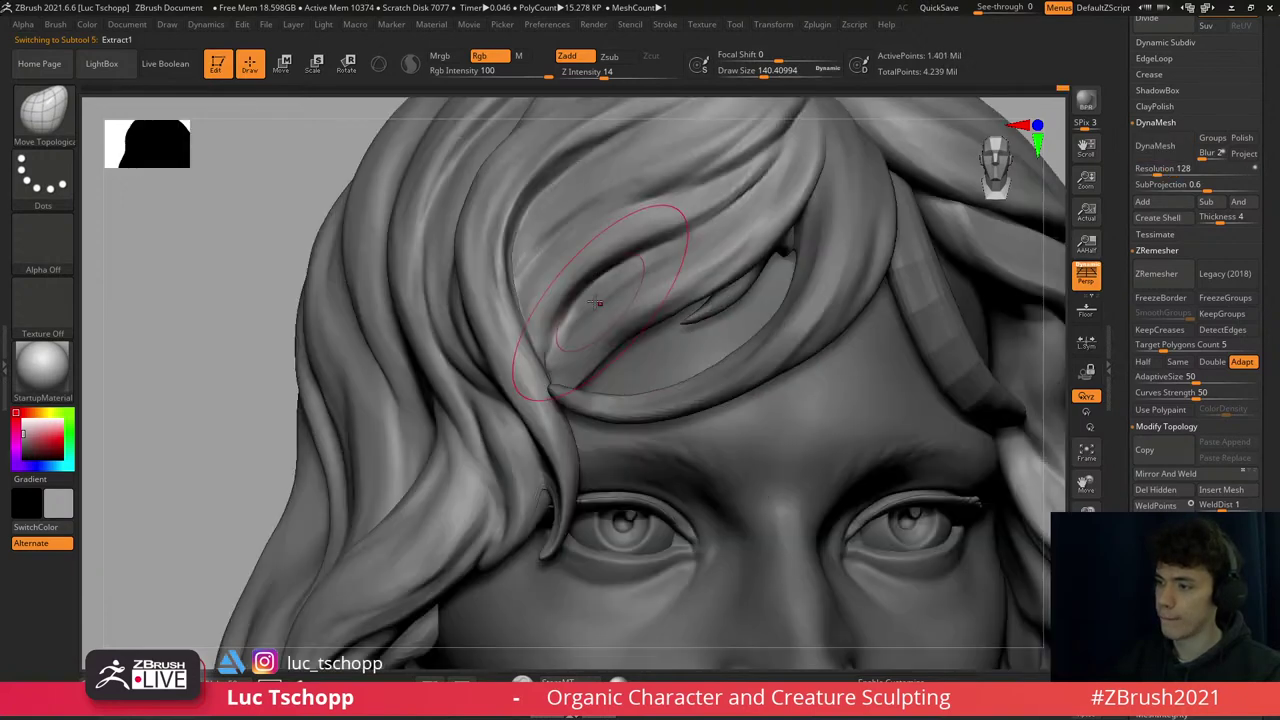
- Carve fringe grooves with DamStandard at size about 23, alternating with the LucT_Custom1 build-up brush
key("b")
key("d")
key("s")
key("s")
left_click_drag(560, 322, 549, 321)
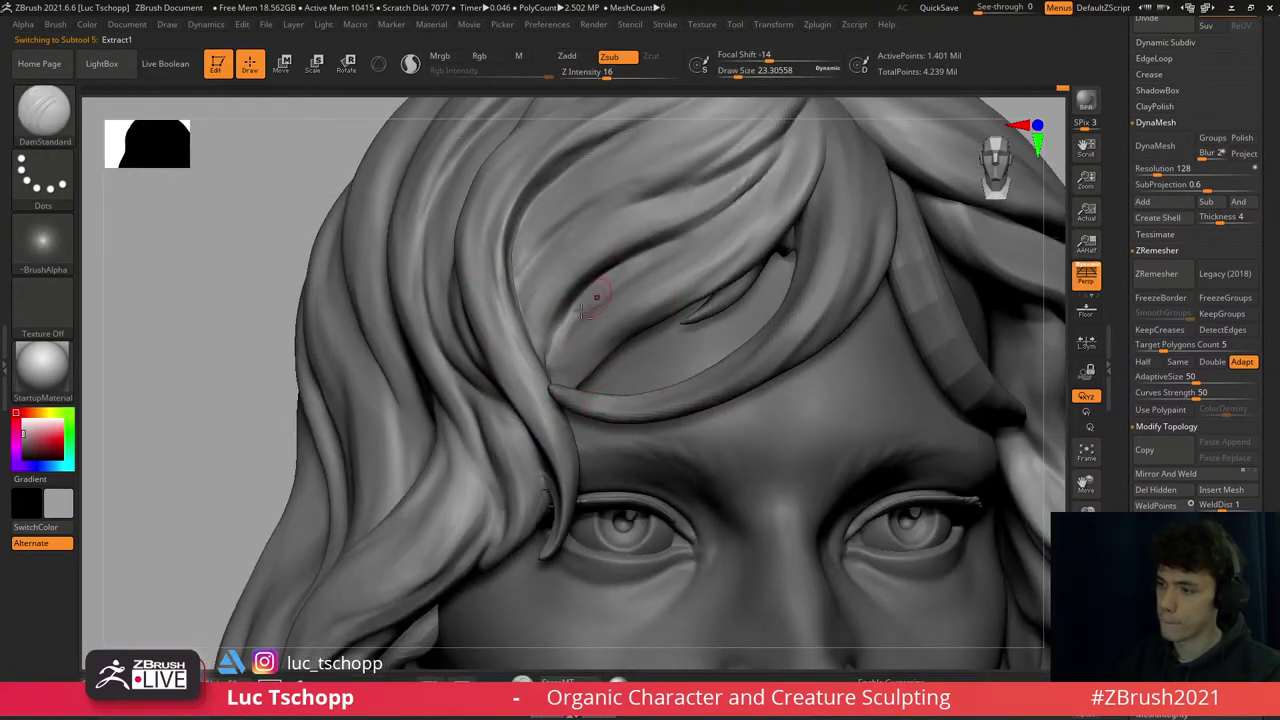
key("1")
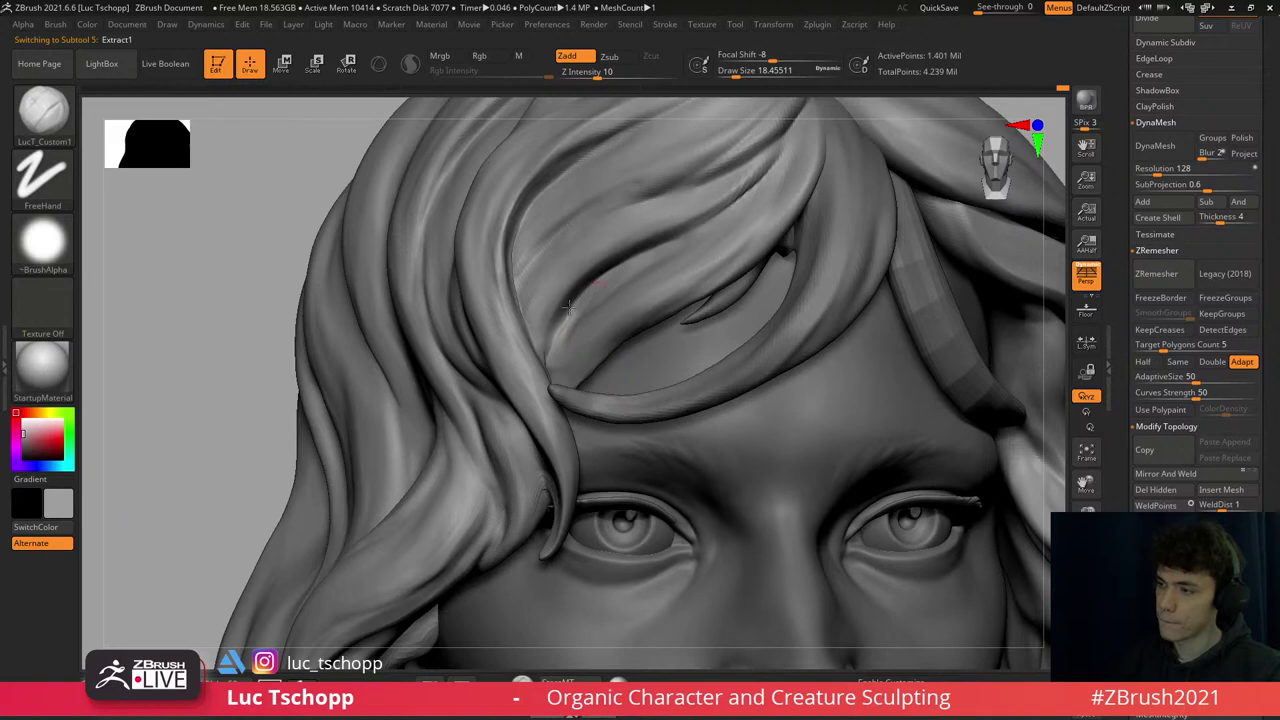
key("s")
left_click(566, 312)
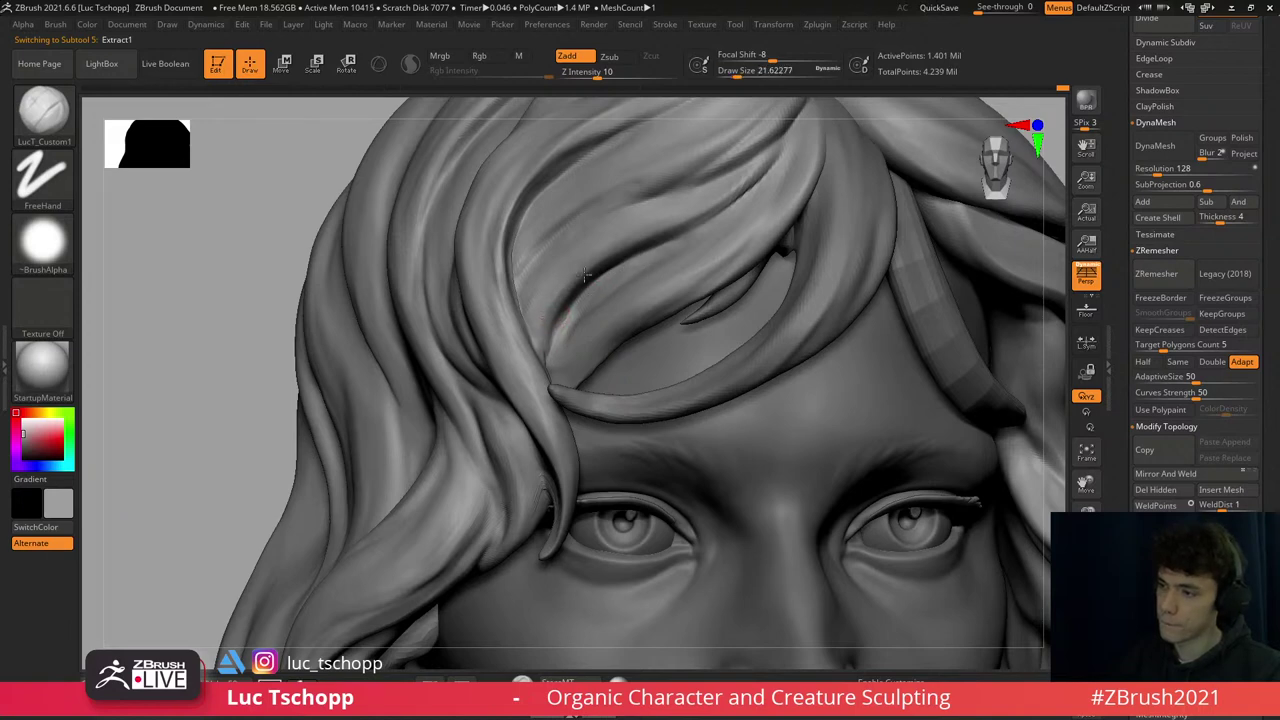
key("2")
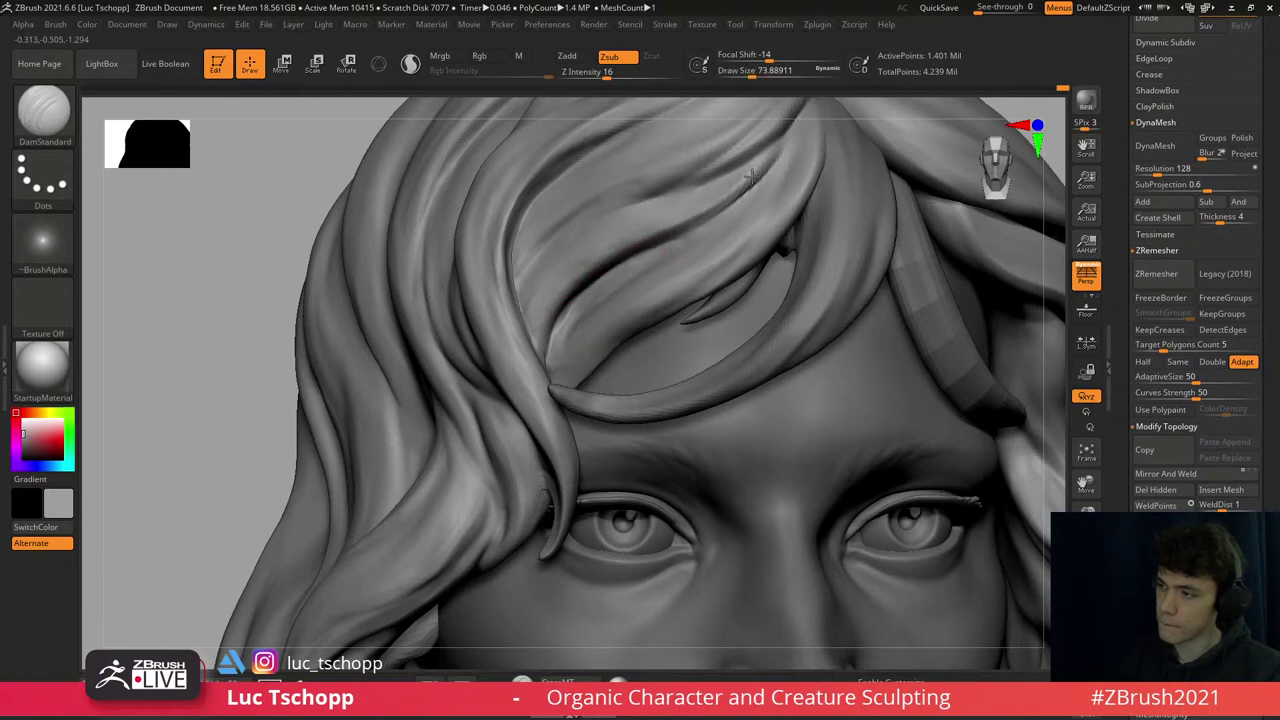
- Frame the bust, move closer to the head and raise the LucT_Custom1 brush size to about 71
key("f")
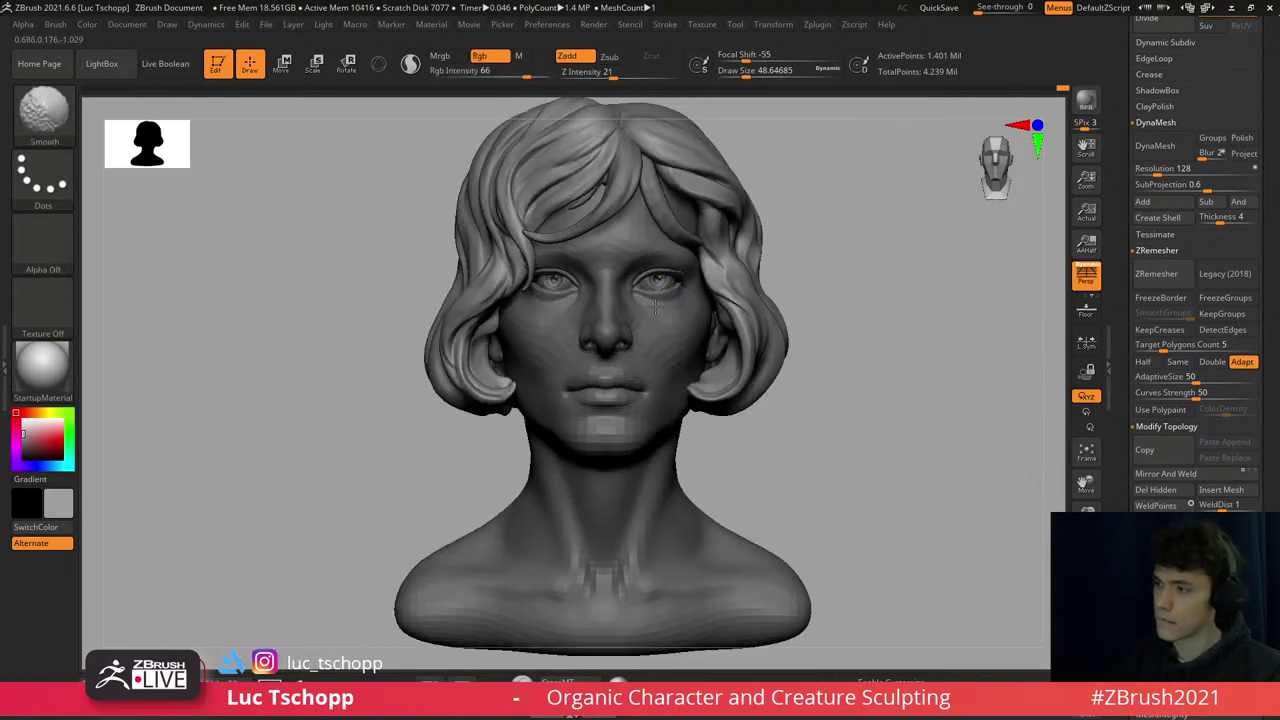
mouse_move(655, 305)
right_mouse_down("alt")
mouse_move(548, 252)
mouse_move(500, 275)
mouse_move(535, 306)
mouse_move(598, 285)
right_mouse_up("alt")
key("1")
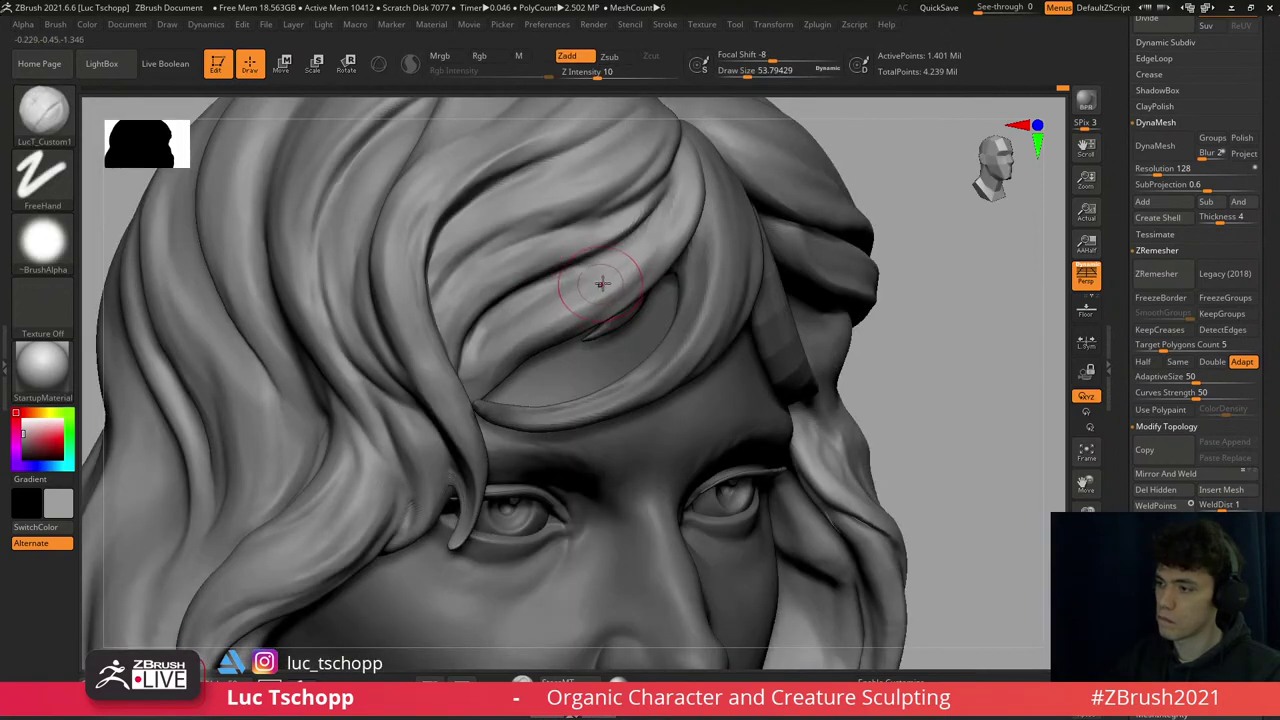
key("s")
left_click_drag(598, 285, 630, 272)
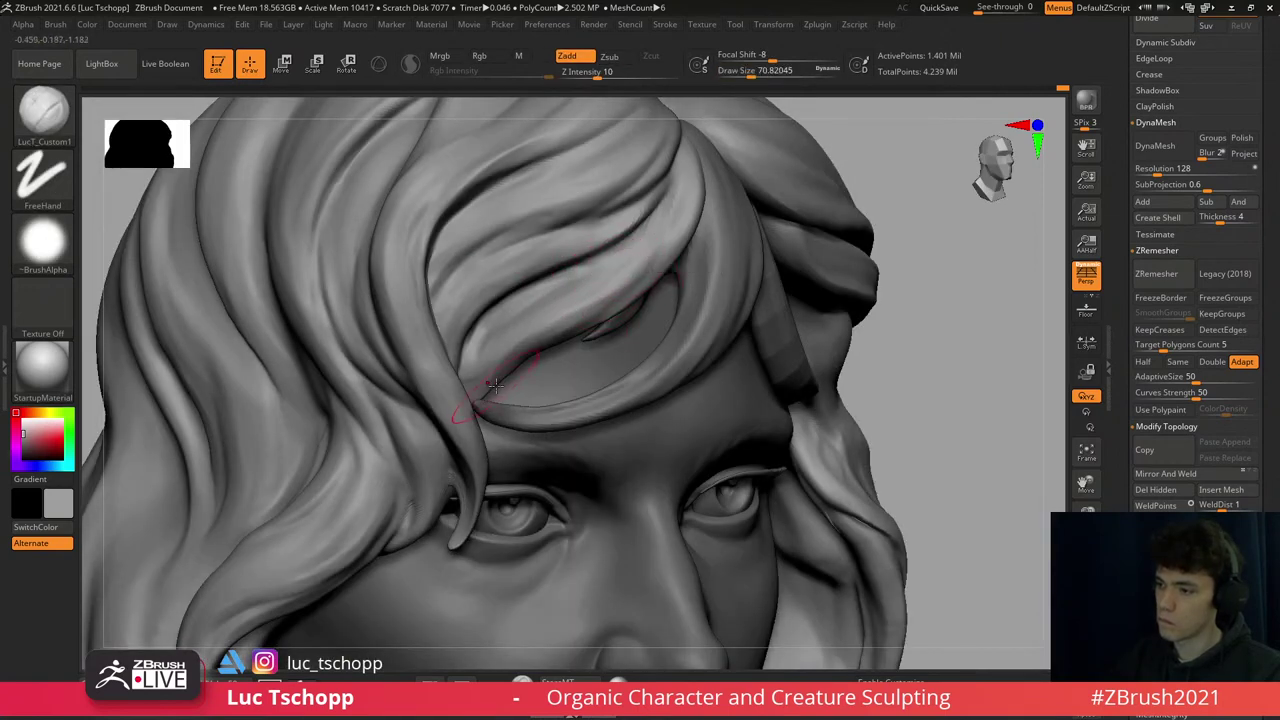
- Solo the hair piece and mask a side hair lock for Move Topological editing
key("b")
key("m")
key("t")
left_click(335, 433, "ctrl+shift")
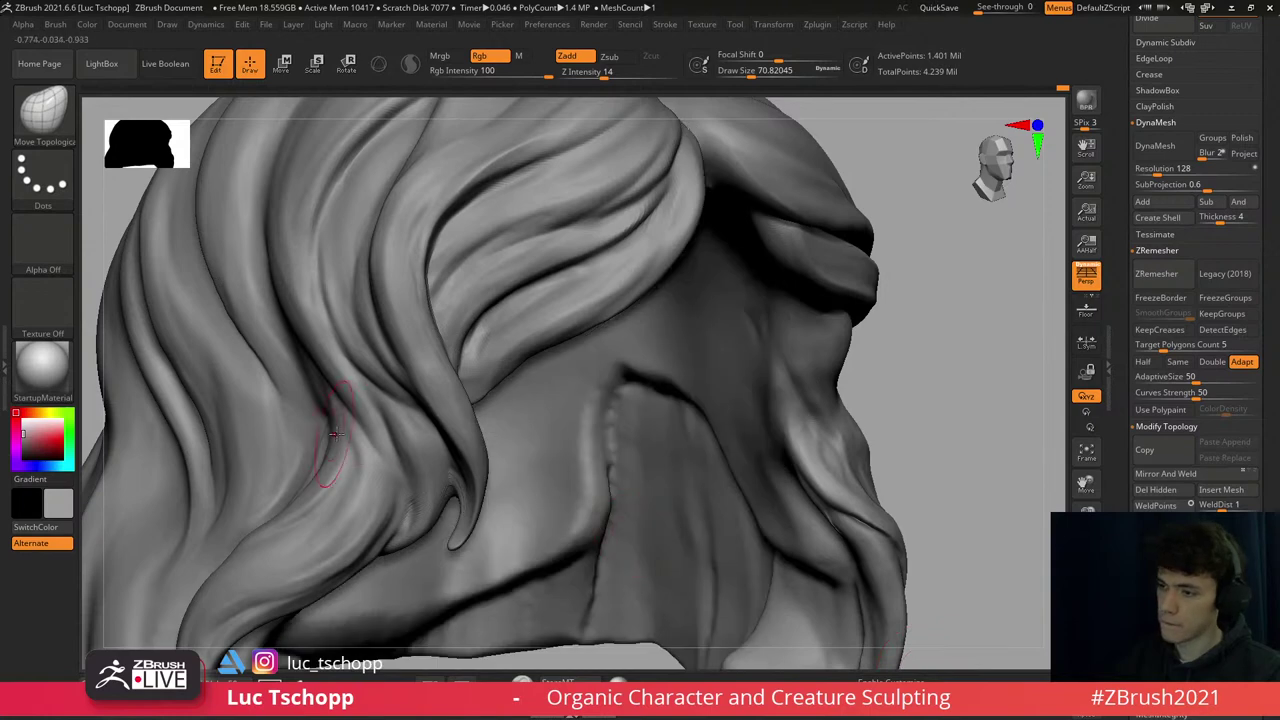
mouse_move(310, 362)
left_mouse_down("ctrl")
mouse_move(372, 625)
mouse_move(490, 560)
mouse_move(480, 420)
mouse_move(318, 186)
left_mouse_up("ctrl")
right_click_drag(330, 200, 366, 354)
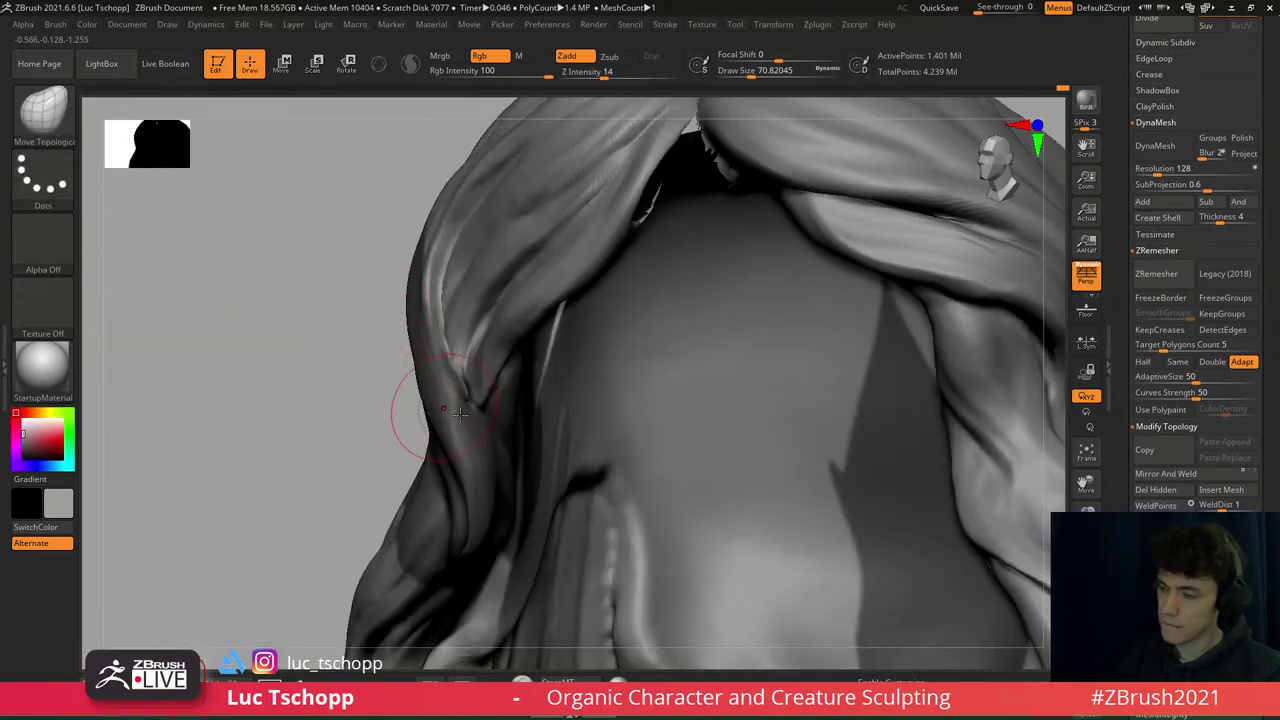
mouse_move(459, 413)
right_mouse_down()
mouse_move(486, 400)
mouse_move(450, 400)
right_mouse_up()
- Reshape the side lock's inner edge with the Move brush at size about 83
key("b")
key("m")
key("v")
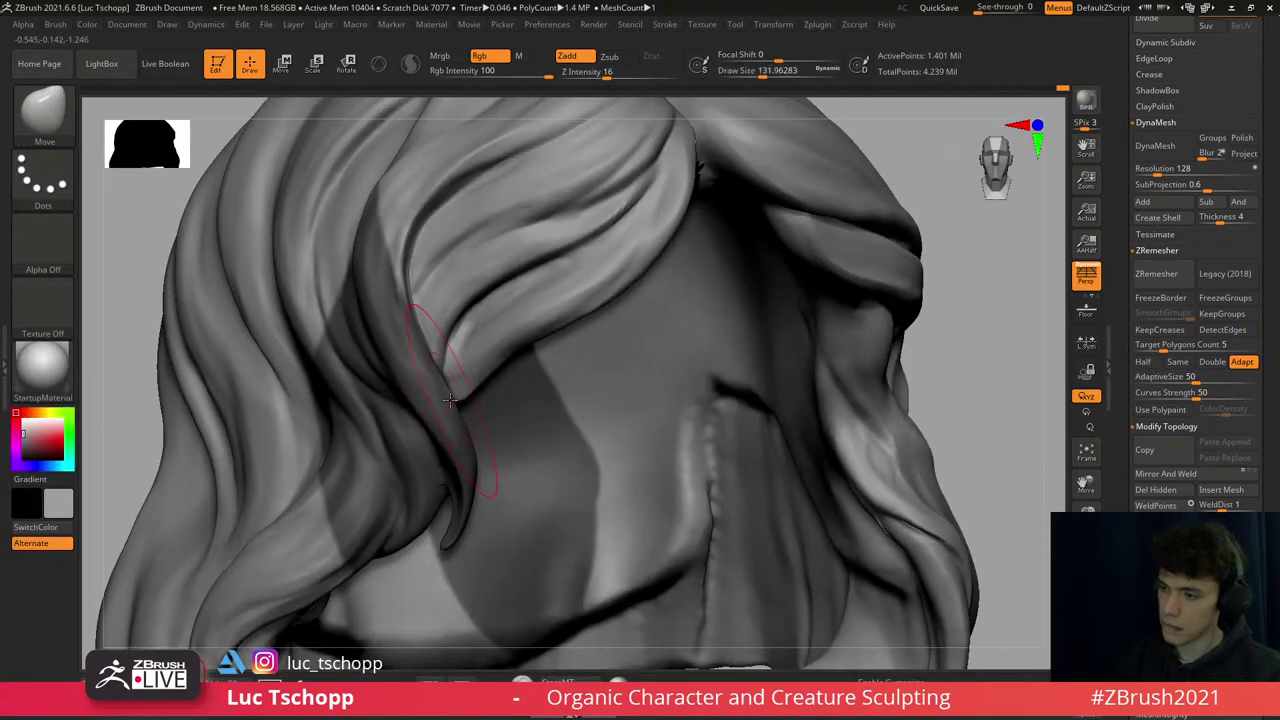
key("bracketleft")
key("s")
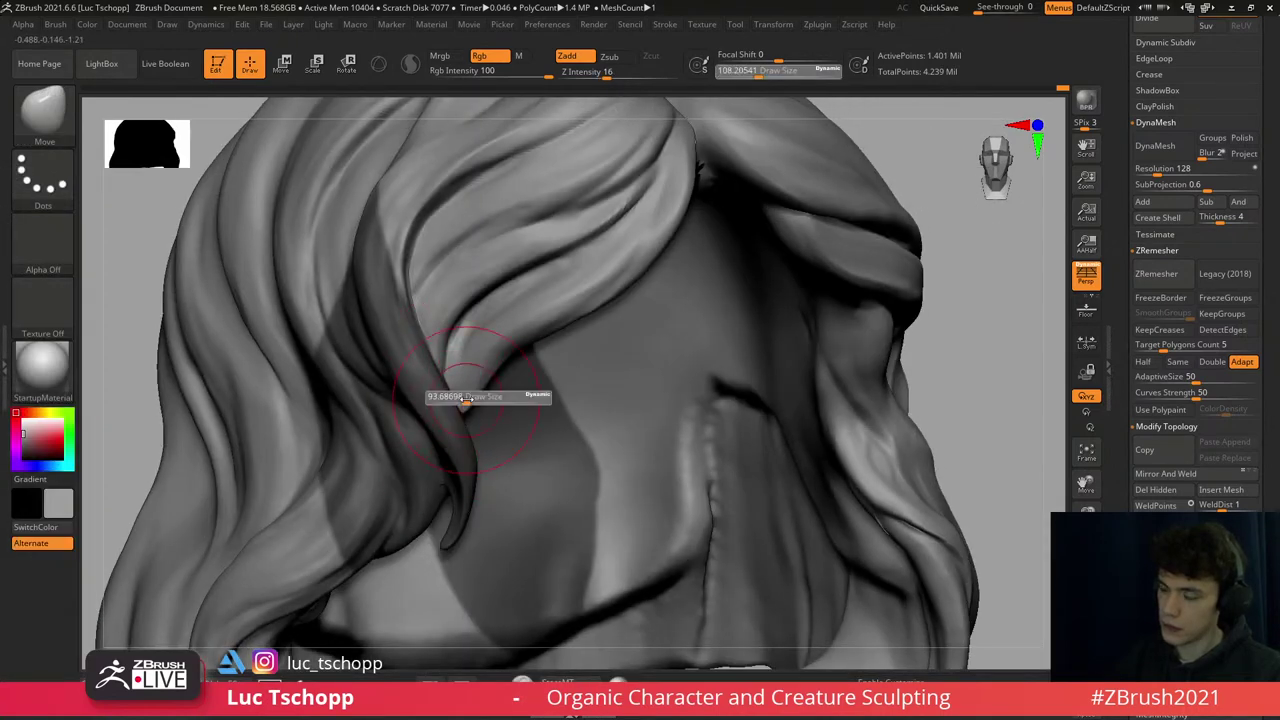
right_click_drag(465, 410, 474, 403)
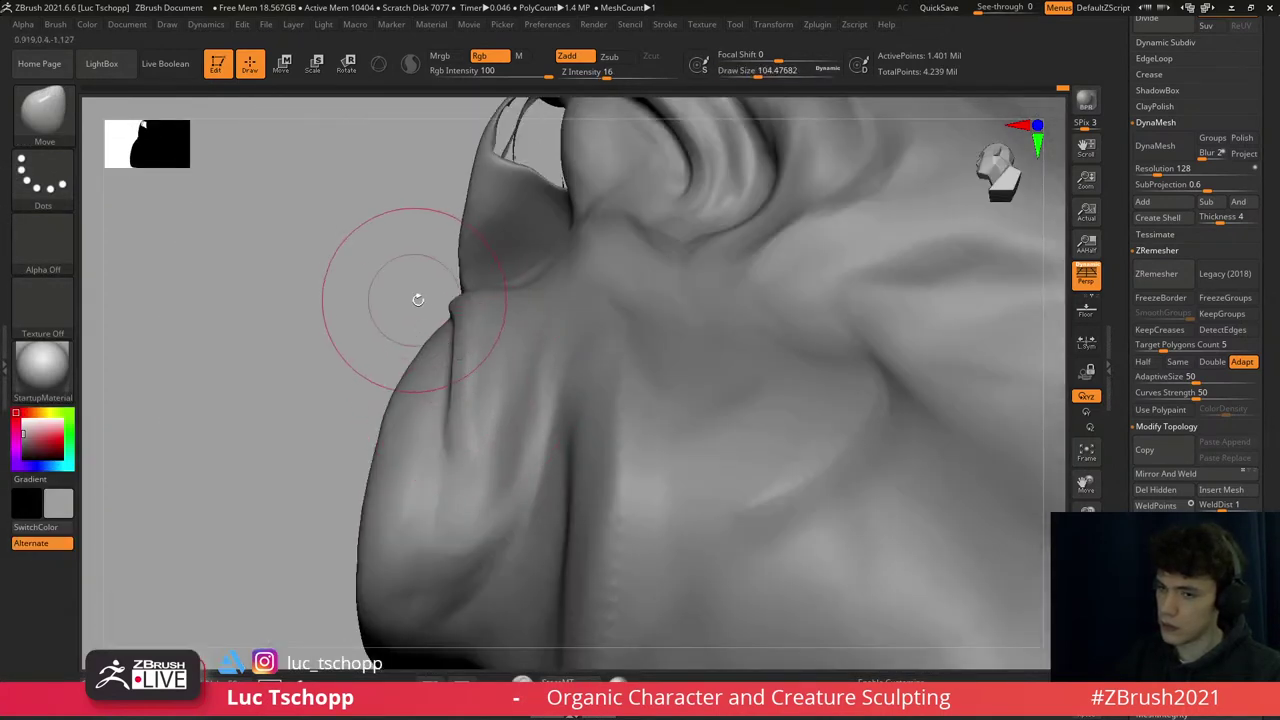
right_click_drag(417, 294, 438, 334)
key("s")
left_click_drag(479, 396, 462, 396)
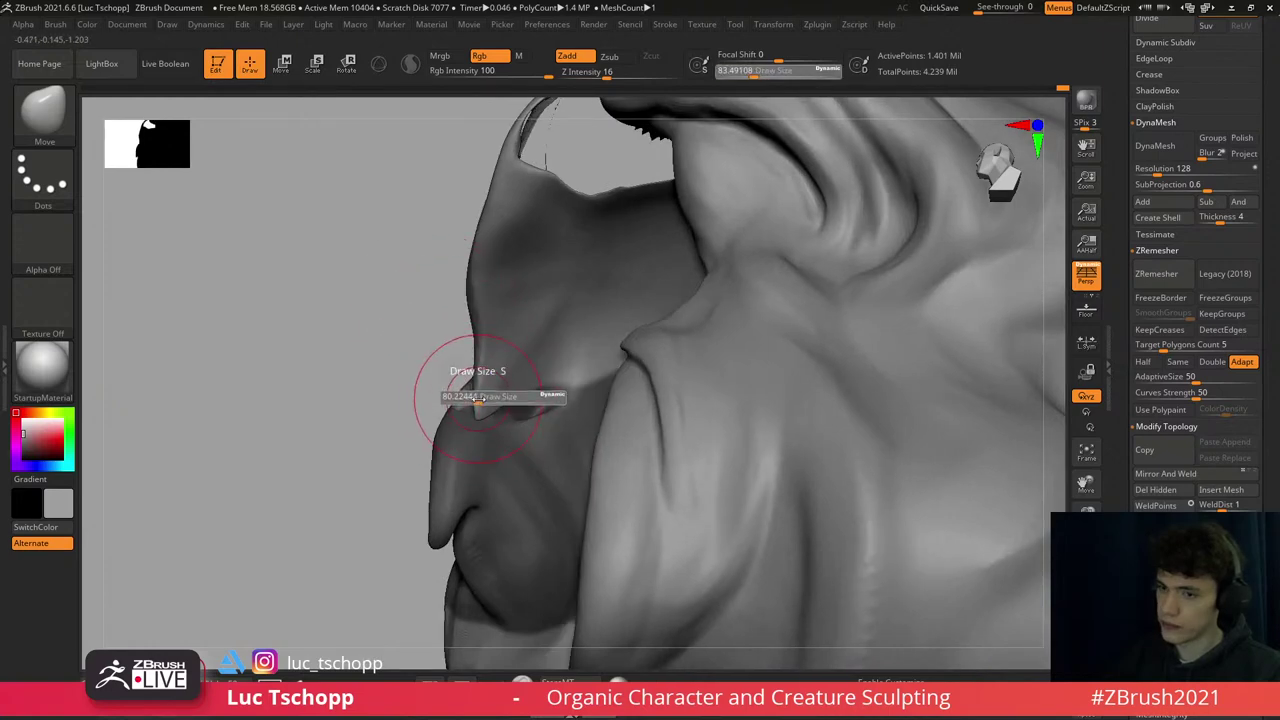
right_click_drag(460, 371, 540, 427)
- Build up and smooth the hair surface with LucT_Custom1 at size about 59
key("1")
right_click_drag(286, 371, 429, 400)
key("s")
left_click_drag(460, 428, 440, 428)
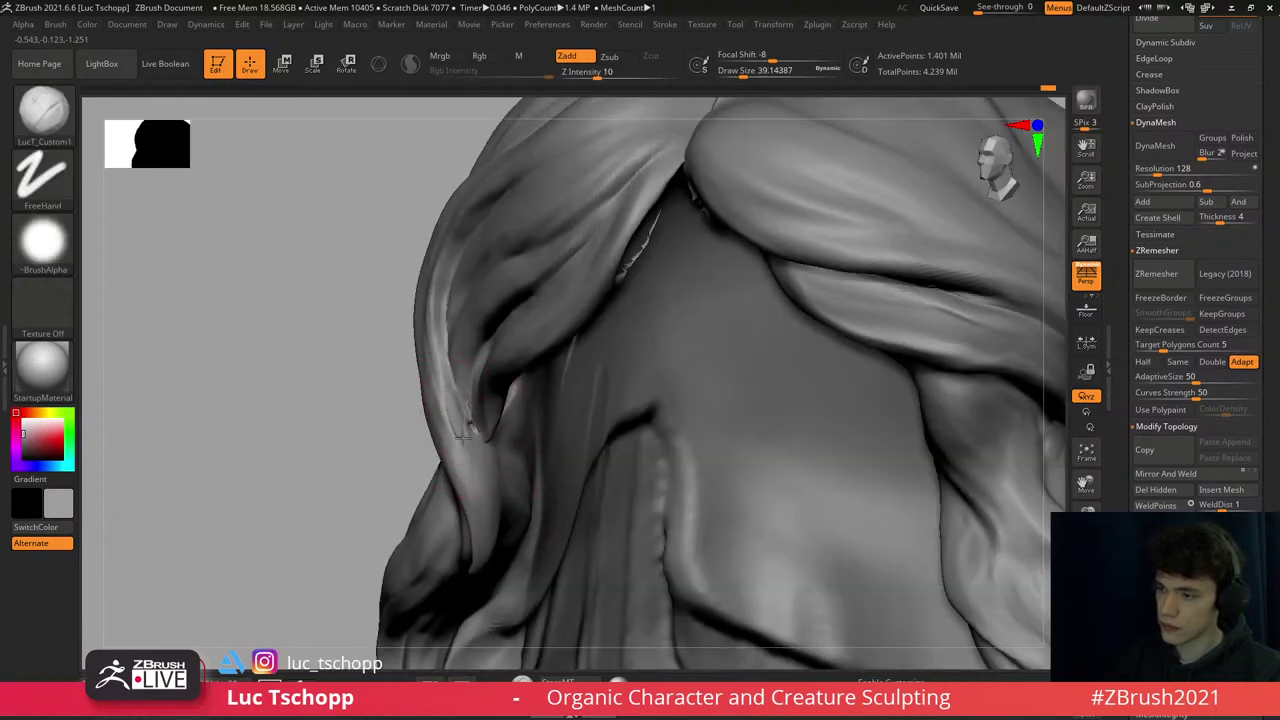
key("shift")
right_click_drag(460, 428, 447, 400, "shift")
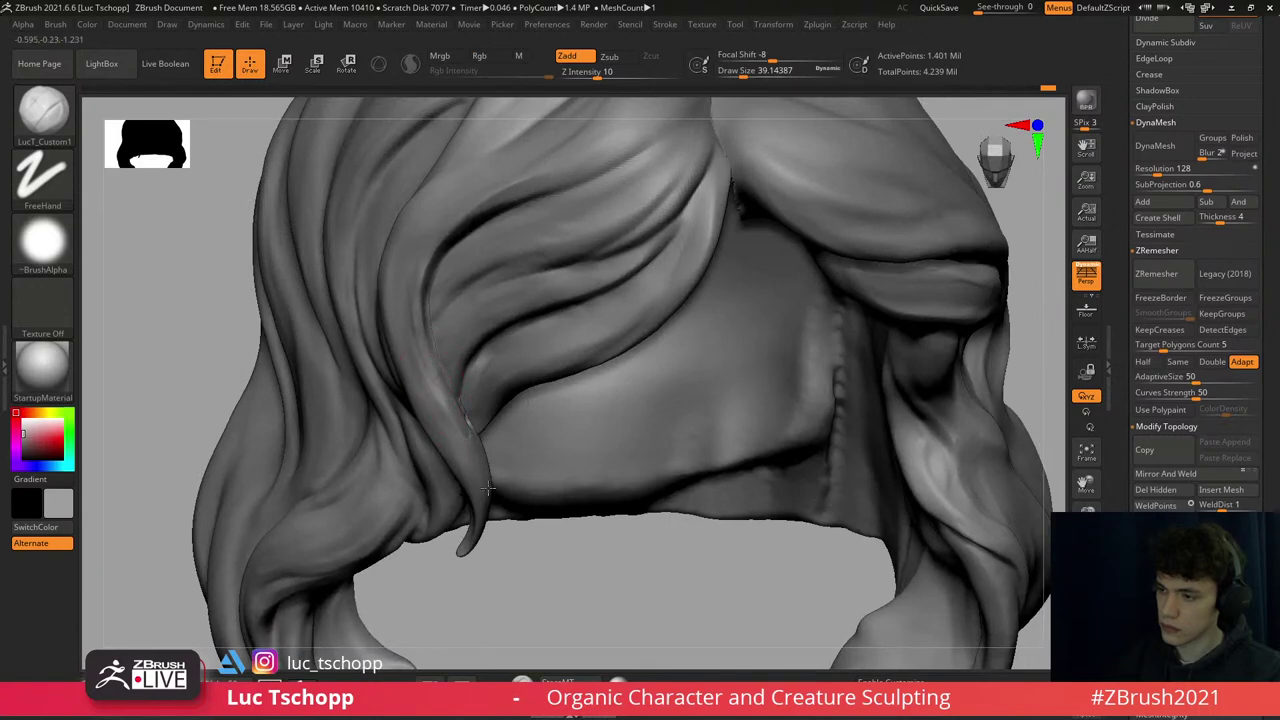
right_click_drag(487, 488, 570, 315, "shift")
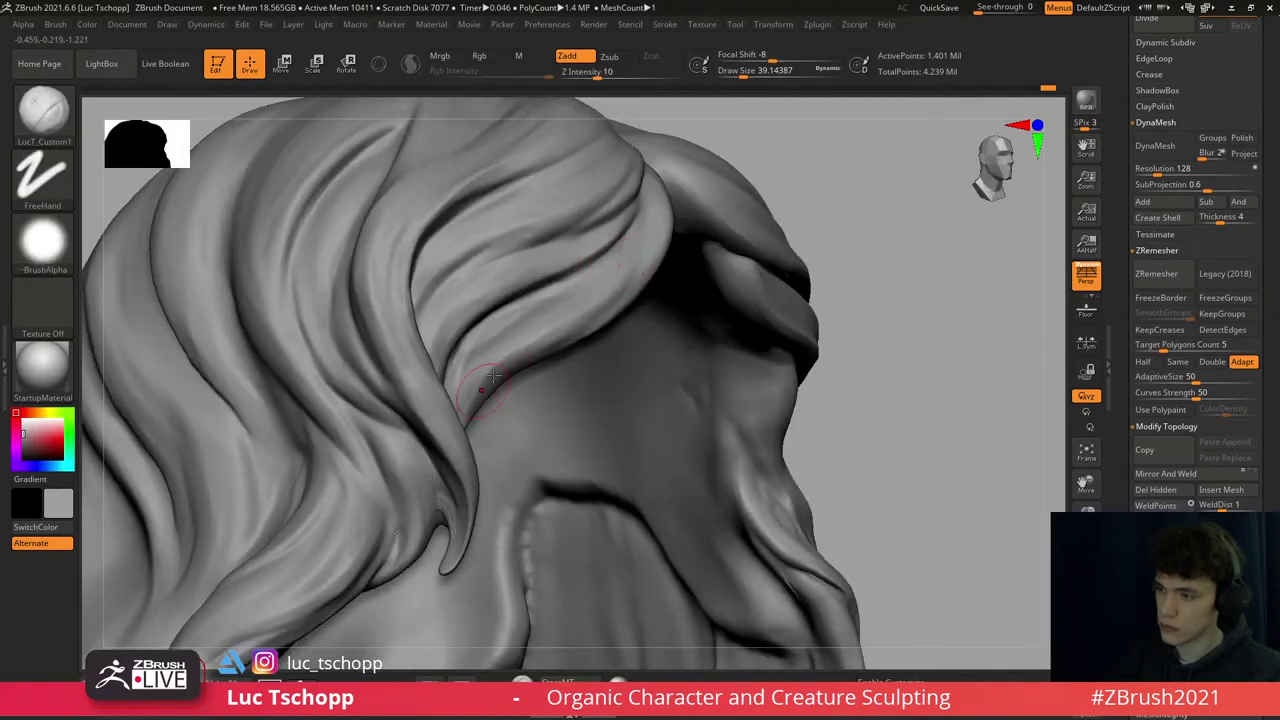
right_click_drag(492, 375, 474, 418)
- Refine the locks with Move Topological at size about 44 and check a straight front view
key("b")
key("m")
key("t")
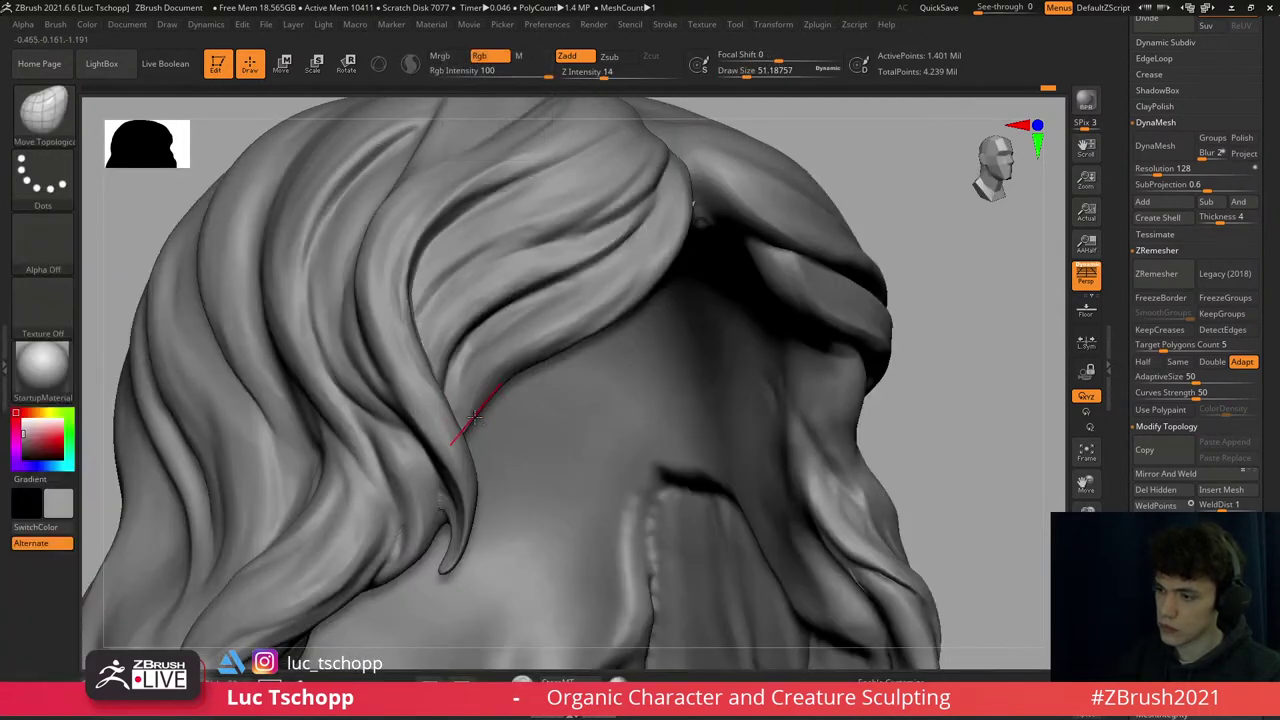
key("bracketleft")
key("bracketleft")
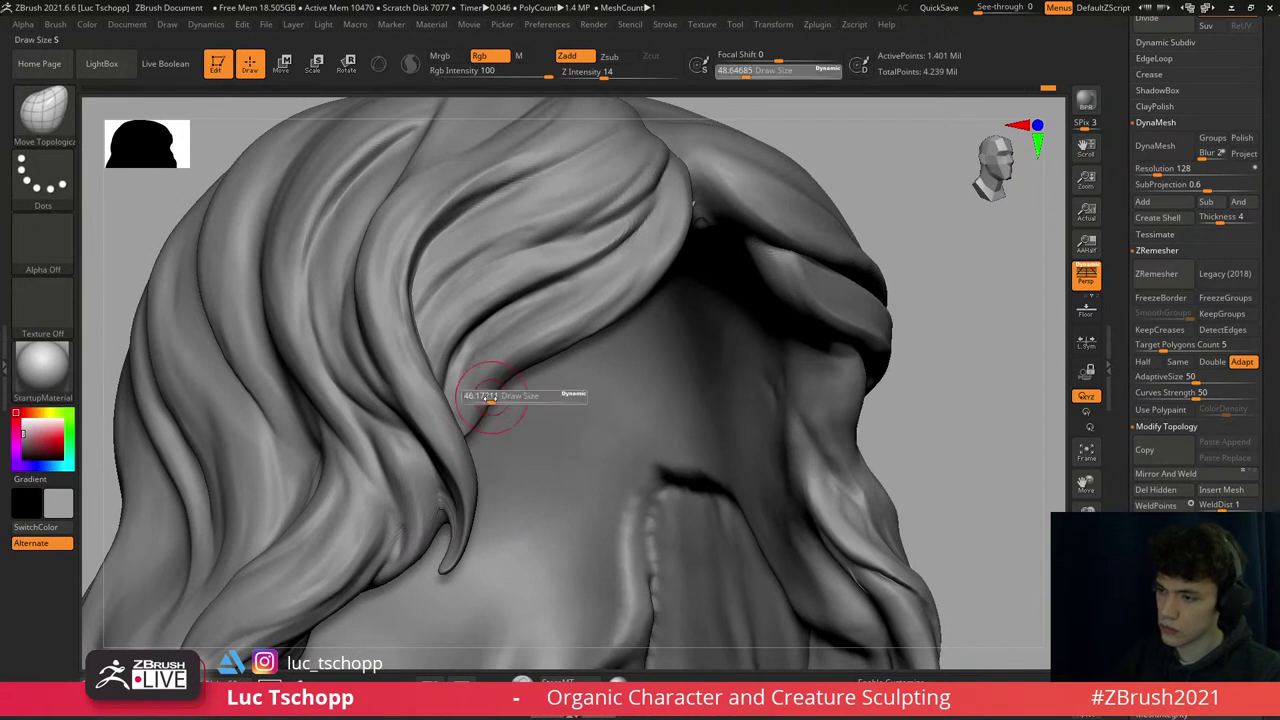
mouse_move(451, 403)
right_mouse_down()
mouse_move(499, 374)
mouse_move(489, 408)
right_mouse_up()
key("1")
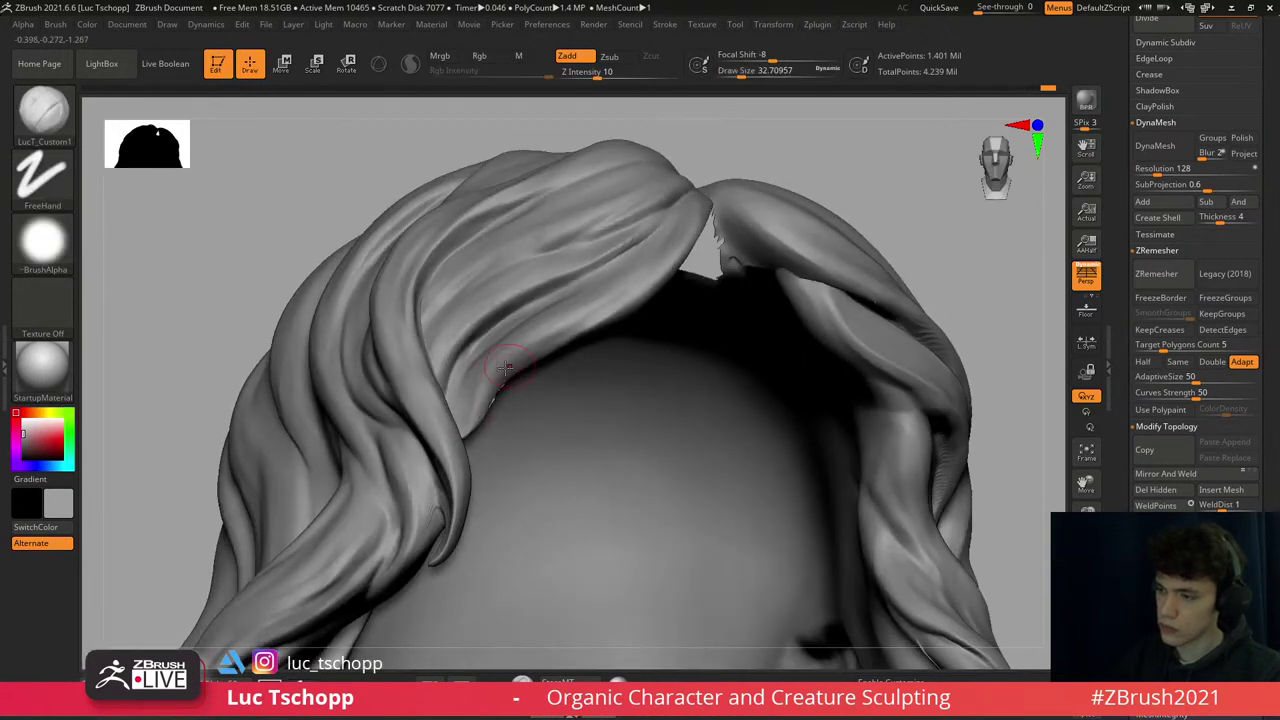
mouse_move(665, 212)
right_mouse_down()
mouse_move(612, 266)
mouse_move(920, 494)
right_mouse_up()
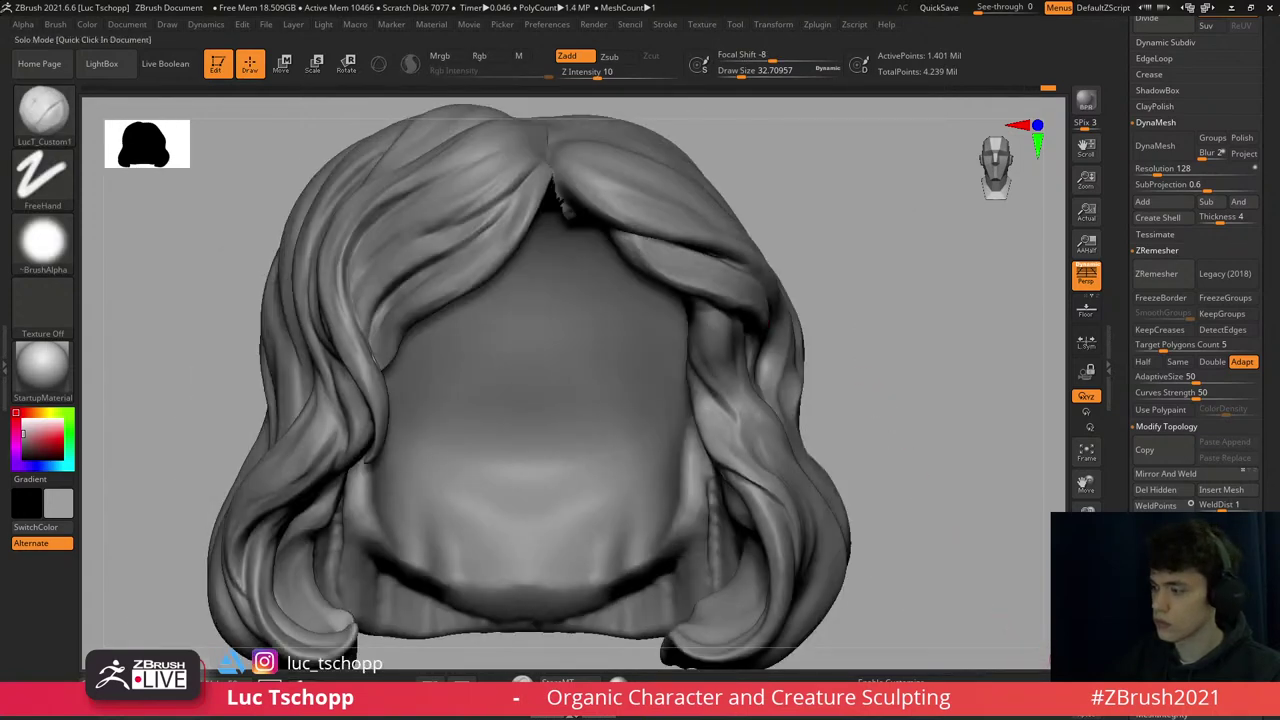
- Exit Solo to show the whole bust and select the Extract5 fringe strand
key("shift+alt+s")
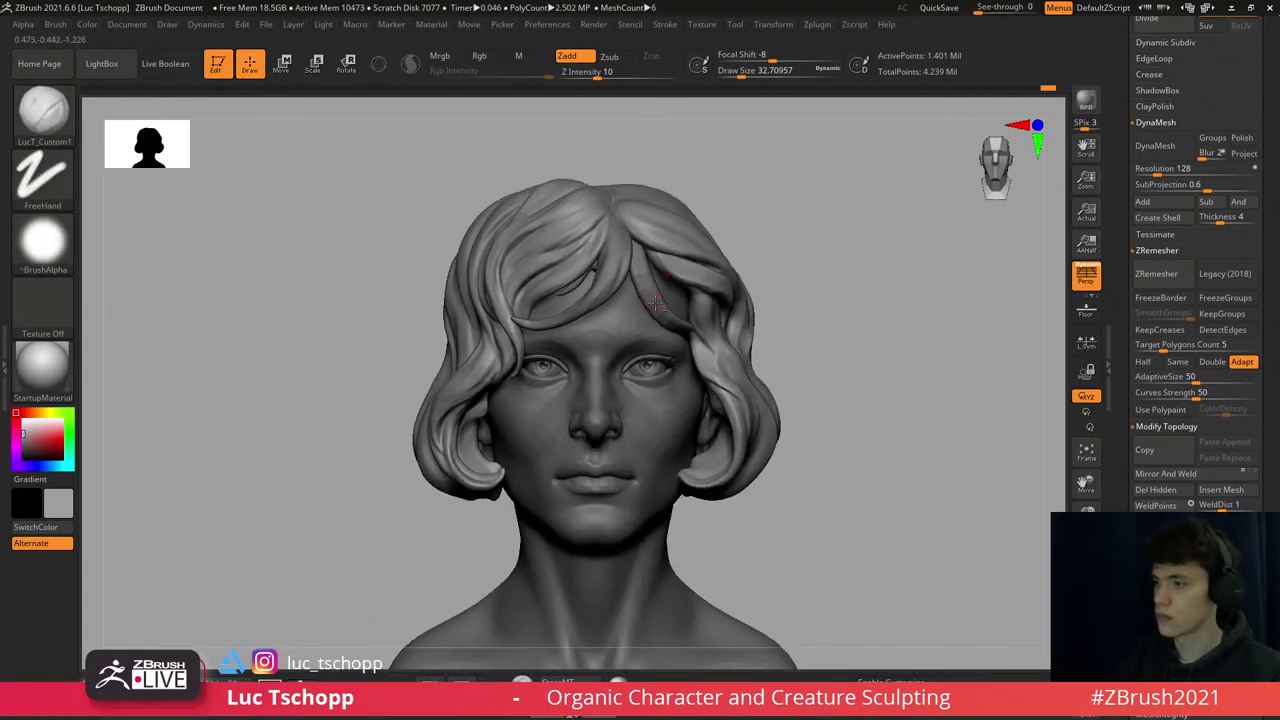
left_click(652, 300, "alt")
mouse_move(650, 355)
right_mouse_down()
mouse_move(640, 363)
mouse_move(732, 362)
right_mouse_up()
- Divide the Extract5 strand once and lay a Transpose line along it
key("w")
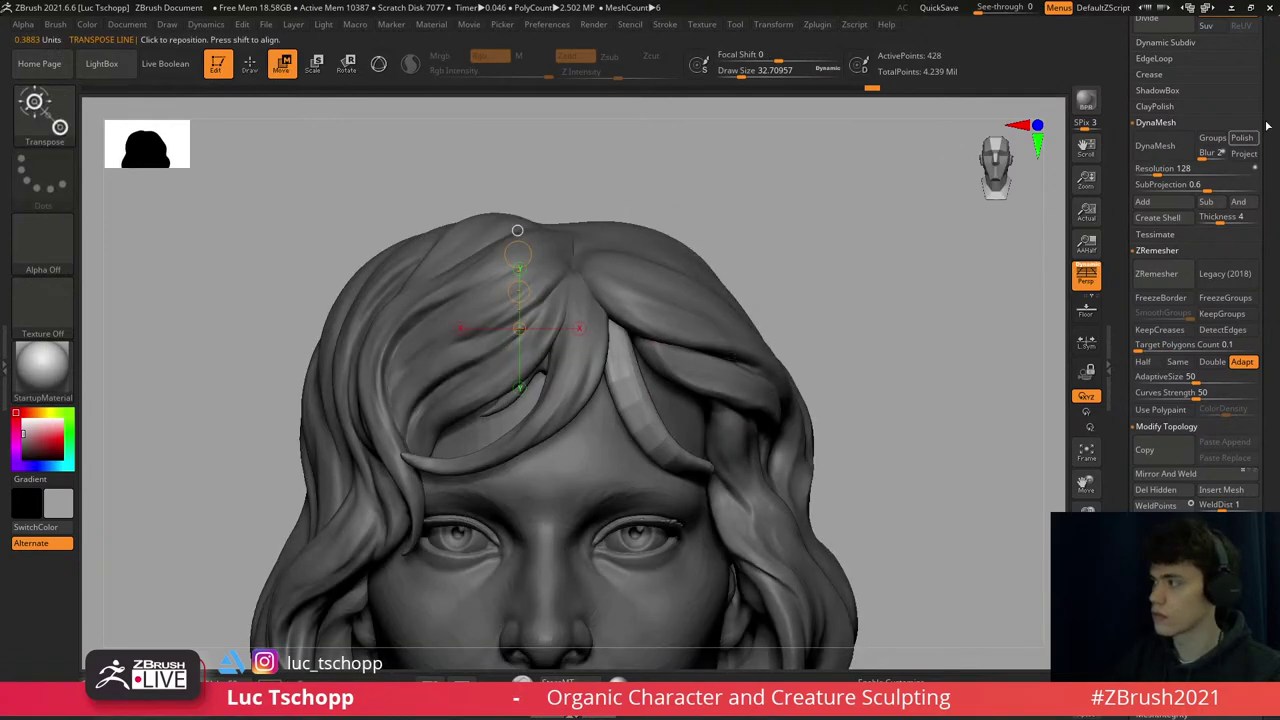
scroll(1267, 125, "up", 5)
key("d")
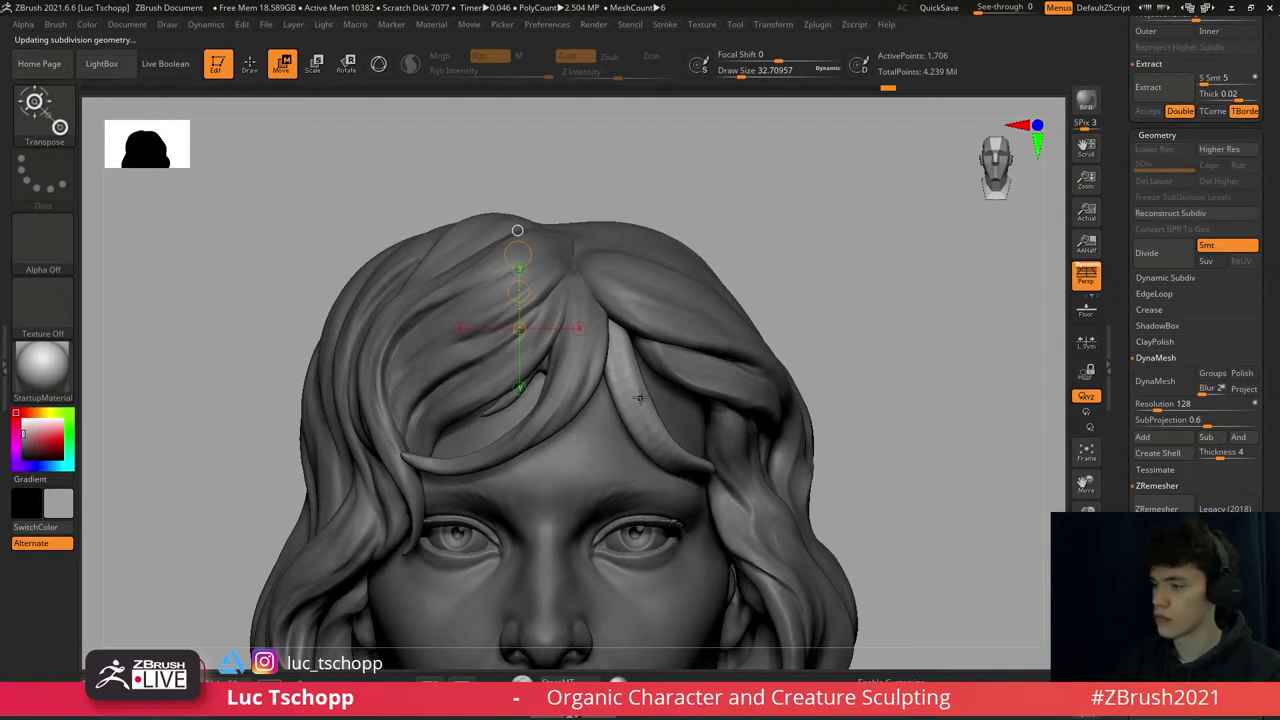
left_click_drag(640, 397, 730, 305)
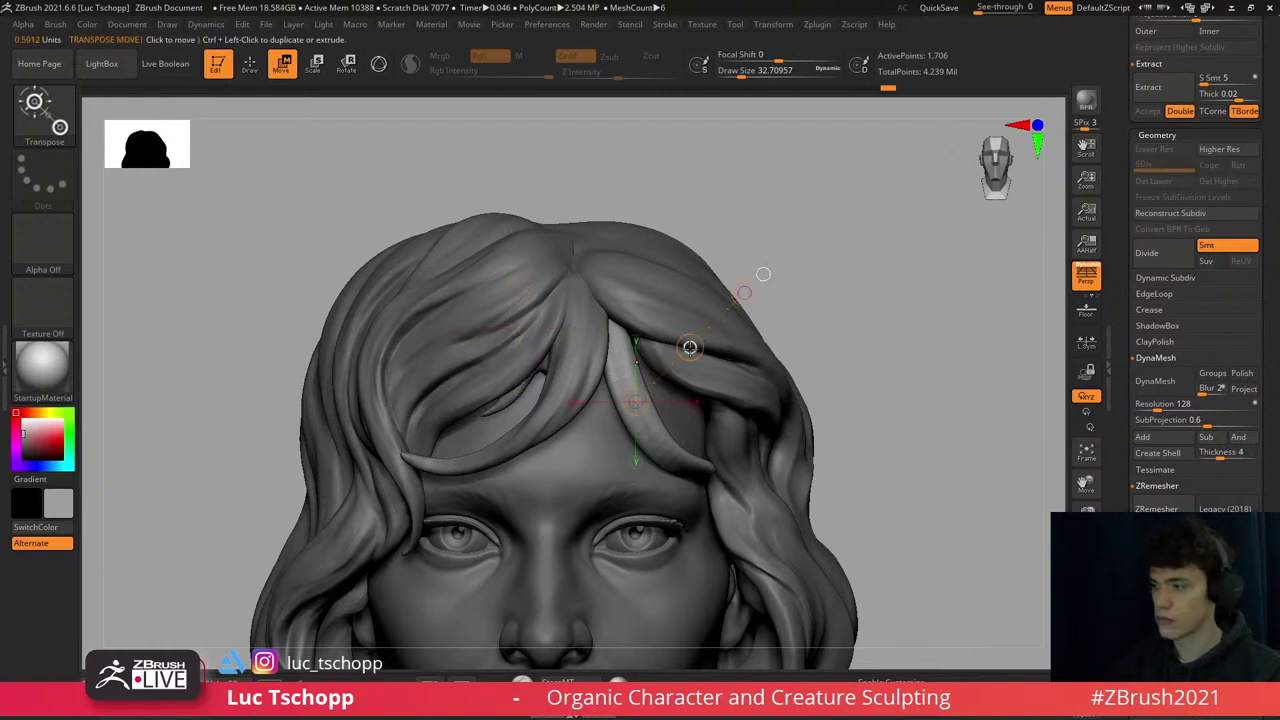
left_click(630, 350, "alt")
left_click_drag(614, 318, 613, 378)
- Scale and rotate the strand so it curls down against the forehead, then move it into place
key("e")
right_click_drag(613, 378, 598, 272, "ctrl")
left_click_drag(598, 272, 701, 503)
key("r")
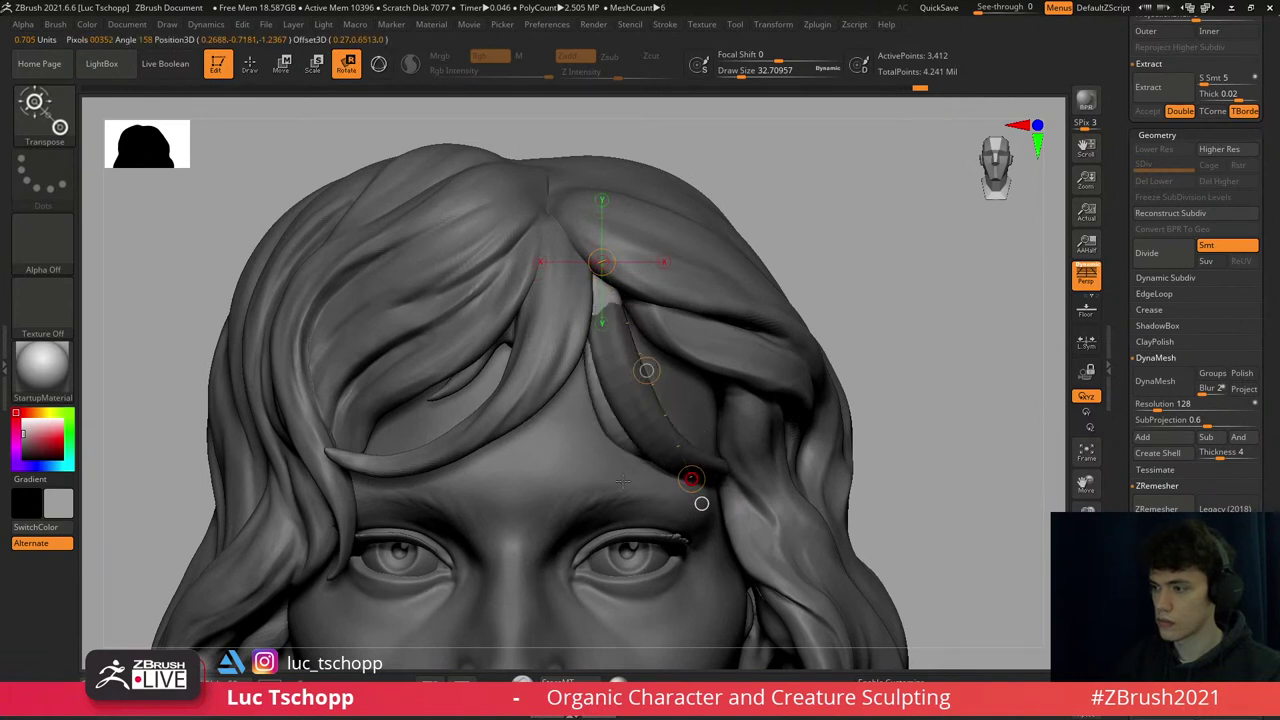
key("w")
right_click_drag(701, 503, 653, 505)
left_click_drag(687, 260, 690, 470, "shift")
key("r")
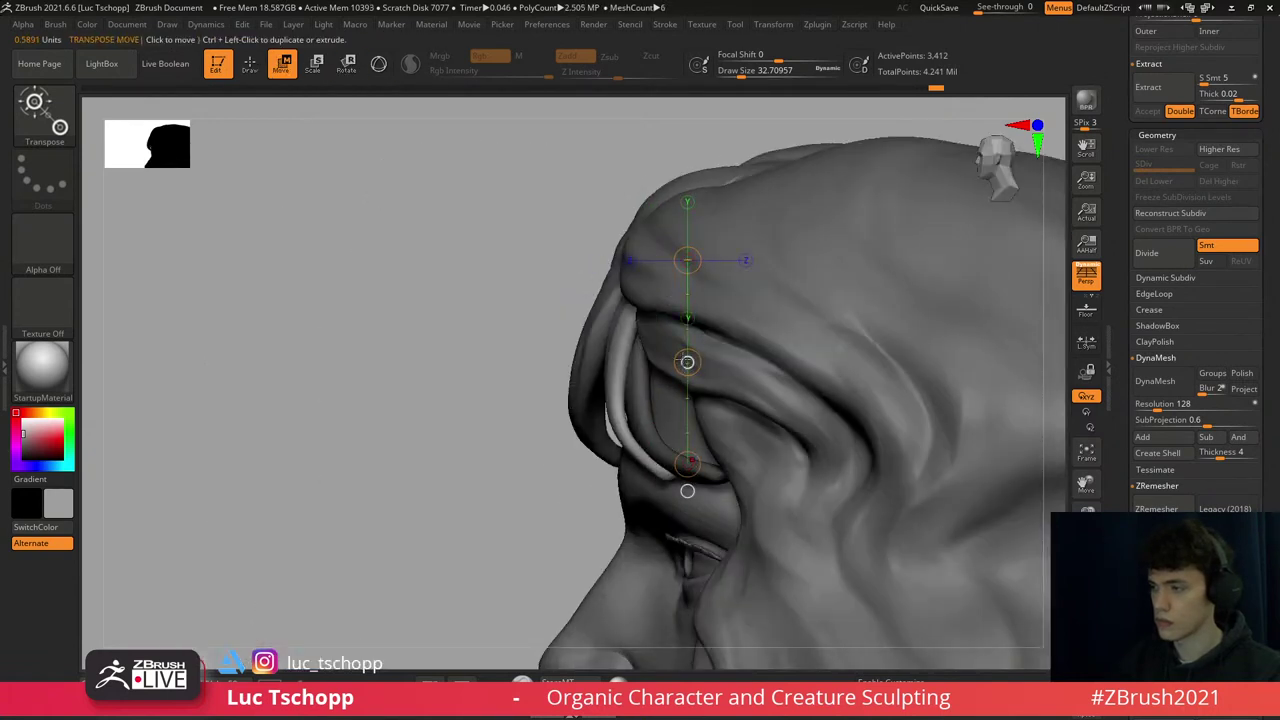
key("w")
- Return to sculpting with brush size about 318 and view the two hair strands from the front
key("q")
key("s")
mouse_move(605, 404)
left_mouse_down()
mouse_move(630, 404)
mouse_move(618, 368)
mouse_move(630, 377)
left_mouse_up()
key("s")
key("s")
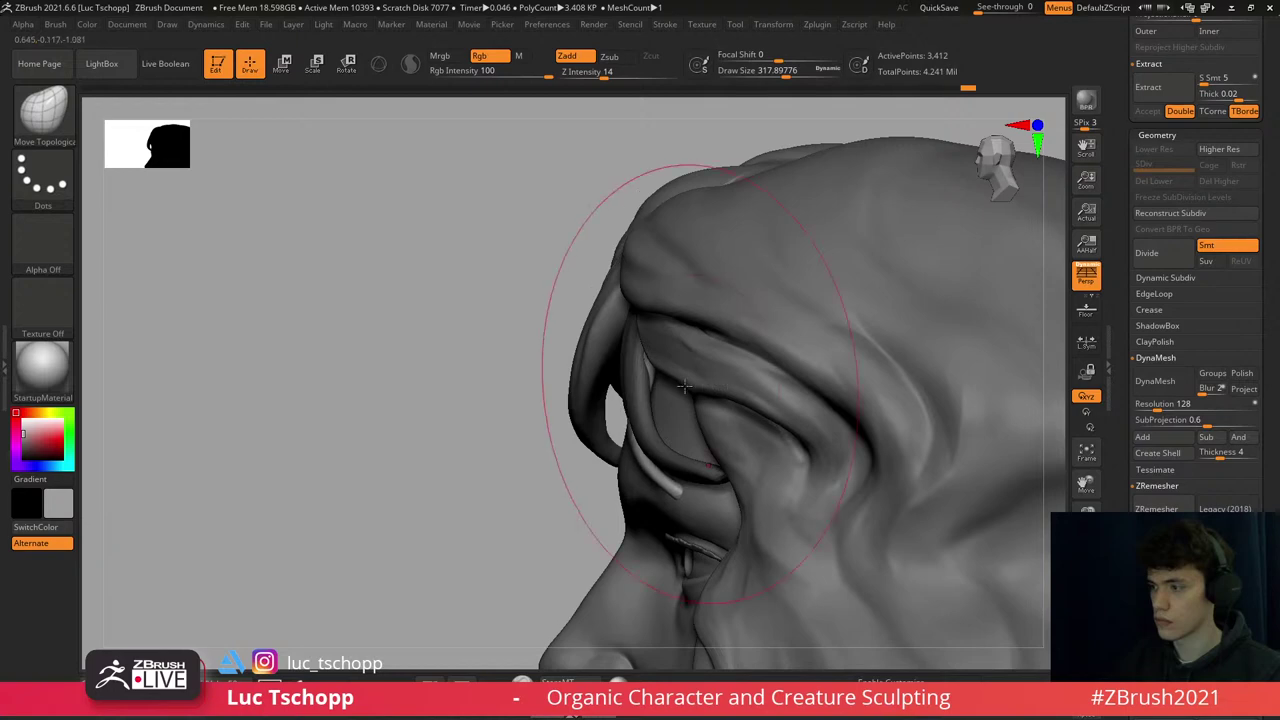
right_click_drag(684, 386, 829, 400)
key("b")
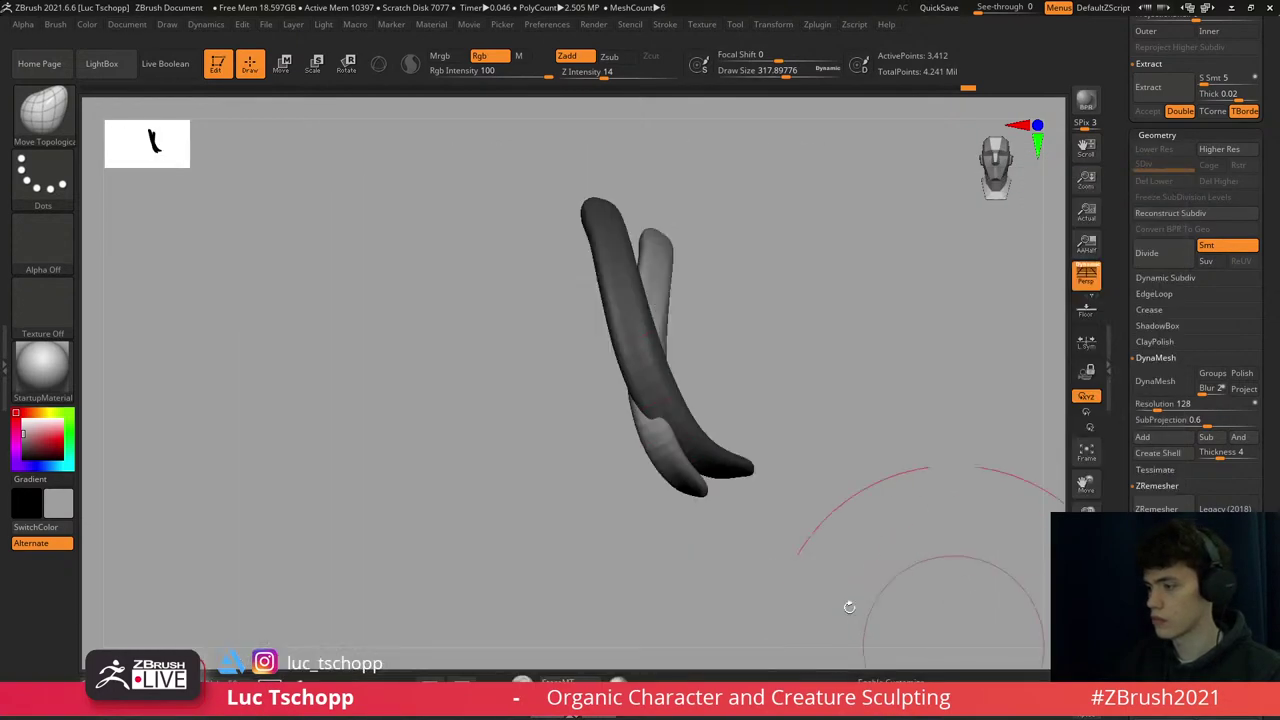
mouse_move(600, 340)
right_mouse_down()
mouse_move(609, 329)
mouse_move(688, 478)
right_mouse_up()
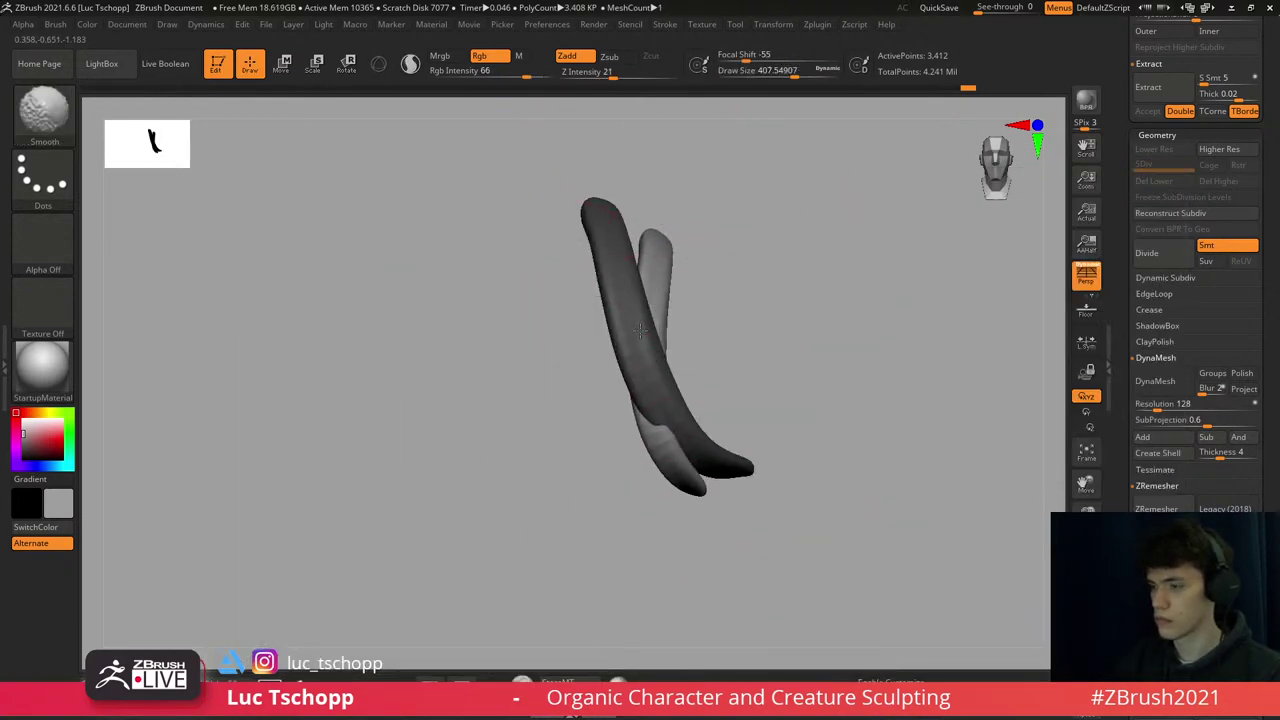
- Pick the Pinch brush, then Move Topological with a smaller size, and orbit around the isolated strands
key("b")
key("p")
key("i")
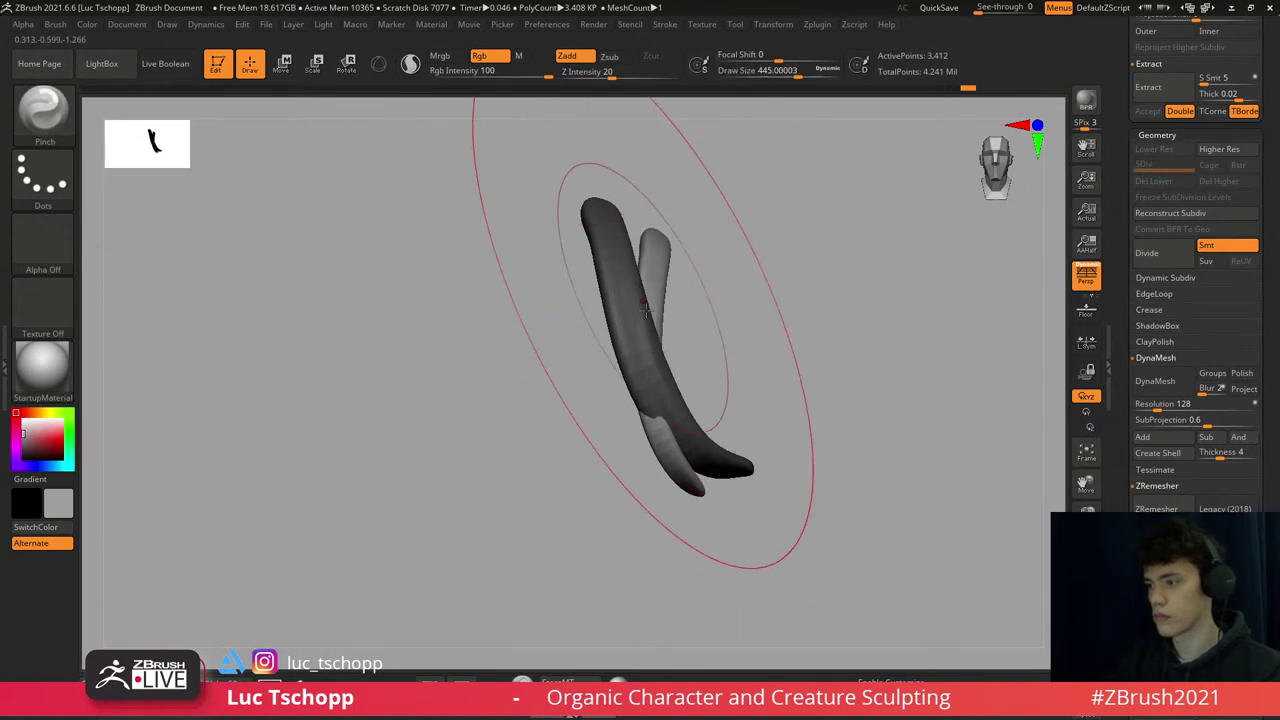
key("b")
key("m")
key("t")
key("s")
mouse_move(600, 420)
left_mouse_down()
mouse_move(647, 398)
mouse_move(698, 398)
left_mouse_up()
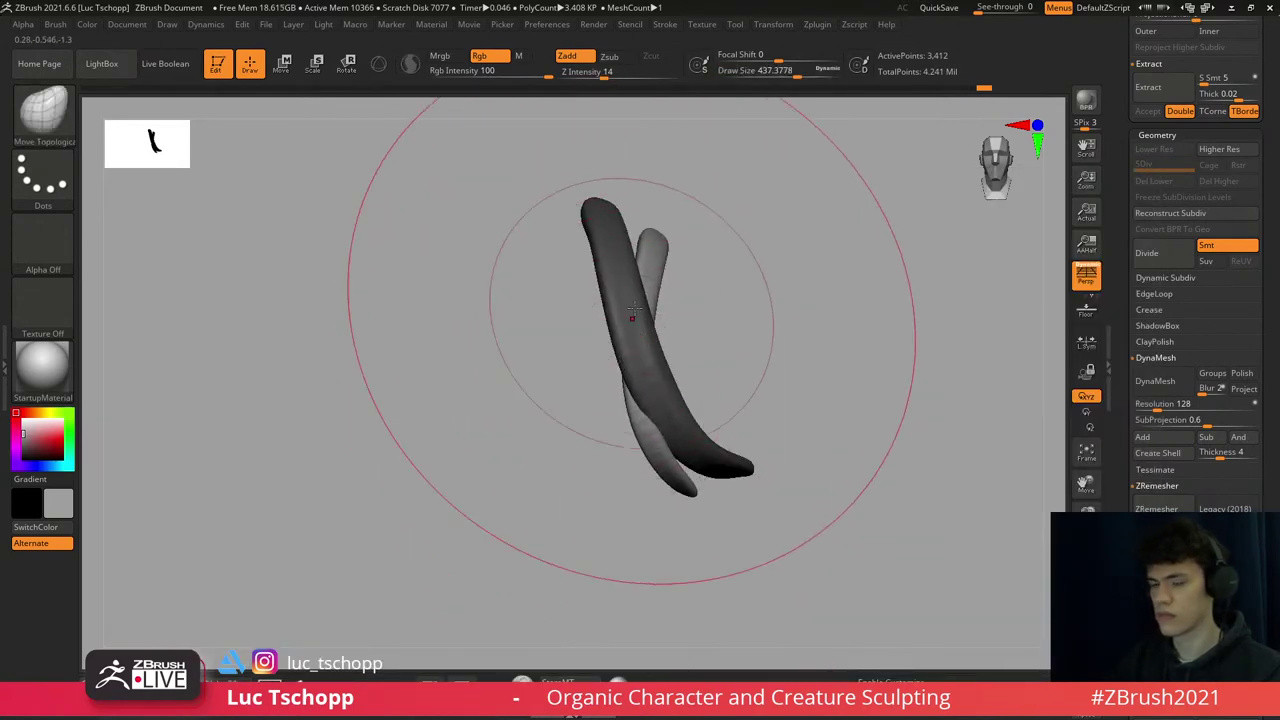
mouse_move(632, 313)
right_mouse_down()
mouse_move(620, 360)
mouse_move(706, 366)
mouse_move(617, 337)
mouse_move(667, 348)
mouse_move(726, 386)
mouse_move(697, 266)
mouse_move(703, 294)
mouse_move(719, 284)
mouse_move(729, 297)
mouse_move(717, 315)
right_mouse_up()
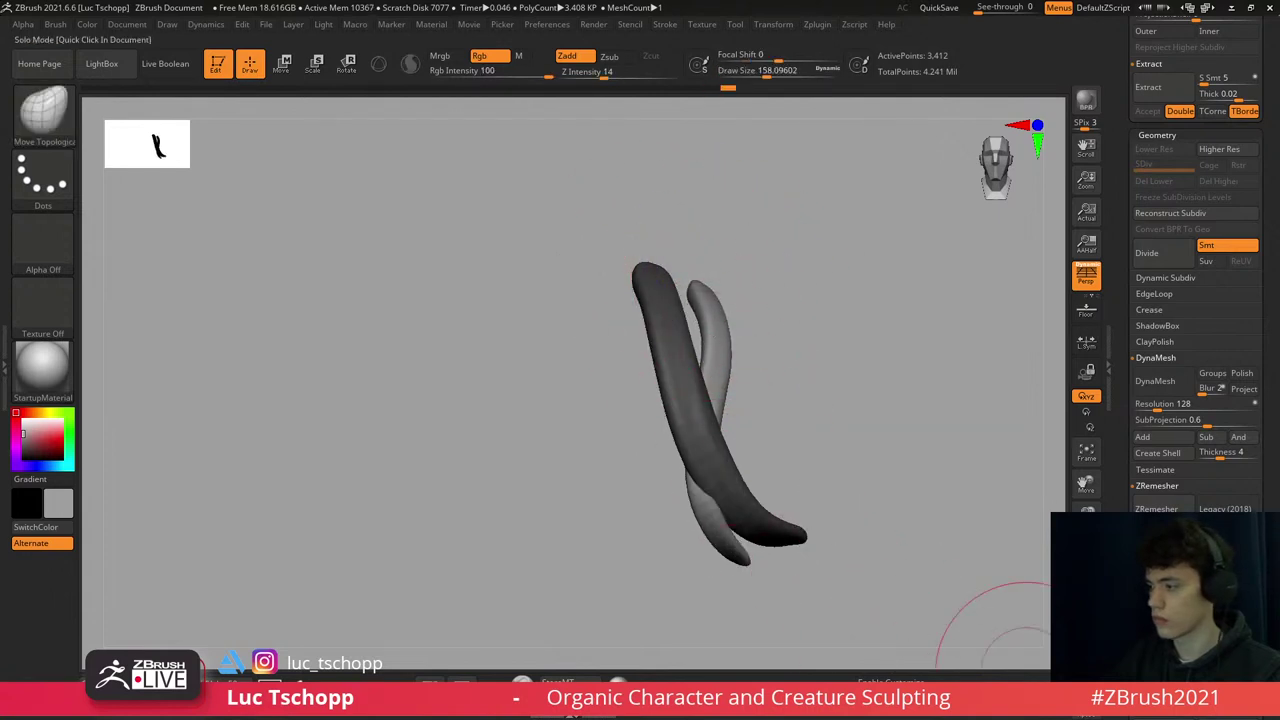
- Show the full head with the strands and tune the brush size while checking views from below and front
left_click(655, 410, "ctrl+shift")
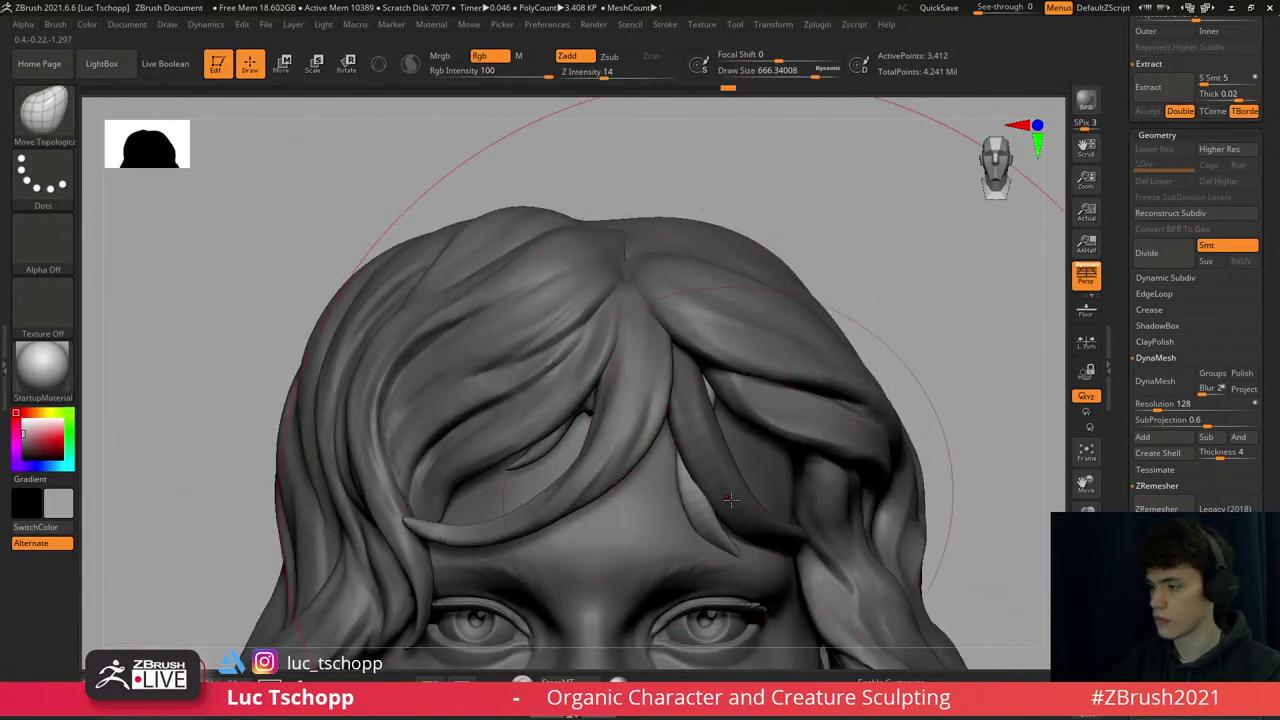
key("s")
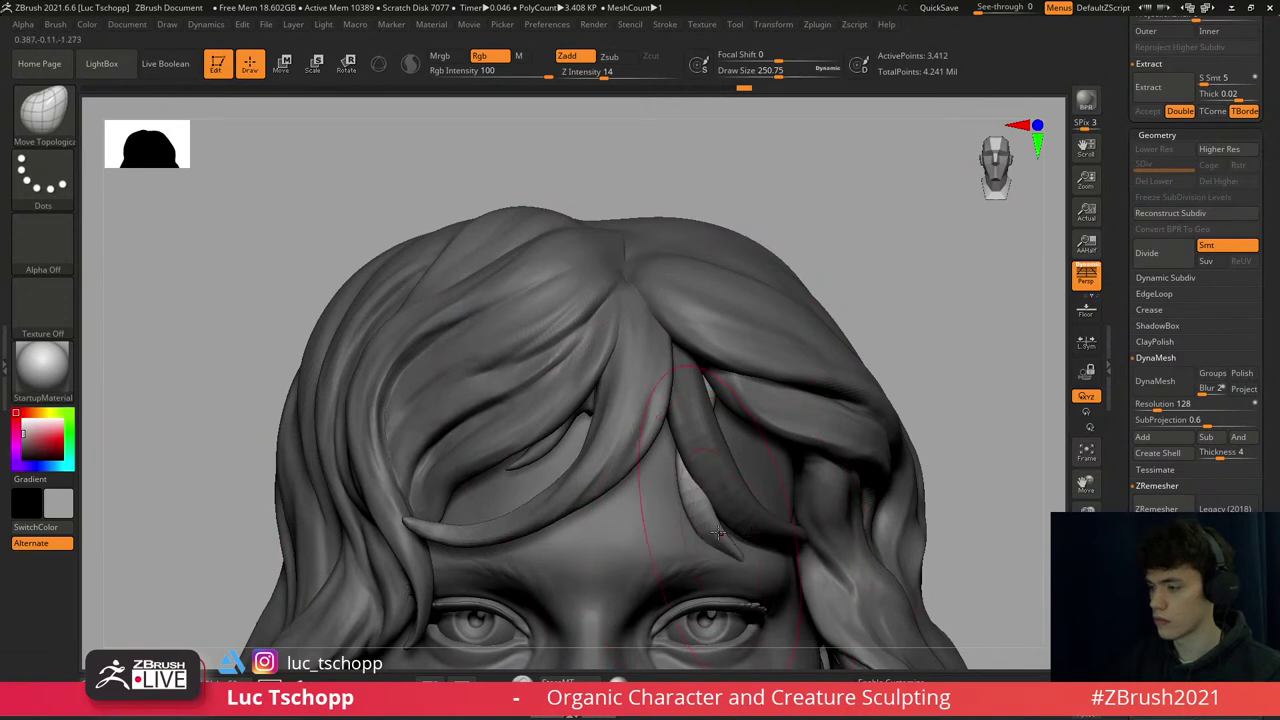
right_click_drag(743, 565, 740, 507)
key("s")
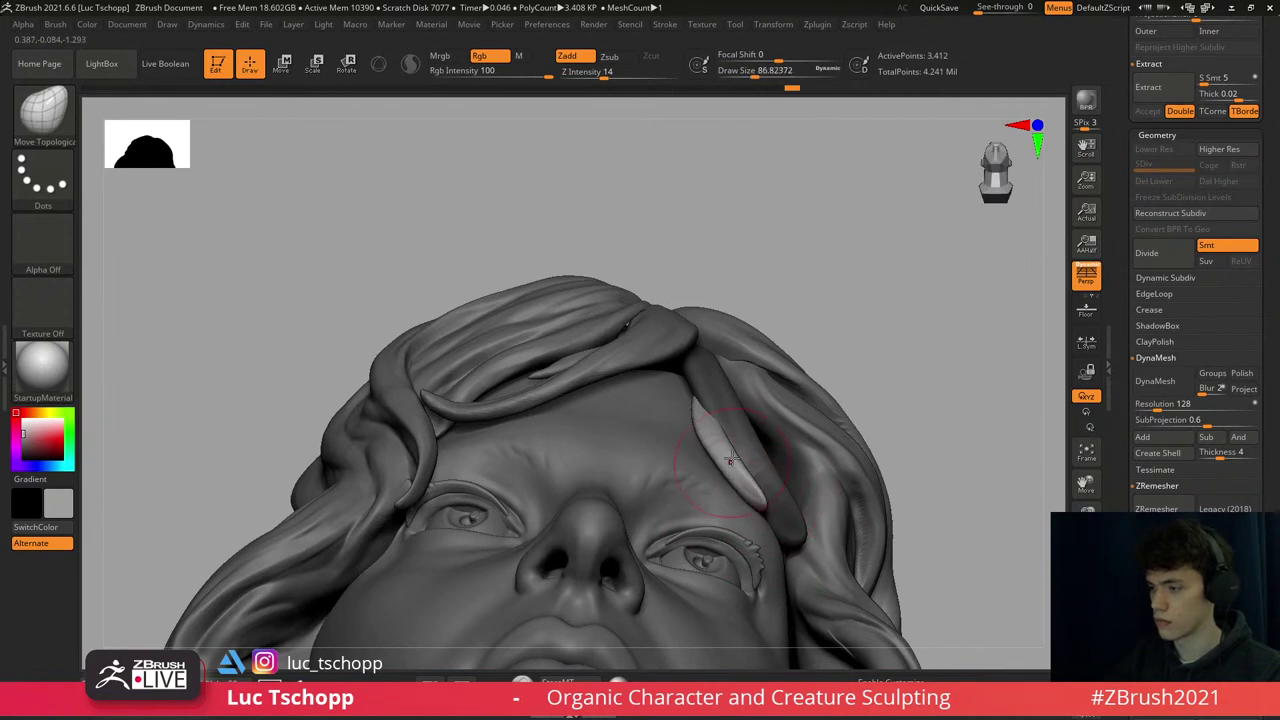
key("bracketright")
mouse_move(702, 450)
right_mouse_down()
mouse_move(586, 443)
mouse_move(741, 465)
mouse_move(733, 345)
right_mouse_up()
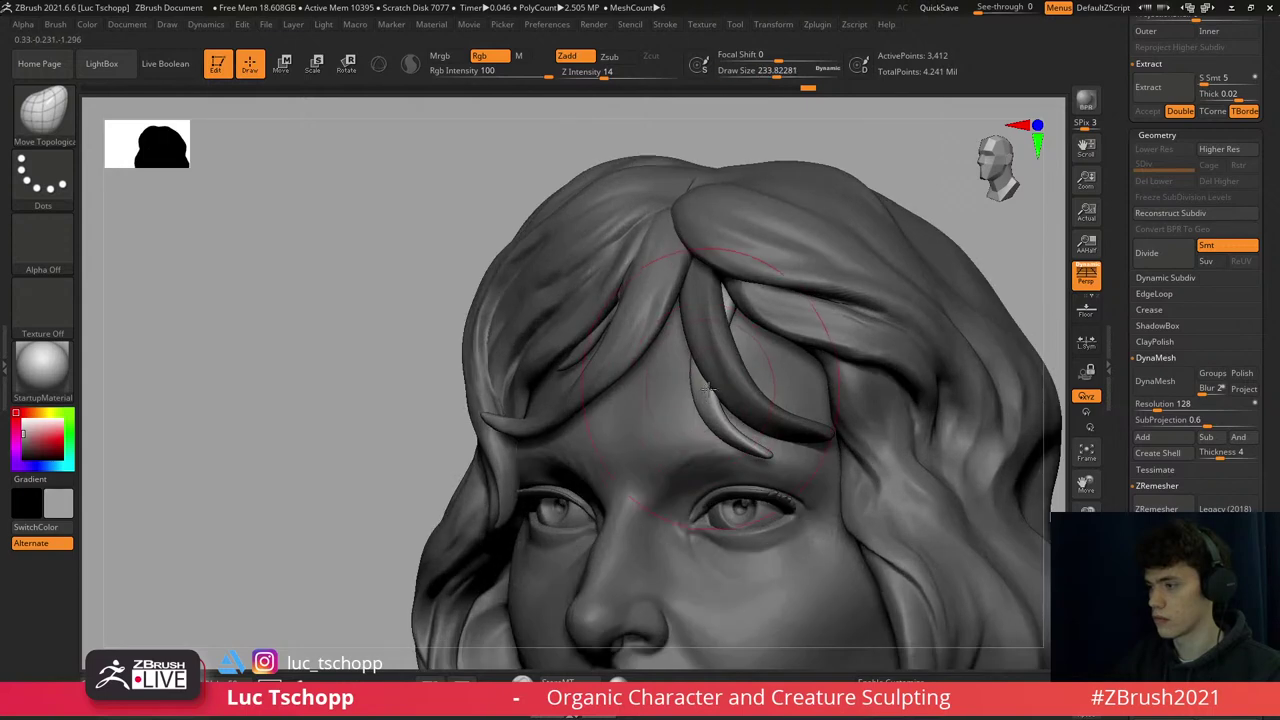
key("shift")
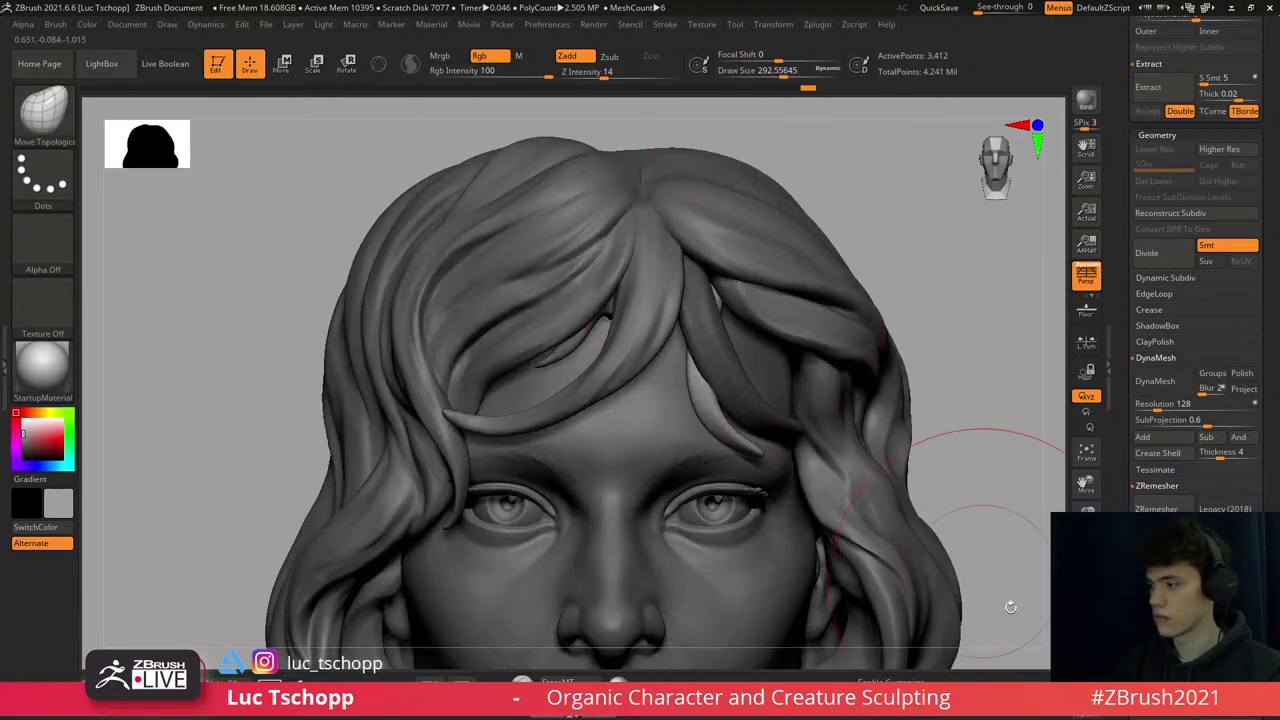
- Select the fringe strand, shrink the brush and bend it over the brow from several angles
left_click(720, 360, "alt")
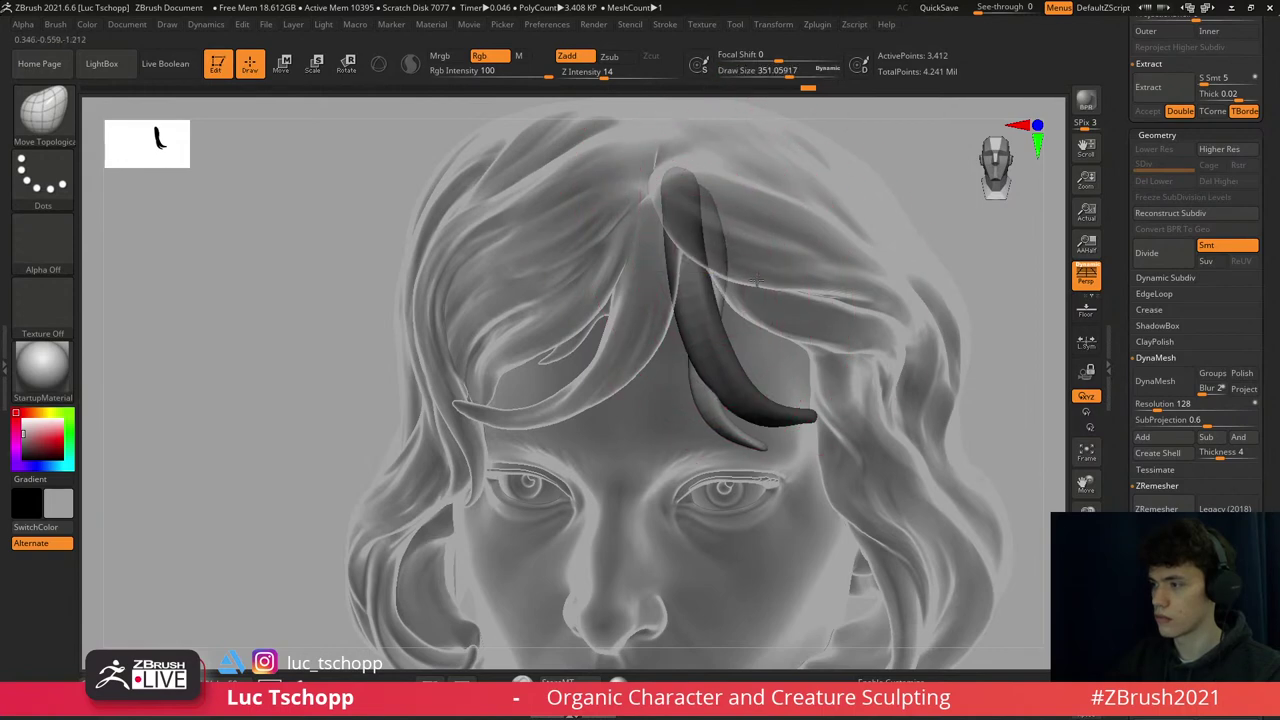
mouse_move(712, 278)
right_mouse_down()
mouse_move(716, 357)
mouse_move(700, 370)
right_mouse_up()
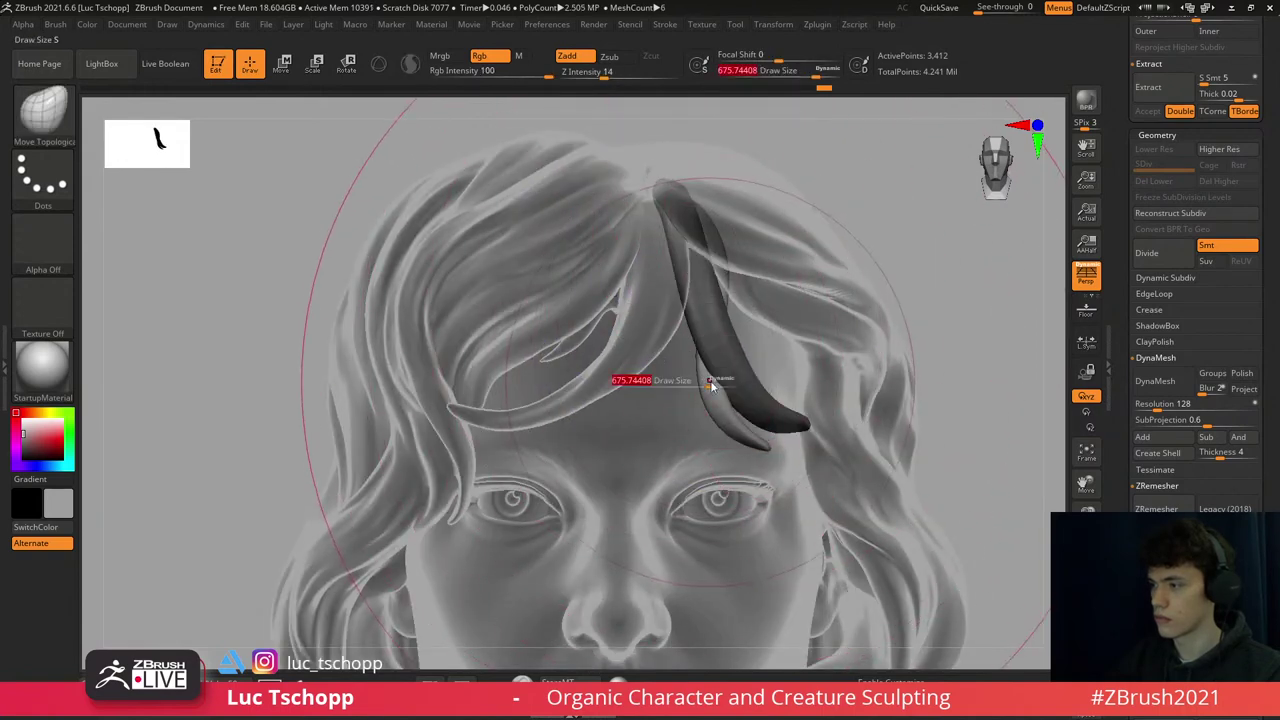
right_click(720, 340)
left_click_drag(720, 340, 710, 340)
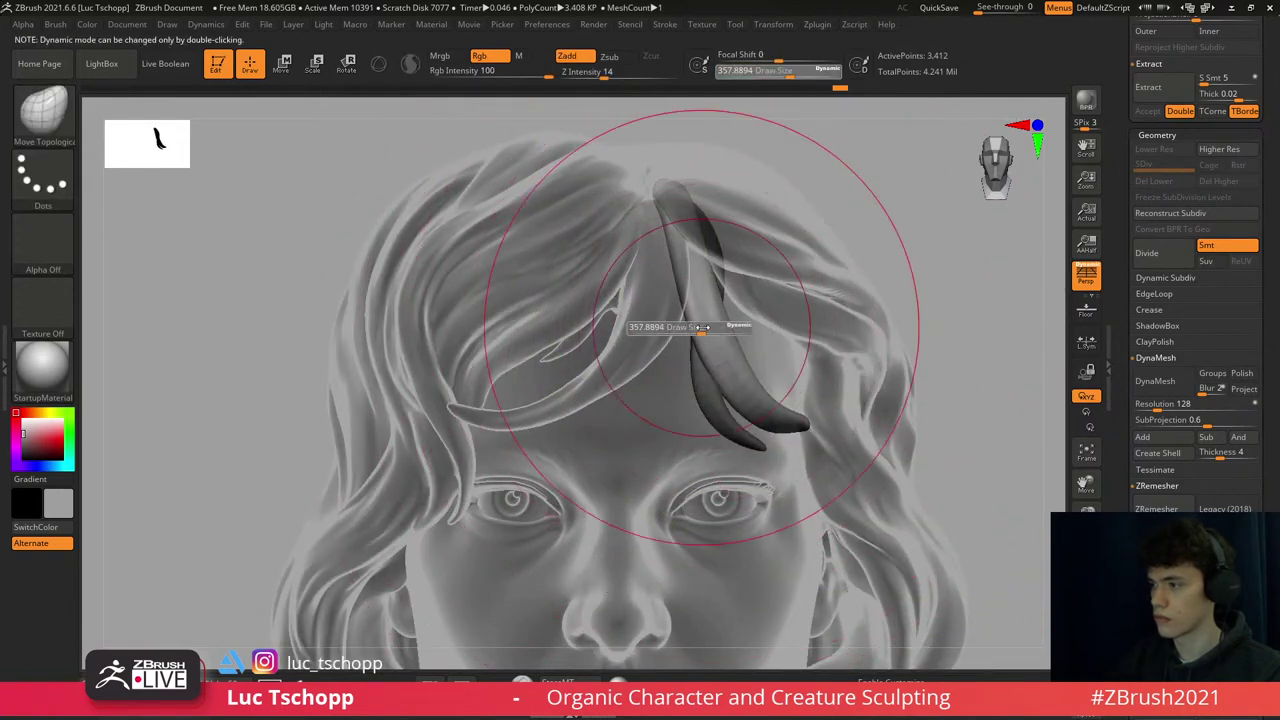
key("[")
key("[")
key("[")
key("[")
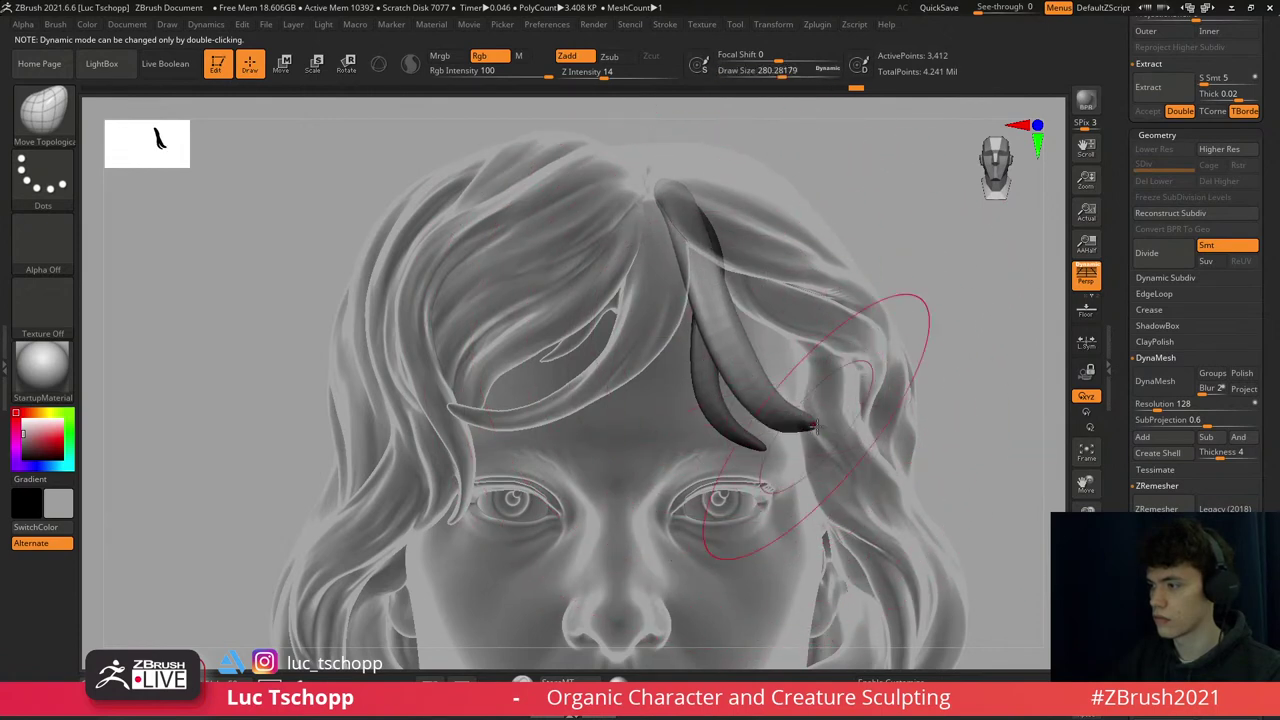
mouse_move(993, 580)
right_mouse_down()
mouse_move(815, 418)
mouse_move(826, 420)
right_mouse_up()
key("[")
key("[")
key("[")
key("[")
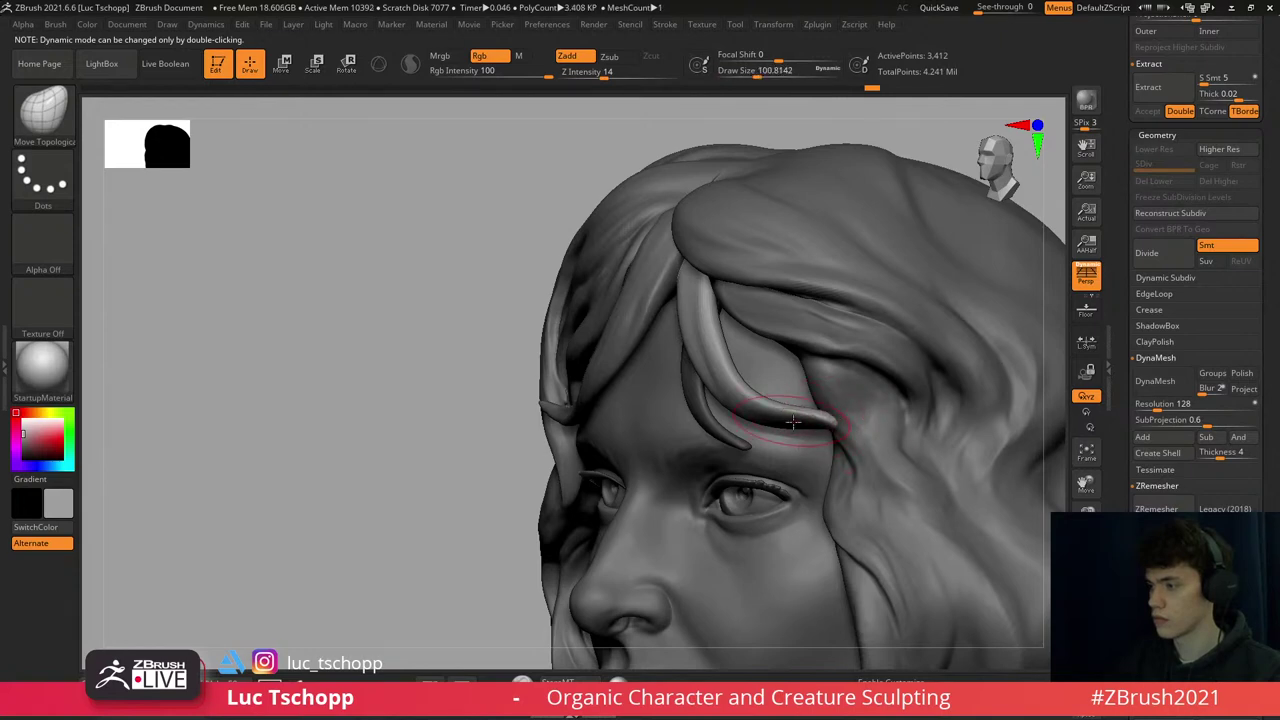
right_click_drag(792, 422, 806, 326, "ctrl")
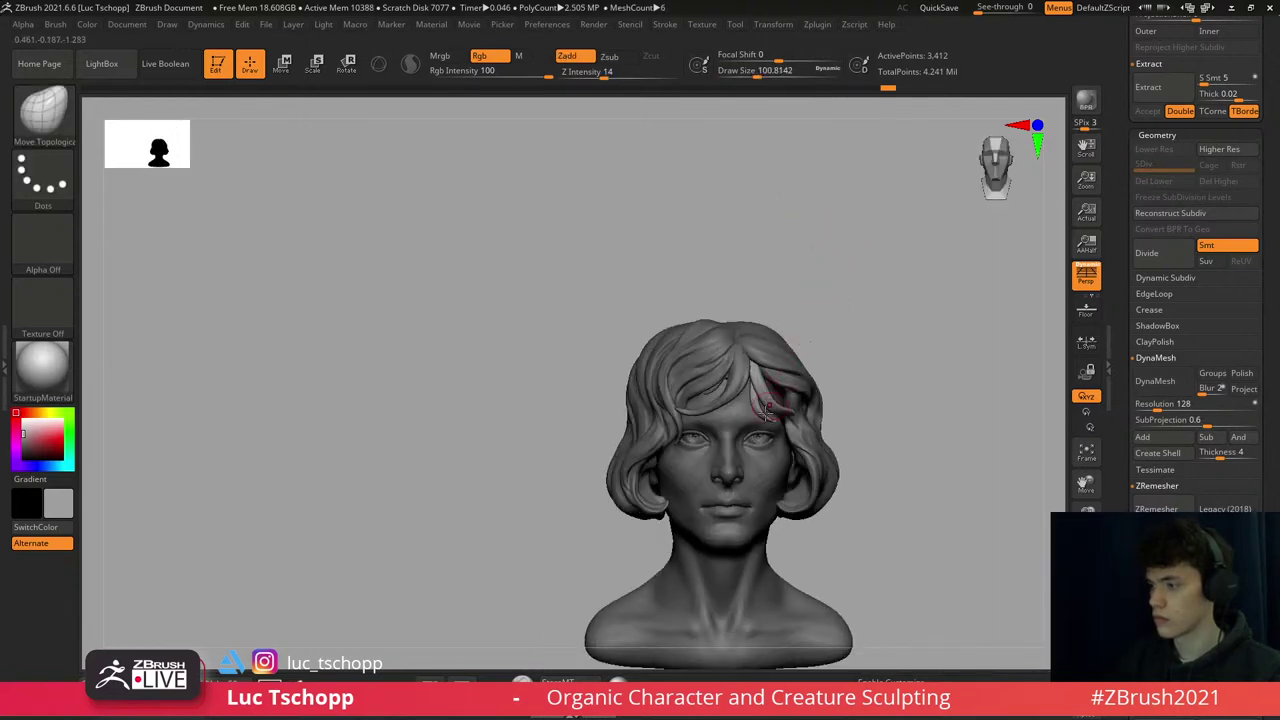
right_click_drag(768, 408, 594, 293, "alt")
- Switch to the Extract1 hair piece, lasso-mask a region and choose freehand mask painting from Quick Pick
left_click(605, 222, "alt")
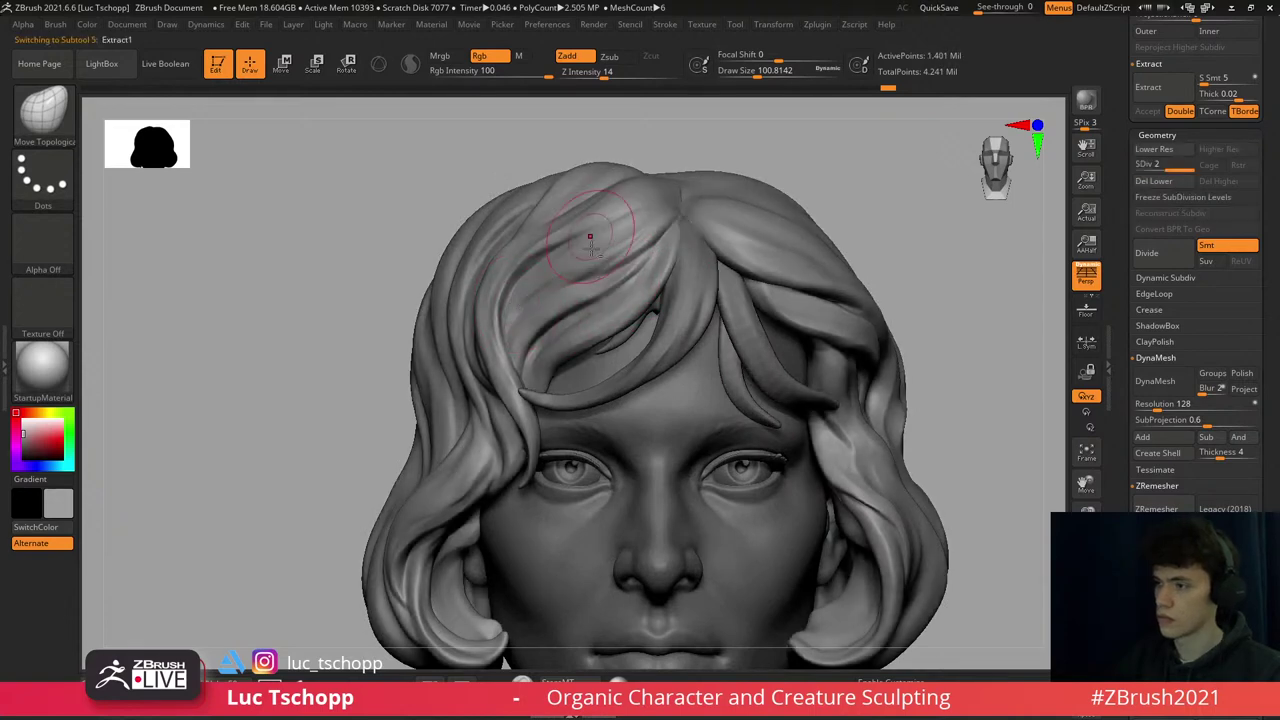
mouse_move(609, 220)
right_mouse_down("alt")
mouse_move(626, 264)
mouse_move(673, 262)
right_mouse_up("alt")
key("s")
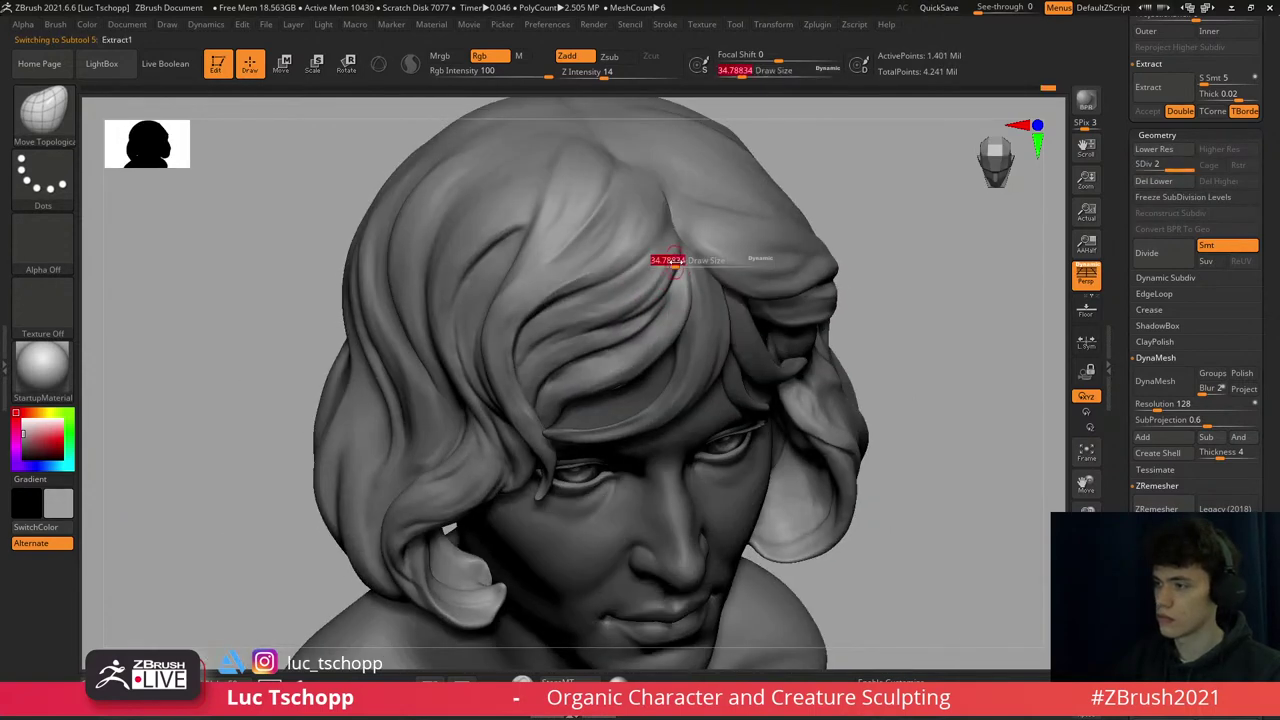
key("ctrl")
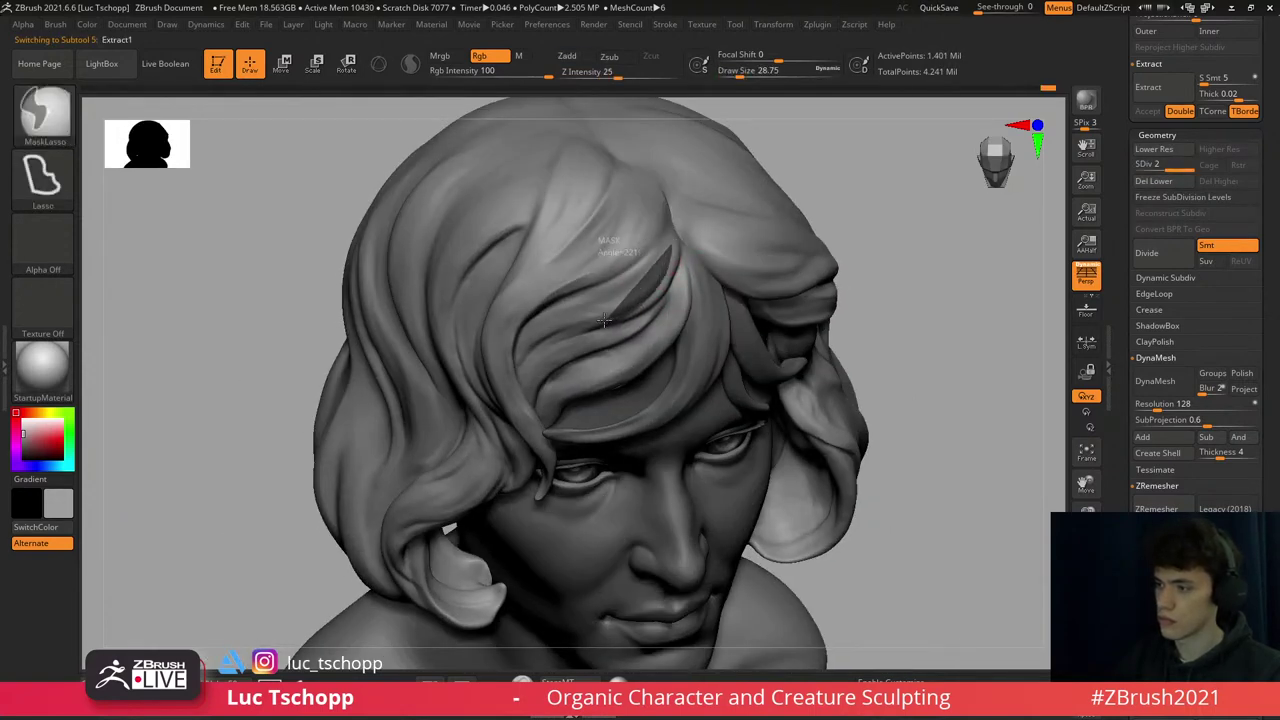
left_click_drag(553, 323, 555, 322, "ctrl")
left_click(42, 112)
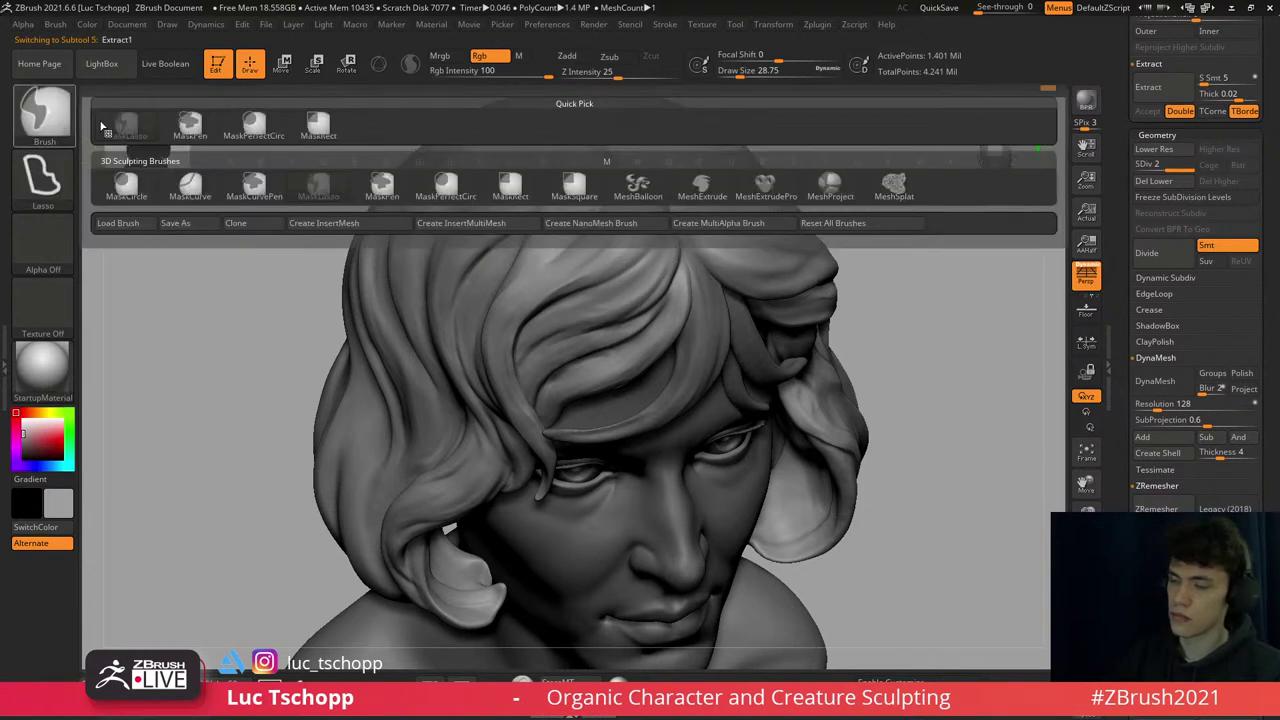
left_click(380, 182)
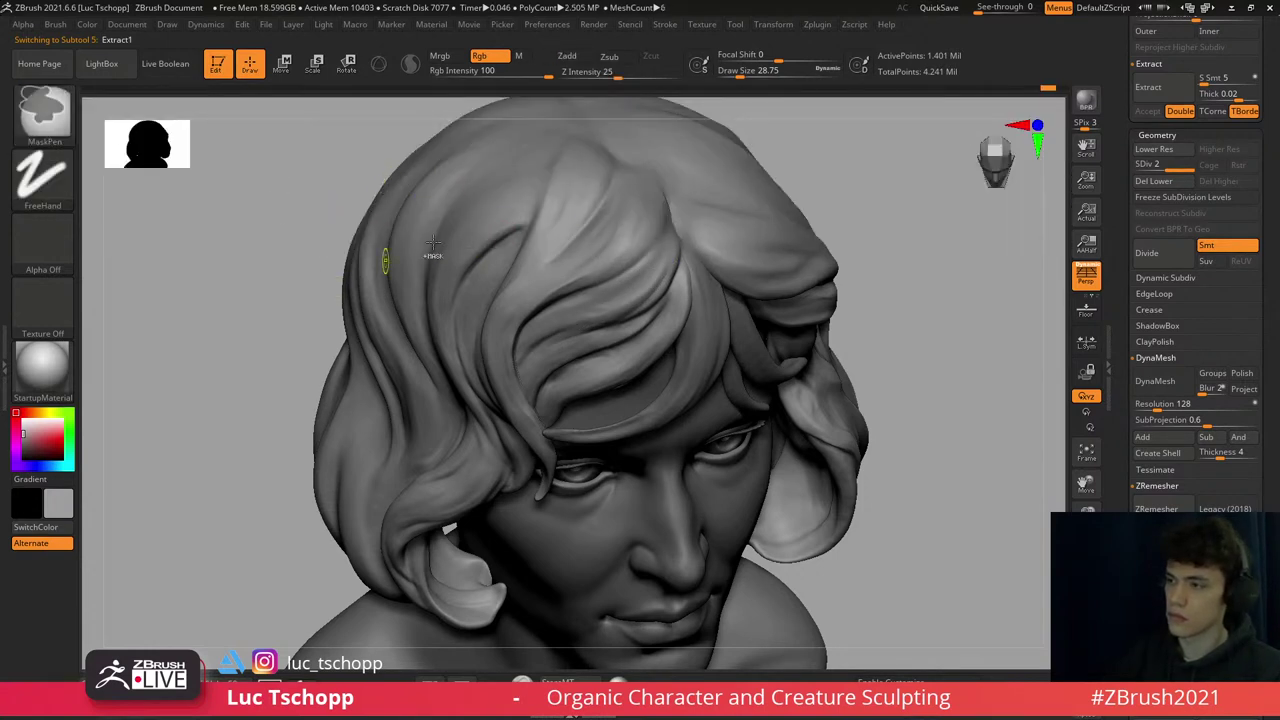
- Tidy the hair mass above the forehead with Move Topological, smoothing and masking
mouse_move(657, 257)
right_mouse_down()
mouse_move(670, 280)
mouse_move(663, 420)
right_mouse_up()
key("ctrl")
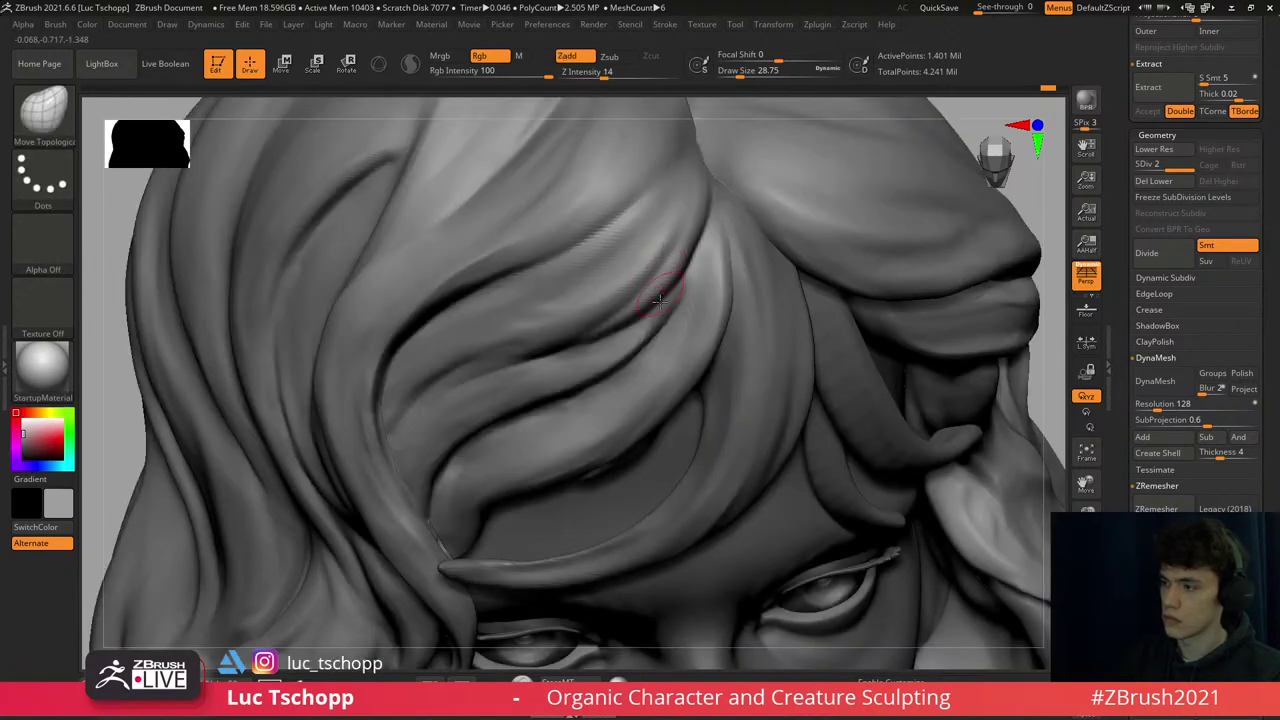
right_click_drag(659, 300, 624, 323, "ctrl")
key("shift")
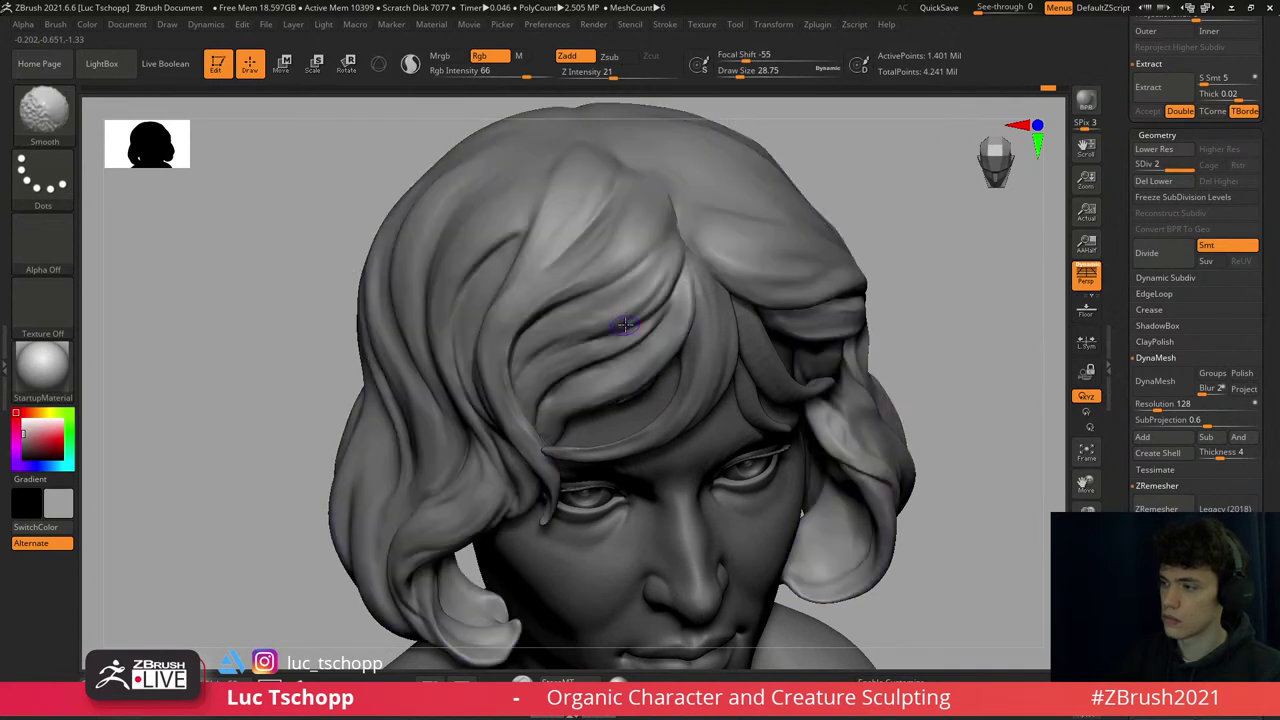
key("ctrl")
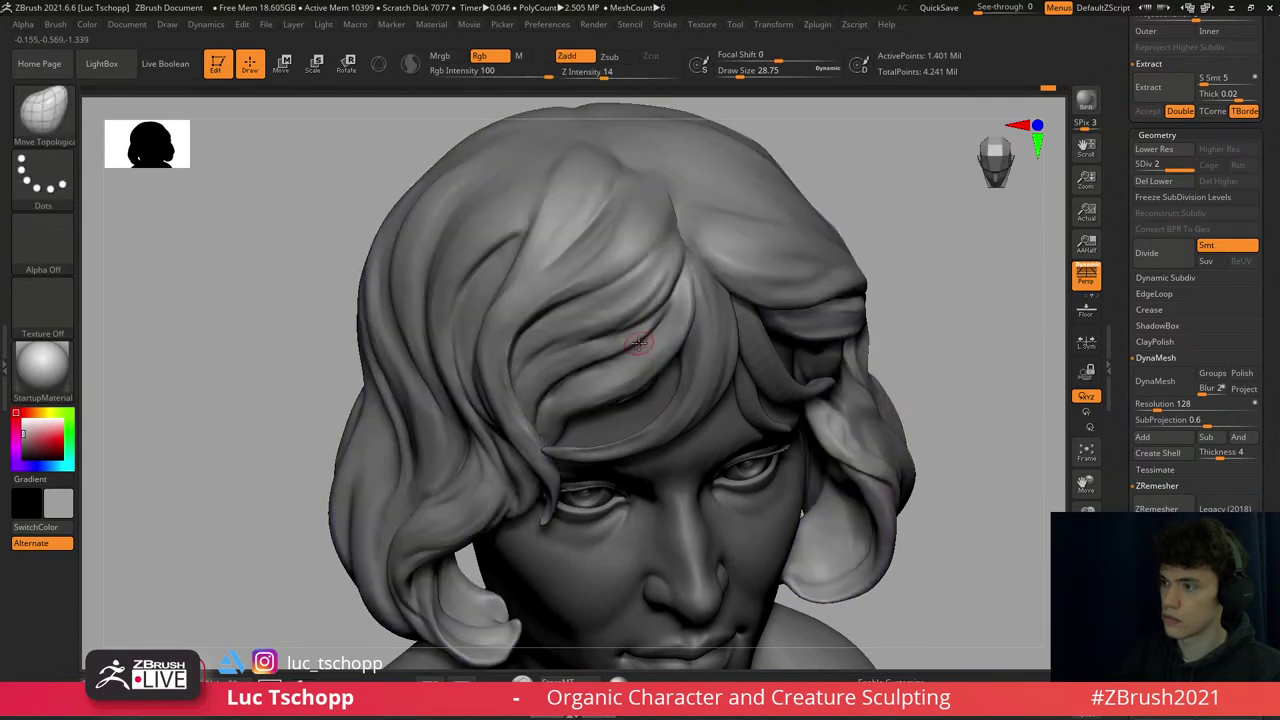
key("ctrl+shift")
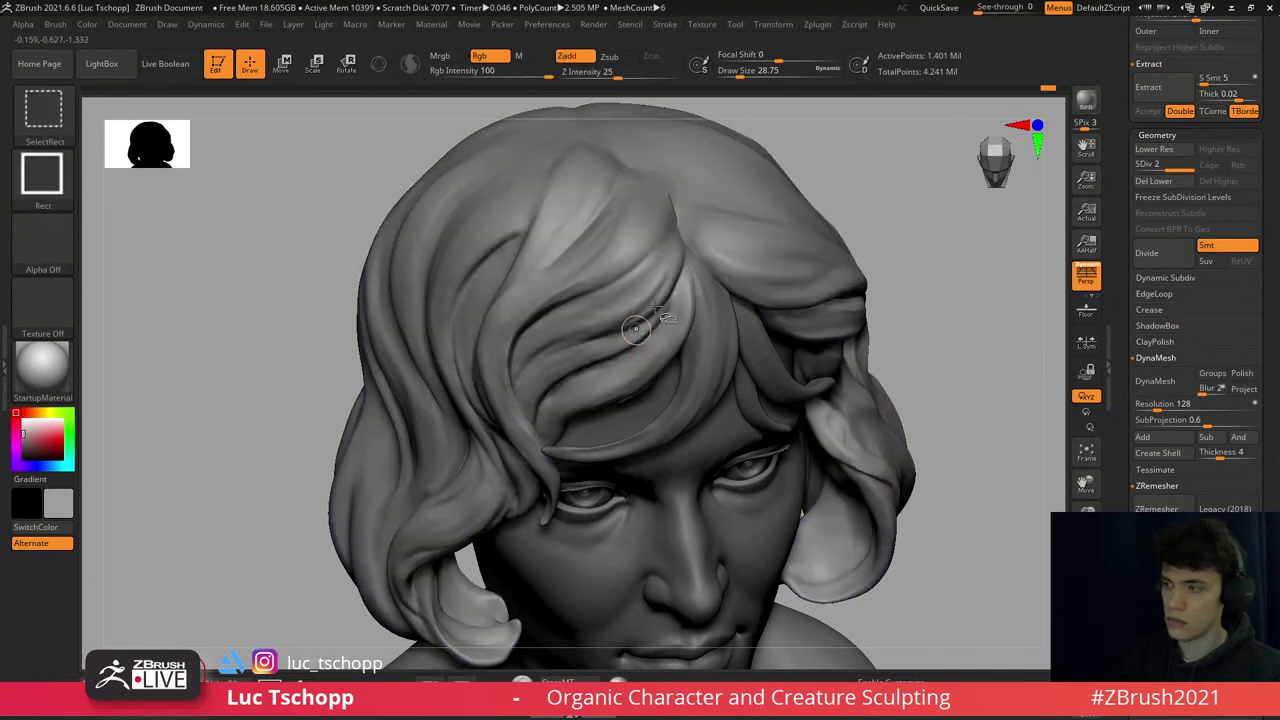
scroll(665, 289, "up", 3)
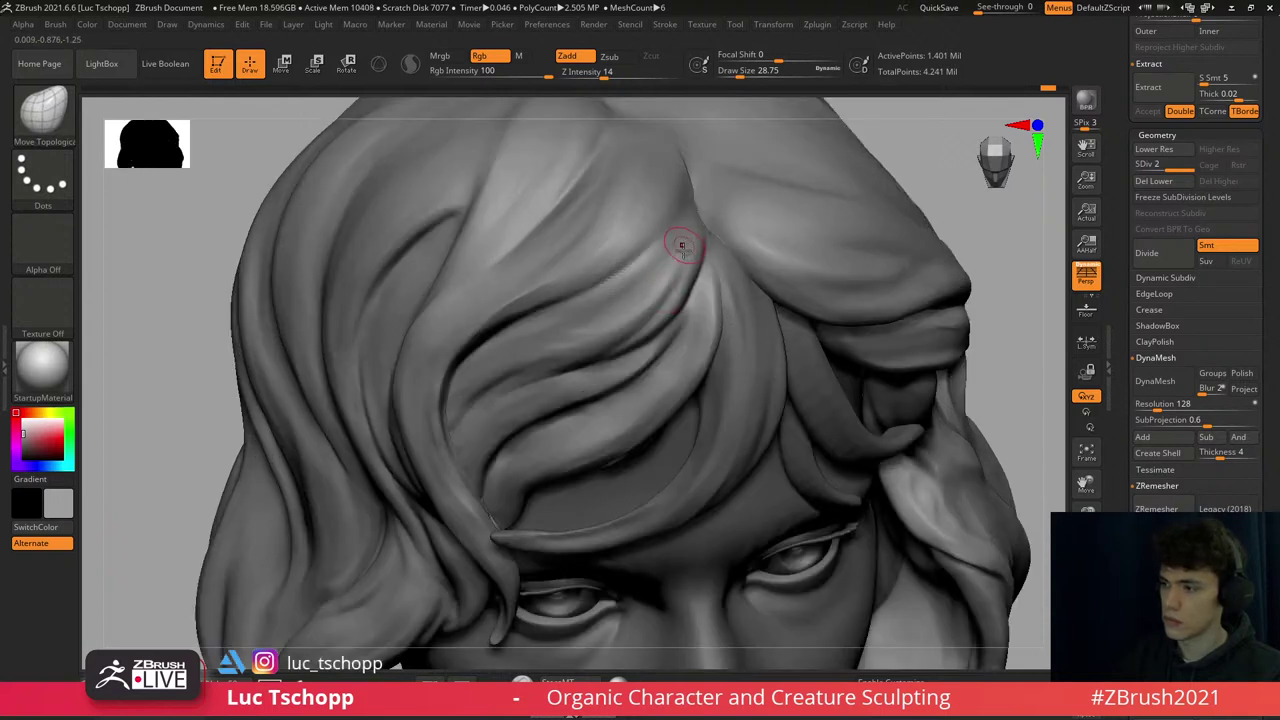
key("ctrl")
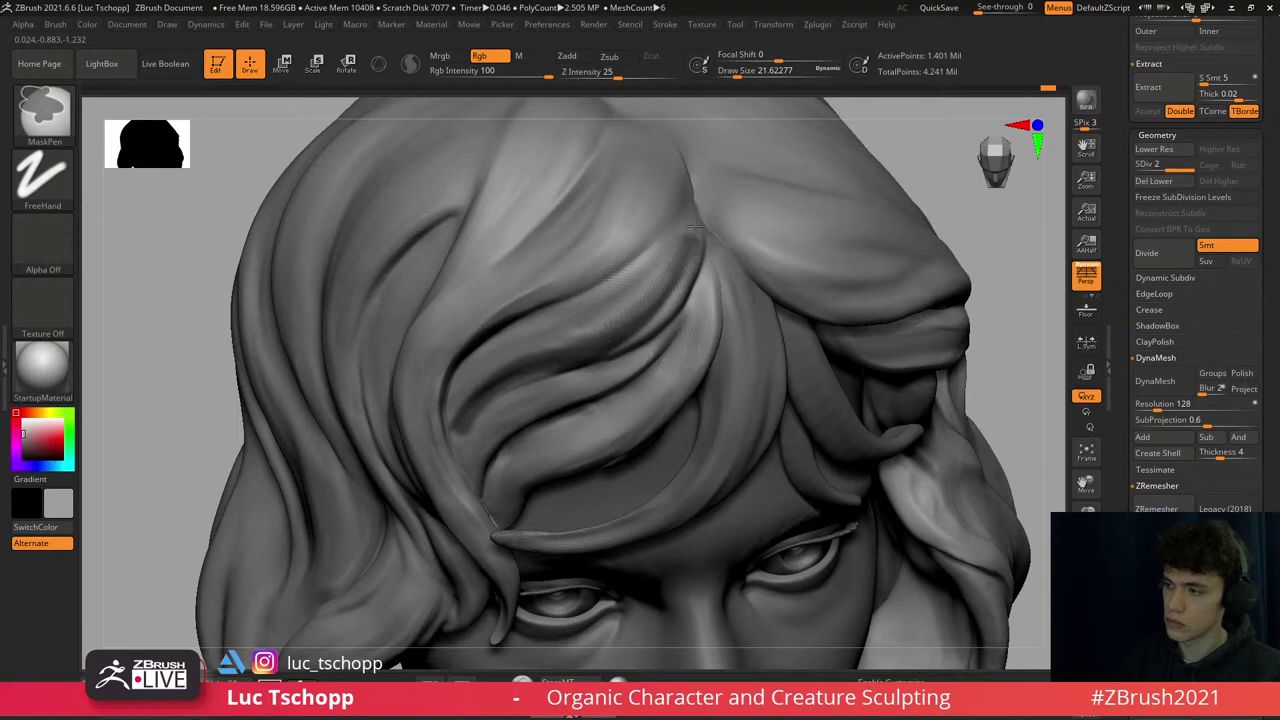
scroll(500, 400, "down", 3)
- Rotate the head to a side profile and select the female face2 subtool
left_click_drag(680, 215, 943, 347)
scroll(777, 307, "down", 3)
scroll(811, 297, "up", 4)
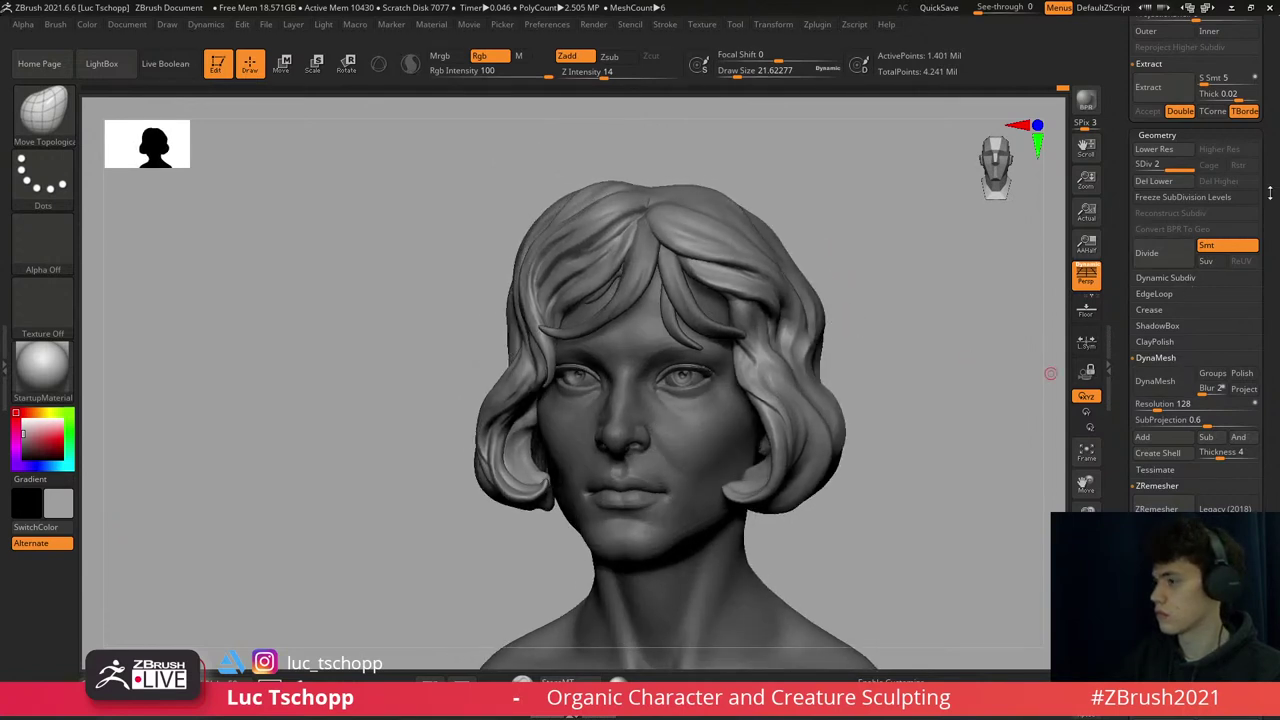
left_click_drag(1270, 192, 1277, 289)
mouse_move(706, 438)
right_mouse_down()
mouse_move(728, 443)
mouse_move(700, 428)
mouse_move(694, 440)
mouse_move(692, 400)
right_mouse_up()
left_click(700, 432, "alt")
- Switch the face between the Move and Standard brushes at a lower subdivision level
key("b")
key("m")
key("v")
key("shift+d")
key("shift+d")
key("s")
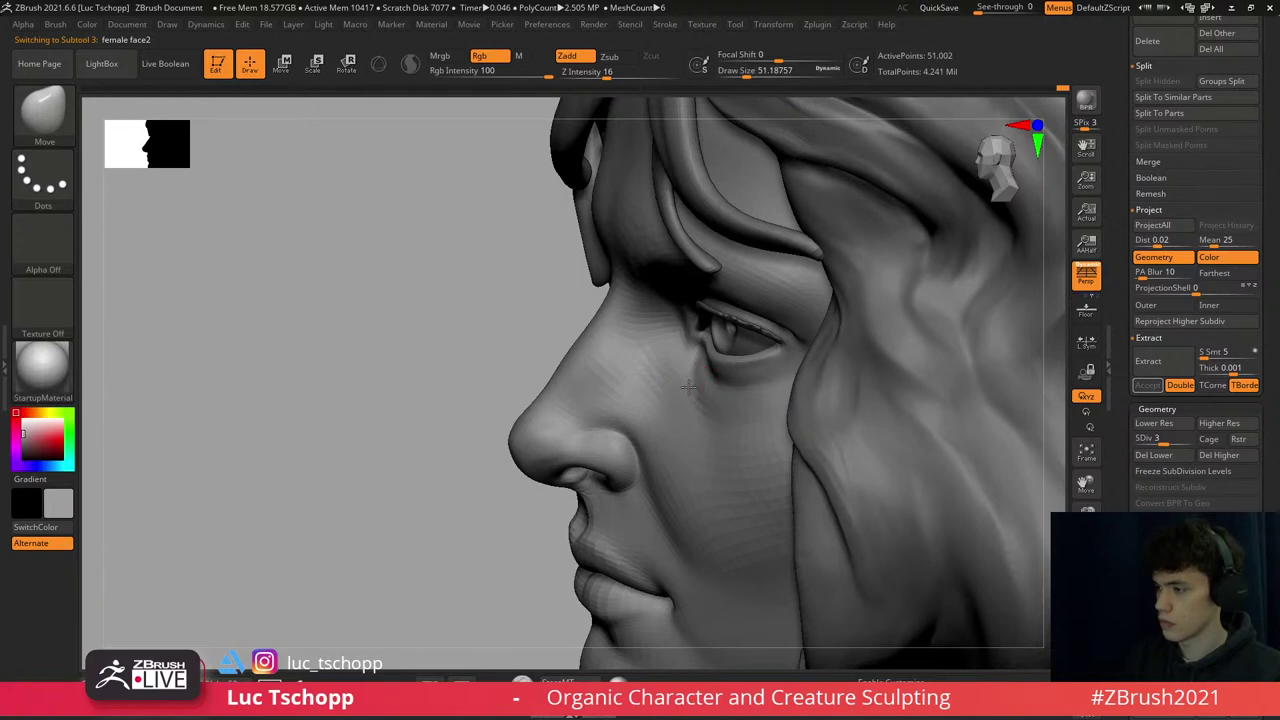
key("b")
key("s")
key("t")
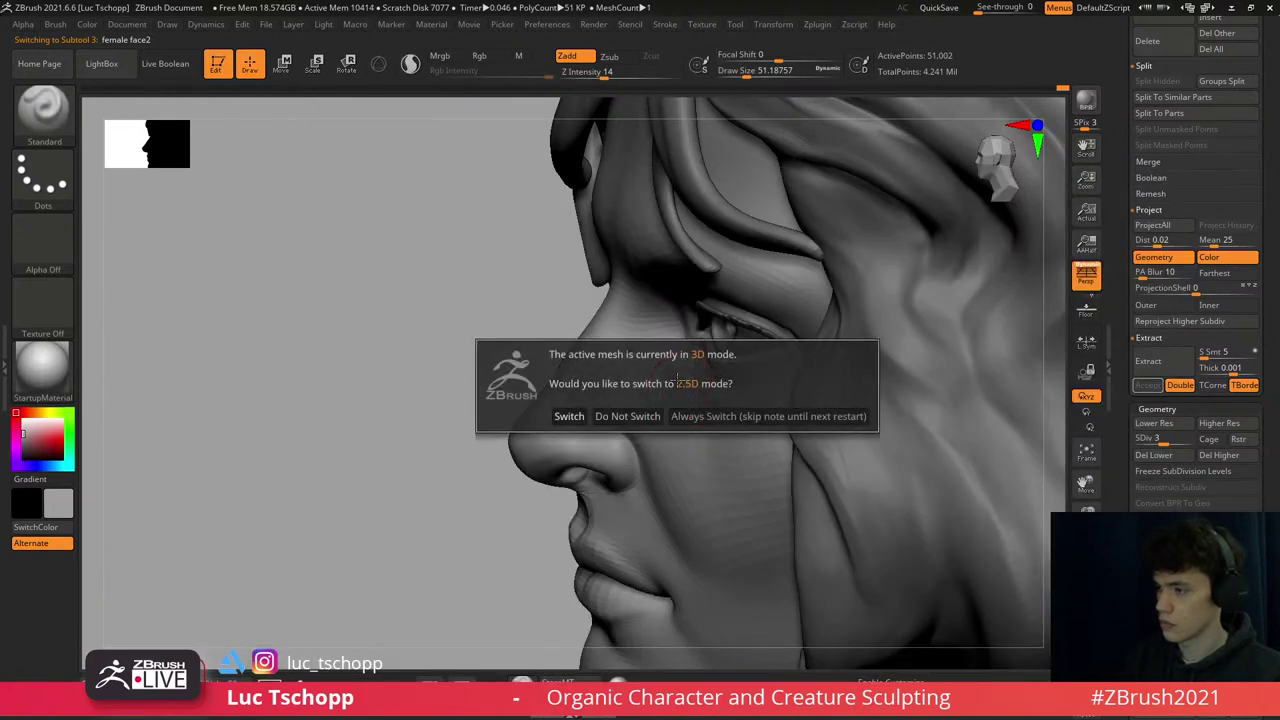
mouse_move(678, 371)
right_mouse_down()
mouse_move(667, 349)
mouse_move(692, 417)
right_mouse_up()
- Load the custom freehand brush, make it smaller, and frame the whole bust from the front
key("b")
key("Escape")
key("1")
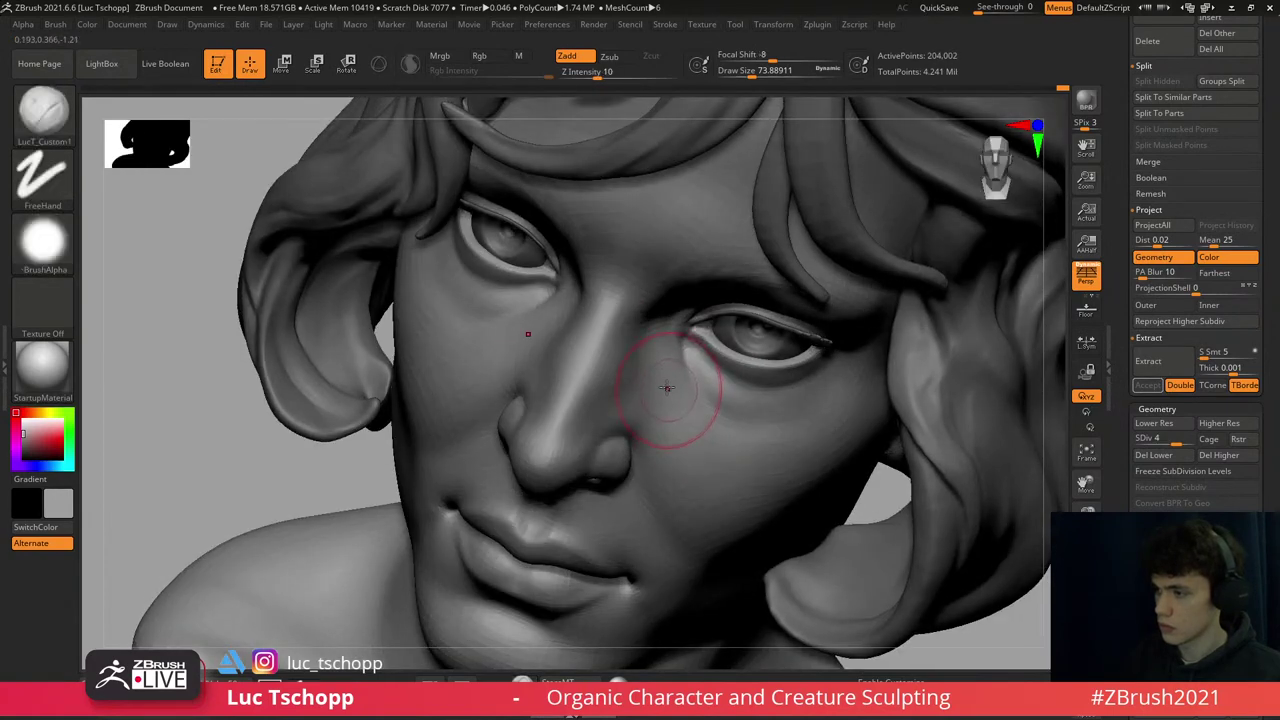
right_click_drag(704, 462, 666, 370, "shift")
key("d")
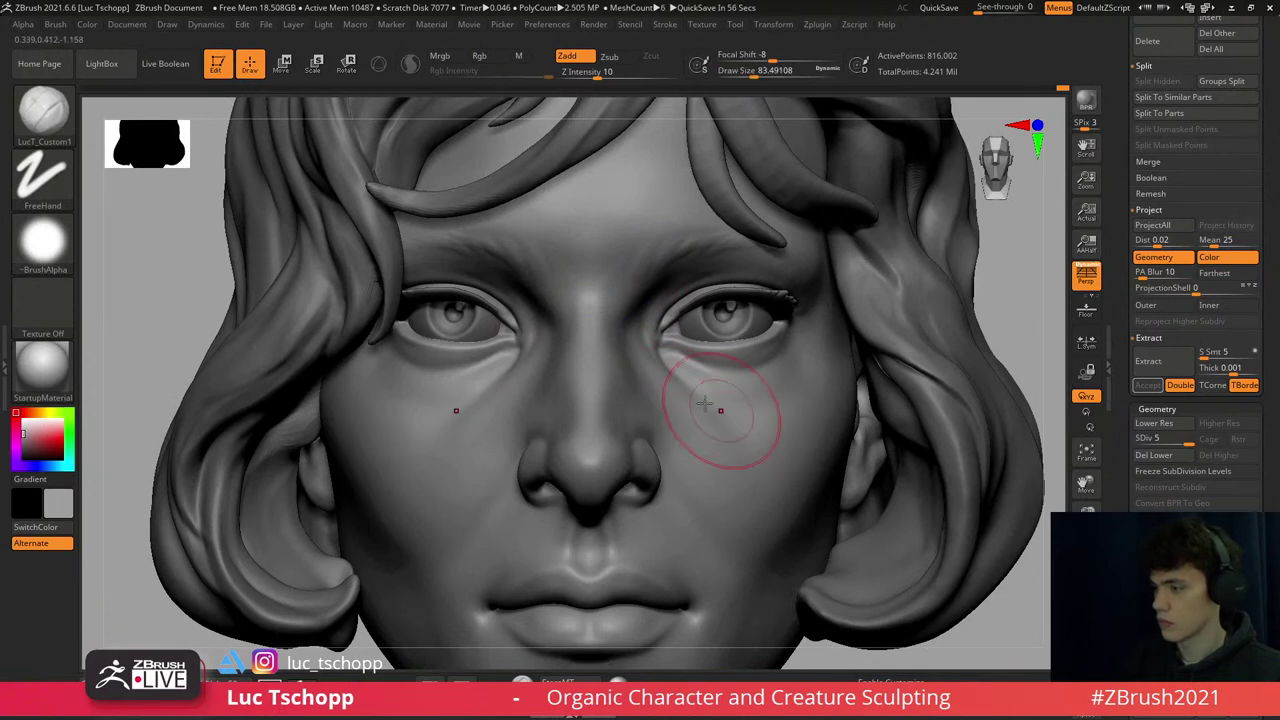
key("shift+d")
key("shift+d")
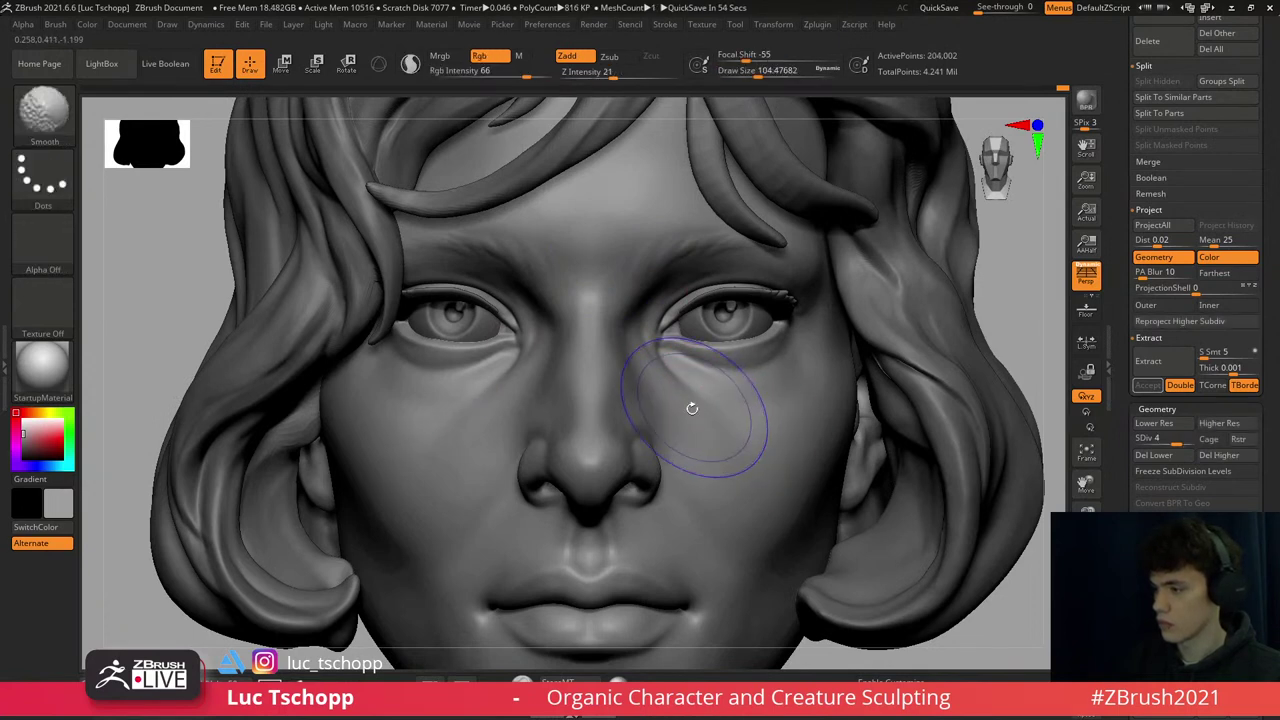
key("bracketleft")
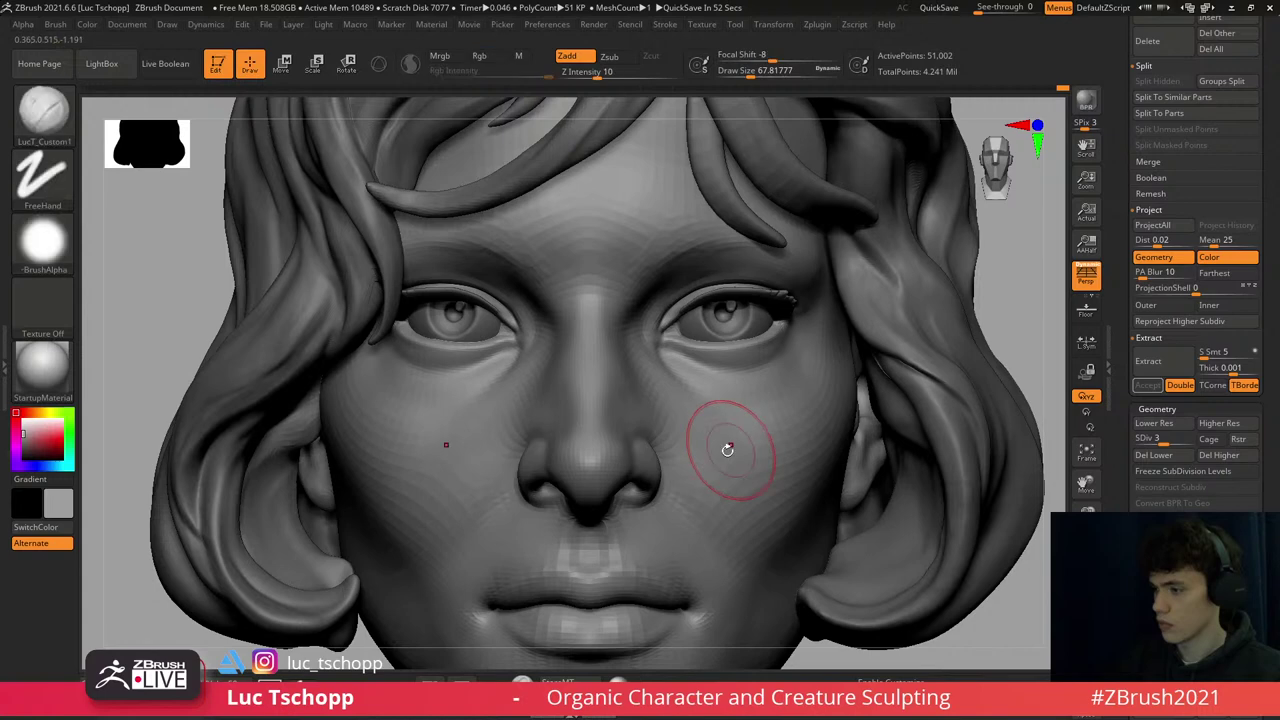
key("f")
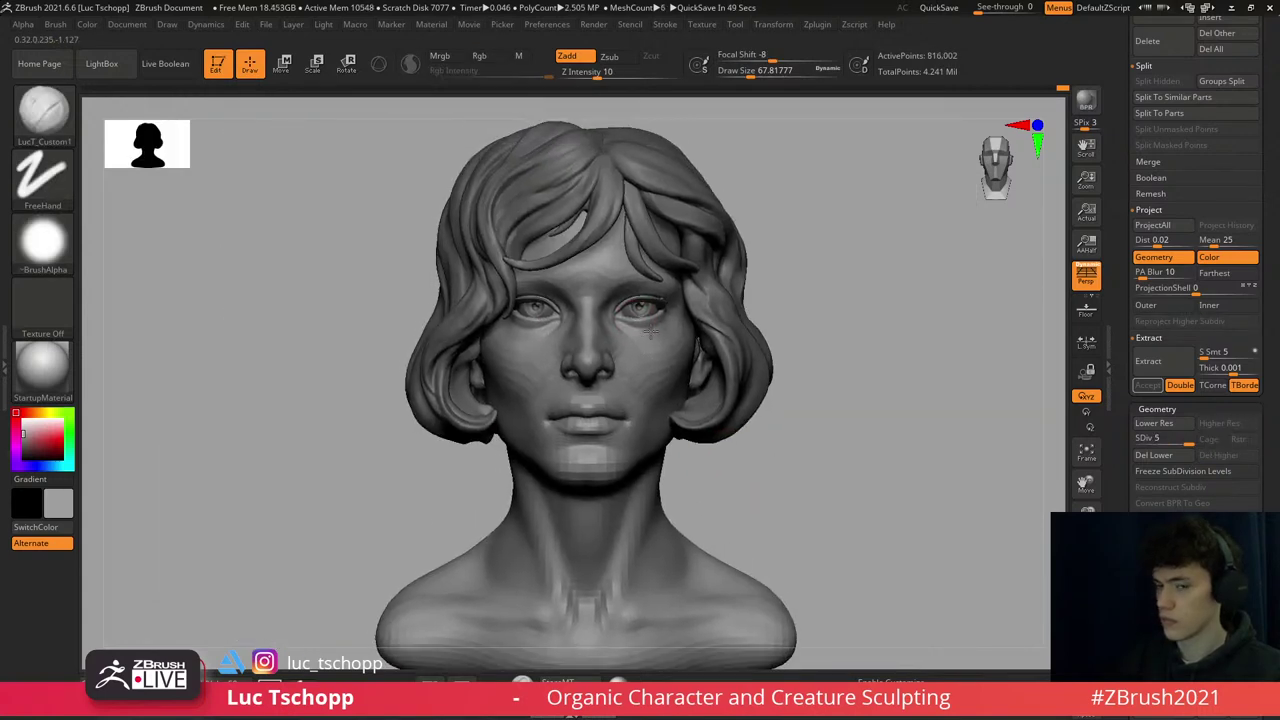
scroll(620, 285, "up", 5)
- Select the eyelid strip and tweak it with a tiny Move brush and SnakeHook
left_click(698, 292, "alt")
key("b")
key("m")
key("v")
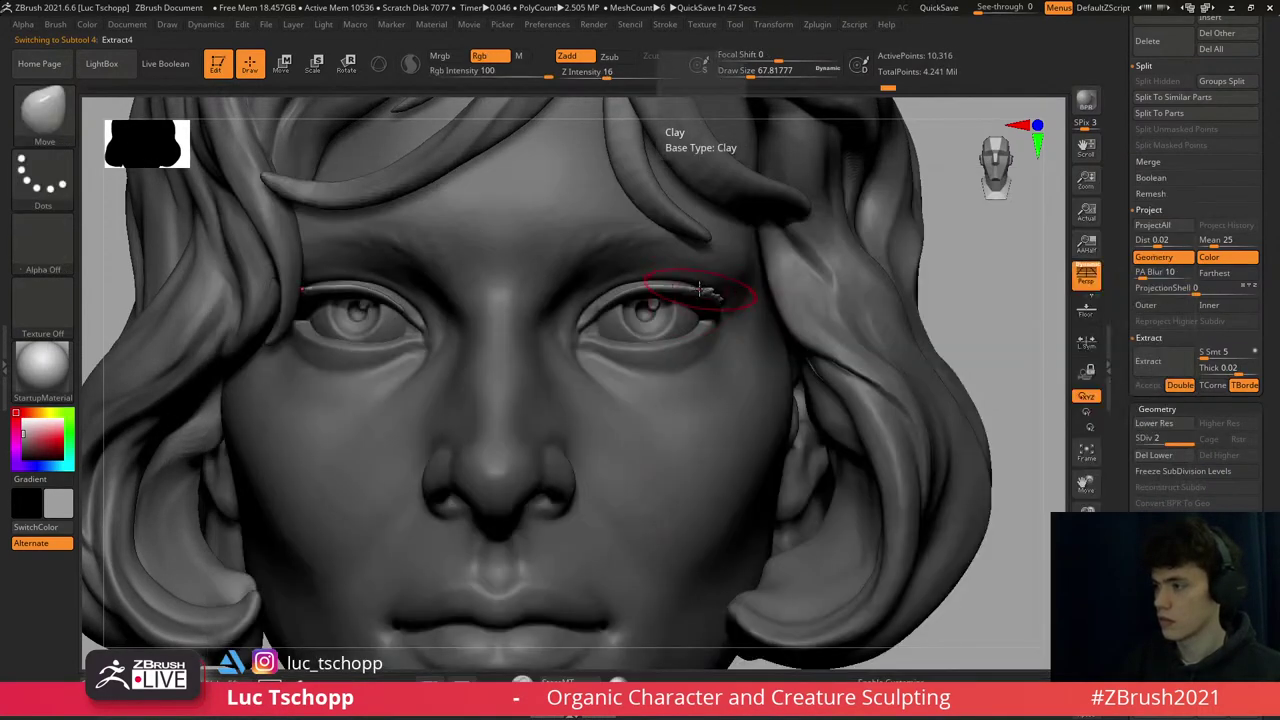
key("bracketleft")
key("bracketleft")
key("bracketleft")
key("bracketleft")
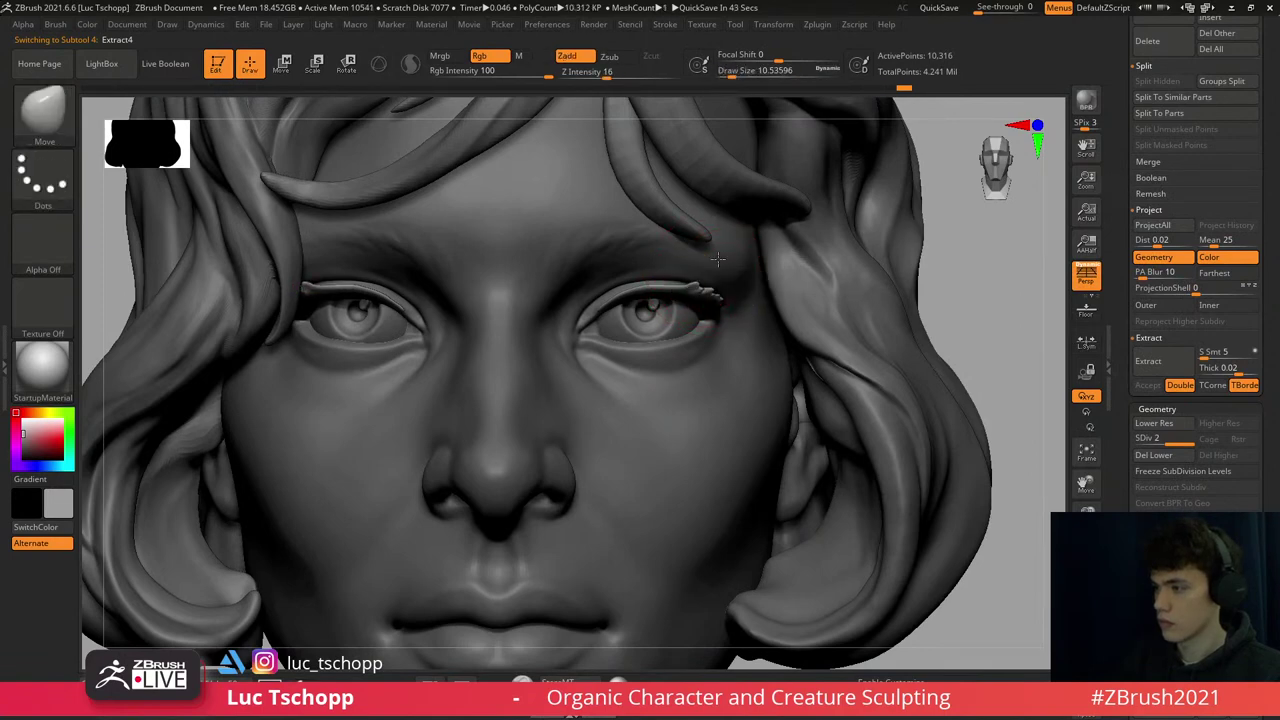
key("b")
key("s")
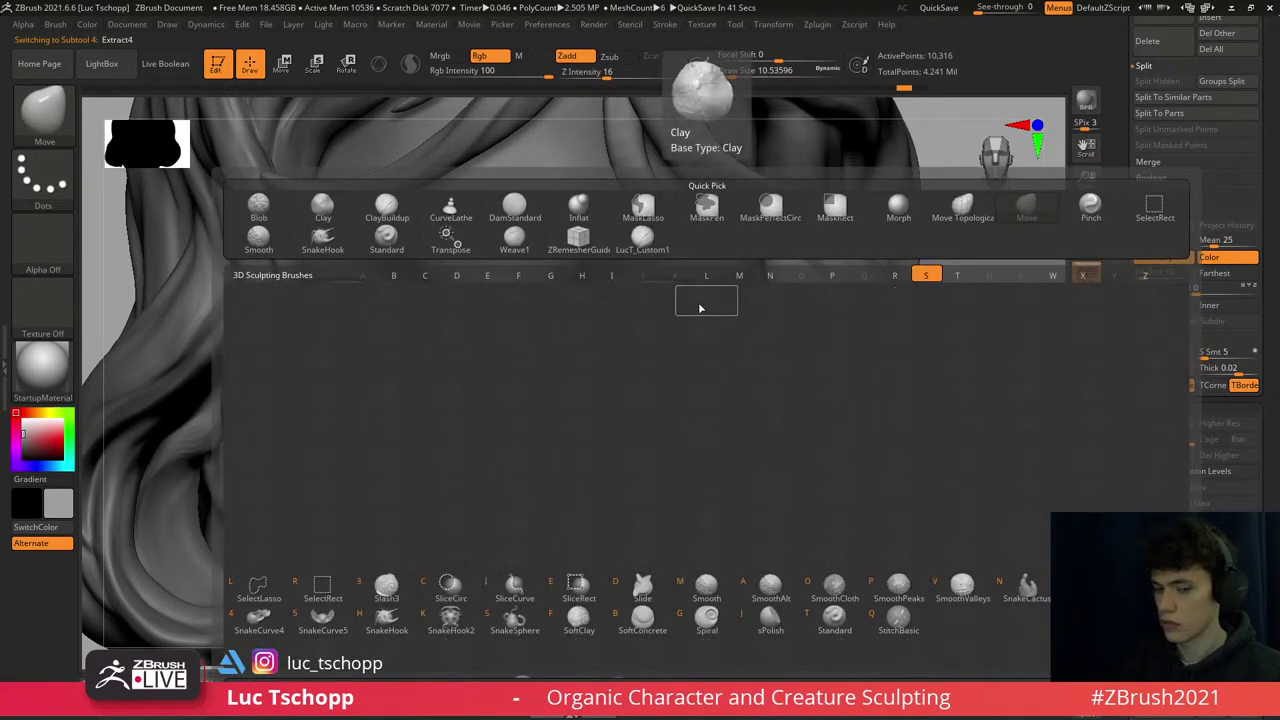
key("h")
- Back on female face2, soften the skin under the eye with the Standard and custom brushes
left_click(706, 393, "alt")
key("b")
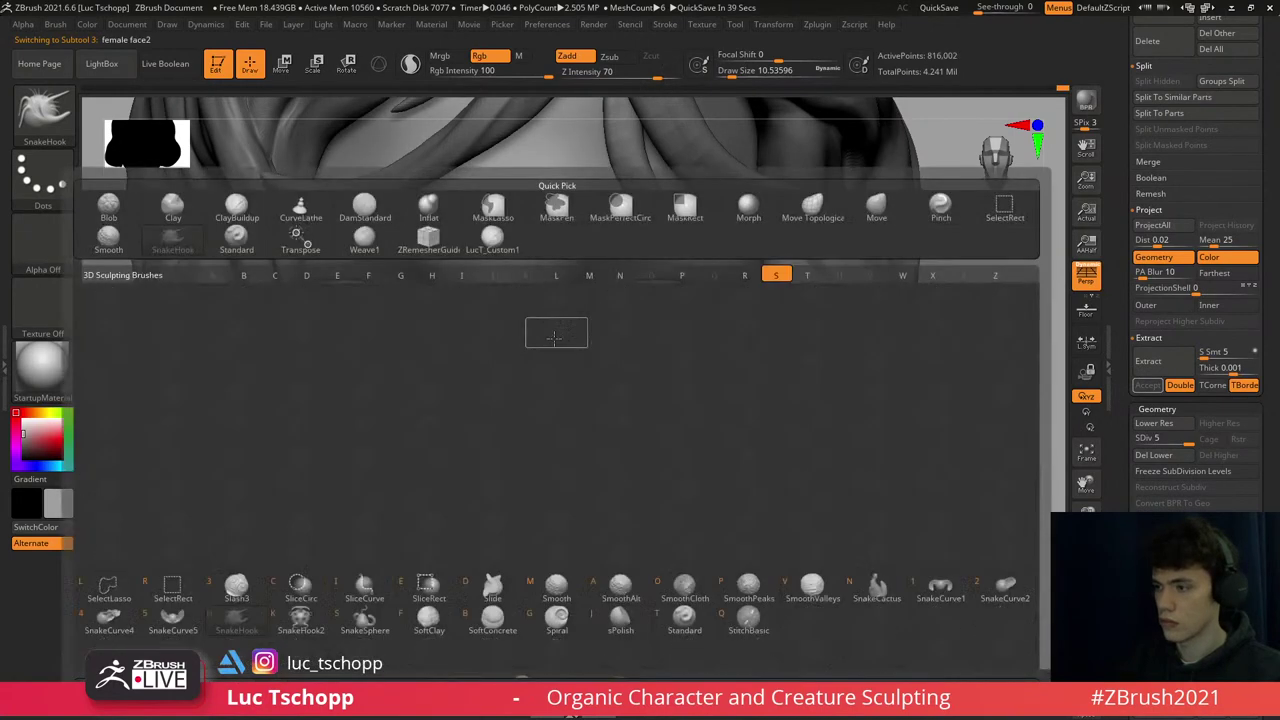
key("s")
key("t")
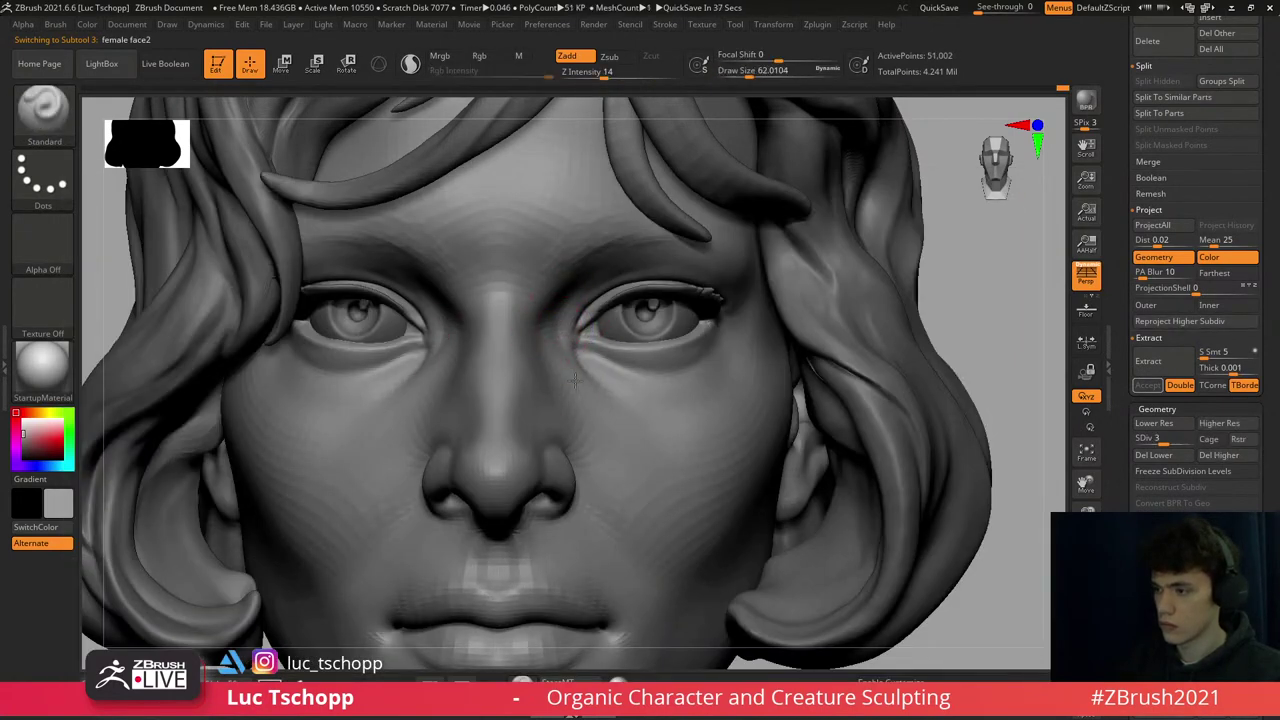
right_click_drag(575, 362, 600, 329)
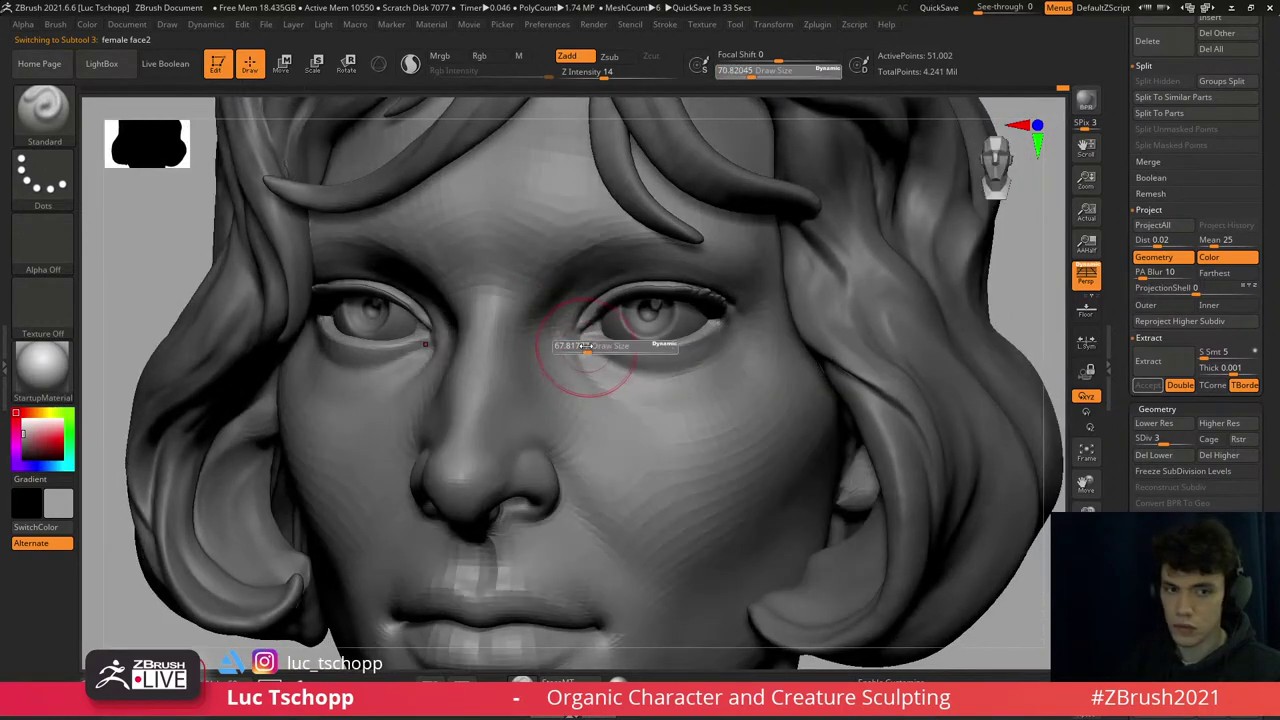
key("s")
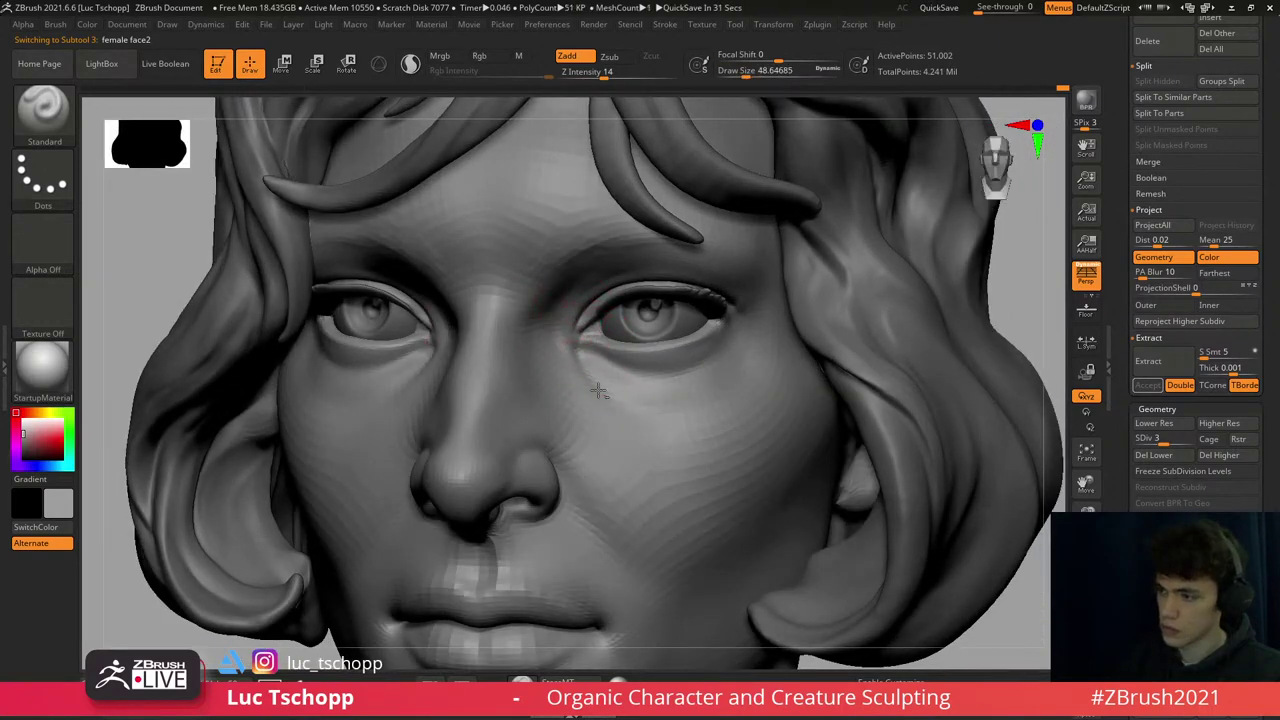
mouse_move(560, 285)
right_mouse_down()
mouse_move(585, 348)
mouse_move(575, 320)
right_mouse_up()
key("1")
key("s")
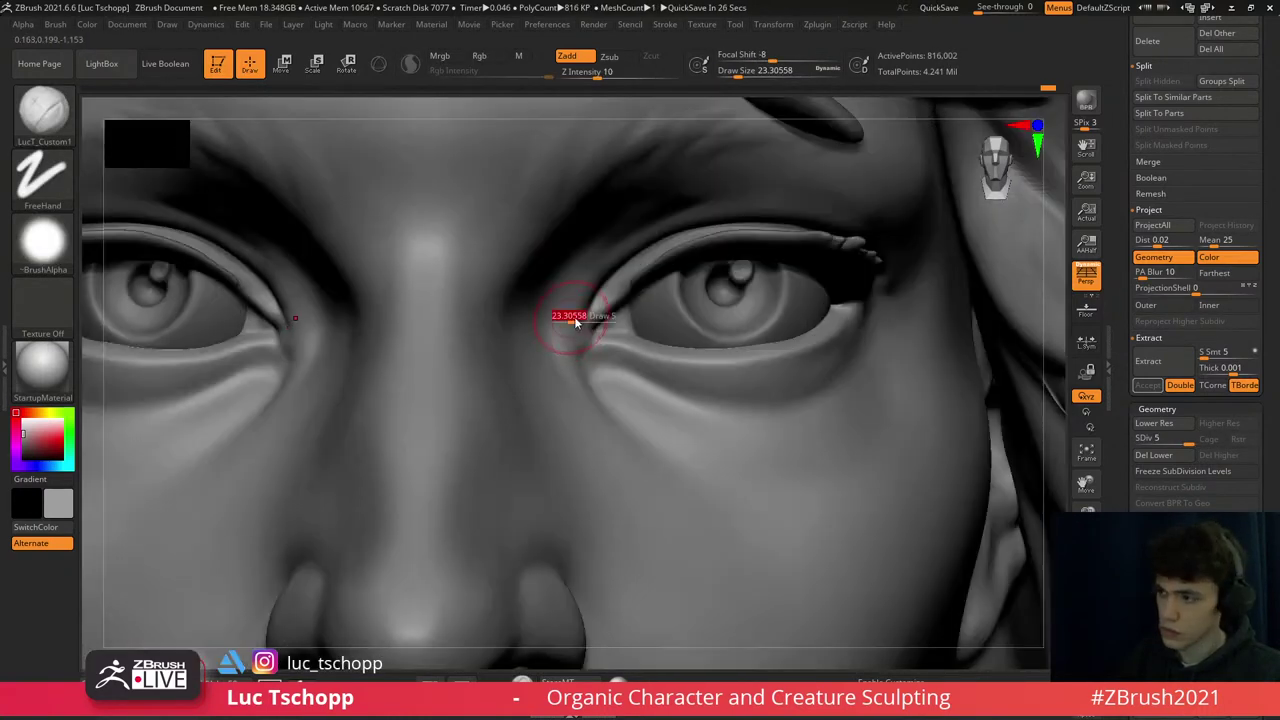
key("b")
key("Escape")
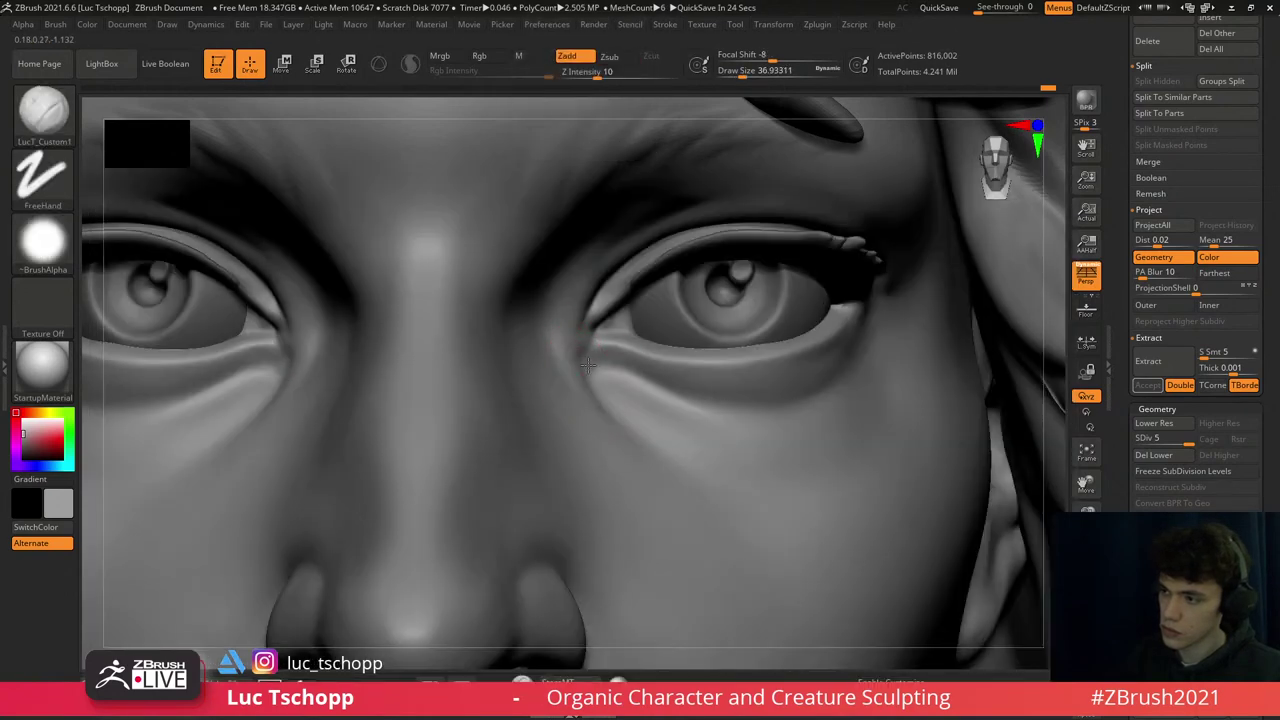
mouse_move(583, 380)
right_mouse_down("ctrl")
mouse_move(586, 405)
mouse_move(612, 332)
mouse_move(700, 295)
mouse_move(680, 380)
mouse_move(652, 414)
mouse_move(531, 261)
mouse_move(540, 281)
right_mouse_up("ctrl")
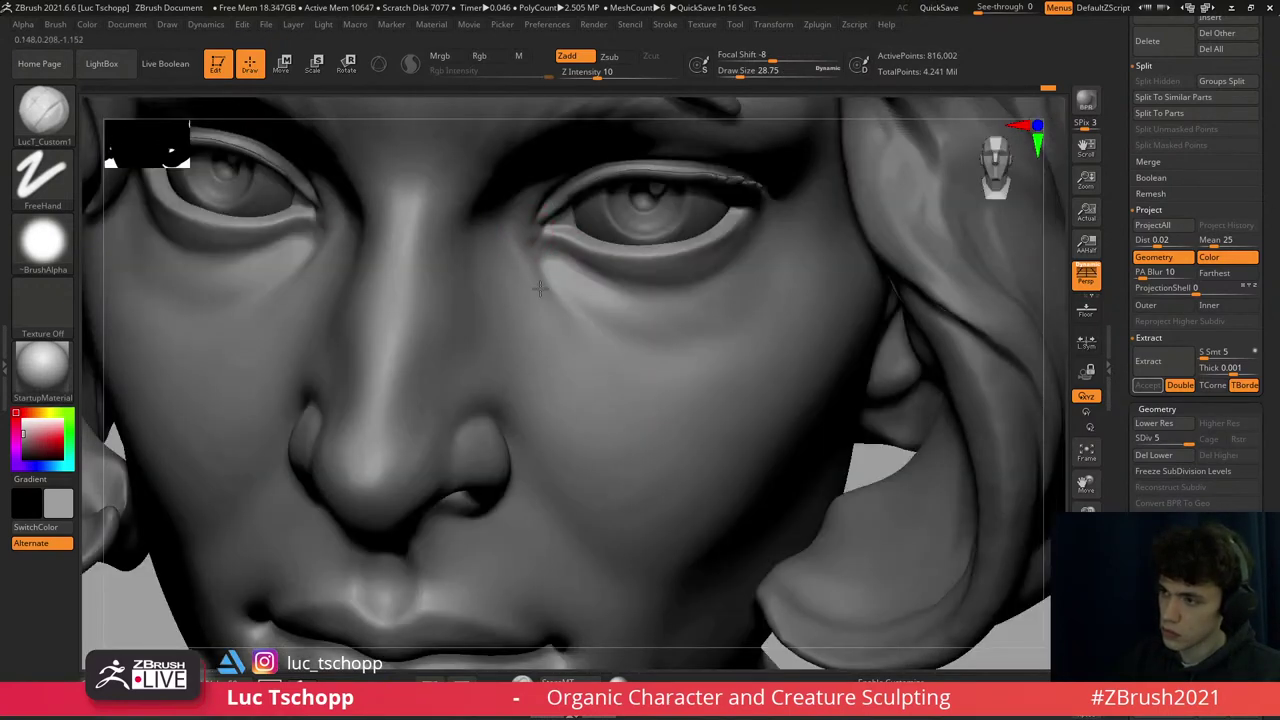
- Carve under-eye creases with DamStandard, then push forms with a larger Move brush at lower subdivision
key("b")
key("d")
key("s")
key("s")
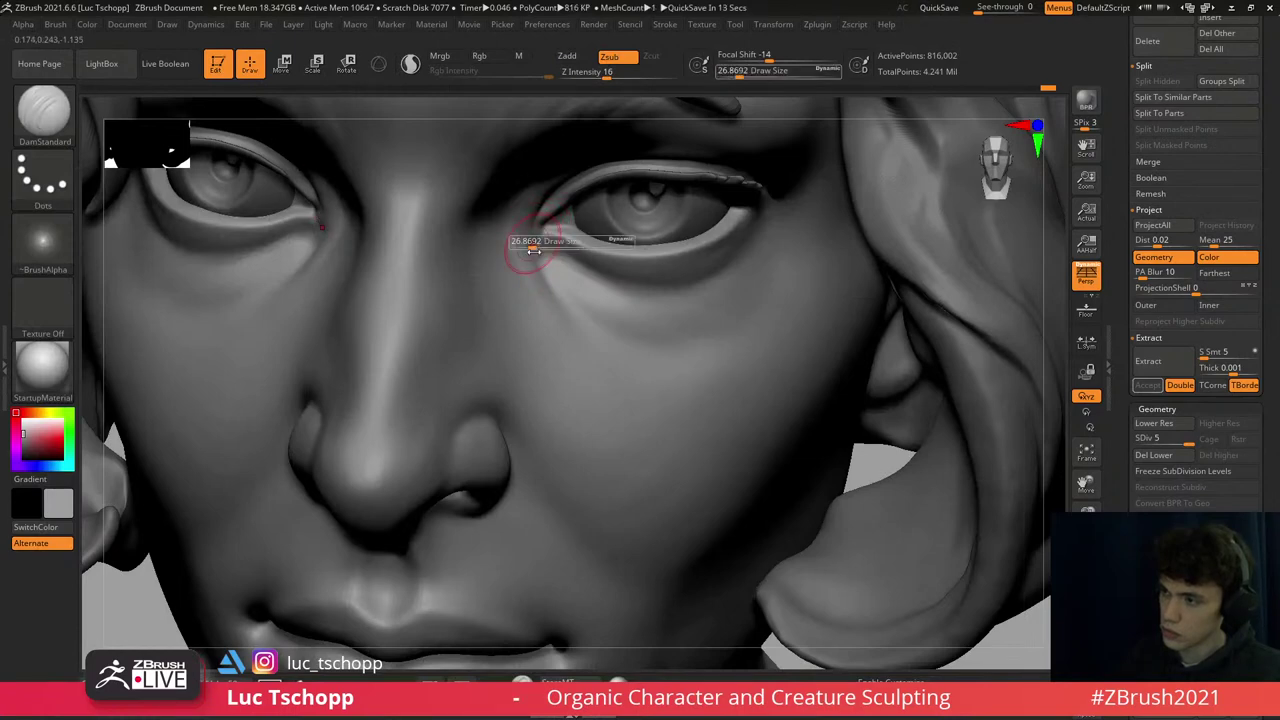
right_click_drag(536, 281, 601, 293)
key("b")
key("m")
key("v")
key("shift+d")
key("shift+d")
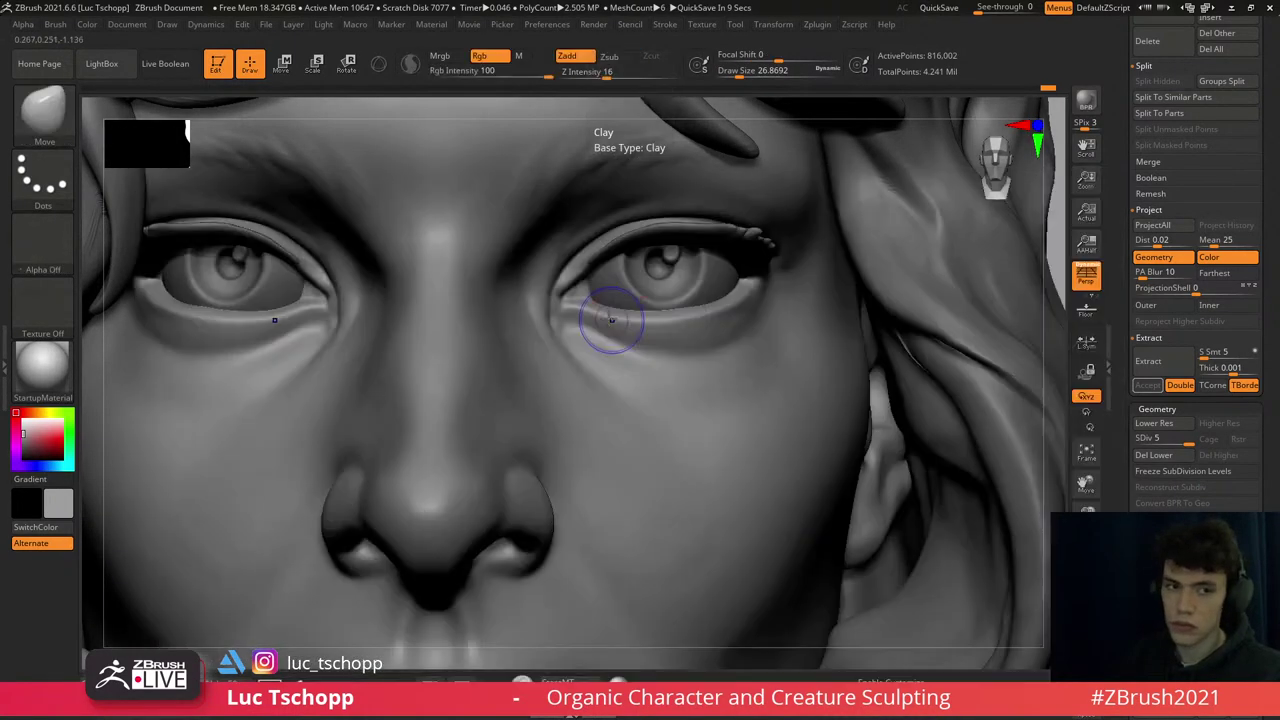
left_click_drag(604, 312, 612, 313)
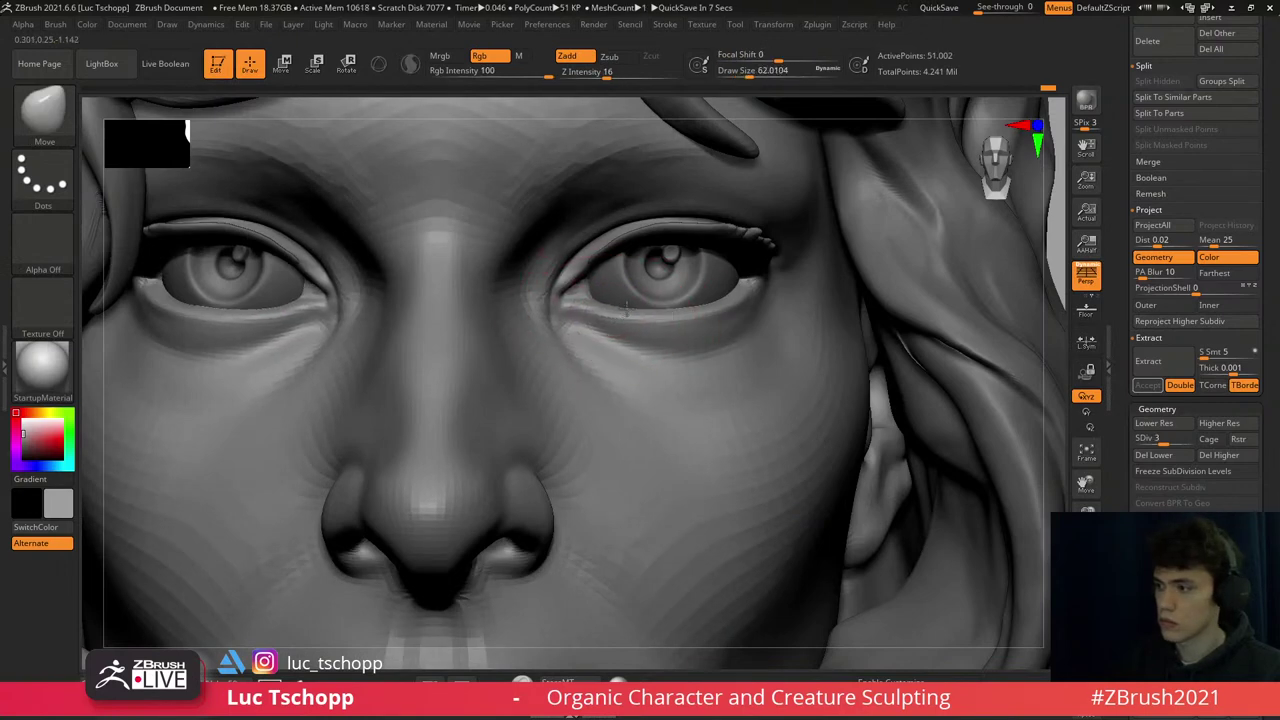
scroll(744, 283, "down", 6)
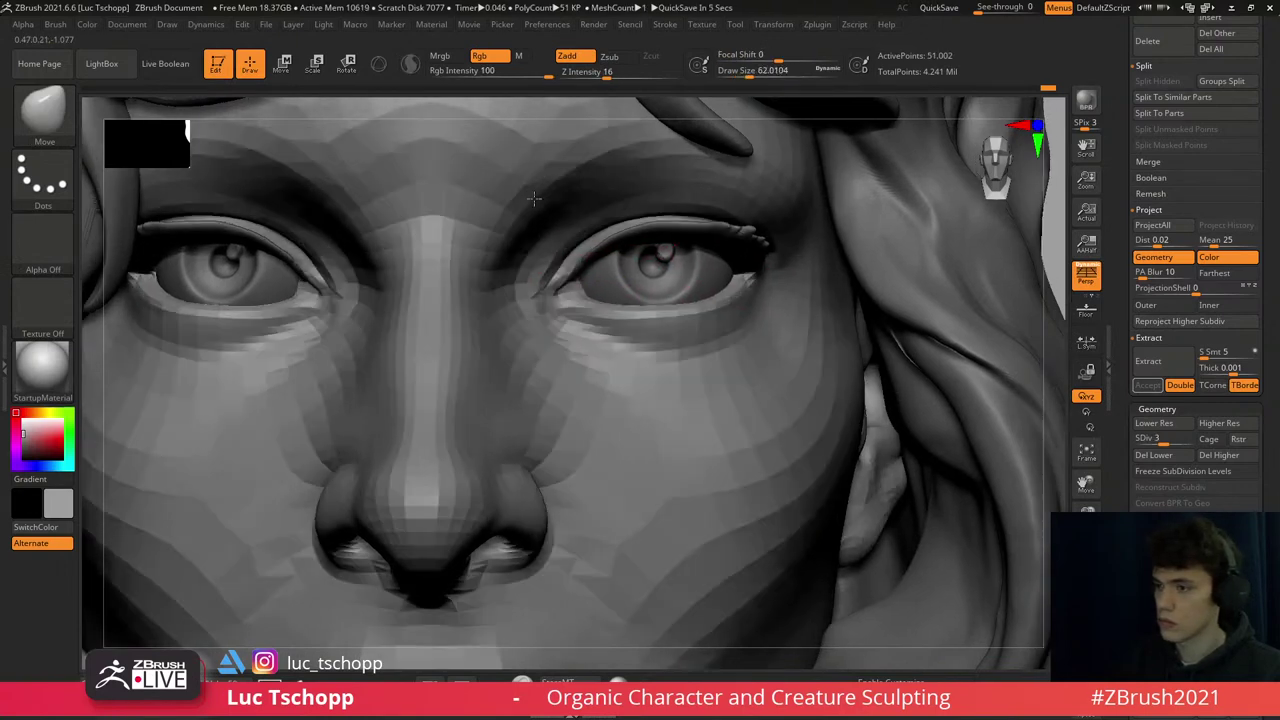
scroll(740, 338, "down", 4)
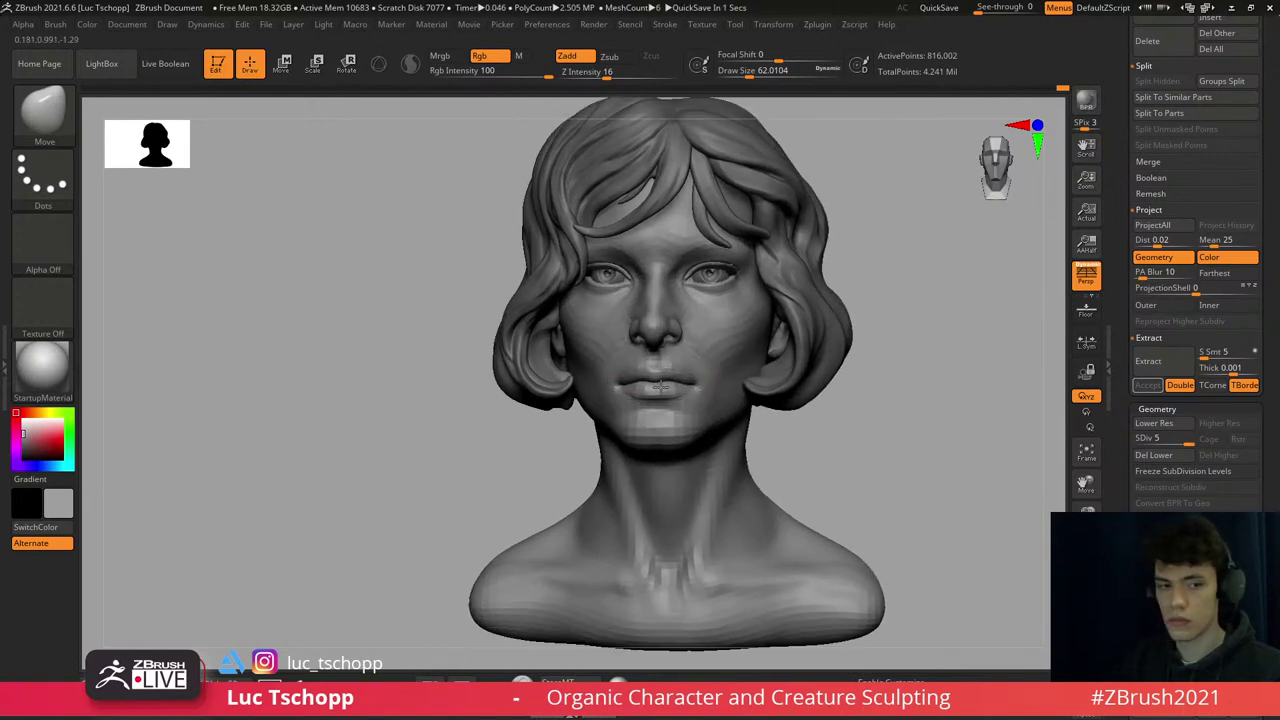
- Smooth the mouth area and push it with Move at the lowest subdivision level
scroll(690, 395, "up", 5)
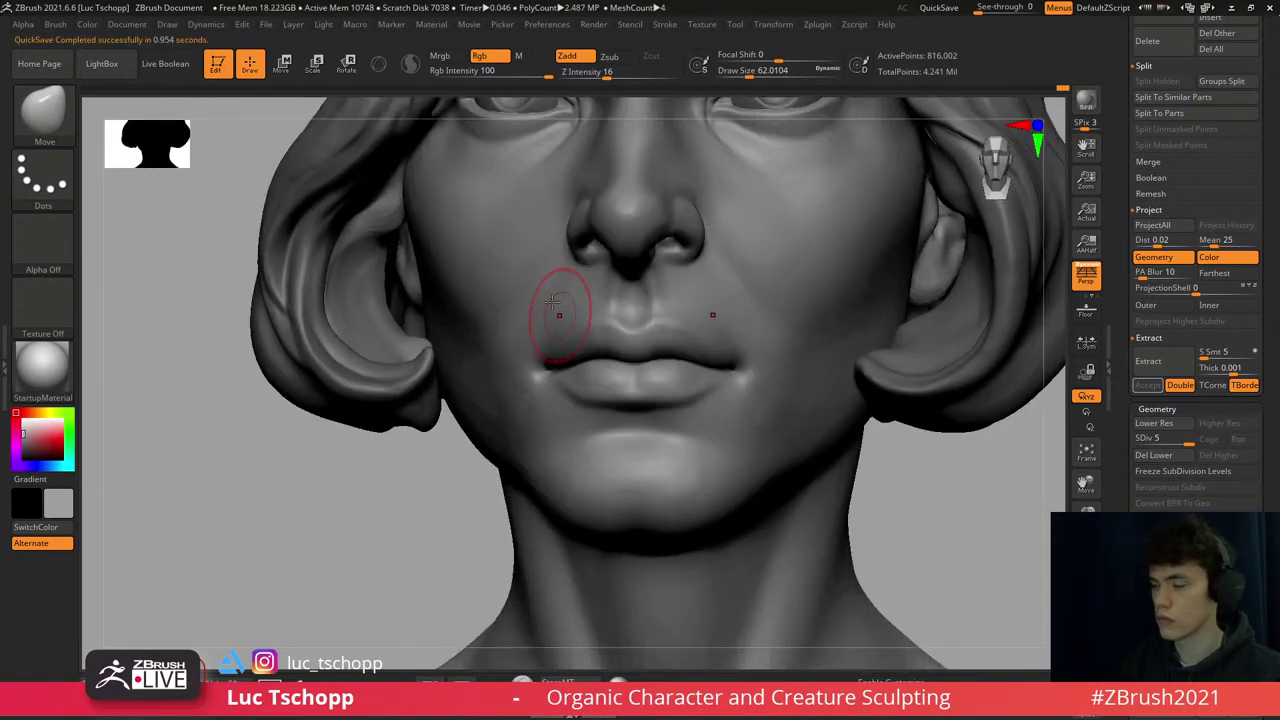
right_click_drag(557, 314, 523, 300)
key("b")
key("Escape")
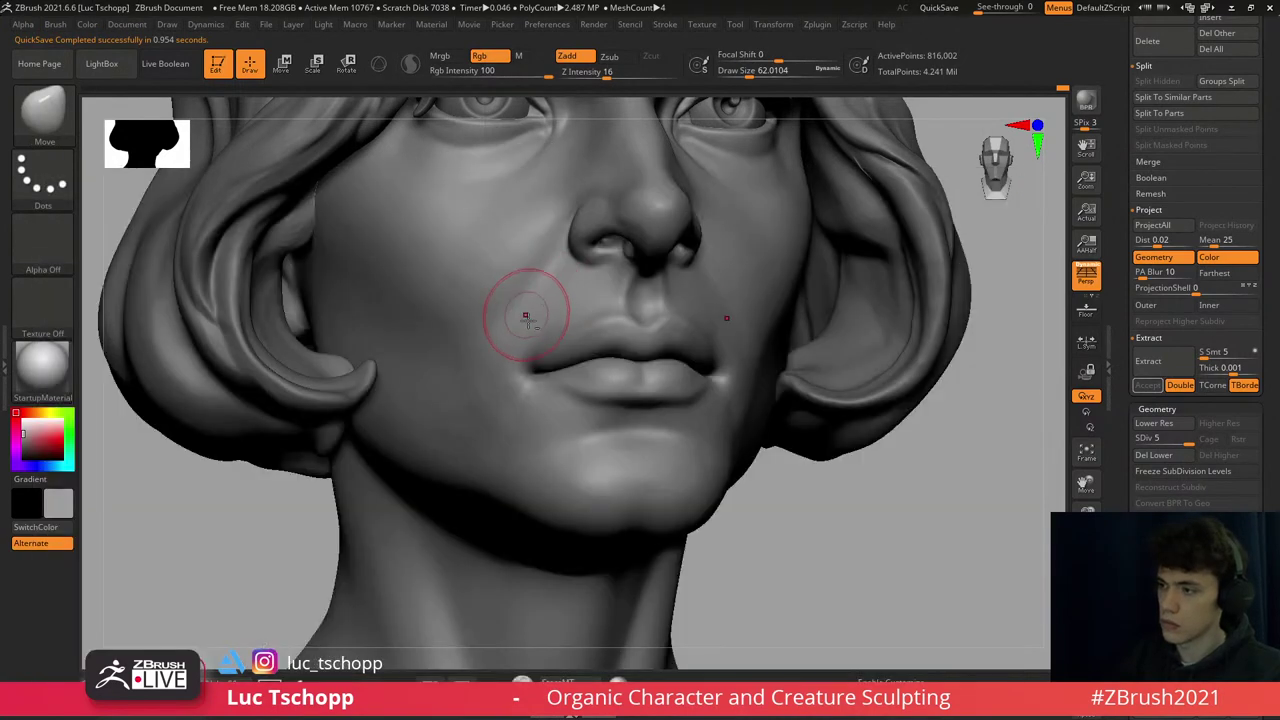
key("b")
key("s")
key("m")
key("shift+d")
key("shift+d")
right_click_drag(543, 300, 526, 302)
key("shift+d")
key("s")
left_click_drag(511, 293, 523, 288)
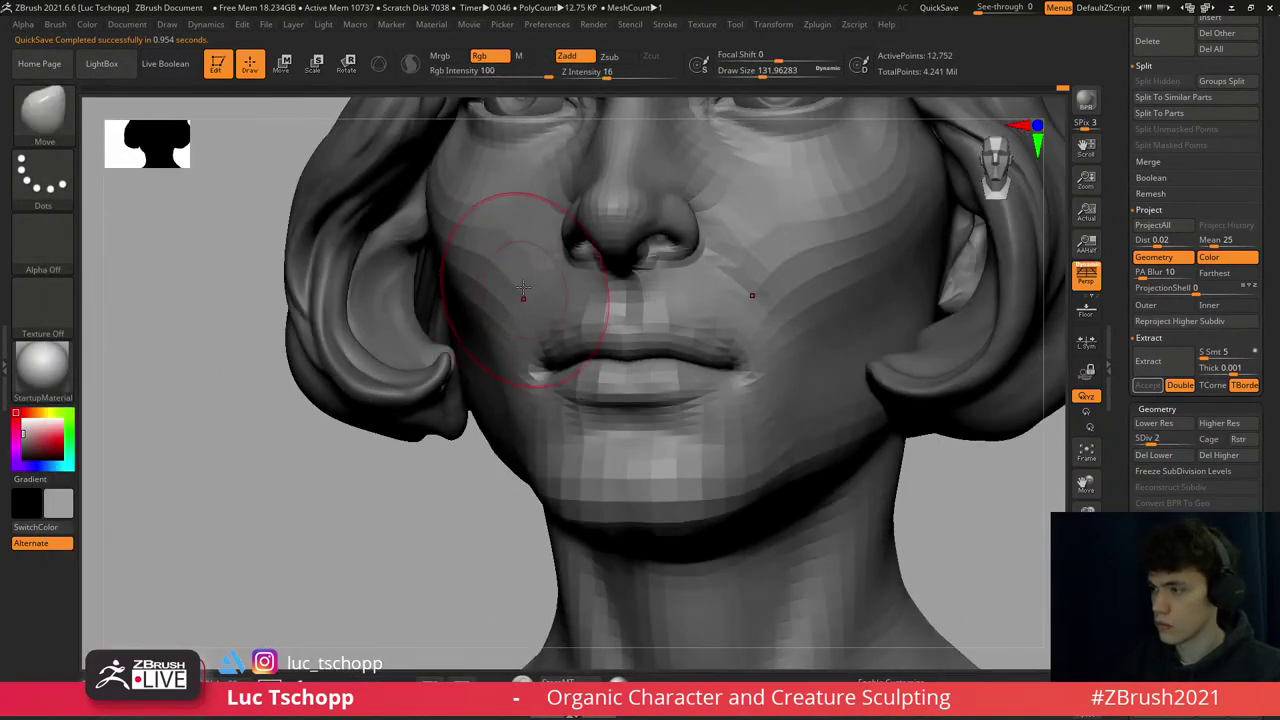
key("d")
key("d")
key("d")
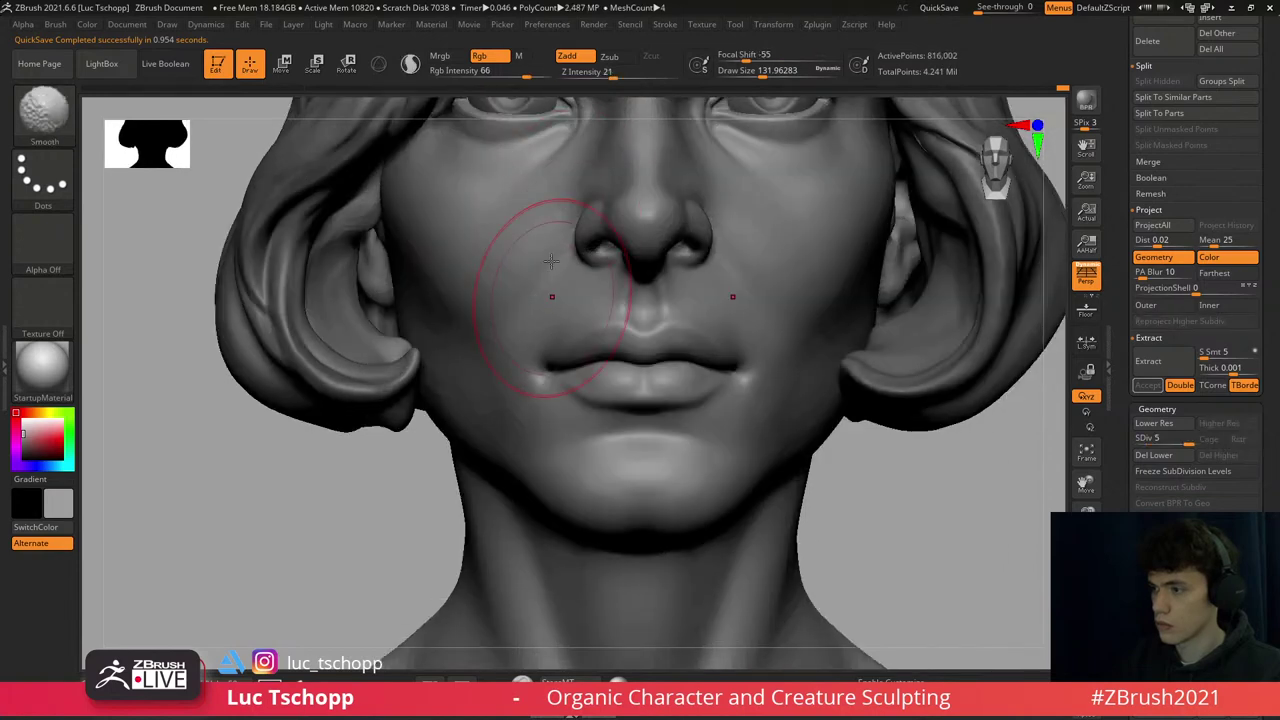
- Carve the lip and mouth-corner creases with a smaller DamStandard brush at the highest subdivision
key("b")
key("d")
key("s")
key("s")
left_click_drag(565, 251, 565, 252)
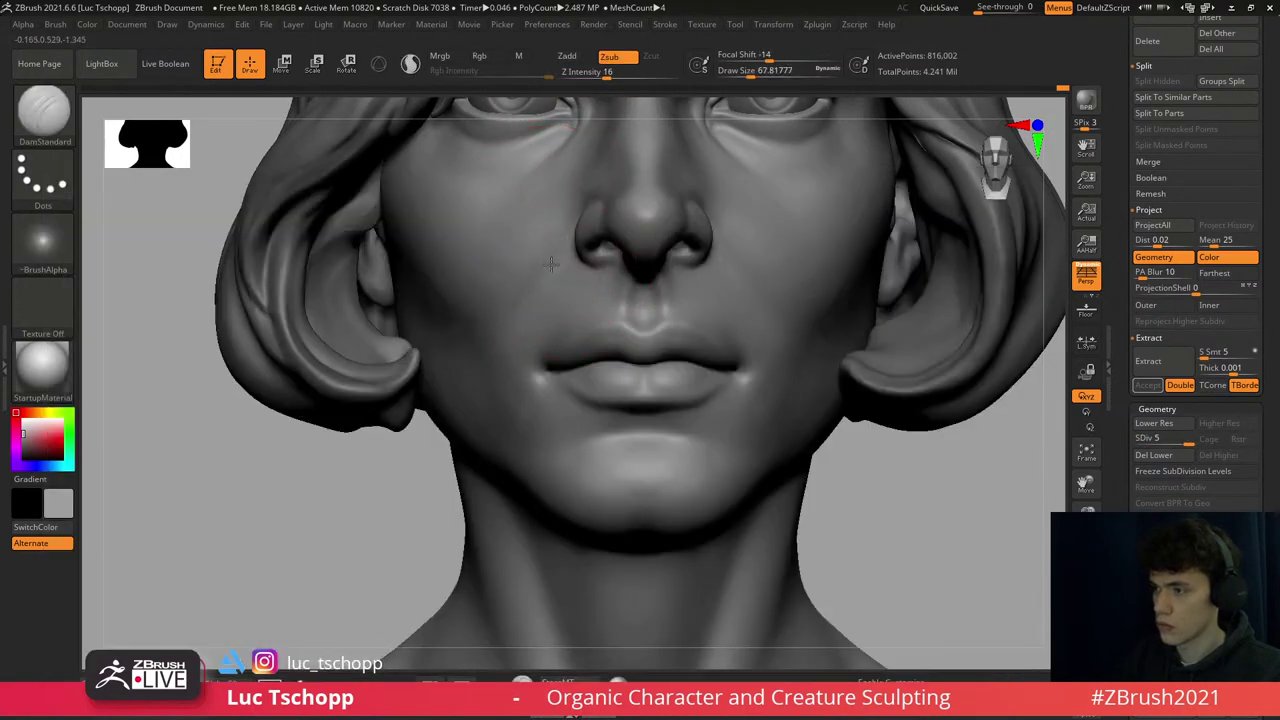
right_click_drag(508, 357, 500, 343)
key("s")
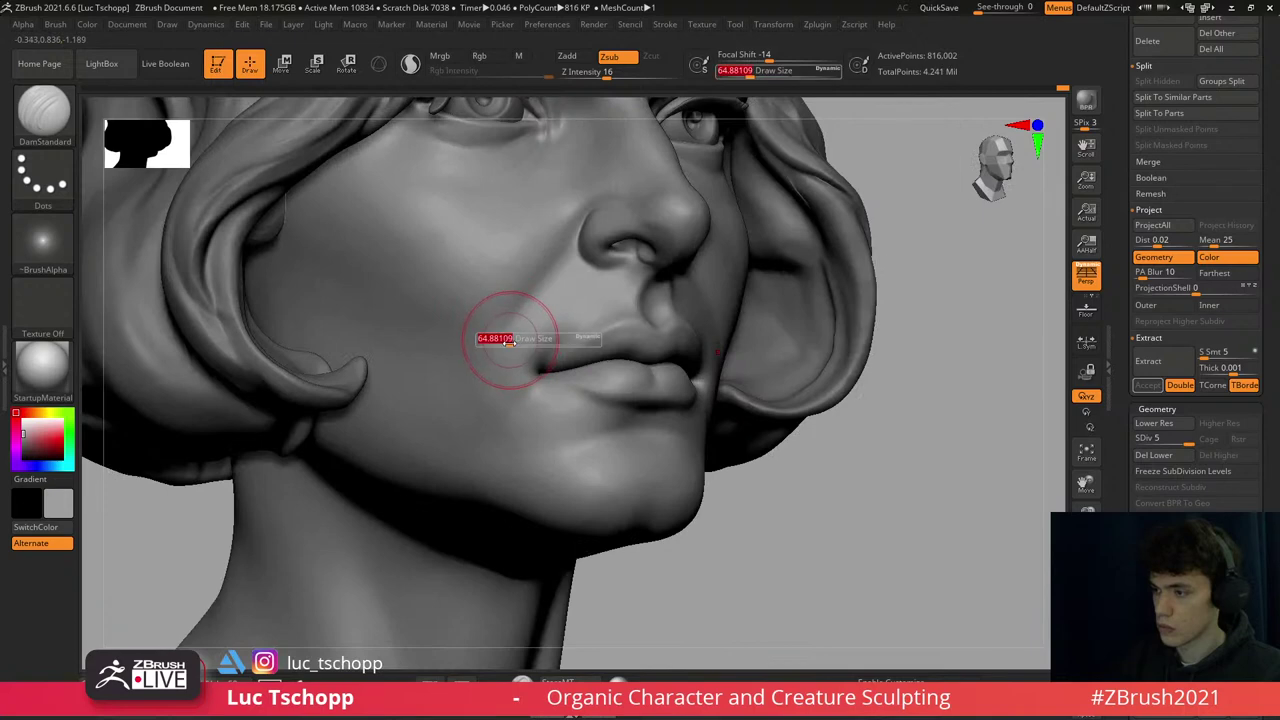
left_click_drag(500, 343, 498, 343)
right_click_drag(500, 327, 563, 200, "shift")
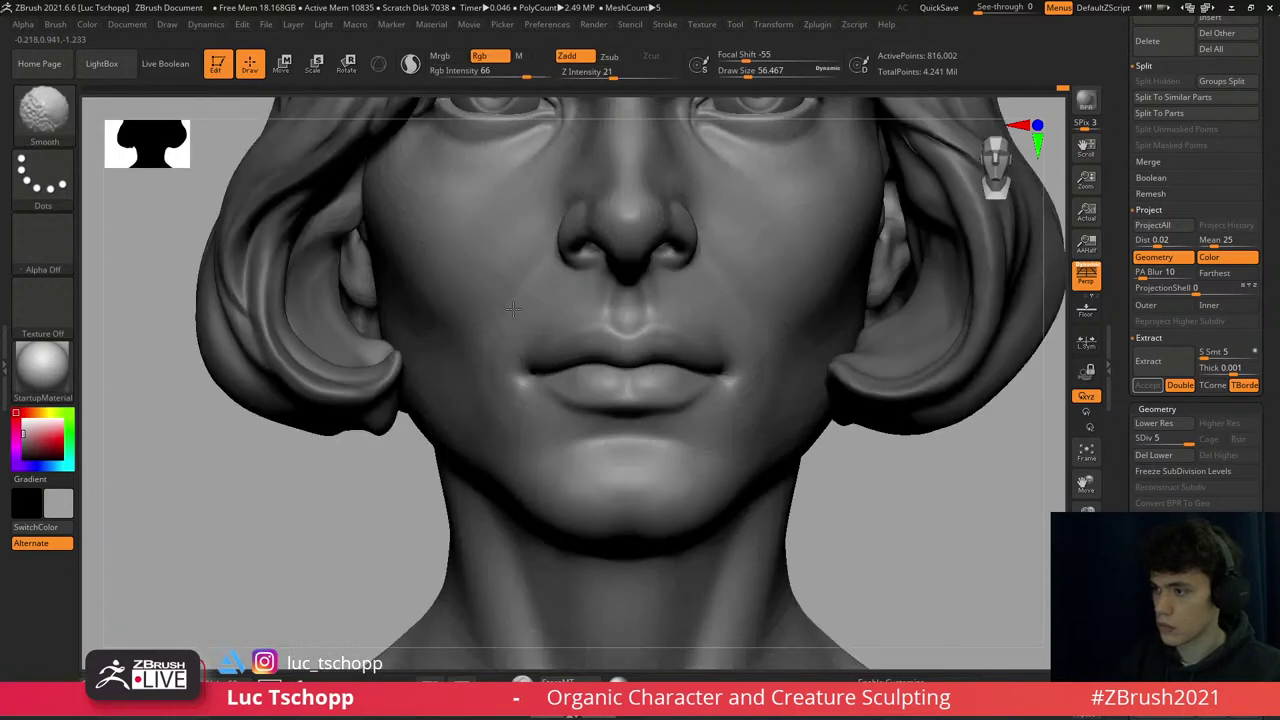
key("f")
right_click_drag(636, 317, 585, 398)
- Refine the chin with the custom, Smooth and Standard brushes across subdivision levels
key("1")
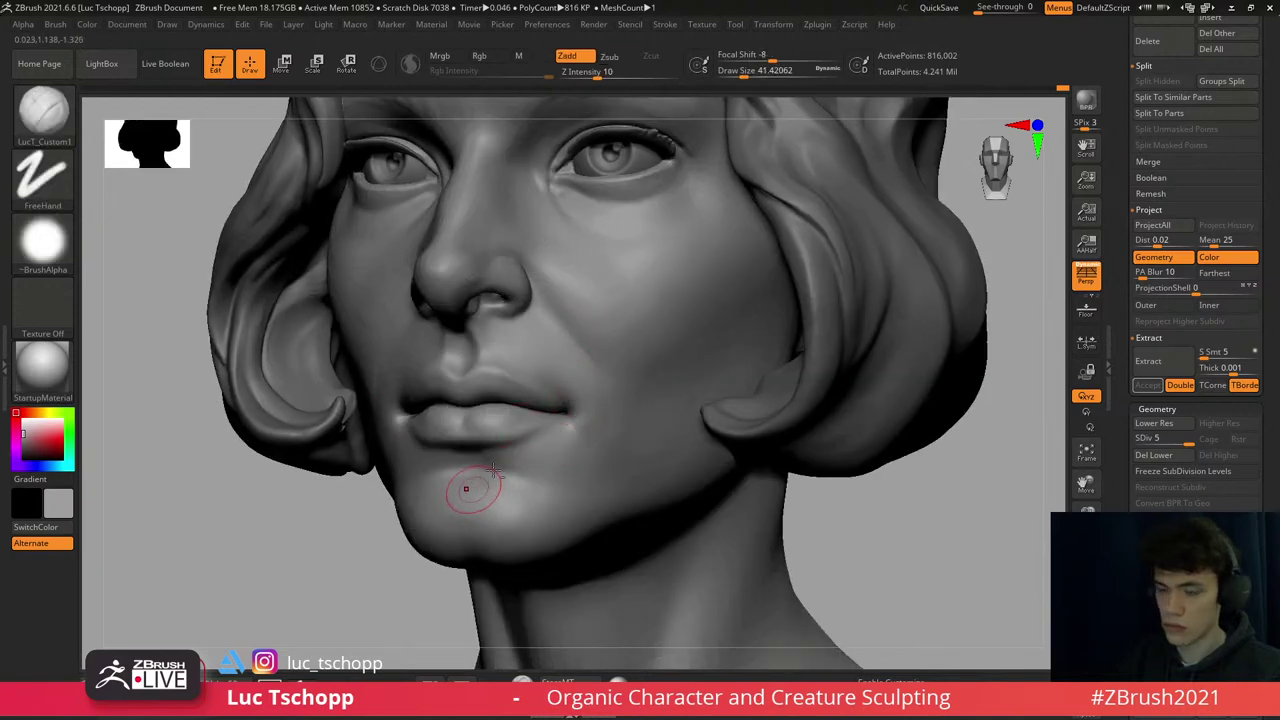
right_click_drag(471, 486, 543, 423)
key("b")
key("s")
key("m")
key("b")
key("s")
key("t")
key("shift+d")
key("shift+d")
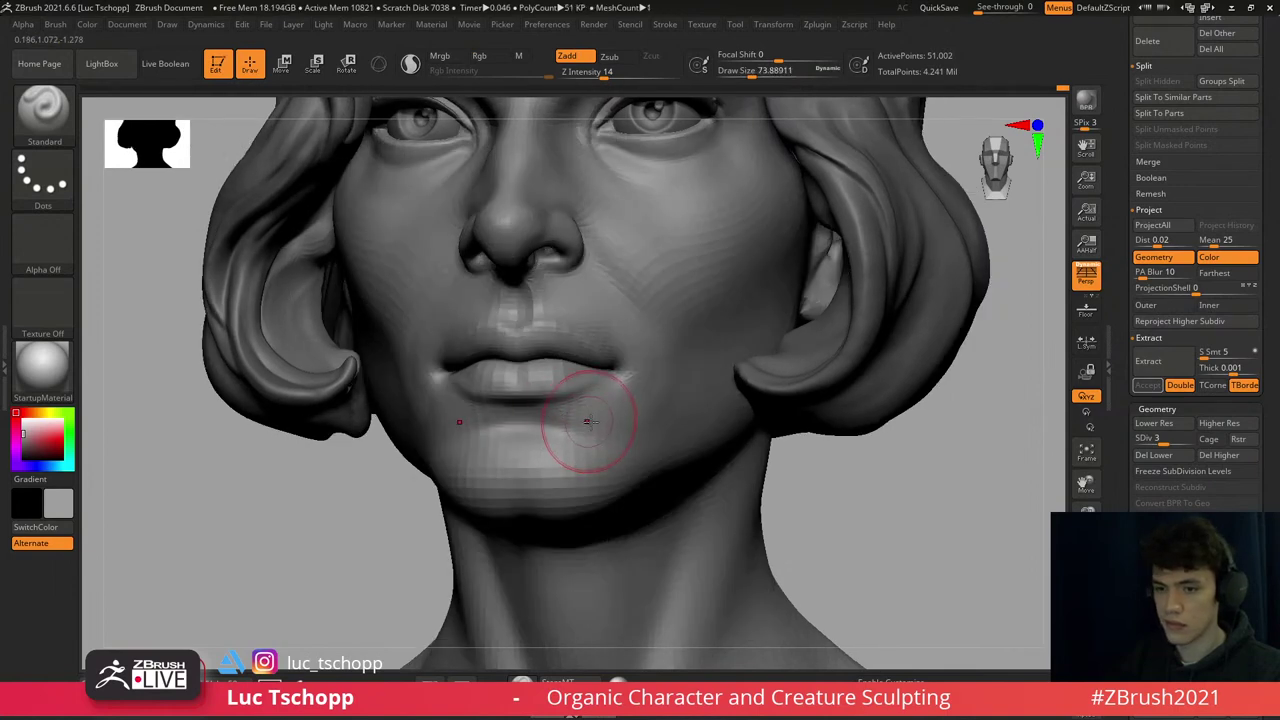
key("d")
key("d")
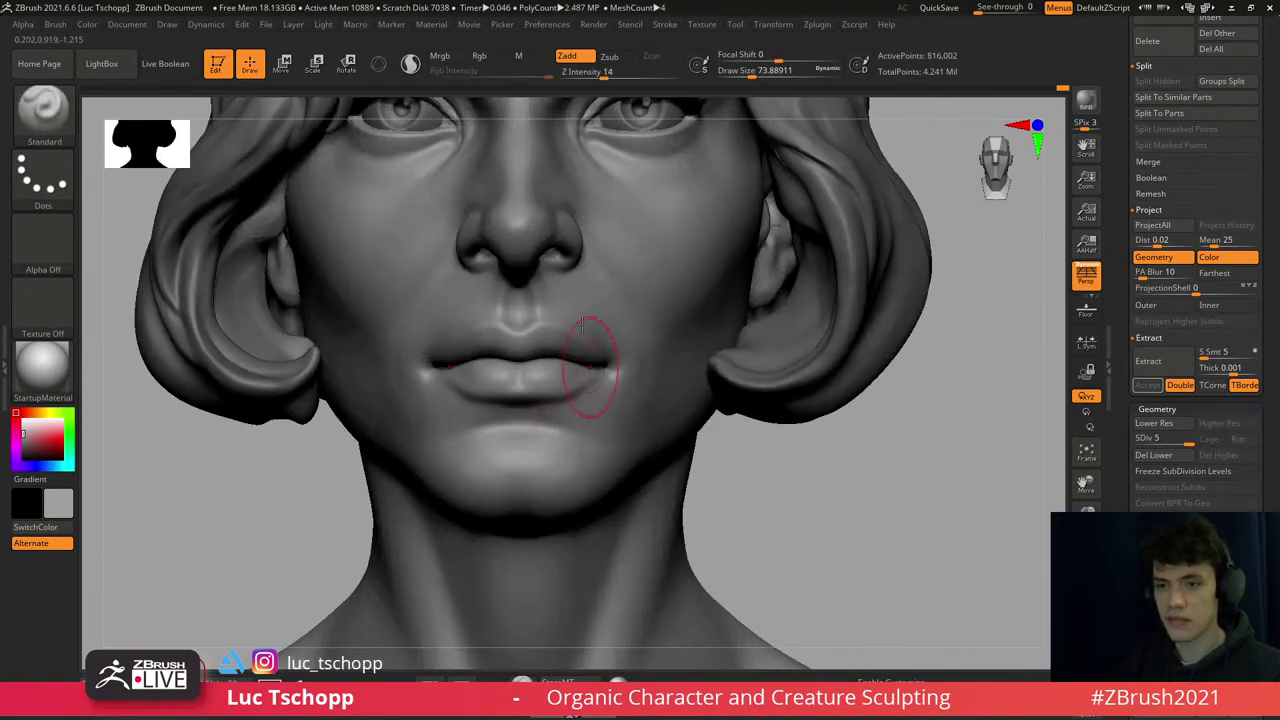
- Select the Extract5 fringe strand over the forehead as the active subtool
right_click_drag(582, 322, 557, 460)
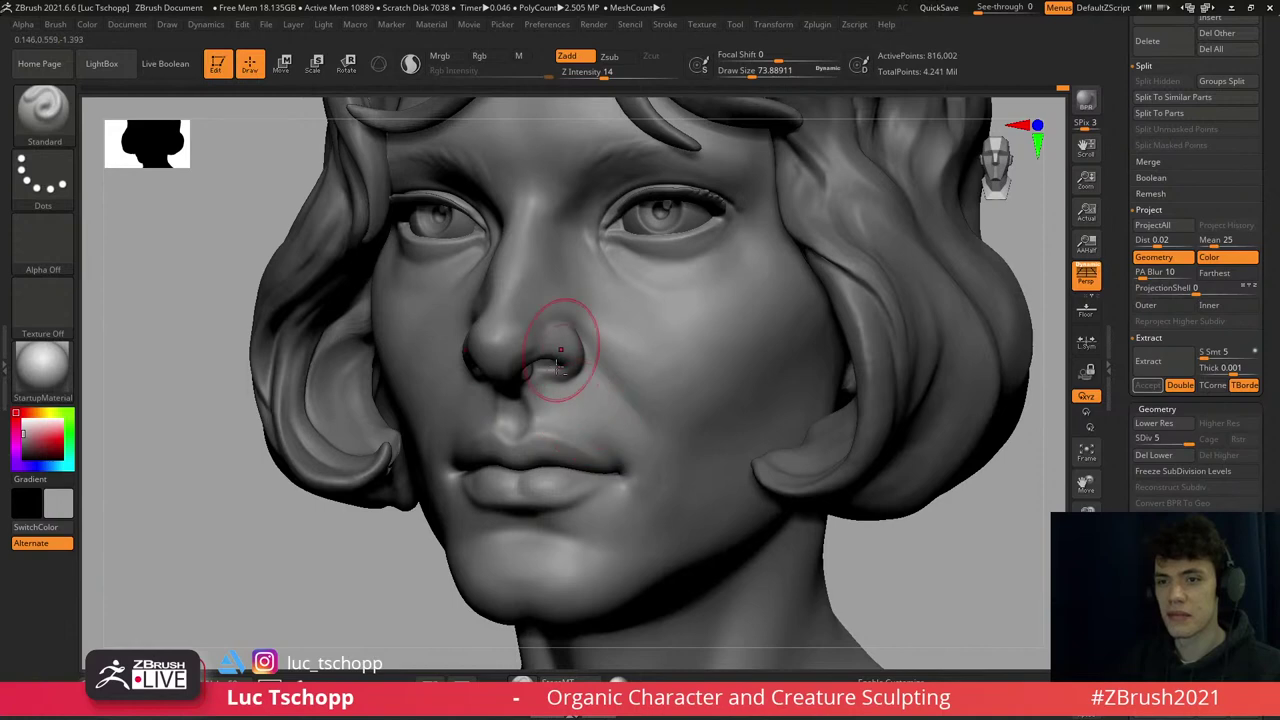
mouse_move(557, 365)
right_mouse_down()
mouse_move(574, 432)
mouse_move(690, 400)
mouse_move(765, 343)
mouse_move(507, 290)
right_mouse_up()
left_click(521, 290, "alt")
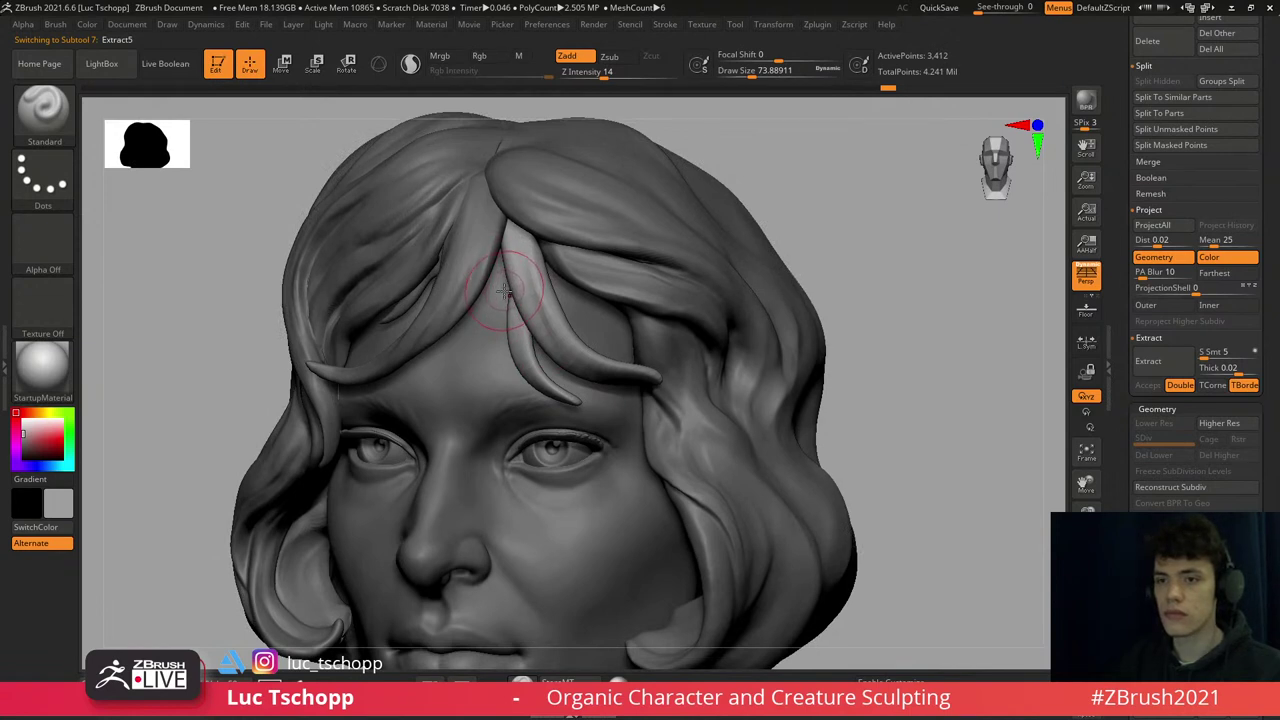
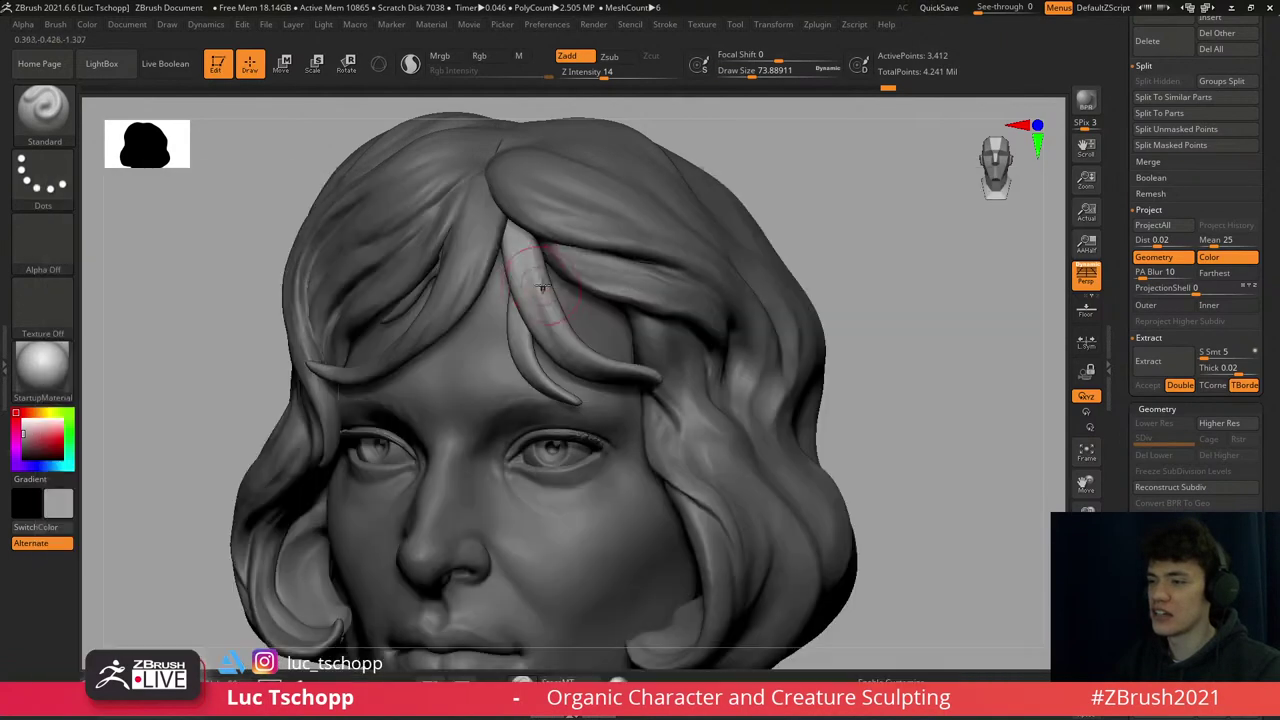
- Shrink the brush and switch to Pinch to sharpen the forehead hair lock
key("[")
key("d")
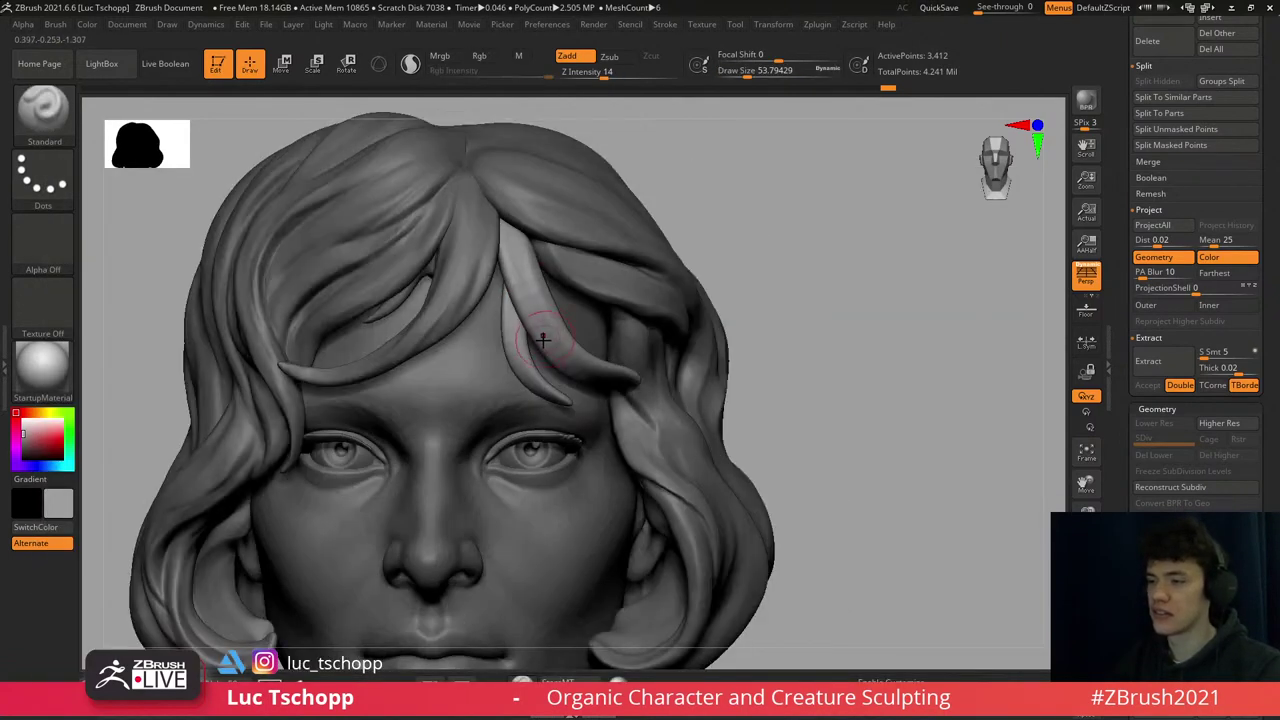
key("b")
key("p")
key("i")
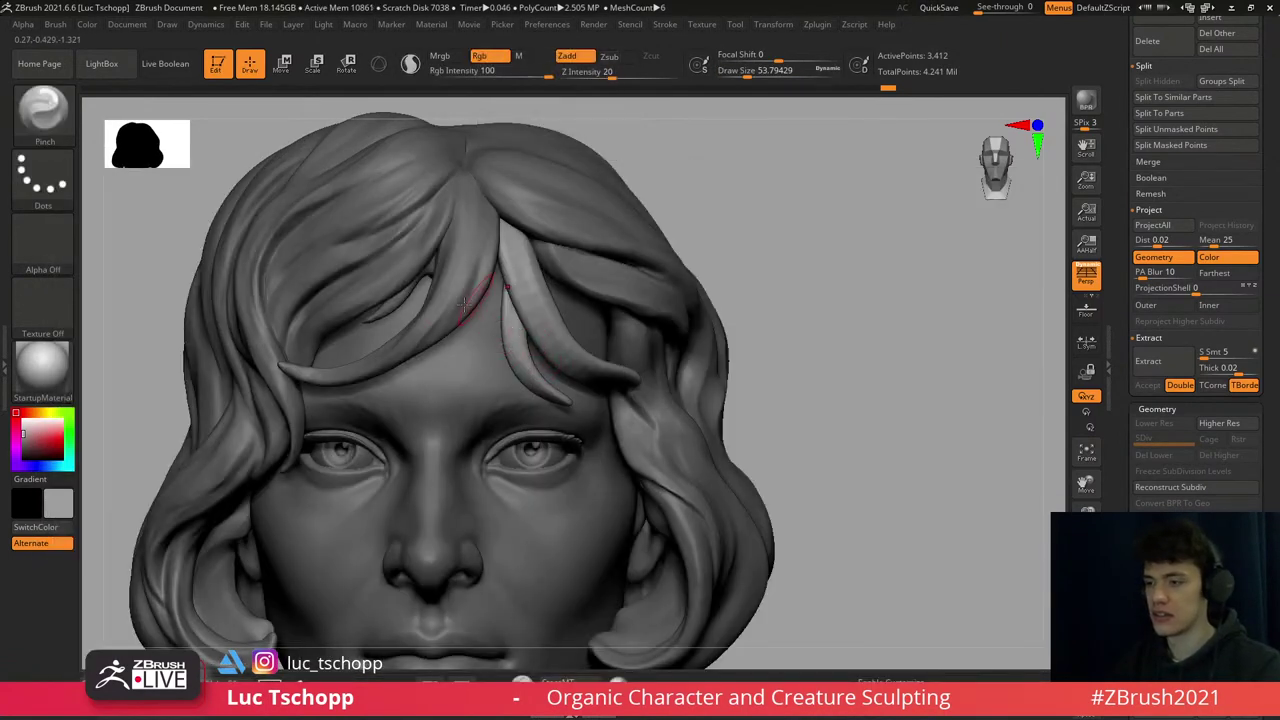
left_click(470, 232, "alt")
- Switch from the Standard to the DamStandard brush to carve the lock
key("b")
key("s")
key("t")
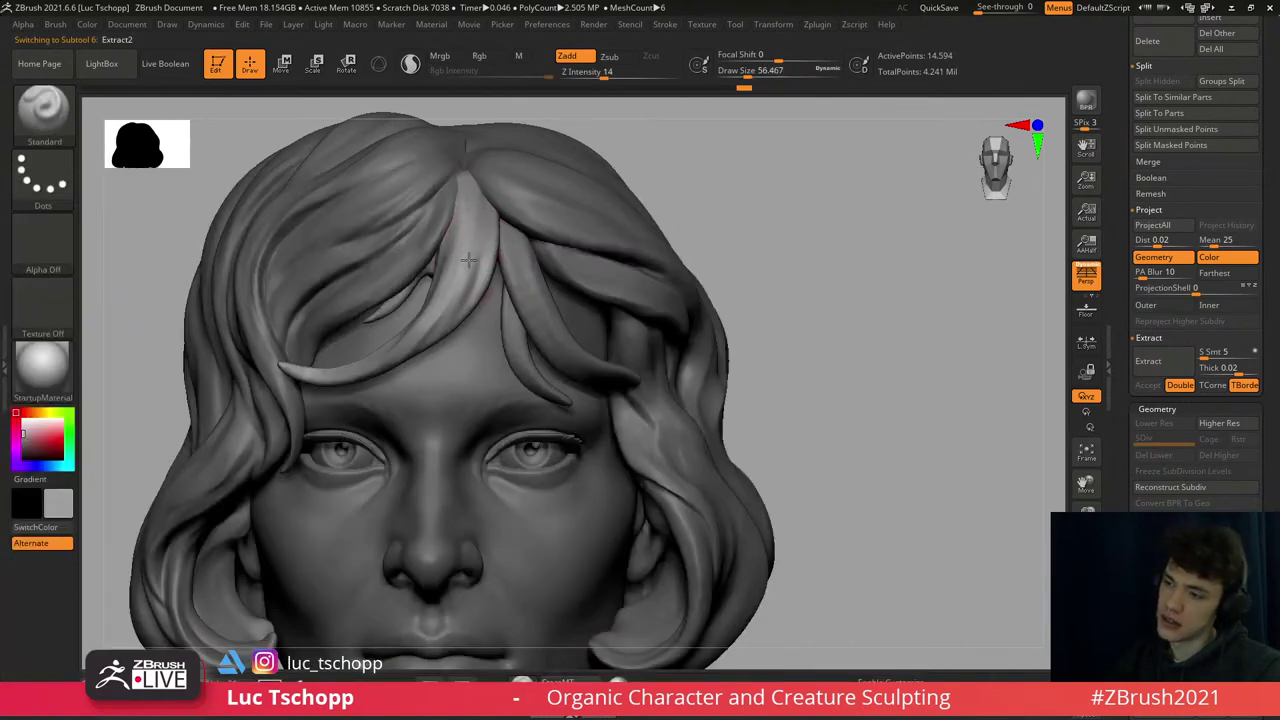
key("b")
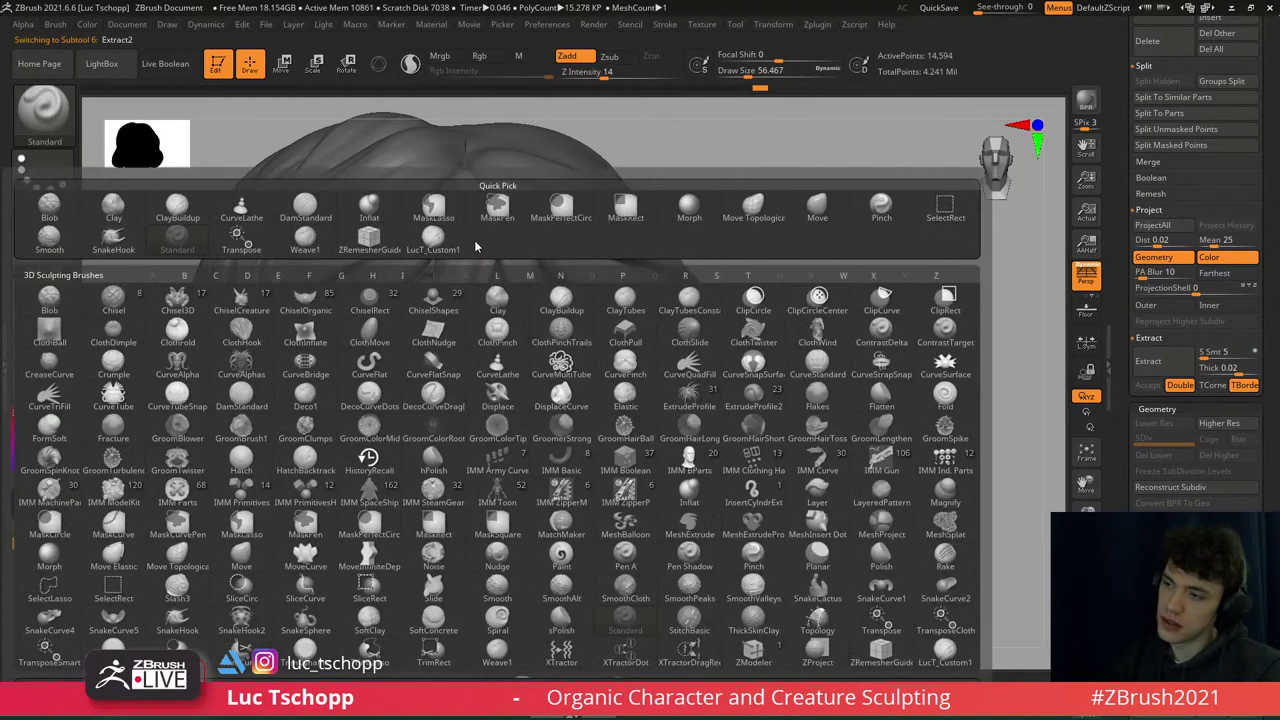
key("d")
key("s")
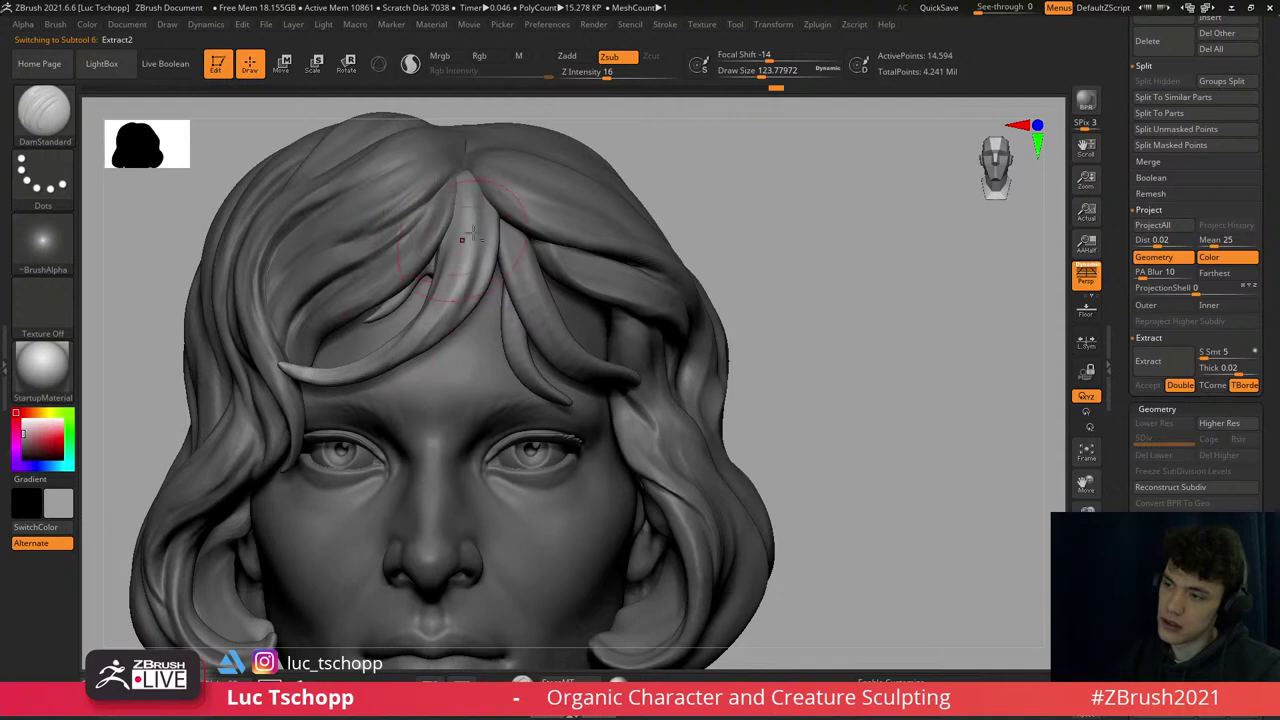
- Frame and zoom on the bust, select the next subtool, and turn the head front-on for smoothing
key("f")
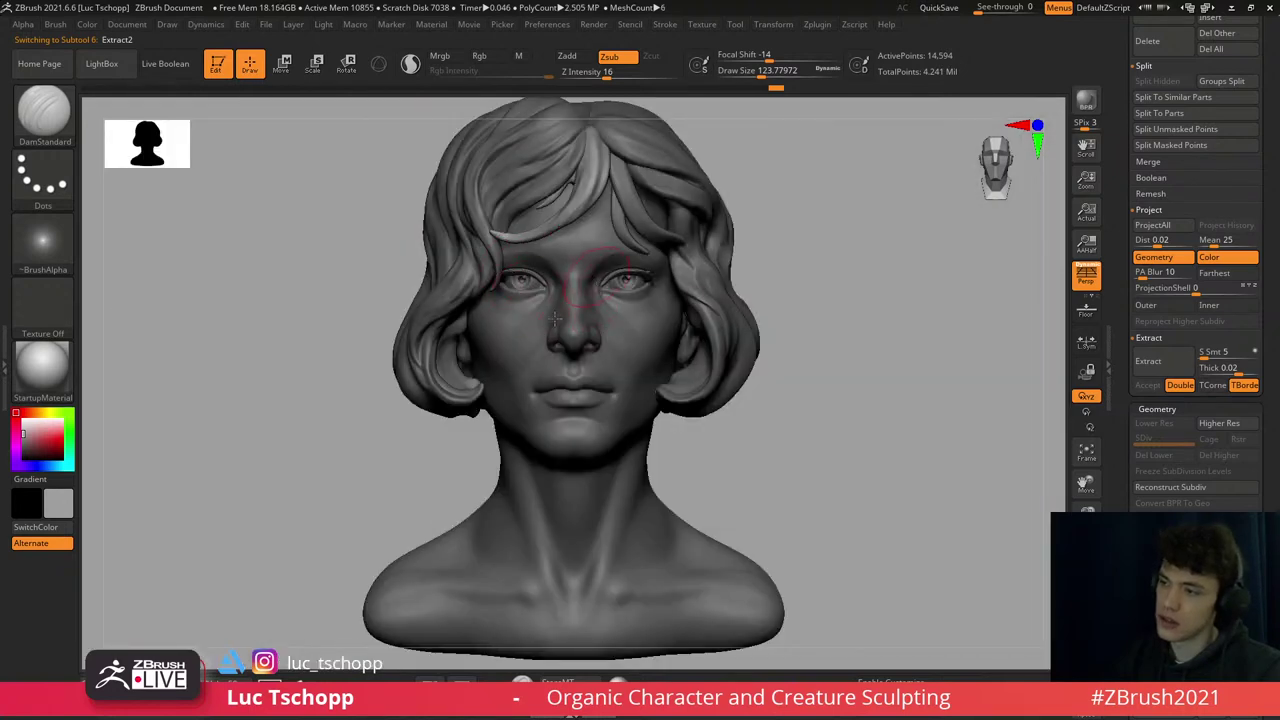
right_click_drag(555, 318, 383, 425, "ctrl")
left_click(383, 425, "alt")
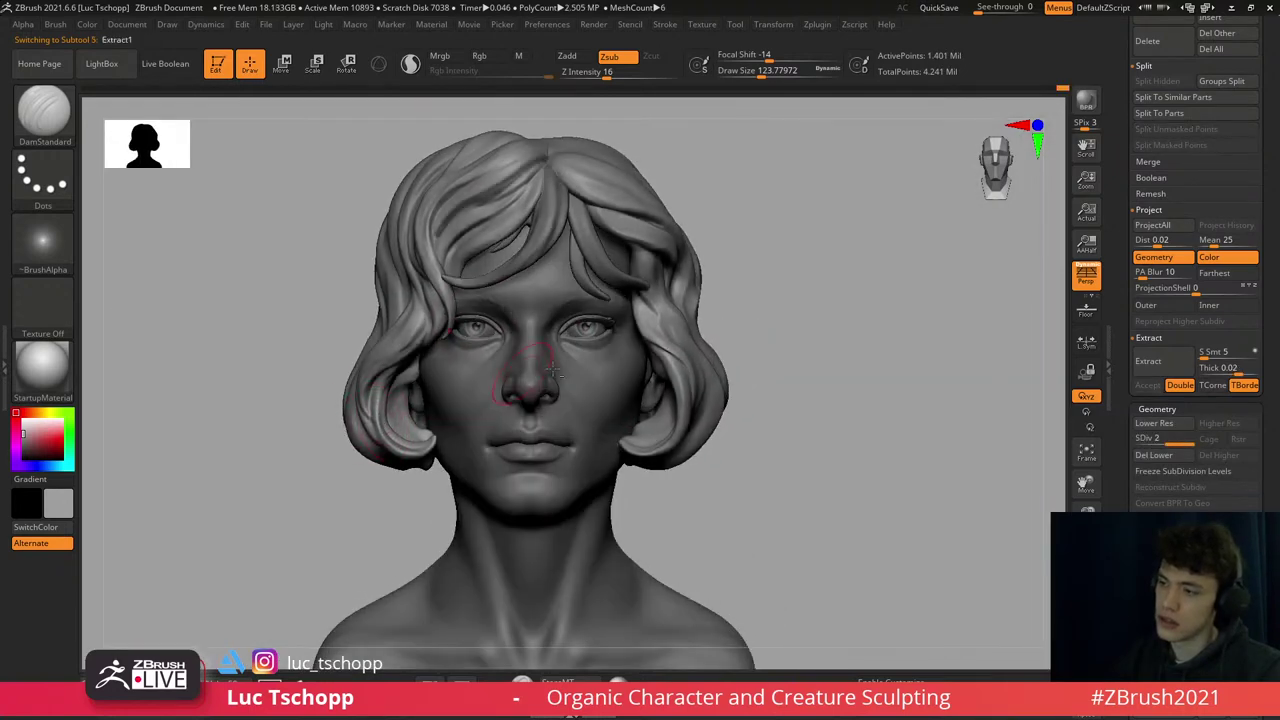
right_click_drag(553, 371, 590, 368)
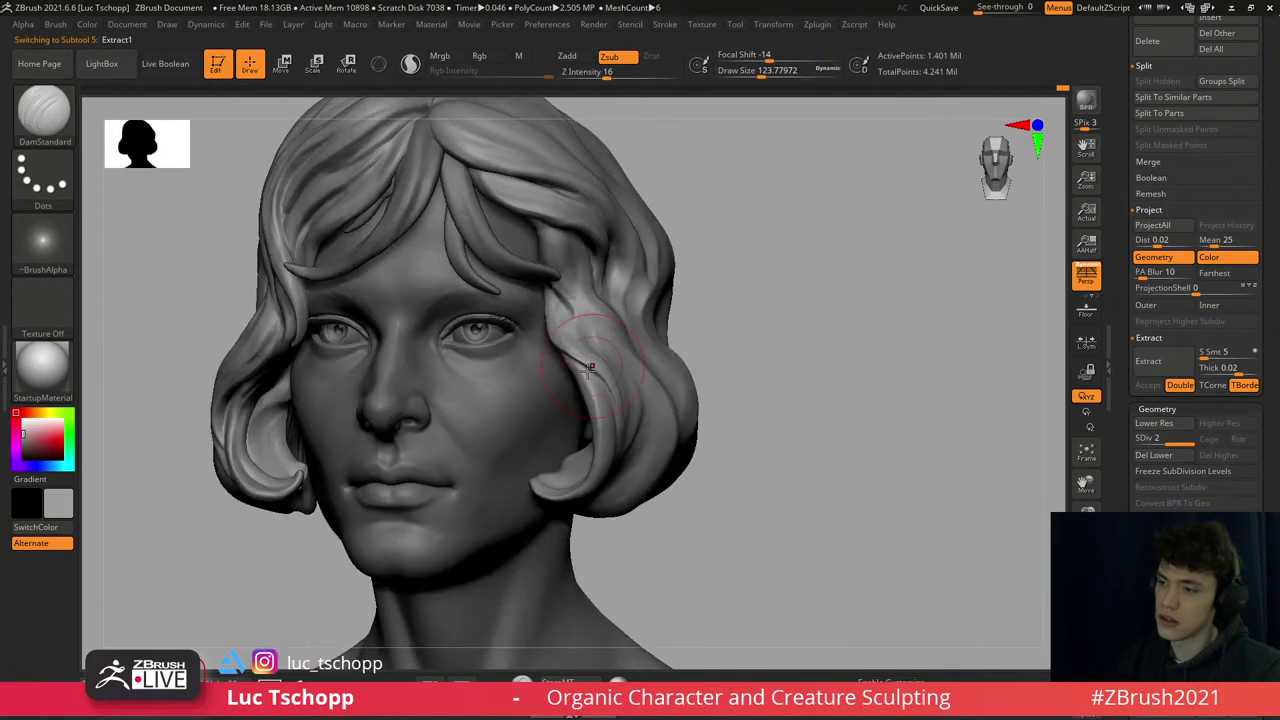
right_click_drag(533, 404, 543, 337)
key("shift")
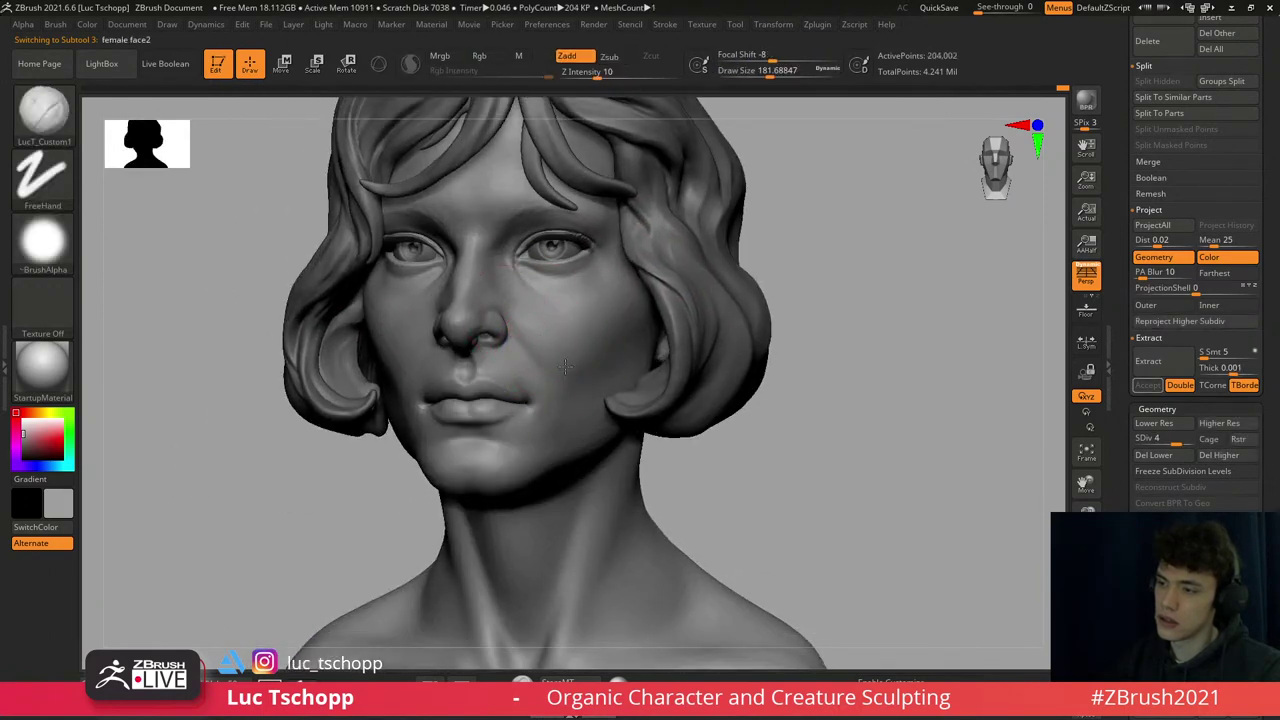
- Smooth the cheek with a smaller brush at the highest subdivision level
key("[")
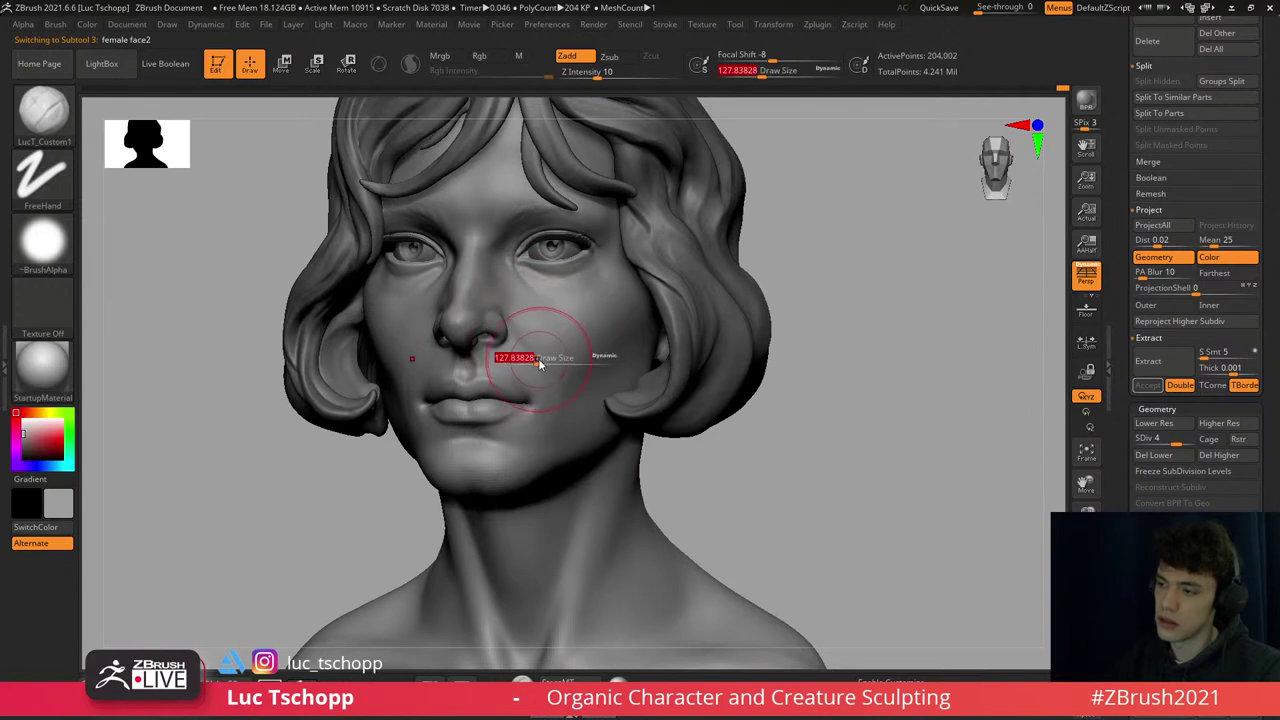
key("shift")
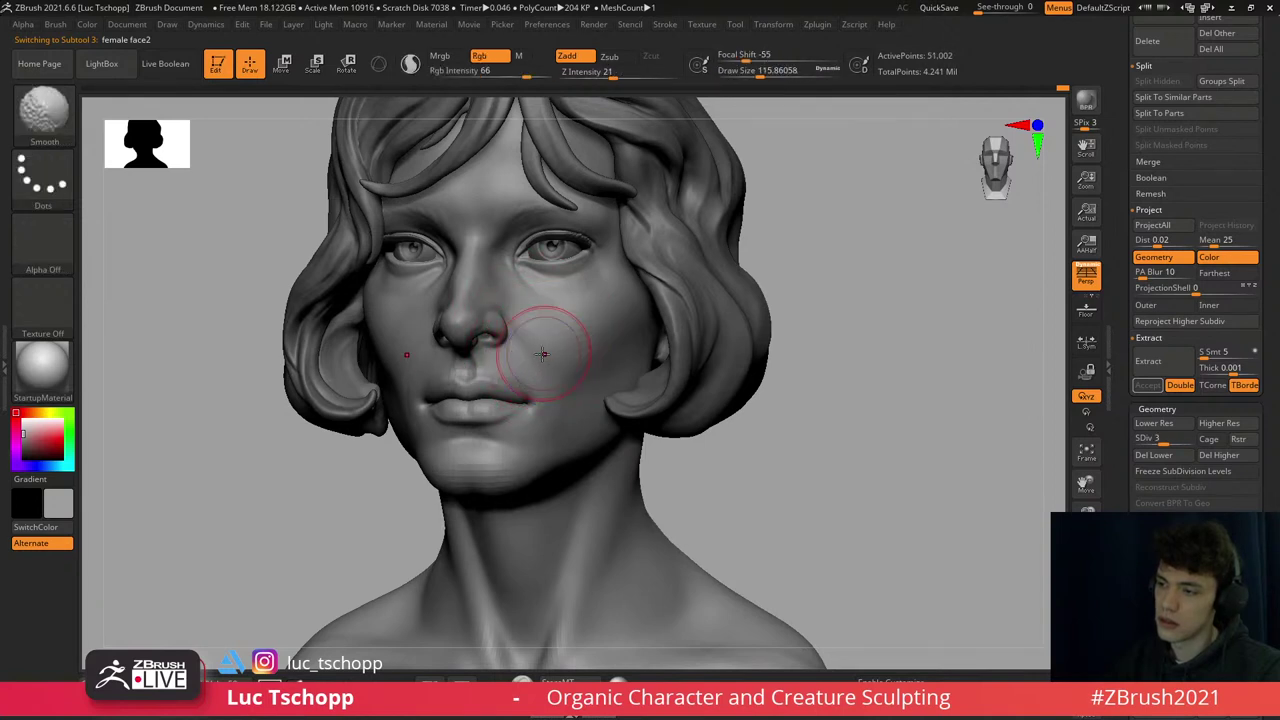
key("shift+d")
key("shift+d")
key("d")
key("d")
key("d")
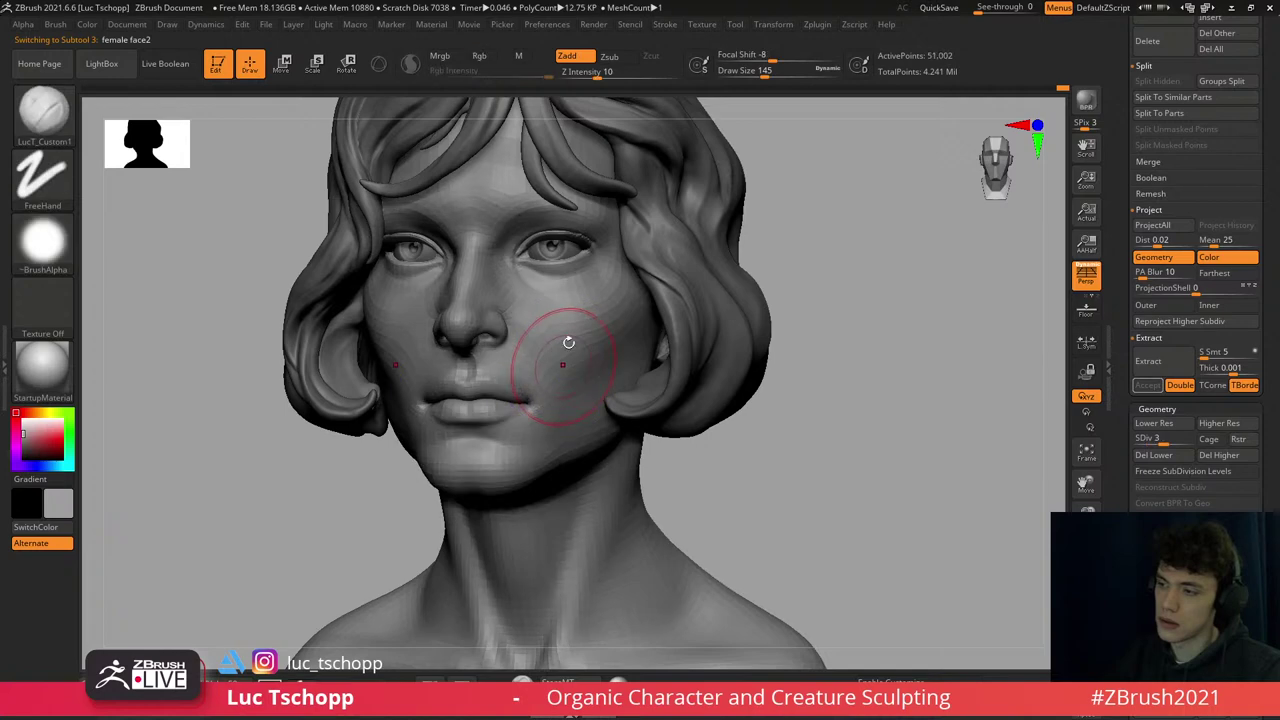
left_click_drag(557, 343, 578, 247)
key("f")
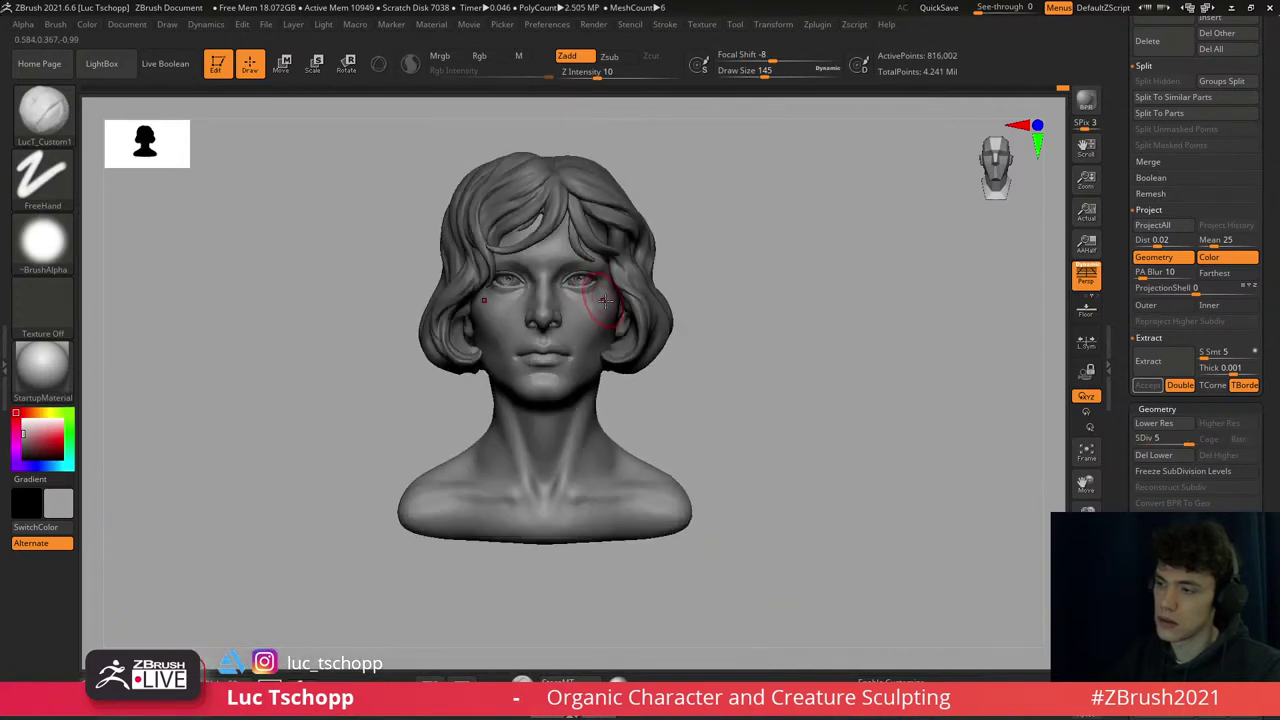
left_click_drag(623, 318, 591, 400)
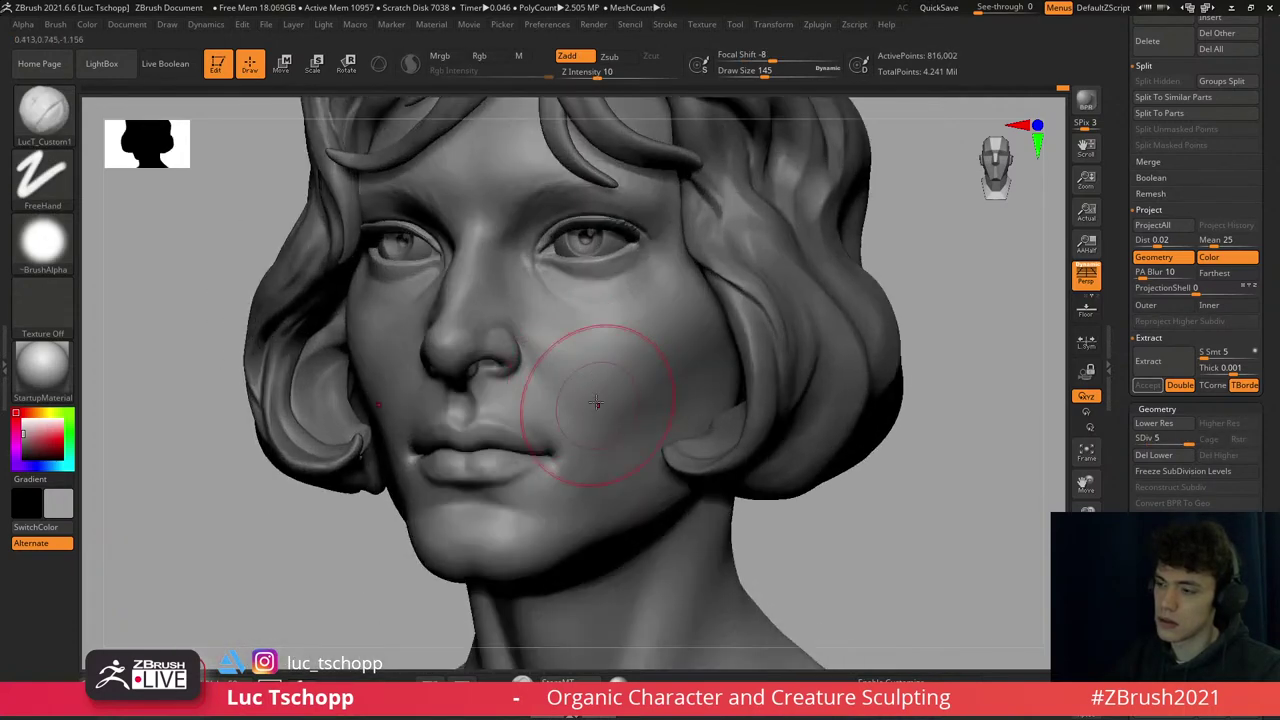
mouse_move(557, 300)
right_mouse_down()
mouse_move(565, 262)
mouse_move(545, 262)
right_mouse_up()
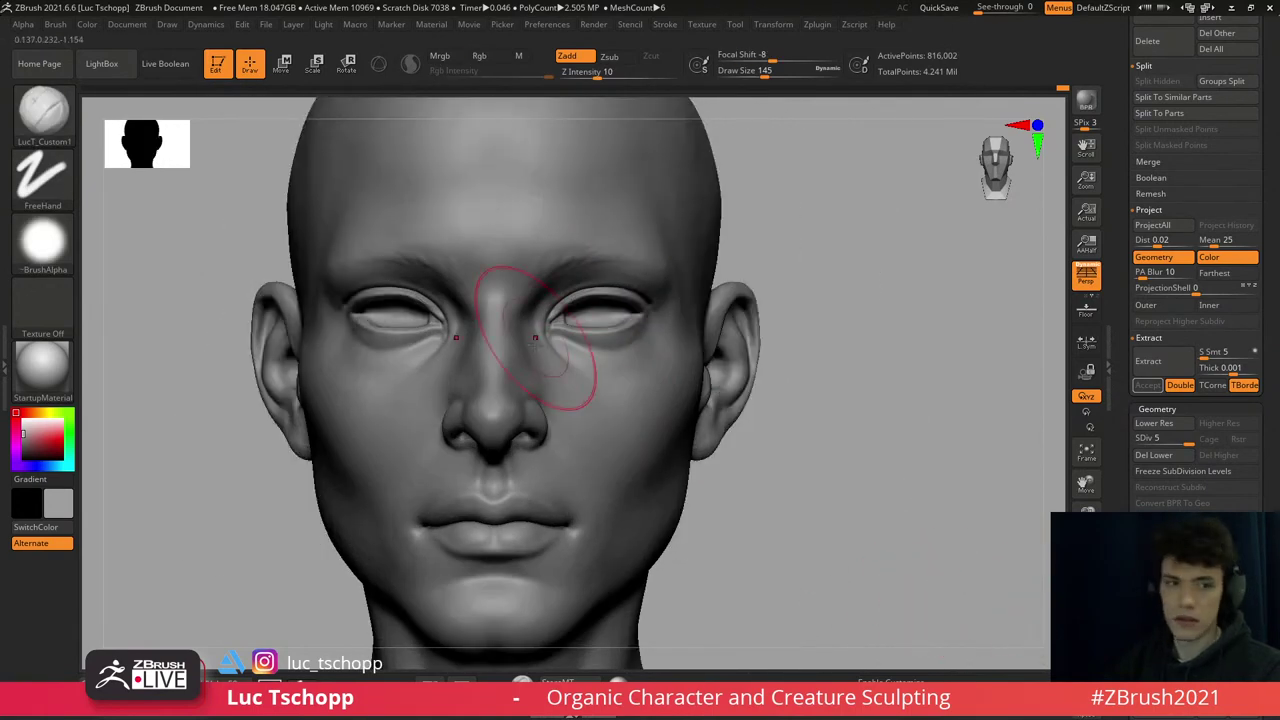
- Zoom in on the eyes and brow and shrink the brush for fine detail
right_click_drag(514, 314, 572, 270, "alt")
key("s")
left_click_drag(572, 270, 565, 280)
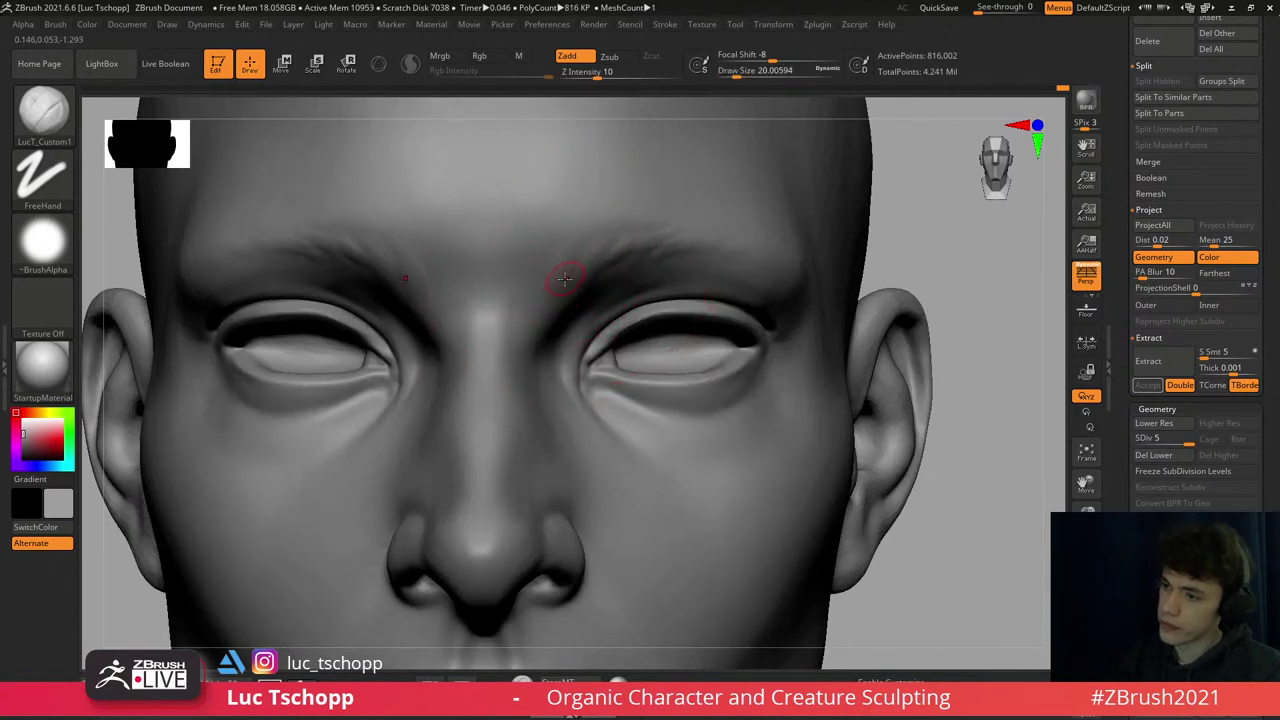
key("s")
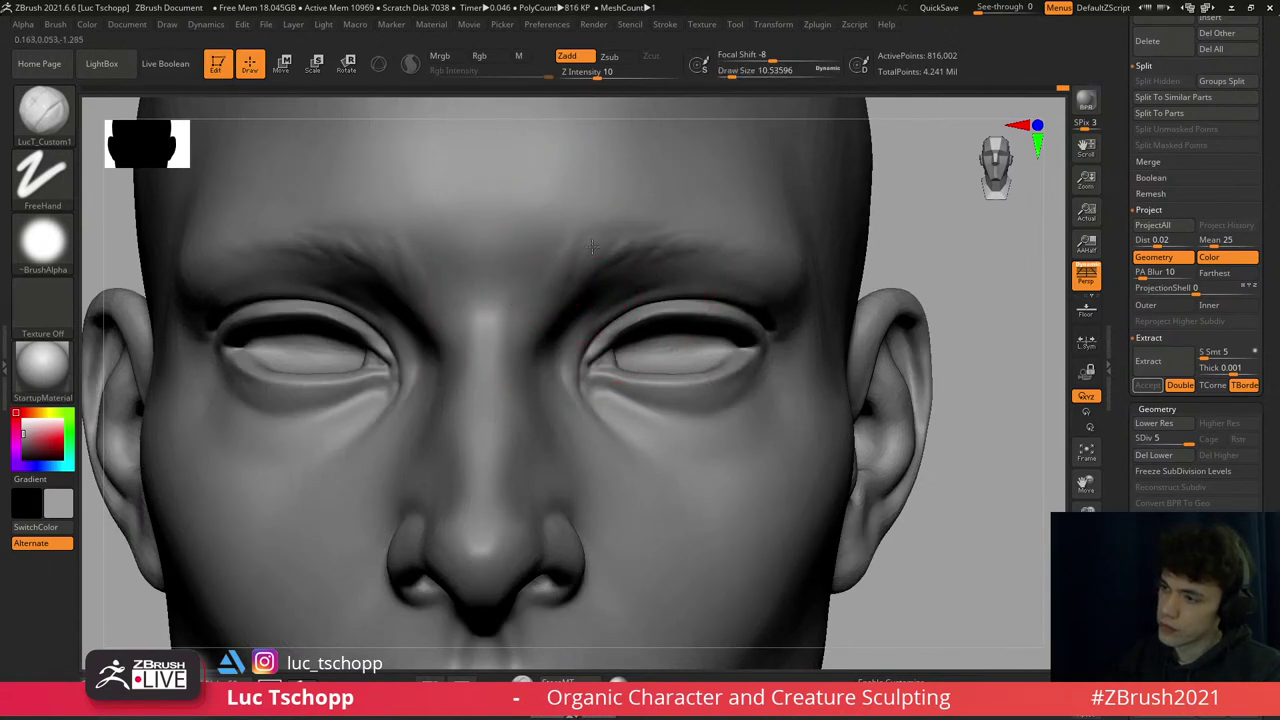
key("s")
left_click_drag(570, 280, 603, 252)
- Carve a fine crease along the brow with DamStandard
key("b")
key("d")
key("s")
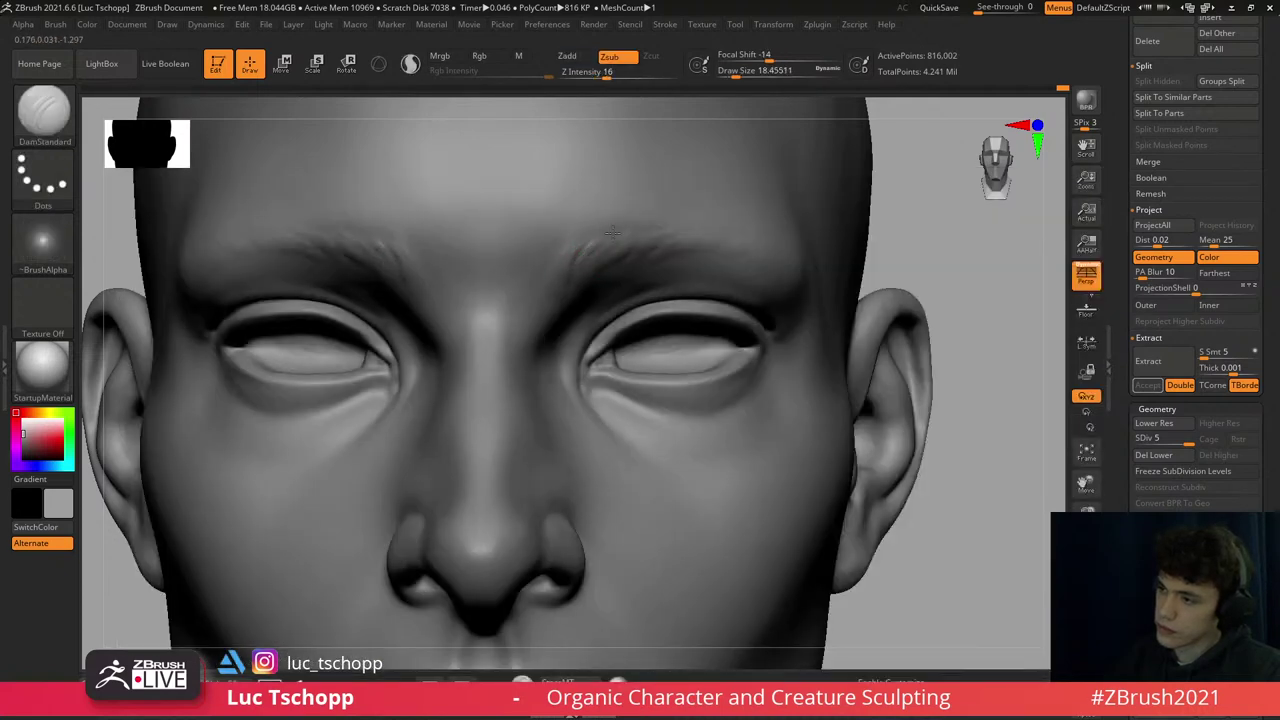
right_click_drag(654, 232, 616, 258)
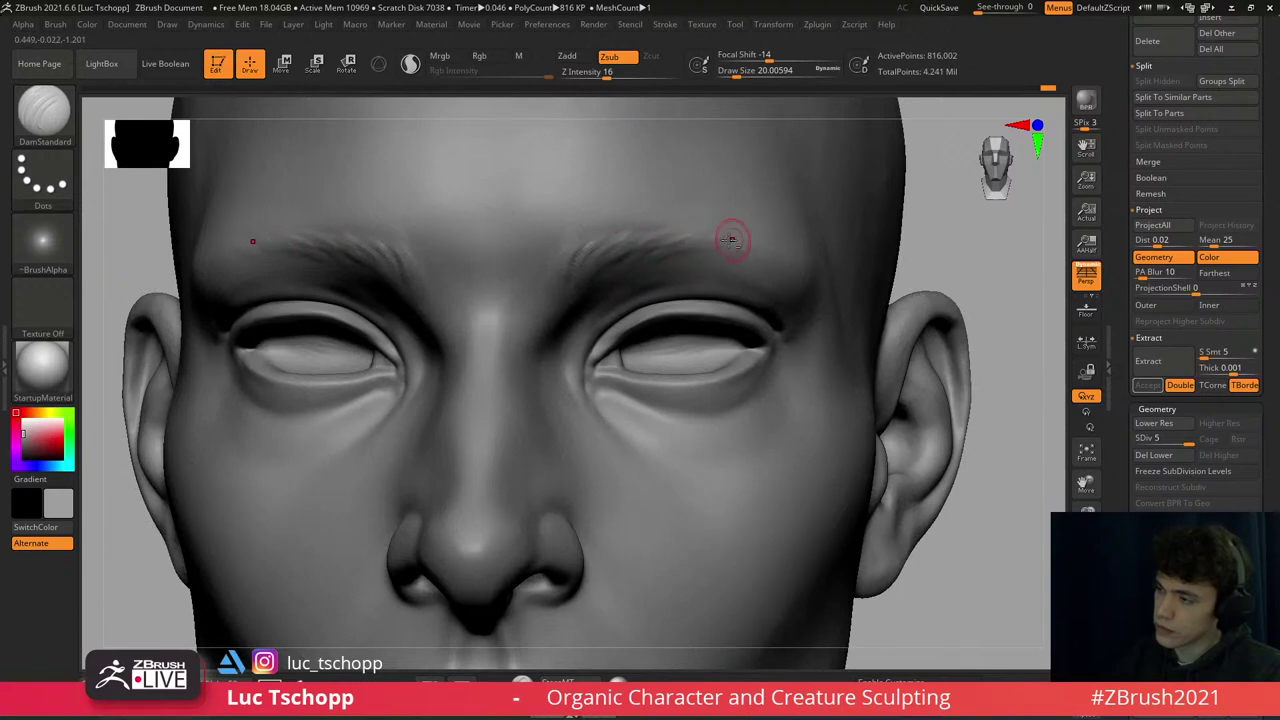
left_click_drag(593, 278, 625, 260)
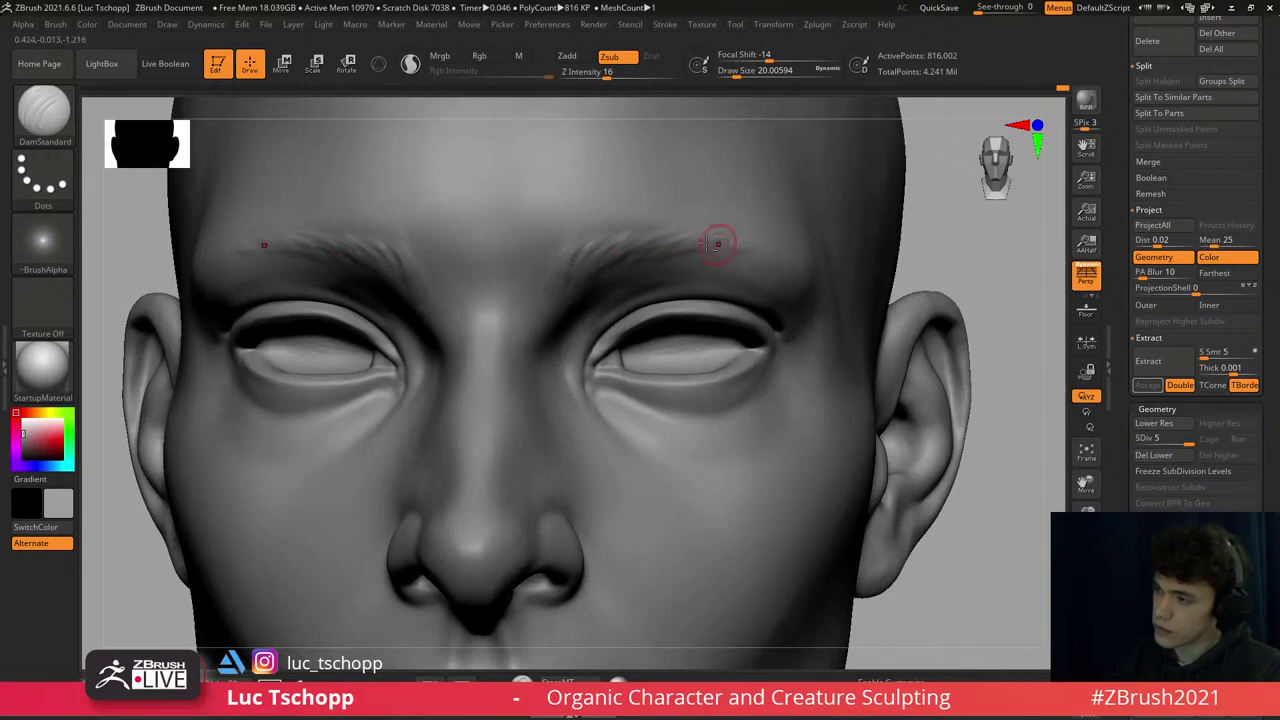
mouse_move(717, 243)
right_mouse_down()
mouse_move(720, 229)
mouse_move(658, 235)
right_mouse_up()
- Build up a little form under the right-side eye with the Standard brush
key("1")
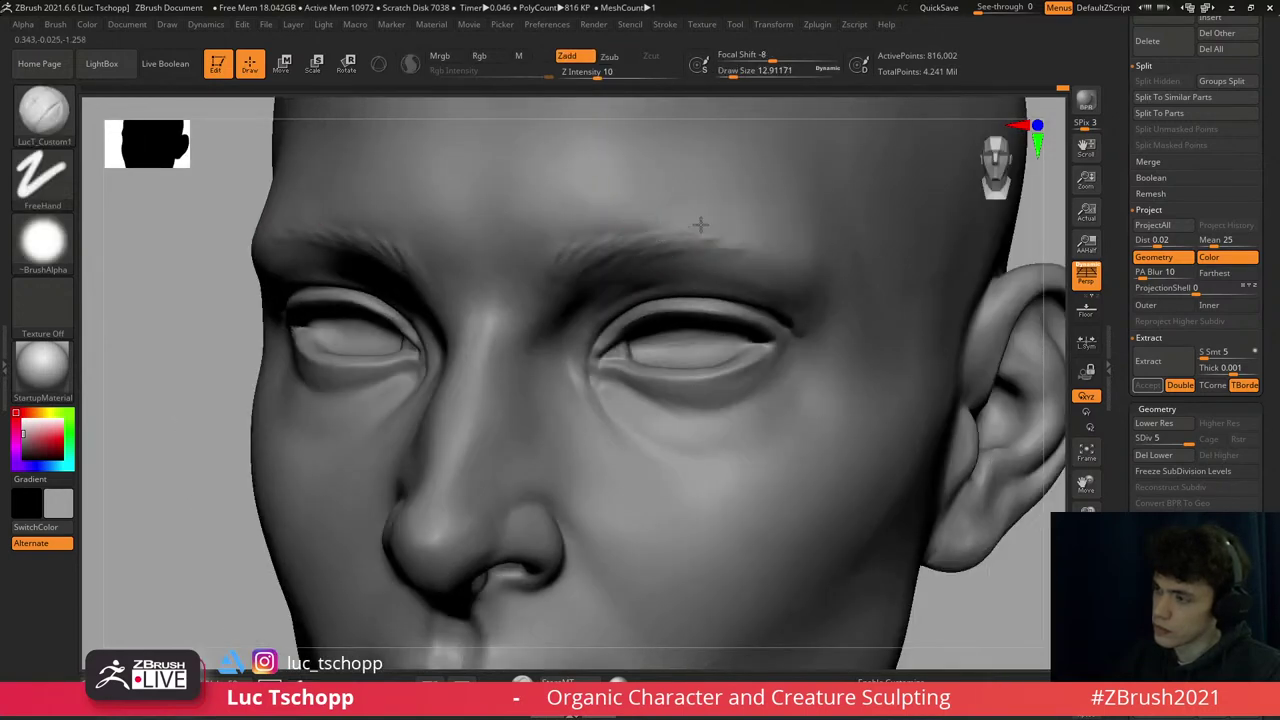
key("bracketright")
key("bracketright")
key("bracketright")
key("f")
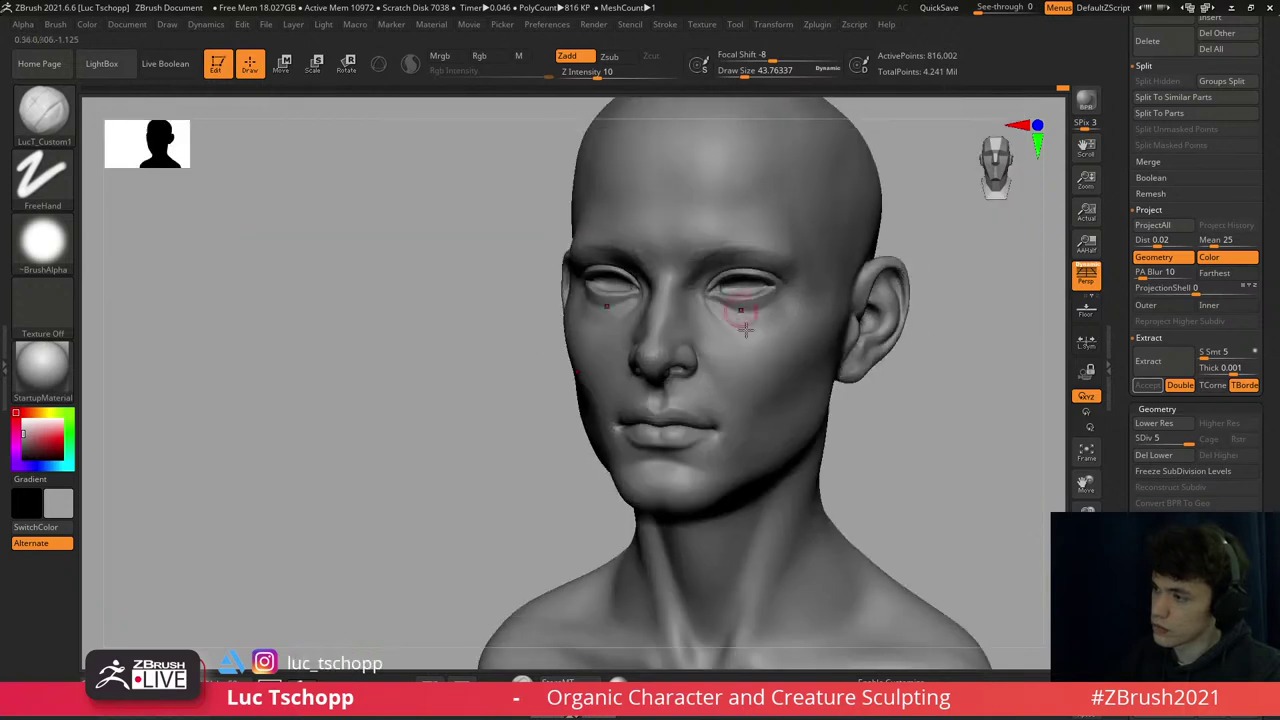
right_click_drag(749, 334, 654, 280, "alt")
key("b")
key("d")
key("s")
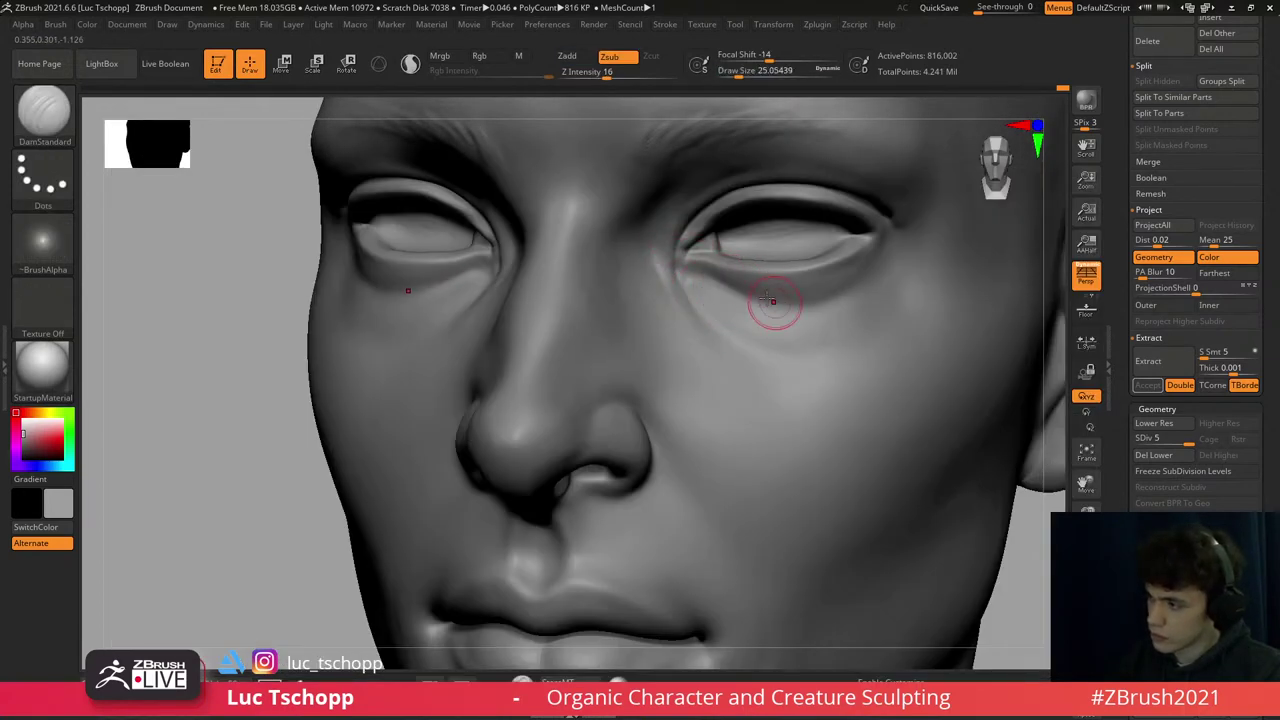
key("b")
key("s")
key("t")
left_click_drag(720, 283, 820, 301)
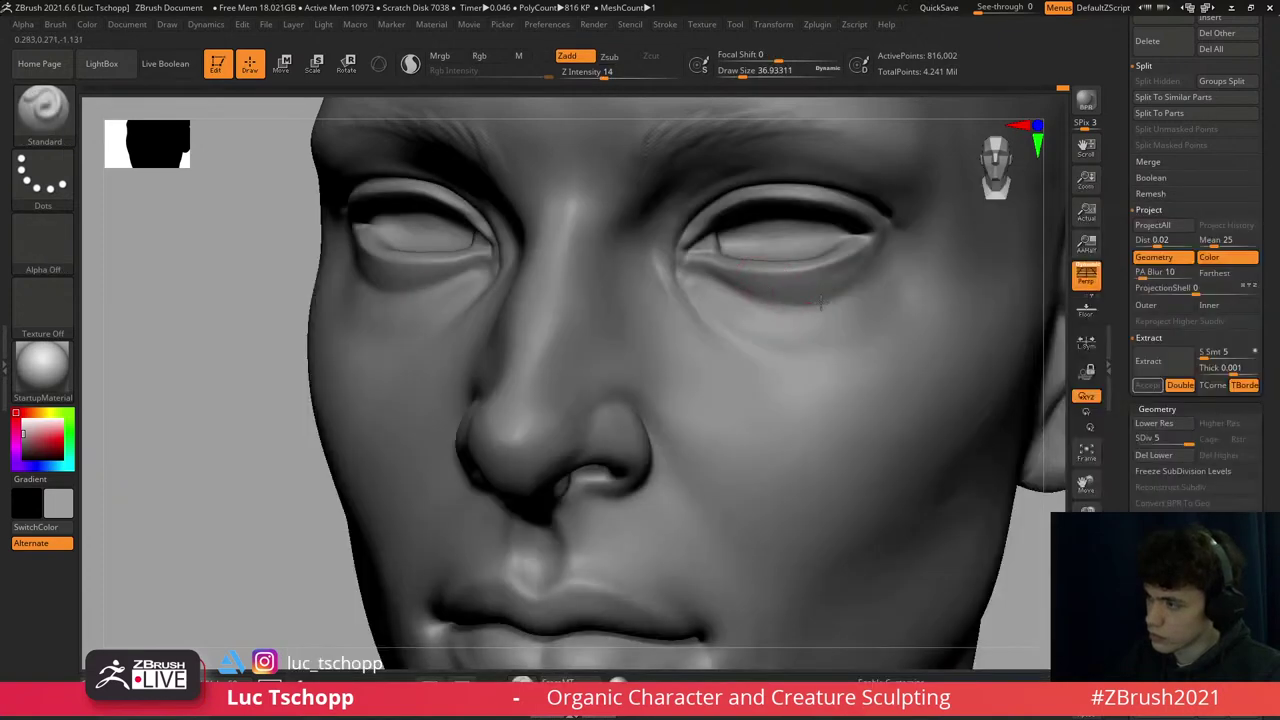
- Turn Solo off to show the hair again and select the Extract1 hair piece
key("1")
right_click_drag(838, 314, 789, 371, "ctrl")
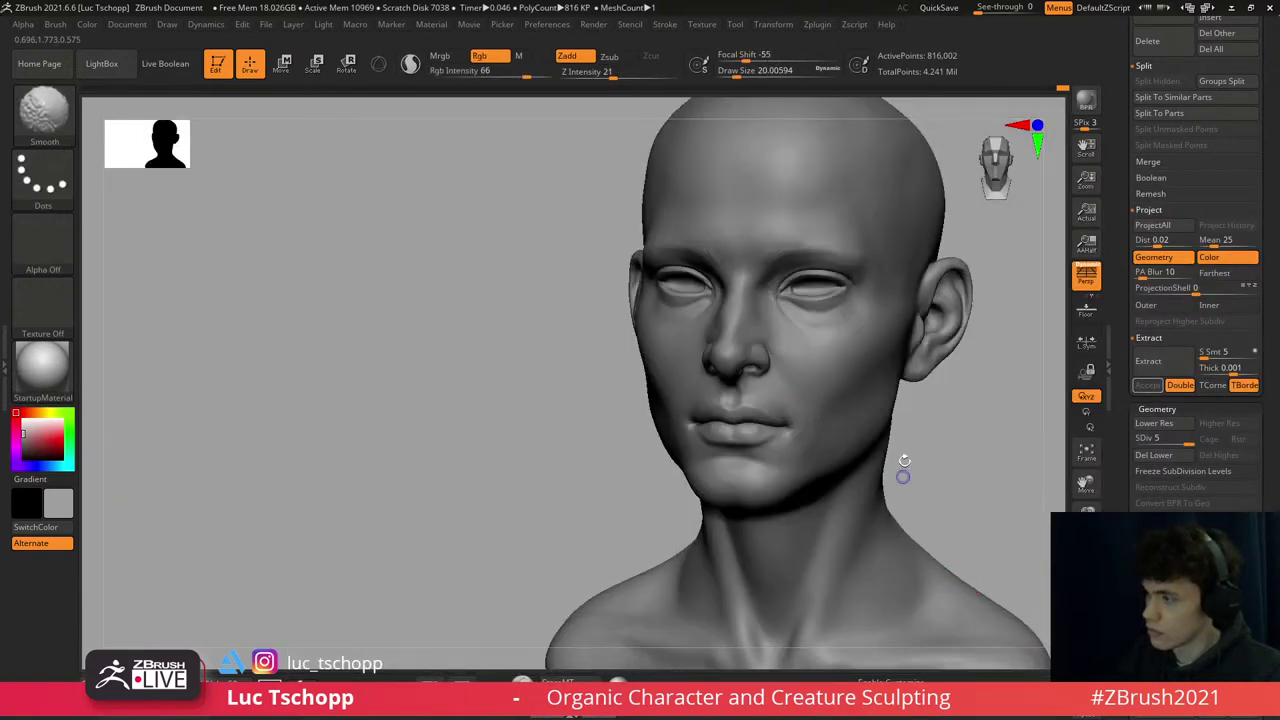
left_click_drag(885, 615, 868, 488)
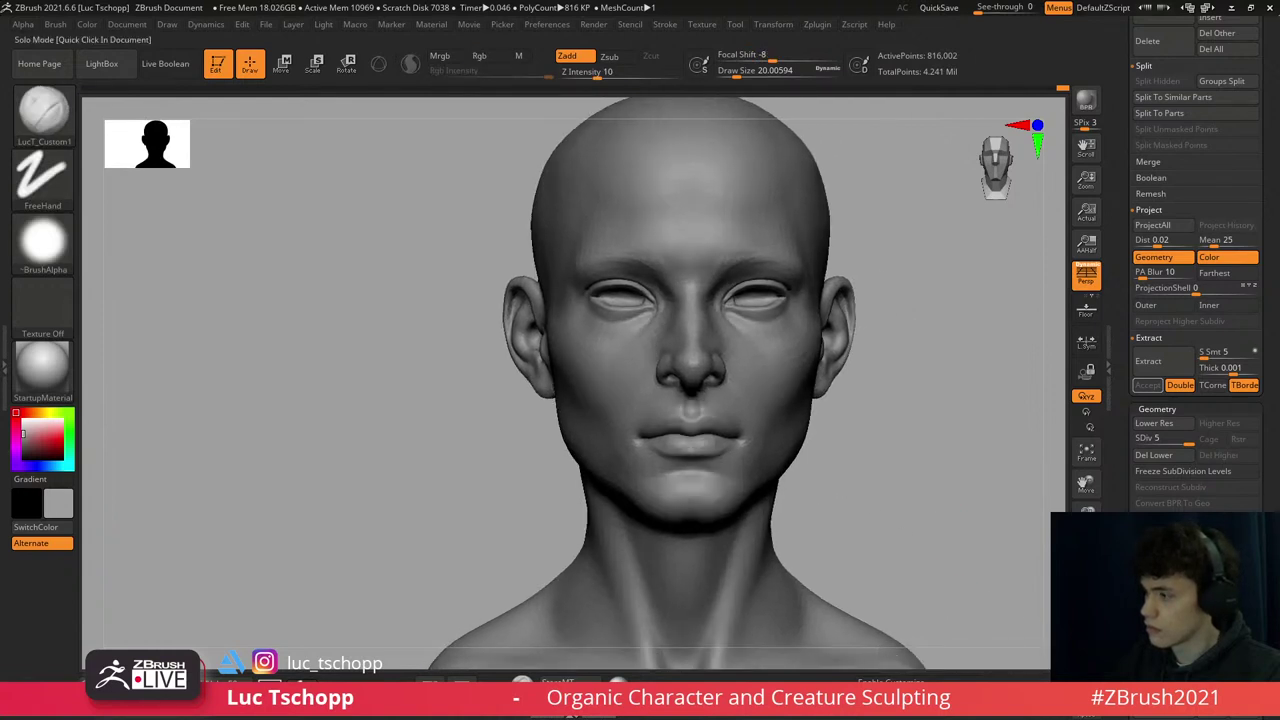
left_click(1086, 650)
right_click_drag(650, 403, 596, 476, "ctrl")
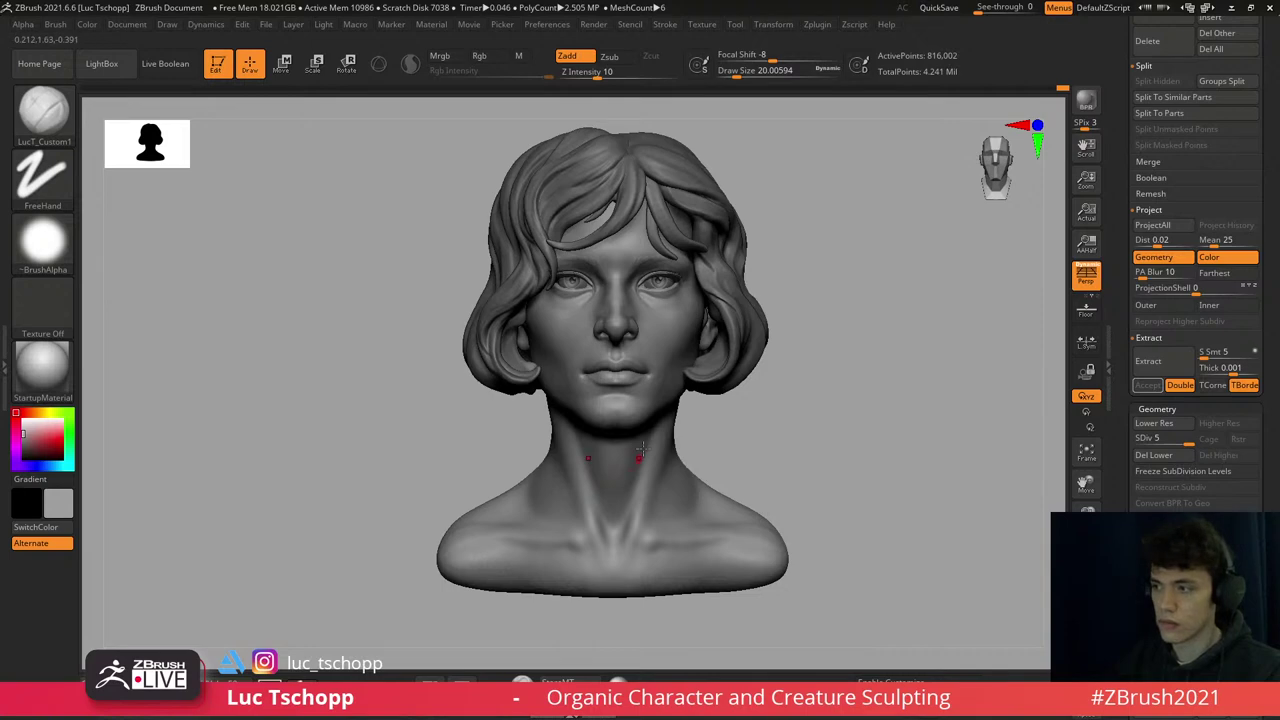
right_click_drag(672, 230, 632, 290, "alt")
left_click(555, 240, "alt")
mouse_move(555, 240)
right_mouse_down("ctrl")
mouse_move(557, 223)
mouse_move(588, 231)
right_mouse_up("ctrl")
- Extract the masked top-of-head area and accept it as a new hair piece
key("b")
key("s")
key("t")
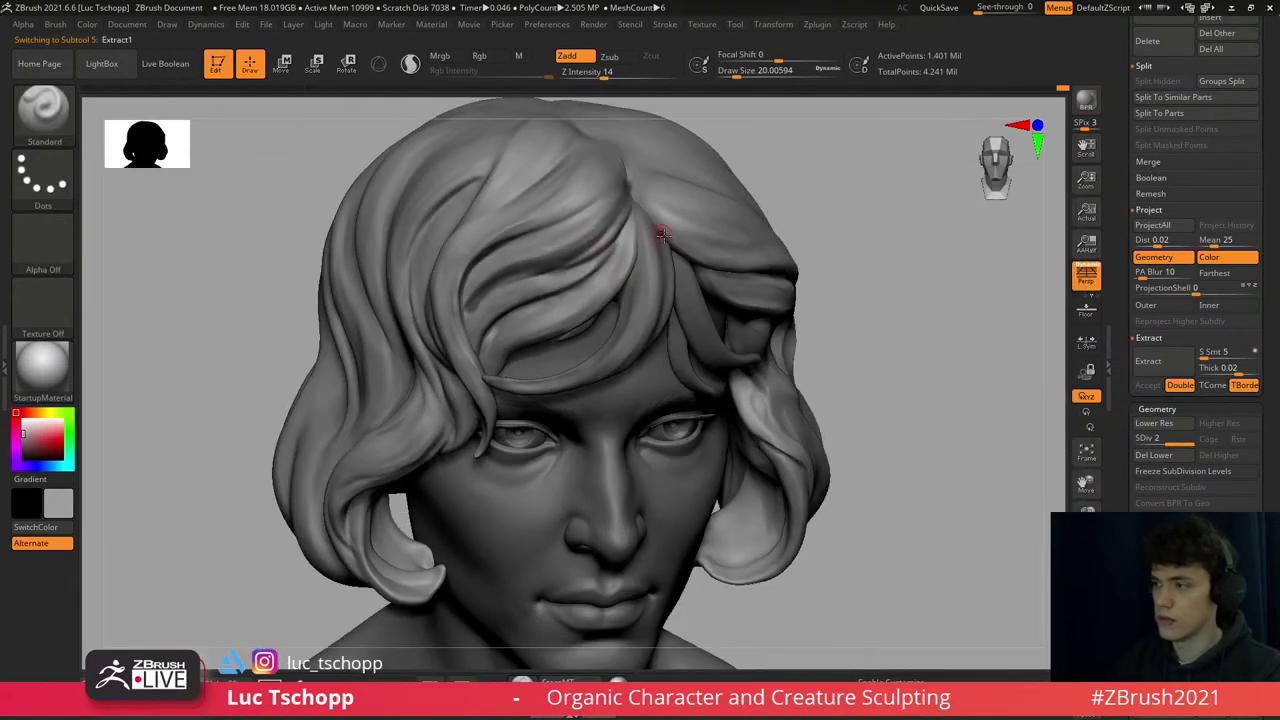
right_click_drag(877, 334, 923, 331, "shift")
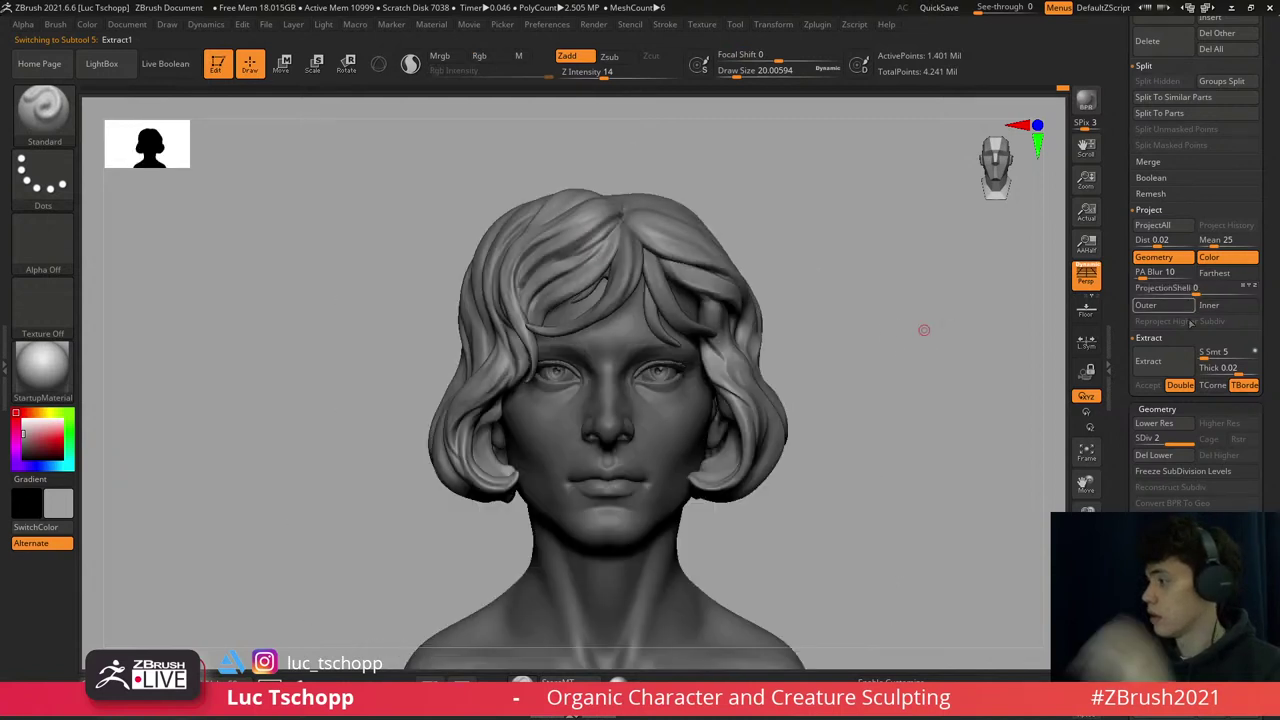
left_click(1150, 361)
left_click(1148, 385)
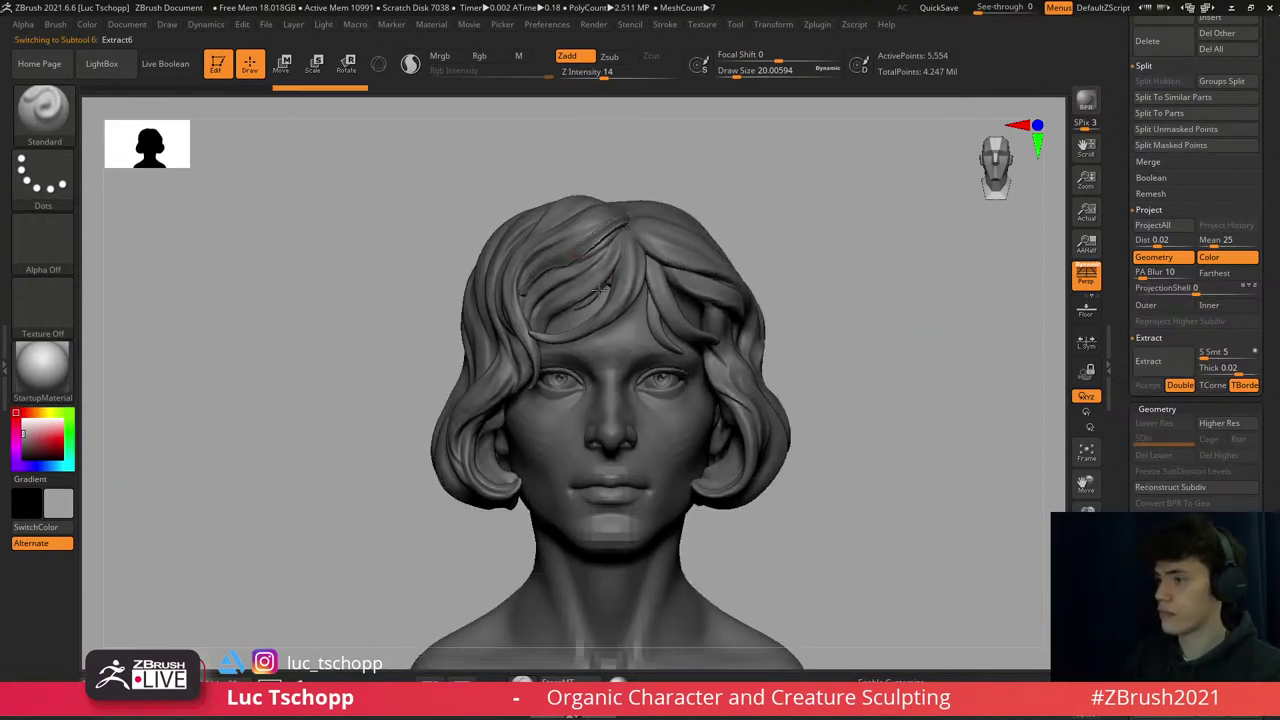
- Smooth the newly extracted hair strand
right_click_drag(598, 290, 598, 283)
left_click_drag(608, 266, 634, 242, "shift")
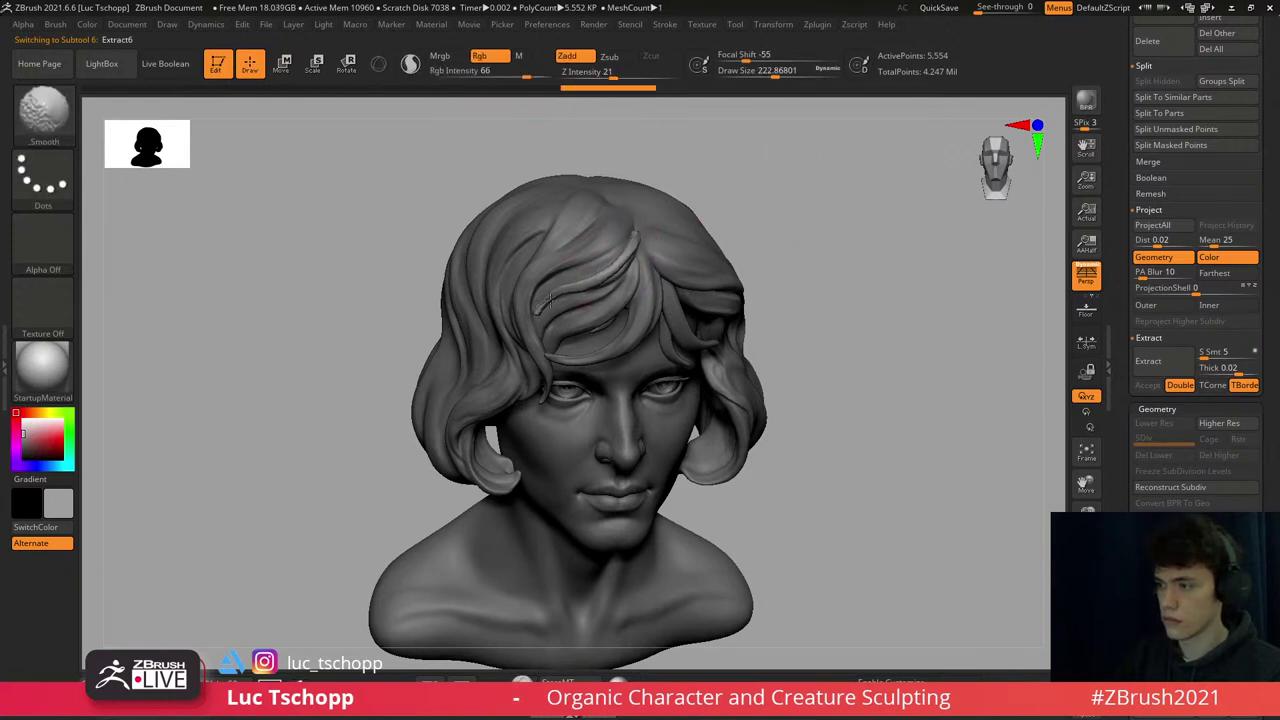
mouse_move(553, 316)
right_mouse_down("shift")
mouse_move(638, 249)
mouse_move(645, 270)
mouse_move(660, 257)
right_mouse_up("shift")
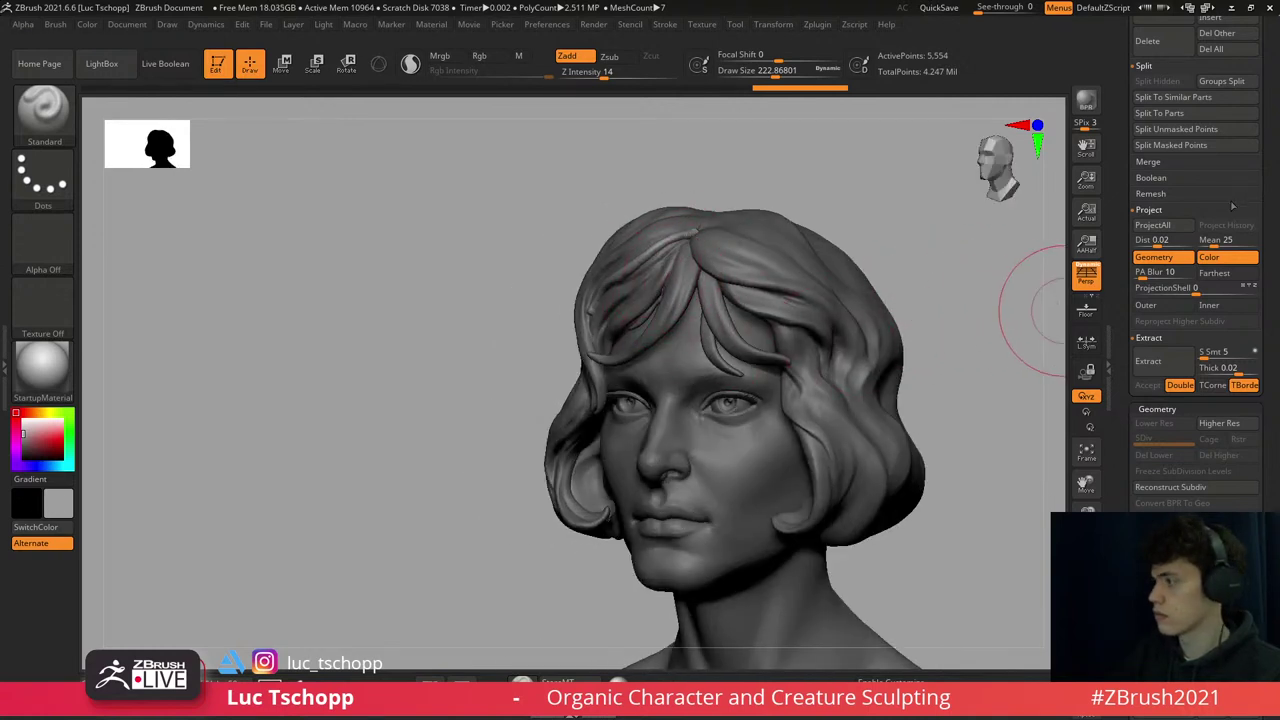
left_click_drag(1257, 100, 1257, 279)
scroll(1257, 279, "down", 10)
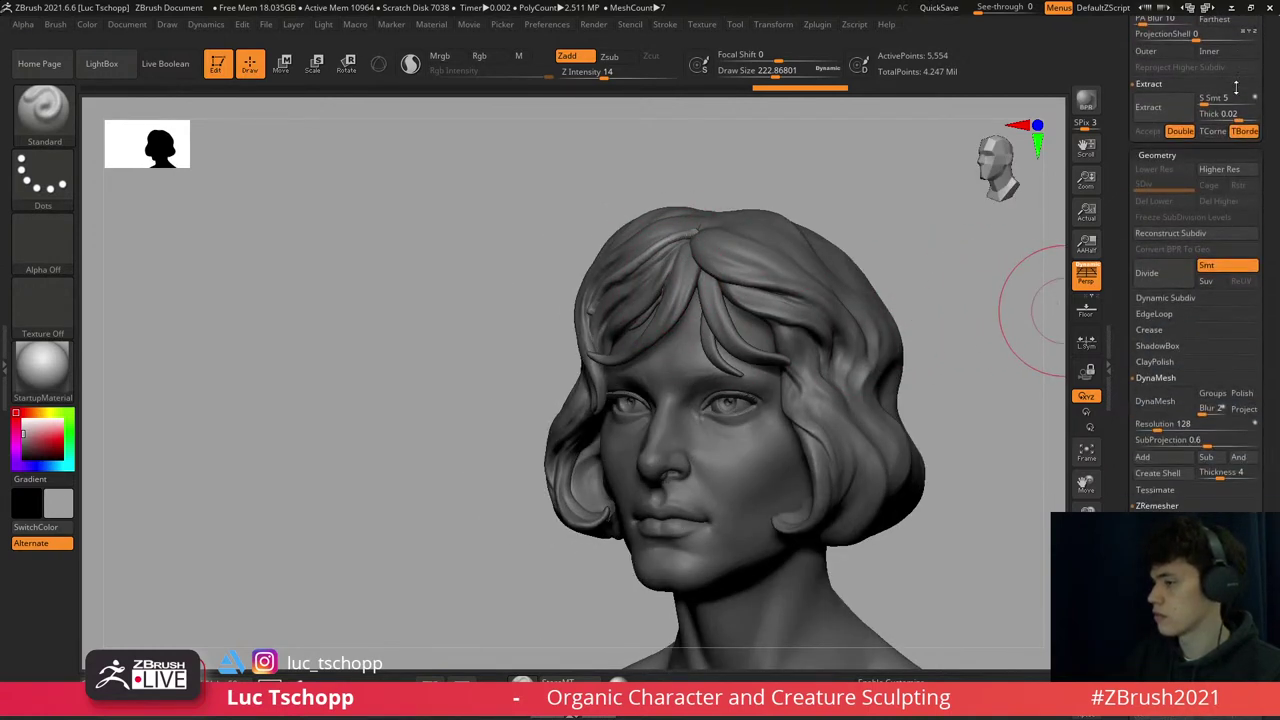
- On Extract1, set the brush size to about 90 and switch to the custom freehand brush
left_click(545, 470, "alt")
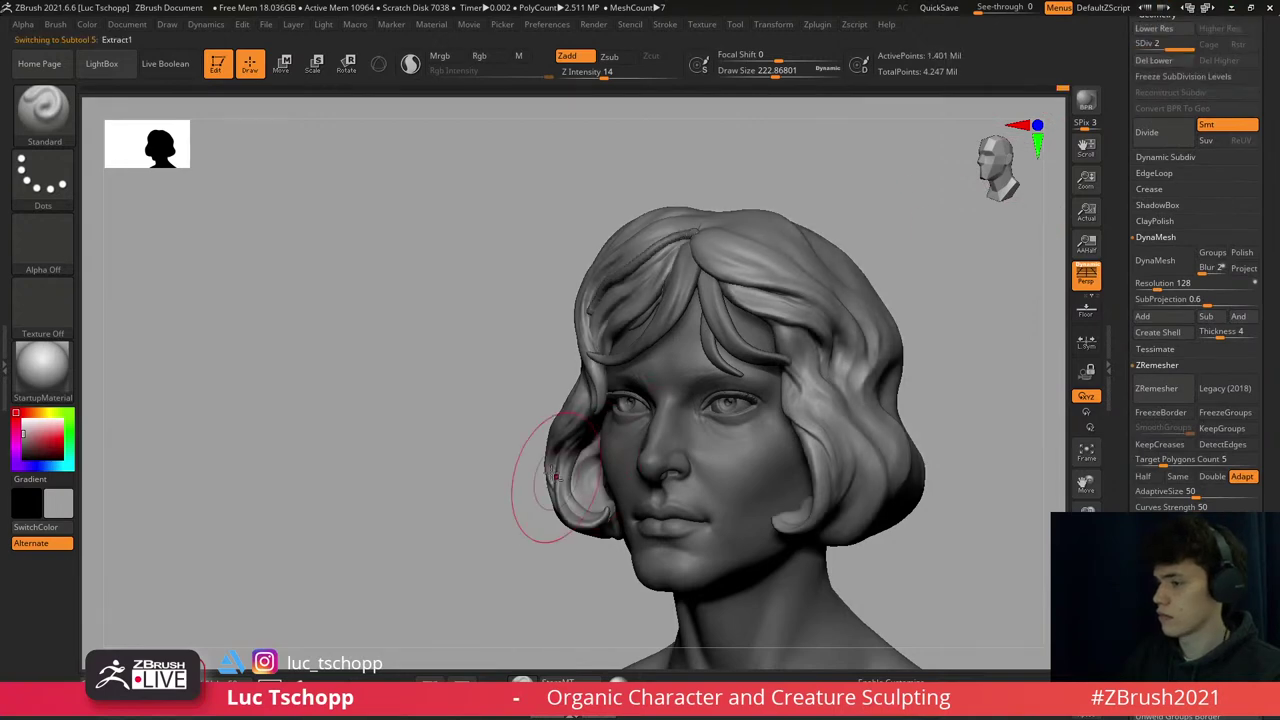
key("b")
key("m")
key("v")
key("s")
mouse_move(540, 478)
left_mouse_down()
mouse_move(528, 486)
mouse_move(548, 484)
mouse_move(561, 459)
left_mouse_up()
key("b")
key("s")
key("t")
key("s")
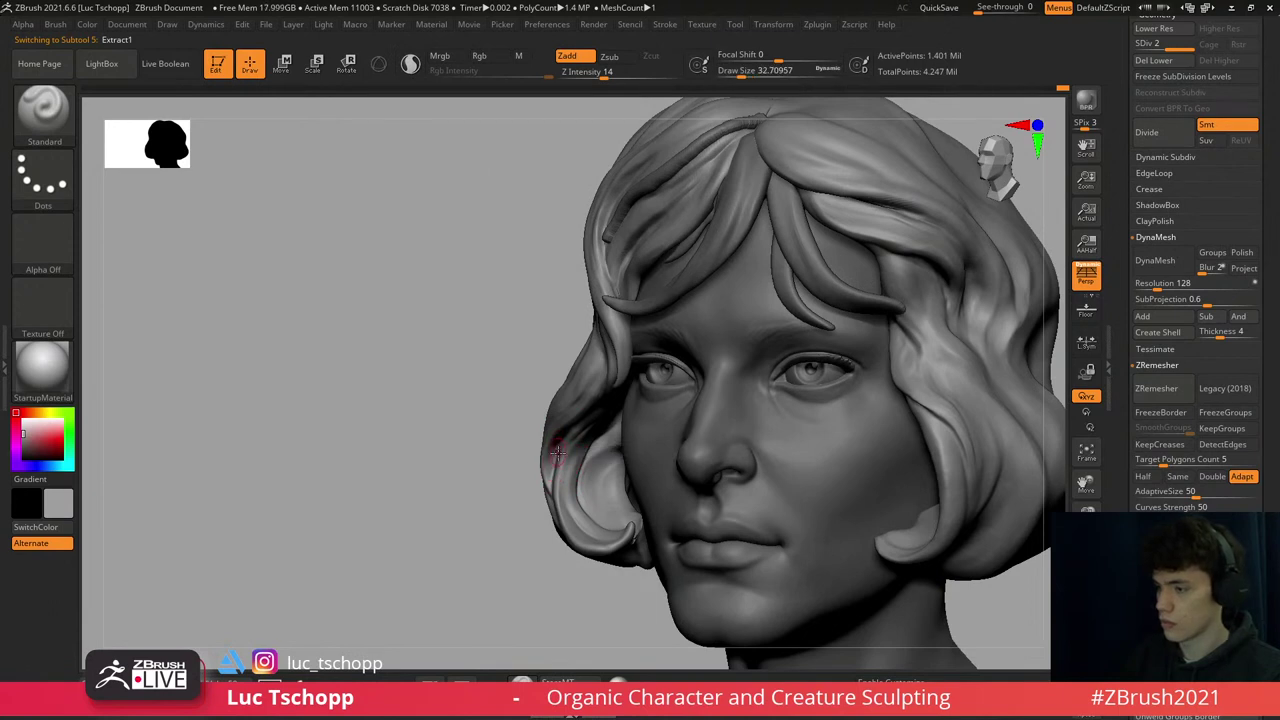
key("1")
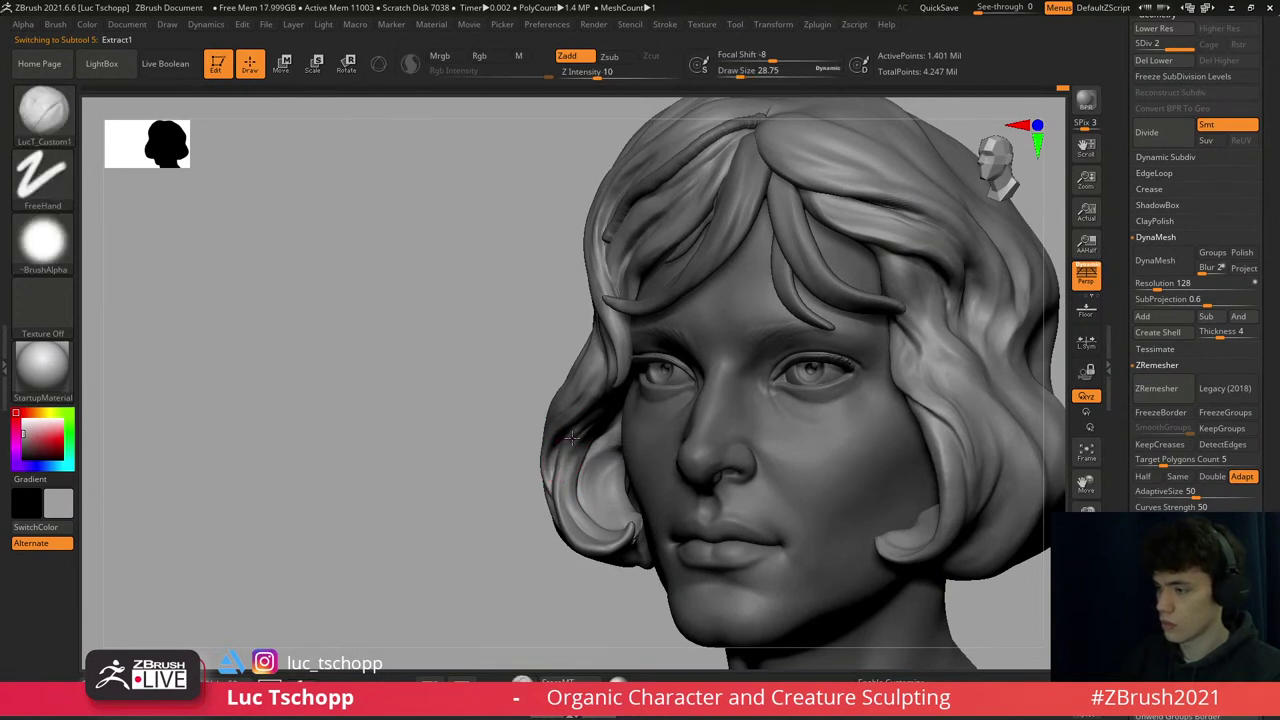
- Re-centre the front view on the hair and select the Extract6 strand
right_click_drag(570, 437, 588, 447, "shift")
mouse_move(648, 496)
right_mouse_down("ctrl")
mouse_move(608, 334)
mouse_move(618, 350)
mouse_move(505, 335)
mouse_move(555, 330)
mouse_move(557, 311)
right_mouse_up("ctrl")
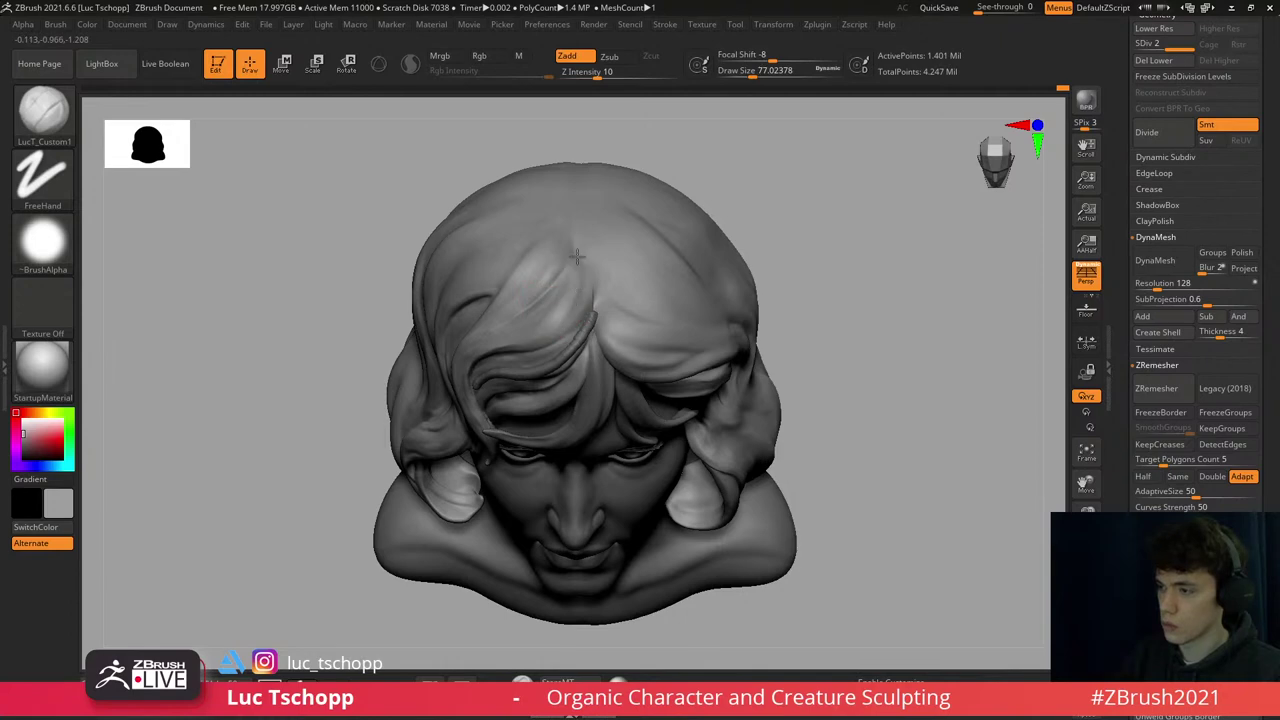
mouse_move(572, 315)
right_mouse_down()
mouse_move(566, 277)
mouse_move(592, 298)
mouse_move(571, 277)
mouse_move(624, 270)
mouse_move(628, 236)
mouse_move(760, 320)
mouse_move(897, 380)
right_mouse_up()
left_click(594, 298, "alt")
- ZRemesh the strand with Target Polygons set to 0.1
key("b")
key("m")
key("t")
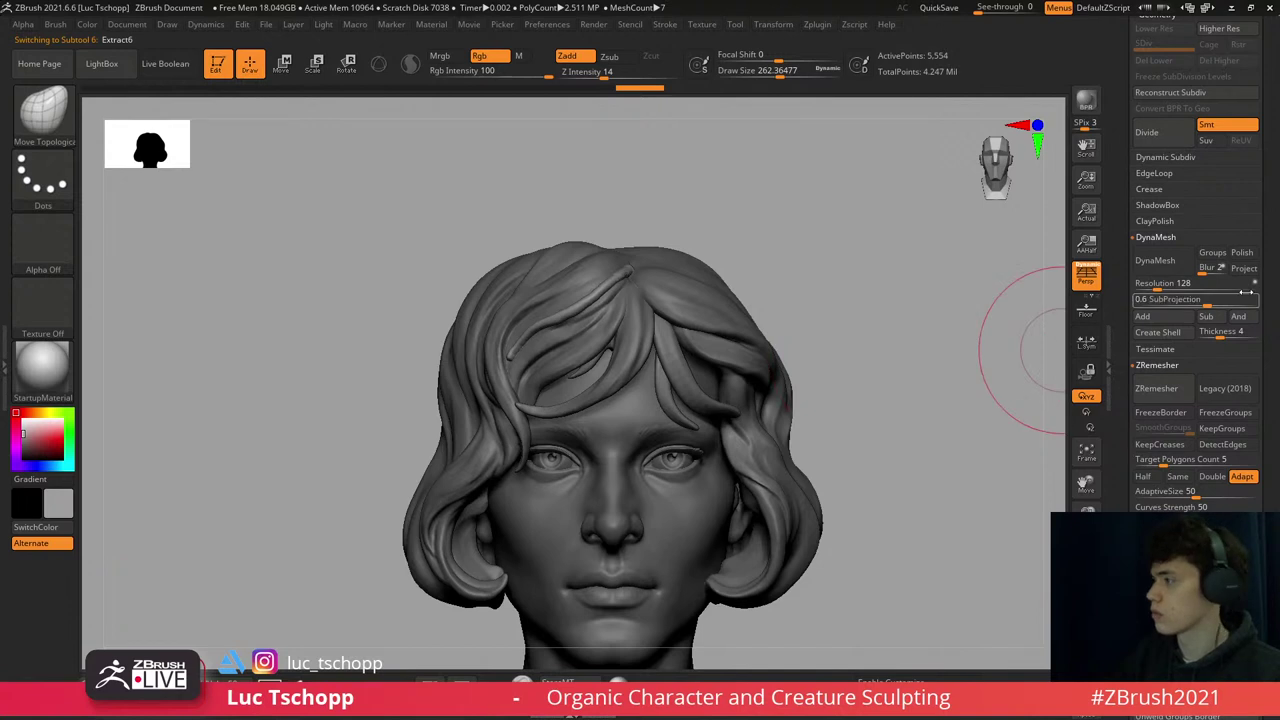
scroll(1274, 294, "up", 1)
scroll(1274, 294, "down", 1)
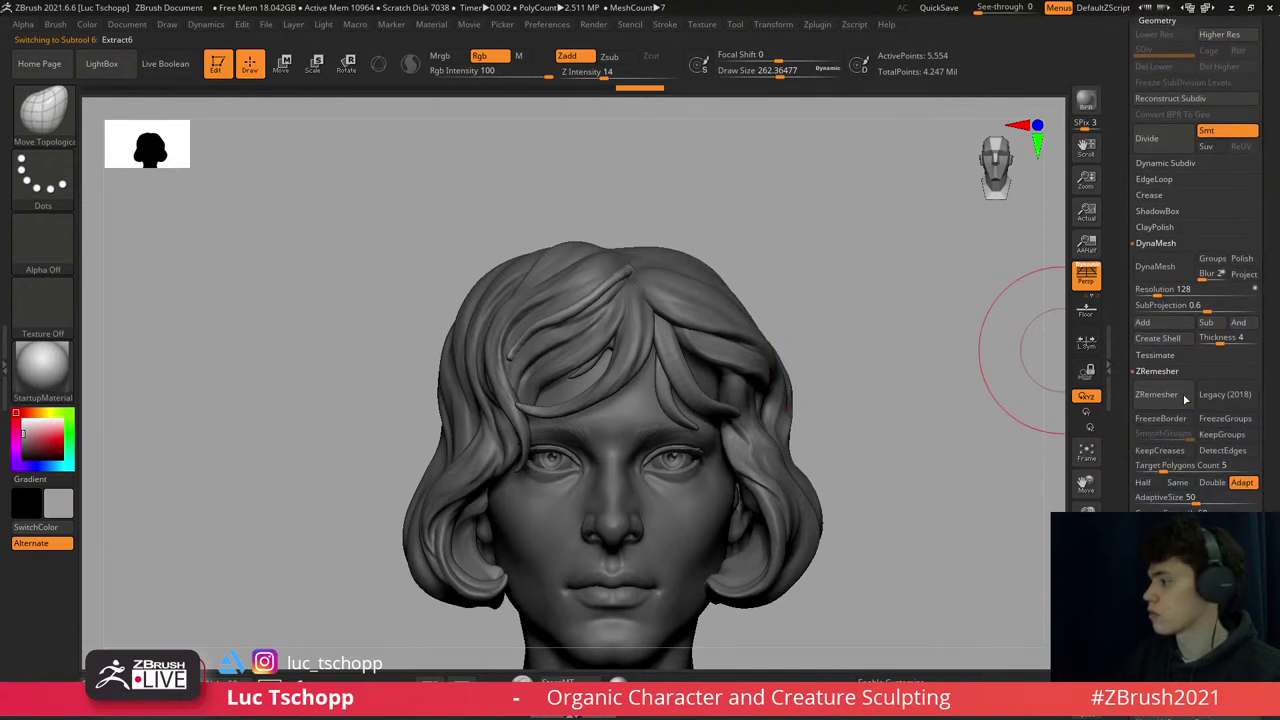
left_click(1161, 464)
type("0.1")
key("Return")
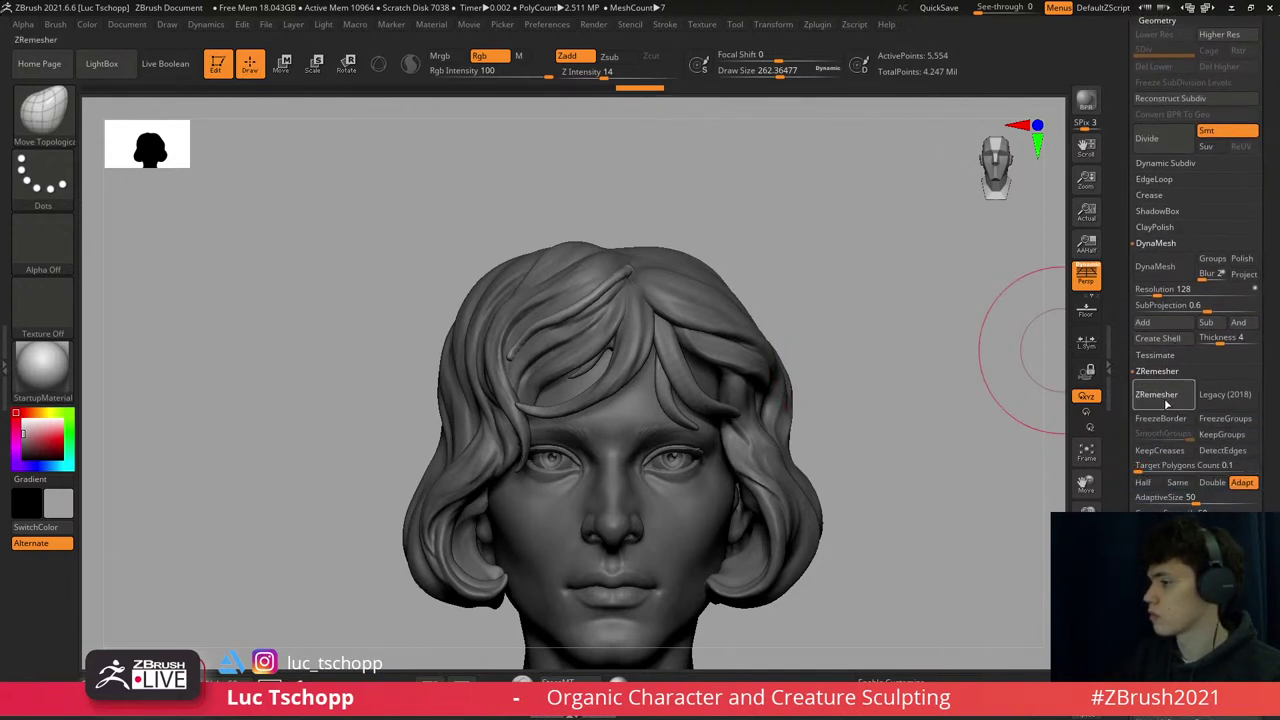
left_click(1165, 401)
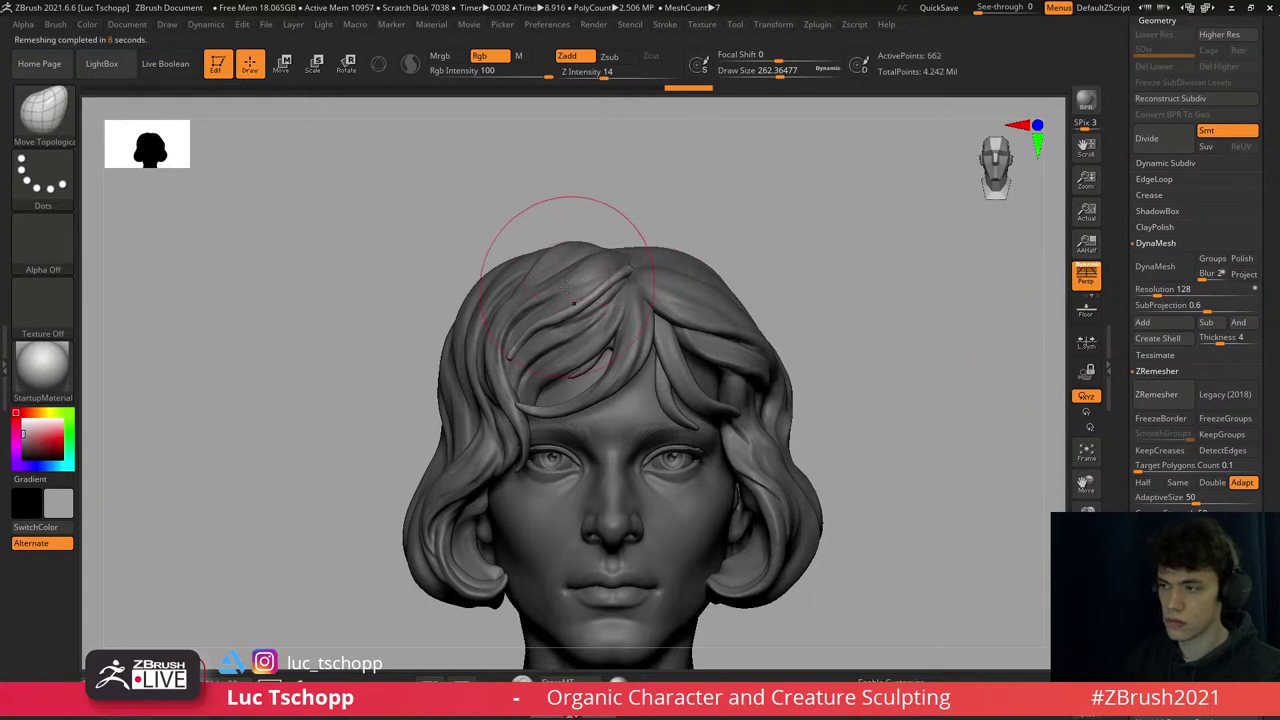
- Show the polyframe and smooth the lower end of the remeshed strand
right_click_drag(572, 290, 700, 343)
key("shift+f")
mouse_move(691, 386)
right_mouse_down()
mouse_move(621, 291)
mouse_move(571, 171)
right_mouse_up()
key("shift")
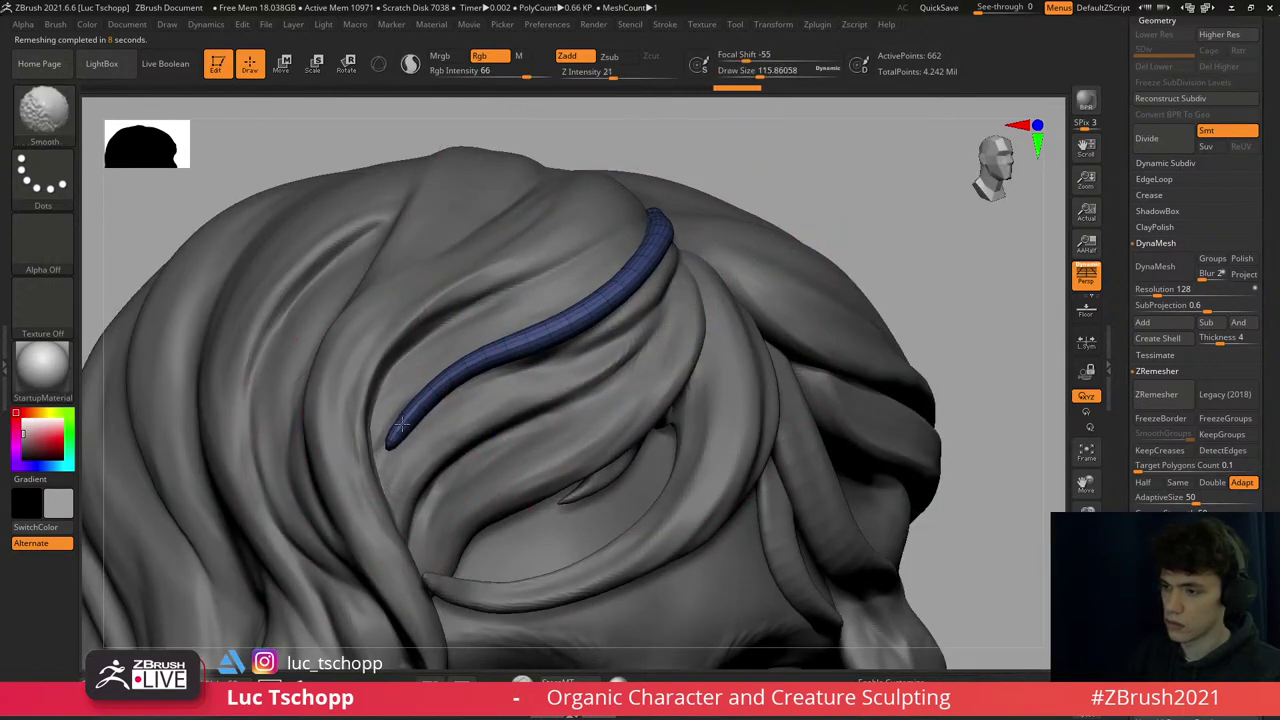
left_click_drag(400, 425, 500, 362, "shift")
mouse_move(392, 440)
left_mouse_down("shift")
mouse_move(455, 385)
mouse_move(624, 293)
left_mouse_up("shift")
mouse_move(537, 333)
right_mouse_down()
mouse_move(500, 310)
mouse_move(560, 280)
mouse_move(660, 265)
right_mouse_up()
- Solo the strand, subdivide it once with Ctrl+D, and reduce the brush size
left_click(560, 190, "ctrl+shift")
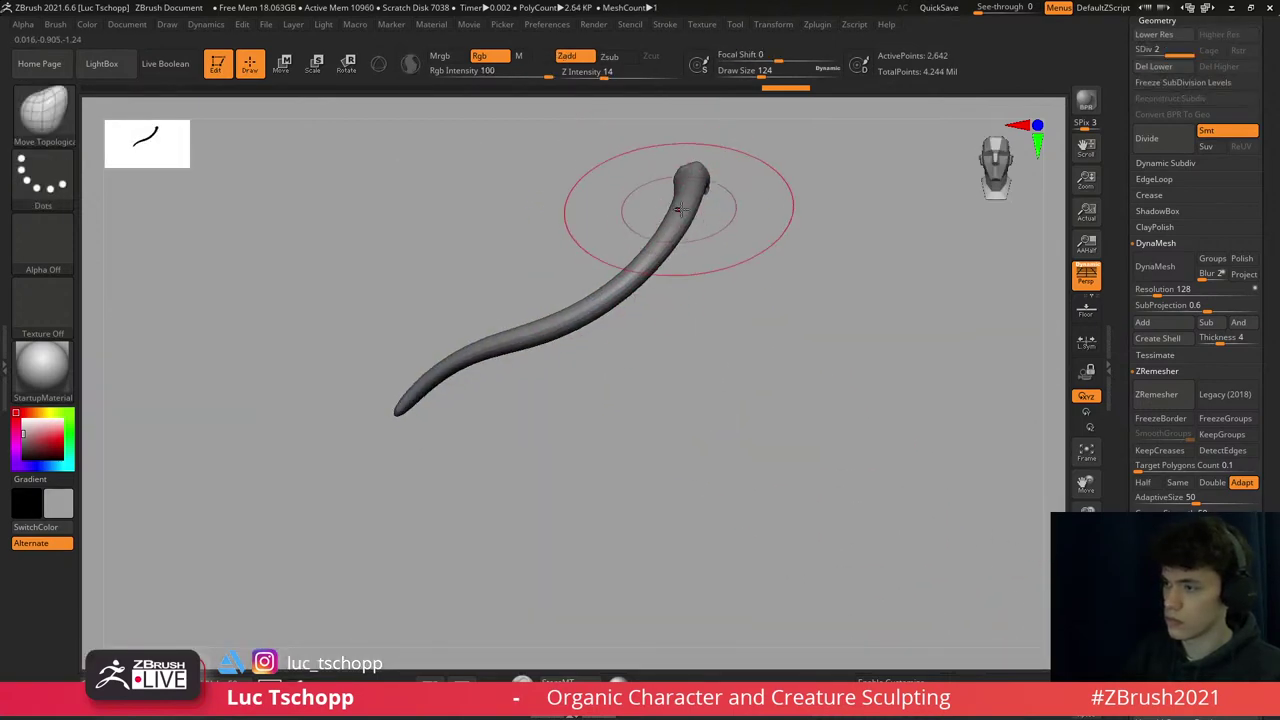
key("ctrl+d")
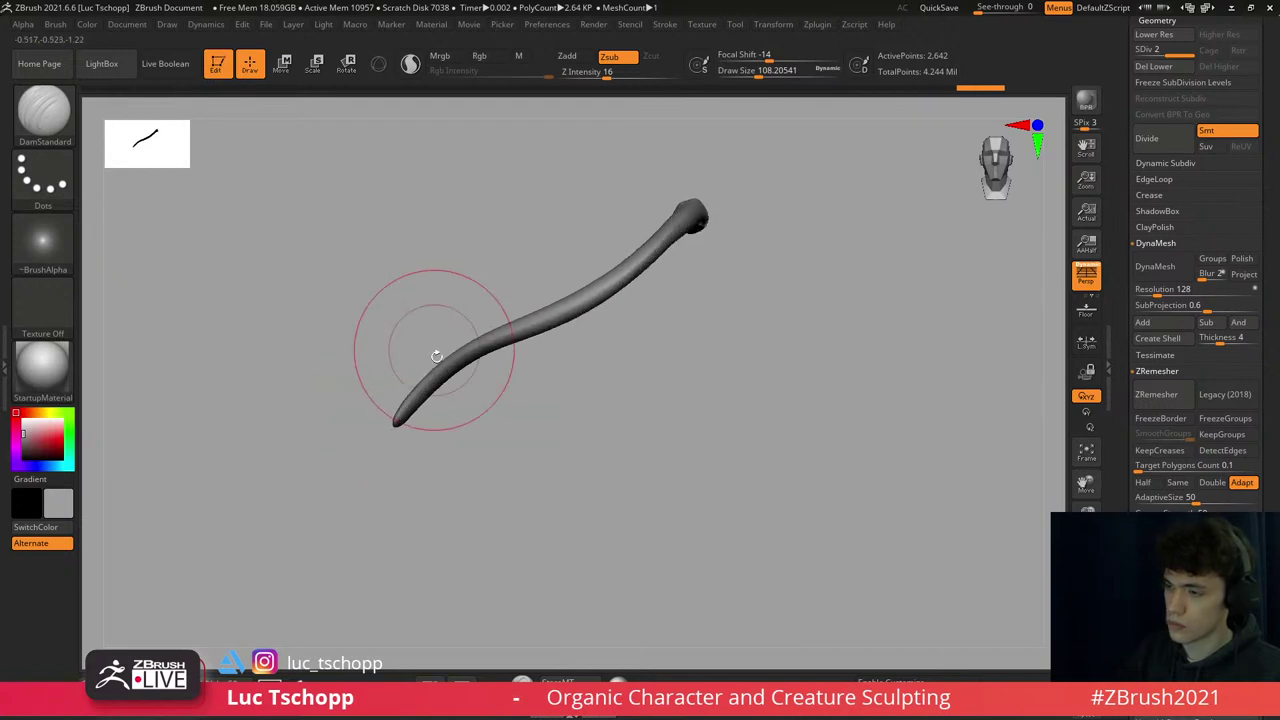
key("1")
right_click_drag(400, 414, 466, 369)
key("s")
left_click_drag(500, 337, 486, 337)
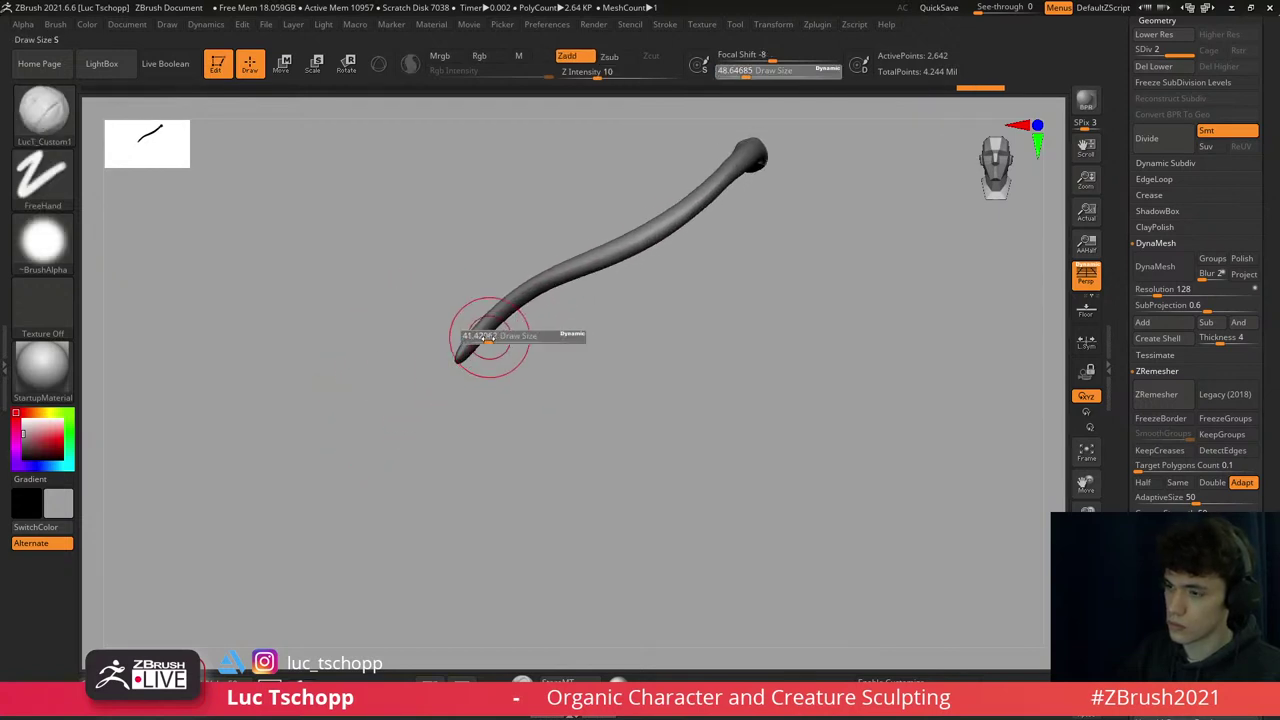
mouse_move(655, 250)
right_mouse_down()
mouse_move(700, 214)
mouse_move(674, 237)
right_mouse_up()
right_click_drag(540, 320, 560, 300)
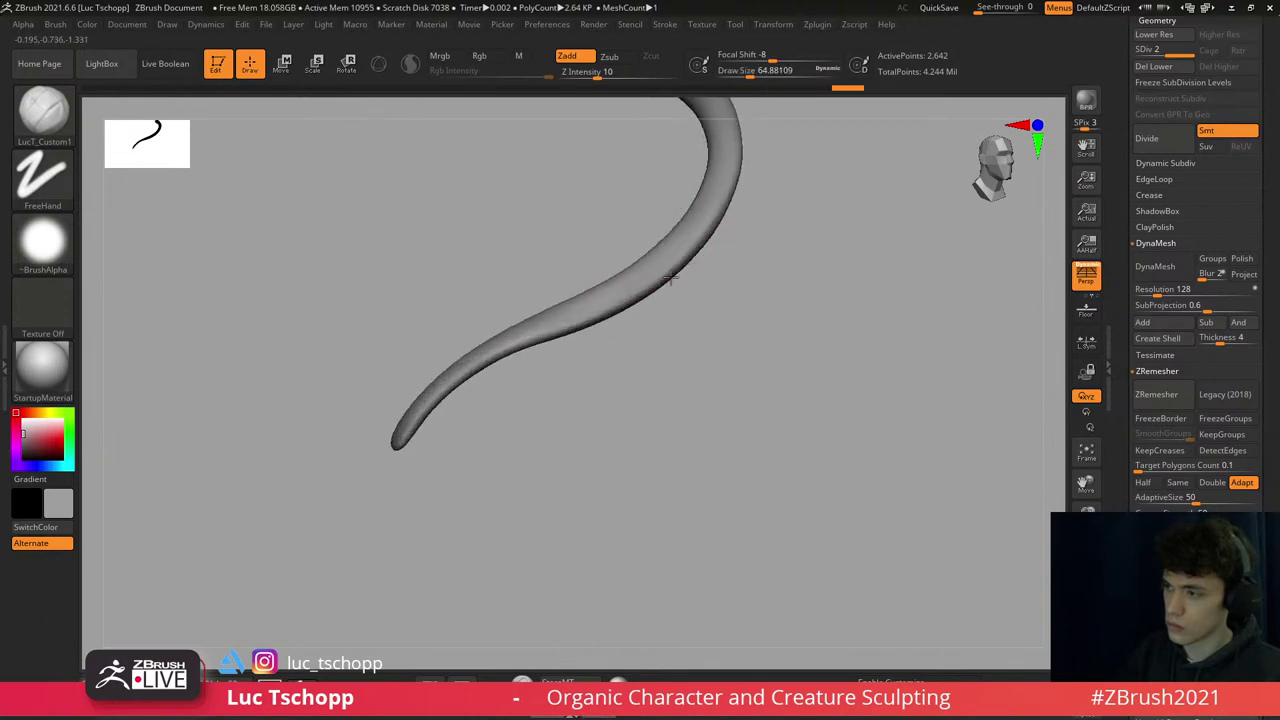
- Pull and straighten the strand's upper end with the Move brush
key("b")
key("s")
key("t")
right_click_drag(706, 263, 690, 225)
key("b")
key("d")
key("s")
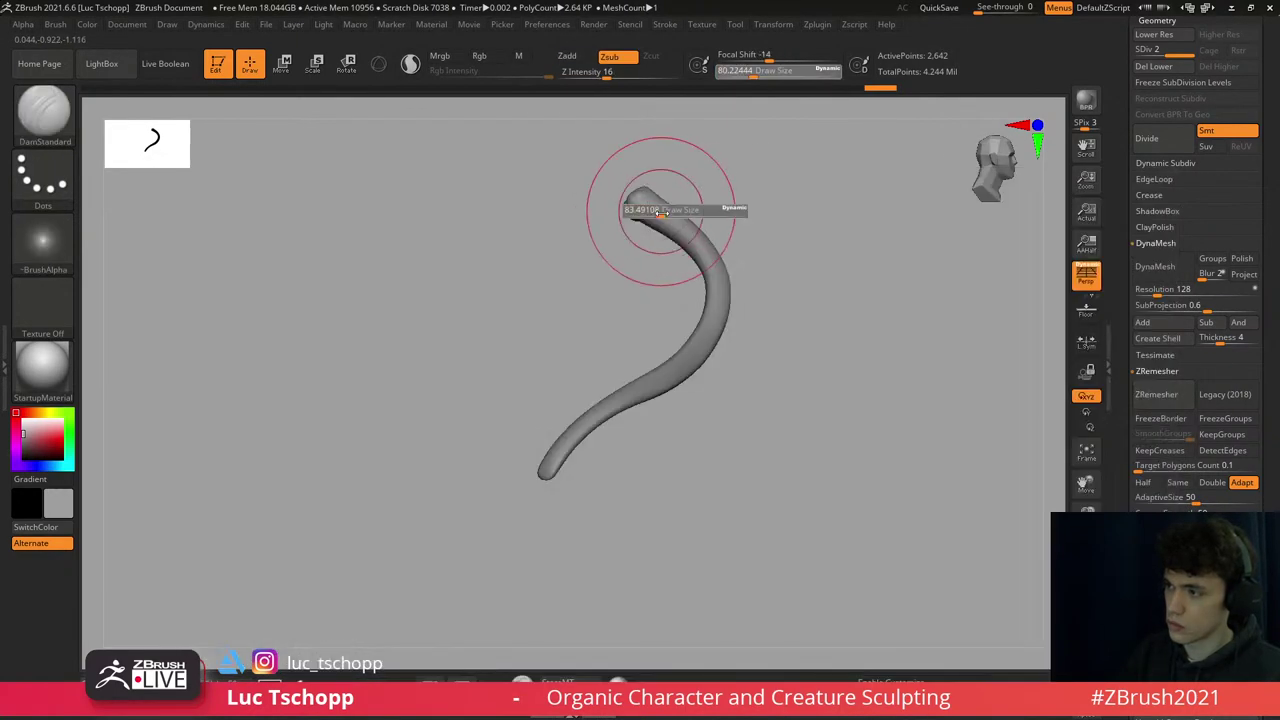
mouse_move(679, 309)
left_mouse_down()
mouse_move(632, 320)
mouse_move(651, 271)
left_mouse_up()
key("b")
key("m")
key("v")
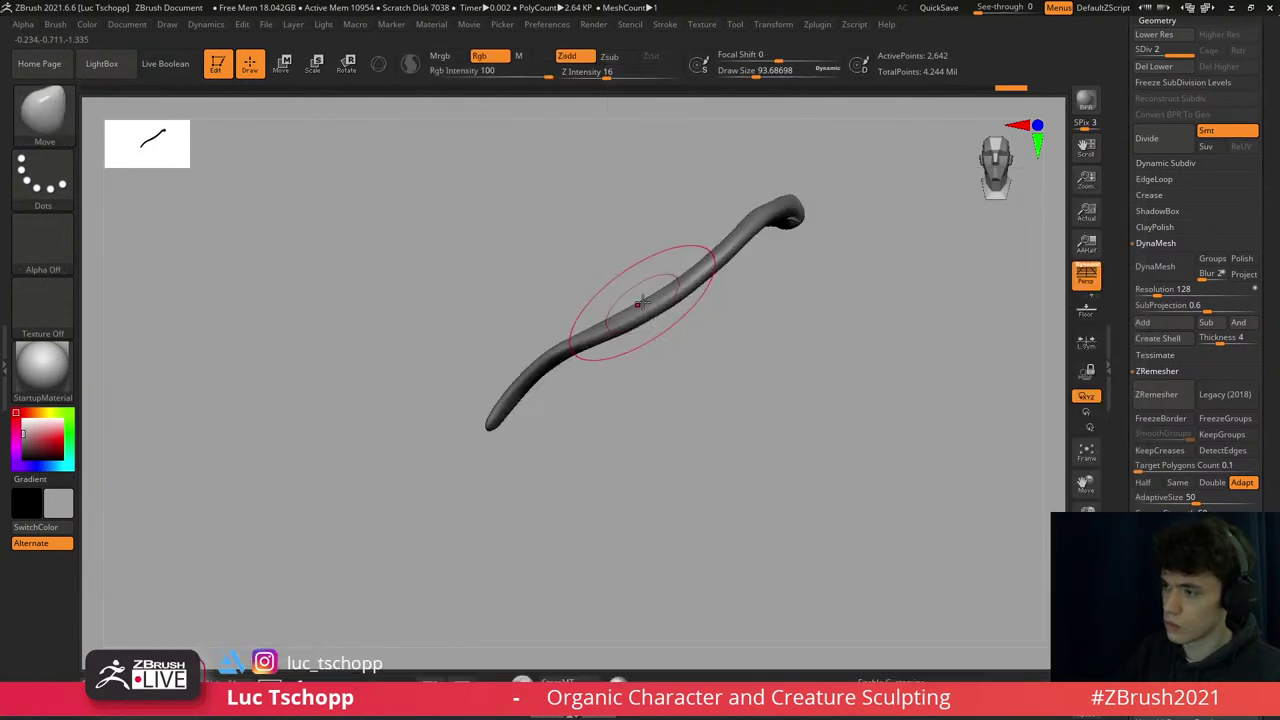
mouse_move(655, 295)
left_mouse_down()
mouse_move(743, 214)
mouse_move(745, 257)
left_mouse_up()
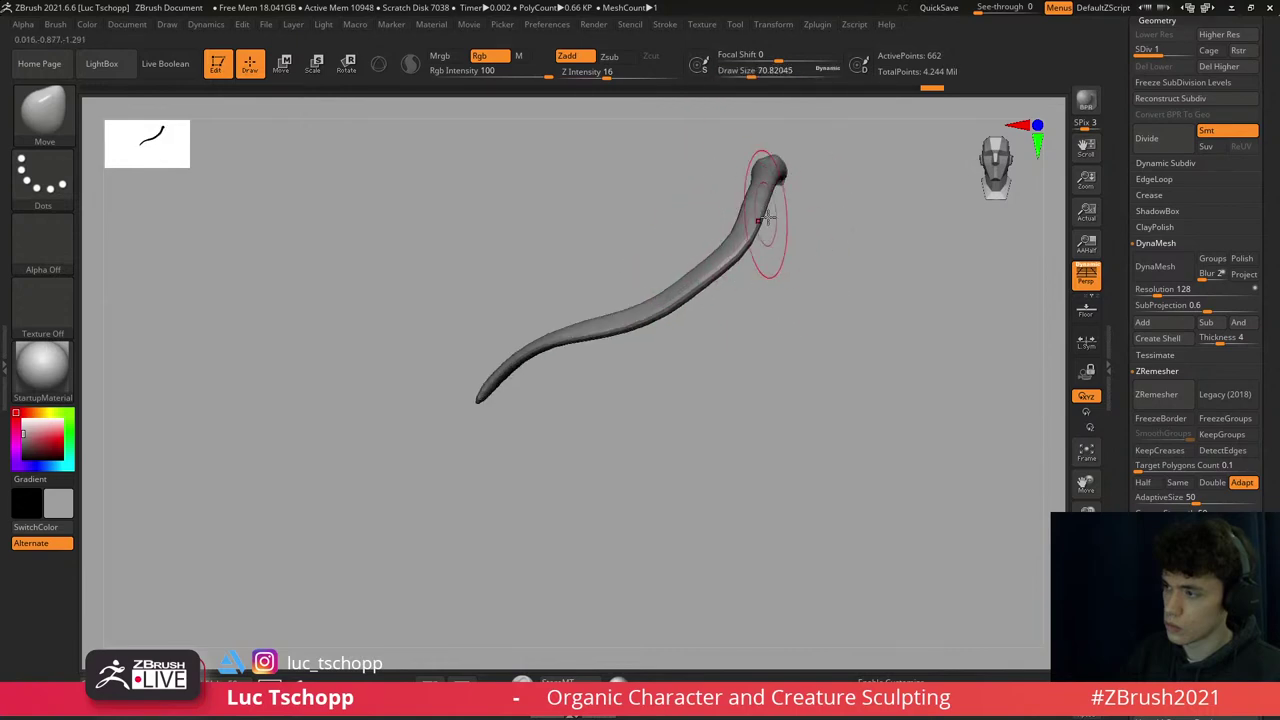
- Reshape the strand tube with the Inflat brush, then turn Solo off
key("ctrl")
key("b")
key("i")
key("n")
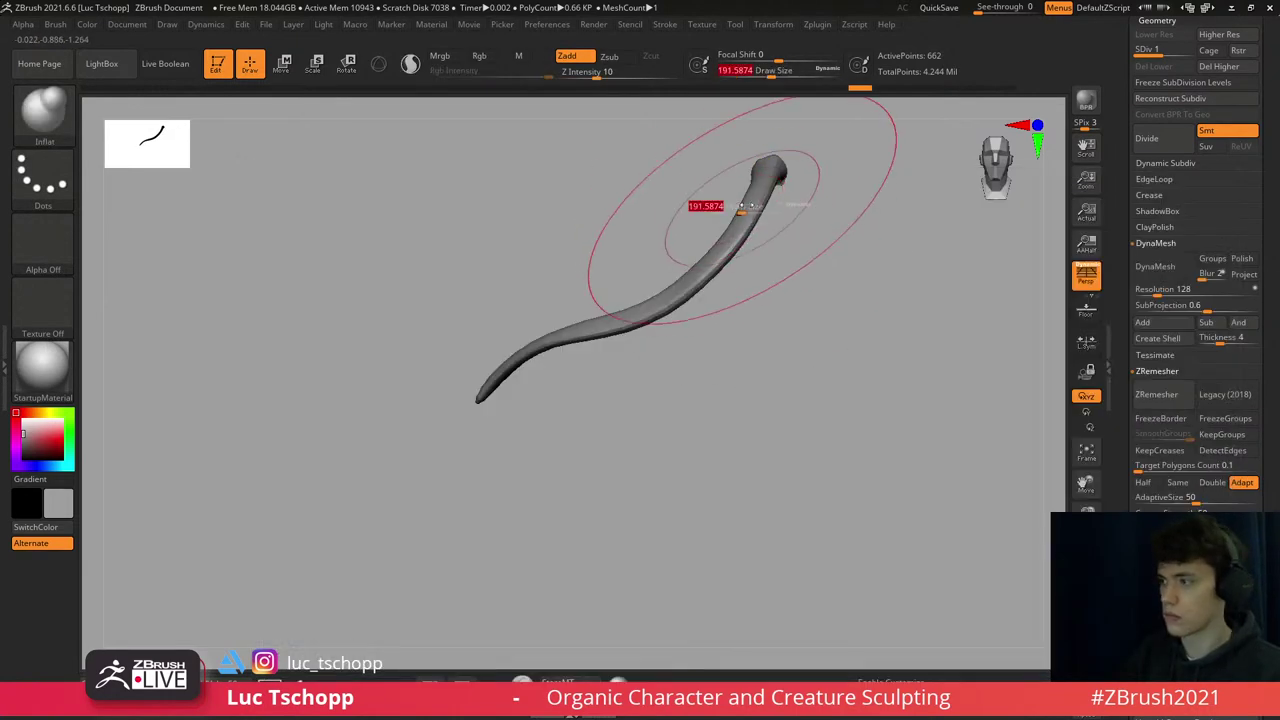
mouse_move(740, 207)
left_mouse_down("shift")
mouse_move(706, 274)
mouse_move(530, 367)
mouse_move(706, 256)
left_mouse_up("shift")
mouse_move(706, 256)
right_mouse_down()
mouse_move(690, 275)
mouse_move(760, 320)
right_mouse_up()
left_click(1086, 505)
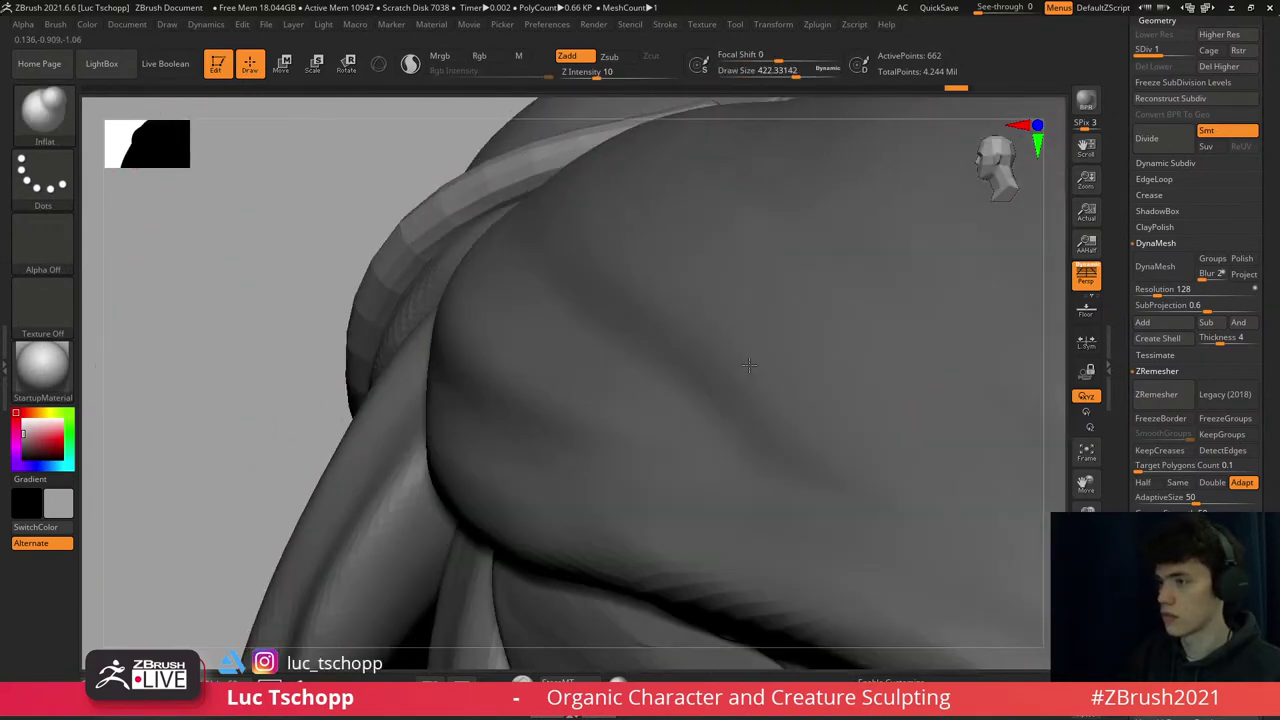
- Step up to the higher subdivision level and load a larger Move Topological brush near the hair
key("d")
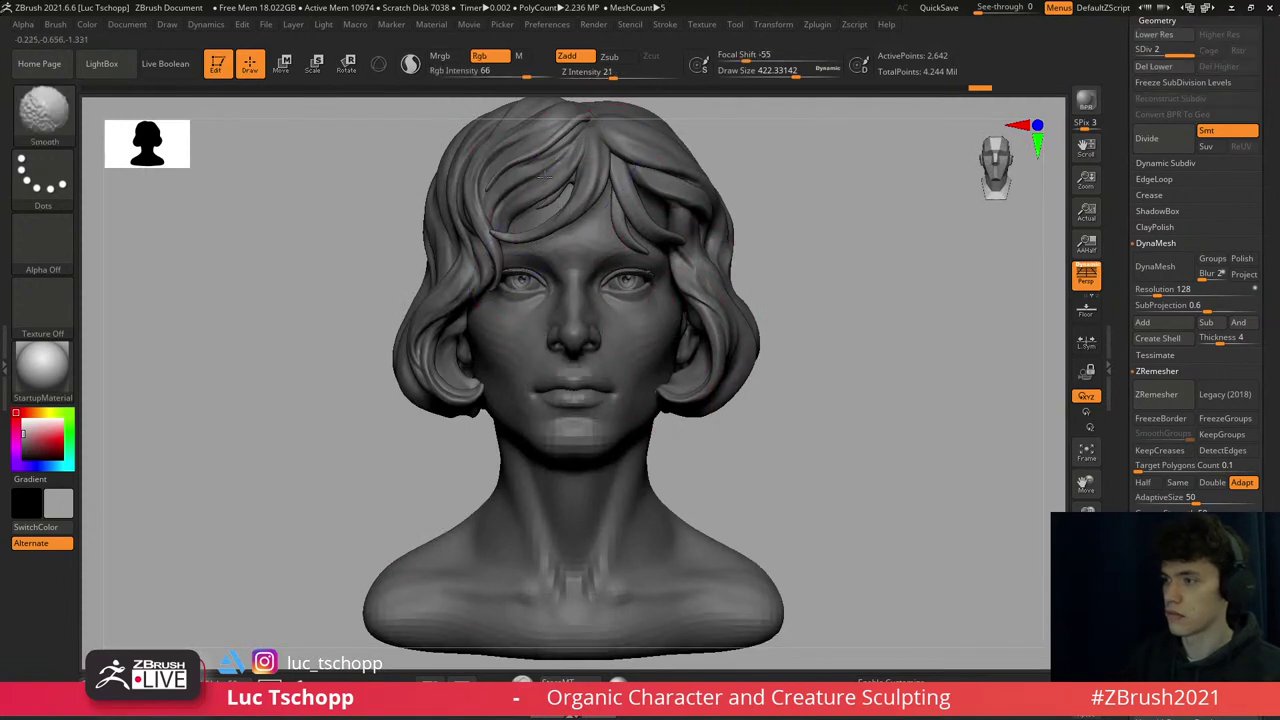
right_click_drag(560, 380, 547, 349, "ctrl")
key("b")
key("m")
key("t")
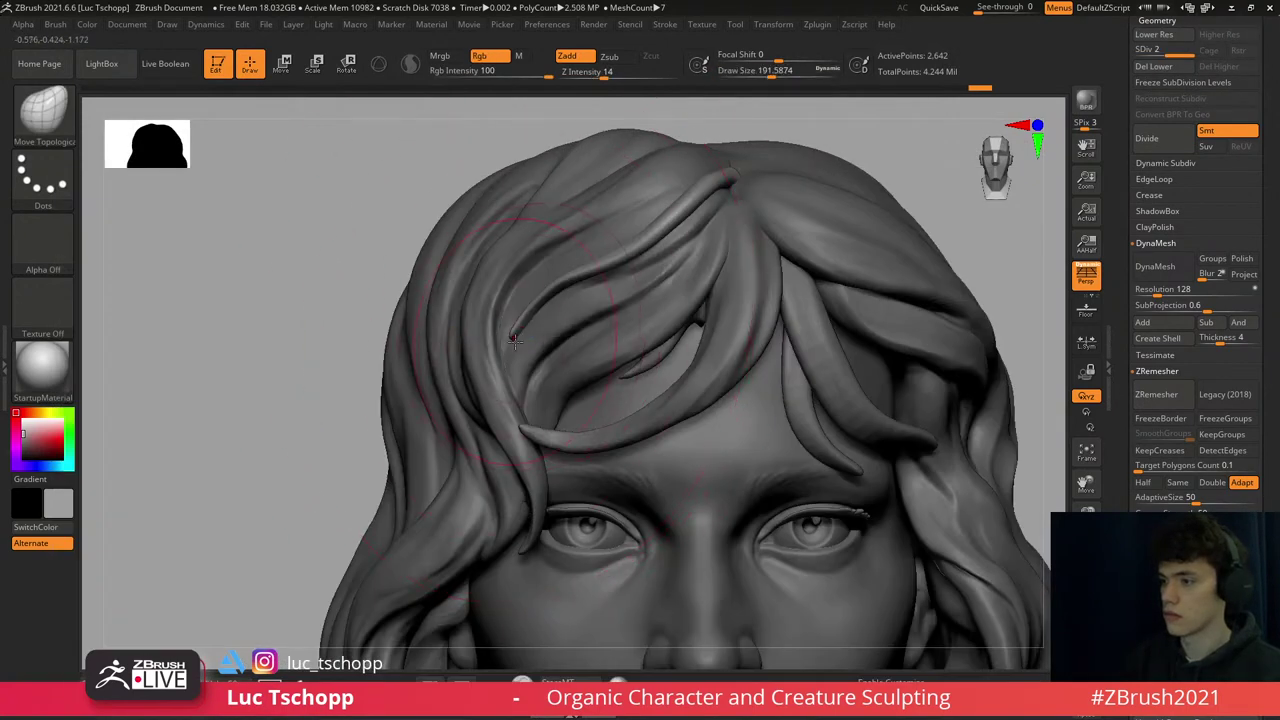
key("s")
key("s")
mouse_move(520, 339)
left_mouse_down()
mouse_move(548, 339)
mouse_move(511, 328)
left_mouse_up()
- Reshape the temple hair lock with Move Topological from three-quarter and side views
key("s")
key("s")
right_click_drag(512, 328, 482, 334)
key("s")
left_click_drag(482, 334, 450, 336)
mouse_move(560, 305)
right_mouse_down()
mouse_move(600, 250)
mouse_move(614, 171)
mouse_move(714, 171)
mouse_move(698, 240)
mouse_move(634, 224)
mouse_move(697, 240)
mouse_move(657, 283)
right_mouse_up()
key("s")
mouse_move(650, 268)
left_mouse_down()
mouse_move(662, 268)
mouse_move(622, 291)
mouse_move(643, 318)
mouse_move(625, 318)
left_mouse_up()
key("s")
key("s")
key("s")
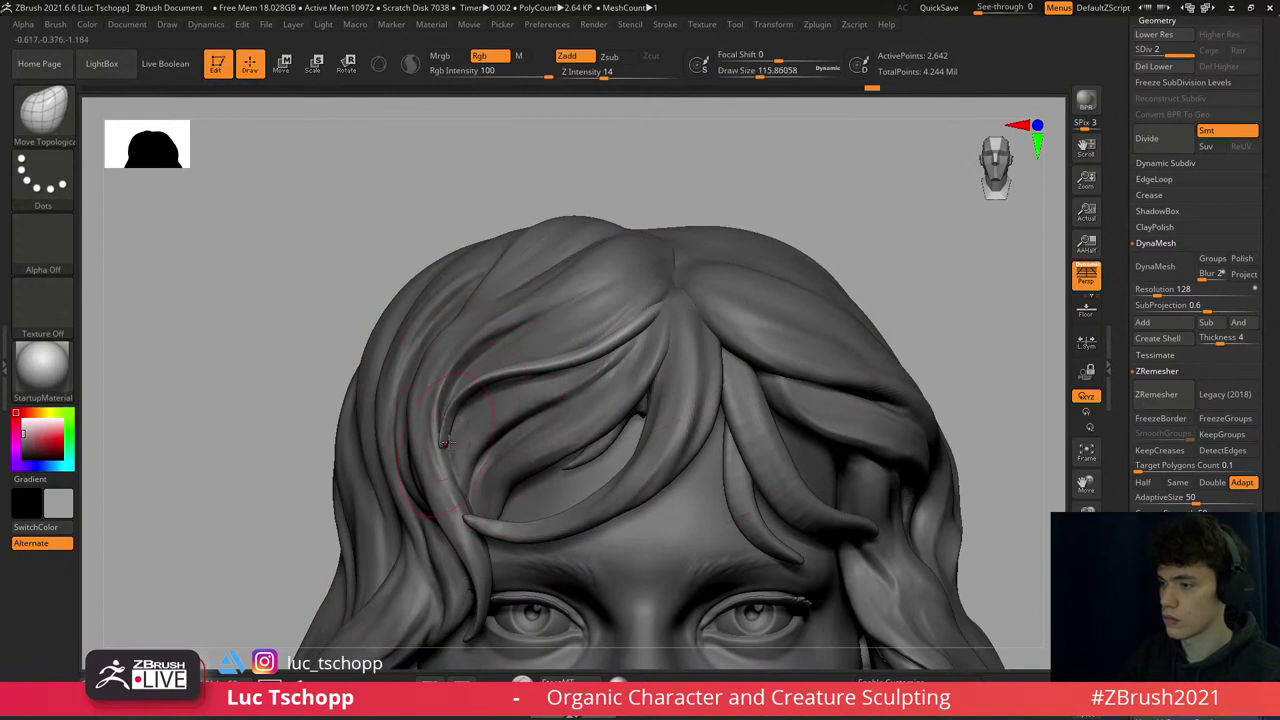
left_click_drag(452, 438, 453, 419)
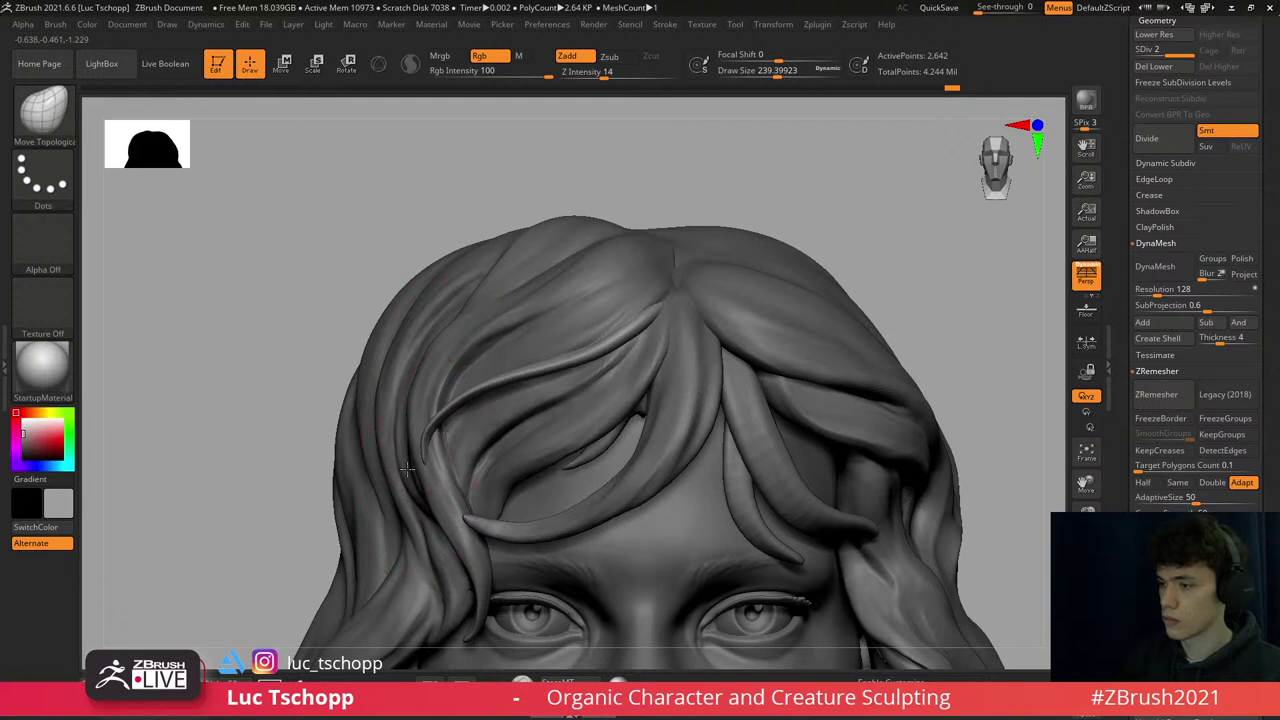
key("s")
left_click_drag(535, 378, 546, 378)
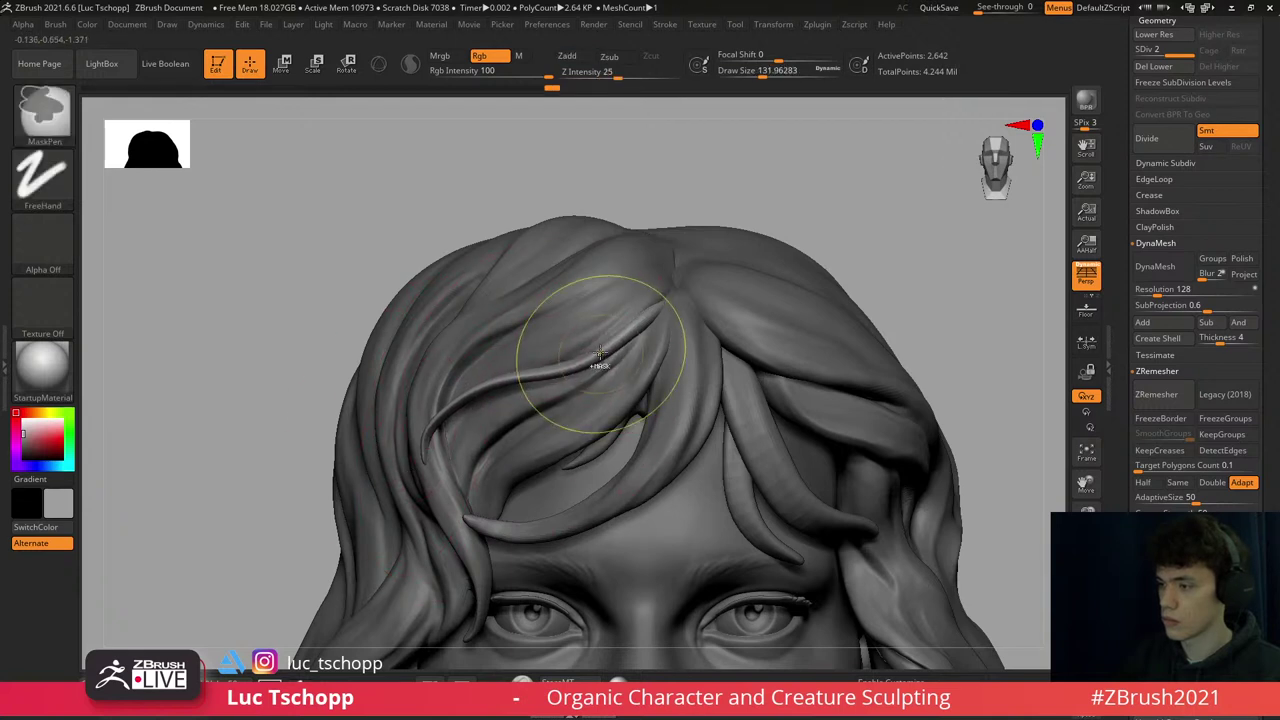
key("s")
left_click_drag(679, 306, 677, 287)
key("s")
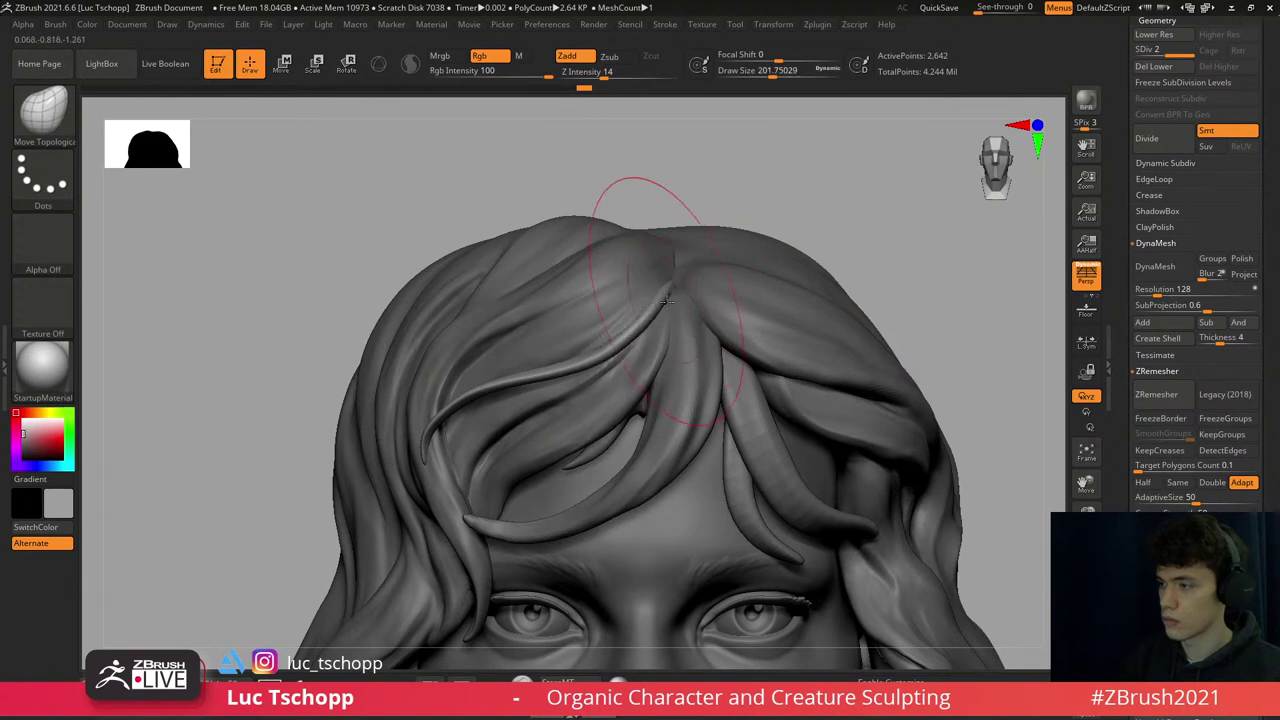
mouse_move(665, 300)
right_mouse_down("ctrl")
mouse_move(600, 365)
mouse_move(630, 330)
mouse_move(614, 271)
right_mouse_up("ctrl")
- Inflate the hair surface with the Inflate brush at about size 422
key("b")
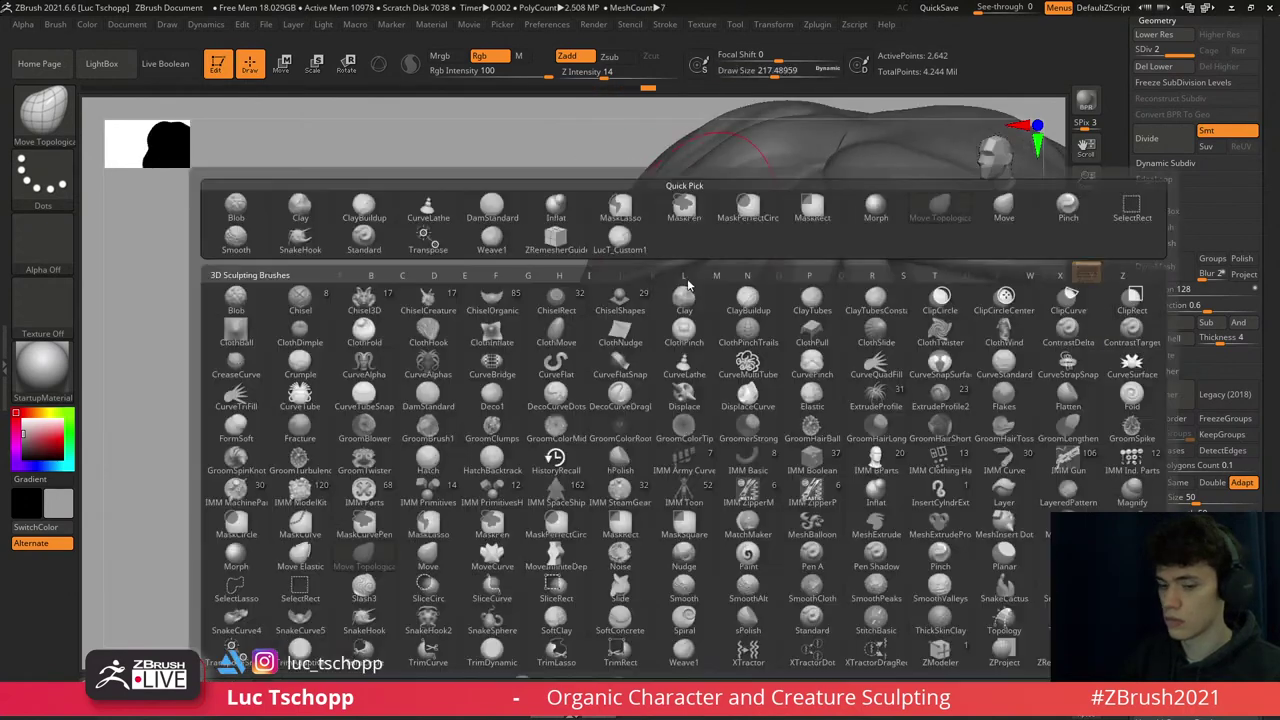
key("i")
key("n")
right_click_drag(688, 285, 700, 300, "ctrl")
key("s")
left_click_drag(700, 230, 740, 233)
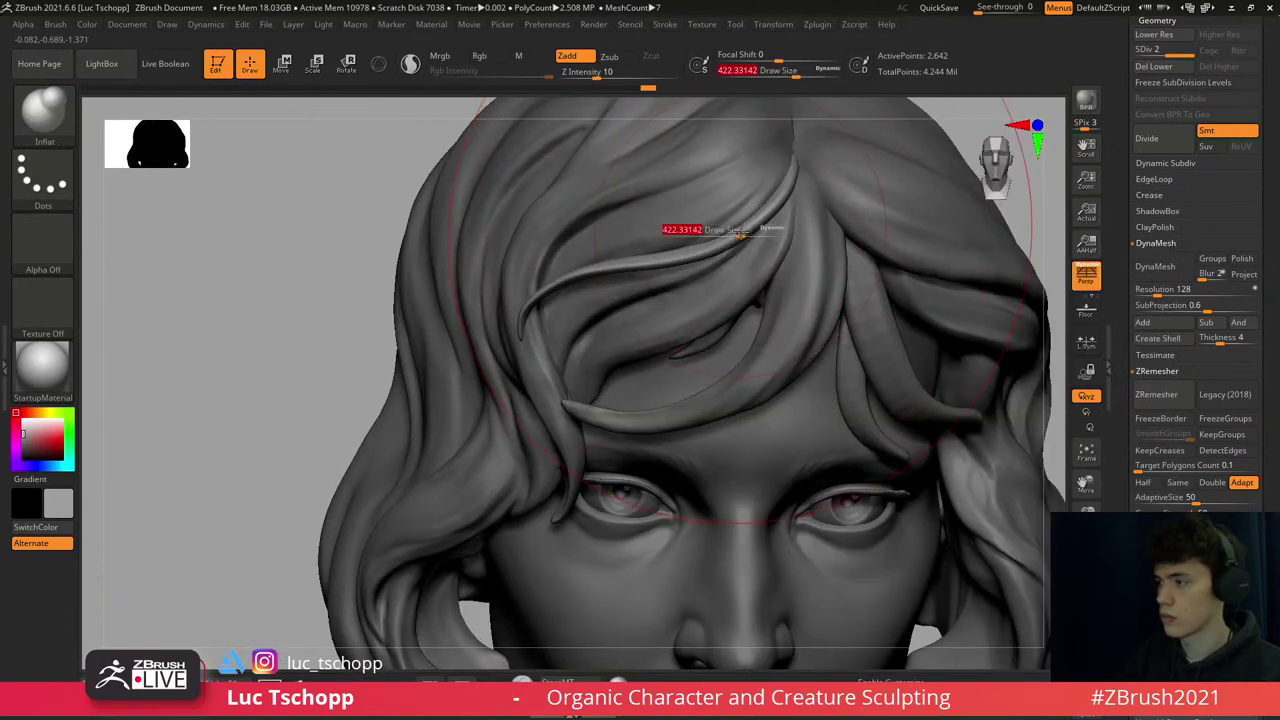
right_click_drag(730, 240, 500, 300)
- Move individual forehead strands with Move Topological, then shrink the brush to about 186
key("b")
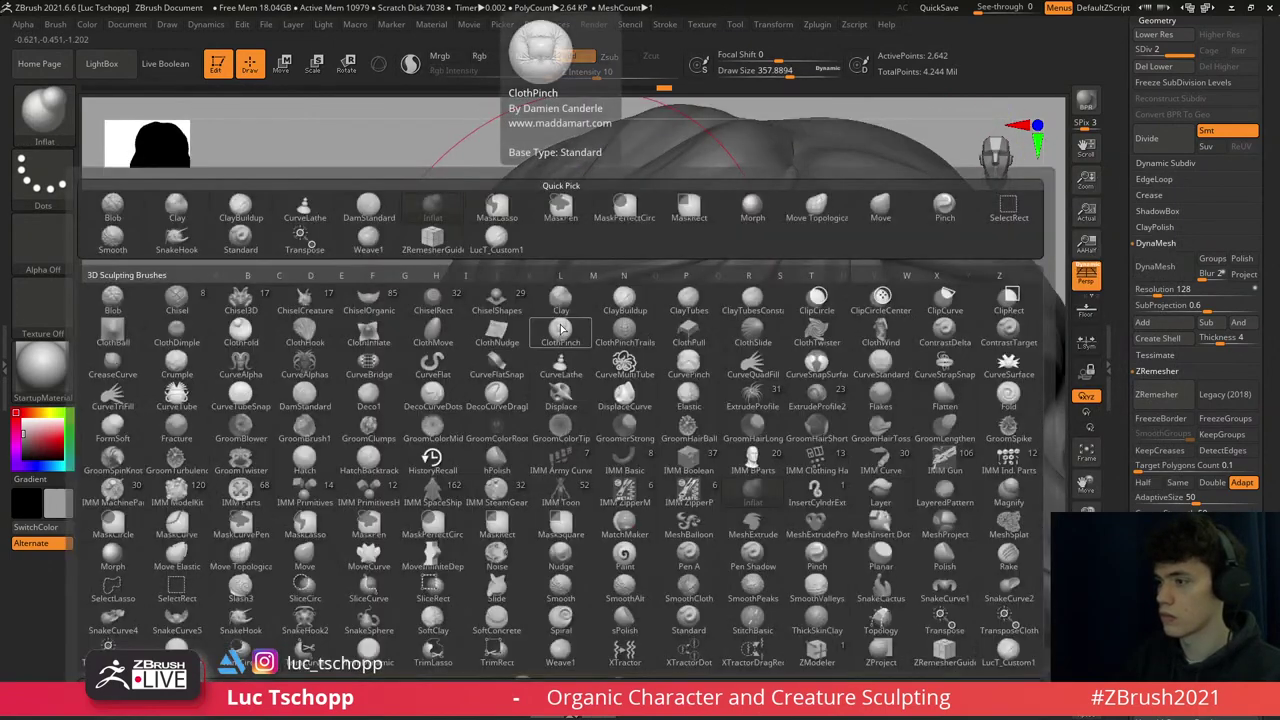
key("m")
key("t")
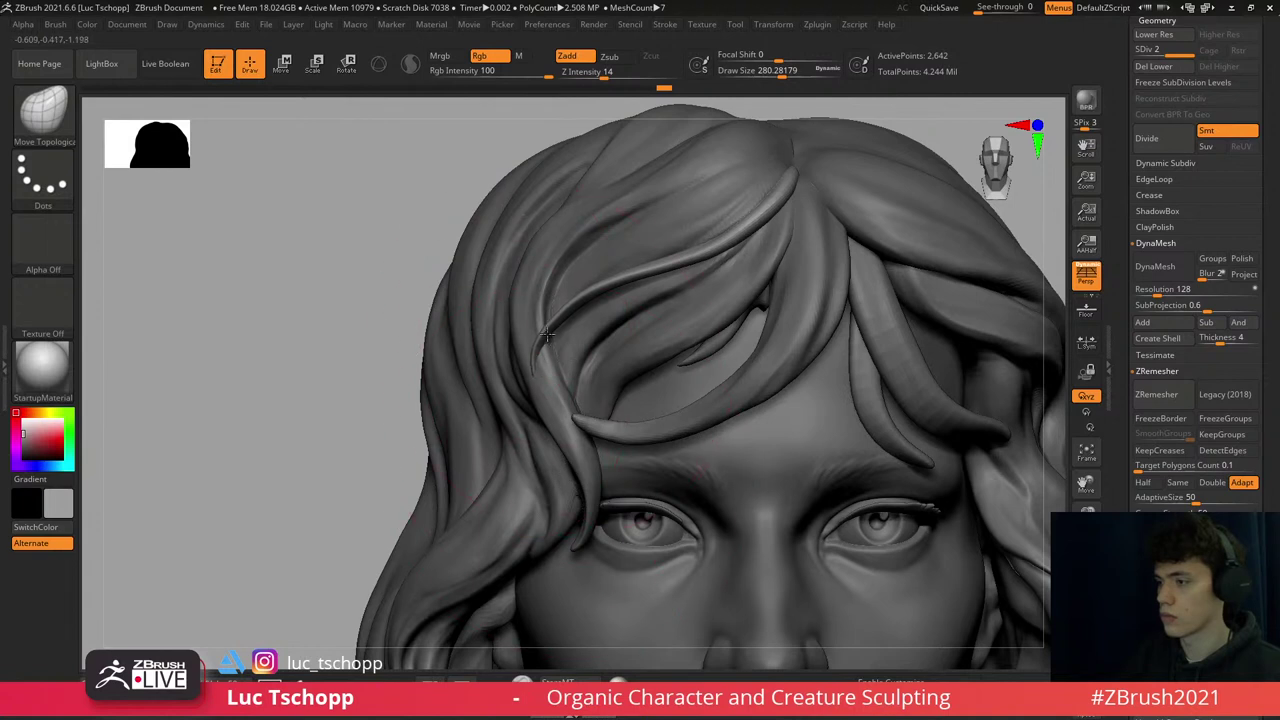
key("s")
left_click_drag(557, 318, 559, 318)
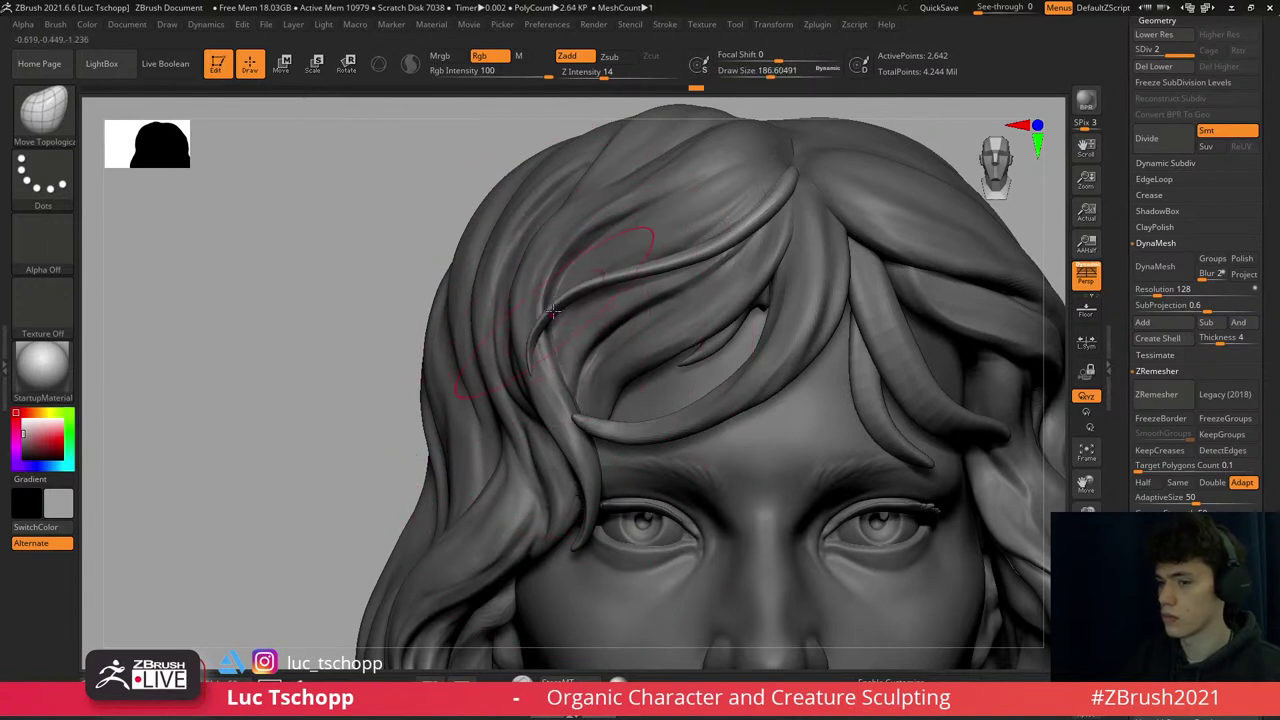
mouse_move(541, 278)
right_mouse_down()
mouse_move(555, 340)
mouse_move(583, 362)
right_mouse_up()
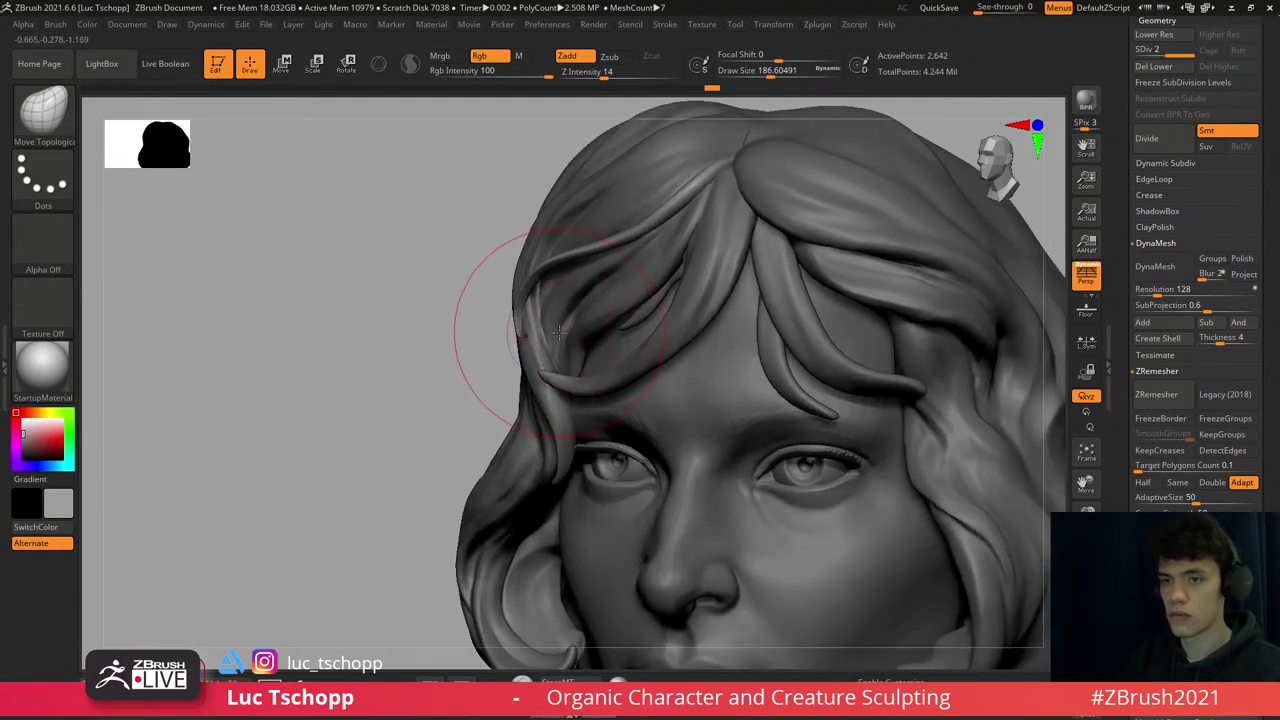
right_click_drag(558, 325, 578, 347, "shift")
key("b")
key("Escape")
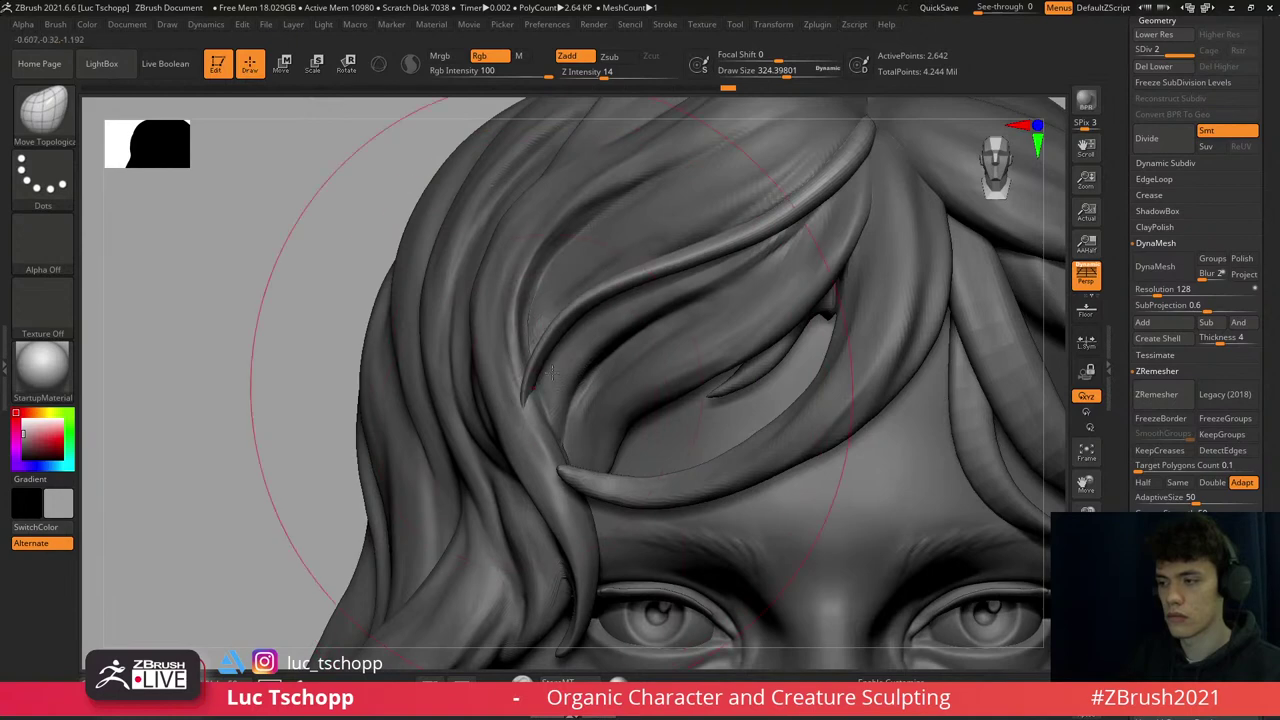
key("s")
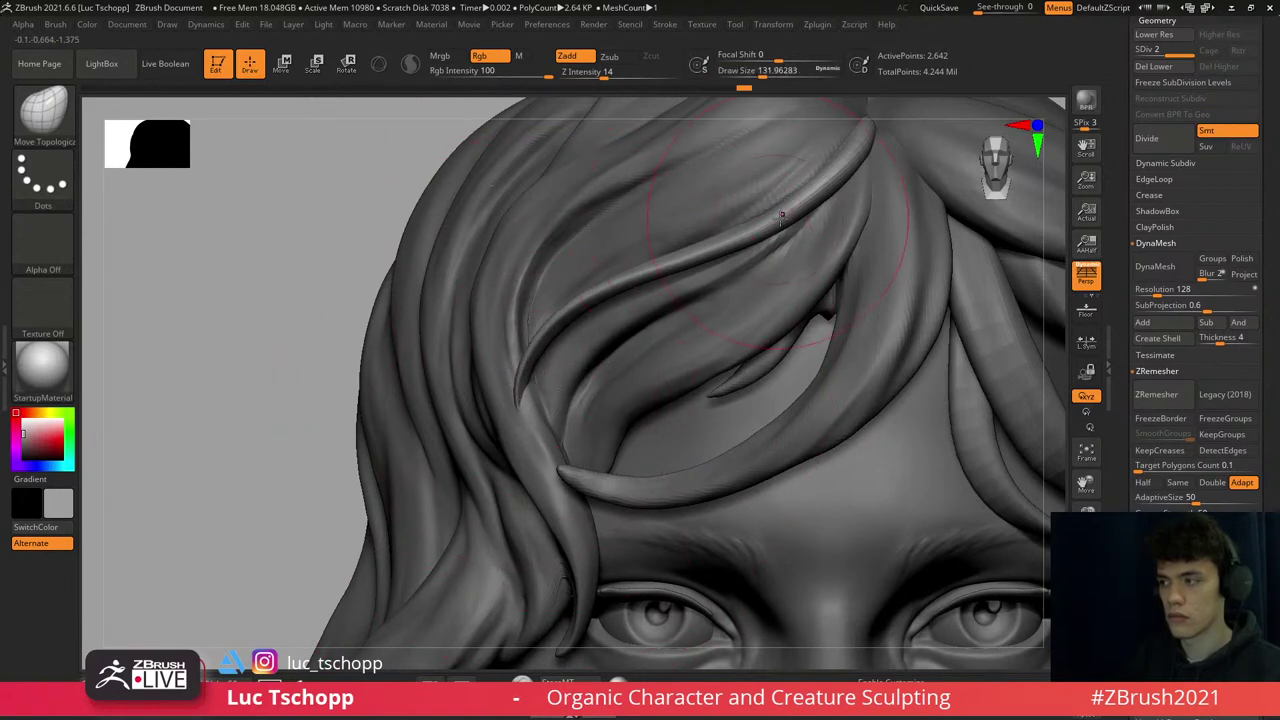
- Carve grooves into the top strands using Standard at size 39, then DamStandard
key("b")
key("s")
key("t")
key("s")
left_click_drag(775, 210, 738, 242)
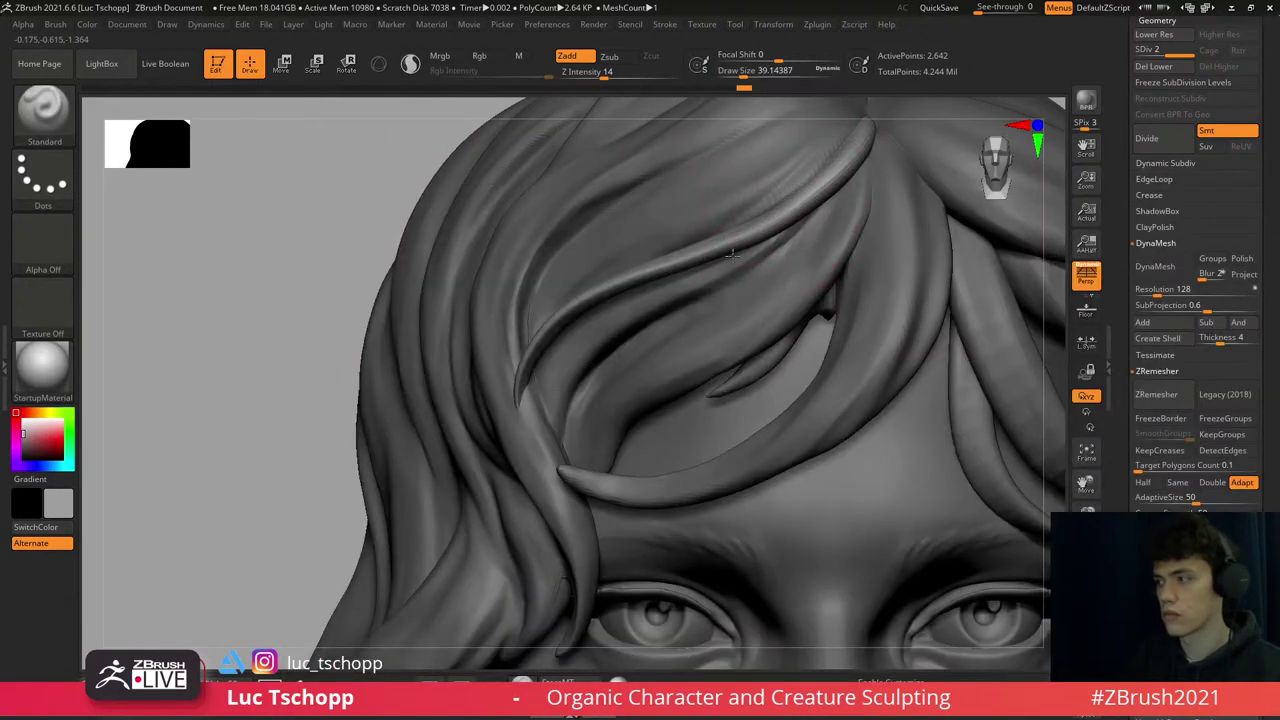
key("s")
key("b")
key("d")
key("s")
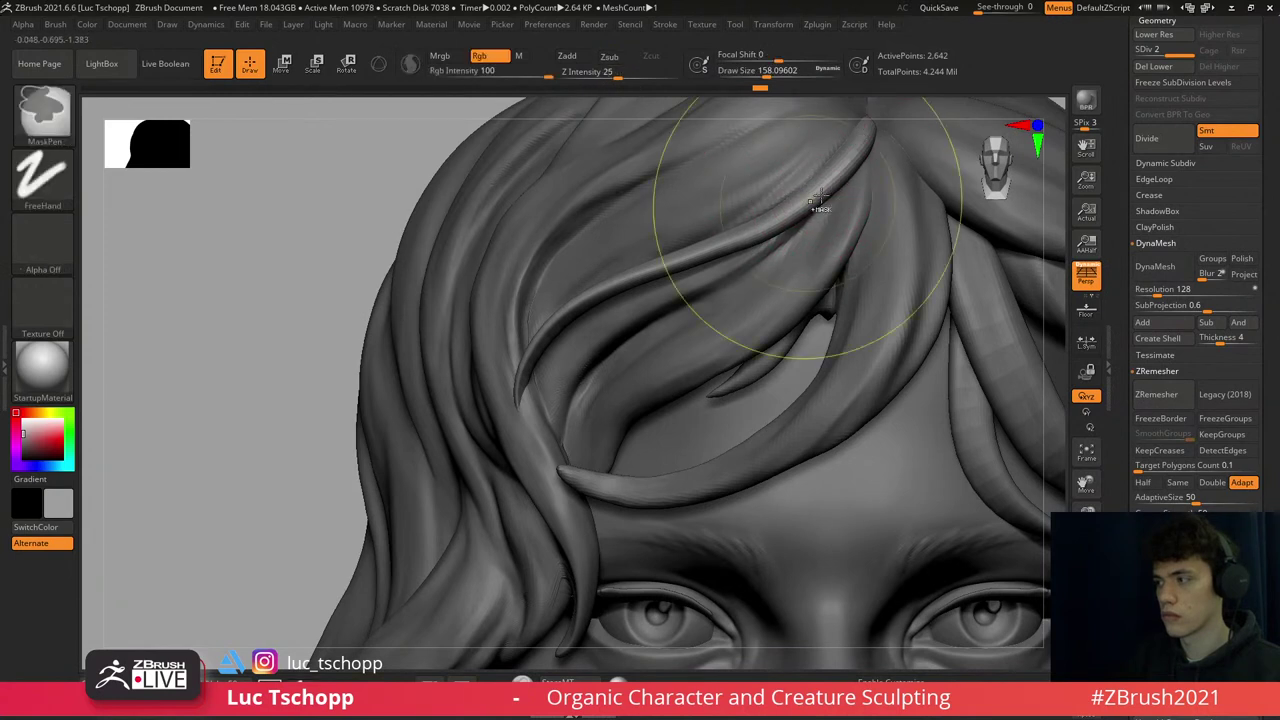
key("s")
left_click_drag(790, 182, 821, 182)
mouse_move(821, 182)
right_mouse_down()
mouse_move(832, 196)
mouse_move(844, 186)
right_mouse_up()
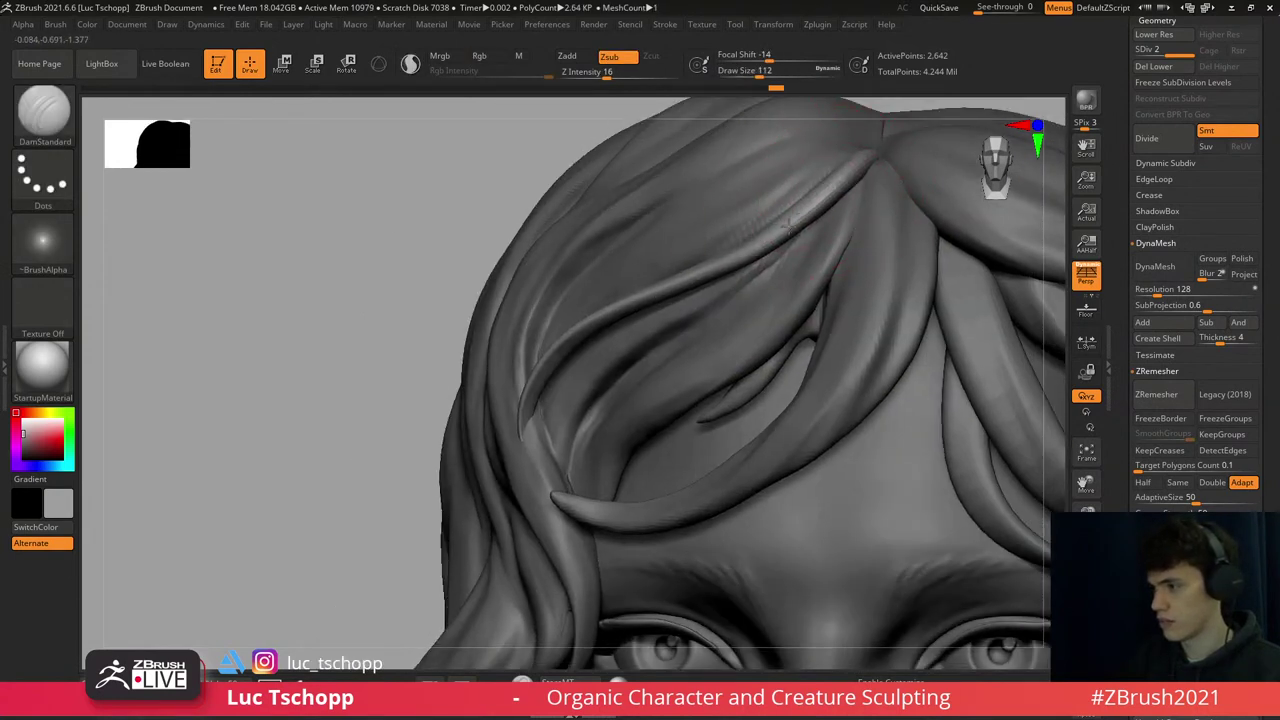
right_click_drag(566, 338, 540, 410)
- Reshape and smooth the temple strand with Move Topological
key("b")
key("m")
key("t")
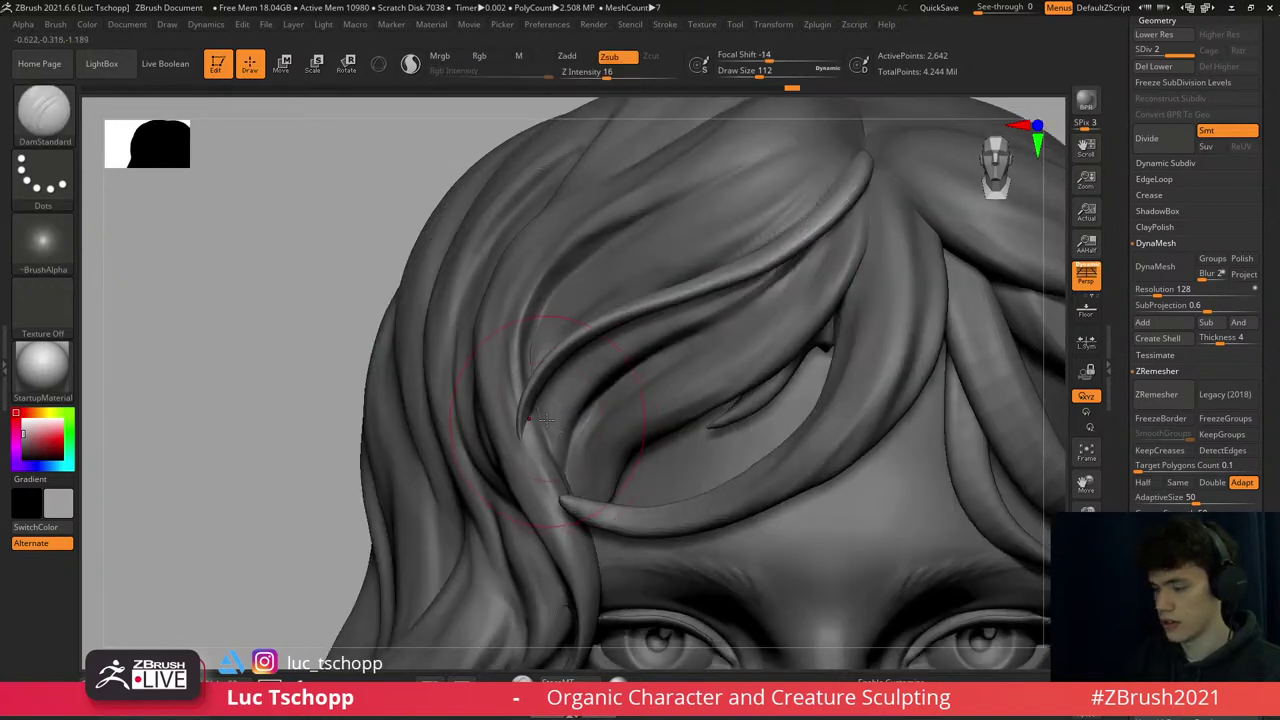
key("s")
left_click_drag(522, 421, 534, 422)
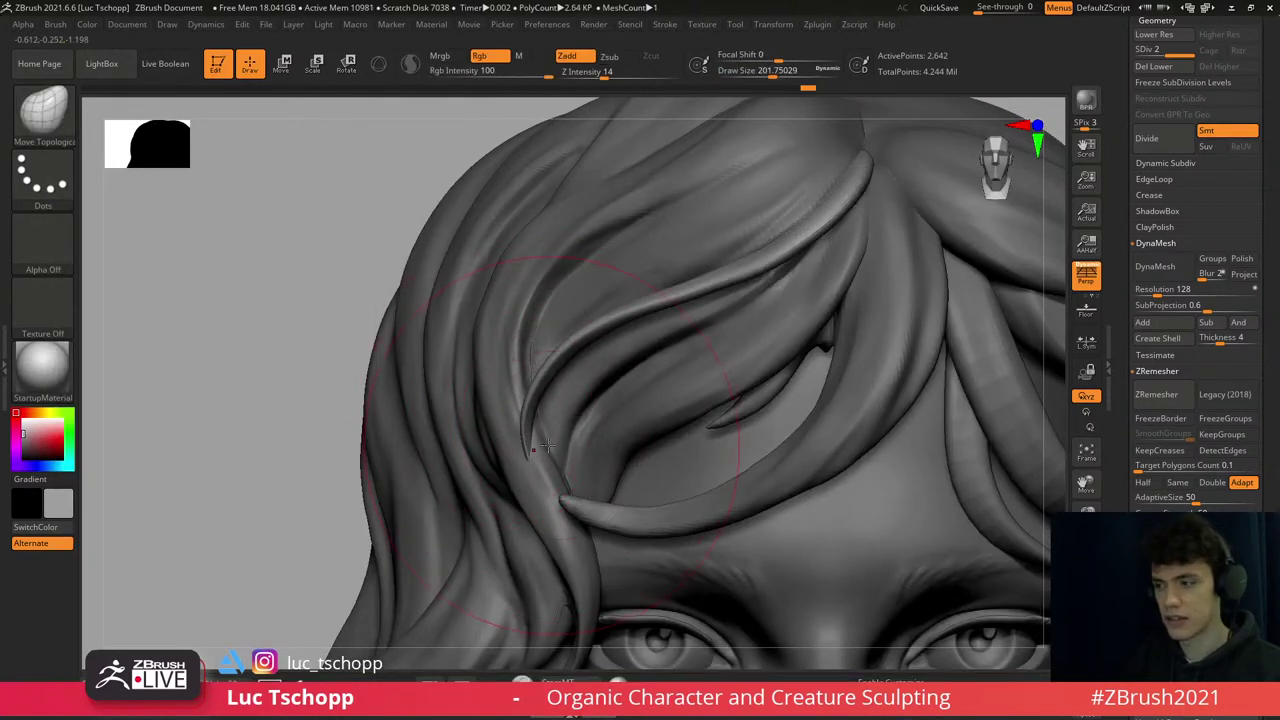
right_click_drag(530, 430, 525, 435)
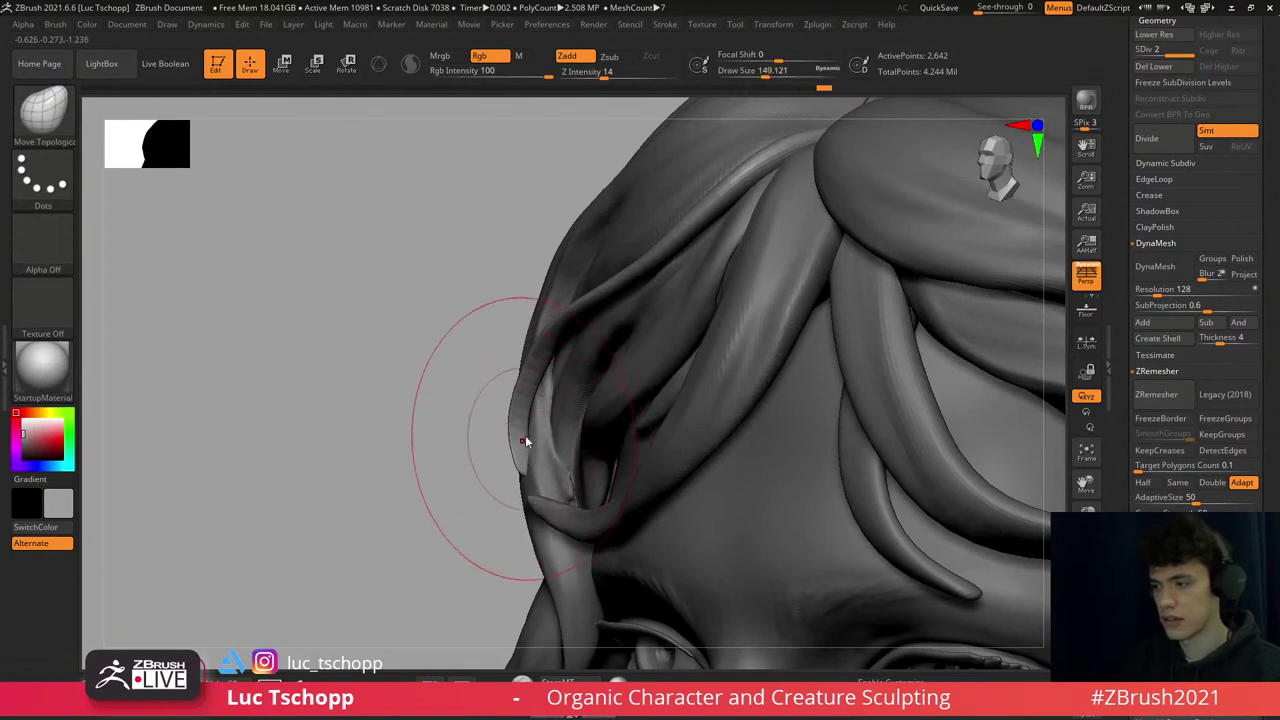
mouse_move(525, 435)
left_mouse_down("shift")
mouse_move(505, 430)
mouse_move(511, 440)
left_mouse_up("shift")
right_click_drag(500, 400, 471, 414)
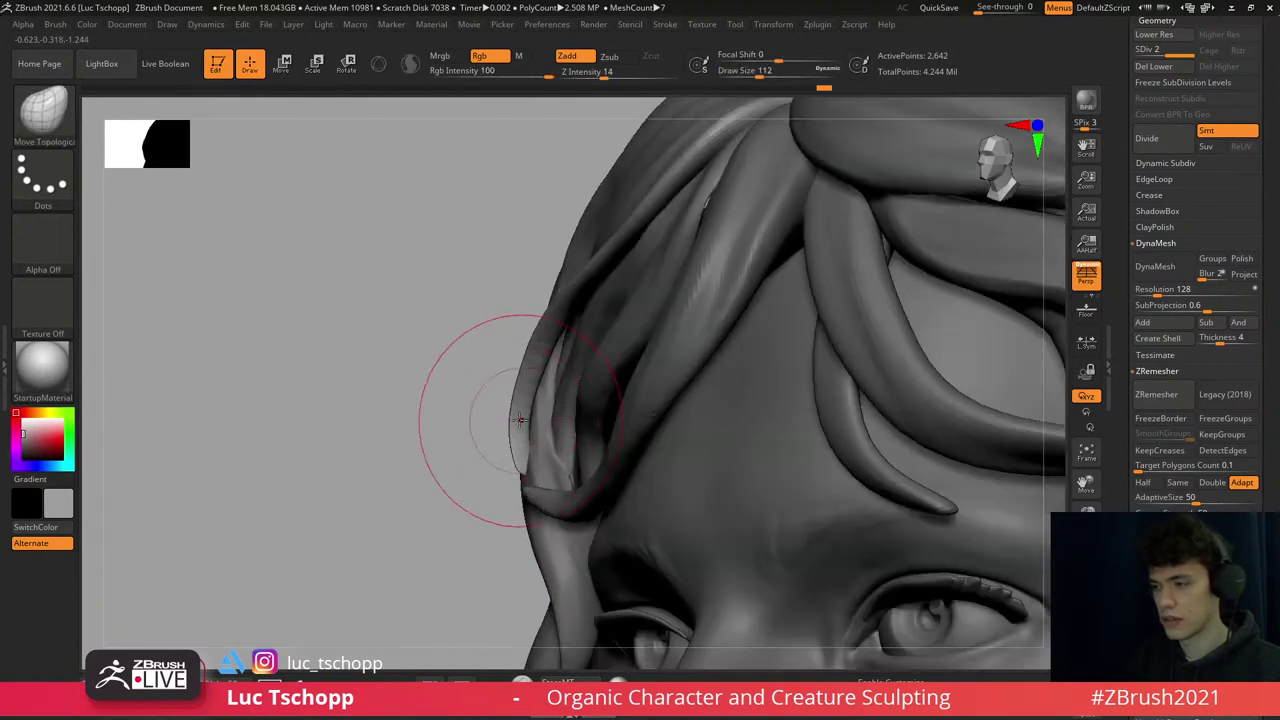
- Pinch the strand edges crisper with the Pinch brush at about size 186
key("b")
key("p")
key("i")
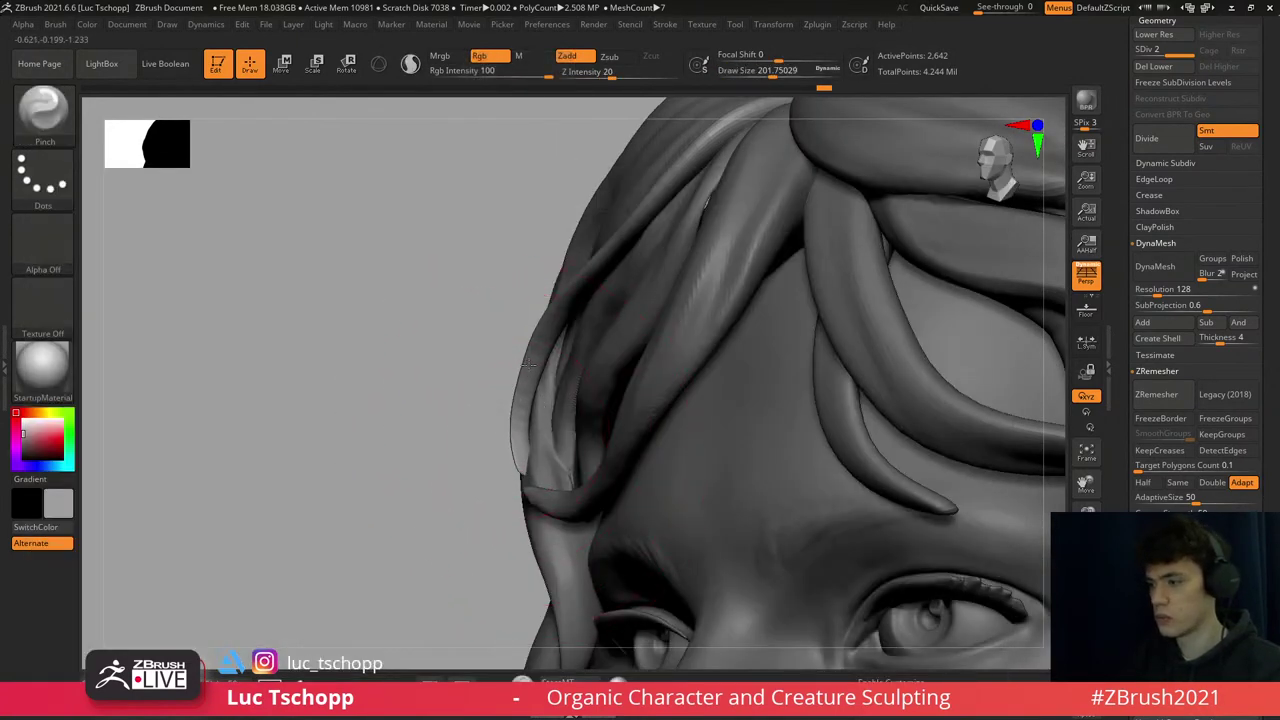
key("s")
left_click_drag(528, 373, 531, 372)
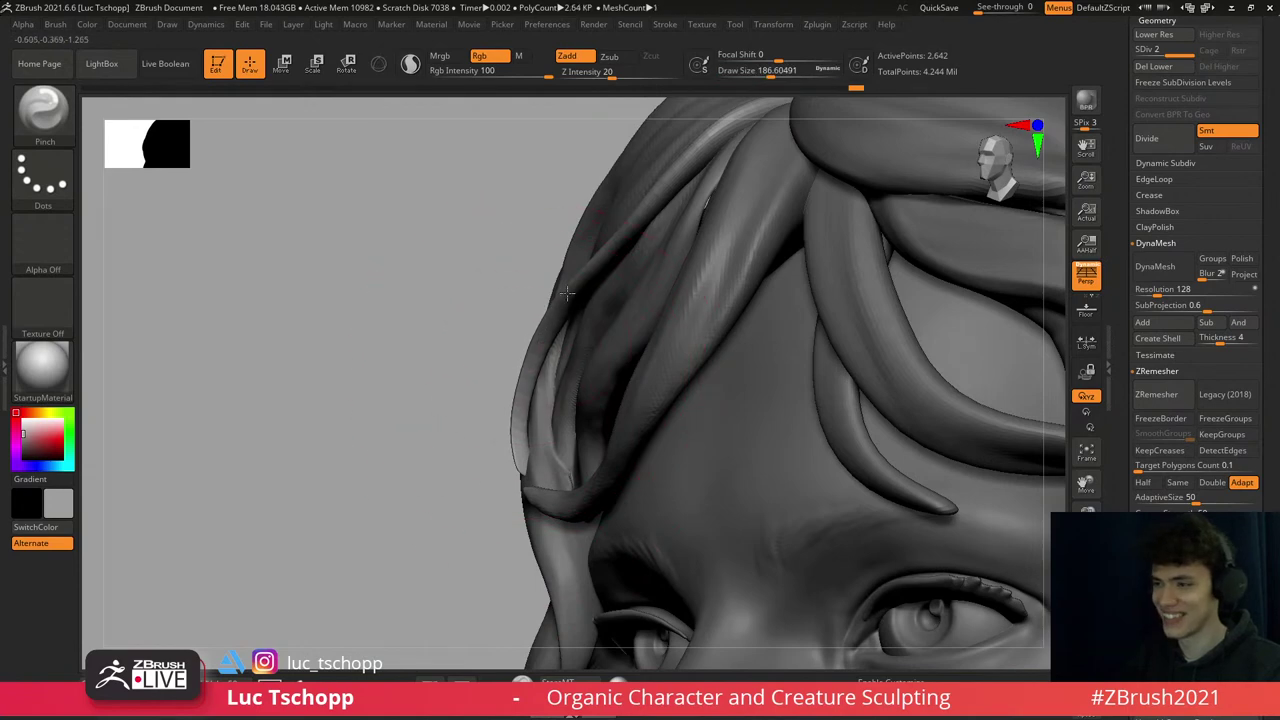
- Make the Extract2 hair piece on top of the head the active subtool
right_click_drag(451, 326, 679, 289)
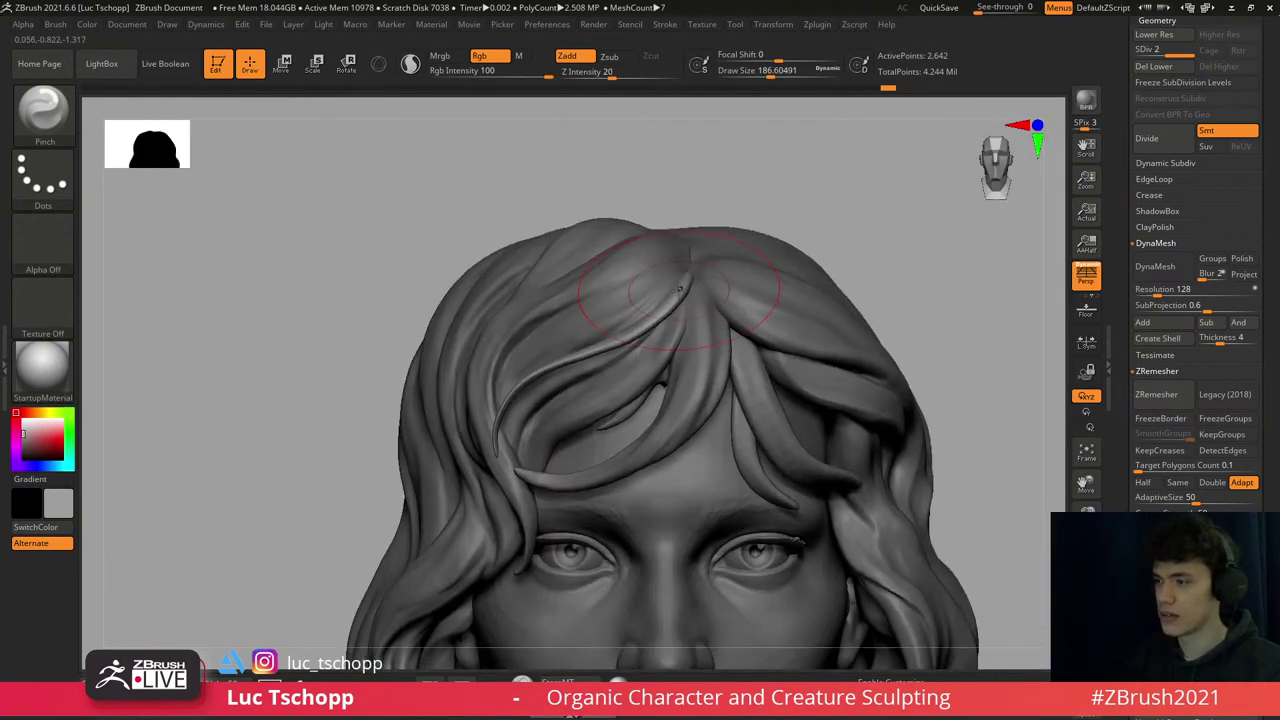
right_click_drag(681, 334, 733, 340, "ctrl")
left_click(735, 334, "alt")
mouse_move(753, 298)
right_mouse_down("ctrl")
mouse_move(746, 265)
mouse_move(755, 310)
mouse_move(757, 290)
right_mouse_up("ctrl")
- Make the main hair mass active and inspect it from several side angles
key("b")
key("d")
key("s")
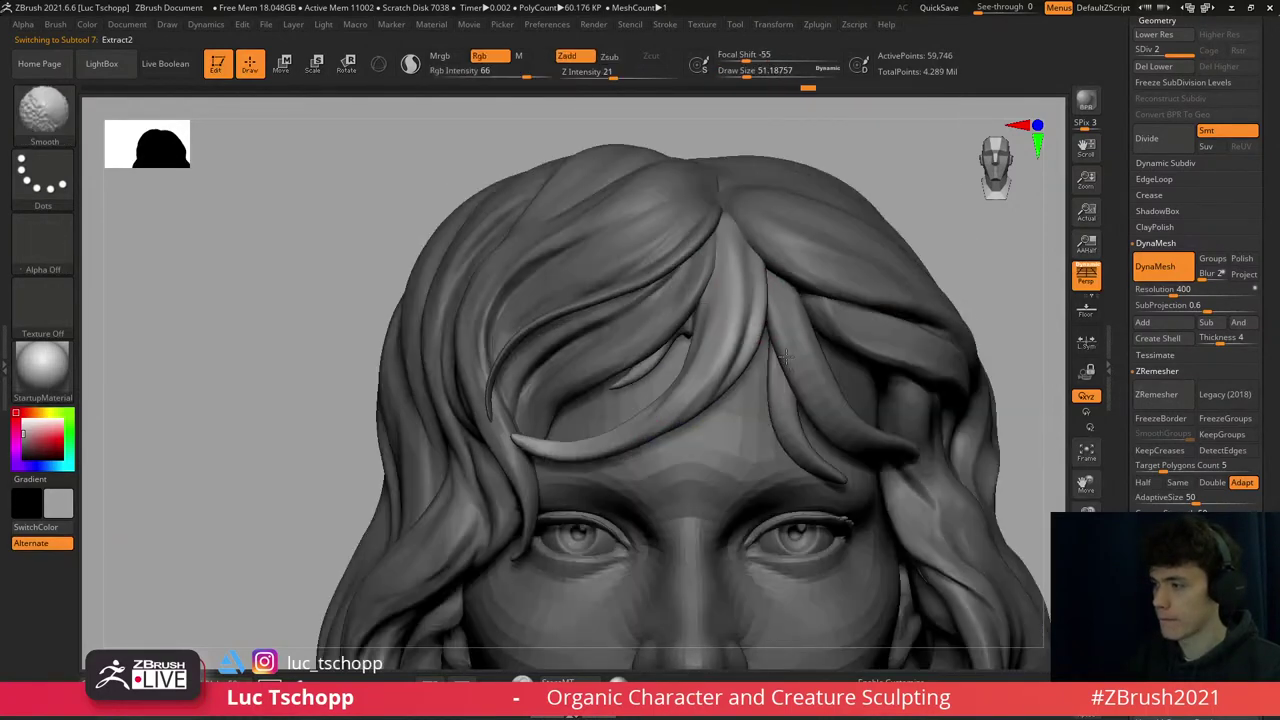
mouse_move(661, 463)
right_mouse_down()
mouse_move(740, 340)
mouse_move(777, 311)
mouse_move(771, 277)
right_mouse_up()
left_click(777, 311, "alt")
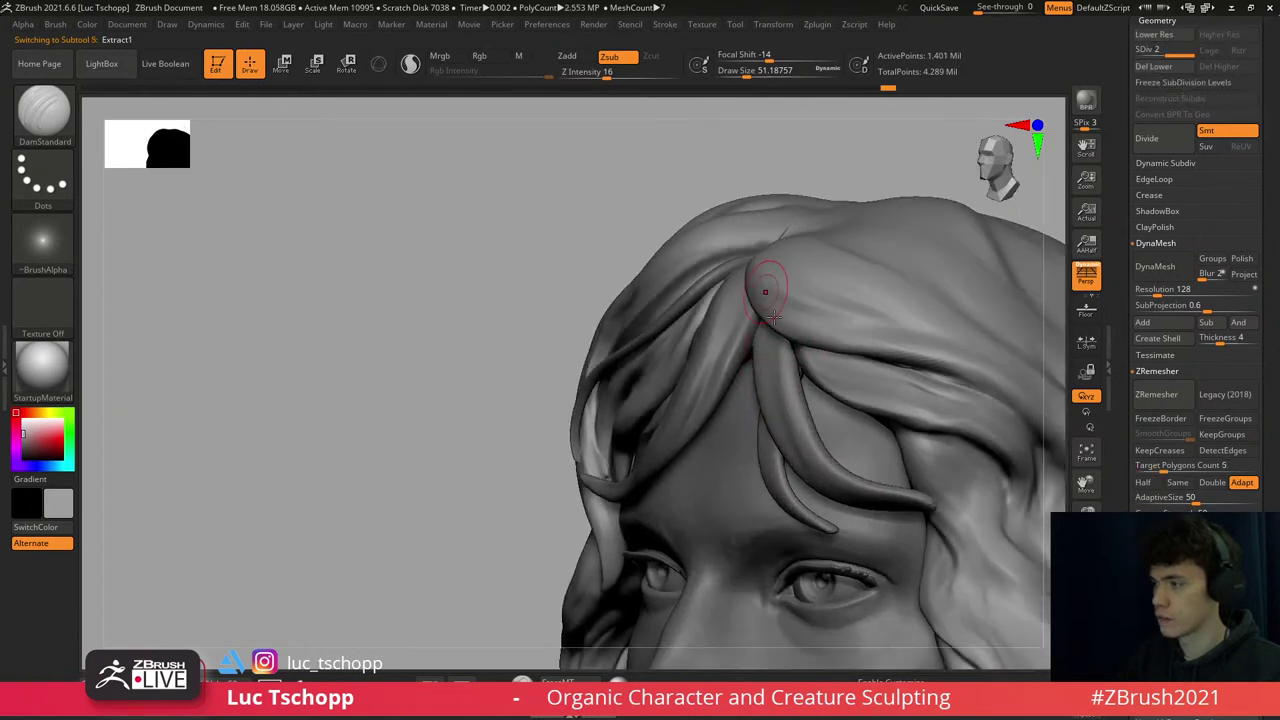
key("b")
key("Escape")
left_click(746, 252, "alt")
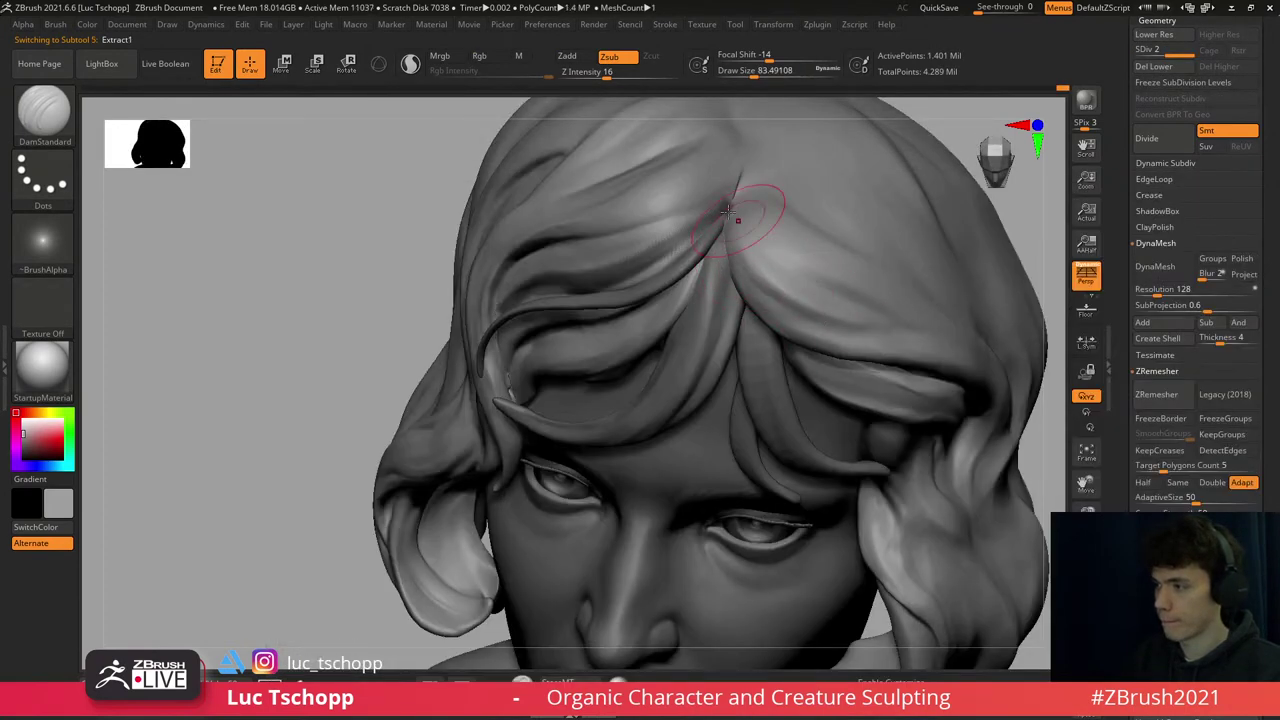
right_click_drag(851, 307, 707, 248)
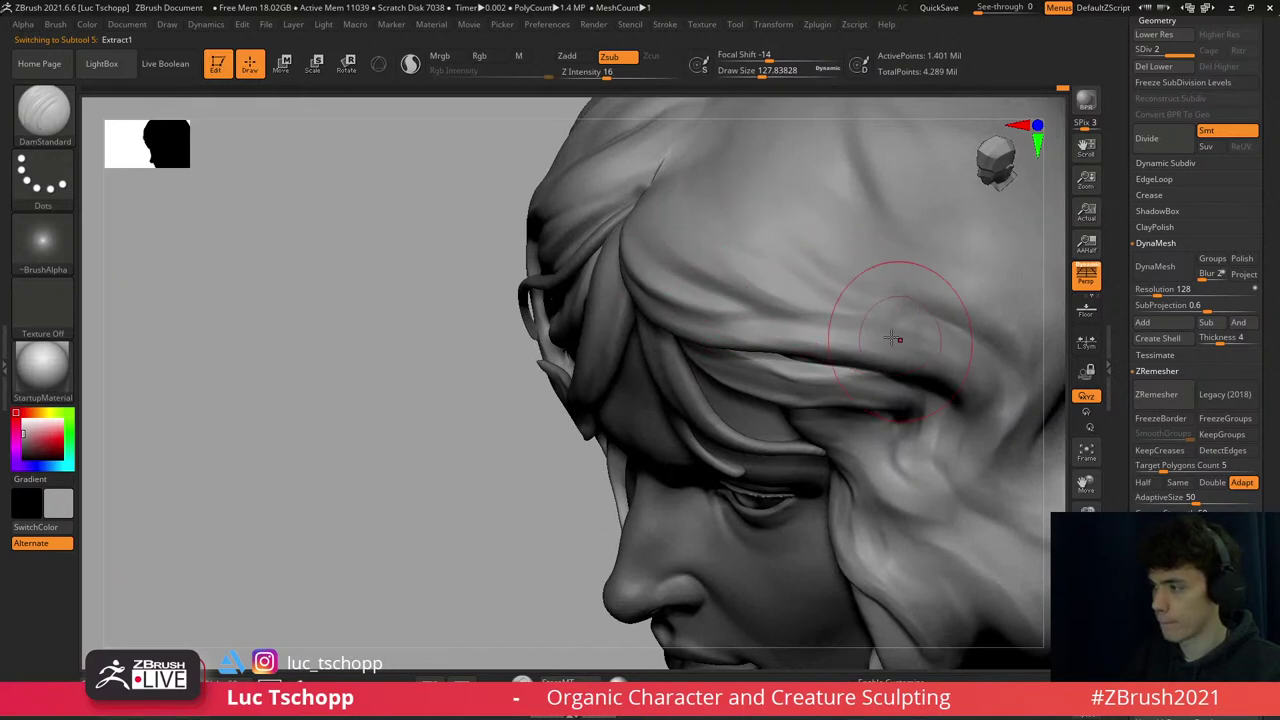
right_click_drag(893, 338, 815, 278)
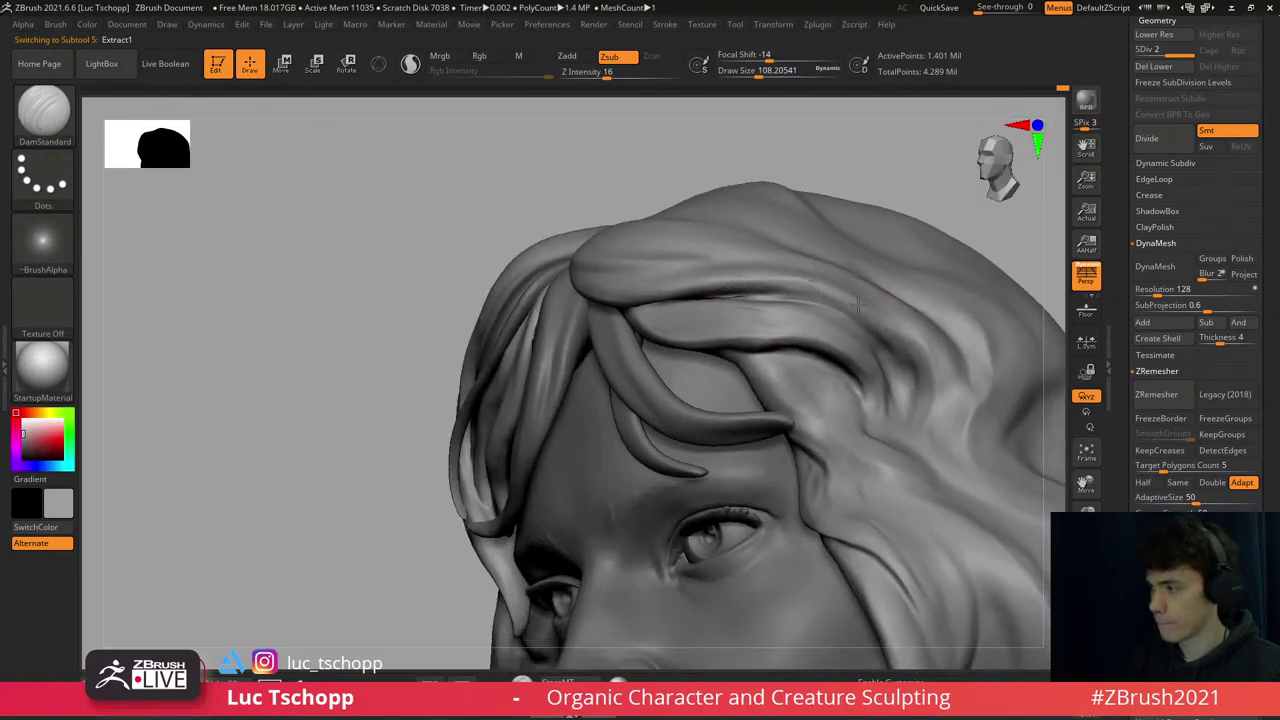
right_click_drag(905, 361, 888, 314)
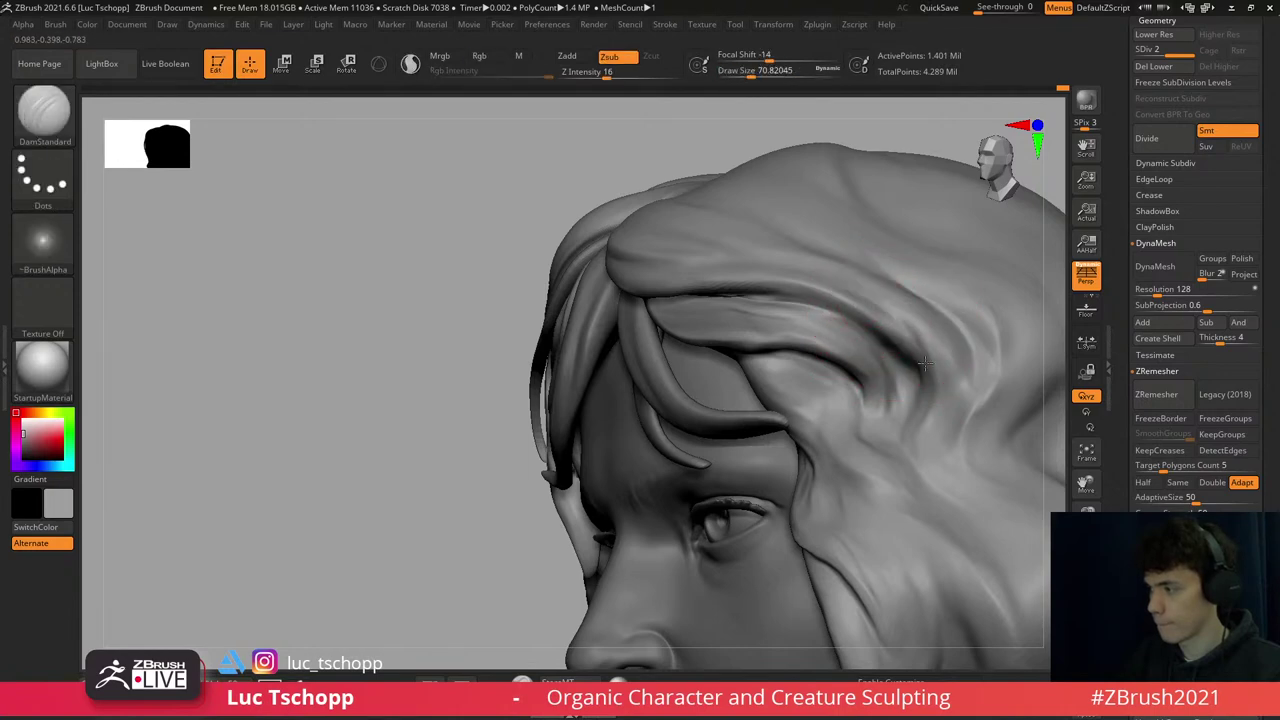
mouse_move(907, 408)
right_mouse_down()
mouse_move(846, 283)
mouse_move(776, 228)
mouse_move(808, 195)
right_mouse_up()
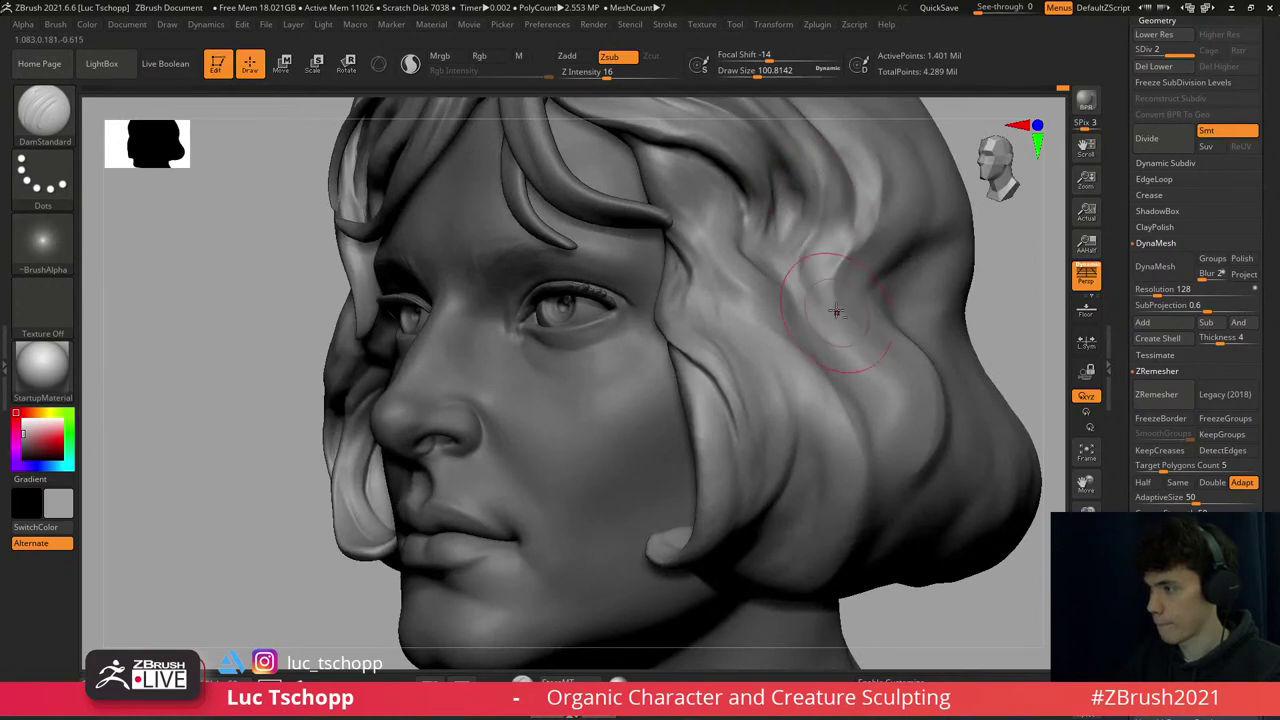
- Set the DamStandard groove brush to about size 71 and frame the whole bust front-on
key("1")
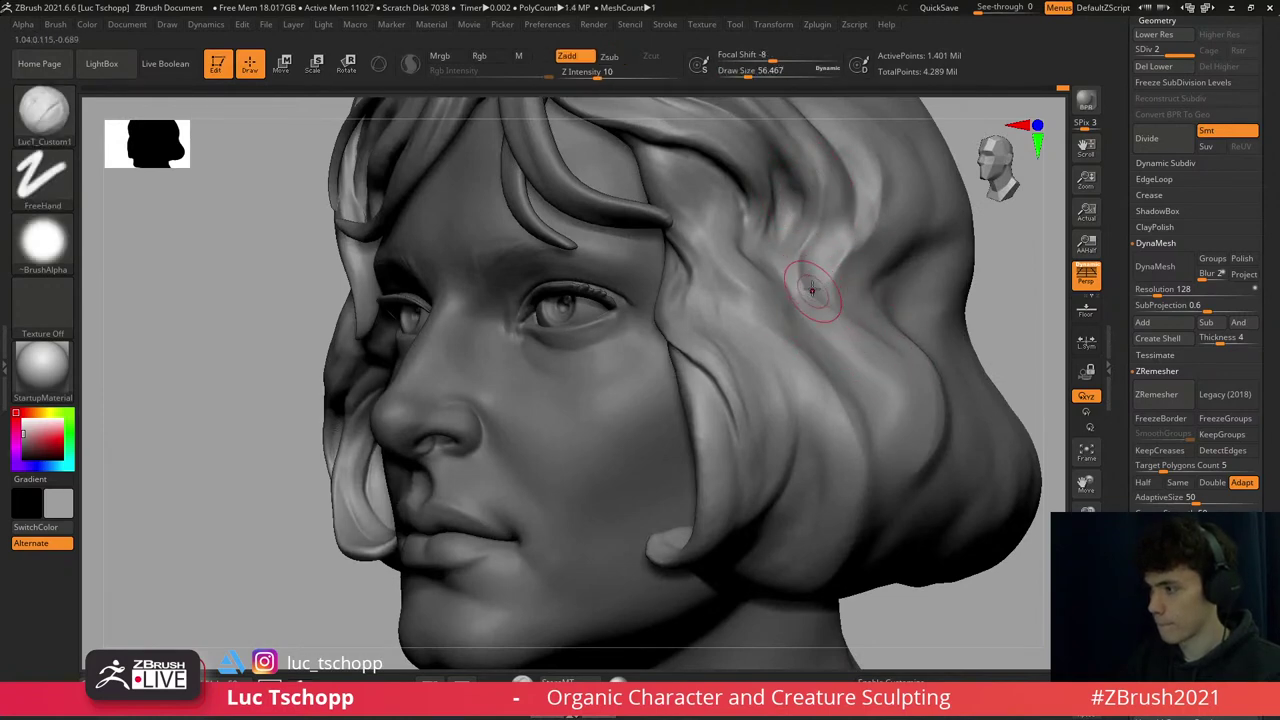
key("2")
key("b")
key("Escape")
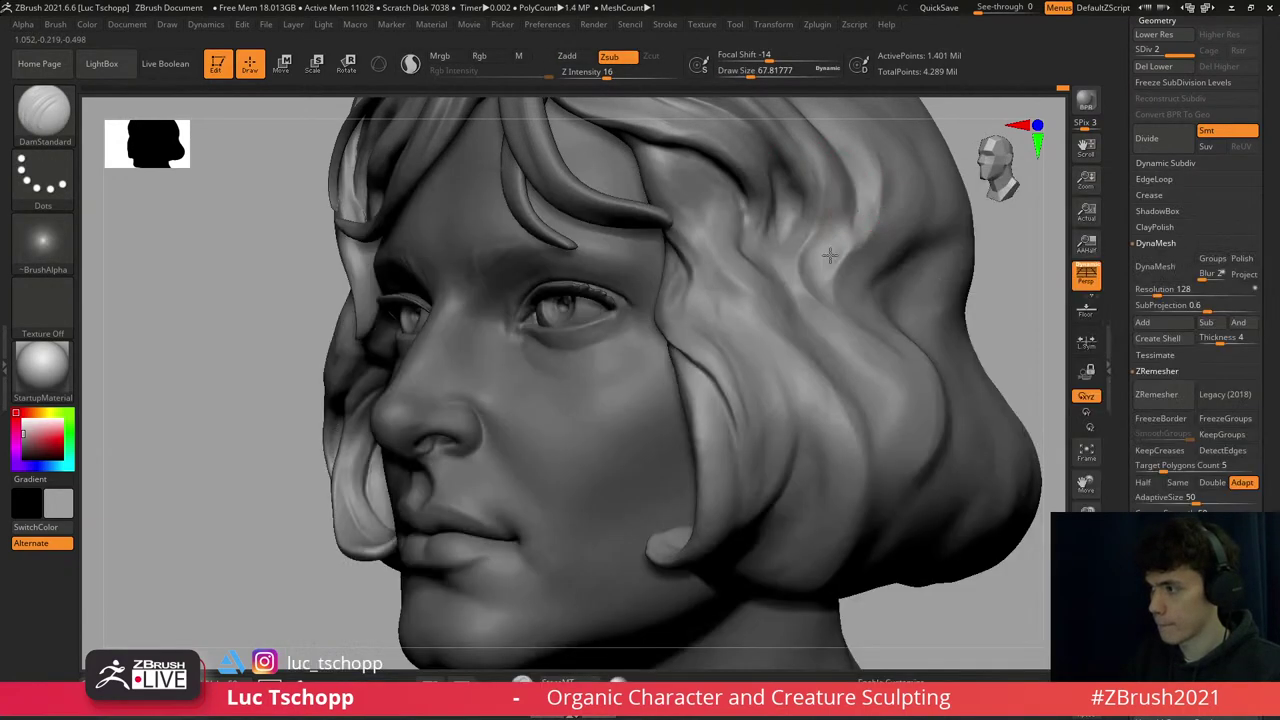
left_click_drag(847, 235, 831, 303)
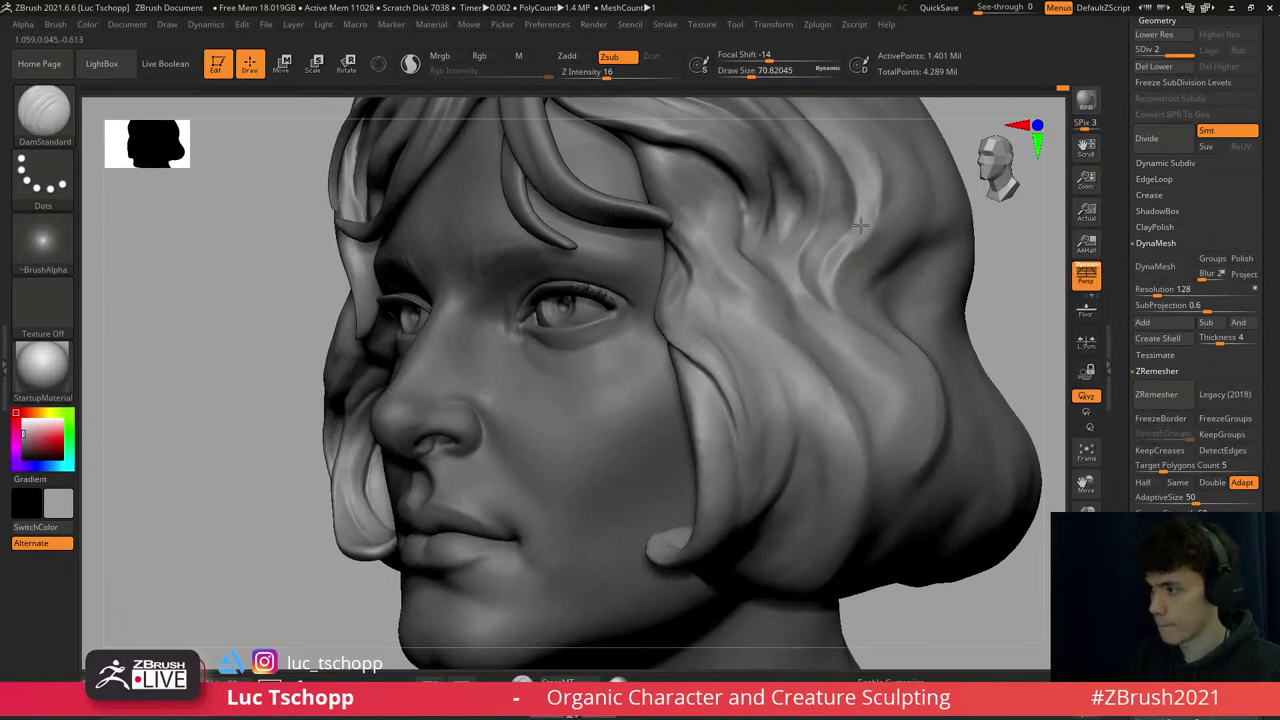
right_click_drag(831, 251, 590, 362)
key("f")
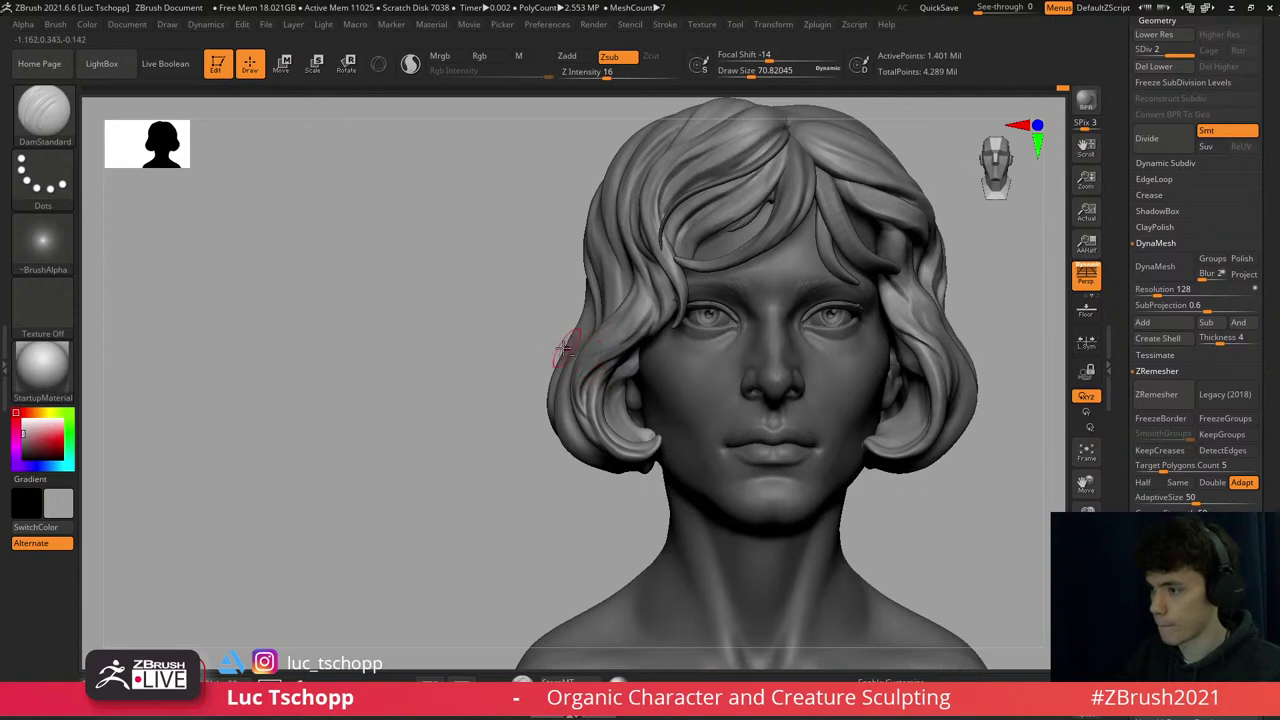
- Lasso-mask the lower side hair and neck with MaskLasso
key("b")
key("m")
key("t")
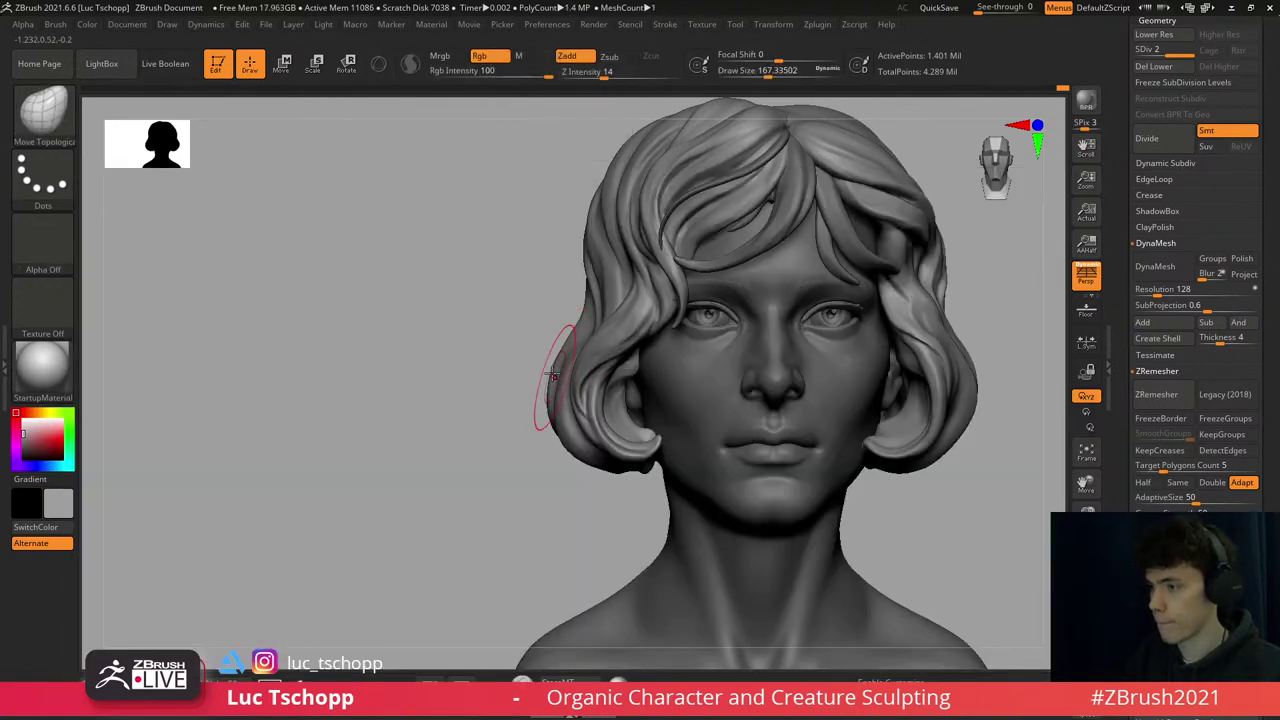
mouse_move(553, 374)
right_mouse_down()
mouse_move(545, 440)
mouse_move(597, 296)
right_mouse_up()
key("ctrl")
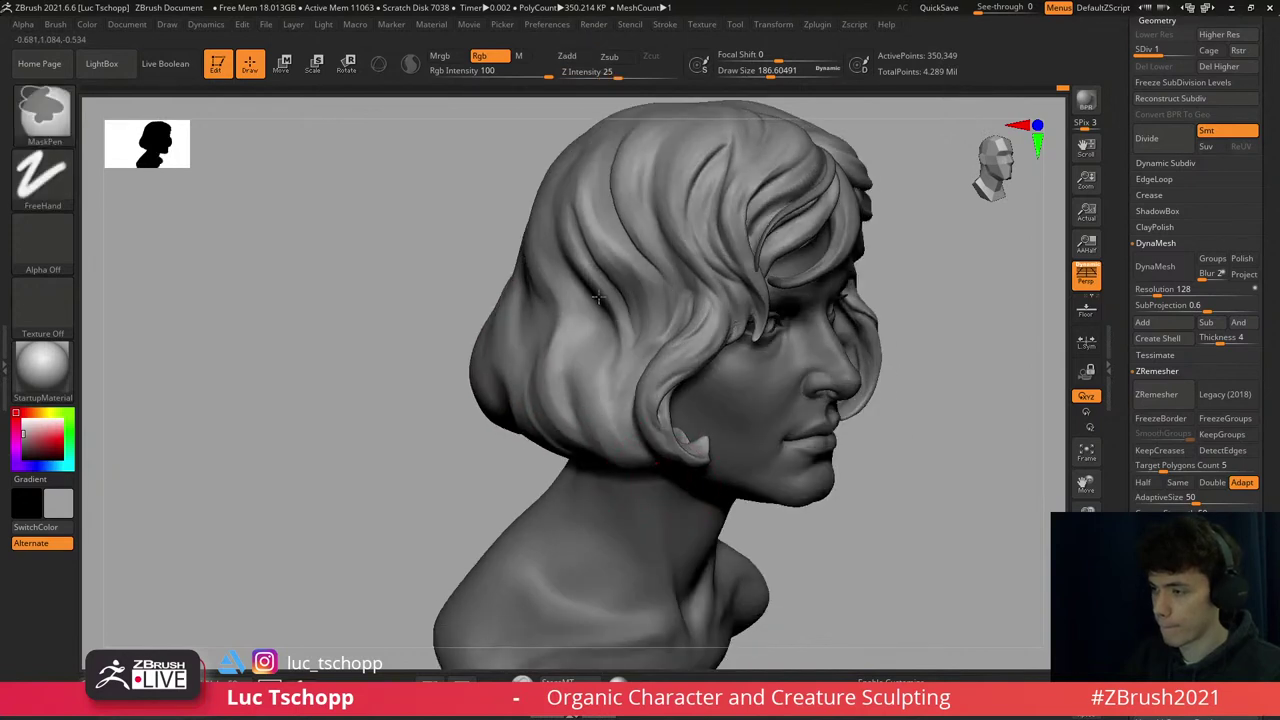
mouse_move(484, 545)
left_mouse_down("ctrl")
mouse_move(614, 486)
mouse_move(770, 255)
left_mouse_up("ctrl")
left_click(44, 112)
key("m")
key("l")
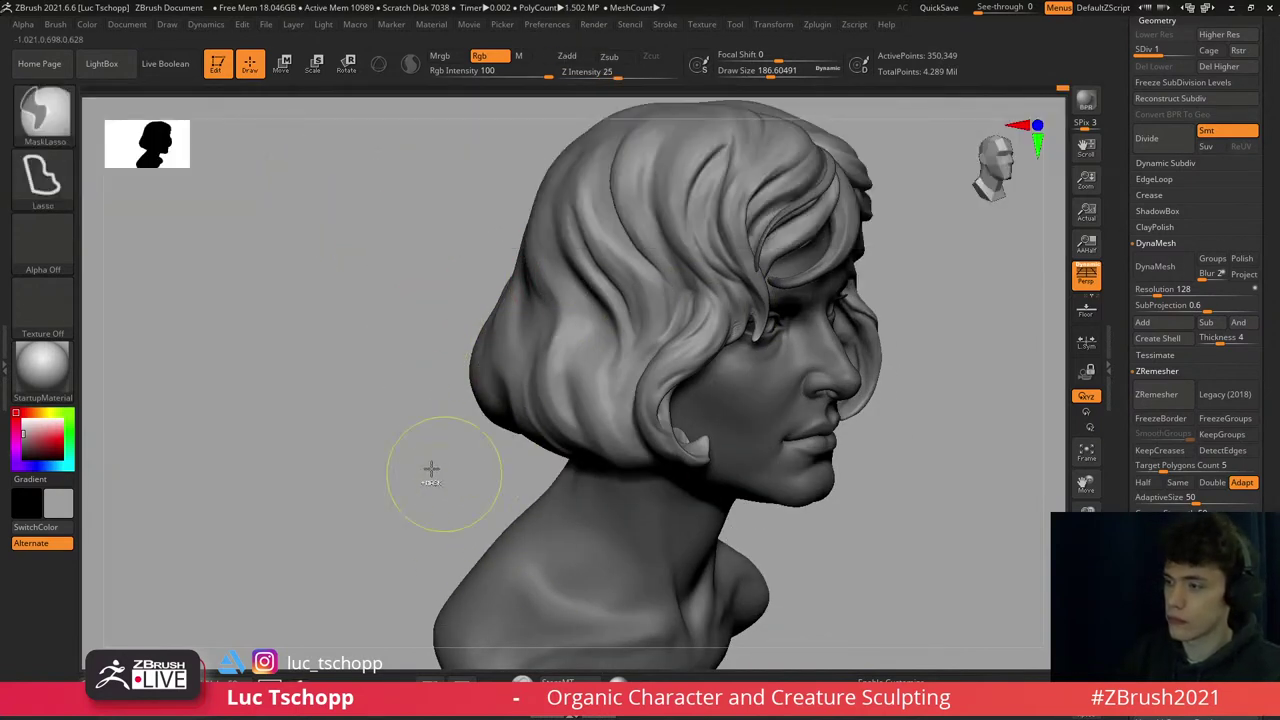
mouse_move(429, 466)
left_mouse_down("ctrl")
mouse_move(805, 355)
mouse_move(662, 300)
left_mouse_up("ctrl")
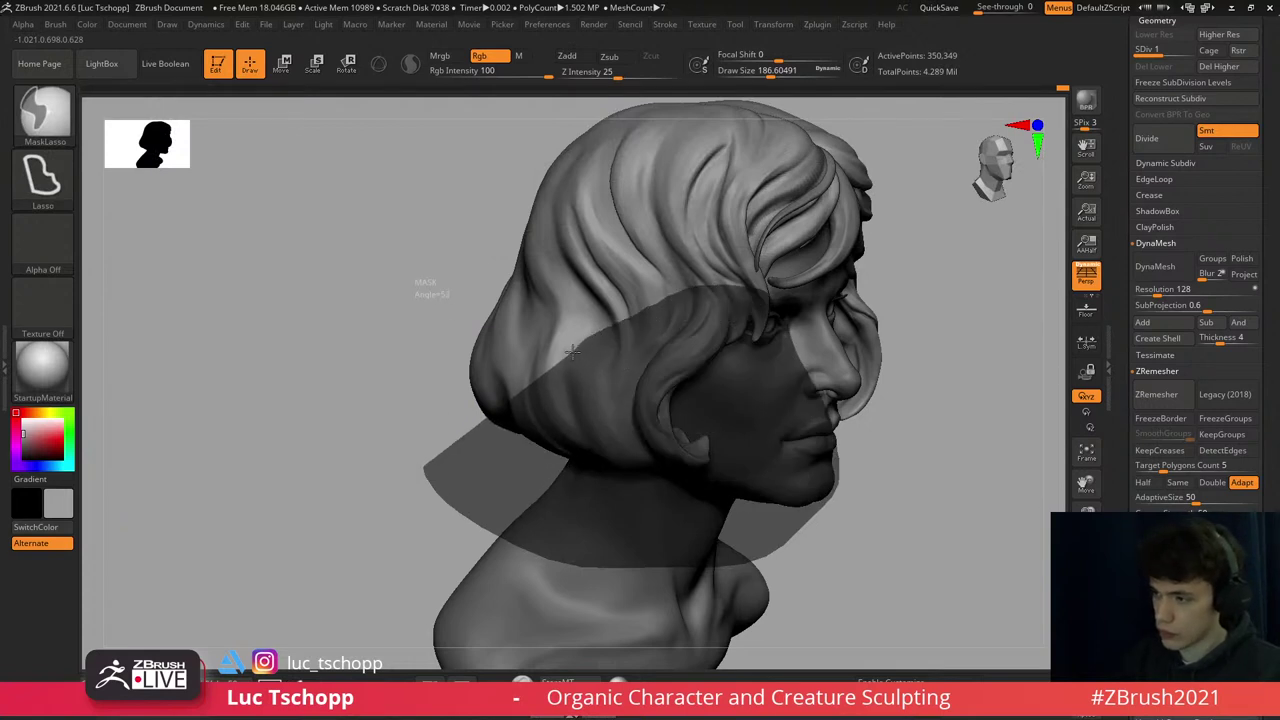
mouse_move(570, 390)
left_mouse_down("ctrl")
mouse_move(520, 418)
mouse_move(537, 430)
mouse_move(575, 402)
left_mouse_up("ctrl")
- Push the side hair volume with the Move brush at about size 292
key("b")
key("m")
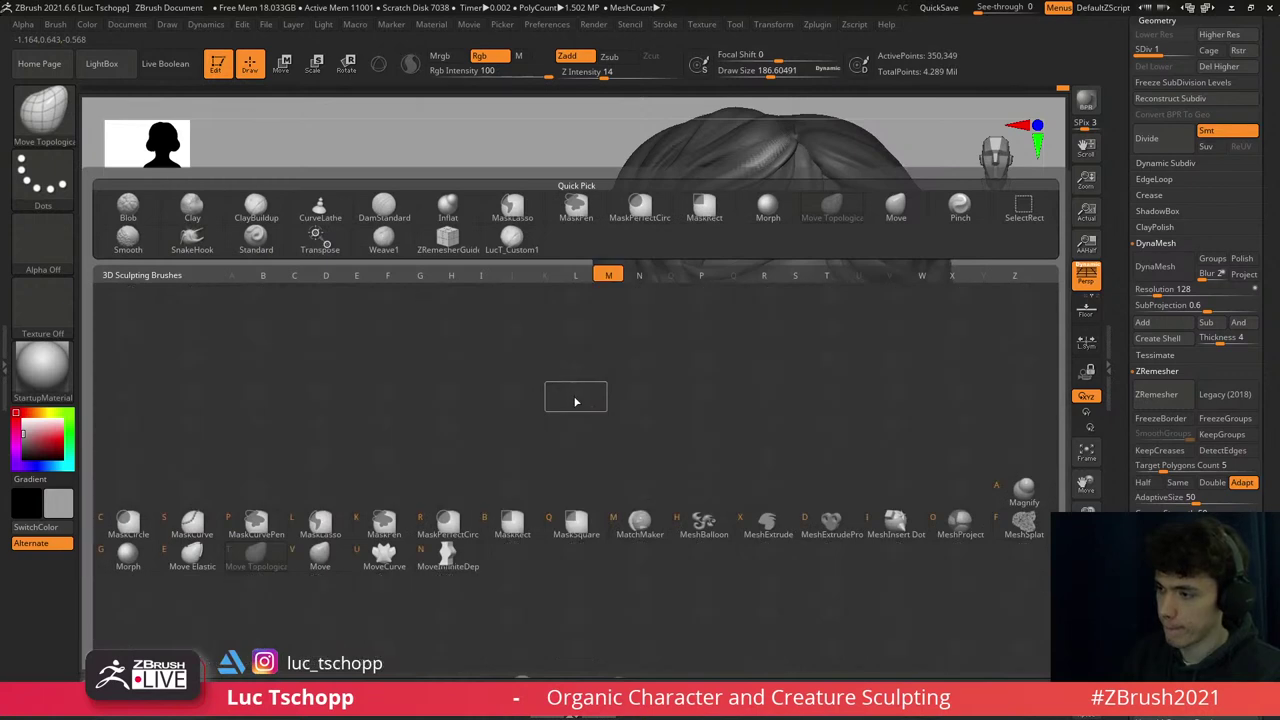
key("v")
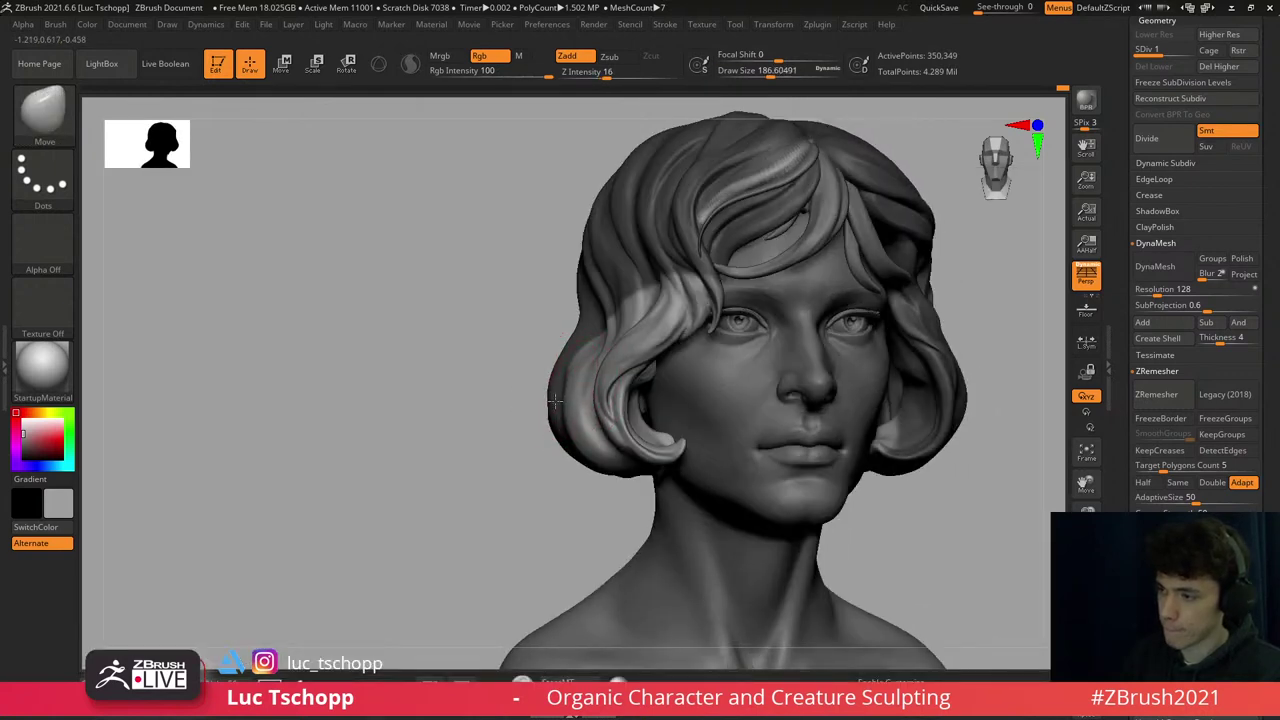
mouse_move(521, 327)
left_mouse_down("ctrl")
mouse_move(558, 356)
mouse_move(555, 422)
left_mouse_up("ctrl")
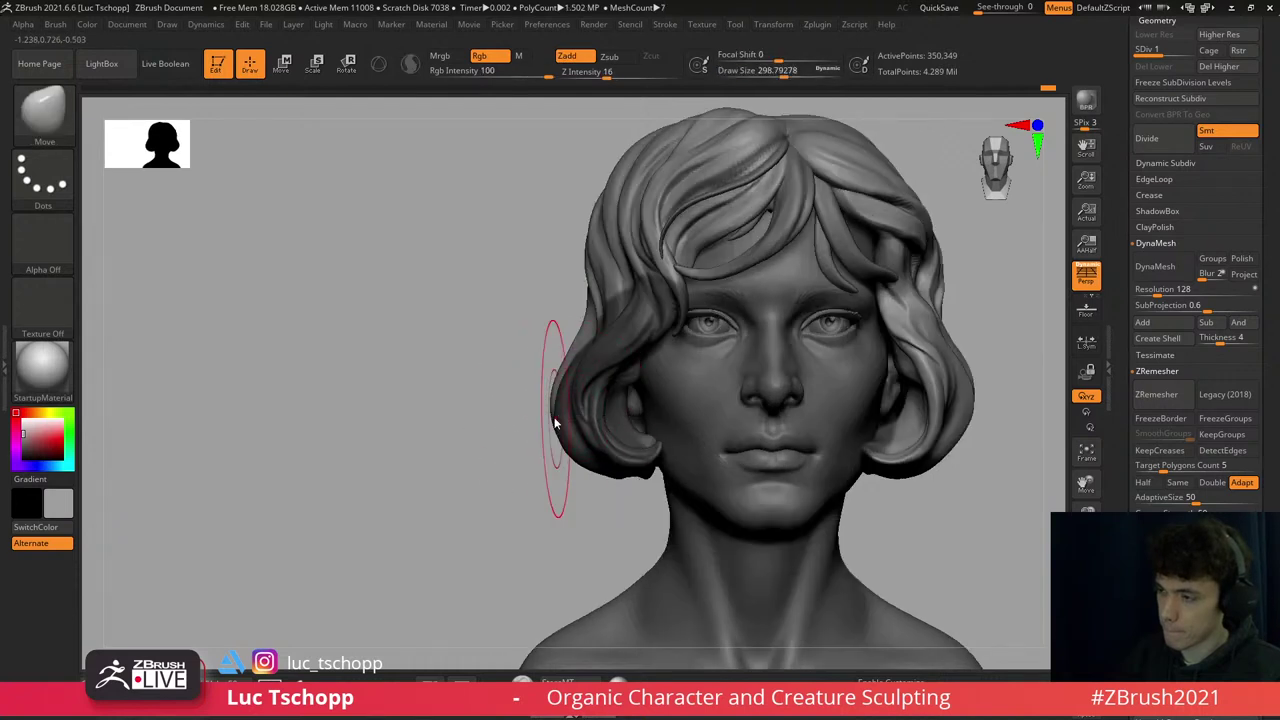
key("s")
left_click_drag(575, 380, 555, 375)
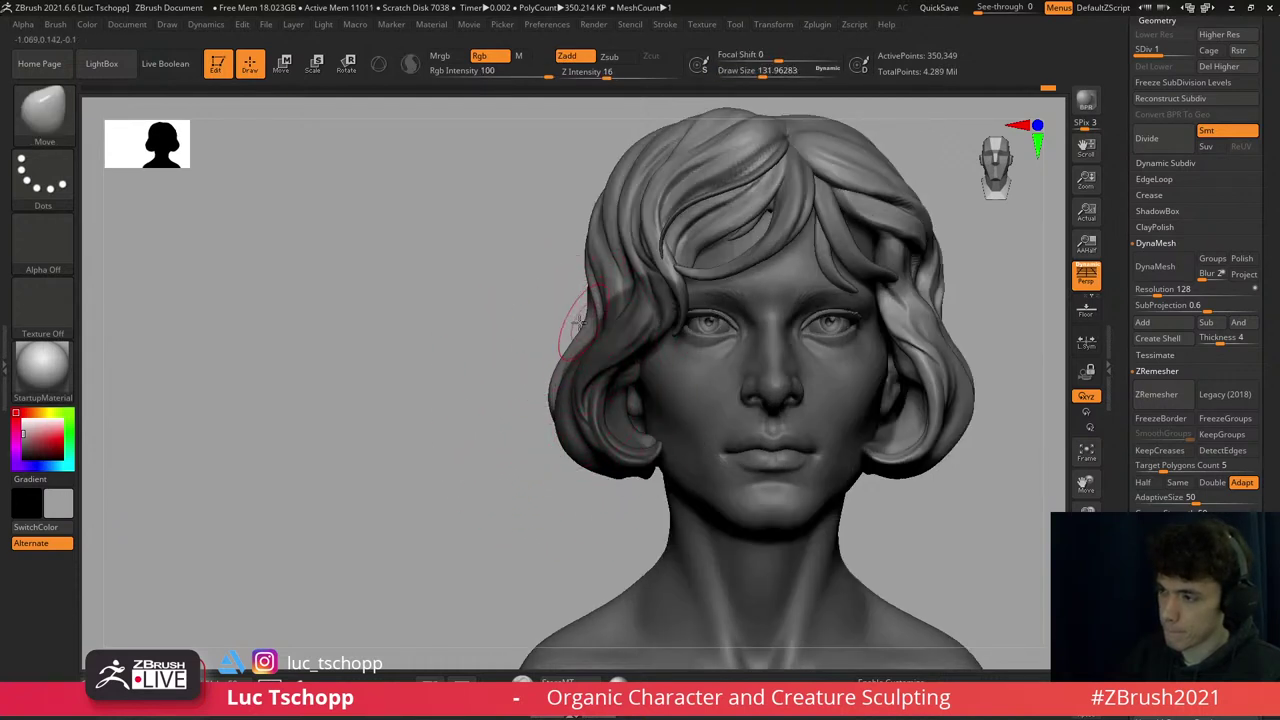
mouse_move(578, 323)
left_mouse_down()
mouse_move(806, 345)
mouse_move(847, 279)
mouse_move(613, 398)
left_mouse_up()
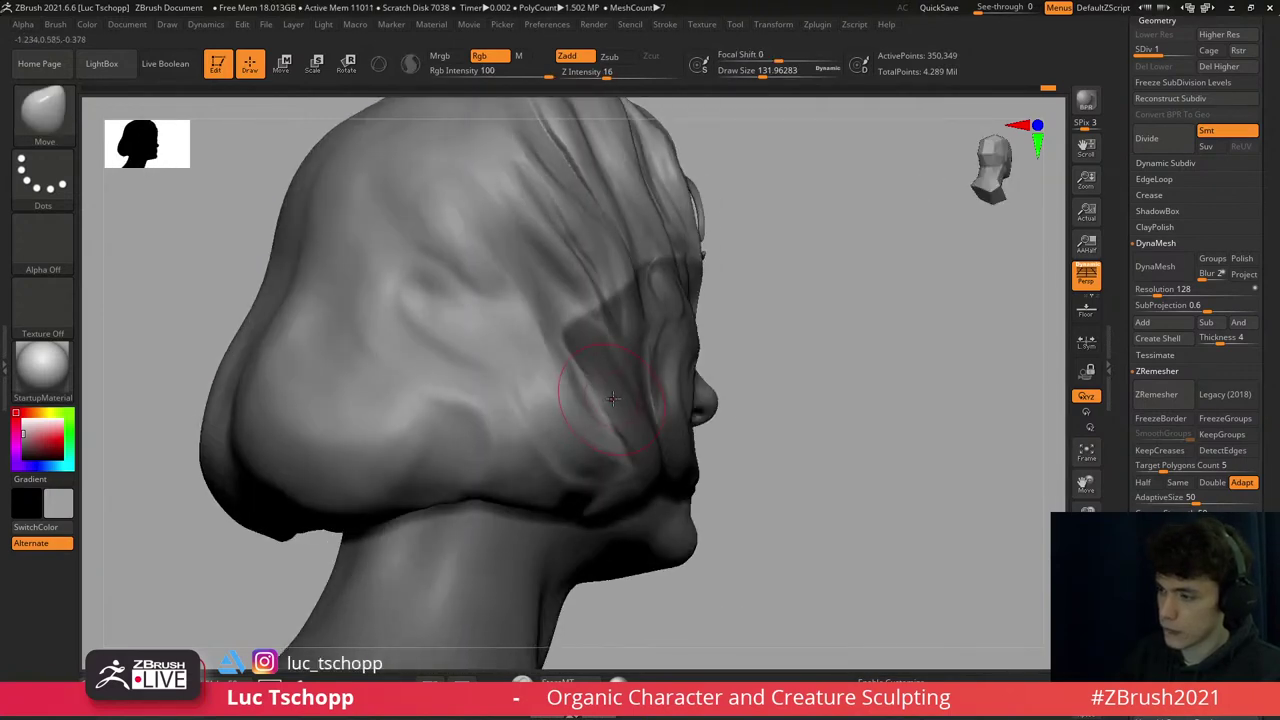
left_click_drag(786, 320, 597, 424)
- Build up side strand detail with the Standard and LucT_Custom1 brushes from low angles
key("b")
key("s")
key("t")
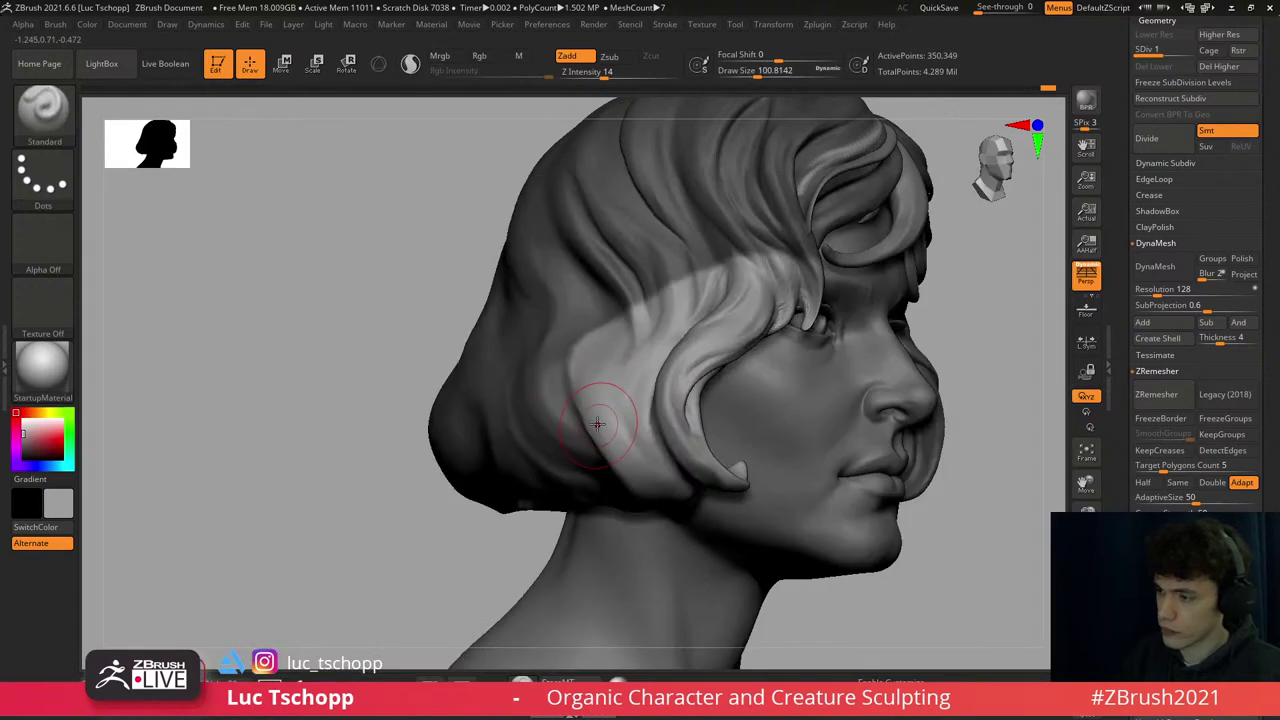
left_click_drag(589, 363, 613, 434)
key("s")
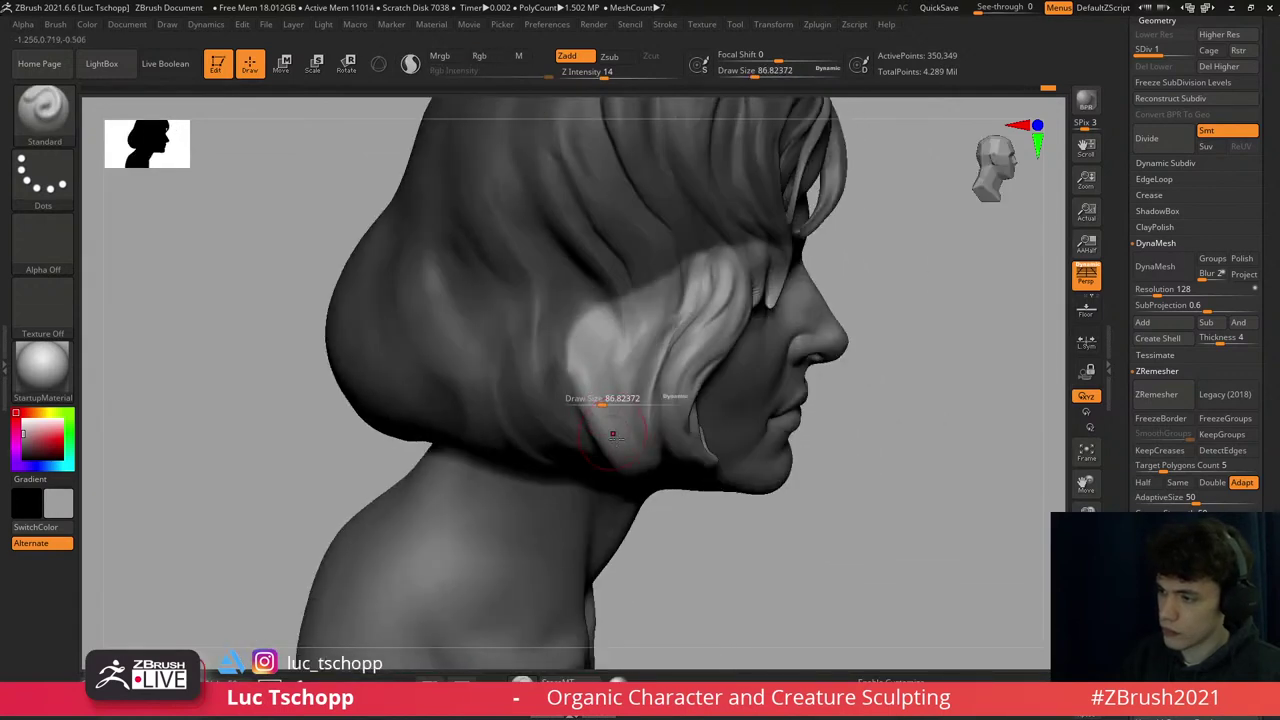
key("1")
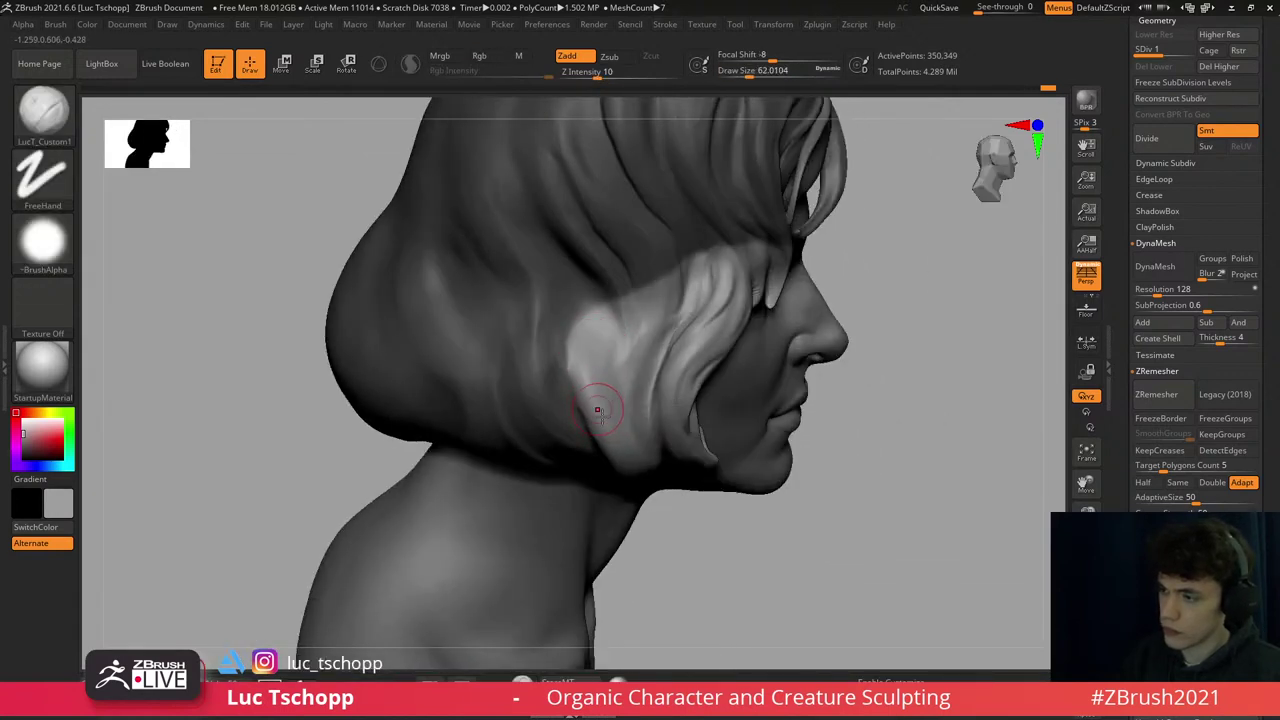
mouse_move(583, 366)
right_mouse_down()
mouse_move(615, 372)
mouse_move(583, 381)
right_mouse_up()
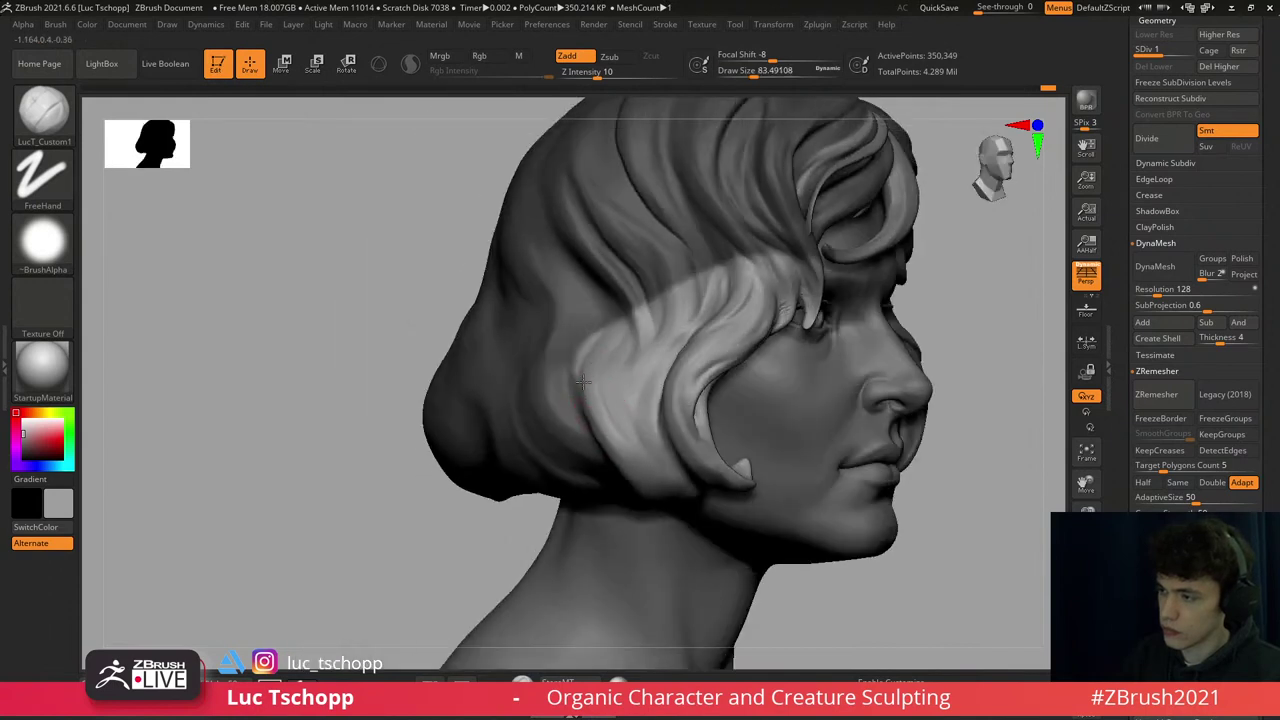
right_click_drag(672, 484, 587, 425)
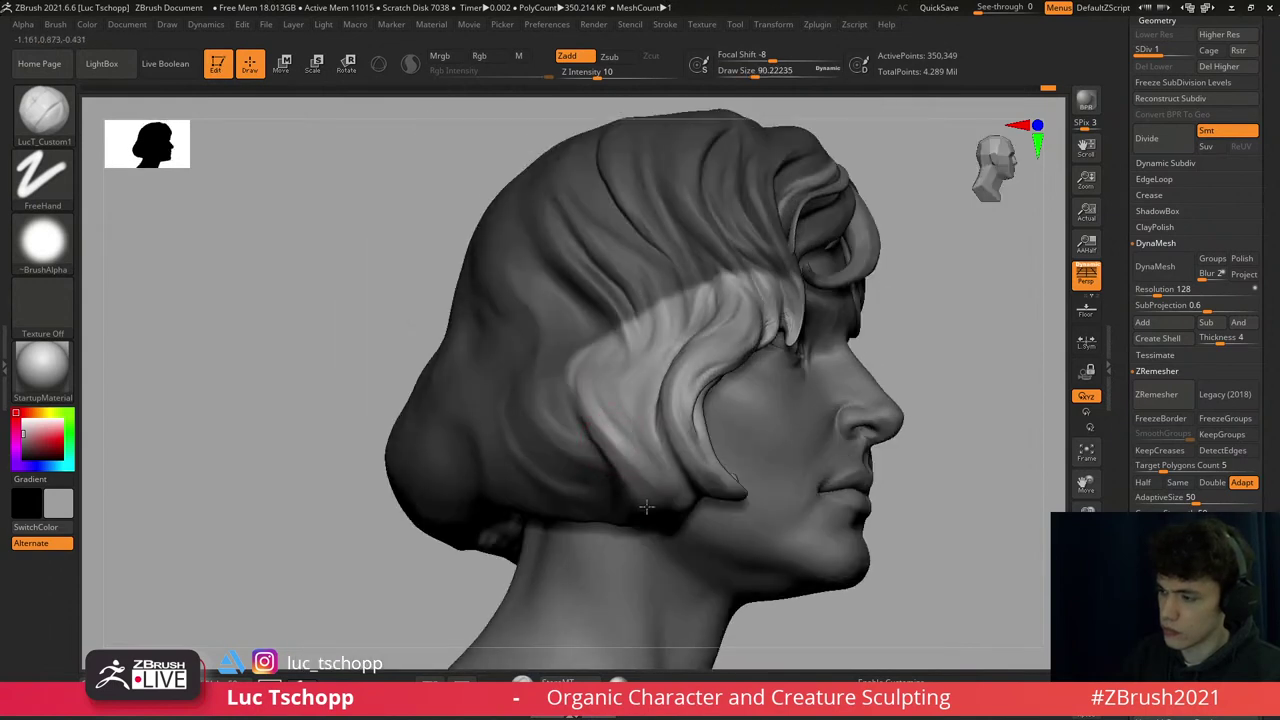
right_click_drag(635, 497, 633, 455)
key("s")
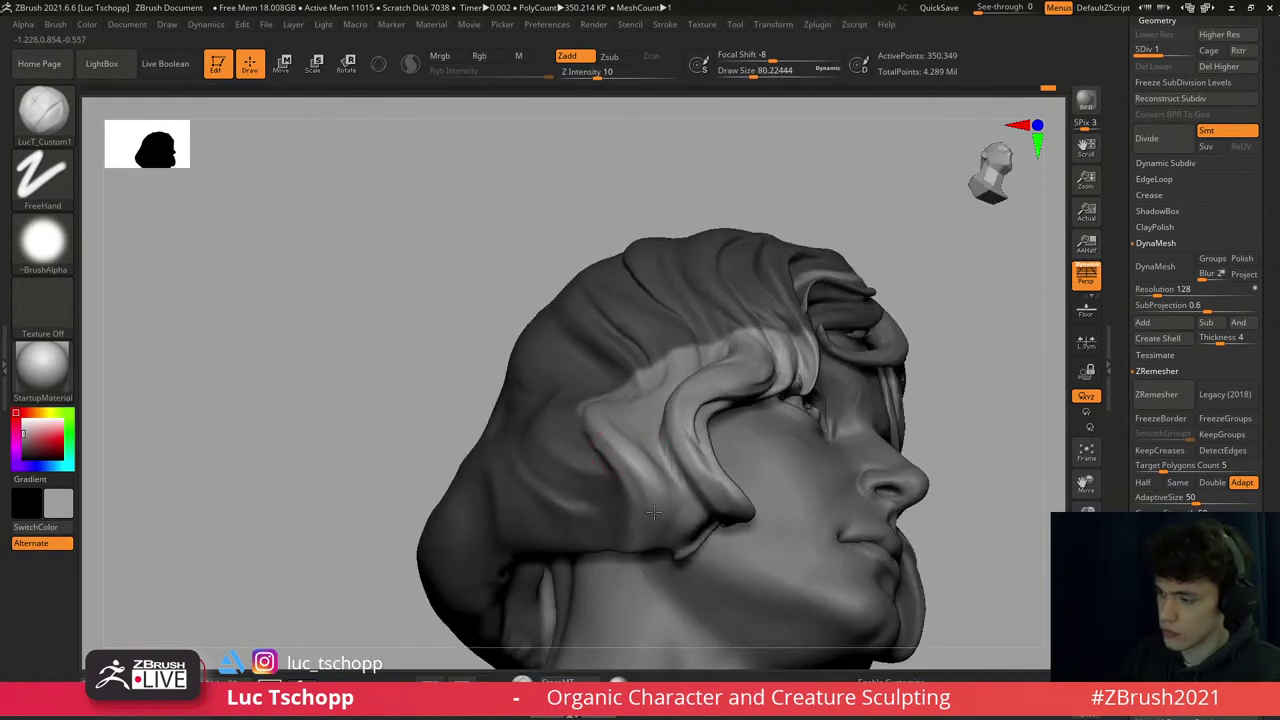
right_click_drag(663, 550, 658, 575)
- Carve and smooth the left cheek hair curl with DamStandard at about size 83
key("b")
key("d")
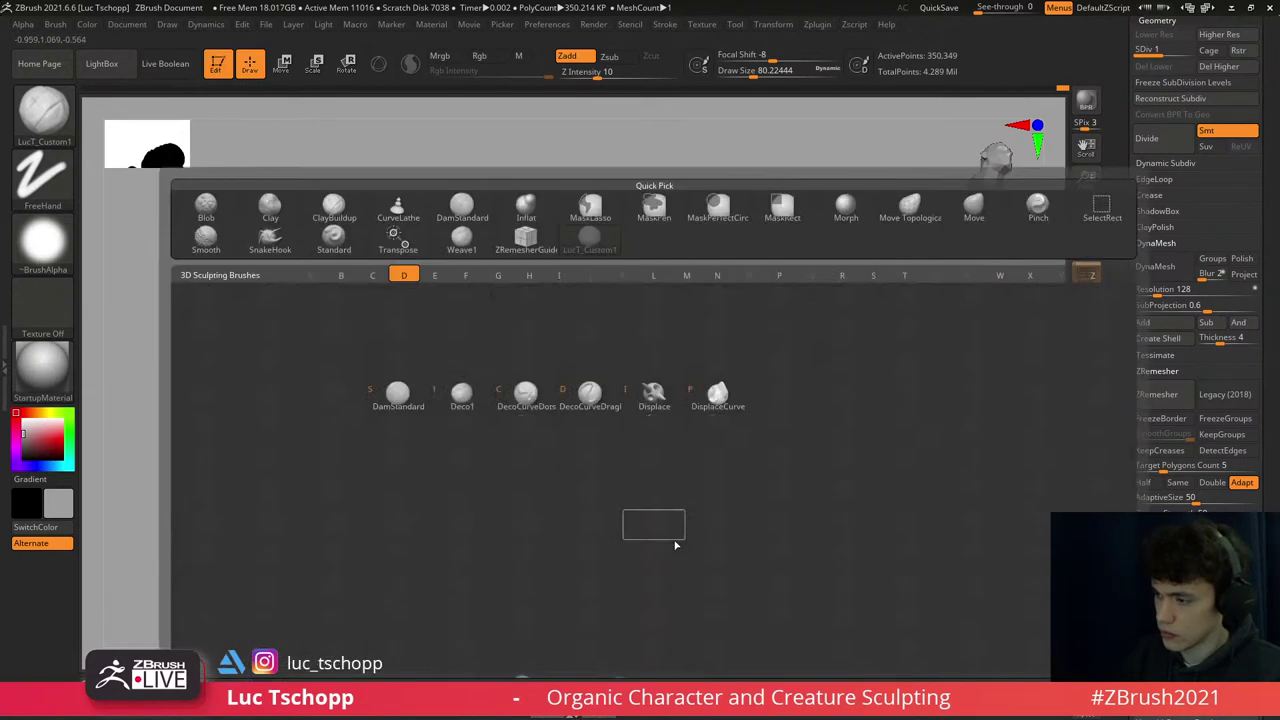
key("s")
right_click_drag(659, 475, 666, 523)
right_click_drag(598, 430, 528, 412)
key("s")
mouse_move(610, 486)
left_mouse_down("shift")
mouse_move(508, 443)
mouse_move(615, 487)
left_mouse_up("shift")
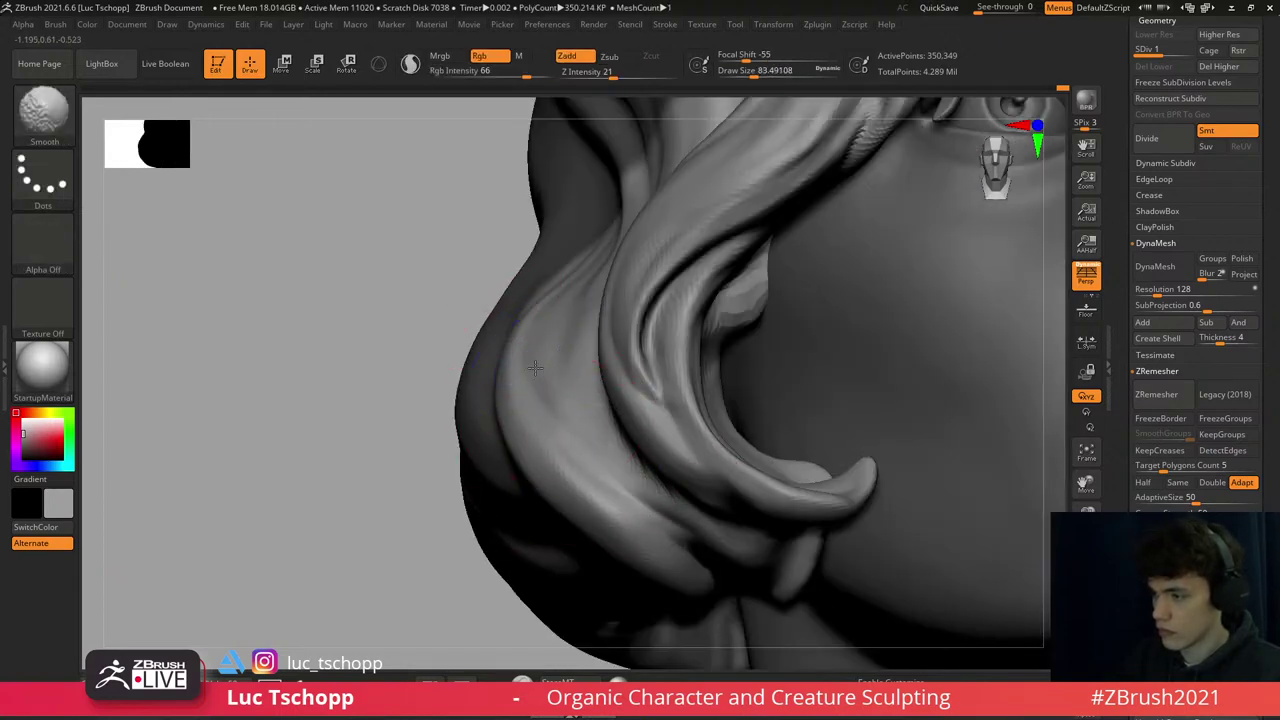
key("f")
mouse_move(638, 404)
right_mouse_down()
mouse_move(609, 277)
mouse_move(680, 511)
mouse_move(646, 455)
mouse_move(674, 485)
right_mouse_up()
- Pull out a small pointed hair tip beneath the left cheek curl
key("b")
key("m")
key("t")
key("b")
key("s")
key("h")
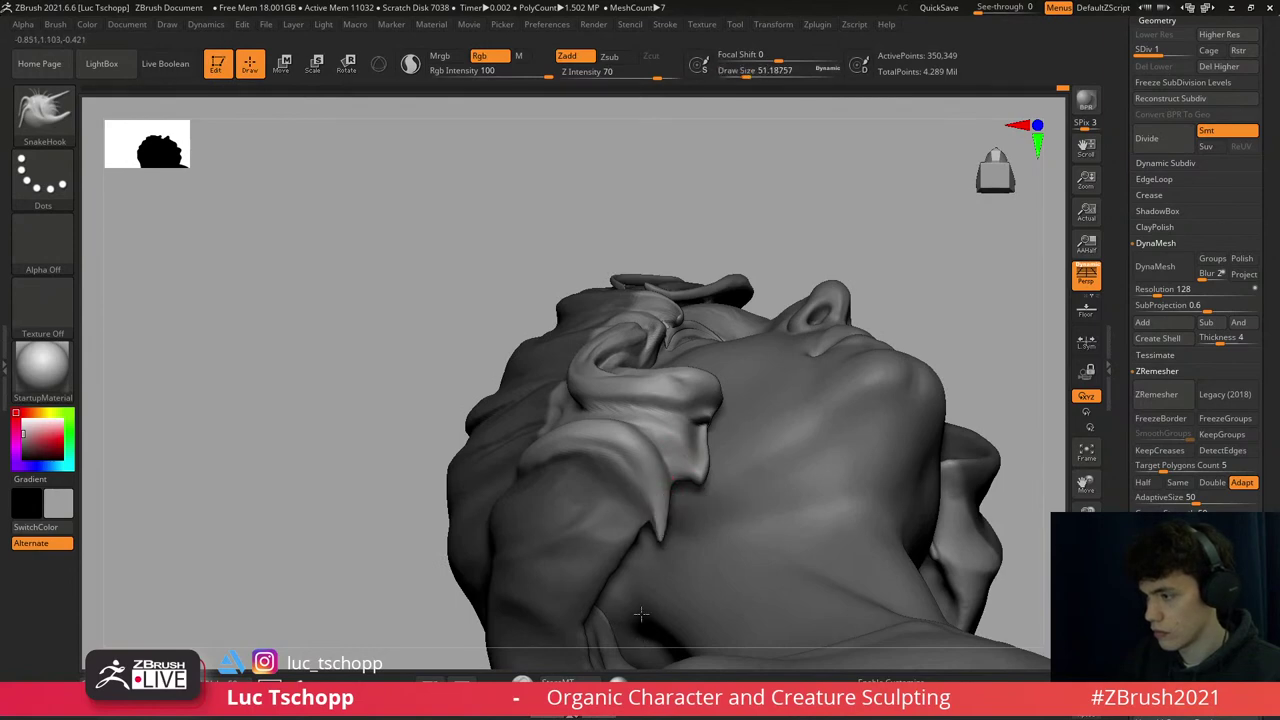
- Switch to the Move brush (BMV) while viewing the hair tip under the jaw
right_click_drag(658, 566, 658, 545)
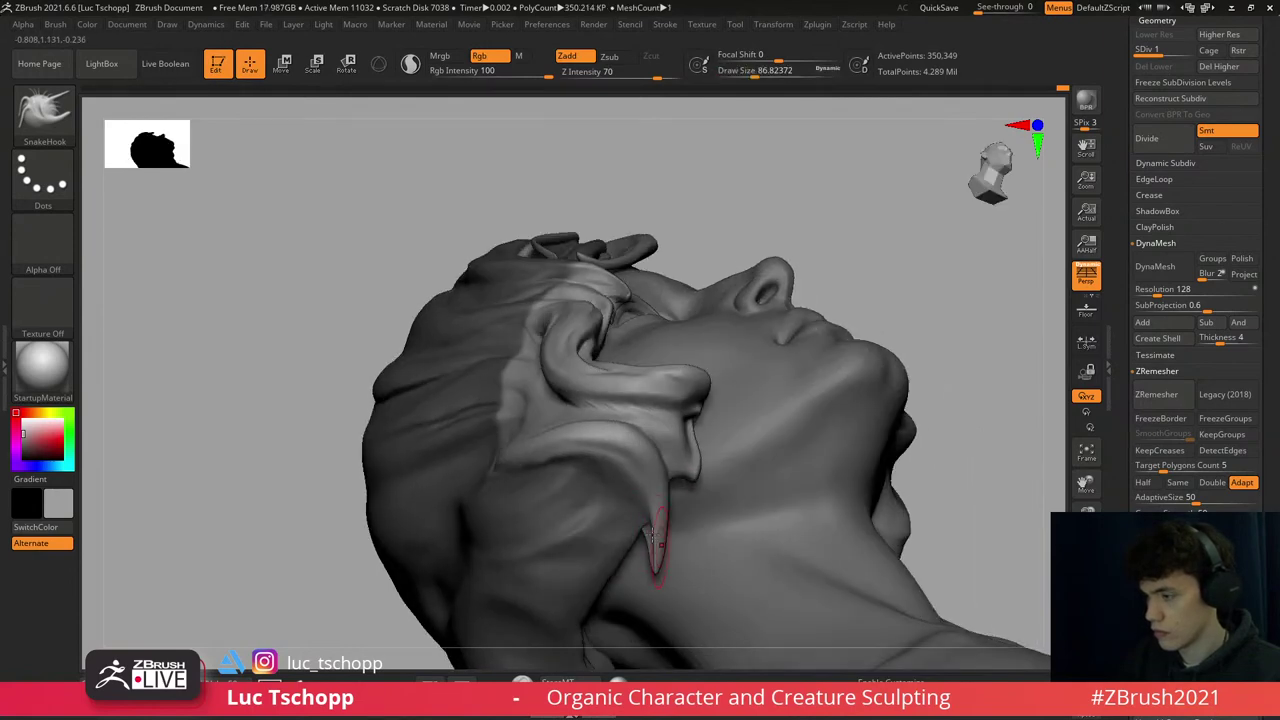
key("b")
key("m")
key("t")
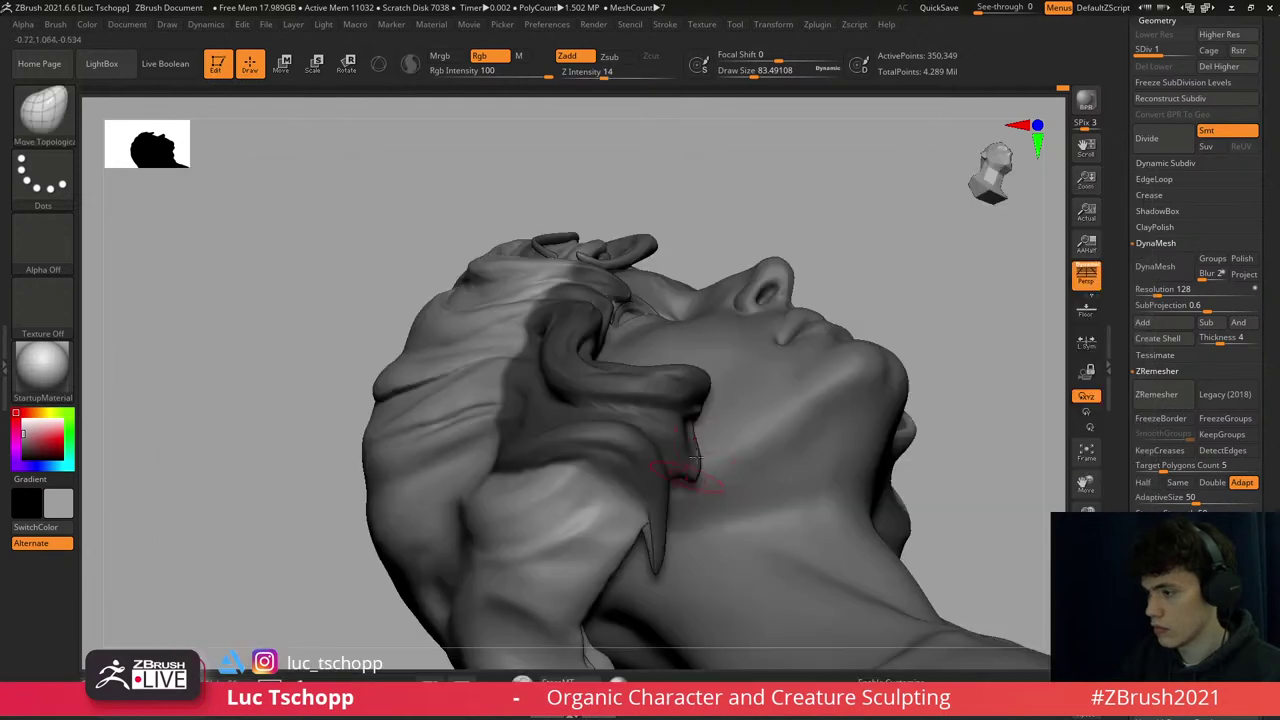
key("b")
key("m")
key("v")
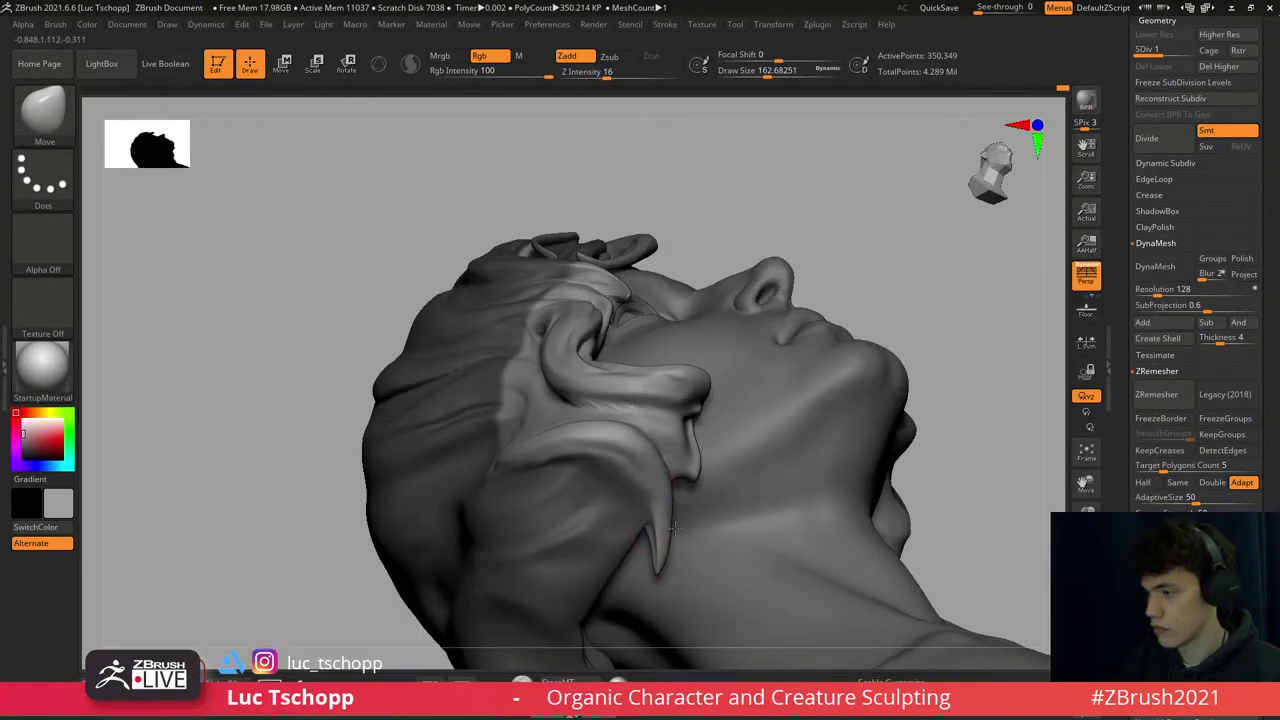
- Draw the hair tip into a longer hooked point, resizing the brush from about 234 to 140
mouse_move(673, 528)
right_mouse_down()
mouse_move(632, 592)
mouse_move(664, 538)
mouse_move(672, 553)
mouse_move(723, 534)
mouse_move(619, 463)
right_mouse_up()
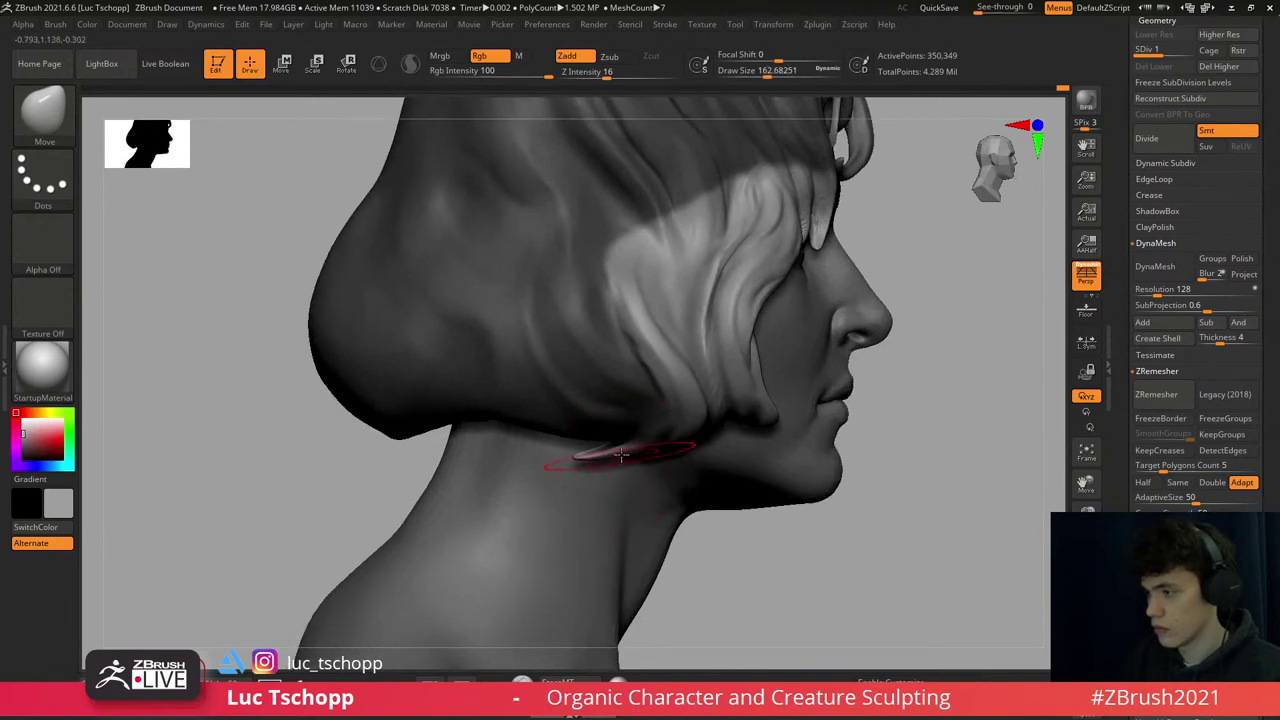
key("bracketright")
key("bracketright")
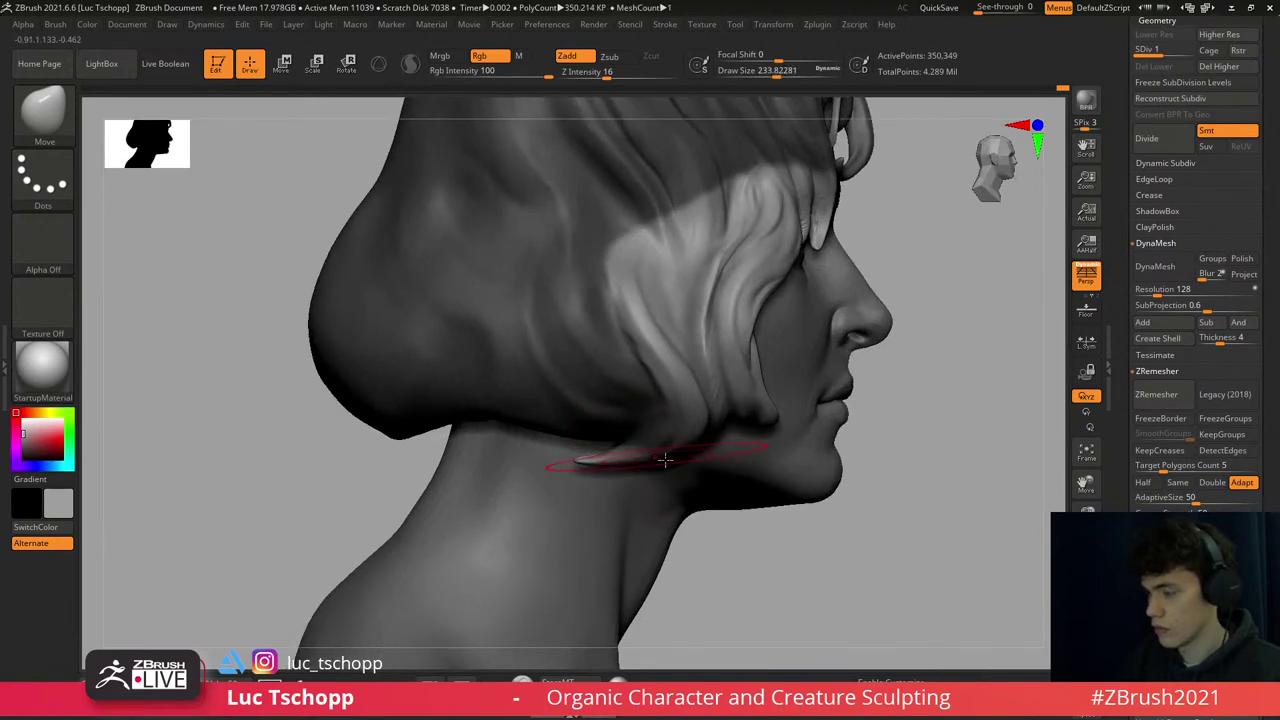
mouse_move(665, 459)
right_mouse_down()
mouse_move(757, 523)
mouse_move(605, 368)
right_mouse_up()
key("bracketleft")
key("bracketleft")
key("bracketleft")
- Switch to DamStandard and clear the mask from the hair
key("b")
key("d")
key("s")
left_click_drag(864, 247, 880, 230, "ctrl")
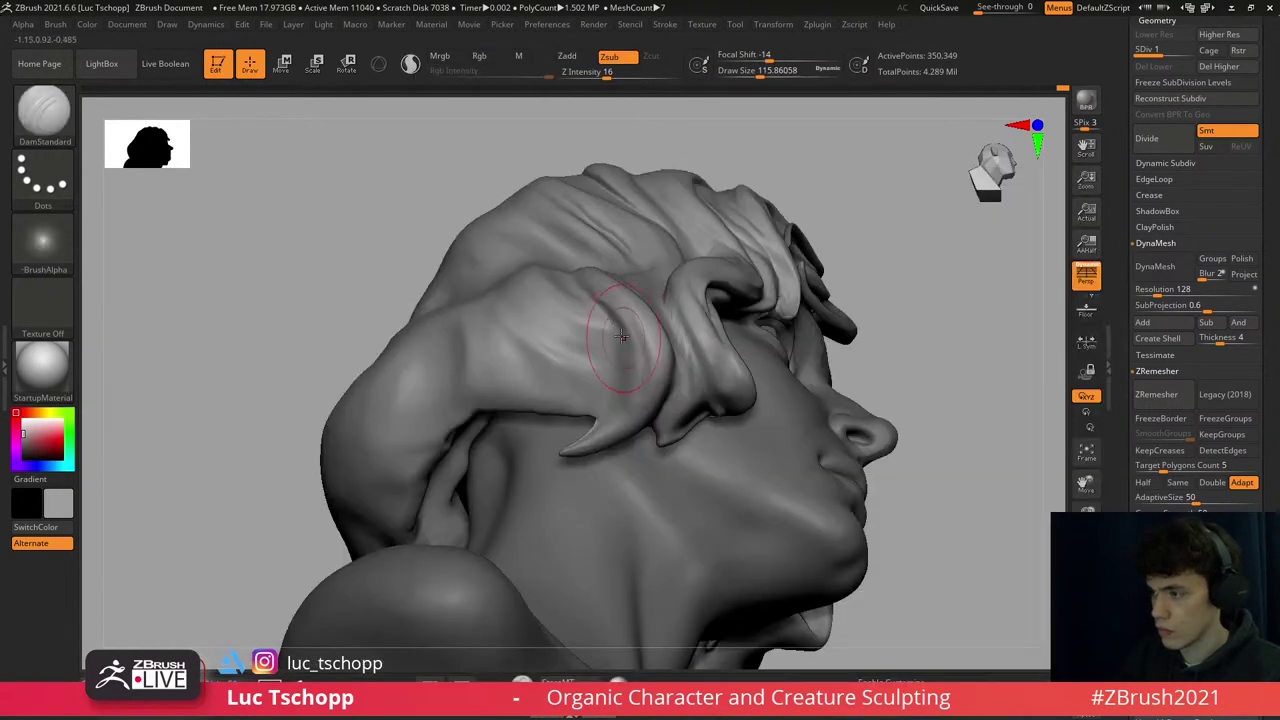
- Set DamStandard to about 83 then 104 while inspecting the side and back hair
key("1")
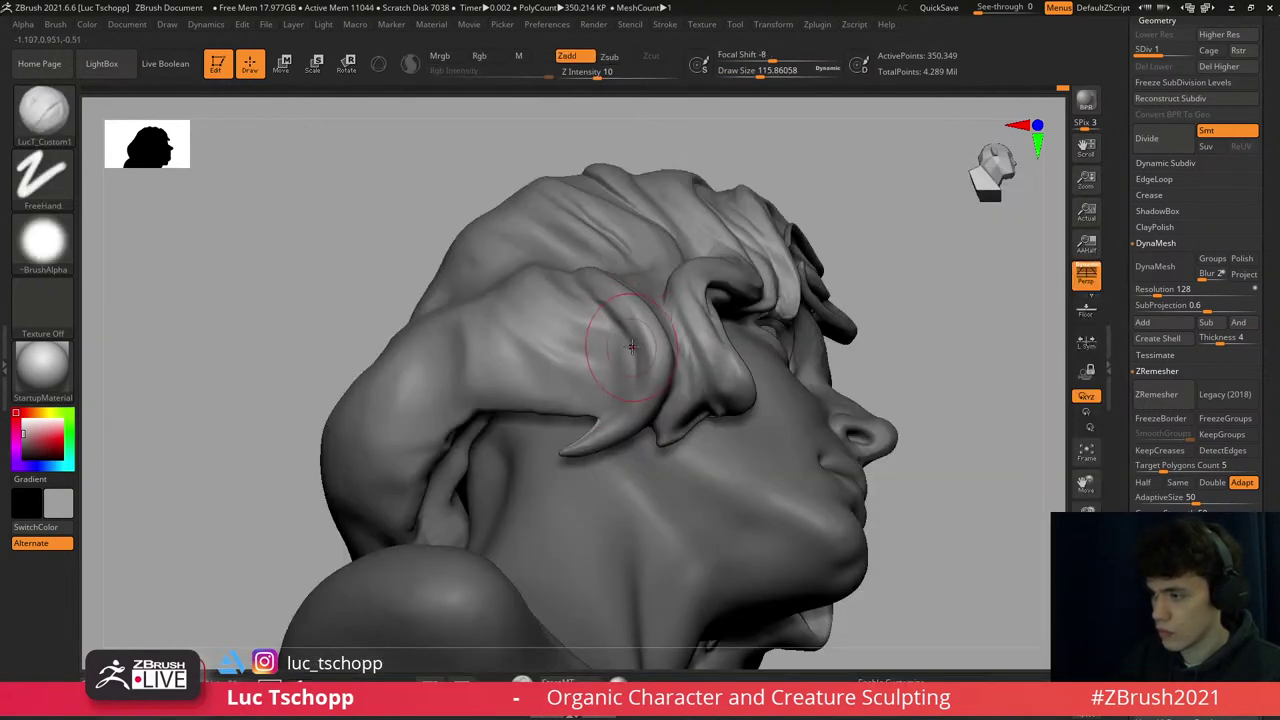
right_click_drag(628, 370, 691, 254)
key("b")
key("d")
key("s")
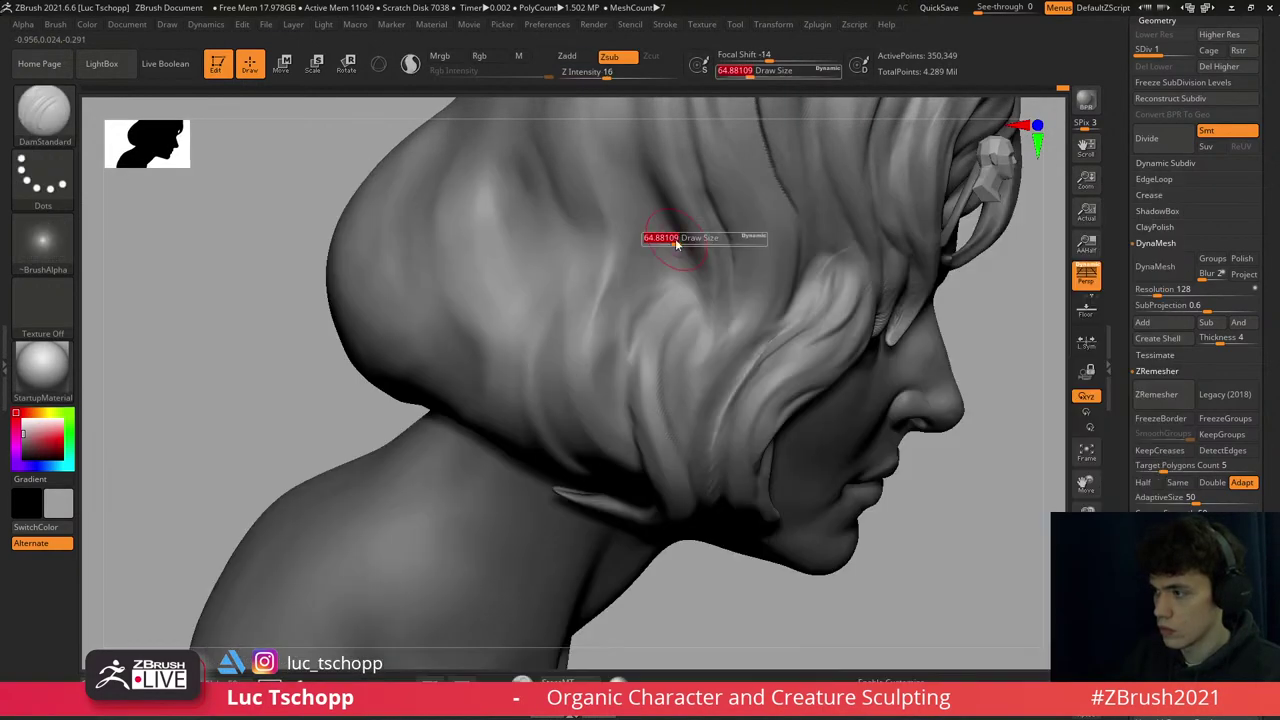
key("s")
left_click_drag(656, 212, 645, 212)
key("]")
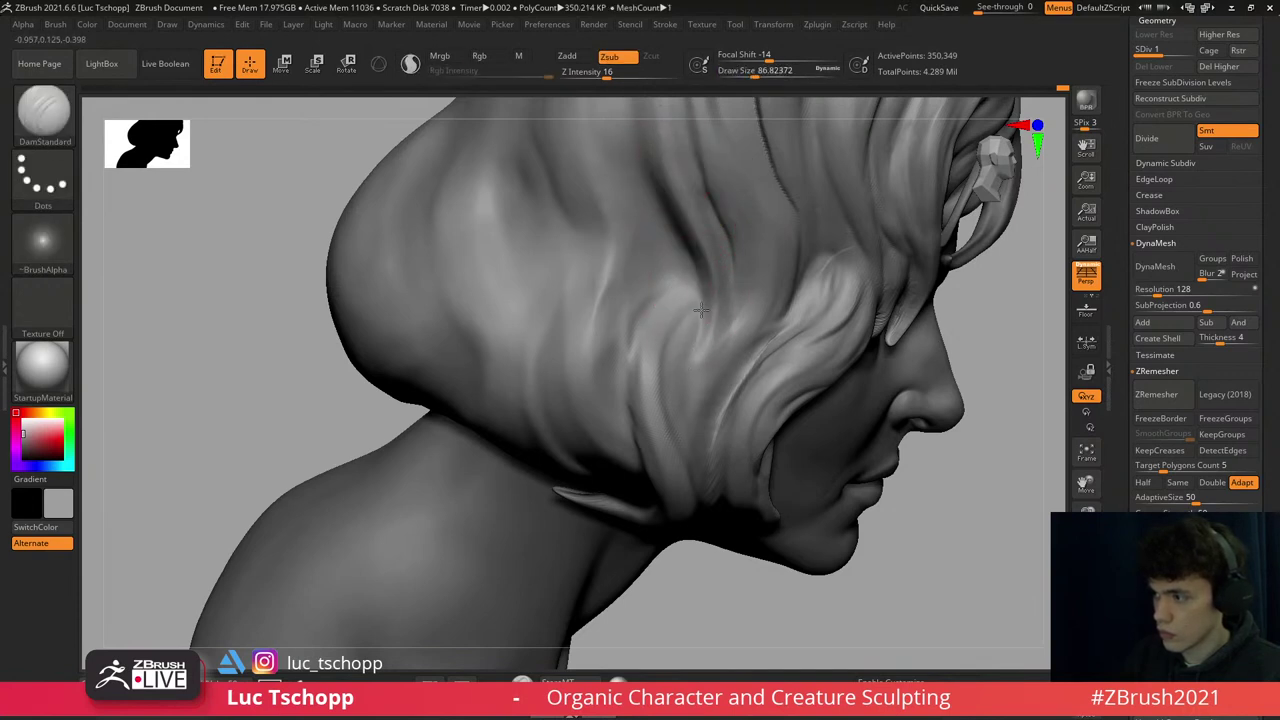
mouse_move(641, 183)
right_mouse_down()
mouse_move(652, 280)
mouse_move(669, 307)
right_mouse_up()
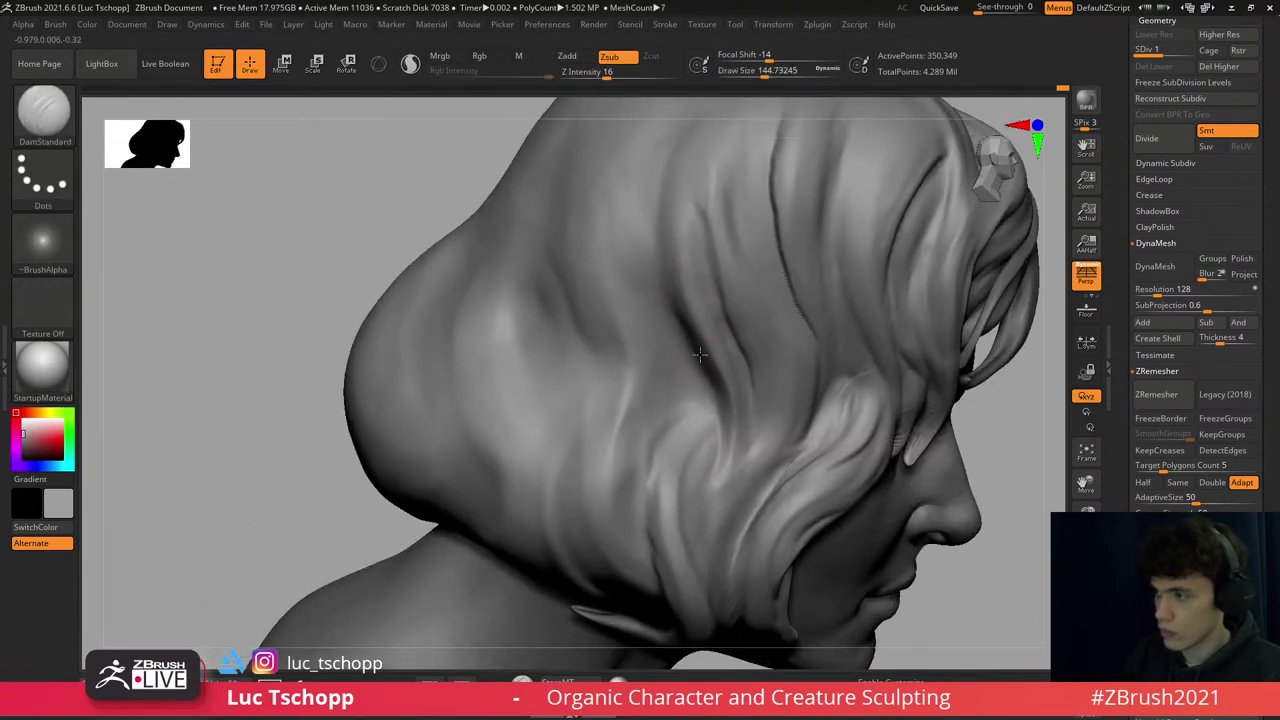
mouse_move(700, 354)
right_mouse_down()
mouse_move(740, 320)
mouse_move(714, 263)
right_mouse_up()
- Switch to LucT_Custom1, then back to a smaller DamStandard brush, viewing the whole head
key("1")
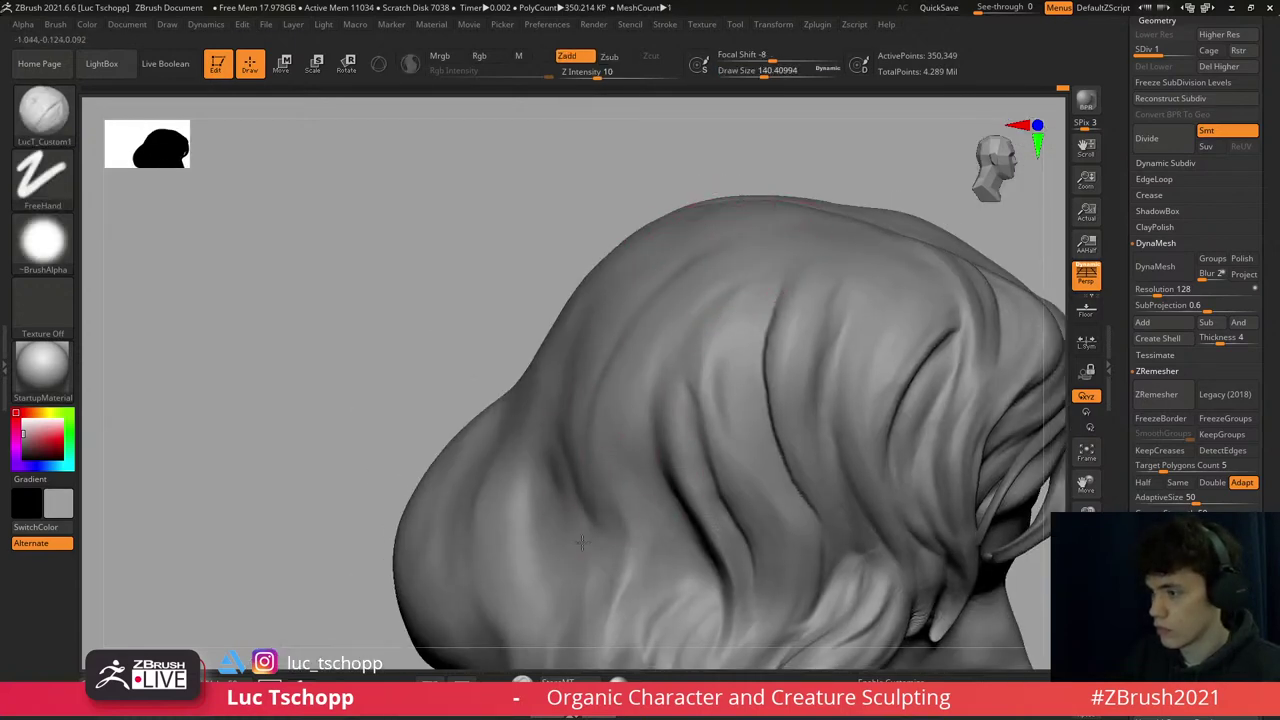
mouse_move(600, 457)
right_mouse_down()
mouse_move(637, 369)
mouse_move(666, 405)
mouse_move(671, 491)
mouse_move(584, 316)
mouse_move(594, 366)
right_mouse_up()
key("b")
key("d")
key("s")
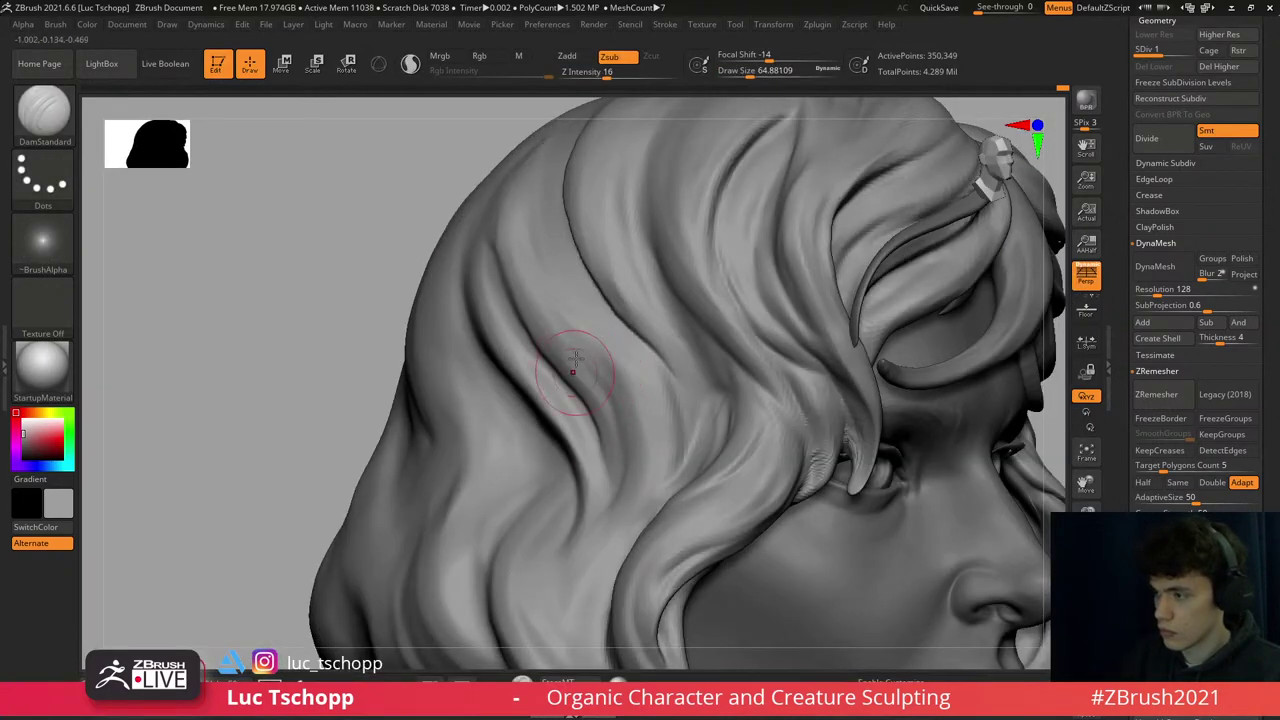
- Frame the bust in a straight front view and make Extract1 the active subtool
key("f")
mouse_move(584, 444)
right_mouse_down()
mouse_move(638, 318)
mouse_move(586, 282)
right_mouse_up()
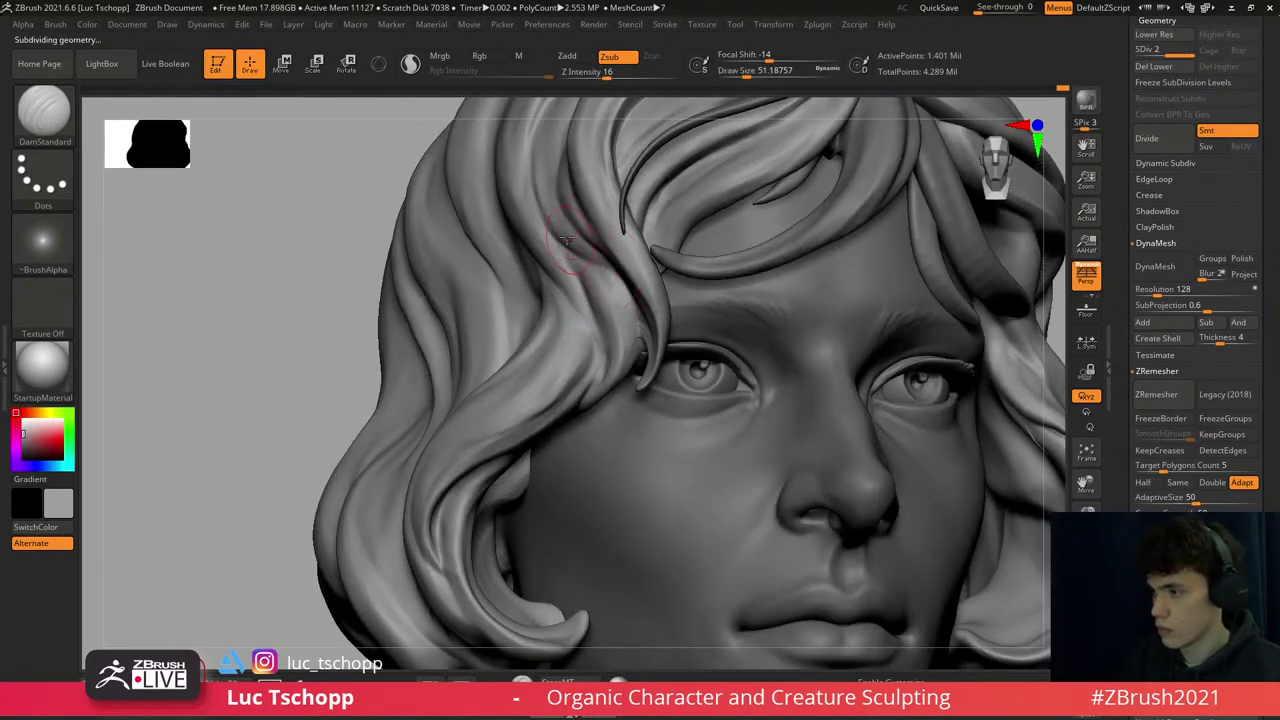
right_click_drag(597, 259, 614, 271)
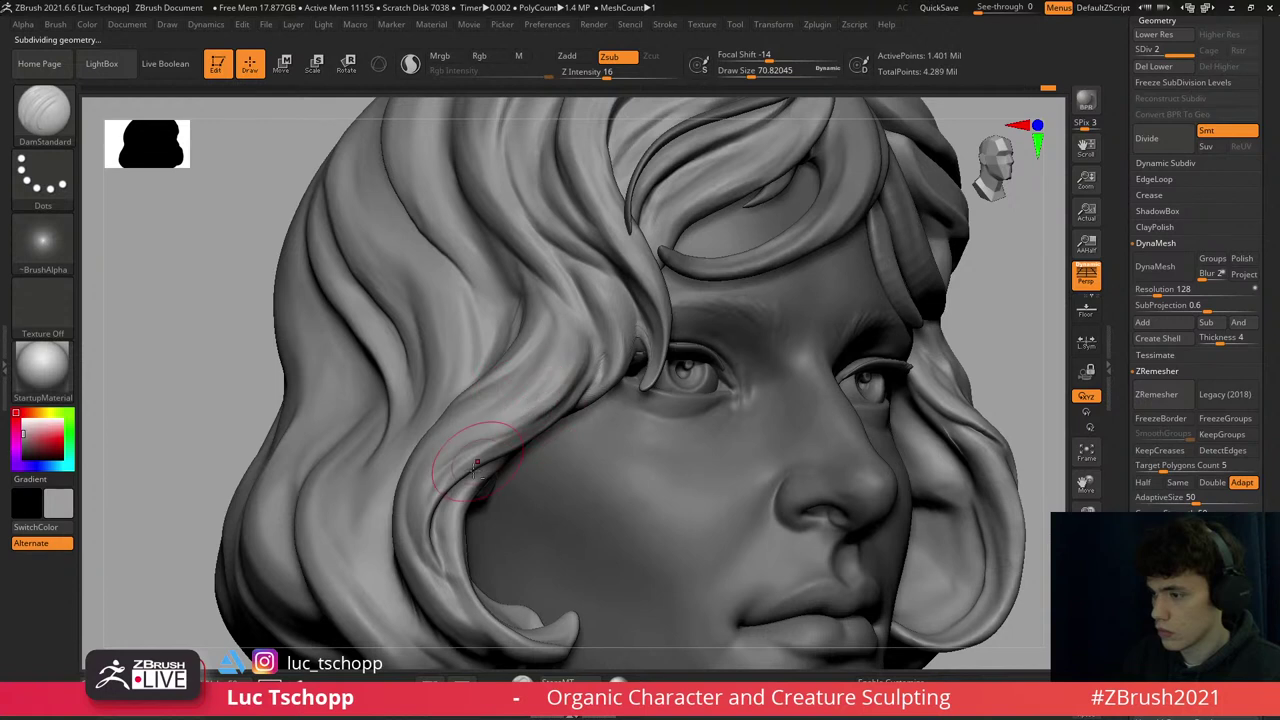
key("ctrl")
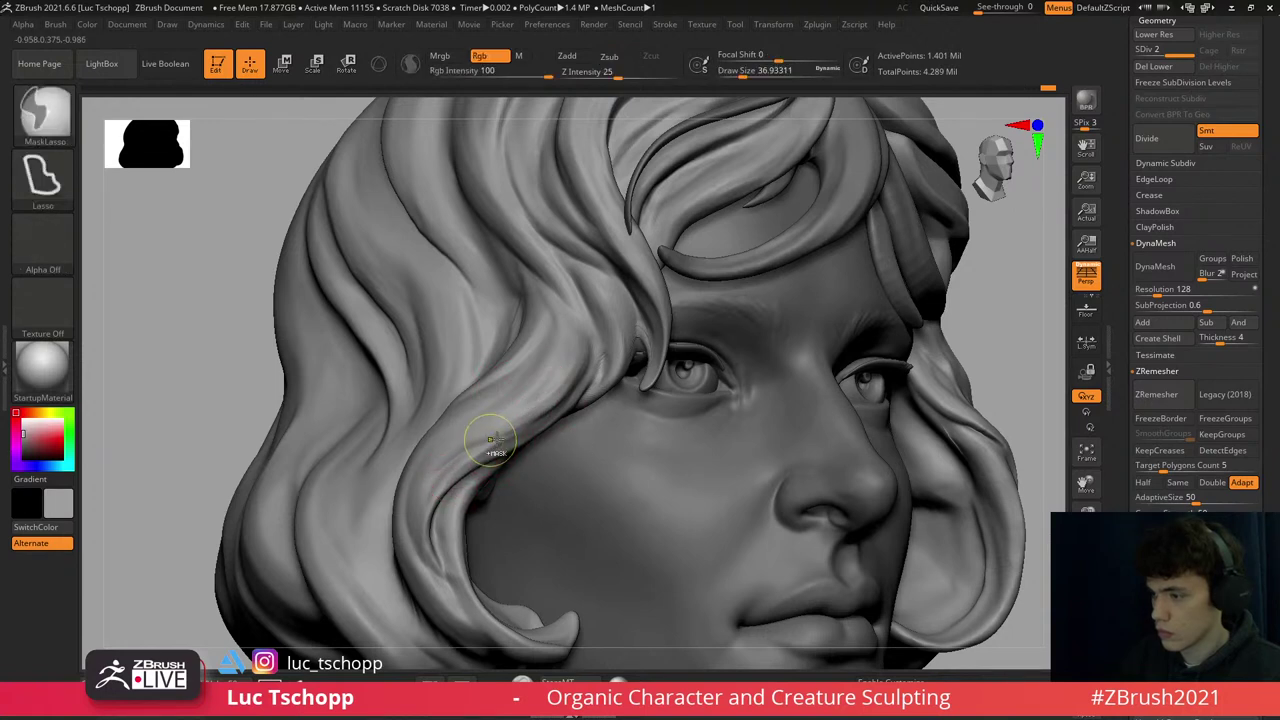
mouse_move(436, 535)
right_mouse_down("shift")
mouse_move(537, 489)
mouse_move(648, 352)
mouse_move(631, 353)
right_mouse_up("shift")
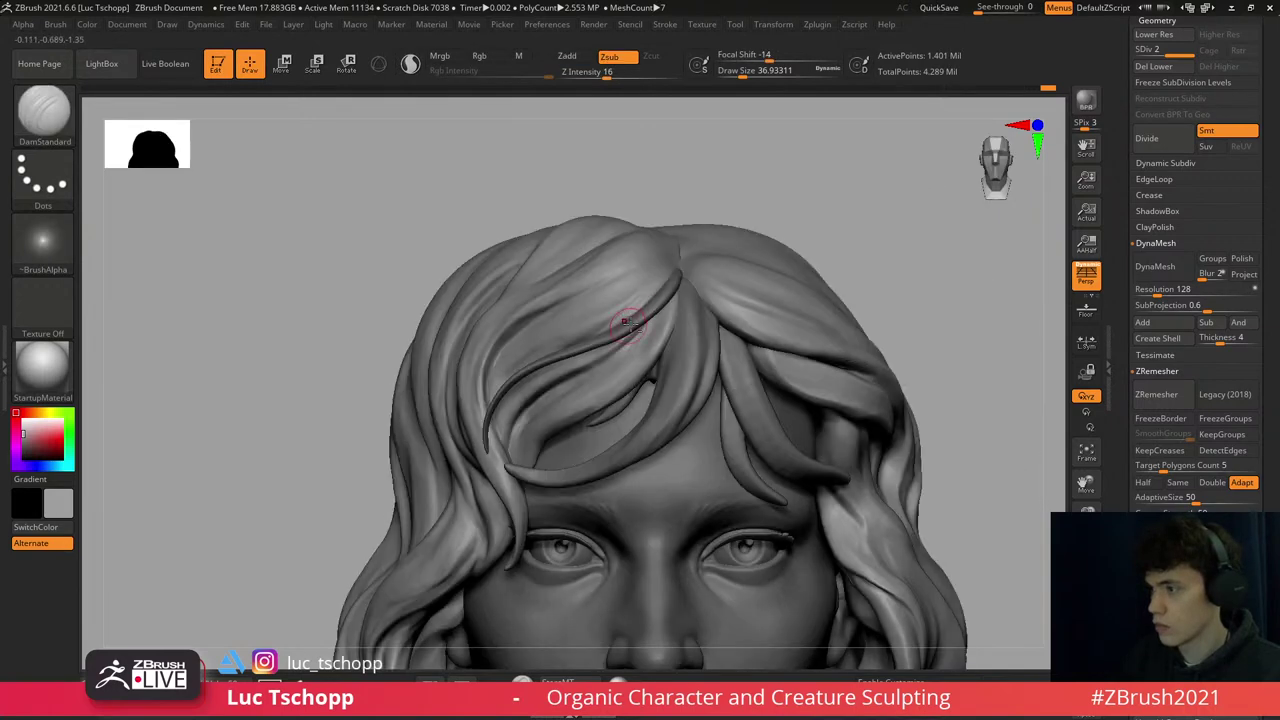
left_click(627, 324, "alt")
left_click(620, 270, "alt")
- Pick the Move brush and enlarge it considerably over the top of the hair
key("b")
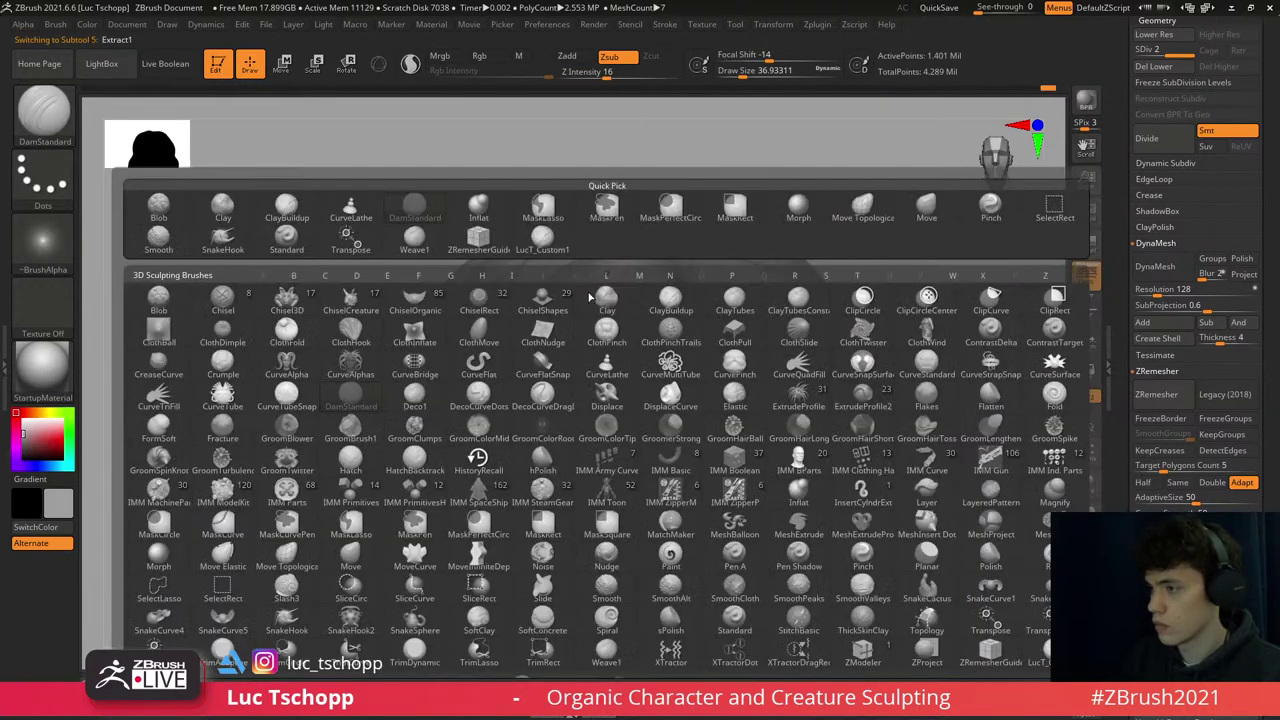
key("m")
key("v")
key("s")
left_click_drag(573, 289, 590, 289)
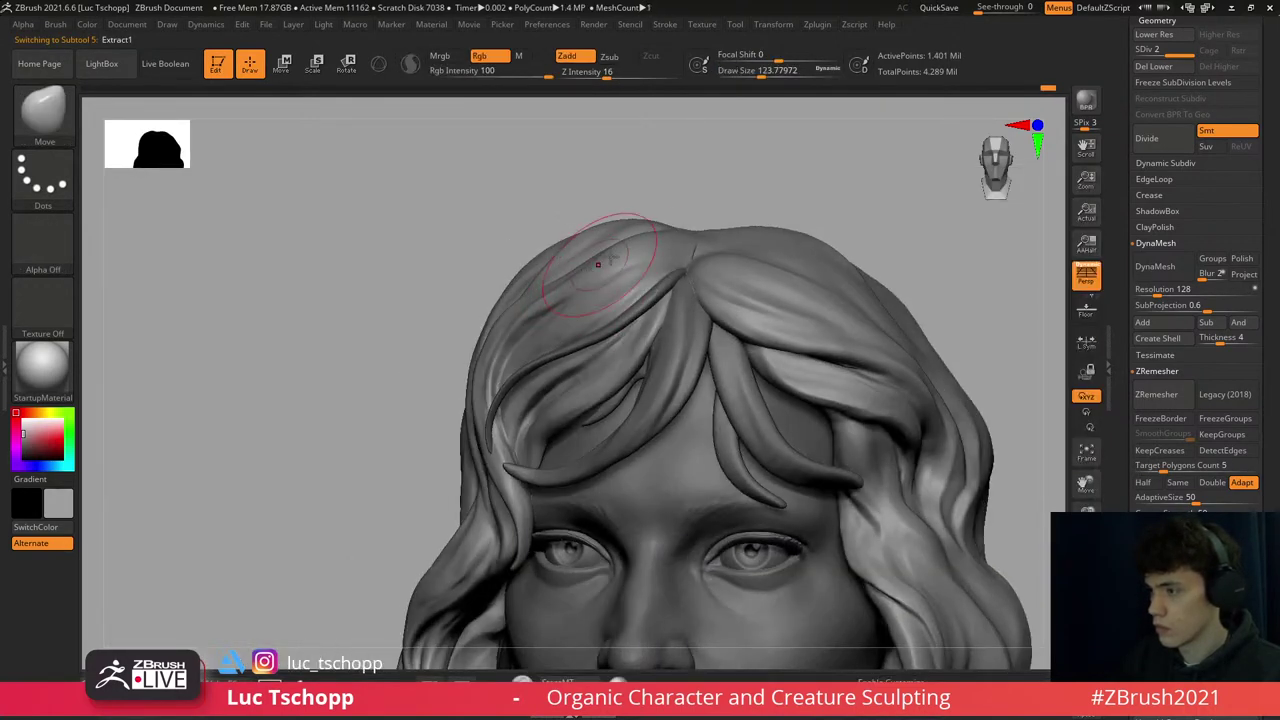
right_click_drag(605, 235, 630, 289)
- Switch to the Standard brush, then the Inflat brush, viewing the hair from the front
key("b")
key("t")
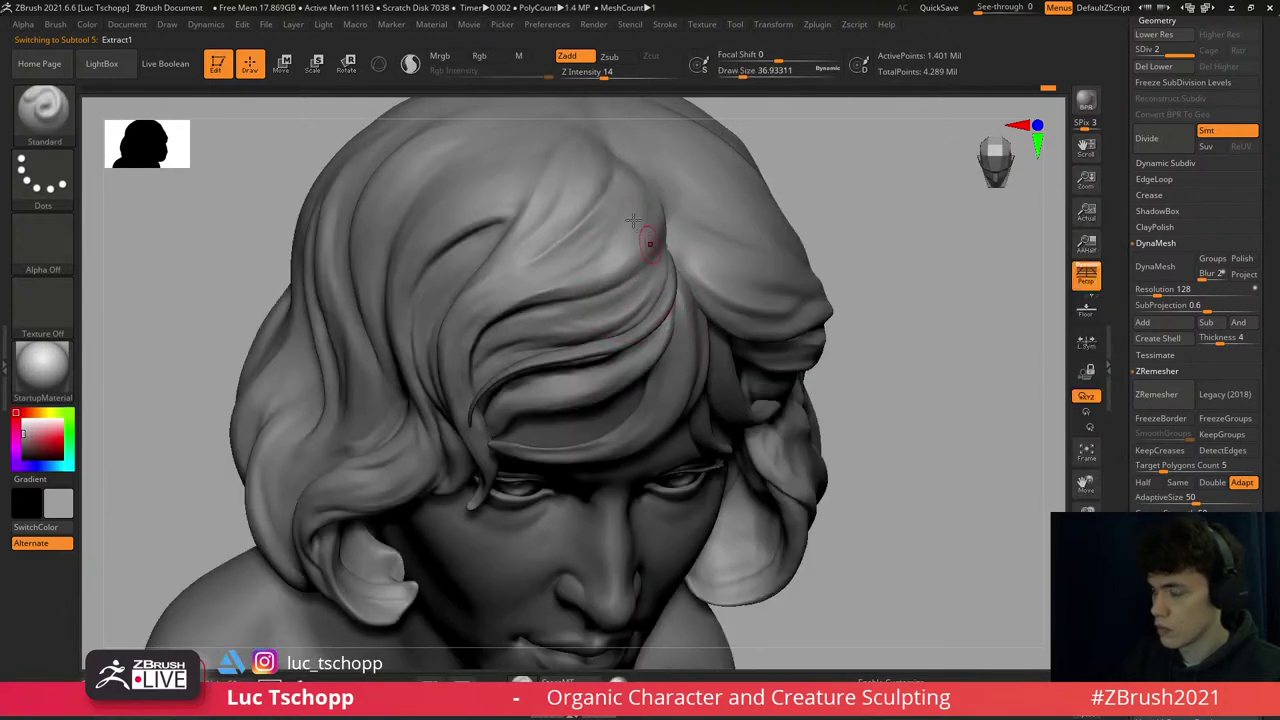
mouse_move(633, 219)
right_mouse_down("shift")
mouse_move(623, 274)
mouse_move(580, 295)
right_mouse_up("shift")
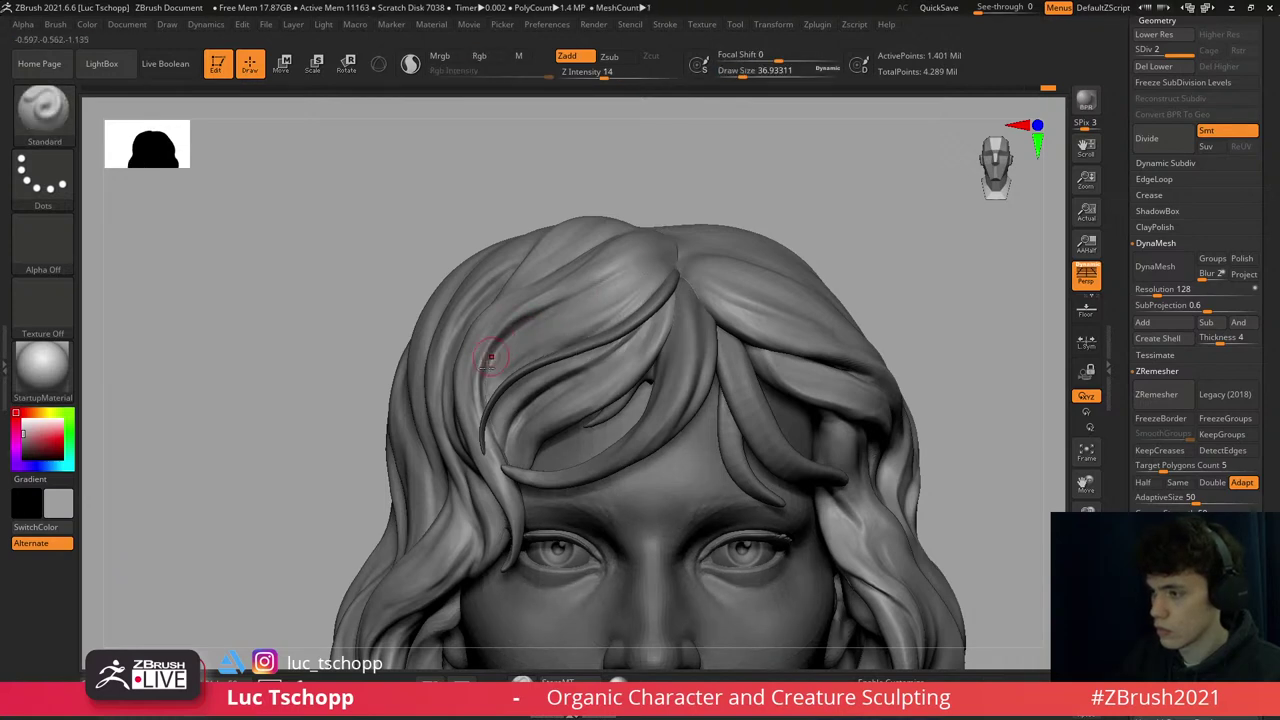
key("b")
key("i")
key("n")
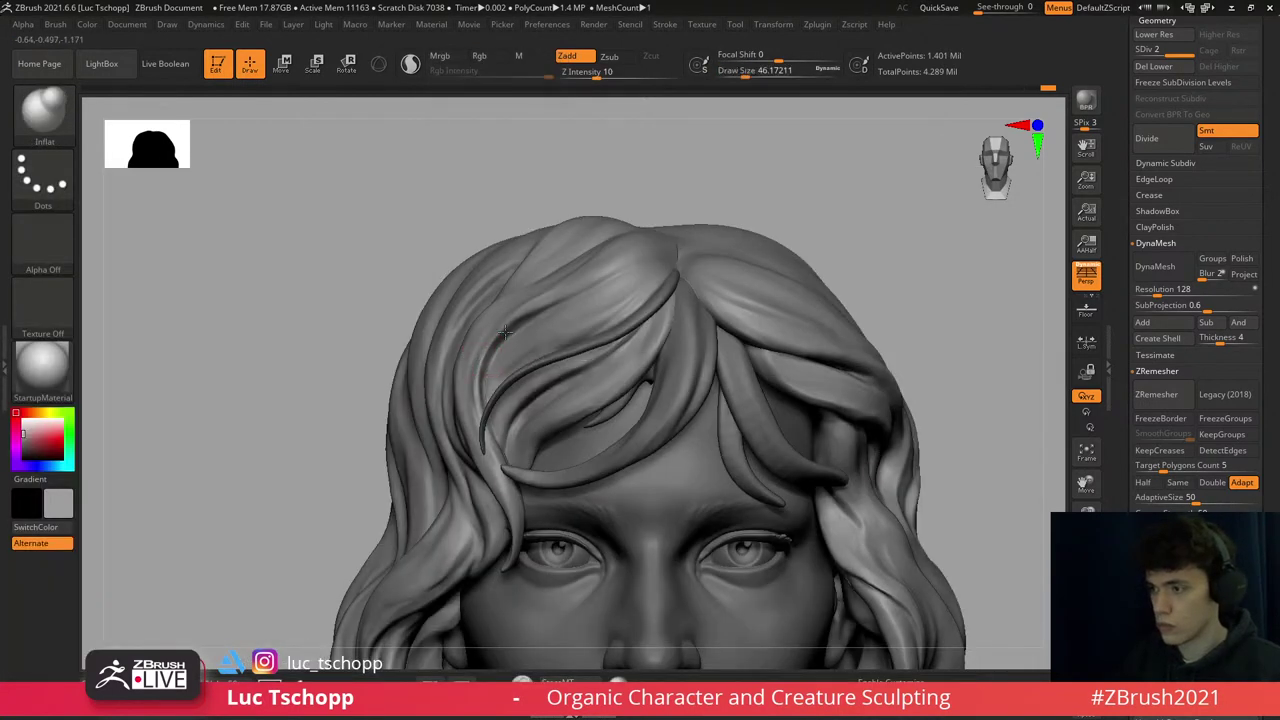
right_click_drag(566, 346, 591, 371, "ctrl")
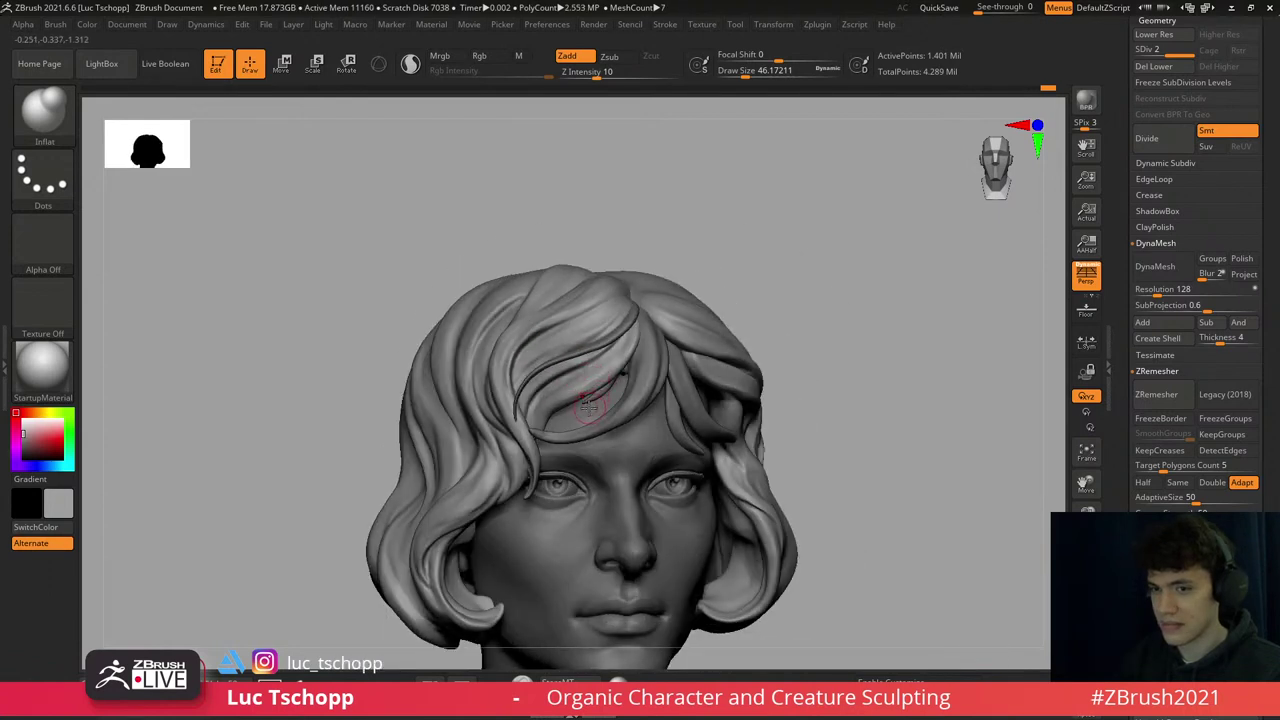
right_click_drag(584, 410, 668, 378, "ctrl")
- Make Extract2 active with DamStandard and frame the whole bust
left_click(688, 345, "alt")
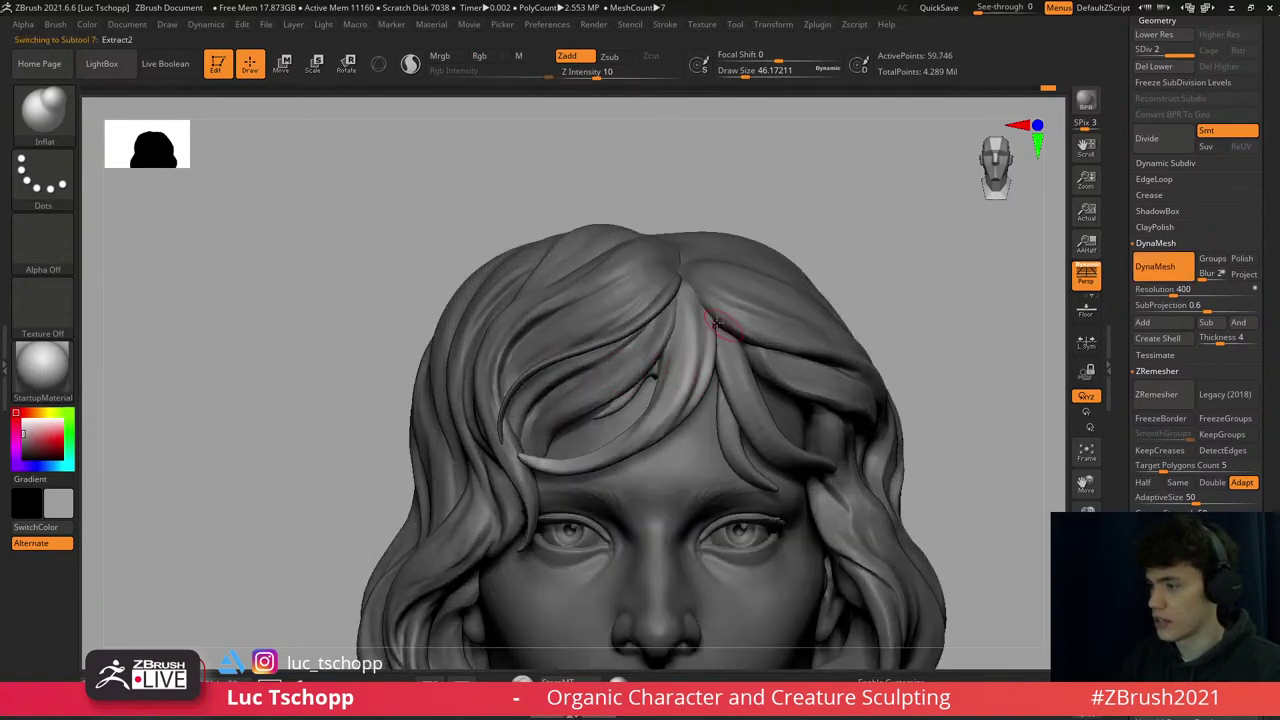
right_click_drag(690, 330, 680, 346)
key("b")
key("d")
key("s")
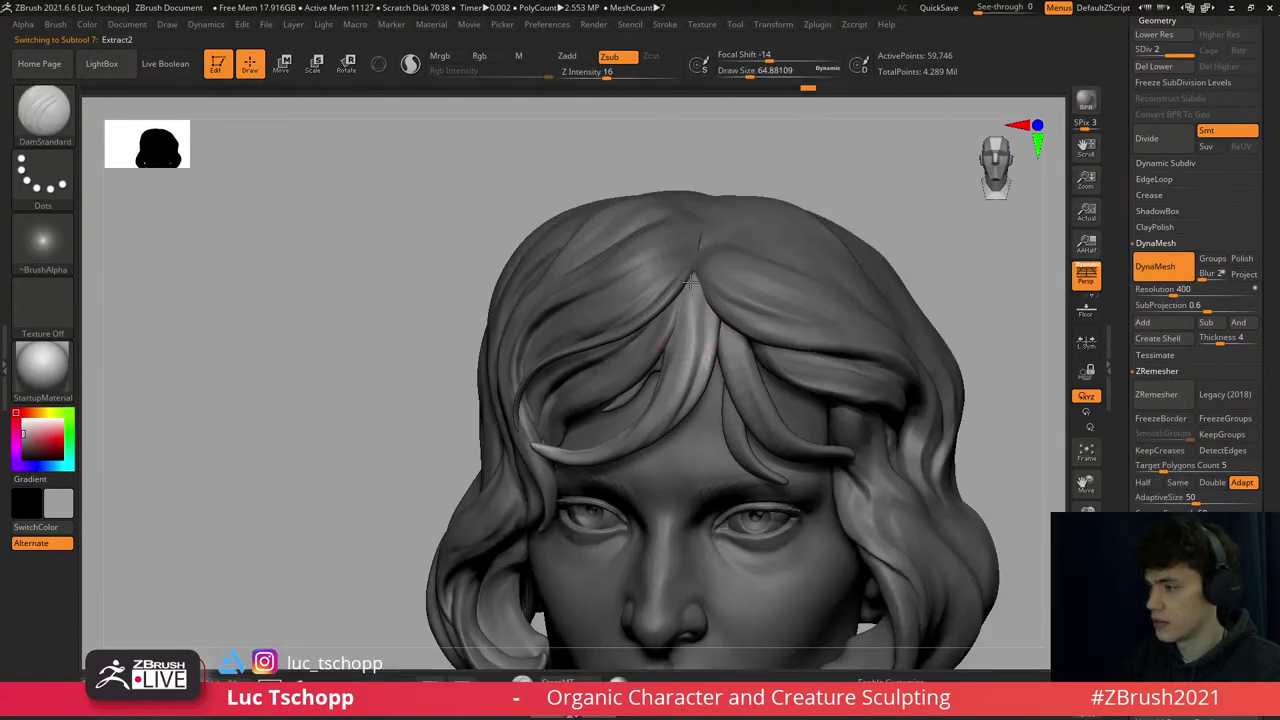
right_click_drag(700, 281, 696, 330)
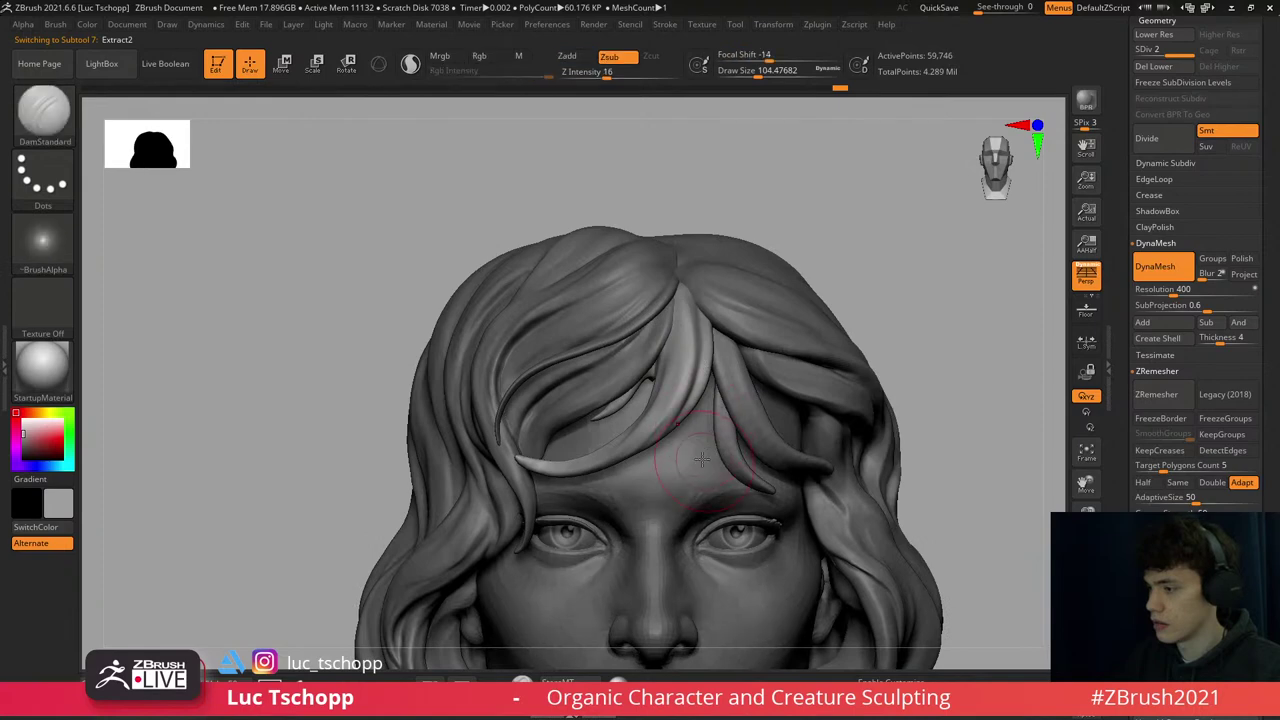
key("f")
mouse_move(694, 449)
right_mouse_down("ctrl")
mouse_move(630, 383)
mouse_move(705, 402)
right_mouse_up("ctrl")
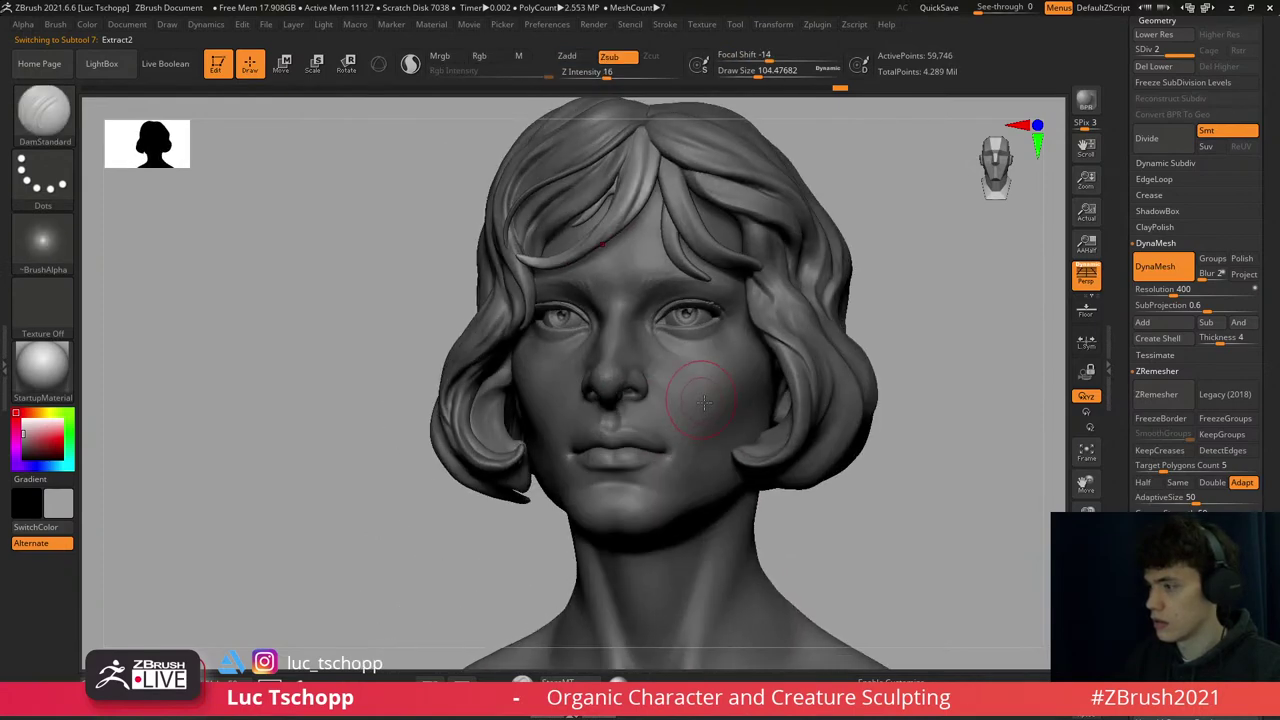
- On Extract1, sculpt a raised ridge along a hair strand with LucT_Custom1, adjusting brush size
left_click(472, 433, "alt")
right_click_drag(472, 433, 731, 543, "ctrl")
key("1")
right_click_drag(537, 283, 572, 290)
mouse_move(545, 345)
left_mouse_down()
mouse_move(595, 225)
mouse_move(525, 360)
left_mouse_up()
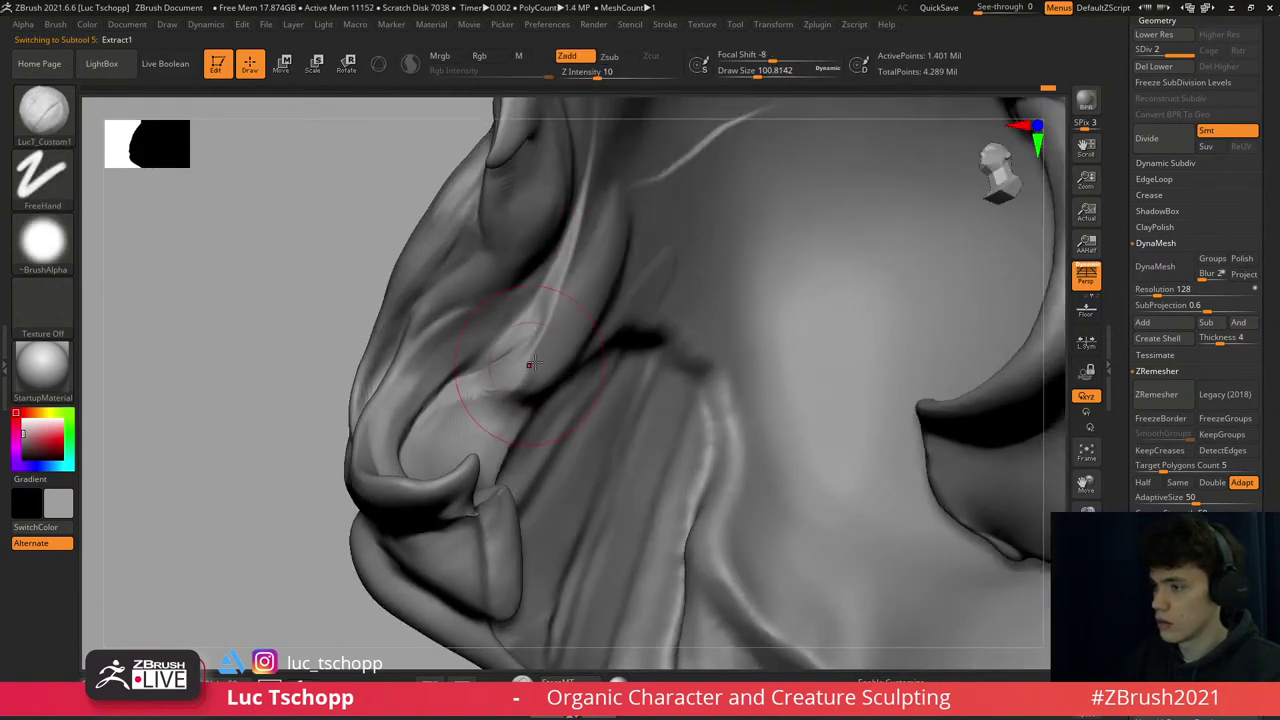
mouse_move(498, 415)
right_mouse_down()
mouse_move(470, 366)
mouse_move(491, 391)
right_mouse_up()
key("s")
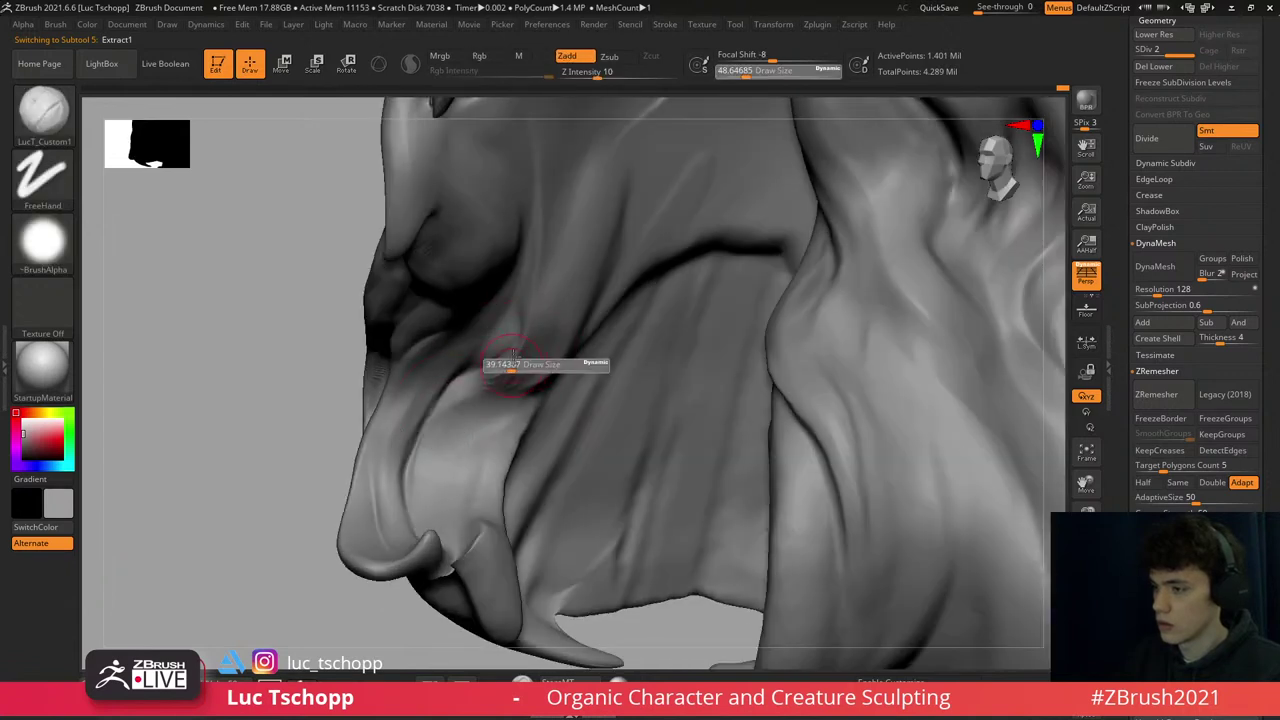
key("s")
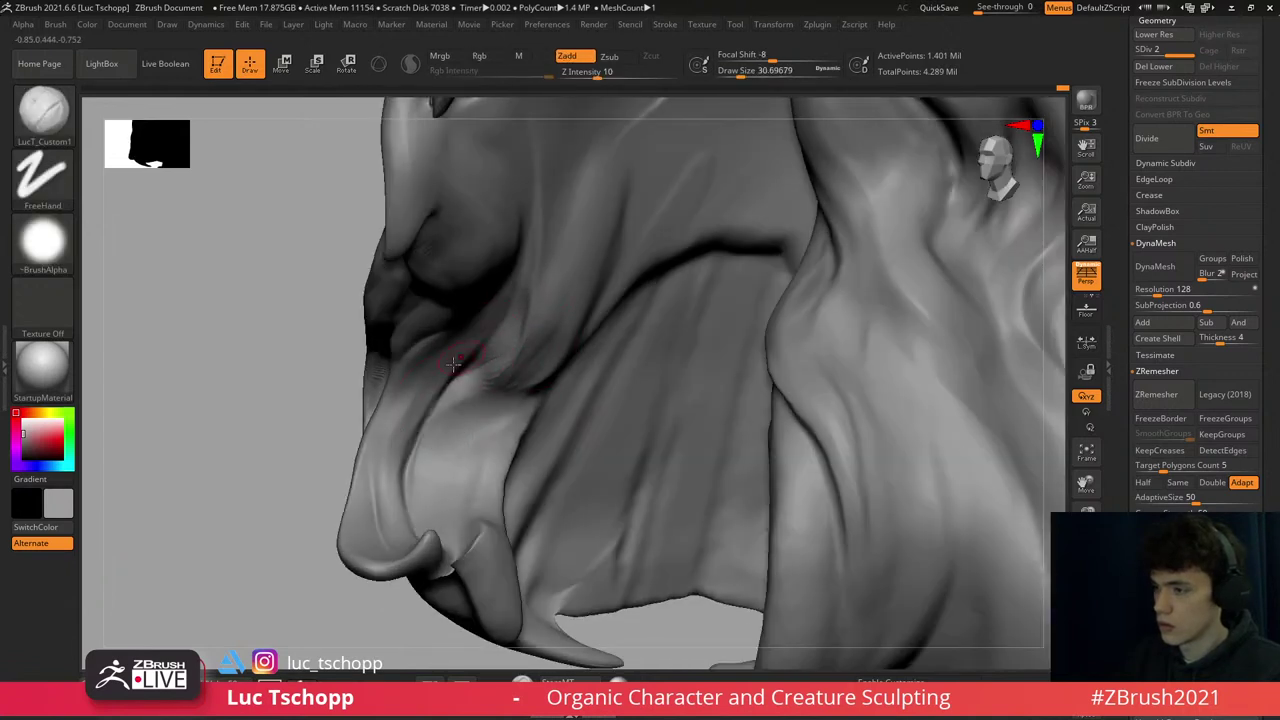
key("s")
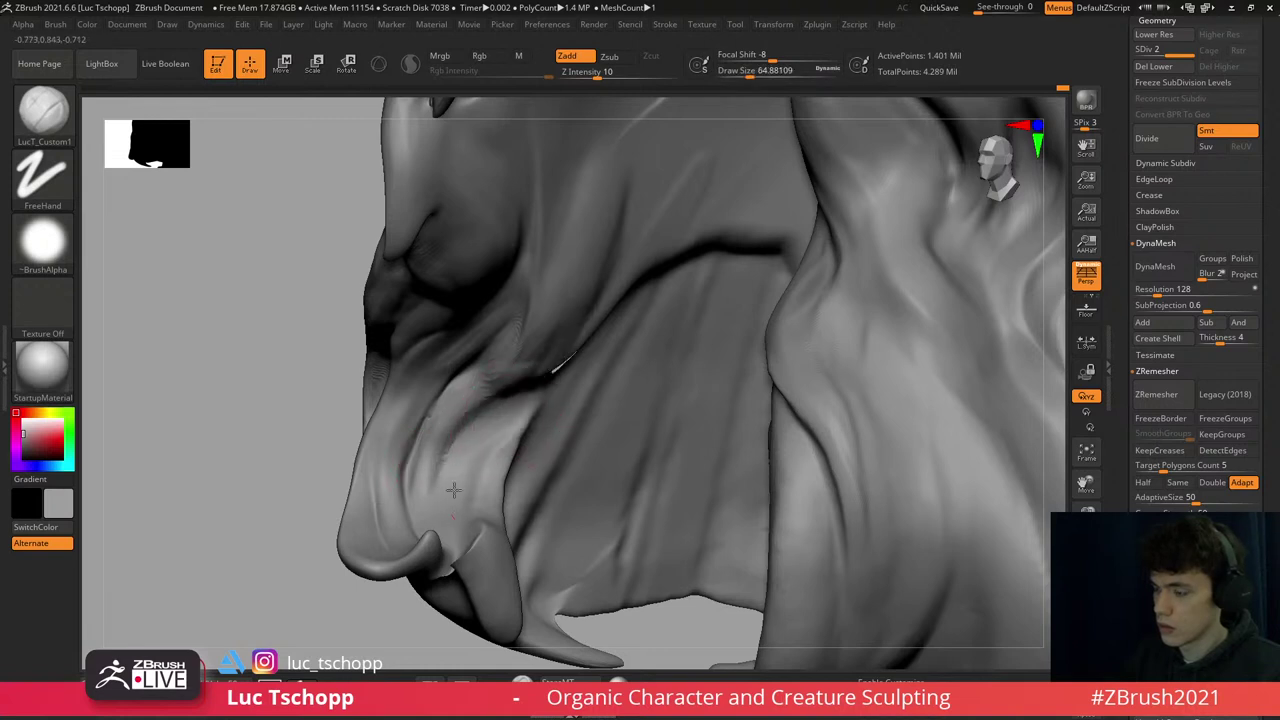
- Reframe on the curling hair ends and pull the strand end with a smaller SnakeHook brush
right_click_drag(506, 405, 468, 519)
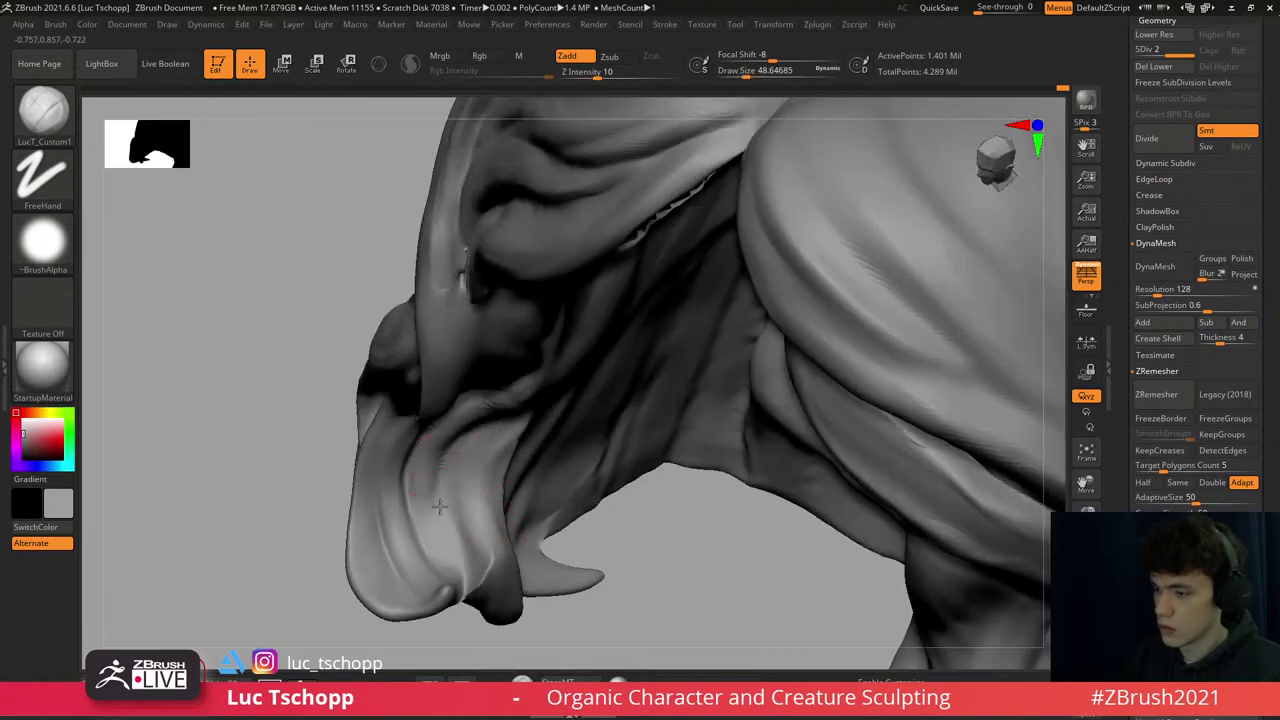
right_click_drag(472, 443, 483, 459)
key("alt+Down")
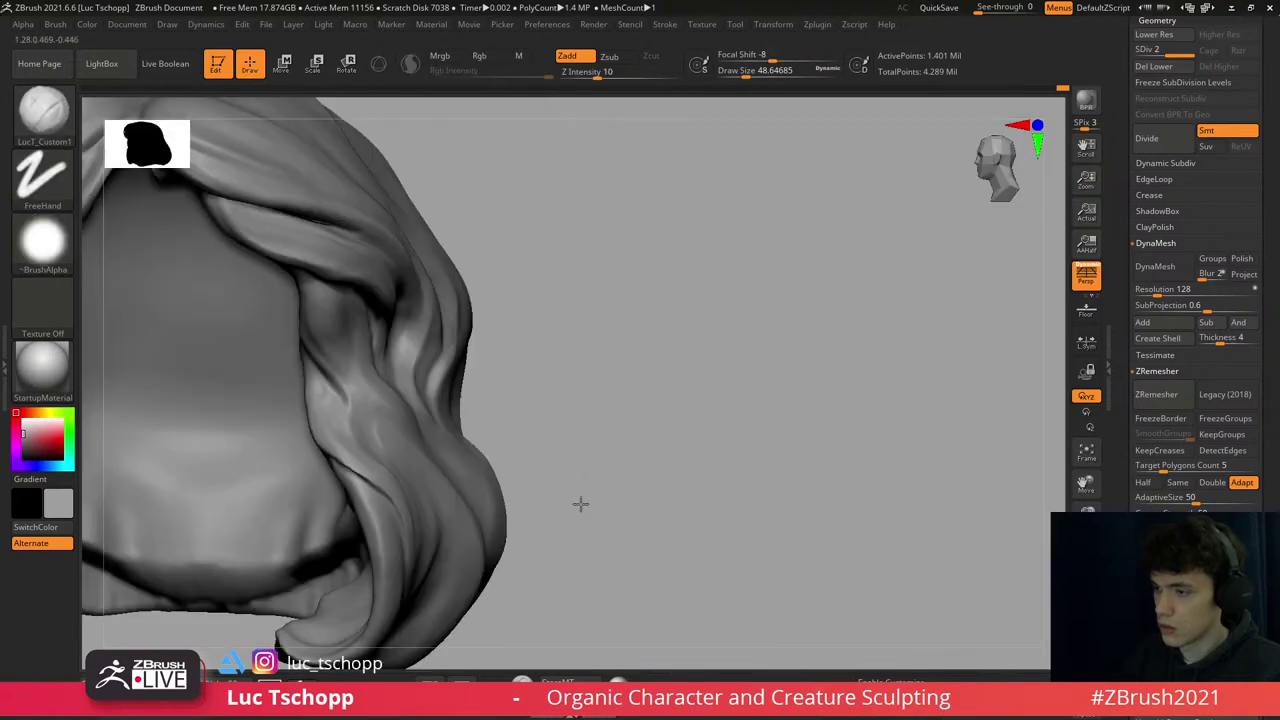
right_click_drag(580, 503, 564, 463)
mouse_move(466, 366)
right_mouse_down("alt")
mouse_move(517, 480)
mouse_move(580, 457)
mouse_move(586, 177)
right_mouse_up("alt")
key("b")
key("s")
key("h")
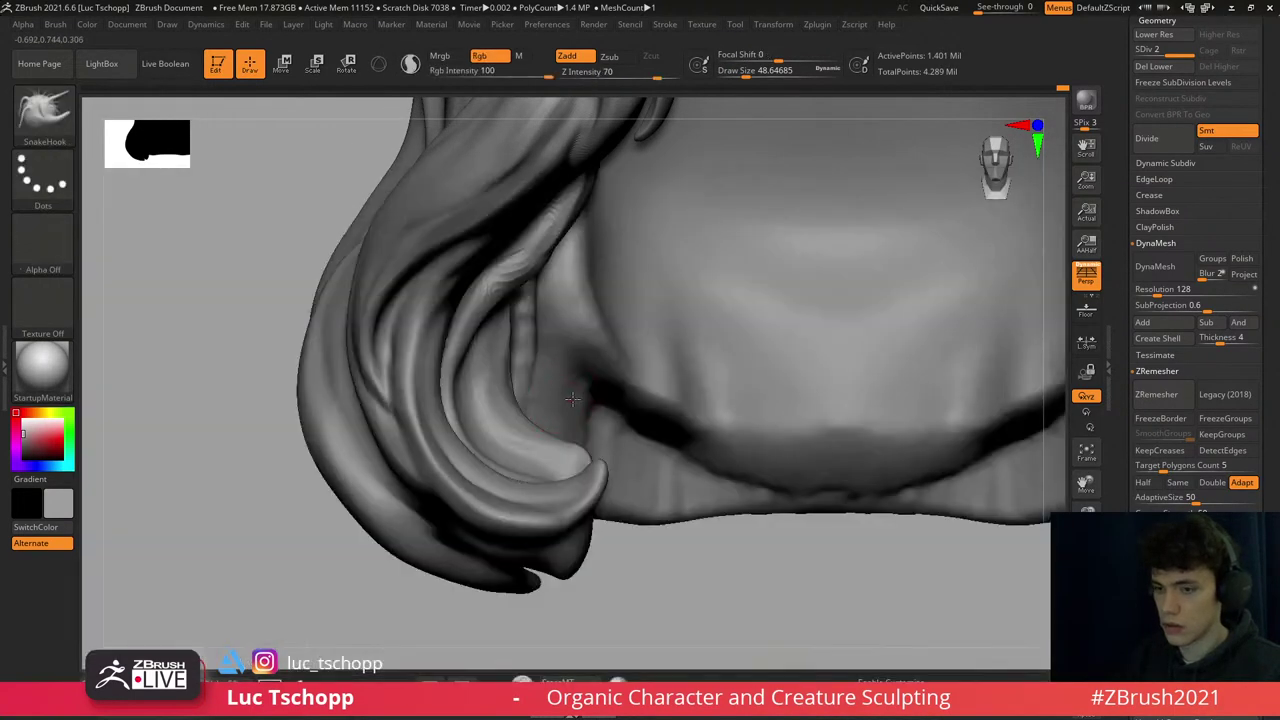
right_click_drag(515, 378, 591, 398, "alt")
key("bracketleft")
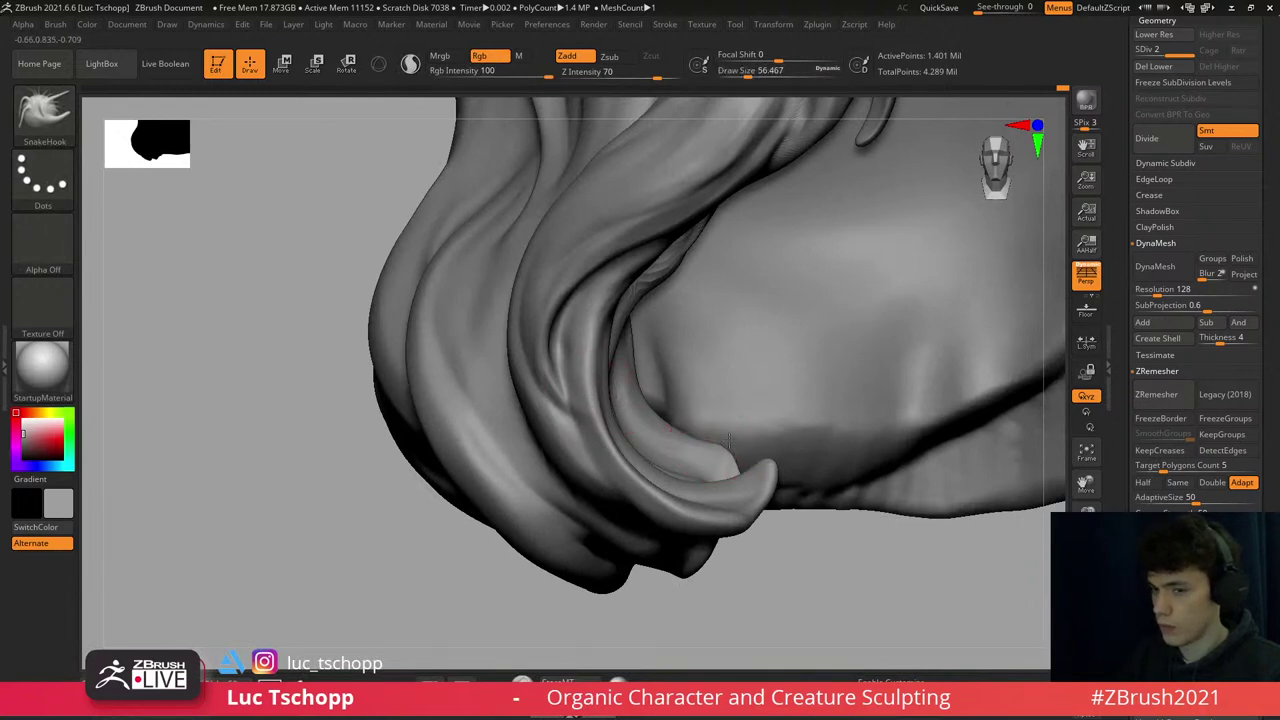
mouse_move(767, 343)
right_mouse_down()
mouse_move(530, 452)
mouse_move(515, 427)
right_mouse_up()
- Refine the hair strands with LucT_Custom1 from several angles, tweaking brush size
key("1")
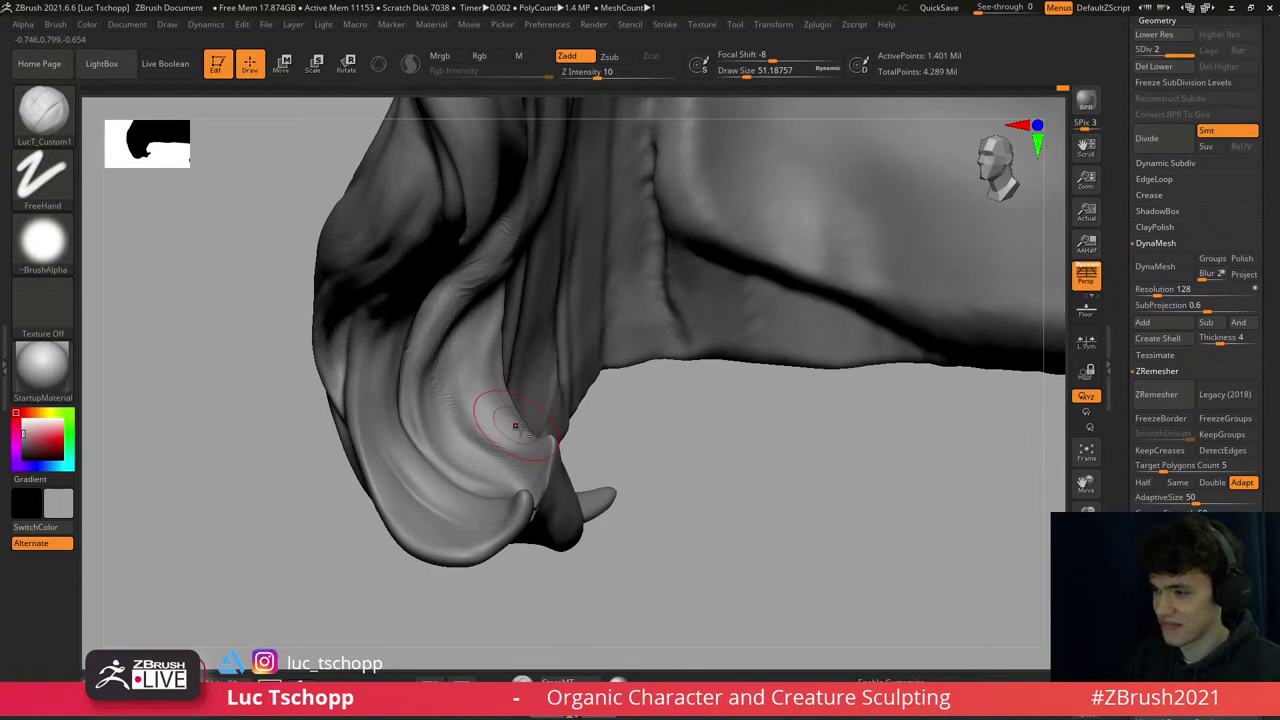
right_click_drag(497, 349, 482, 428)
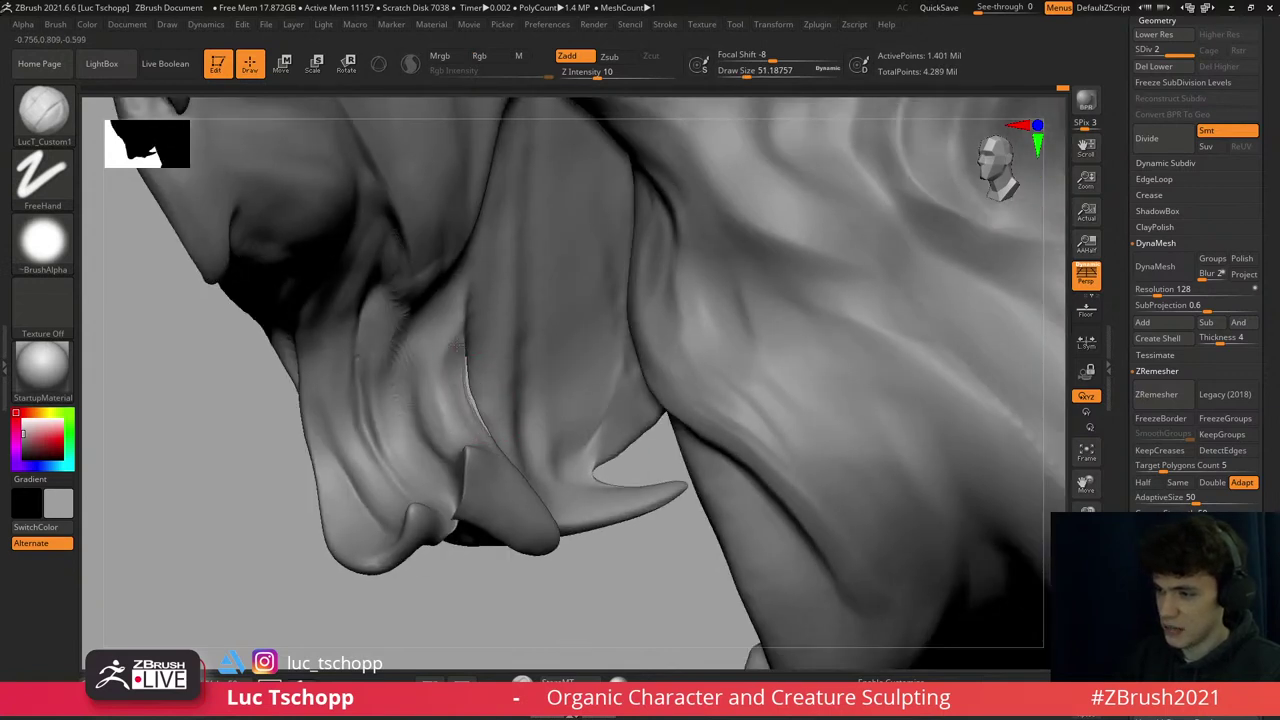
right_click_drag(456, 345, 444, 393)
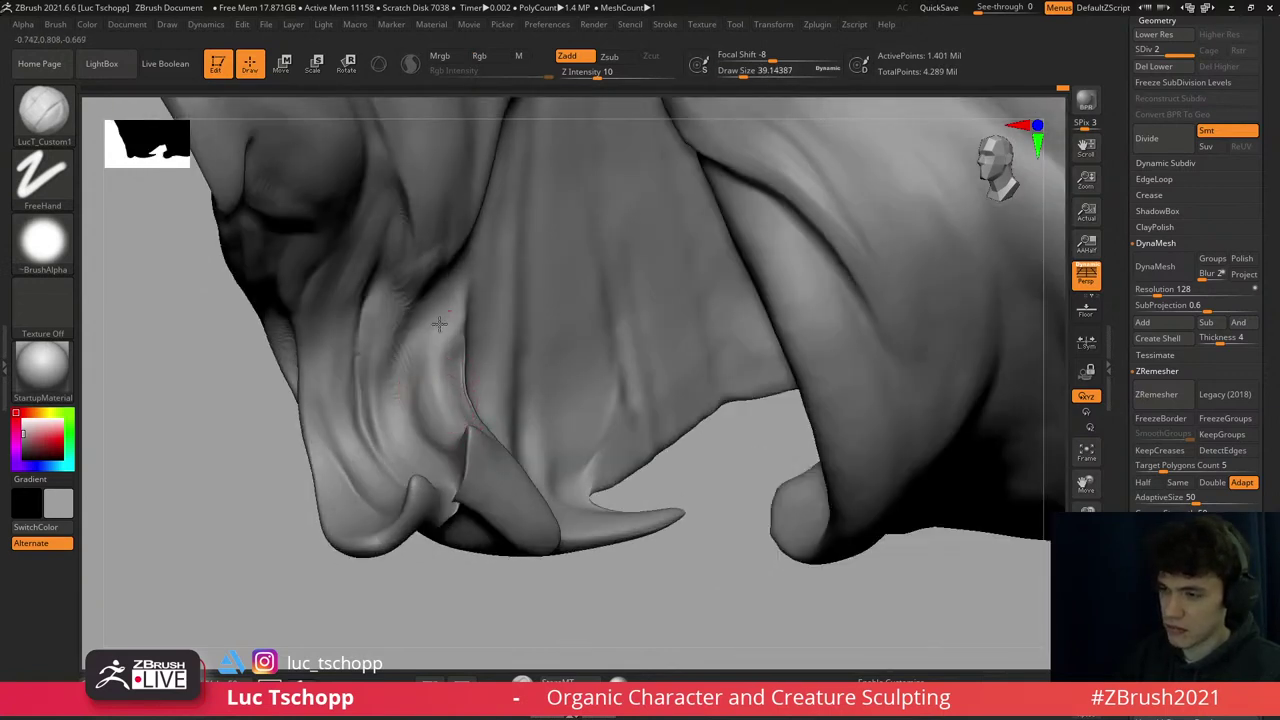
key("bracketleft")
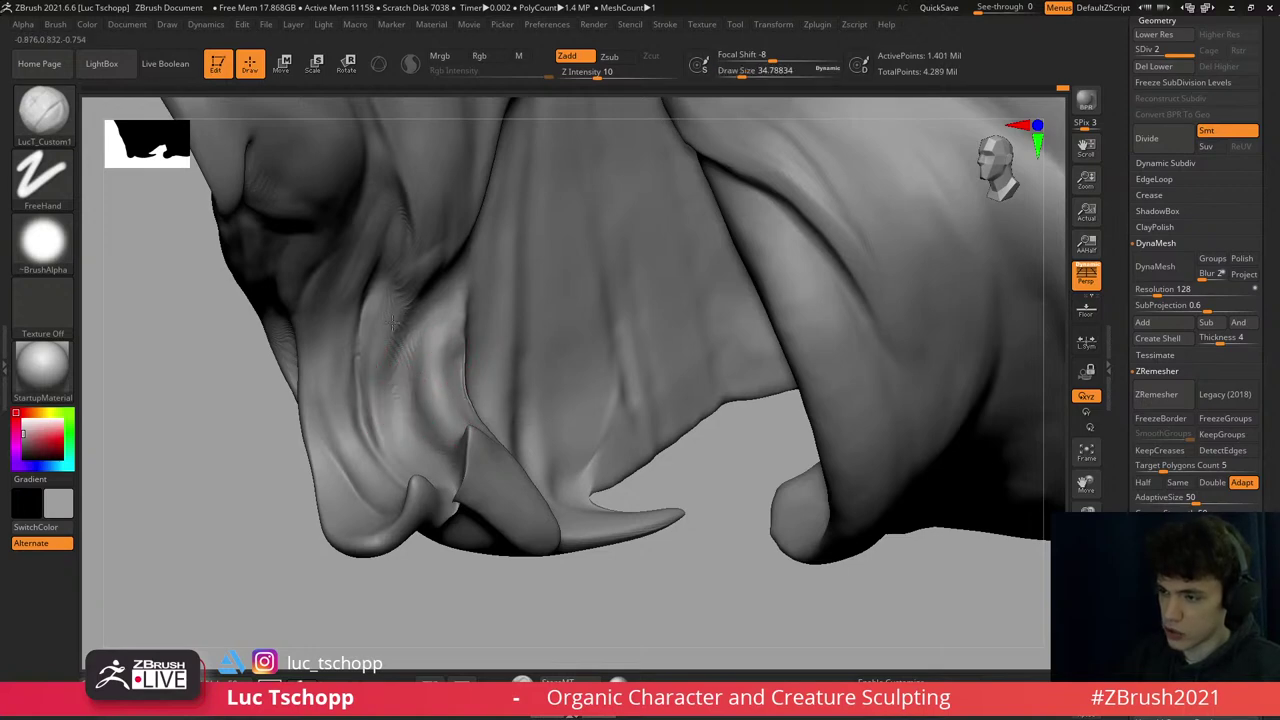
right_click_drag(381, 378, 398, 371)
key("bracketright")
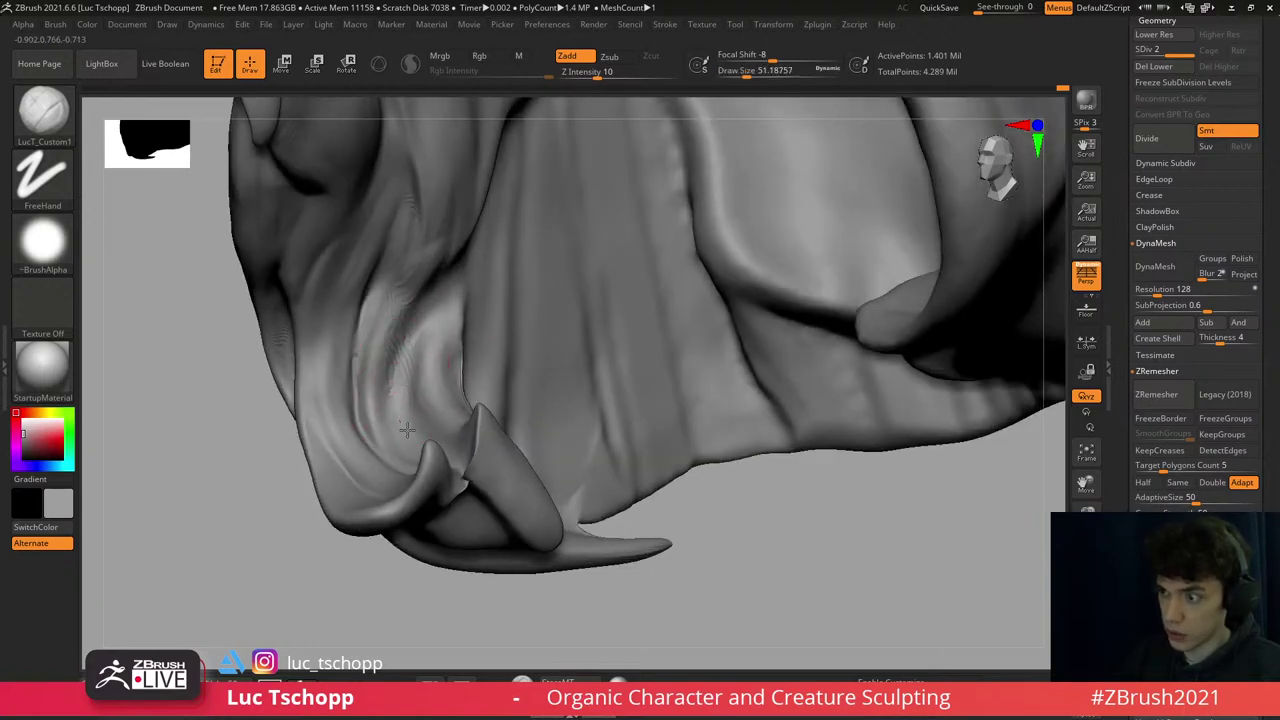
mouse_move(407, 429)
right_mouse_down()
mouse_move(440, 420)
mouse_move(491, 443)
mouse_move(574, 427)
mouse_move(534, 371)
mouse_move(571, 386)
mouse_move(563, 346)
mouse_move(486, 403)
mouse_move(514, 311)
right_mouse_up()
- Carve strand grooves with DamStandard, resizing the brush to about 97
key("b")
key("d")
key("s")
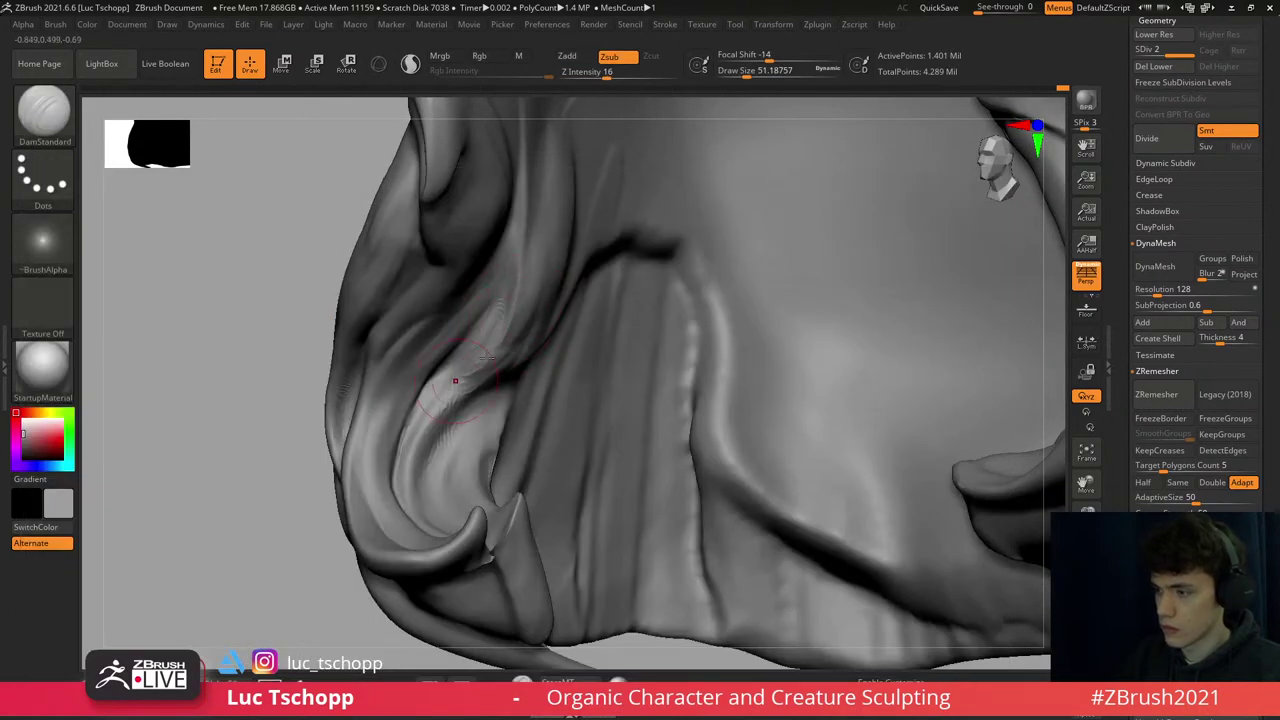
key("s")
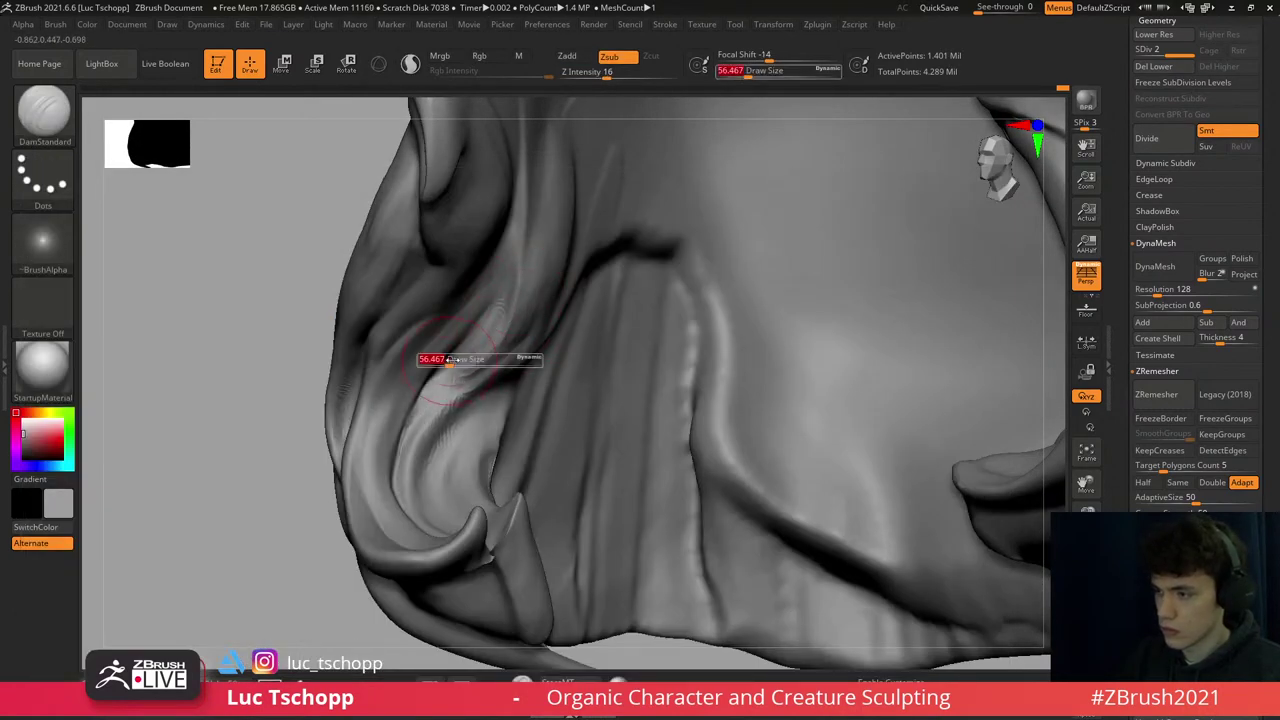
left_click(440, 370)
key("s")
left_click(451, 349)
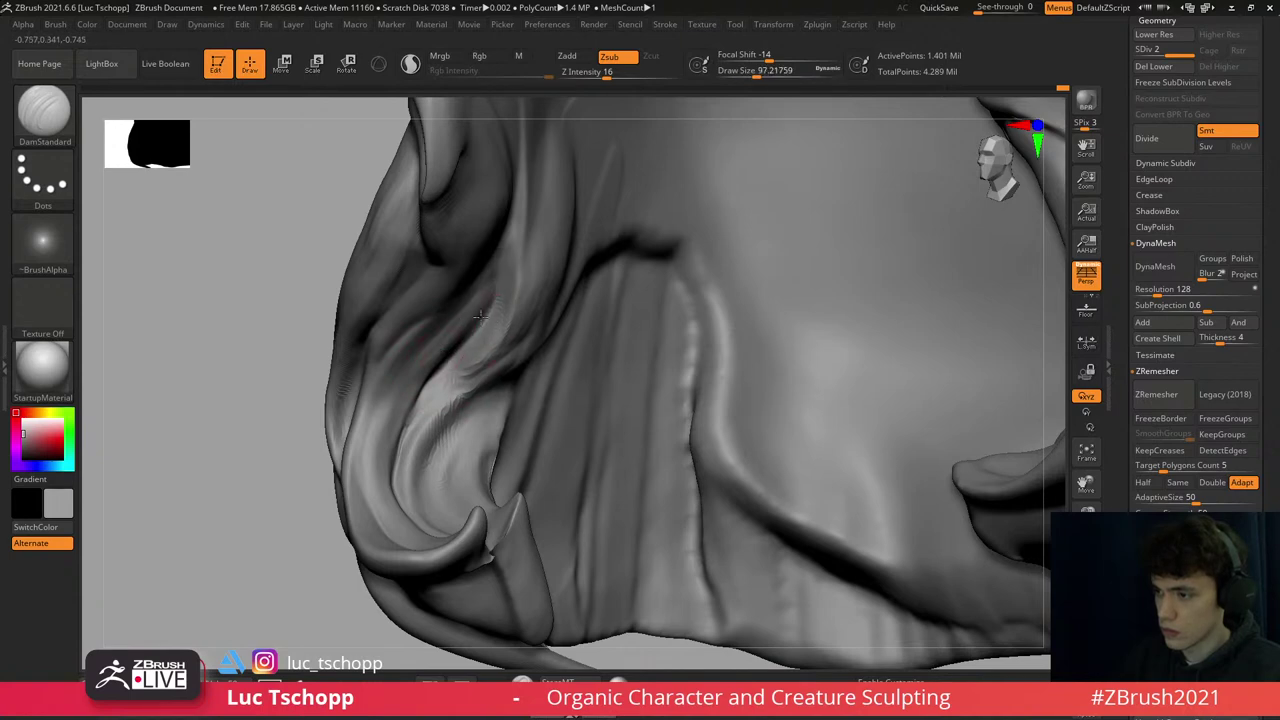
- Carve front hair strands at brush size about 41, then turn off Solo to show the head
key("f")
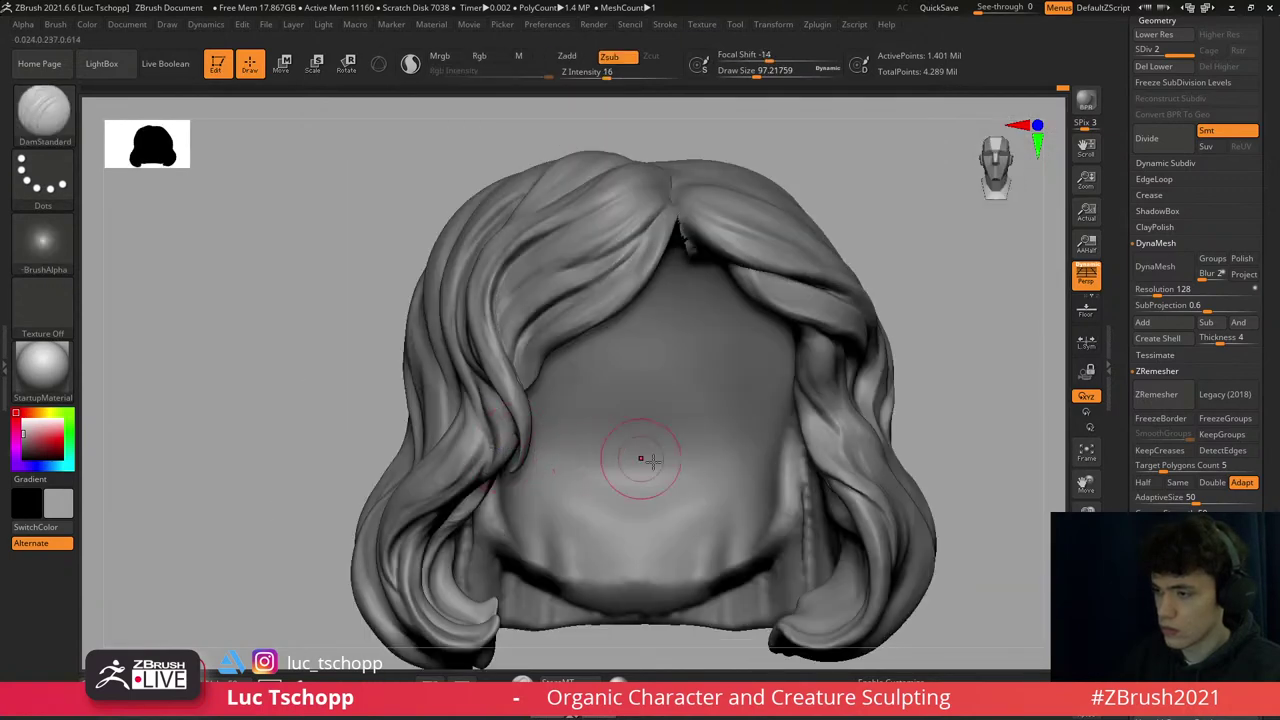
mouse_move(643, 534)
right_mouse_down("ctrl")
mouse_move(623, 380)
mouse_move(666, 418)
mouse_move(570, 316)
mouse_move(577, 337)
mouse_move(657, 300)
mouse_move(548, 345)
right_mouse_up("ctrl")
key("s")
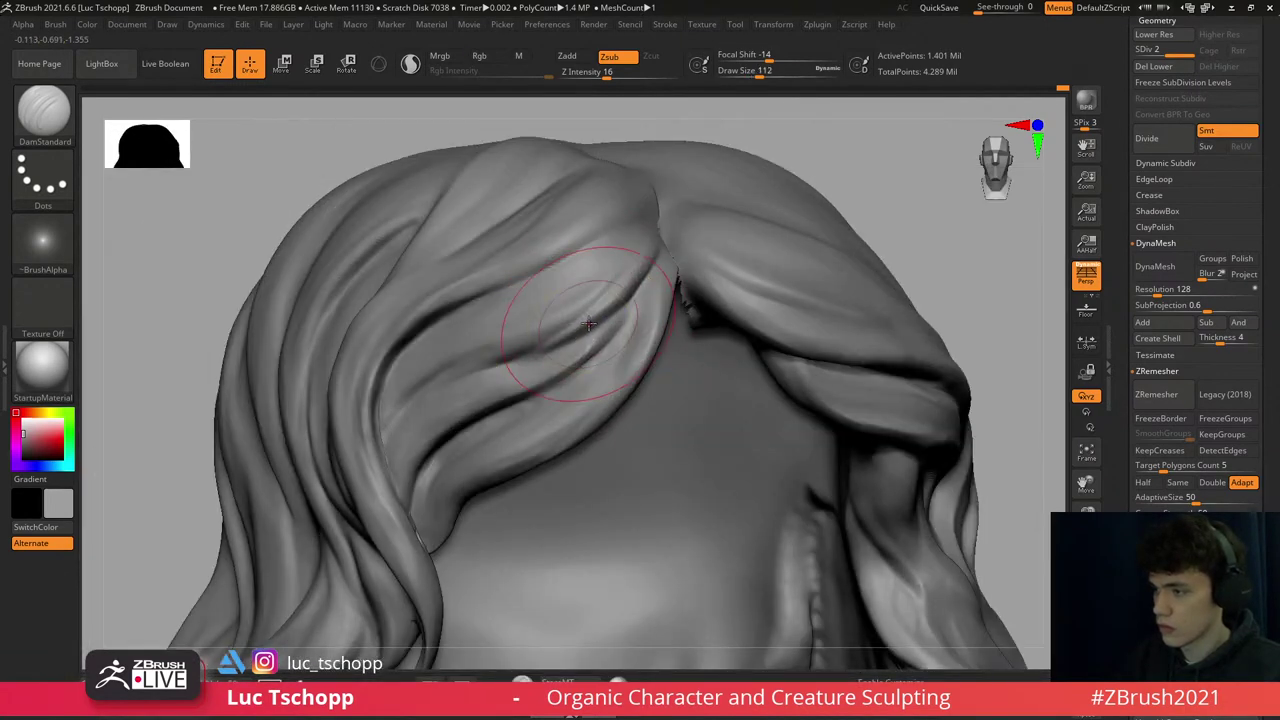
left_click_drag(600, 318, 571, 312)
key("1")
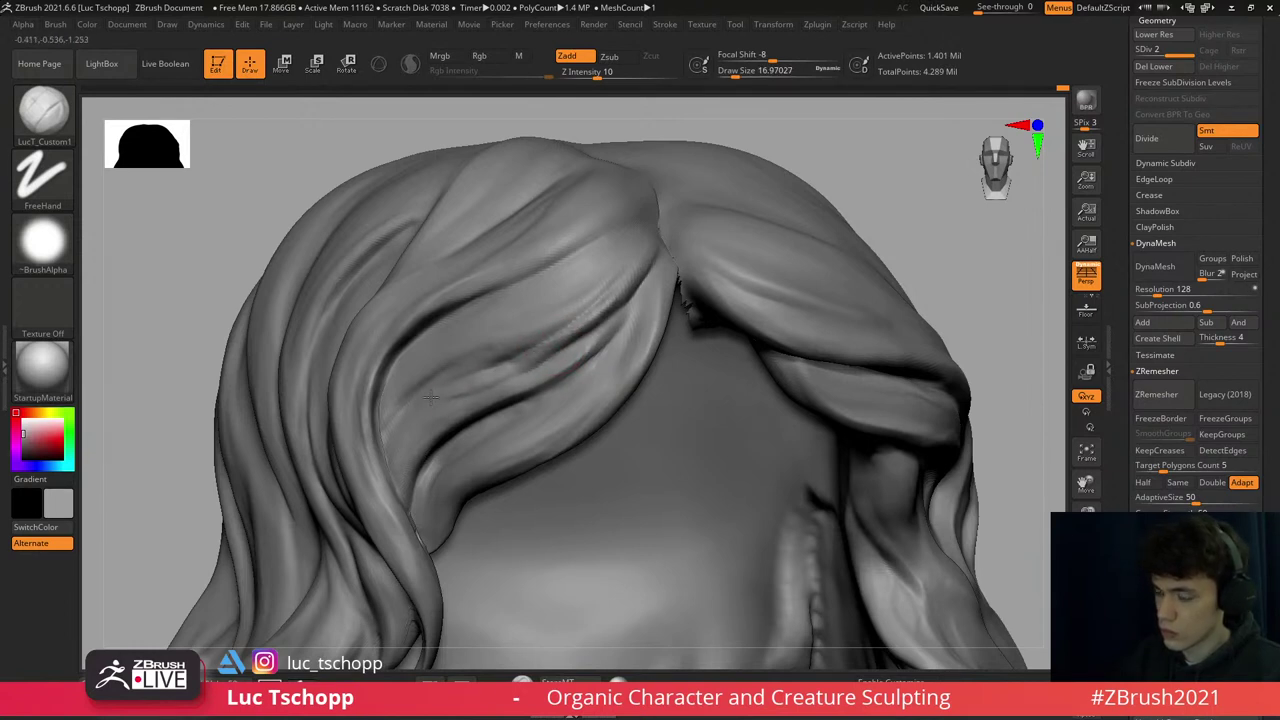
key("f")
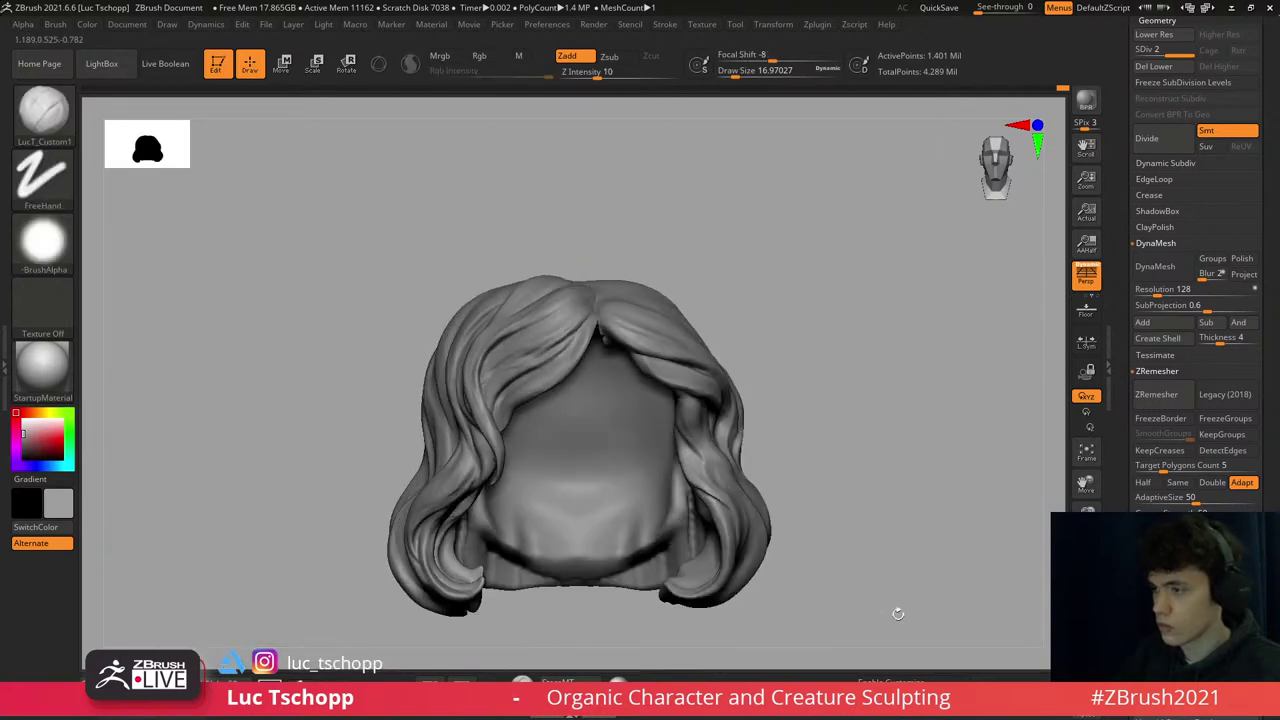
left_click(1086, 520)
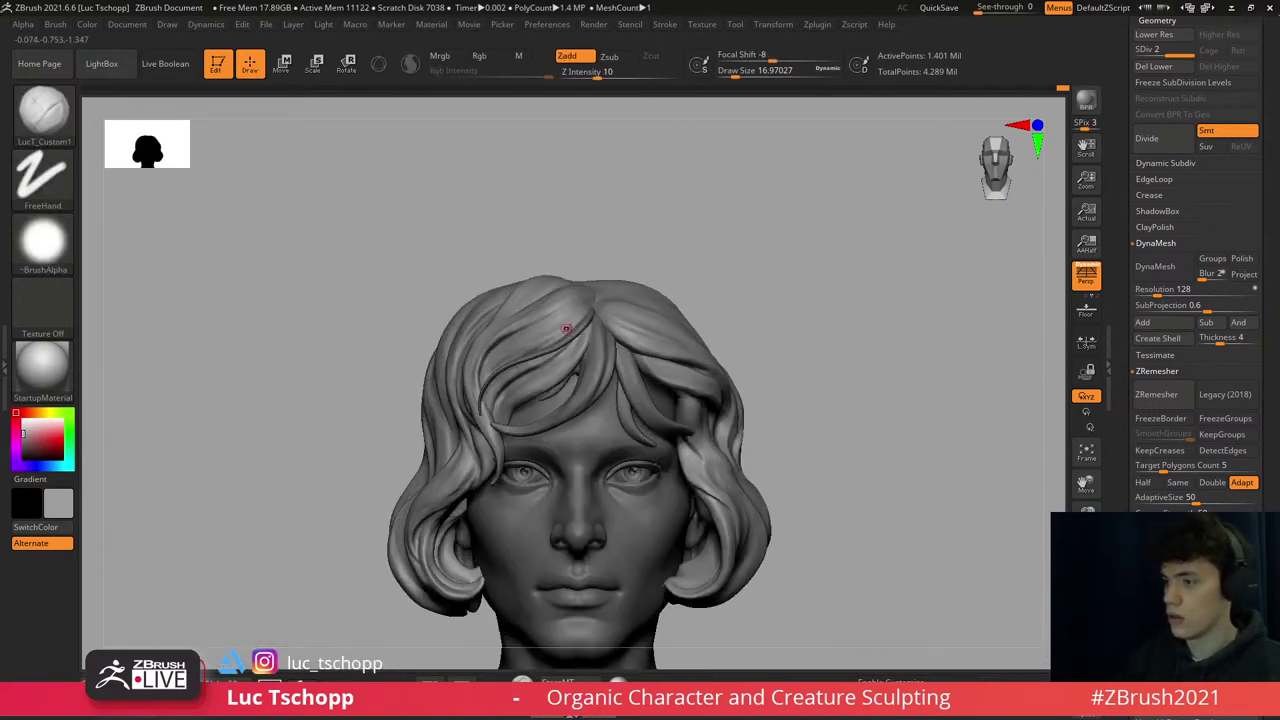
- Activate the Extract1 hair with the DamStandard brush and zoom in on the forehead hair
left_click(578, 323, "alt")
right_click_drag(578, 323, 538, 366, "ctrl")
key("b")
key("d")
key("s")
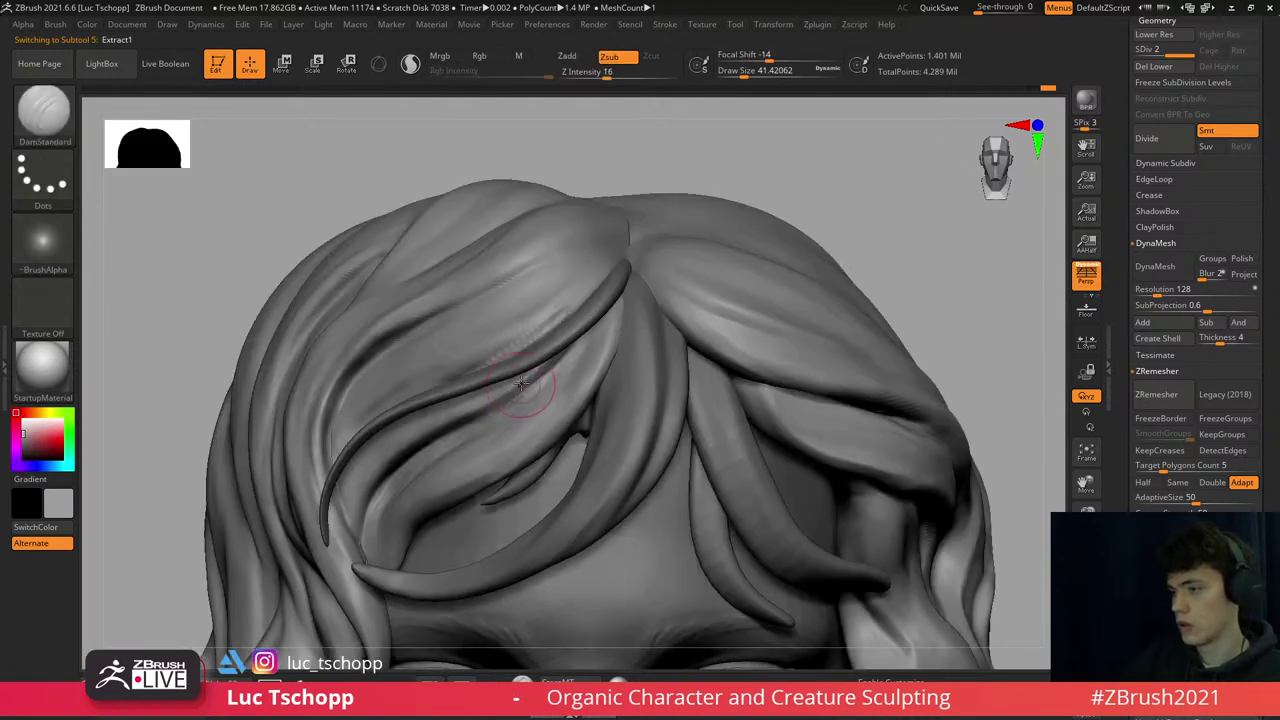
key("f")
right_click_drag(541, 349, 630, 405, "ctrl")
left_click(535, 347, "alt")
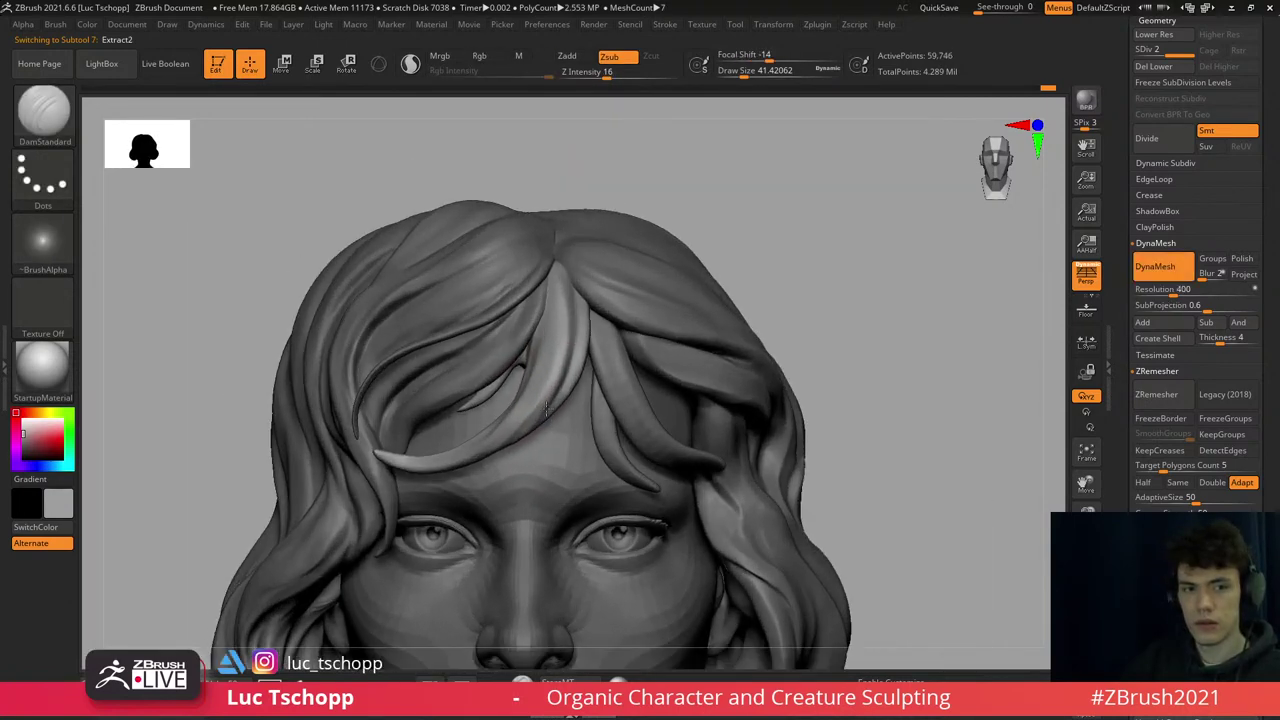
- Pull the loose Extract5 strand toward the temple, shrinking the brush from about 124 to 65
left_click(604, 398, "alt")
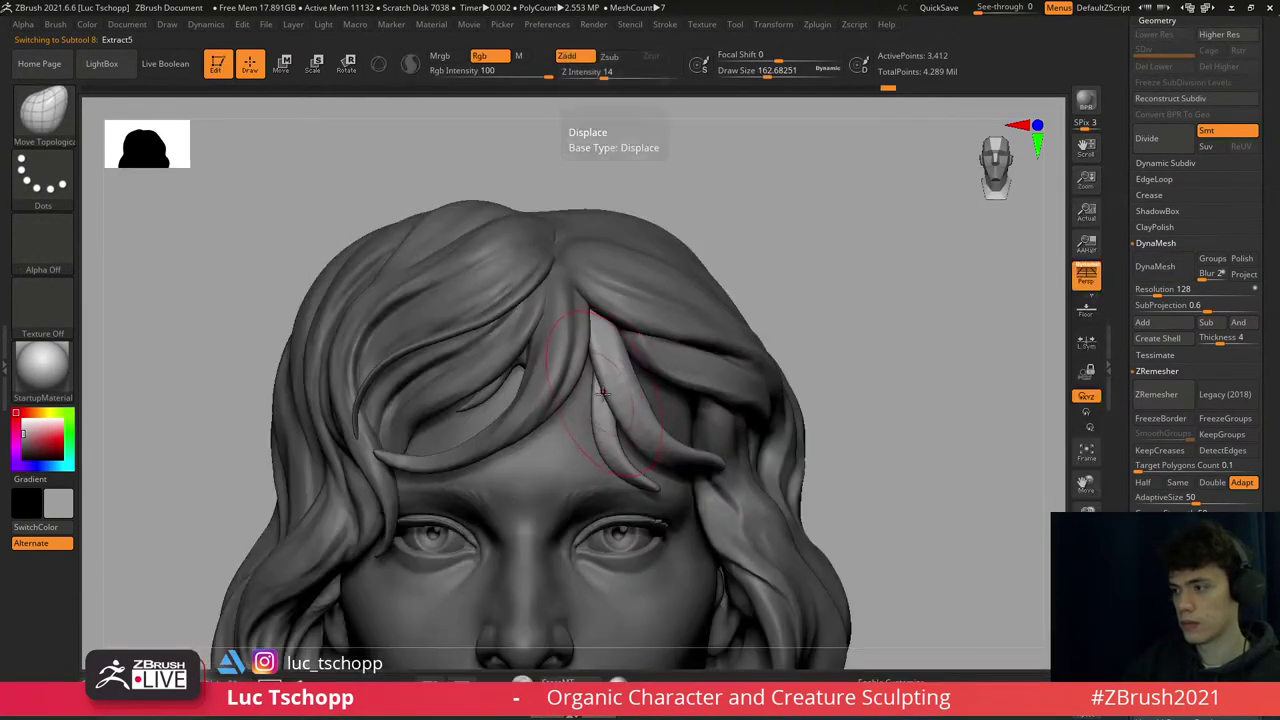
left_click_drag(604, 398, 716, 460)
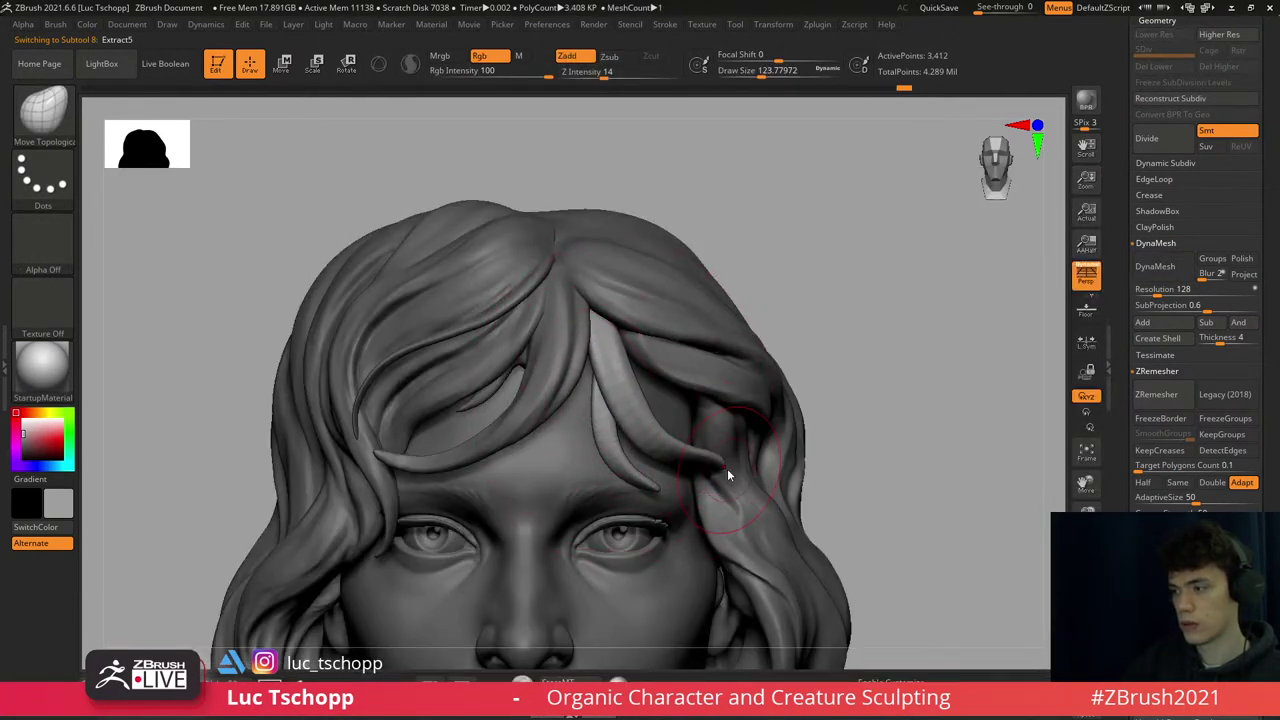
right_click_drag(768, 548, 731, 480)
key("s")
left_click_drag(755, 480, 690, 466)
key("s")
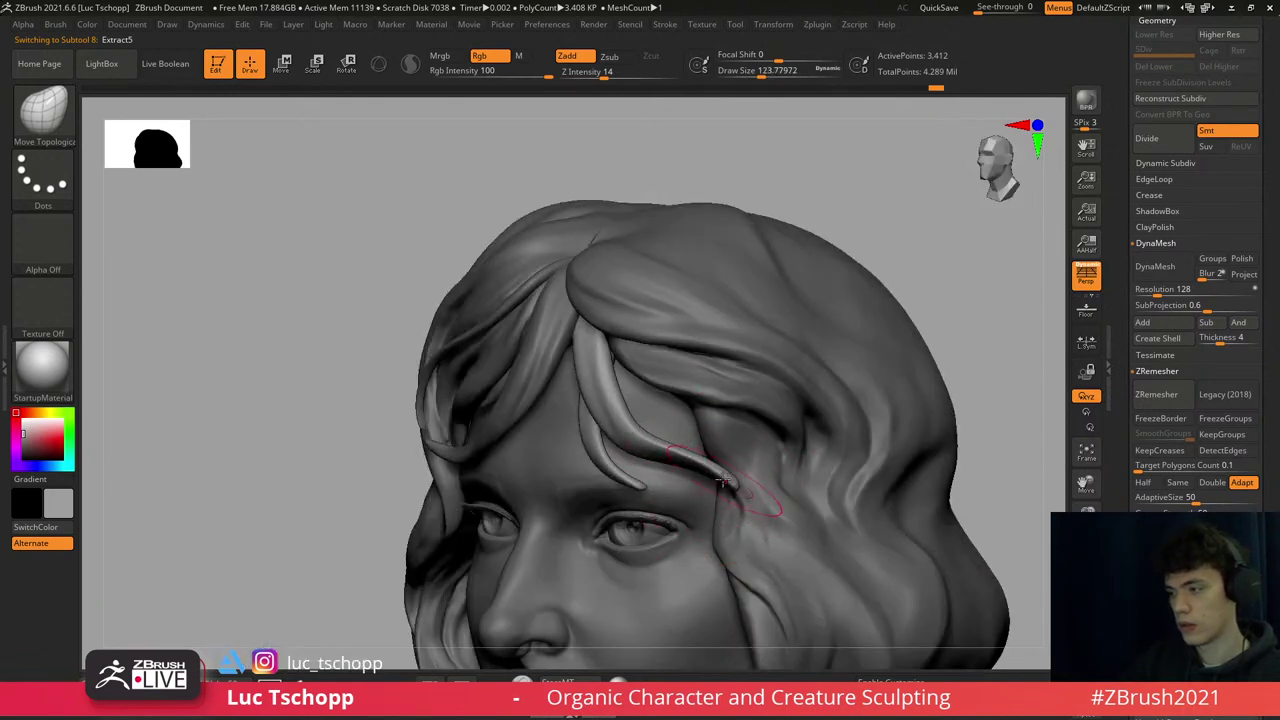
key("s")
left_click_drag(760, 484, 733, 489)
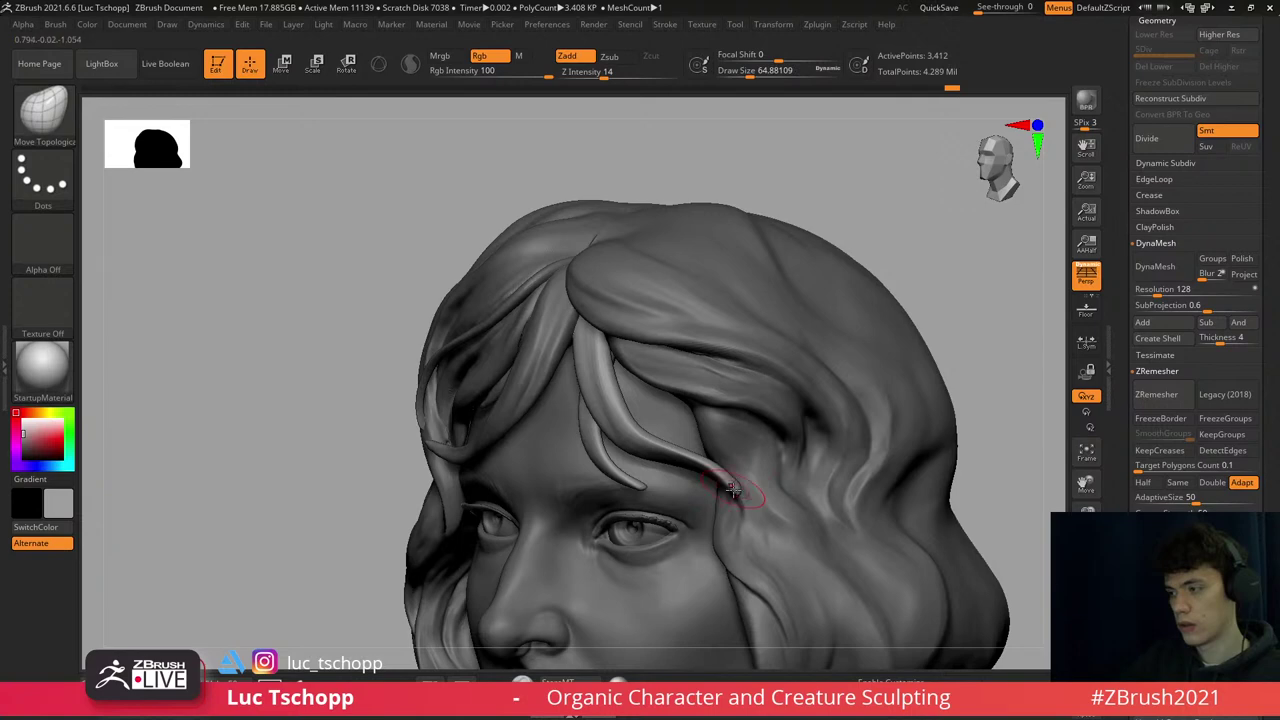
right_click_drag(740, 482, 618, 350)
key("f")
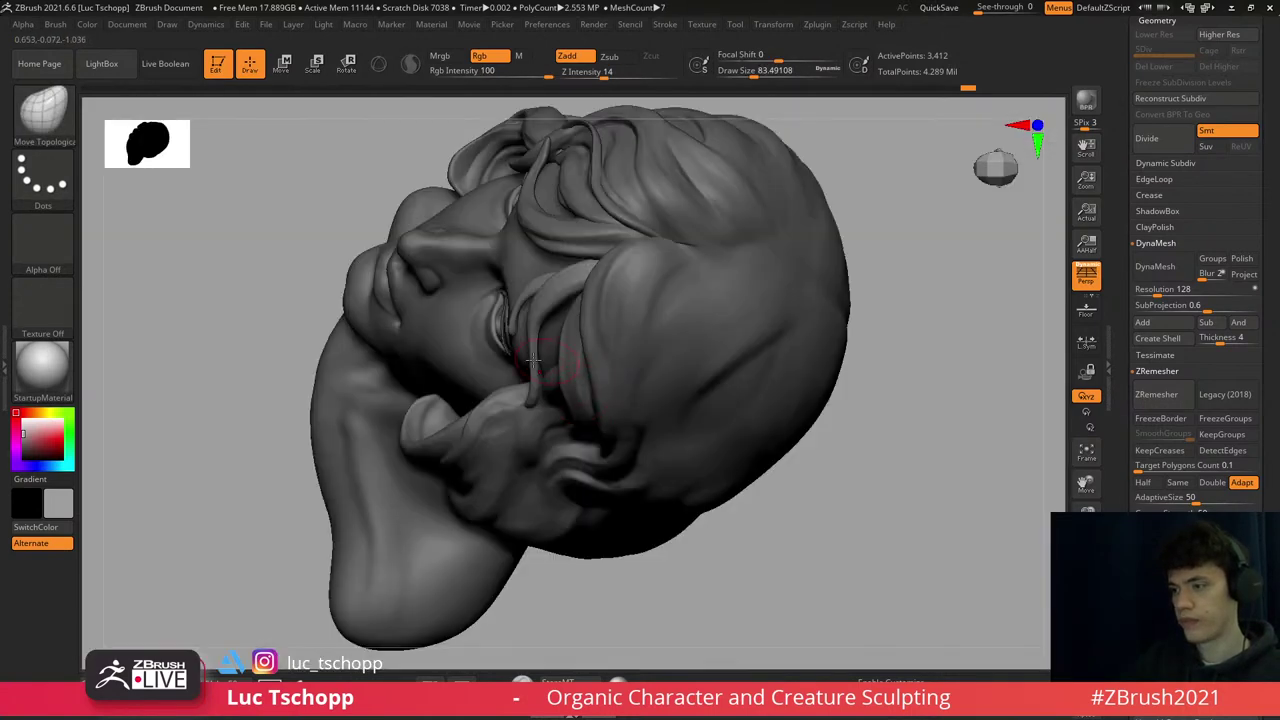
mouse_move(533, 360)
right_mouse_down()
mouse_move(537, 370)
mouse_move(565, 345)
mouse_move(586, 386)
mouse_move(610, 363)
mouse_move(588, 420)
right_mouse_up()
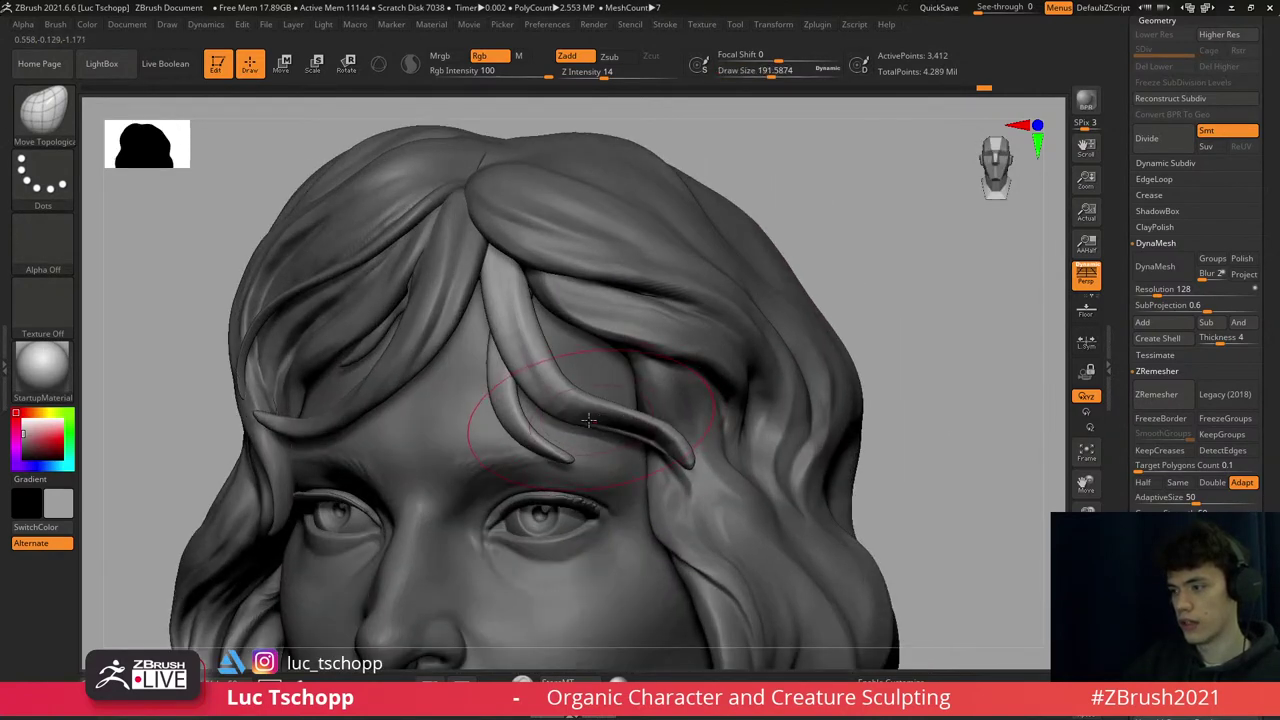
- Make Extract1 active again with DamStandard at a brush size of about 101
key("s")
left_click_drag(588, 420, 598, 415)
key("s")
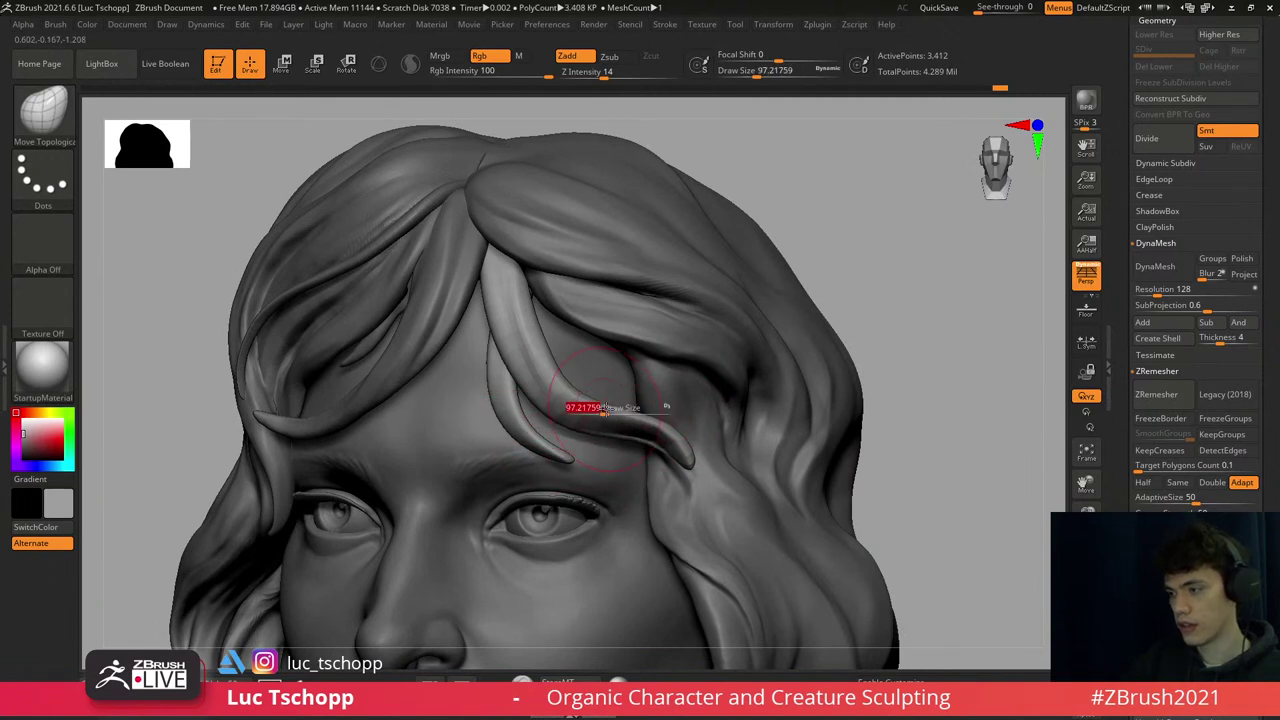
key("1")
left_click(603, 237)
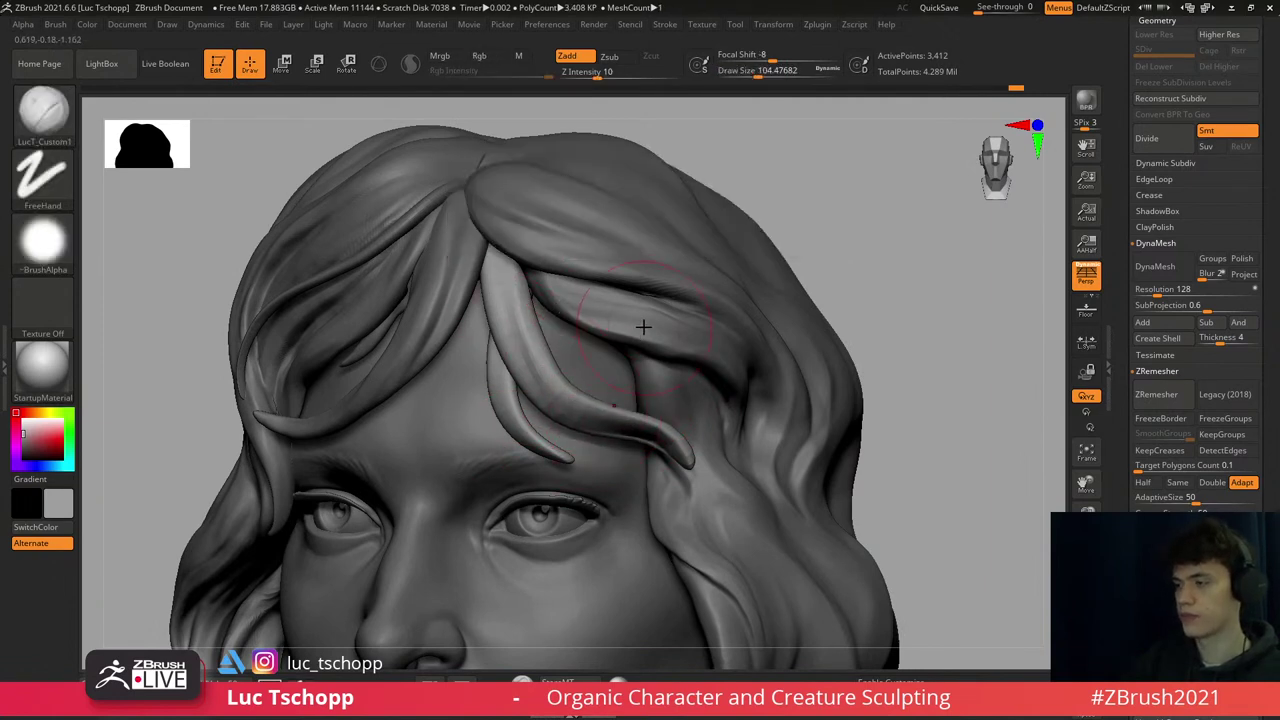
left_click(575, 226, "alt")
key("b")
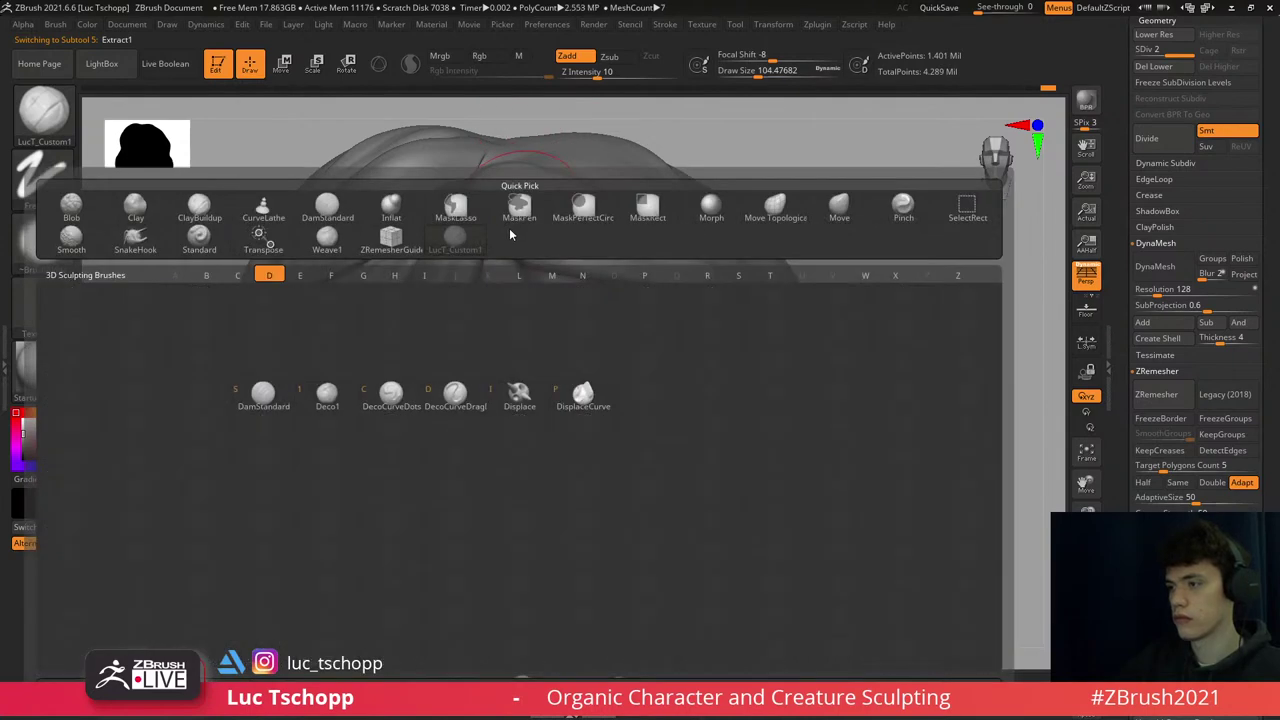
key("s")
key("bracketleft")
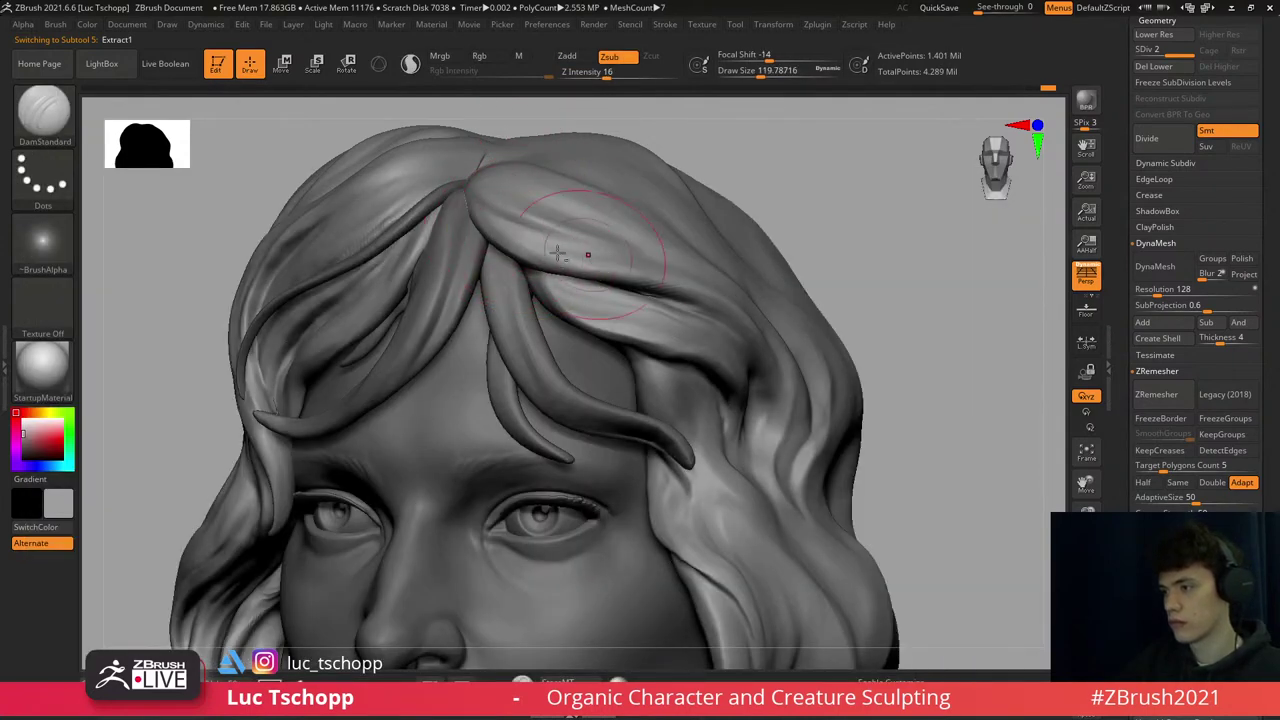
key("bracketleft")
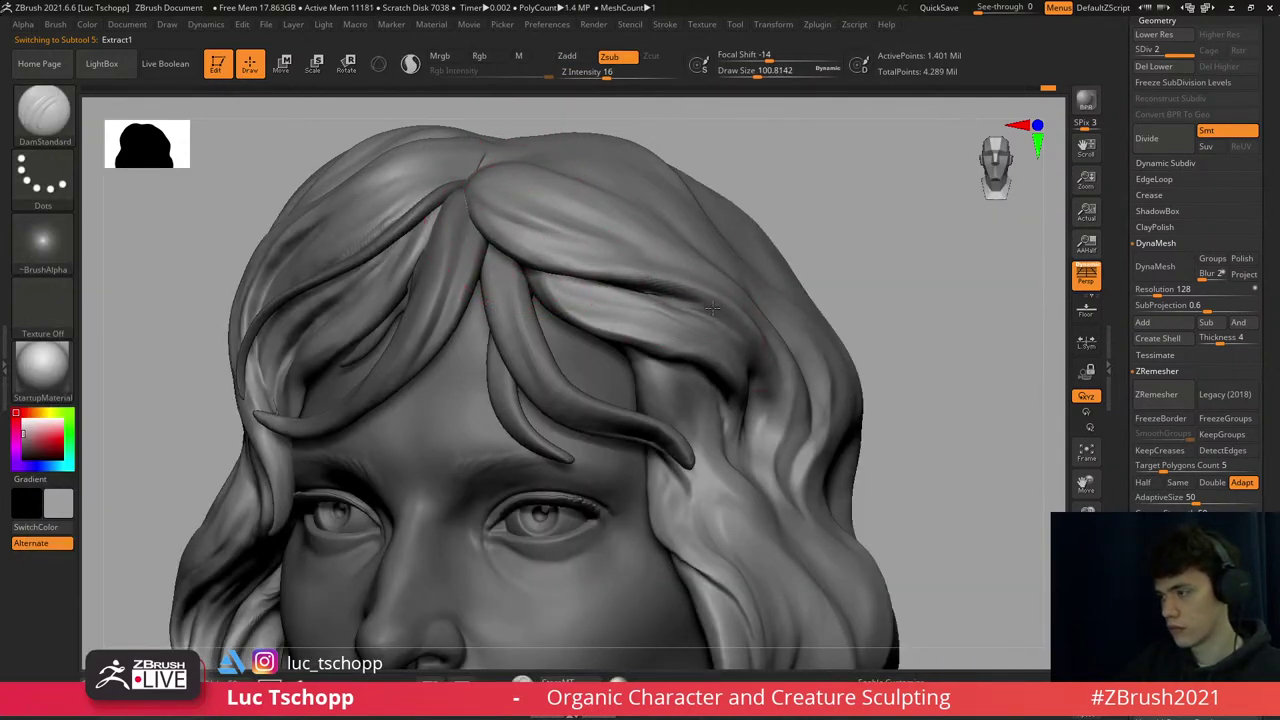
- Carve grooves into the front Extract1 locks, resizing the brush between about 37 and 97
right_click_drag(712, 308, 662, 285)
key("bracketleft")
key("bracketleft")
key("bracketleft")
key("bracketleft")
key("bracketright")
key("bracketright")
key("bracketright")
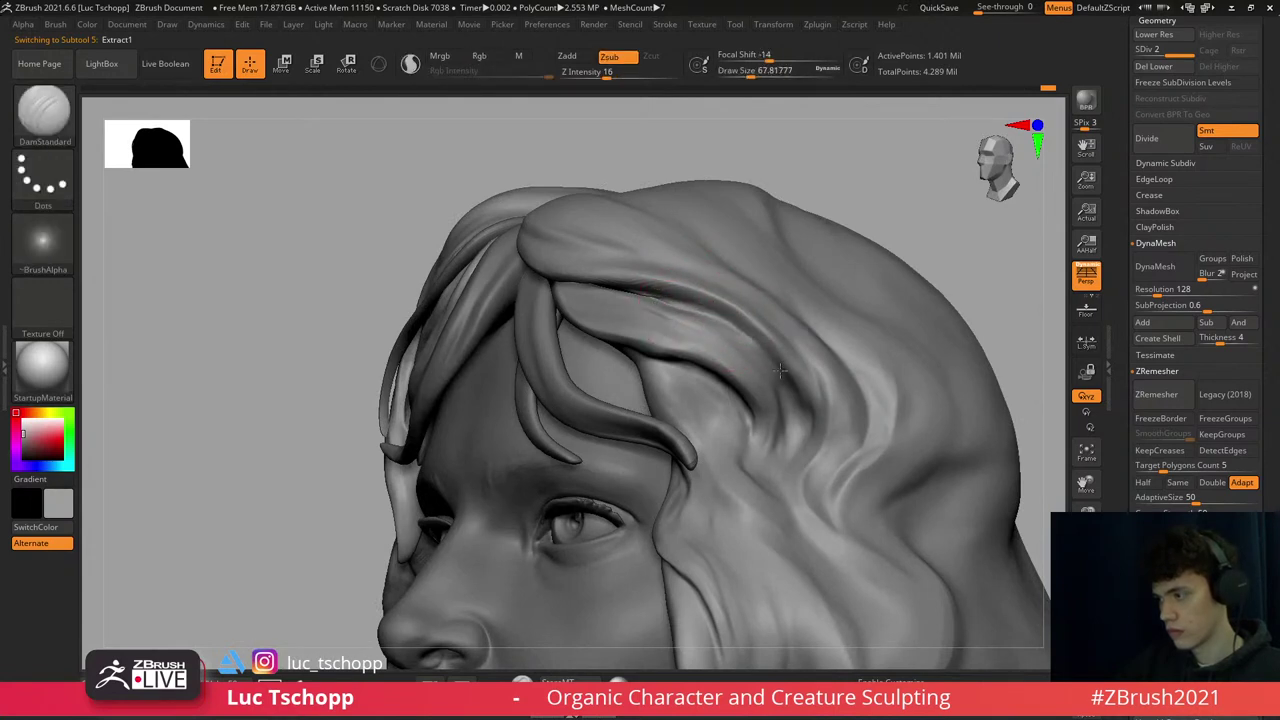
key("bracketright")
mouse_move(614, 323)
right_mouse_down()
mouse_move(640, 330)
mouse_move(585, 313)
right_mouse_up()
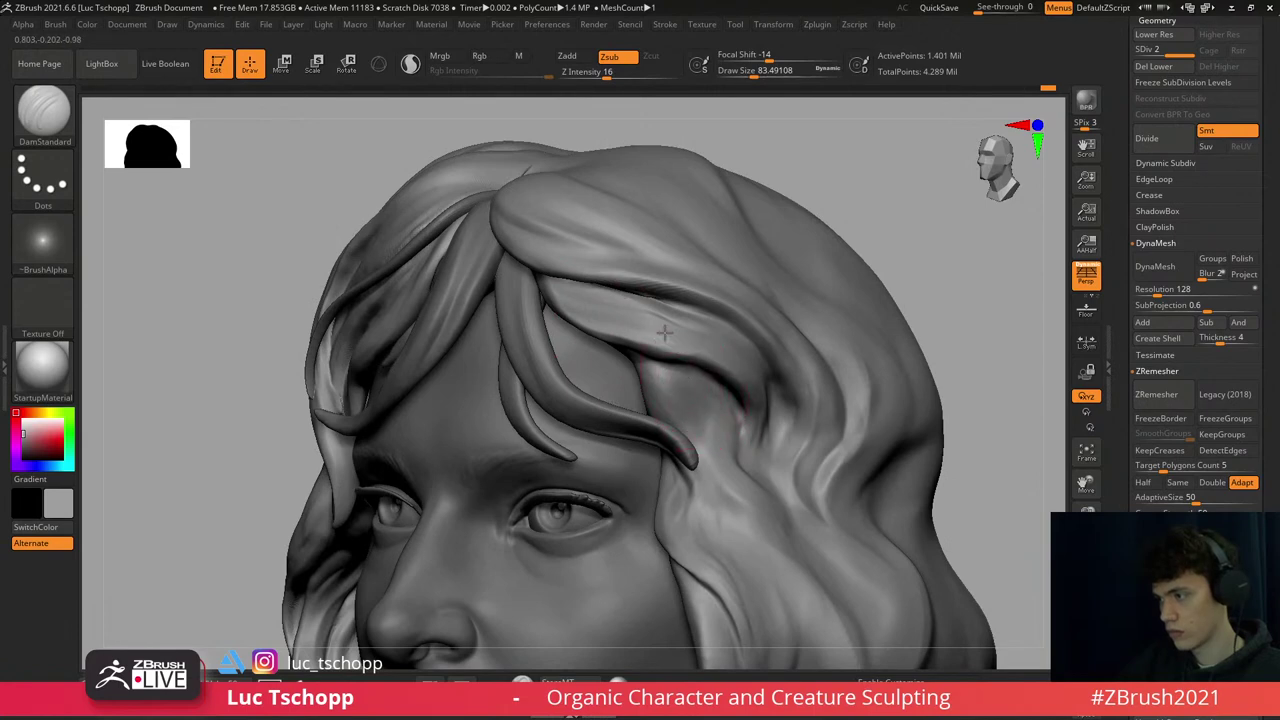
right_click_drag(664, 333, 610, 300)
key("s")
left_click_drag(610, 300, 604, 298)
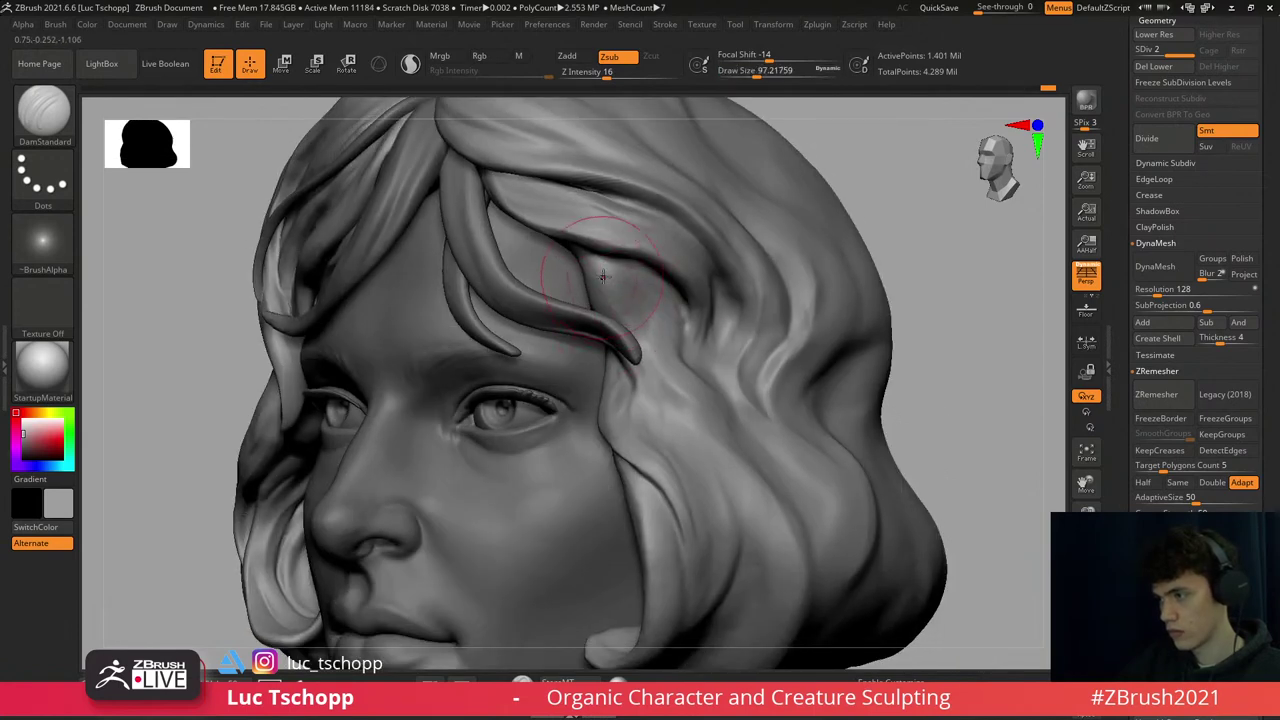
key("b")
key("m")
key("v")
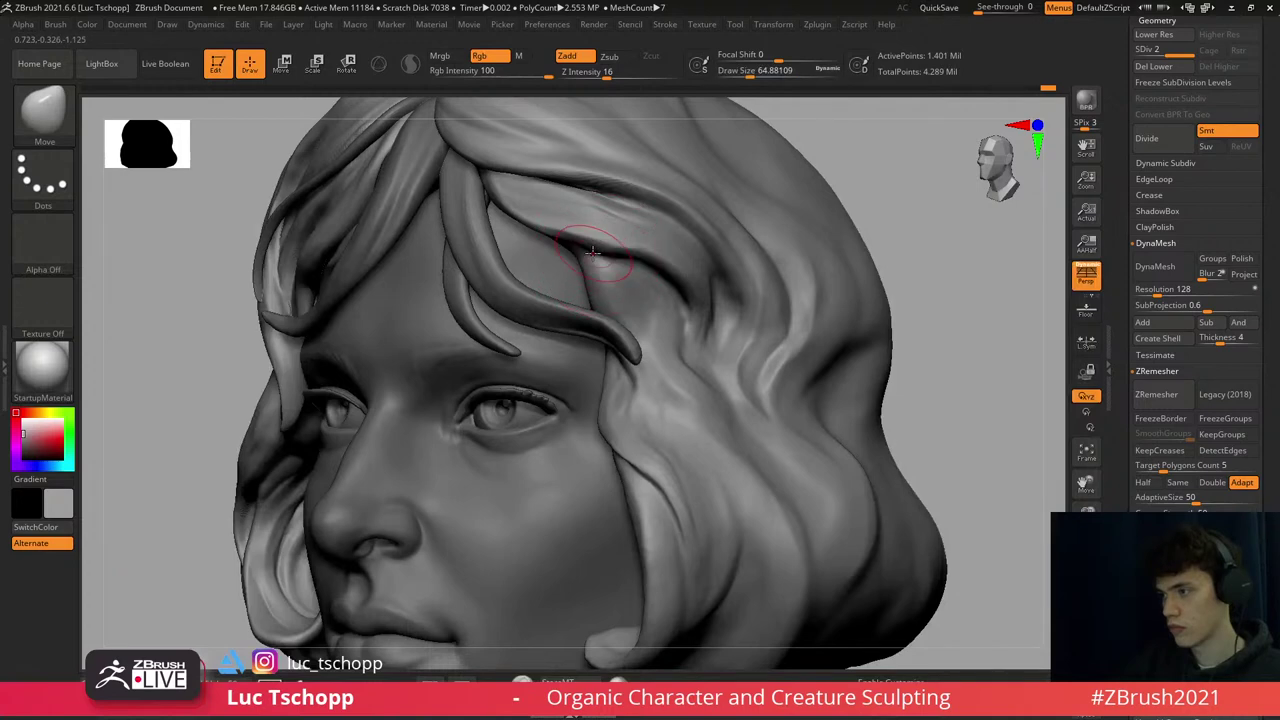
right_click_drag(612, 248, 653, 268)
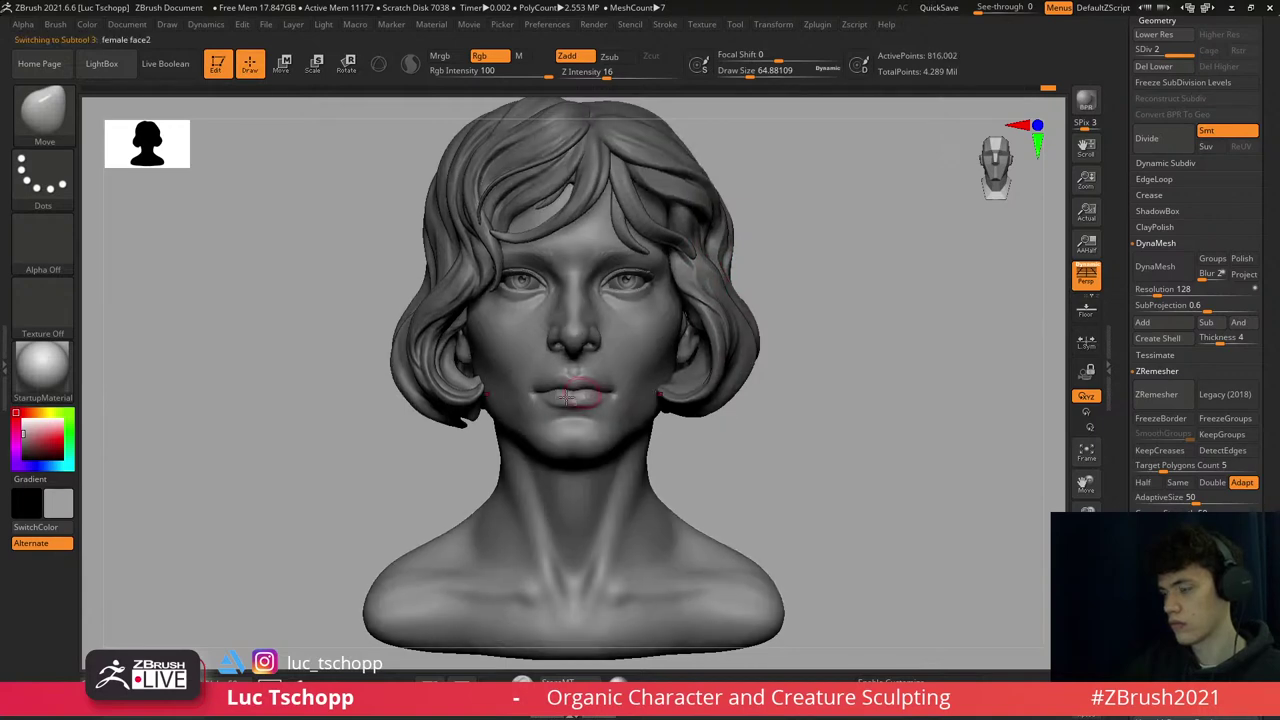
- Activate the female face2 mesh at its highest subdivision and isolate the lower lip polygroup
right_click_drag(580, 395, 583, 466, "ctrl")
left_click(529, 390, "alt")
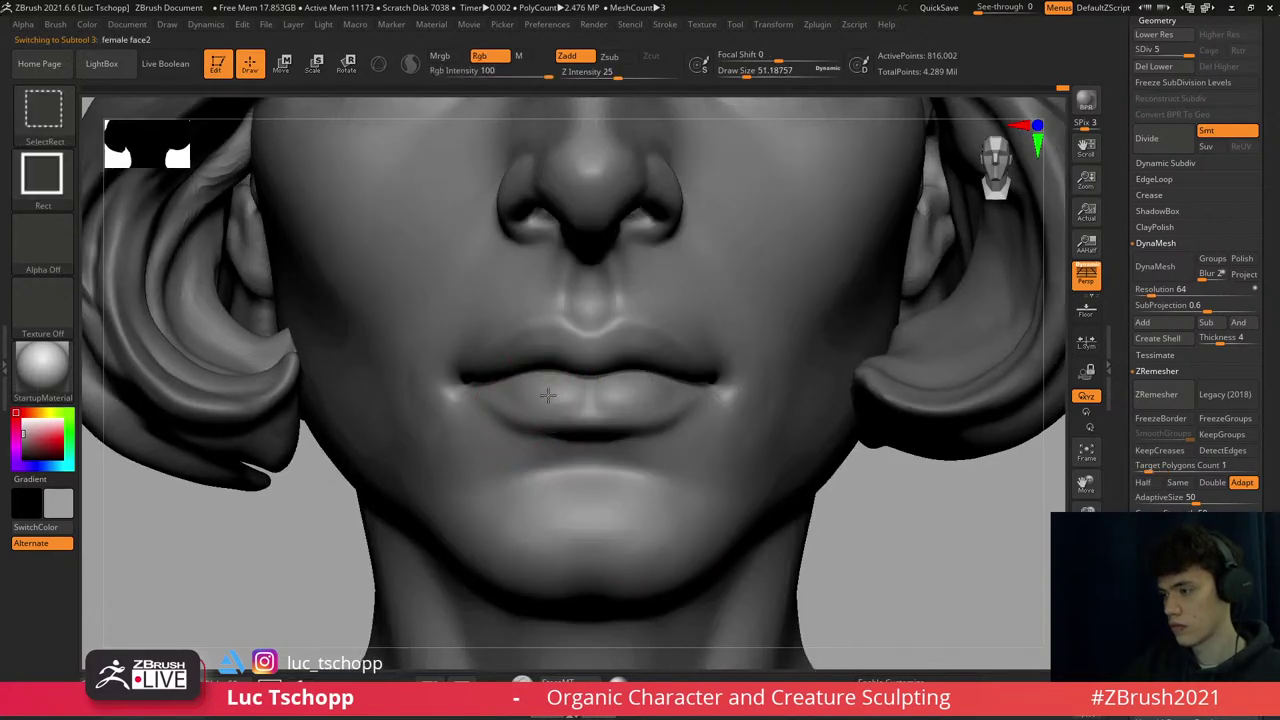
mouse_move(529, 390)
right_mouse_down()
mouse_move(540, 360)
mouse_move(526, 387)
right_mouse_up()
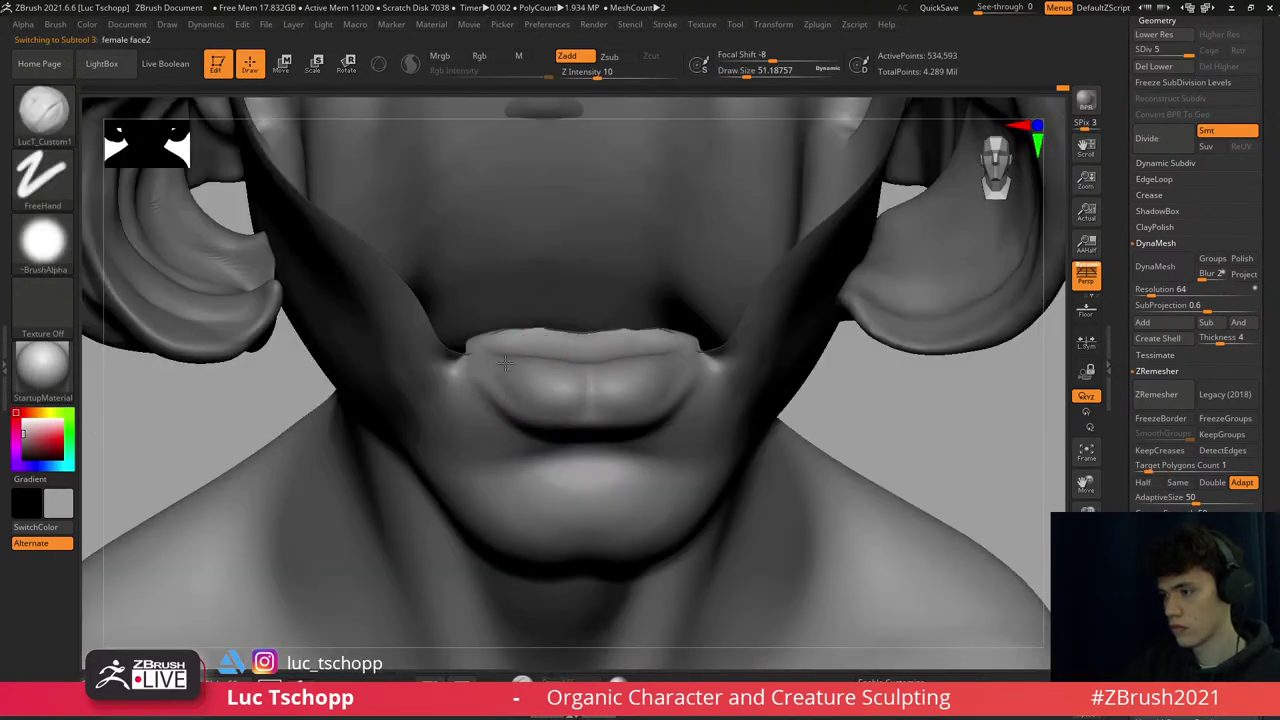
key("b")
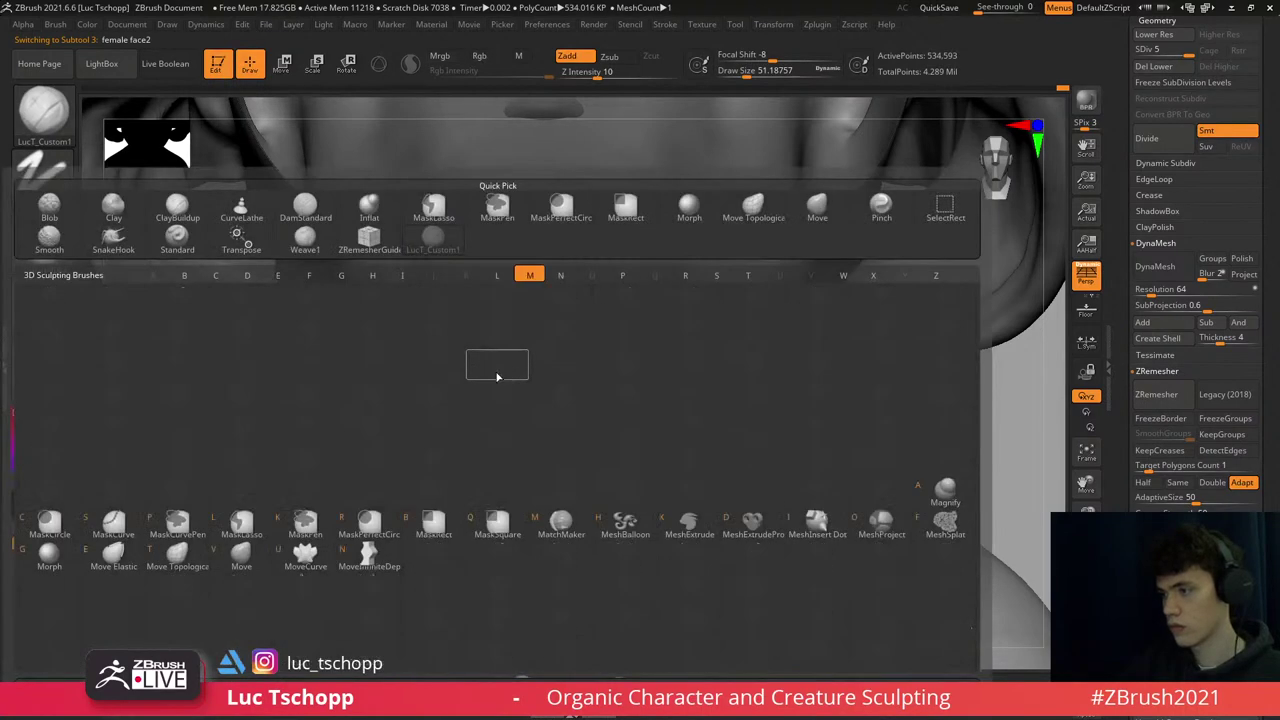
key("m")
key("v")
right_click_drag(500, 371, 485, 392)
key("shift+d")
key("shift+d")
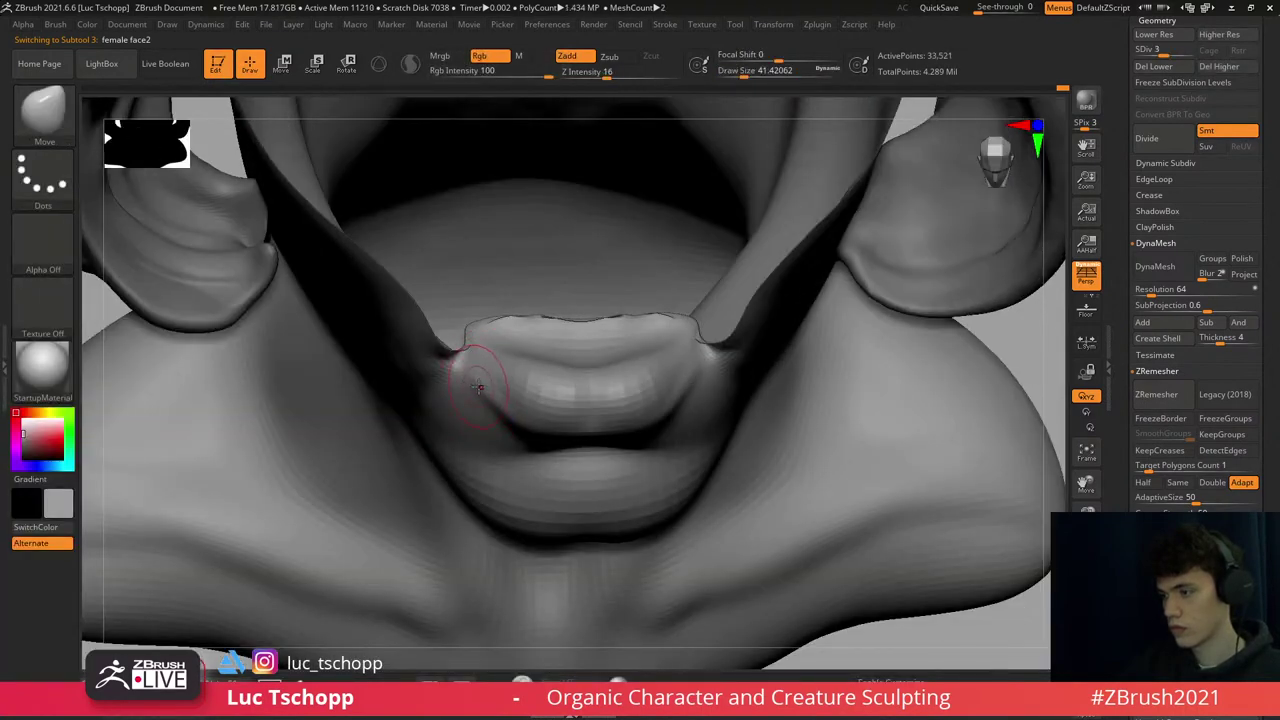
key("d")
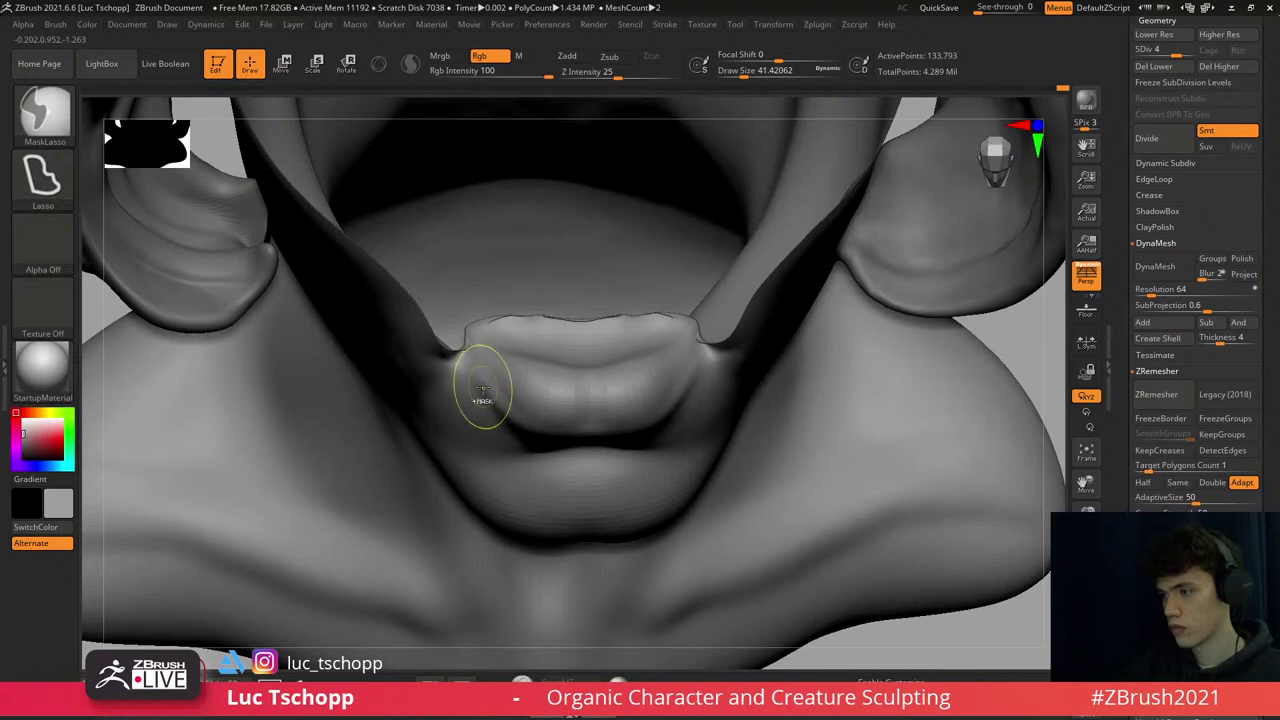
key("d")
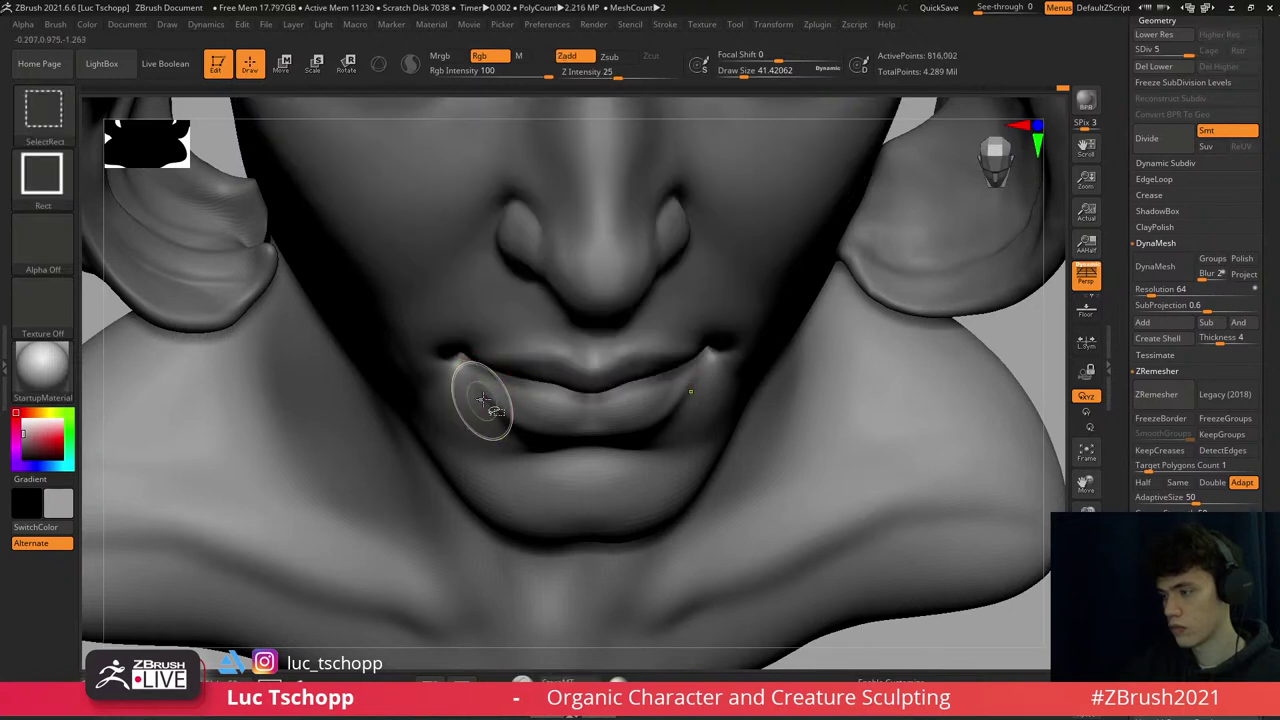
left_click(483, 400, "ctrl+shift")
- Sculpt the lower lip with the Standard brush, then unhide the rest of the mesh
key("s")
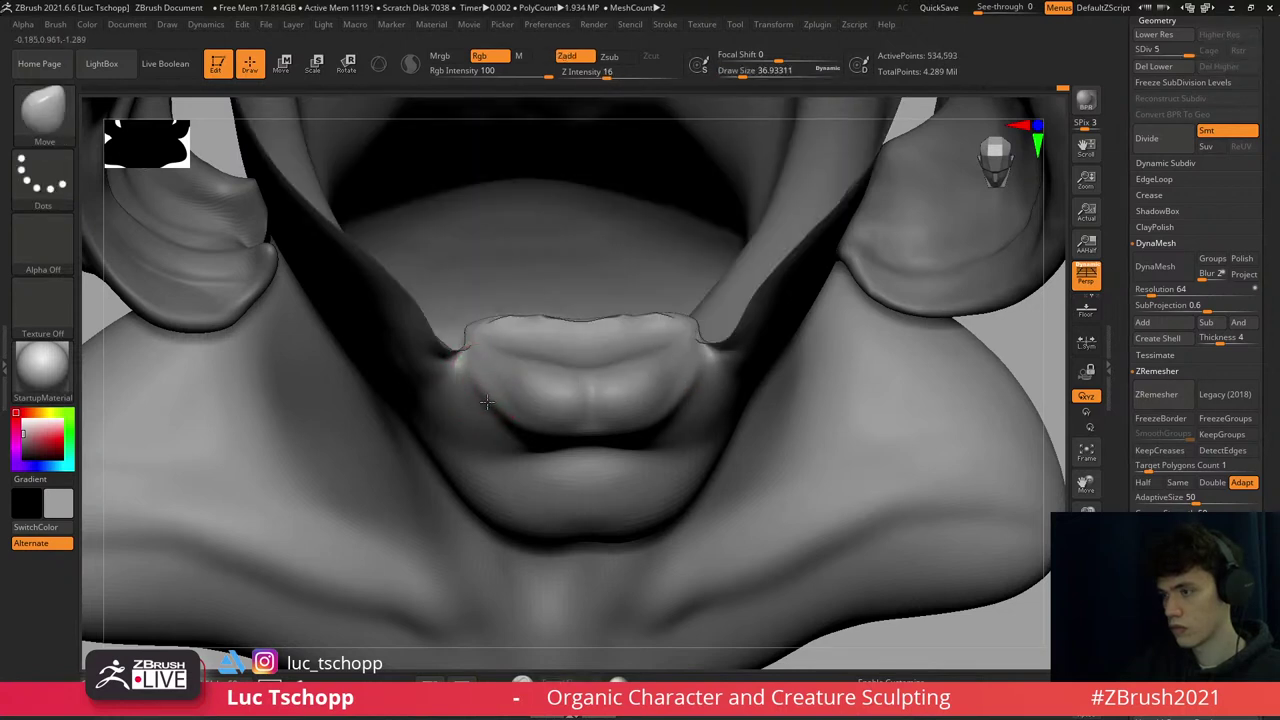
key("b")
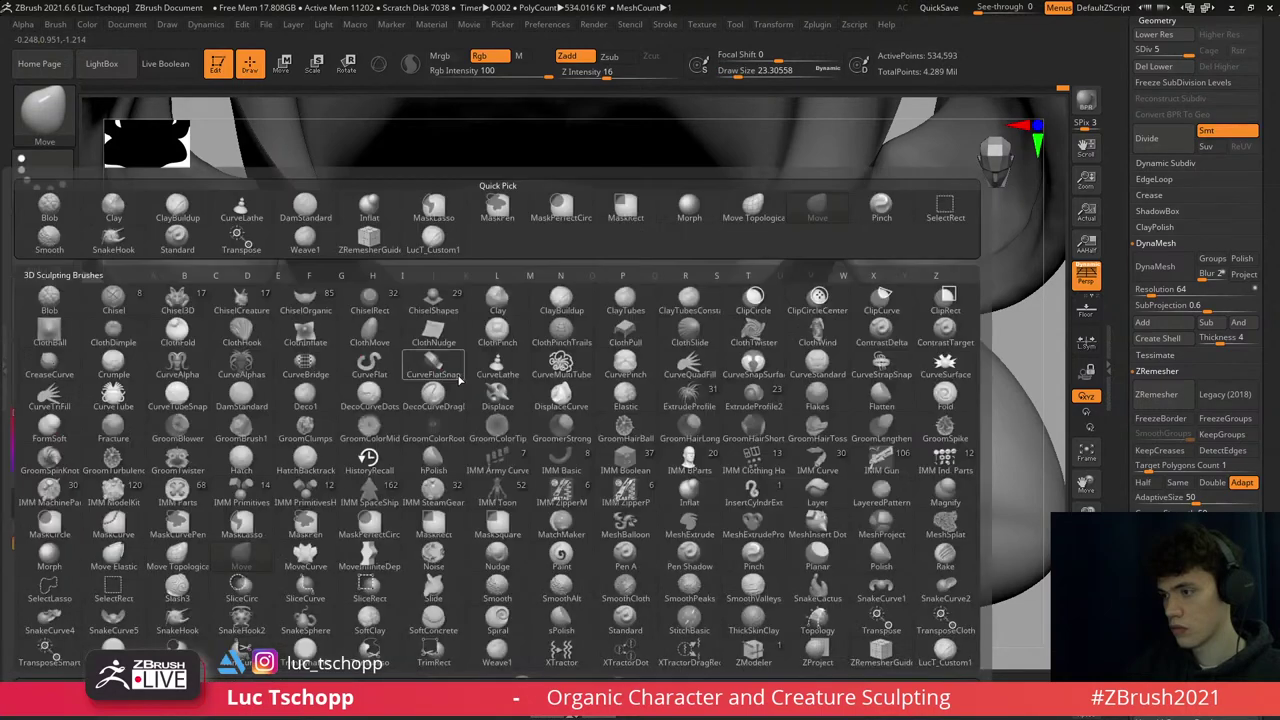
key("s")
key("t")
left_click(174, 132, "ctrl+shift")
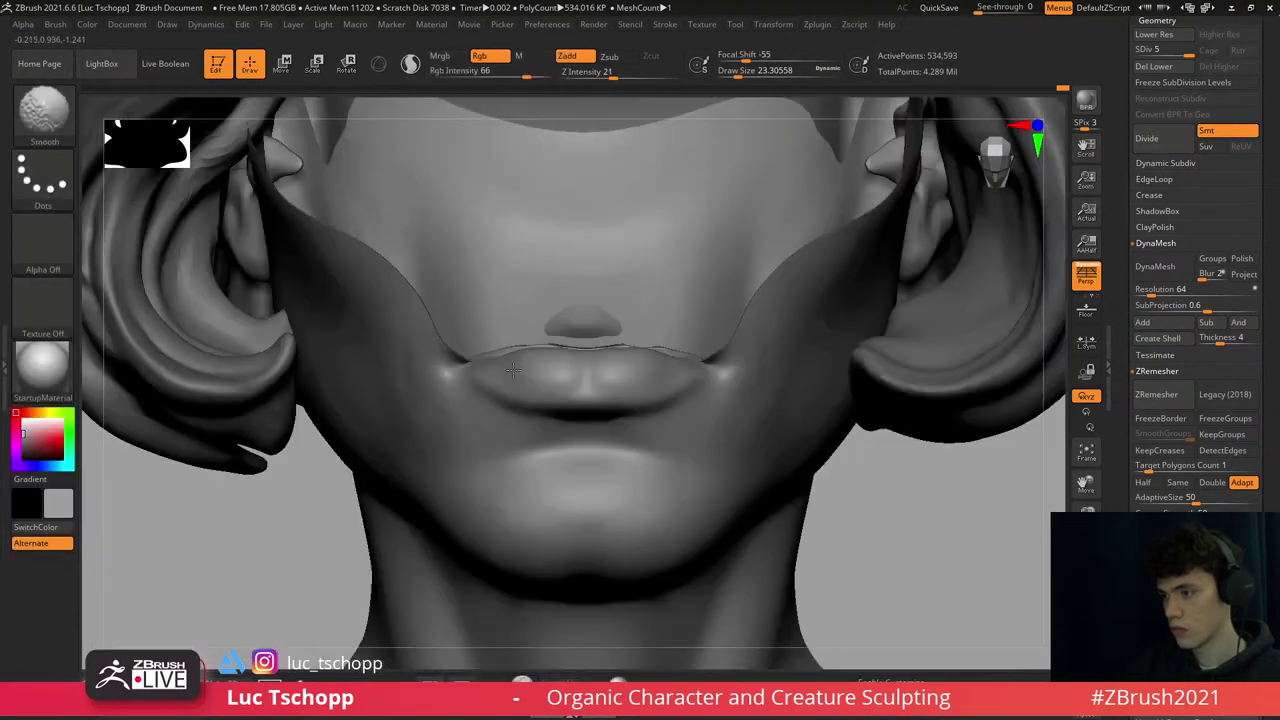
key("f")
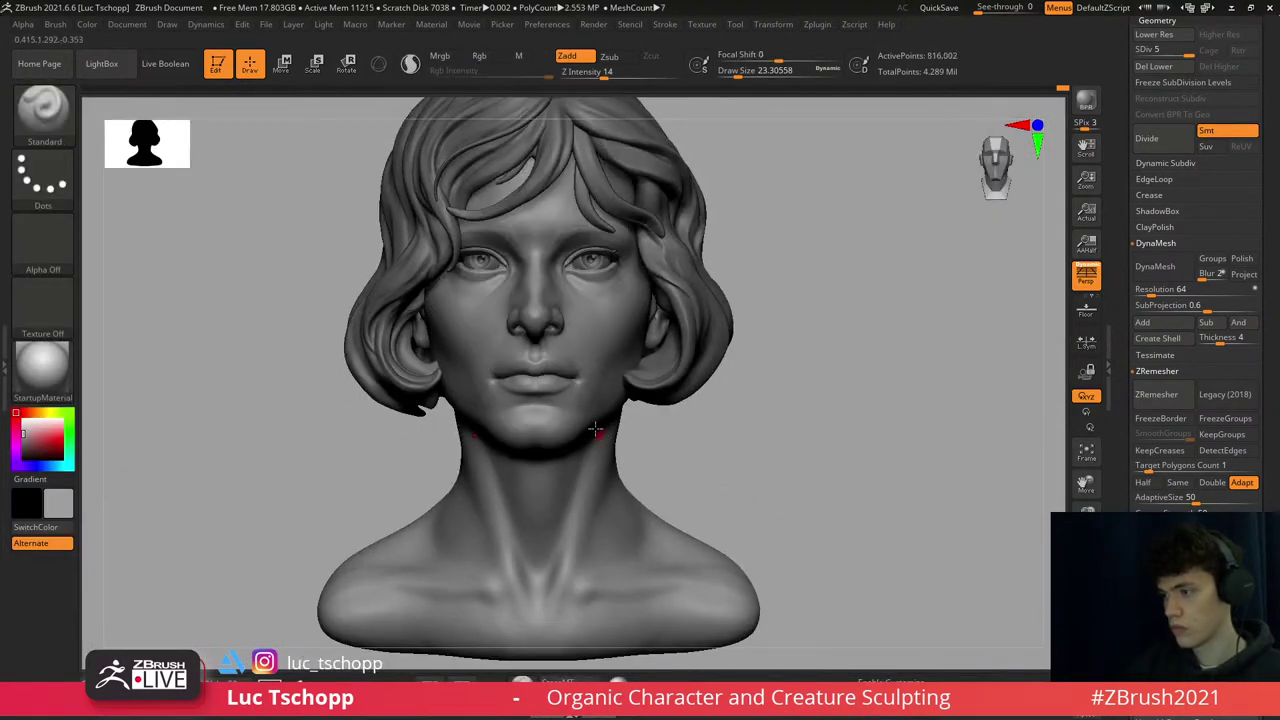
mouse_move(594, 429)
right_mouse_down()
mouse_move(580, 366)
mouse_move(531, 350)
mouse_move(543, 386)
mouse_move(474, 362)
right_mouse_up()
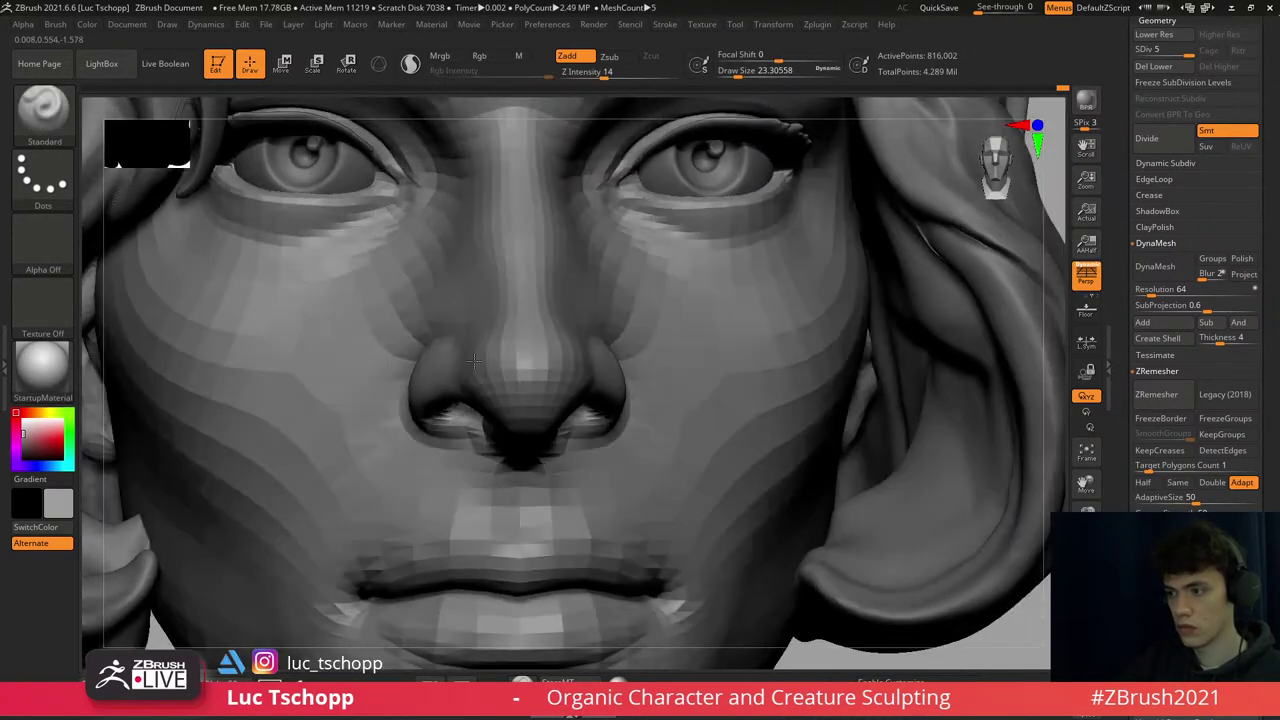
- Shape the face with the Move and custom clay brushes at the highest subdivision level
key("b")
key("m")
key("v")
key("s")
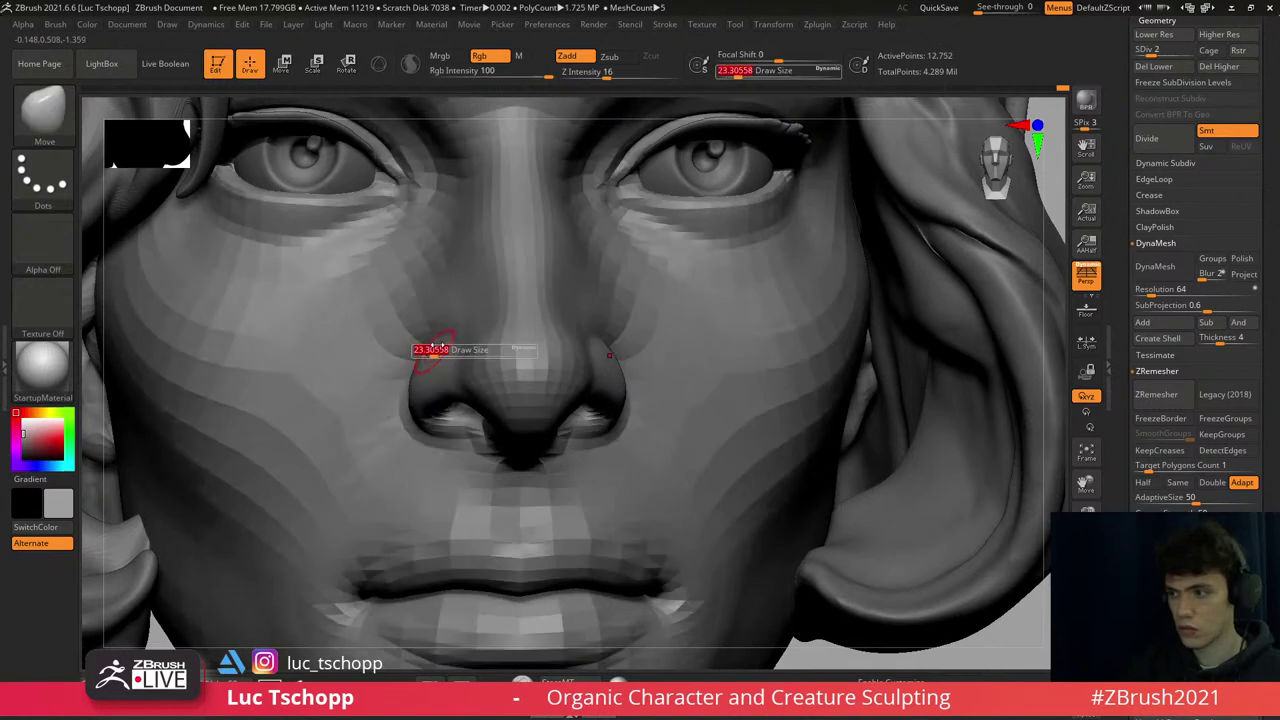
key("b")
mouse_move(436, 346)
right_mouse_down()
mouse_move(429, 329)
mouse_move(438, 400)
mouse_move(454, 375)
mouse_move(457, 390)
right_mouse_up()
key("d")
key("d")
key("d")
- Build forms with the Standard brush at lower subdivision levels, then return to the highest
key("b")
key("s")
key("t")
key("shift+d")
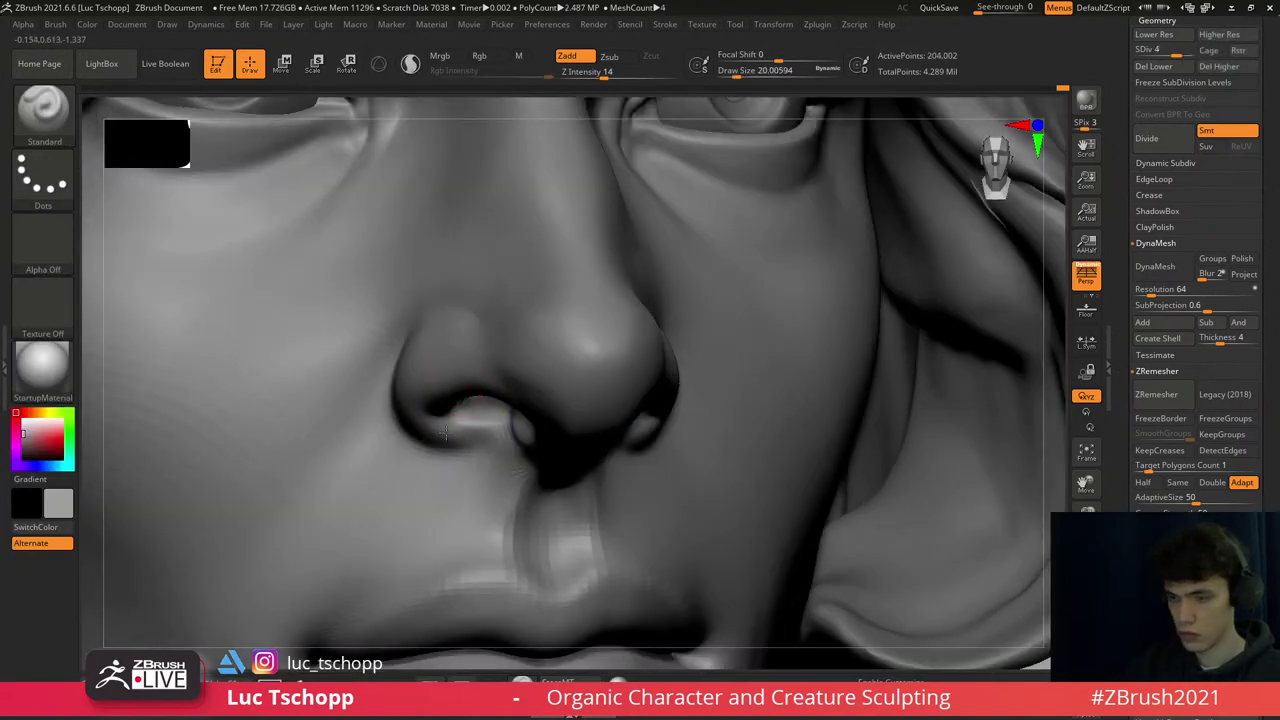
key("shift+d")
key("f")
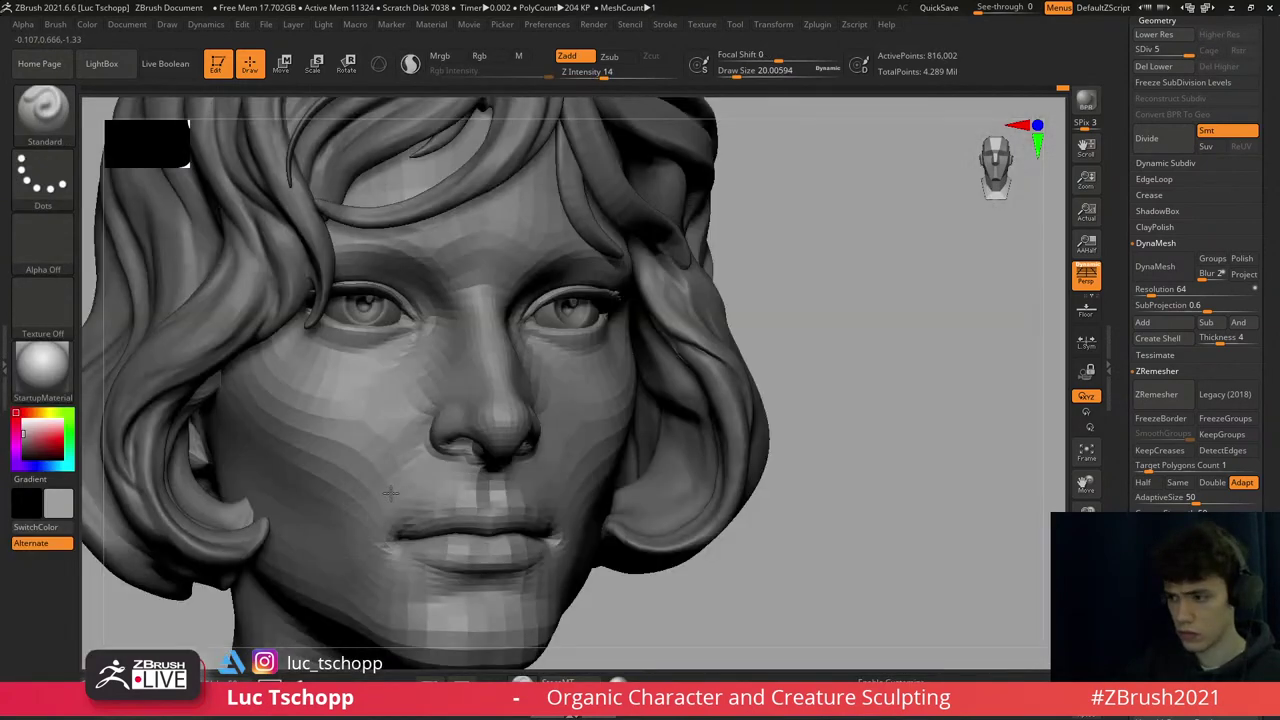
key("d")
key("d")
- Carve crisp creases around the nostrils with DamStandard and smooth the surrounding surface
key("b")
key("d")
key("s")
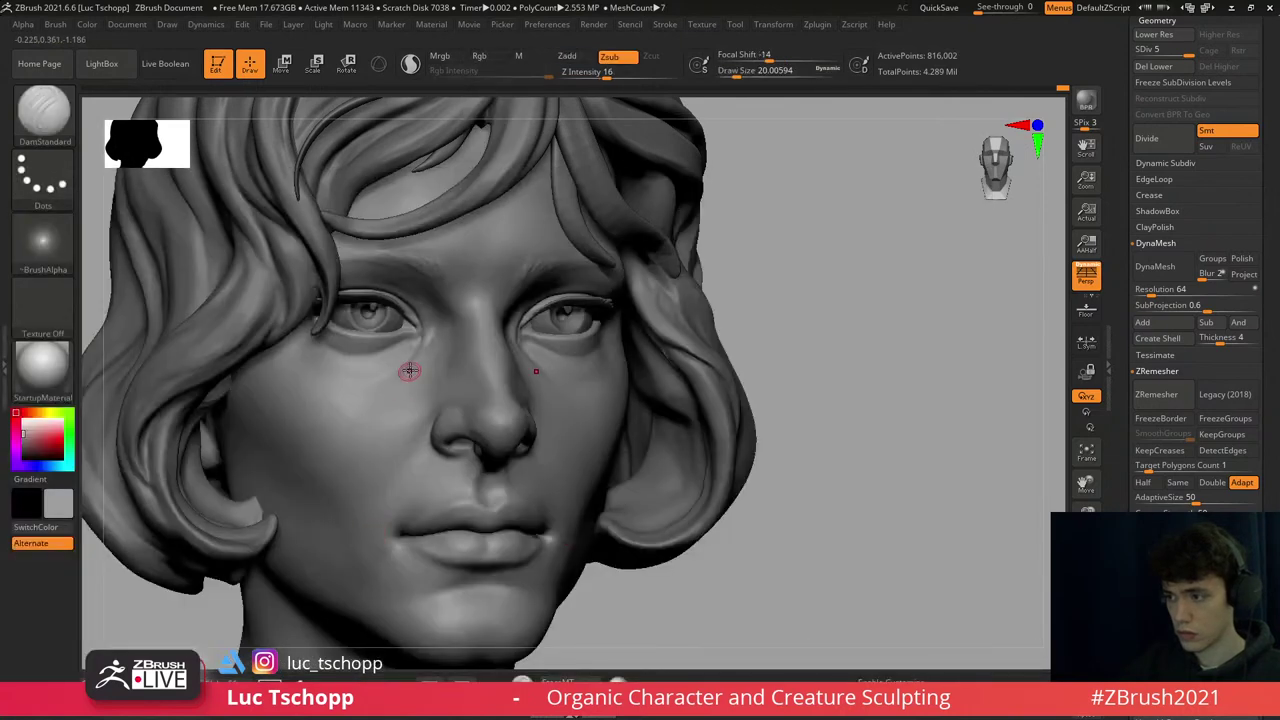
key("shift")
key("shift+d")
key("shift+d")
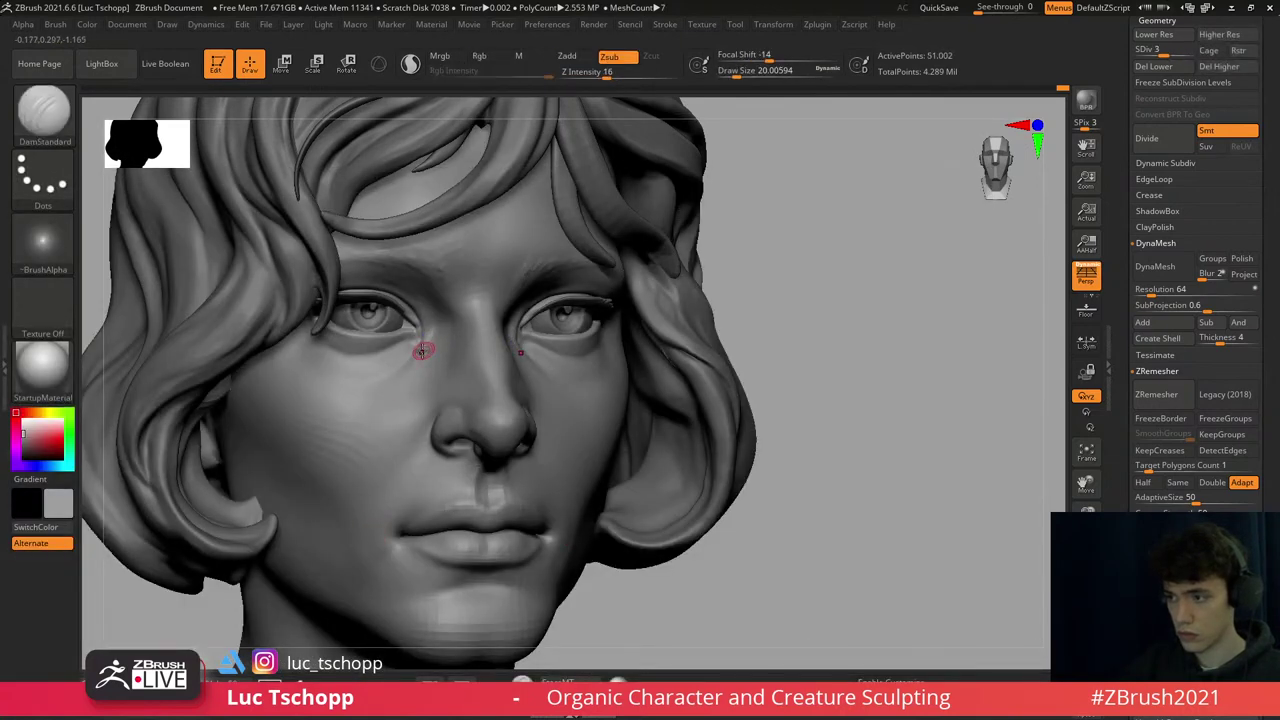
key("d")
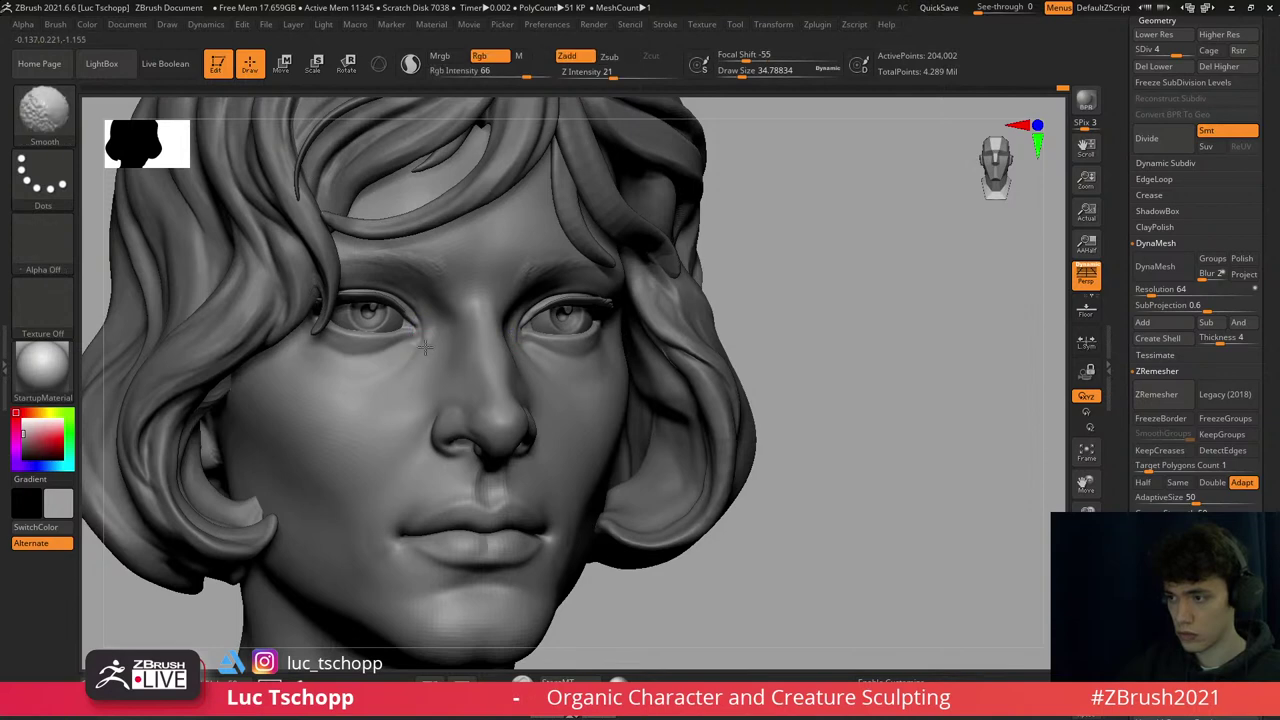
left_click_drag(820, 360, 760, 350, "shift")
key("alt")
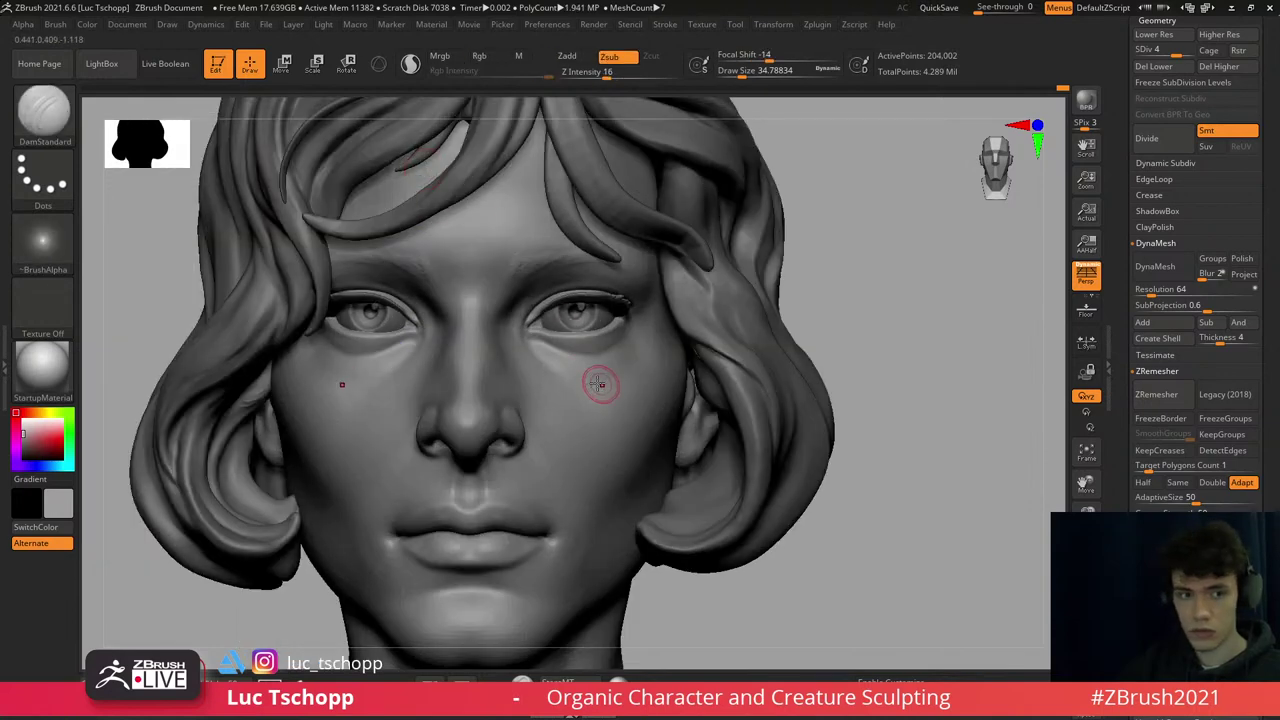
right_click_drag(670, 403, 586, 337, "ctrl")
- Refine the under-eye hollows with the Standard brush at a size of about 68
key("shift+d")
key("b")
key("s")
key("t")
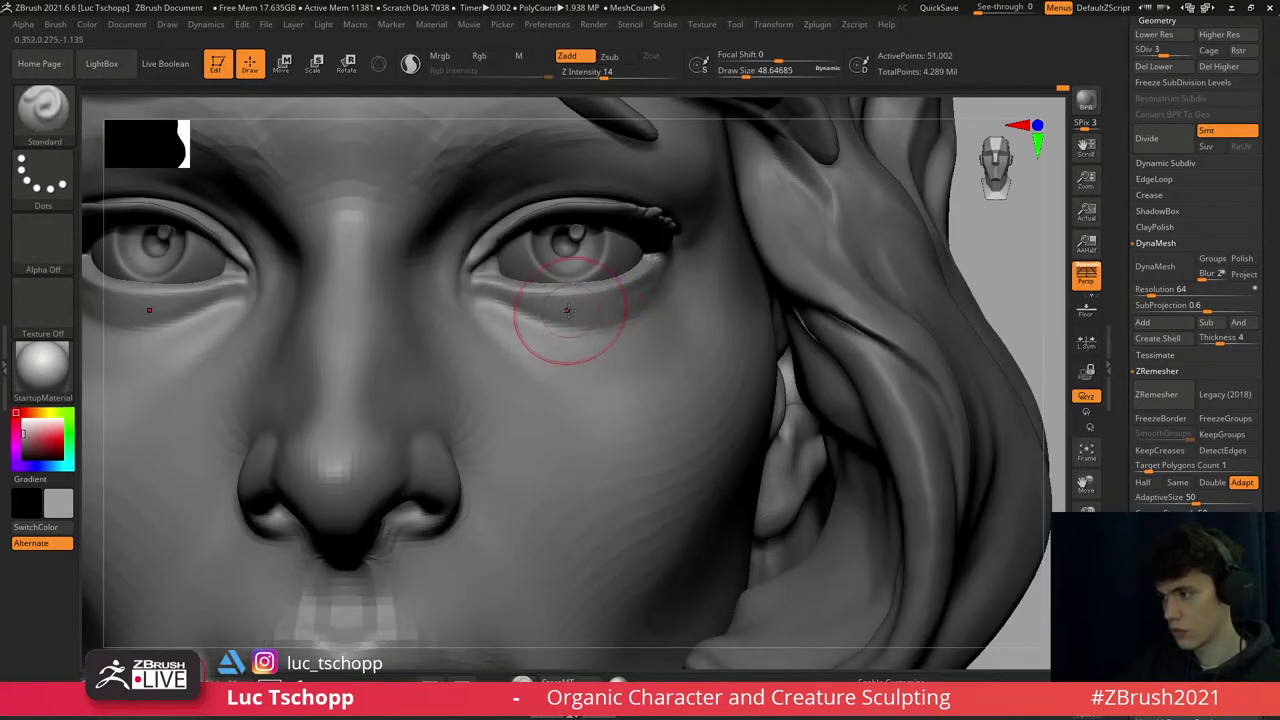
key("s")
left_click_drag(618, 288, 641, 288)
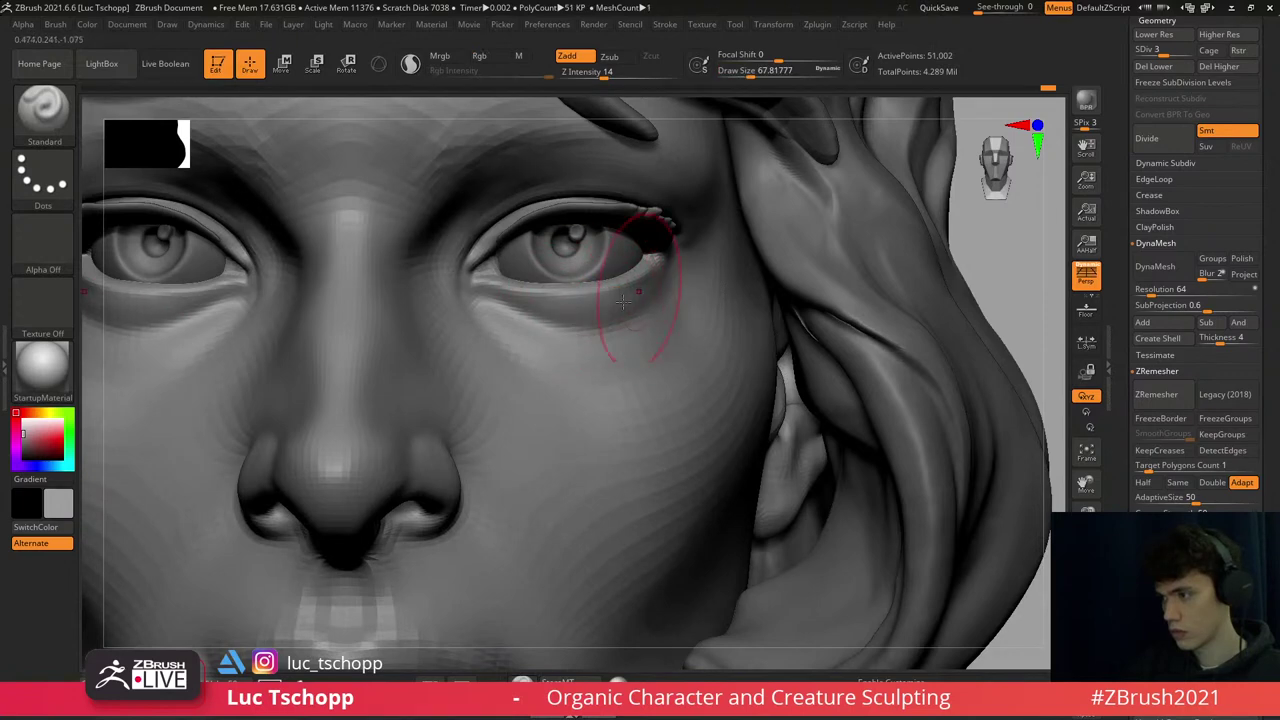
key("d")
key("d")
key("f")
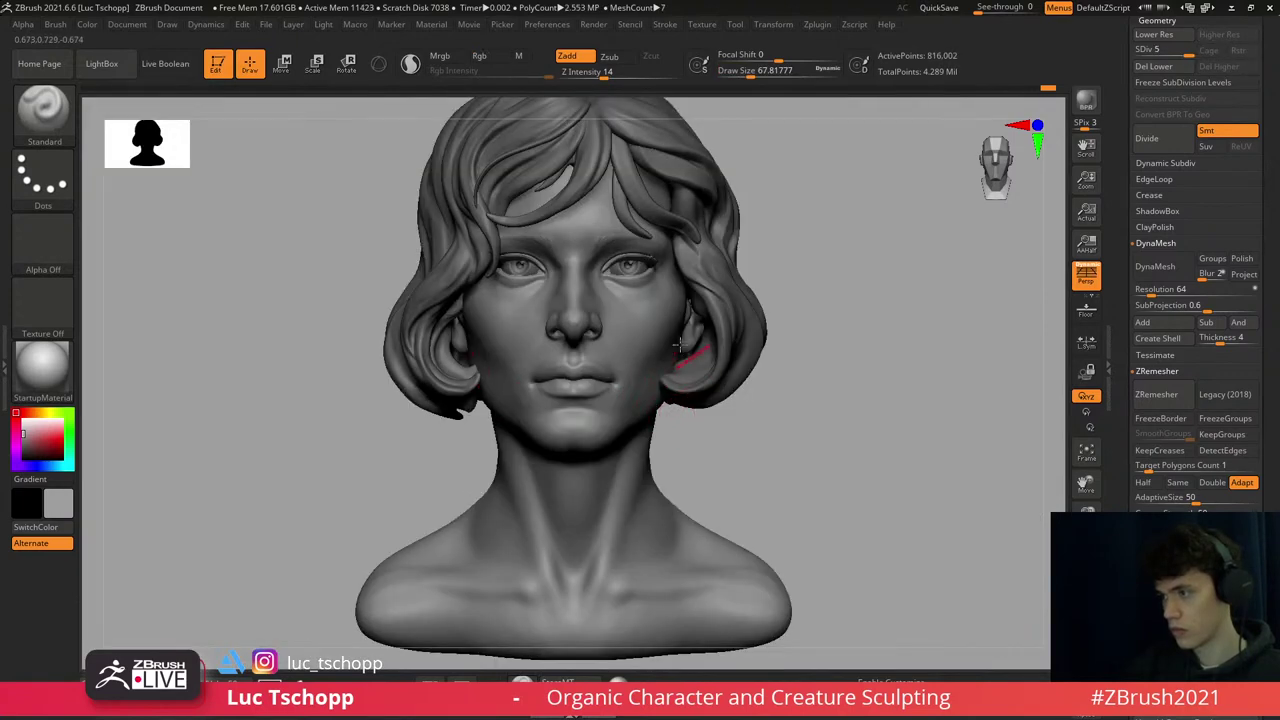
- Push and pull the cheek forms with the Move brush across subdivision levels
key("b")
key("m")
key("v")
mouse_move(612, 290)
right_mouse_down("ctrl")
mouse_move(678, 393)
mouse_move(636, 275)
right_mouse_up("ctrl")
key("shift+d")
key("shift+d")
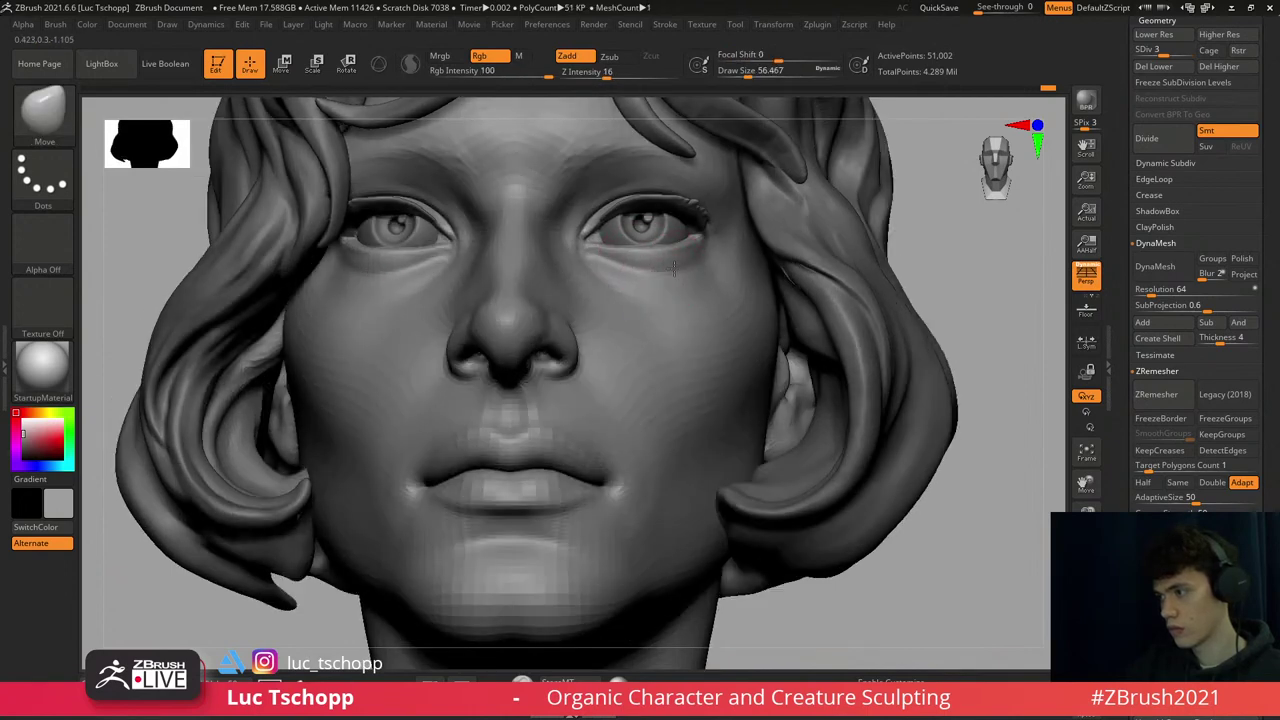
mouse_move(655, 248)
right_mouse_down()
mouse_move(674, 277)
mouse_move(665, 285)
mouse_move(609, 284)
mouse_move(640, 250)
right_mouse_up()
key("d")
key("d")
key("f")
key("shift+d")
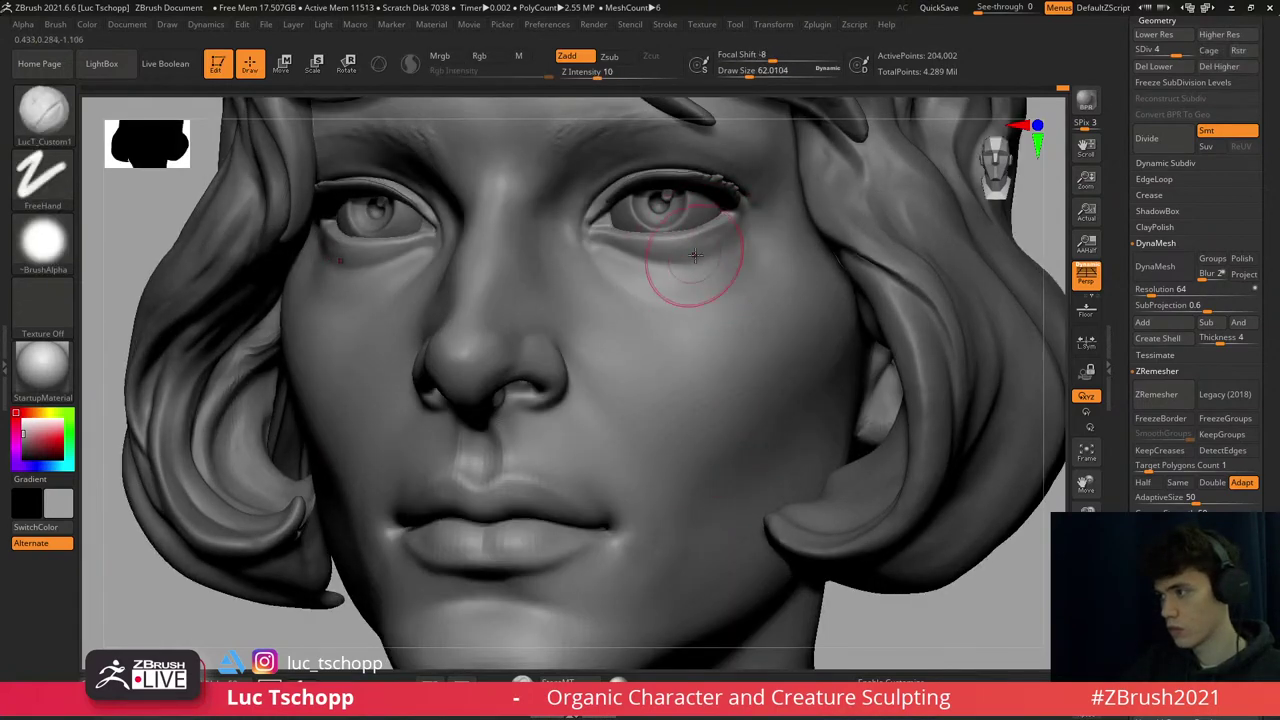
- Carve and build up the cheeks with DamStandard and the custom clay brush, adjusting brush size
key("b")
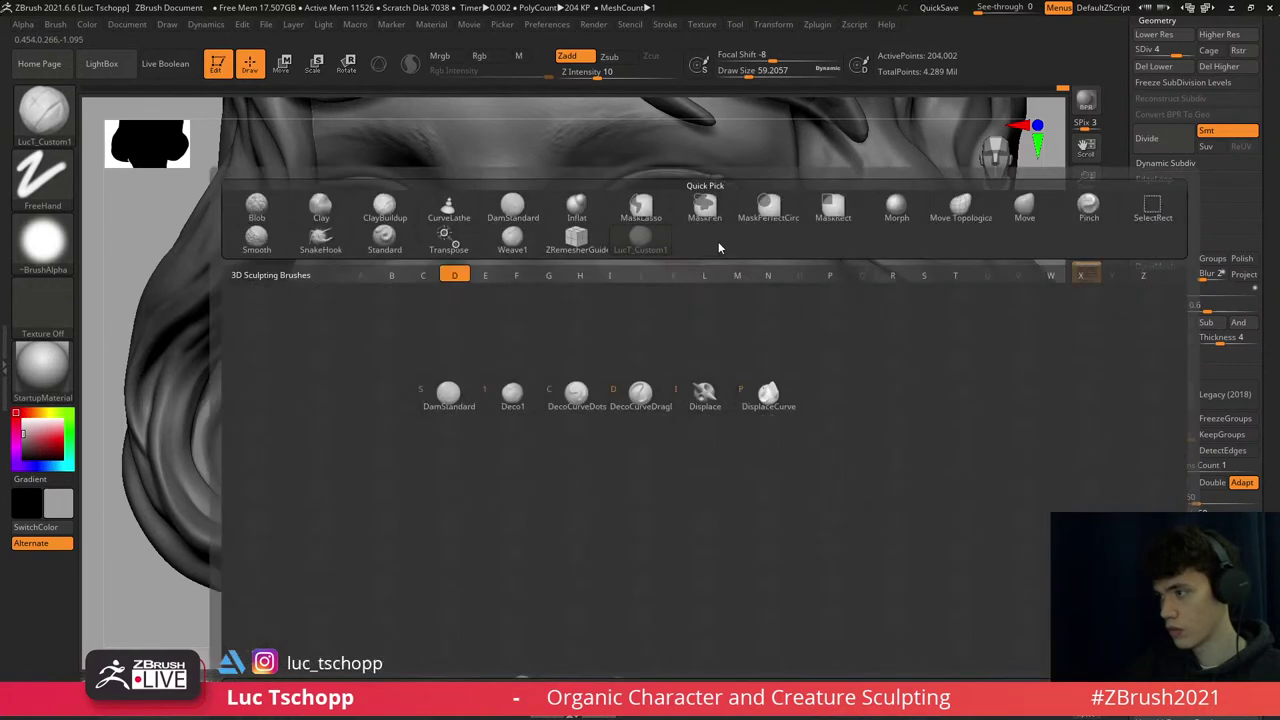
key("d")
key("s")
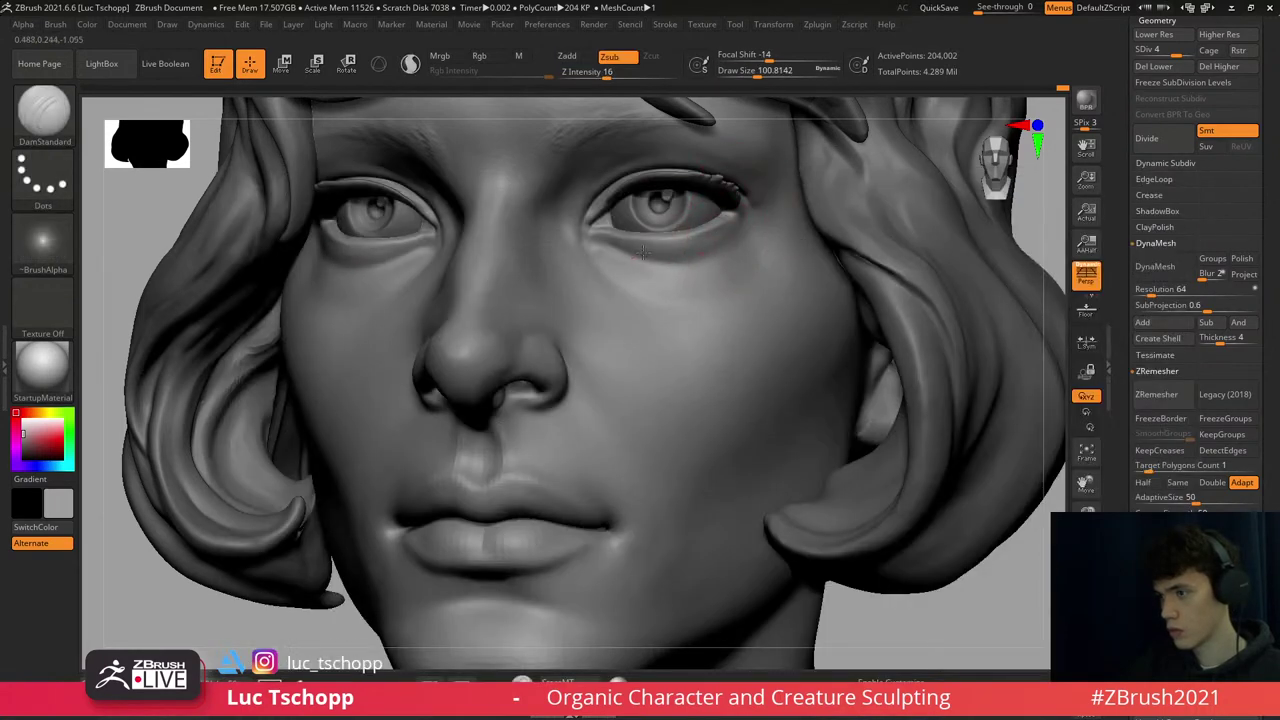
key("[")
key("1")
right_click_drag(648, 252, 703, 257)
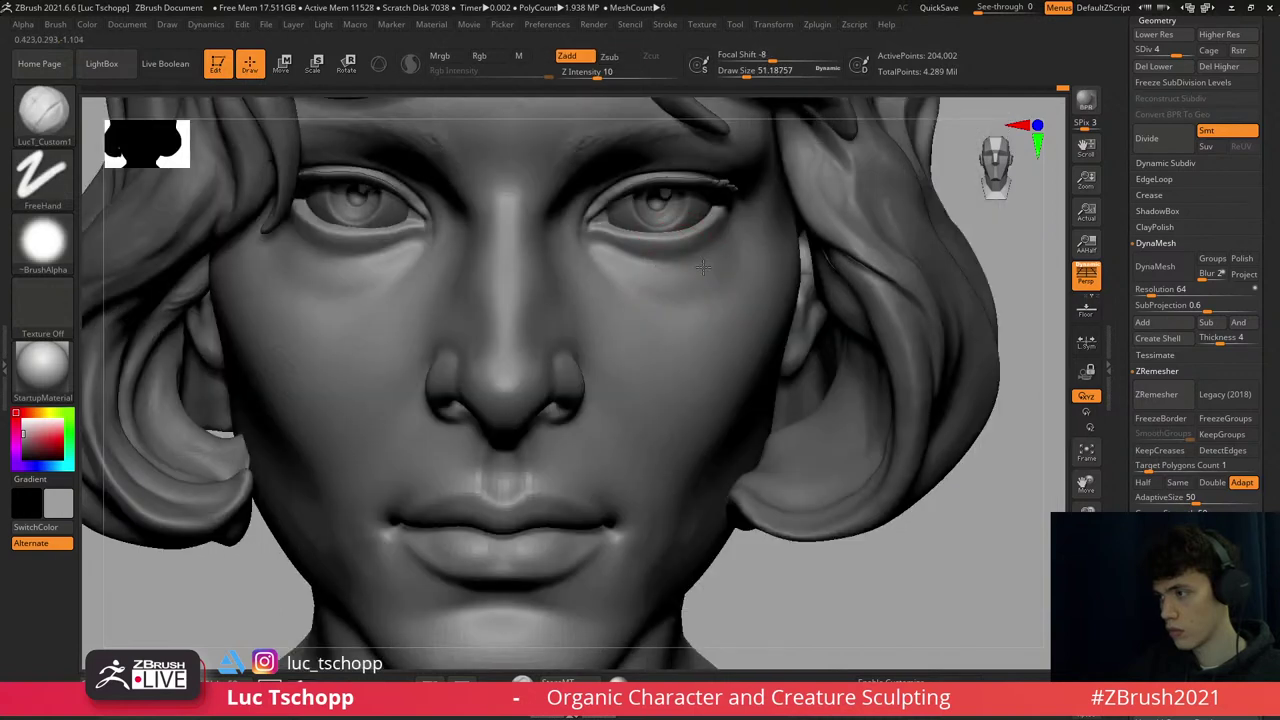
key("]")
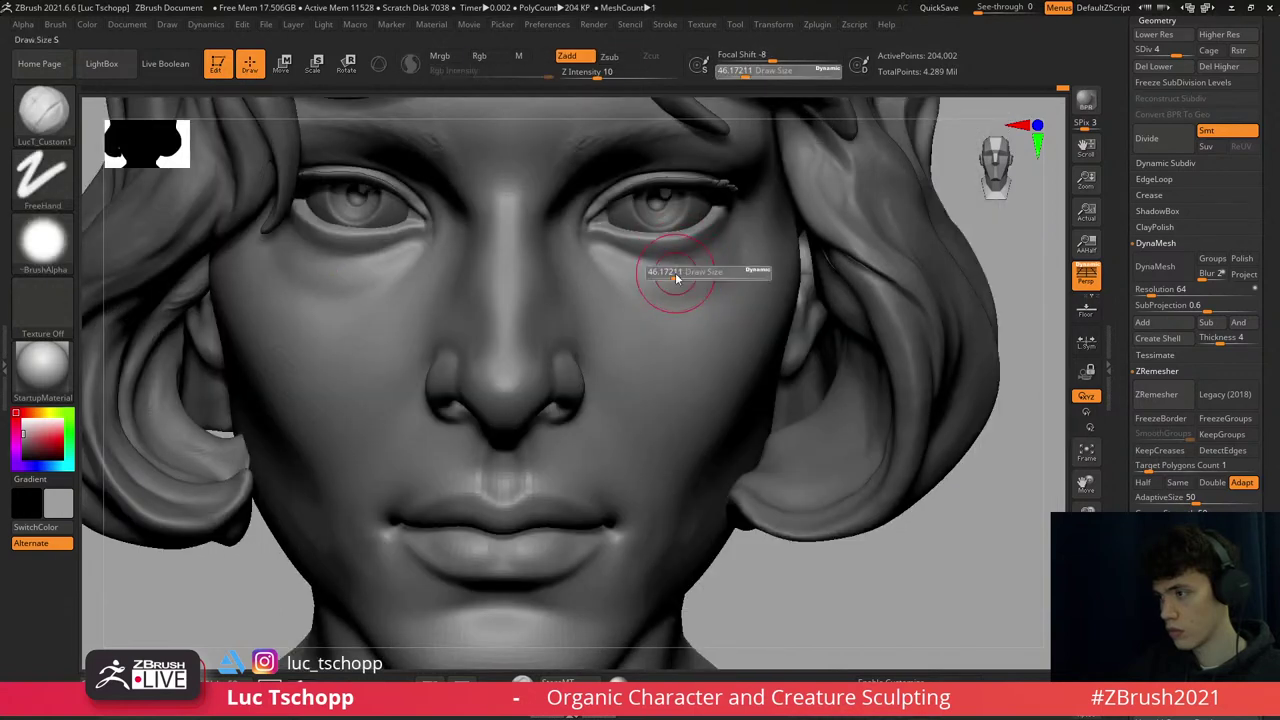
key("bracketright")
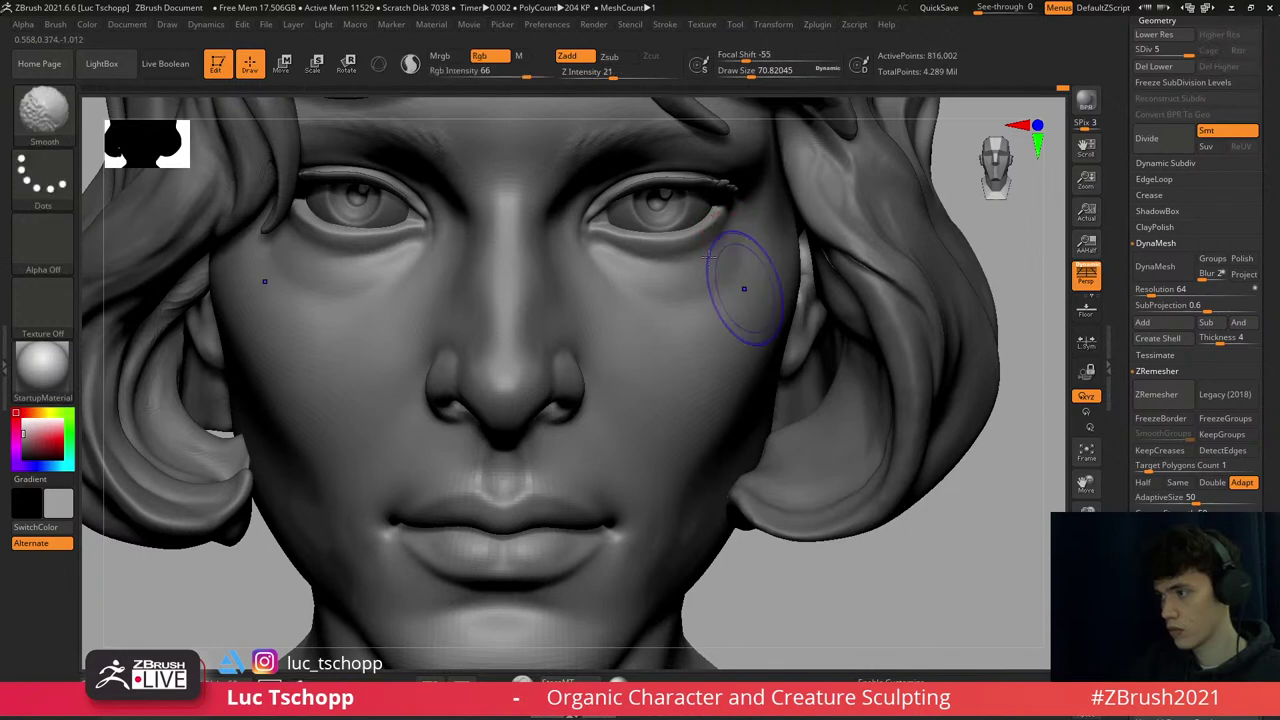
mouse_move(740, 290)
right_mouse_down()
mouse_move(771, 283)
mouse_move(750, 408)
mouse_move(762, 345)
mouse_move(681, 331)
right_mouse_up()
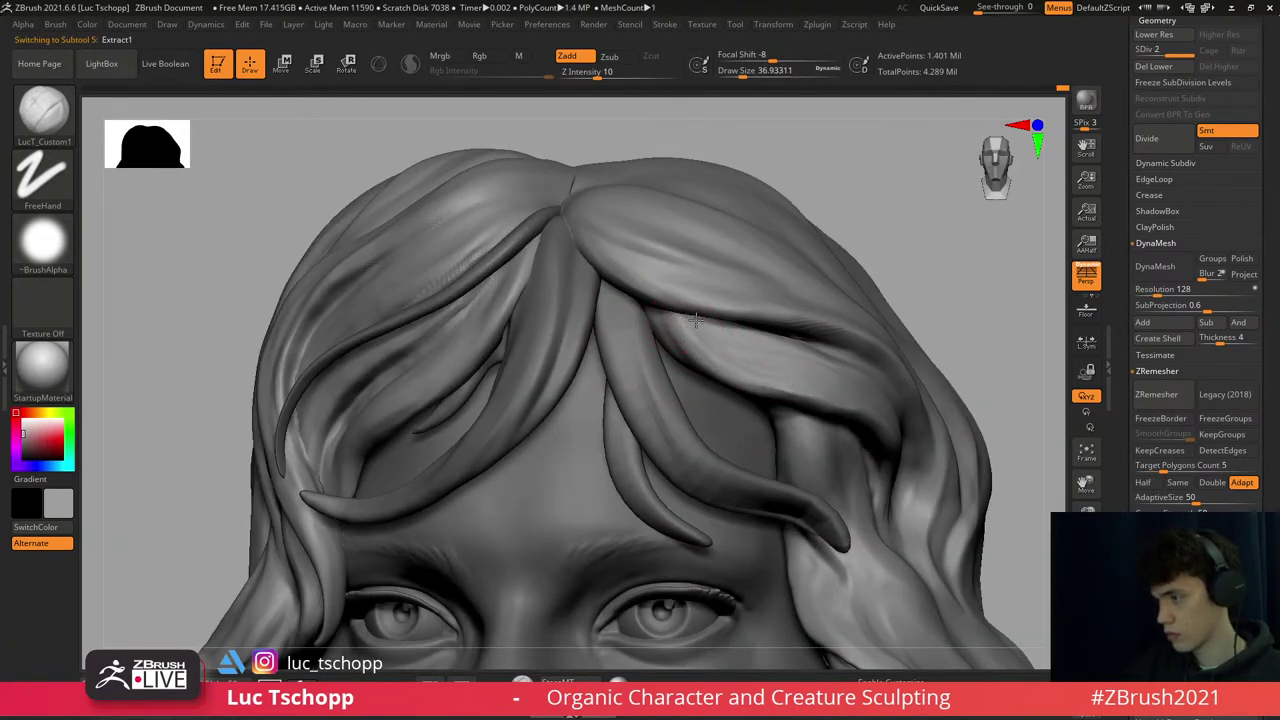
- Bring the forehead hair strands into view and pick a smaller DamStandard brush
right_click_drag(808, 368, 744, 348)
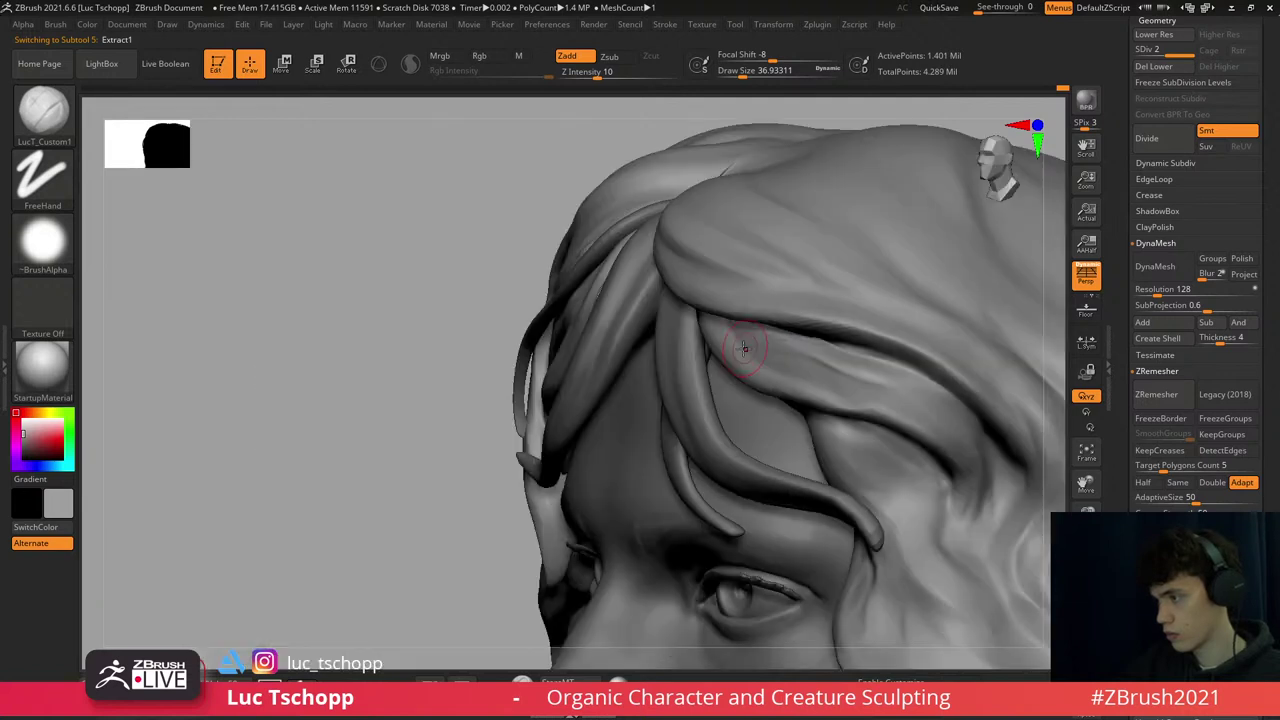
right_click_drag(824, 376, 729, 286, "alt")
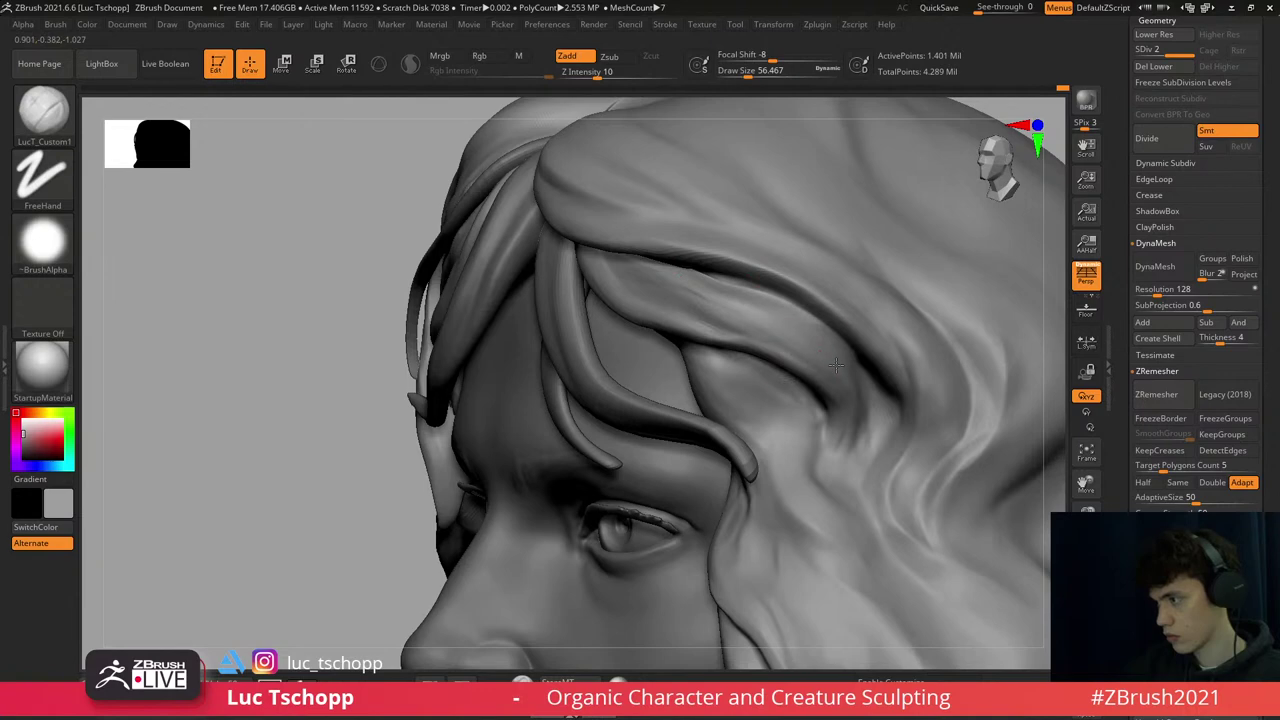
right_click_drag(843, 448, 775, 293, "alt")
key("b")
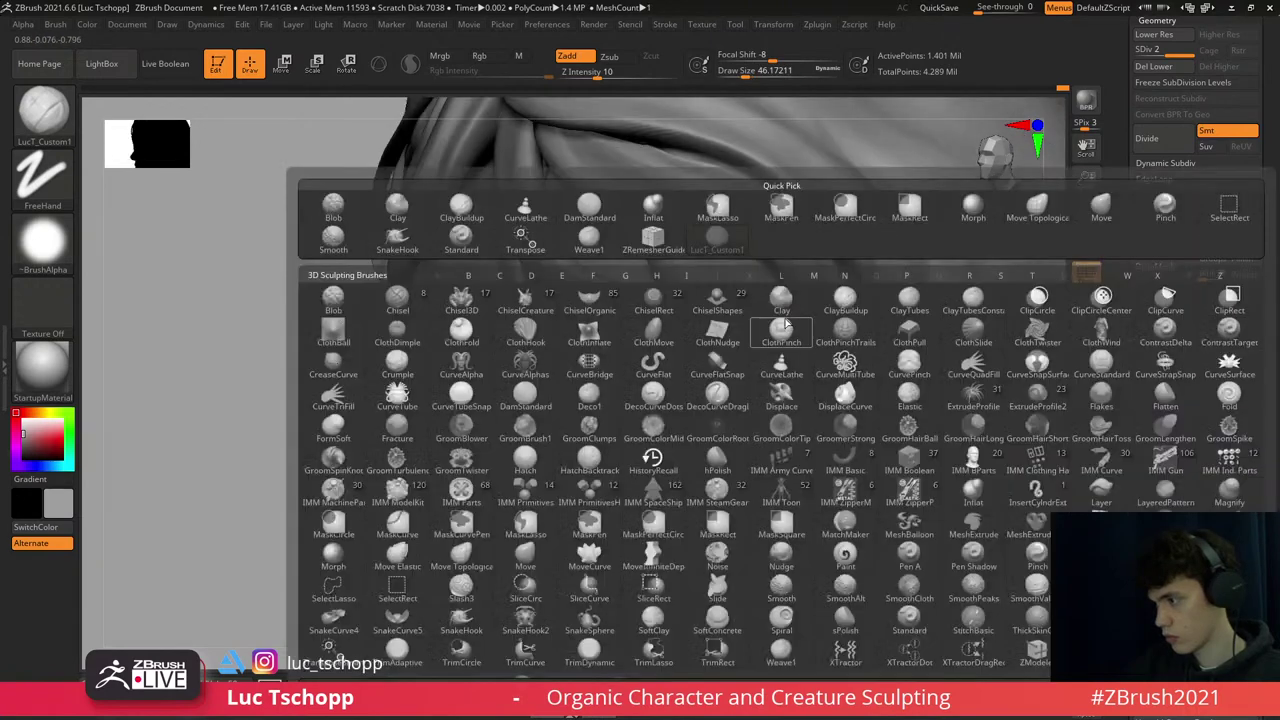
key("d")
key("s")
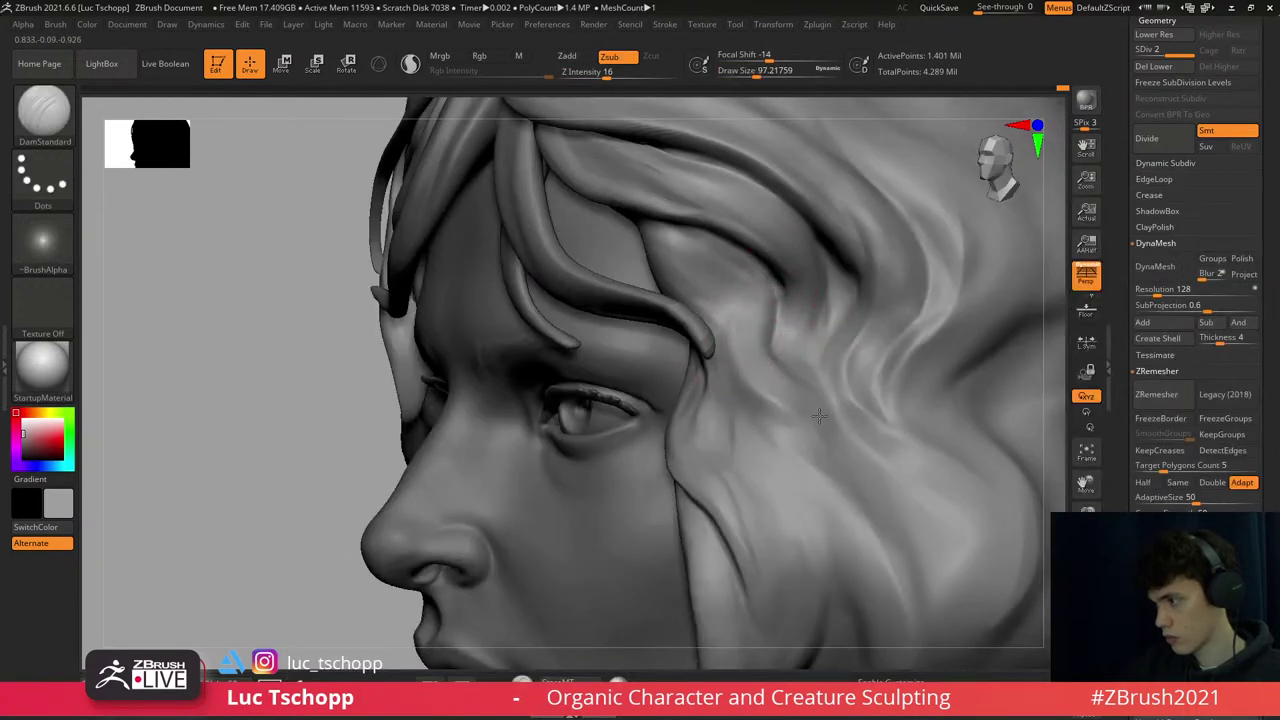
key("bracketleft")
key("bracketleft")
key("bracketleft")
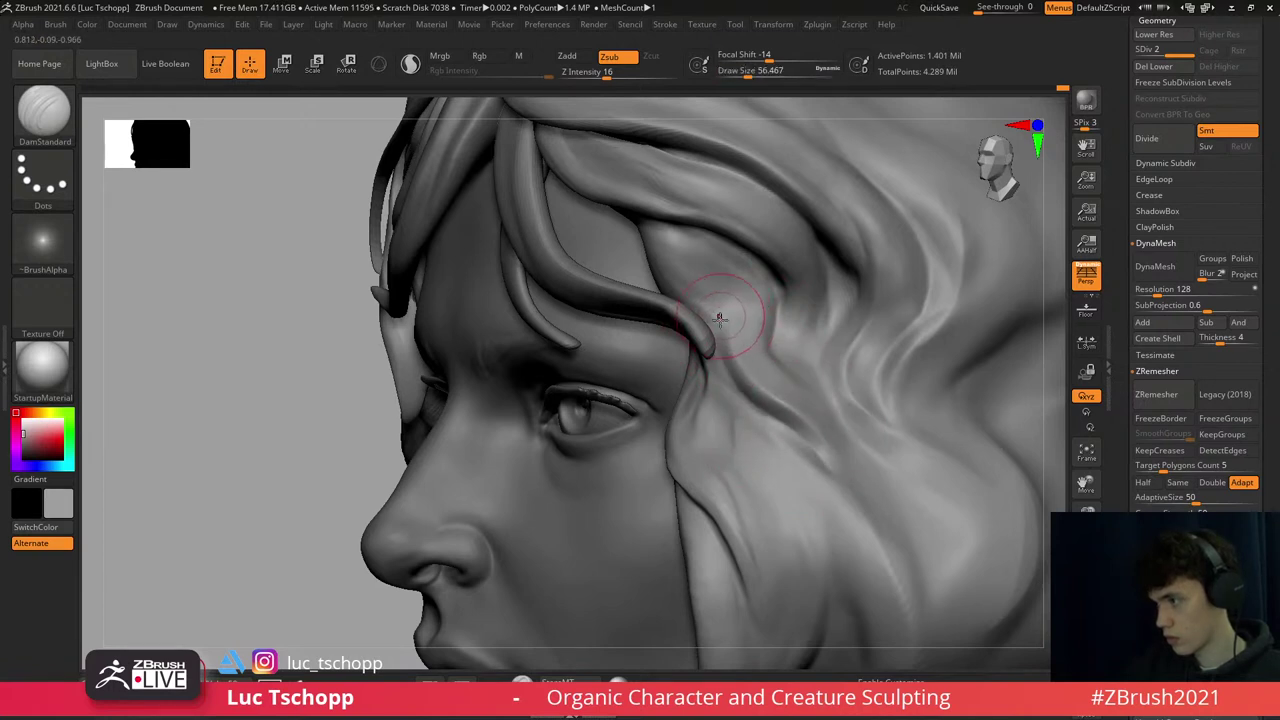
- Switch to the custom hair brush and smooth the hair strand above the eye
key("1")
key("bracketleft")
key("bracketleft")
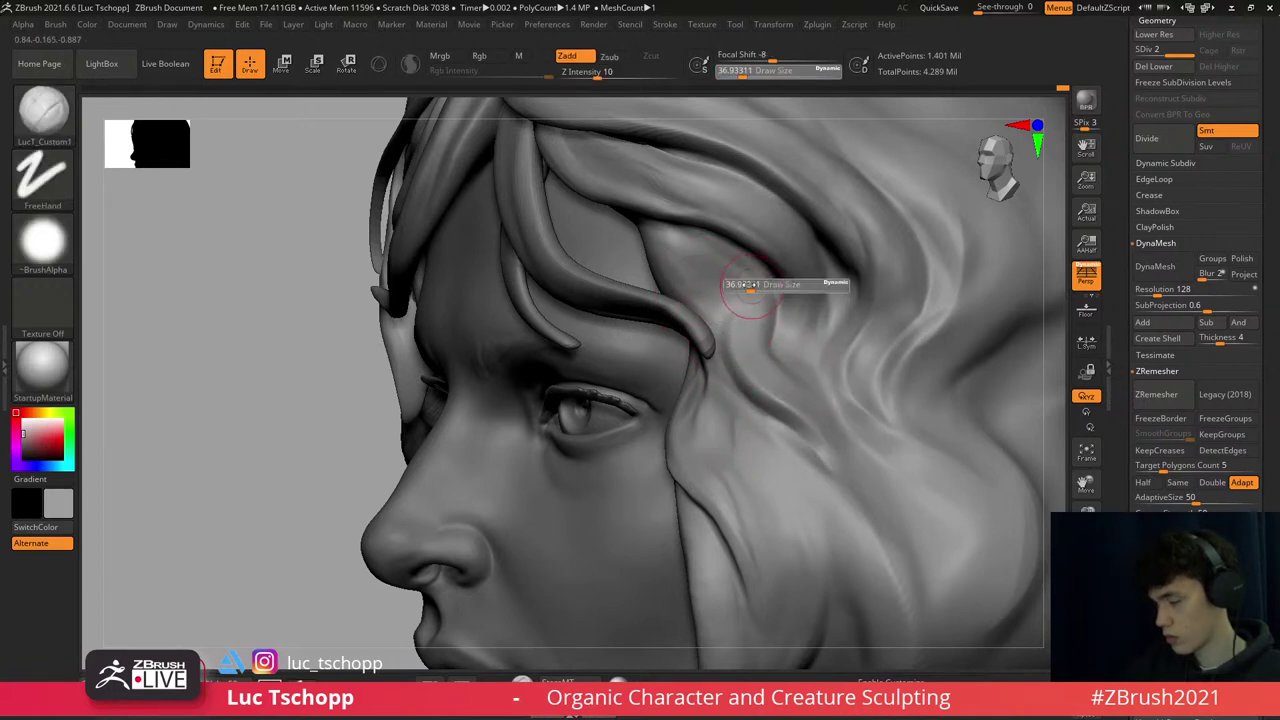
key("bracketright")
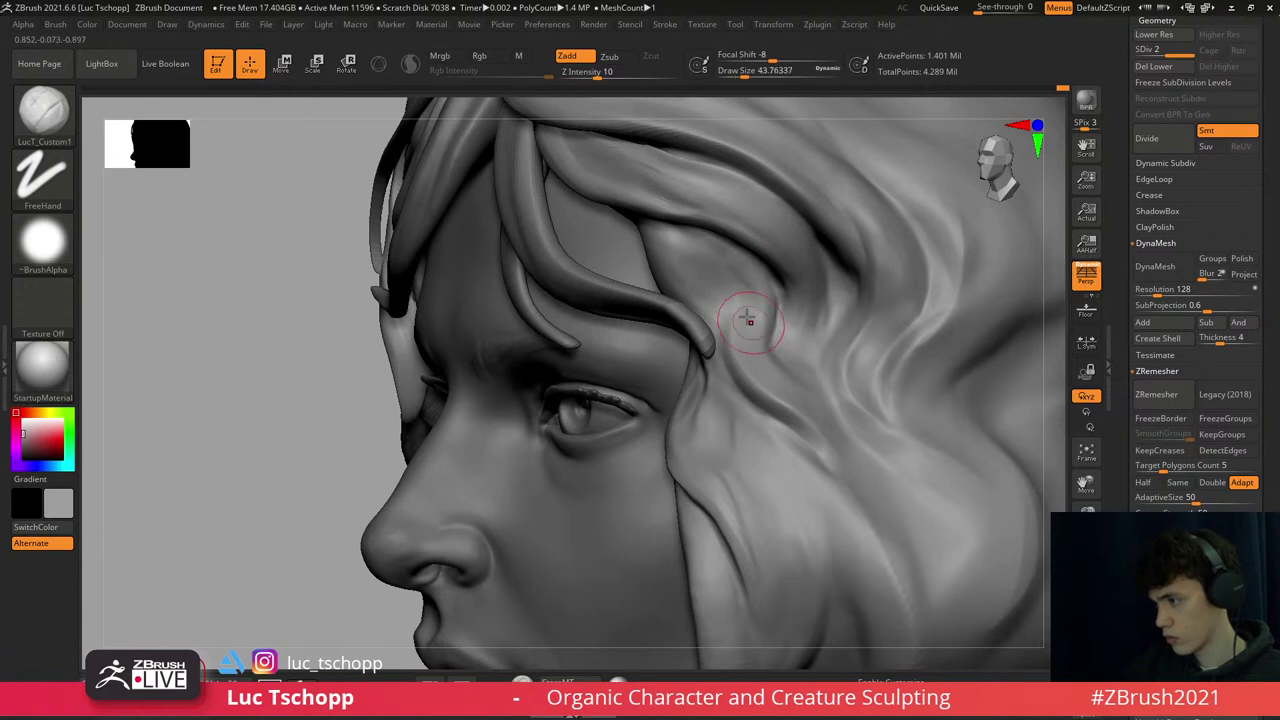
key("shift")
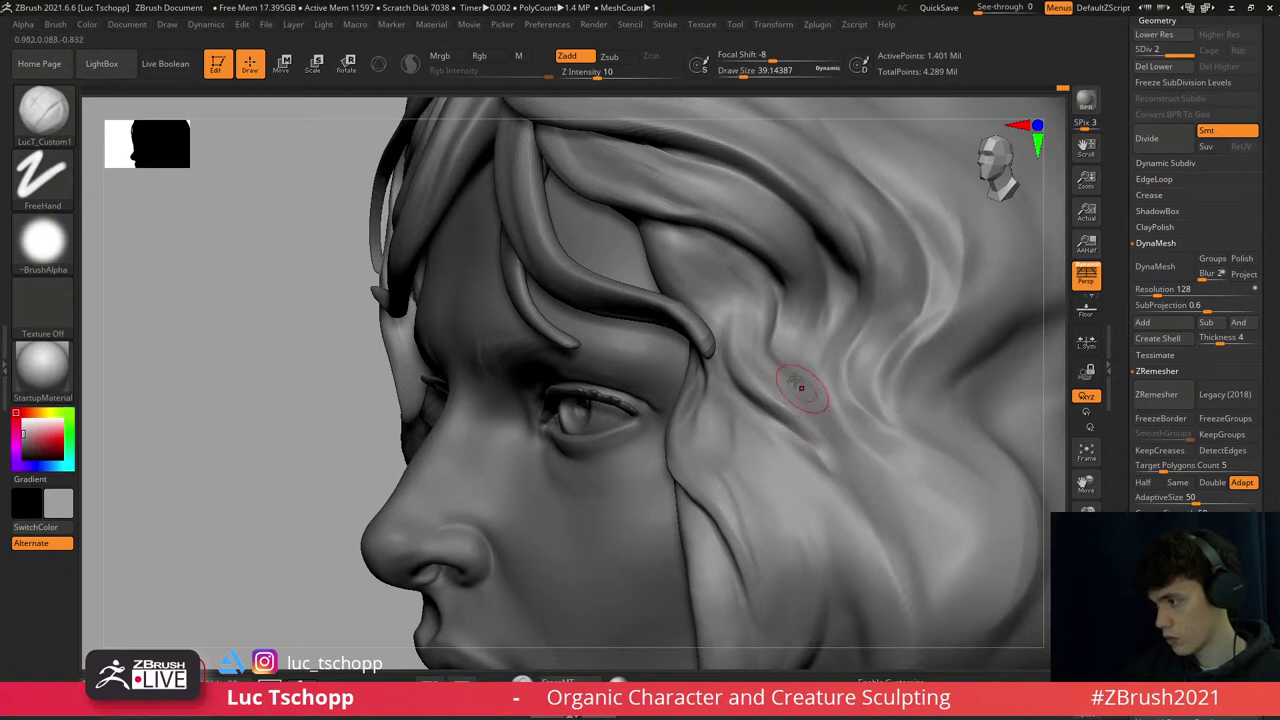
key("f")
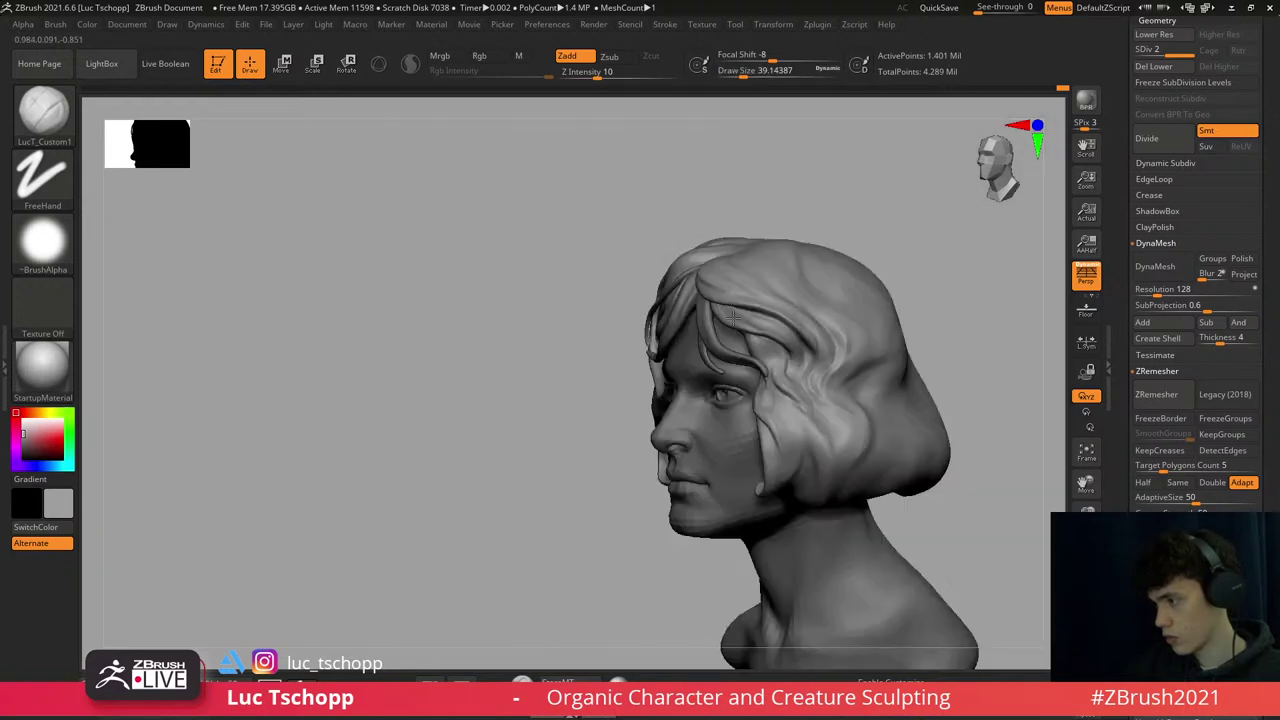
mouse_move(805, 410)
right_mouse_down("shift")
mouse_move(755, 345)
mouse_move(820, 423)
mouse_move(666, 366)
mouse_move(744, 387)
mouse_move(728, 372)
right_mouse_up("shift")
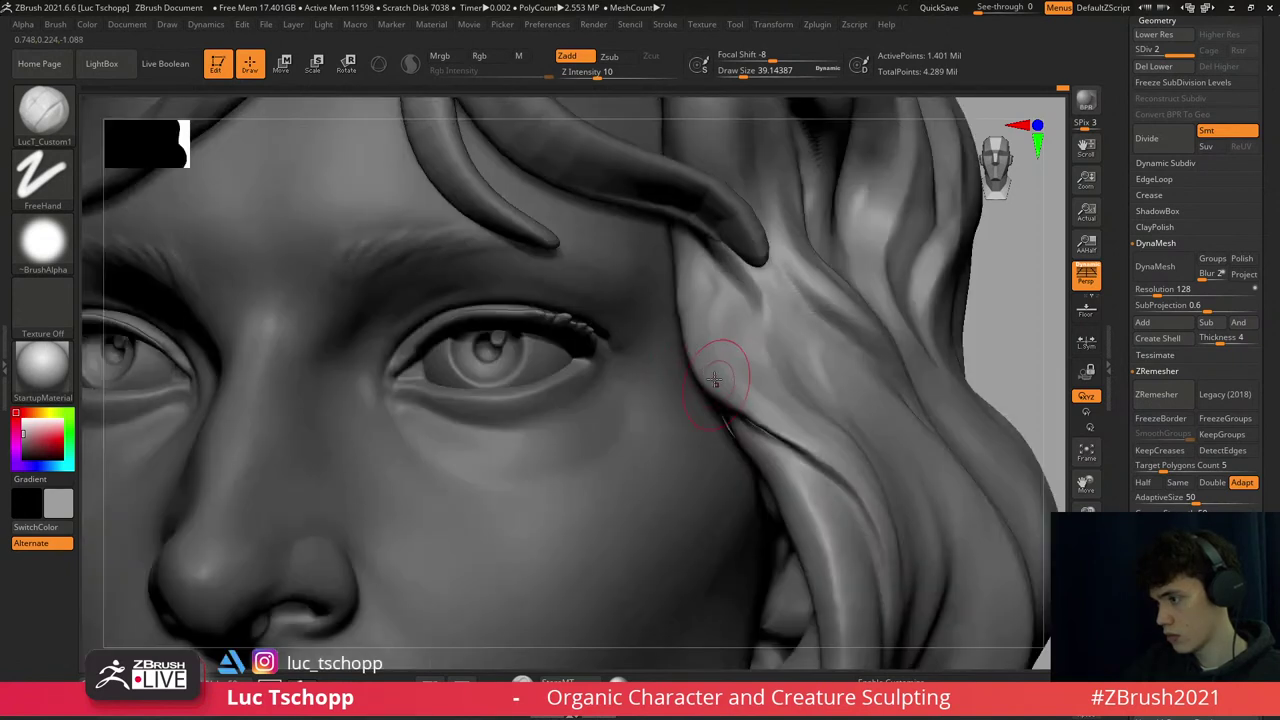
mouse_move(745, 270)
left_mouse_down("shift")
mouse_move(857, 277)
mouse_move(766, 350)
mouse_move(757, 286)
mouse_move(765, 320)
left_mouse_up("shift")
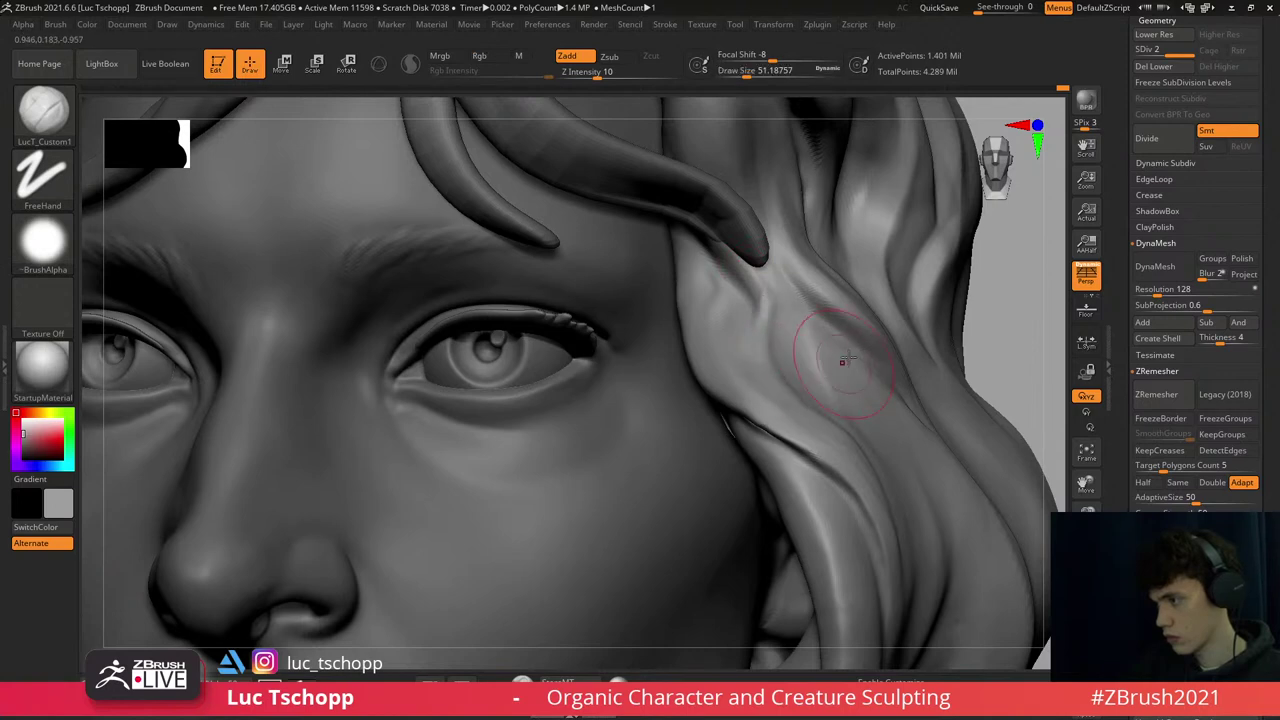
- Frame the bust in a front view and enlarge the brush considerably
mouse_move(840, 355)
right_mouse_down()
mouse_move(814, 291)
mouse_move(823, 337)
right_mouse_up()
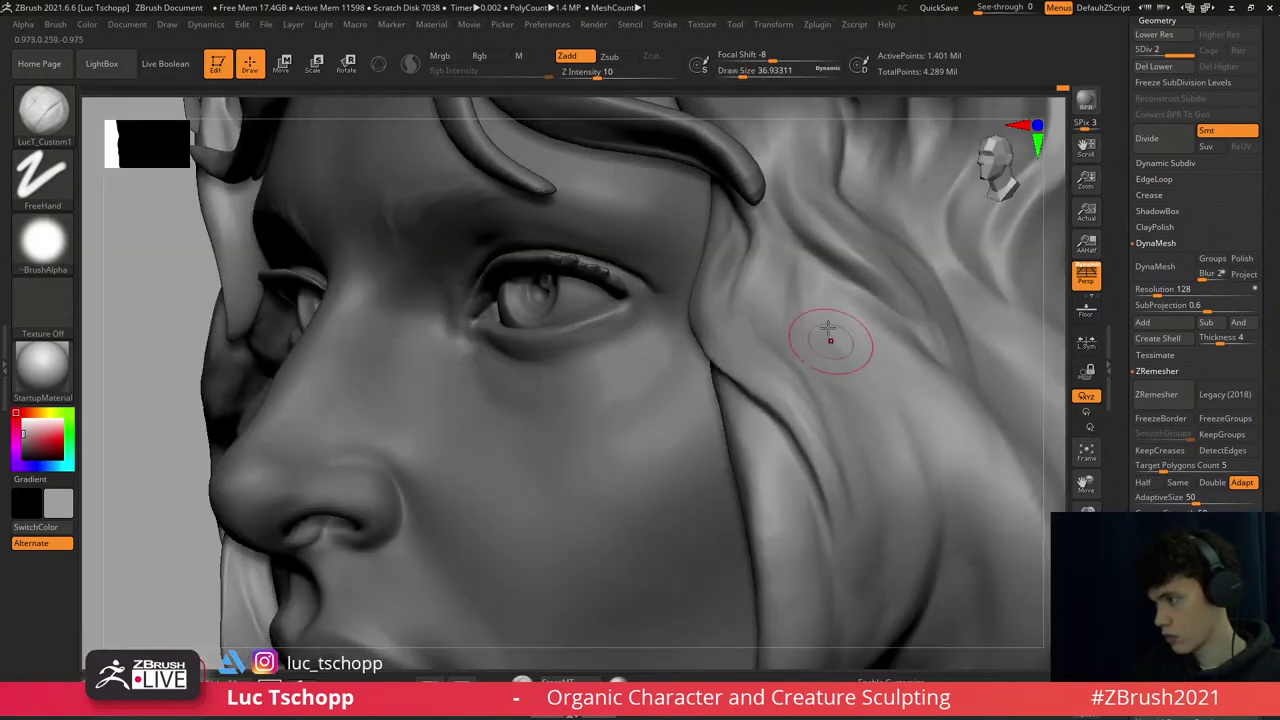
key("f")
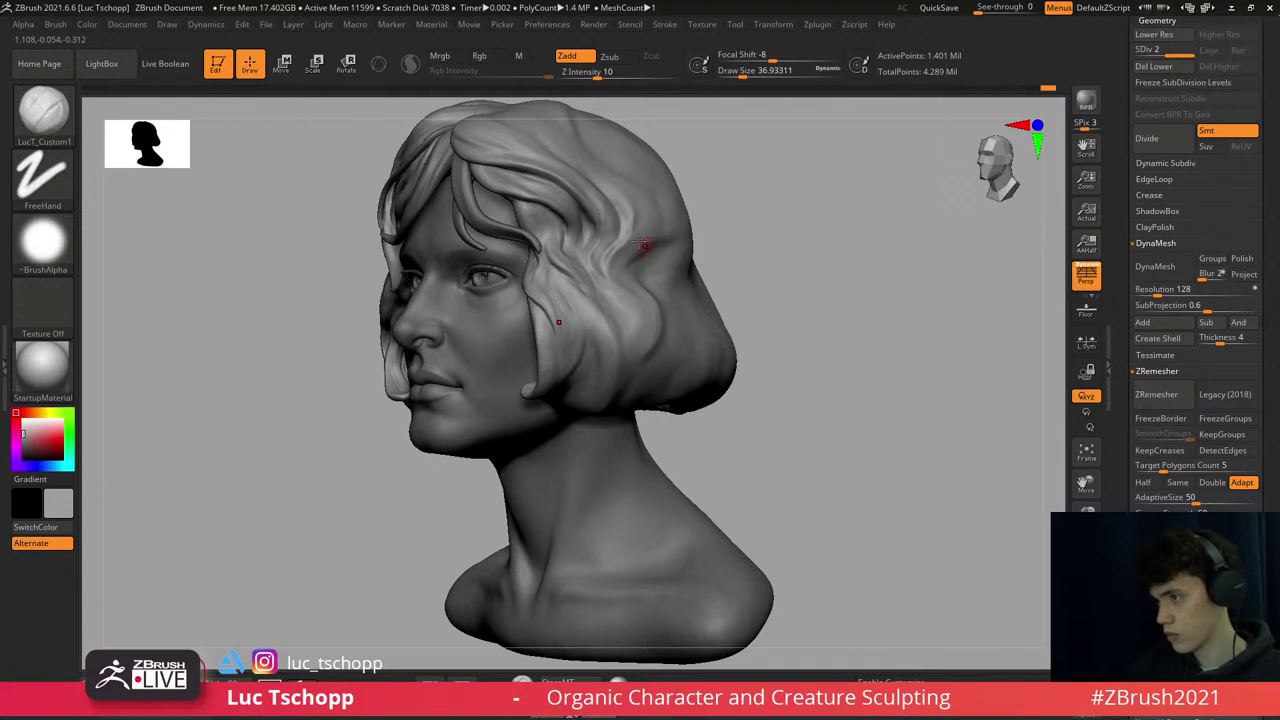
mouse_move(641, 243)
right_mouse_down()
mouse_move(694, 263)
mouse_move(674, 316)
mouse_move(647, 260)
right_mouse_up()
key("b")
key("Escape")
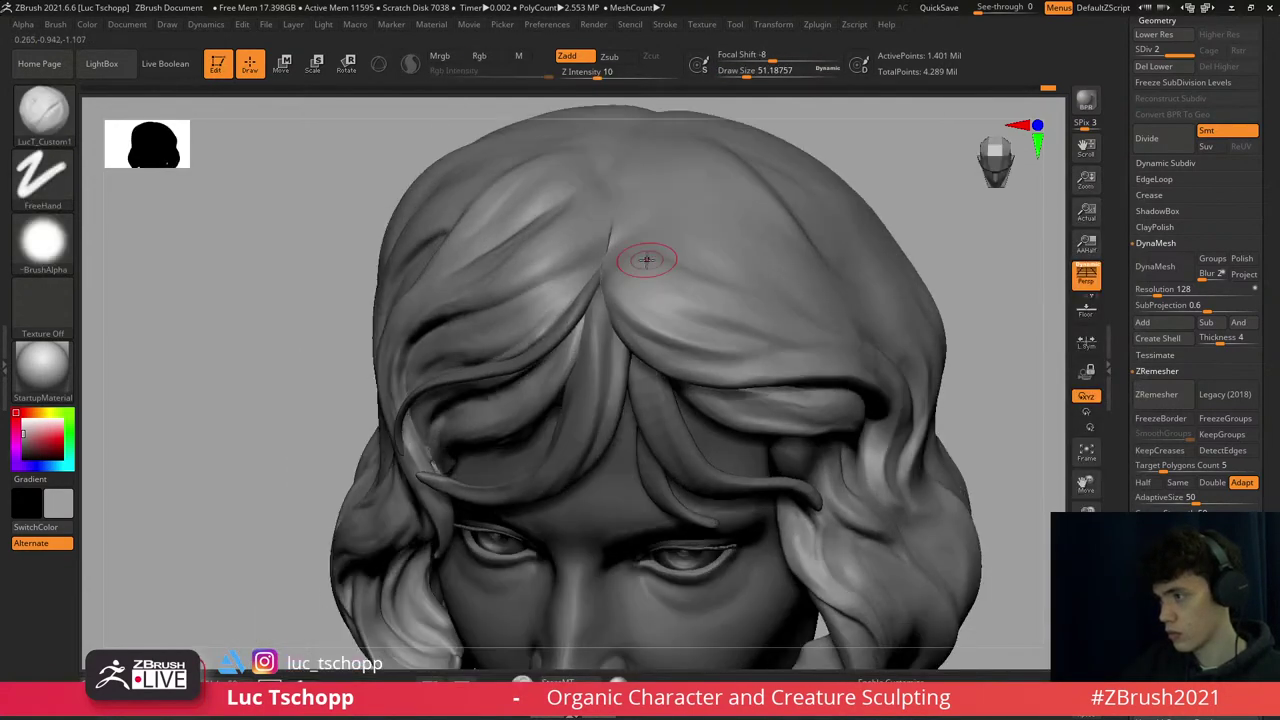
key("bracketright")
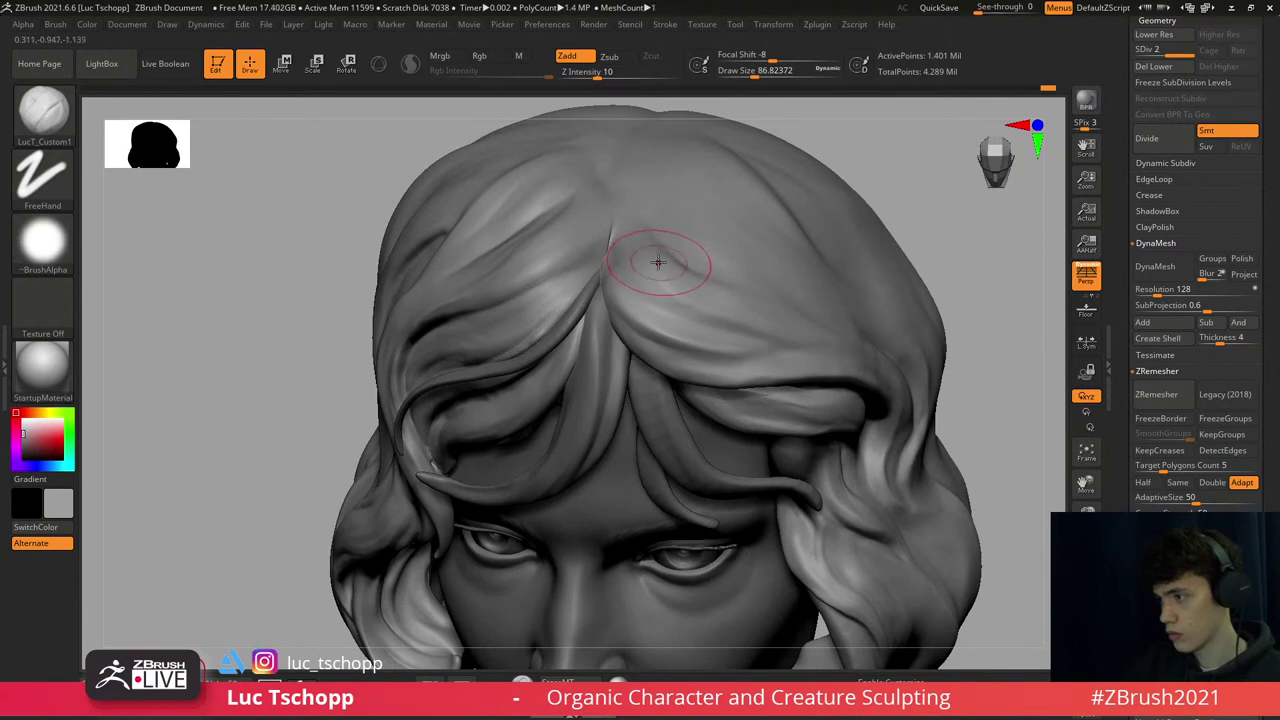
- Inspect the top of the hair, then zoom onto the strands above the right eye with a smaller brush
right_click_drag(686, 271, 650, 253)
key("ctrl")
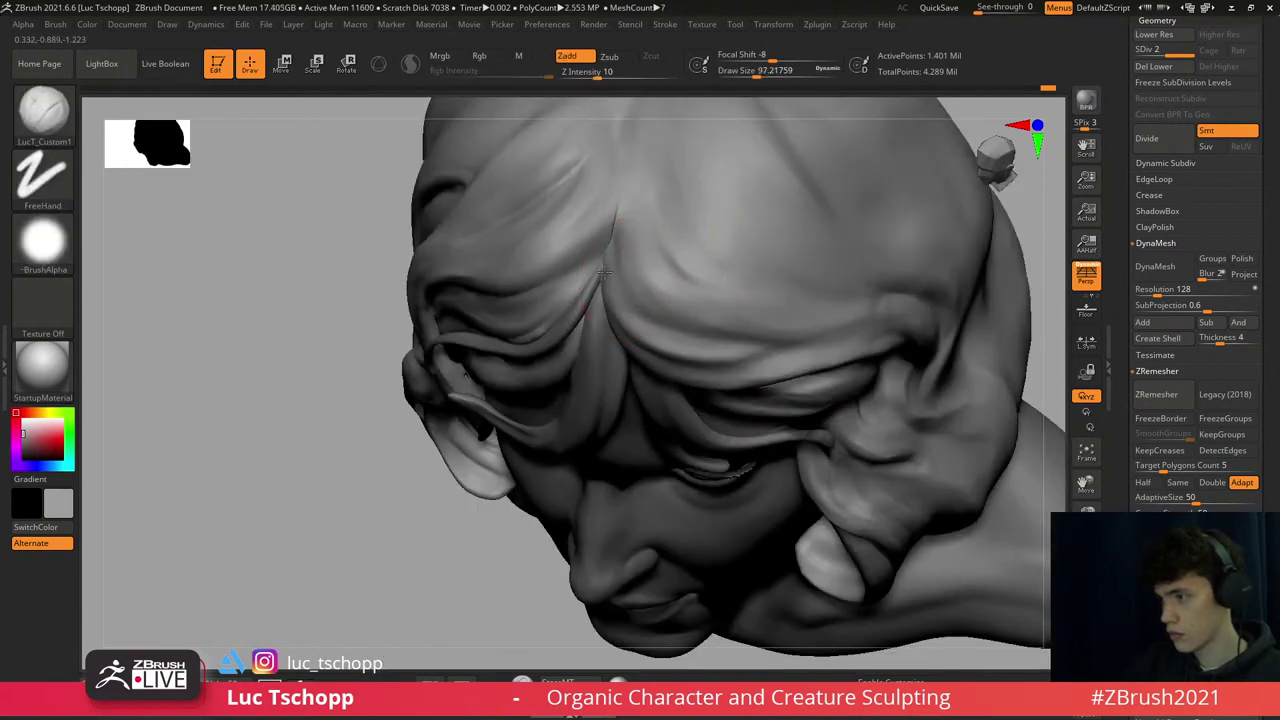
key("bracketleft")
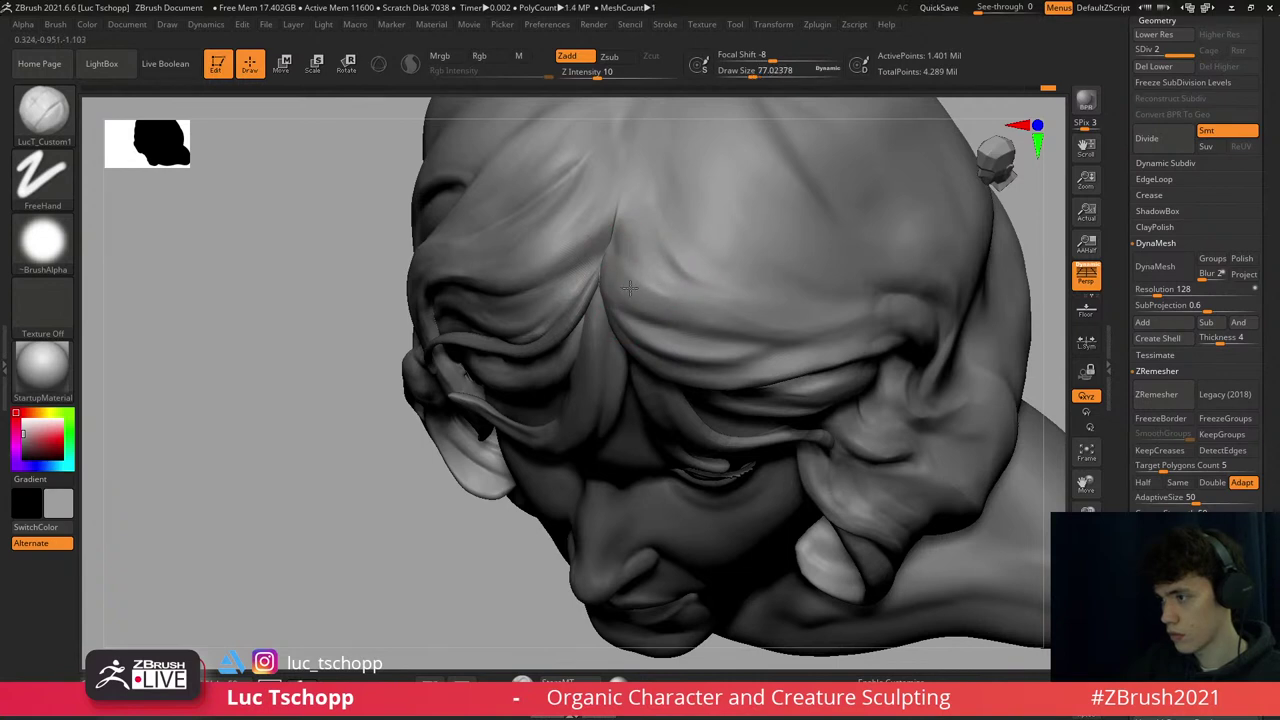
key("bracketright")
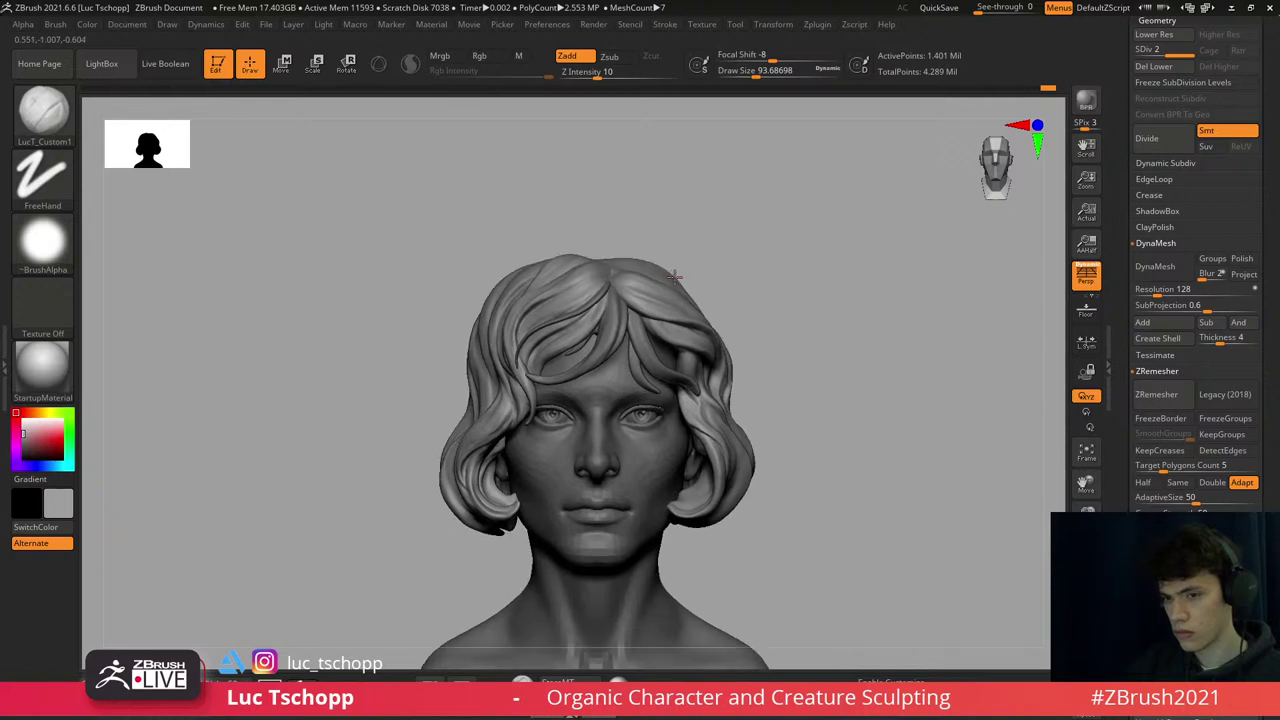
left_click_drag(675, 275, 700, 320, "alt")
mouse_move(707, 373)
left_mouse_down()
mouse_move(686, 343)
mouse_move(549, 248)
mouse_move(657, 300)
left_mouse_up()
key("[")
- Select the DamStandard brush and turn the head to a three-quarter view
key("b")
key("d")
key("s")
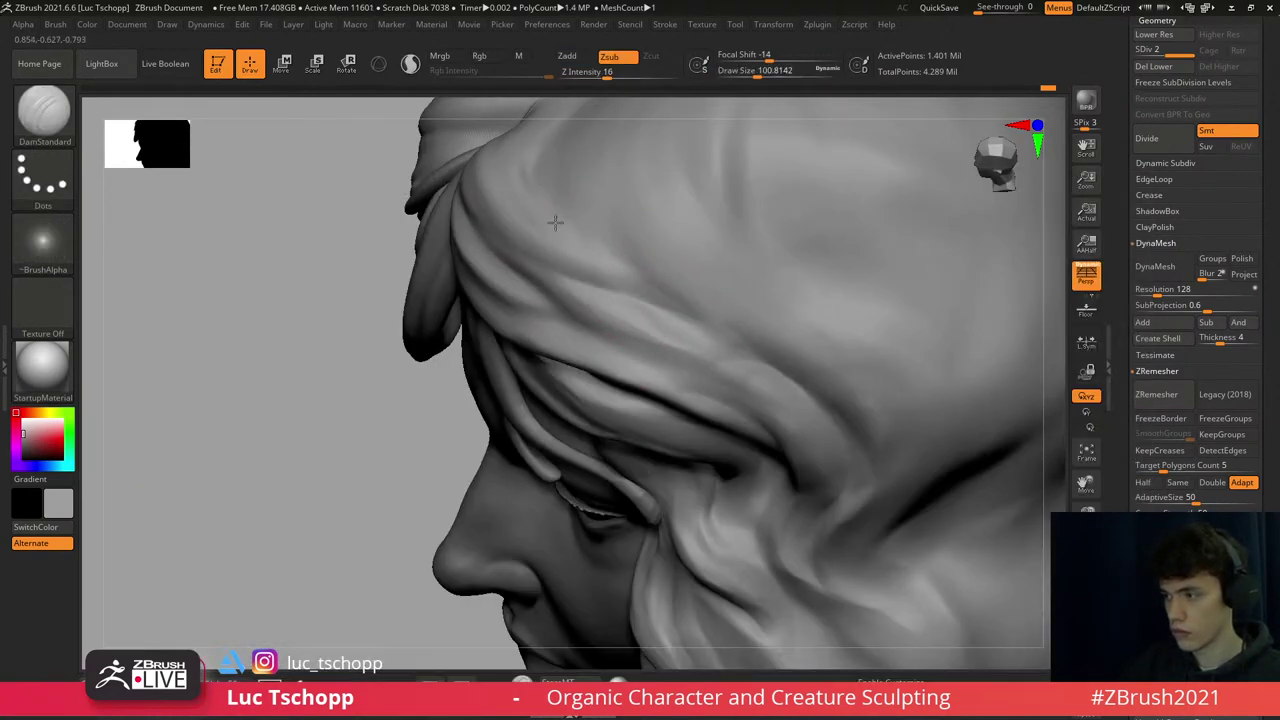
left_click_drag(671, 294, 623, 274)
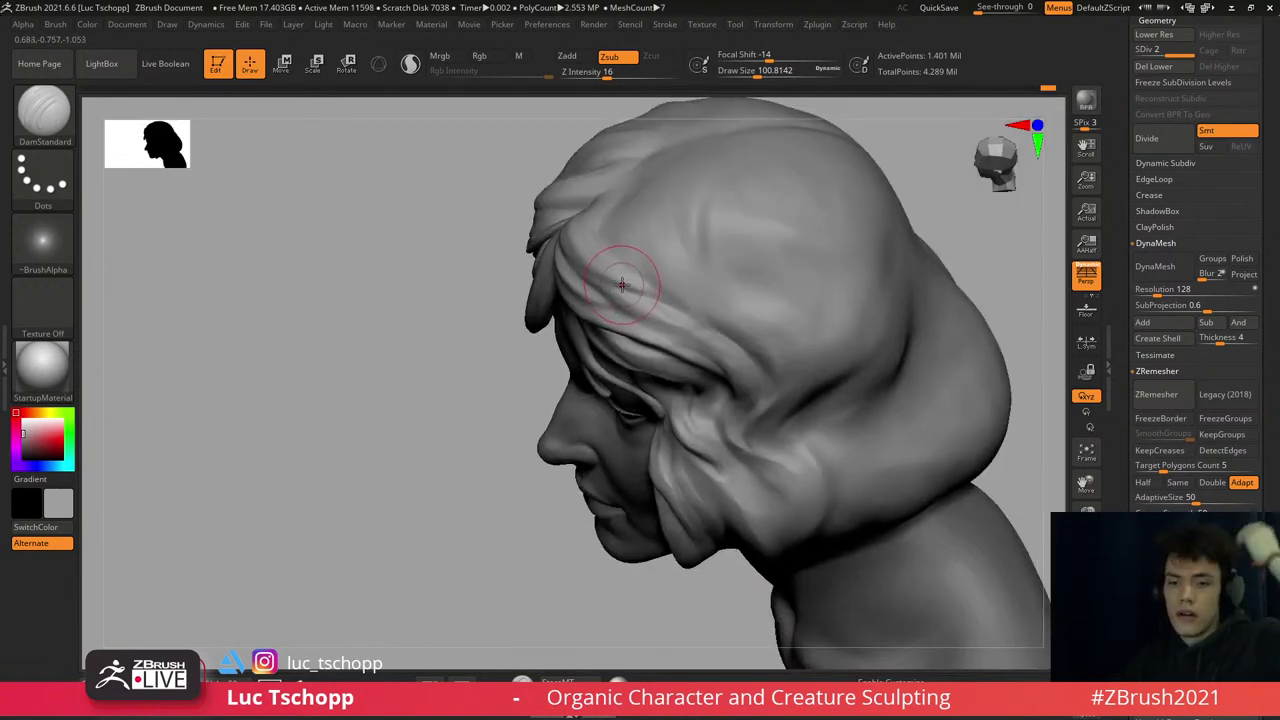
mouse_move(625, 290)
left_mouse_down()
mouse_move(662, 553)
mouse_move(640, 530)
mouse_move(622, 420)
mouse_move(597, 403)
left_mouse_up()
- Select the female face2 subtool, solo it, pick the Move brush and drop to SDiv 2
left_click(662, 553, "alt")
left_click(620, 540, "ctrl+shift")
key("b")
key("m")
key("v")
key("shift+d")
key("shift+d")
key("shift+d")
- Frame the bare face and turn it to show its left side
key("s")
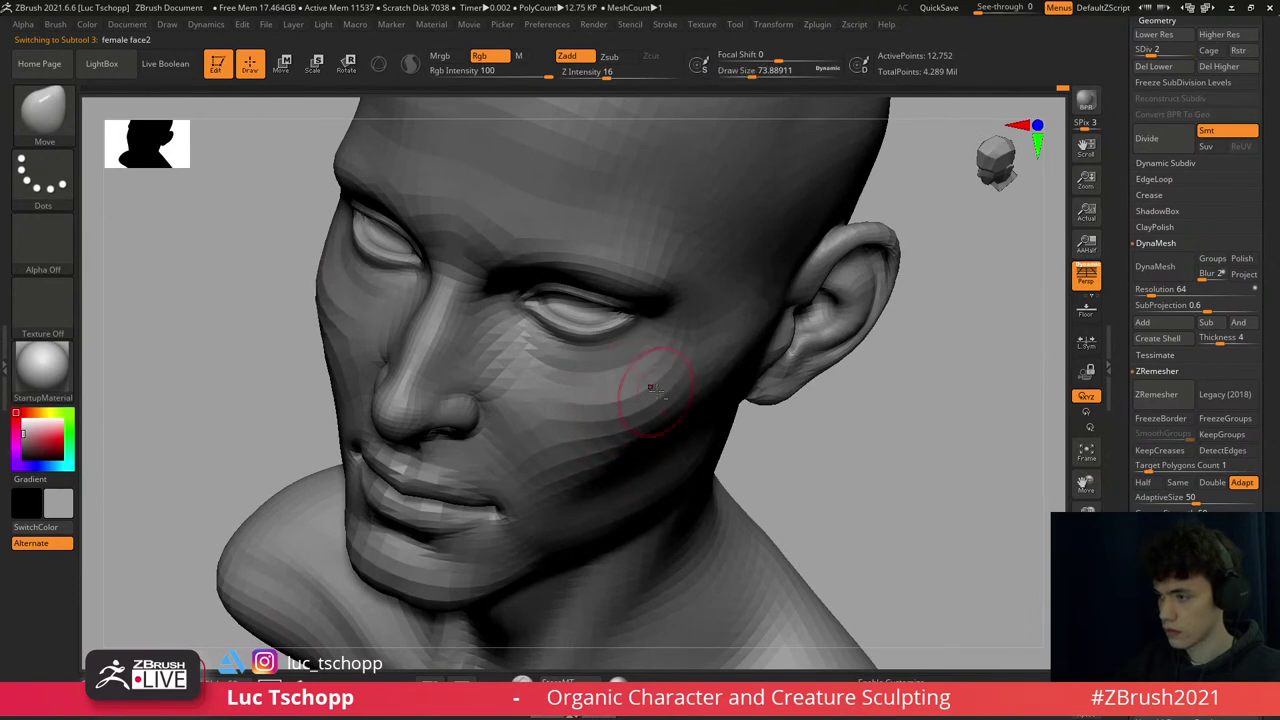
key("d")
key("d")
key("d")
right_click_drag(652, 388, 680, 349, "shift")
key("f")
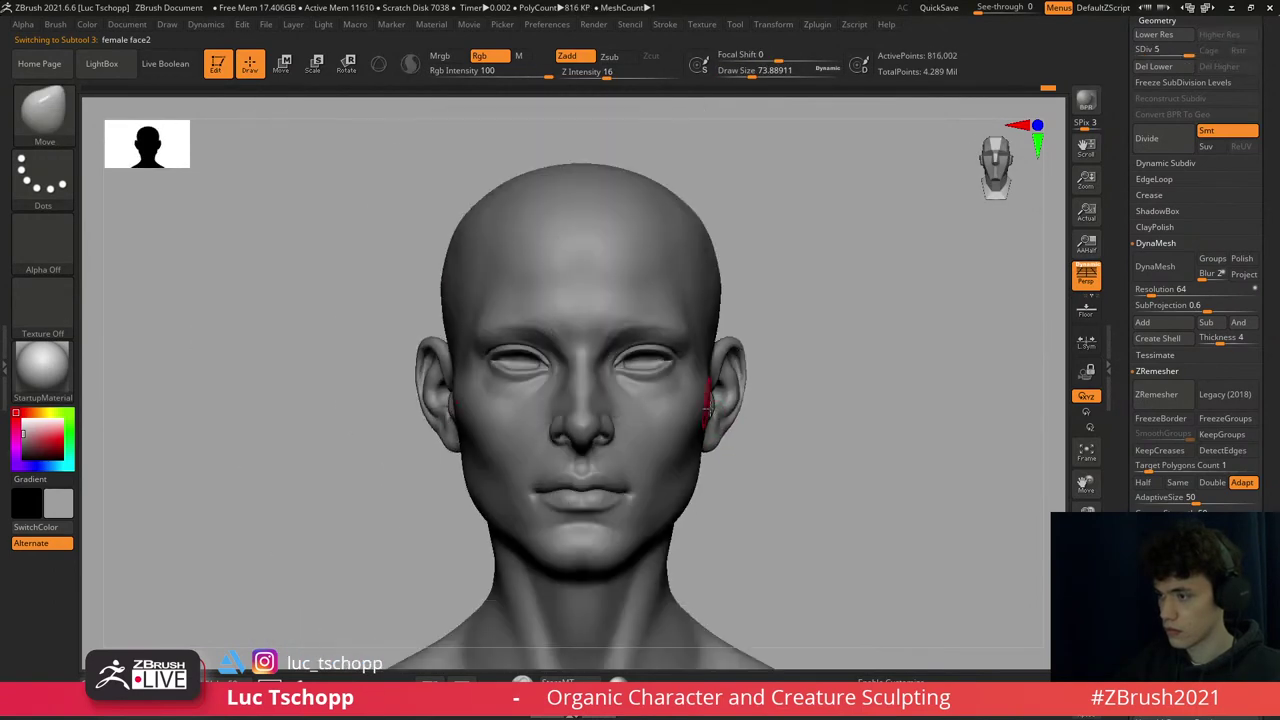
right_click_drag(706, 410, 737, 486)
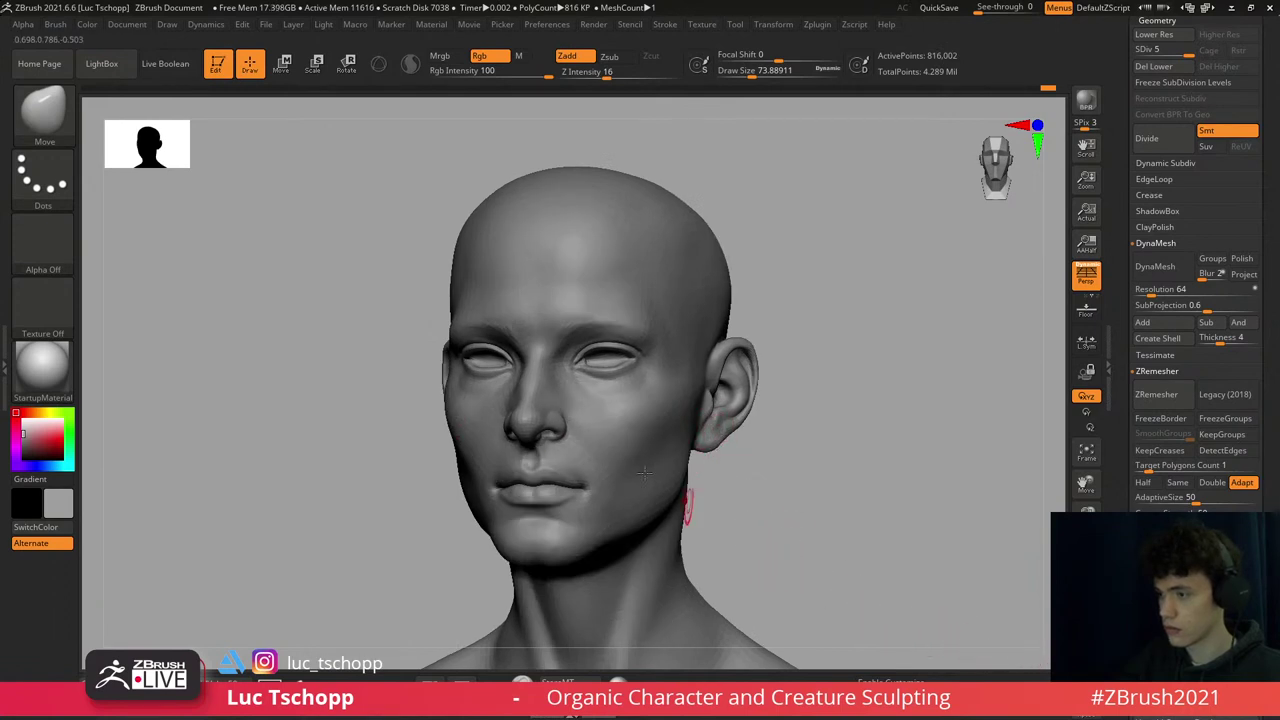
- Smooth the cheek at a lower subdivision level, drop to the lowest level and pick Standard
key("shift+d")
key("shift+d")
right_click_drag(645, 472, 470, 405)
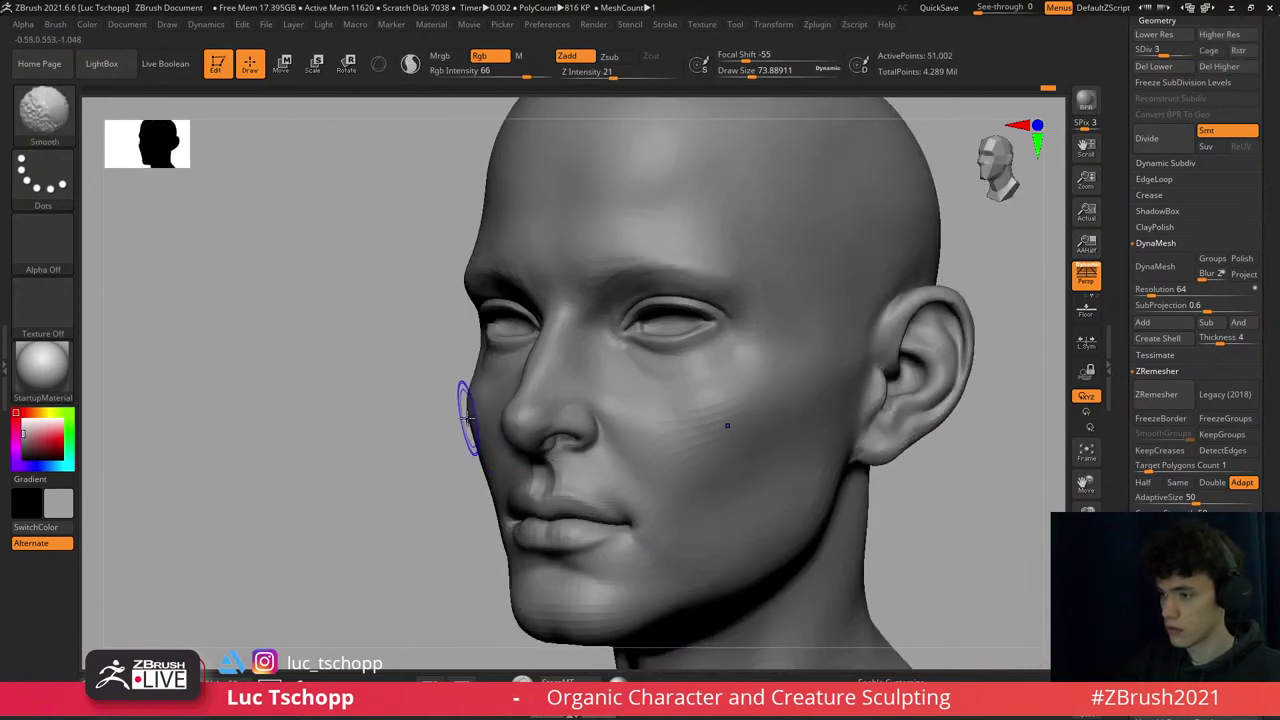
key("shift+d")
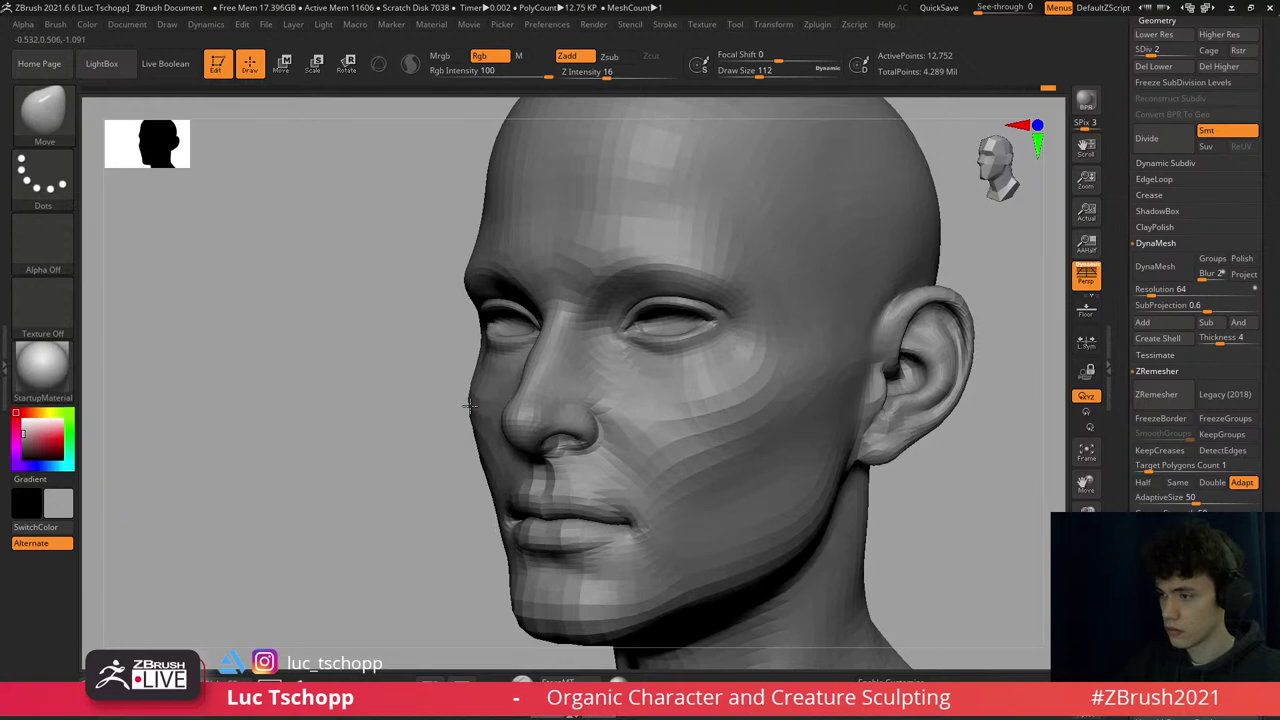
key("b")
key("s")
key("t")
- Return to SDiv 5 with the hair visible and view the whole bust from the front
right_click_drag(590, 365, 680, 392)
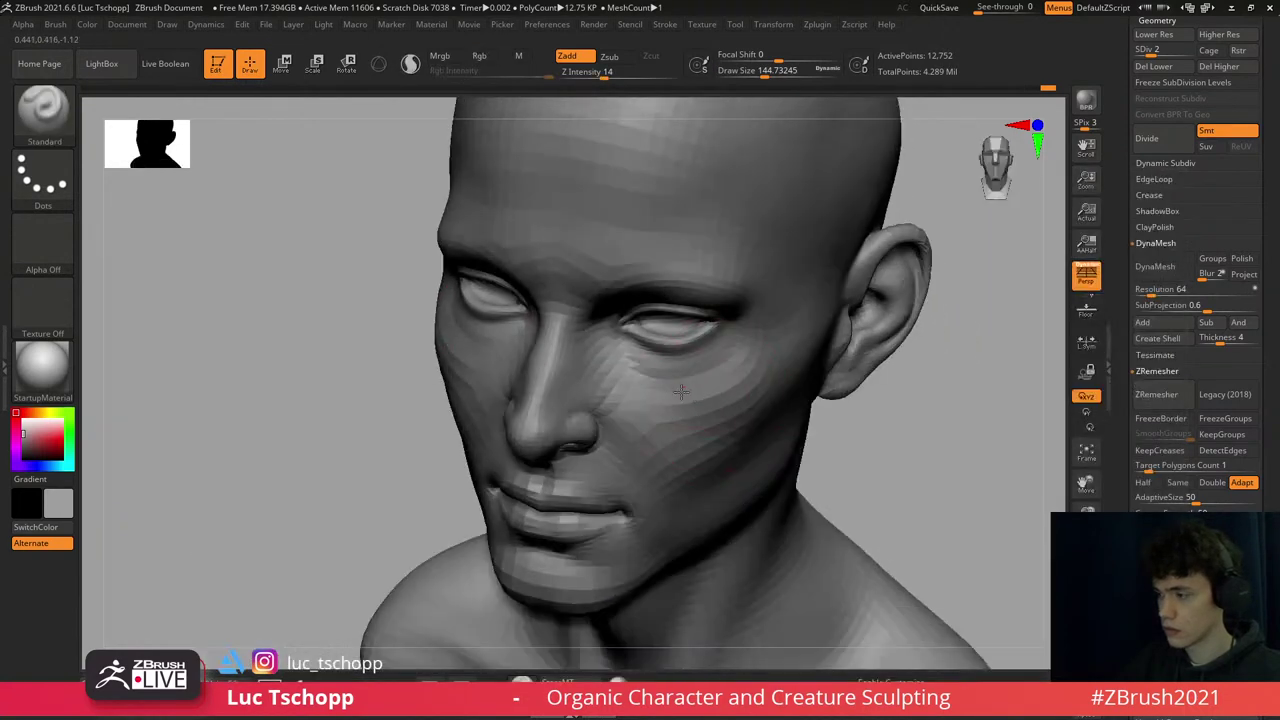
right_click_drag(772, 350, 920, 586)
key("d")
key("d")
key("d")
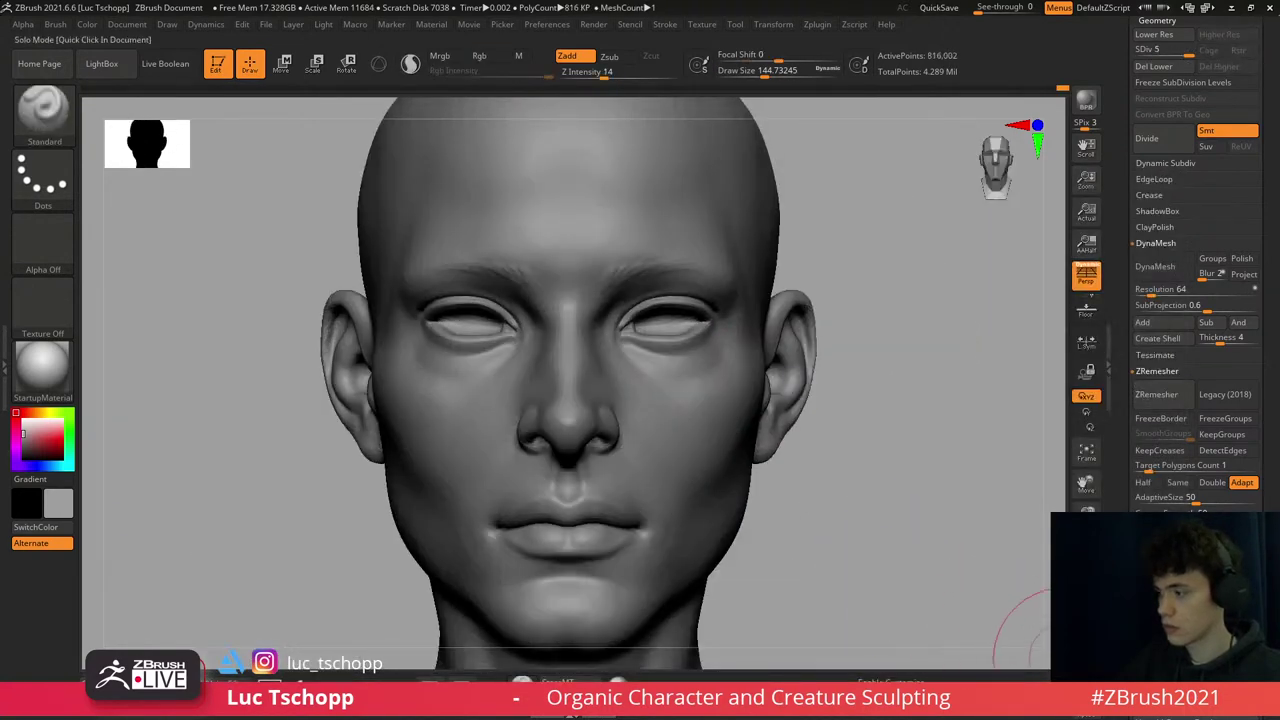
right_click_drag(664, 283, 658, 477, "alt")
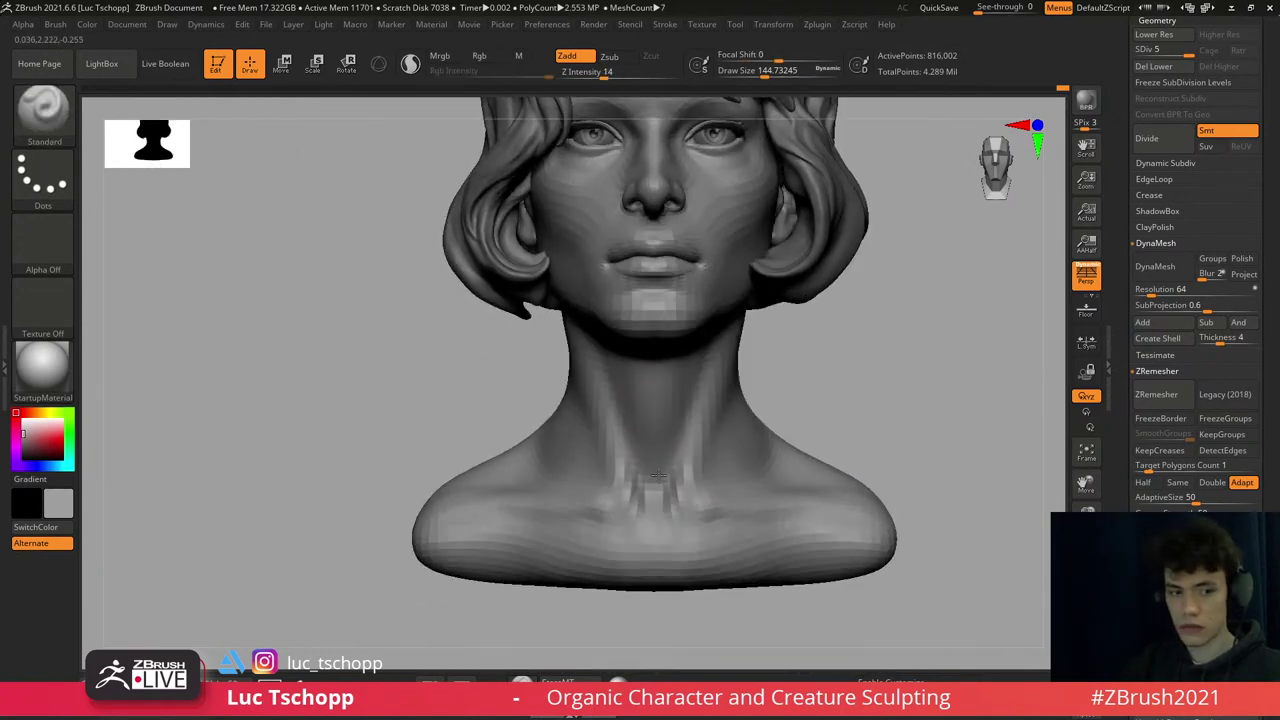
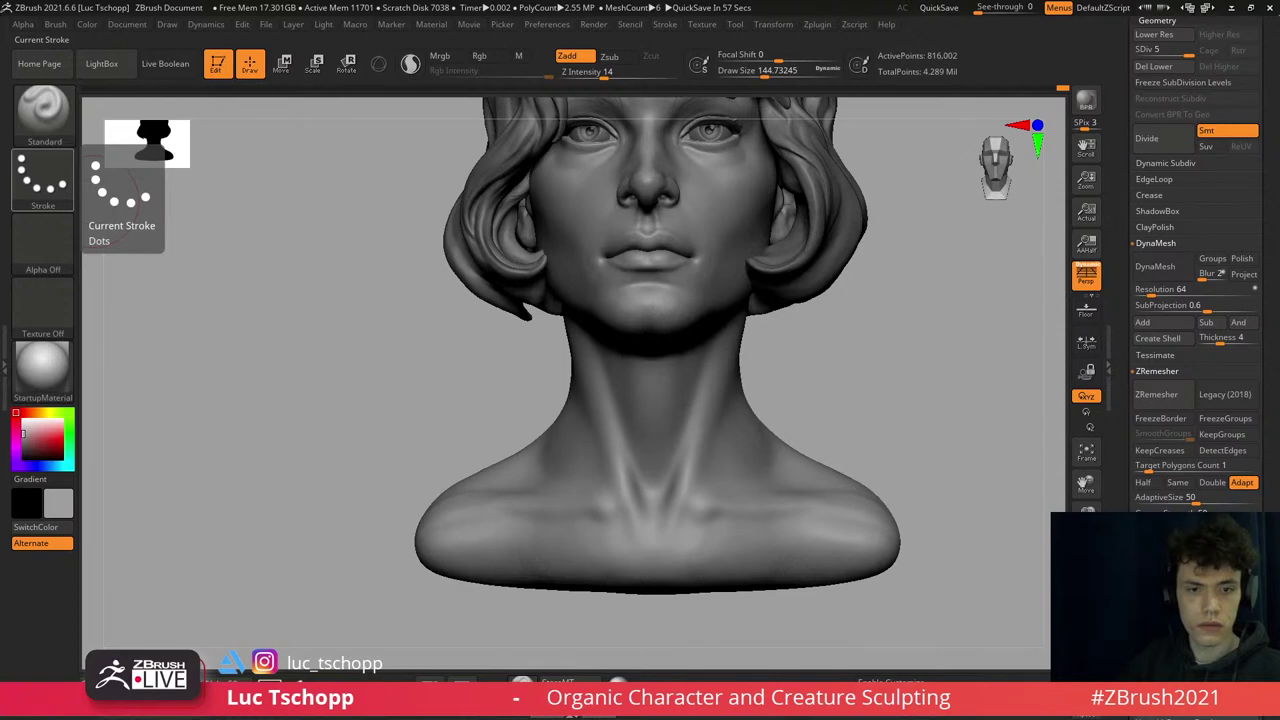
- Select the Extract1 hair subtool and zoom to the strands beside the eye with LucT_Custom1 at size 37
mouse_move(670, 287)
right_mouse_down("alt")
mouse_move(714, 194)
mouse_move(549, 327)
right_mouse_up("alt")
left_click(565, 297, "alt")
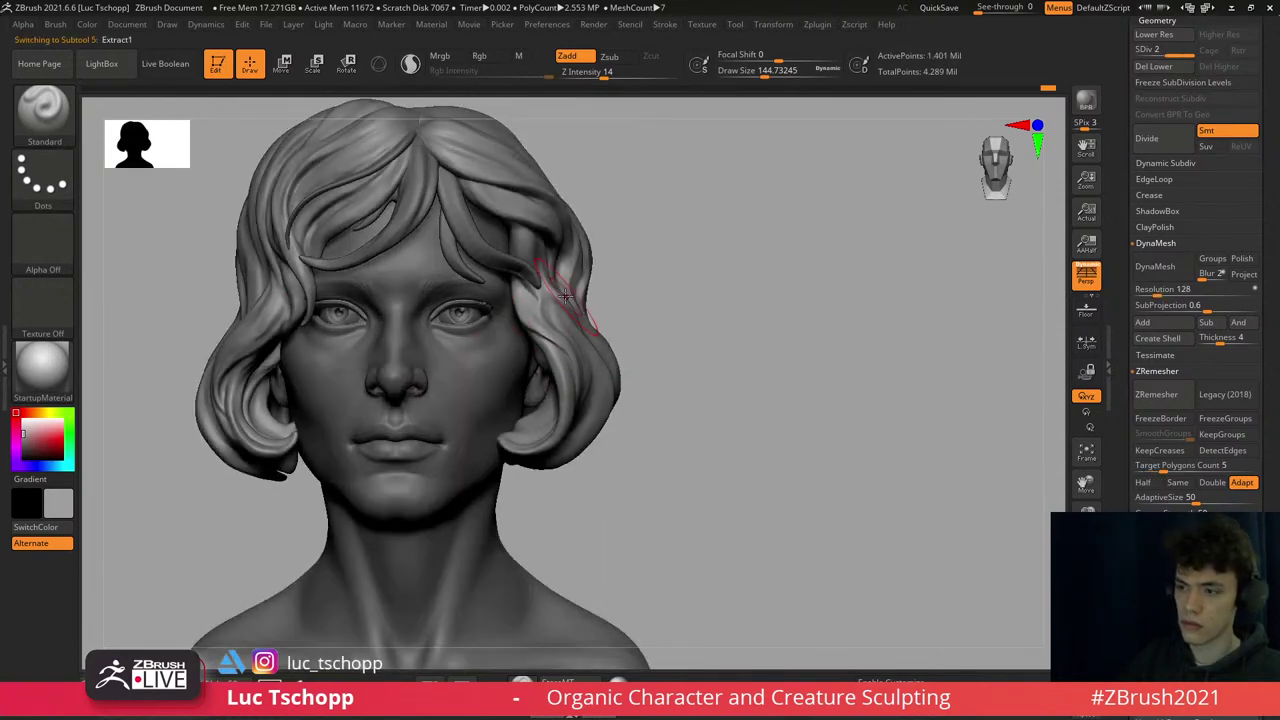
mouse_move(474, 396)
right_mouse_down()
mouse_move(543, 286)
mouse_move(545, 370)
right_mouse_up()
key("1")
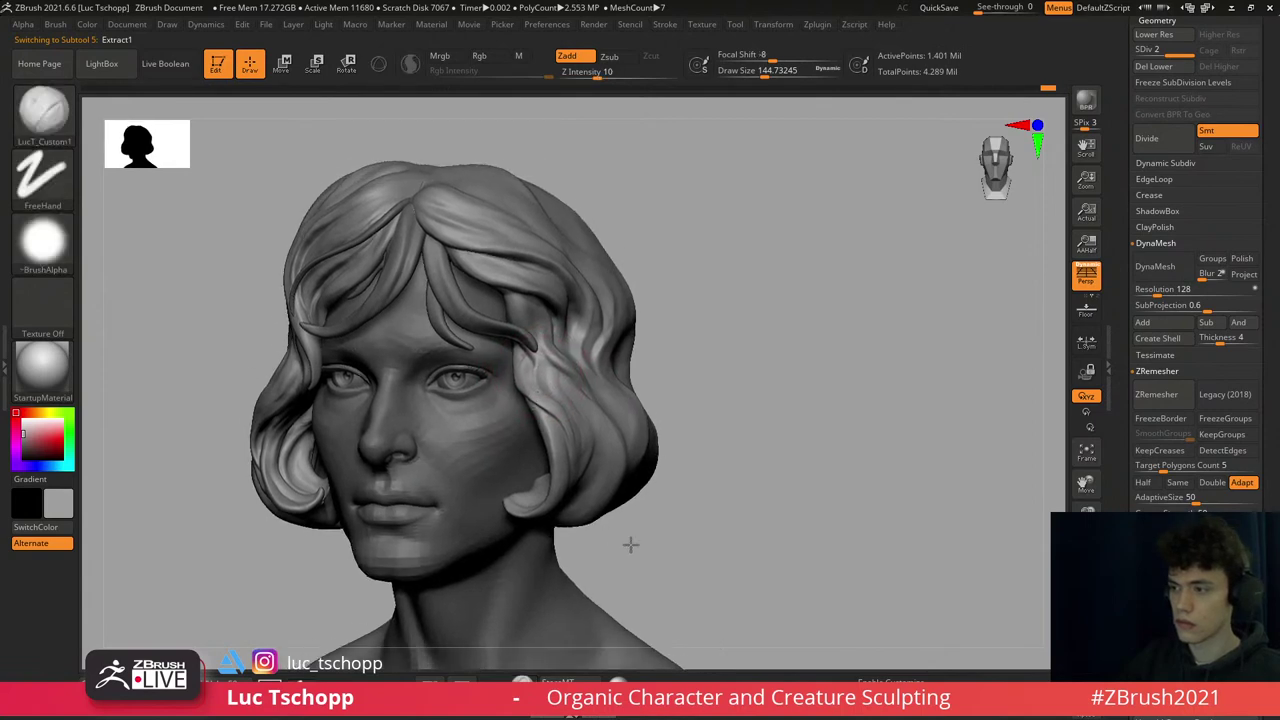
right_click_drag(629, 543, 560, 390, "alt")
key("s")
left_click_drag(563, 390, 530, 389)
right_click_drag(528, 377, 557, 400)
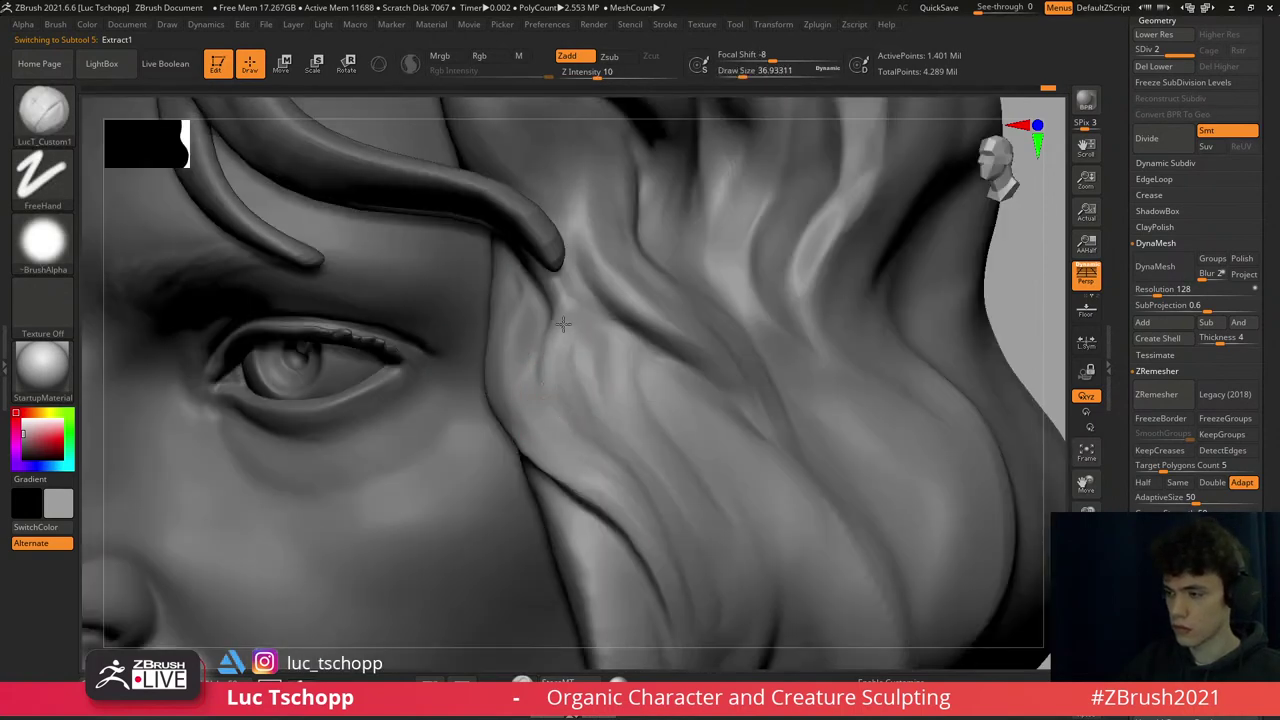
- Carve grooves into the side strands with DamStandard at a brush size of about 49
key("b")
key("d")
key("s")
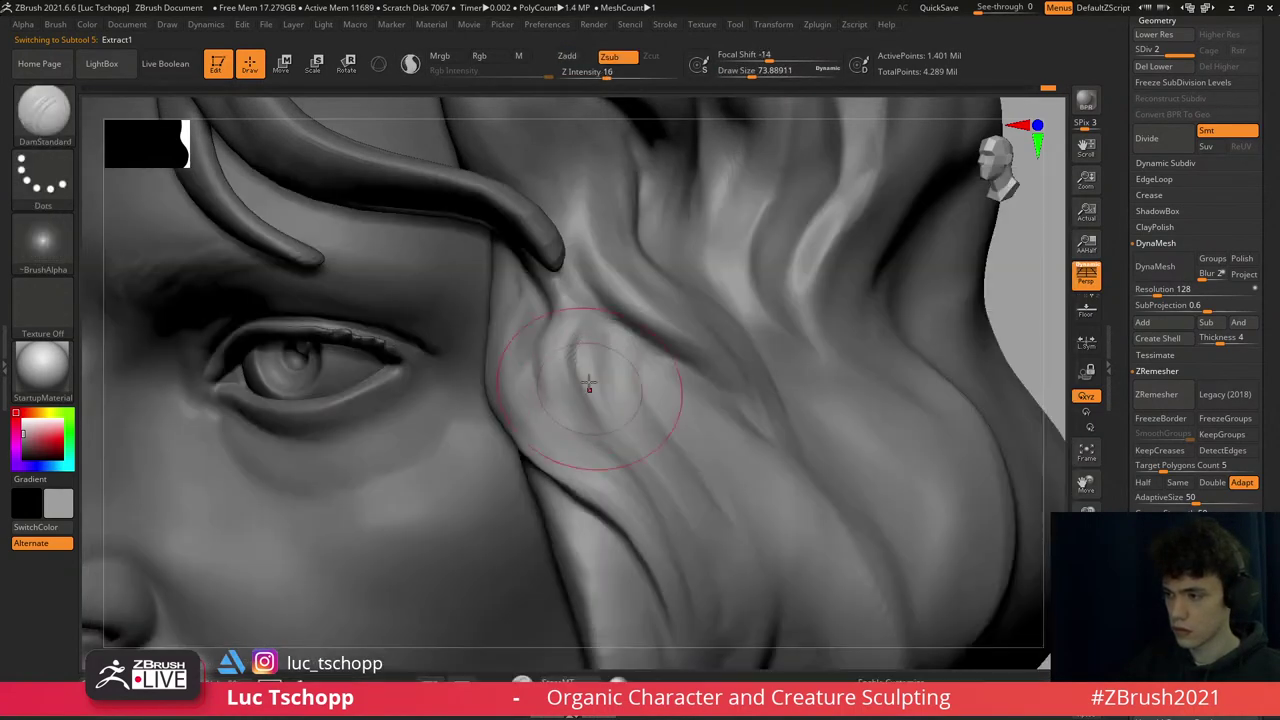
key("bracketleft")
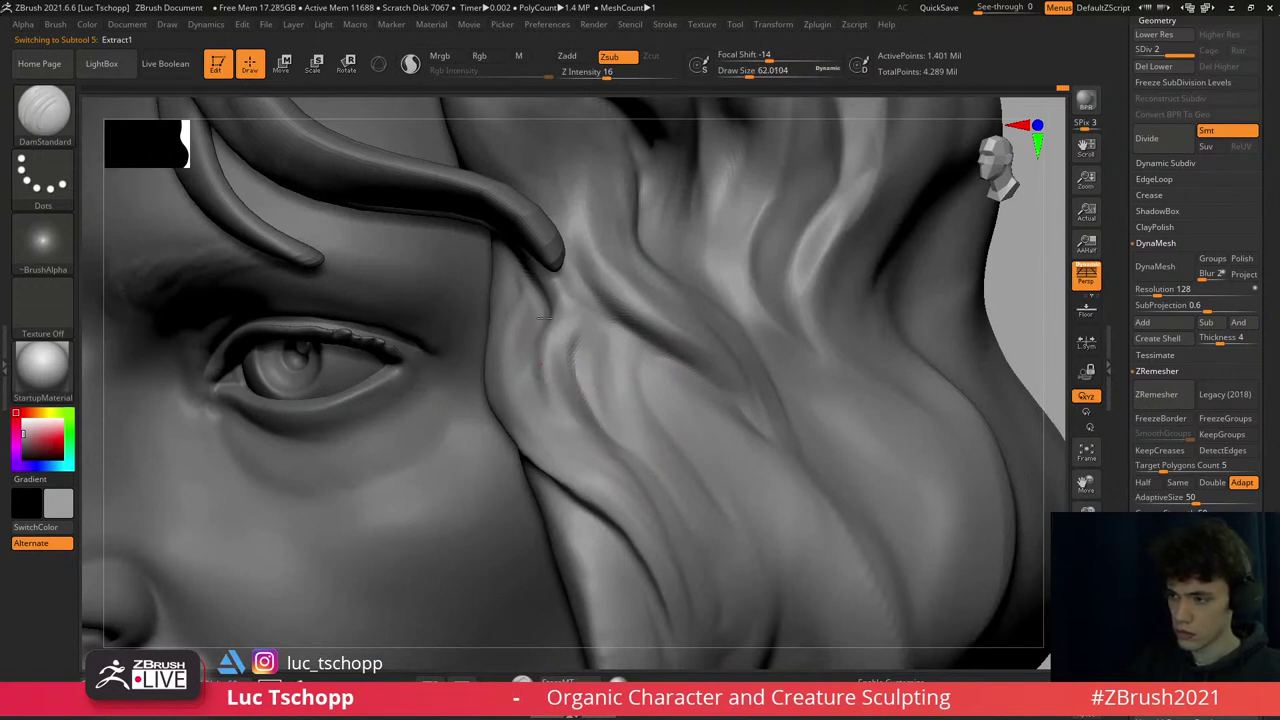
right_click_drag(541, 318, 507, 275)
key("bracketleft")
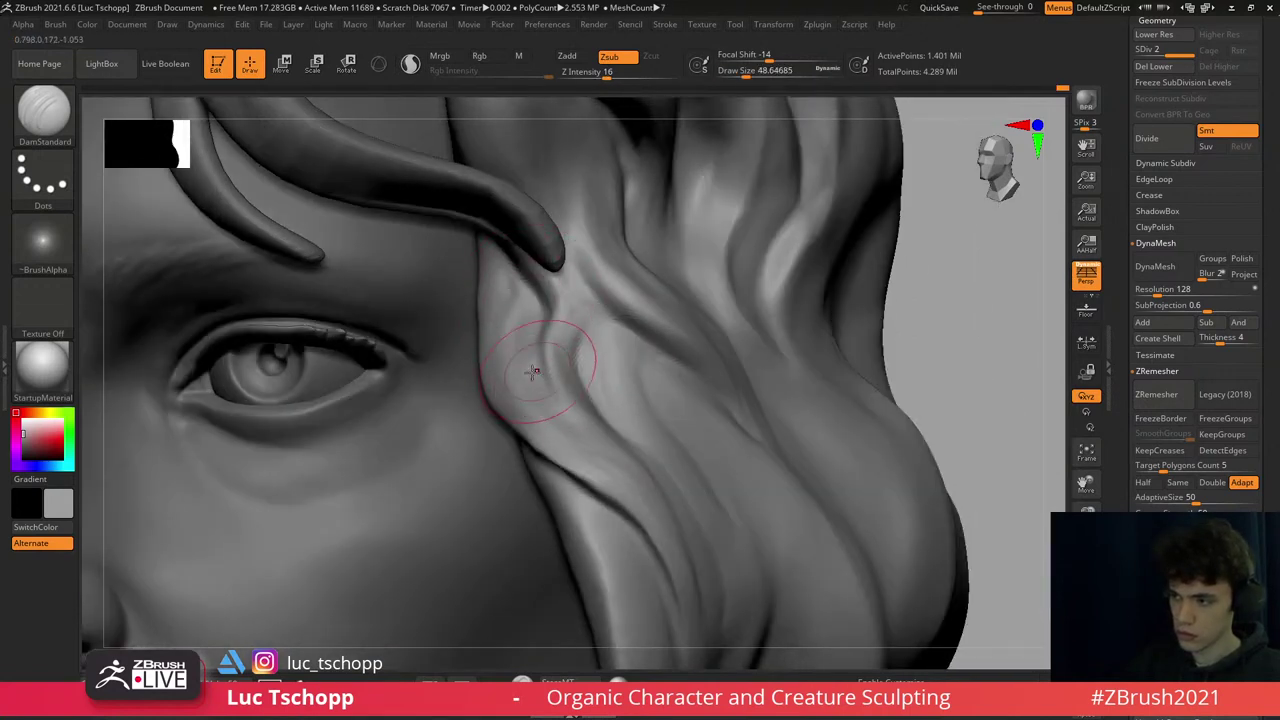
right_click_drag(519, 417, 482, 286)
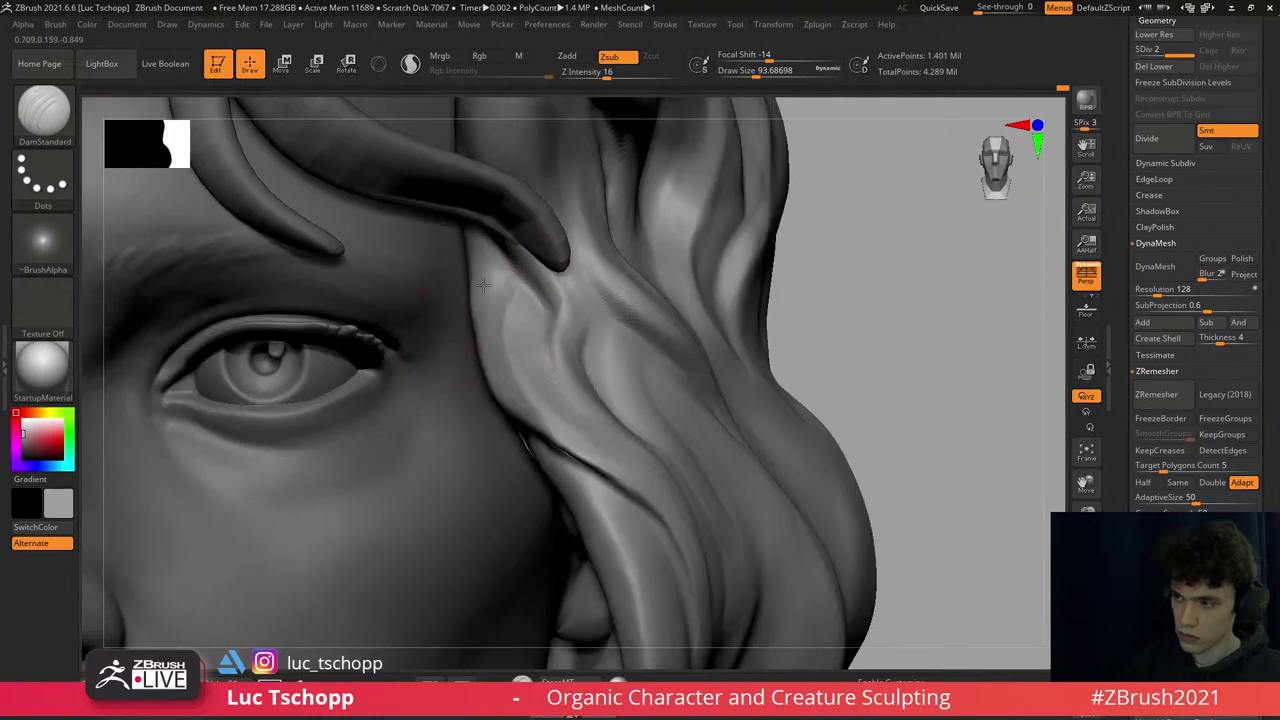
- Refine the strands with LucT_Custom1, then zoom out to check the whole bust
key("1")
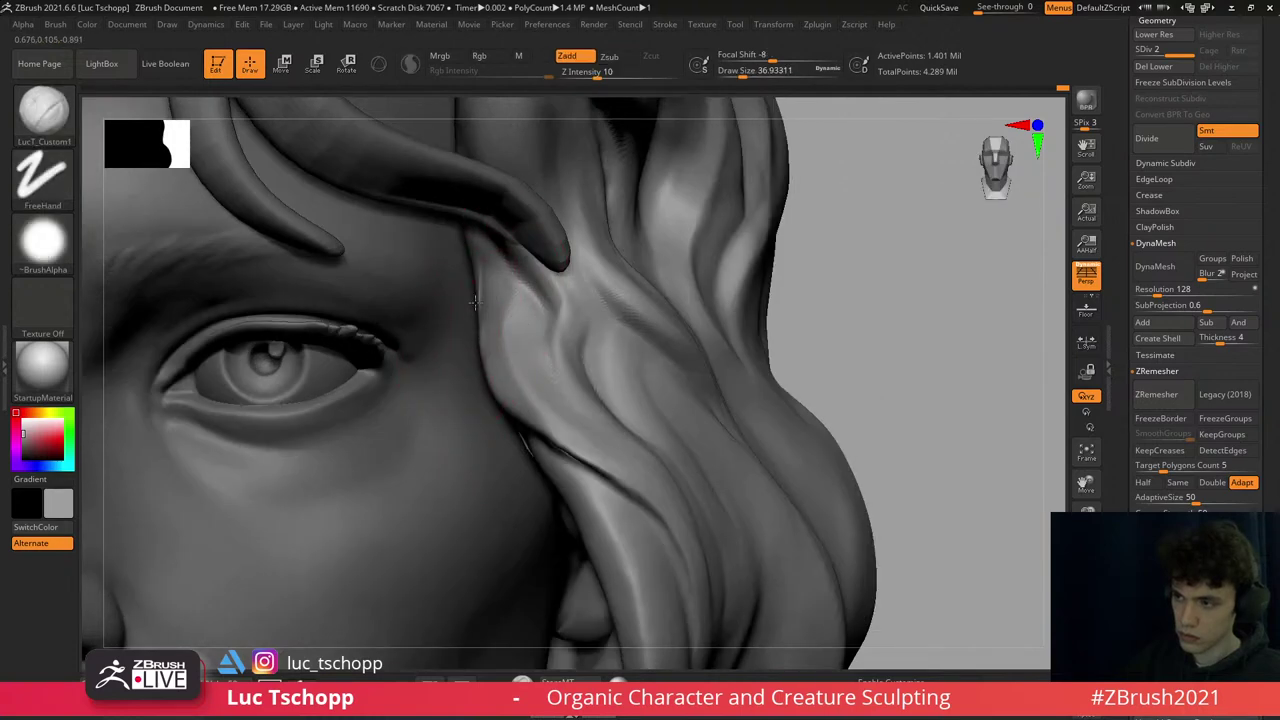
right_click_drag(486, 323, 621, 363, "ctrl")
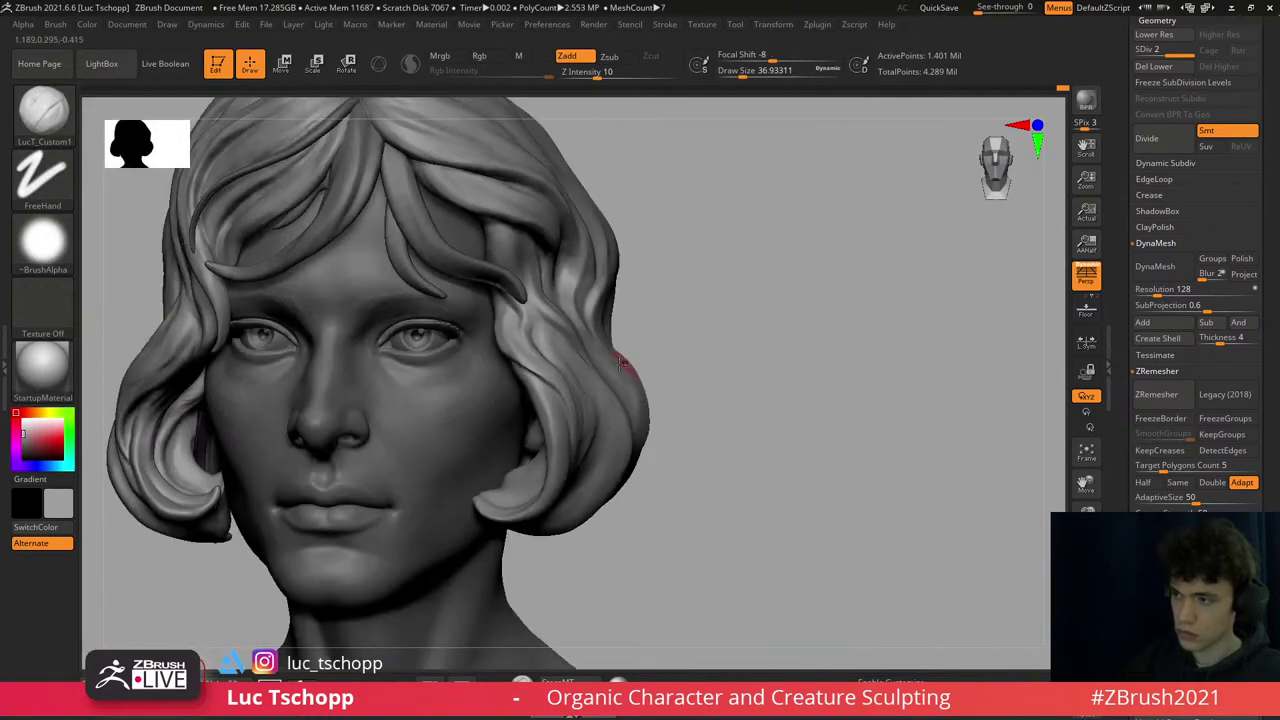
right_click_drag(509, 338, 500, 308, "ctrl")
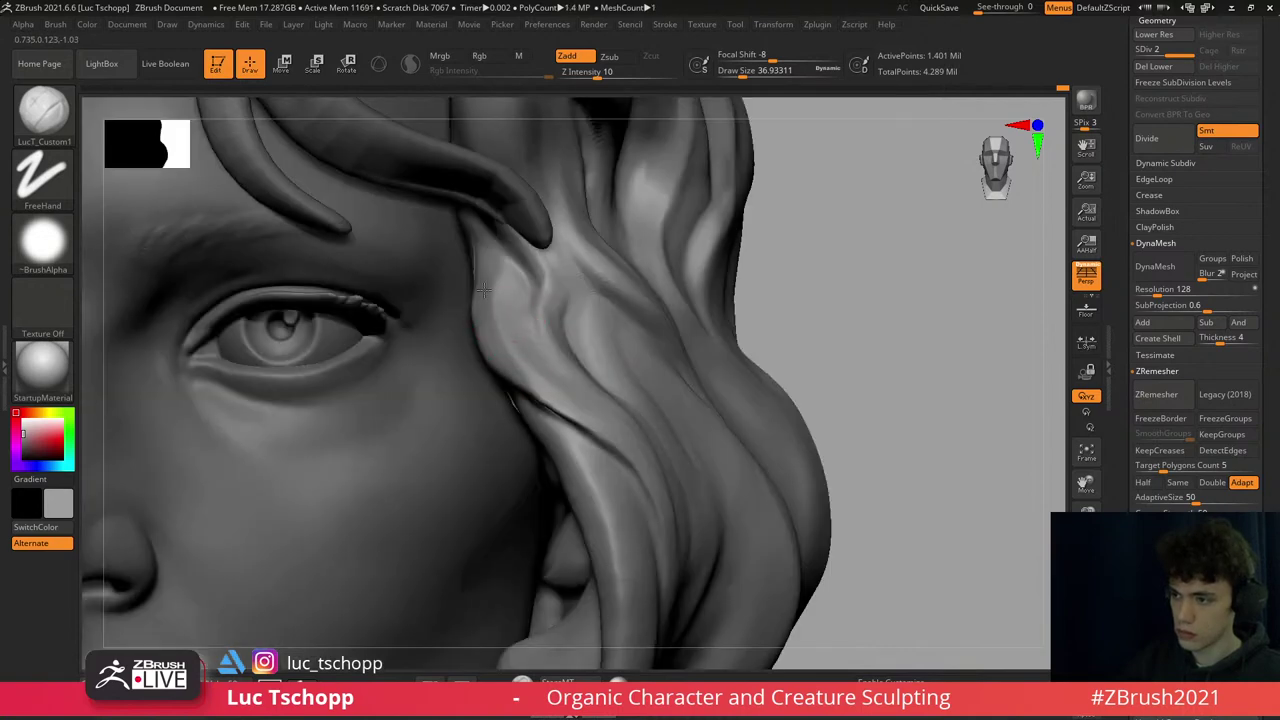
right_click_drag(557, 396, 580, 415)
right_click_drag(640, 482, 600, 400, "ctrl")
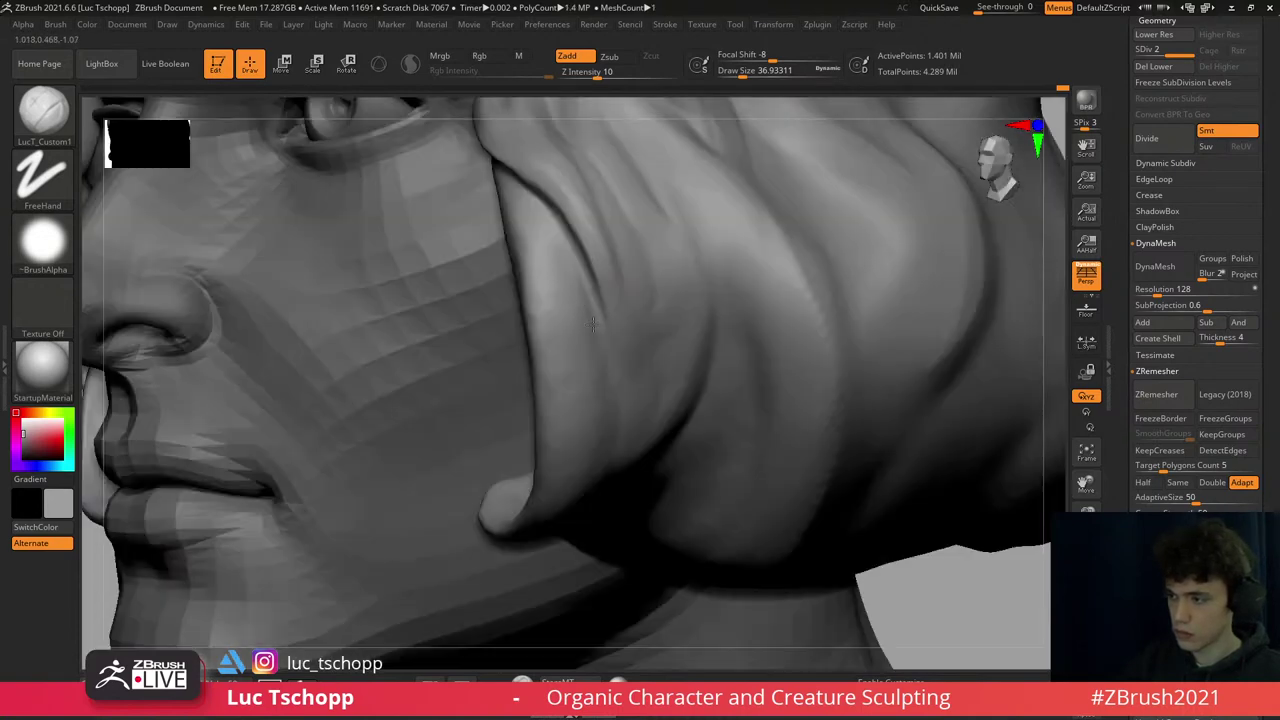
- Switch to the Move brush and size it down to about 54 for the curled hair ends
key("f")
key("b")
key("m")
key("v")
key("s")
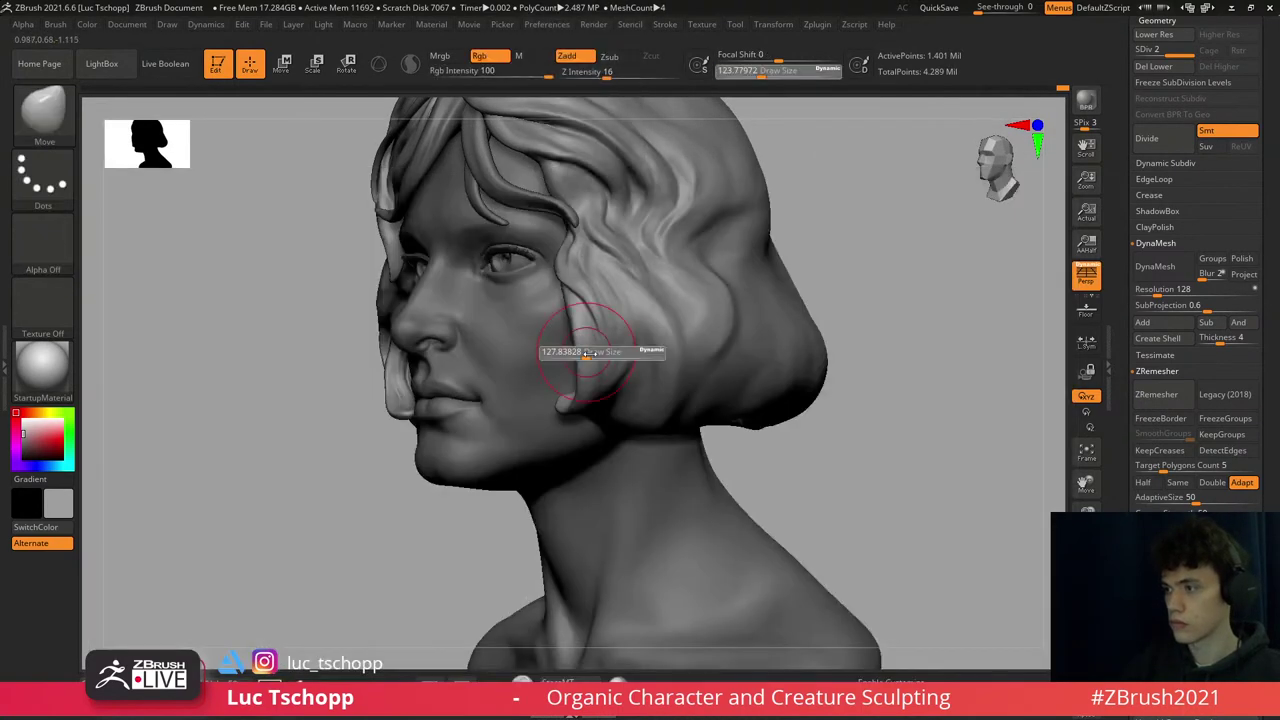
left_click_drag(585, 346, 608, 346)
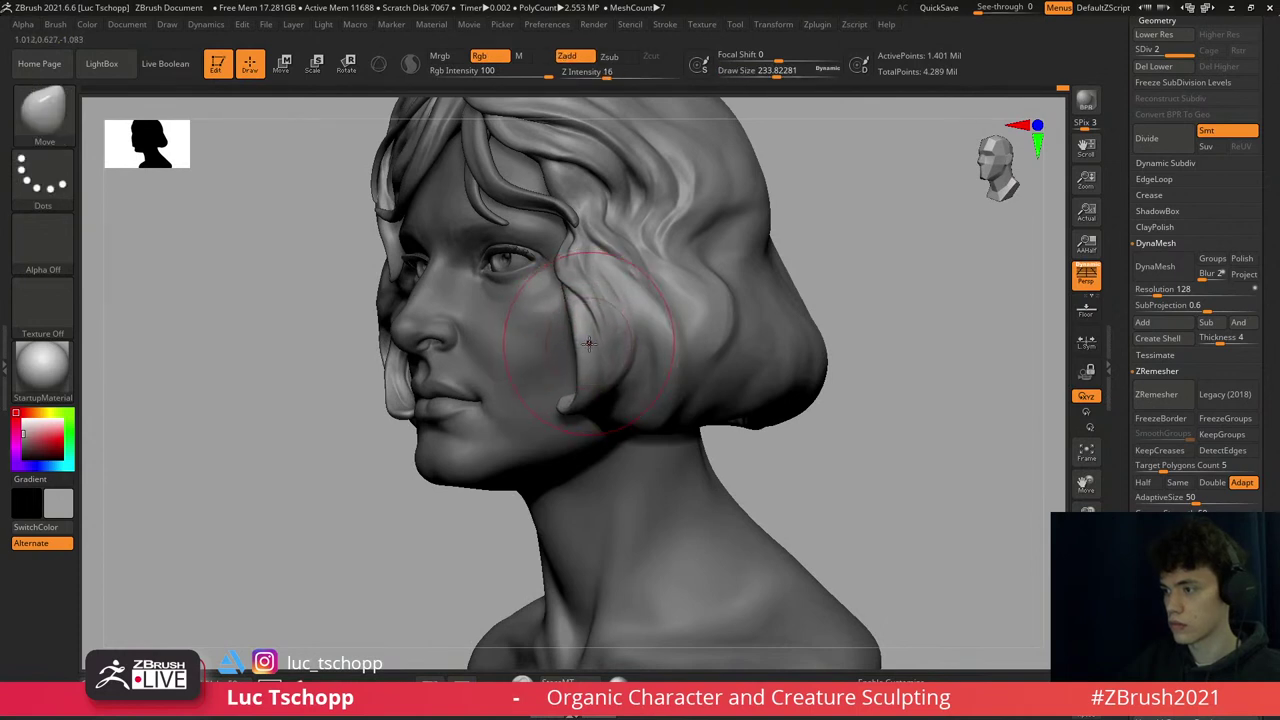
left_click_drag(570, 397, 565, 397)
key("s")
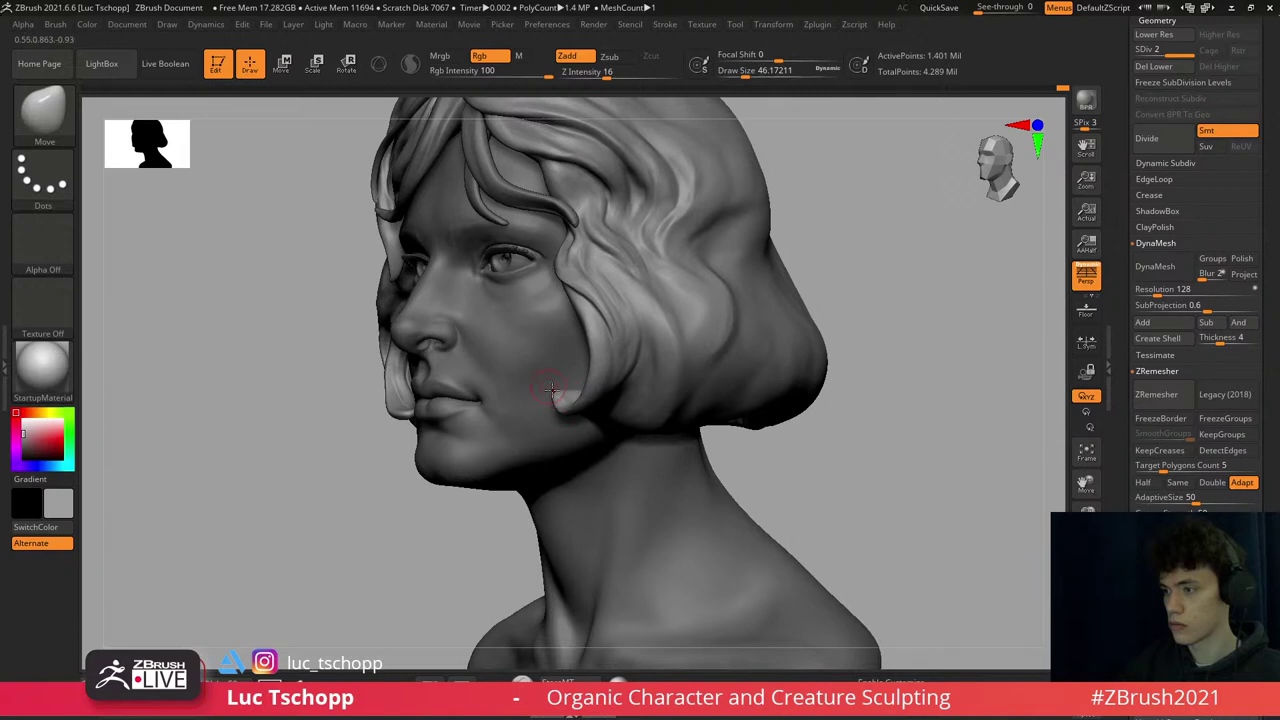
mouse_move(565, 397)
right_mouse_down()
mouse_move(571, 457)
mouse_move(563, 400)
mouse_move(420, 330)
right_mouse_up()
- Pull the bob's curled ends against the jaw with the Move brush at size about 46
key("1")
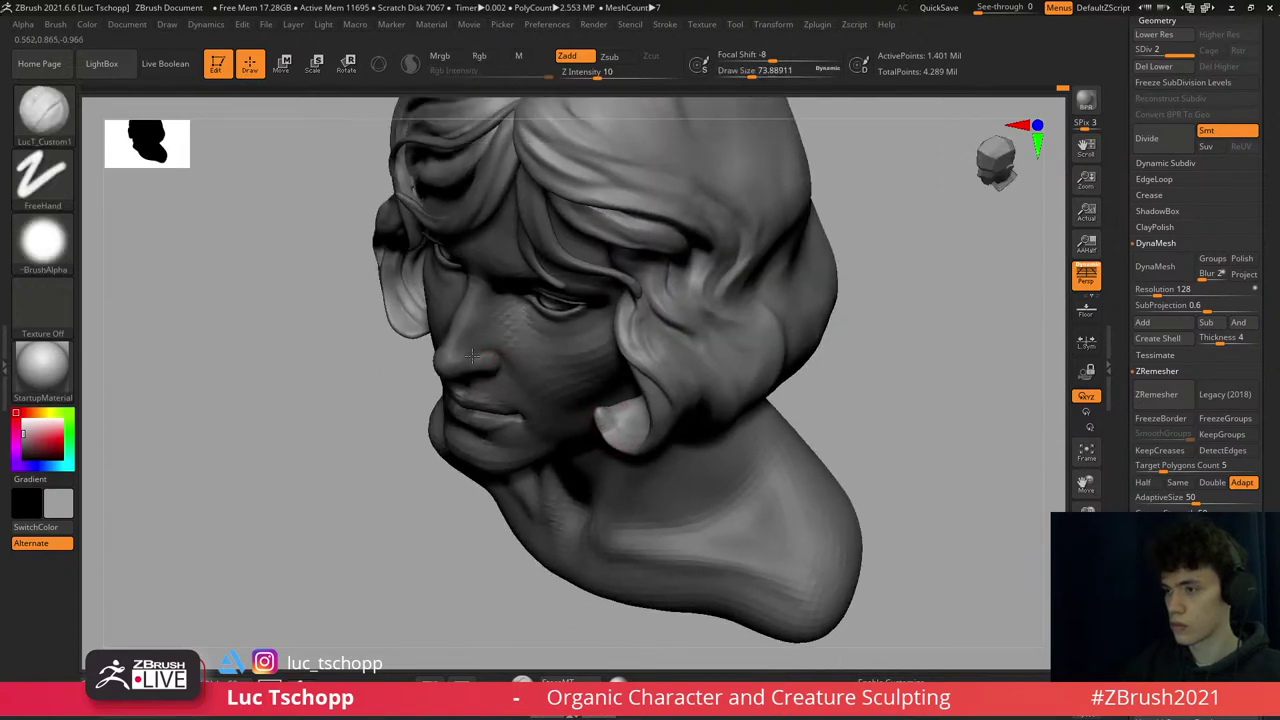
key("b")
key("m")
key("v")
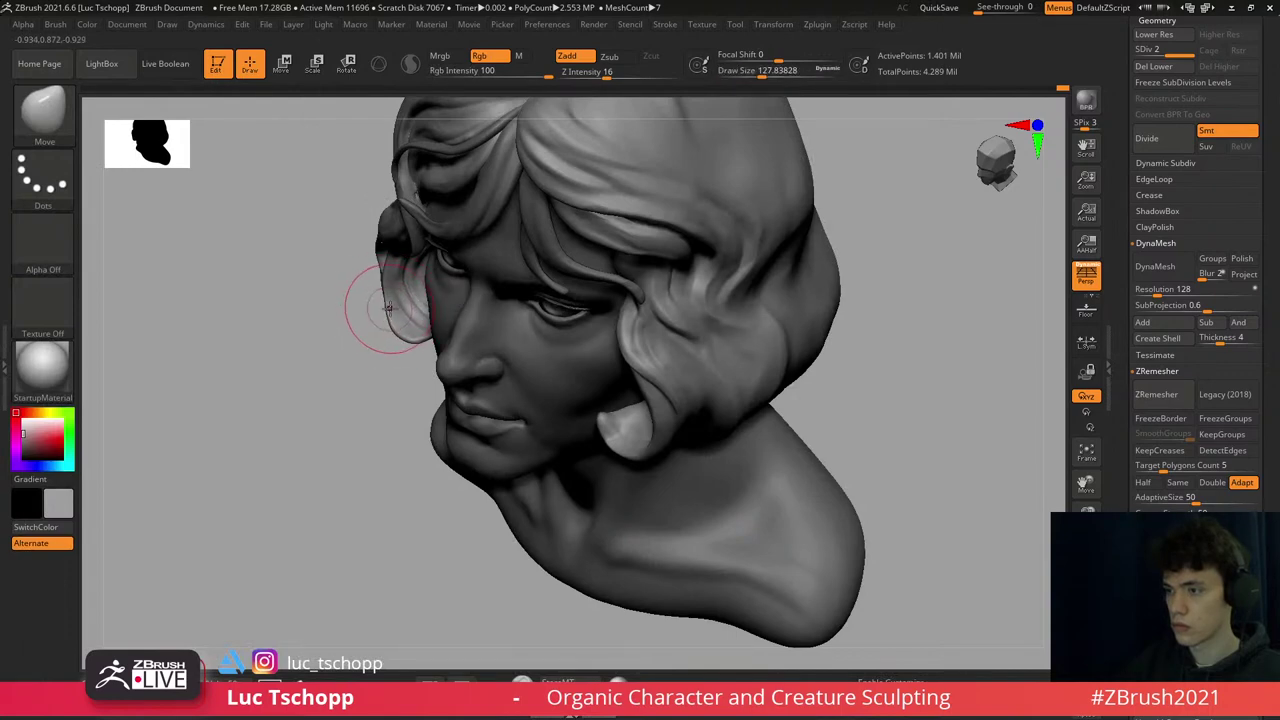
mouse_move(378, 296)
right_mouse_down()
mouse_move(477, 308)
mouse_move(500, 248)
mouse_move(511, 298)
right_mouse_up()
right_click_drag(556, 372, 472, 386)
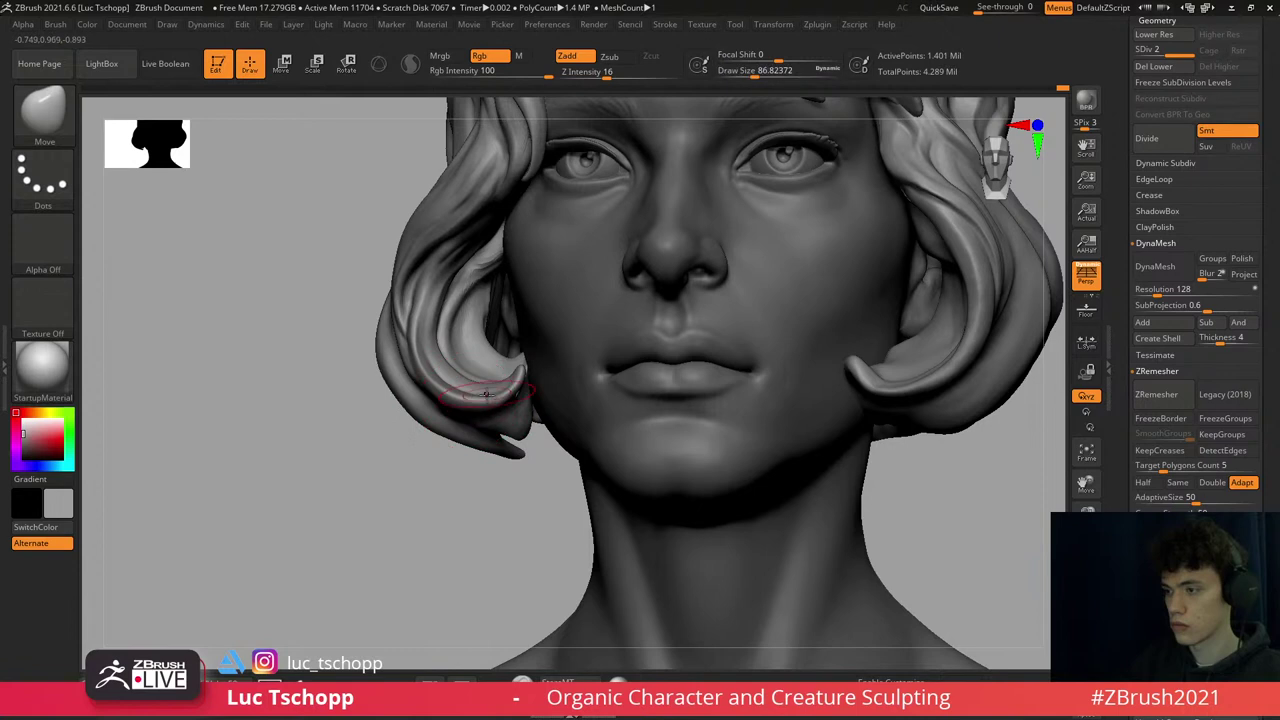
key("s")
left_click_drag(497, 364, 518, 366)
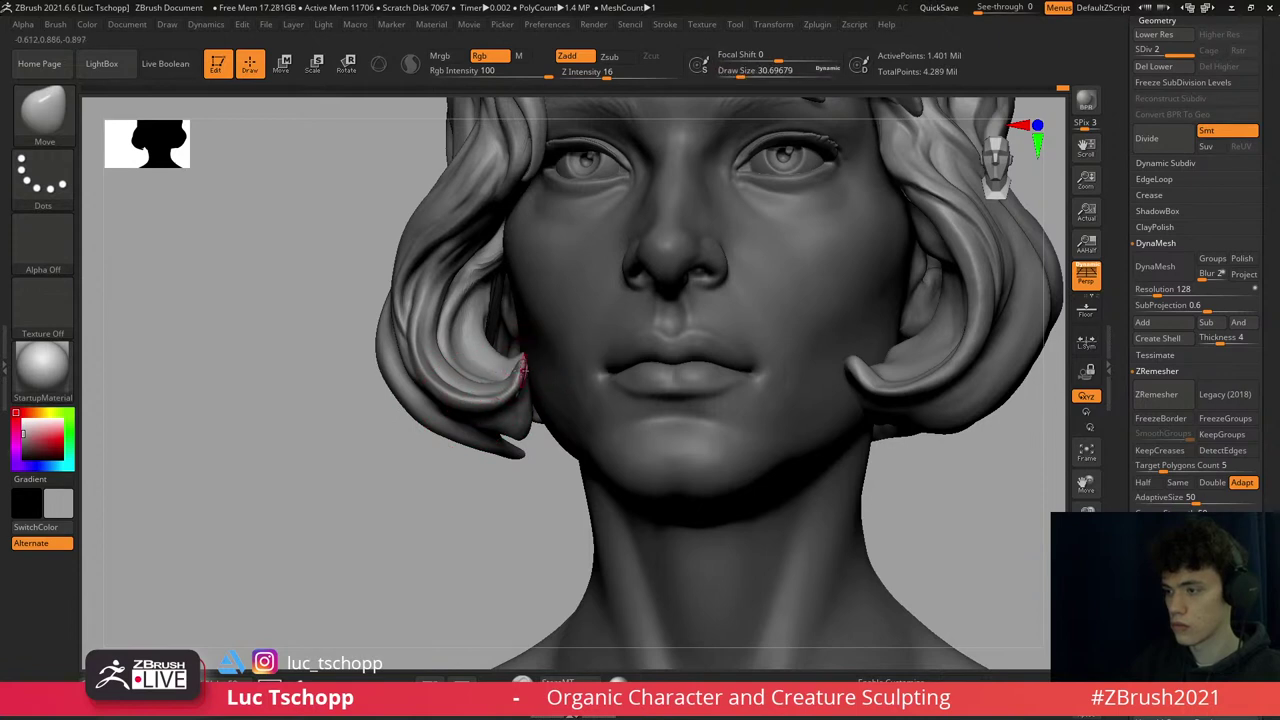
- Frame the whole bust and switch back to LucT_Custom1, turning toward the hair
key("f")
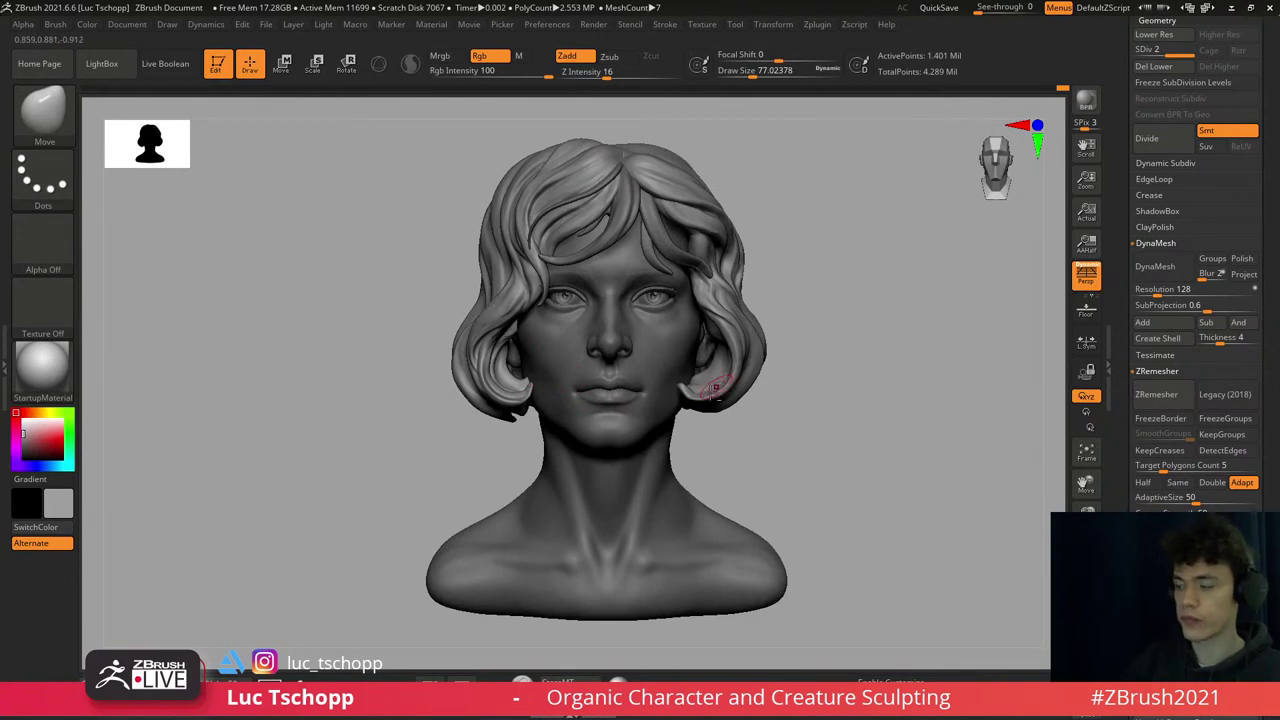
scroll(665, 390, "up", 5)
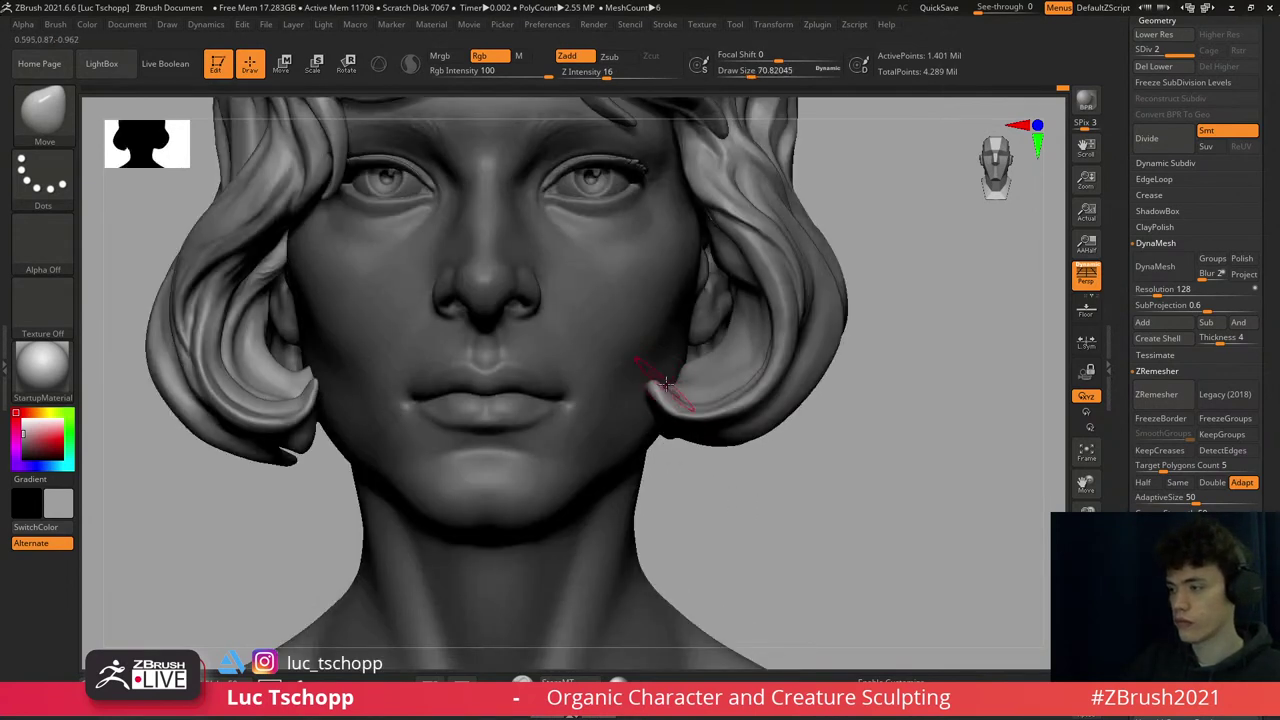
key("1")
mouse_move(990, 630)
left_mouse_down()
mouse_move(1040, 635)
mouse_move(950, 570)
mouse_move(768, 395)
left_mouse_up()
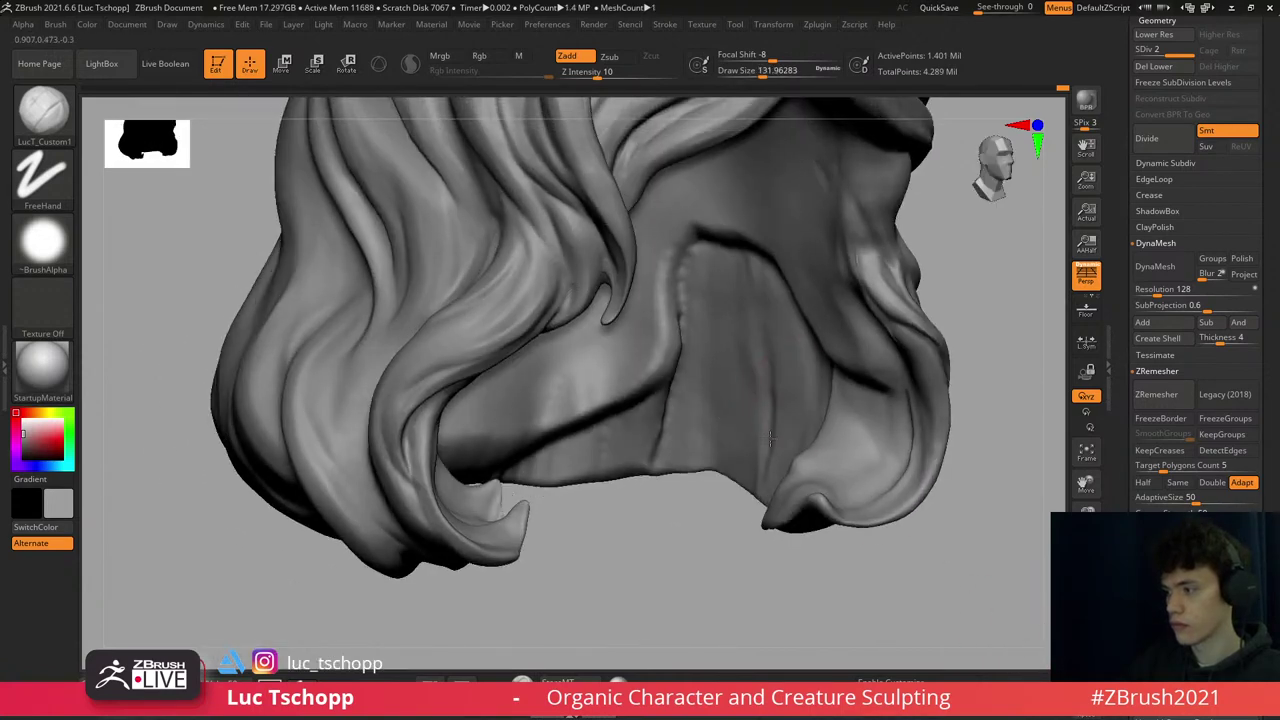
- Rework the vertical crease at the back of the hair and add ridge detail along the fold at brush size 182
key("bracketright")
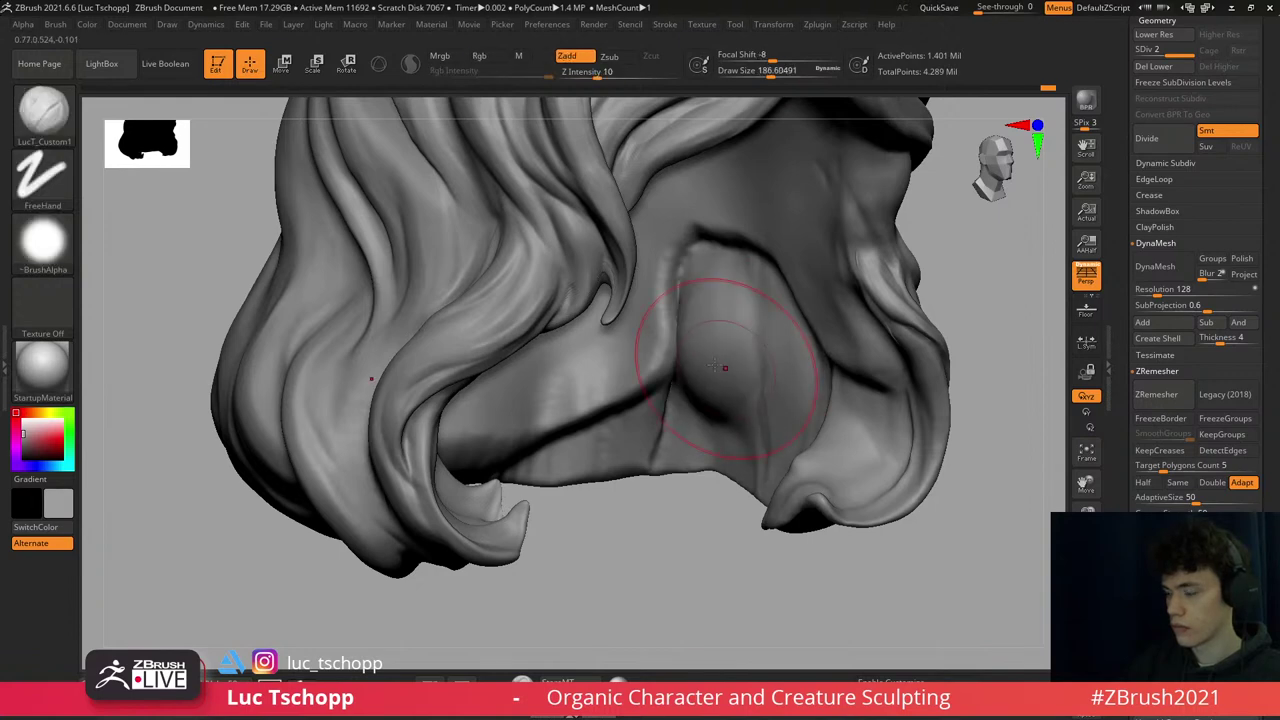
mouse_move(716, 350)
right_mouse_down()
mouse_move(654, 343)
mouse_move(829, 384)
right_mouse_up()
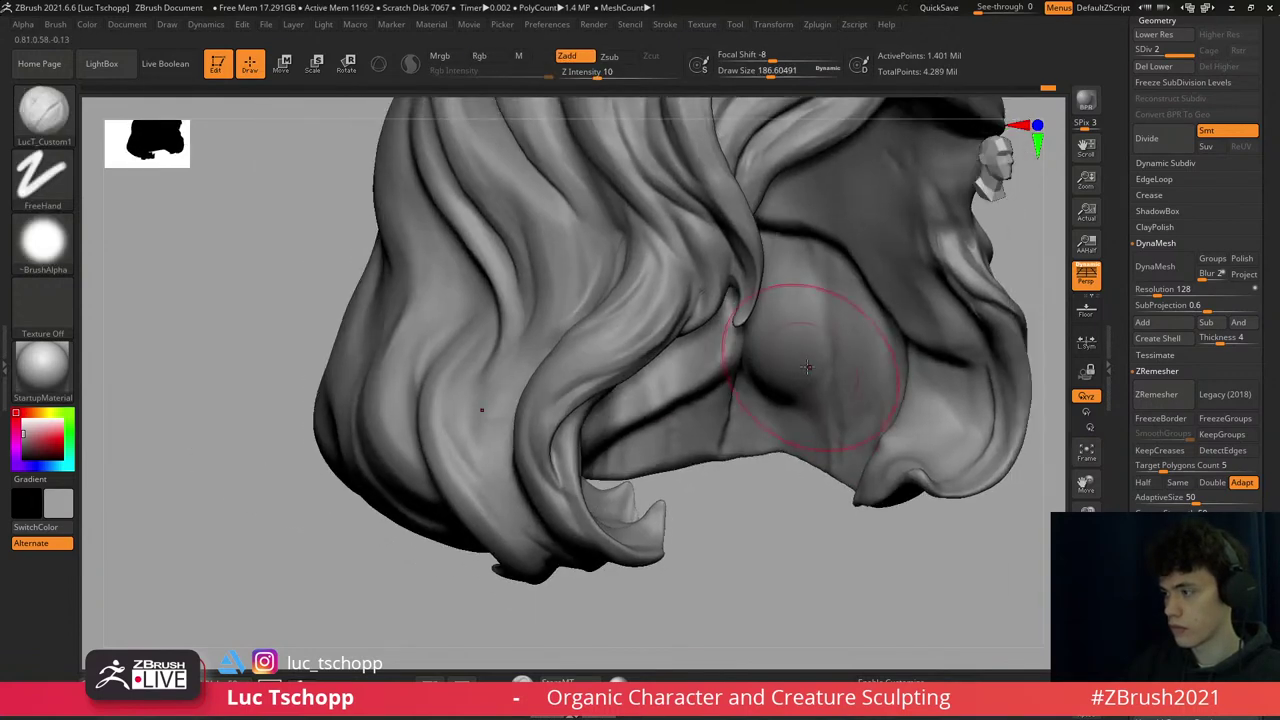
key("s")
left_click_drag(776, 374, 790, 376)
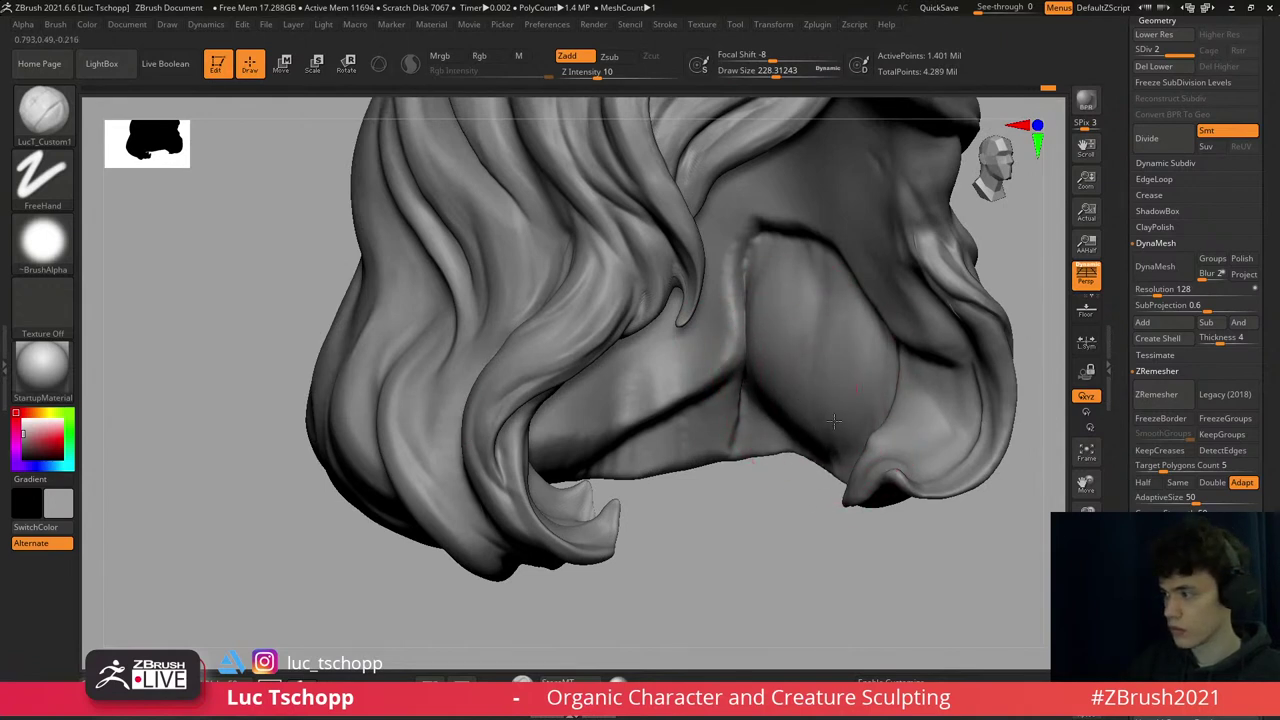
key("s")
left_click_drag(858, 400, 843, 405)
mouse_move(760, 405)
left_mouse_down()
mouse_move(625, 462)
mouse_move(704, 422)
left_mouse_up()
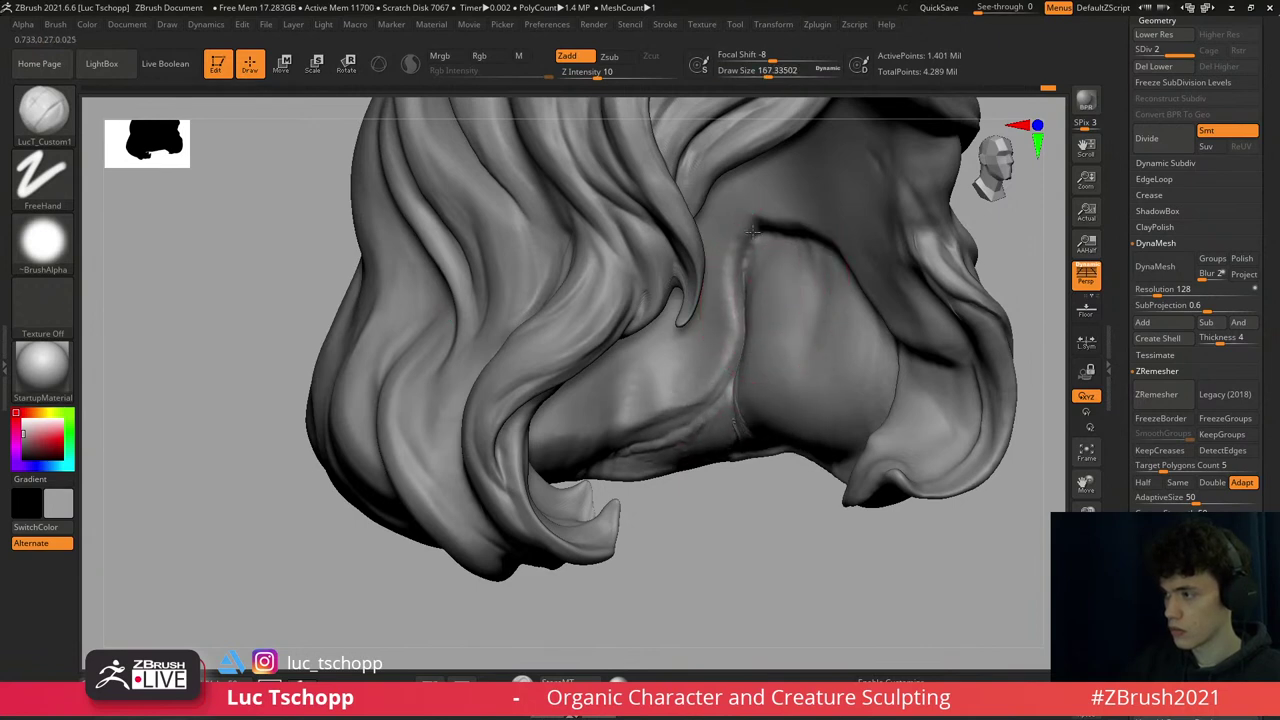
left_click_drag(787, 240, 834, 316)
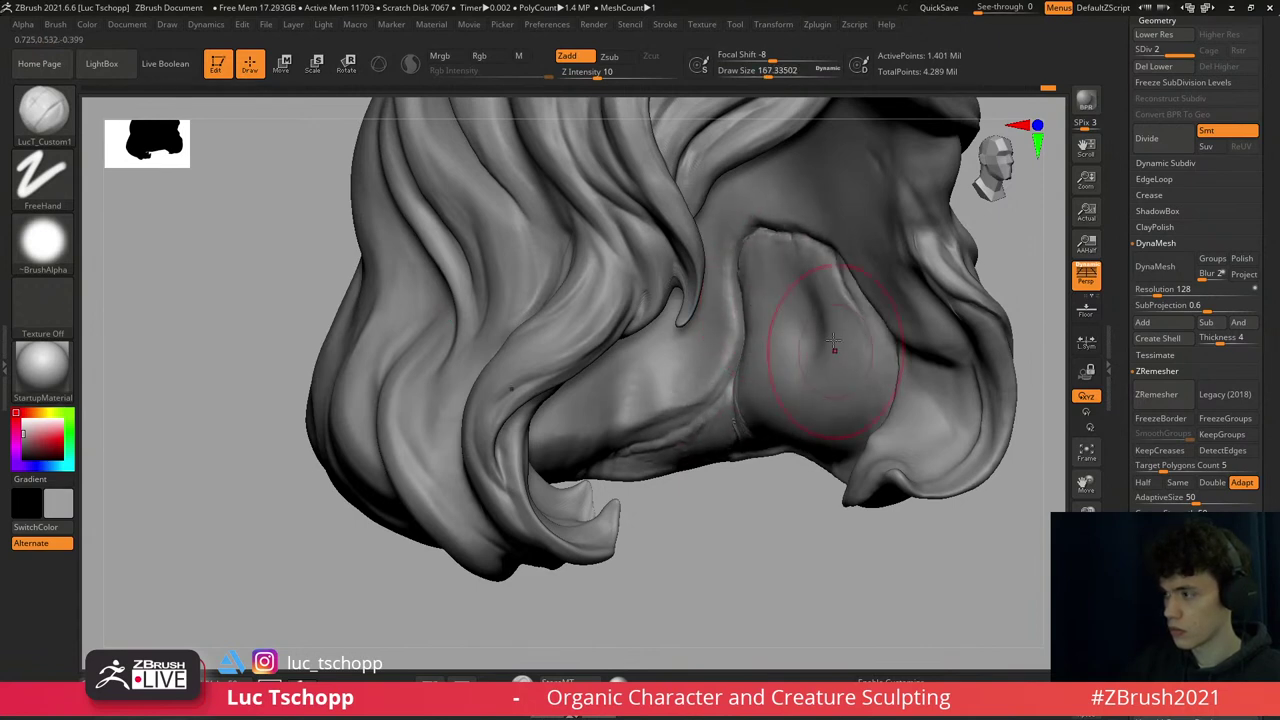
- Orbit beneath the head and shrink the brush to about 71 for the hair underside
right_click_drag(797, 365, 900, 450)
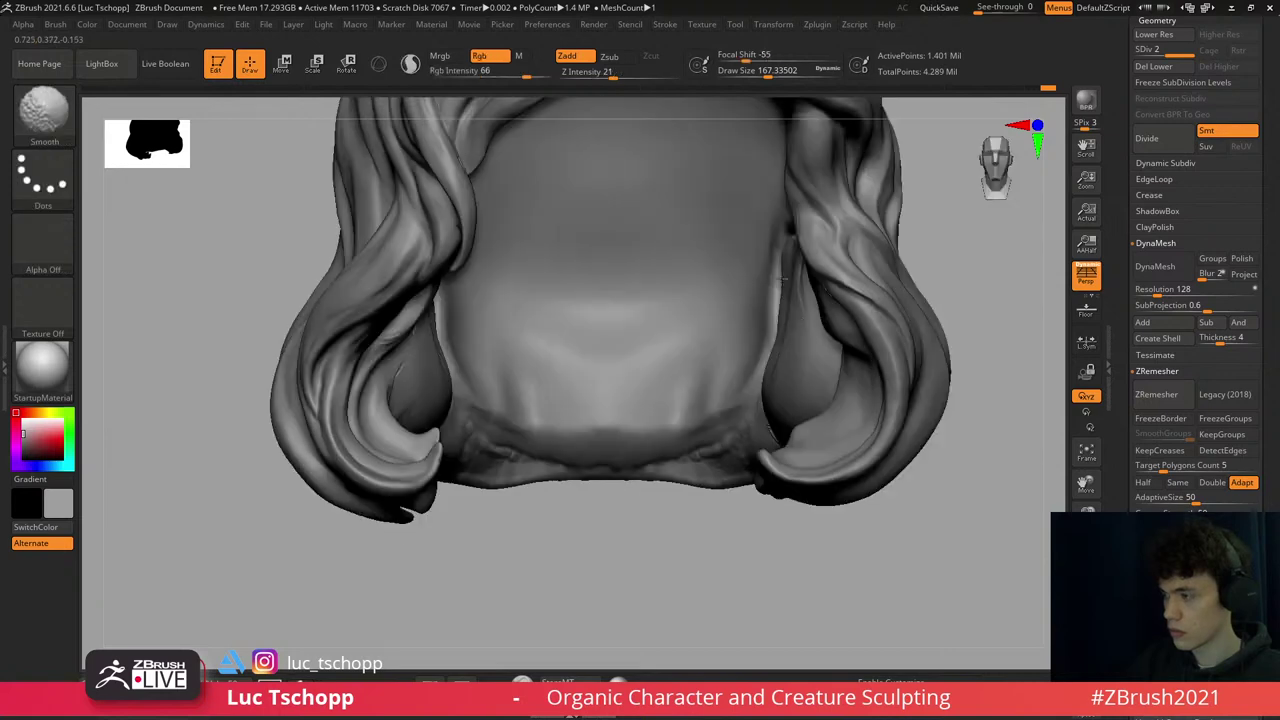
left_click_drag(994, 586, 803, 343, "shift")
right_click_drag(803, 343, 860, 463)
right_click_drag(1050, 660, 784, 323)
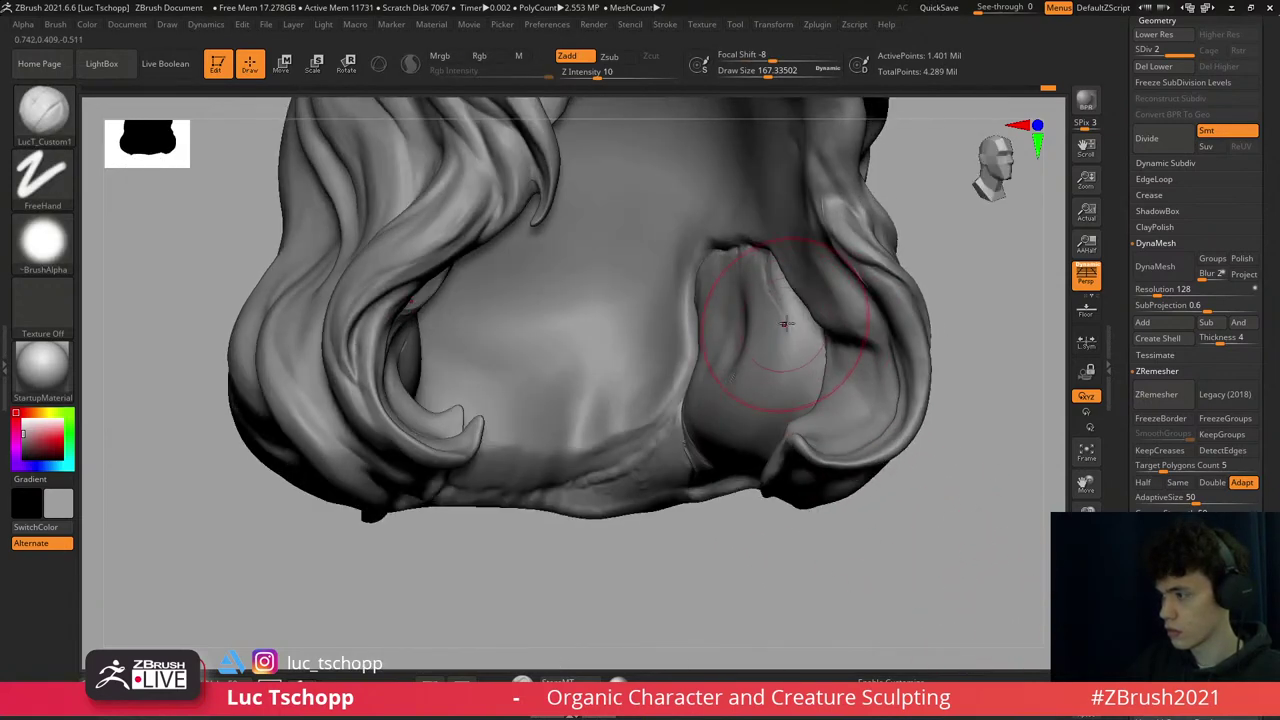
key("s")
left_click_drag(794, 363, 755, 428)
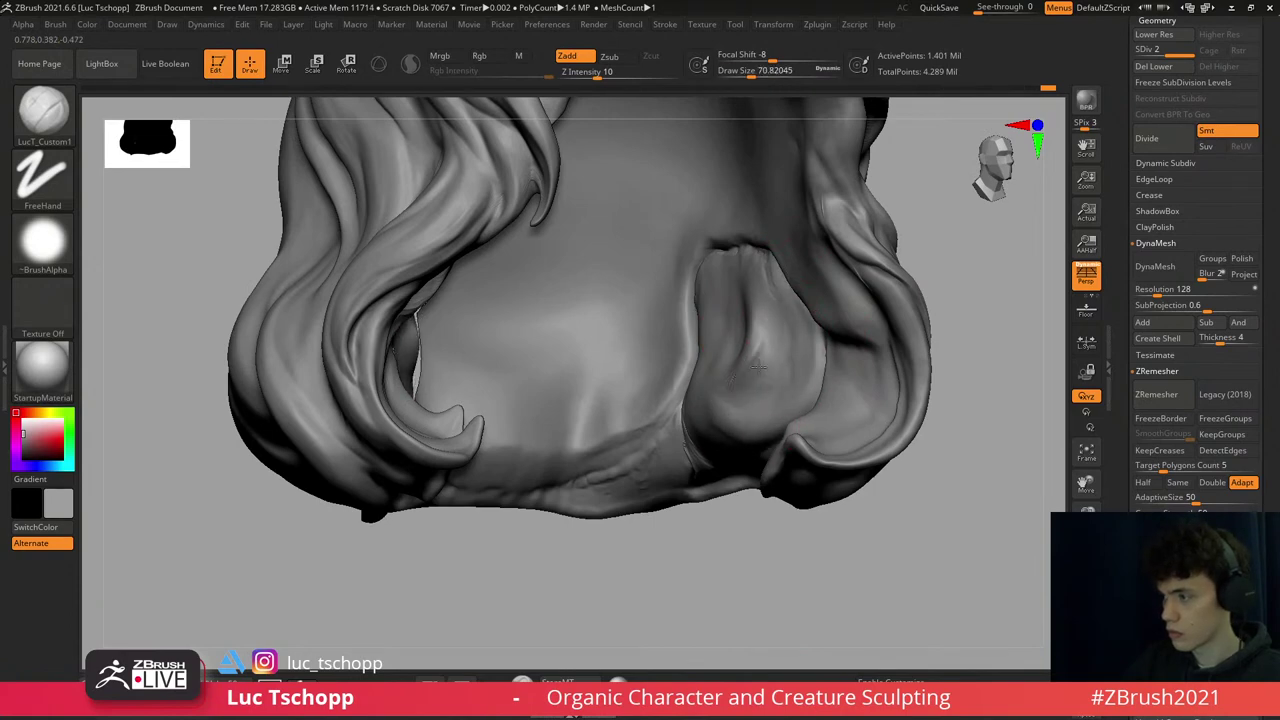
- Carve grooves into the underside of the hair strands with DamStandard
key("b")
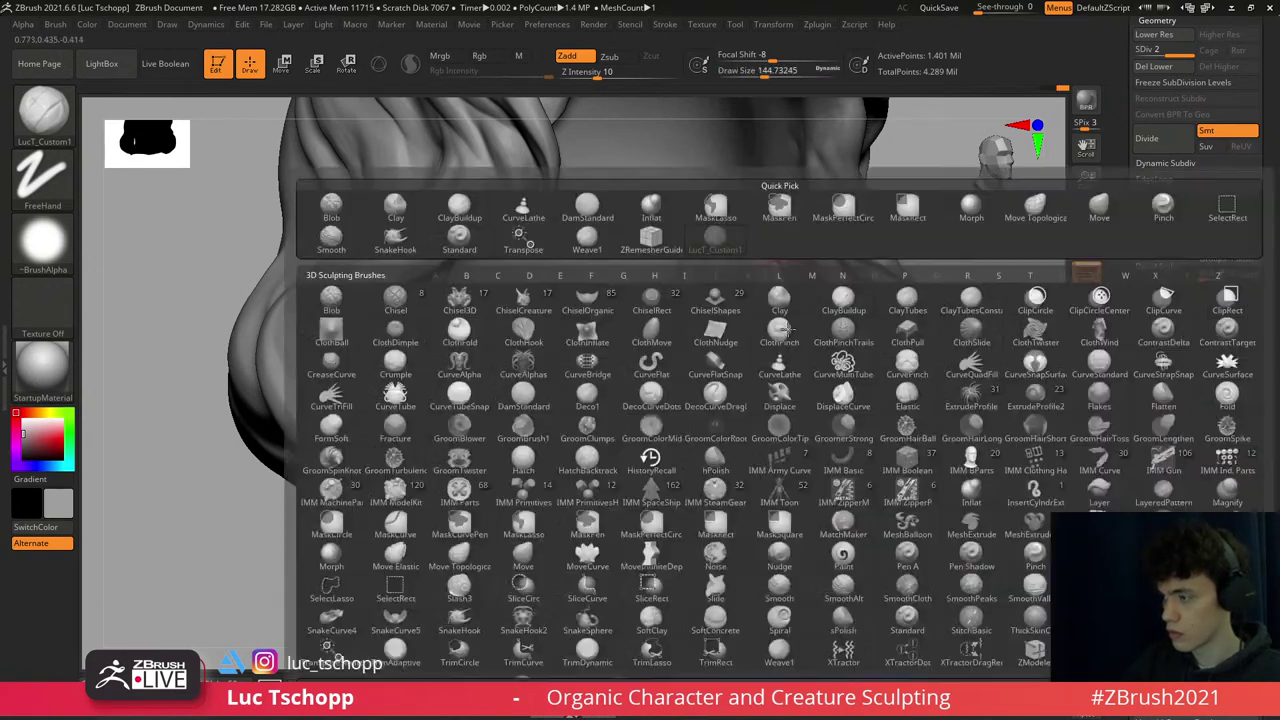
key("d")
key("s")
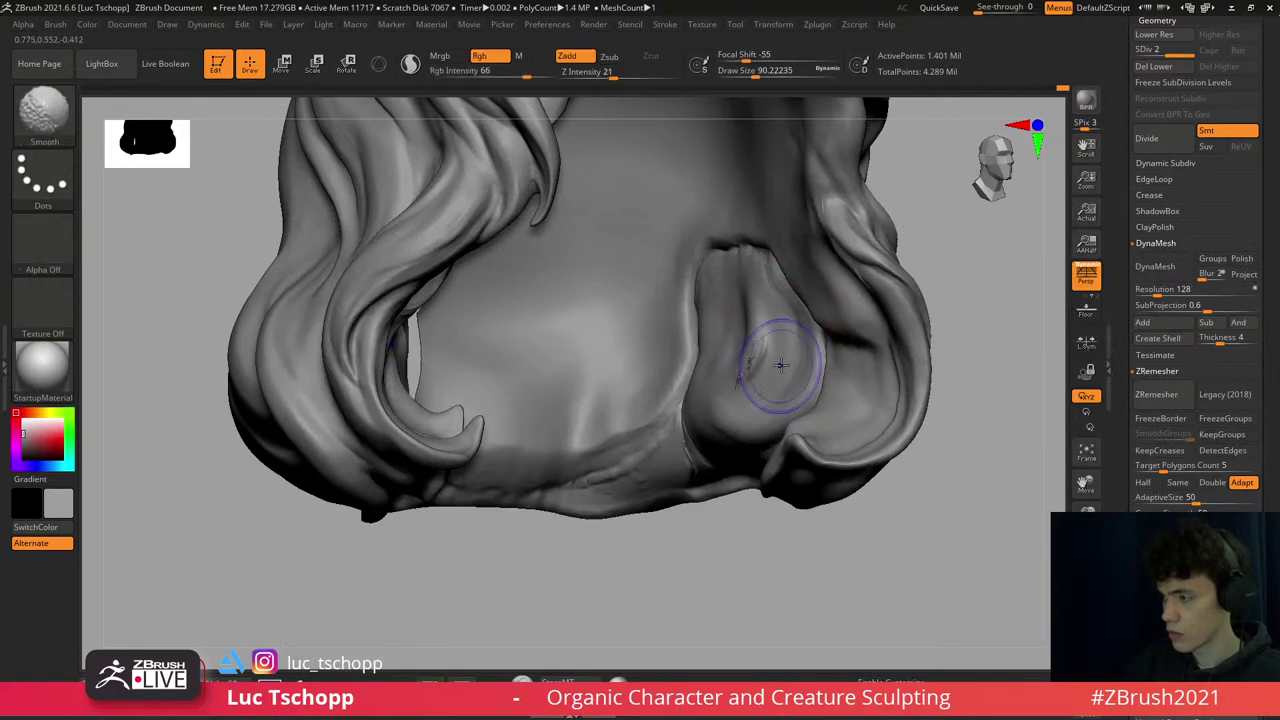
right_click_drag(771, 357, 786, 366, "shift")
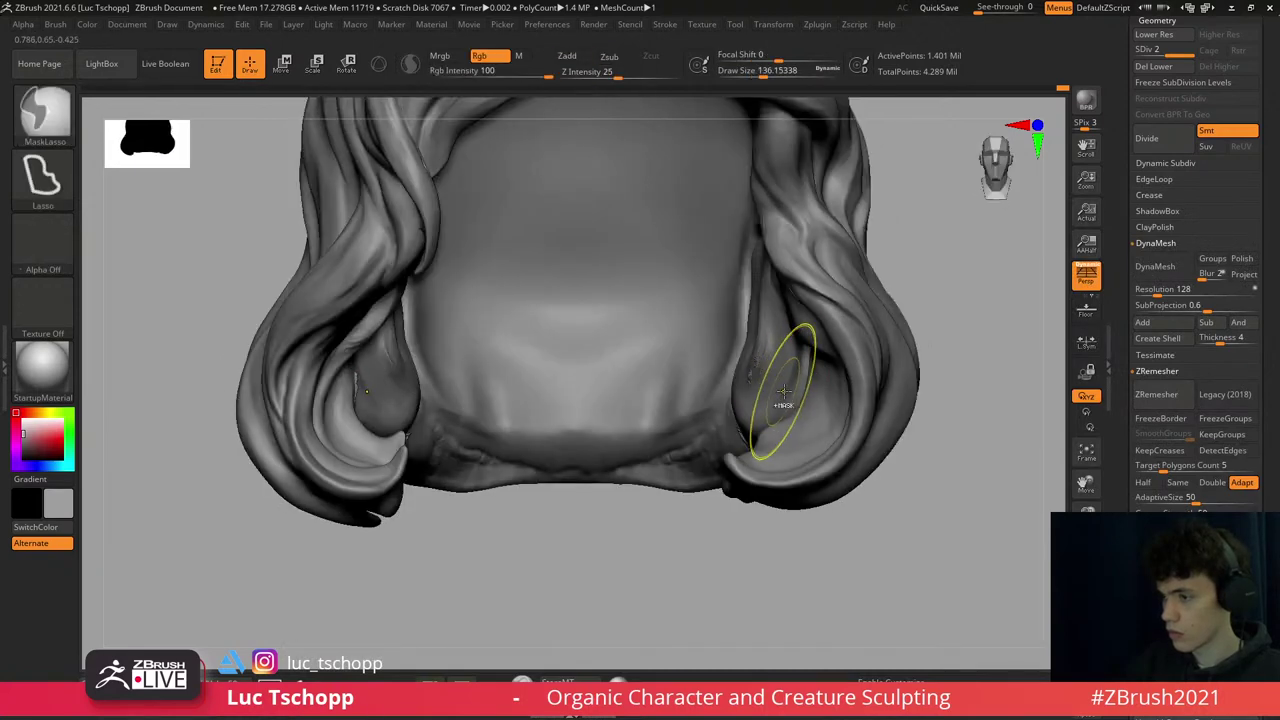
right_click_drag(789, 390, 808, 362)
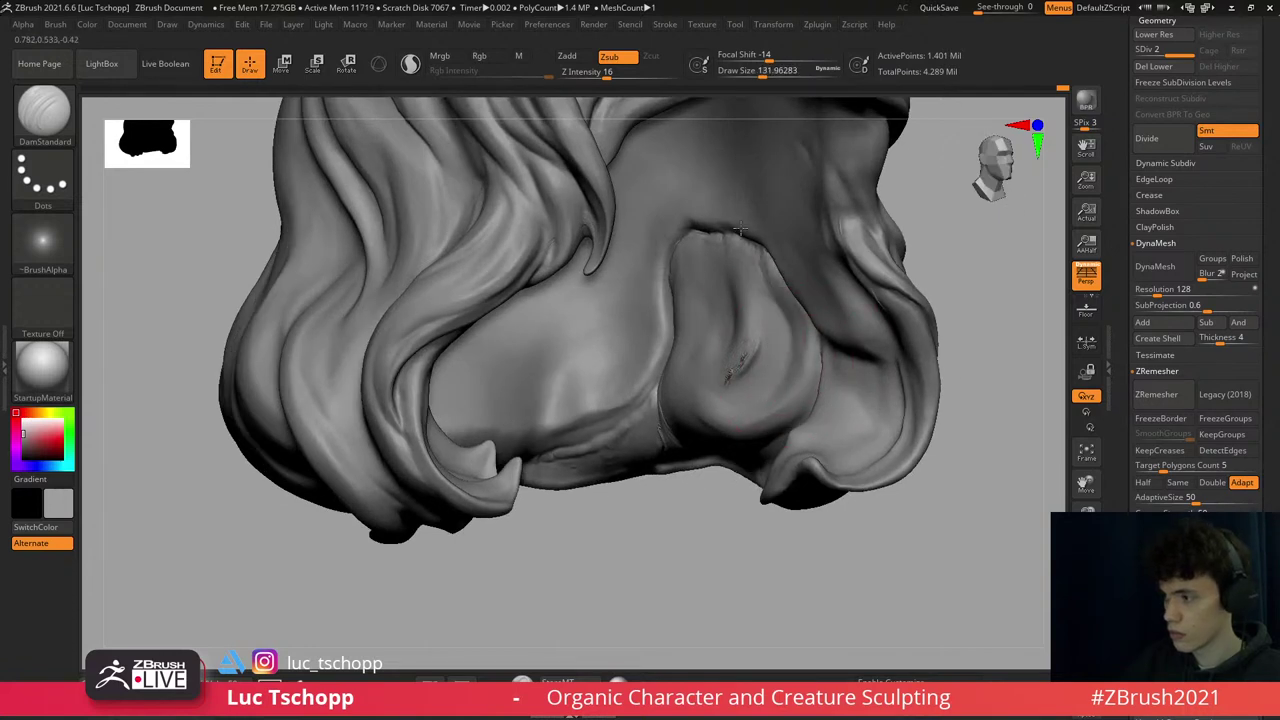
- Build up the inner hair underside with LucT_Custom1 from several oblique angles
key("1")
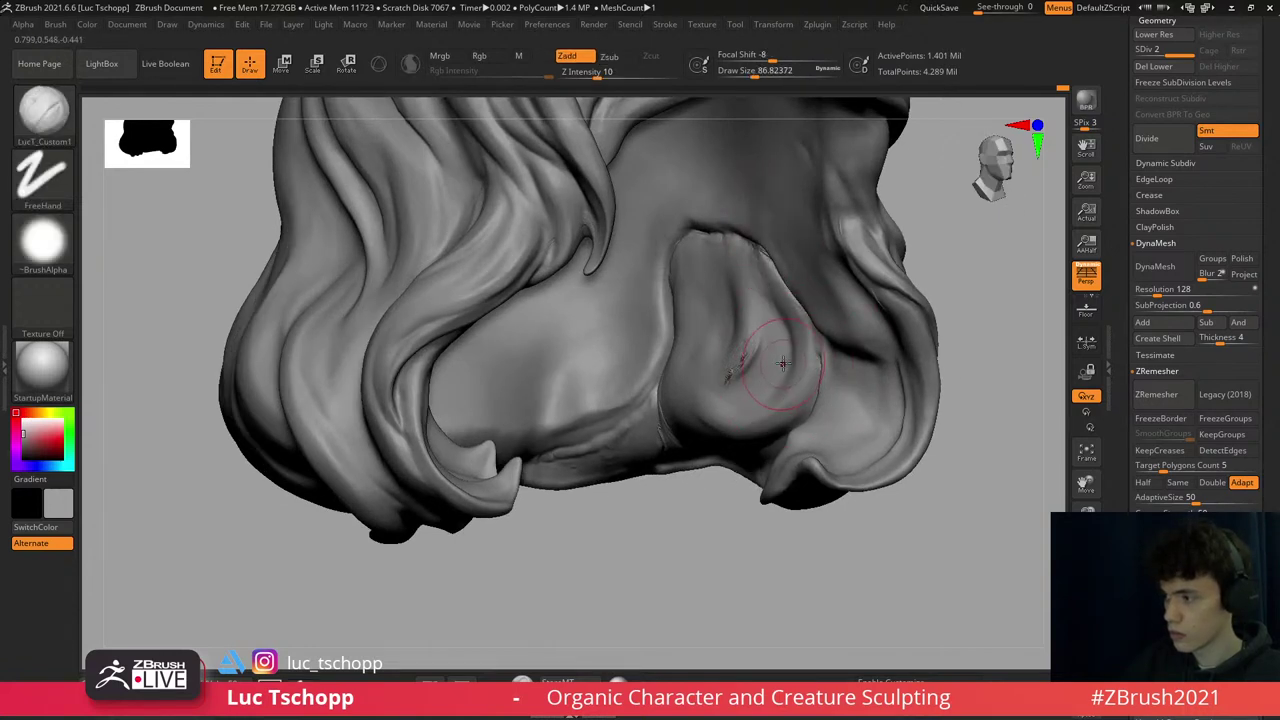
mouse_move(785, 325)
right_mouse_down("shift")
mouse_move(827, 367)
mouse_move(768, 260)
right_mouse_up("shift")
key("s")
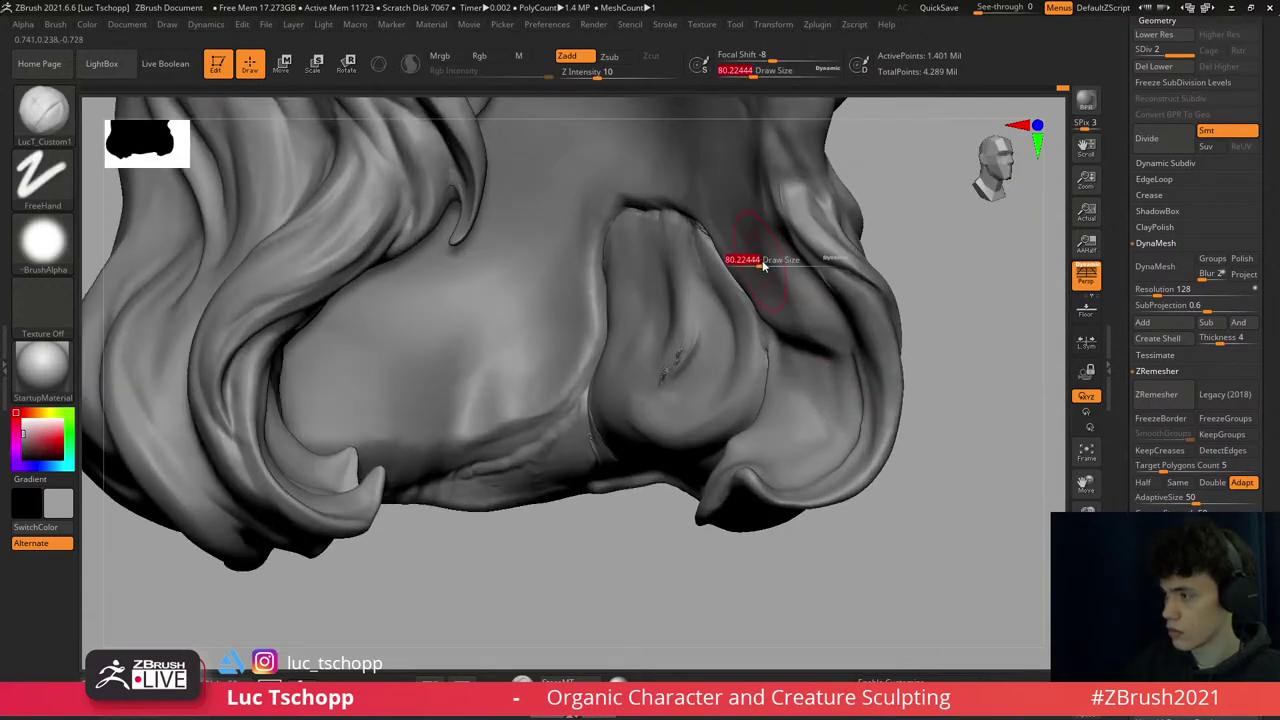
right_click_drag(838, 366, 818, 354)
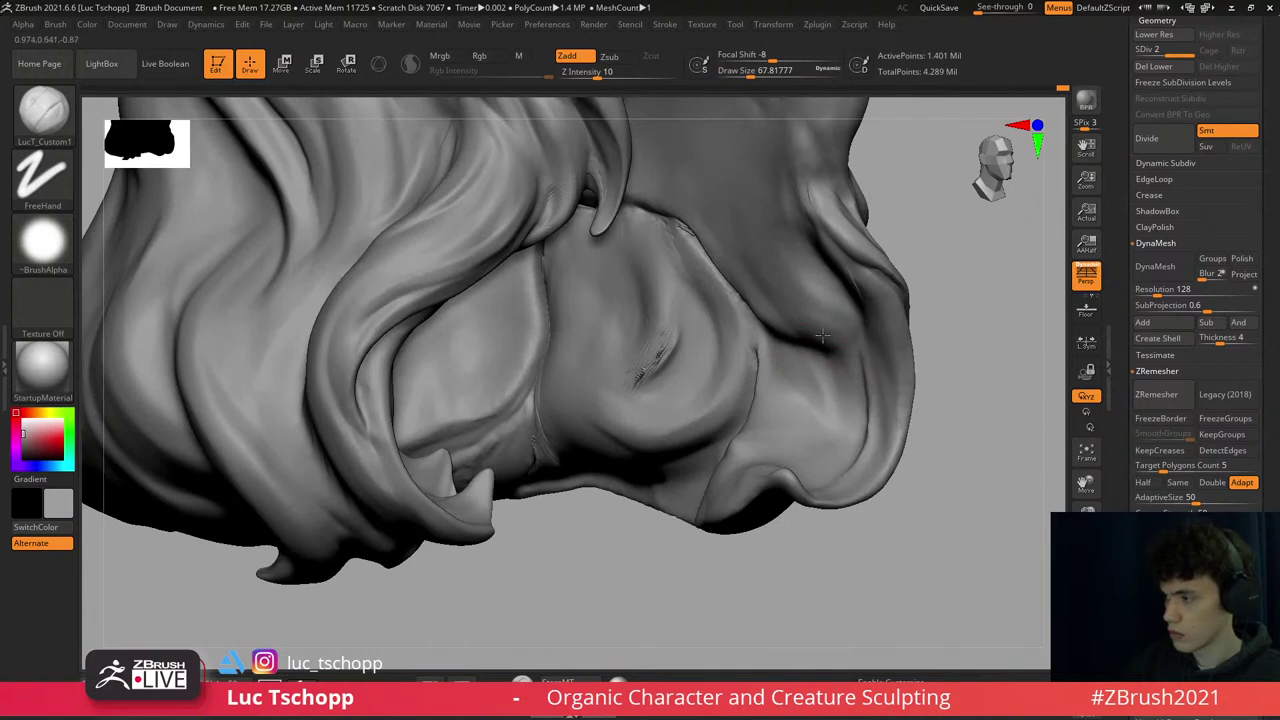
right_click_drag(778, 327, 758, 246)
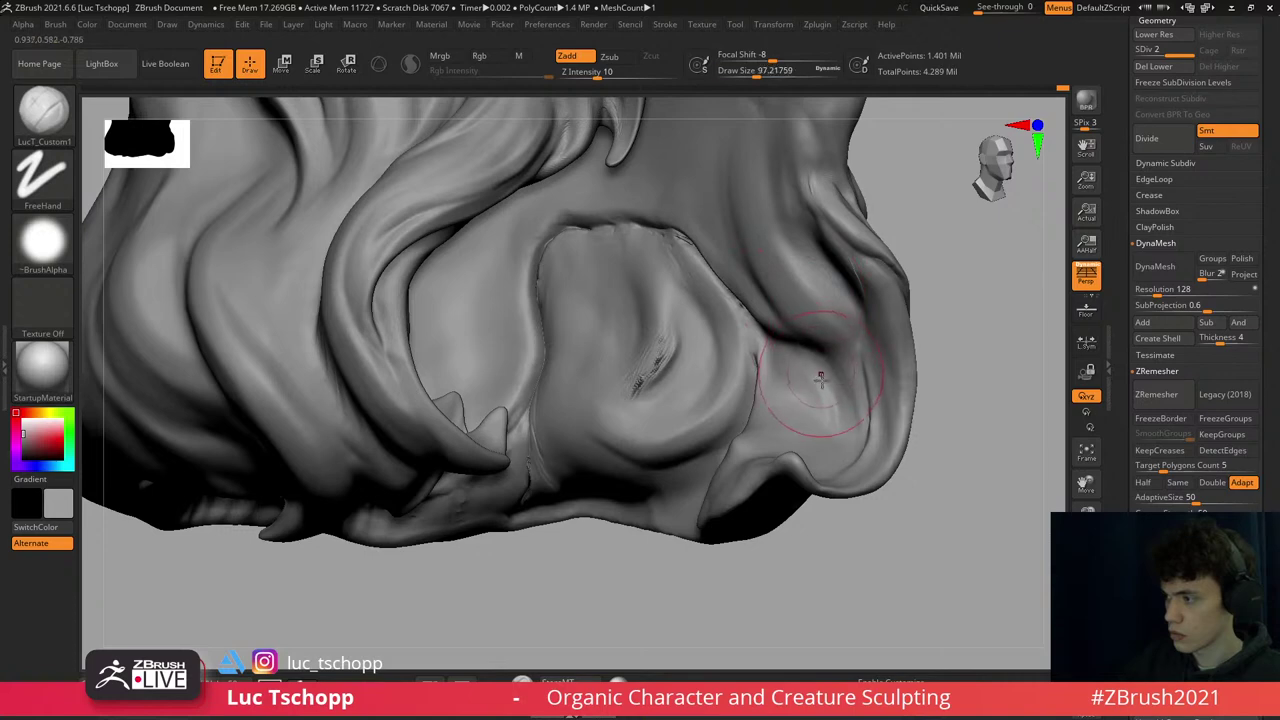
mouse_move(820, 377)
right_mouse_down()
mouse_move(816, 407)
mouse_move(846, 442)
mouse_move(808, 474)
right_mouse_up()
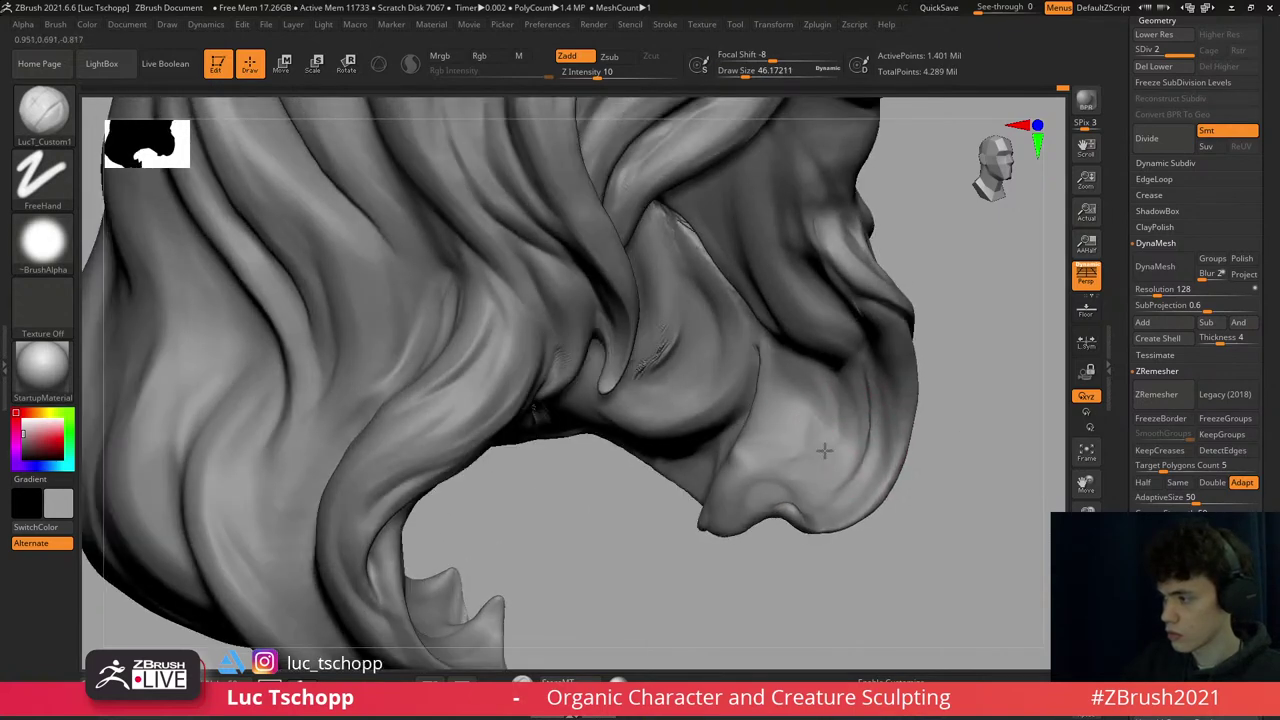
- Carve creases along the side hair with DamStandard and turn the head to face front
key("b")
key("d")
key("s")
mouse_move(851, 425)
right_mouse_down()
mouse_move(866, 430)
mouse_move(866, 400)
right_mouse_up()
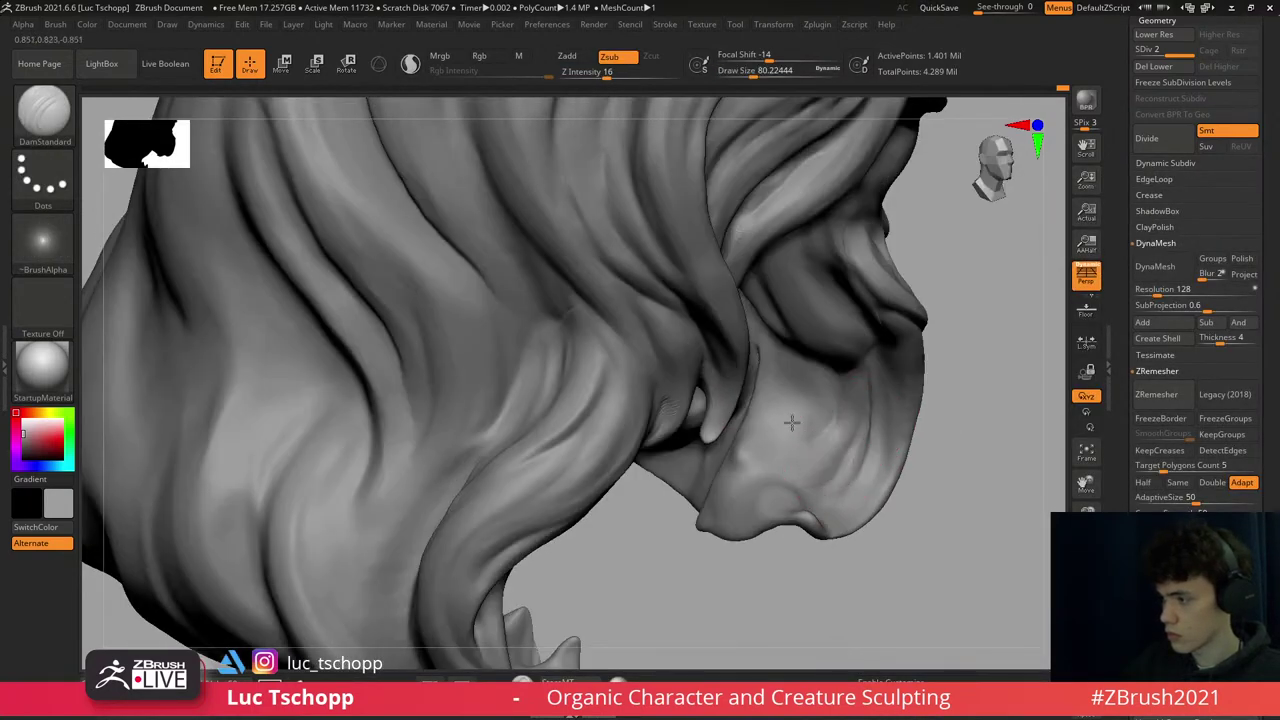
right_click_drag(791, 422, 750, 460, "shift")
- Frame the bust, zoom in on the face and hair, and enlarge the brush
key("f")
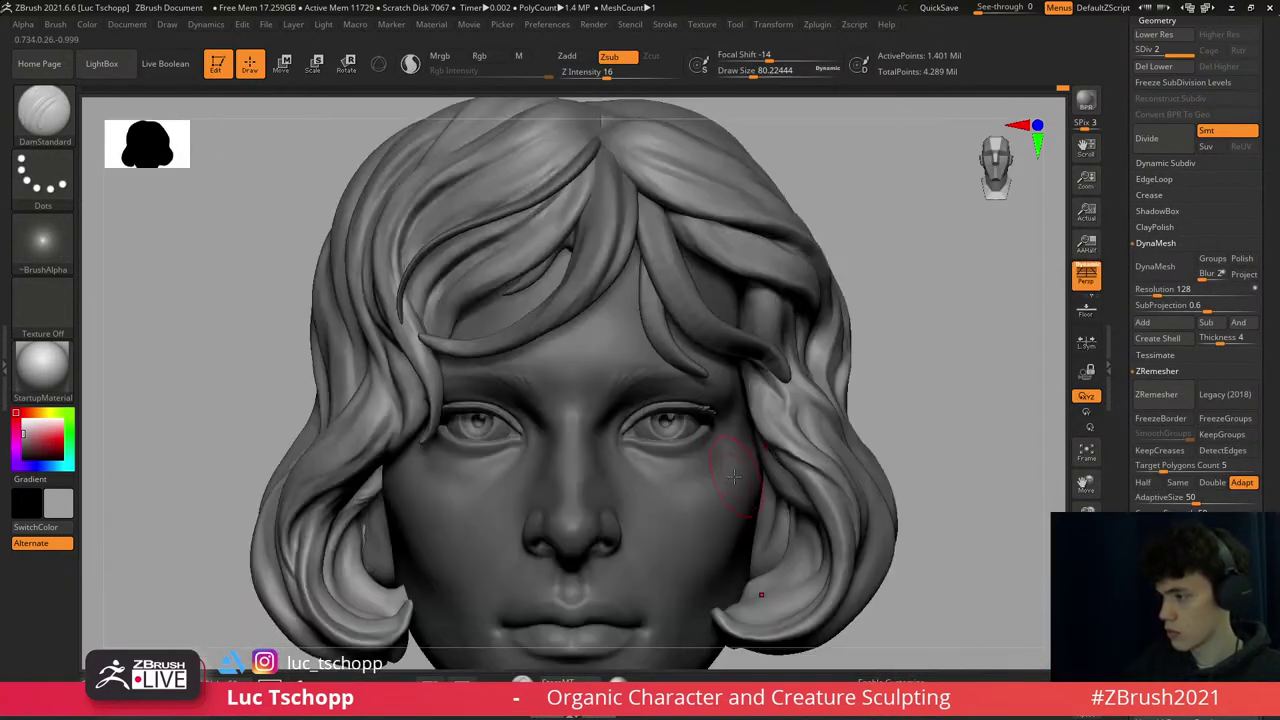
mouse_move(790, 502)
right_mouse_down("alt")
mouse_move(786, 410)
mouse_move(760, 400)
mouse_move(764, 375)
right_mouse_up("alt")
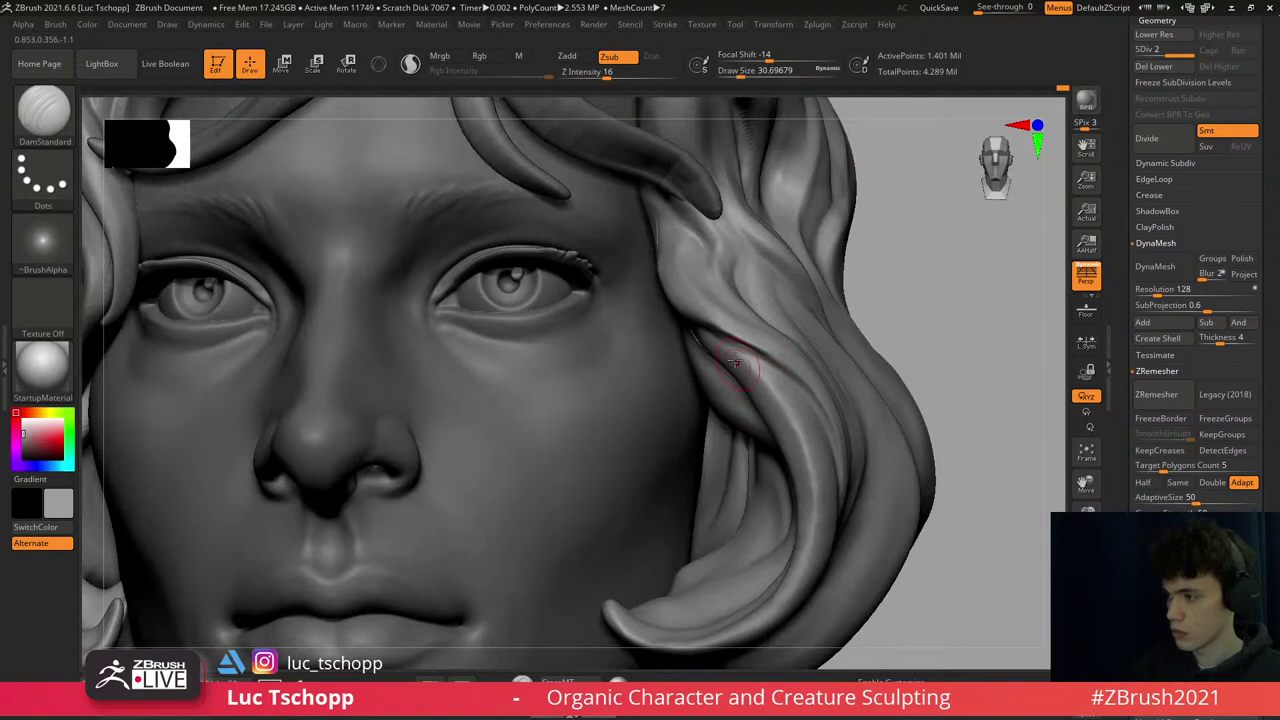
key("f")
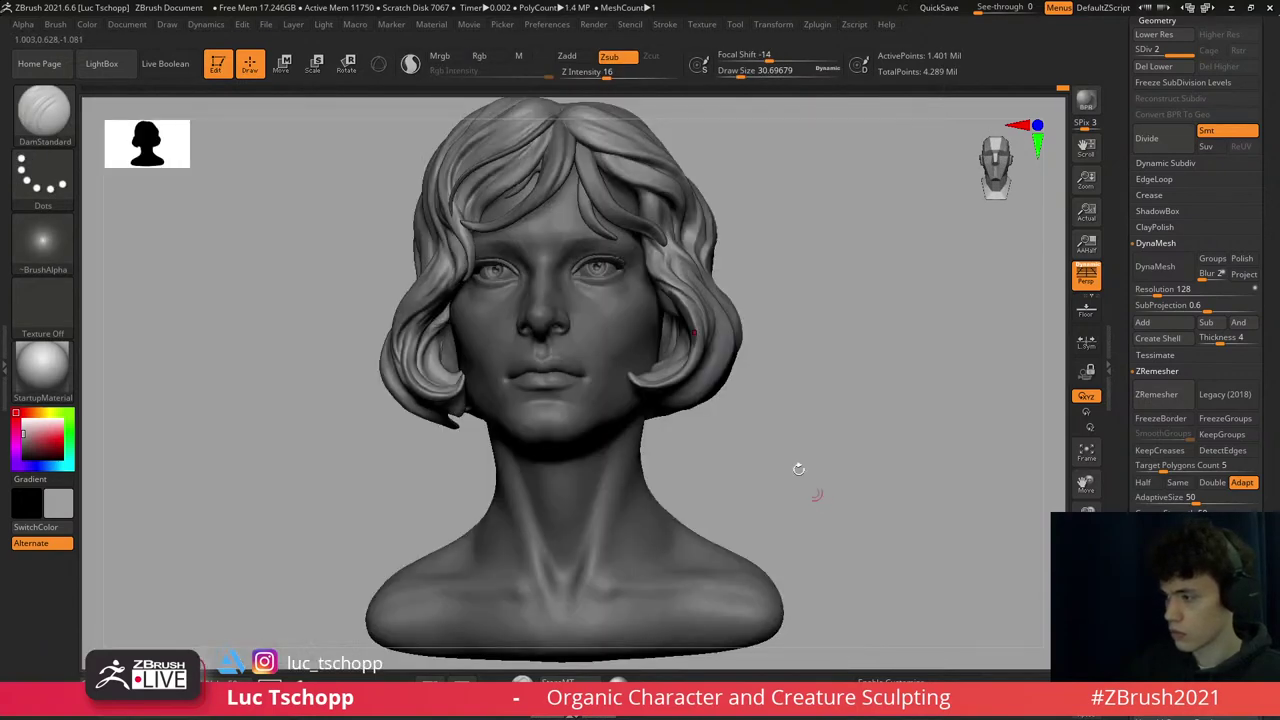
mouse_move(720, 355)
right_mouse_down("ctrl")
mouse_move(687, 278)
mouse_move(710, 318)
right_mouse_up("ctrl")
key("b")
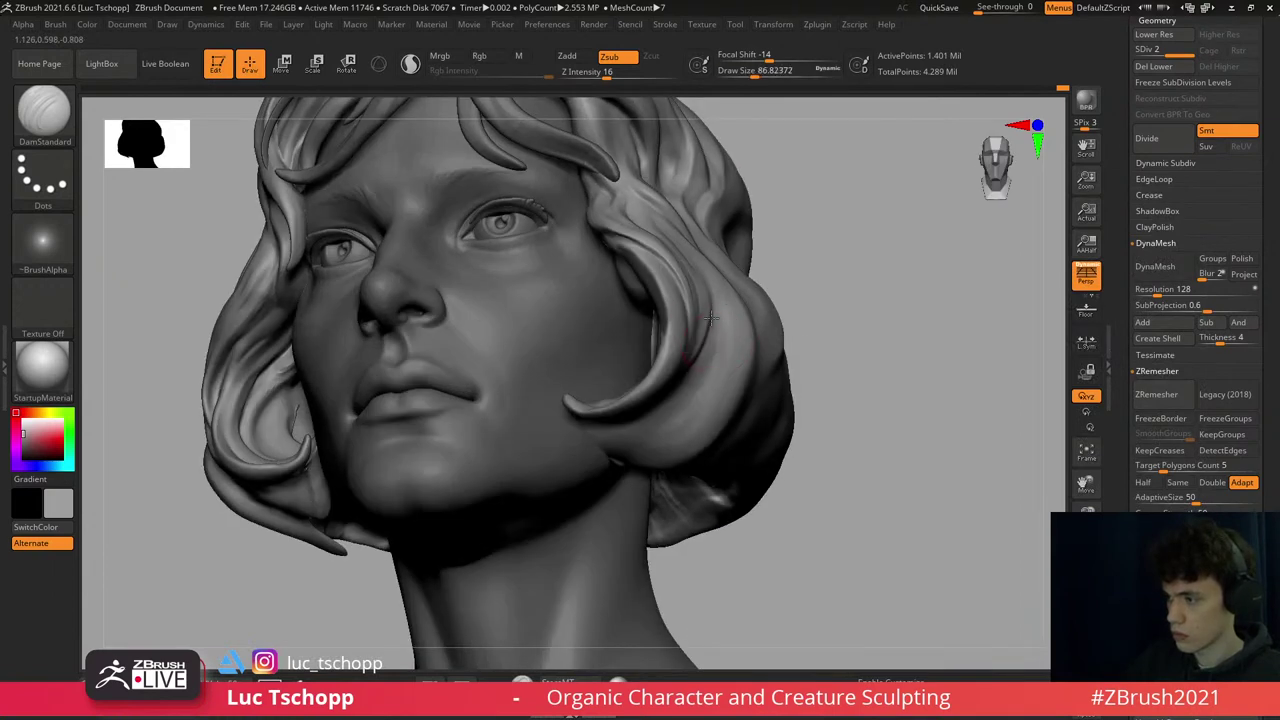
key("bracketright")
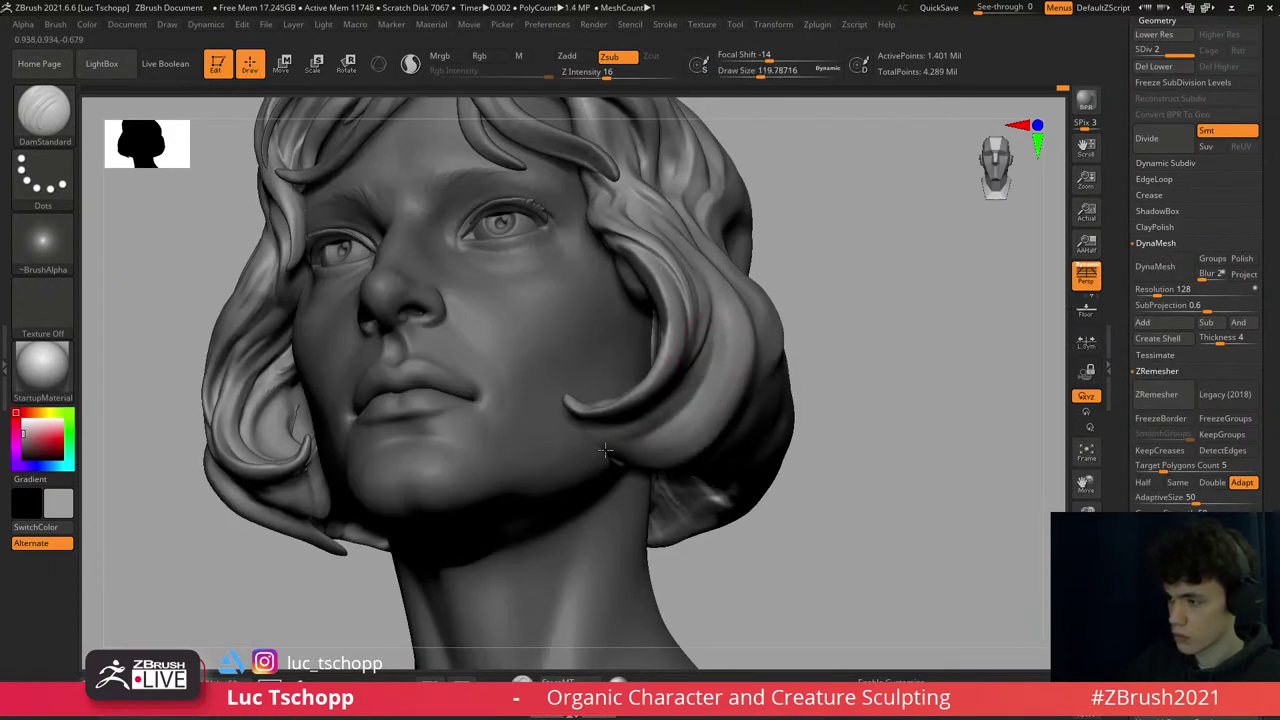
right_click_drag(628, 432, 694, 350)
key("bracketright")
key("bracketright")
- Switch to a smaller Move brush and turn to a side view of the hair
key("b")
key("m")
key("v")
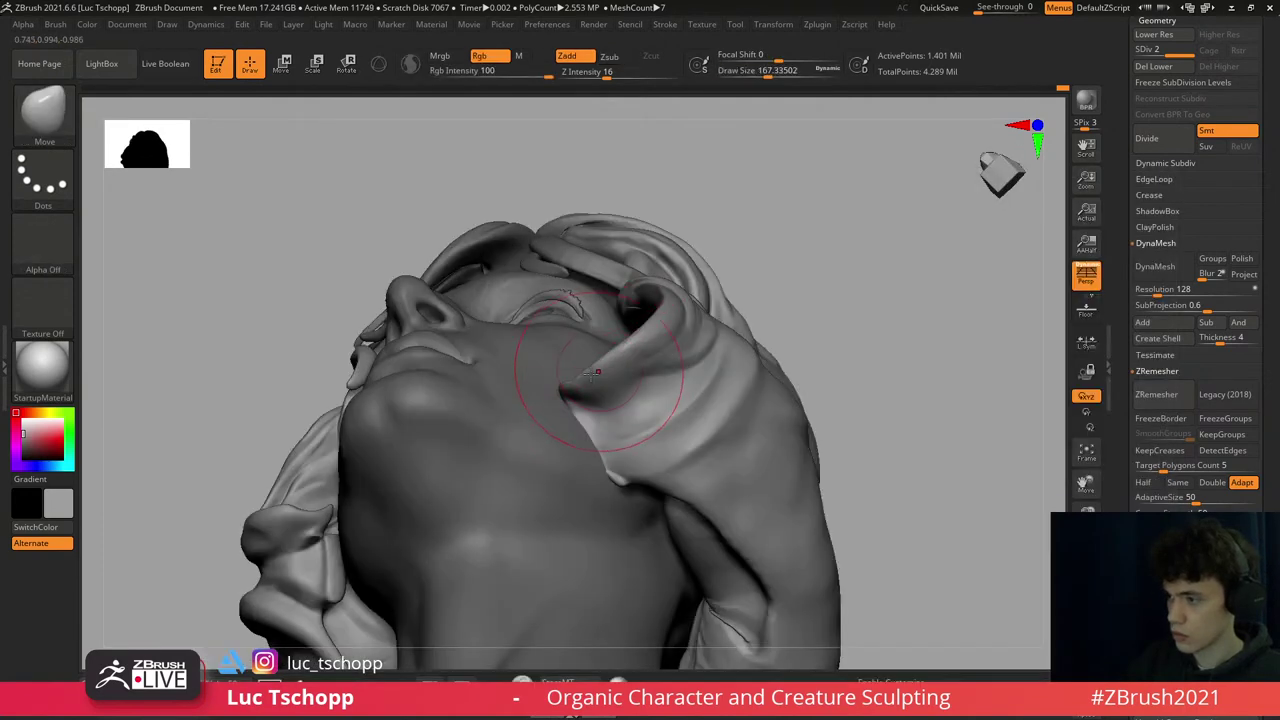
key("bracketleft")
- Switch to a smaller DamStandard brush and view the top and back of the skull
key("bracketleft")
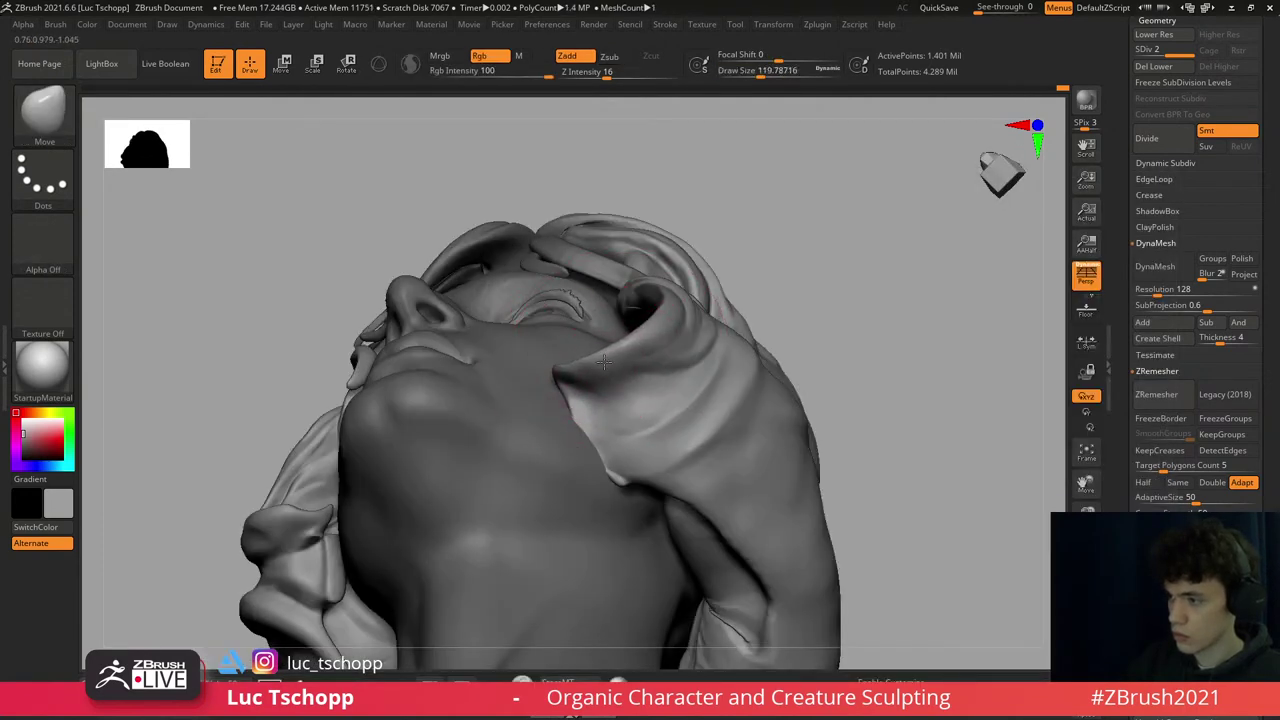
mouse_move(612, 349)
right_mouse_down()
mouse_move(718, 316)
mouse_move(720, 331)
mouse_move(735, 325)
right_mouse_up()
key("b")
key("d")
key("s")
key("bracketleft")
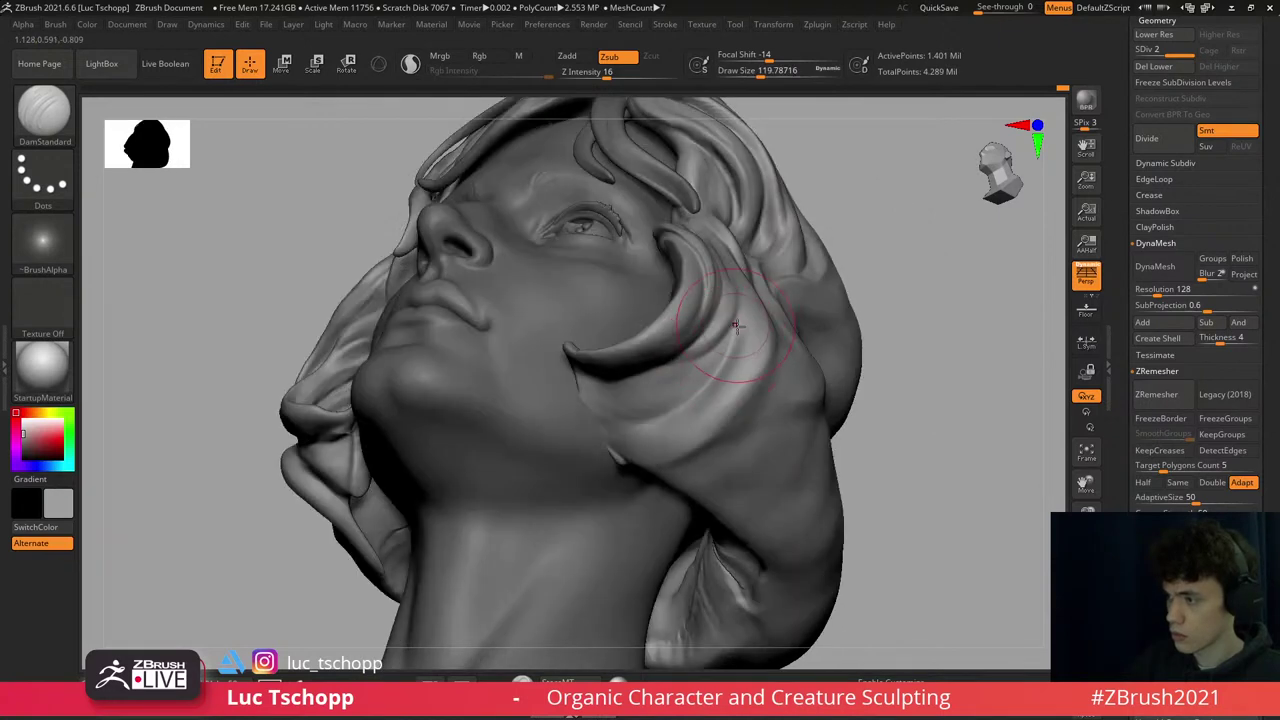
right_click_drag(655, 403, 673, 388)
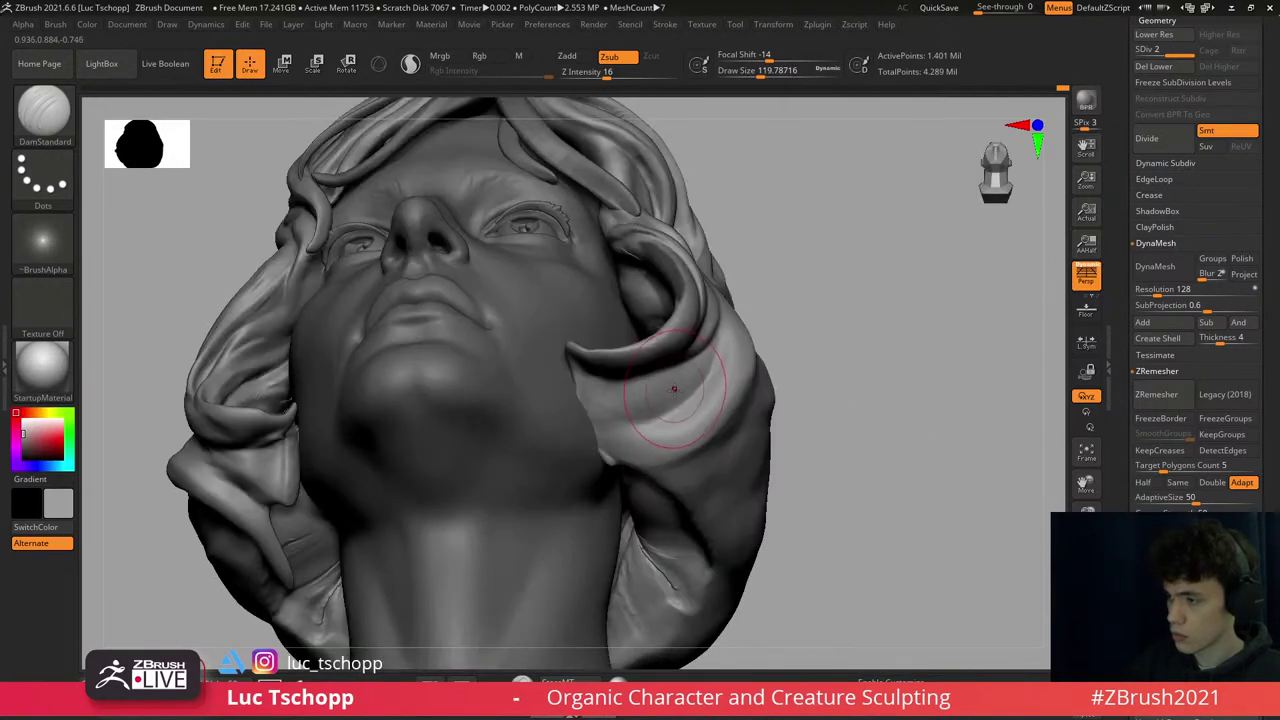
right_click_drag(1043, 665, 585, 463)
- Mask a wedge of the side hair for isolated reshaping with the Move brush
key("ctrl")
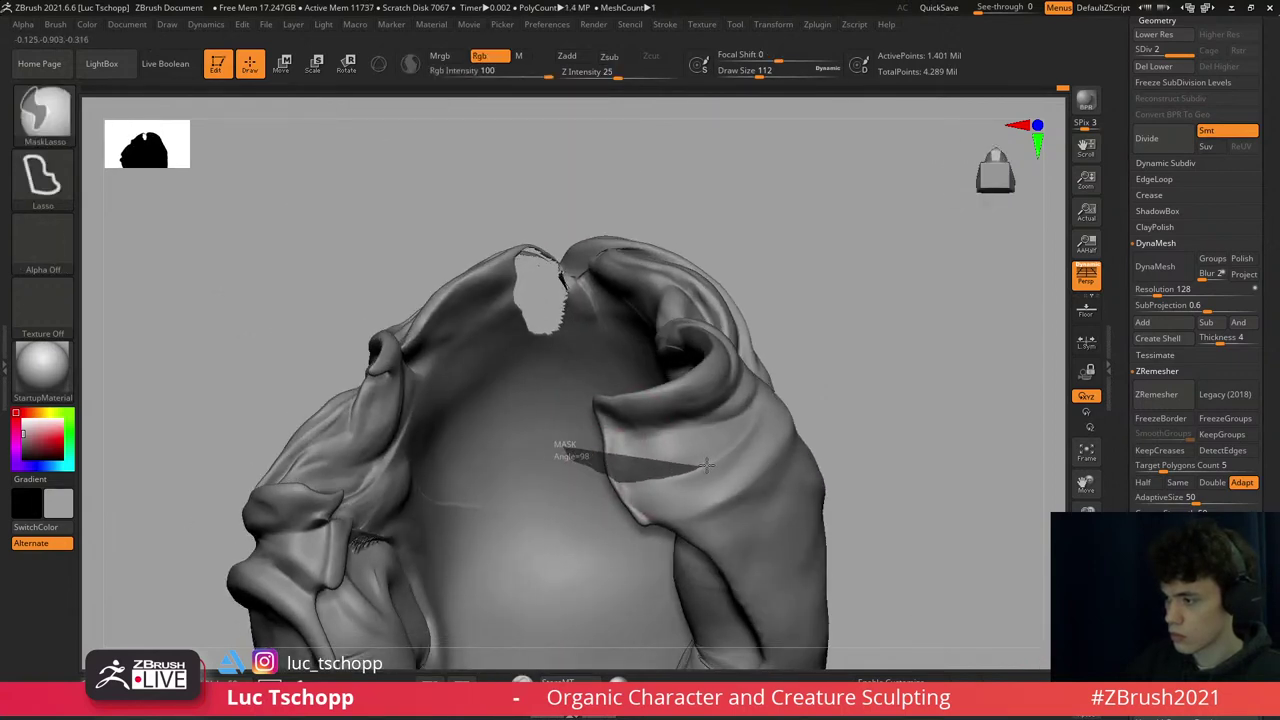
left_click_drag(706, 465, 757, 402, "ctrl")
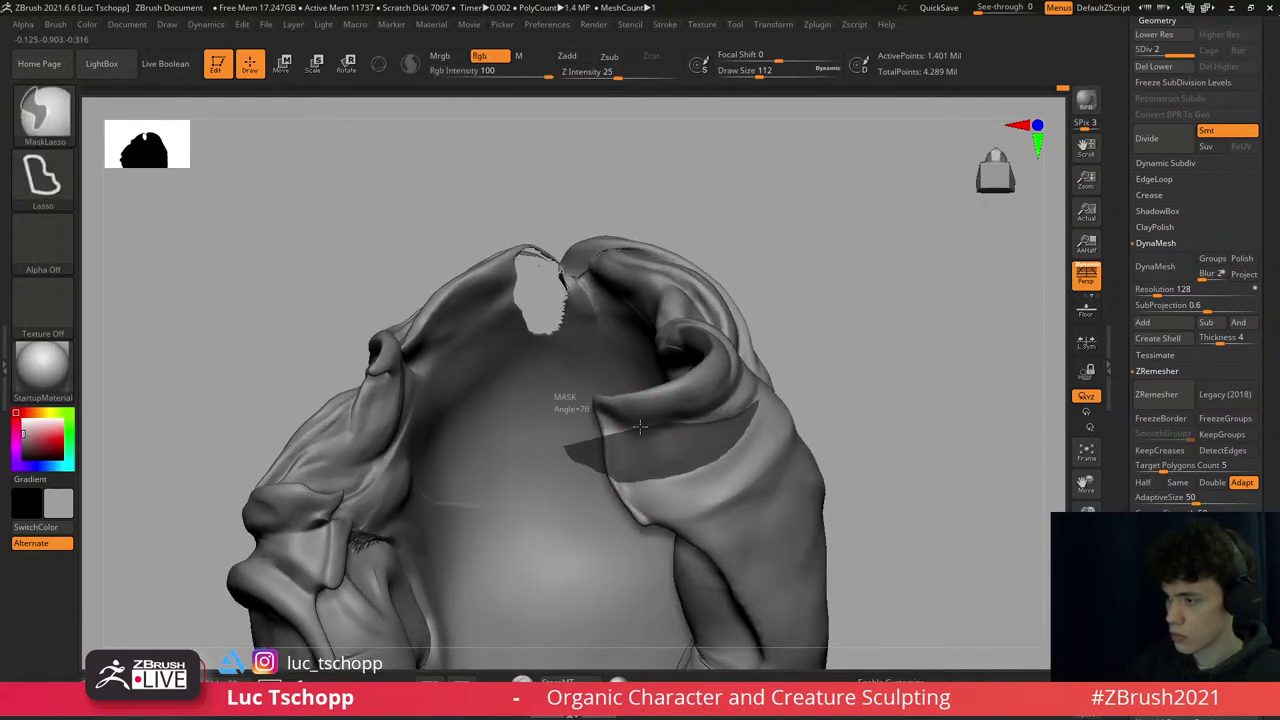
left_click_drag(553, 444, 555, 443, "ctrl")
key("b")
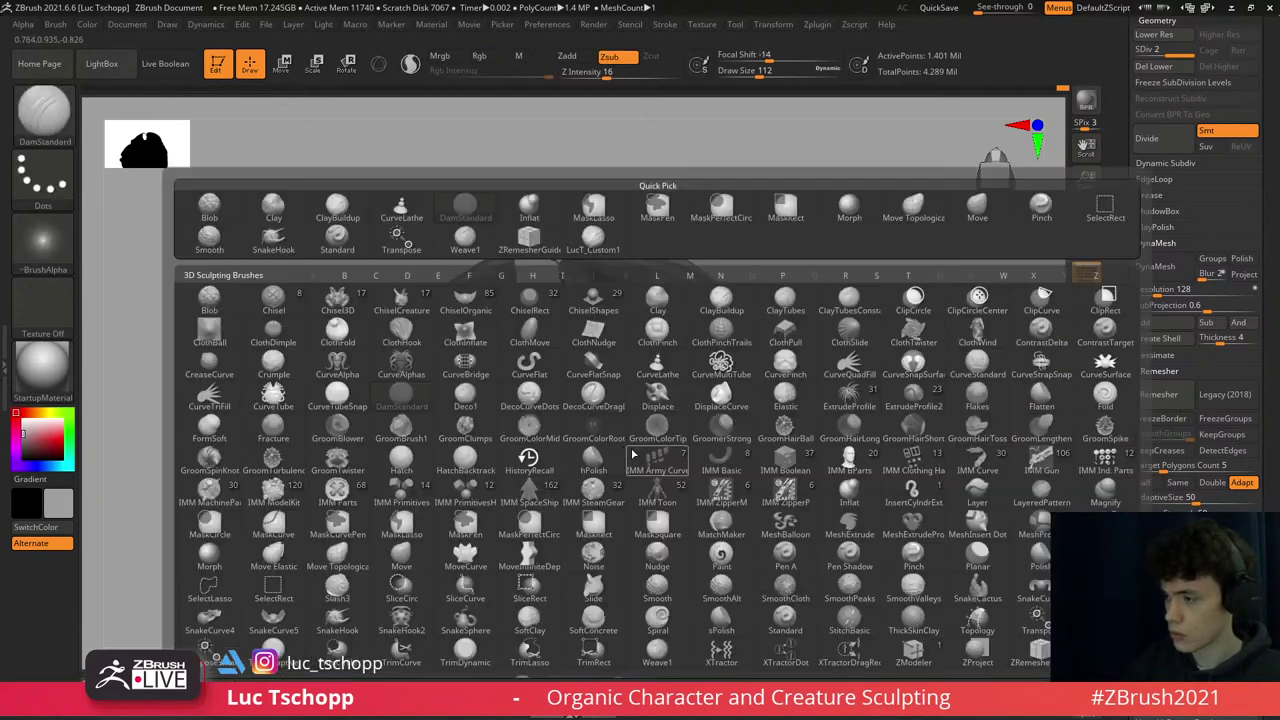
key("m")
key("v")
- Mask loops around the head from side and profile views
mouse_move(838, 361)
right_mouse_down()
mouse_move(561, 283)
mouse_move(623, 334)
mouse_move(806, 254)
right_mouse_up()
mouse_move(806, 254)
left_mouse_down("ctrl")
mouse_move(619, 584)
mouse_move(660, 630)
mouse_move(577, 262)
left_mouse_up("ctrl")
mouse_move(577, 262)
right_mouse_down()
mouse_move(726, 263)
mouse_move(744, 305)
mouse_move(834, 320)
right_mouse_up()
mouse_move(830, 298)
left_mouse_down("ctrl")
mouse_move(720, 370)
mouse_move(728, 405)
mouse_move(760, 418)
left_mouse_up("ctrl")
mouse_move(760, 418)
right_mouse_down()
mouse_move(666, 403)
mouse_move(758, 410)
mouse_move(738, 404)
right_mouse_up()
key("b")
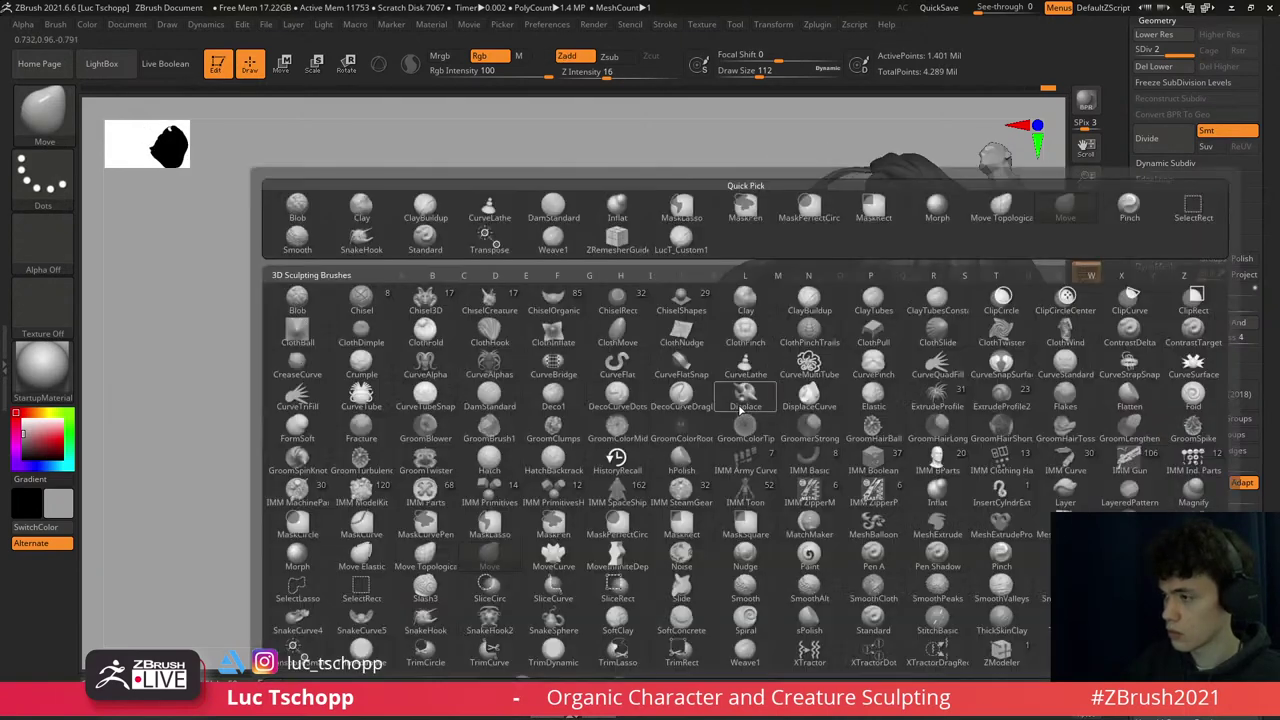
key("Escape")
mouse_move(803, 270)
right_mouse_down()
mouse_move(749, 371)
mouse_move(745, 395)
mouse_move(760, 405)
mouse_move(750, 400)
mouse_move(815, 372)
mouse_move(785, 343)
mouse_move(789, 269)
mouse_move(771, 440)
right_mouse_up()
key("b")
key("Escape")
- Resize the brush several times, ending much larger, while working the hair from side views
key("s")
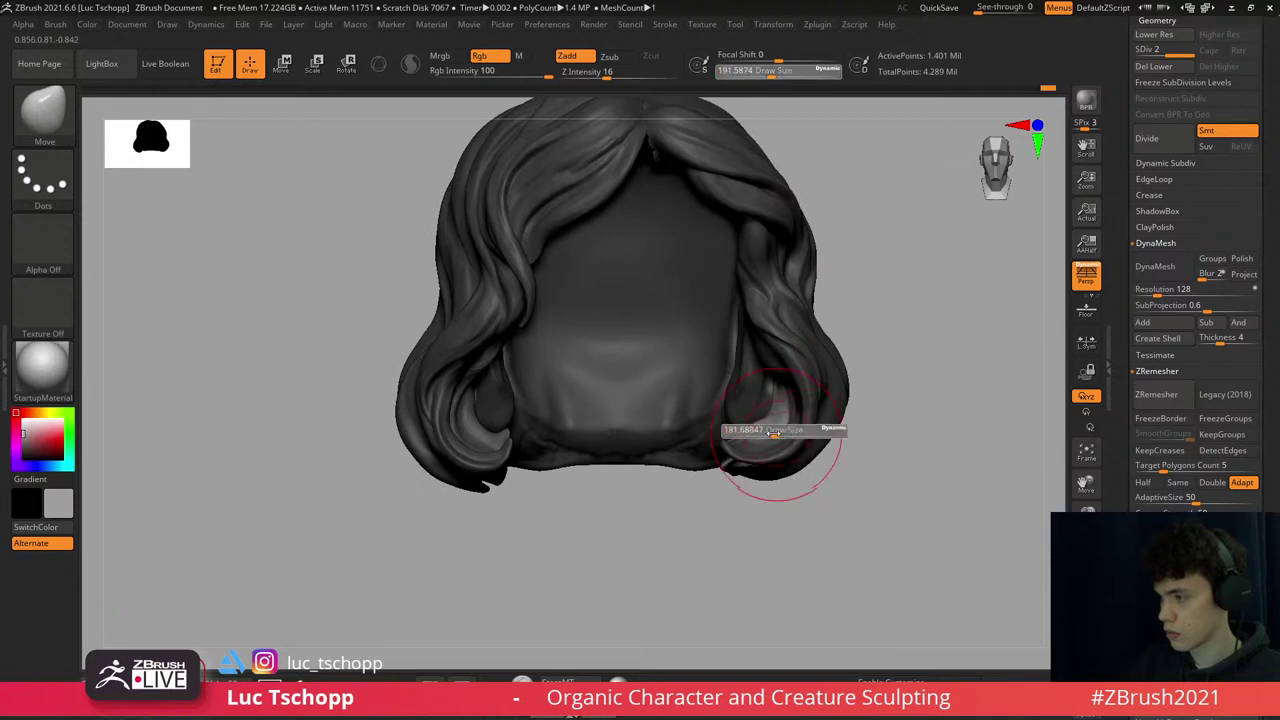
key("bracketleft")
key("bracketright")
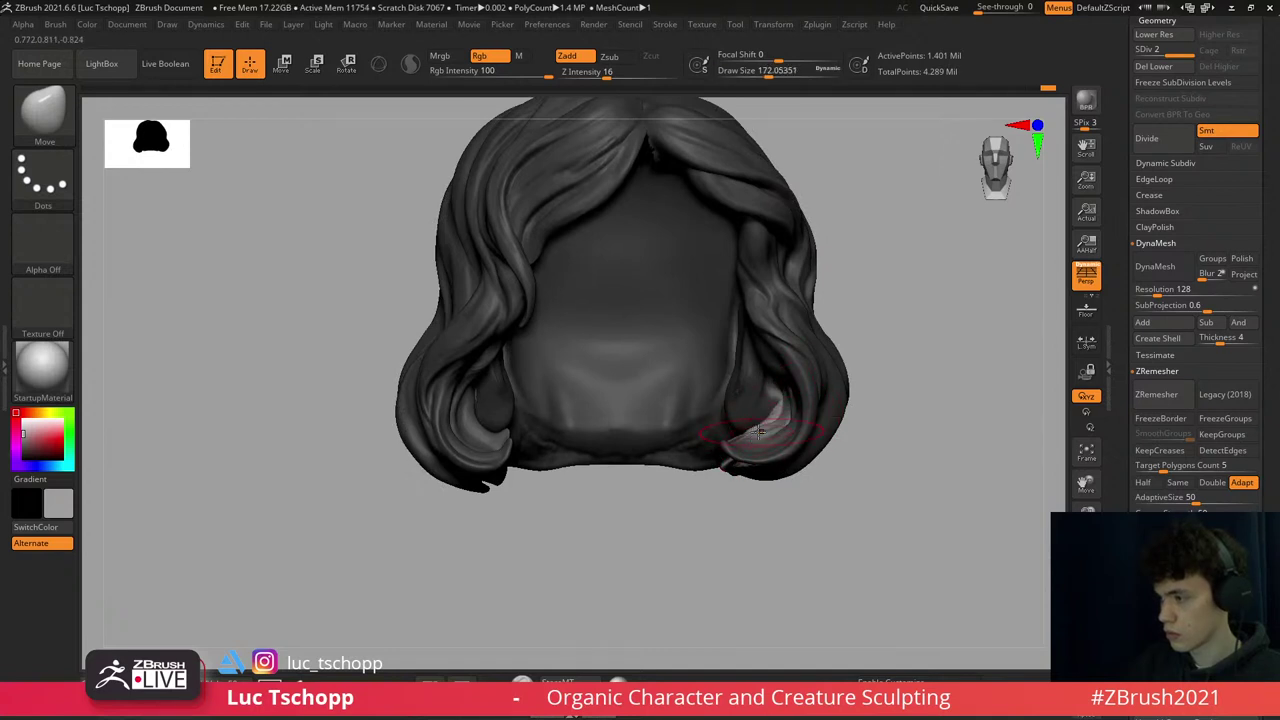
key("s")
left_click_drag(752, 448, 790, 428)
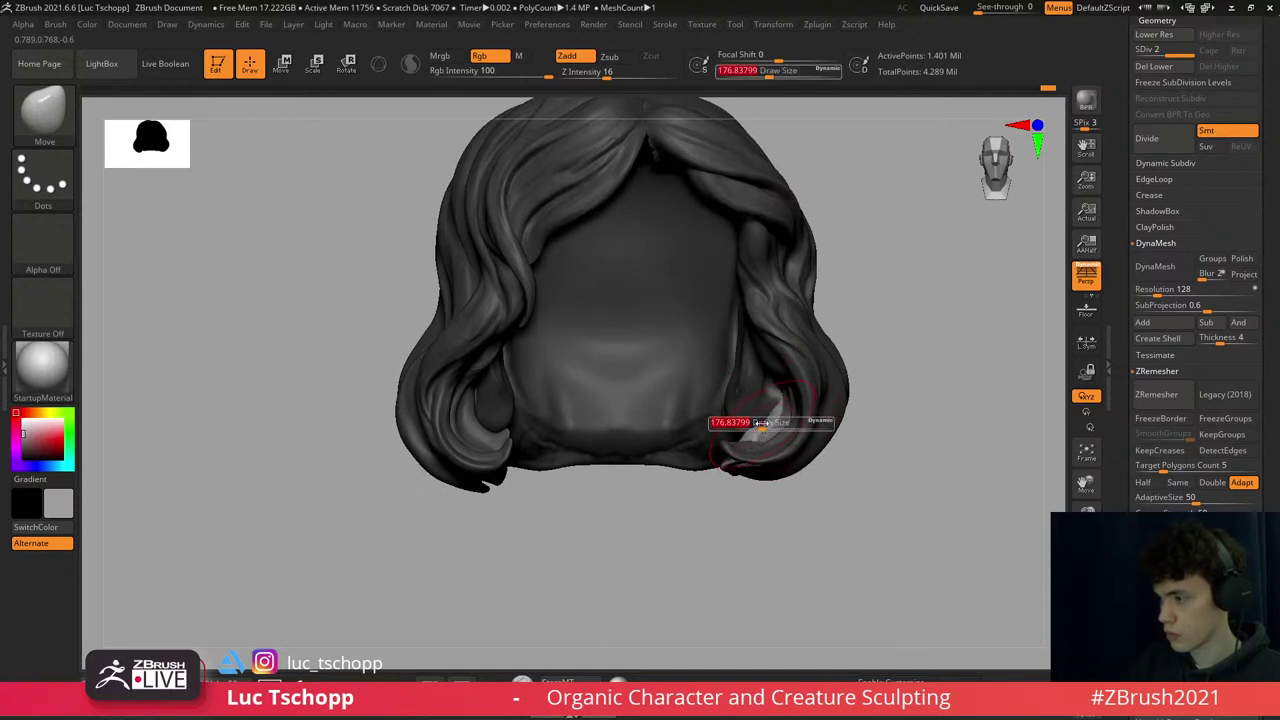
mouse_move(760, 440)
right_mouse_down()
mouse_move(747, 425)
mouse_move(800, 452)
right_mouse_up()
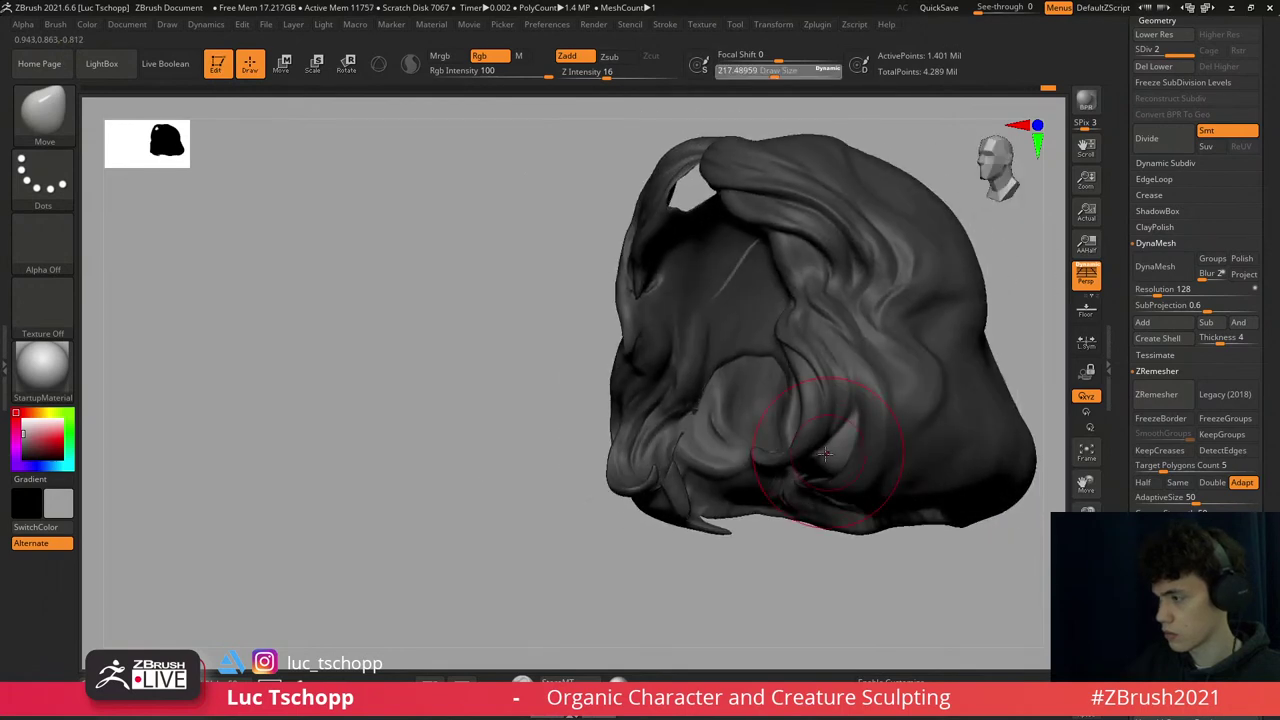
key("s")
left_click_drag(800, 456, 835, 455)
mouse_move(835, 455)
right_mouse_down()
mouse_move(880, 455)
mouse_move(909, 551)
mouse_move(816, 433)
right_mouse_up()
key("bracketleft")
- Switch to the MoveTopological brush and shrink it for fine work on the crown strands
key("b")
key("m")
key("t")
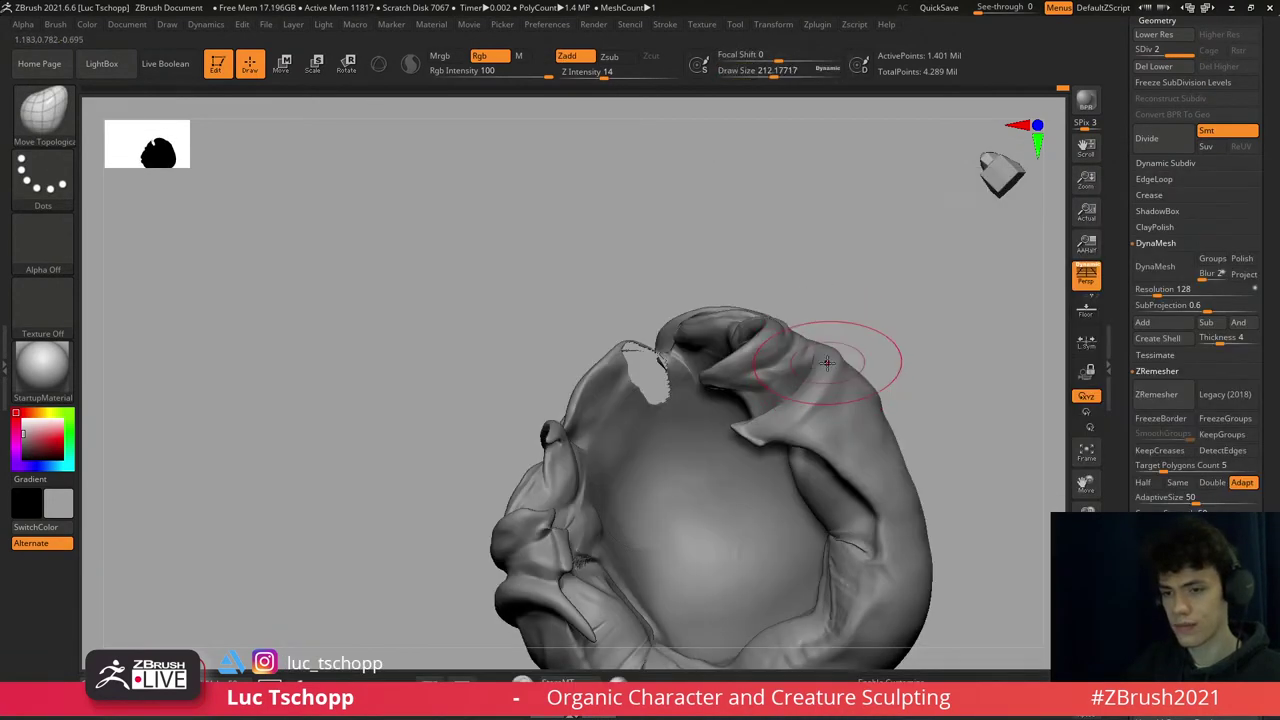
right_click_drag(818, 354, 818, 360)
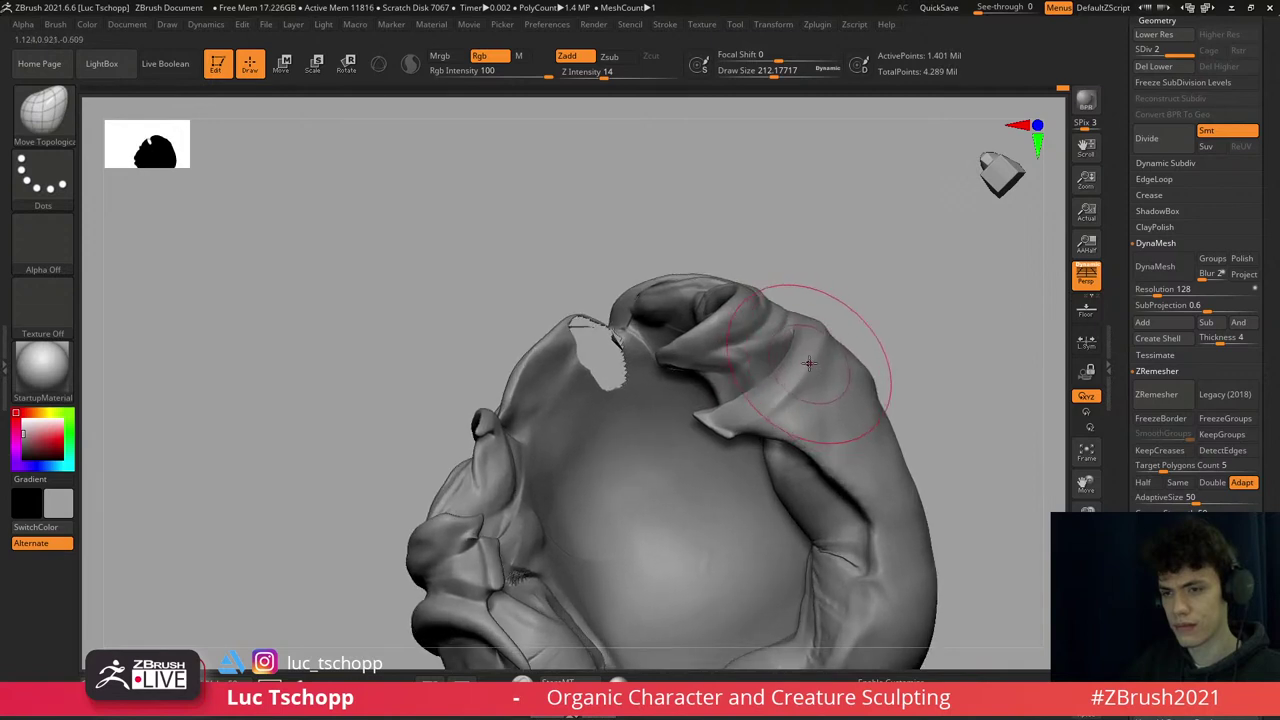
mouse_move(843, 381)
right_mouse_down()
mouse_move(819, 346)
mouse_move(797, 399)
right_mouse_up()
key("[")
key("[")
key("[")
key("[")
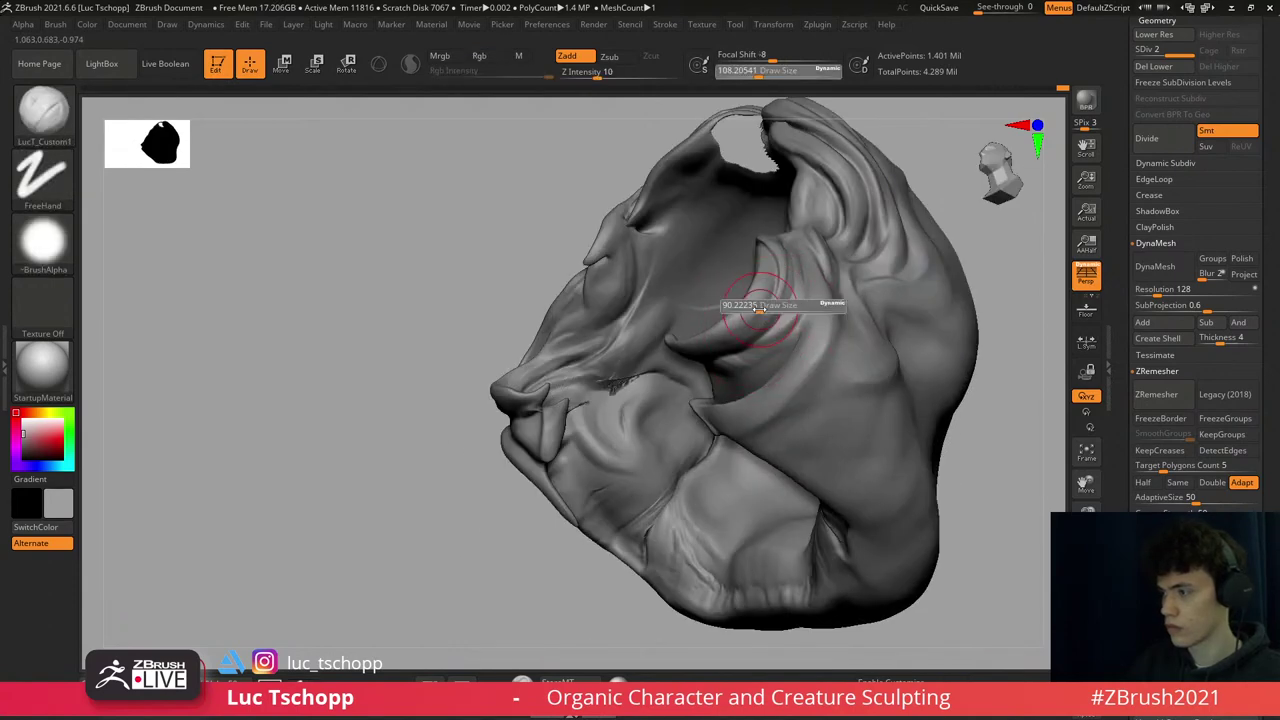
right_click_drag(760, 315, 766, 288, "ctrl")
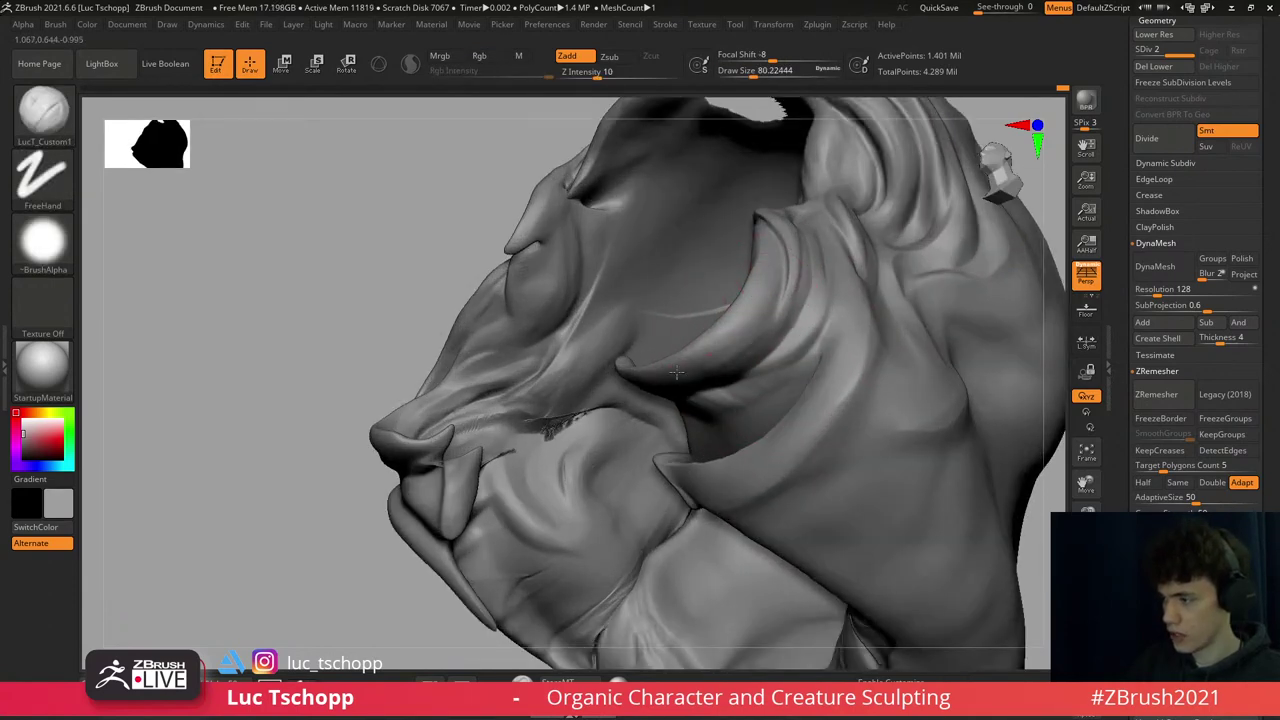
- Alternate DamStandard and Move brushes to carve and push the crown strands over the head
right_click_drag(676, 372, 771, 299)
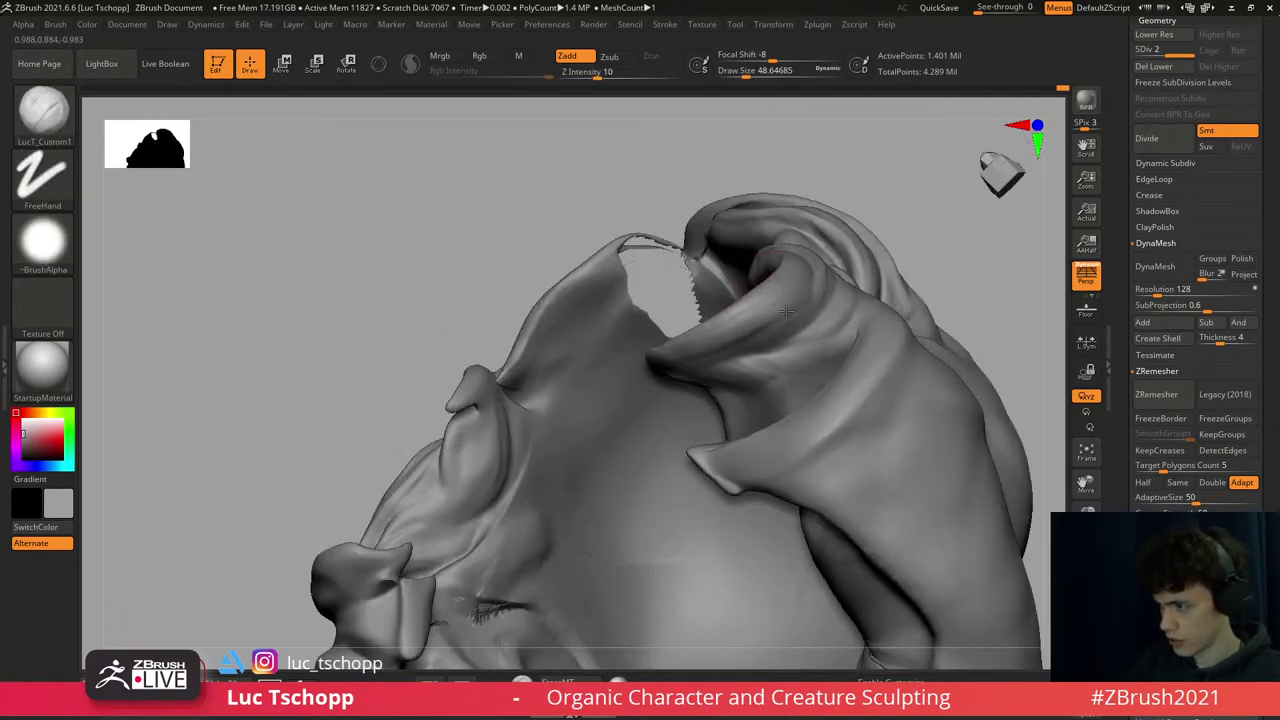
key("b")
key("d")
key("s")
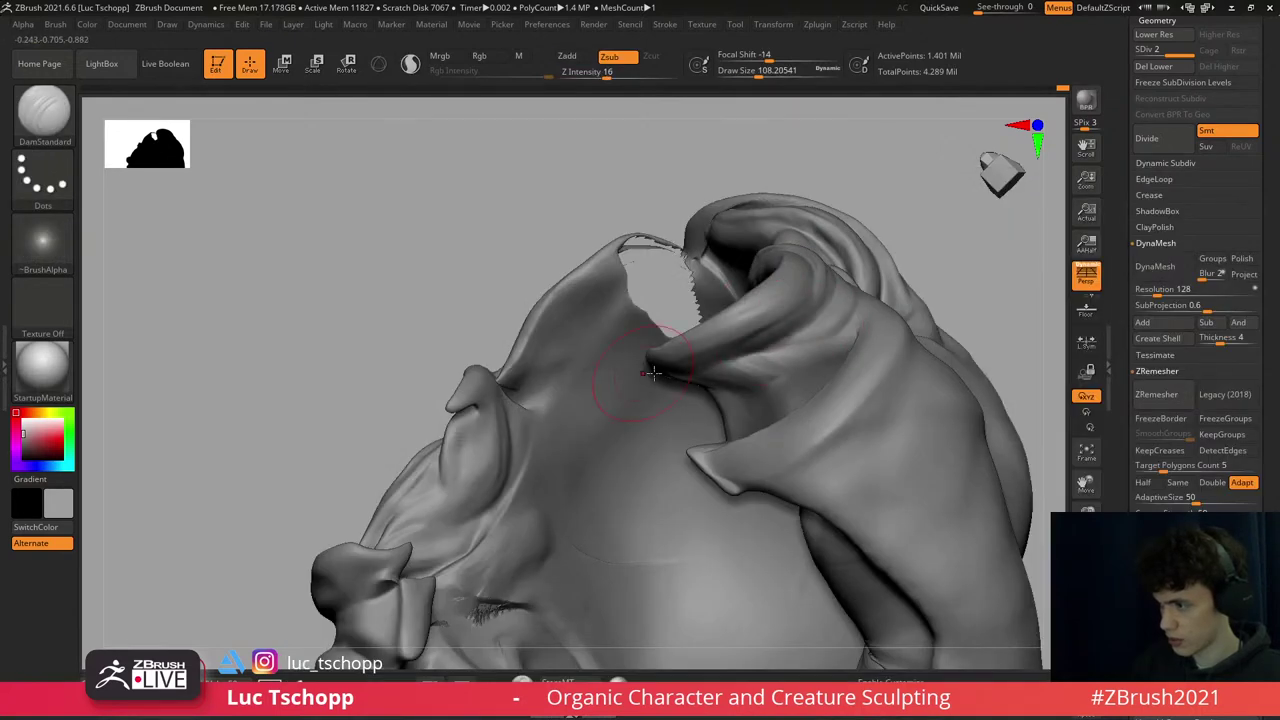
right_click_drag(651, 373, 759, 345)
key("b")
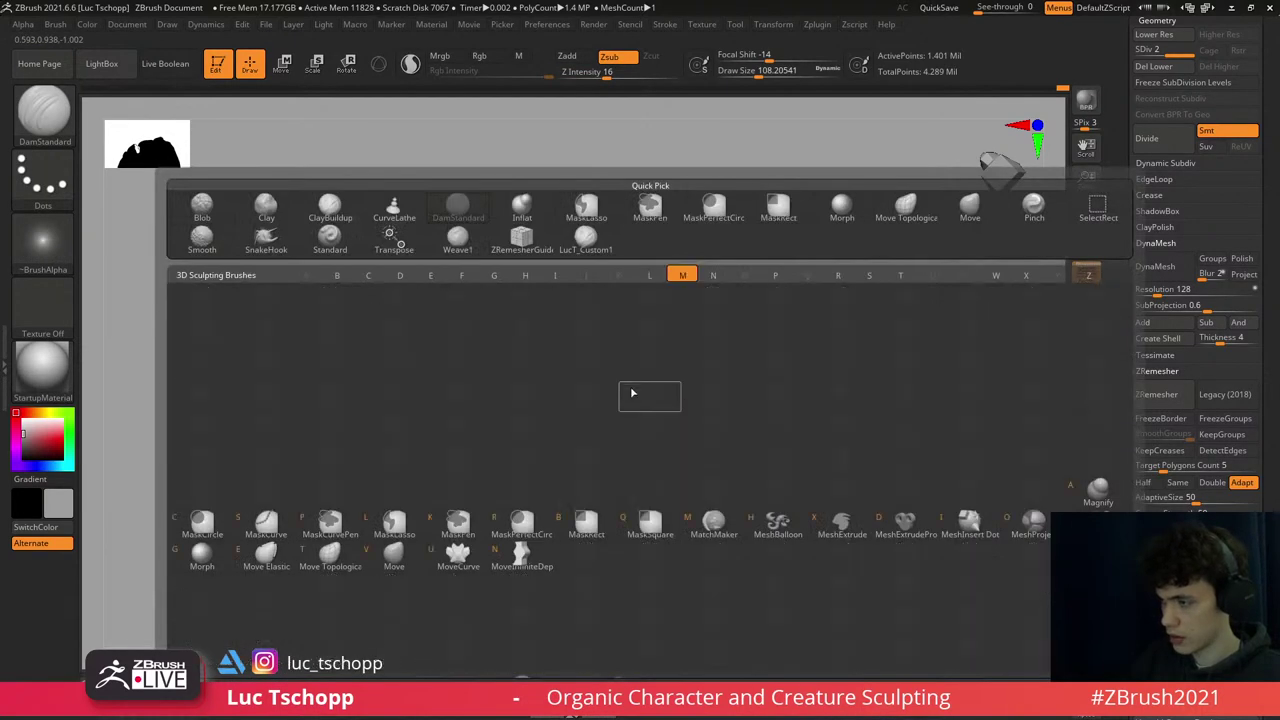
key("m")
key("v")
right_click_drag(628, 391, 601, 379)
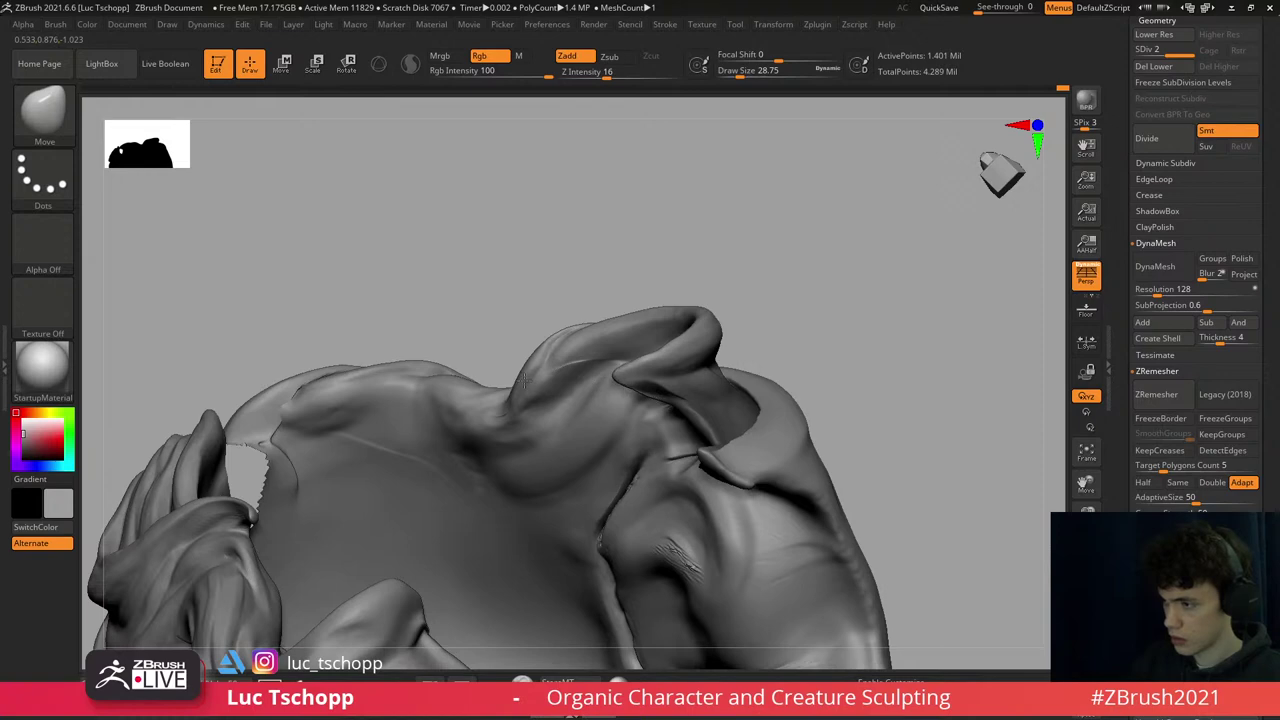
- Reshape the hair with the Move brush and turn the bust back to a front view
key("b")
key("m")
key("v")
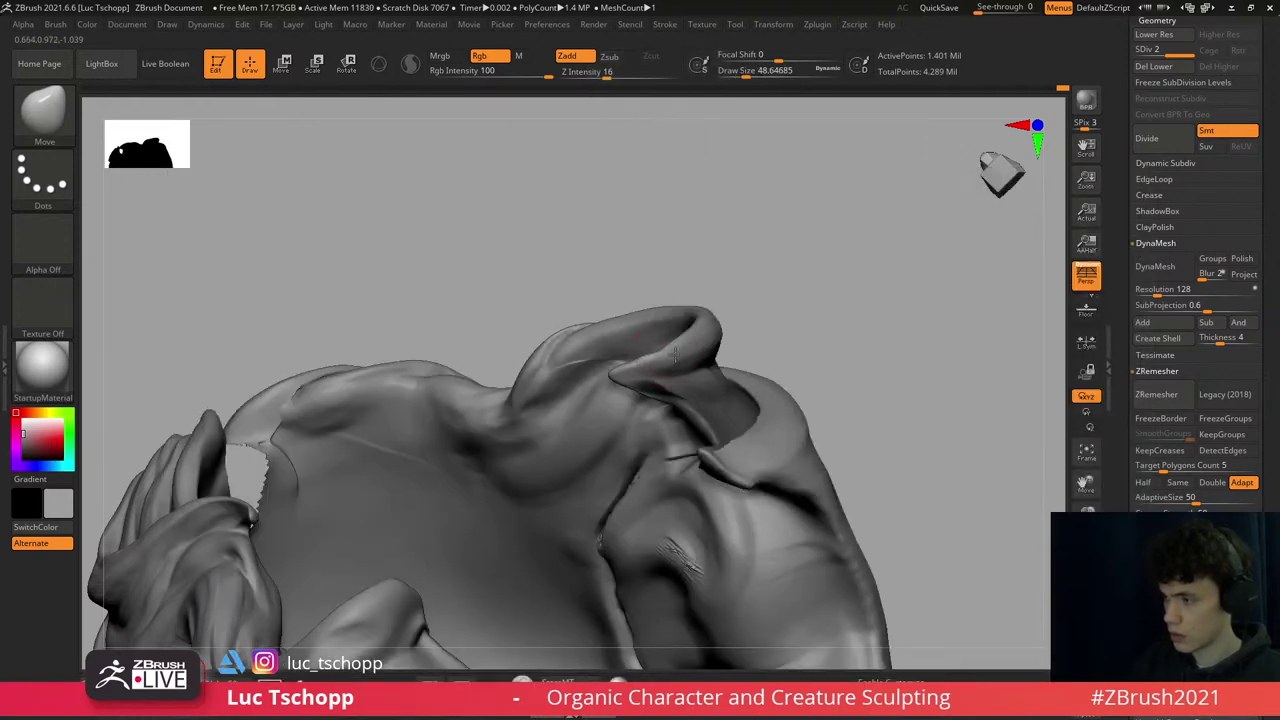
mouse_move(674, 356)
right_mouse_down()
mouse_move(663, 517)
mouse_move(711, 449)
right_mouse_up()
right_click_drag(774, 486, 1031, 660, "alt")
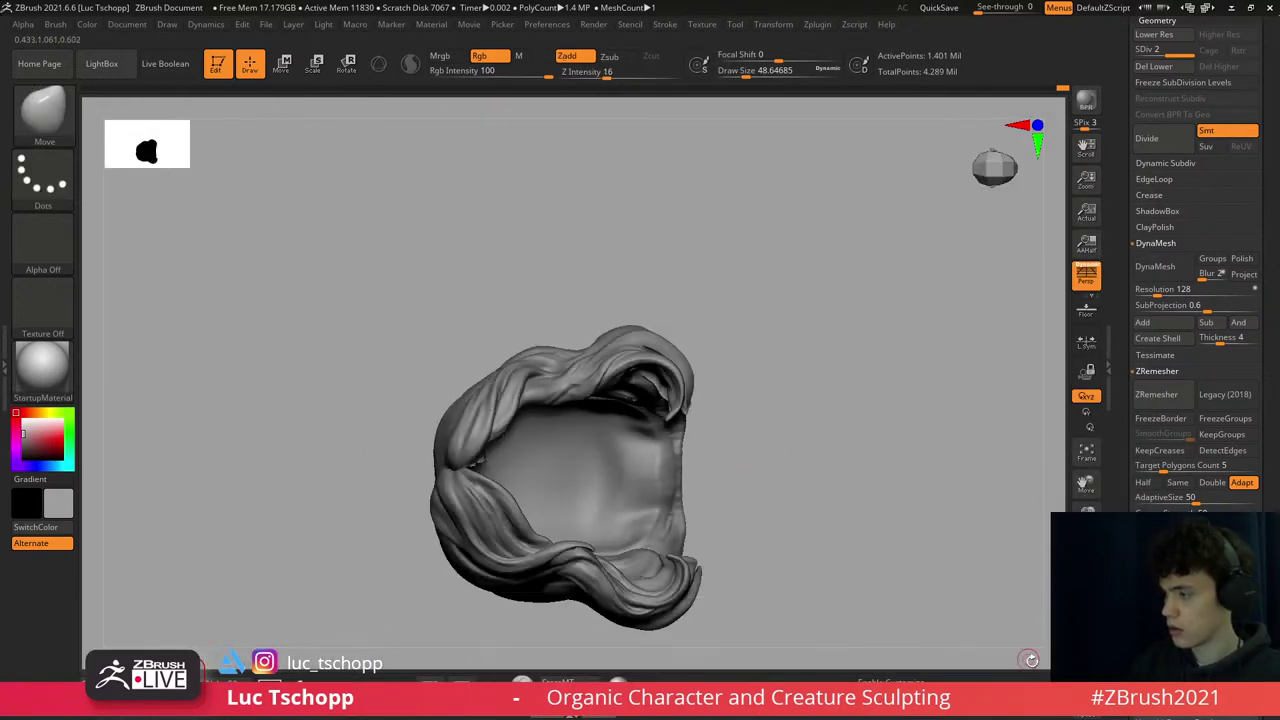
mouse_move(880, 260)
right_mouse_down()
mouse_move(900, 380)
mouse_move(917, 389)
mouse_move(800, 400)
mouse_move(762, 420)
mouse_move(790, 440)
mouse_move(690, 565)
right_mouse_up()
- Select the female face2 subtool and carve the neck with a greatly enlarged DamStandard brush
left_click(566, 451, "alt")
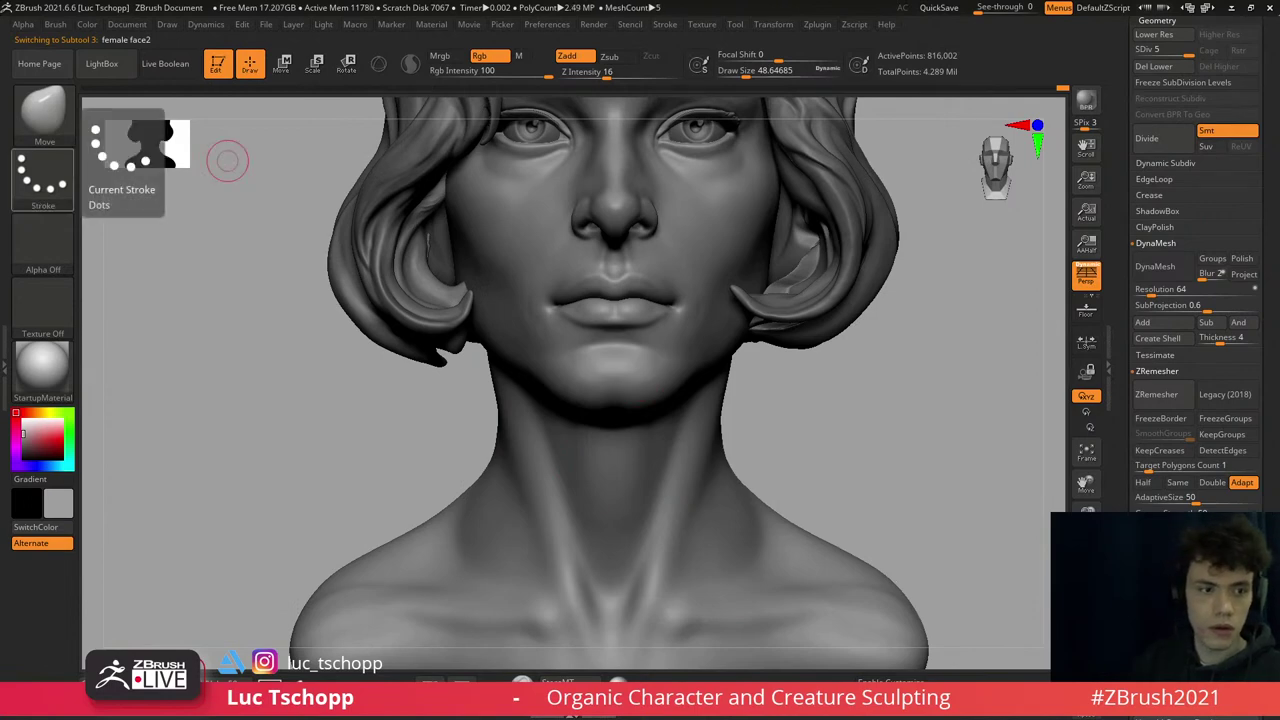
key("b")
key("d")
key("s")
right_click_drag(560, 480, 663, 429)
key("s")
left_click_drag(668, 462, 690, 462)
right_click_drag(660, 480, 655, 430)
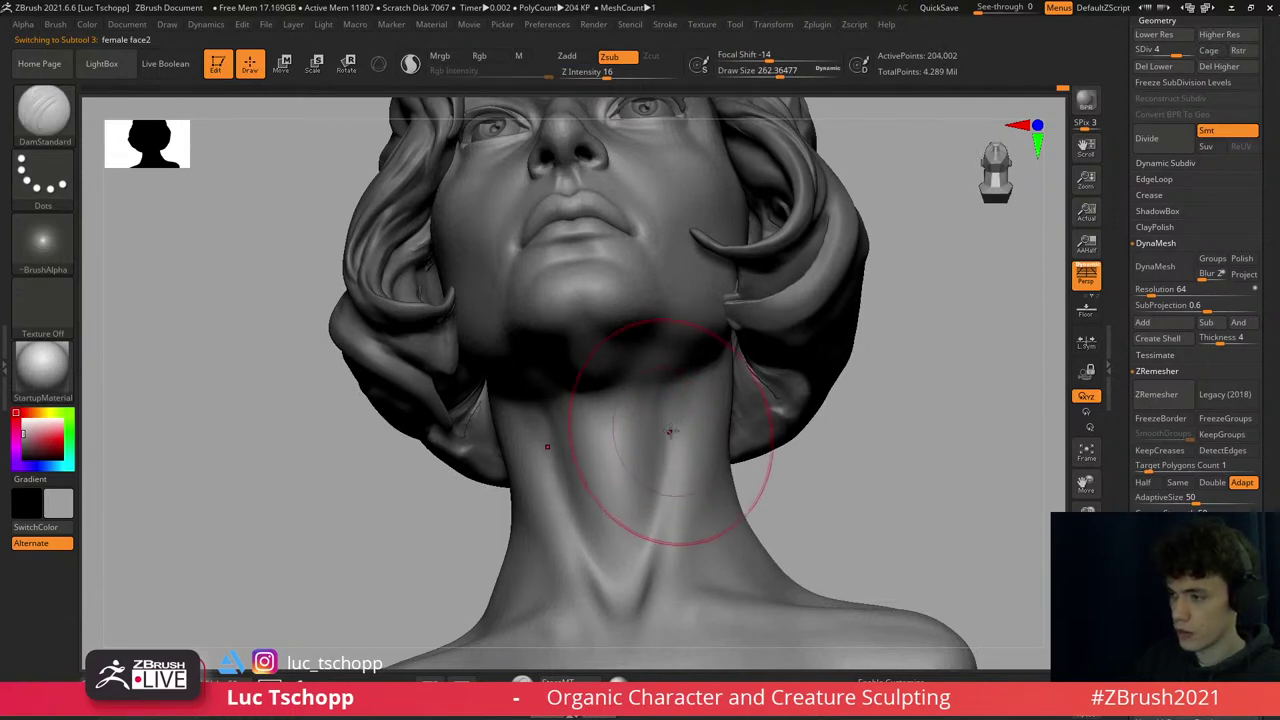
- Build up the neck form with a smaller Standard brush, then DamStandard and LucT_Custom1
key("b")
key("s")
key("t")
key("s")
left_click_drag(669, 430, 650, 430)
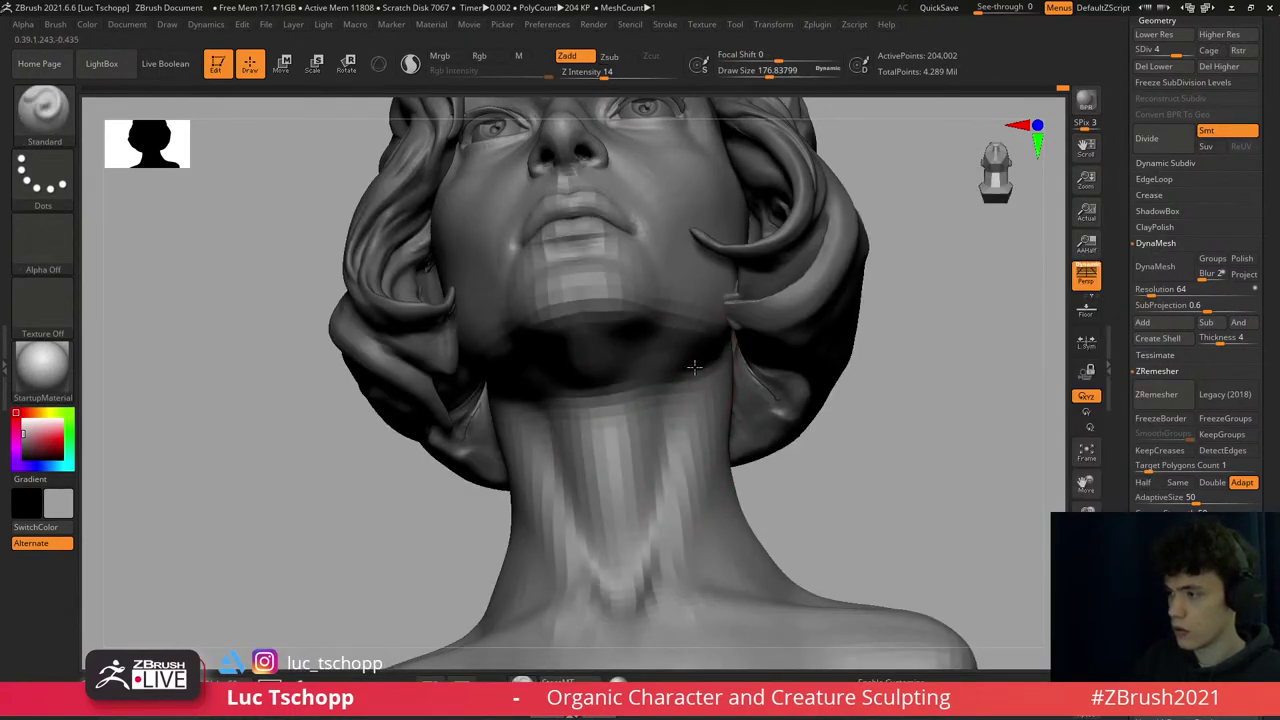
right_click_drag(694, 367, 573, 377)
key("b")
key("d")
key("s")
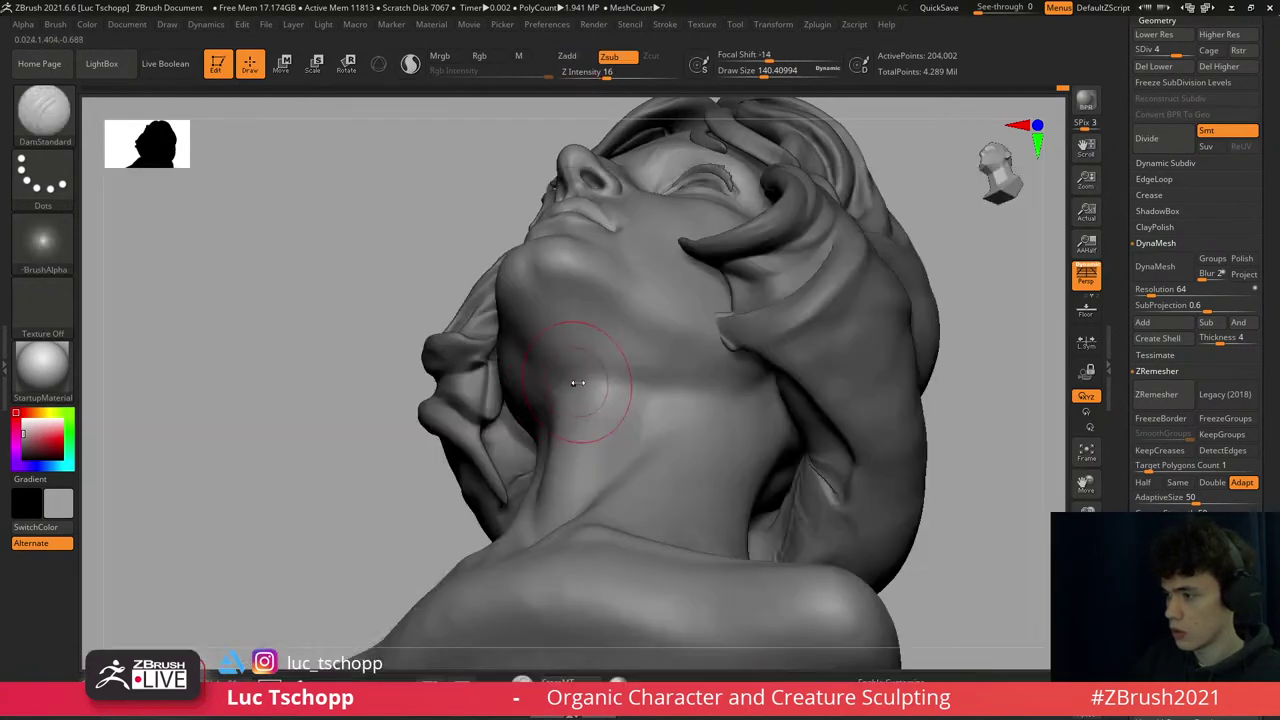
key("1")
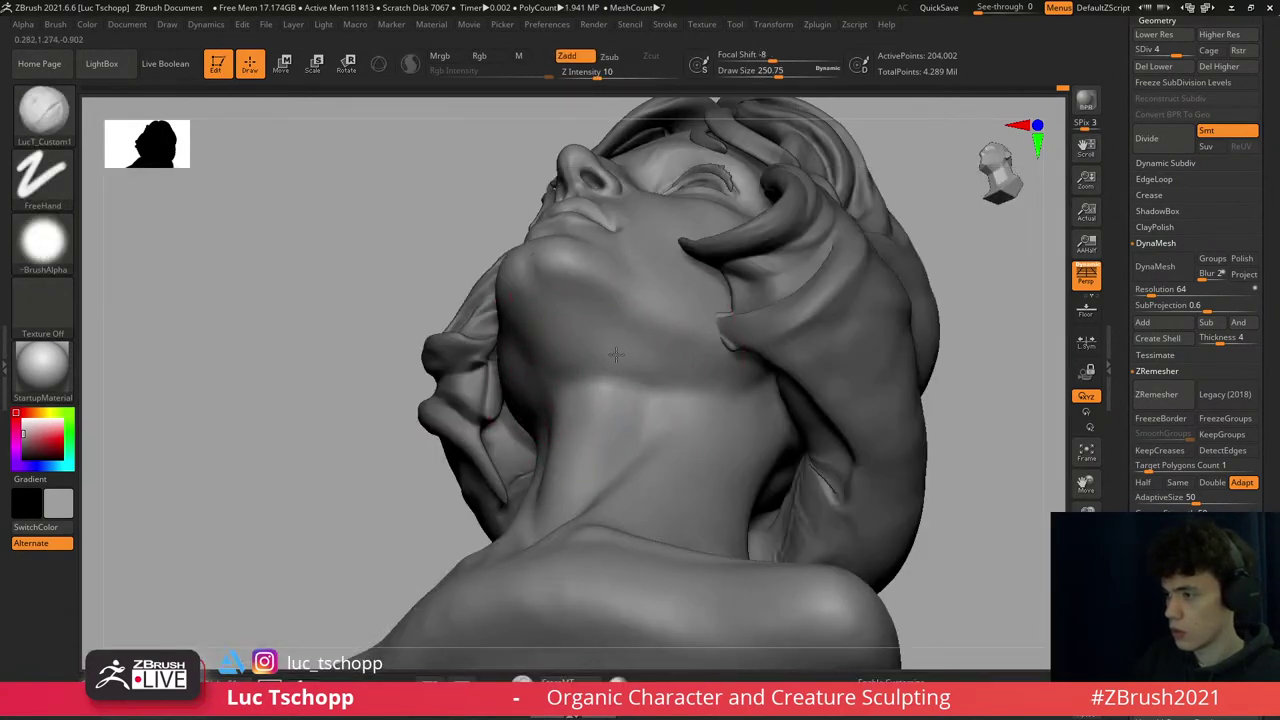
mouse_move(540, 358)
right_mouse_down()
mouse_move(543, 457)
mouse_move(610, 440)
mouse_move(625, 457)
mouse_move(607, 426)
mouse_move(650, 416)
mouse_move(643, 405)
mouse_move(625, 420)
right_mouse_up()
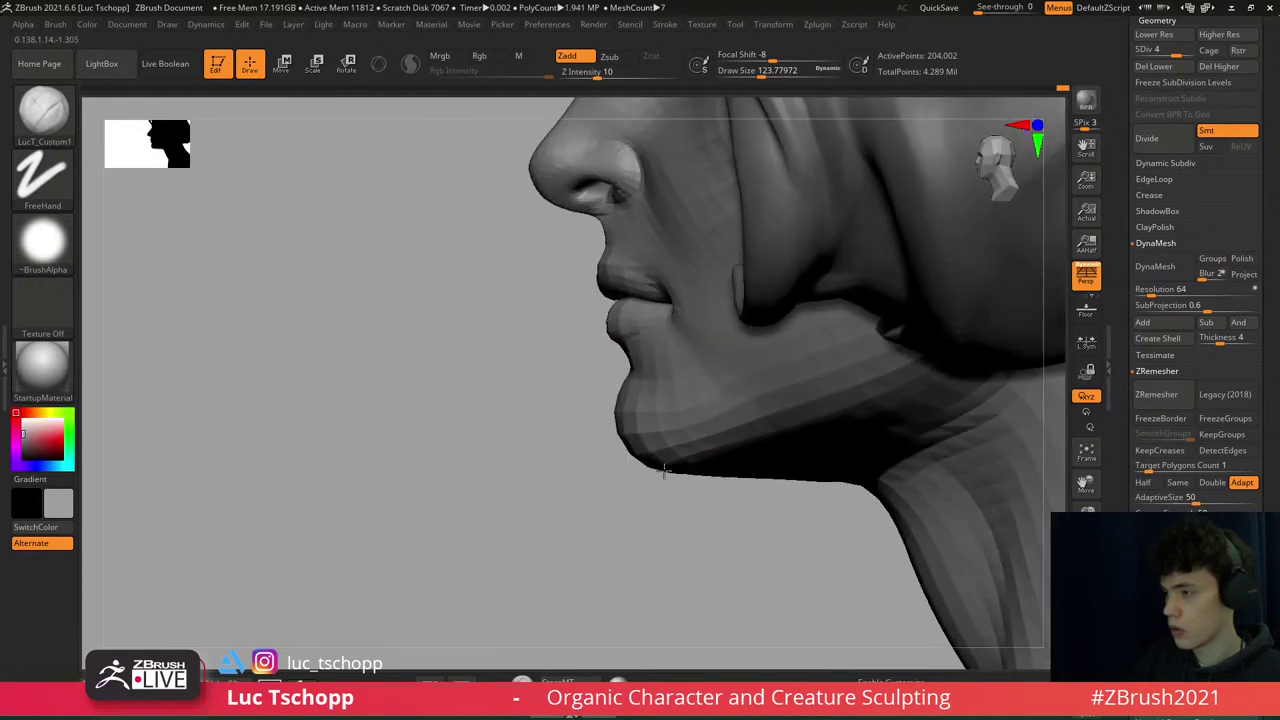
- Drop a subdivision level and reshape the chin and jaw with Move, then smooth them
key("b")
key("m")
key("v")
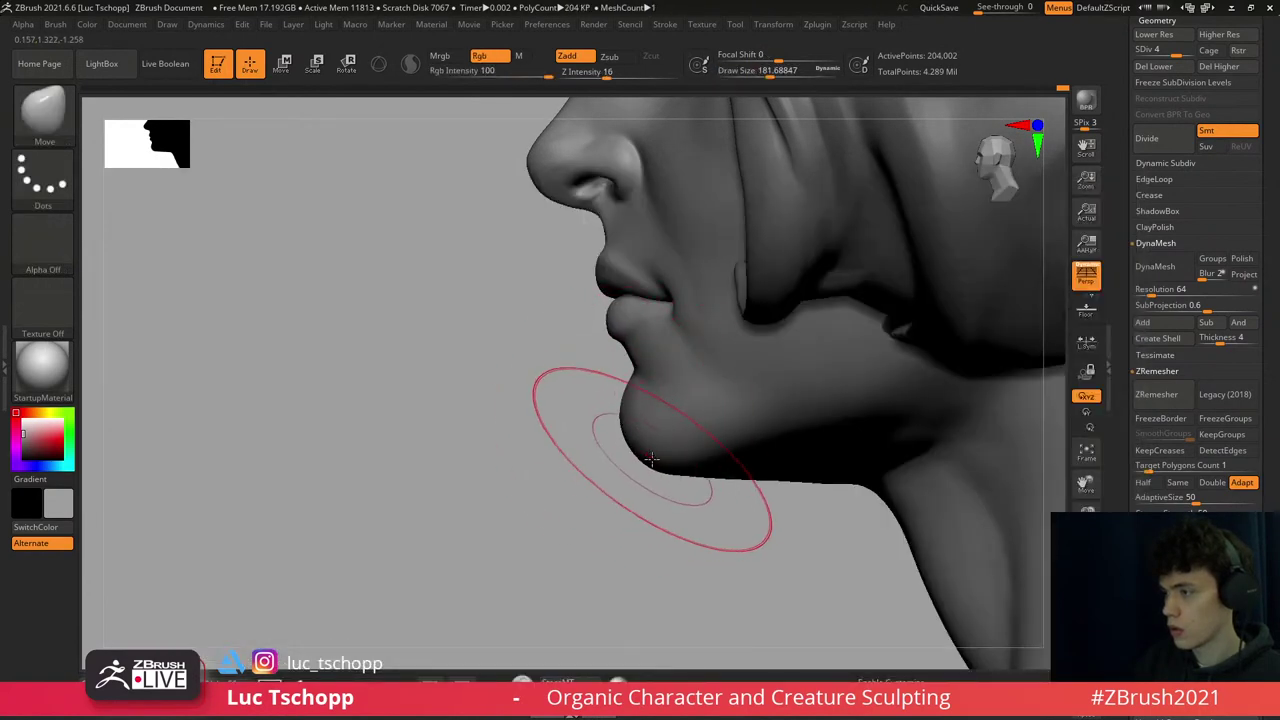
key("shift+d")
key("s")
left_click_drag(651, 457, 648, 446)
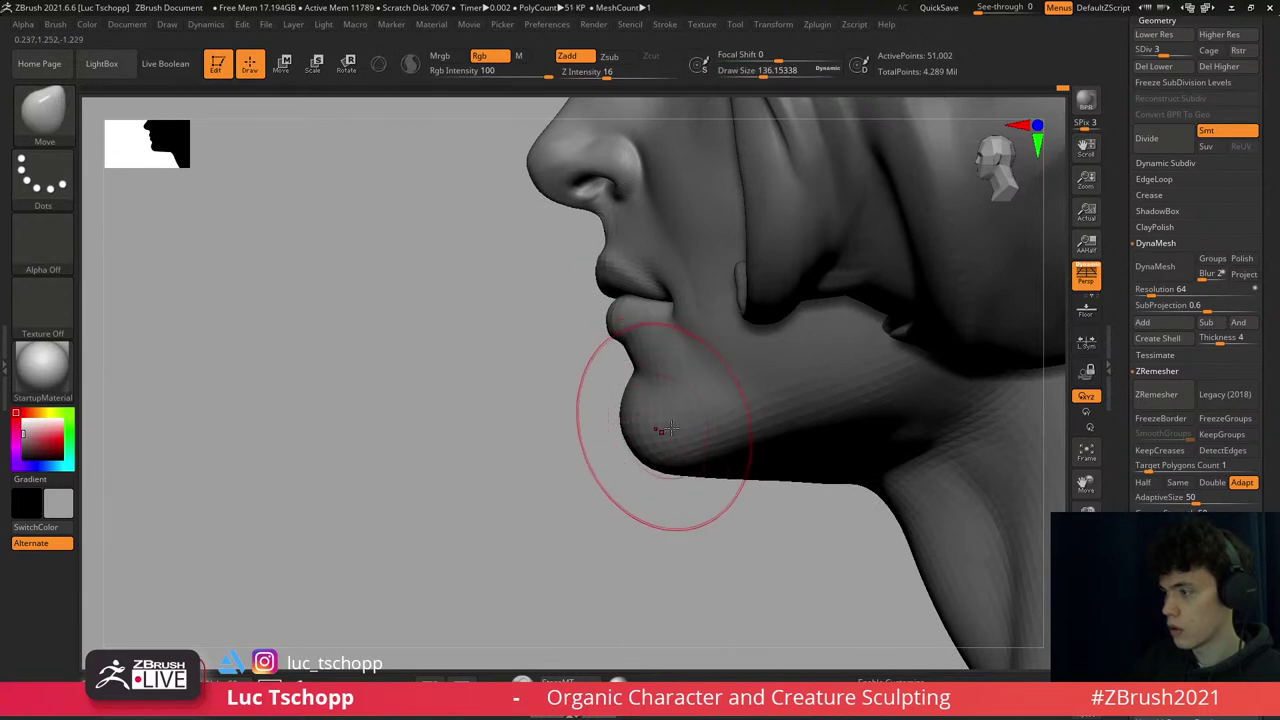
right_click_drag(668, 430, 800, 448)
key("s")
left_click_drag(810, 446, 800, 446)
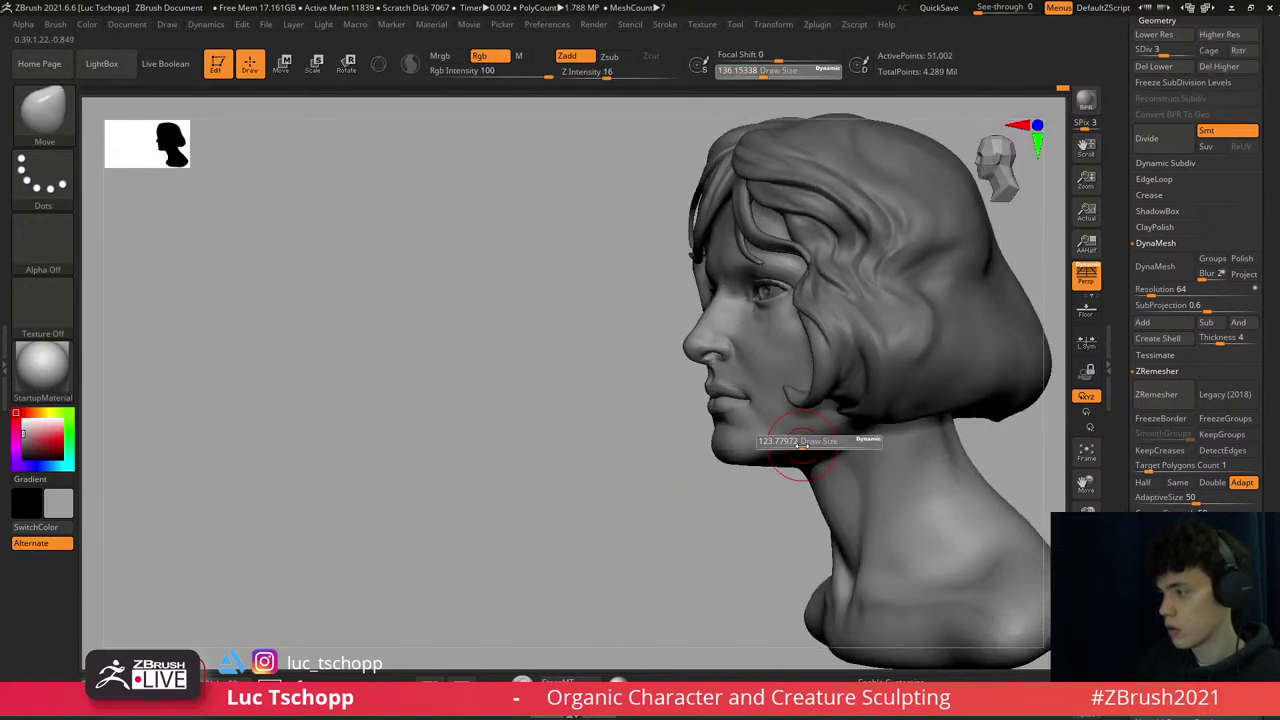
mouse_move(849, 492)
right_mouse_down()
mouse_move(794, 423)
mouse_move(731, 485)
mouse_move(749, 478)
right_mouse_up()
key("shift")
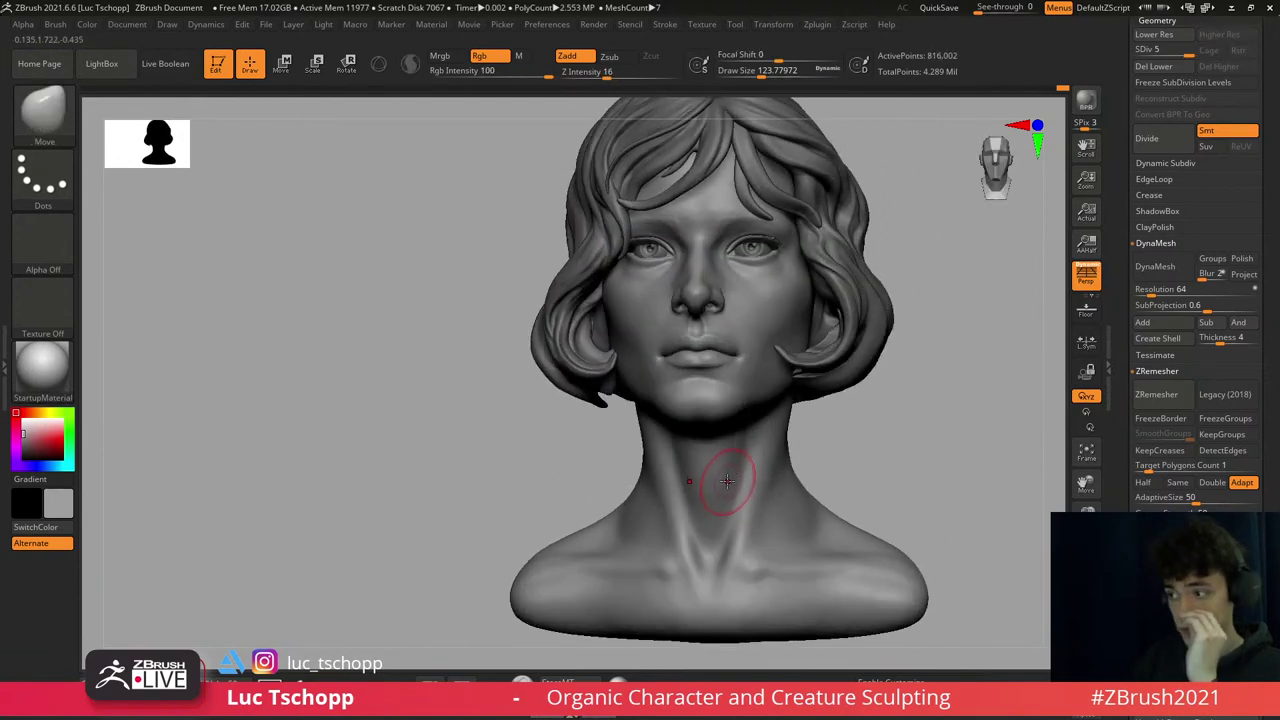
mouse_move(853, 352)
right_mouse_down()
mouse_move(650, 318)
mouse_move(605, 277)
right_mouse_up()
- Select the Extract1 hair and carve a DamStandard groove along the side strand by the cheek
key("b")
key("d")
key("s")
left_click(650, 318, "alt")
key("bracketleft")
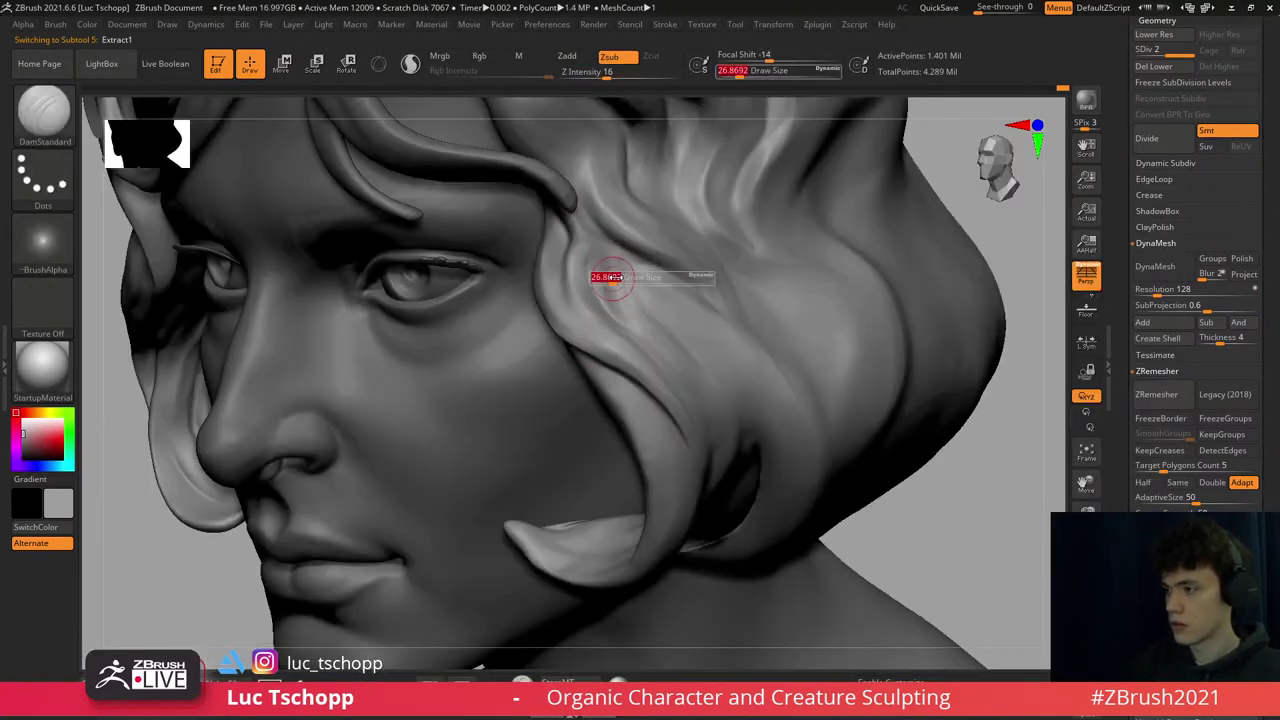
key("bracketright")
key("bracketright")
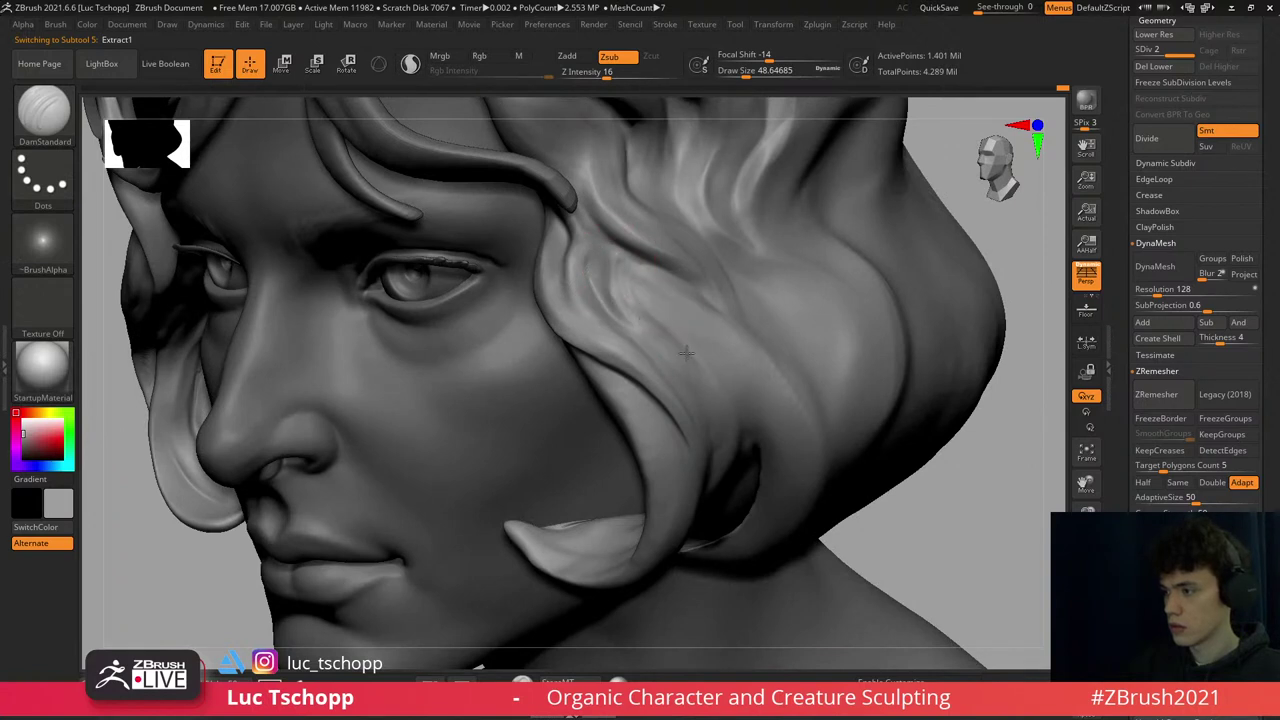
right_click_drag(657, 349, 652, 333)
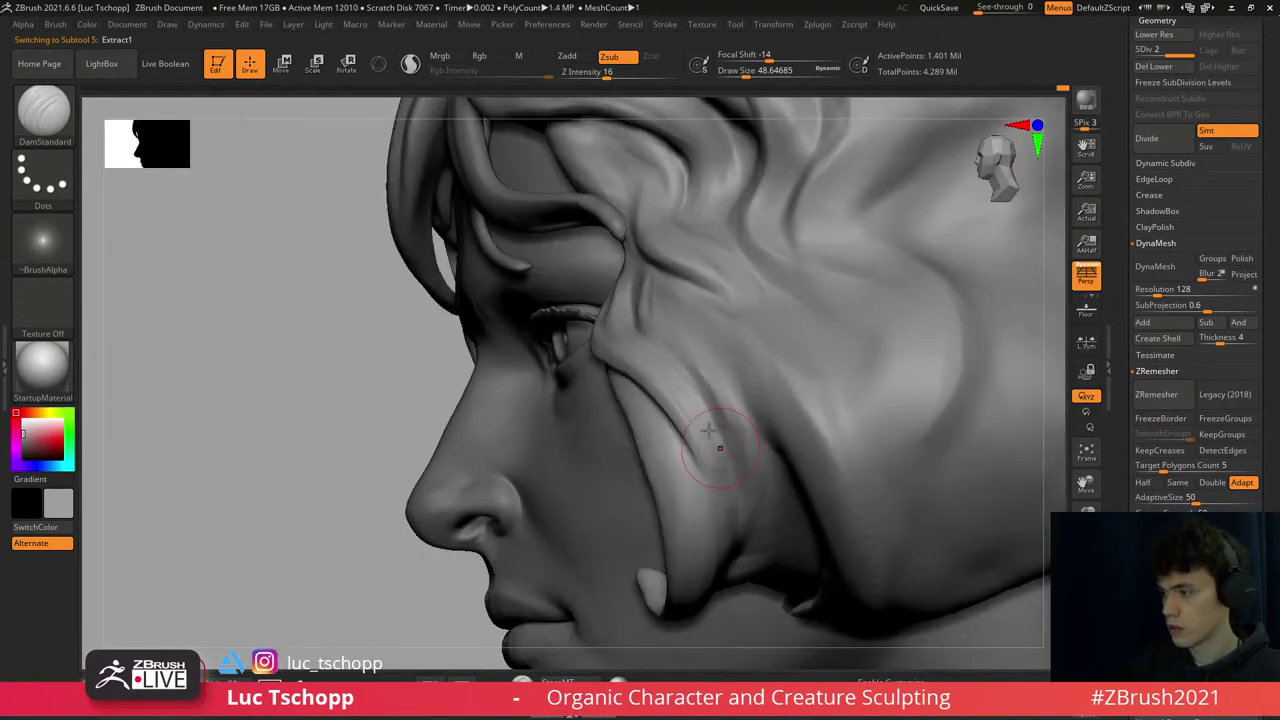
key("bracketright")
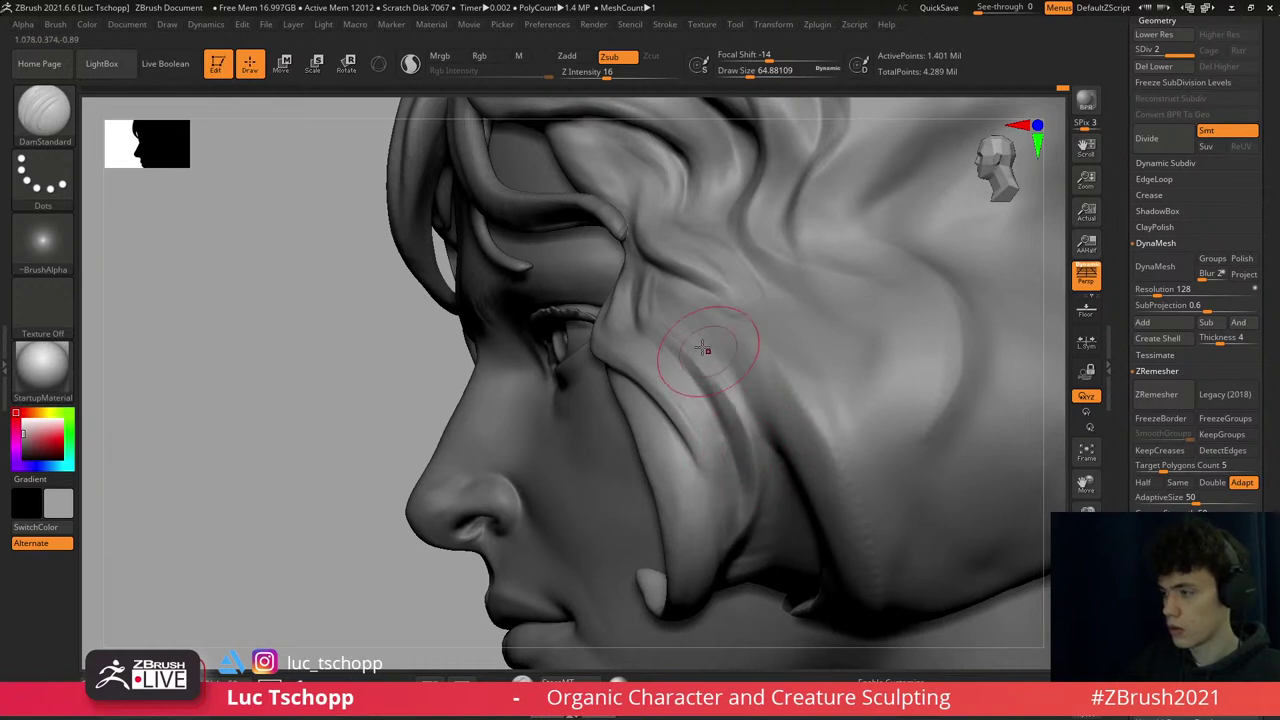
key("bracketright")
right_click_drag(763, 435, 718, 380, "alt")
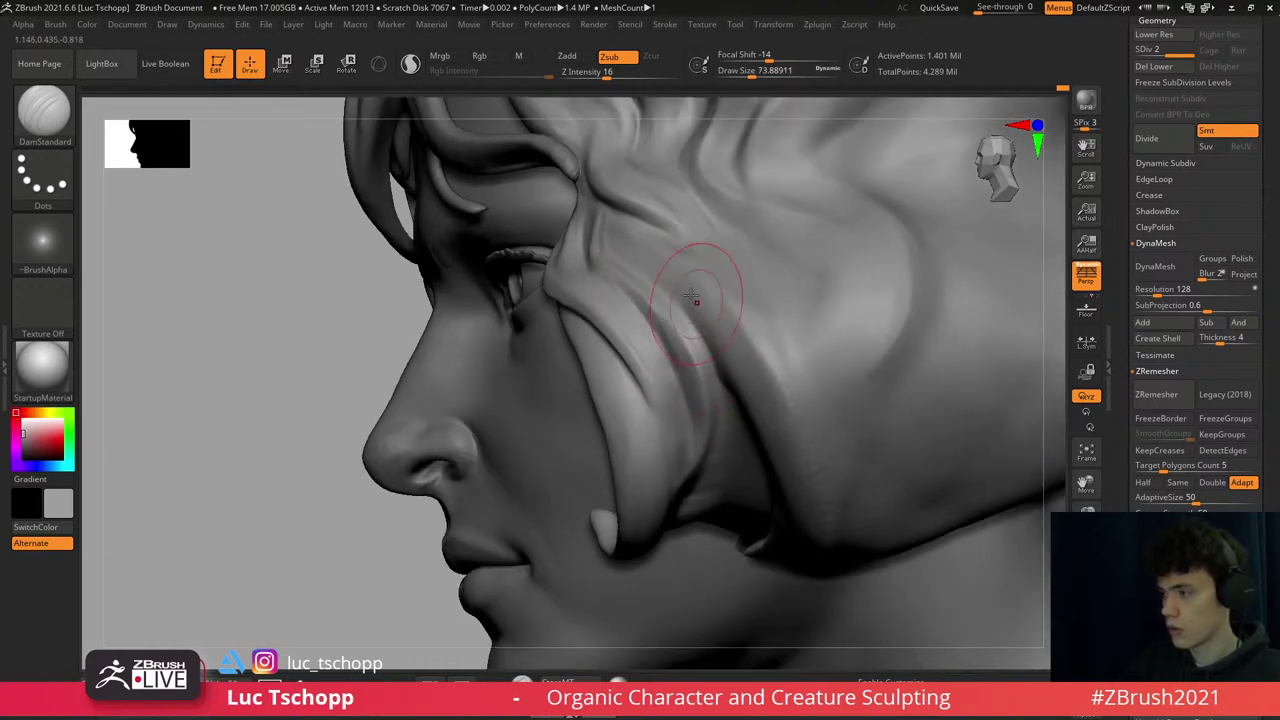
- Smooth the strand near the temple and lightly touch it up with LucT_Custom1
key("bracketright")
key("bracketright")
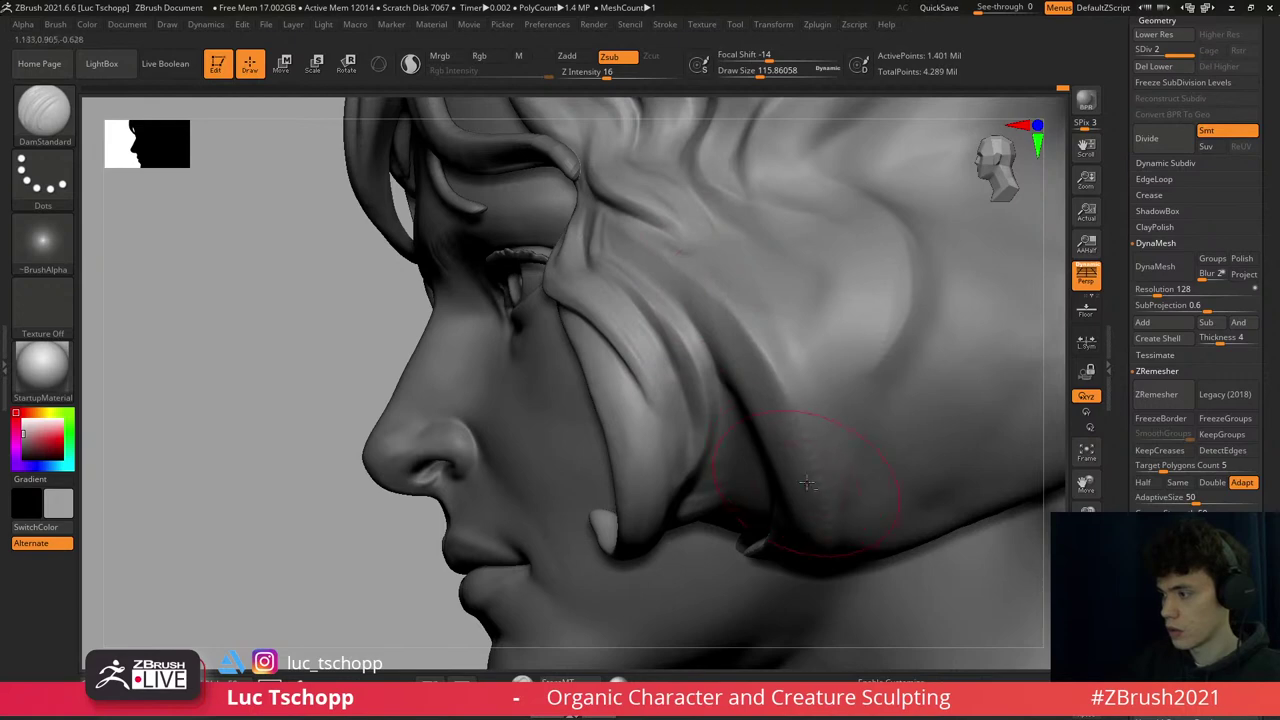
right_click_drag(697, 275, 736, 175)
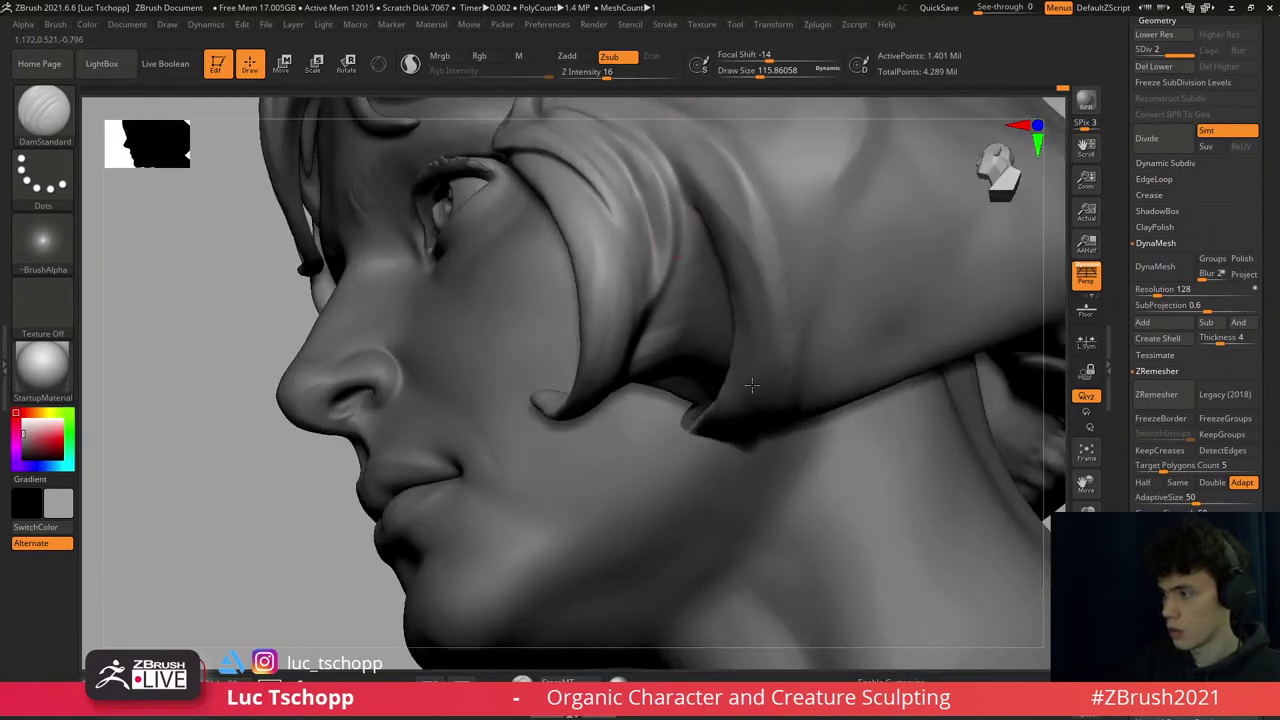
left_click_drag(700, 190, 745, 330, "shift")
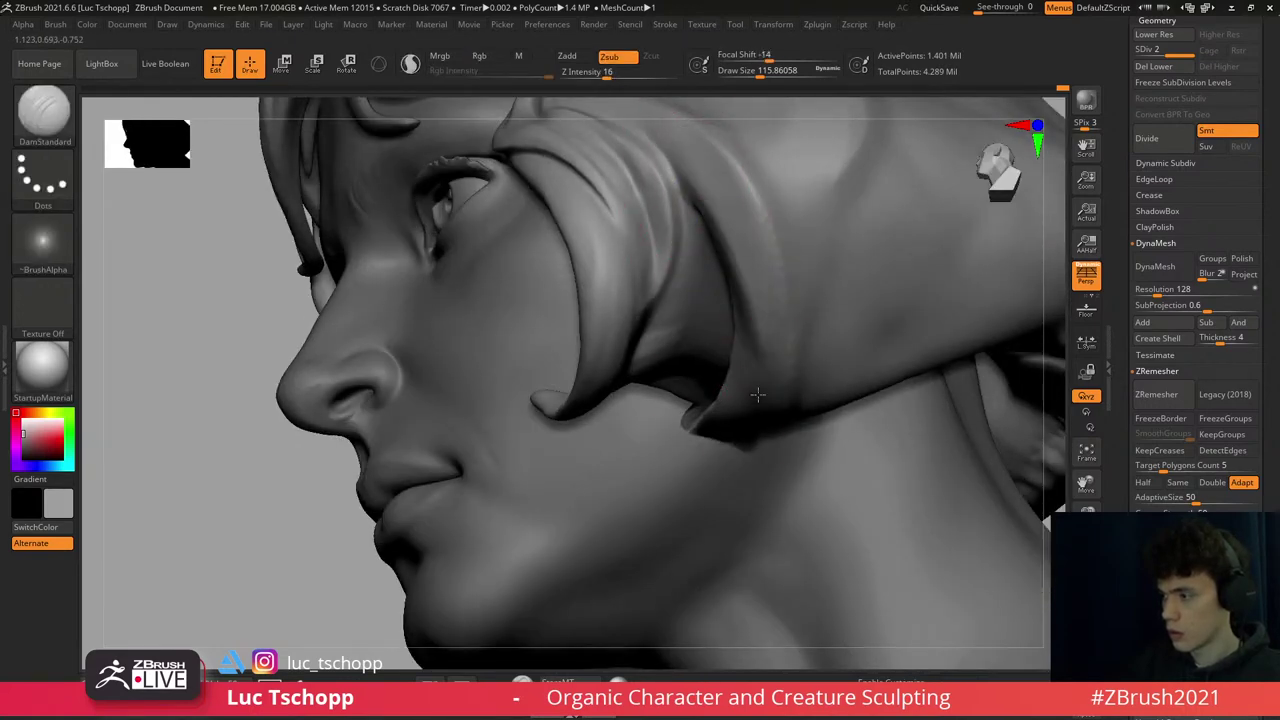
mouse_move(757, 394)
right_mouse_down()
mouse_move(740, 262)
mouse_move(755, 243)
right_mouse_up()
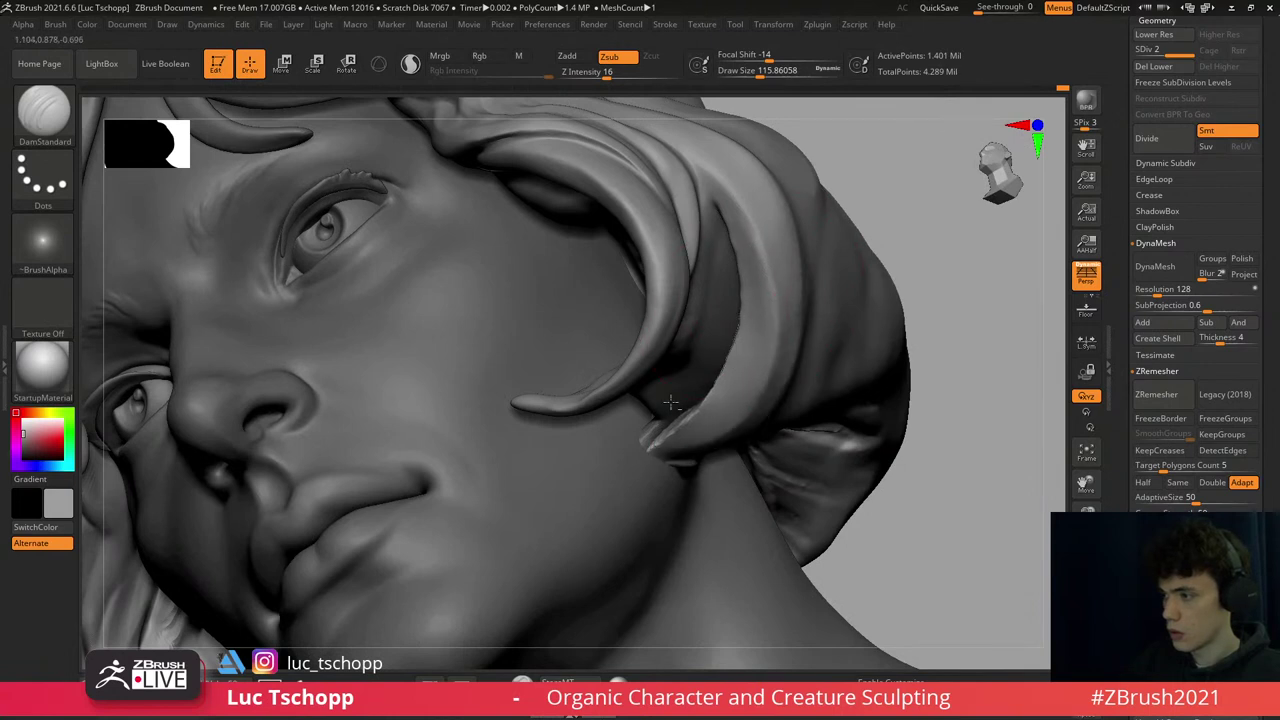
key("1")
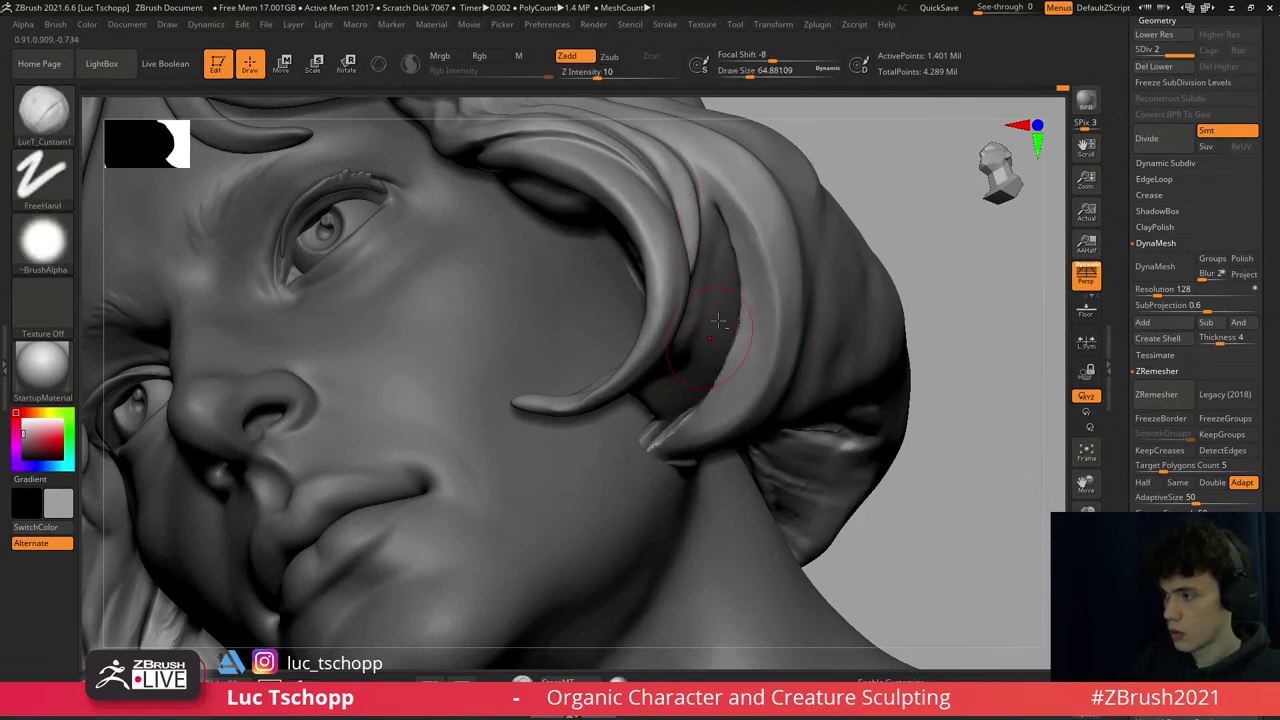
key("bracketleft")
mouse_move(718, 322)
left_mouse_down("shift")
mouse_move(743, 314)
mouse_move(748, 343)
left_mouse_up("shift")
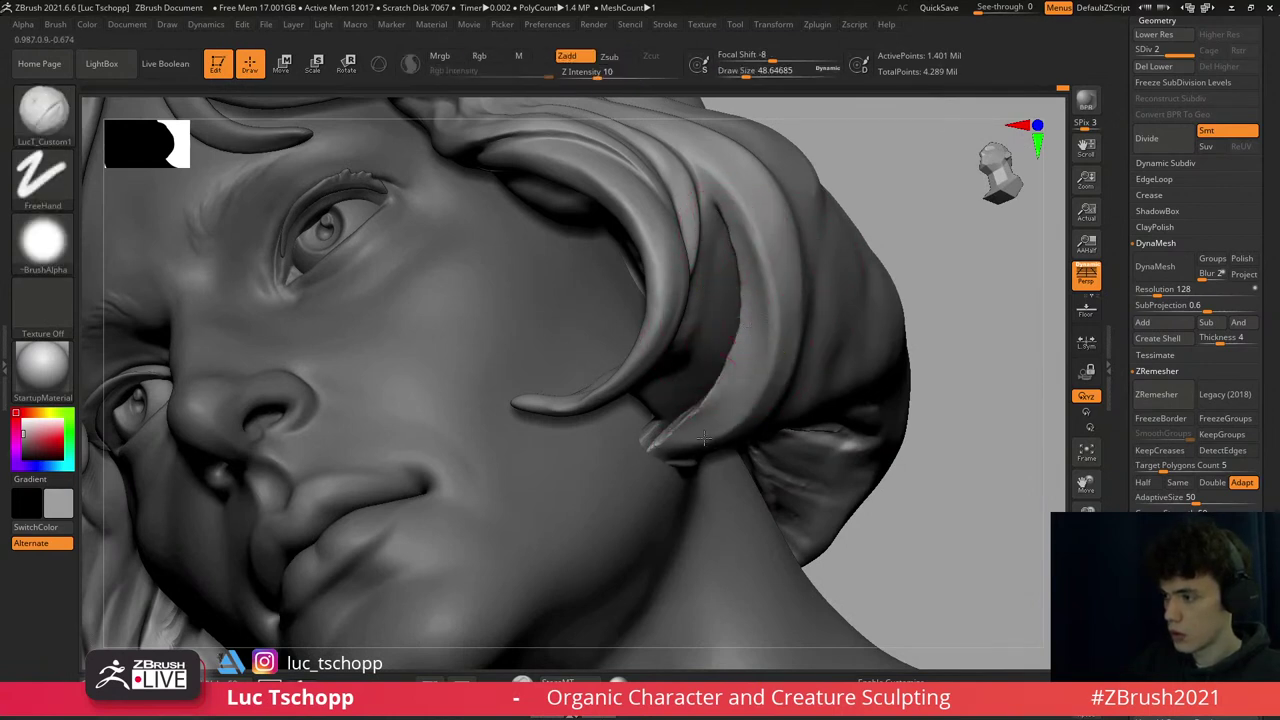
mouse_move(704, 437)
right_mouse_down("shift")
mouse_move(783, 415)
mouse_move(794, 434)
right_mouse_up("shift")
- Reshape the lower edge of the hair underside with enlarged MoveTopological and Move brushes
key("b")
key("m")
key("t")
key("s")
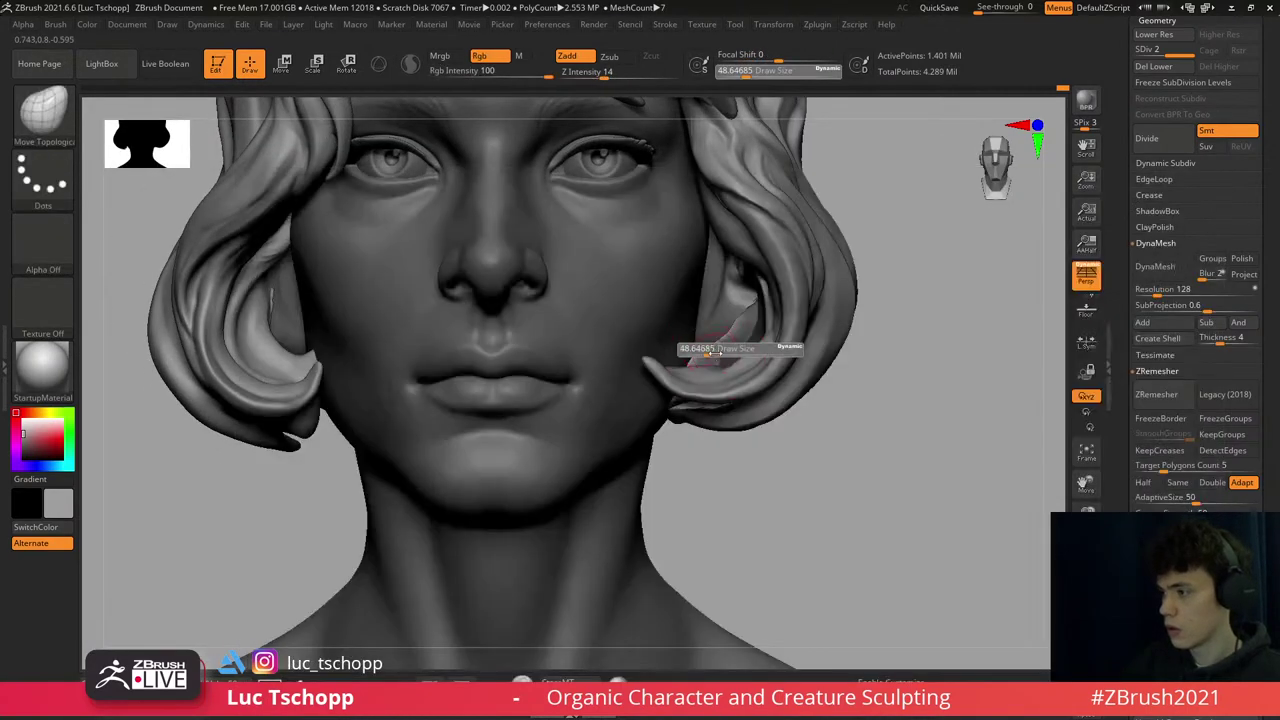
left_click_drag(713, 351, 771, 375)
key("bracketright")
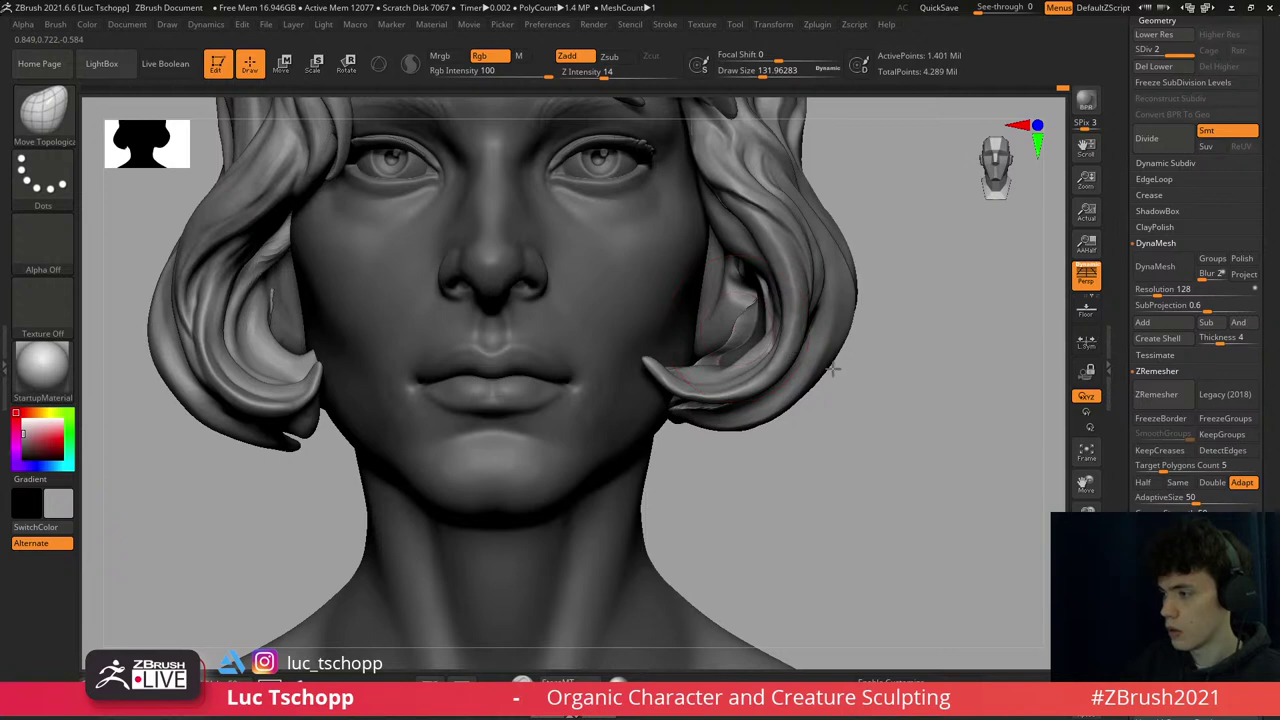
mouse_move(980, 600)
right_mouse_down()
mouse_move(694, 350)
mouse_move(630, 325)
mouse_move(715, 343)
right_mouse_up()
key("s")
key("b")
key("m")
key("v")
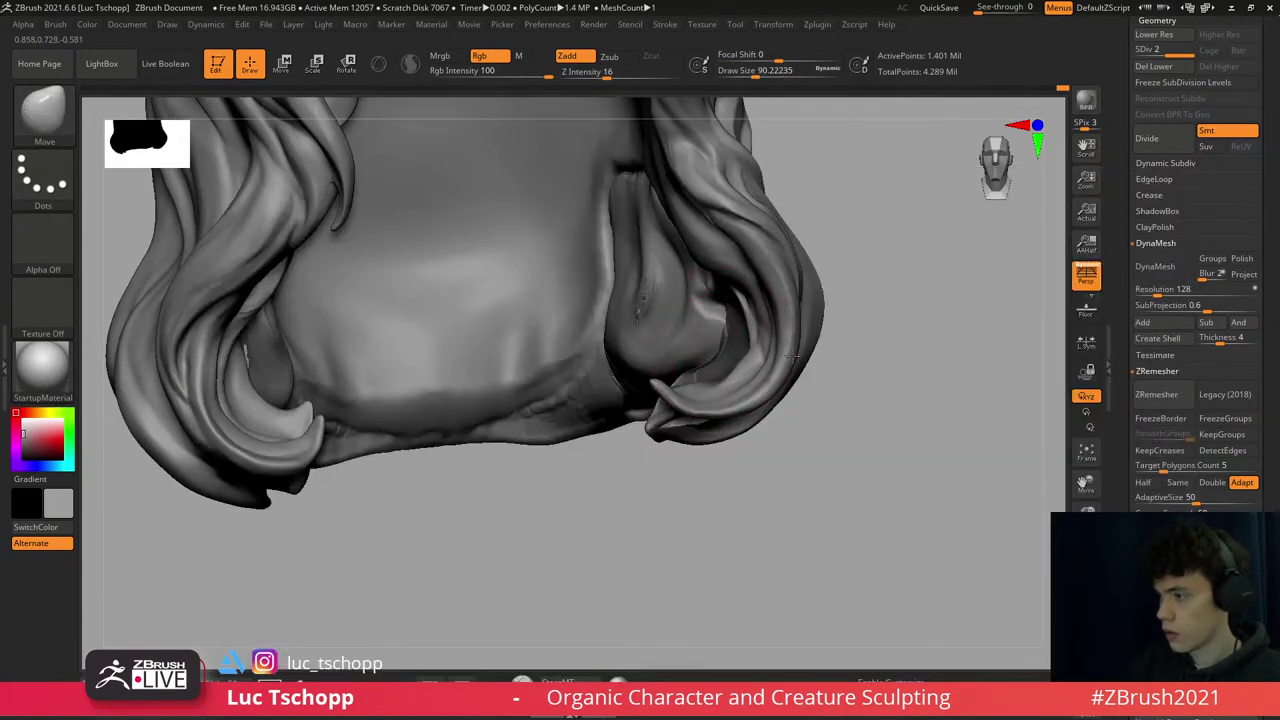
right_click_drag(795, 358, 660, 418)
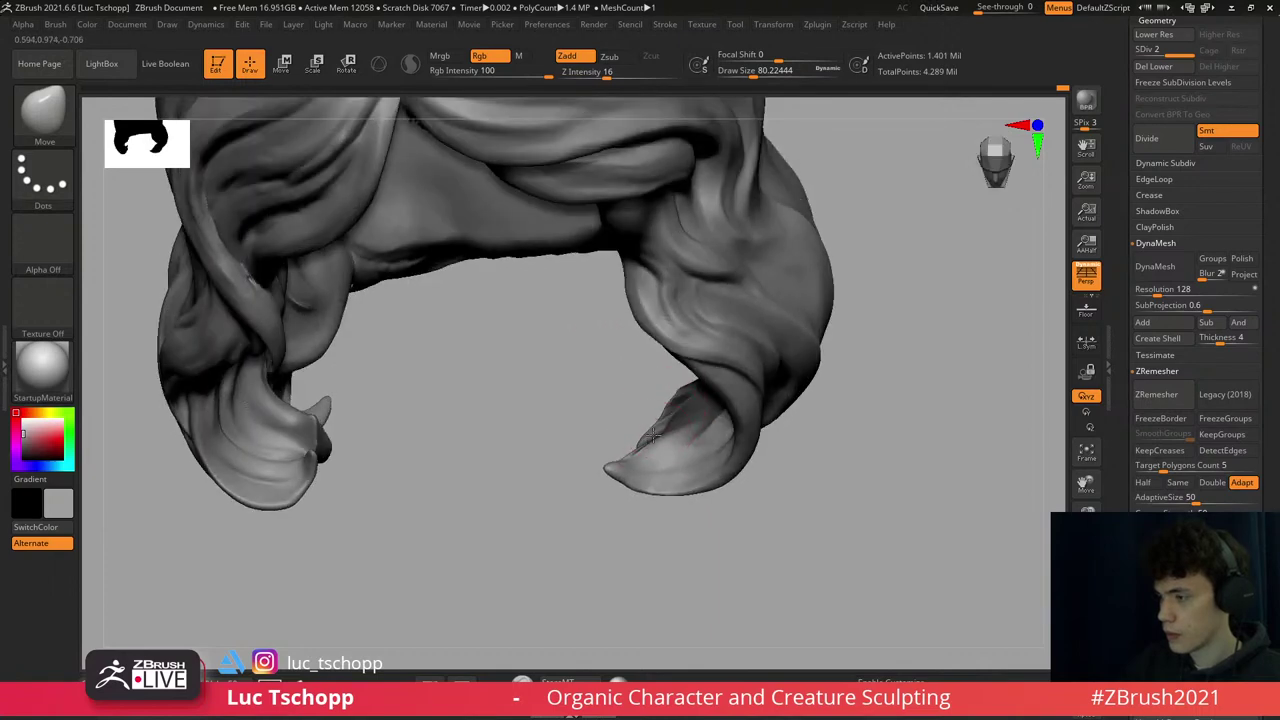
right_click_drag(695, 383, 725, 373)
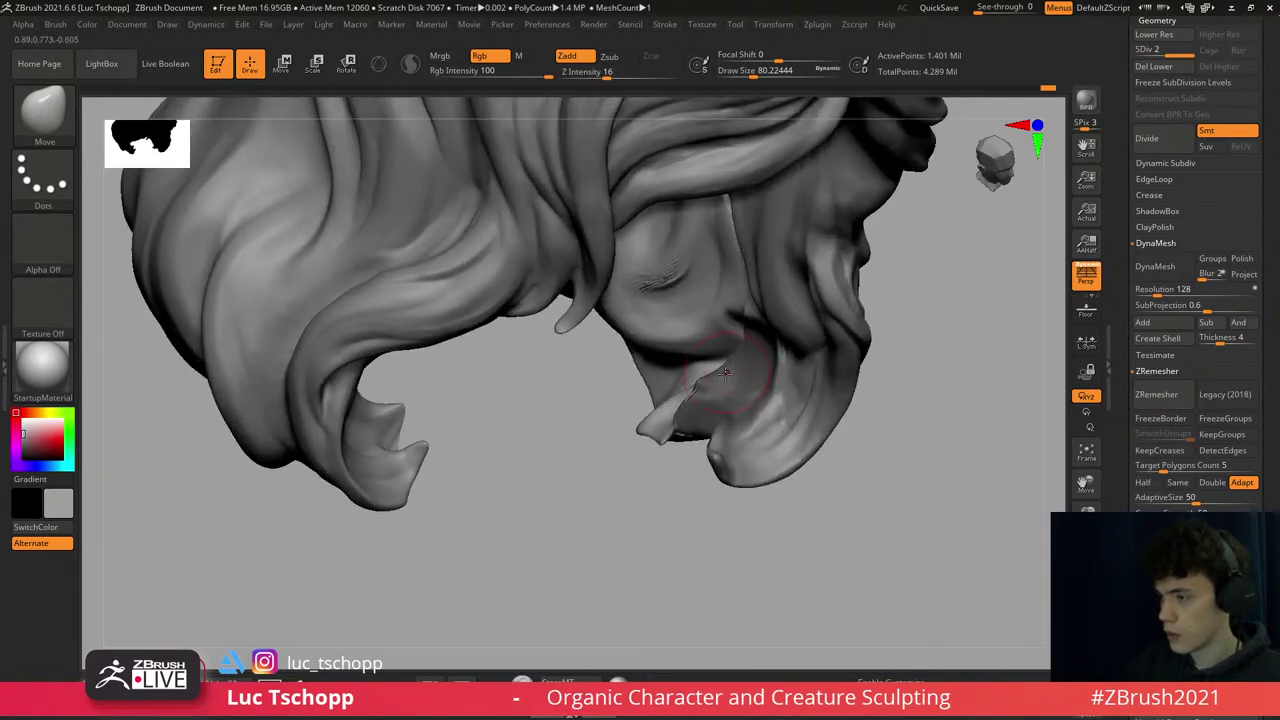
right_click_drag(650, 441, 690, 440)
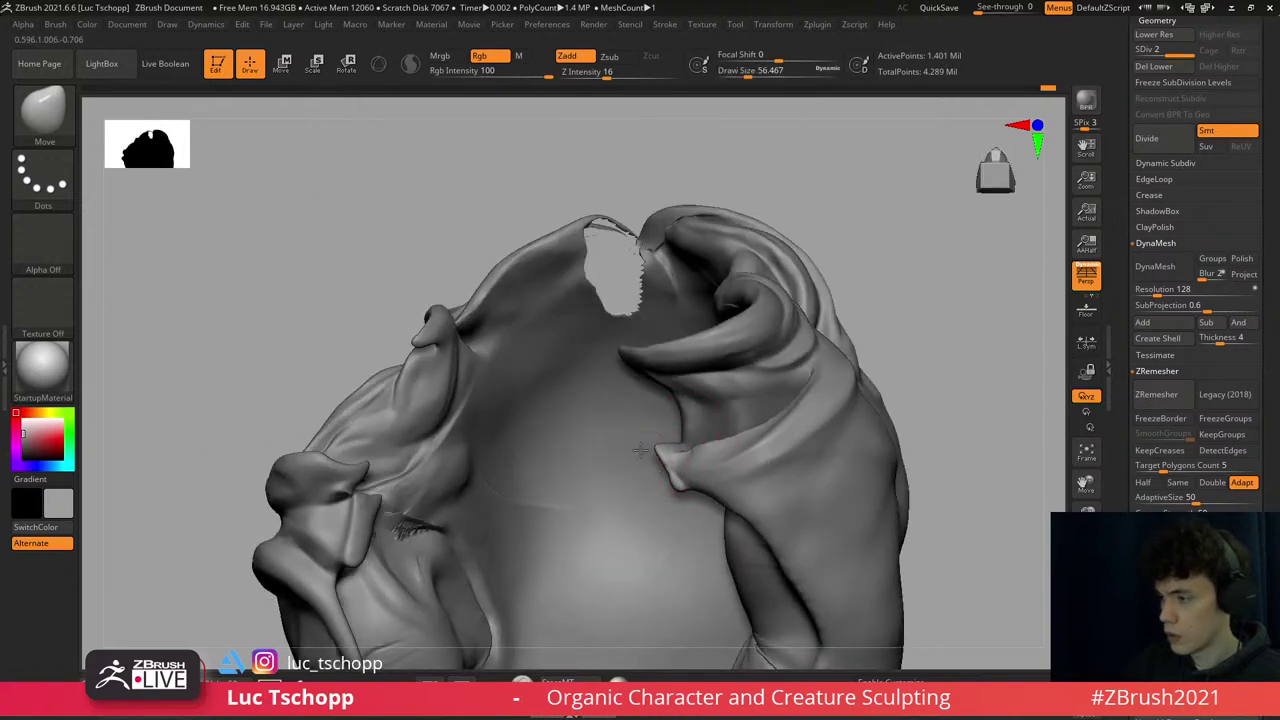
- Rework the right curl with Move at size 29 and LucT_Custom1 at size 39
key("1")
mouse_move(690, 470)
right_mouse_down()
mouse_move(701, 474)
mouse_move(680, 450)
mouse_move(724, 435)
mouse_move(707, 438)
right_mouse_up()
key("b")
key("m")
key("v")
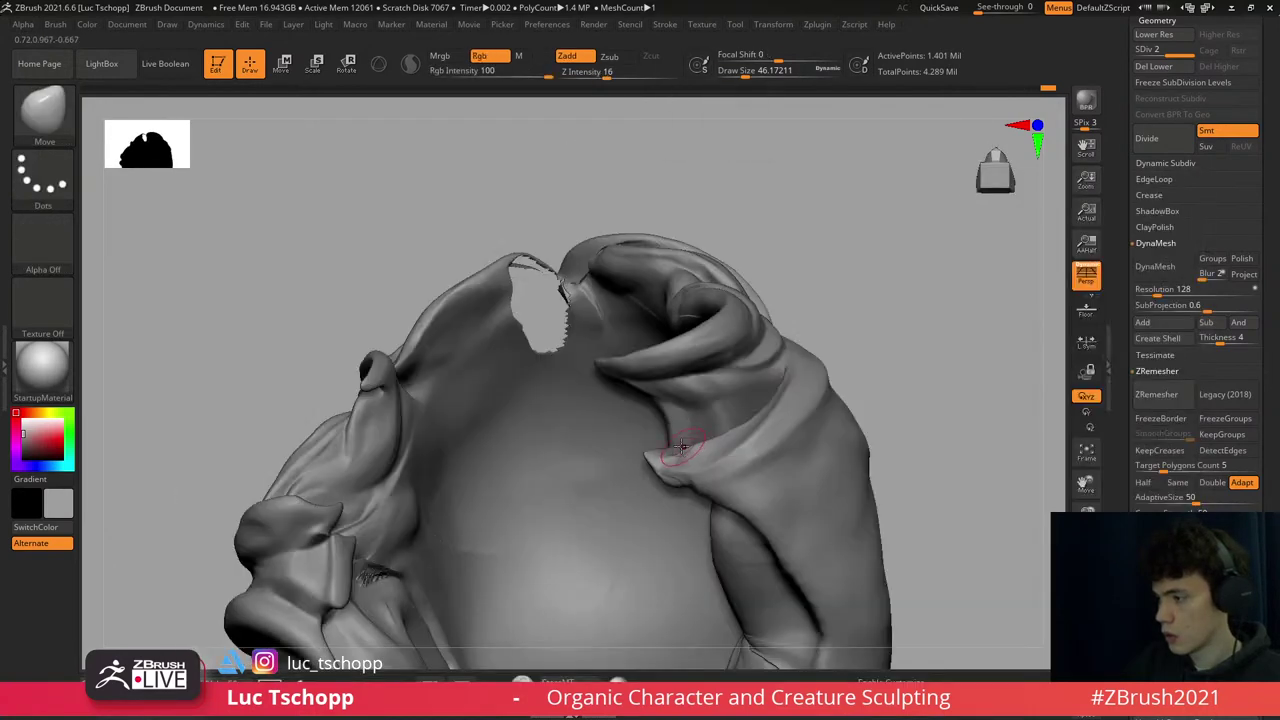
key("s")
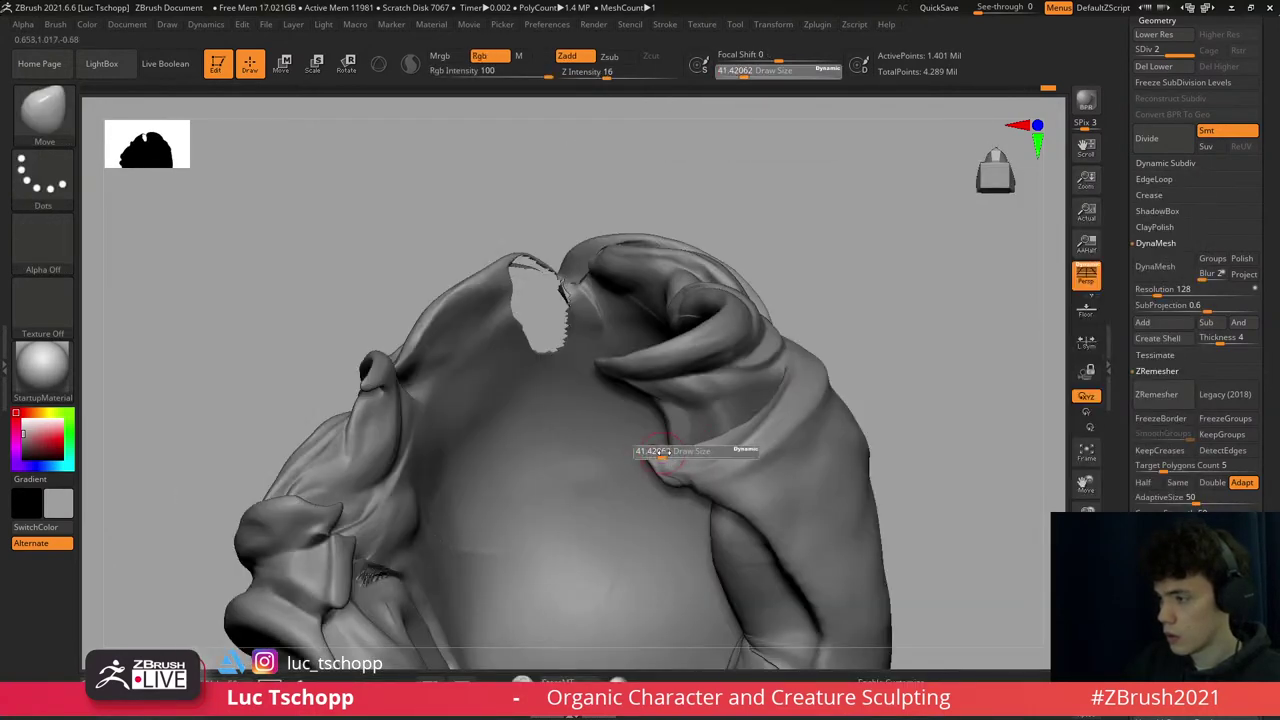
left_click_drag(652, 452, 640, 452)
right_click_drag(668, 432, 740, 500, "shift")
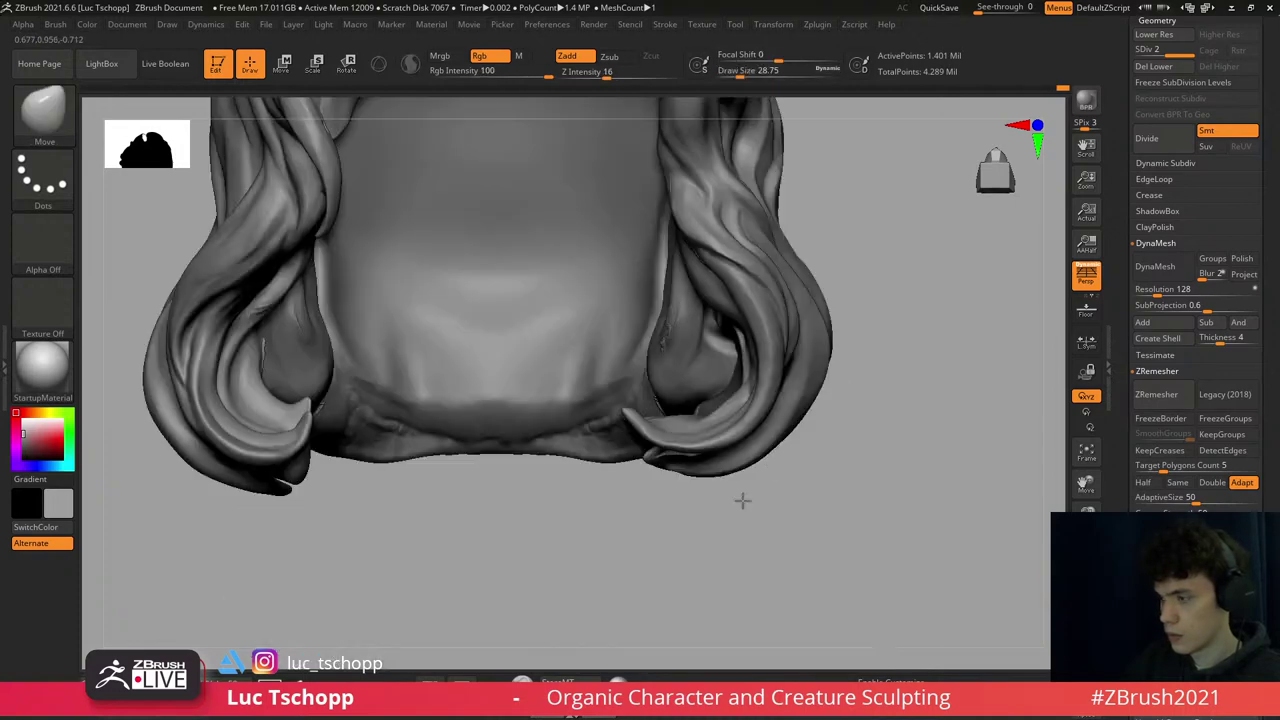
mouse_move(745, 437)
right_mouse_down()
mouse_move(737, 423)
mouse_move(771, 577)
mouse_move(743, 389)
right_mouse_up()
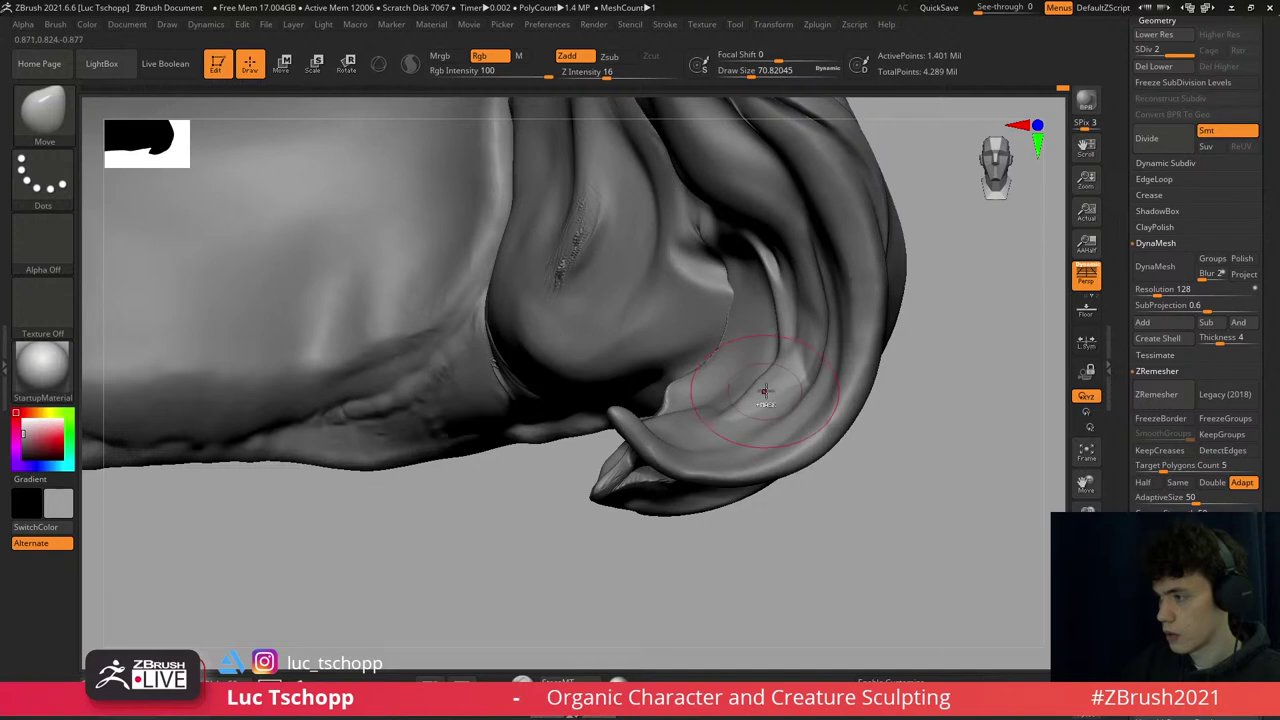
key("1")
right_click_drag(745, 405, 770, 330)
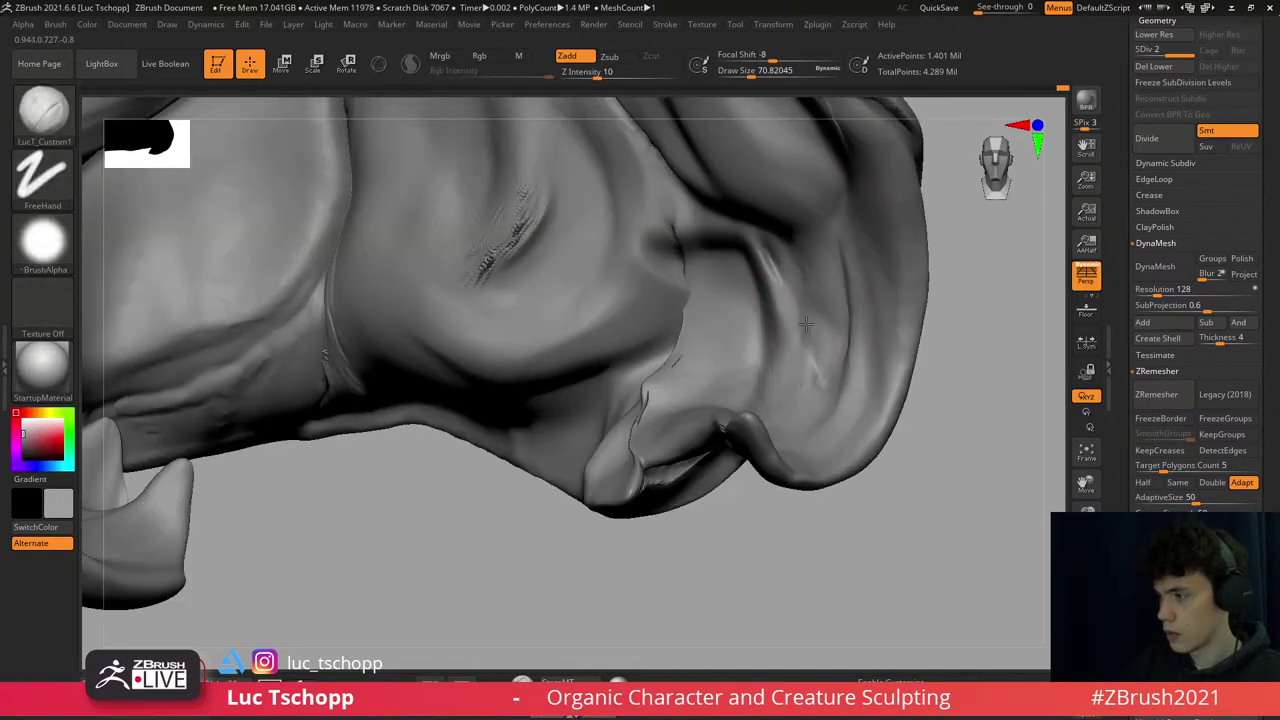
key("s")
left_click_drag(790, 320, 762, 320)
mouse_move(763, 287)
right_mouse_down()
mouse_move(844, 420)
mouse_move(829, 443)
mouse_move(820, 293)
right_mouse_up()
- Refine the side hair with DamStandard and LucT_Custom1, then unhide the face and bust
key("b")
key("d")
key("s")
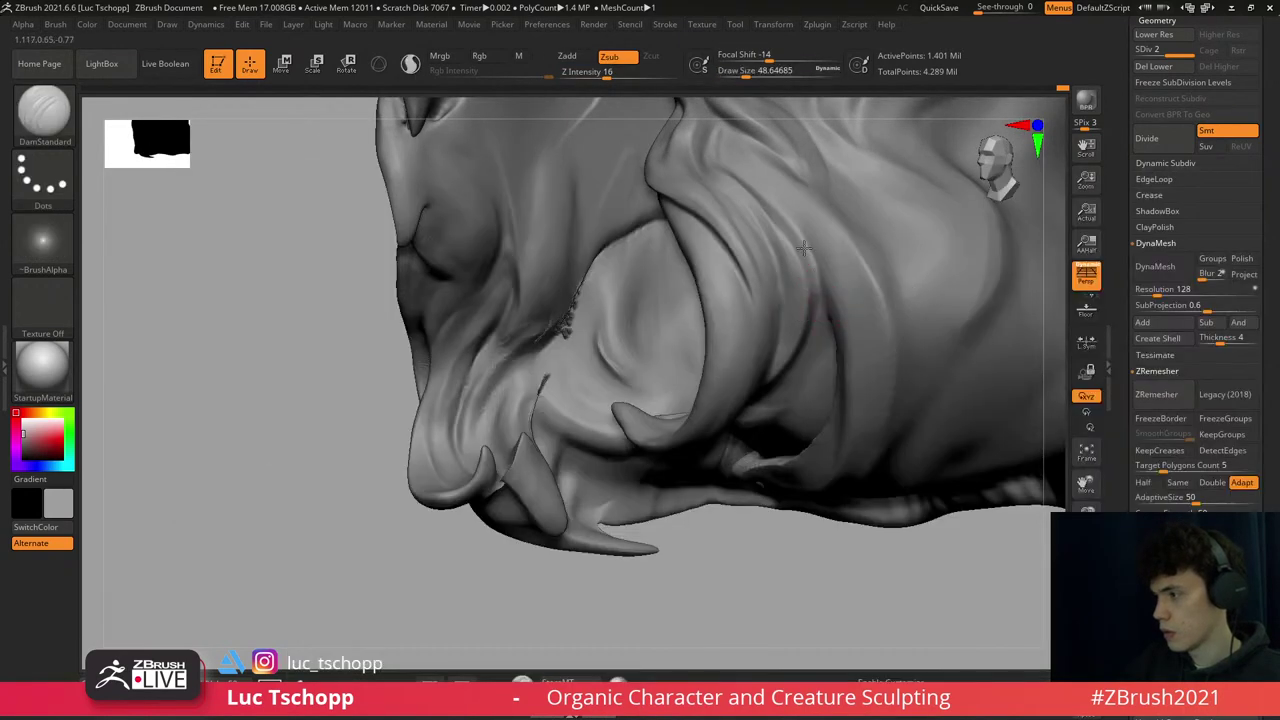
right_click_drag(787, 227, 842, 391)
key("1")
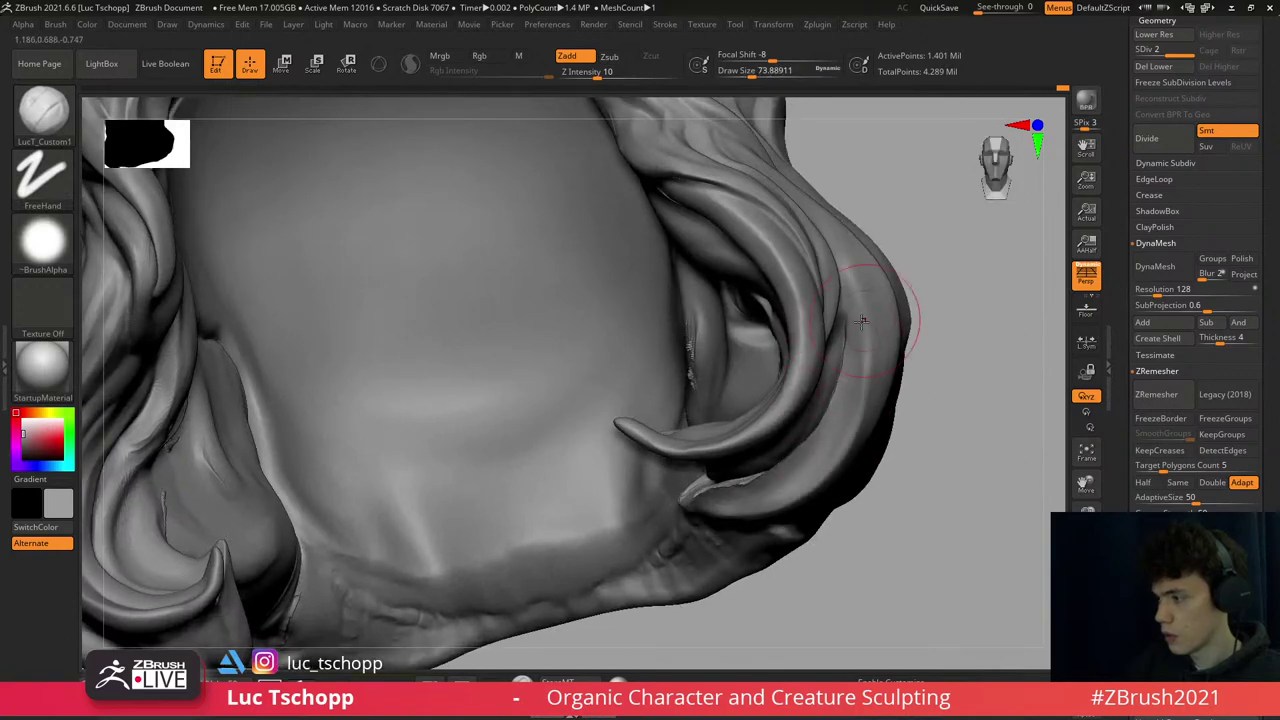
mouse_move(862, 320)
right_mouse_down("ctrl")
mouse_move(850, 330)
mouse_move(764, 318)
mouse_move(828, 362)
right_mouse_up("ctrl")
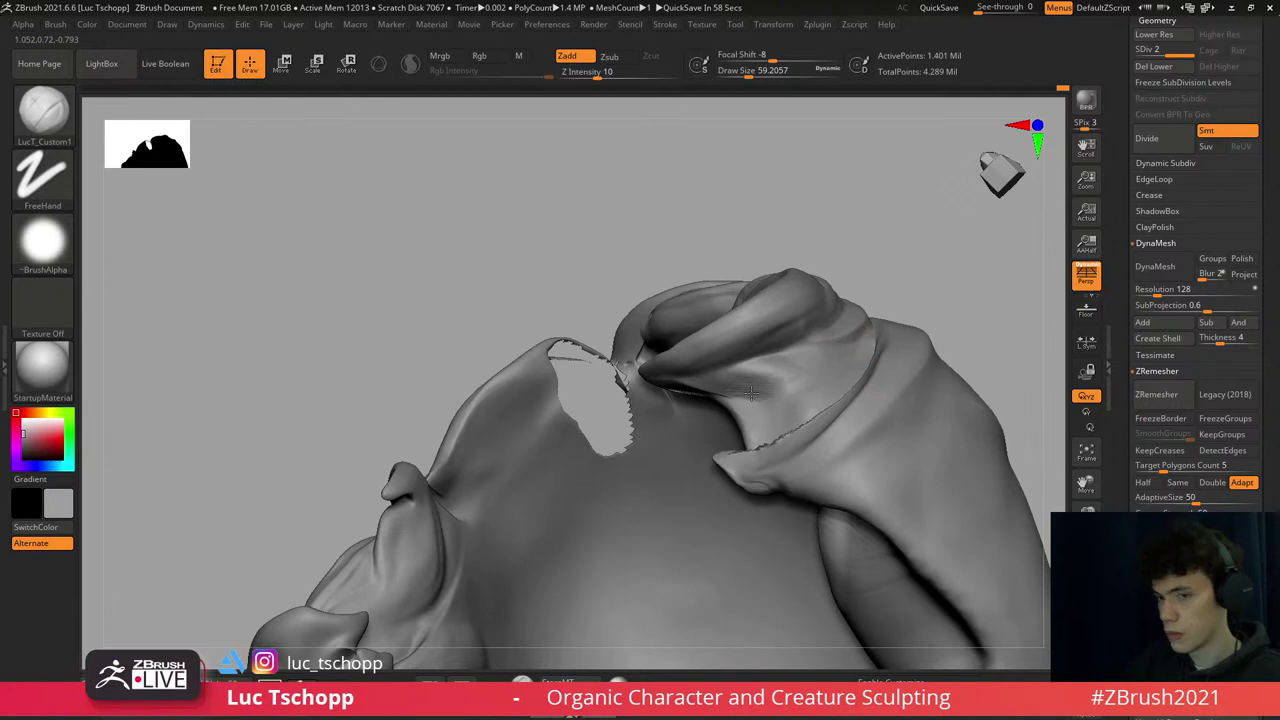
mouse_move(750, 393)
right_mouse_down()
mouse_move(757, 380)
mouse_move(694, 298)
right_mouse_up()
right_click_drag(748, 352, 666, 294)
left_click(934, 603, "ctrl+shift")
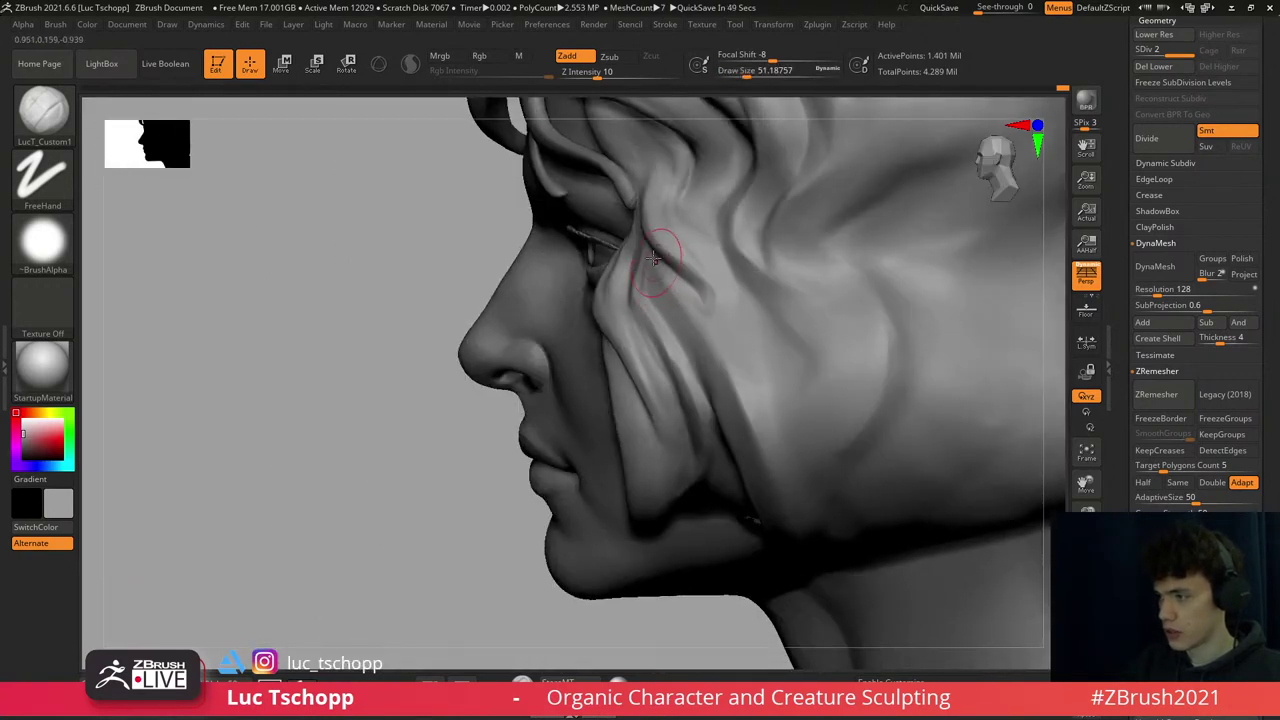
- Enlarge the brush to about 68, switch to Move at SDiv 1, and smooth the brow hair fold
left_click_drag(664, 280, 660, 277)
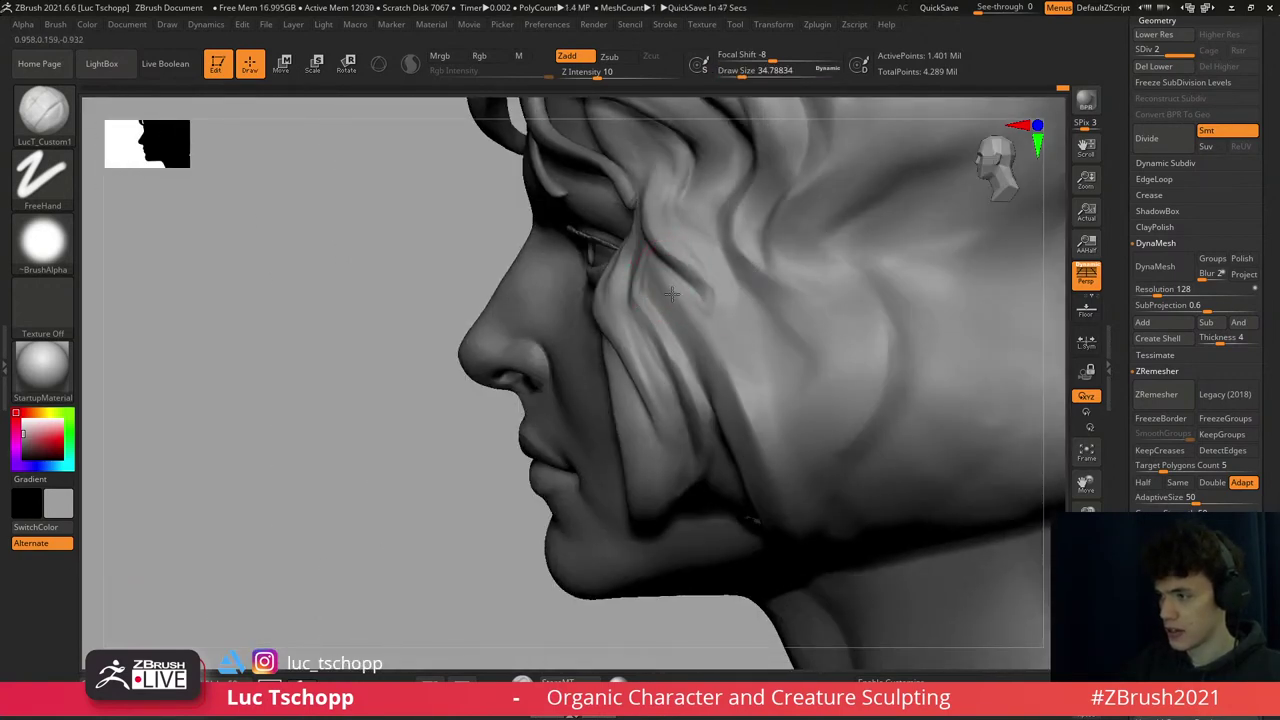
right_click_drag(715, 358, 695, 298, "alt")
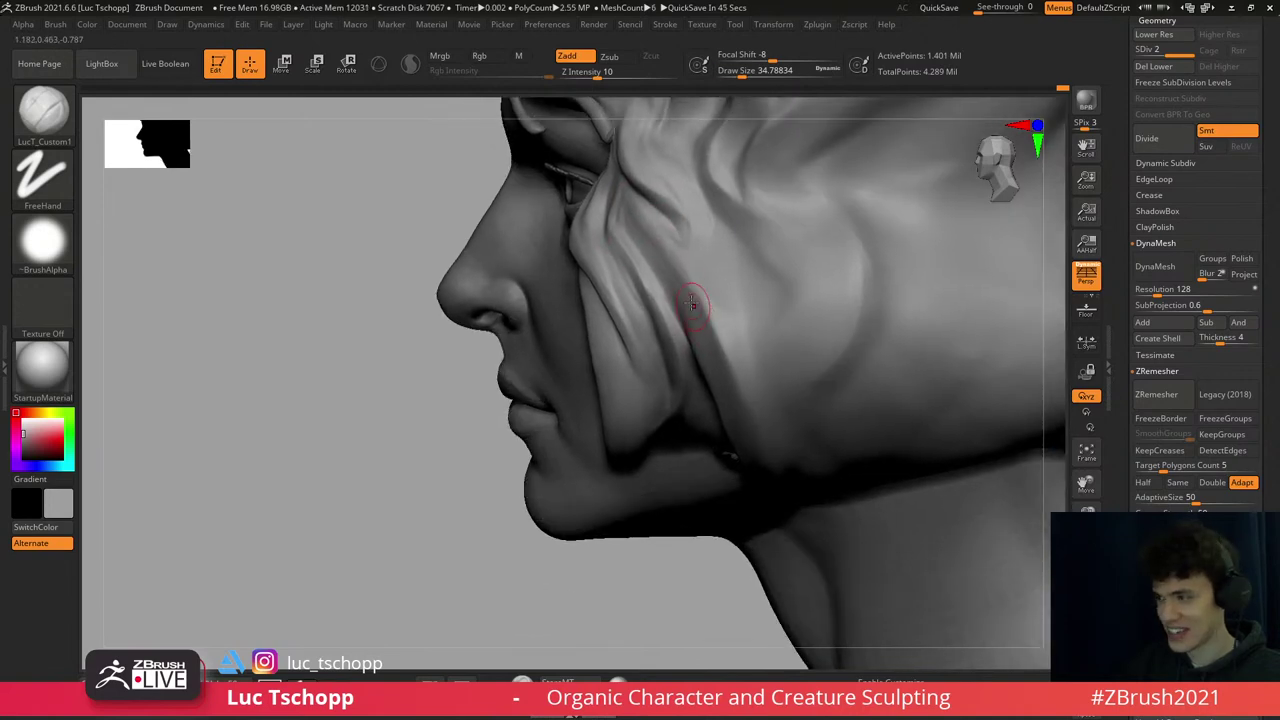
key("s")
left_click_drag(685, 280, 700, 330)
key("b")
key("m")
key("v")
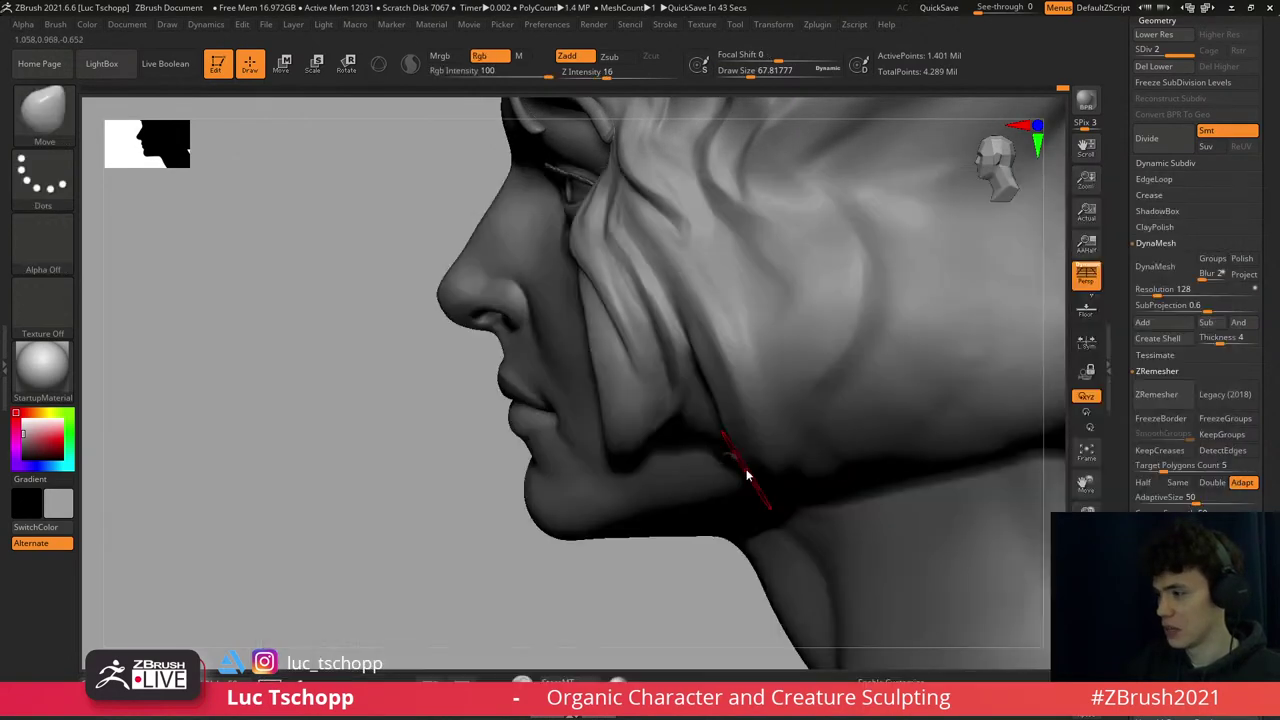
key("shift+d")
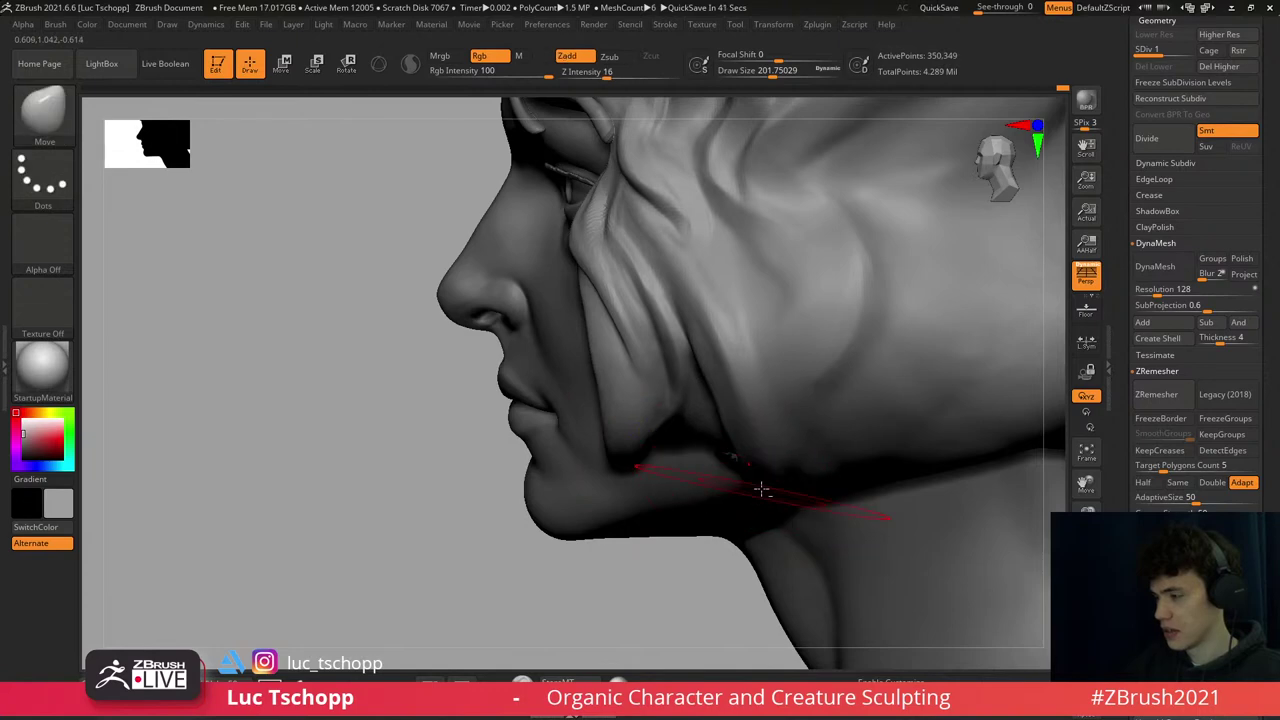
mouse_move(763, 491)
right_mouse_down()
mouse_move(757, 406)
mouse_move(813, 242)
right_mouse_up()
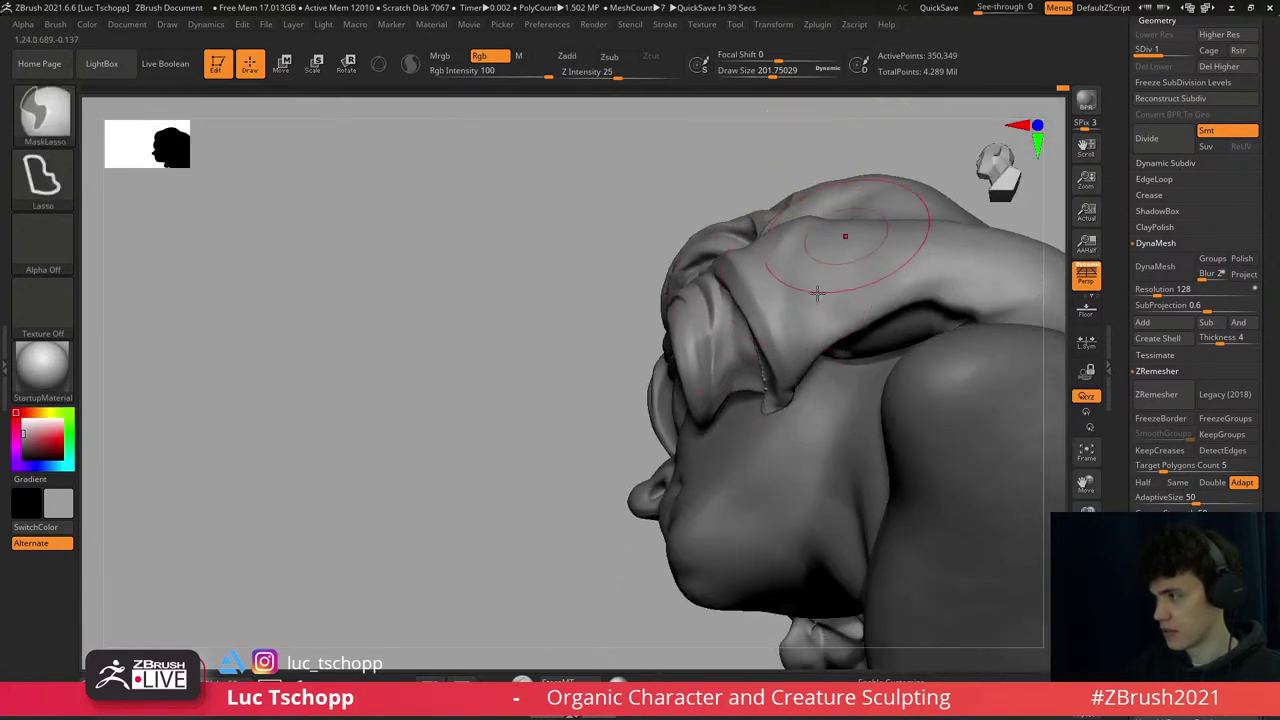
key("bracketright")
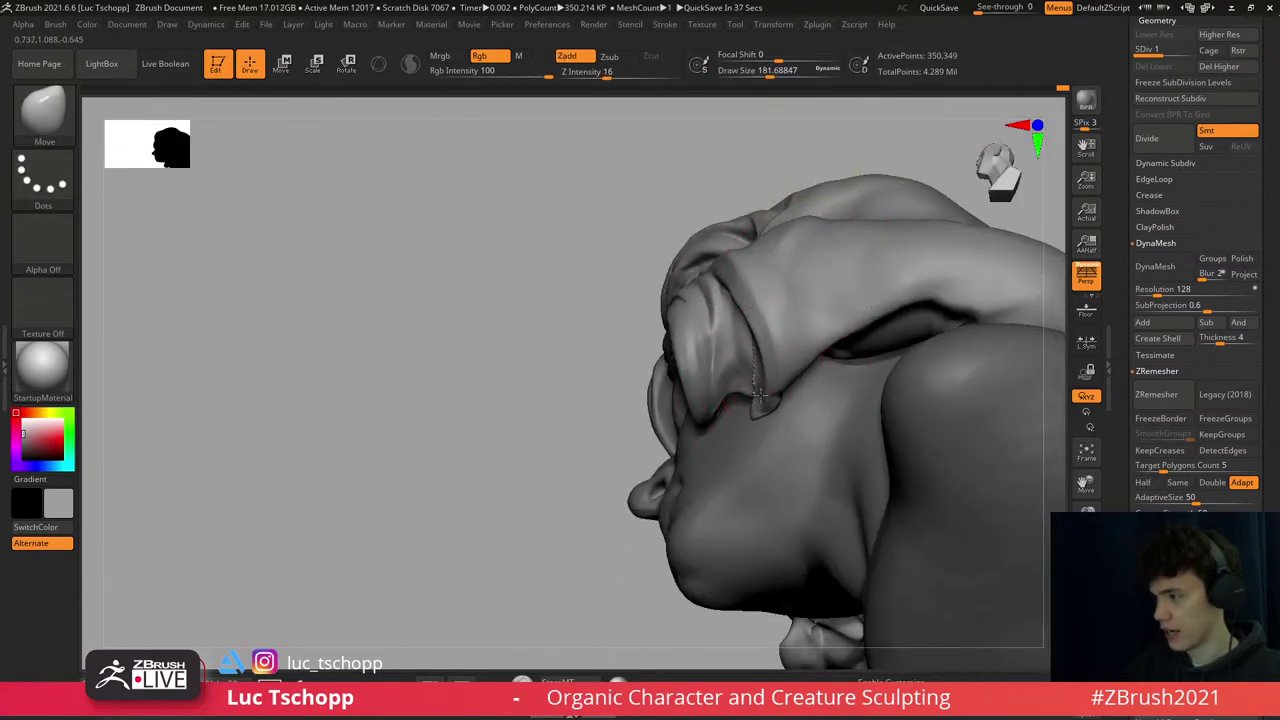
mouse_move(759, 395)
left_mouse_down("shift")
mouse_move(810, 378)
mouse_move(755, 358)
left_mouse_up("shift")
mouse_move(752, 352)
right_mouse_down()
mouse_move(780, 355)
mouse_move(745, 340)
right_mouse_up()
- Carve the forehead hair strands with DamStandard at a smaller size and smooth them
key("b")
left_click(745, 336)
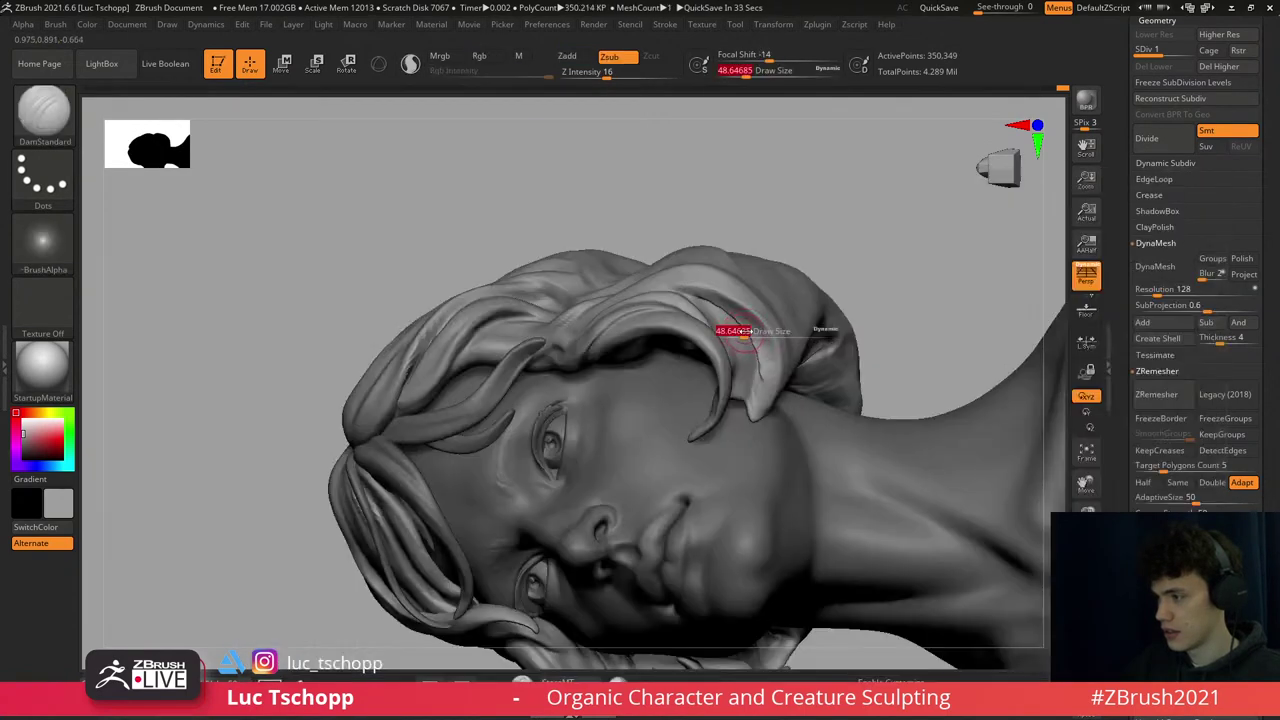
key("b")
key("d")
key("s")
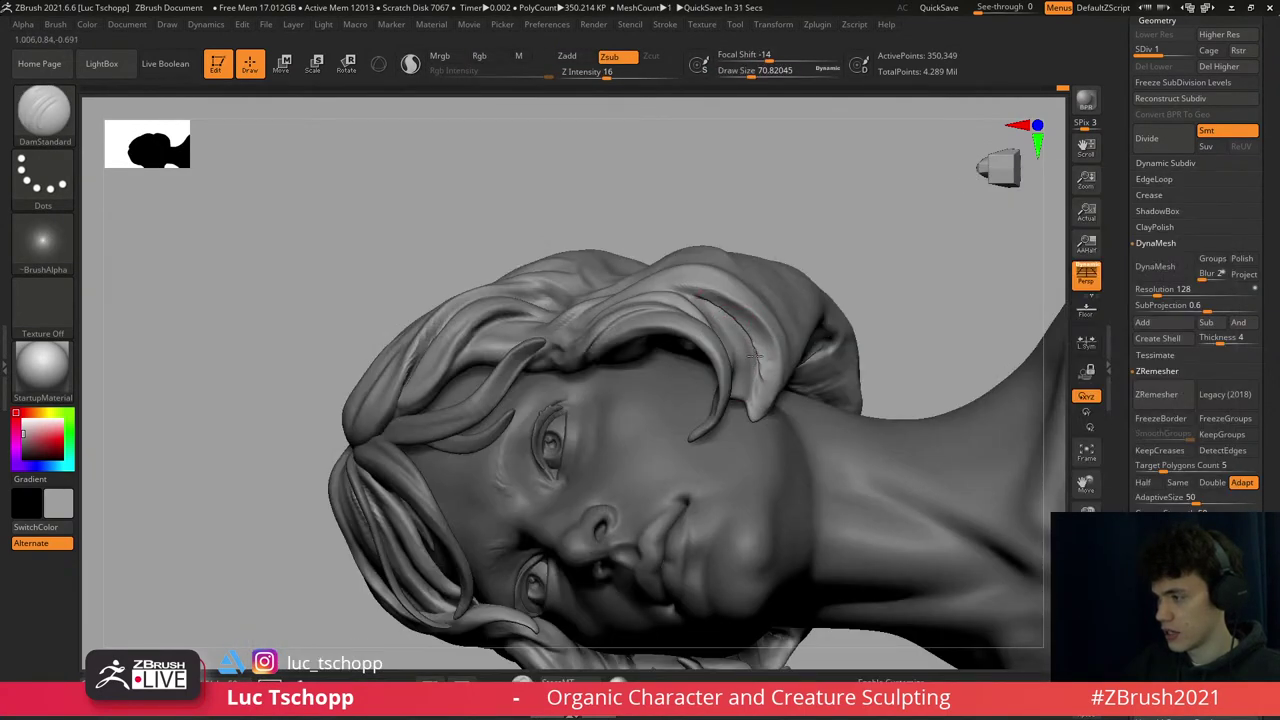
right_click_drag(745, 408, 722, 420)
key("b")
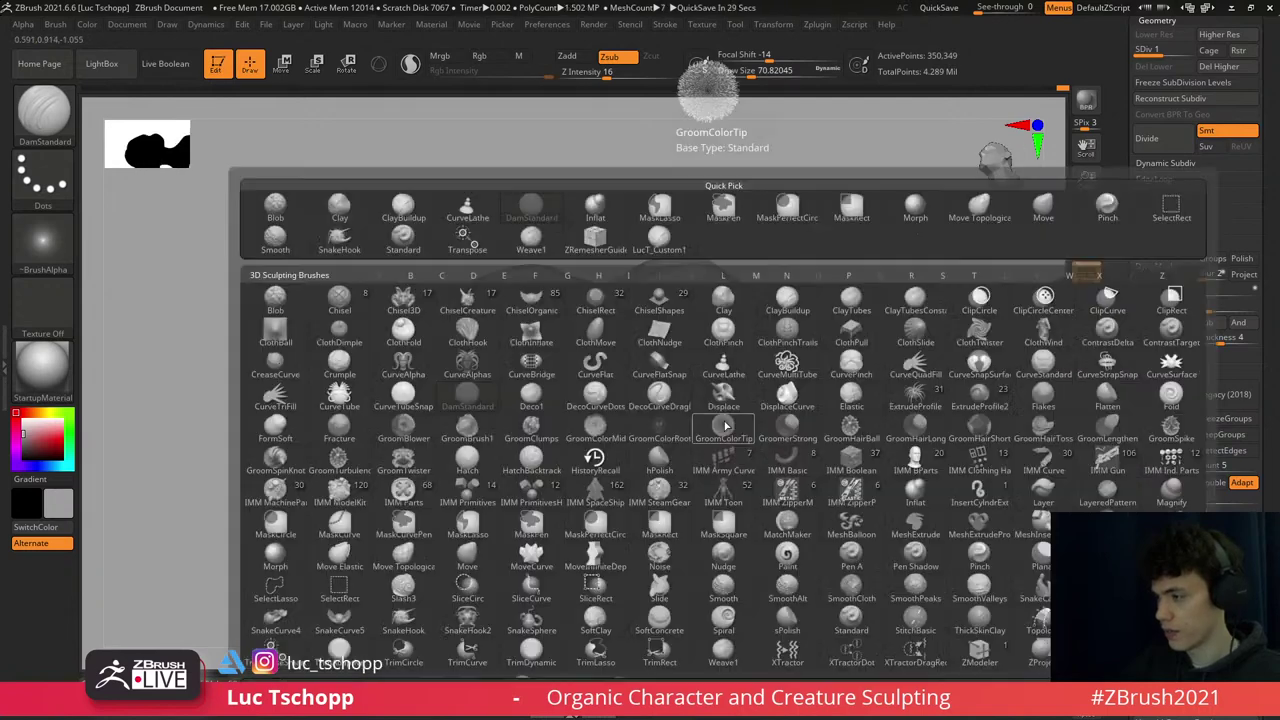
left_click(722, 420)
key("bracketleft")
key("shift")
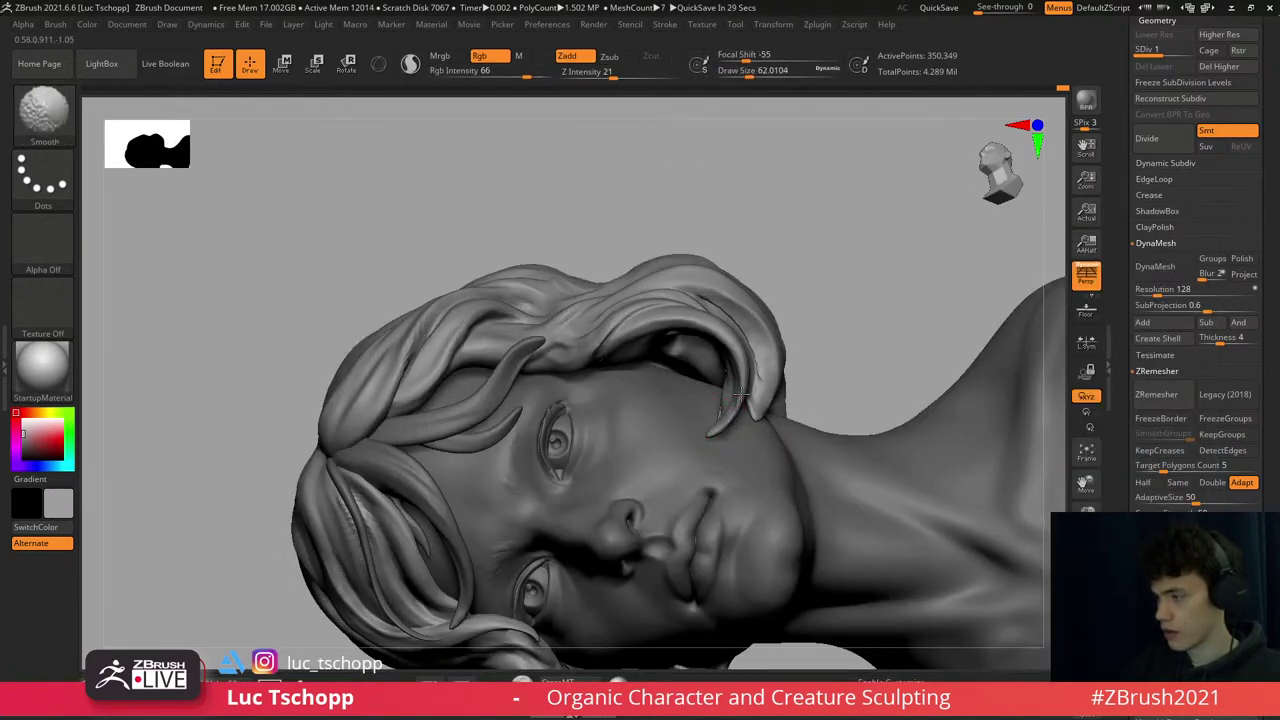
right_click_drag(738, 393, 662, 280)
- Build up the forehead strands with Standard and LucT_Custom1 at size 83, ending on a front view
key("b")
key("s")
key("t")
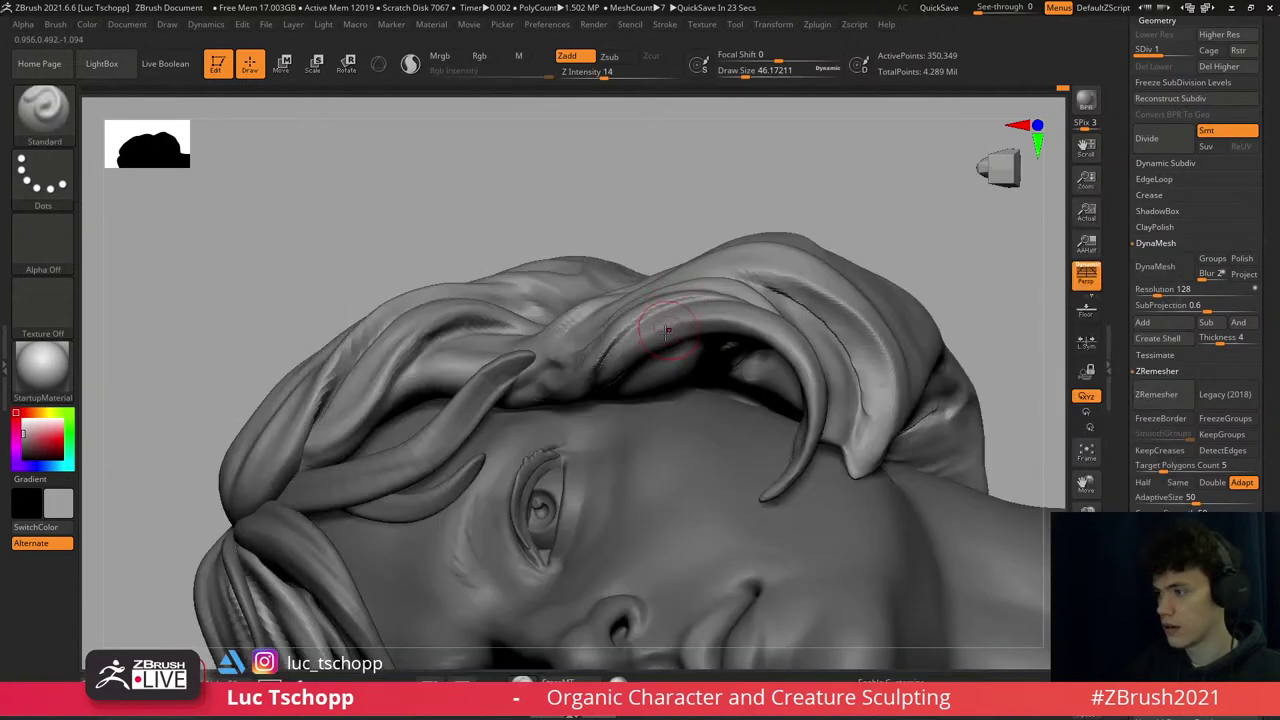
key("1")
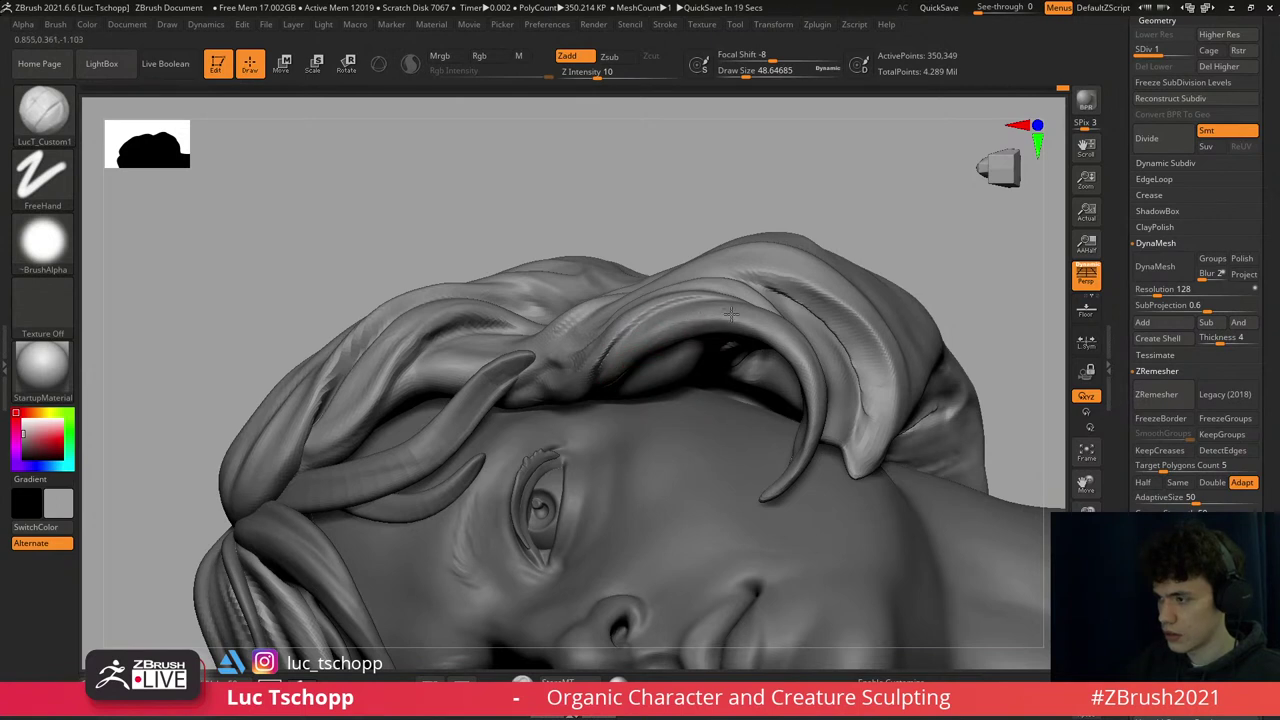
mouse_move(712, 251)
right_mouse_down()
mouse_move(650, 360)
mouse_move(694, 366)
mouse_move(695, 300)
mouse_move(680, 405)
mouse_move(771, 528)
mouse_move(694, 403)
mouse_move(636, 350)
right_mouse_up()
key("f")
key("bracketleft")
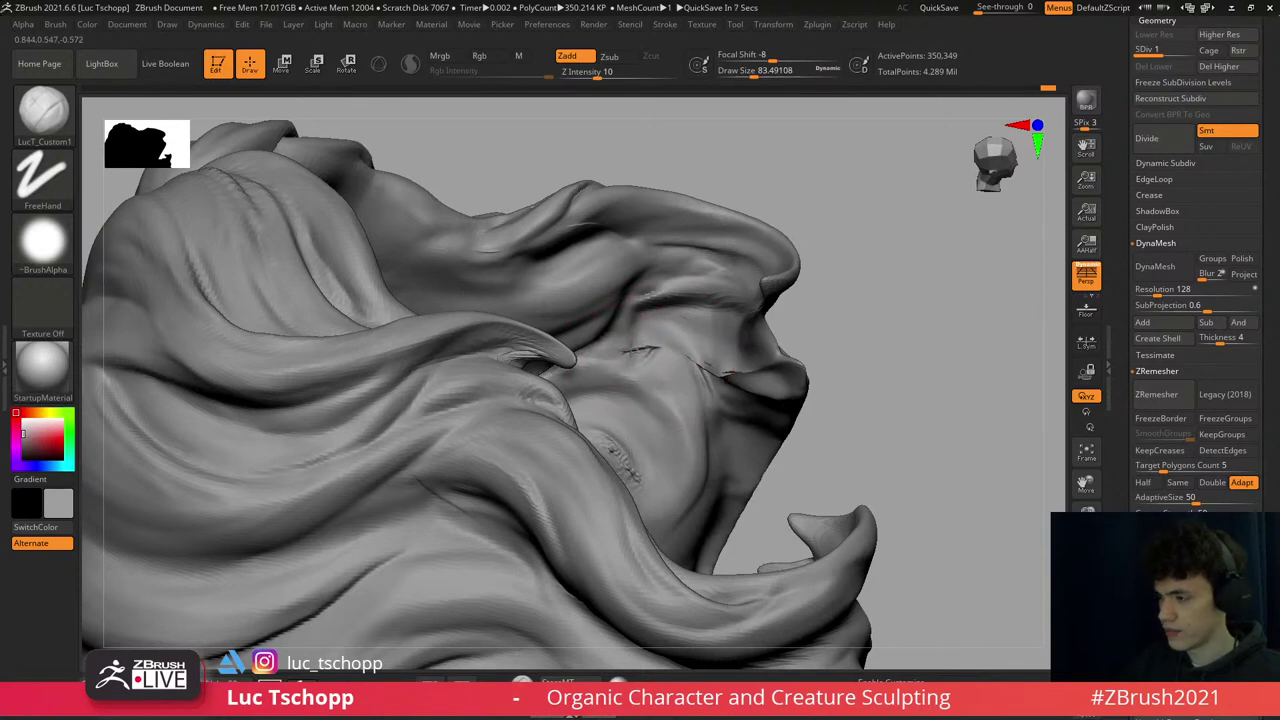
right_click_drag(648, 428, 737, 366, "shift")
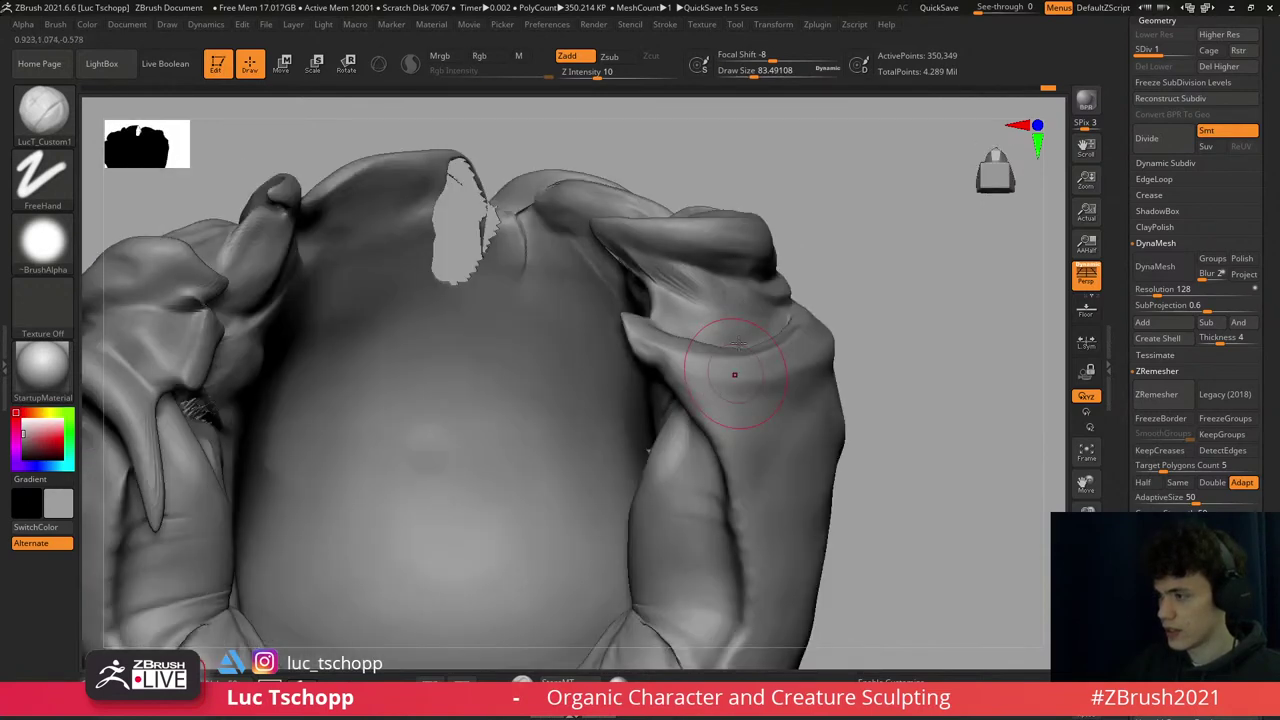
key("f")
right_click_drag(1030, 660, 836, 522)
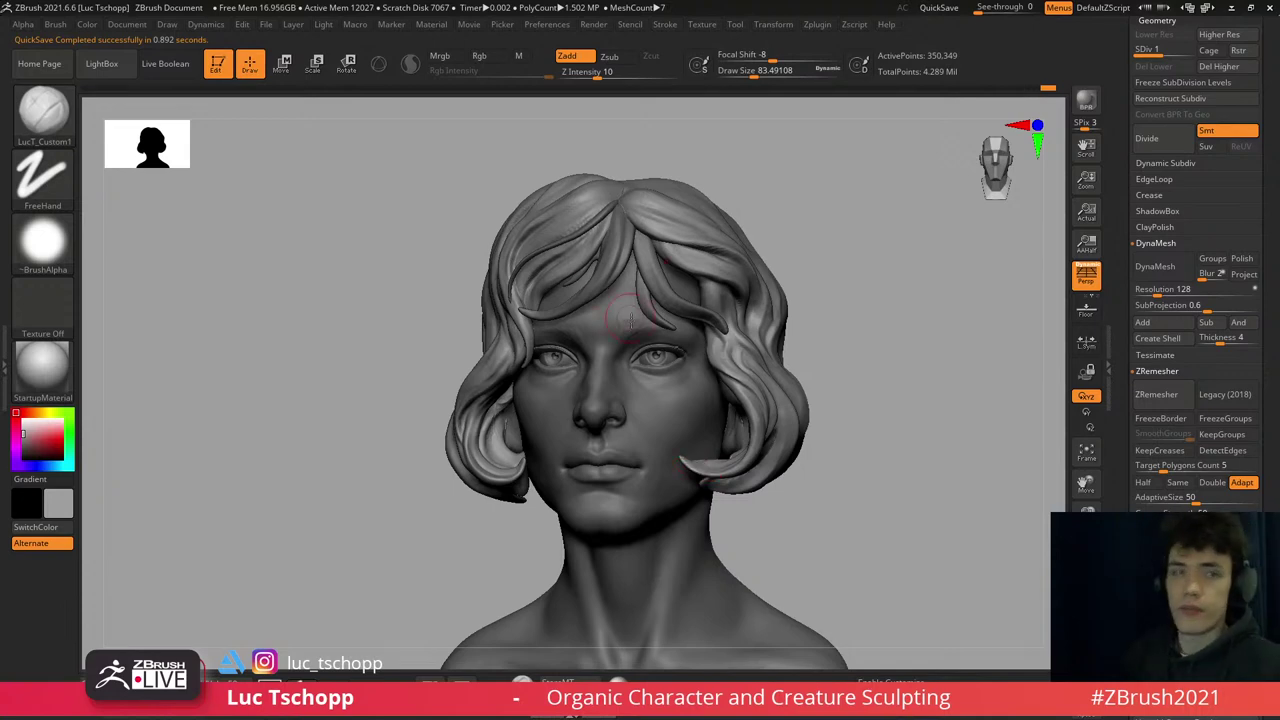
- Zoom in on the hair, step up to SDiv 2, and pick the custom sculpting brush
right_click_drag(630, 318, 708, 271)
right_click_drag(708, 275, 604, 257)
key("ctrl+d")
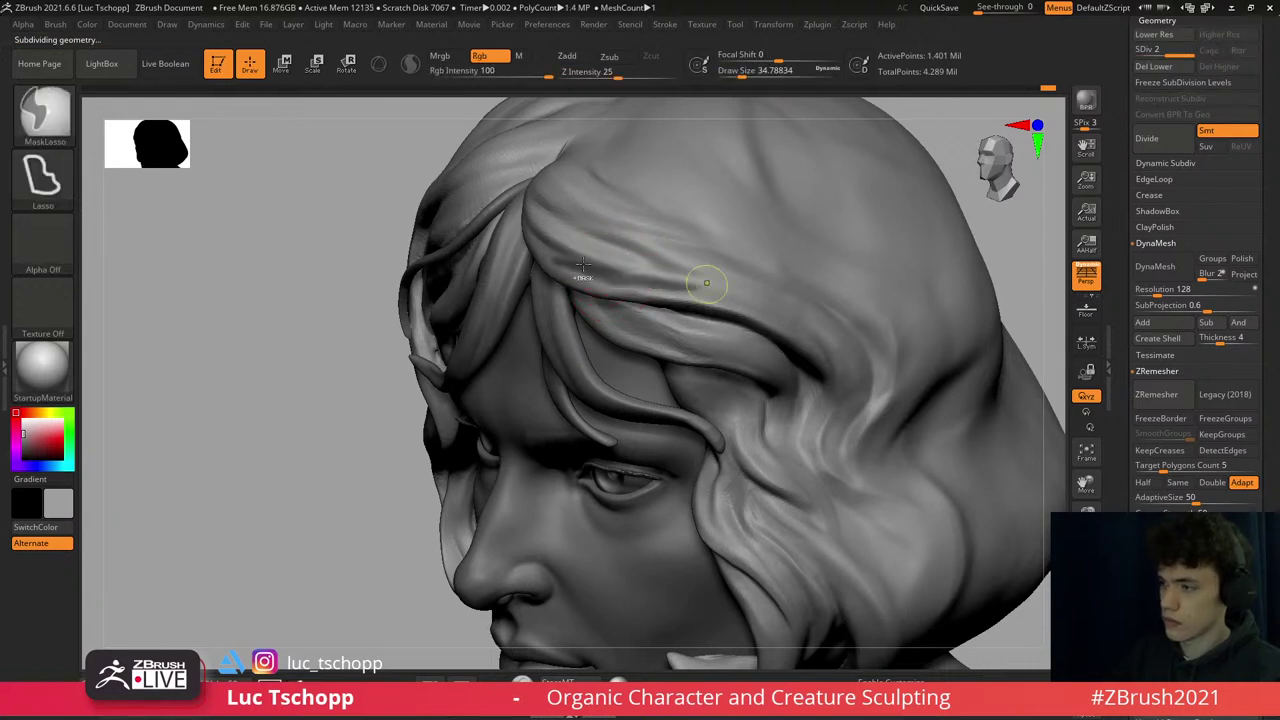
left_click(55, 118)
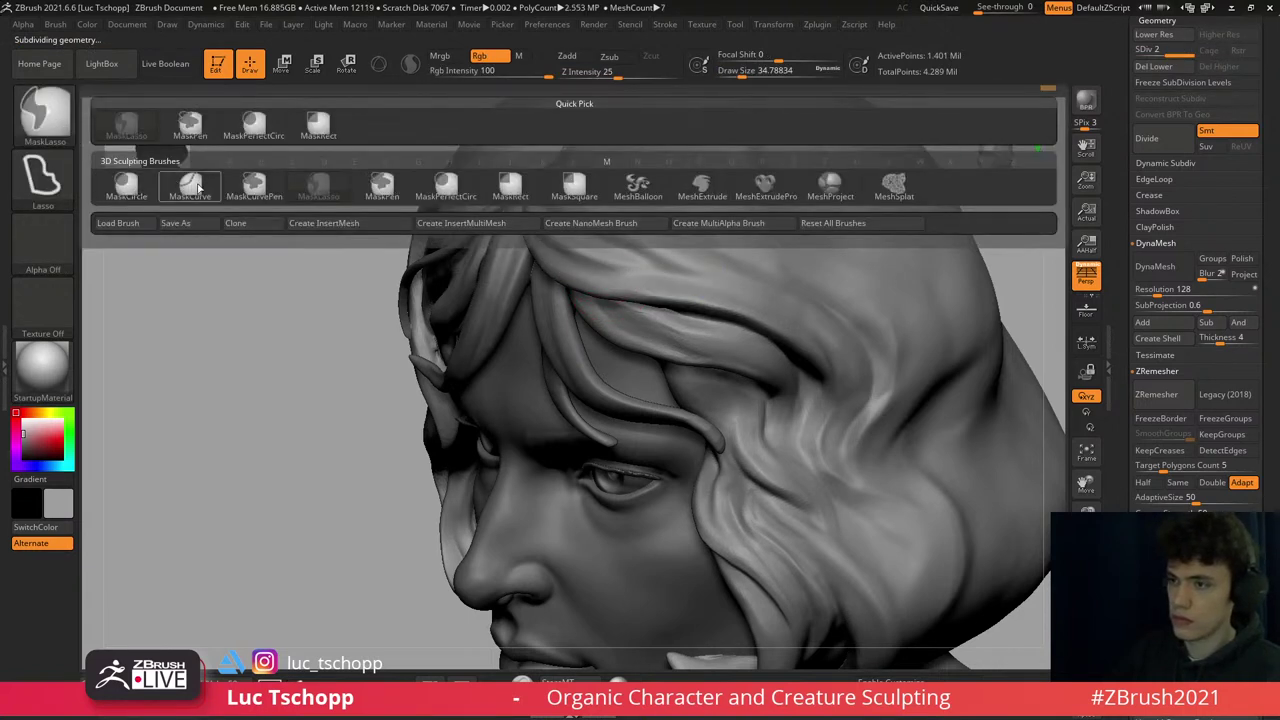
left_click(352, 203)
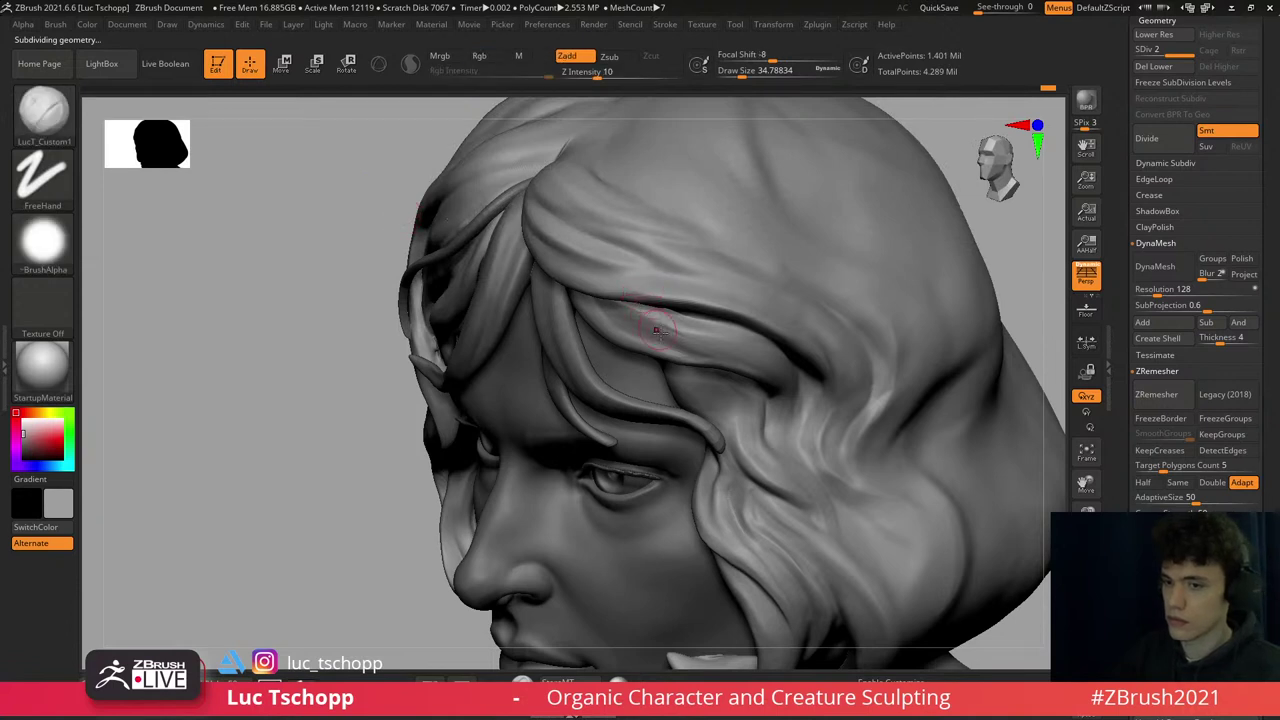
- Paint a MaskPen mask over the forehead strand with the draw size raised to about 62
key("ctrl")
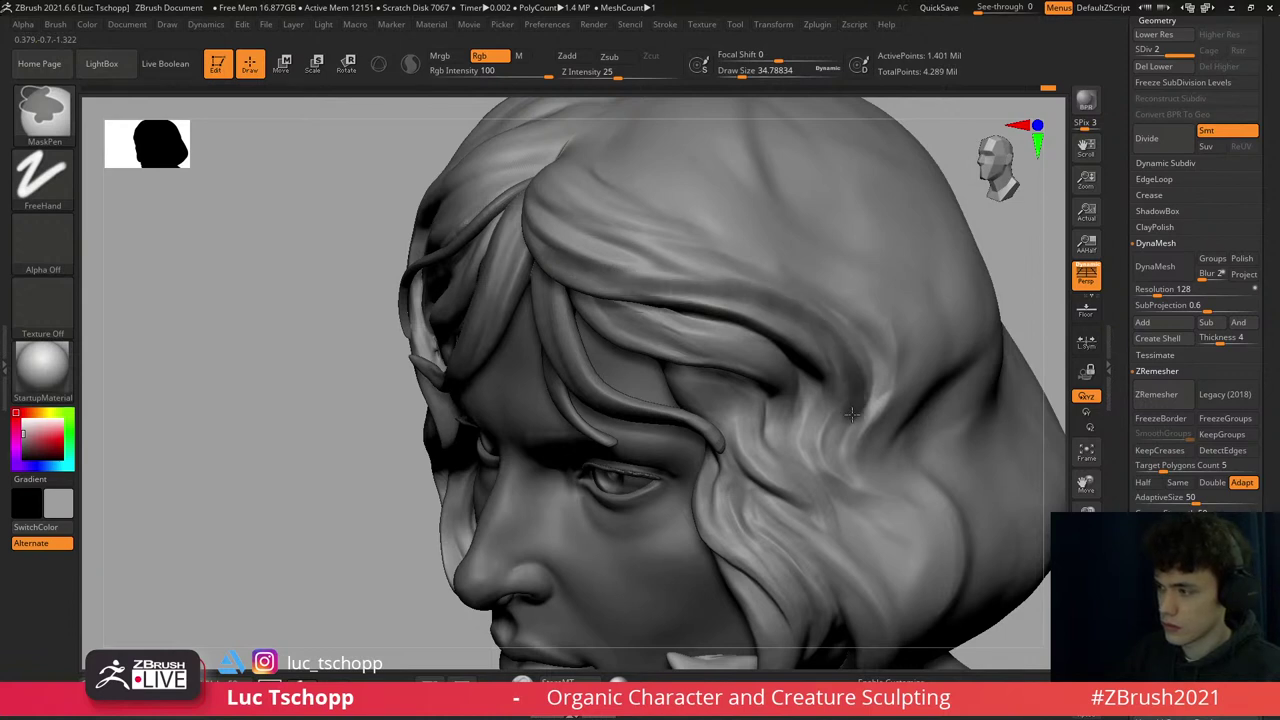
key("s")
left_click_drag(600, 262, 680, 263)
key("ctrl")
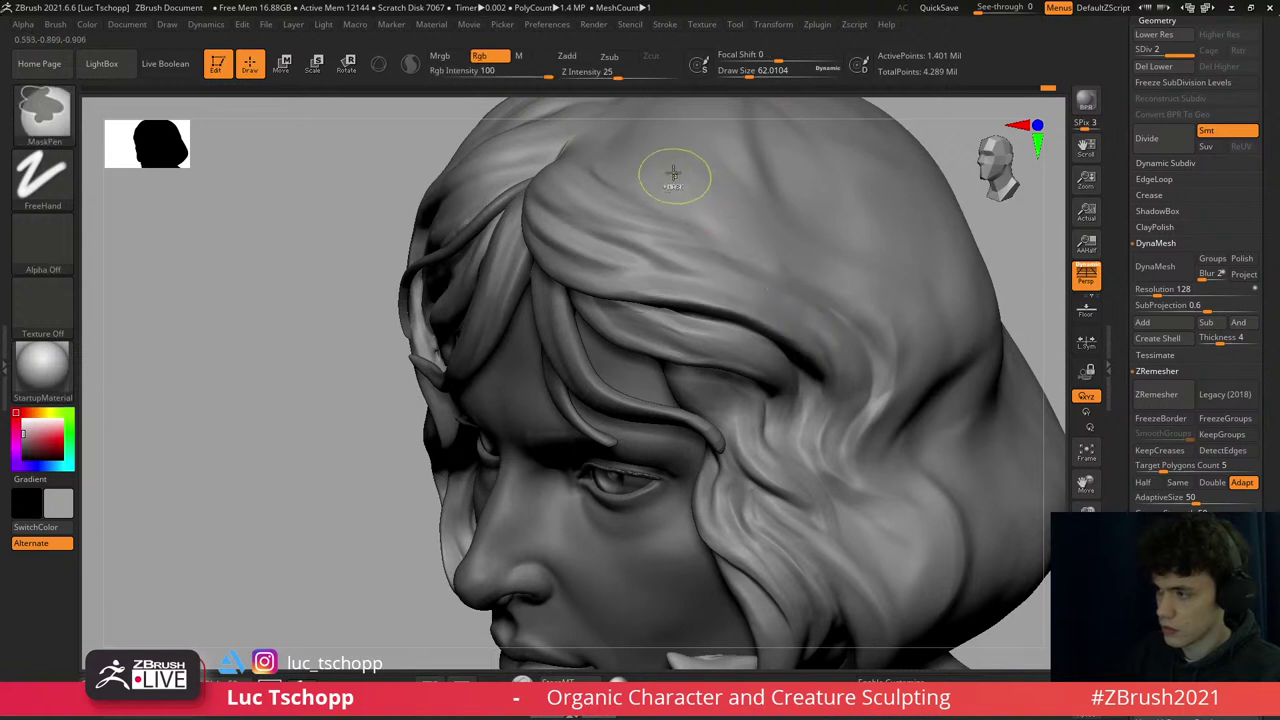
key("1")
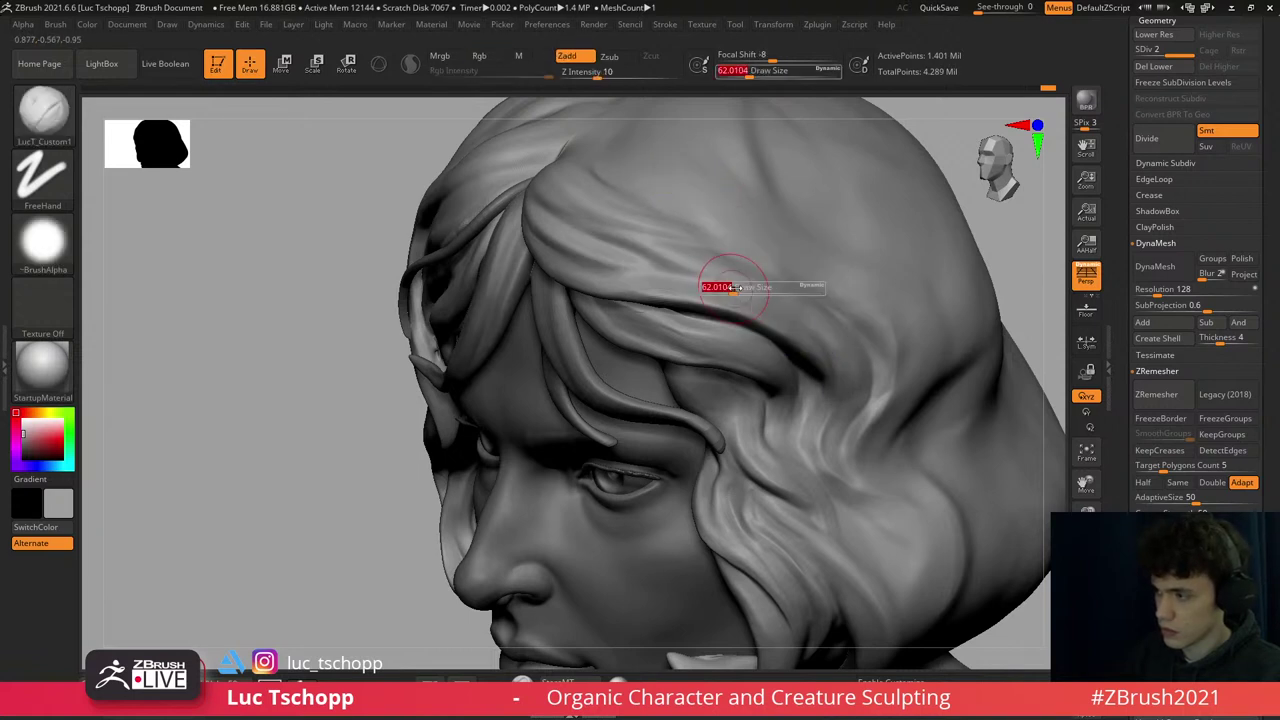
right_click_drag(665, 277, 608, 274)
key("ctrl")
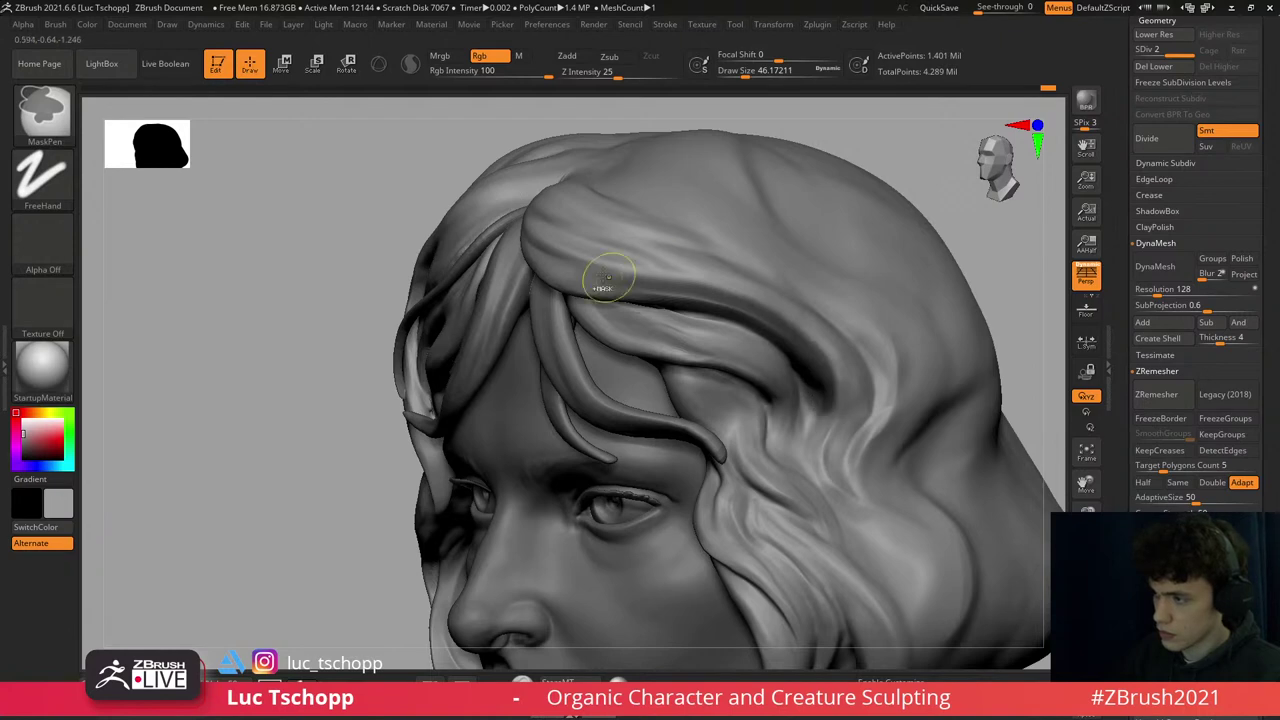
mouse_move(660, 283)
right_mouse_down()
mouse_move(929, 371)
mouse_move(871, 297)
mouse_move(957, 353)
right_mouse_up()
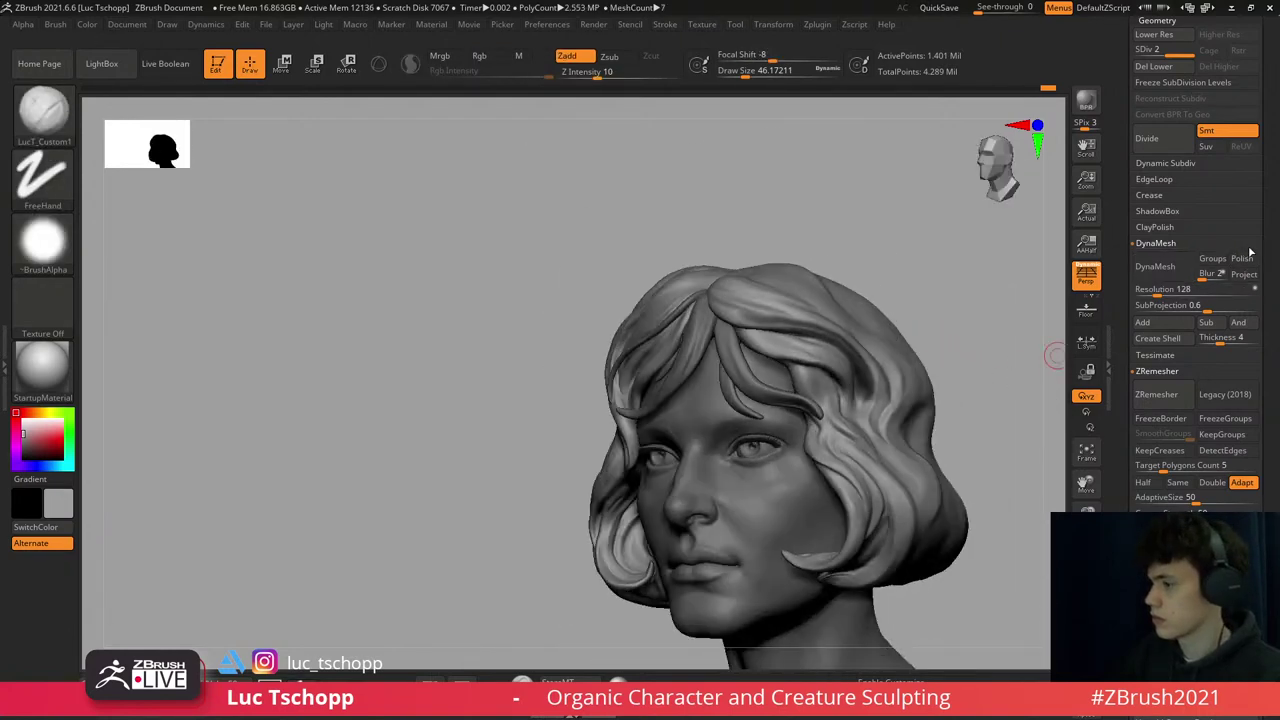
- Extract the masked forehead hair and accept it as the new Extract7 piece
scroll(1262, 227, "up", 6)
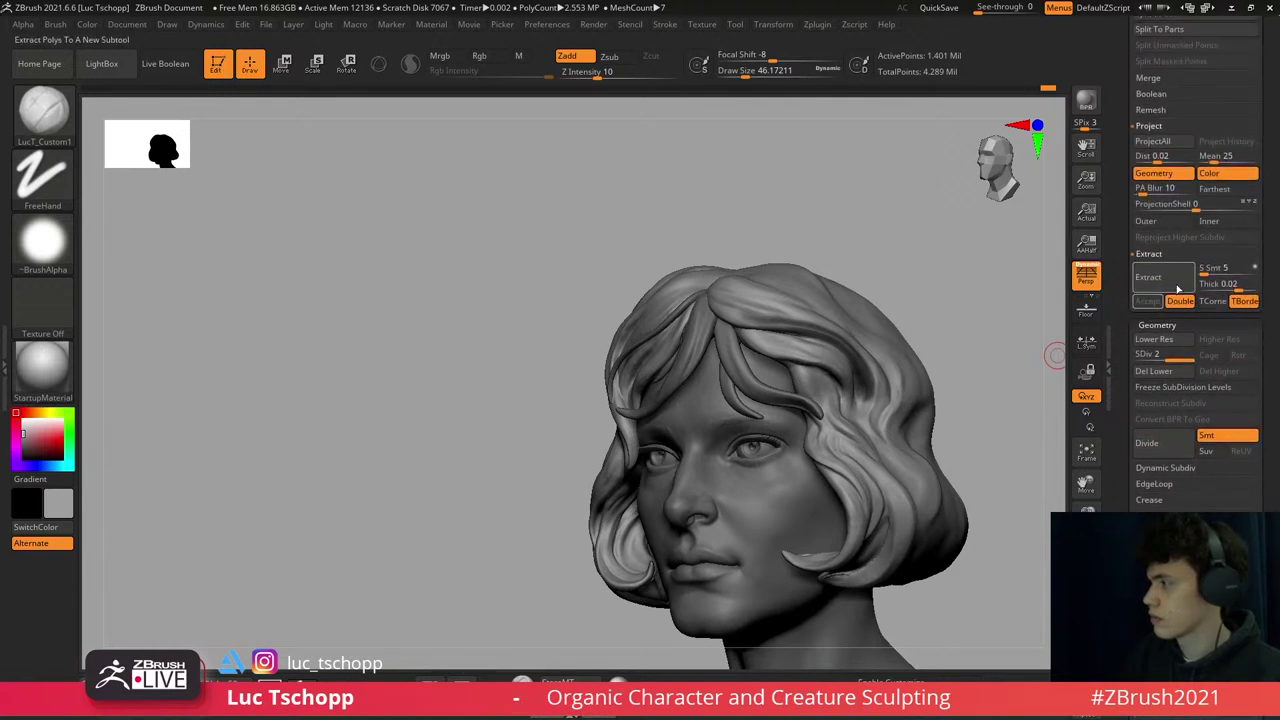
left_click(1148, 301)
key("shift")
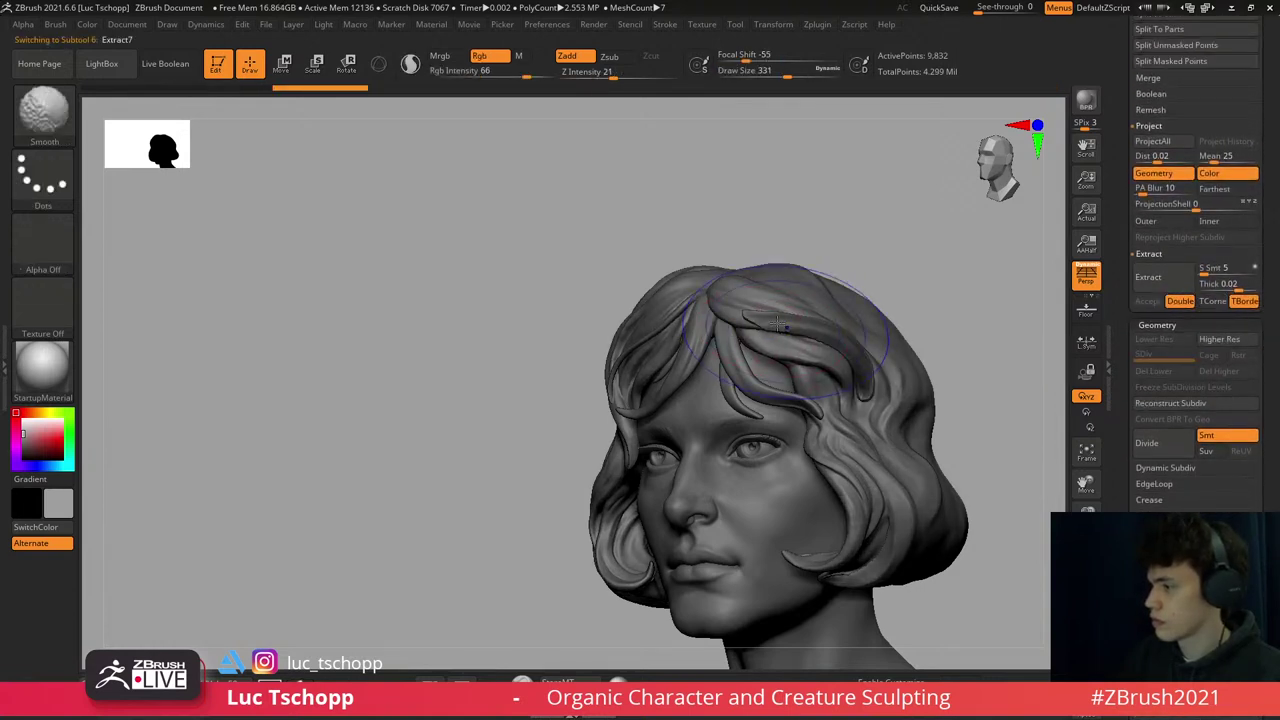
mouse_move(906, 300)
left_mouse_down()
mouse_move(851, 277)
mouse_move(860, 323)
mouse_move(893, 247)
left_mouse_up()
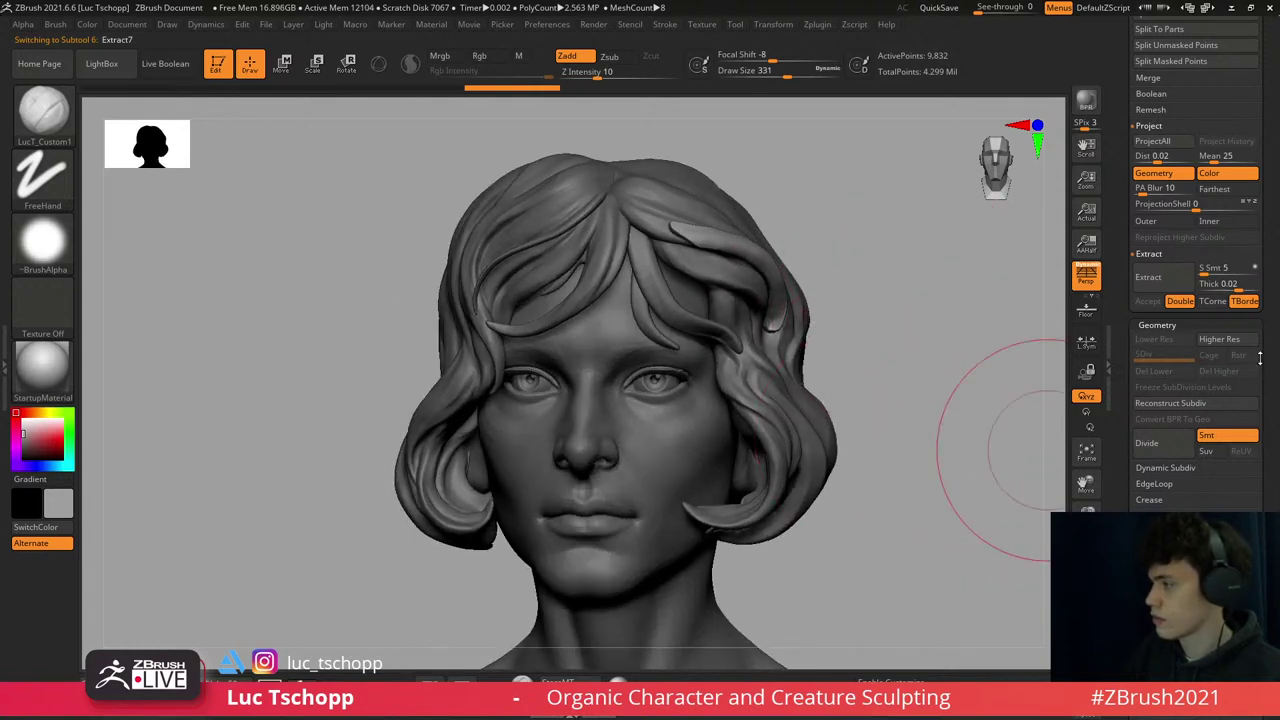
- Run ZRemesher on Extract7 with Target Polygons Count set to 0.1
scroll(1277, 240, "down", 5)
scroll(1277, 240, "down", 2)
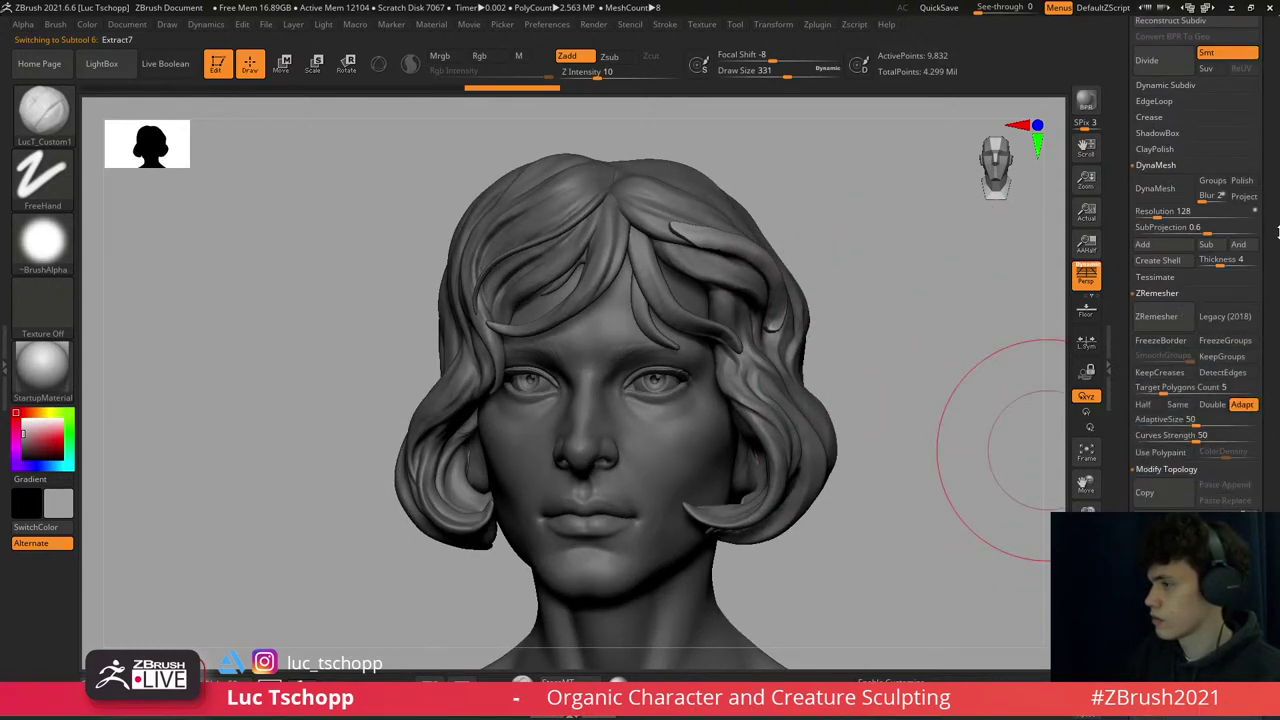
left_click_drag(1155, 372, 1134, 340)
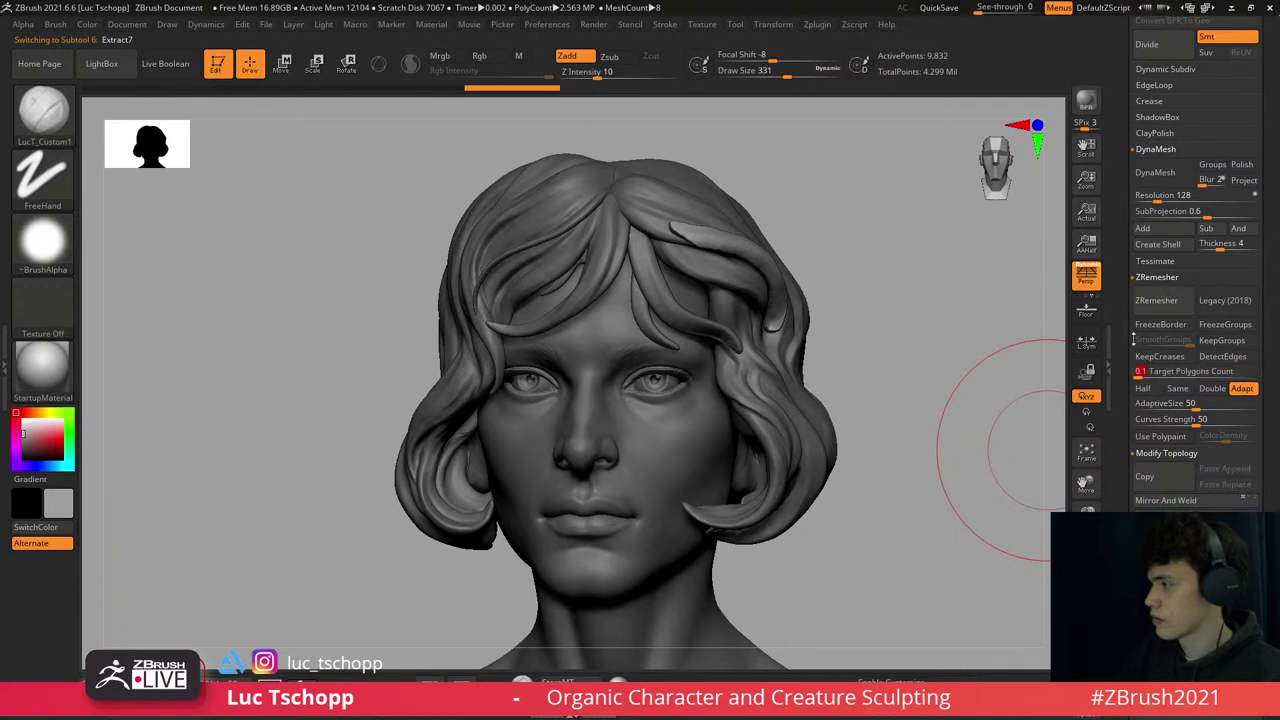
left_click(1178, 300)
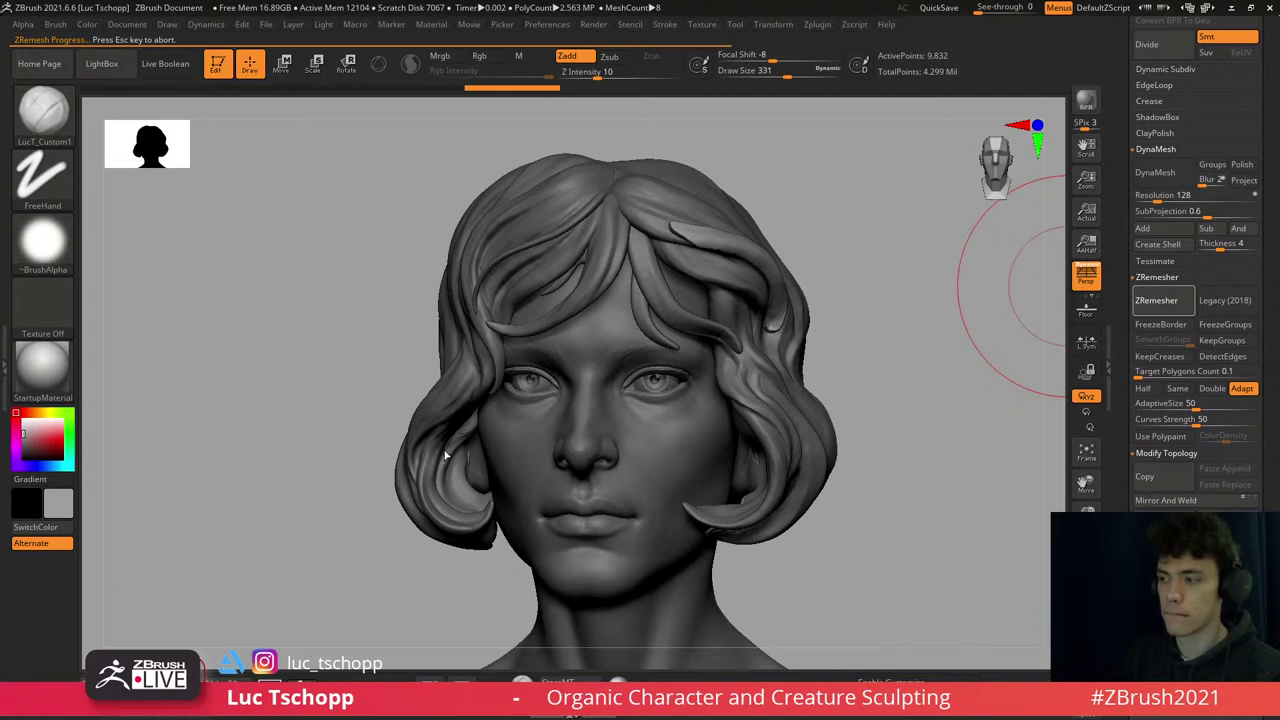
- Turn the head to side profile and pick the Move Topological brush at about size 305
mouse_move(385, 450)
left_mouse_down()
mouse_move(600, 380)
mouse_move(787, 291)
left_mouse_up()
right_click_drag(748, 244, 800, 290)
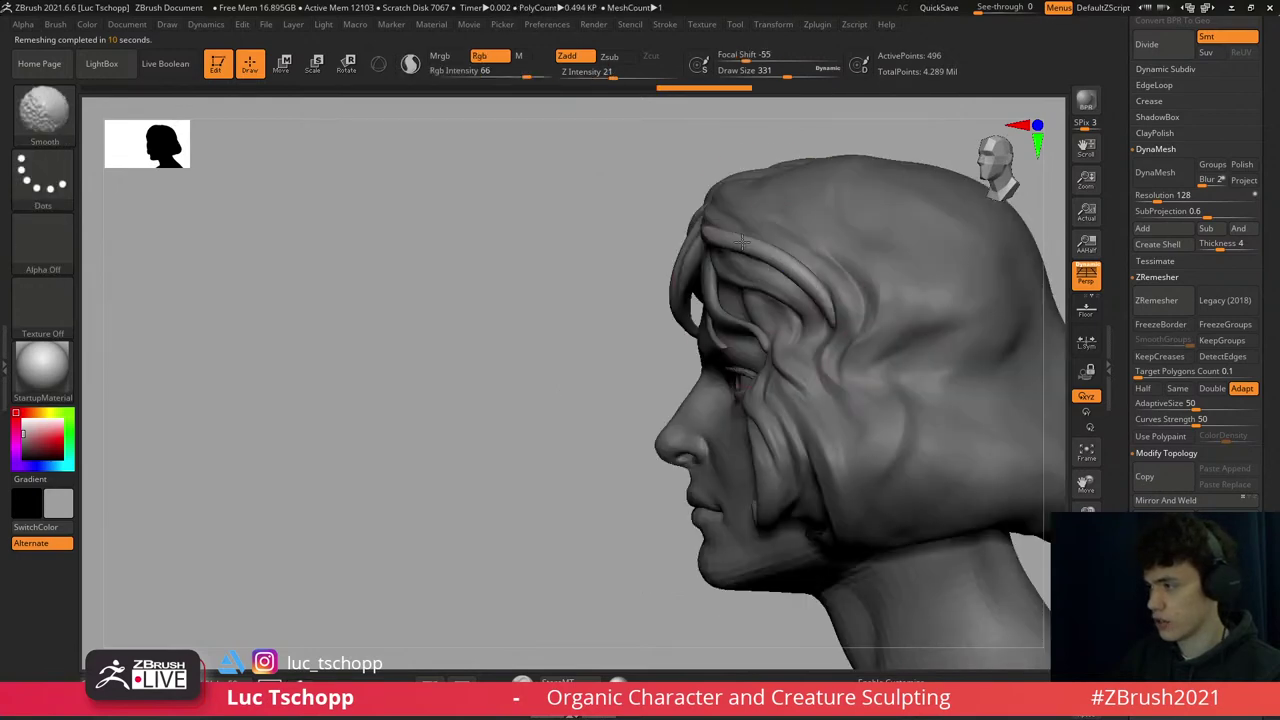
key("b")
key("m")
key("t")
key("s")
left_click_drag(832, 316, 848, 316)
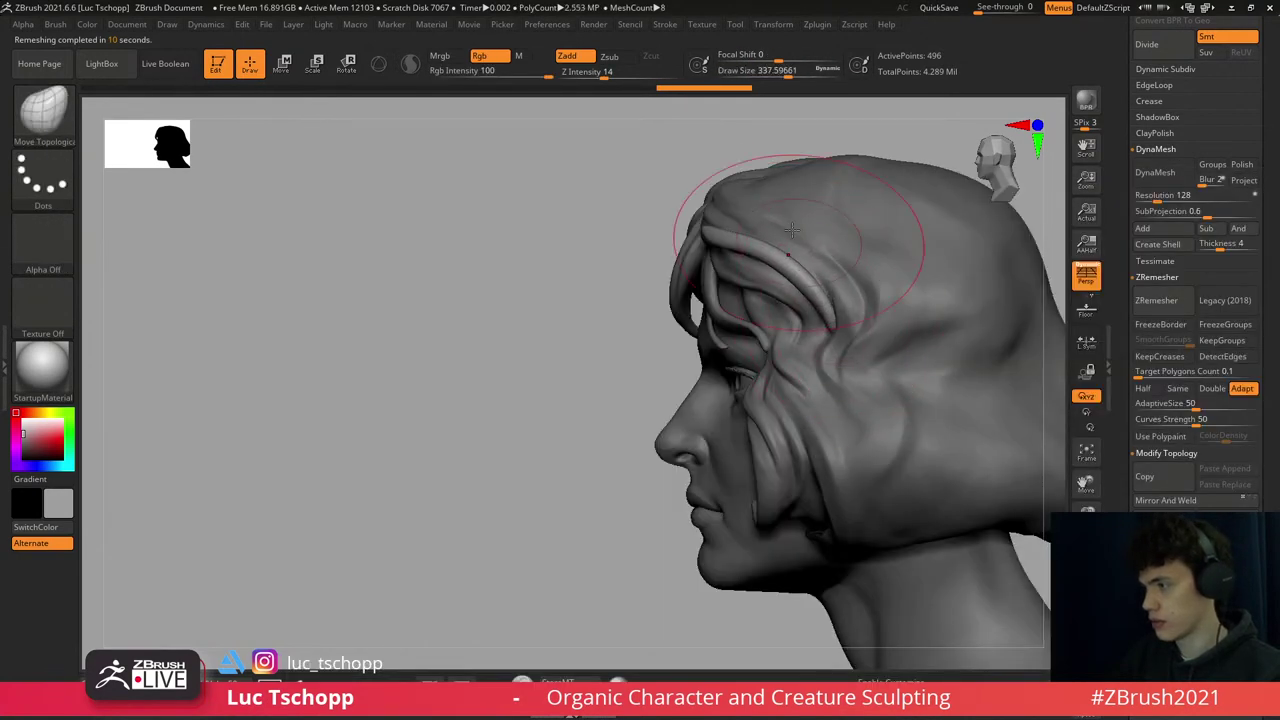
- Orbit around the head while reducing the brush size from about 286 down to 197
right_click_drag(771, 271, 749, 286)
mouse_move(730, 225)
right_mouse_down()
mouse_move(700, 230)
mouse_move(730, 218)
right_mouse_up()
key("s")
left_click_drag(730, 218, 715, 218)
right_click_drag(715, 218, 733, 219)
key("s")
key("s")
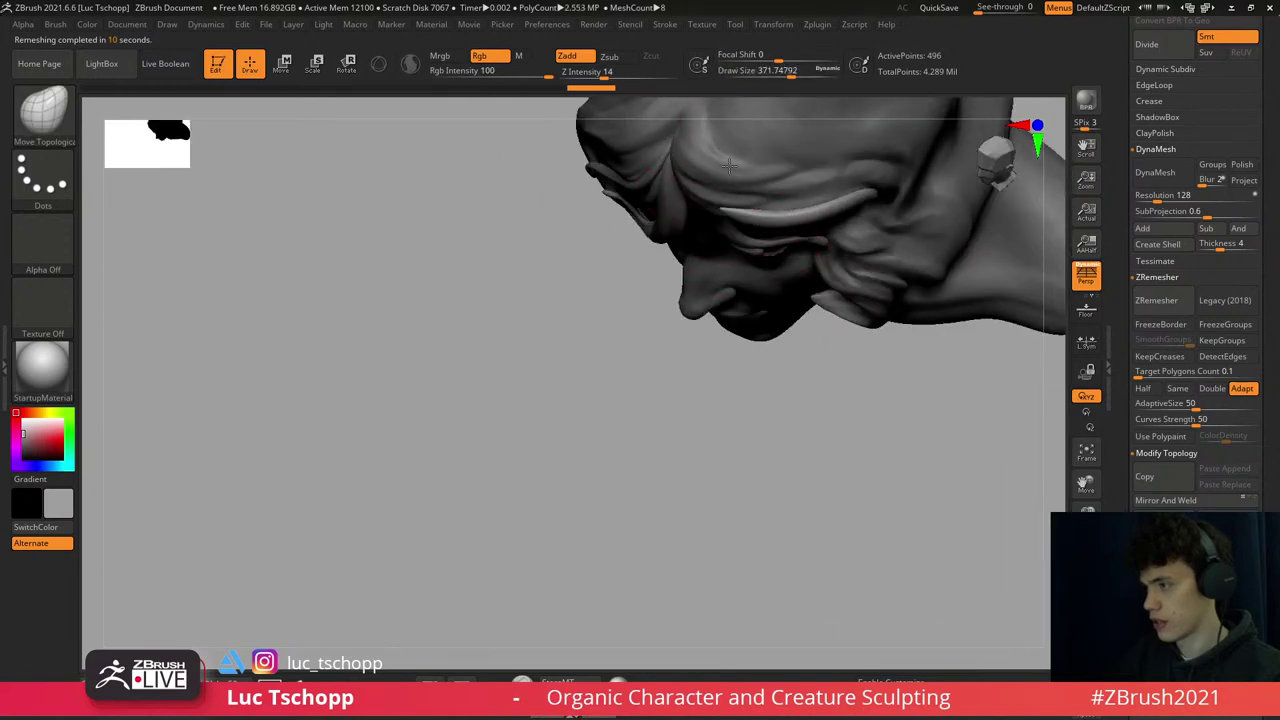
left_click_drag(700, 180, 685, 180)
mouse_move(685, 185)
right_mouse_down()
mouse_move(778, 208)
mouse_move(814, 289)
right_mouse_up()
key("s")
left_click_drag(844, 297, 843, 240)
key("s")
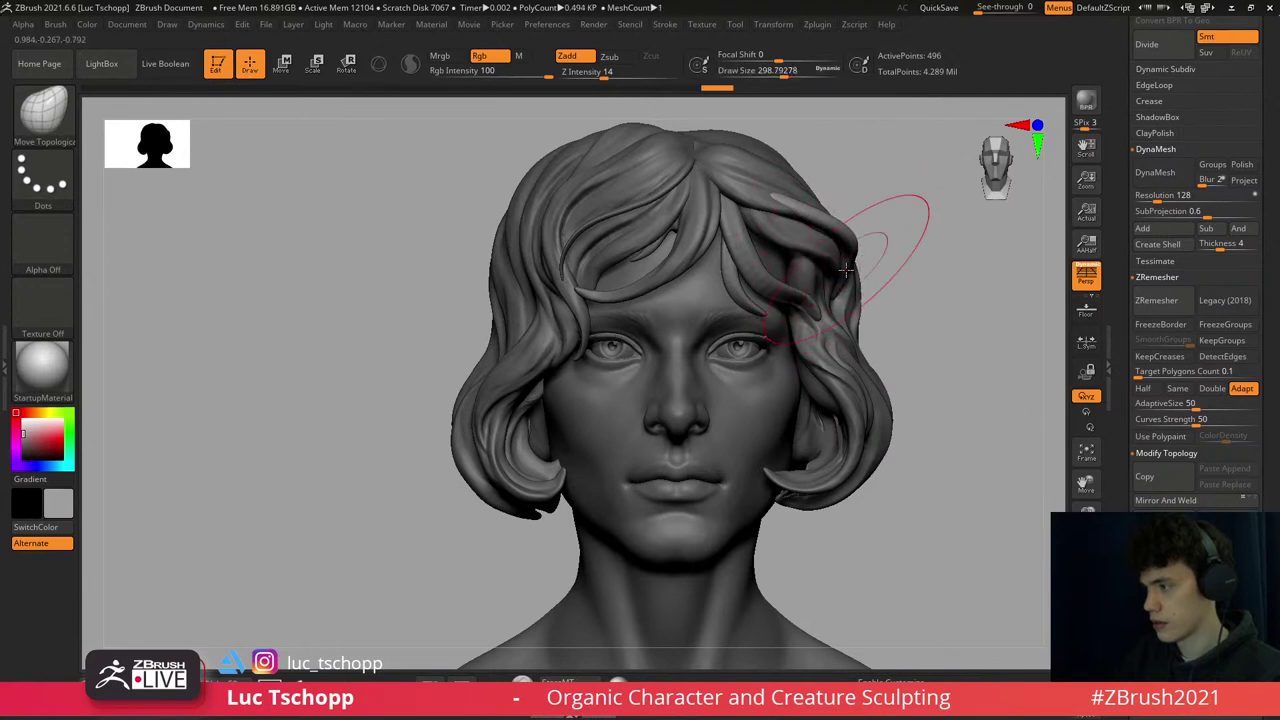
key("s")
left_click_drag(846, 285, 812, 287)
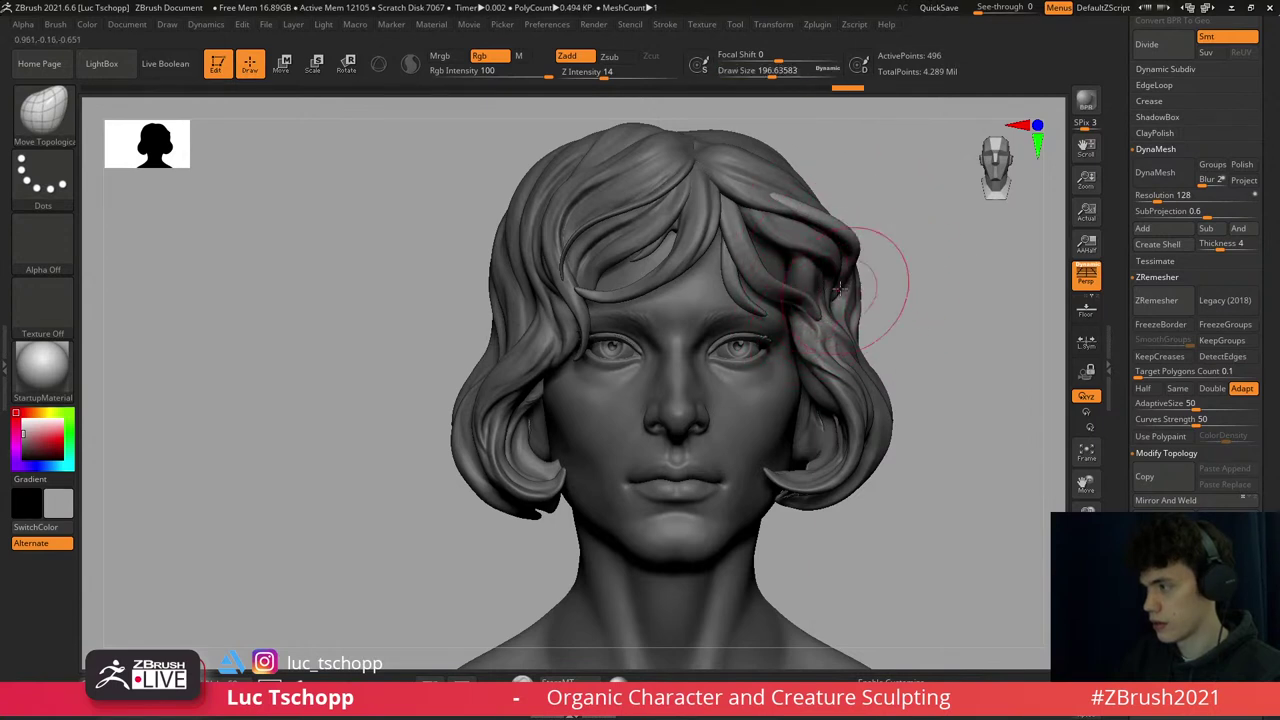
- Look down at the hair and set the Move Topological brush to about size 112
right_click_drag(826, 287, 775, 217)
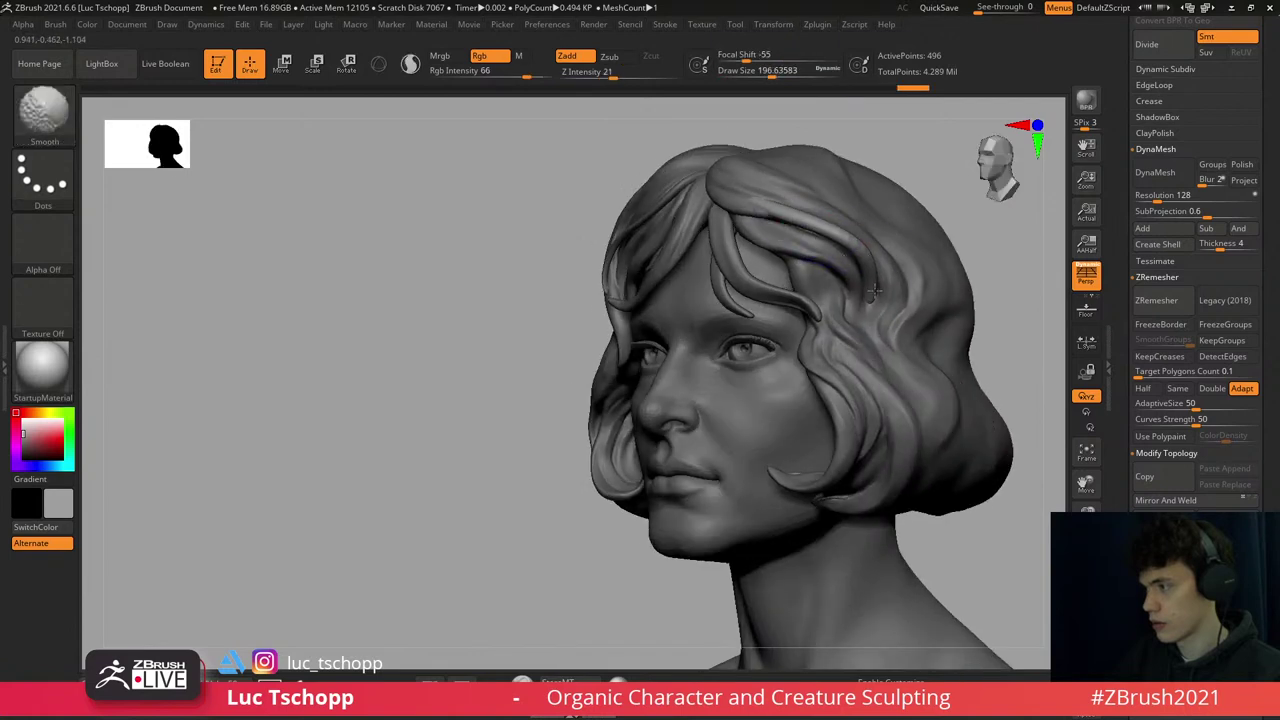
right_click_drag(874, 290, 771, 207)
key("b")
key("m")
key("t")
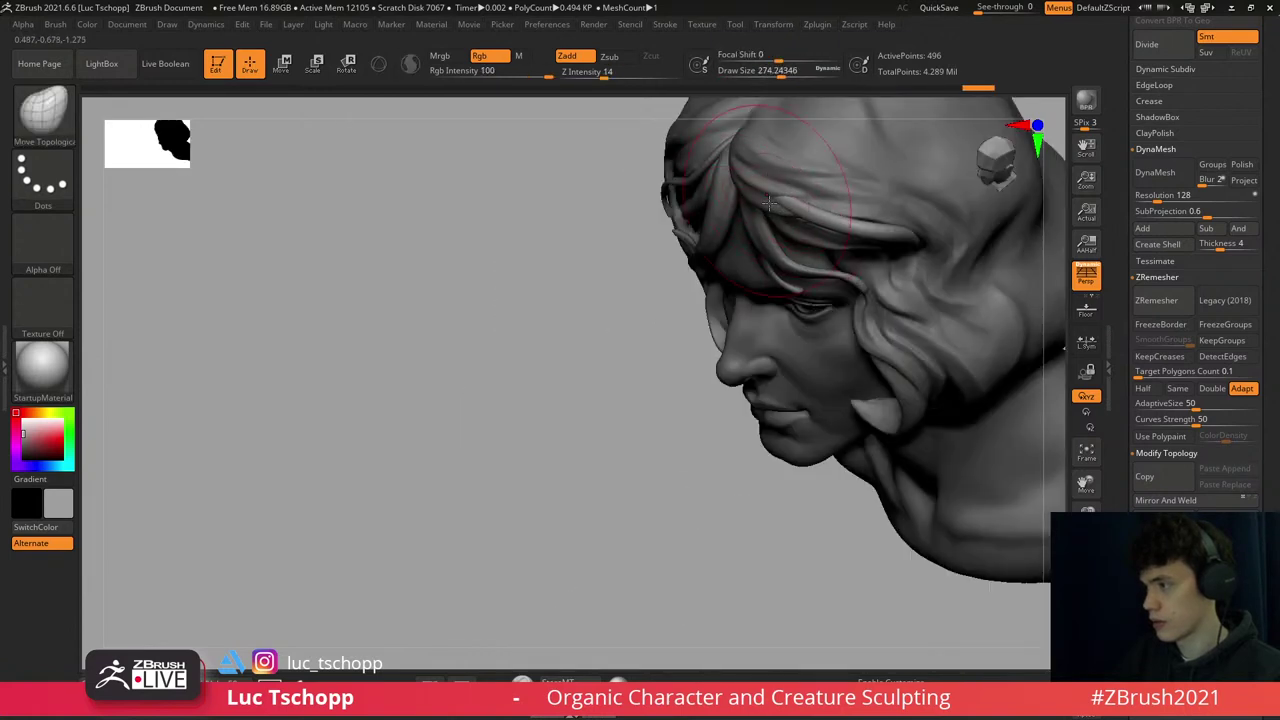
left_click_drag(781, 190, 800, 190)
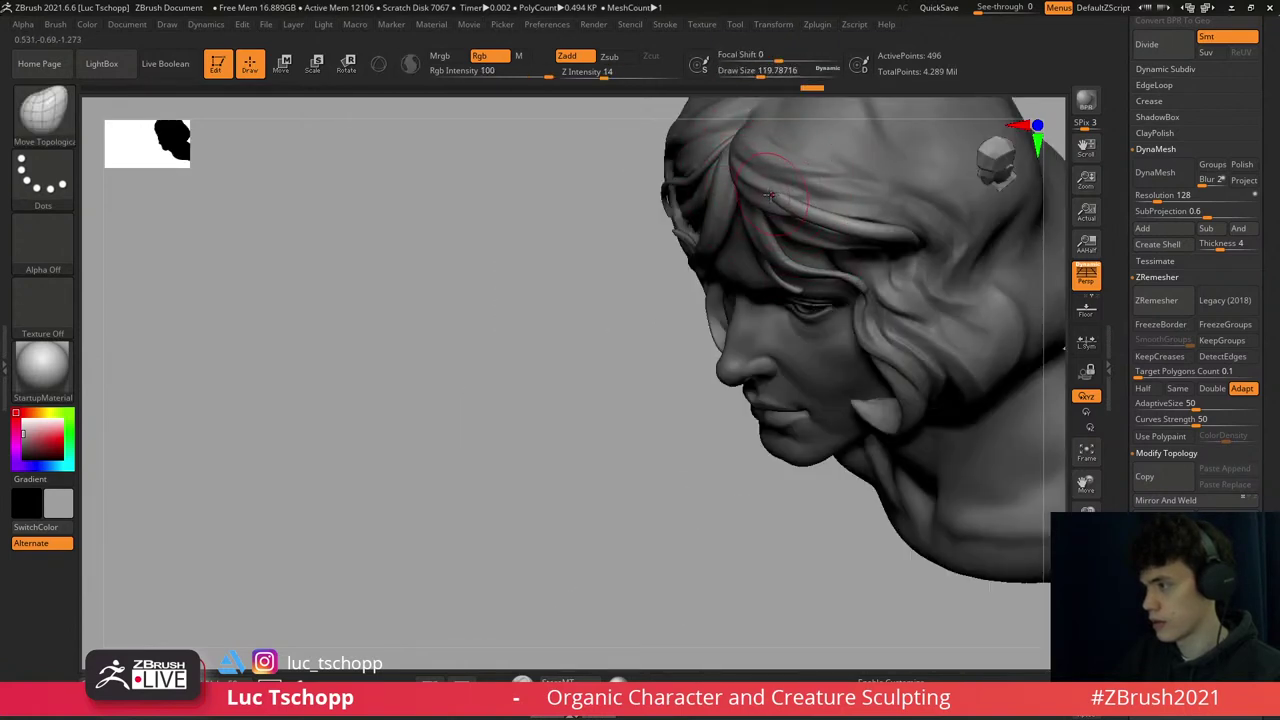
right_click_drag(800, 200, 860, 225)
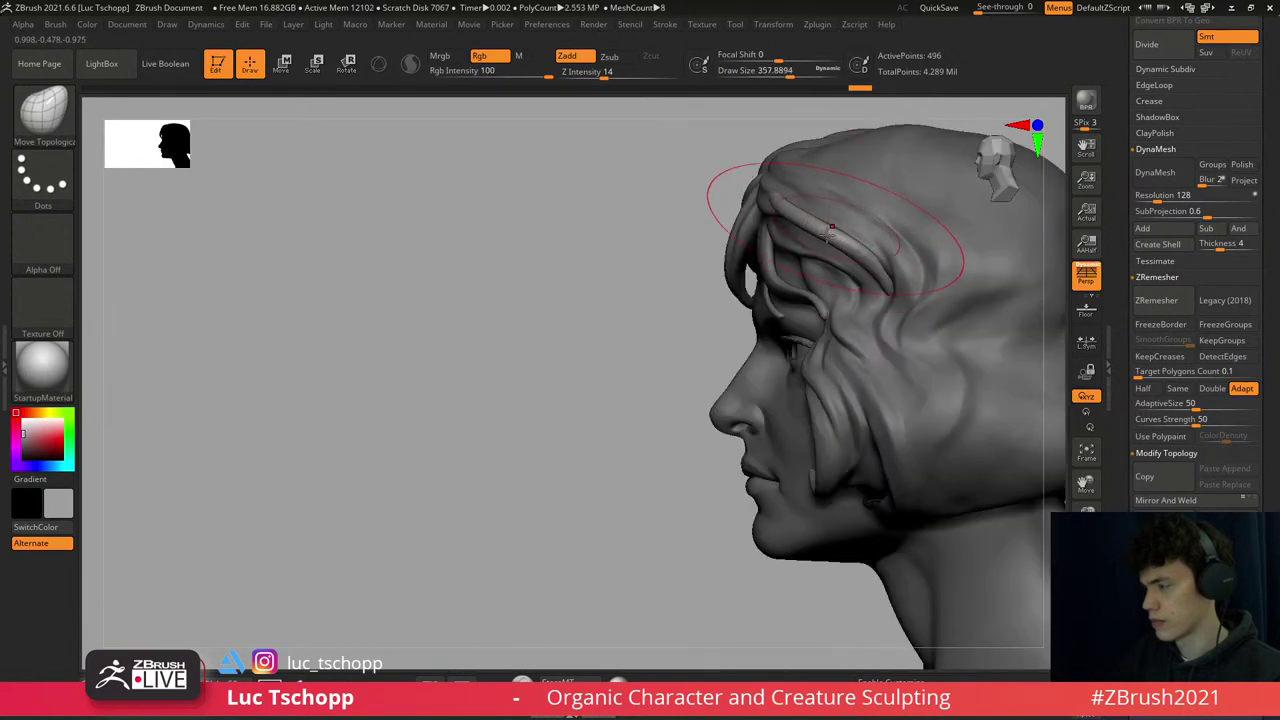
key("s")
left_click(829, 273)
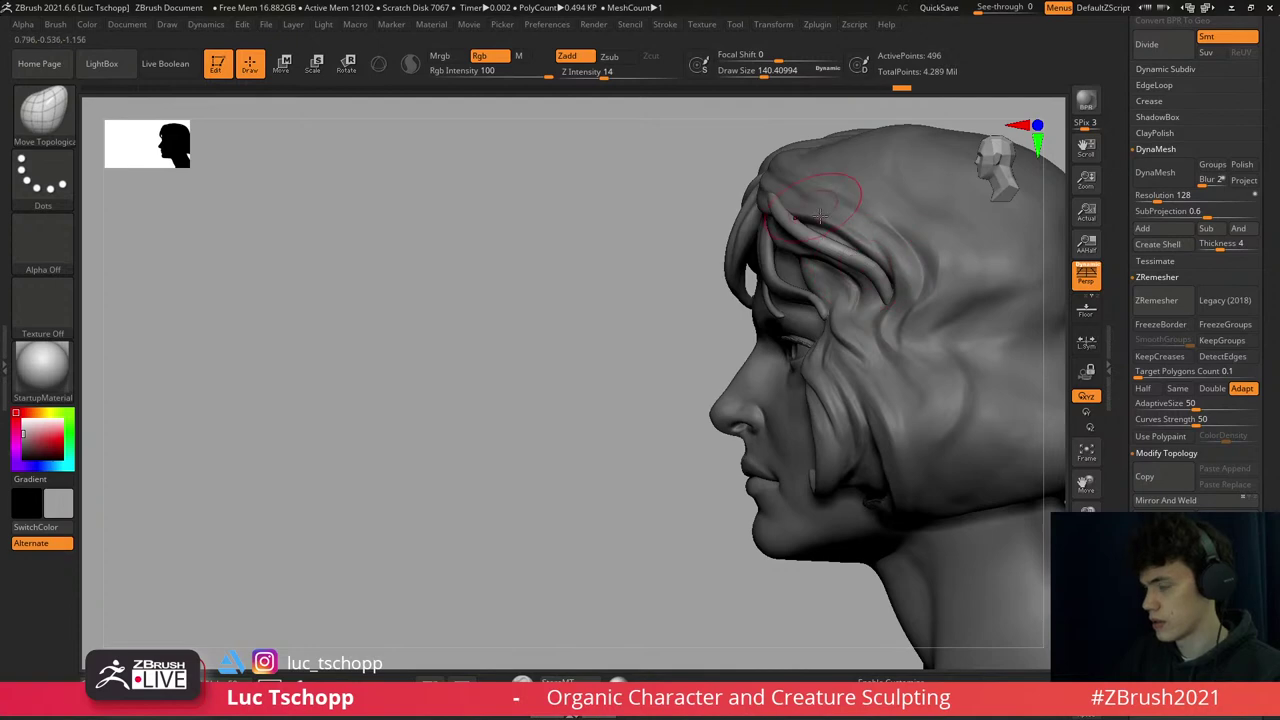
- Try the DamStandard brush at about size 120, then return to the custom sculpting brush
mouse_move(818, 215)
right_mouse_down()
mouse_move(830, 214)
mouse_move(710, 236)
right_mouse_up()
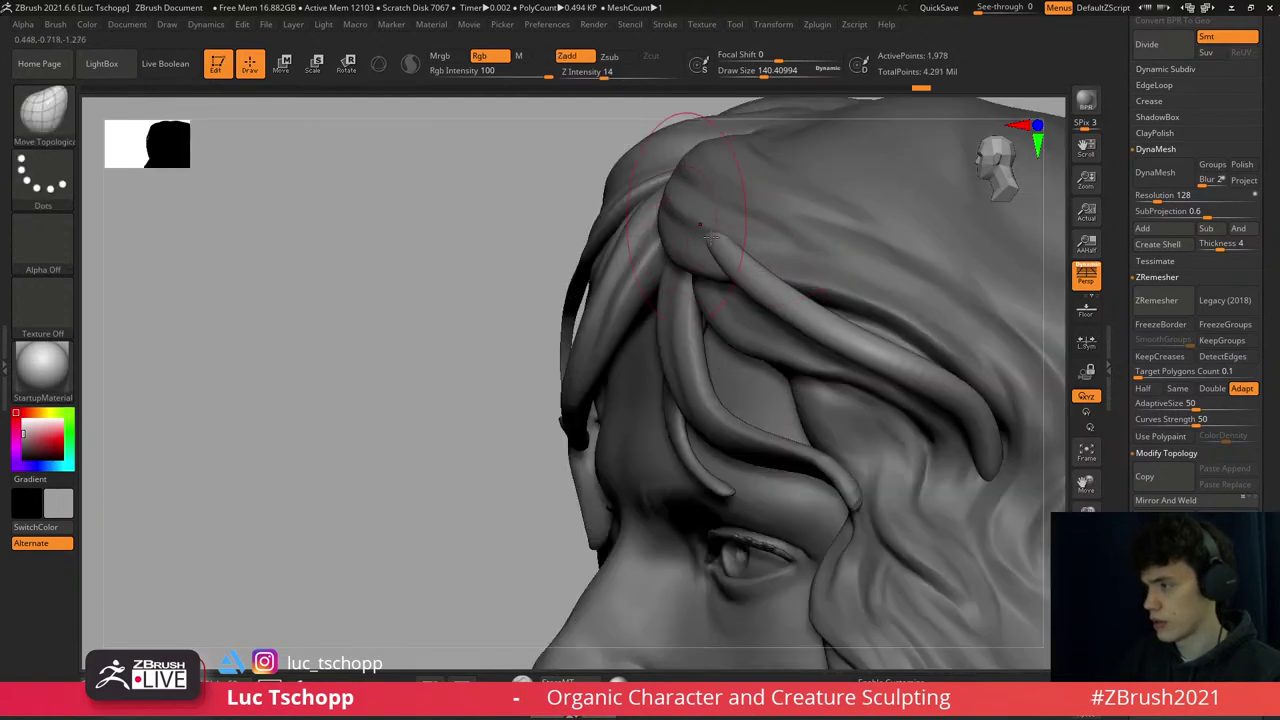
key("b")
key("d")
key("s")
key("s")
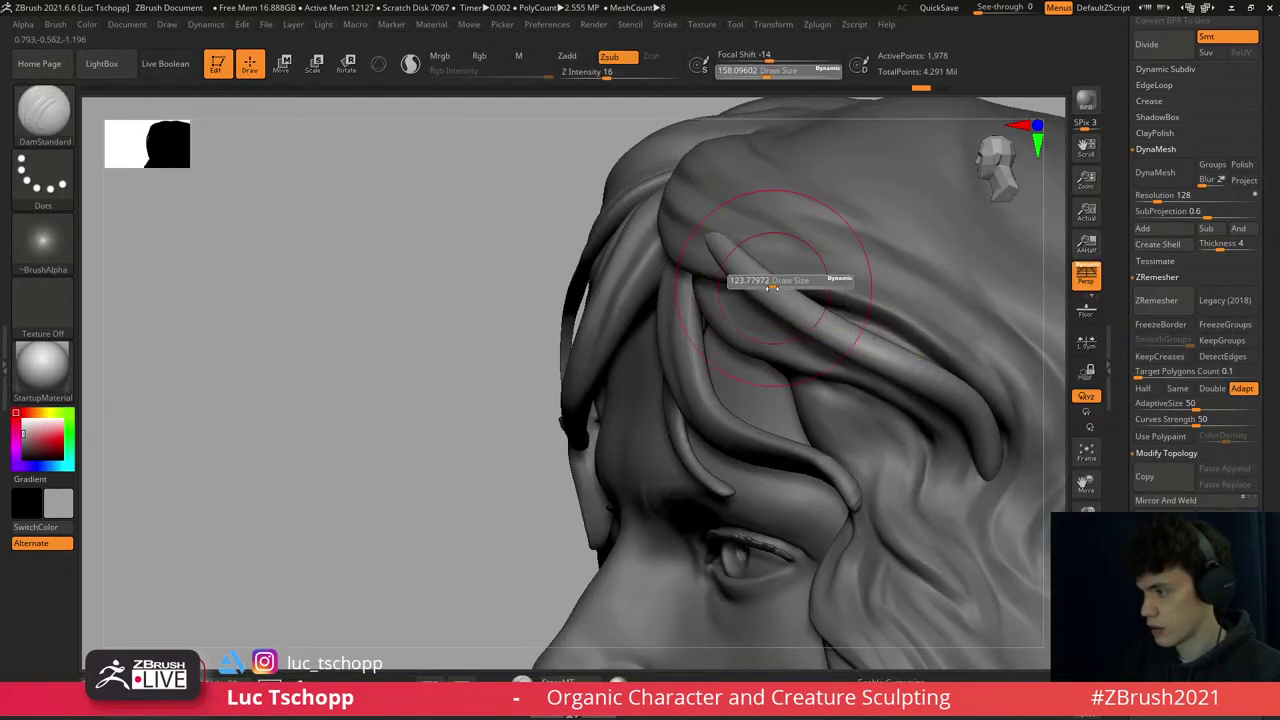
left_click(771, 286)
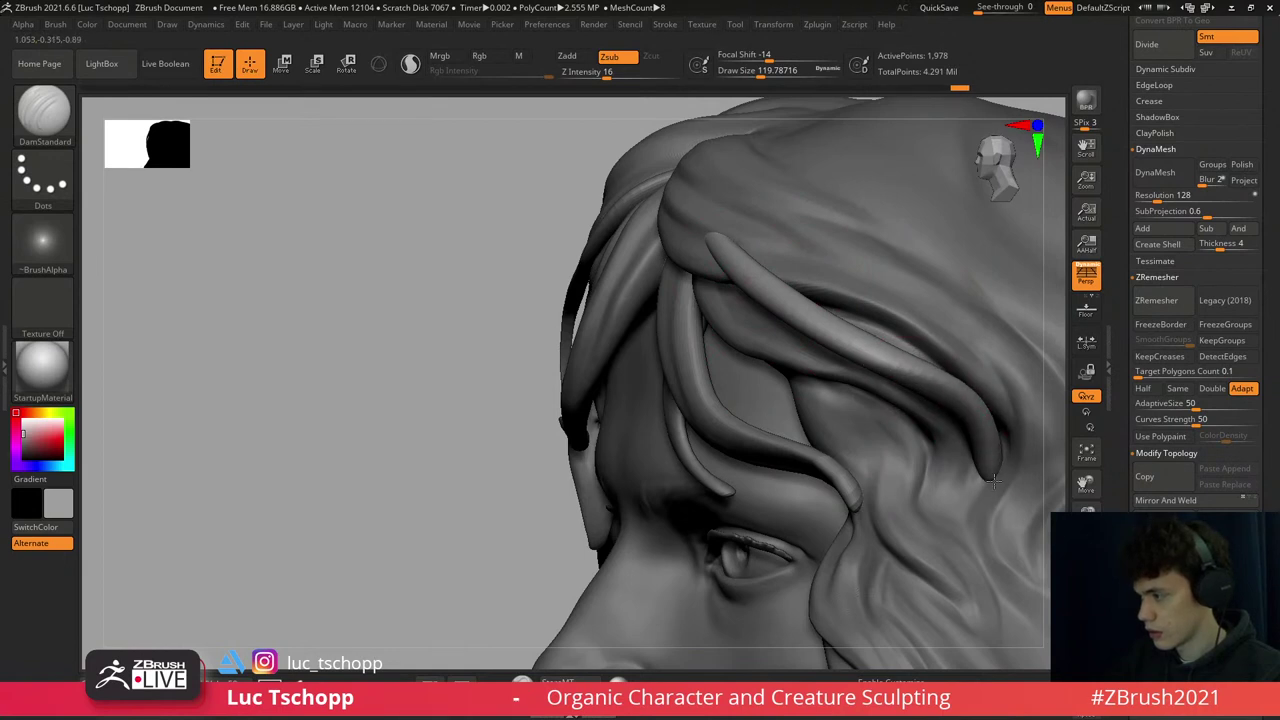
key("1")
right_click_drag(832, 218, 770, 281)
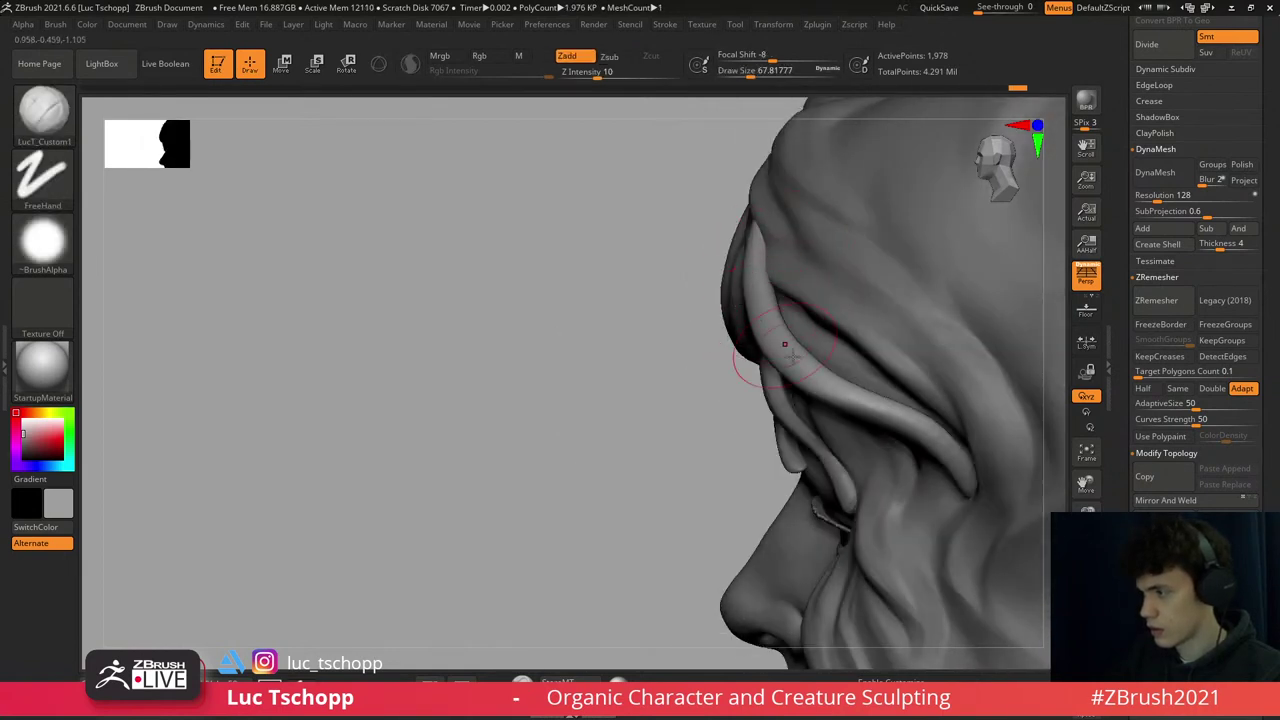
mouse_move(814, 362)
right_mouse_down()
mouse_move(873, 311)
mouse_move(731, 240)
right_mouse_up()
- Pull the forehead hair strand up and left with the Move brush, then build up its surface
key("b")
key("m")
key("v")
key("b")
key("Escape")
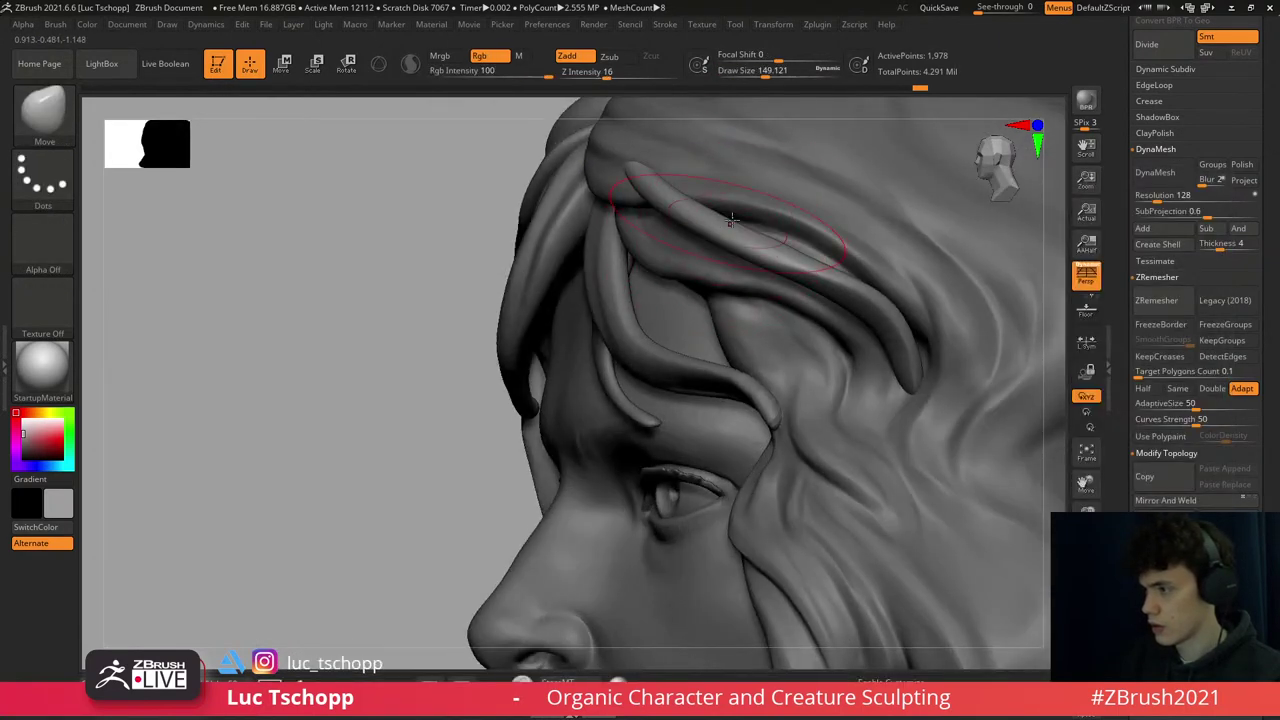
left_click_drag(731, 219, 669, 182)
key("b")
key("l")
right_click_drag(644, 165, 632, 135, "alt")
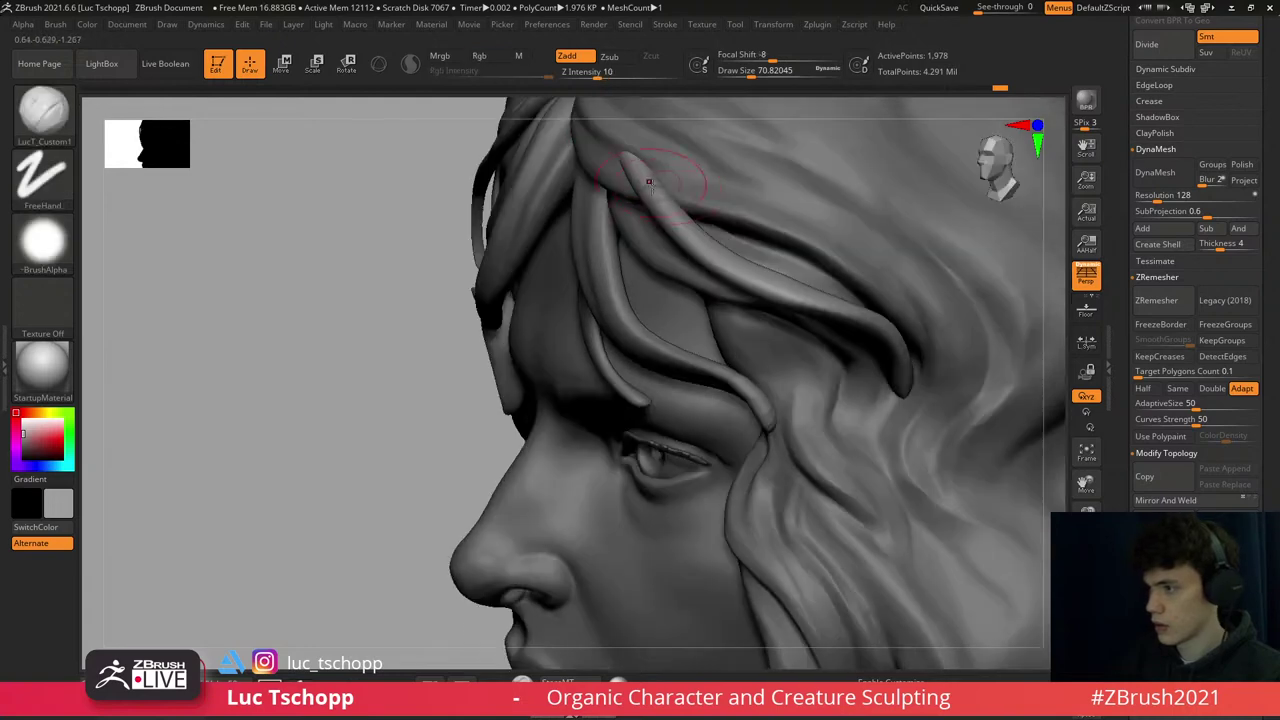
left_click_drag(680, 211, 648, 162)
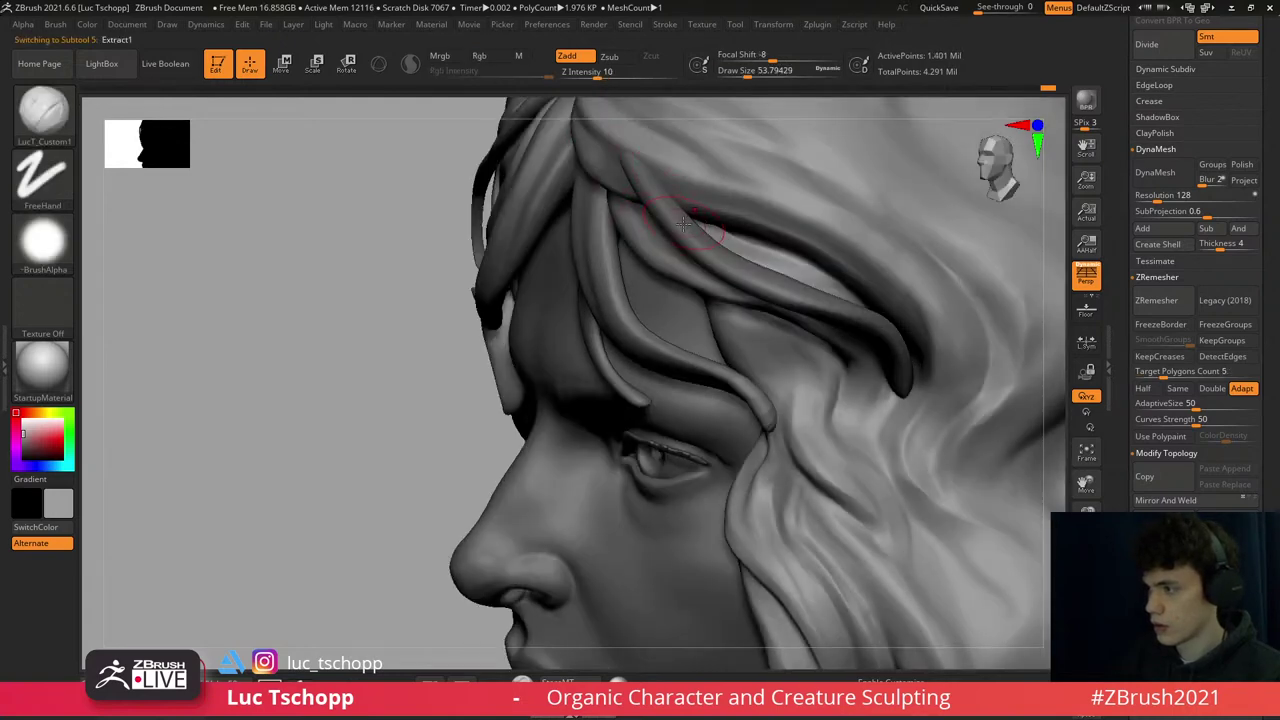
- Frame the whole bust and make the Move brush active
right_click_drag(700, 240, 706, 157, "shift")
key("f")
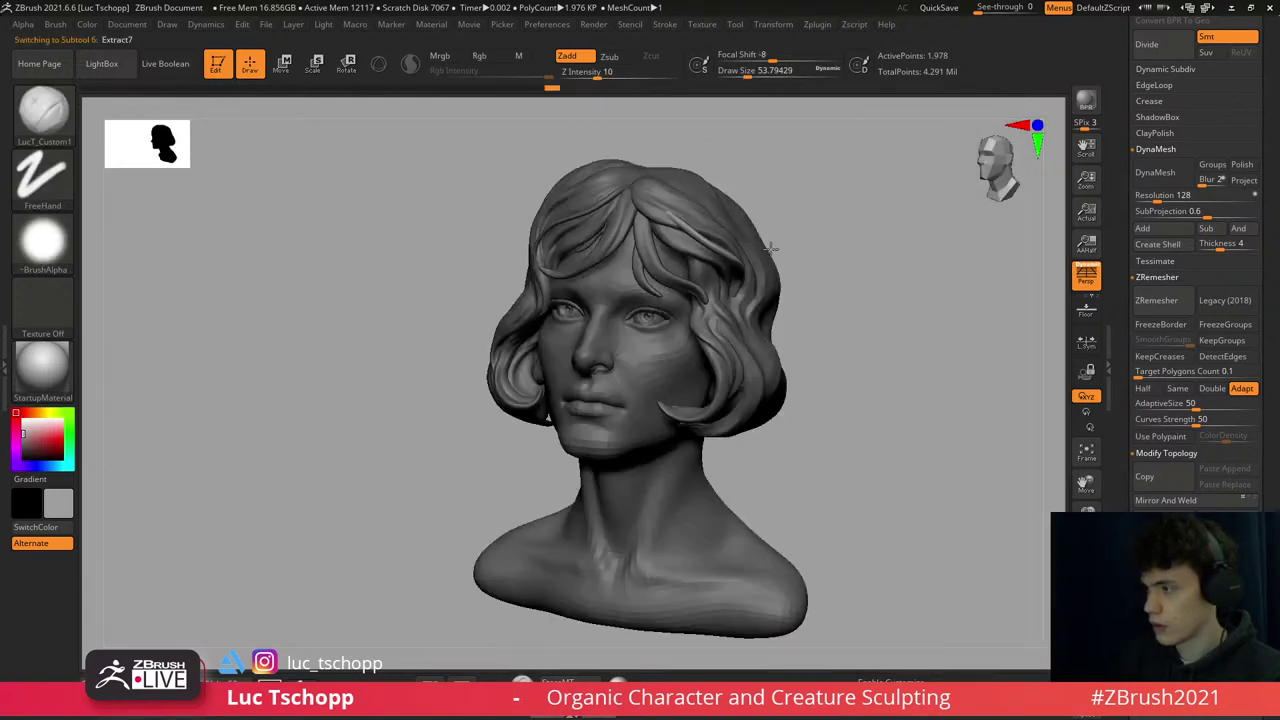
key("b")
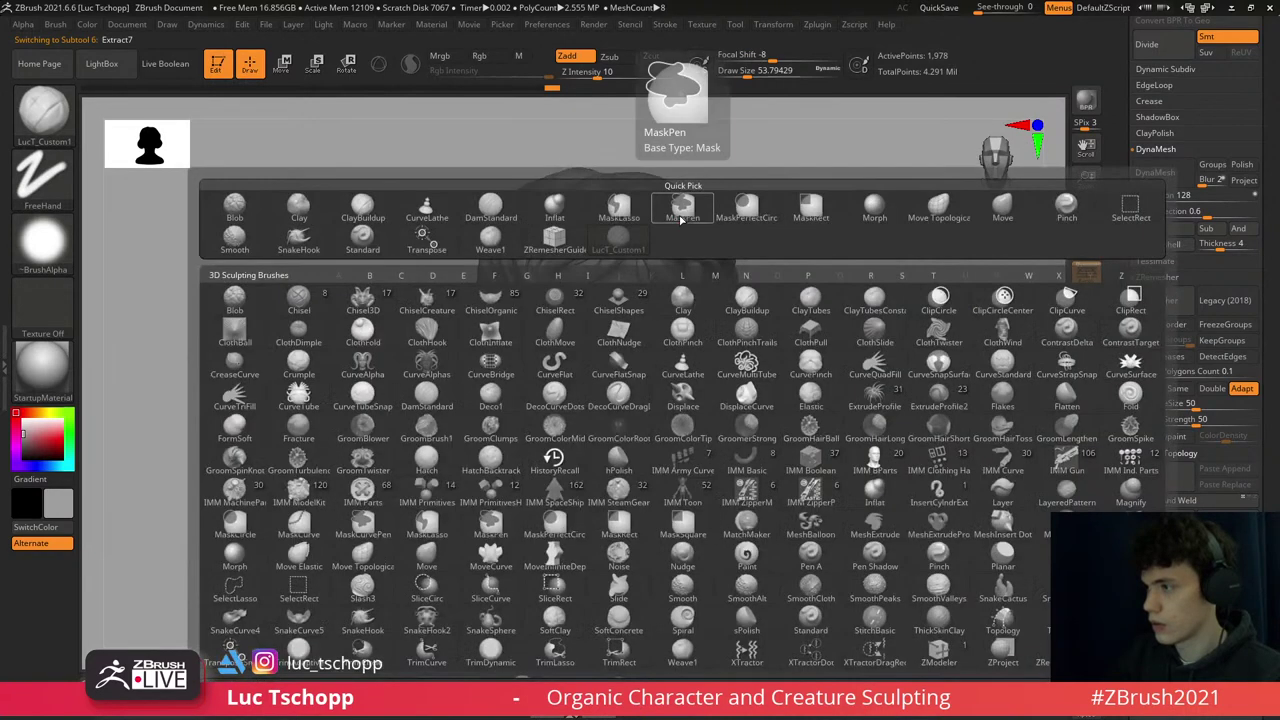
key("Escape")
key("b")
key("m")
key("v")
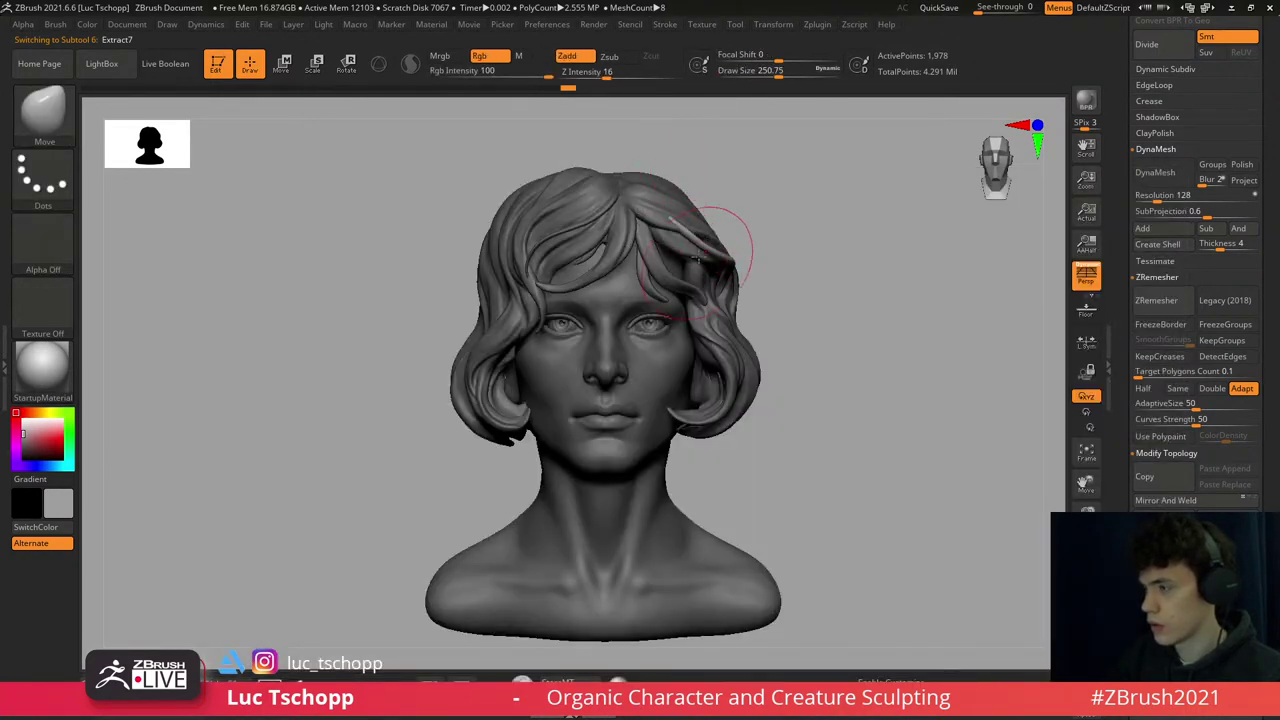
- Resize the brush over the forehead strand in front view, switch to FreeHand and solo the strand
right_click_drag(678, 200, 667, 205)
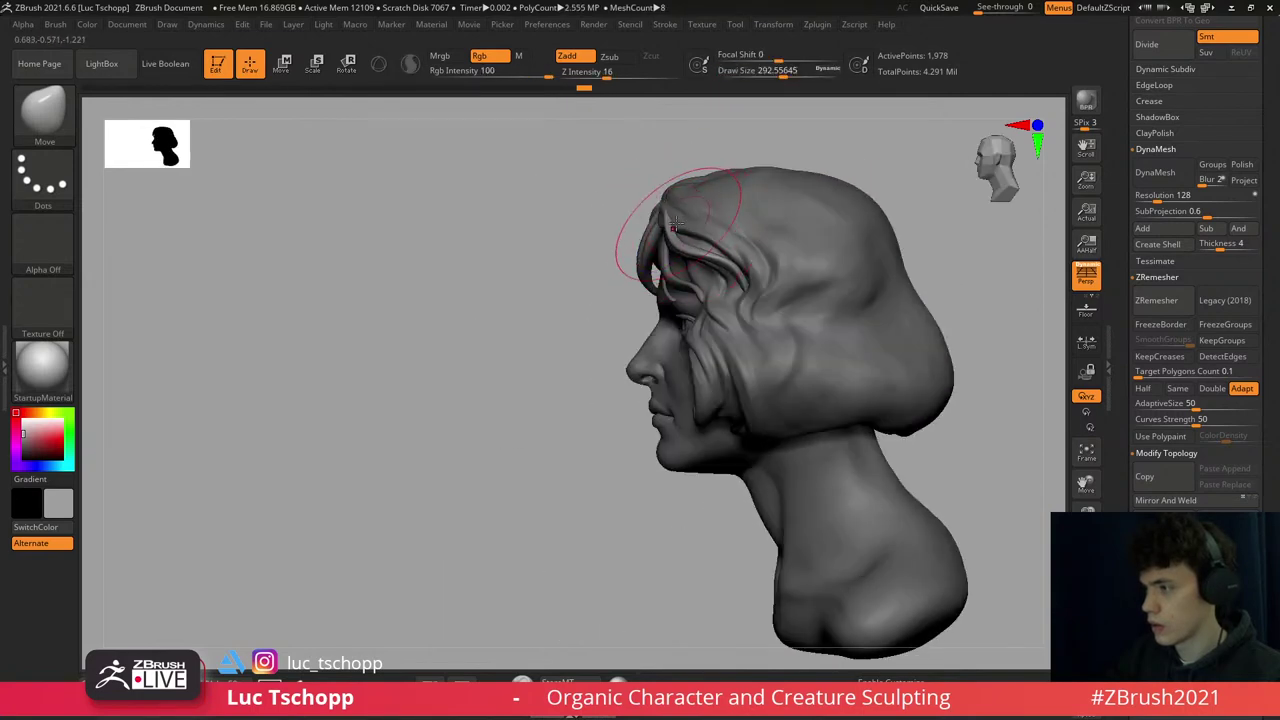
right_click_drag(695, 224, 672, 218)
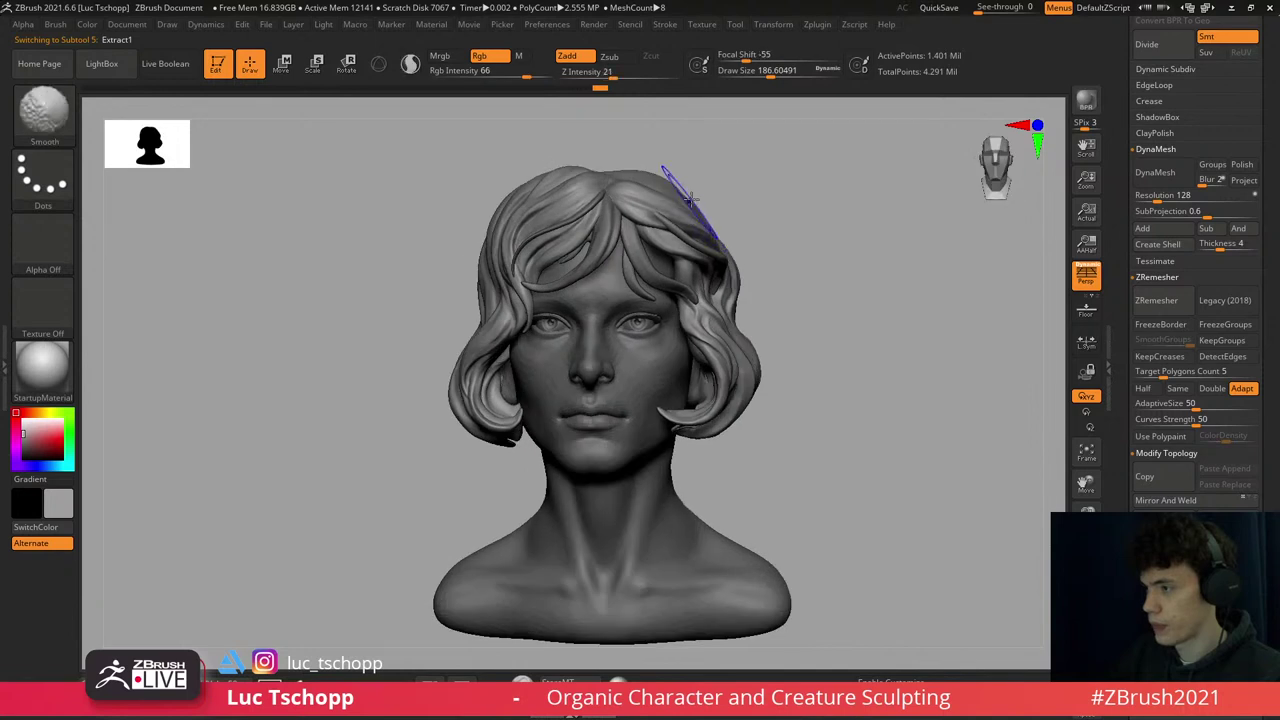
key("s")
left_click_drag(668, 218, 680, 217)
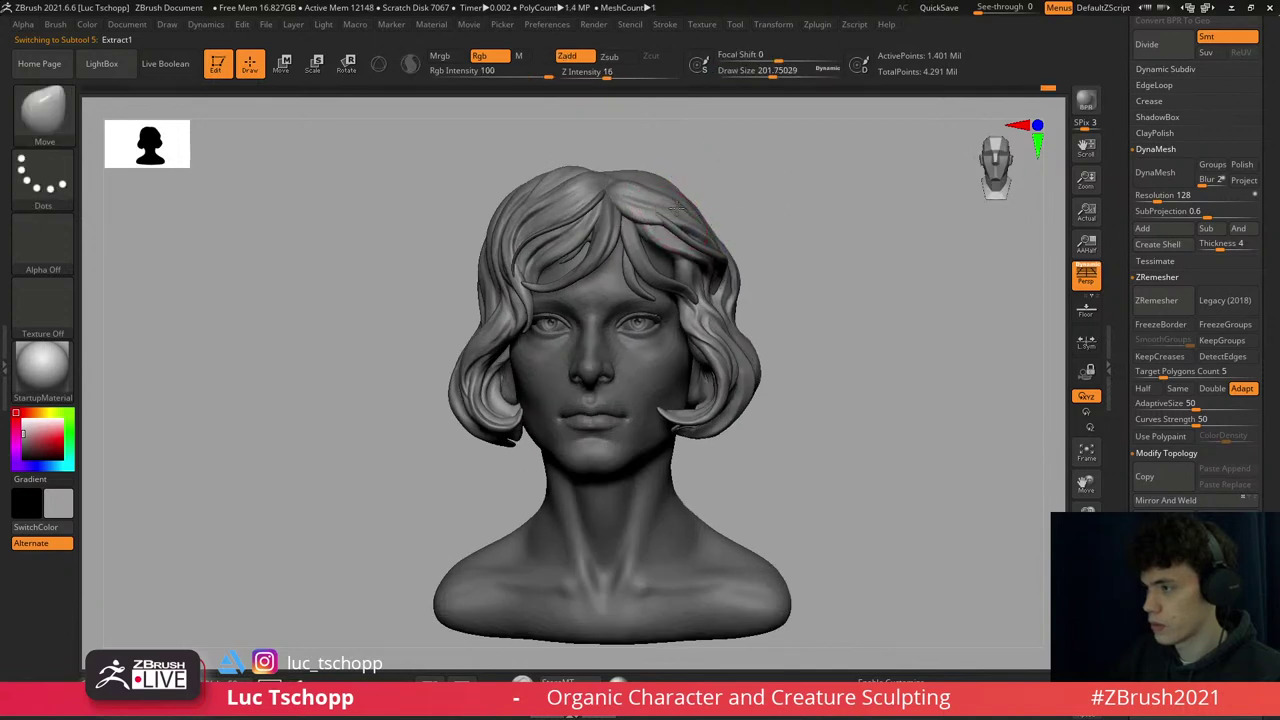
mouse_move(651, 200)
right_mouse_down("ctrl")
mouse_move(729, 223)
mouse_move(726, 358)
mouse_move(725, 245)
right_mouse_up("ctrl")
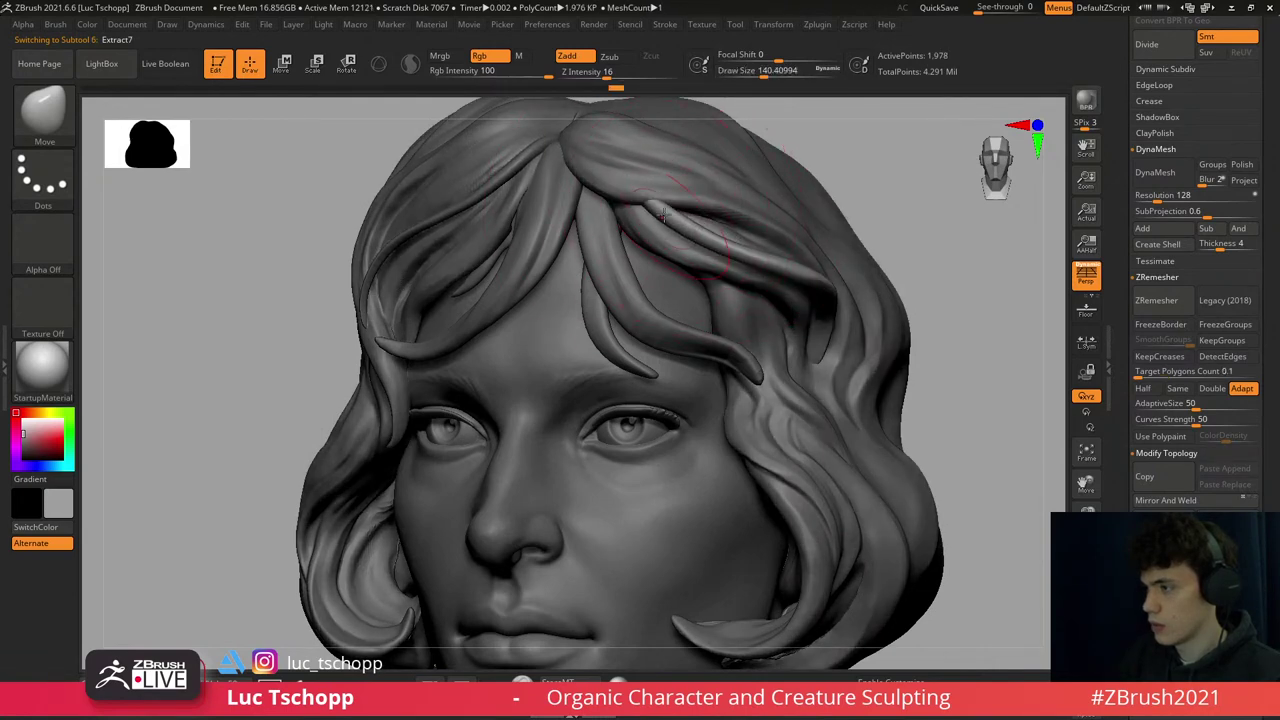
mouse_move(650, 202)
right_mouse_down()
mouse_move(690, 215)
mouse_move(693, 236)
right_mouse_up()
key("1")
key("shift+alt+s")
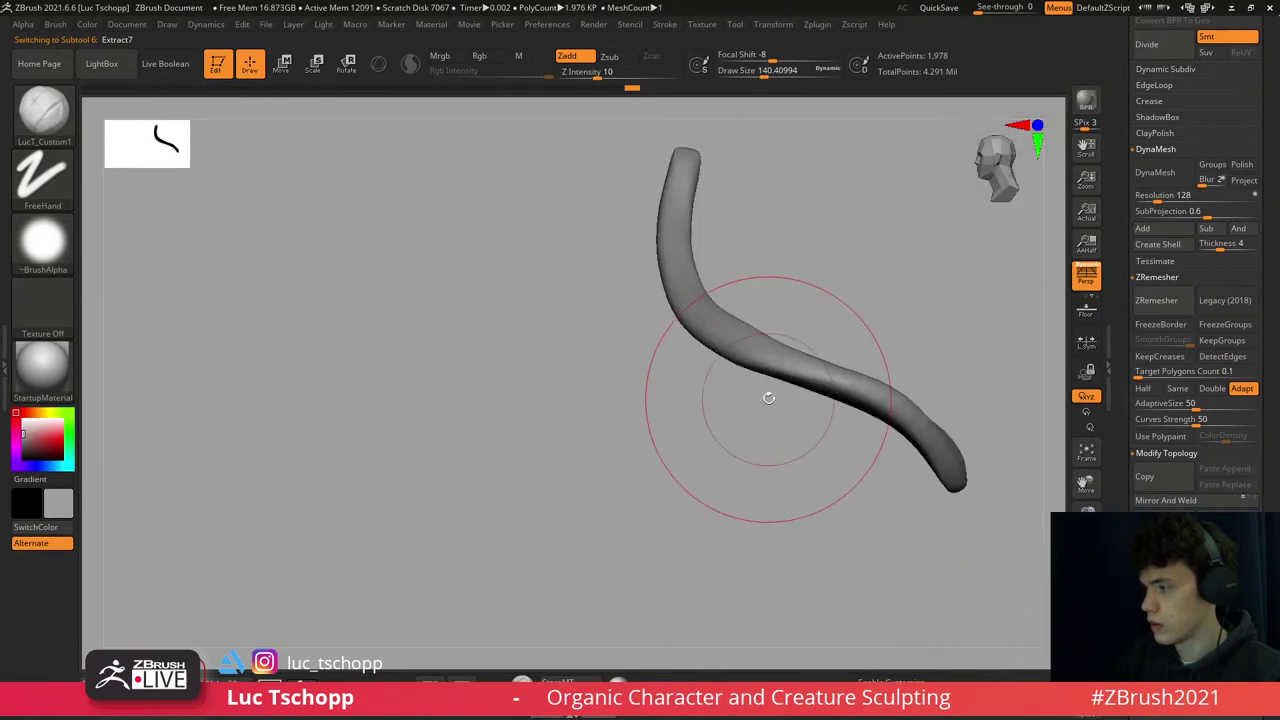
- Pinch the isolated strand's tip thinner with the Pinch brush
key("b")
key("p")
key("i")
mouse_move(815, 320)
right_mouse_down()
mouse_move(800, 314)
mouse_move(829, 349)
mouse_move(843, 343)
right_mouse_up()
key("b")
key("Escape")
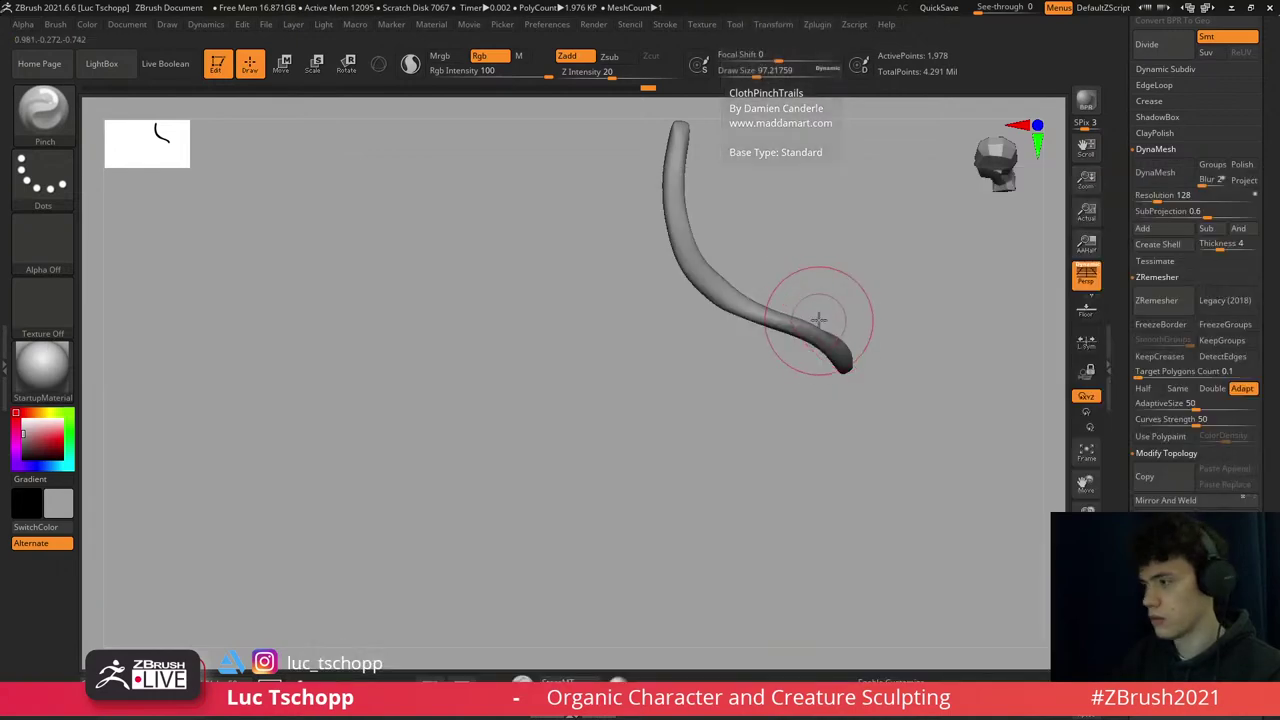
left_click_drag(838, 343, 838, 347)
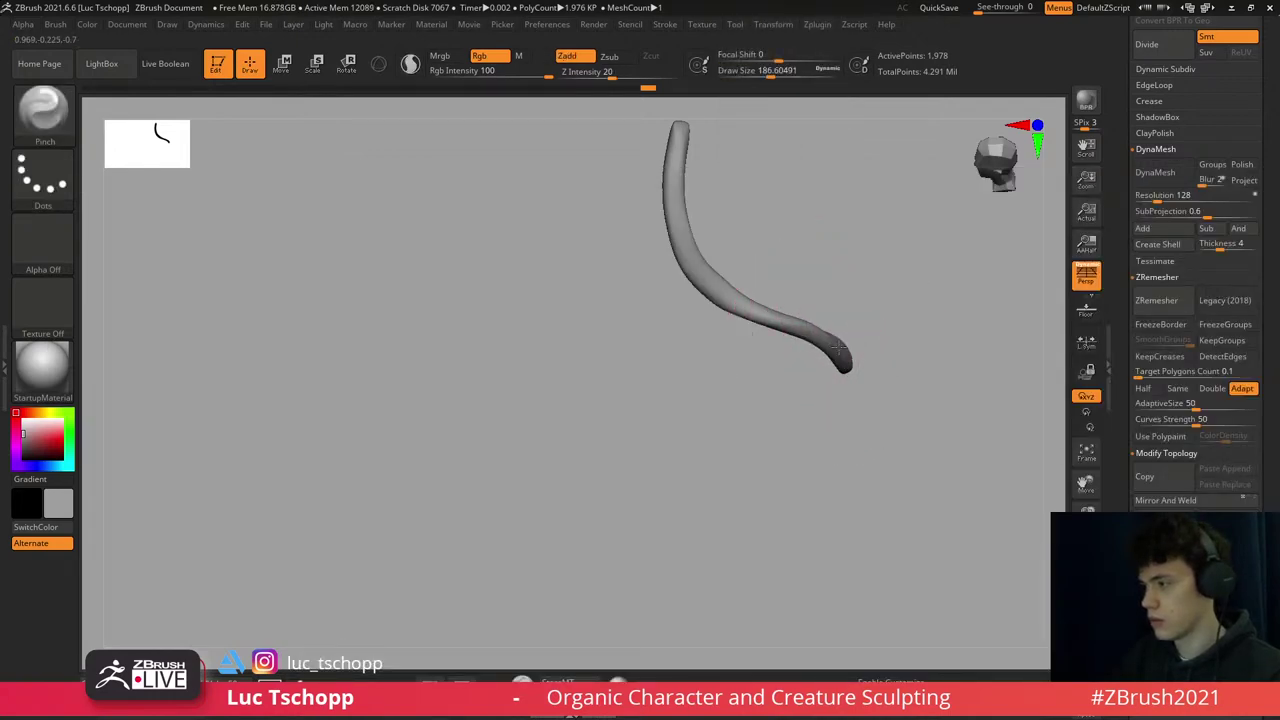
- Try the Move Topological and Inflat brushes, then turn Solo off to show the whole bust
key("b")
key("m")
key("t")
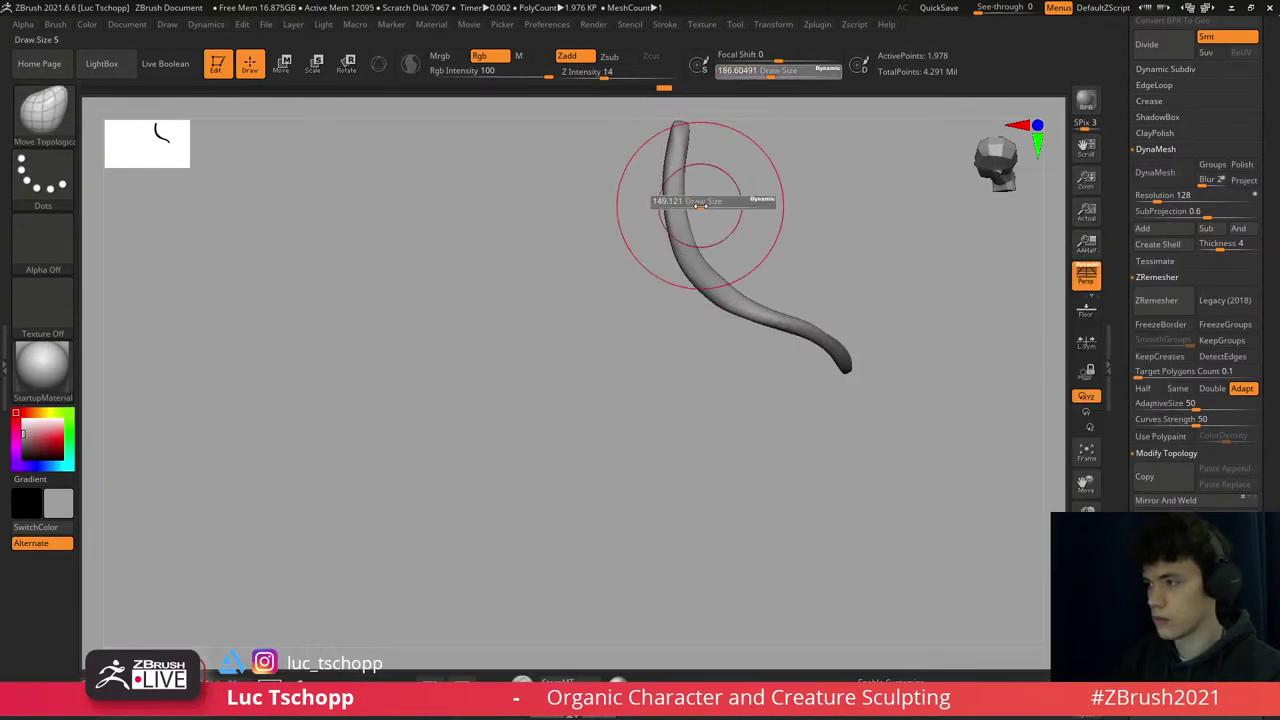
key("b")
key("i")
key("n")
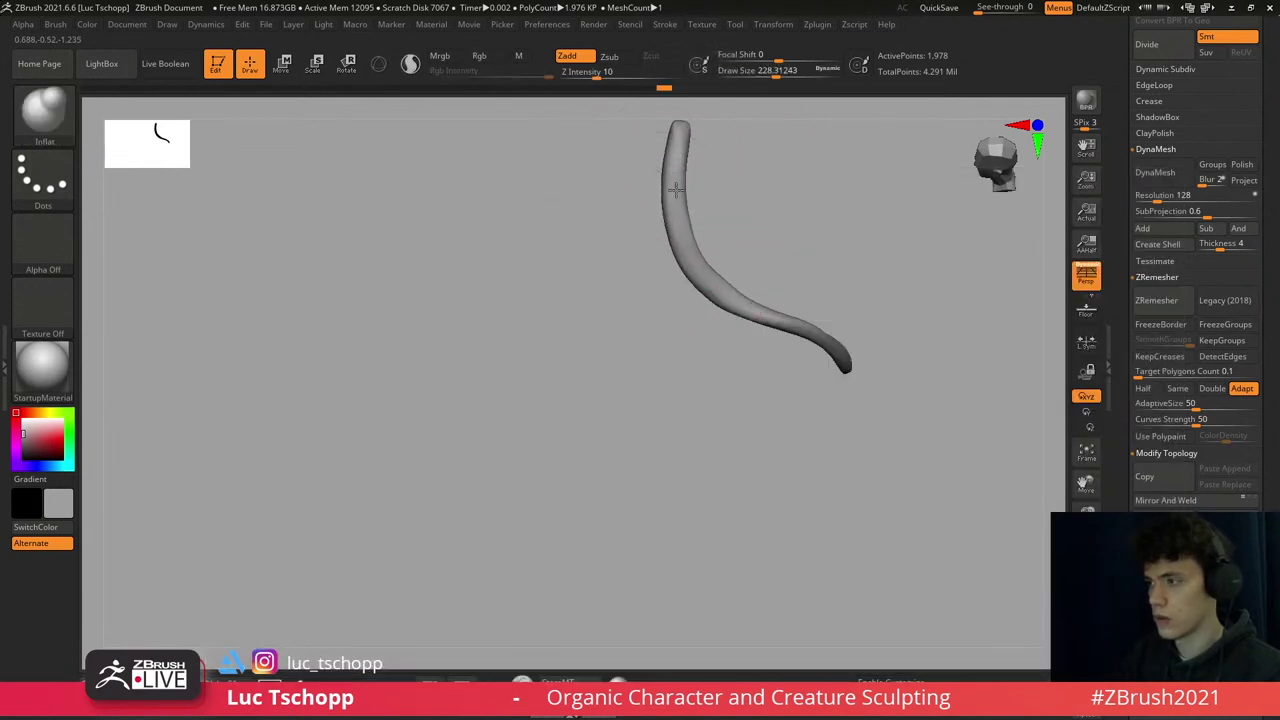
mouse_move(690, 247)
right_mouse_down()
mouse_move(734, 177)
mouse_move(734, 237)
right_mouse_up()
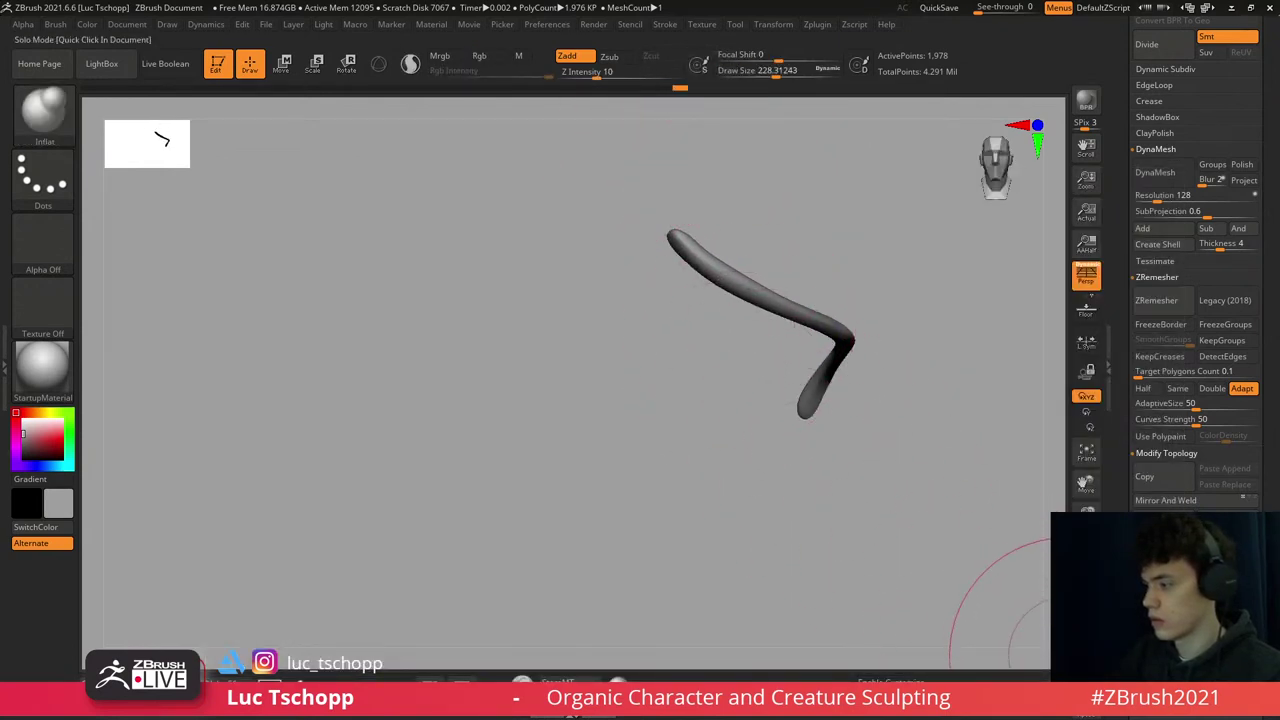
left_click(1045, 630)
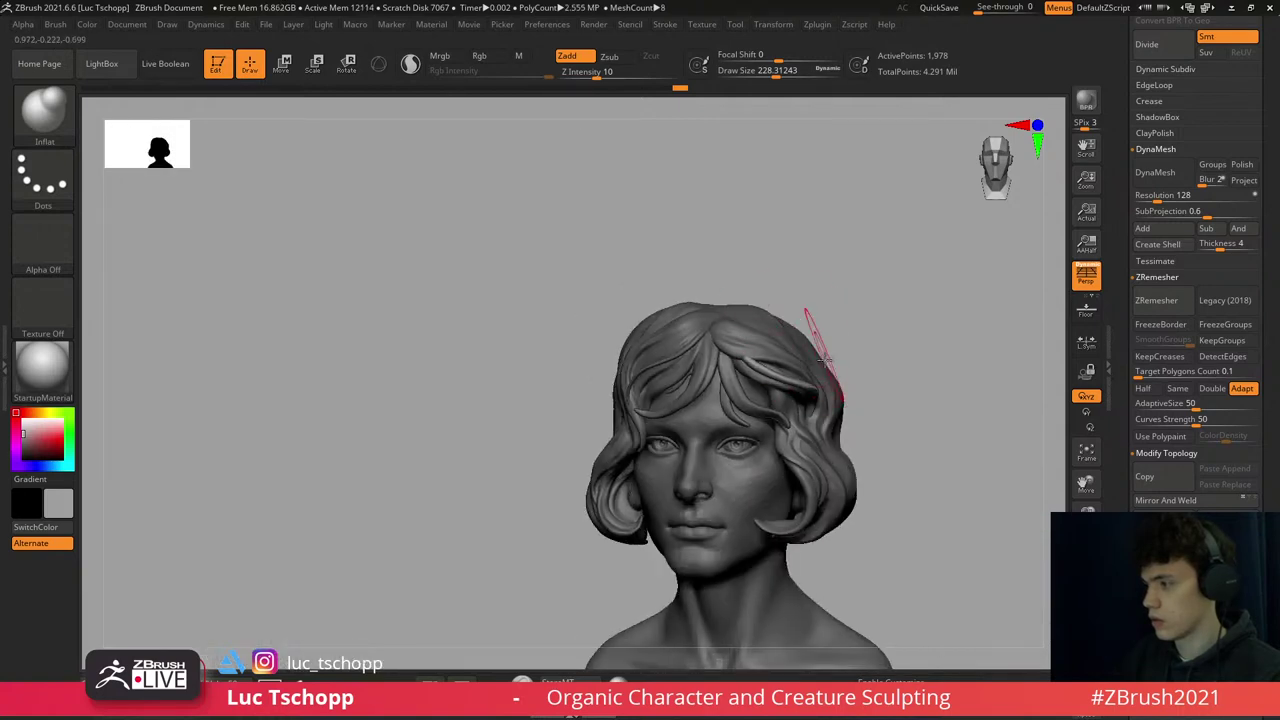
- Zoom in on the forehead hair, select the Extract1 strand and pick the Standard brush
mouse_move(815, 352)
right_mouse_down("ctrl")
mouse_move(707, 323)
mouse_move(686, 289)
right_mouse_up("ctrl")
key("s")
left_click_drag(686, 289, 695, 310)
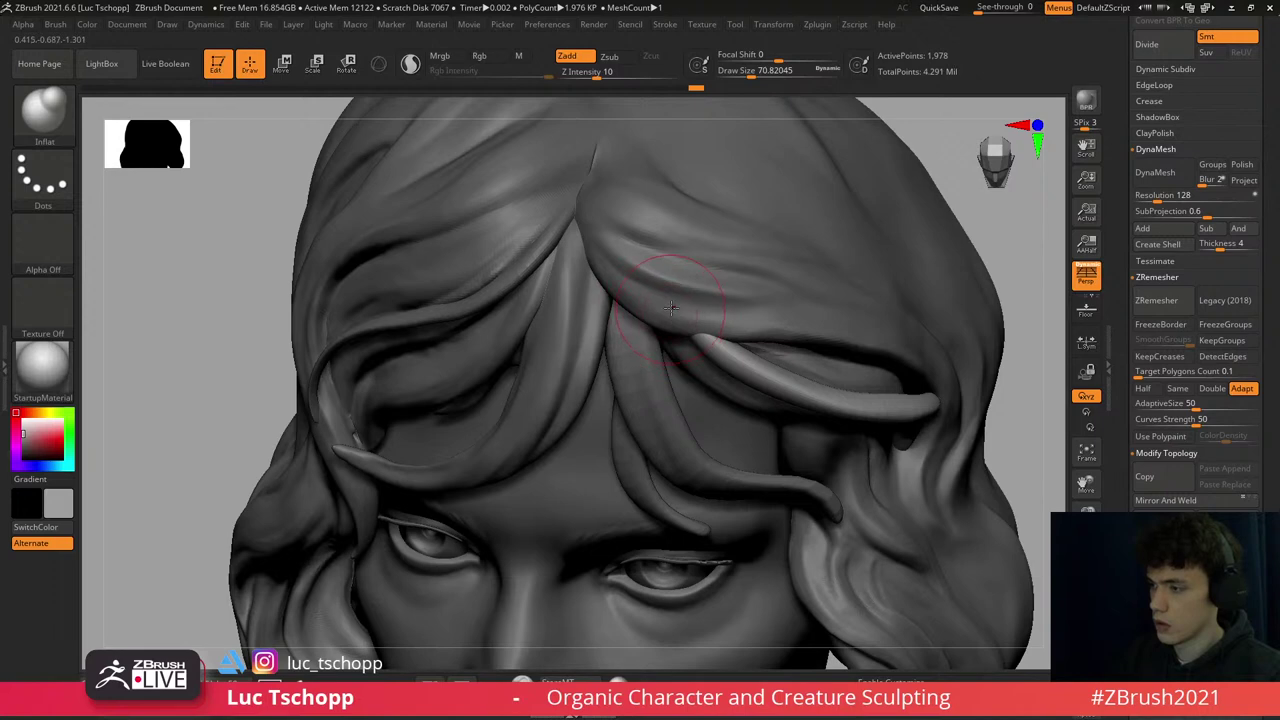
left_click(915, 248, "alt")
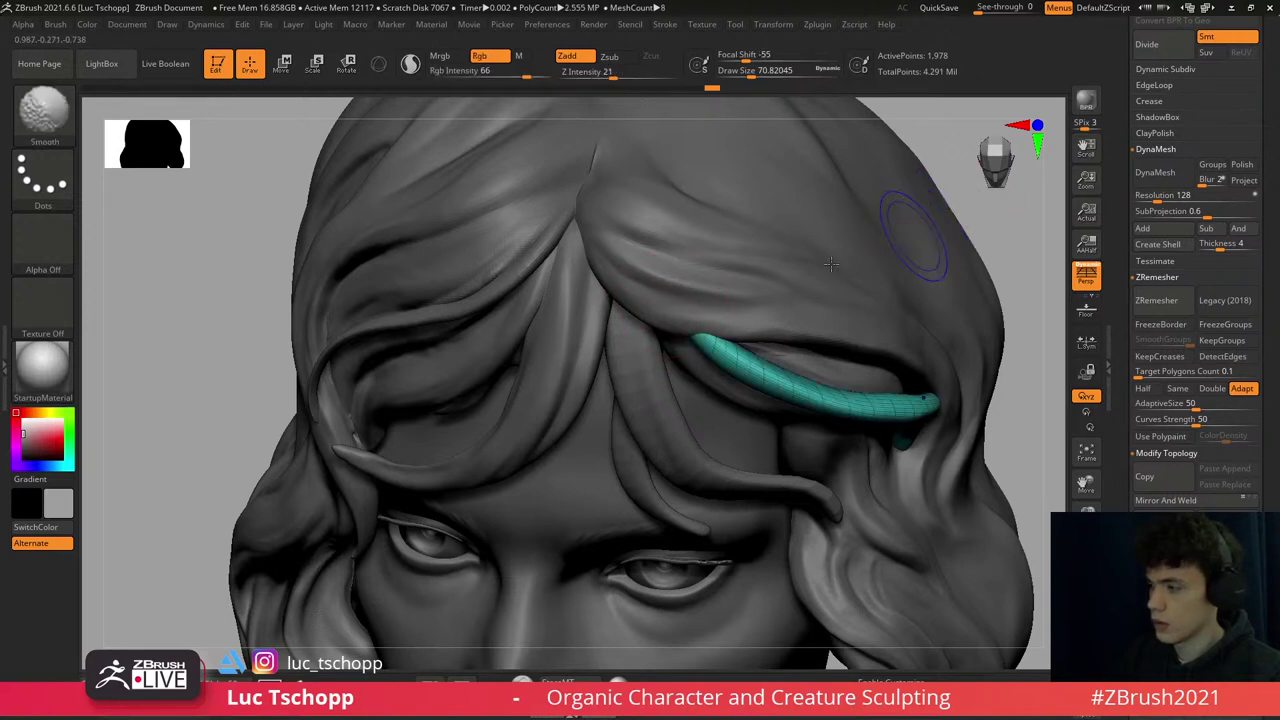
key("b")
key("s")
key("t")
key("bracketleft")
key("bracketleft")
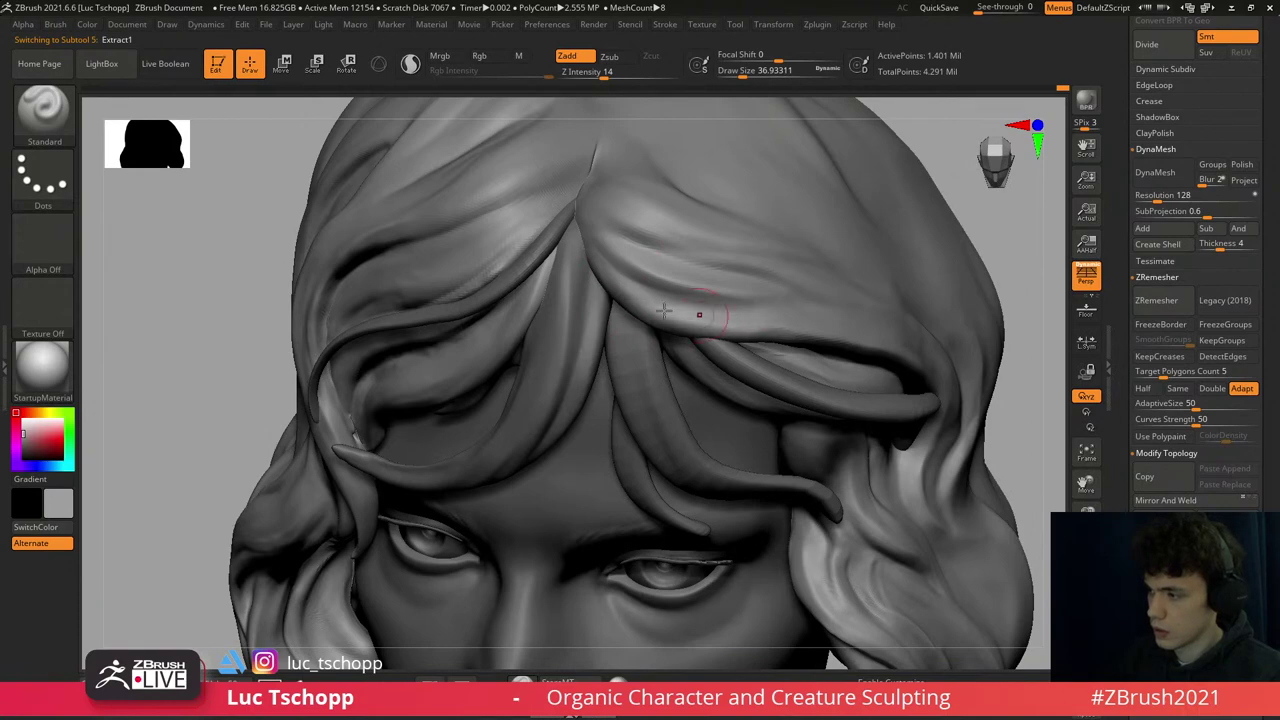
- Switch to the FreeHand brush, select the Extract7 strand and enlarge the brush while rotating
key("1")
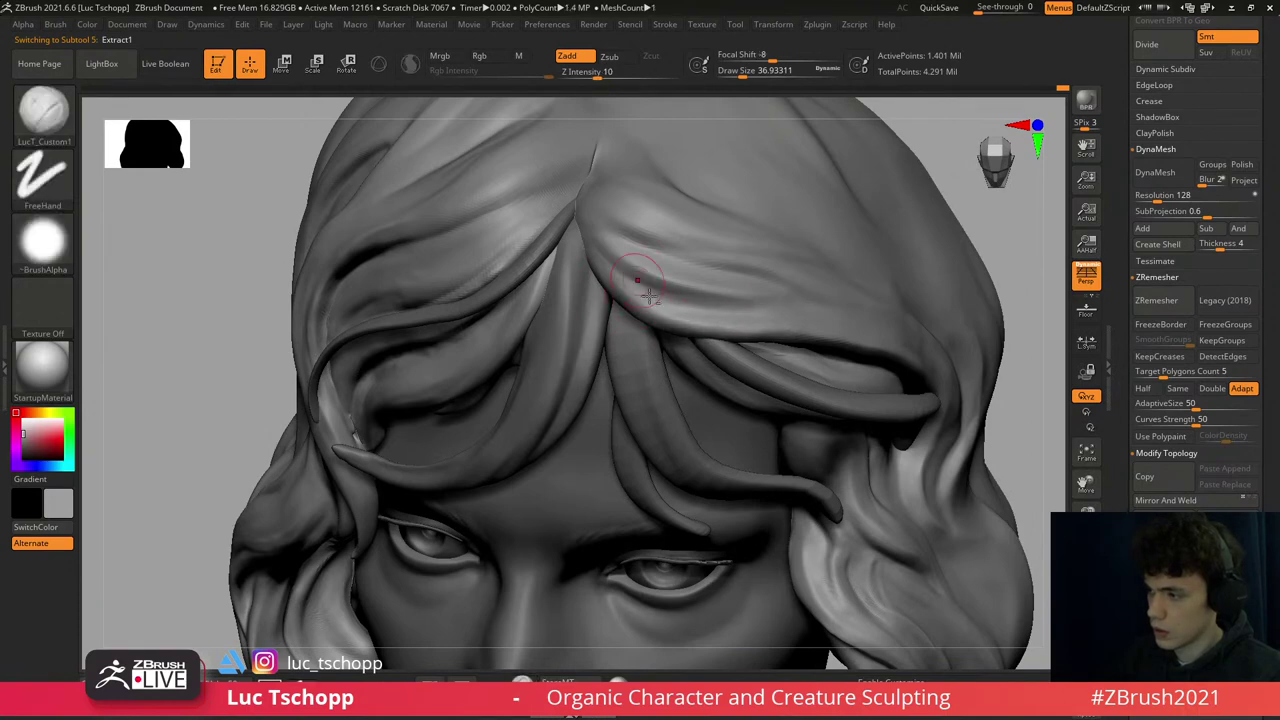
left_click(812, 320, "alt")
right_click_drag(812, 330, 805, 378)
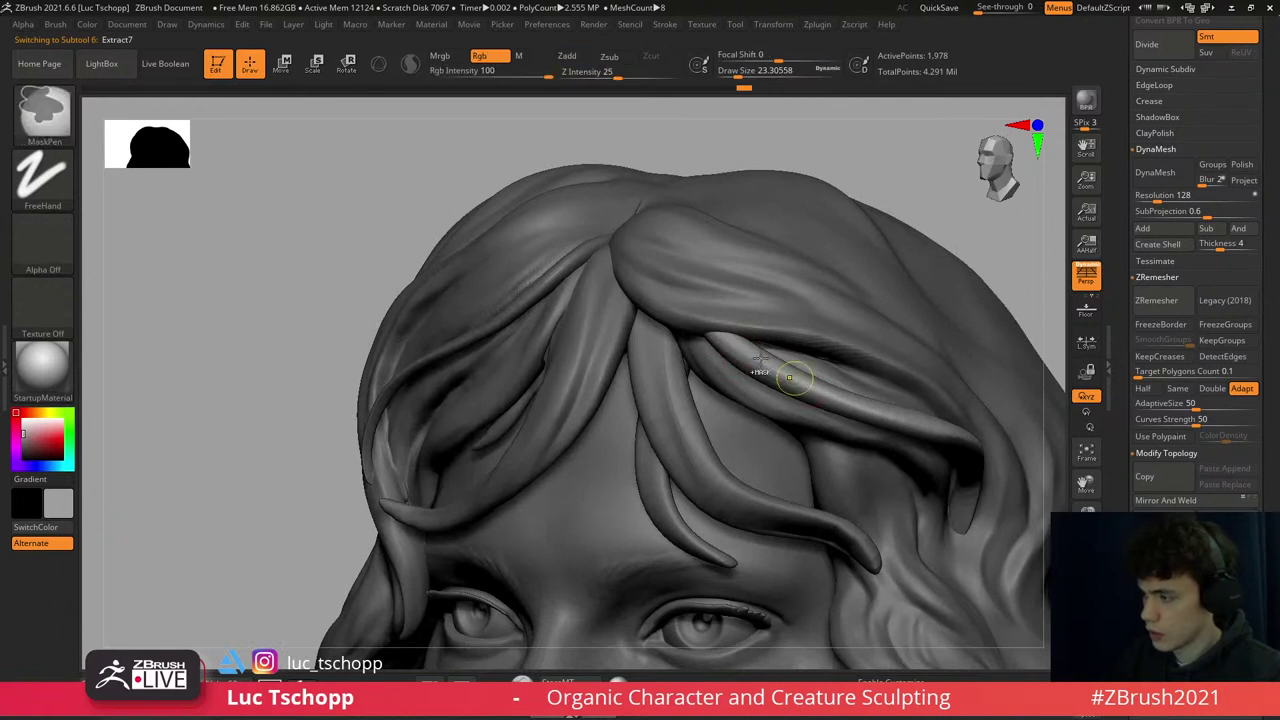
right_click_drag(766, 366, 765, 355)
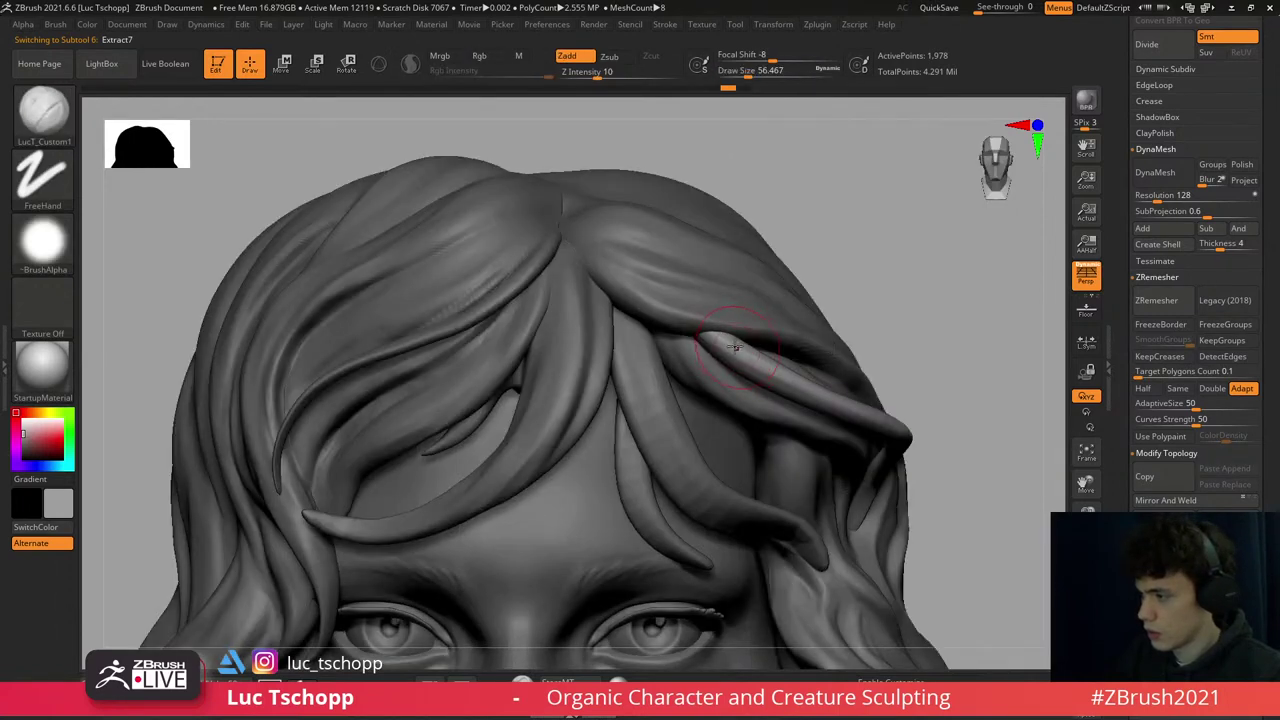
key("]")
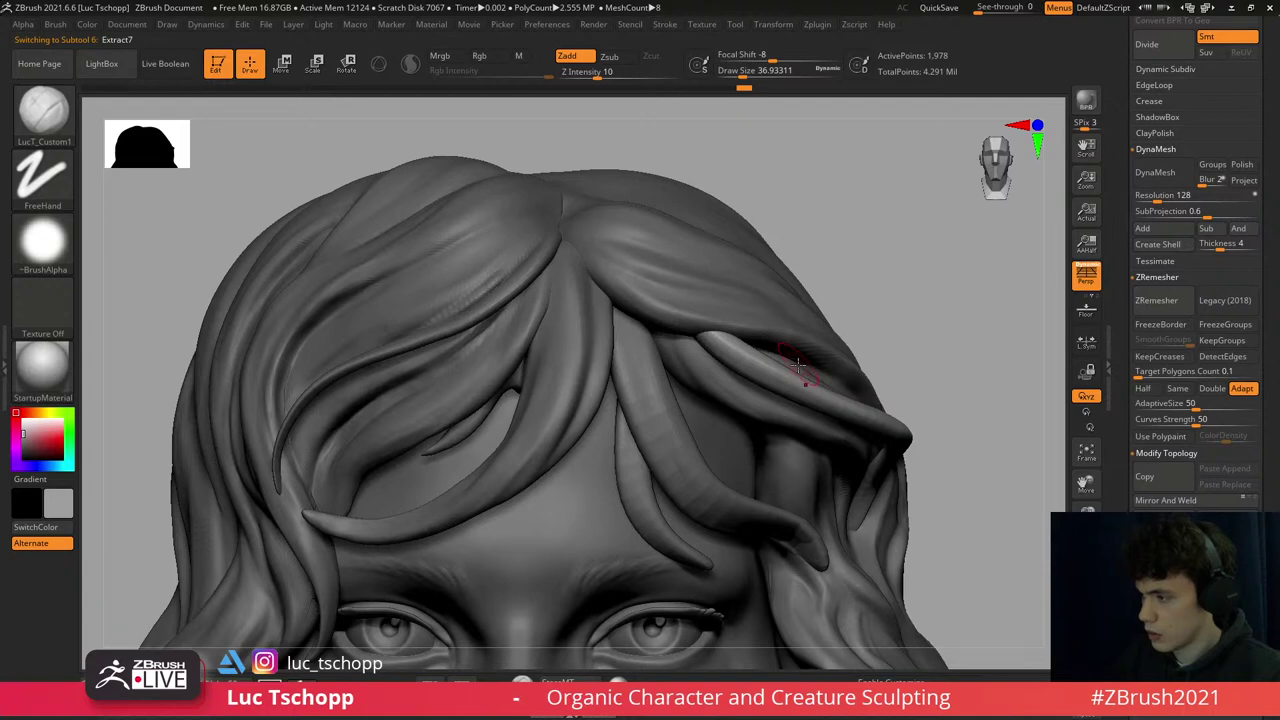
right_click_drag(798, 365, 766, 366)
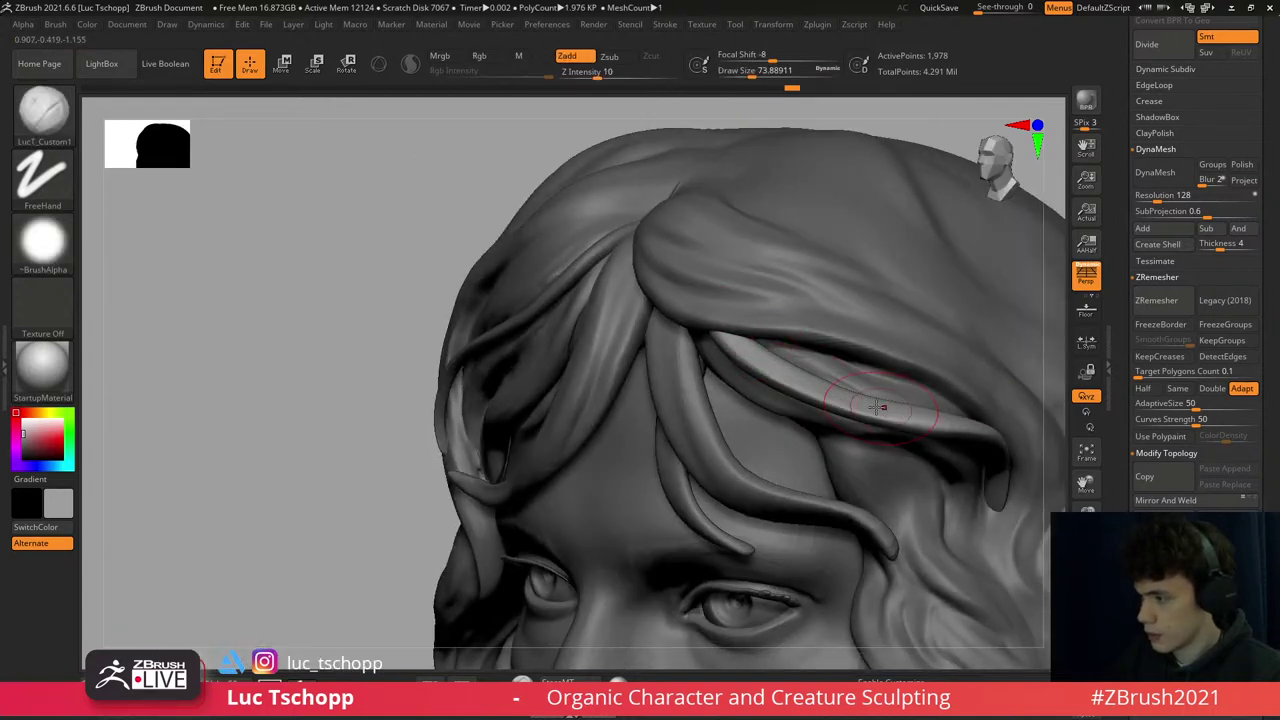
right_click_drag(614, 352, 737, 340, "shift")
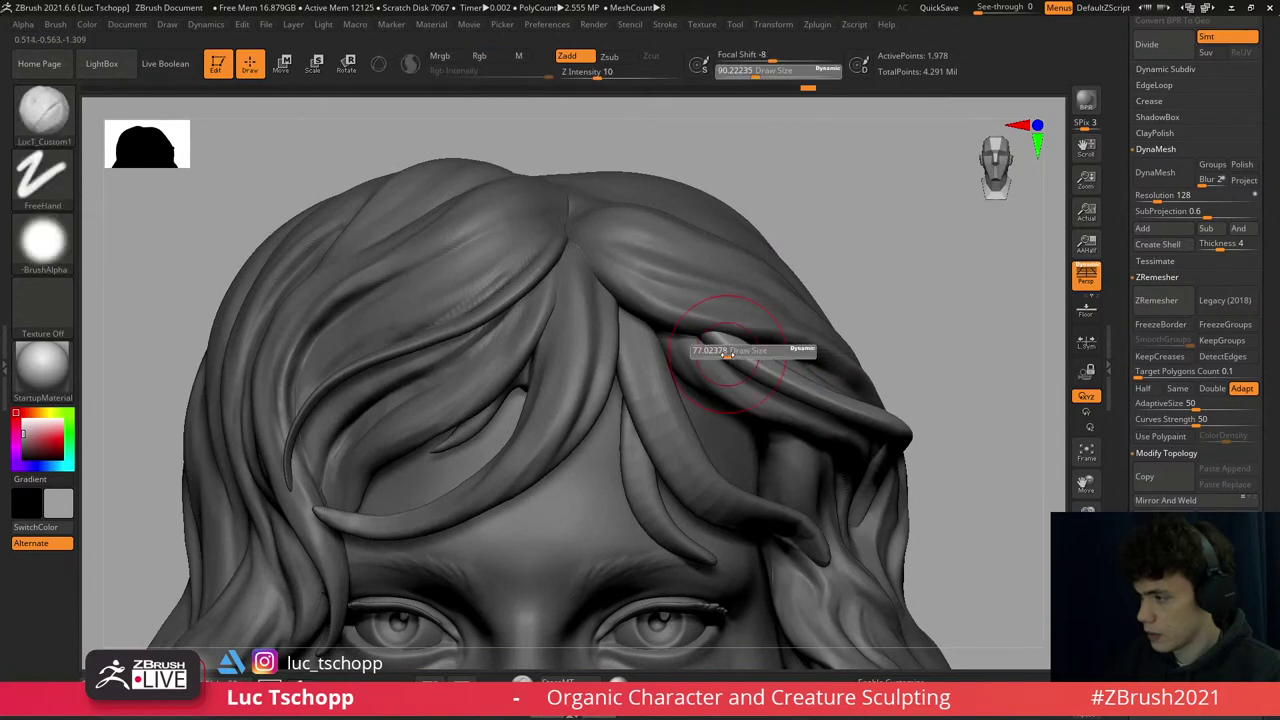
- Cycle through the Standard and FreeHand brushes, settling on Move Topological
key("b")
key("s")
key("t")
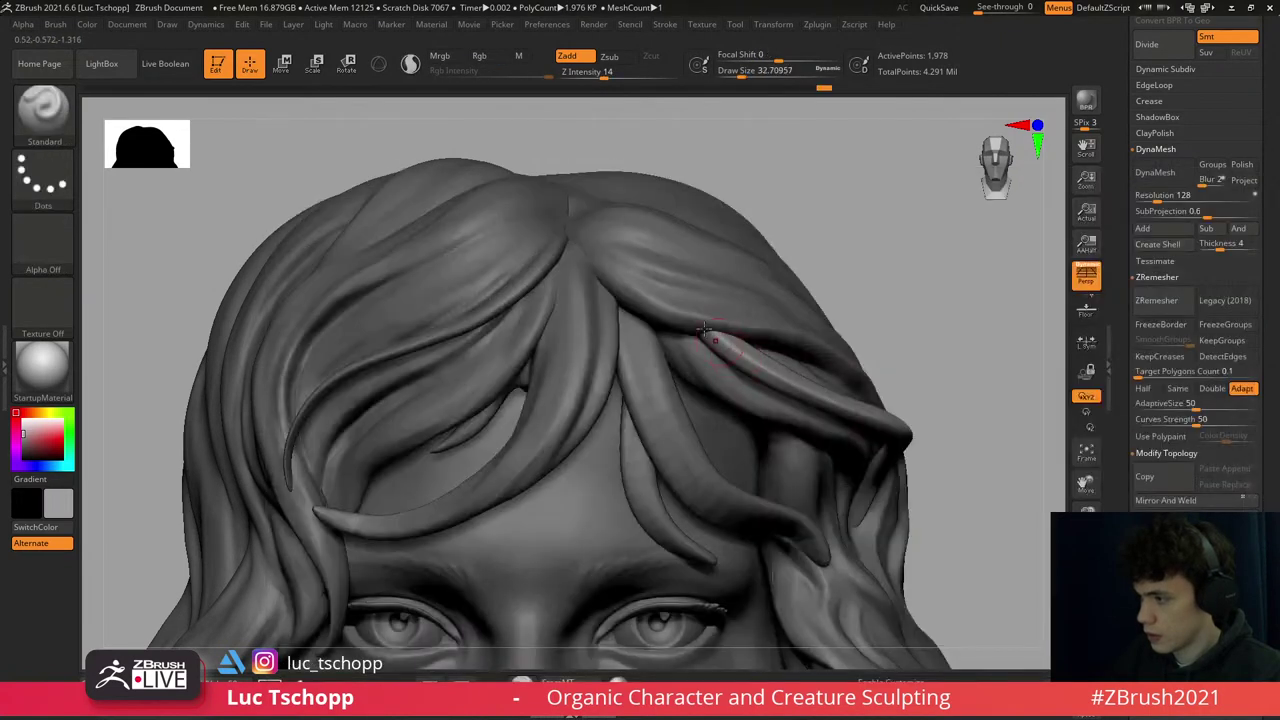
key("b")
key("l")
key("c")
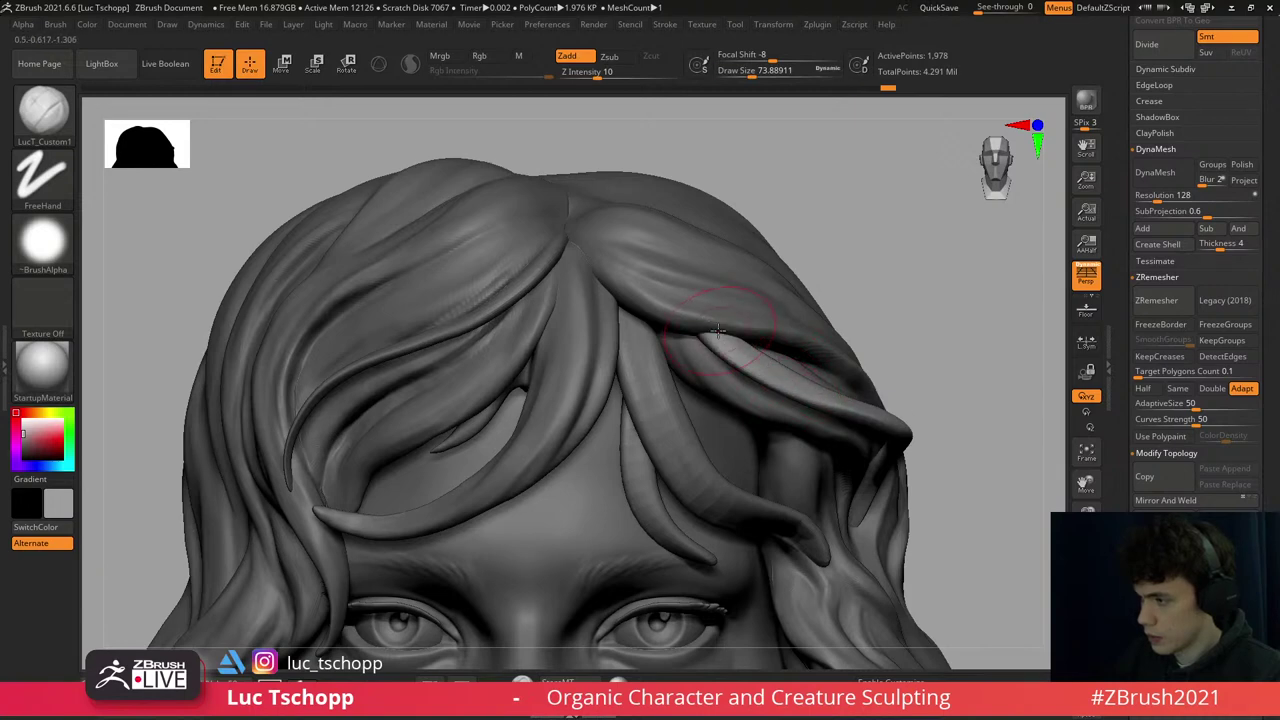
key("b")
key("m")
key("t")
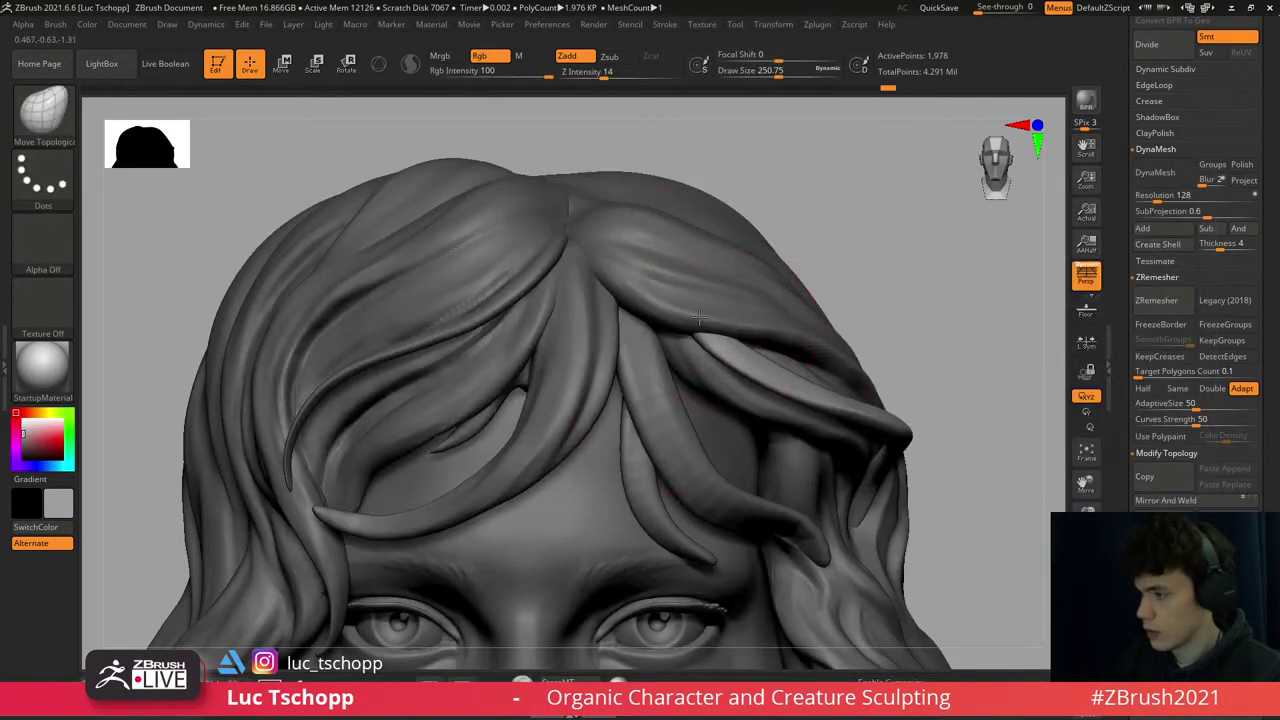
- Check the forehead strands from the side, front and below, then enlarge the brush
right_click_drag(733, 328, 734, 323)
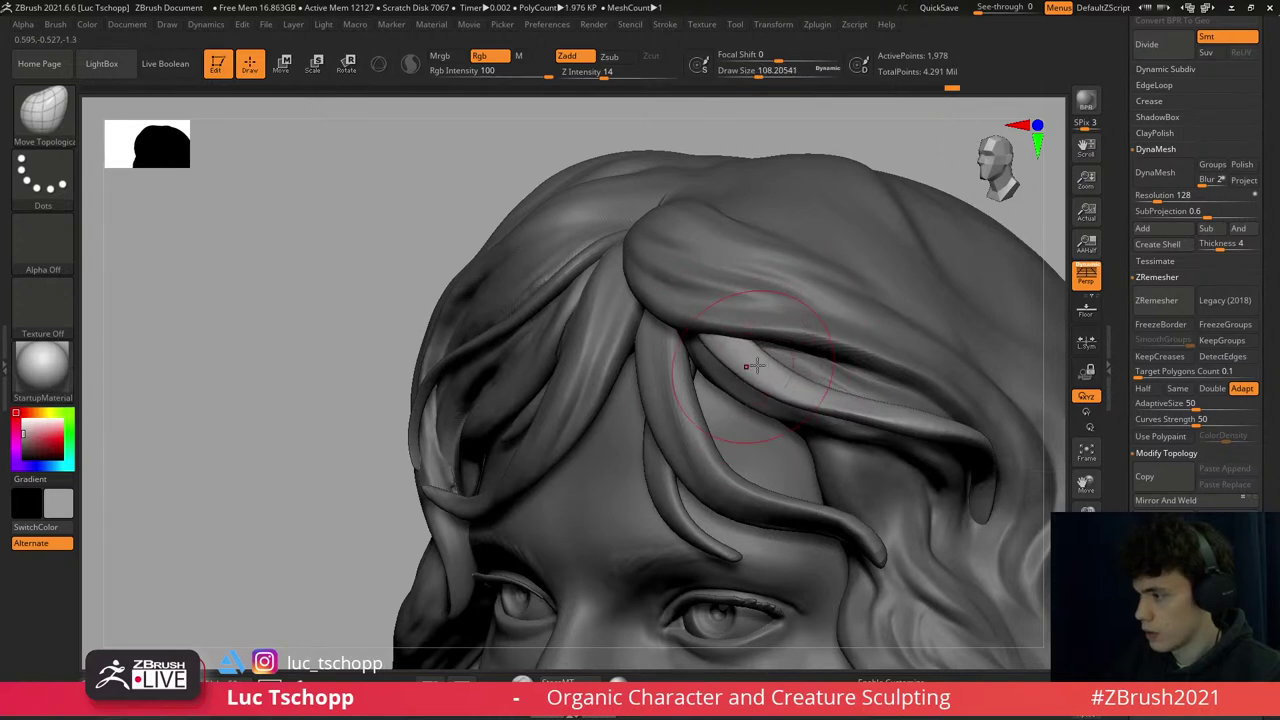
key("f")
mouse_move(806, 362)
right_mouse_down("ctrl")
mouse_move(829, 380)
mouse_move(795, 346)
right_mouse_up("ctrl")
right_click_drag(815, 303, 814, 290)
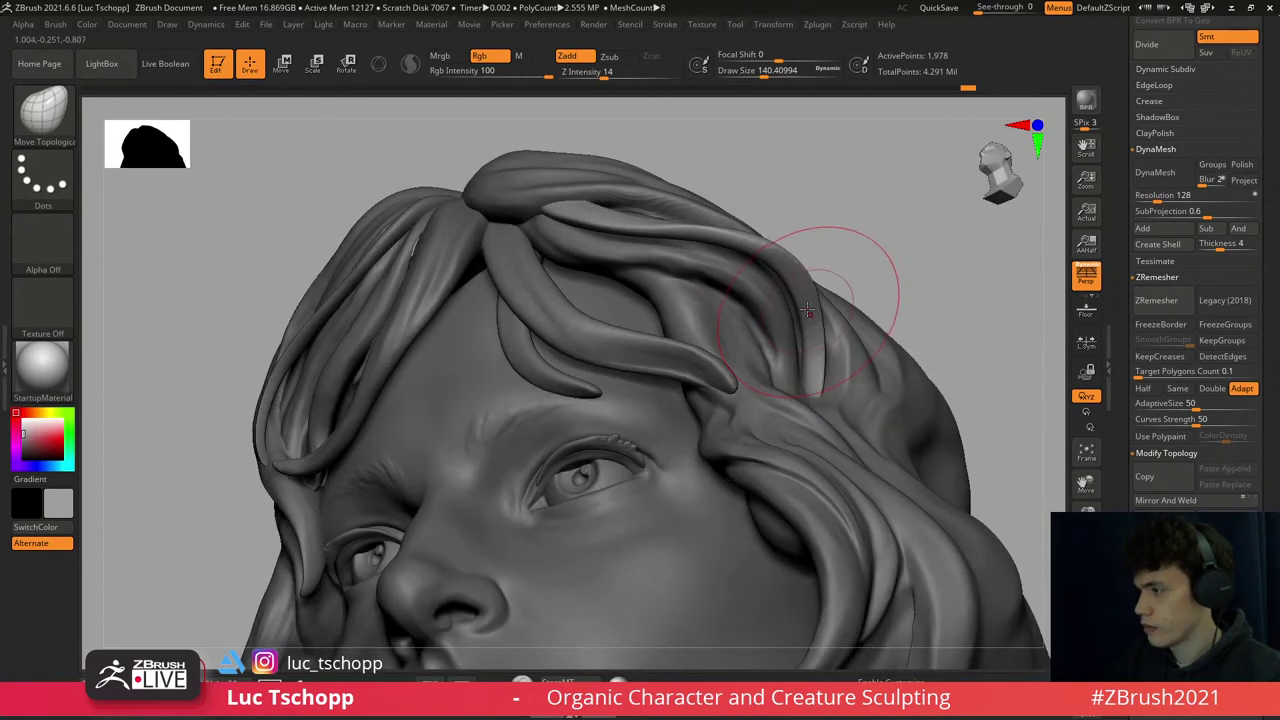
mouse_move(729, 214)
right_mouse_down()
mouse_move(704, 250)
mouse_move(918, 566)
right_mouse_up()
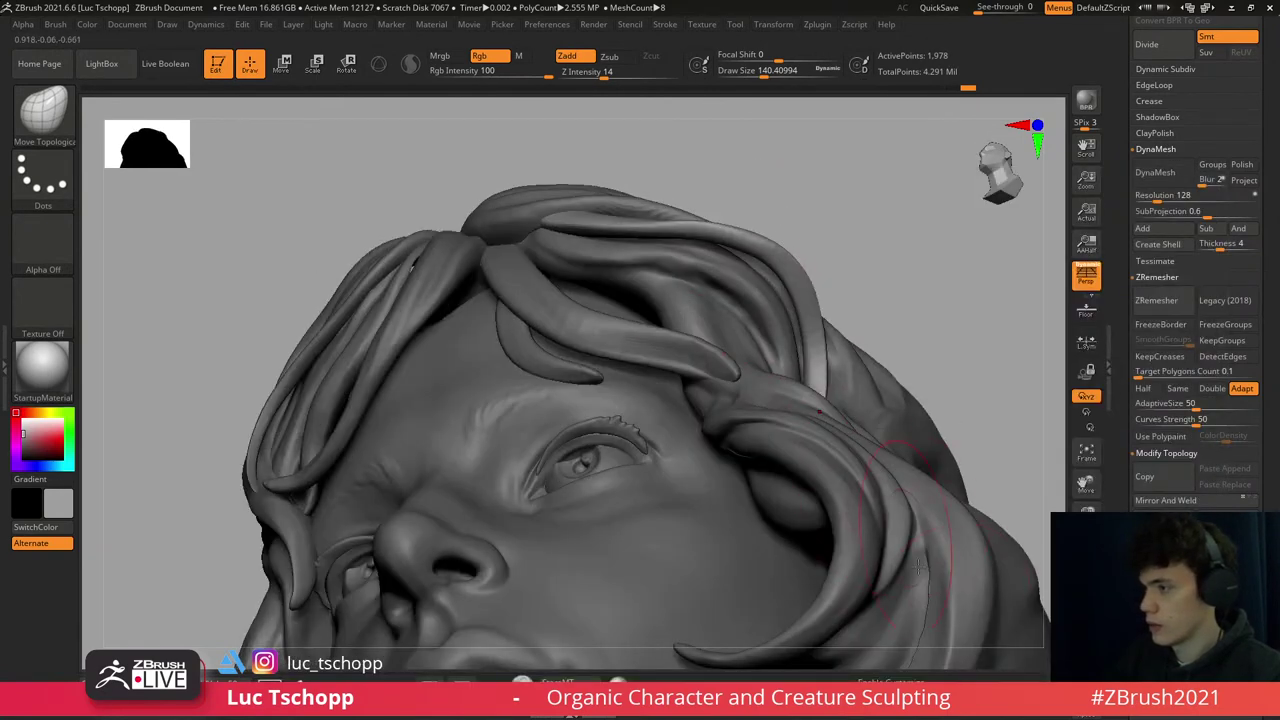
right_click_drag(707, 397, 586, 240)
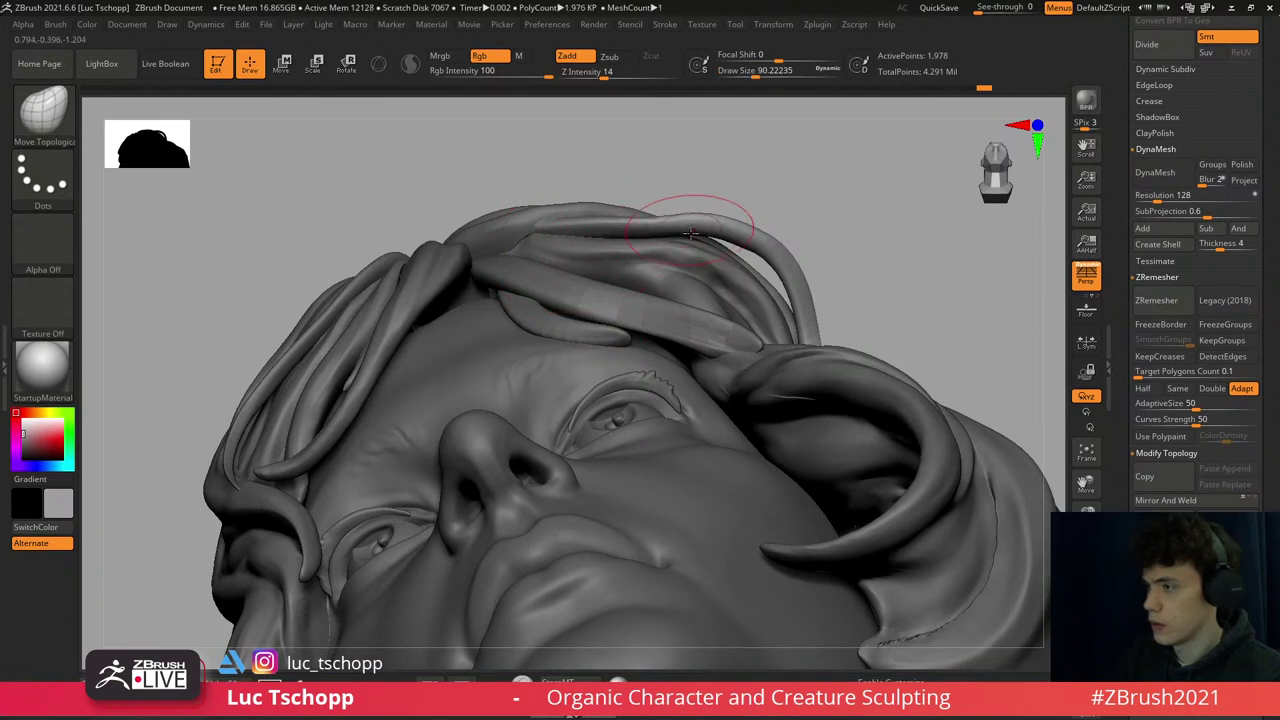
key("s")
left_click_drag(575, 224, 652, 224)
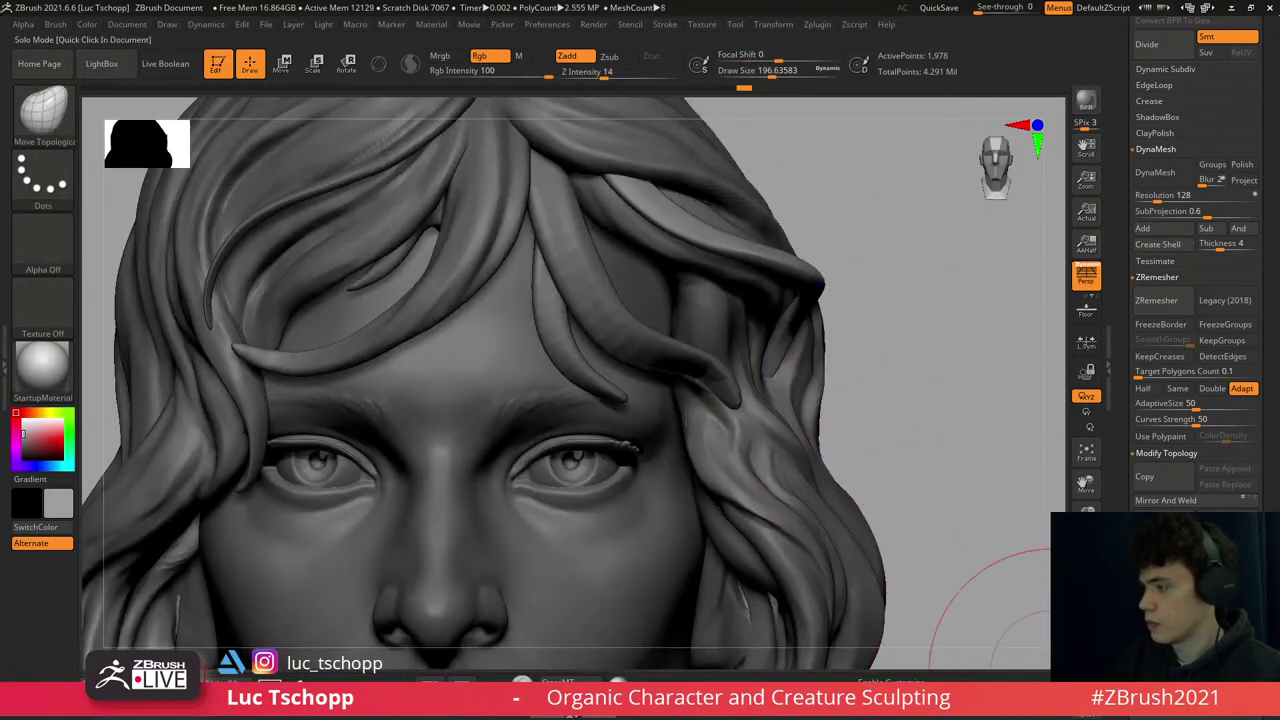
- Solo a hair strand to inspect it, then reshape the front forehead strand with a smaller brush
left_click(990, 610)
left_click_drag(957, 583, 1028, 651)
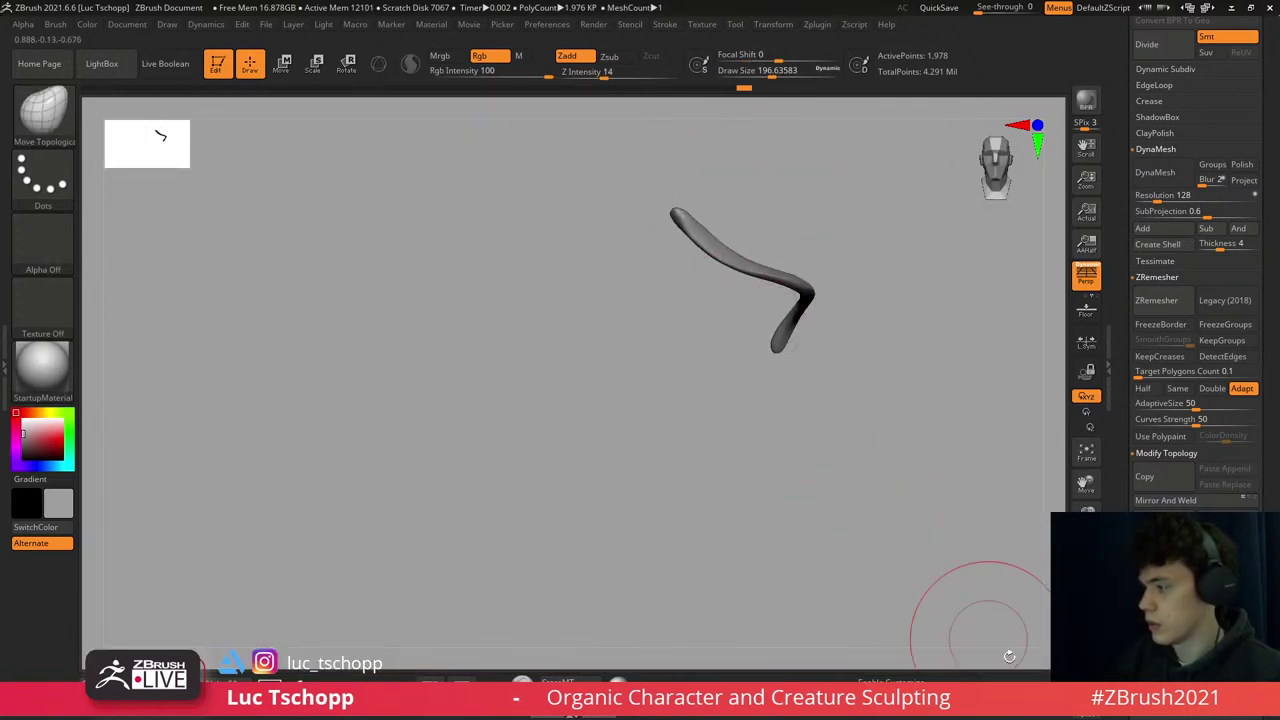
left_click(1014, 657)
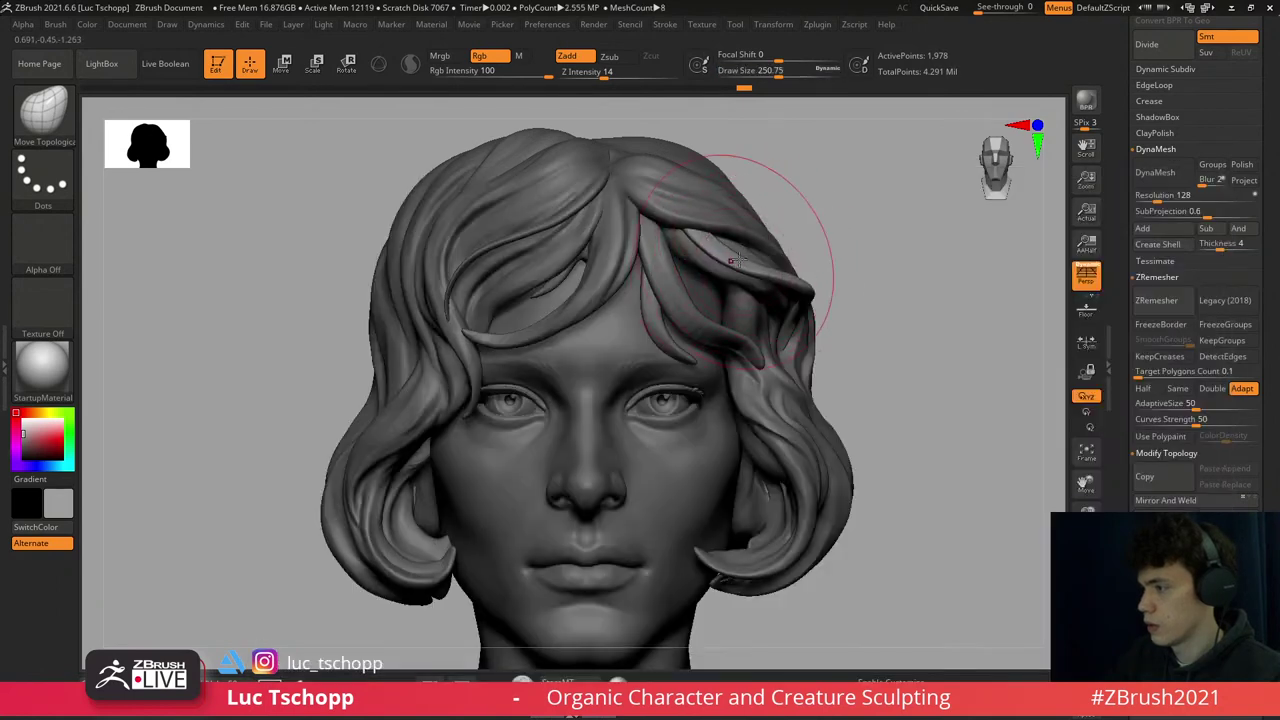
mouse_move(766, 251)
left_mouse_down()
mouse_move(729, 286)
mouse_move(760, 281)
mouse_move(757, 251)
left_mouse_up()
key("s")
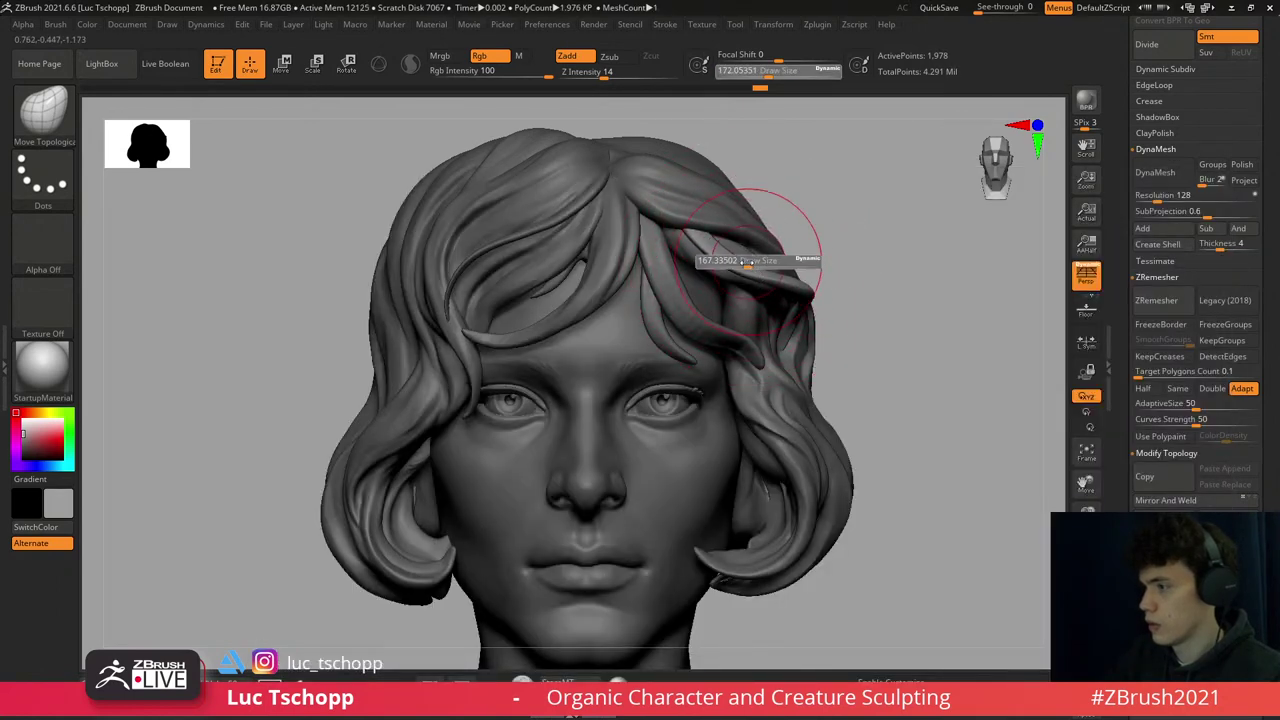
right_click_drag(757, 245, 792, 262)
right_click_drag(877, 328, 836, 352)
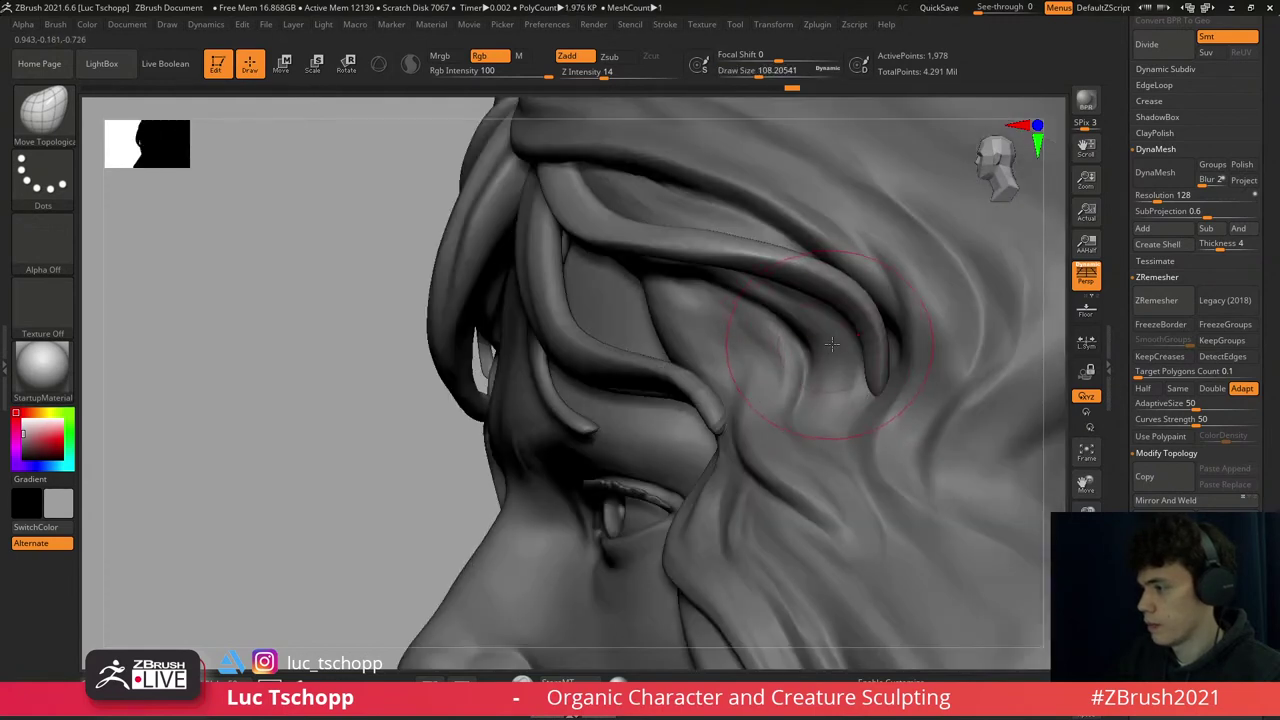
- Switch from Standard to DamStandard and frame the bust, zoomed on the face and hair
key("b")
key("s")
key("t")
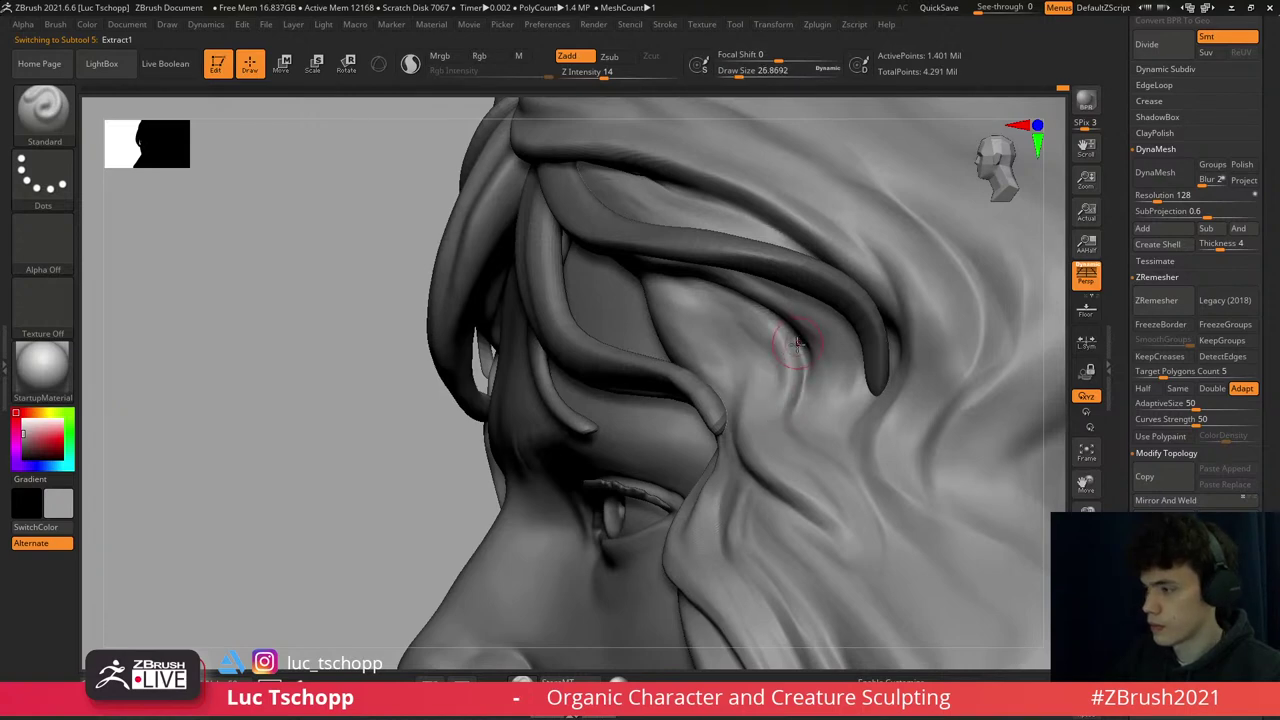
key("b")
key("d")
key("s")
right_click_drag(793, 408, 733, 311)
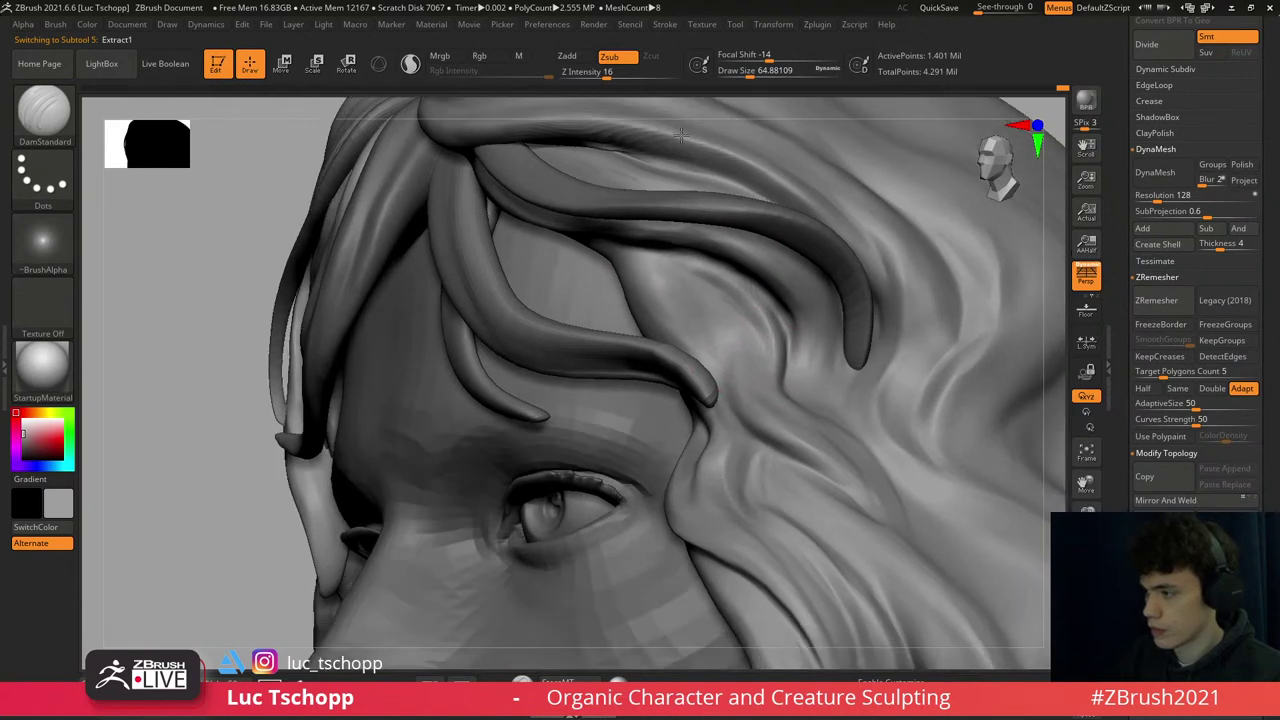
key("f")
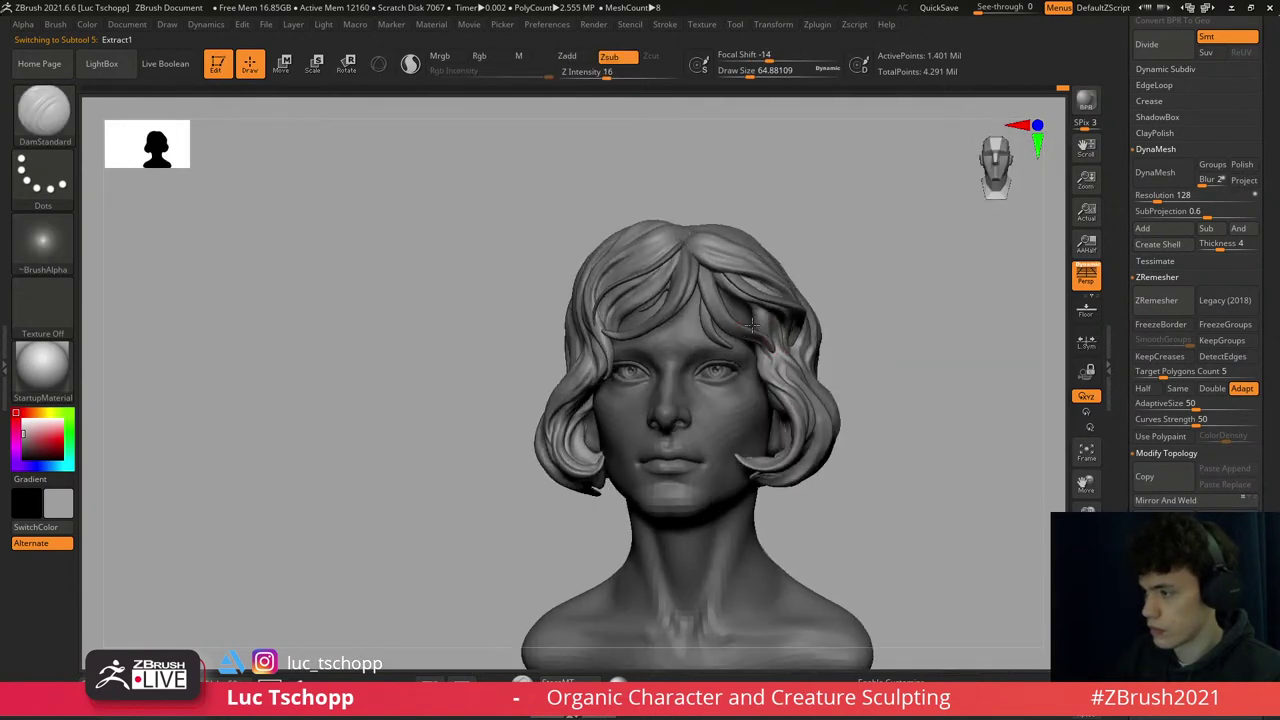
mouse_move(779, 330)
right_mouse_down("ctrl")
mouse_move(790, 425)
mouse_move(757, 337)
right_mouse_up("ctrl")
- Select the Move Topological brush and make the Extract7 strand active in three-quarter view
key("b")
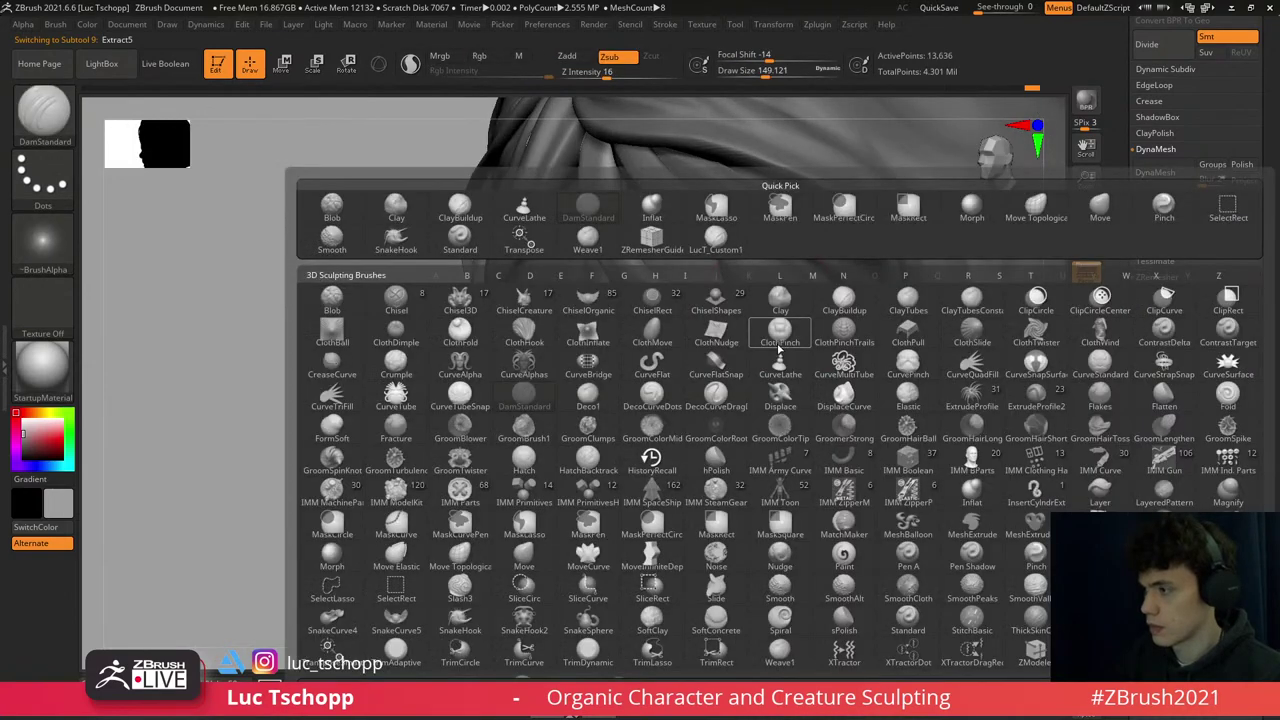
key("m")
key("t")
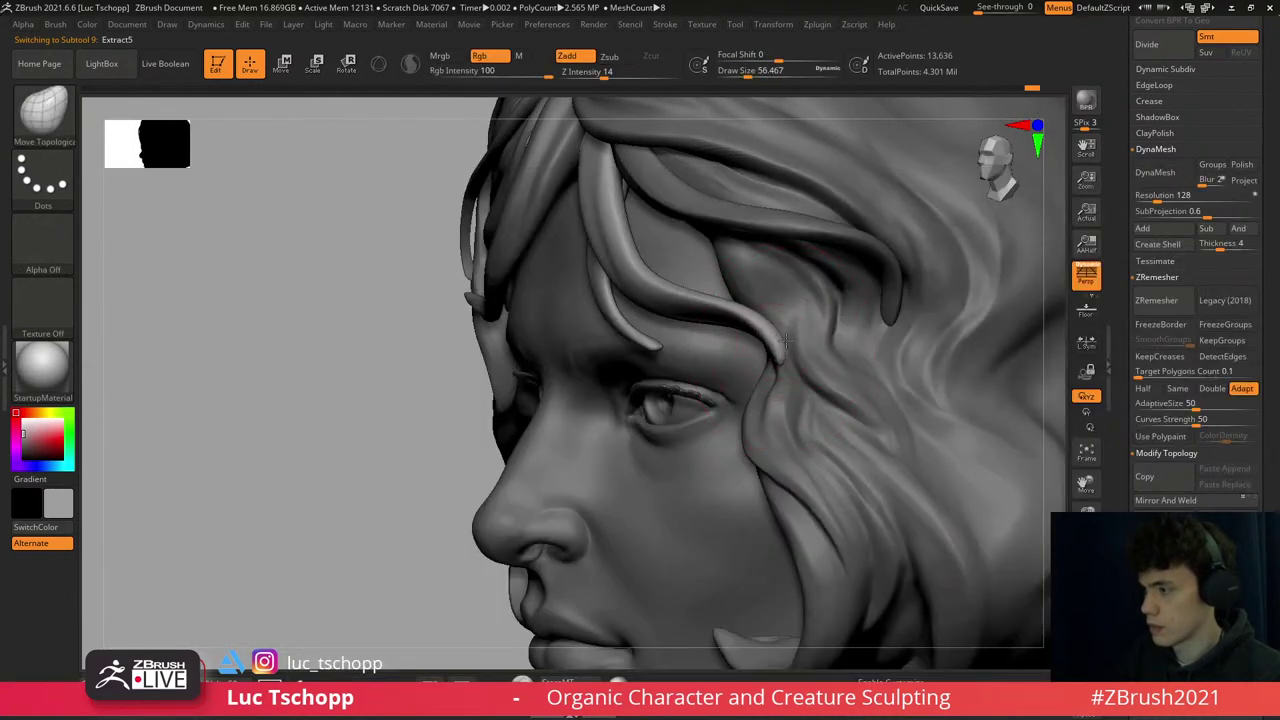
right_click_drag(768, 311, 843, 335)
key("b")
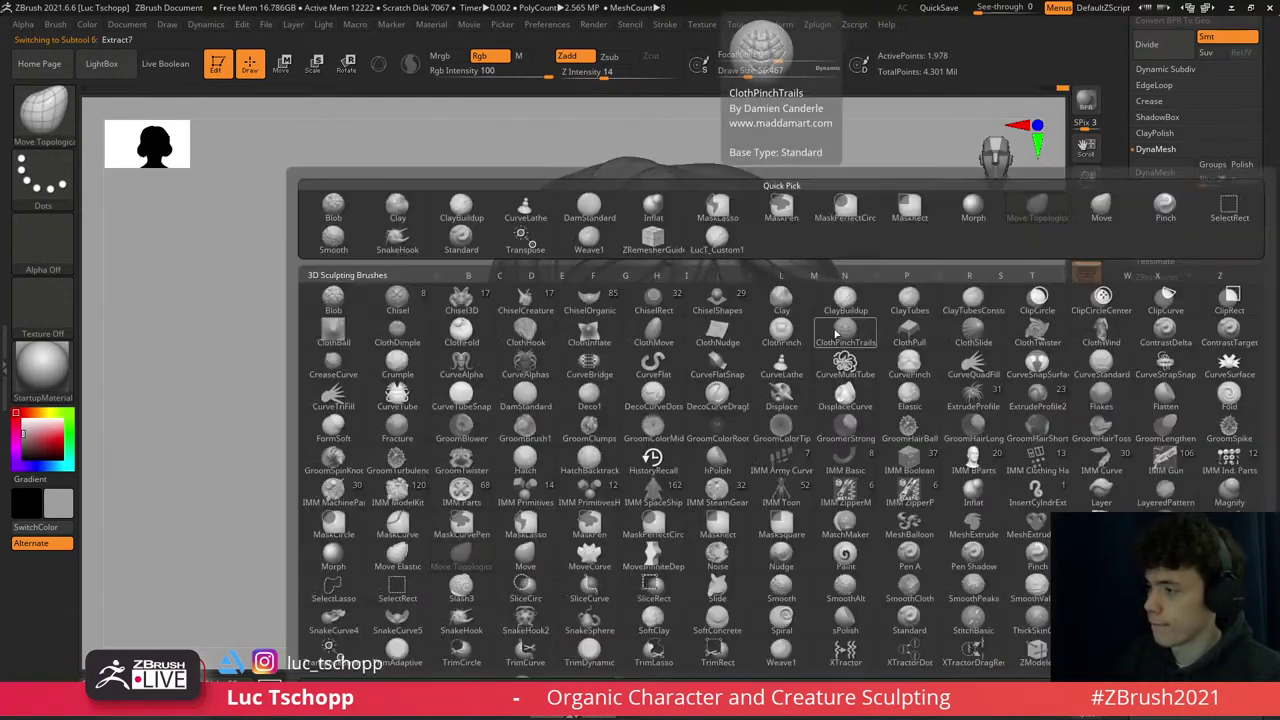
key("Escape")
left_click(832, 325, "alt")
right_click_drag(835, 345, 857, 397)
- Make the side hair piece active, cycling from Standard to the custom freehand brush, then DamStandard
key("b")
key("s")
key("t")
key("s")
left_click_drag(857, 397, 862, 396)
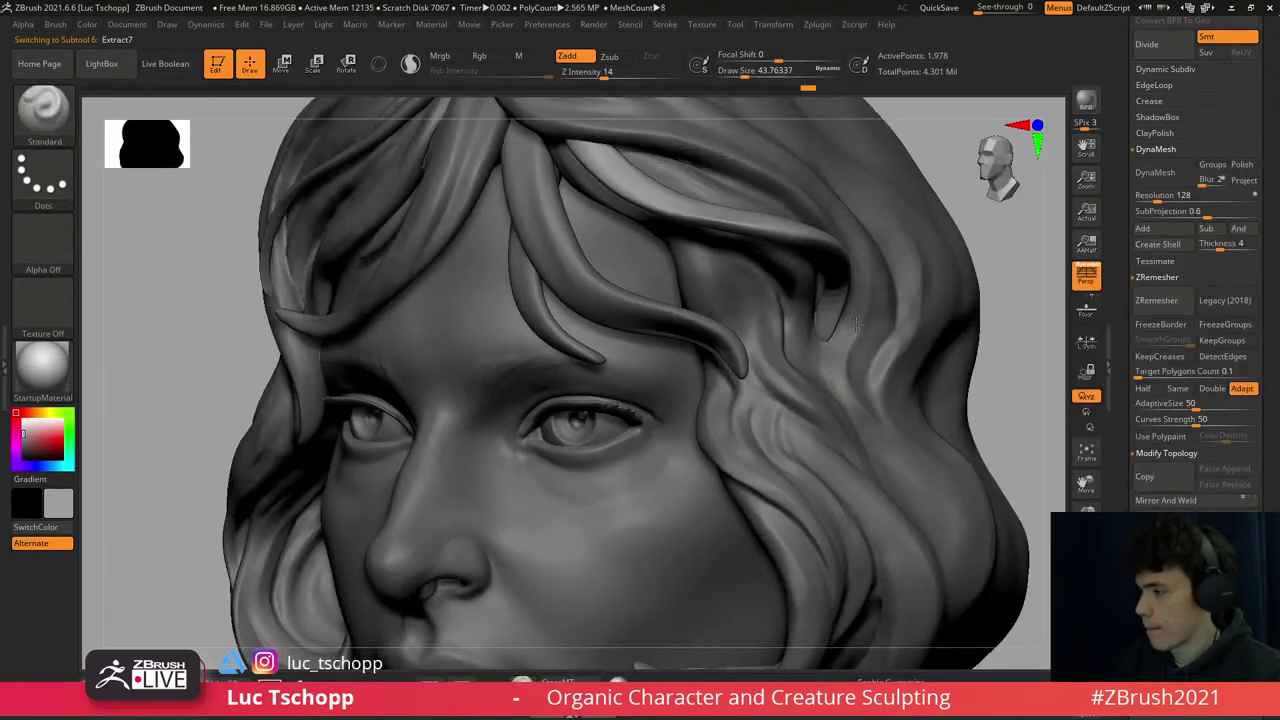
left_click(855, 390, "alt")
key("1")
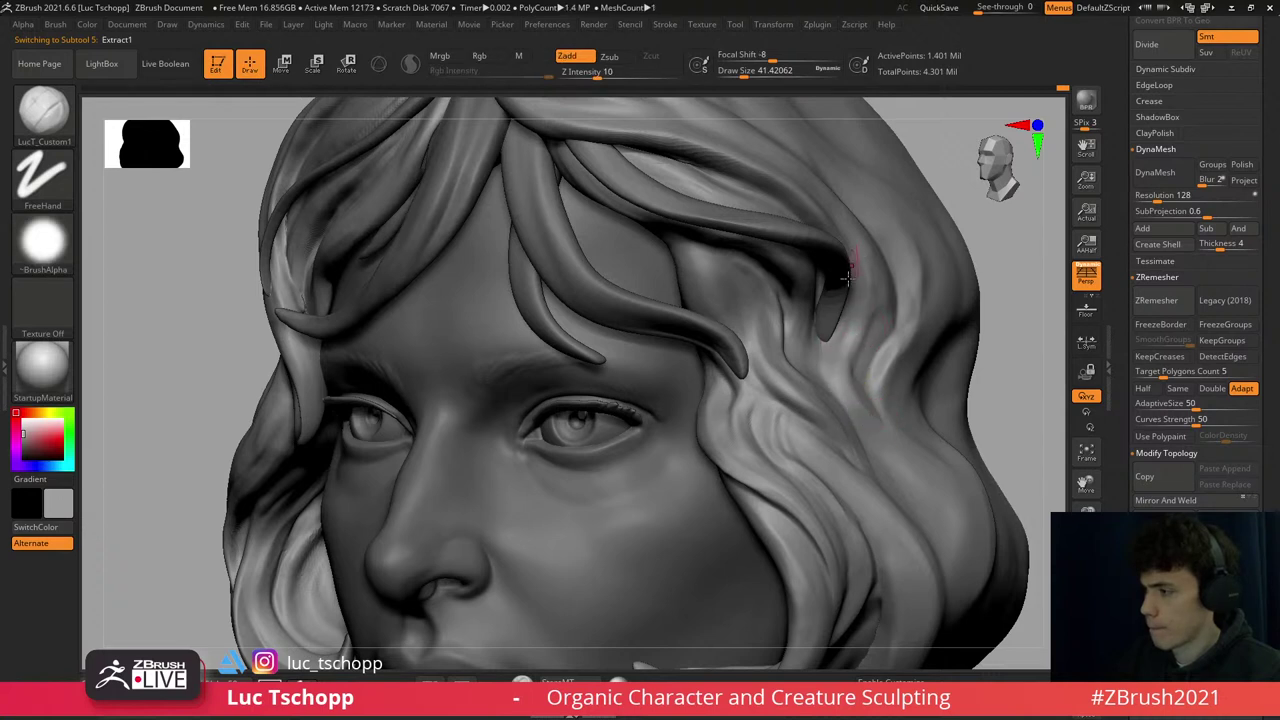
right_click_drag(846, 278, 873, 271)
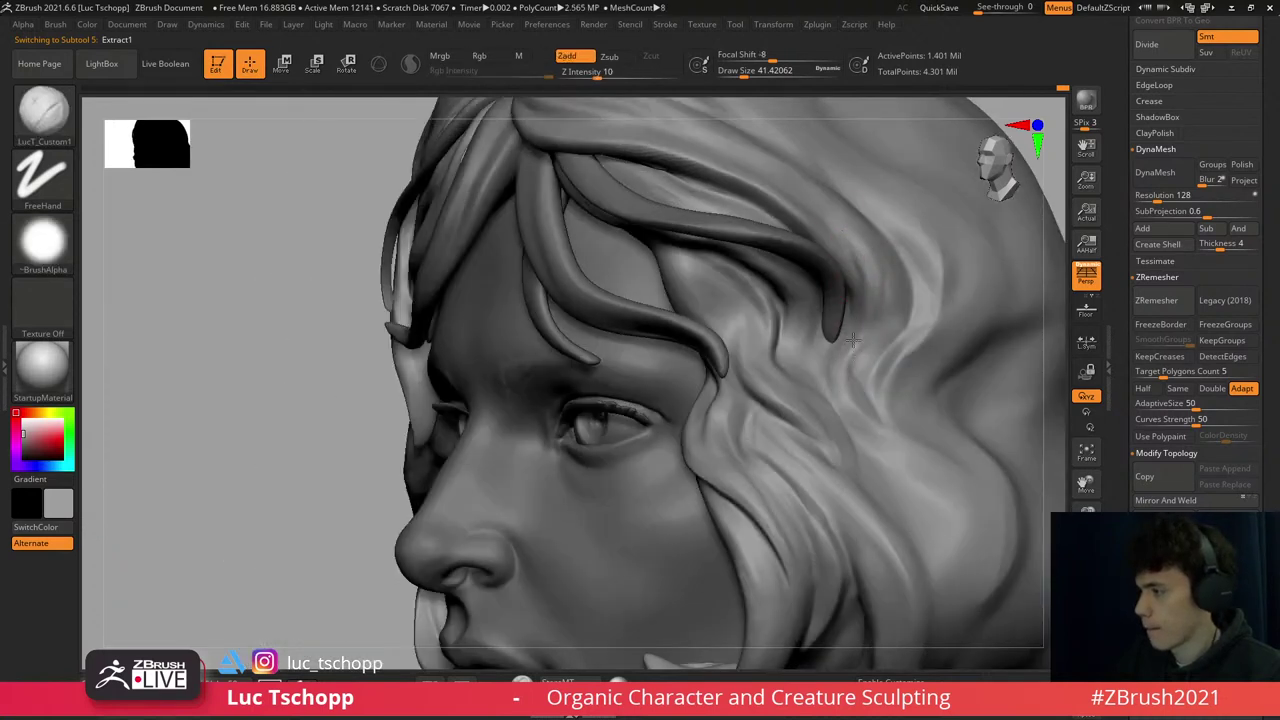
key("2")
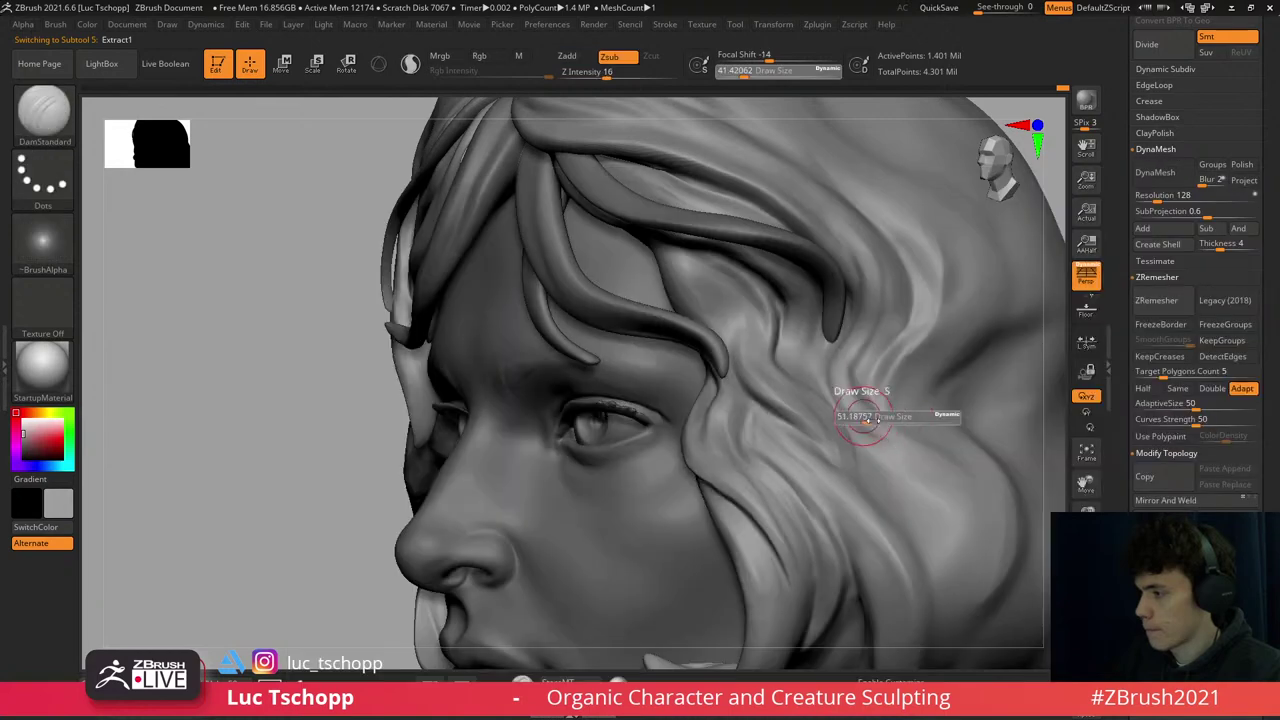
- Frame the bust and pull the side hair lock upward with the Move brush
right_click_drag(862, 287, 866, 329)
key("f")
right_click_drag(828, 370, 820, 315, "ctrl")
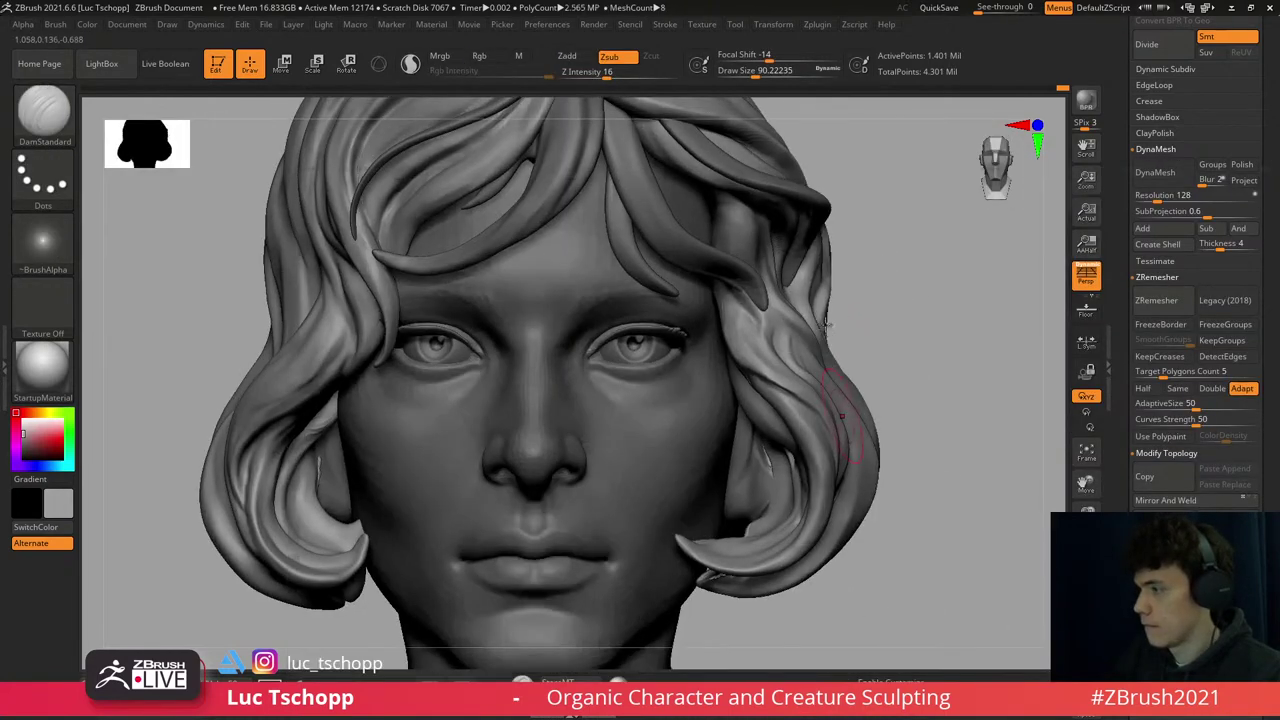
key("b")
key("m")
key("v")
left_click_drag(801, 311, 801, 277)
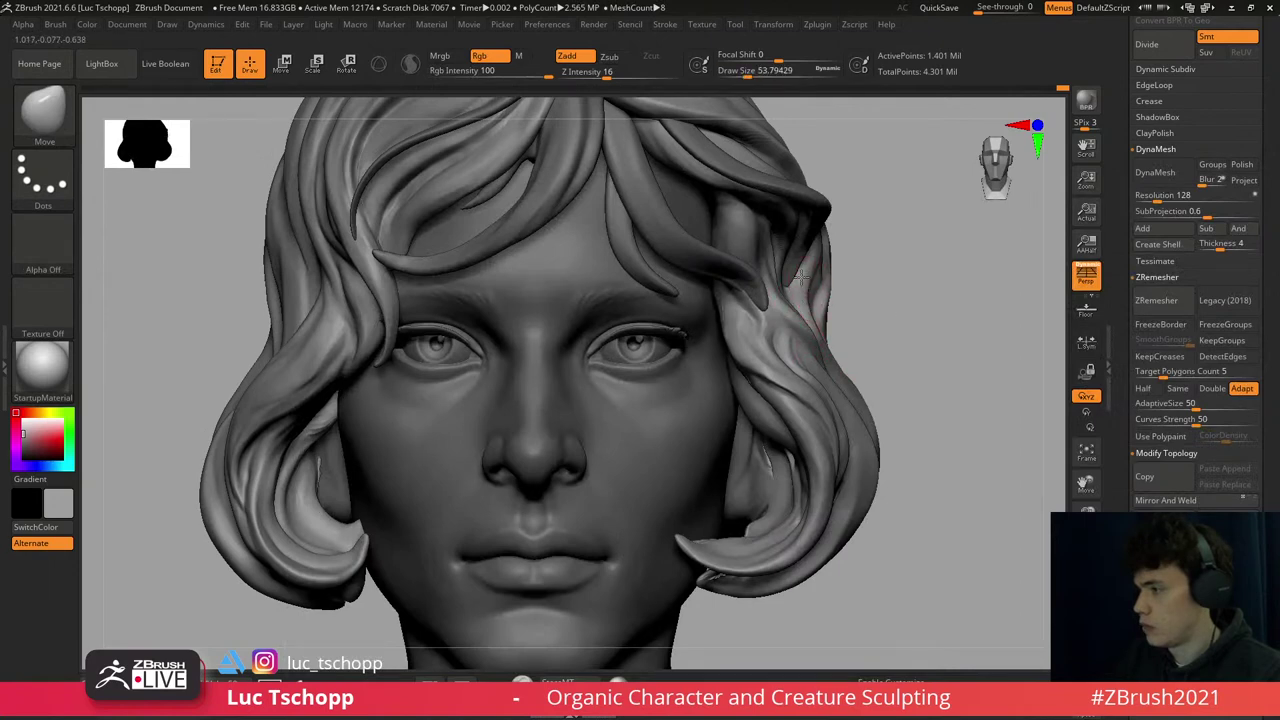
right_click_drag(814, 302, 832, 355)
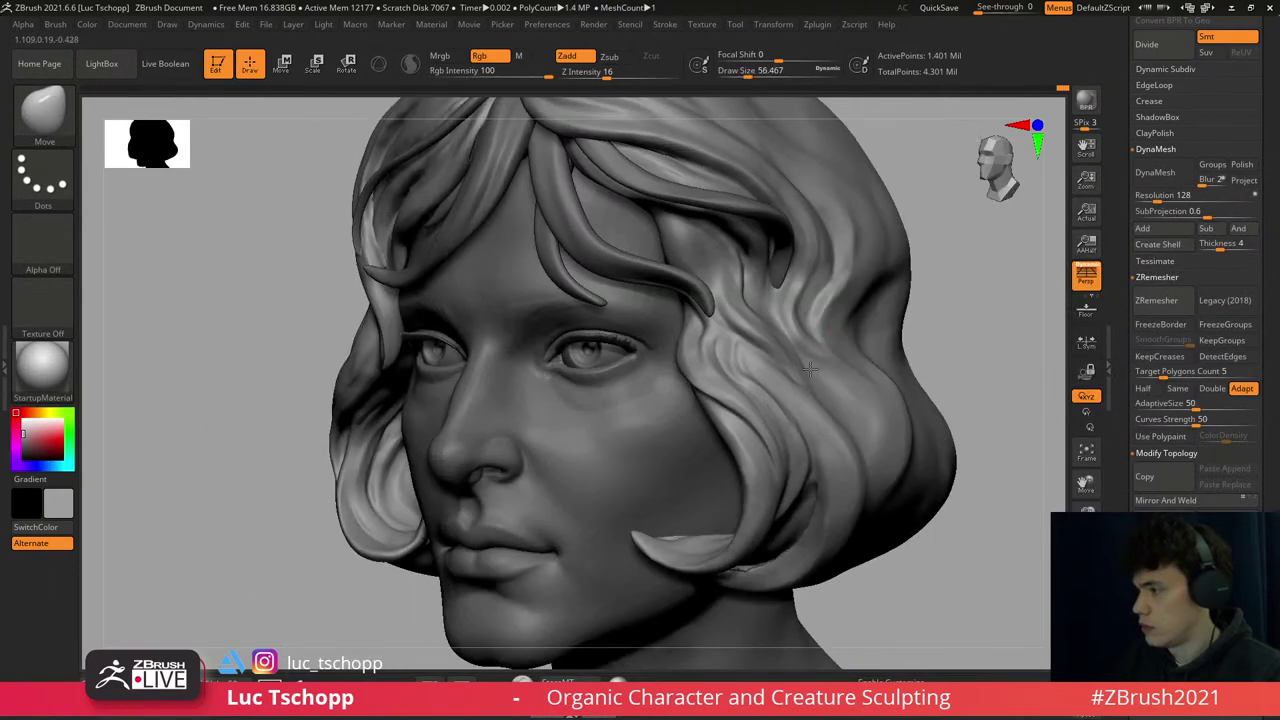
- Reselect Move with a smaller size and nudge the curled hair end by the jaw
key("s")
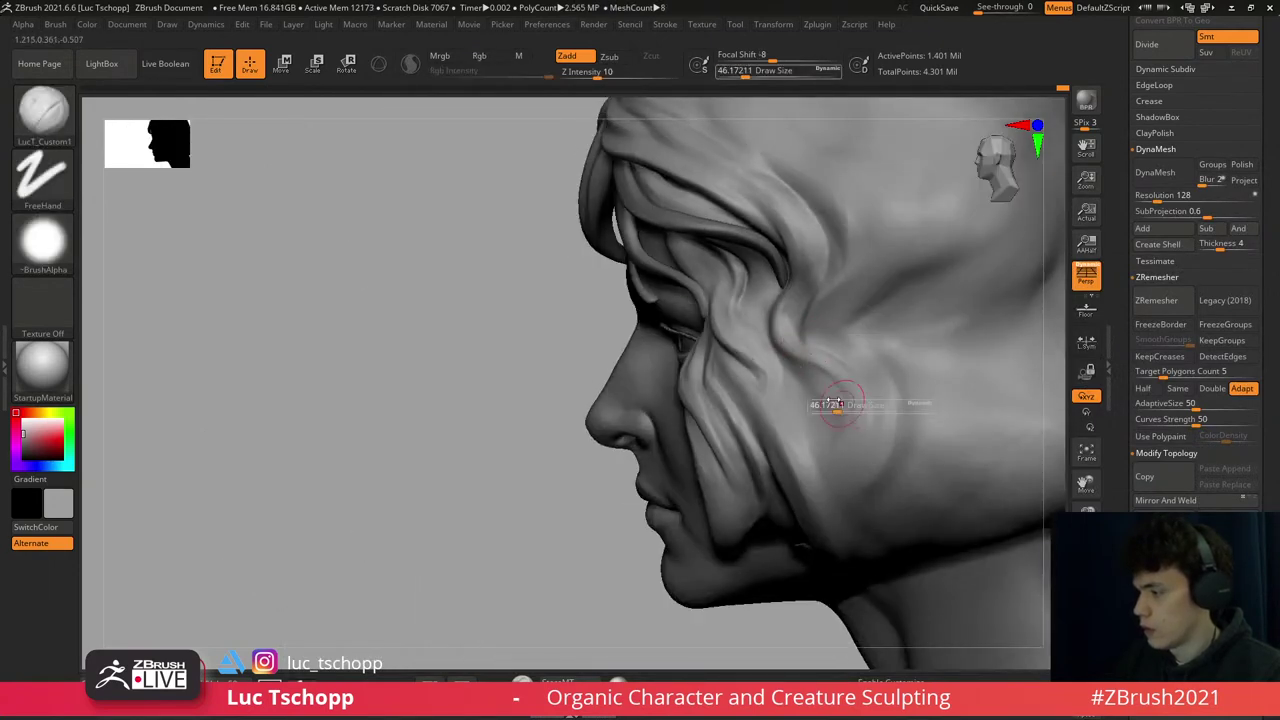
right_click_drag(813, 420, 786, 416)
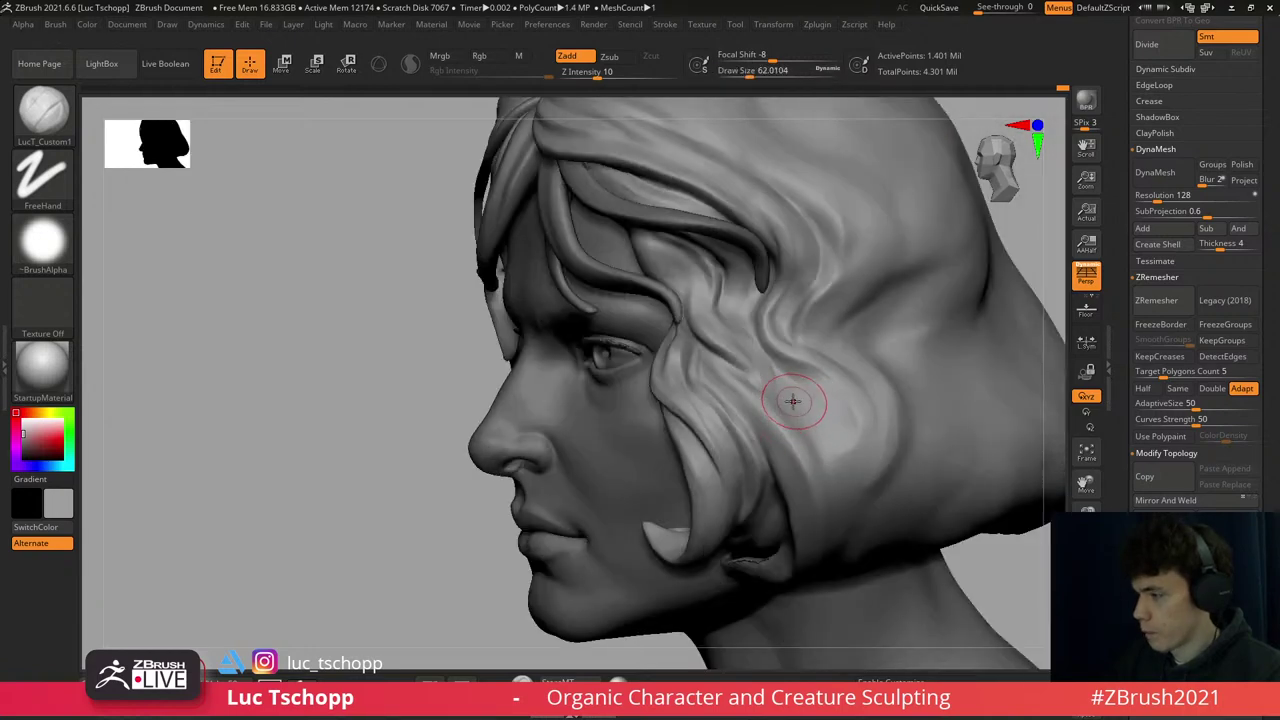
key("b")
key("m")
key("v")
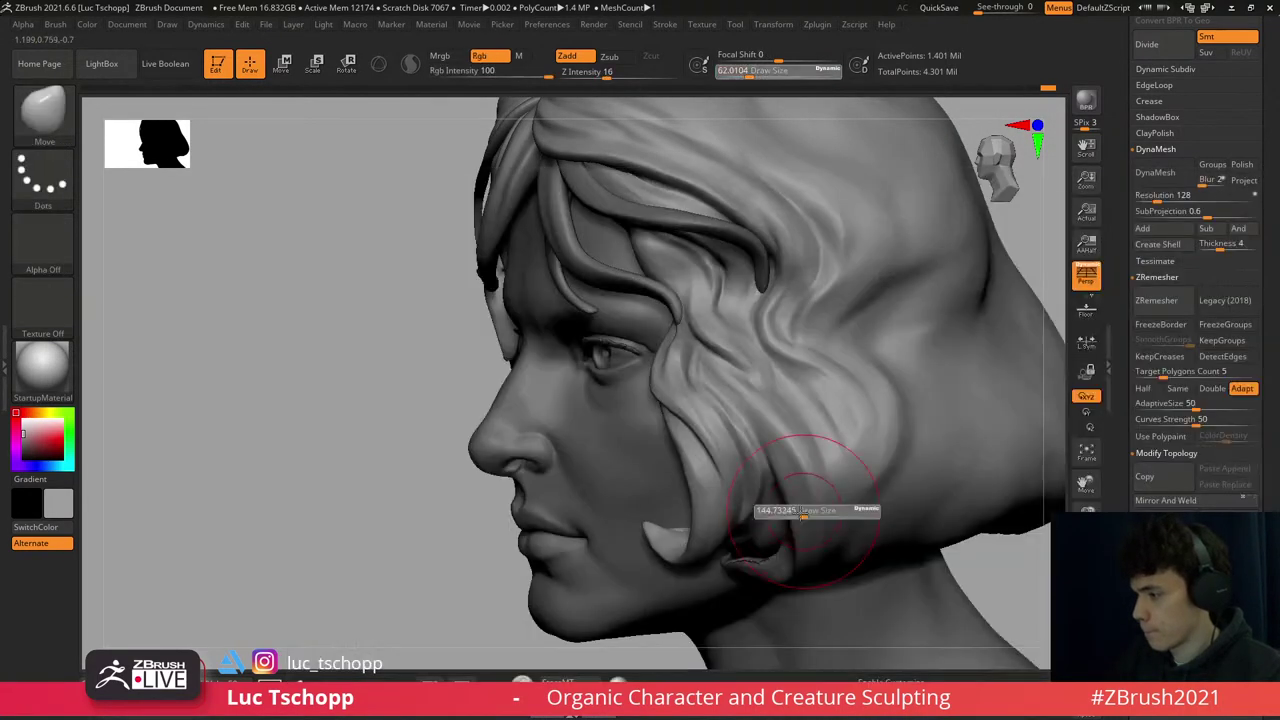
key("s")
left_click_drag(762, 498, 753, 514)
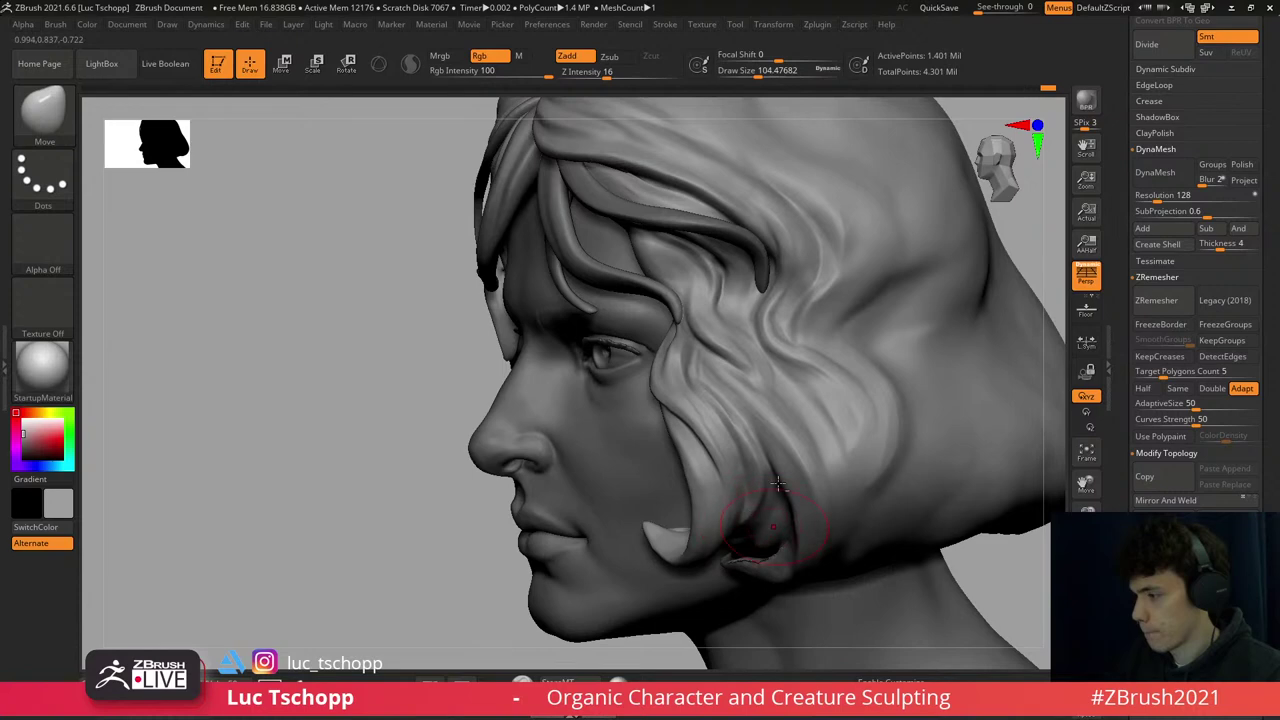
mouse_move(778, 484)
right_mouse_down()
mouse_move(808, 492)
mouse_move(805, 195)
mouse_move(760, 278)
right_mouse_up()
- Refine a spot on the forehead hair strand with the Standard brush
key("b")
key("s")
key("t")
key("s")
left_click_drag(836, 318, 859, 341)
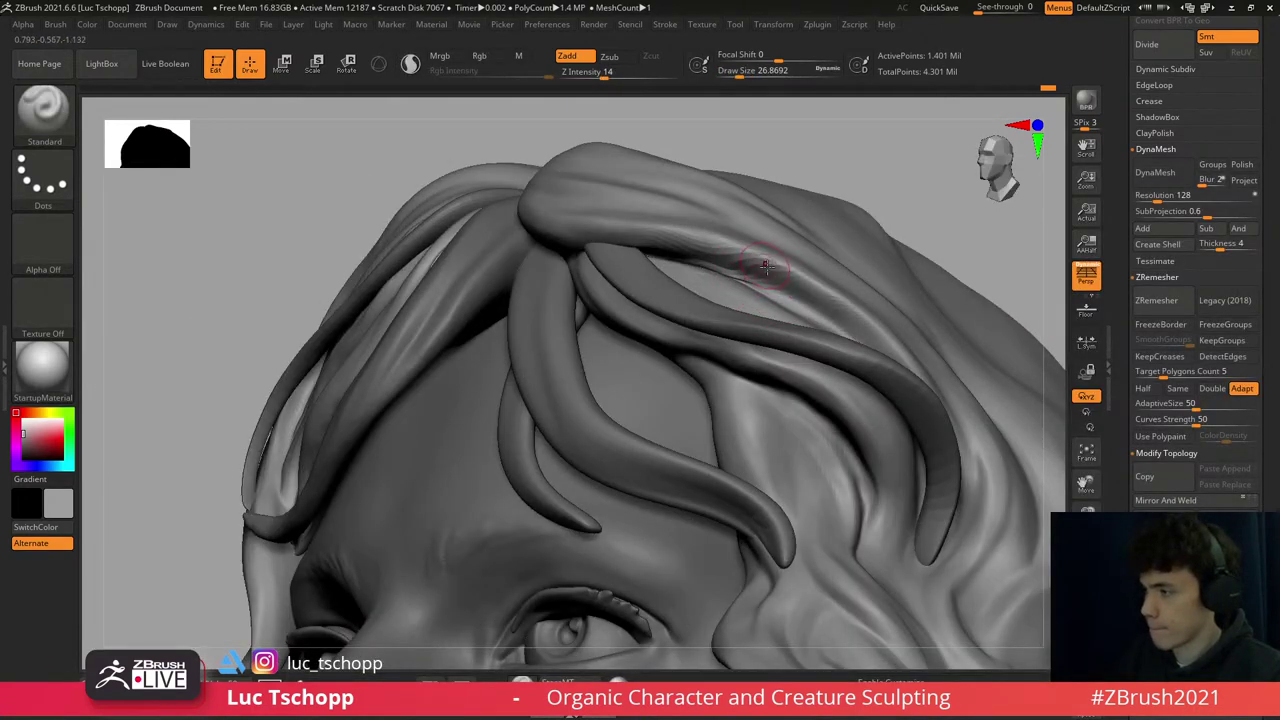
- Make Extract7 active and draw an additional strand over the side hair with the freehand brush
left_click(737, 322, "alt")
right_click_drag(737, 322, 677, 209)
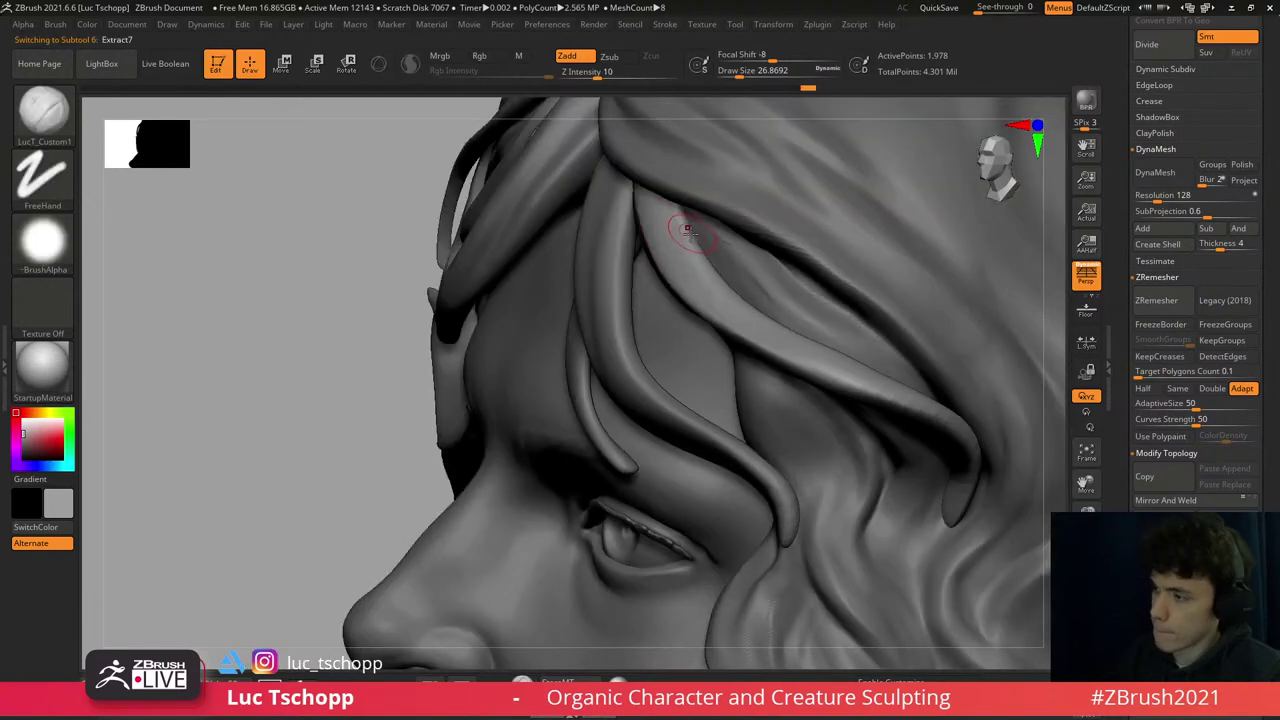
key("1")
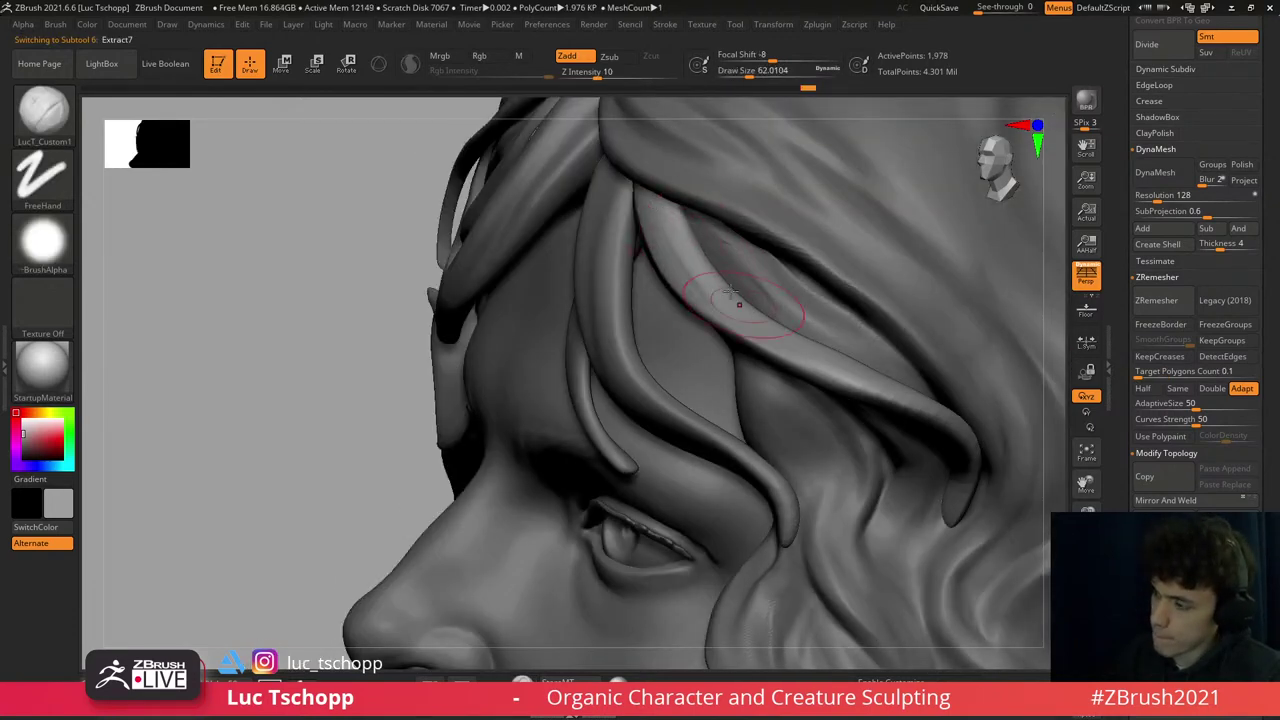
left_click_drag(720, 299, 669, 233)
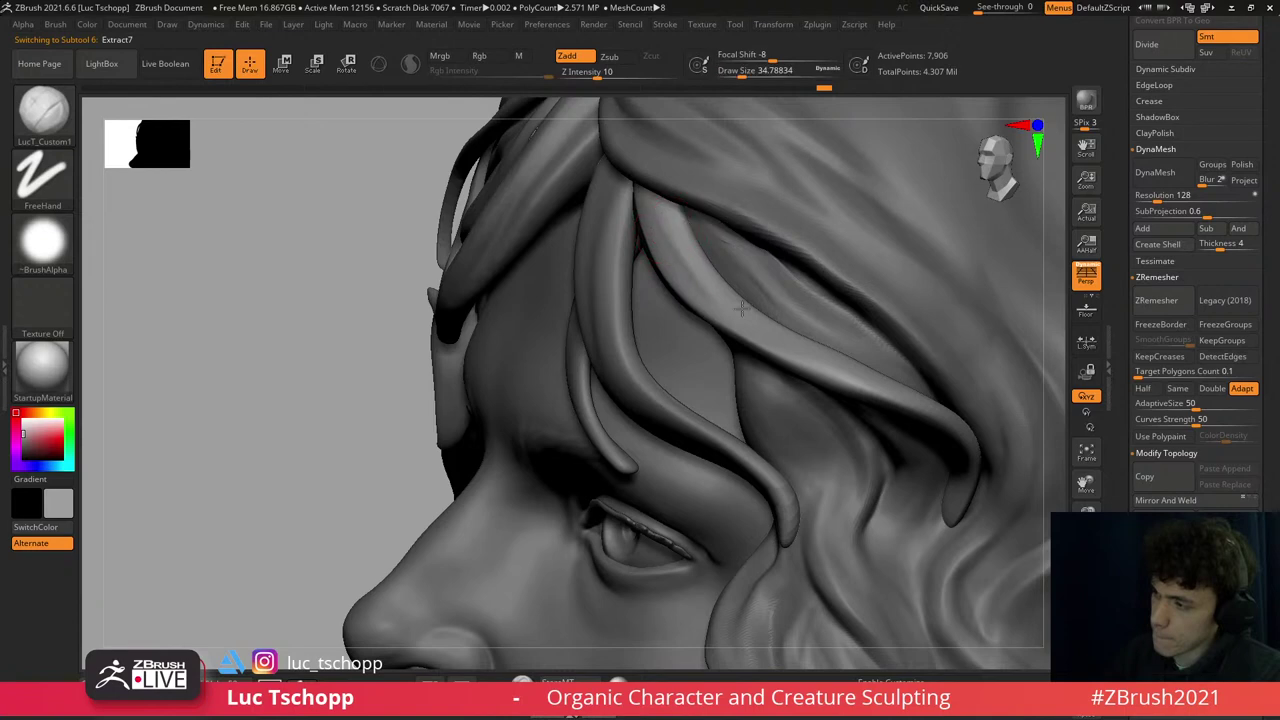
key("f")
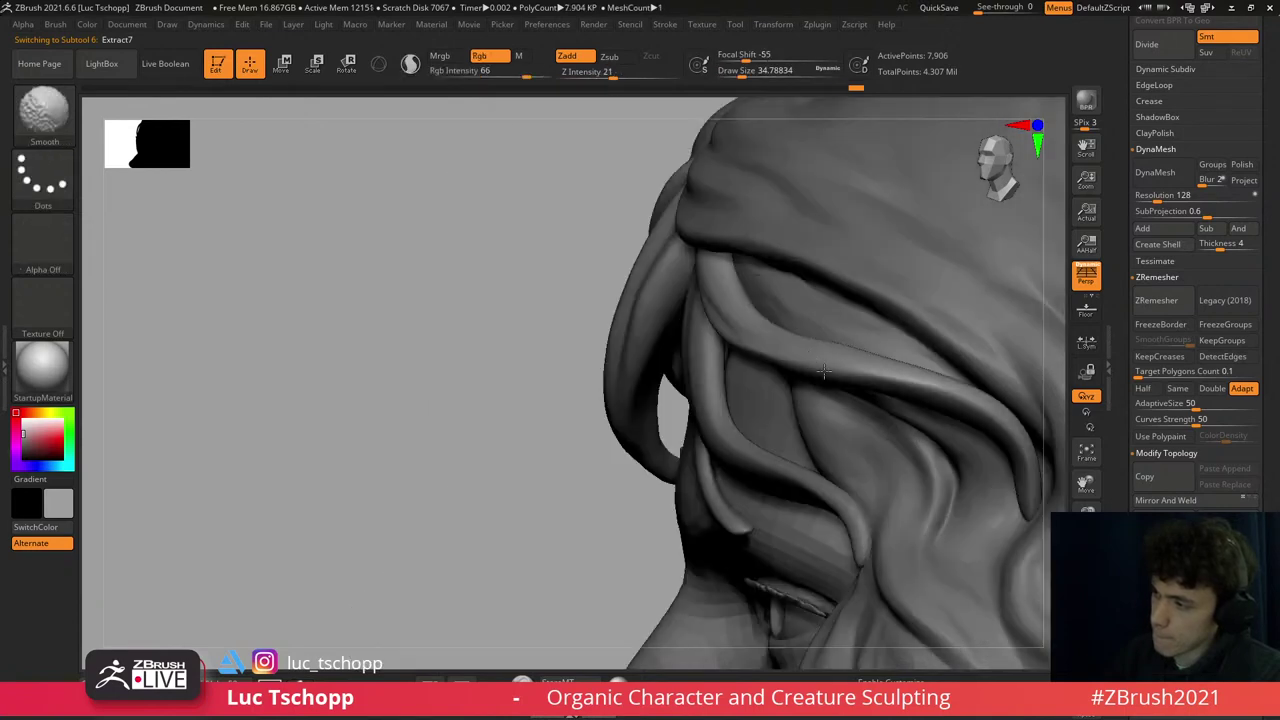
mouse_move(669, 238)
right_mouse_down()
mouse_move(726, 300)
mouse_move(660, 295)
right_mouse_up()
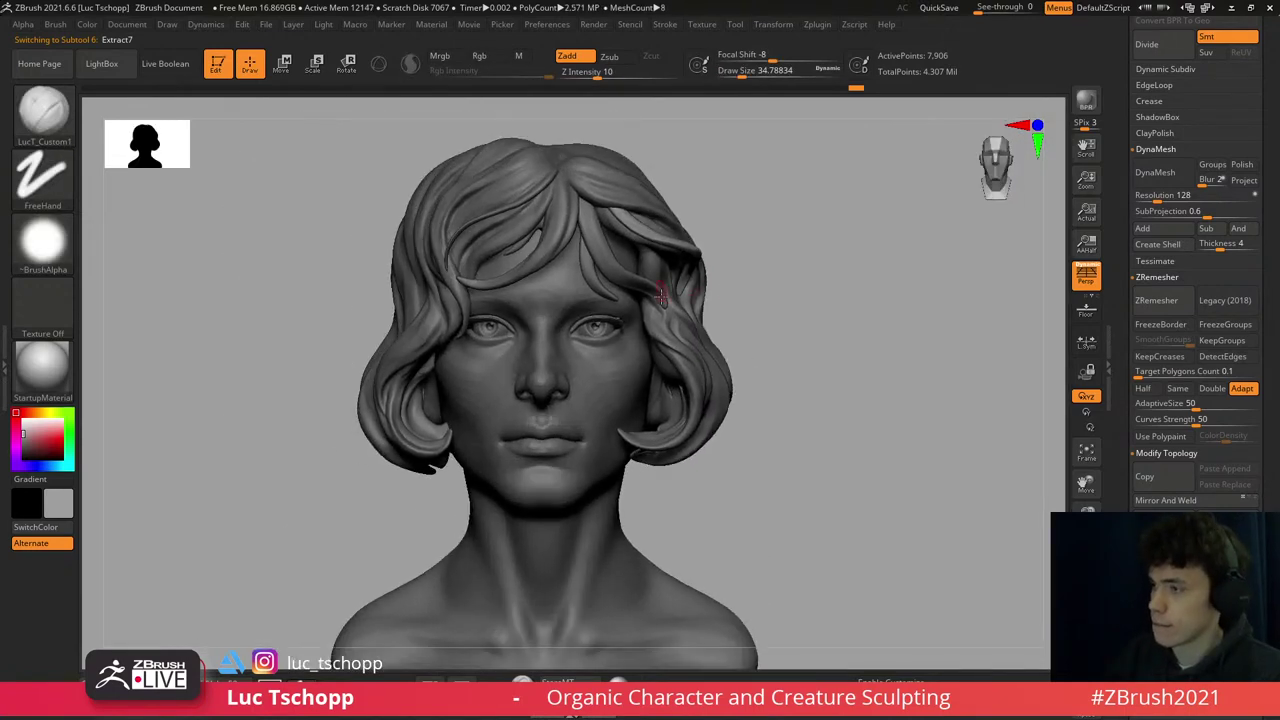
right_click_drag(598, 268, 623, 206, "ctrl")
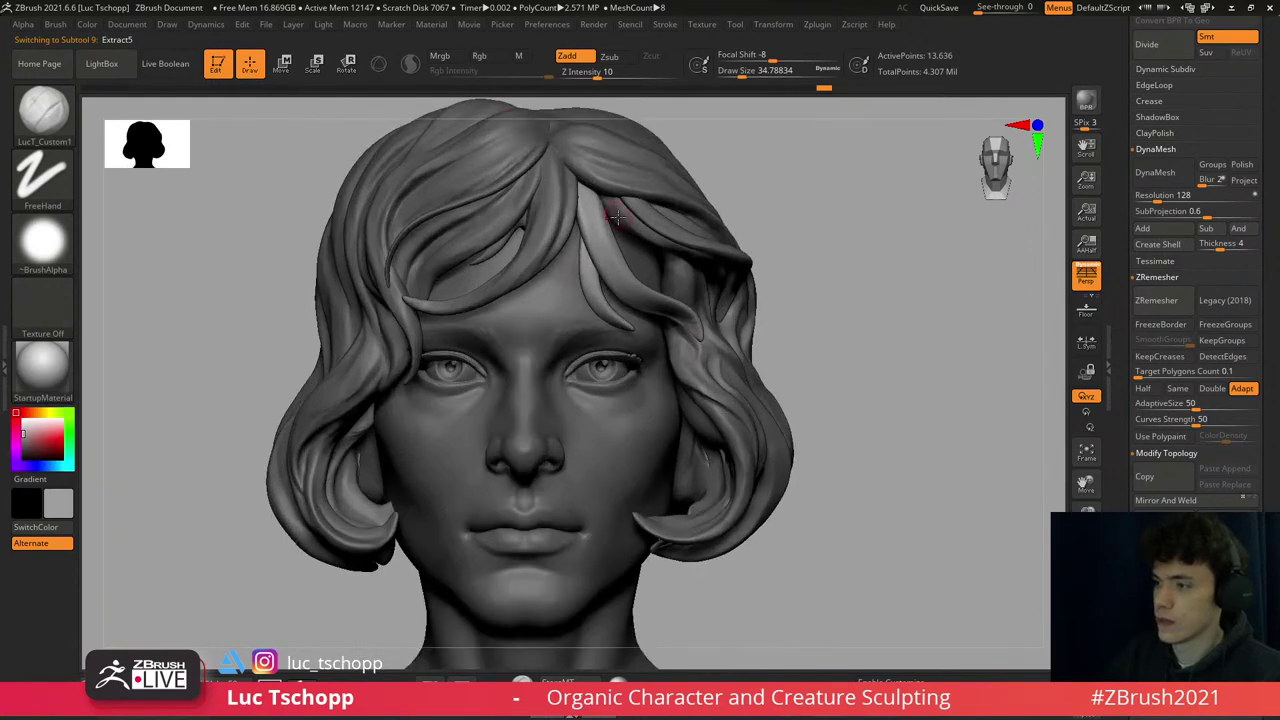
- Select the Extract5 forehead strand and enlarge the Move Topological brush
key("b")
key("m")
key("t")
left_click(578, 215, "alt")
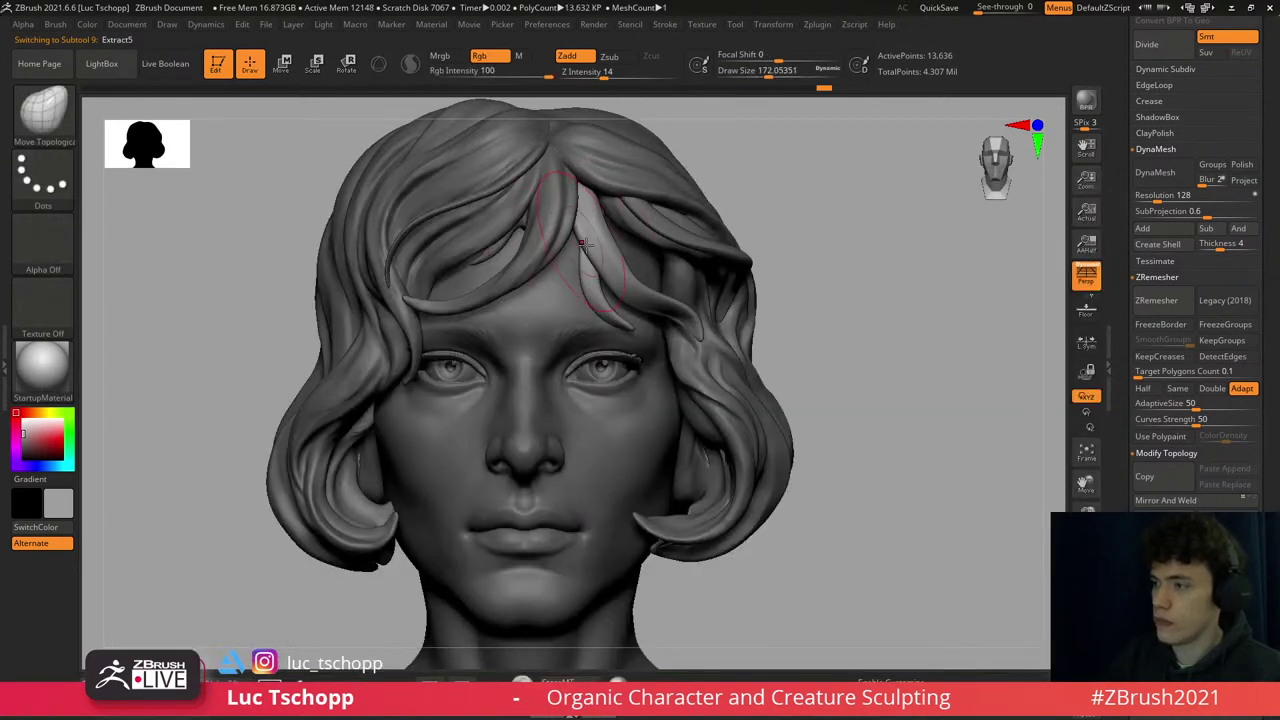
key("s")
left_click_drag(585, 270, 681, 268)
key("s")
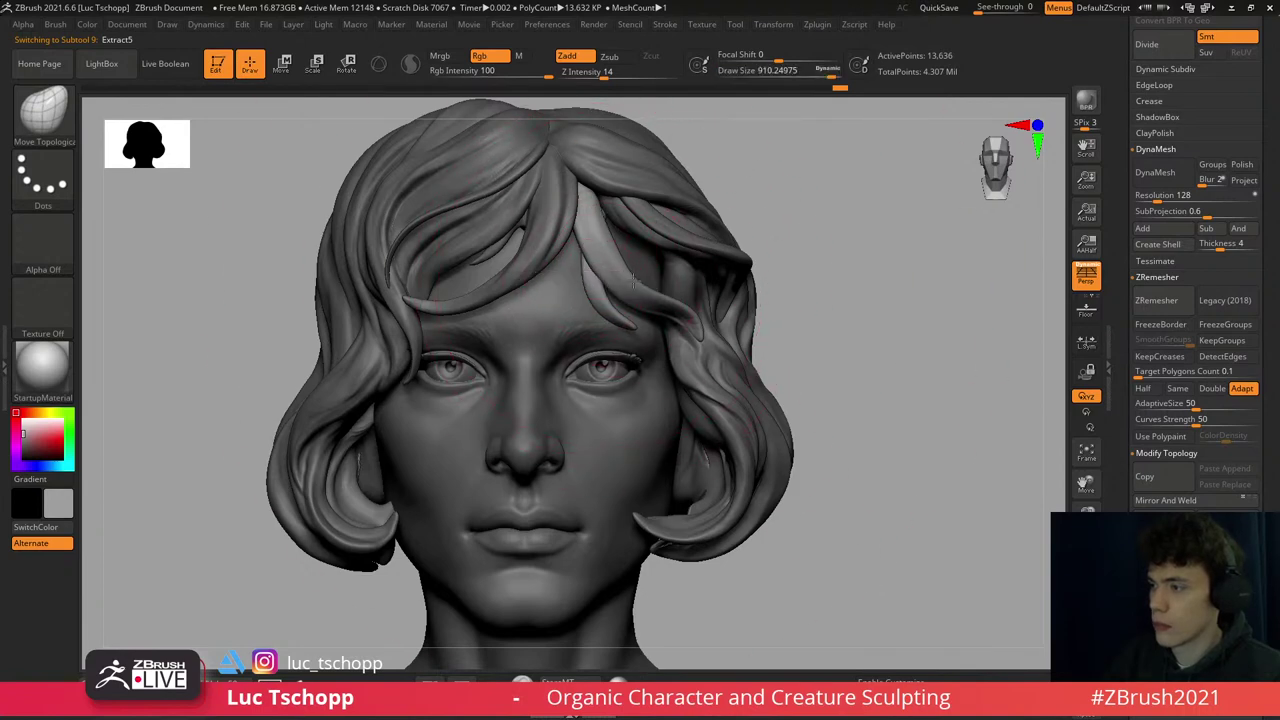
mouse_move(681, 268)
right_mouse_down()
mouse_move(620, 290)
mouse_move(609, 312)
mouse_move(566, 192)
mouse_move(640, 290)
mouse_move(955, 550)
right_mouse_up()
- Solo the Extract2 hair piece and set a smaller Standard brush
left_click(640, 290, "alt")
left_click(1086, 600)
mouse_move(666, 251)
right_mouse_down()
mouse_move(657, 200)
mouse_move(606, 231)
mouse_move(571, 300)
right_mouse_up()
key("b")
key("s")
key("t")
key("s")
left_click_drag(571, 277, 543, 303)
- Sculpt Extract2 with DamStandard and the custom FreeHand brush, then show all parts again
key("b")
key("d")
key("s")
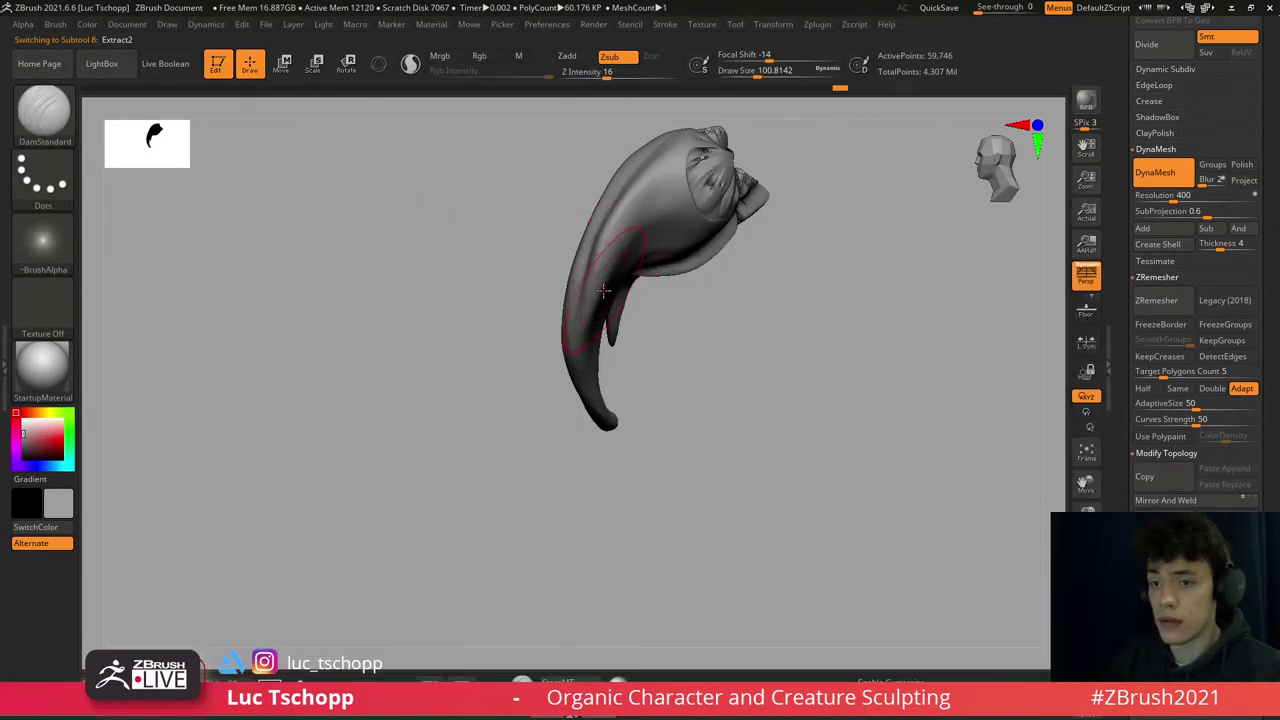
key("s")
mouse_move(600, 280)
right_mouse_down()
mouse_move(645, 193)
mouse_move(614, 243)
mouse_move(624, 247)
right_mouse_up()
key("1")
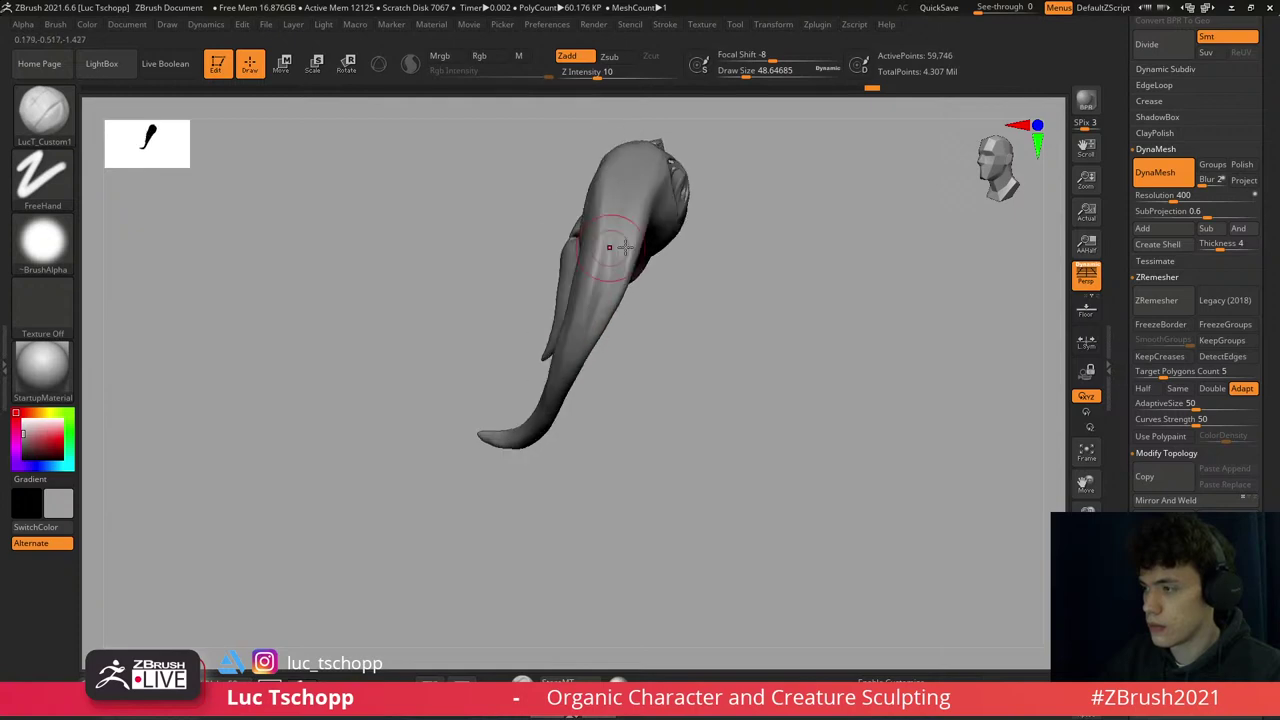
right_click_drag(657, 154, 596, 151)
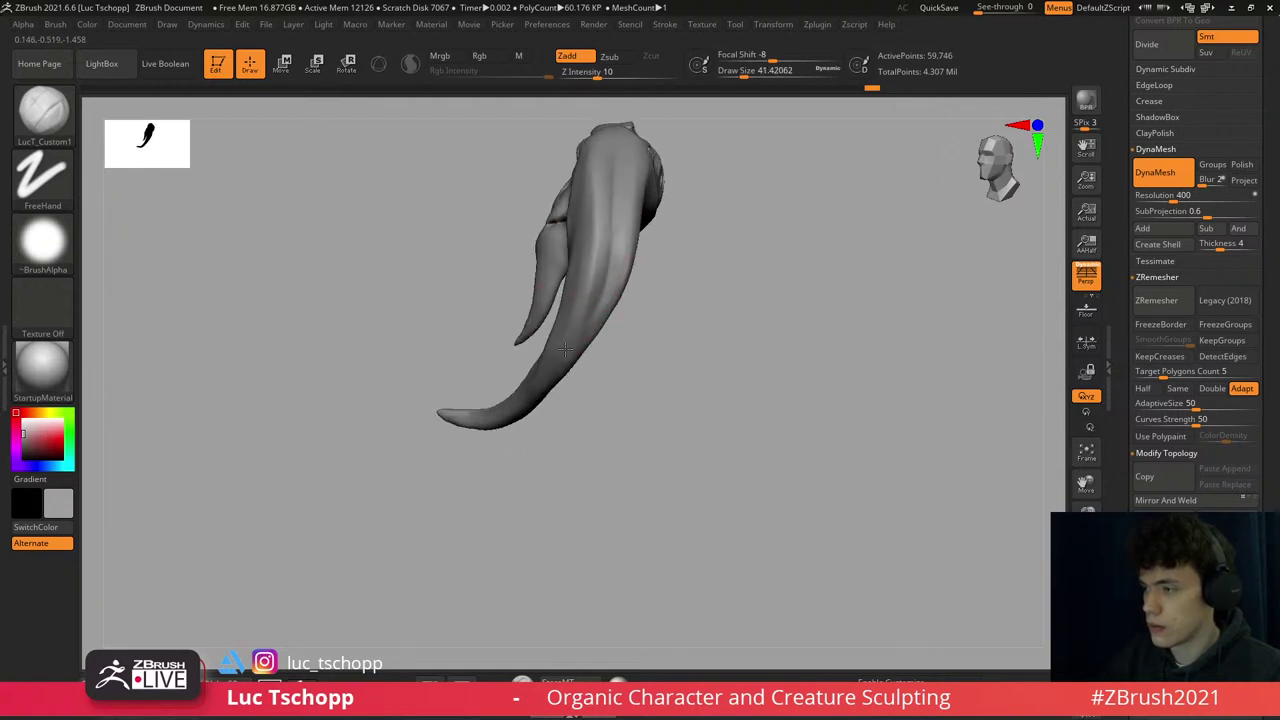
right_click_drag(565, 348, 666, 391)
key("shift+s")
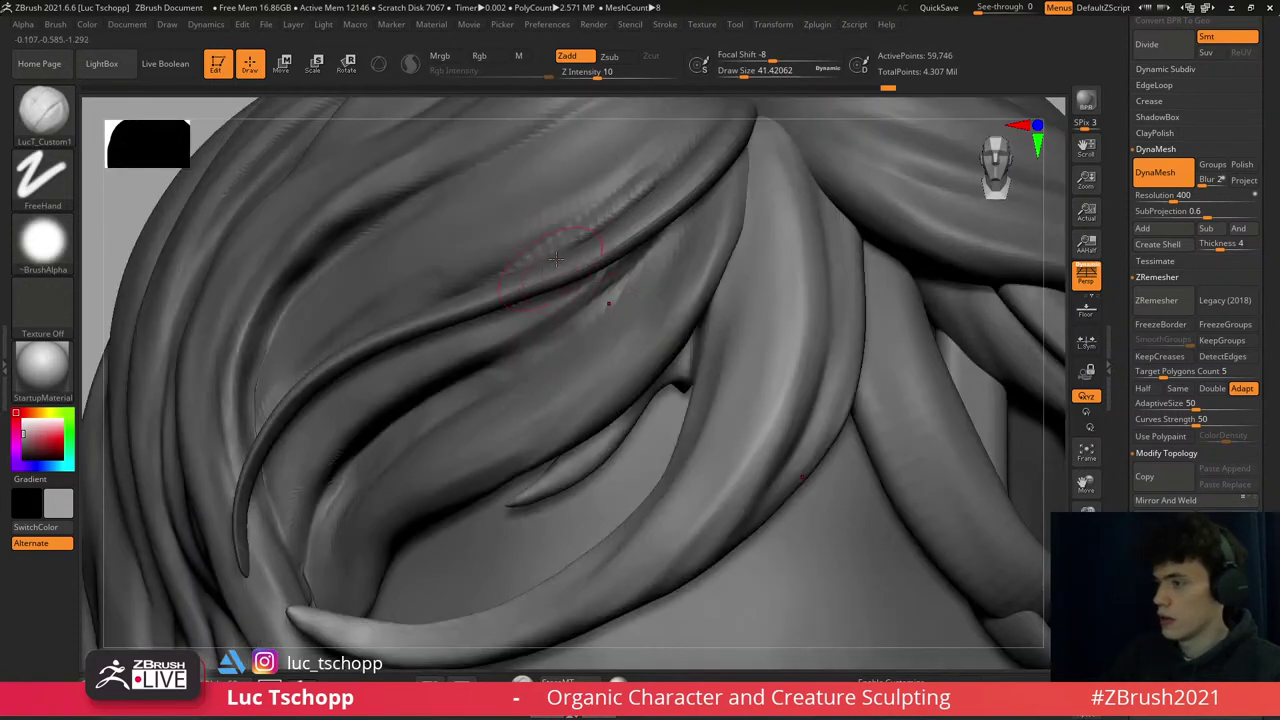
- Select the main hair piece and switch to DamStandard, viewing the side hair in profile
key("f")
left_click(596, 330, "alt")
mouse_move(596, 310)
right_mouse_down("alt")
mouse_move(596, 362)
mouse_move(598, 300)
right_mouse_up("alt")
key("b")
key("d")
key("s")
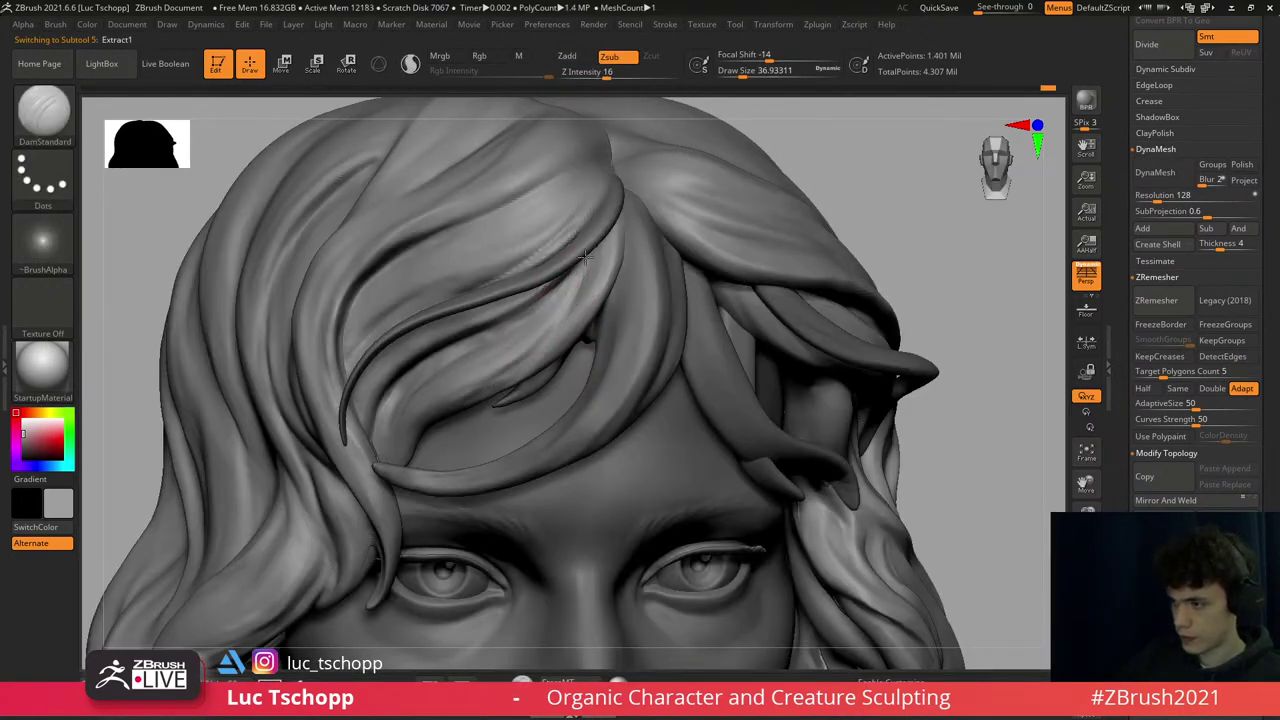
key("]")
mouse_move(506, 363)
right_mouse_down()
mouse_move(531, 353)
mouse_move(521, 357)
mouse_move(500, 271)
mouse_move(560, 262)
mouse_move(643, 343)
right_mouse_up()
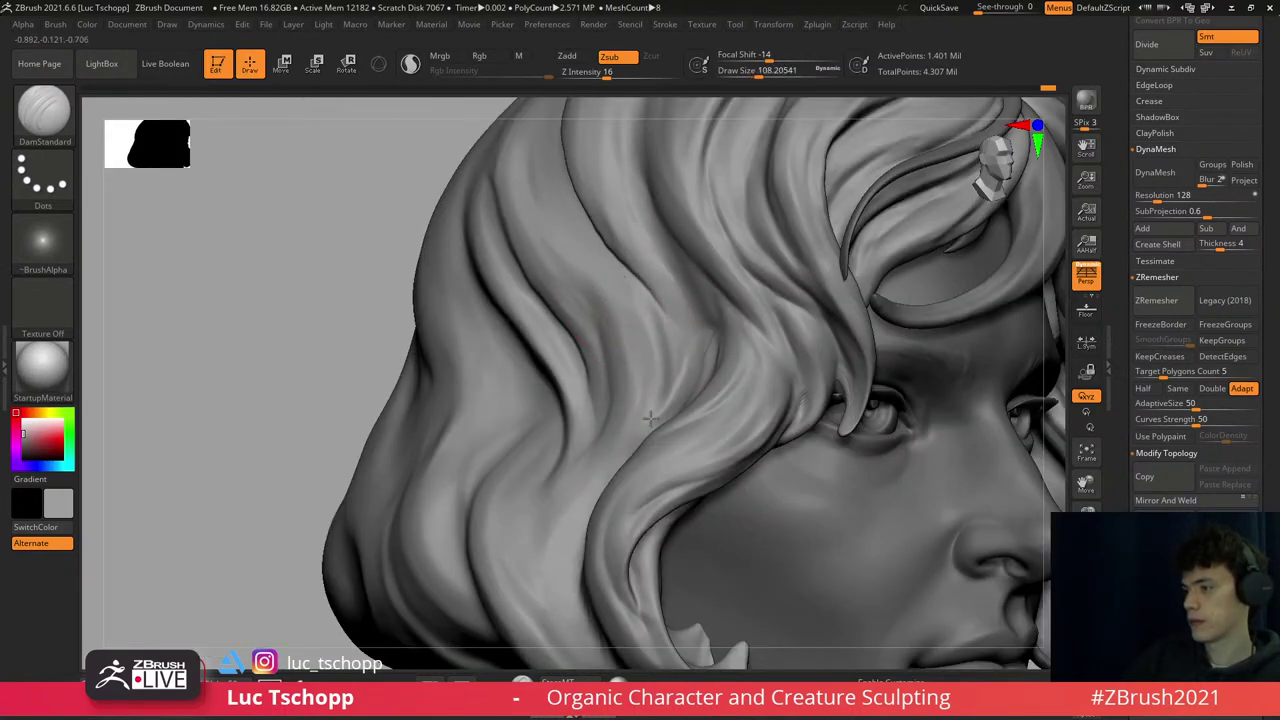
mouse_move(620, 410)
right_mouse_down()
mouse_move(650, 375)
mouse_move(644, 345)
right_mouse_up()
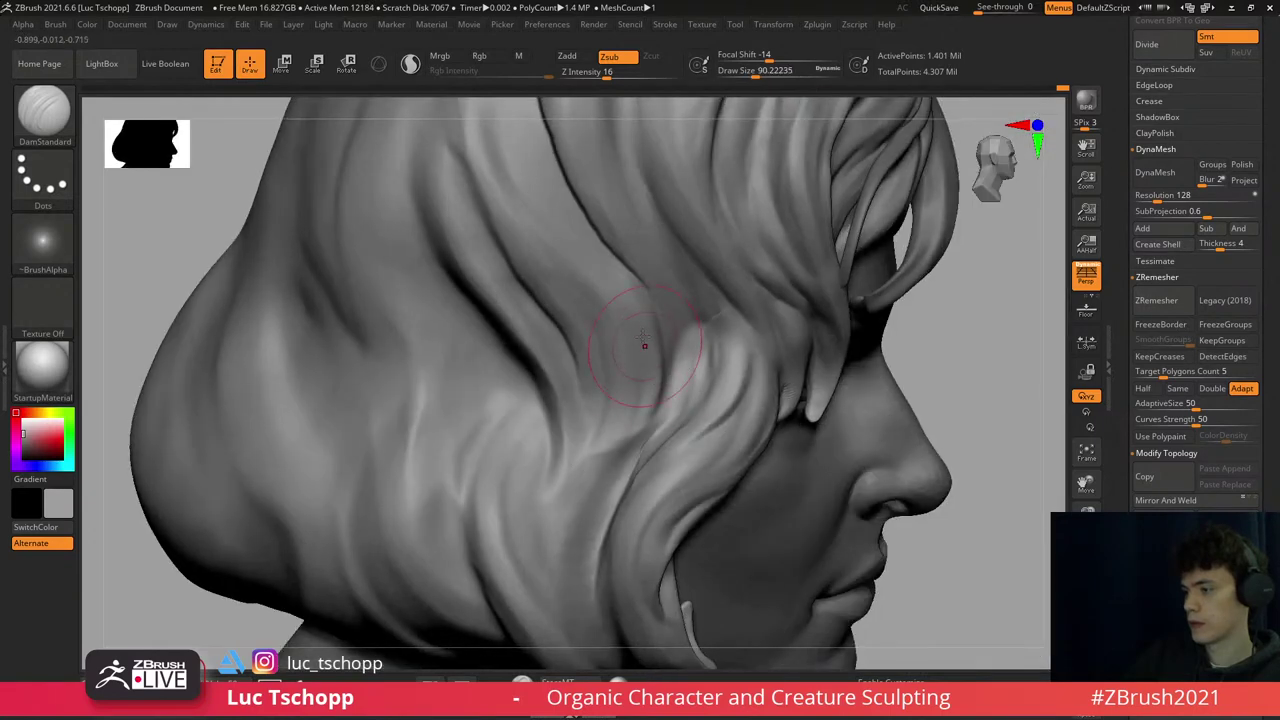
right_click_drag(623, 283, 594, 250)
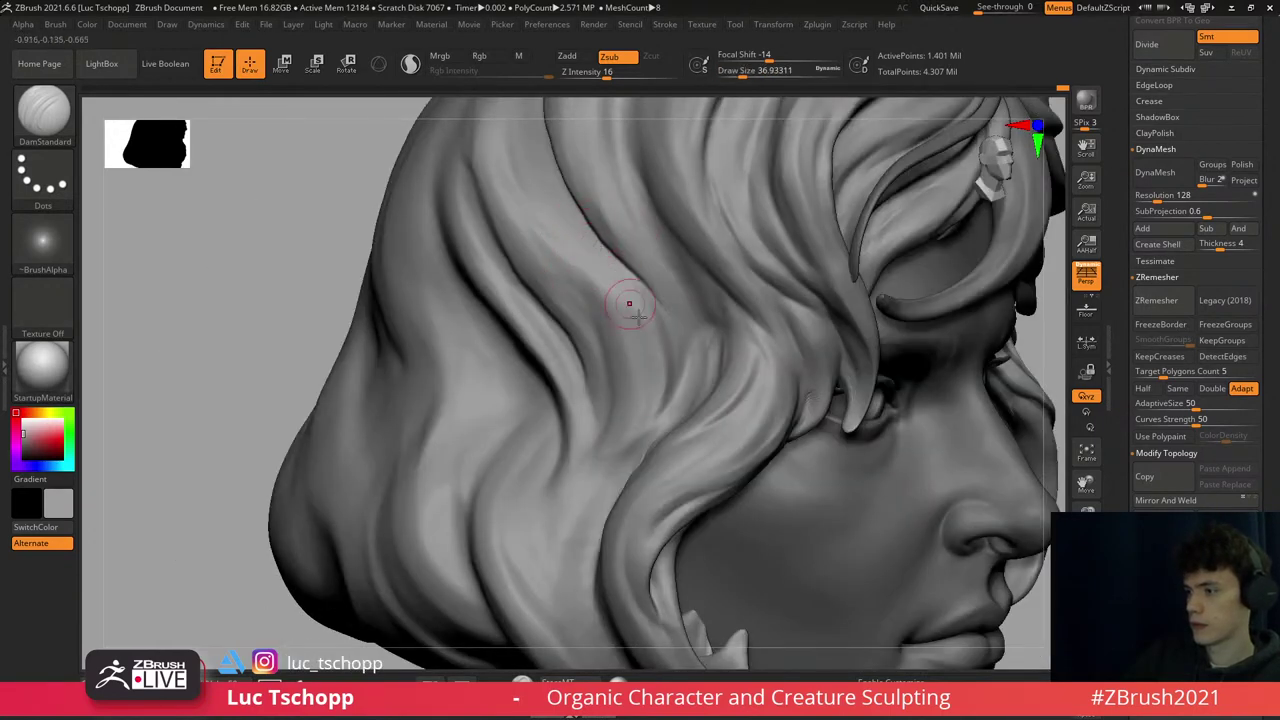
- Carve the side hair with DamStandard, adjusting draw size between about 44 and 56
key("b")
key("d")
key("s")
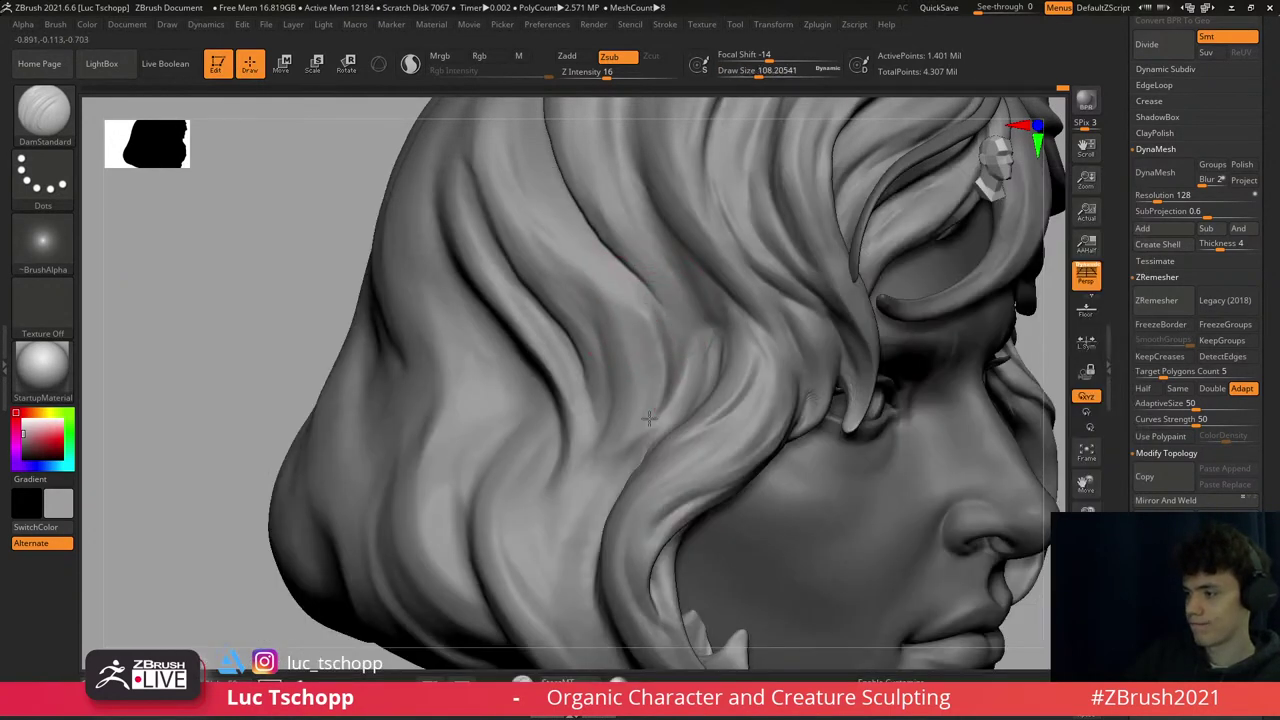
right_click_drag(580, 459, 643, 386)
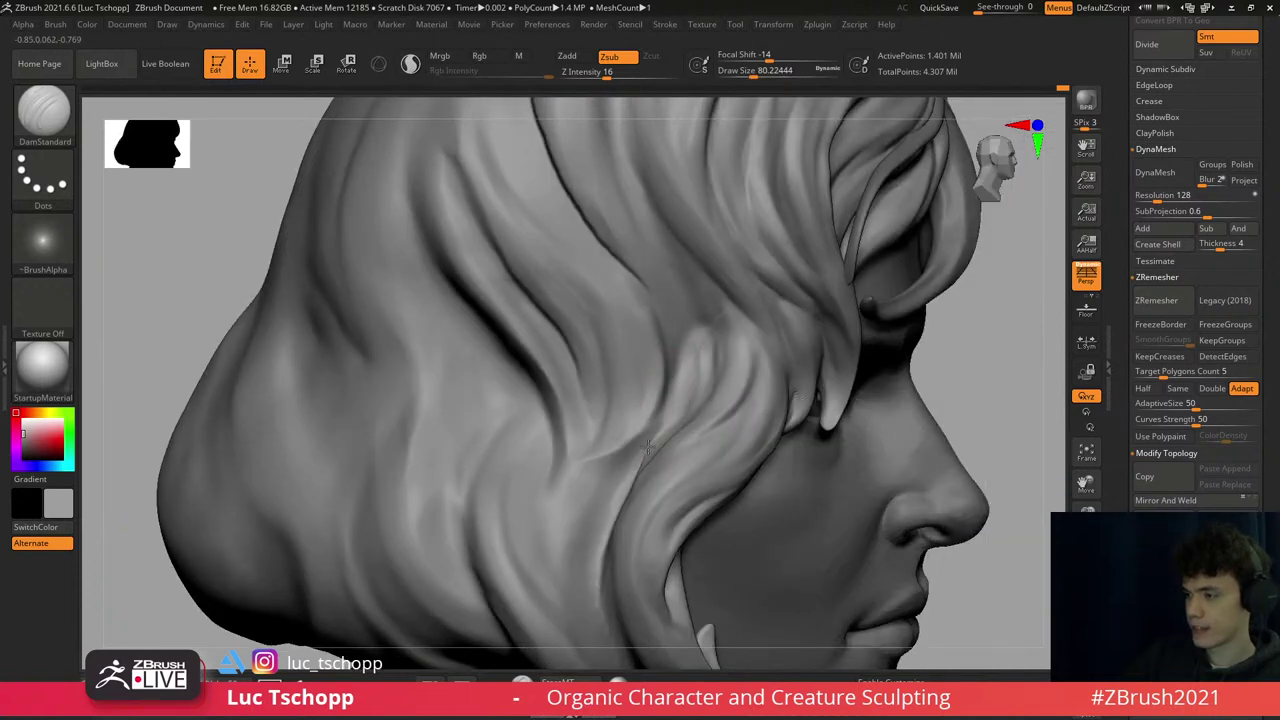
key("s")
left_click_drag(597, 466, 560, 466)
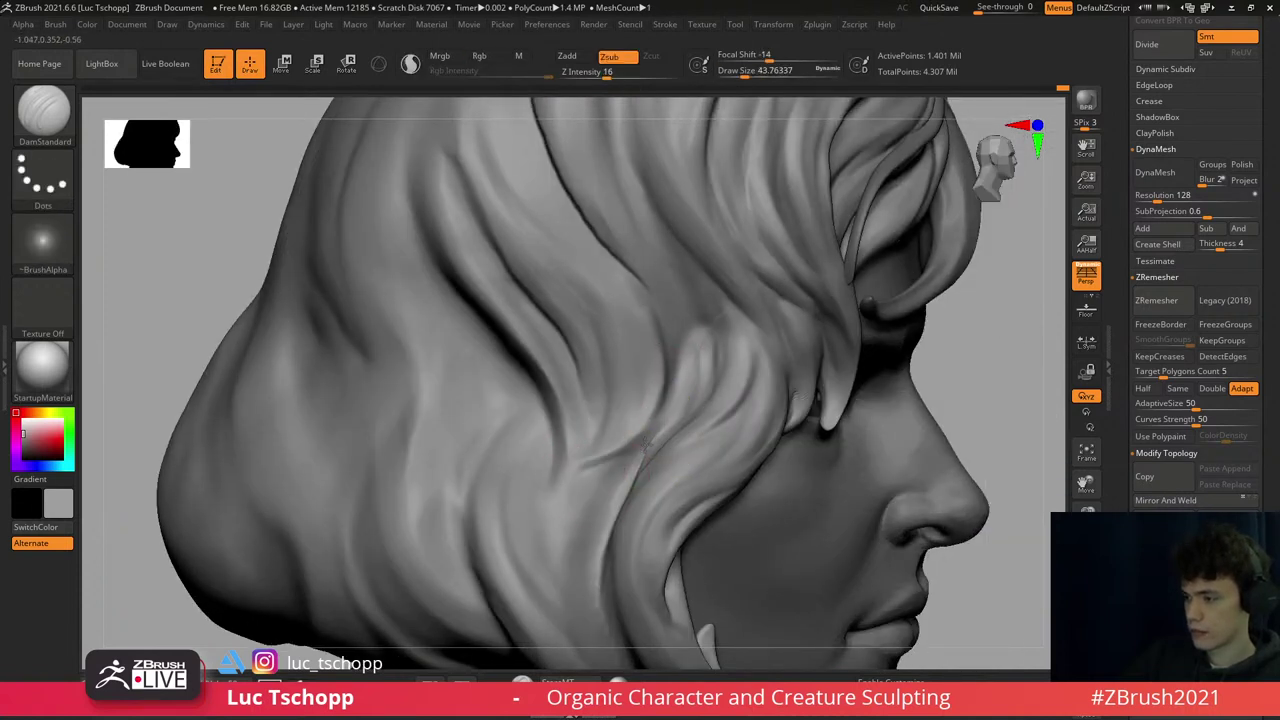
key("s")
left_click(637, 288)
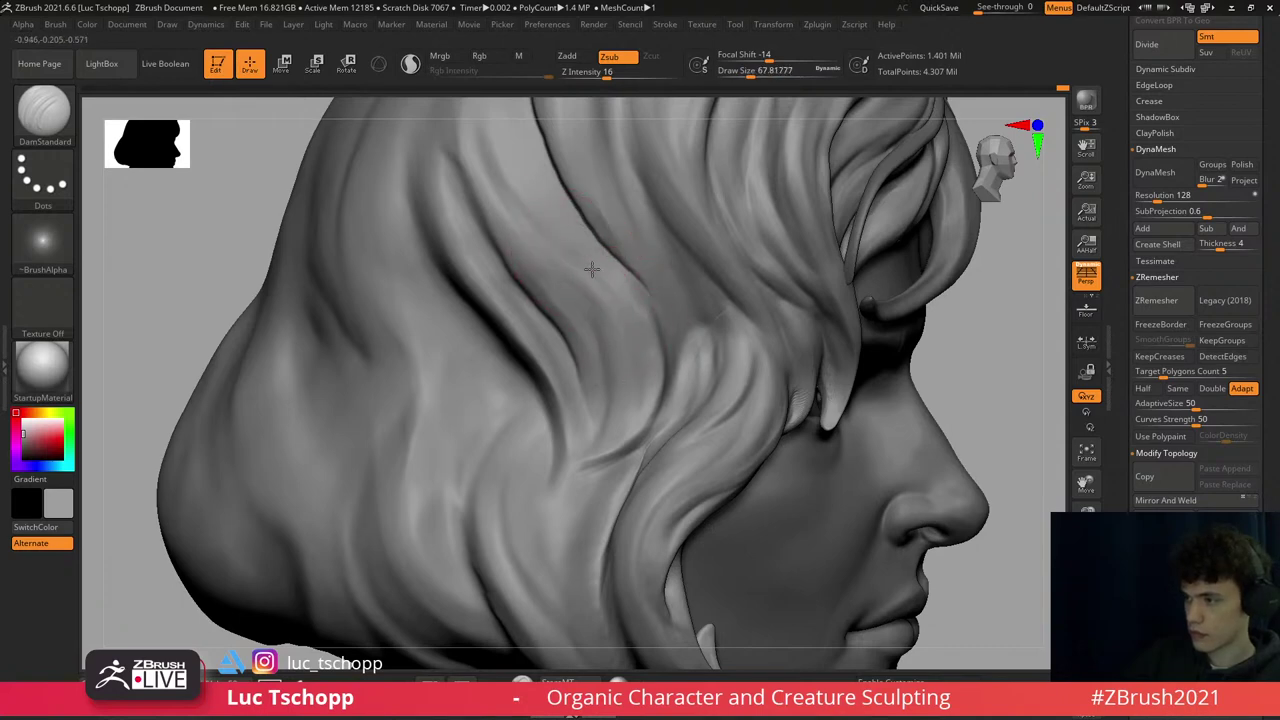
key("s")
left_click(641, 371)
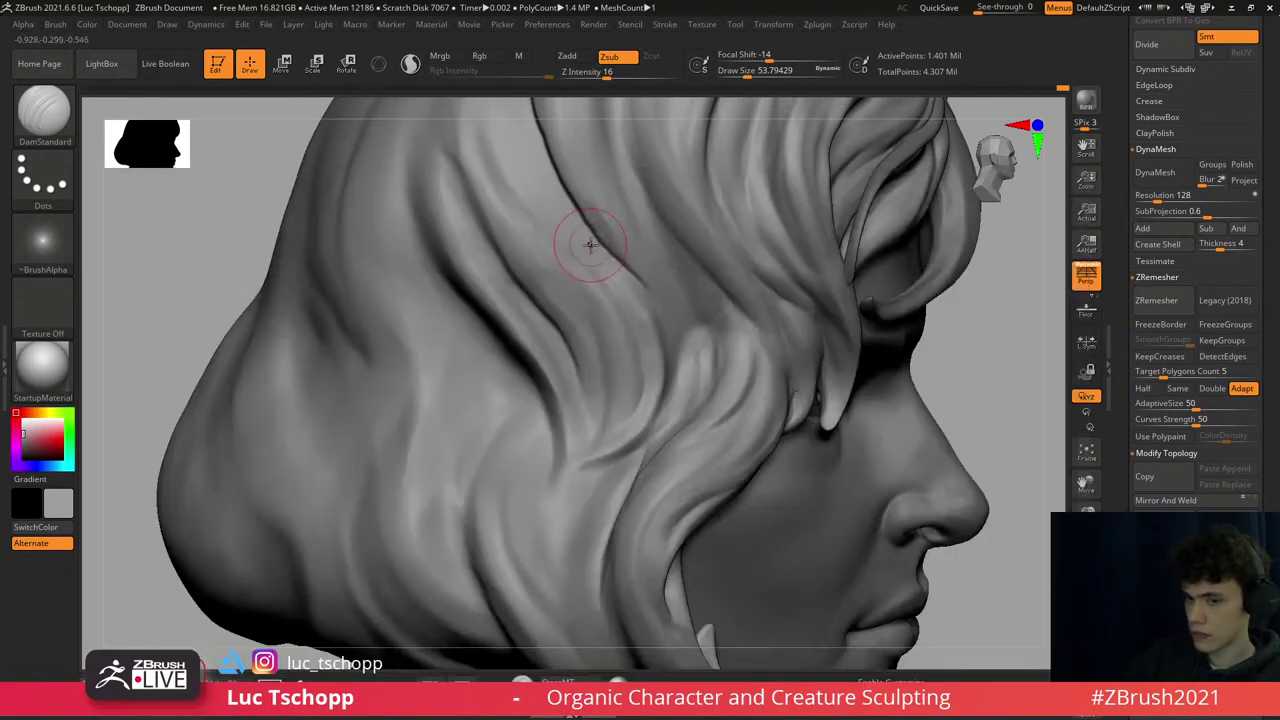
- Enlarge the DamStandard brush to about 94 with the side hair filling the view
key("b")
left_click(585, 236)
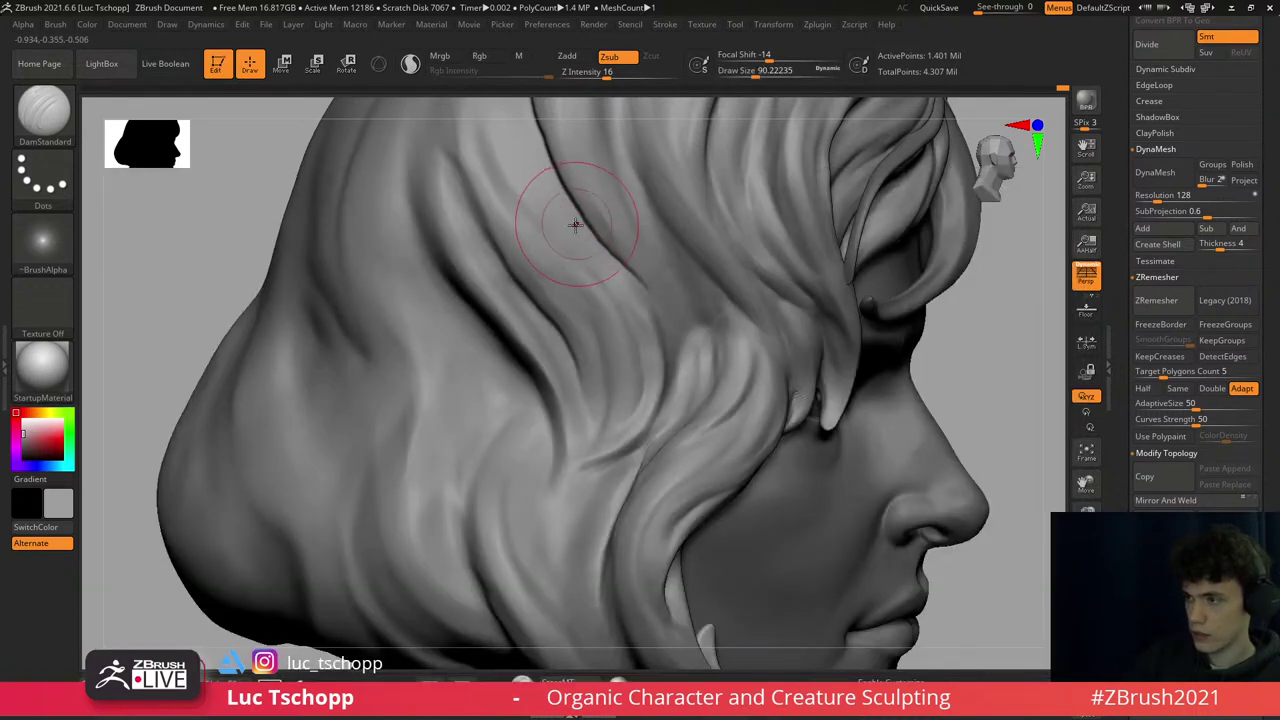
right_click_drag(575, 225, 545, 198)
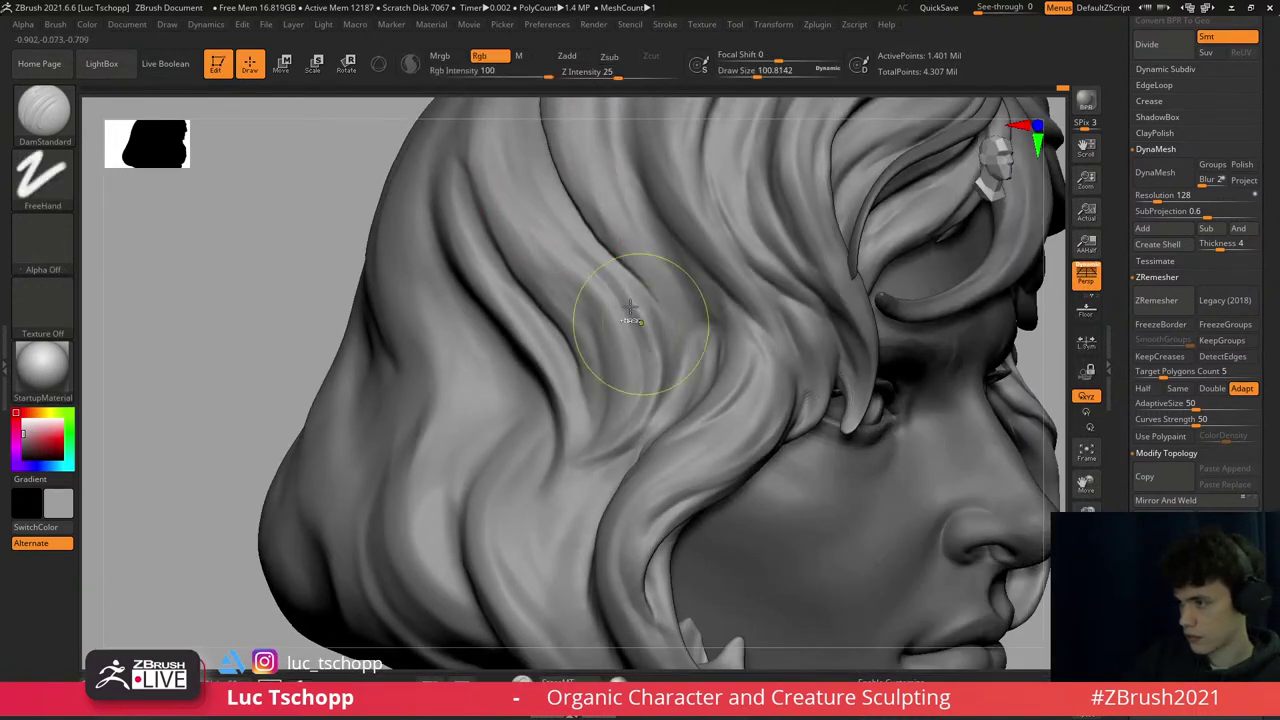
key("s")
left_click(614, 273)
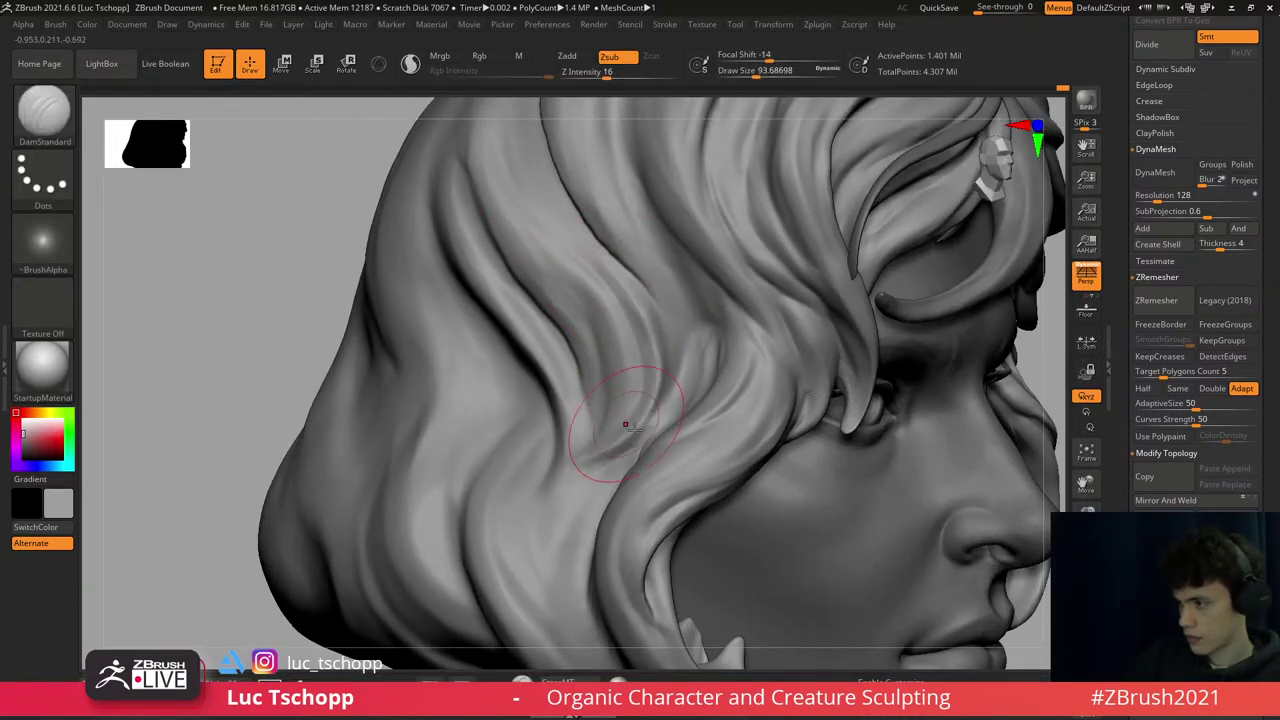
right_click_drag(625, 424, 650, 414)
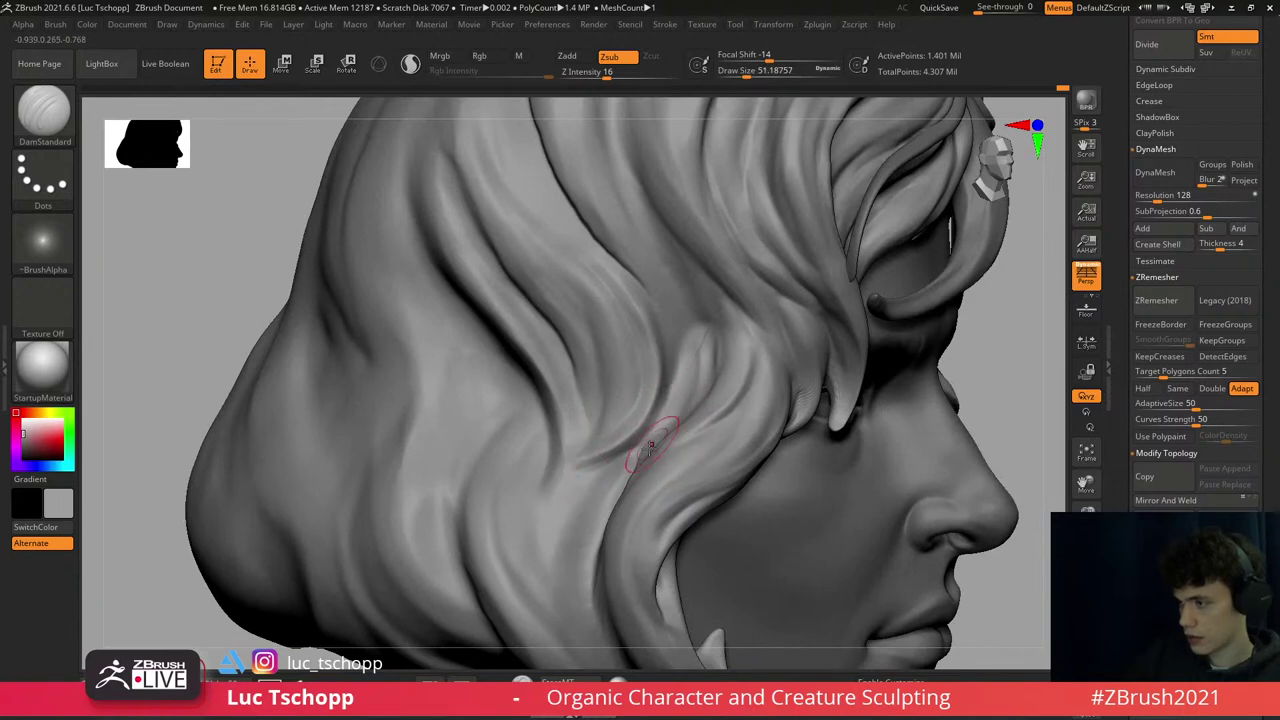
- Switch to Move, then Standard, and frame the bust from the front
key("b")
key("m")
key("v")
key("b")
key("s")
key("t")
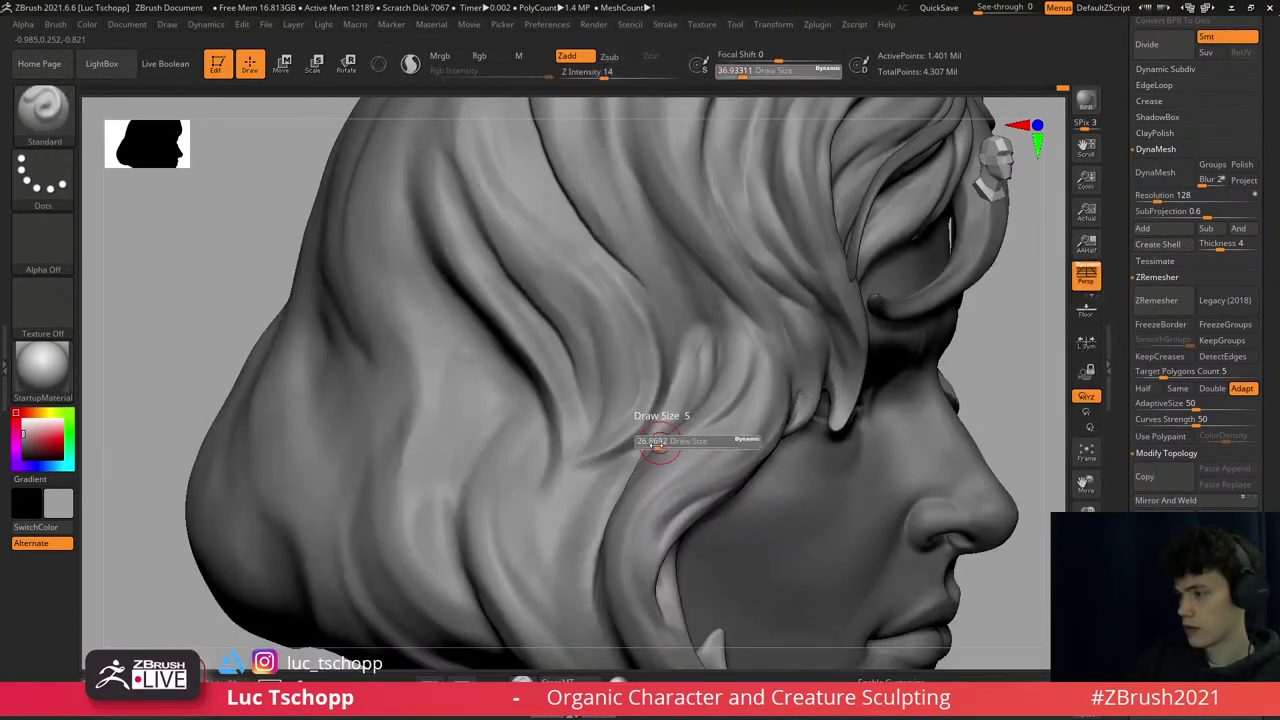
mouse_move(645, 435)
right_mouse_down()
mouse_move(708, 371)
mouse_move(720, 394)
mouse_move(750, 388)
right_mouse_up()
key("f")
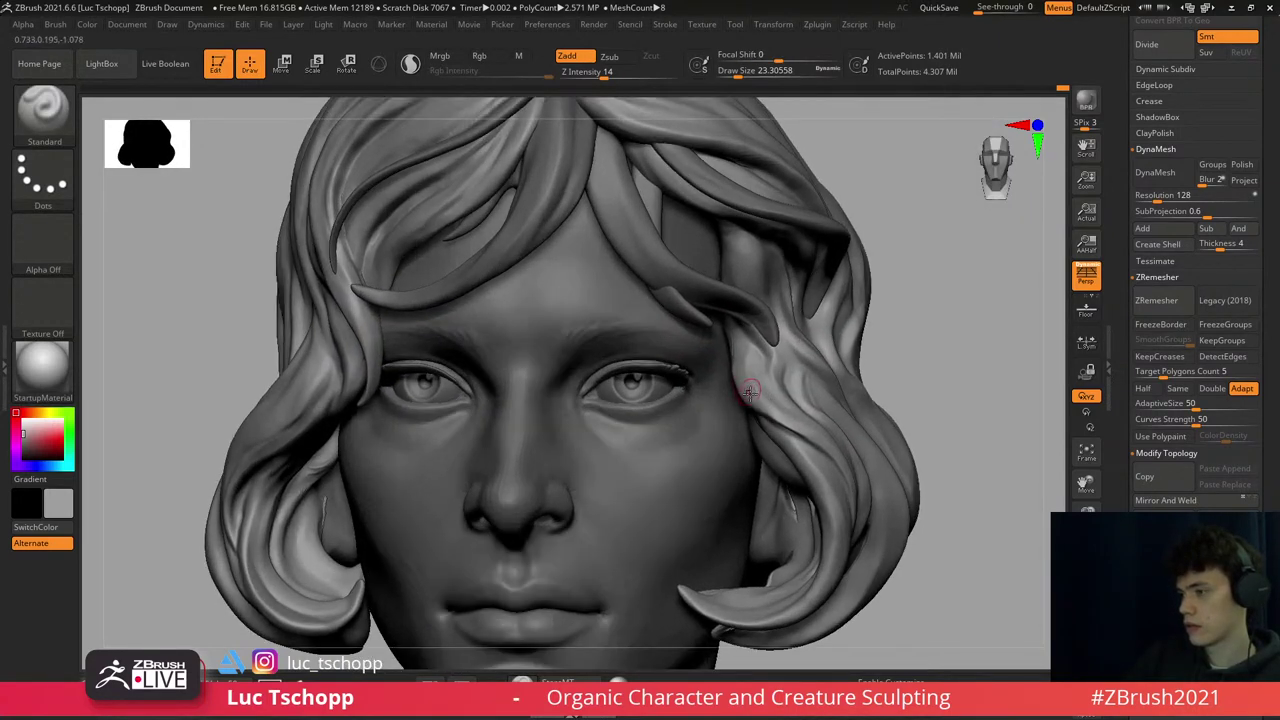
- Carve the hair from above and behind with DamStandard at about 56, then 83 draw size
key("b")
key("d")
key("s")
key("s")
left_click_drag(745, 390, 752, 390)
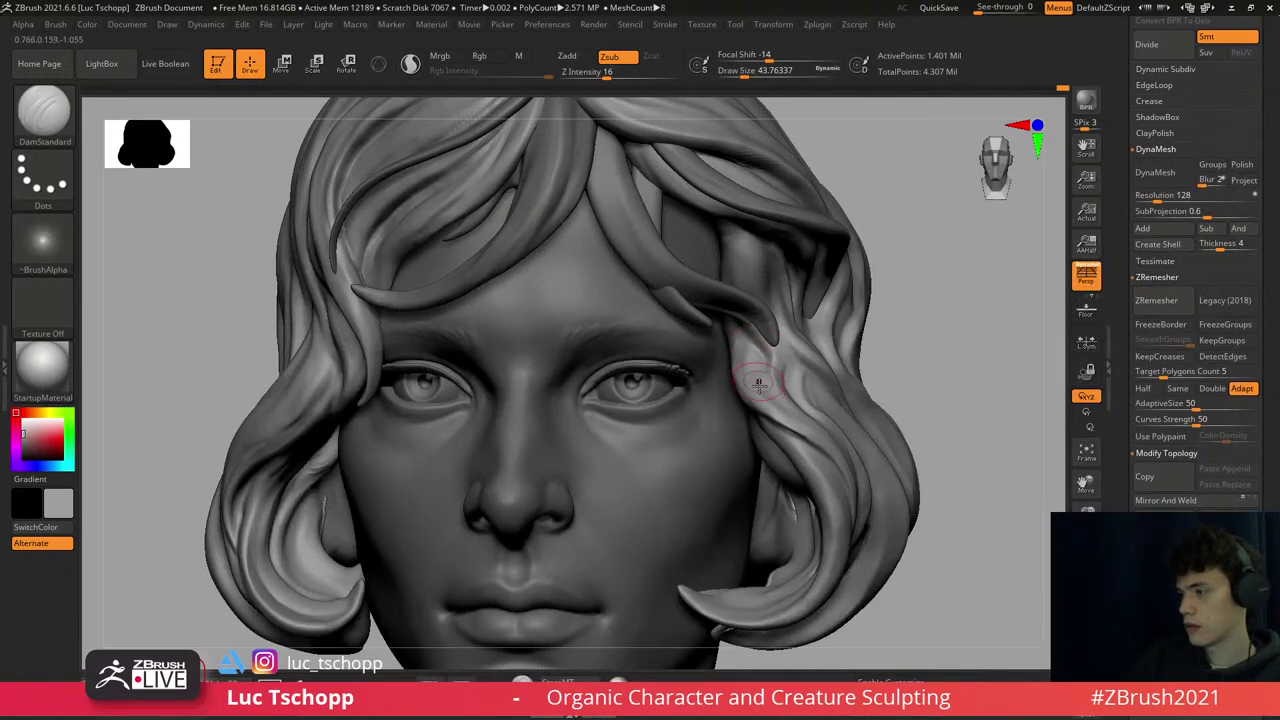
right_click_drag(758, 384, 733, 322)
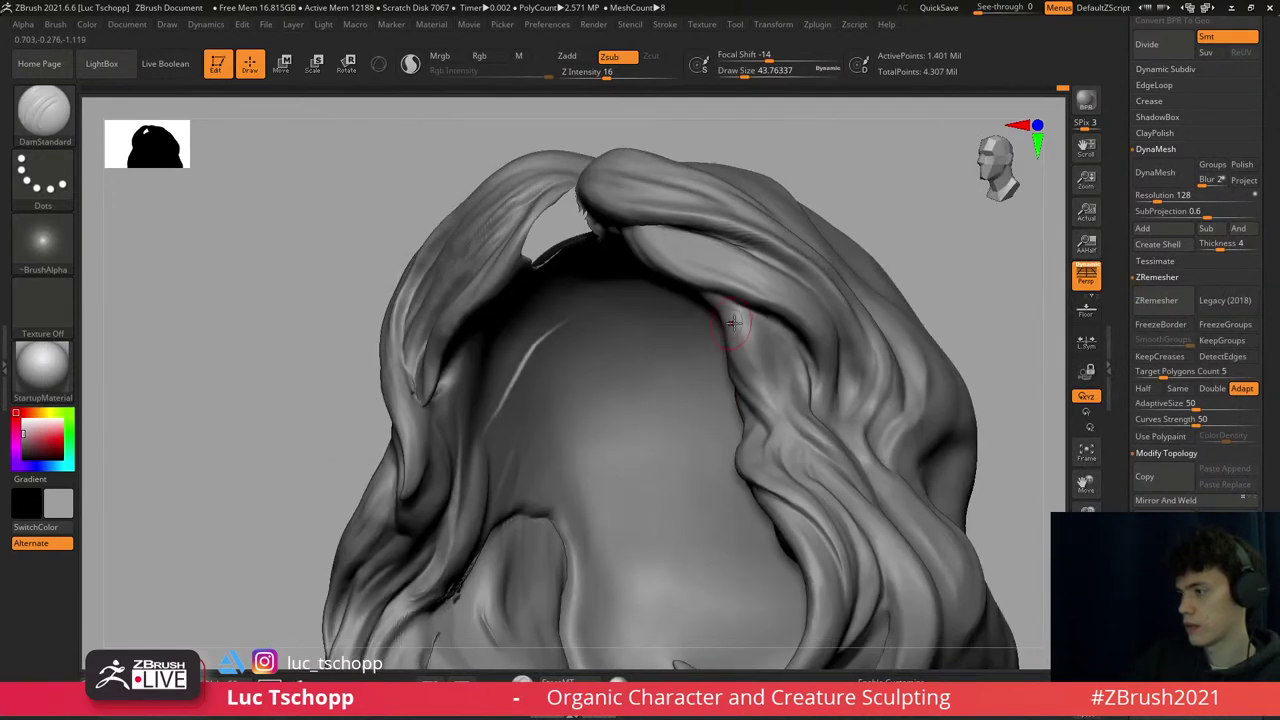
key("s")
left_click_drag(733, 322, 771, 362)
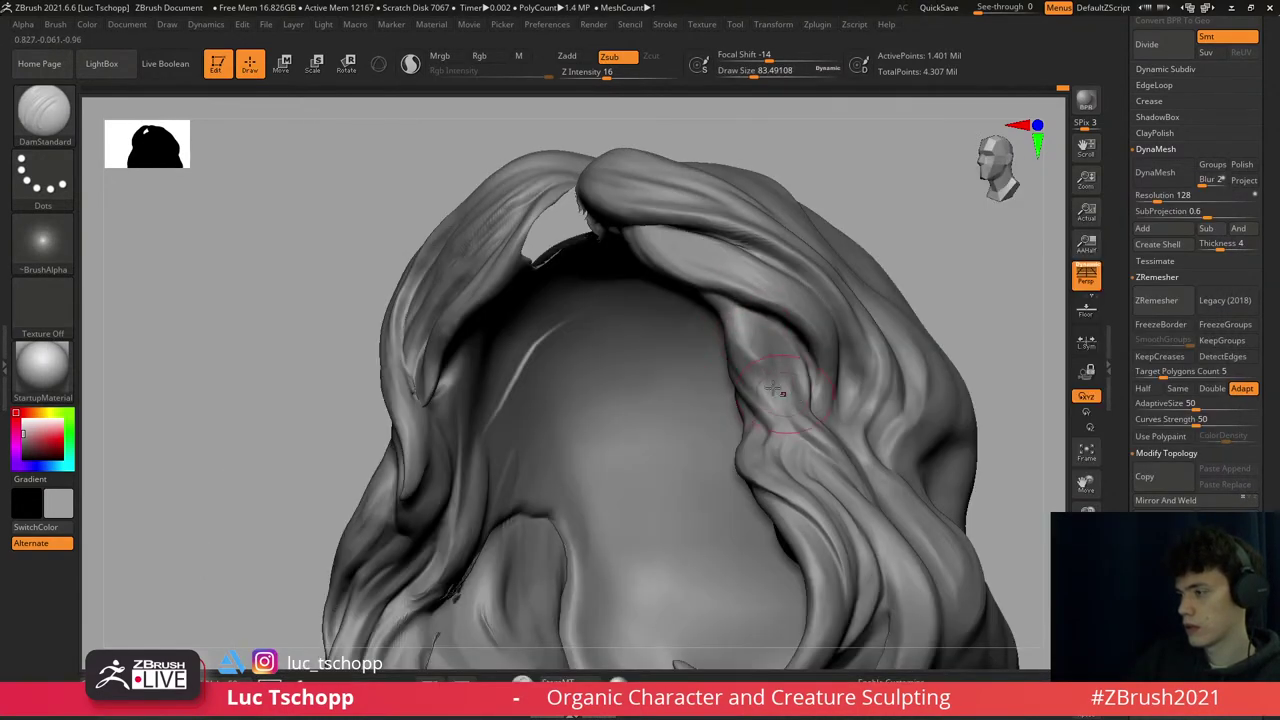
- Carve grooves into the back hair with the brush reduced to about 35
right_click_drag(778, 385, 960, 600, "shift")
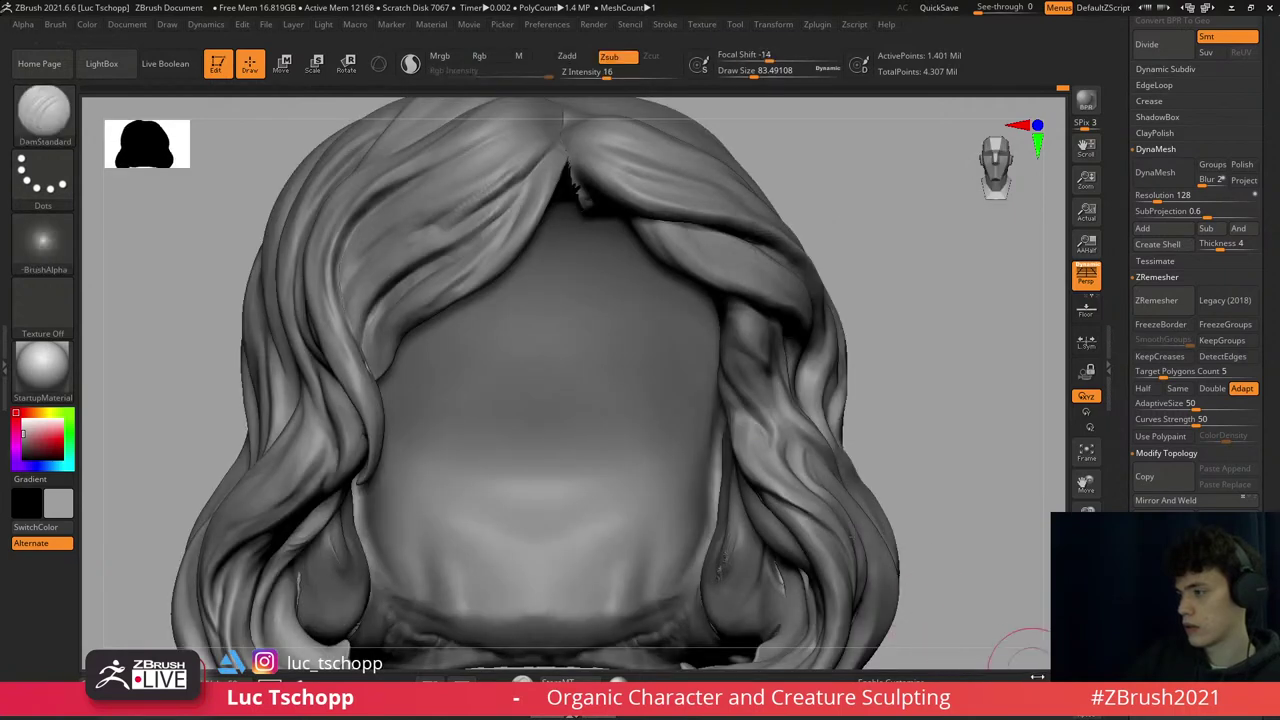
right_click_drag(762, 347, 755, 332)
key("s")
left_click_drag(755, 332, 738, 330)
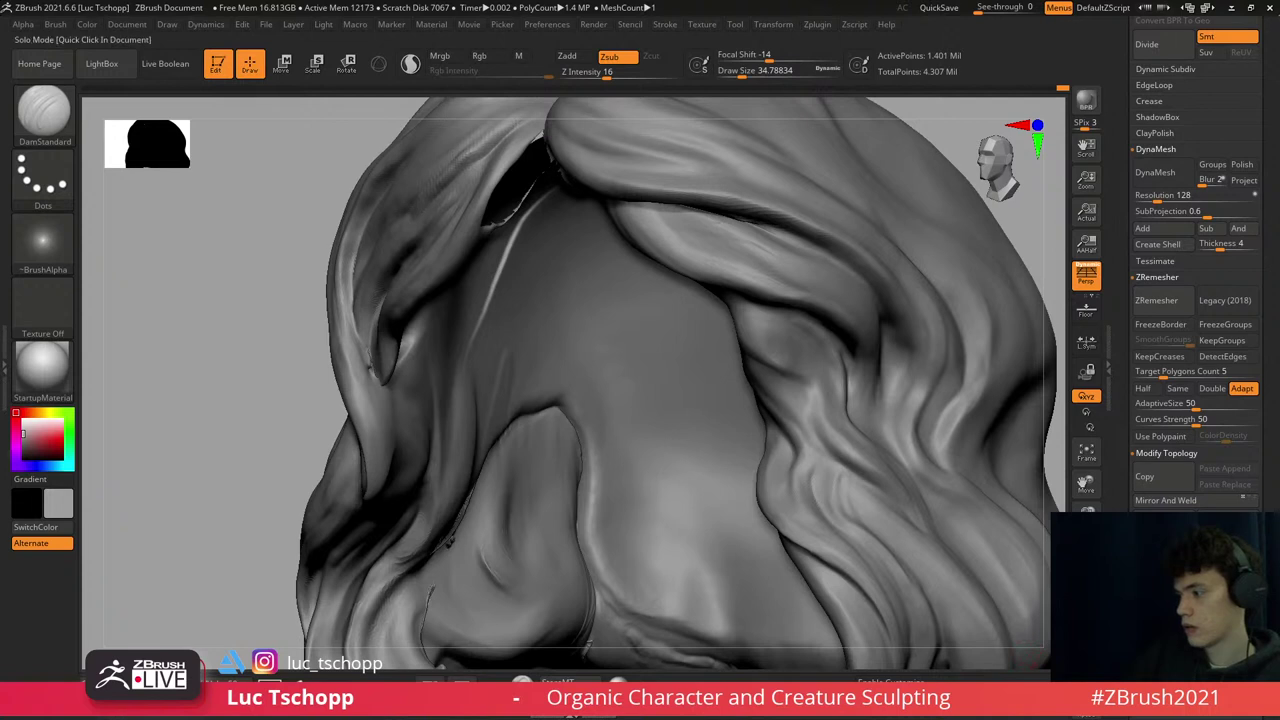
- Exit Solo to show the whole bust, zoom on the face, and select Move Topological
key("alt+s")
key("f")
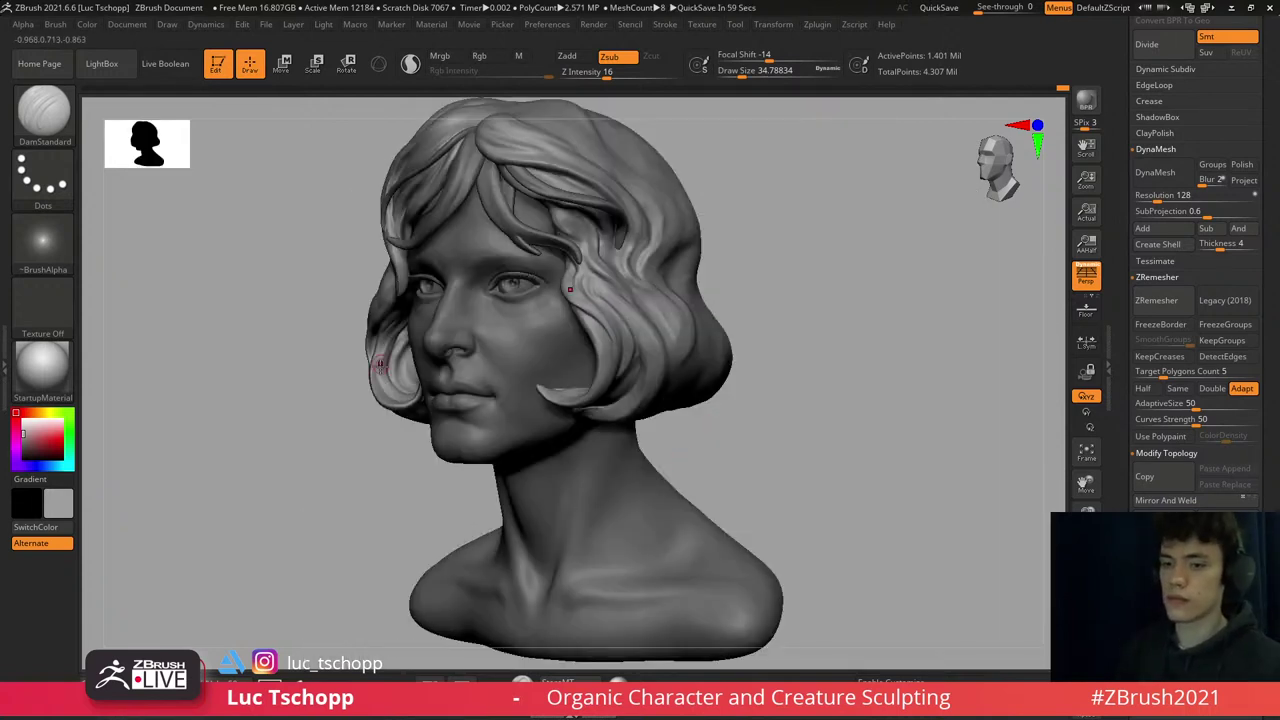
mouse_move(380, 365)
right_mouse_down("ctrl")
mouse_move(385, 297)
mouse_move(423, 337)
right_mouse_up("ctrl")
key("b")
key("m")
key("t")
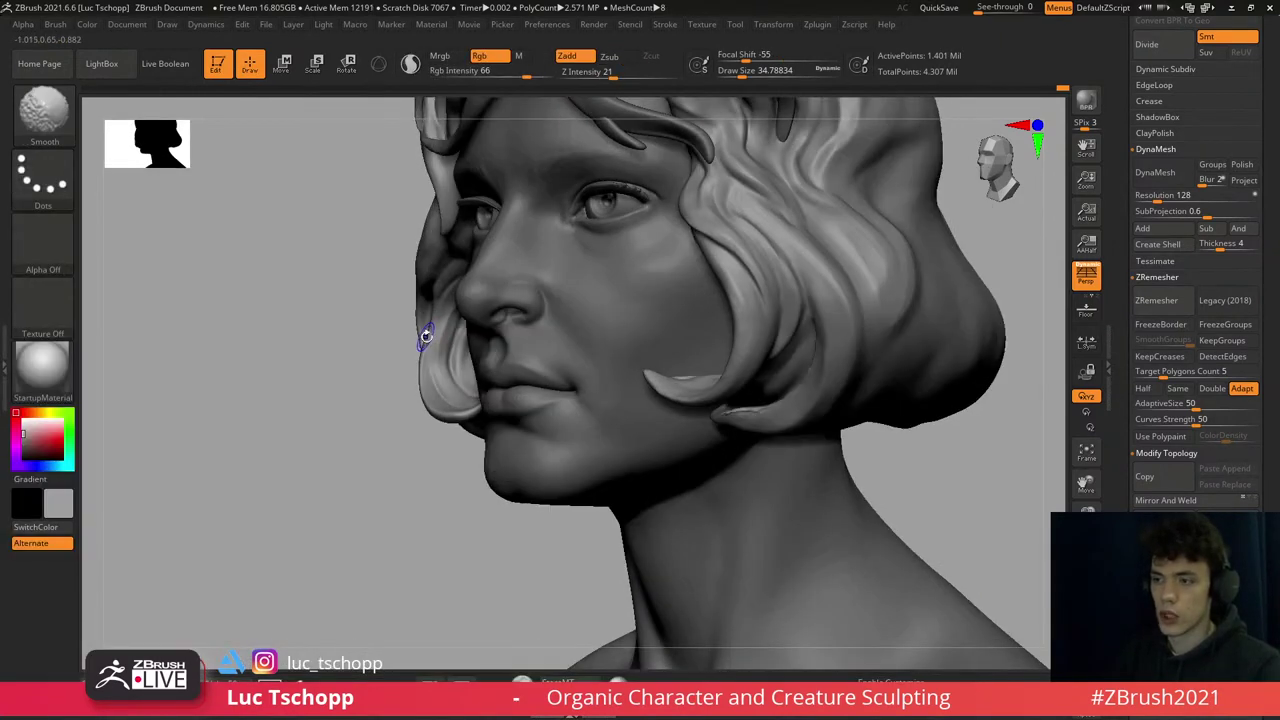
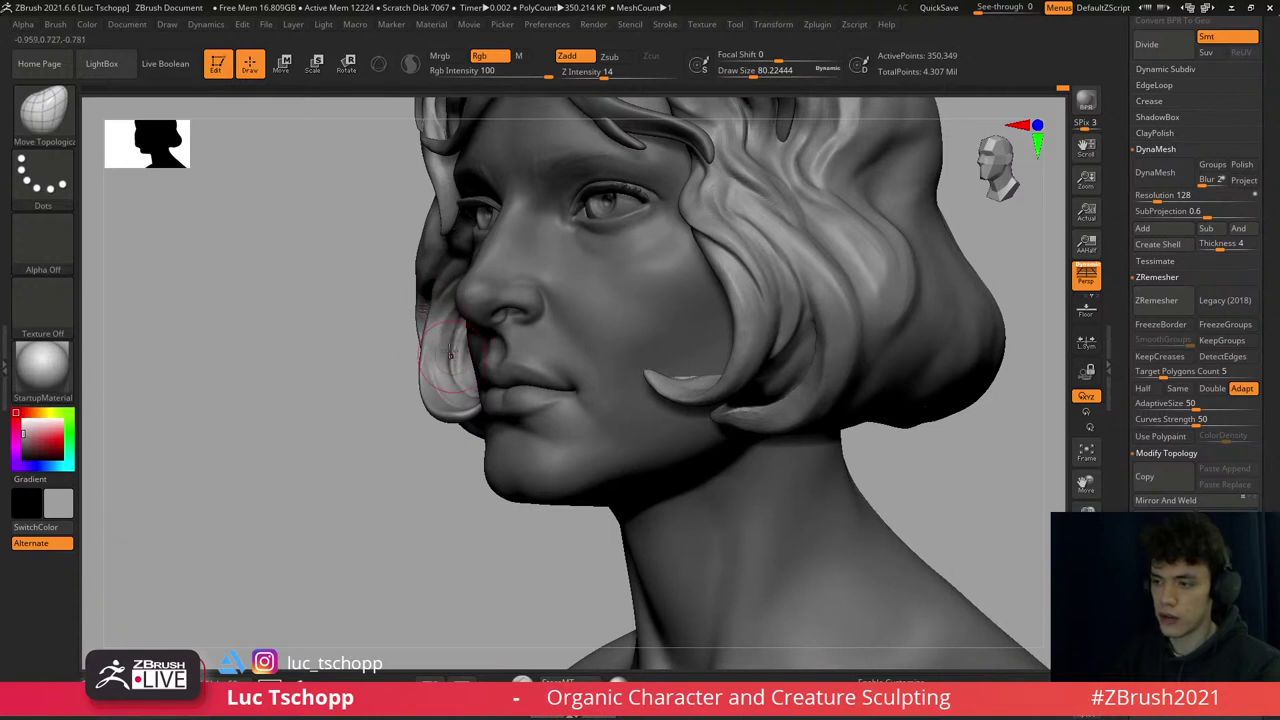
- Turn the head to side profile, check subdivision levels and enlarge the brush to about 153
key("bracketright")
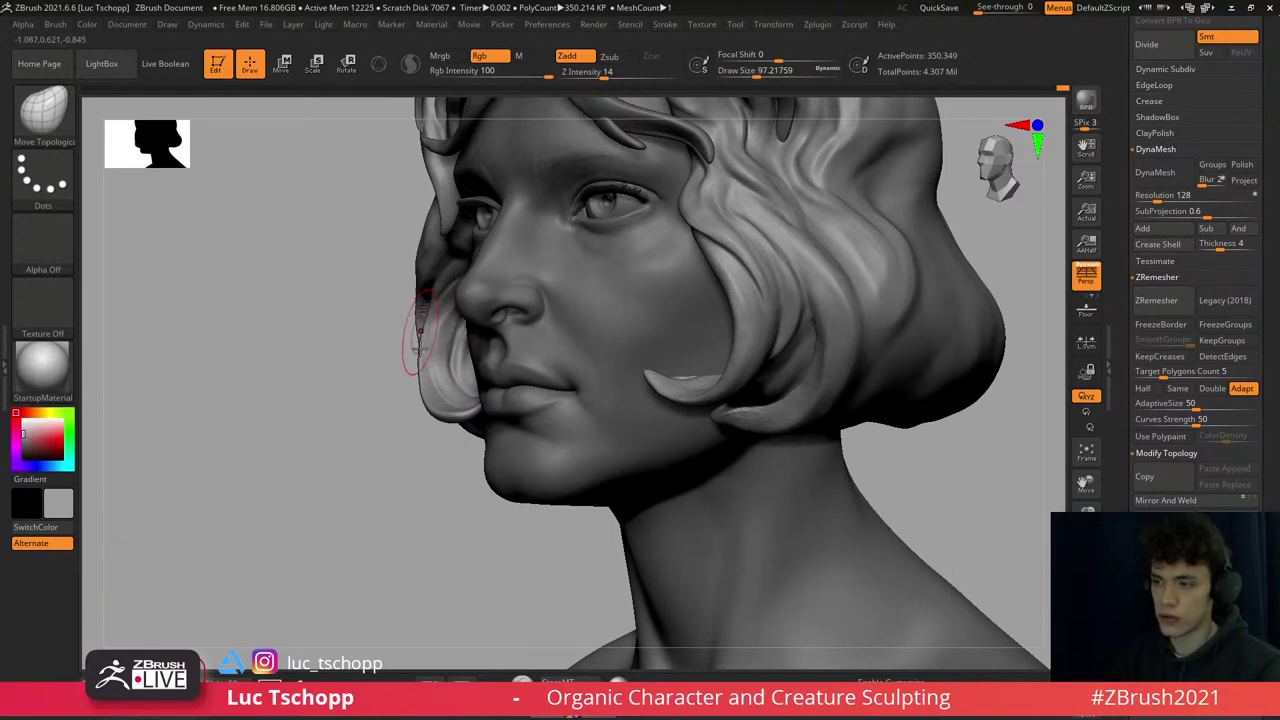
right_click_drag(413, 362, 455, 413)
key("d")
key("shift+d")
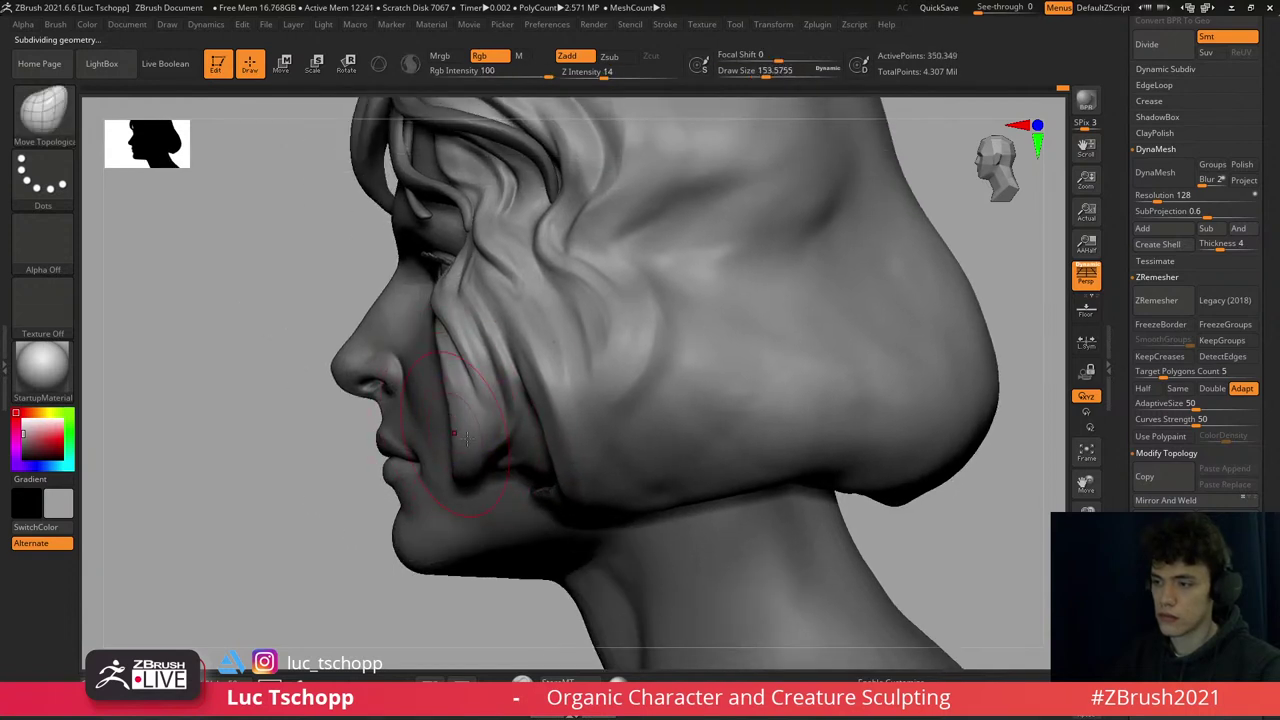
key("s")
left_click_drag(462, 422, 440, 455)
key("s")
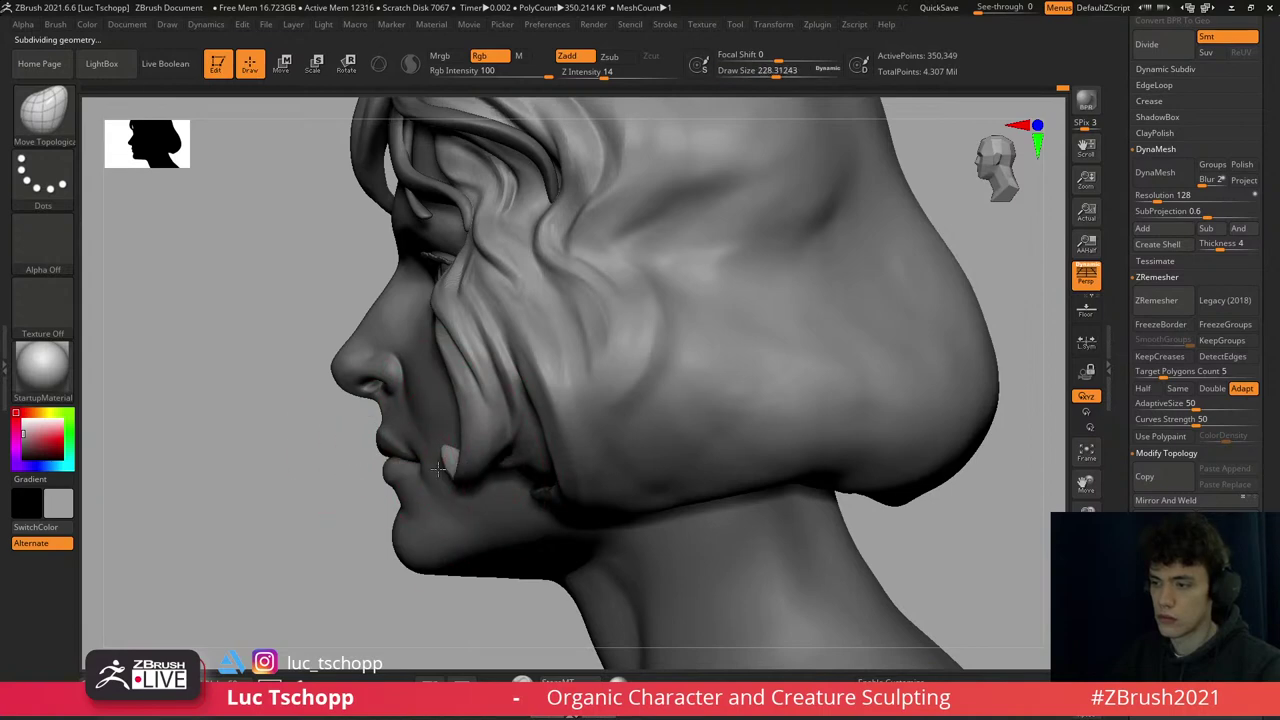
key("s")
- Sculpt the cheek hair strands with the custom freehand and Standard brushes from a three-quarter view
key("1")
right_click_drag(458, 358, 514, 360)
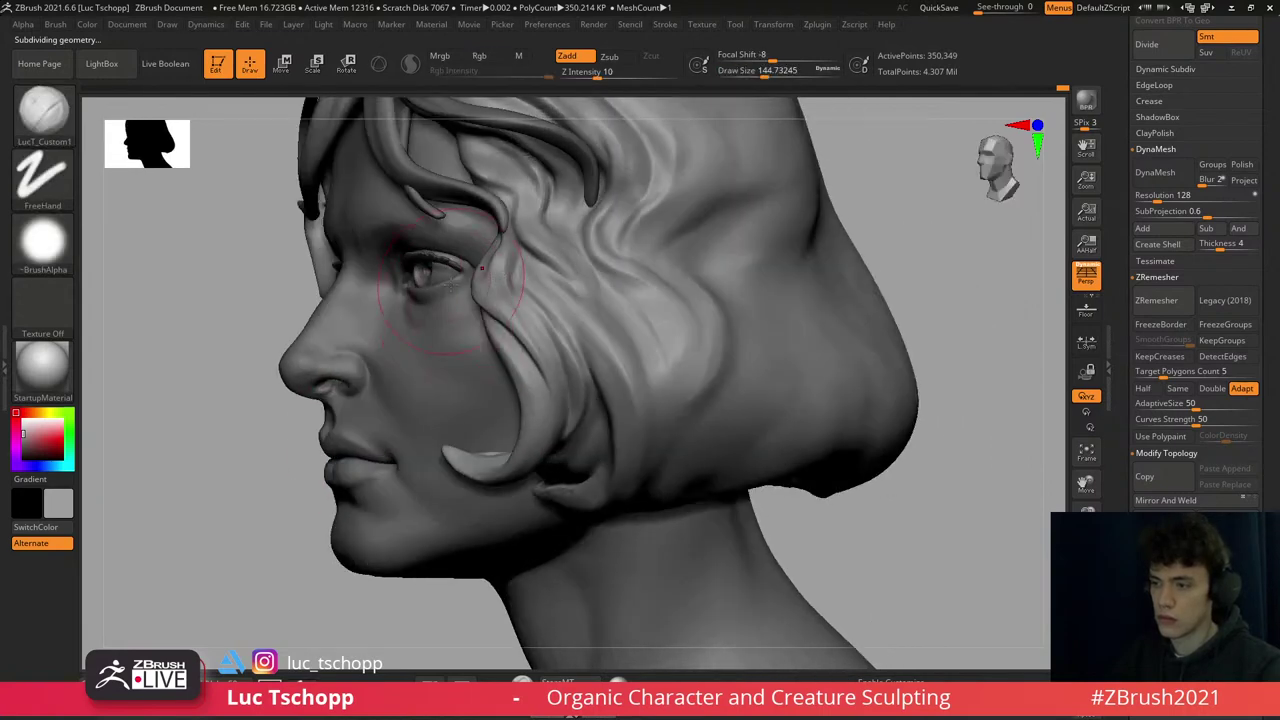
key("b")
key("s")
key("t")
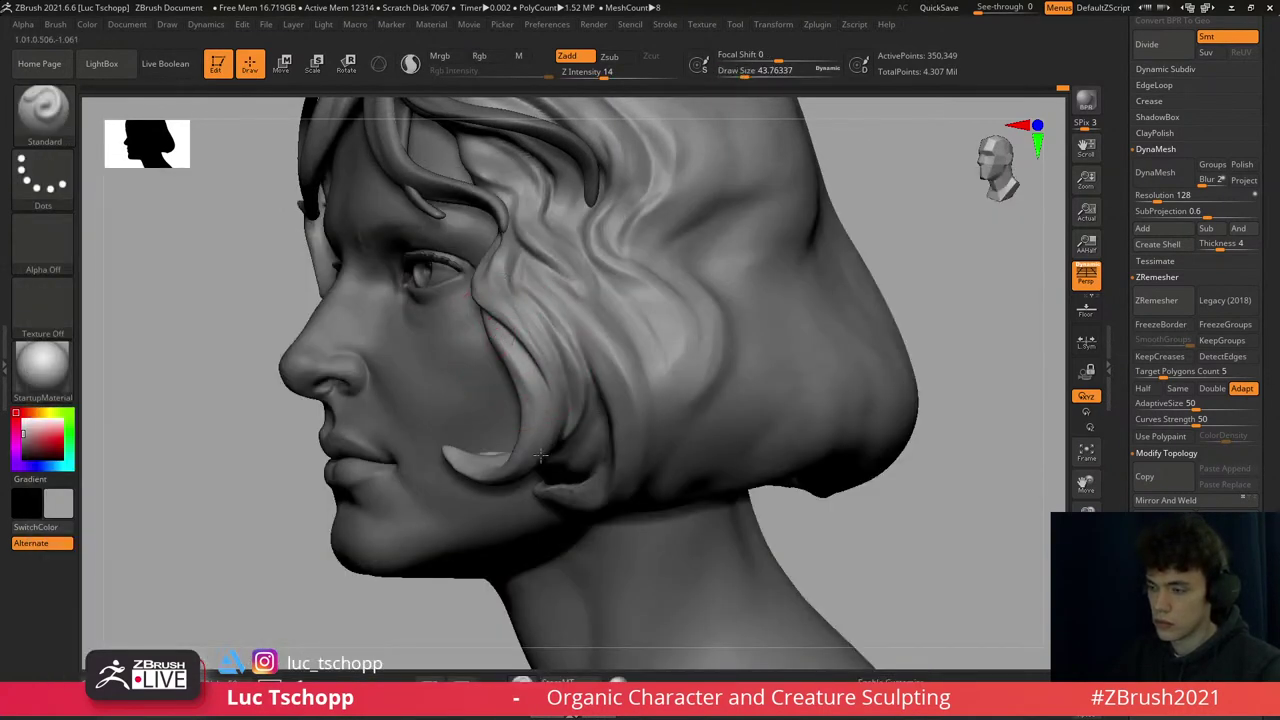
right_click_drag(540, 456, 551, 390)
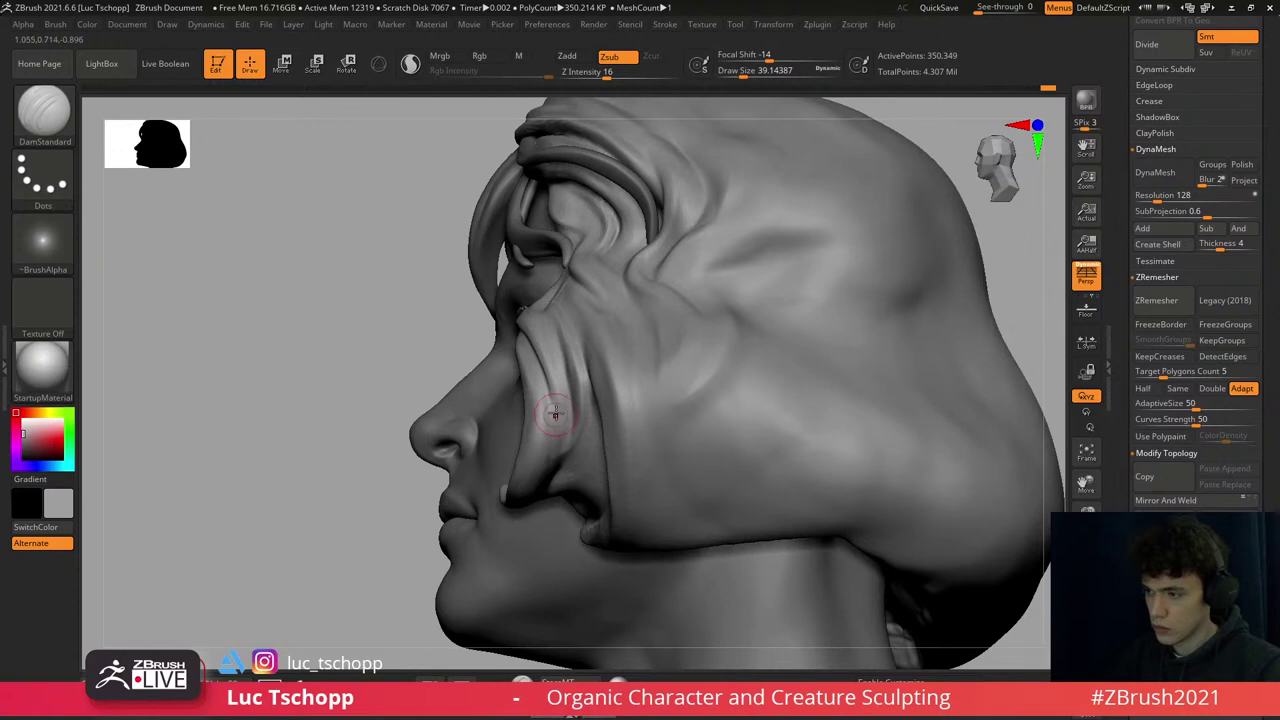
key("bracketleft")
mouse_move(563, 451)
right_mouse_down()
mouse_move(579, 430)
mouse_move(584, 312)
right_mouse_up()
key("bracketright")
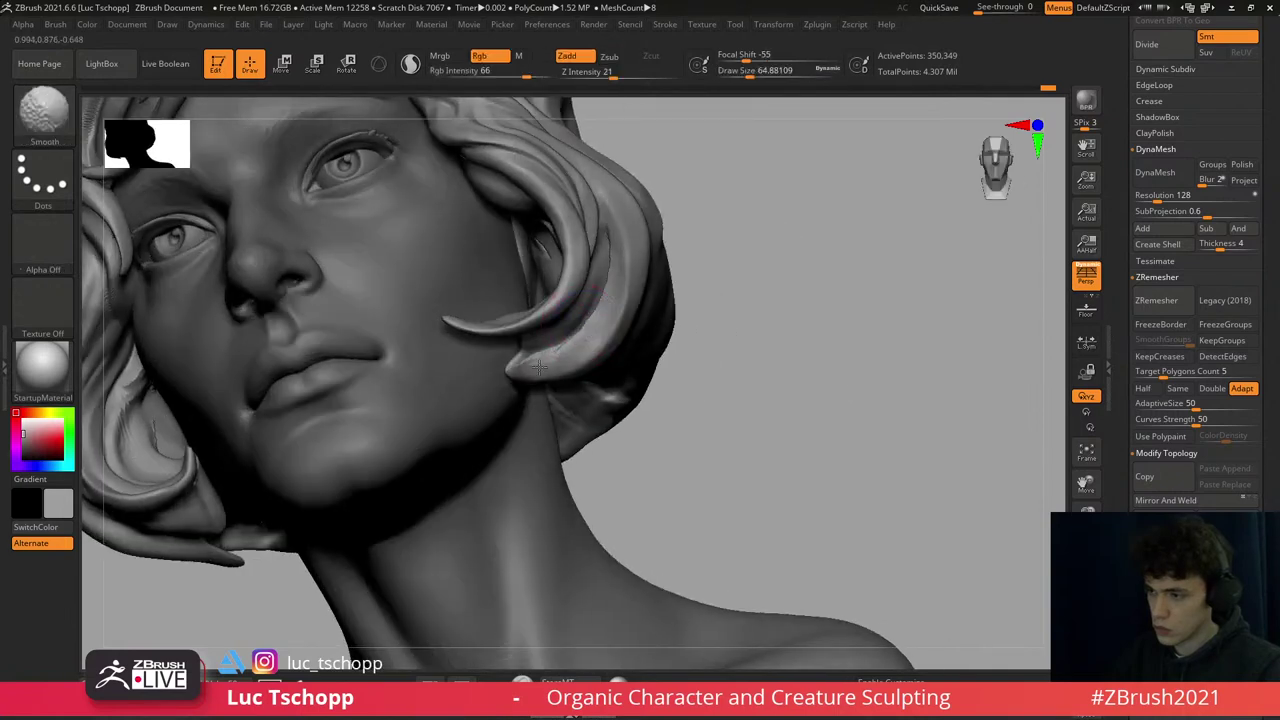
- Back in side profile, switch to an enlarged Move brush to reshape the cheek lock
key("1")
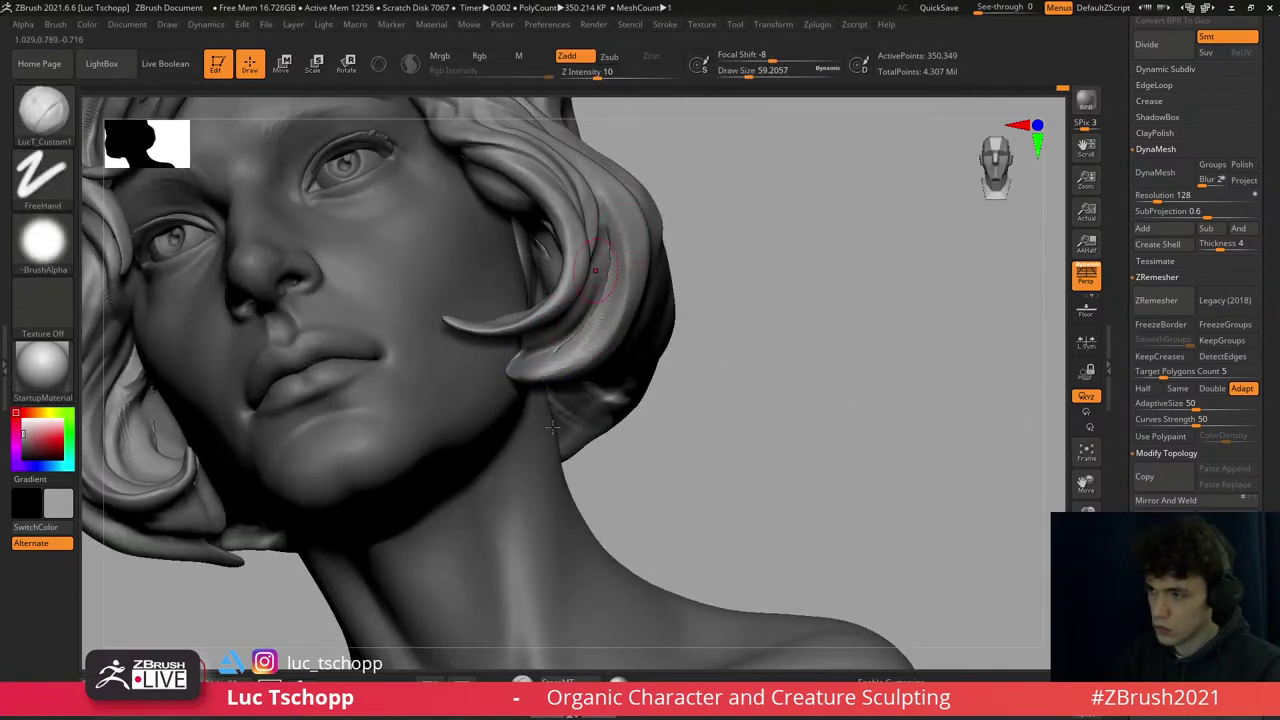
right_click_drag(552, 427, 493, 323)
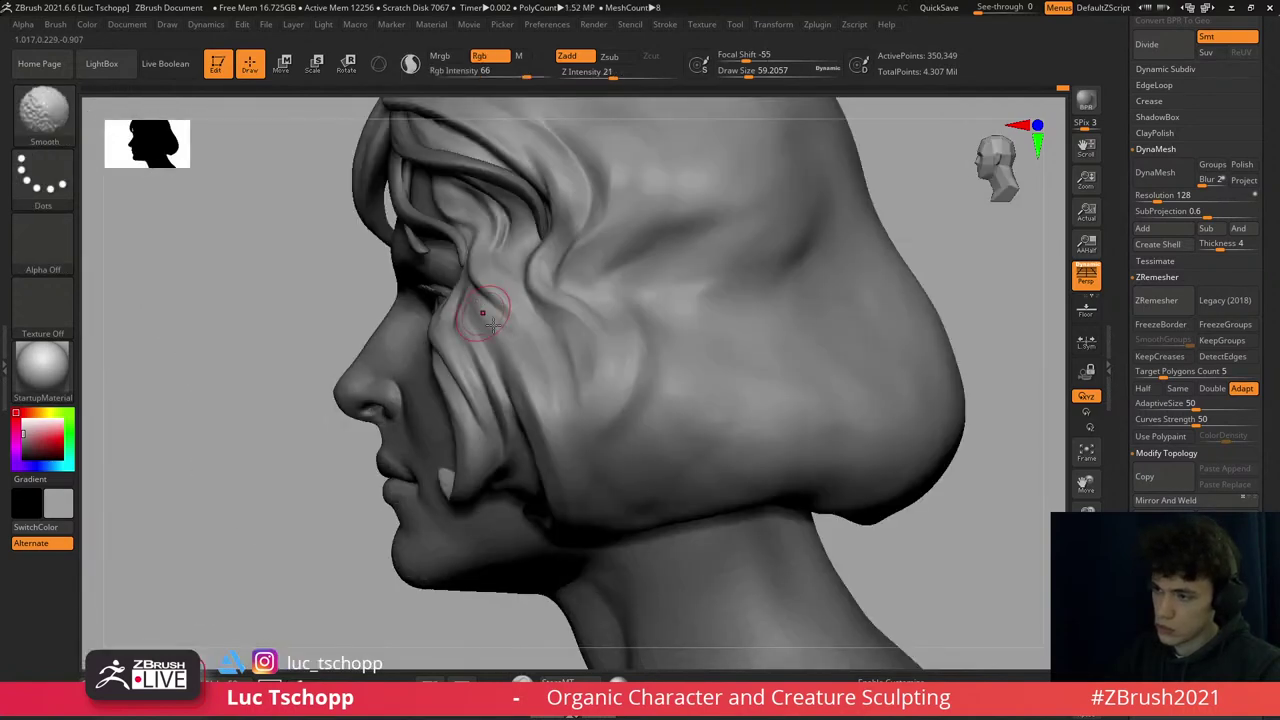
key("b")
key("m")
key("v")
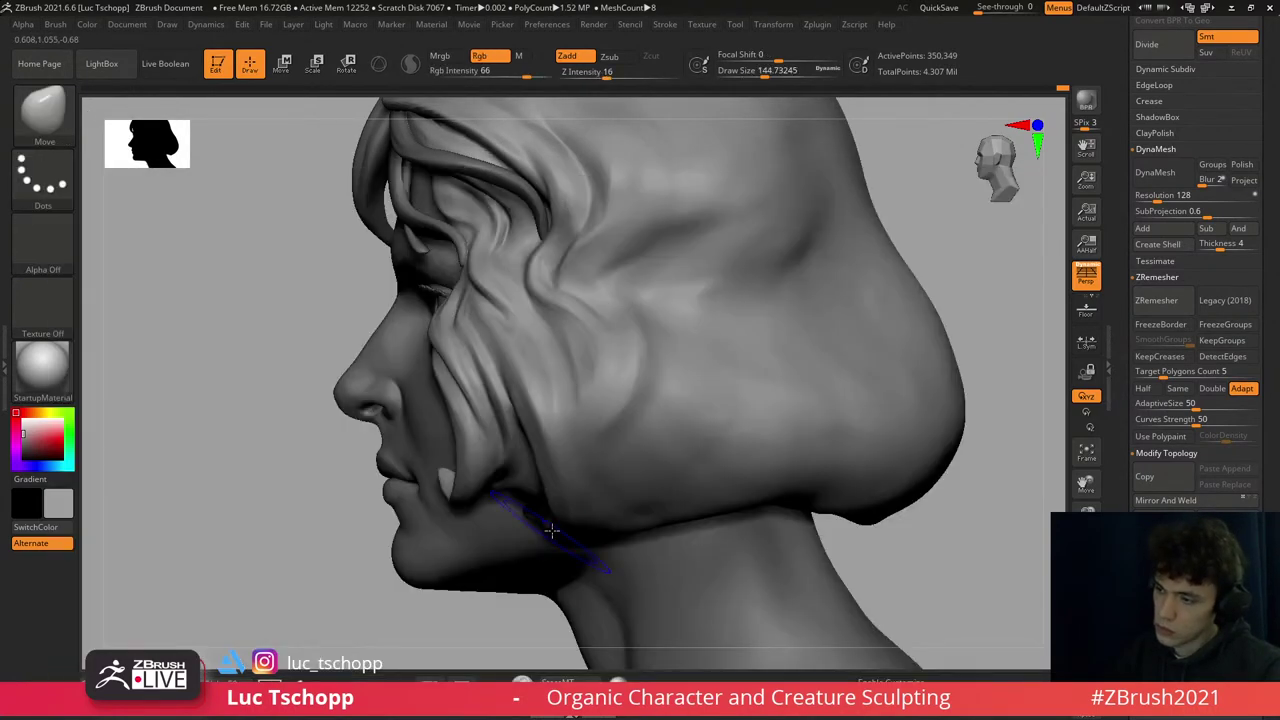
key("s")
key("s")
left_click_drag(514, 474, 545, 476)
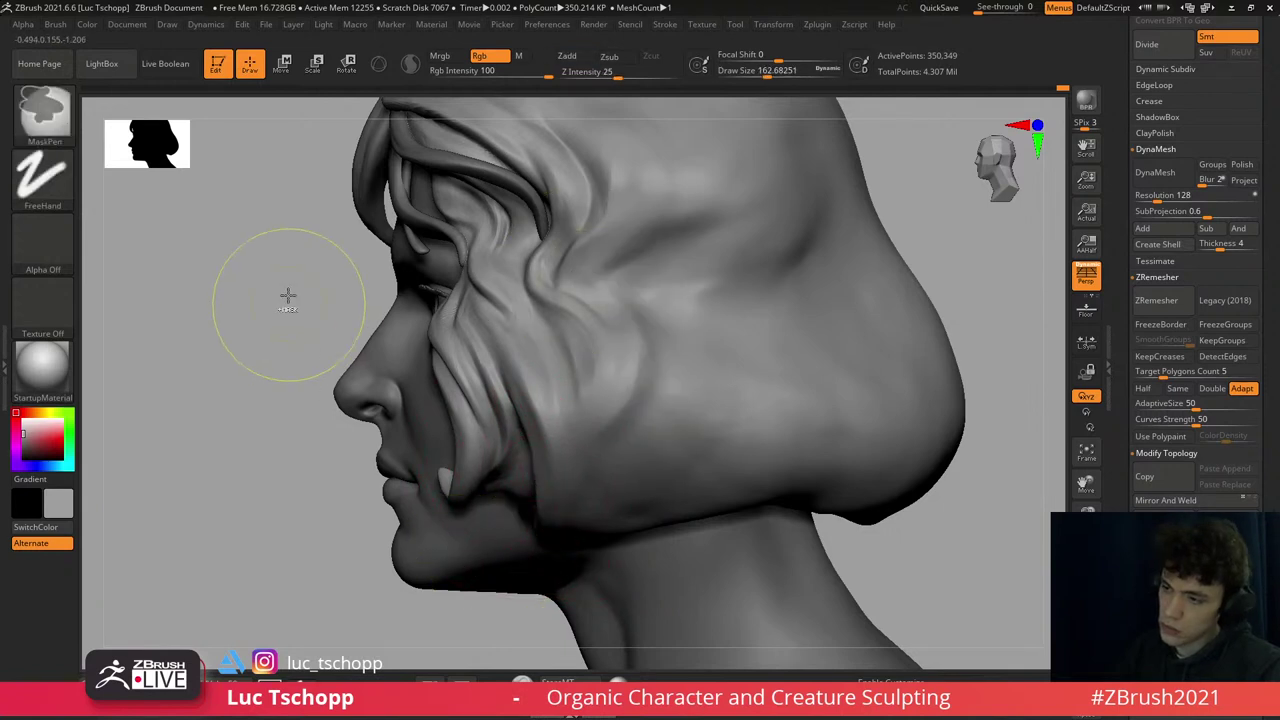
- Lasso-mask the lower face and cheek with MaskLasso, then invert the mask
mouse_move(286, 292)
left_mouse_down("ctrl")
mouse_move(604, 660)
mouse_move(618, 655)
left_mouse_up("ctrl")
key("ctrl+z")
key("ctrl+b")
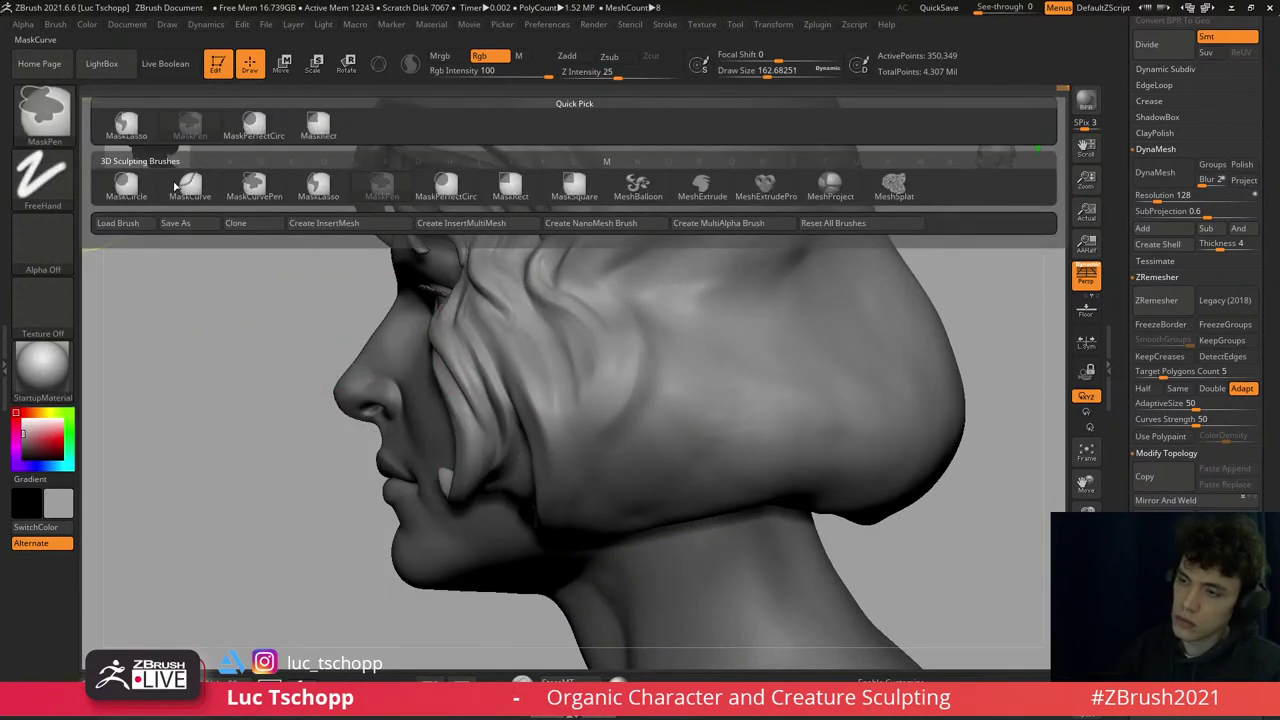
left_click(312, 183)
mouse_move(286, 486)
left_mouse_down("ctrl")
mouse_move(396, 621)
mouse_move(654, 623)
mouse_move(655, 386)
mouse_move(547, 272)
mouse_move(501, 271)
mouse_move(469, 312)
mouse_move(534, 477)
mouse_move(430, 600)
left_mouse_up("ctrl")
left_click(500, 602, "ctrl")
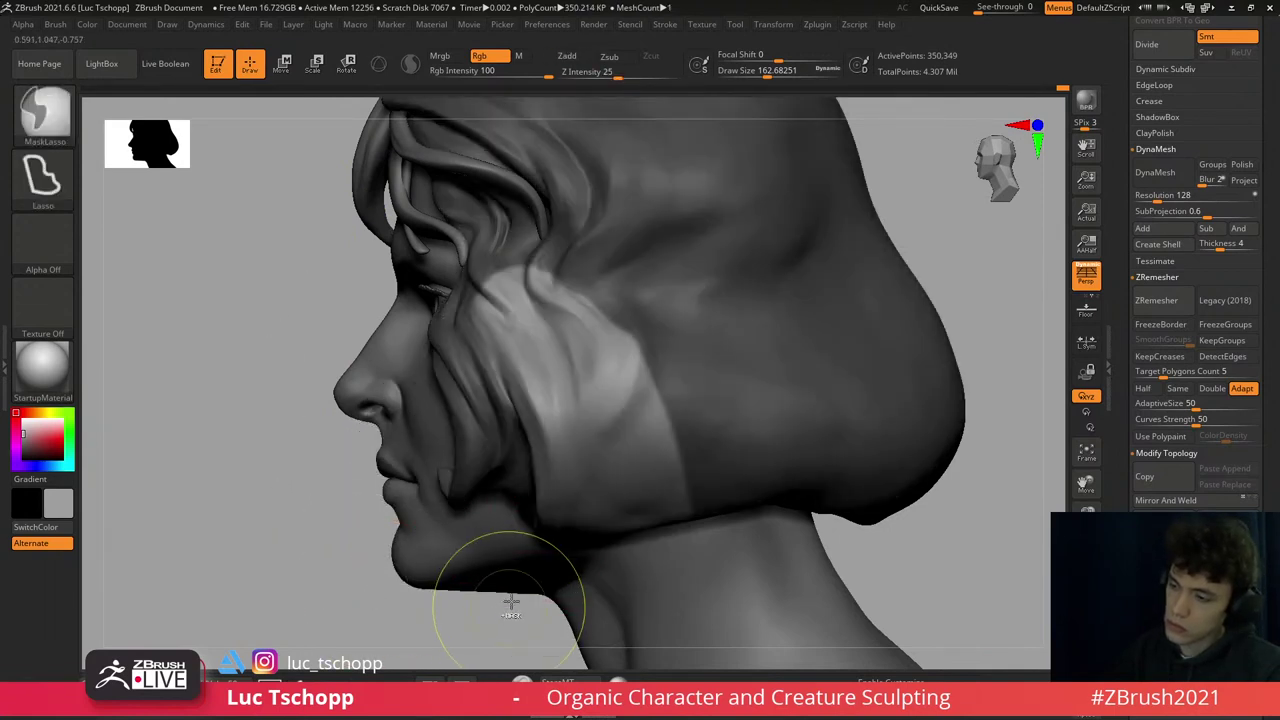
- Push the jaw-line hair ends with the Move brush, clear the mask, and shrink the brush to about 239
key("b")
left_click(543, 527)
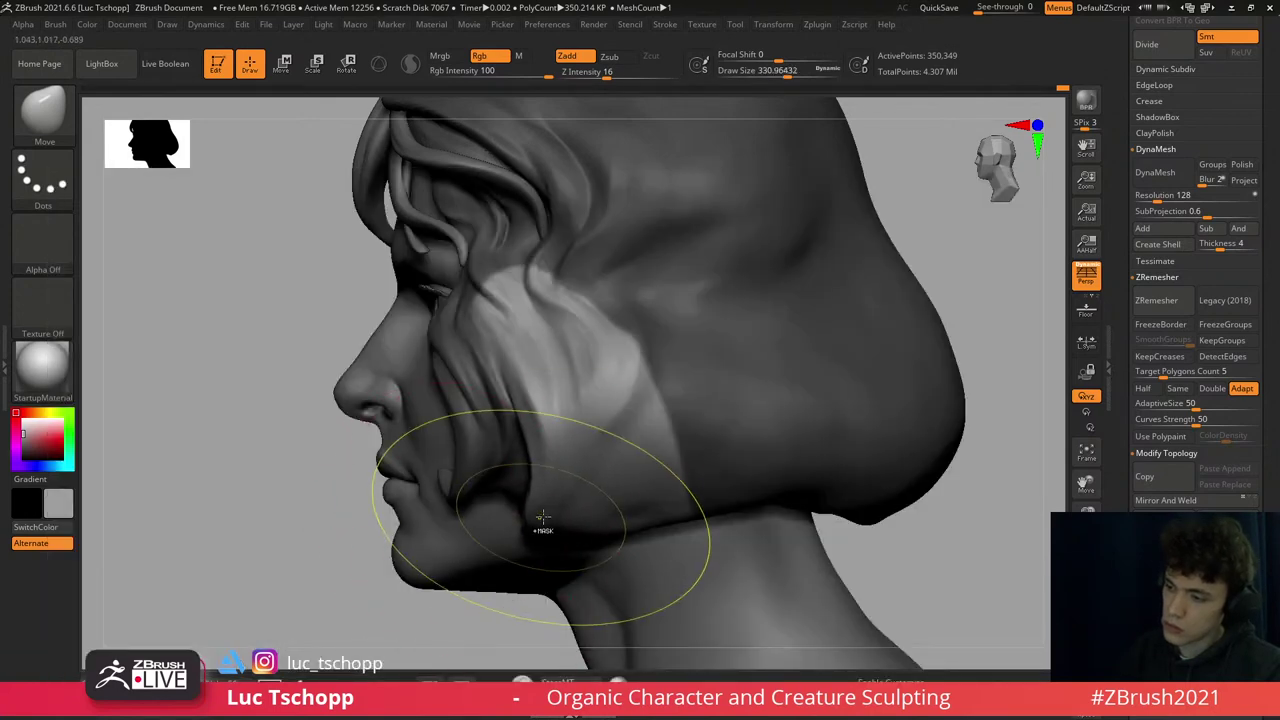
mouse_move(543, 528)
right_mouse_down("ctrl")
mouse_move(559, 491)
mouse_move(529, 523)
right_mouse_up("ctrl")
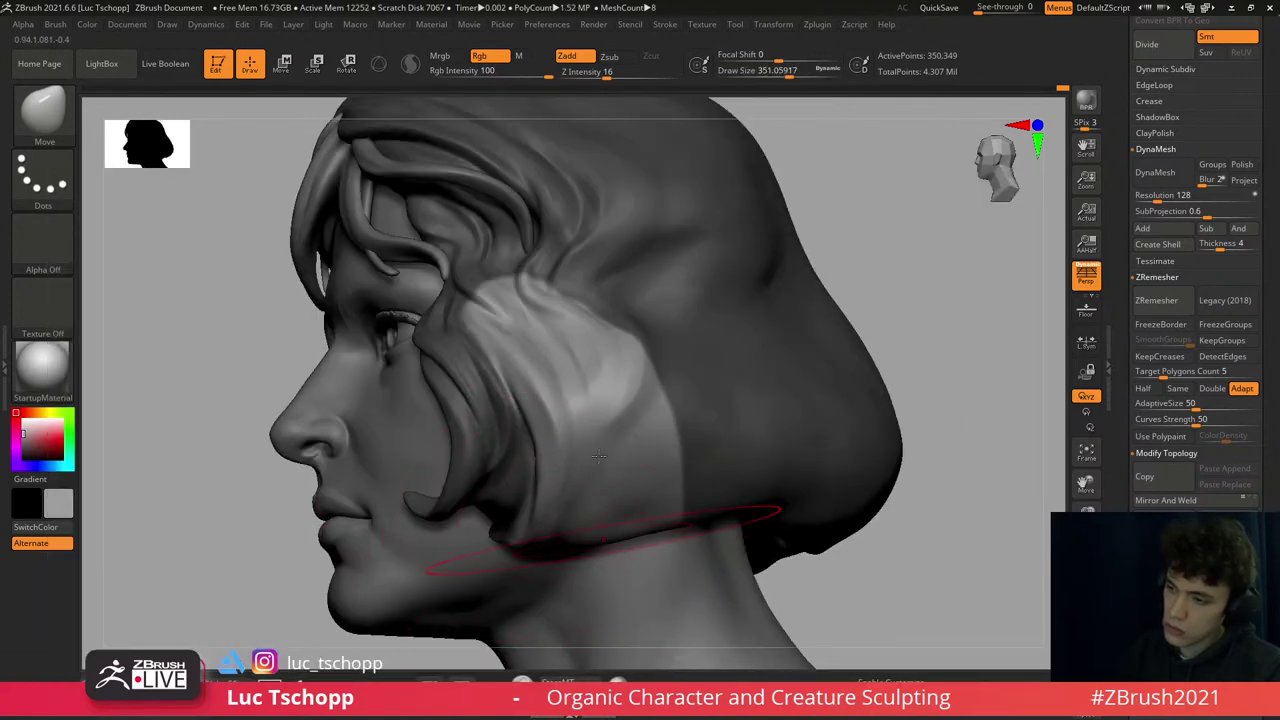
right_click_drag(760, 528, 860, 462, "ctrl")
left_click_drag(860, 462, 875, 470, "ctrl")
key("s")
mouse_move(537, 443)
left_mouse_down()
mouse_move(466, 451)
mouse_move(497, 455)
left_mouse_up()
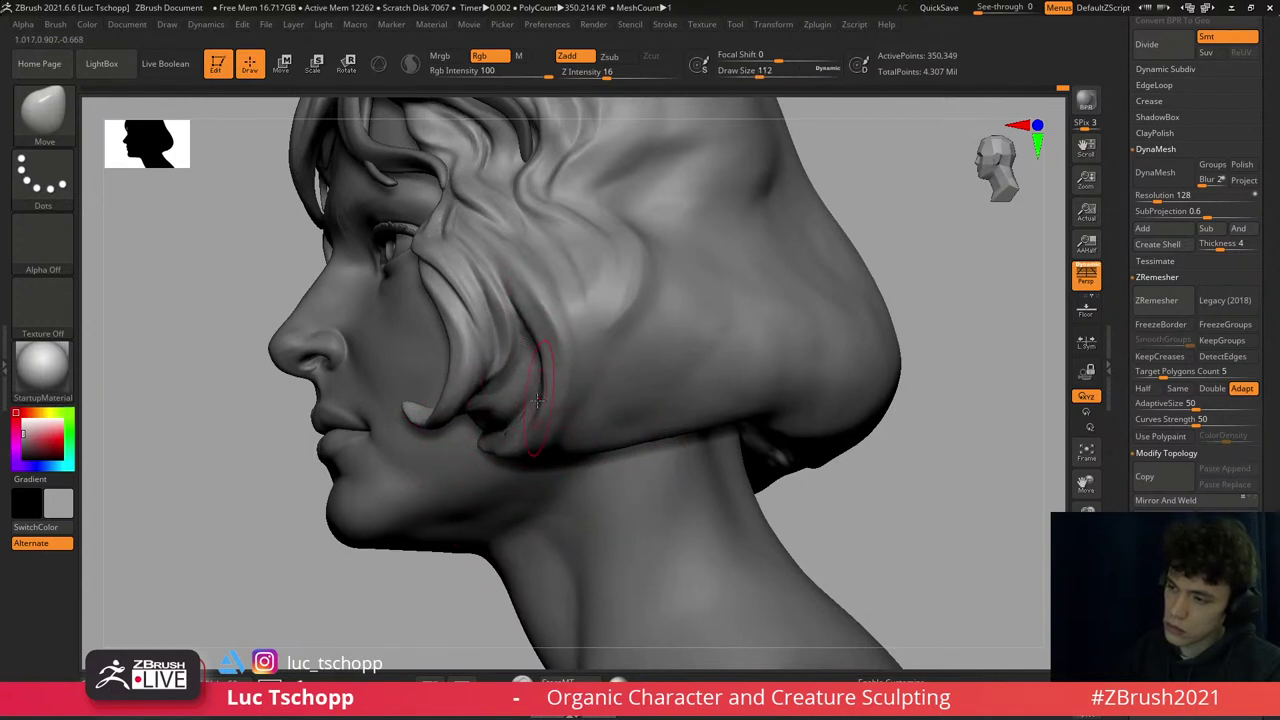
- In straight profile, enlarge the brush, cycle Standard and the custom freehand brush, and frame the head
mouse_move(525, 313)
right_mouse_down()
mouse_move(540, 300)
mouse_move(560, 331)
right_mouse_up()
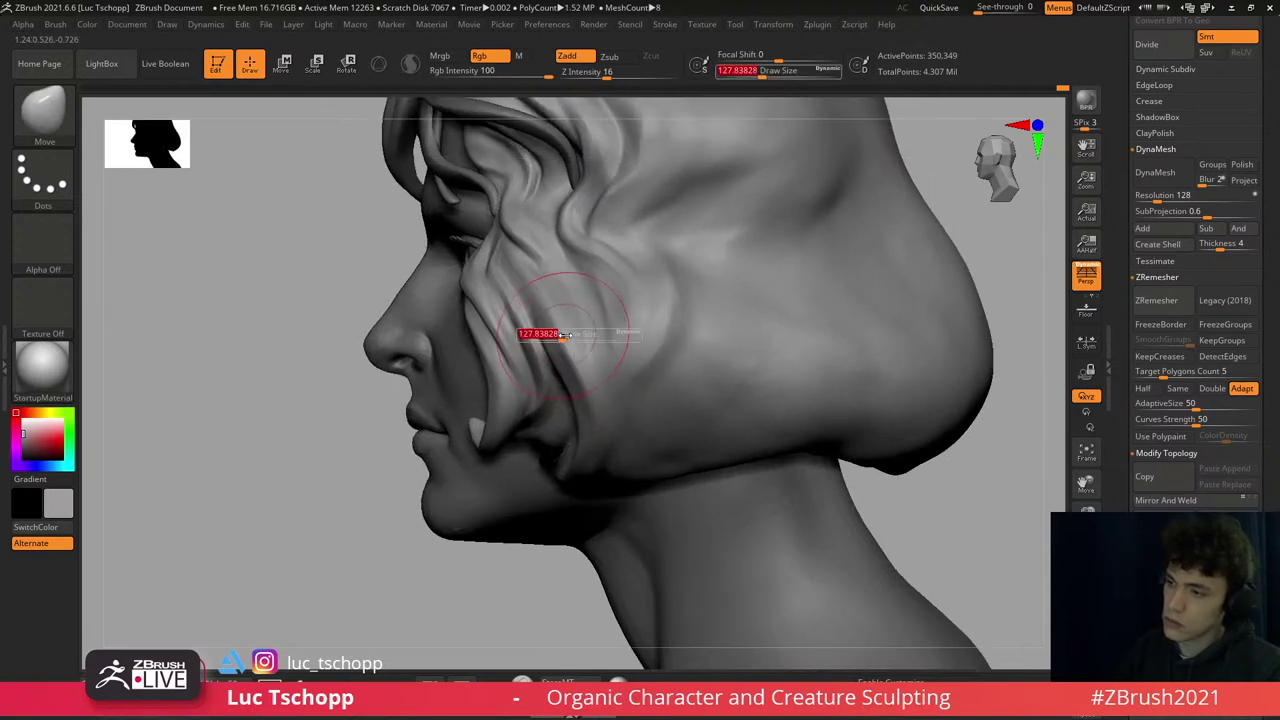
key("s")
left_click_drag(545, 329, 575, 331)
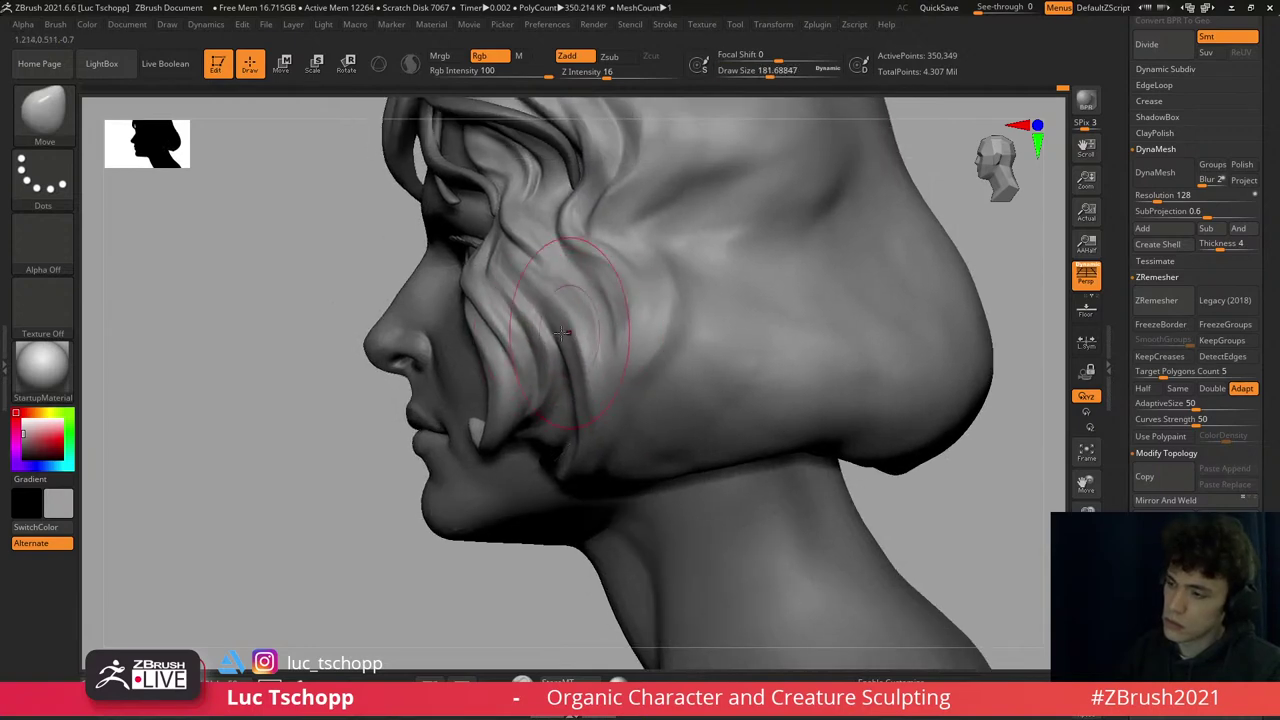
key("b")
key("t")
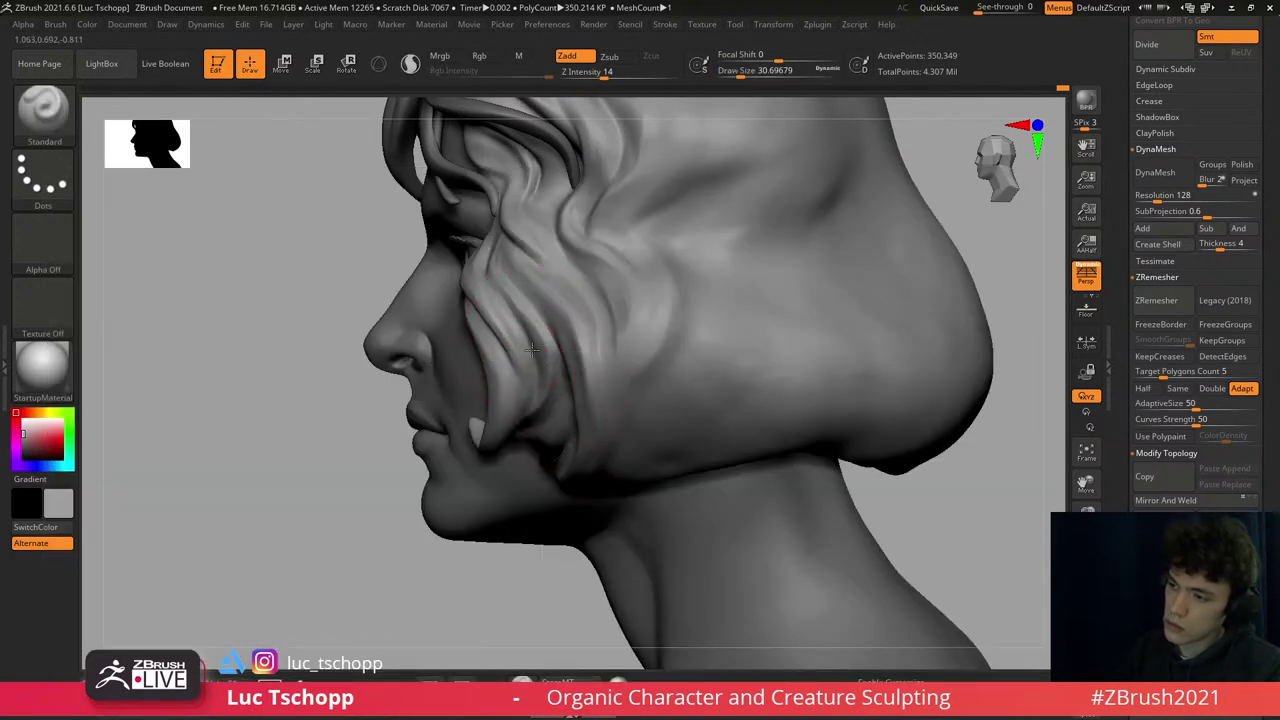
key("1")
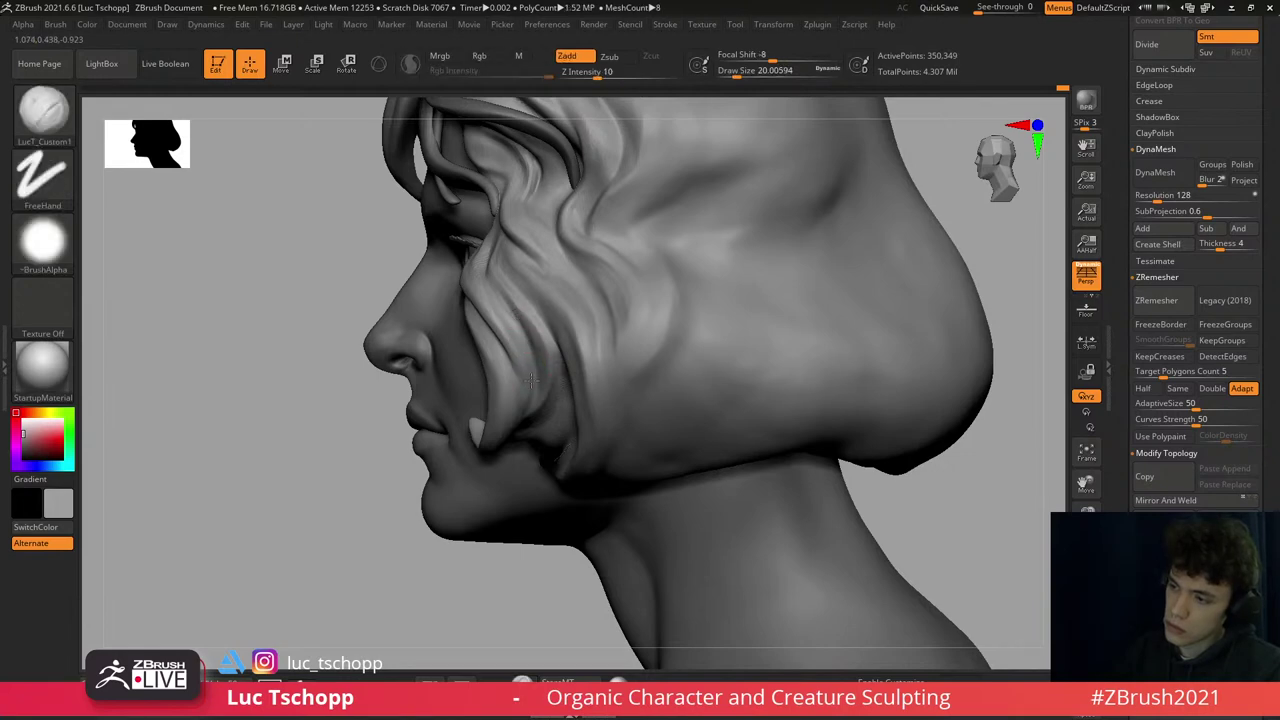
key("f")
- From a three-quarter view, use enlarged Move and DamStandard brushes to smooth the strands at the back of the bob
left_click_drag(260, 450, 560, 450)
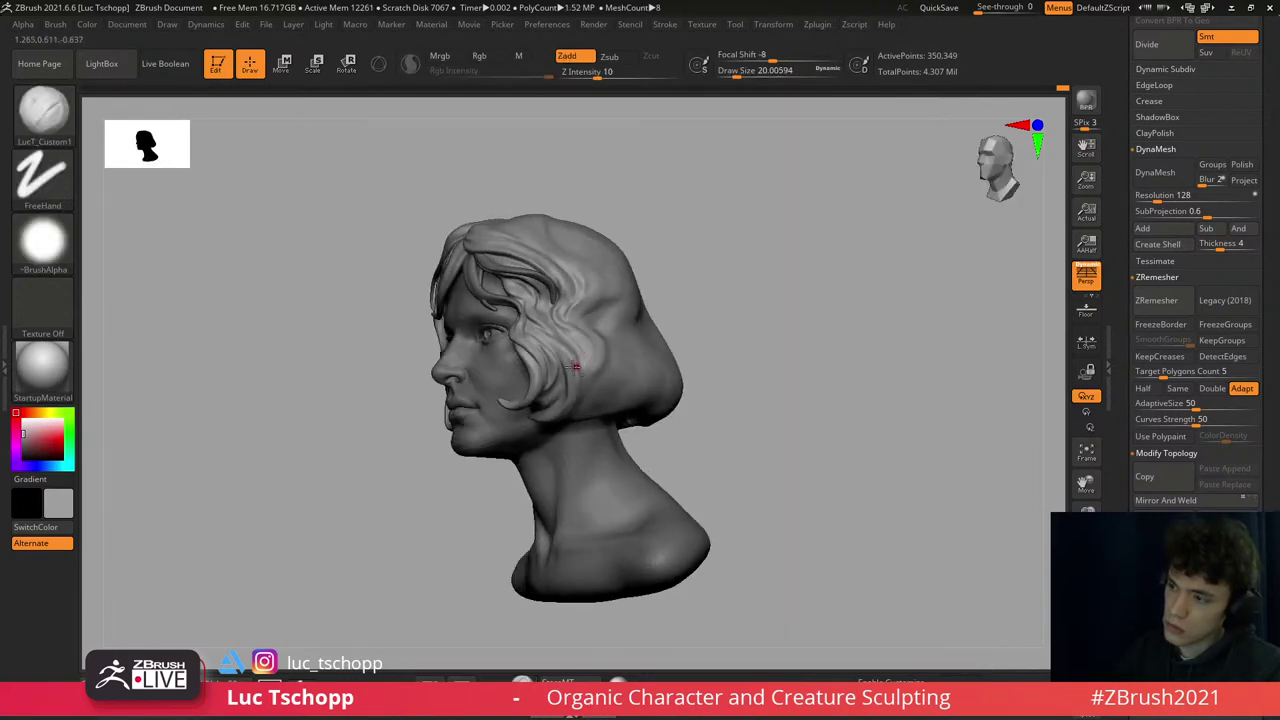
key("b")
key("m")
key("v")
key("bracketright")
key("bracketright")
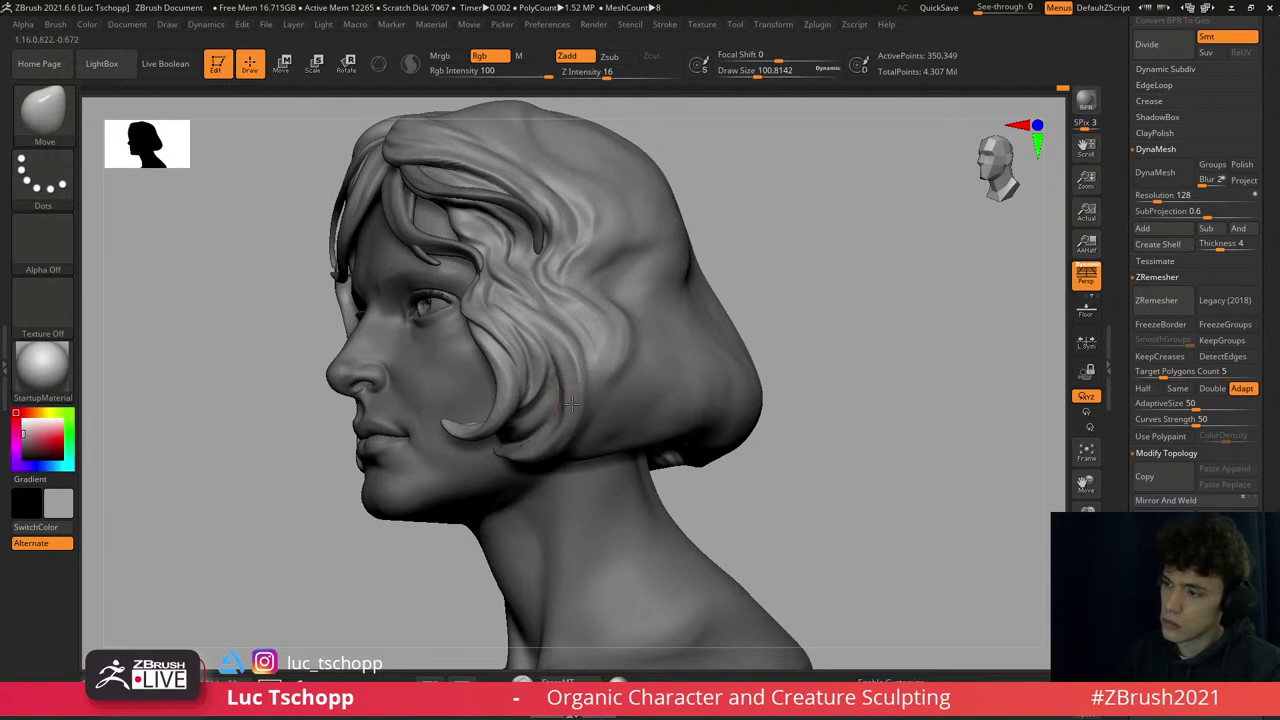
key("b")
key("d")
key("s")
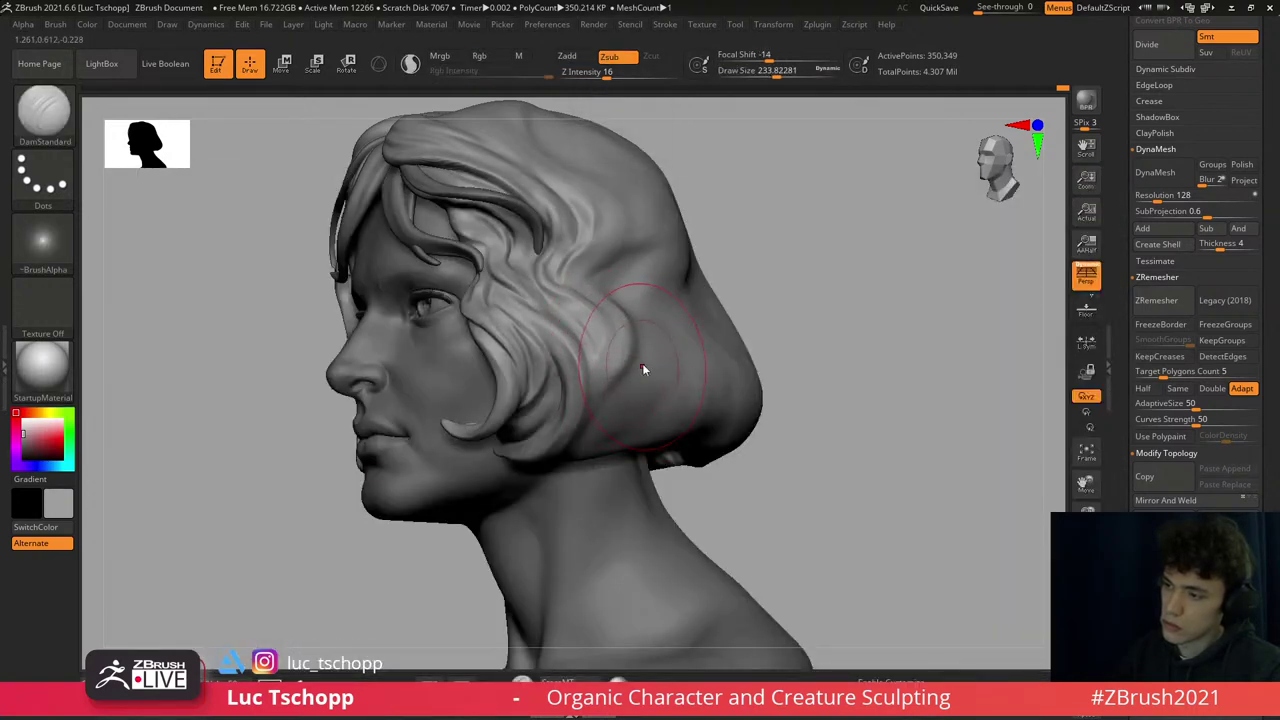
left_click_drag(645, 356, 608, 403, "shift")
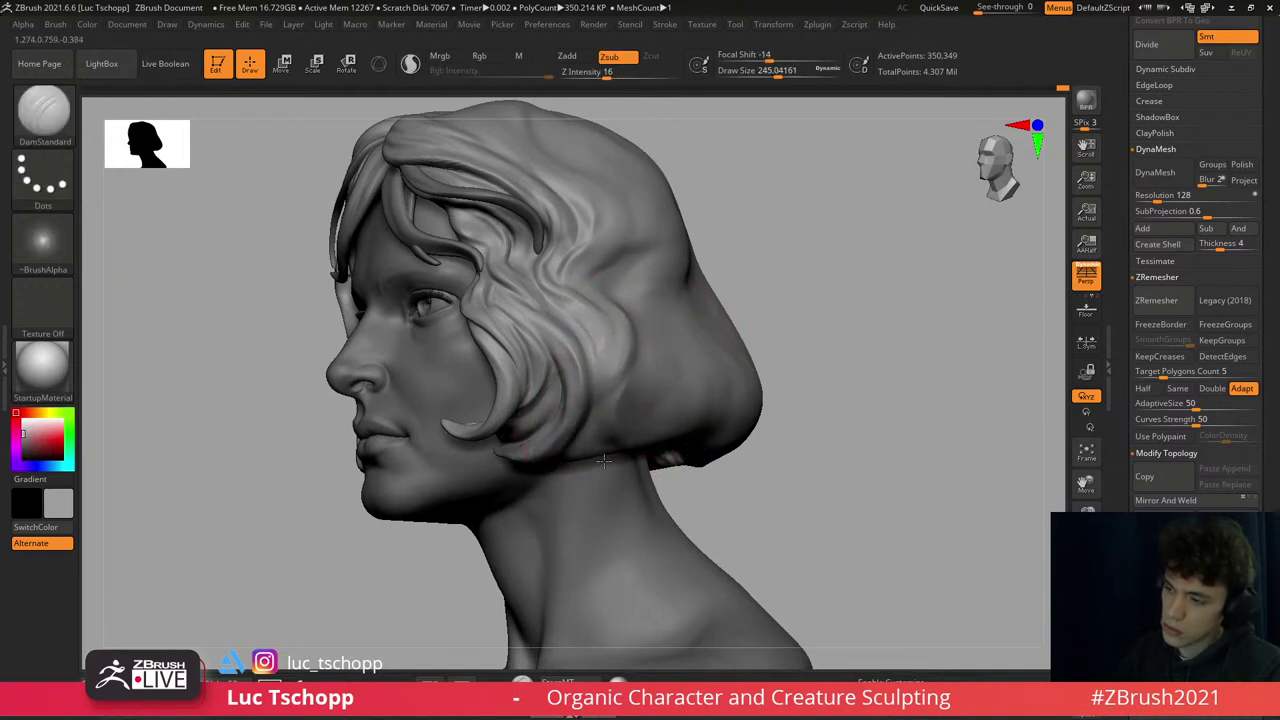
- Tilt the head to view from below and work the hair undersides with the custom brush and DamStandard
right_click_drag(604, 460, 580, 437)
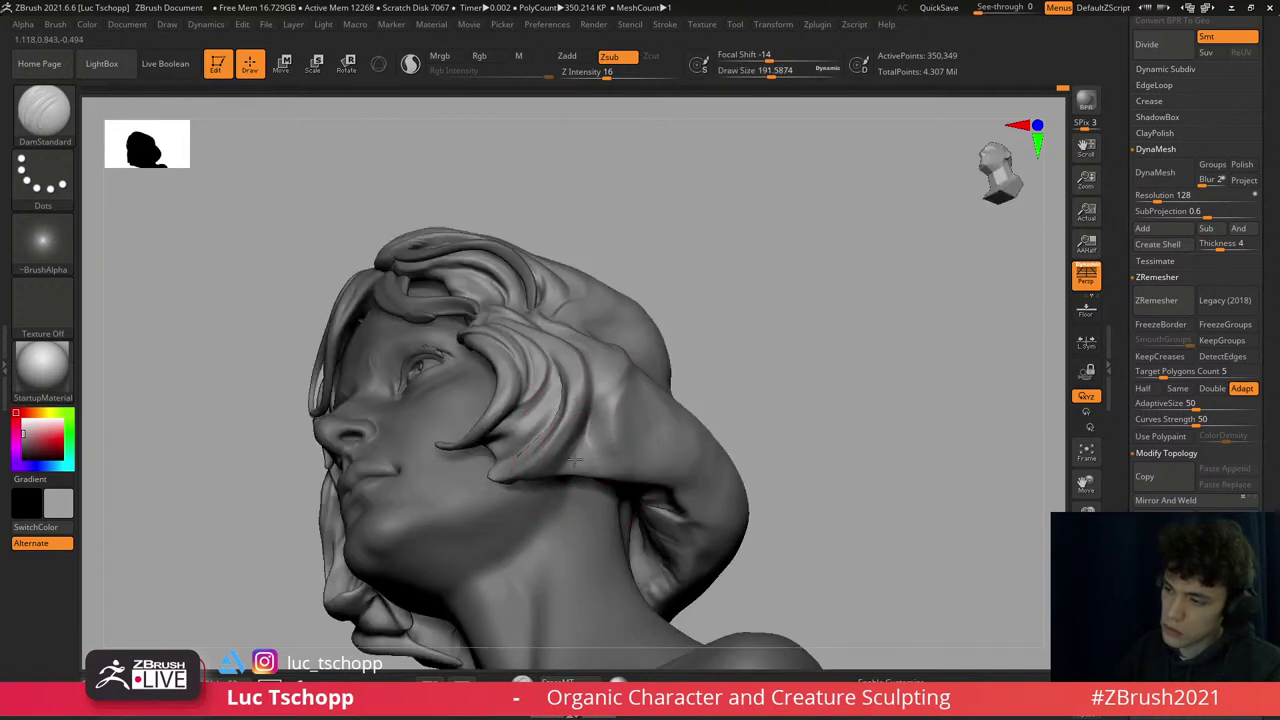
key("1")
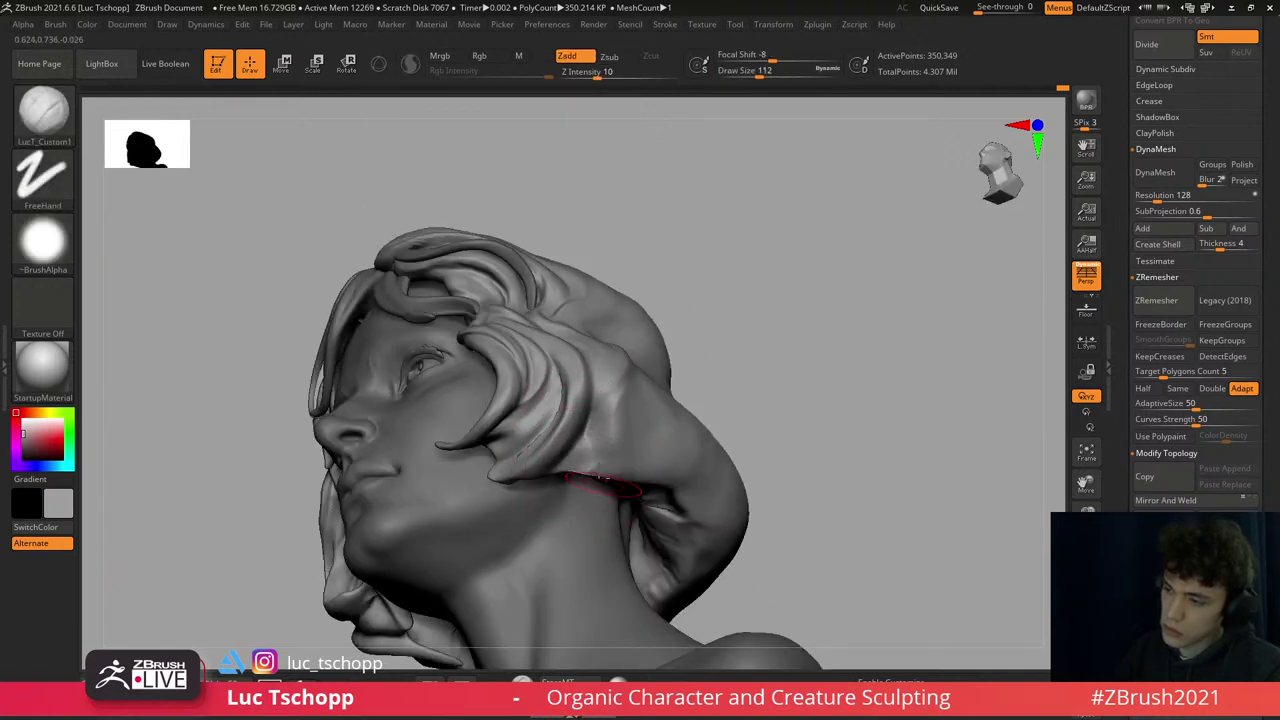
right_click_drag(600, 485, 593, 428)
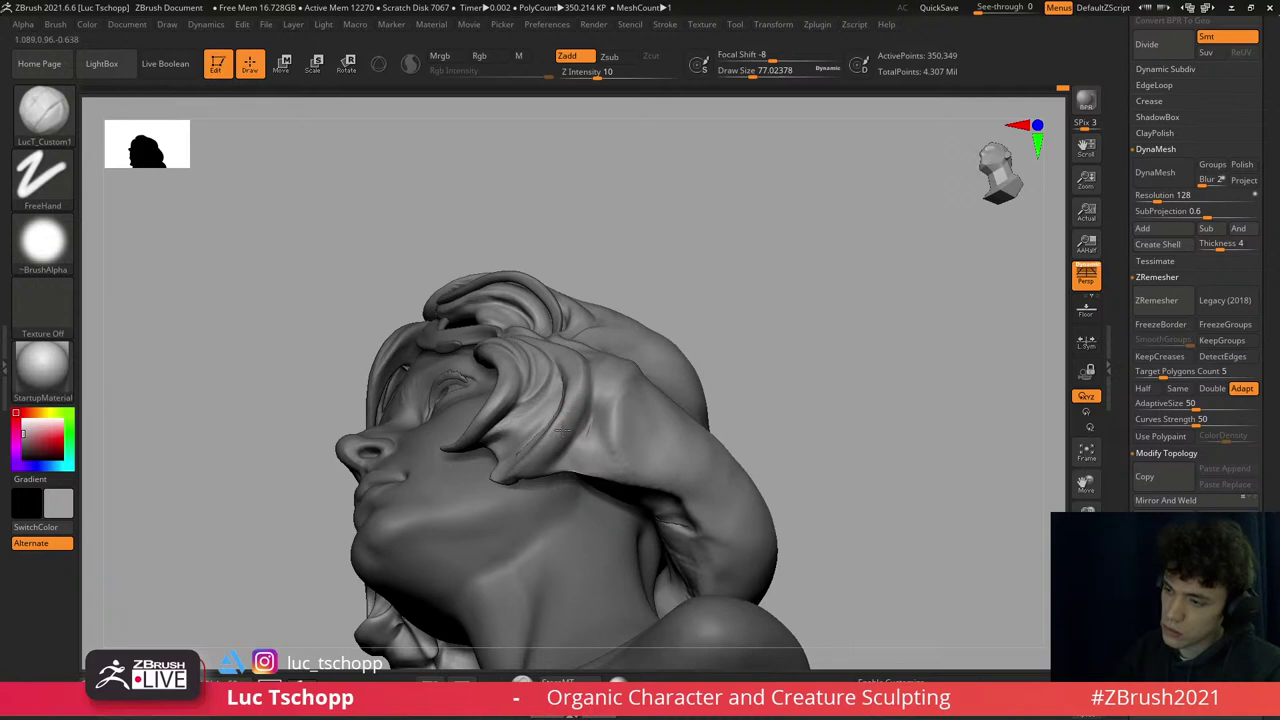
key("b")
key("d")
key("s")
key("1")
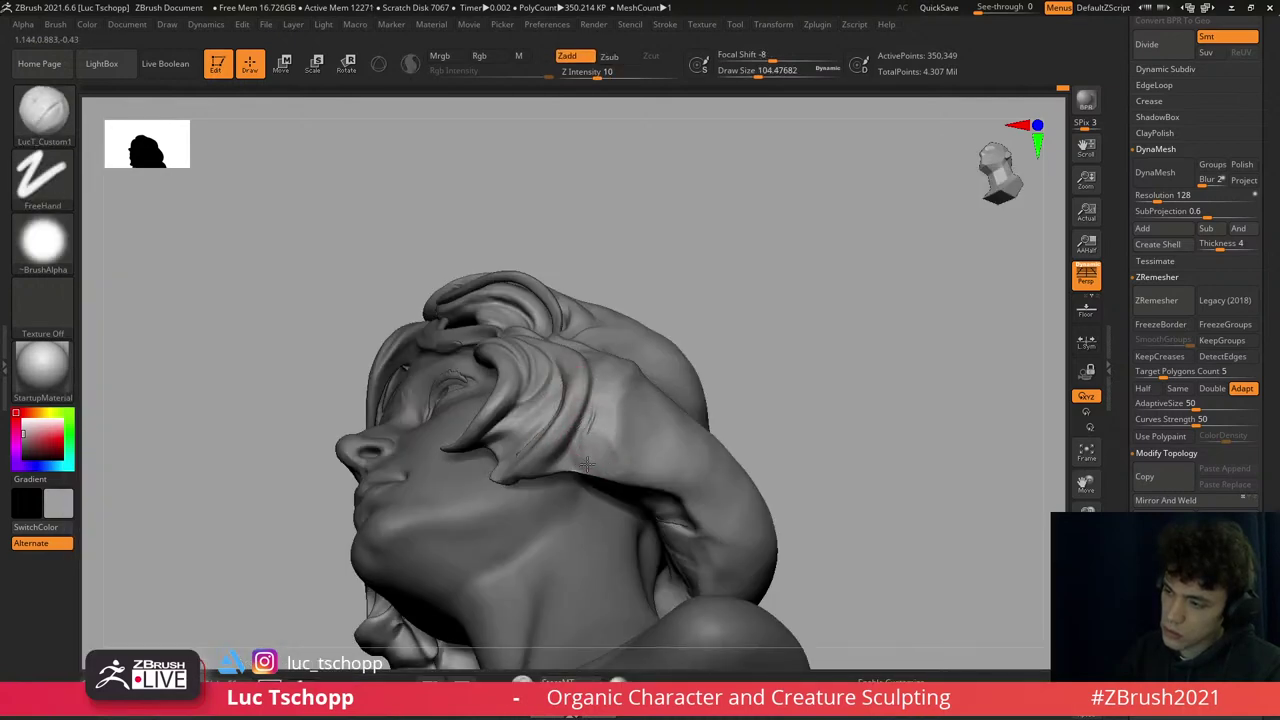
- Alternate Move, DamStandard and the custom clay brush on the strand ends, slightly shrinking the brush
key("b")
key("m")
key("v")
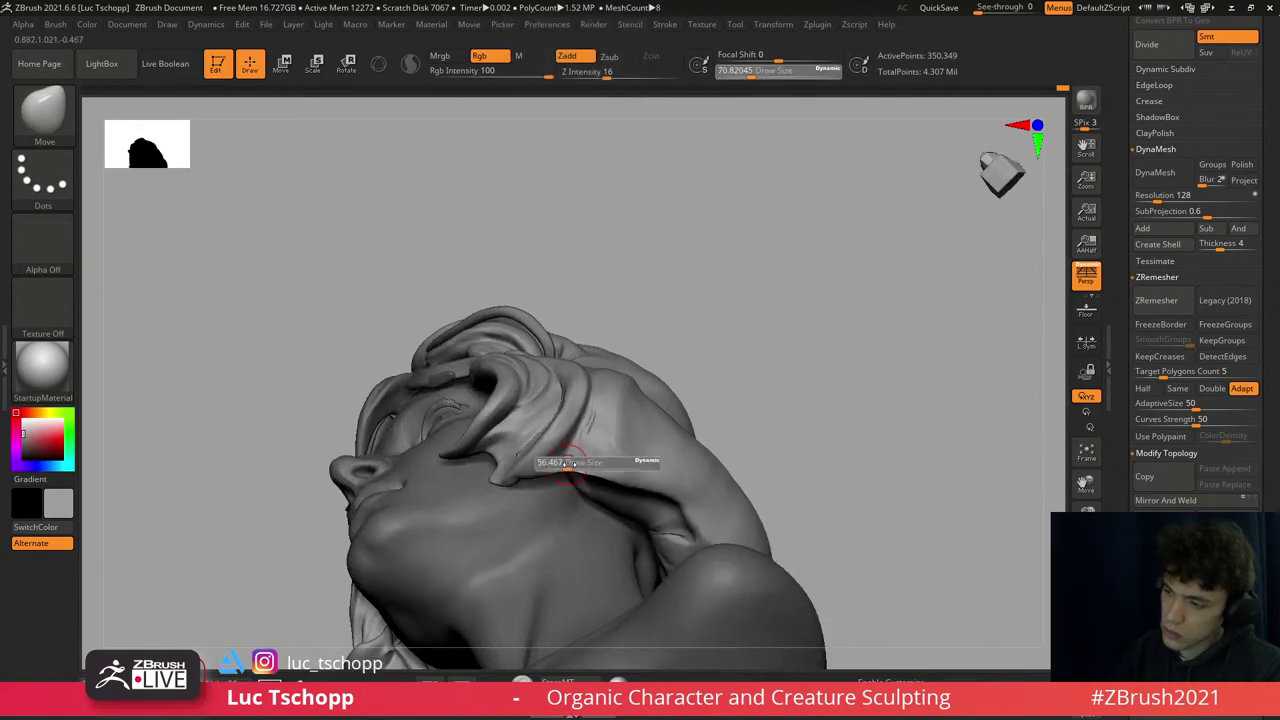
key("b")
key("d")
key("s")
key("1")
key("s")
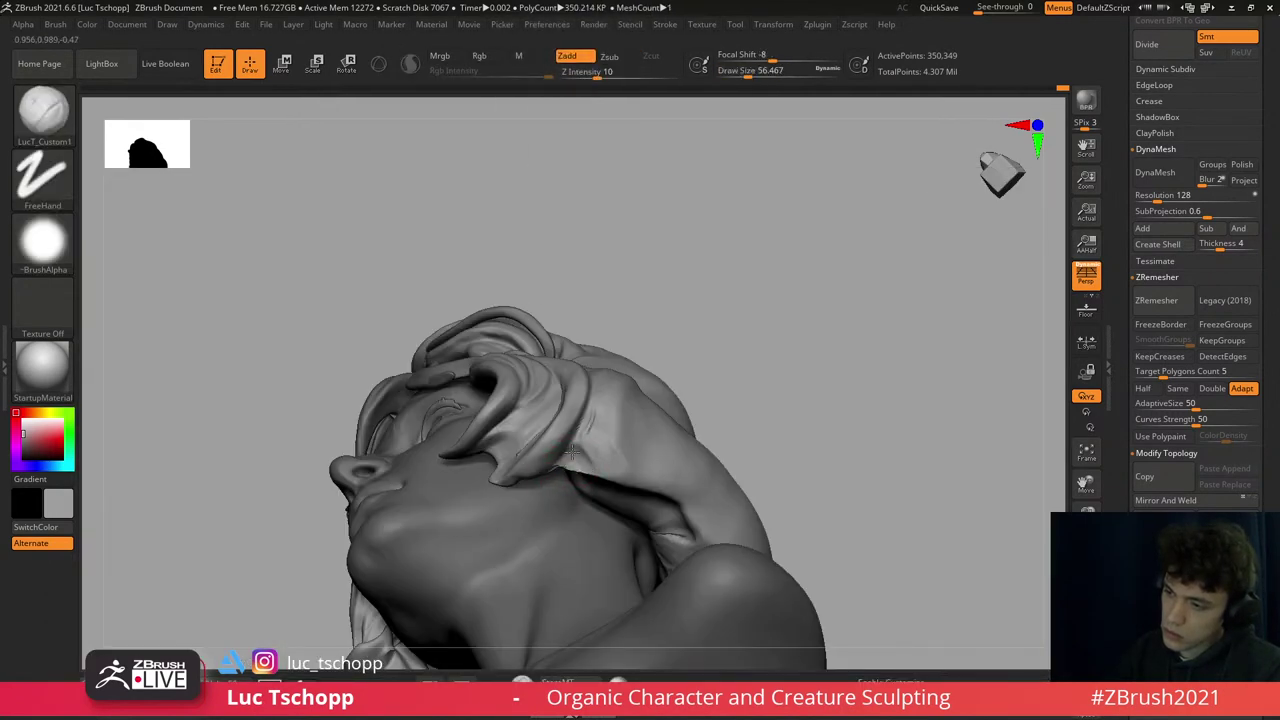
mouse_move(505, 480)
right_mouse_down()
mouse_move(608, 446)
mouse_move(571, 377)
mouse_move(646, 517)
mouse_move(609, 505)
mouse_move(548, 540)
mouse_move(540, 585)
mouse_move(537, 503)
right_mouse_up()
key("s")
left_click_drag(535, 500, 505, 503)
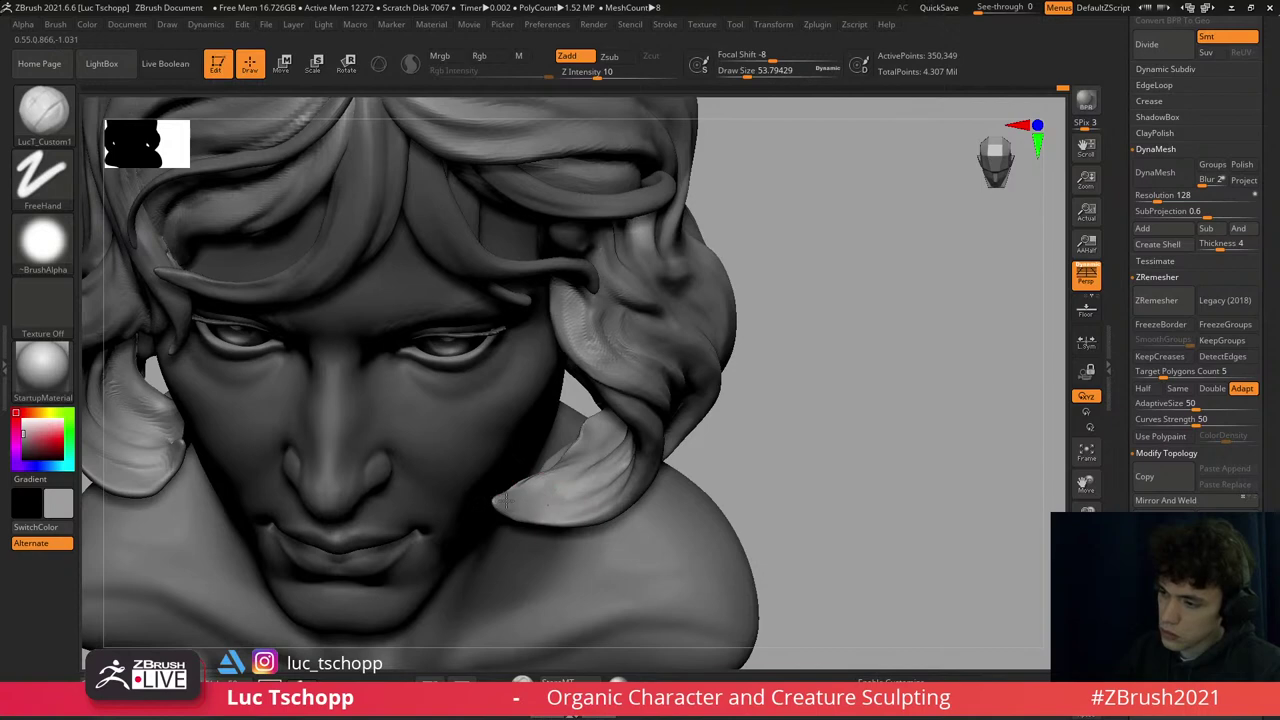
- Carve strand grooves with DamStandard, then reshape and build volume with Move and the custom brush
key("b")
key("d")
key("s")
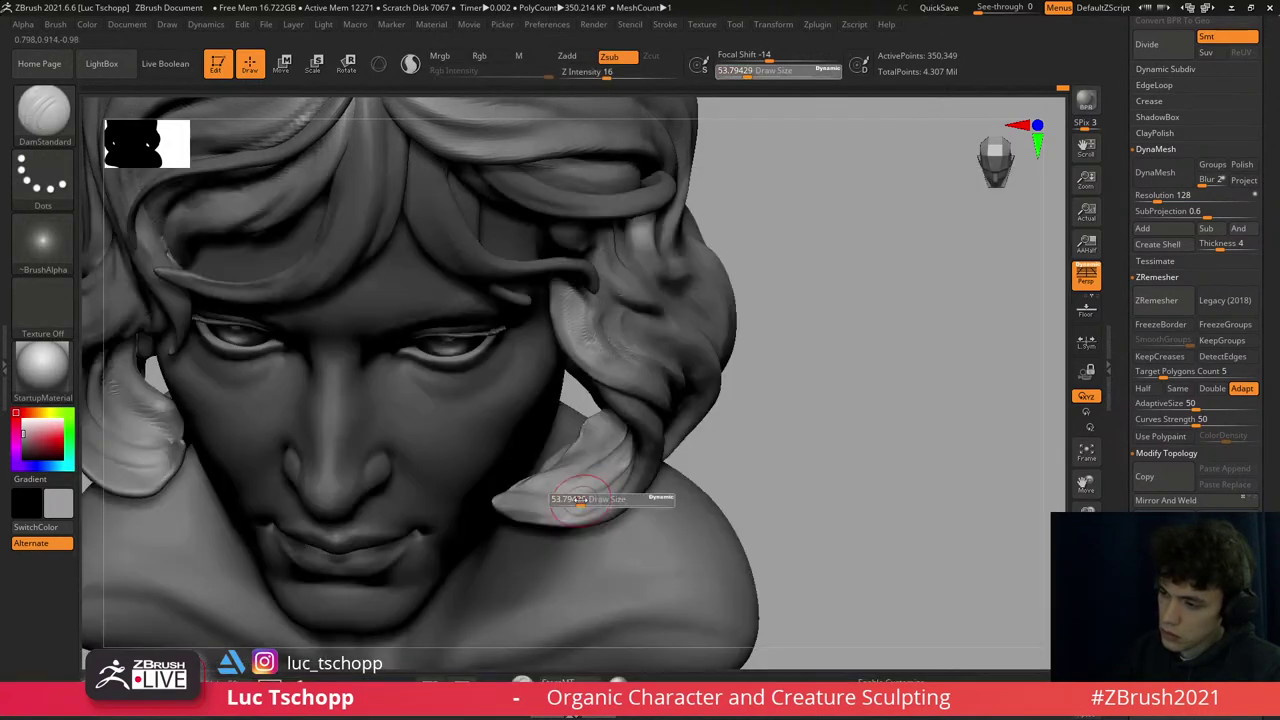
right_click_drag(537, 505, 588, 468)
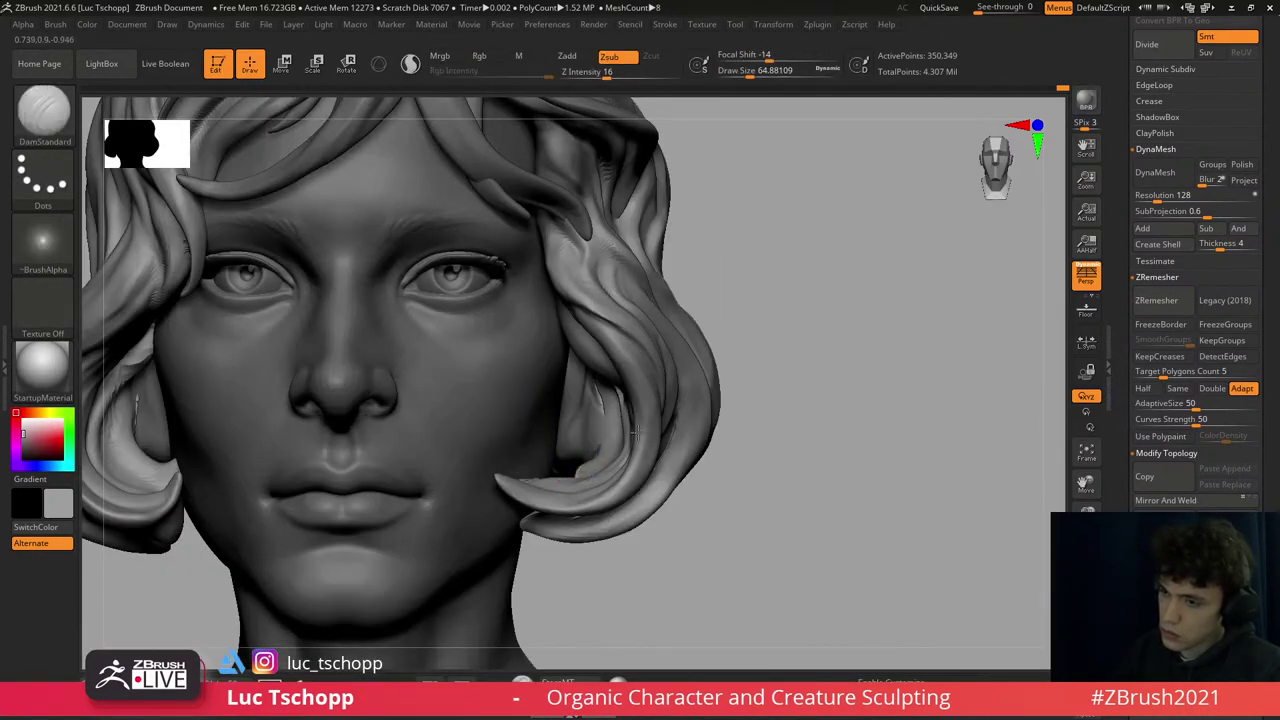
right_click_drag(636, 432, 620, 451)
key("b")
key("m")
key("v")
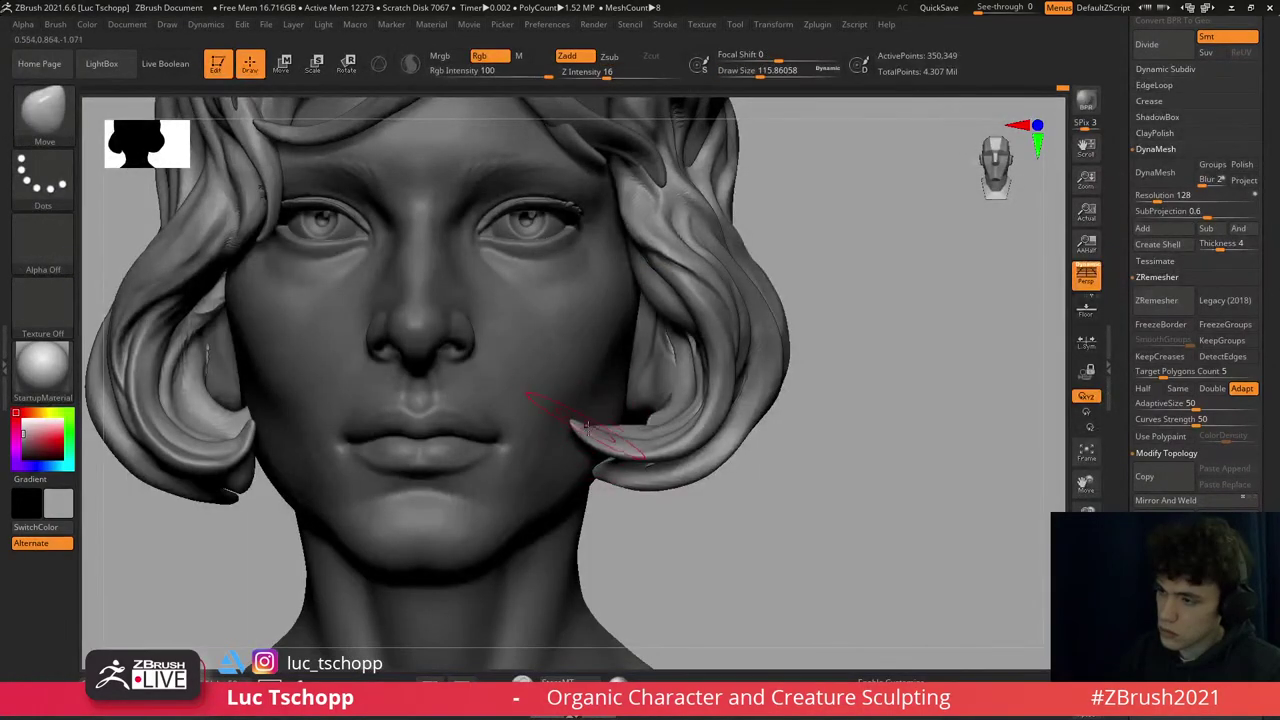
right_click_drag(665, 445, 636, 428)
key("1")
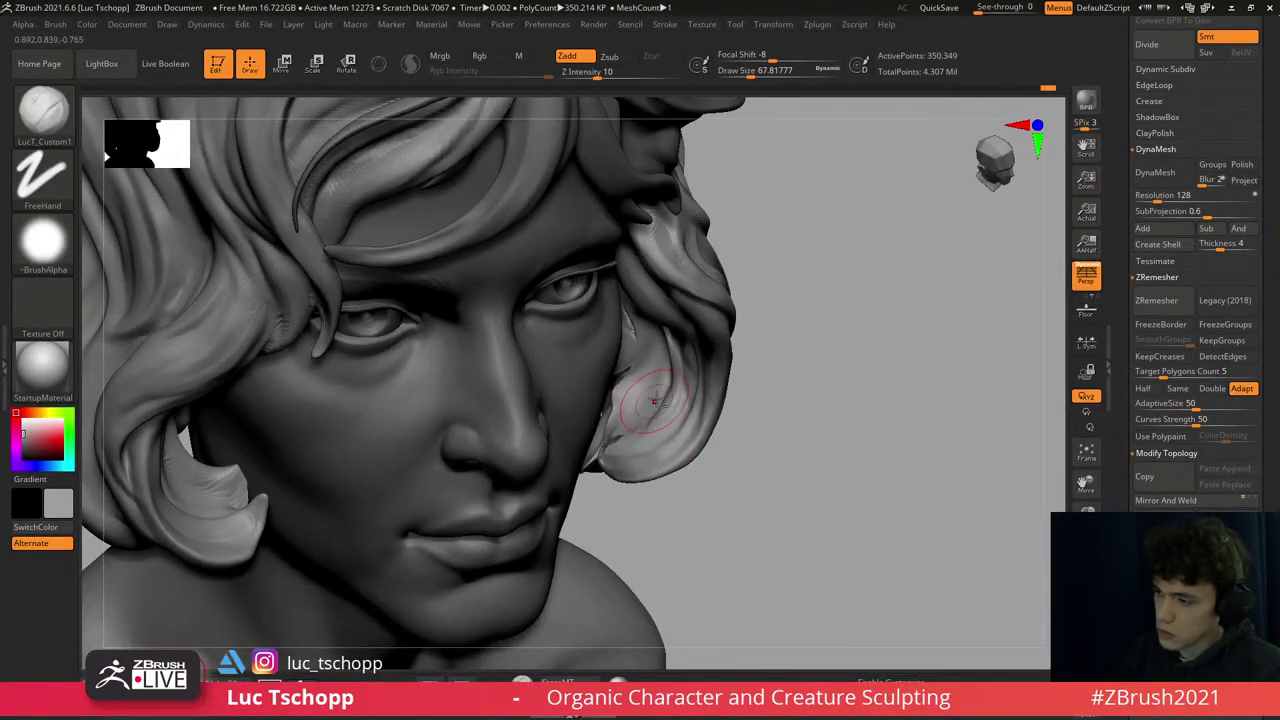
- Frame the bust, zoom into the face, and refine the cheek lock with DamStandard and the custom brush
key("f")
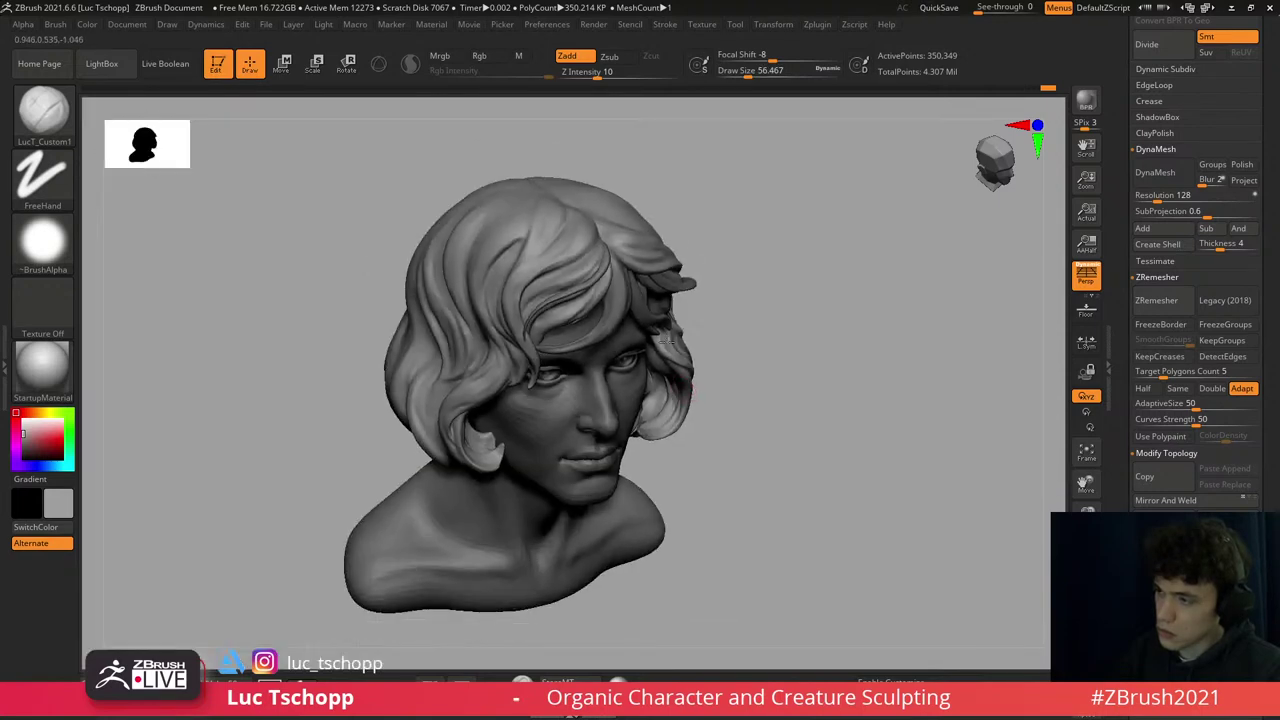
mouse_move(665, 410)
right_mouse_down()
mouse_move(712, 472)
mouse_move(687, 418)
mouse_move(700, 440)
mouse_move(720, 535)
mouse_move(755, 470)
right_mouse_up()
key("b")
key("d")
key("s")
key("1")
- Select the female face2 subtool, frame it, then activate the Extract2 hair subtool and zoom in
left_click(755, 470, "alt")
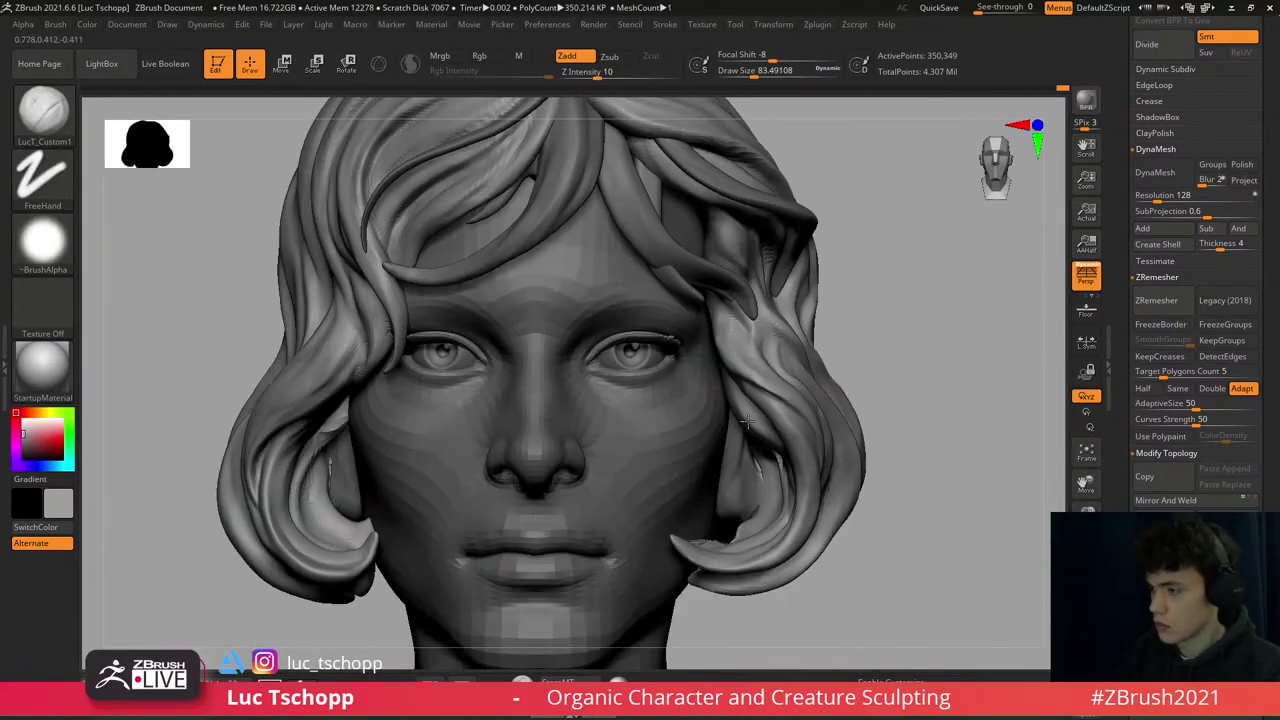
key("f")
right_click_drag(687, 440, 683, 443)
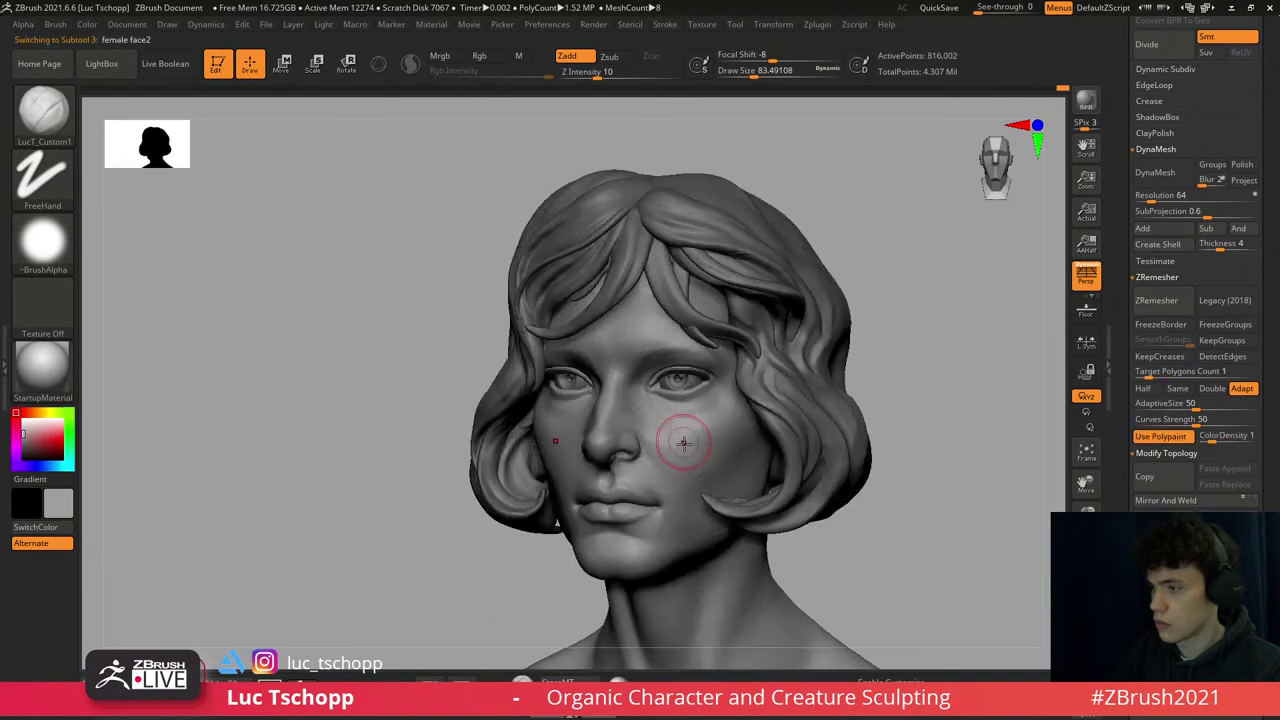
left_click(612, 290, "alt")
mouse_move(612, 290)
right_mouse_down("ctrl")
mouse_move(625, 260)
mouse_move(640, 310)
mouse_move(629, 314)
right_mouse_up("ctrl")
- With the custom brush at about size 62, inspect the bust from below and front, then zoom on the eye-side hair
key("1")
key("s")
left_click_drag(600, 330, 597, 318)
right_click_drag(597, 318, 585, 372)
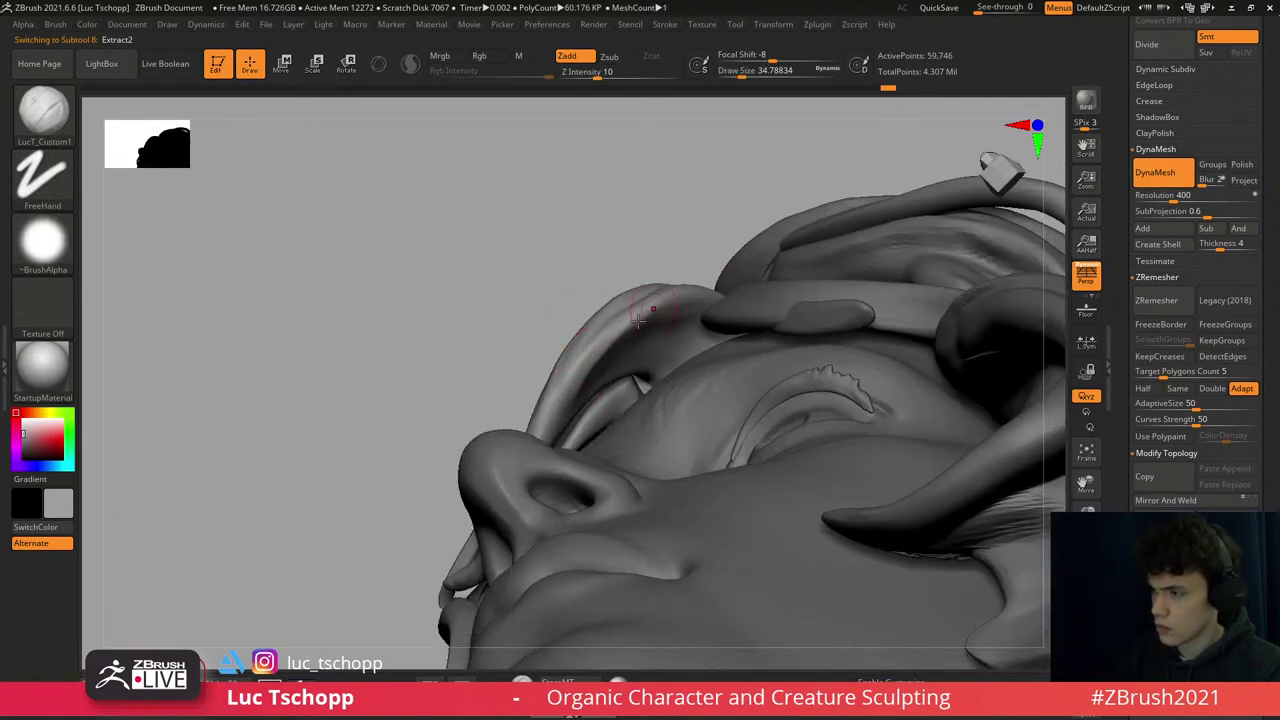
right_click_drag(588, 376, 608, 280)
key("f")
right_click_drag(735, 333, 716, 334)
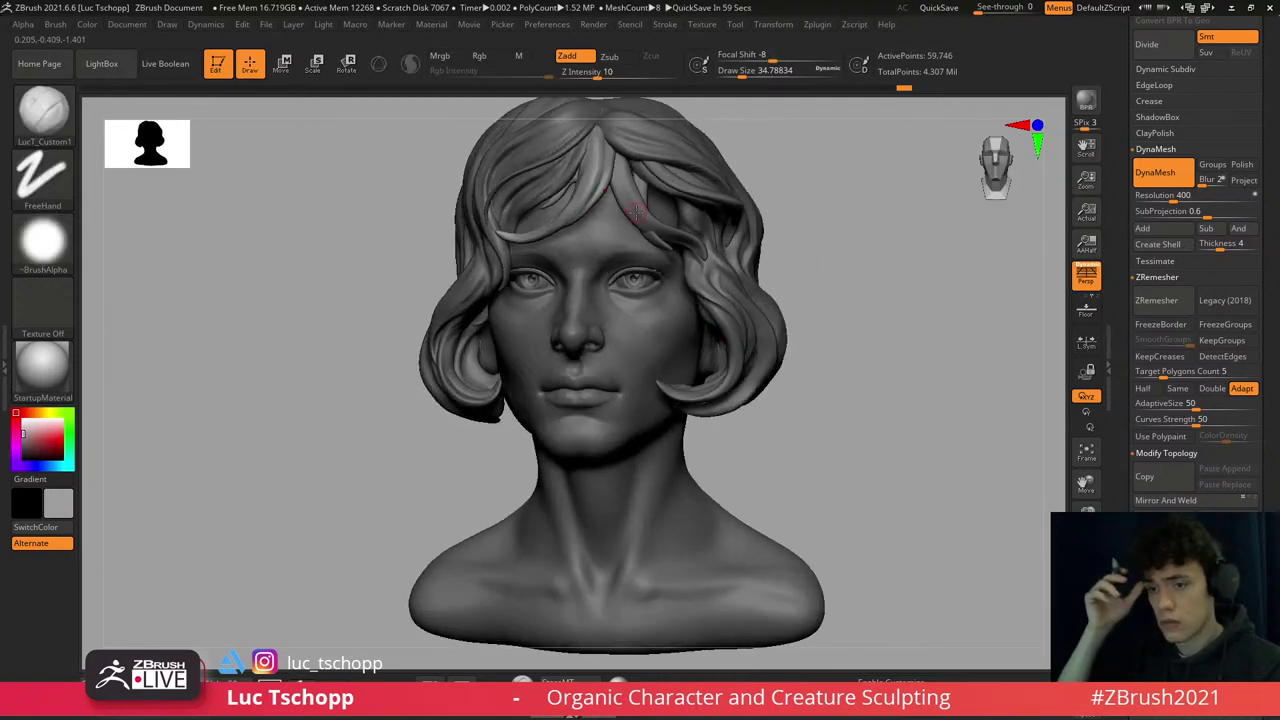
key("f")
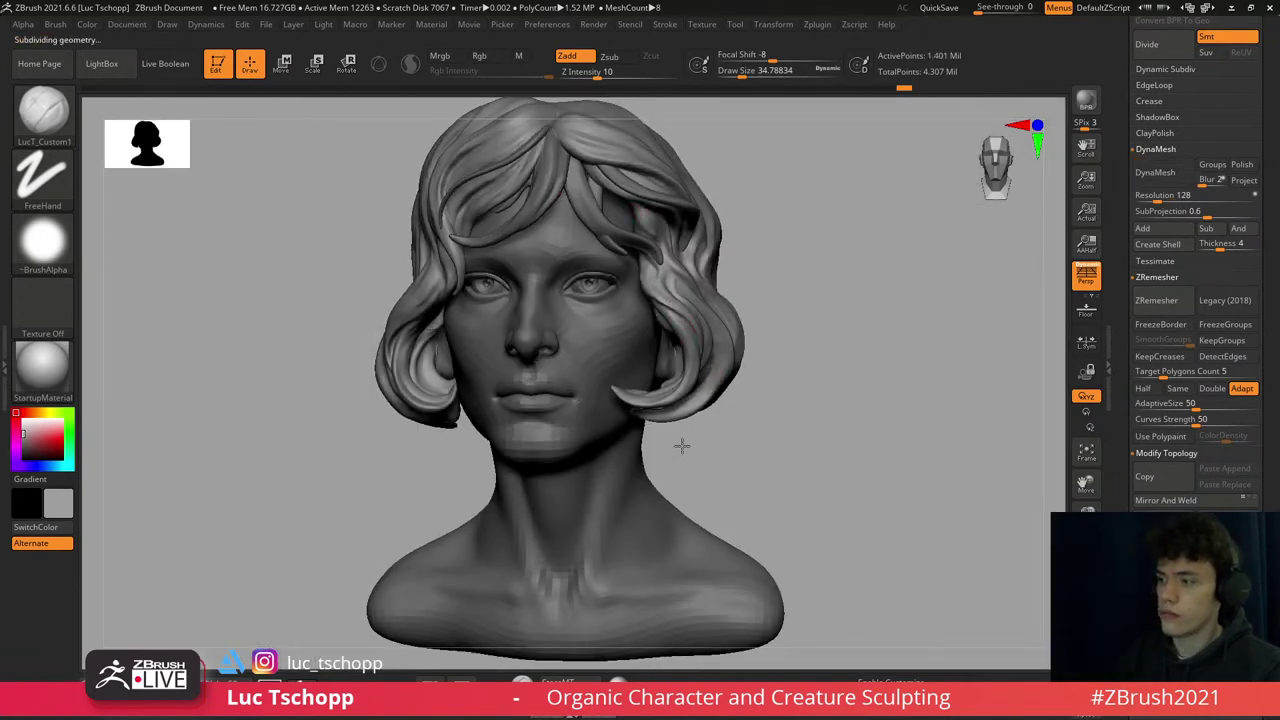
mouse_move(680, 443)
right_mouse_down("ctrl")
mouse_move(657, 314)
mouse_move(678, 316)
mouse_move(695, 367)
right_mouse_up("ctrl")
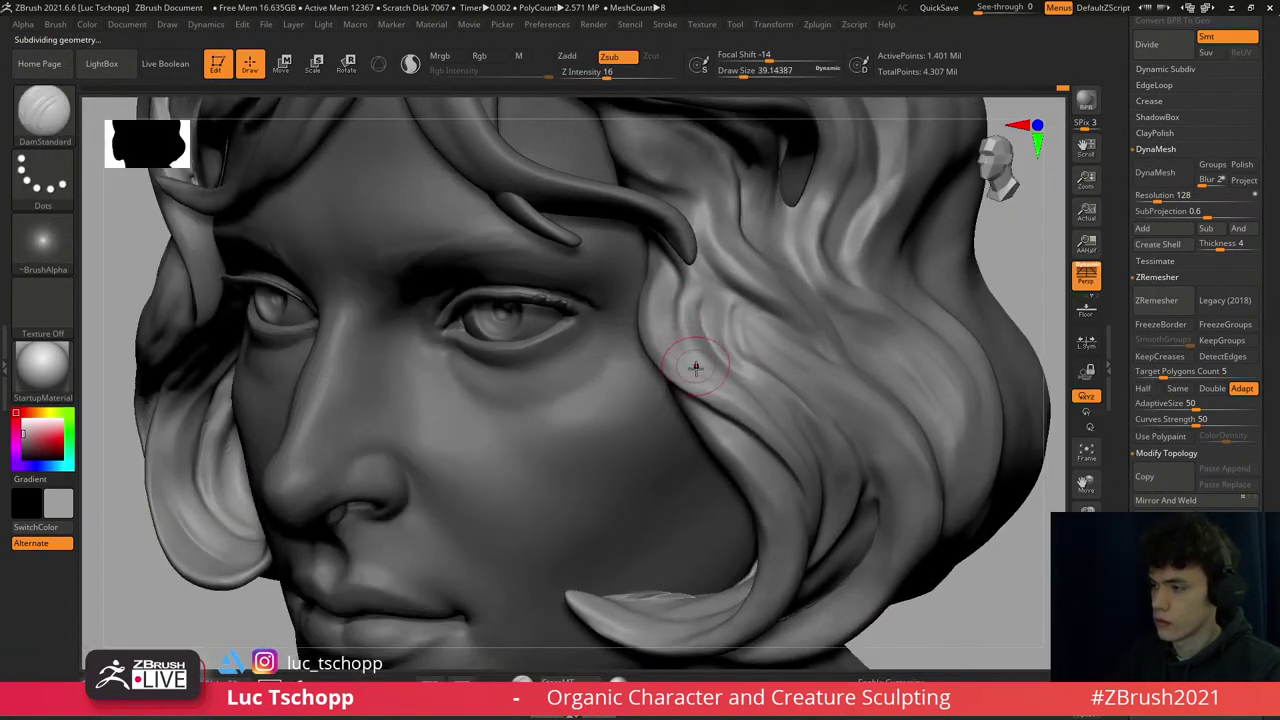
- Carve side-hair grooves with DamStandard, adjusting Draw Size to about 51, 27, then 65 in left profile
key("b")
key("Escape")
key("s")
left_click(668, 307)
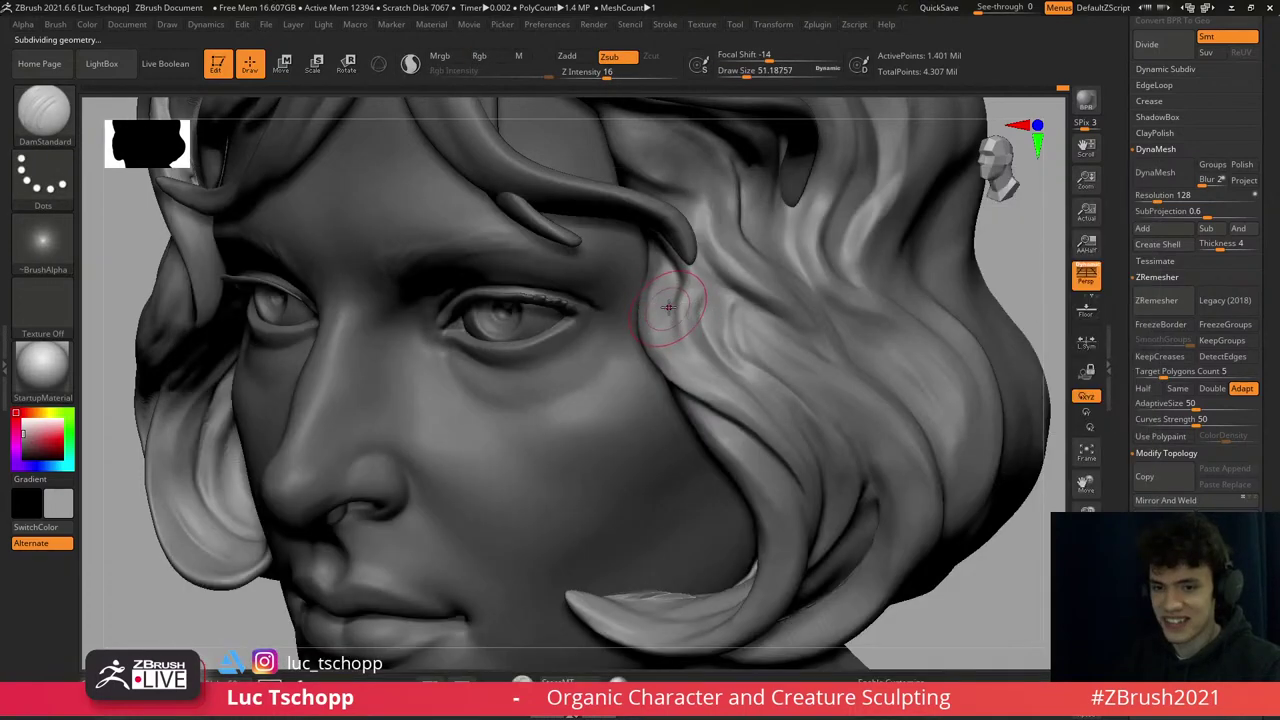
key("s")
left_click(676, 275)
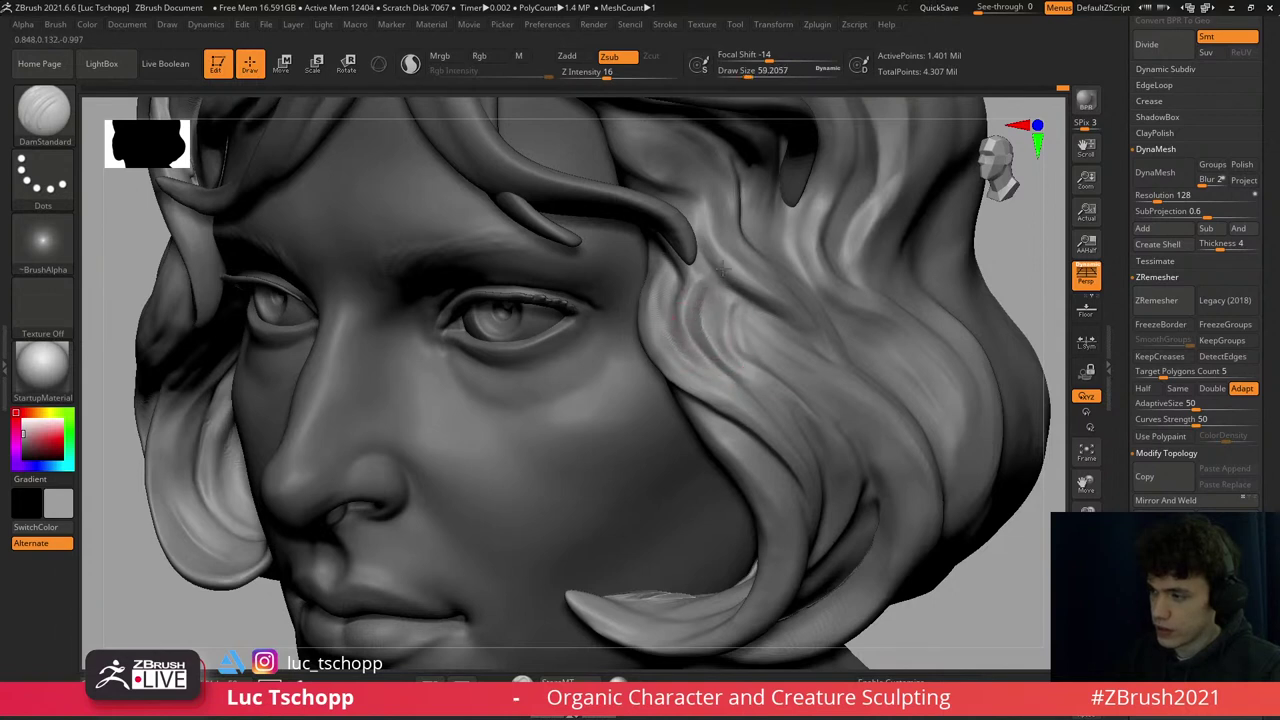
key("s")
left_click(760, 285)
right_click_drag(740, 290, 737, 322)
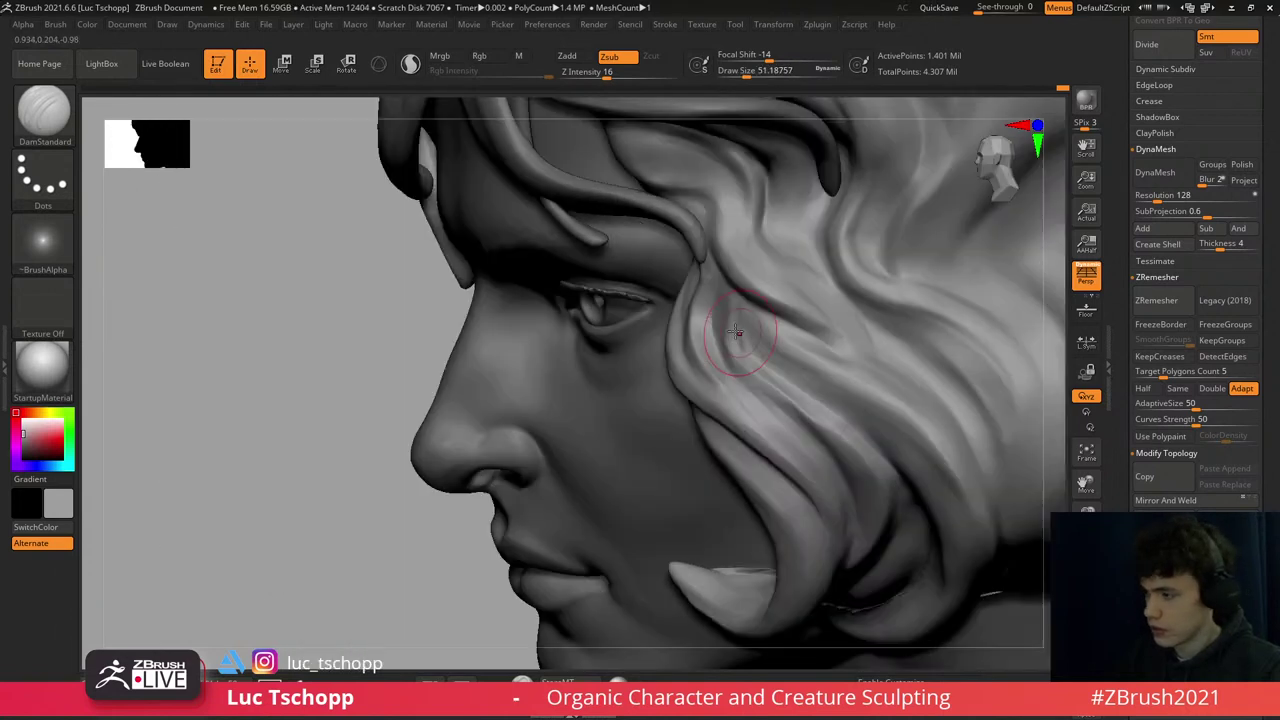
key("s")
left_click(735, 321)
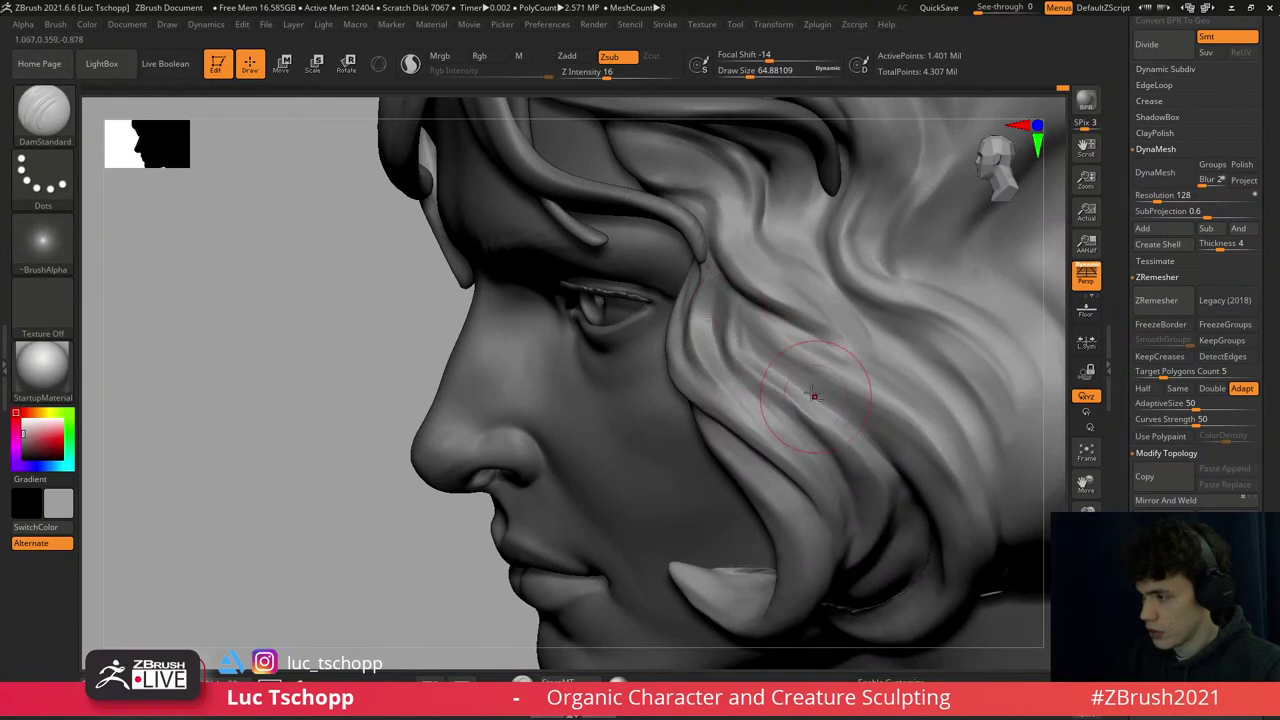
- Deepen the strand creases beside the eye with the custom clay brush and DamStandard, then return to a front view
key("1")
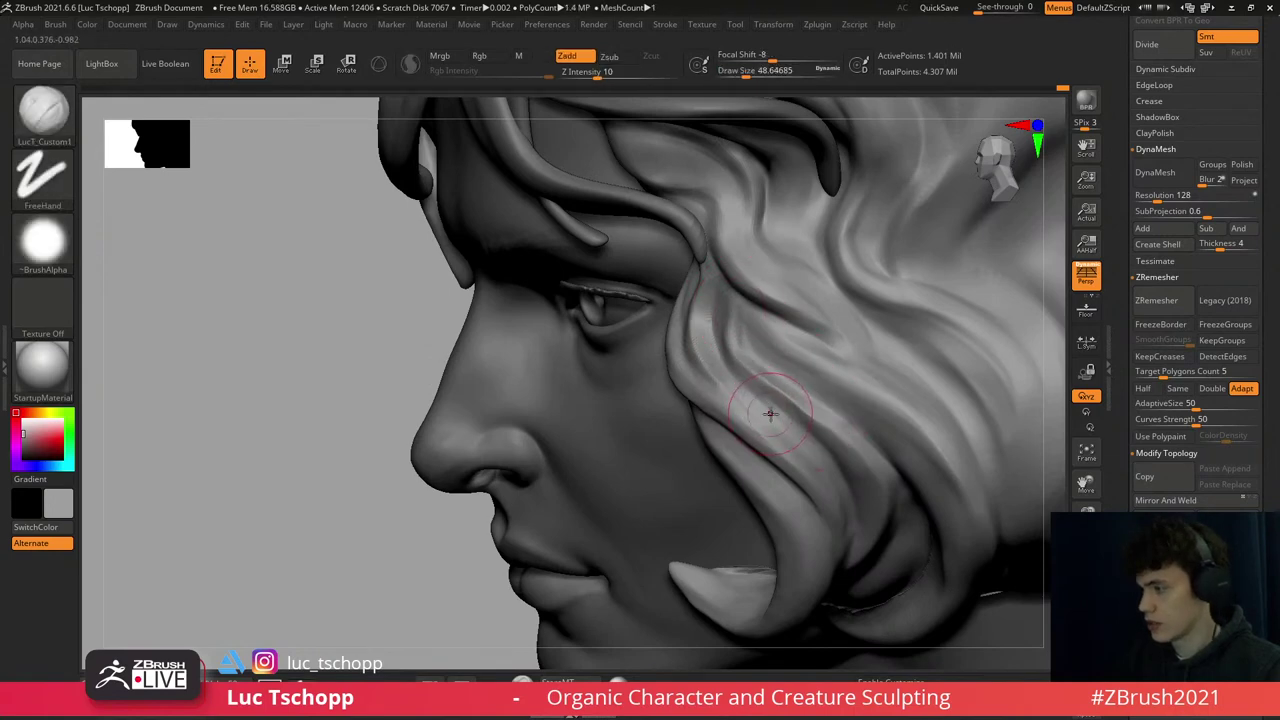
key("b")
key("d")
key("s")
right_click_drag(798, 430, 728, 306)
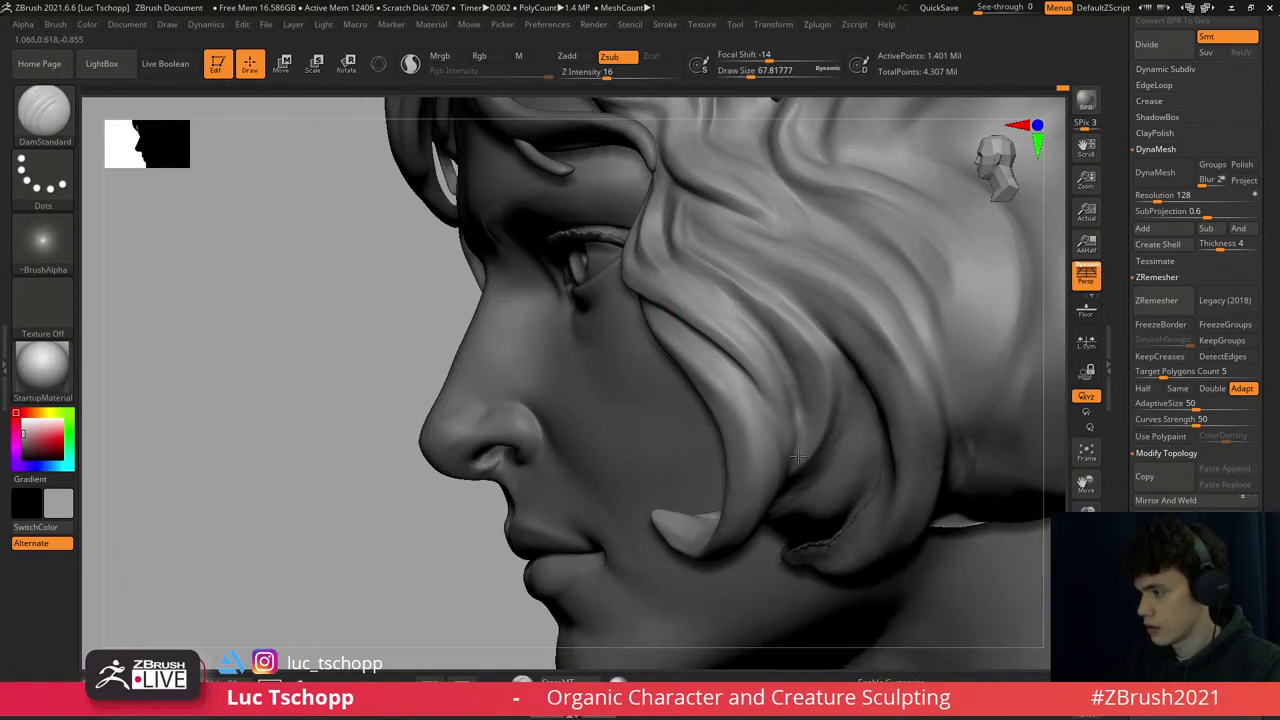
right_click_drag(797, 456, 786, 445)
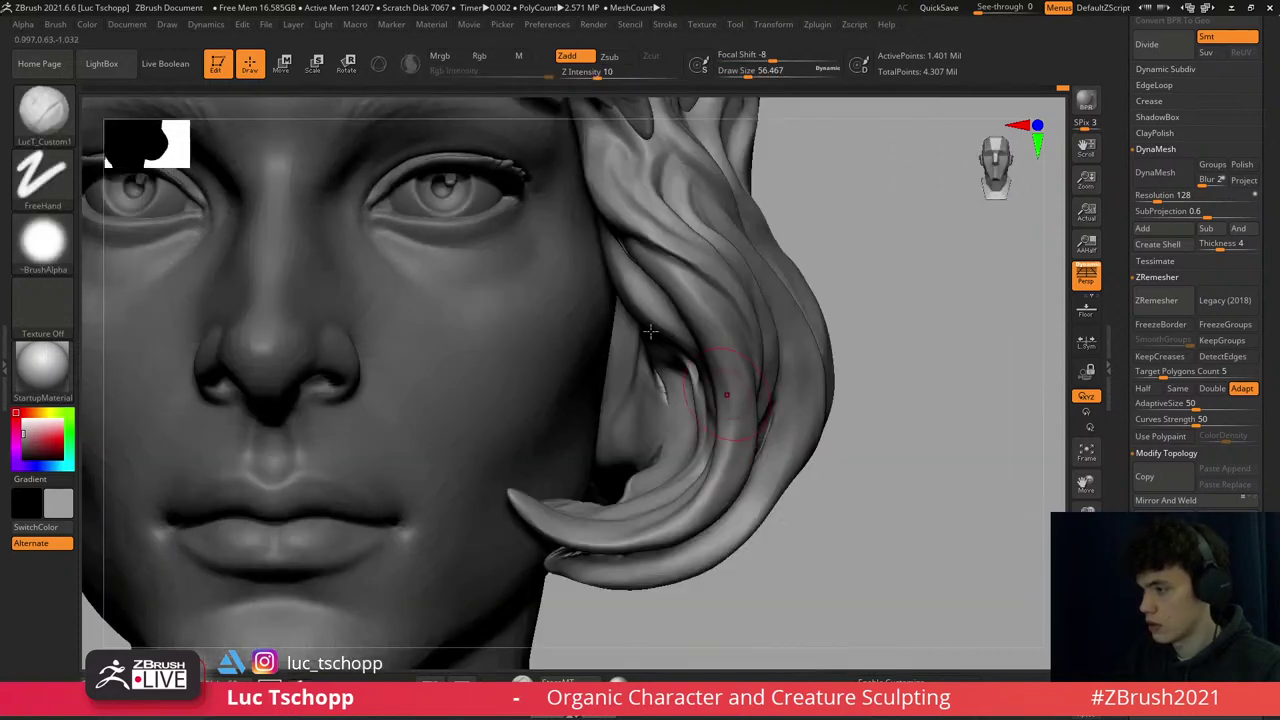
key("f")
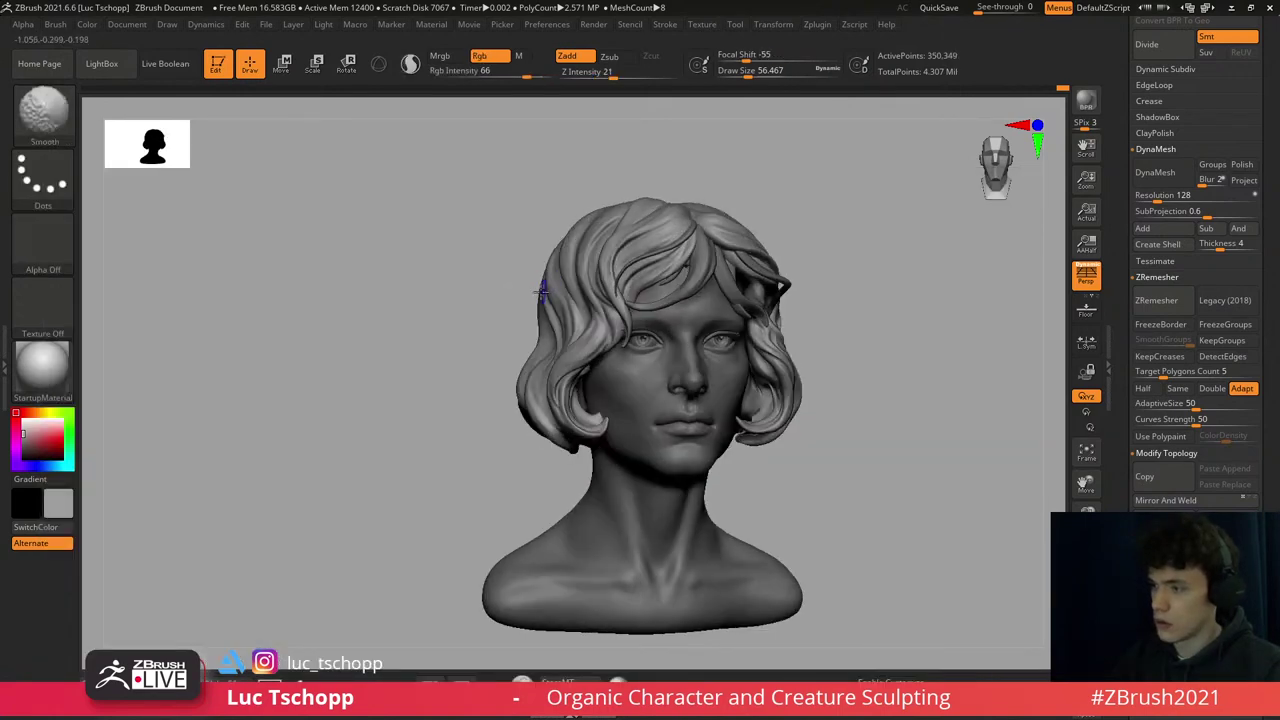
- Resize the sculpting brush from about 187 down to 104 and frame the whole head
key("shift")
key("shift")
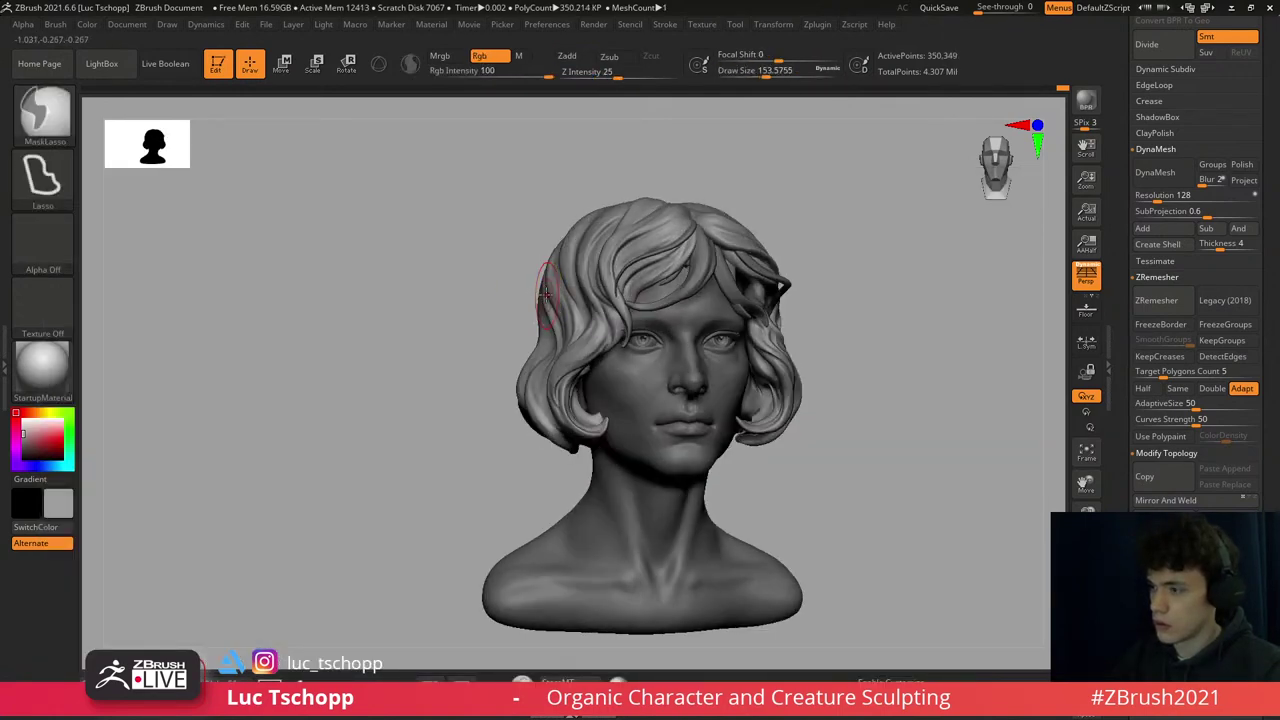
key("s")
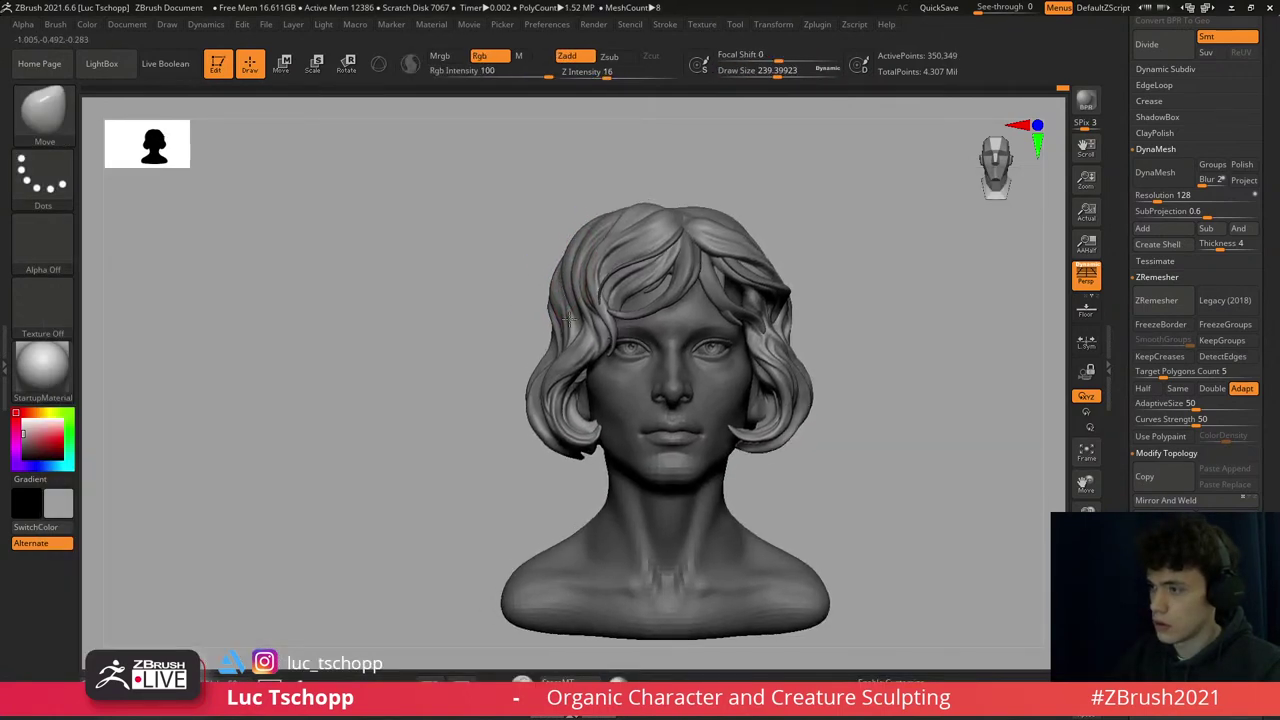
scroll(545, 284, "up", 5)
key("b")
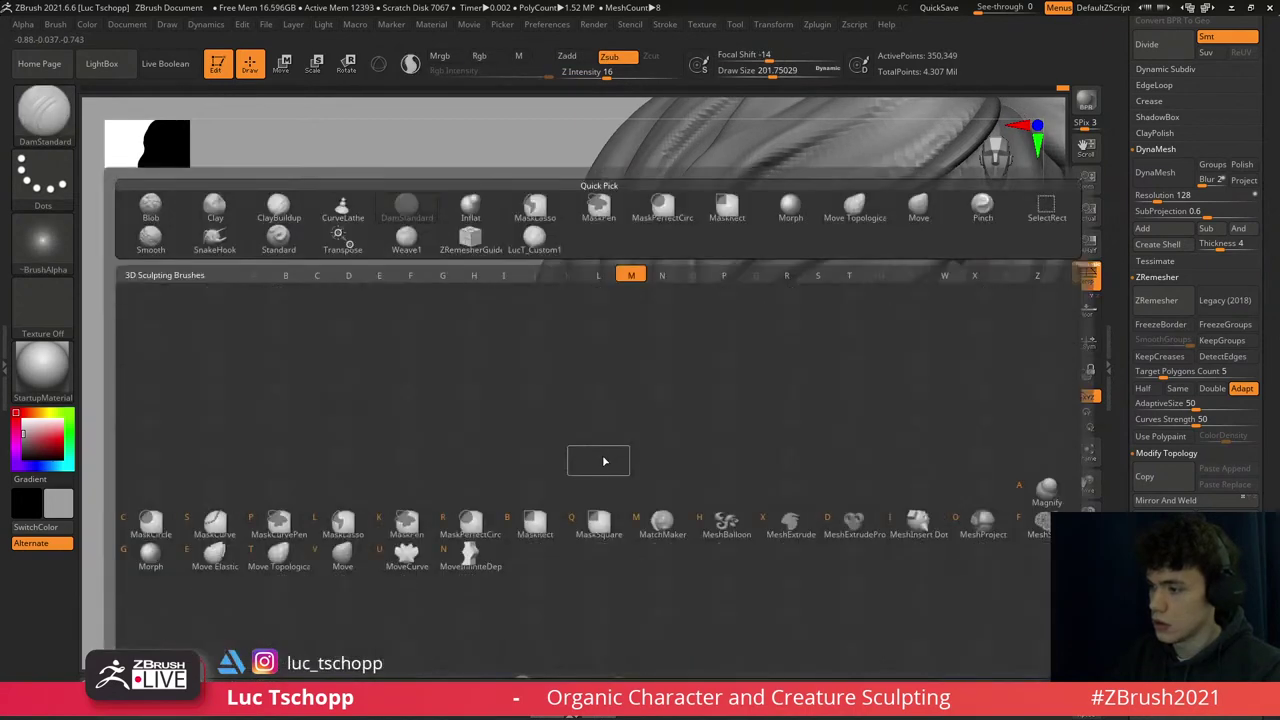
key("Escape")
key("s")
left_click(565, 458)
key("bracketleft")
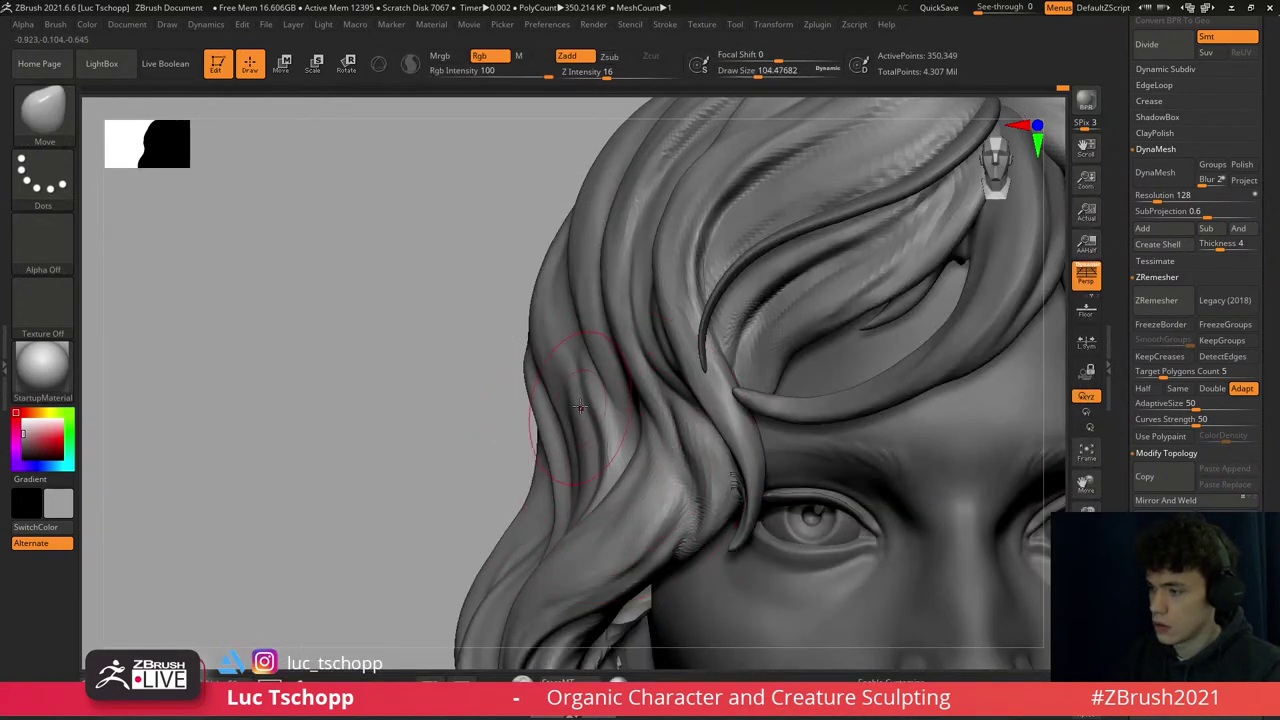
key("1")
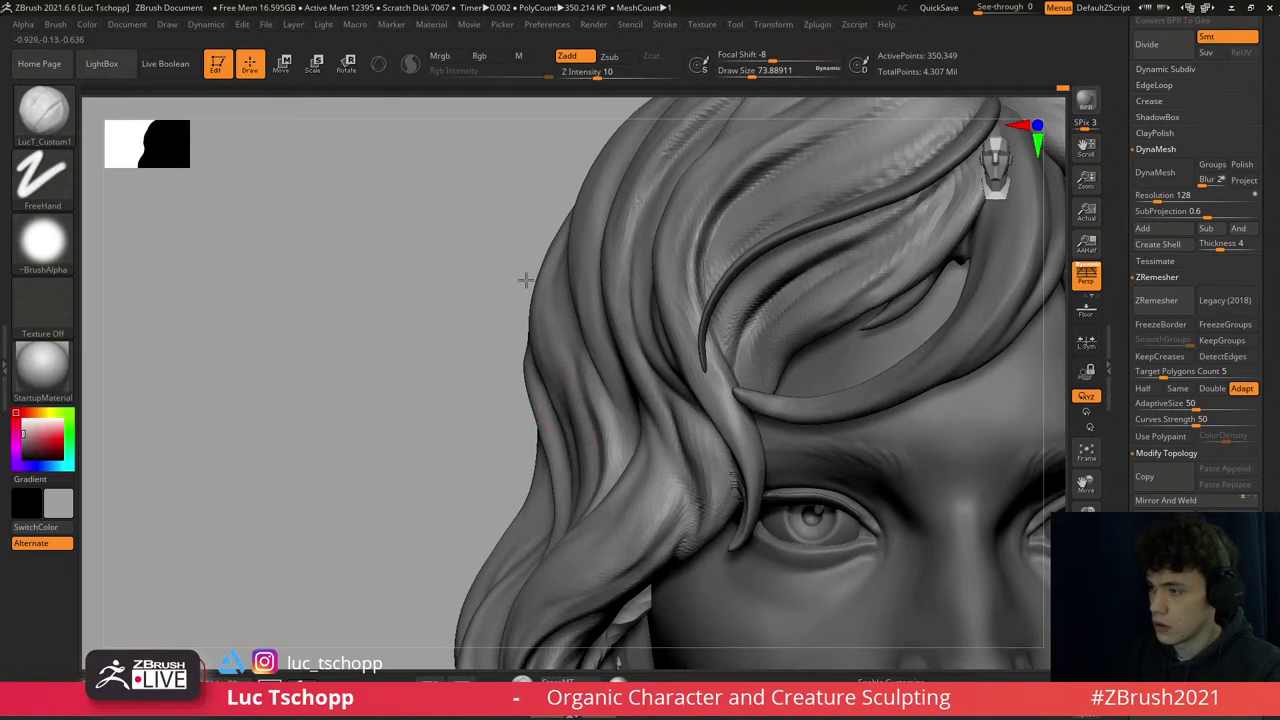
key("f")
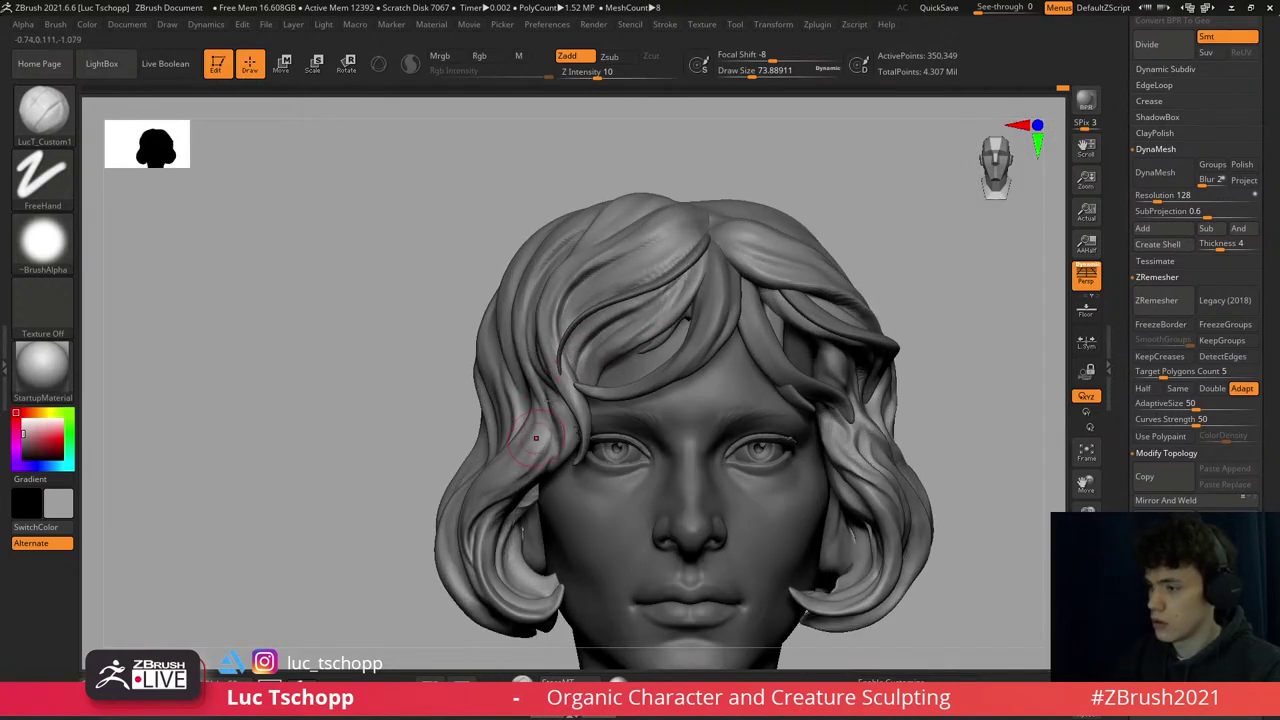
- Zoom in on the left hair and switch from the Move brush to DamStandard
mouse_move(535, 437)
right_mouse_down()
mouse_move(600, 400)
mouse_move(643, 351)
mouse_move(665, 349)
right_mouse_up()
key("shift")
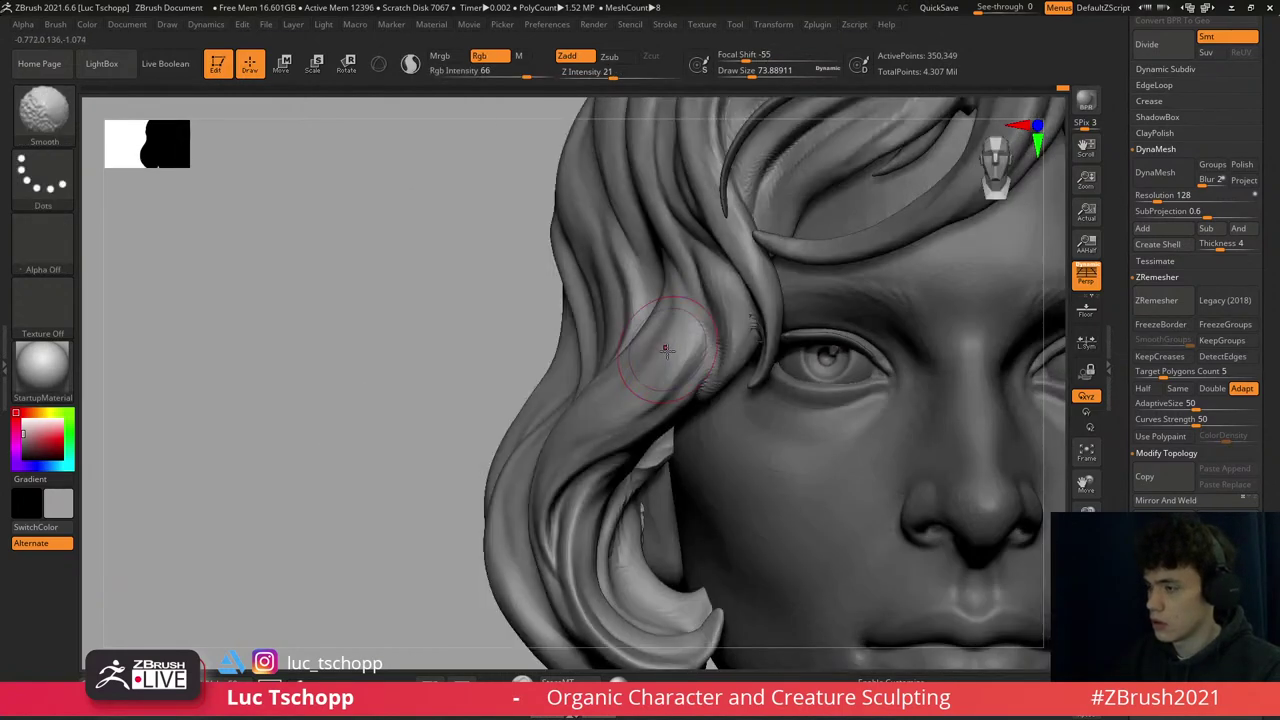
key("b")
key("m")
key("v")
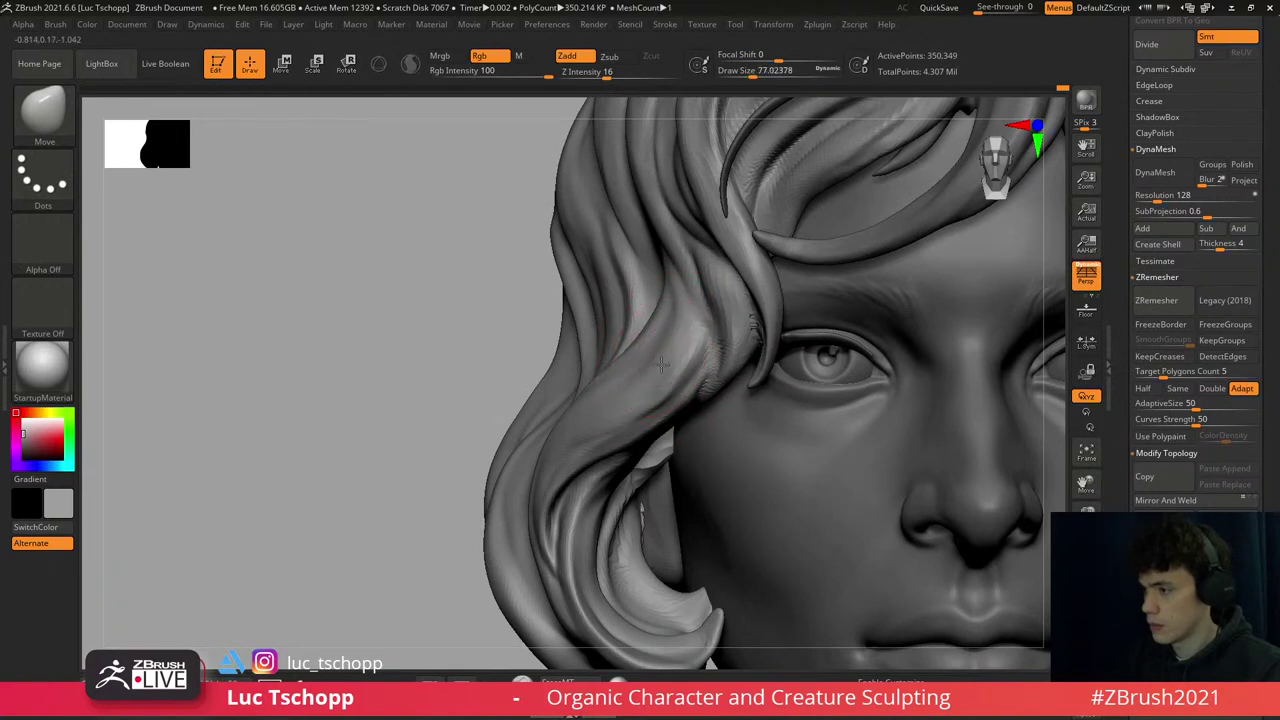
key("s")
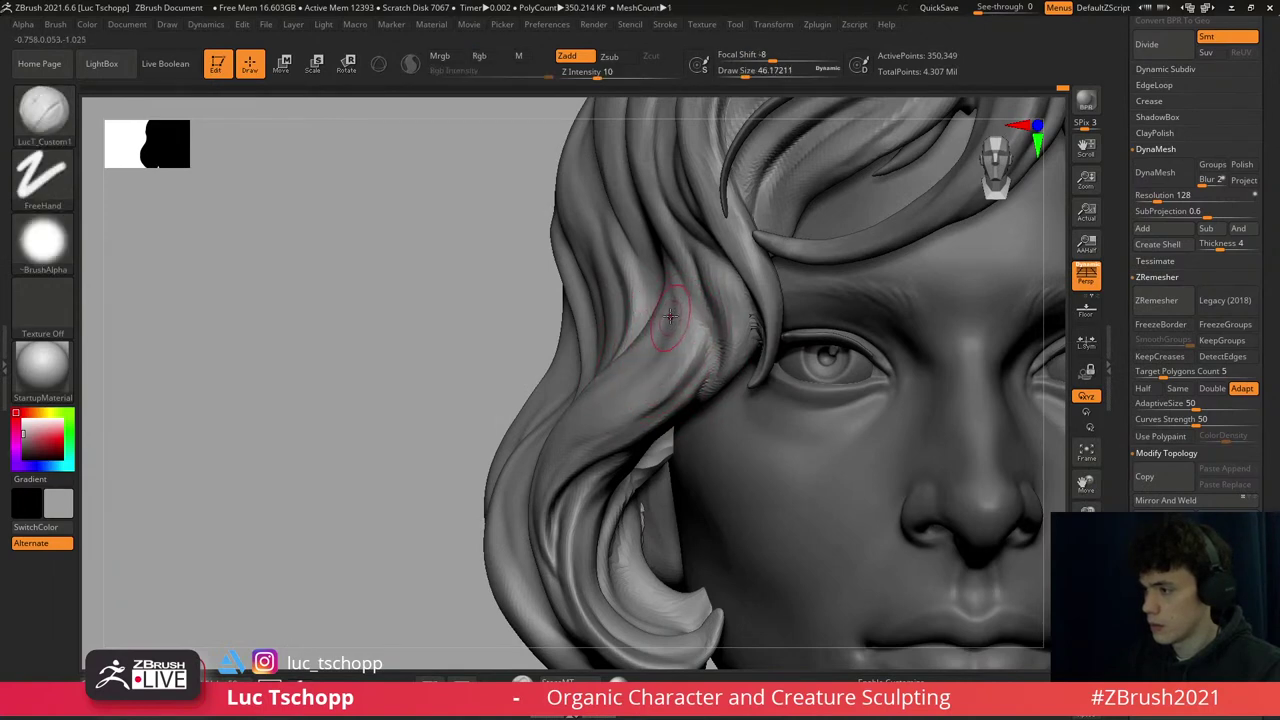
key("b")
key("d")
key("s")
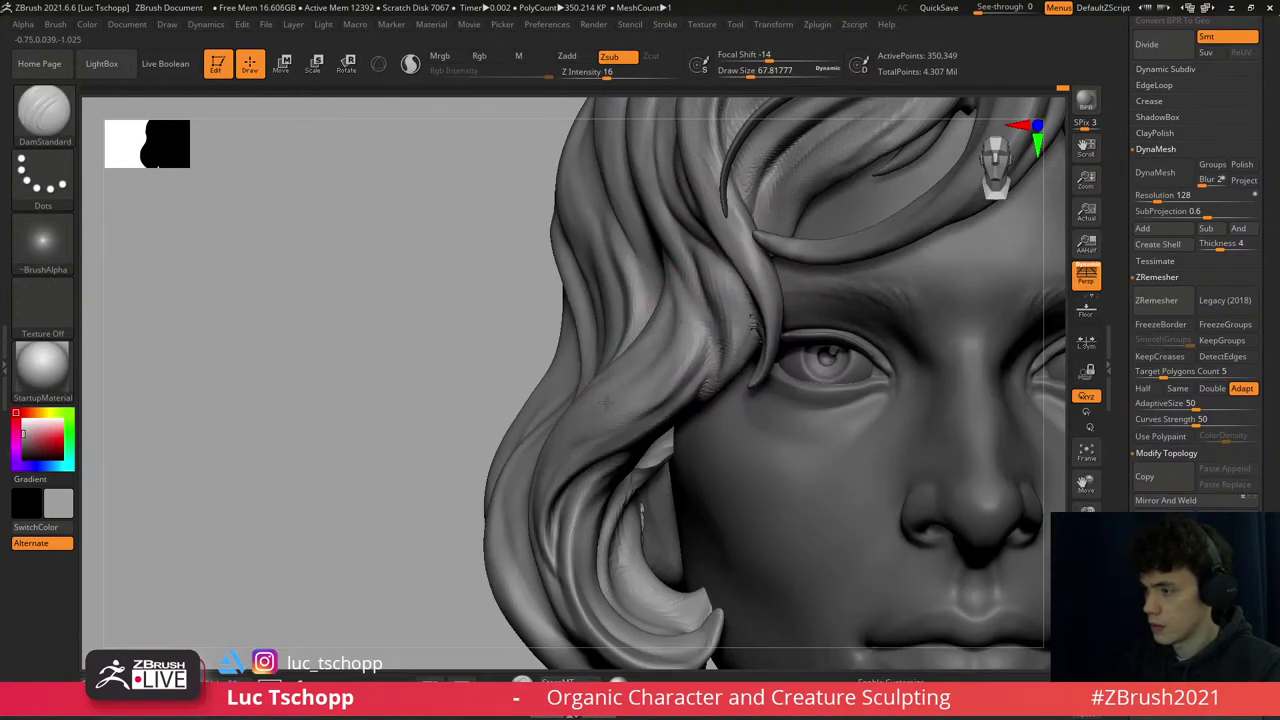
right_click_drag(675, 347, 657, 286)
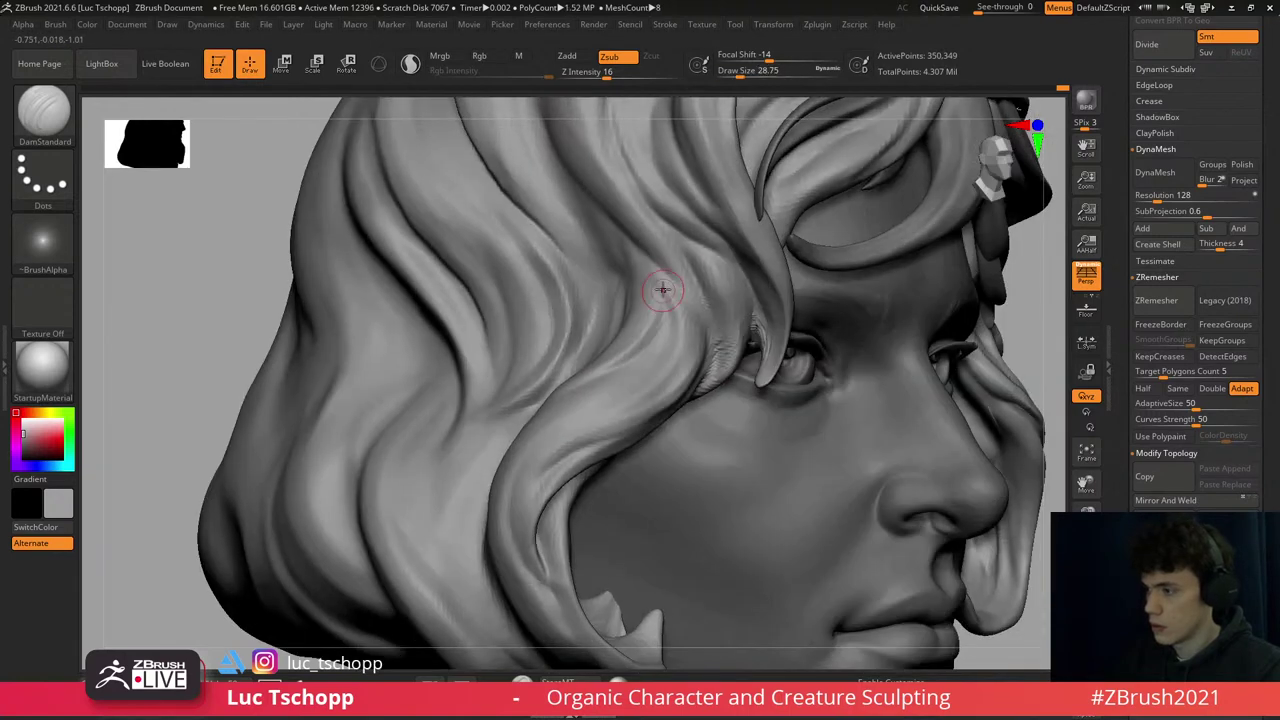
- Select MaskPen and Ctrl-paint a mask over a thin side hair lock, checking it from around the bust
key("ctrl")
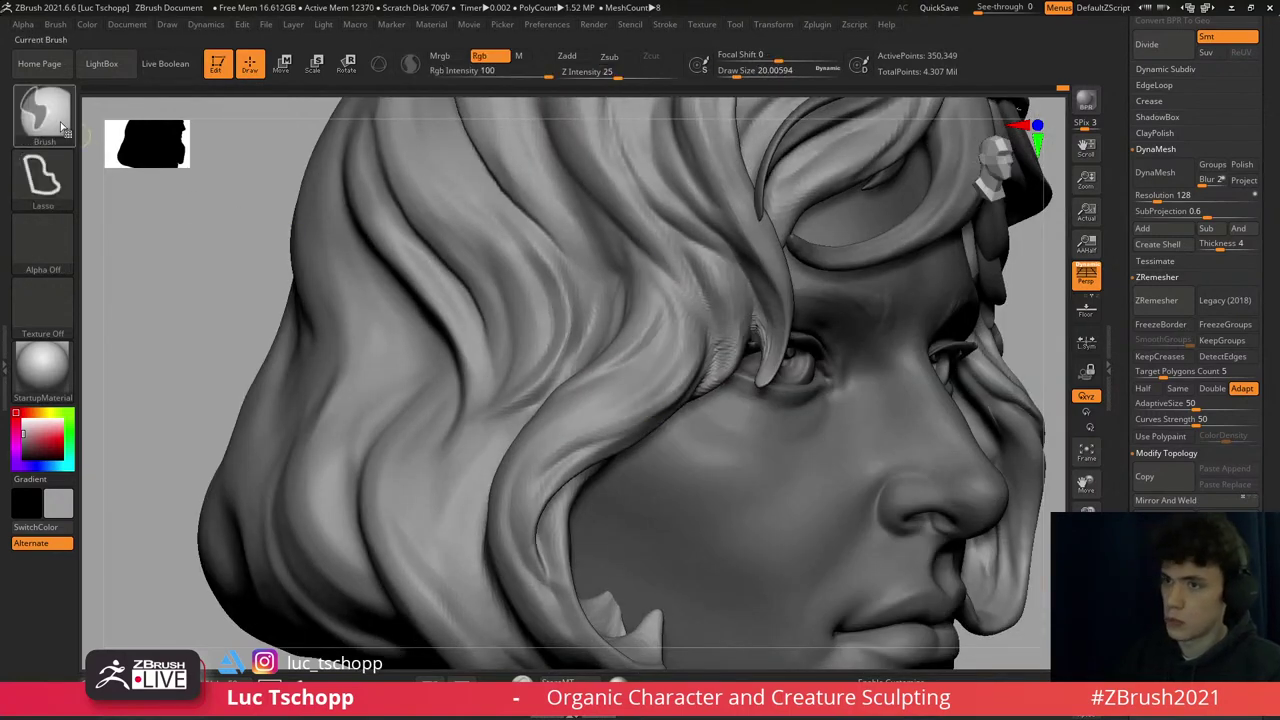
key("b")
left_click(379, 182)
mouse_move(651, 294)
right_mouse_down()
mouse_move(957, 623)
mouse_move(946, 376)
right_mouse_up()
key("ctrl")
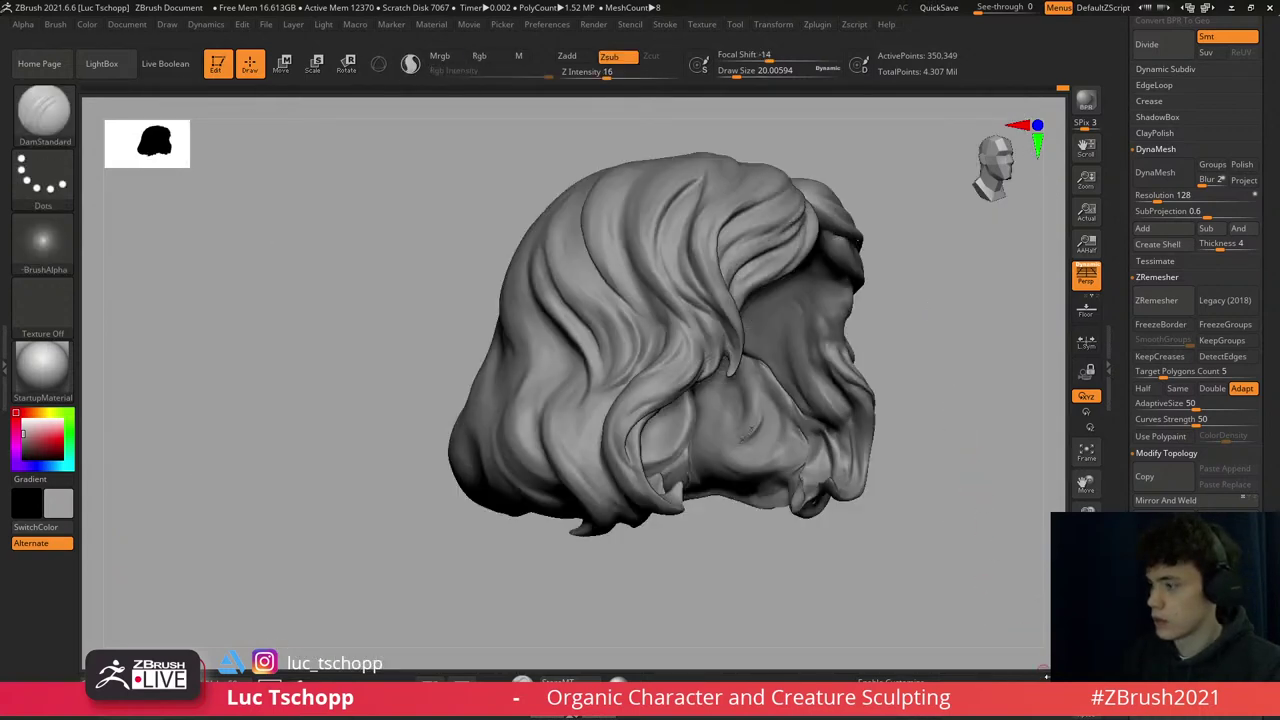
right_click_drag(760, 400, 670, 254)
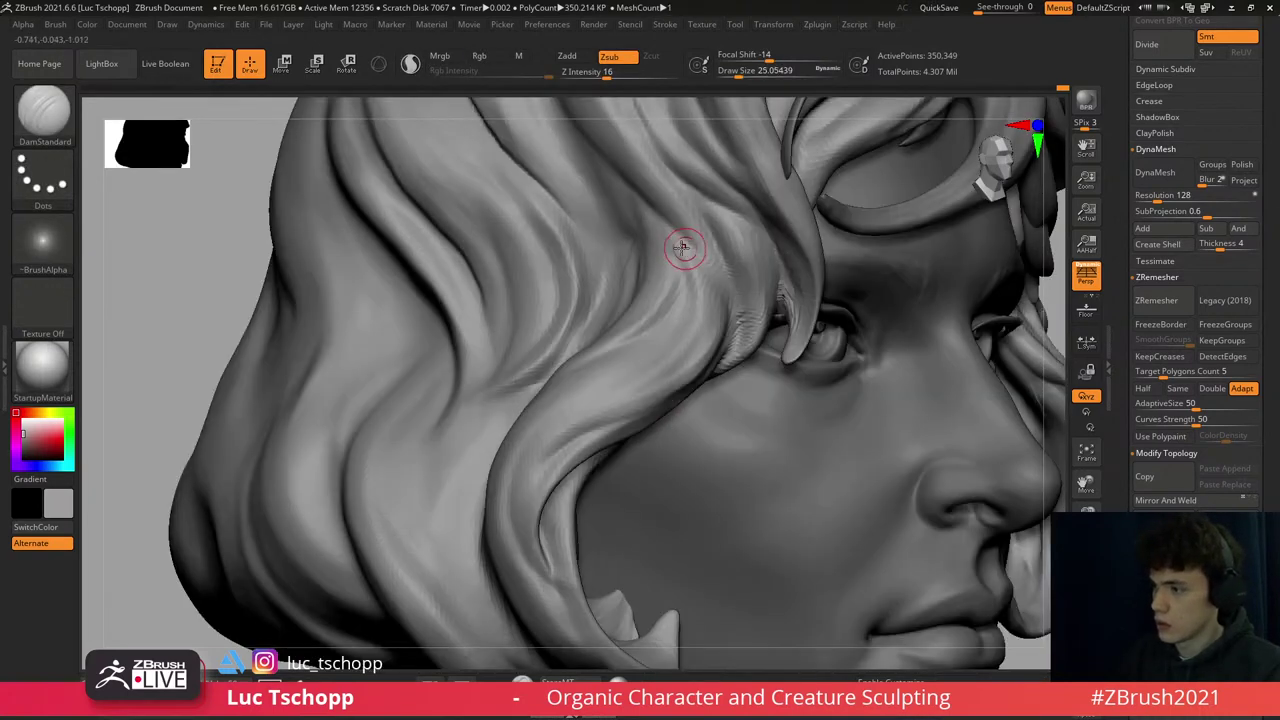
key("ctrl")
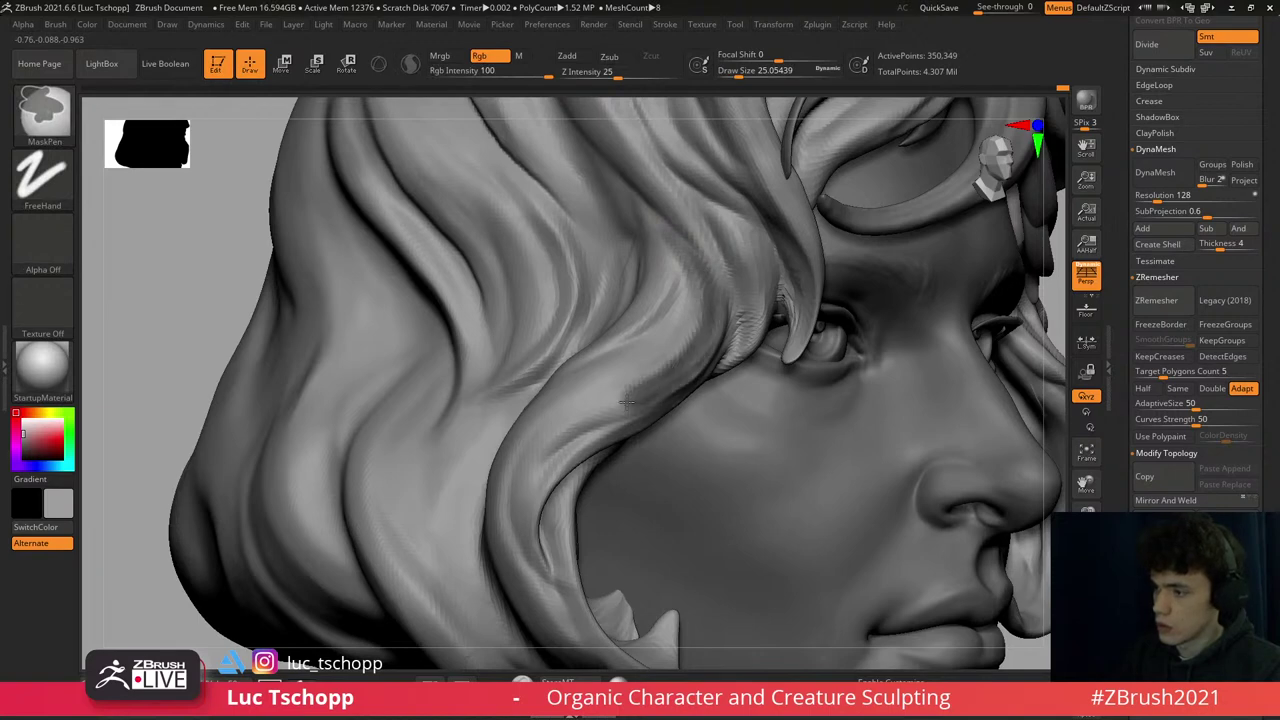
mouse_move(525, 500)
right_mouse_down()
mouse_move(600, 480)
mouse_move(672, 492)
mouse_move(533, 272)
right_mouse_up()
key("ctrl")
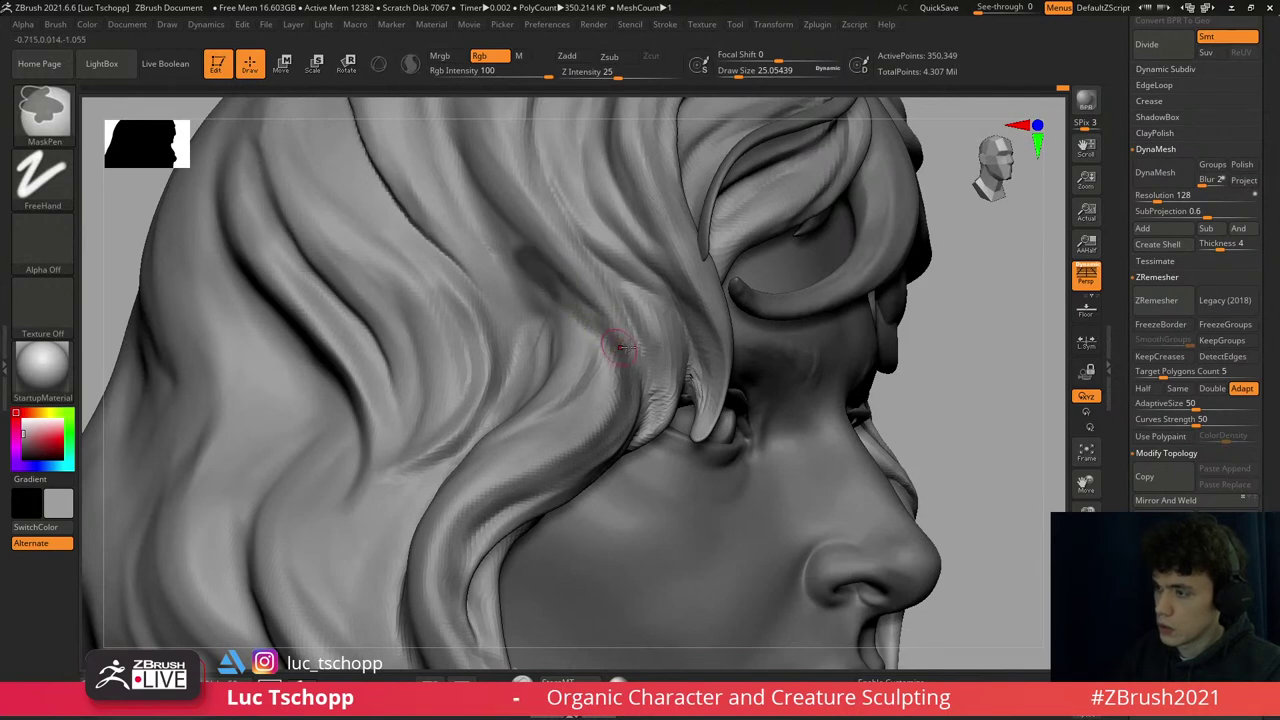
right_click_drag(621, 347, 977, 413)
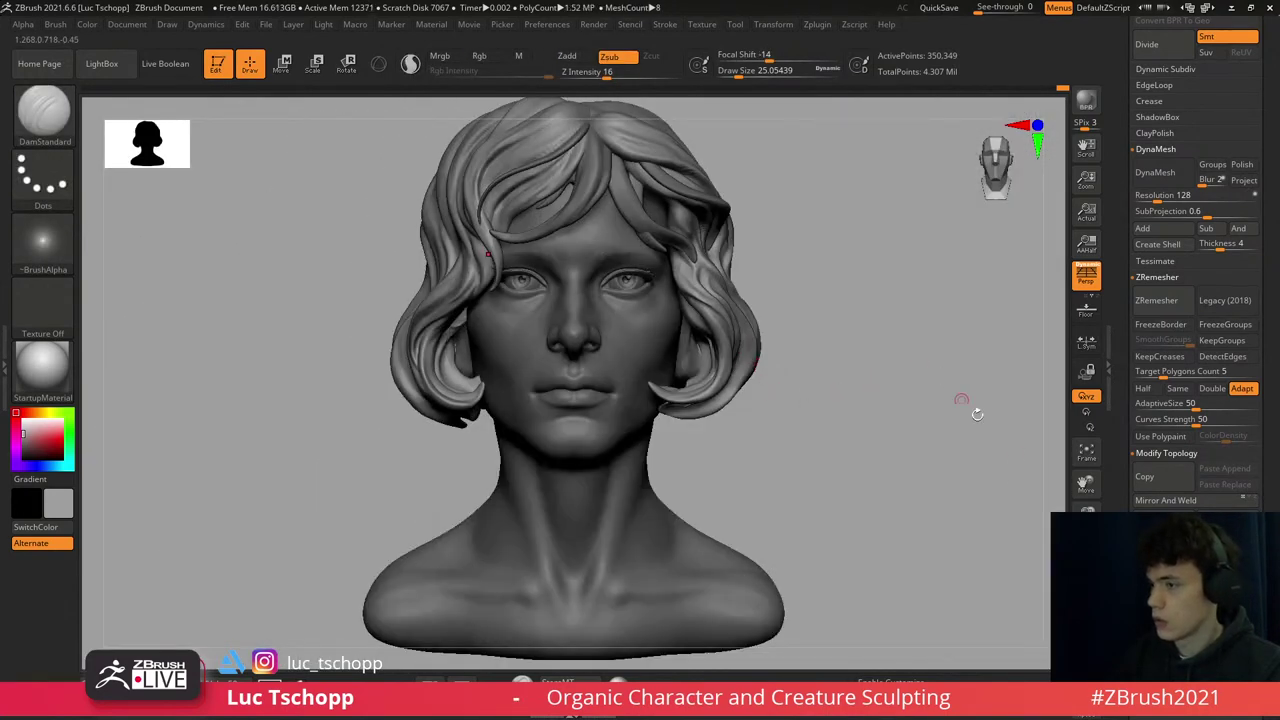
left_click_drag(1263, 497, 1268, 710)
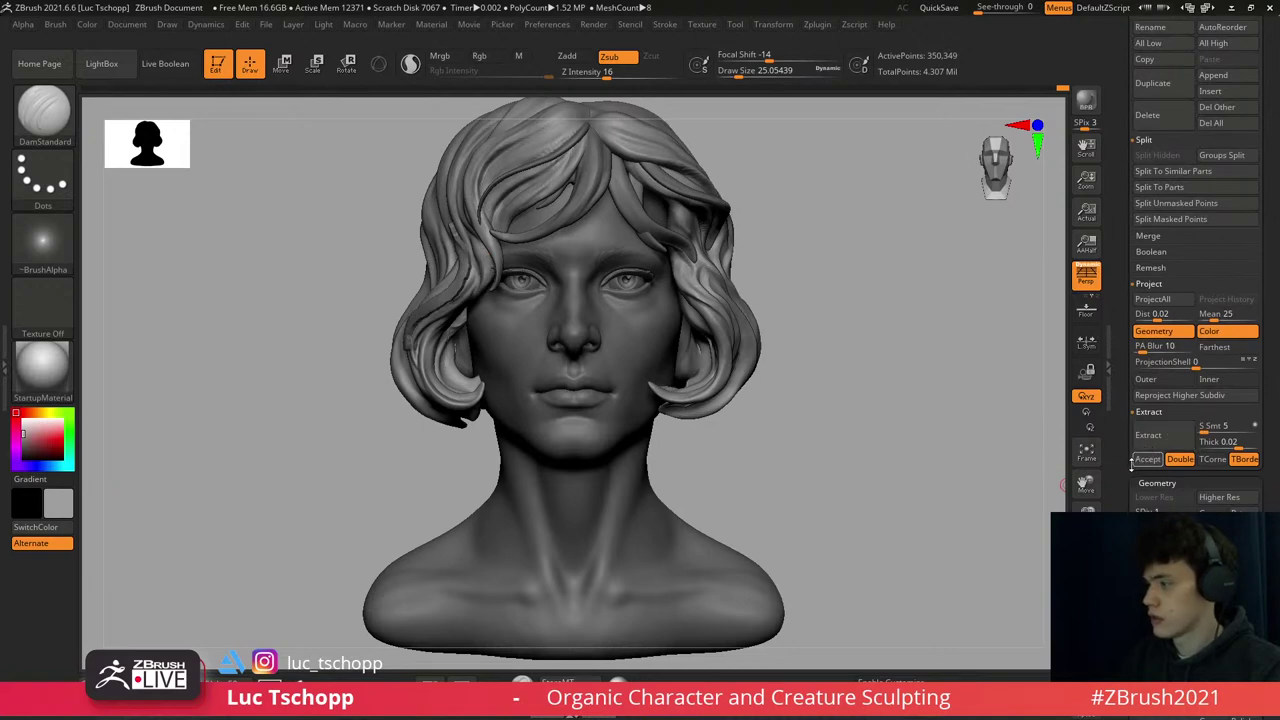
- Accept the extracted strand and ZRemesh it at Target Polygons Count 0.1
left_click(1147, 459)
left_click_drag(250, 420, 390, 380)
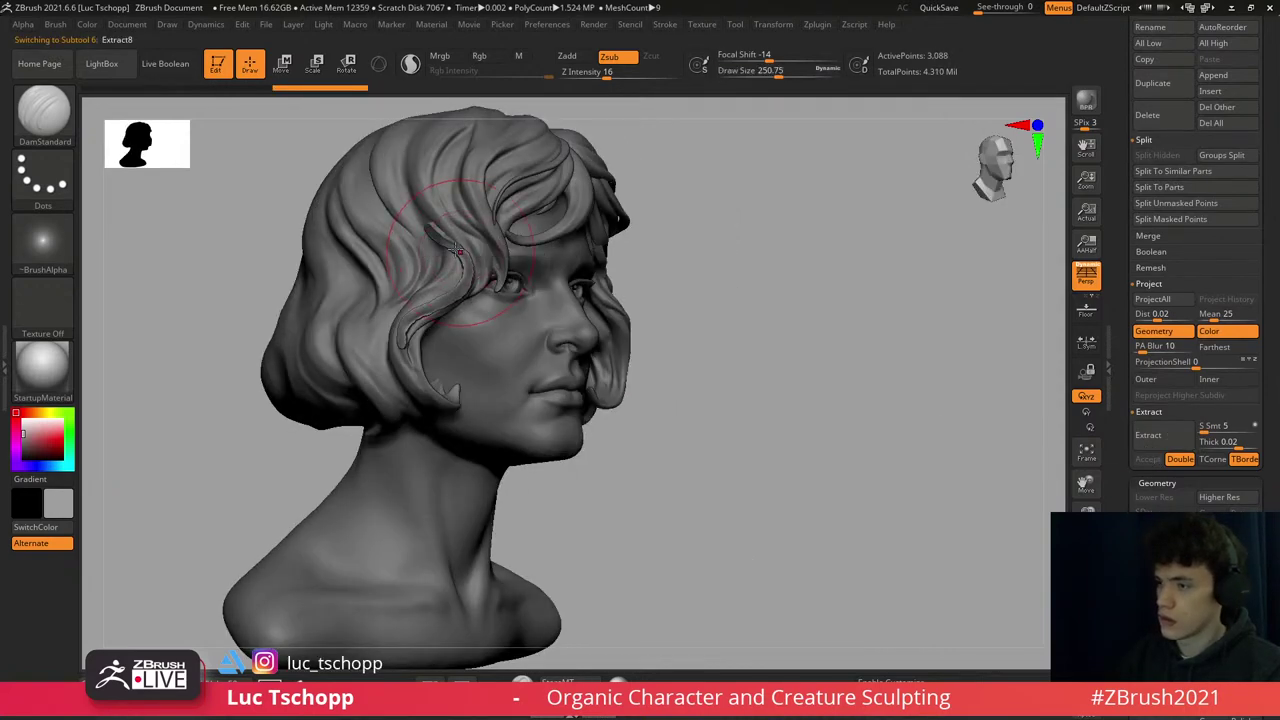
left_click_drag(900, 240, 823, 229, "shift")
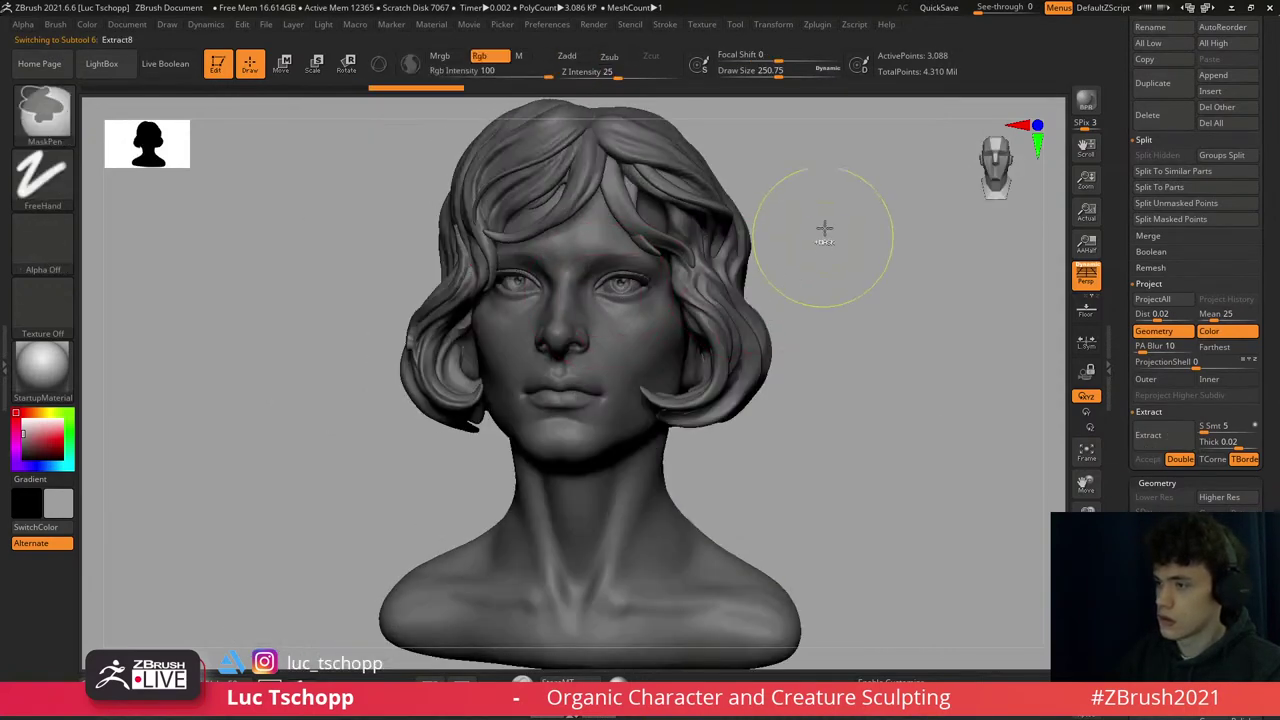
scroll(1195, 370, "down", 5)
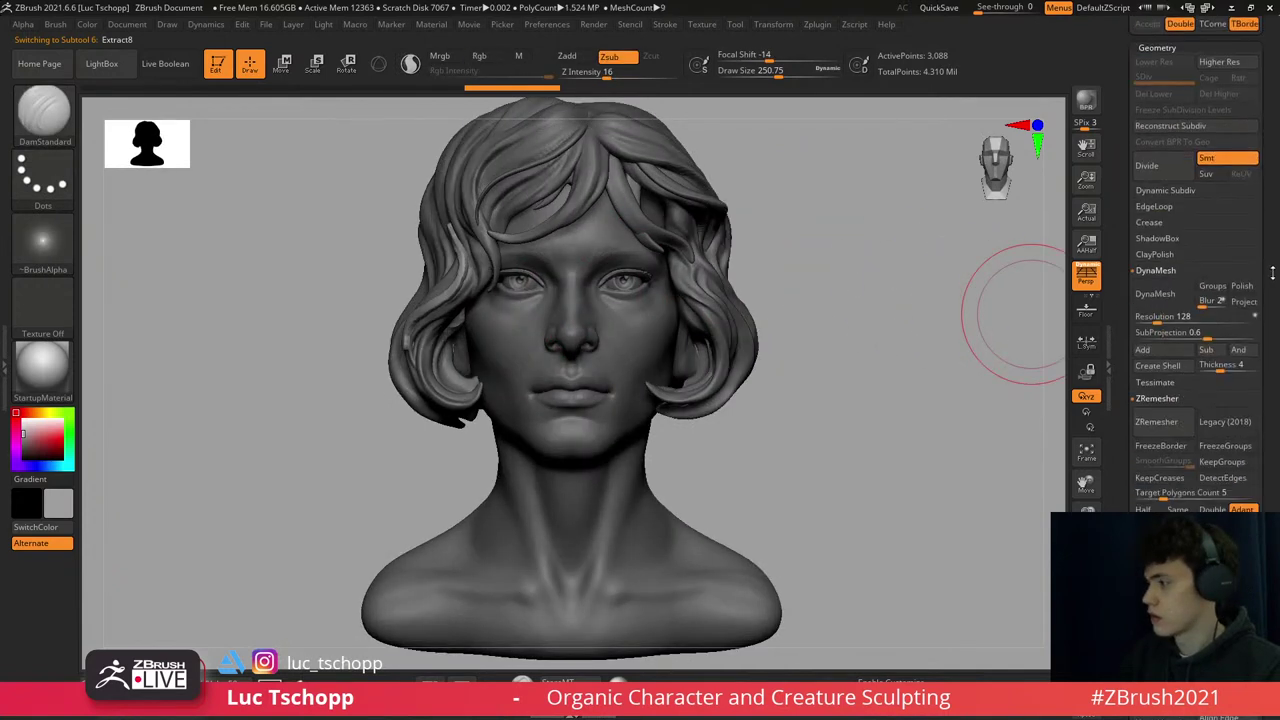
left_click_drag(1165, 490, 1134, 496)
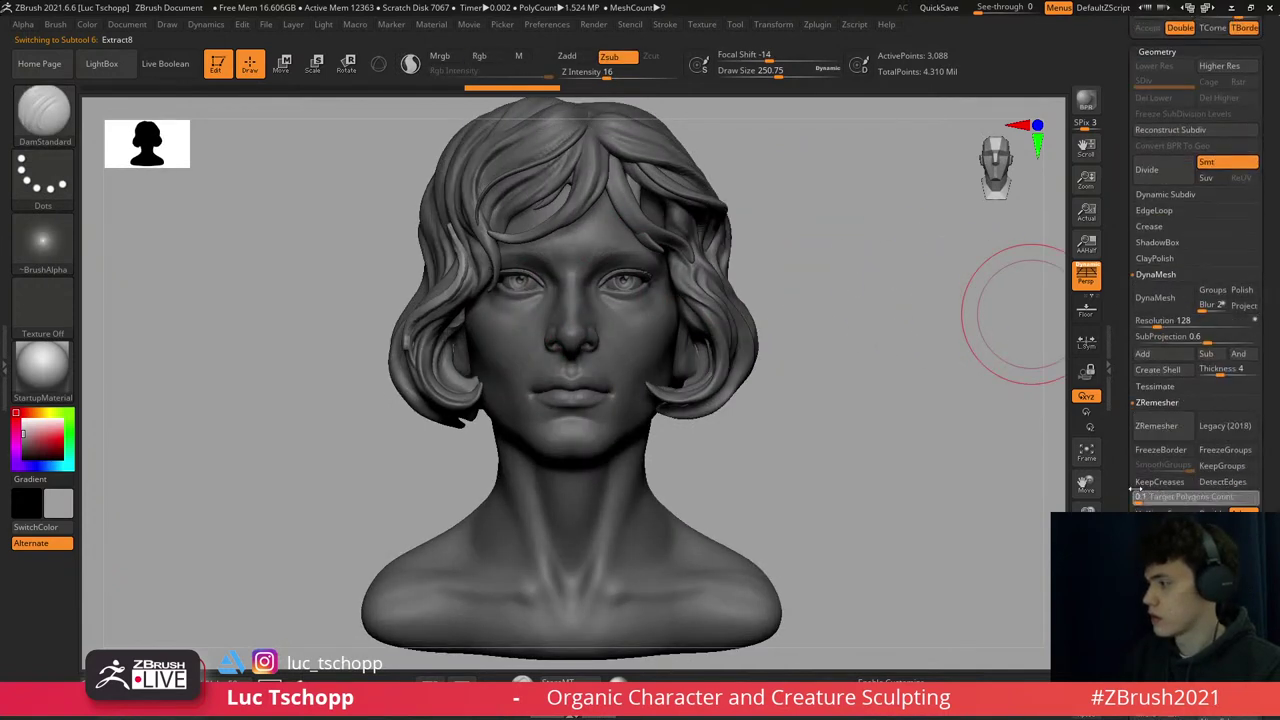
left_click(1160, 426)
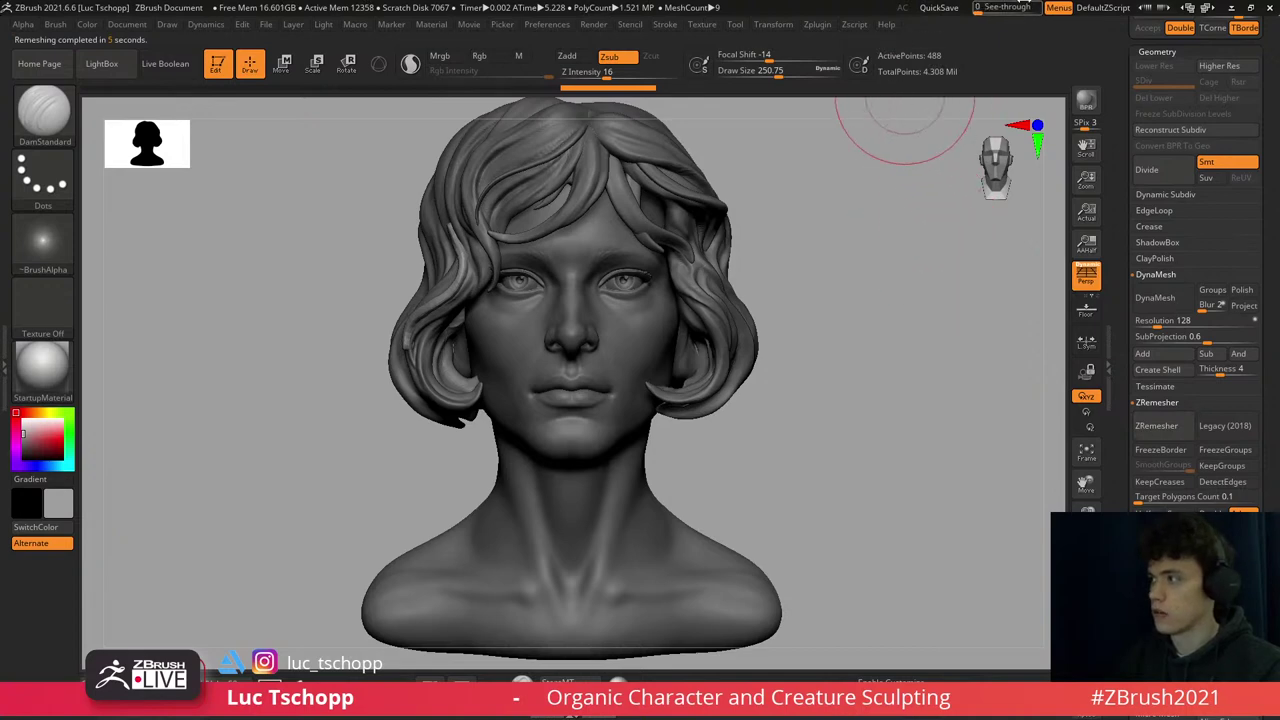
- Select the new strand, inspect it in Solo with the Pinch brush ready, then show all subtools again
right_click_drag(660, 390, 622, 348, "ctrl")
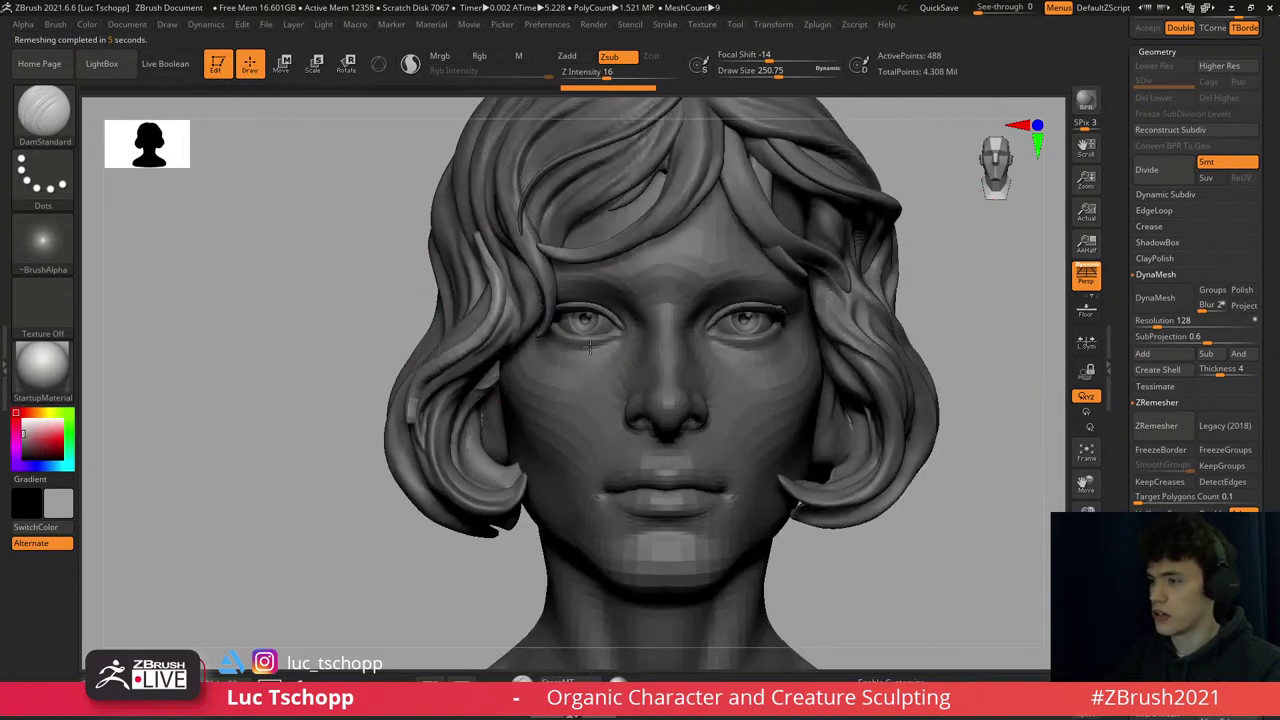
left_click(505, 330, "alt")
right_click_drag(505, 330, 343, 512)
left_click(400, 486, "ctrl+shift")
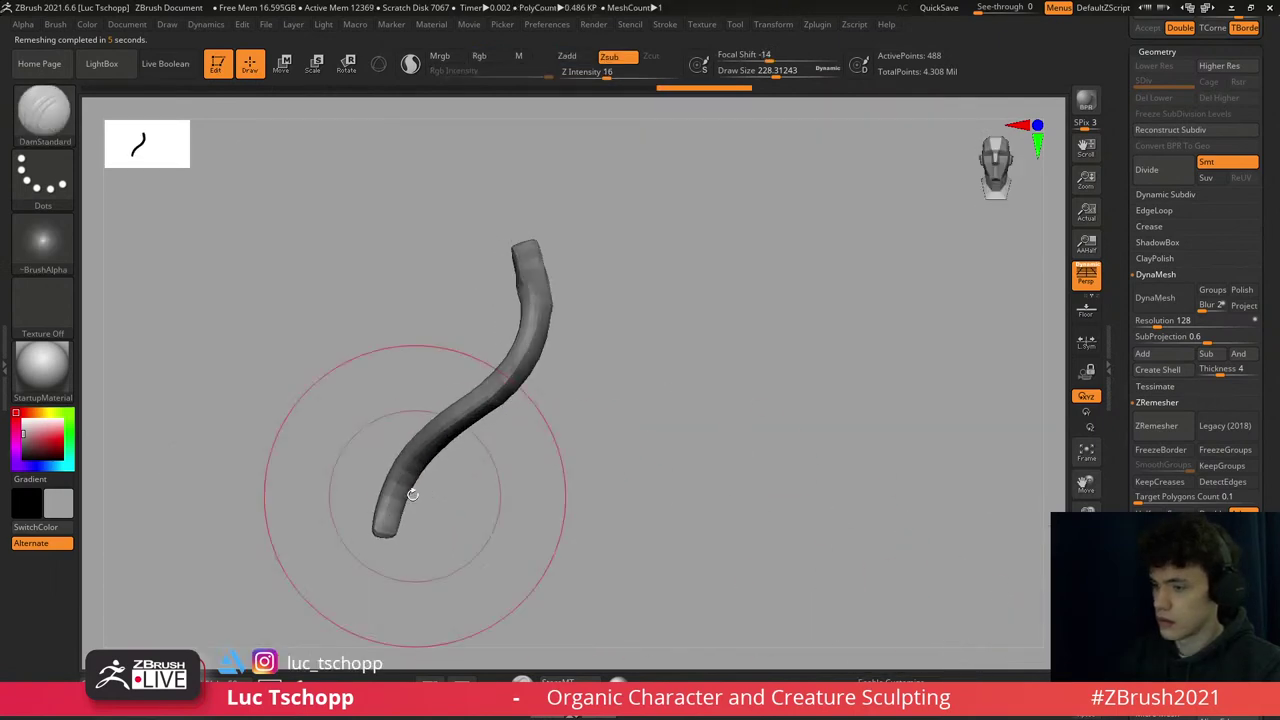
key("b")
key("p")
key("i")
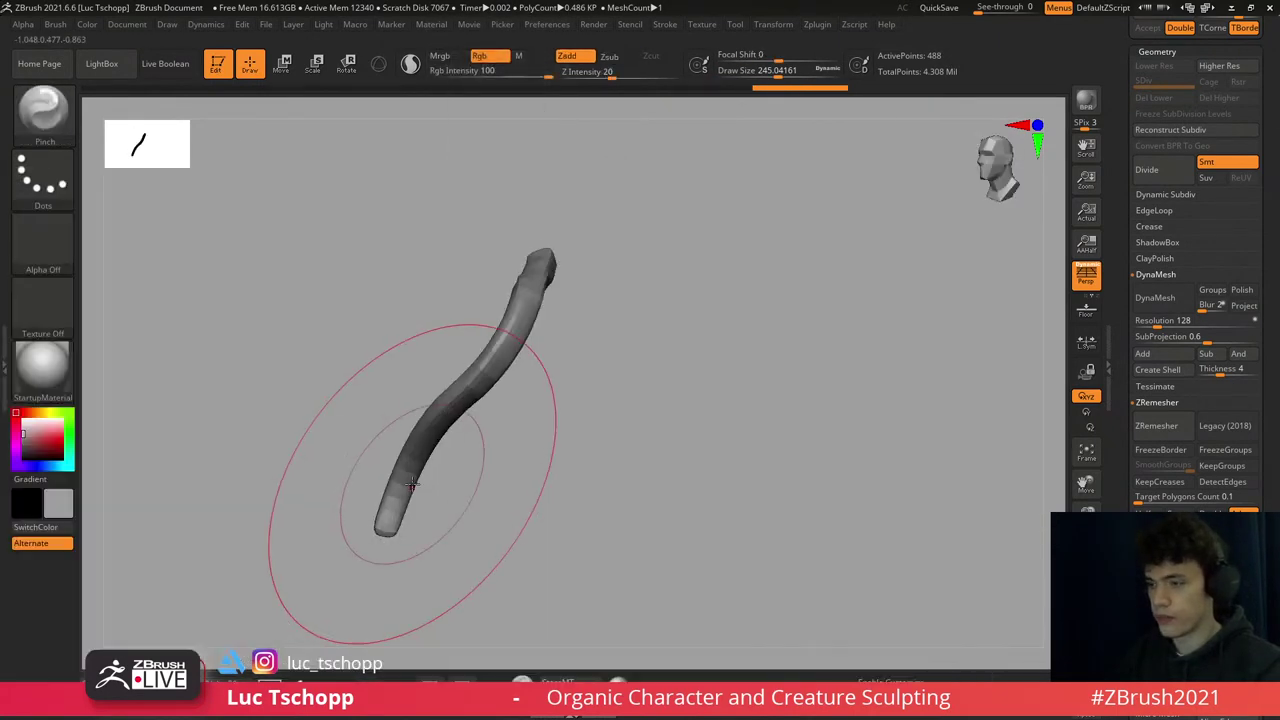
left_click_drag(460, 450, 600, 614)
left_click(720, 590, "ctrl+shift")
left_click_drag(720, 590, 520, 348)
- Switch from the Inflate brush to the Move Topological brush with the full frontal head in view
key("b")
key("i")
key("n")
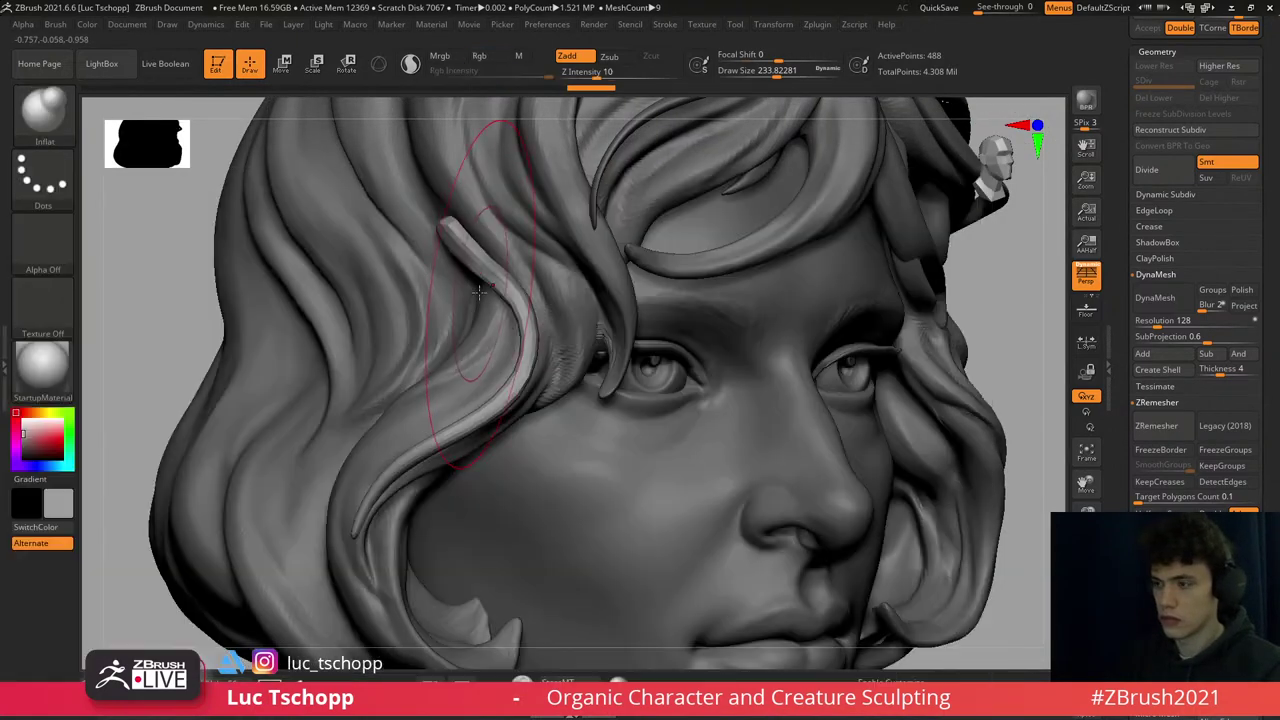
mouse_move(368, 497)
left_mouse_down()
mouse_move(525, 405)
mouse_move(490, 300)
mouse_move(502, 280)
left_mouse_up()
key("b")
key("m")
key("t")
- Drag the hair lock tip down along the cheek with an enlarged brush, then select Extract1
key("s")
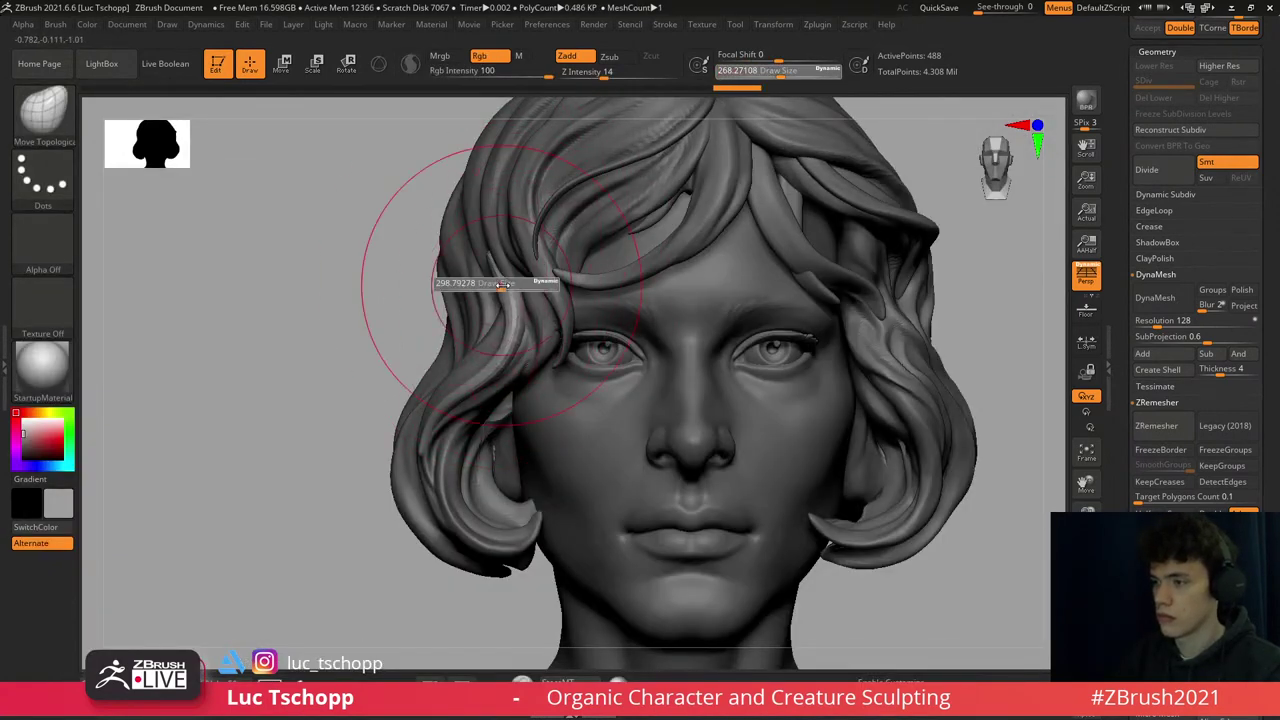
key("s")
mouse_move(470, 357)
left_mouse_down()
mouse_move(512, 351)
mouse_move(426, 372)
mouse_move(470, 428)
mouse_move(450, 430)
left_mouse_up()
key("s")
key("s")
key("s")
key("[")
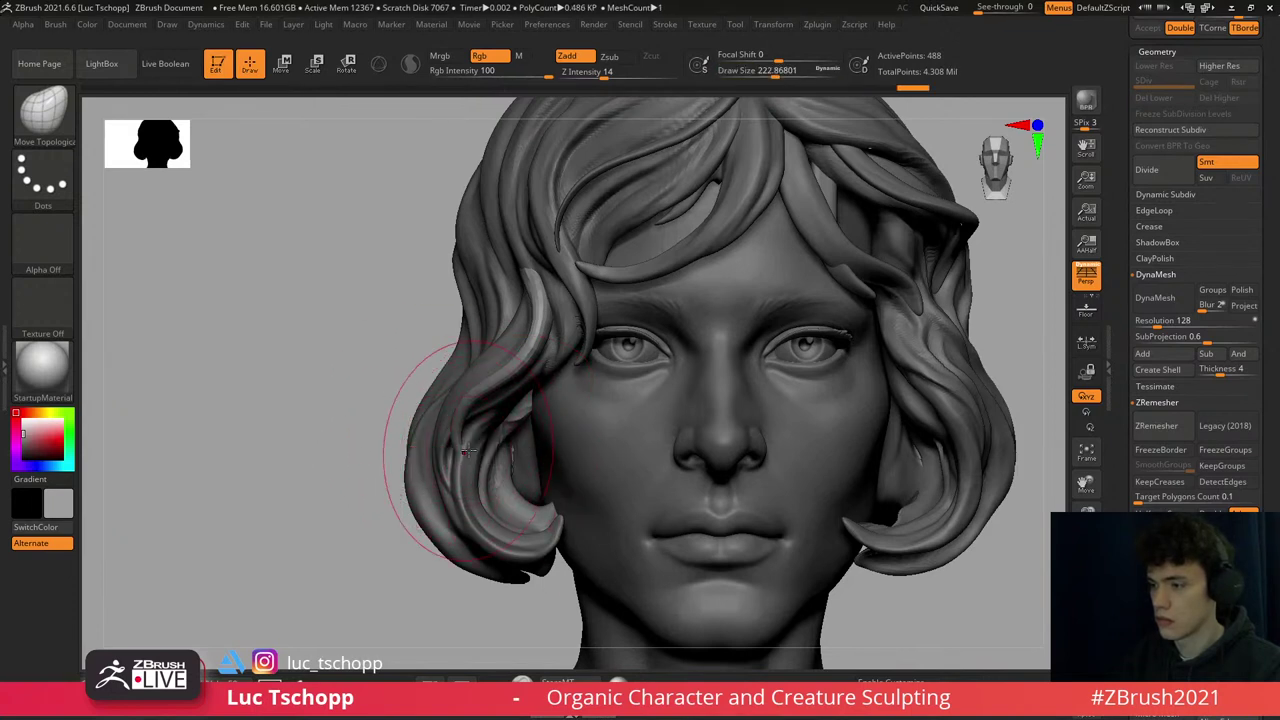
mouse_move(441, 412)
right_mouse_down()
mouse_move(432, 442)
mouse_move(660, 331)
mouse_move(428, 443)
right_mouse_up()
left_click(431, 440, "alt")
- Shrink the brush to about 83 then 56, pick the custom brush, and show the face and neck again
key("s")
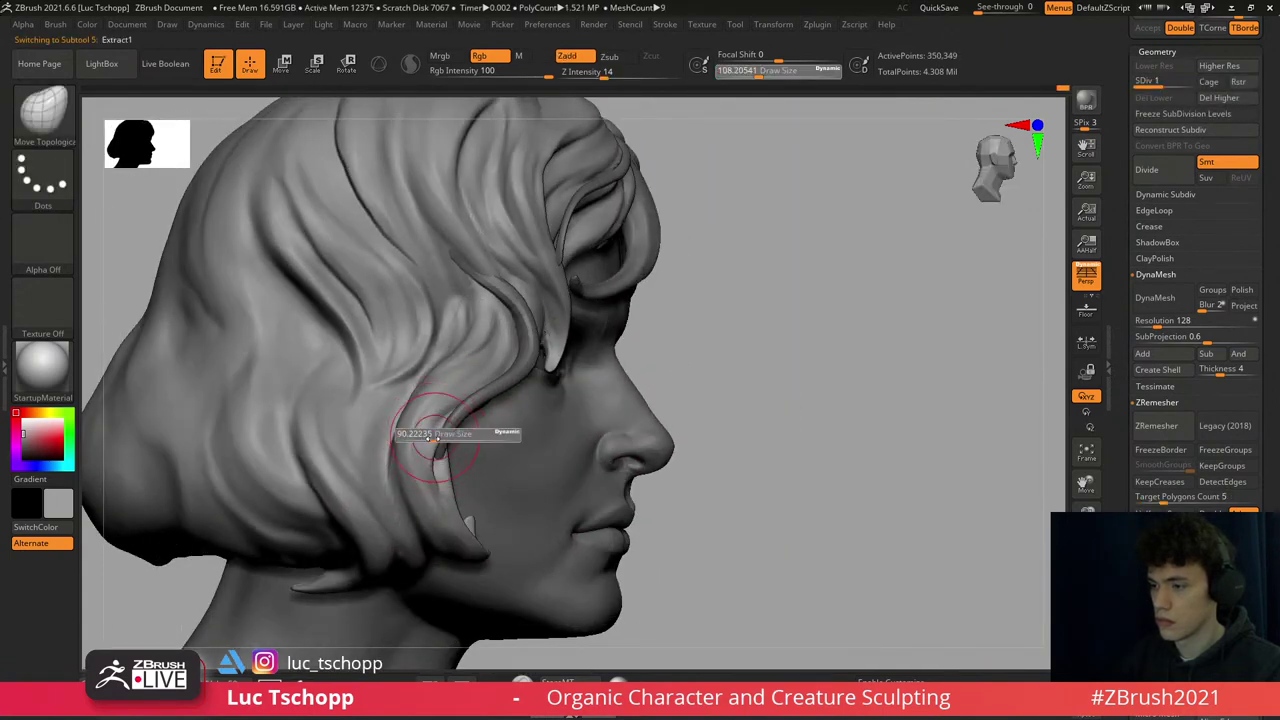
left_click_drag(437, 437, 432, 437)
mouse_move(1130, 640)
right_mouse_down()
mouse_move(757, 571)
mouse_move(770, 560)
mouse_move(428, 514)
right_mouse_up()
key("s")
left_click_drag(446, 497, 418, 500)
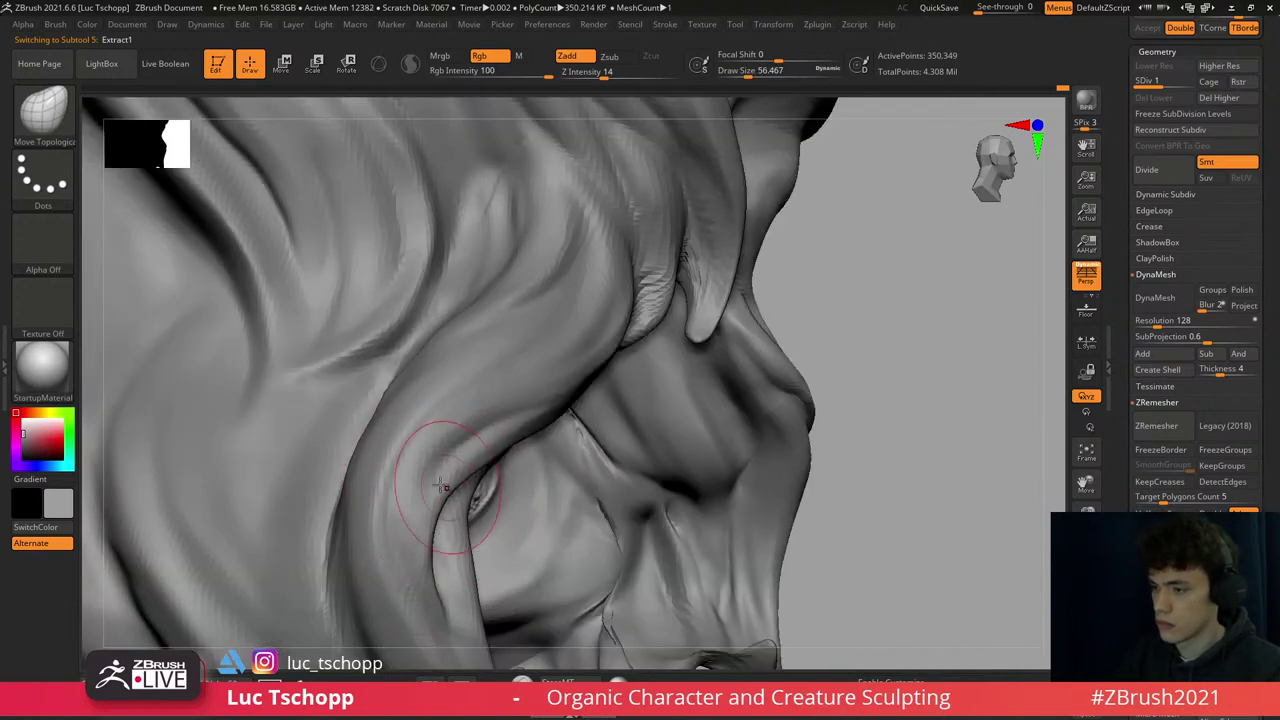
key("1")
right_click_drag(428, 486, 448, 500)
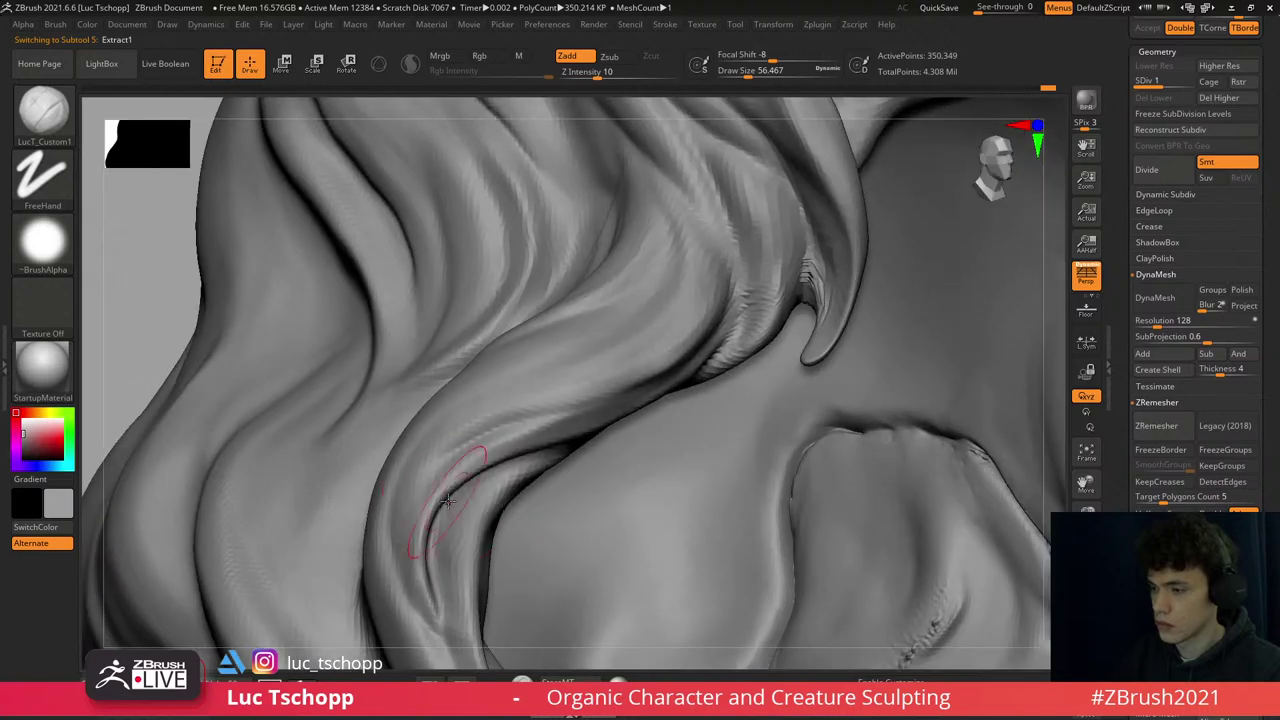
key("f")
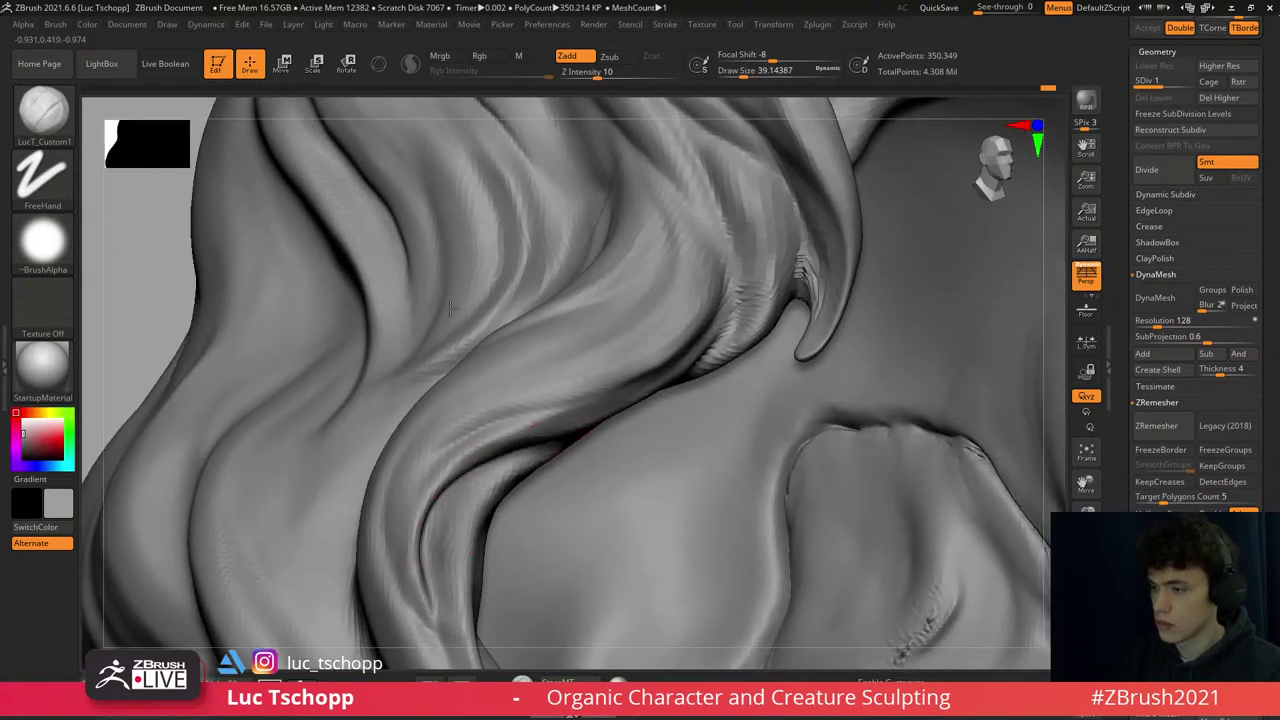
left_click(765, 565)
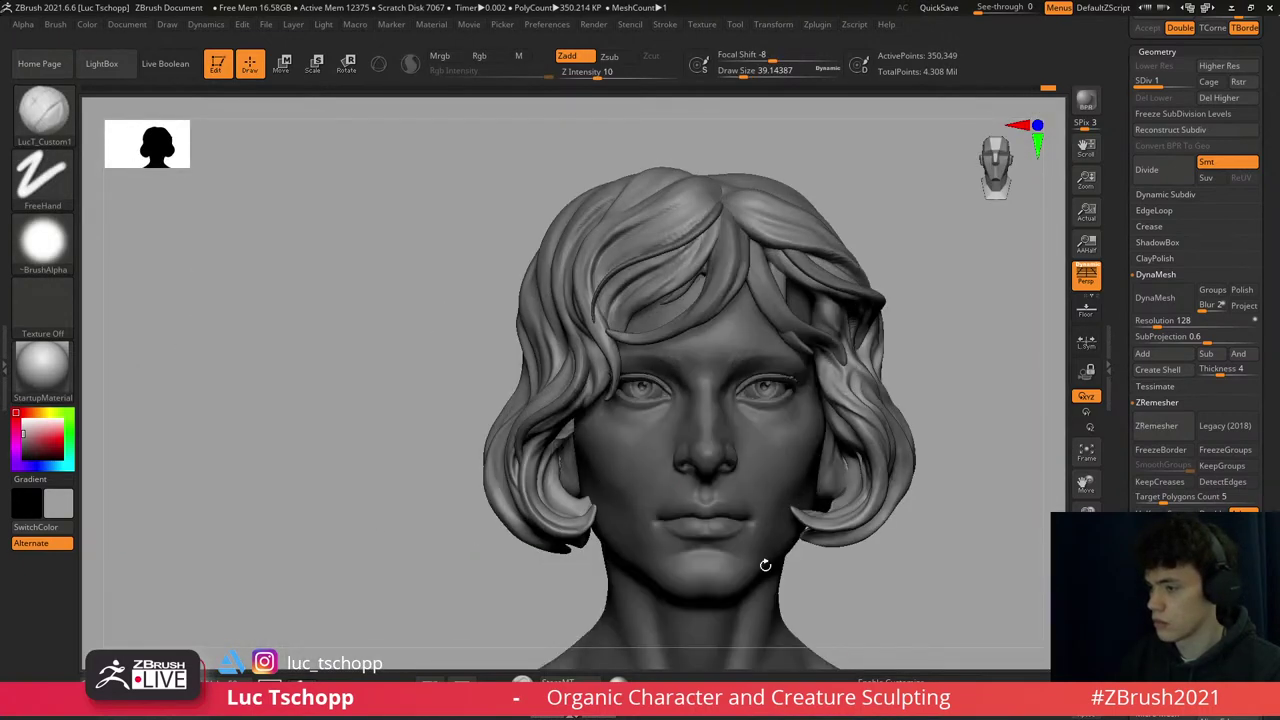
- Select the extracted strand subtool and switch to a resized Move brush in three-quarter view
left_click(547, 432, "alt")
left_click_drag(547, 432, 565, 285, "alt")
right_click_drag(565, 285, 580, 284)
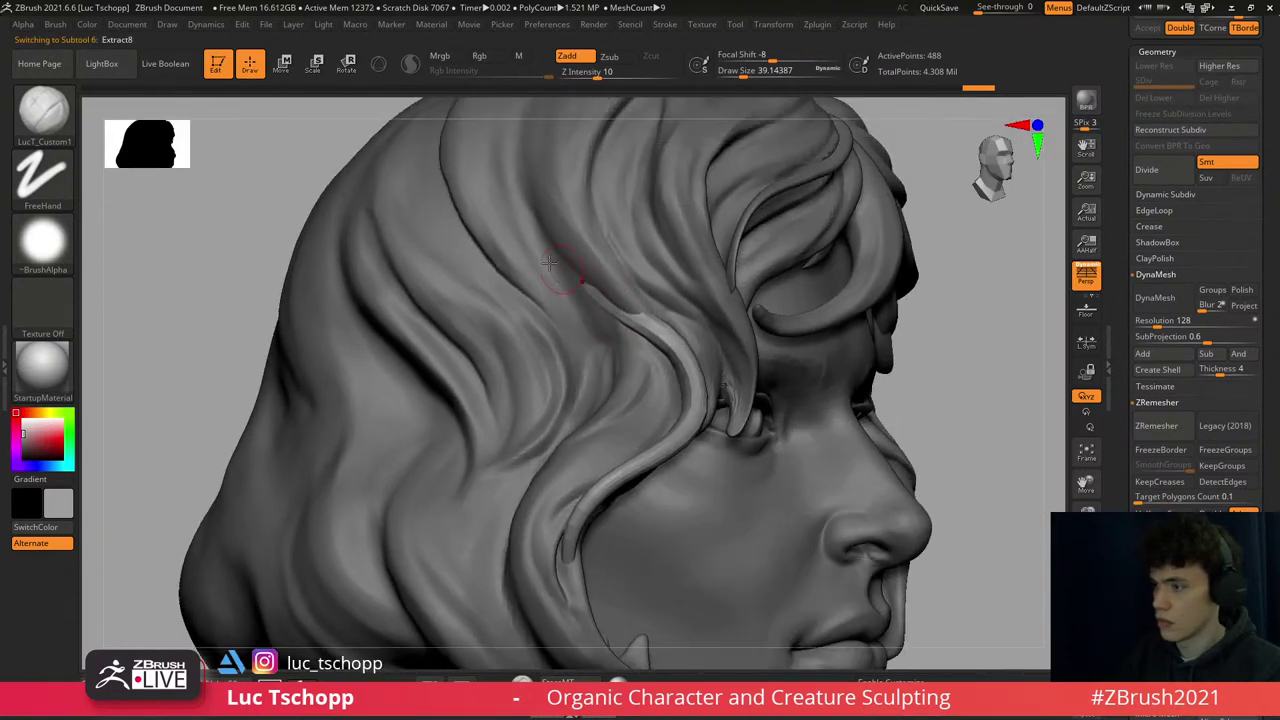
key("bracketright")
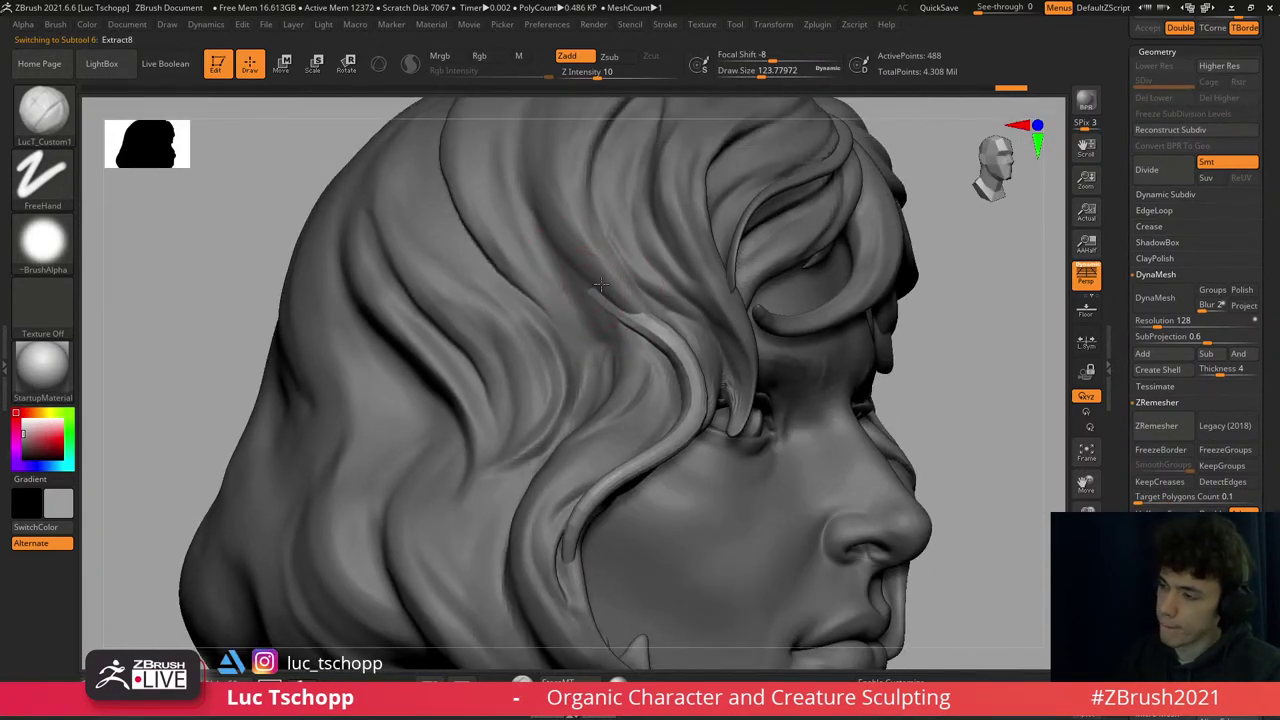
key("b")
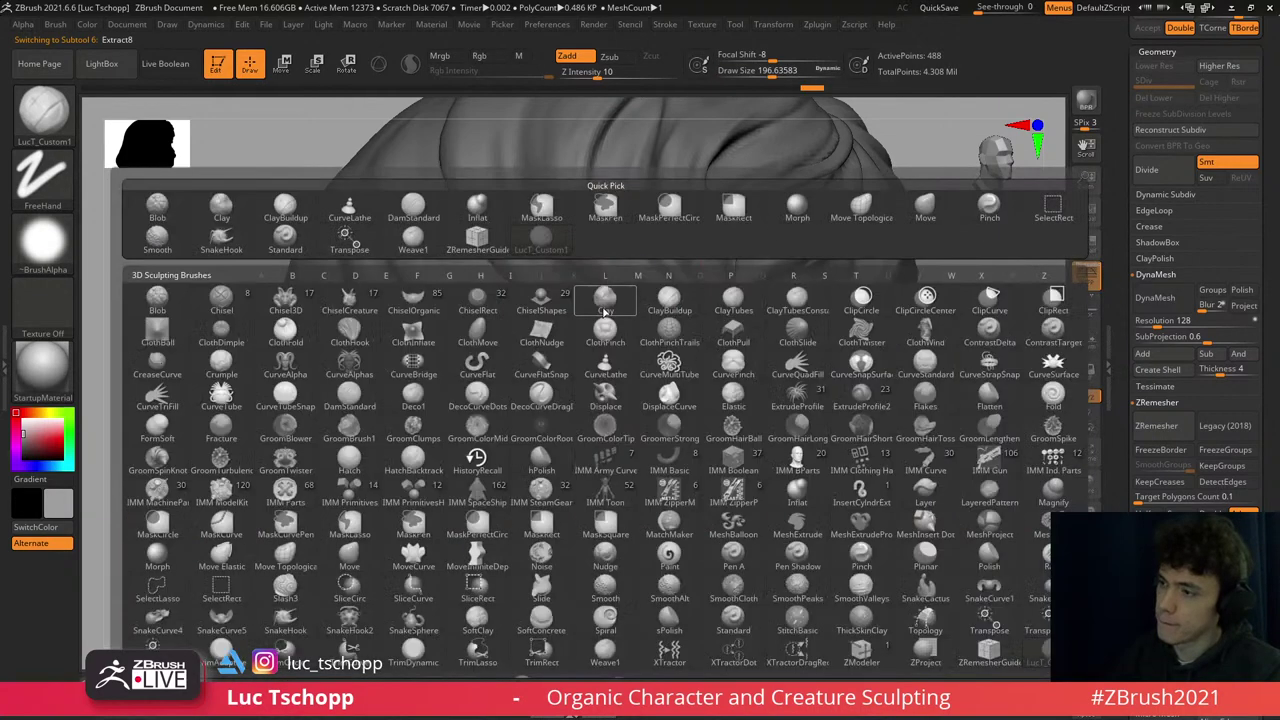
key("m")
key("v")
key("bracketleft")
key("bracketleft")
key("bracketleft")
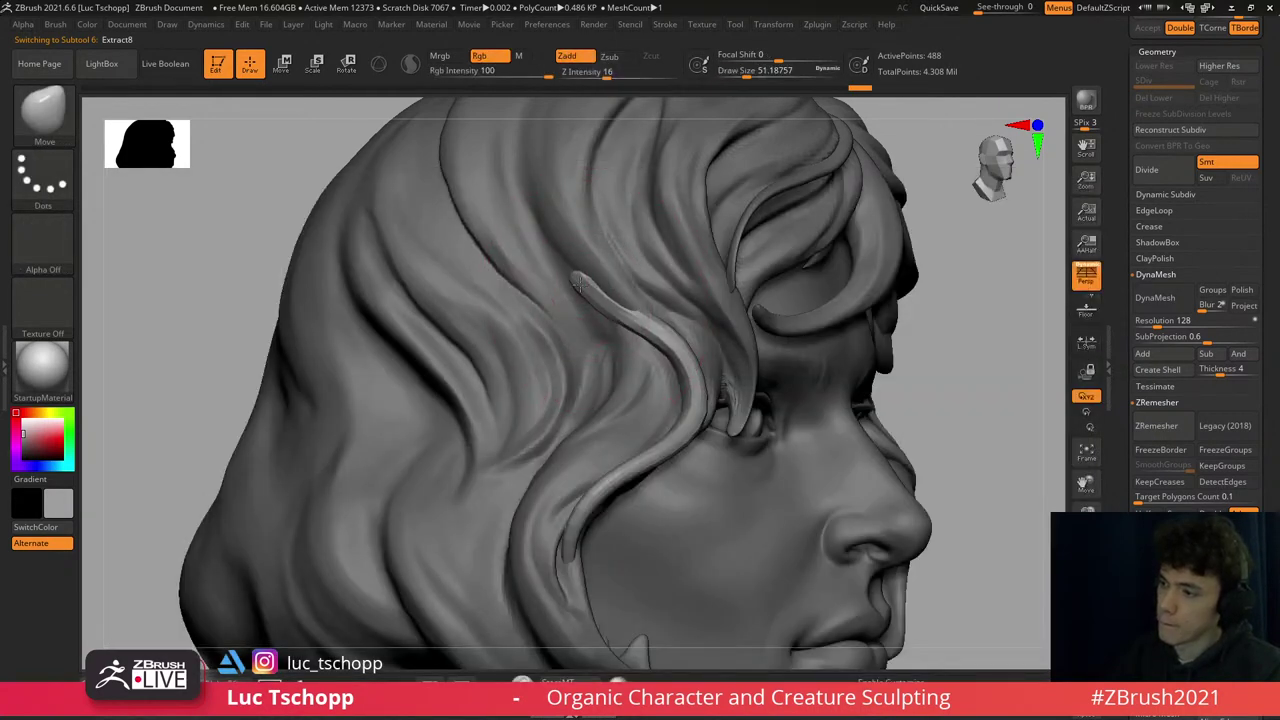
key("bracketright")
key("bracketright")
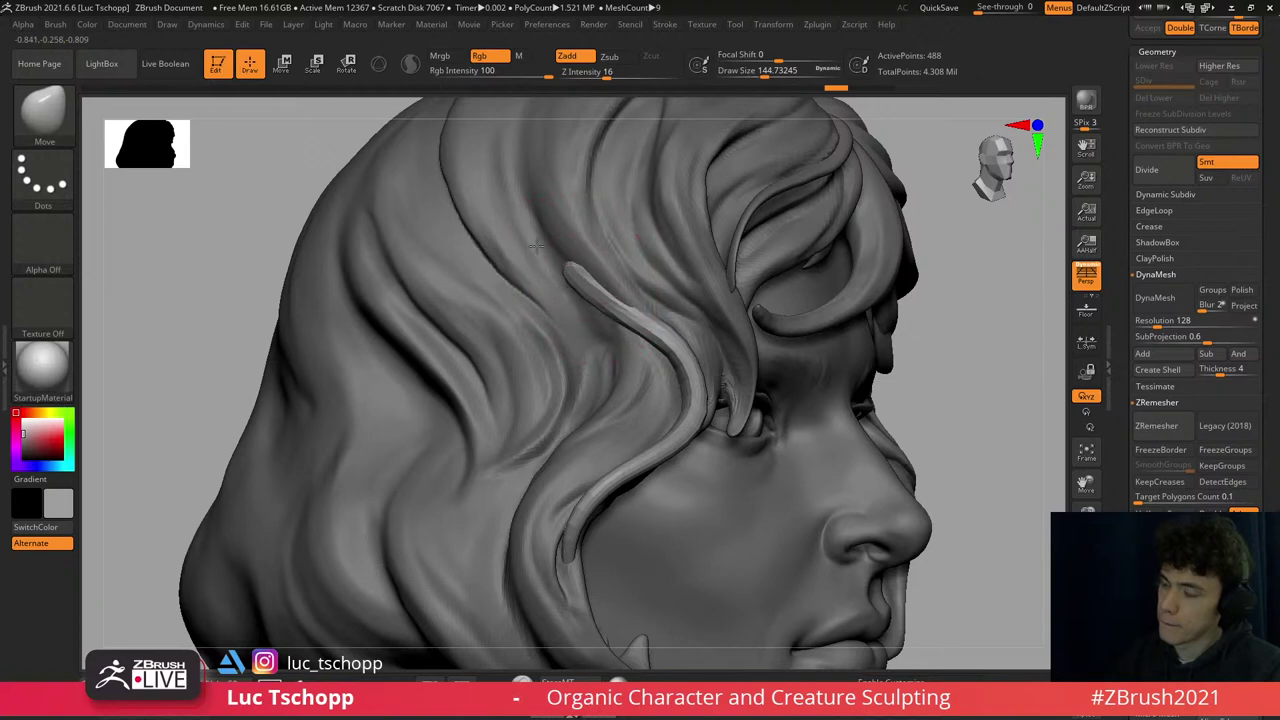
mouse_move(537, 245)
right_mouse_down()
mouse_move(620, 311)
mouse_move(526, 160)
mouse_move(600, 237)
right_mouse_up()
mouse_move(689, 286)
right_mouse_down()
mouse_move(729, 331)
mouse_move(647, 335)
mouse_move(551, 294)
right_mouse_up()
- Return to Extract1 and alternate DamStandard and ClayBuildup at size 74 to groove the temple hair
left_click(647, 335, "alt")
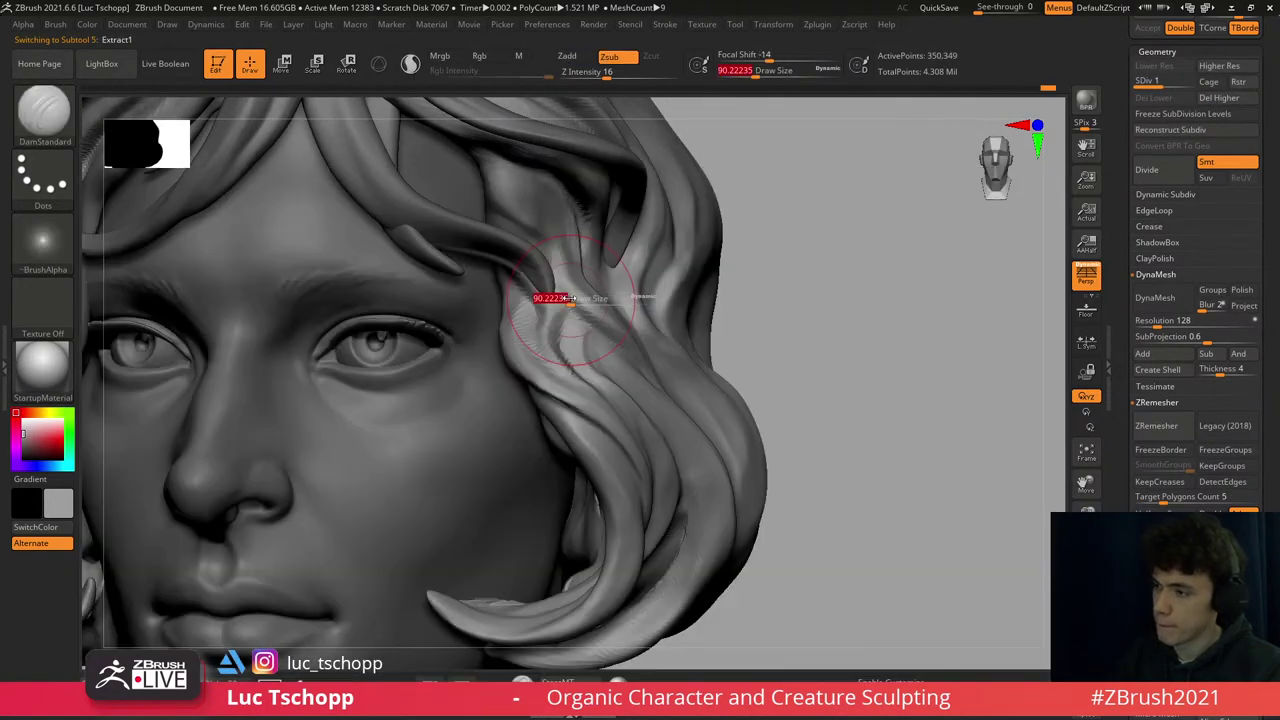
left_click(551, 294, "alt")
key("b")
key("d")
key("s")
key("b")
key("l")
key("u")
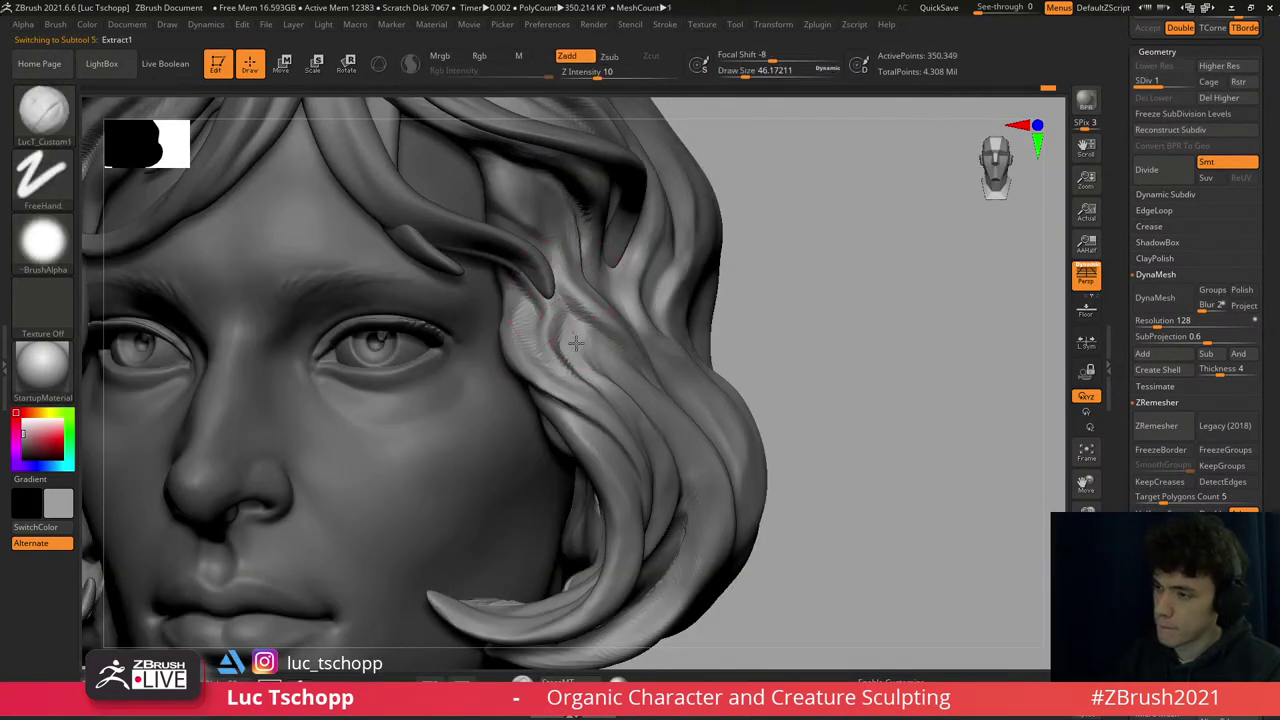
right_click_drag(600, 346, 612, 334)
key("s")
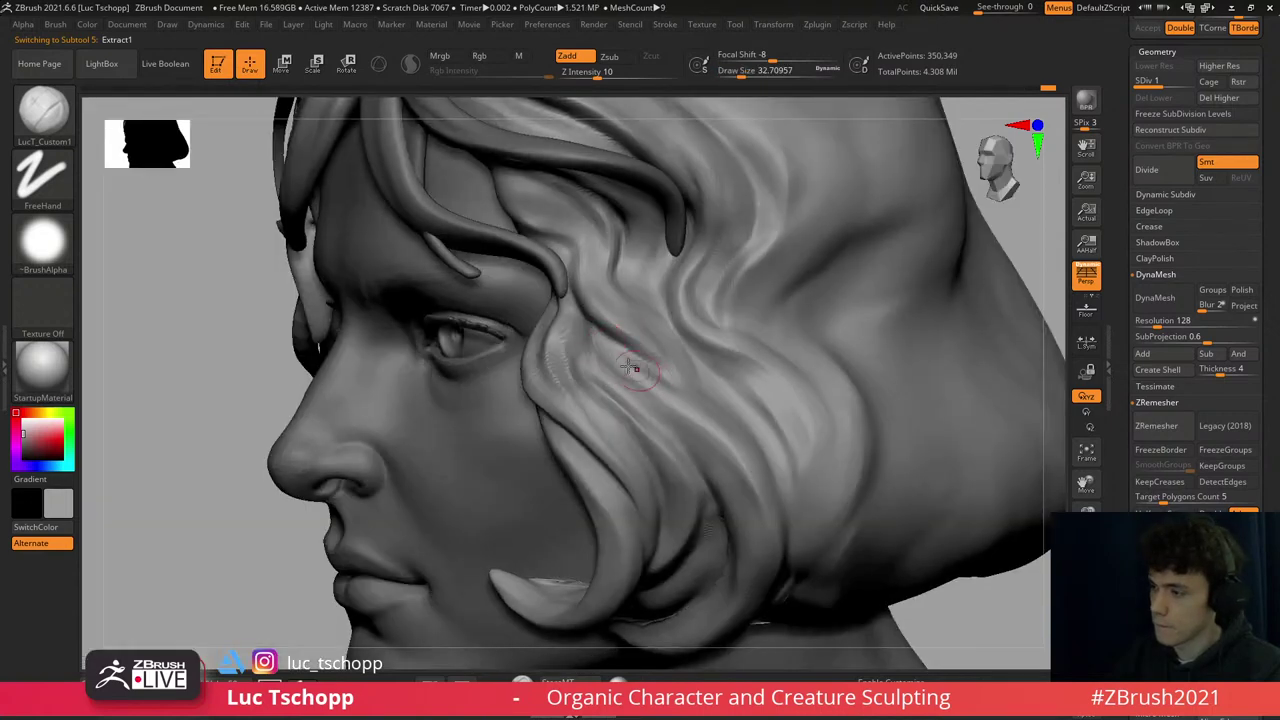
key("b")
key("d")
key("s")
key("s")
left_click_drag(603, 355, 612, 355)
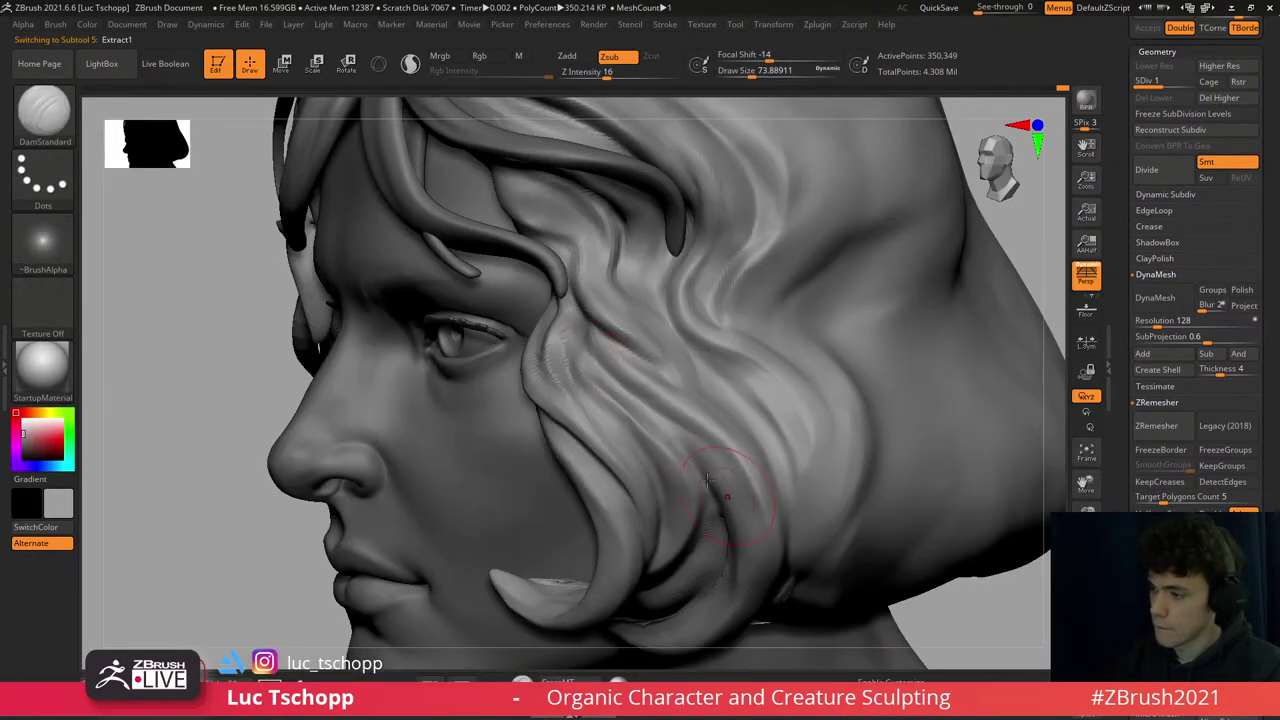
- Build strand volume with the ClayBuildup brush at about size 35, then Ctrl-paint a mask on a strand
right_click_drag(623, 393, 670, 408)
key("b")
key("l")
key("u")
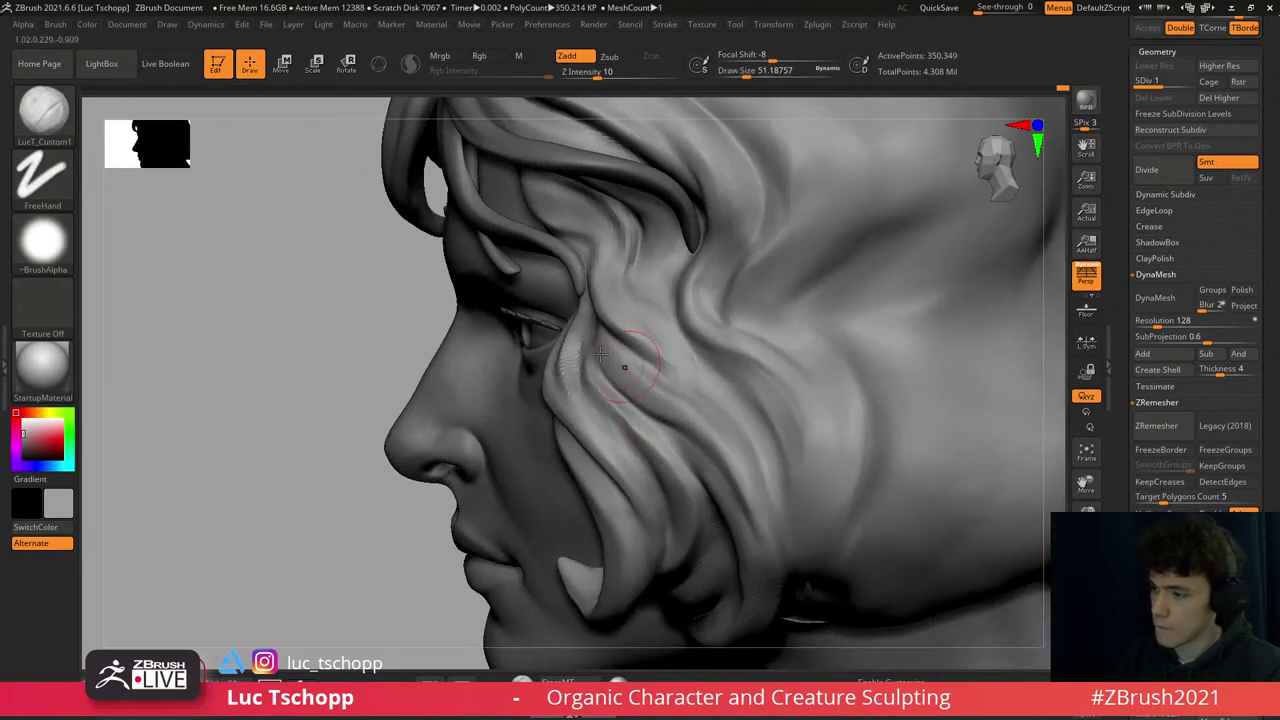
mouse_move(747, 523)
right_mouse_down()
mouse_move(640, 330)
mouse_move(571, 251)
right_mouse_up()
key("s")
mouse_move(571, 251)
left_mouse_down()
mouse_move(563, 243)
mouse_move(572, 265)
mouse_move(662, 318)
mouse_move(718, 403)
left_mouse_up()
key("ctrl")
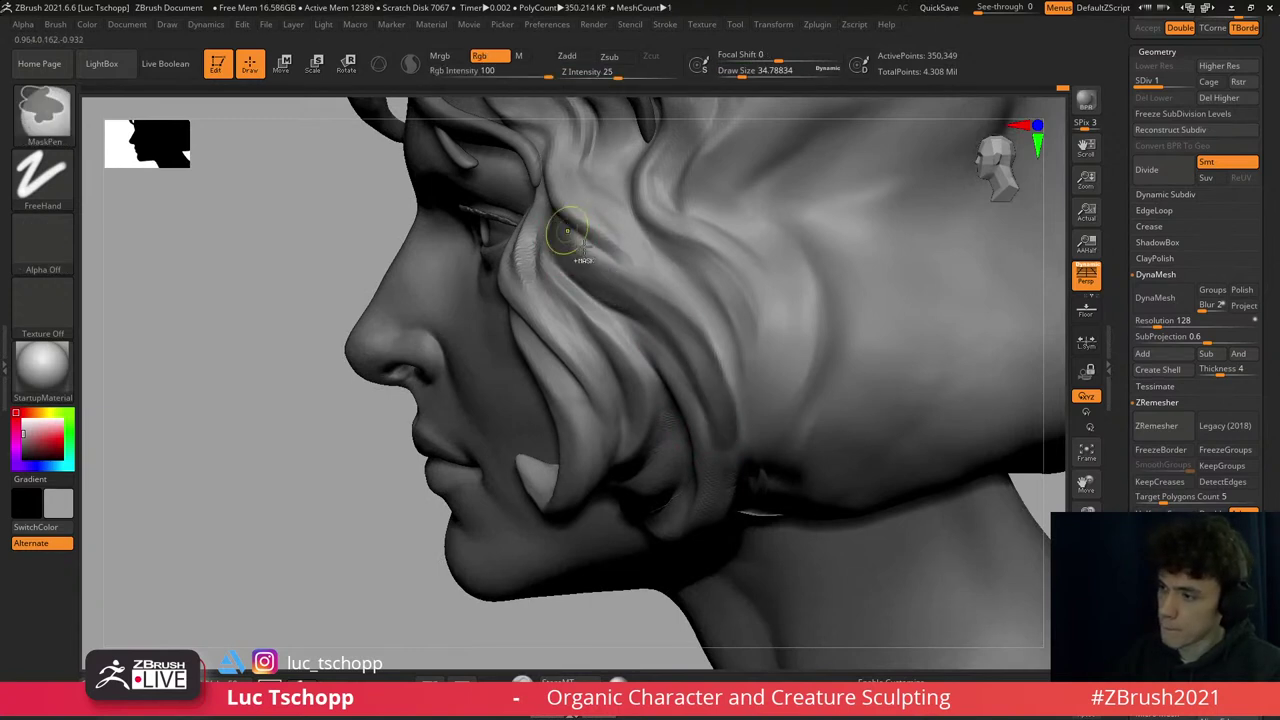
mouse_move(590, 276)
right_mouse_down()
mouse_move(713, 420)
mouse_move(1049, 269)
right_mouse_up()
key("ctrl")
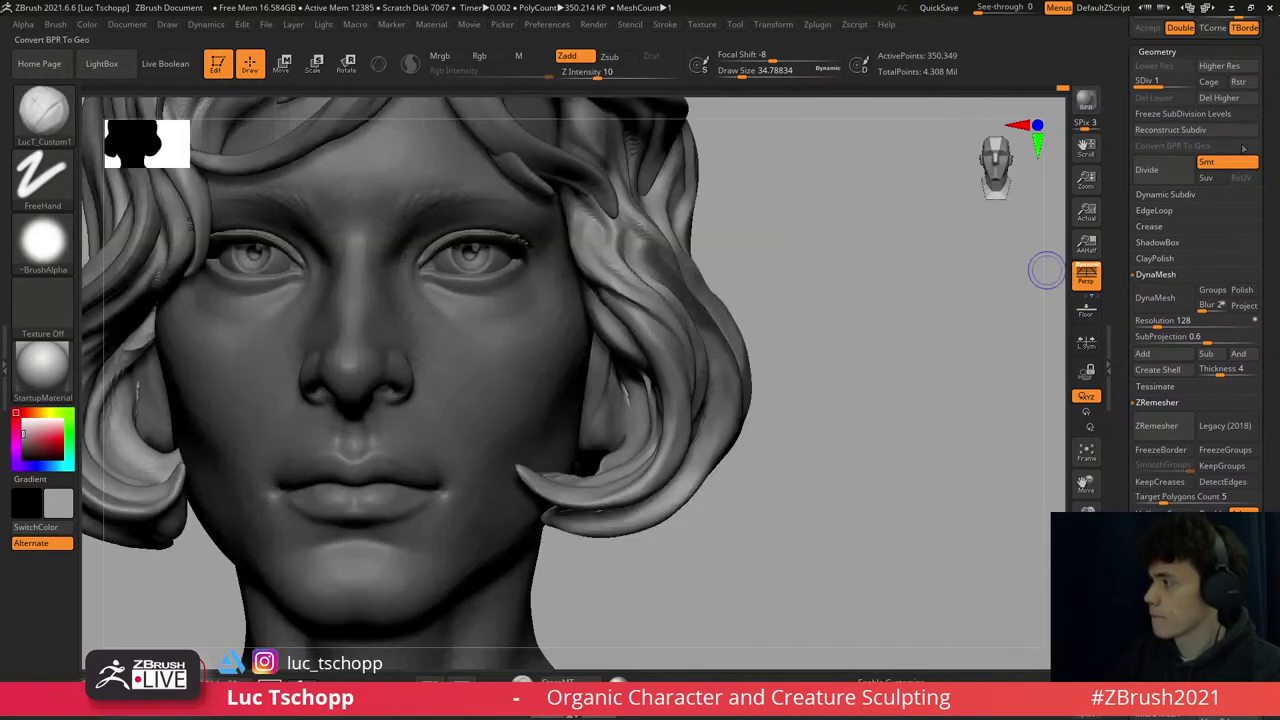
- Extract the masked hair area and accept it as a new strand subtool
scroll(1273, 266, "up", 5)
scroll(1273, 266, "up", 2)
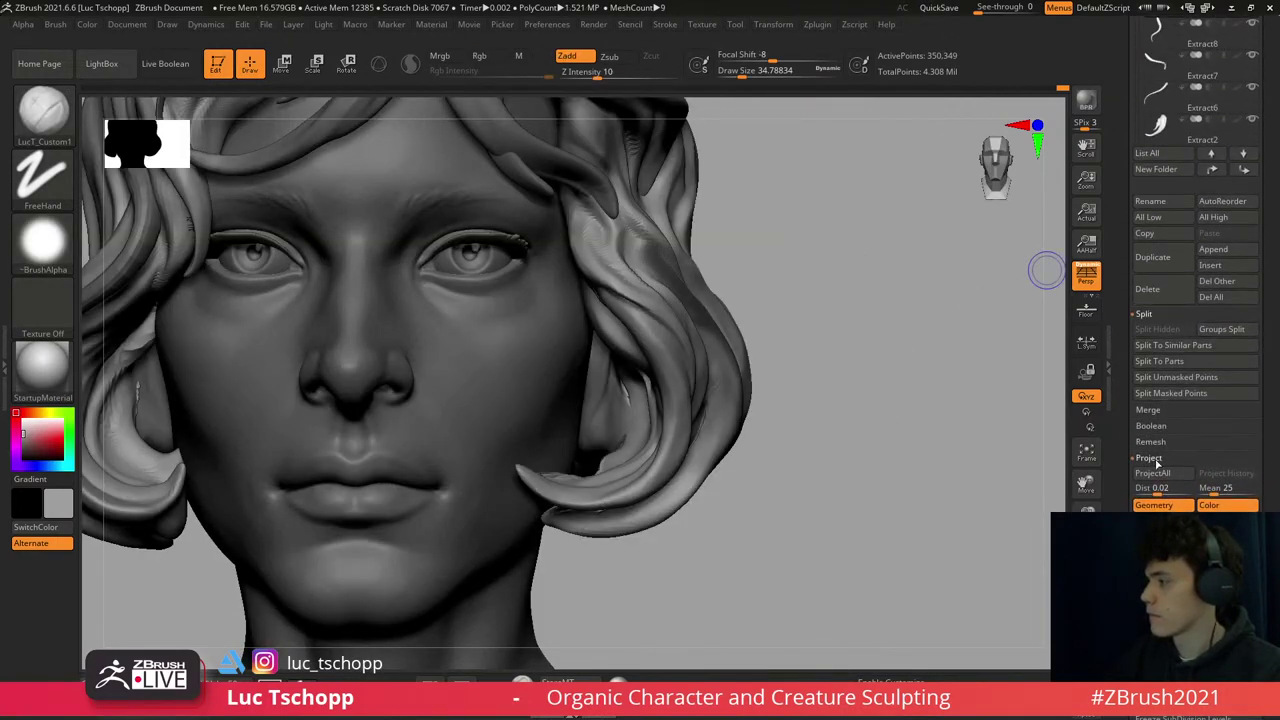
scroll(1222, 315, "down", 5)
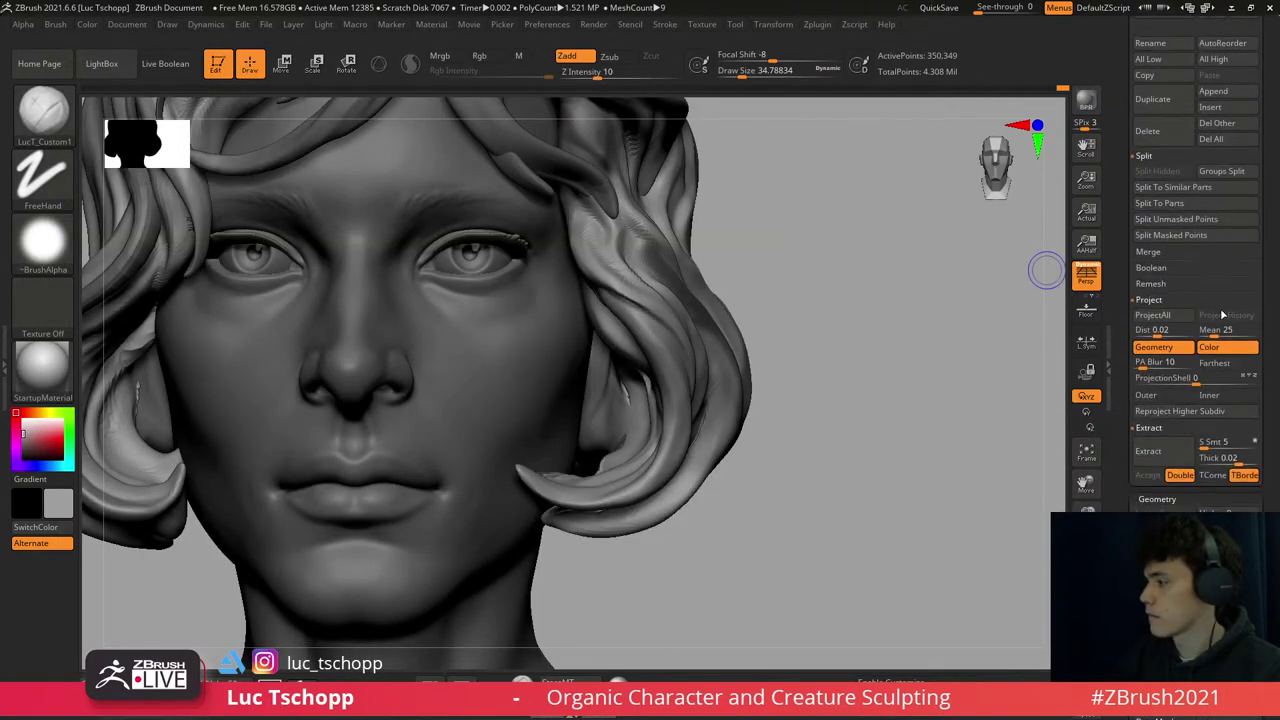
left_click(1160, 451)
left_click(1148, 475)
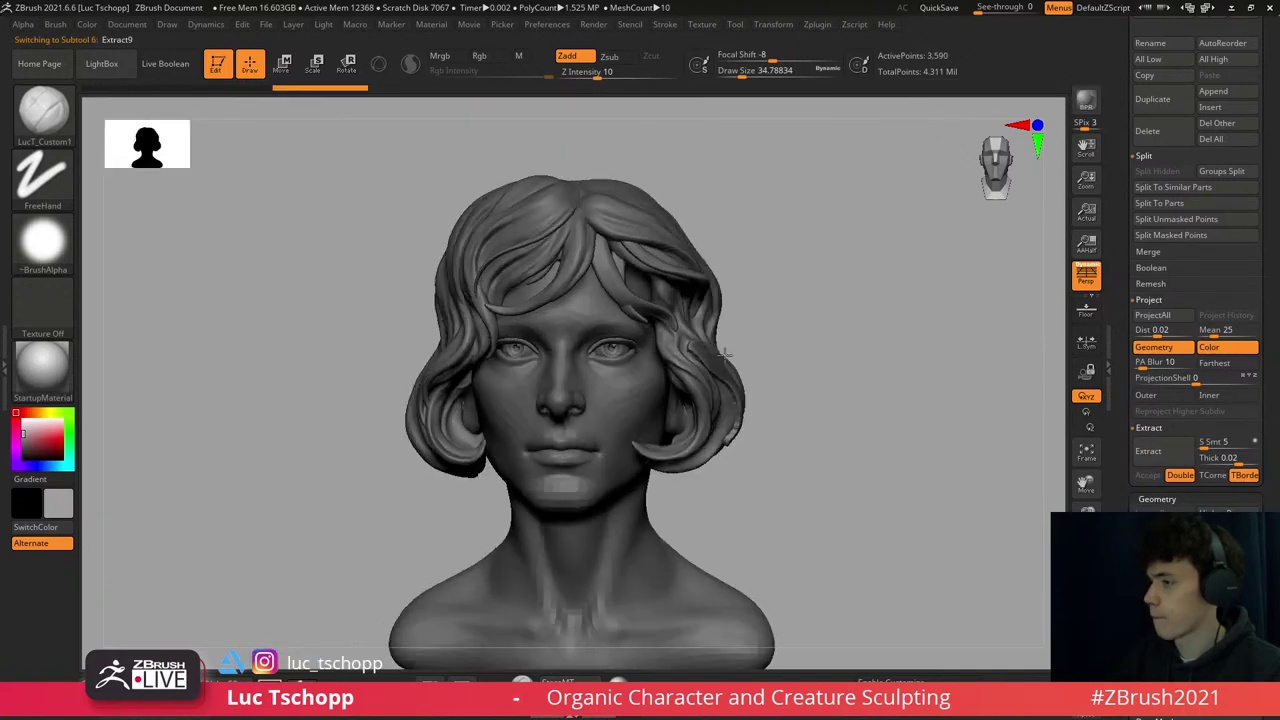
- ZRemesh the new strand at Target Polygons Count 0.1, giving about 452 points
left_click_drag(724, 353, 737, 363)
key("shift")
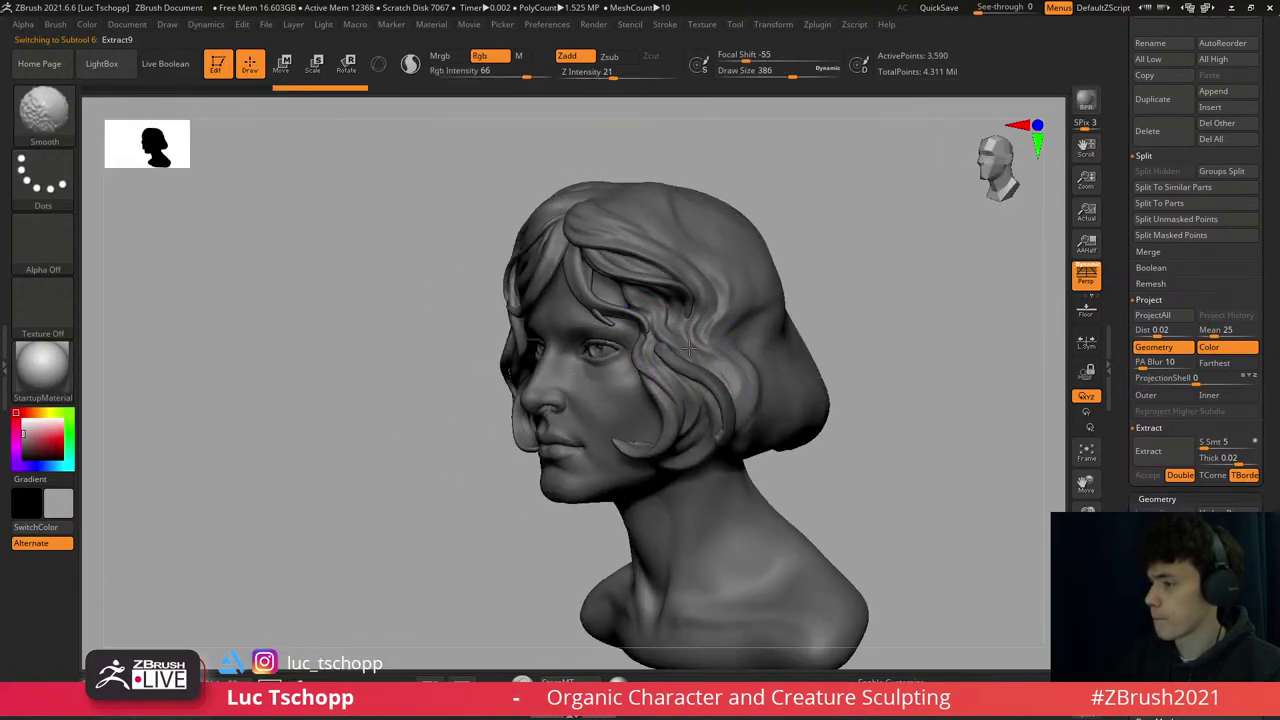
left_click_drag(908, 320, 943, 320, "shift")
scroll(1256, 247, "down", 10)
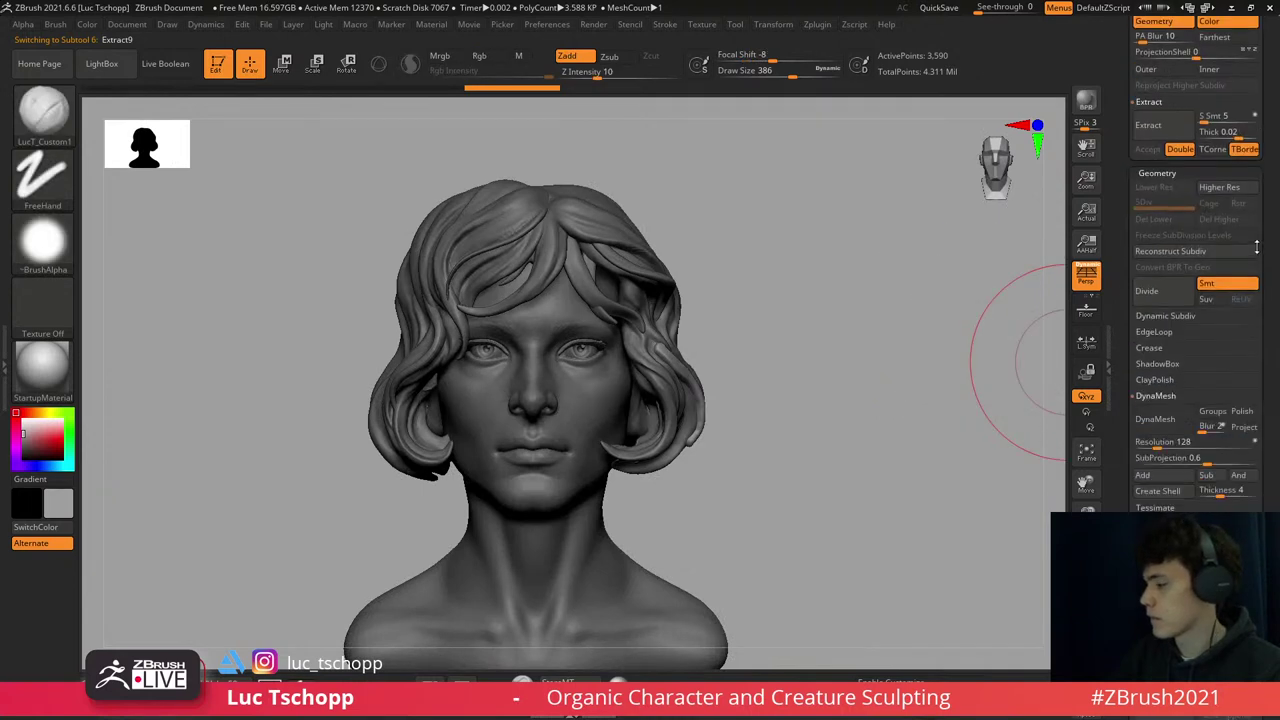
scroll(1256, 247, "down", 5)
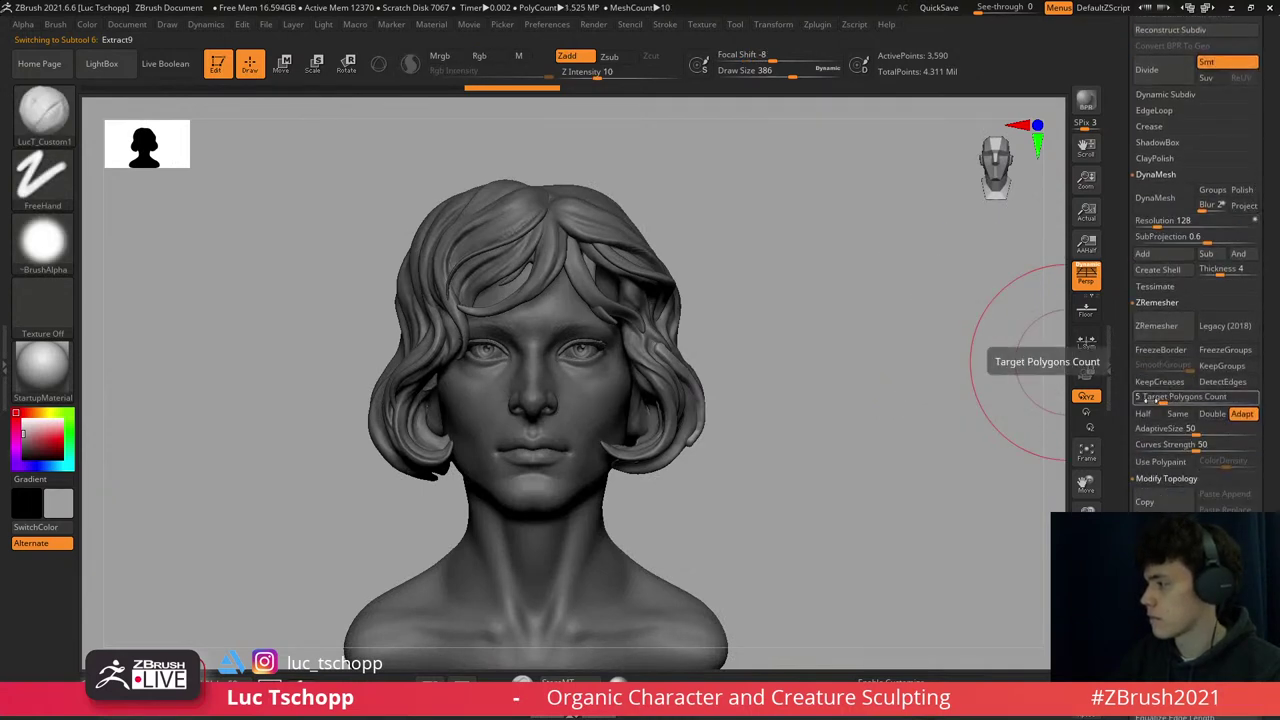
left_click_drag(1150, 397, 1136, 397)
left_click(1156, 325)
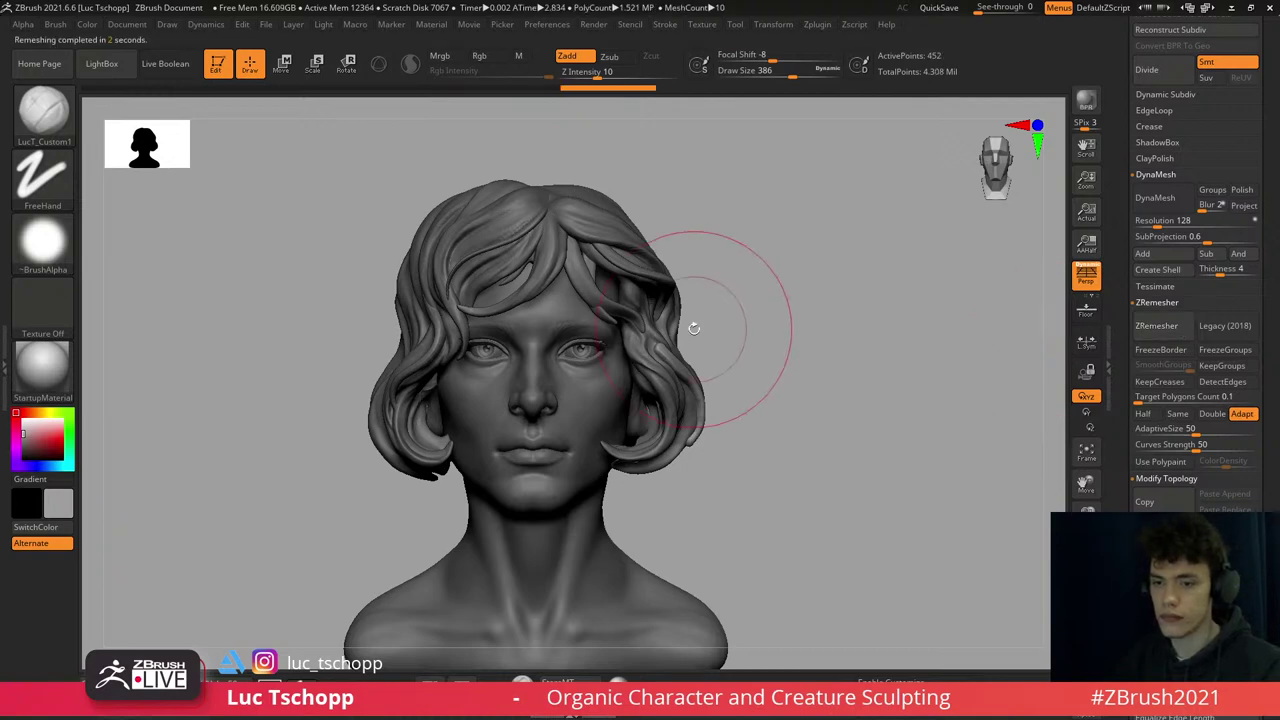
- Switch to a resized Pinch brush to sharpen the new strand's edges
left_click_drag(609, 373, 769, 466)
key("shift")
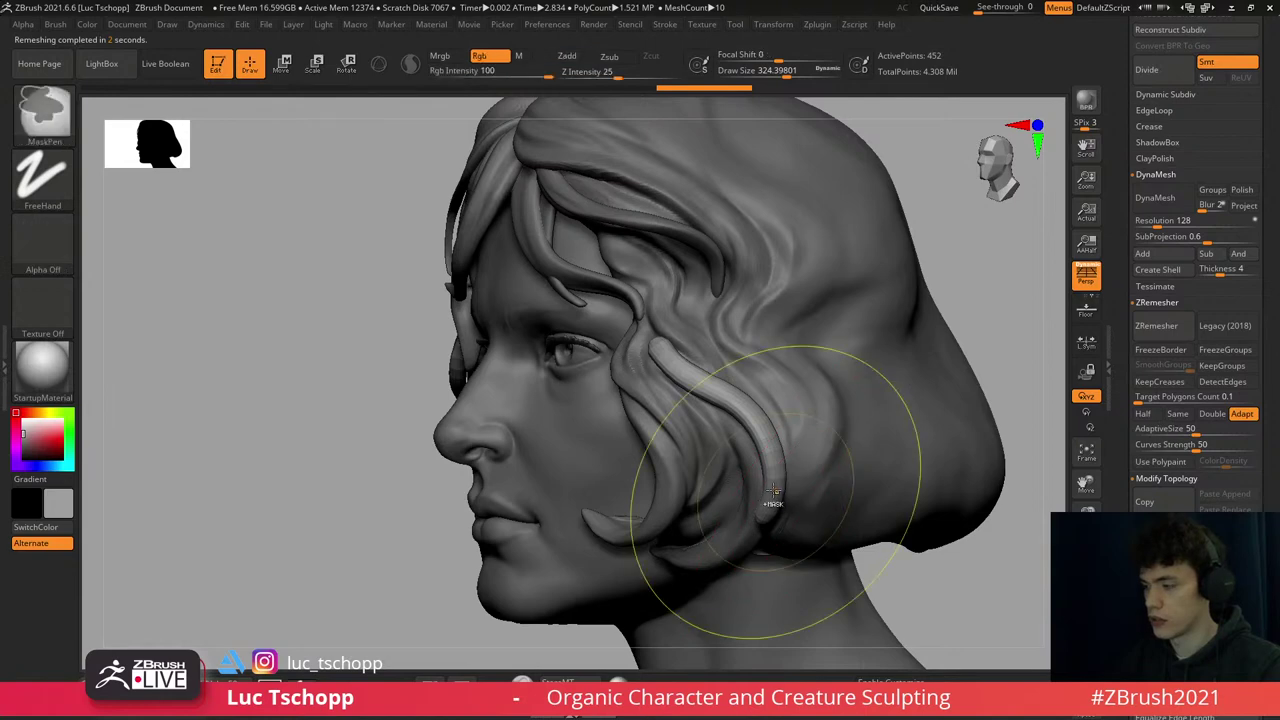
key("b")
key("p")
key("i")
right_click_drag(742, 457, 729, 443)
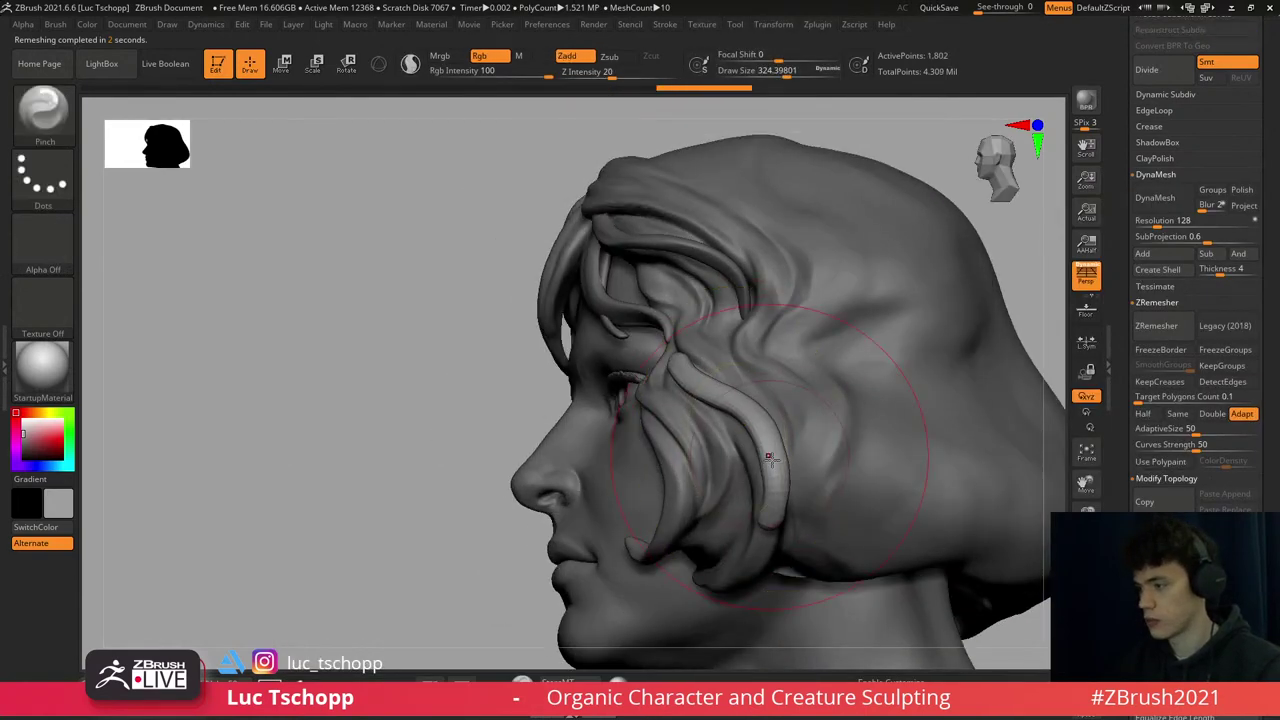
key("s")
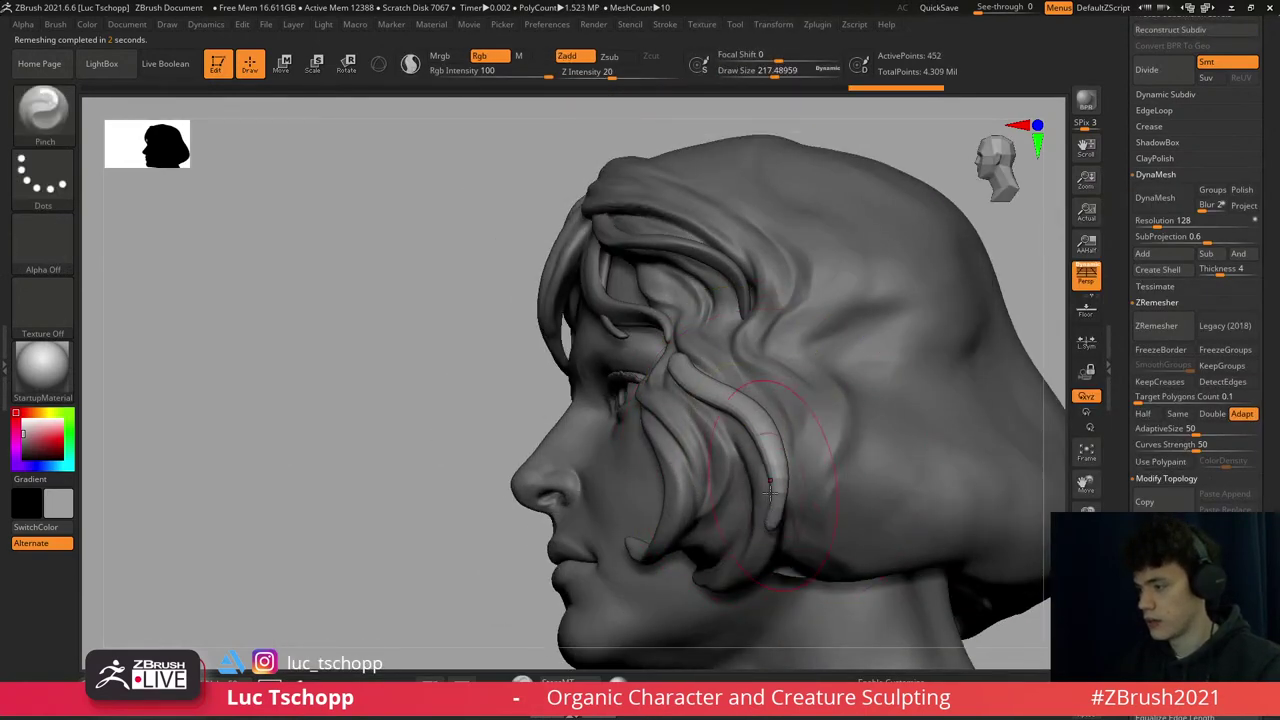
mouse_move(714, 396)
right_mouse_down()
mouse_move(704, 378)
mouse_move(641, 380)
mouse_move(638, 368)
right_mouse_up()
- Push the new strand into place at the right temple with the Move brush, then reselect Extract1
key("b")
key("m")
key("v")
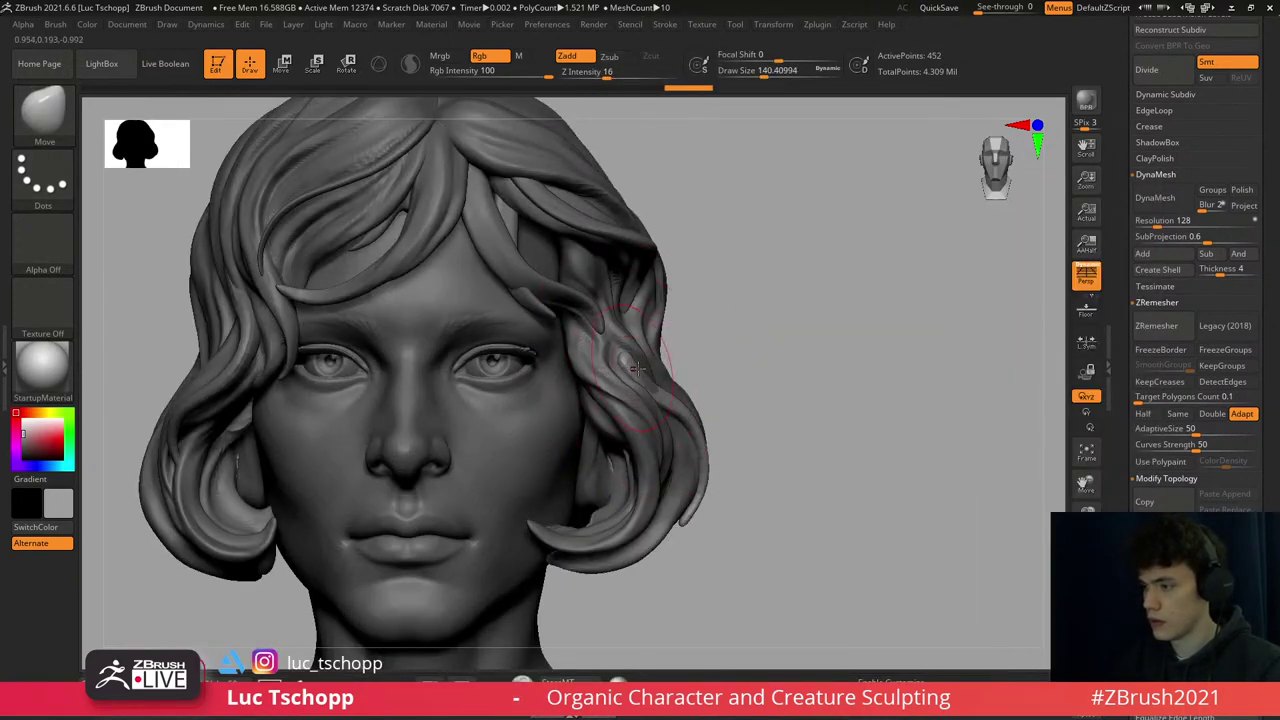
left_click_drag(637, 368, 610, 357)
key("]")
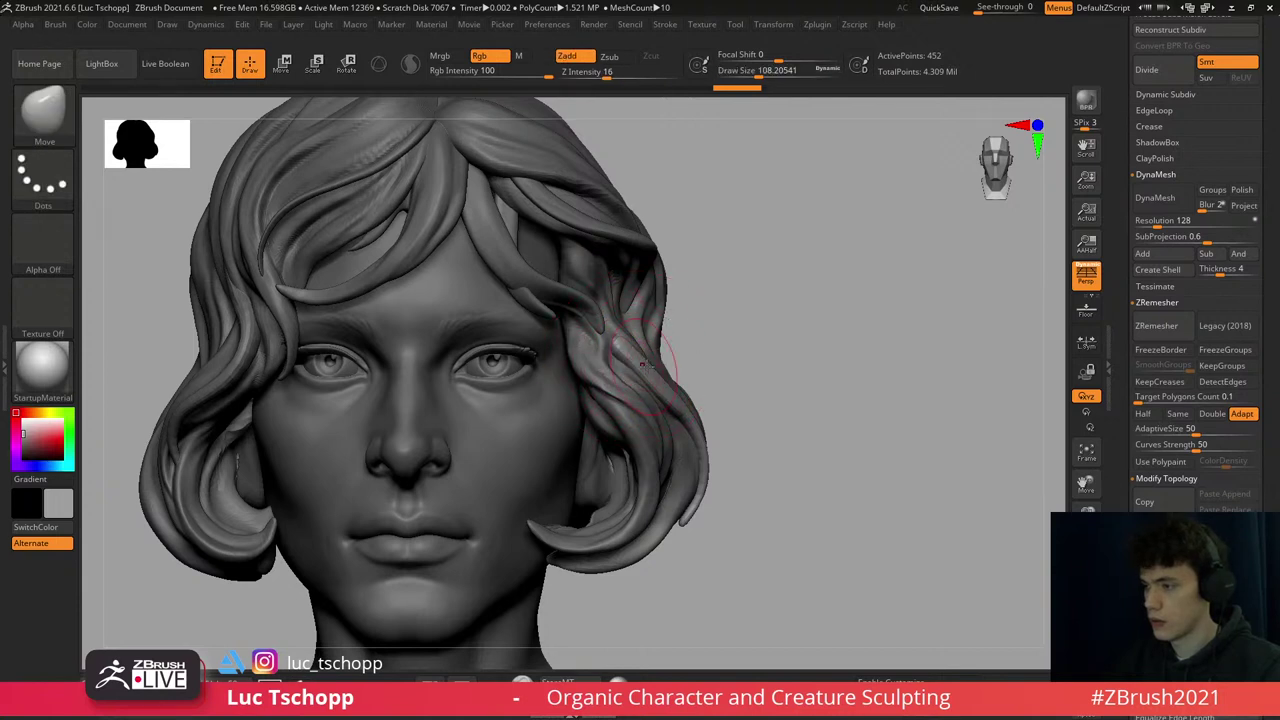
key("]")
right_click_drag(614, 349, 641, 344)
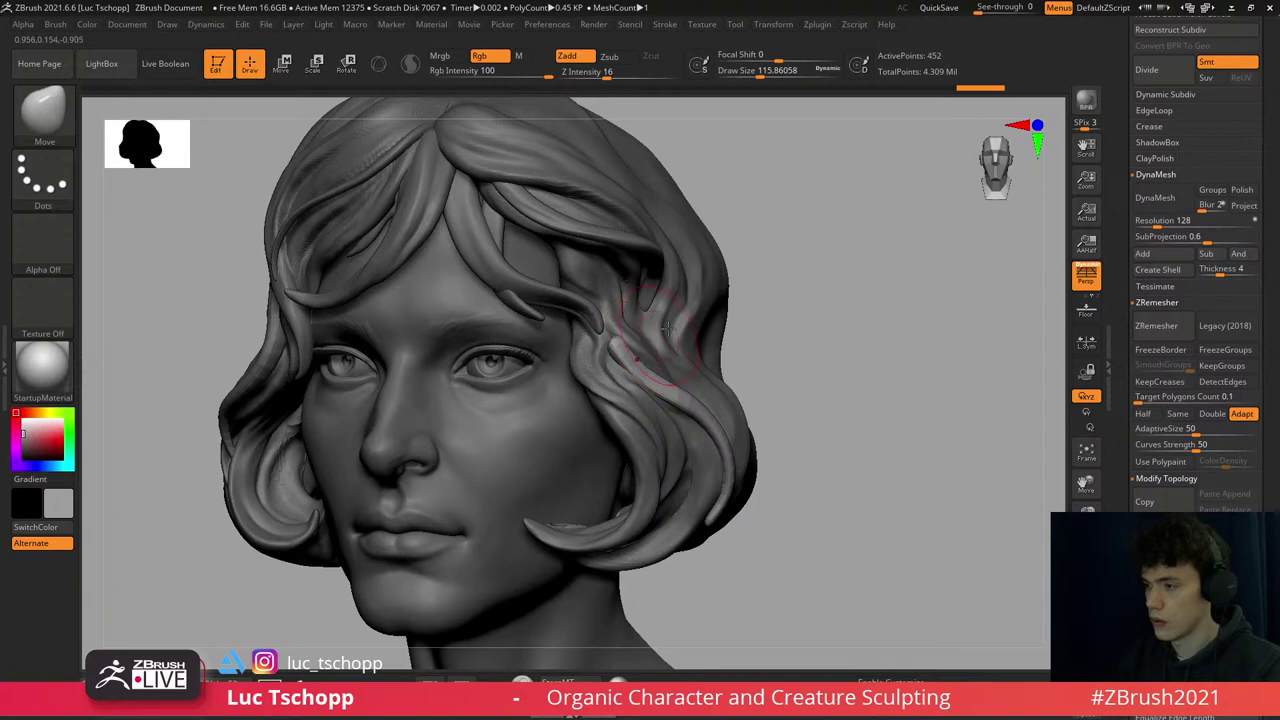
left_click(644, 340, "alt")
key("]")
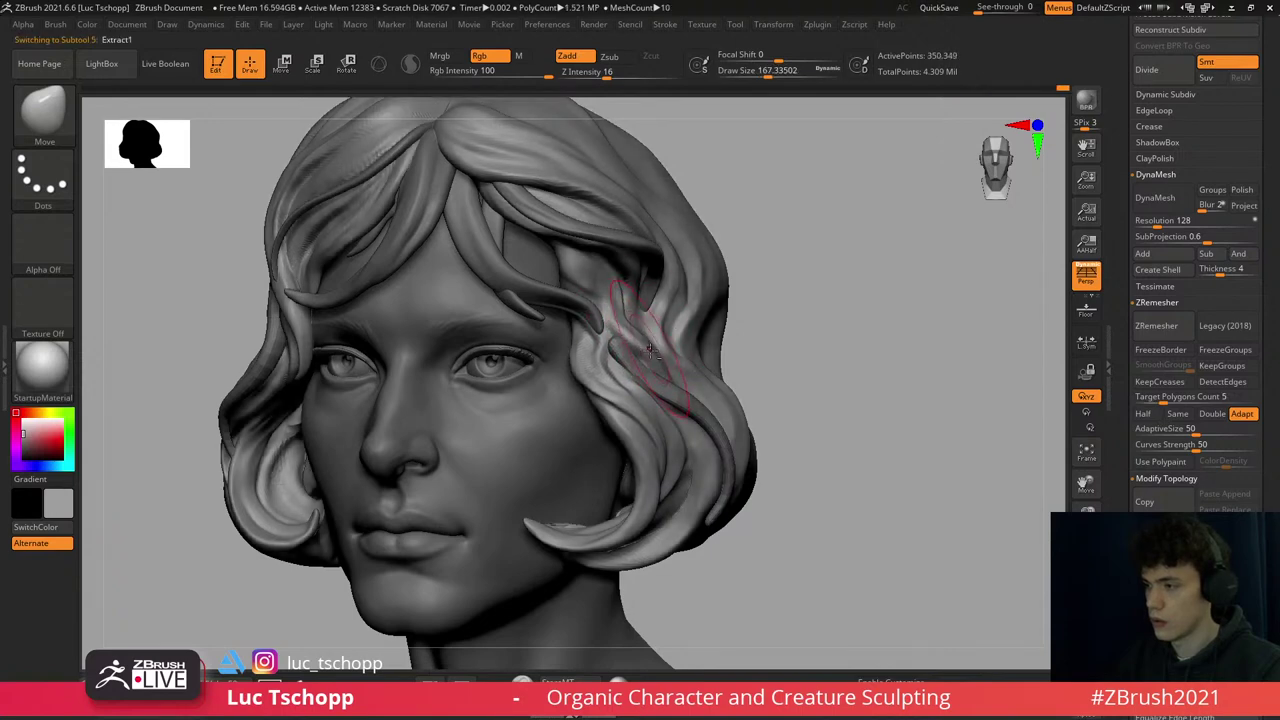
- Sculpt the strands above the eye with DamStandard and ClayBuildup at brush size about 37
right_click_drag(608, 341, 679, 413)
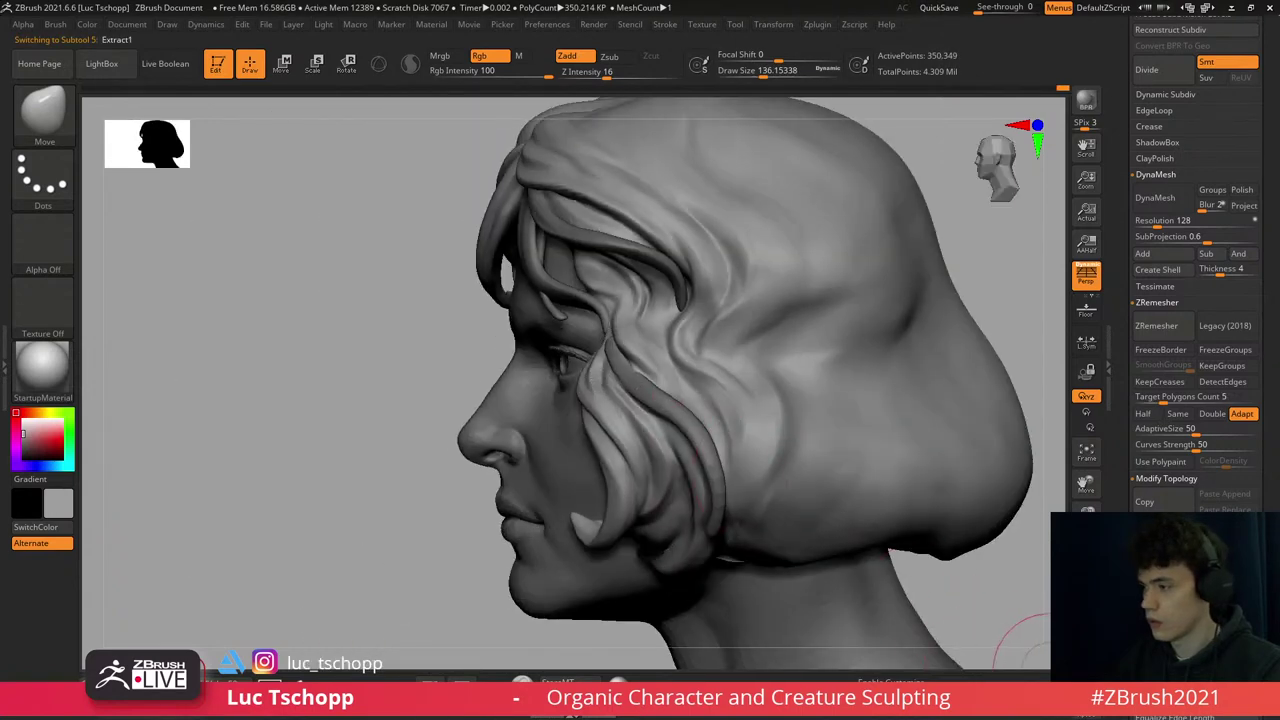
mouse_move(1047, 677)
right_mouse_down()
mouse_move(760, 420)
mouse_move(600, 337)
right_mouse_up()
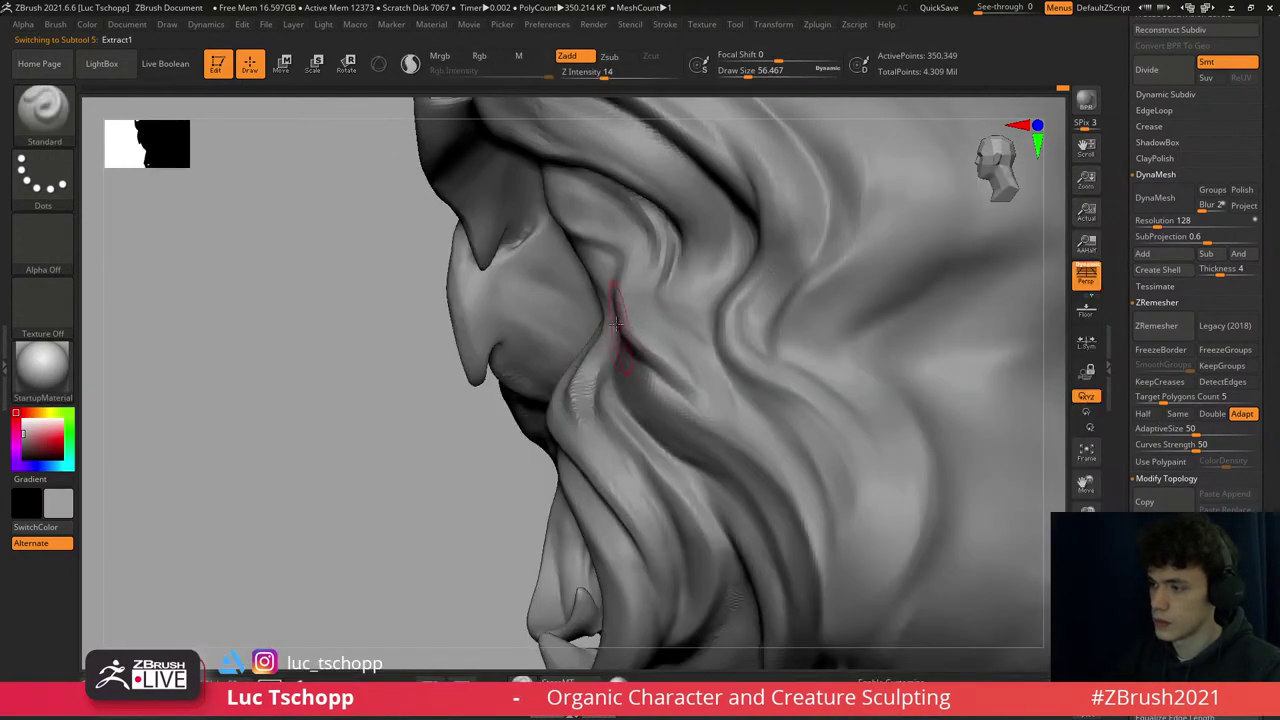
key("s")
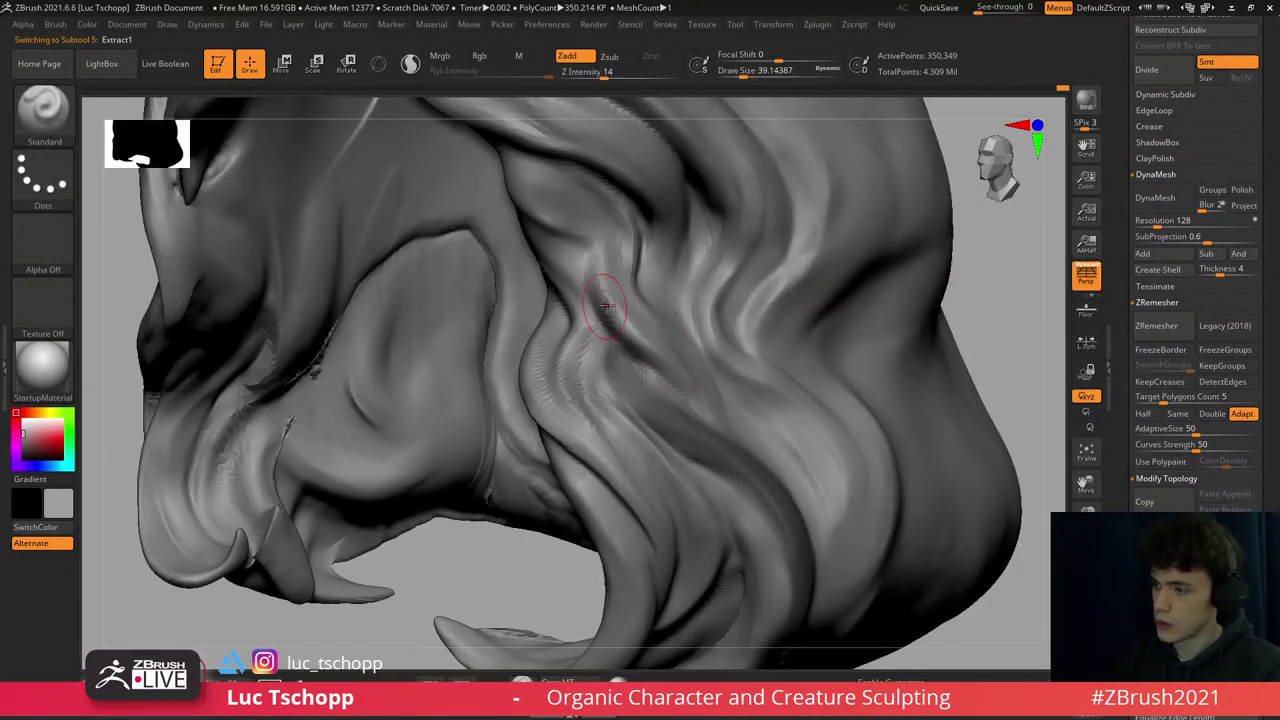
key("ctrl")
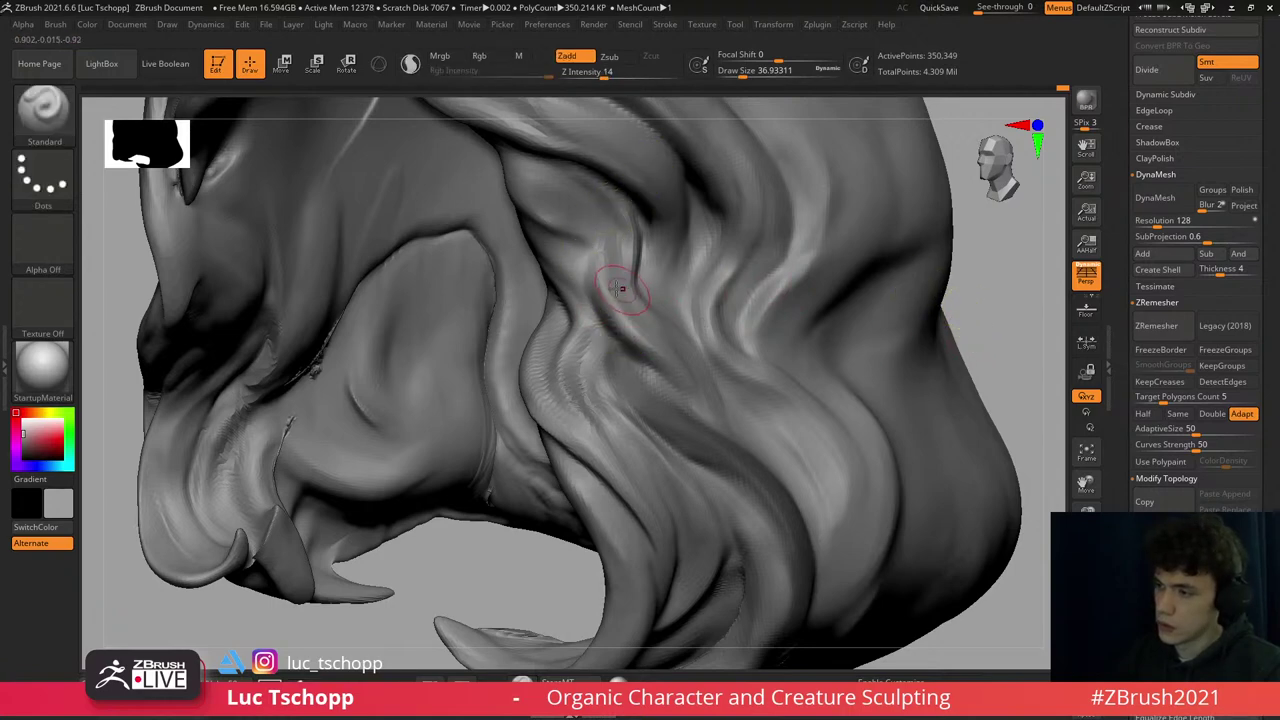
right_click_drag(614, 290, 597, 313)
key("b")
key("d")
key("s")
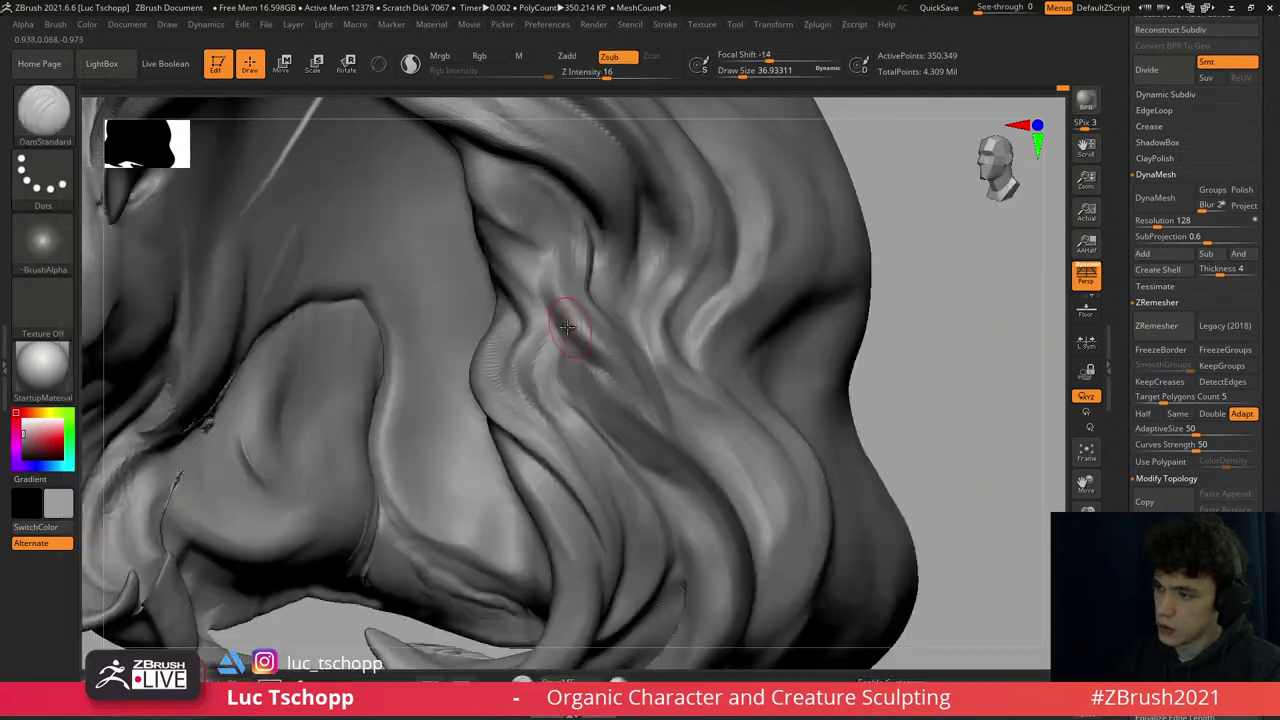
key("b")
key("l")
key("u")
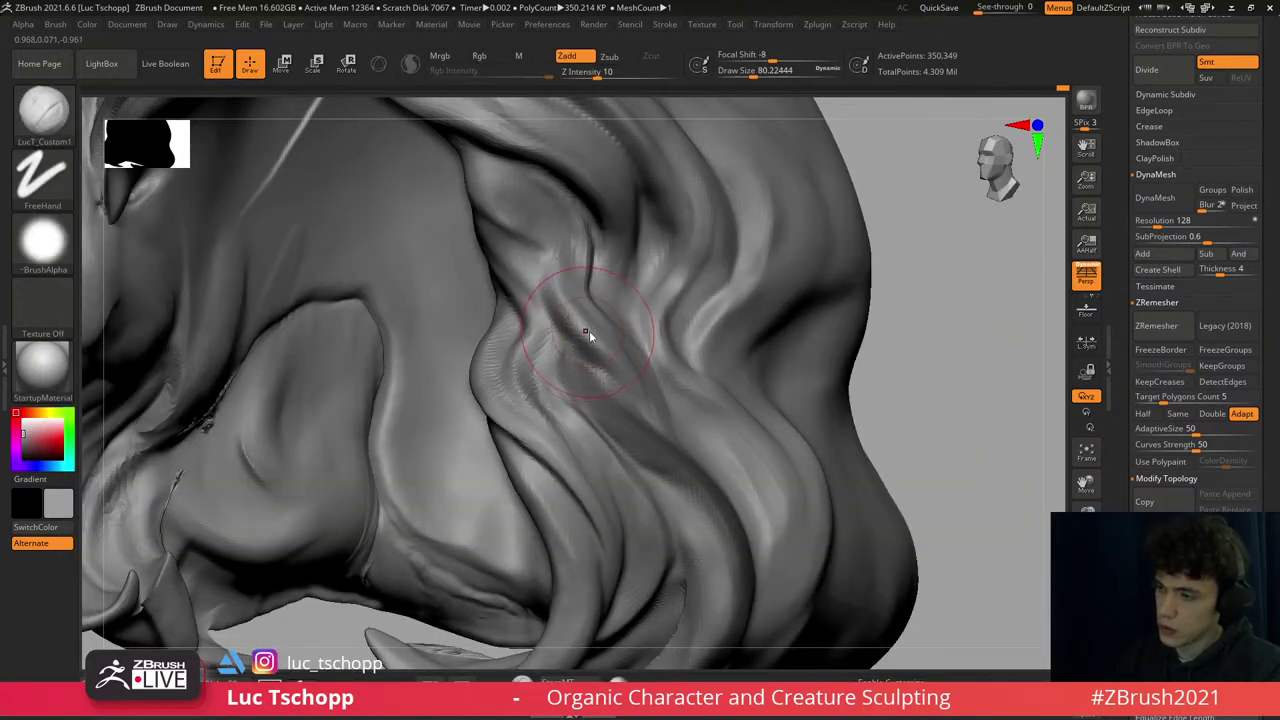
left_click_drag(560, 287, 566, 308)
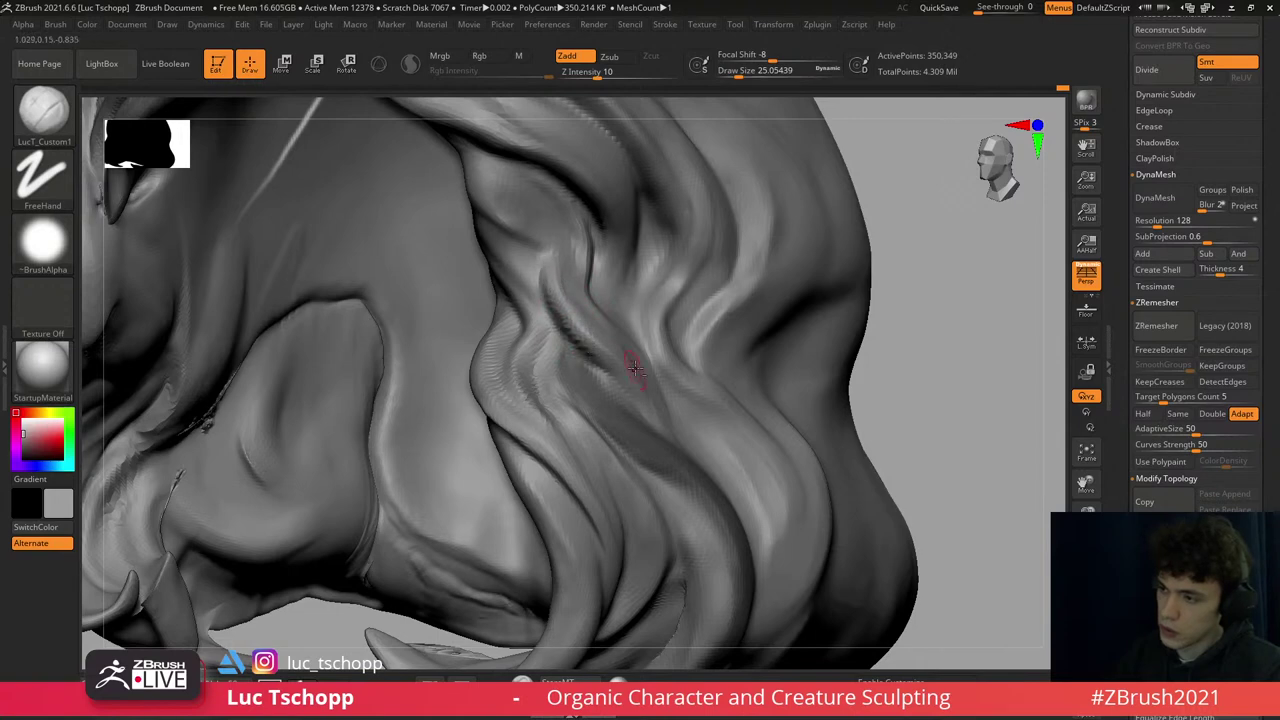
- Frame the hair in front view with the head showing again, and pick the Move brush
key("f")
left_click_drag(831, 366, 1023, 629, "shift")
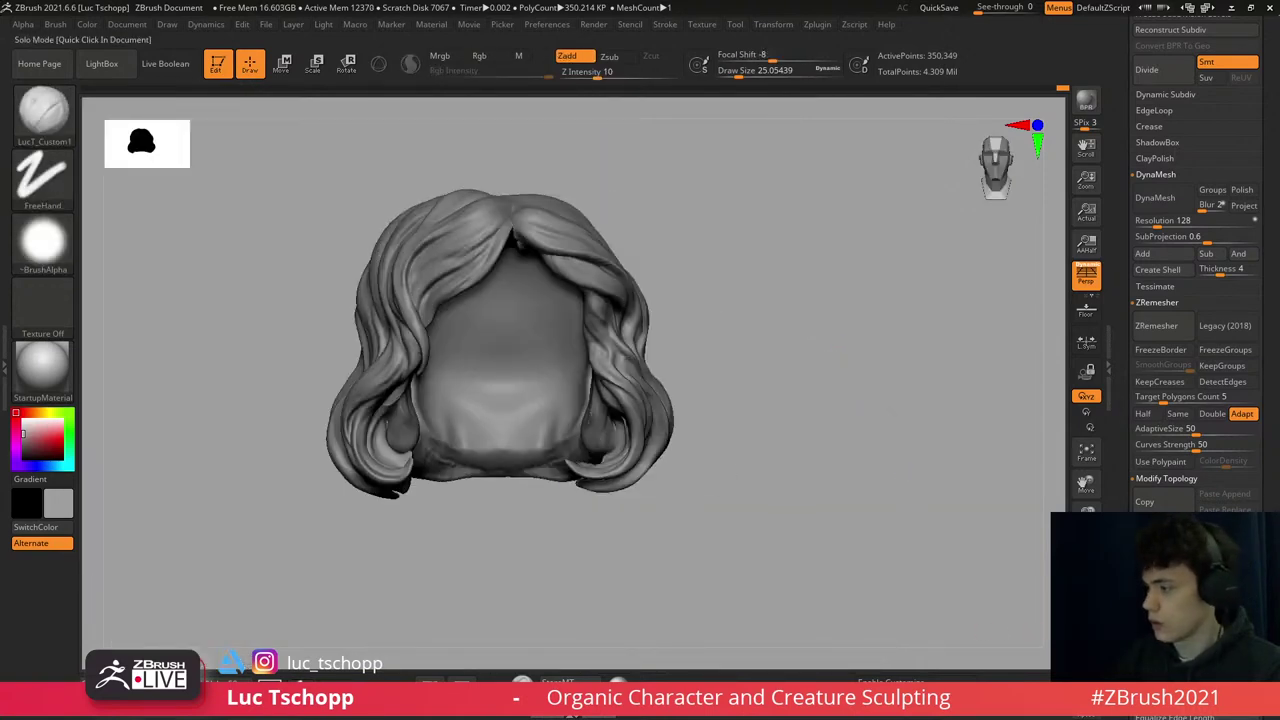
left_click(1086, 530)
scroll(586, 306, "up", 8)
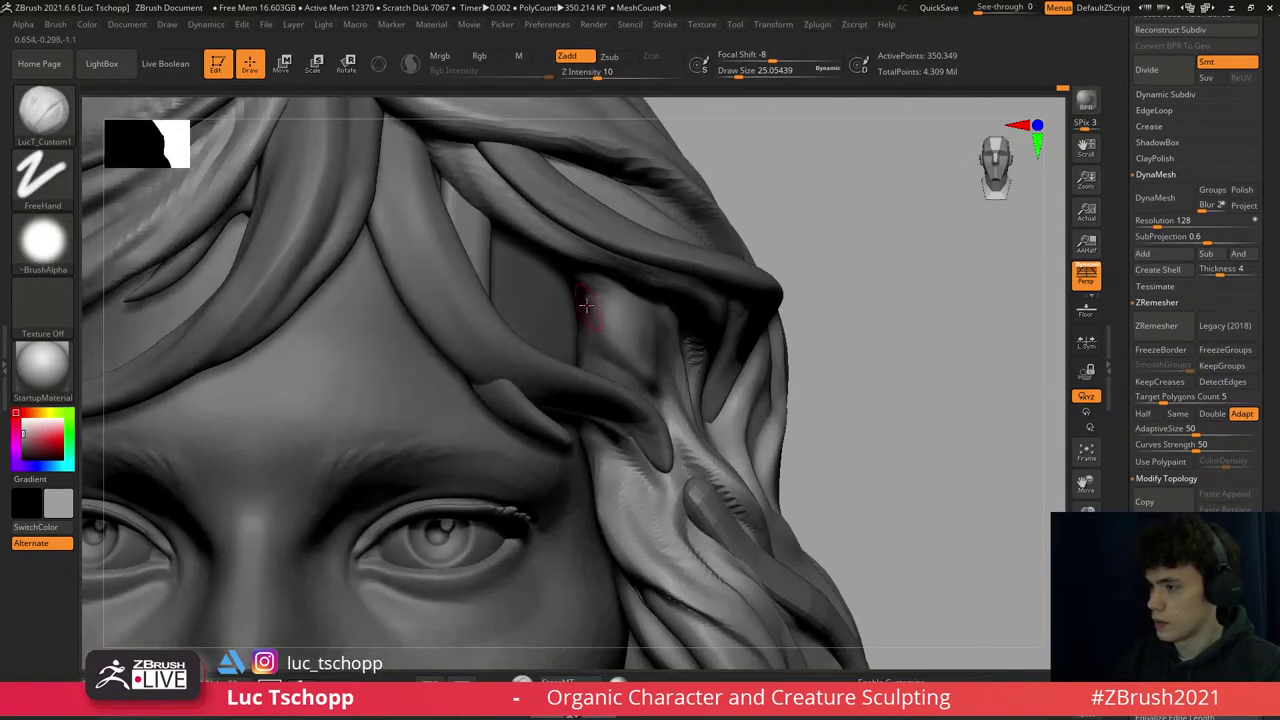
key("b")
key("m")
key("v")
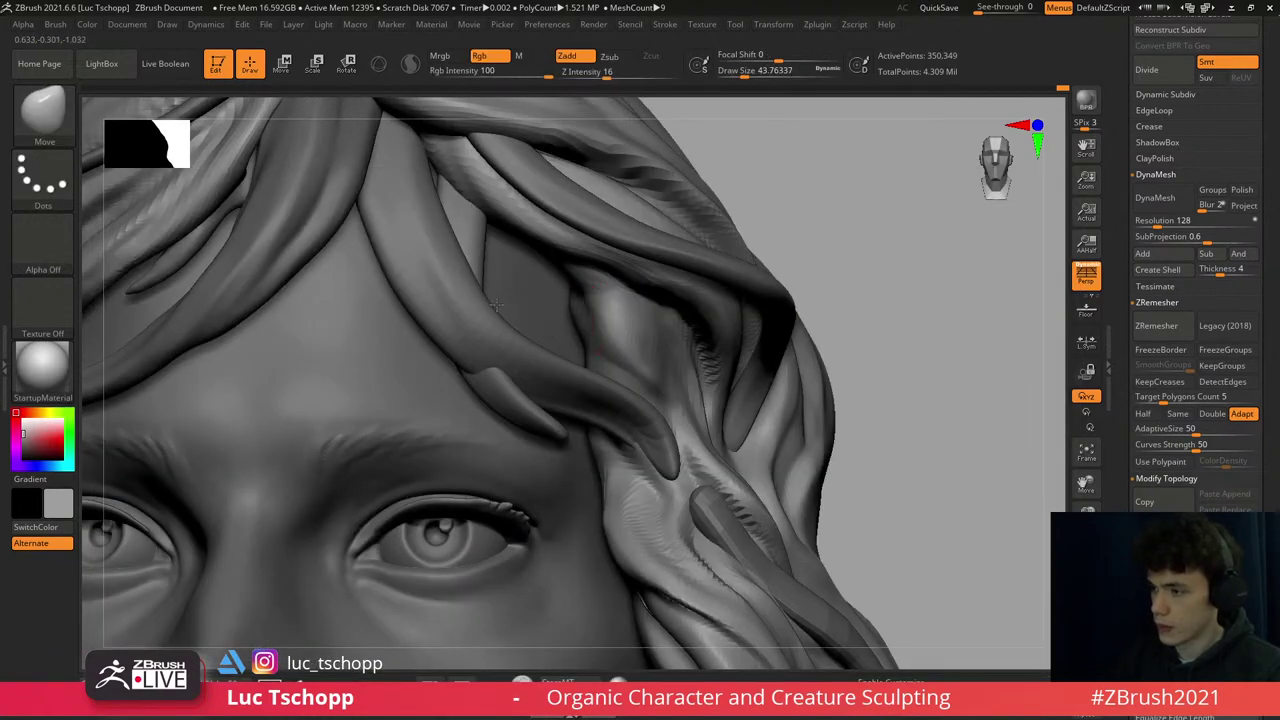
scroll(581, 333, "down", 4)
scroll(526, 341, "up", 4)
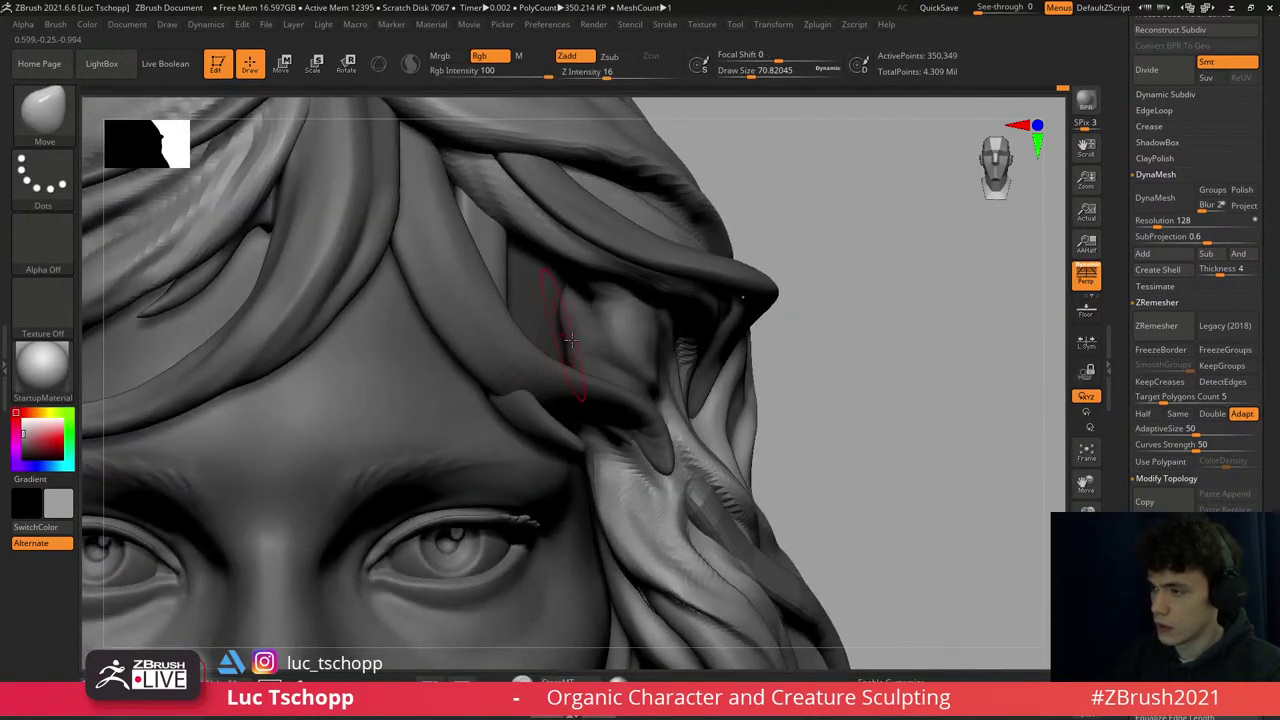
scroll(569, 340, "down", 2)
- Tuck the strand ends at the forehead with the custom FreeHand brush, undoing the last stroke
key("b")
key("f")
key("h")
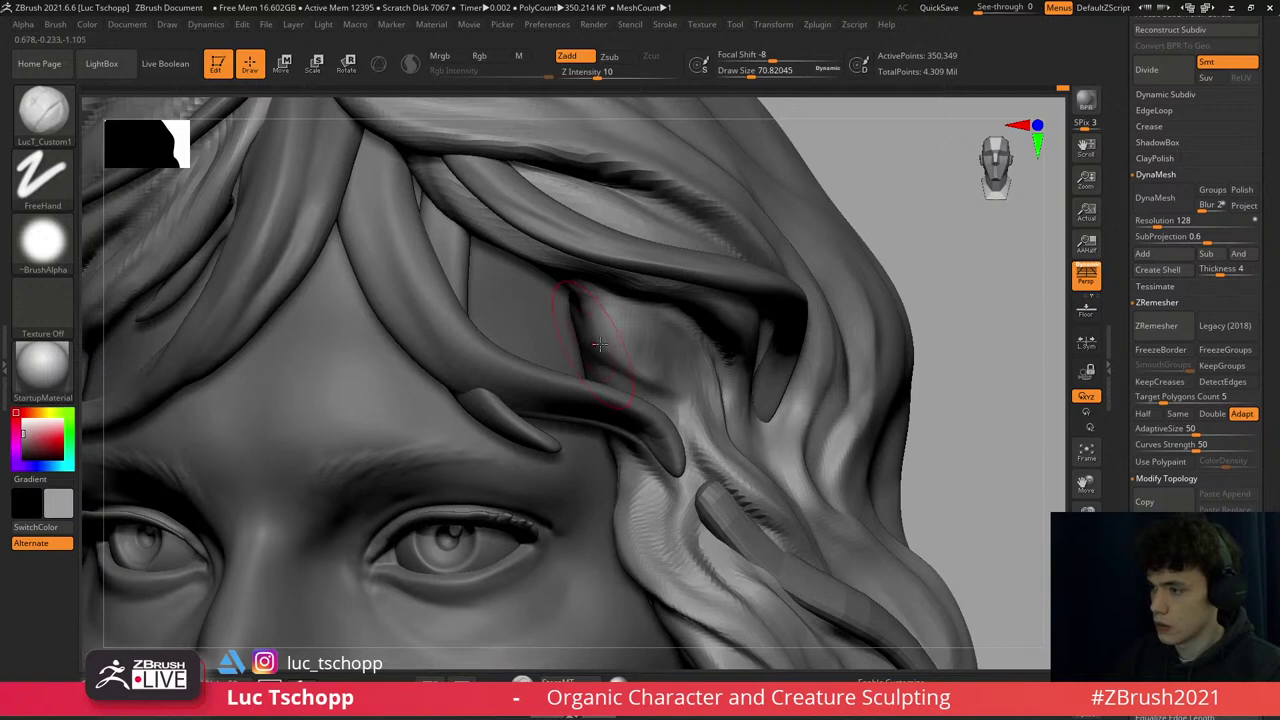
right_click_drag(640, 380, 517, 216)
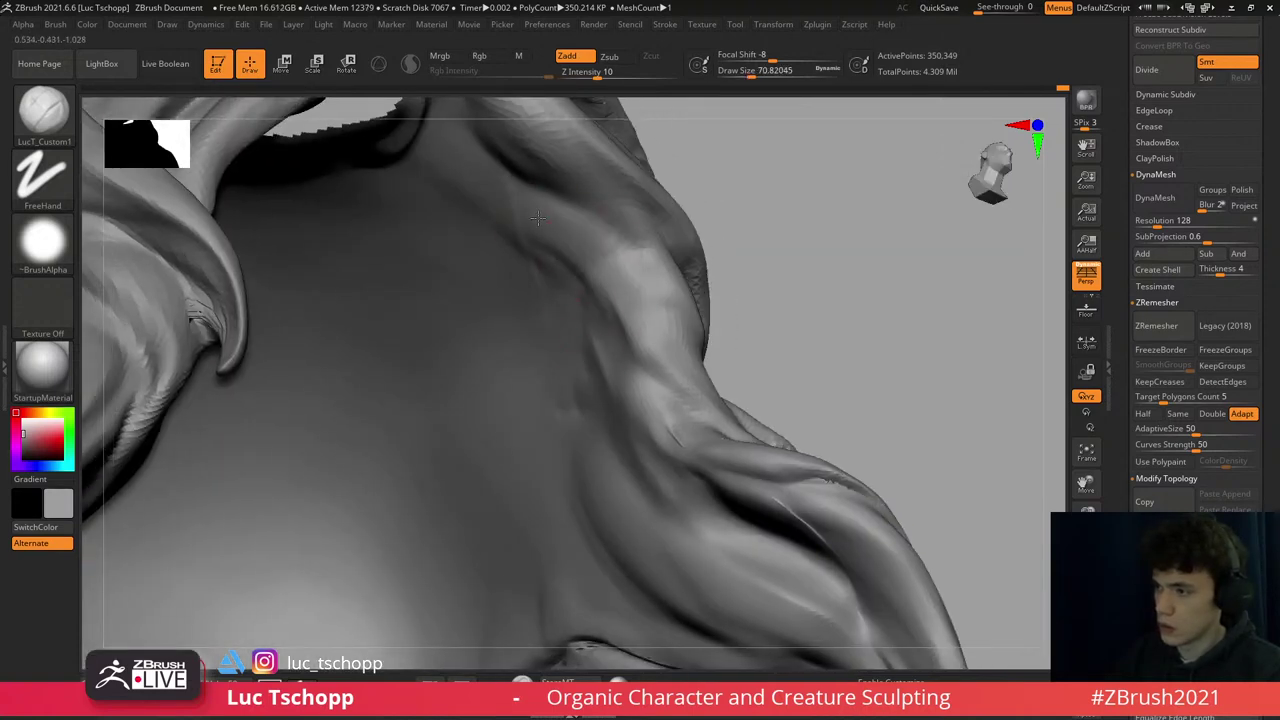
key("ctrl+z")
right_click_drag(588, 381, 953, 548)
left_click(1086, 540)
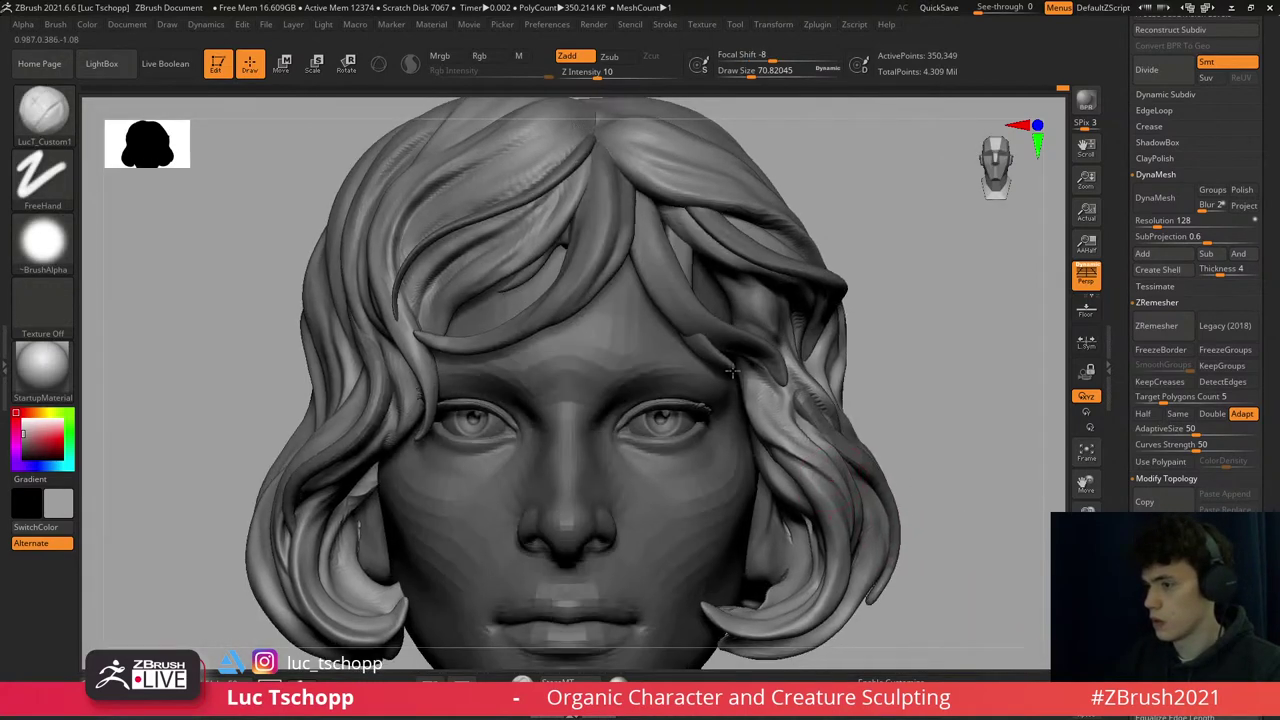
right_click_drag(700, 420, 533, 320, "ctrl")
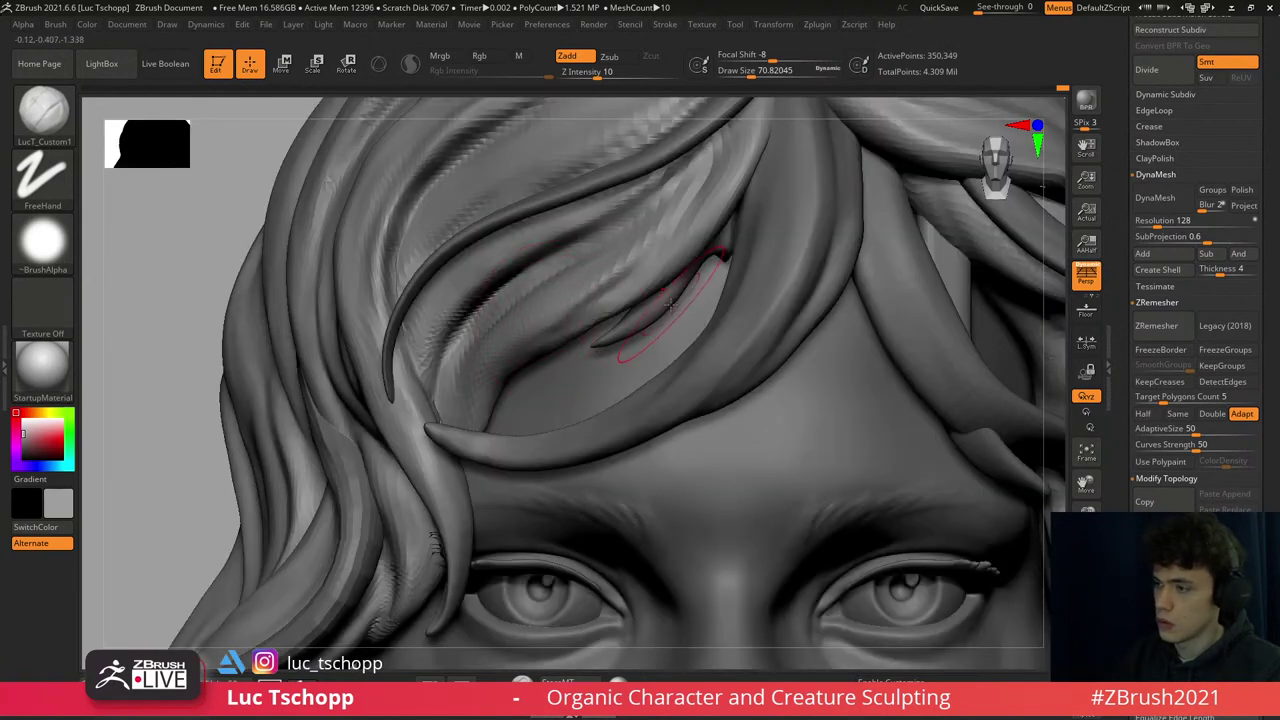
- Stretch the strand tip into a longer, thinner point with Move Topological at size about 83
key("b")
key("m")
key("t")
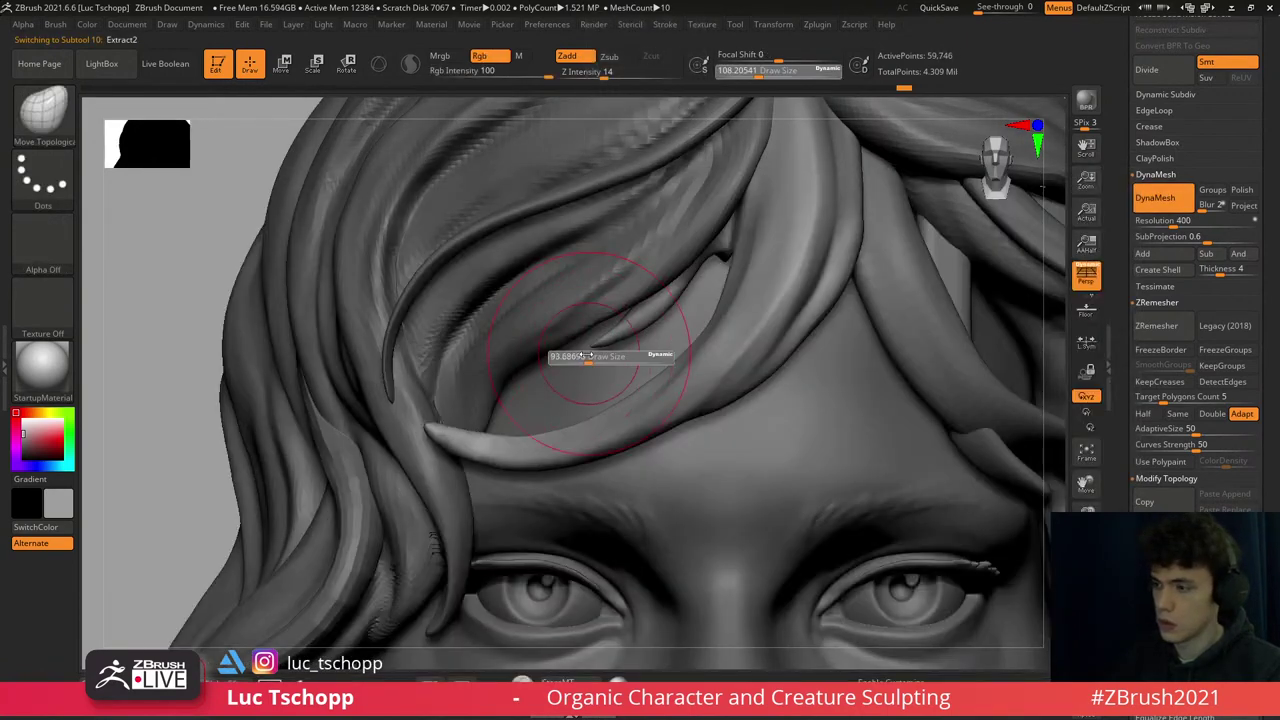
mouse_move(598, 346)
left_mouse_down()
mouse_move(535, 371)
mouse_move(495, 346)
left_mouse_up()
key("s")
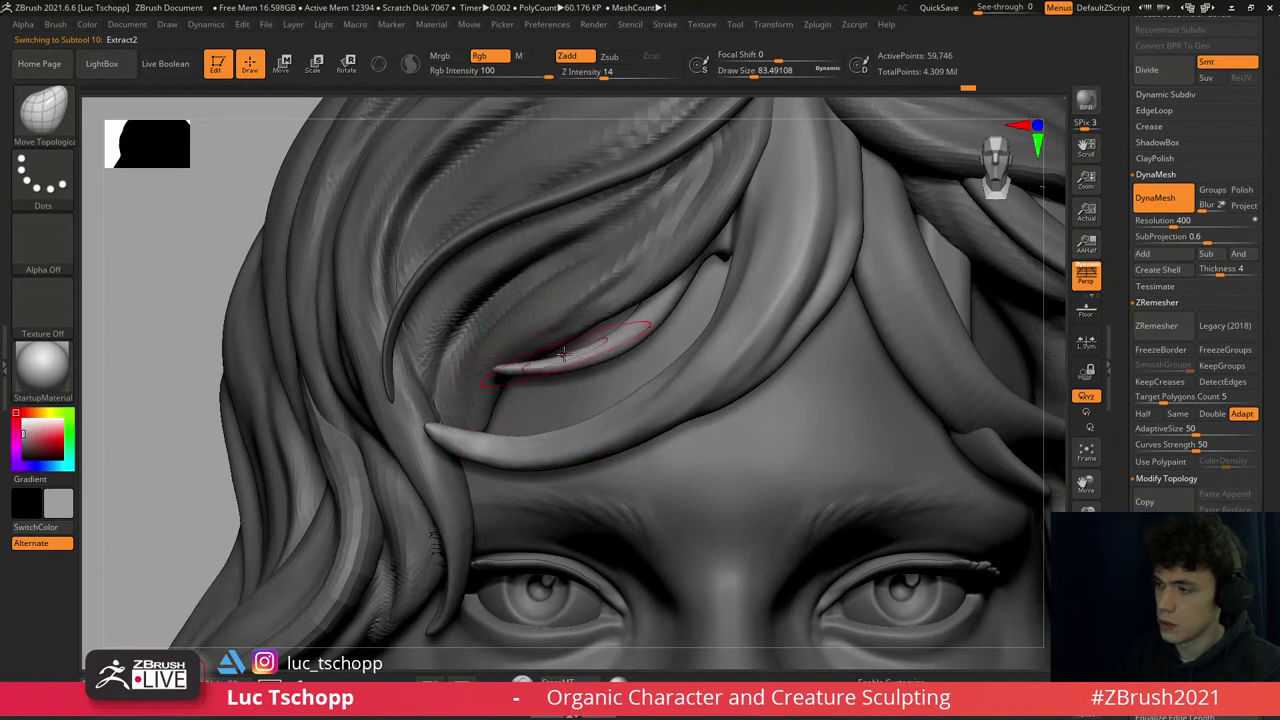
key("s")
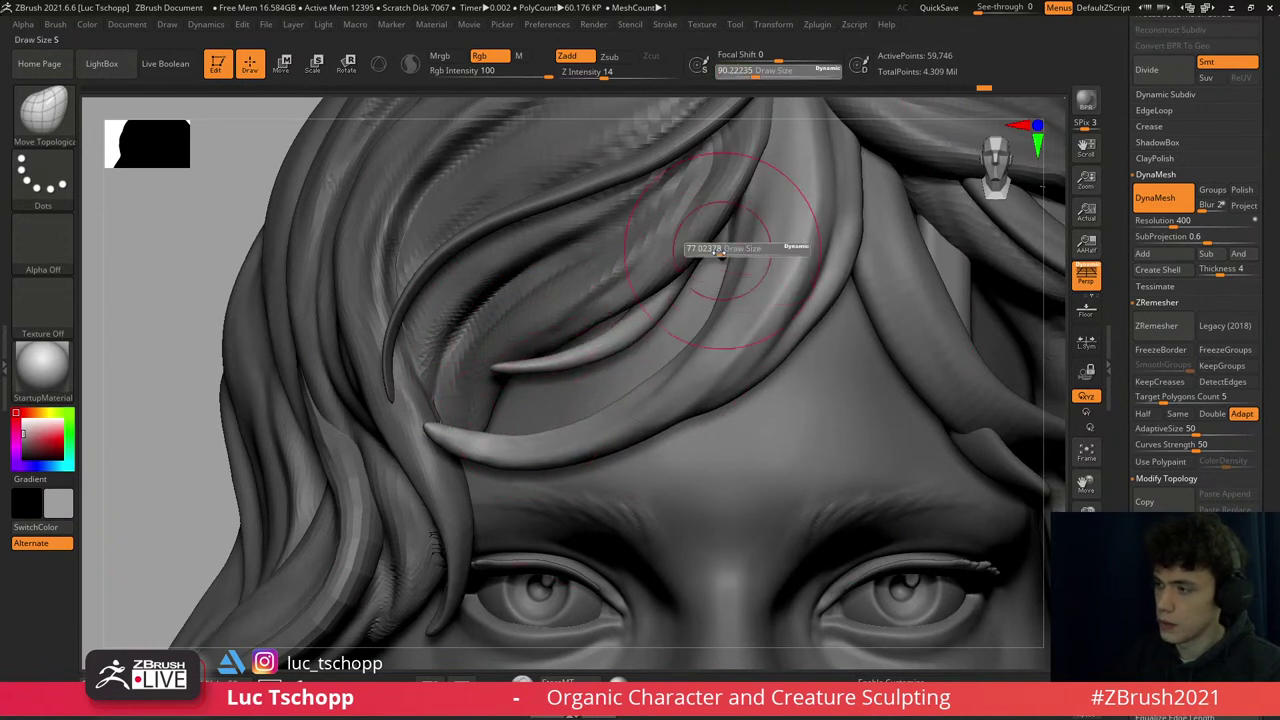
left_click(718, 252)
key("s")
left_click(705, 236)
key("s")
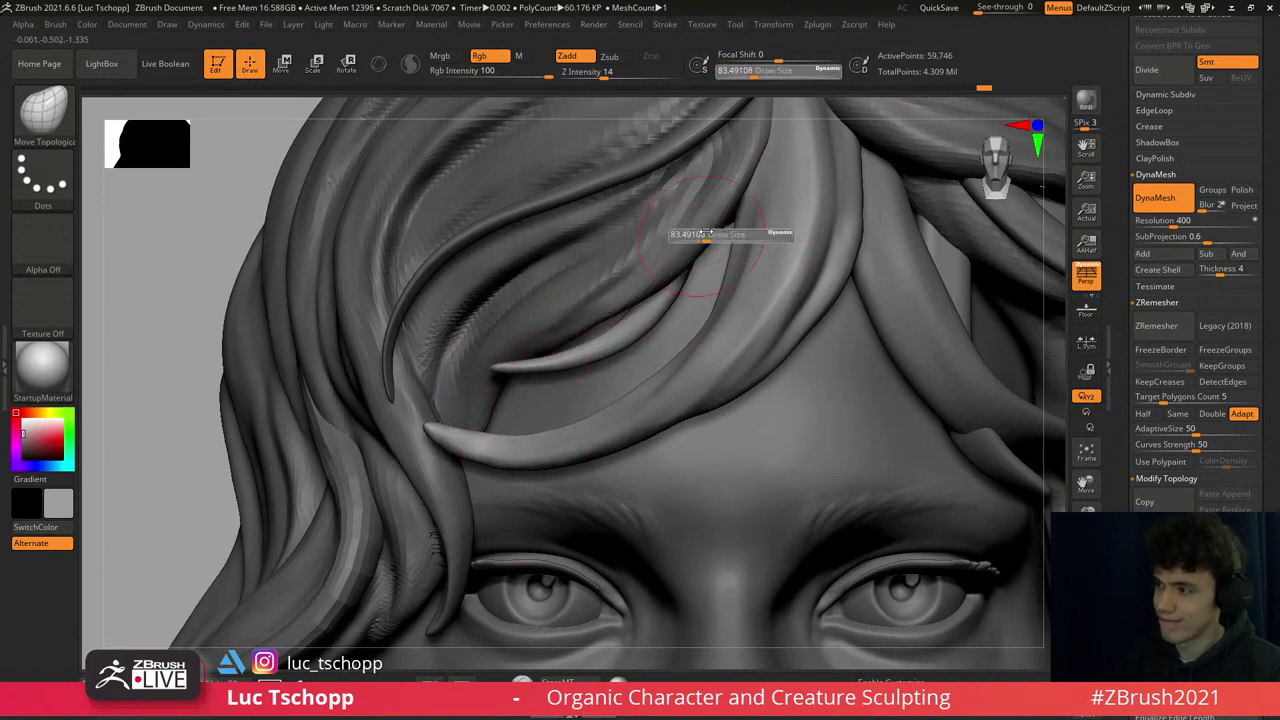
right_click_drag(686, 267, 1040, 660, "ctrl")
- Solo the strand and lasso-mask a section of it
left_click(700, 330, "ctrl+shift")
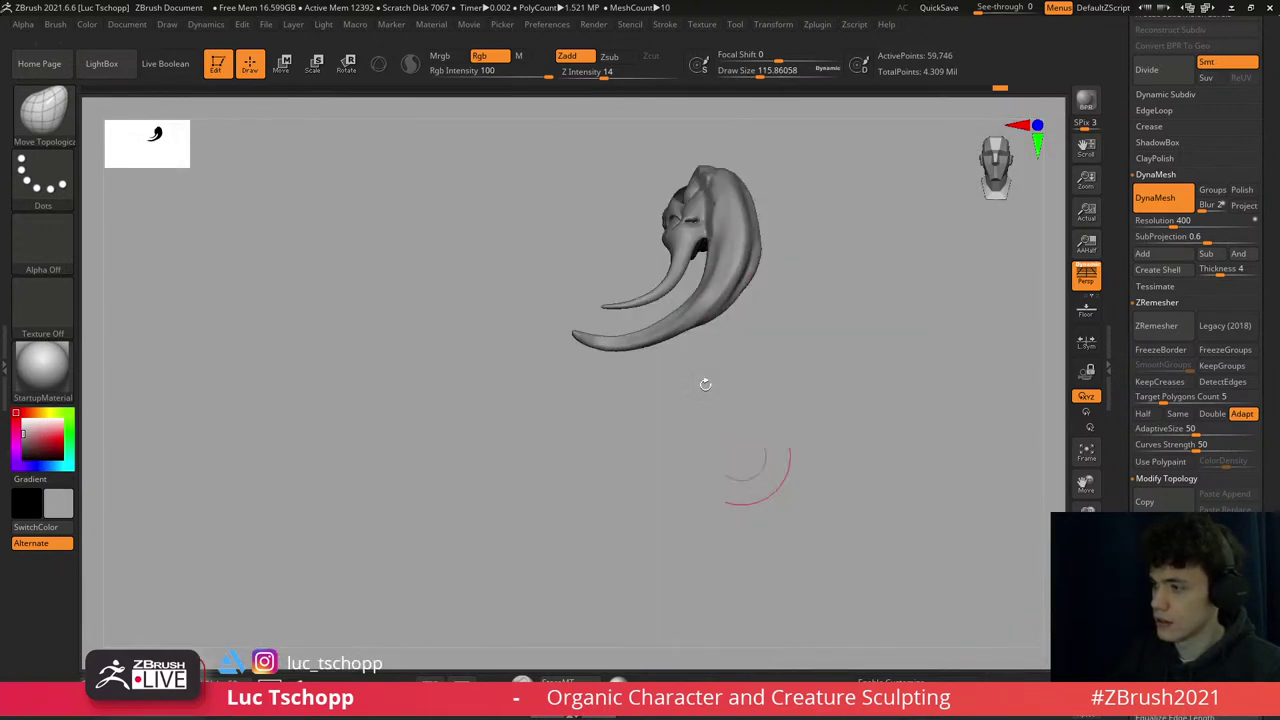
left_click_drag(748, 471, 562, 270)
left_click_drag(562, 270, 582, 415, "ctrl")
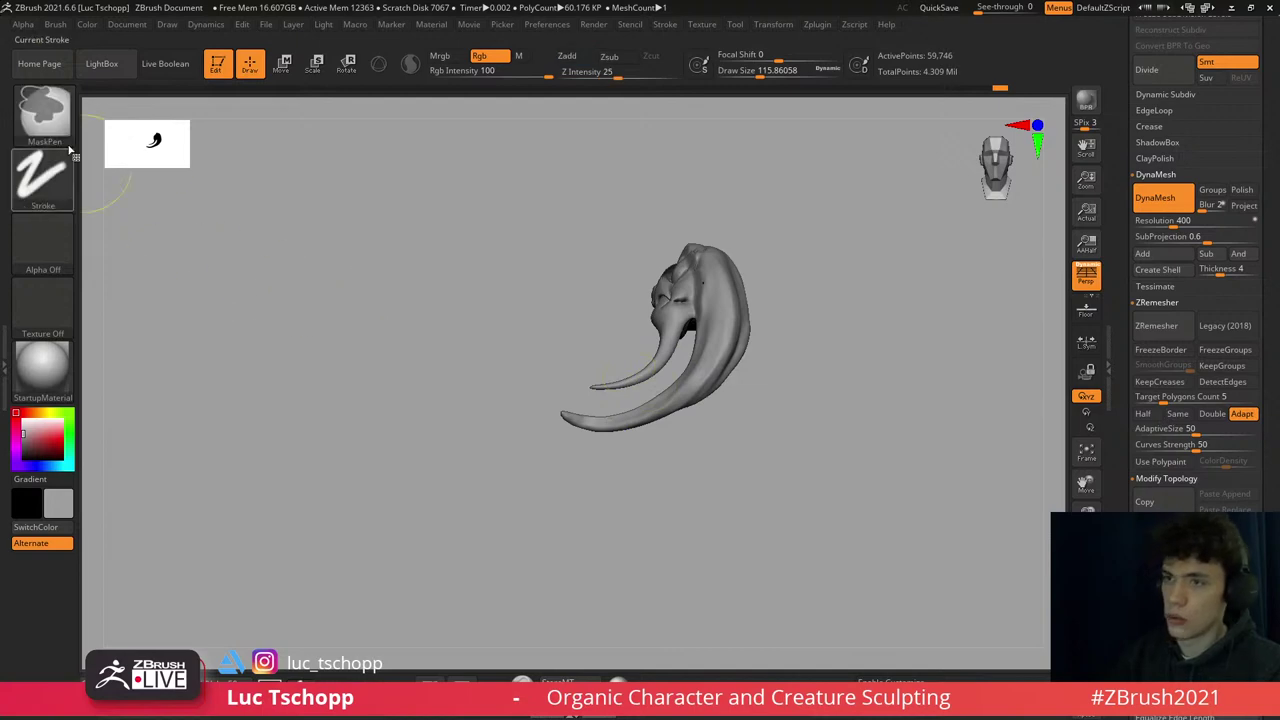
key("ctrl+b")
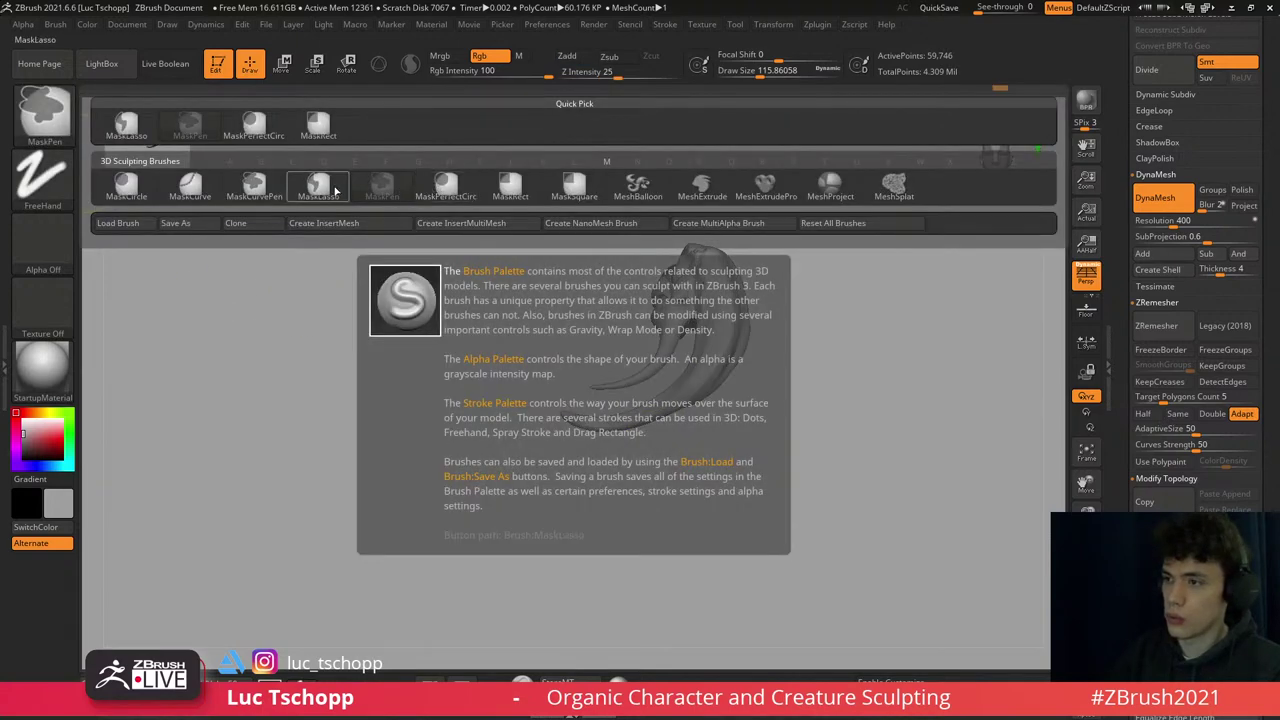
left_click(336, 190)
left_click_drag(551, 334, 543, 349)
mouse_move(586, 205)
left_mouse_down("ctrl")
mouse_move(488, 395)
mouse_move(513, 417)
mouse_move(616, 384)
left_mouse_up("ctrl")
left_click_drag(650, 298, 650, 300, "ctrl")
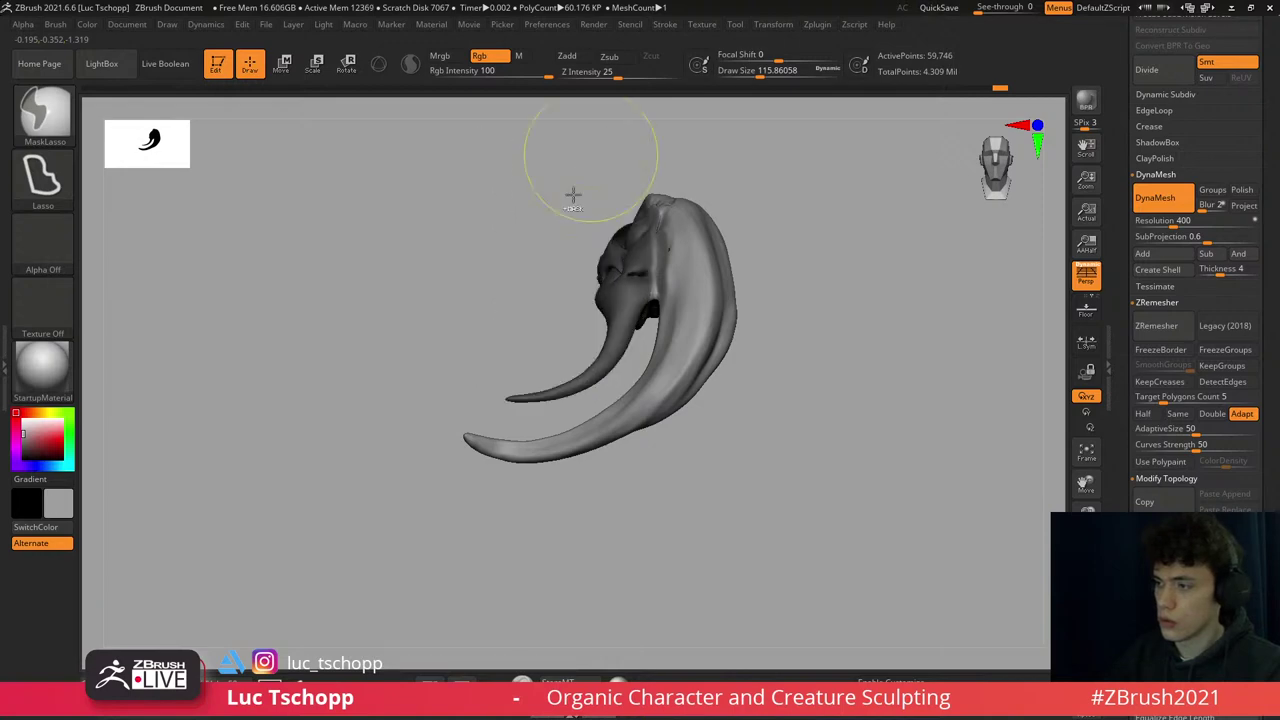
- Reshape the unmasked strand with the Move brush at size about 197, then unsolo
mouse_move(600, 165)
left_mouse_down()
mouse_move(622, 290)
mouse_move(571, 286)
mouse_move(640, 316)
mouse_move(529, 294)
mouse_move(549, 386)
mouse_move(514, 380)
mouse_move(525, 390)
left_mouse_up()
key("b")
key("m")
key("v")
key("s")
key("s")
key("s")
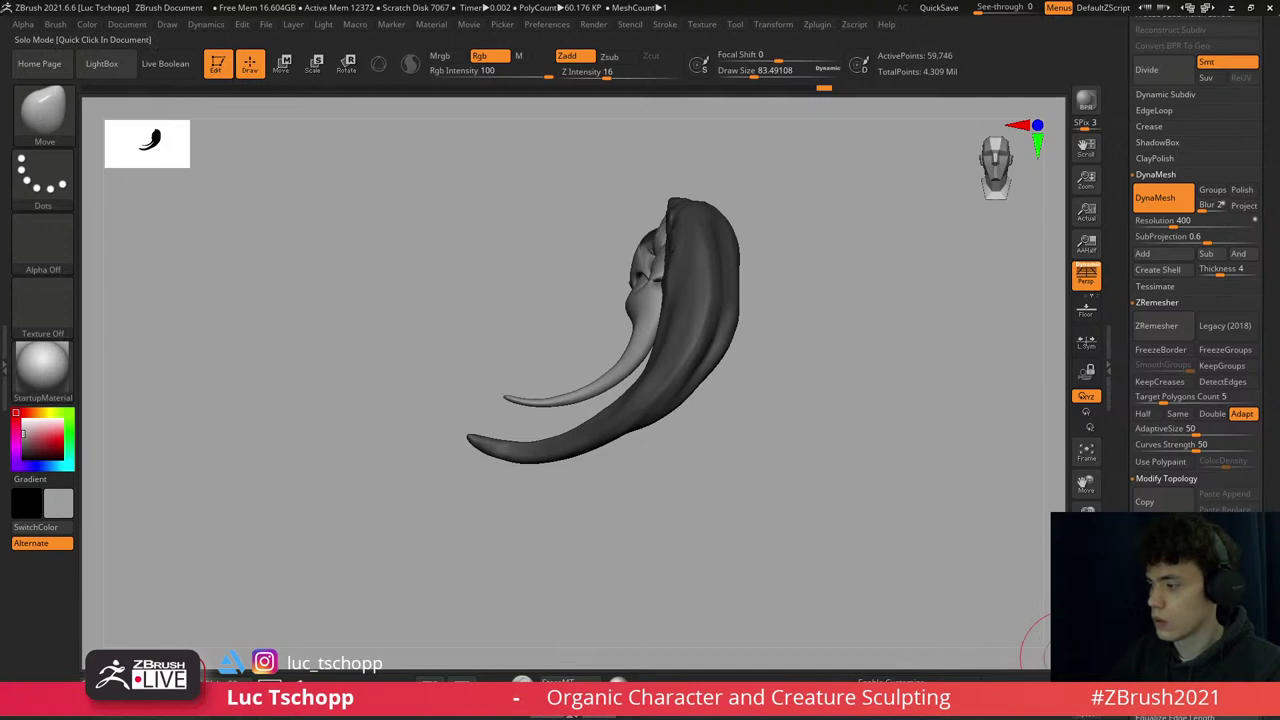
left_click(607, 371, "ctrl+shift")
- Smooth the forehead strand with Standard at size 29 and the custom FreeHand brush at 49
key("b")
key("s")
key("t")
right_click_drag(596, 380, 633, 360)
key("s")
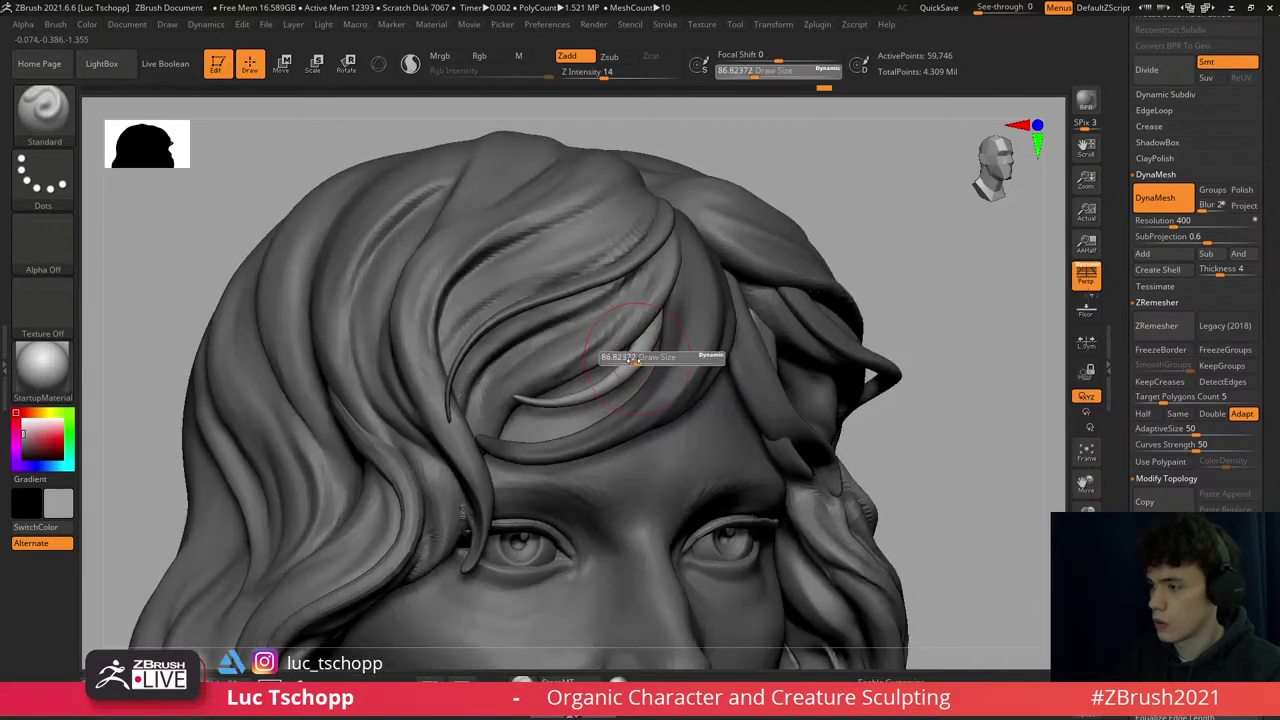
left_click_drag(633, 360, 648, 325)
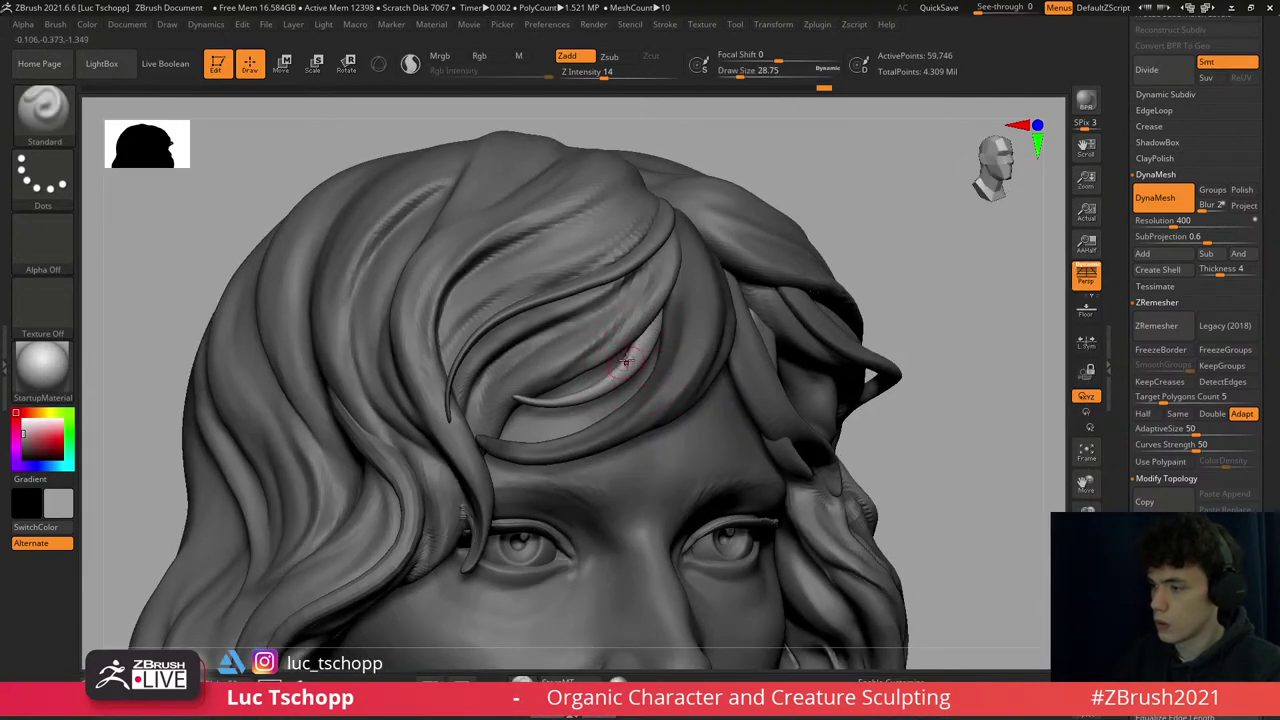
key("b")
key("l")
key("u")
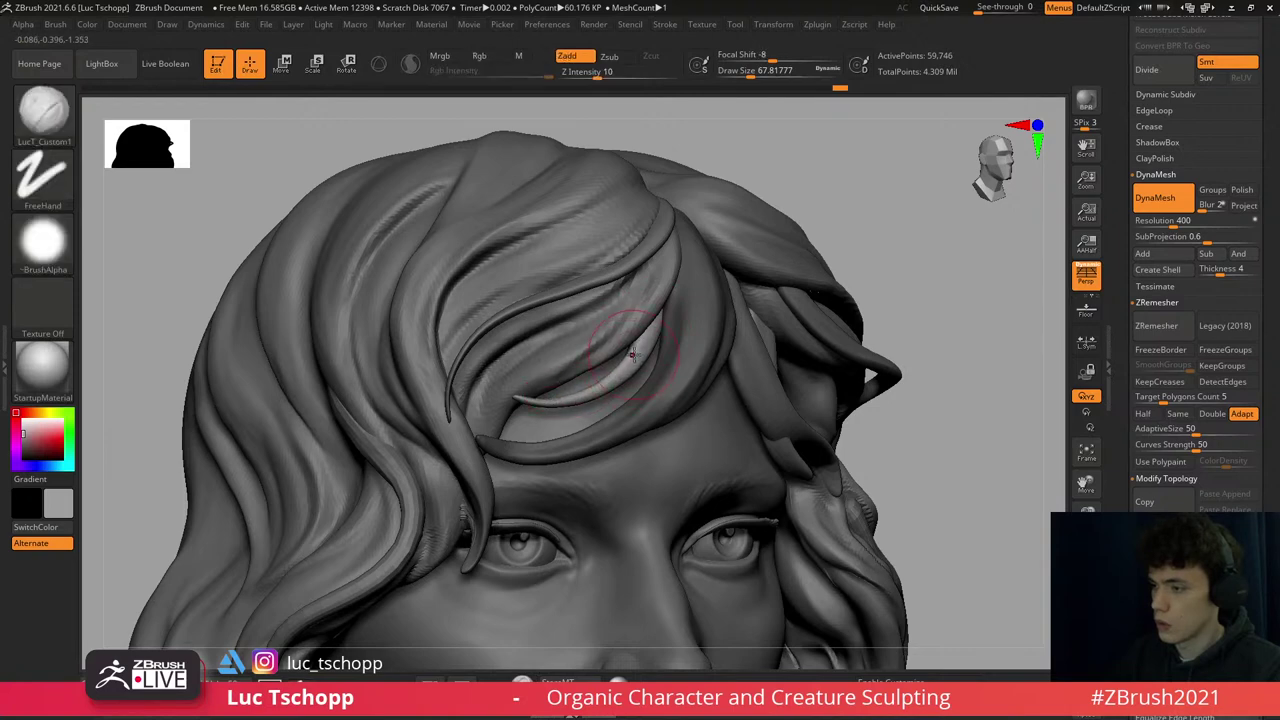
key("s")
mouse_move(614, 350)
left_mouse_down()
mouse_move(560, 400)
mouse_move(520, 403)
left_mouse_up()
key("s")
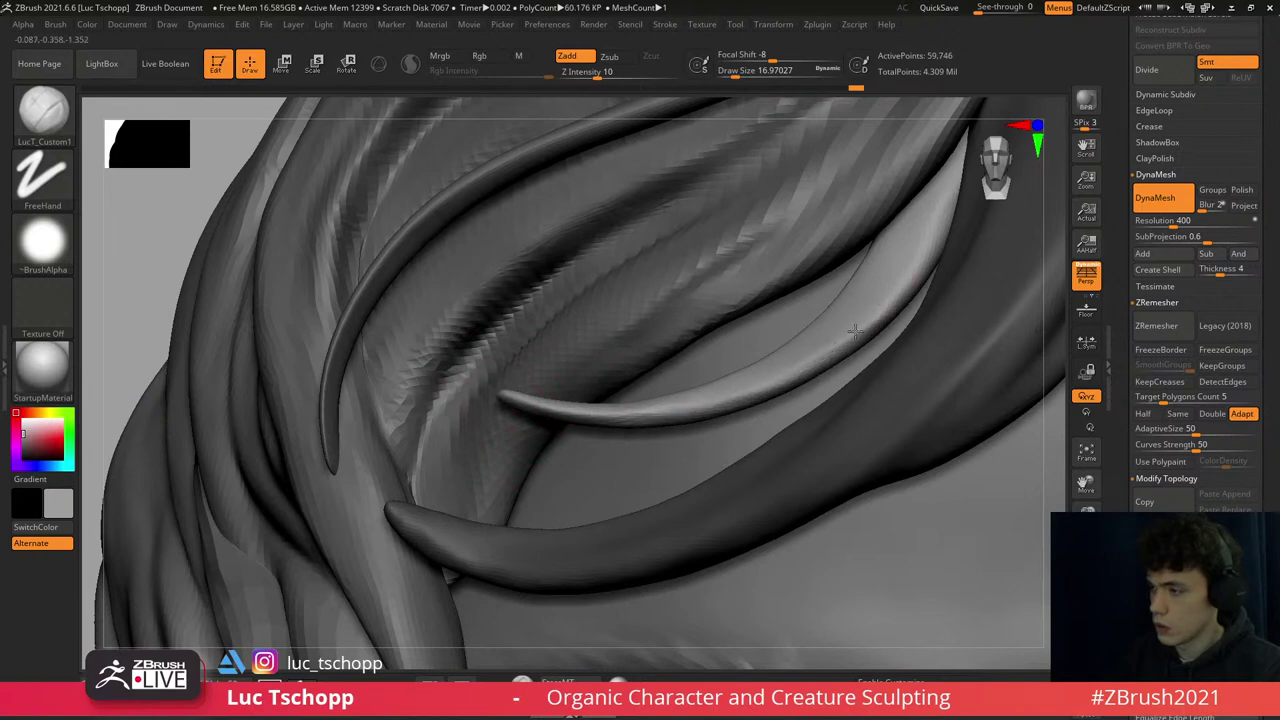
- Reshape the crown of Extract1 with Move Topological at a lower subdivision, size about 154
mouse_move(760, 256)
left_mouse_down("alt")
mouse_move(740, 318)
mouse_move(729, 314)
mouse_move(754, 300)
mouse_move(686, 243)
mouse_move(688, 268)
mouse_move(676, 268)
left_mouse_up("alt")
left_click(740, 318, "alt")
key("b")
key("m")
key("t")
key("shift+d")
key("s")
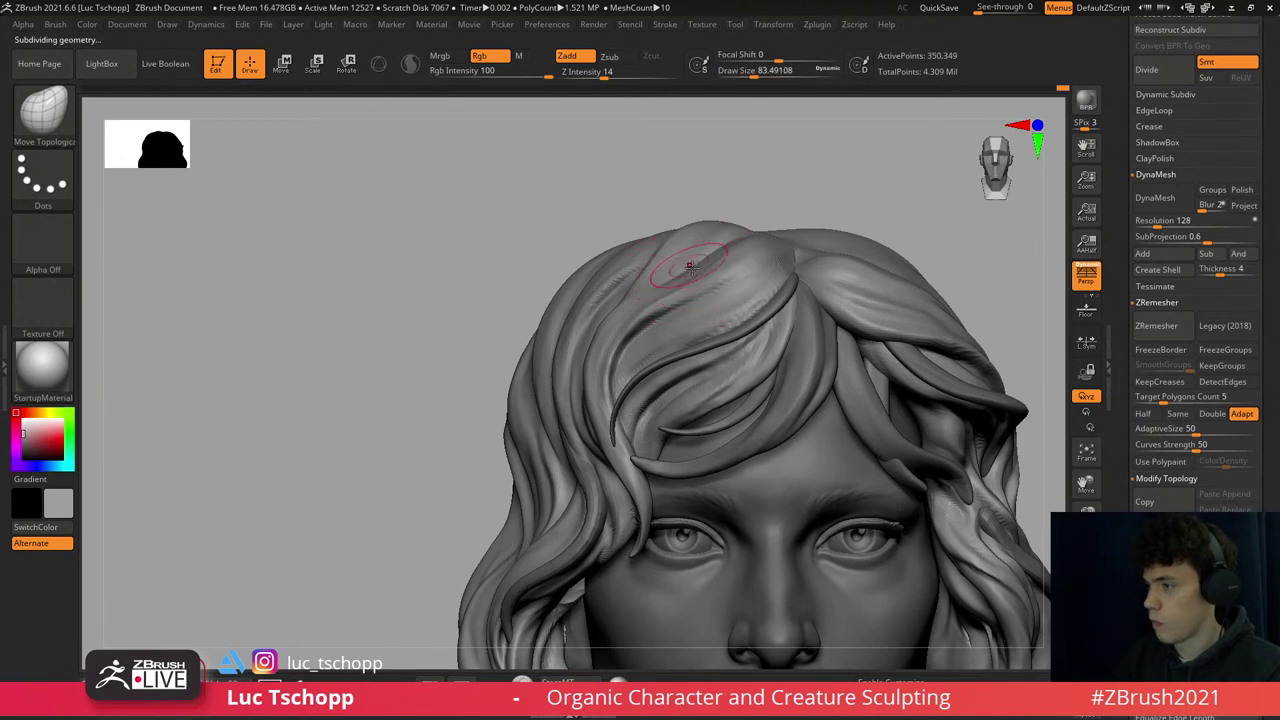
right_click_drag(735, 240, 712, 255)
key("]")
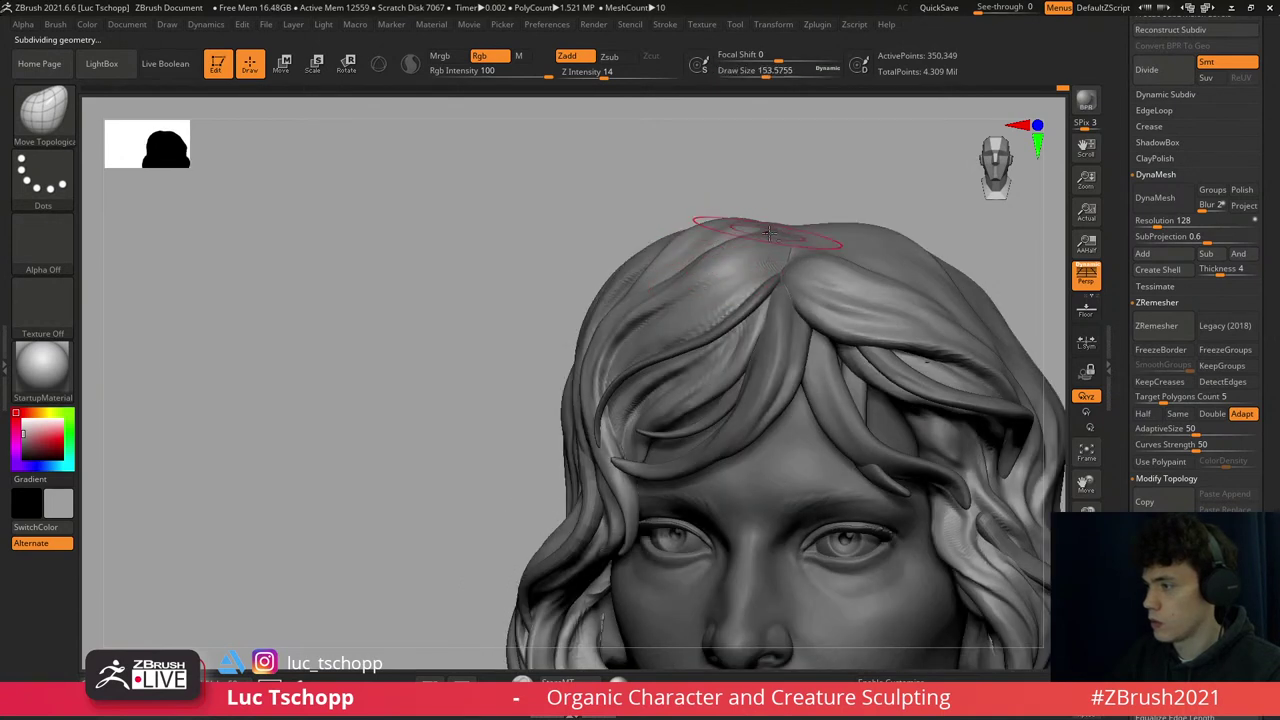
key("f")
right_click_drag(741, 180, 760, 430)
mouse_move(620, 420)
right_mouse_down()
mouse_move(391, 400)
mouse_move(271, 428)
mouse_move(337, 371)
mouse_move(329, 386)
right_mouse_up()
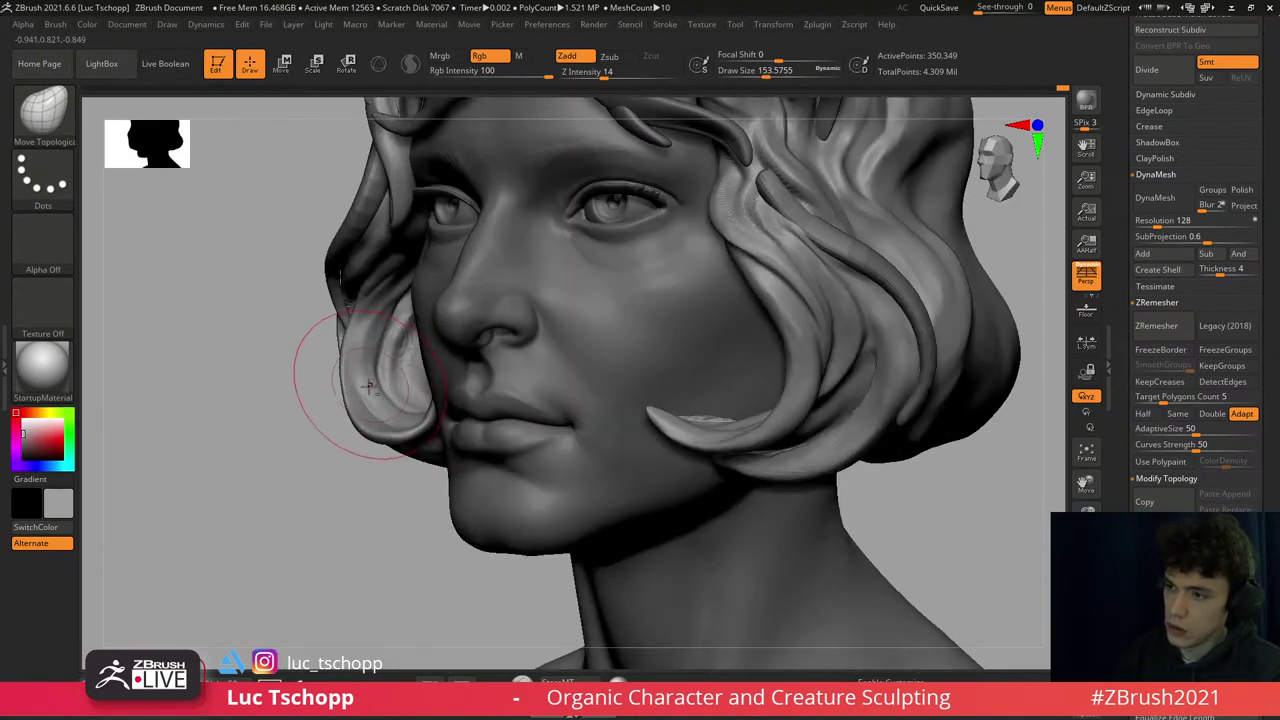
- Carve a groove into the curl beside the cheek with DamStandard
key("b")
key("d")
key("s")
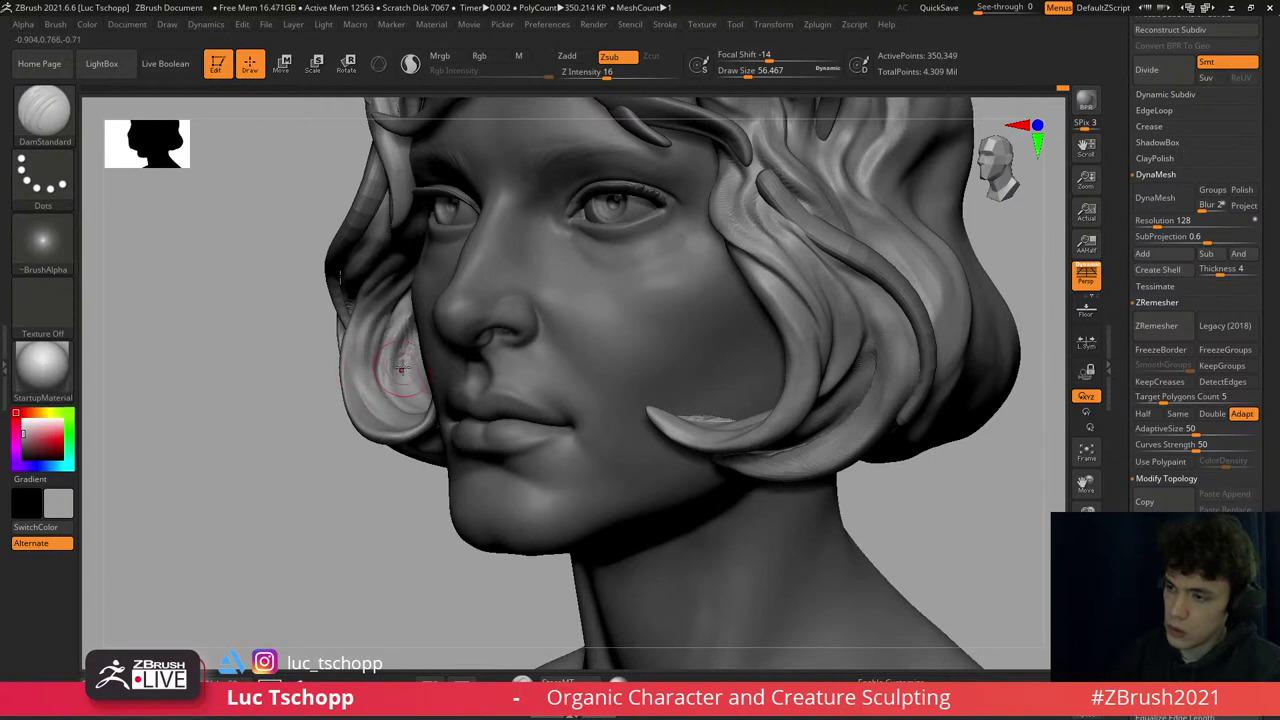
right_click_drag(400, 369, 606, 418)
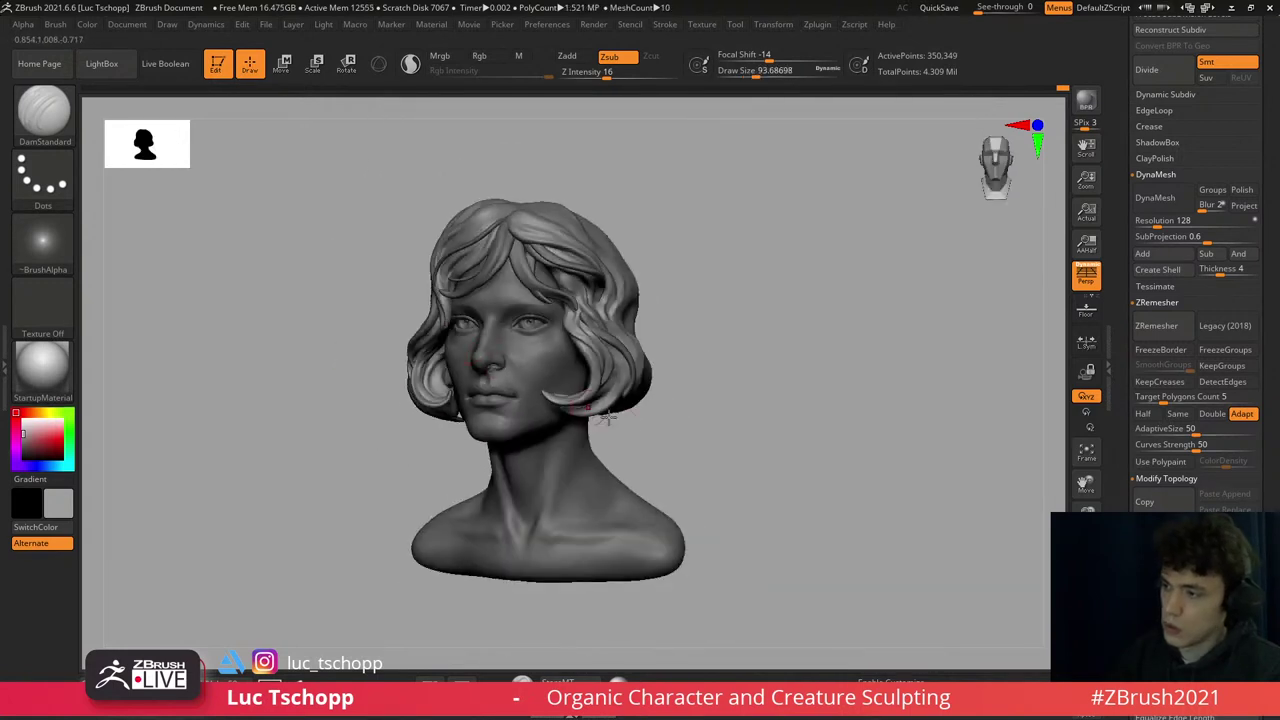
right_click_drag(524, 303, 636, 242)
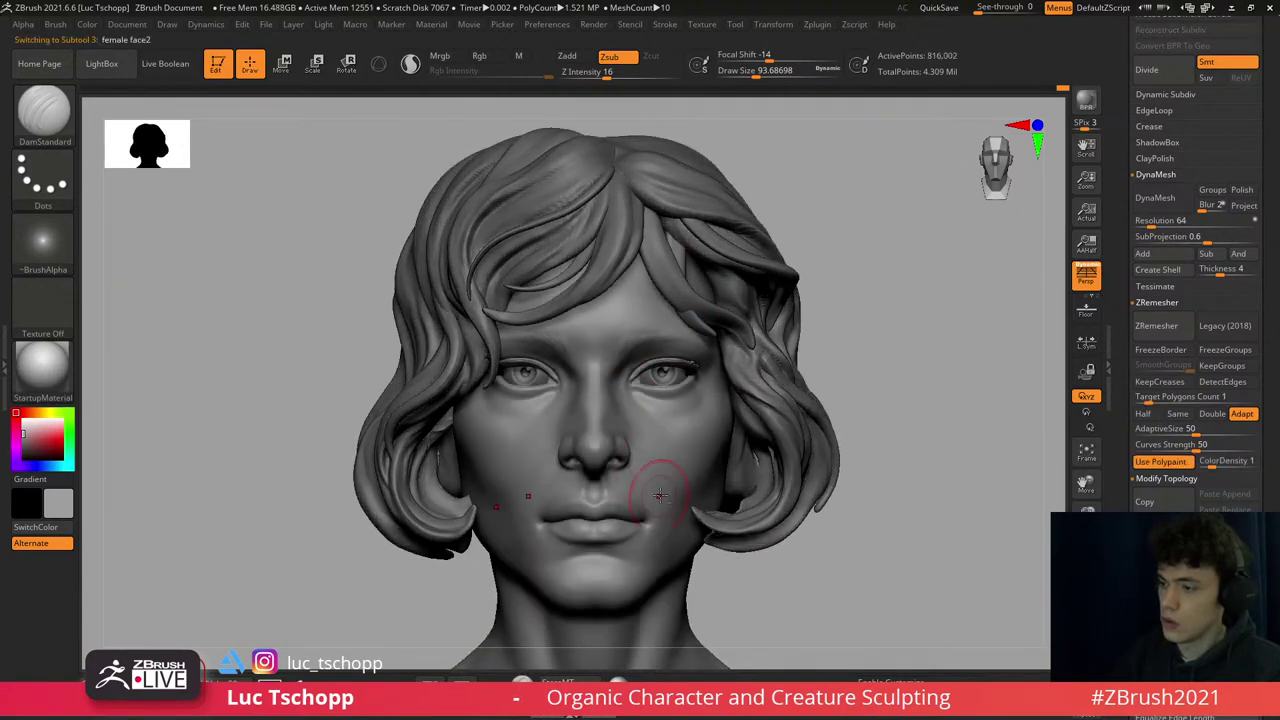
- Sculpt the neck muscles of the female face2 mesh with build-up and Standard brushes at size 192
left_click(654, 398, "alt")
mouse_move(654, 398)
right_mouse_down()
mouse_move(634, 366)
mouse_move(629, 471)
mouse_move(599, 510)
right_mouse_up()
key("bracketright")
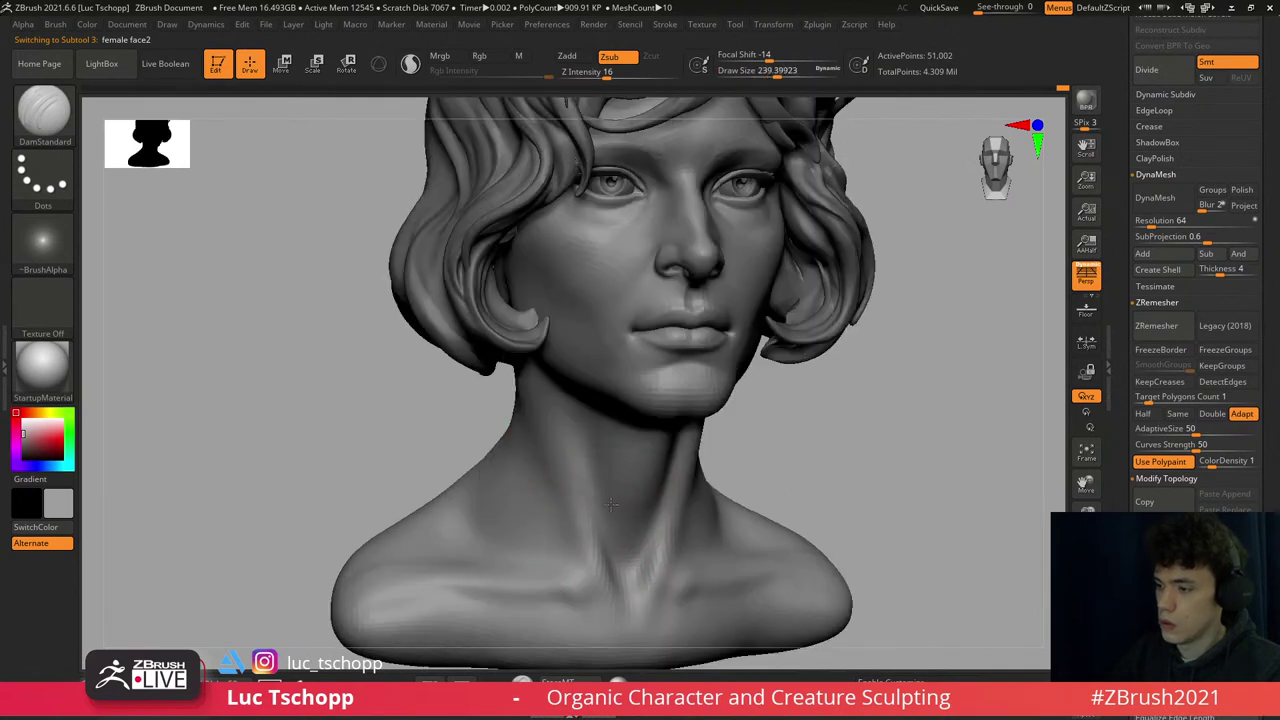
key("1")
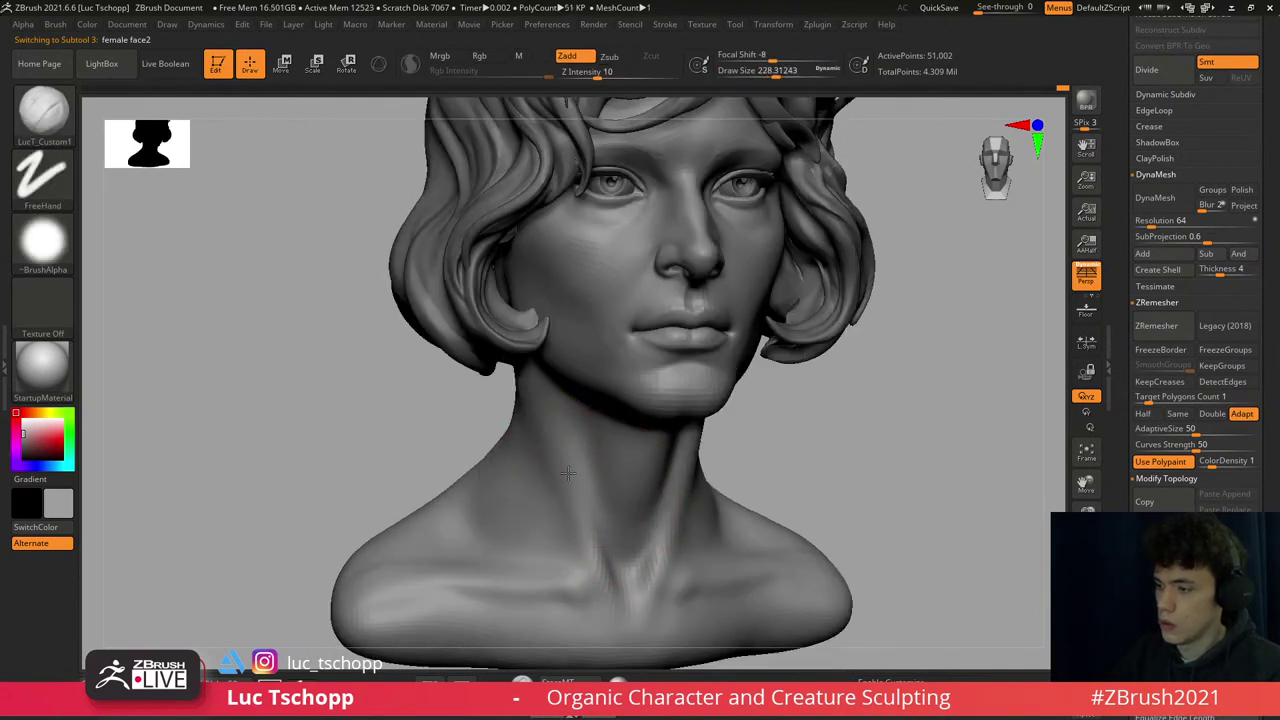
key("b")
key("s")
key("t")
right_click_drag(551, 422, 597, 521)
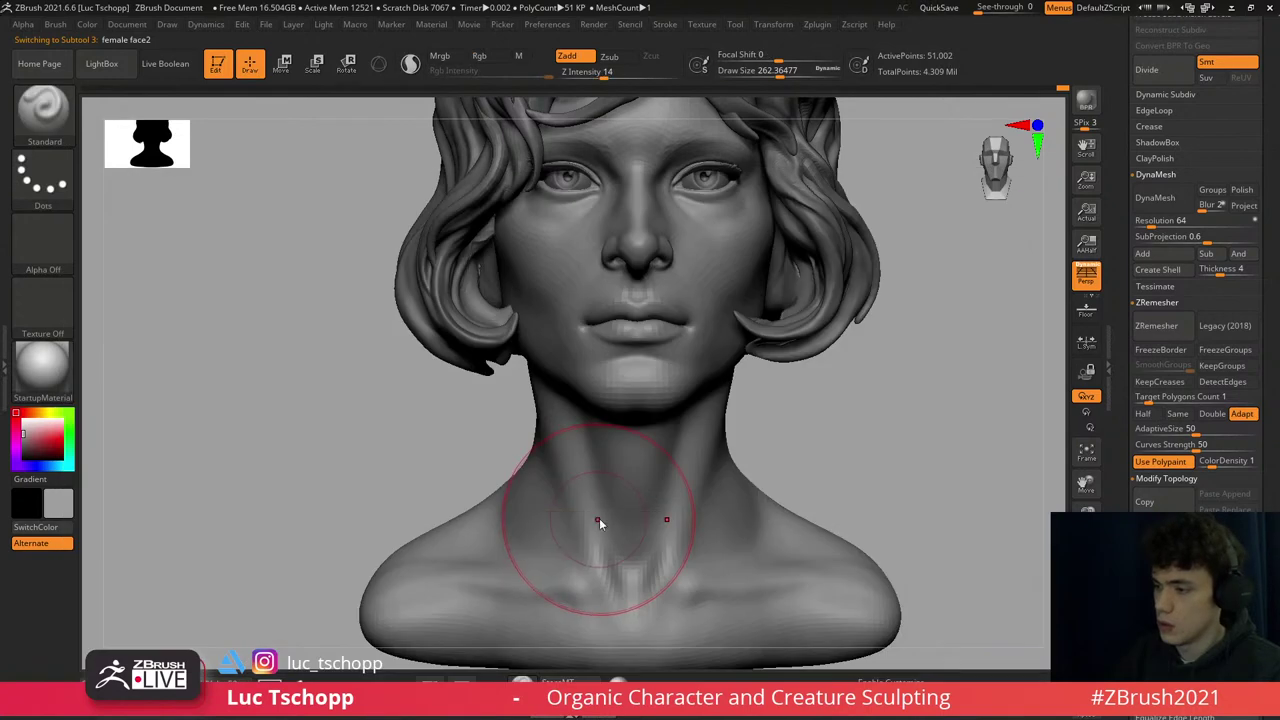
- Build up the throat forms under the jaw with the custom brush at size about 223
key("1")
mouse_move(587, 457)
right_mouse_down()
mouse_move(578, 434)
mouse_move(571, 443)
right_mouse_up()
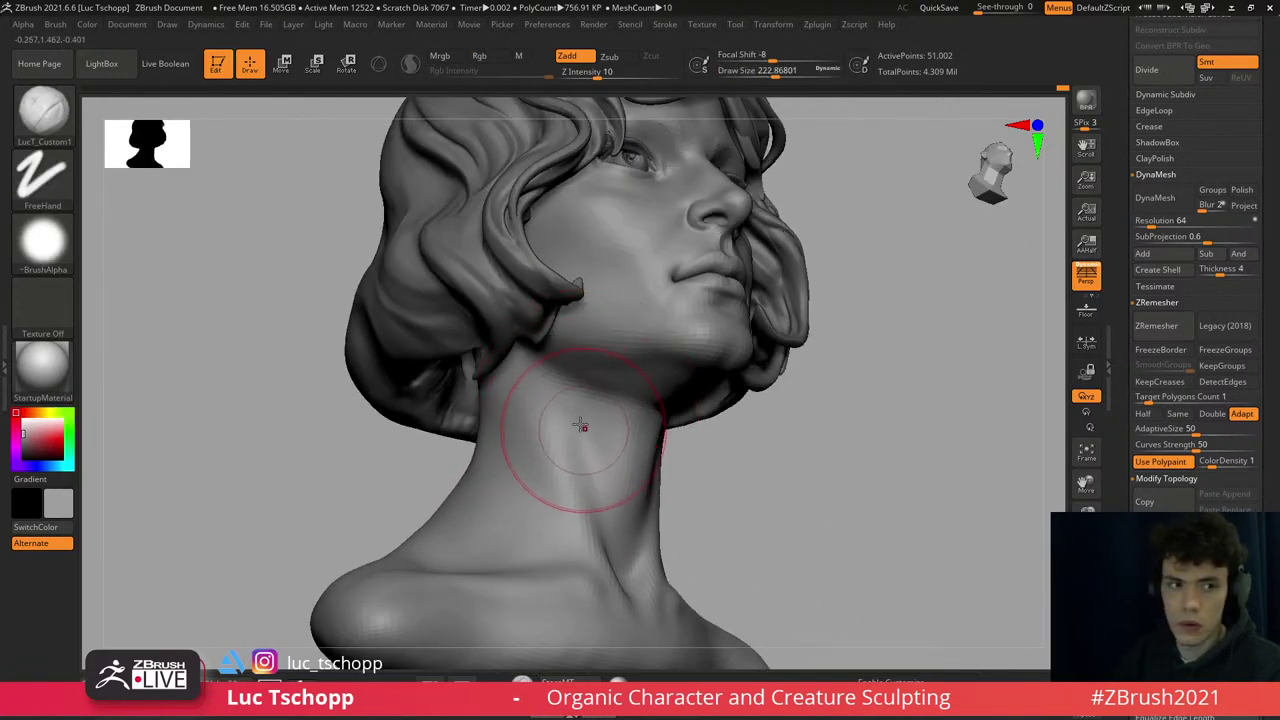
key("s")
mouse_move(550, 398)
left_mouse_down()
mouse_move(522, 398)
mouse_move(534, 398)
left_mouse_up()
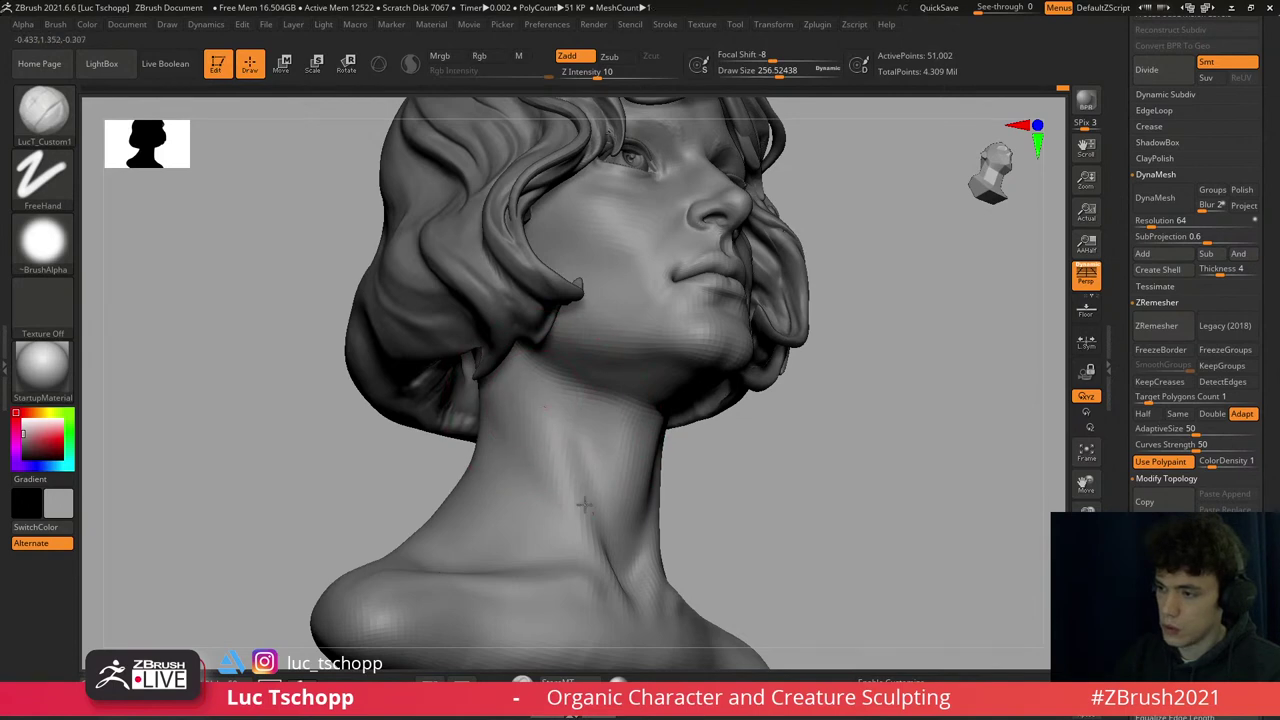
mouse_move(594, 529)
right_mouse_down("shift")
mouse_move(651, 335)
mouse_move(620, 325)
mouse_move(703, 263)
mouse_move(714, 340)
right_mouse_up("shift")
- Select Extract1 and set DamStandard to carve the temple hair at about size 44
mouse_move(760, 305)
right_mouse_down()
mouse_move(730, 300)
mouse_move(706, 355)
right_mouse_up()
key("b")
key("d")
key("s")
left_click(702, 350, "alt")
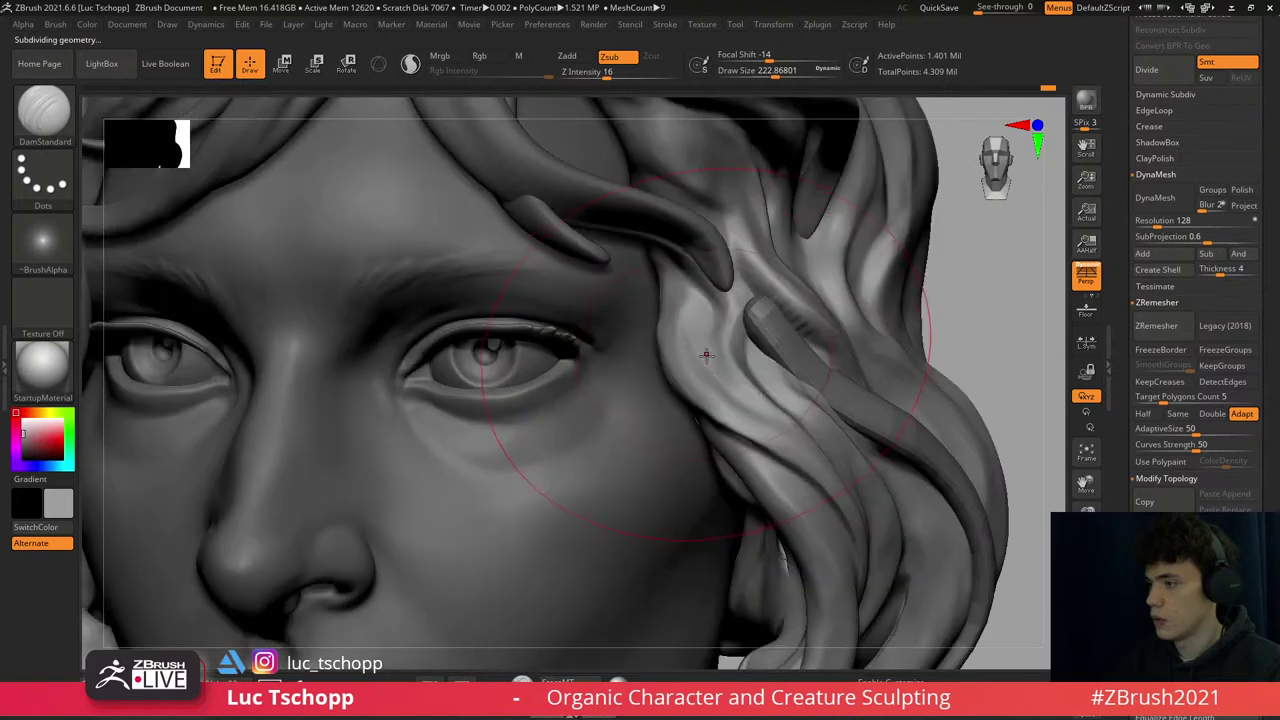
key("s")
left_click_drag(706, 358, 660, 358)
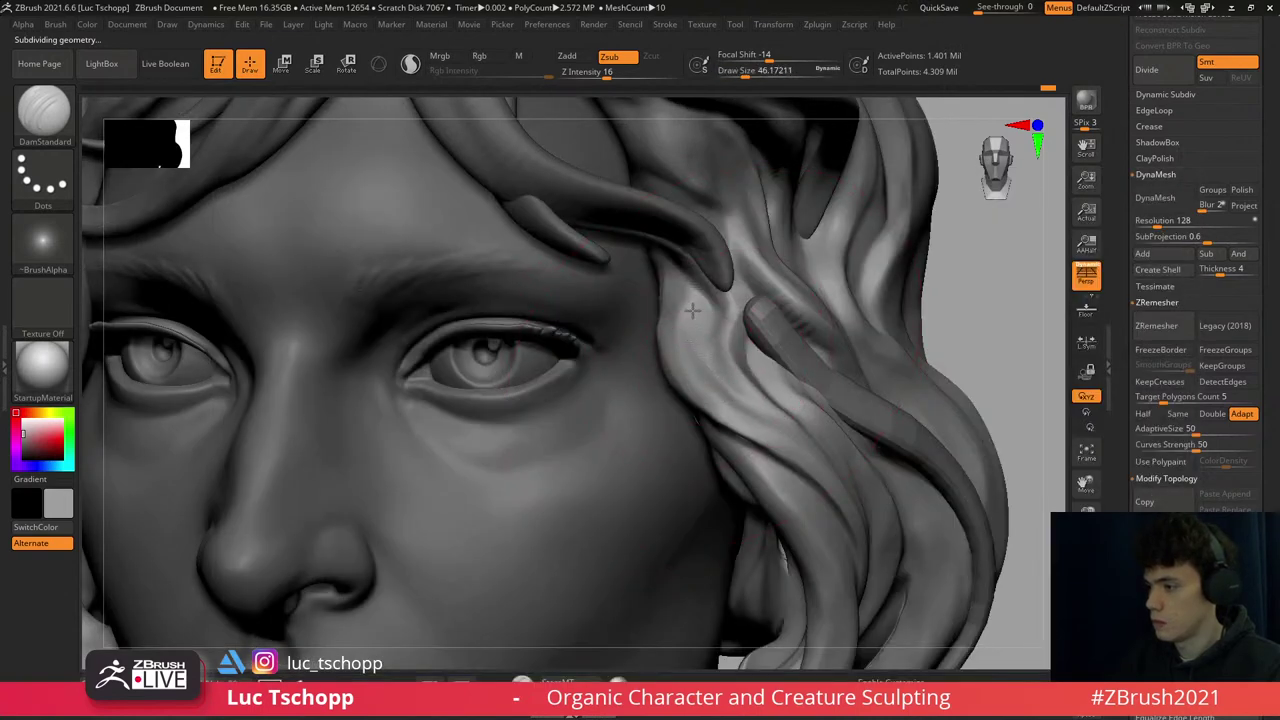
key("s")
left_click_drag(740, 323, 712, 323)
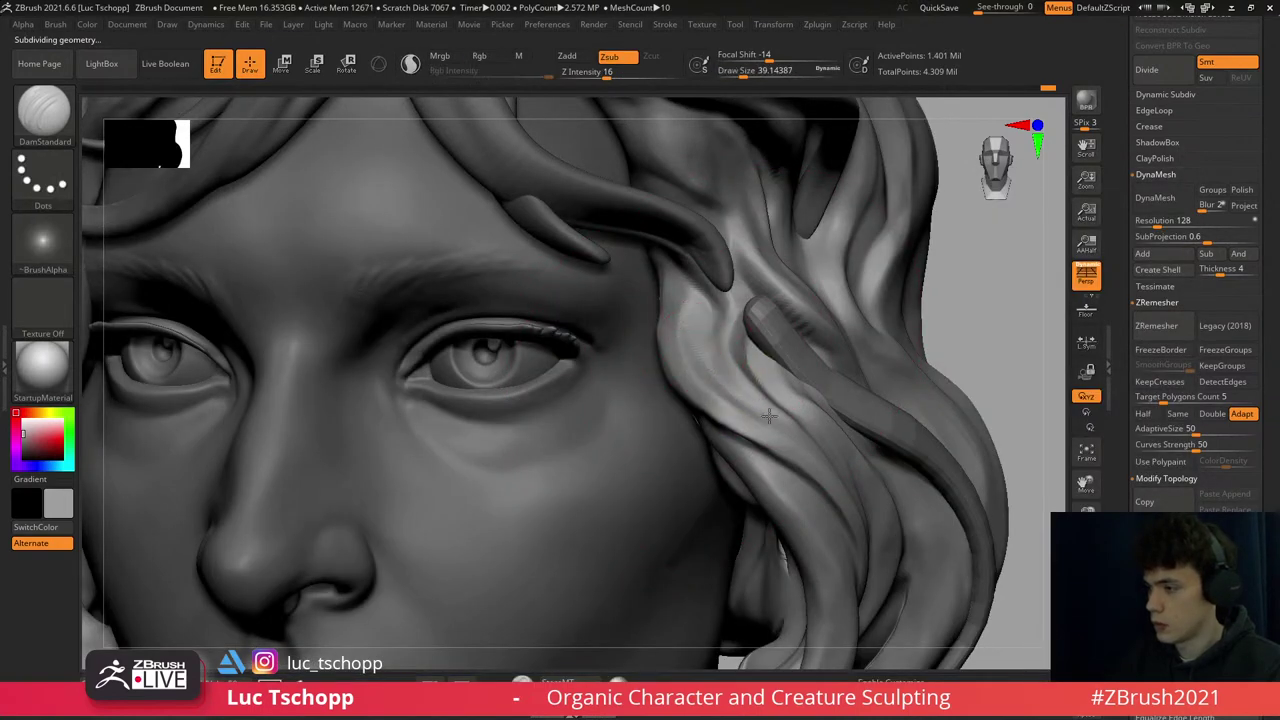
key("]")
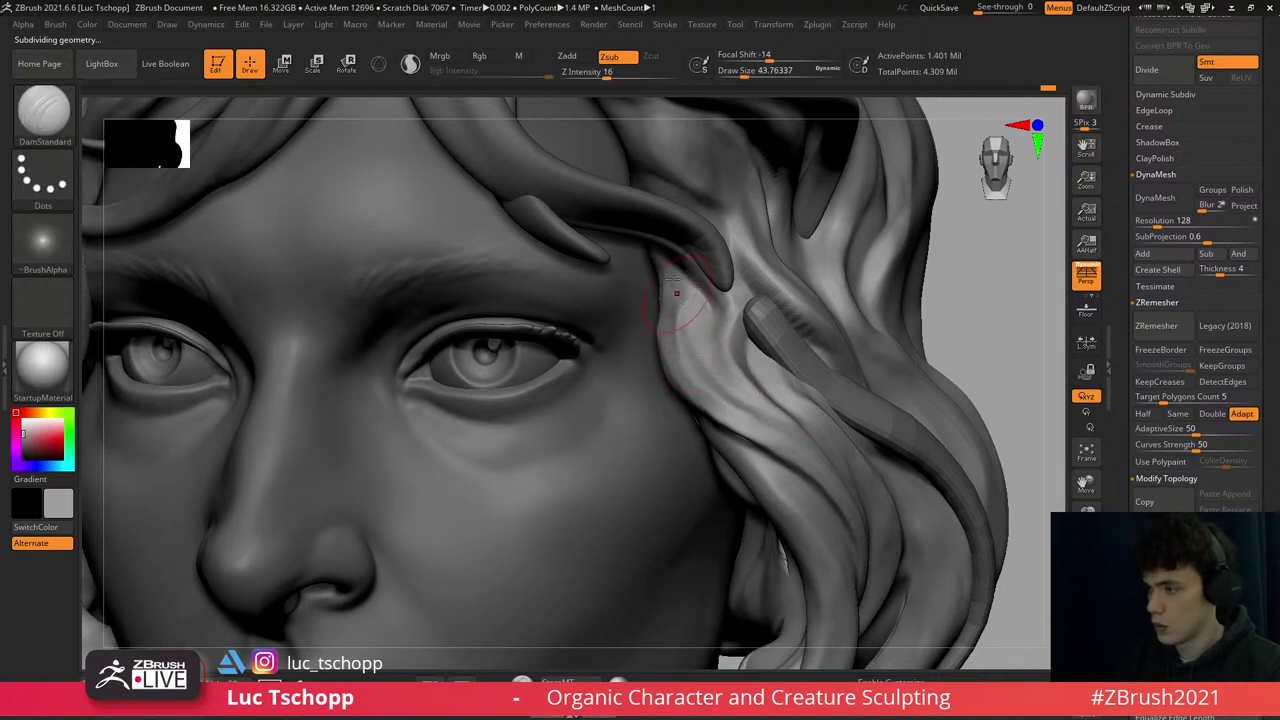
- Build up with LucT_Custom1 at size 27, then carve grooves along the hair lock by the eye
key("1")
key("s")
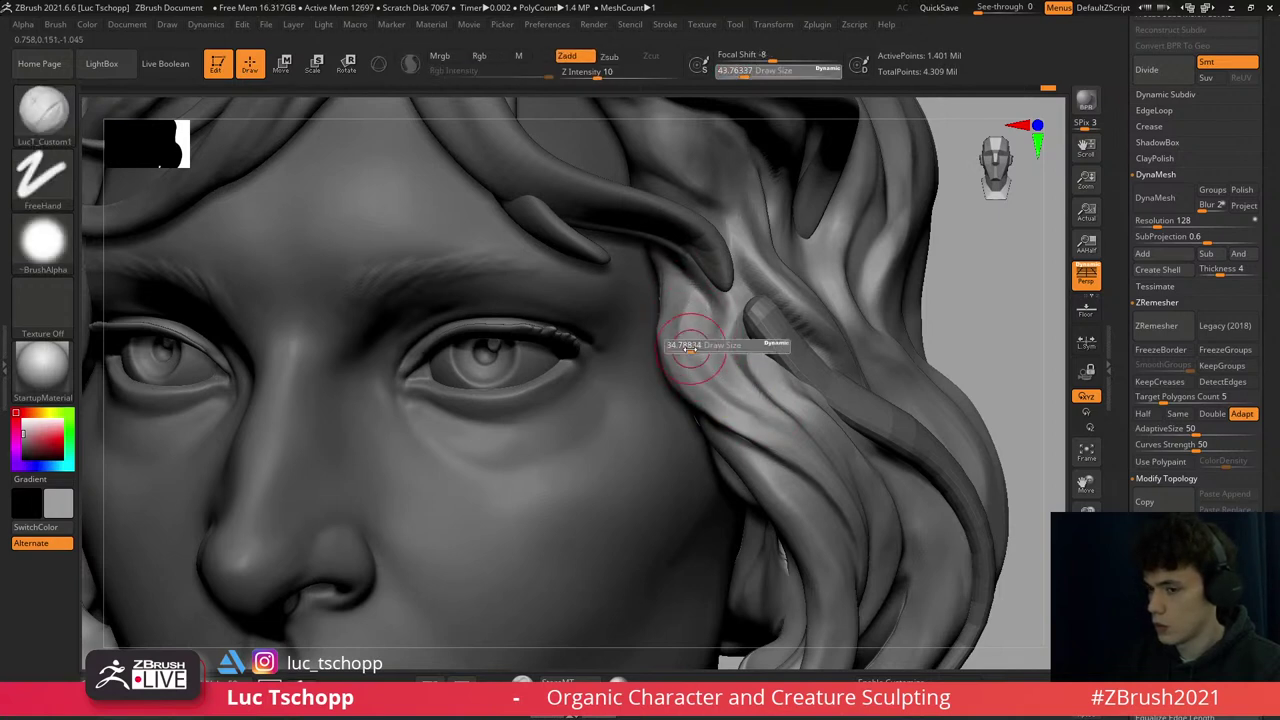
left_click_drag(712, 350, 695, 366)
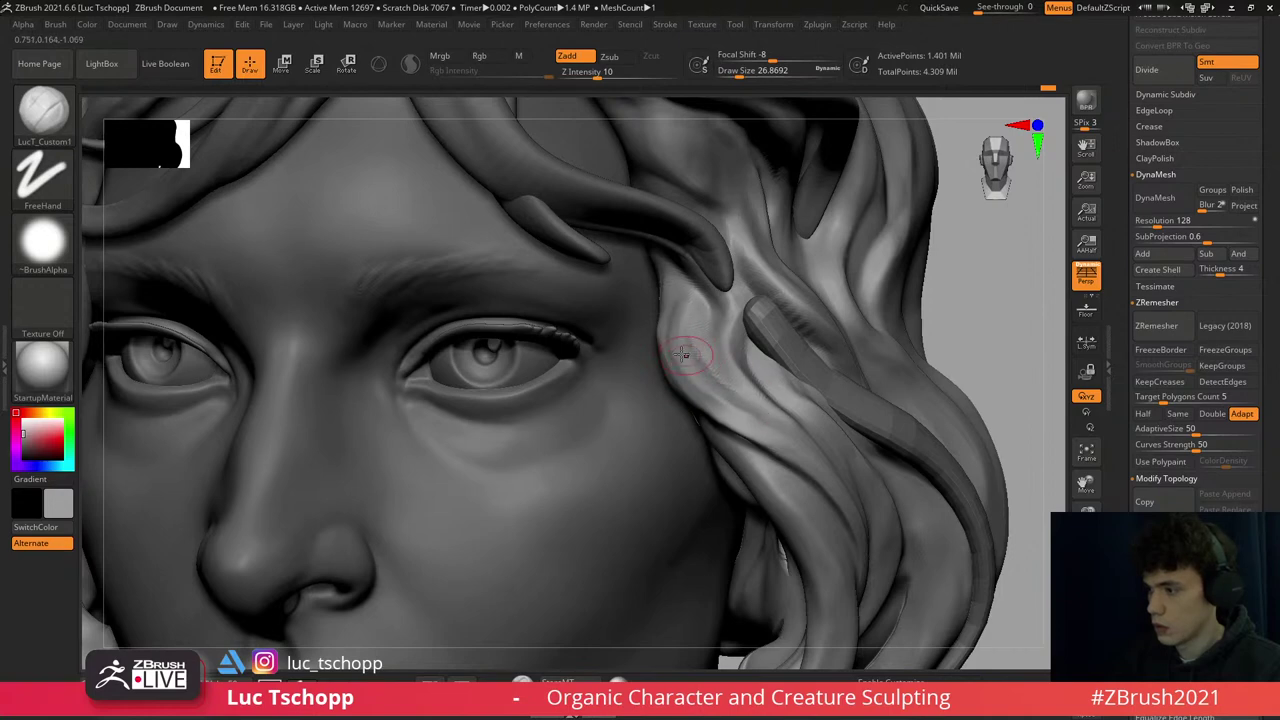
key("b")
key("d")
key("s")
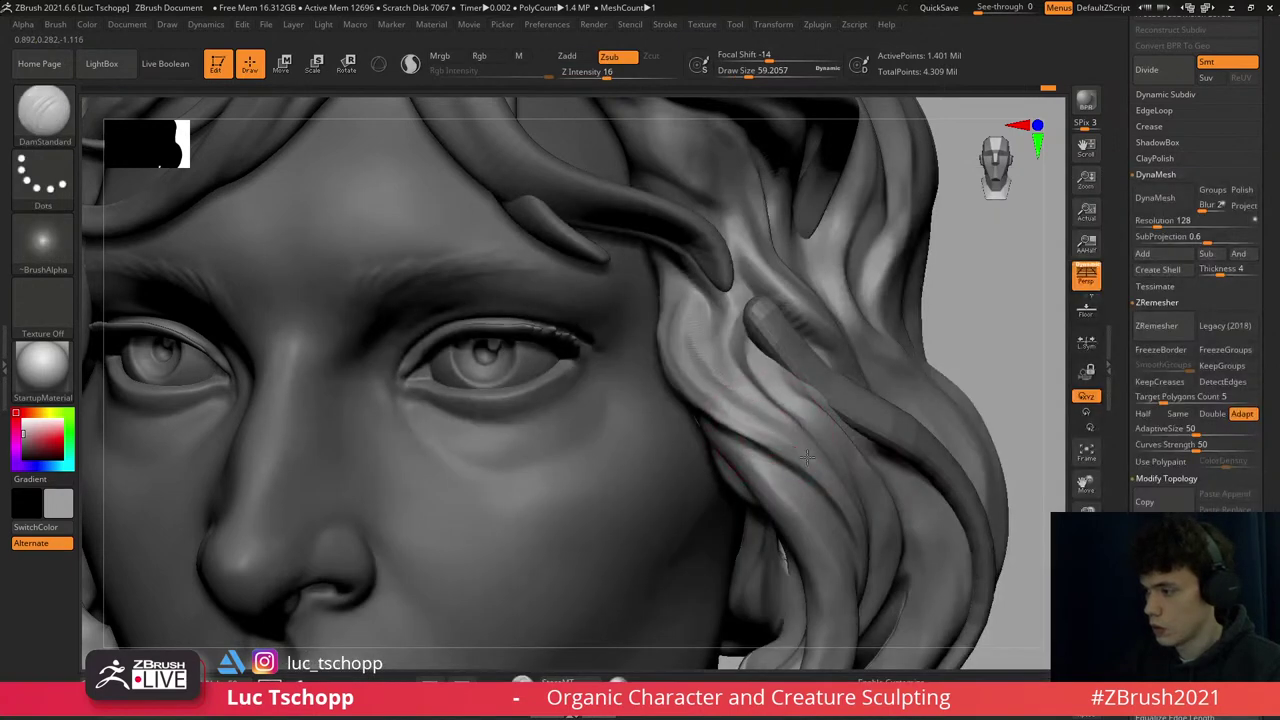
key("f")
mouse_move(708, 357)
right_mouse_down()
mouse_move(740, 466)
mouse_move(632, 355)
right_mouse_up()
mouse_move(618, 300)
left_mouse_down()
mouse_move(632, 355)
mouse_move(590, 272)
left_mouse_up()
right_click_drag(590, 272, 538, 215)
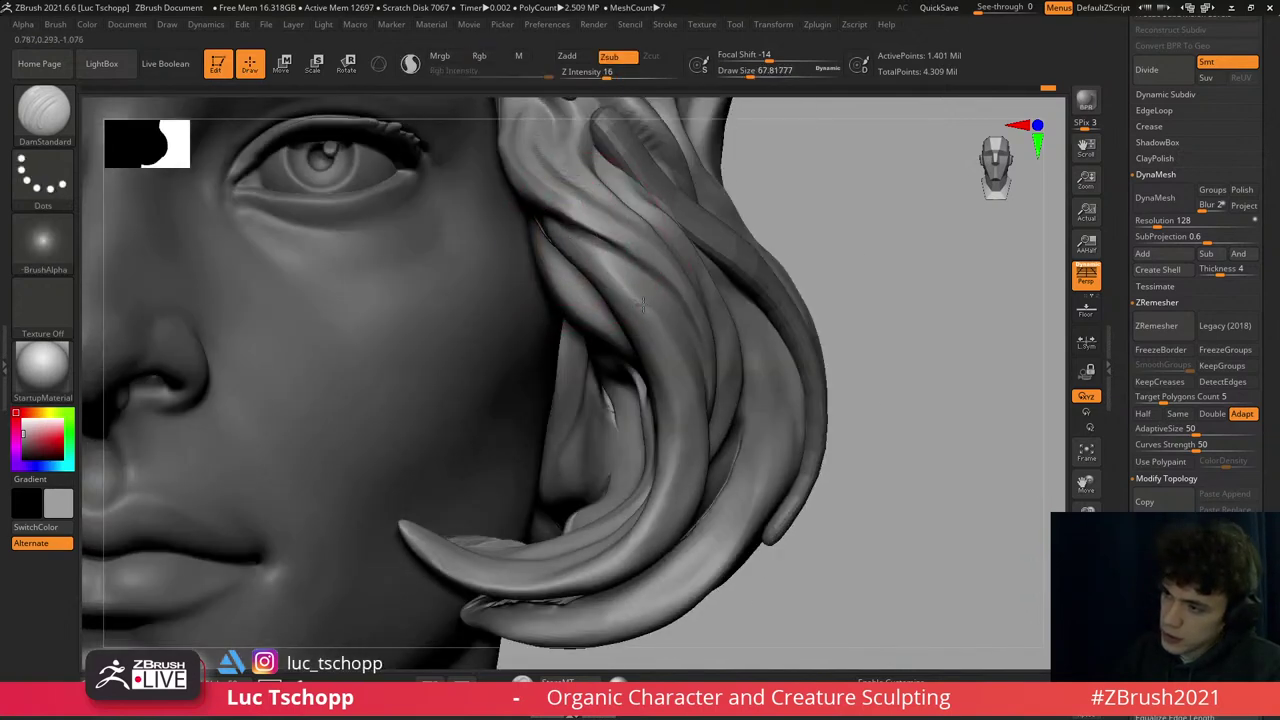
left_click_drag(643, 301, 669, 339)
- Sharpen the curl beside the cheek with build-up and groove brushes at size about 87
key("1")
key("s")
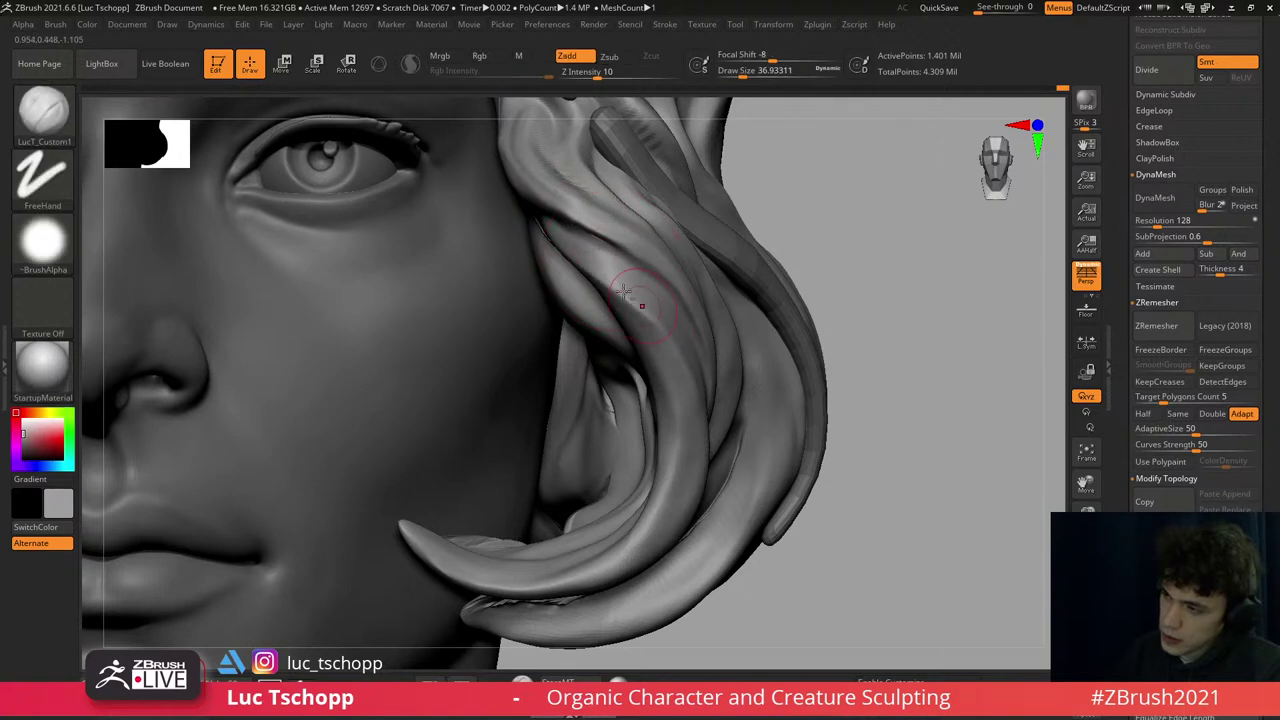
right_click_drag(679, 381, 600, 270, "alt")
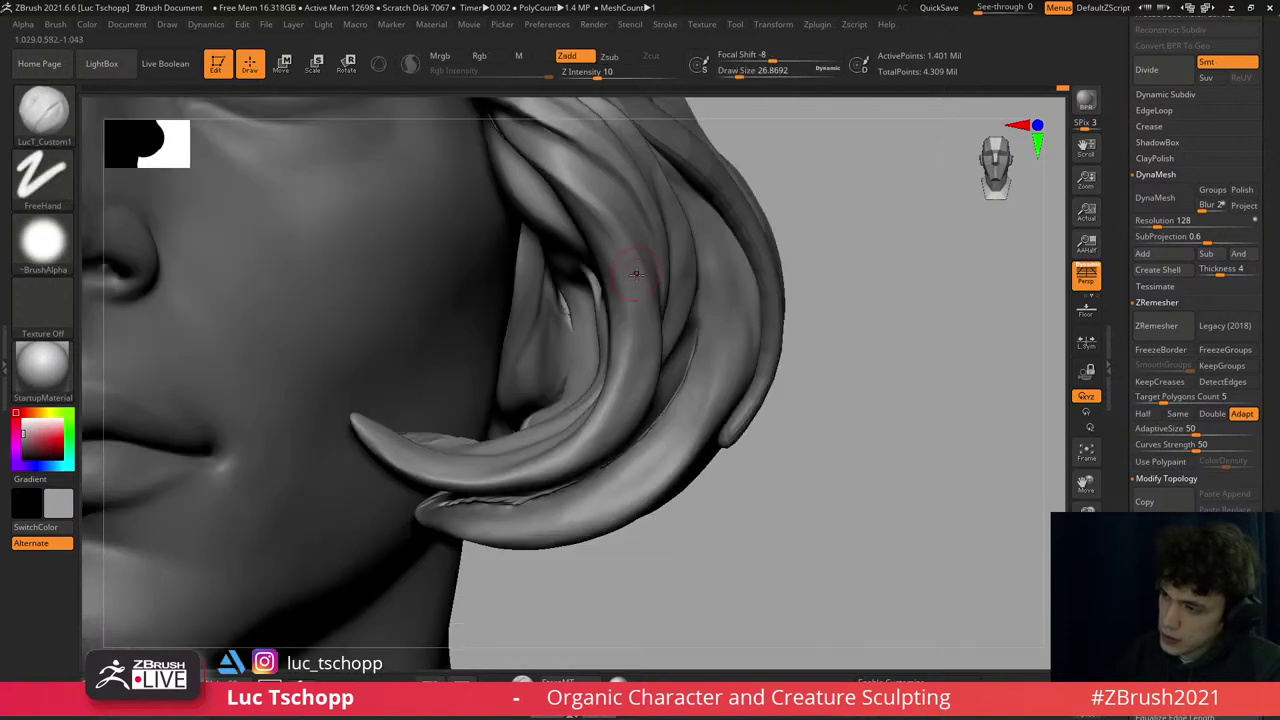
key("1")
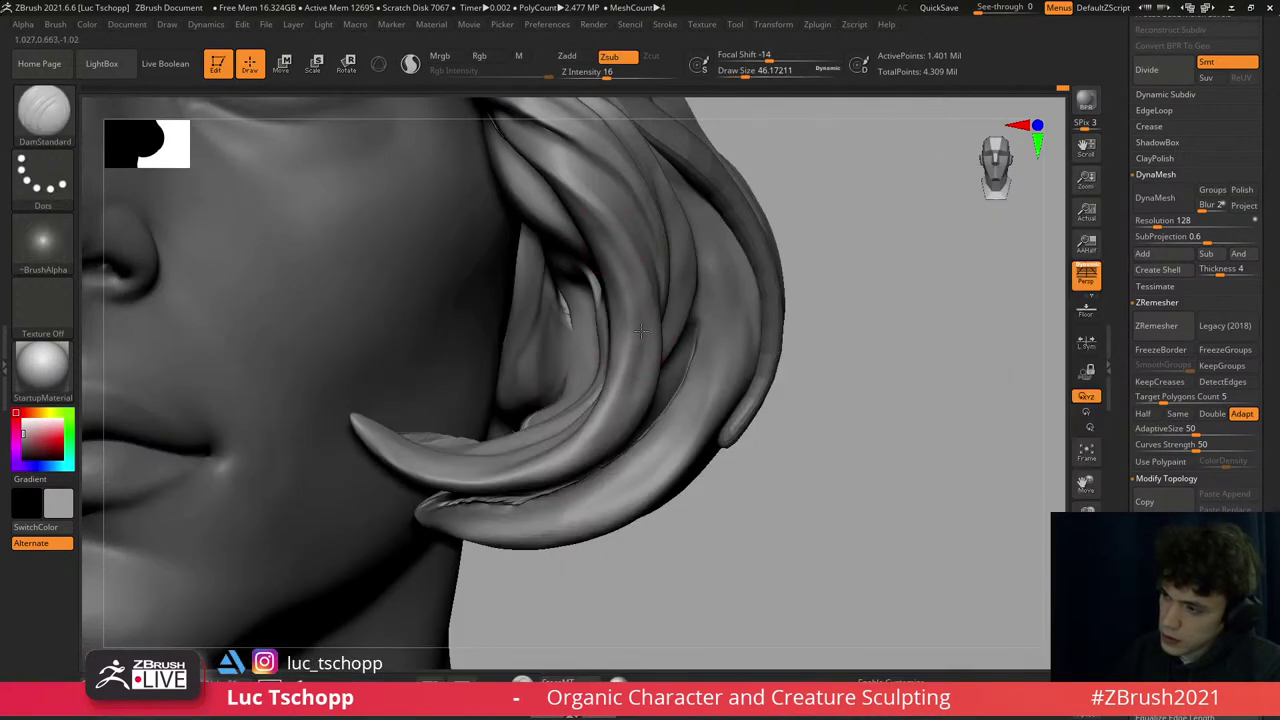
mouse_move(615, 382)
right_mouse_down()
mouse_move(620, 305)
mouse_move(655, 330)
right_mouse_up()
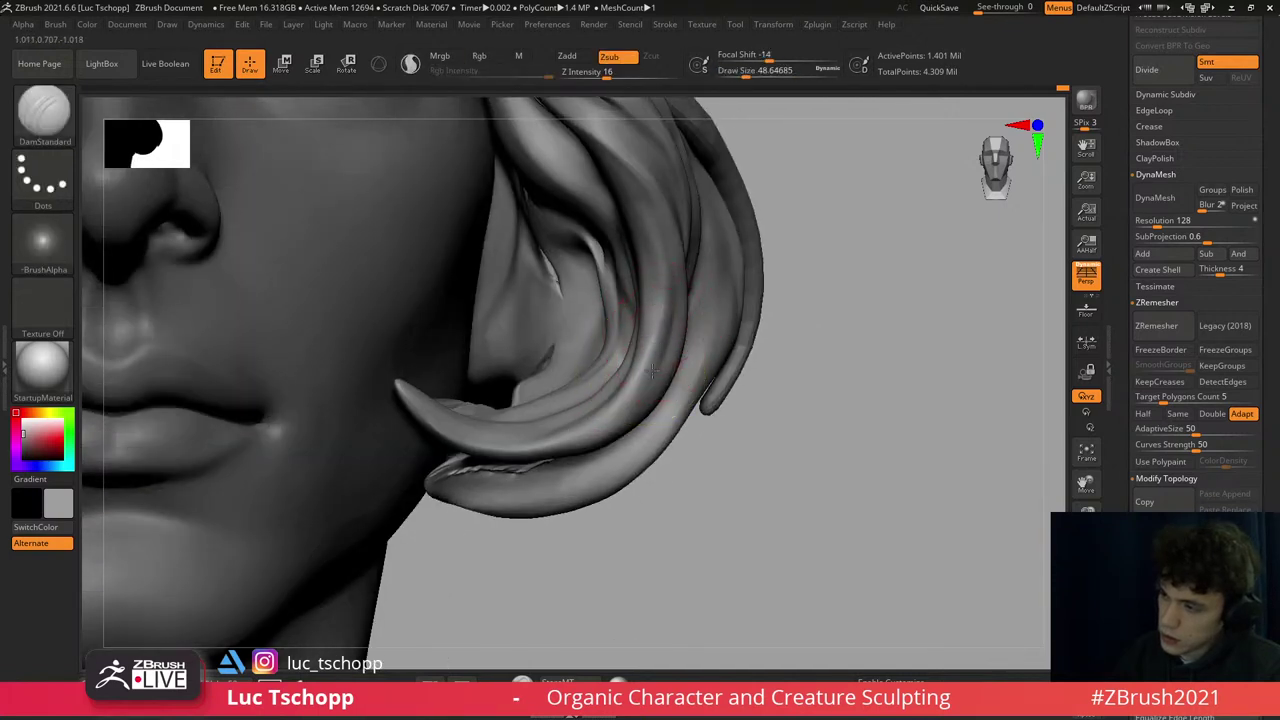
right_click_drag(590, 438, 676, 292, "alt")
mouse_move(690, 340)
right_mouse_down()
mouse_move(677, 362)
mouse_move(691, 443)
mouse_move(660, 302)
mouse_move(658, 320)
right_mouse_up()
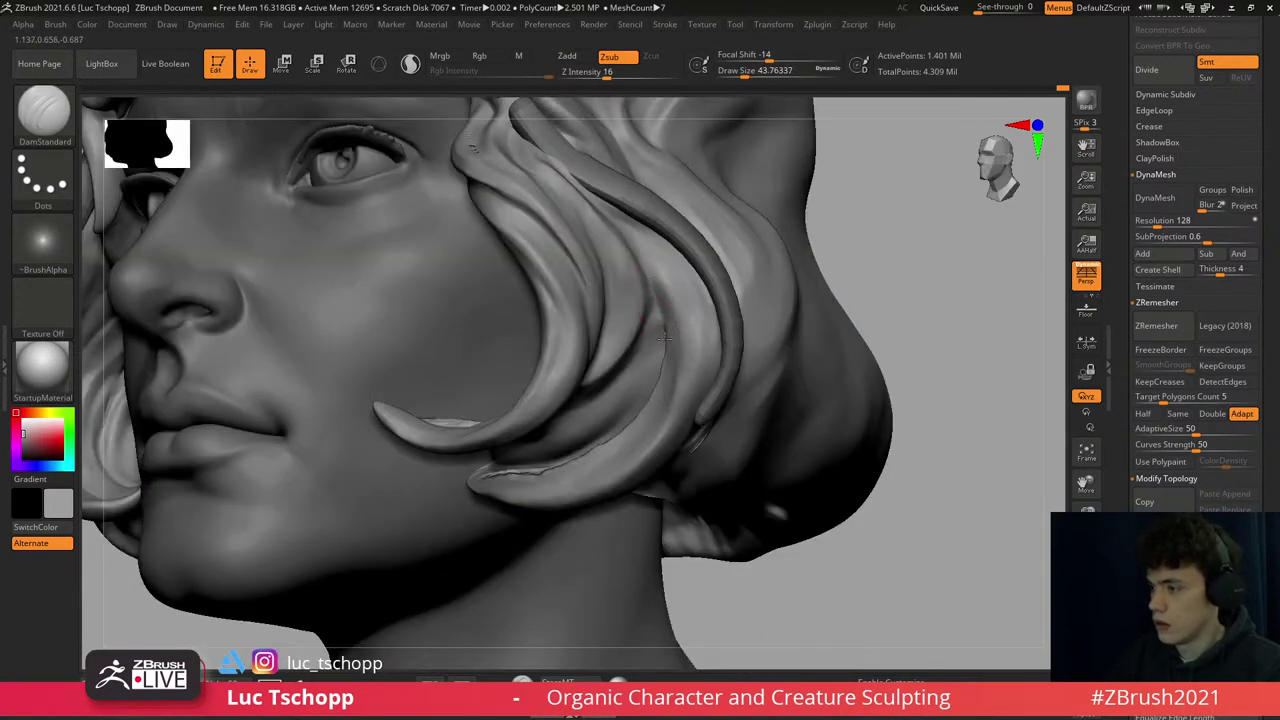
key("]")
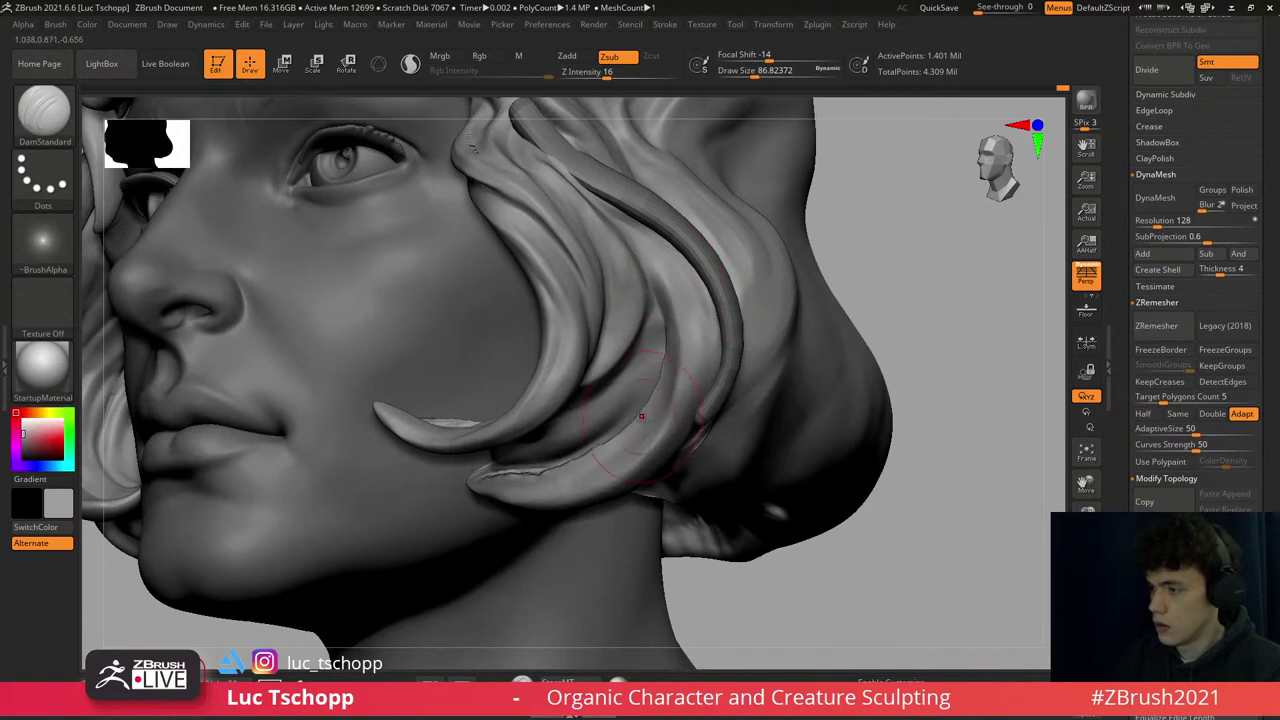
- Smooth the hair from below the jaw, with brush size 124 then 77
right_click_drag(641, 416, 625, 418)
key("shift")
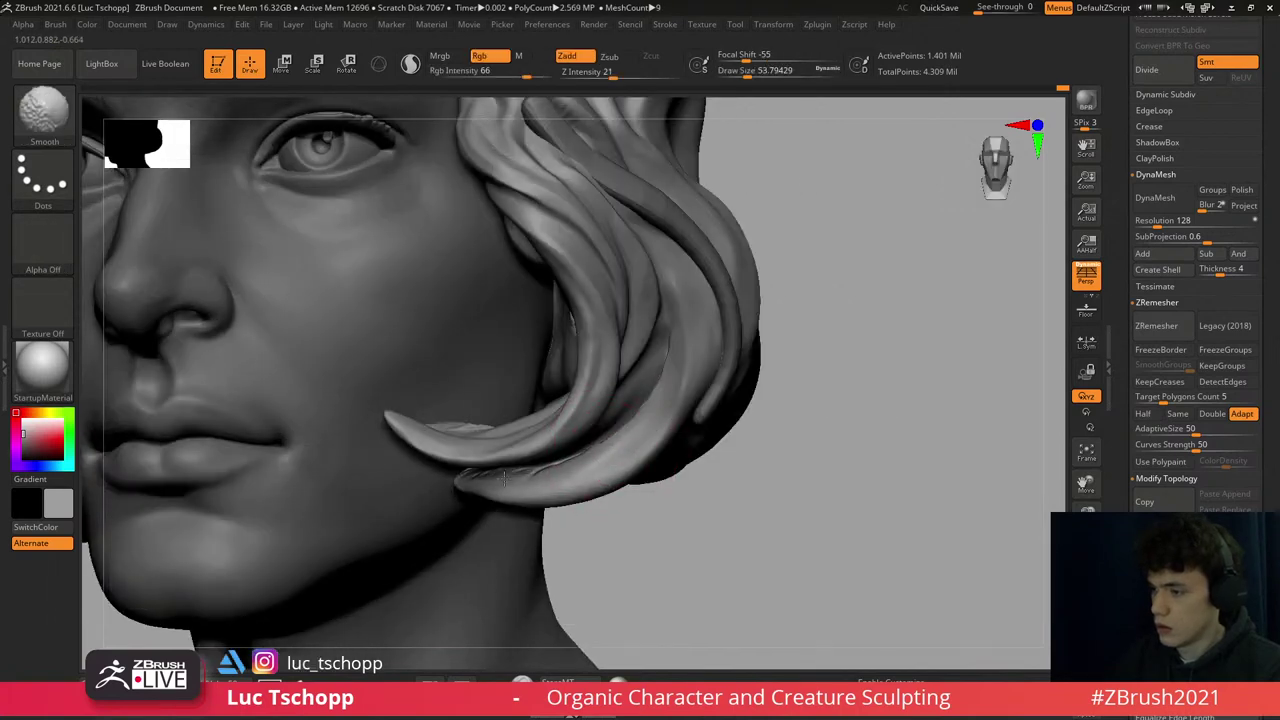
mouse_move(533, 448)
right_mouse_down()
mouse_move(545, 500)
mouse_move(529, 523)
mouse_move(681, 330)
right_mouse_up()
key("]")
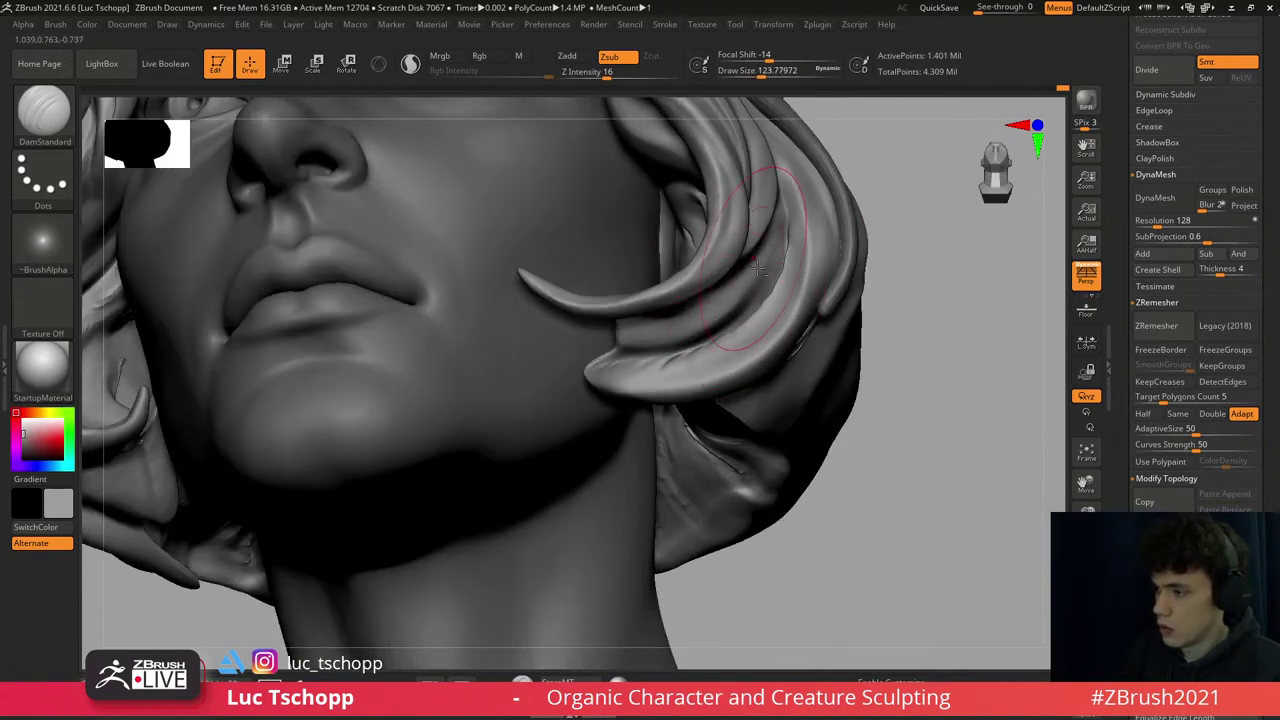
key("bracketleft")
mouse_move(603, 347)
right_mouse_down()
mouse_move(700, 366)
mouse_move(737, 338)
mouse_move(672, 232)
right_mouse_up()
- Switch to Move Topological with brush size about 207
key("b")
key("t")
key("s")
mouse_move(672, 232)
left_mouse_down()
mouse_move(661, 244)
mouse_move(695, 262)
mouse_move(656, 267)
left_mouse_up()
key("s")
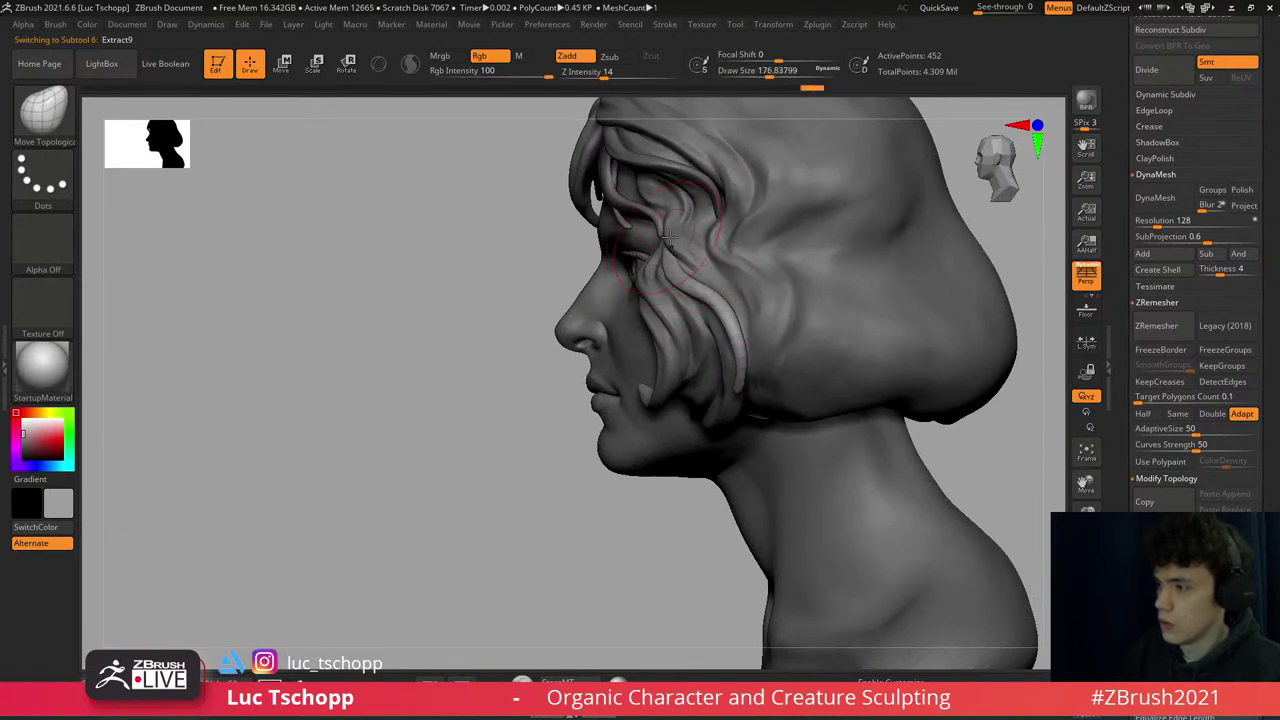
- Step through the face2, 51,002-point and body subtools, then frame the head front-on
right_click_drag(668, 237, 656, 262)
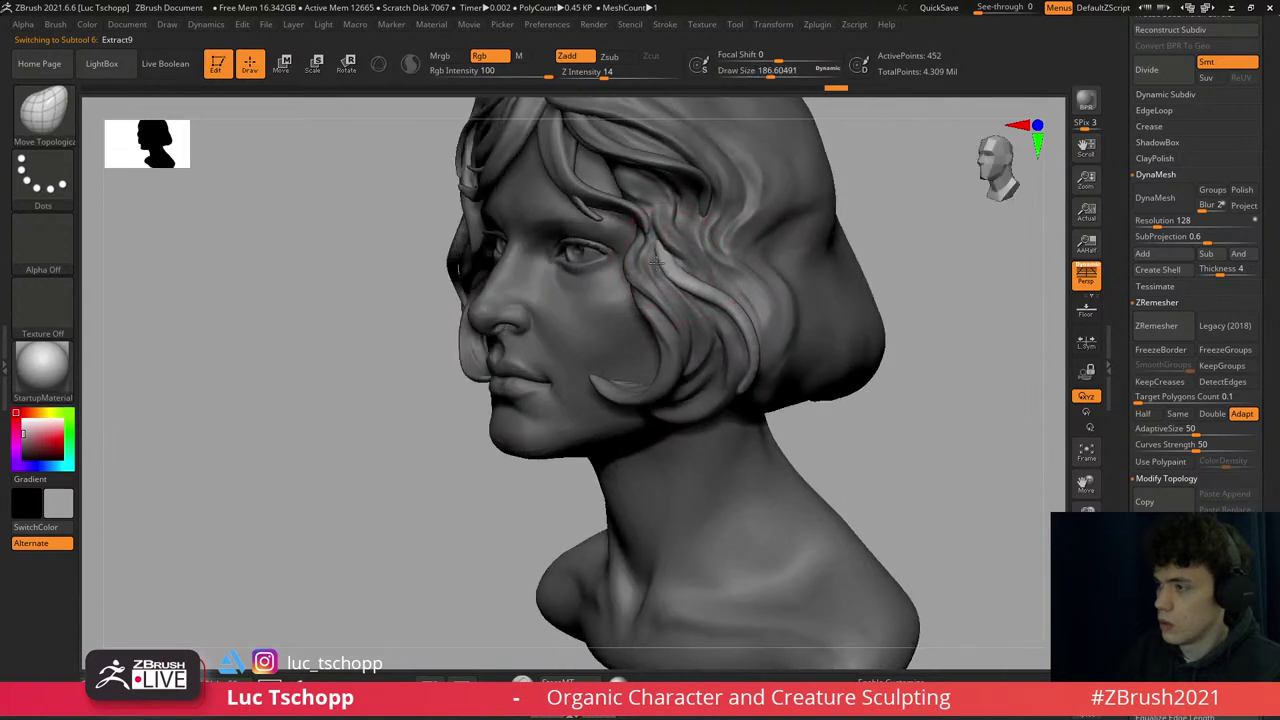
right_click_drag(673, 237, 634, 323)
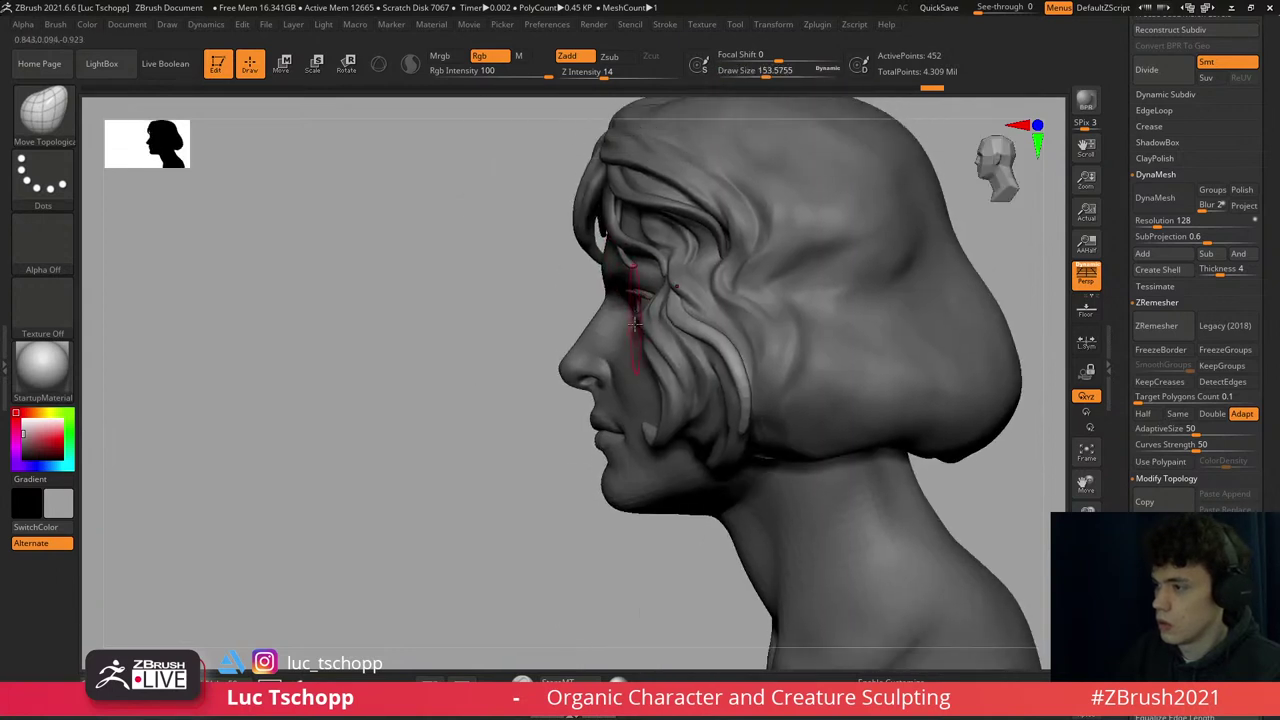
left_click(585, 345, "alt")
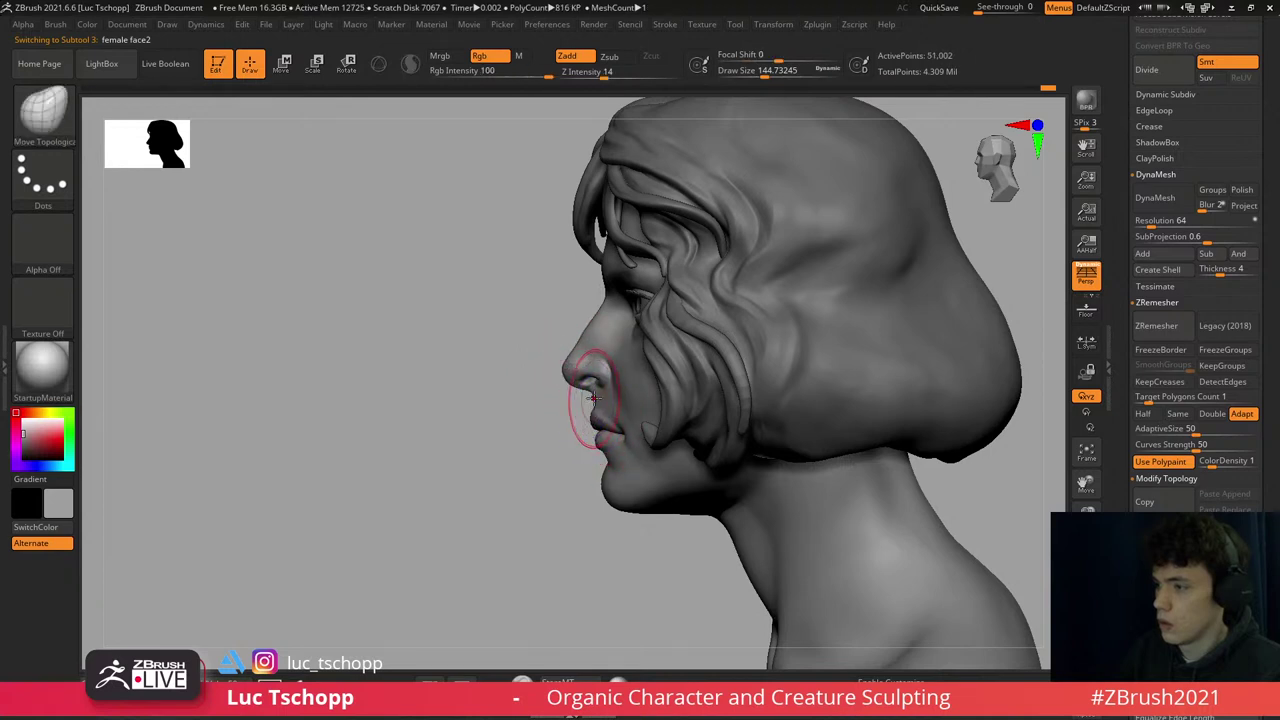
left_click(588, 398, "alt")
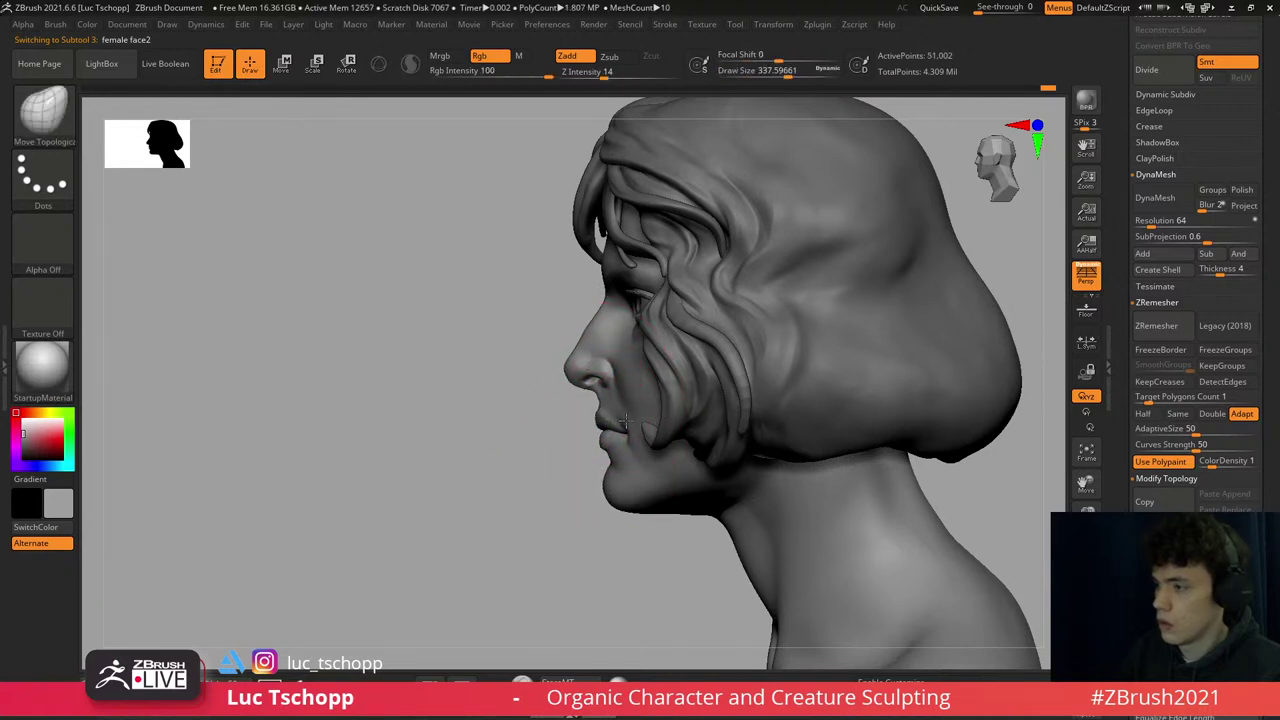
left_click(605, 490, "alt")
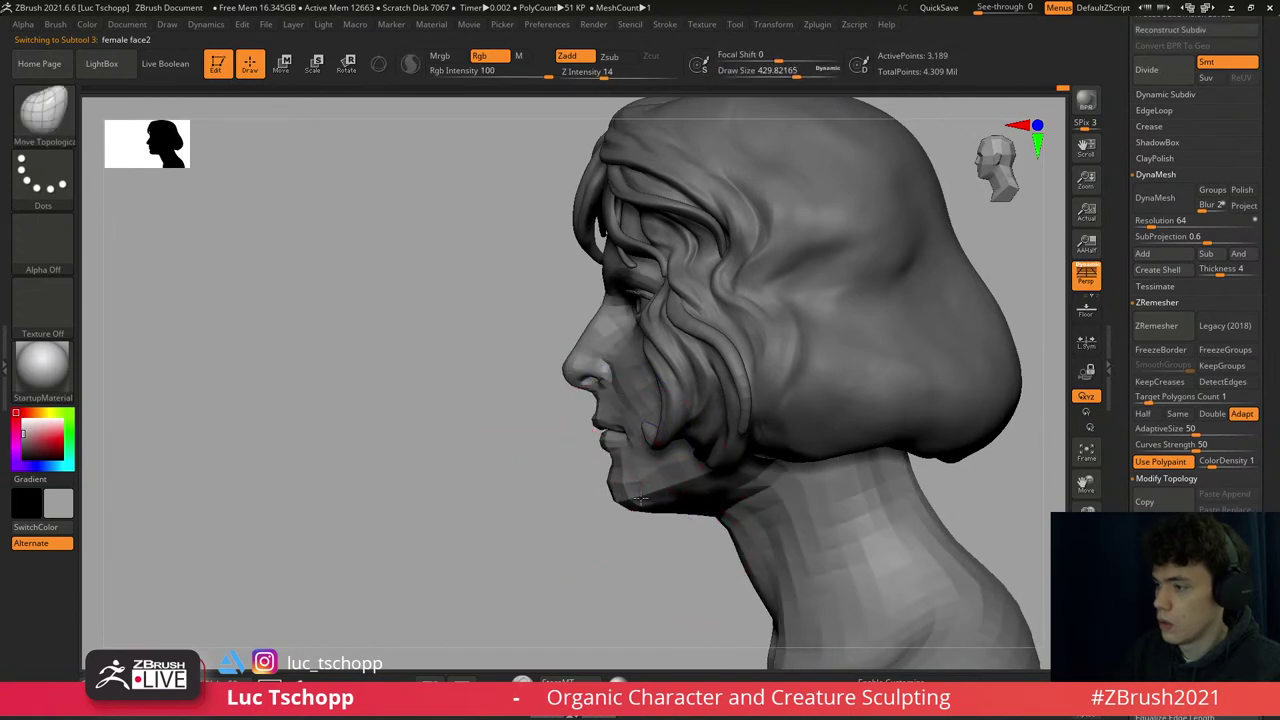
left_click(614, 486, "alt")
key("f")
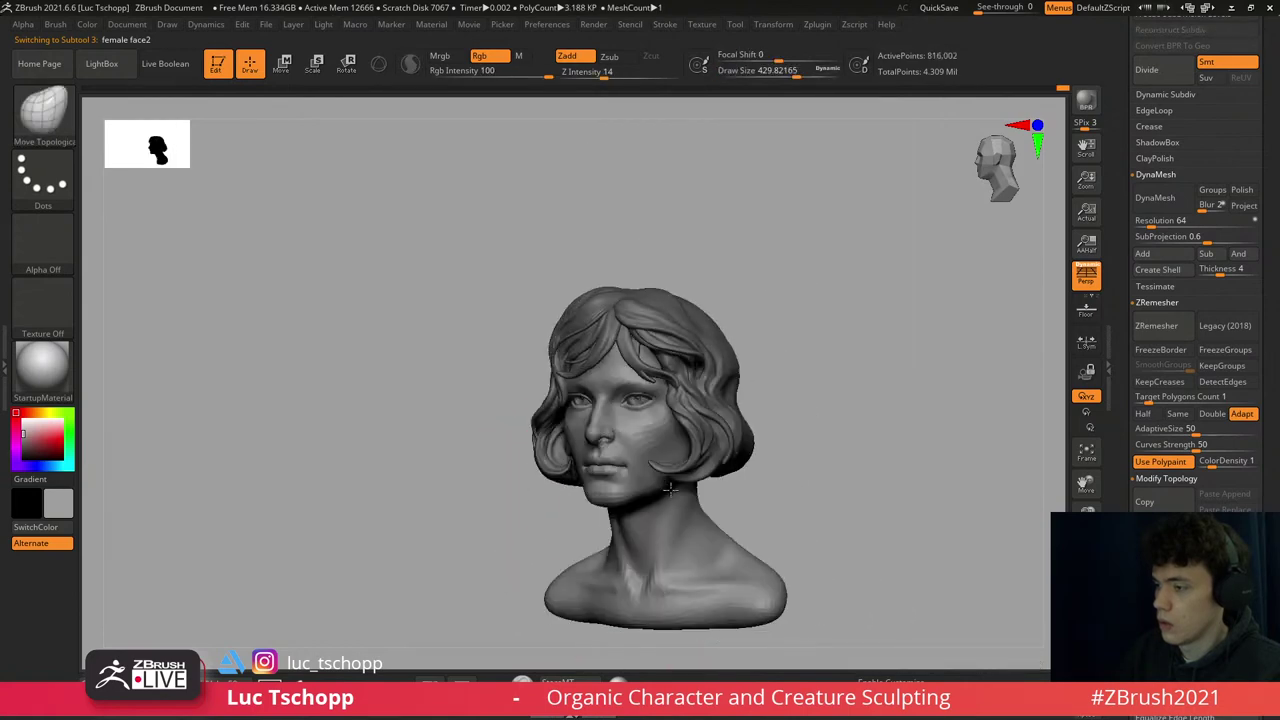
right_click_drag(669, 488, 657, 514)
right_click_drag(657, 334, 684, 311, "ctrl")
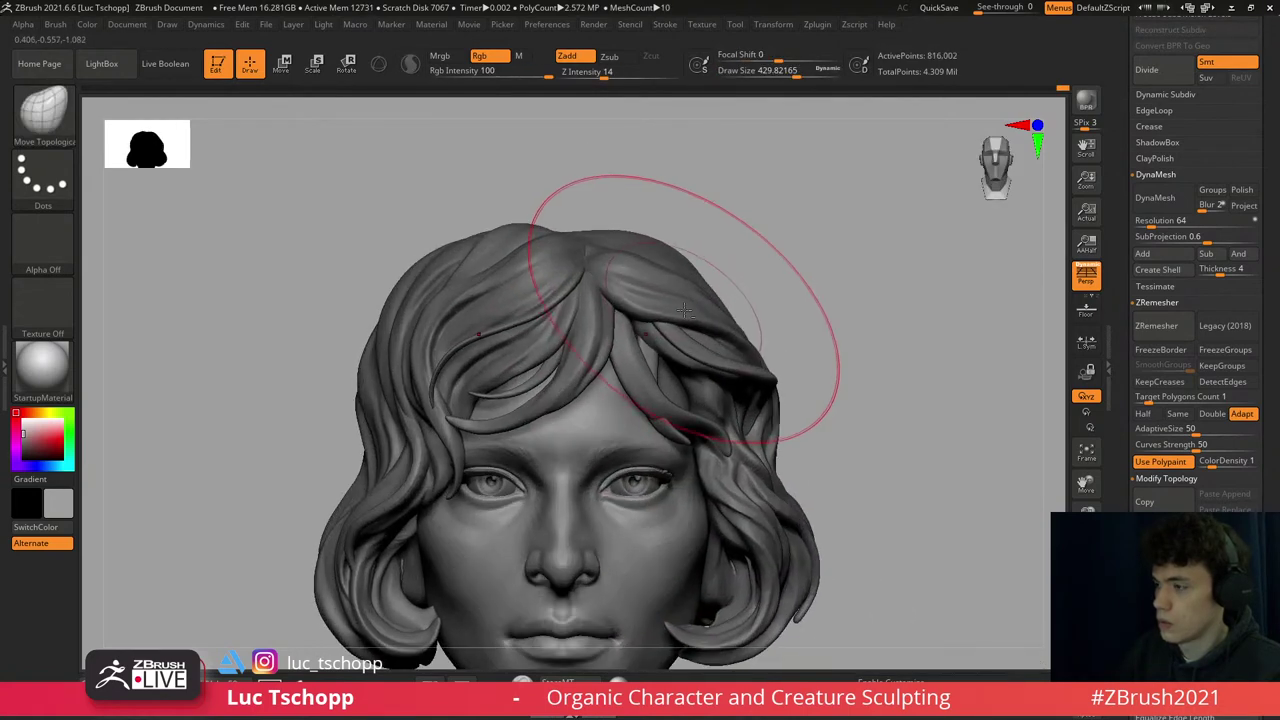
- Activate Extract1, switch to a smaller Move brush and add a subdivision level
left_click(728, 324, "alt")
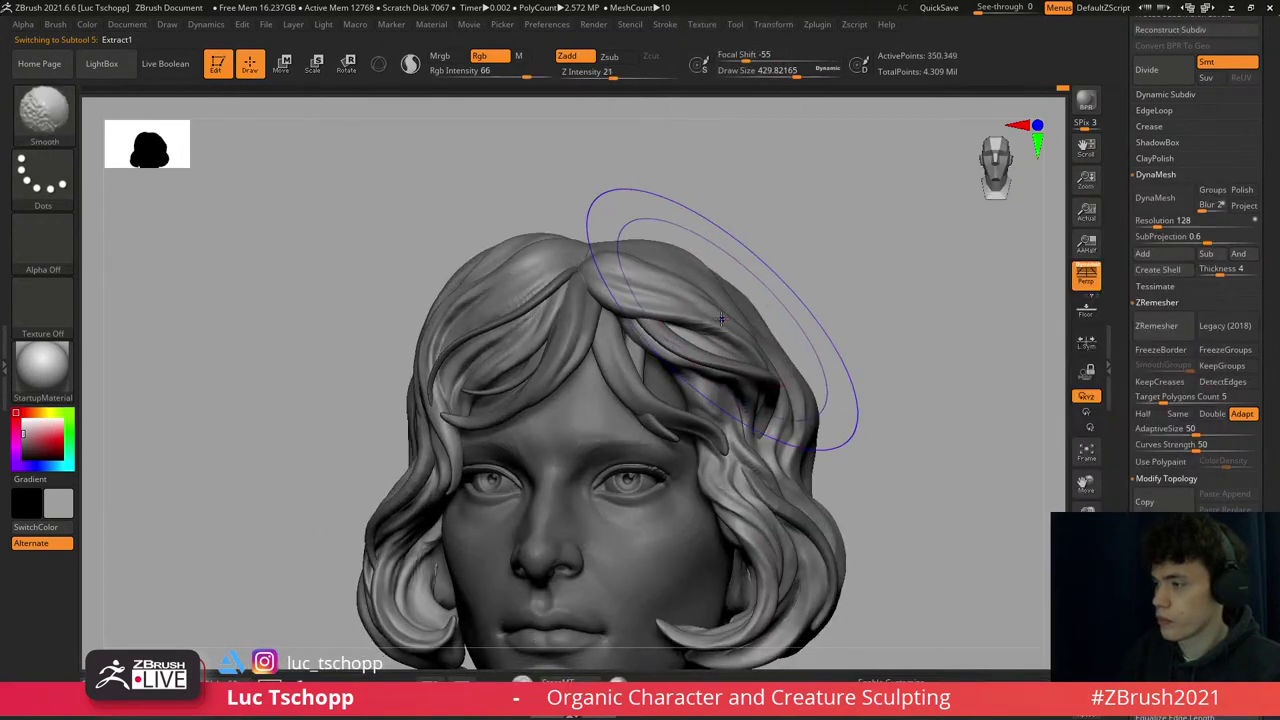
key("b")
key("m")
key("v")
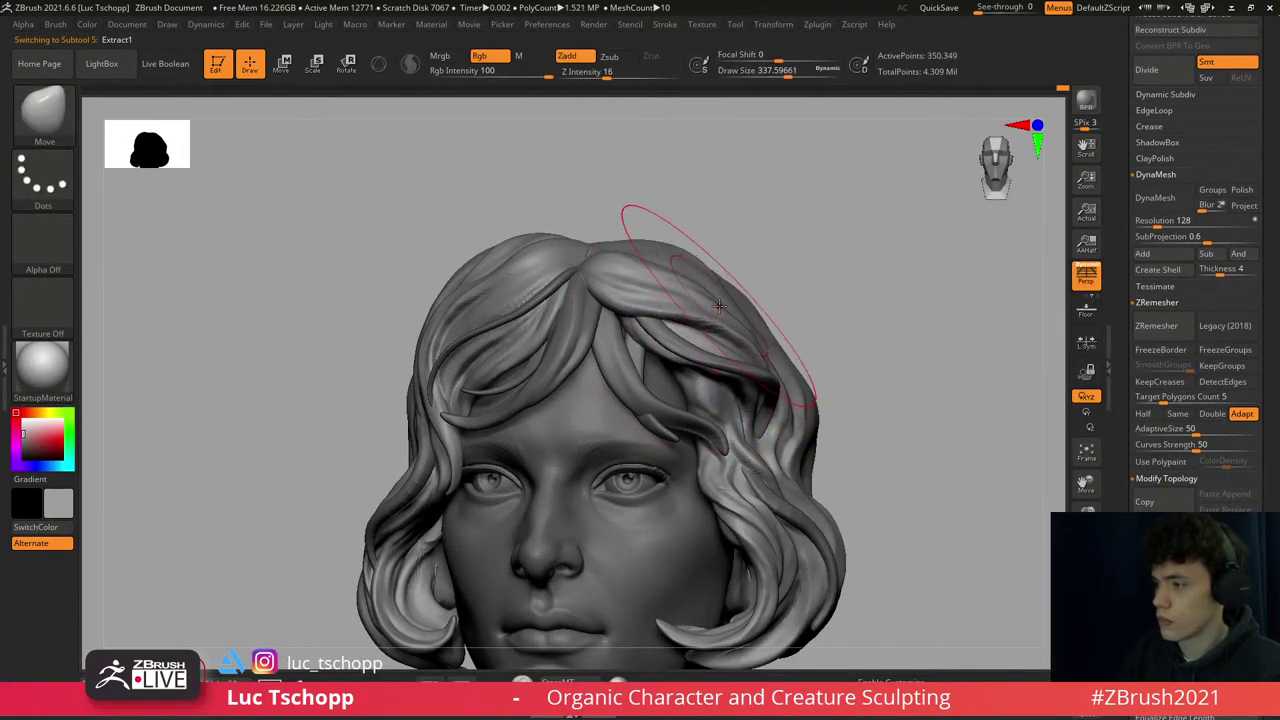
left_click_drag(718, 306, 710, 300)
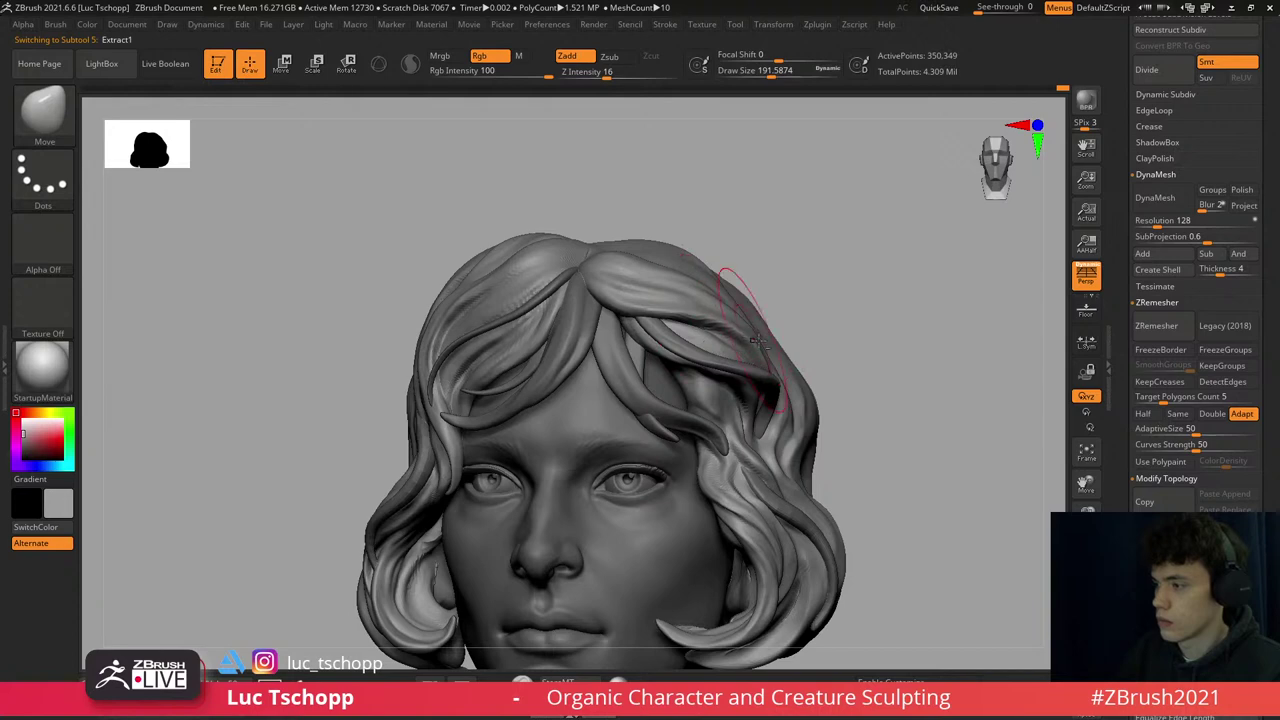
mouse_move(710, 300)
right_mouse_down()
mouse_move(704, 333)
mouse_move(724, 323)
right_mouse_up()
key("ctrl+d")
- Pick a much smaller LucT_Custom1 FreeHand brush and review the hair from side and front
key("b")
left_click(704, 333)
key("[")
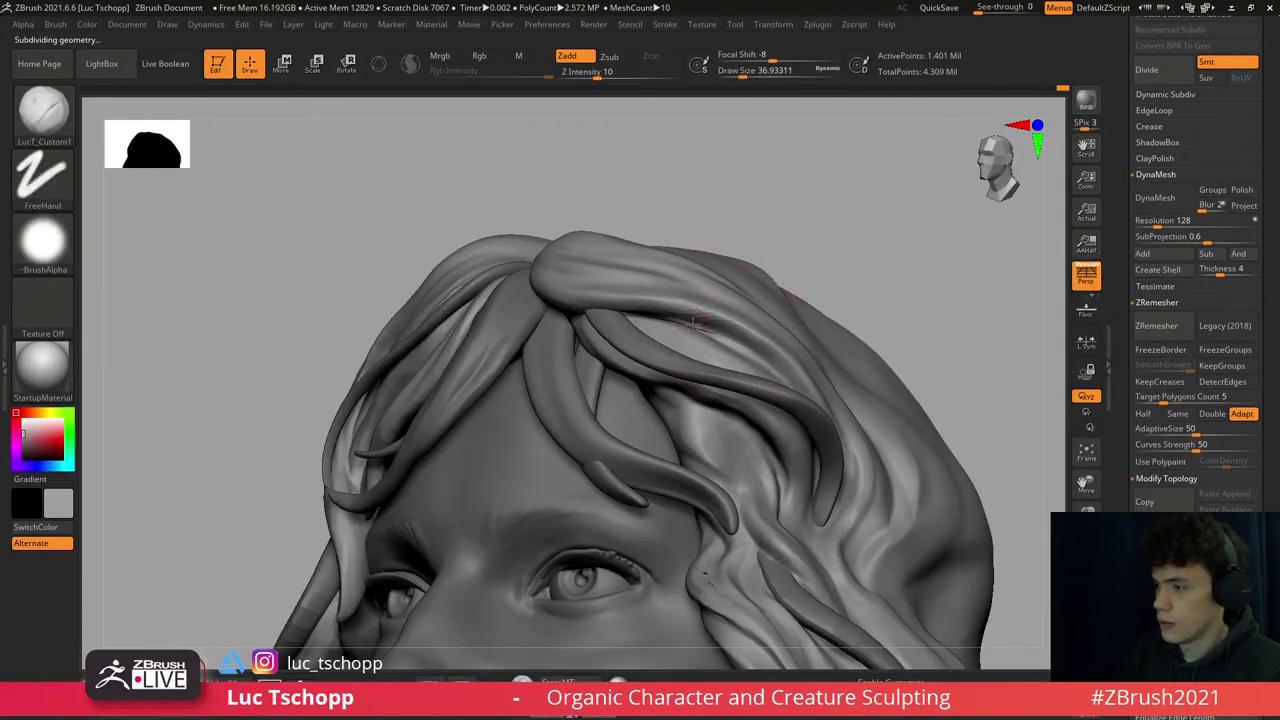
right_click_drag(793, 381, 698, 282)
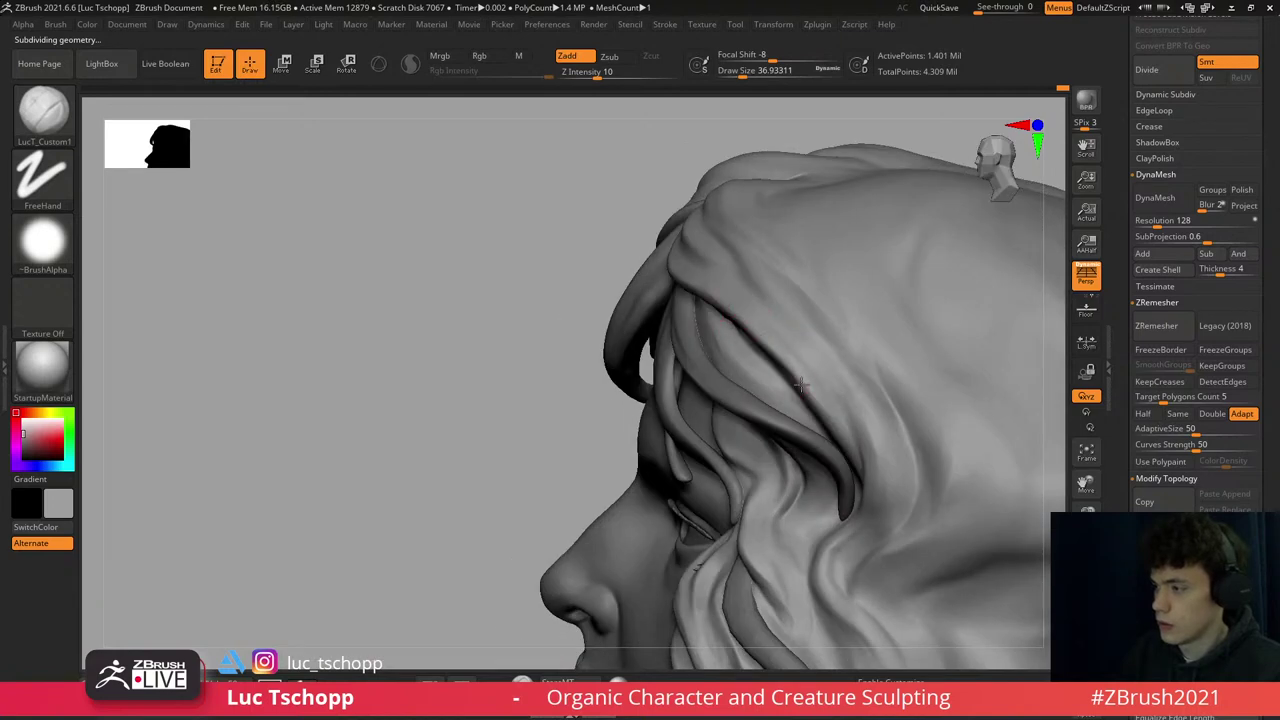
right_click_drag(800, 385, 749, 237)
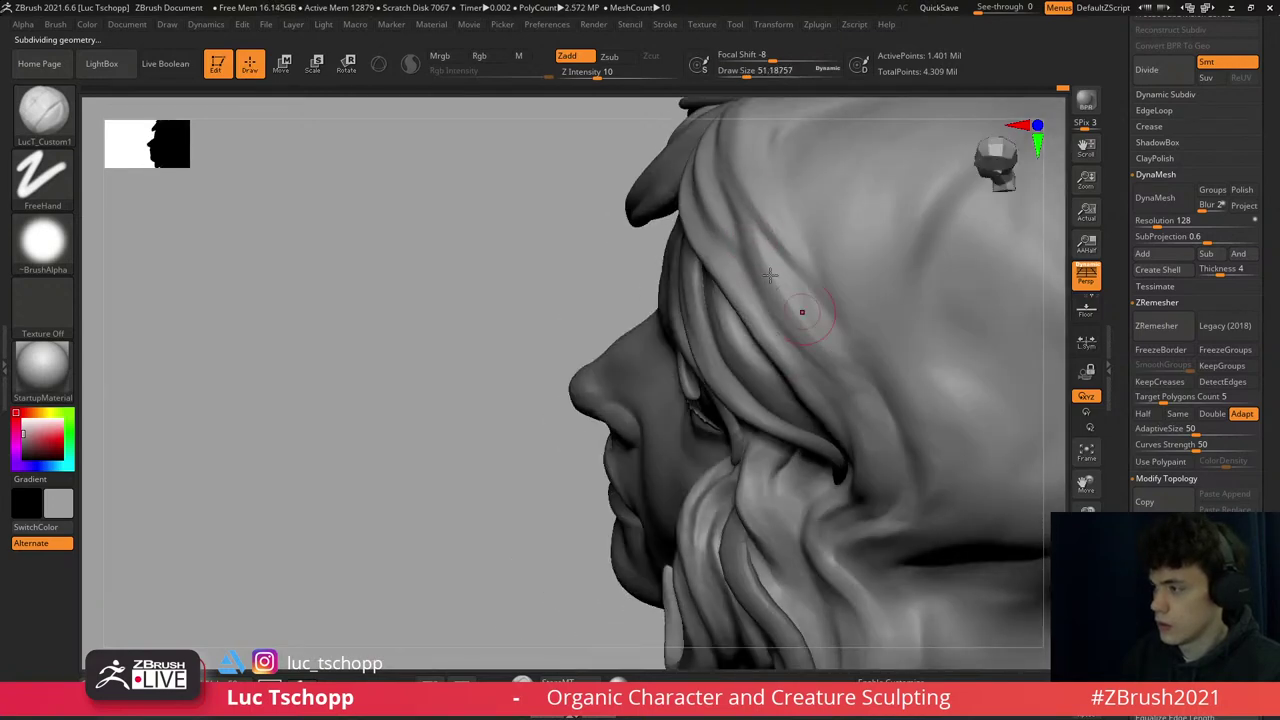
right_click_drag(790, 313, 840, 350)
key("f")
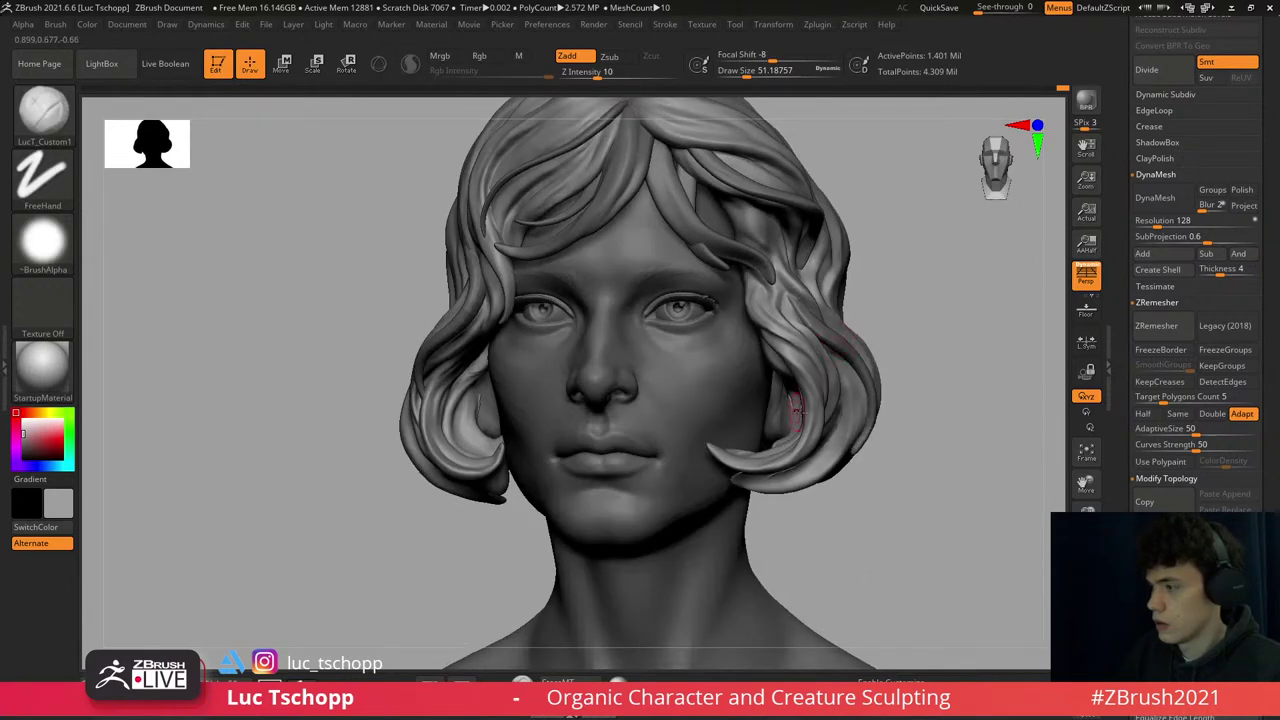
right_click_drag(812, 451, 814, 368, "ctrl")
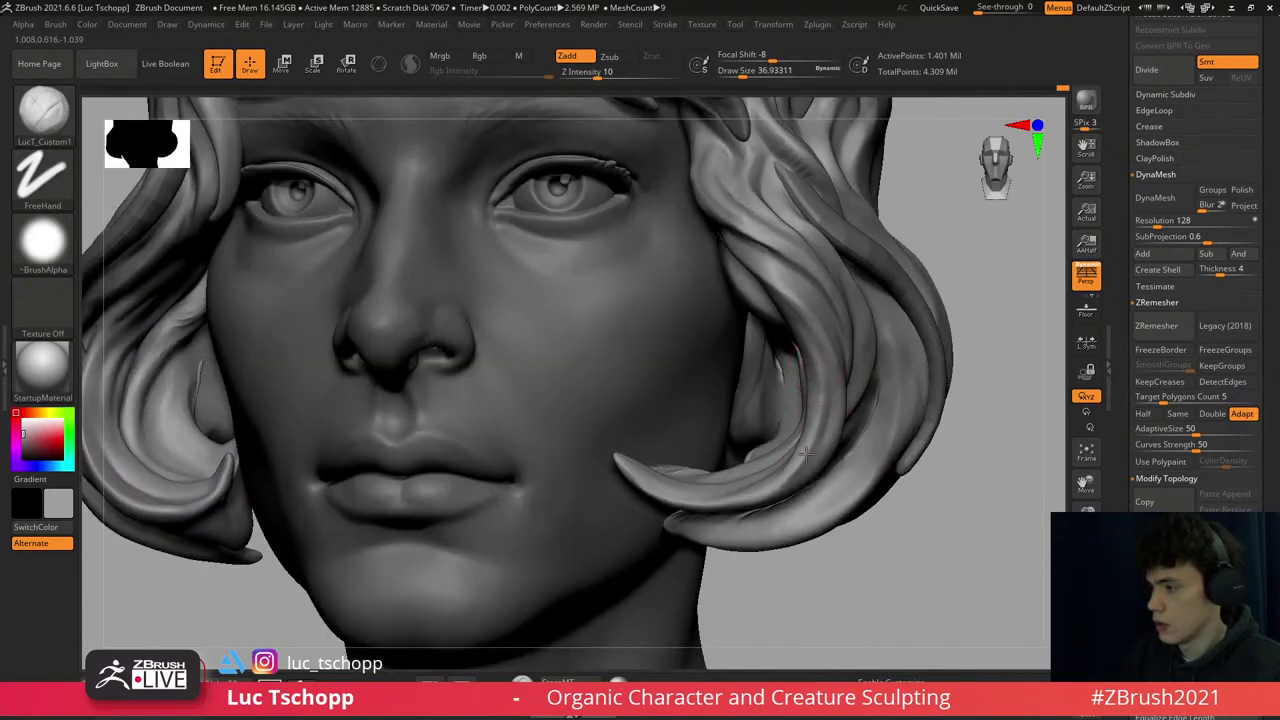
- Activate the face2 mesh, zoom to the brows, pick DamStandard and subdivide the face
key("f")
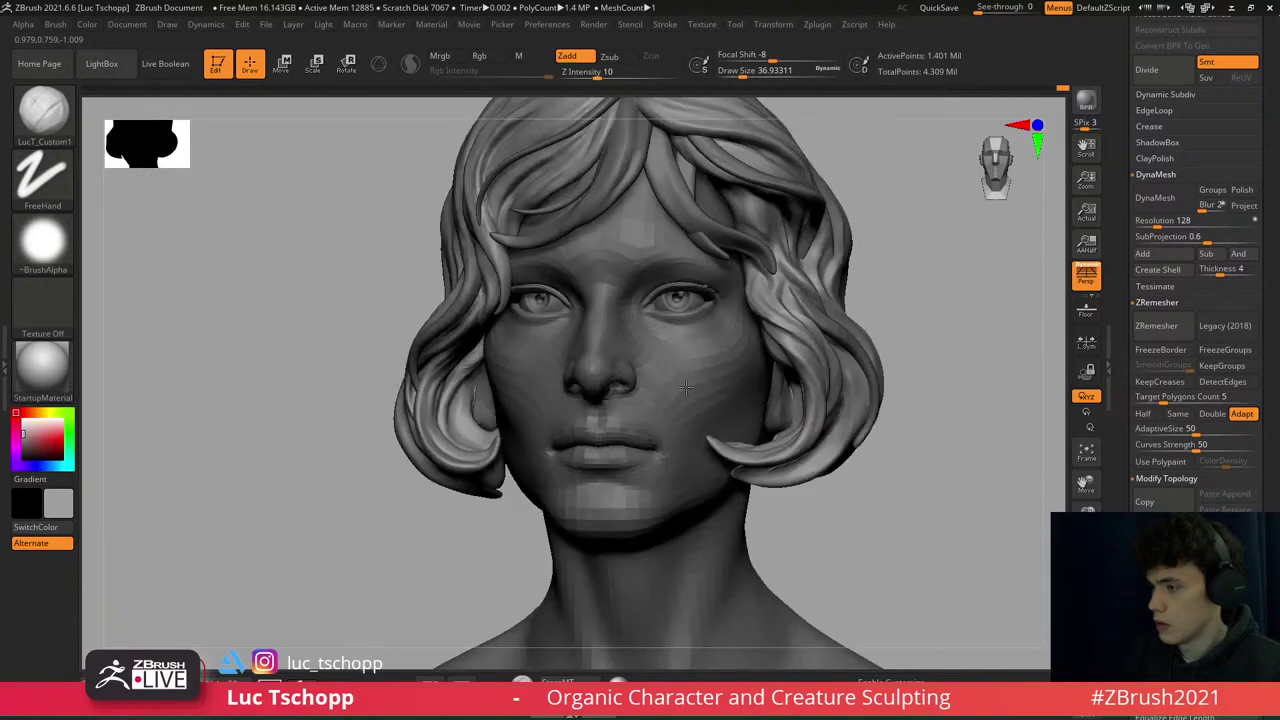
left_click(677, 353, "alt")
right_click_drag(677, 353, 651, 259, "ctrl")
key("b")
key("d")
key("s")
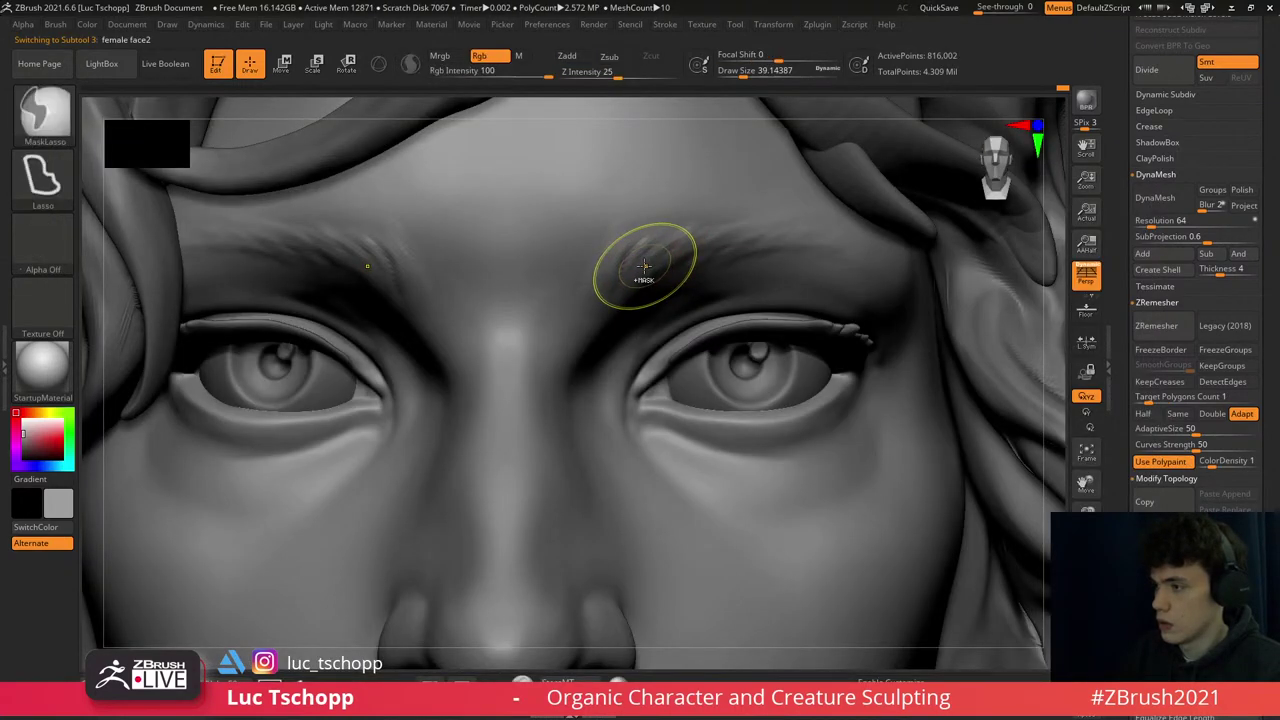
key("ctrl+d")
key("s")
- Shrink the DamStandard brush and carve fine hair strokes into both eyebrows
mouse_move(640, 272)
left_mouse_down()
mouse_move(600, 270)
mouse_move(640, 250)
left_mouse_up()
key("s")
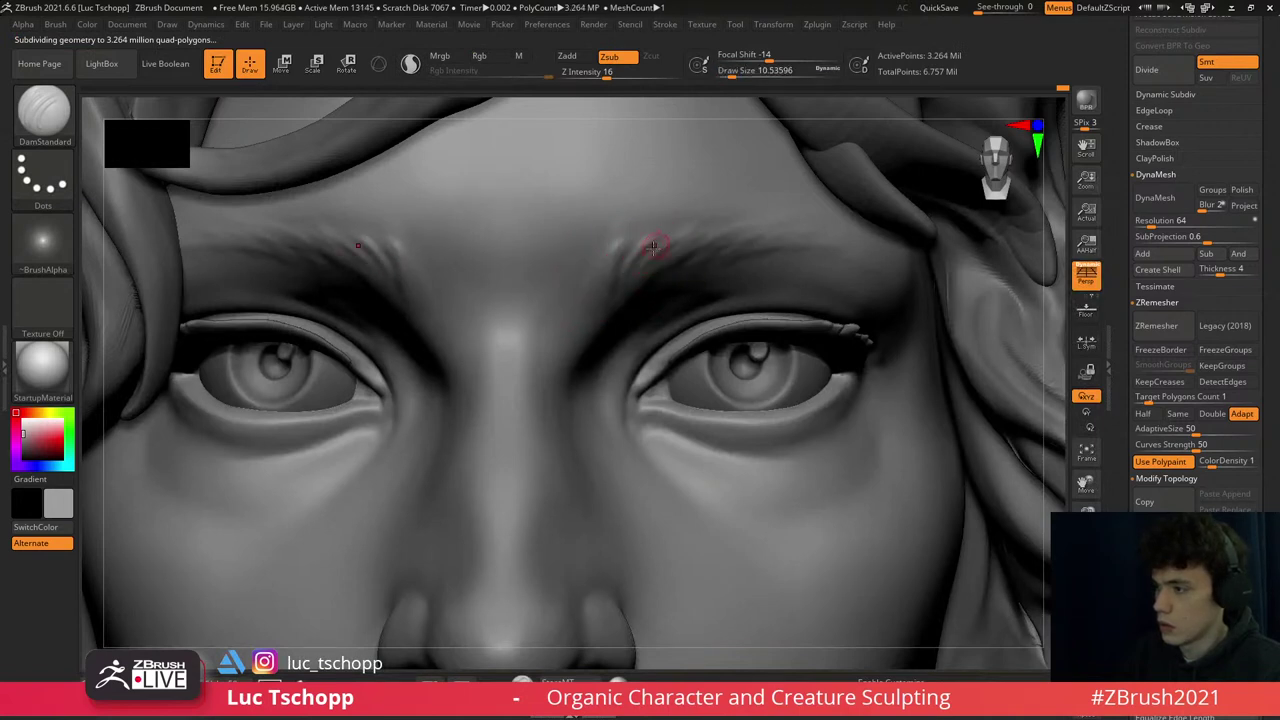
right_click_drag(676, 247, 701, 252, "ctrl")
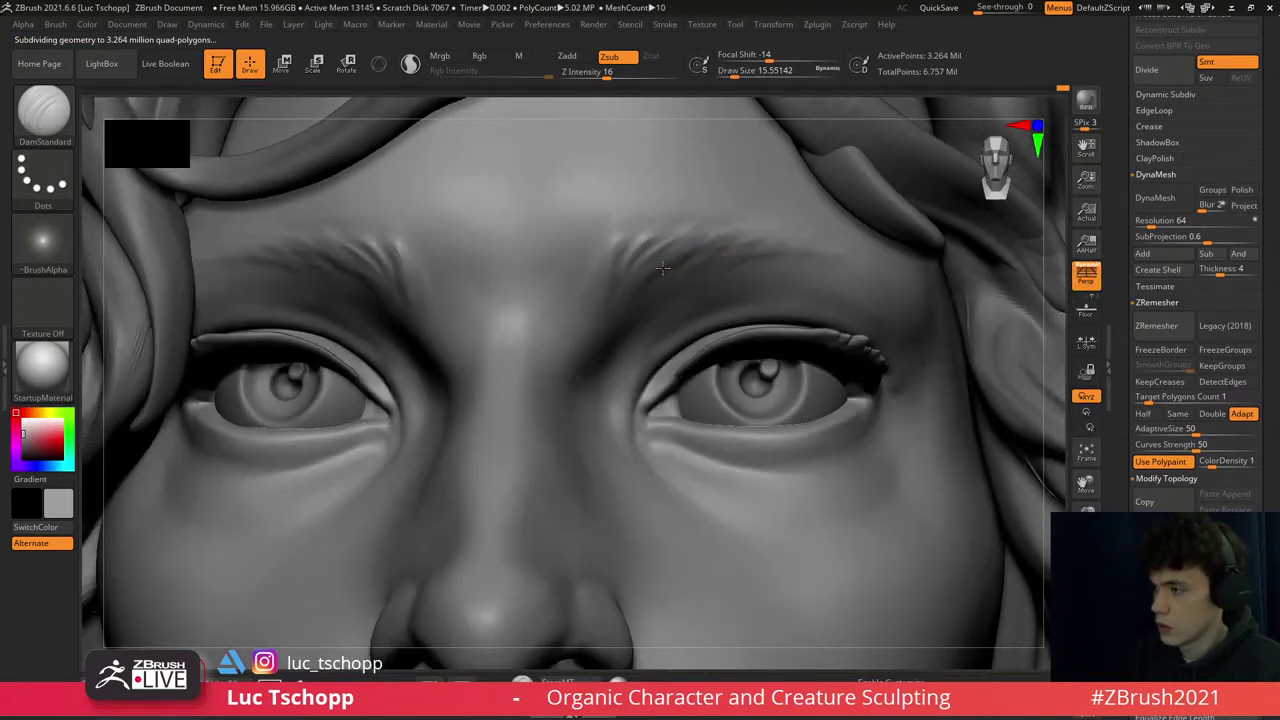
key("s")
mouse_move(708, 252)
left_mouse_down()
mouse_move(676, 254)
mouse_move(731, 244)
left_mouse_up()
key("s")
key("s")
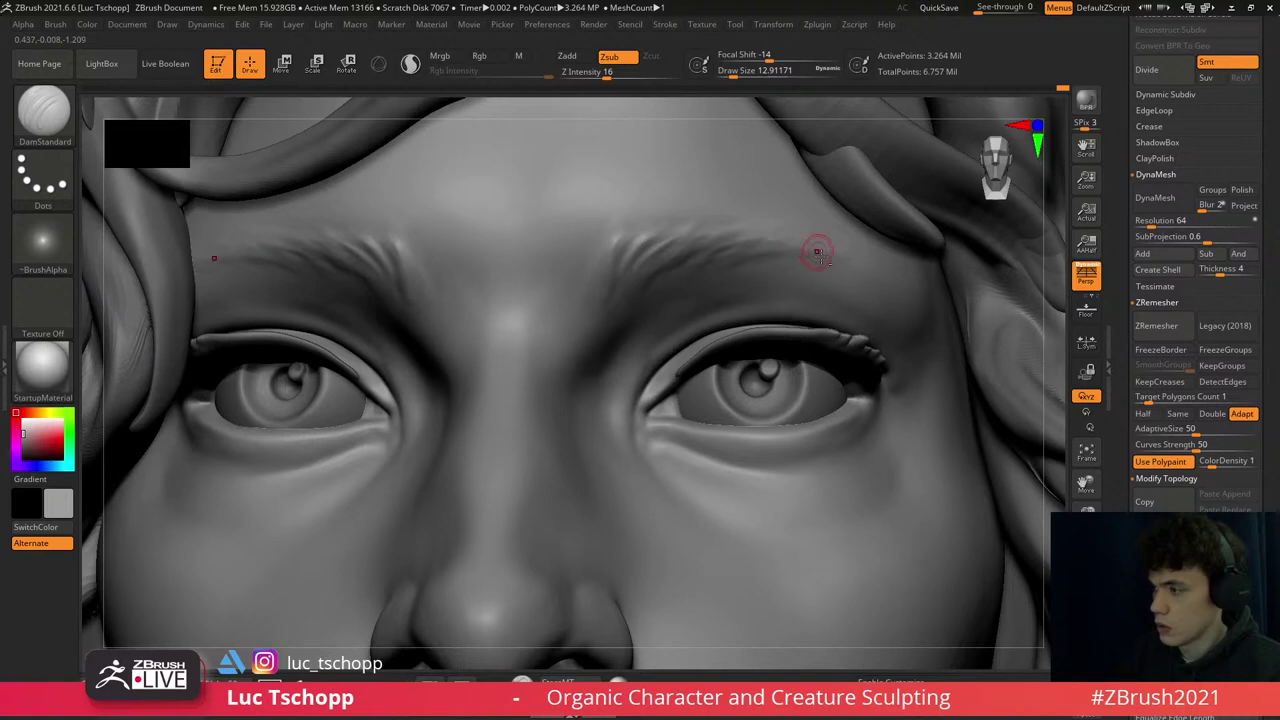
key("ctrl")
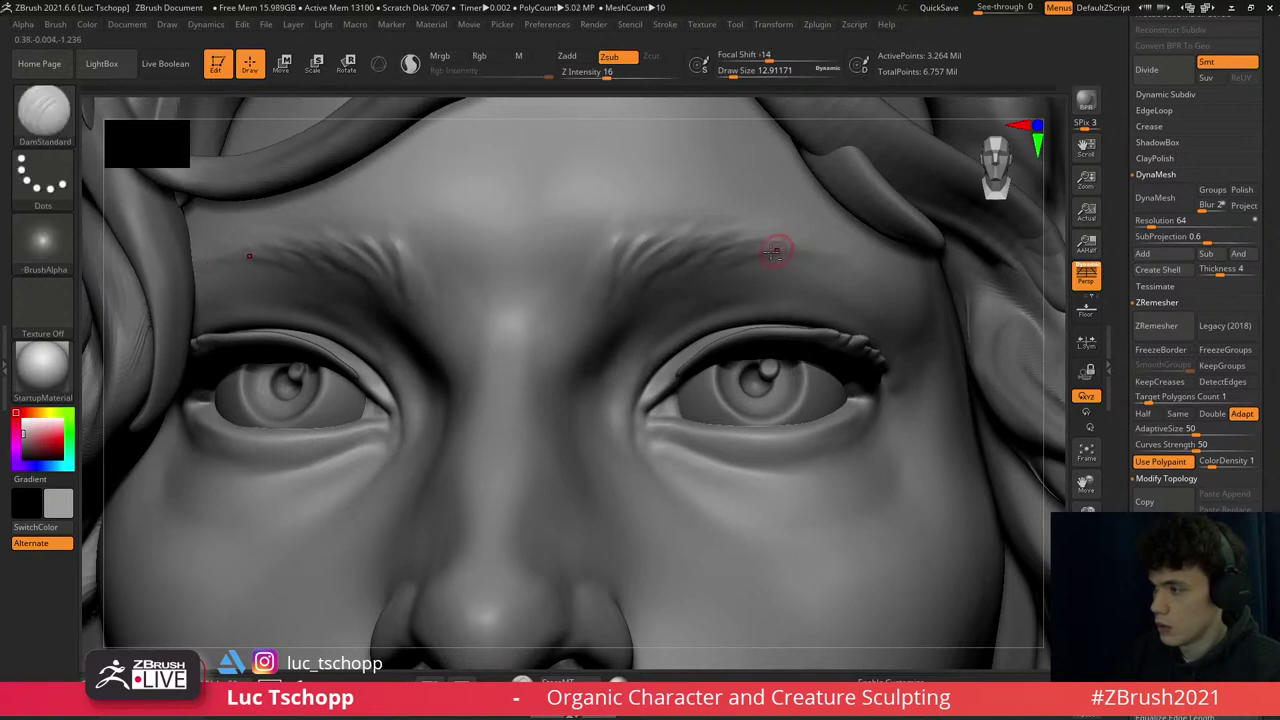
key("f")
right_click_drag(840, 260, 858, 233, "ctrl")
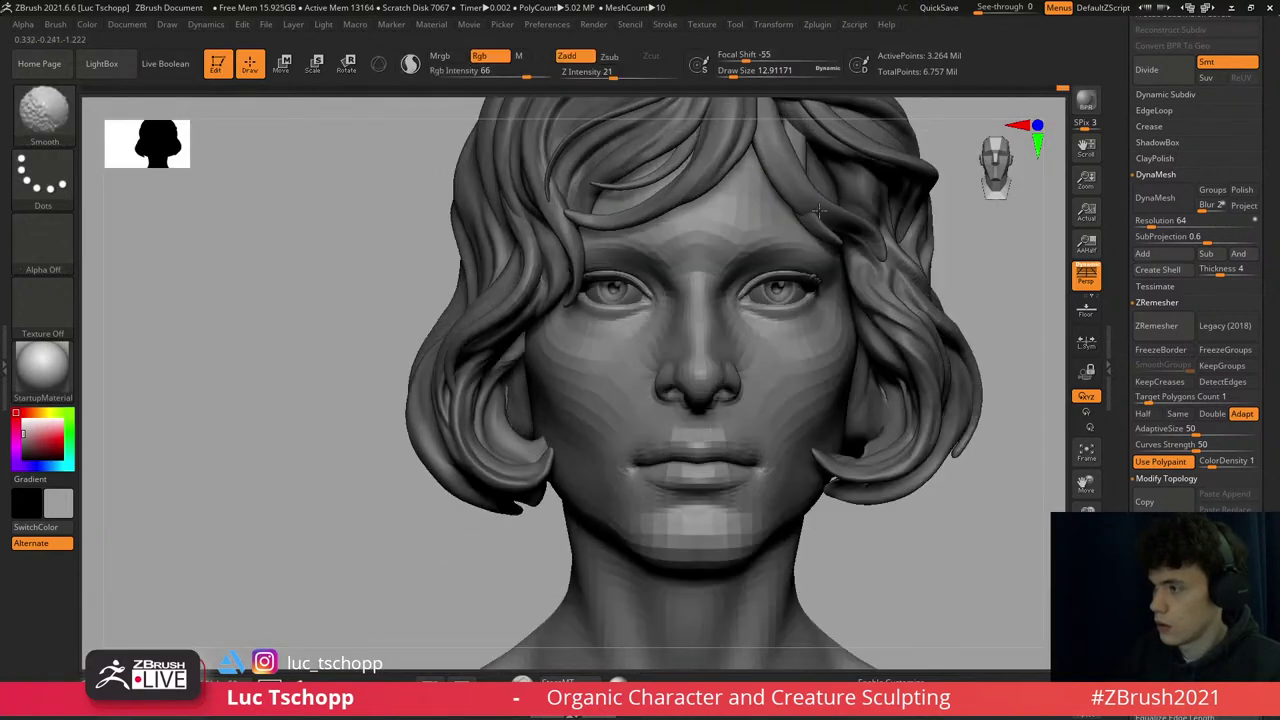
- Activate the forehead strand Extract5, enlarge the brush and switch to Standard
key("f")
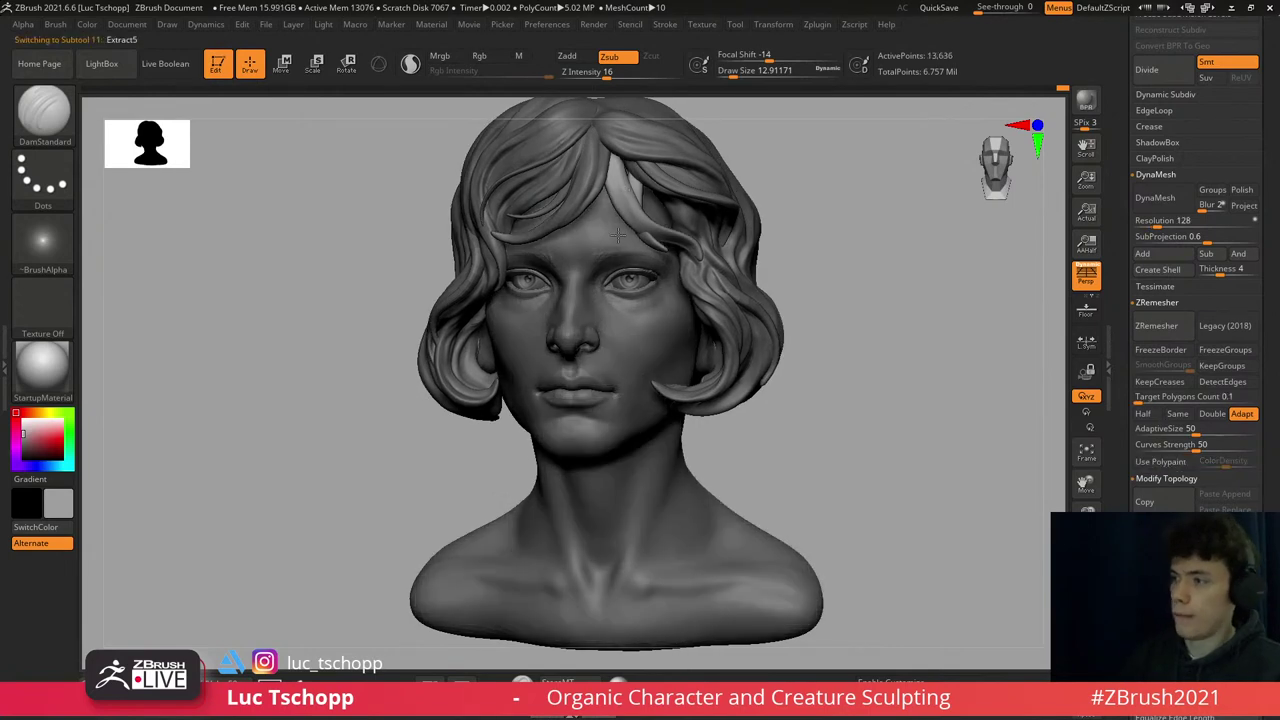
scroll(605, 190, "up", 5)
left_click(634, 267, "alt")
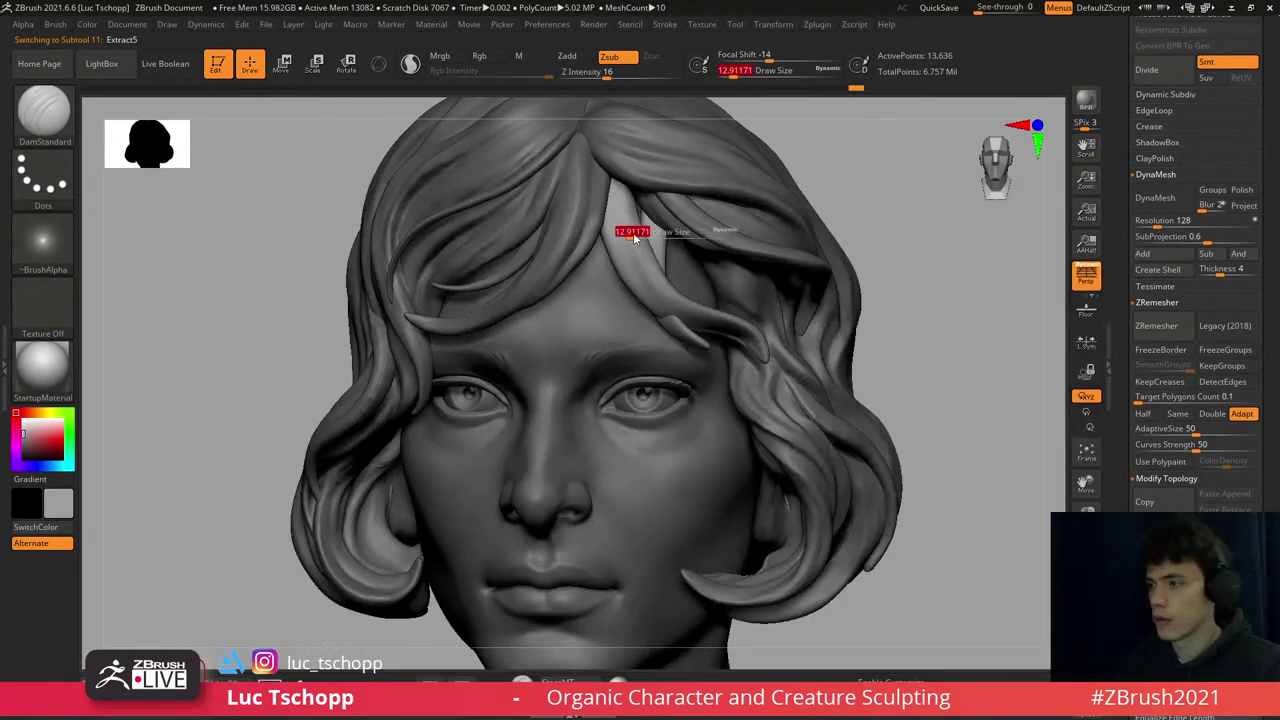
key("s")
left_click_drag(656, 283, 673, 285)
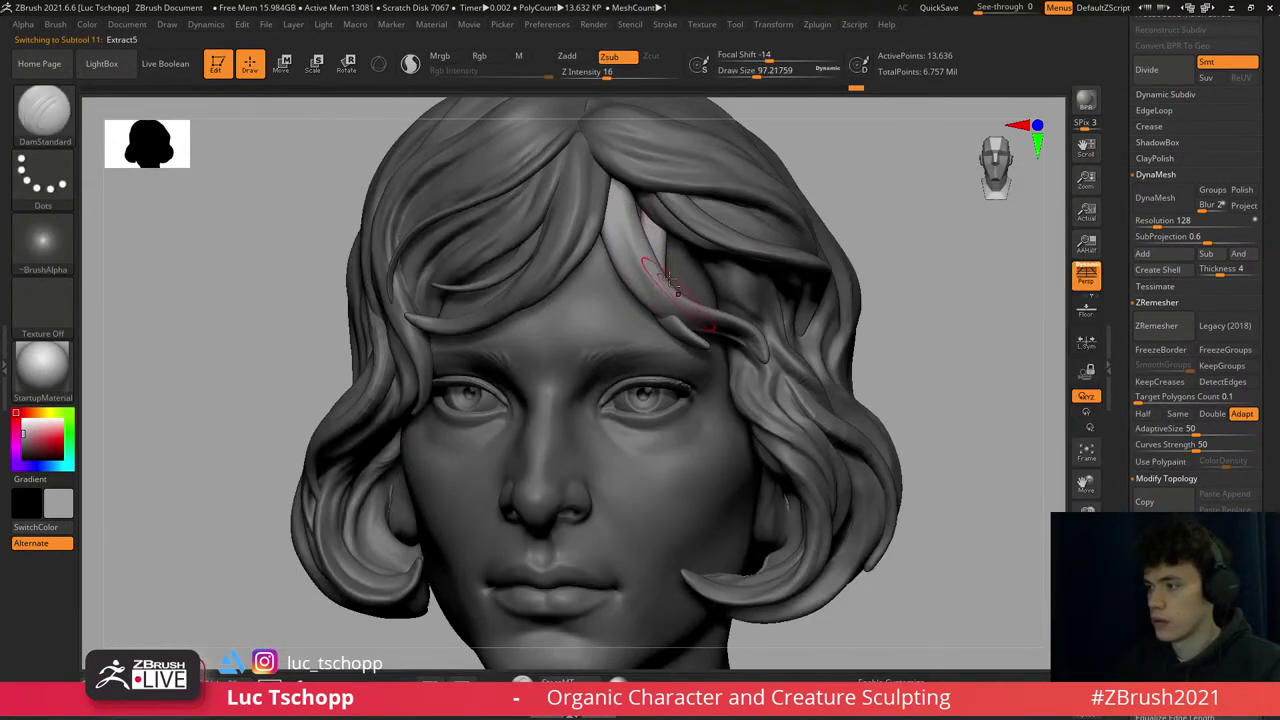
right_click_drag(688, 303, 640, 262)
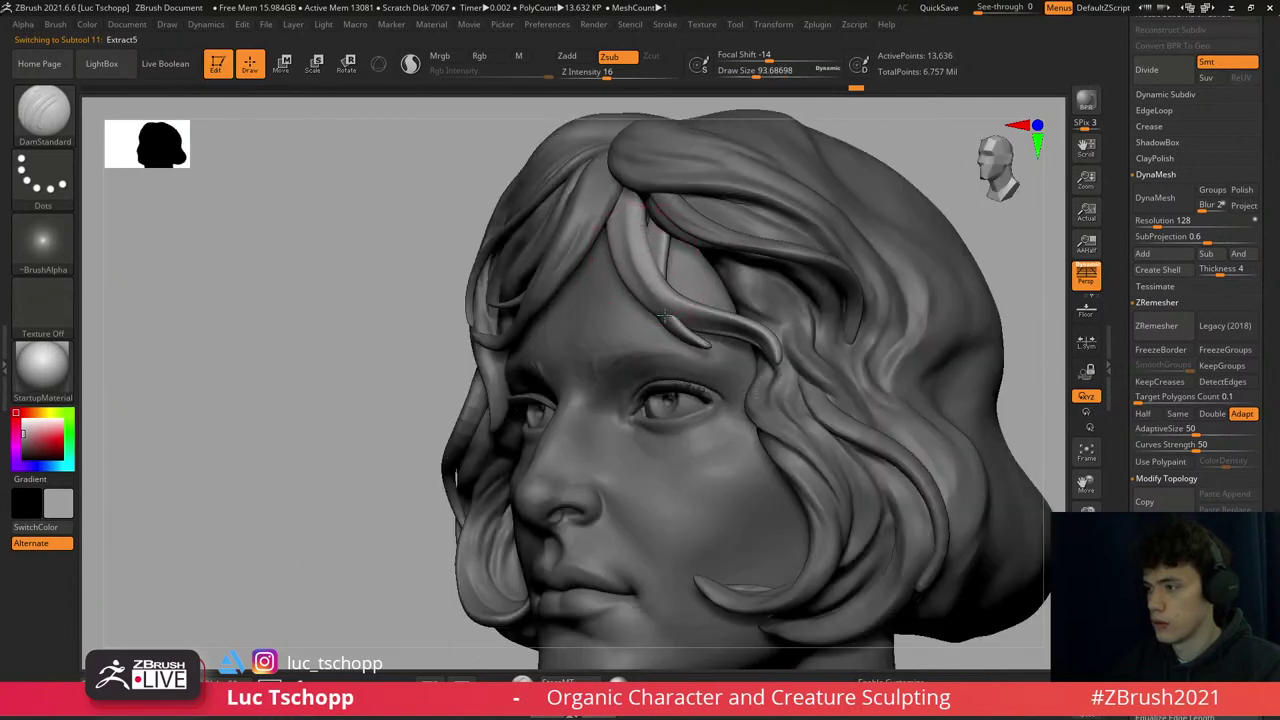
key("b")
key("s")
key("t")
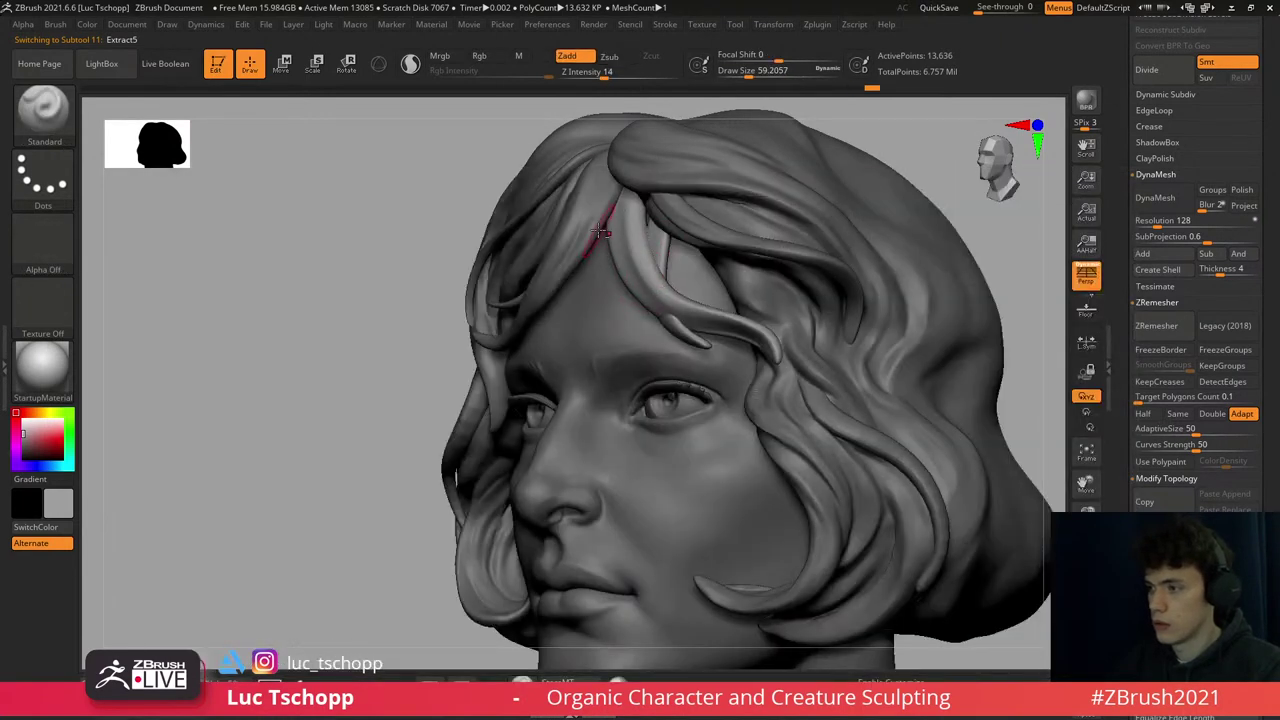
- Activate Extract2 and shape it with Move Topological and Standard brushes
left_click(598, 232, "alt")
right_click_drag(598, 232, 850, 170)
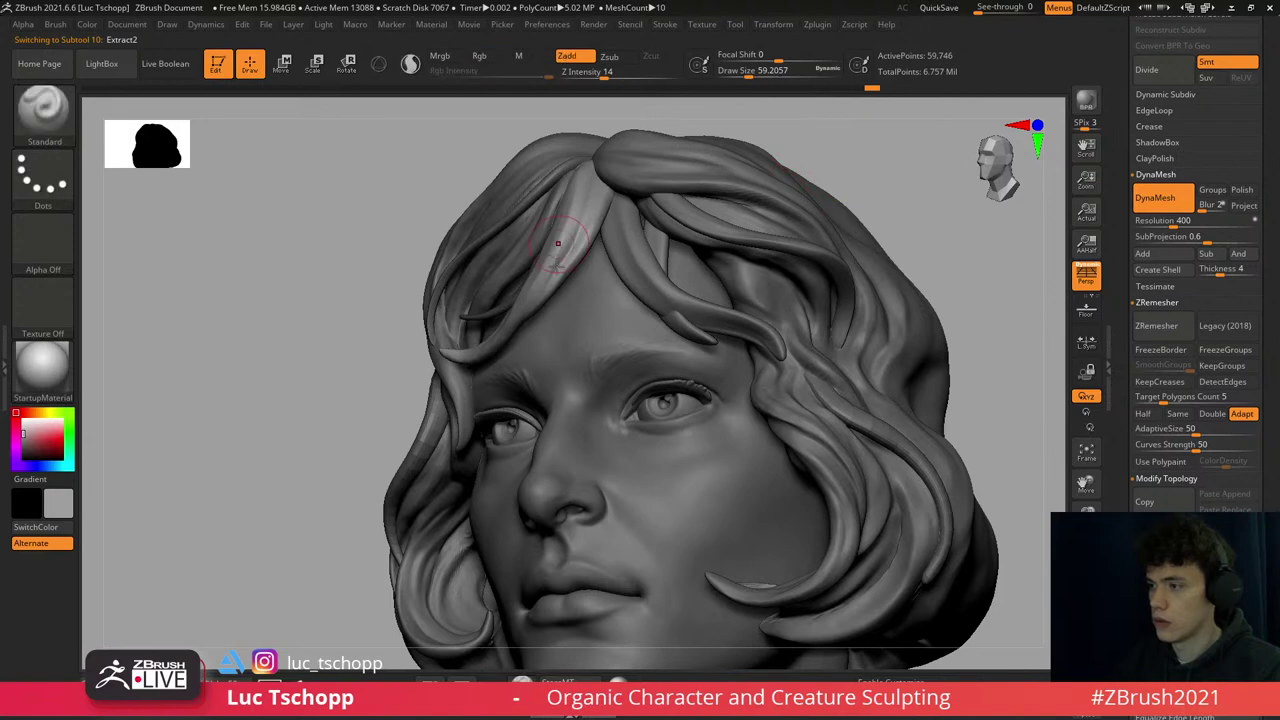
key("b")
key("m")
key("t")
right_click_drag(543, 271, 566, 276)
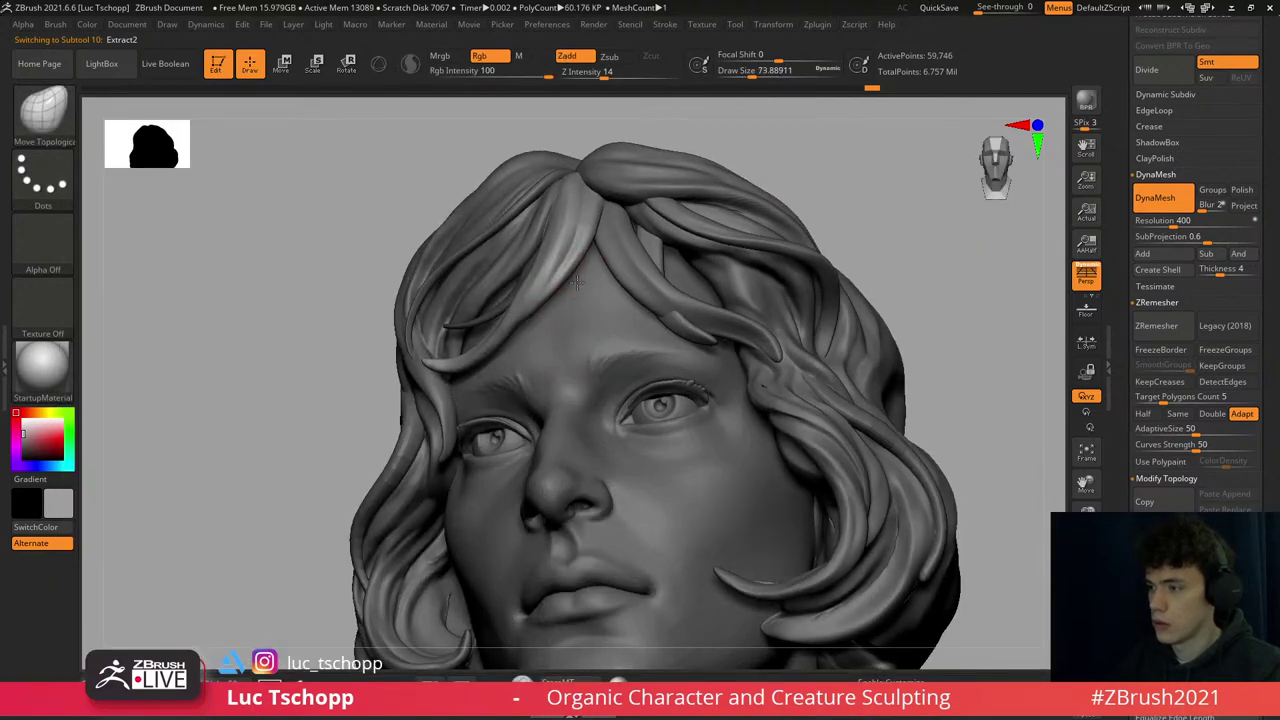
key("b")
key("s")
key("t")
key("1")
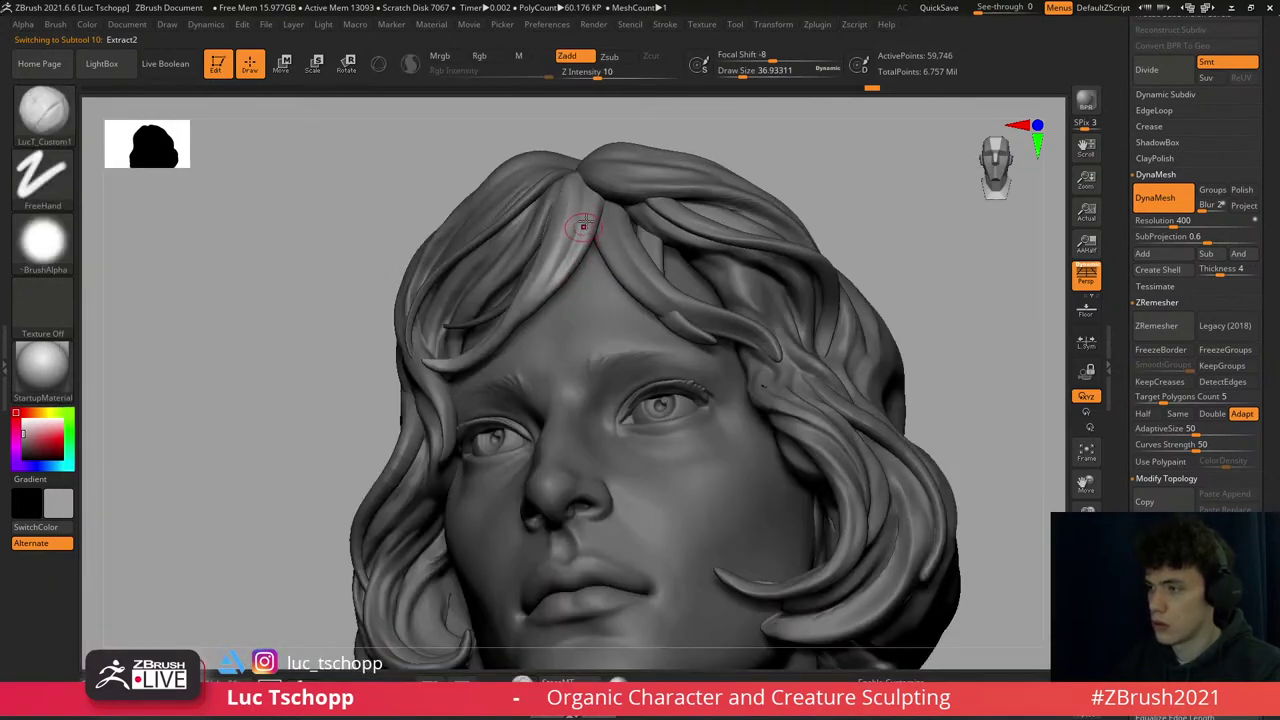
right_click_drag(580, 209, 607, 200)
mouse_move(583, 250)
right_mouse_down()
mouse_move(543, 251)
mouse_move(580, 380)
mouse_move(670, 460)
mouse_move(687, 418)
mouse_move(670, 430)
mouse_move(655, 380)
right_mouse_up()
key("f")
- Sculpt a stroke along the side hair strand with the custom FreeHand brush, then shrink it
key("b")
key("d")
key("s")
key("s")
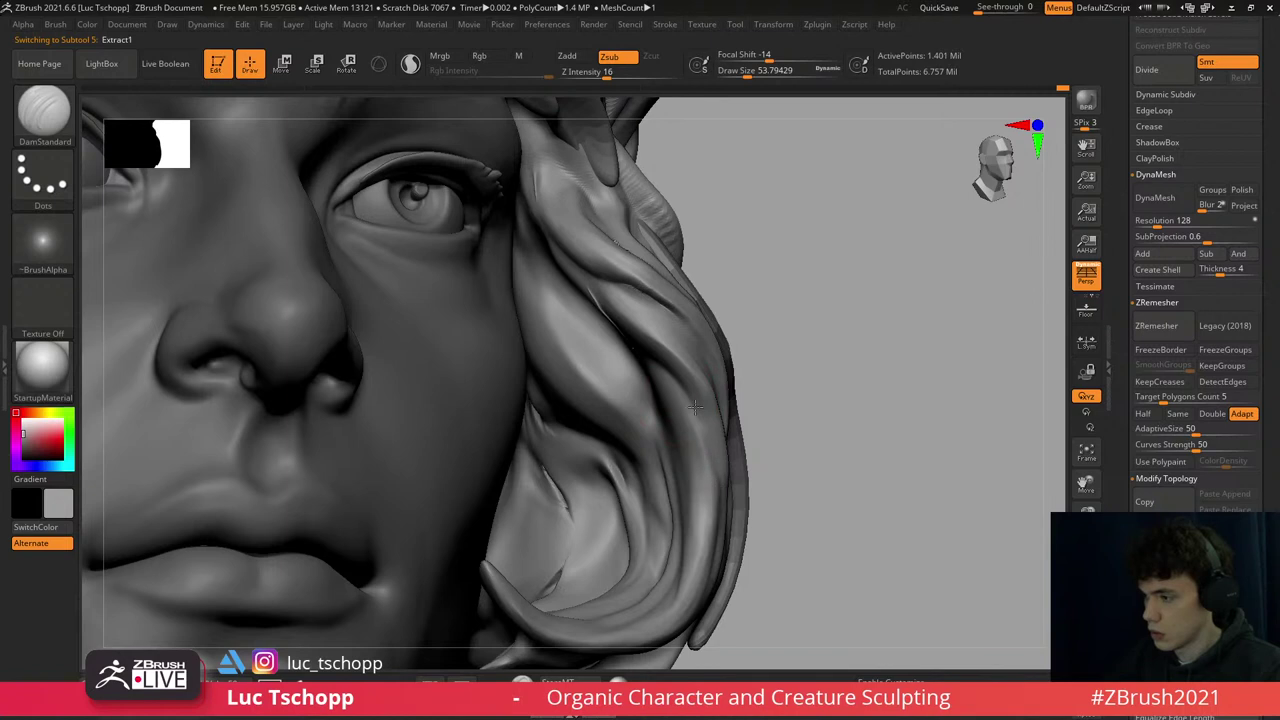
key("b")
right_click_drag(694, 407, 684, 409)
left_click_drag(667, 353, 677, 467)
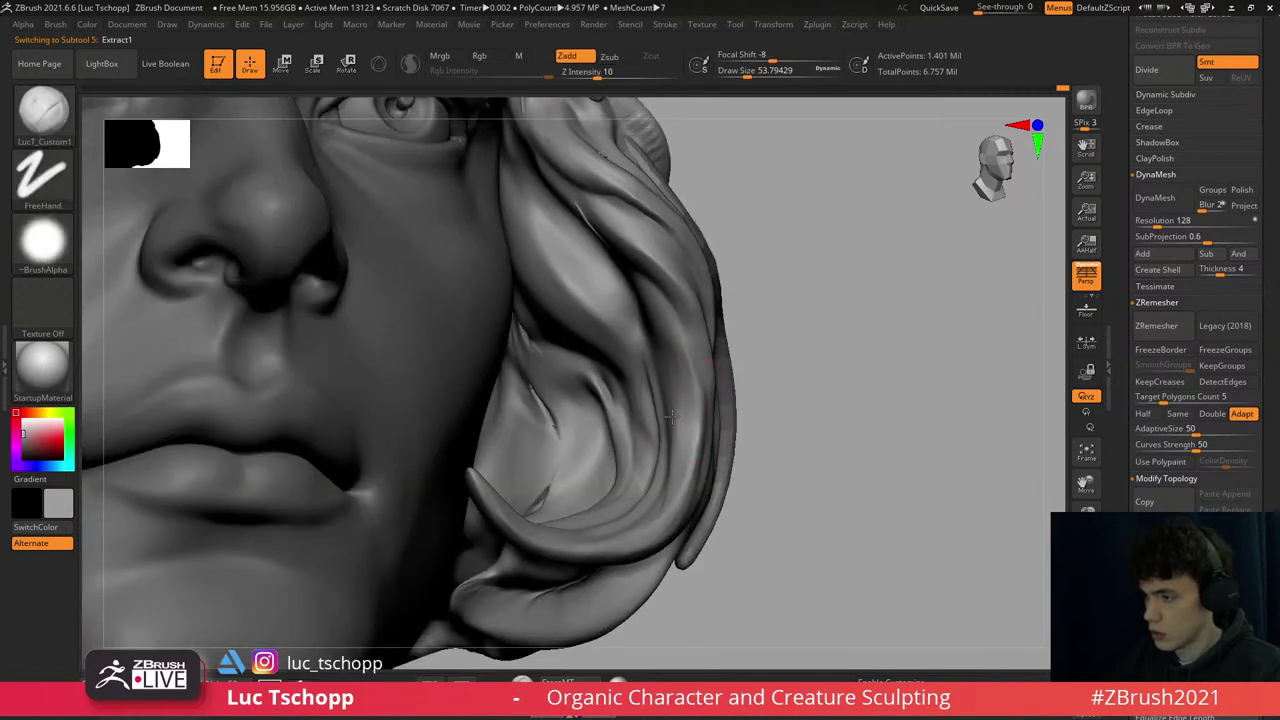
key("bracketleft")
key("bracketleft")
key("bracketleft")
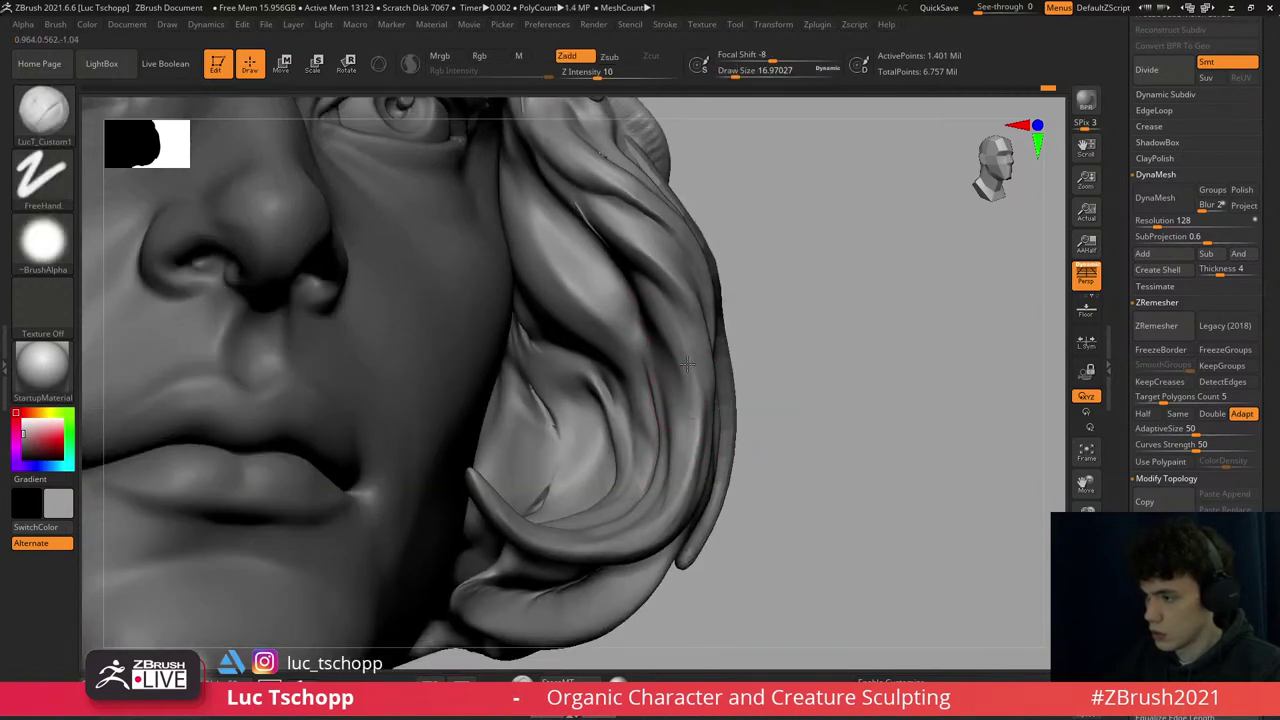
- Clean up the crease under the side lock with small custom-brush strokes
right_click_drag(658, 527, 720, 437, "shift")
right_click_drag(779, 407, 749, 434, "ctrl")
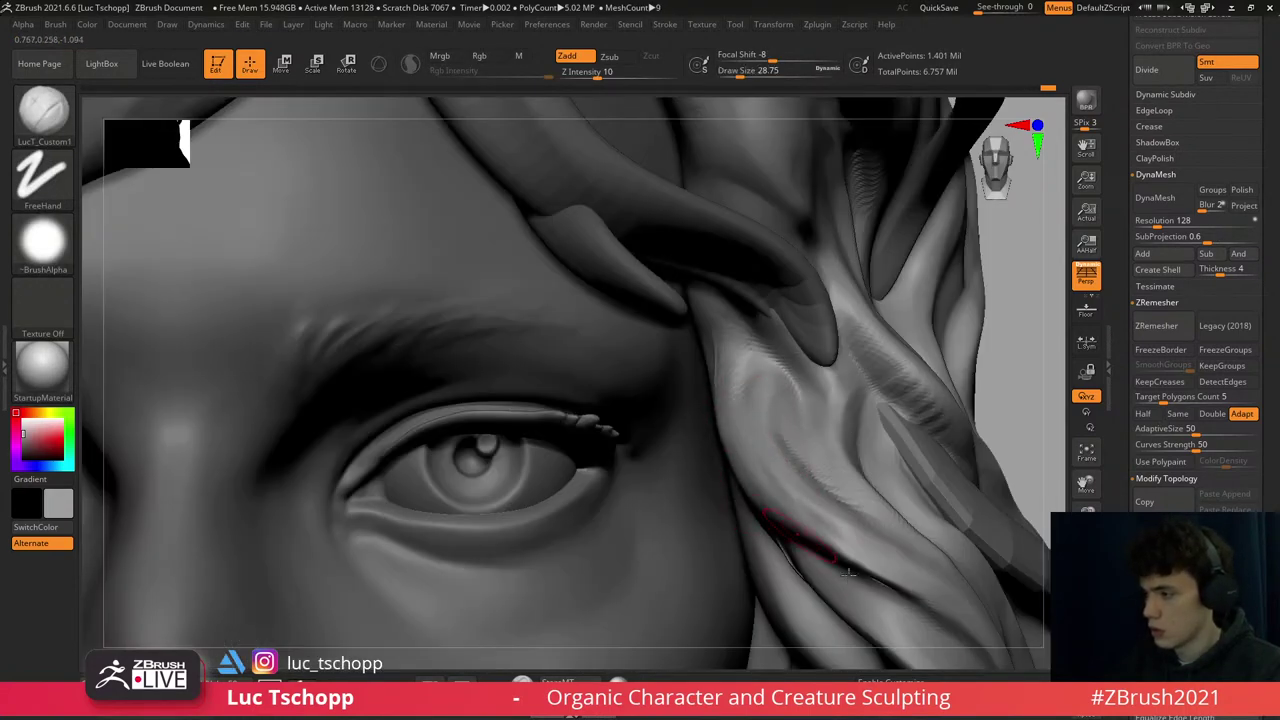
right_click_drag(940, 625, 763, 352, "ctrl")
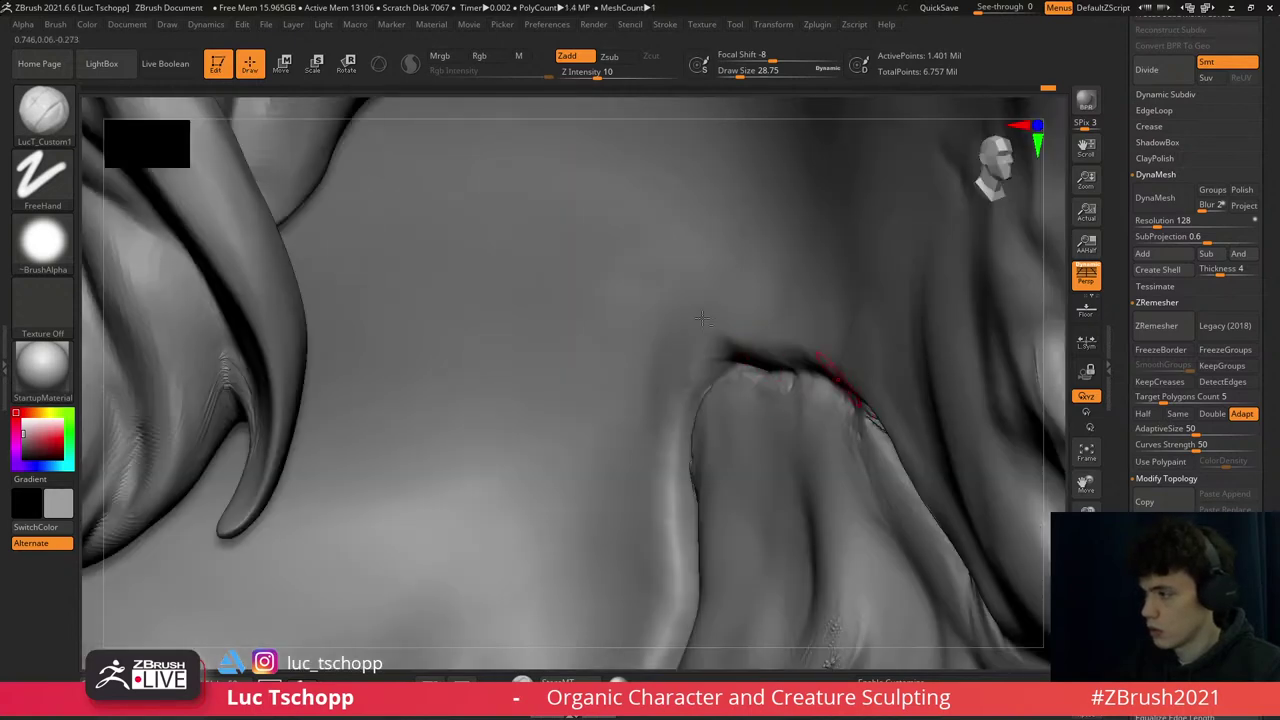
right_click_drag(703, 318, 810, 370)
key("s")
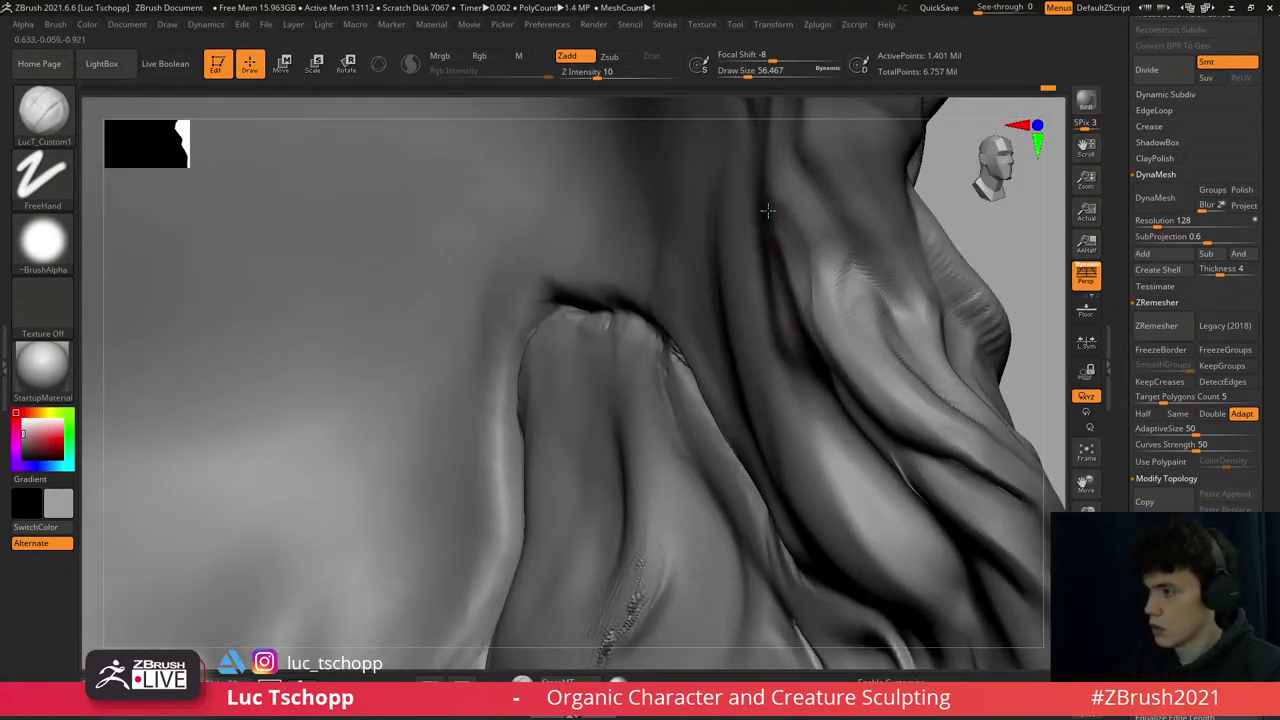
mouse_move(763, 125)
left_mouse_down()
mouse_move(746, 240)
mouse_move(755, 195)
left_mouse_up()
mouse_move(779, 260)
right_mouse_down("ctrl")
mouse_move(765, 280)
mouse_move(750, 260)
right_mouse_up("ctrl")
mouse_move(750, 230)
left_mouse_down()
mouse_move(710, 210)
mouse_move(797, 310)
left_mouse_up()
- Frame the face and hair and set the Move brush to size about 149
key("f")
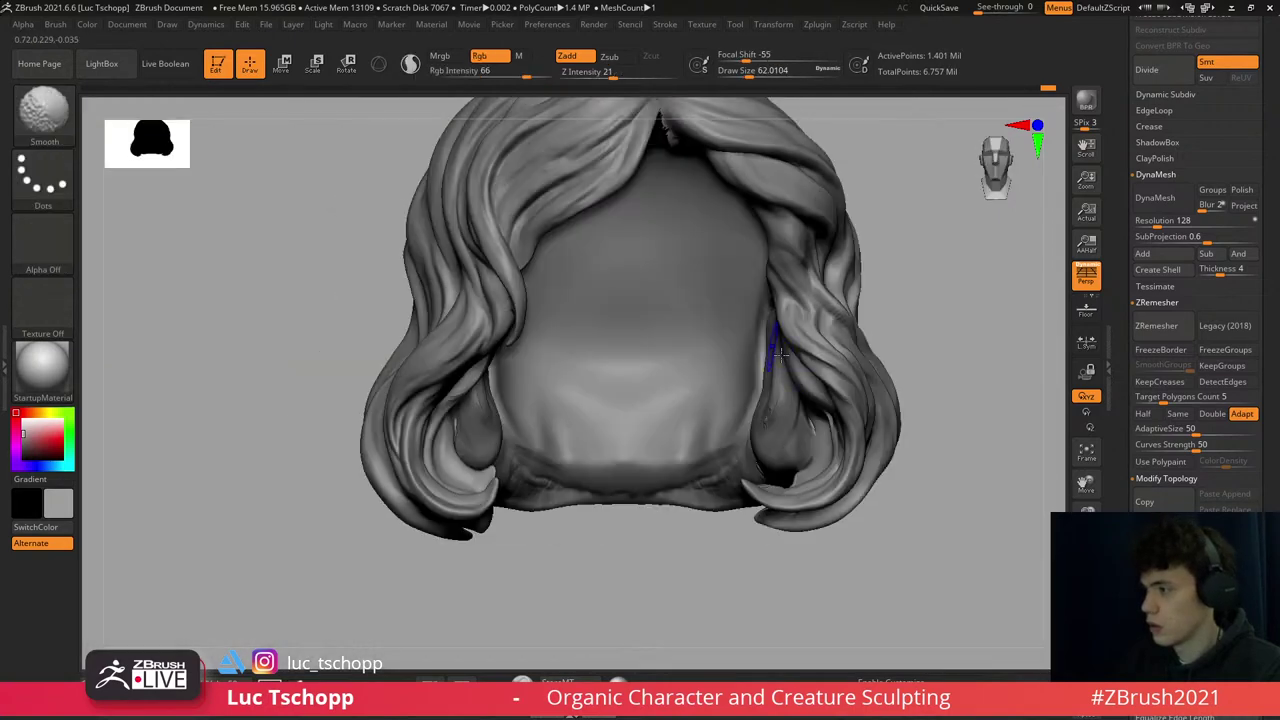
right_click_drag(1006, 620, 875, 533, "ctrl")
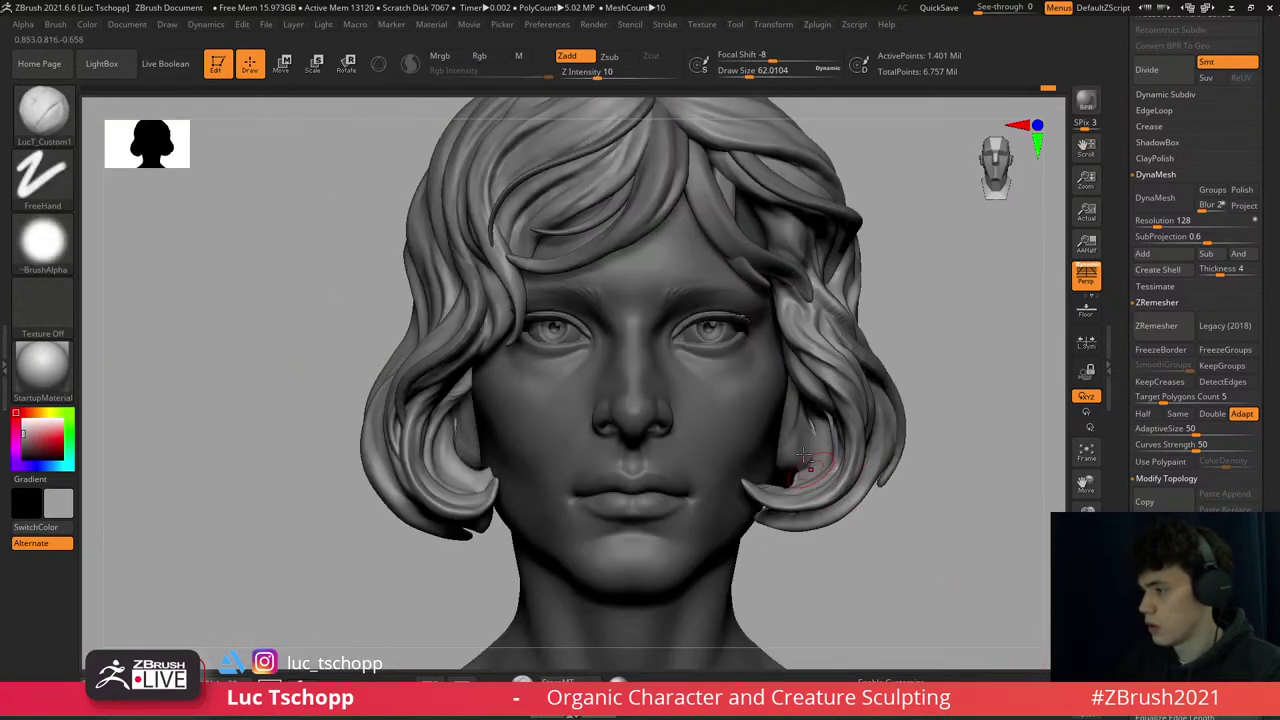
right_click_drag(805, 457, 748, 410, "alt")
right_click_drag(481, 393, 455, 448, "ctrl")
key("b")
key("m")
key("v")
key("s")
left_click_drag(455, 448, 490, 464)
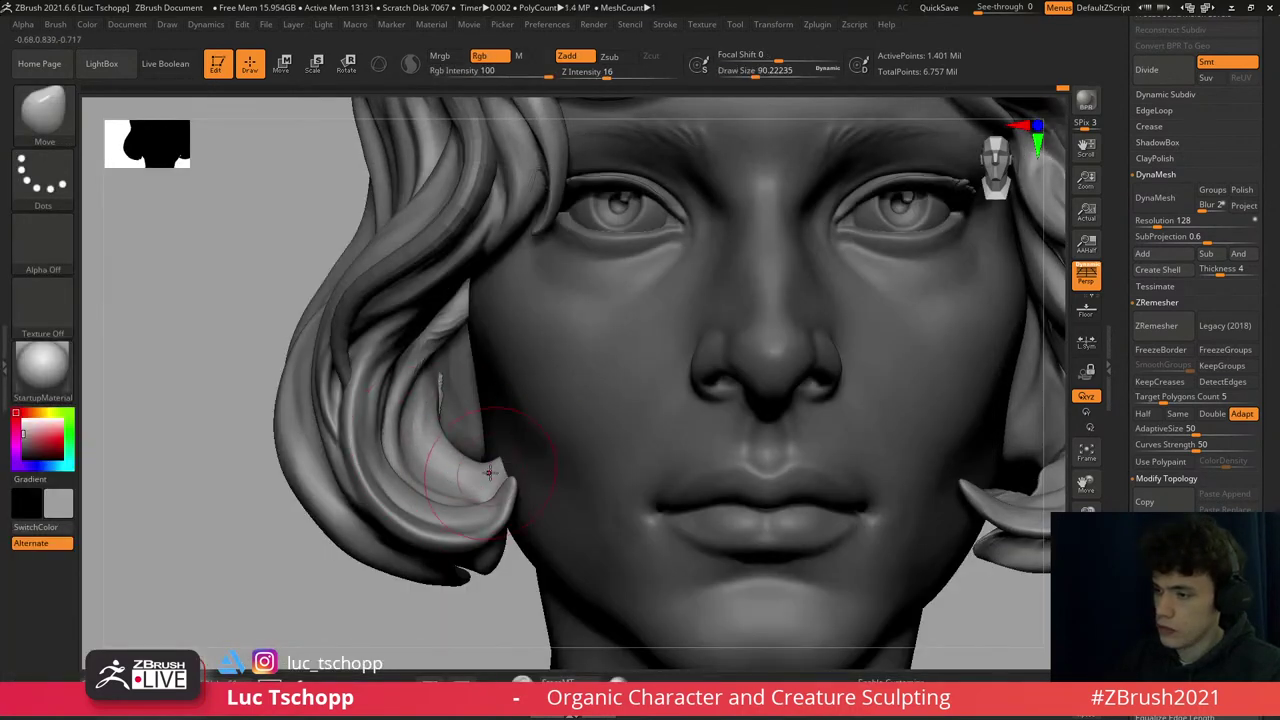
mouse_move(436, 443)
right_mouse_down()
mouse_move(405, 438)
mouse_move(443, 436)
mouse_move(443, 420)
right_mouse_up()
- Work the cheek curl with DamStandard, then Move Topological at size about 128
key("b")
key("d")
key("s")
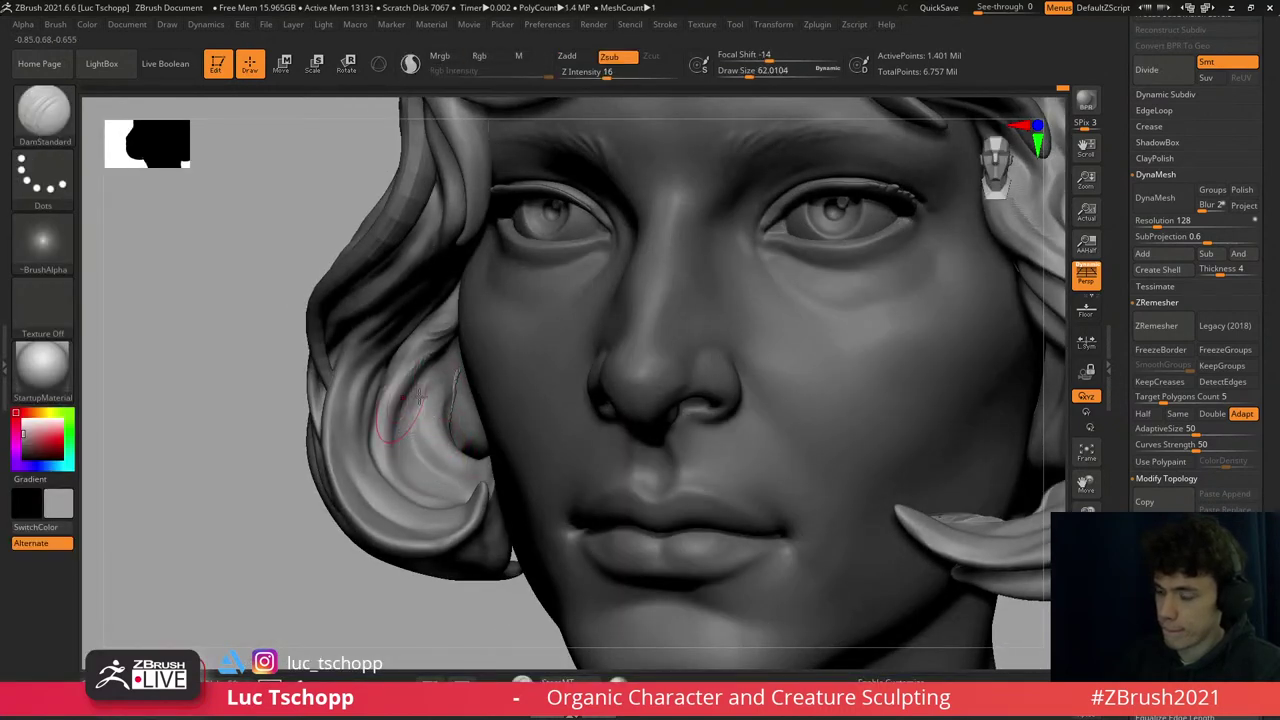
right_click_drag(455, 400, 510, 445)
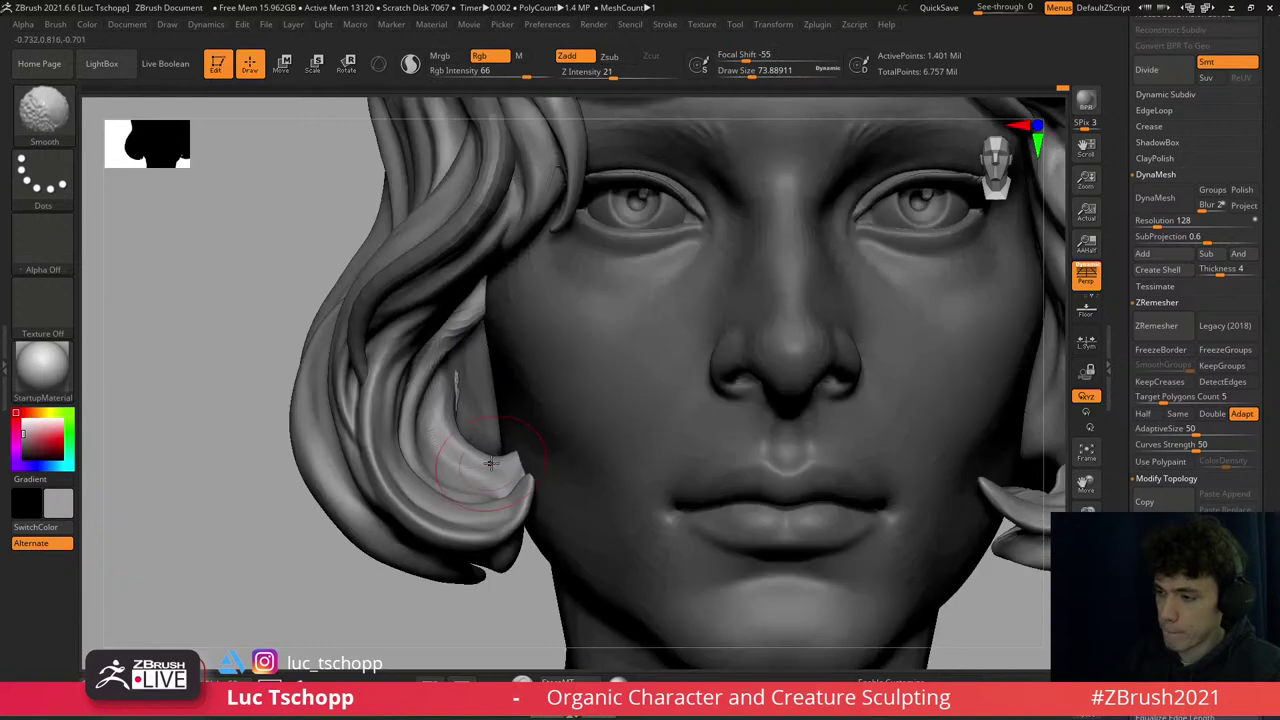
key("b")
key("m")
key("t")
key("s")
left_click_drag(510, 457, 514, 457)
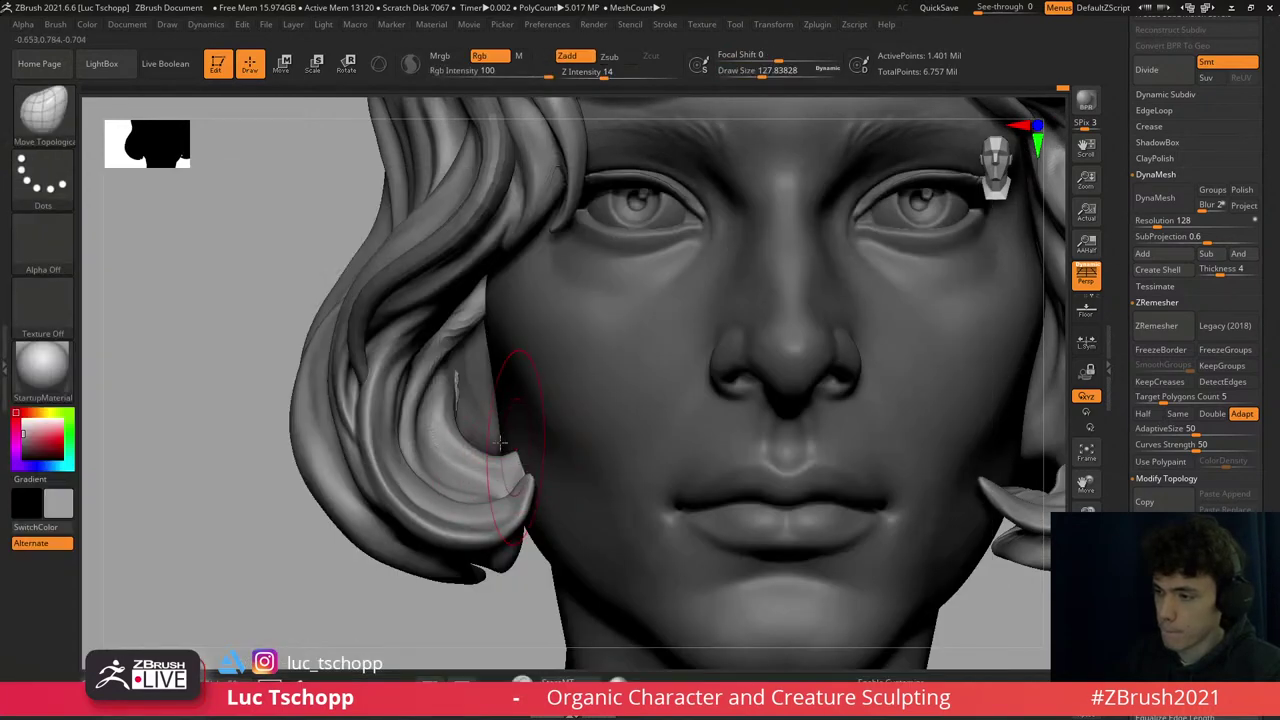
- Resize the brush to about 132, then 54, and view the cheek curl from below
key("s")
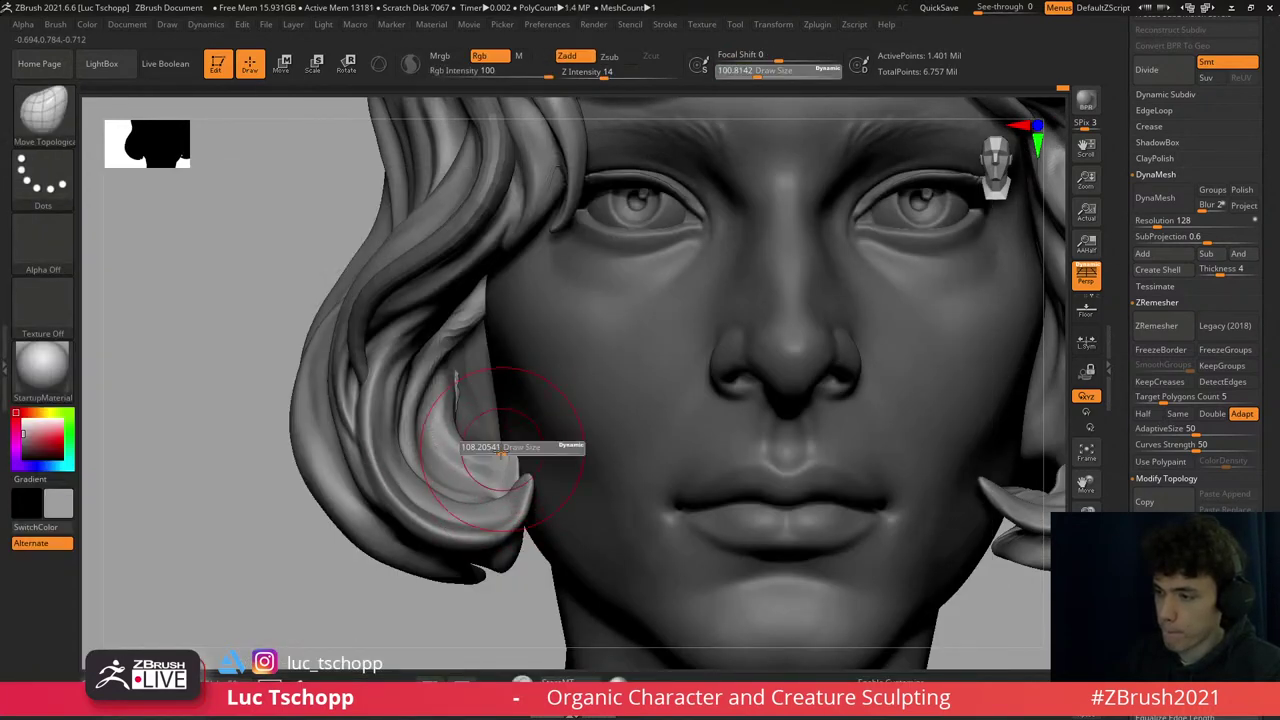
left_click(450, 440)
key("s")
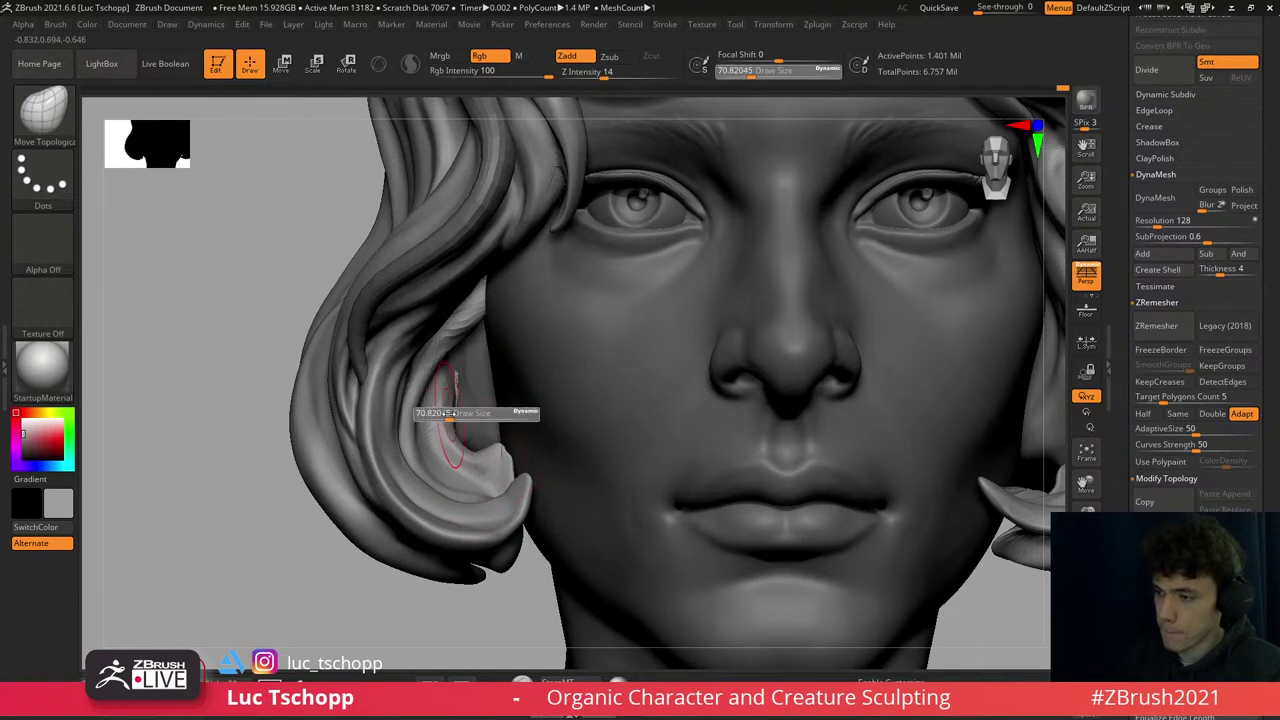
left_click(445, 412)
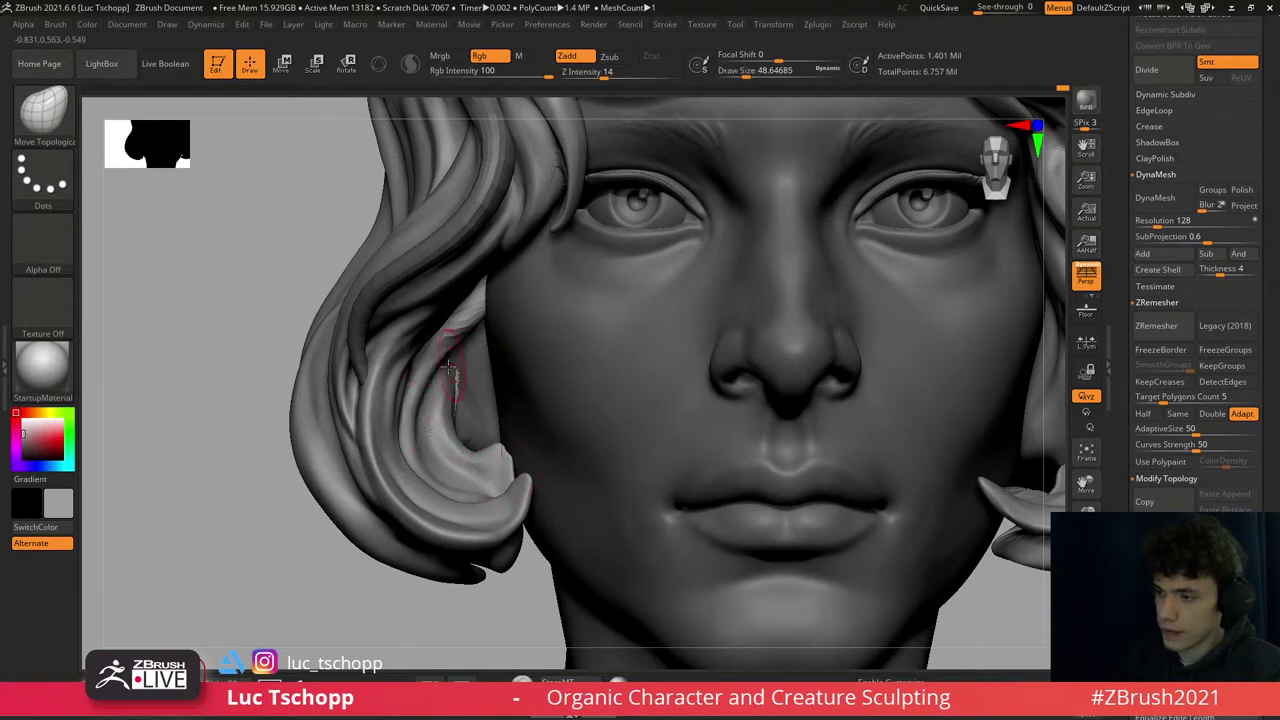
mouse_move(465, 323)
right_mouse_down()
mouse_move(460, 400)
mouse_move(483, 437)
right_mouse_up()
key("1")
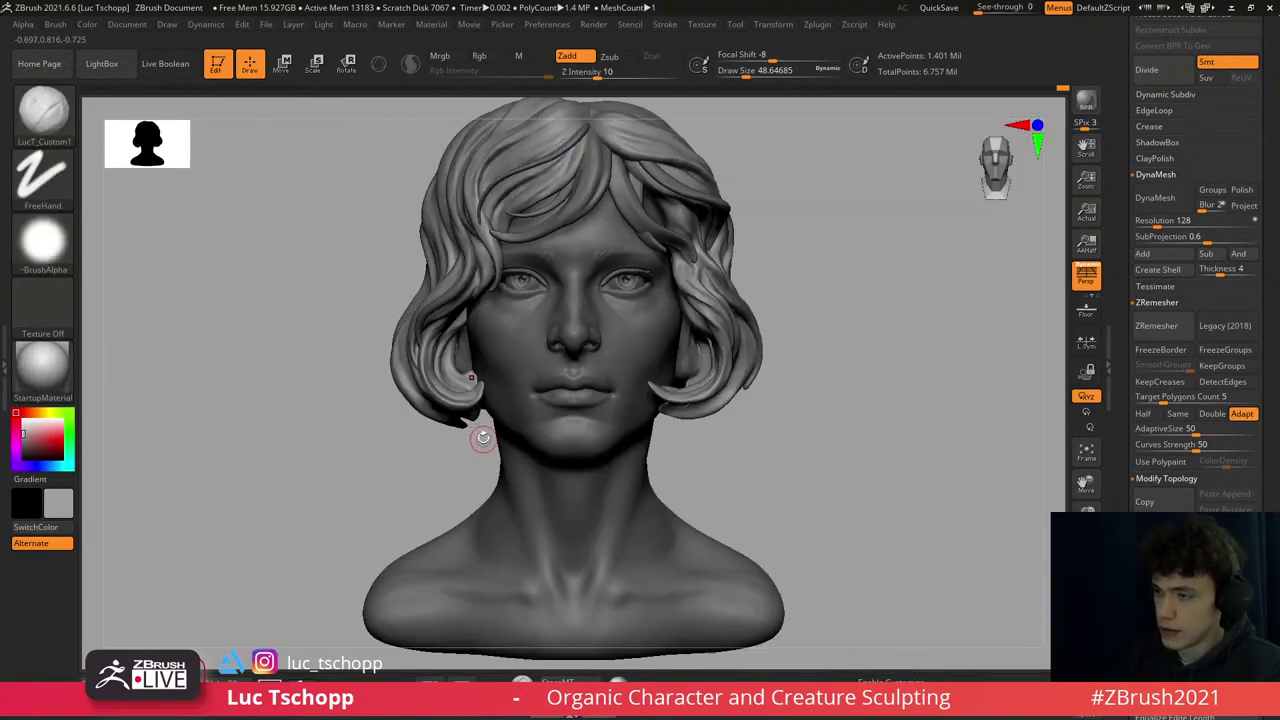
- Smooth and move the cheek curl's underside with a Move brush of size about 90
mouse_move(476, 378)
right_mouse_down("alt")
mouse_move(500, 392)
mouse_move(485, 415)
right_mouse_up("alt")
key("b")
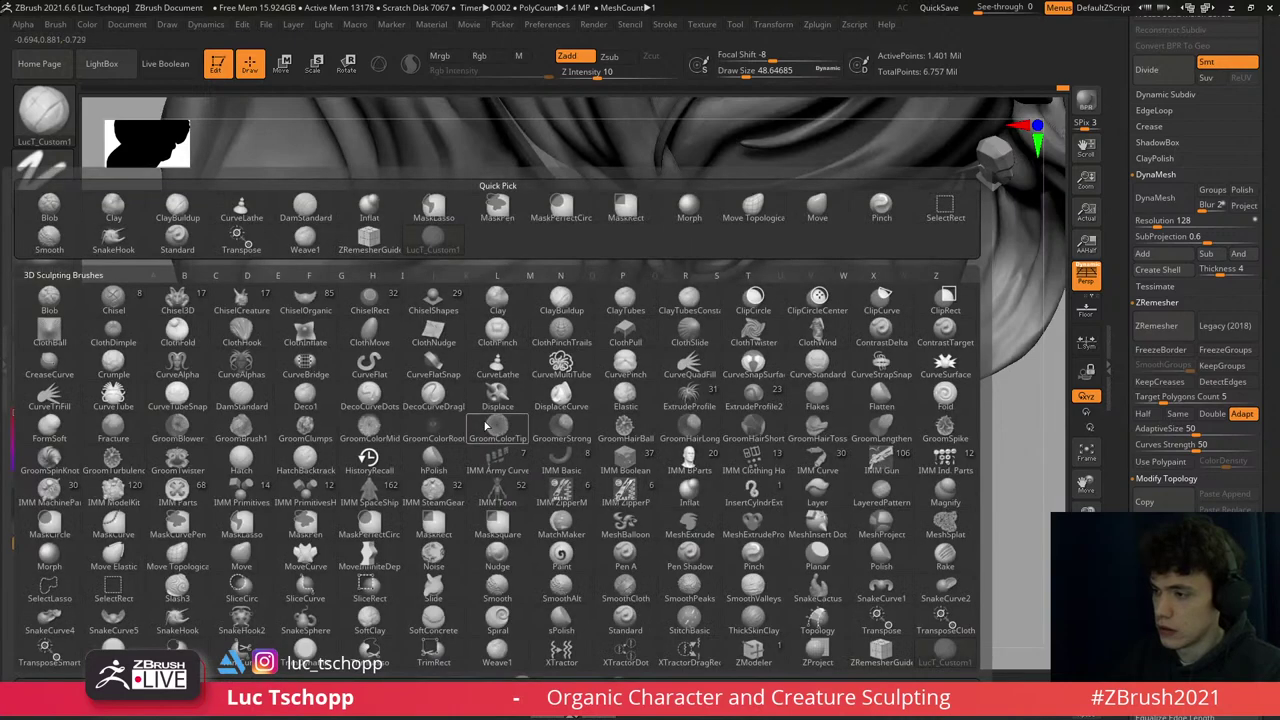
key("m")
key("v")
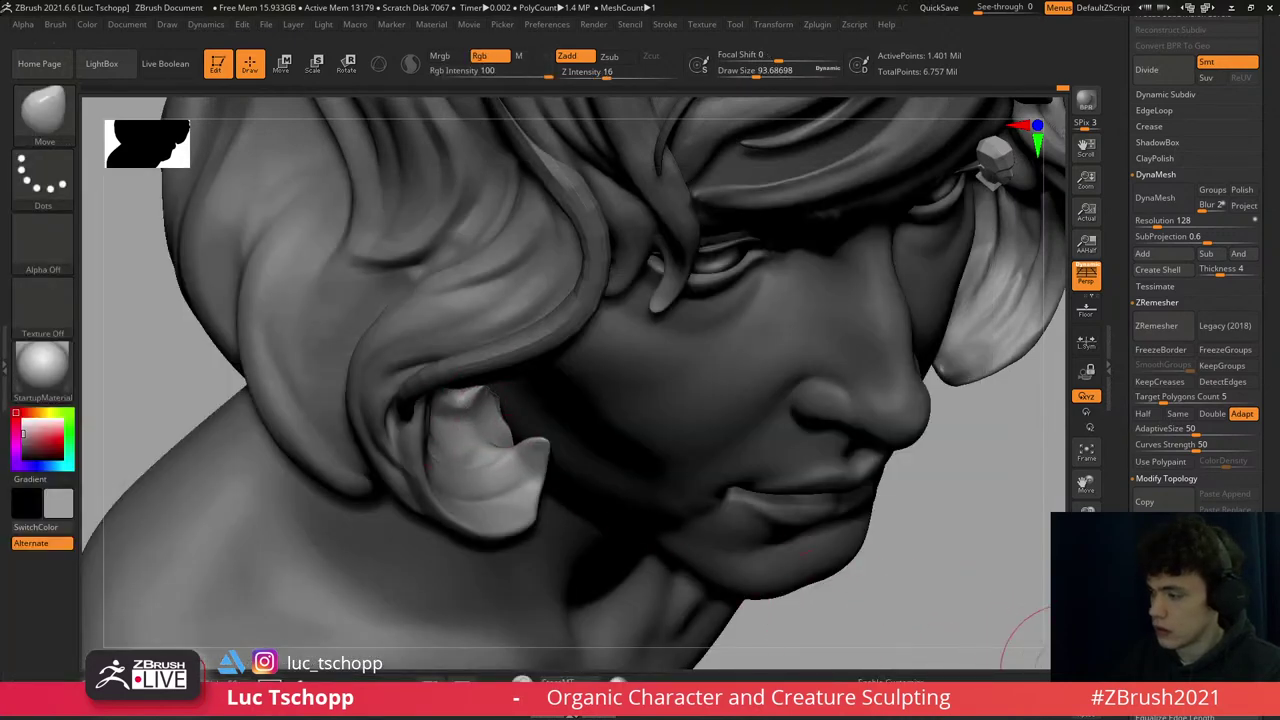
mouse_move(908, 645)
right_mouse_down()
mouse_move(632, 420)
mouse_move(514, 371)
mouse_move(530, 488)
mouse_move(573, 497)
mouse_move(549, 487)
mouse_move(571, 371)
mouse_move(543, 471)
mouse_move(486, 443)
mouse_move(493, 515)
right_mouse_up()
key("shift")
key("b")
key("m")
key("v")
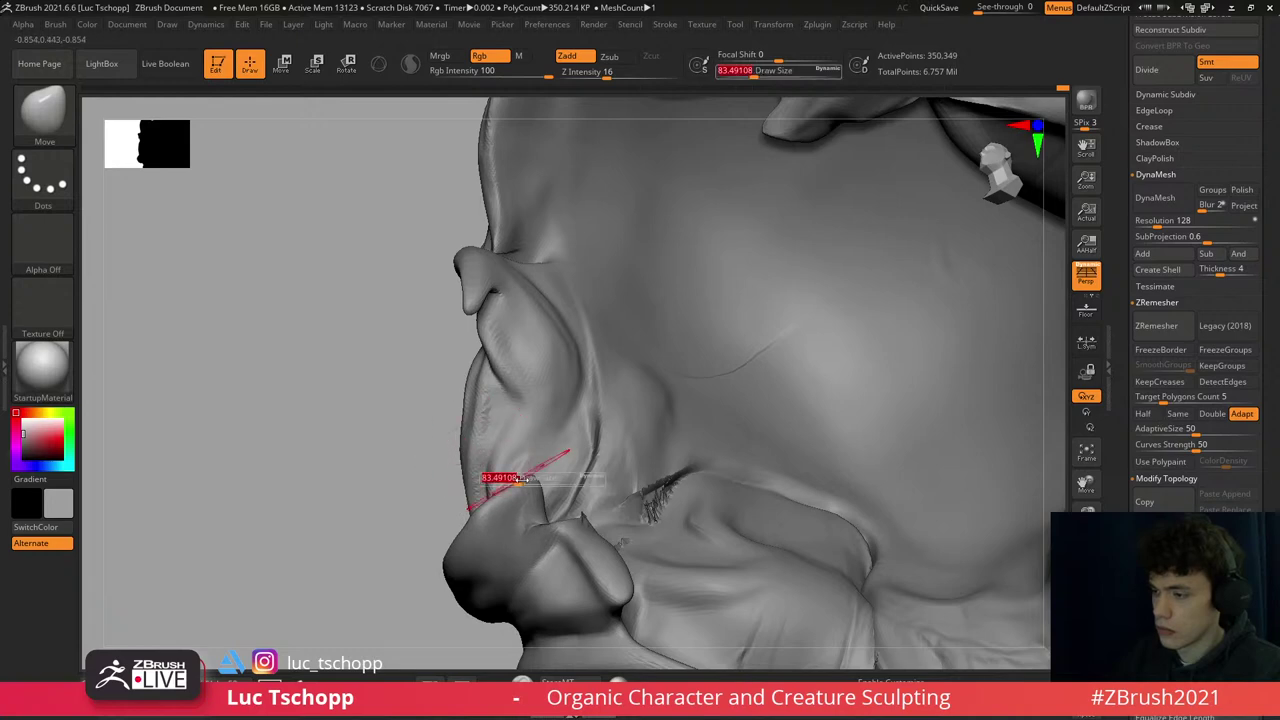
left_click_drag(519, 478, 510, 481)
key("1")
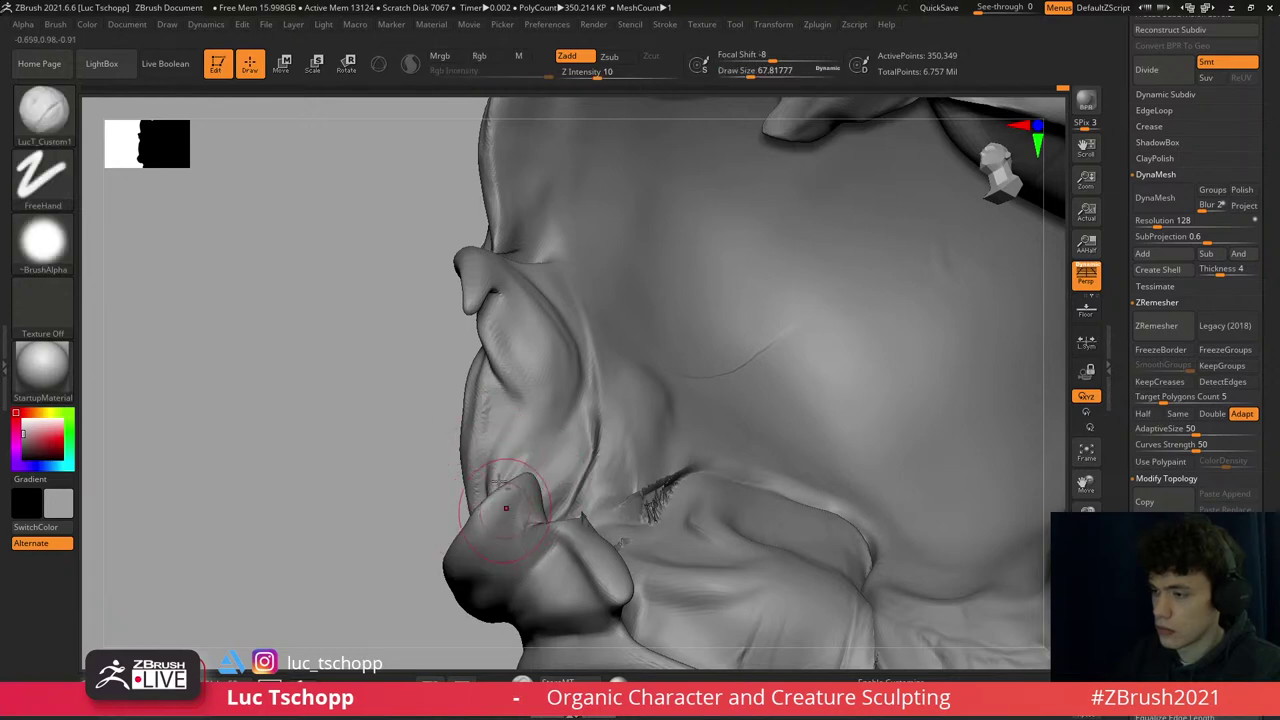
- Frame the face front-on, activate Extract5 and pick DamStandard for the forehead strands
key("f")
right_click_drag(506, 508, 660, 400, "shift")
left_click(655, 330, "alt")
right_click_drag(655, 330, 620, 170)
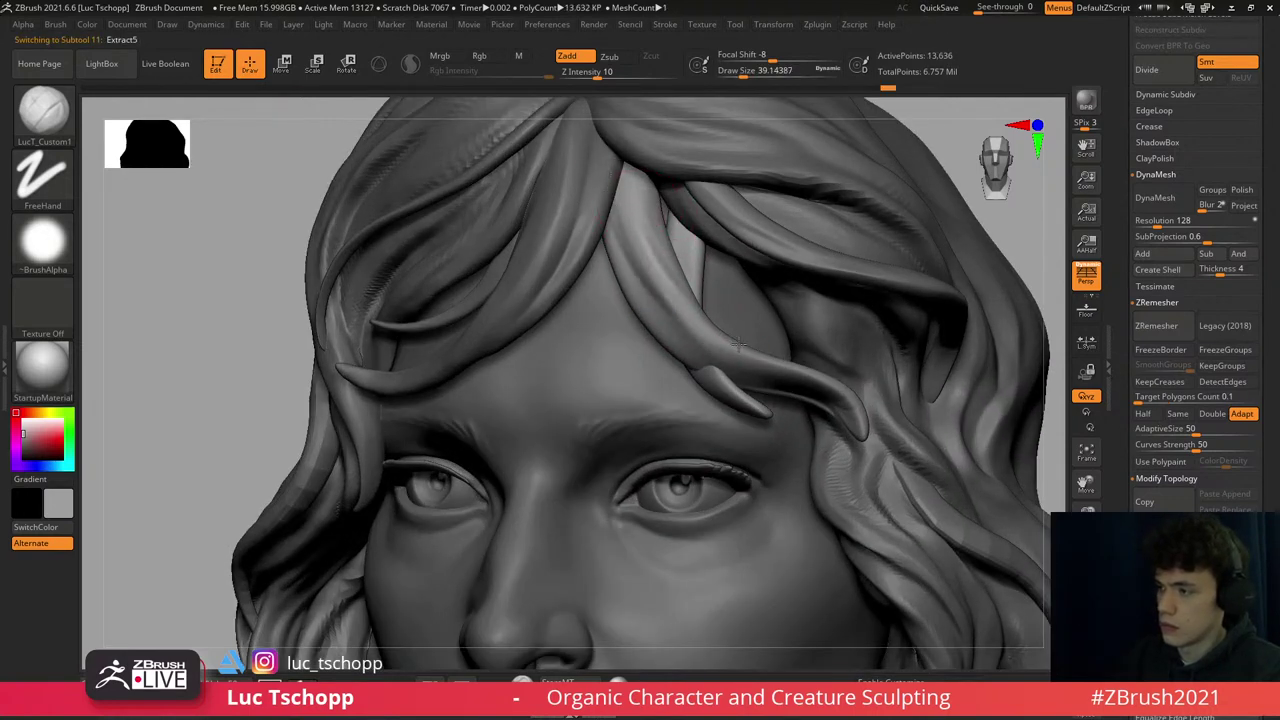
key("b")
key("d")
key("s")
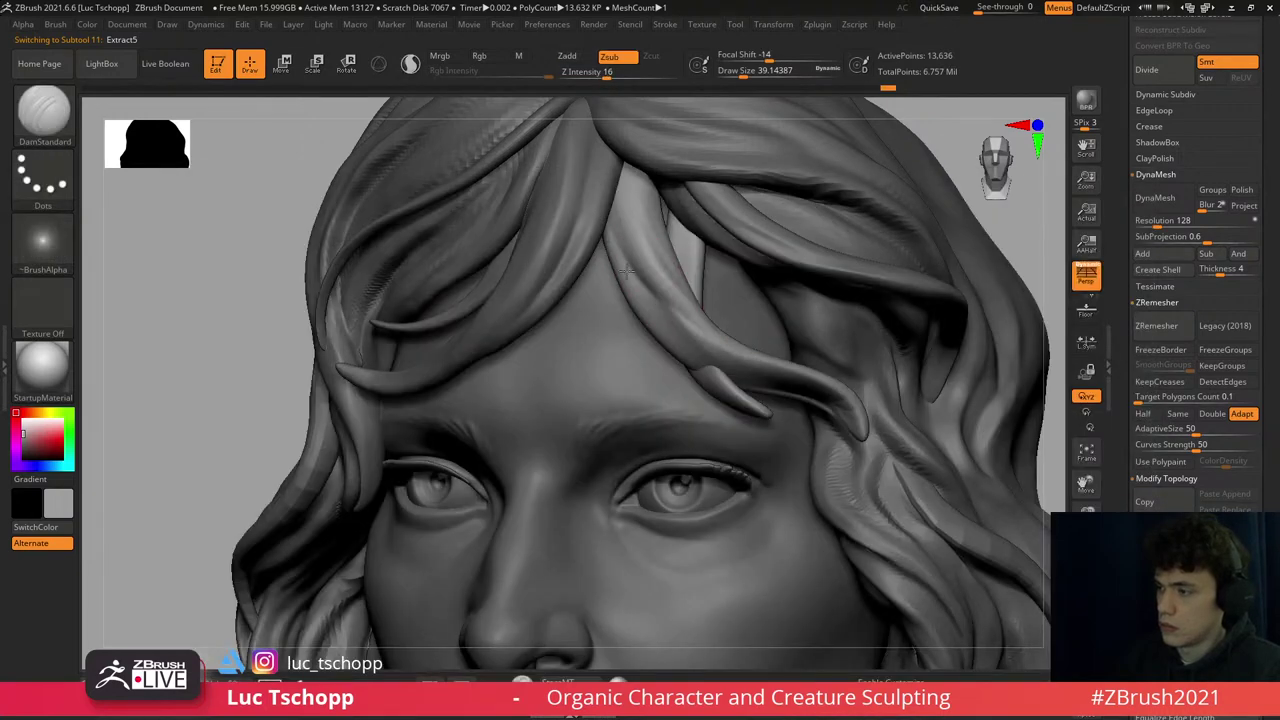
- Activate Extract2, then Extract1, with the Move brush shrunk to about 71
left_click(634, 209, "alt")
right_click_drag(634, 209, 527, 308, "alt")
left_click(530, 275, "alt")
key("b")
key("m")
key("v")
key("s")
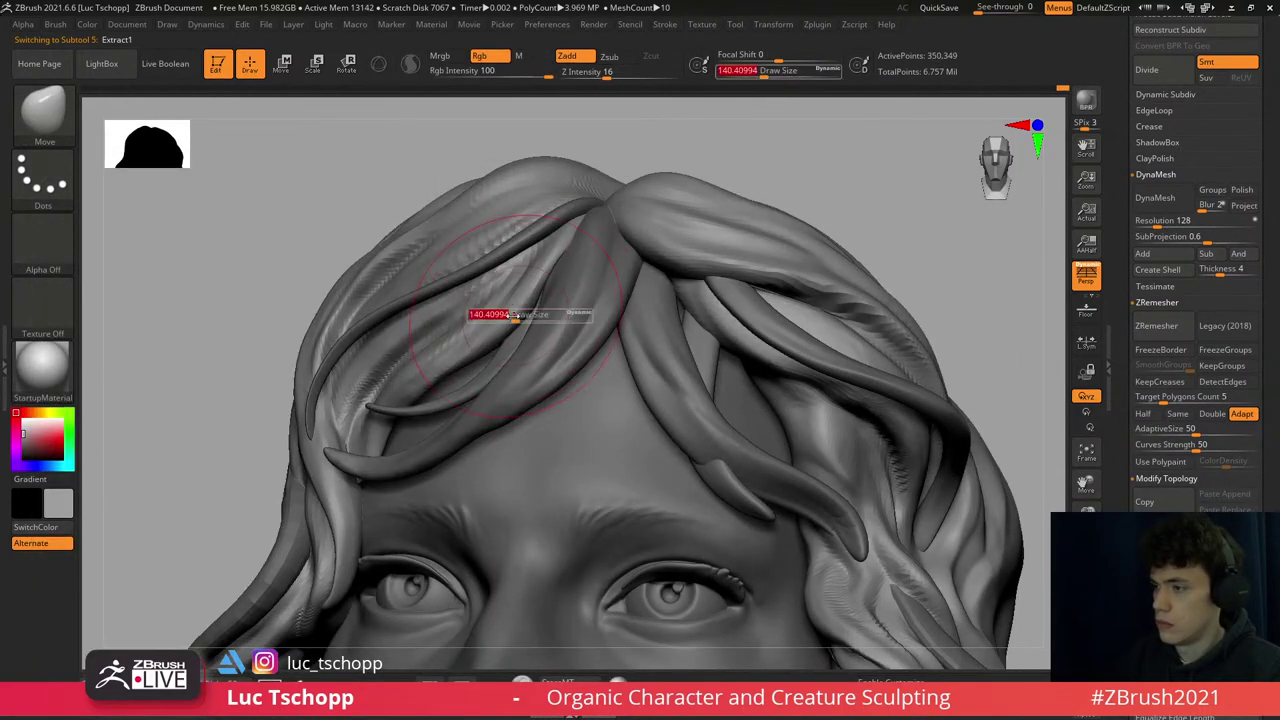
left_click_drag(541, 281, 514, 277)
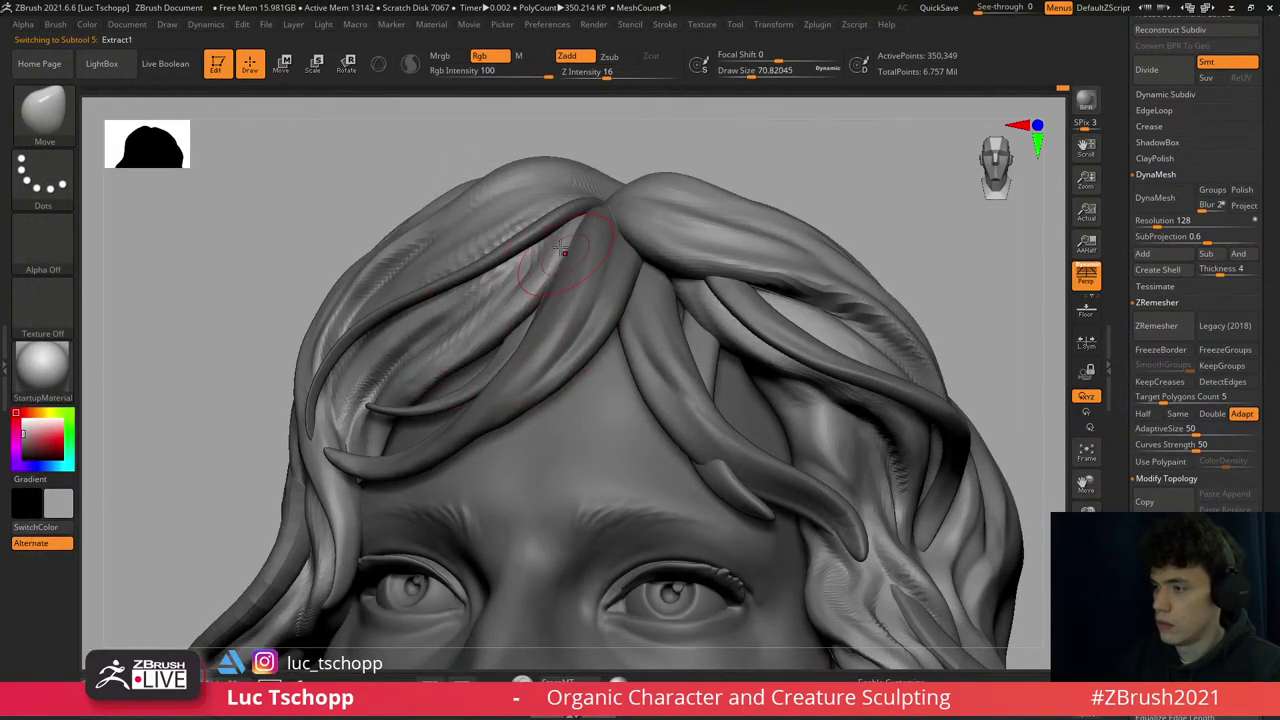
- Reactivate Extract2 and switch to DamStandard for carving the forehead strands
mouse_move(563, 250)
right_mouse_down("alt")
mouse_move(565, 347)
mouse_move(597, 363)
mouse_move(641, 352)
right_mouse_up("alt")
left_click(563, 268, "alt")
key("b")
key("d")
key("s")
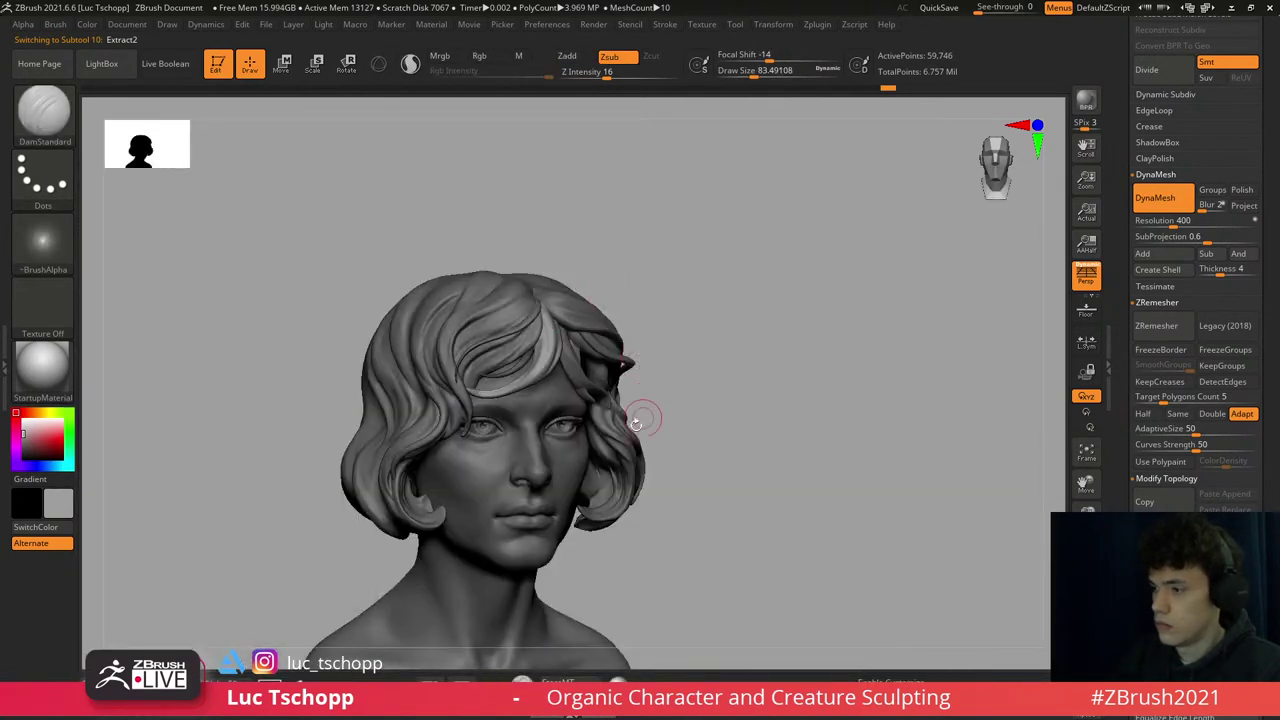
- Make the Extract1 hair piece active and pick the Move brush at about size 49
mouse_move(636, 423)
right_mouse_down("shift")
mouse_move(560, 410)
mouse_move(553, 393)
mouse_move(600, 410)
mouse_move(606, 396)
mouse_move(617, 447)
right_mouse_up("shift")
left_click(555, 420, "alt")
key("b")
key("m")
key("v")
key("[")
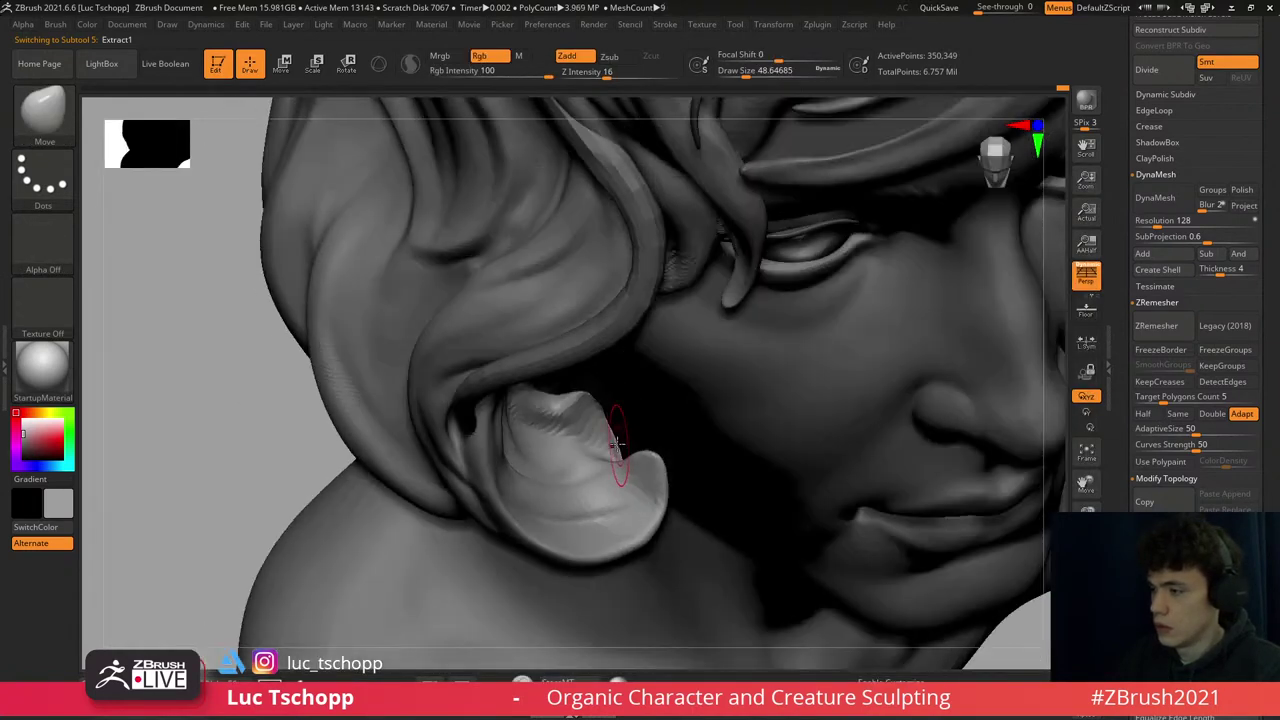
- Switch to Move Topological, view the curl underside from below, and shrink the brush to about 41
key("b")
key("m")
key("t")
key("]")
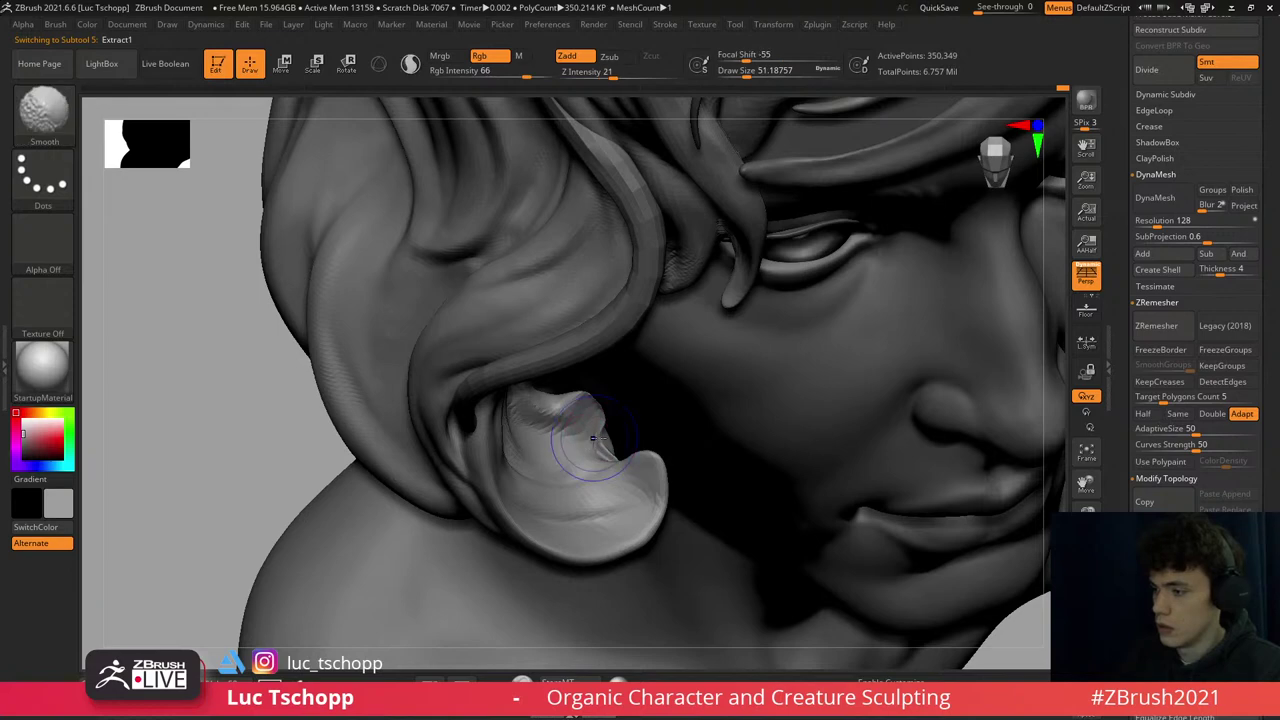
mouse_move(622, 453)
right_mouse_down()
mouse_move(886, 629)
mouse_move(571, 246)
mouse_move(603, 290)
right_mouse_up()
key("bracketleft")
key("1")
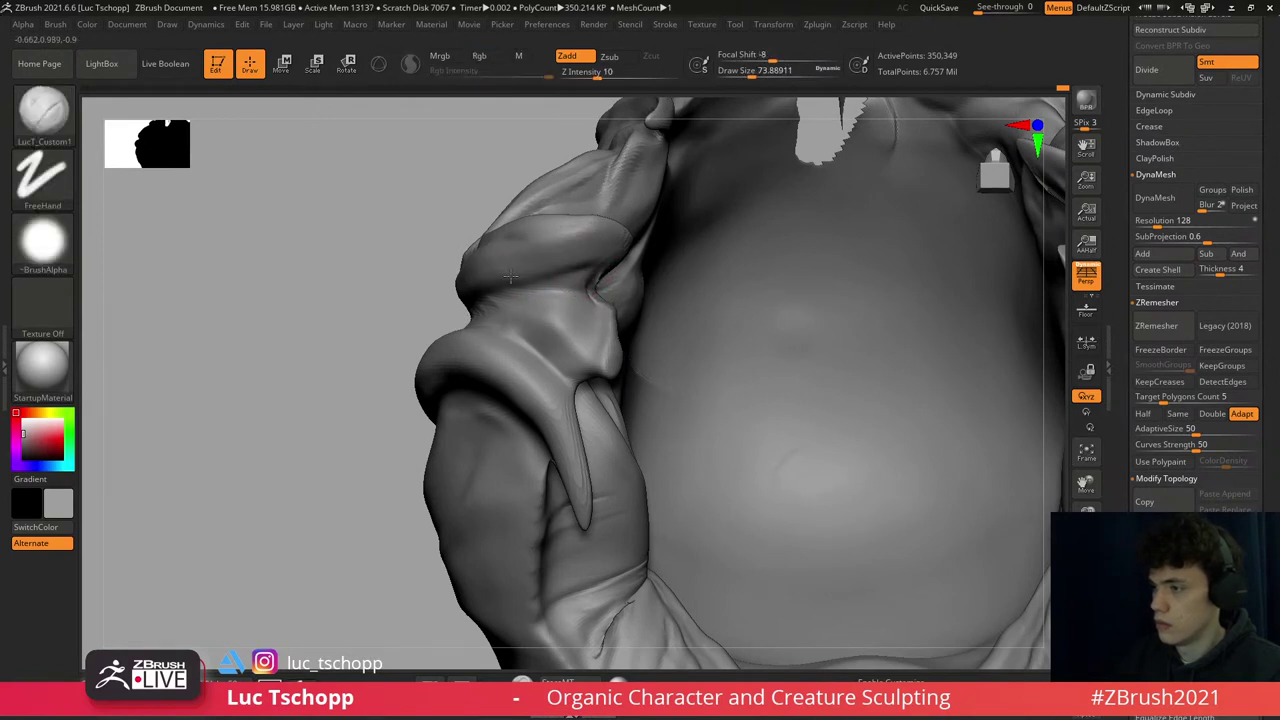
- Push the fold on the hair underside into a cleaner shape with Move Topological
right_click_drag(540, 270, 533, 300)
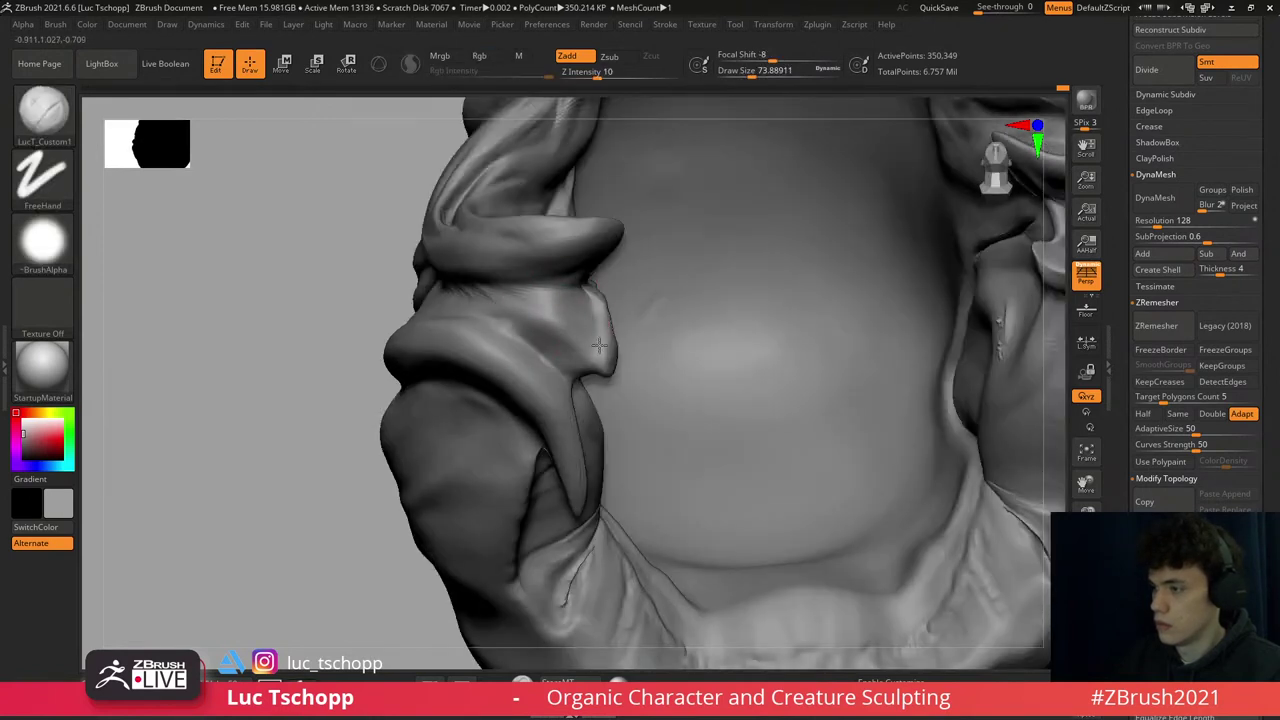
right_click_drag(581, 358, 494, 374)
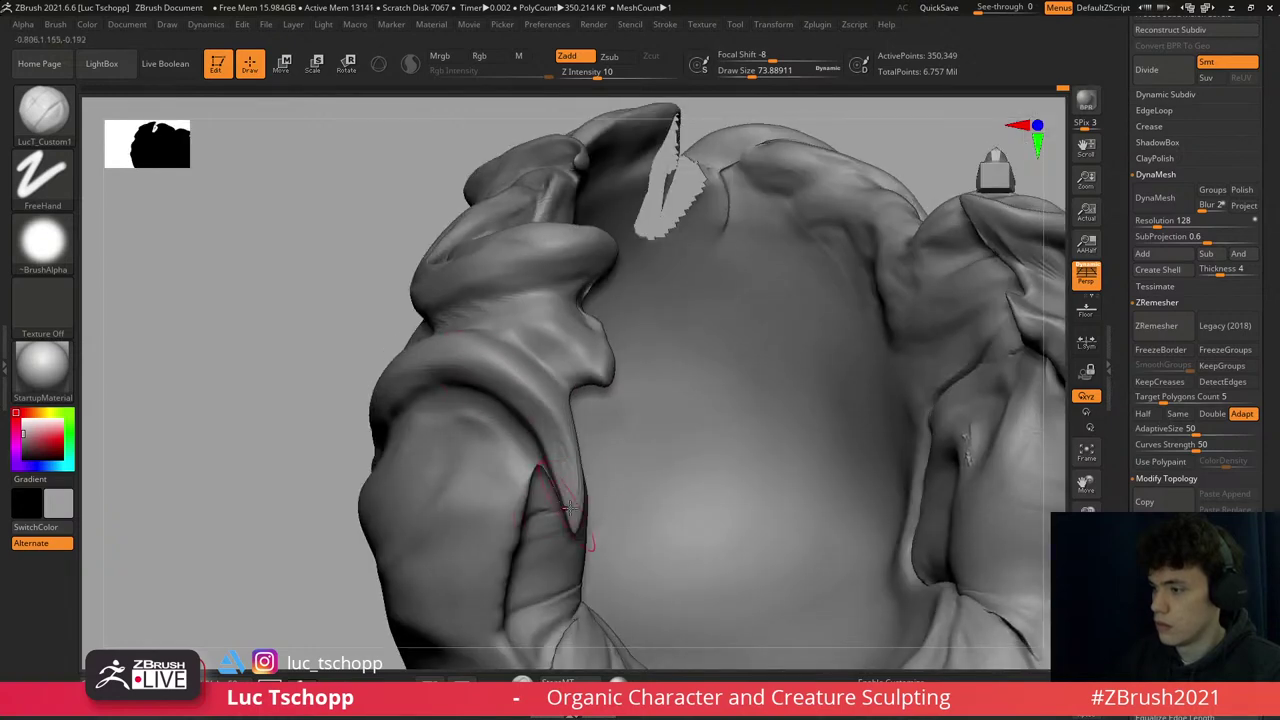
key("2")
mouse_move(565, 490)
left_mouse_down()
mouse_move(520, 505)
mouse_move(557, 535)
left_mouse_up()
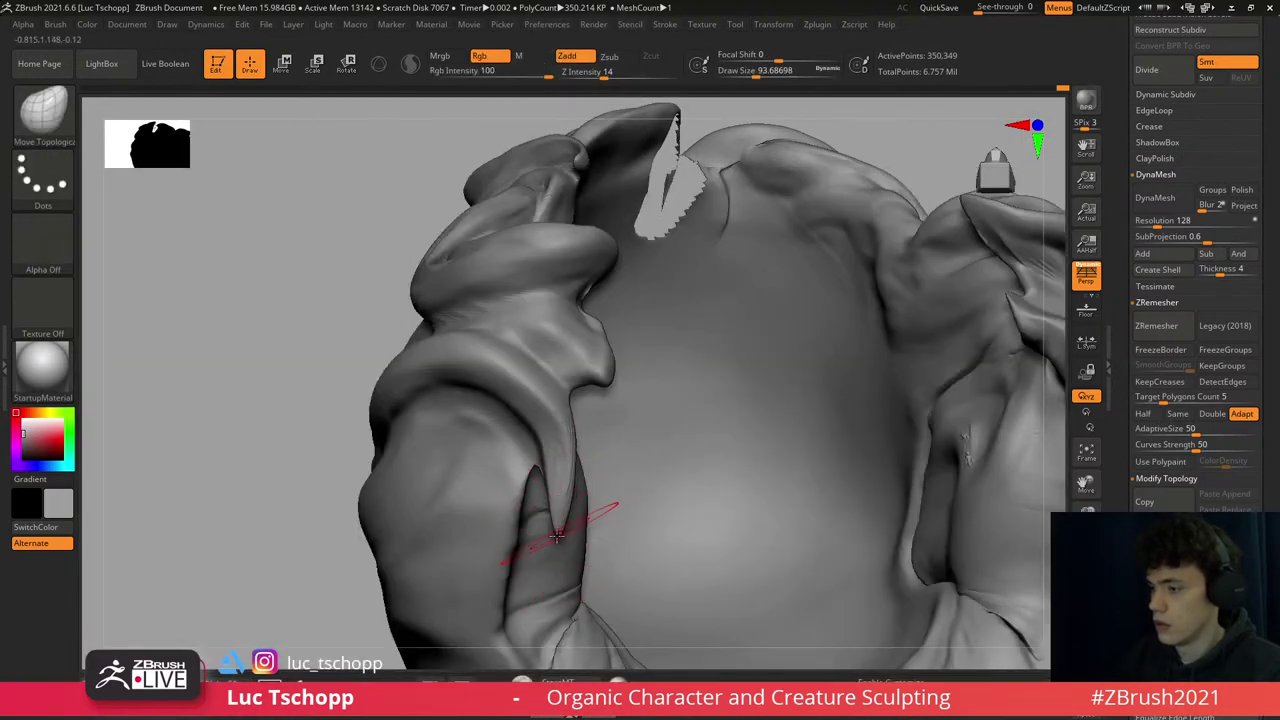
- Shrink the brush to about 46 and unhide all the hidden hair pieces
mouse_move(545, 400)
right_mouse_down()
mouse_move(531, 543)
mouse_move(650, 320)
mouse_move(636, 333)
right_mouse_up()
key("bracketleft")
key("bracketleft")
key("bracketleft")
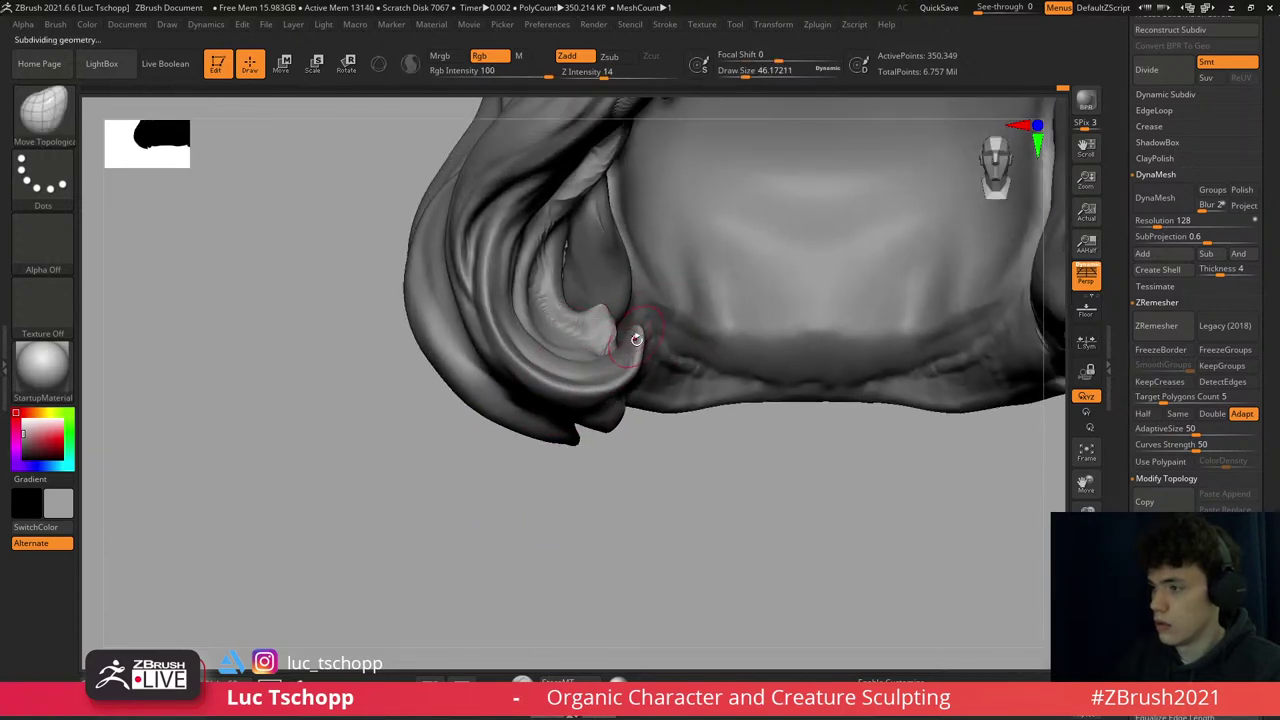
left_click(849, 586, "ctrl+shift")
key("f")
mouse_move(575, 280)
right_mouse_down()
mouse_move(591, 251)
mouse_move(663, 337)
mouse_move(629, 277)
mouse_move(639, 311)
mouse_move(481, 536)
right_mouse_up()
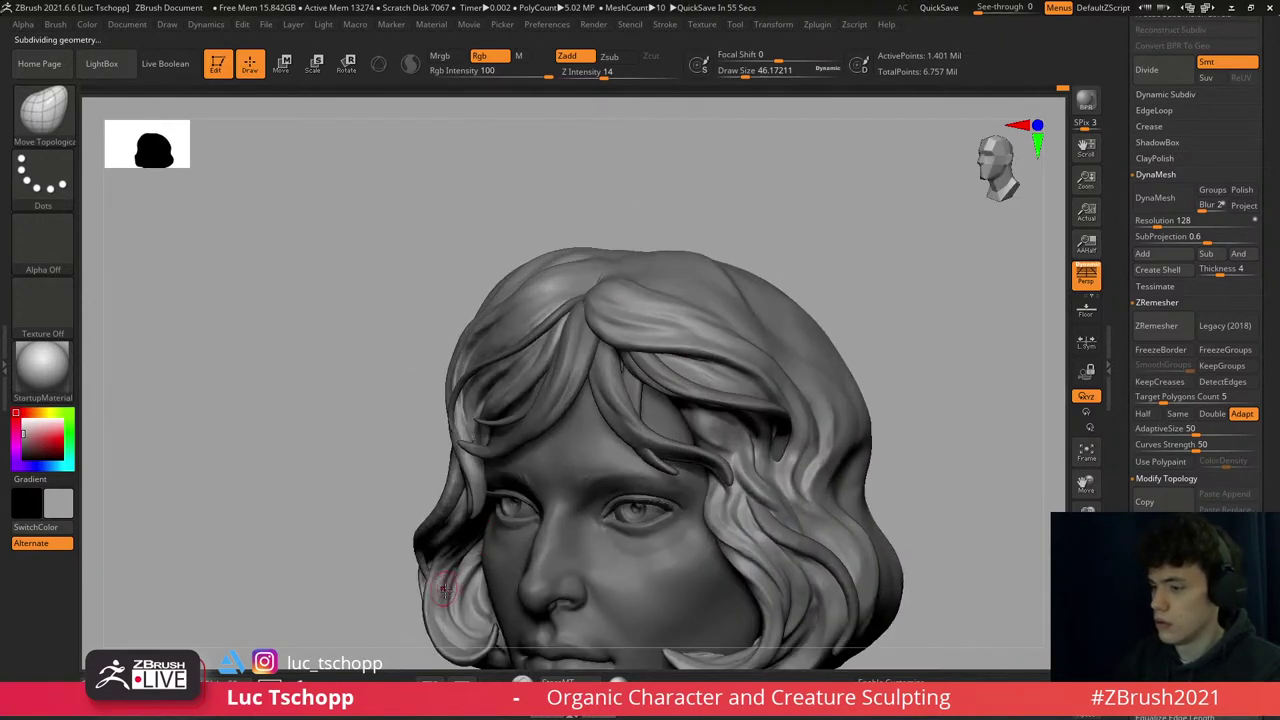
- Select the Move brush and orbit to look down over the top of the head
key("b")
key("m")
key("v")
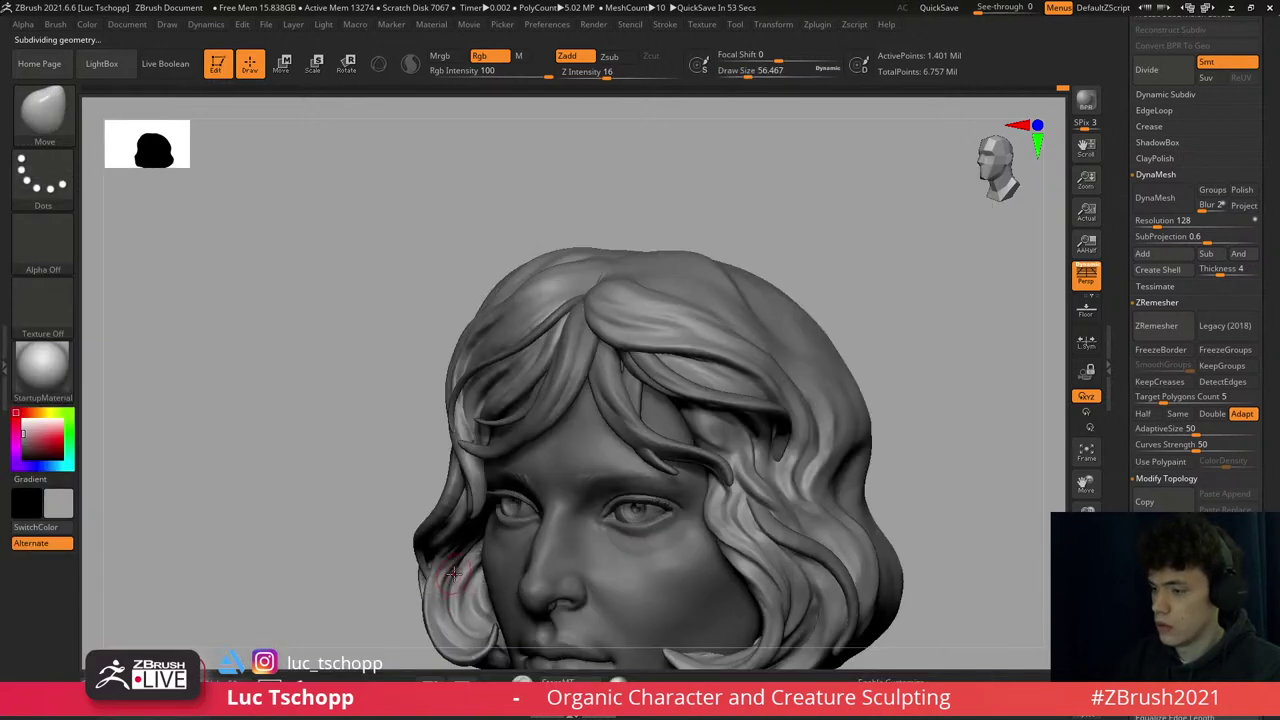
mouse_move(623, 286)
right_mouse_down()
mouse_move(630, 300)
mouse_move(622, 268)
mouse_move(651, 217)
mouse_move(646, 166)
right_mouse_up()
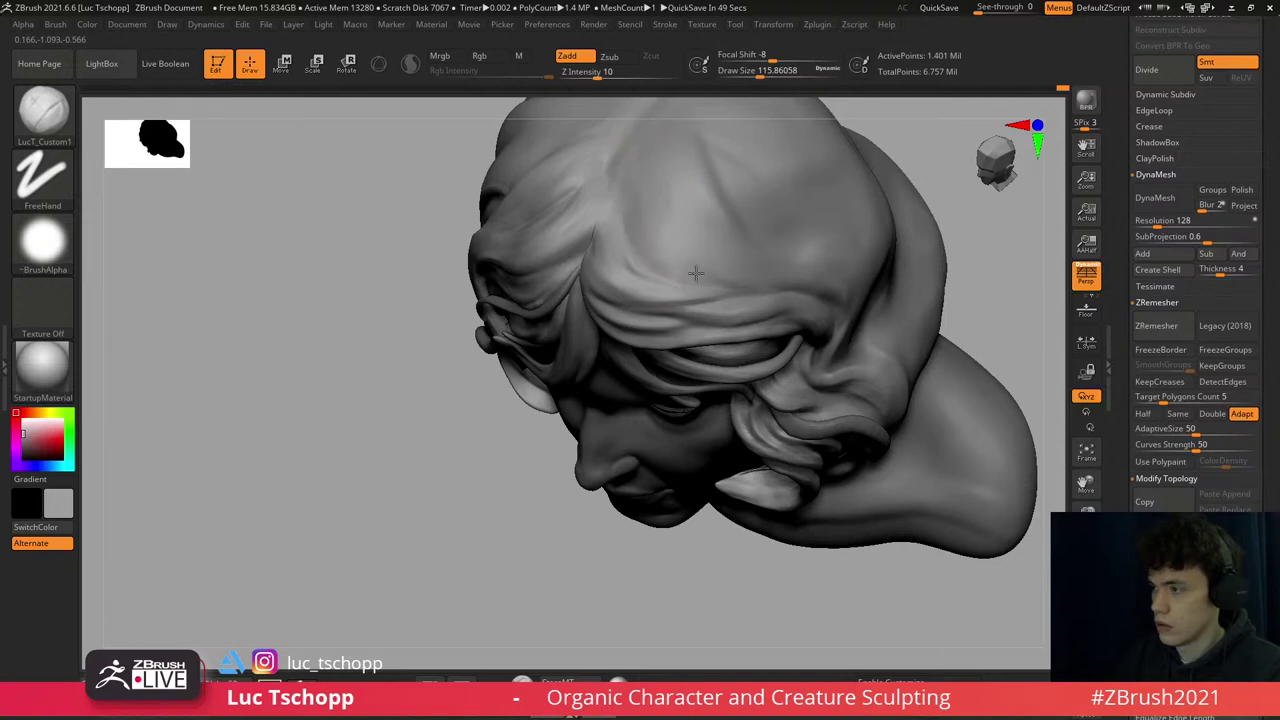
mouse_move(749, 262)
right_mouse_down()
mouse_move(766, 249)
mouse_move(688, 310)
mouse_move(654, 218)
right_mouse_up()
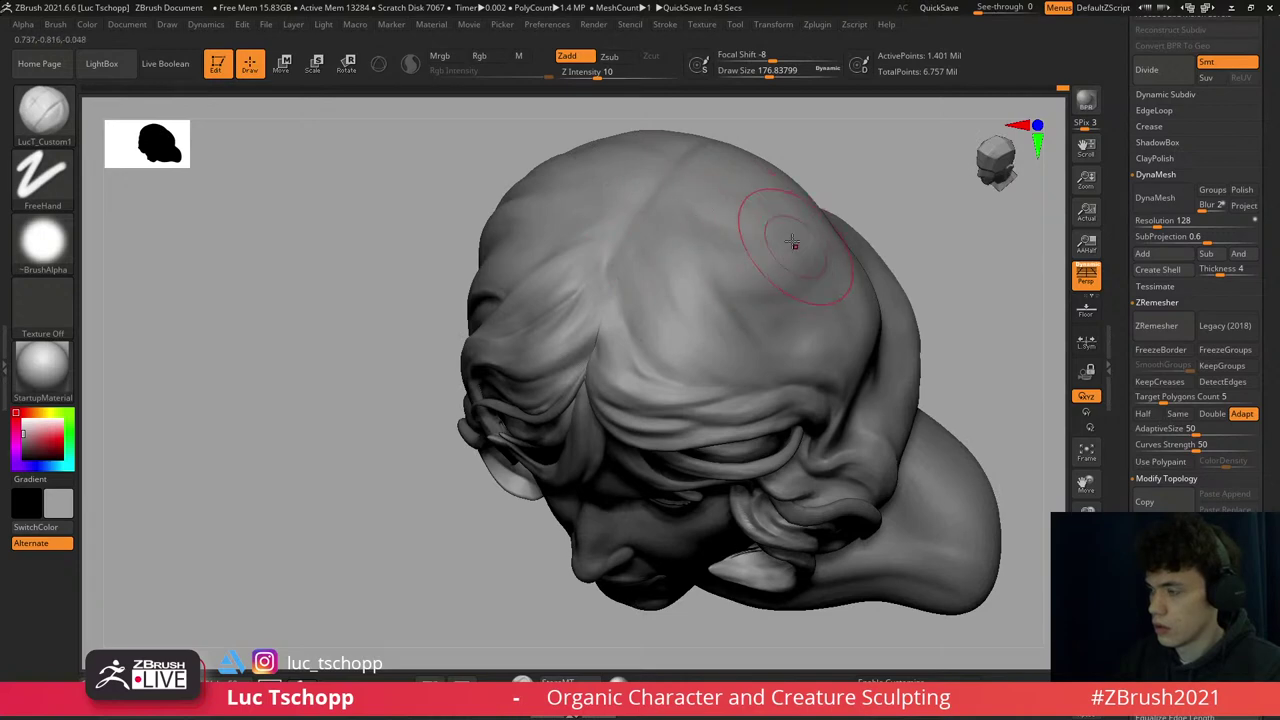
right_click_drag(792, 243, 757, 238)
right_click_drag(884, 359, 855, 310)
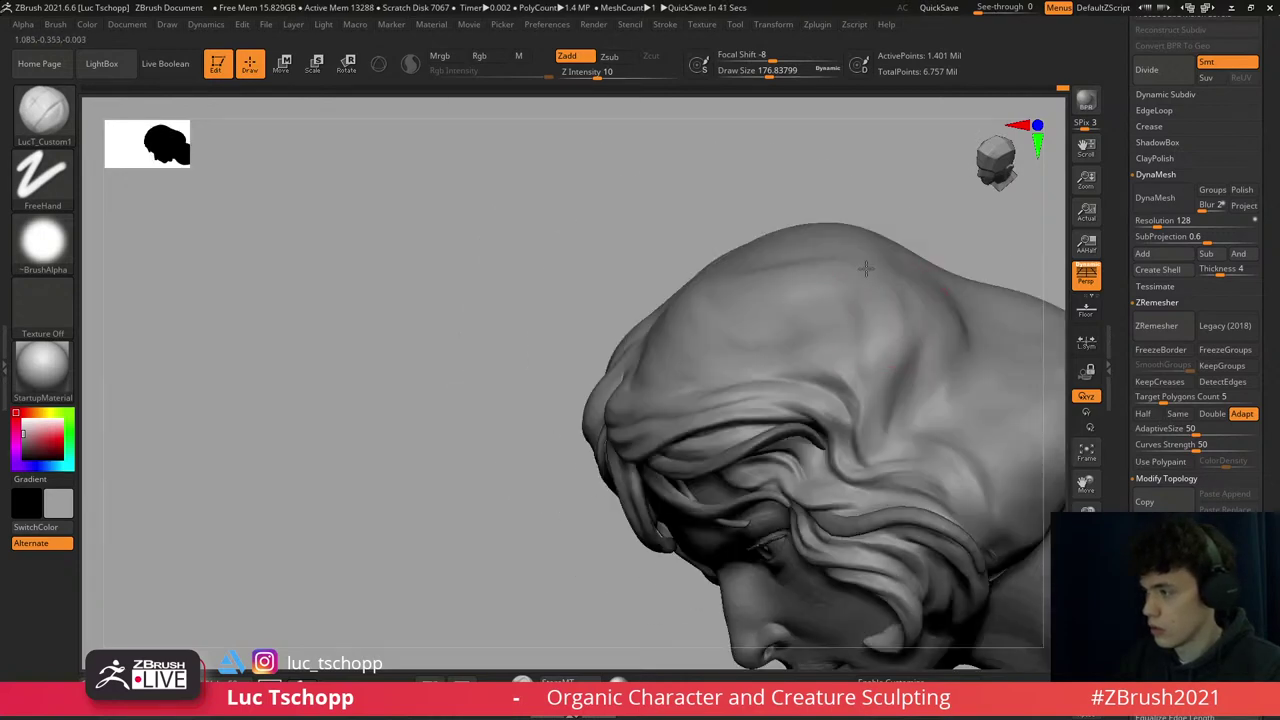
- Choose the DamStandard brush, enlarge it to about 268, and turn to a three-quarter view
key("b")
key("d")
key("s")
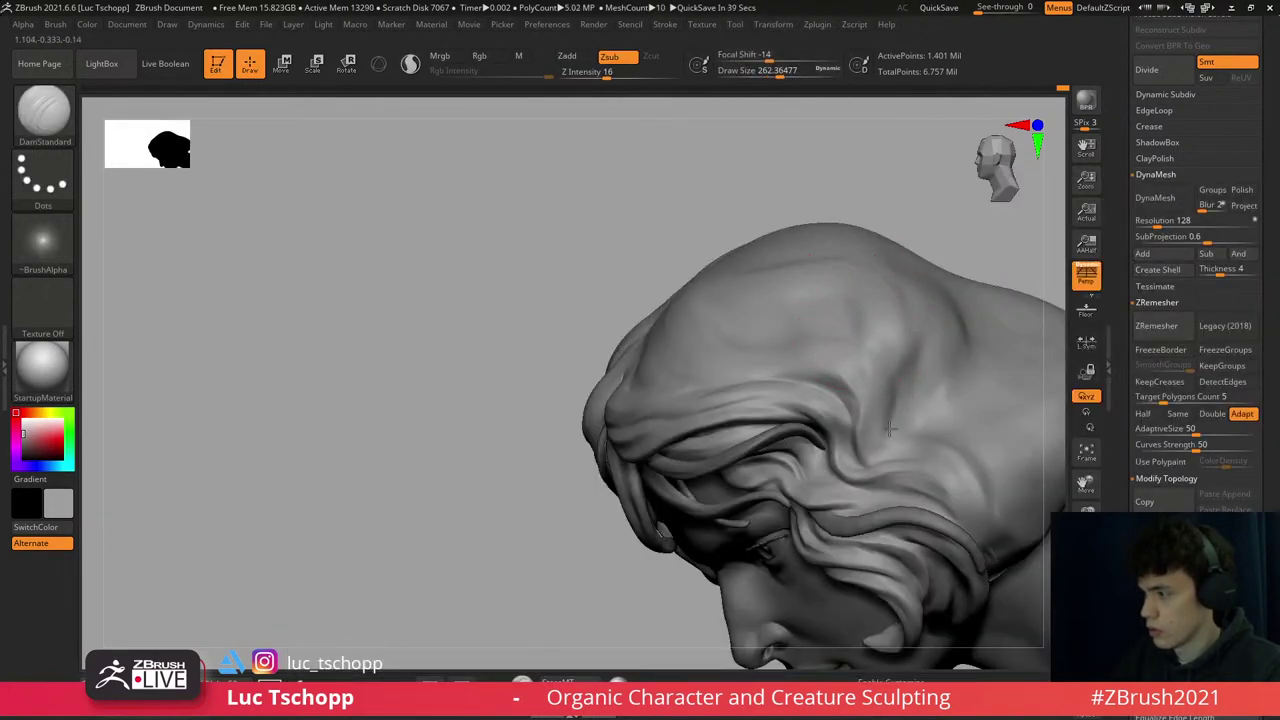
key("s")
left_click_drag(880, 343, 897, 343)
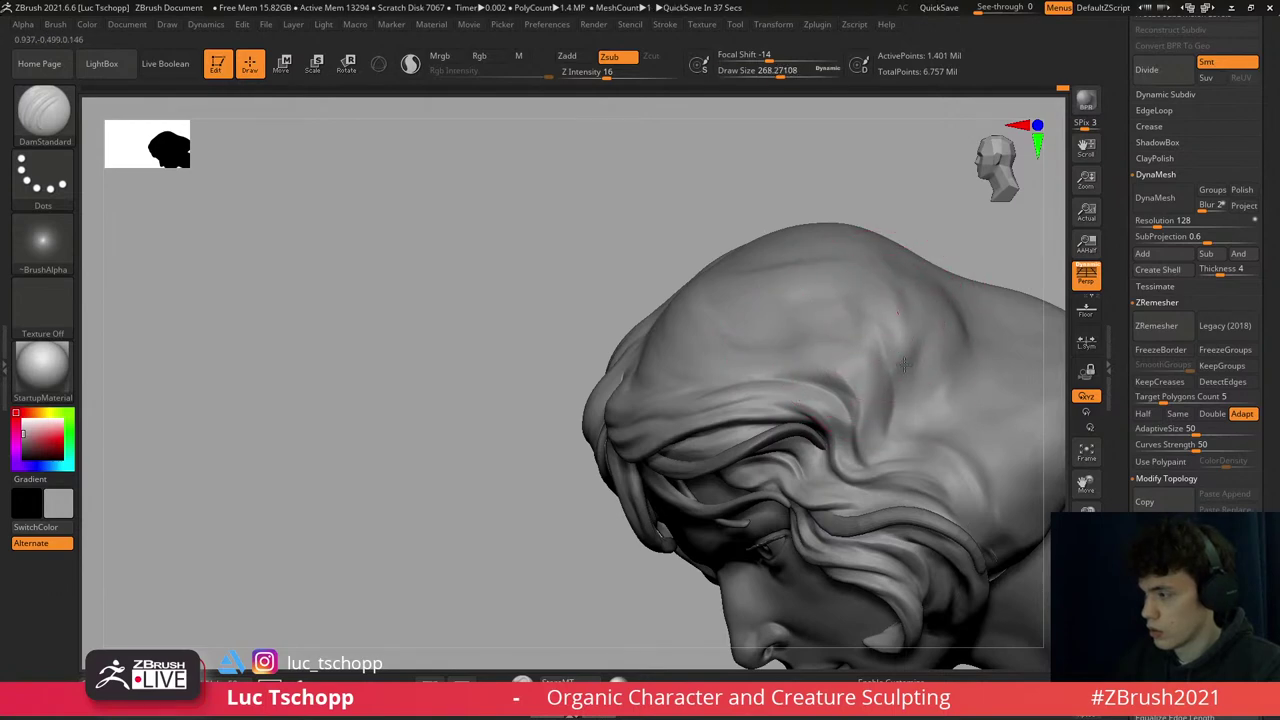
mouse_move(901, 265)
right_mouse_down()
mouse_move(940, 286)
mouse_move(718, 310)
mouse_move(706, 266)
mouse_move(786, 219)
right_mouse_up()
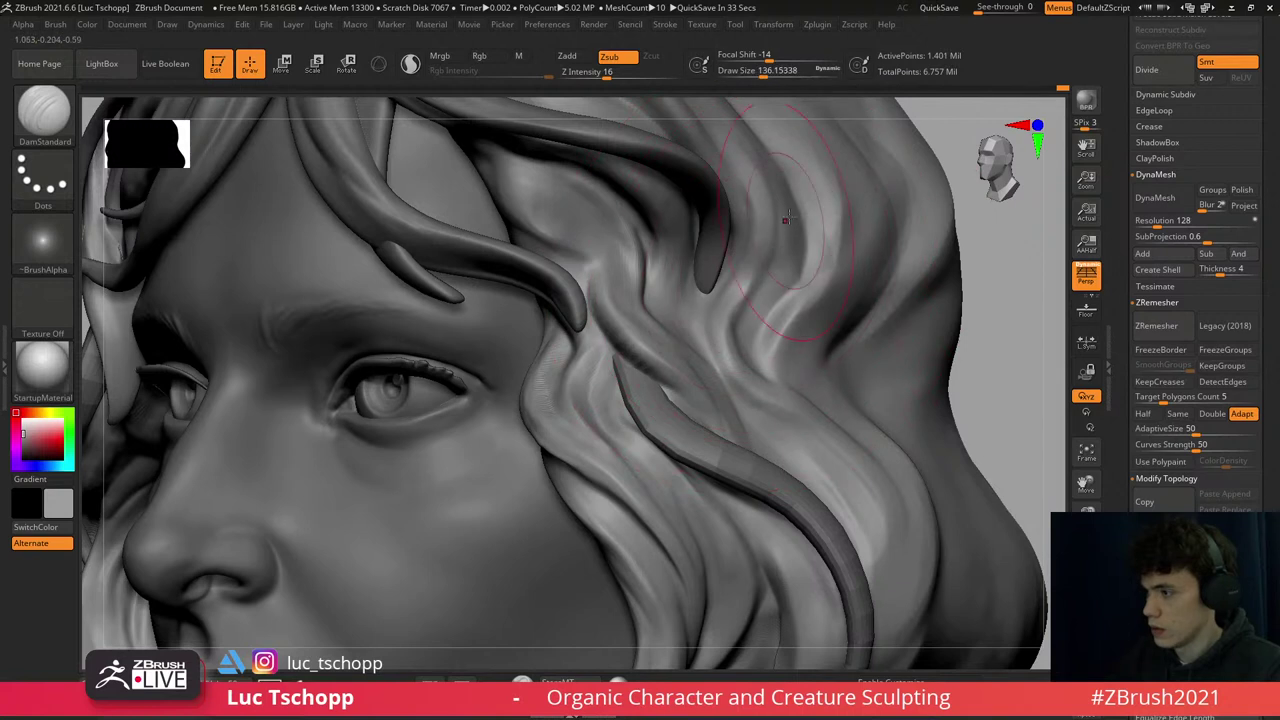
- Return to the custom hair brush, turn the bust to face front, and select the Move brush
key("1")
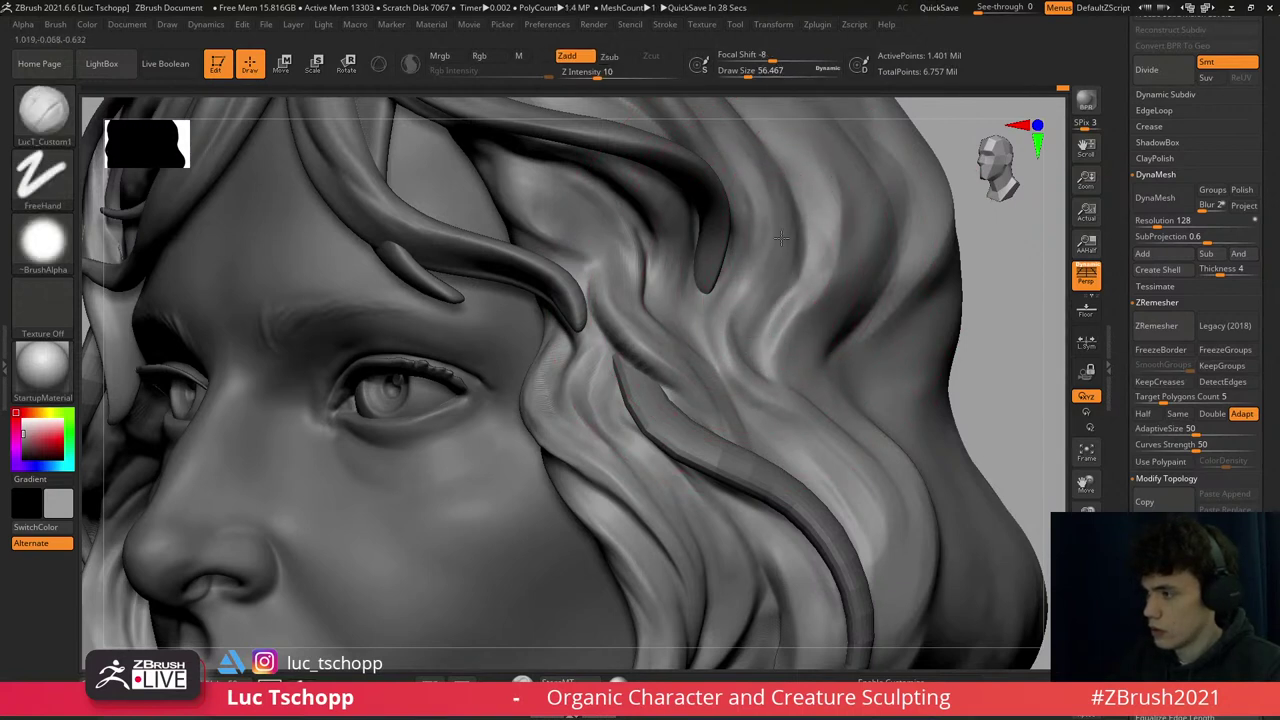
key("bracketleft")
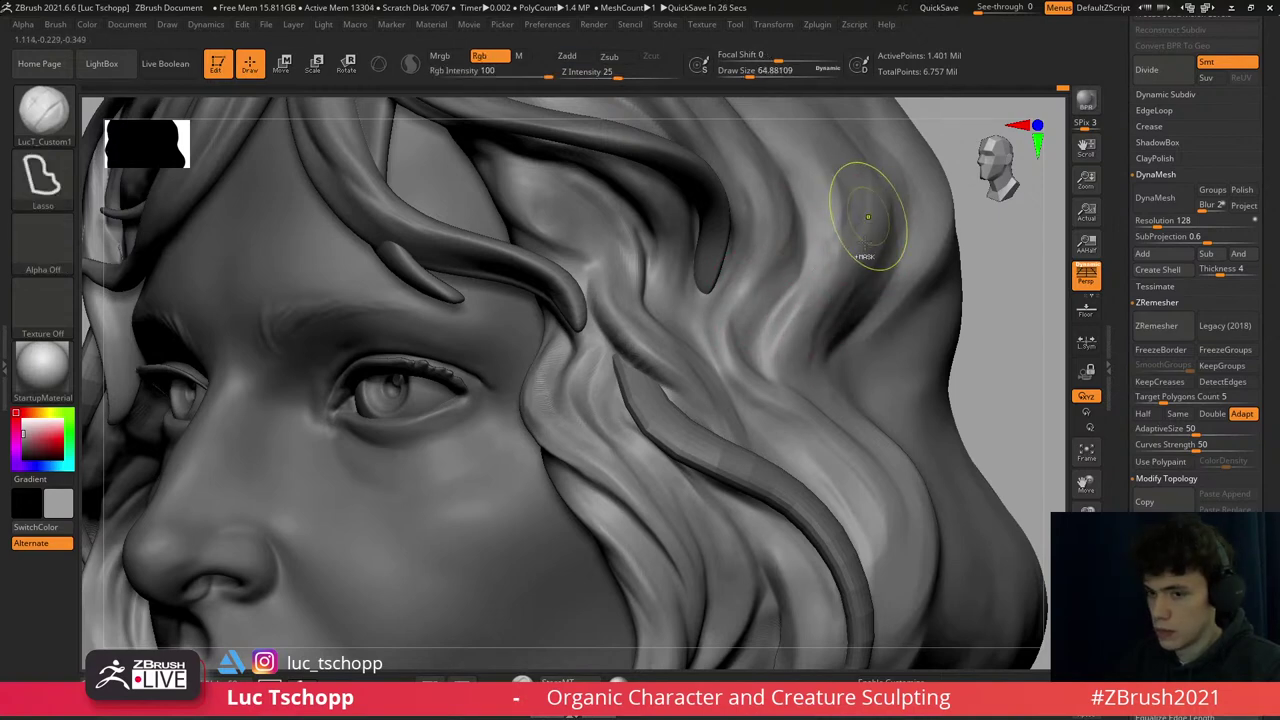
mouse_move(870, 268)
right_mouse_down()
mouse_move(861, 255)
mouse_move(878, 202)
right_mouse_up()
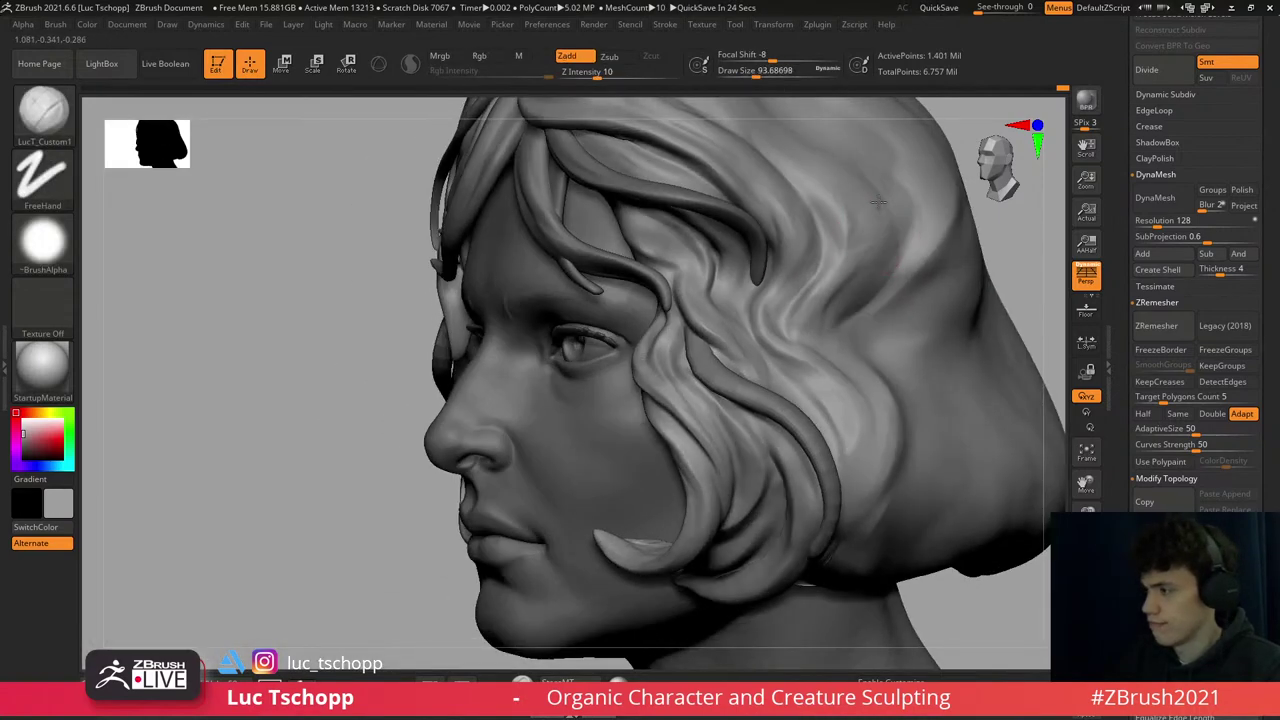
mouse_move(848, 308)
right_mouse_down()
mouse_move(674, 302)
mouse_move(786, 286)
mouse_move(654, 323)
mouse_move(643, 300)
right_mouse_up()
key("b")
key("m")
key("v")
key("bracketright")
key("bracketright")
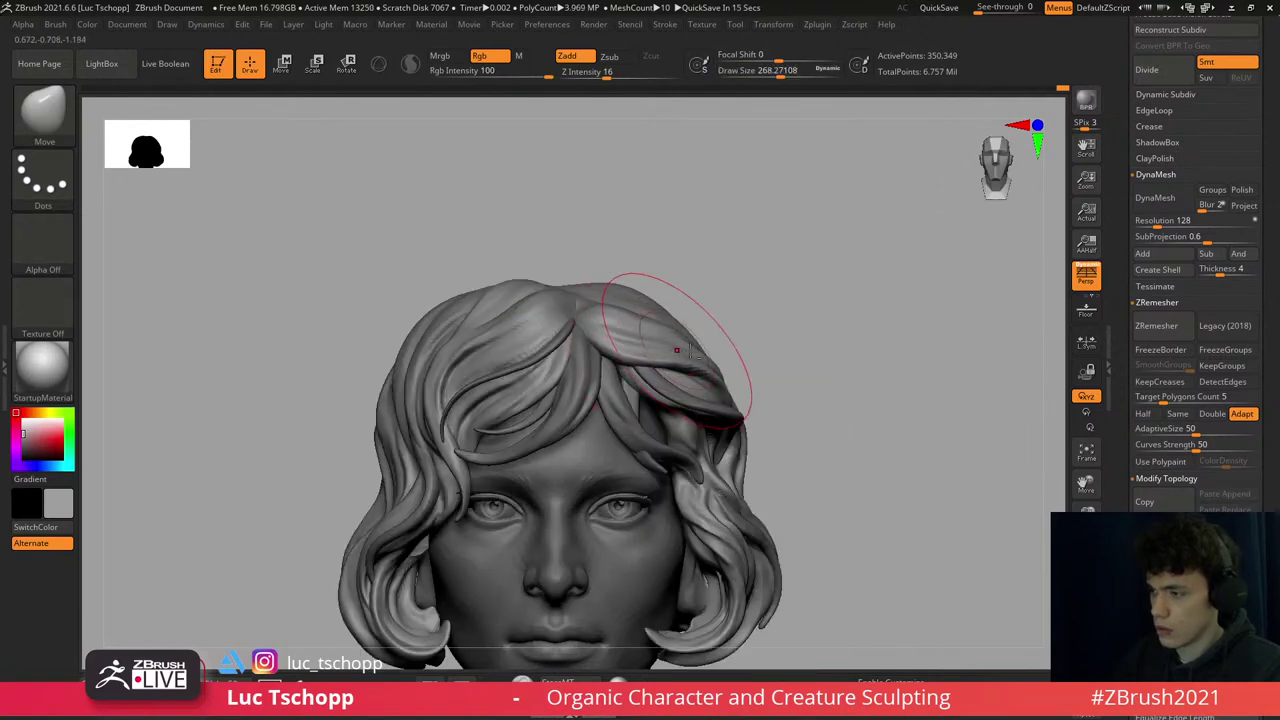
- Step the hair up to its highest subdivision level and pick the custom FreeHand hair brush
key("d")
mouse_move(720, 349)
right_mouse_down()
mouse_move(620, 329)
mouse_move(662, 390)
mouse_move(757, 371)
mouse_move(684, 380)
right_mouse_up()
key("b")
key("l")
key("c")
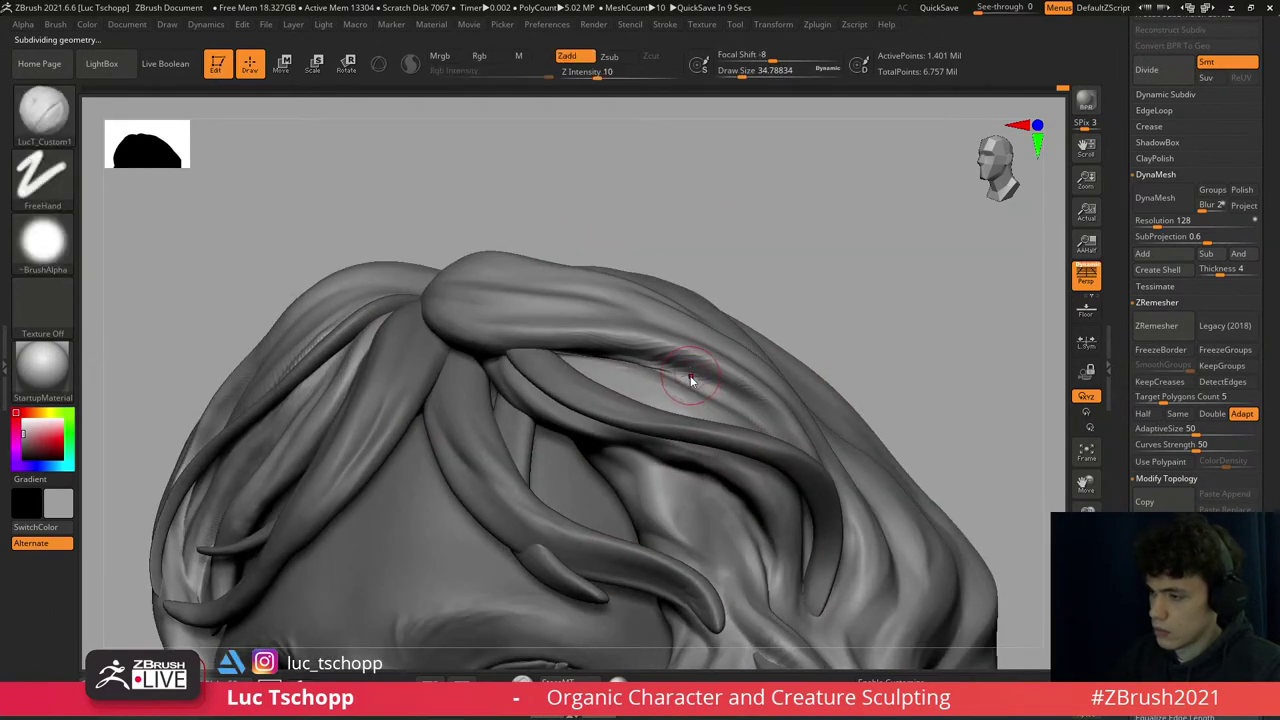
- Settle on the custom FreeHand brush at about size 30.7 and frame the whole bust
key("b")
key("s")
key("t")
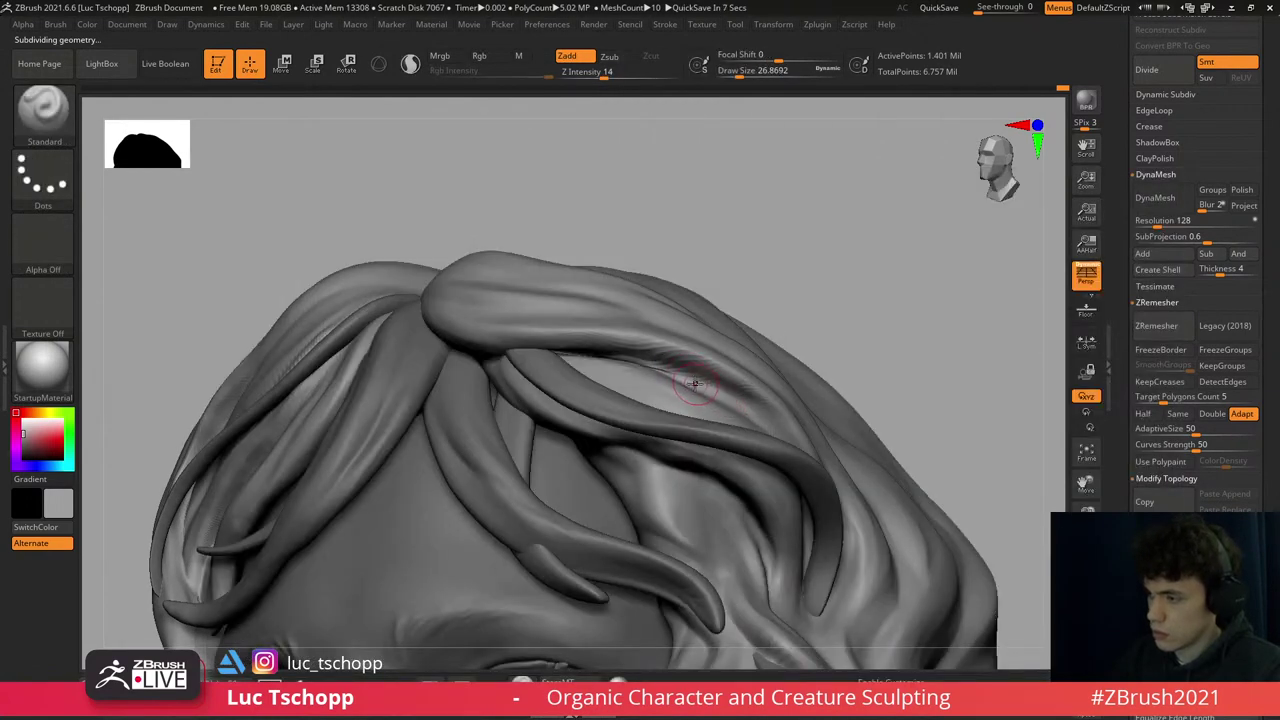
key("b")
key("l")
key("c")
key("s")
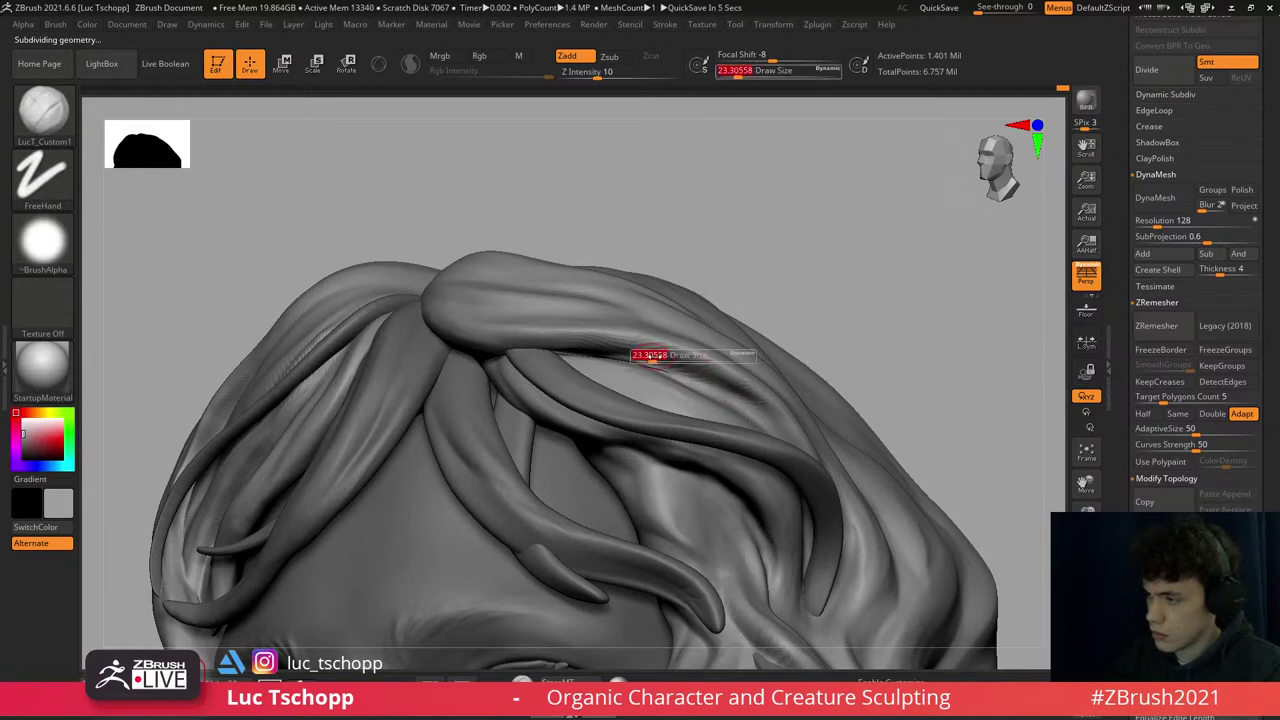
left_click(700, 356)
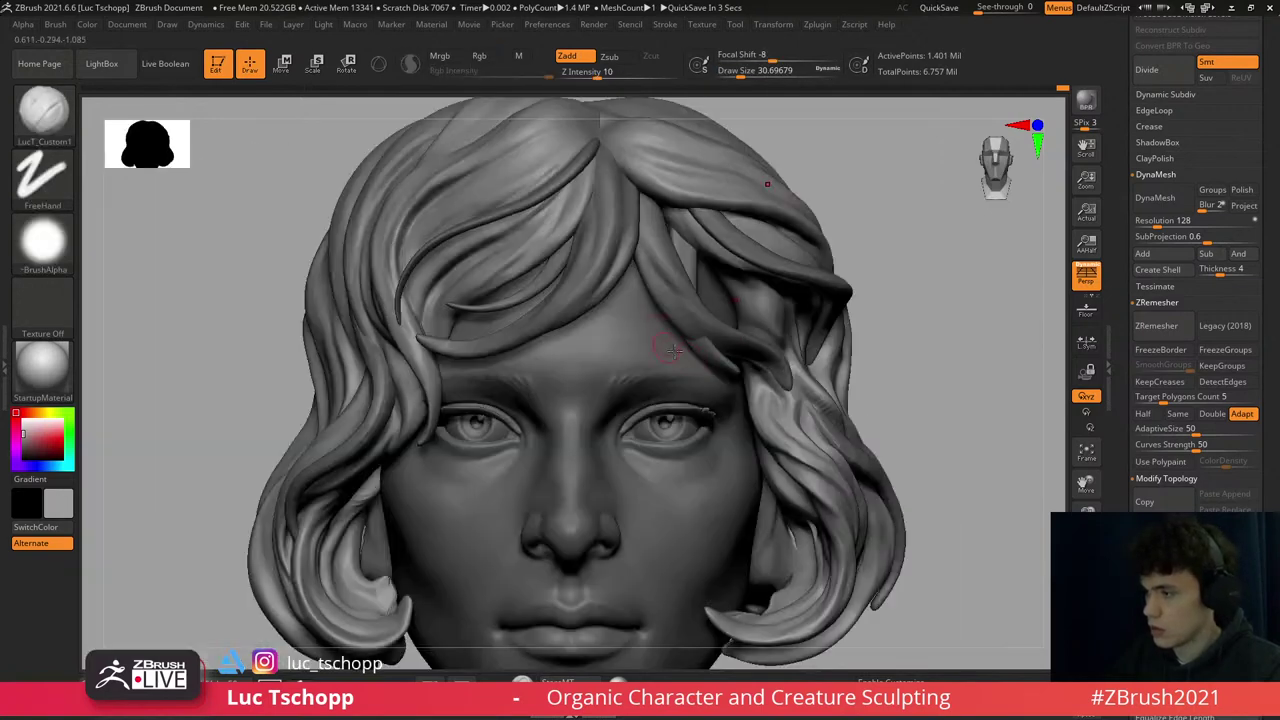
key("f")
mouse_move(730, 360)
right_mouse_down()
mouse_move(667, 308)
mouse_move(667, 358)
right_mouse_up()
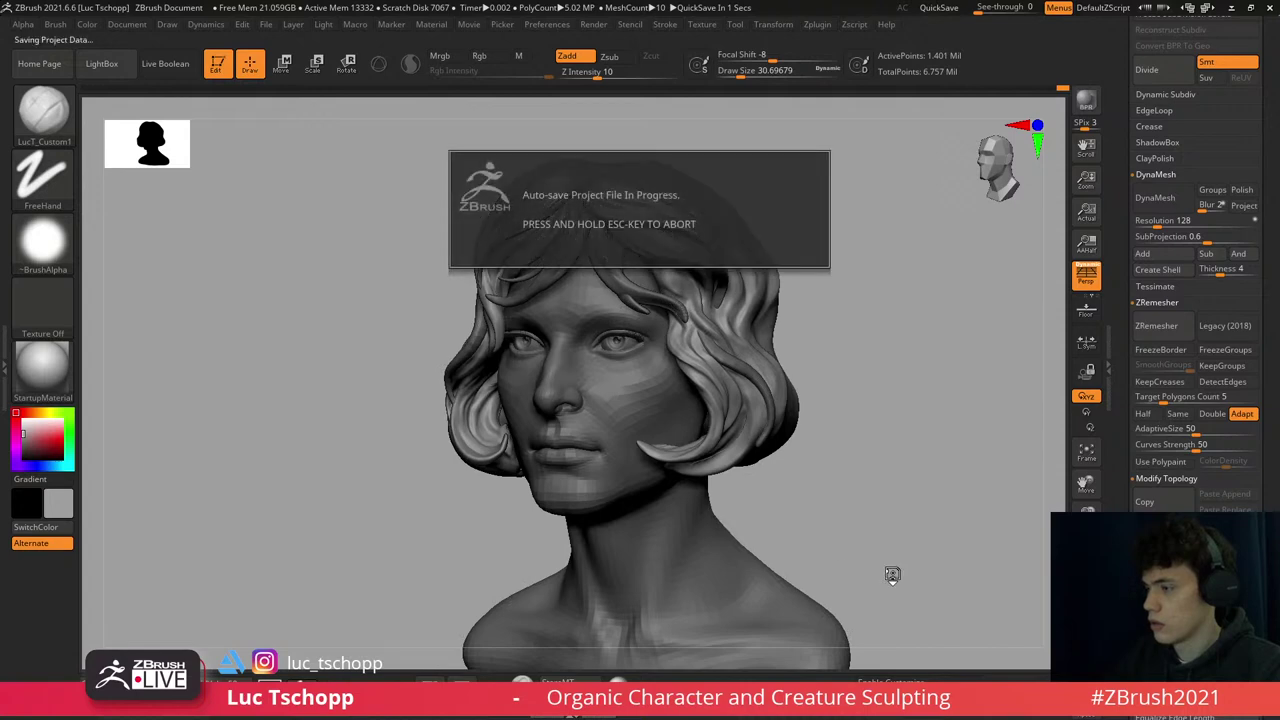
- Smooth the rough undersides of the hair strands at the back of the head
right_click_drag(659, 297, 749, 453, "ctrl")
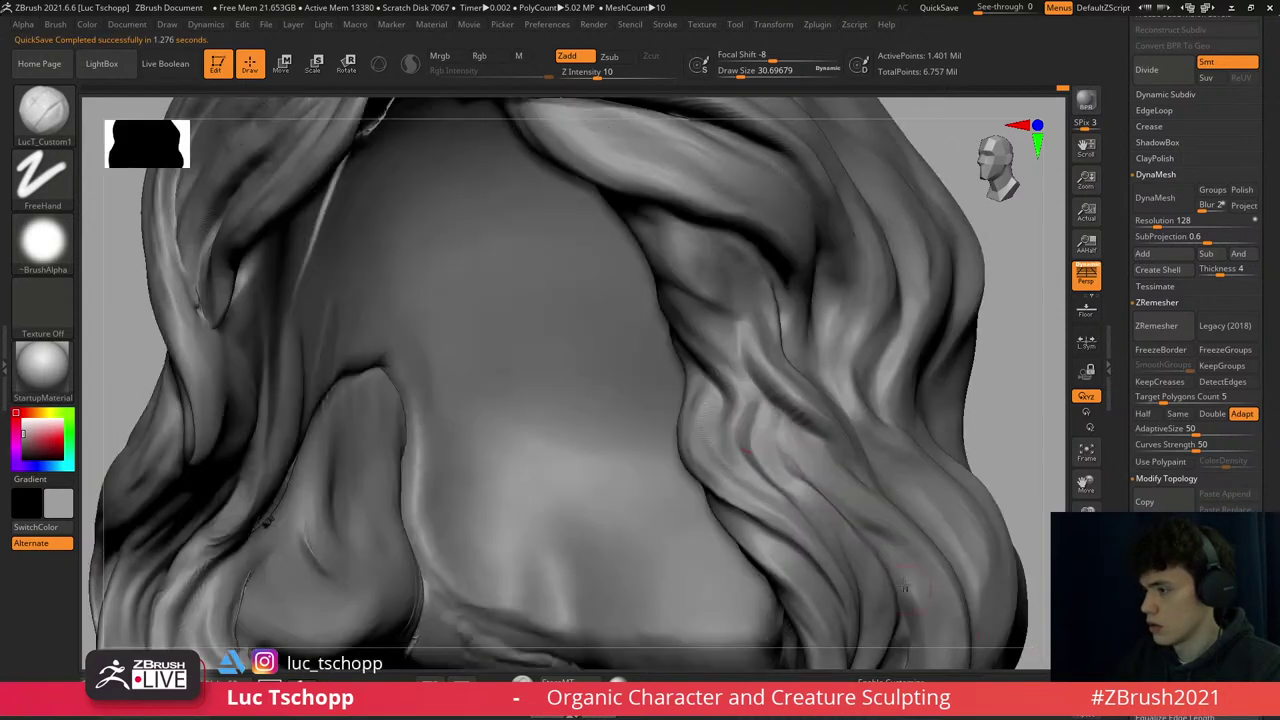
mouse_move(688, 344)
right_mouse_down()
mouse_move(720, 340)
mouse_move(586, 286)
right_mouse_up()
key("s")
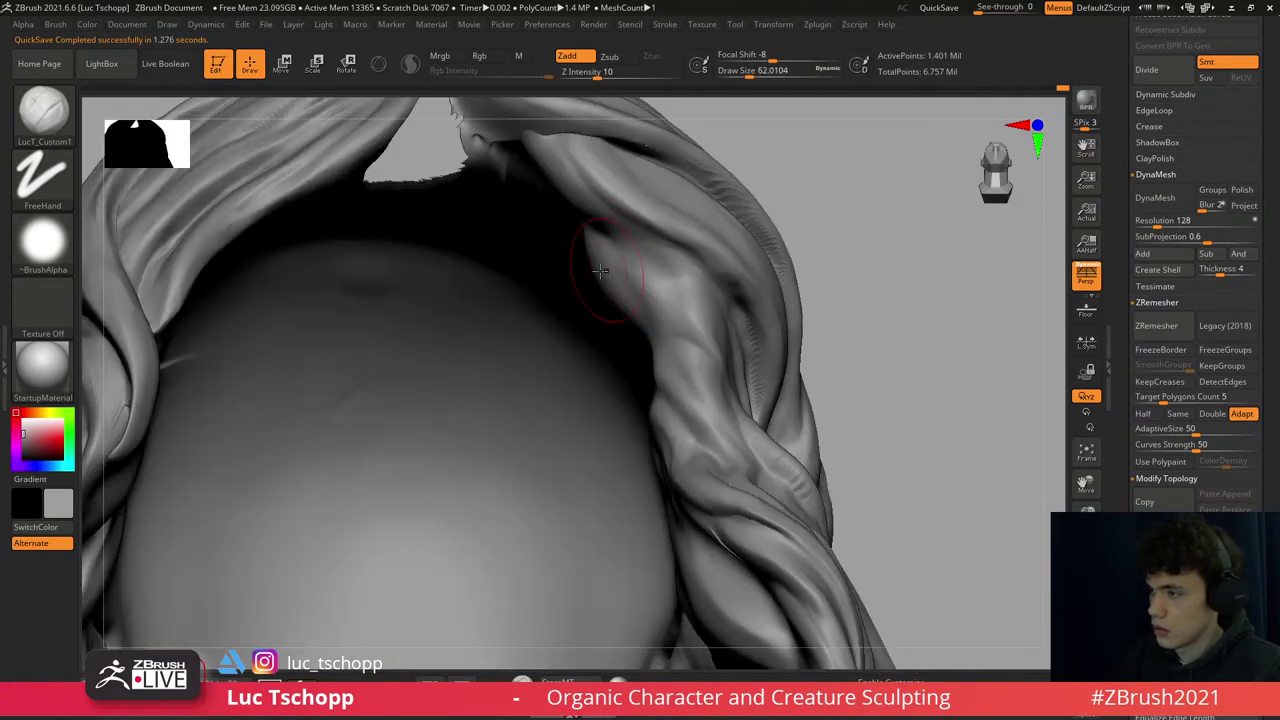
mouse_move(678, 318)
right_mouse_down()
mouse_move(660, 325)
mouse_move(714, 323)
mouse_move(789, 458)
right_mouse_up()
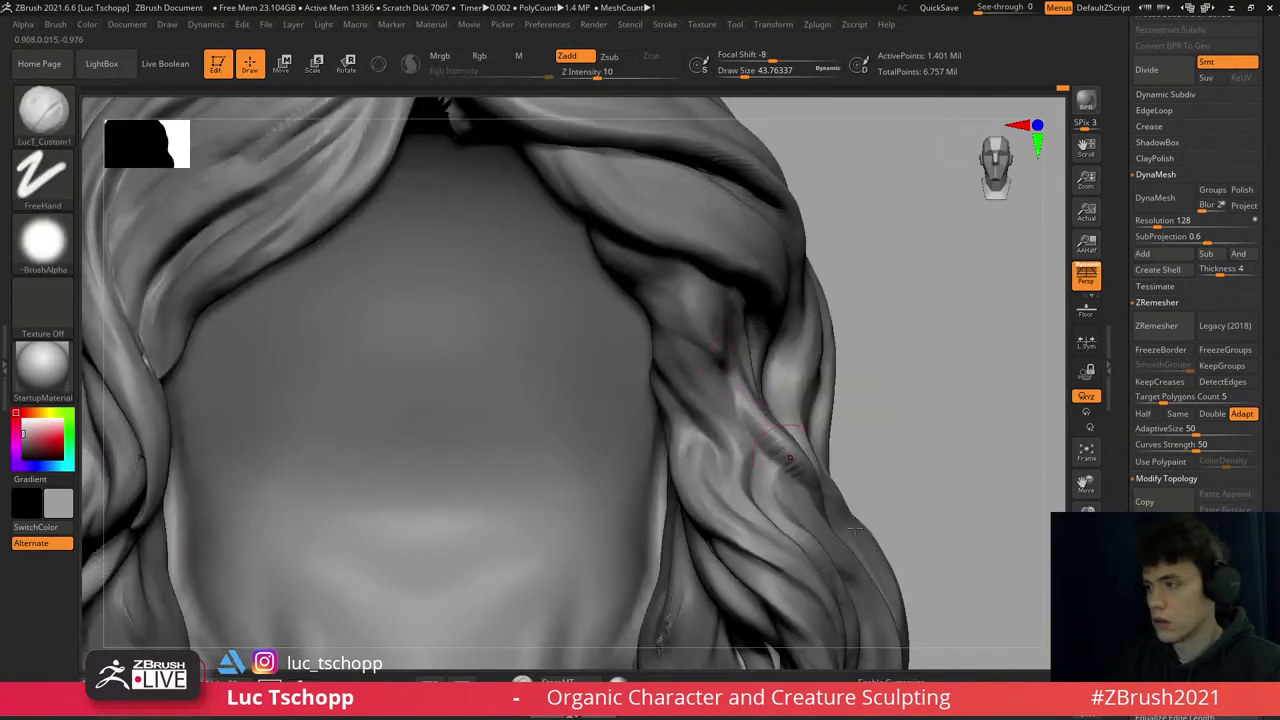
key("f")
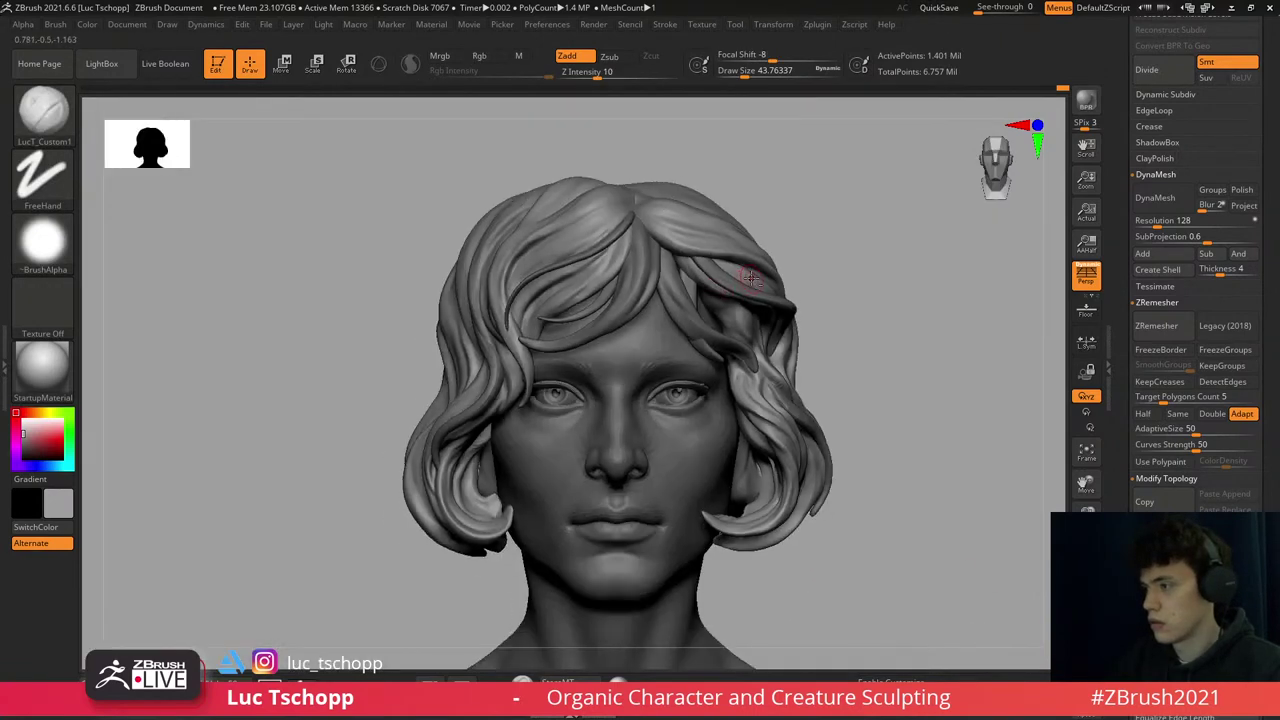
mouse_move(753, 289)
right_mouse_down()
mouse_move(820, 420)
mouse_move(946, 600)
mouse_move(643, 366)
right_mouse_up()
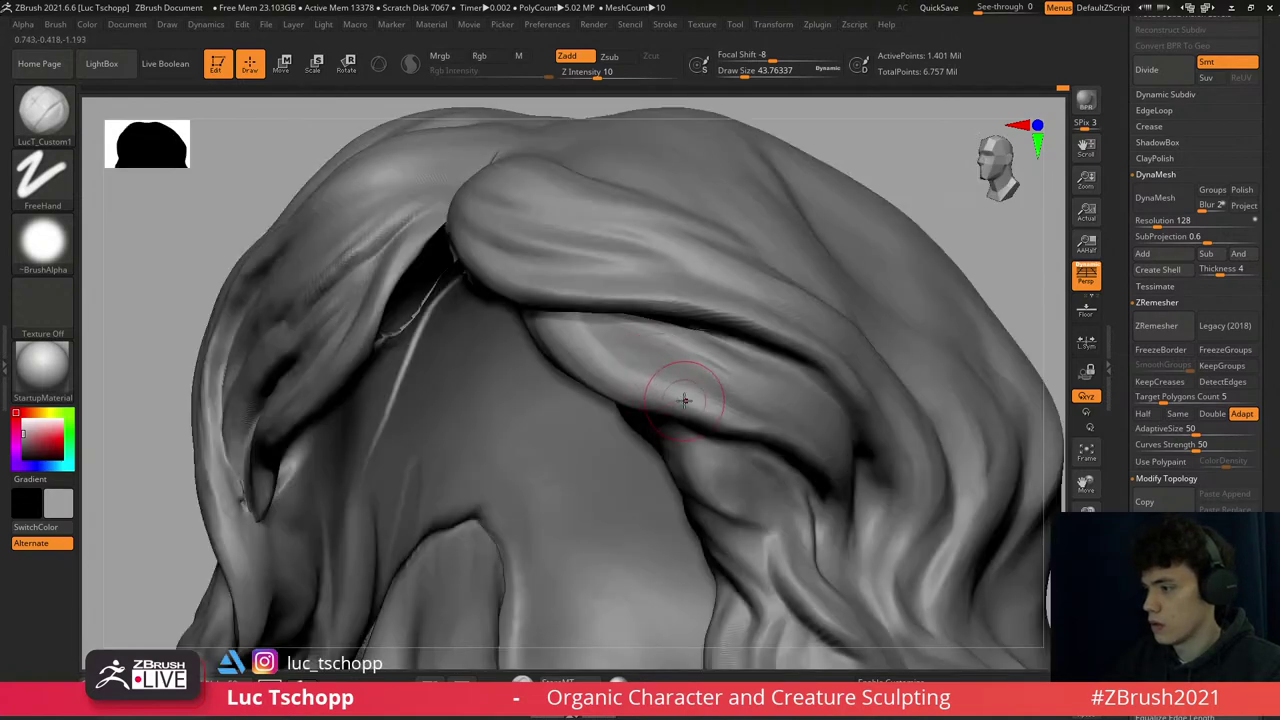
- Lasso-mask a single hair strand on the back of the head, keeping Move Topologic active
key("b")
key("m")
key("t")
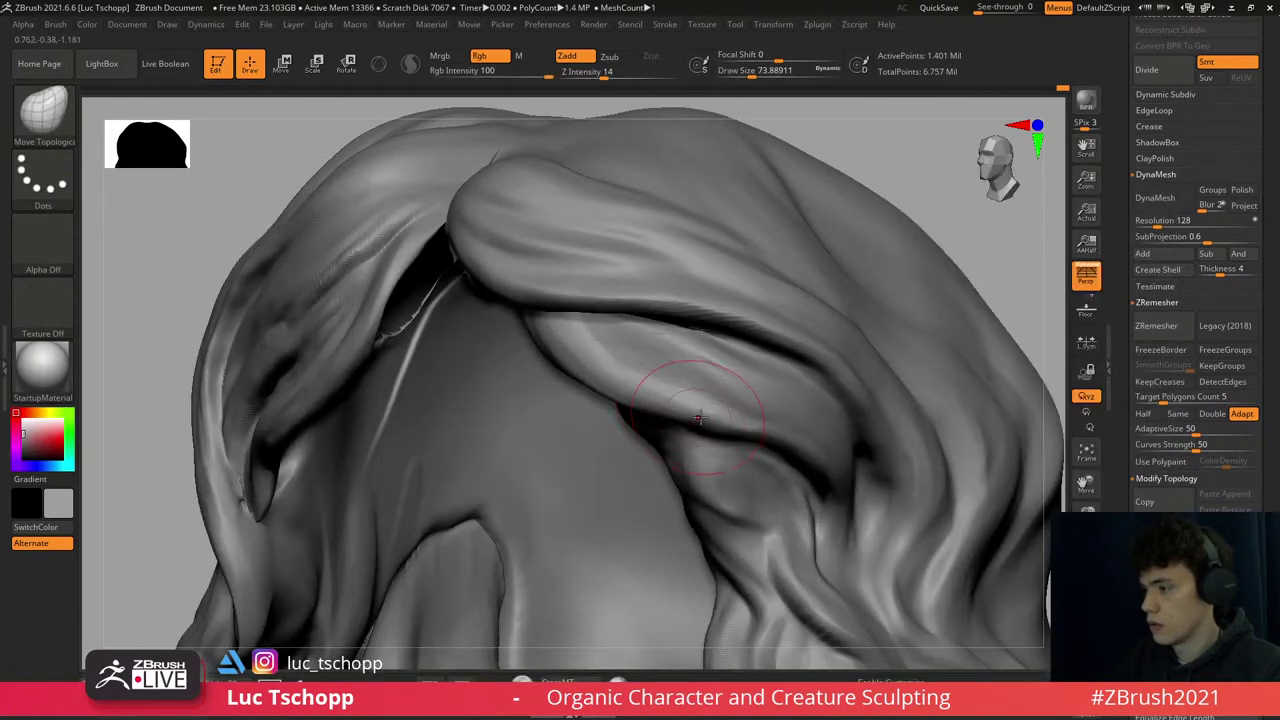
key("ctrl")
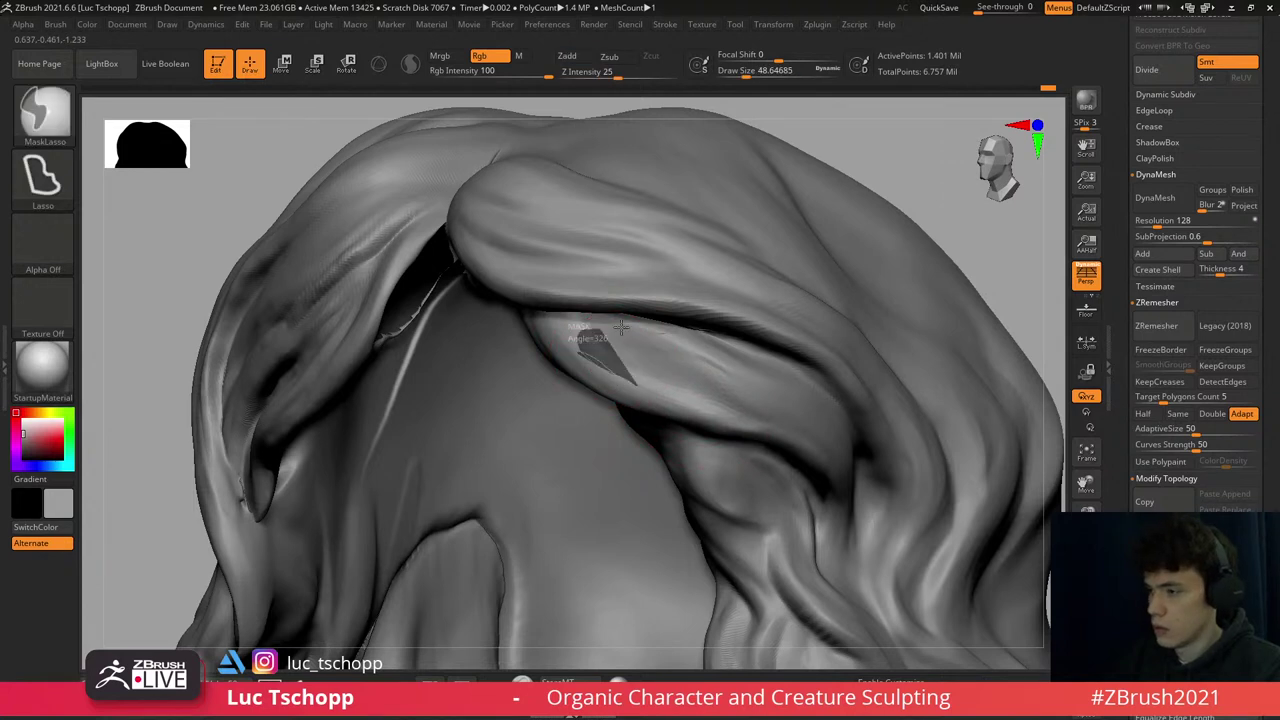
mouse_move(620, 327)
left_mouse_down("ctrl")
mouse_move(660, 362)
mouse_move(645, 385)
mouse_move(789, 421)
mouse_move(850, 505)
mouse_move(722, 372)
left_mouse_up("ctrl")
key("b")
key("m")
key("t")
- Orbit around to a straight back view to check the masked strand
mouse_move(566, 343)
left_mouse_down()
mouse_move(720, 323)
mouse_move(675, 297)
left_mouse_up()
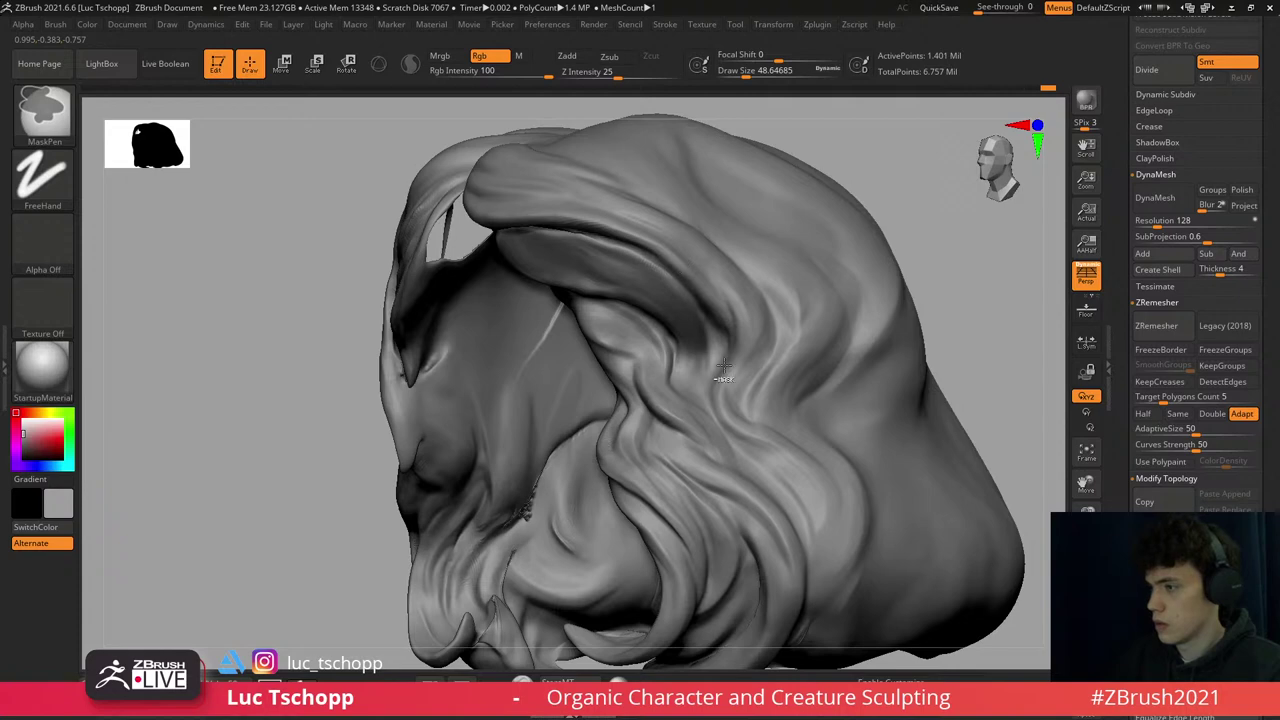
key("bracketleft")
right_click_drag(687, 359, 826, 374)
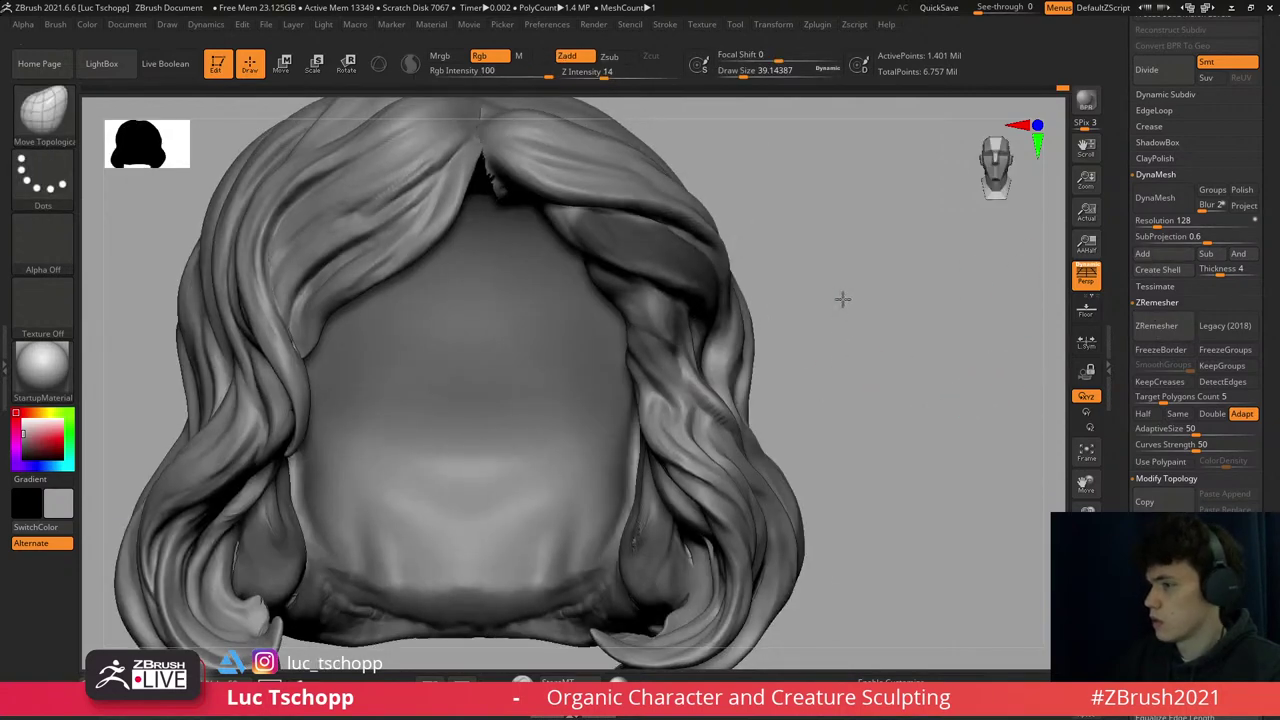
mouse_move(843, 294)
right_mouse_down()
mouse_move(854, 260)
mouse_move(777, 300)
right_mouse_up()
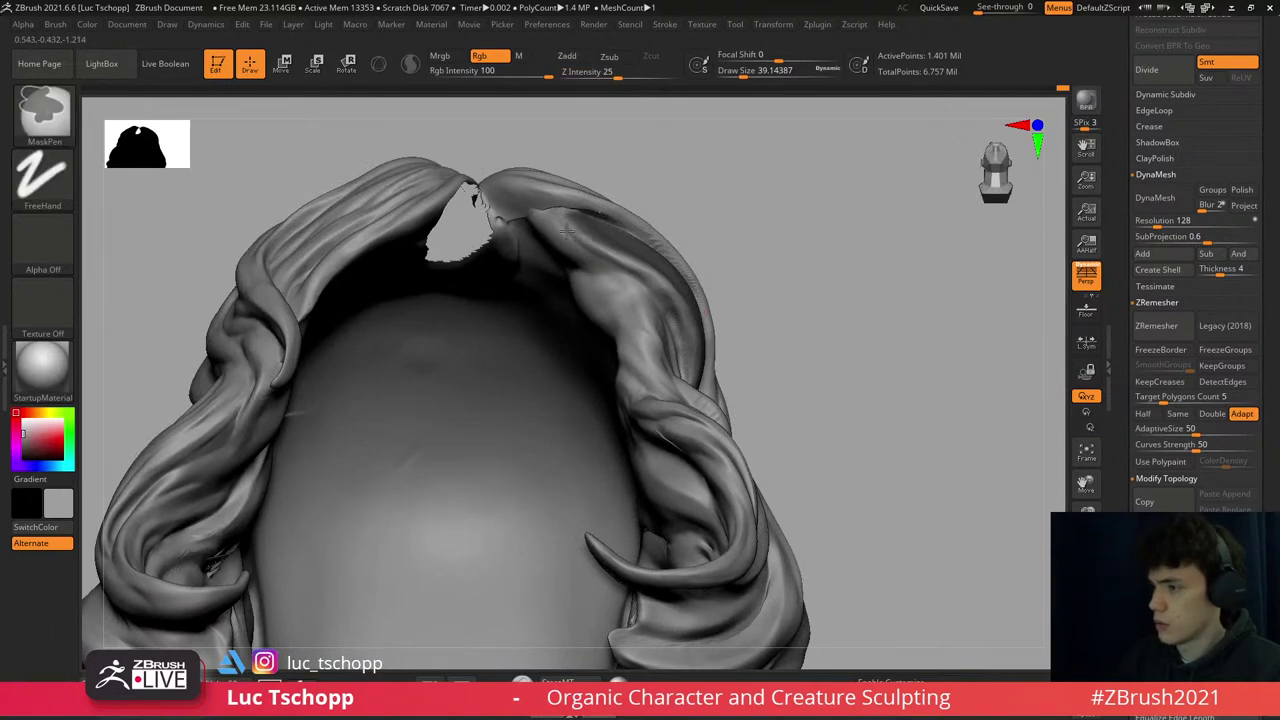
right_click_drag(566, 230, 806, 239)
- Extract the masked strand as Extract10, clear its mask, and run ZRemesher on it
scroll(1264, 109, "up", 5)
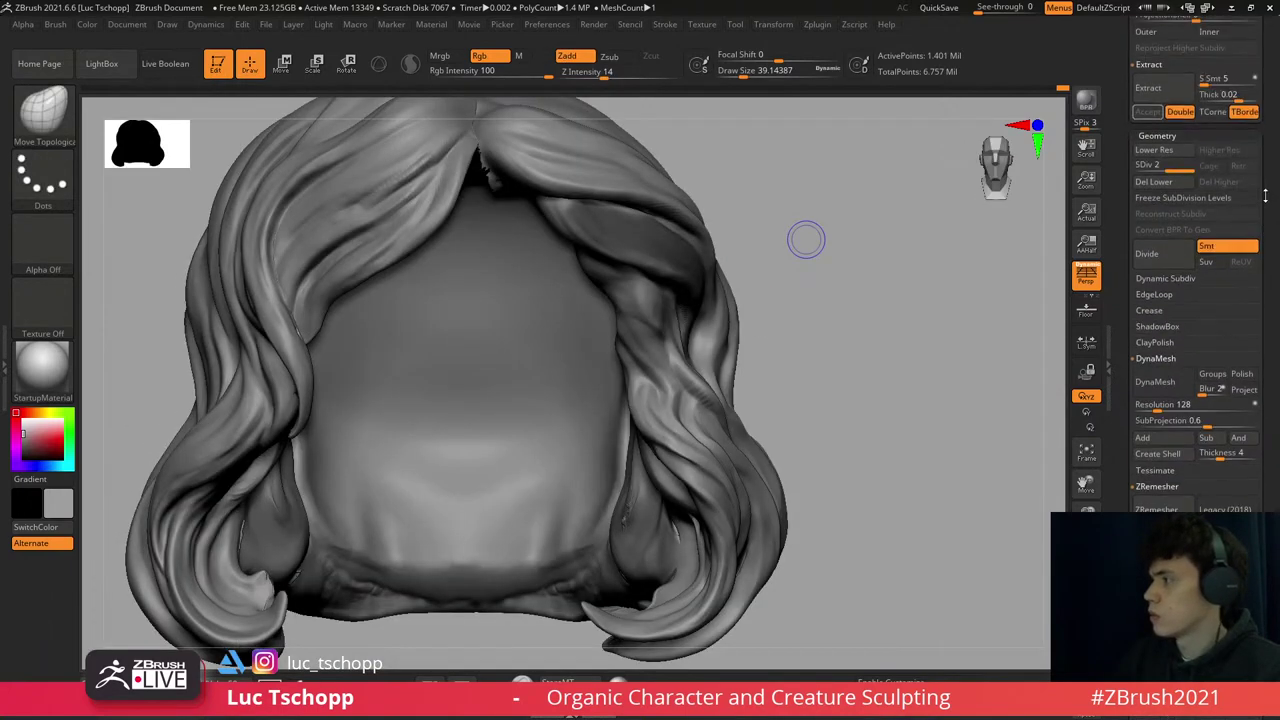
left_click(1150, 152)
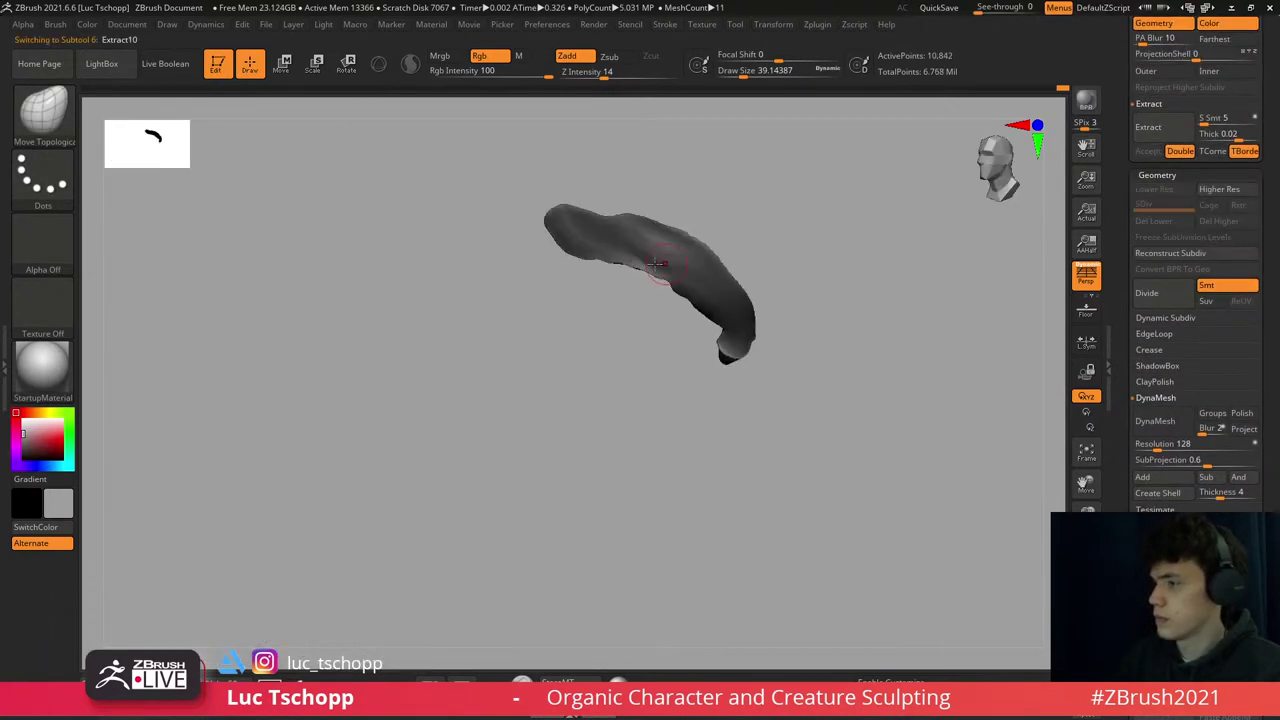
key("shift")
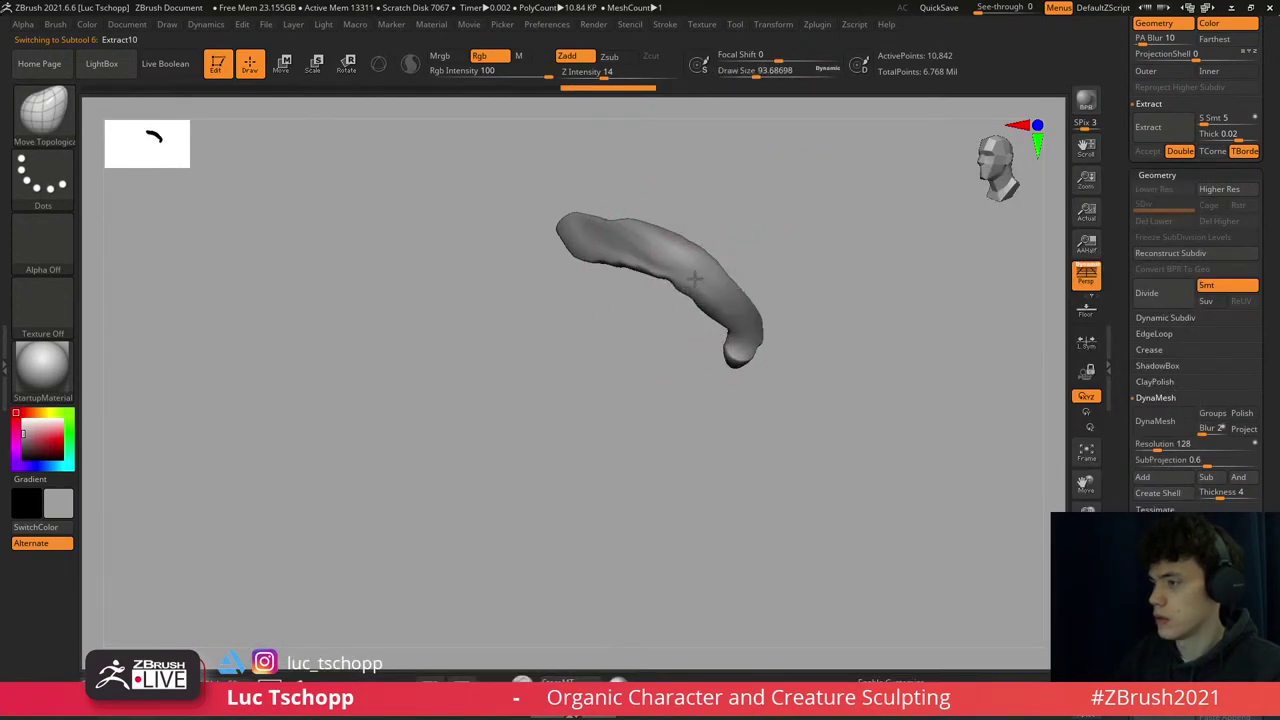
key("s")
mouse_move(672, 280)
right_mouse_down("ctrl")
mouse_move(647, 251)
mouse_move(766, 283)
mouse_move(1055, 452)
right_mouse_up("ctrl")
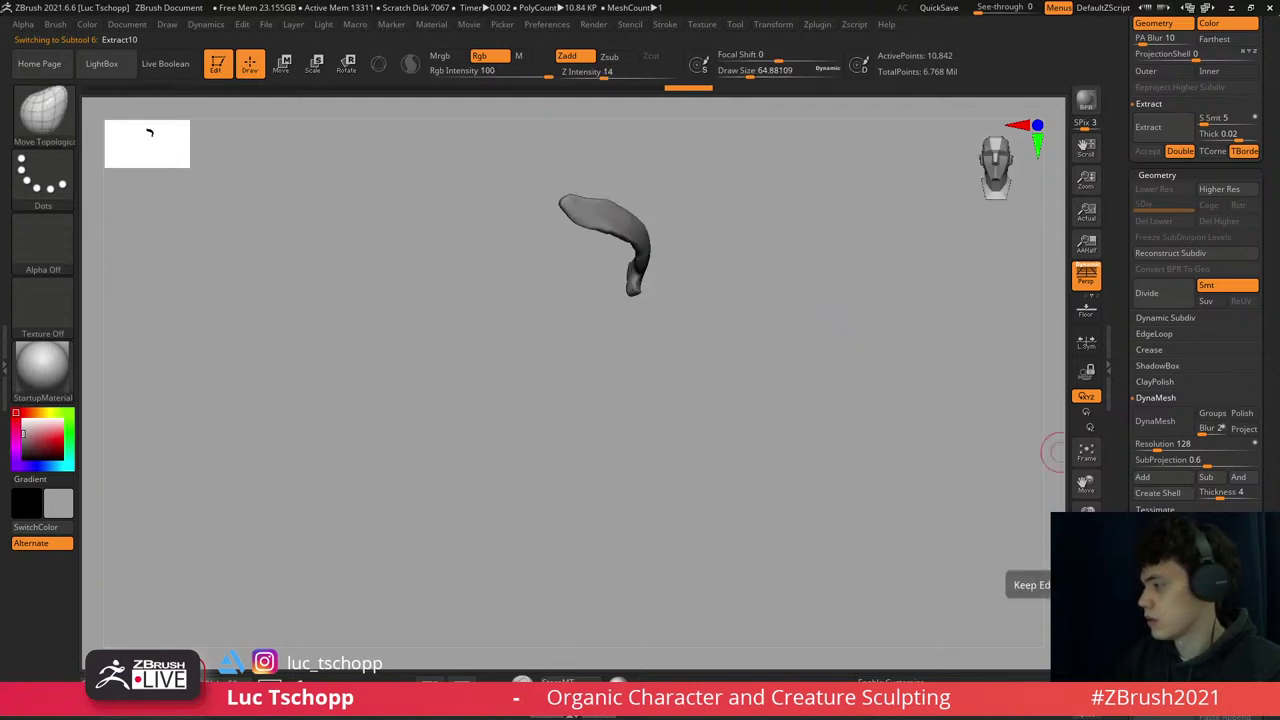
left_click(874, 370, "ctrl")
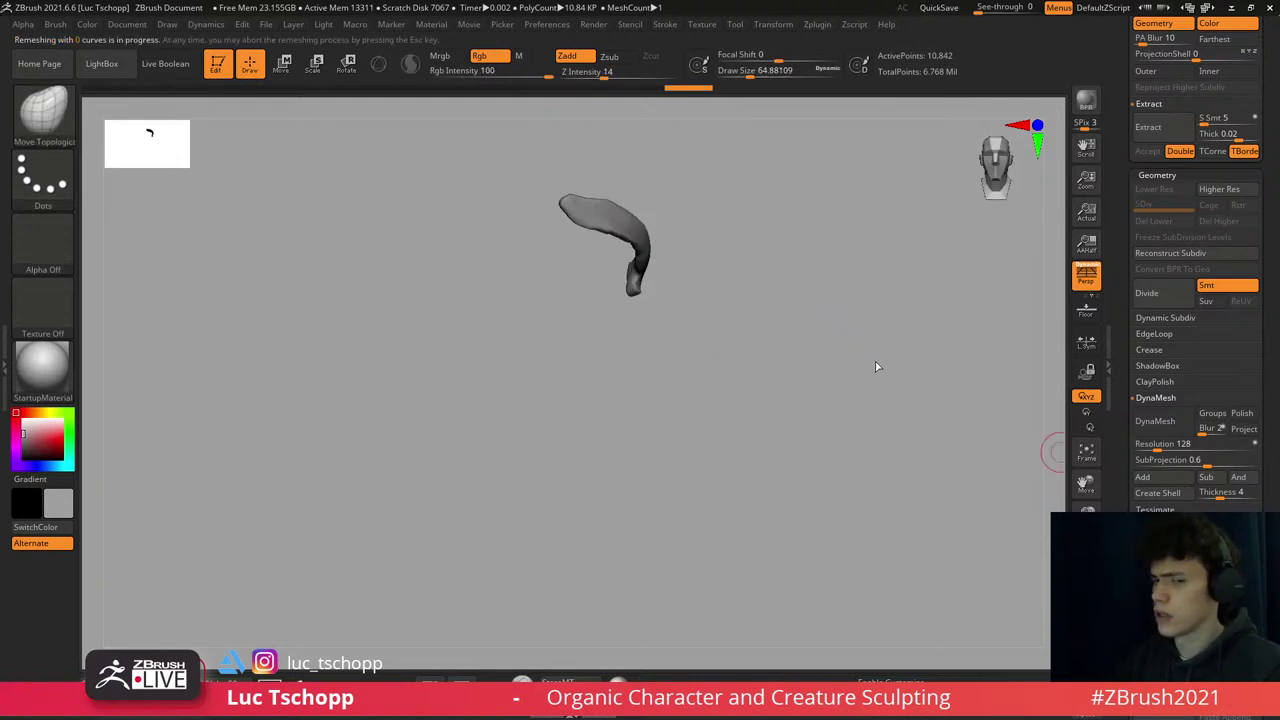
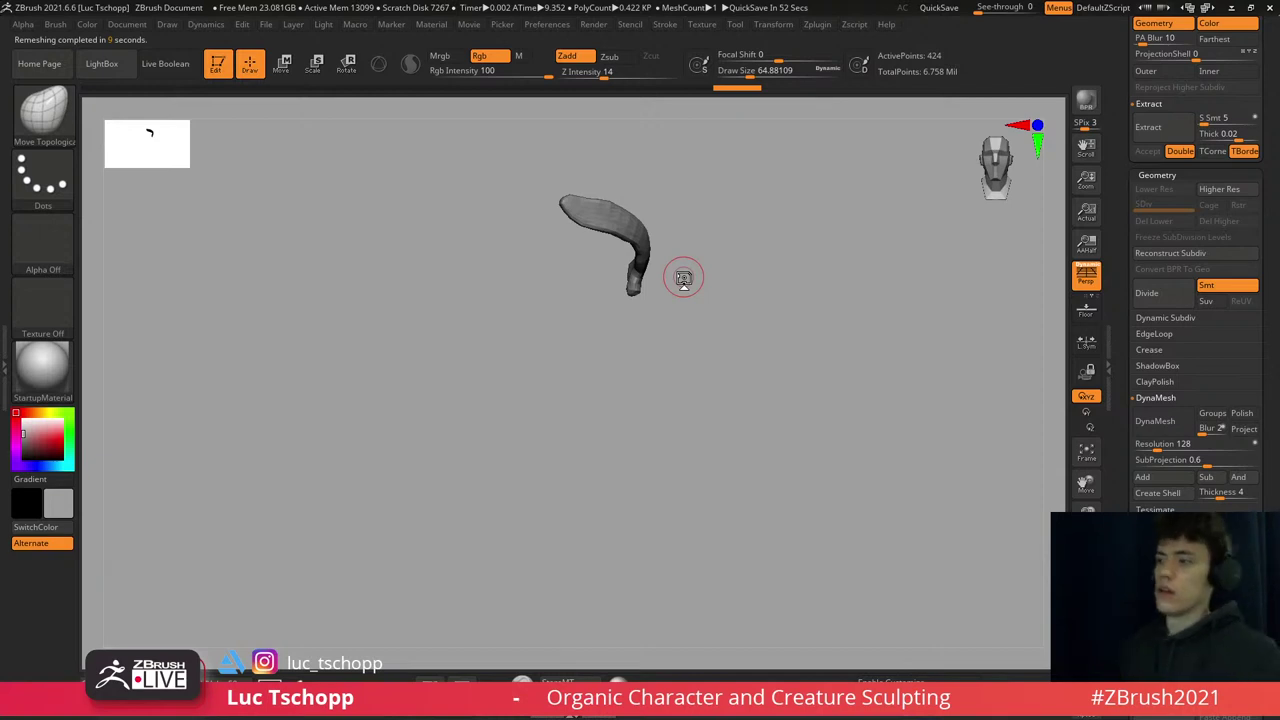
- Inspect the soloed curled strand from two angles, resize the brush, then return to the full head in front view
mouse_move(683, 279)
left_mouse_down()
mouse_move(620, 323)
mouse_move(557, 209)
mouse_move(543, 229)
left_mouse_up()
key("b")
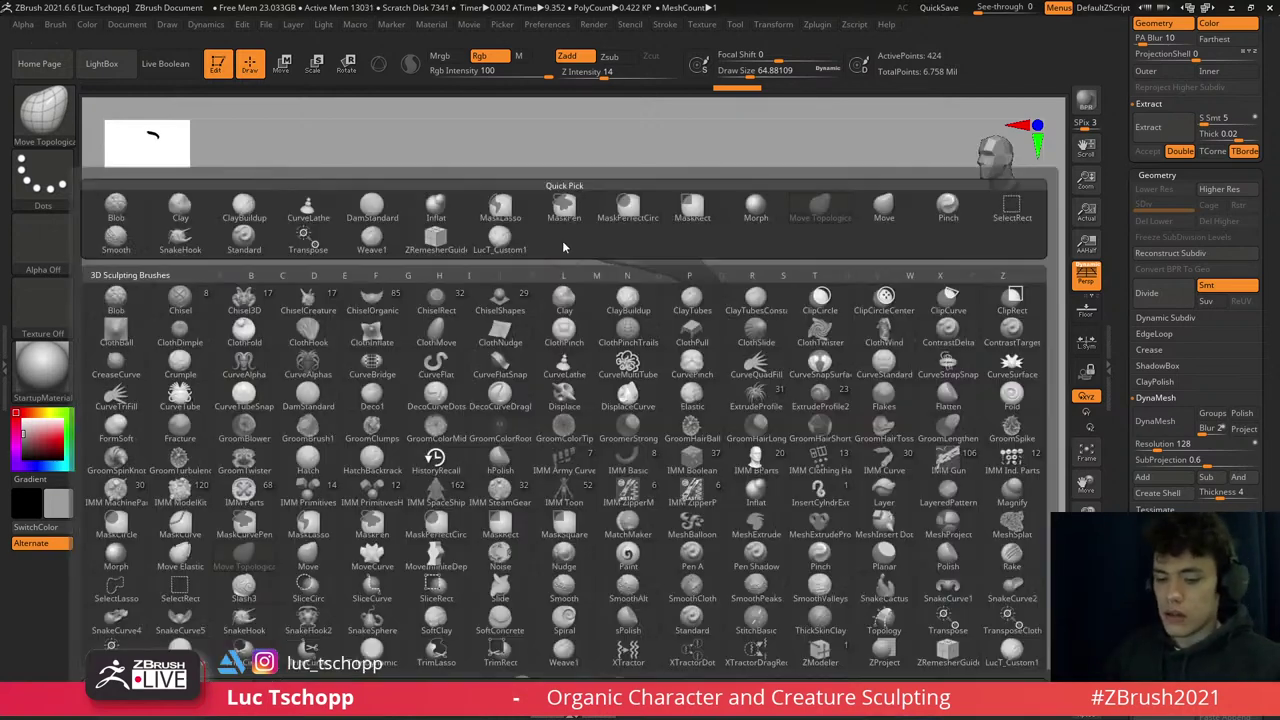
key("m")
key("t")
key("bracketright")
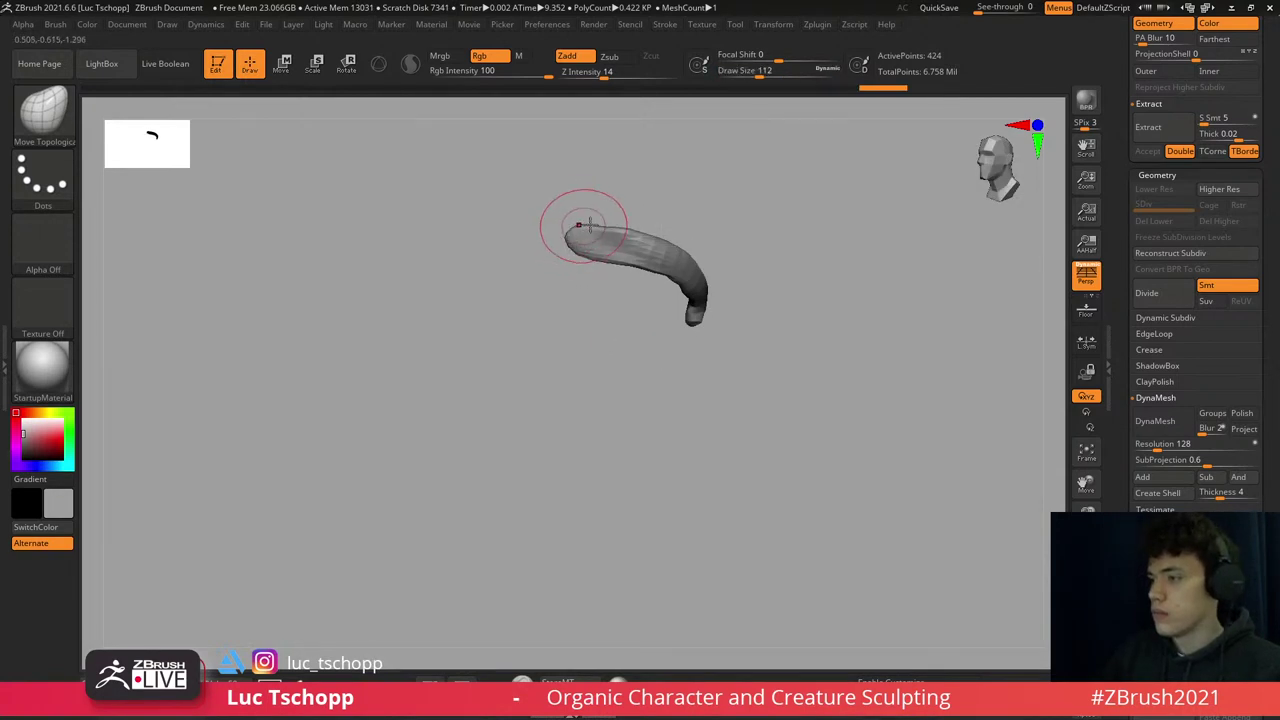
mouse_move(601, 215)
left_mouse_down()
mouse_move(620, 243)
mouse_move(572, 231)
mouse_move(643, 314)
mouse_move(728, 328)
mouse_move(903, 500)
left_mouse_up()
key("bracketleft")
key("ctrl+shift+s")
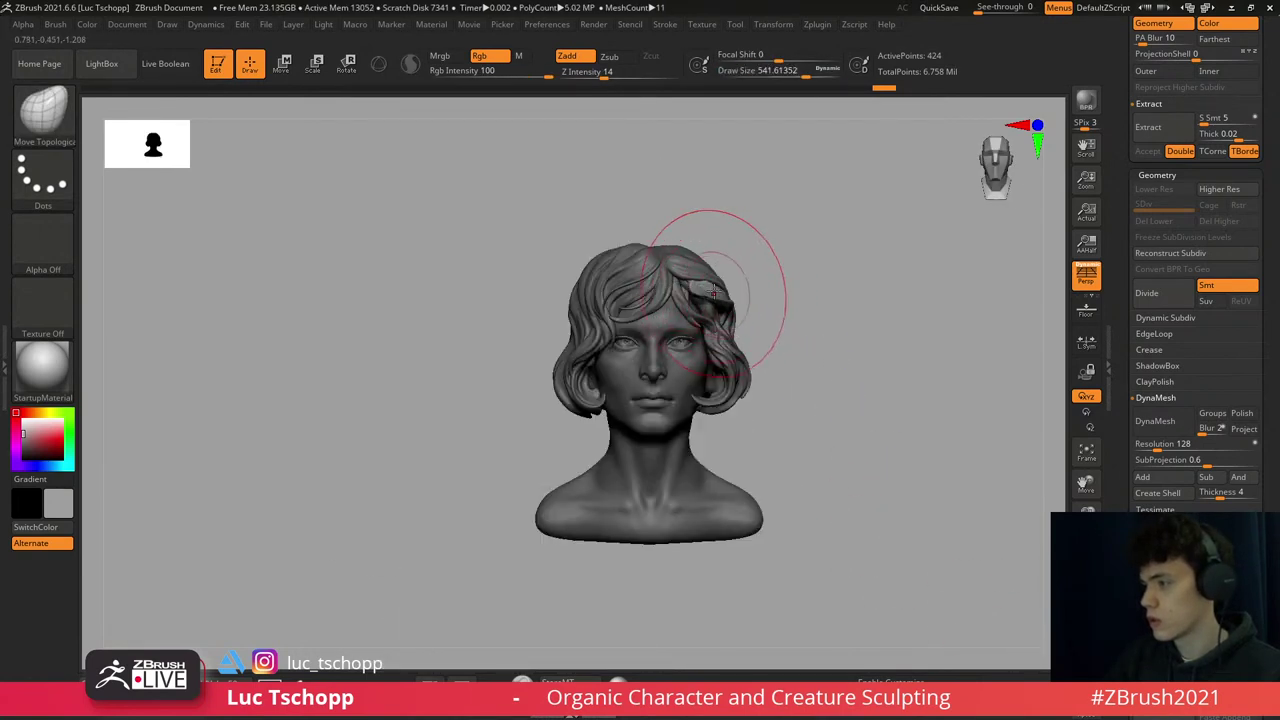
- Pull the forehead hair strand up and to the left with Move Topological
key("]")
key("]")
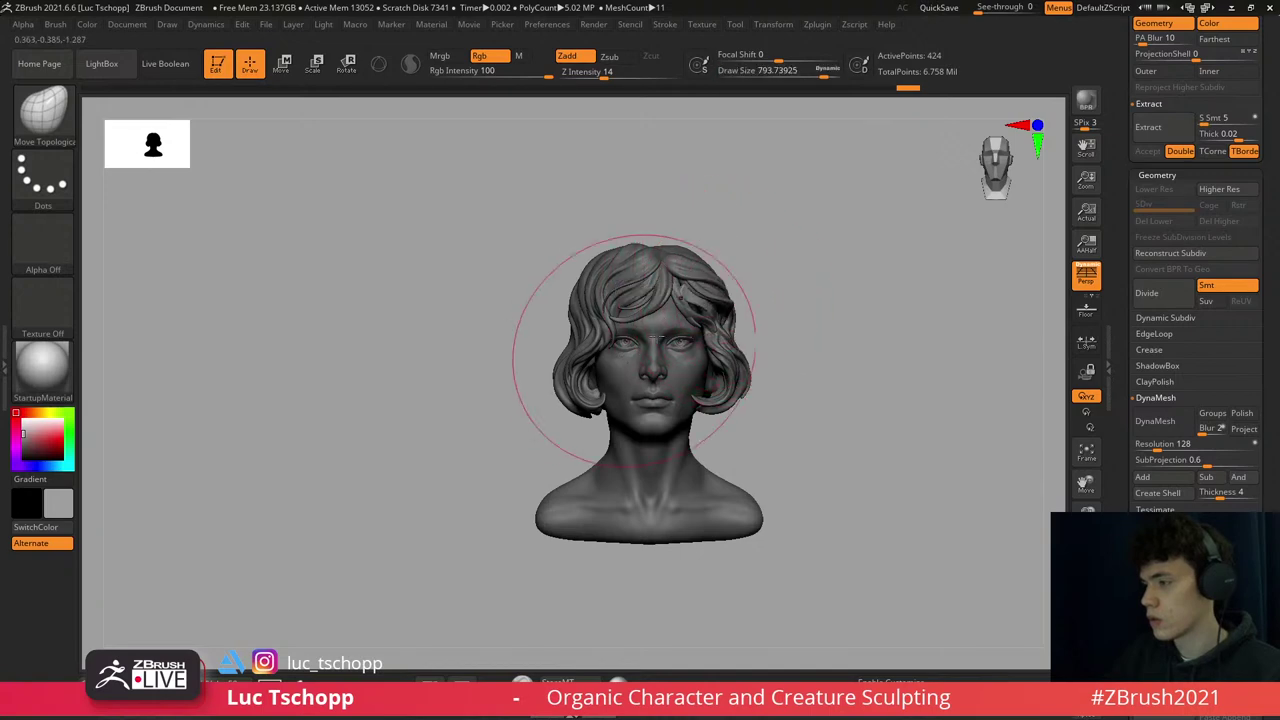
right_click_drag(657, 337, 708, 300)
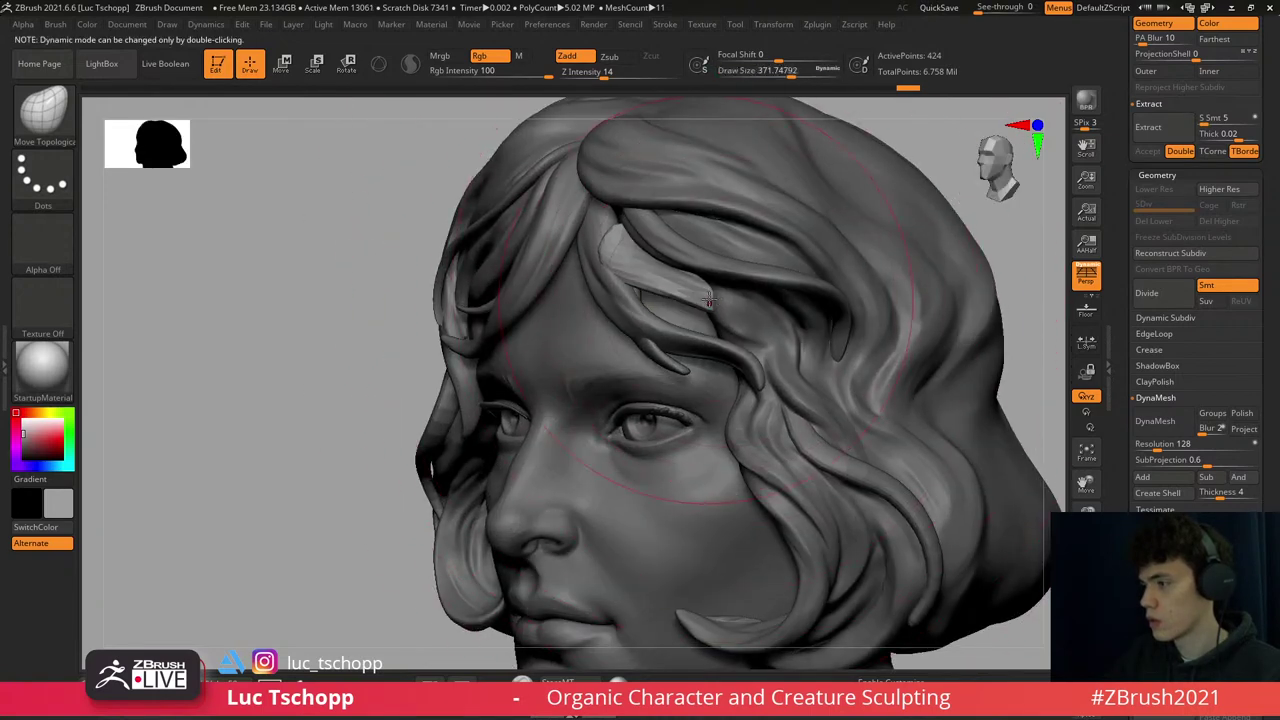
key("[")
mouse_move(779, 321)
left_mouse_down()
mouse_move(640, 232)
mouse_move(612, 242)
left_mouse_up()
- Check the fringe from front and left three-quarter views, shrinking the brush to about 172
mouse_move(601, 250)
right_mouse_down()
mouse_move(641, 259)
mouse_move(600, 250)
right_mouse_up()
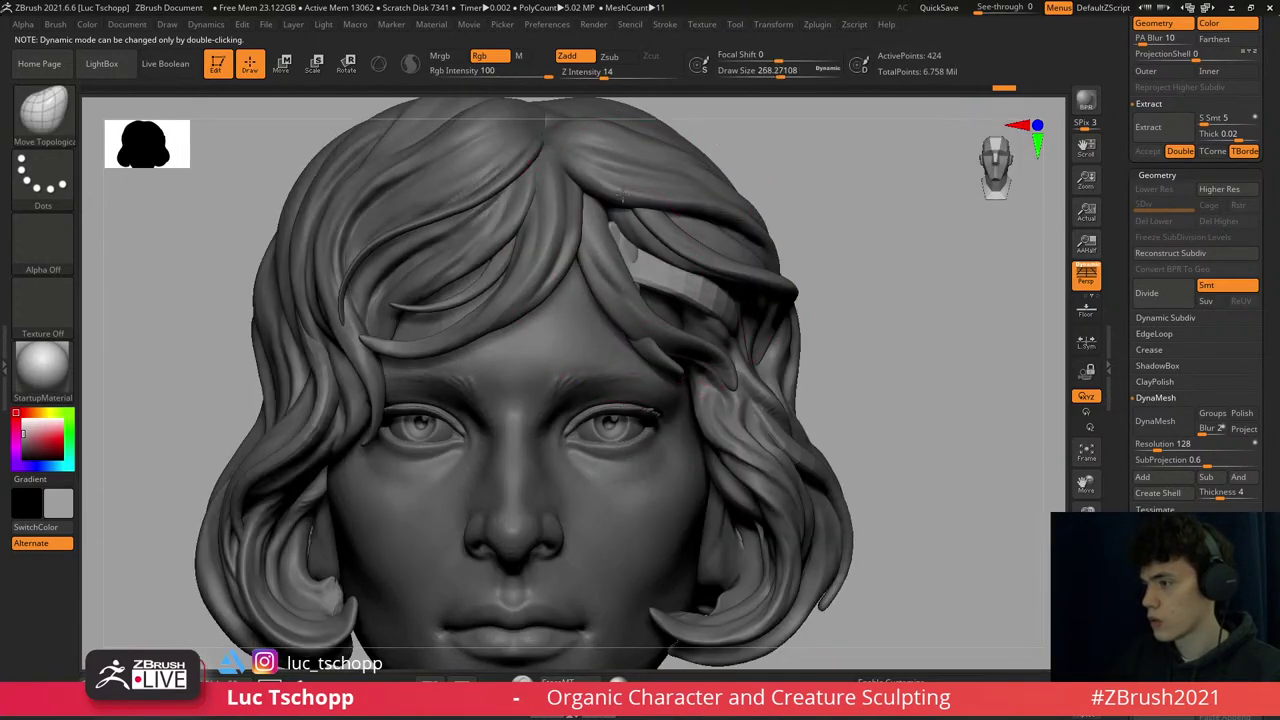
left_click_drag(644, 236, 645, 238)
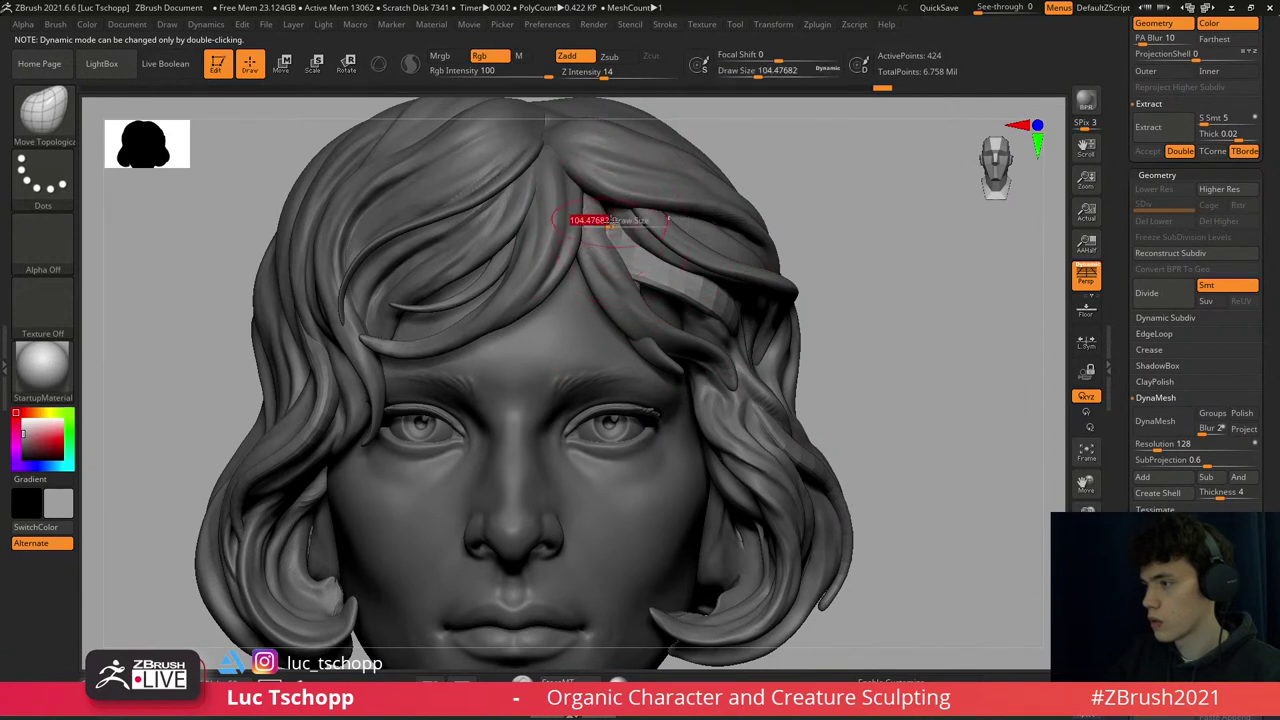
right_click_drag(585, 183, 636, 212)
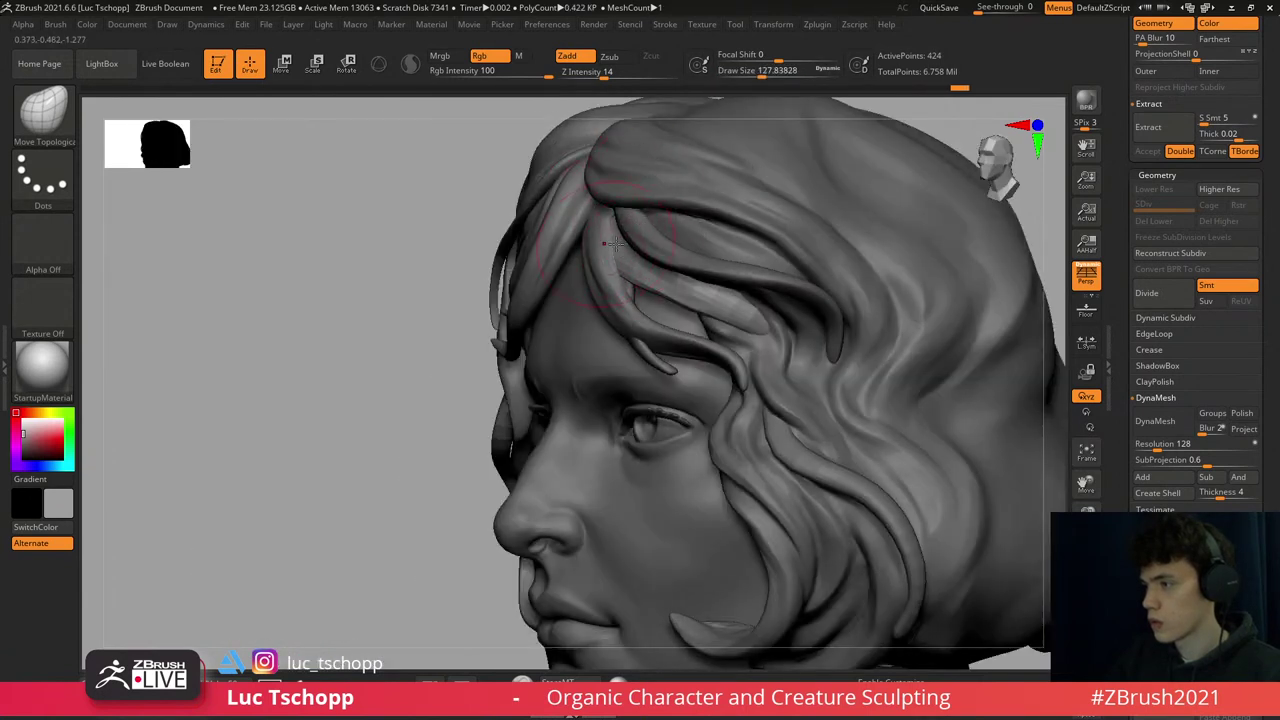
mouse_move(603, 232)
right_mouse_down()
mouse_move(630, 236)
mouse_move(570, 218)
mouse_move(580, 215)
mouse_move(562, 184)
right_mouse_up()
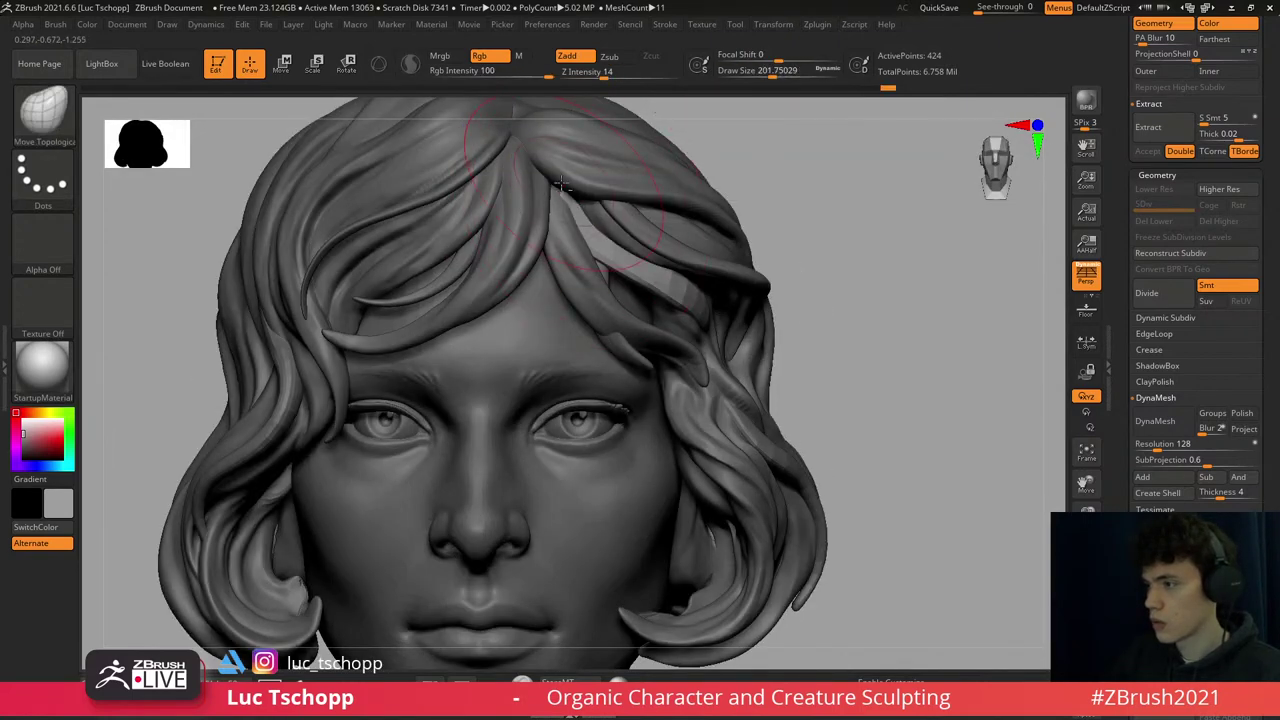
mouse_move(612, 252)
right_mouse_down()
mouse_move(615, 275)
mouse_move(700, 315)
mouse_move(705, 288)
mouse_move(620, 257)
right_mouse_up()
- Set the brush size to about 128 and solo the curled strand
key("s")
left_click_drag(620, 257, 655, 257)
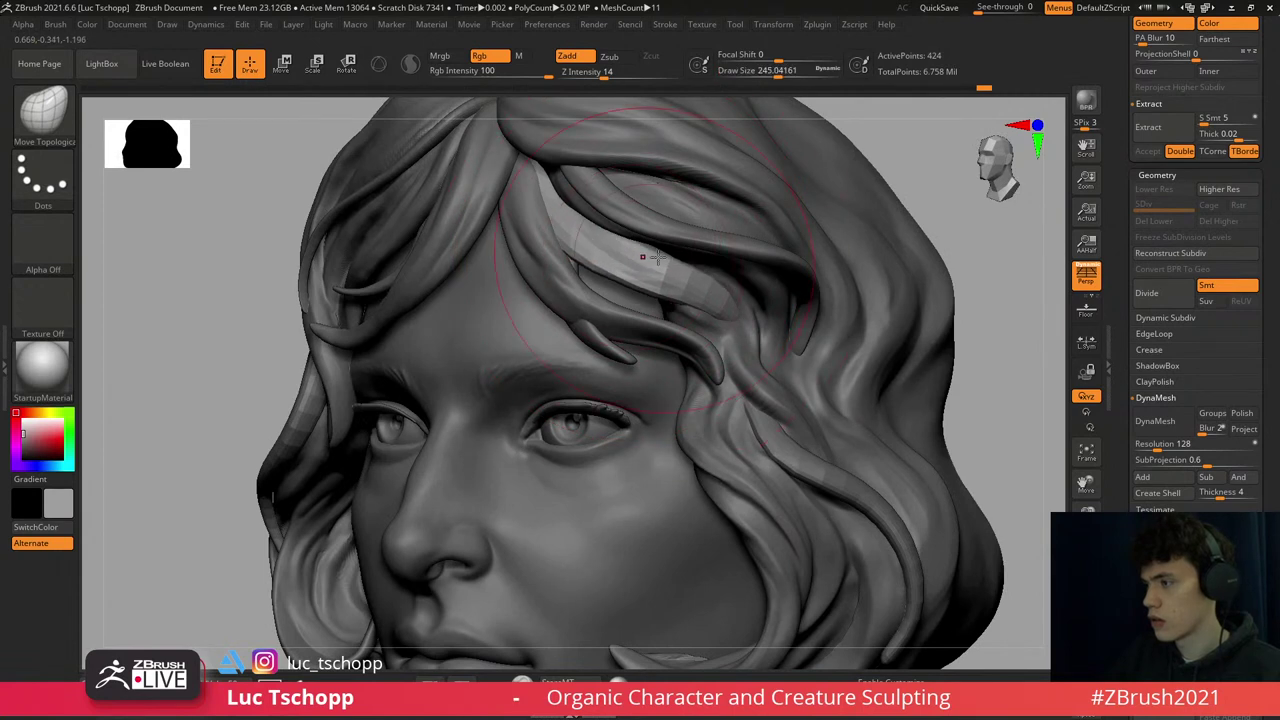
mouse_move(652, 256)
right_mouse_down()
mouse_move(620, 262)
mouse_move(656, 266)
right_mouse_up()
key("s")
mouse_move(655, 266)
left_mouse_down()
mouse_move(680, 266)
mouse_move(620, 266)
left_mouse_up()
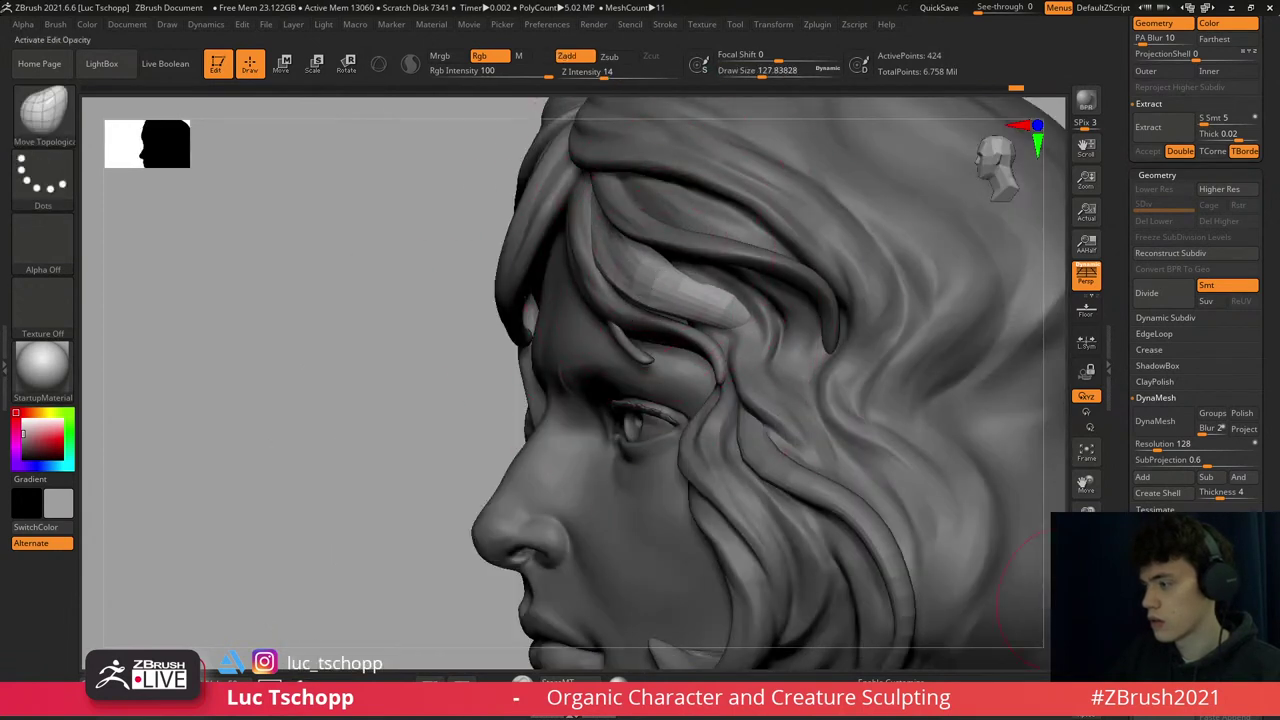
left_click(1080, 585)
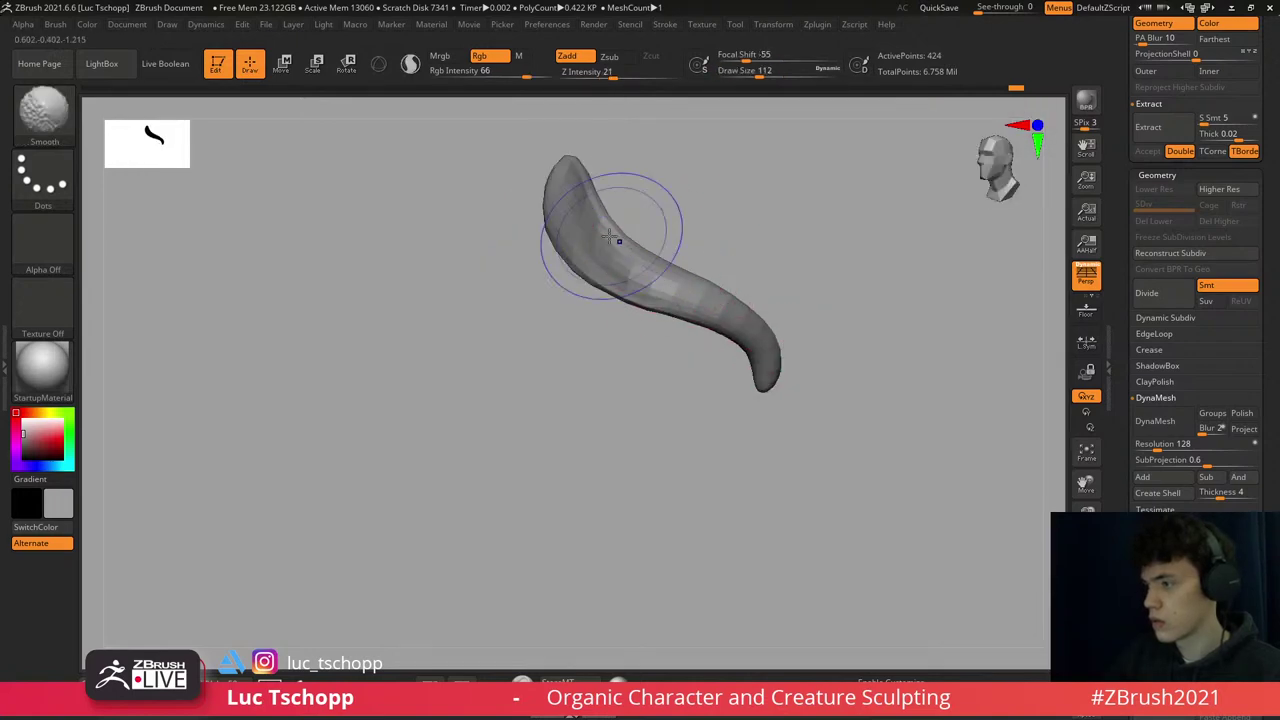
- Try pinching the isolated strand's edge with the Pinch brush, then undo it
right_click_drag(600, 243, 672, 233)
key("b")
key("p")
key("i")
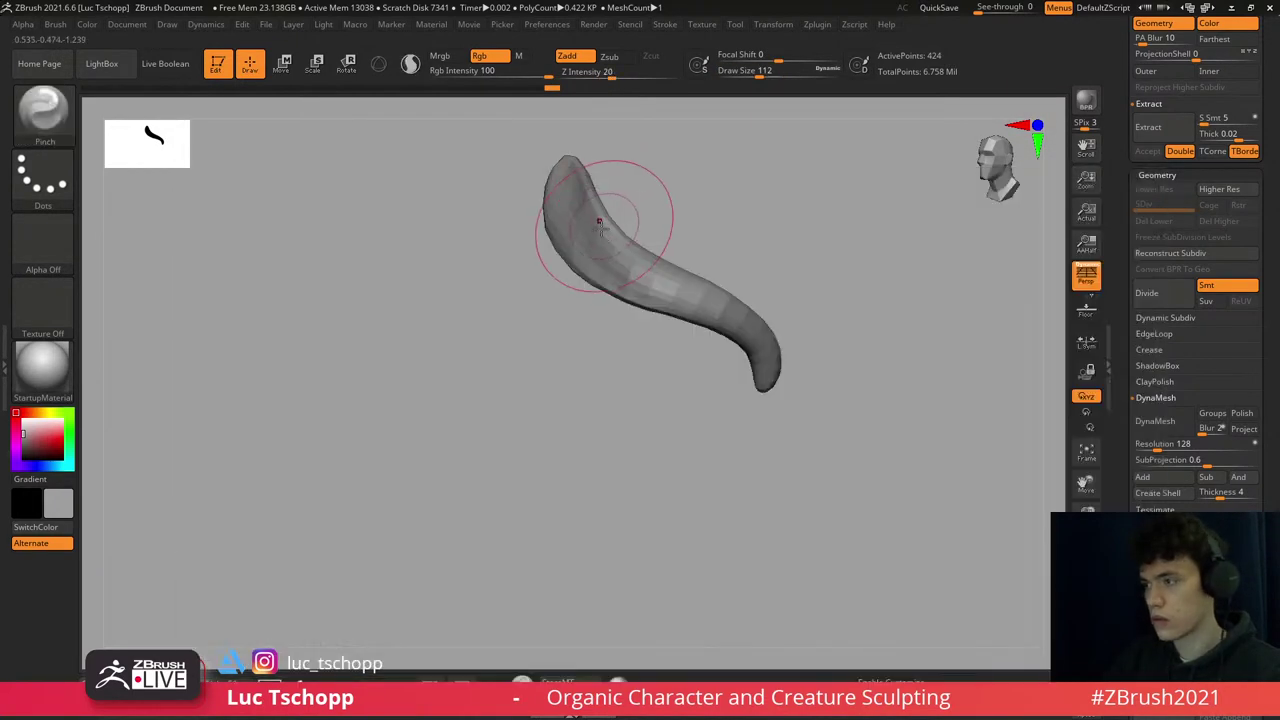
left_click_drag(745, 313, 650, 275)
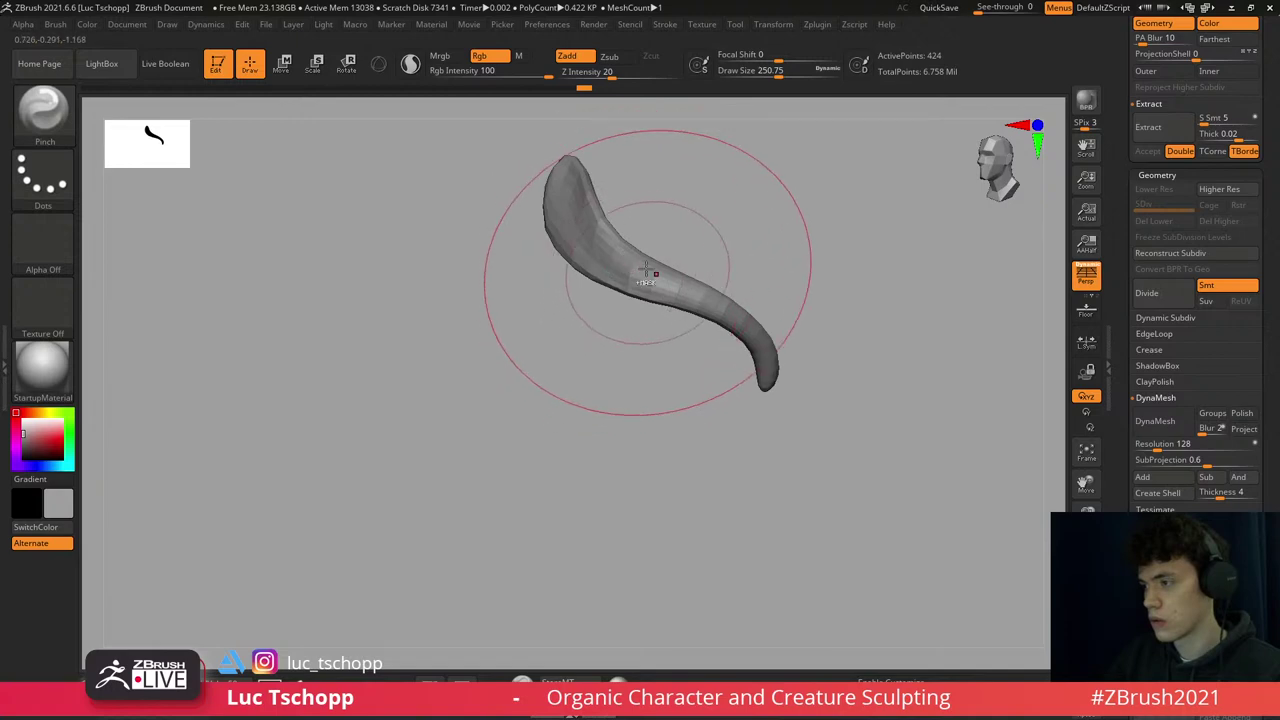
key("ctrl+z")
- Show the whole head, add dynamic subdivision, set brush size to about 87, and select Extract1
left_click(1080, 585)
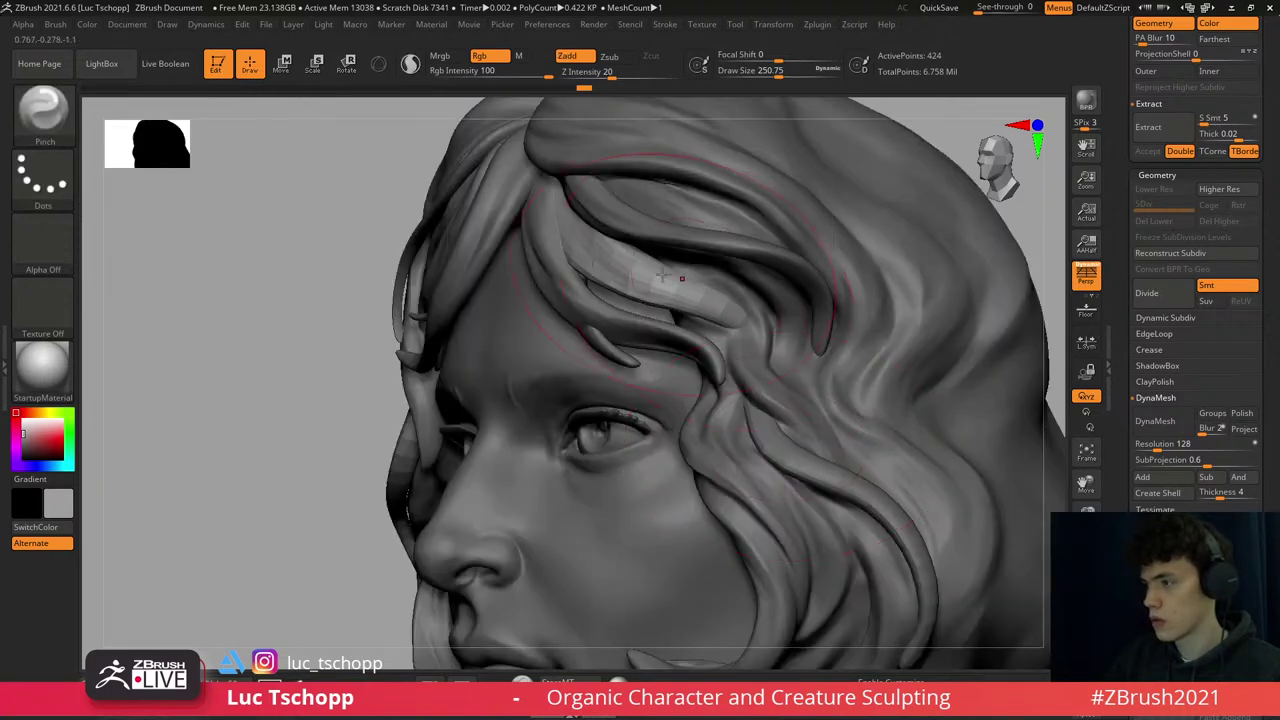
key("d")
key("ctrl+d")
left_click_drag(250, 400, 400, 400)
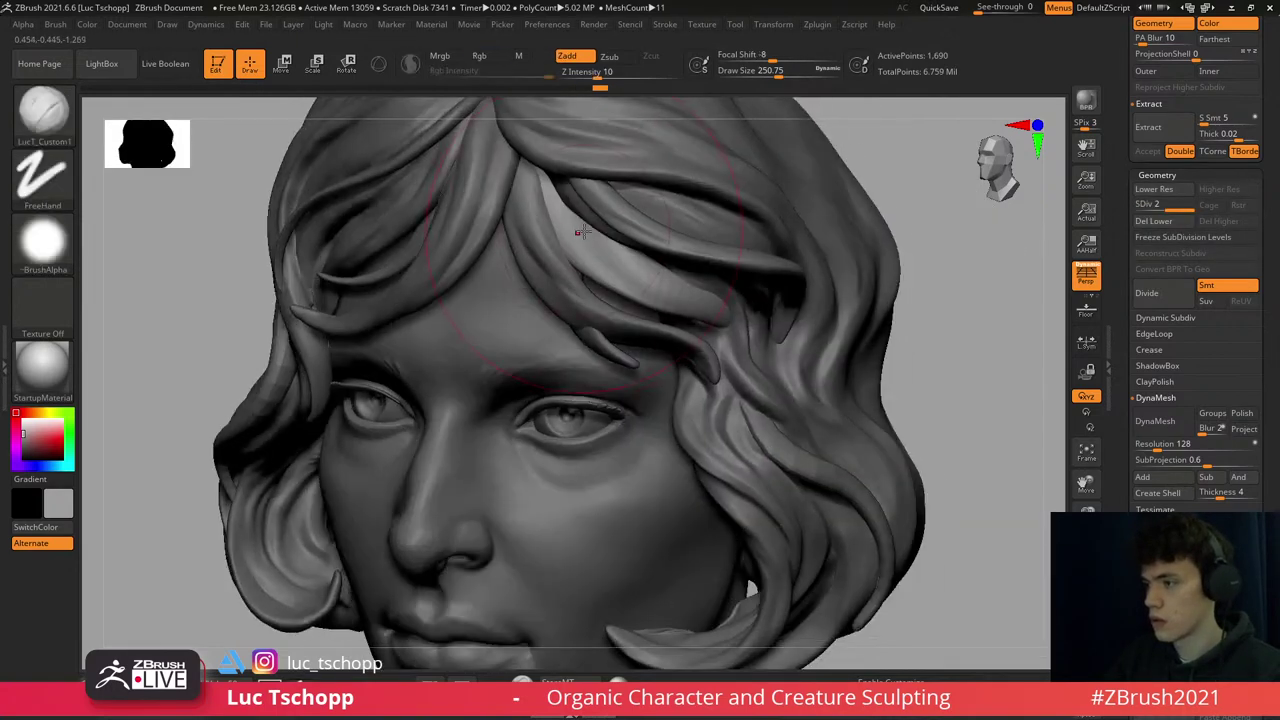
key("s")
left_click_drag(566, 218, 558, 218)
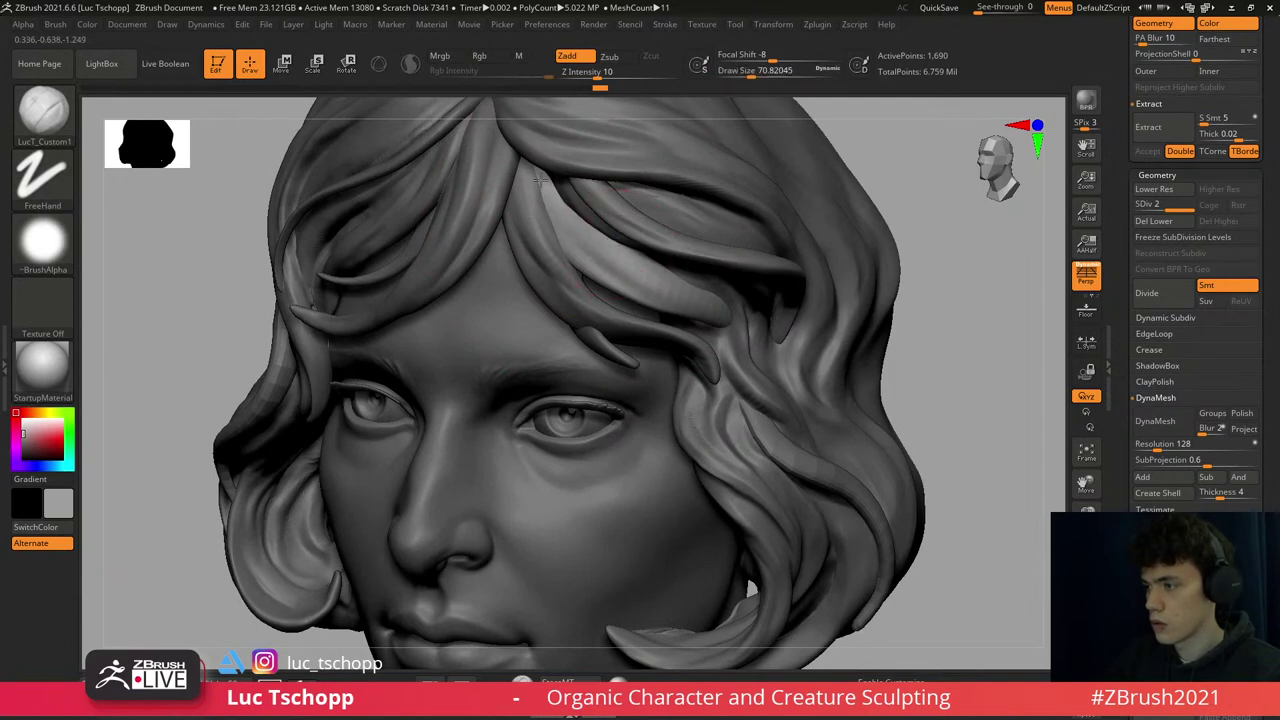
mouse_move(707, 297)
left_mouse_down()
mouse_move(620, 300)
mouse_move(690, 285)
left_mouse_up()
left_click(690, 285, "alt")
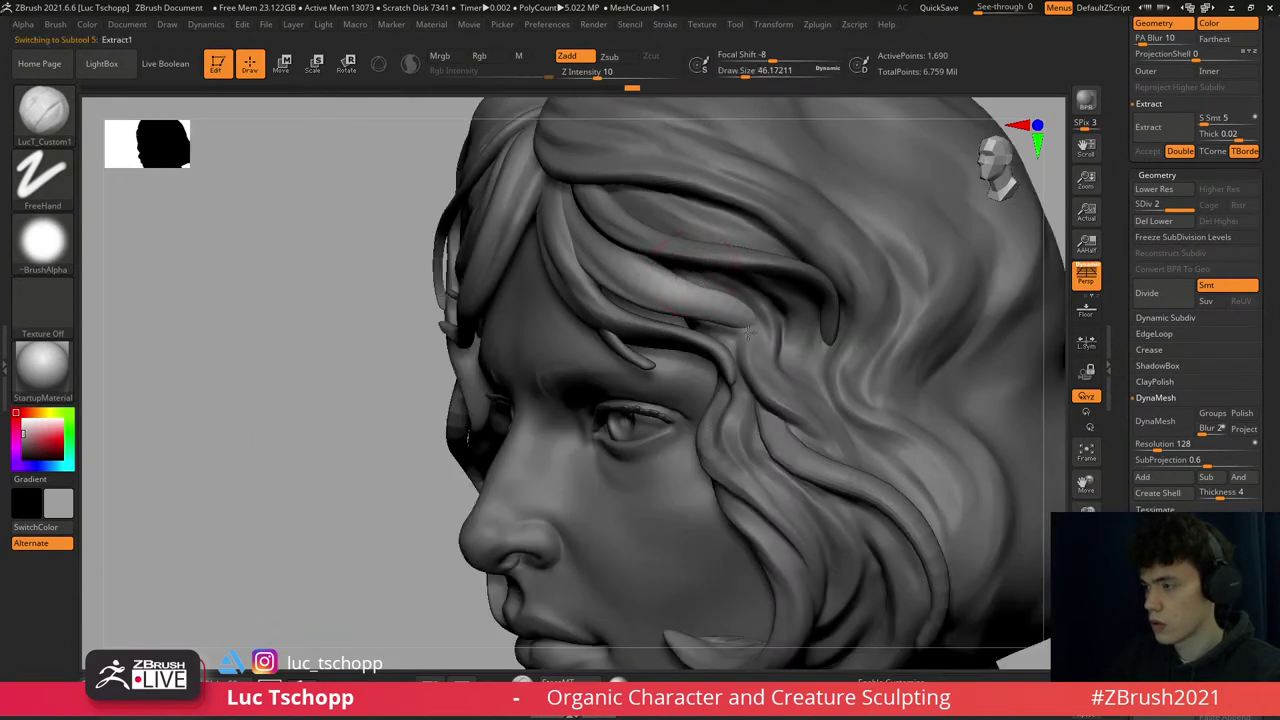
left_click_drag(300, 300, 668, 278)
- Switch to the DamStandard brush set to carve inward, viewing the fringe
key("b")
key("b")
key("s")
key("t")
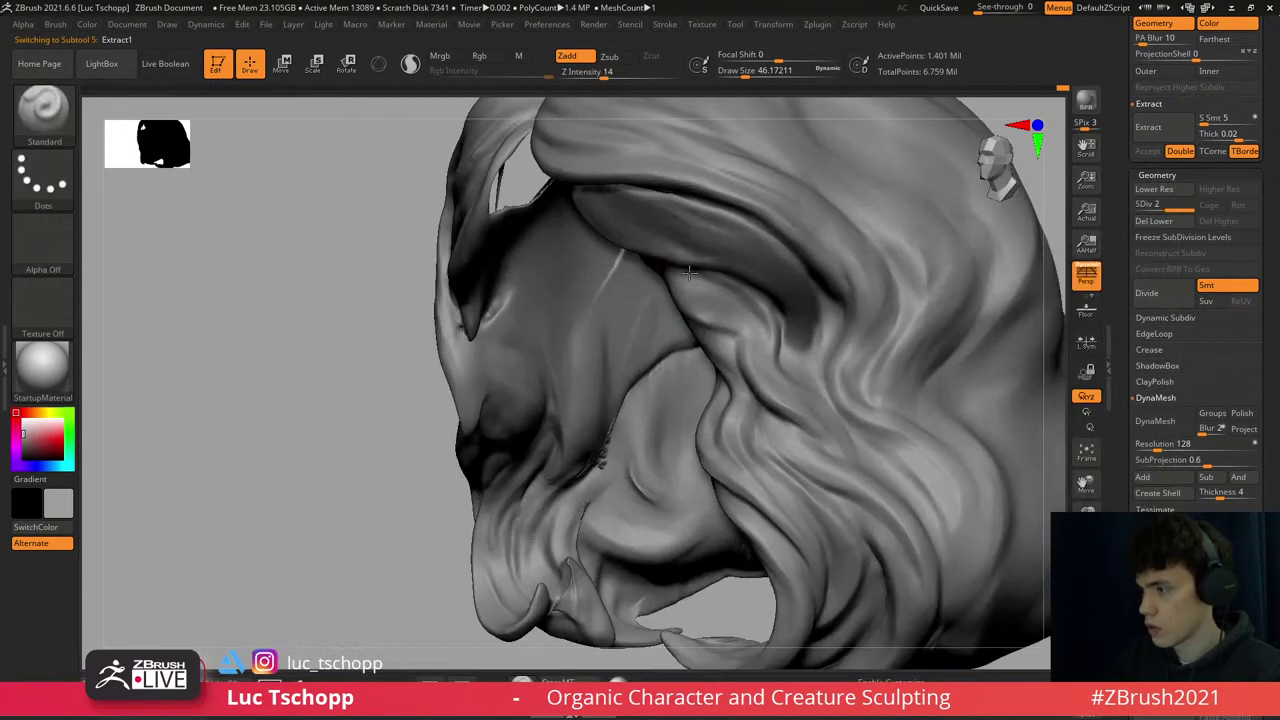
key("b")
key("d")
key("s")
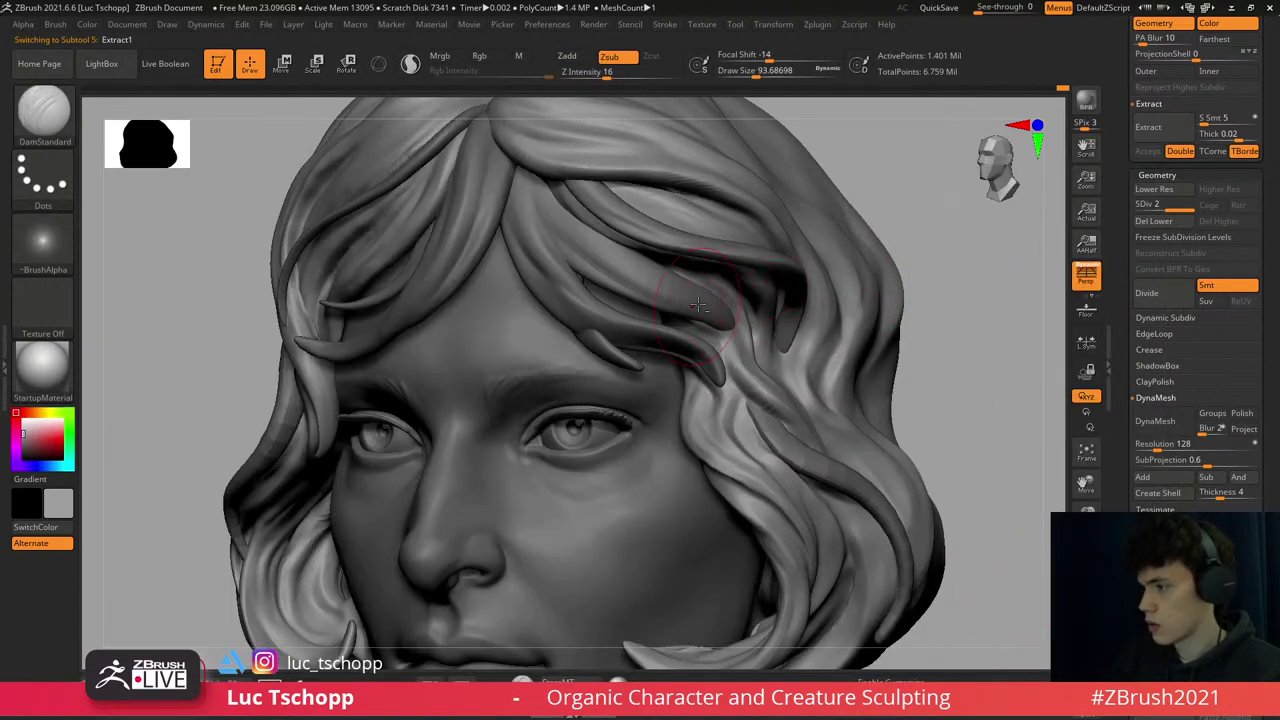
left_click_drag(801, 403, 588, 224)
- Switch to the Move brush, enlarge it, and select the Extract5 strand by the temple
key("b")
key("m")
key("v")
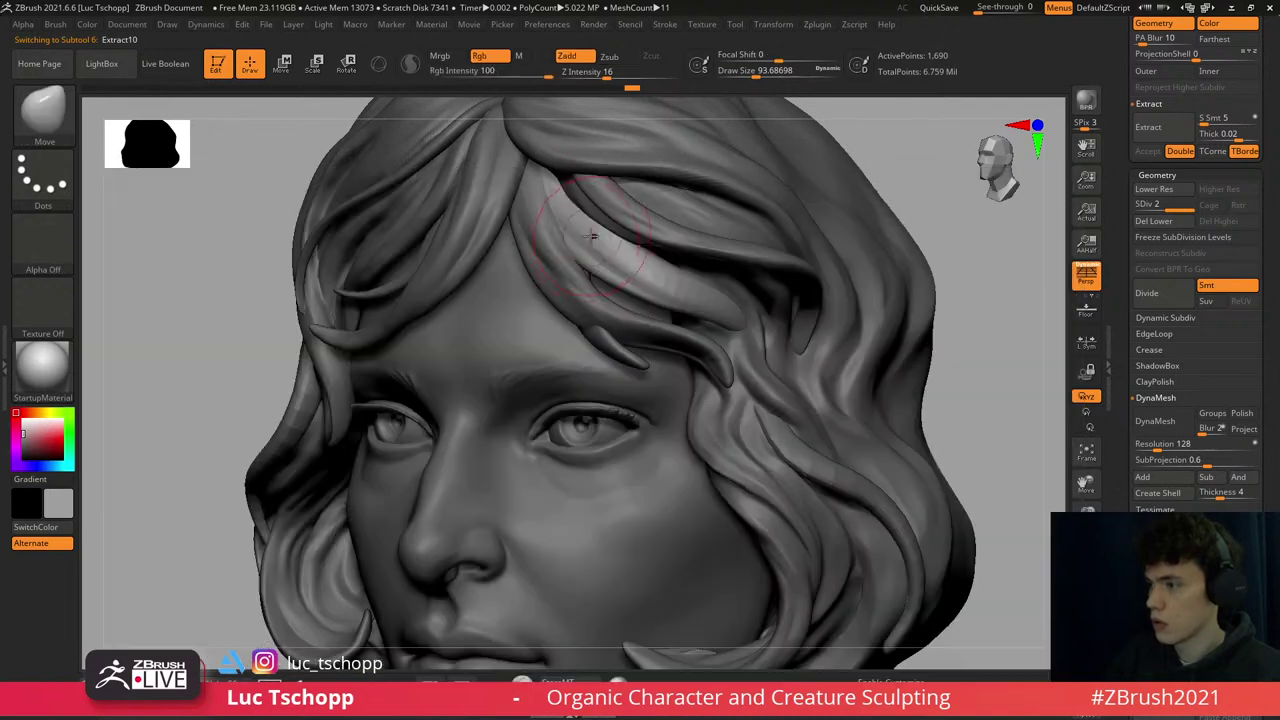
key("s")
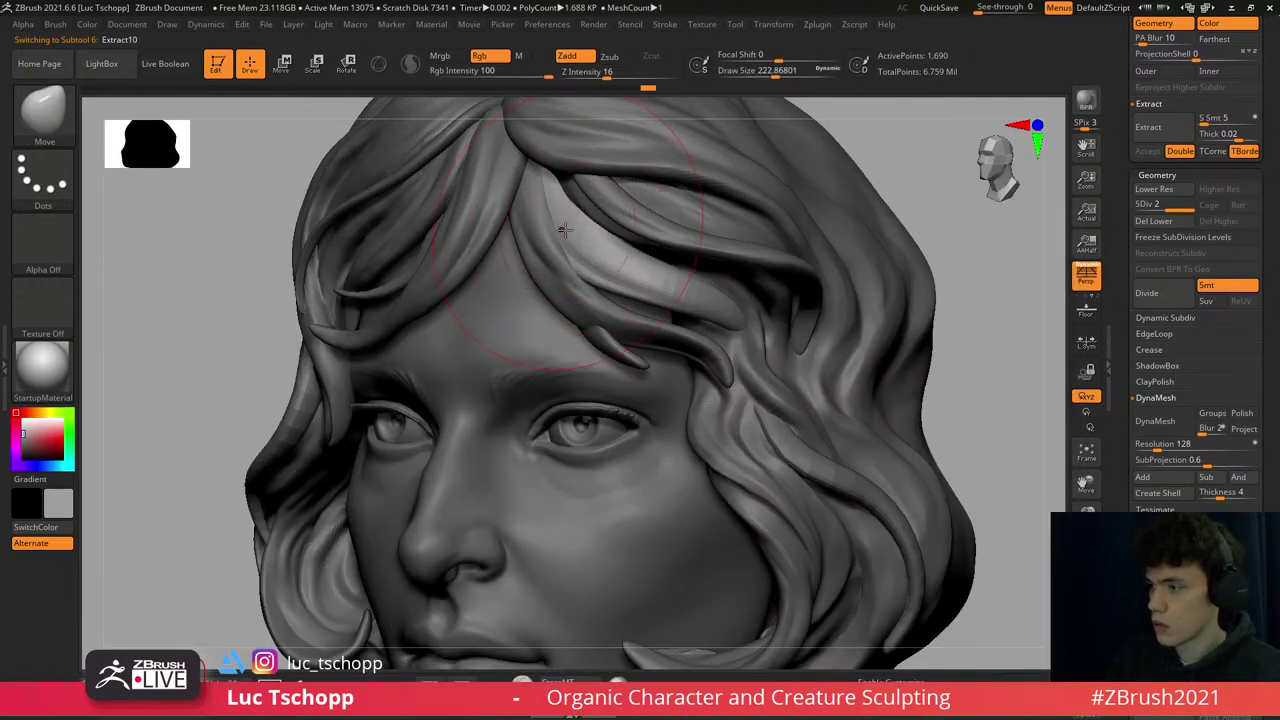
right_click_drag(560, 240, 560, 222)
key("bracketright")
key("bracketright")
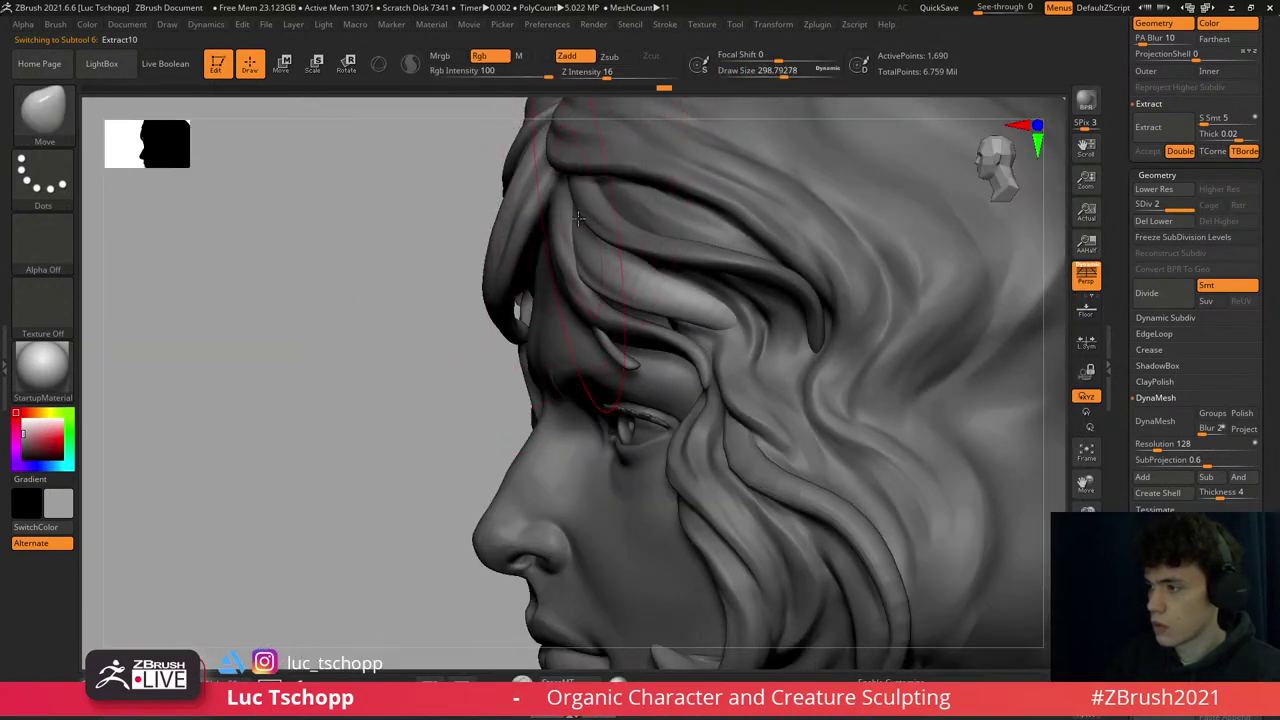
left_click(584, 288, "alt")
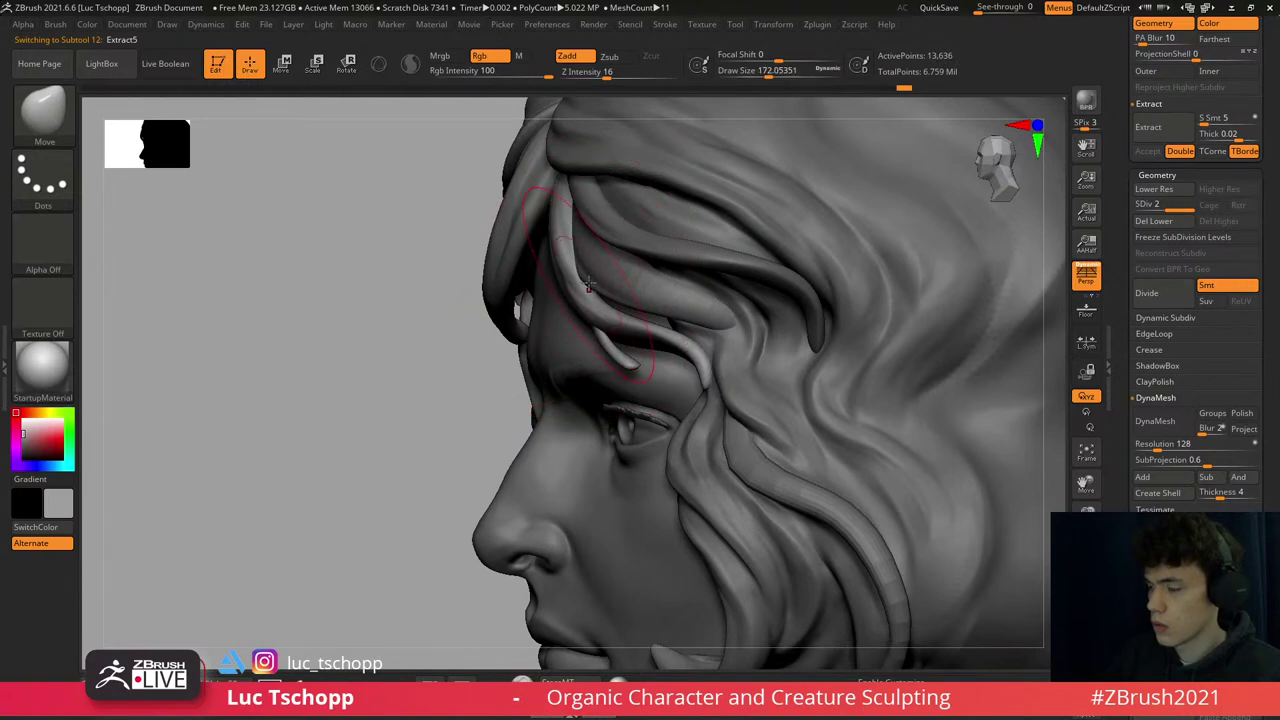
- Smooth the strand tip beside the eye with a brush size of about 41
key("f")
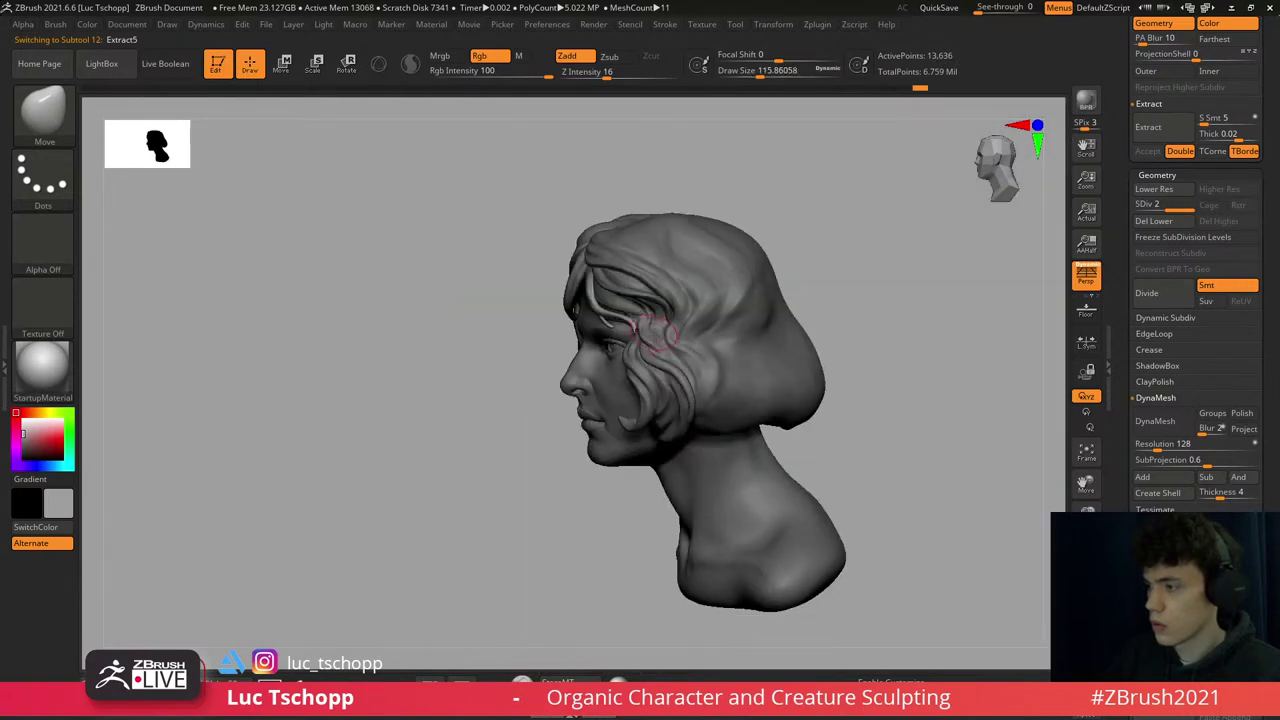
right_click_drag(606, 311, 622, 320, "ctrl")
key("s")
left_click_drag(622, 320, 620, 333)
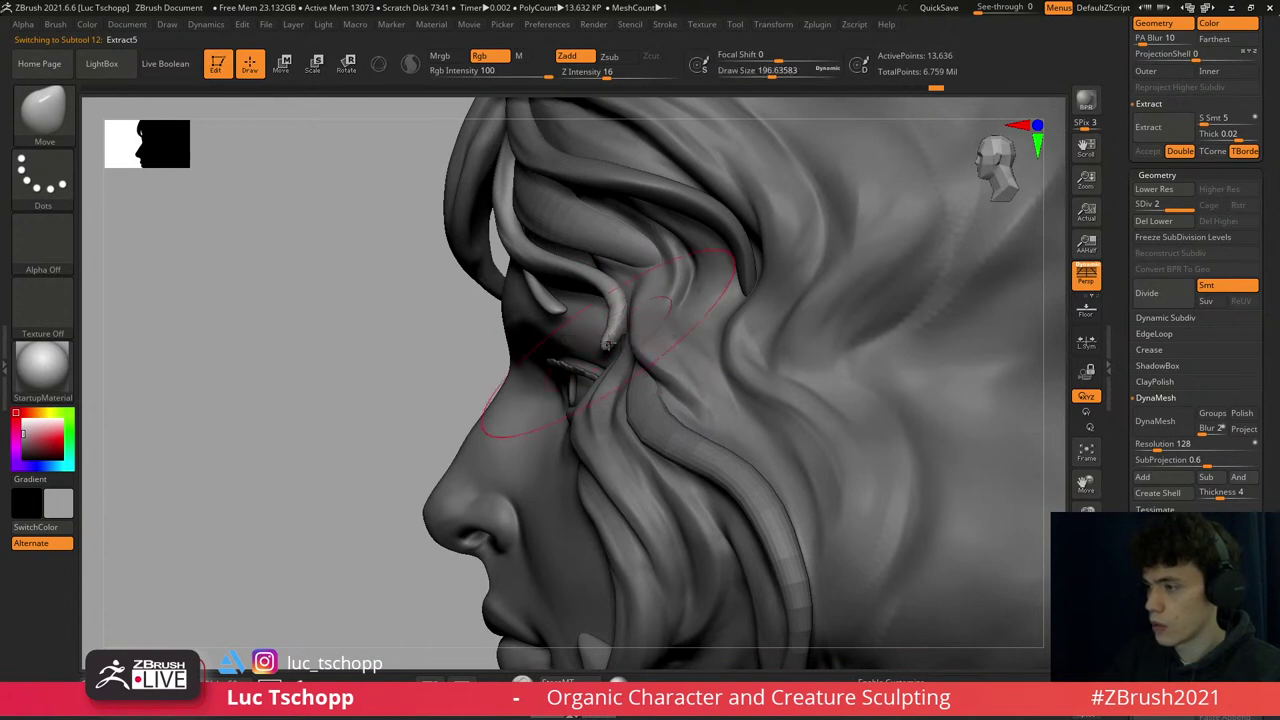
key("shift")
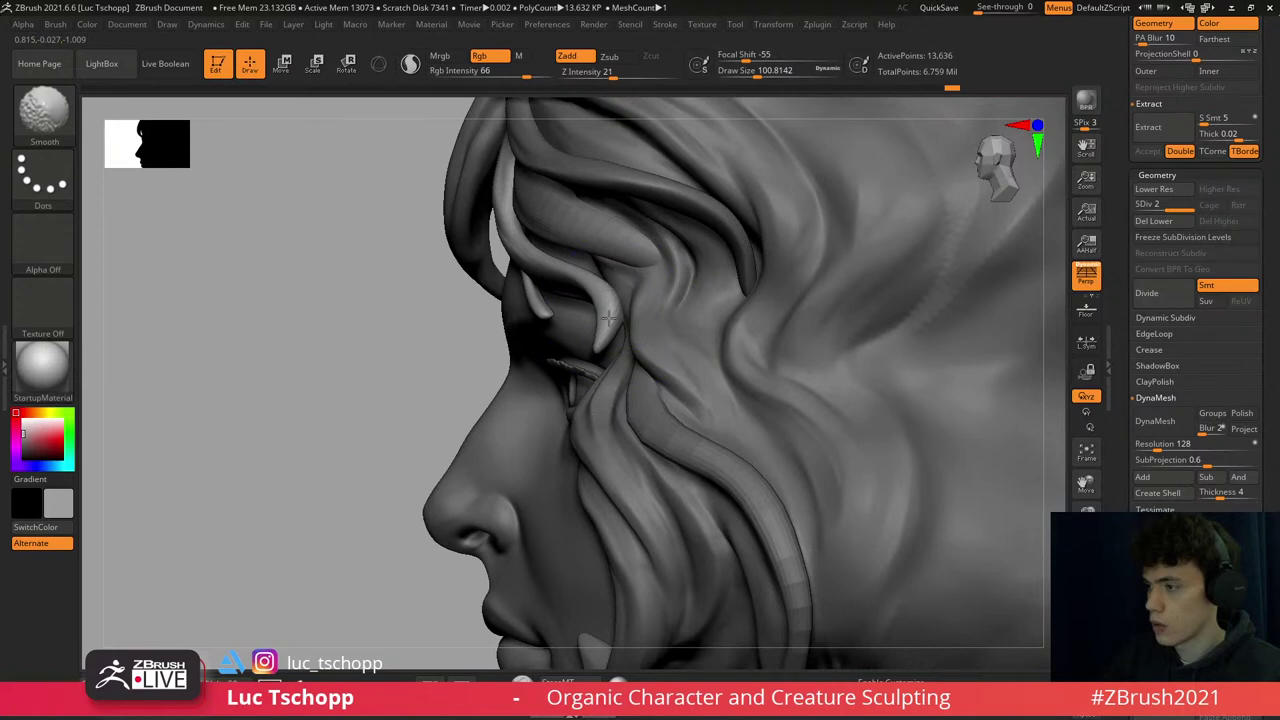
right_click_drag(609, 317, 598, 318)
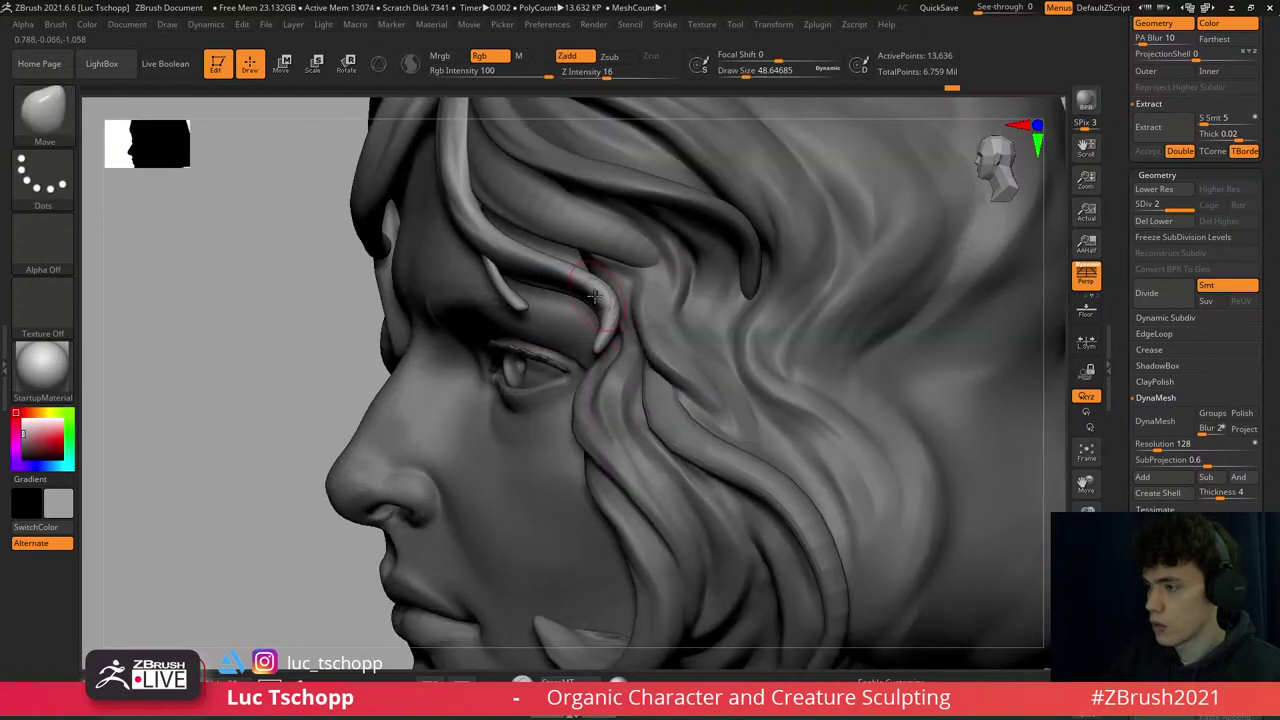
- Reshape the hair strand near the eye so it flows into the bob
key("f")
mouse_move(522, 158)
right_mouse_down()
mouse_move(580, 170)
mouse_move(627, 302)
mouse_move(620, 294)
right_mouse_up()
key("s")
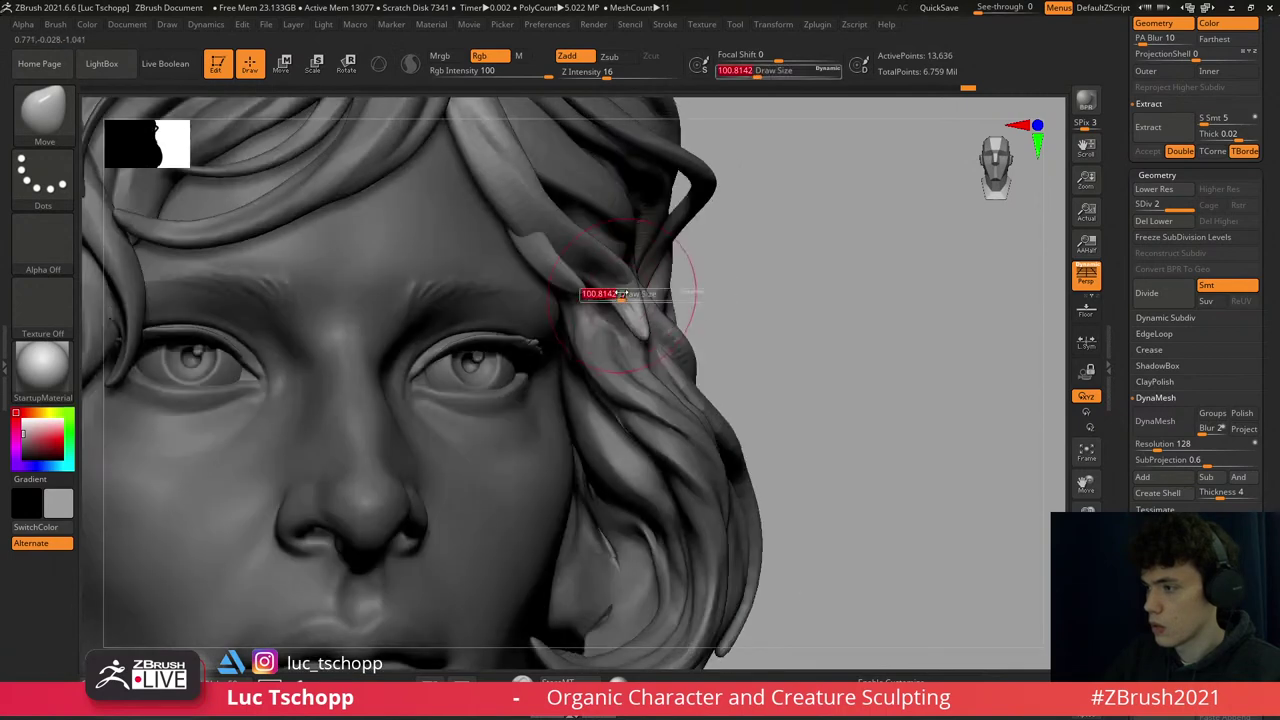
key("s")
left_click_drag(622, 323, 612, 338)
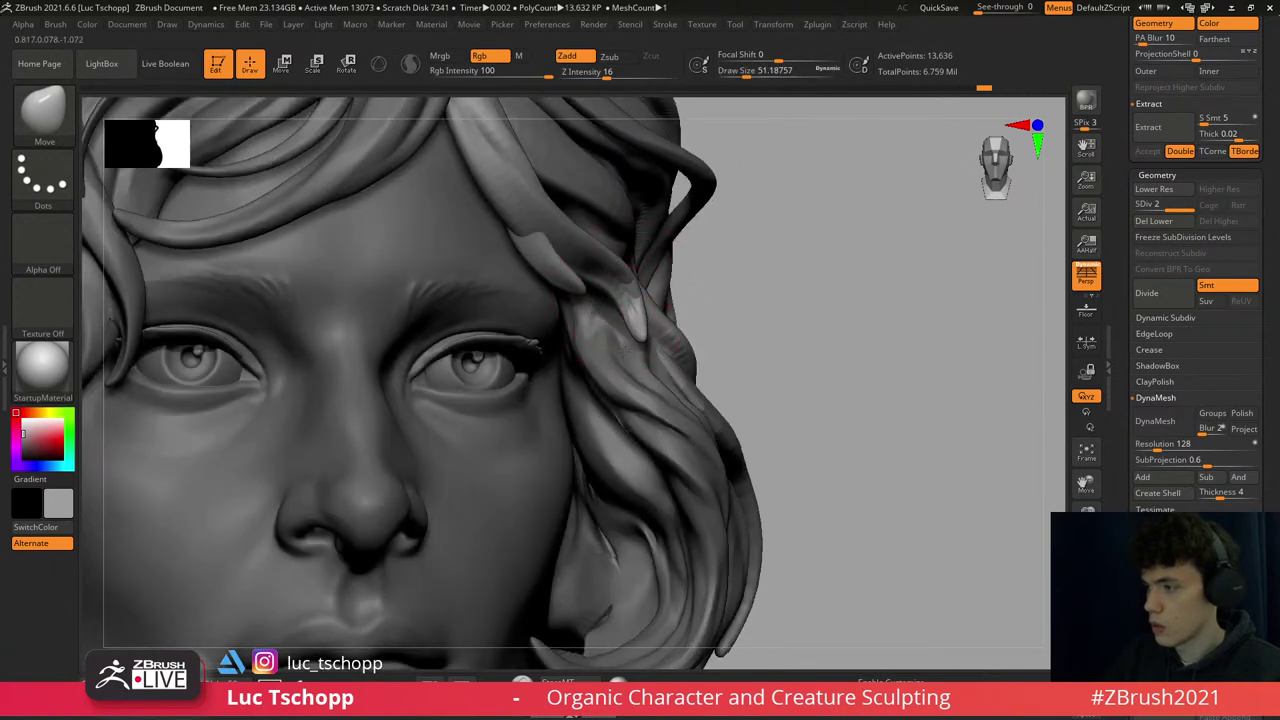
right_click_drag(630, 330, 691, 323)
- Step up a subdivision level and pick a smaller Move Topological brush for the forehead strands
key("f")
key("d")
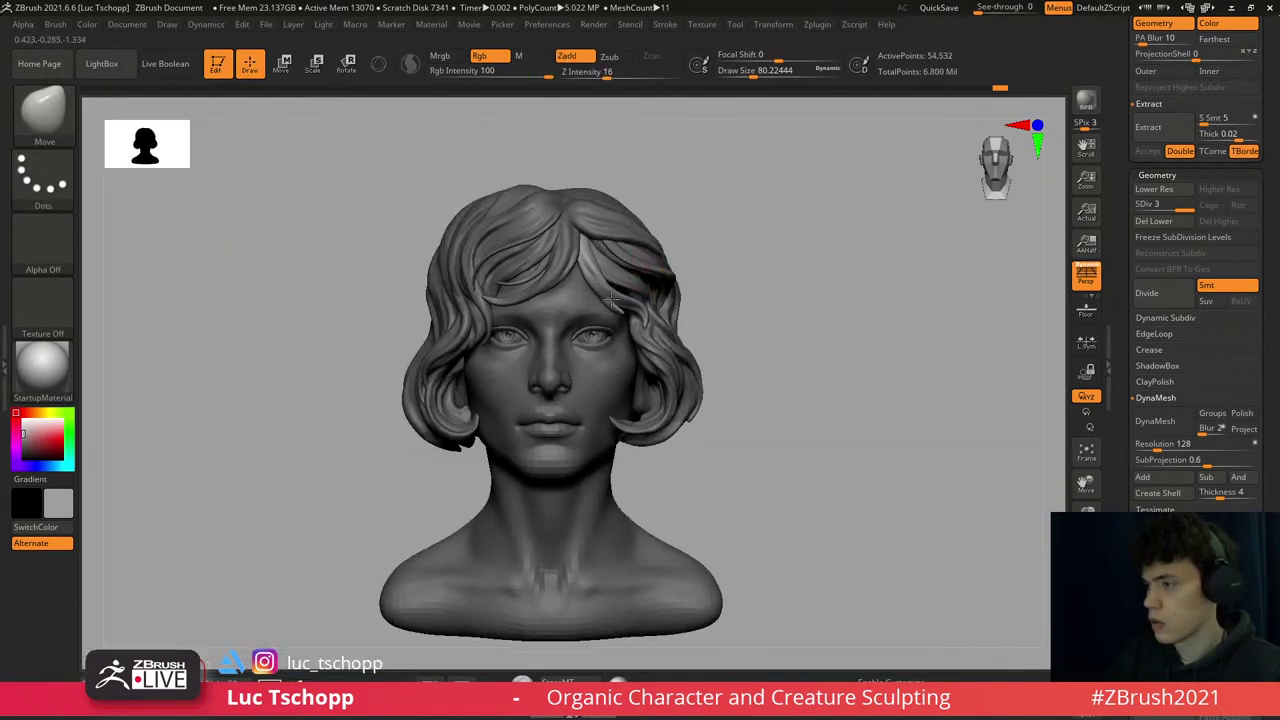
mouse_move(640, 260)
right_mouse_down("ctrl")
mouse_move(623, 345)
mouse_move(658, 335)
right_mouse_up("ctrl")
key("b")
key("m")
key("t")
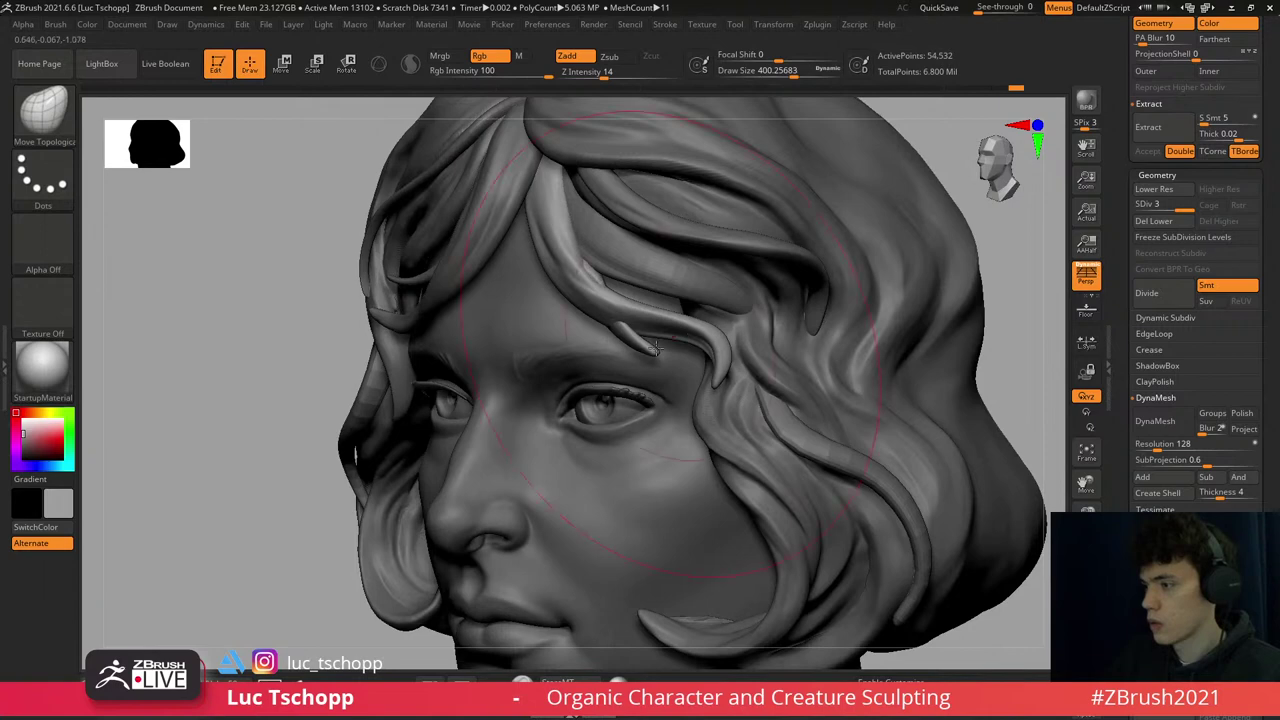
right_click_drag(524, 400, 600, 350)
key("bracketleft")
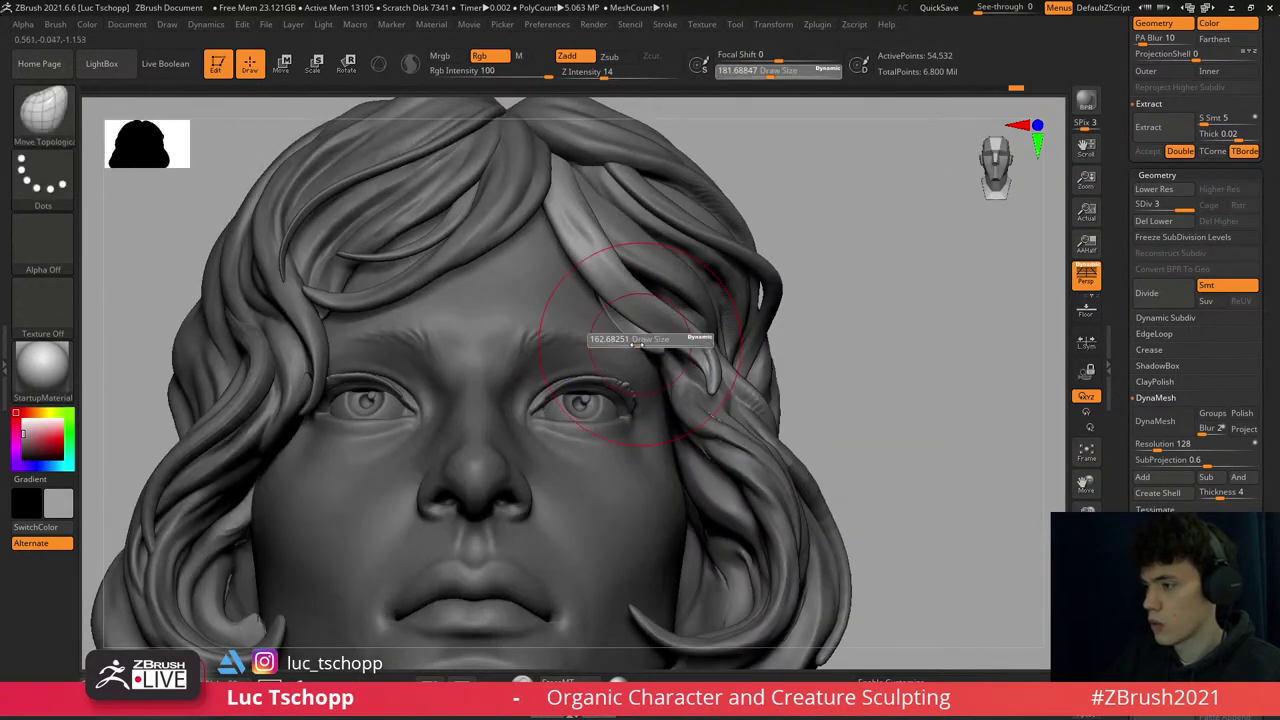
- Smooth the forehead strands over the eye, adjusting brush size as you go
key("shift")
right_click_drag(640, 332, 683, 342)
key("bracketright")
key("bracketleft")
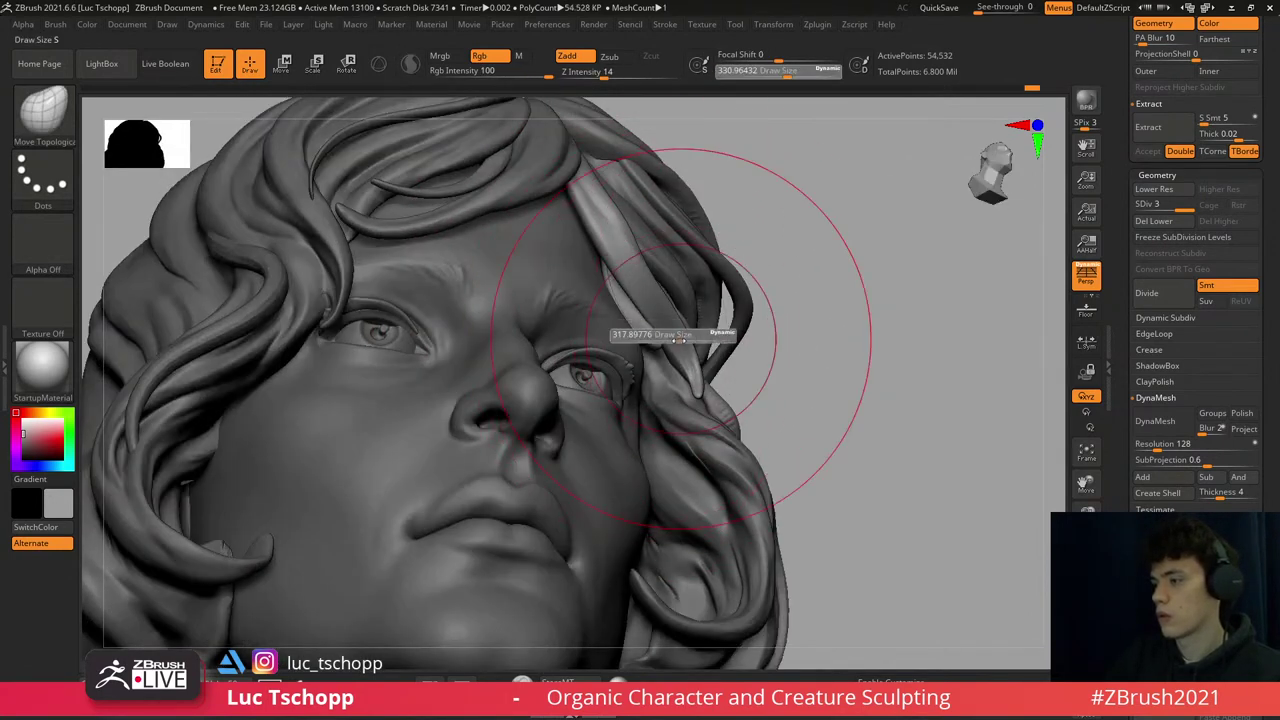
key("bracketleft")
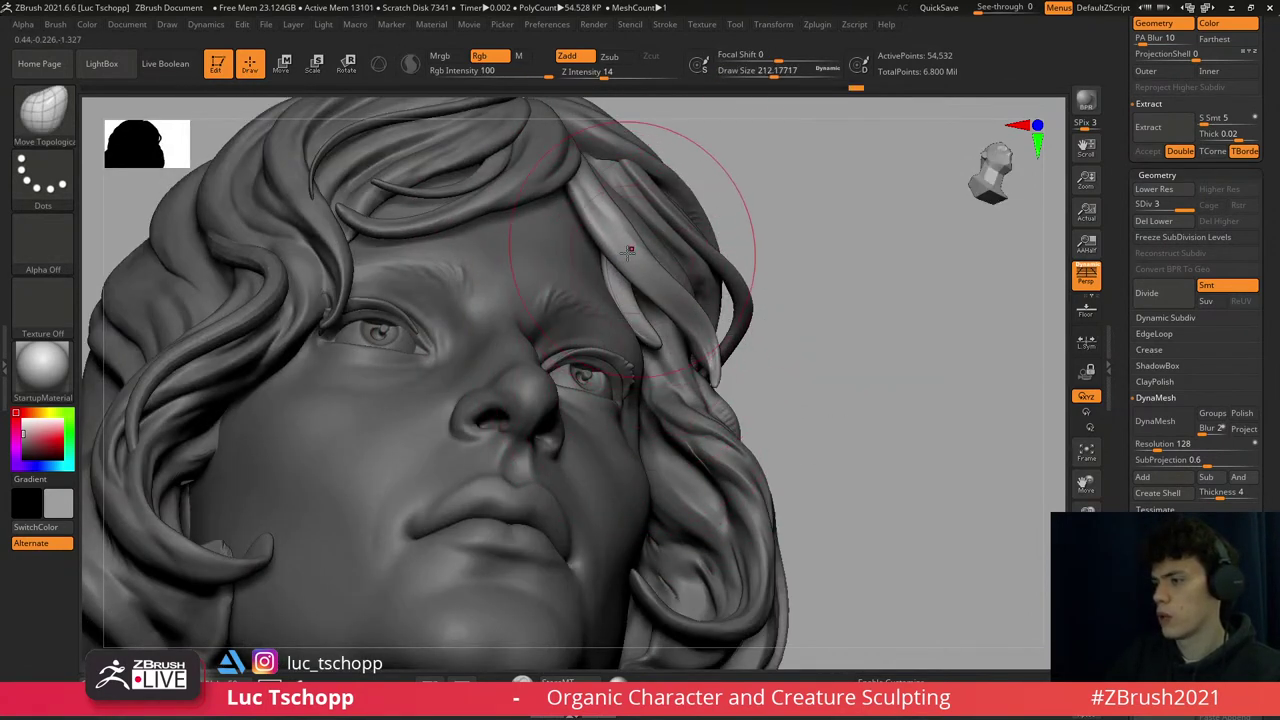
key("bracketright")
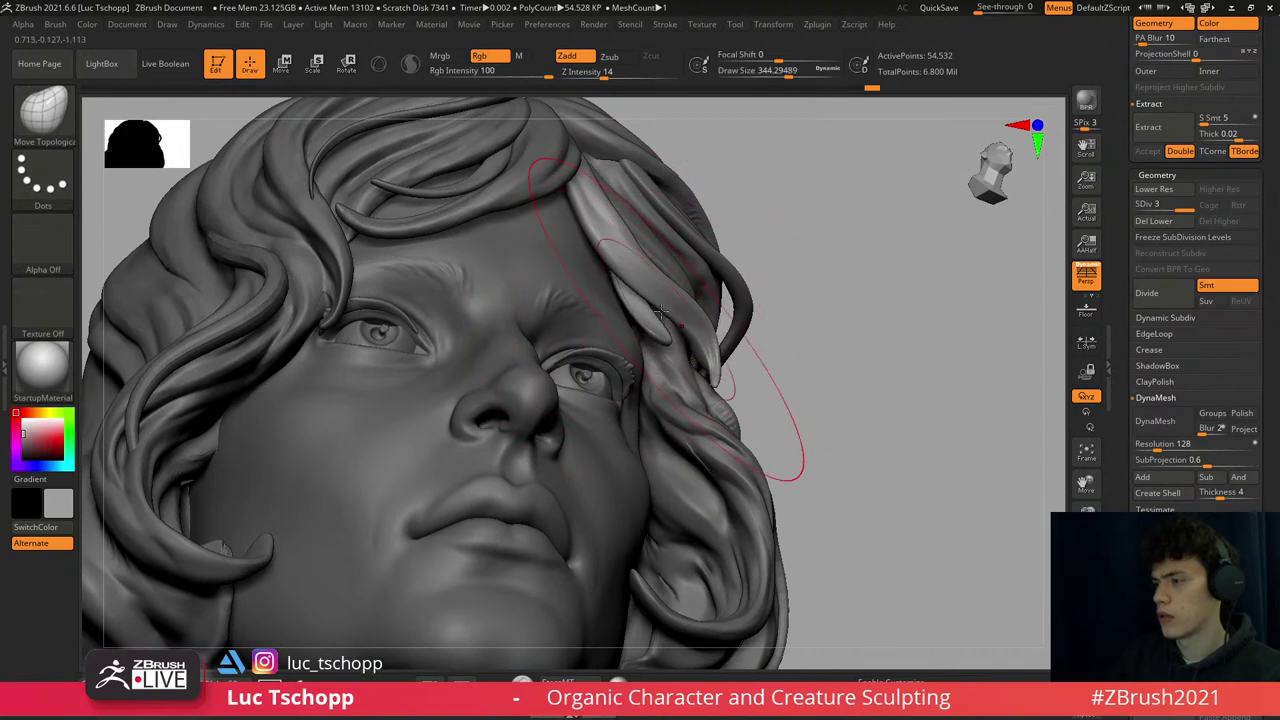
mouse_move(660, 313)
right_mouse_down()
mouse_move(705, 335)
mouse_move(700, 300)
mouse_move(693, 348)
mouse_move(668, 285)
mouse_move(772, 371)
right_mouse_up()
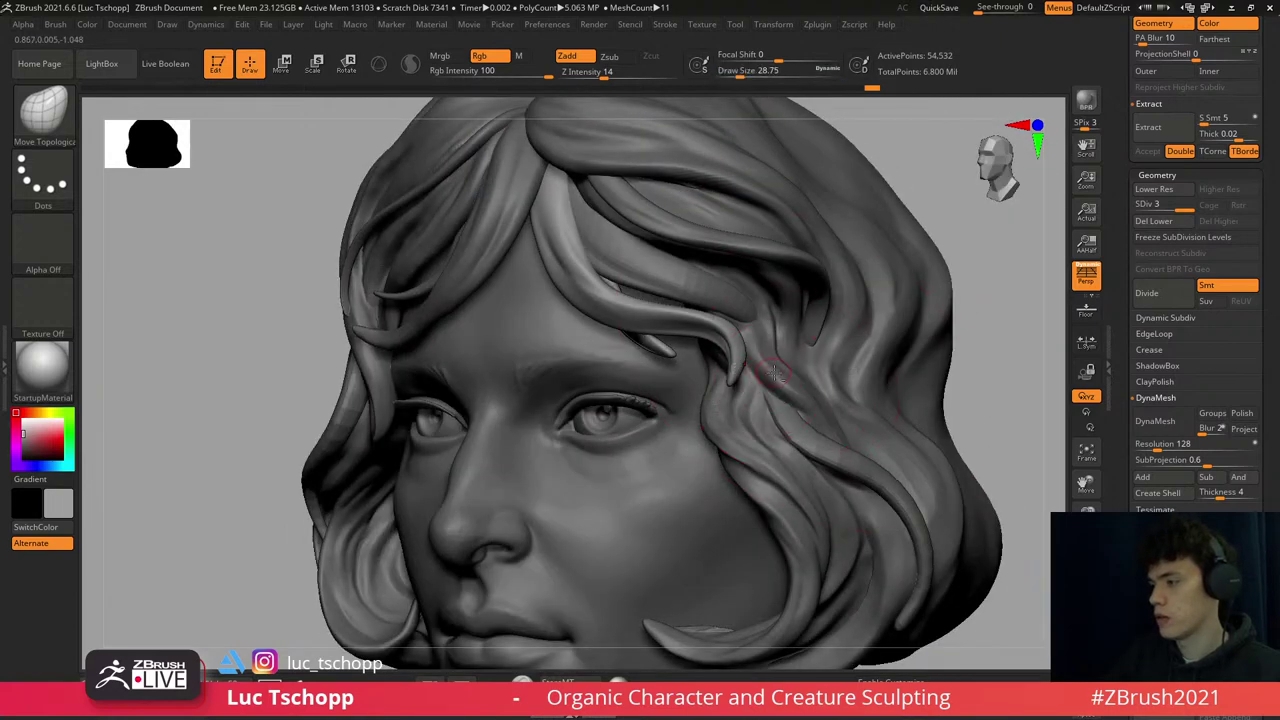
- Select the Extract1 hair subtool and switch to the DamStandard brush to carve grooves
left_click(775, 375, "alt")
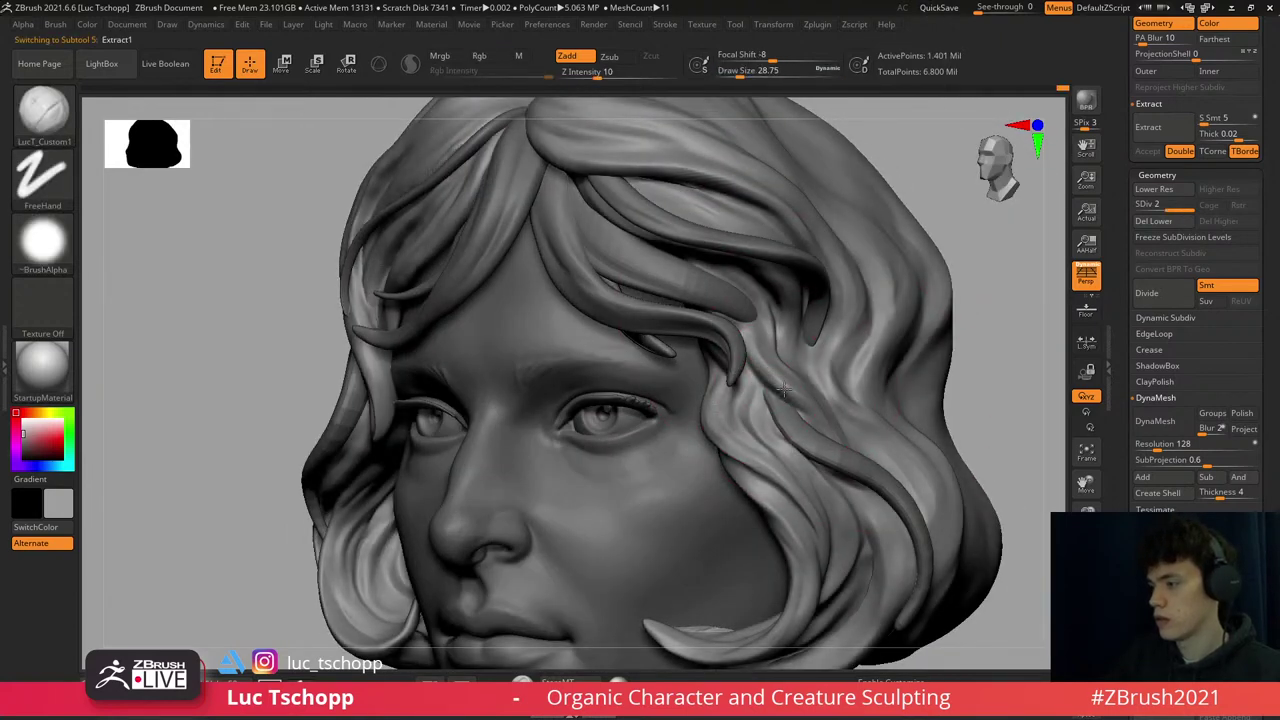
right_click_drag(818, 418, 805, 395)
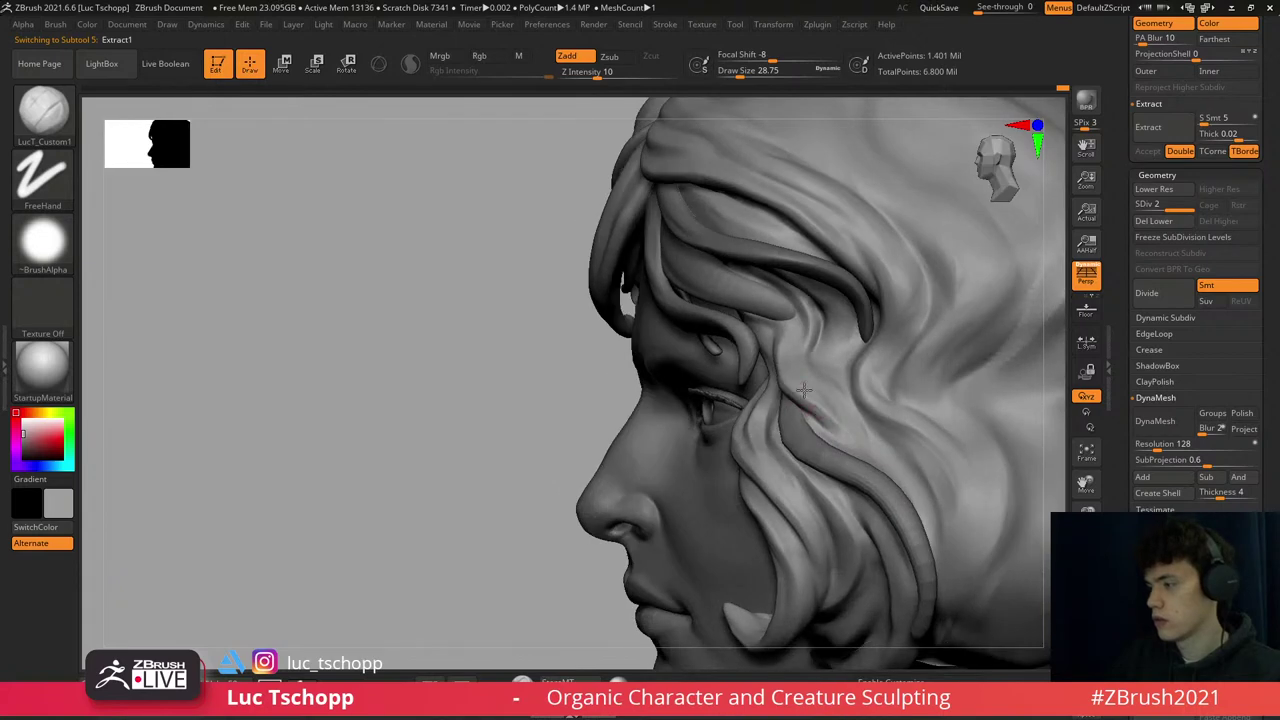
right_click_drag(789, 346, 808, 313)
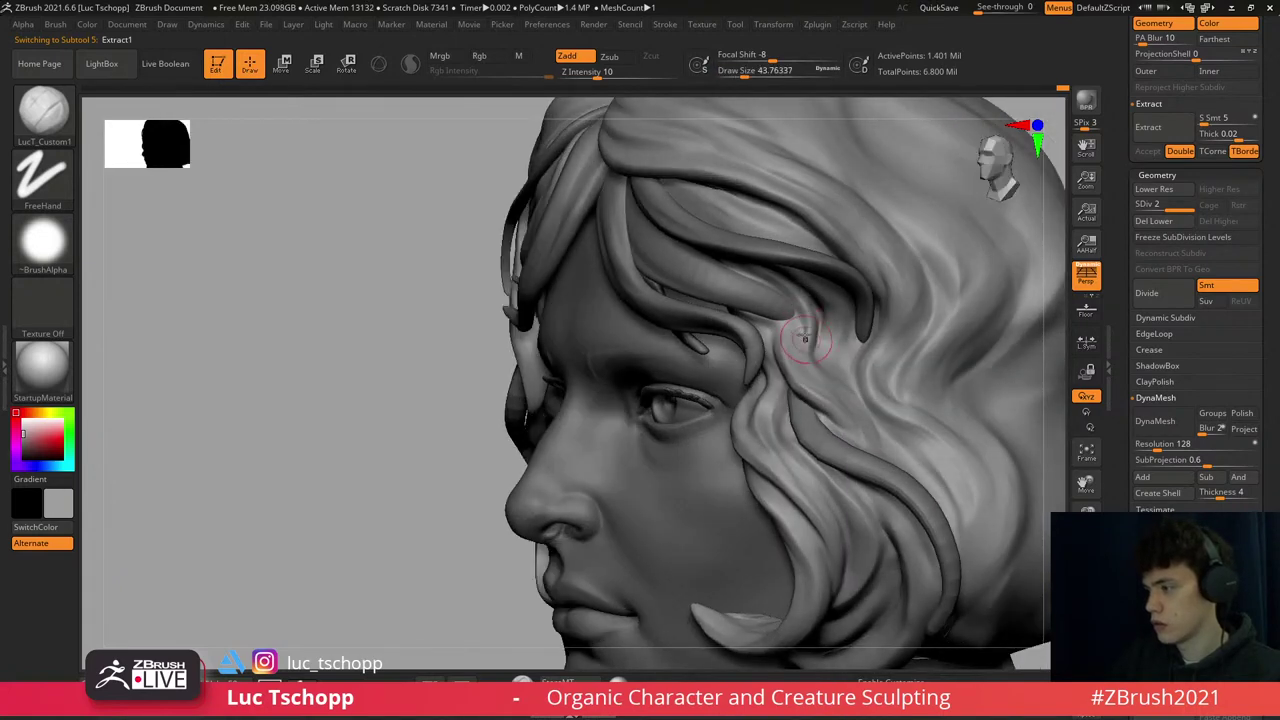
key("b")
key("d")
key("s")
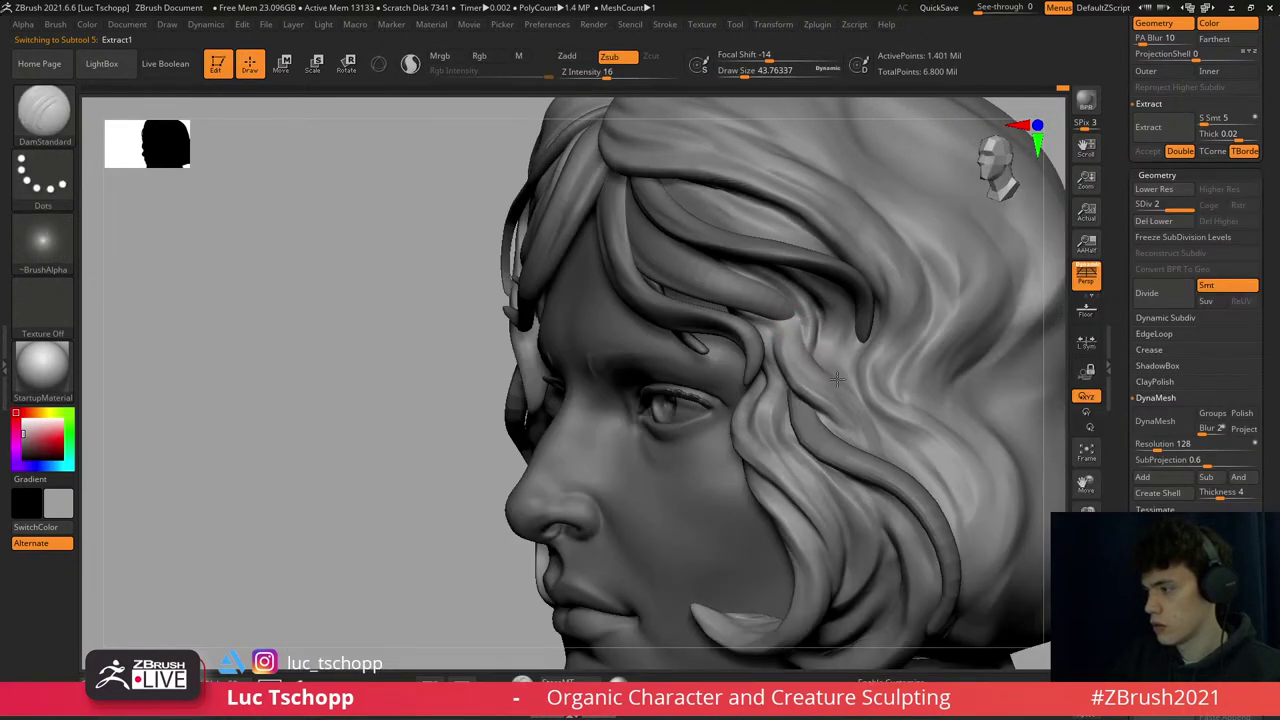
right_click_drag(838, 378, 761, 357, "shift")
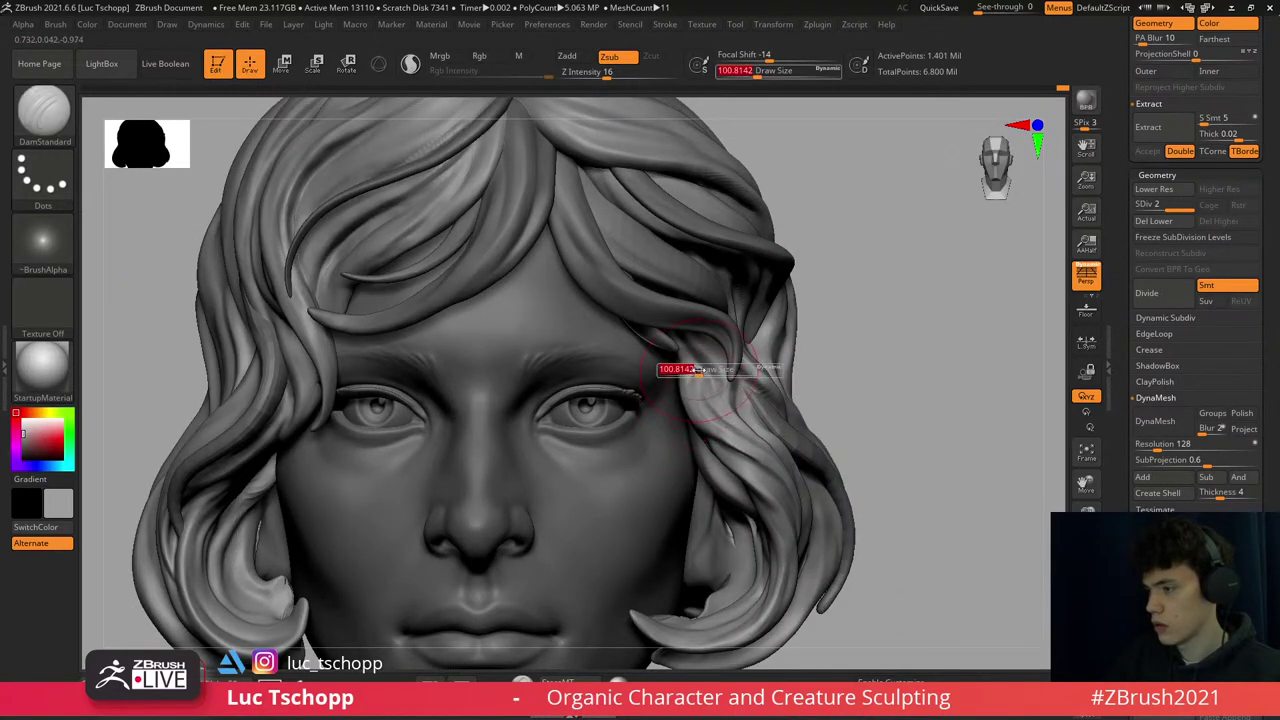
mouse_move(717, 367)
right_mouse_down("ctrl")
mouse_move(660, 232)
mouse_move(680, 254)
right_mouse_up("ctrl")
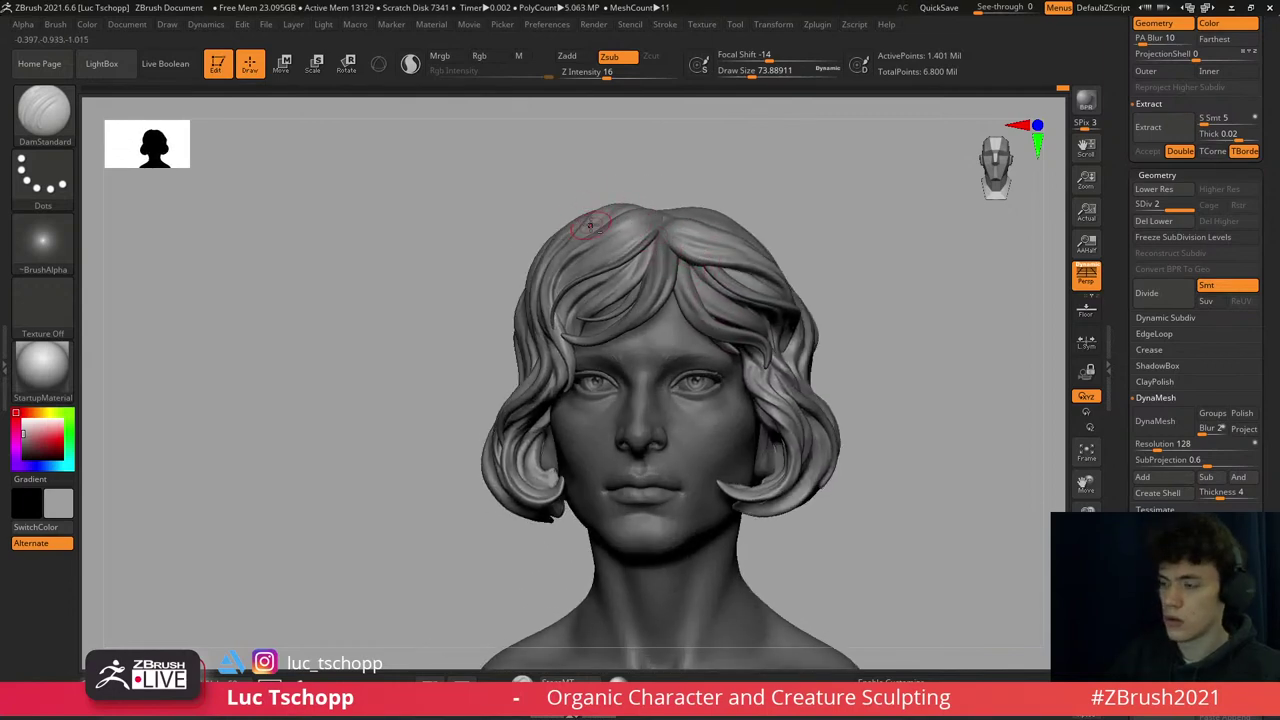
- Solo the hair and mask a side curl for extraction, orbiting around the curls
key("shift")
right_click_drag(786, 374, 701, 352, "alt")
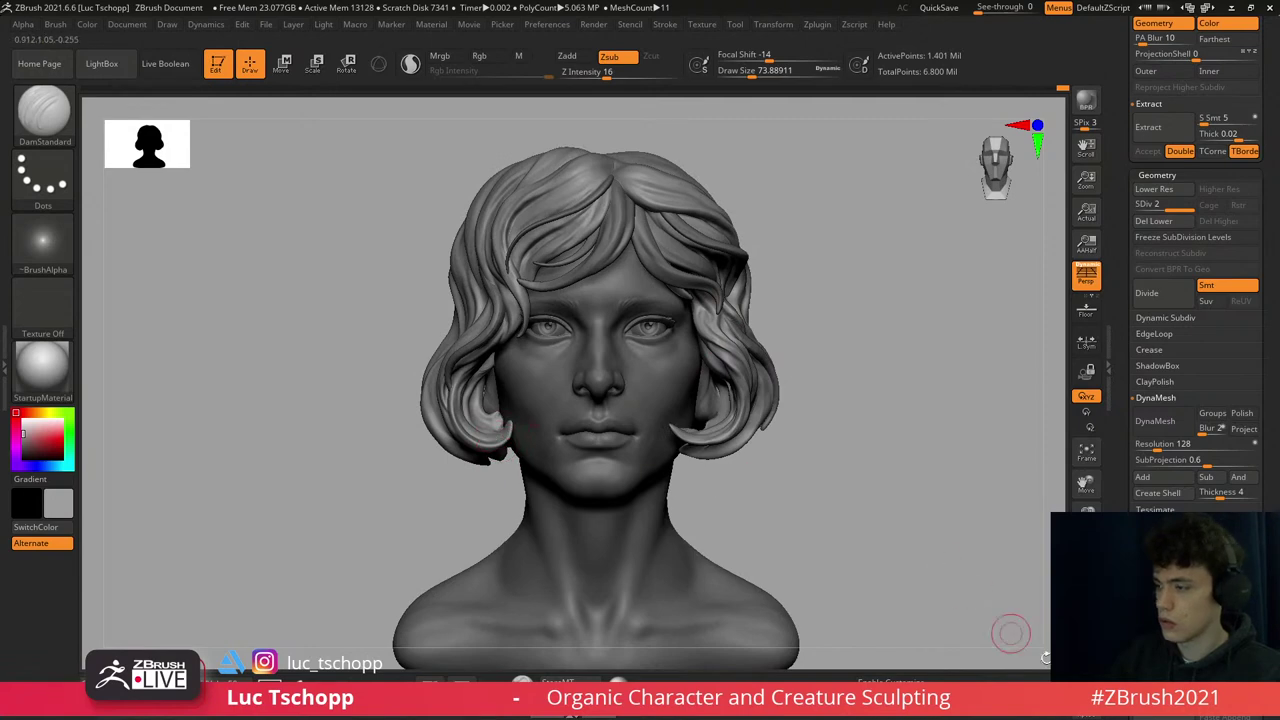
mouse_move(963, 617)
right_mouse_down("ctrl")
mouse_move(737, 395)
mouse_move(797, 367)
right_mouse_up("ctrl")
key("s")
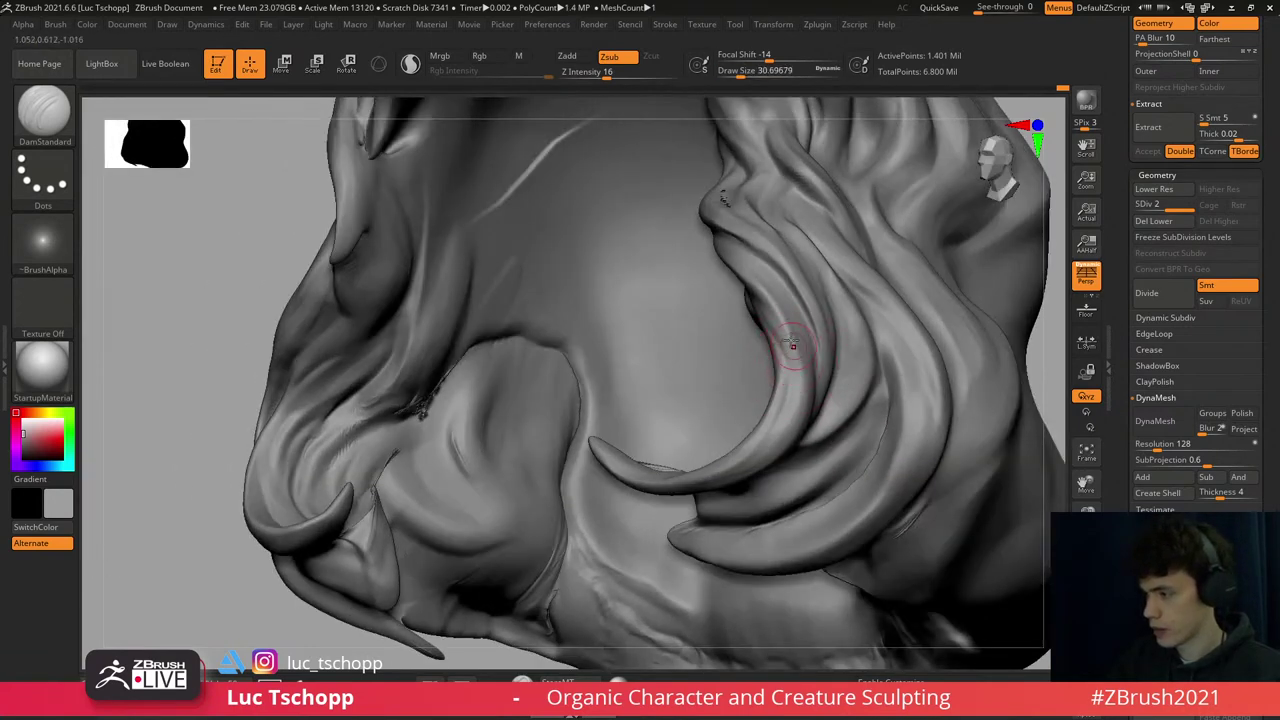
right_click_drag(789, 420, 800, 404)
right_click_drag(779, 461, 823, 281)
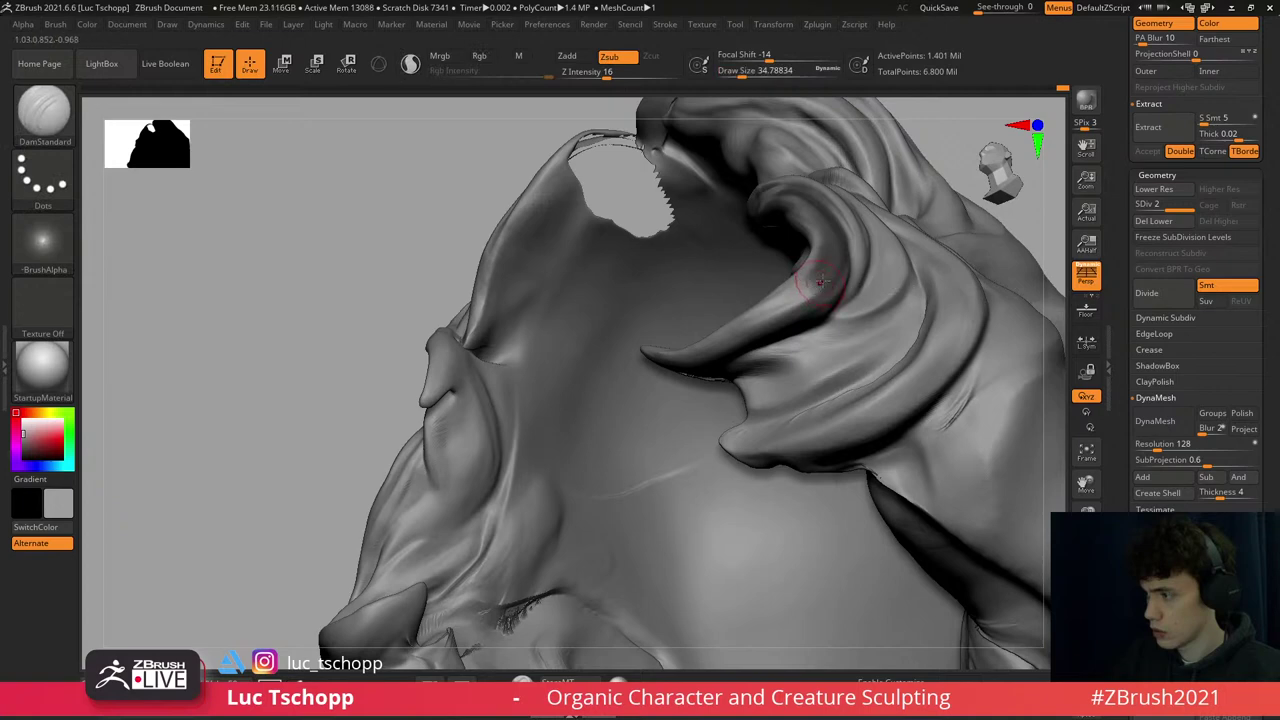
right_click_drag(687, 367, 960, 414)
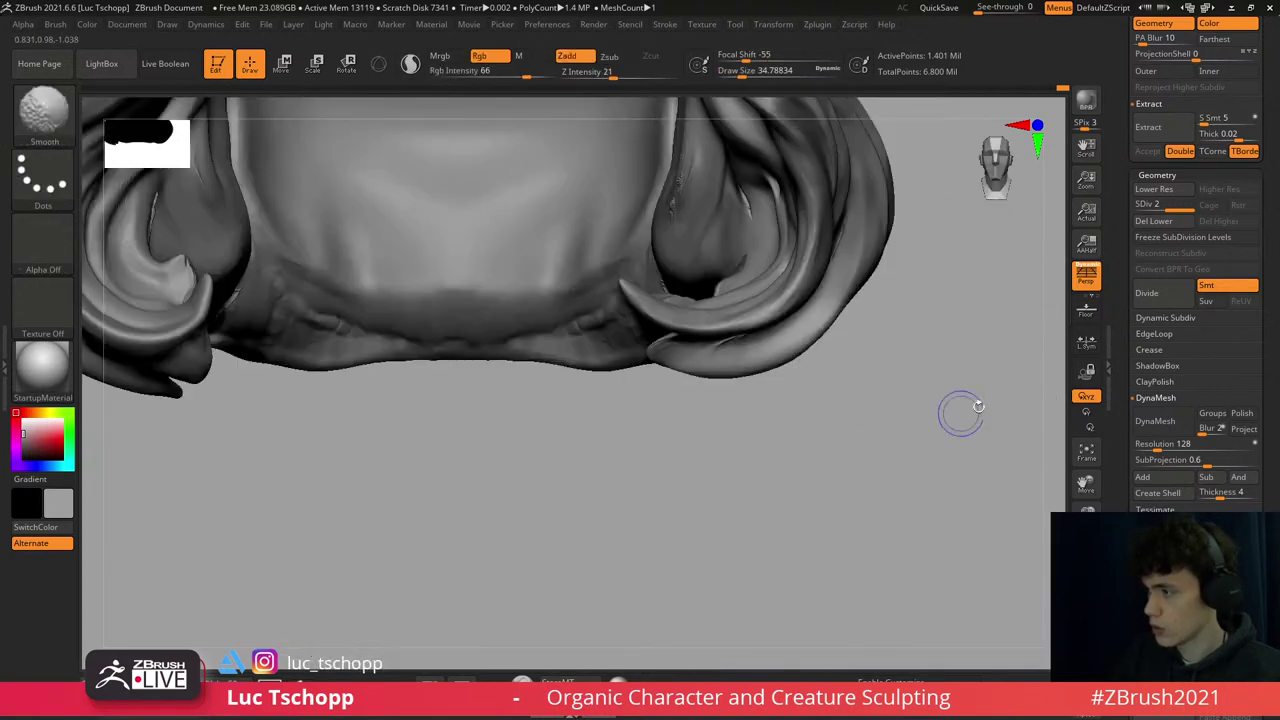
- Extract the masked curl into the new Extract11 subtool and smooth its surface
left_click(1155, 147)
right_click_drag(760, 300, 820, 357)
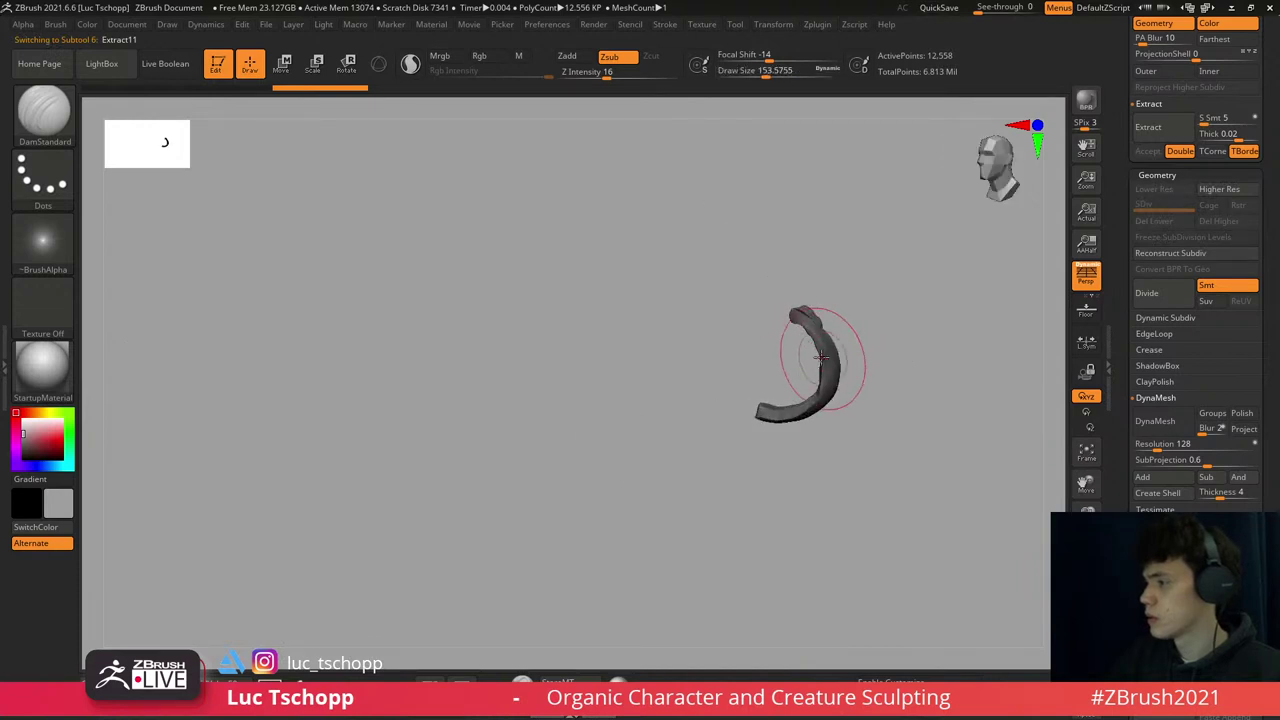
key("shift")
mouse_move(818, 374)
left_mouse_down("shift")
mouse_move(825, 322)
mouse_move(849, 329)
mouse_move(864, 306)
mouse_move(808, 320)
left_mouse_up("shift")
right_click_drag(754, 404, 1071, 466)
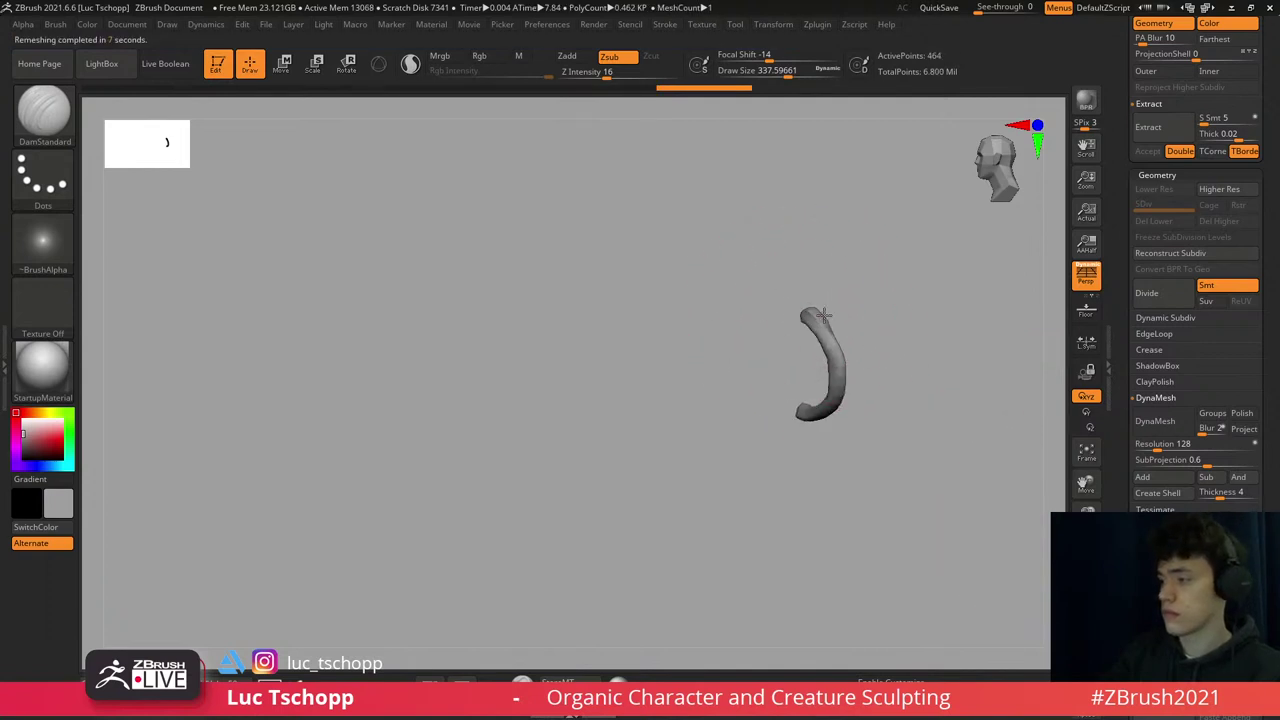
mouse_move(820, 371)
left_mouse_down()
mouse_move(746, 349)
mouse_move(797, 400)
mouse_move(757, 371)
mouse_move(768, 370)
left_mouse_up()
- Pinch the extracted curl into a hooked strand with the Pinch brush
key("b")
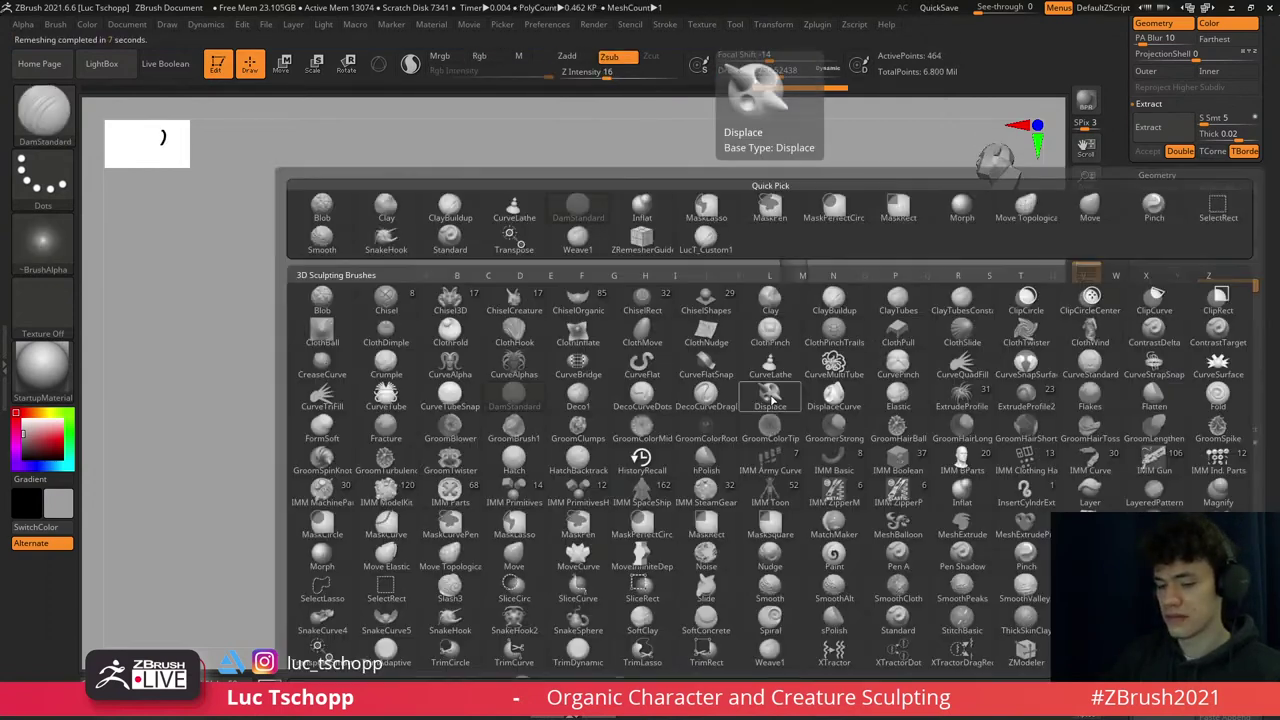
key("p")
key("i")
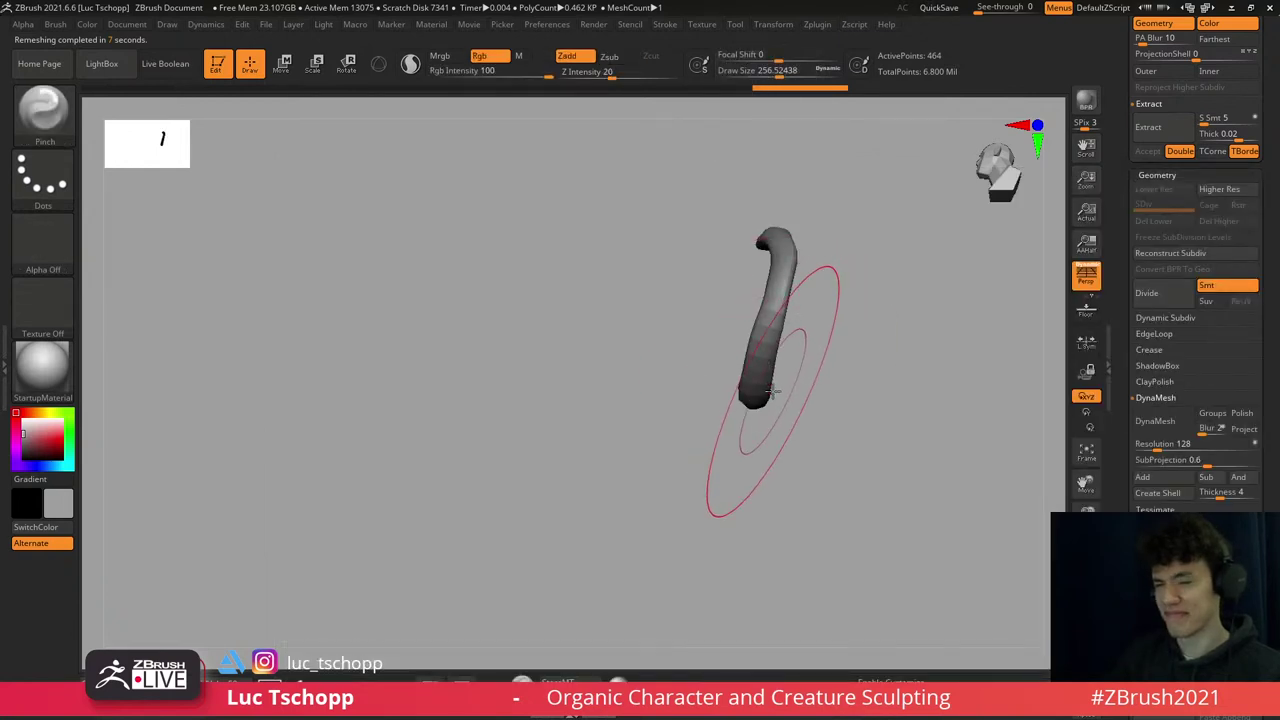
mouse_move(778, 391)
left_mouse_down()
mouse_move(766, 371)
mouse_move(771, 388)
mouse_move(737, 394)
mouse_move(755, 414)
mouse_move(714, 414)
left_mouse_up()
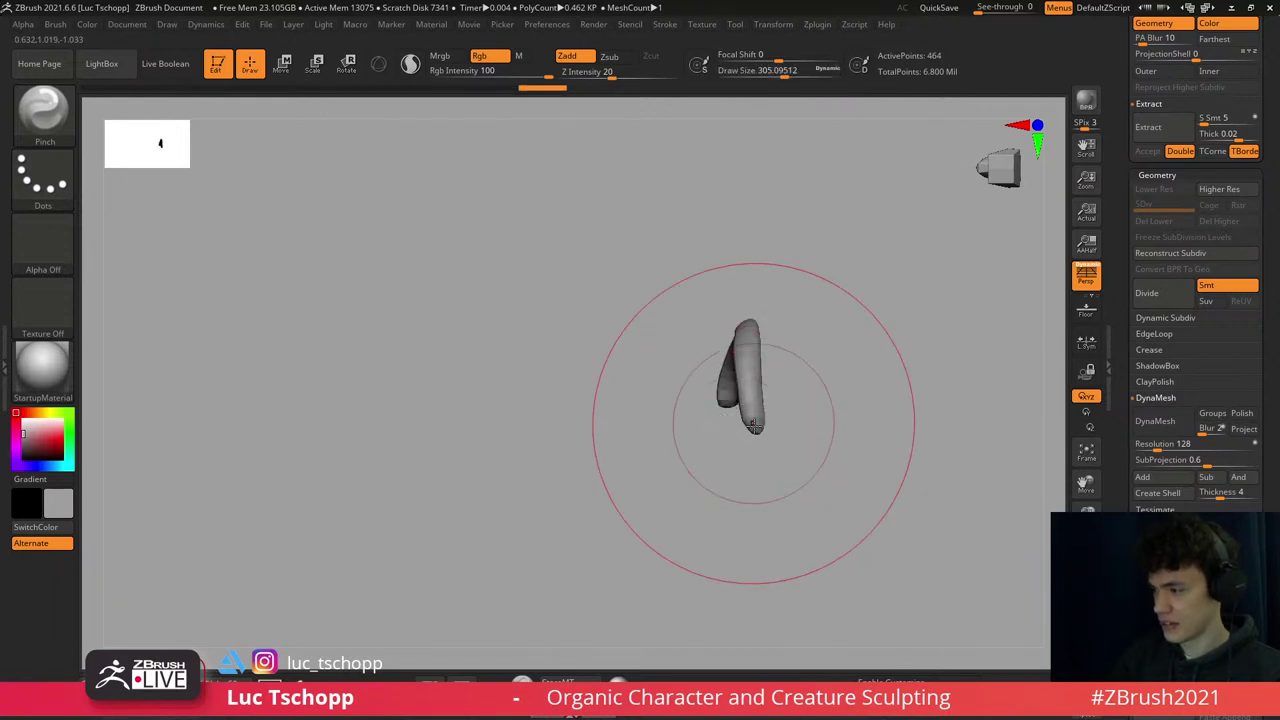
left_click_drag(731, 357, 720, 429)
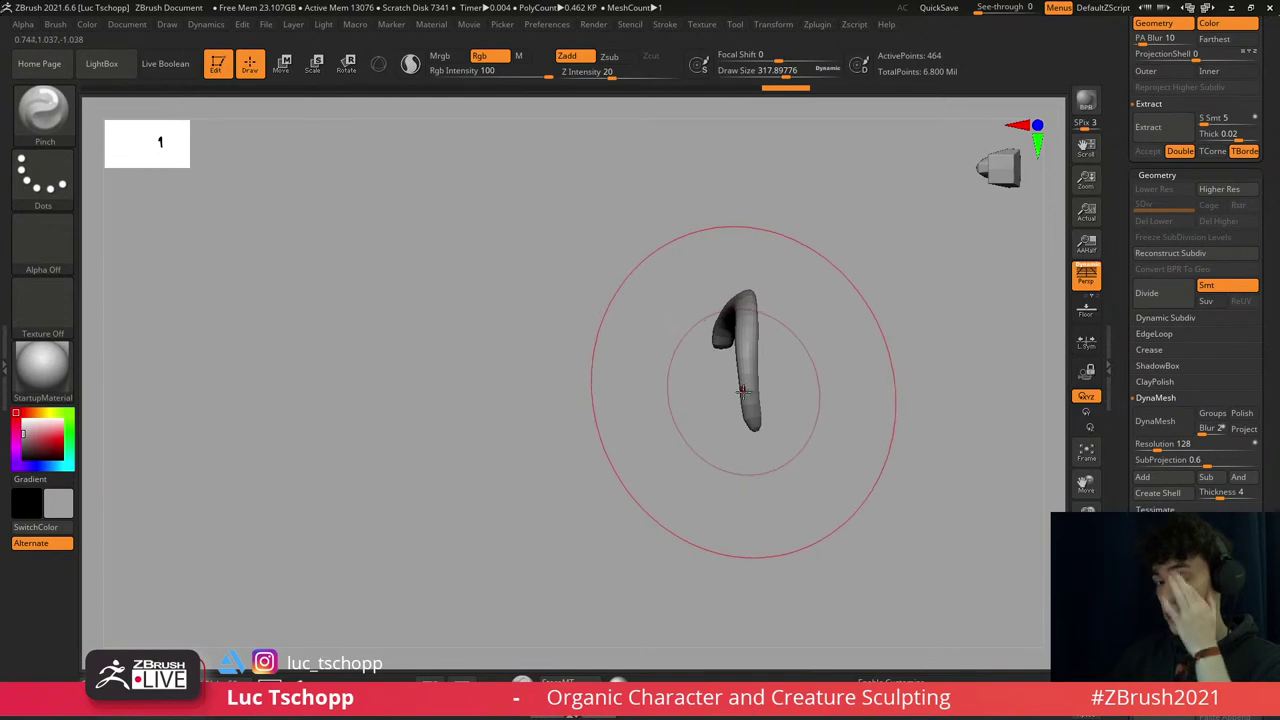
mouse_move(742, 393)
right_mouse_down()
mouse_move(671, 366)
mouse_move(752, 398)
mouse_move(740, 457)
right_mouse_up()
- Shrink the brush, check the curl from the side, and turn Solo off to show the full head
key("s")
key("s")
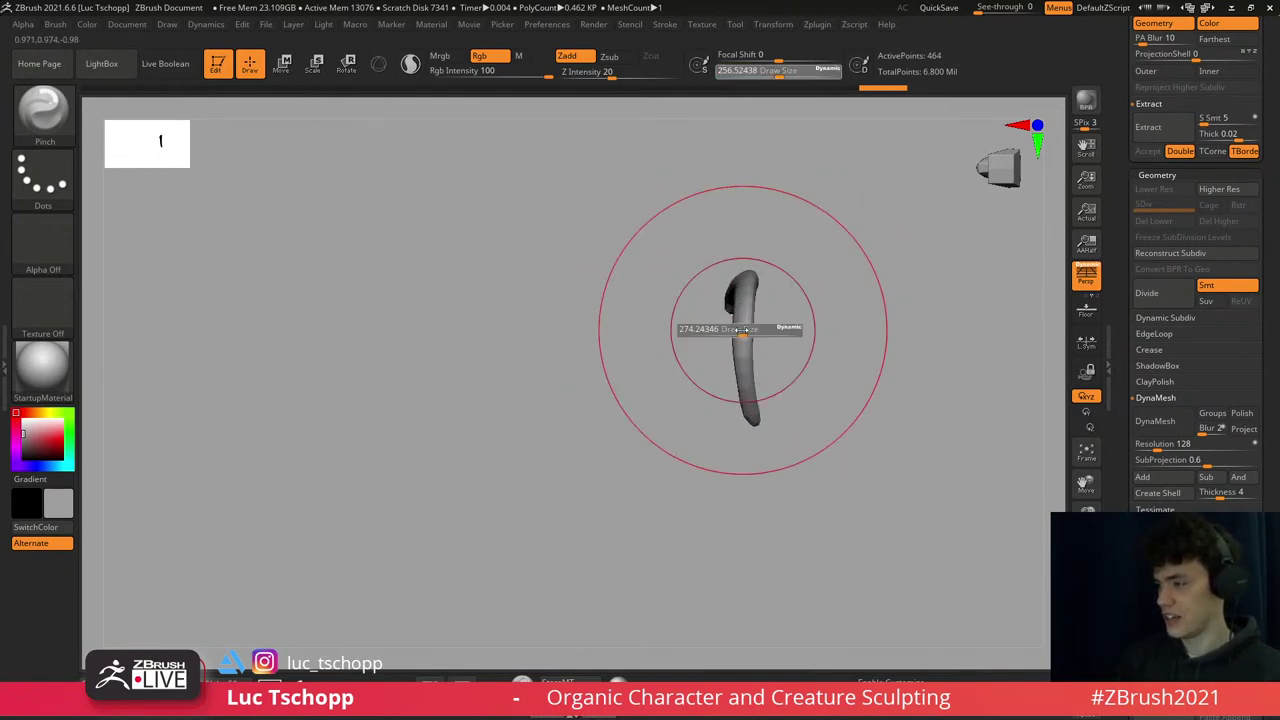
left_click_drag(742, 330, 735, 330)
left_click_drag(749, 410, 738, 410)
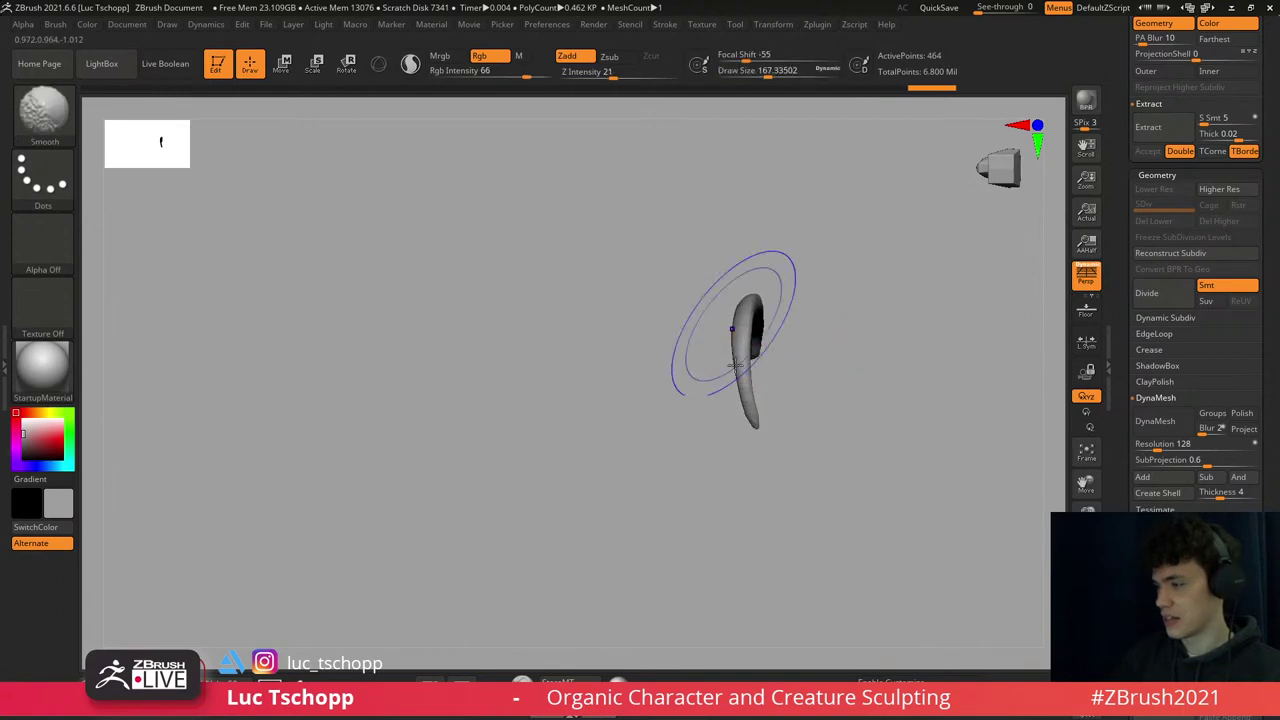
left_click_drag(735, 365, 820, 486, "shift")
left_click(1086, 640)
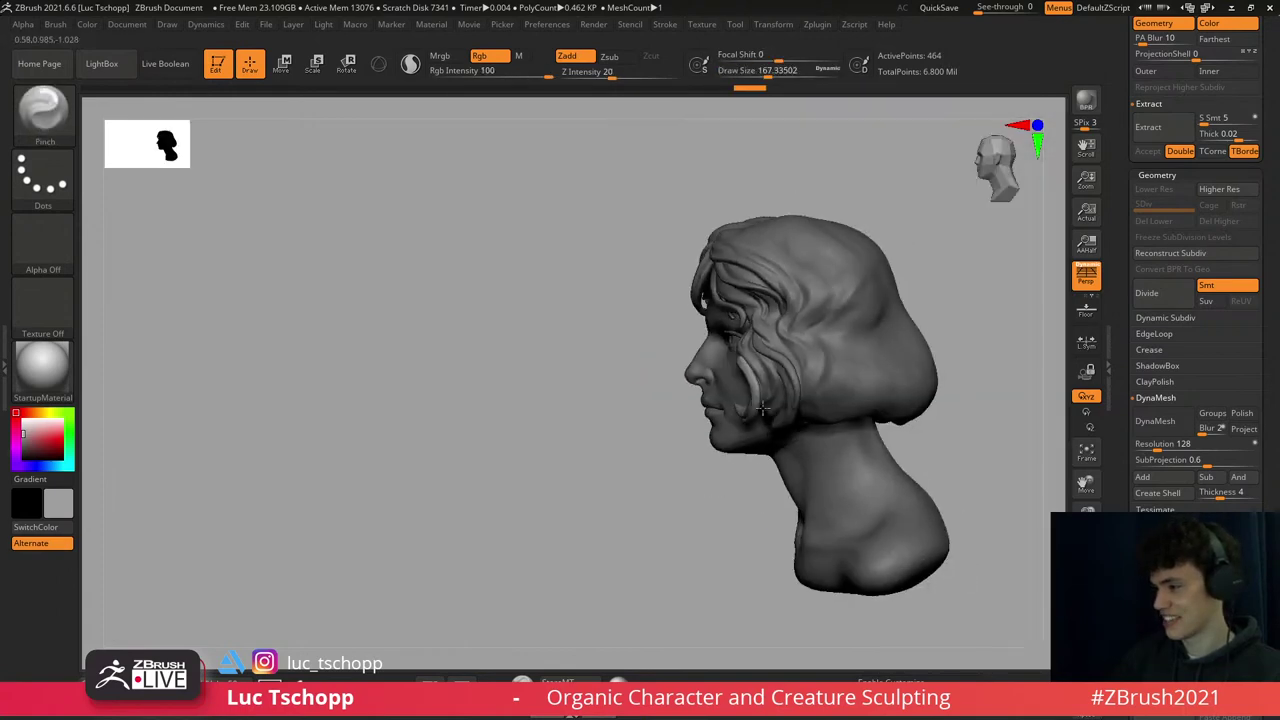
- Switch to the Move Topological brush and set a much larger draw size
mouse_move(762, 407)
right_mouse_down()
mouse_move(830, 420)
mouse_move(820, 457)
right_mouse_up()
key("b")
key("m")
key("t")
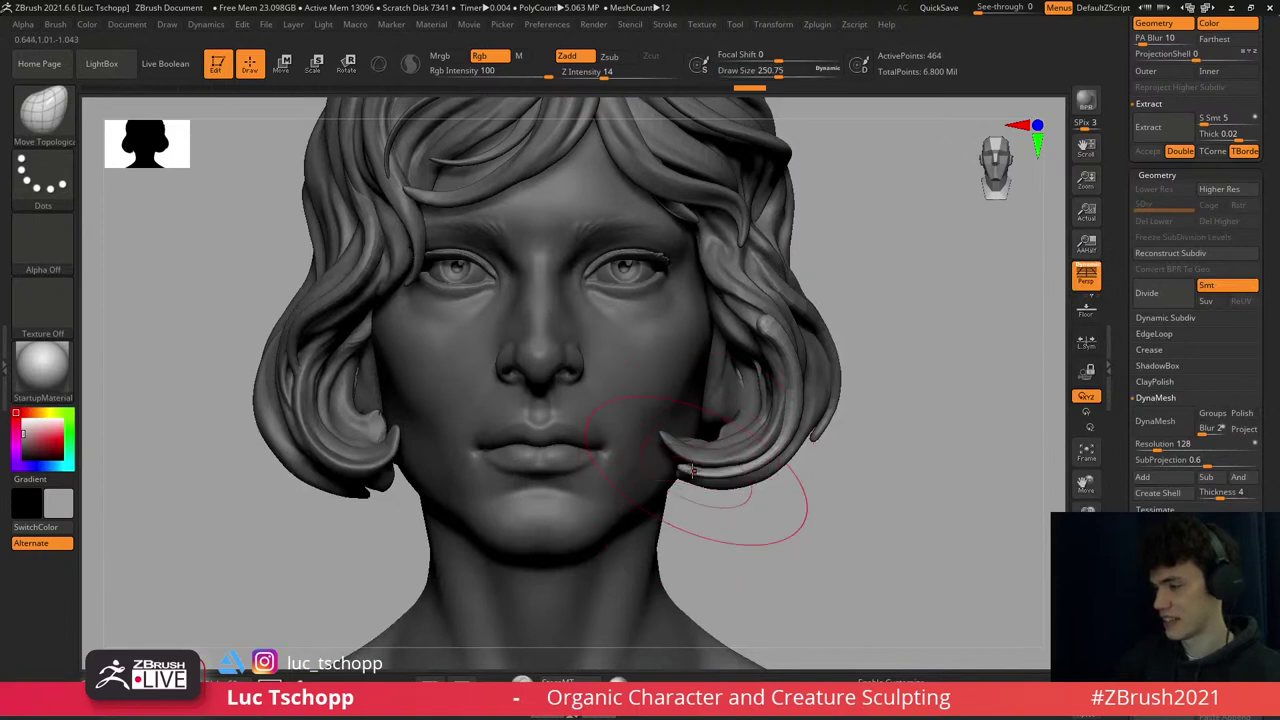
right_click_drag(724, 420, 771, 343)
key("s")
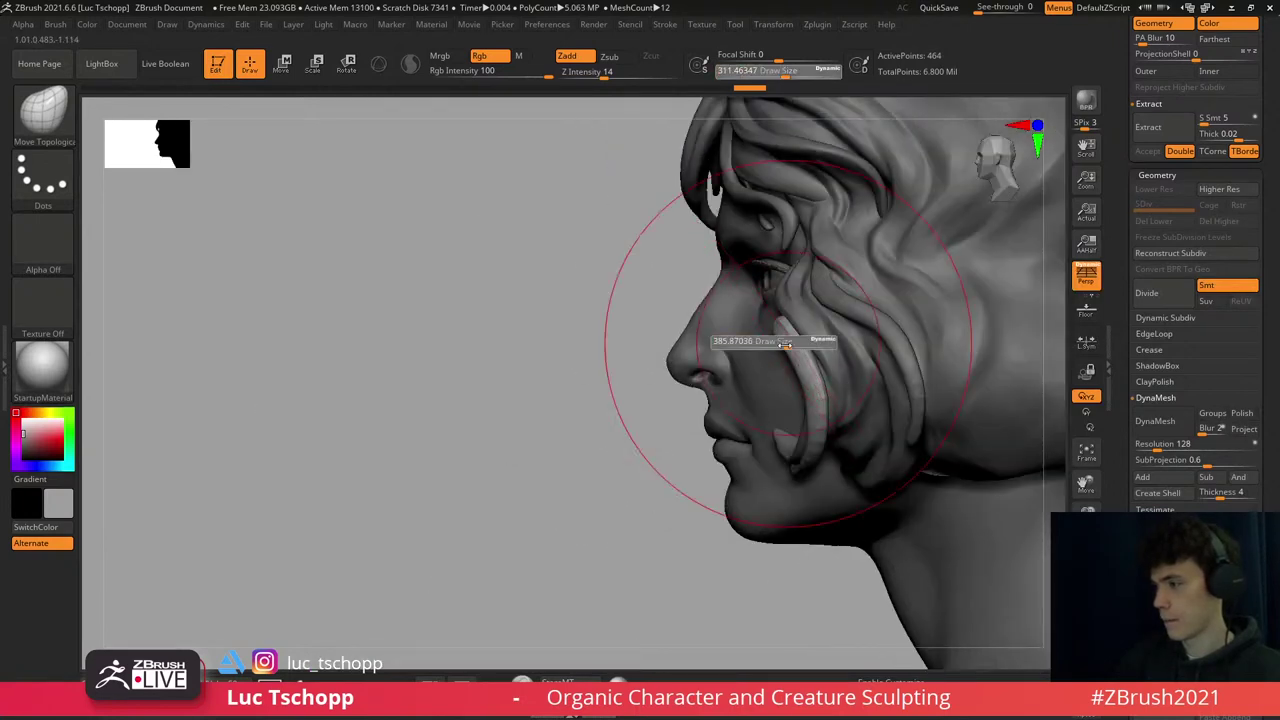
left_click_drag(771, 343, 875, 333)
- In front view, lay a Transpose Move action line down the cheek strand
right_click_drag(875, 345, 790, 352)
key("w")
left_click_drag(890, 292, 888, 500)
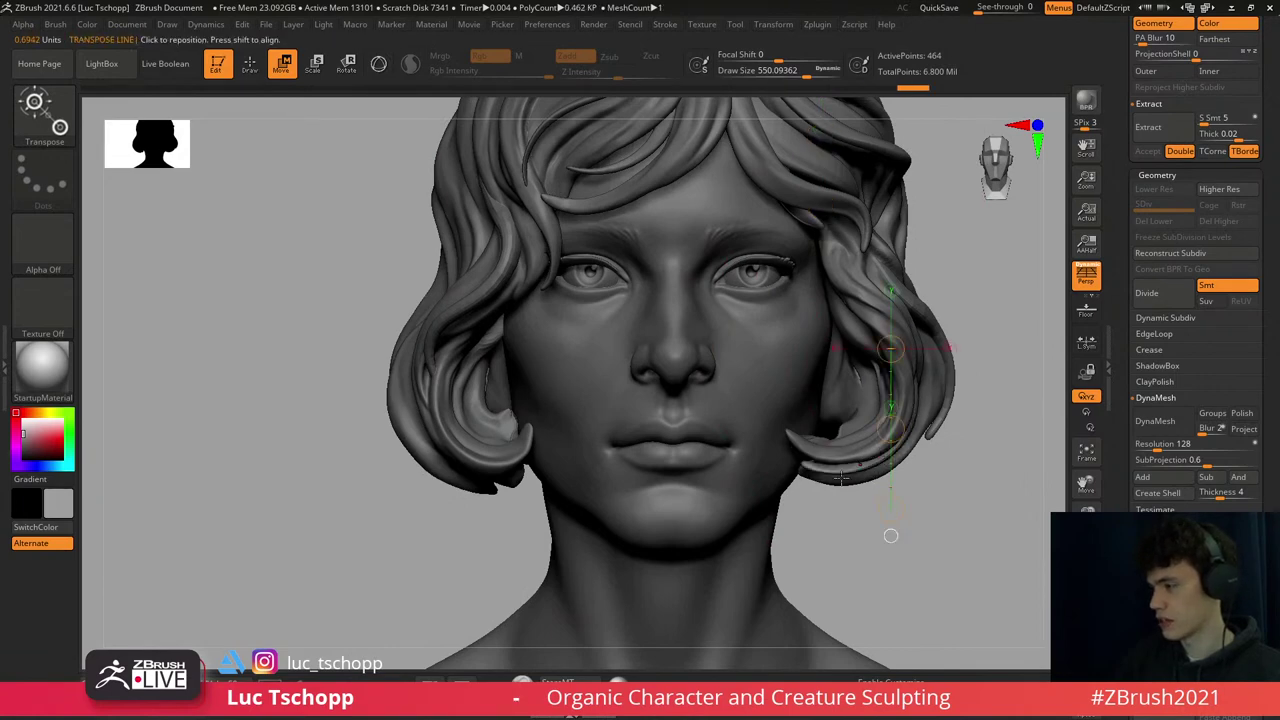
- With the Move brush, pull the right-side hair strands lower
key("b")
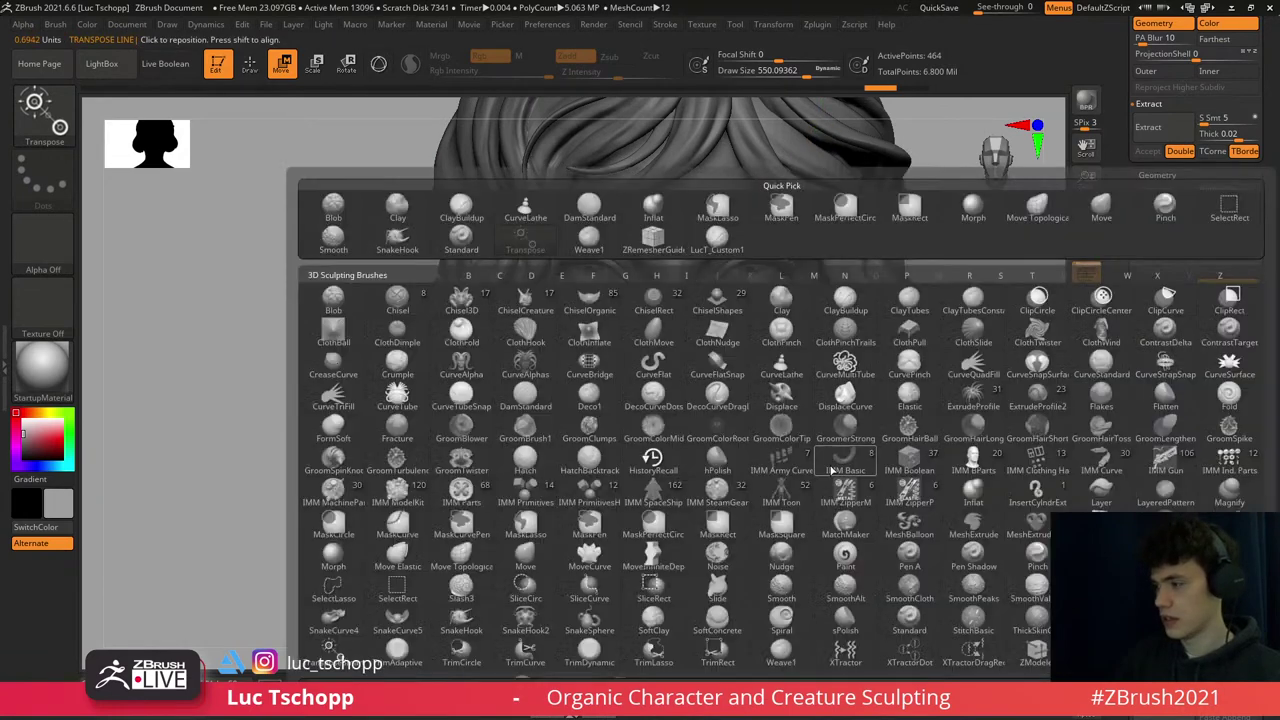
key("m")
key("v")
key("bracketright")
key("bracketright")
key("bracketright")
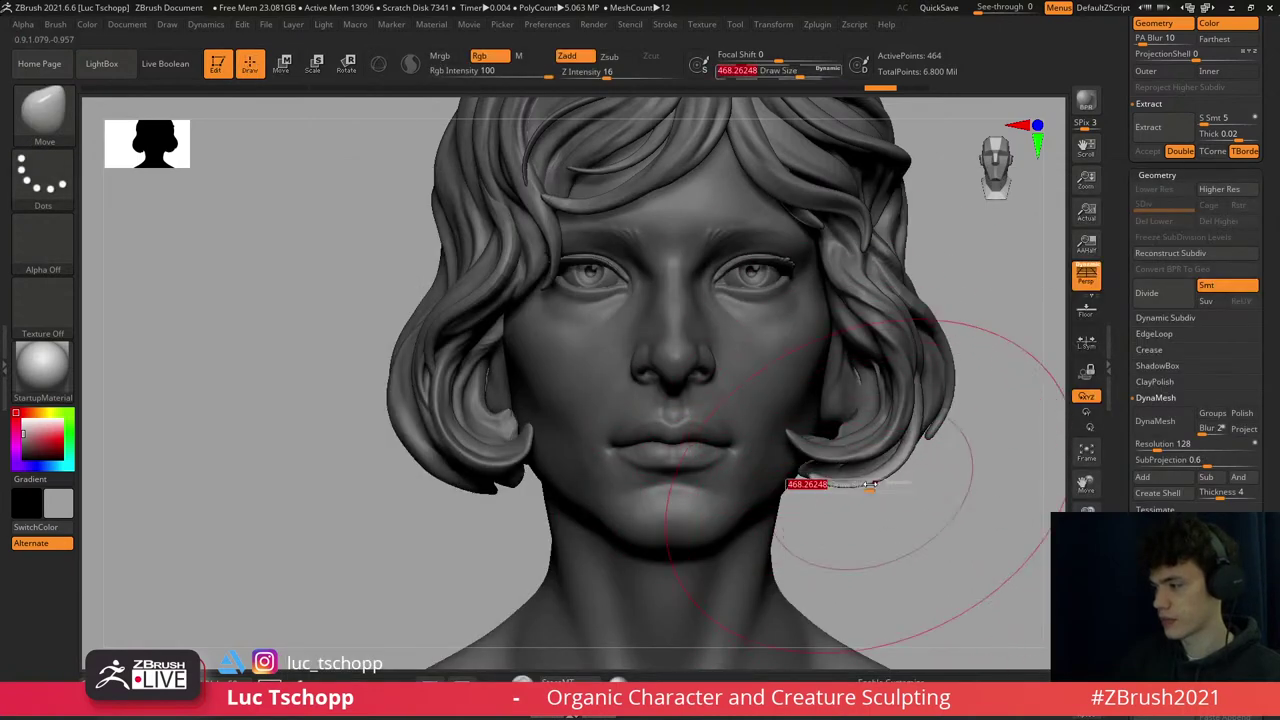
key("bracketleft")
key("bracketleft")
key("bracketleft")
key("bracketleft")
left_click_drag(910, 395, 930, 470)
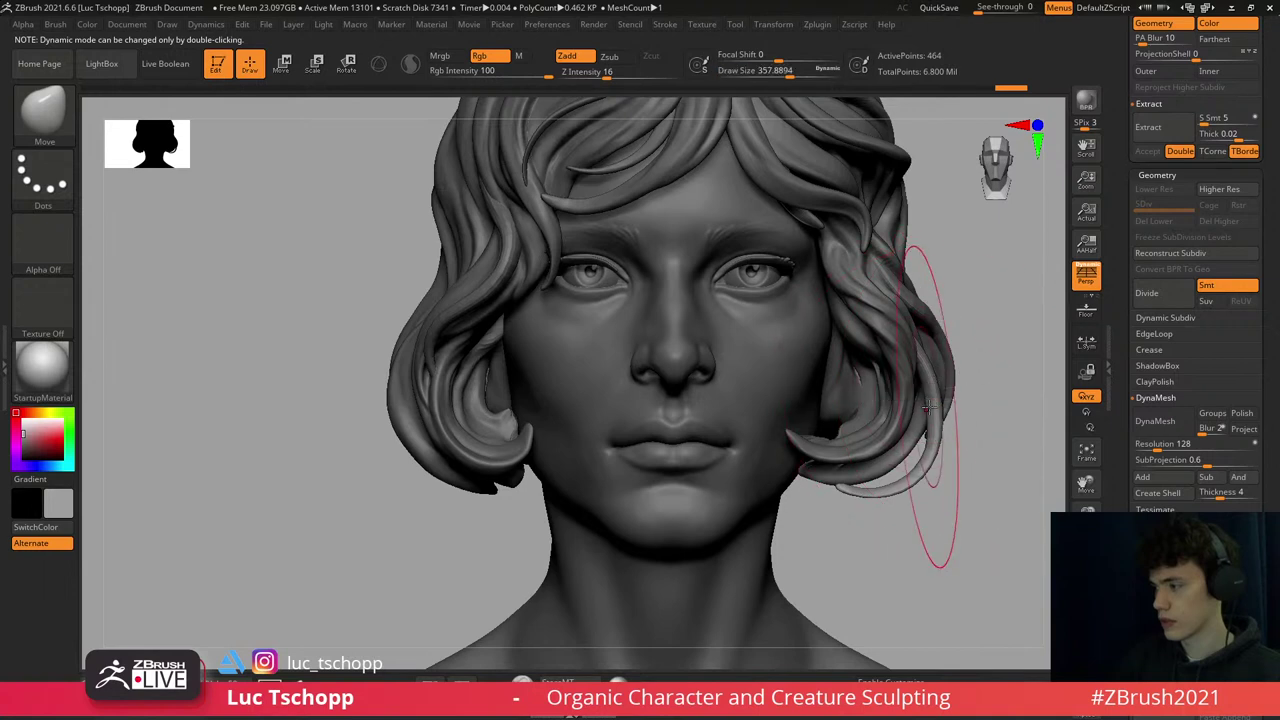
- Lift the lower hair tips slightly using a smaller Move brush
key("bracketright")
key("bracketright")
key("bracketleft")
key("bracketleft")
key("bracketleft")
key("bracketleft")
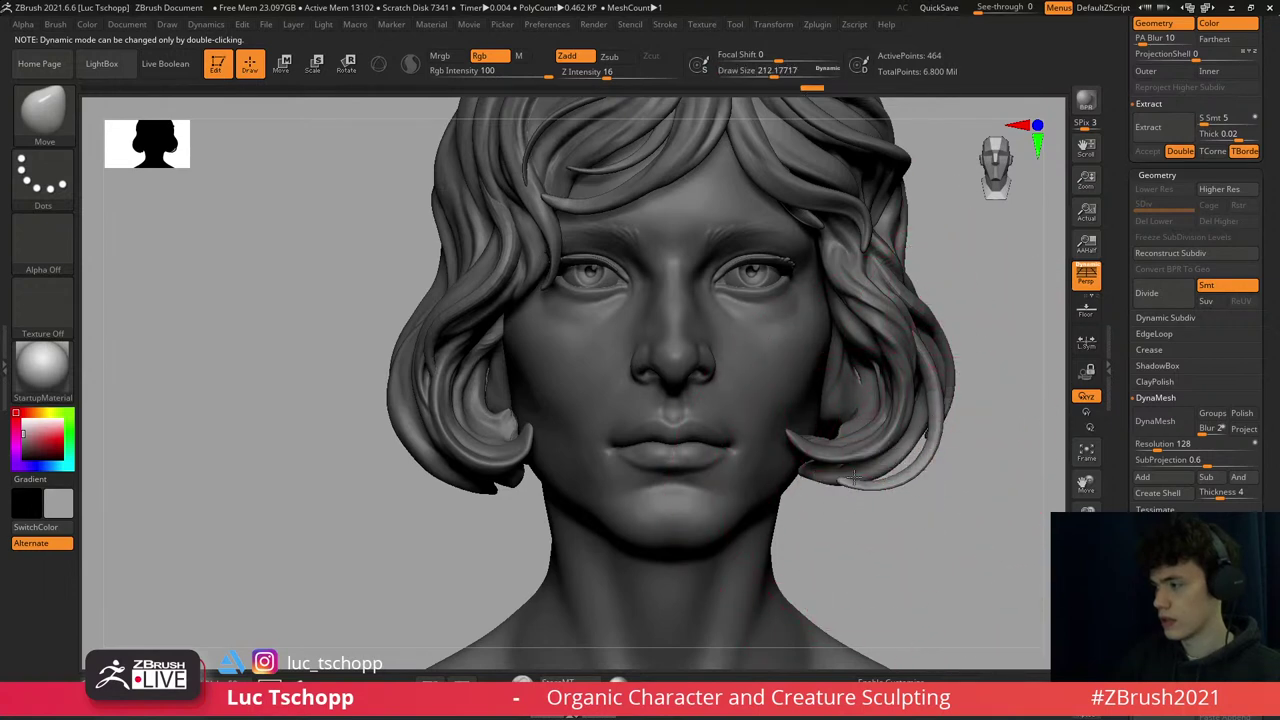
left_click_drag(890, 481, 888, 455)
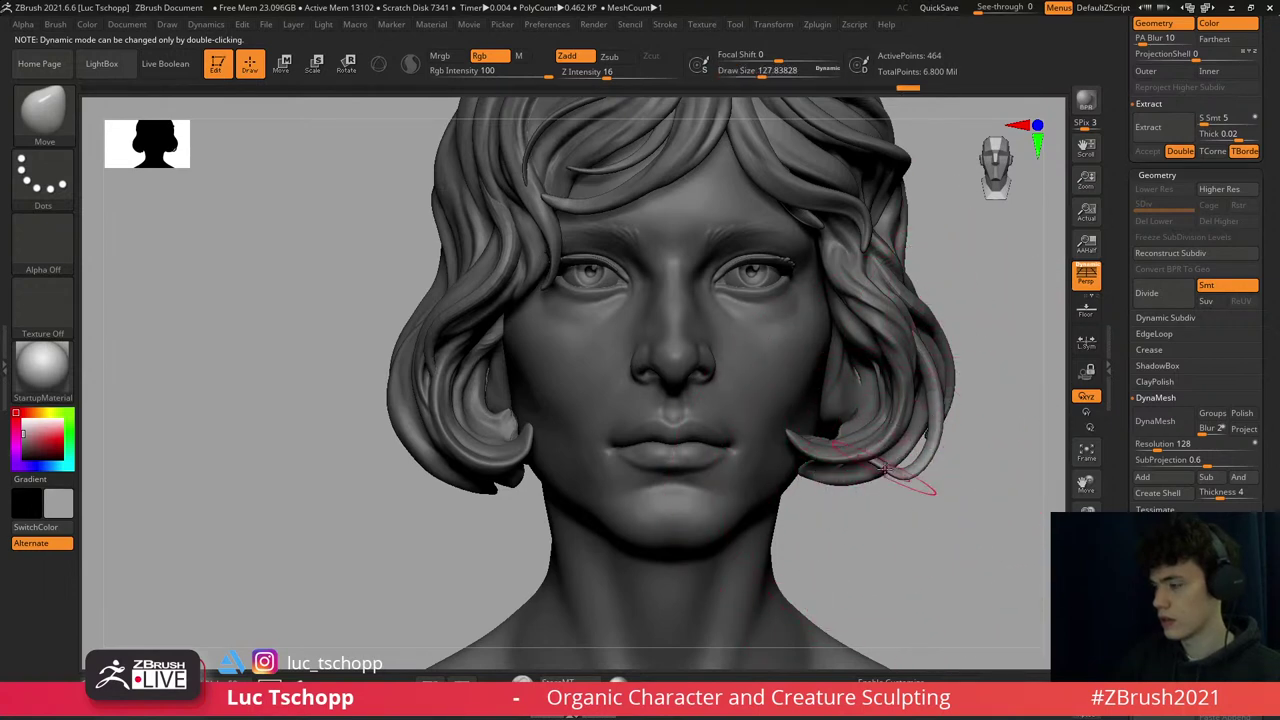
key("bracketright")
key("bracketright")
key("bracketright")
key("bracketright")
key("bracketright")
key("bracketright")
key("bracketright")
key("bracketright")
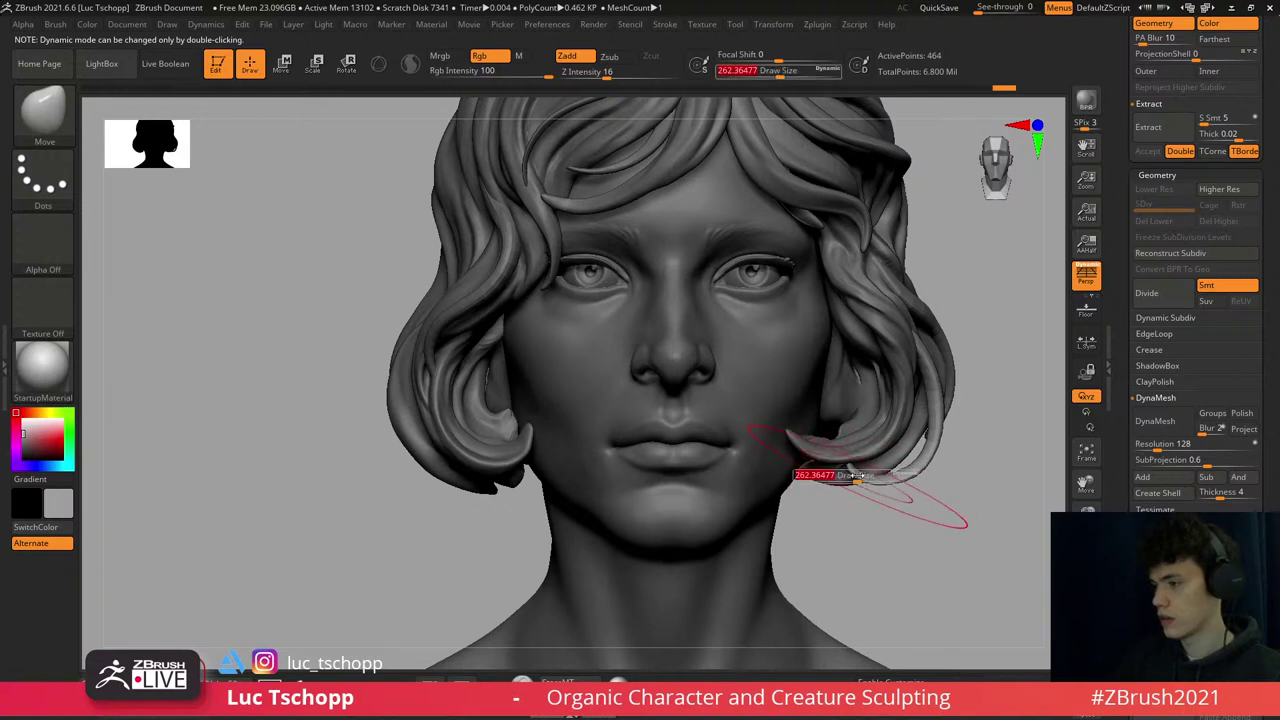
- Try repositioning the cheek curl with Transpose Move and Rotate, undoing the attempts
key("w")
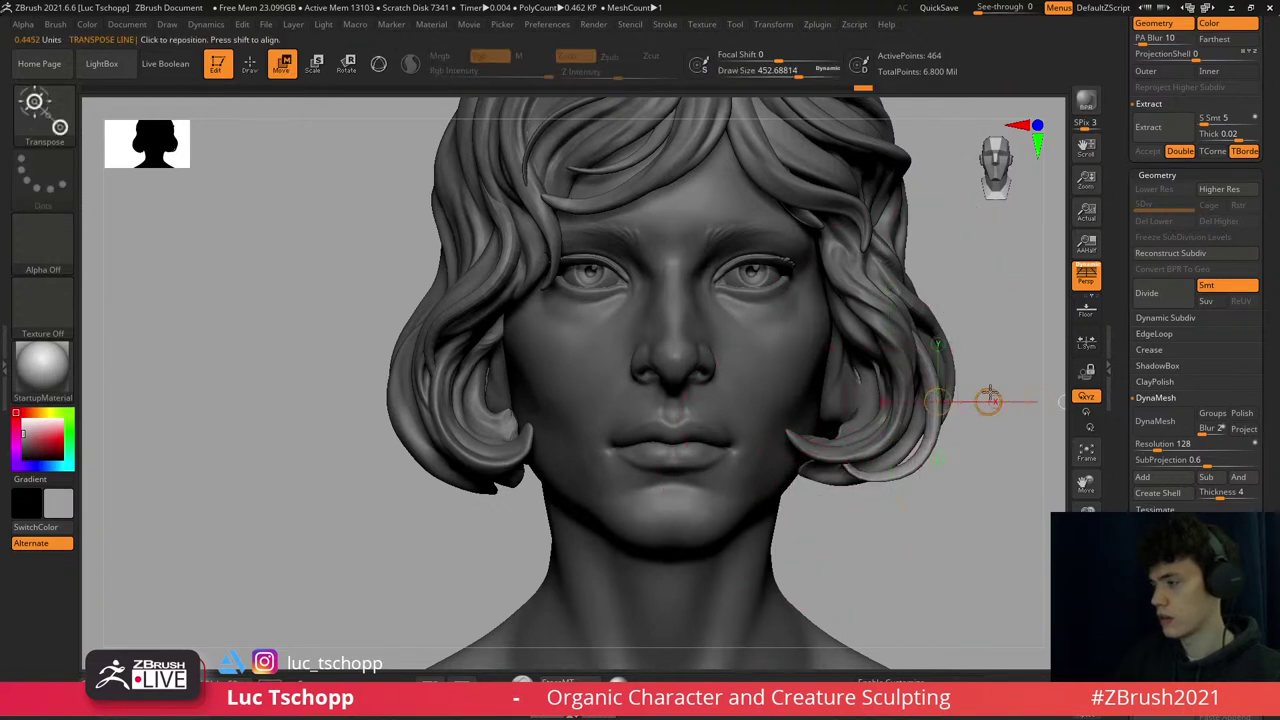
key("ctrl+z")
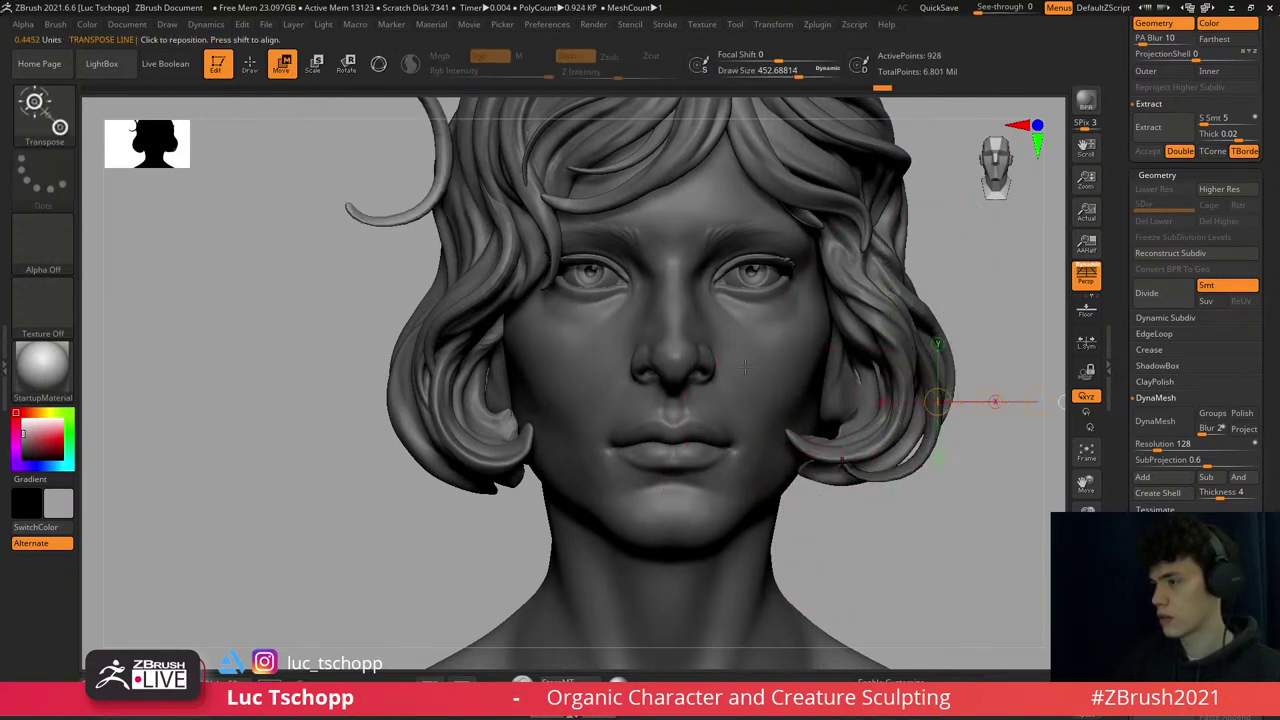
left_click_drag(666, 371, 894, 370)
key("ctrl+shift+z")
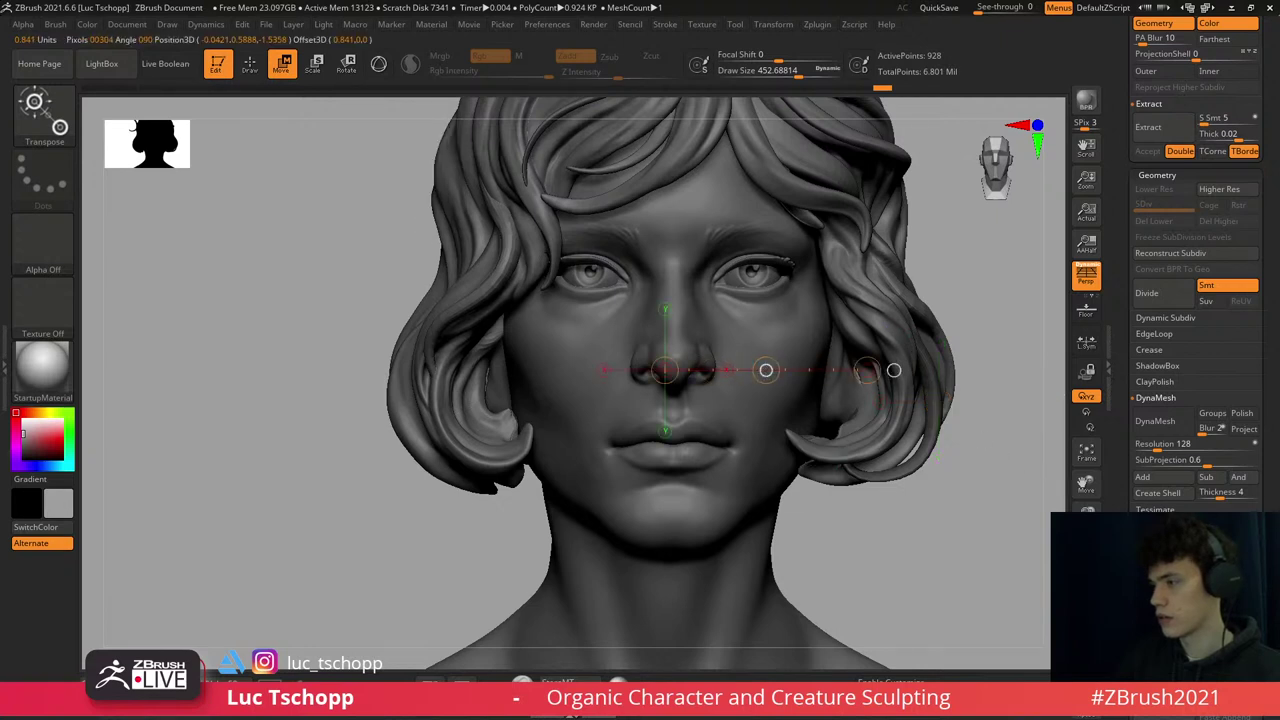
key("ctrl+z")
key("ctrl+z")
key("ctrl+z")
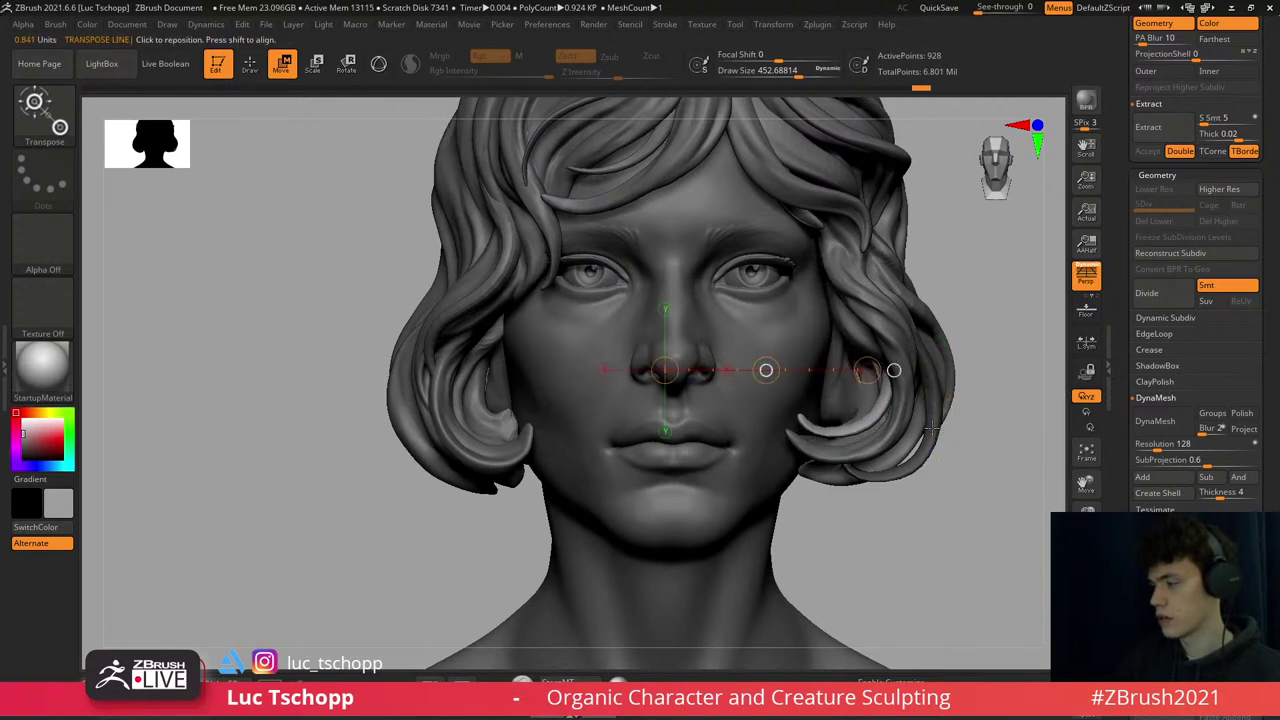
key("r")
key("ctrl+z")
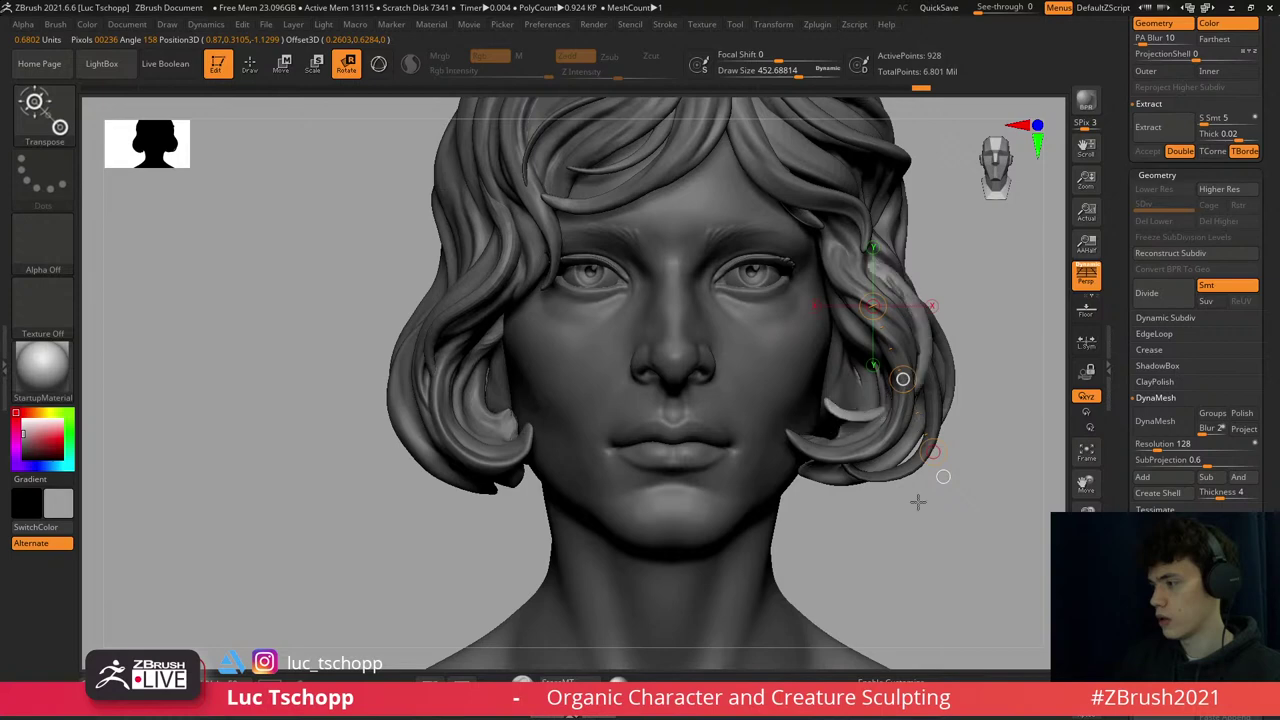
key("ctrl+z")
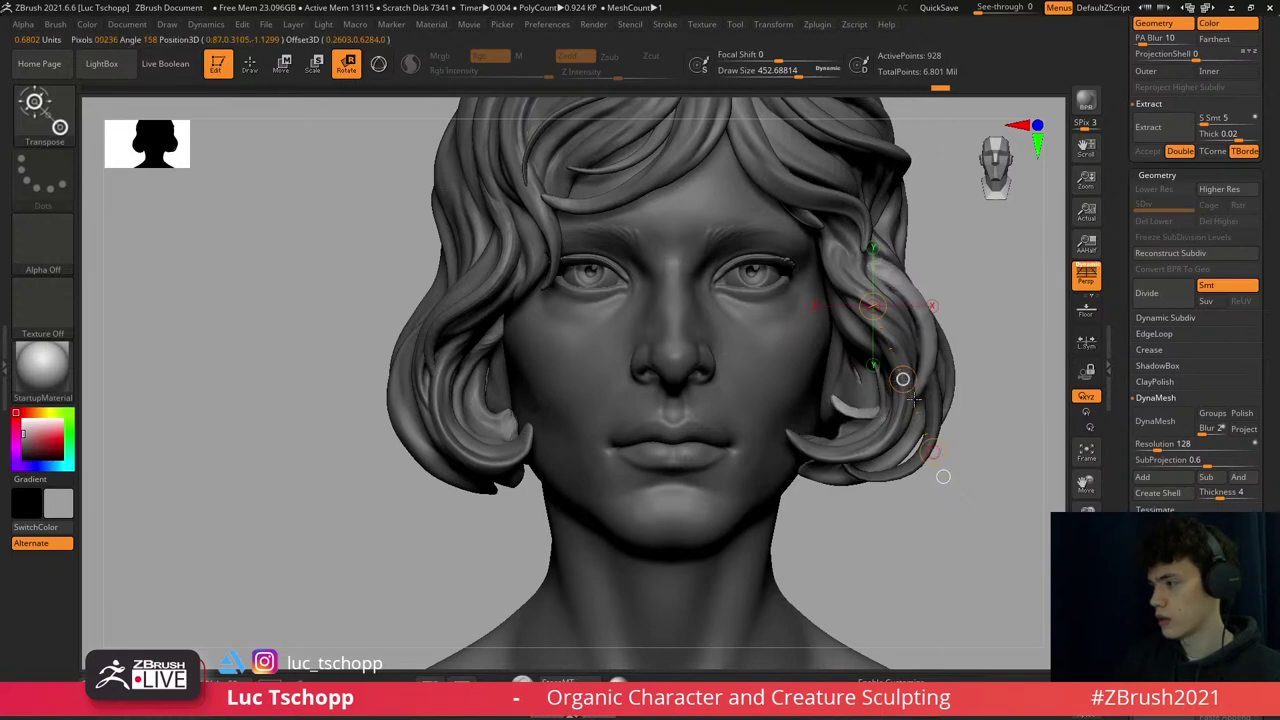
key("w")
- Tweak the cheek curl again, return to an enlarged Move brush, then undo the changes
left_click_drag(933, 251, 946, 304)
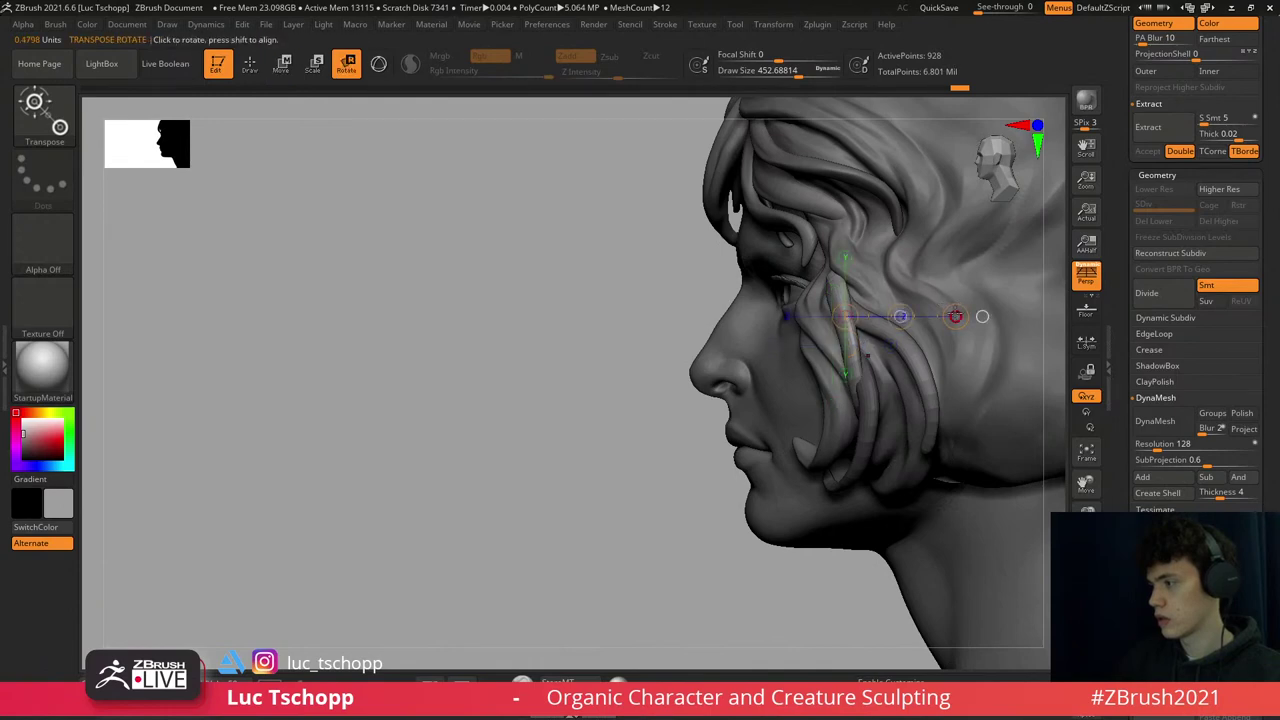
key("r")
key("w")
key("q")
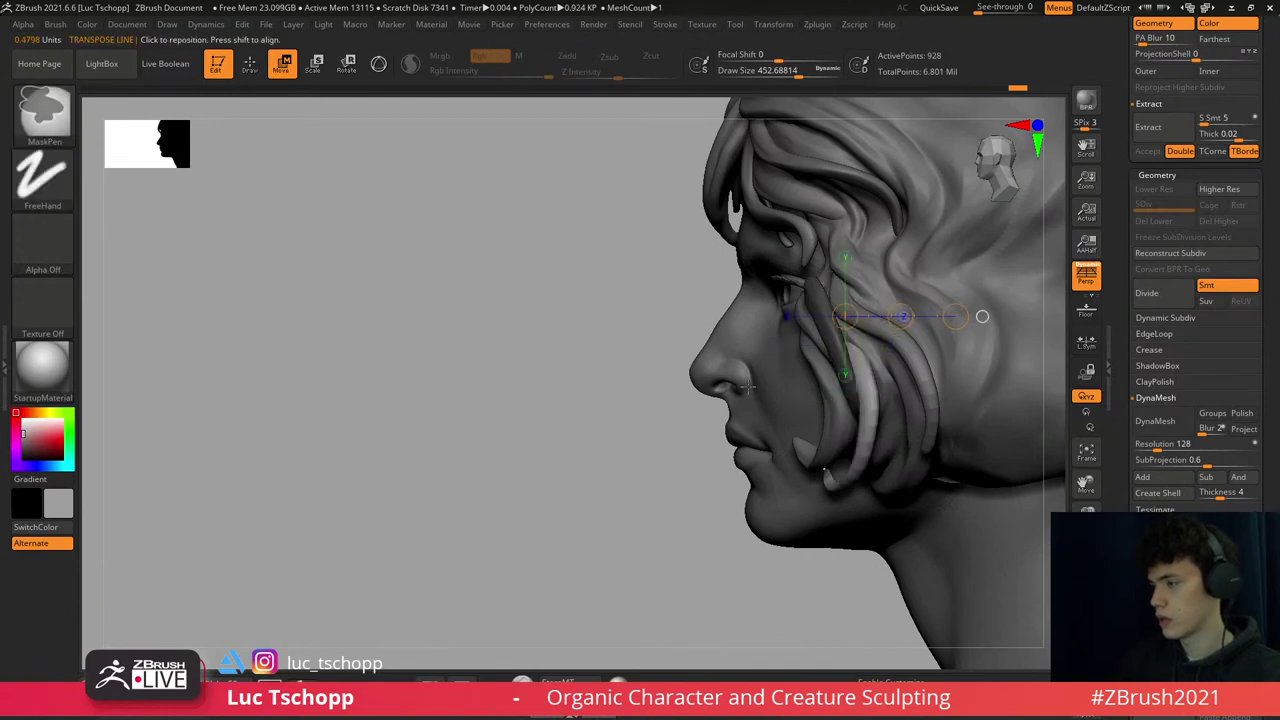
key("b")
key("m")
key("v")
key("s")
left_click_drag(840, 452, 855, 453)
key("ctrl+z")
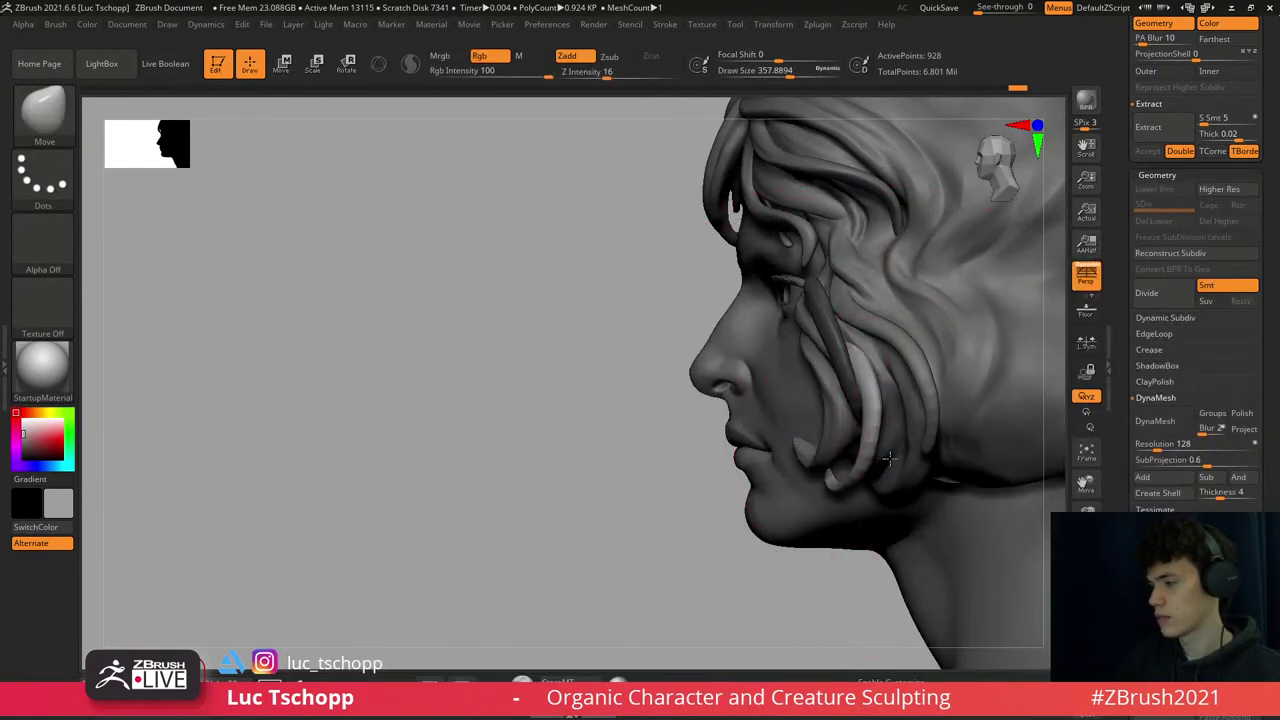
- Settle the cheek curl edits and enlarge the brush to about 268
key("ctrl+shift+z")
key("ctrl+z")
key("ctrl+z")
mouse_move(710, 385)
left_mouse_down()
mouse_move(690, 380)
mouse_move(746, 321)
mouse_move(722, 338)
mouse_move(745, 307)
mouse_move(715, 300)
mouse_move(737, 318)
mouse_move(720, 330)
mouse_move(840, 337)
mouse_move(745, 320)
mouse_move(690, 340)
mouse_move(715, 300)
mouse_move(705, 370)
mouse_move(729, 333)
mouse_move(700, 314)
mouse_move(770, 320)
left_mouse_up()
key("s")
key("s")
key("s")
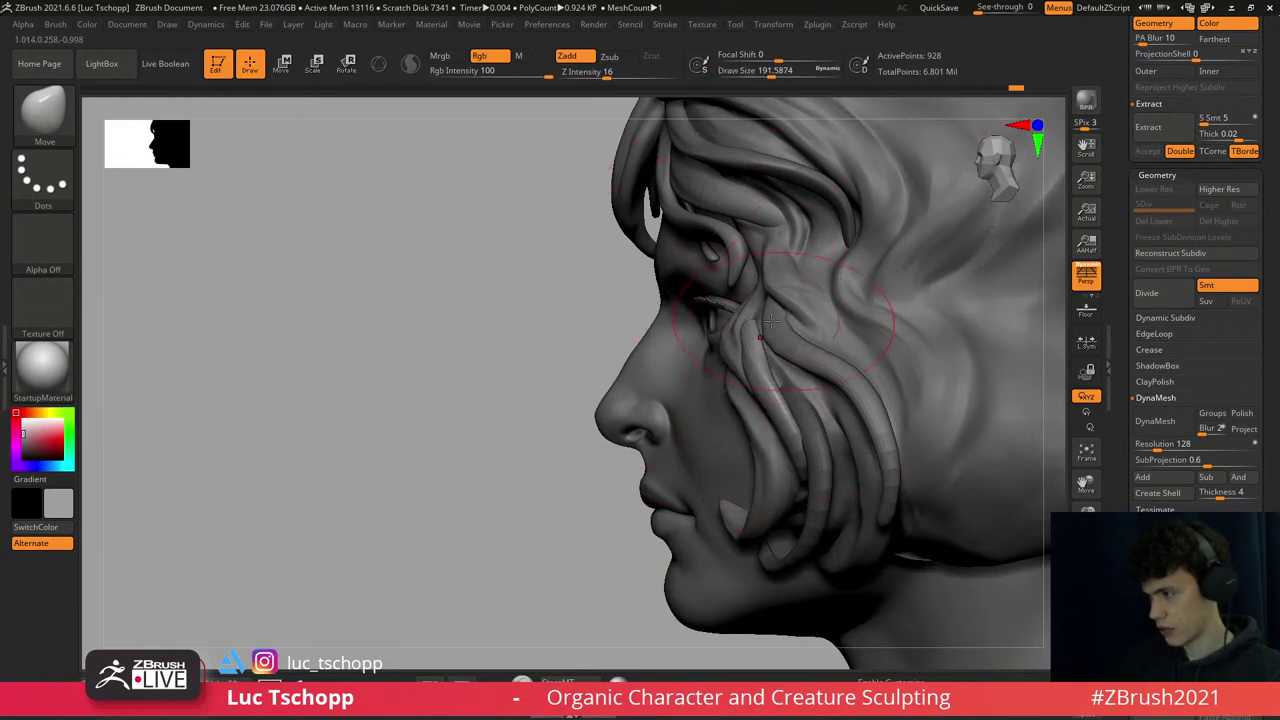
left_click_drag(797, 424, 806, 426)
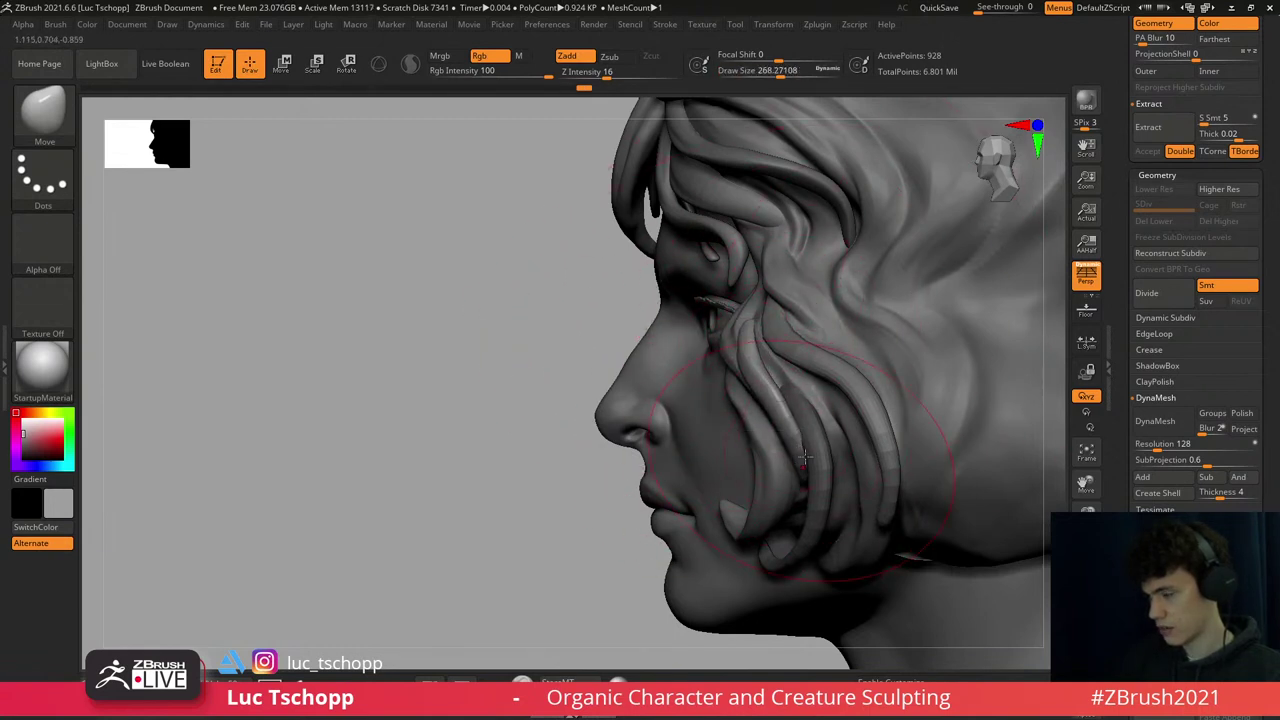
right_click_drag(797, 460, 819, 378)
key("s")
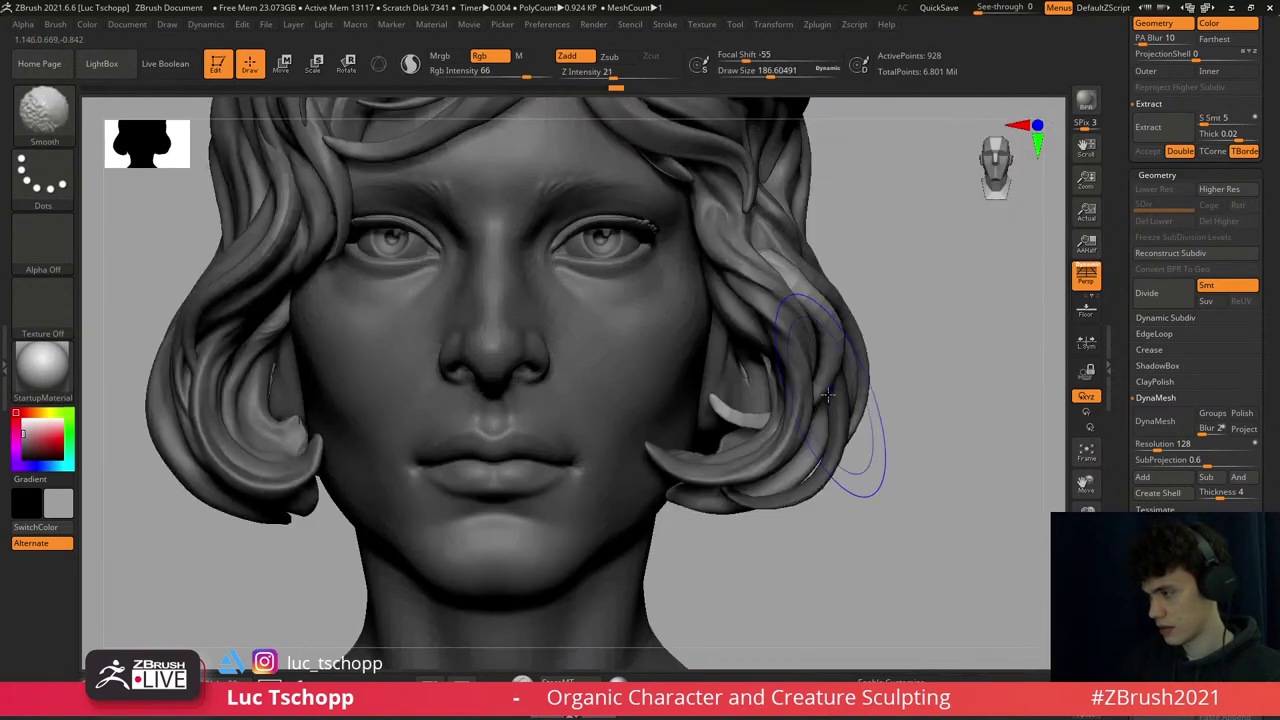
- Smooth the surface, then resize the brush from about 97 to a much larger size
key("shift")
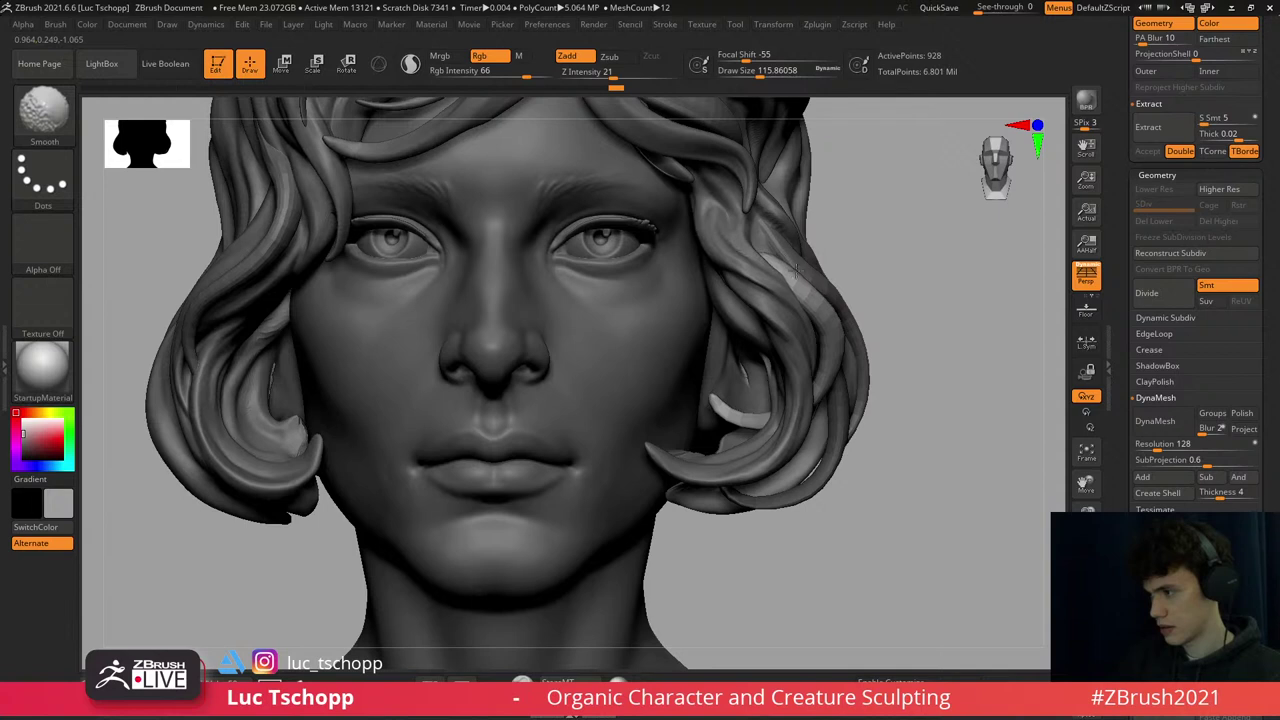
key("s")
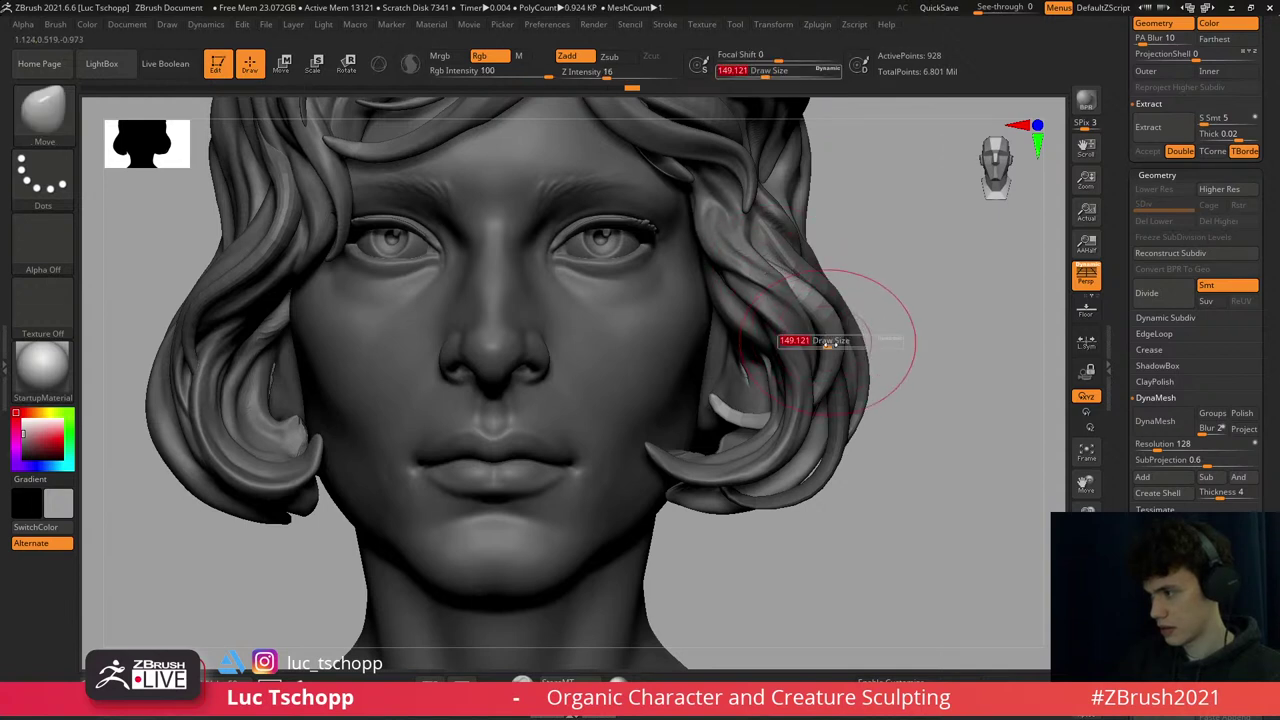
key("s")
left_click_drag(775, 403, 717, 408)
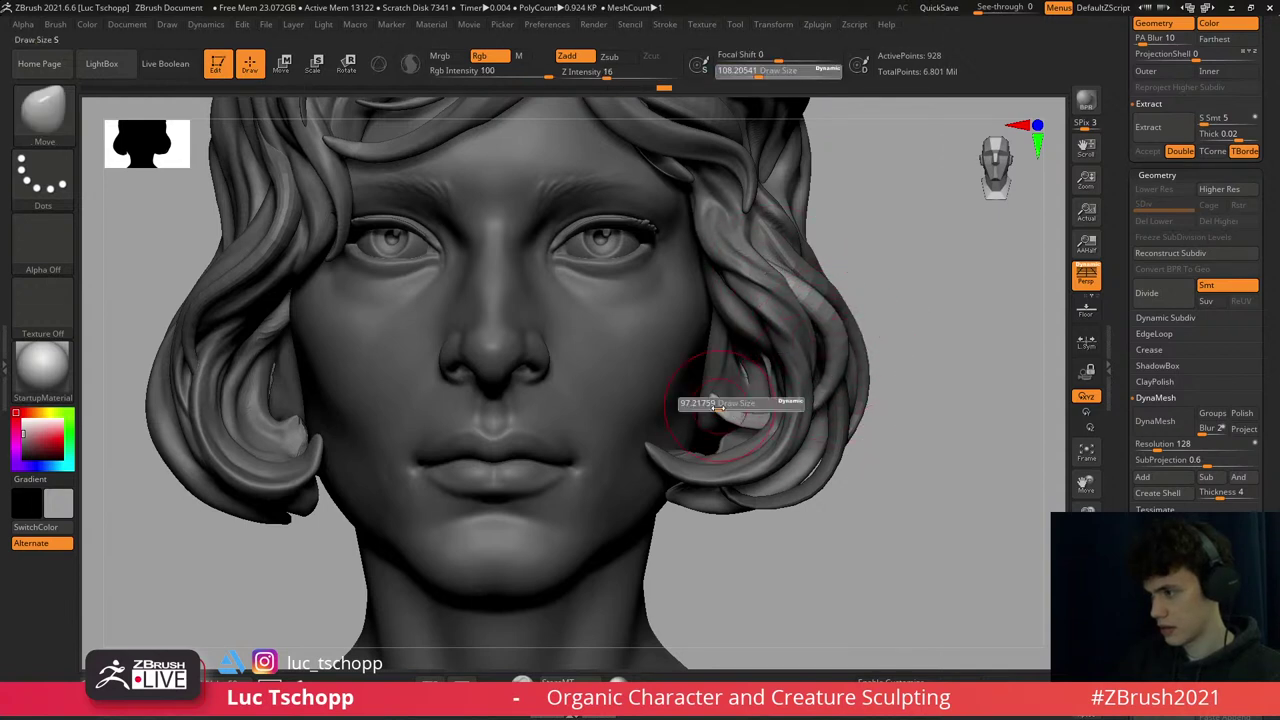
key("s")
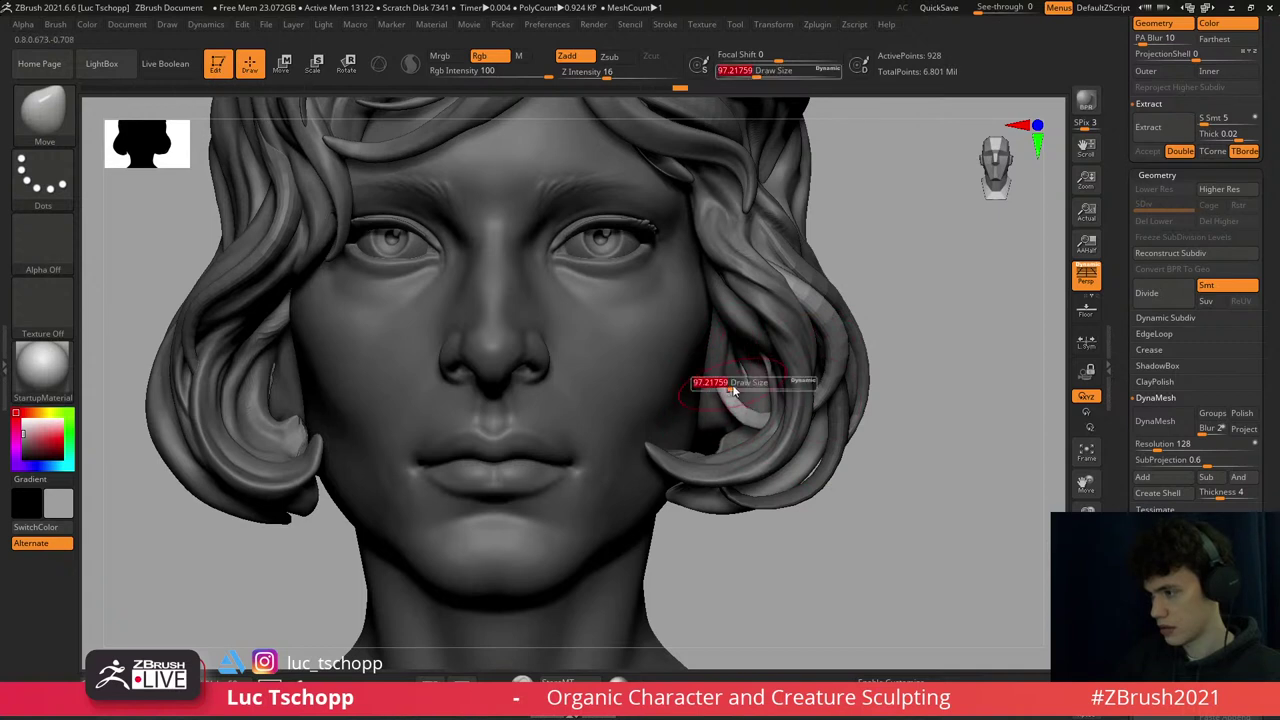
mouse_move(782, 418)
left_mouse_down()
mouse_move(760, 406)
mouse_move(818, 408)
left_mouse_up()
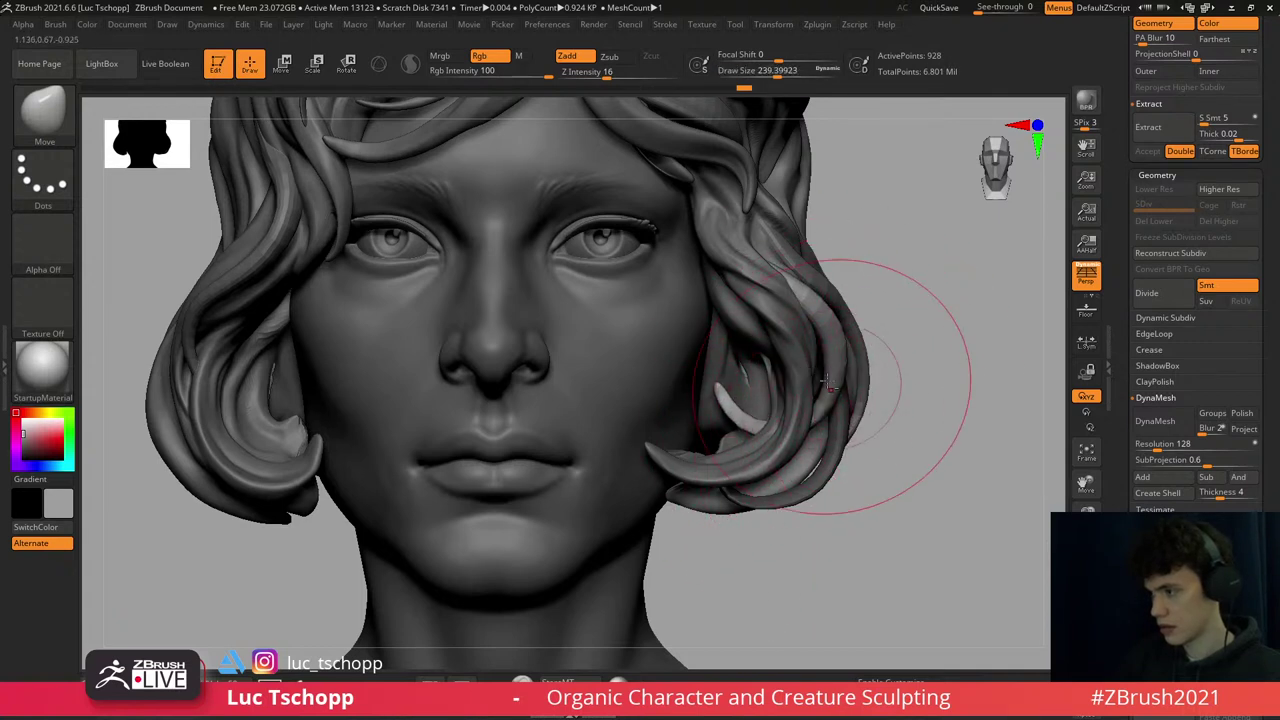
key("f")
left_click_drag(857, 371, 810, 348)
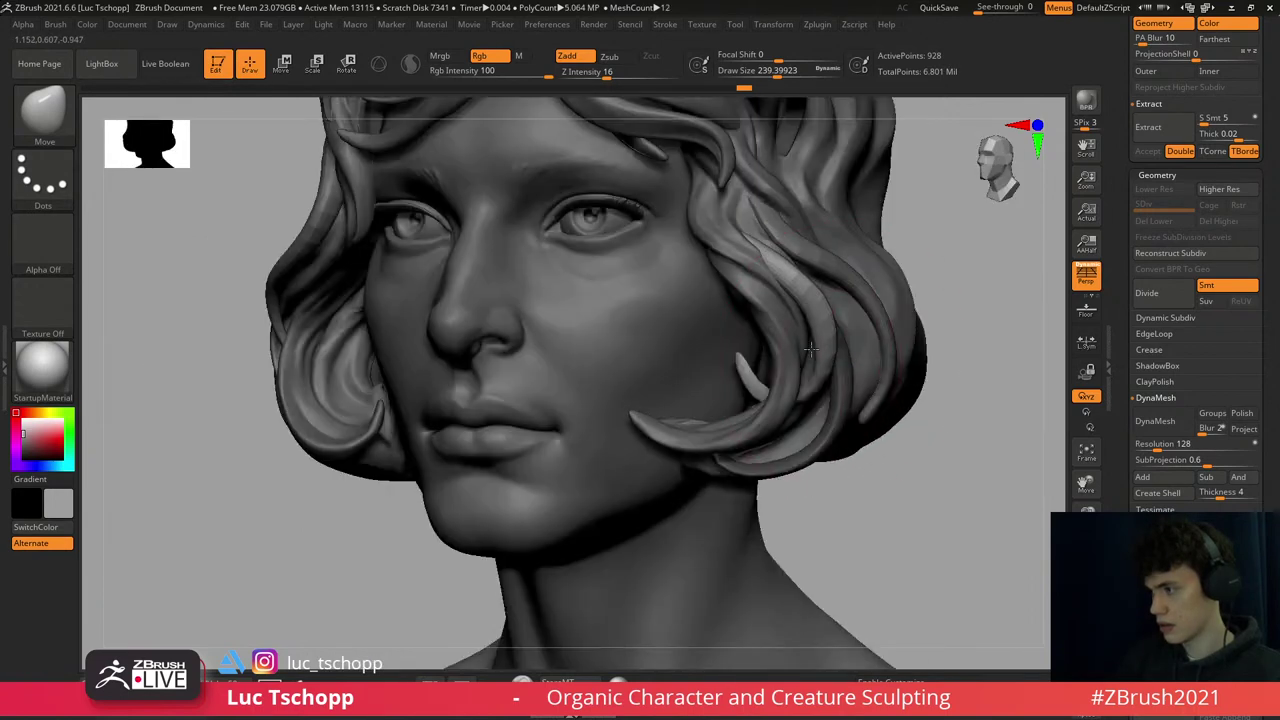
mouse_move(810, 348)
right_mouse_down()
mouse_move(775, 278)
mouse_move(805, 274)
right_mouse_up()
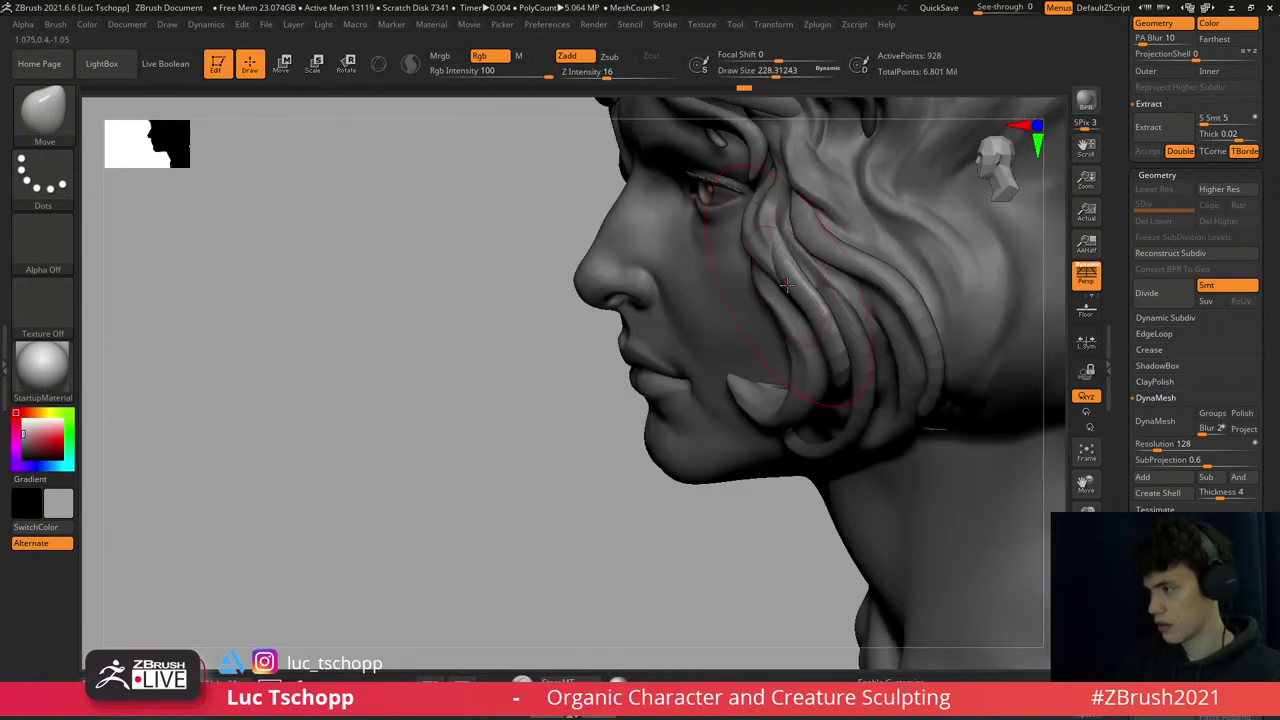
key("s")
key("s")
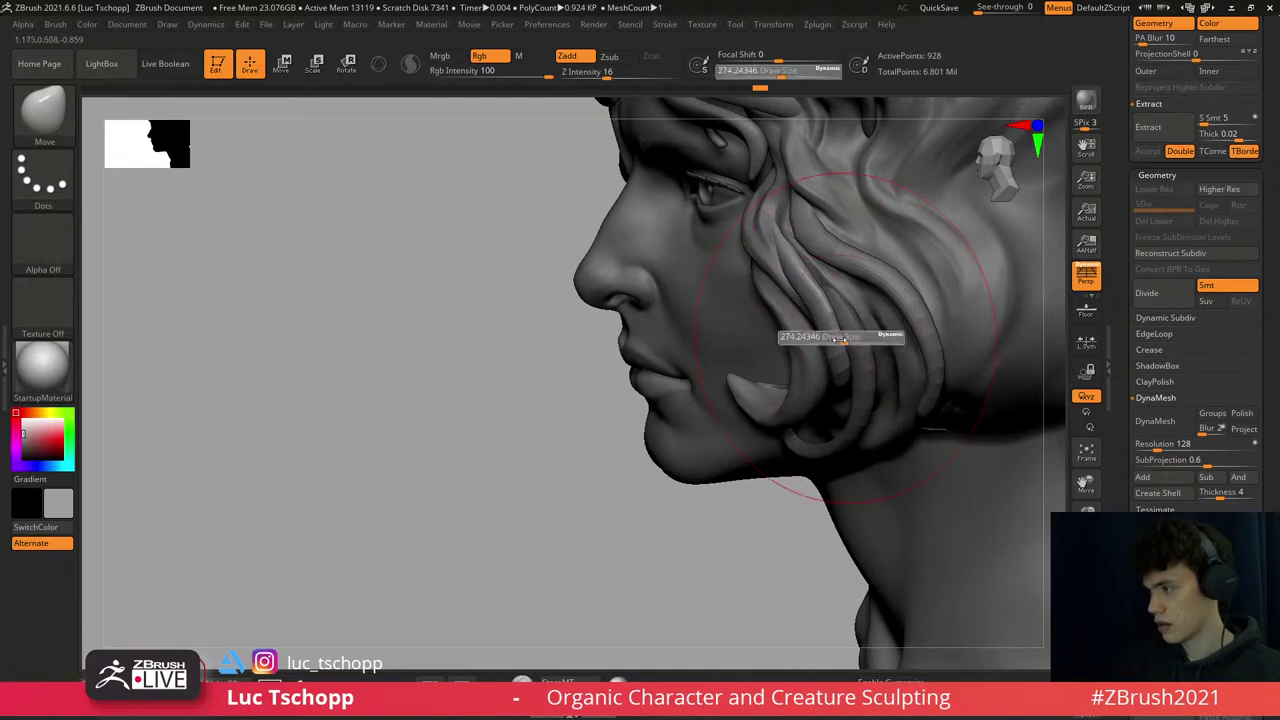
right_click_drag(670, 450, 845, 362)
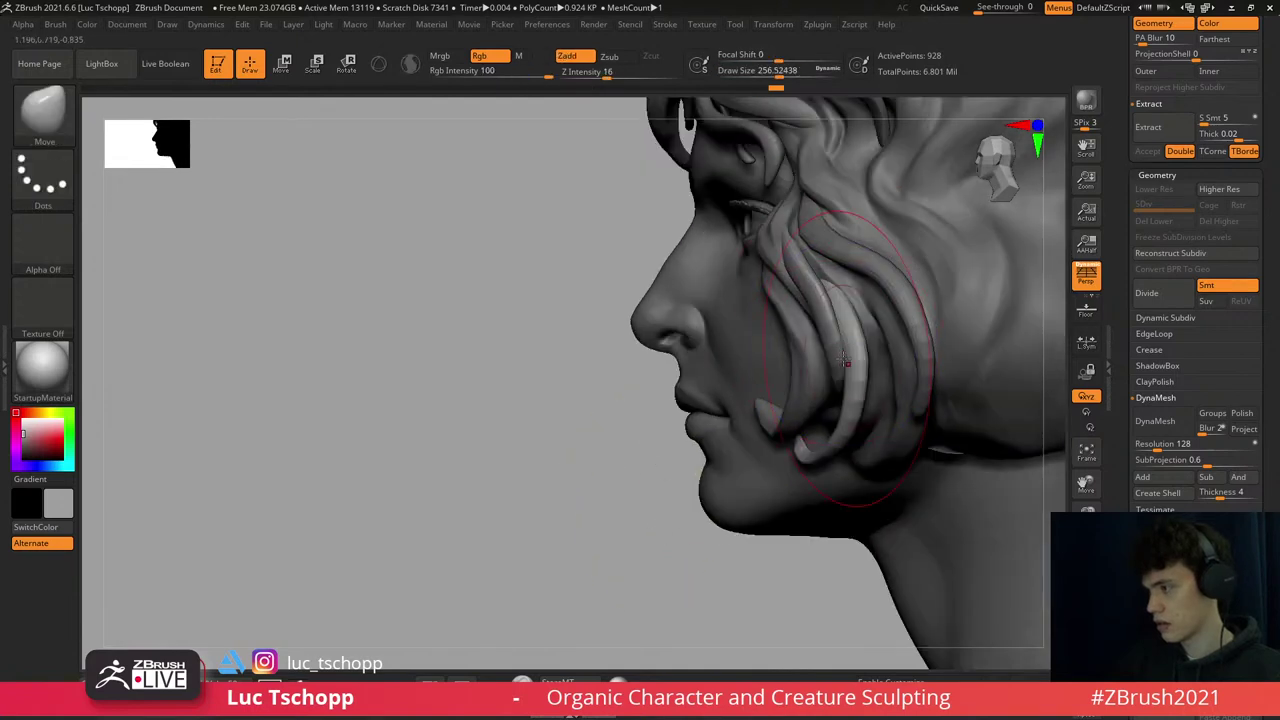
- Pull the strand tip near the chin with Move Topological, then select Extract1
key("s")
key("b")
key("m")
key("t")
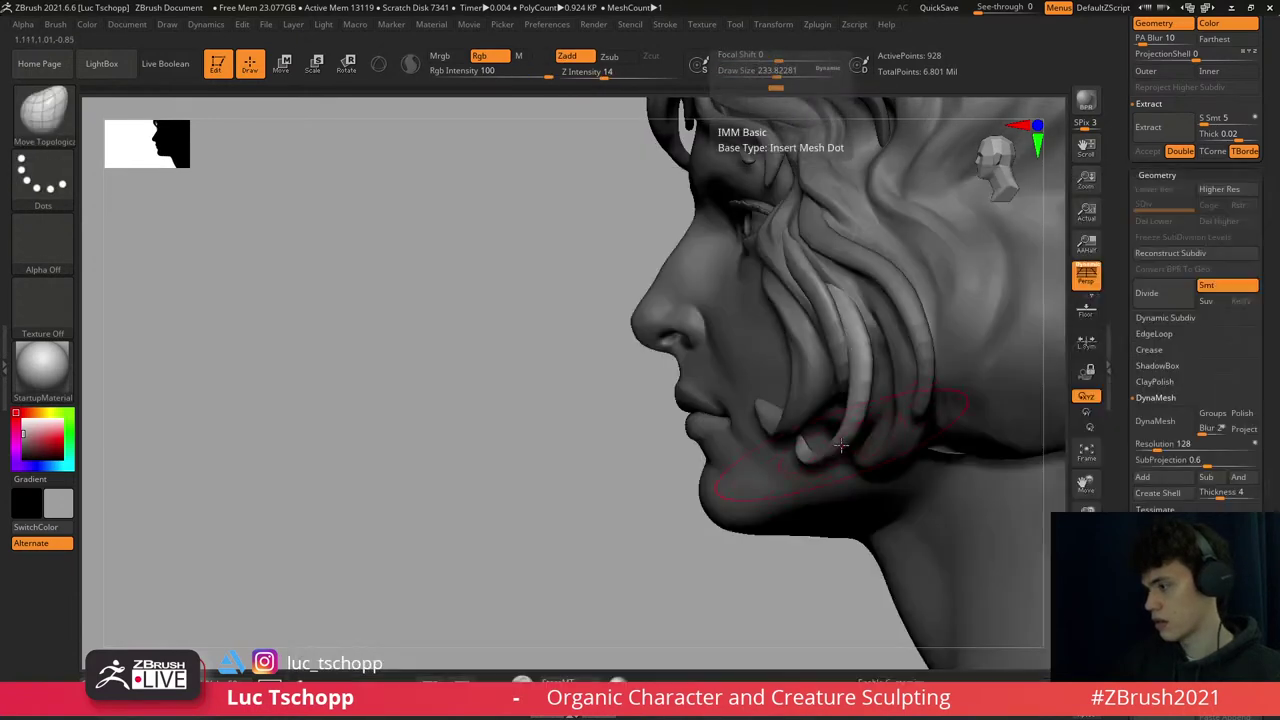
left_click_drag(831, 455, 880, 445)
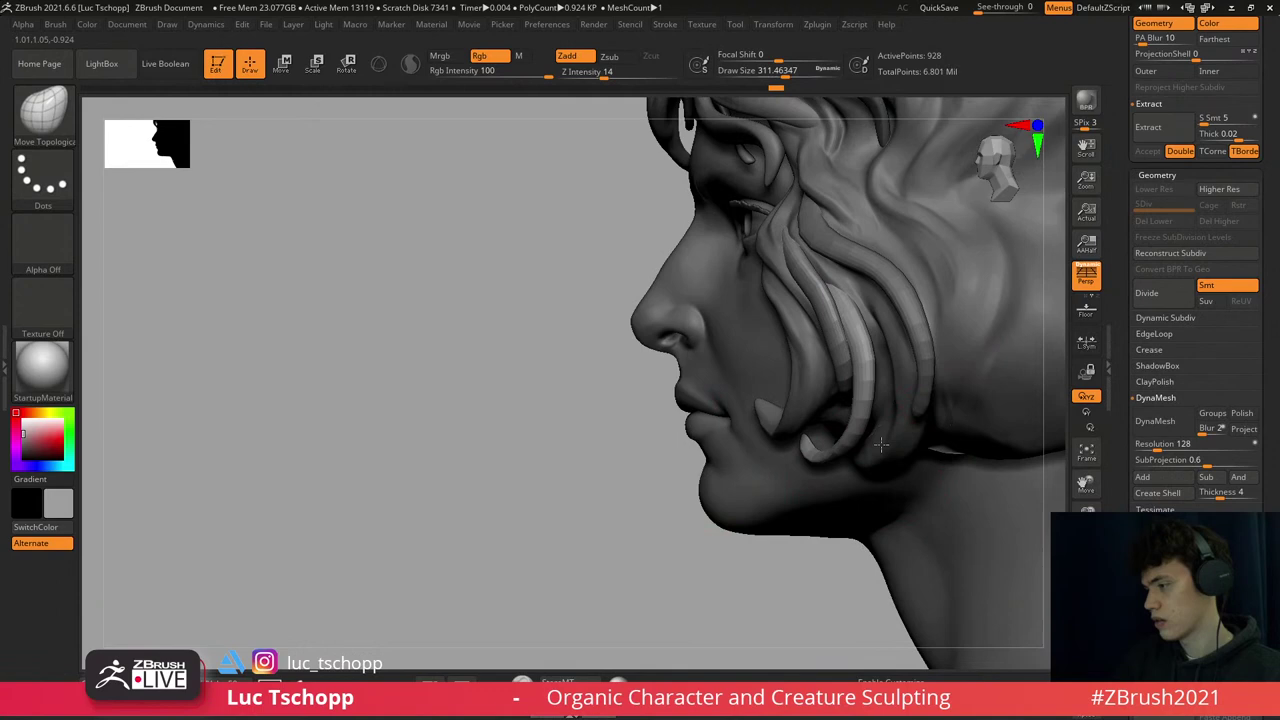
left_click(795, 404, "alt")
right_click_drag(795, 404, 788, 423)
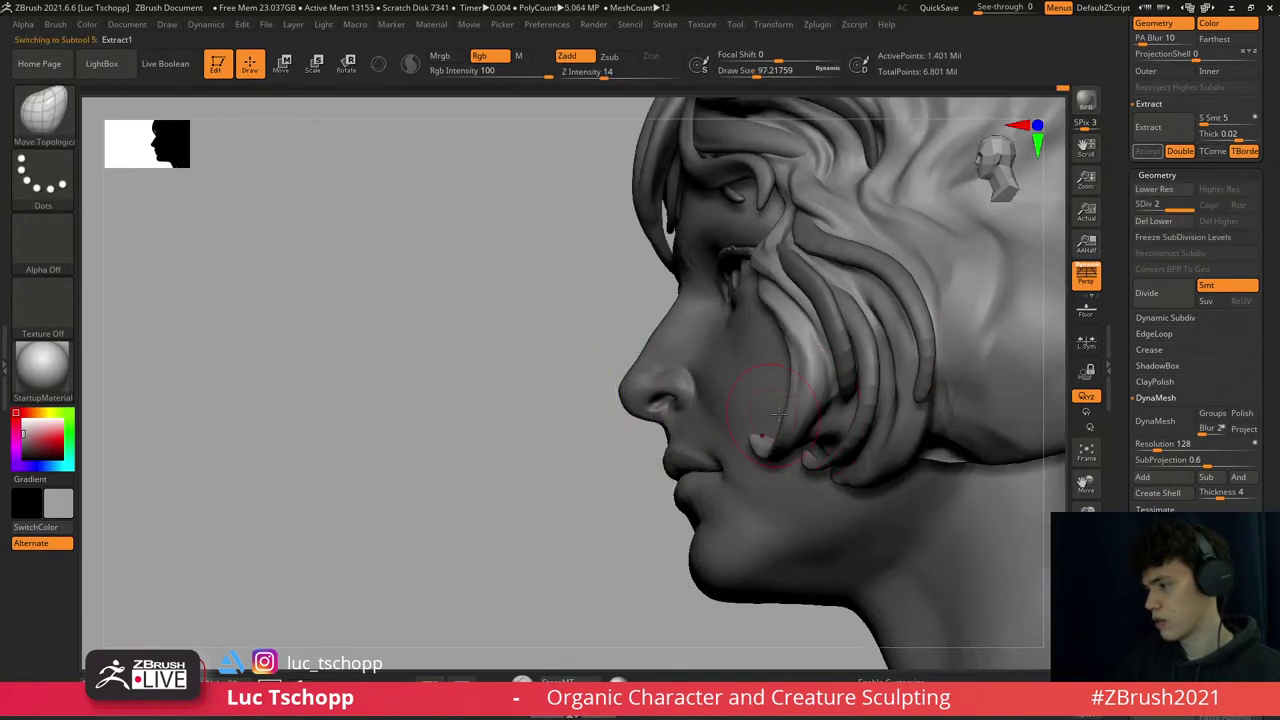
- Set a smaller Move brush, then DamStandard at a reduced size for fine carving
key("b")
key("m")
key("v")
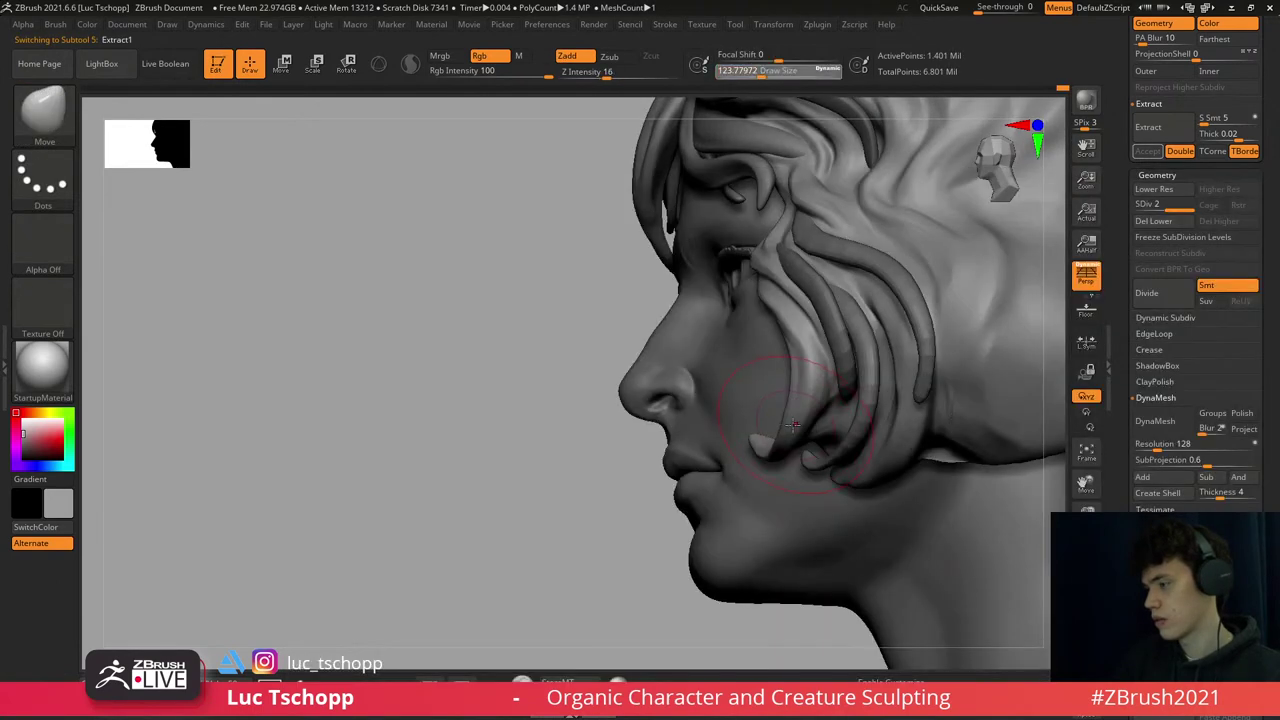
key("bracketleft")
mouse_move(795, 358)
right_mouse_down()
mouse_move(740, 320)
mouse_move(786, 293)
right_mouse_up()
key("b")
key("d")
key("s")
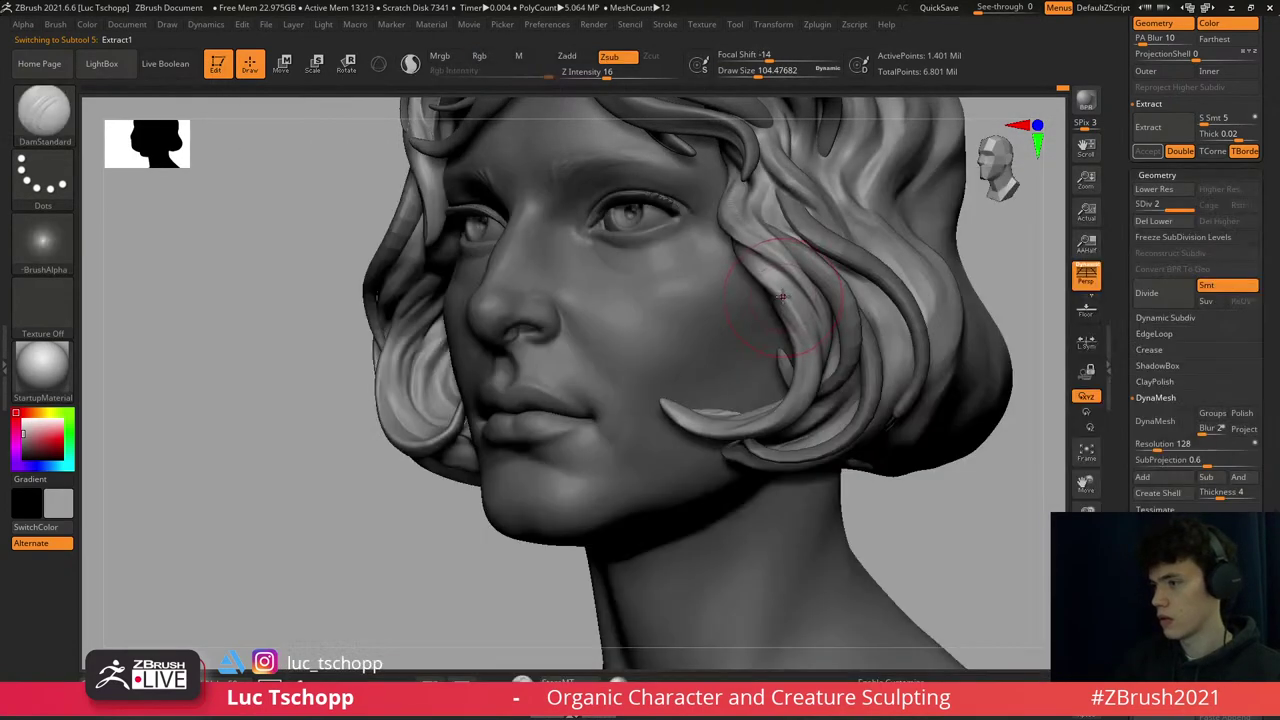
key("bracketleft")
left_click_drag(784, 302, 752, 273)
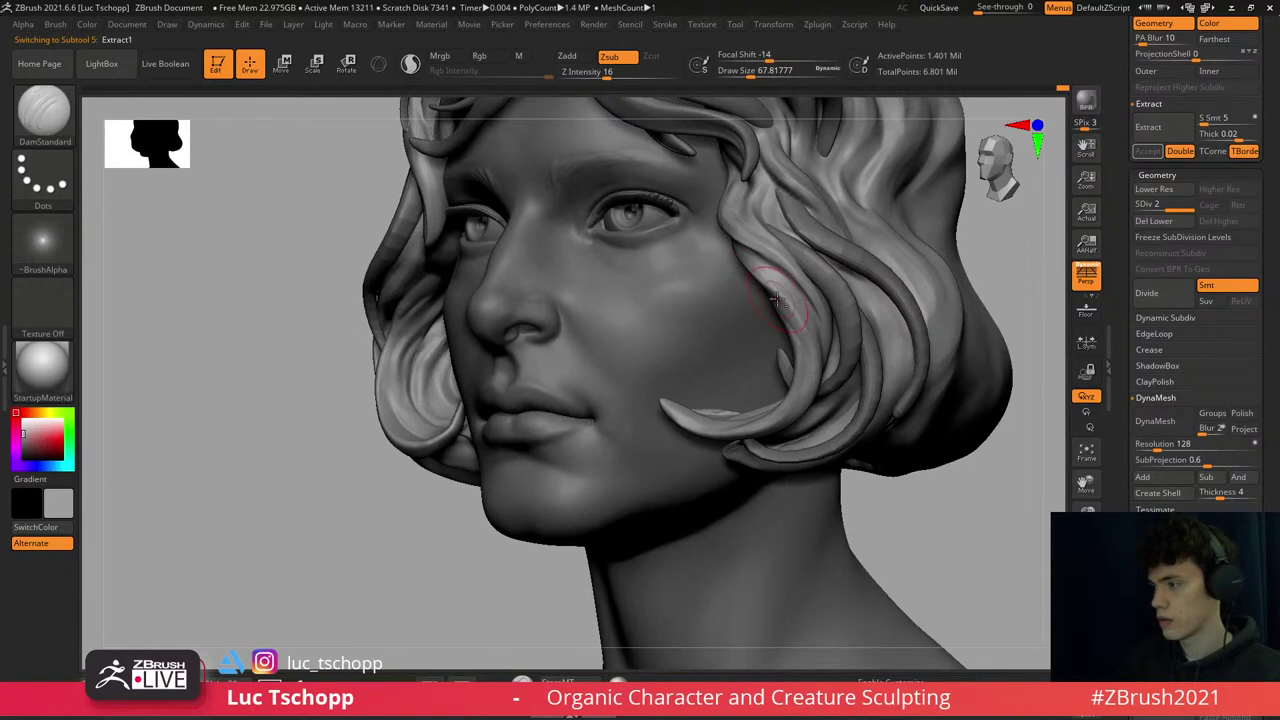
- Cycle through the custom strand brush, DamStandard and Standard, and select Extract11
key("b")
key("c")
key("1")
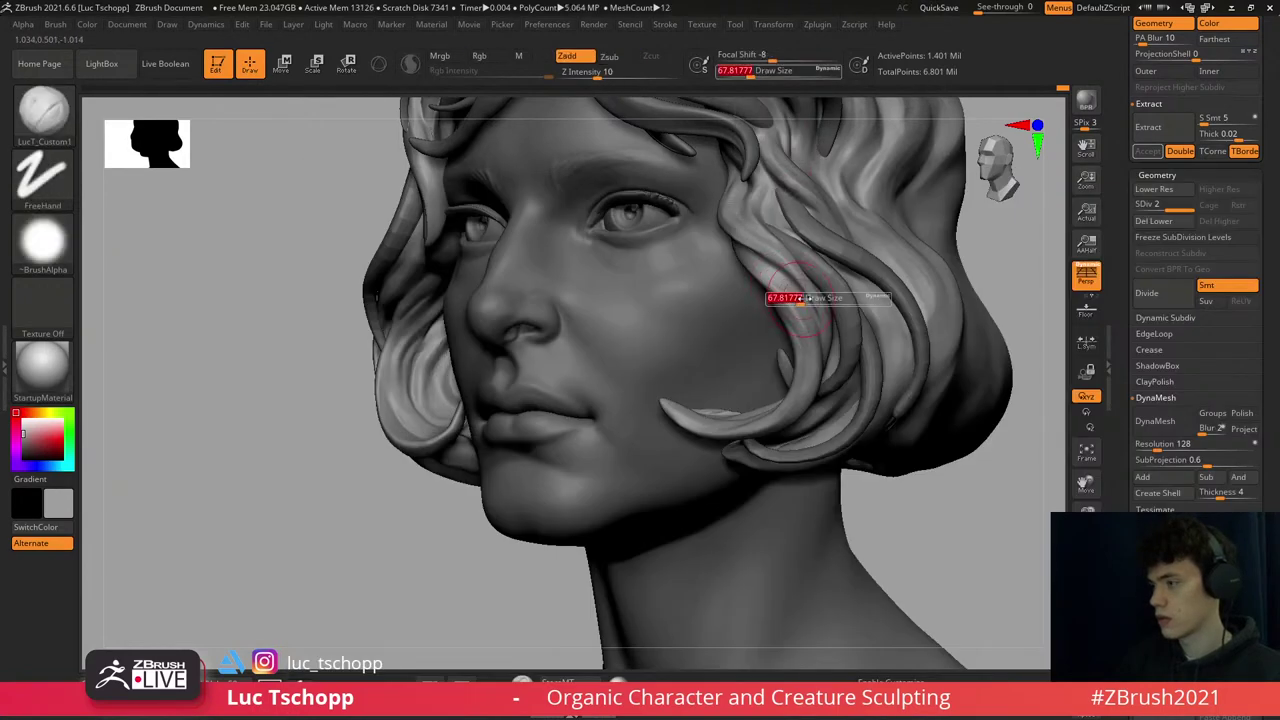
mouse_move(801, 358)
right_mouse_down()
mouse_move(820, 300)
mouse_move(810, 280)
right_mouse_up()
key("b")
key("d")
key("s")
key("b")
key("s")
key("t")
left_click(808, 265, "alt")
key("s")
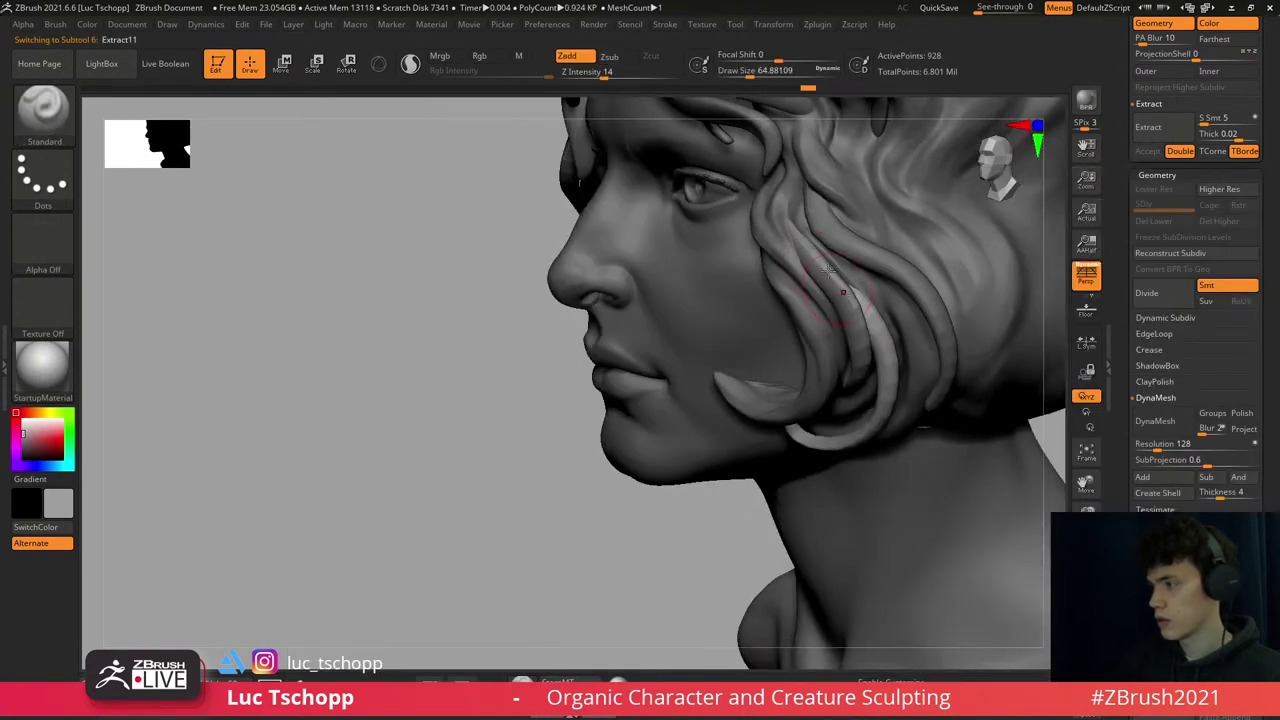
- With Move Topological in front view, pull the lower right strands down into a curl
key("b")
key("c")
key("1")
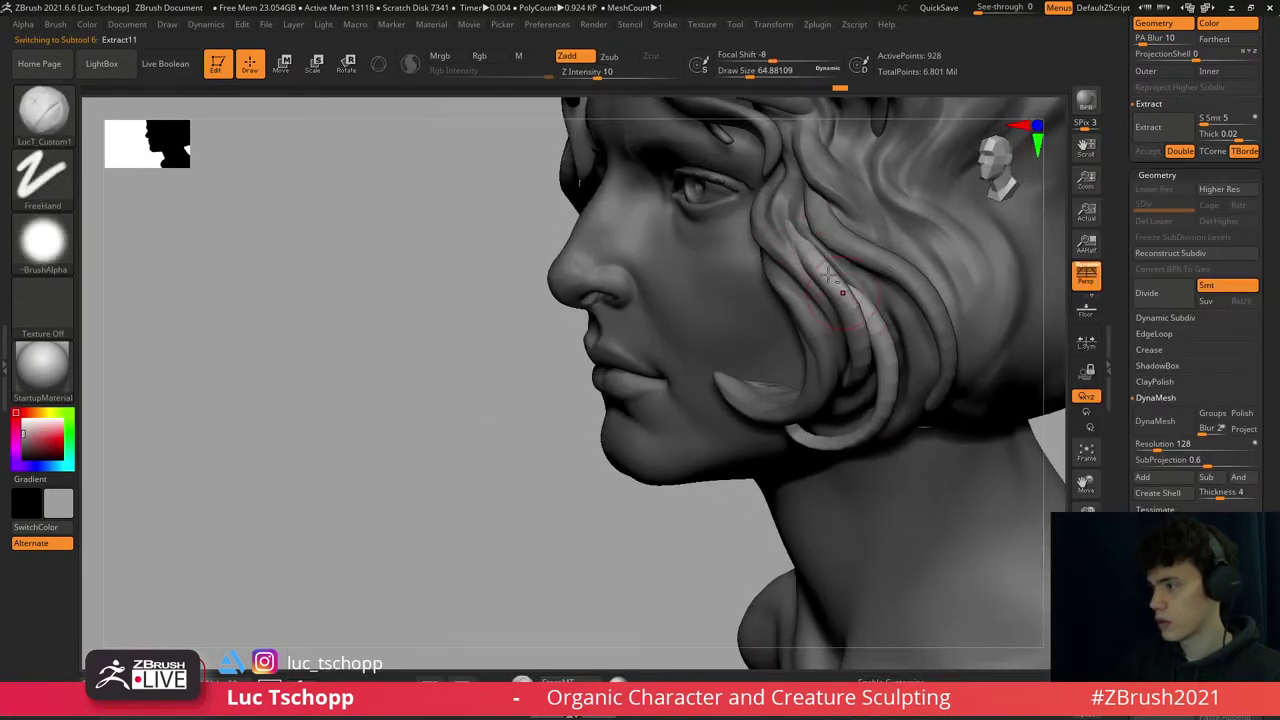
right_click_drag(850, 312, 838, 418, "shift")
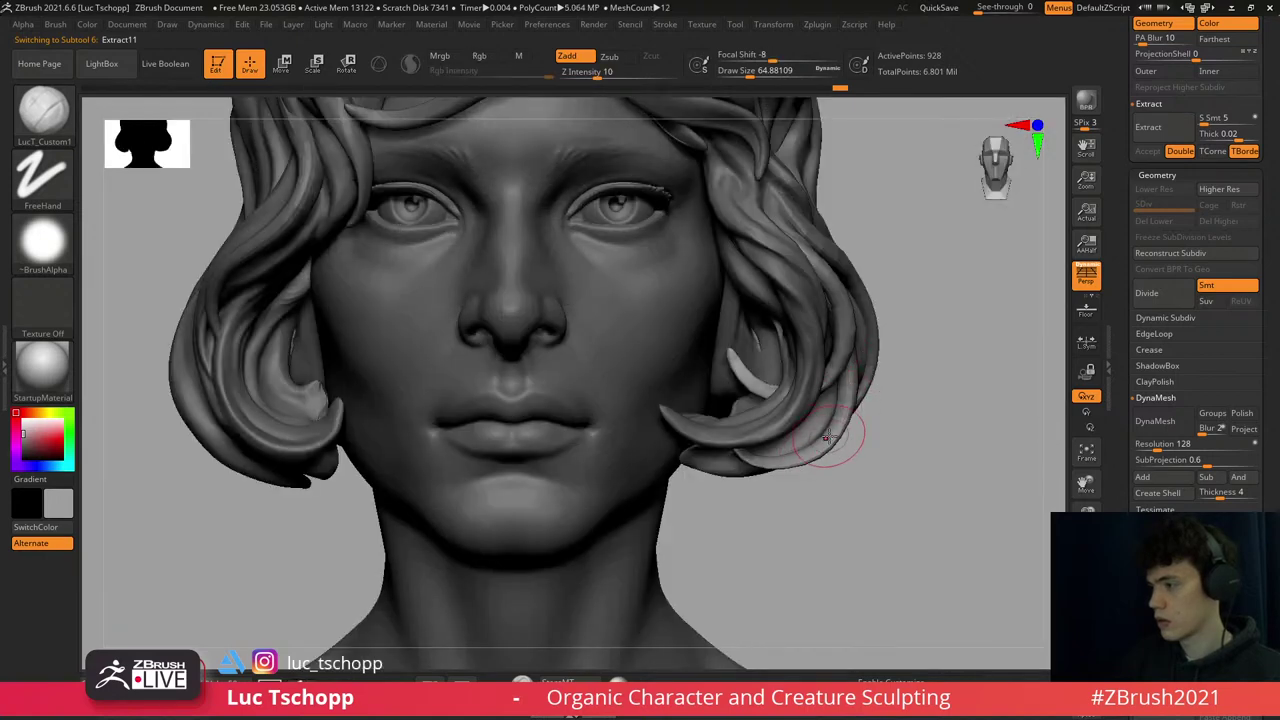
key("b")
key("m")
key("t")
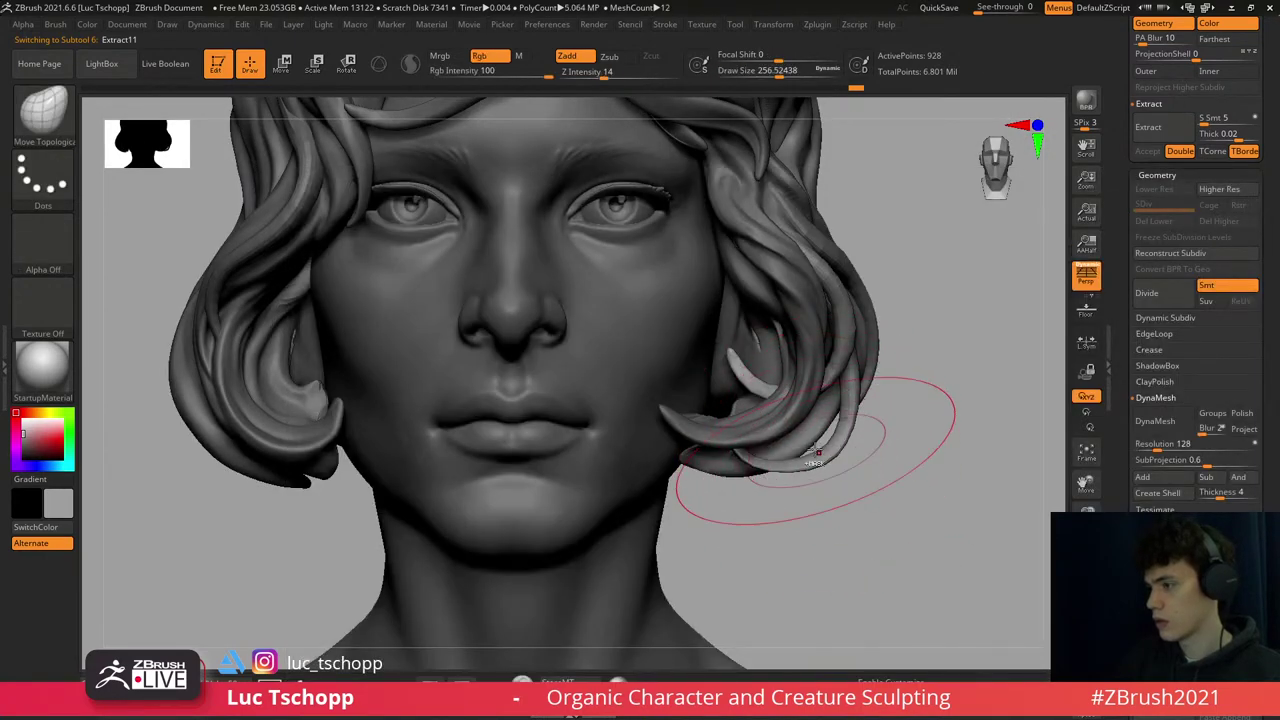
mouse_move(829, 429)
left_mouse_down()
mouse_move(790, 485)
mouse_move(752, 452)
left_mouse_up()
key("s")
left_click_drag(840, 378, 856, 378)
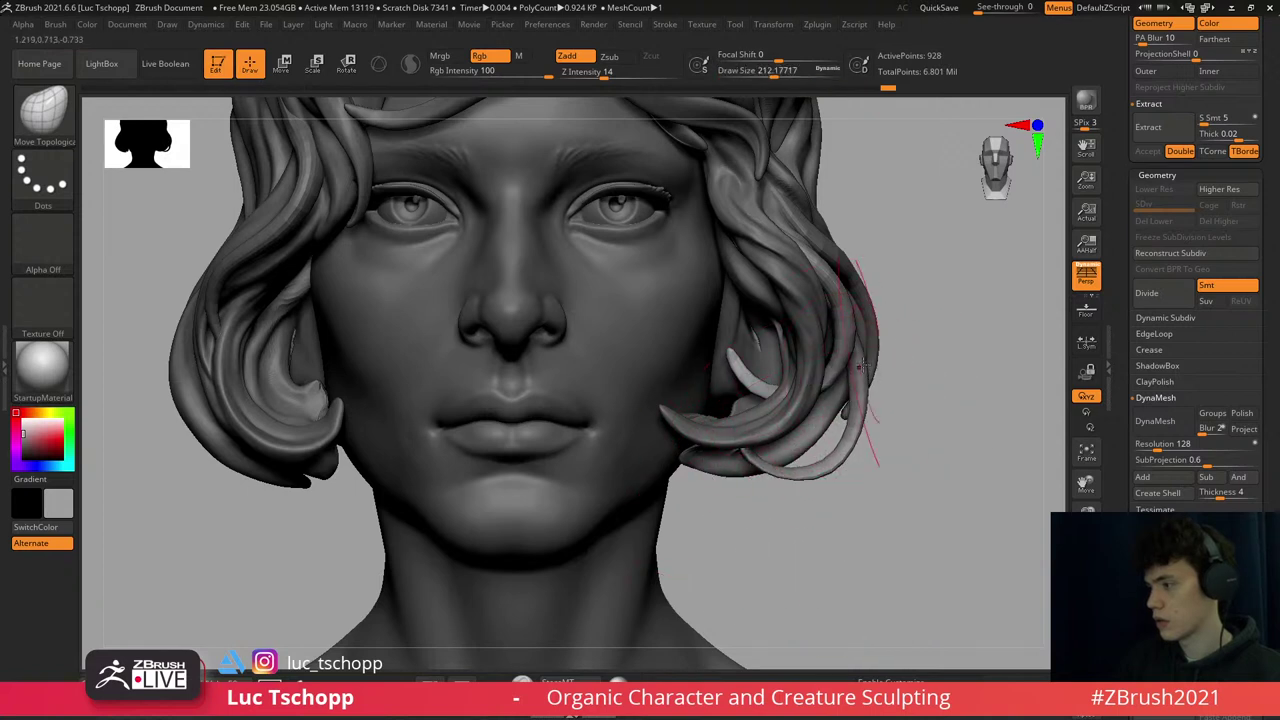
- Select the neighbouring strand Extract9, resize the brush and smooth it
left_click(812, 474, "alt")
key("shift+d")
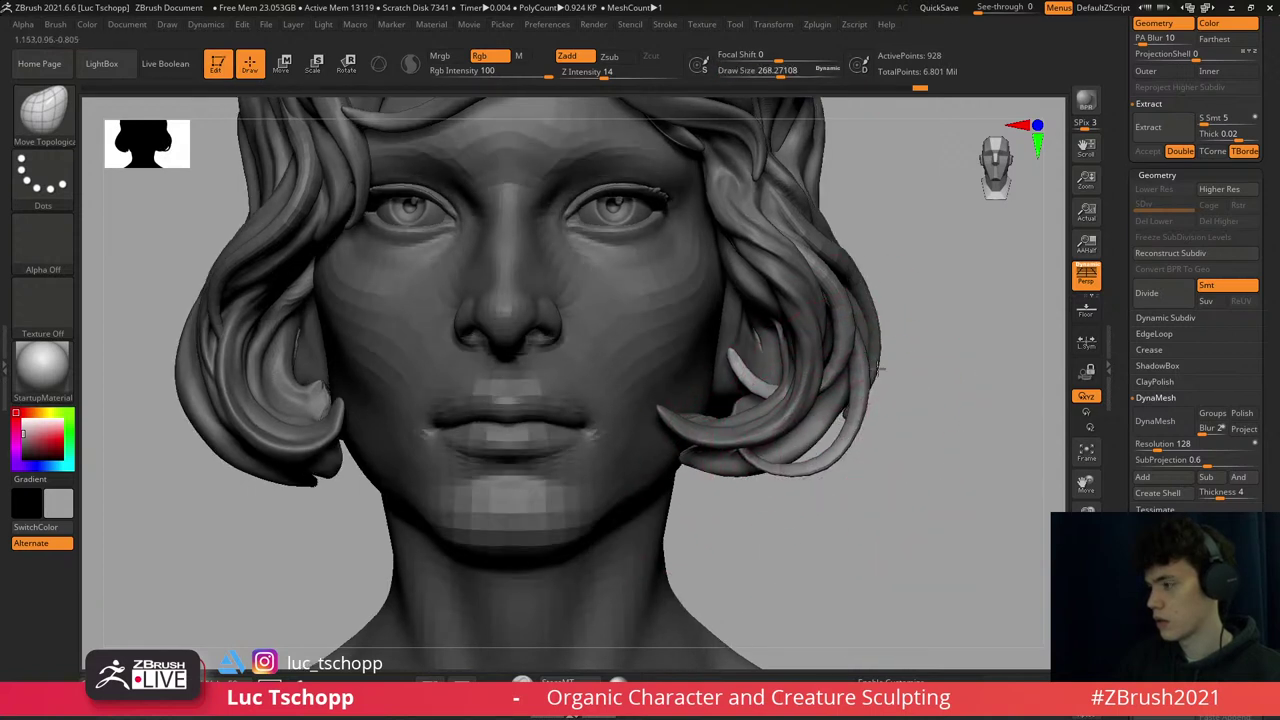
mouse_move(880, 470)
left_mouse_down()
mouse_move(897, 429)
mouse_move(886, 318)
mouse_move(870, 294)
mouse_move(888, 368)
left_mouse_up()
key("s")
key("s")
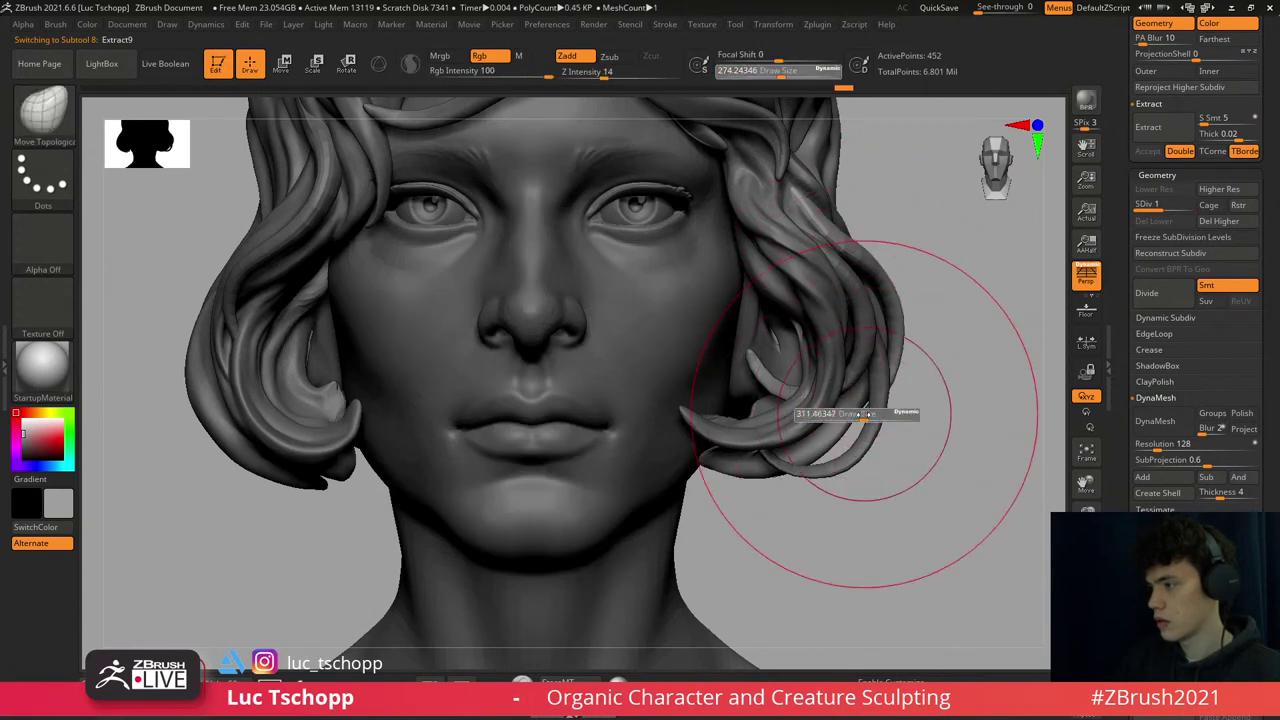
left_click_drag(800, 414, 840, 414)
mouse_move(903, 322)
left_mouse_down()
mouse_move(905, 337)
mouse_move(866, 368)
left_mouse_up()
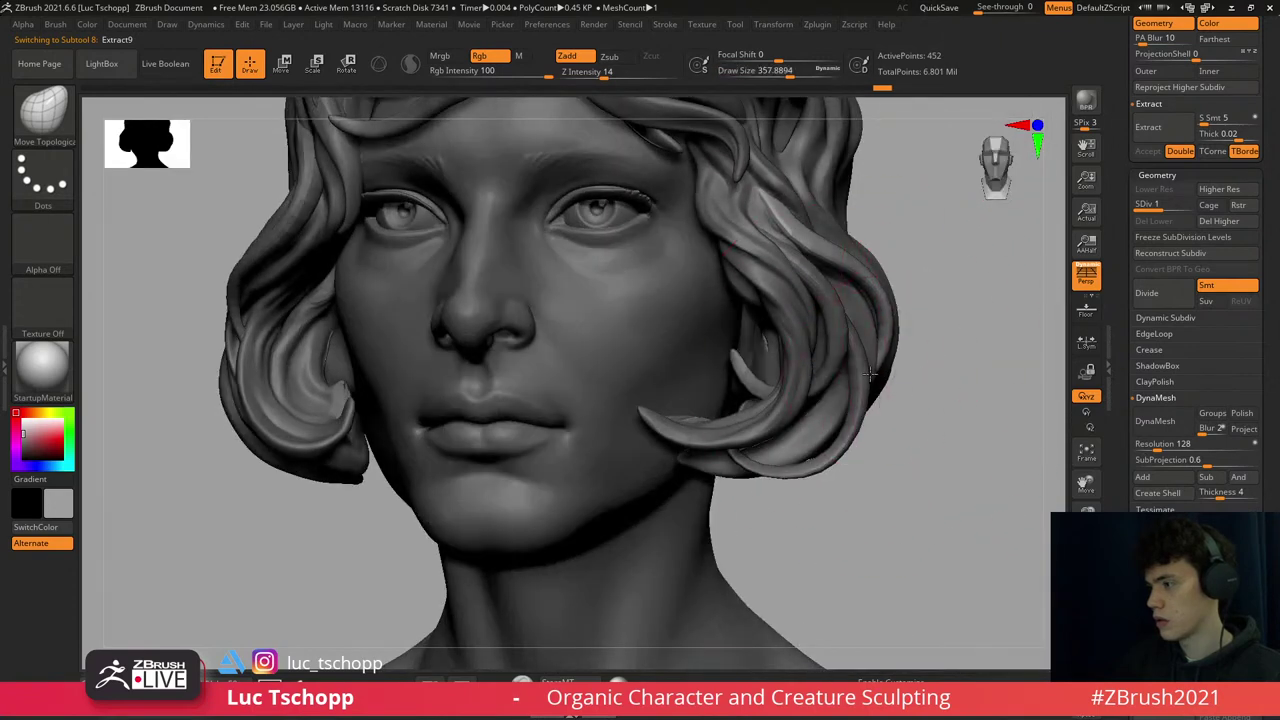
key("shift")
right_click_drag(829, 302, 844, 435, "alt")
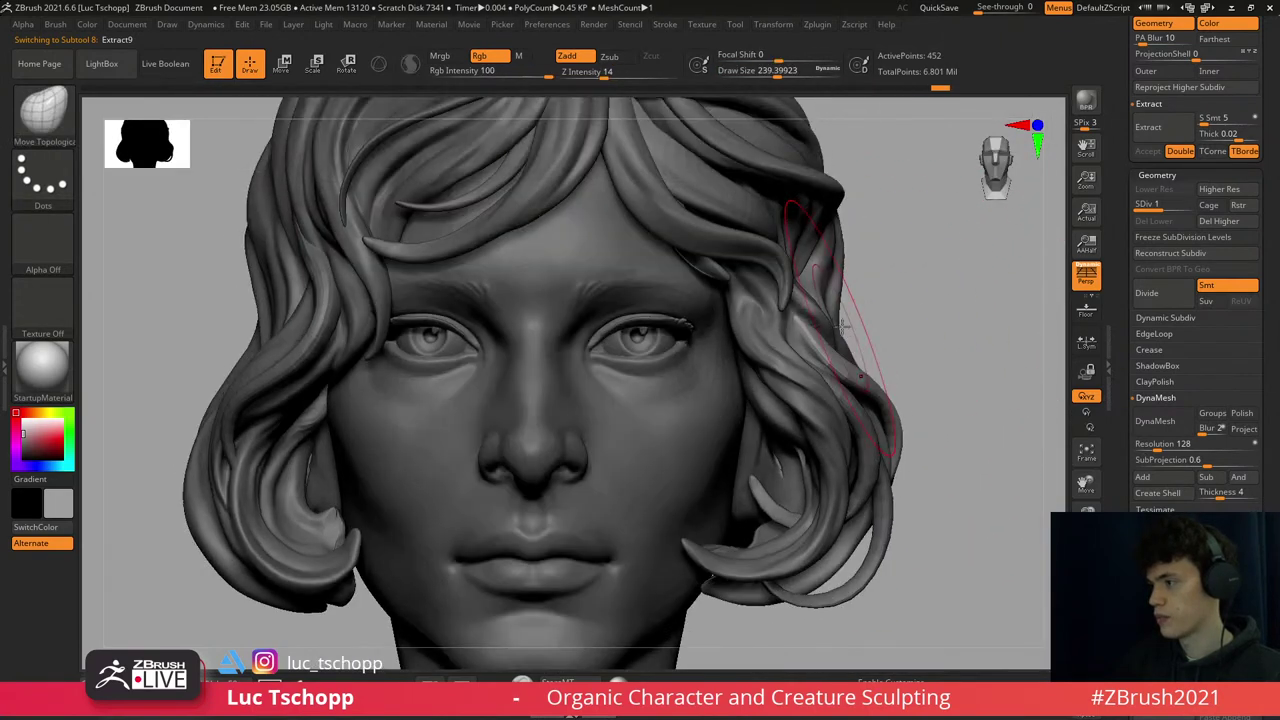
- Return to Move Topological, select the main hair mass Extract1, and pick the Standard brush
key("b")
key("m")
key("t")
left_click(800, 352, "alt")
right_click_drag(790, 347, 793, 350)
key("b")
key("s")
key("t")
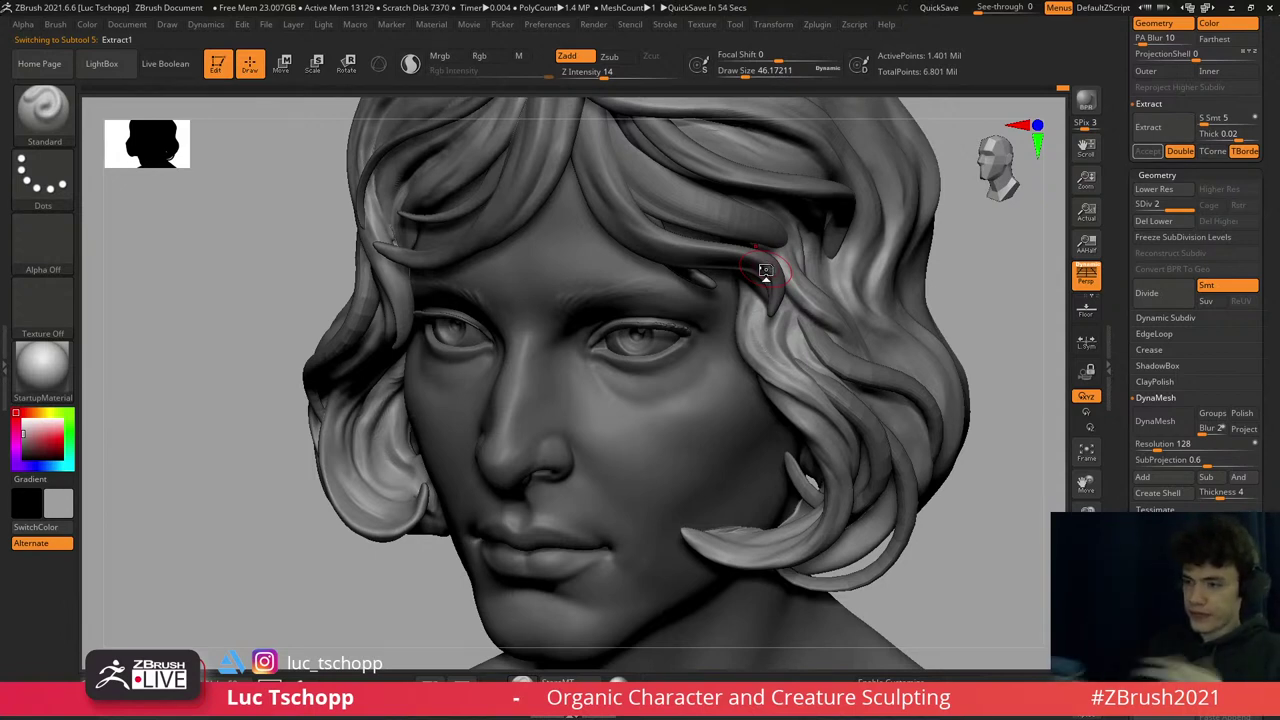
- Select the forehead strand Extract5 and frame it in view
left_click(765, 270, "alt")
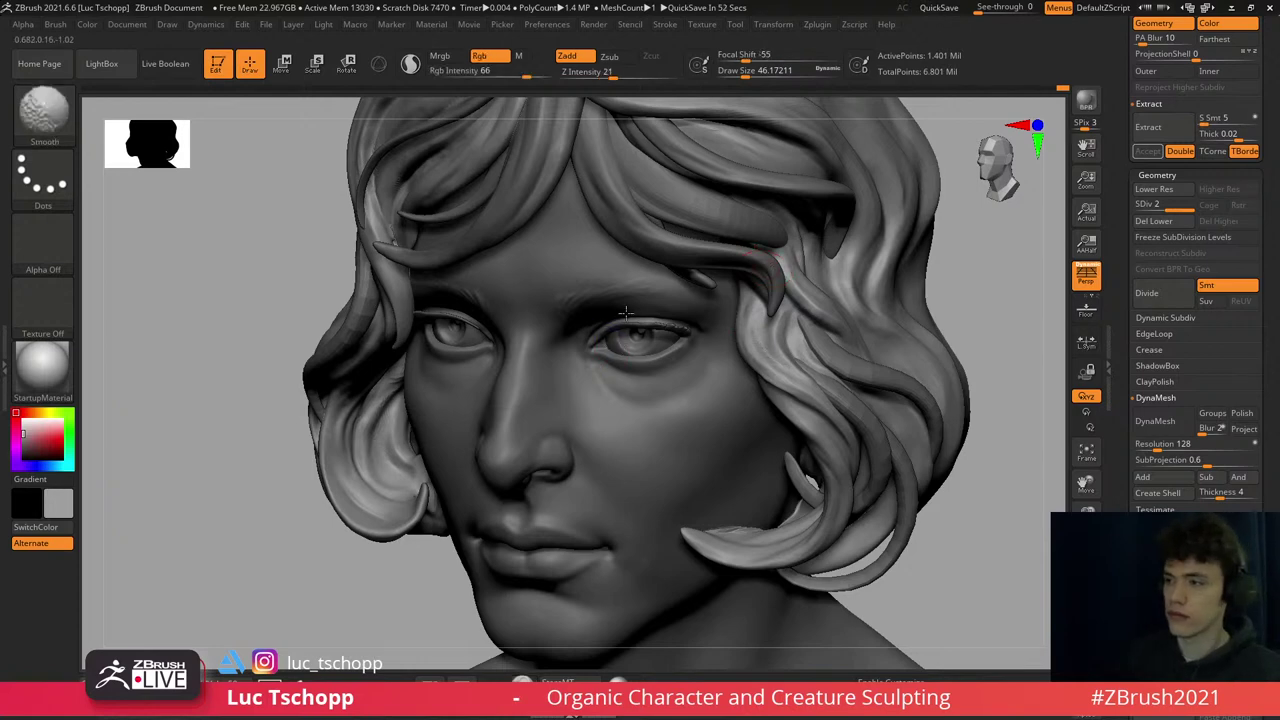
mouse_move(765, 270)
left_mouse_down()
mouse_move(610, 330)
mouse_move(628, 286)
left_mouse_up()
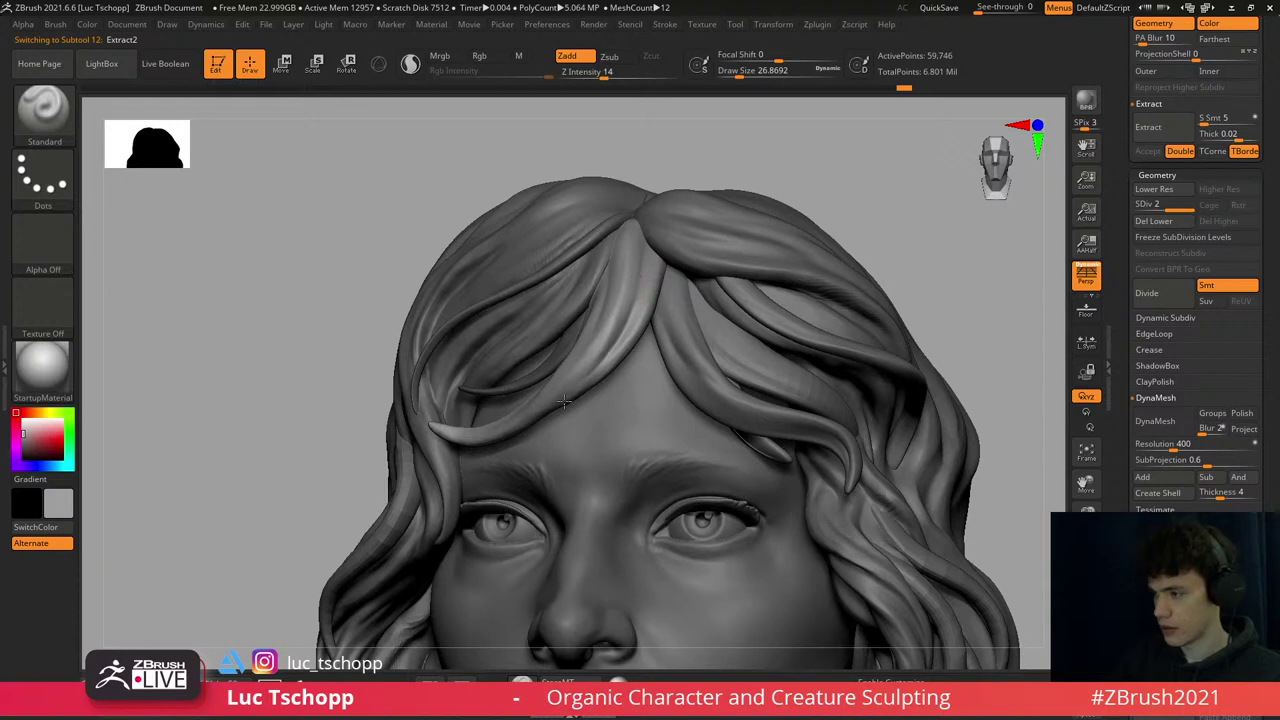
left_click(640, 290, "alt")
right_click_drag(623, 297, 668, 299)
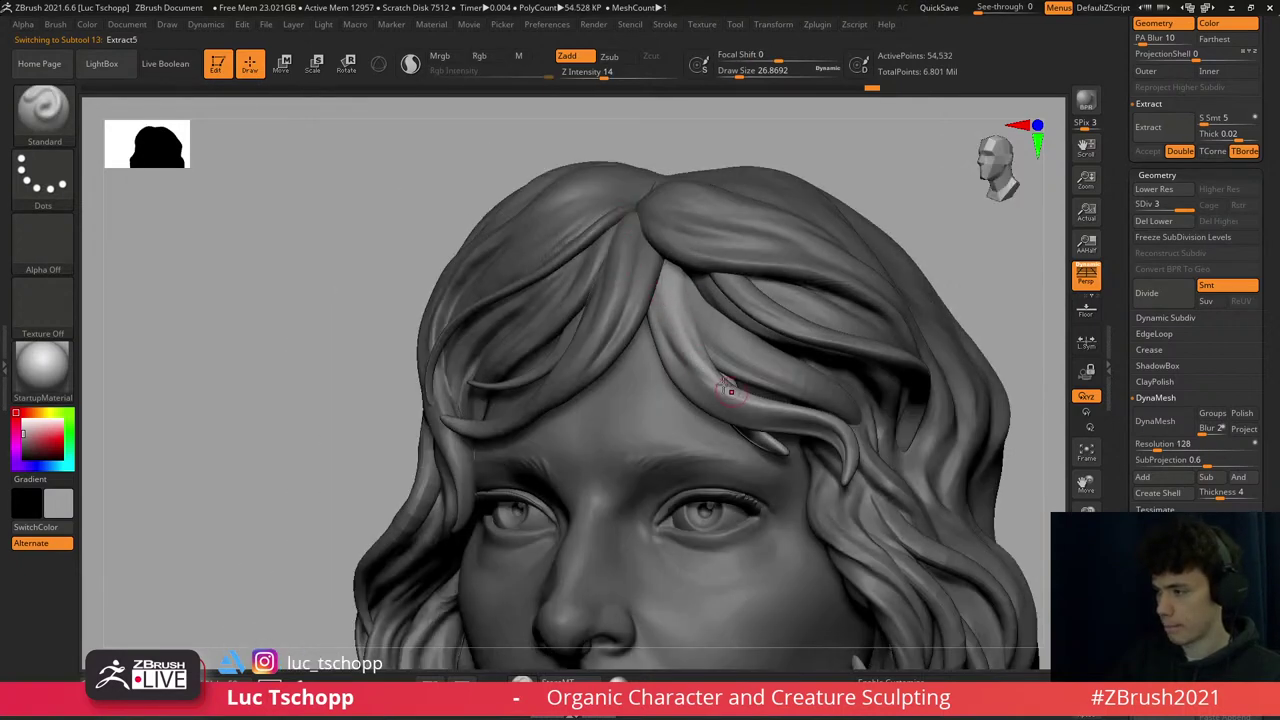
- Carve a groove along the forehead strand with DamStandard
key("b")
key("d")
key("s")
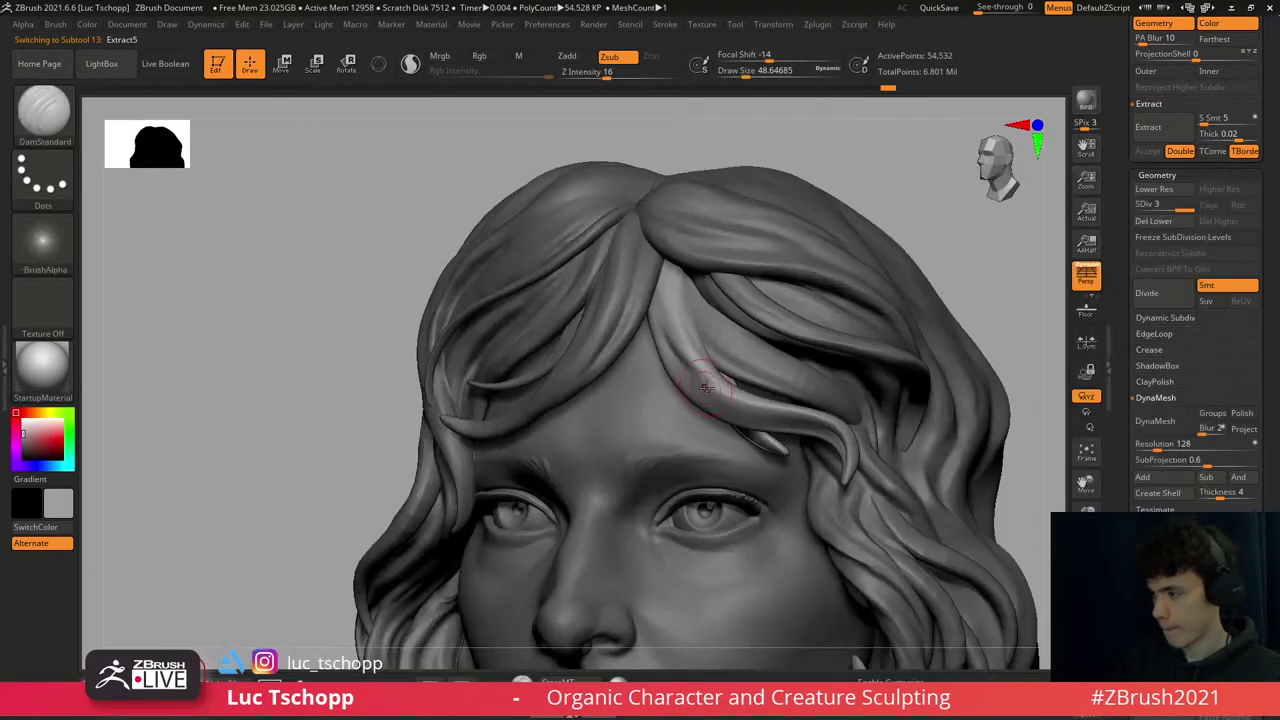
left_click_drag(772, 418, 714, 380, "shift")
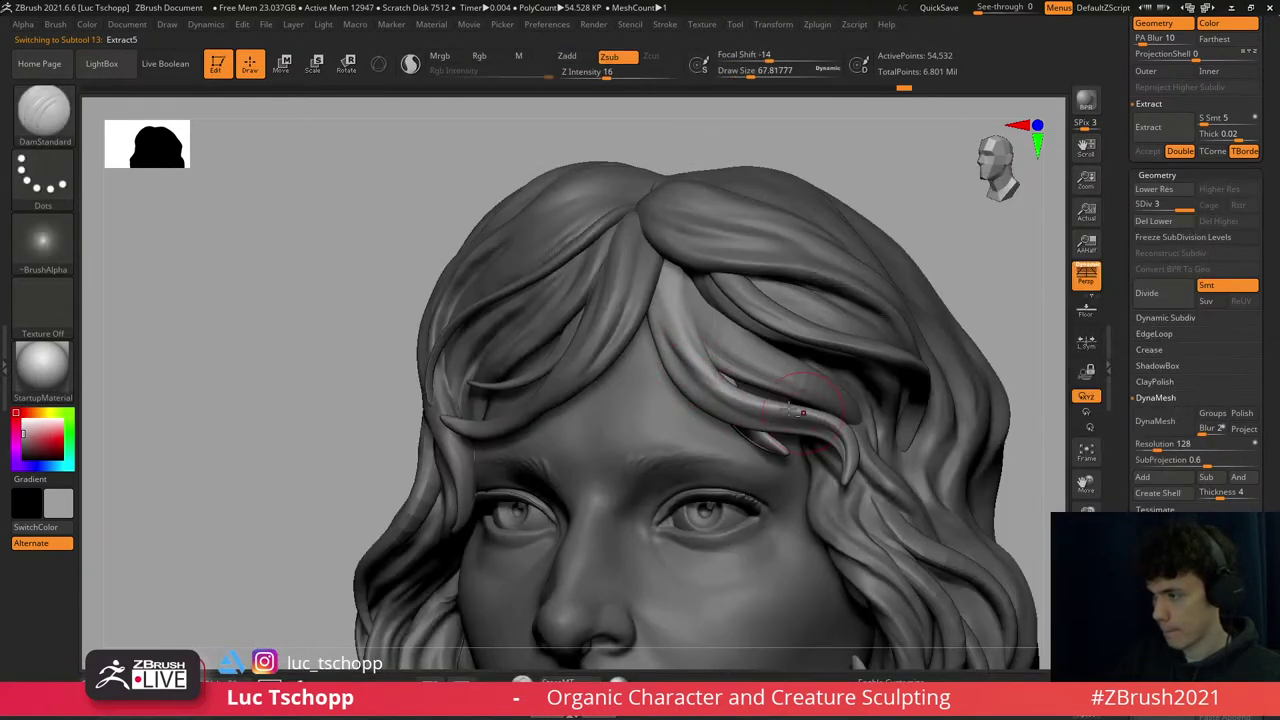
- Select Extract1 and smooth along the hair strand to blend the groove
key("f")
mouse_move(801, 412)
right_mouse_down()
mouse_move(760, 350)
mouse_move(791, 287)
mouse_move(786, 191)
right_mouse_up()
left_click(791, 287, "alt")
left_click_drag(786, 247, 781, 210, "shift")
key("1")
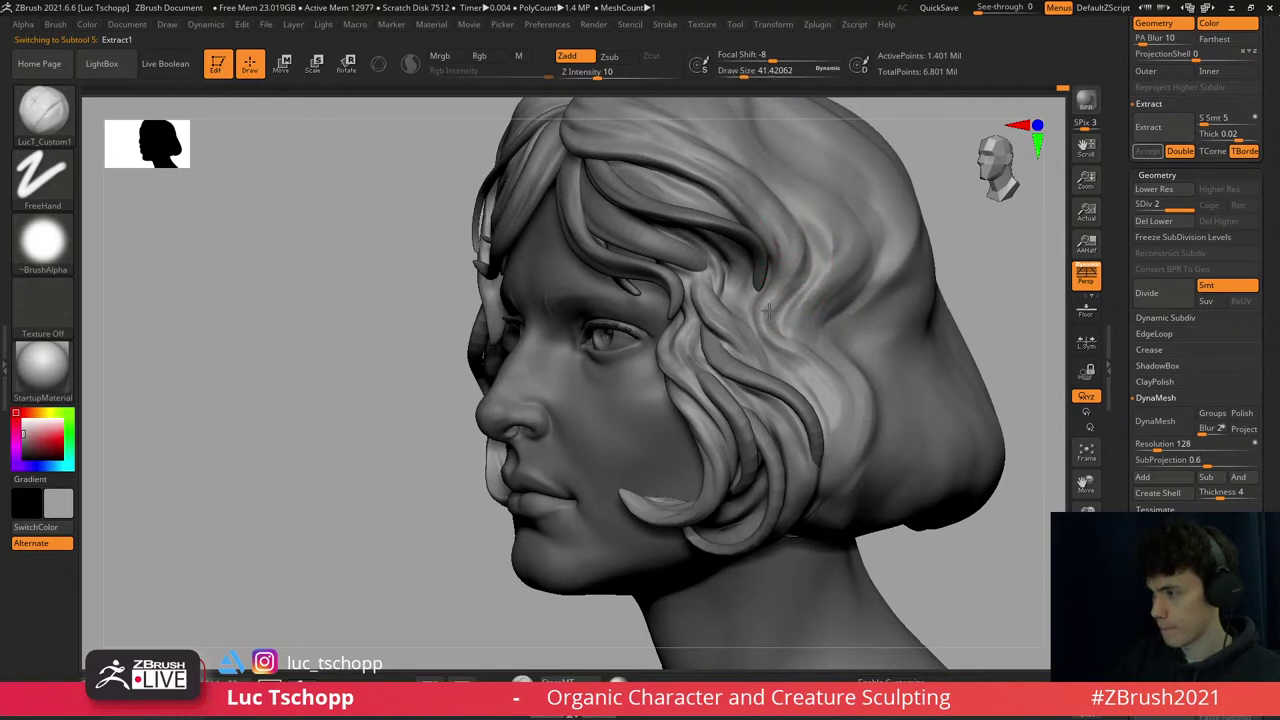
- Build up a strand ridge on the side hair with a slightly enlarged LucT_Custom1 brush
right_click_drag(814, 273, 803, 227)
key("2")
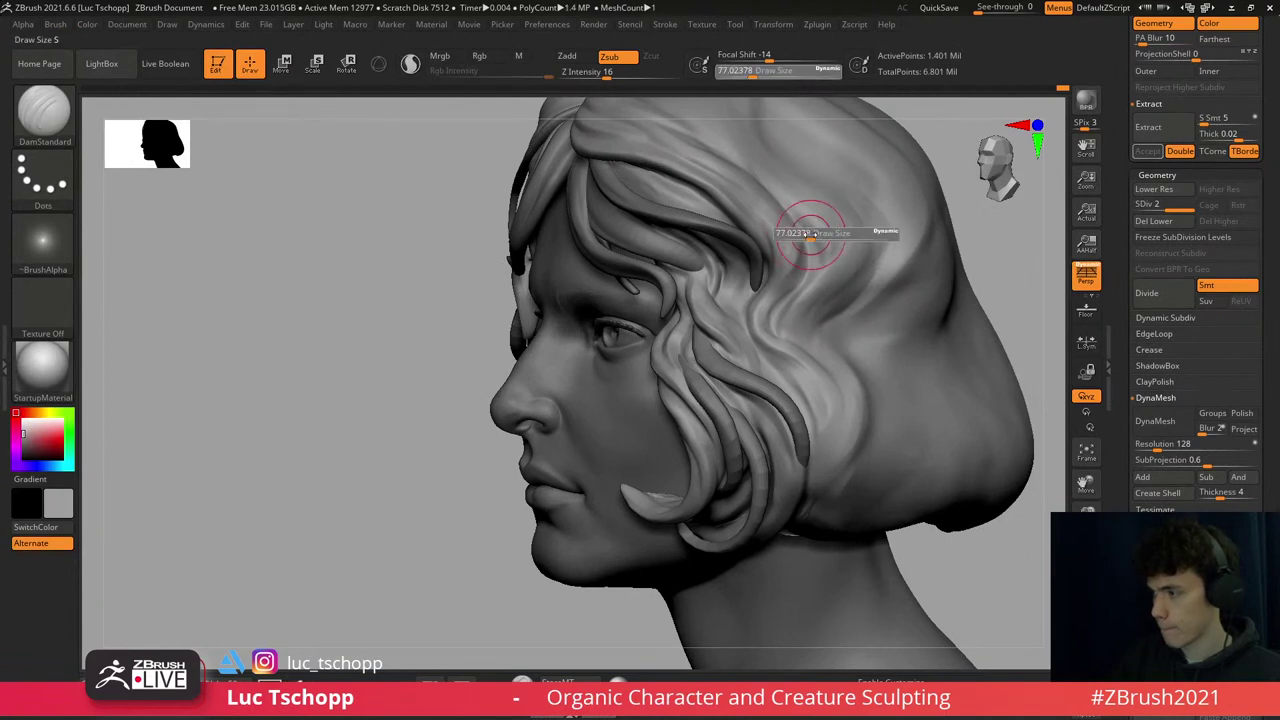
key("1")
key("]")
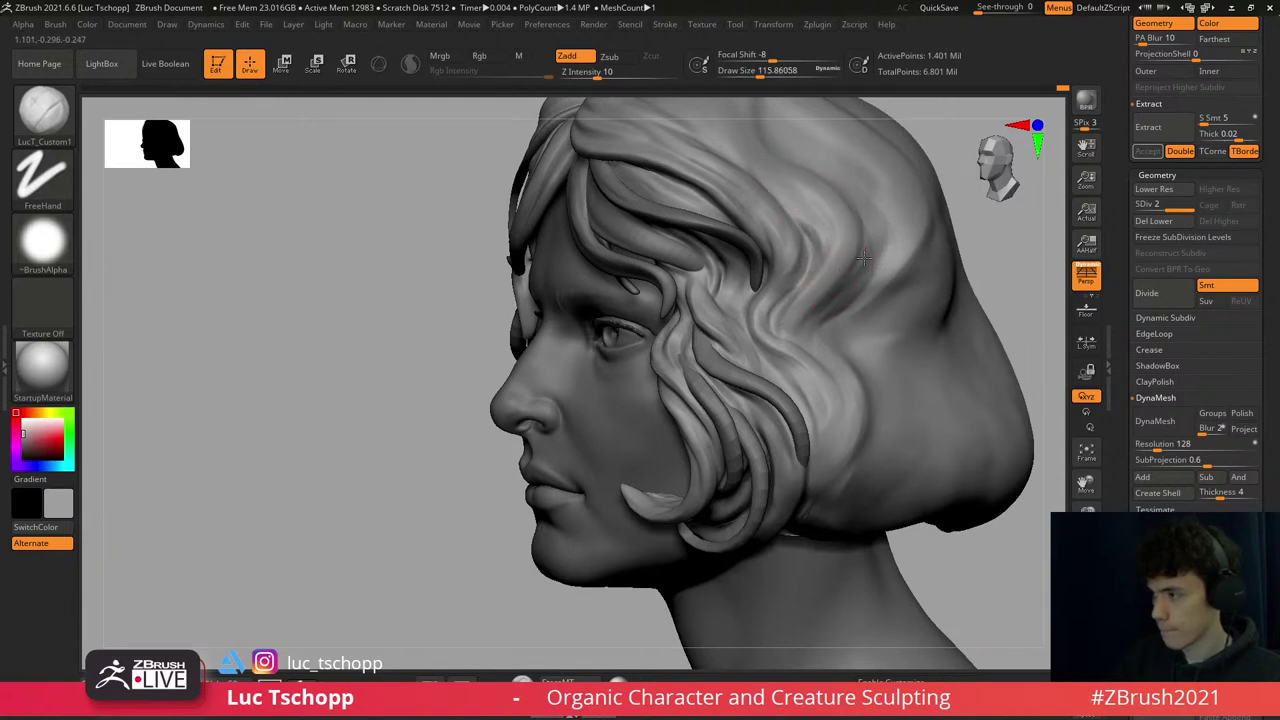
left_click_drag(863, 258, 817, 336)
- Carve the side waves with DamStandard, then return to LucT_Custom1 at a larger Draw Size
mouse_move(824, 302)
right_mouse_down()
mouse_move(863, 297)
mouse_move(834, 234)
right_mouse_up()
key("b")
key("m")
key("v")
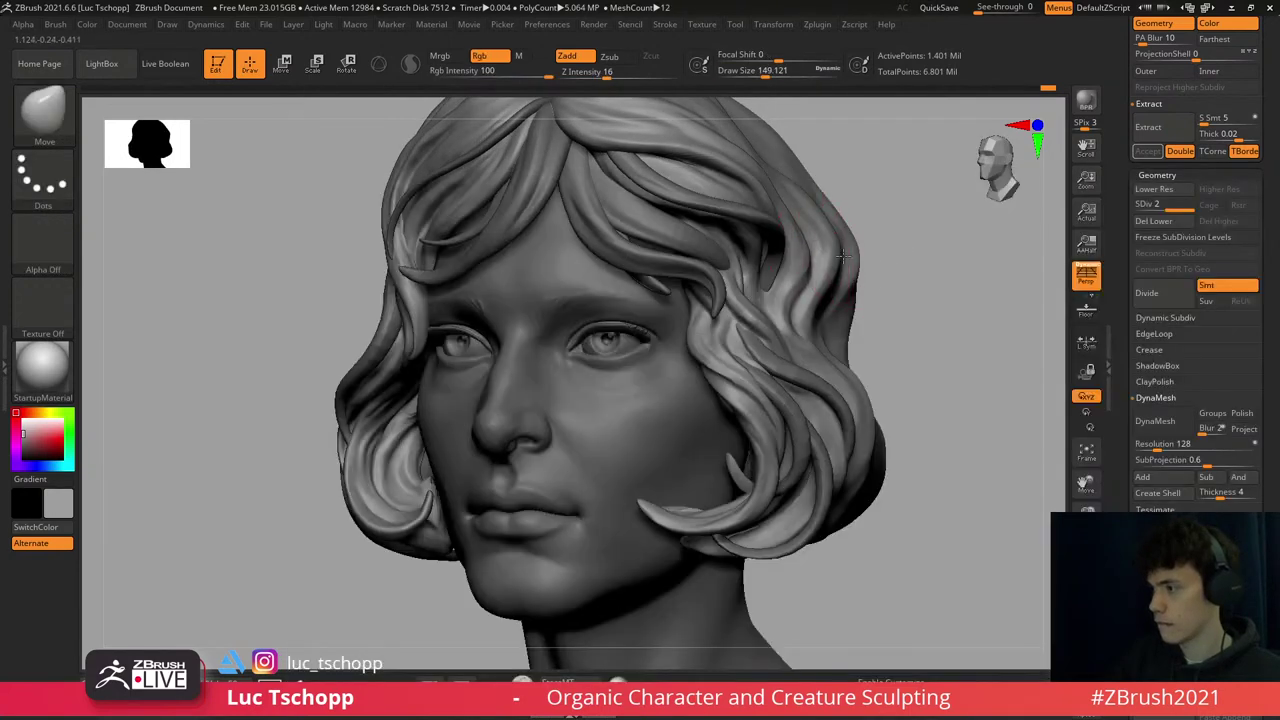
key("b")
key("d")
key("s")
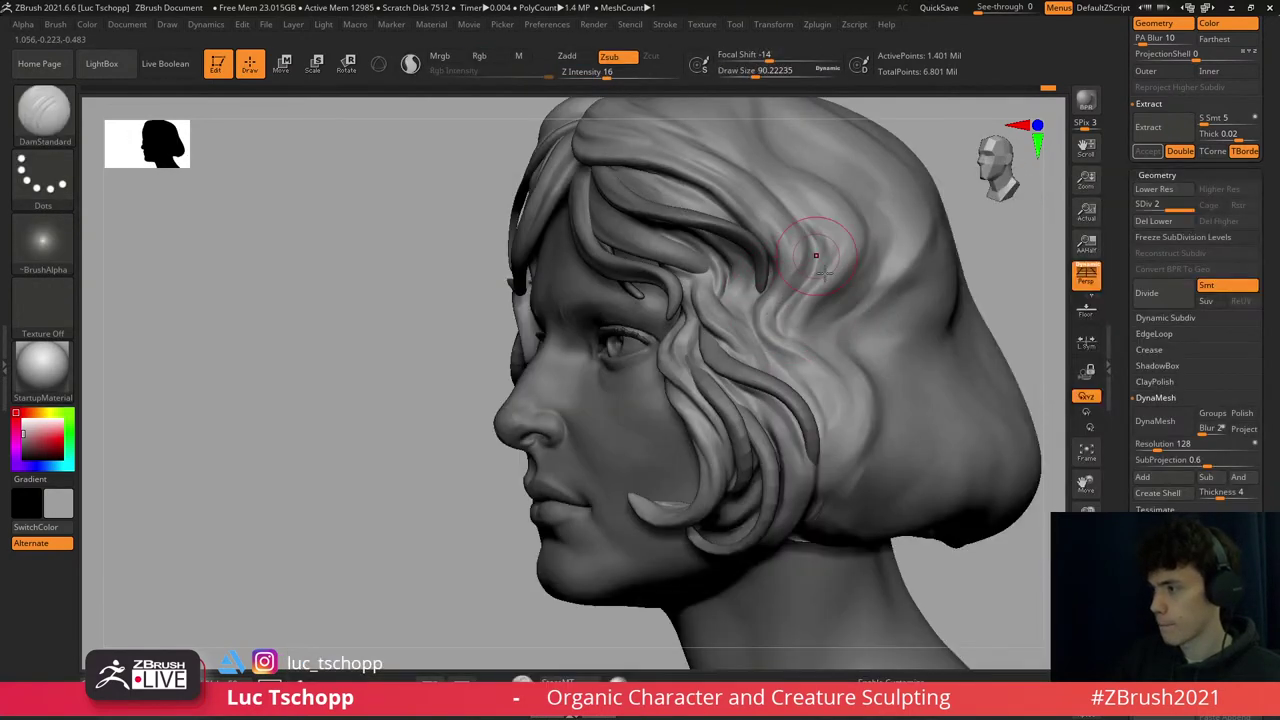
right_click_drag(816, 256, 828, 252)
key("1")
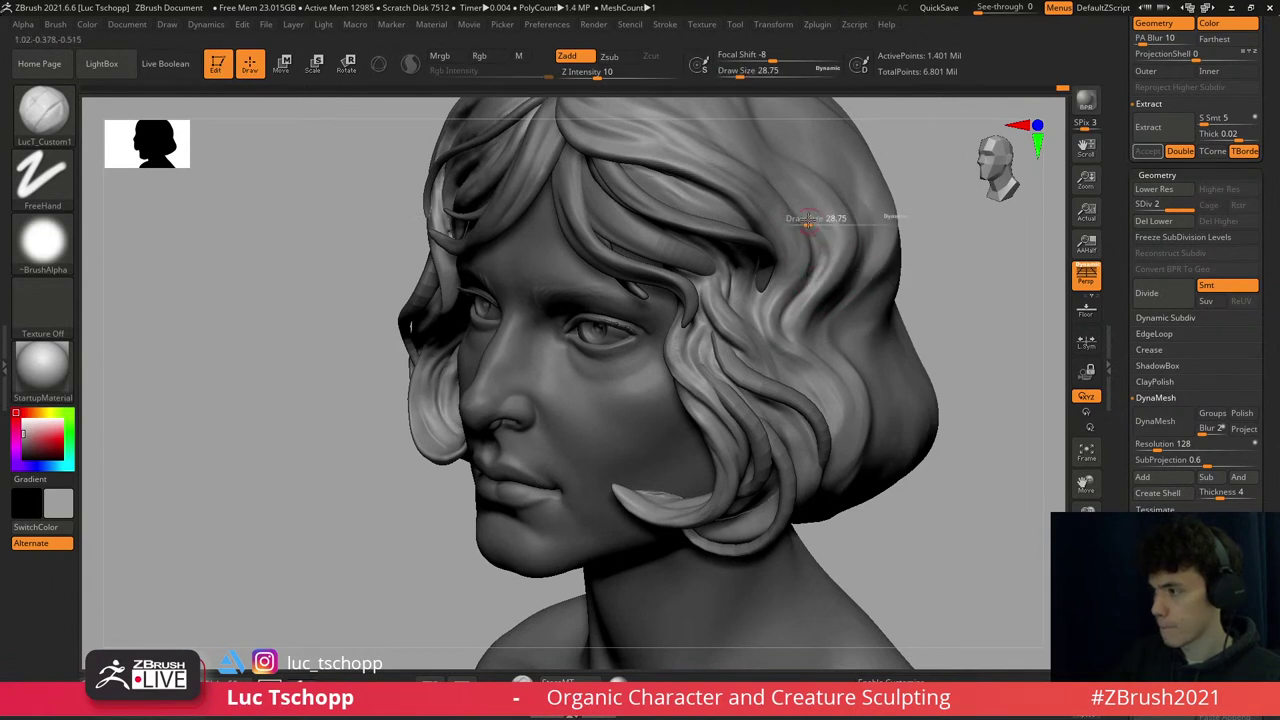
mouse_move(807, 221)
left_mouse_down()
mouse_move(827, 218)
mouse_move(828, 261)
left_mouse_up()
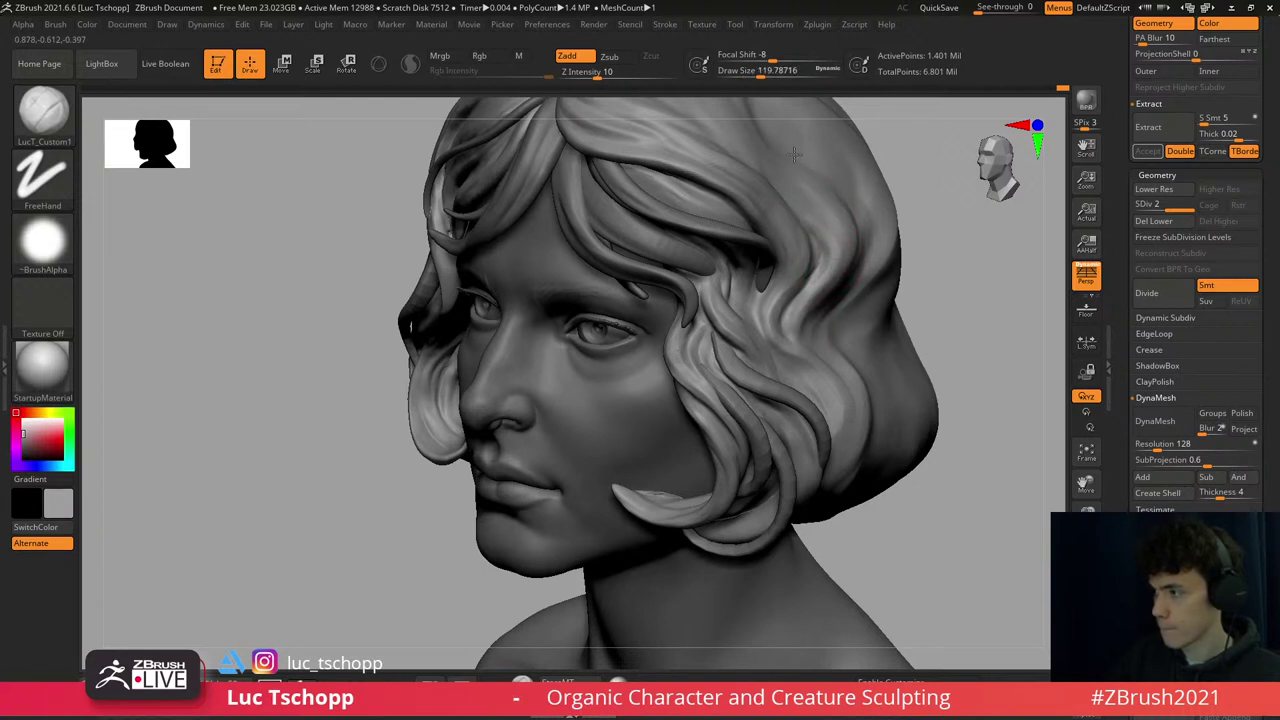
mouse_move(852, 254)
right_mouse_down("ctrl")
mouse_move(850, 300)
mouse_move(800, 290)
mouse_move(860, 260)
mouse_move(893, 273)
mouse_move(880, 258)
right_mouse_up("ctrl")
- Nudge the strand on the right side of the hair with an enlarged Move Topological brush
key("b")
key("m")
key("t")
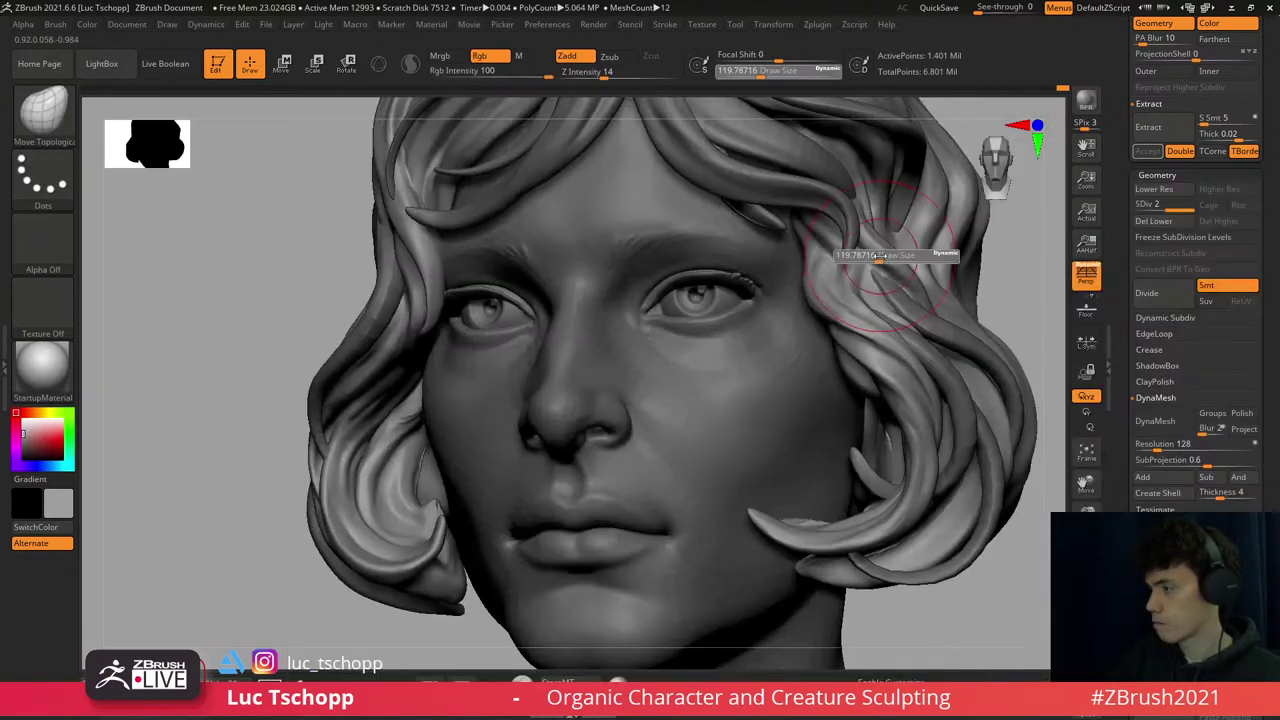
key("s")
left_click_drag(880, 258, 893, 270)
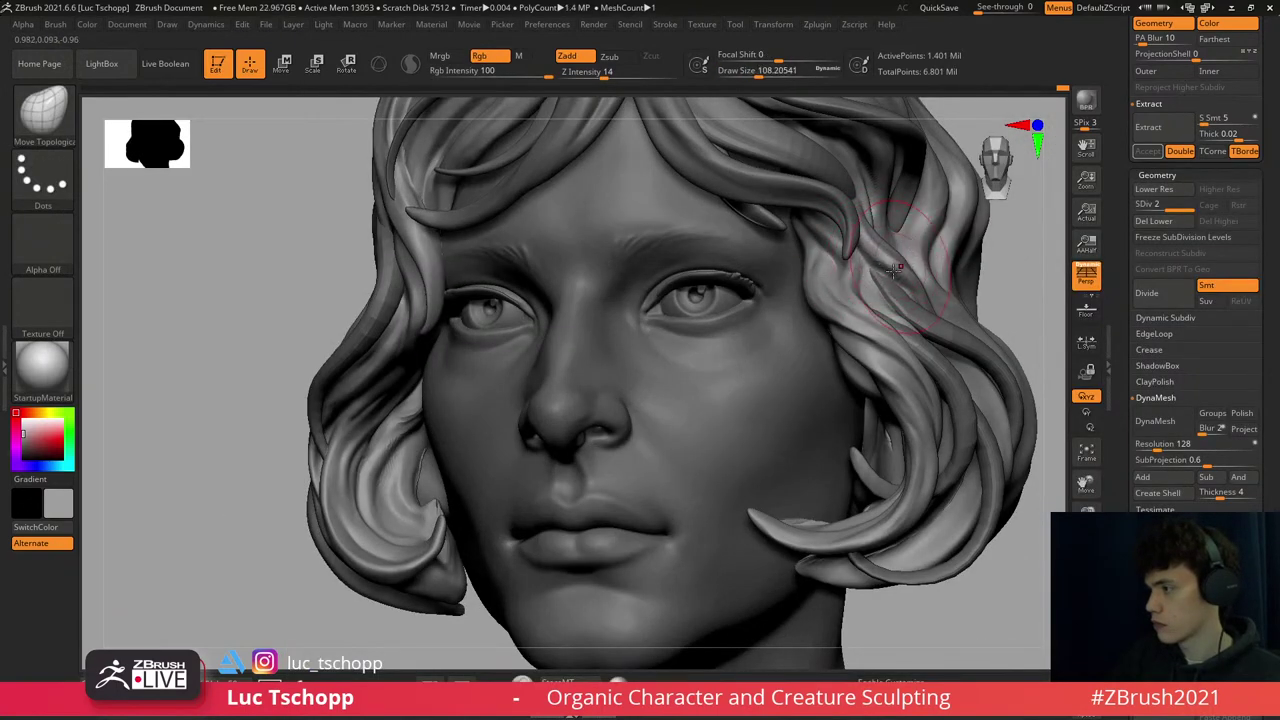
right_click_drag(905, 310, 965, 330, "shift")
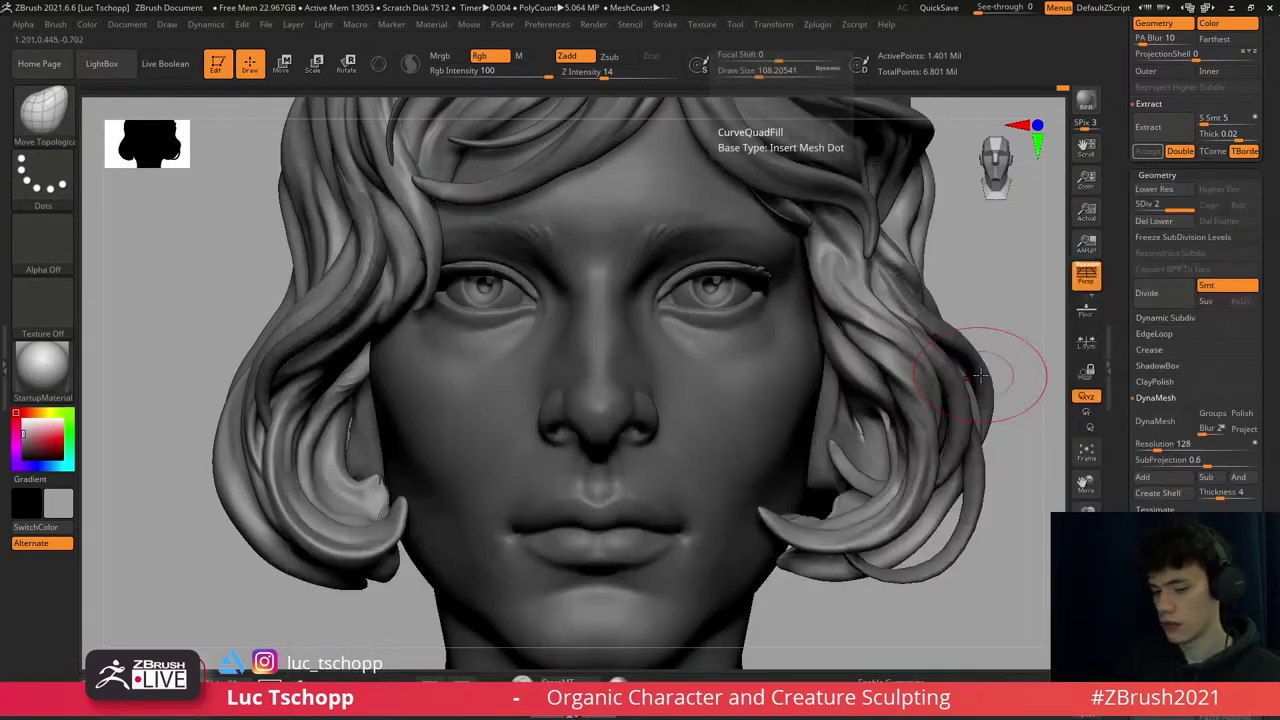
left_click_drag(981, 369, 982, 369)
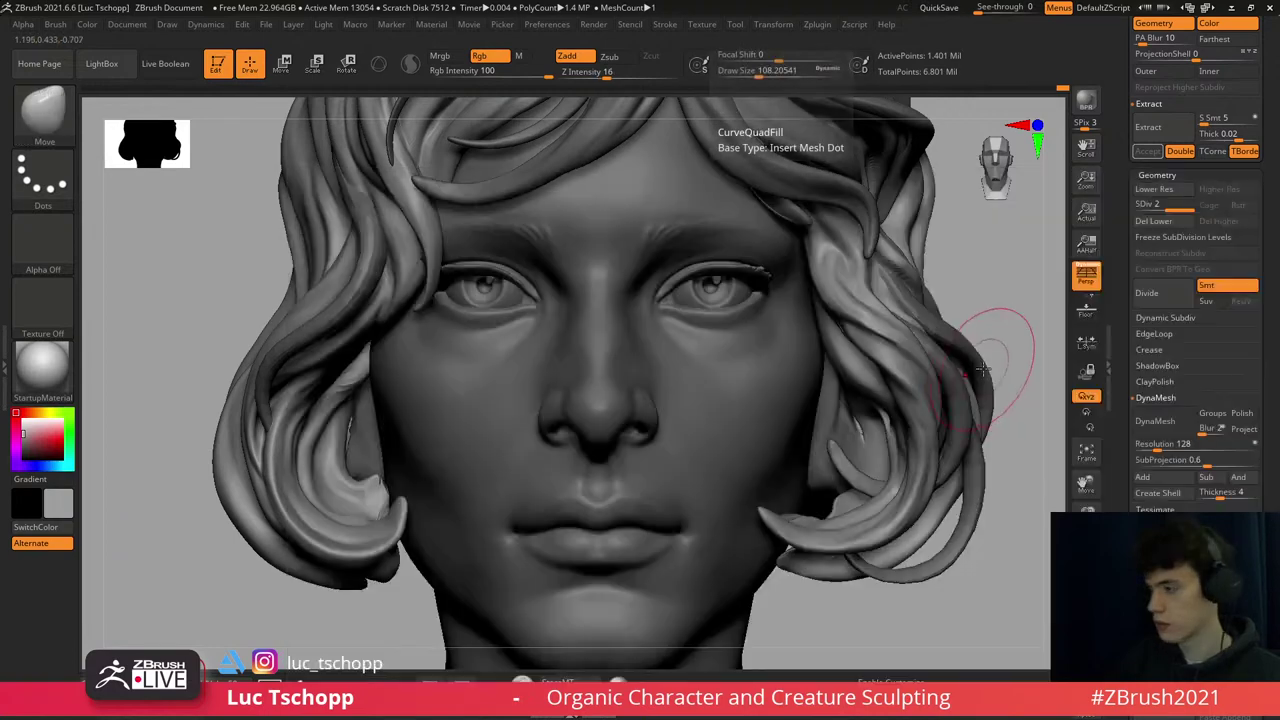
- Select the cheek strand subtool and push the strands under the ear into shape with Move
left_click(962, 348, "alt")
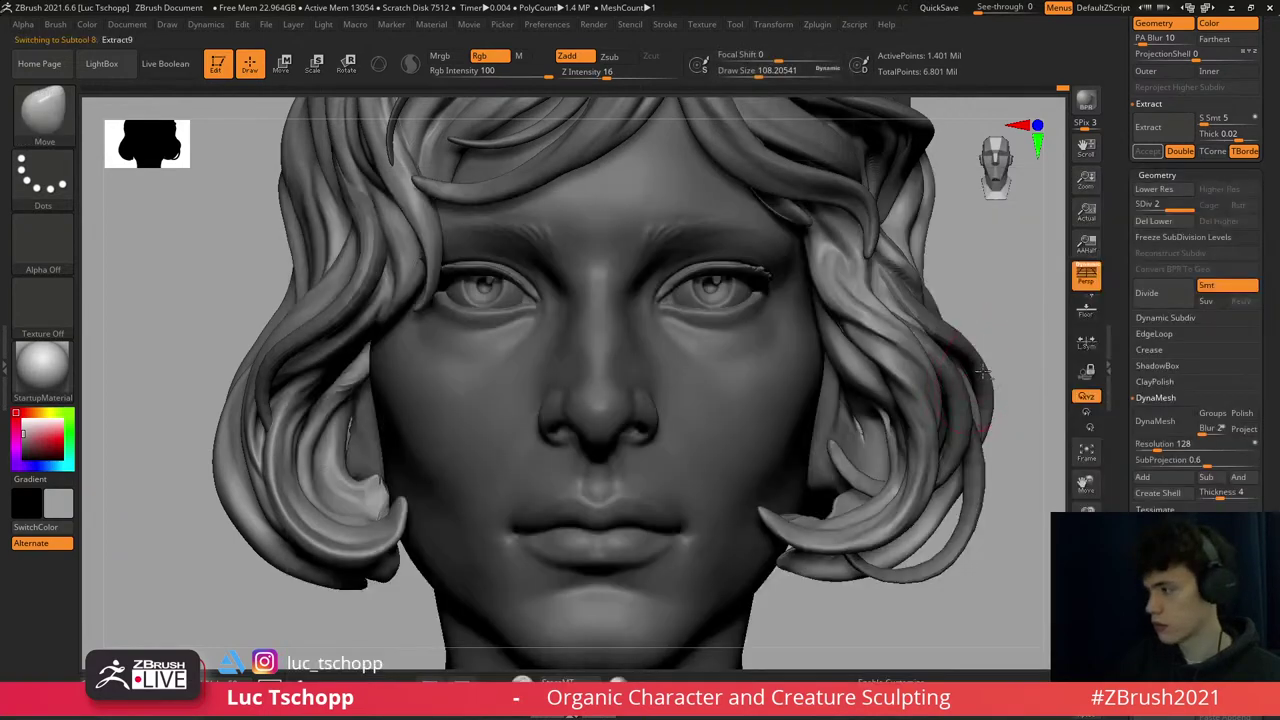
key("b")
key("m")
key("v")
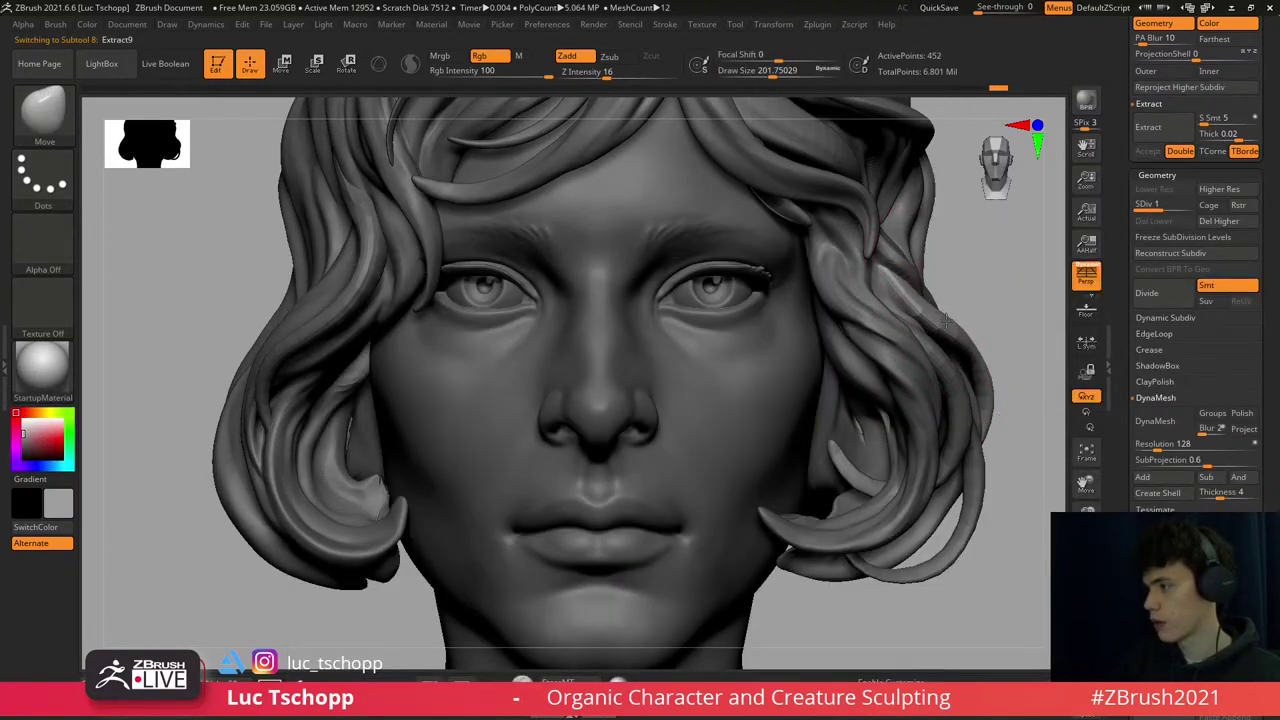
right_click_drag(936, 325, 881, 294)
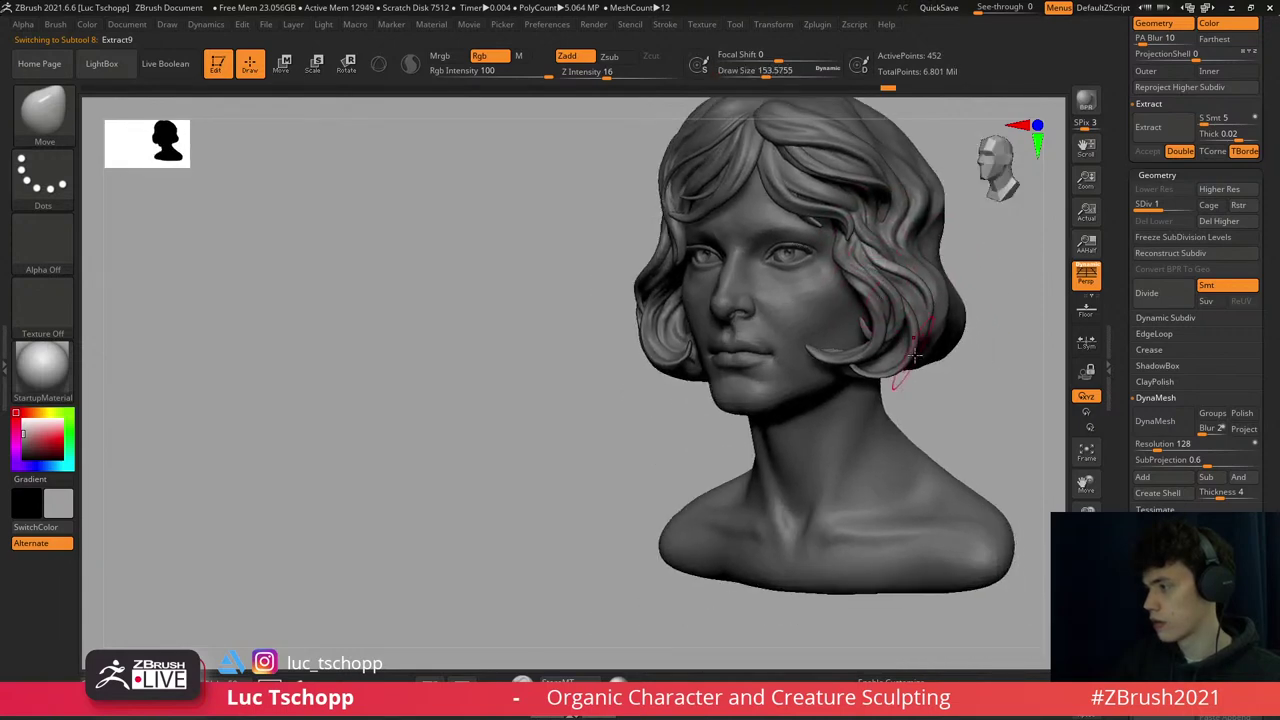
right_click_drag(914, 352, 890, 352)
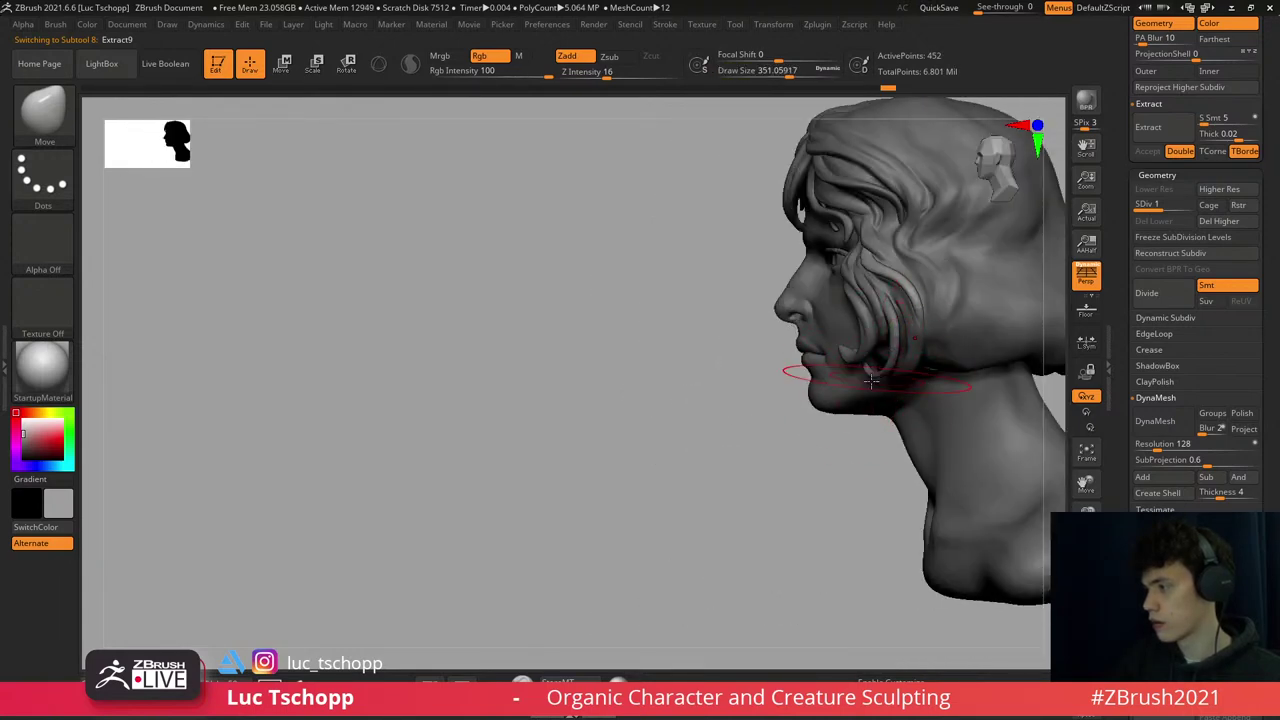
mouse_move(871, 380)
left_mouse_down()
mouse_move(840, 395)
mouse_move(945, 347)
left_mouse_up()
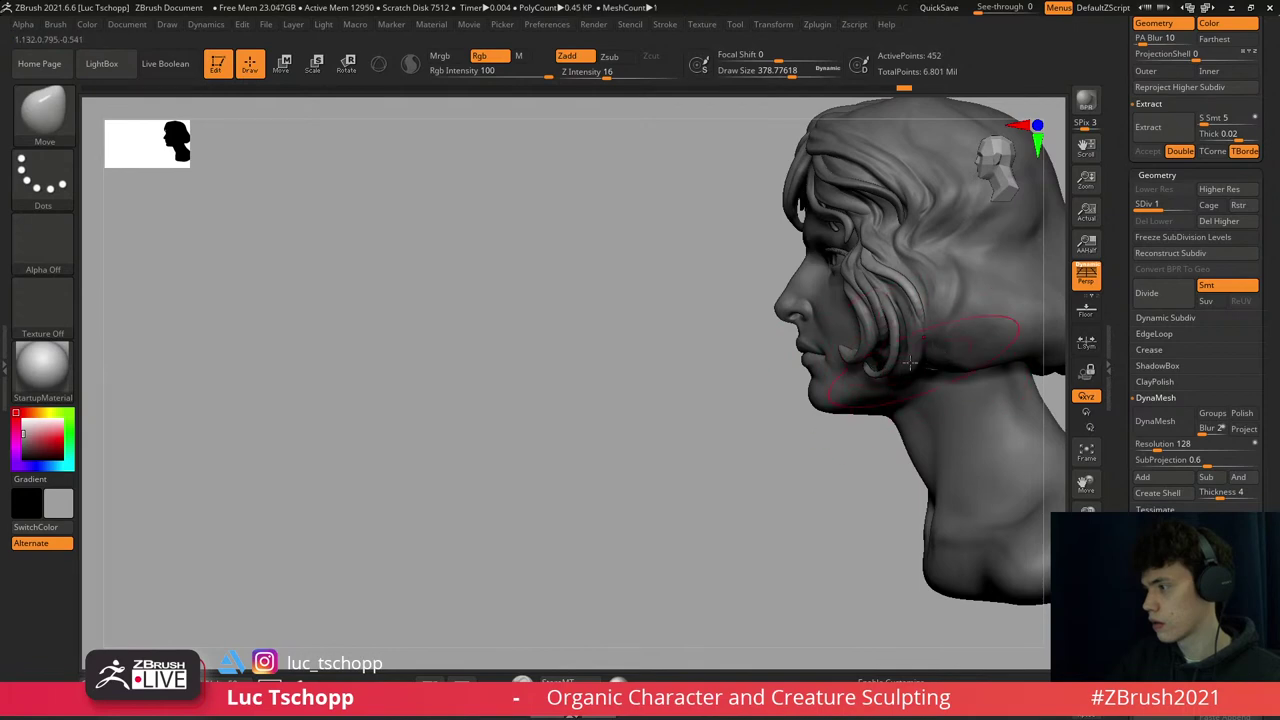
- Select another cheek strand and set a slightly smaller Move Topological brush
left_click(866, 370, "alt")
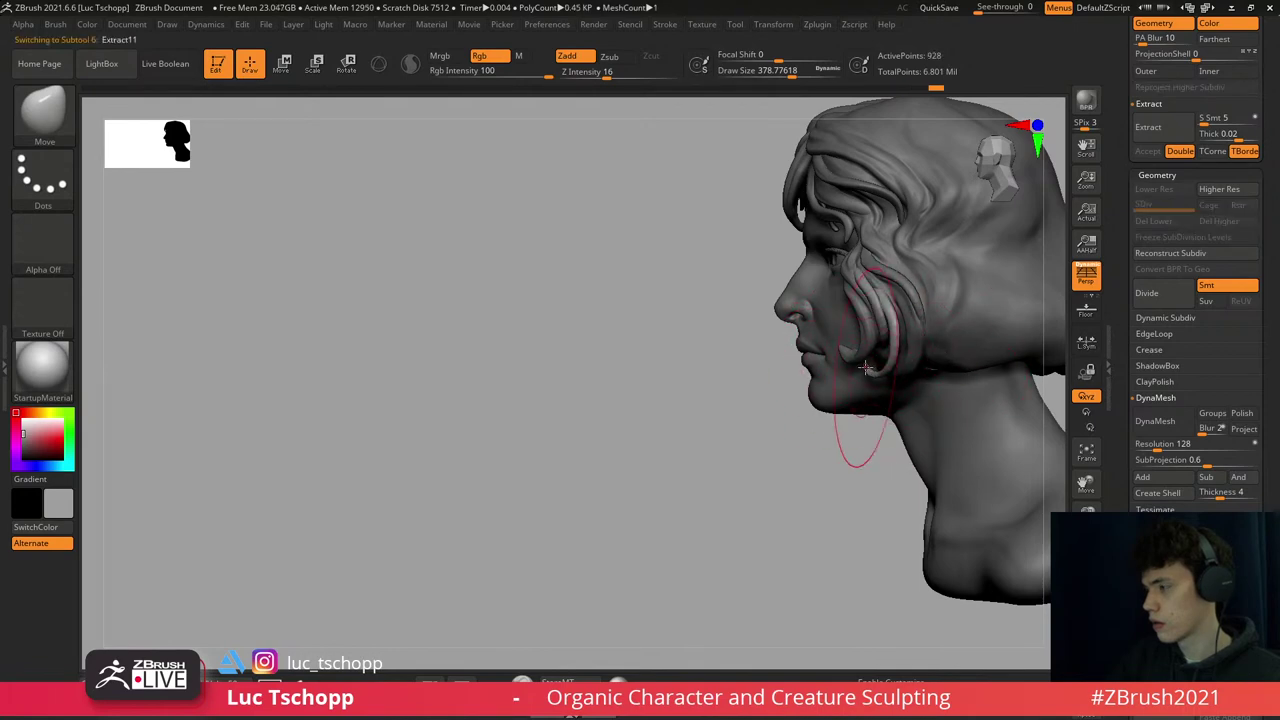
key("b")
key("m")
key("t")
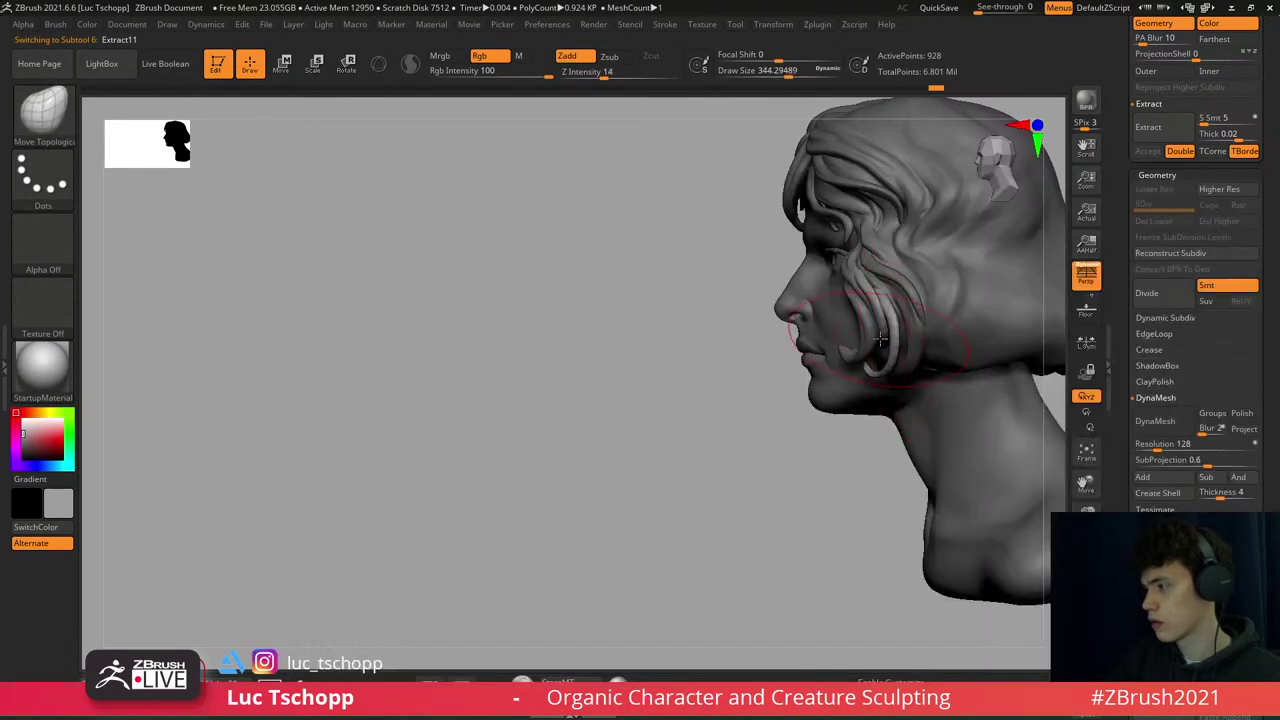
key("s")
left_click_drag(876, 367, 872, 367)
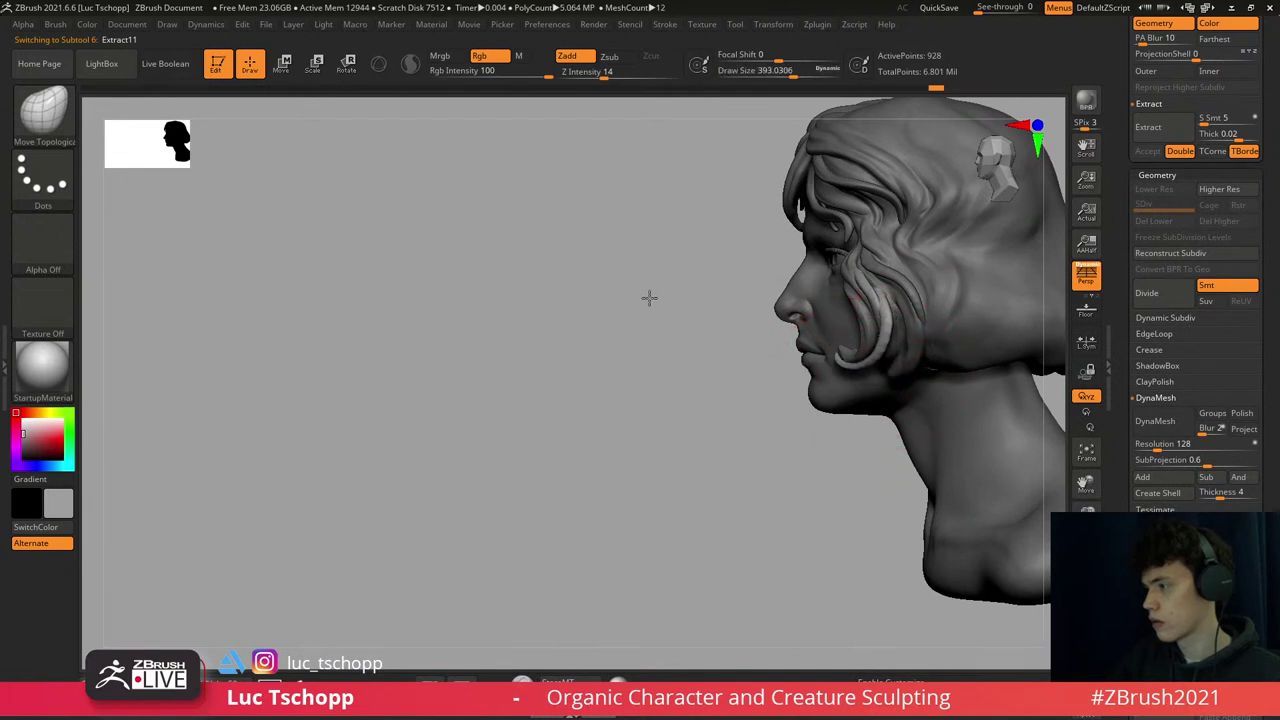
mouse_move(649, 297)
left_mouse_down()
mouse_move(845, 367)
mouse_move(876, 356)
mouse_move(789, 291)
mouse_move(914, 343)
mouse_move(908, 449)
mouse_move(875, 375)
mouse_move(895, 345)
left_mouse_up()
- Reshape that strand in profile, shrinking then slightly enlarging the Draw Size
key("s")
key("s")
key("s")
left_click_drag(903, 340, 940, 341)
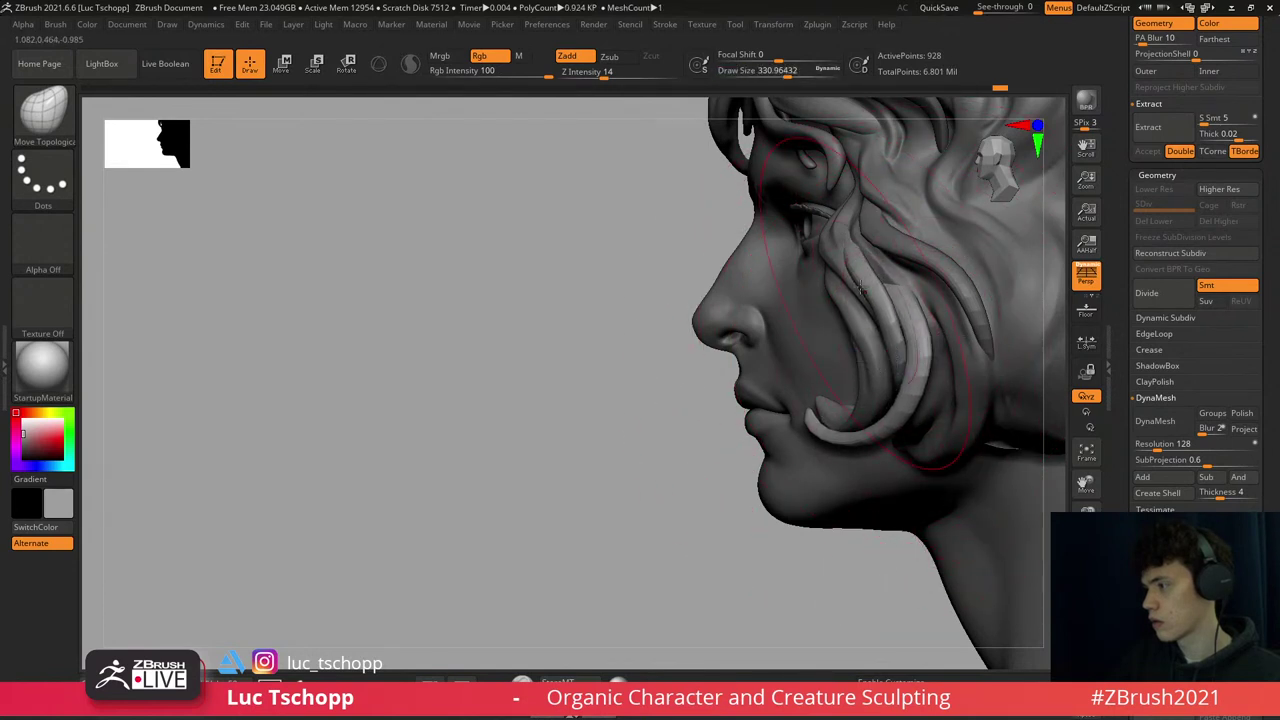
key("s")
left_click_drag(860, 270, 838, 271)
key("s")
left_click_drag(915, 328, 925, 338)
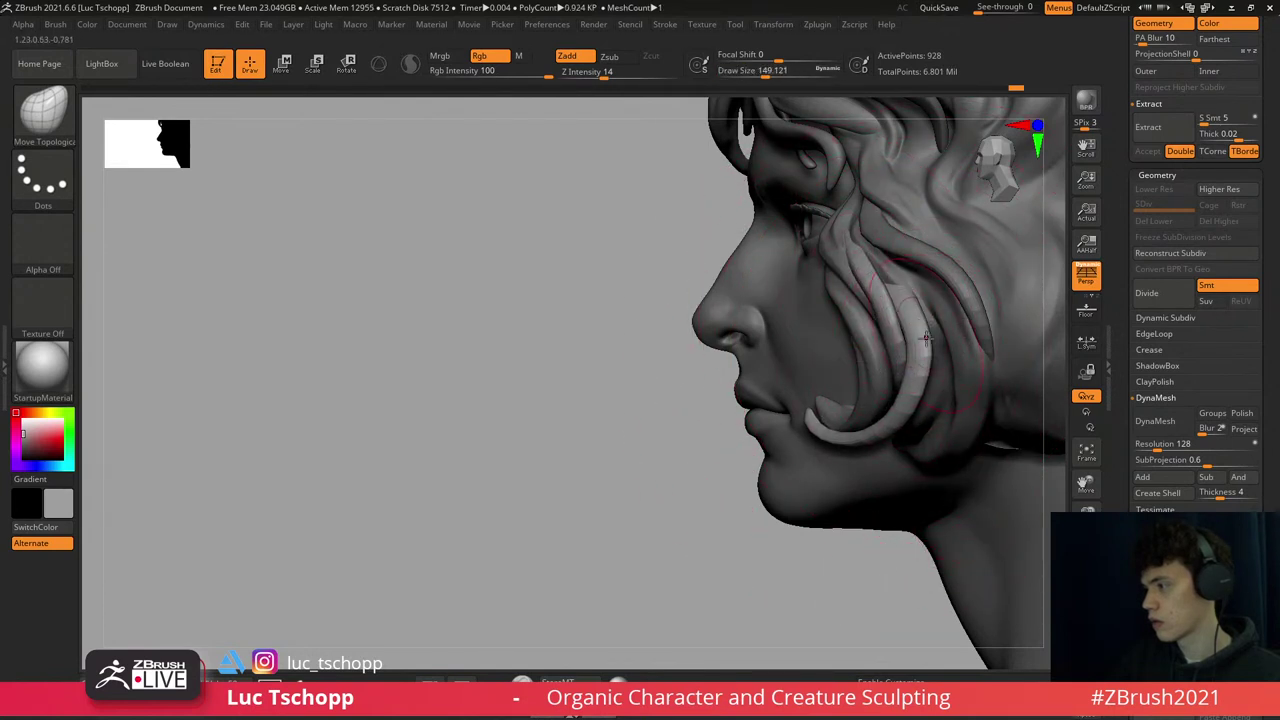
right_click_drag(889, 286, 905, 313)
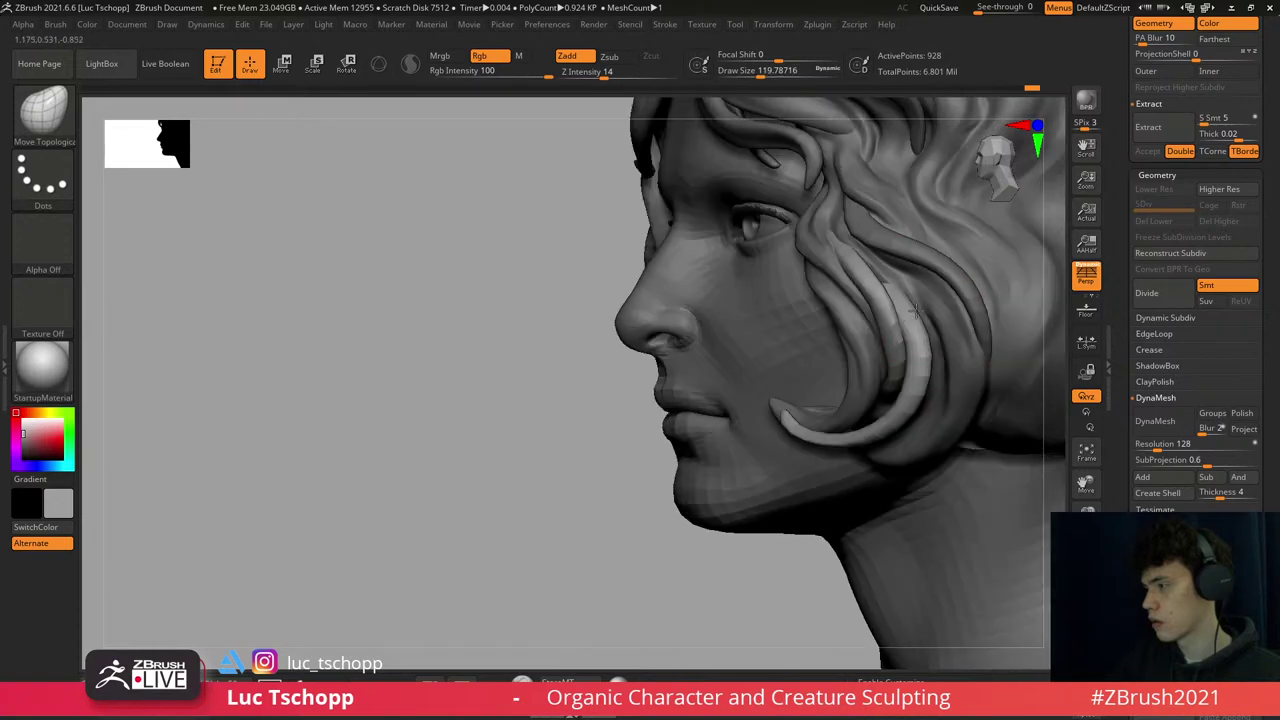
- Frame the bust in front view, choose DamStandard, and drop to SDiv 1
key("1")
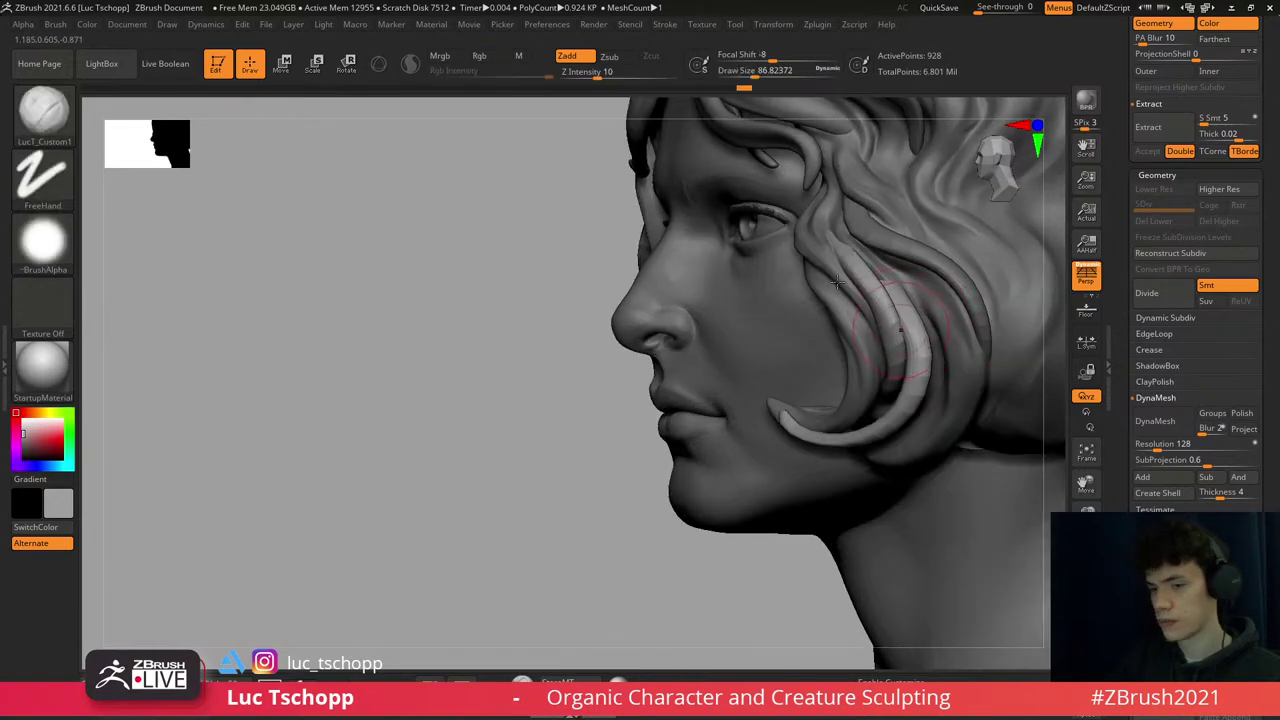
key("f")
mouse_move(876, 272)
right_mouse_down("shift")
mouse_move(860, 300)
mouse_move(866, 342)
mouse_move(822, 332)
mouse_move(835, 347)
mouse_move(835, 298)
mouse_move(850, 290)
right_mouse_up("shift")
key("b")
key("Escape")
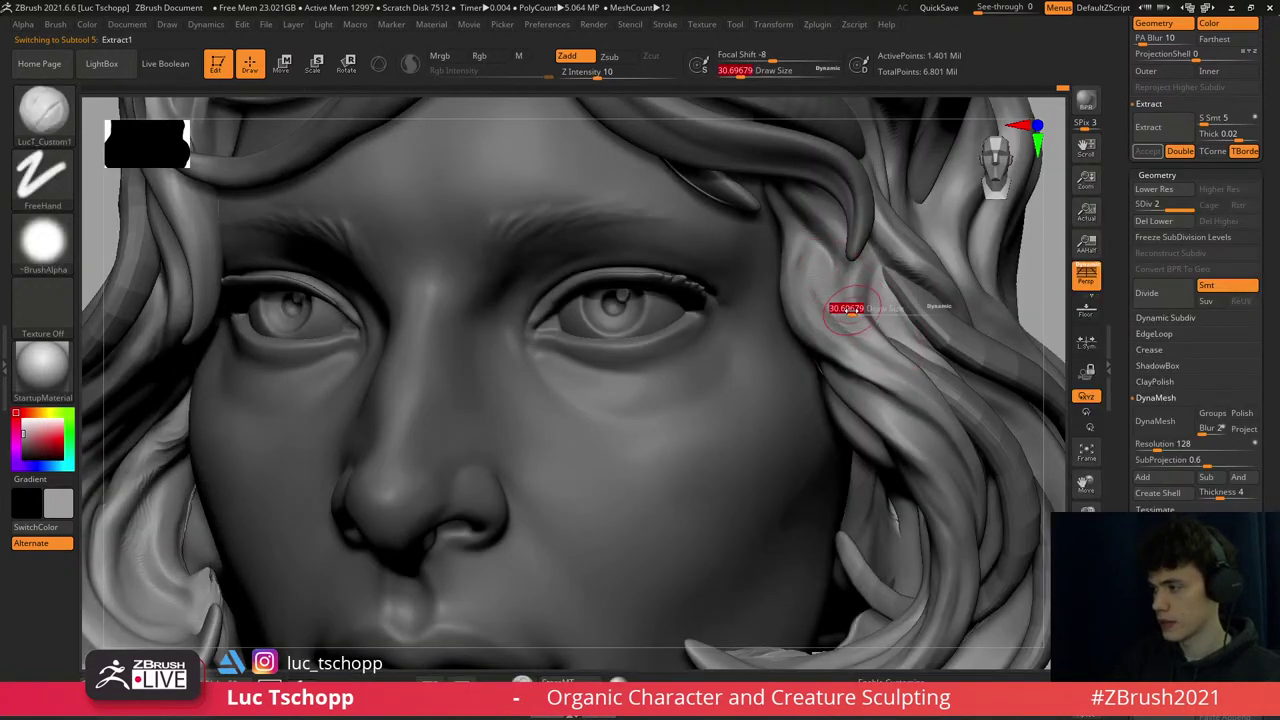
key("b")
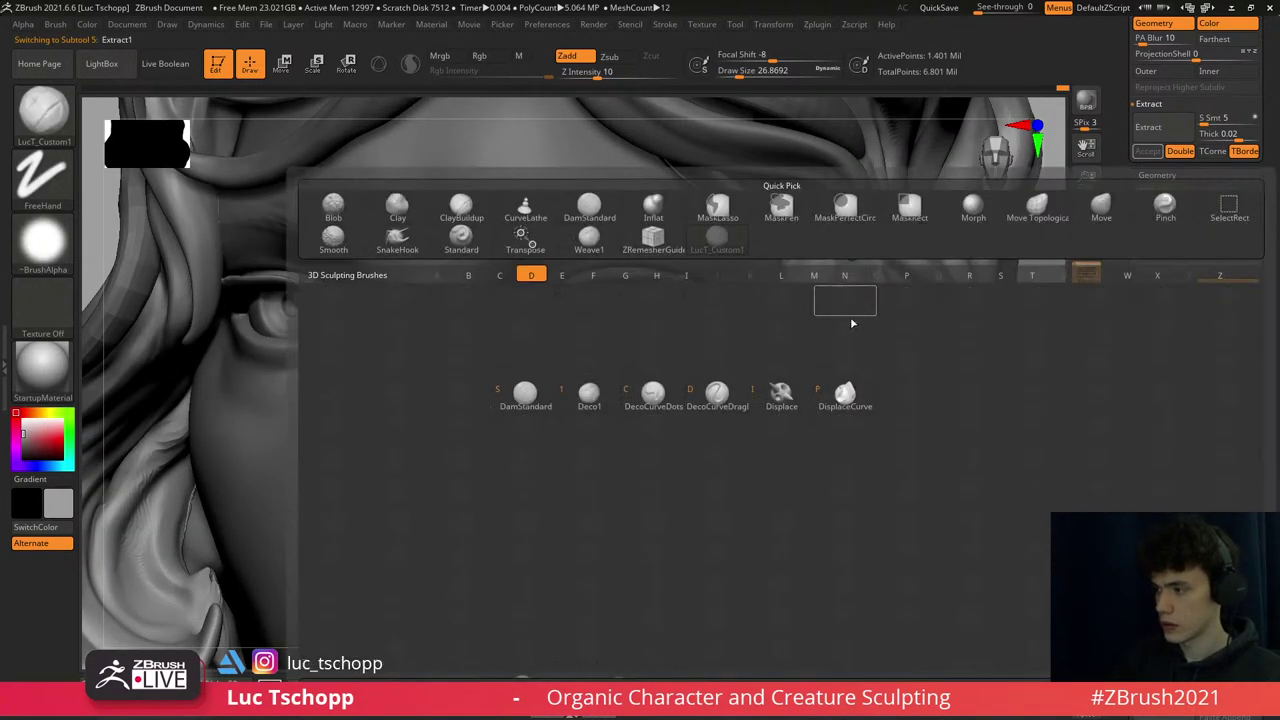
key("d")
key("s")
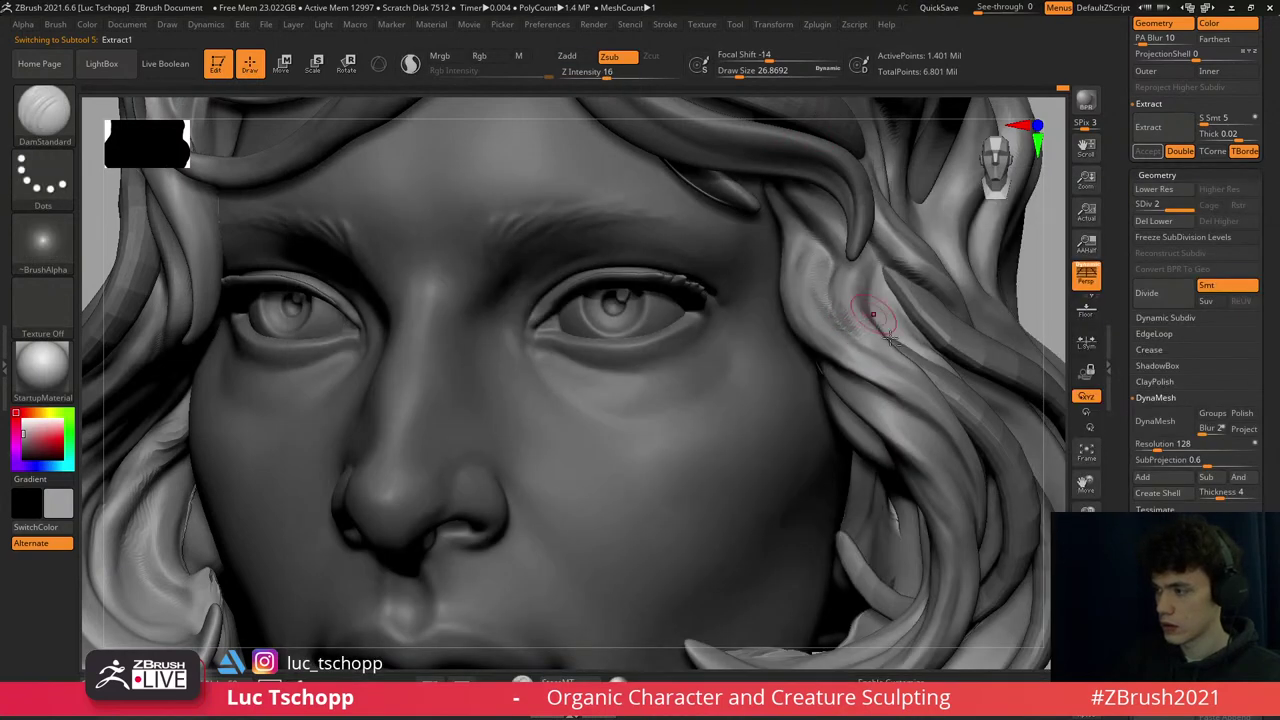
right_click_drag(890, 340, 915, 340, "ctrl")
key("shift+d")
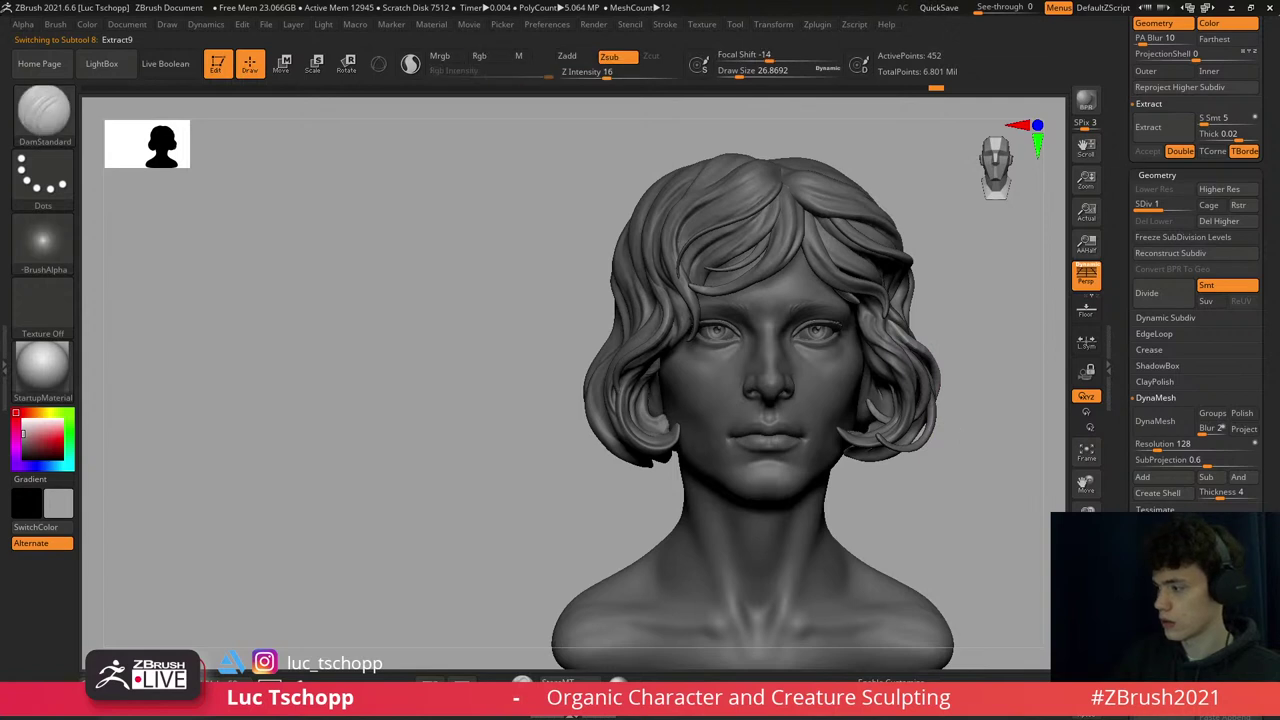
- Solo the cheek strand, duplicate it, and mirror the copy with Deformation > Mirror
left_click(930, 420, "ctrl+shift")
scroll(1058, 392, "up", 2)
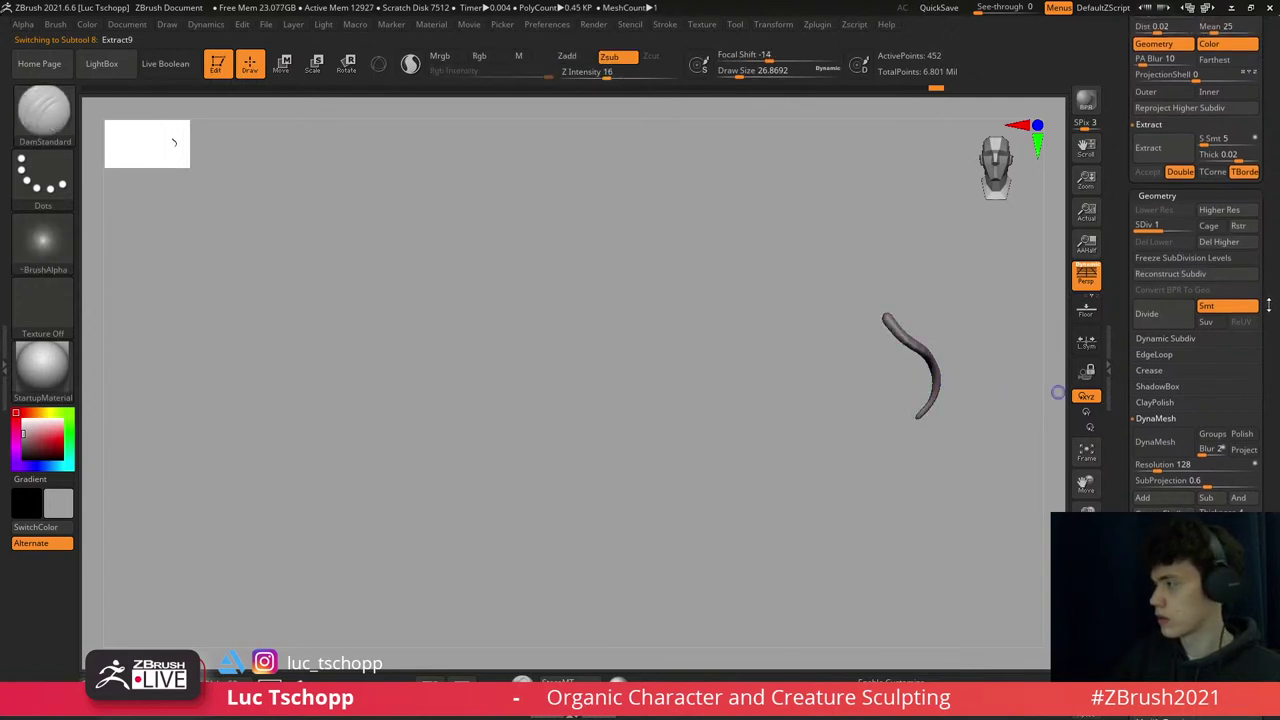
scroll(1204, 266, "up", 10)
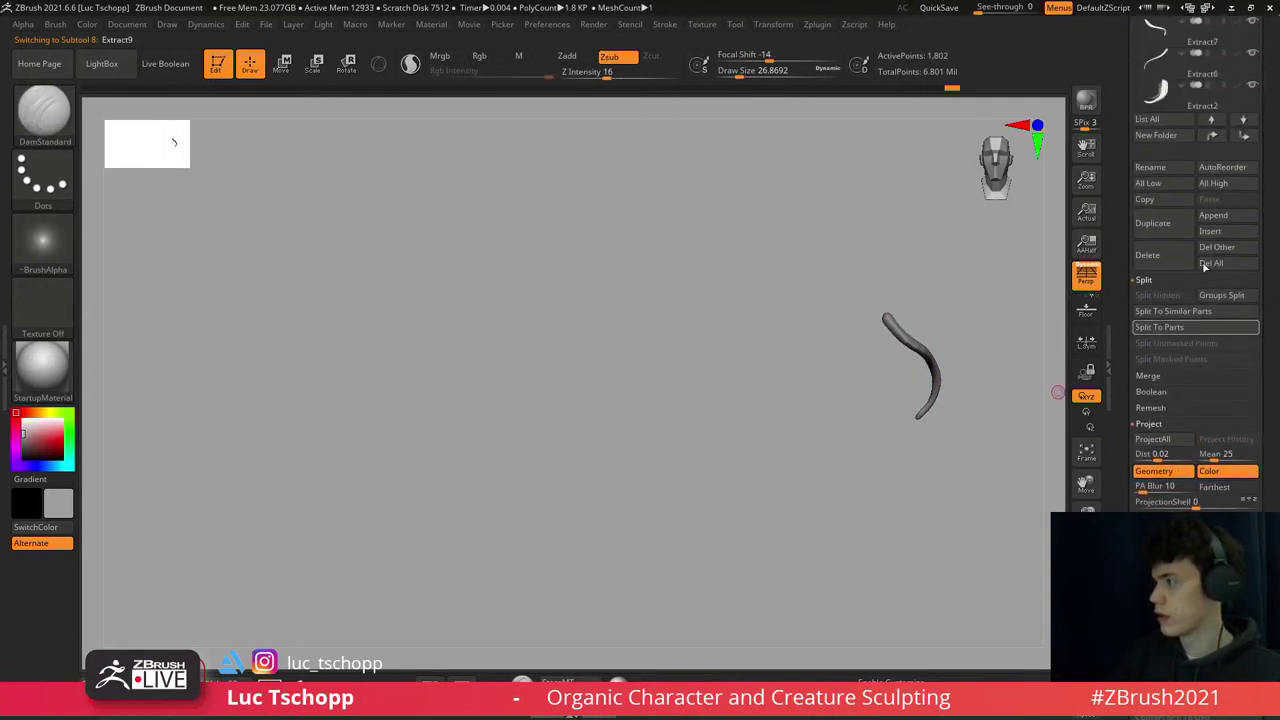
left_click(1176, 232)
scroll(1176, 232, "down", 5)
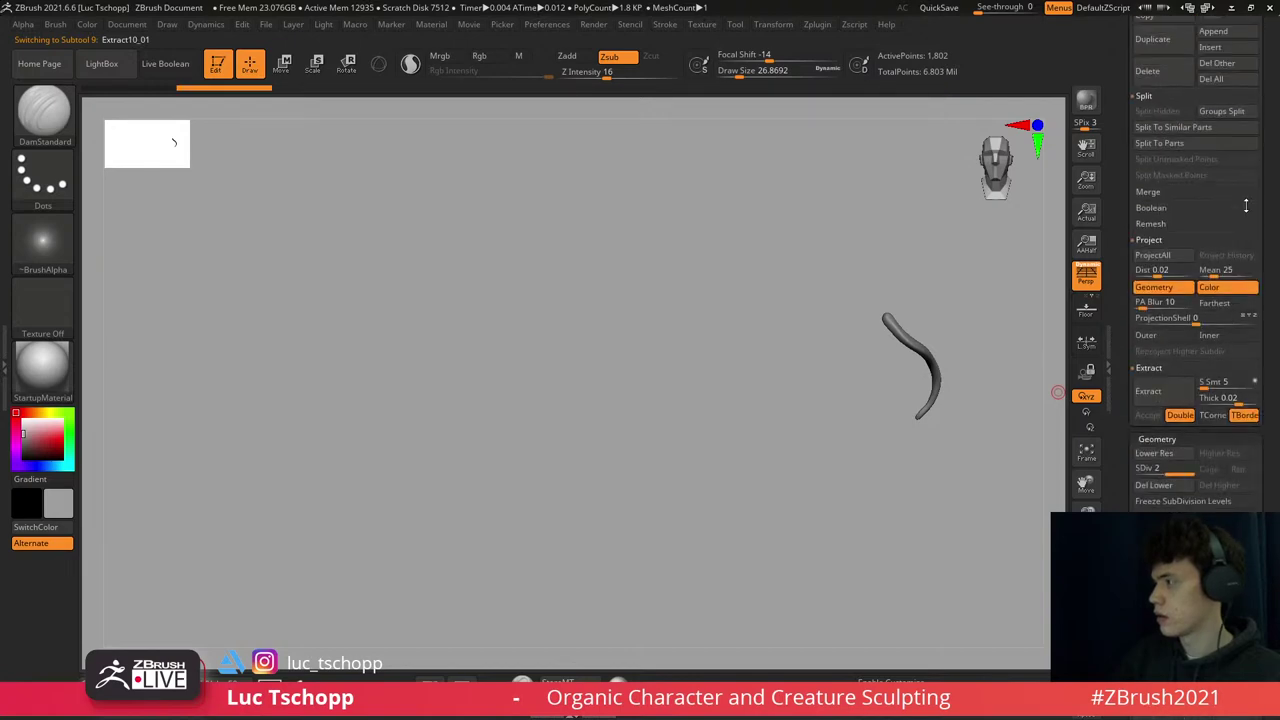
scroll(1245, 204, "down", 15)
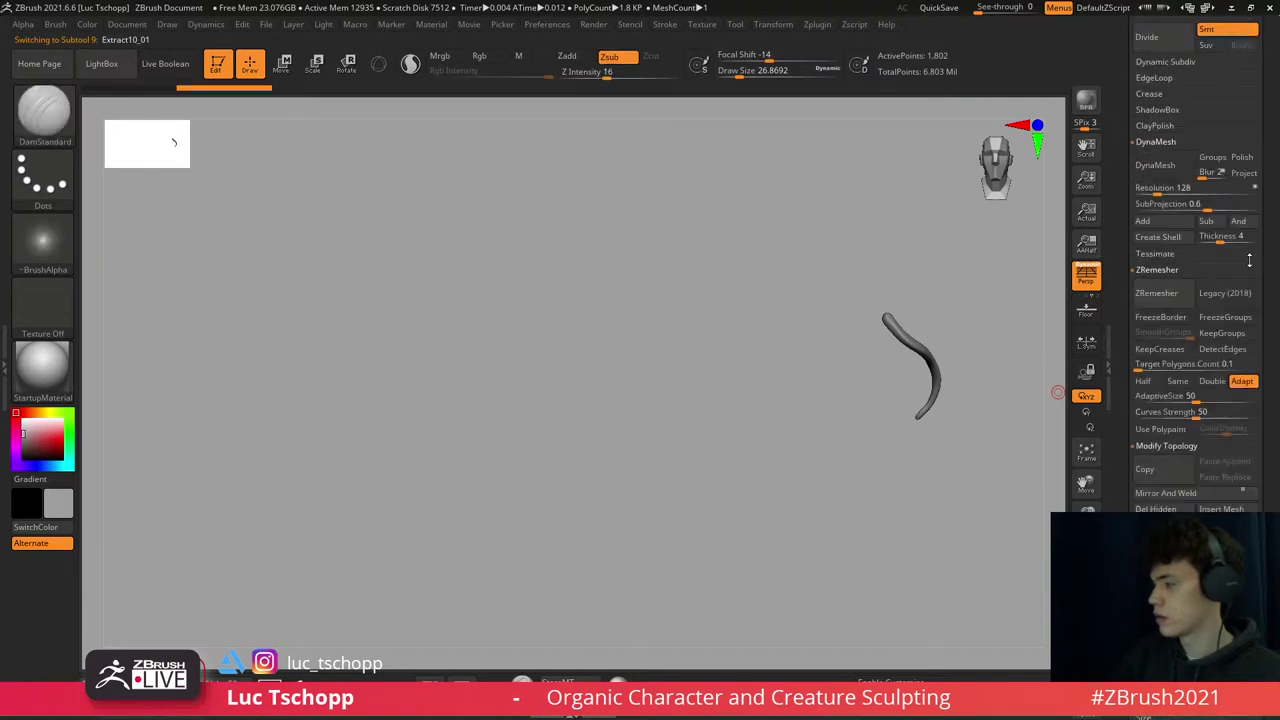
left_click(1165, 356)
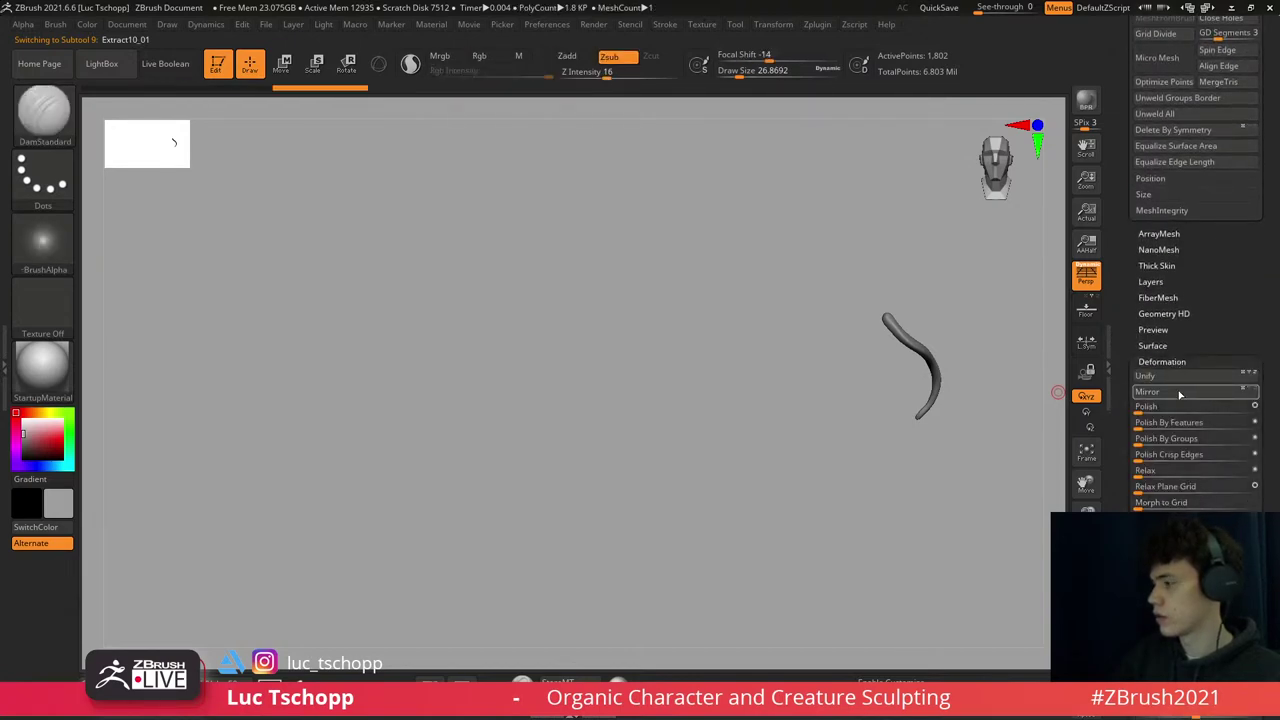
left_click(1187, 393)
- Show the whole bust again and Transpose-move the mirrored strand up beside the left cheek
key("shift+ctrl+s")
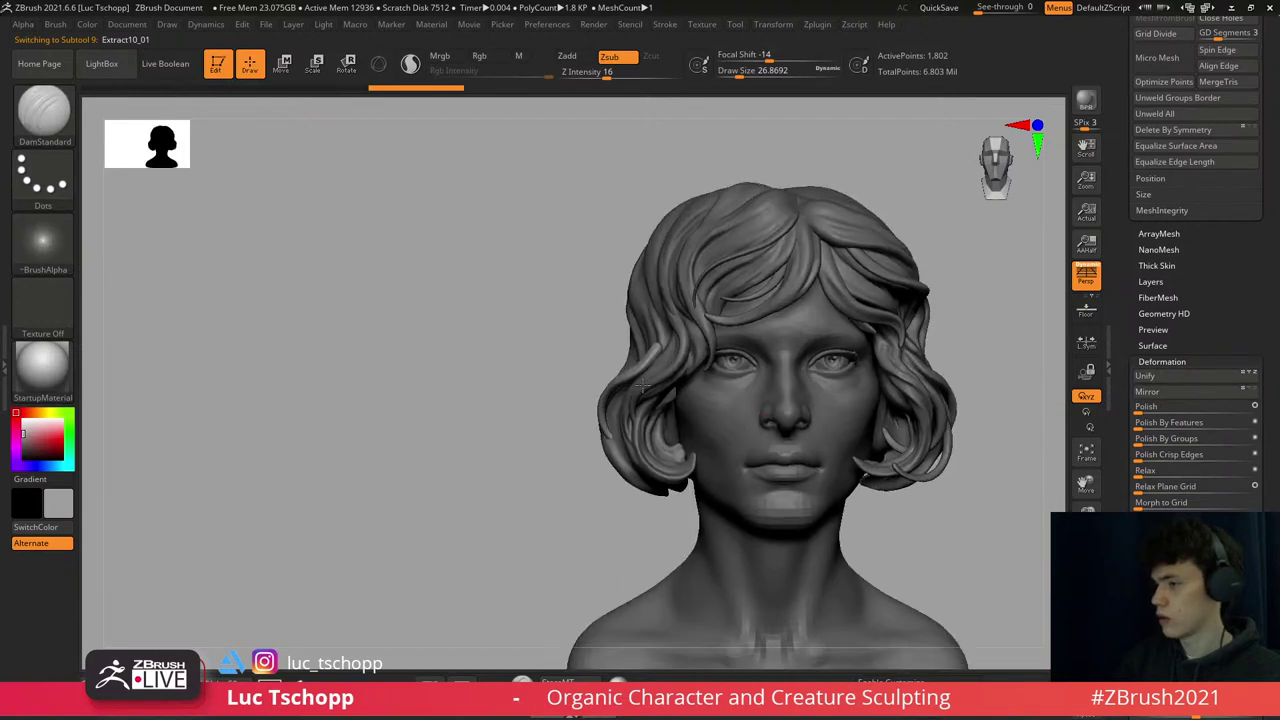
key("w")
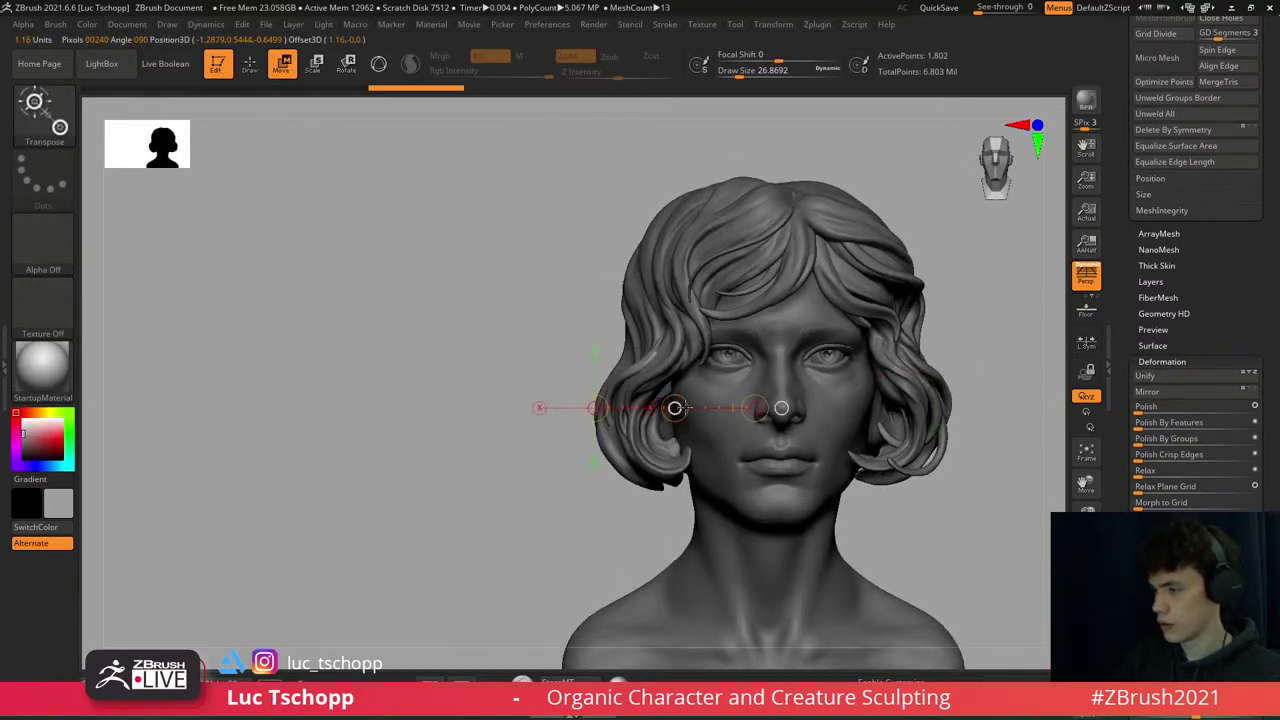
key("q")
key("b")
key("m")
key("t")
key("w")
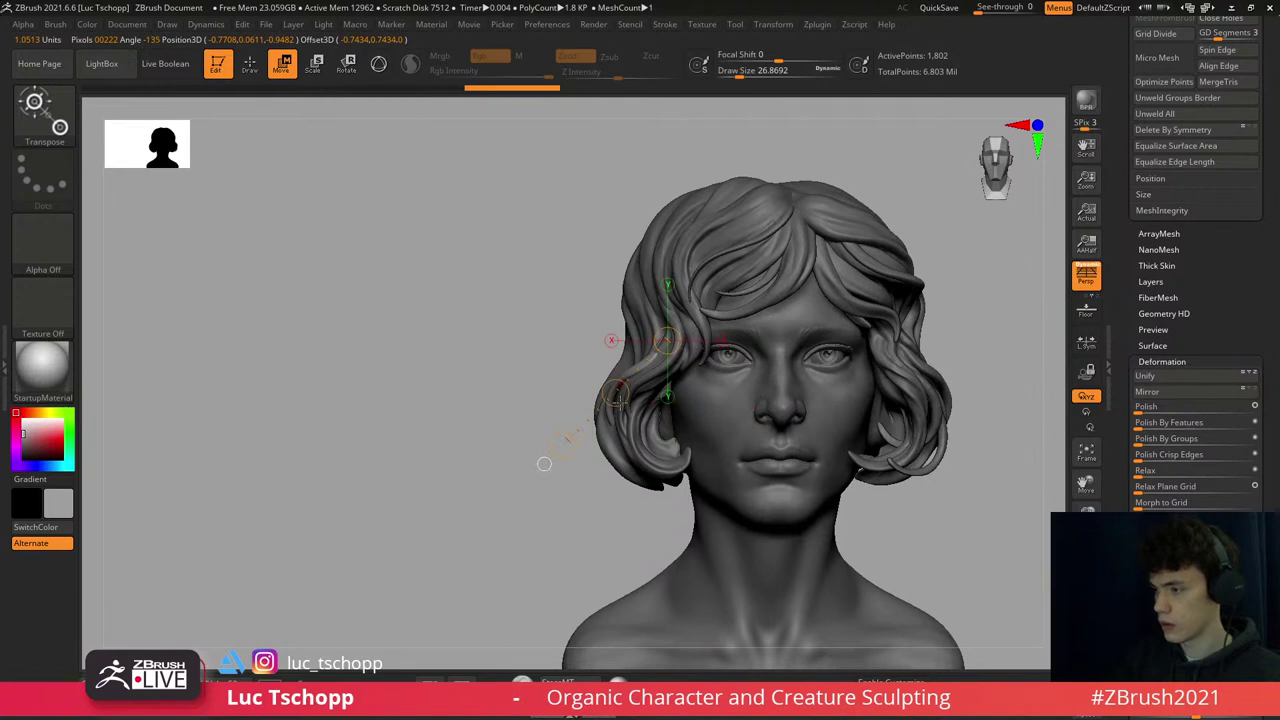
left_click_drag(544, 463, 466, 527)
left_click_drag(640, 378, 743, 340)
left_click_drag(662, 391, 709, 341)
- Rotate the mirrored strand into place and rebuild a lower subdivision level for it
key("r")
key("w")
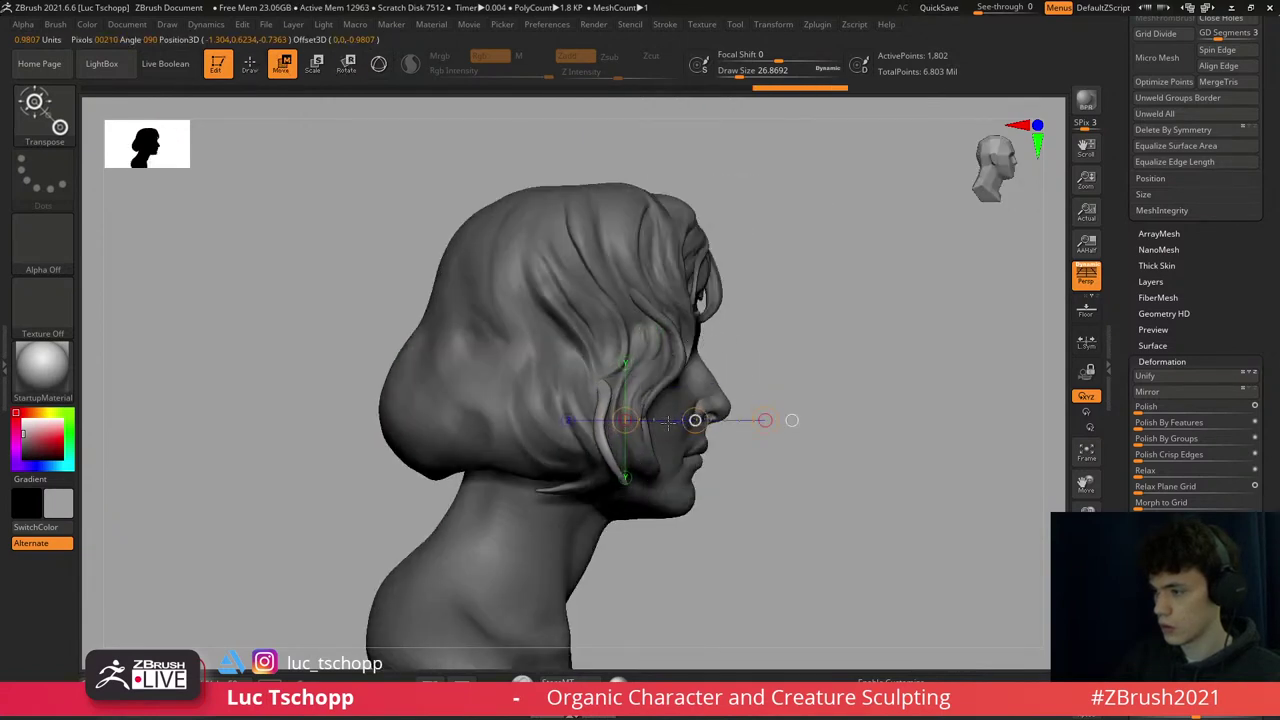
key("q")
left_click_drag(683, 419, 610, 411)
key("b")
key("m")
key("t")
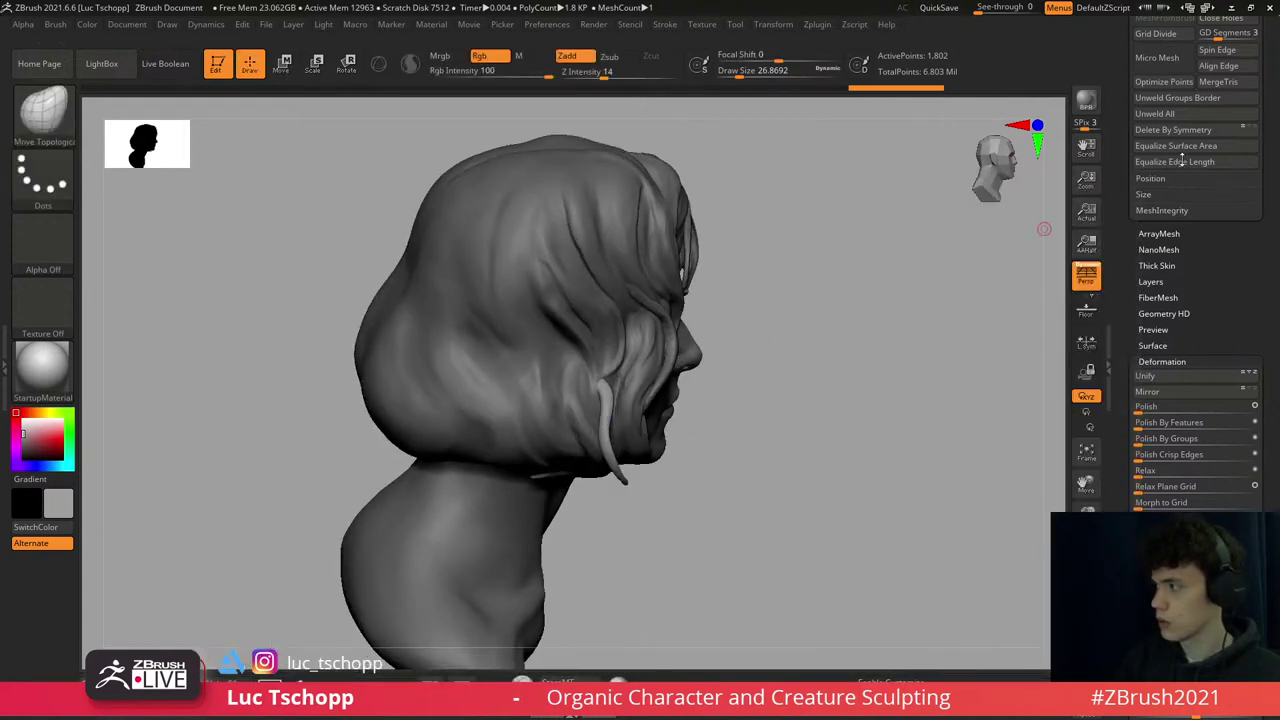
scroll(1276, 323, "up", 5)
scroll(1276, 323, "up", 2)
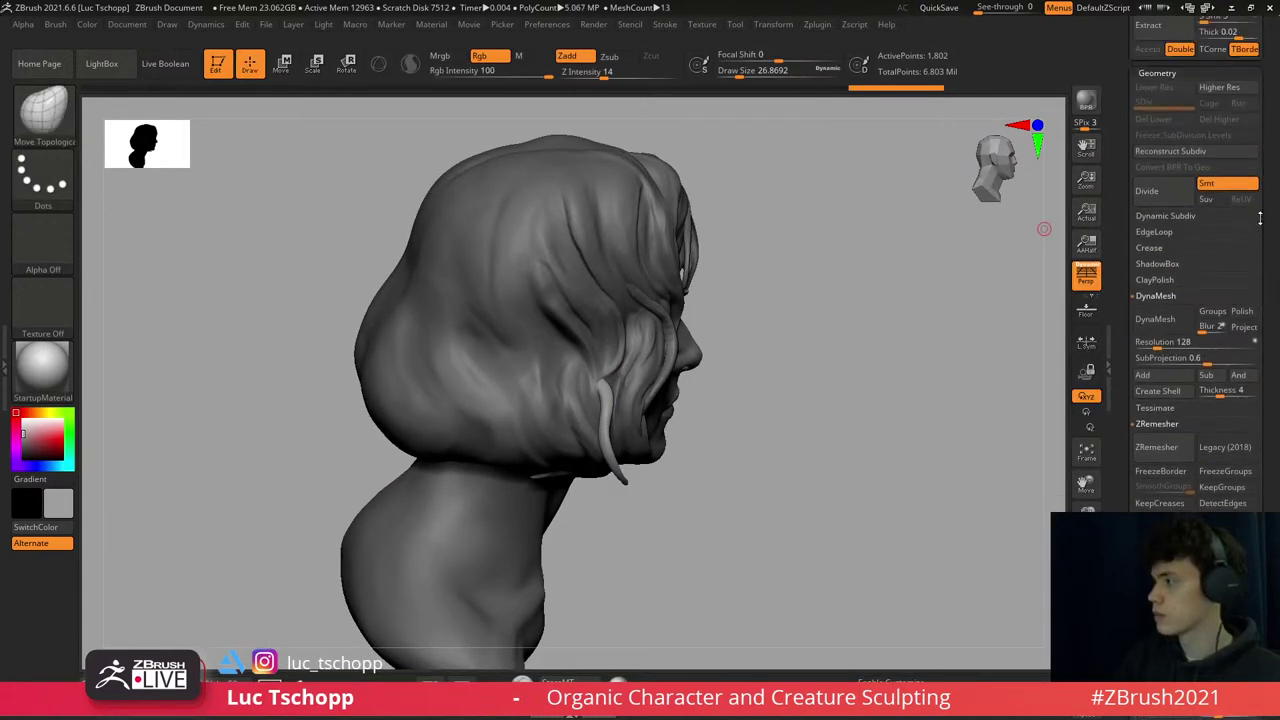
left_click(1170, 151)
- Bend the strand's end with the standard Move brush, resizing it as needed
key("b")
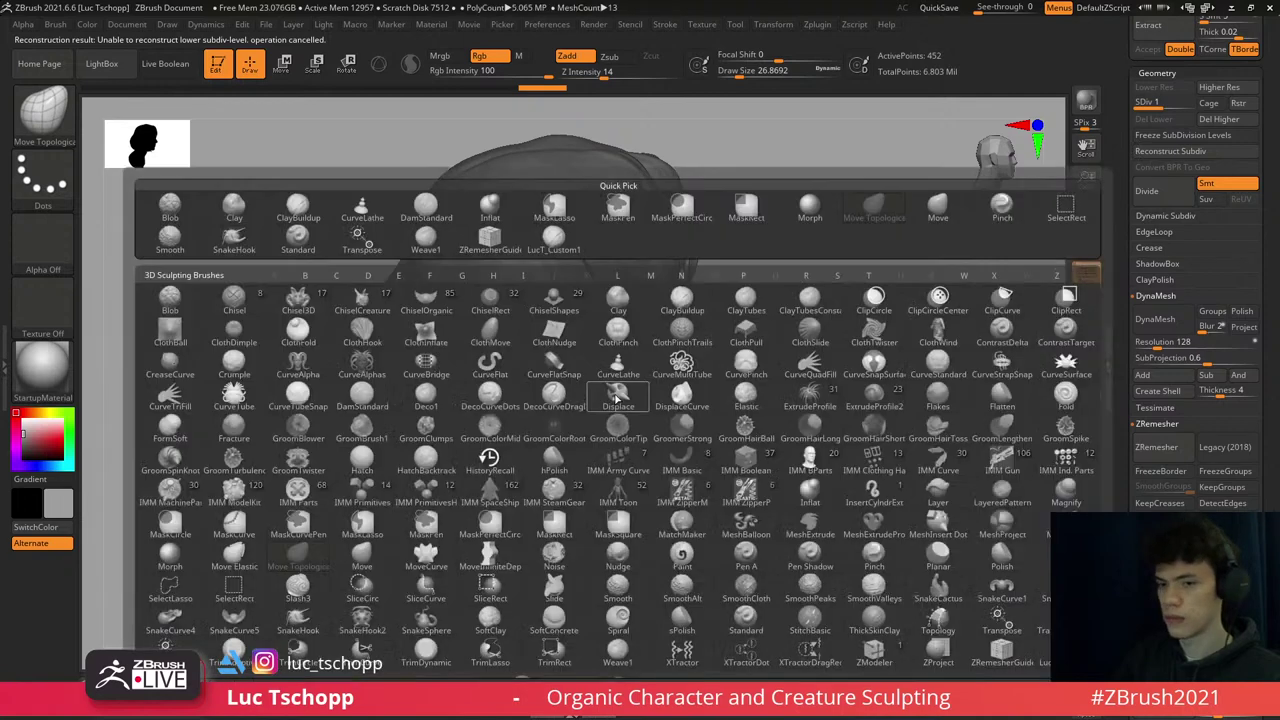
key("m")
key("v")
left_click_drag(780, 420, 595, 402)
key("s")
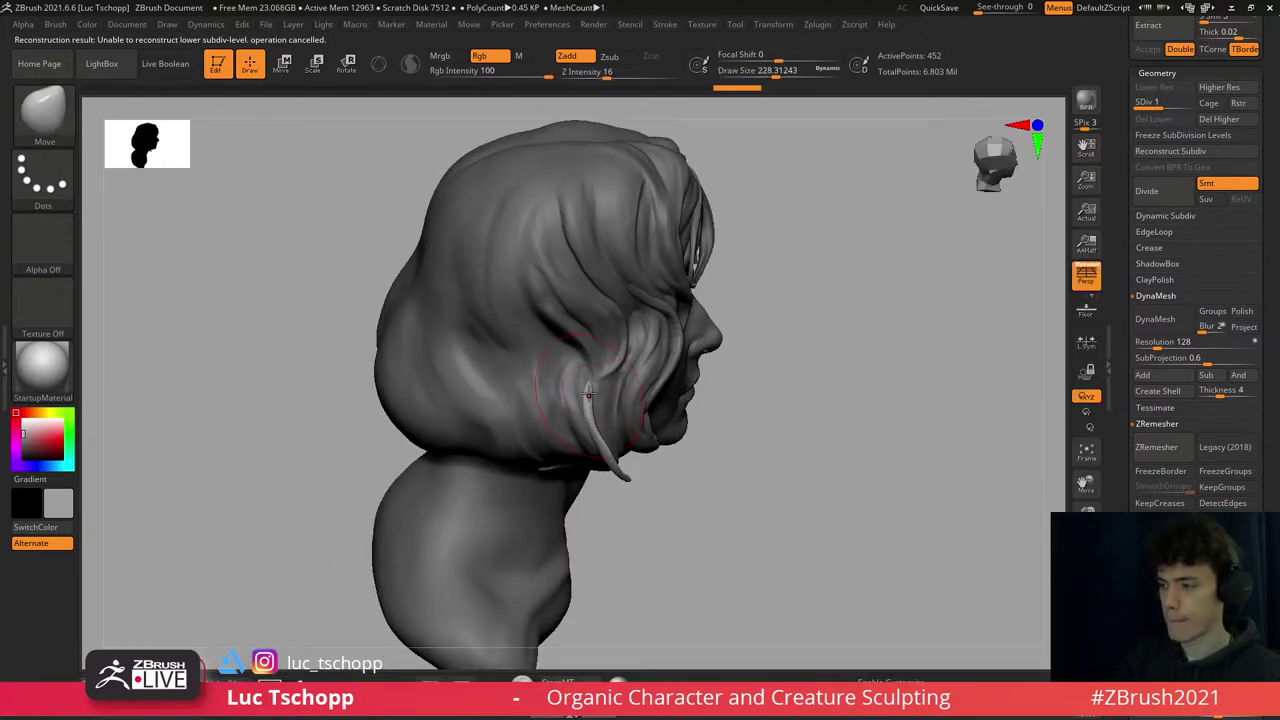
mouse_move(588, 393)
right_mouse_down()
mouse_move(614, 529)
mouse_move(634, 486)
mouse_move(531, 391)
right_mouse_up()
key("s")
left_click_drag(625, 438, 610, 438)
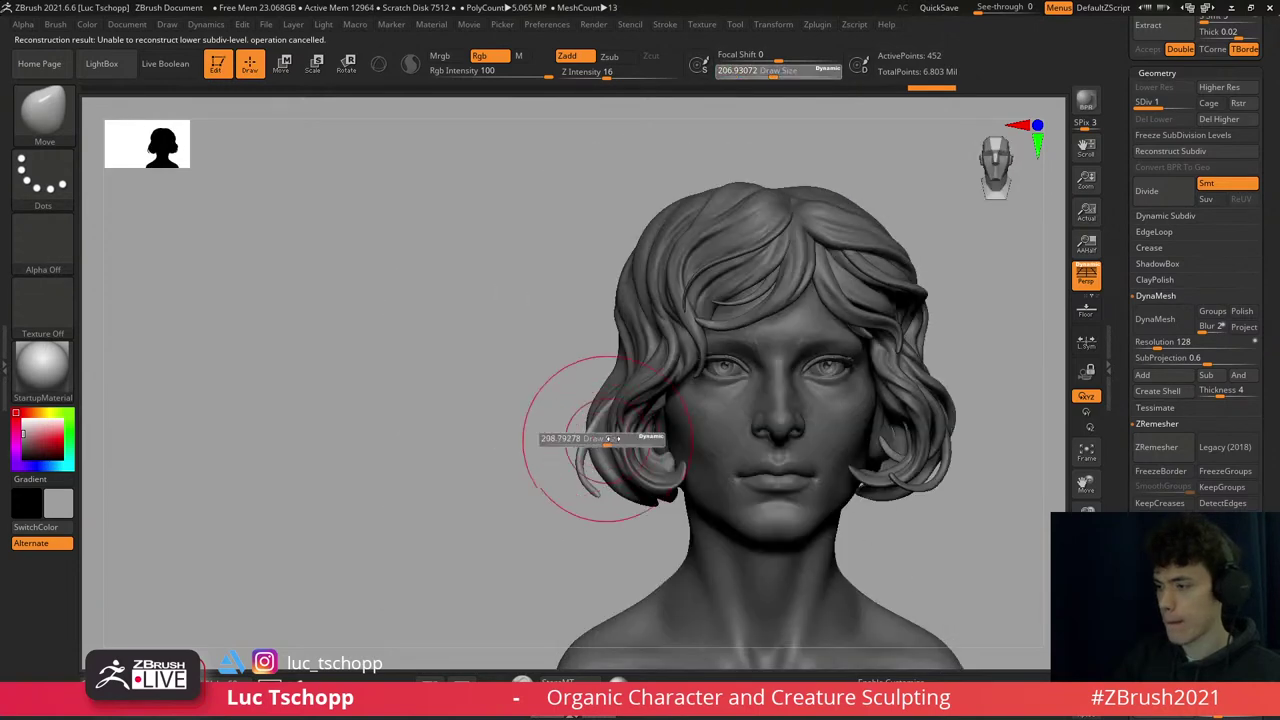
- Refine the left cheek strand with Move Topological, then return to Extract1 at SDiv 2
key("b")
key("m")
key("t")
key("s")
mouse_move(586, 486)
left_mouse_down()
mouse_move(603, 490)
mouse_move(606, 436)
left_mouse_up()
key("[")
key("[")
key("[")
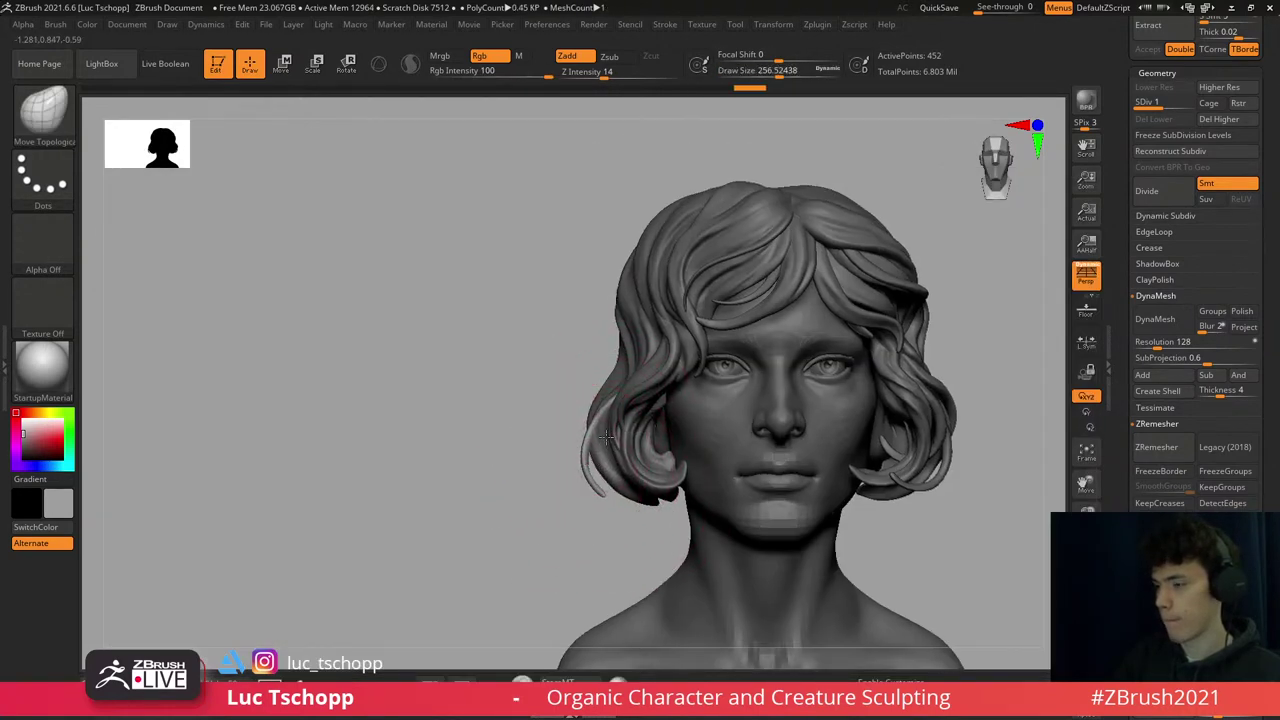
right_click_drag(606, 436, 545, 490, "alt")
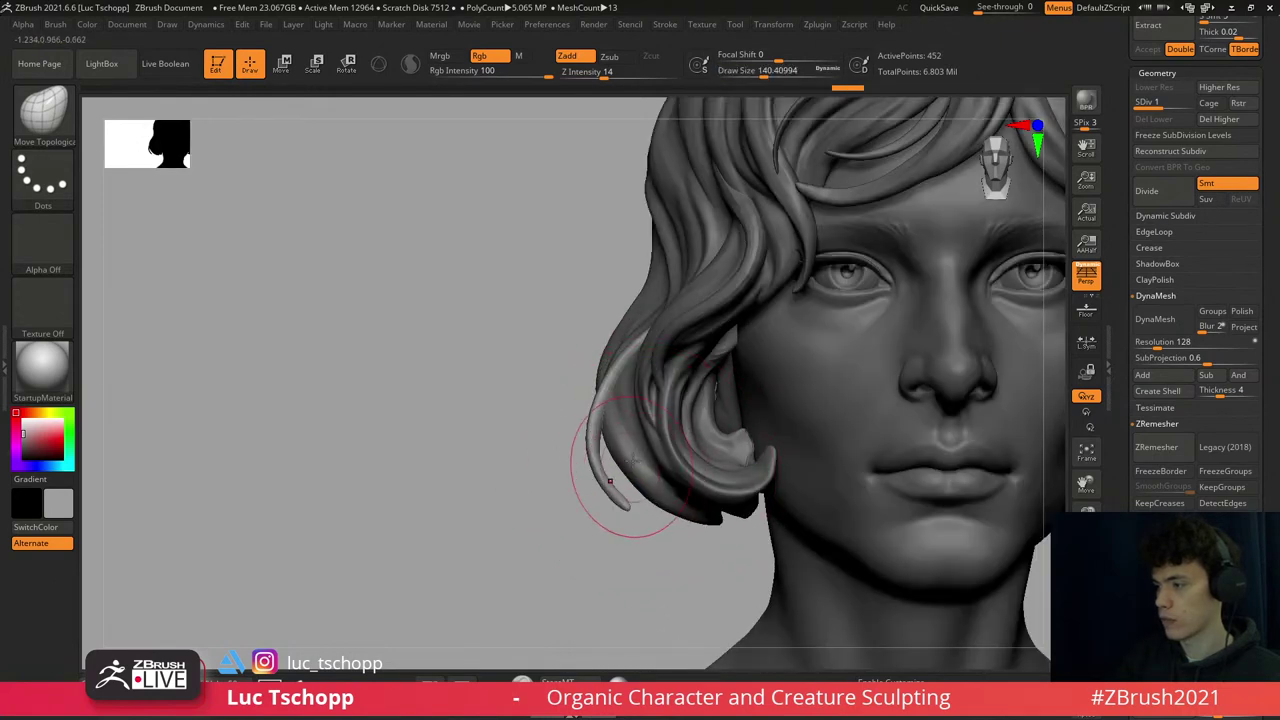
key("d")
mouse_move(595, 425)
right_mouse_down()
mouse_move(575, 430)
mouse_move(643, 443)
right_mouse_up()
- Pick an enlarged DamStandard, then LucT_Custom1, and orbit to the hair's underside
key("b")
key("d")
key("s")
key("]")
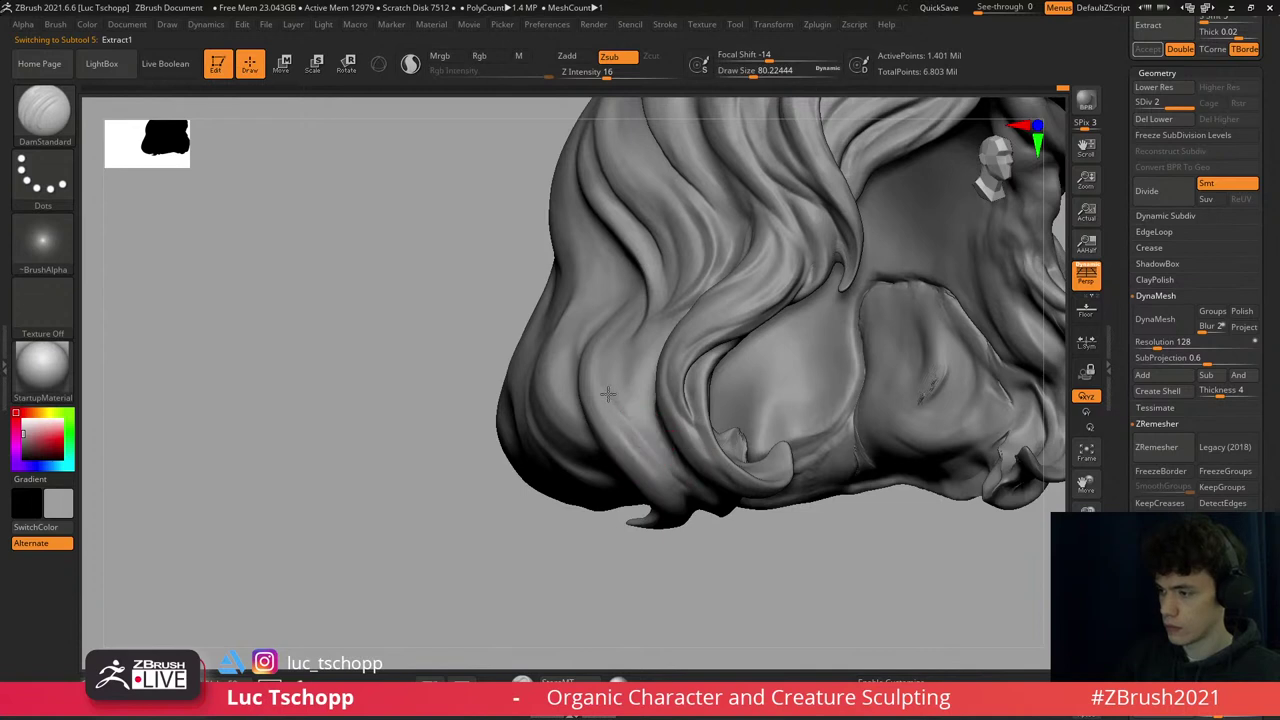
key("b")
key("l")
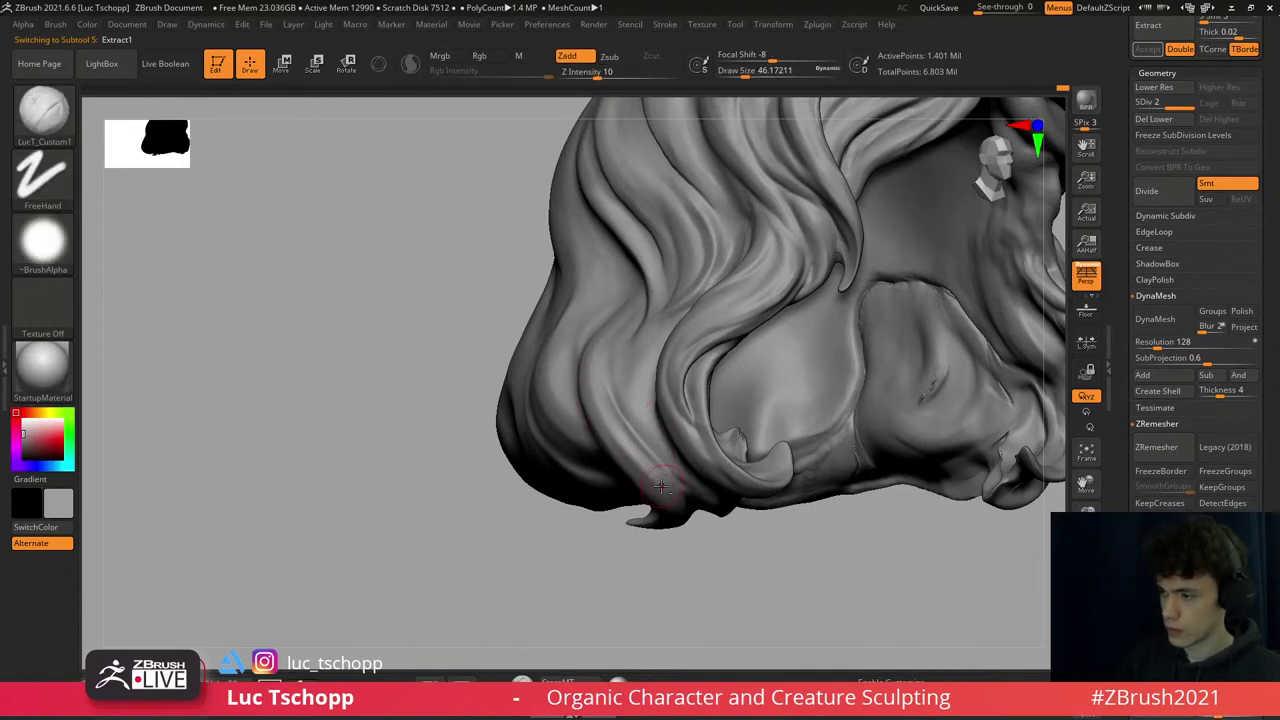
right_click_drag(645, 482, 600, 313)
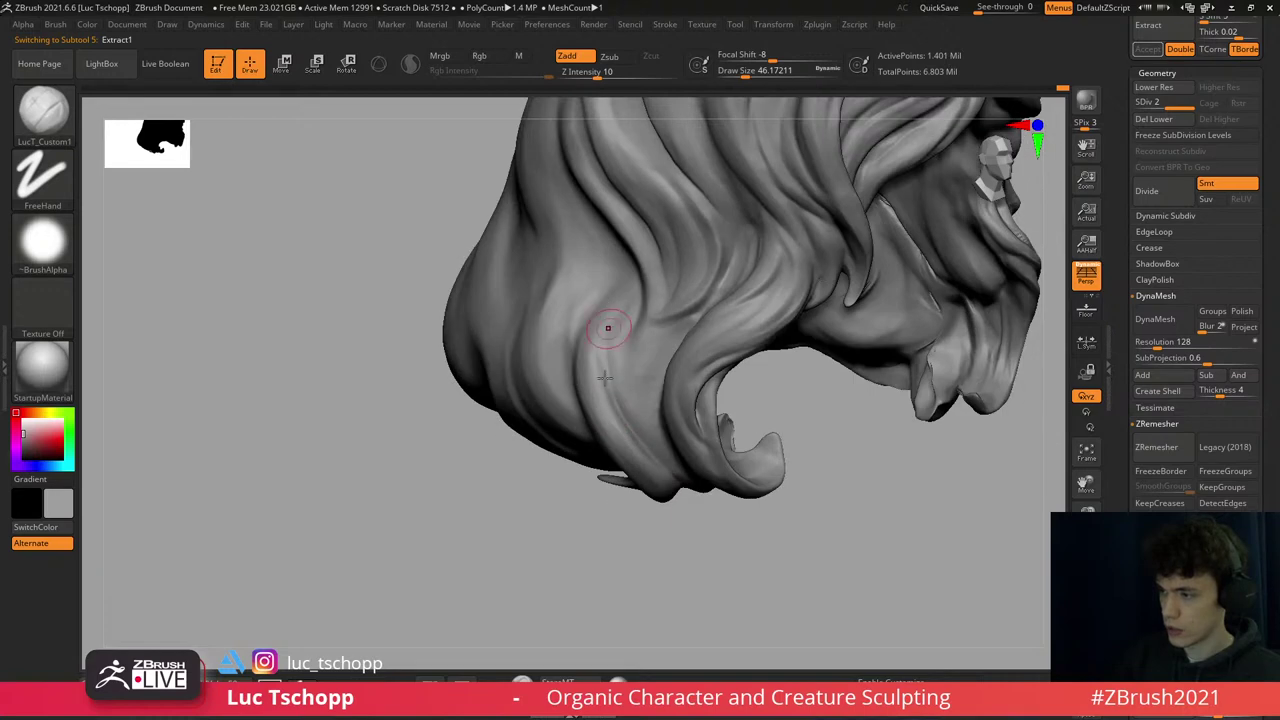
right_click_drag(604, 377, 656, 287)
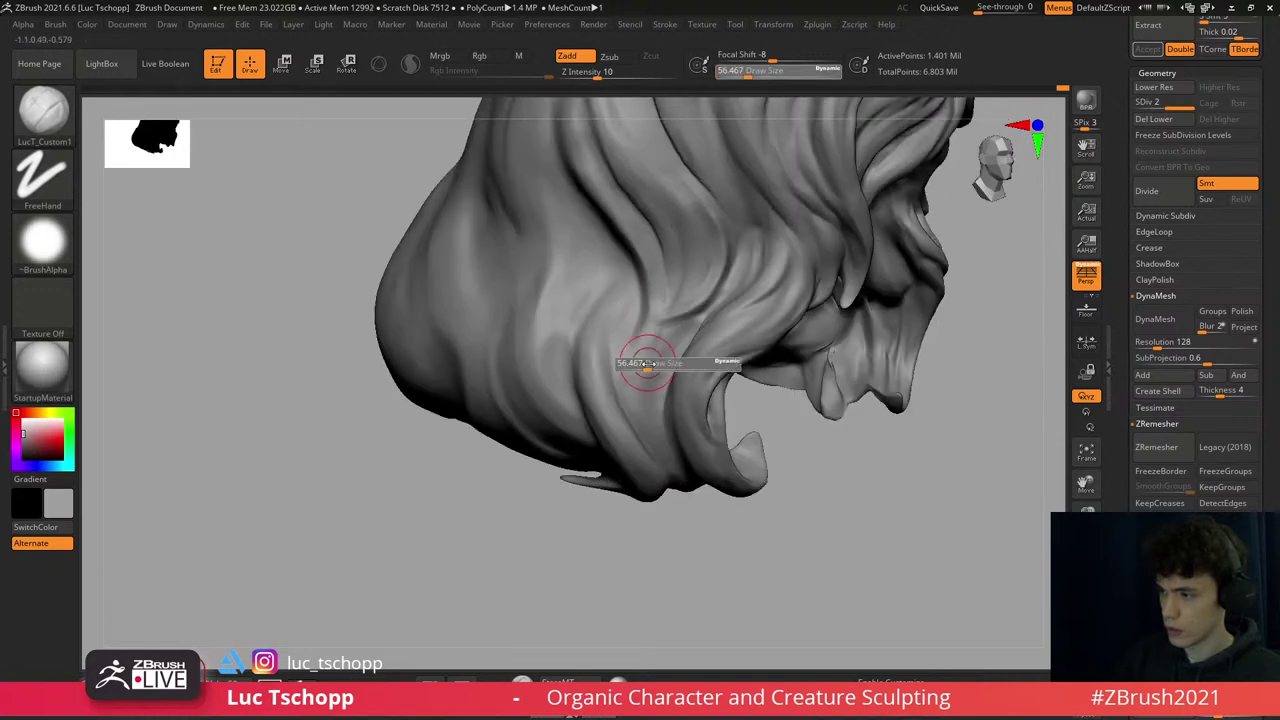
- Carve underside strand grooves with Standard and DamStandard at a smaller Draw Size
key("b")
key("b")
key("s")
key("t")
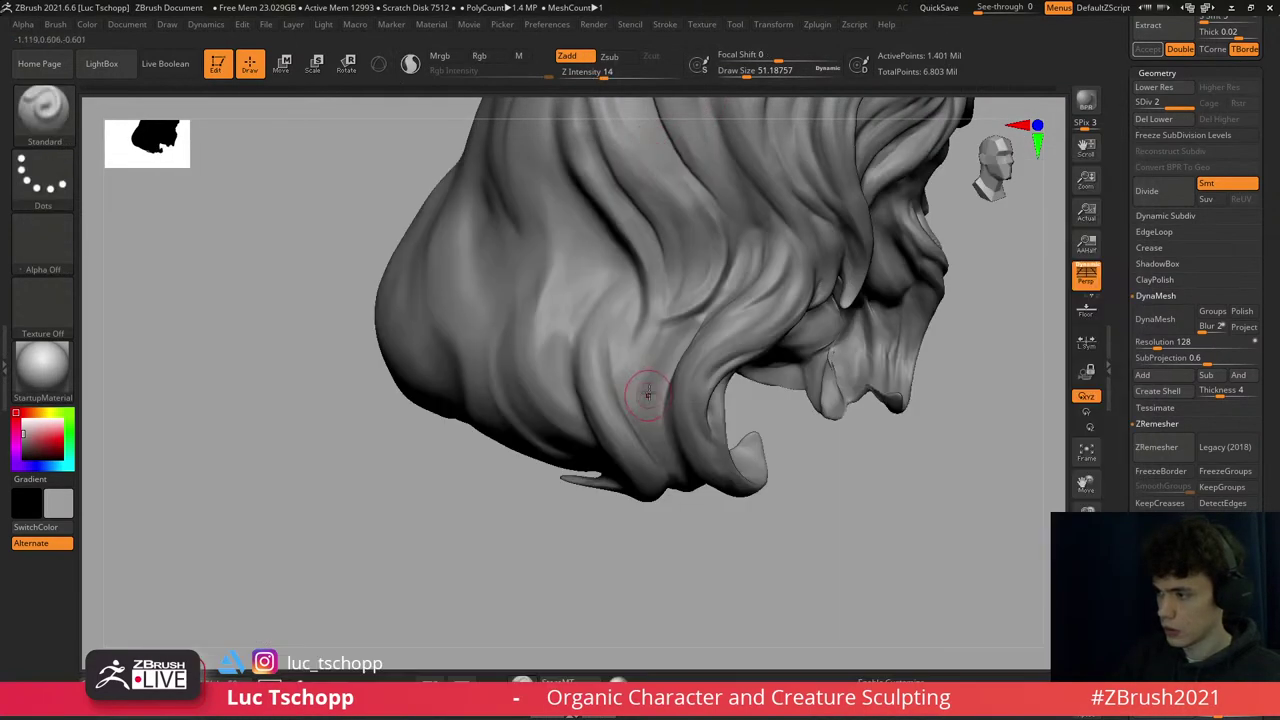
key("b")
key("d")
key("s")
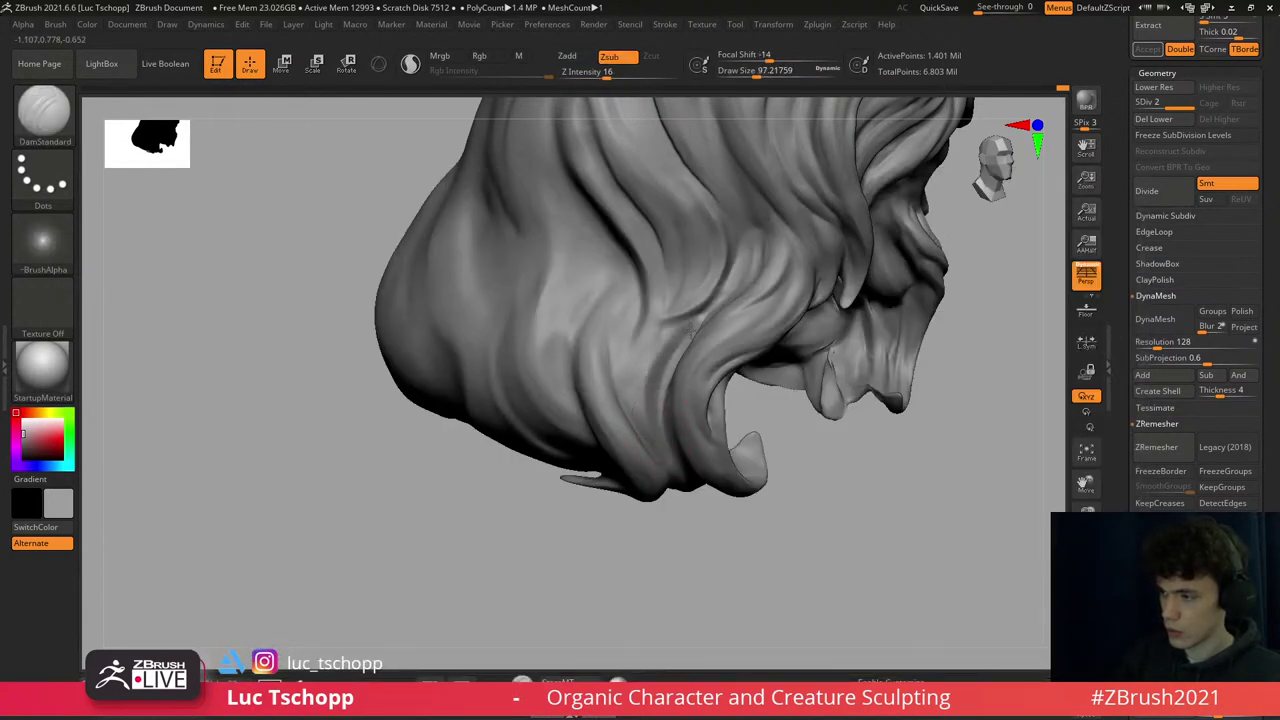
mouse_move(620, 347)
right_mouse_down()
mouse_move(700, 430)
mouse_move(748, 527)
mouse_move(674, 403)
right_mouse_up()
key("s")
mouse_move(674, 363)
left_mouse_down()
mouse_move(690, 426)
mouse_move(678, 396)
left_mouse_up()
key("s")
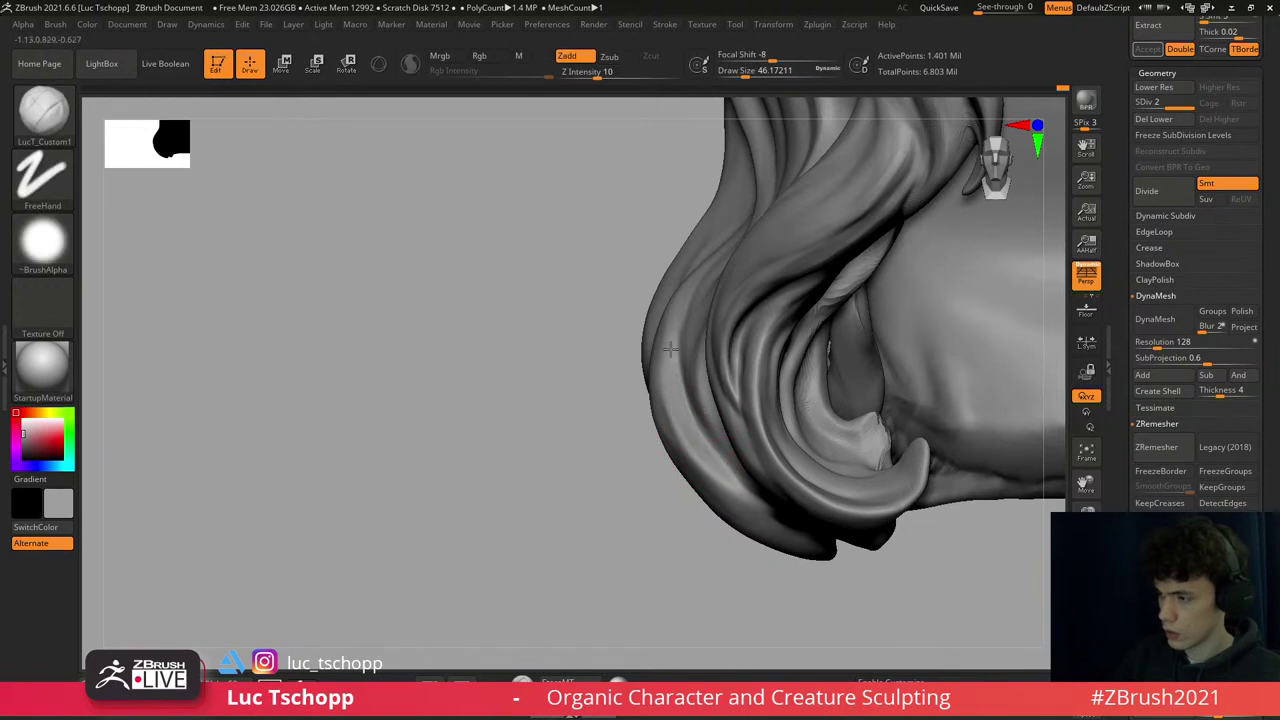
key("[")
- Build lower-rim strands with Standard and LucT_Custom1, then inspect the hair beside the ear
scroll(658, 361, "up", 2)
key("[")
key("[")
key("[")
key("[")
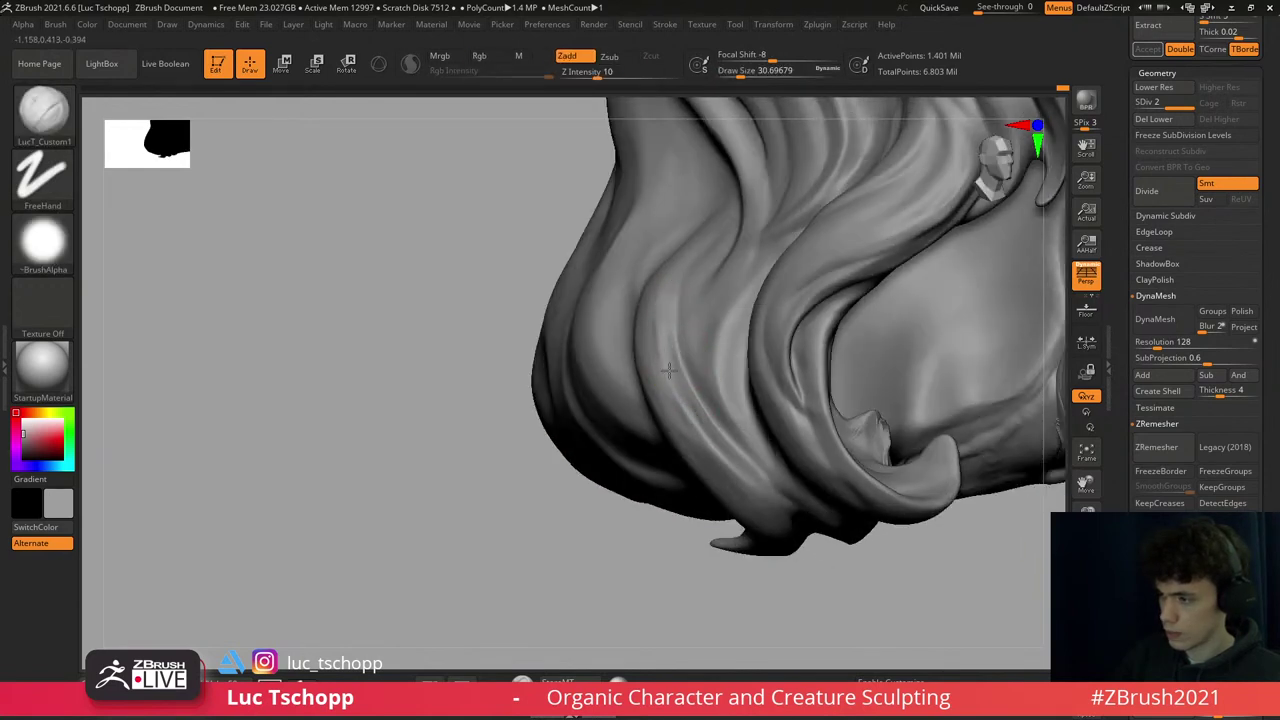
key("b")
key("s")
key("t")
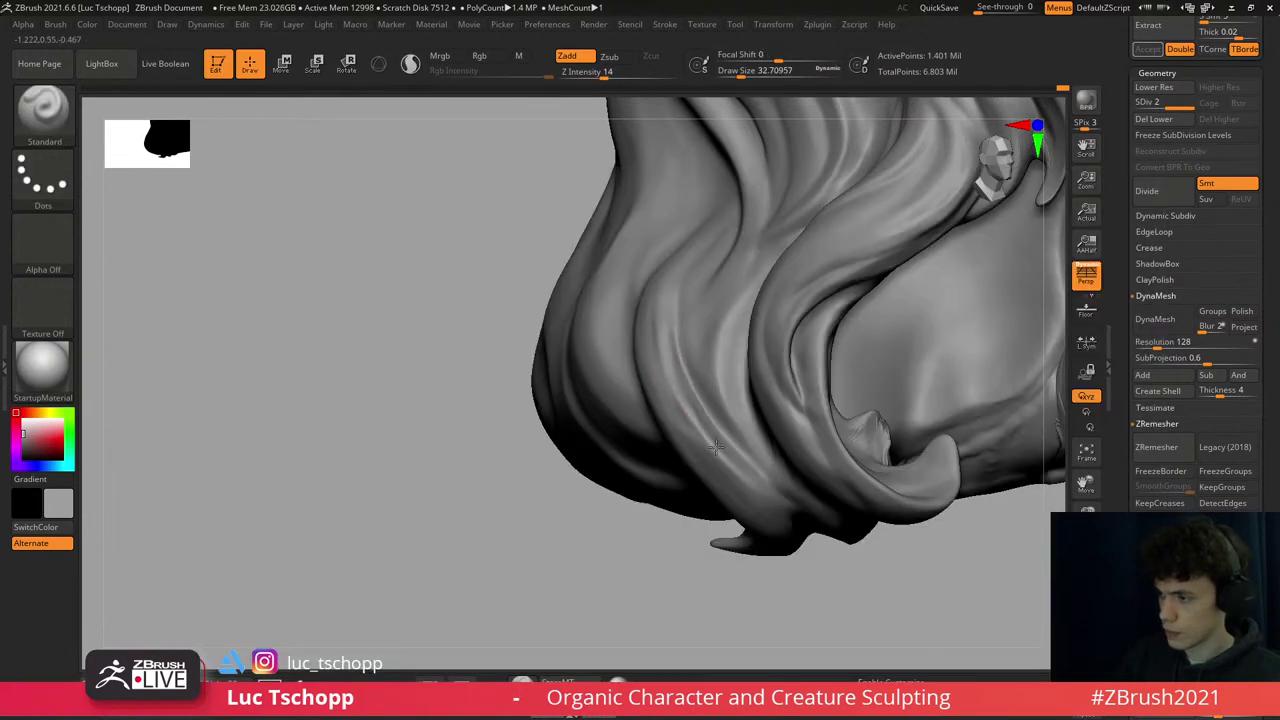
key("1")
key("s")
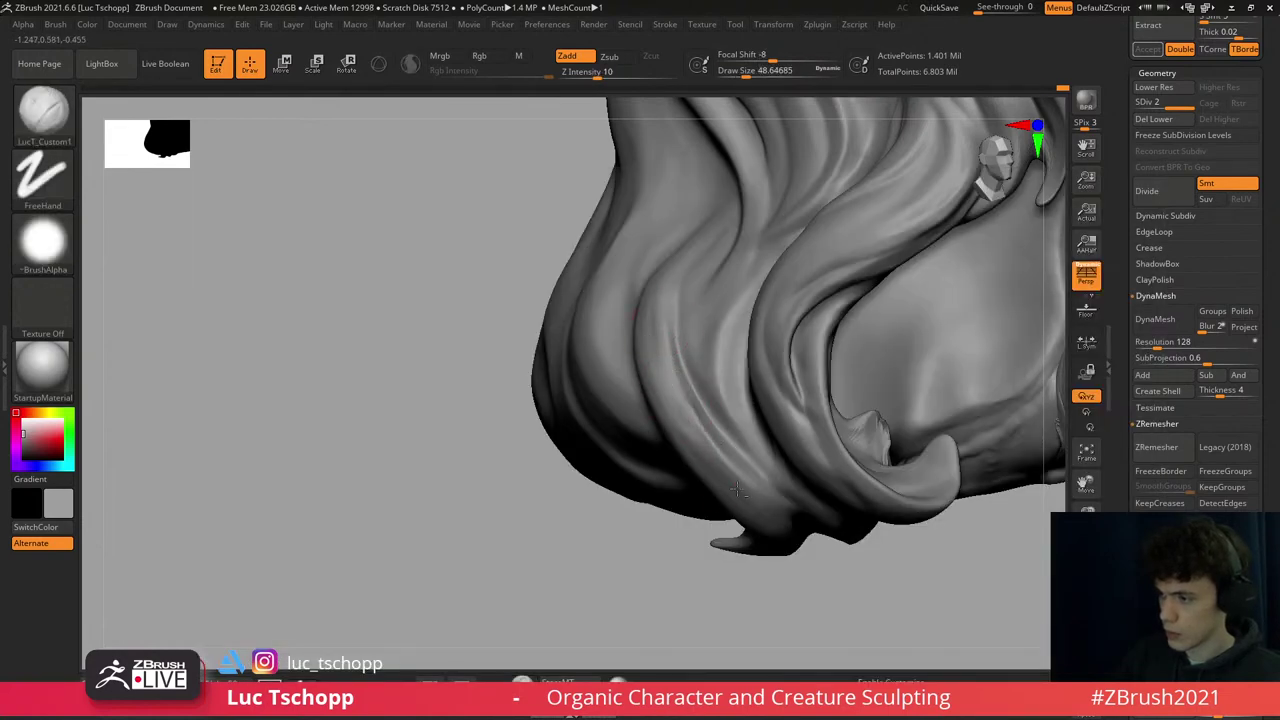
key("f")
left_click_drag(929, 586, 891, 544)
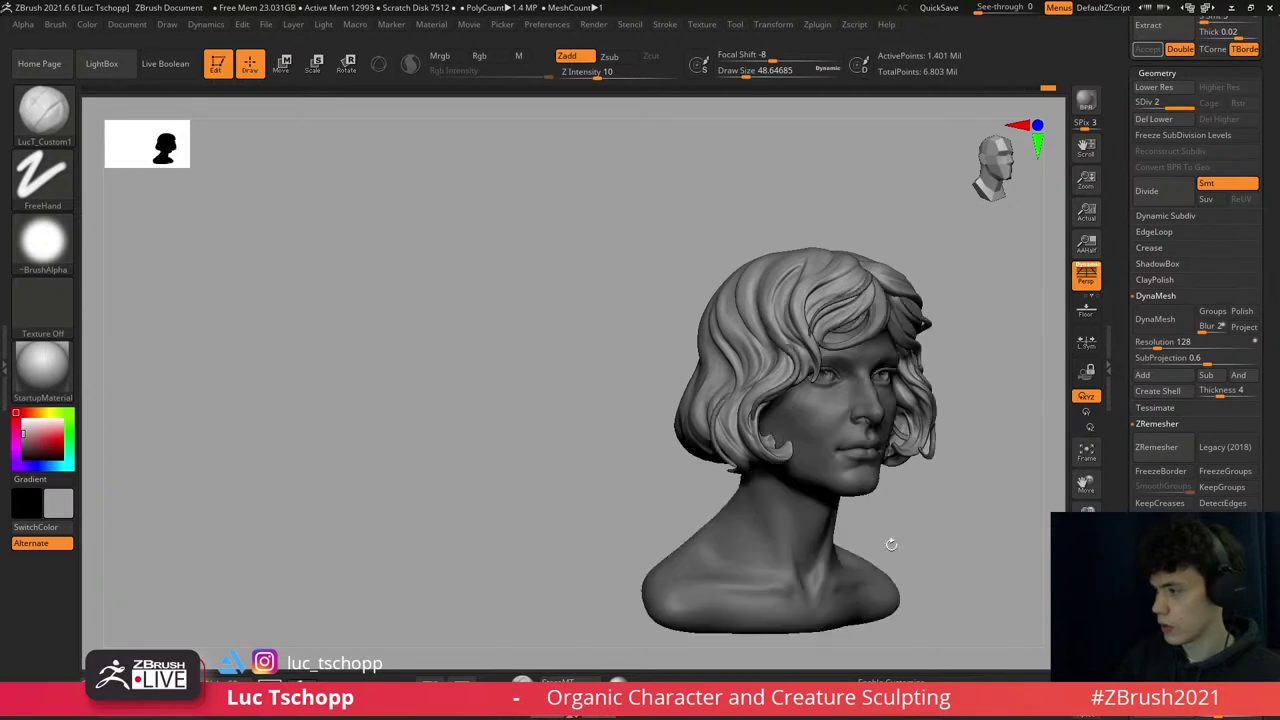
right_click_drag(728, 442, 790, 310, "ctrl")
key("b")
key("d")
key("s")
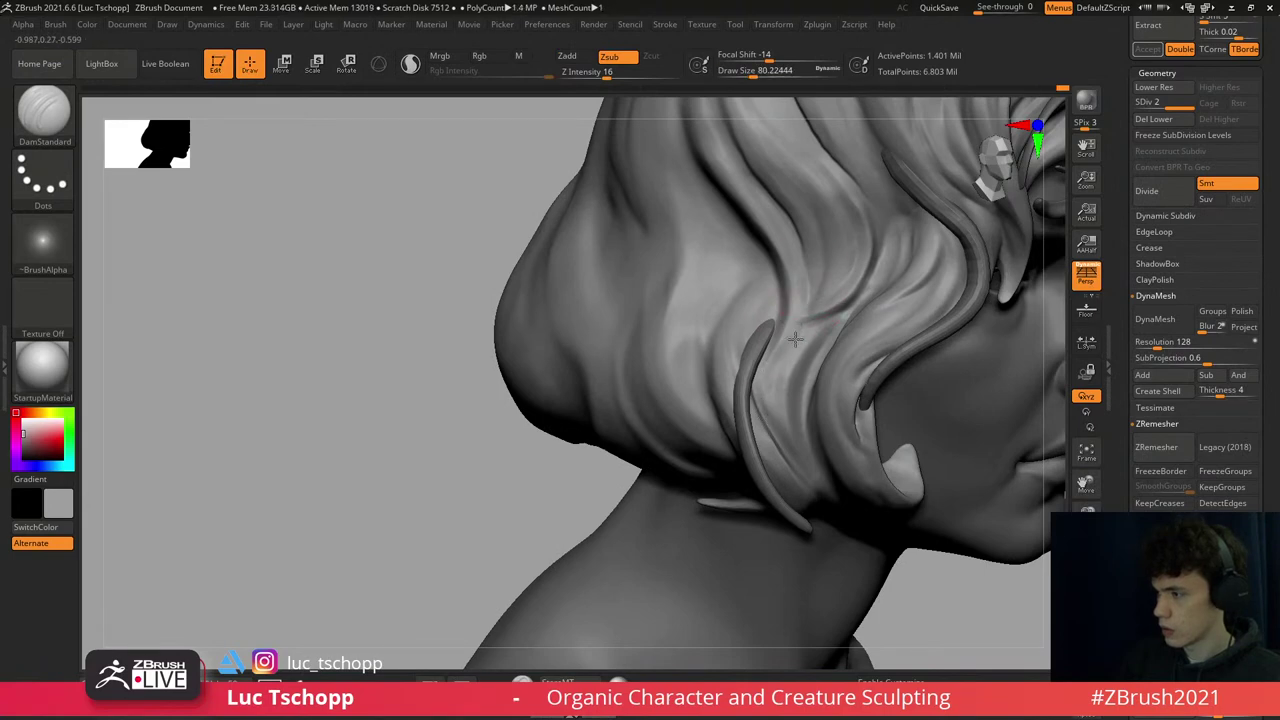
- Center the left hair lock and set a Move Topological brush to size 112
mouse_move(800, 340)
right_mouse_down("shift")
mouse_move(806, 318)
mouse_move(782, 378)
right_mouse_up("shift")
key("f")
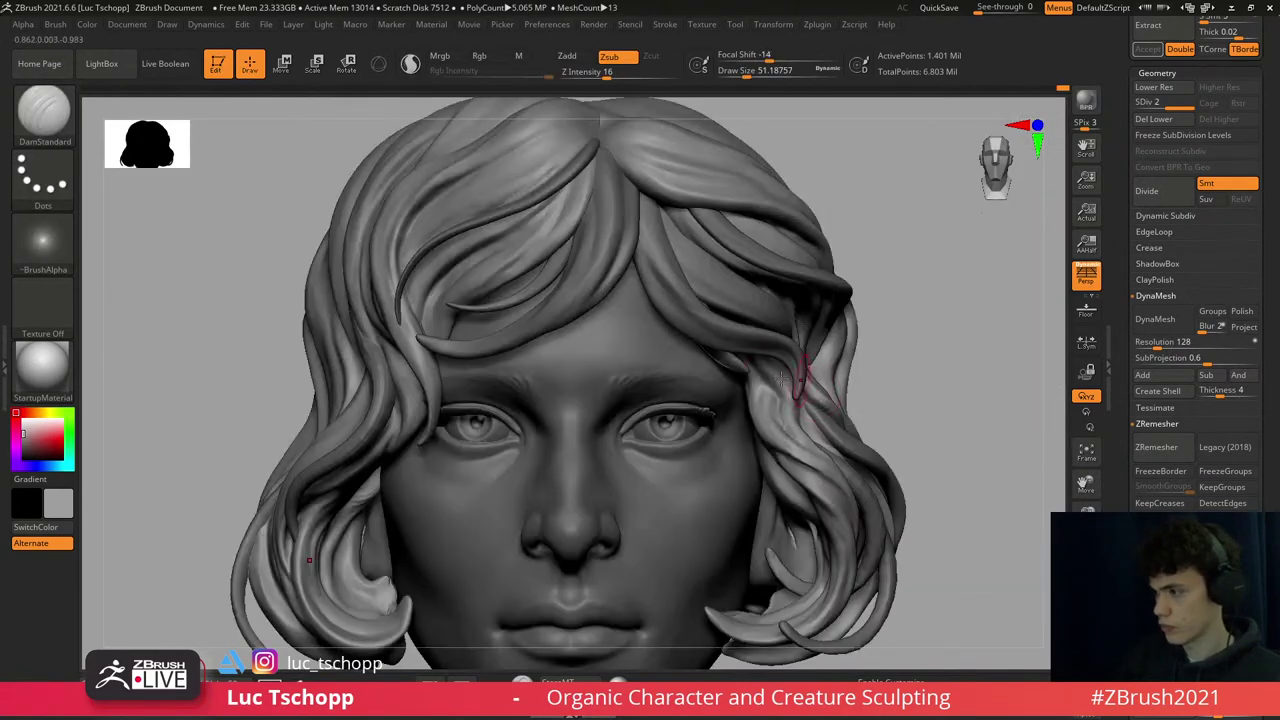
right_click_drag(782, 432, 610, 410)
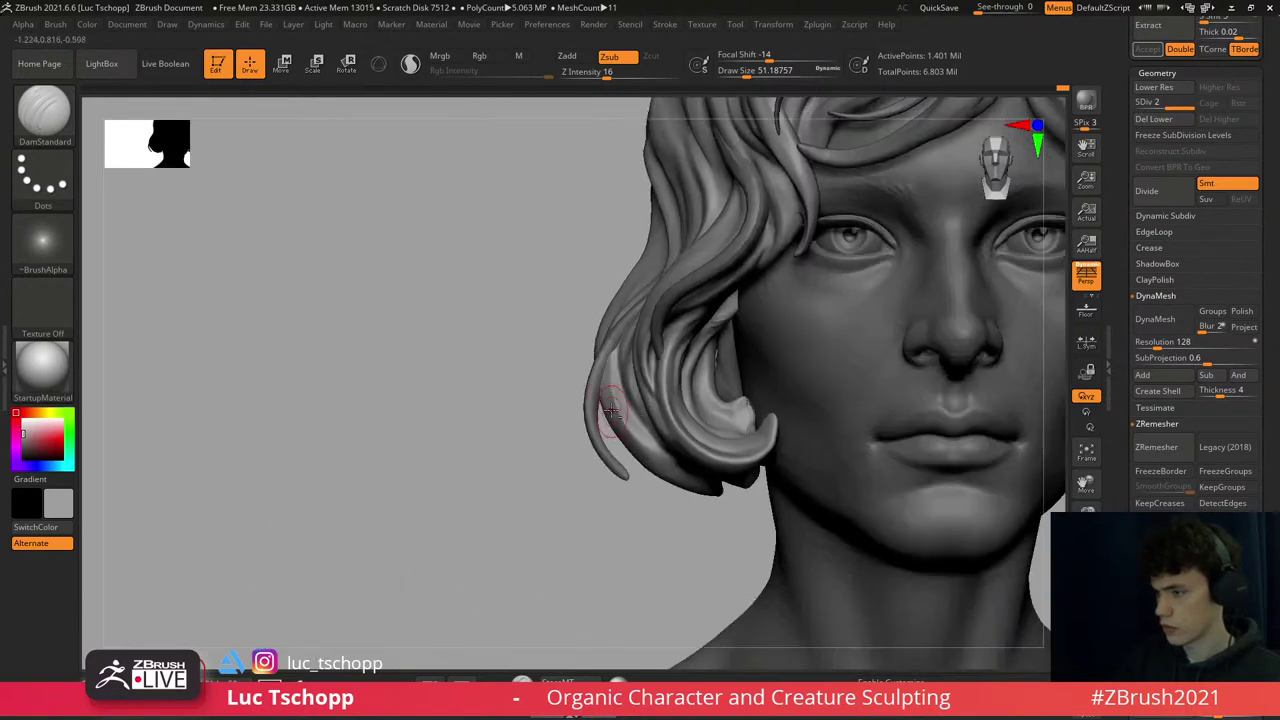
key("shift+d")
key("b")
key("m")
key("t")
key("s")
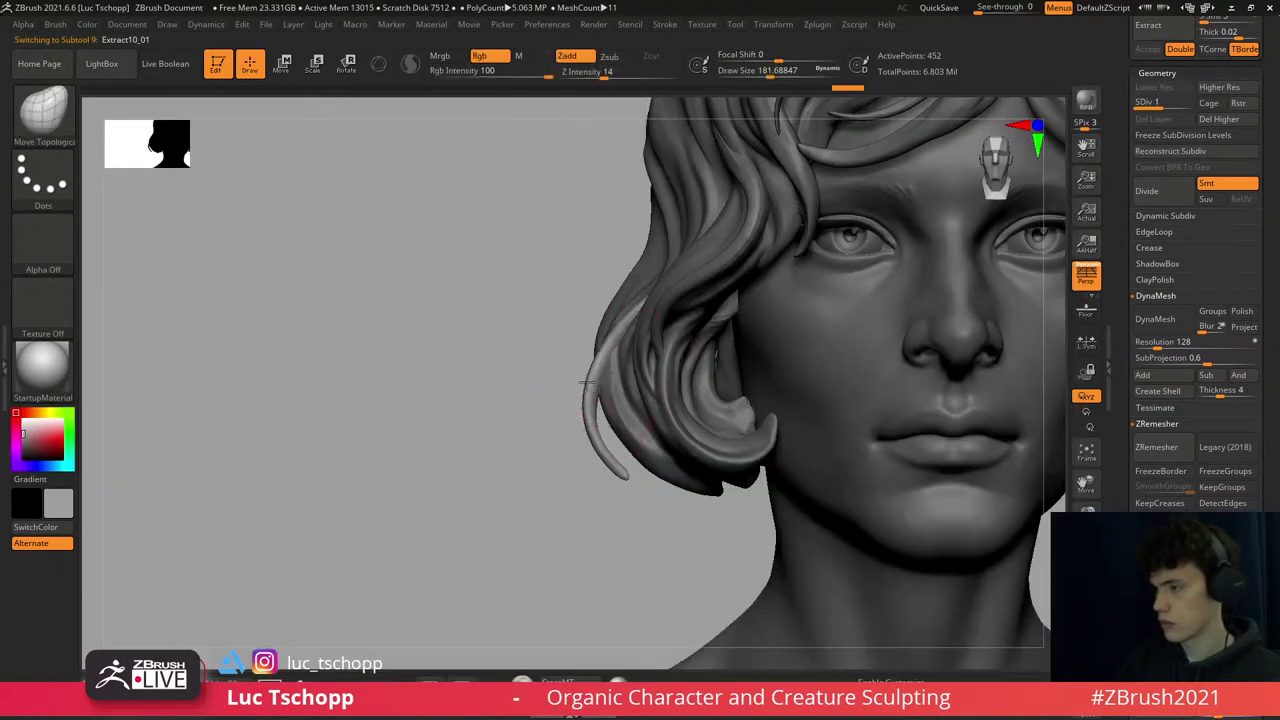
left_click(680, 500, "alt")
type("b")
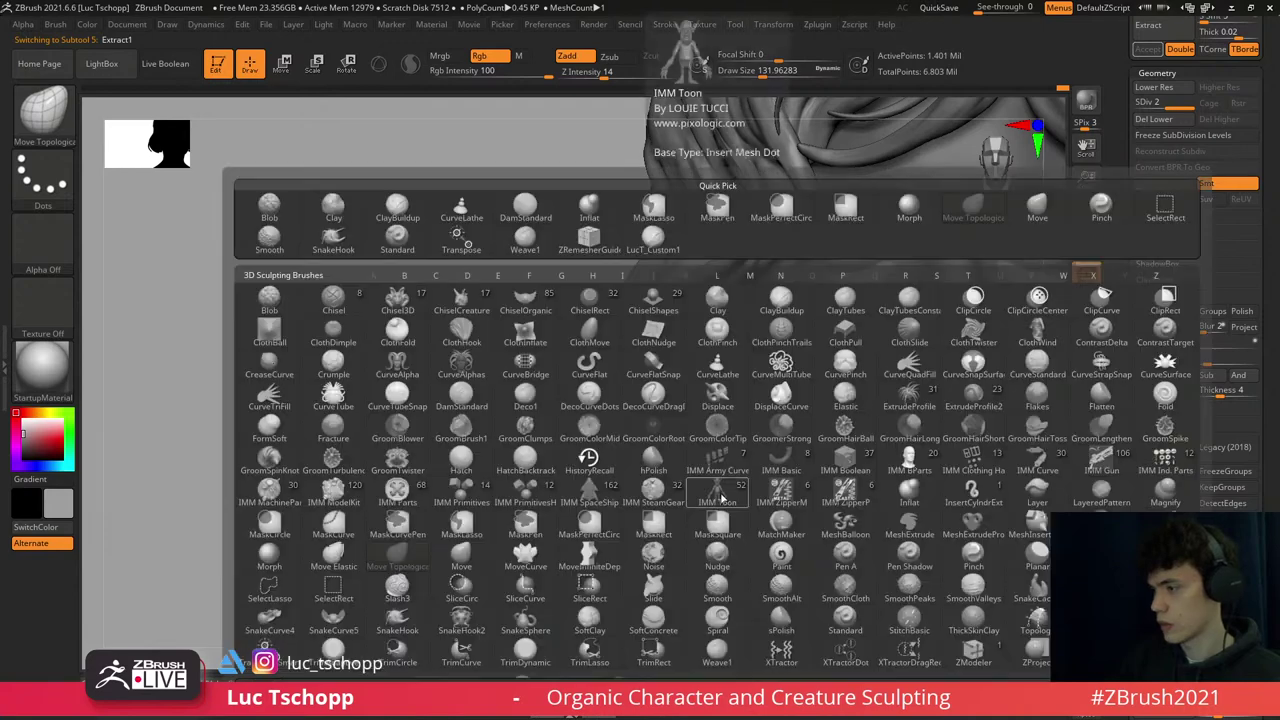
type("mt112")
key("Return")
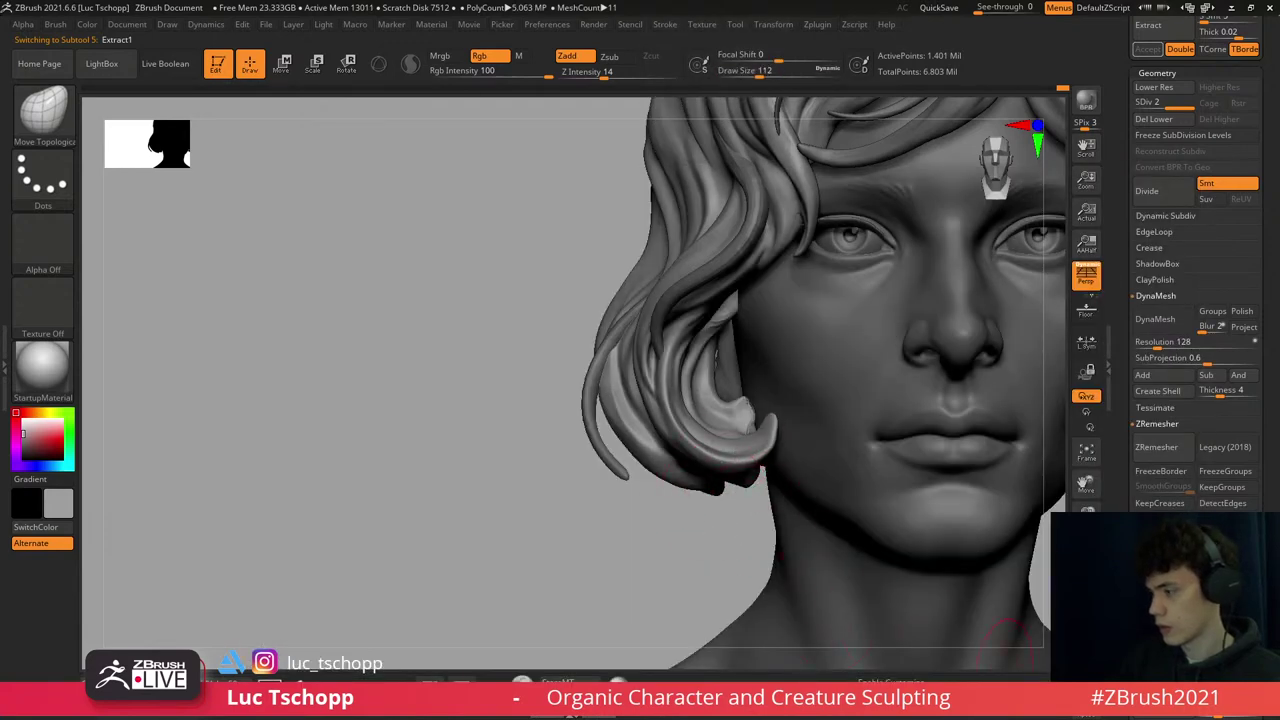
- Orbit up toward the crown and switch to a smaller Move brush
mouse_move(1005, 630)
left_mouse_down()
mouse_move(686, 509)
mouse_move(650, 470)
mouse_move(690, 440)
mouse_move(727, 452)
mouse_move(700, 470)
left_mouse_up()
key("b")
key("m")
key("v")
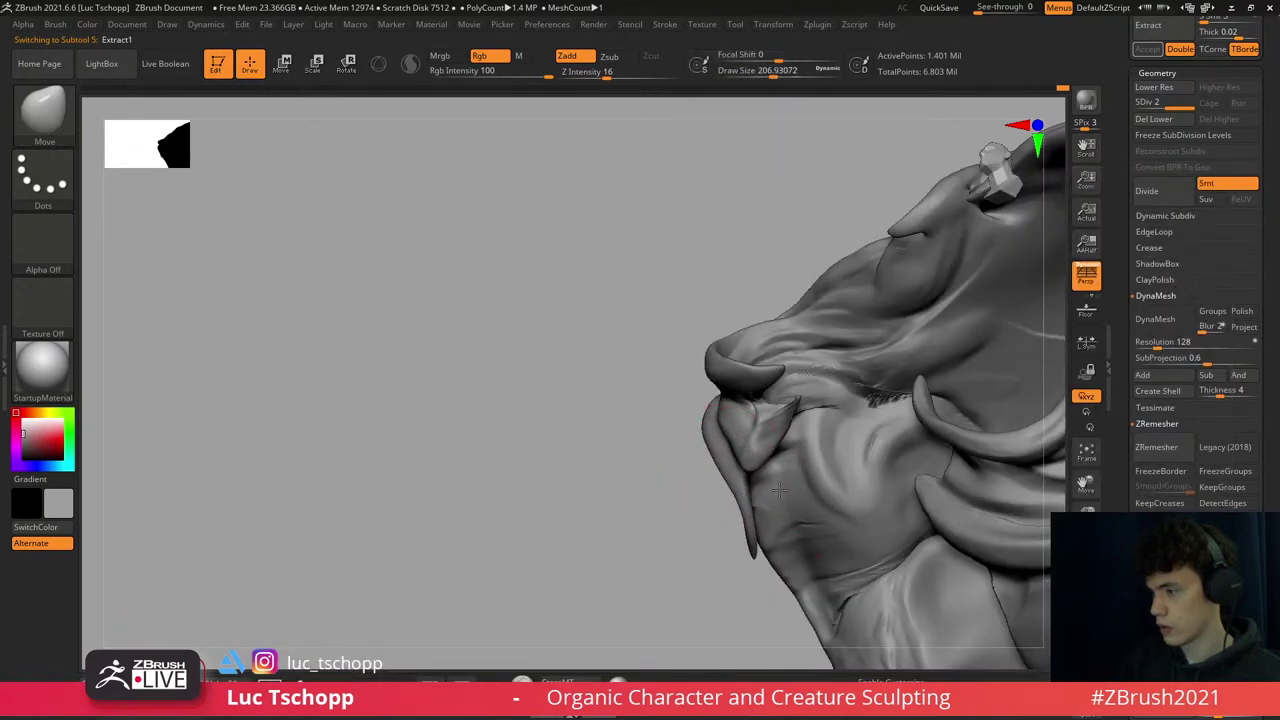
key("bracketleft")
left_click_drag(731, 458, 798, 381)
left_click_drag(800, 303, 823, 280)
key("ctrl")
key("ctrl")
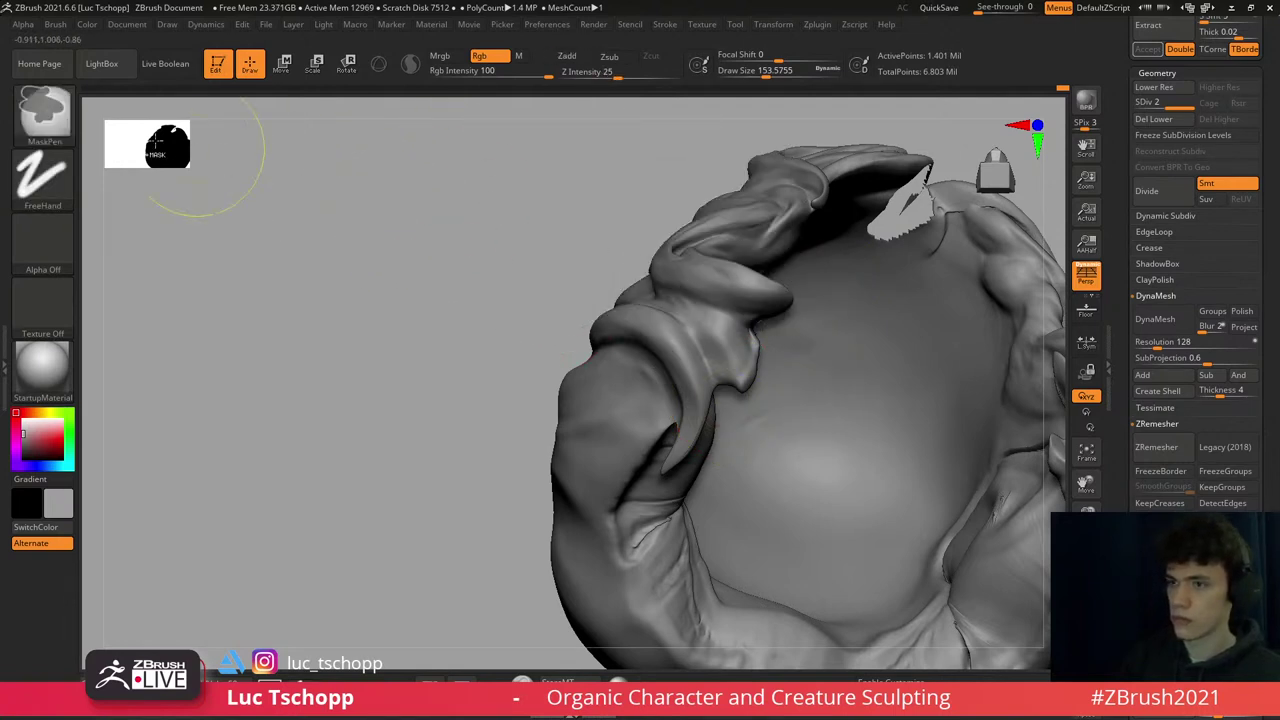
- Lasso-mask the hair crown with MaskLasso to protect it
left_click(43, 110)
left_click(374, 198)
mouse_move(533, 175)
left_mouse_down("ctrl")
mouse_move(850, 300)
mouse_move(785, 410)
mouse_move(712, 363)
mouse_move(560, 175)
left_mouse_up("ctrl")
mouse_move(707, 138)
left_mouse_down("ctrl")
mouse_move(678, 311)
mouse_move(715, 415)
mouse_move(705, 420)
left_mouse_up("ctrl")
- Push the lower-left hair lobe down and outward with a smaller Move brush
key("b")
key("m")
key("v")
mouse_move(680, 427)
right_mouse_down()
mouse_move(650, 485)
mouse_move(685, 455)
mouse_move(676, 441)
right_mouse_up()
key("s")
left_click_drag(676, 441, 684, 449)
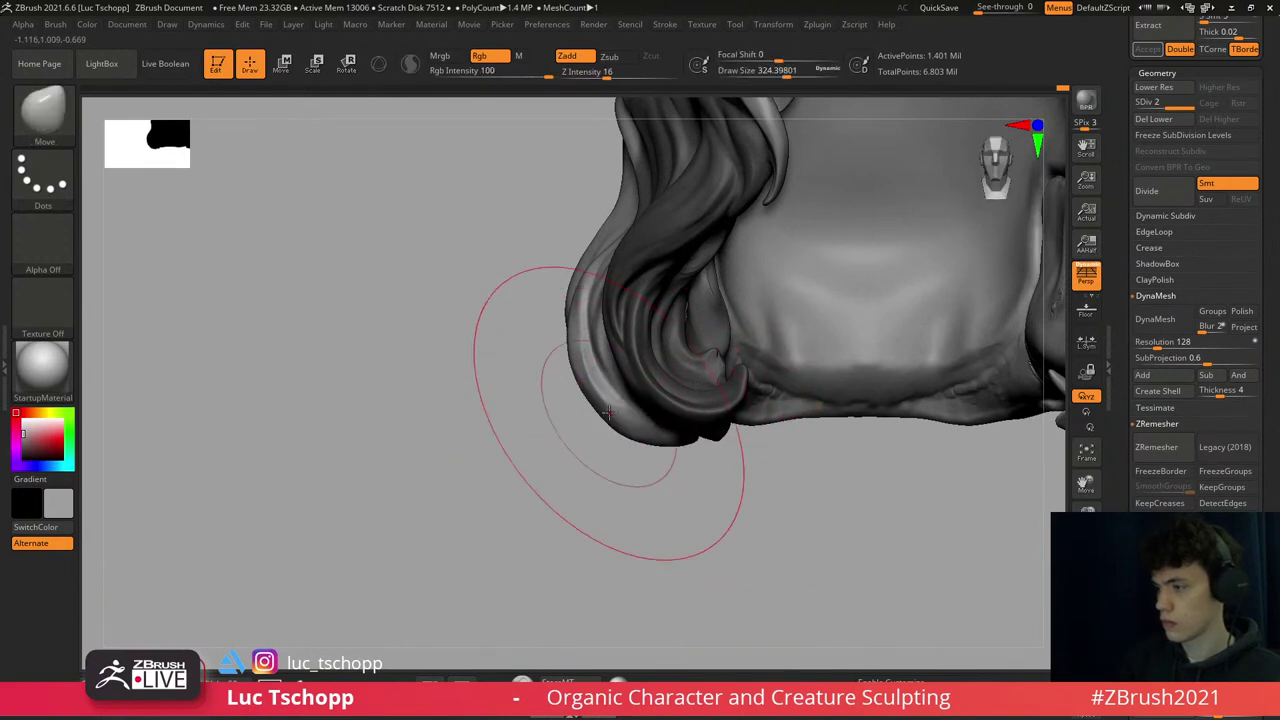
left_click_drag(586, 402, 609, 421)
mouse_move(609, 421)
right_mouse_down()
mouse_move(586, 414)
mouse_move(660, 506)
mouse_move(634, 403)
mouse_move(586, 400)
mouse_move(619, 400)
right_mouse_up()
- Carve strand grooves on the lobe with DamStandard and LucT_Custom1 at adjusted sizes
key("b")
key("d")
key("s")
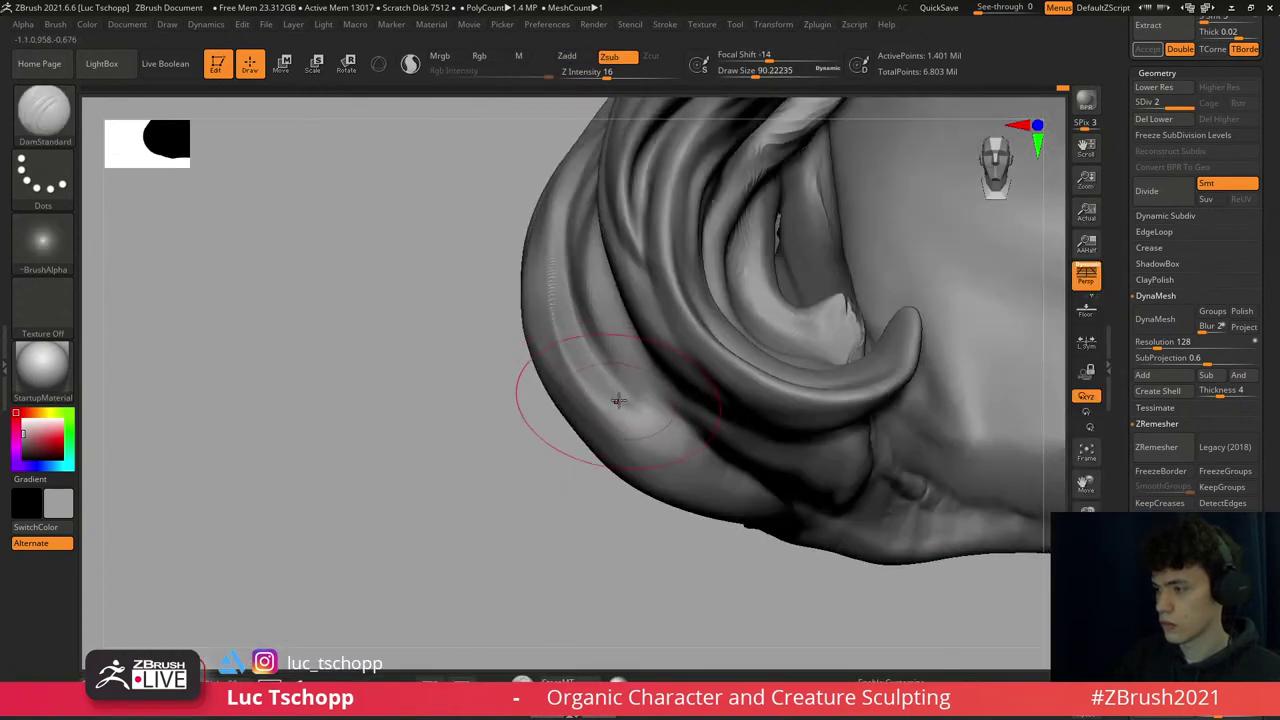
key("bracketleft")
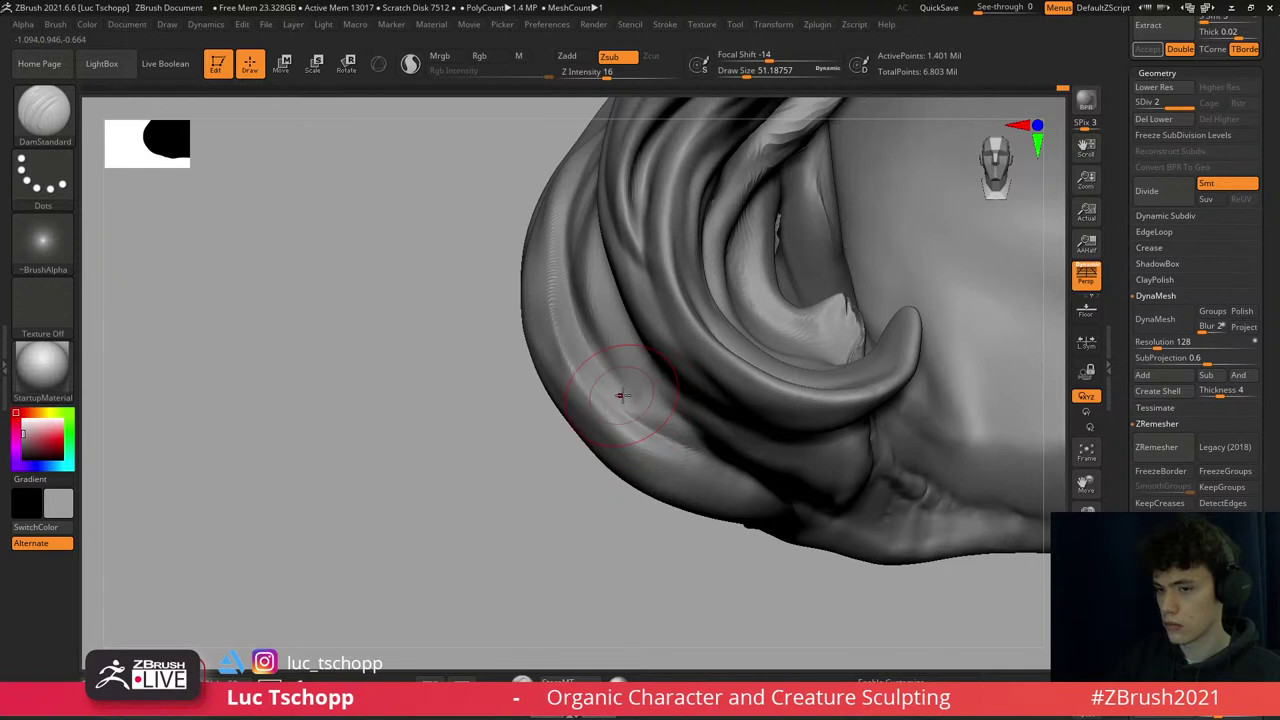
key("1")
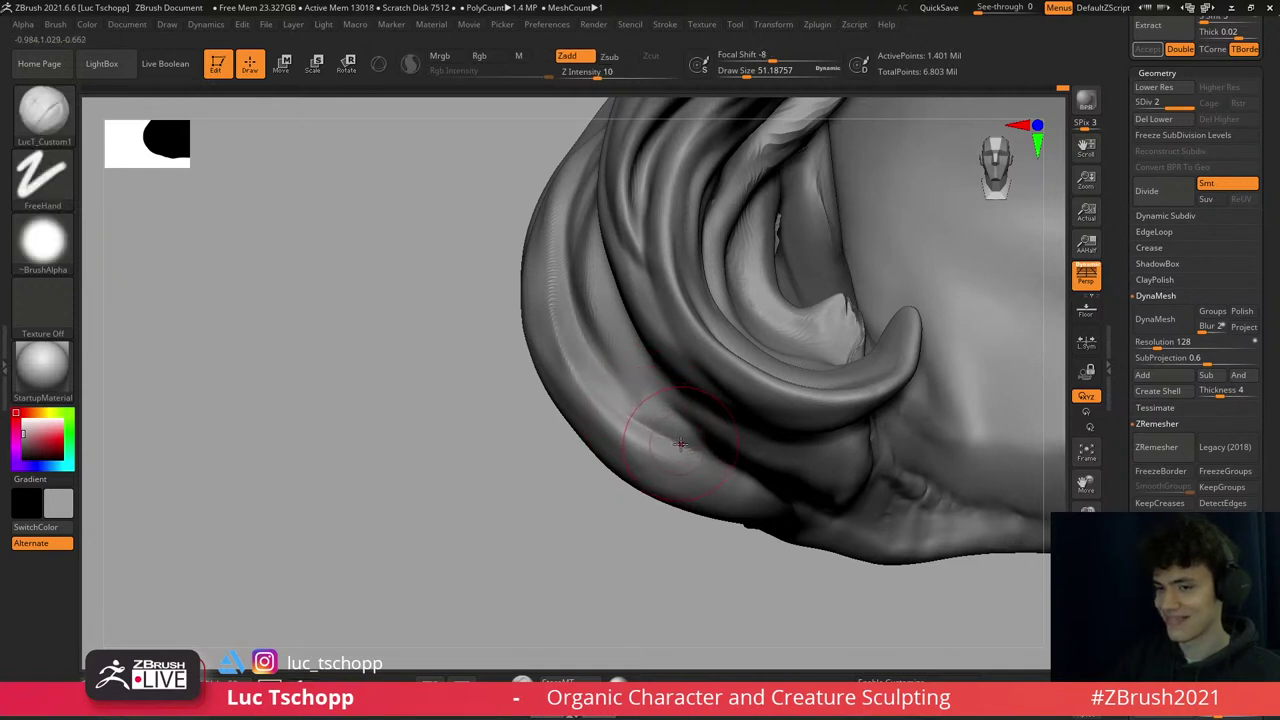
right_click_drag(680, 443, 614, 393)
key("bracketleft")
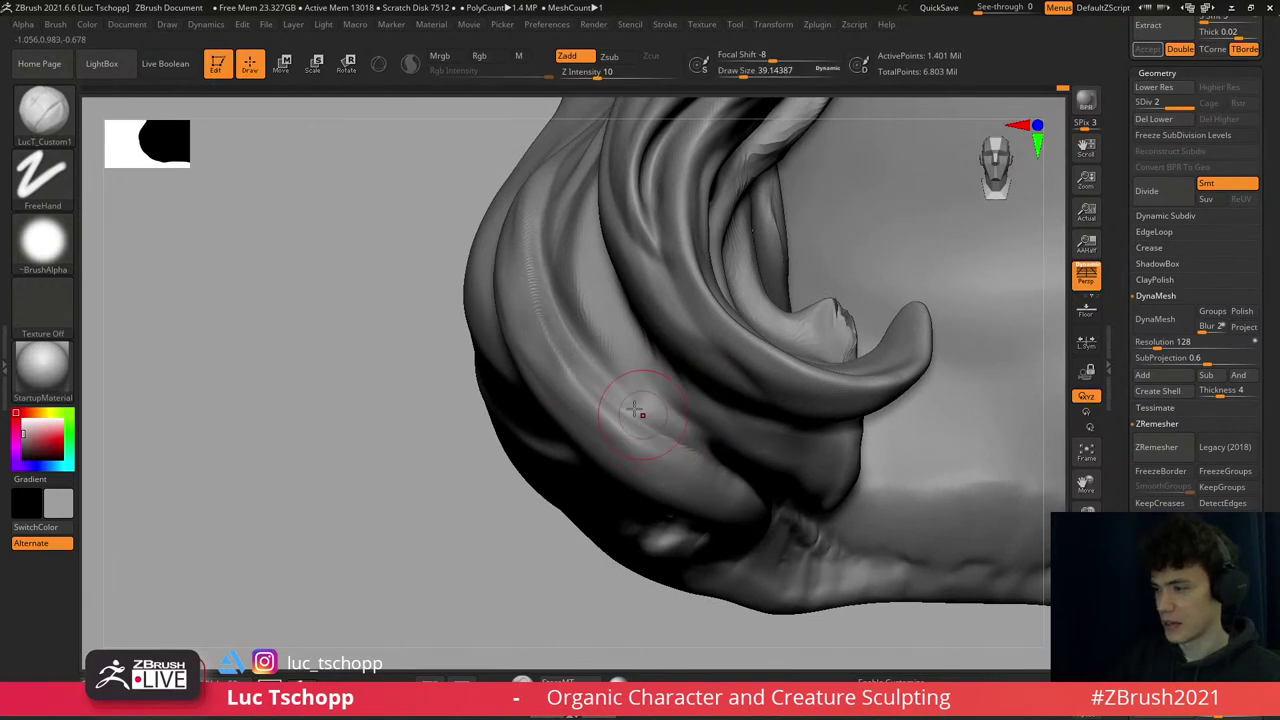
key("bracketleft")
key("bracketright")
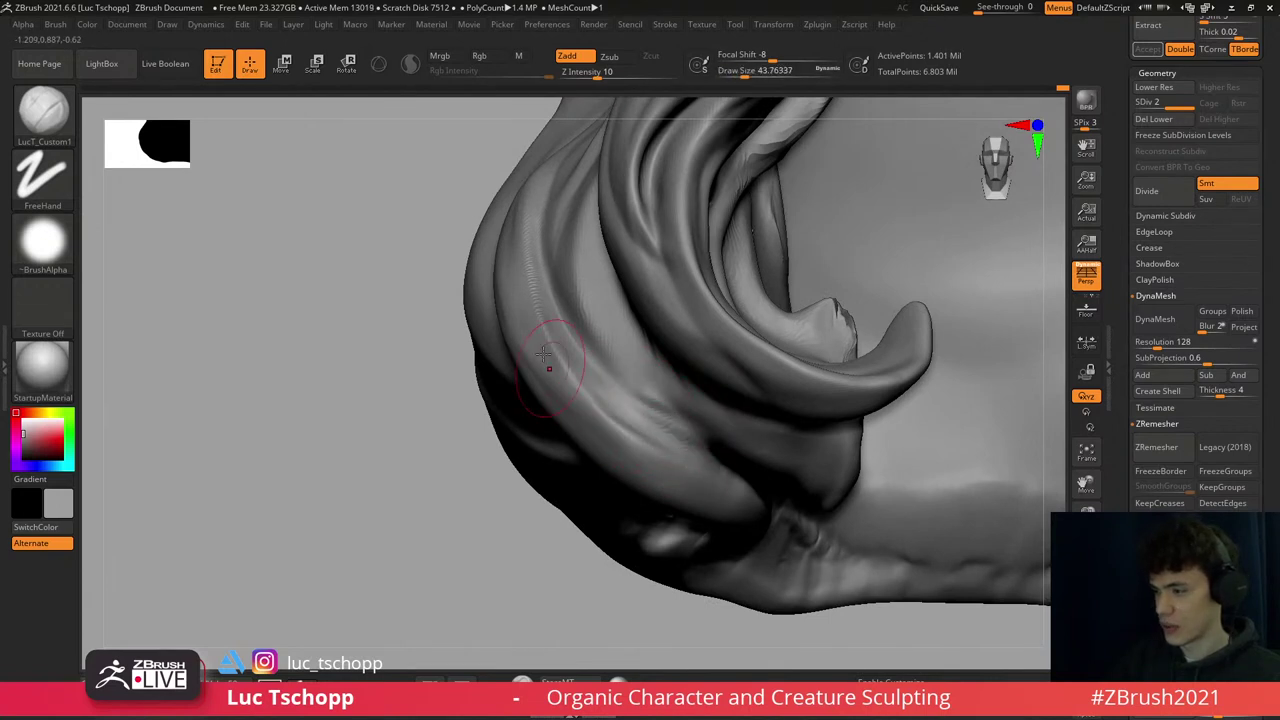
key("f")
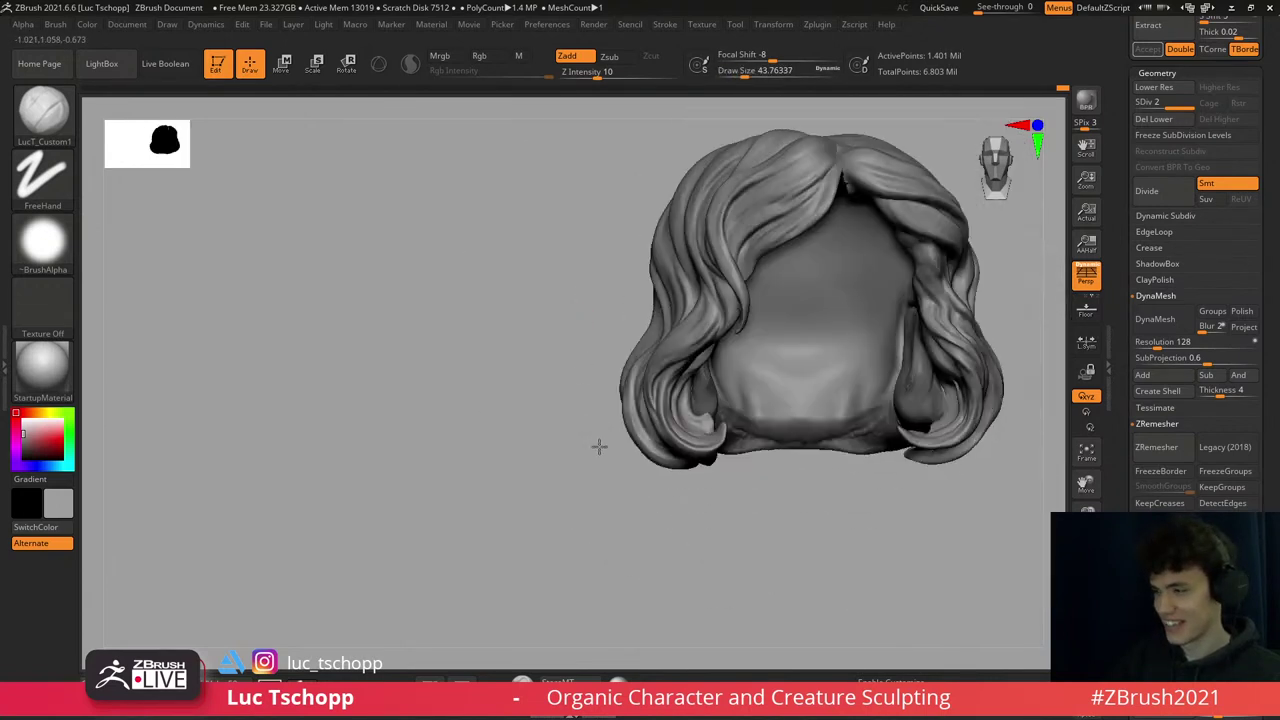
left_click_drag(634, 452, 724, 352, "alt")
- Switch to the Standard brush and frame the whole hair model
key("b")
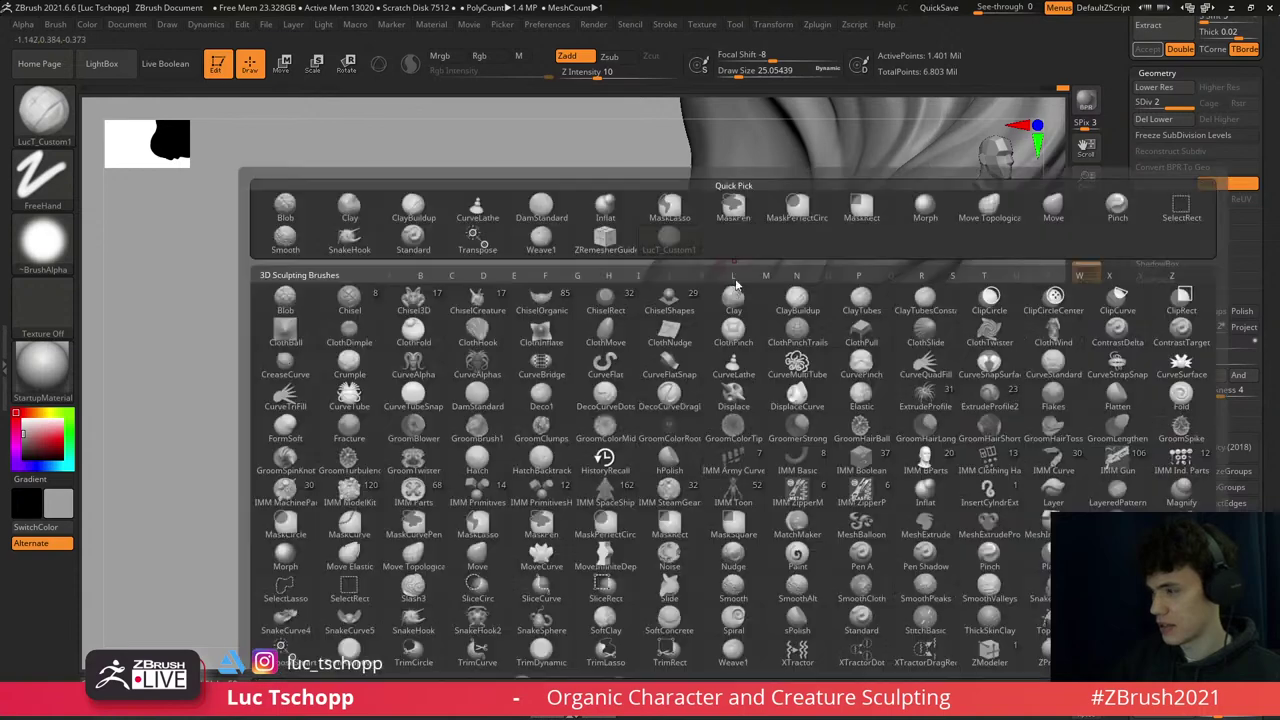
key("s")
key("t")
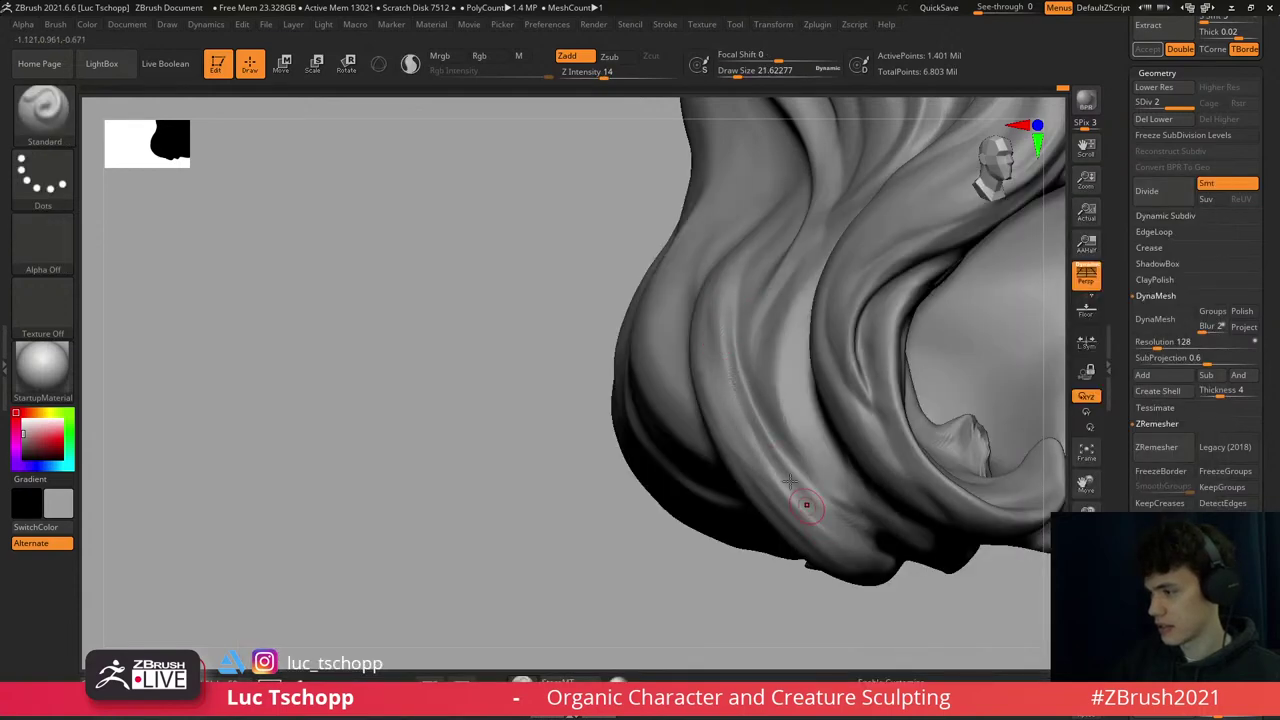
mouse_move(790, 482)
left_mouse_down("alt")
mouse_move(840, 568)
mouse_move(700, 560)
mouse_move(730, 620)
left_mouse_up("alt")
key("f")
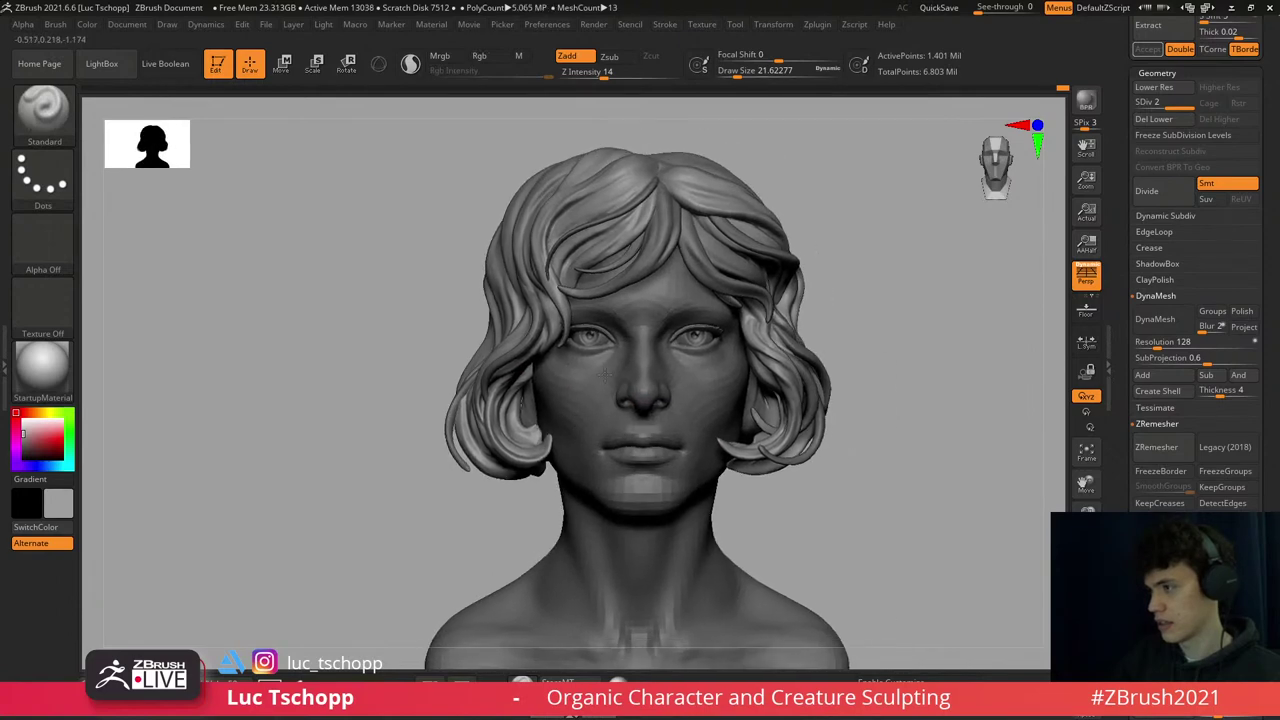
- Zoom in on the hair and set DamStandard to about size 90
mouse_move(605, 375)
left_mouse_down("alt")
mouse_move(609, 223)
mouse_move(637, 234)
mouse_move(661, 186)
left_mouse_up("alt")
key("b")
key("d")
key("s")
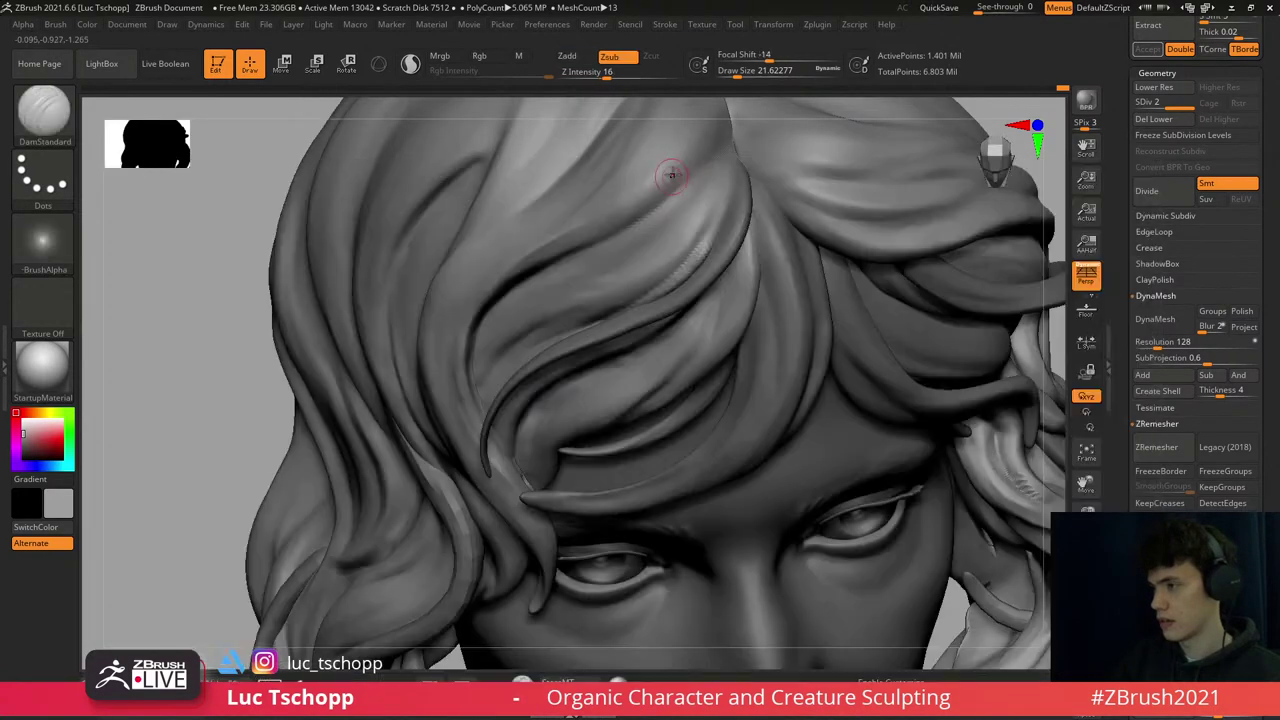
key("s")
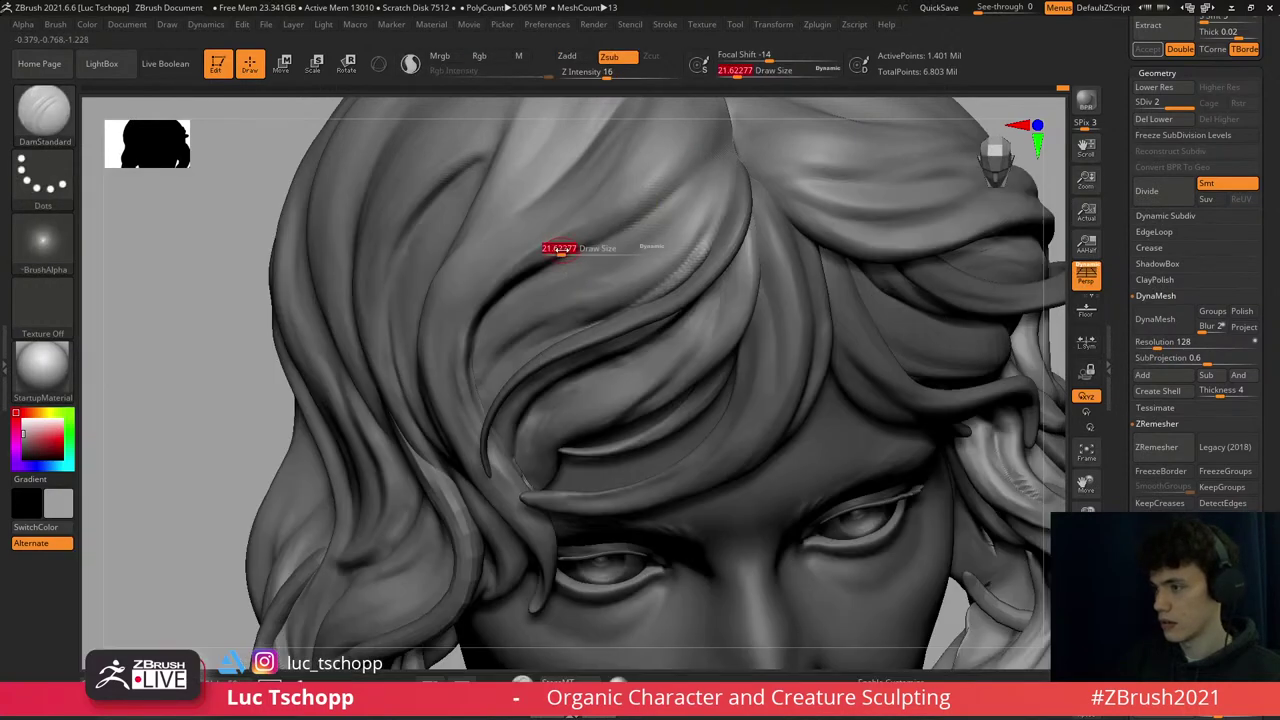
left_click_drag(743, 77, 756, 77)
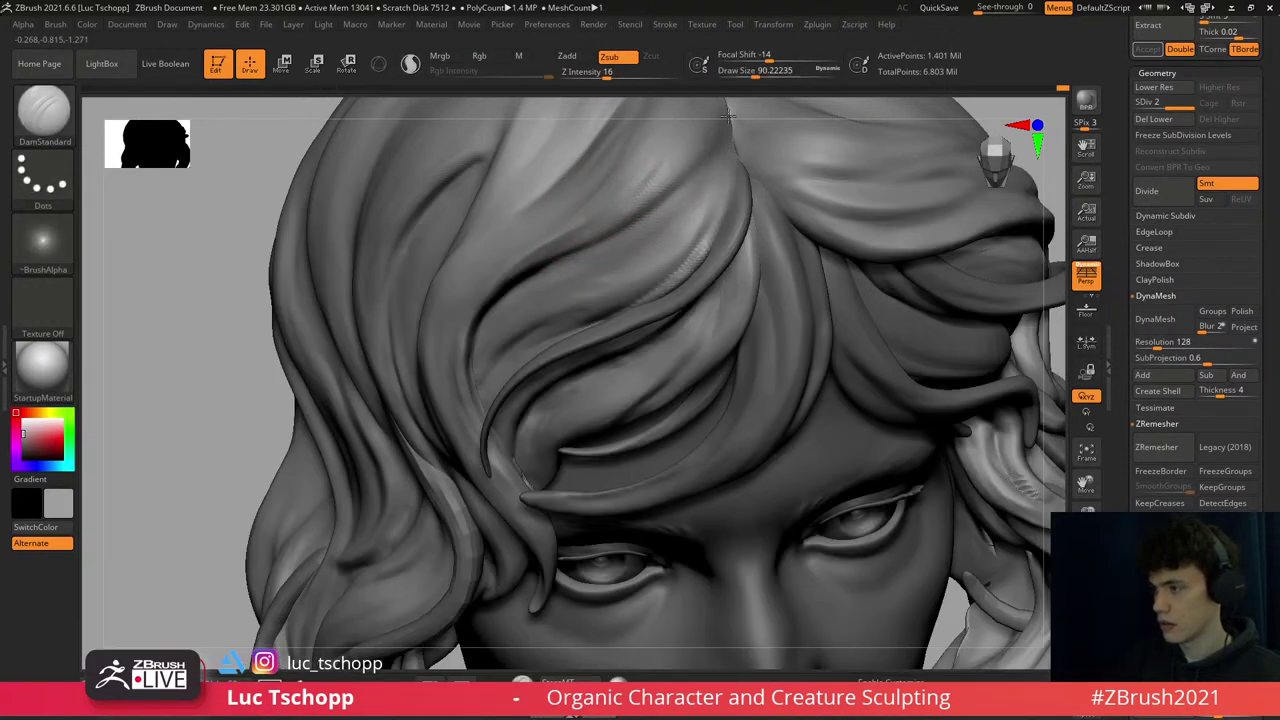
- View the hair top in three-quarter and set the custom strand brush to about 54
right_click_drag(645, 222, 636, 254, "ctrl")
right_click_drag(714, 236, 702, 237, "ctrl")
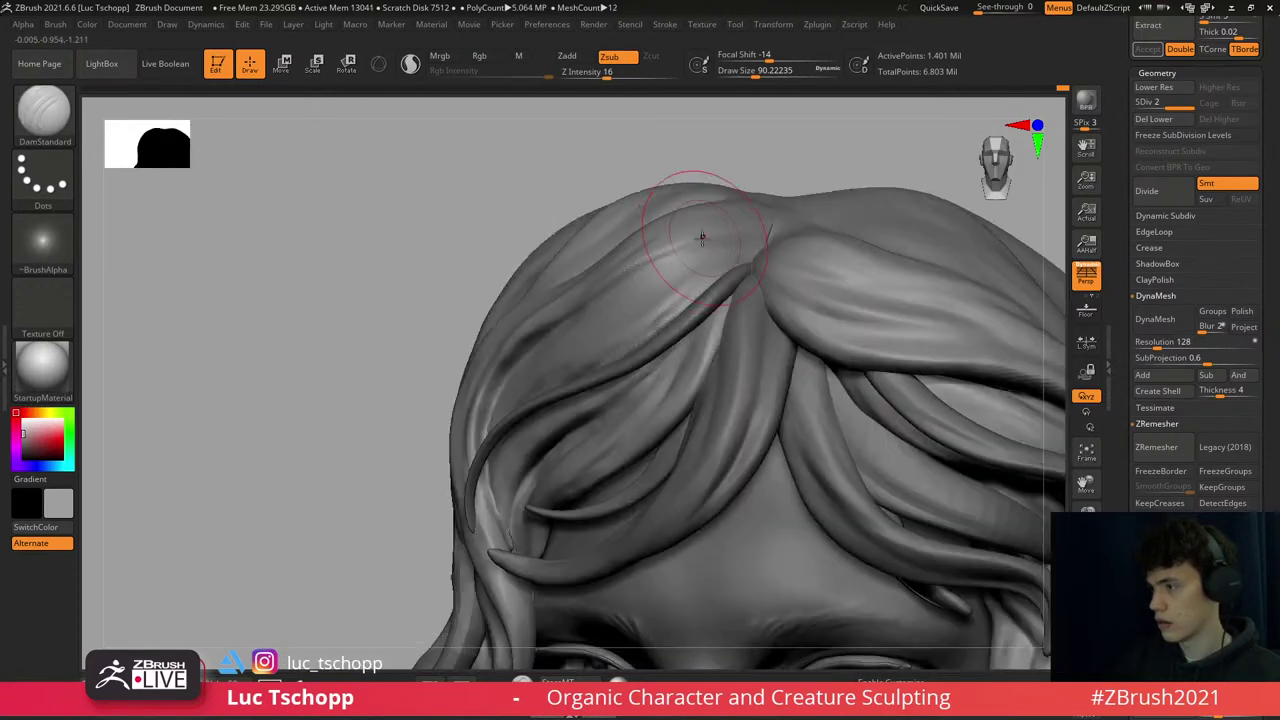
mouse_move(790, 256)
right_mouse_down()
mouse_move(733, 220)
mouse_move(749, 209)
mouse_move(757, 243)
right_mouse_up()
key("1")
key("s")
mouse_move(780, 229)
left_mouse_down()
mouse_move(799, 200)
mouse_move(771, 259)
mouse_move(730, 300)
mouse_move(623, 286)
left_mouse_up()
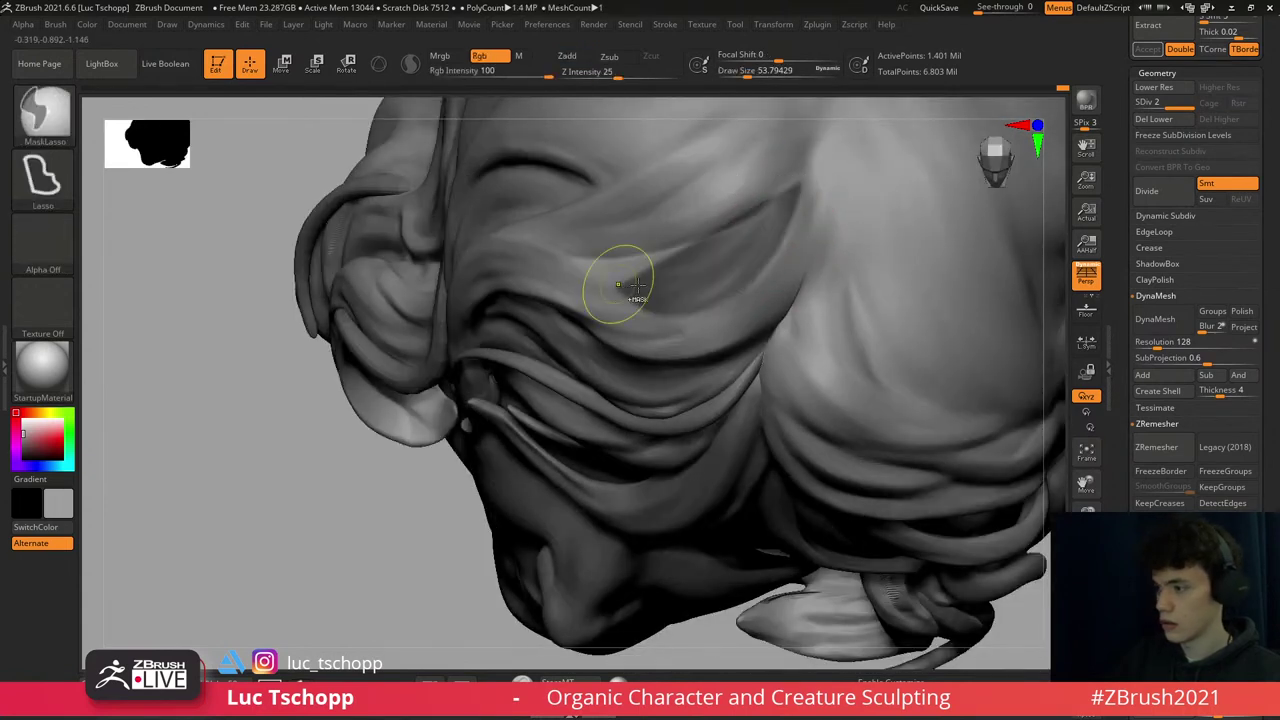
- Select the thin strand strip at its lowest subdivision with the Move brush sized down to about 140
key("b")
key("m")
key("v")
left_click(600, 416, "alt")
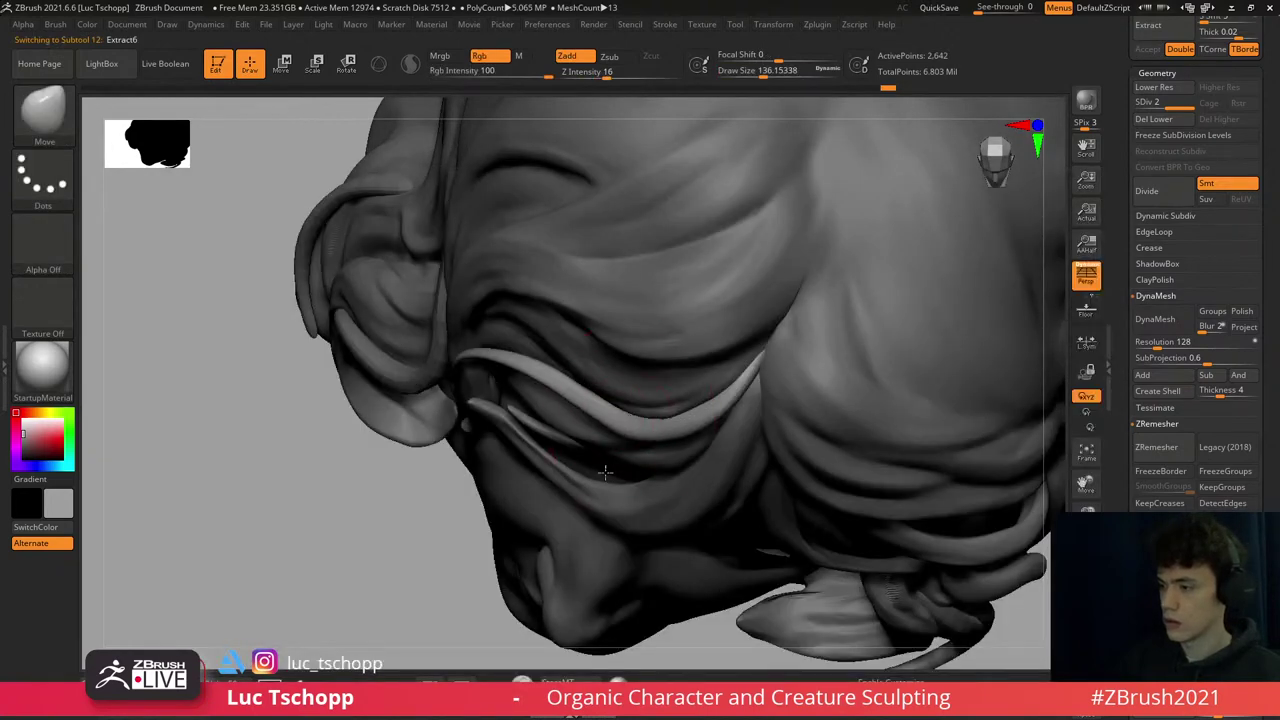
key("shift+d")
key("s")
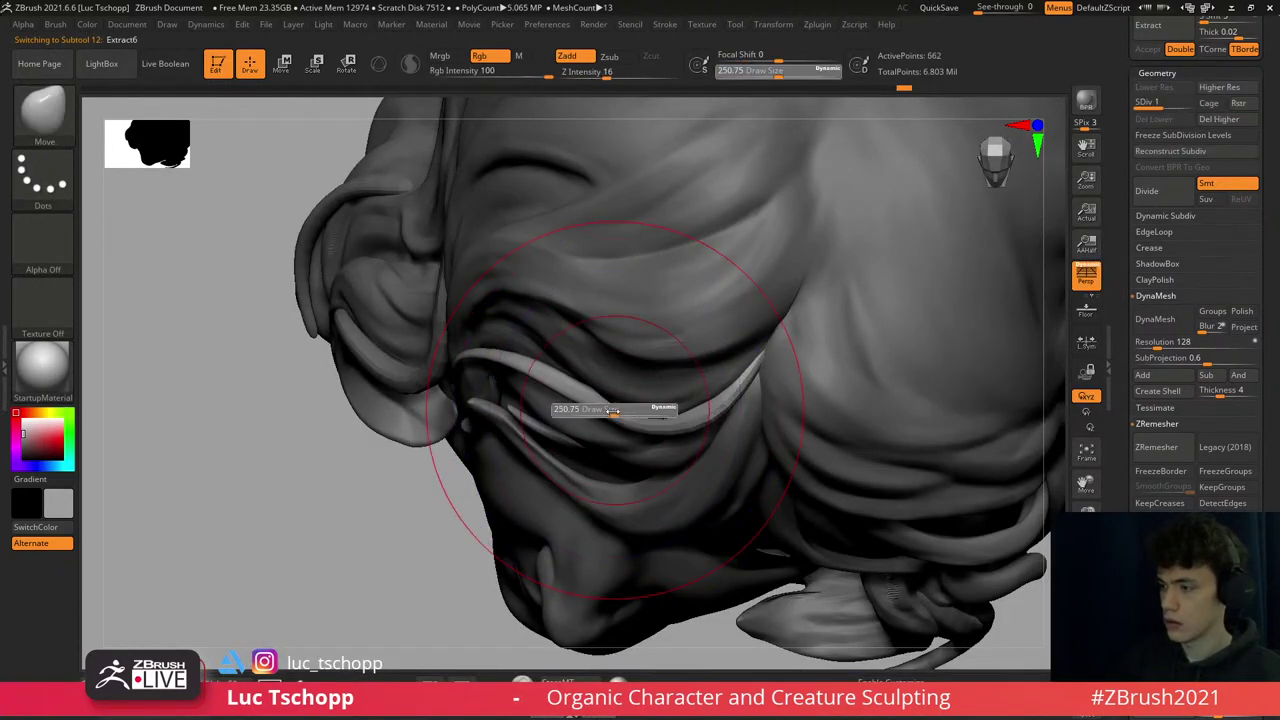
key("s")
left_click_drag(506, 346, 520, 352)
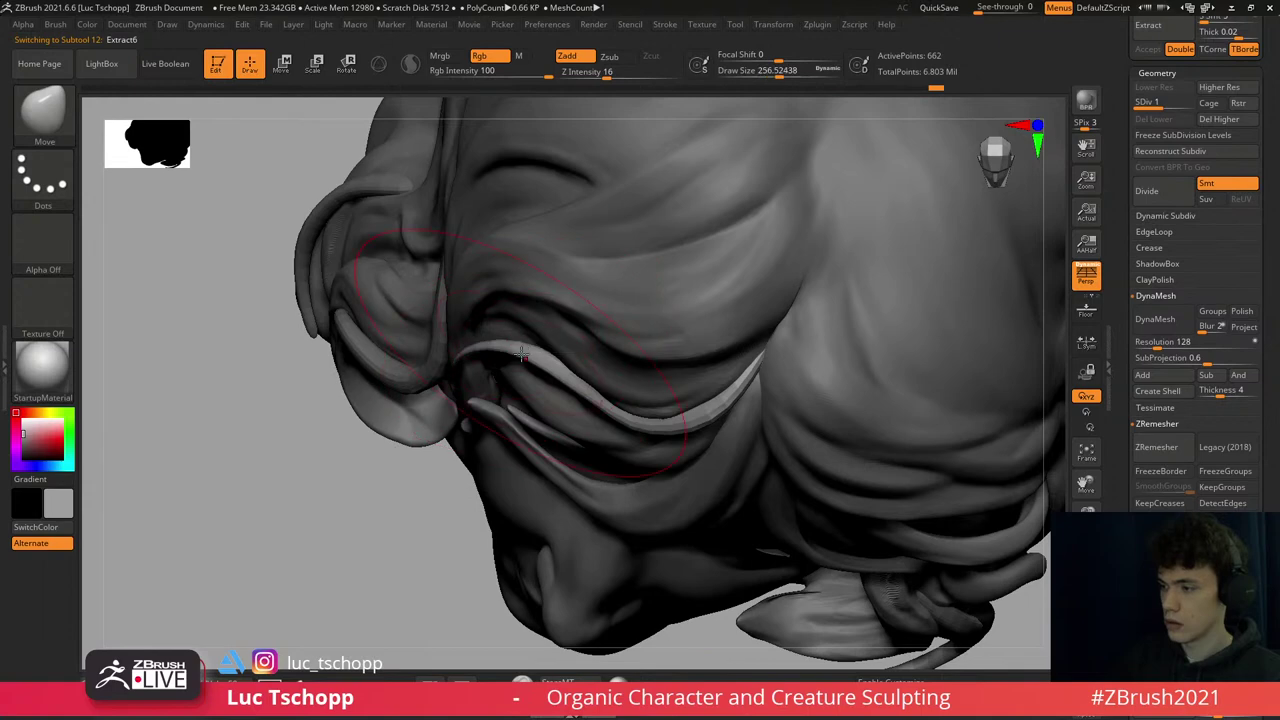
key("s")
left_click_drag(610, 400, 600, 400)
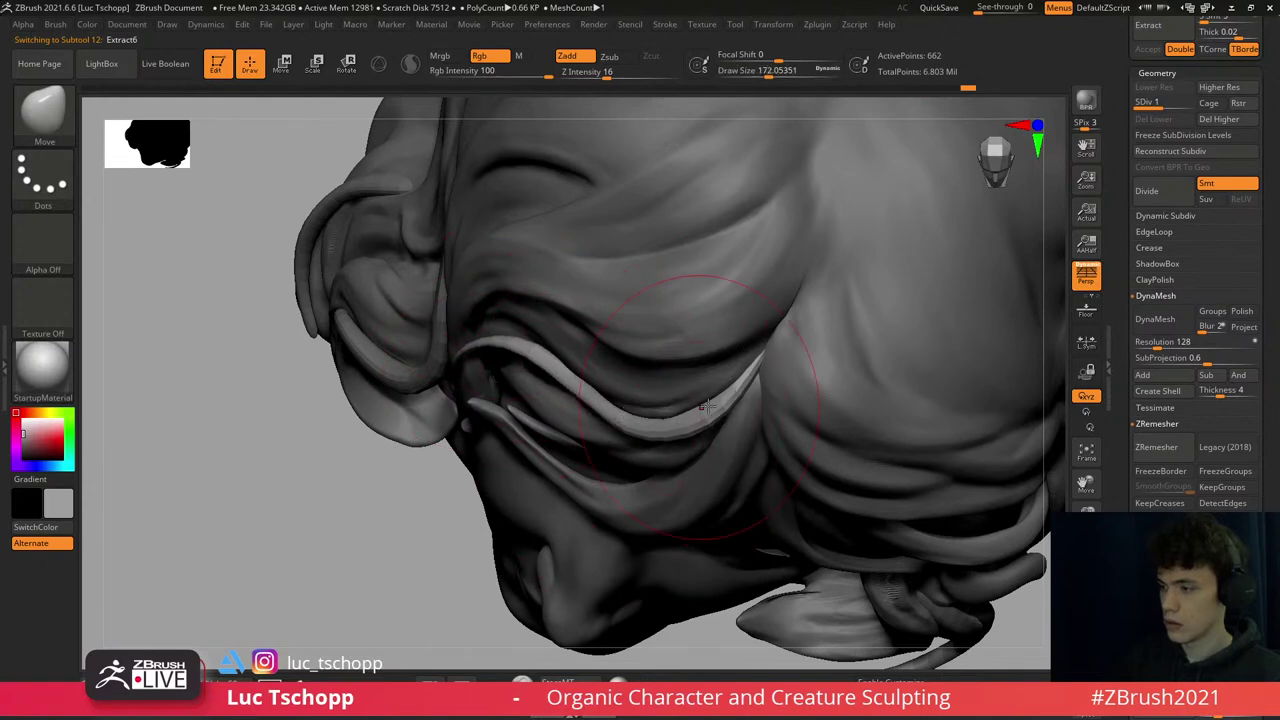
key("s")
left_click_drag(706, 405, 696, 405)
- Restore the strand's higher subdivision, select the face and bust, and zoom on the temple hair
key("f")
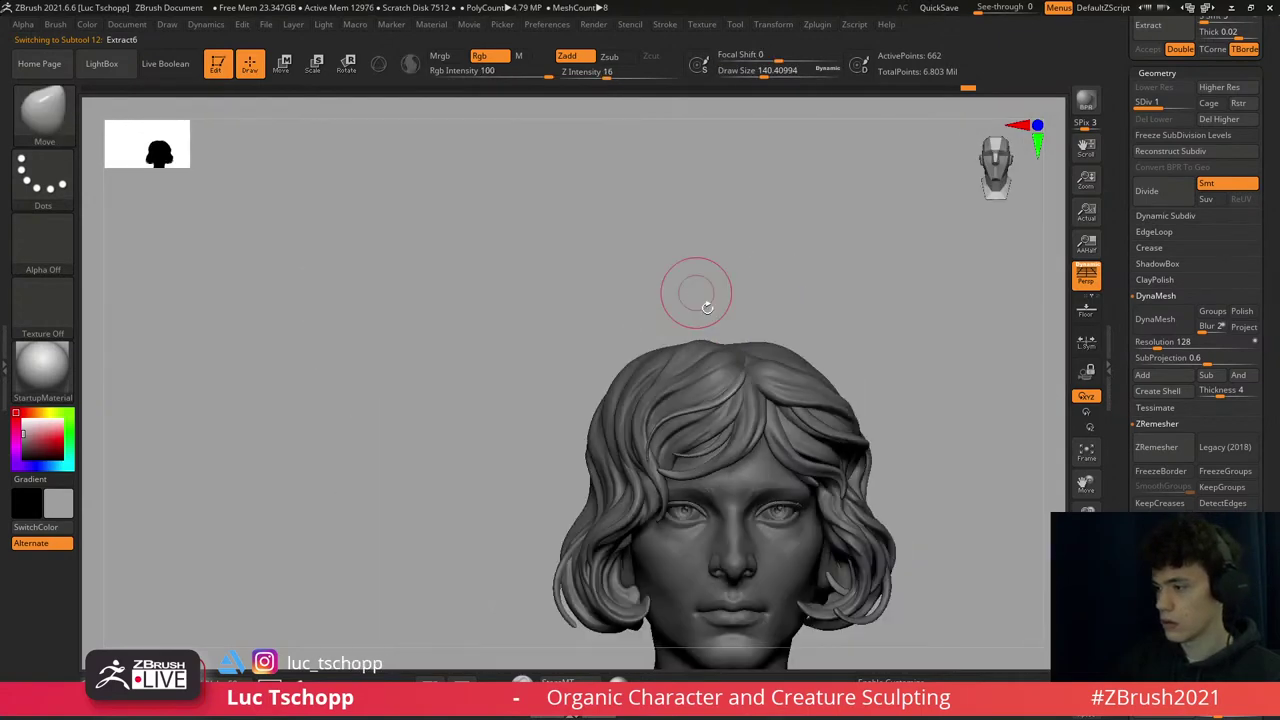
left_click_drag(707, 306, 680, 191, "alt")
left_click(700, 288, "alt")
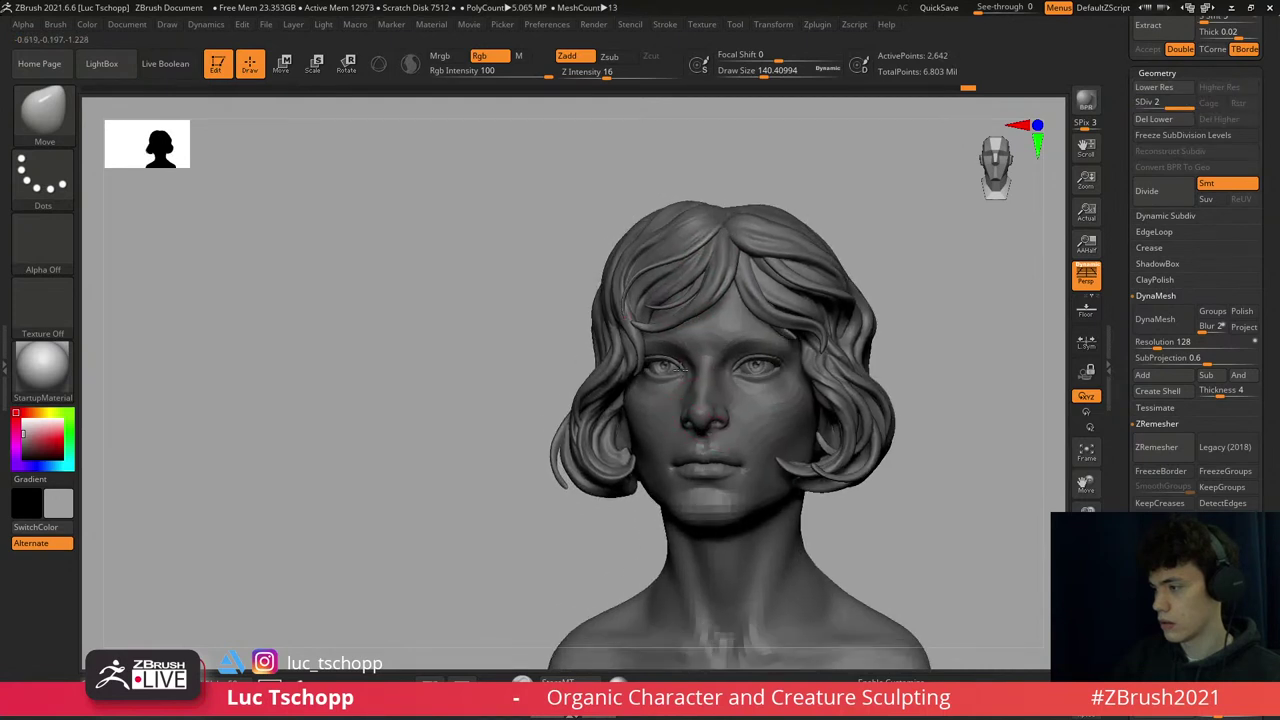
left_click_drag(680, 370, 690, 310, "alt")
left_click(727, 490, "alt")
left_click_drag(670, 392, 612, 283)
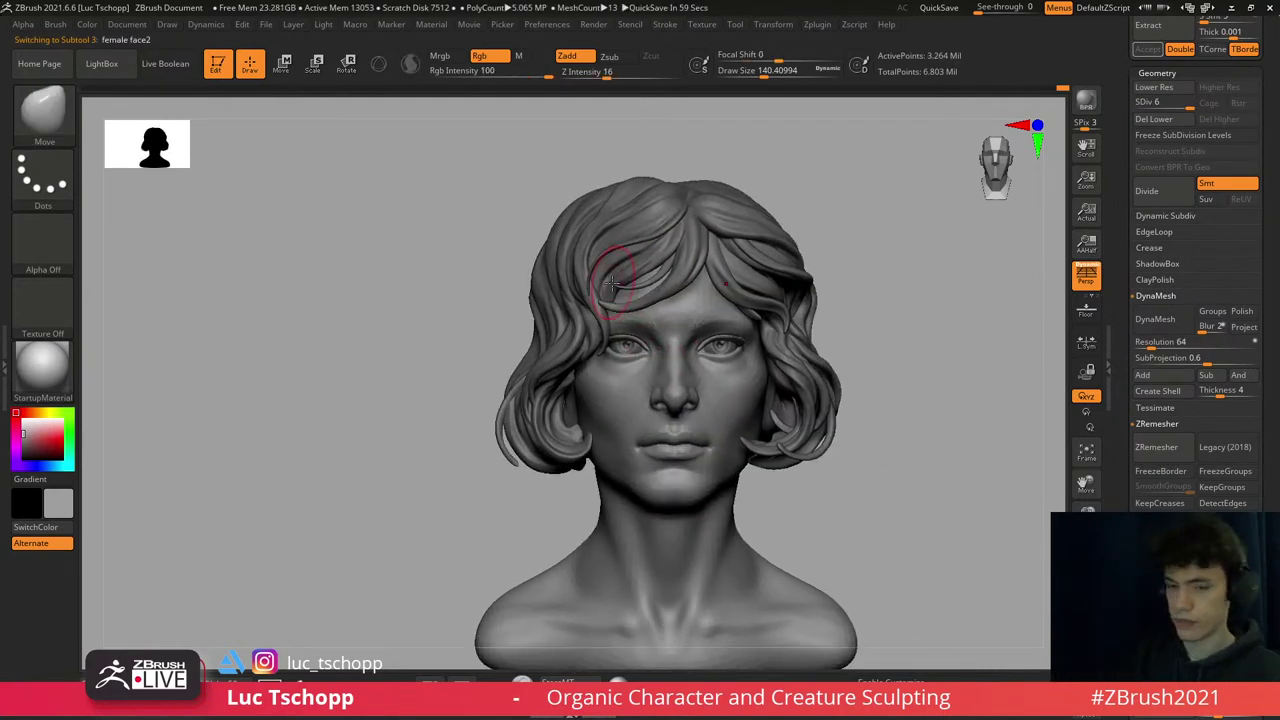
mouse_move(612, 312)
right_mouse_down()
mouse_move(630, 355)
mouse_move(598, 377)
mouse_move(598, 405)
mouse_move(598, 380)
right_mouse_up()
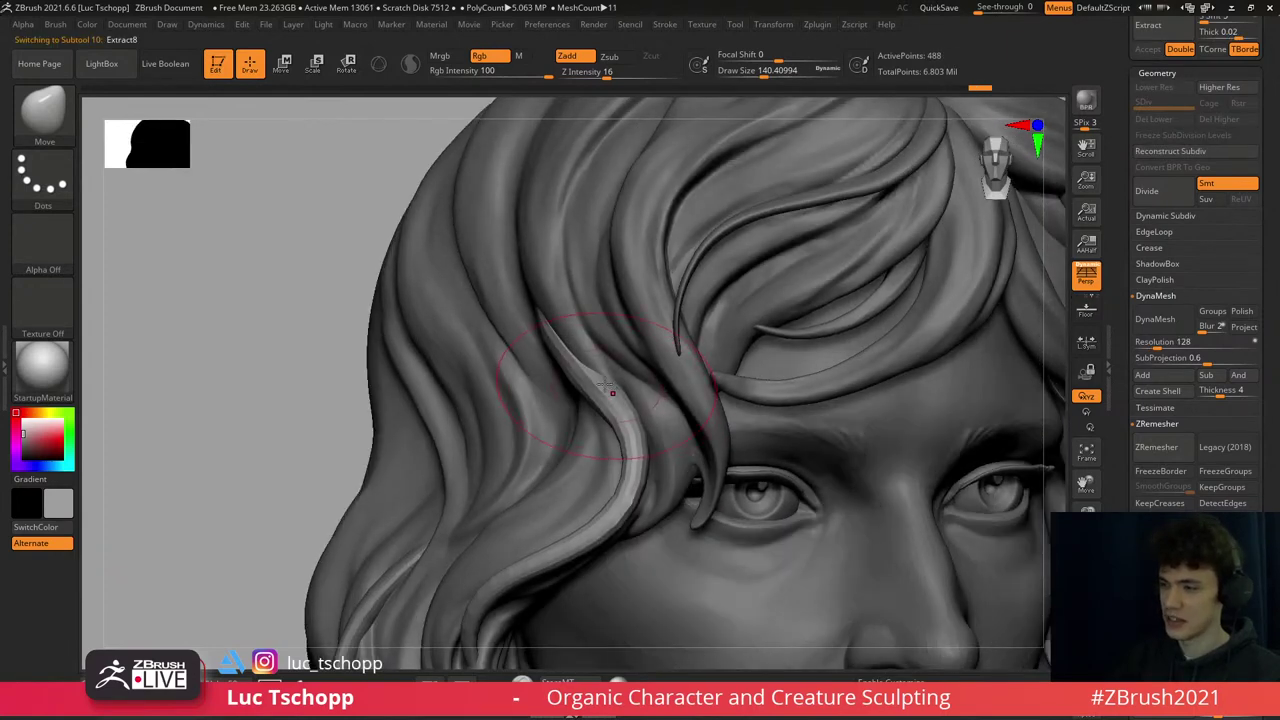
- Choose the MoveTopological brush and make the main hair mass active
key("b")
key("m")
key("l")
key("Return")
key("b")
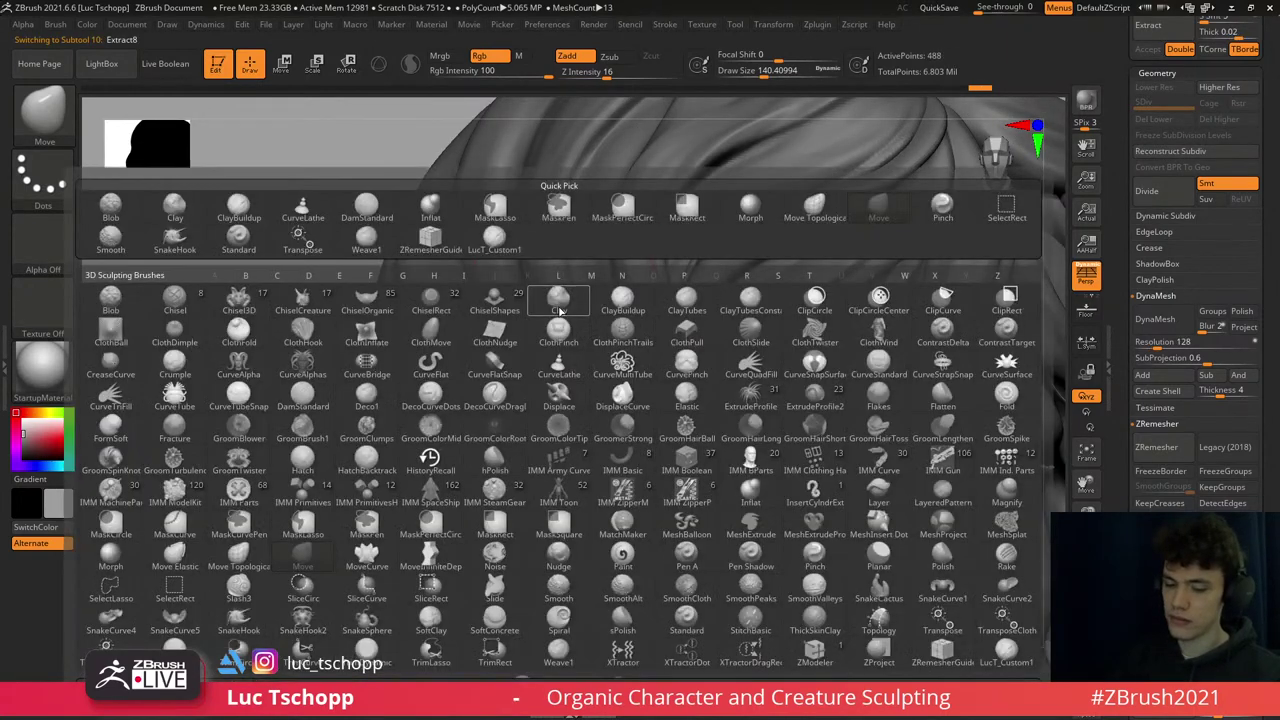
key("m")
key("t")
left_click(523, 347, "alt")
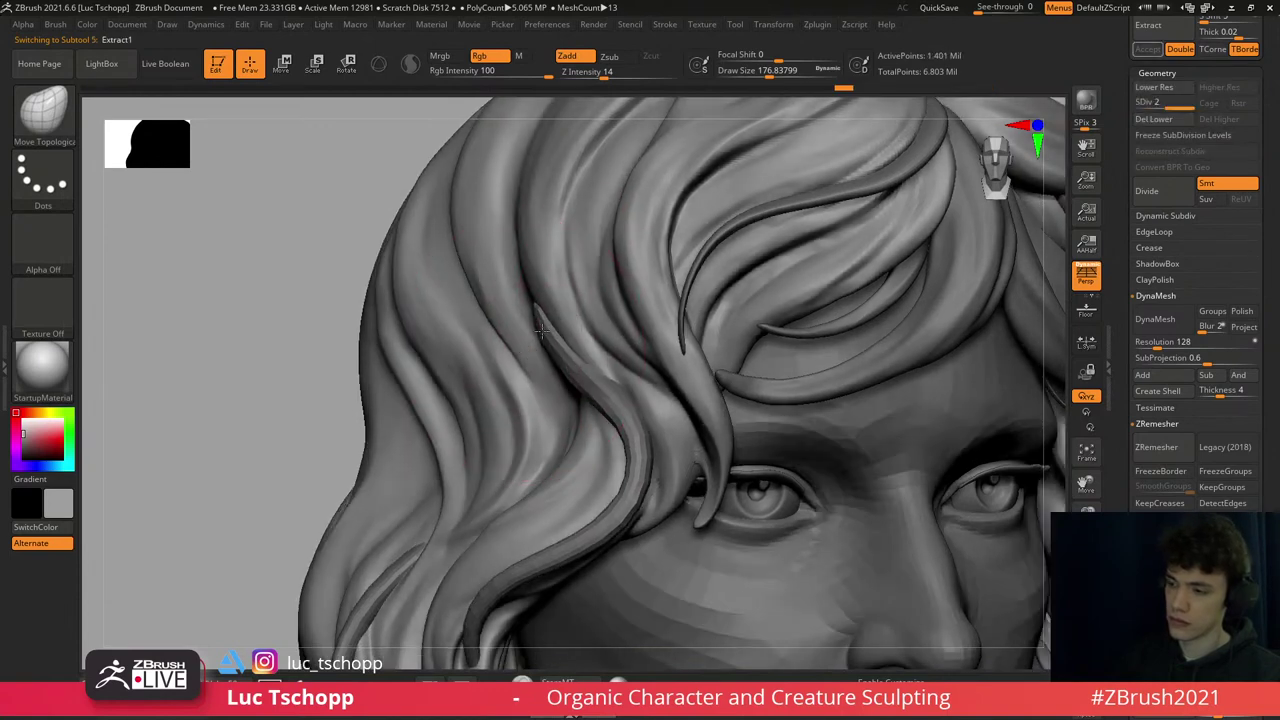
- Switch to a small Standard brush and turn the head to three-quarter profile
key("b")
key("s")
key("t")
key("s")
left_click_drag(540, 316, 505, 318)
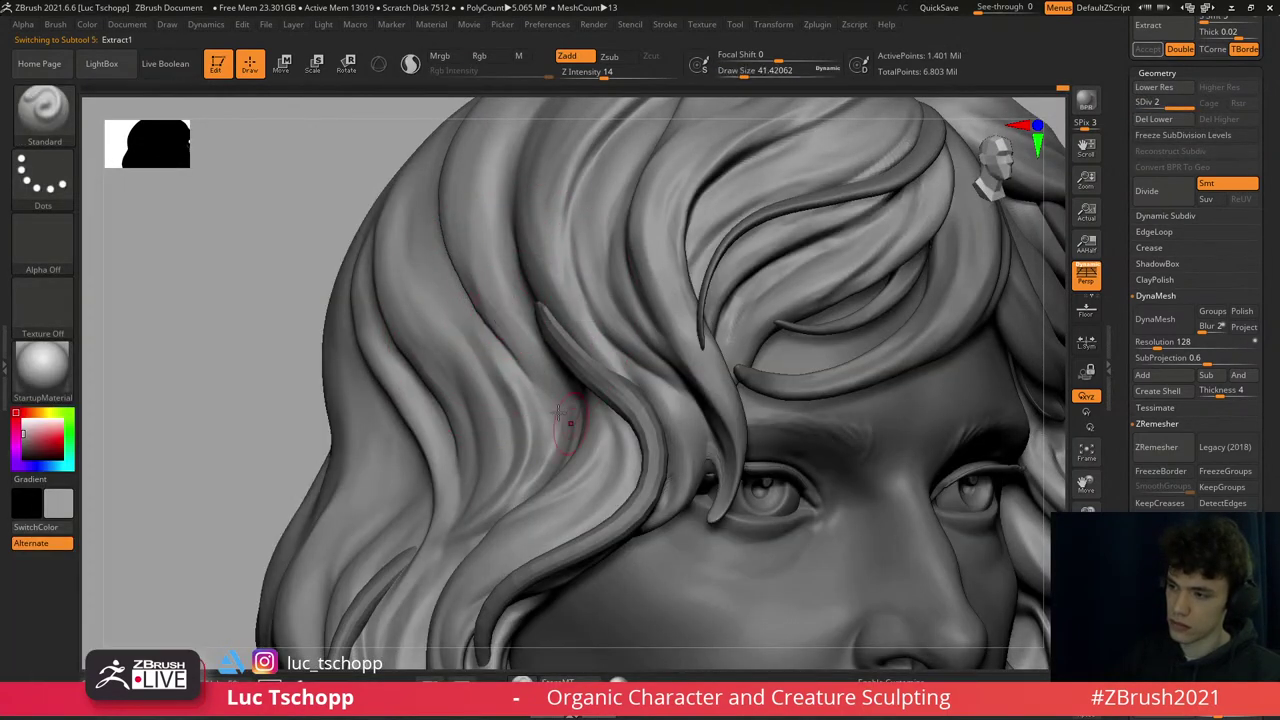
key("s")
mouse_move(558, 414)
left_mouse_down()
mouse_move(545, 420)
mouse_move(559, 420)
left_mouse_up()
key("f")
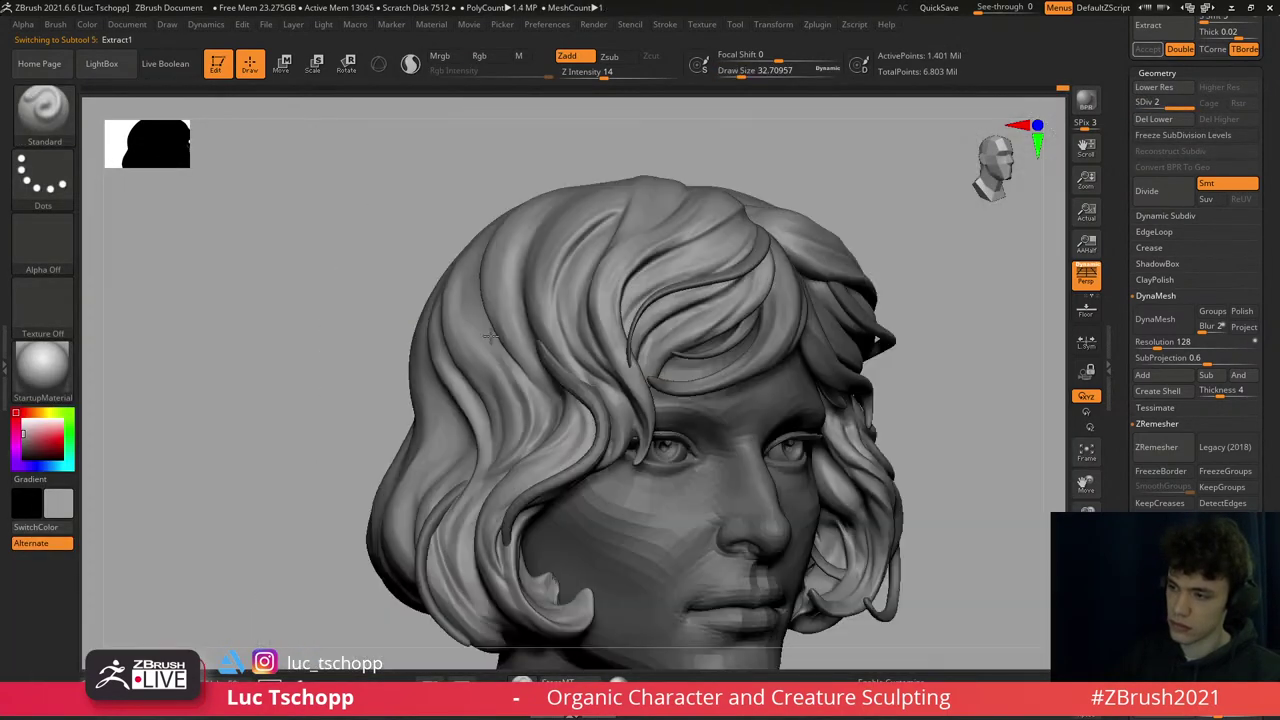
right_click_drag(478, 288, 484, 290)
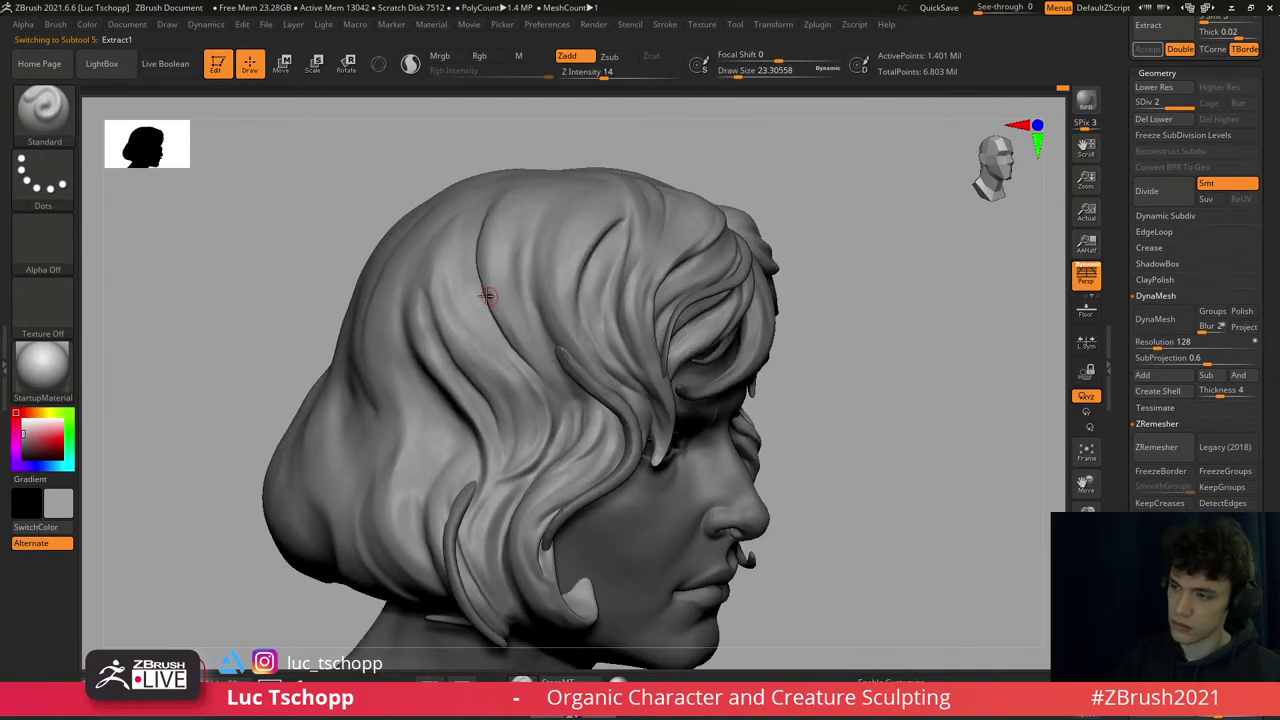
- Set DamStandard to about 77, then switch to the custom strand brush and smooth the hair
key("b")
key("d")
key("s")
key("s")
left_click_drag(482, 289, 520, 300)
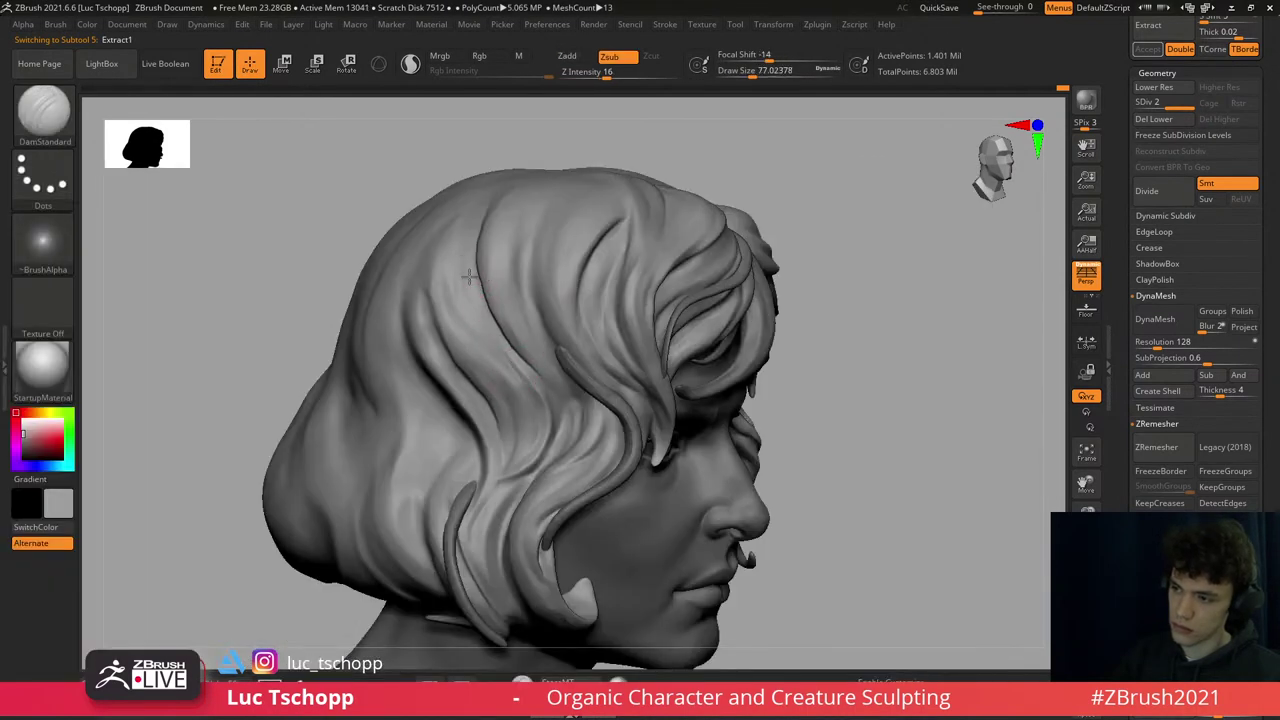
key("b")
key("l")
key("c")
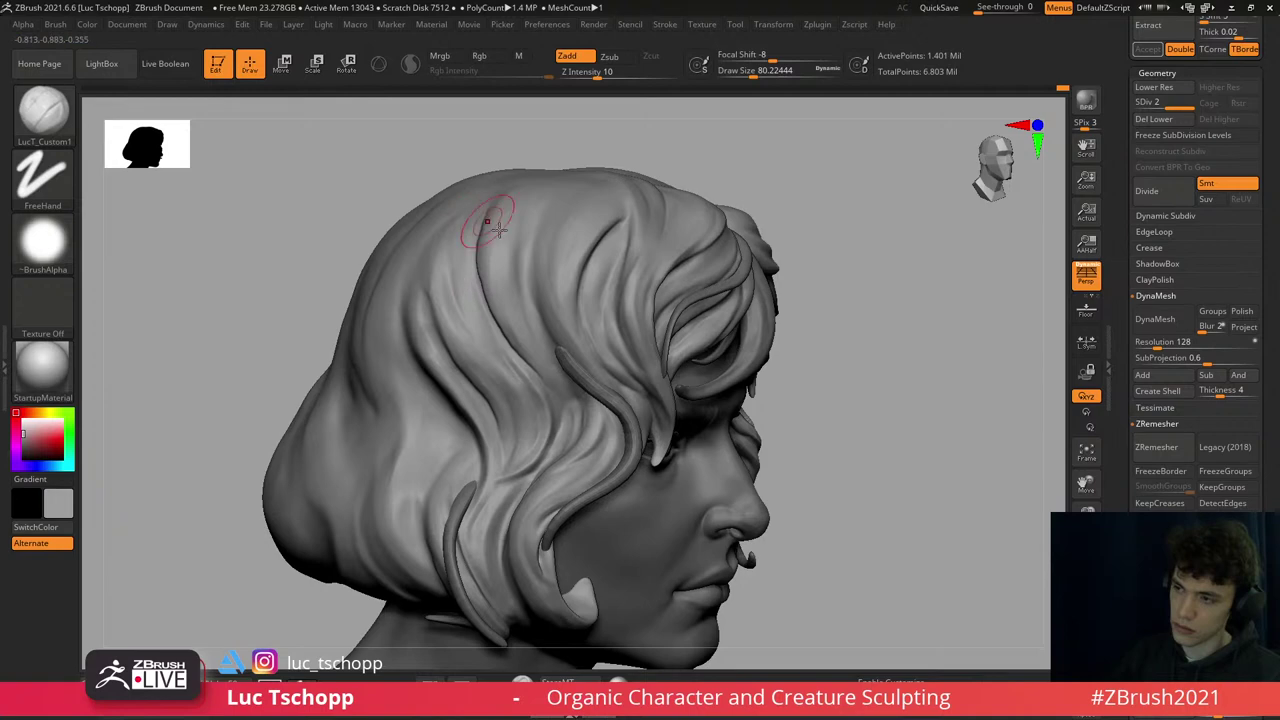
right_click_drag(497, 228, 500, 255)
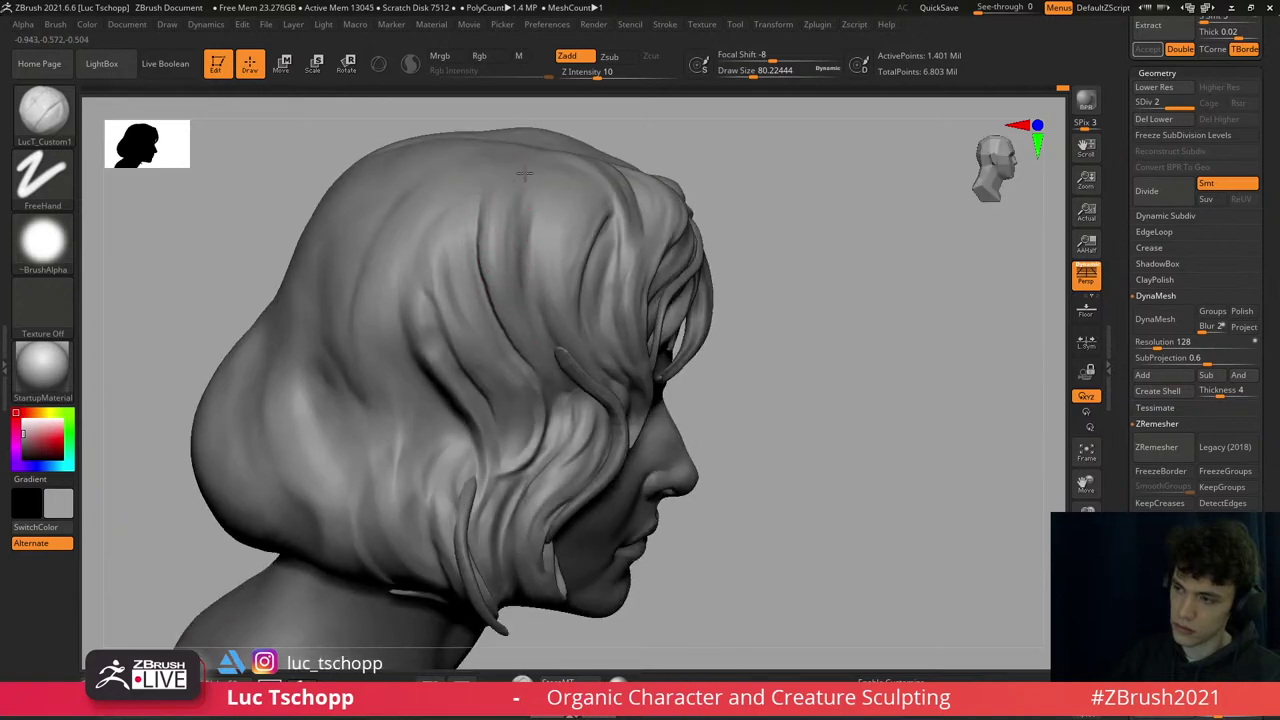
mouse_move(538, 203)
right_mouse_down("shift")
mouse_move(514, 194)
mouse_move(520, 230)
right_mouse_up("shift")
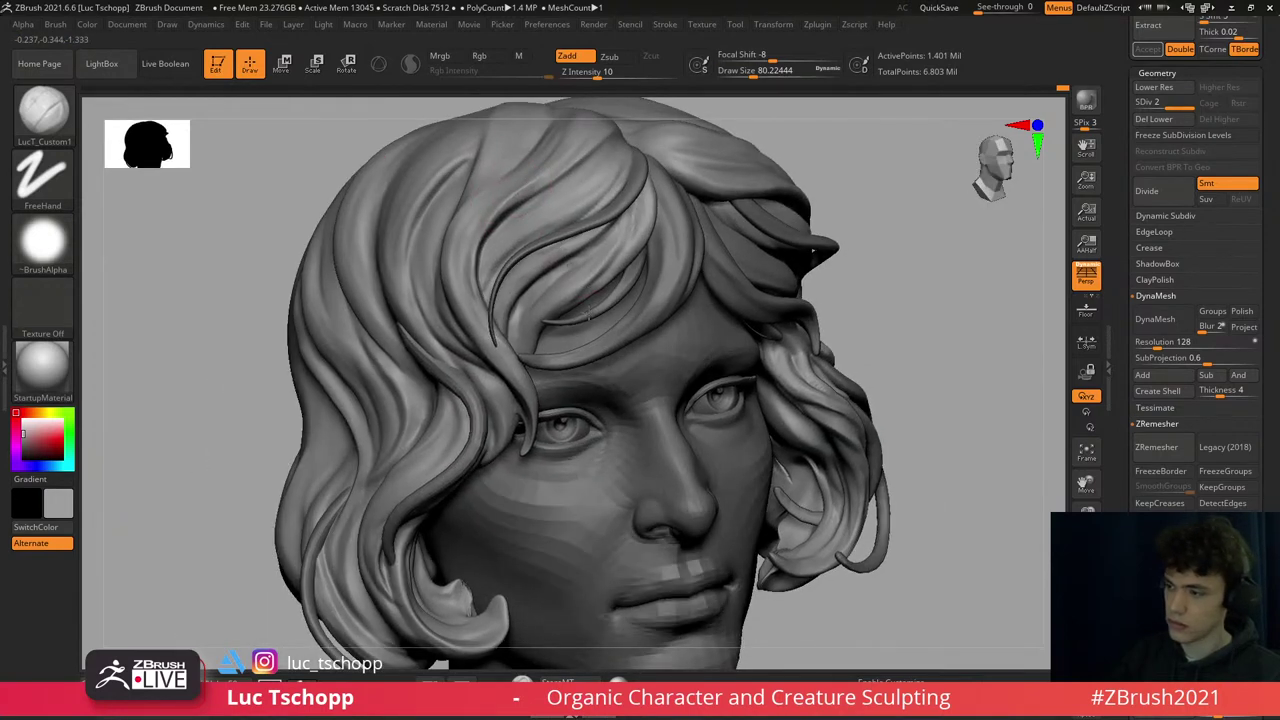
key("f")
mouse_move(640, 402)
right_mouse_down("alt")
mouse_move(630, 383)
mouse_move(737, 434)
mouse_move(786, 400)
right_mouse_up("alt")
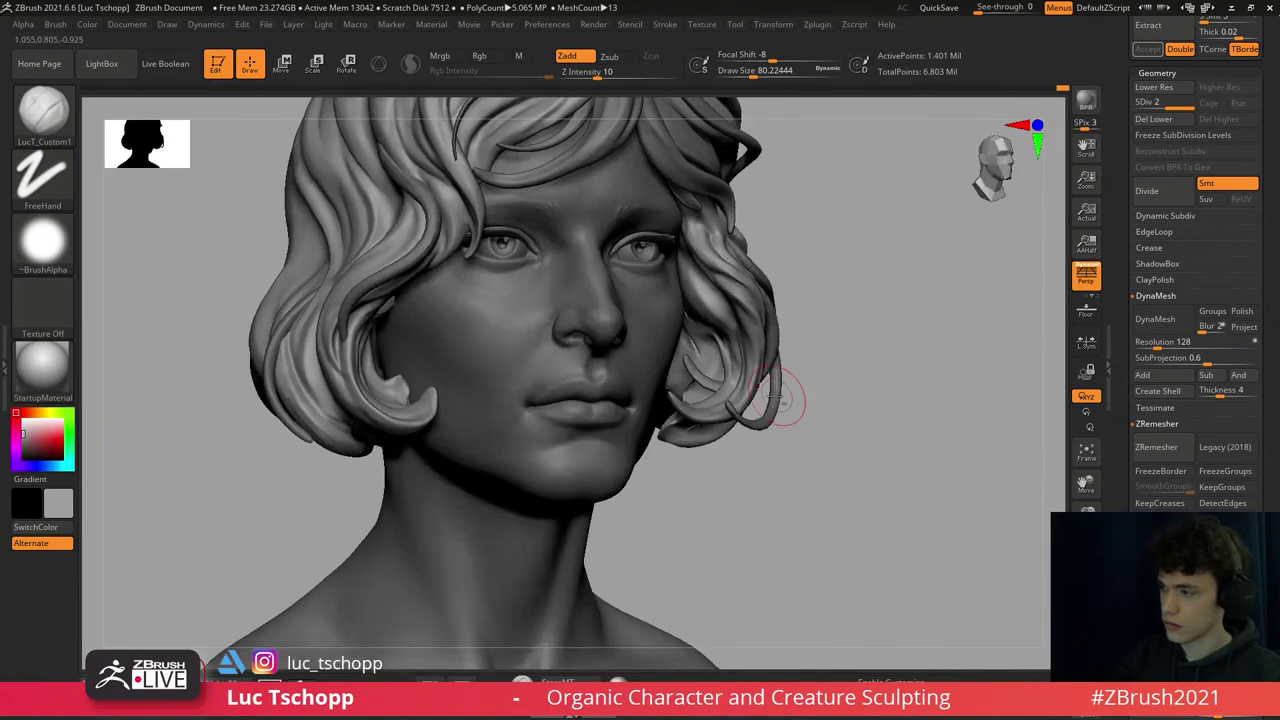
- Select the curl strand by the jaw with MoveTopological at about size 274
left_click(777, 400, "alt")
key("b")
key("m")
key("t")
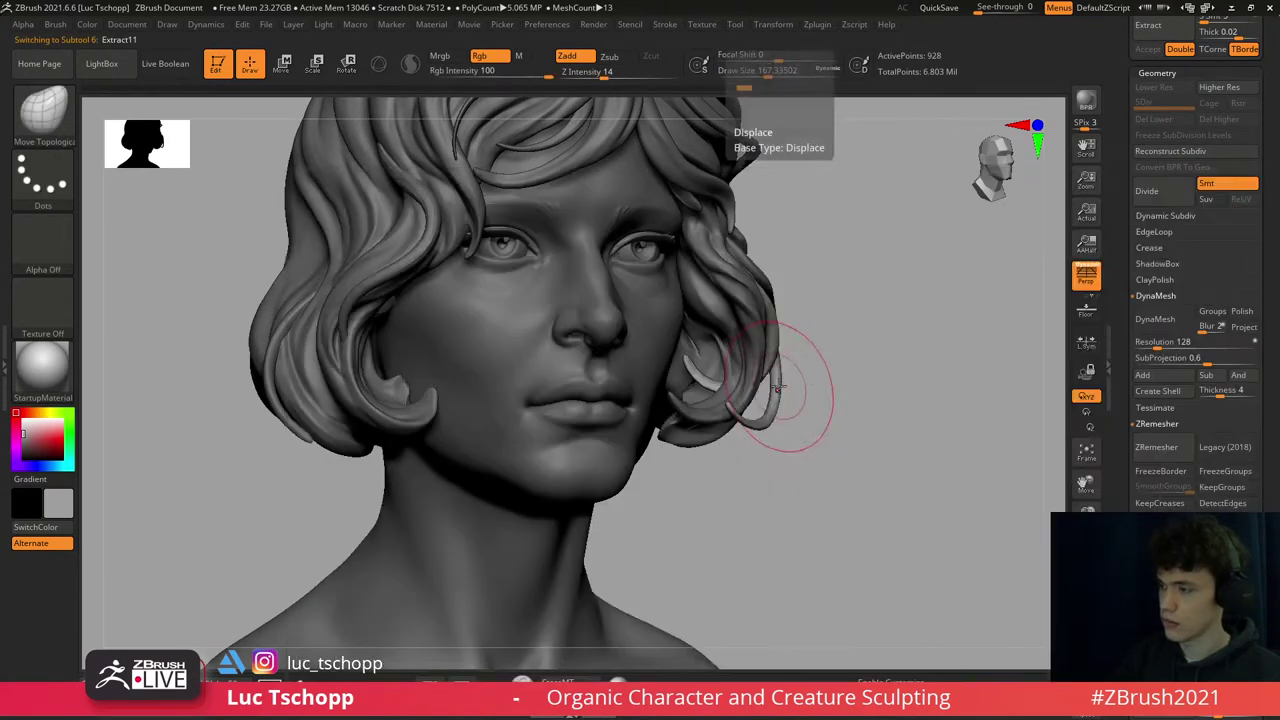
right_click_drag(714, 400, 786, 414)
key("s")
left_click_drag(786, 414, 705, 420)
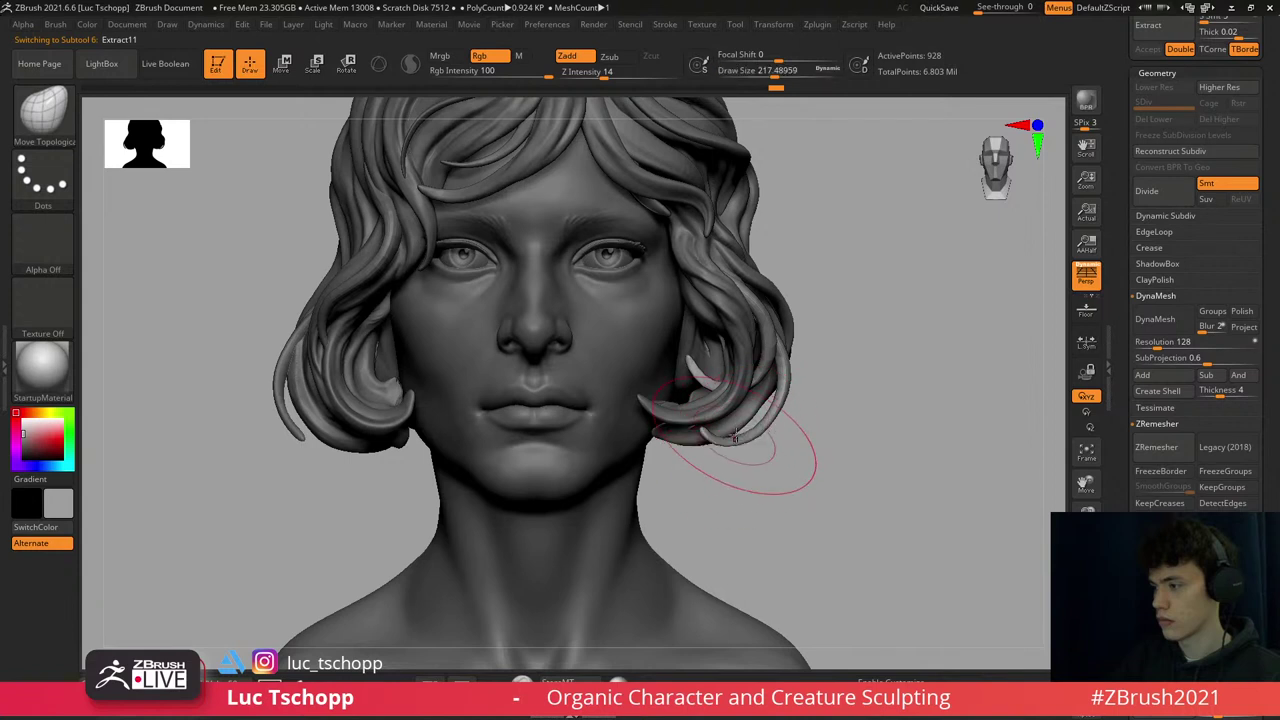
- Resize the brush through 484, 223 and 167 down to about 33
key("s")
left_click_drag(735, 437, 757, 372)
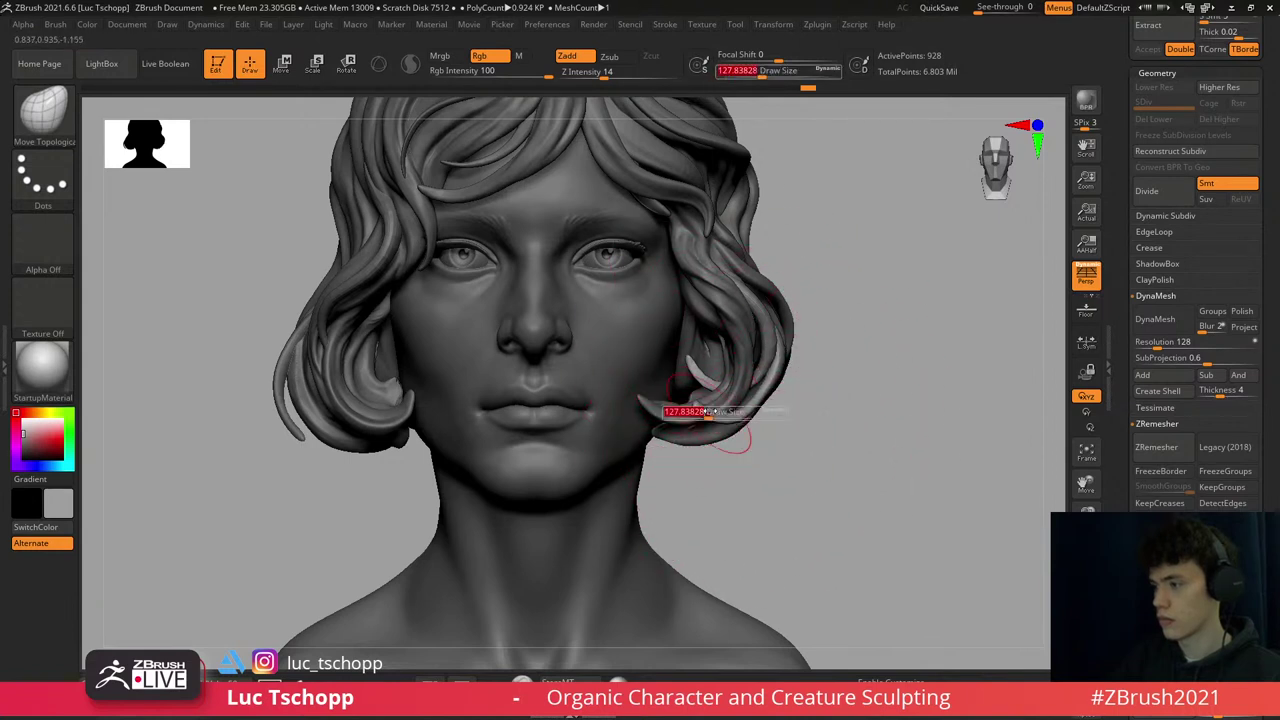
key("s")
mouse_move(723, 412)
left_mouse_down()
mouse_move(708, 410)
mouse_move(757, 400)
left_mouse_up()
key("s")
key("s")
right_click_drag(757, 400, 677, 366)
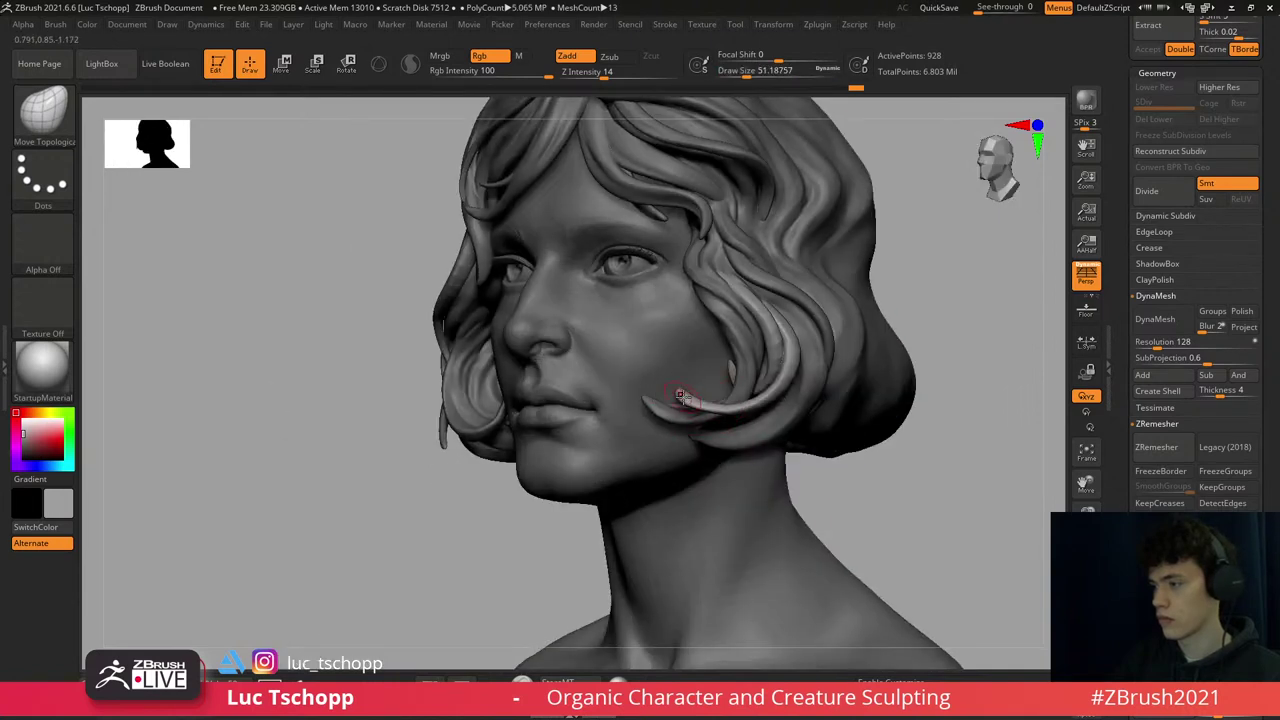
left_click_drag(683, 381, 679, 391)
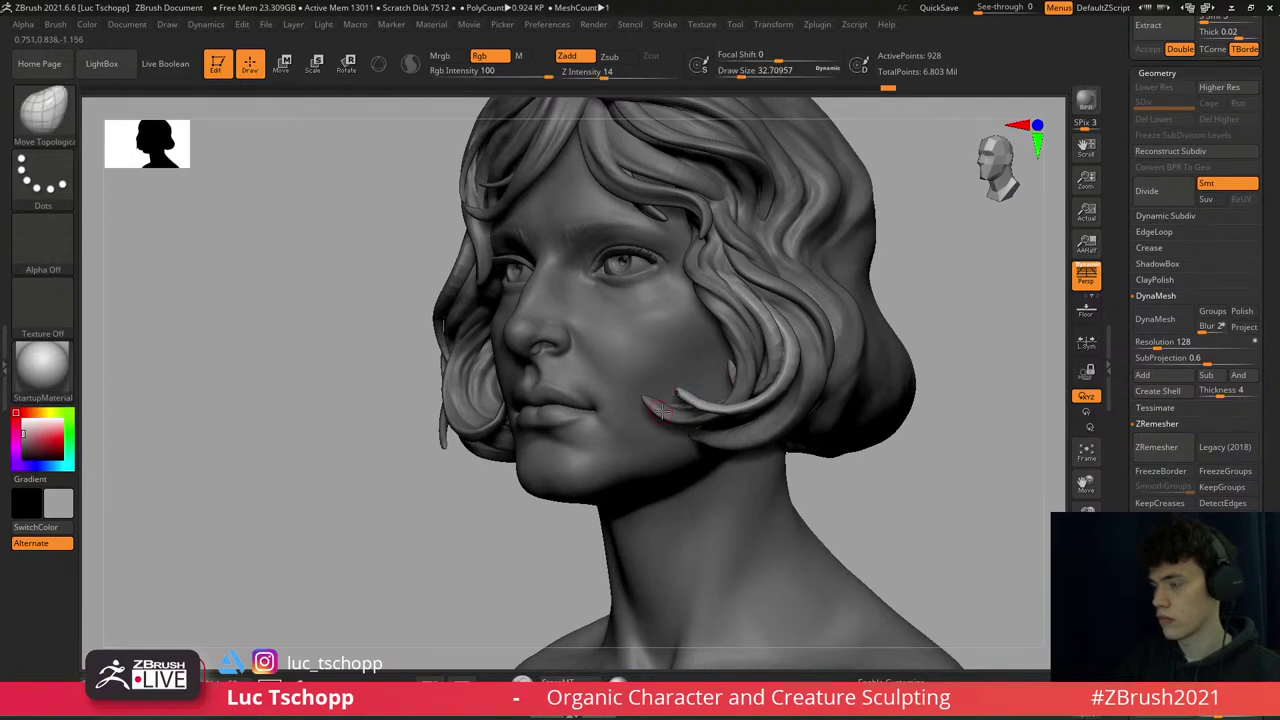
- Pick the Move brush, select the Extract10 hair strands, and raise them one subdivision level
left_click(656, 409, "alt")
key("b")
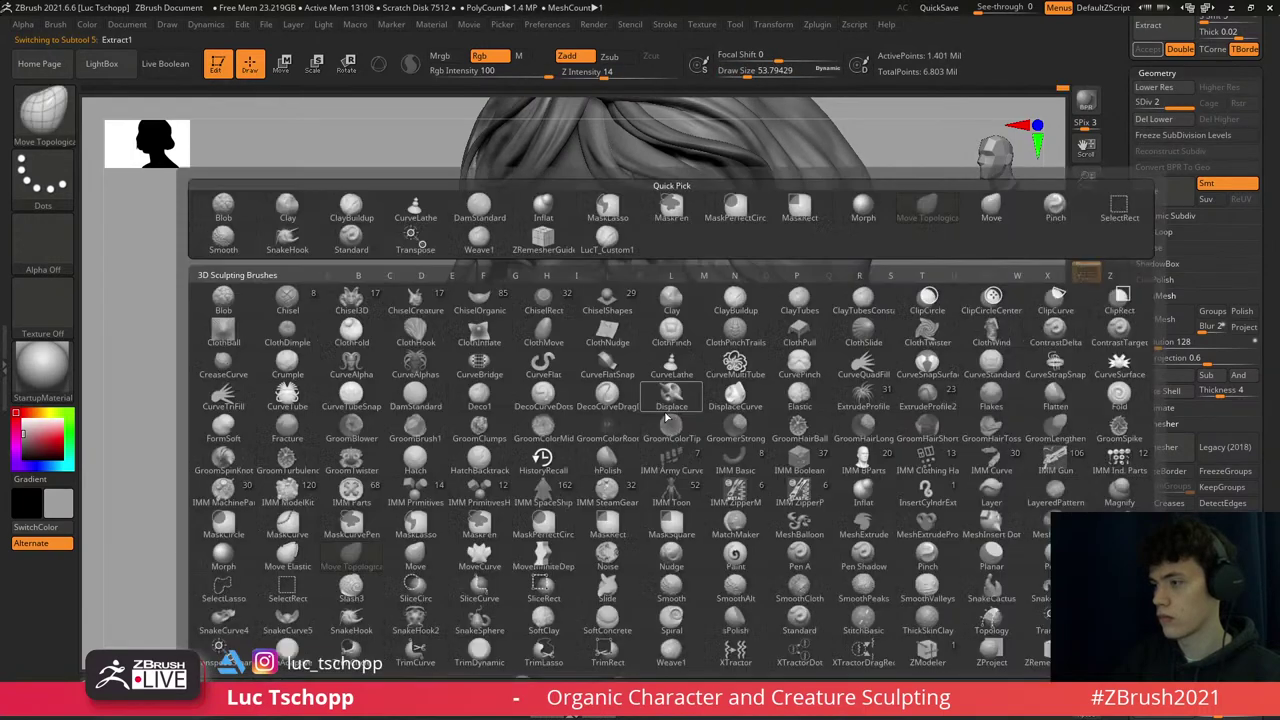
key("m")
key("v")
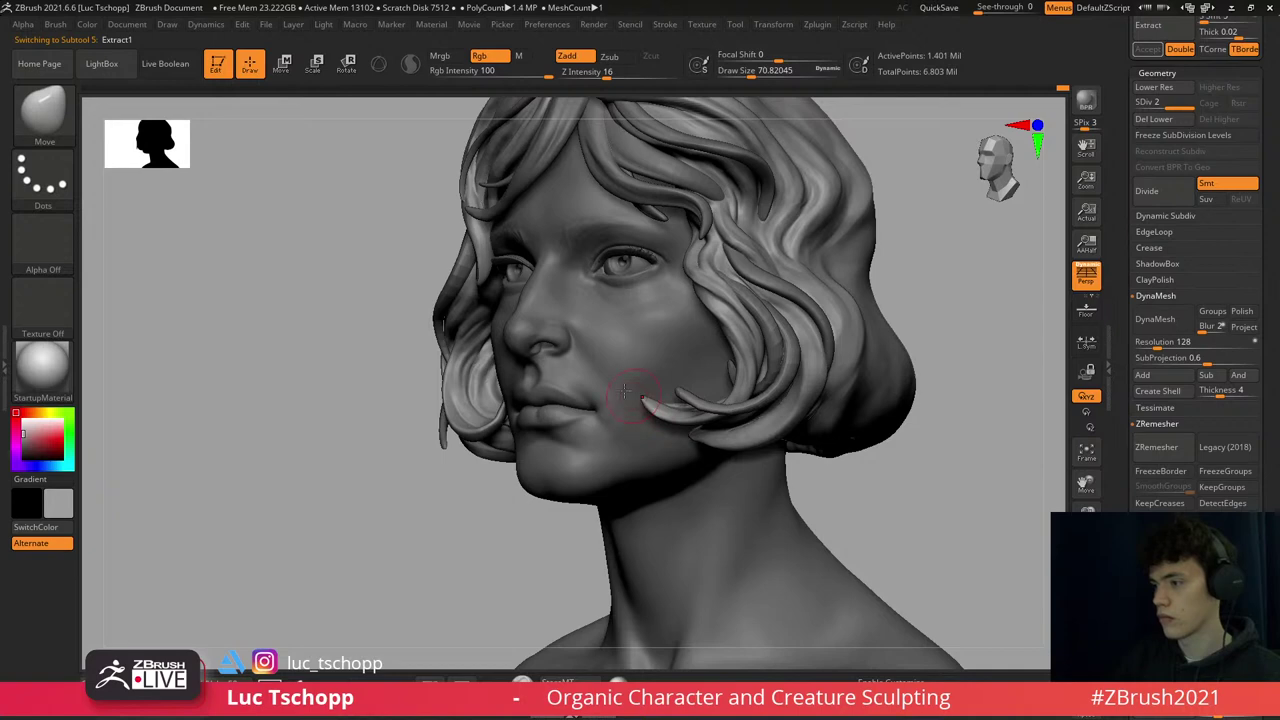
mouse_move(622, 355)
right_mouse_down()
mouse_move(598, 232)
mouse_move(655, 265)
mouse_move(657, 300)
mouse_move(615, 270)
right_mouse_up()
left_click(650, 262, "alt")
key("d")
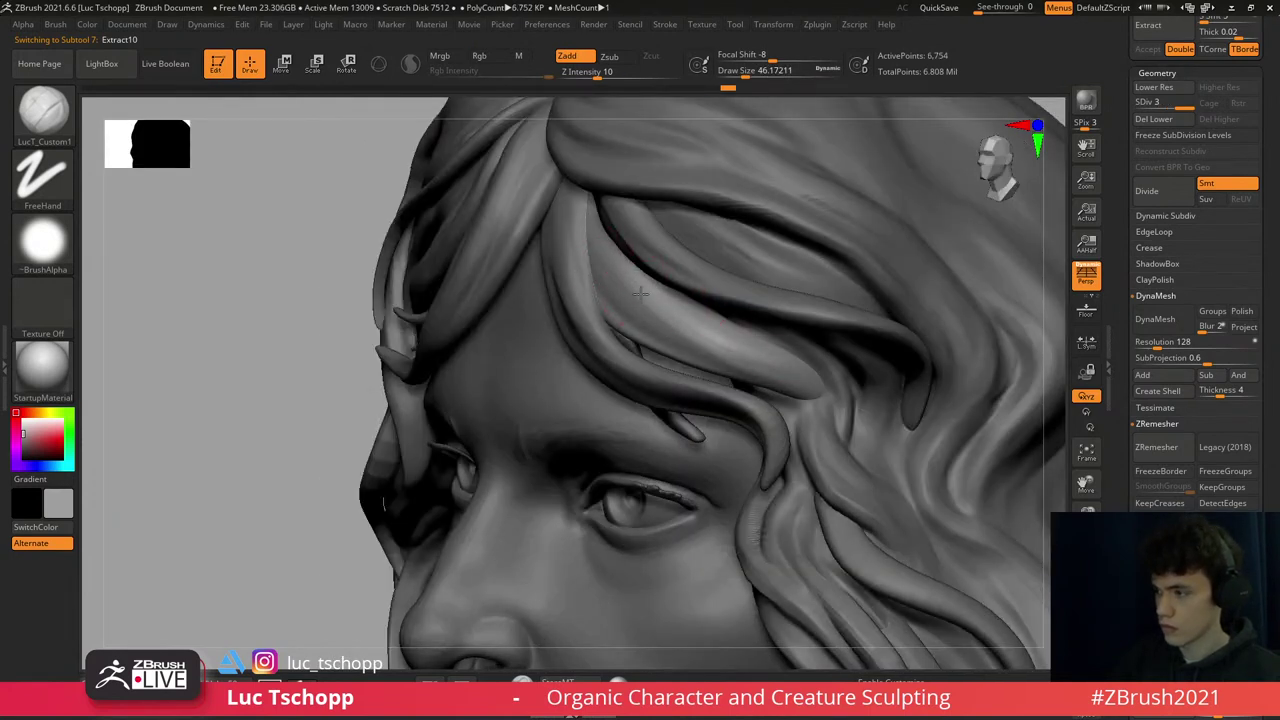
- Drop the hair one subdivision level, switch to the custom hair brush, and orbit to the front
right_click_drag(802, 358, 710, 305)
key("shift+d")
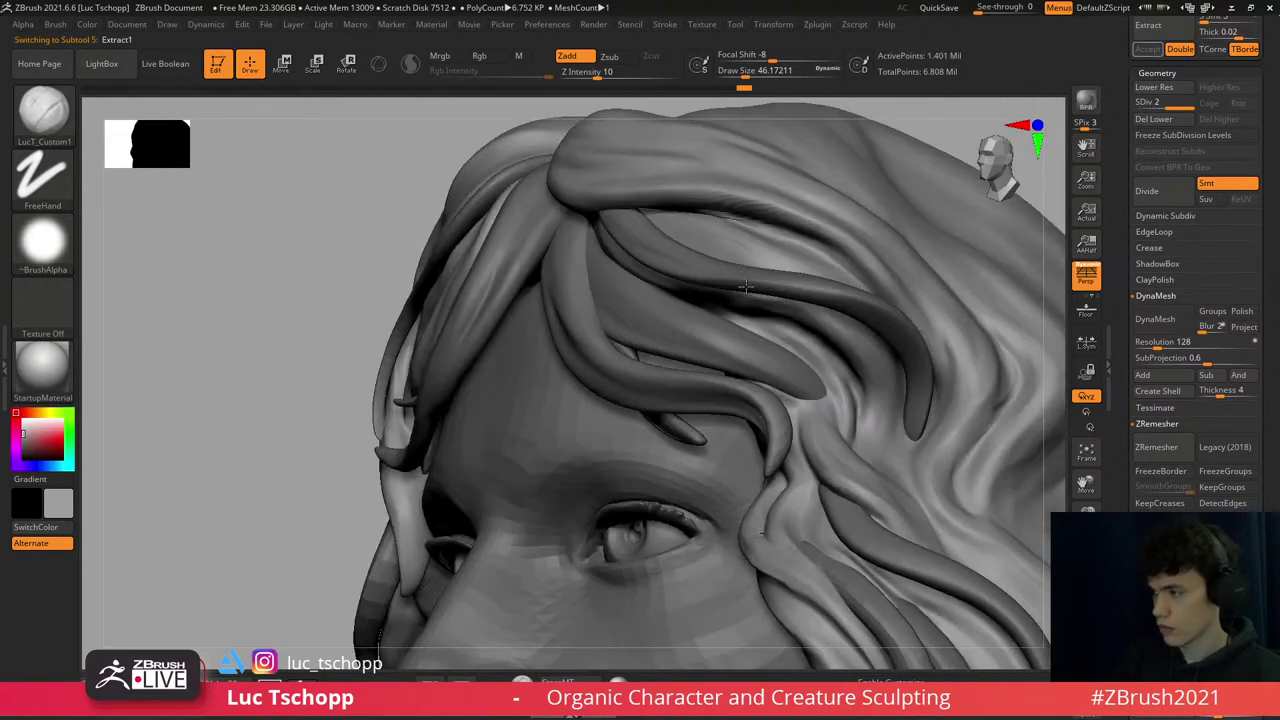
key("b")
key("s")
key("t")
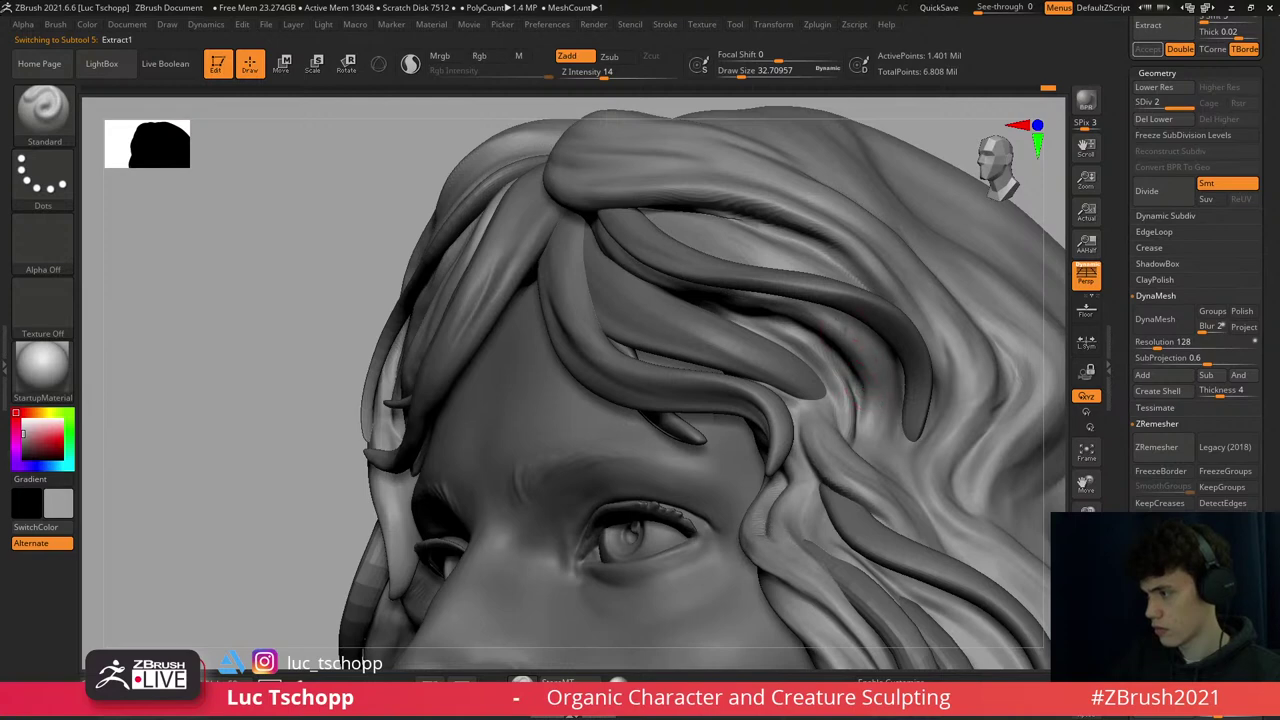
key("1")
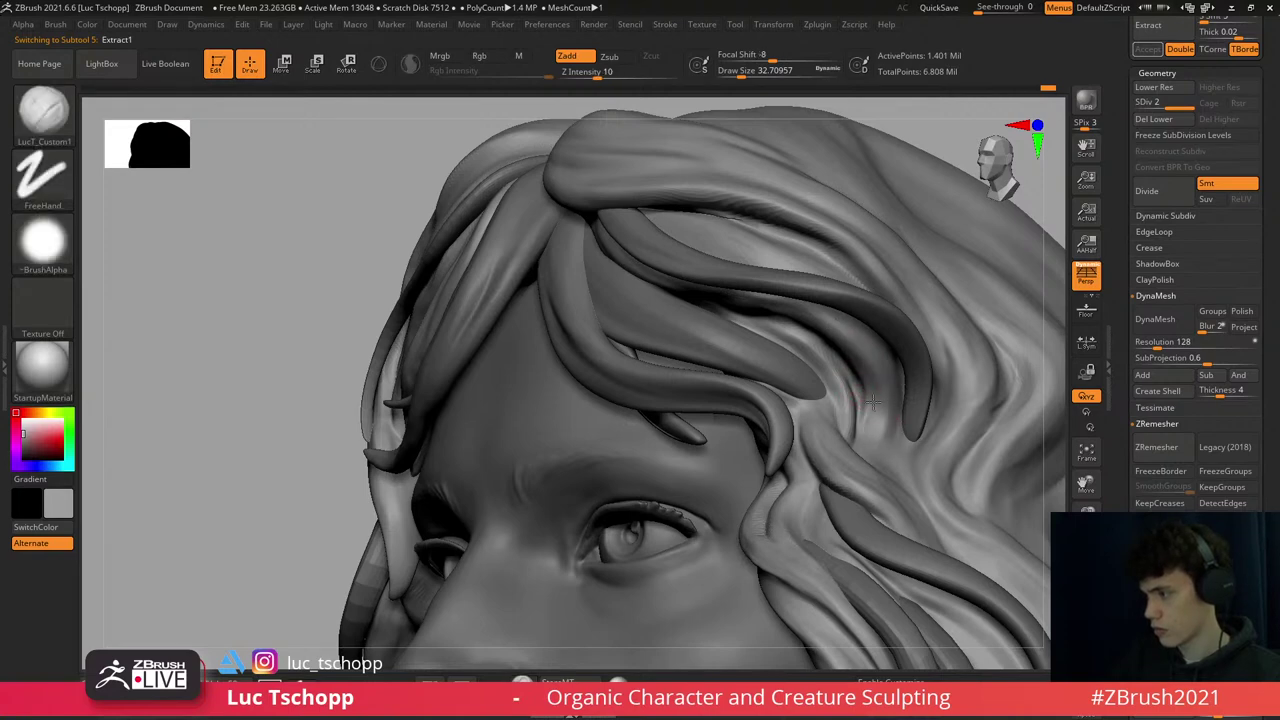
right_click_drag(872, 402, 716, 327)
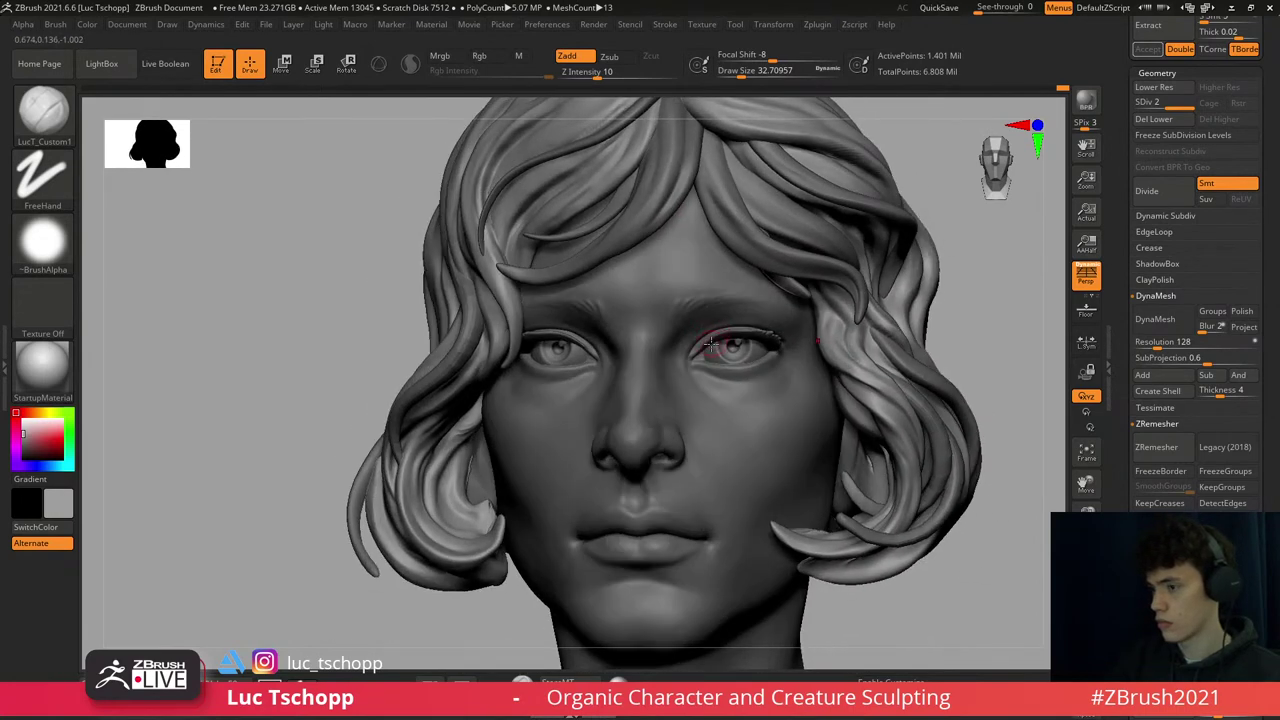
- Carve and smooth the lower hair strands by the left cheek with DamStandard at size 54
mouse_move(377, 535)
right_mouse_down("alt")
mouse_move(406, 399)
mouse_move(500, 400)
mouse_move(506, 432)
right_mouse_up("alt")
key("b")
key("d")
key("s")
key("s")
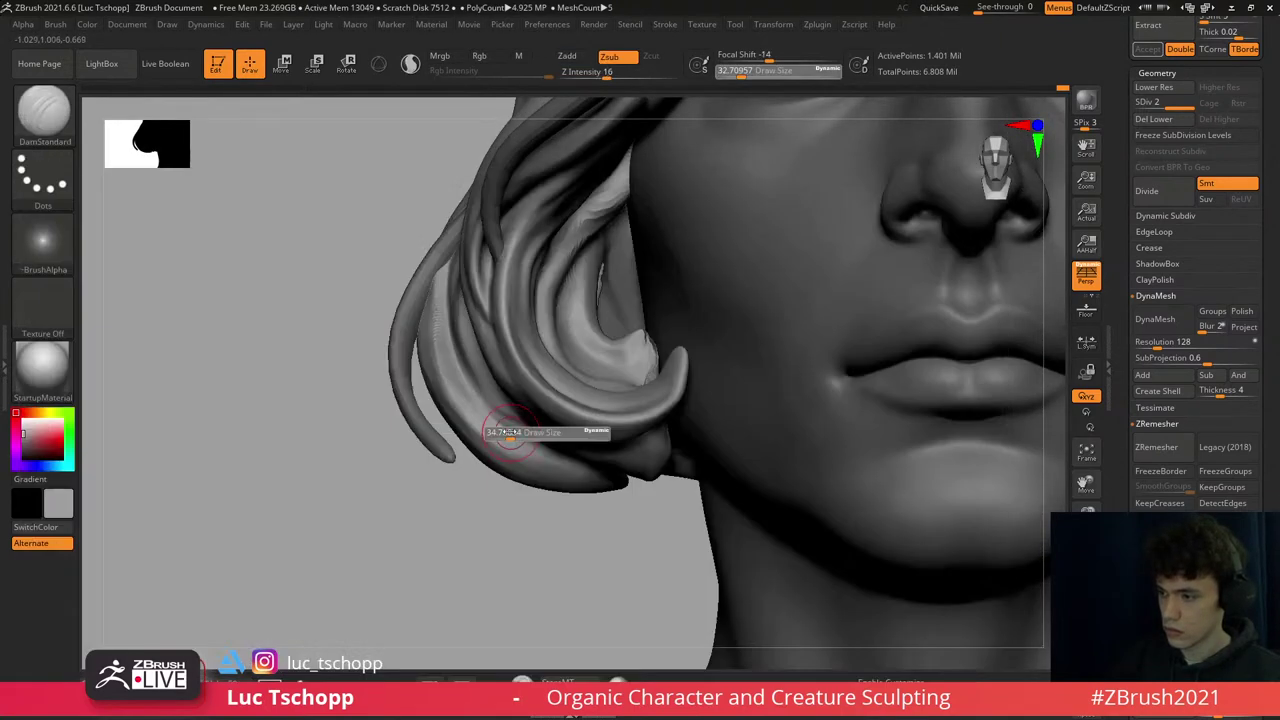
left_click_drag(508, 432, 522, 432)
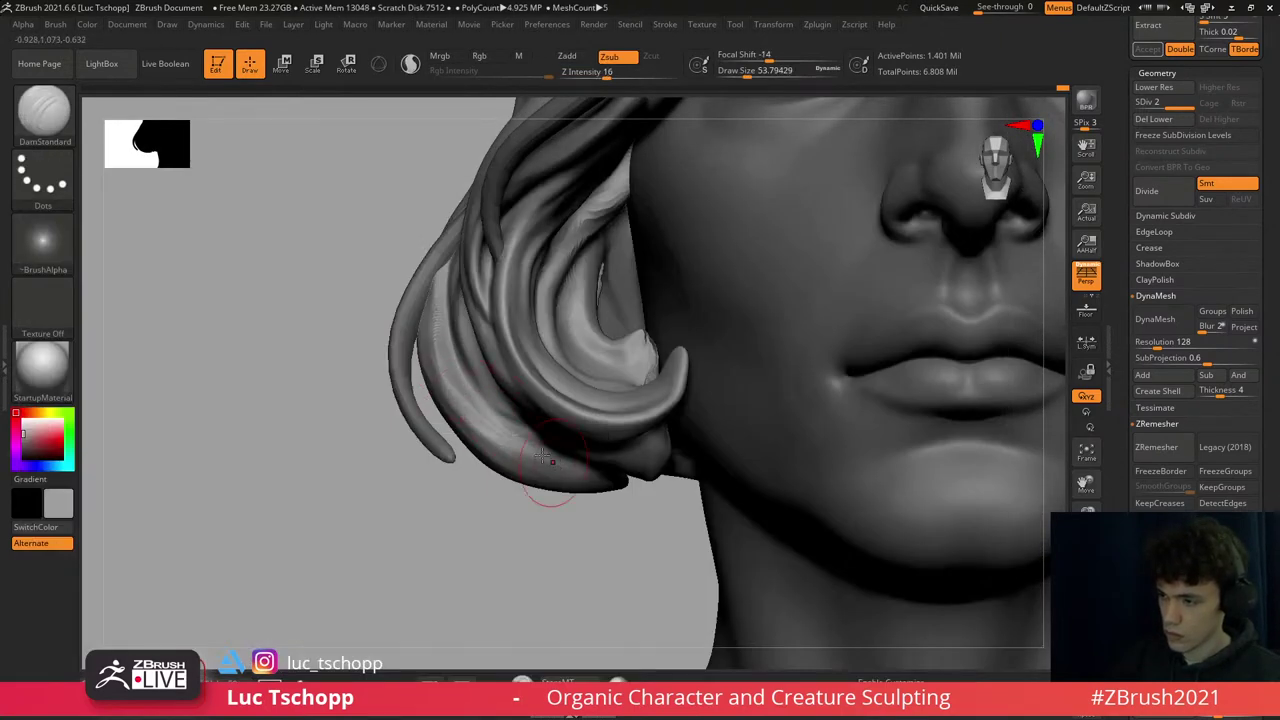
mouse_move(541, 456)
left_mouse_down("shift")
mouse_move(485, 413)
mouse_move(511, 438)
left_mouse_up("shift")
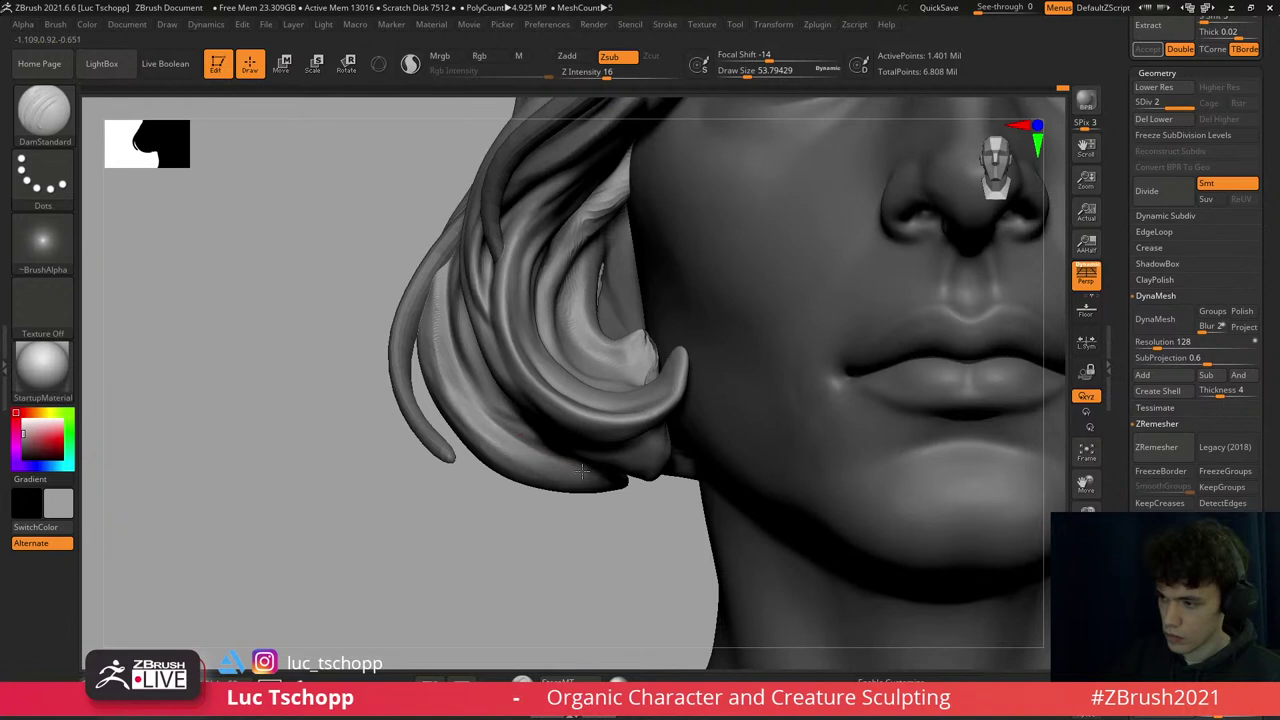
key("1")
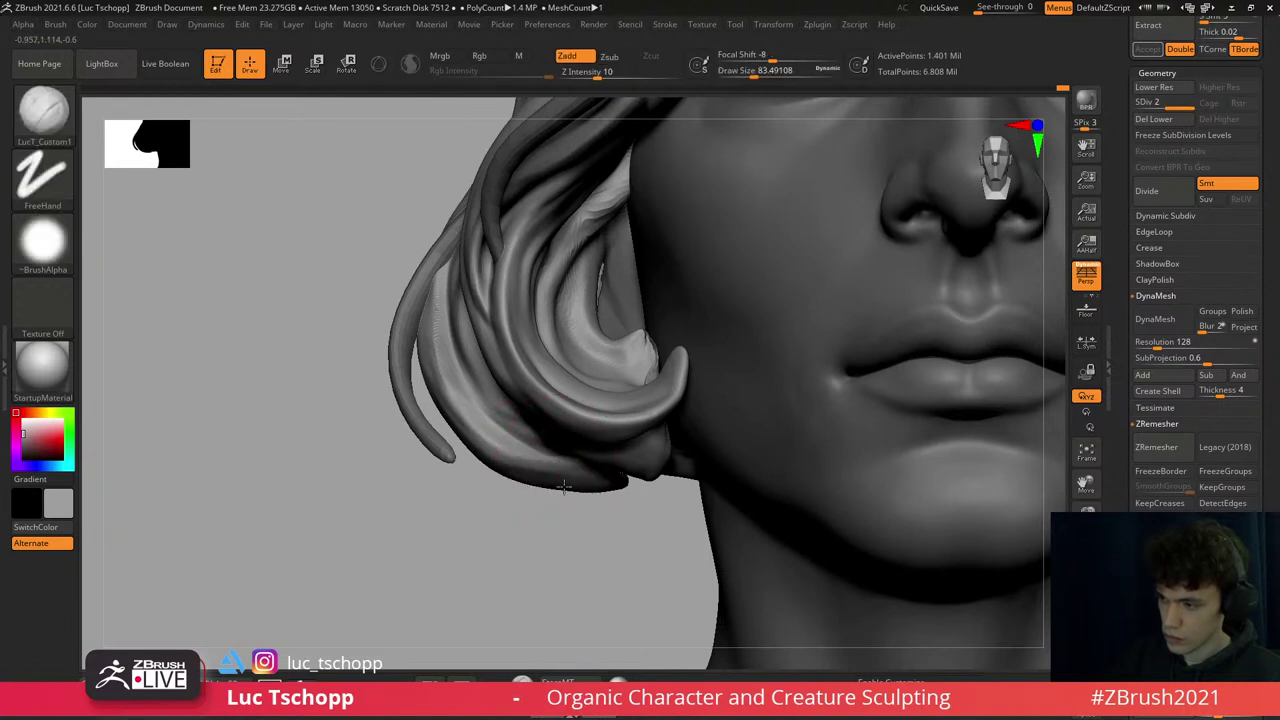
- Select the small separate strand subtool from the front view and scroll the SubTool palette
mouse_move(576, 480)
right_mouse_down()
mouse_move(534, 454)
mouse_move(545, 445)
right_mouse_up()
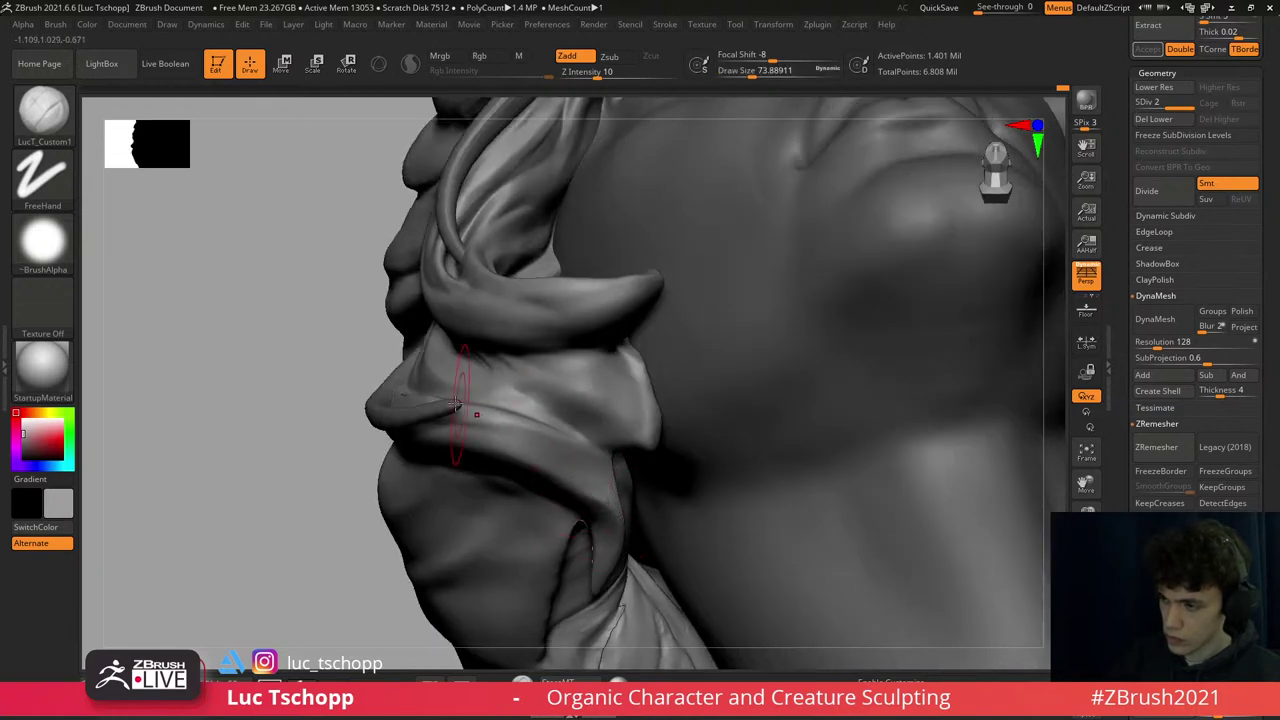
right_click_drag(451, 408, 514, 343)
left_click(490, 370, "alt")
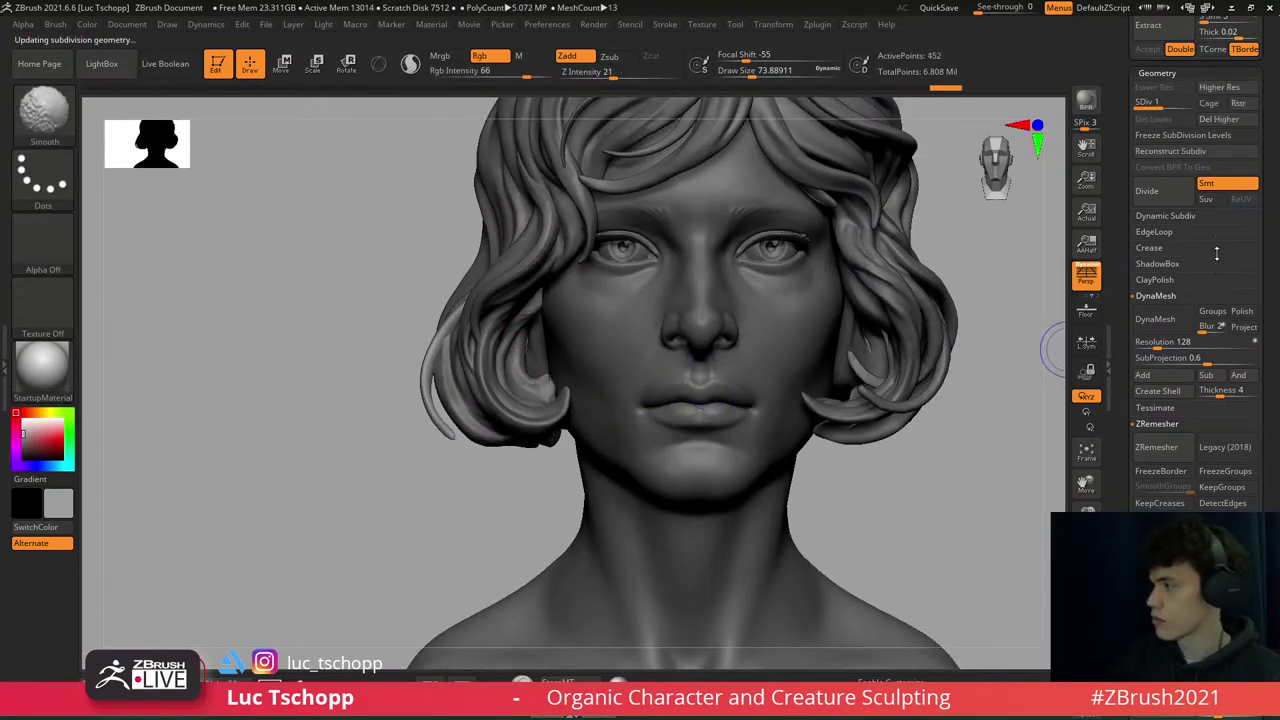
left_click_drag(1277, 198, 1261, 331)
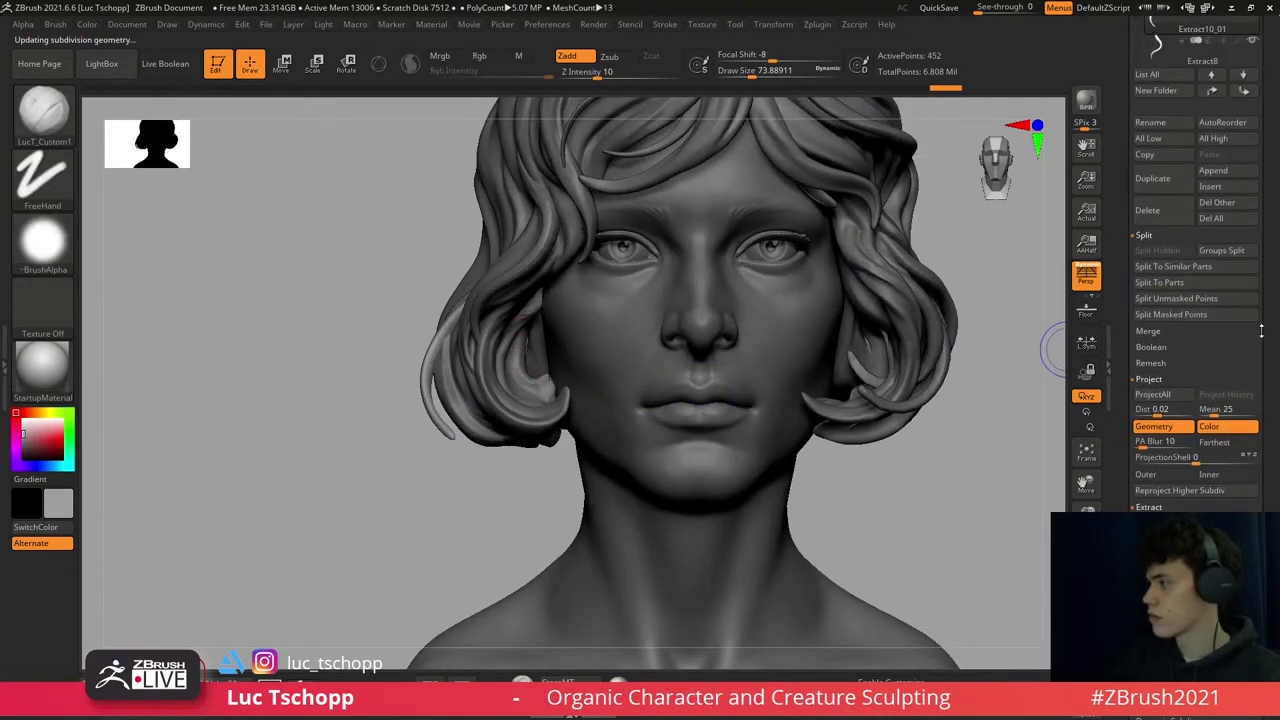
- Duplicate the small strand subtool and Transpose-move the copy down onto the hair
left_click(1160, 179)
key("w")
left_click_drag(515, 287, 529, 491)
mouse_move(515, 388)
left_mouse_down()
mouse_move(515, 515)
mouse_move(476, 530)
left_mouse_up()
key("r")
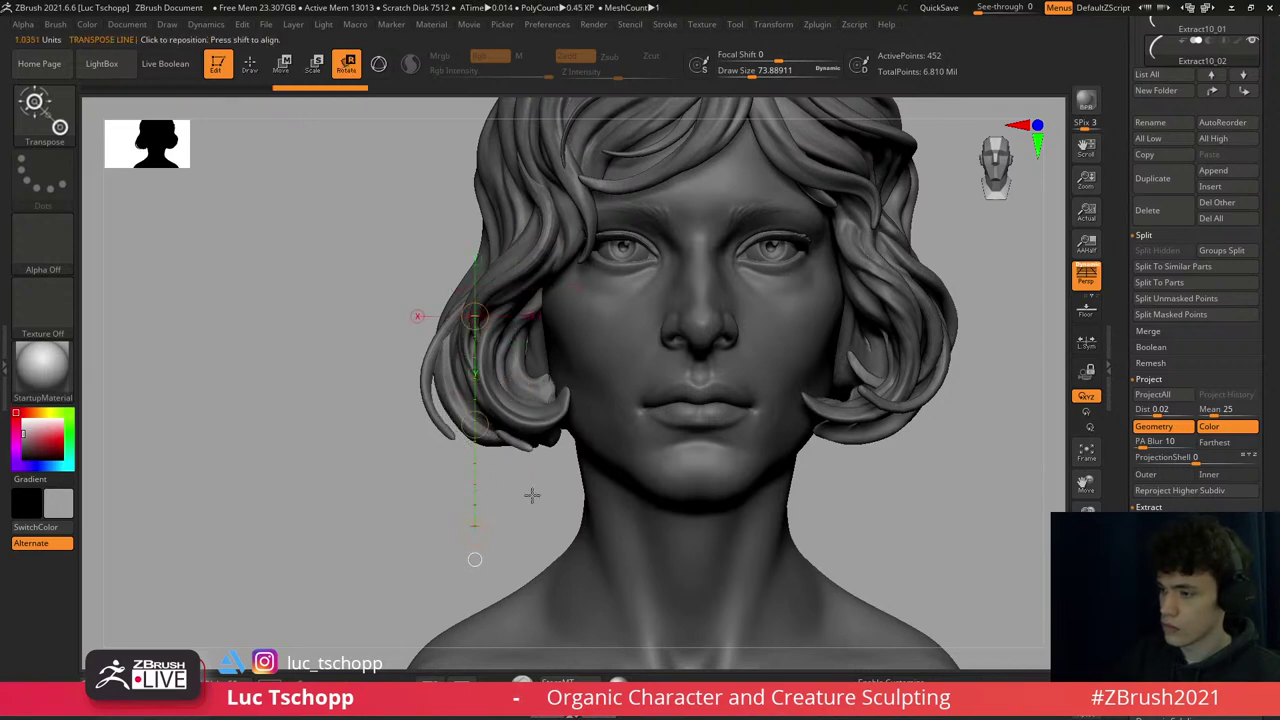
key("w")
key("q")
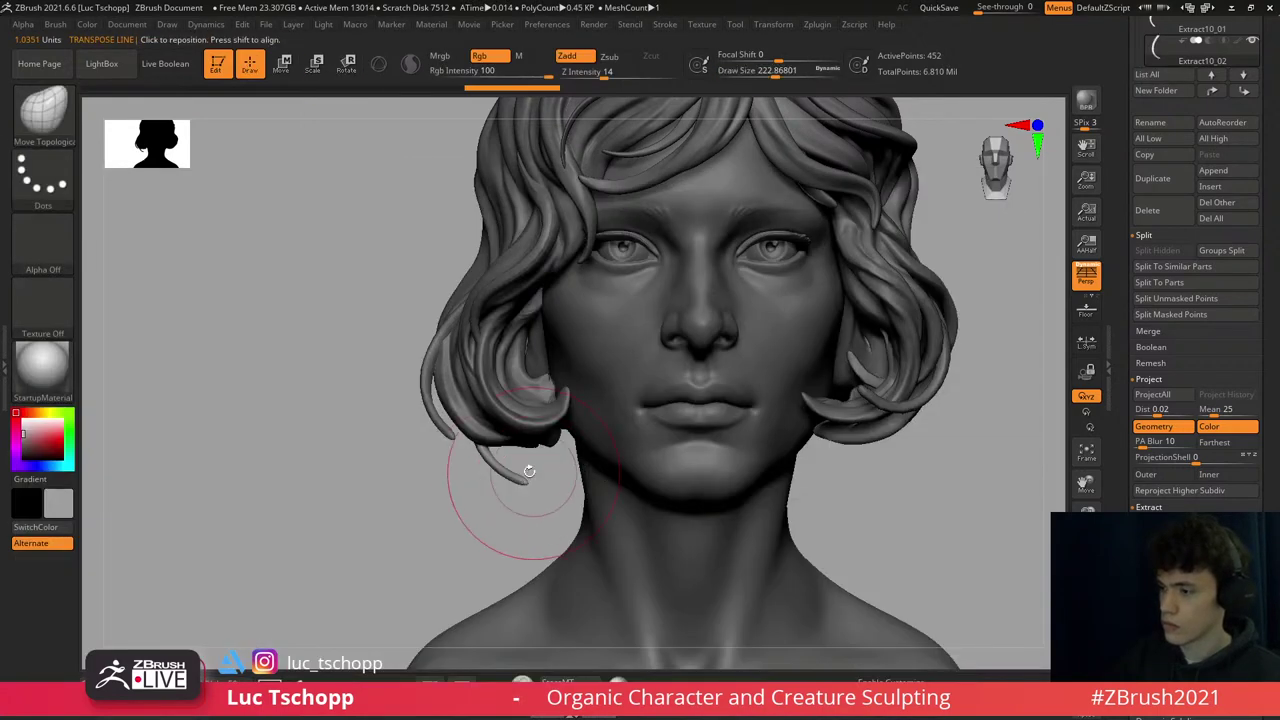
- Bend the copied strand into a new curl beneath the left-side hair with Move Topological
key("]")
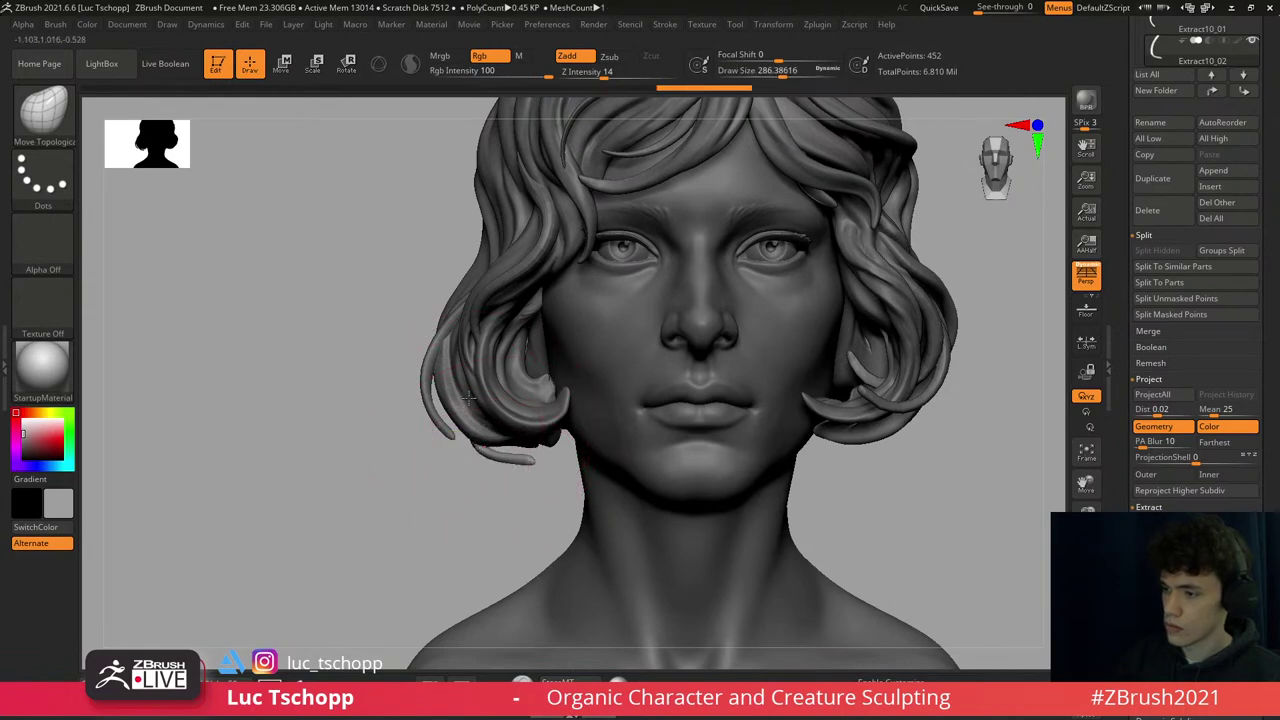
mouse_move(460, 410)
right_mouse_down()
mouse_move(470, 390)
mouse_move(430, 365)
right_mouse_up()
key("]")
key("]")
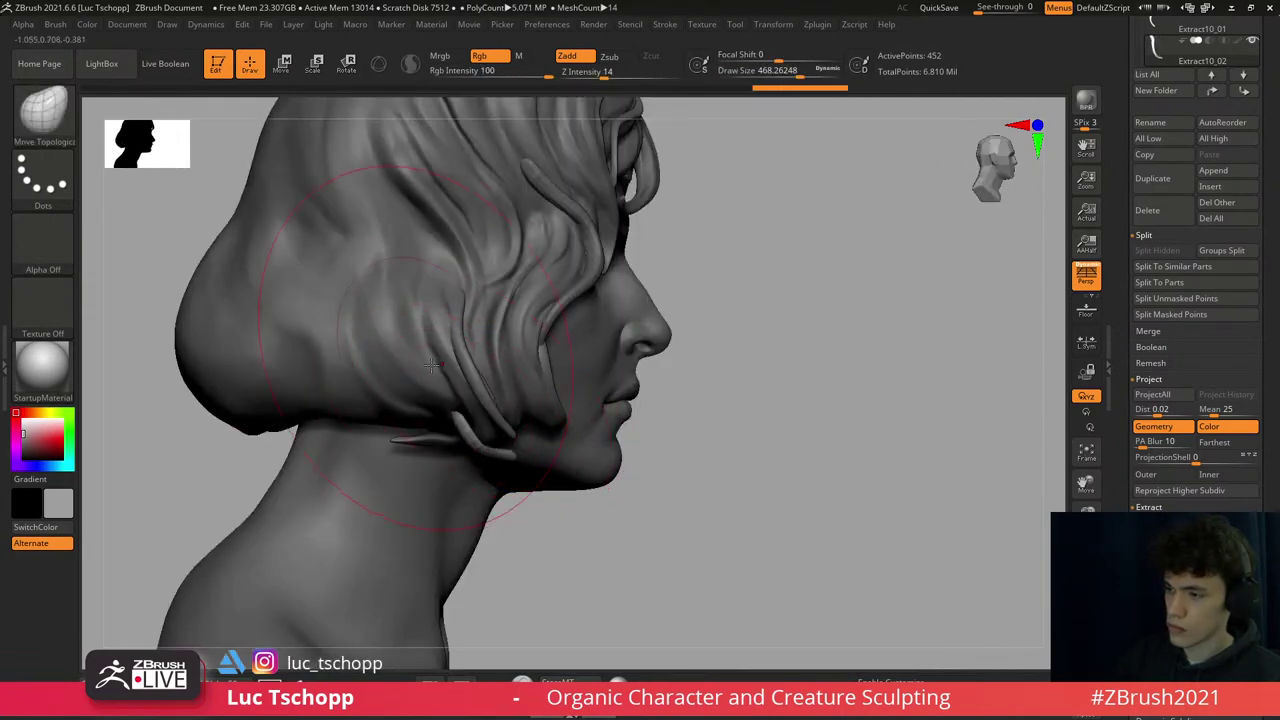
right_click_drag(540, 467, 457, 443)
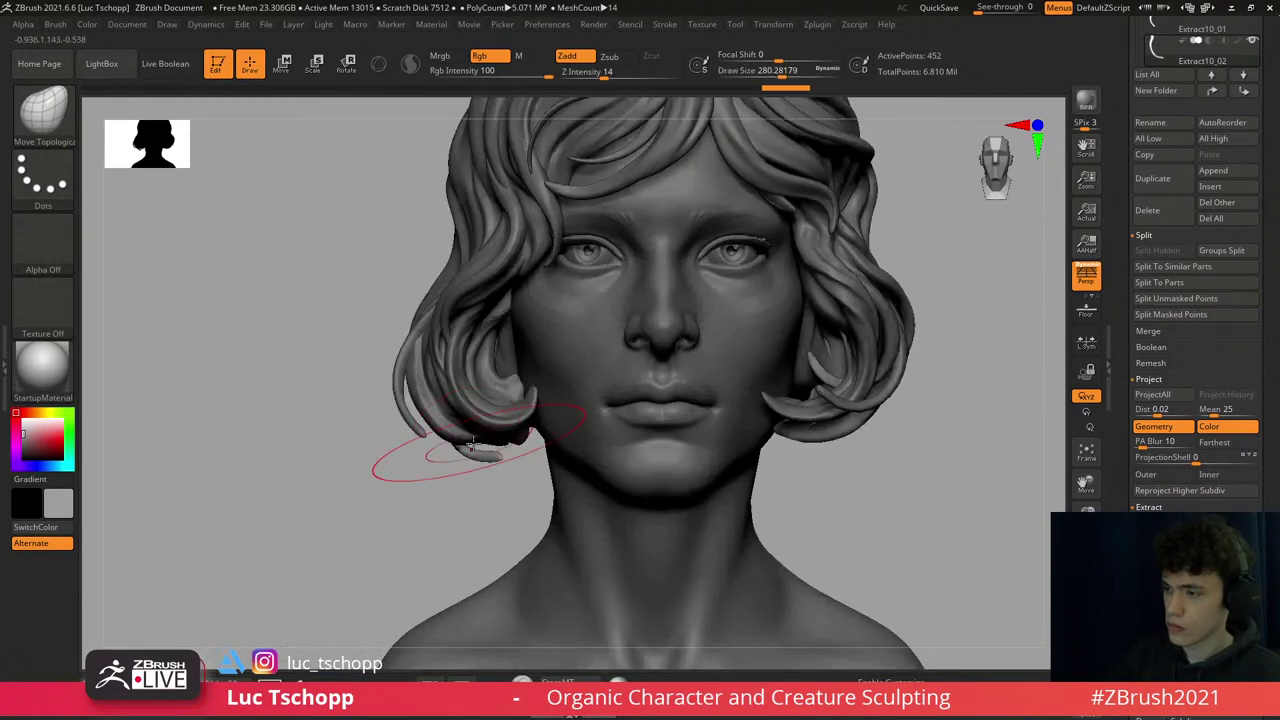
key("]")
key("]")
key("]")
key("]")
key("]")
key("]")
key("[")
key("[")
key("[")
key("[")
key("[")
key("[")
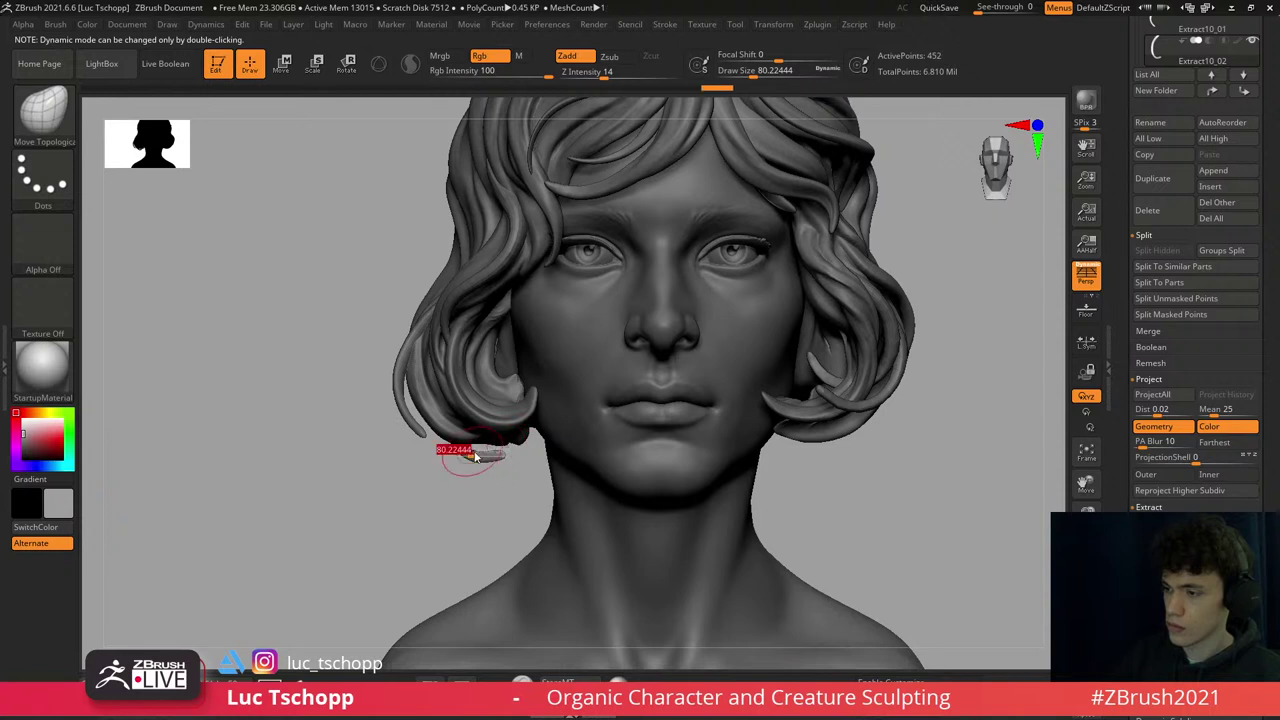
key("]")
key("]")
key("]")
key("]")
key("]")
key("[")
key("[")
key("[")
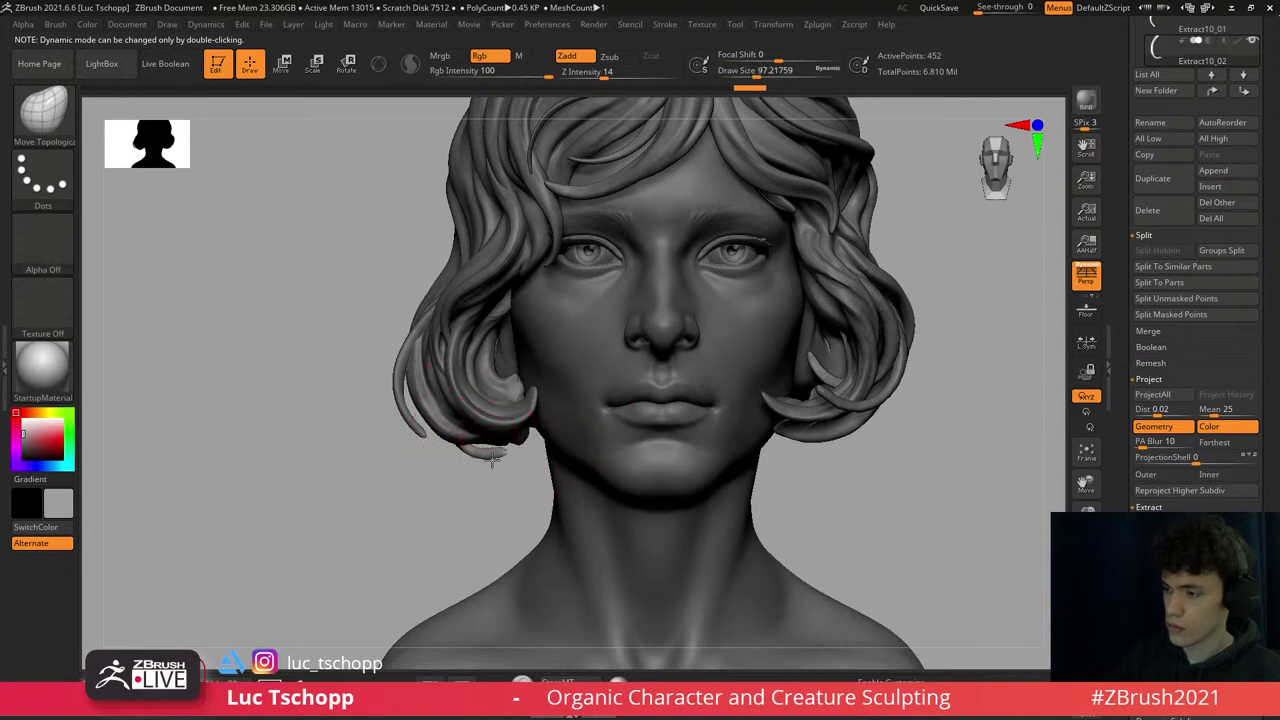
mouse_move(497, 457)
left_mouse_down()
mouse_move(586, 477)
mouse_move(513, 452)
left_mouse_up()
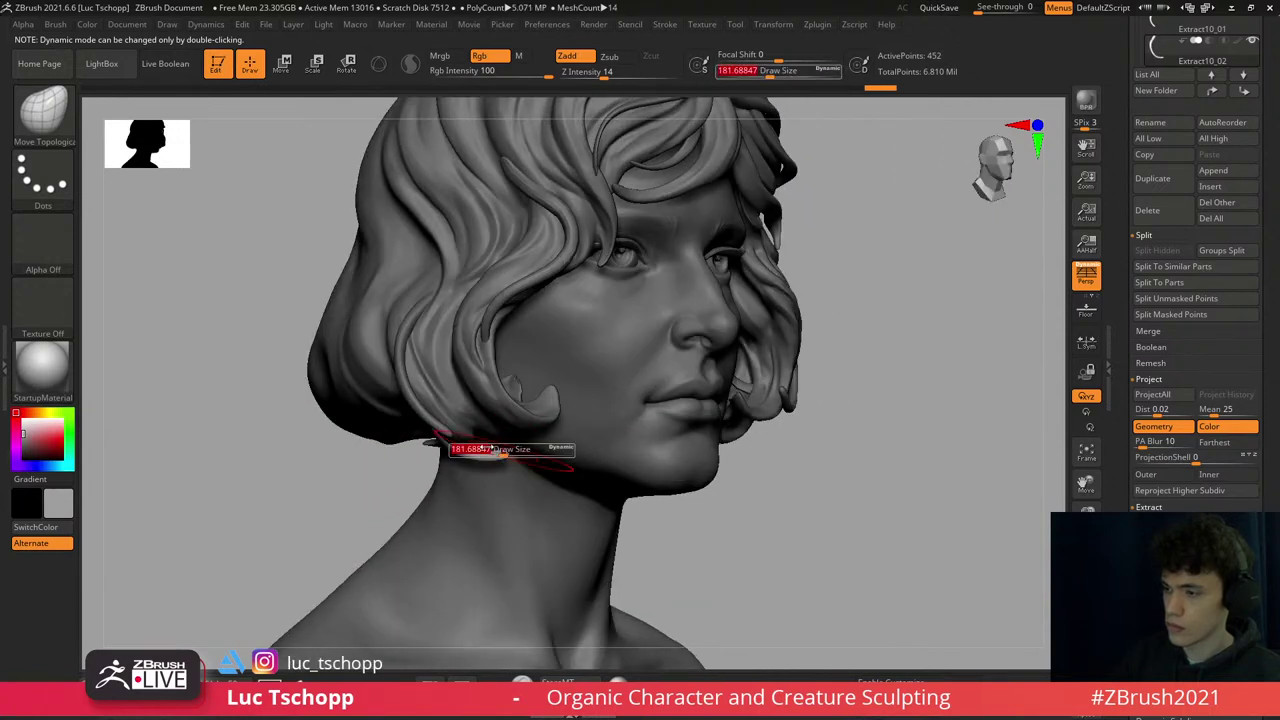
mouse_move(457, 422)
left_mouse_down()
mouse_move(563, 457)
mouse_move(443, 528)
left_mouse_up()
key("[")
key("[")
key("[")
key("[")
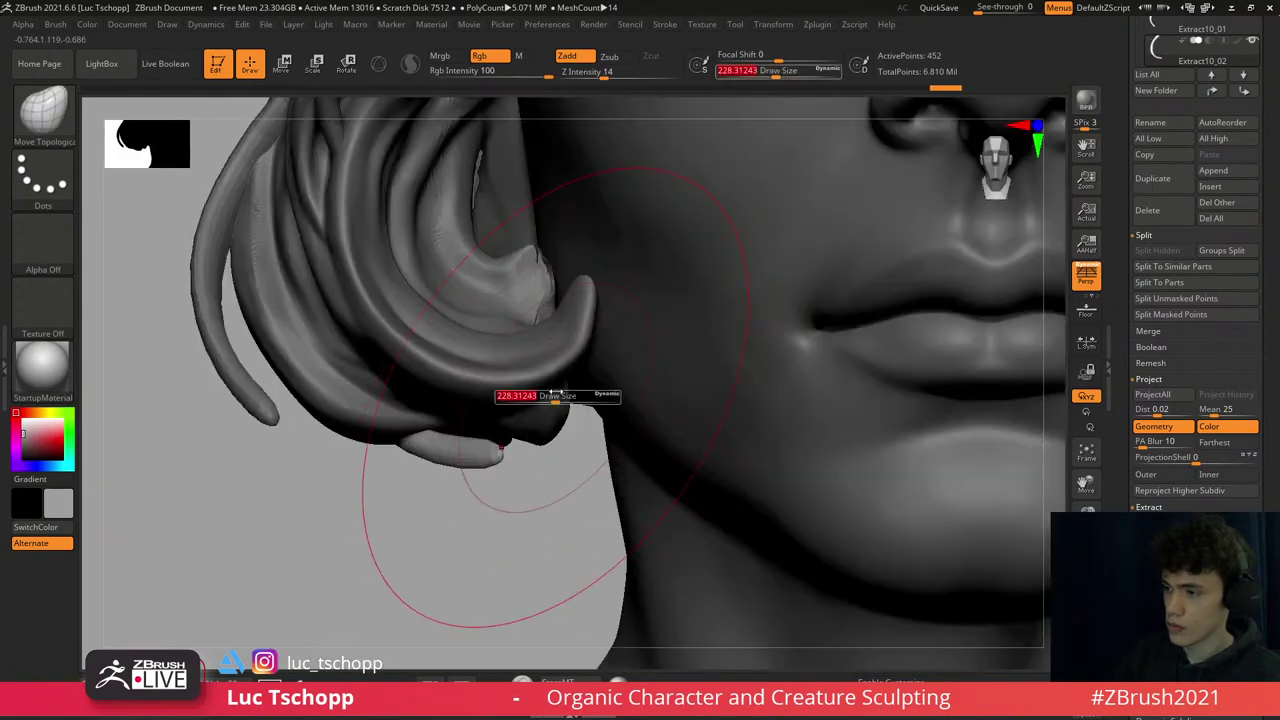
- Select the main hair Extract1, enlarge the brush to about 74, and touch it up with Move
left_click(572, 306, "alt")
left_click_drag(572, 306, 596, 308)
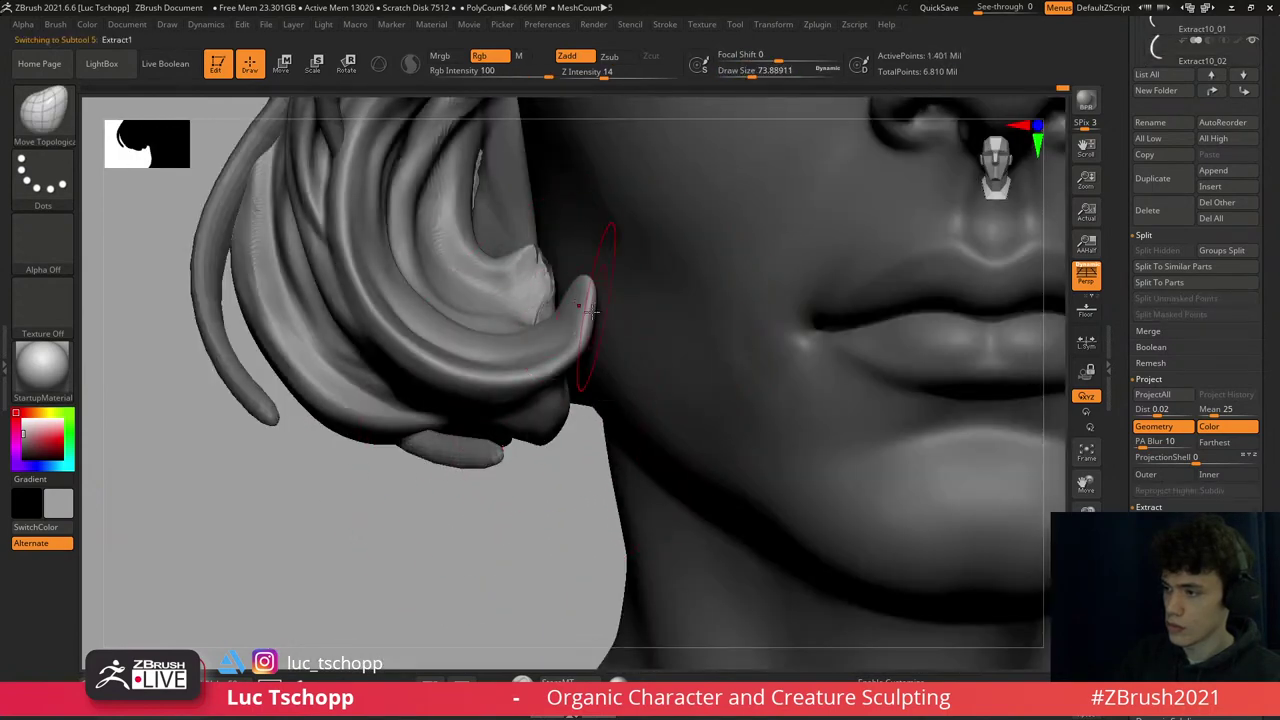
key("b")
key("m")
key("v")
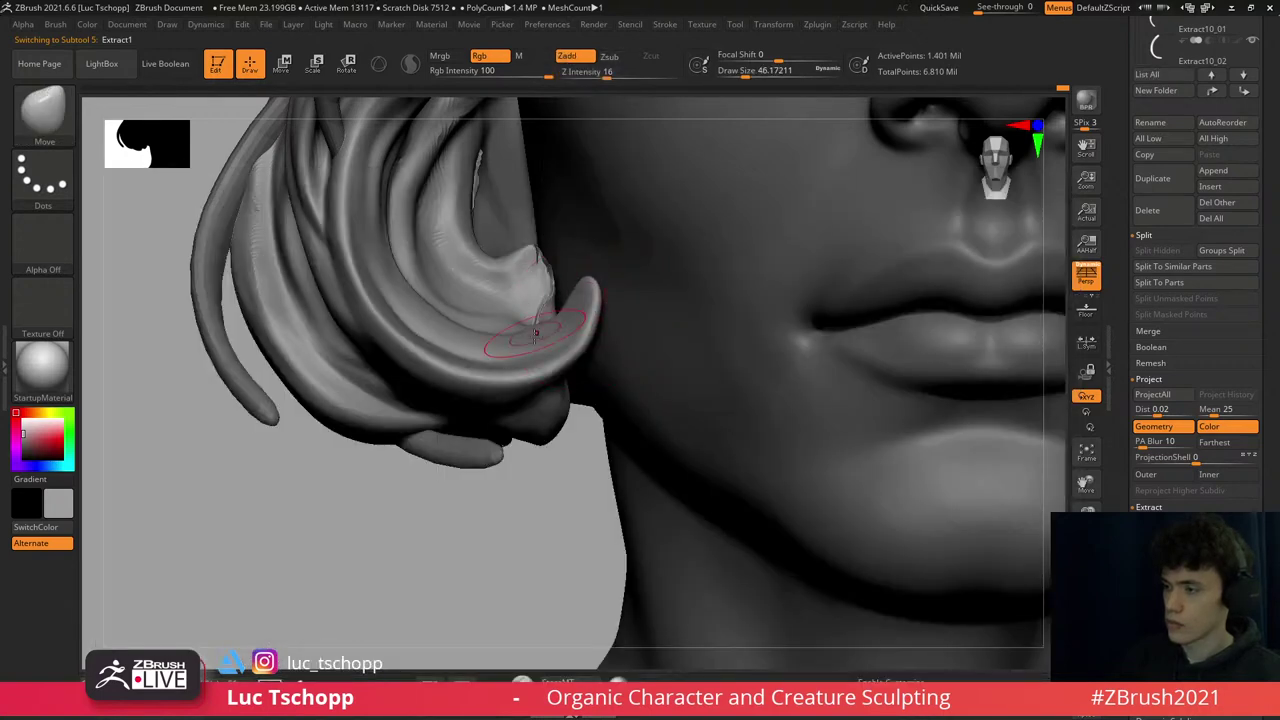
key("1")
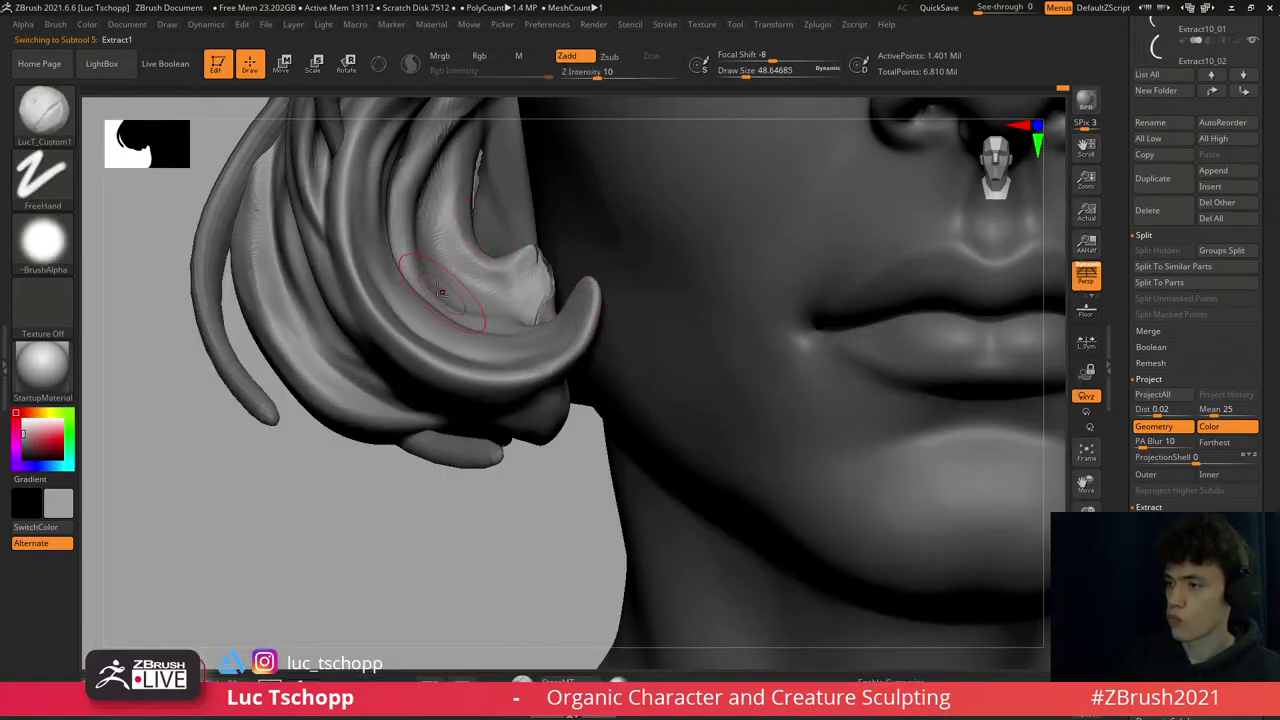
mouse_move(410, 266)
right_mouse_down()
mouse_move(429, 286)
mouse_move(573, 320)
mouse_move(567, 277)
mouse_move(636, 292)
mouse_move(614, 271)
right_mouse_up()
key("b")
key("d")
key("s")
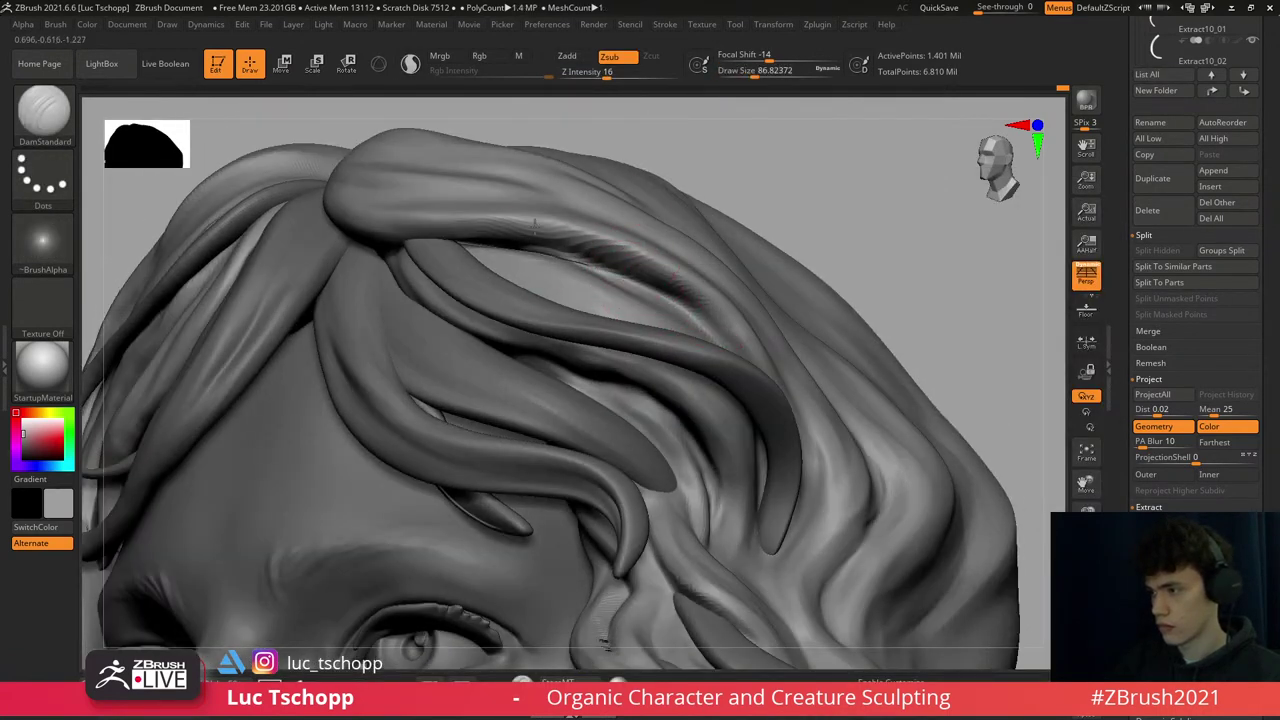
- Carve a longer groove along the crown strand and shrink the brush to about 35
left_click_drag(534, 223, 747, 333)
key("s")
left_click_drag(662, 266, 629, 258)
key("f")
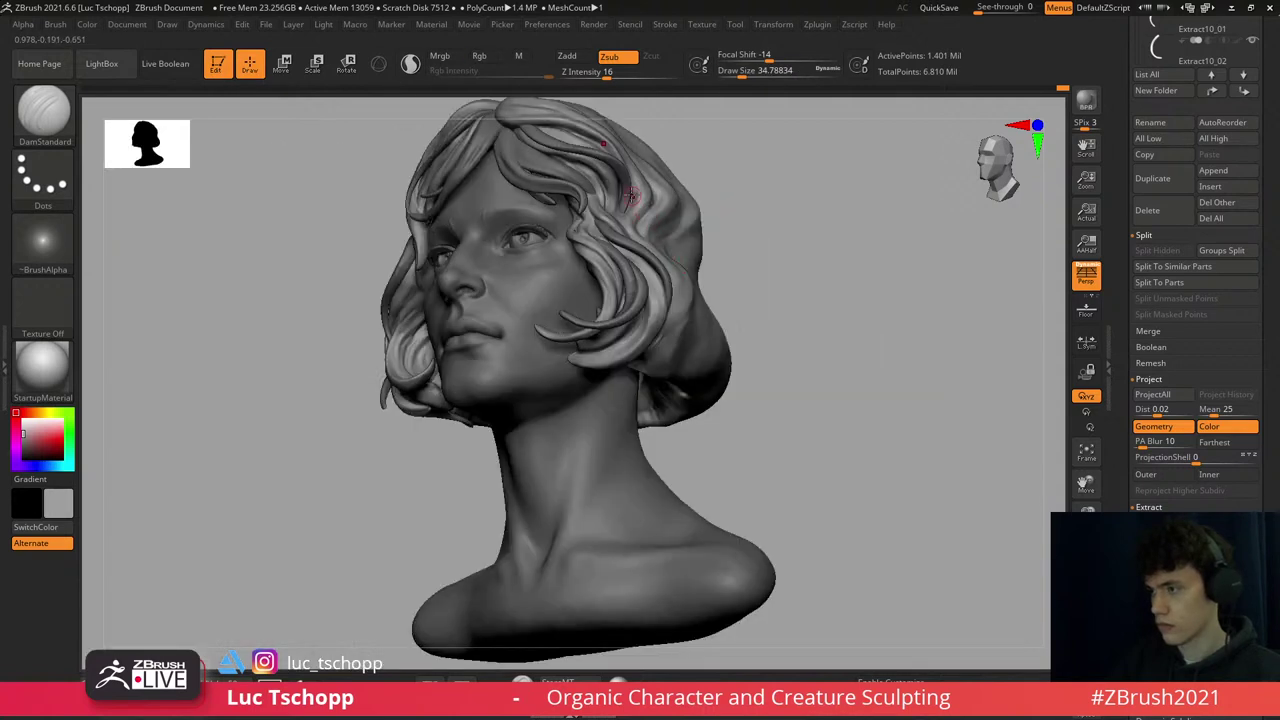
mouse_move(655, 232)
right_mouse_down()
mouse_move(648, 335)
mouse_move(530, 271)
right_mouse_up()
key("b")
key("m")
key("t")
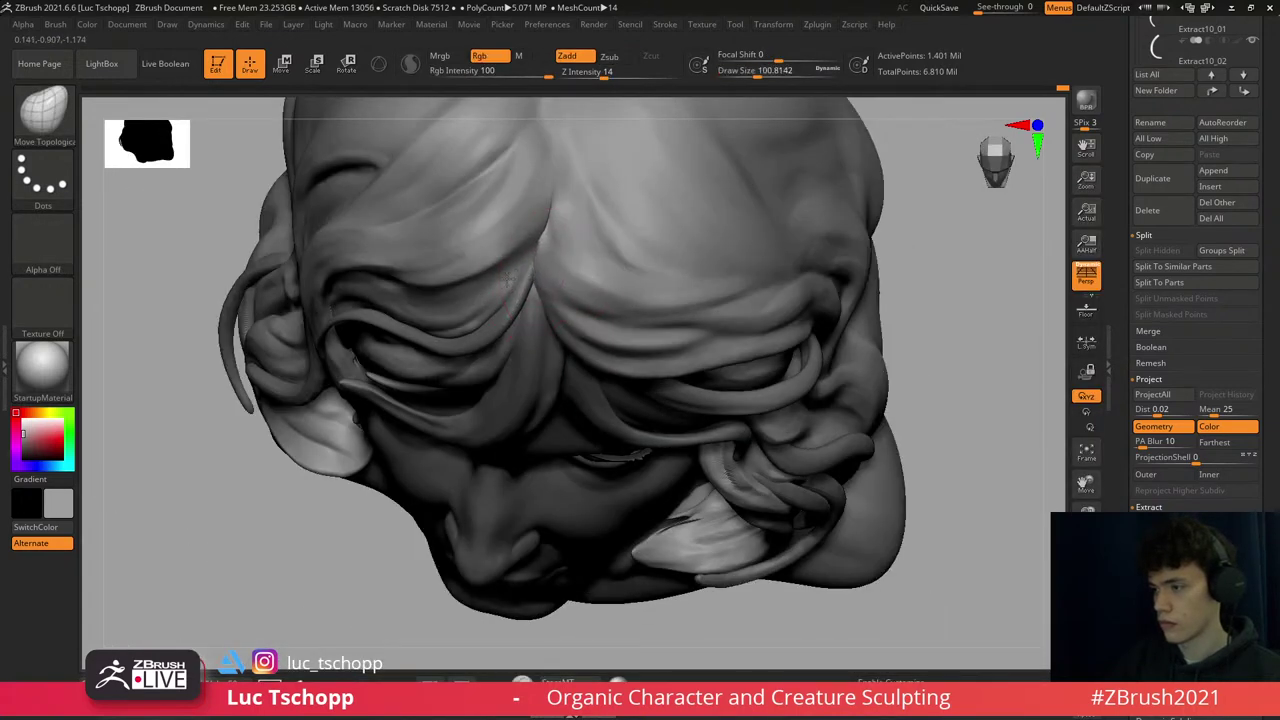
- Lasso-mask an outlined area over the crown of the hair
key("ctrl")
mouse_move(529, 277)
left_mouse_down("ctrl")
mouse_move(580, 157)
mouse_move(563, 237)
left_mouse_up("ctrl")
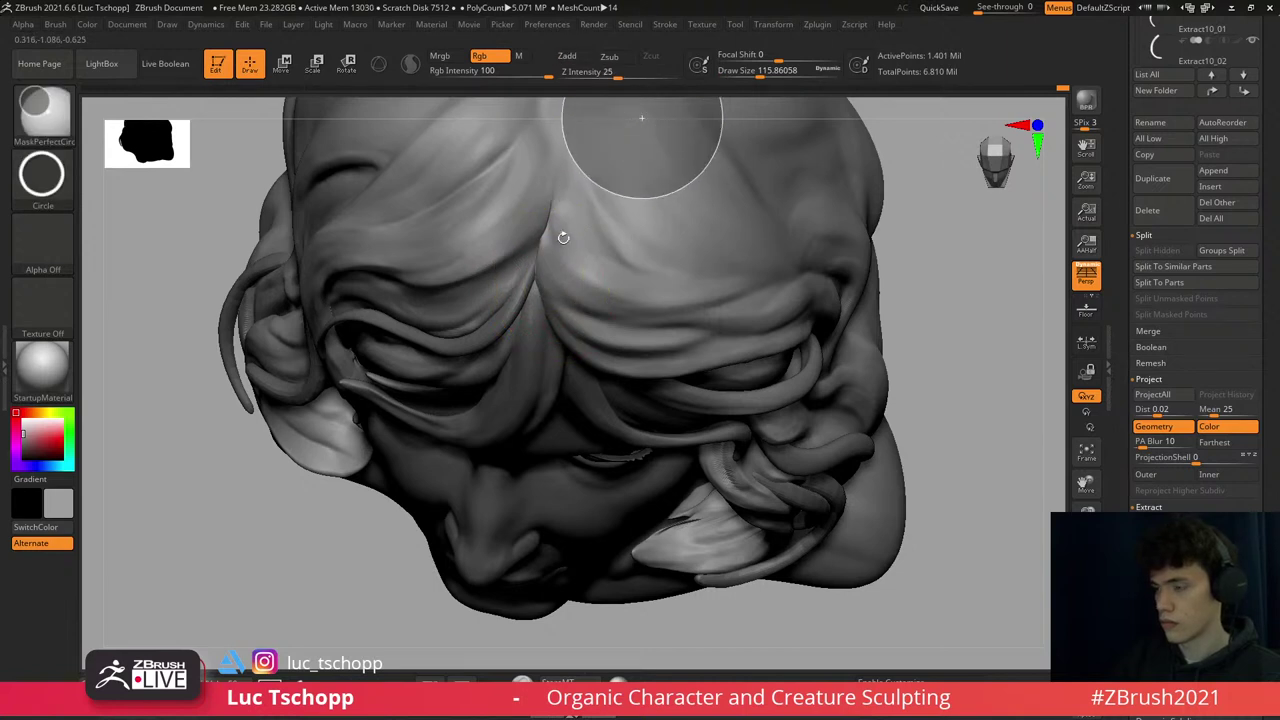
key("b")
key("m")
key("p")
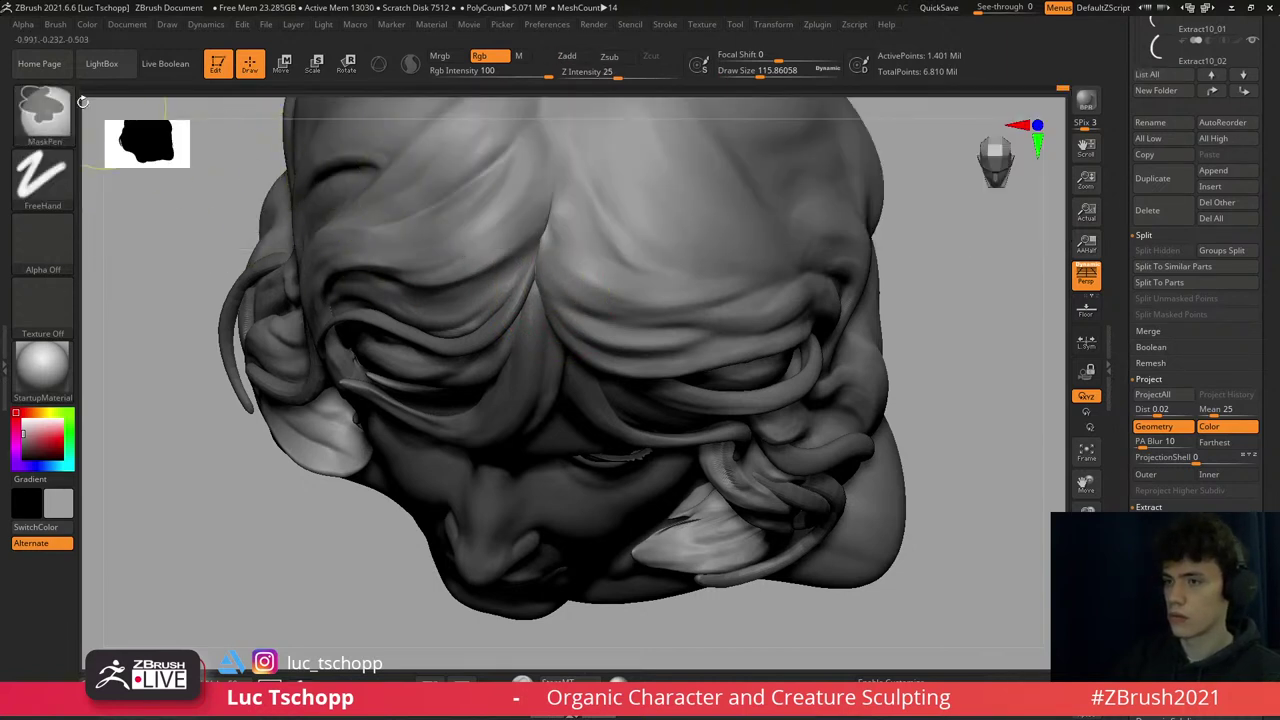
key("b")
key("m")
key("l")
mouse_move(738, 255)
left_mouse_down("ctrl")
mouse_move(556, 150)
mouse_move(545, 390)
left_mouse_up("ctrl")
- Invert the crown mask to protect the central lobe, then clear it
key("b")
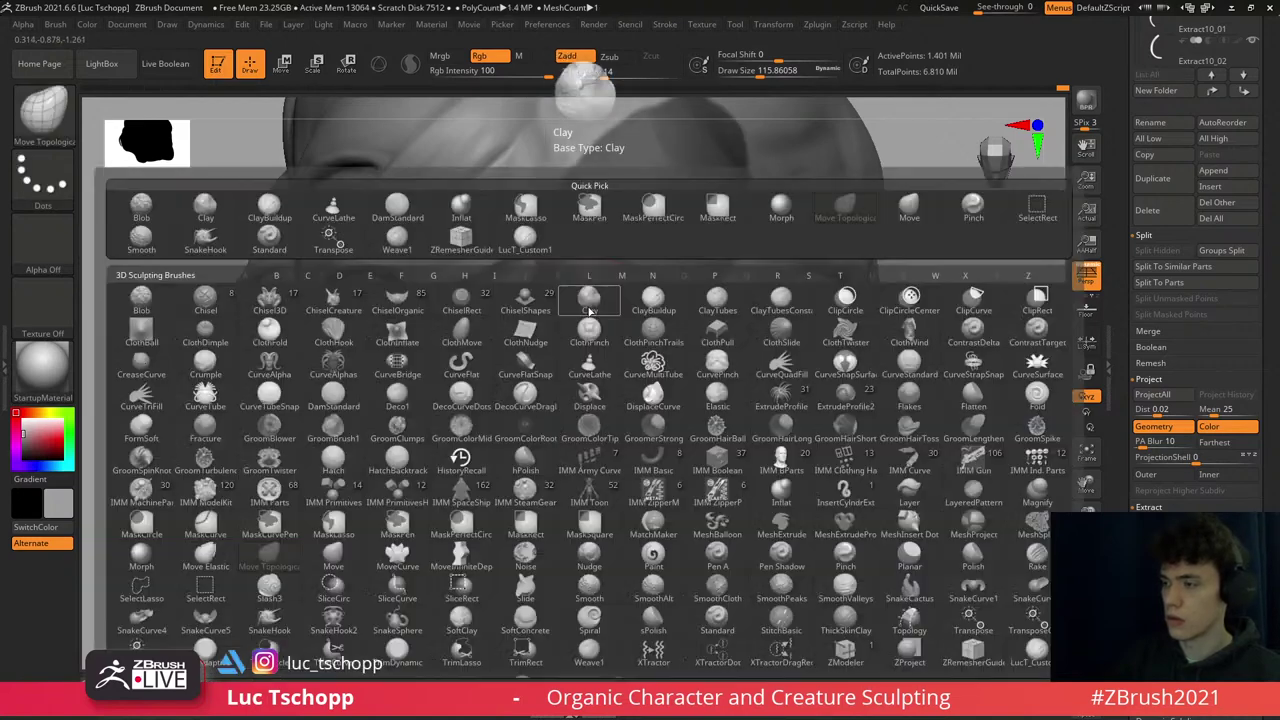
key("m")
key("t")
left_click(910, 265, "ctrl")
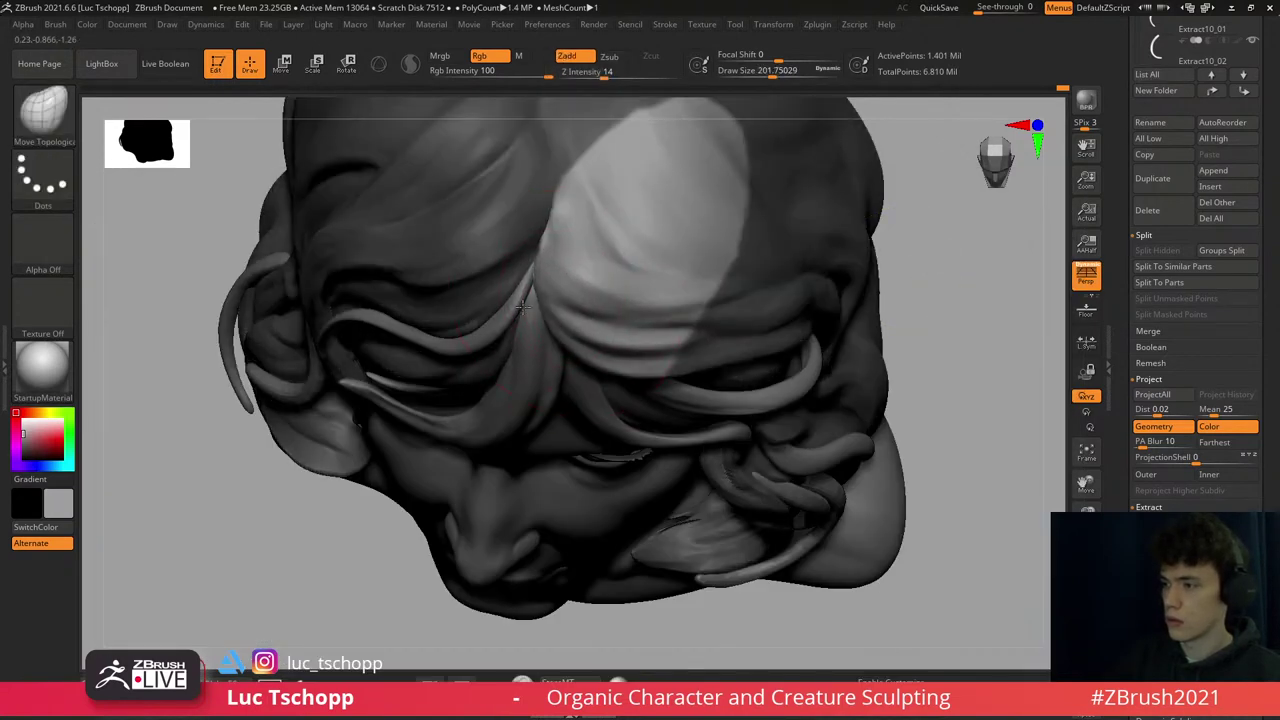
left_click_drag(930, 420, 951, 286)
left_click(951, 286, "ctrl")
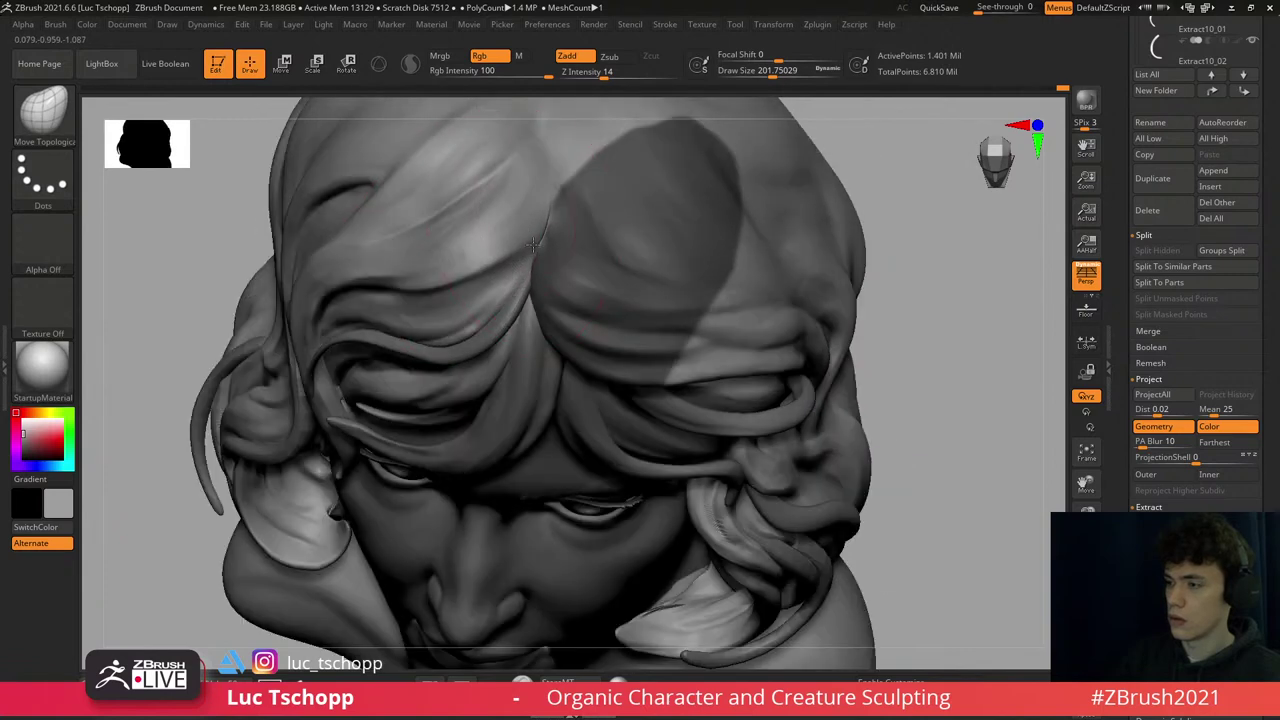
mouse_move(240, 160)
left_mouse_down()
mouse_move(228, 140)
mouse_move(234, 194)
mouse_move(345, 270)
mouse_move(450, 300)
mouse_move(498, 292)
mouse_move(630, 100)
mouse_move(900, 330)
mouse_move(560, 332)
mouse_move(522, 348)
left_mouse_up()
- Mask a wedge at the top of the head, invert it, and reshape the crown with Move
key("b")
key("m")
key("t")
right_click_drag(614, 229, 620, 175)
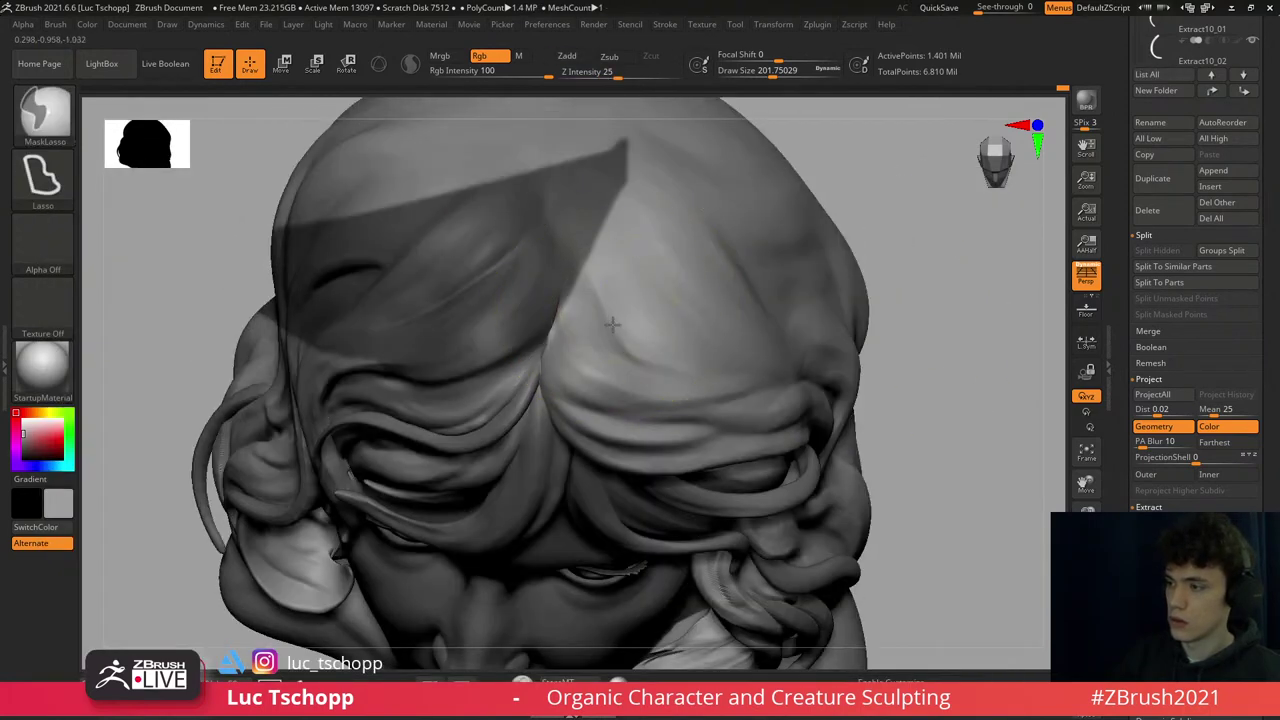
mouse_move(620, 175)
left_mouse_down("ctrl")
mouse_move(581, 228)
mouse_move(555, 381)
mouse_move(560, 350)
left_mouse_up("ctrl")
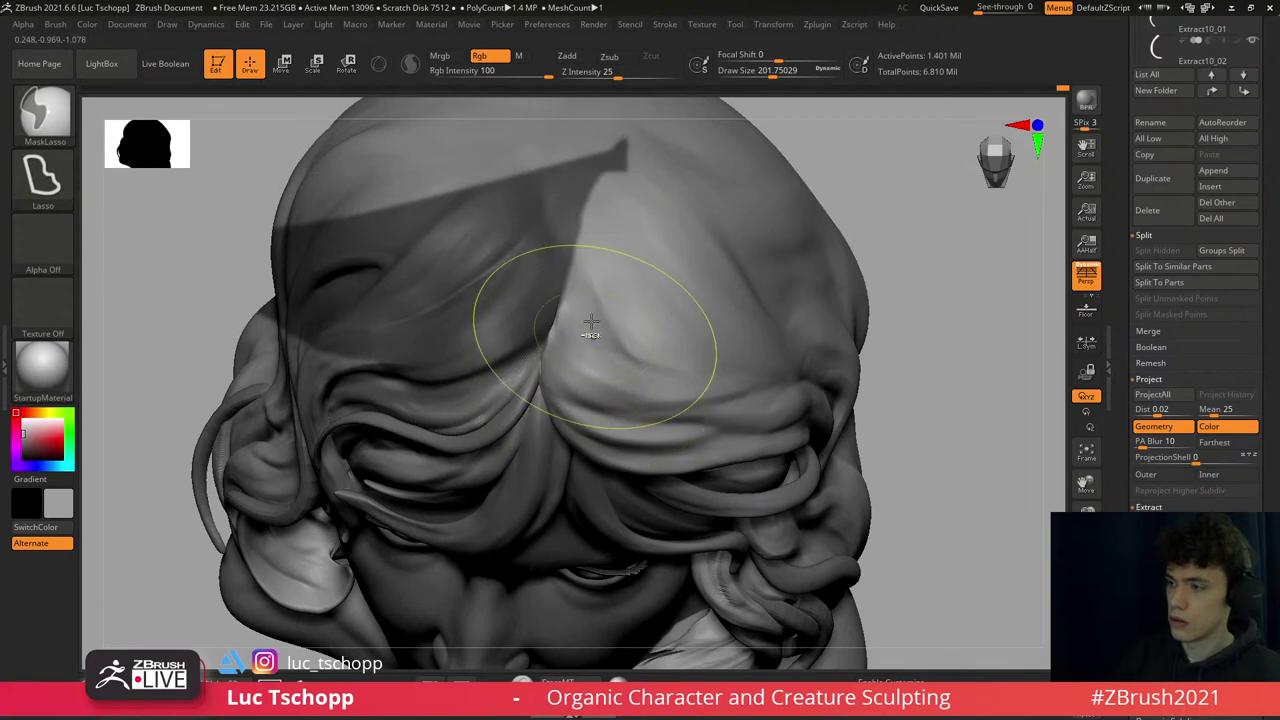
left_click(929, 220, "ctrl")
key("b")
key("m")
key("v")
mouse_move(514, 316)
right_mouse_down()
mouse_move(545, 325)
mouse_move(763, 229)
mouse_move(697, 217)
mouse_move(546, 312)
mouse_move(543, 270)
mouse_move(590, 215)
mouse_move(618, 287)
mouse_move(600, 290)
mouse_move(634, 271)
right_mouse_up()
- Build up and crease the forehead strands with LucT_Custom1 and DamStandard
key("1")
key("s")
left_click_drag(634, 271, 620, 276)
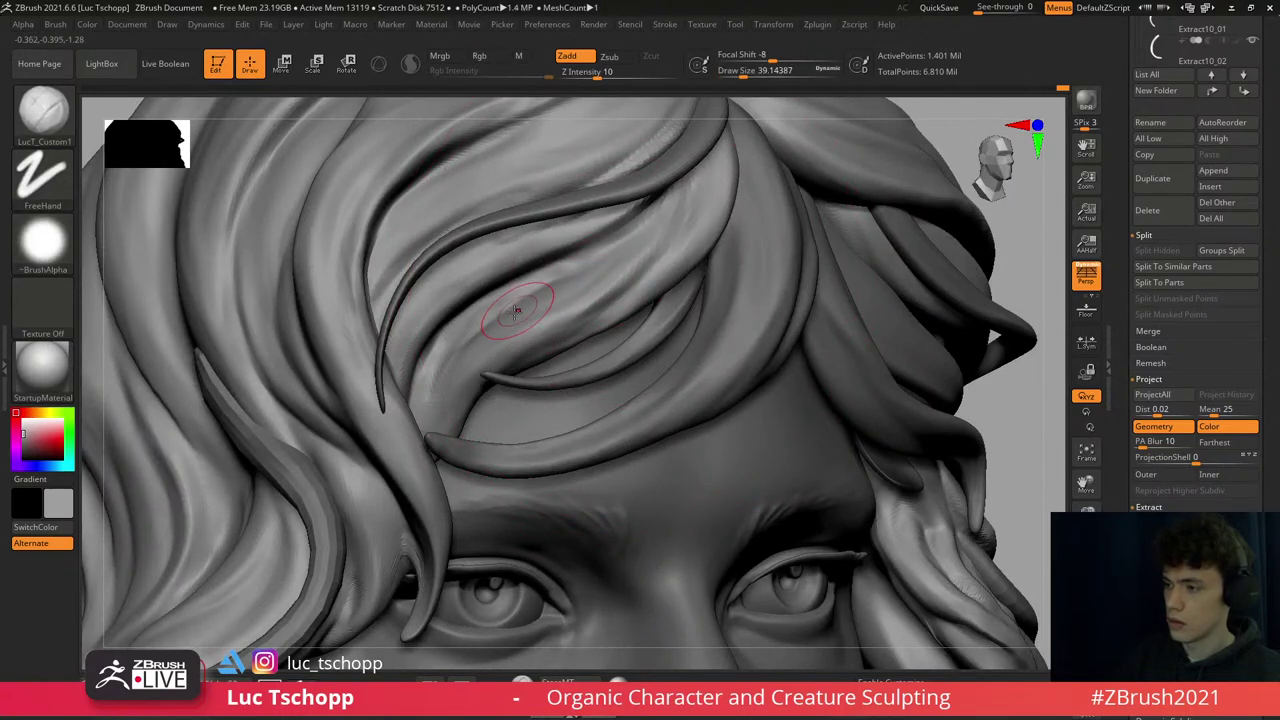
right_click_drag(516, 309, 440, 359)
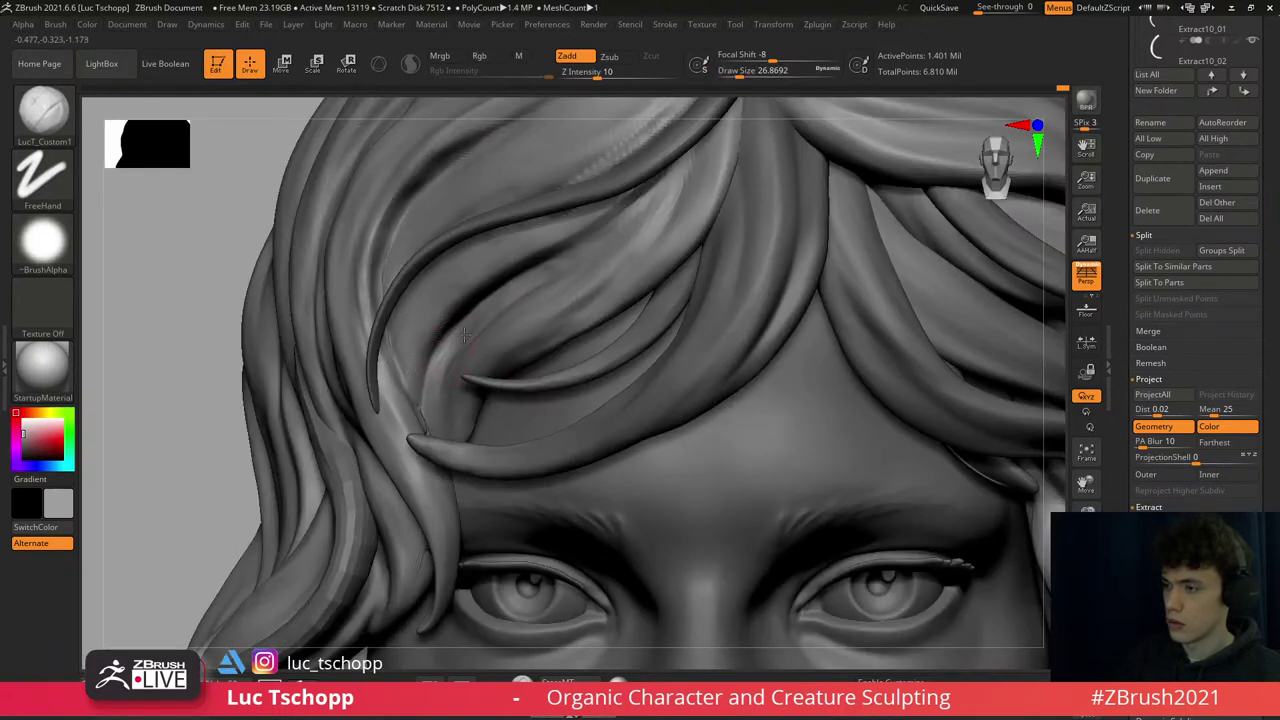
right_click_drag(467, 282, 443, 294)
key("b")
key("d")
key("s")
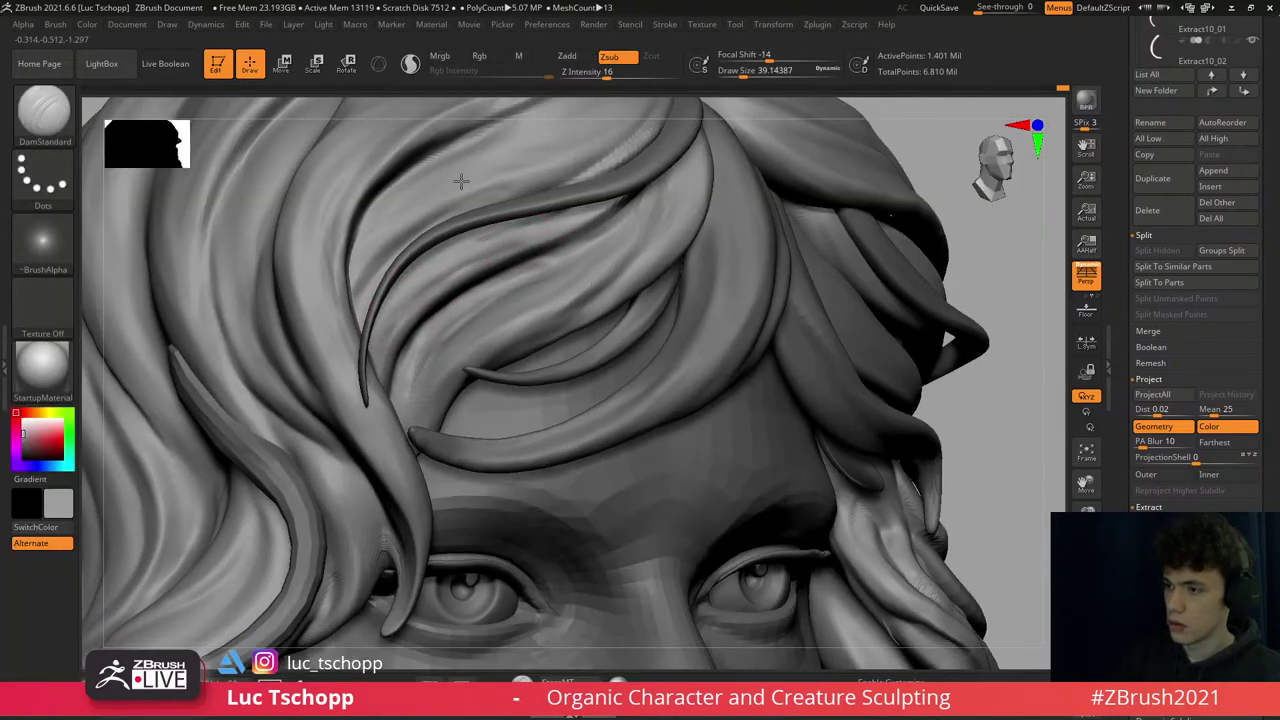
key("f")
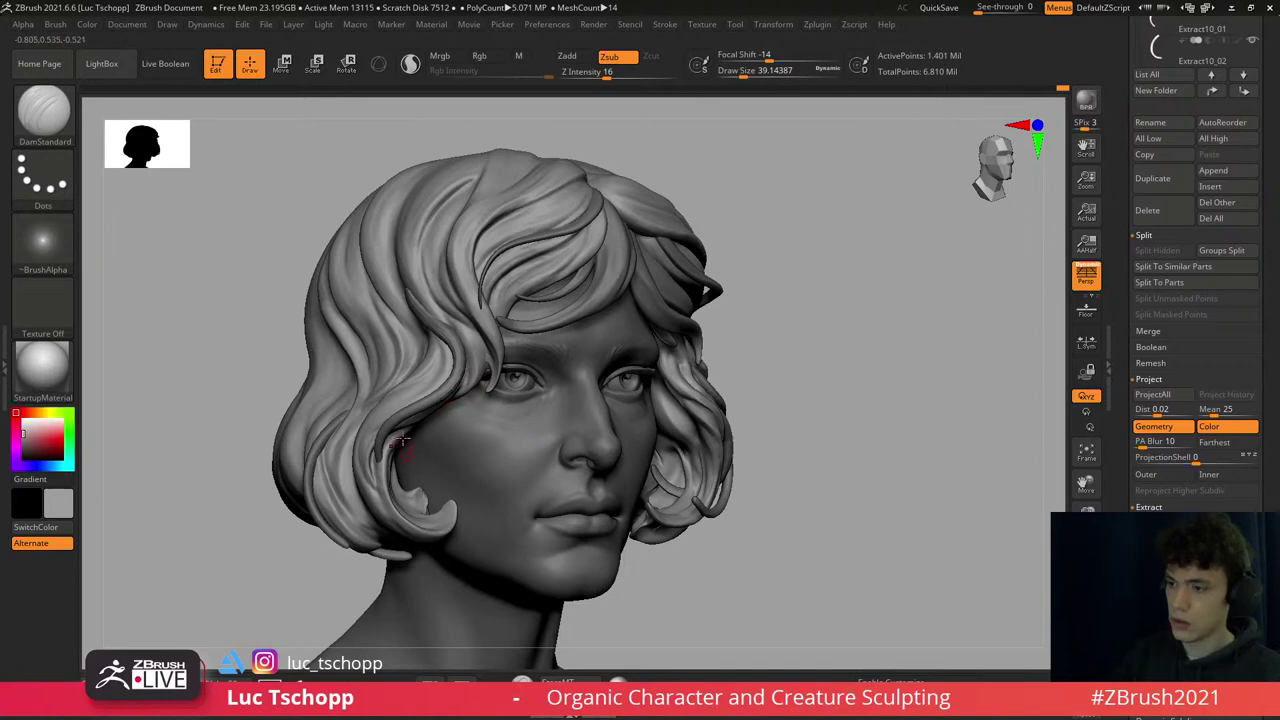
key("1")
scroll(385, 460, "up", 5)
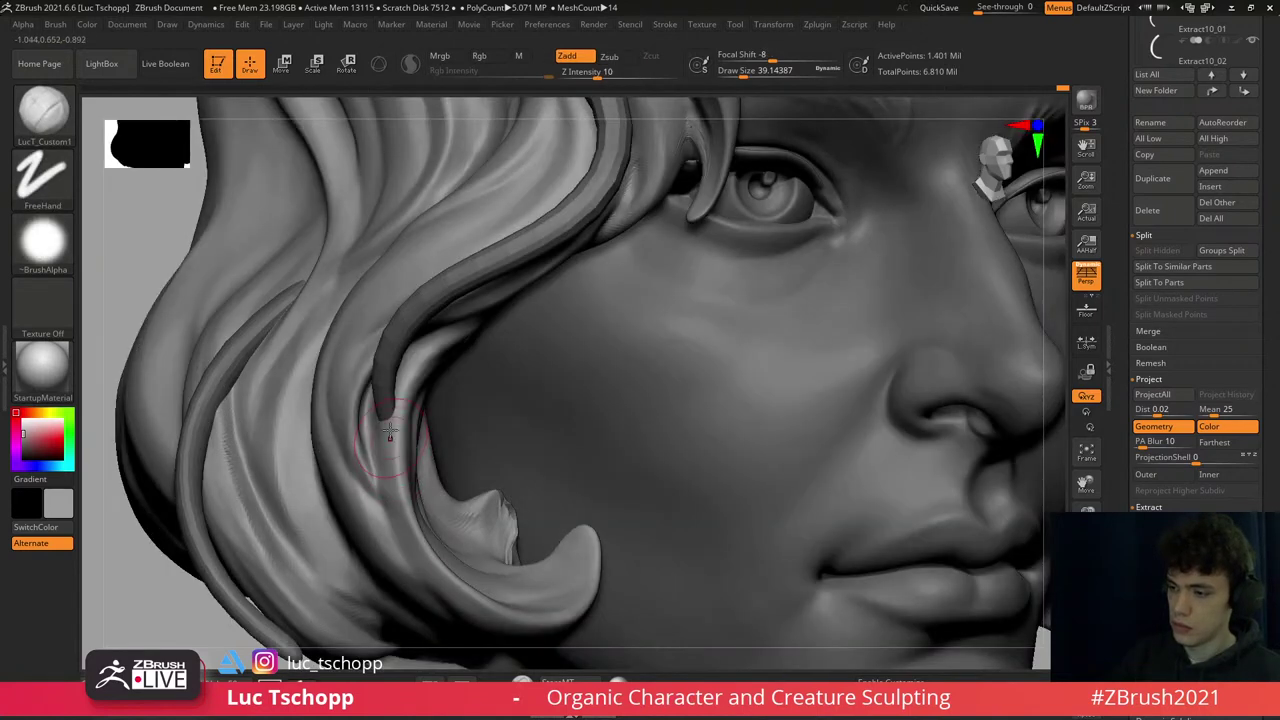
- Reshape the forehead strands with the Move Topological and Move brushes
key("b")
key("m")
key("t")
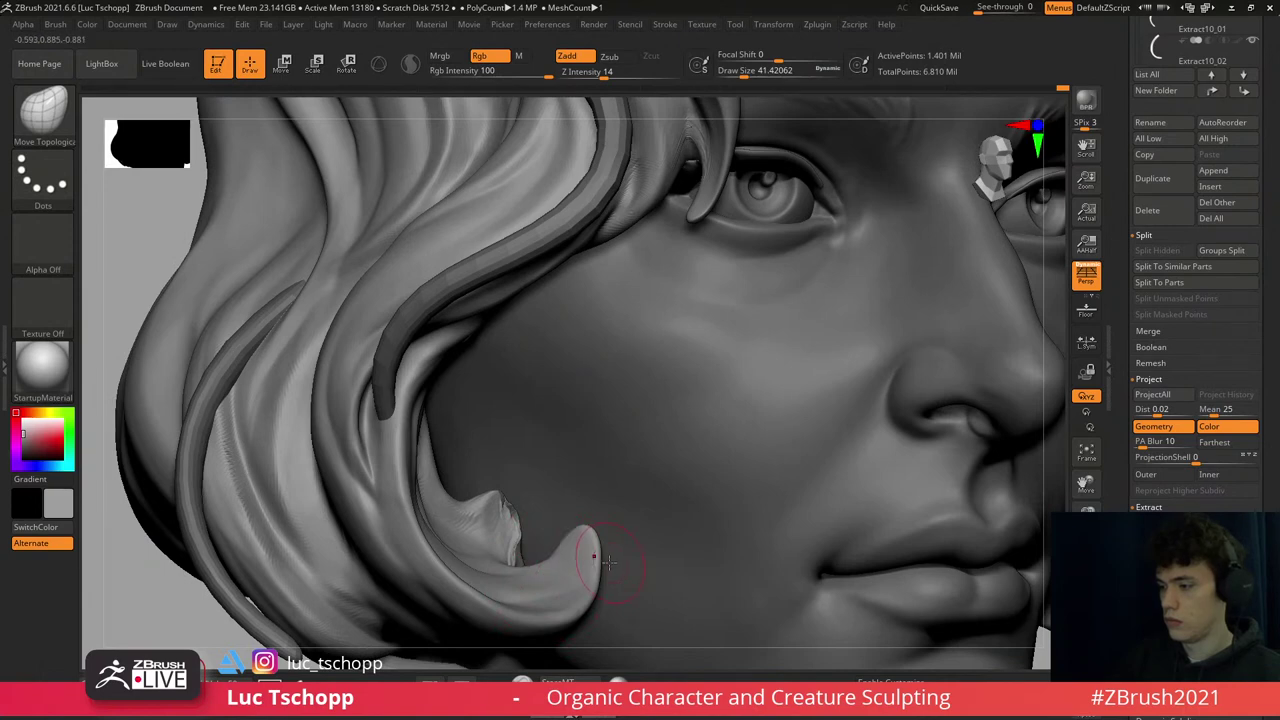
key("b")
key("m")
key("v")
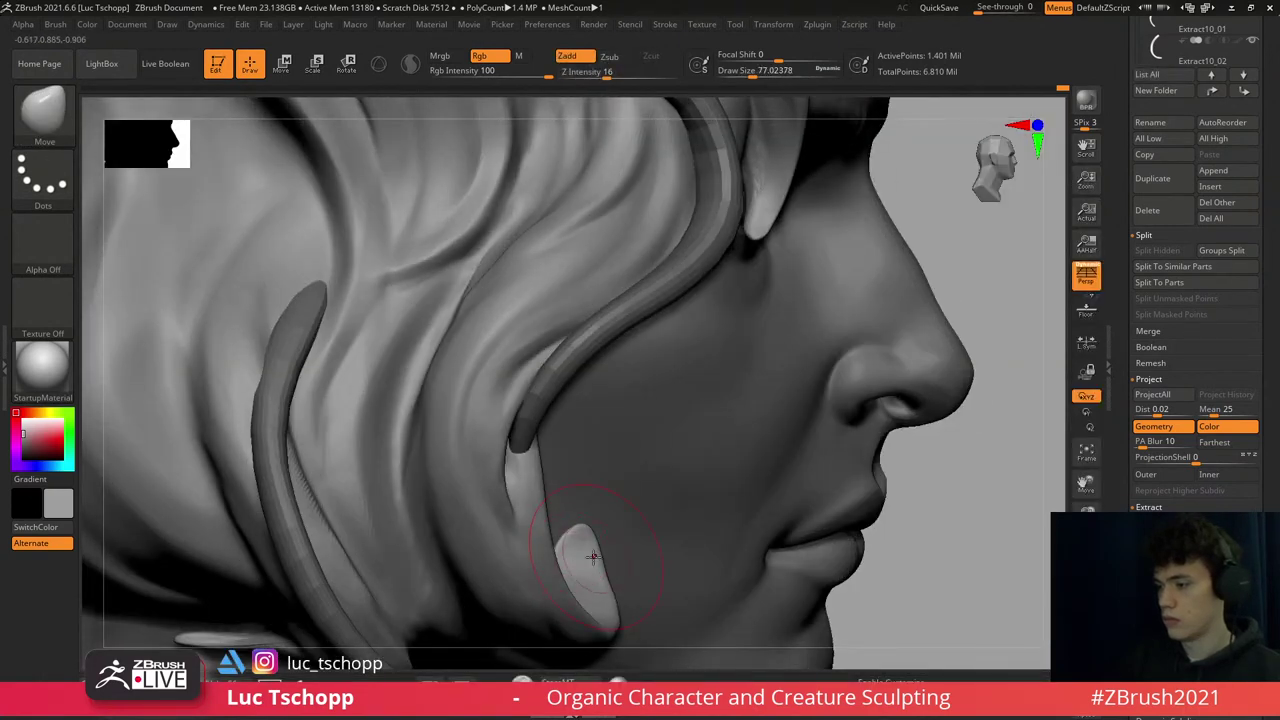
right_click_drag(593, 557, 580, 594)
key("1")
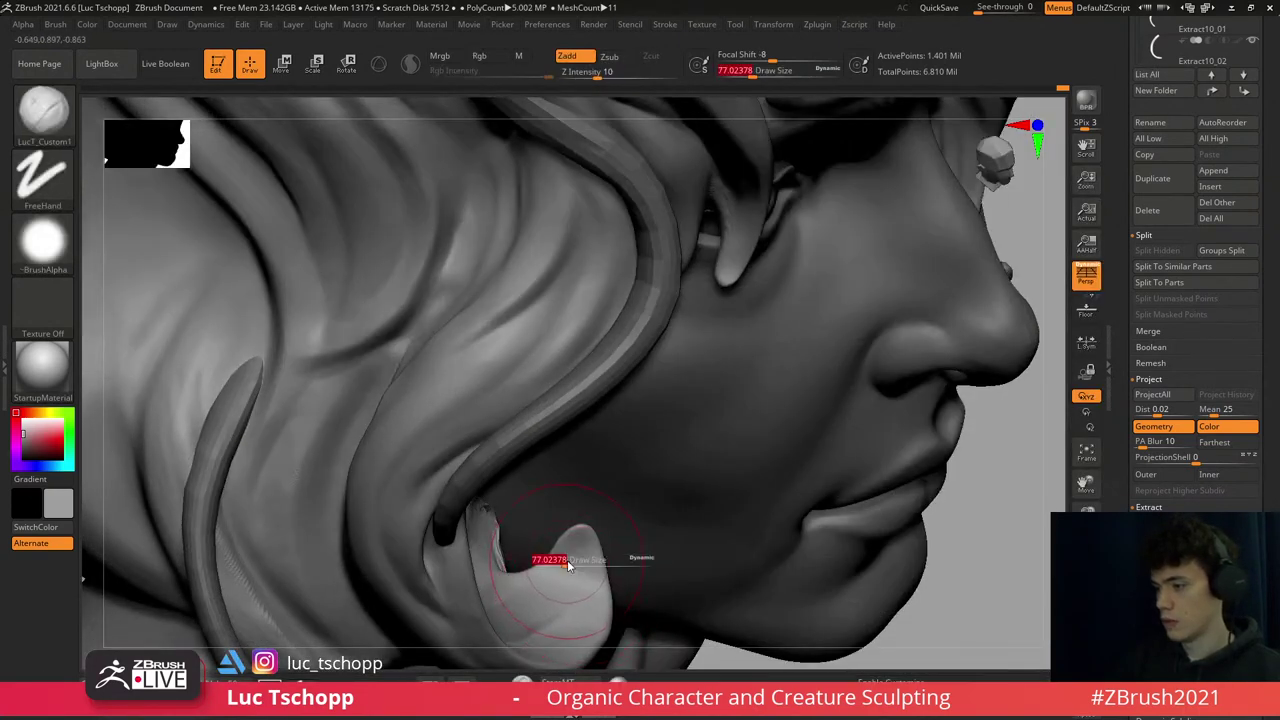
- Push the fringe further from a front view, then enlarge LucT_Custom1
key("b")
key("m")
key("t")
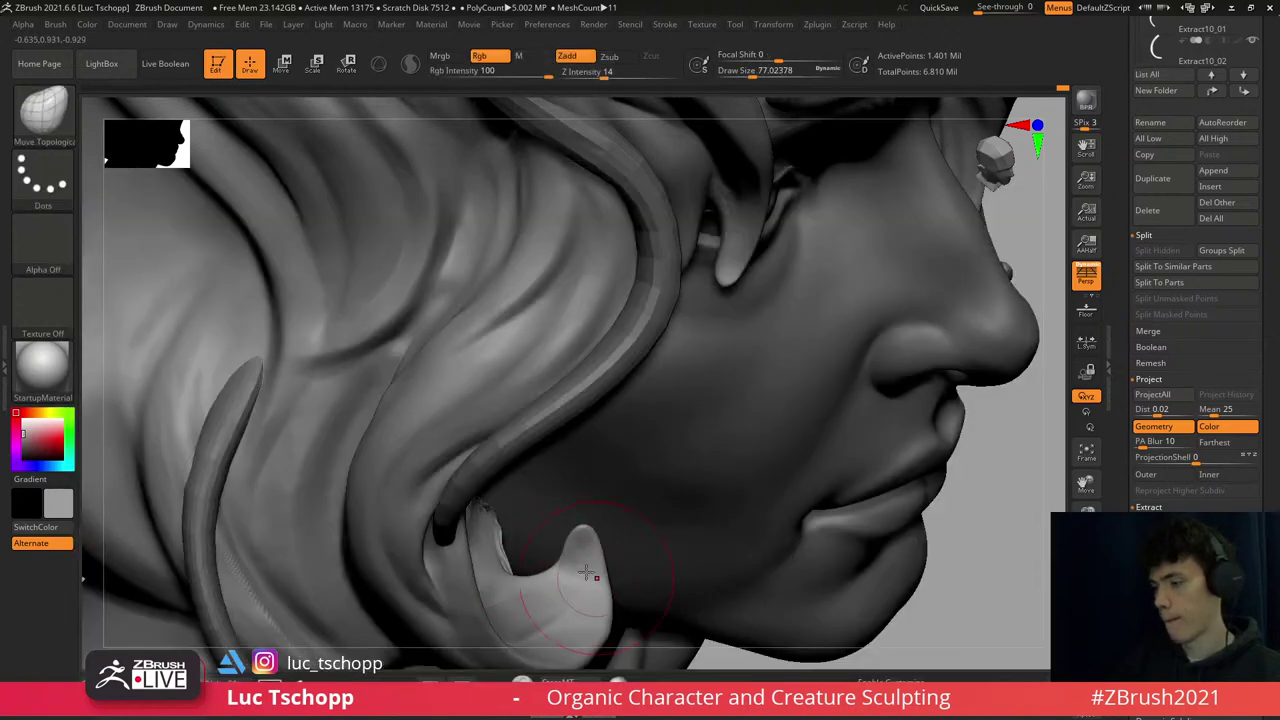
key("b")
key("m")
key("v")
mouse_move(557, 536)
right_mouse_down()
mouse_move(598, 560)
mouse_move(603, 242)
mouse_move(592, 197)
right_mouse_up()
key("1")
key("]")
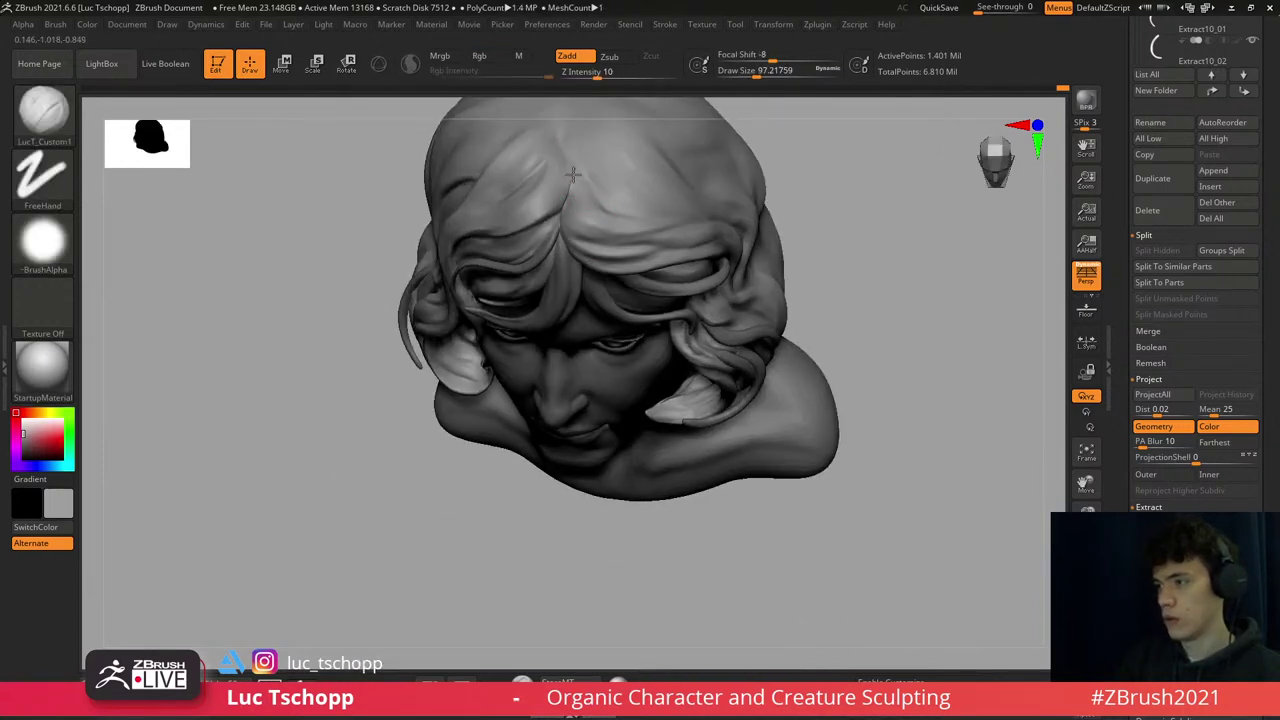
right_click_drag(669, 188, 737, 171)
right_click_drag(766, 286, 775, 268, "alt")
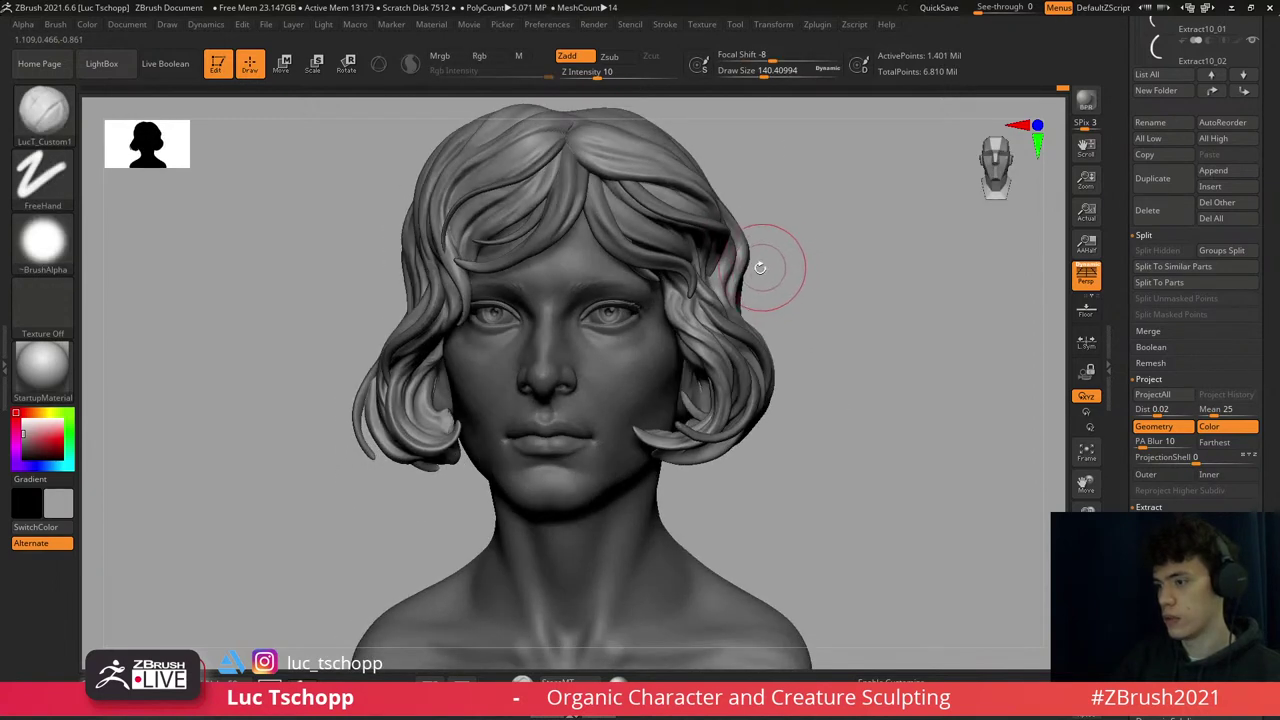
- Select the hair, shrink the brush to about 29, and refine the cheek curls
left_click(704, 456, "alt")
right_click_drag(704, 456, 694, 423)
right_click_drag(683, 509, 705, 375, "alt")
key("s")
left_click_drag(706, 375, 668, 388)
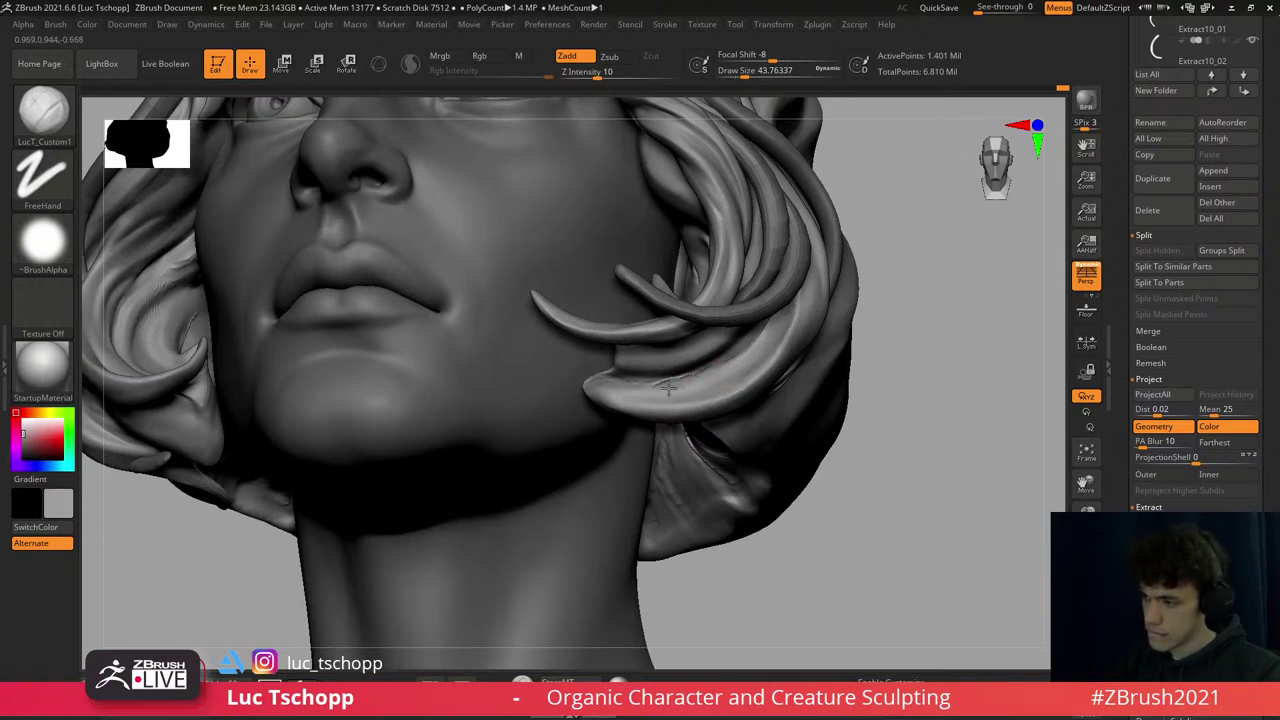
key("b")
key("d")
key("s")
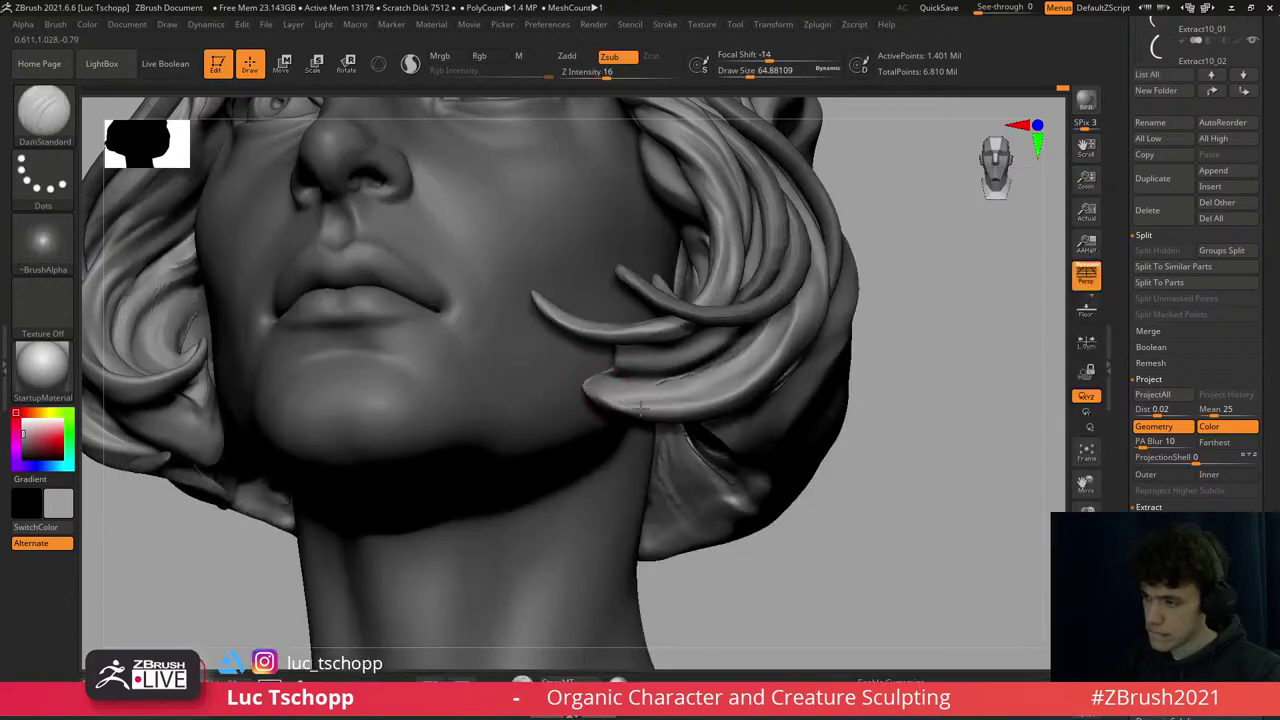
key("1")
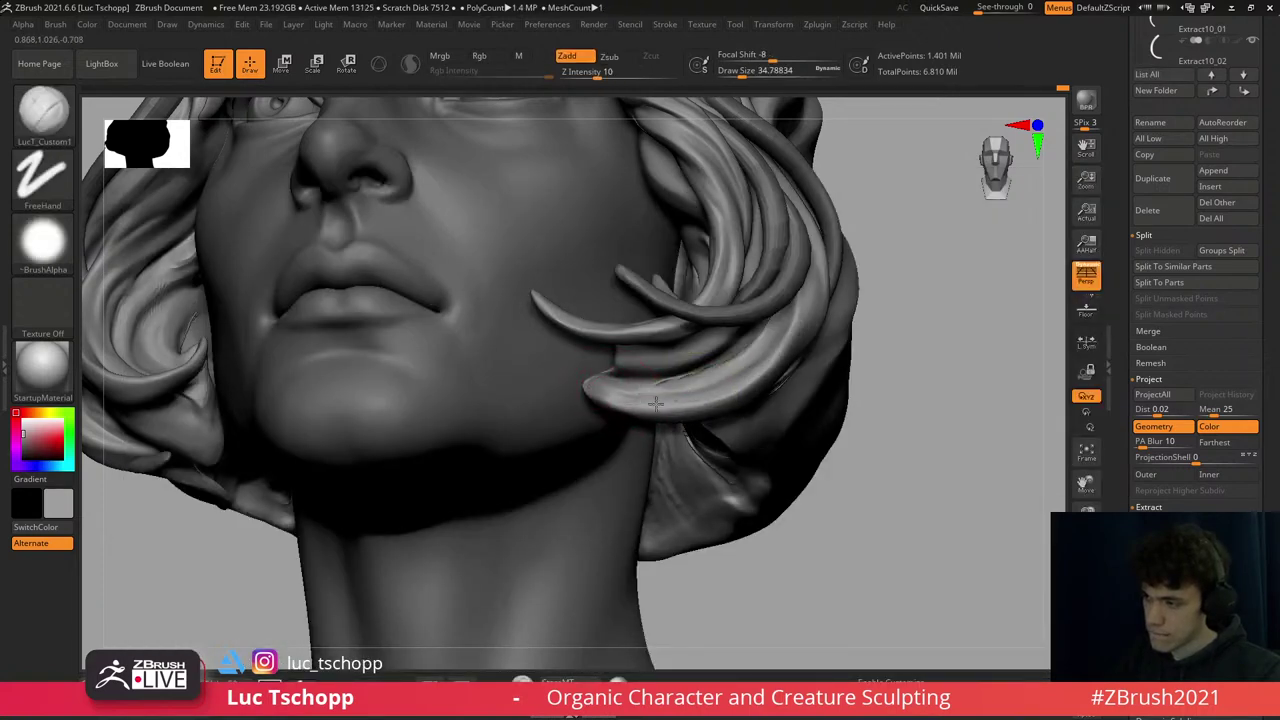
- Reshape the curled strand tips along the cheeks with Move brushes, then select Extract11
right_click_drag(655, 402, 593, 377)
key("b")
key("m")
key("t")
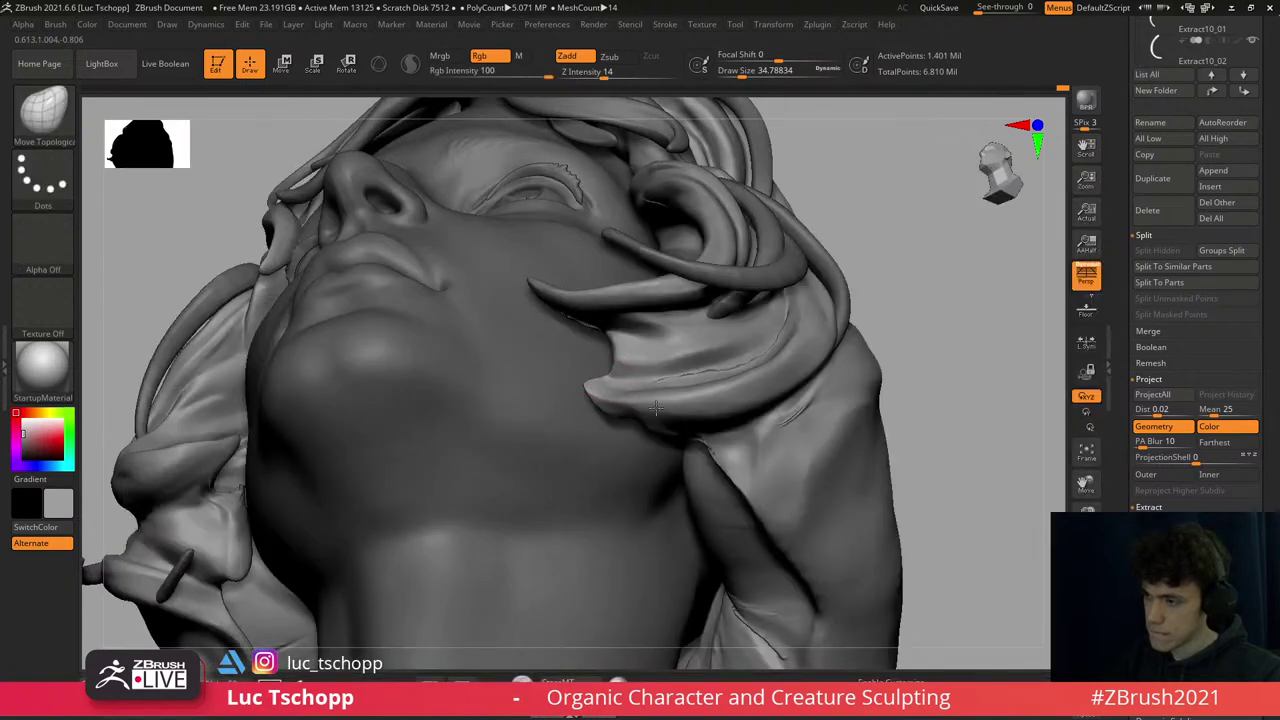
key("b")
key("m")
key("v")
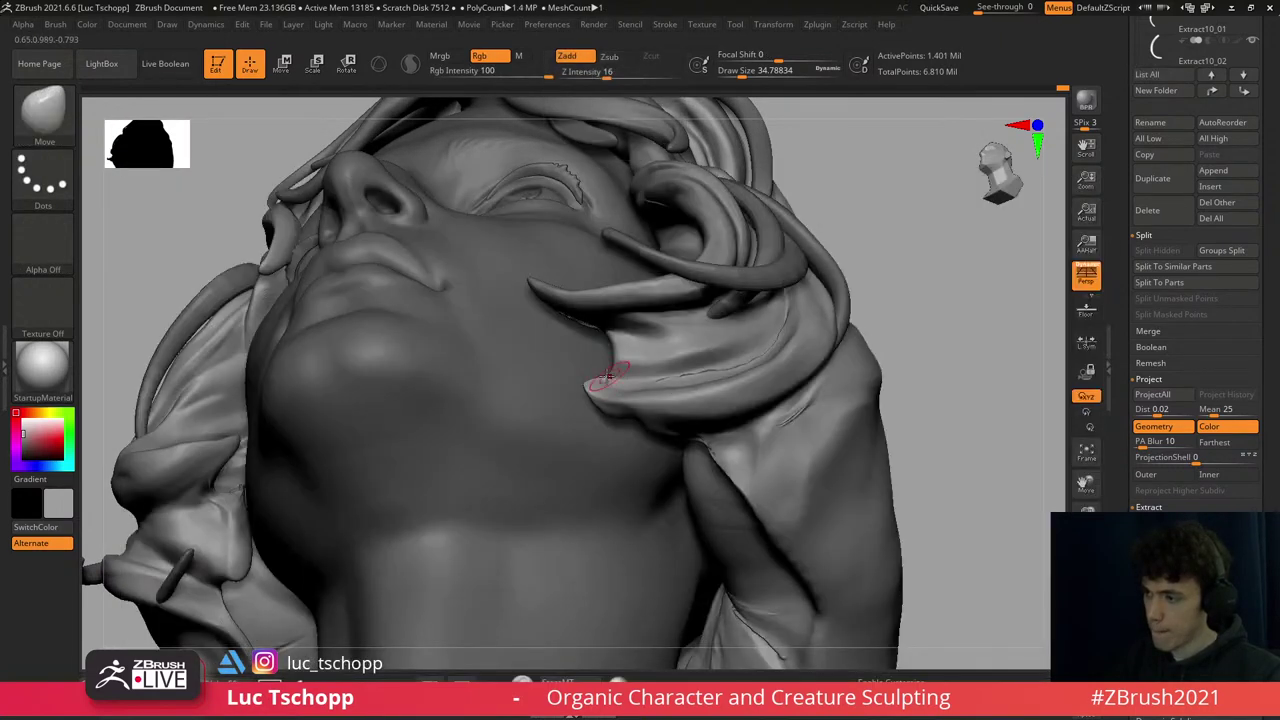
right_click_drag(538, 350, 632, 413)
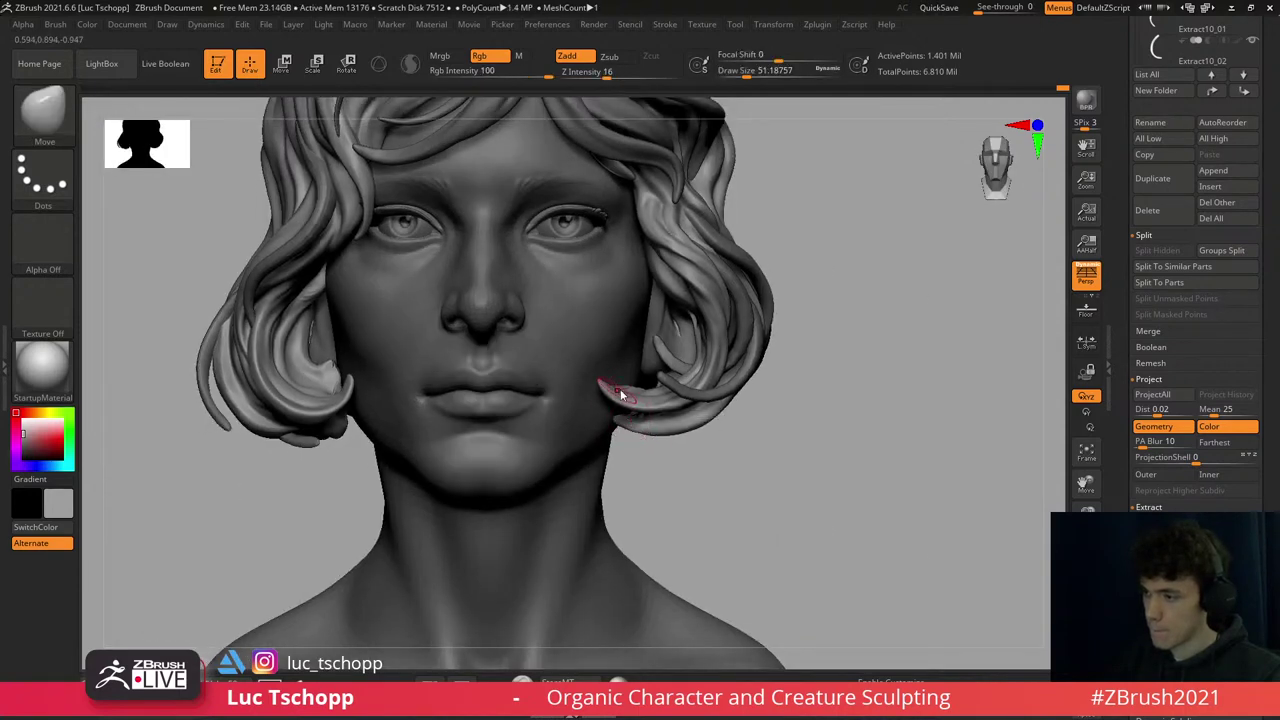
mouse_move(594, 394)
right_mouse_down()
mouse_move(735, 368)
mouse_move(715, 350)
mouse_move(757, 314)
right_mouse_up()
left_click(738, 372, "alt")
- Reveal the hidden parts of the hair piece and rotate slightly closer to the head
key("1")
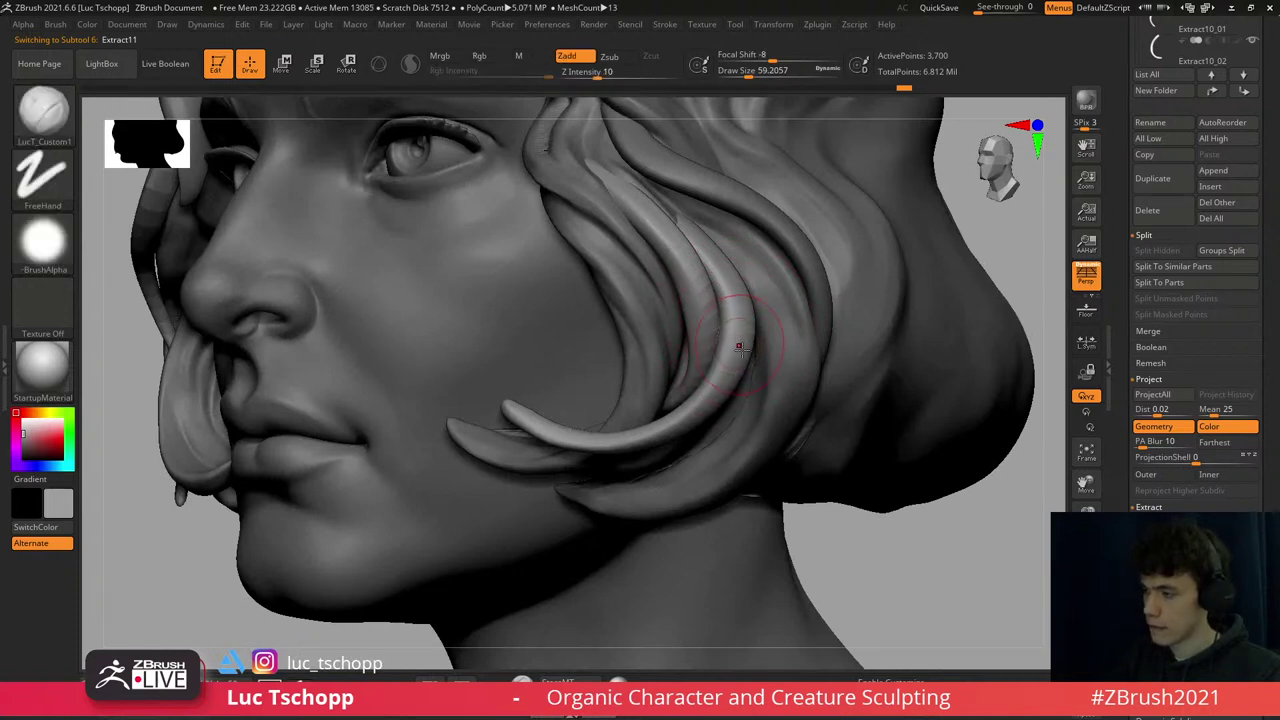
left_click(737, 357, "ctrl+shift")
key("s")
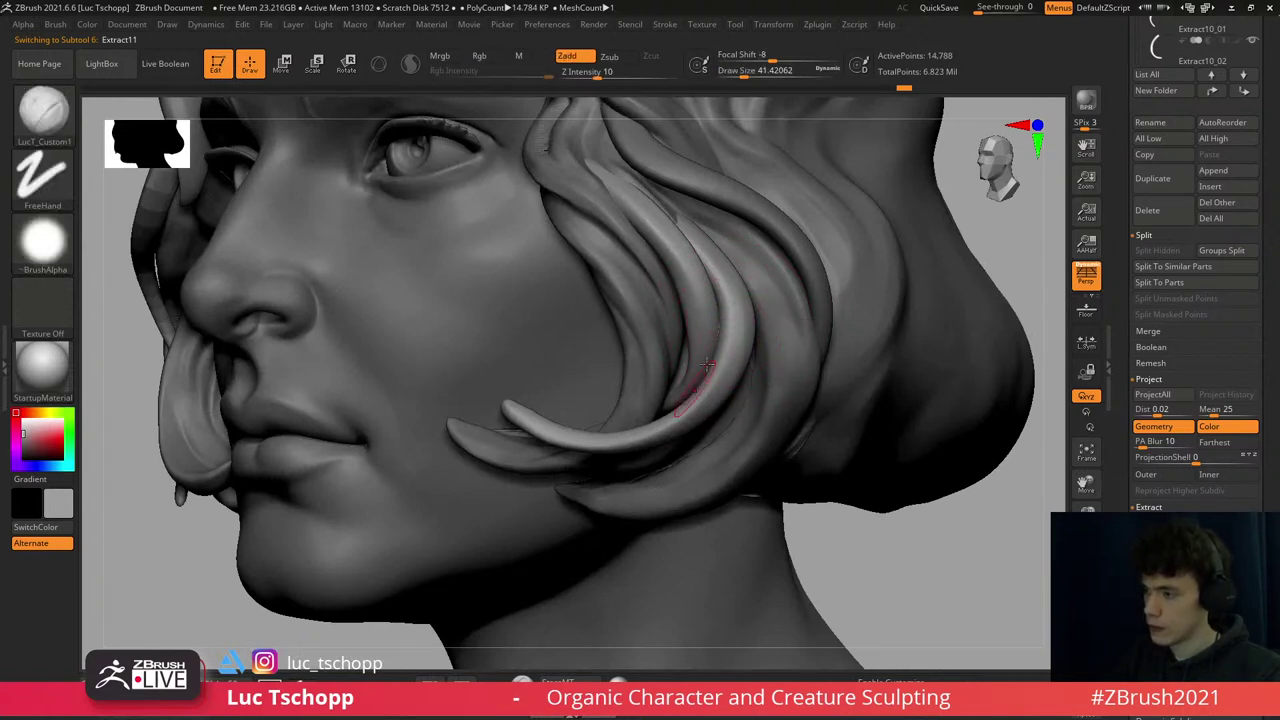
mouse_move(738, 322)
right_mouse_down()
mouse_move(729, 349)
mouse_move(697, 293)
mouse_move(623, 286)
right_mouse_up()
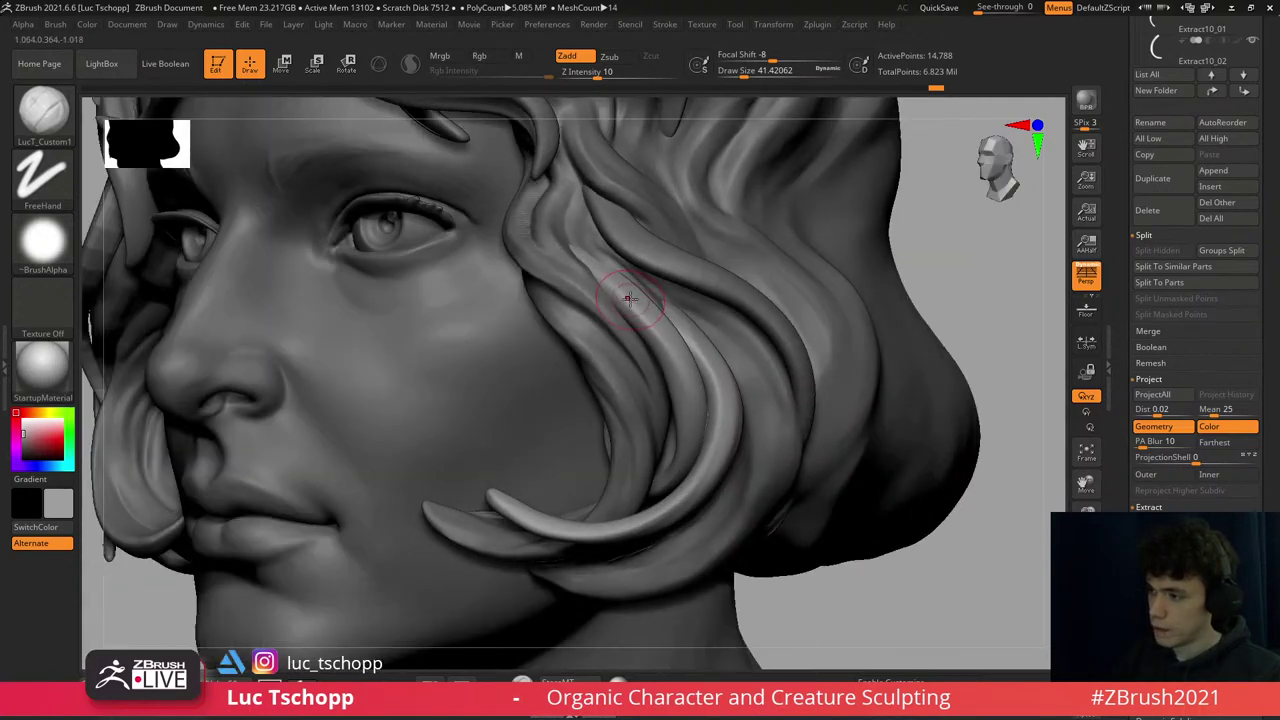
- Set the standard sculpting brush to about size 27 and zoom in on the cheek curls
key("b")
key("s")
key("t")
key("s")
left_click(612, 290)
key("1")
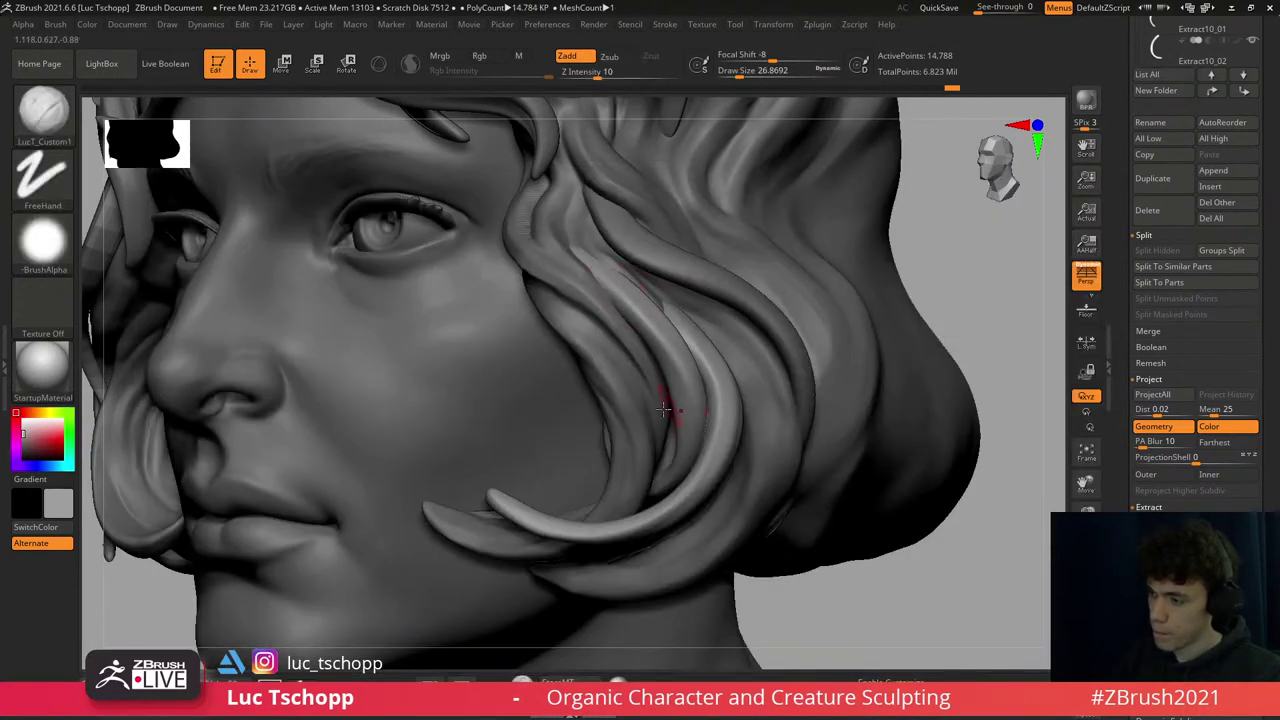
mouse_move(641, 480)
right_mouse_down()
mouse_move(686, 457)
mouse_move(628, 475)
right_mouse_up()
key("f")
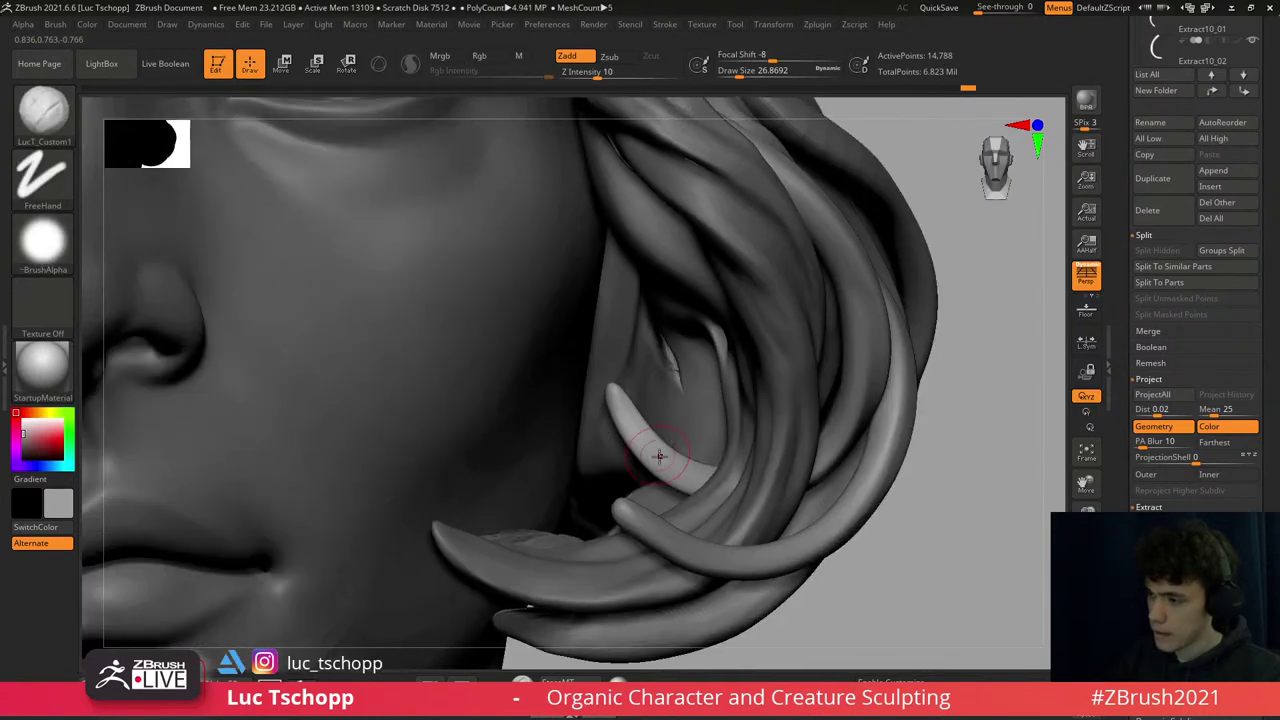
- With the Move brush, pull the curl tip by the cheek slightly left
key("b")
key("m")
key("v")
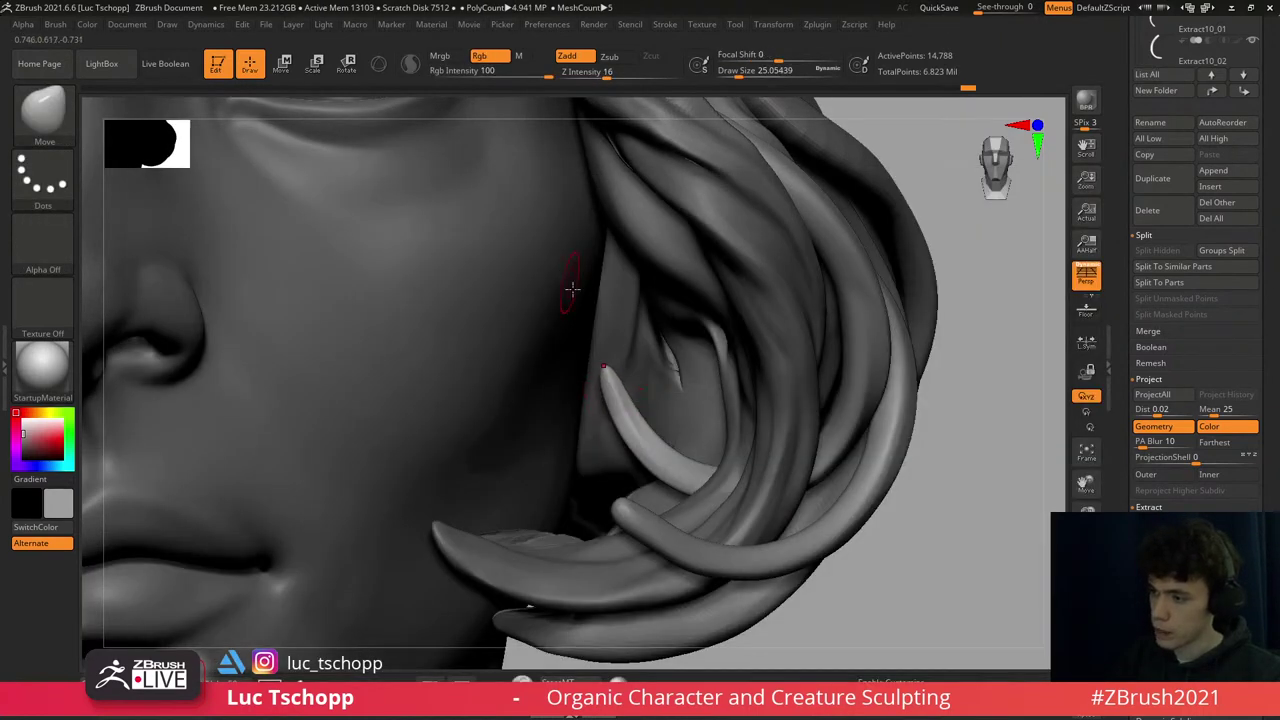
key("s")
left_click_drag(612, 385, 594, 424)
key("s")
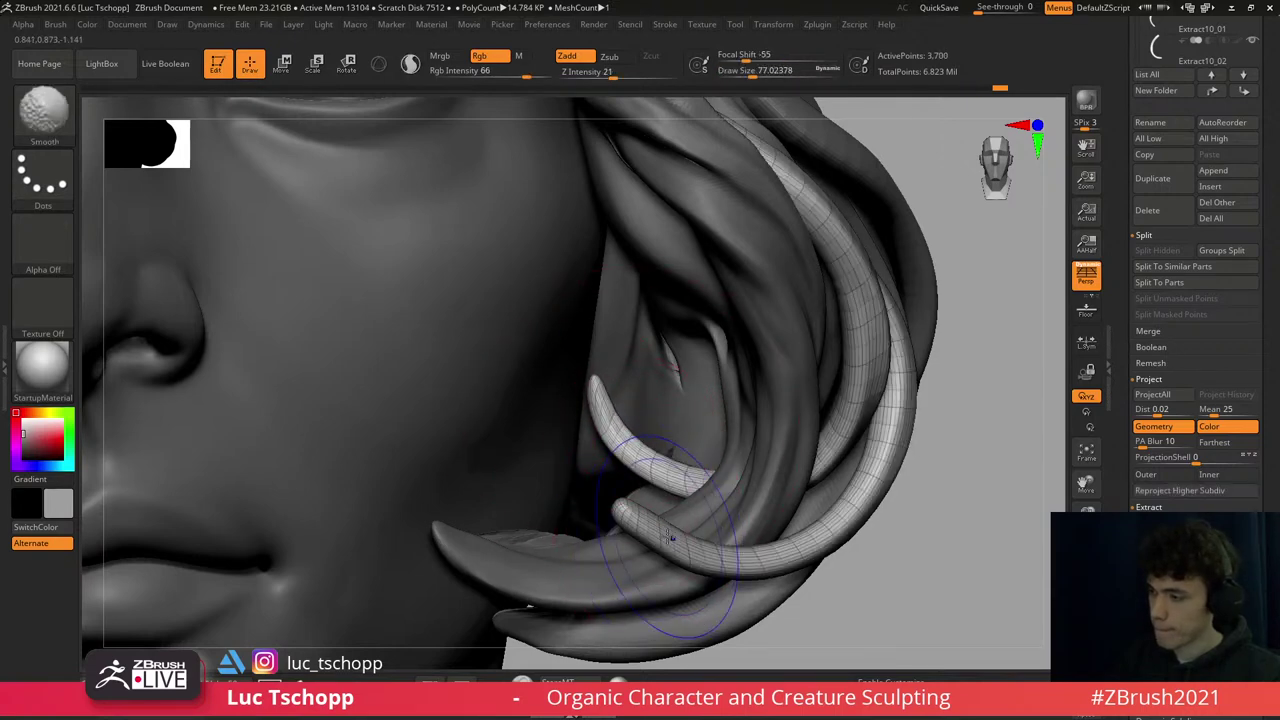
- Set the Move Topological brush to about size 87 and view the strand near the cheek
key("b")
key("m")
key("t")
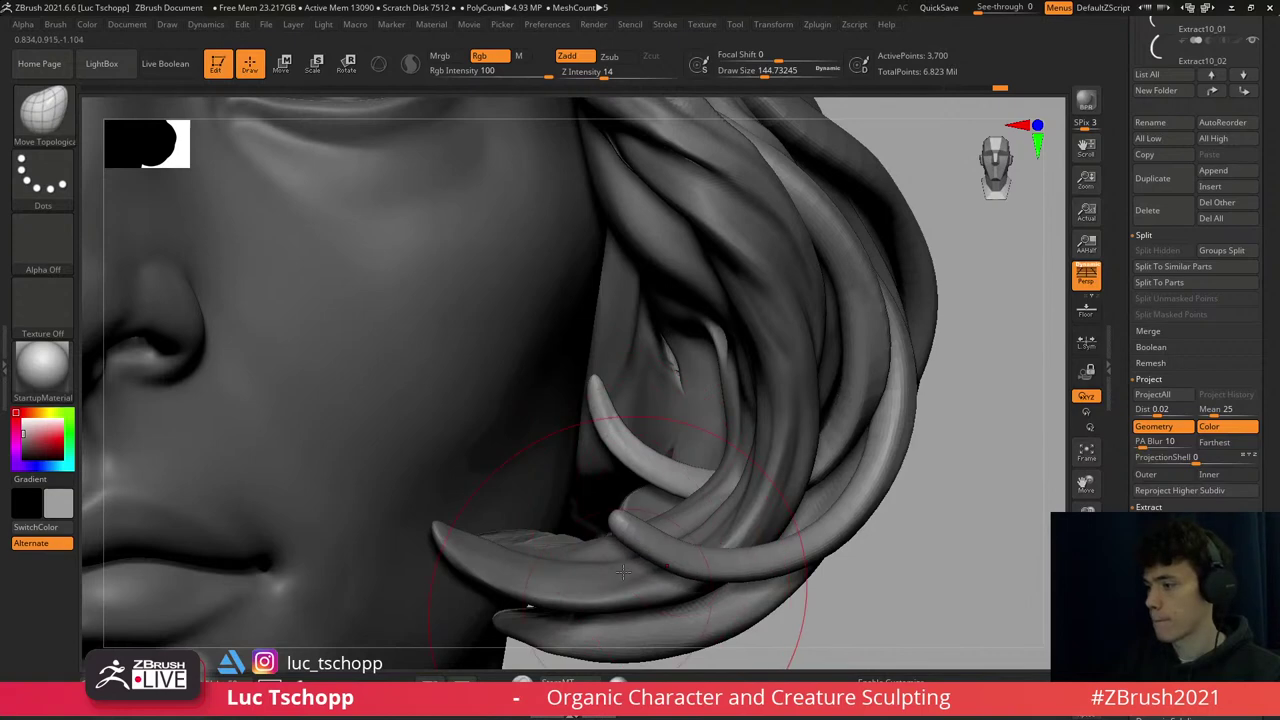
mouse_move(632, 542)
left_mouse_down()
mouse_move(620, 532)
mouse_move(634, 544)
left_mouse_up()
right_click_drag(634, 544, 630, 560)
- Switch to the Pinch brush, adjust its size and zoom close on the strand tip
key("b")
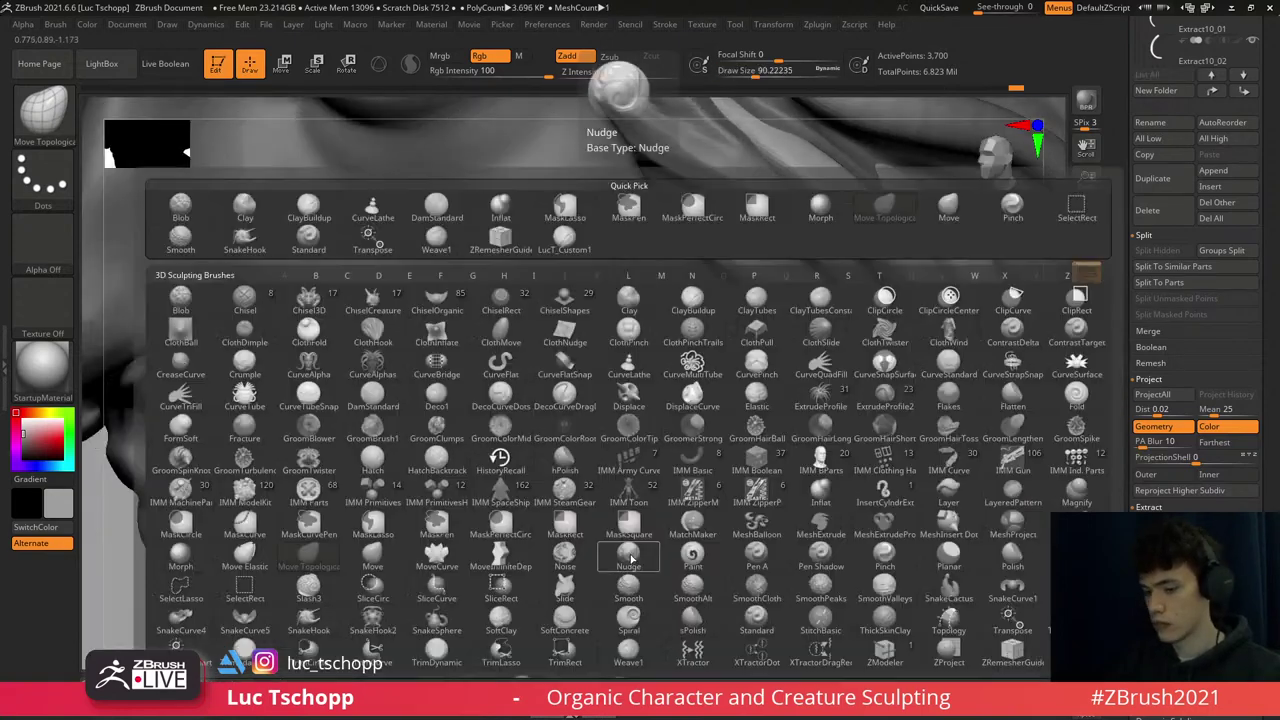
key("p")
key("i")
key("s")
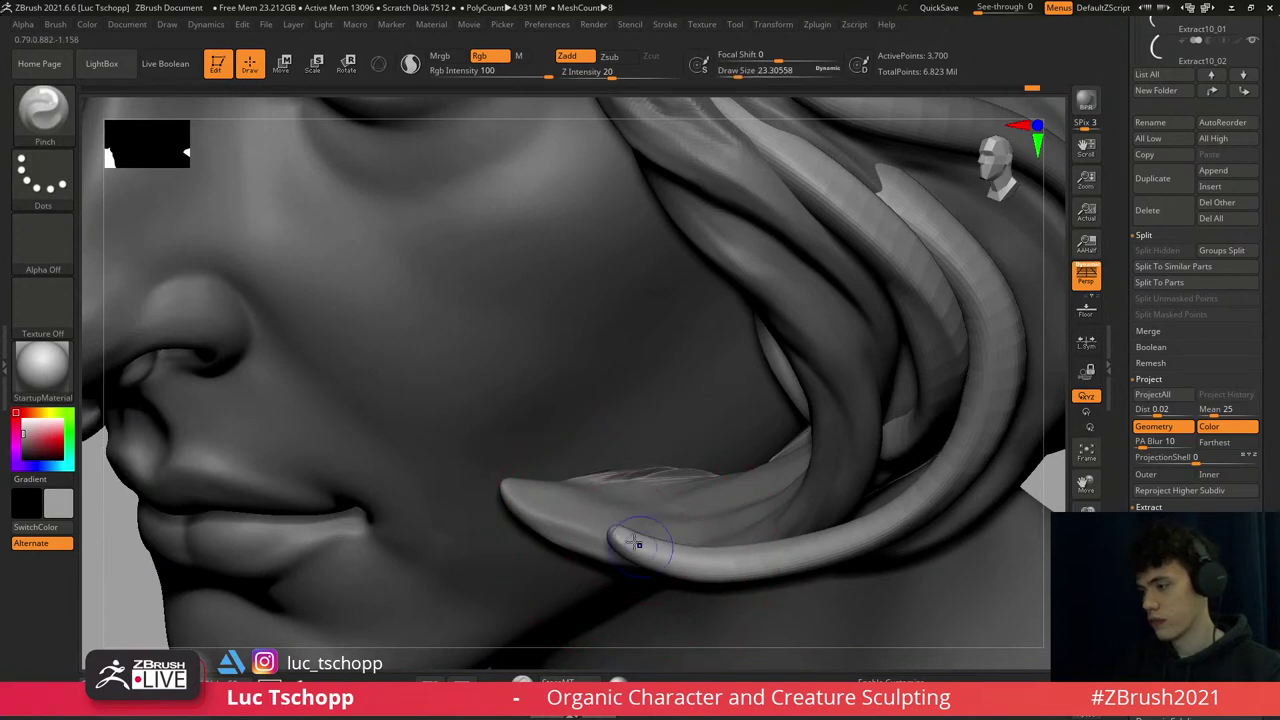
key("1")
- Make Extract1 active and smooth the dark crease along the strand with Move Topological
left_click(638, 543, "alt")
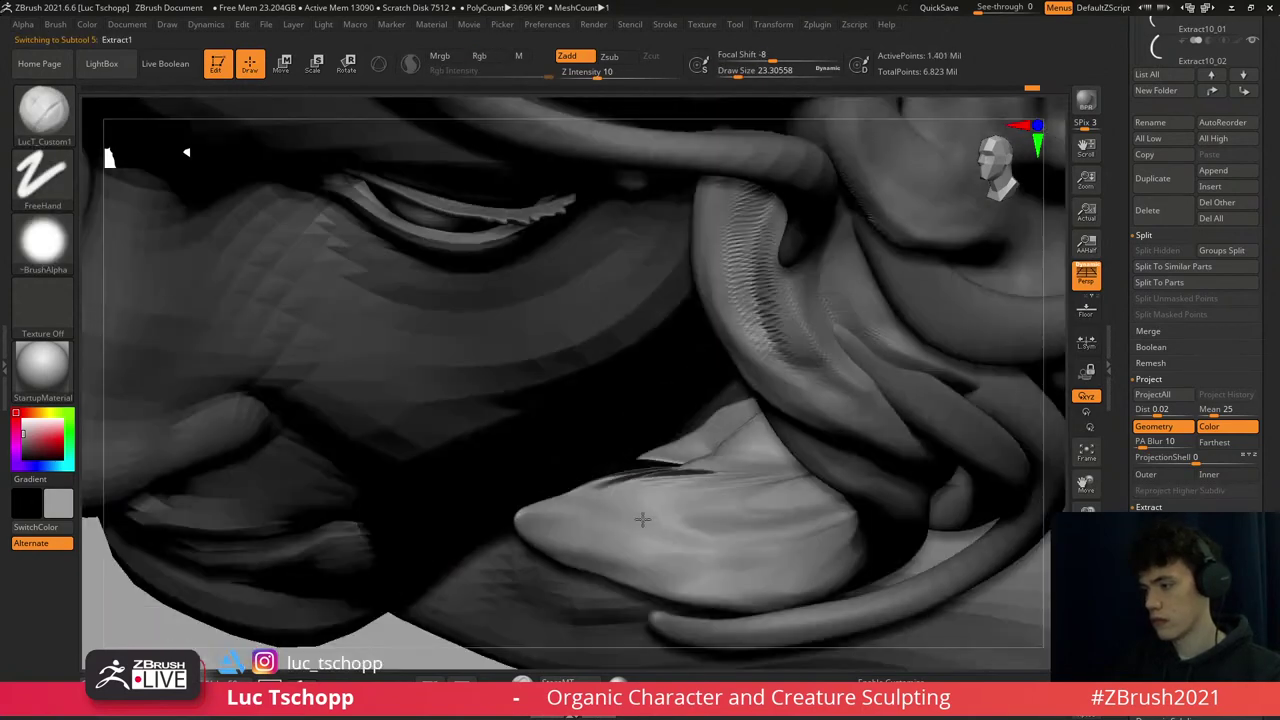
key("b")
key("m")
key("t")
left_click_drag(613, 484, 660, 487, "shift")
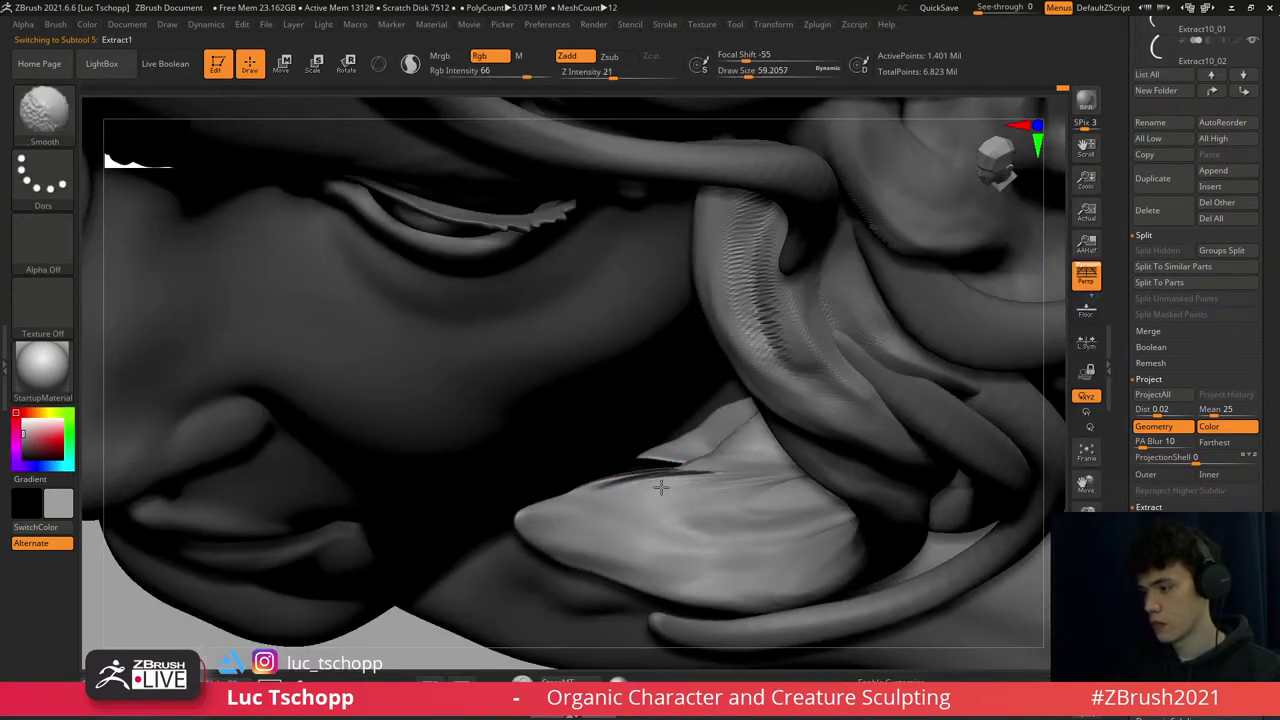
- Frame the whole head in a front three-quarter view and pick the DamStandard brush
key("b")
key("m")
key("v")
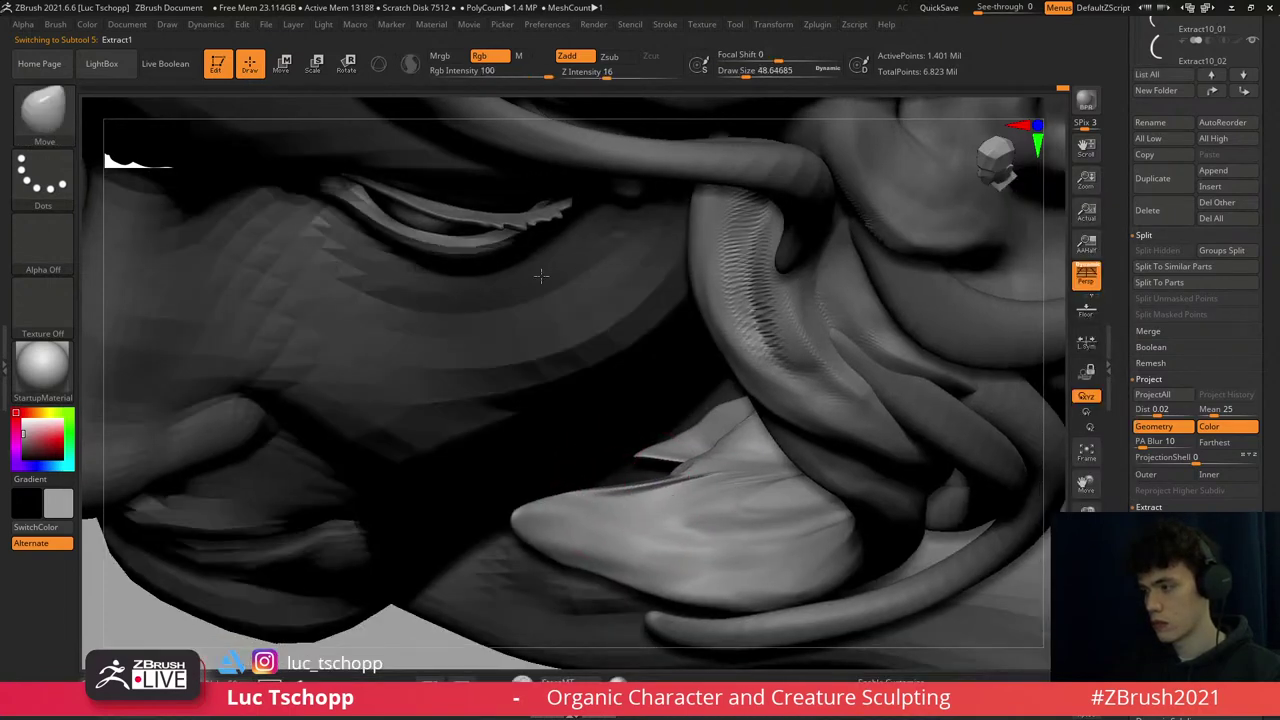
key("f")
mouse_move(700, 479)
right_mouse_down()
mouse_move(703, 265)
mouse_move(766, 290)
right_mouse_up()
key("b")
key("d")
key("s")
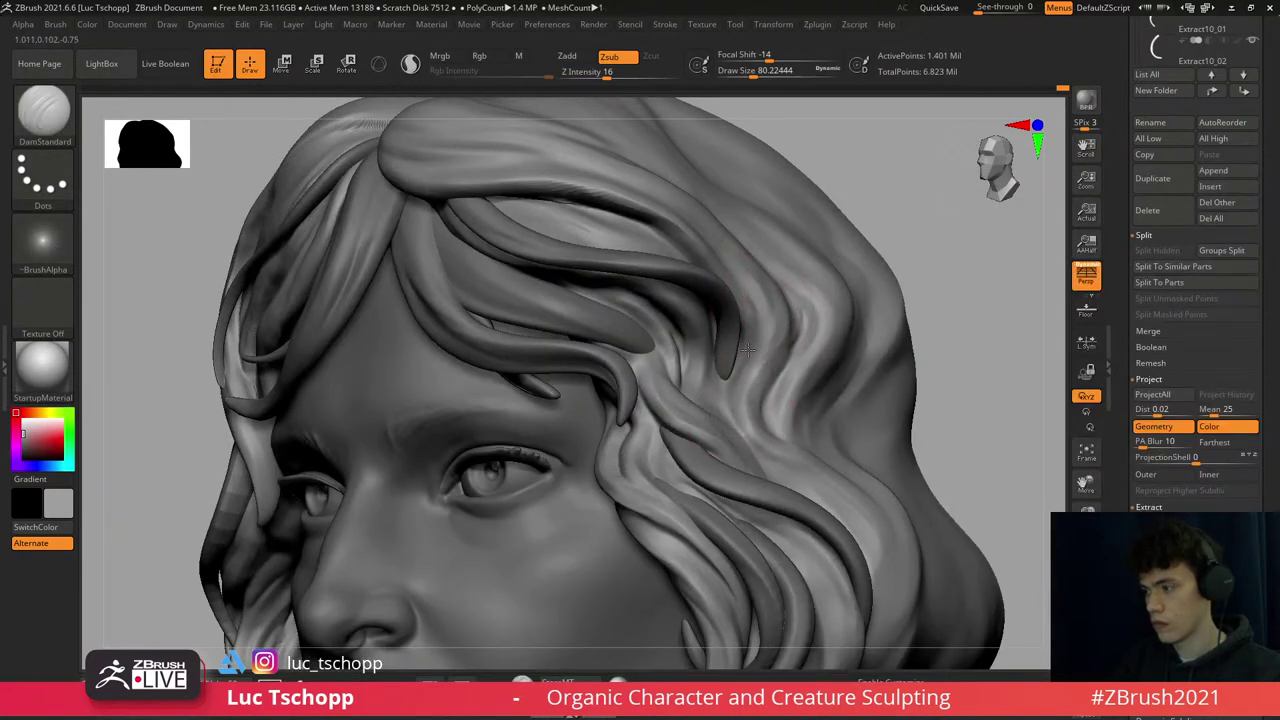
- Shrink the brush, view the face and hair from the front, and make Extract1 active
key("bracketleft")
right_click_drag(715, 362, 707, 318, "ctrl")
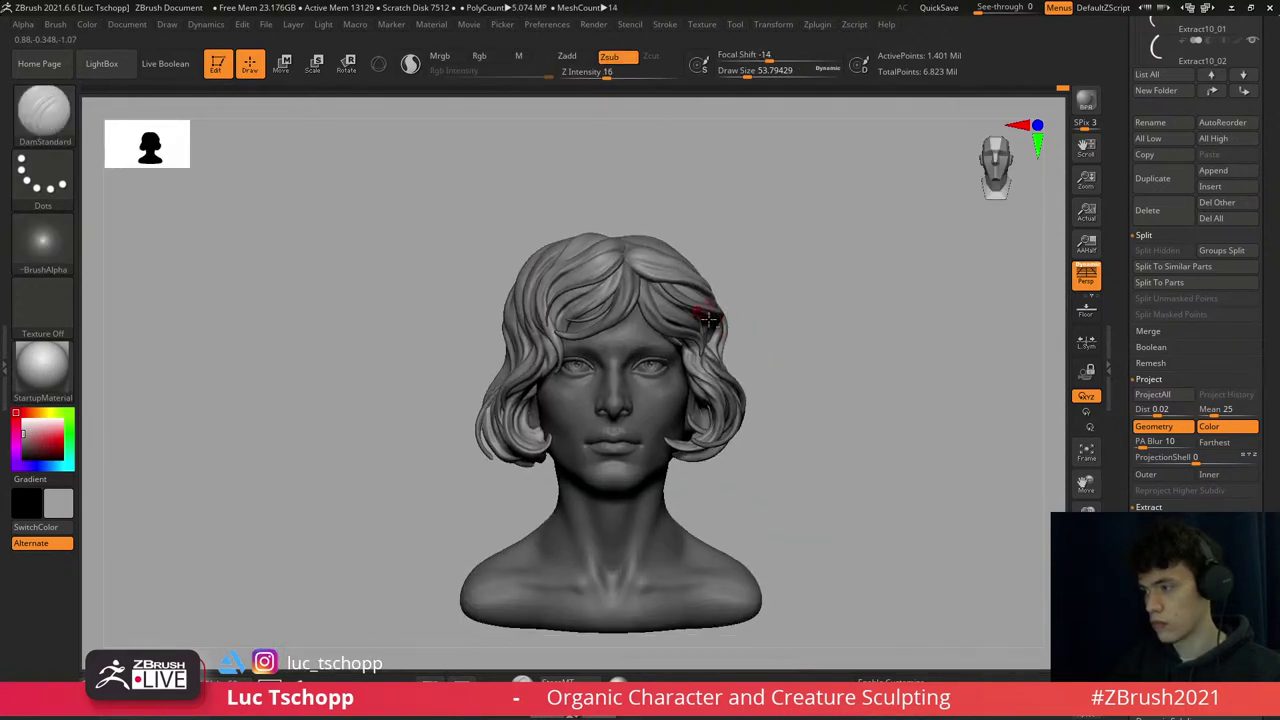
mouse_move(595, 318)
right_mouse_down("ctrl")
mouse_move(671, 357)
mouse_move(655, 288)
mouse_move(725, 270)
mouse_move(690, 345)
mouse_move(551, 300)
right_mouse_up("ctrl")
left_click(699, 353, "alt")
left_click(731, 245, "alt")
- Paint a freehand MaskPen stroke across the crown fold of the hair
mouse_move(551, 300)
left_mouse_down("ctrl")
mouse_move(578, 322)
mouse_move(740, 340)
mouse_move(600, 318)
left_mouse_up("ctrl")
left_click(45, 145)
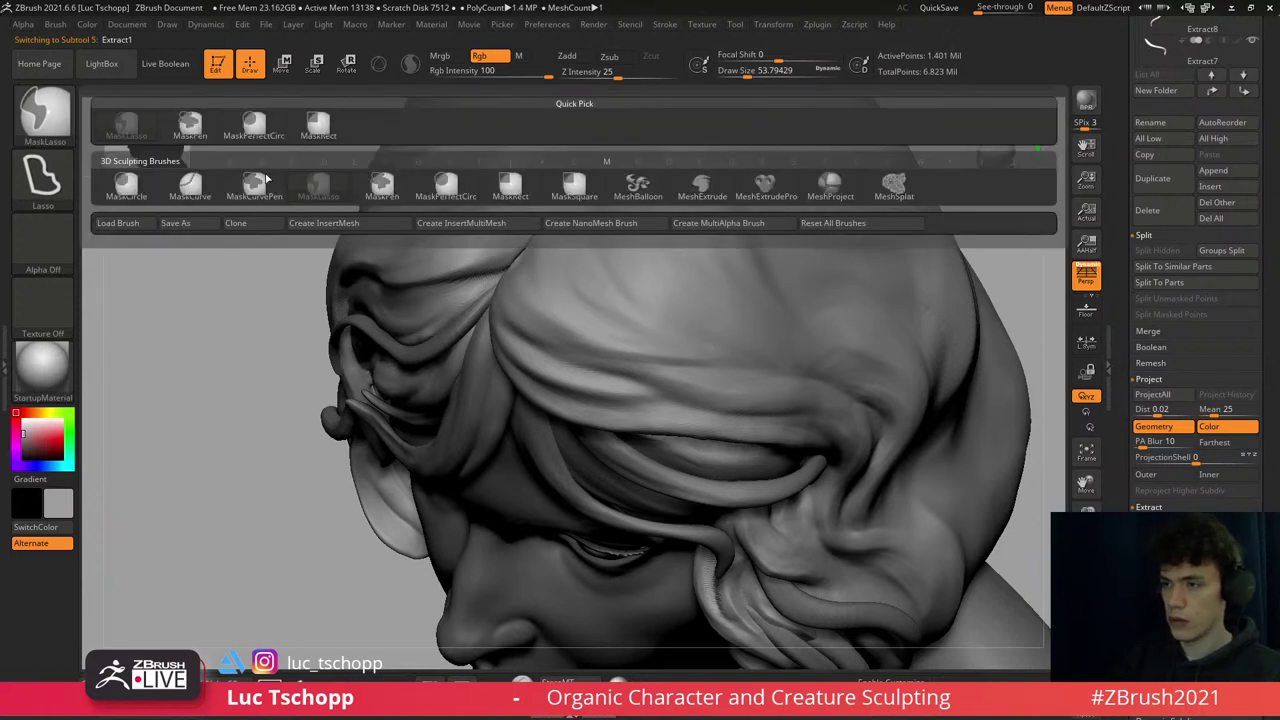
left_click(385, 183)
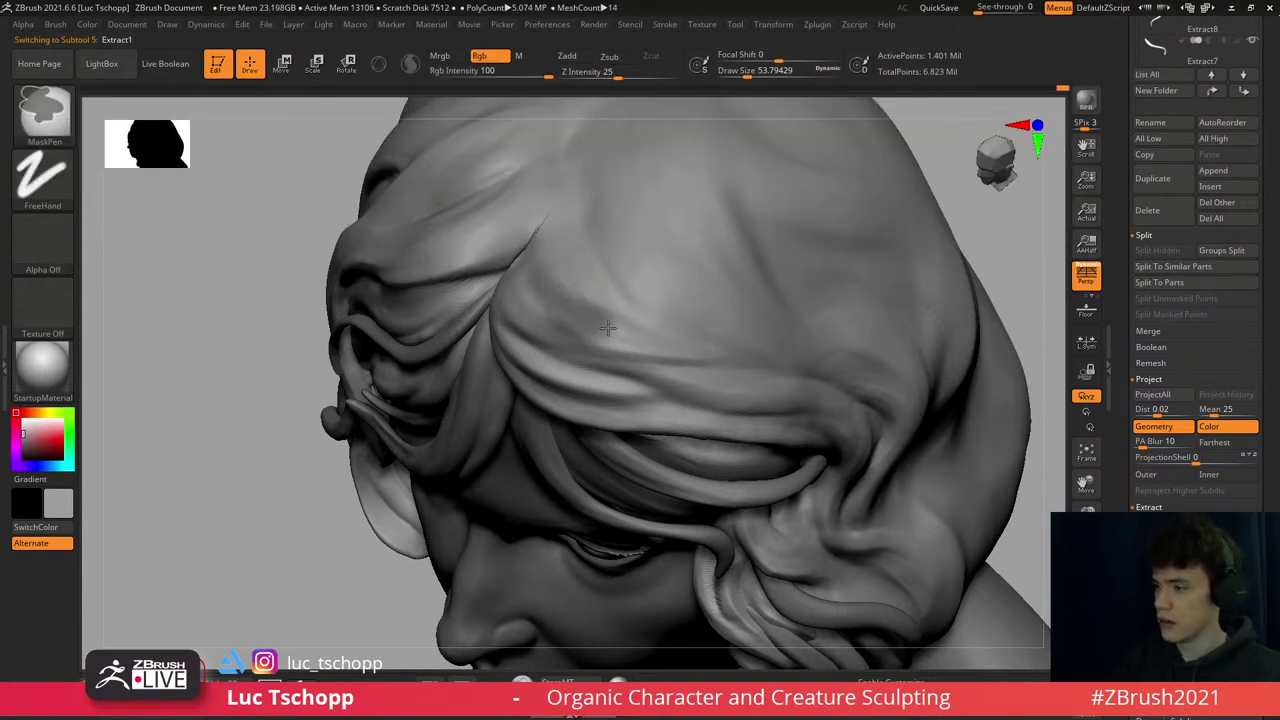
left_click_drag(608, 328, 782, 352, "ctrl")
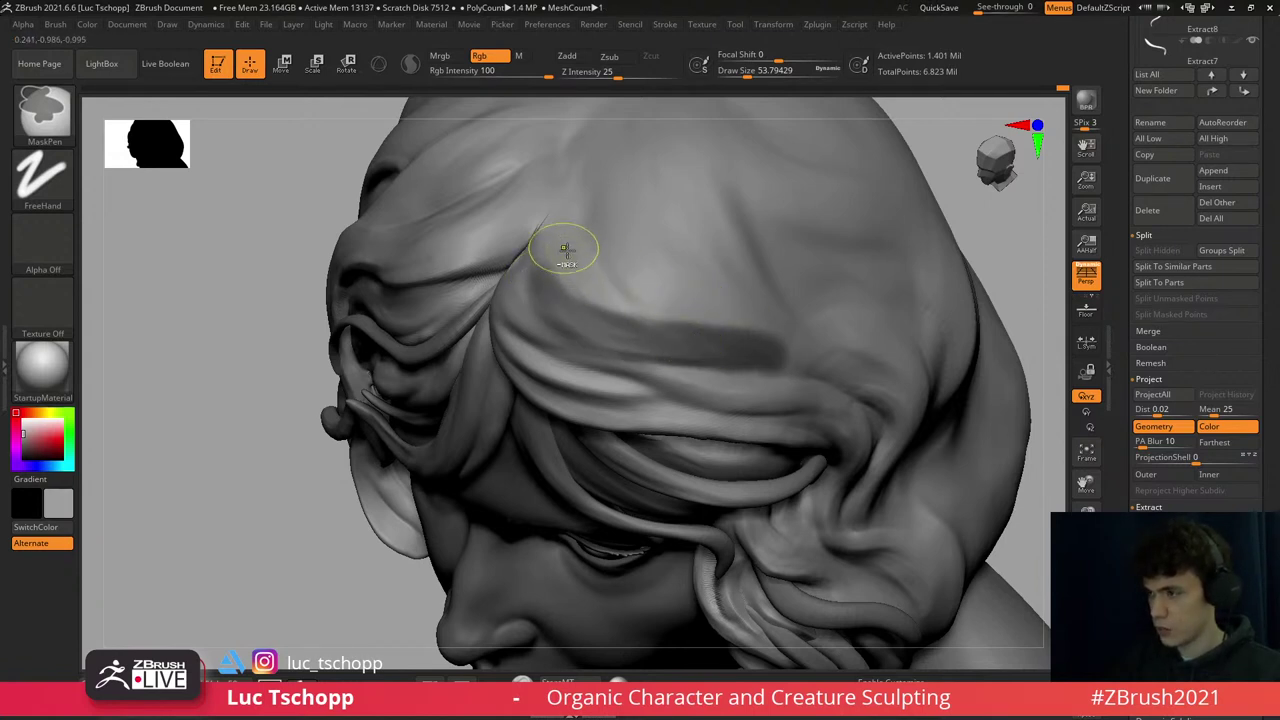
- Orbit around the bust to inspect the mask stroke, returning to a front view
mouse_move(722, 340)
right_mouse_down()
mouse_move(700, 330)
mouse_move(727, 344)
right_mouse_up()
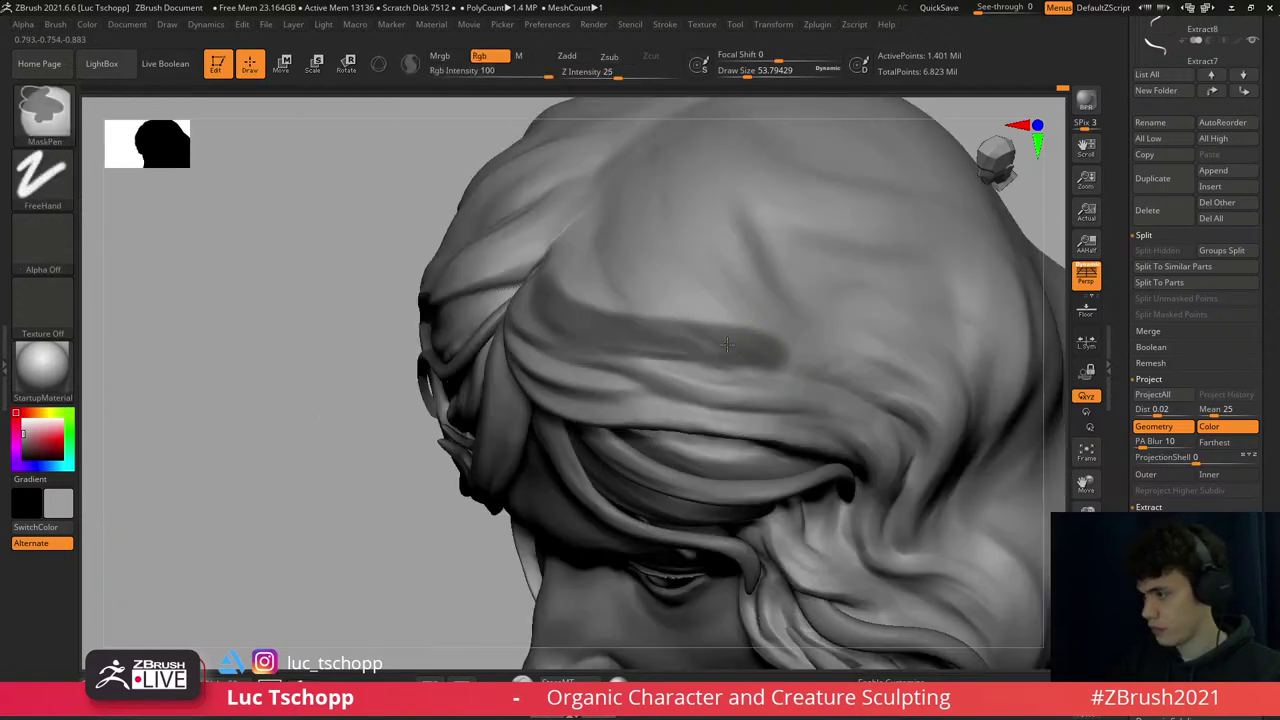
key("f")
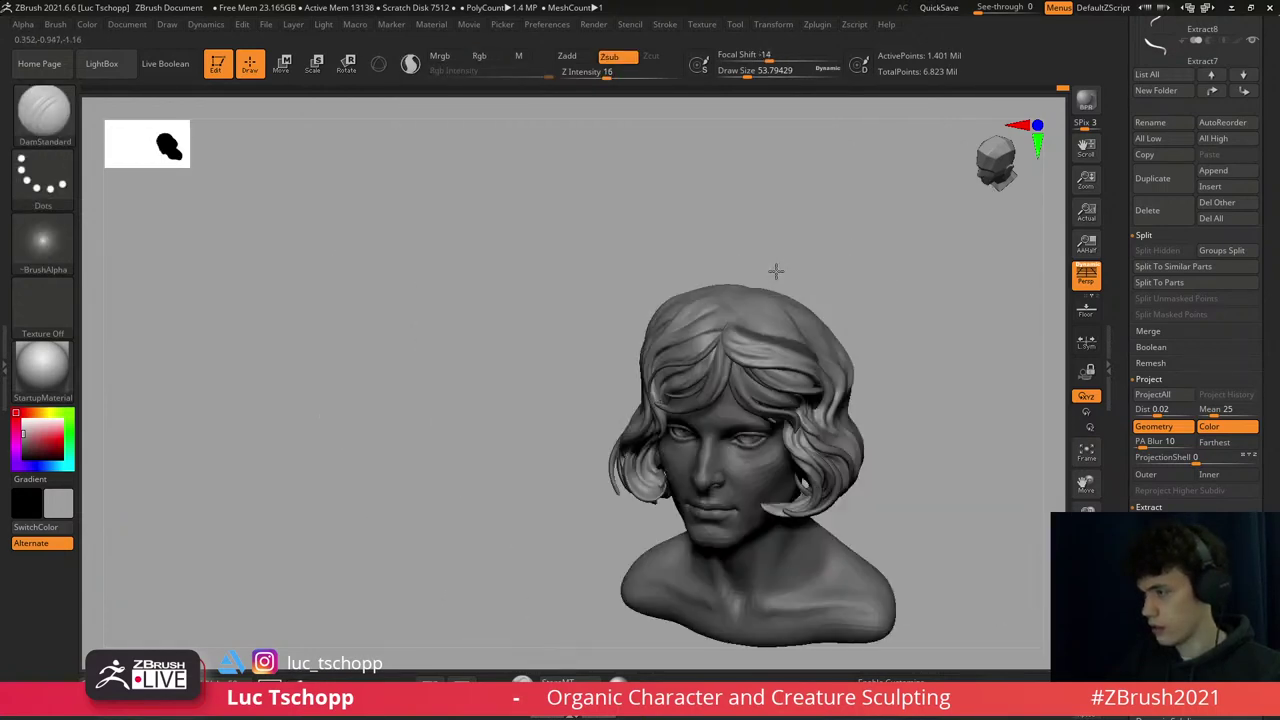
mouse_move(774, 271)
right_mouse_down()
mouse_move(722, 278)
mouse_move(757, 294)
mouse_move(767, 211)
right_mouse_up()
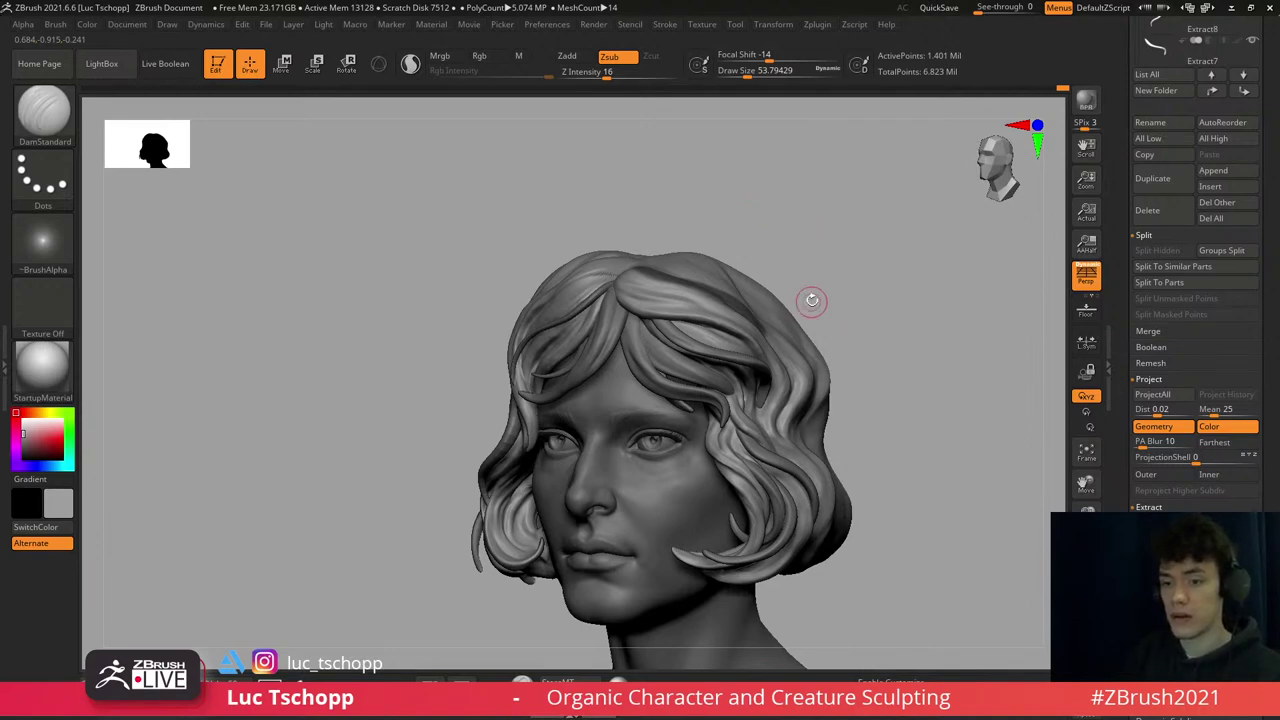
right_click_drag(812, 300, 843, 276)
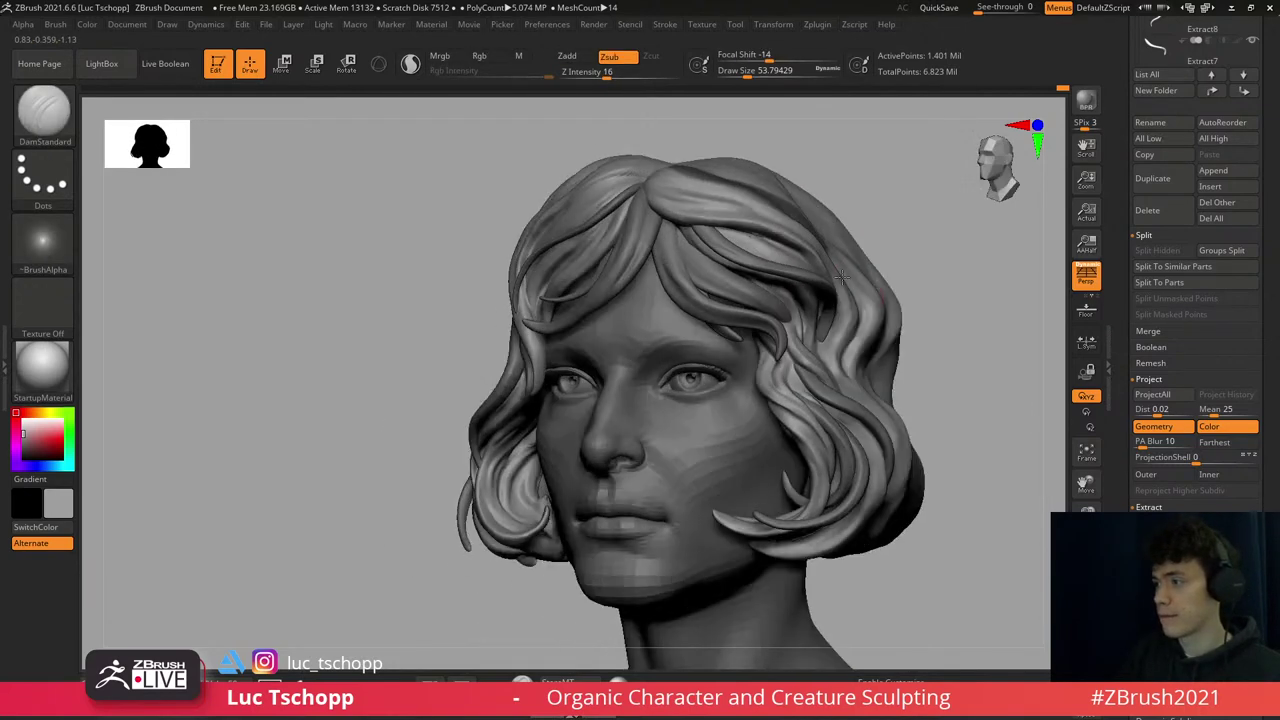
right_click_drag(1056, 501, 812, 194, "shift")
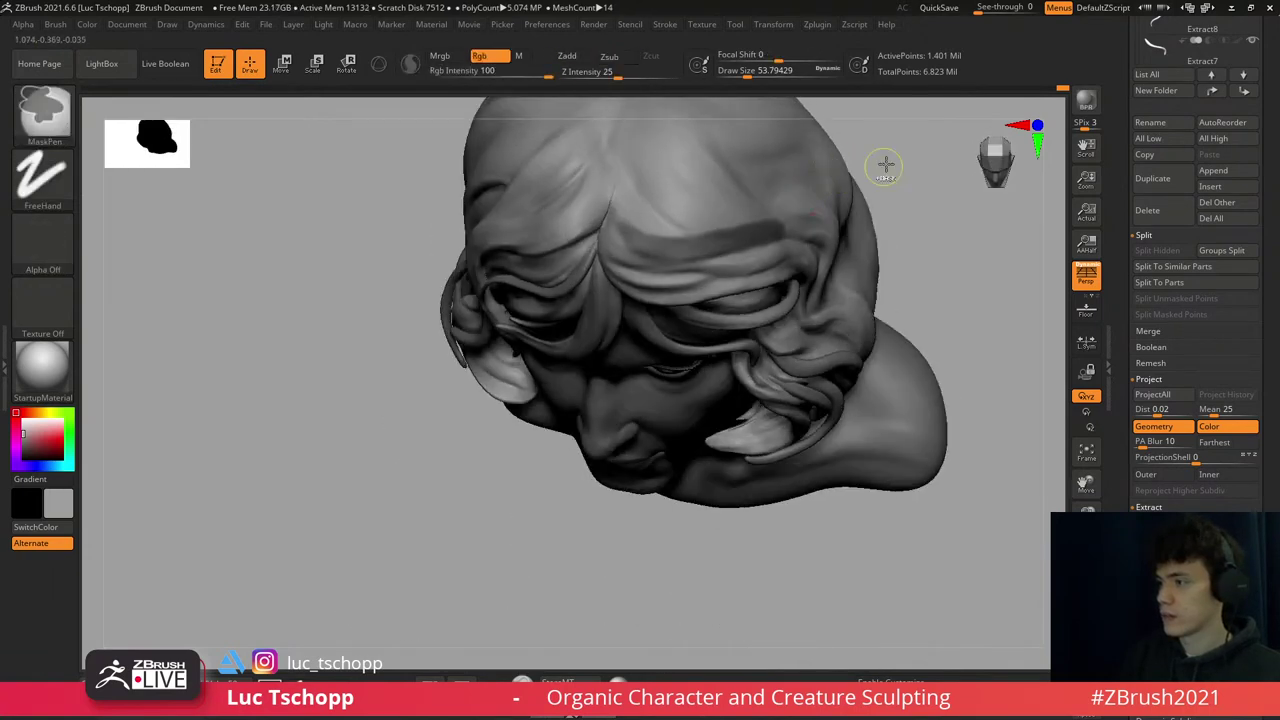
right_click_drag(886, 163, 622, 262)
key("ctrl")
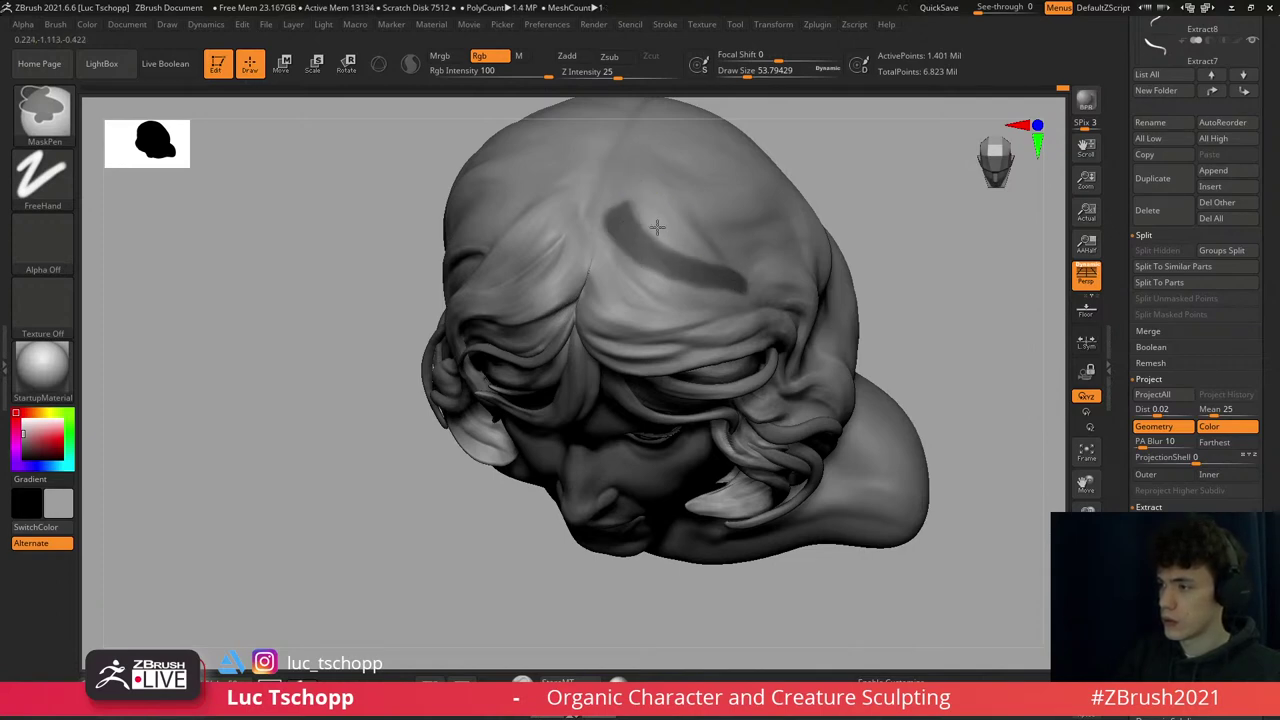
mouse_move(657, 227)
right_mouse_down()
mouse_move(706, 134)
mouse_move(757, 197)
mouse_move(780, 287)
mouse_move(770, 335)
mouse_move(748, 343)
mouse_move(676, 290)
mouse_move(675, 258)
right_mouse_up()
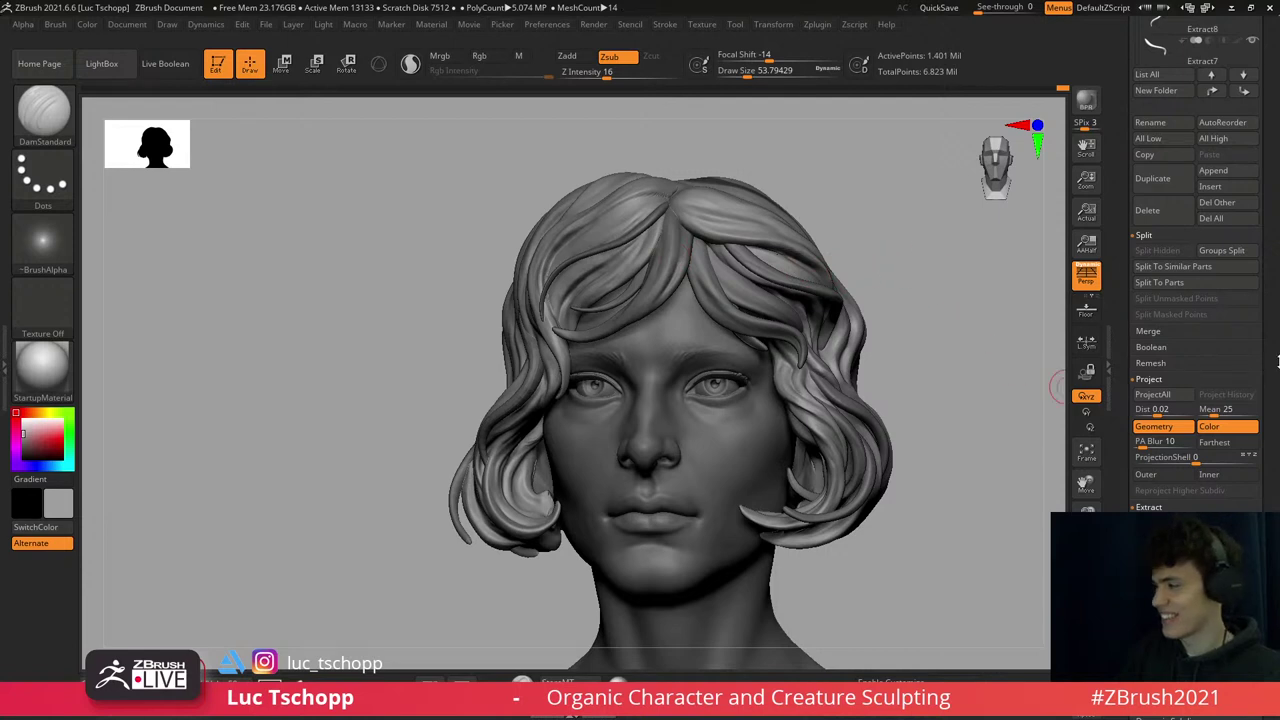
left_click(1148, 507)
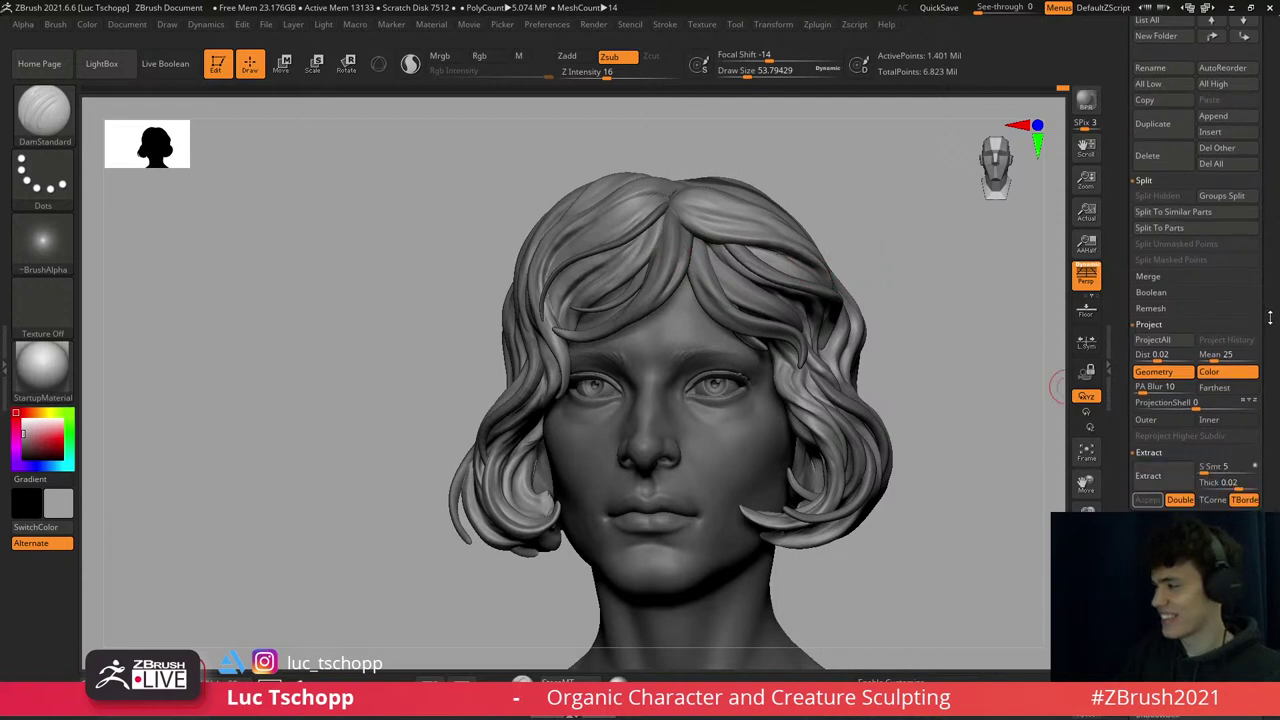
- Extract the masked crown stroke as new subtool Extract12 and check it in Solo
left_click(1163, 475)
left_click(1147, 498)
left_click_drag(1010, 450, 755, 345)
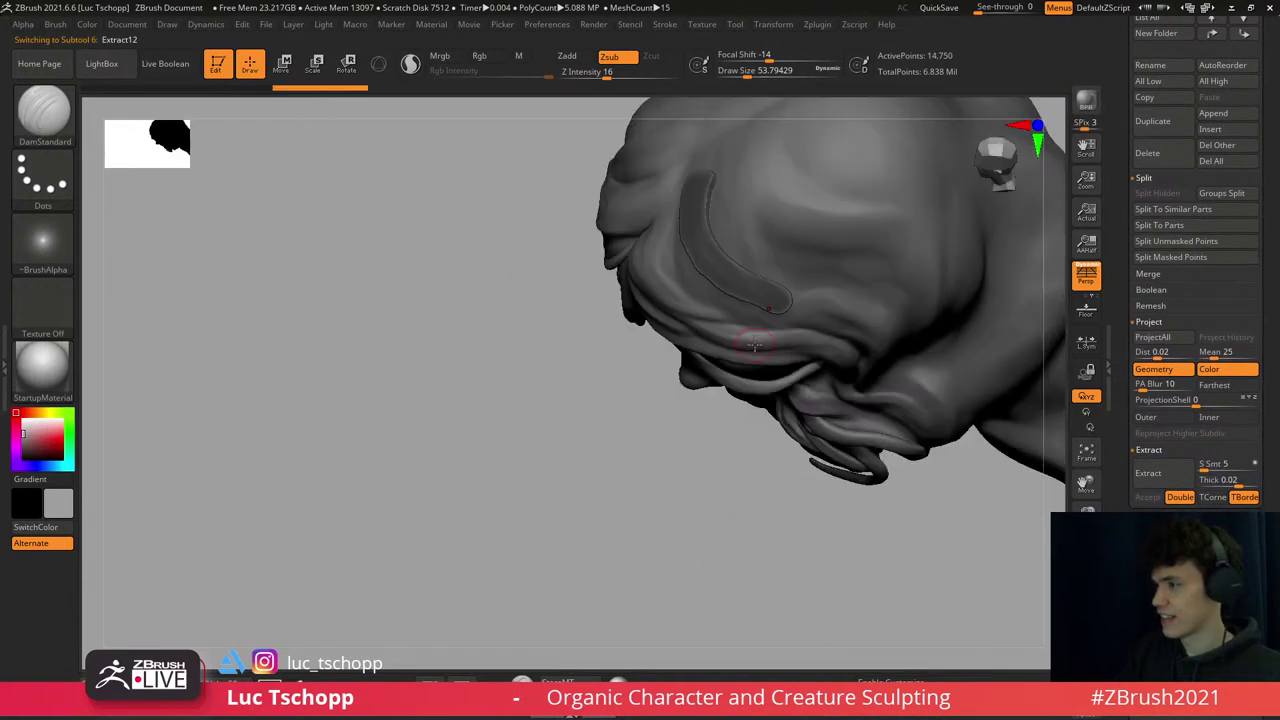
key("shift+ctrl+s")
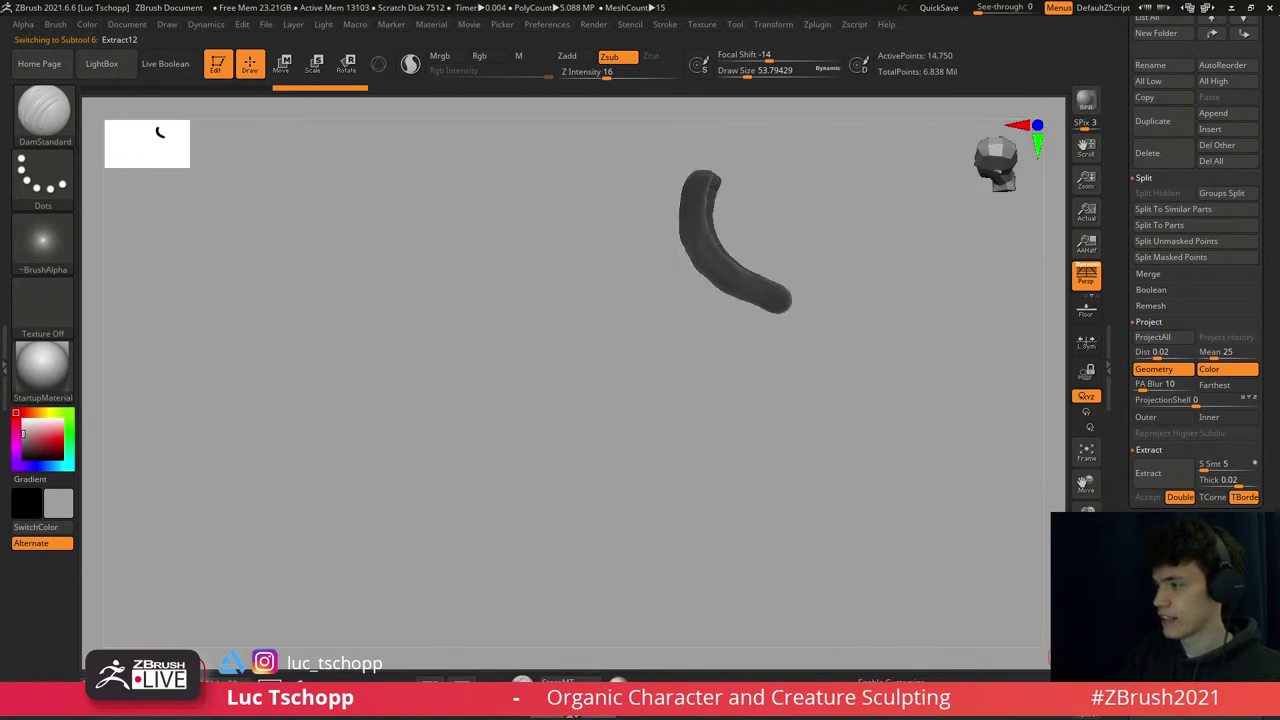
key("shift+ctrl+s")
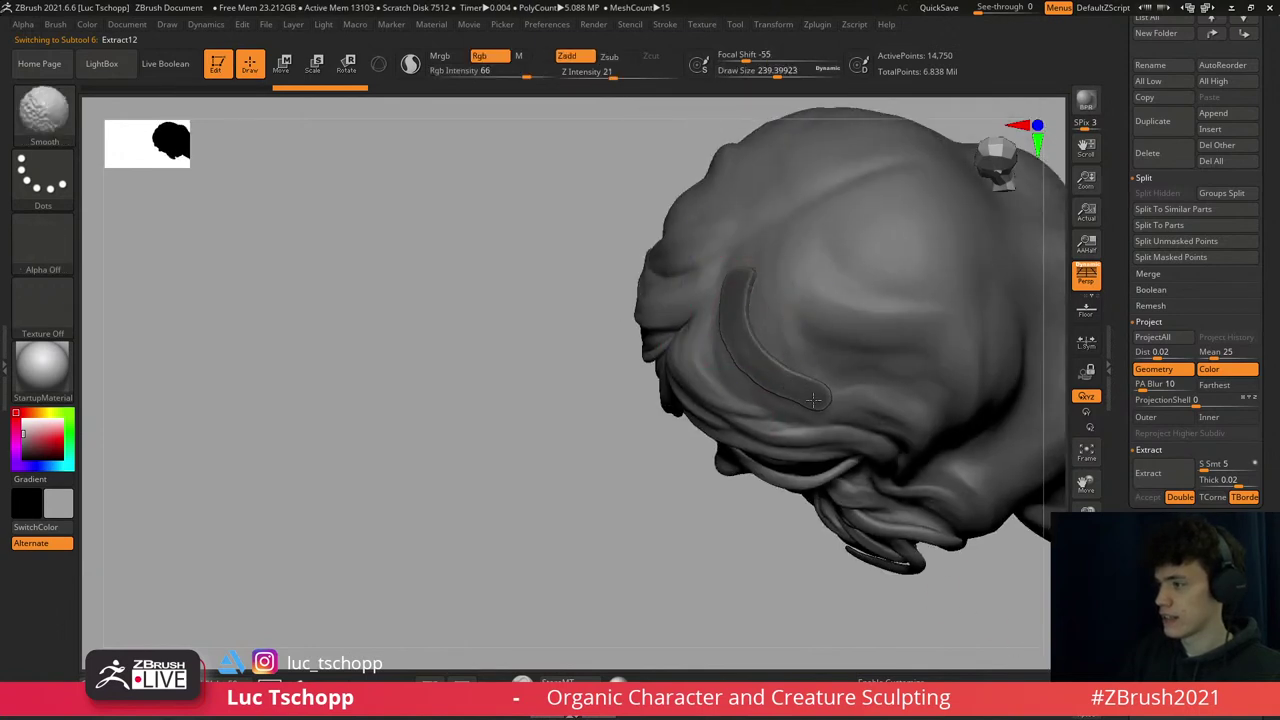
key("f")
mouse_move(837, 237)
left_mouse_down()
mouse_move(874, 331)
mouse_move(841, 289)
mouse_move(822, 224)
left_mouse_up()
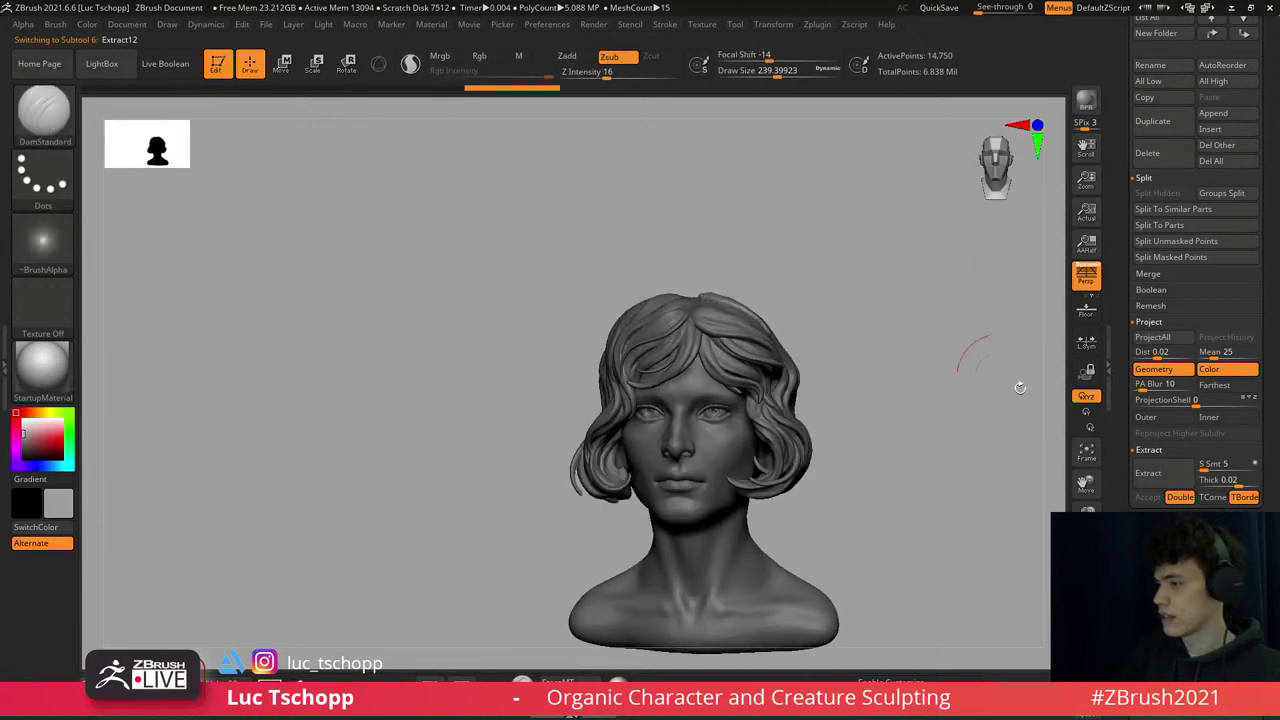
- Set the ZRemesher target polygon count to 0.1 and remesh the new strand
scroll(1265, 350, "down", 10)
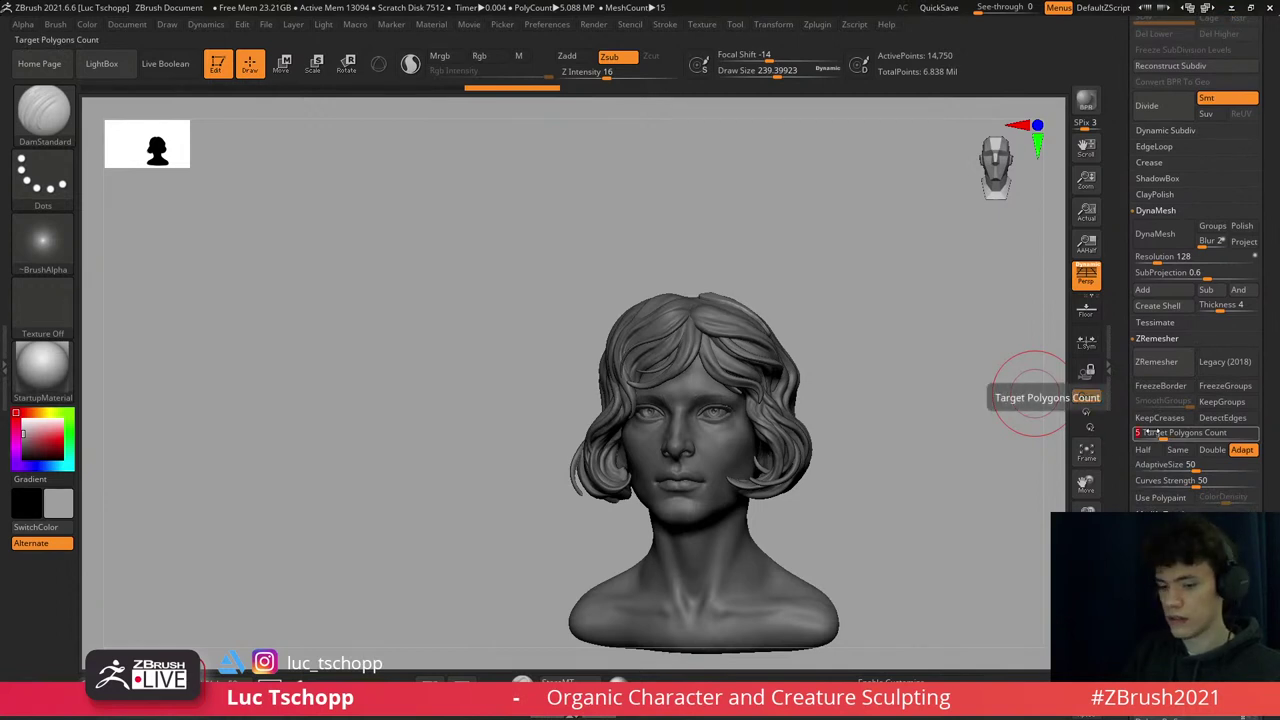
key("Return")
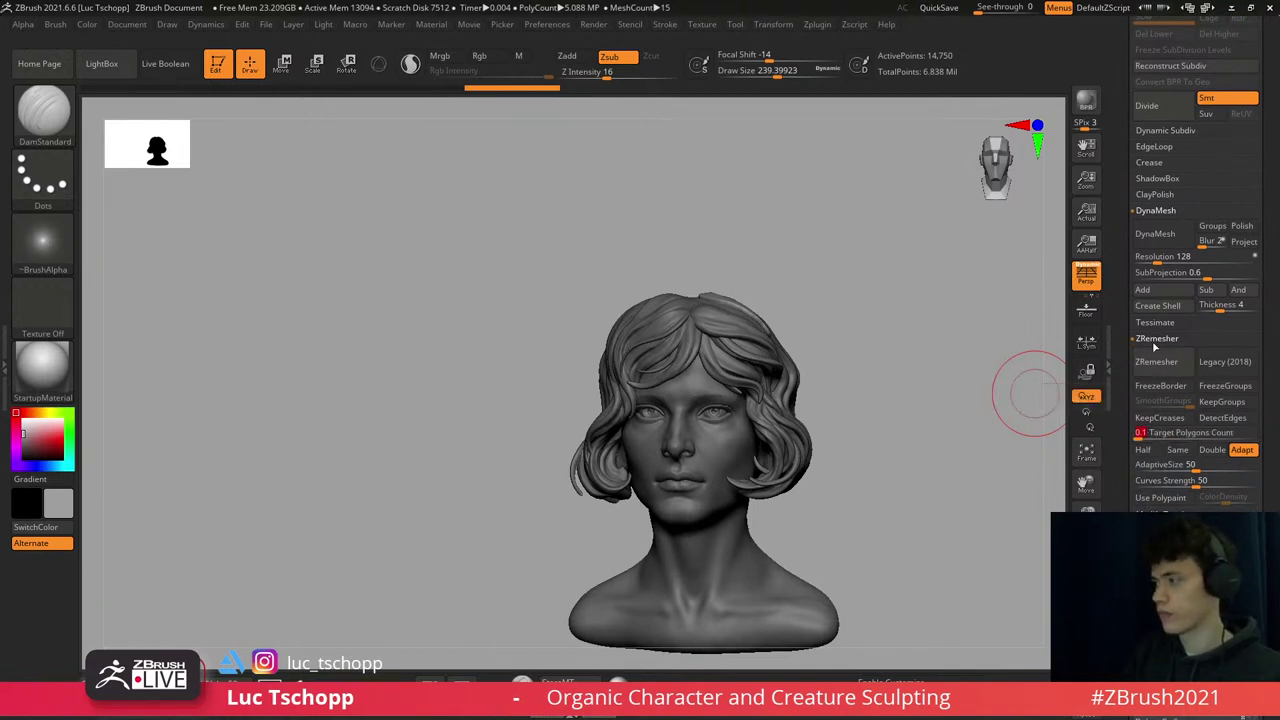
left_click(1157, 361)
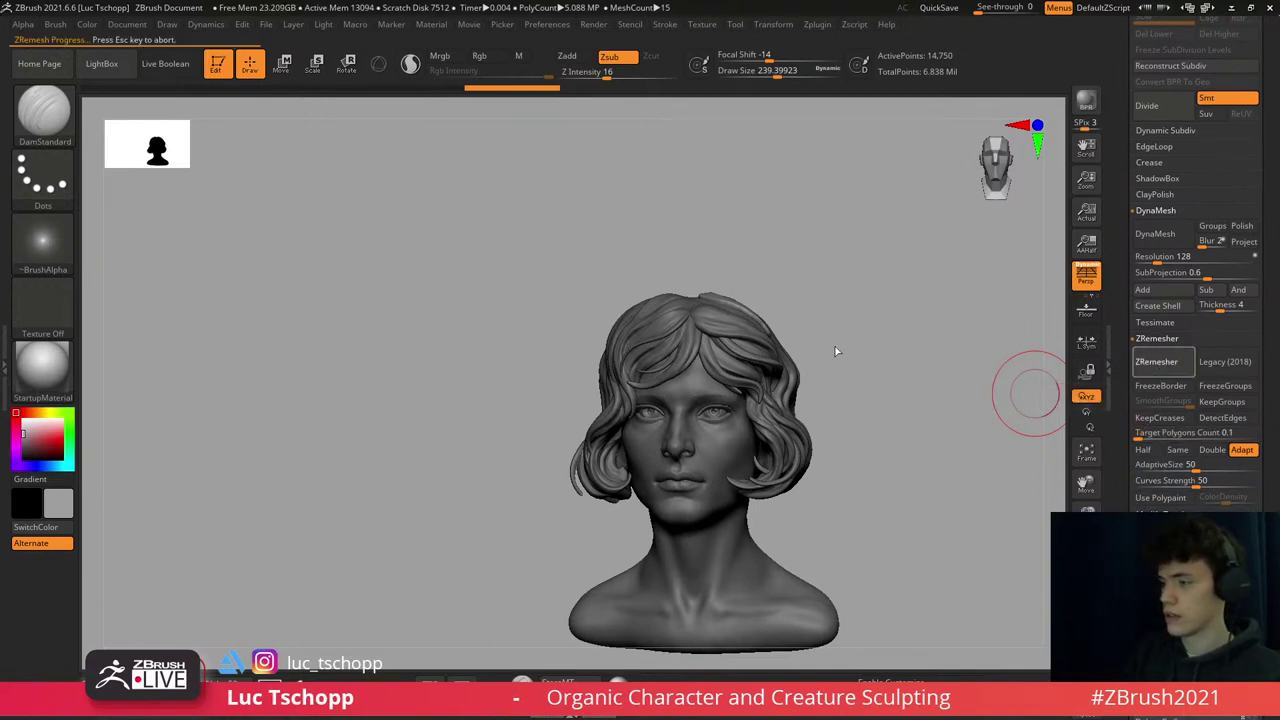
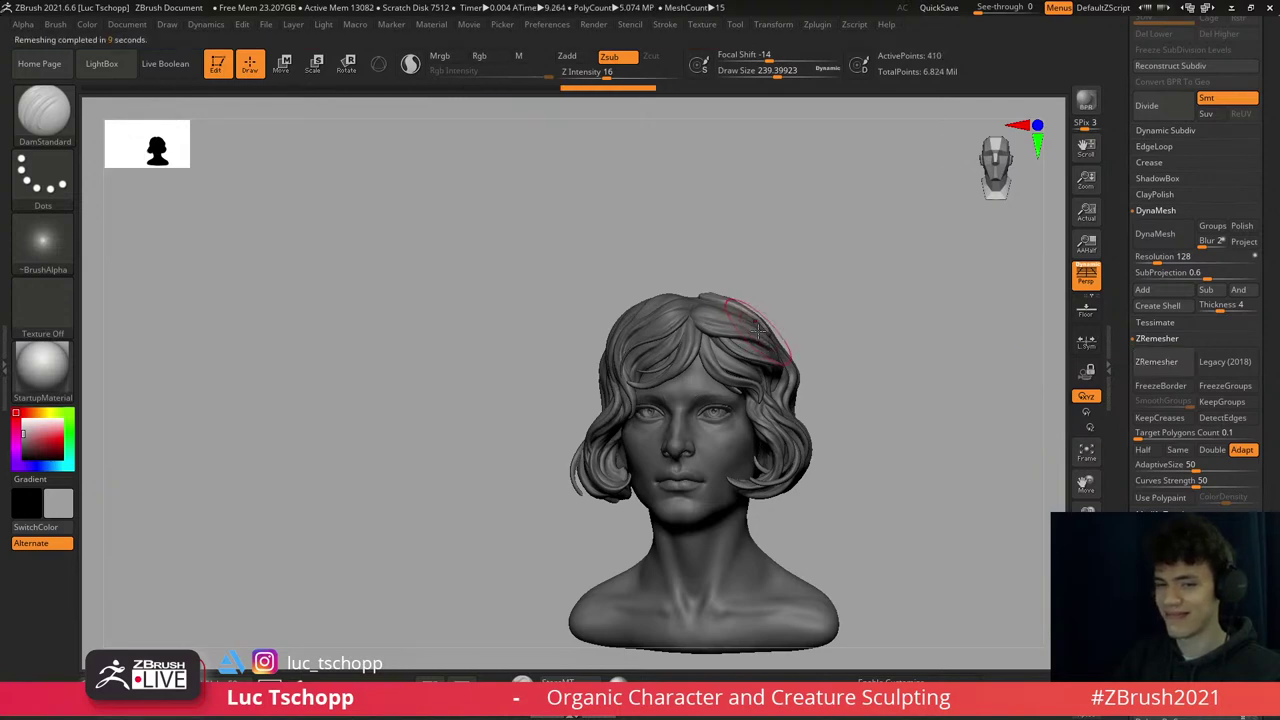
- Use the Move Topological brush to pull the hair strand's tip longer toward the lower right
left_click_drag(760, 337, 752, 302)
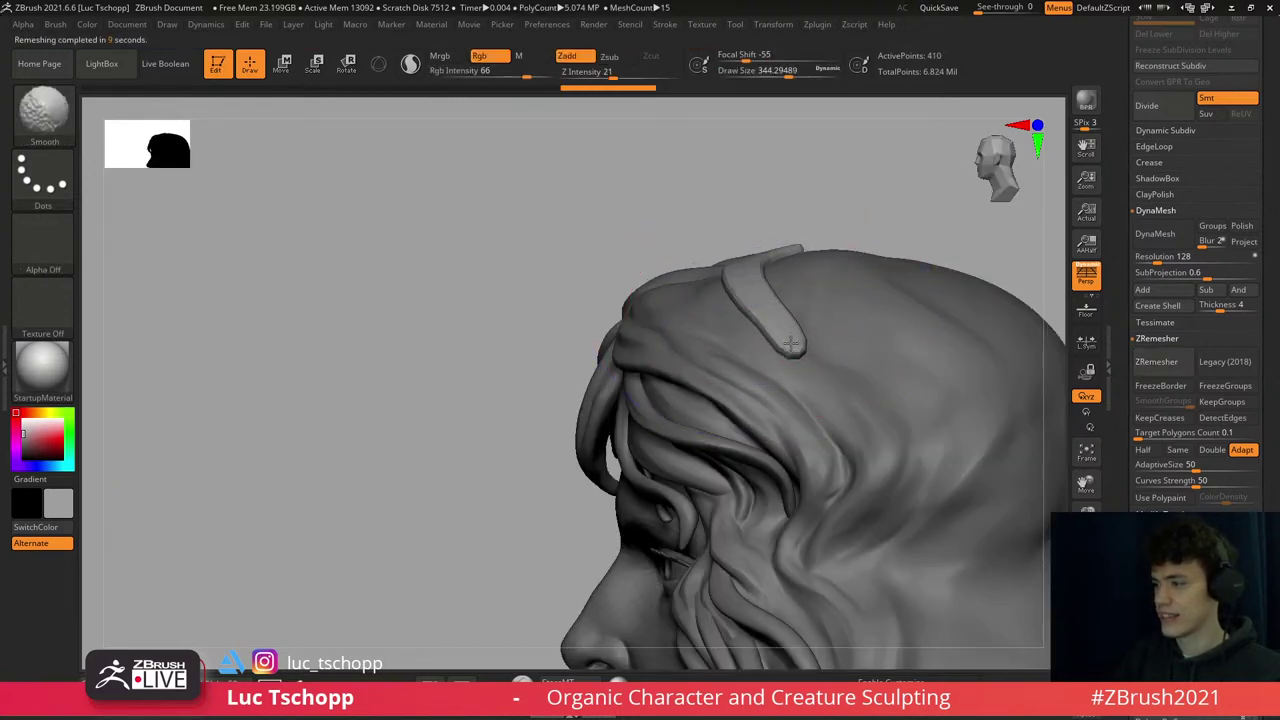
key("b")
key("c")
key("p")
left_click_drag(788, 367, 760, 318)
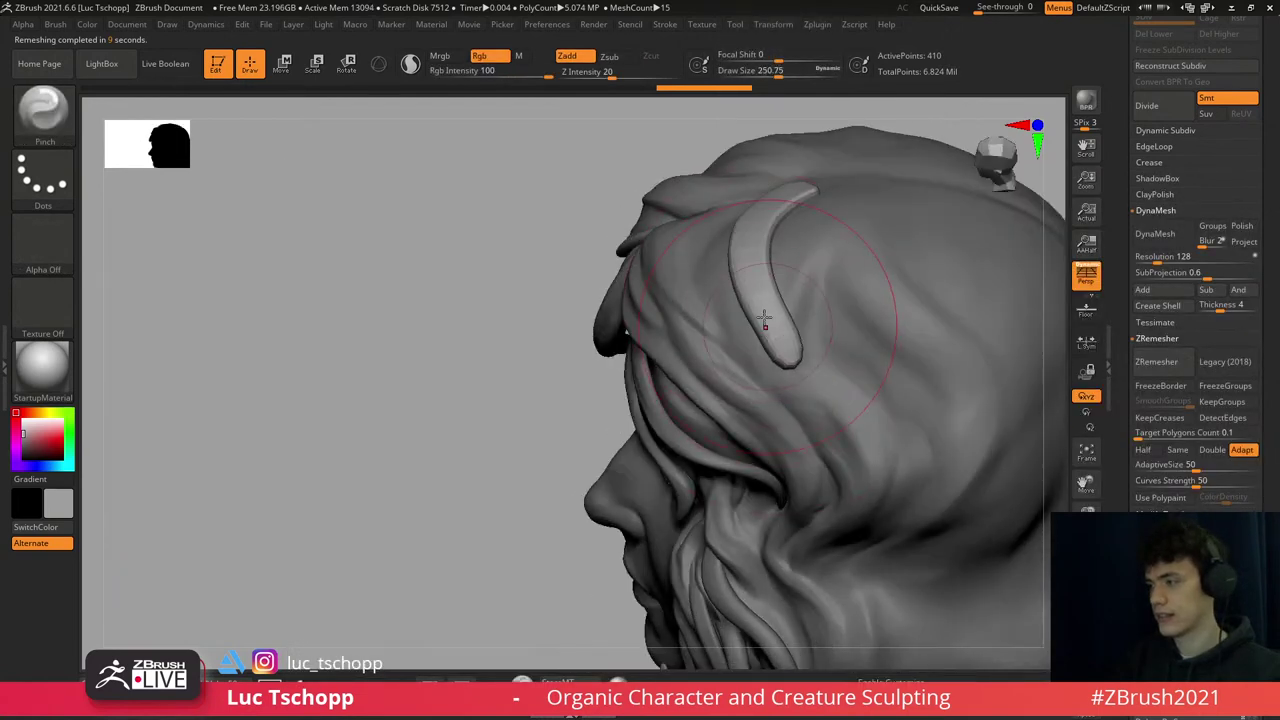
key("b")
key("m")
key("t")
left_click_drag(795, 370, 828, 374)
- Shrink the Draw Size with S, then enlarge it slightly while reviewing the strand from the front
left_click_drag(560, 240, 745, 258)
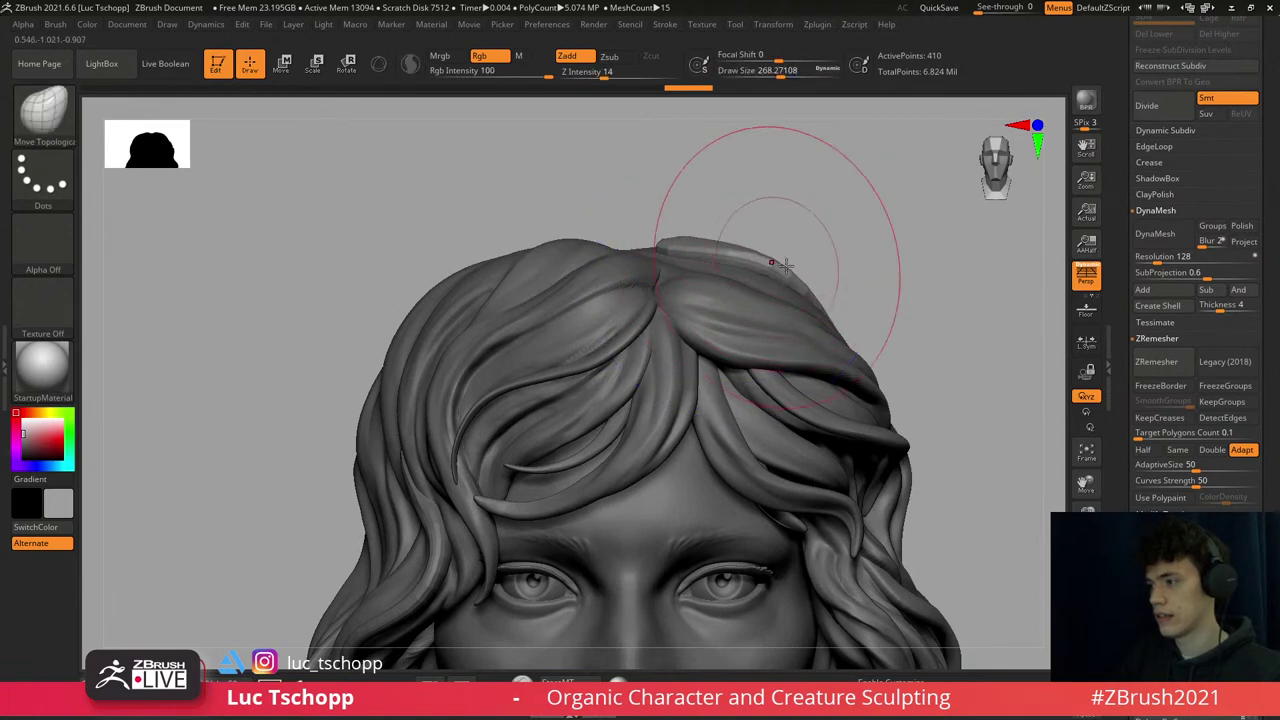
mouse_move(686, 229)
left_mouse_down()
mouse_move(660, 190)
mouse_move(686, 240)
mouse_move(684, 228)
left_mouse_up()
mouse_move(593, 336)
left_mouse_down()
mouse_move(723, 240)
mouse_move(657, 232)
mouse_move(791, 240)
mouse_move(796, 213)
left_mouse_up()
key("s")
key("s")
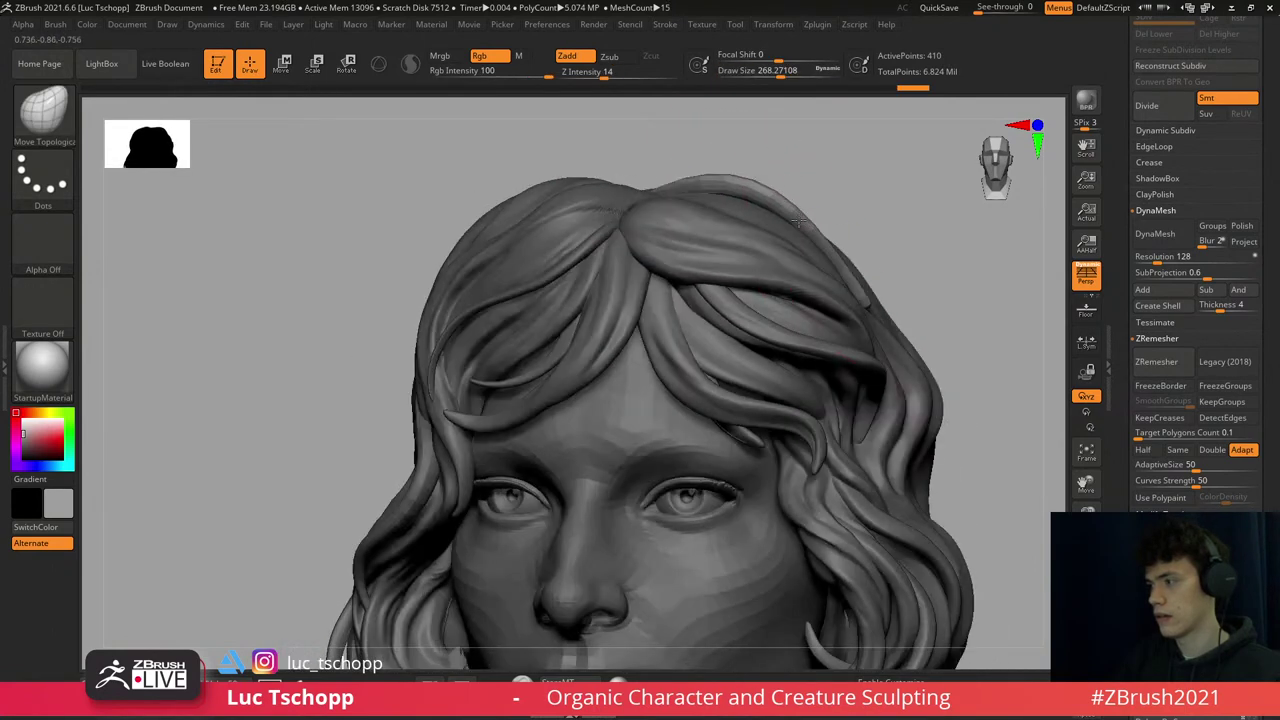
key("s")
left_click_drag(805, 257, 790, 258)
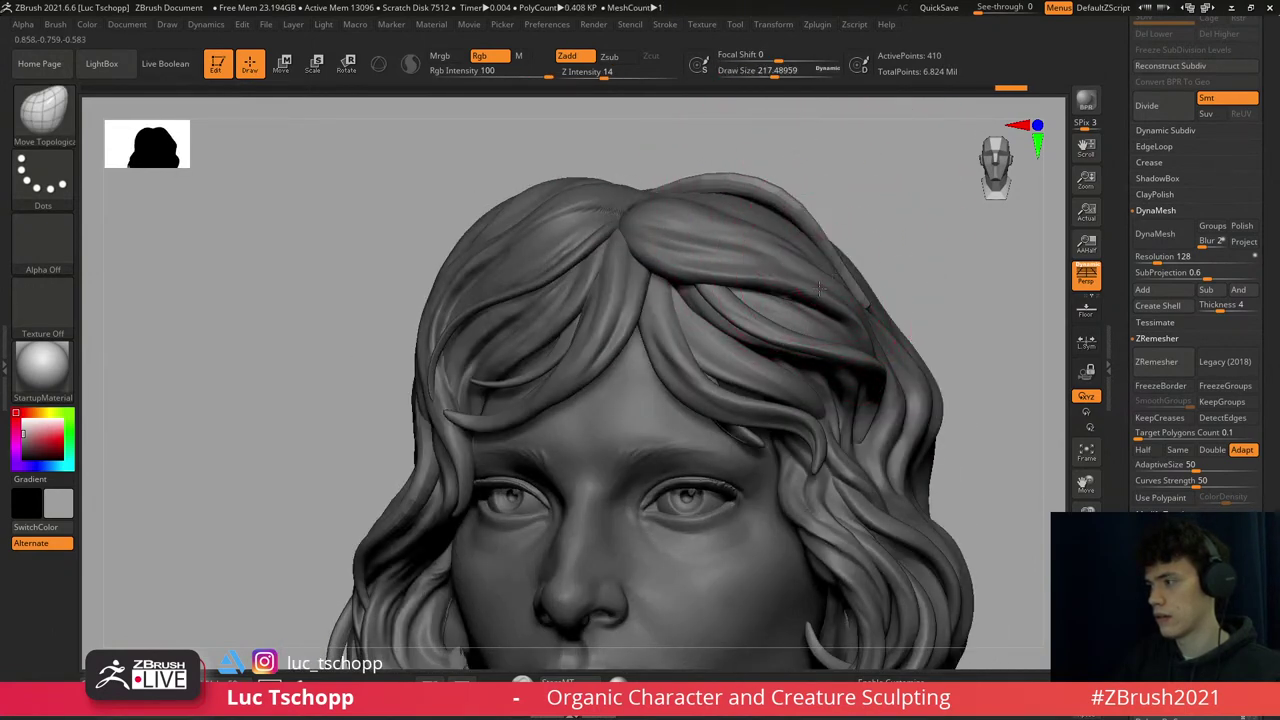
left_click_drag(866, 293, 920, 315)
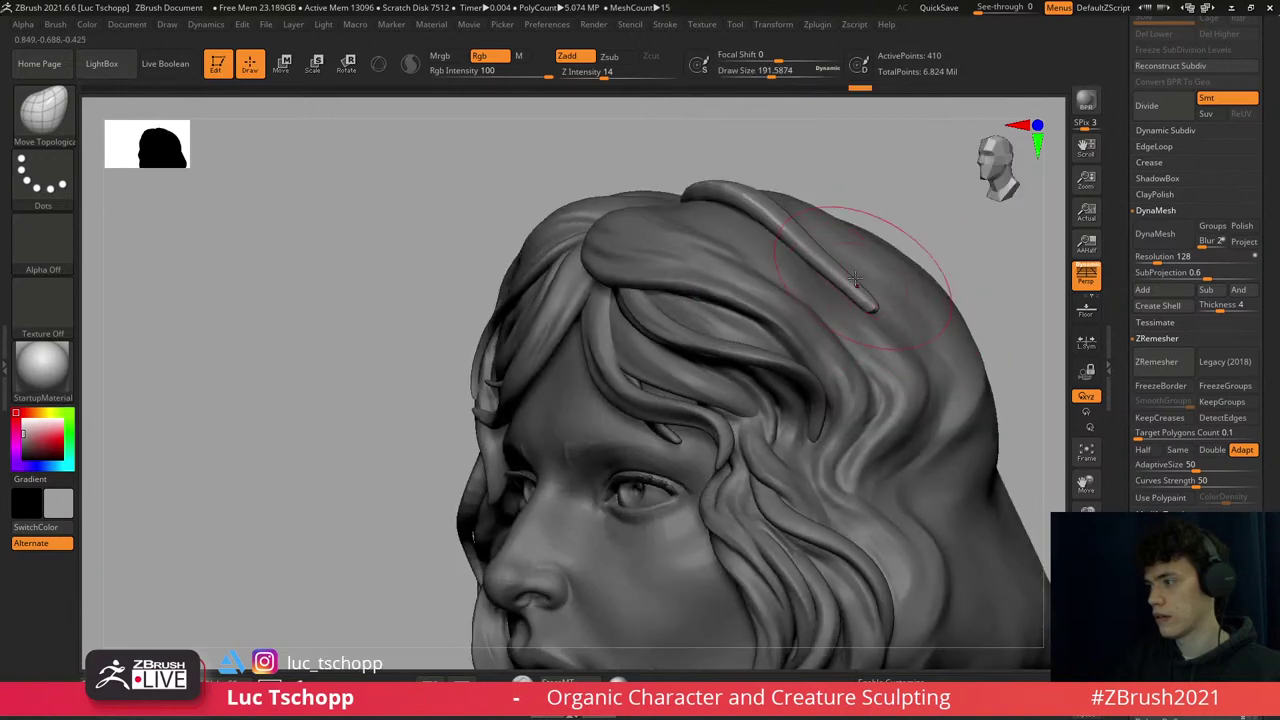
key("f")
mouse_move(820, 265)
left_mouse_down("shift")
mouse_move(848, 286)
mouse_move(827, 241)
mouse_move(771, 200)
left_mouse_up("shift")
key("]")
key("]")
key("]")
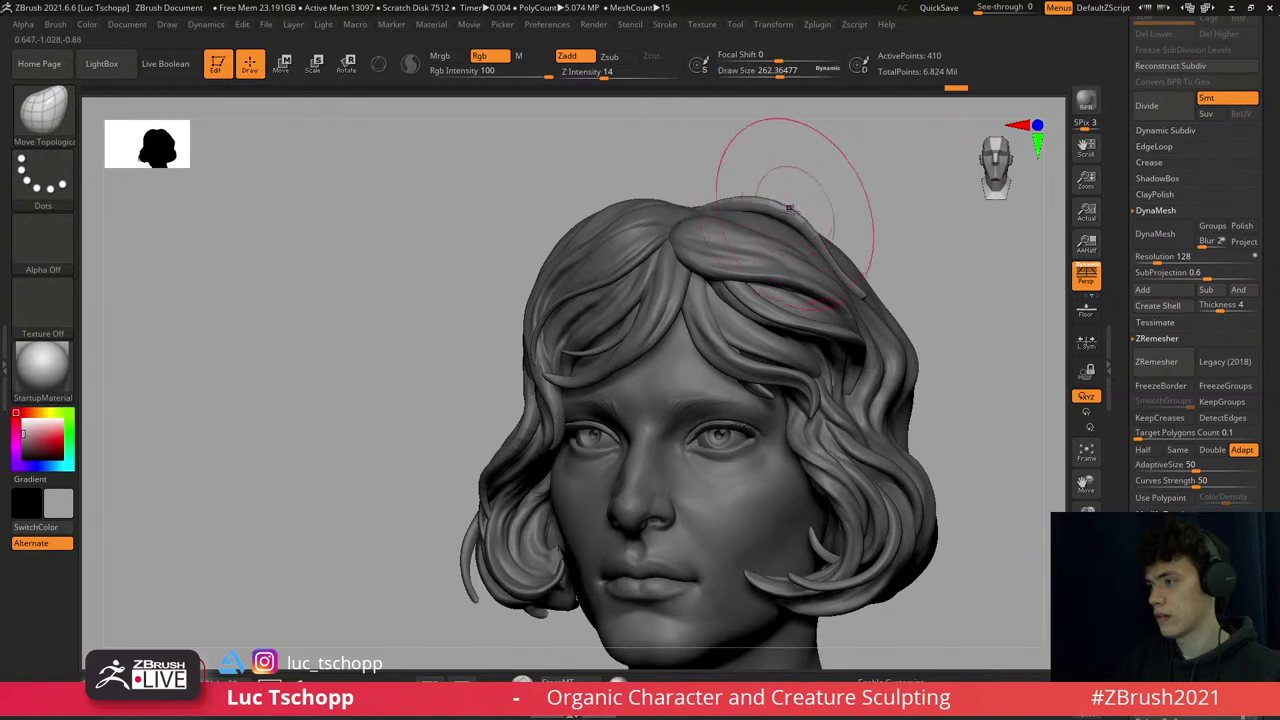
- Dismiss the dynamic subdivision prompt and switch to the DamStandard brush
key("d")
key("Escape")
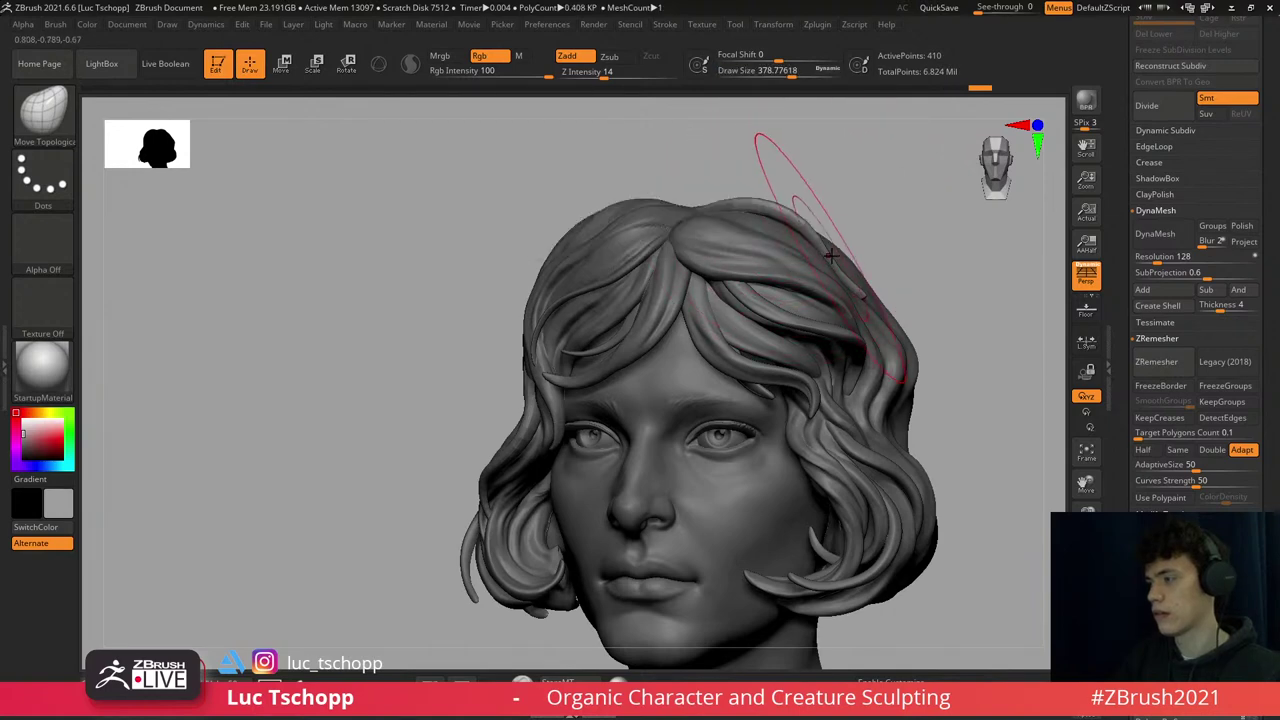
mouse_move(771, 171)
left_mouse_down()
mouse_move(829, 287)
mouse_move(857, 251)
mouse_move(845, 215)
mouse_move(894, 200)
mouse_move(886, 220)
mouse_move(852, 222)
mouse_move(880, 228)
mouse_move(853, 248)
left_mouse_up()
key("b")
key("d")
key("s")
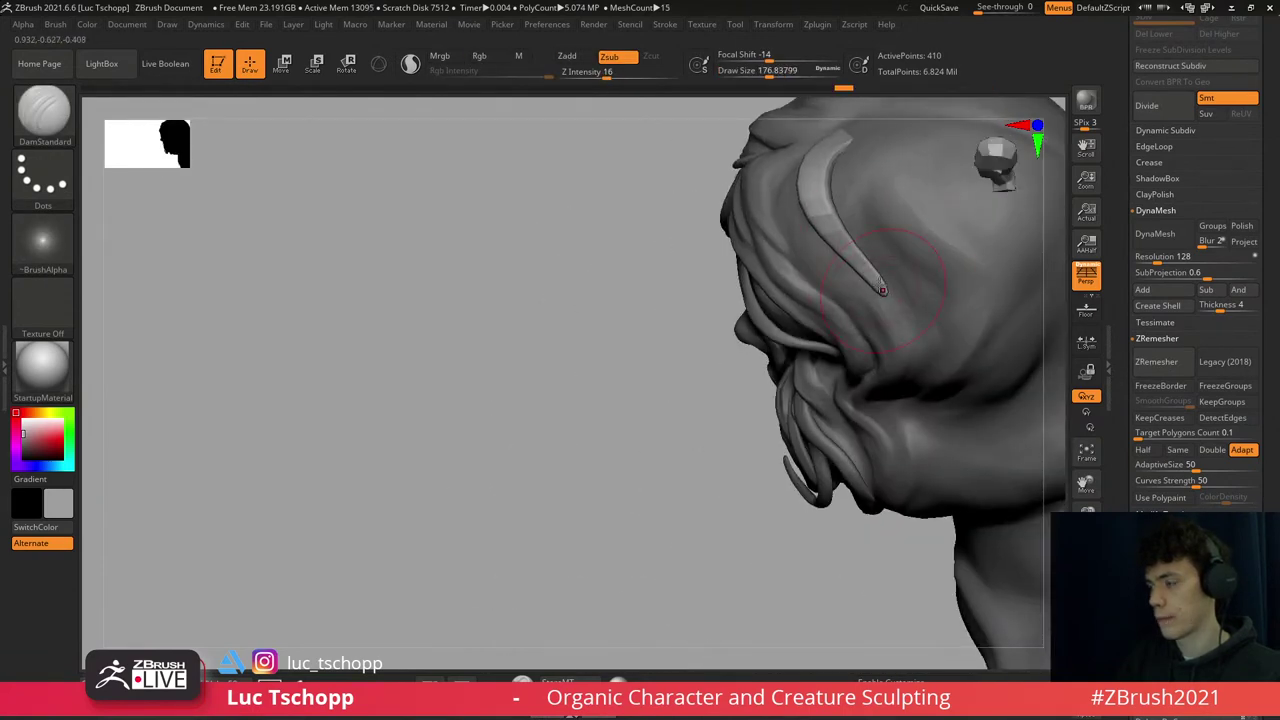
- Move the strand down toward the lower right with Transpose Move, then try Rotate on it
key("w")
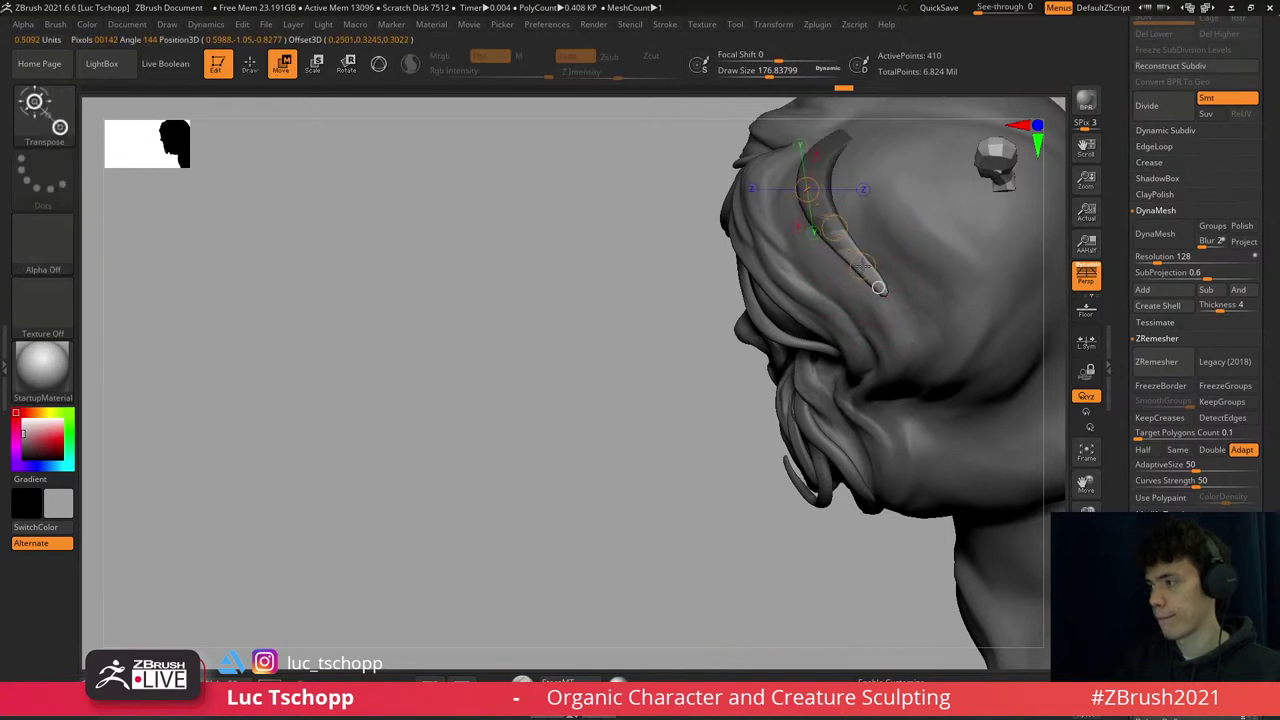
left_click_drag(836, 222, 910, 310)
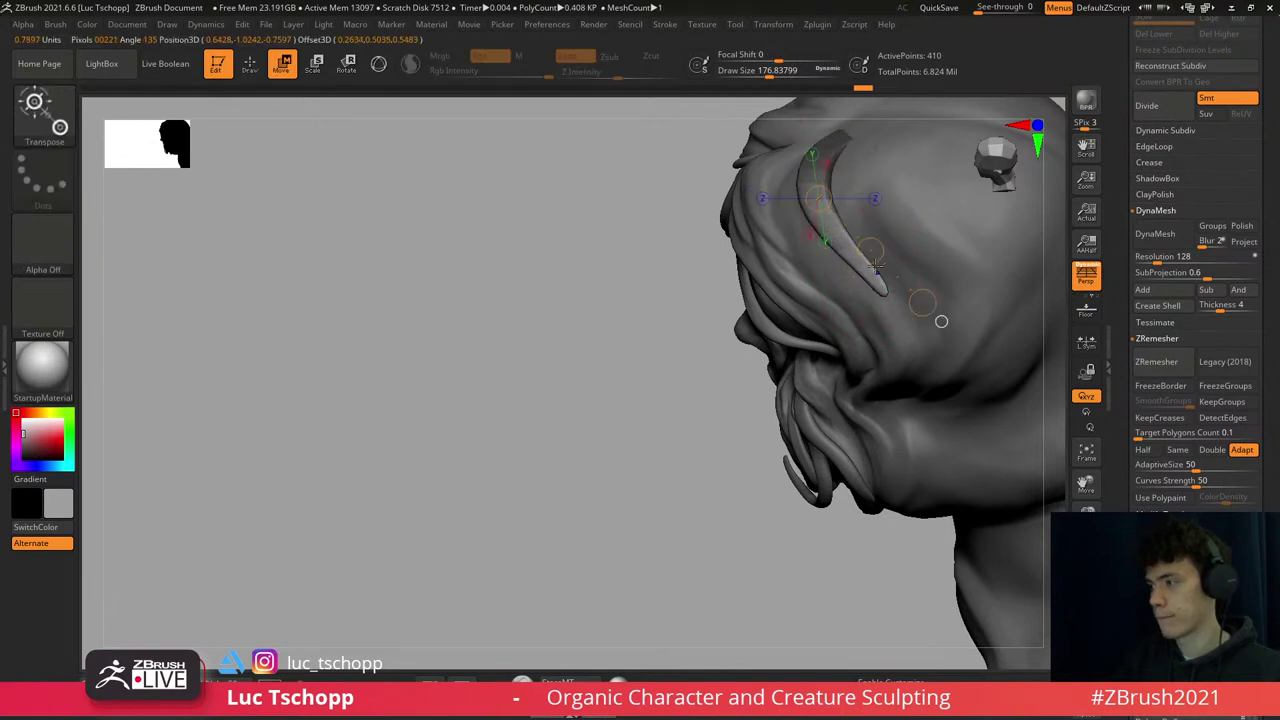
key("r")
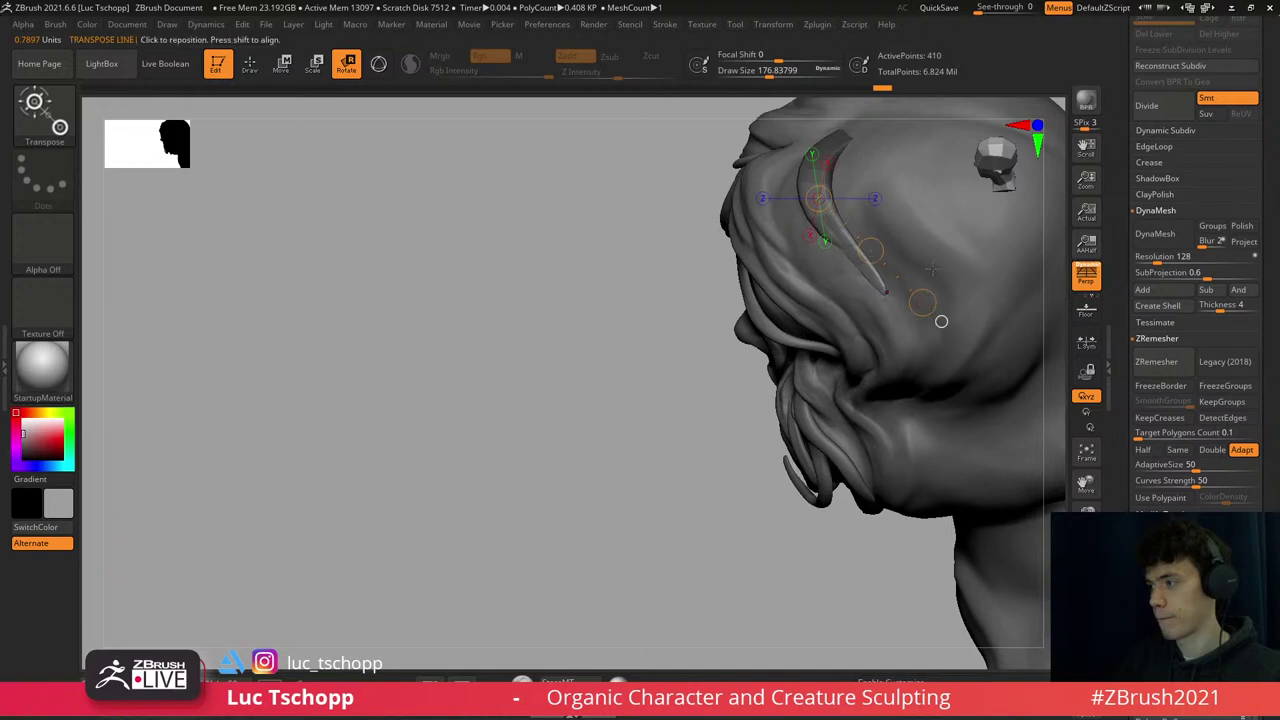
mouse_move(893, 236)
right_mouse_down()
mouse_move(857, 310)
mouse_move(931, 311)
mouse_move(919, 272)
mouse_move(883, 262)
mouse_move(950, 285)
mouse_move(886, 243)
mouse_move(915, 255)
mouse_move(943, 243)
right_mouse_up()
key("w")
key("r")
- Return to Move Topological, resize the brush with S, and pick the standard Move brush
key("q")
key("s")
mouse_move(850, 247)
left_mouse_down()
mouse_move(825, 248)
mouse_move(957, 280)
left_mouse_up()
key("s")
mouse_move(957, 280)
right_mouse_down("shift")
mouse_move(800, 205)
mouse_move(830, 250)
mouse_move(800, 240)
right_mouse_up("shift")
key("b")
key("m")
key("v")
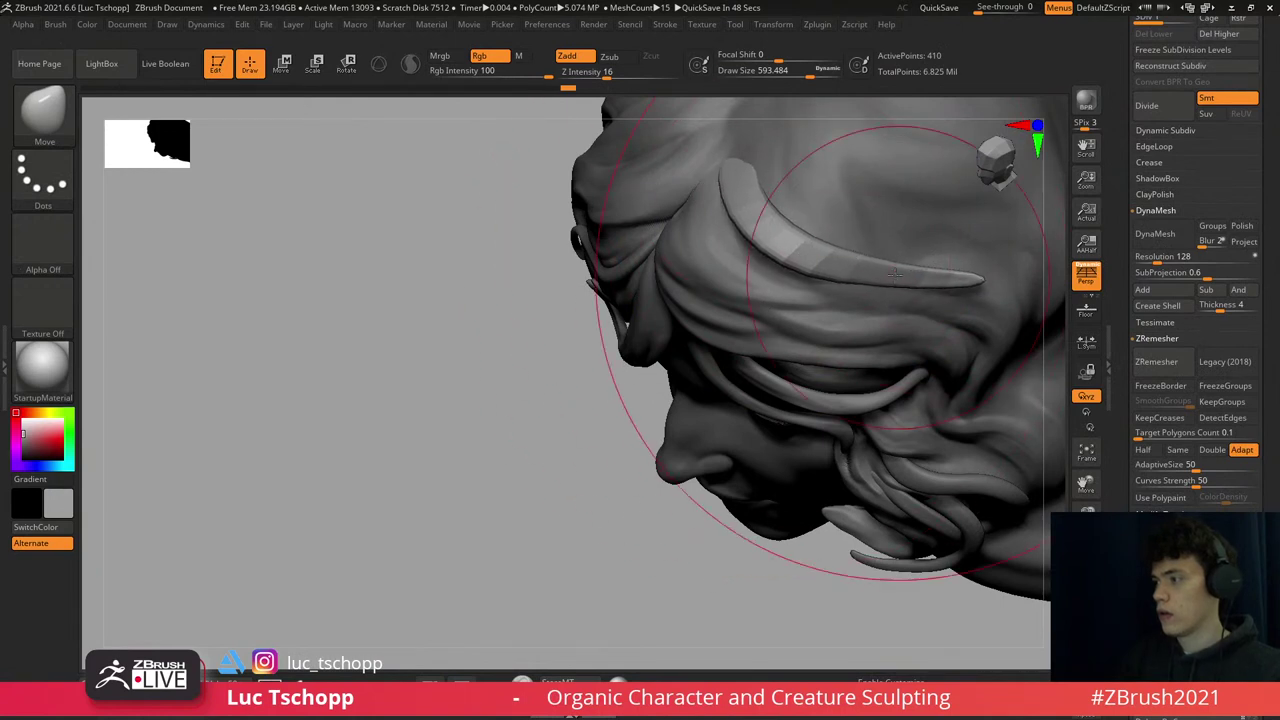
- Reshape the fringe strand's tip with the Move brush, resizing it repeatedly from several angles
key("s")
left_click_drag(850, 271, 828, 271)
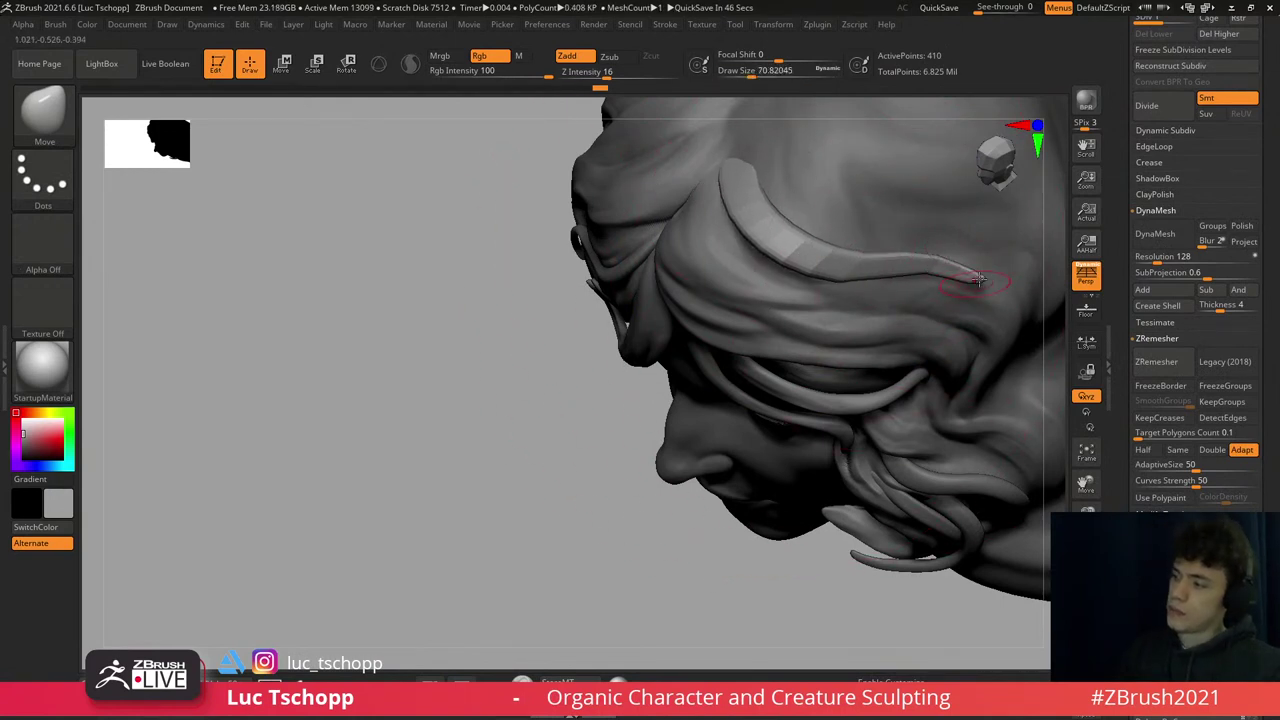
key("s")
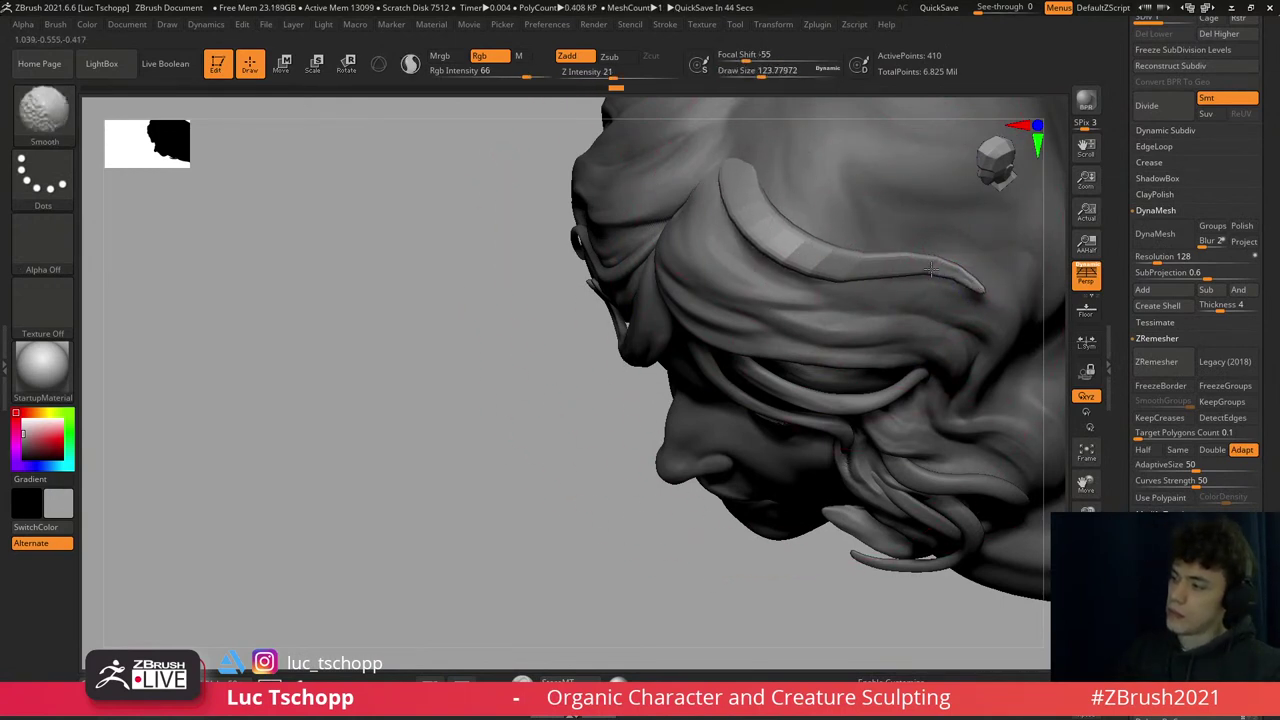
key("s")
mouse_move(960, 281)
left_mouse_down()
mouse_move(978, 282)
mouse_move(840, 250)
mouse_move(871, 247)
mouse_move(770, 212)
mouse_move(800, 209)
left_mouse_up()
key("s")
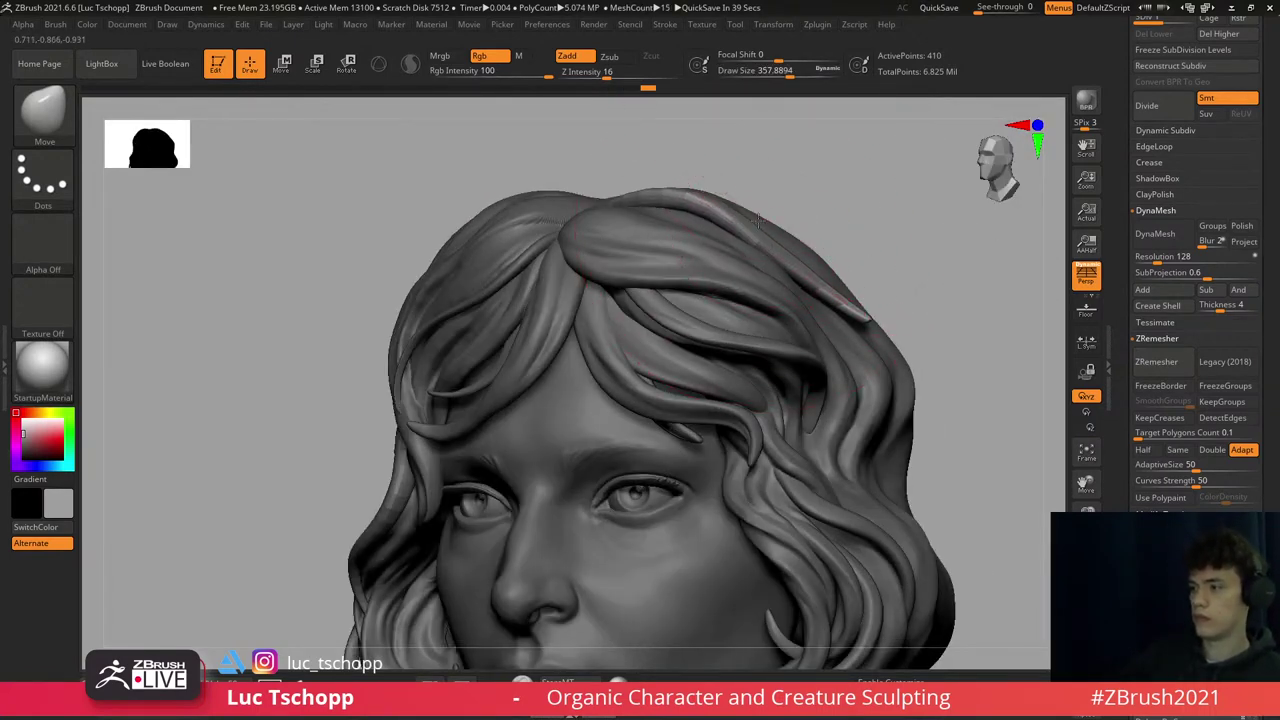
key("f")
key("bracketleft")
left_click_drag(723, 194, 679, 261)
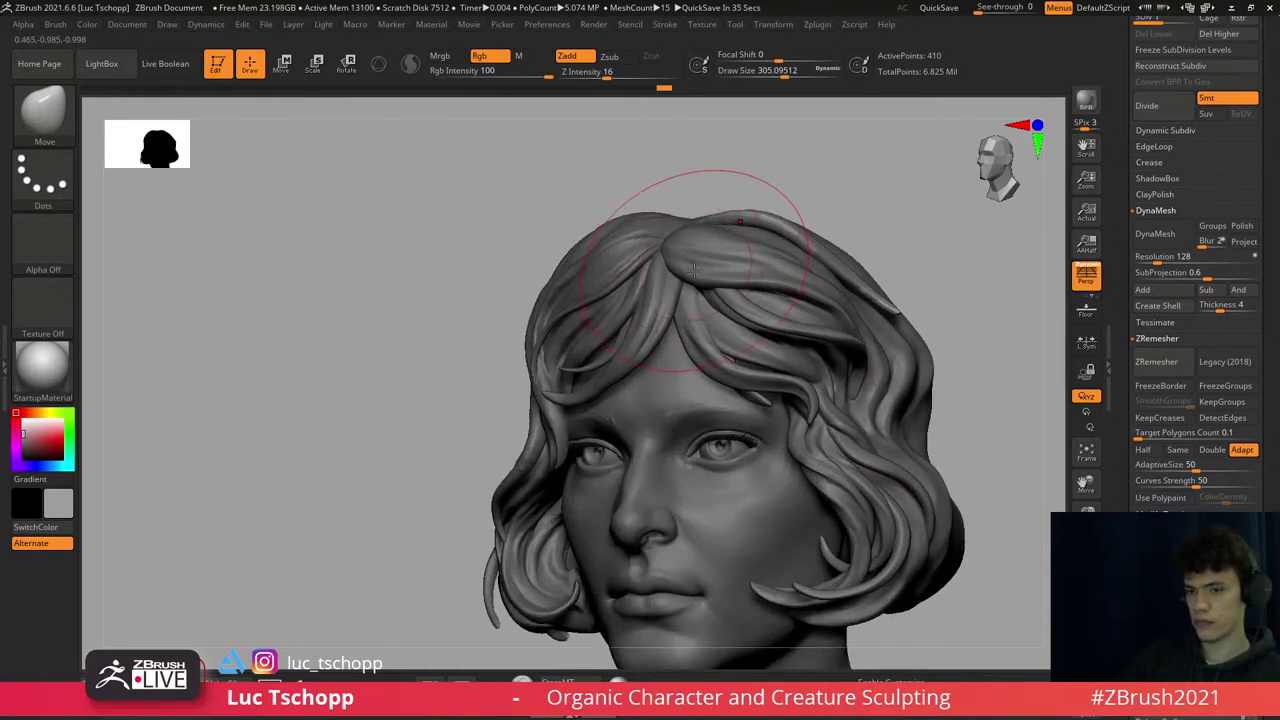
key("s")
left_click_drag(687, 261, 685, 261)
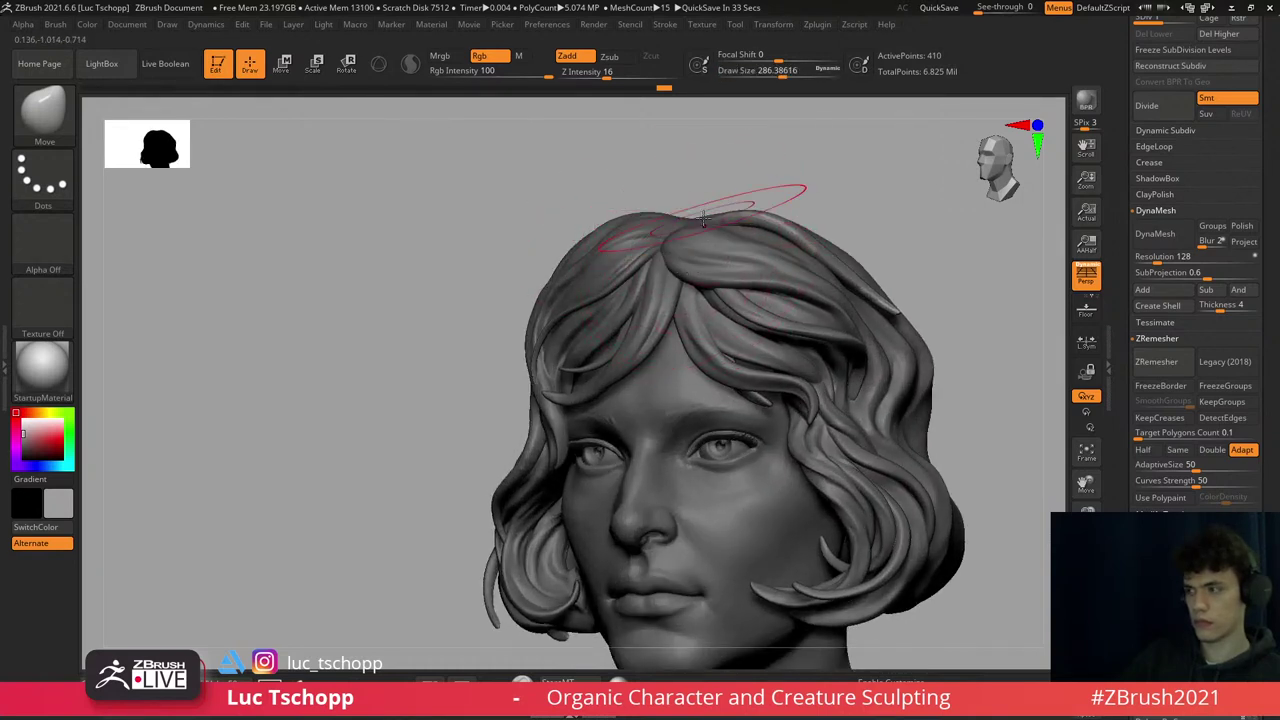
mouse_move(704, 218)
left_mouse_down("shift")
mouse_move(686, 214)
mouse_move(735, 205)
mouse_move(686, 200)
left_mouse_up("shift")
key("s")
key("bracketright")
key("bracketright")
key("bracketright")
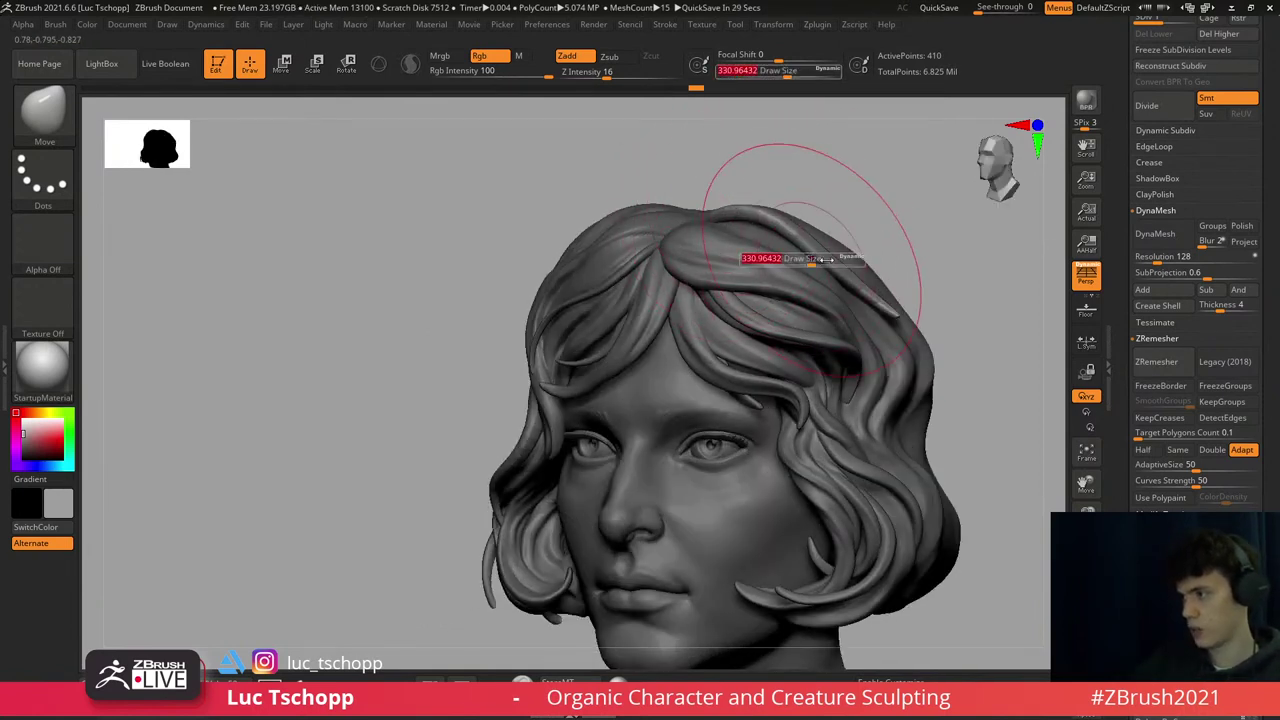
key("bracketleft")
key("bracketleft")
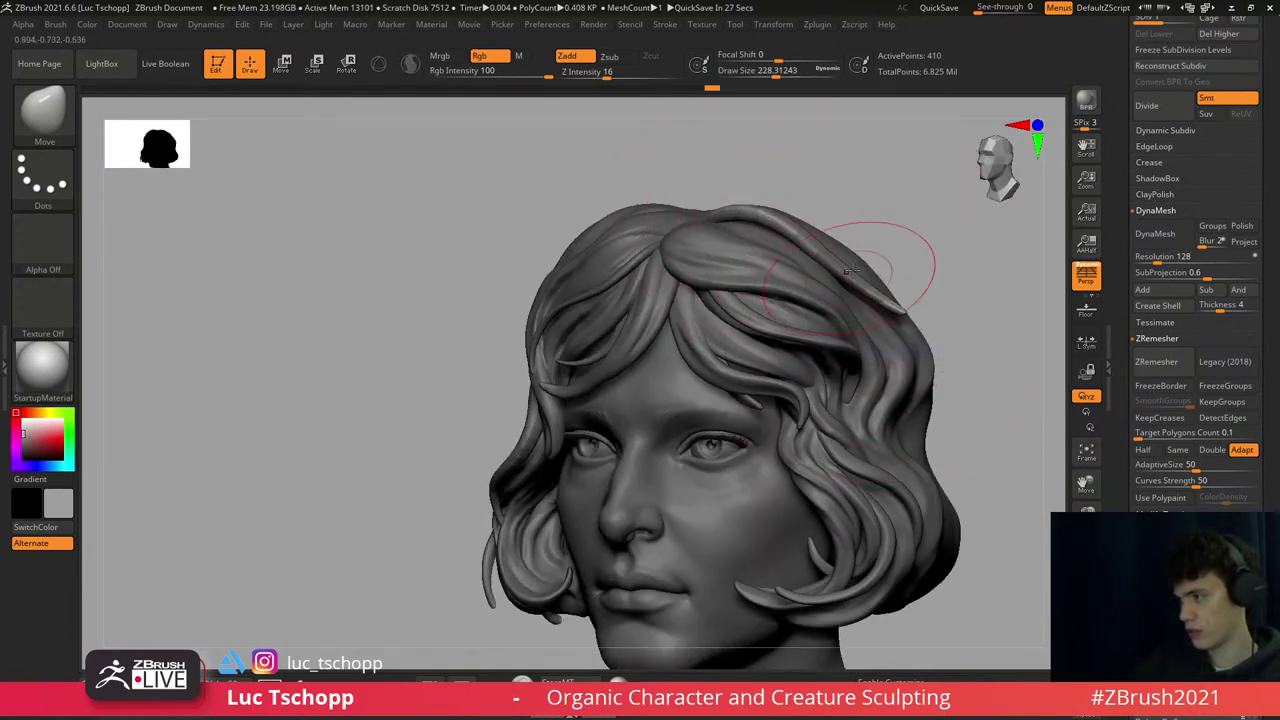
left_click_drag(848, 270, 868, 290)
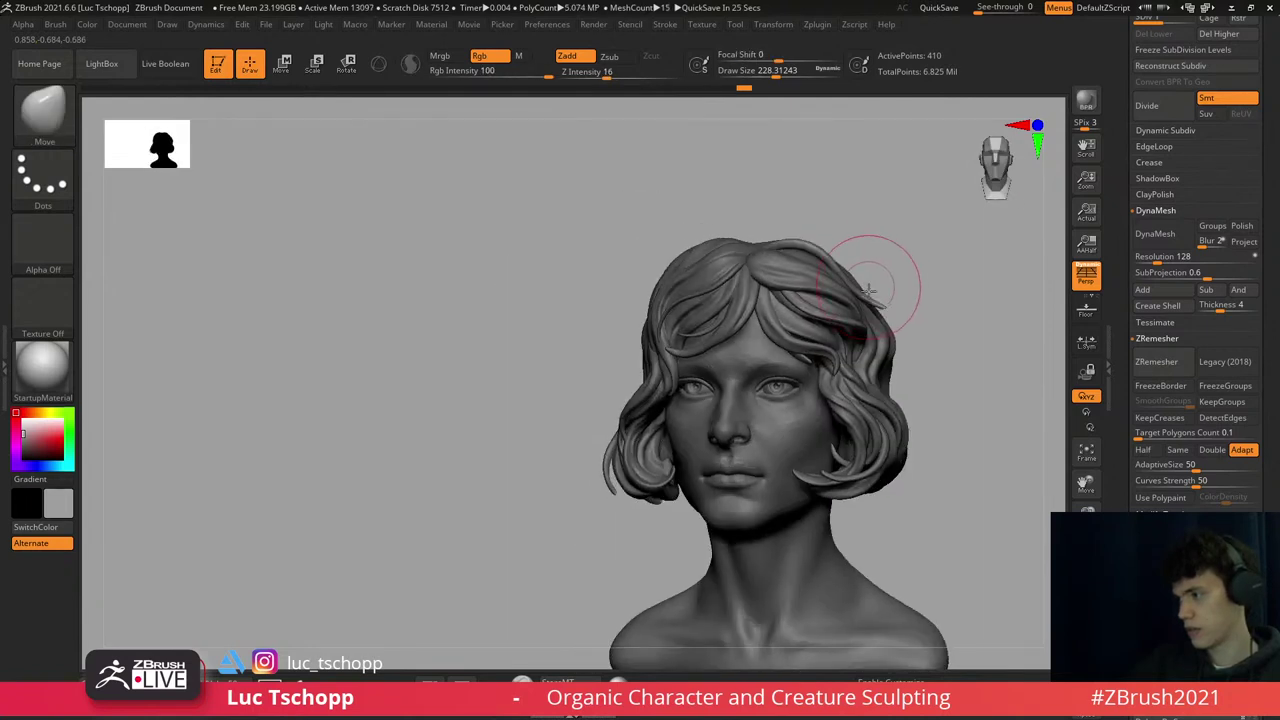
key("bracketright")
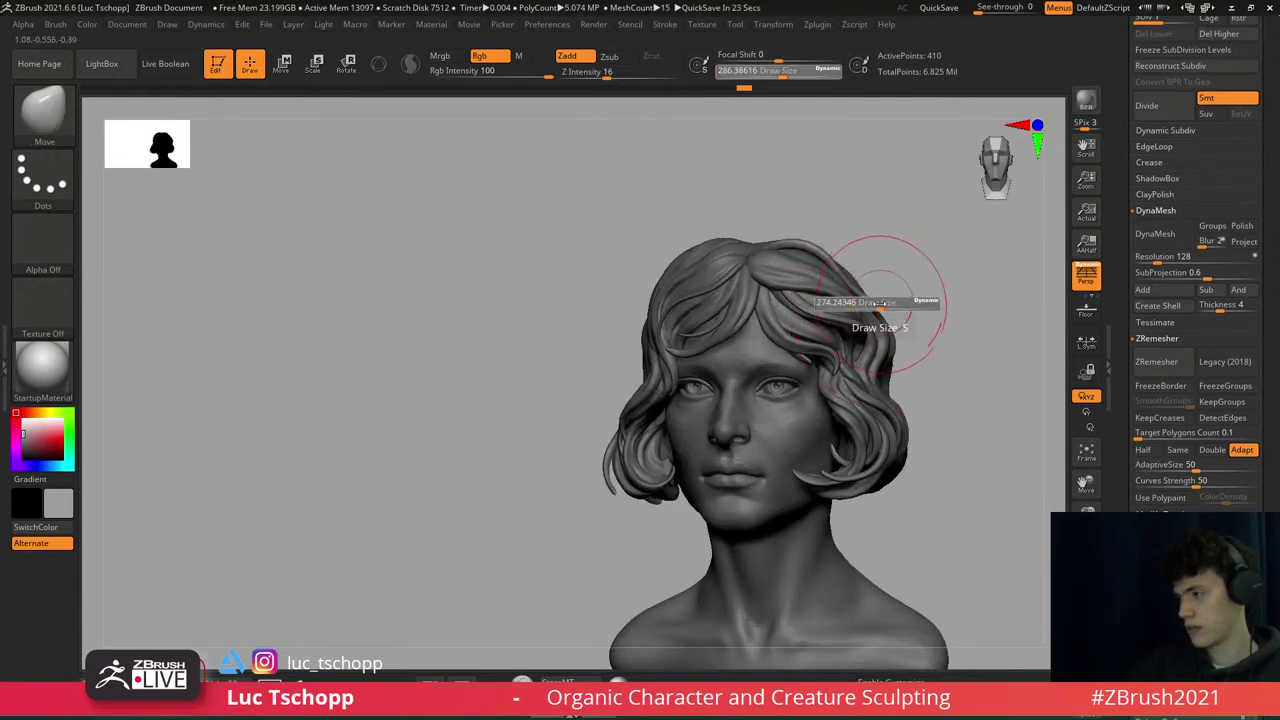
left_click_drag(901, 388, 870, 298)
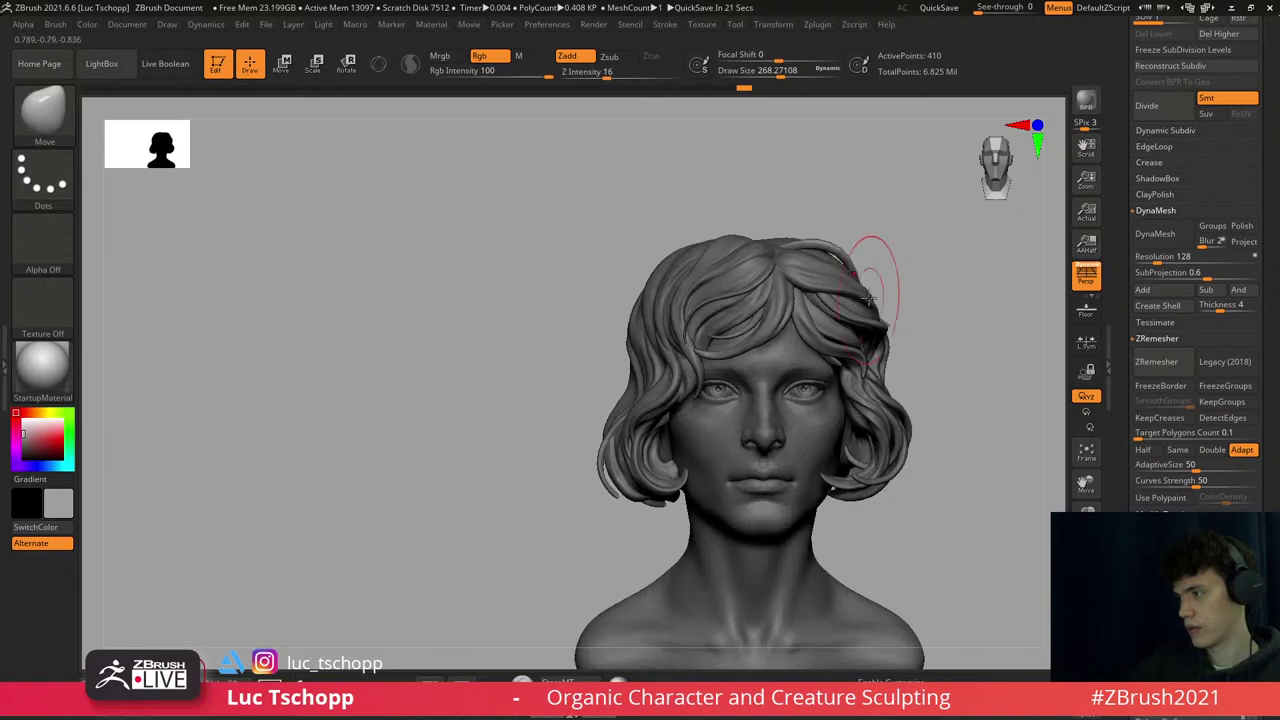
key("bracketleft")
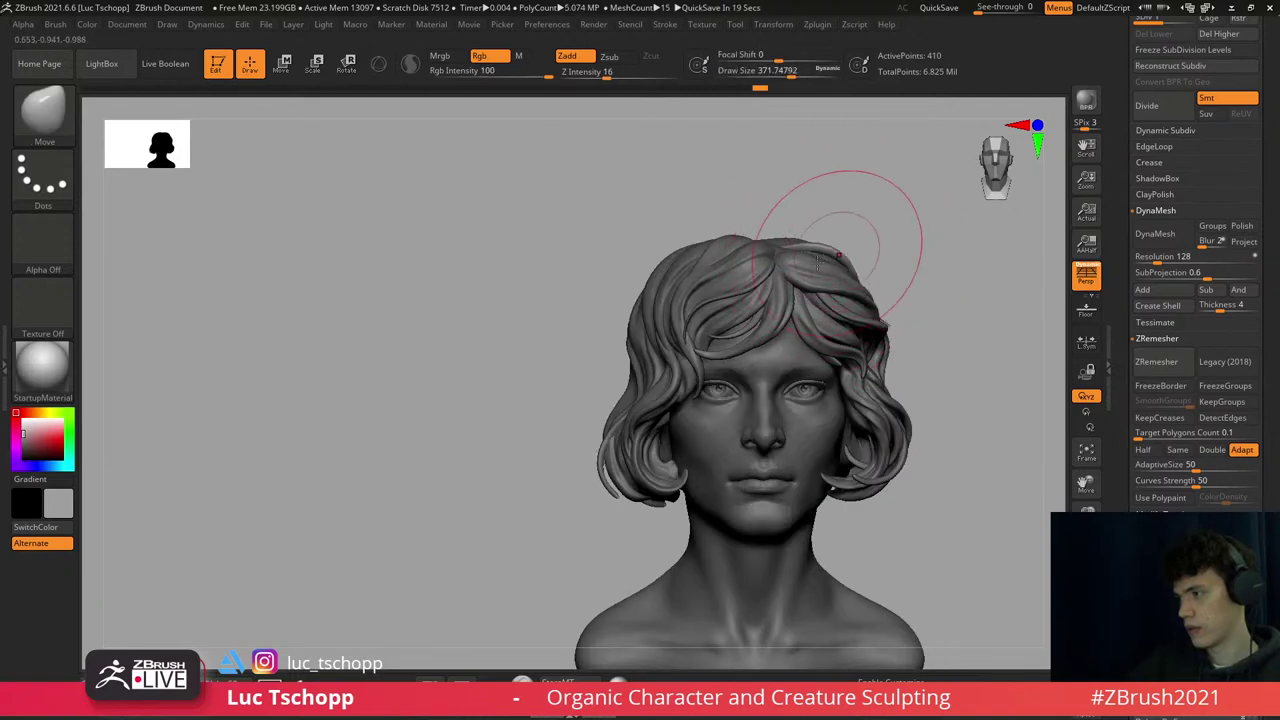
mouse_move(818, 260)
right_mouse_down()
mouse_move(849, 214)
mouse_move(840, 219)
right_mouse_up()
- Switch to Move Topological with a smaller brush and work the strand at the side of the head
key("s")
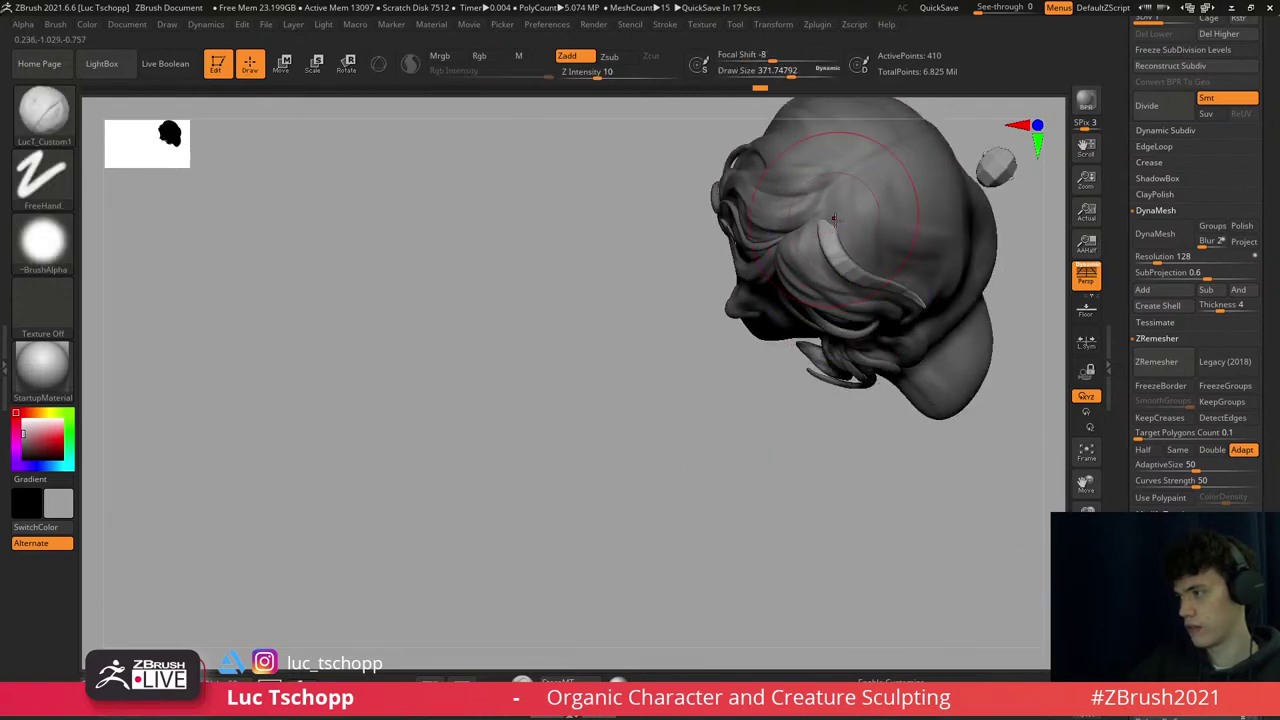
key("b")
key("m")
key("t")
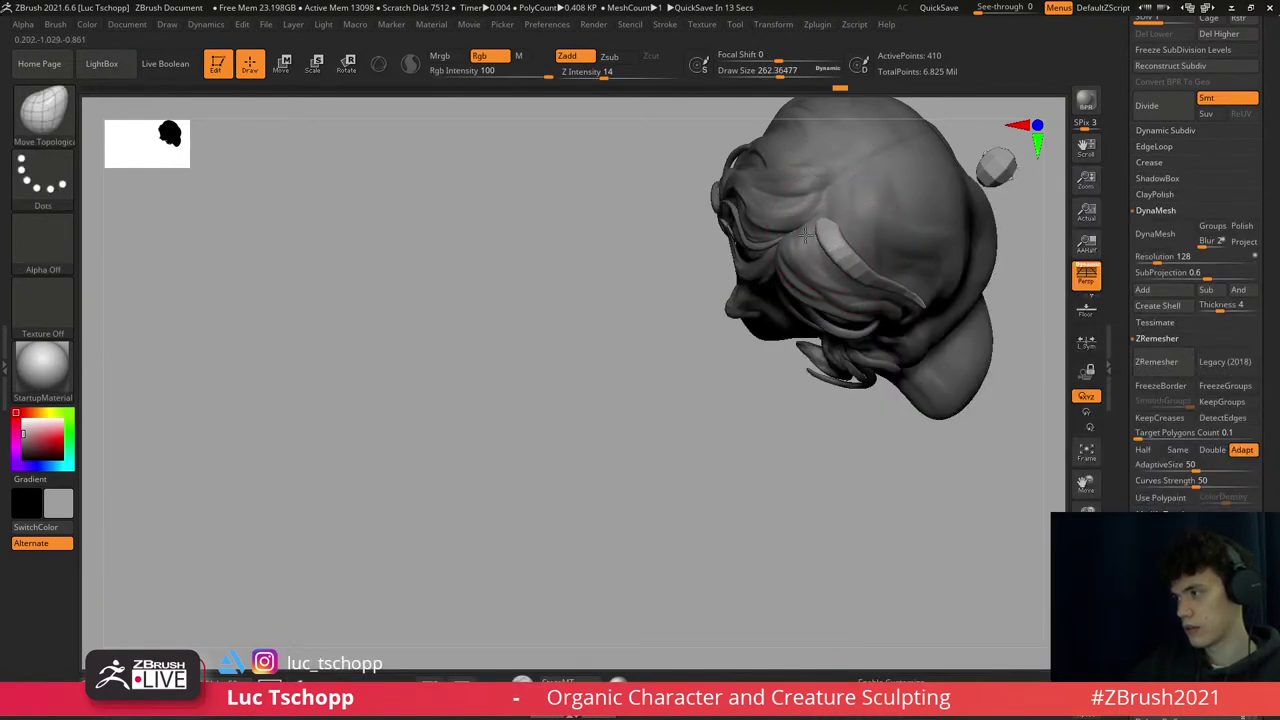
key("b")
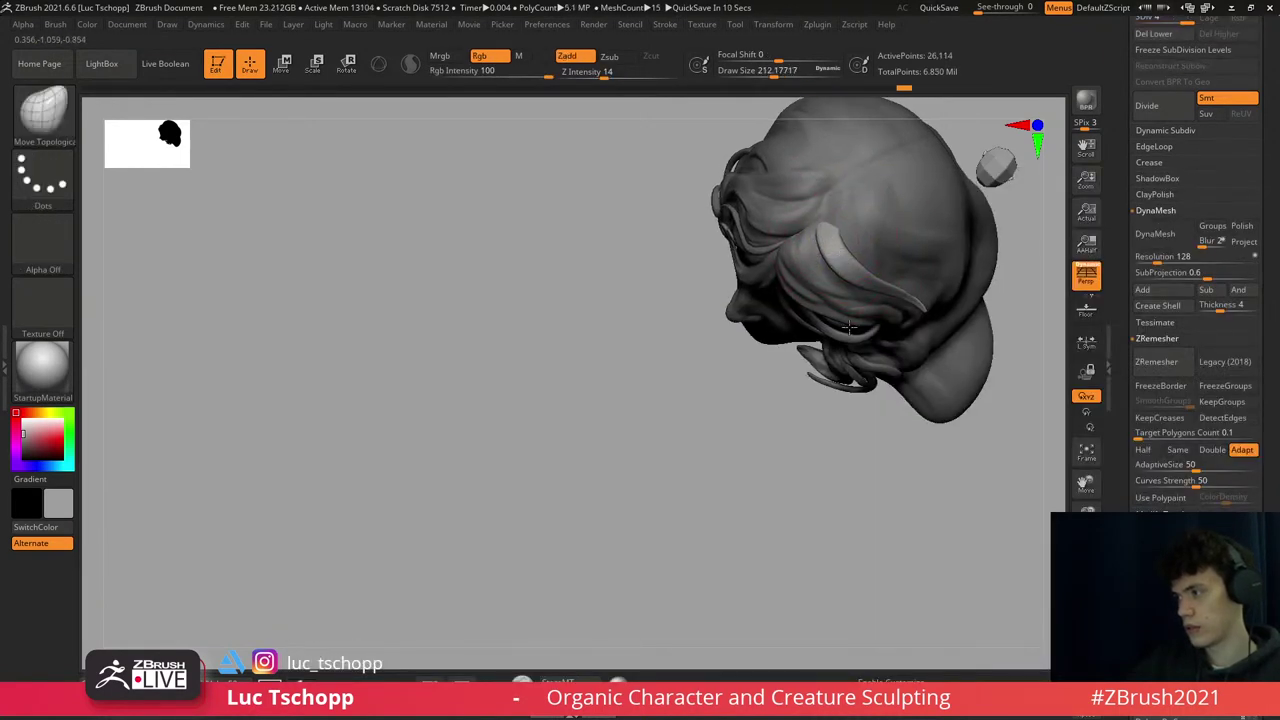
right_click_drag(832, 265, 843, 230, "alt")
key("bracketleft")
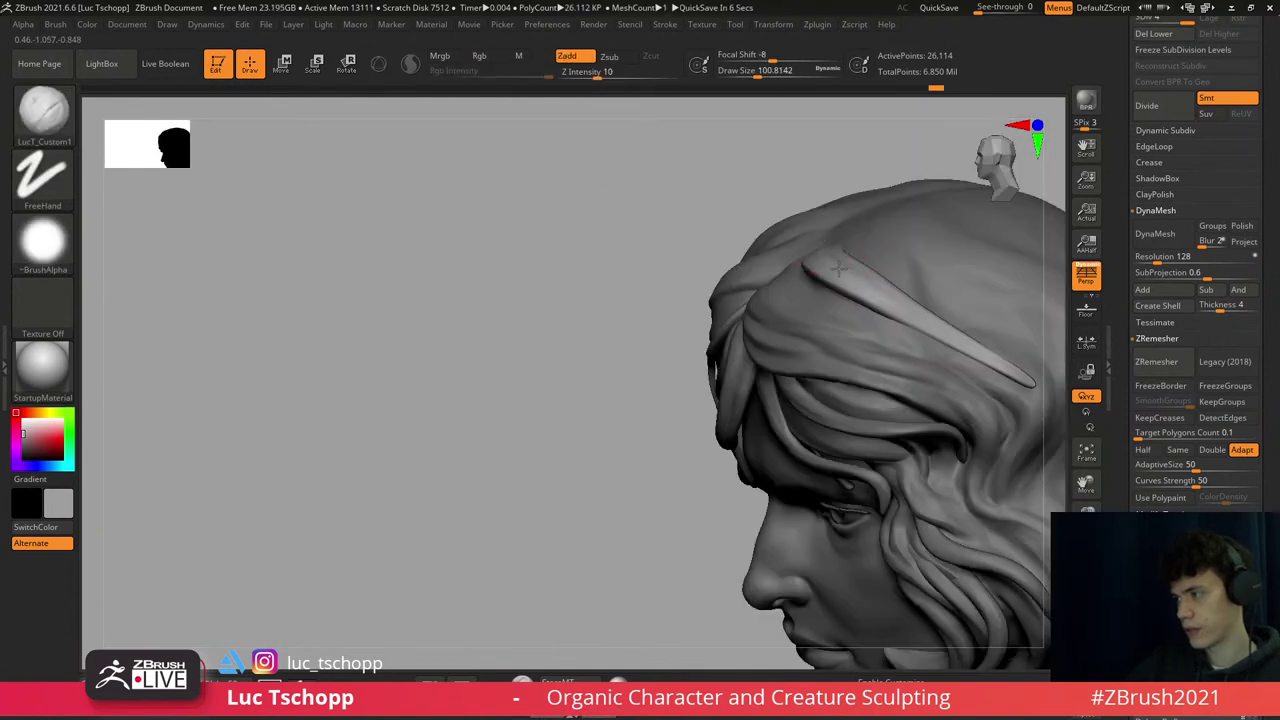
right_click_drag(955, 360, 897, 308)
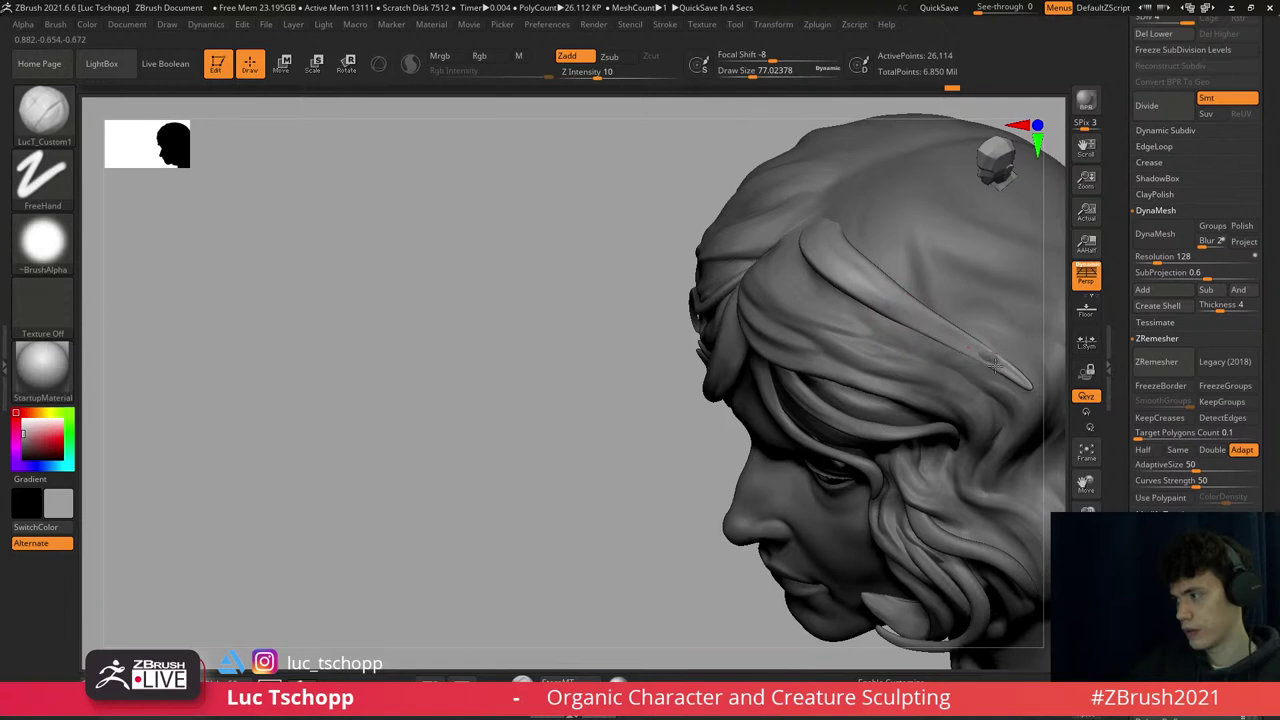
mouse_move(995, 365)
right_mouse_down()
mouse_move(957, 312)
mouse_move(960, 243)
mouse_move(960, 323)
mouse_move(860, 317)
mouse_move(845, 237)
right_mouse_up()
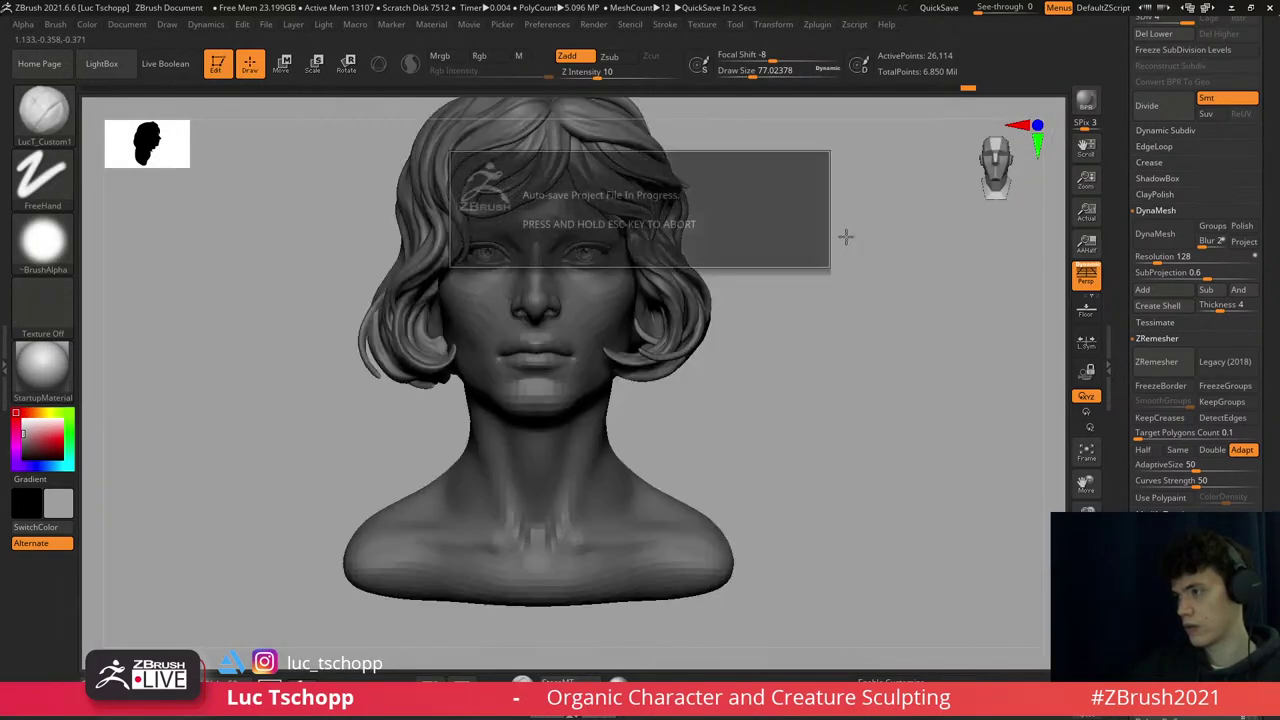
mouse_move(720, 251)
right_mouse_down()
mouse_move(852, 291)
mouse_move(654, 256)
mouse_move(752, 190)
right_mouse_up()
- Try the shape-restoring brush and Smooth on the strand, then go back to the Move brush
key("b")
key("m")
key("o")
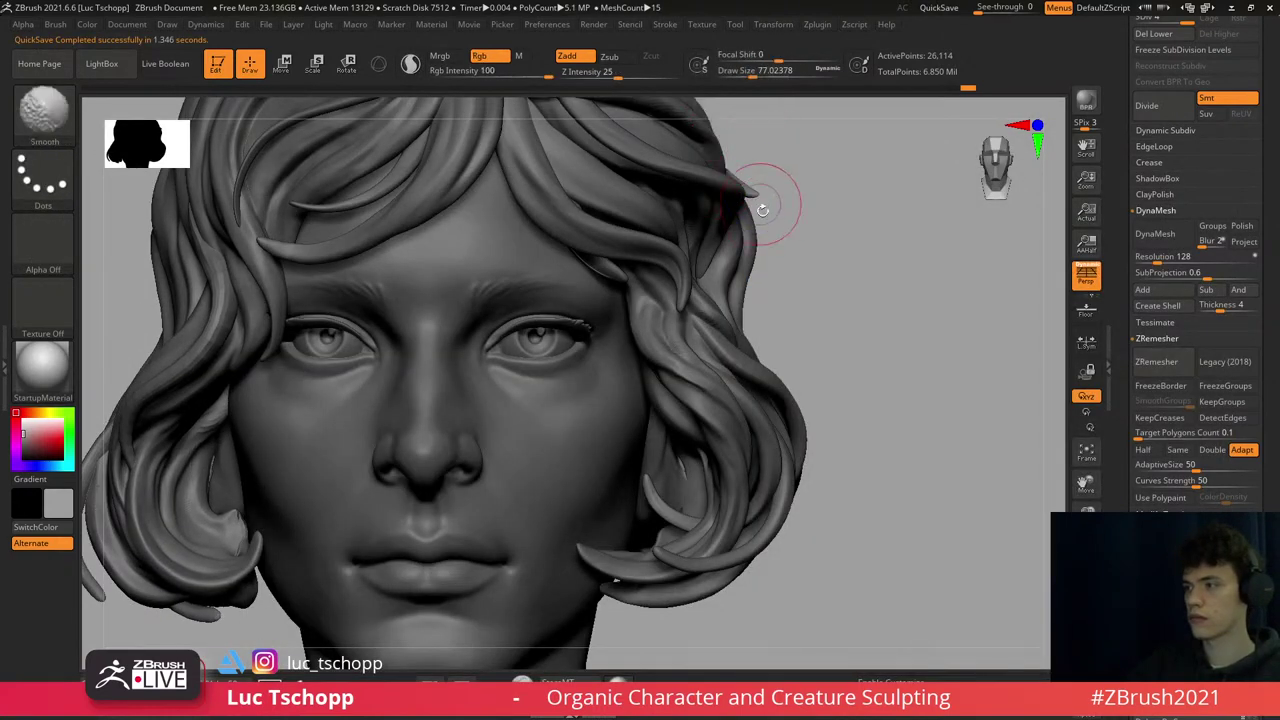
scroll(760, 214, "up", 5)
key("shift")
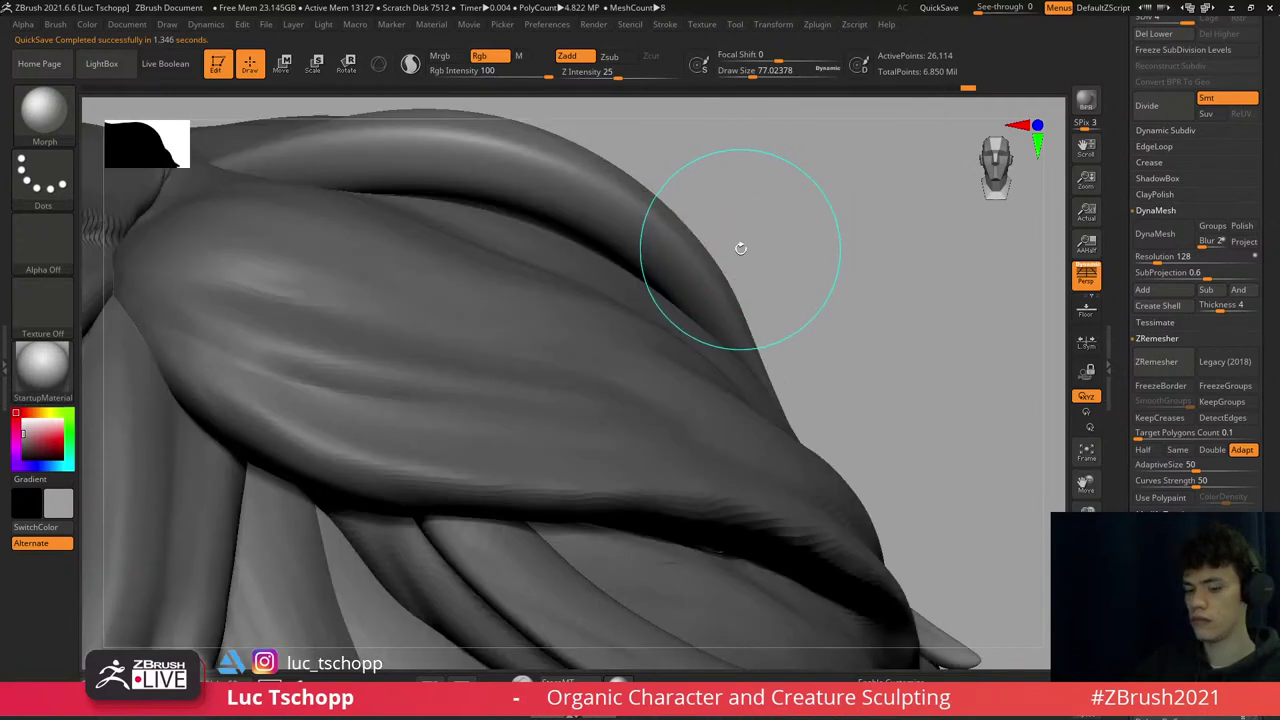
key("f")
key("b")
key("s")
key("m")
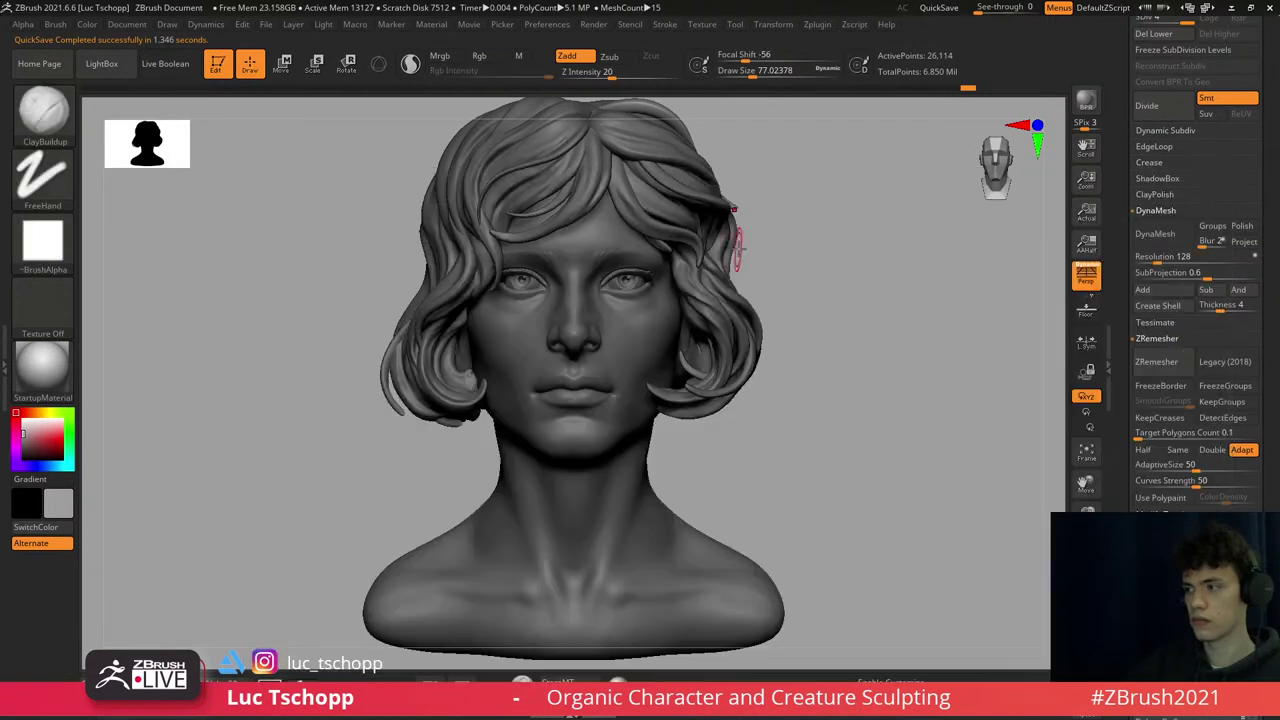
mouse_move(738, 249)
left_mouse_down("alt")
mouse_move(732, 276)
mouse_move(730, 258)
left_mouse_up("alt")
key("b")
key("m")
key("v")
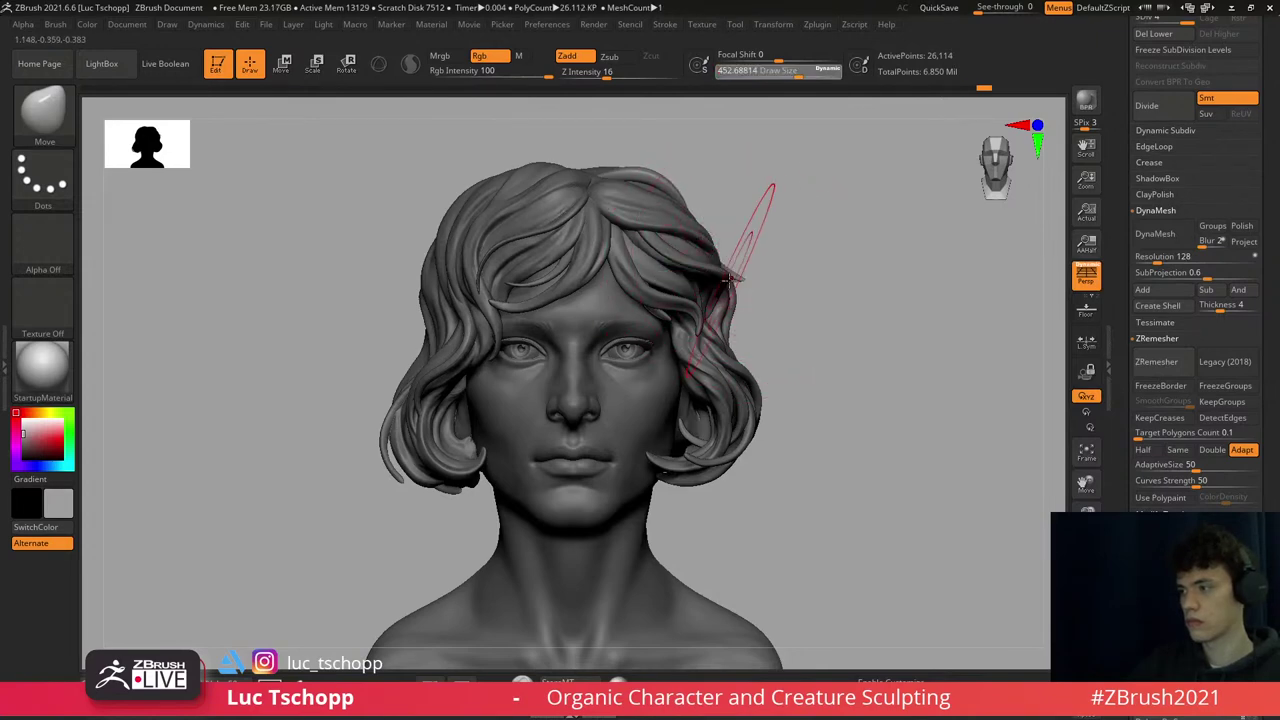
- Check the hair from the top of the head, then solo the selected strand
mouse_move(737, 279)
right_mouse_down()
mouse_move(860, 272)
mouse_move(720, 255)
mouse_move(650, 195)
right_mouse_up()
key("s")
left_click_drag(650, 193, 645, 193)
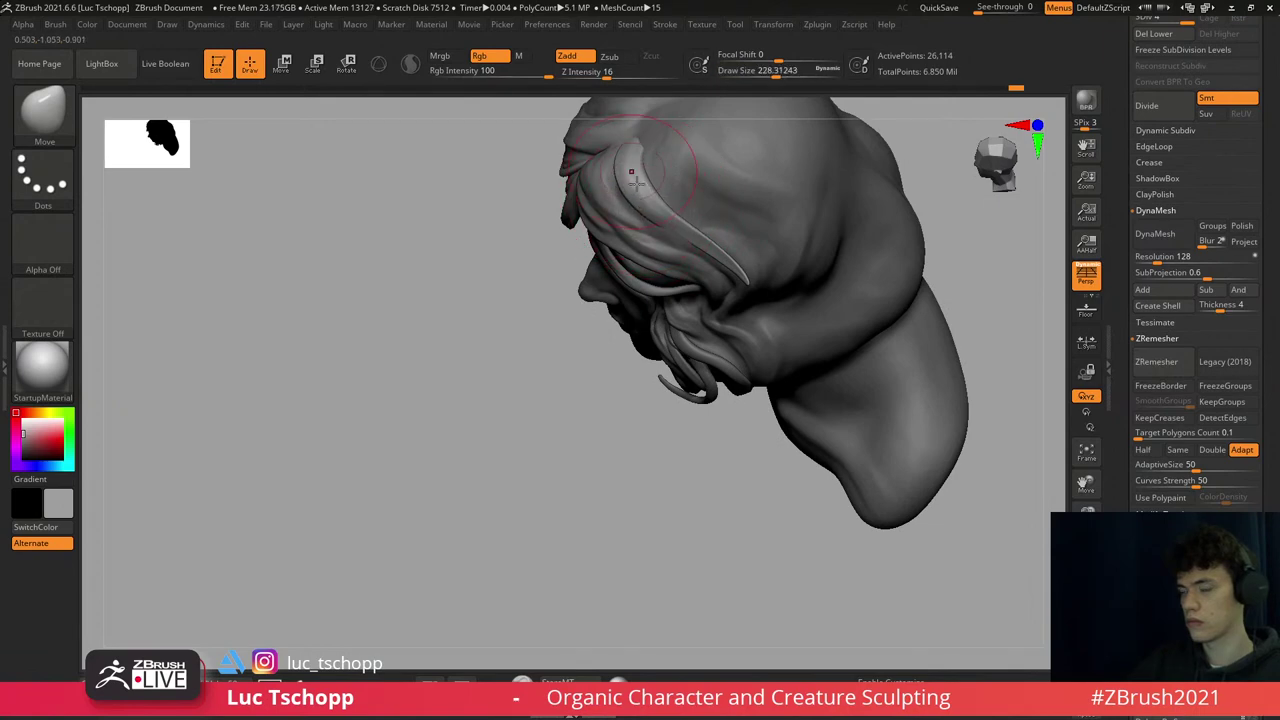
mouse_move(631, 175)
right_mouse_down()
mouse_move(706, 189)
mouse_move(690, 185)
right_mouse_up()
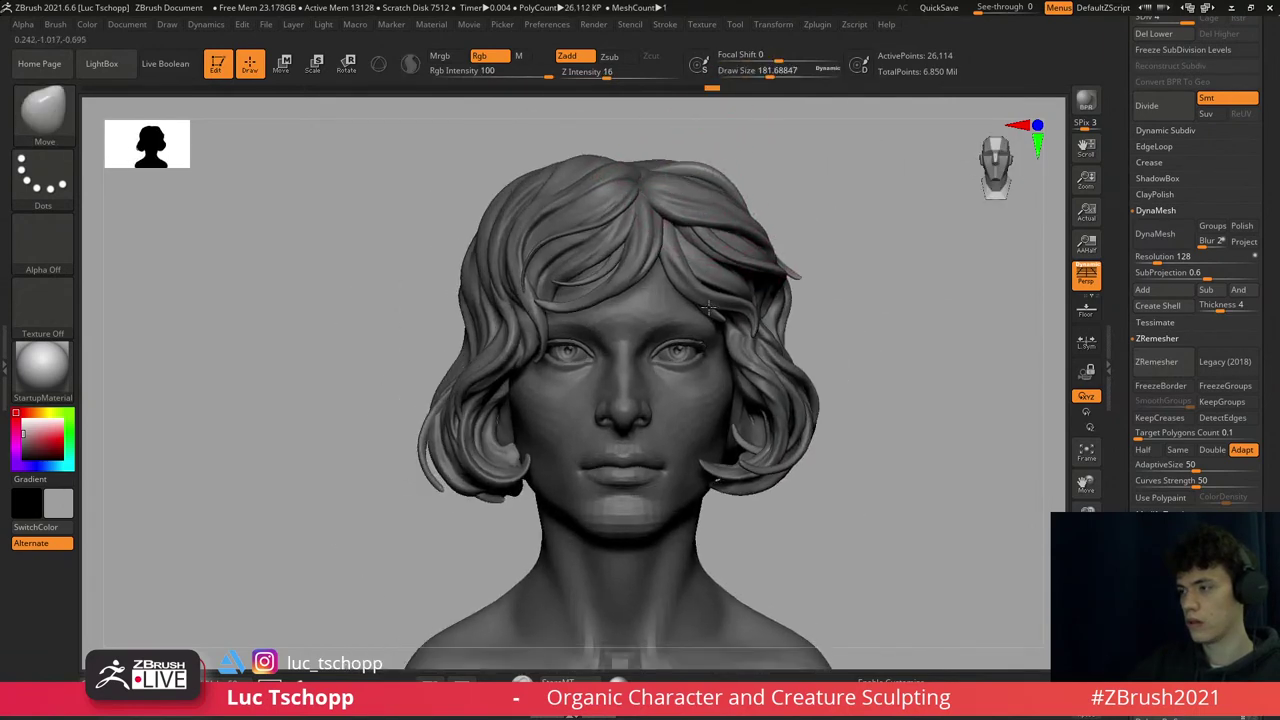
right_click_drag(670, 157, 640, 132, "ctrl")
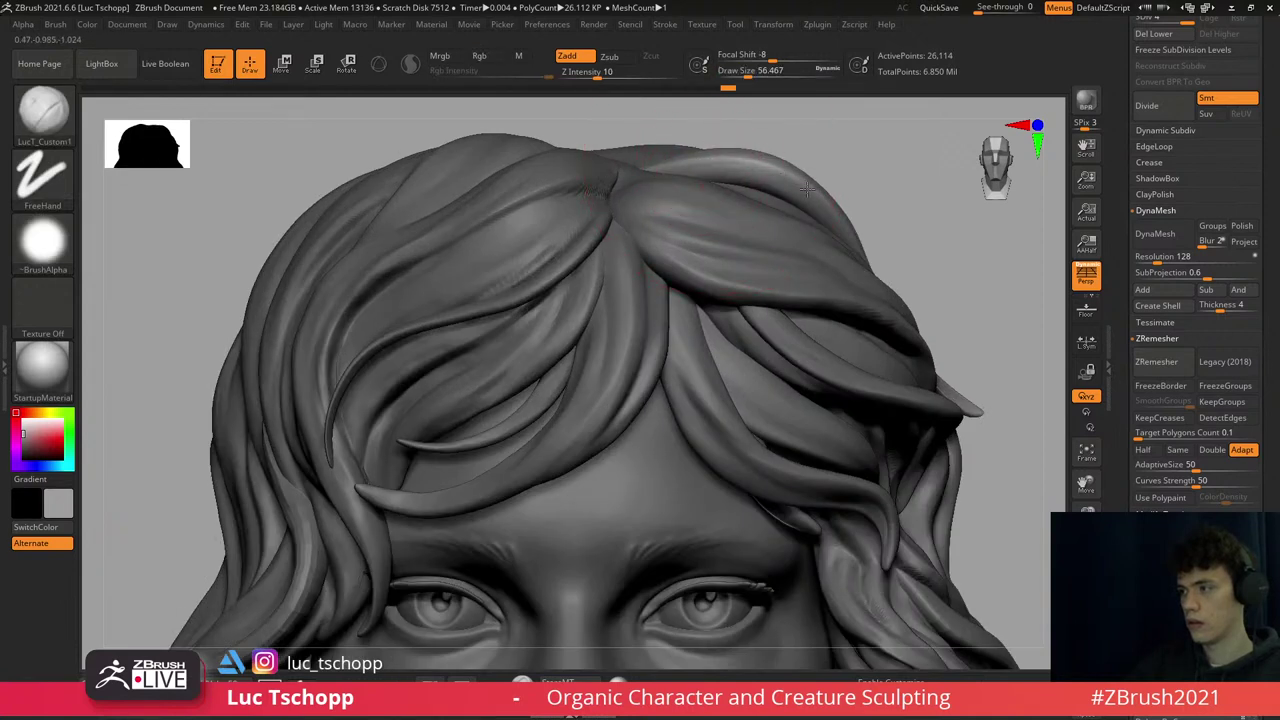
key("shift+alt+s")
right_click_drag(757, 277, 663, 243)
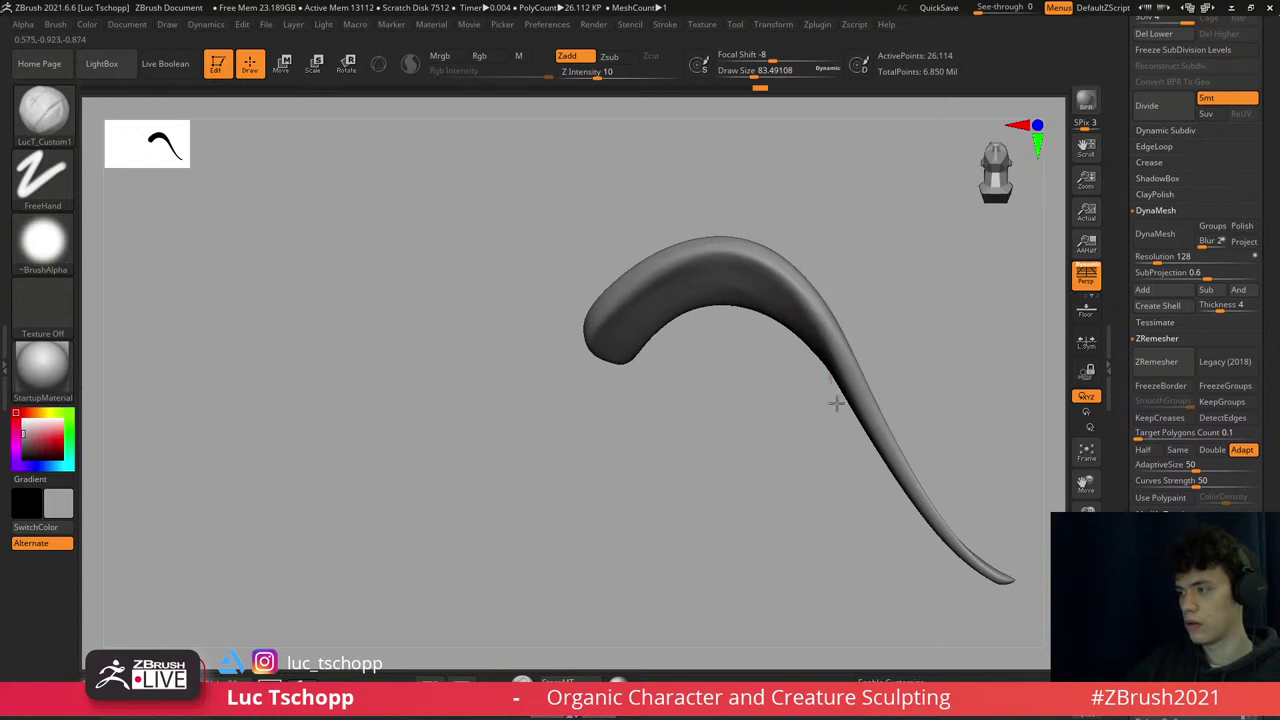
- Turn the isolated strand into an arc and switch to the Inflat brush to fill it out
right_click_drag(834, 400, 822, 270)
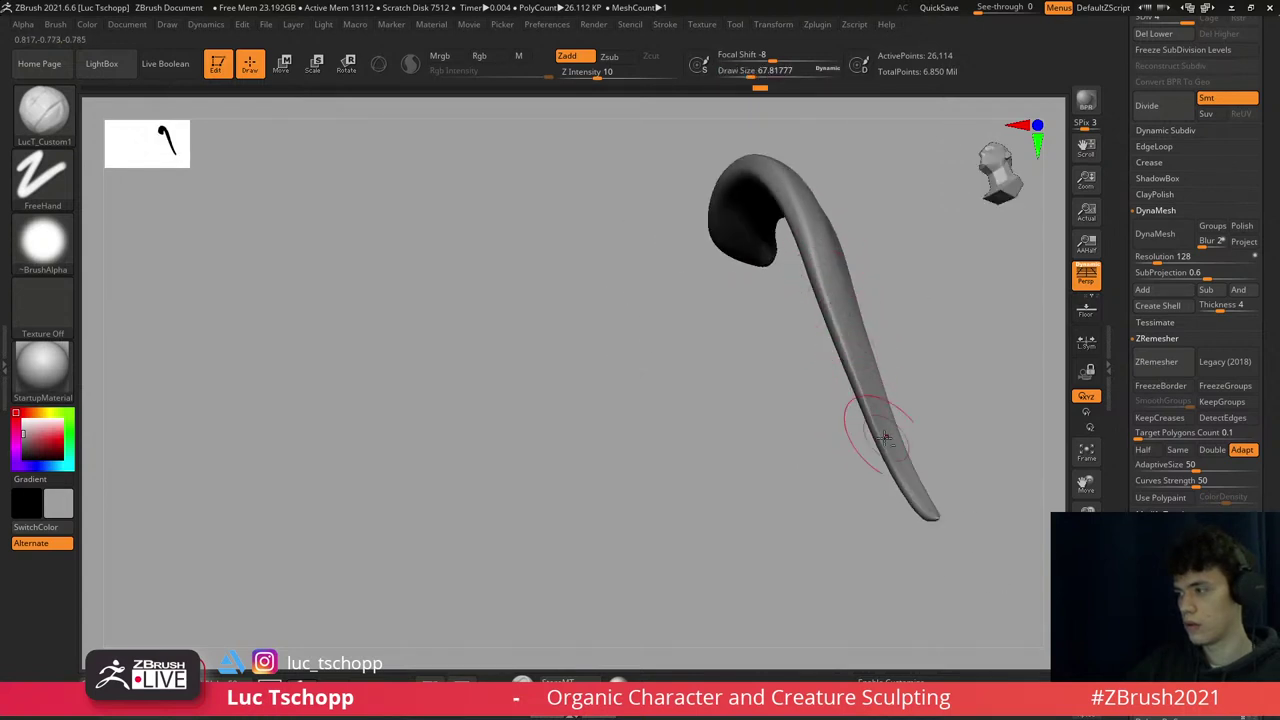
right_click_drag(884, 437, 815, 285)
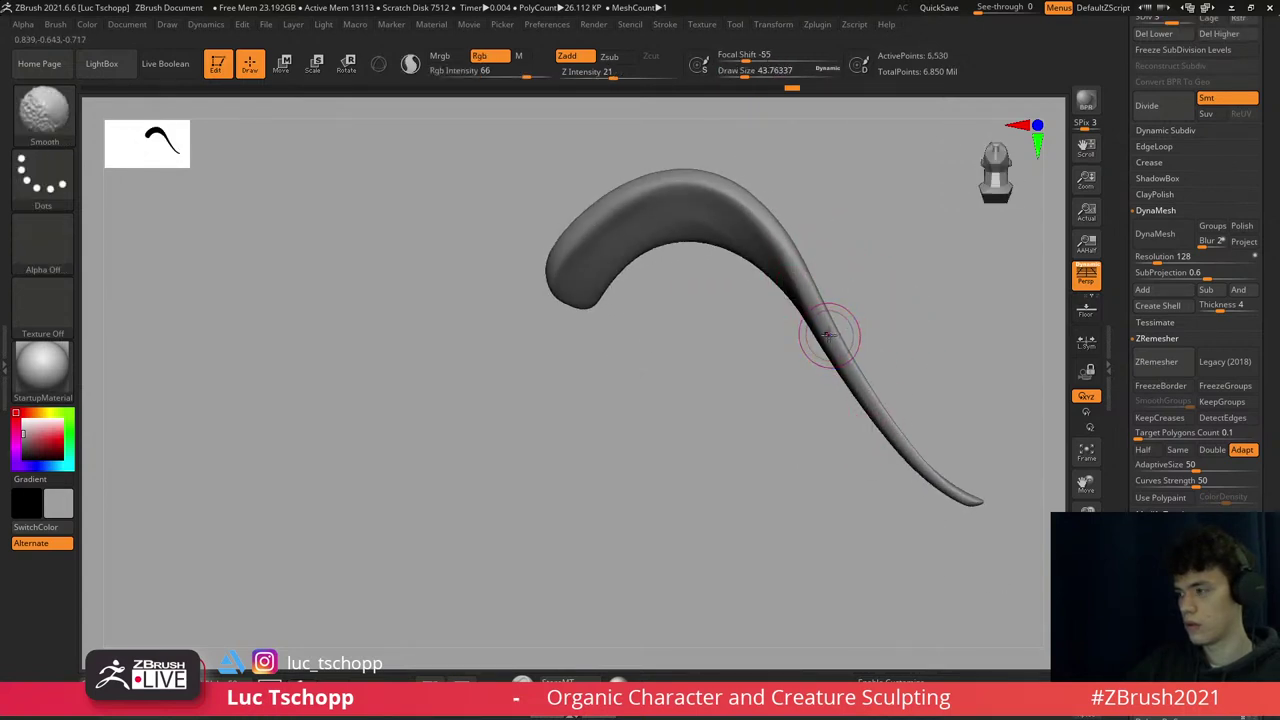
key("b")
key("i")
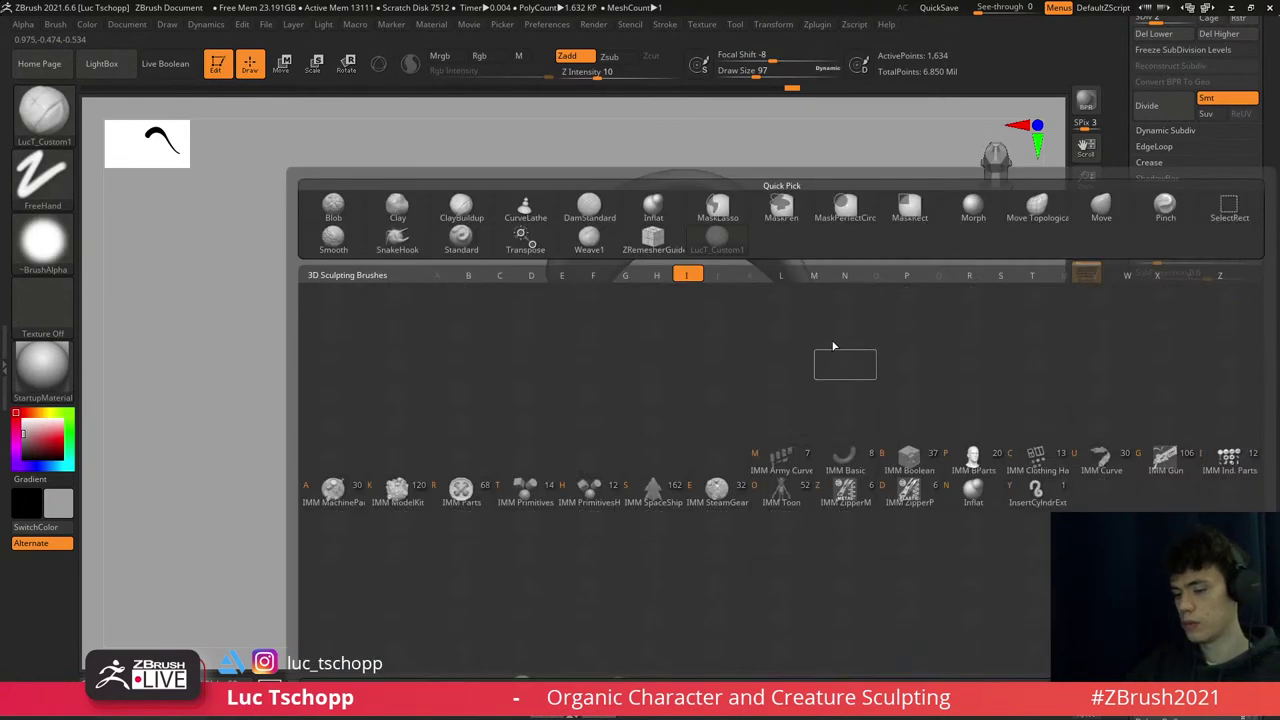
key("n")
right_click_drag(955, 495, 837, 529)
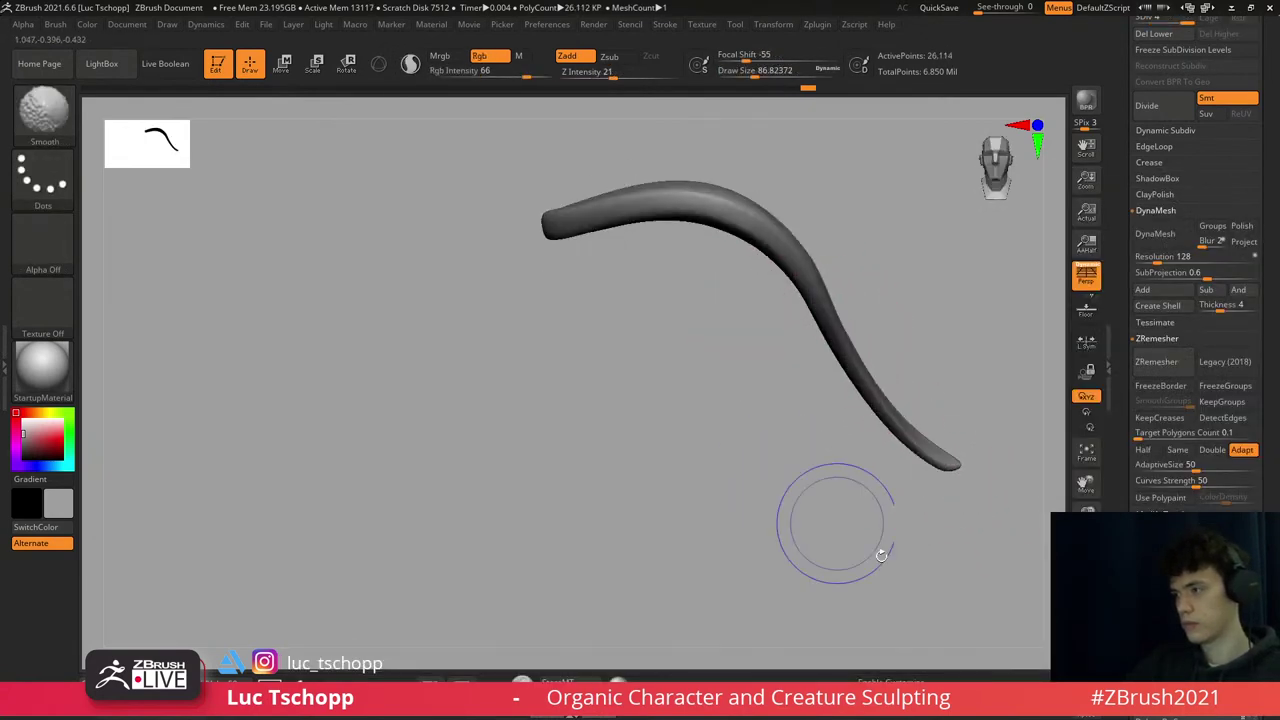
- Step the strand's subdivision level down and back up, then turn Solo off
key("ctrl+shift+s")
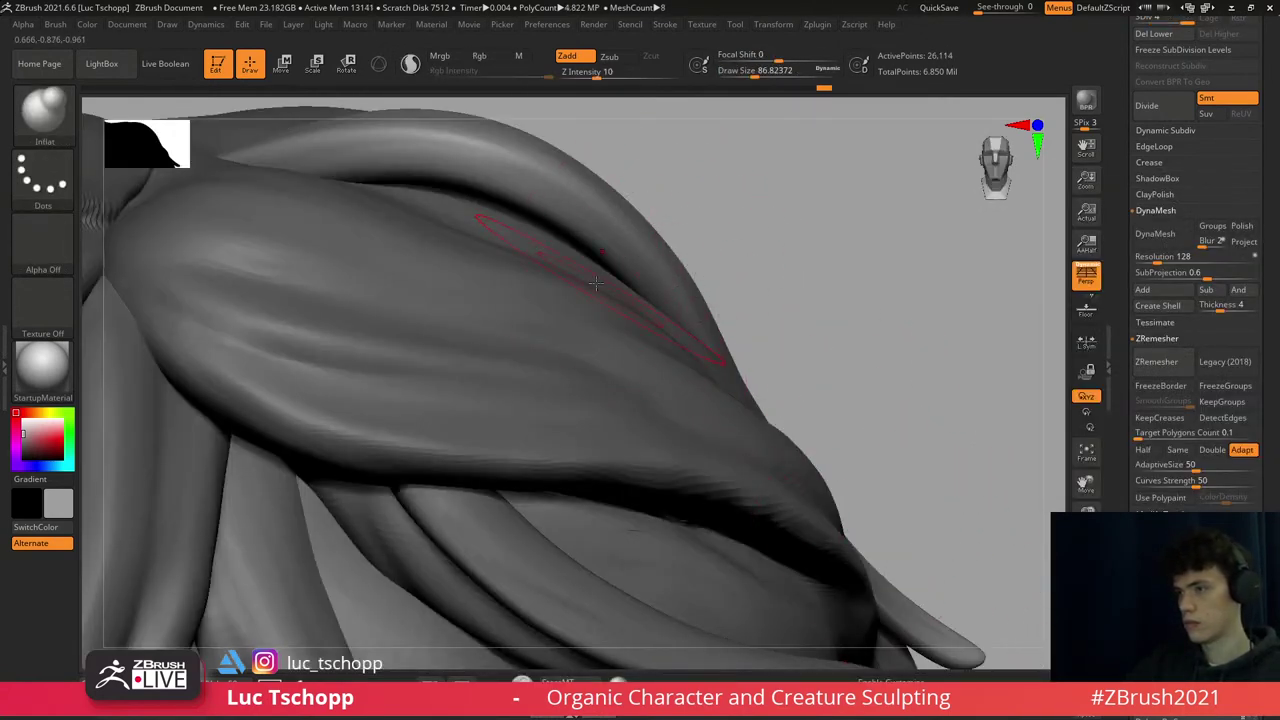
key("ctrl+shift+s")
mouse_move(483, 289)
right_mouse_down()
mouse_move(586, 294)
mouse_move(514, 271)
right_mouse_up()
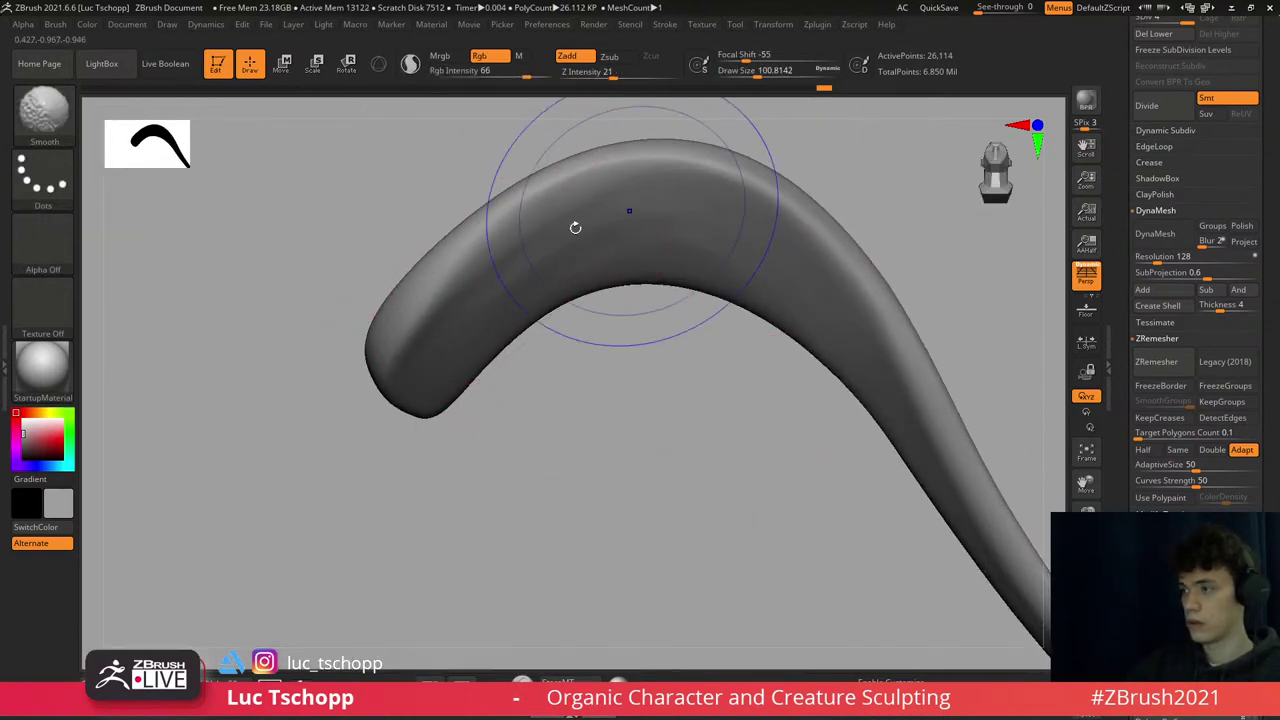
key("shift+d")
key("shift+d")
right_click_drag(815, 285, 766, 293)
key("d")
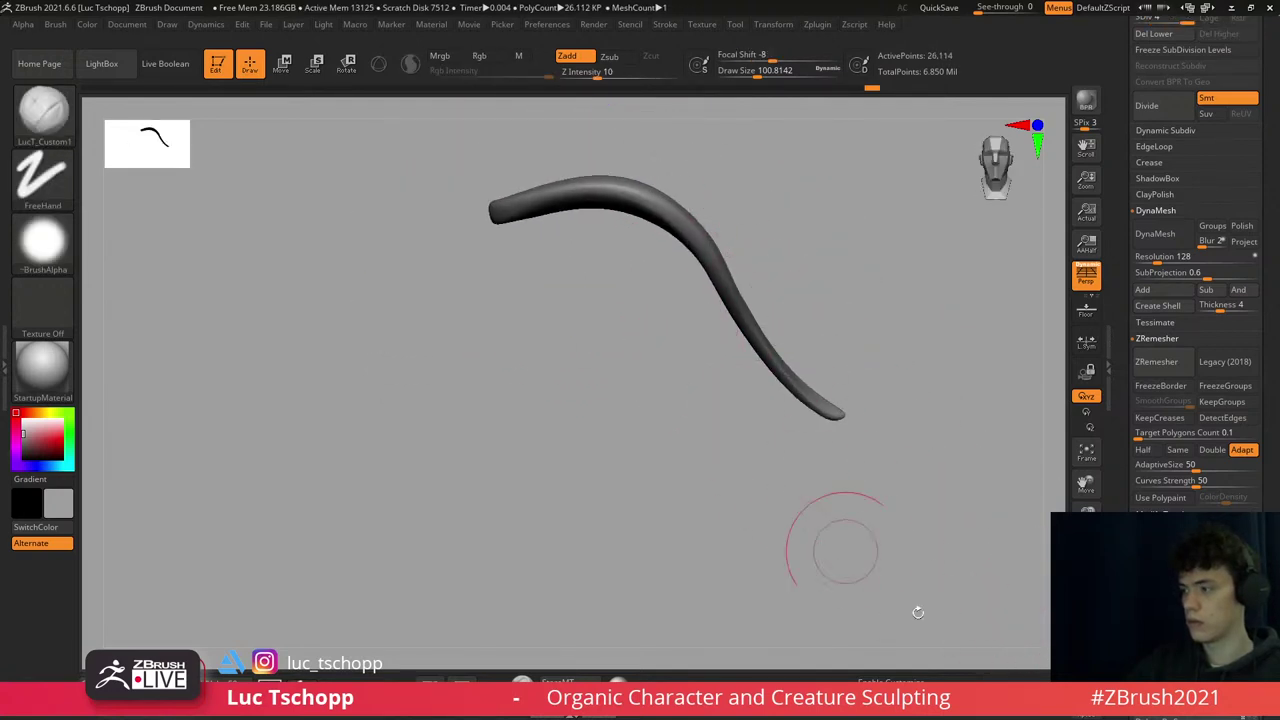
key("shift+alt+s")
- Select the main hair subtool and zoom to the curls beside the cheek and jaw
key("f")
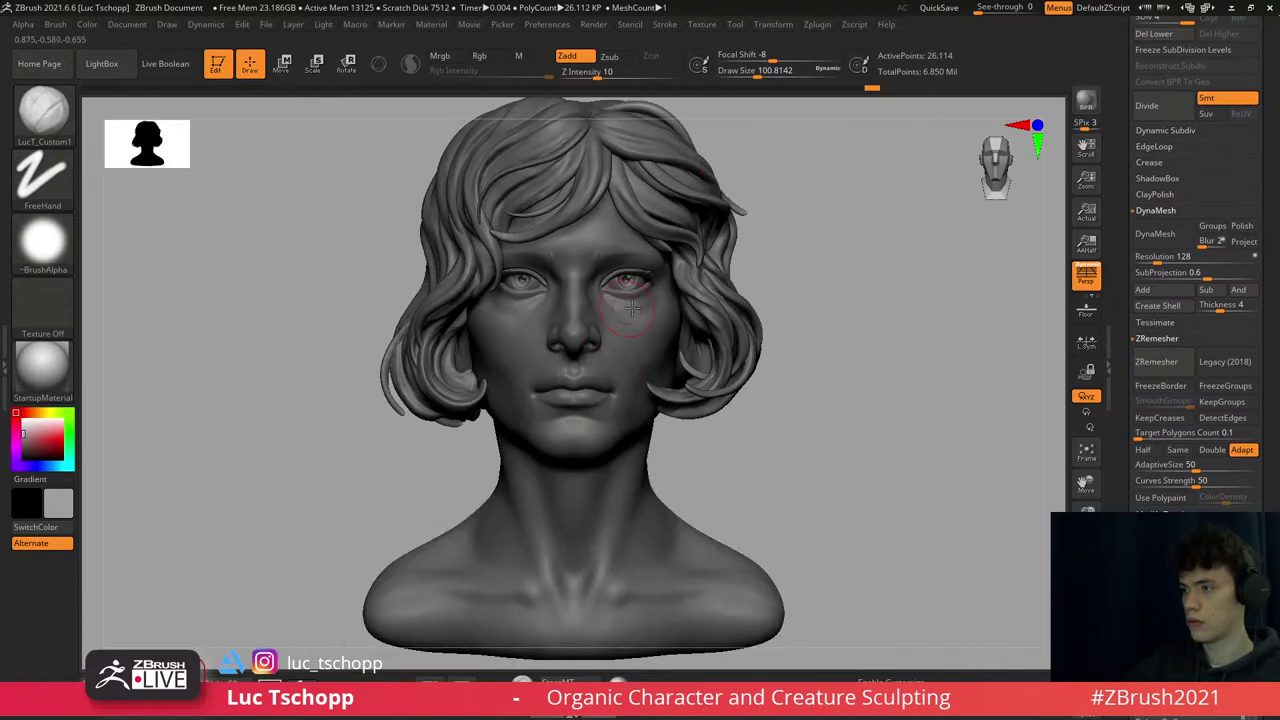
left_click(531, 180, "alt")
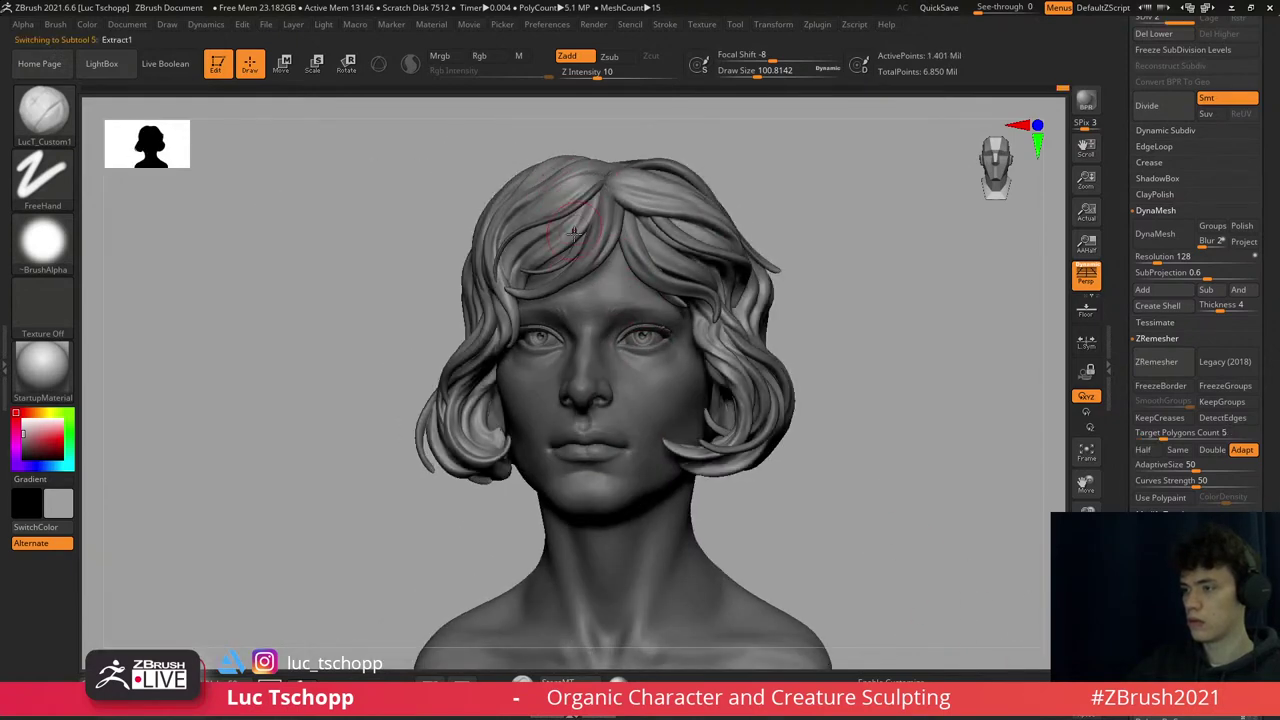
mouse_move(531, 180)
right_mouse_down("ctrl")
mouse_move(443, 386)
mouse_move(540, 541)
mouse_move(480, 460)
right_mouse_up("ctrl")
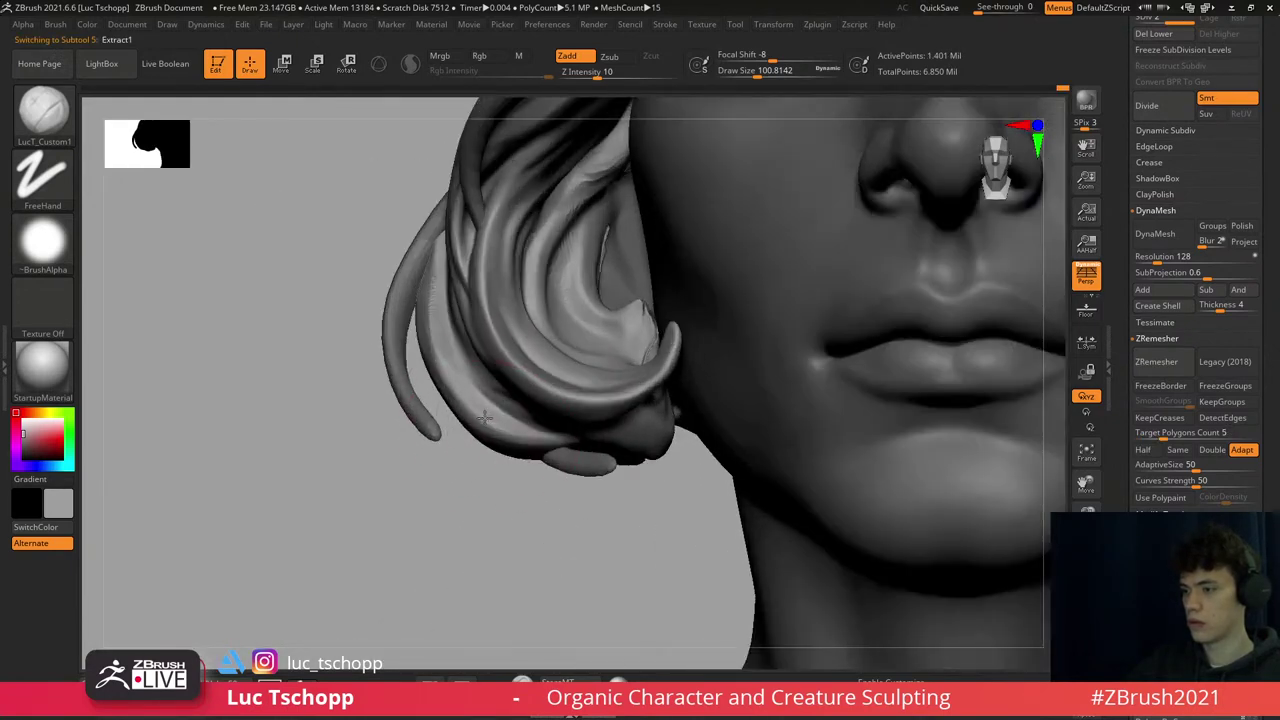
key("b")
key("m")
key("v")
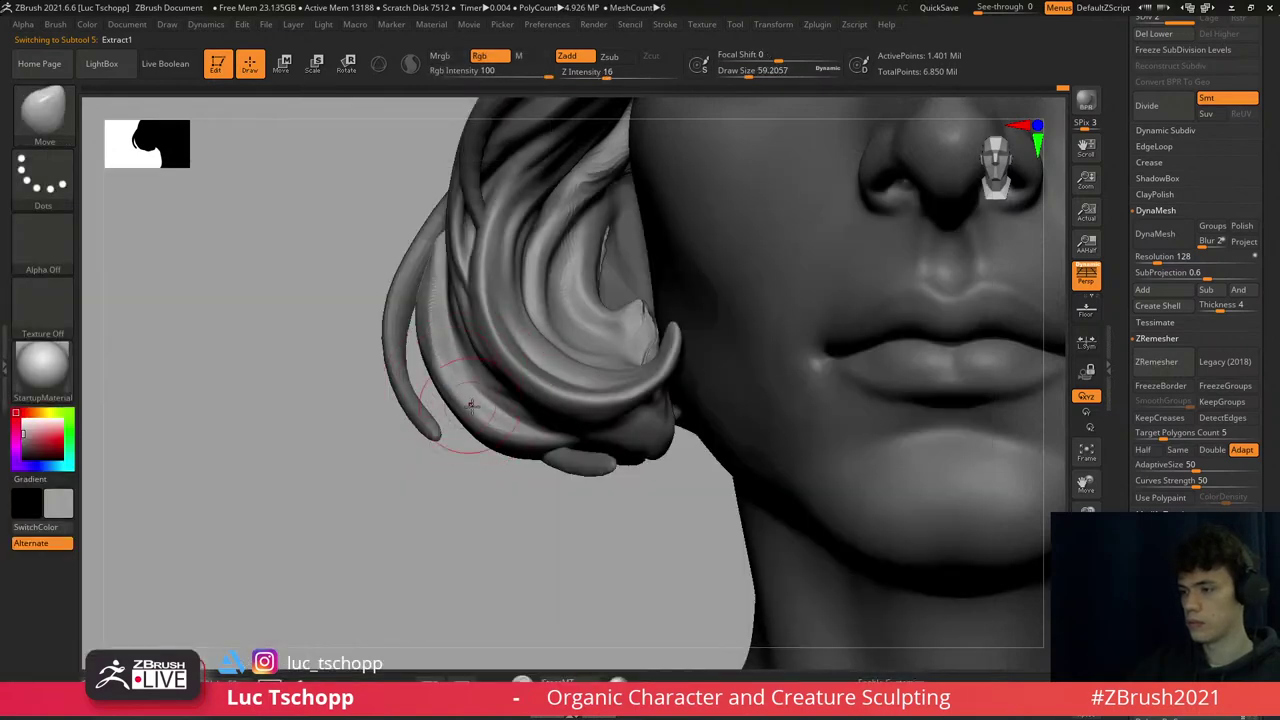
key("b")
key("s")
key("t")
- Refine the side curls, set the Move brush size to 97, and activate subtool Extract10_01
key("s")
right_click_drag(470, 358, 478, 368)
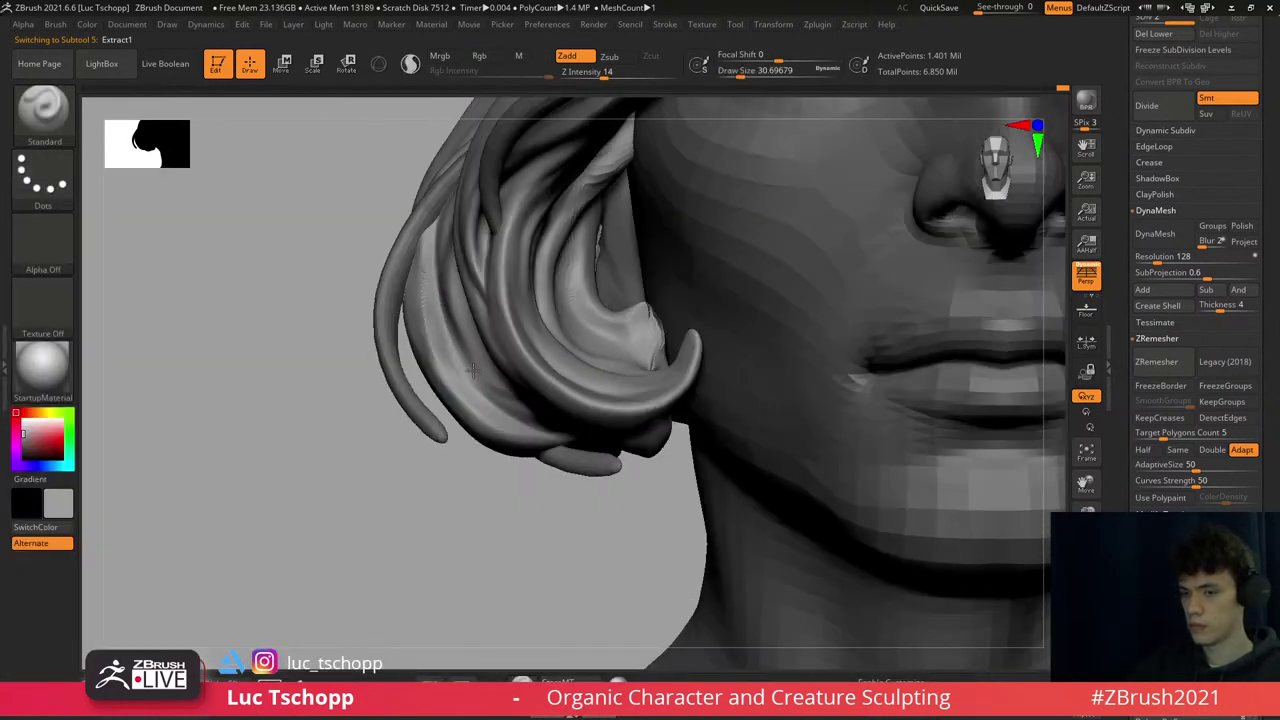
key("s")
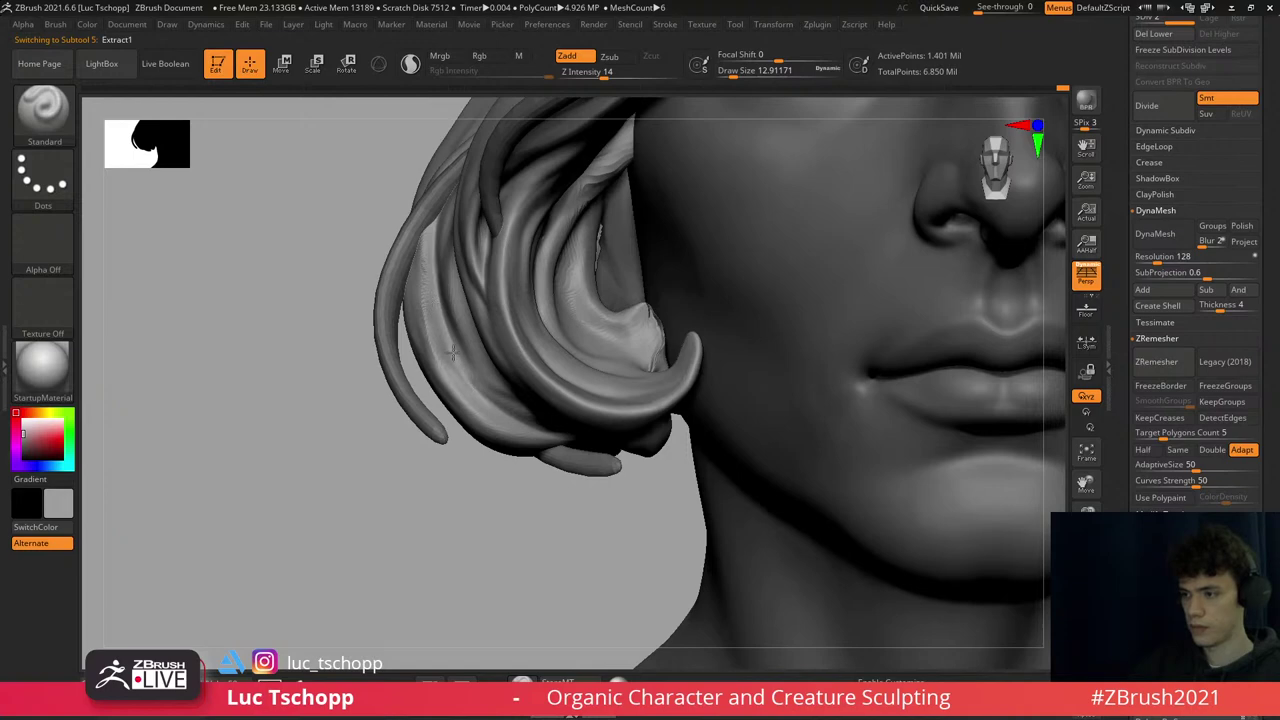
left_click_drag(451, 360, 453, 365)
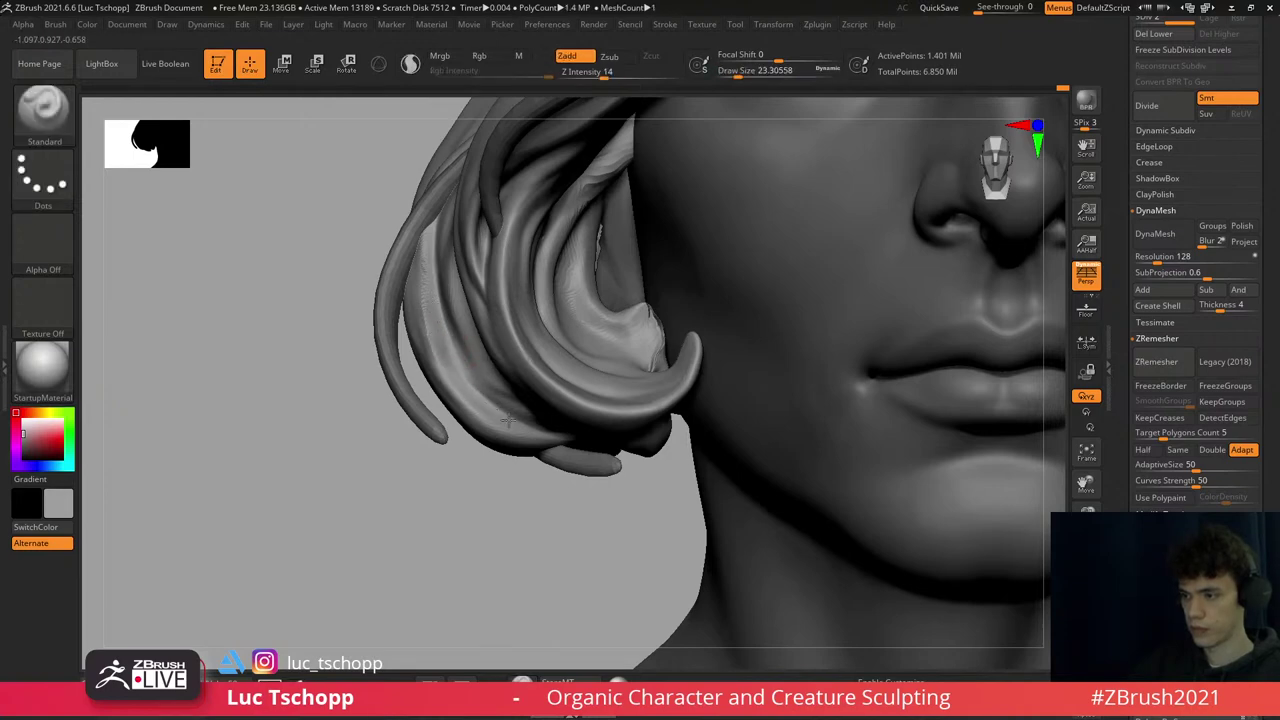
key("f")
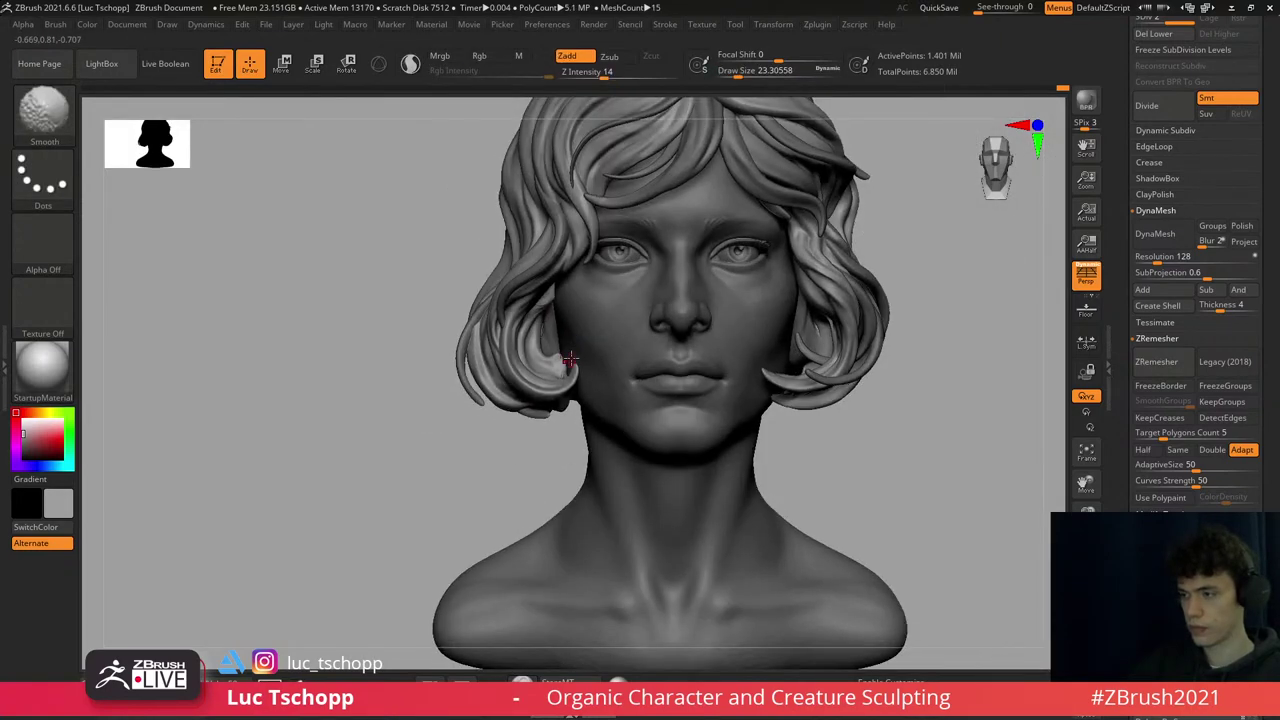
key("b")
key("m")
key("v")
key("s")
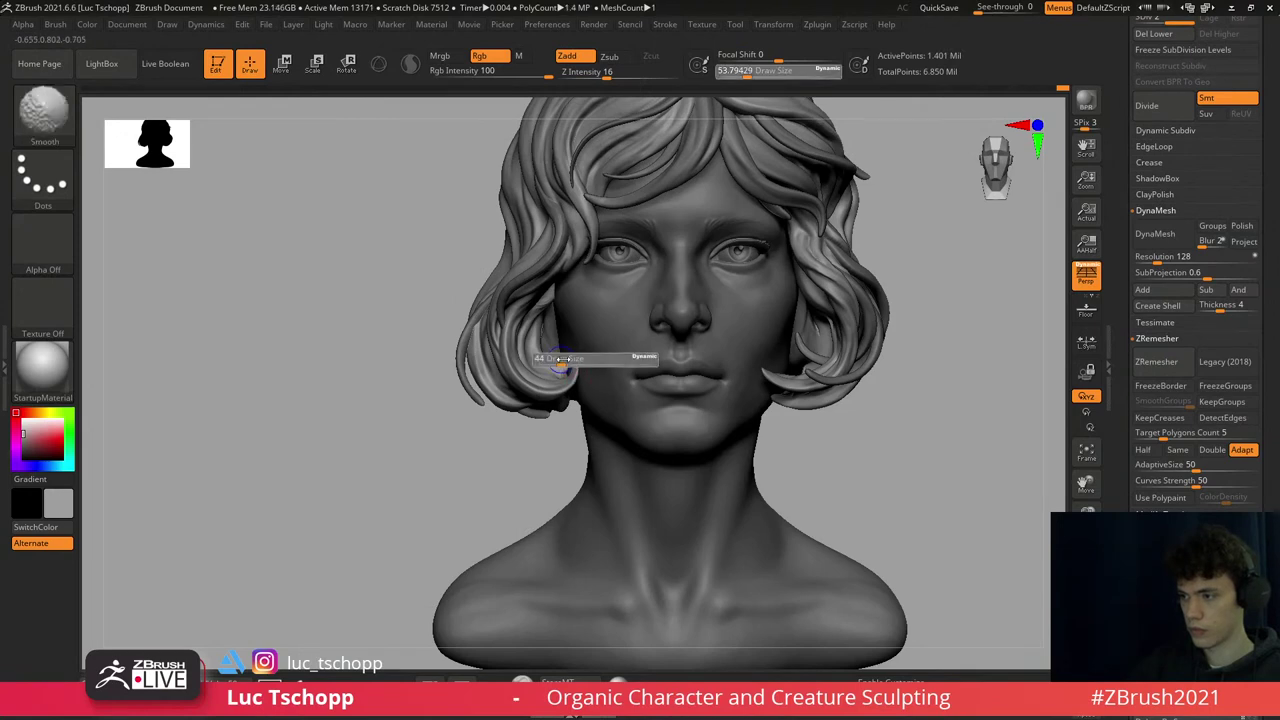
left_click_drag(575, 358, 530, 355)
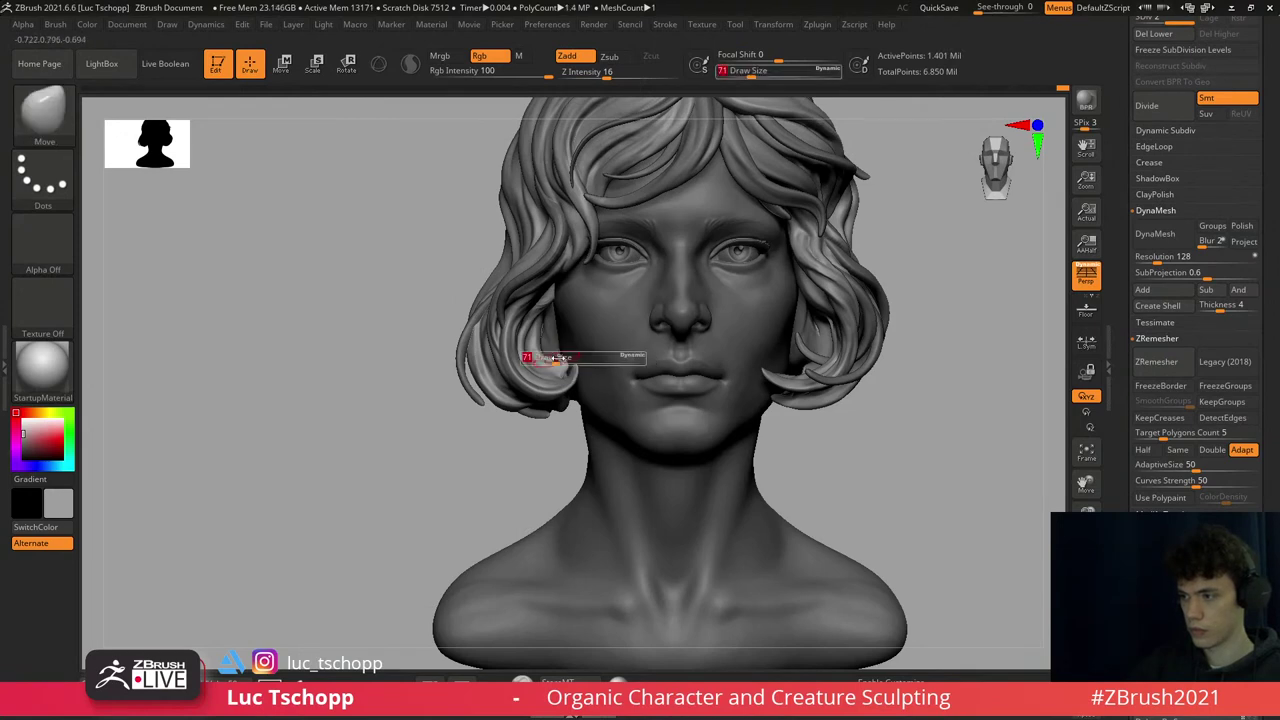
left_click(472, 382, "alt")
left_click_drag(472, 382, 537, 387, "shift")
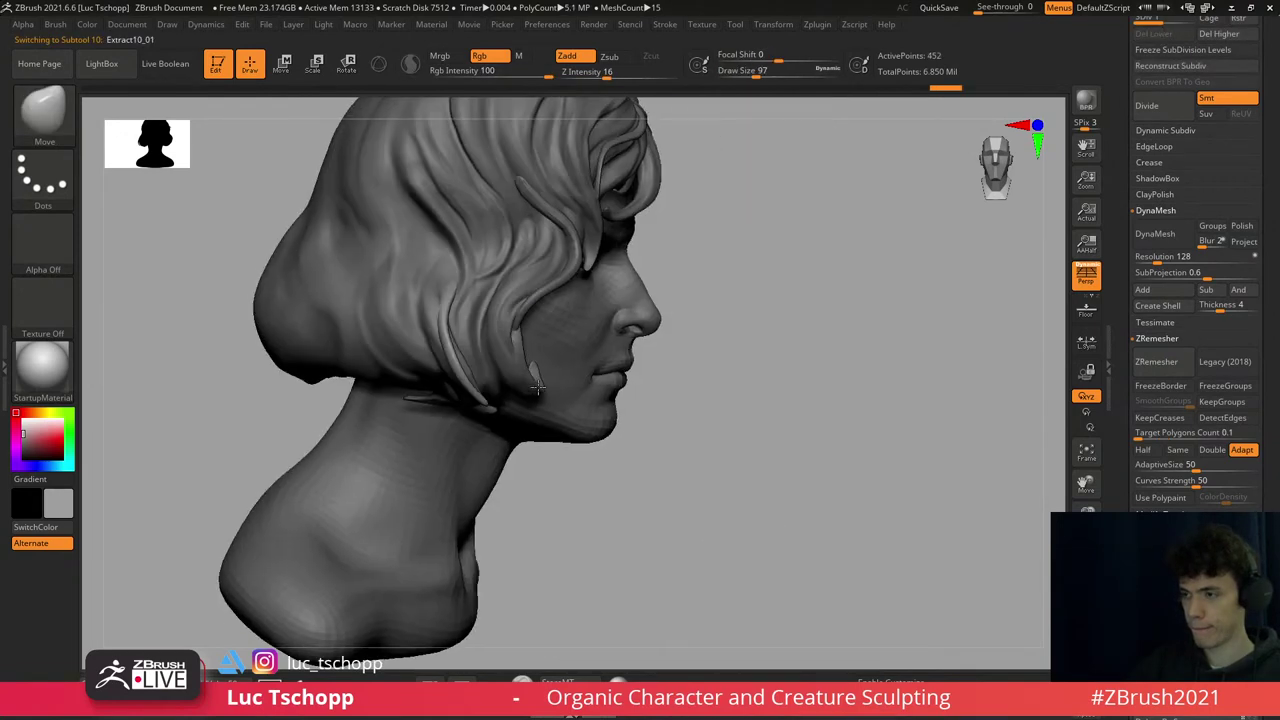
- Select the cheek-side hair strand (Extract10_01) and raise it one subdivision level
left_click(540, 378, "alt")
left_click_drag(680, 380, 646, 337)
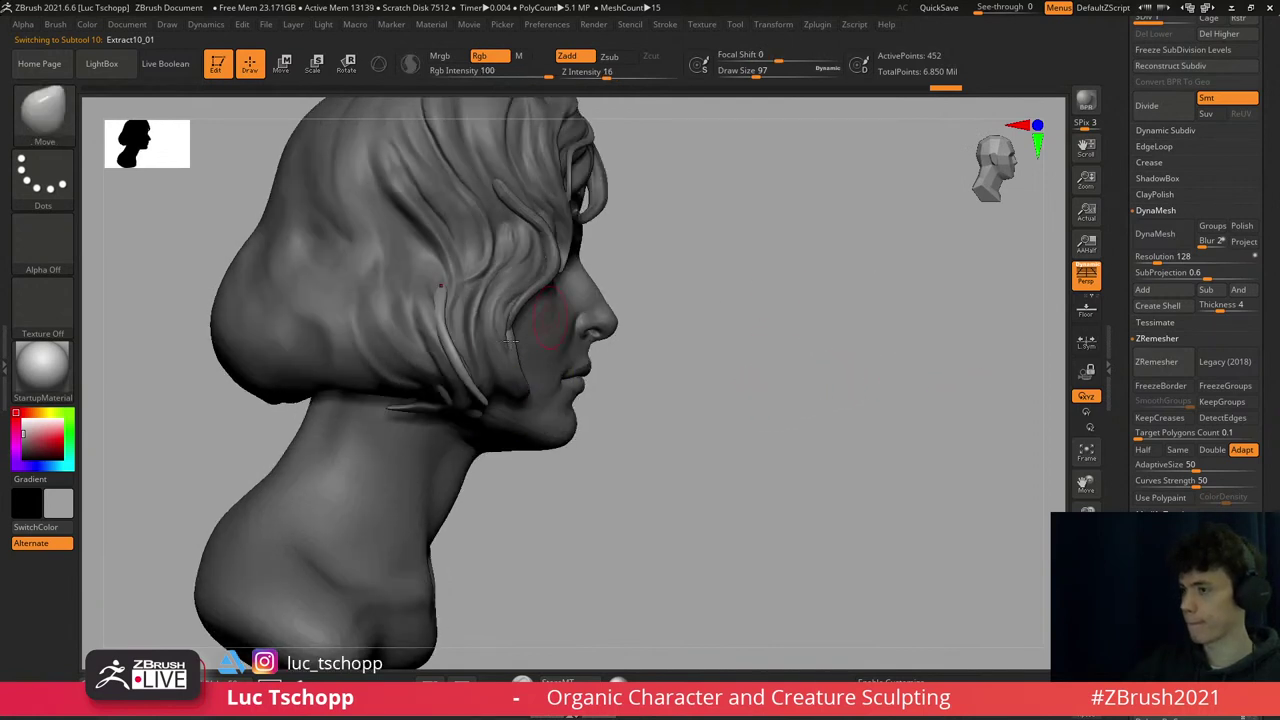
scroll(1268, 146, "up", 5)
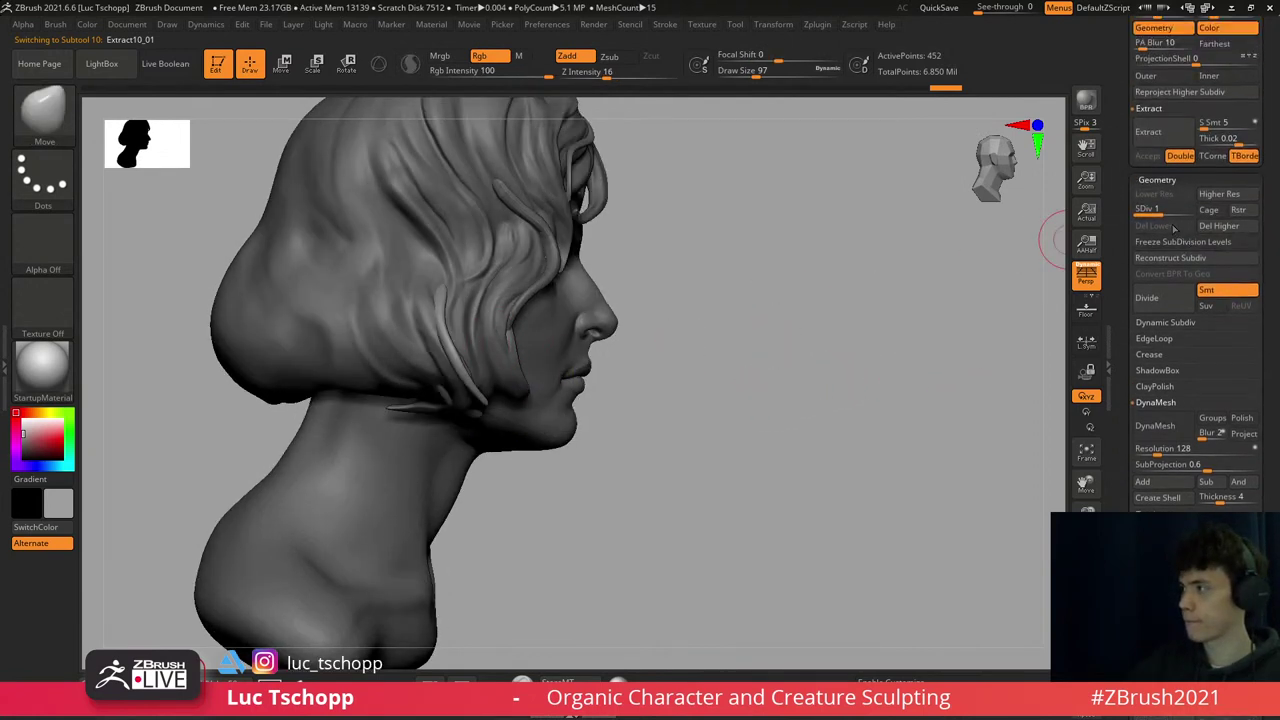
left_click(1183, 212)
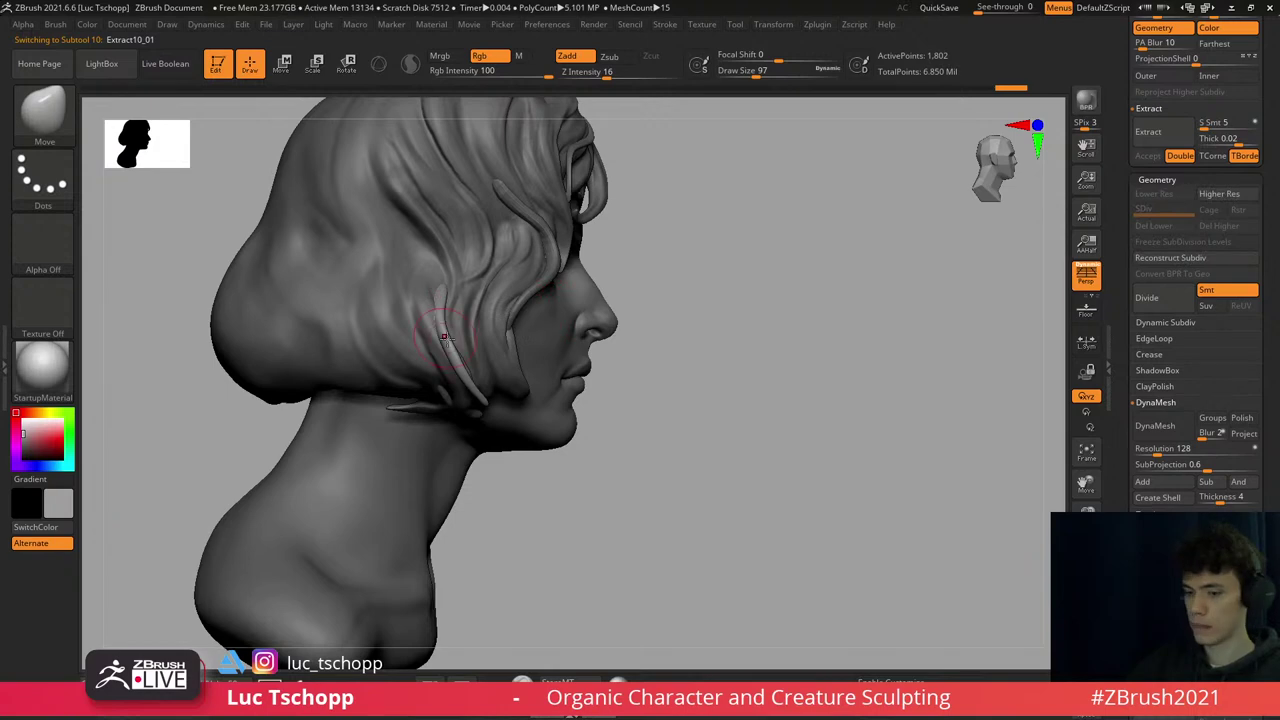
key("b")
key("i")
key("n")
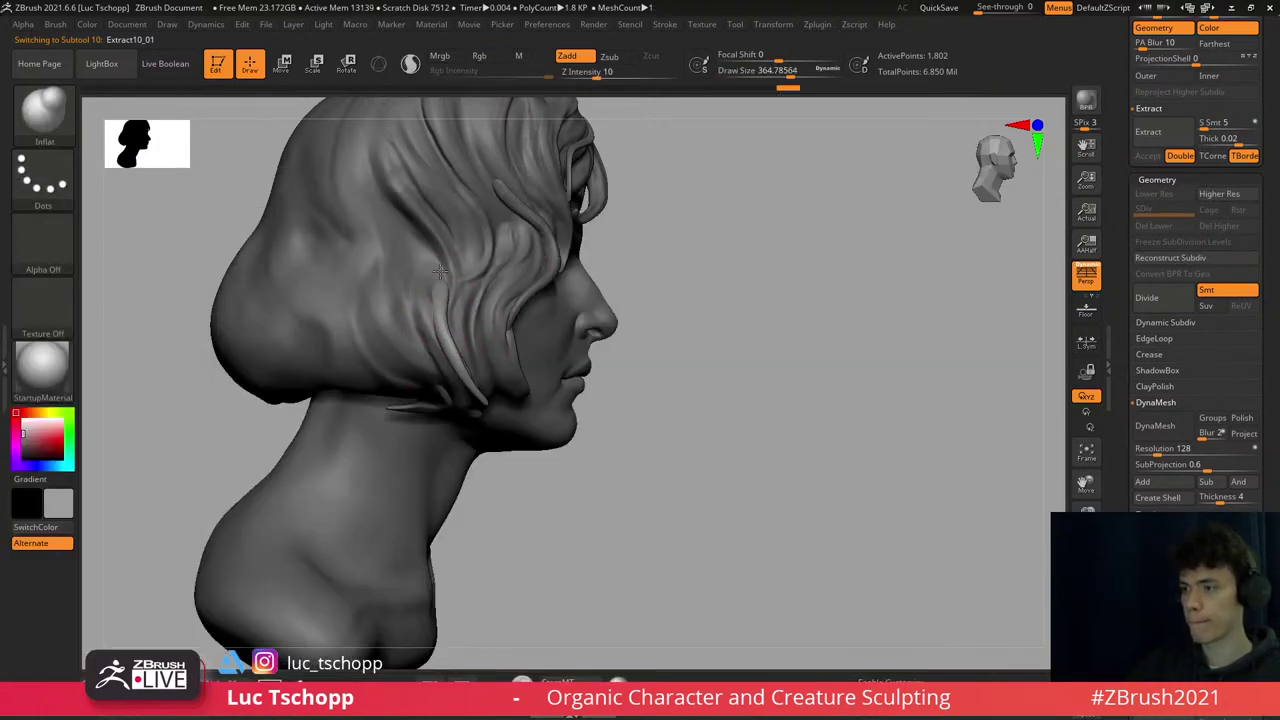
mouse_move(700, 335)
left_mouse_down()
mouse_move(410, 330)
mouse_move(495, 344)
mouse_move(531, 330)
mouse_move(522, 410)
left_mouse_up()
- Use the Transpose line to move the hair curl closer along the cheek
key("w")
key("e")
key("w")
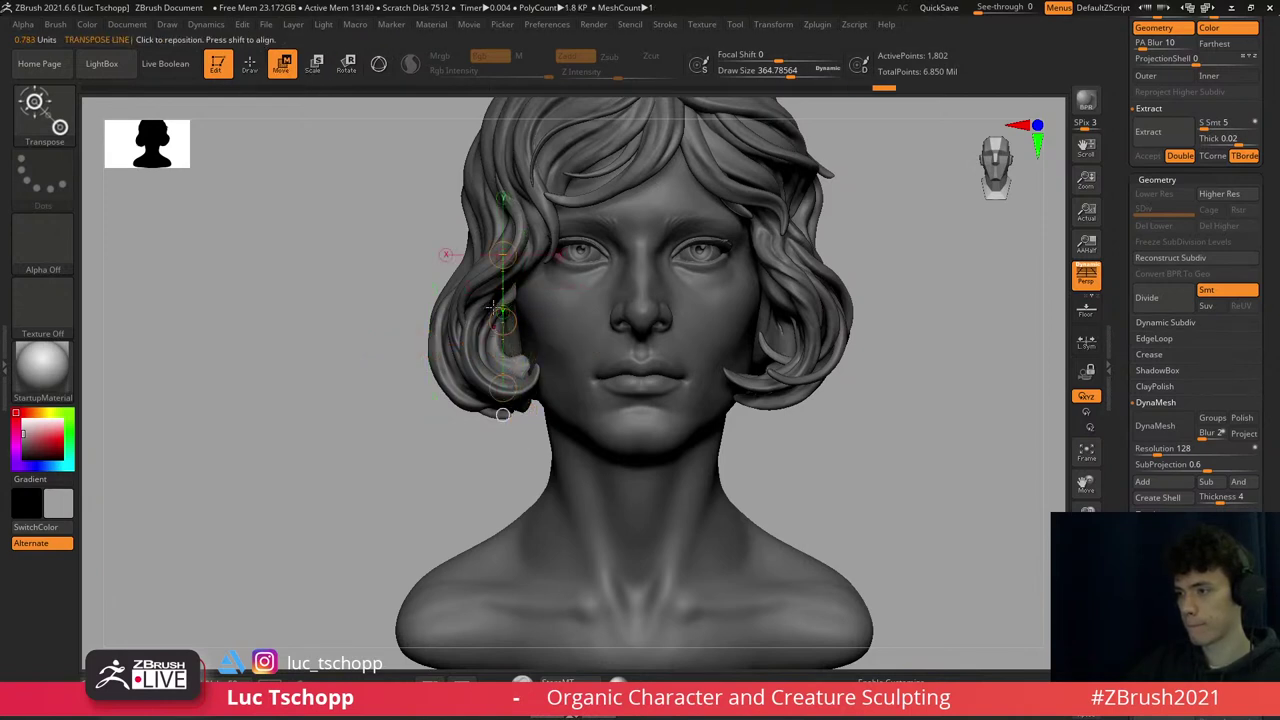
left_click_drag(495, 321, 495, 401)
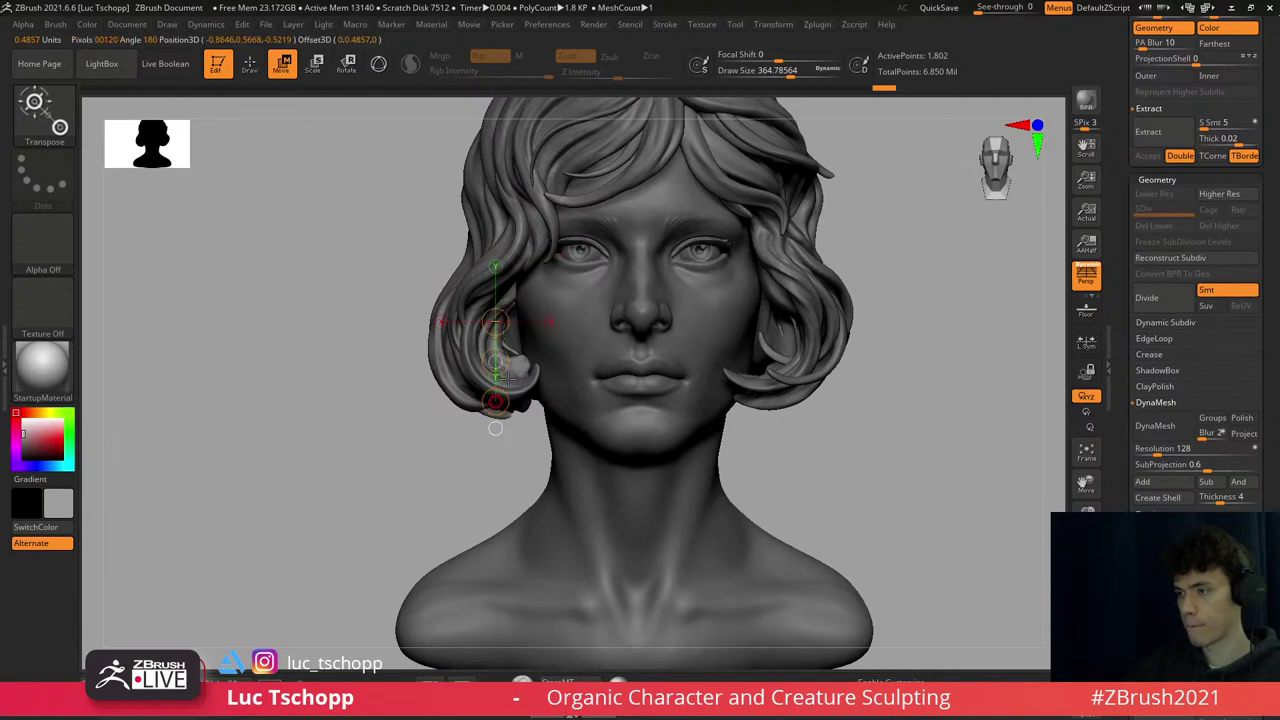
key("r")
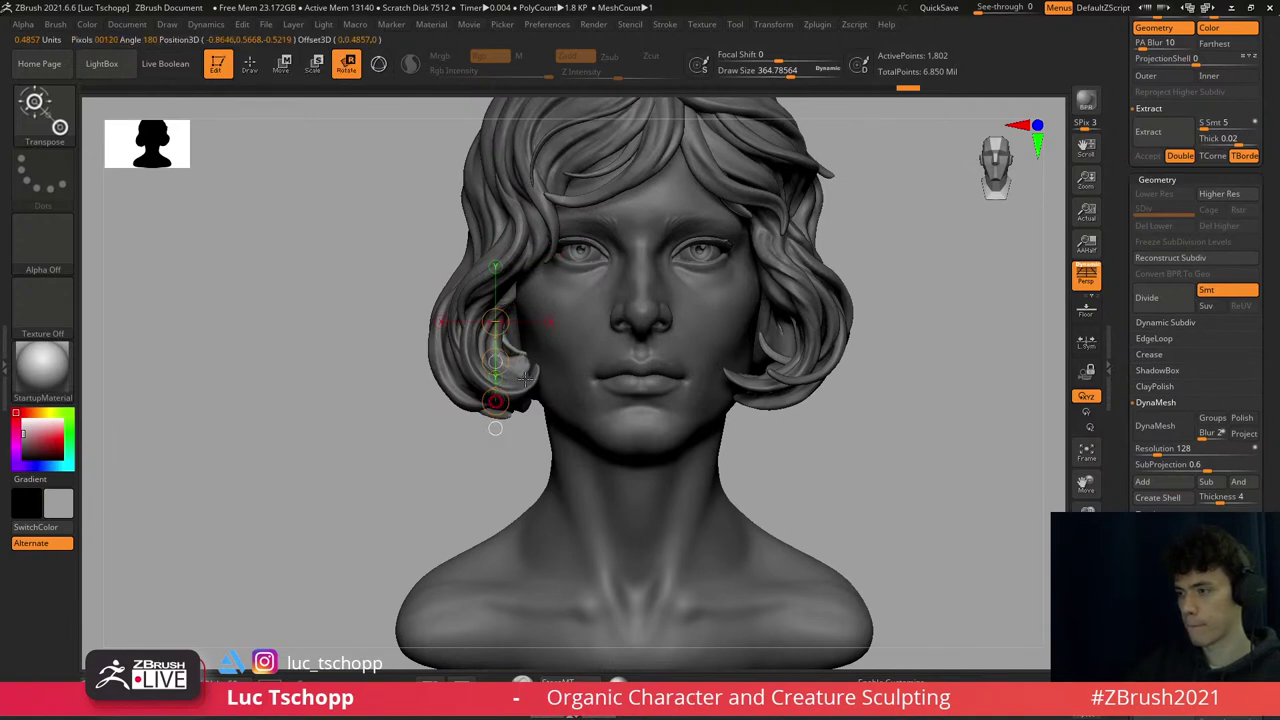
- Reshape the curl with a smaller Move Topological brush, checking it from the side
key("b")
key("m")
key("t")
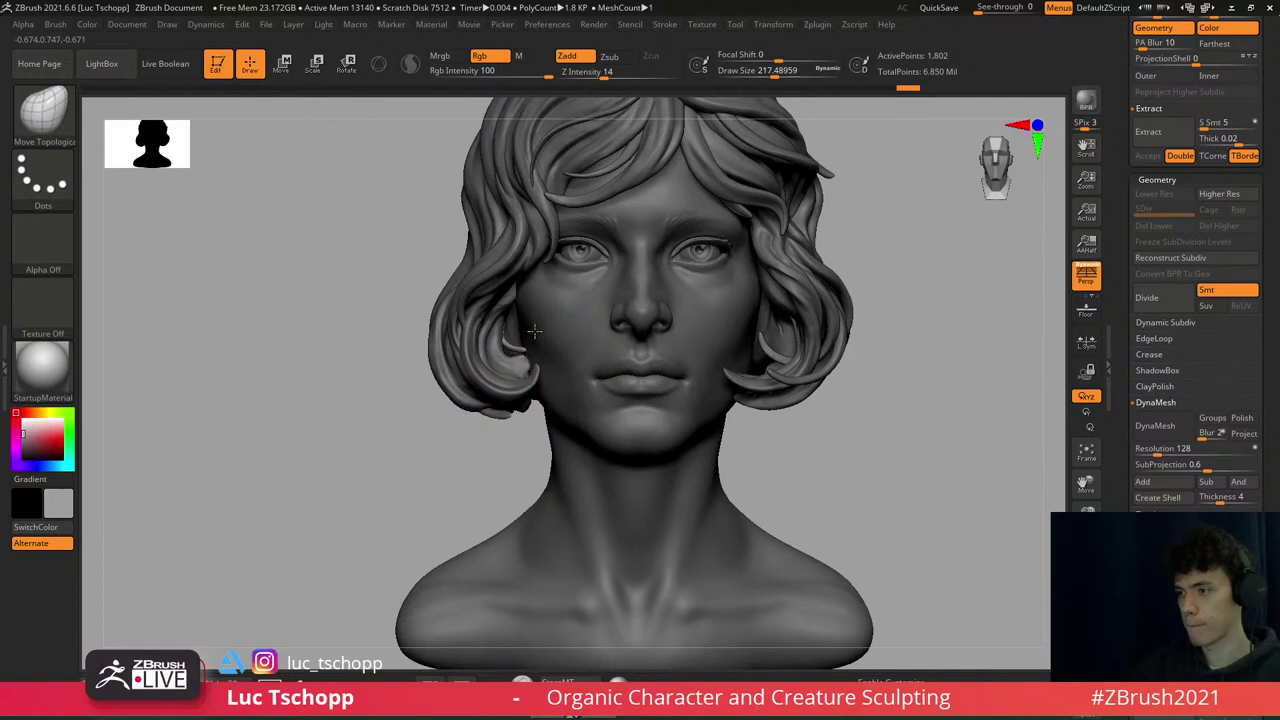
key("s")
left_click_drag(535, 334, 510, 337)
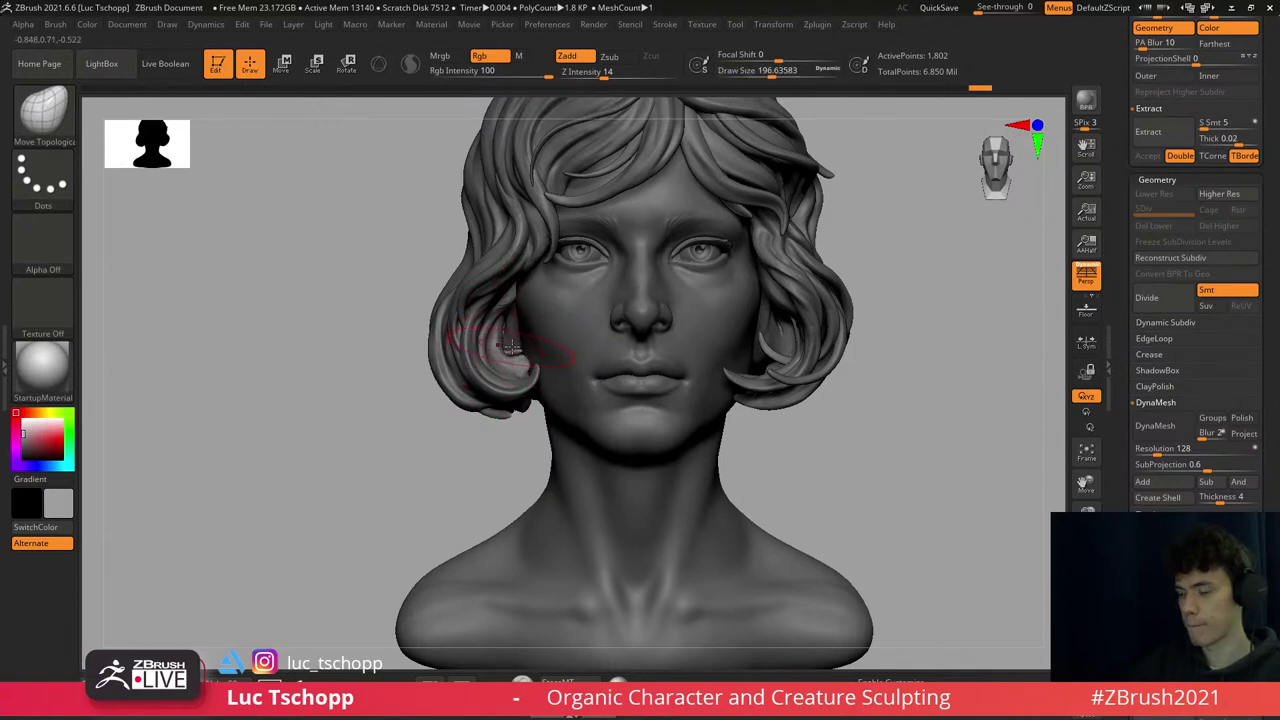
right_click_drag(510, 345, 545, 313, "shift")
key("w")
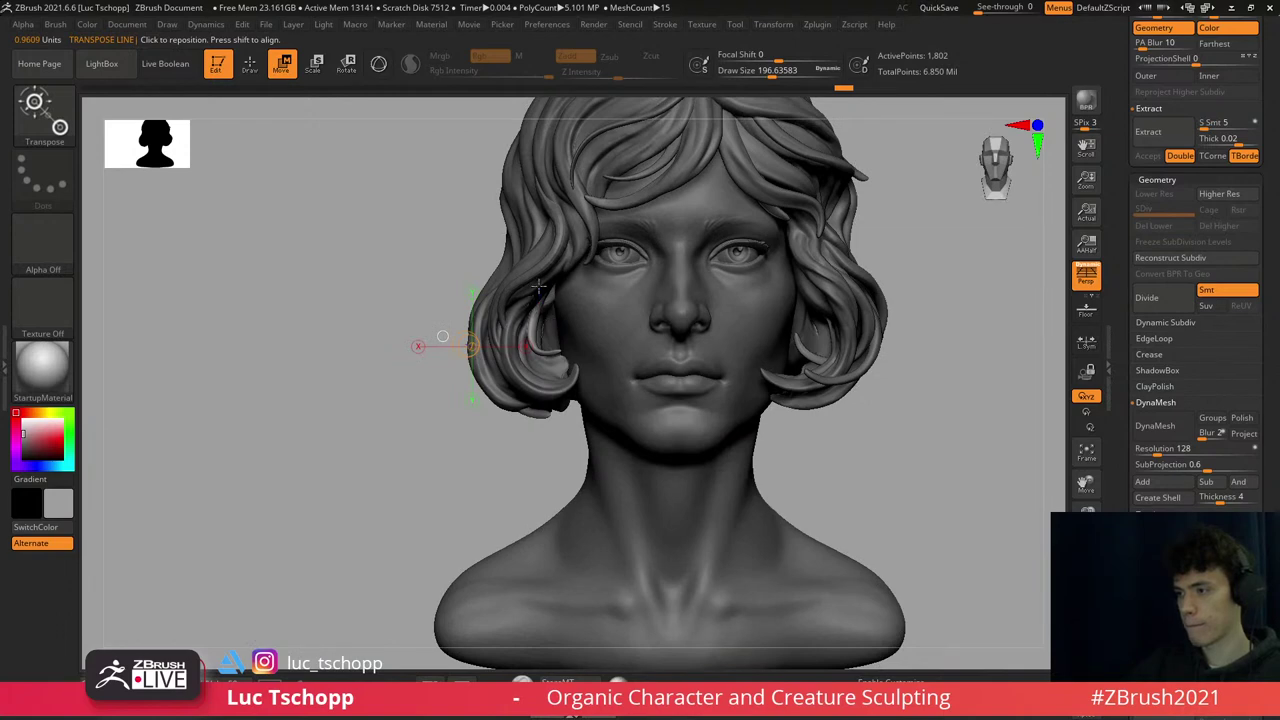
- Refine the strand again with Move Topological at about half brush size from three-quarter view
key("b")
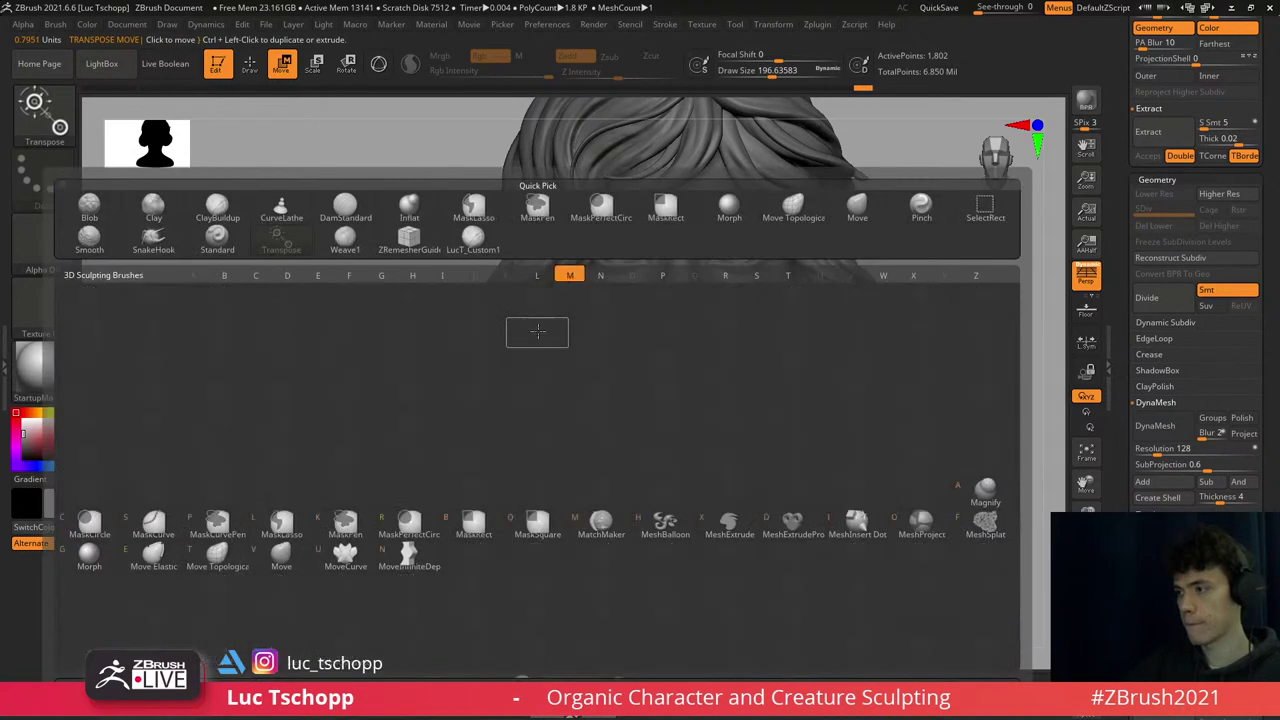
key("m")
key("t")
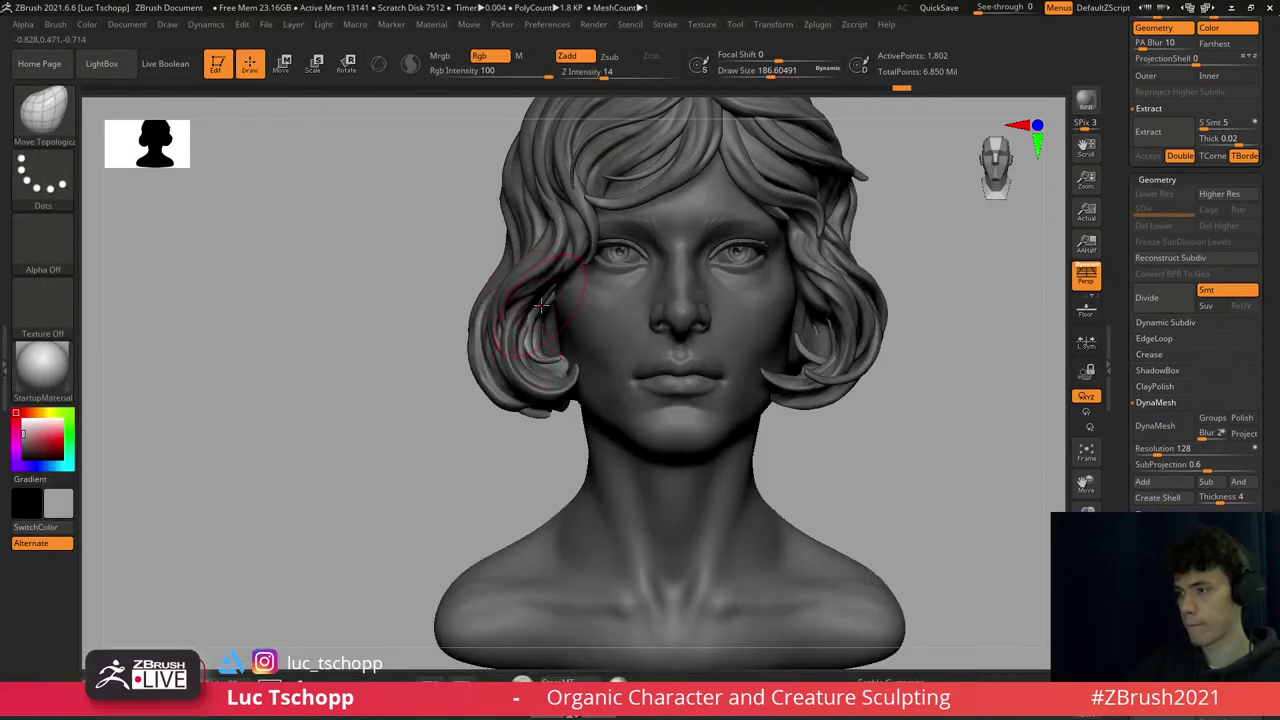
key("s")
left_click_drag(540, 300, 515, 300)
right_click_drag(530, 305, 565, 357)
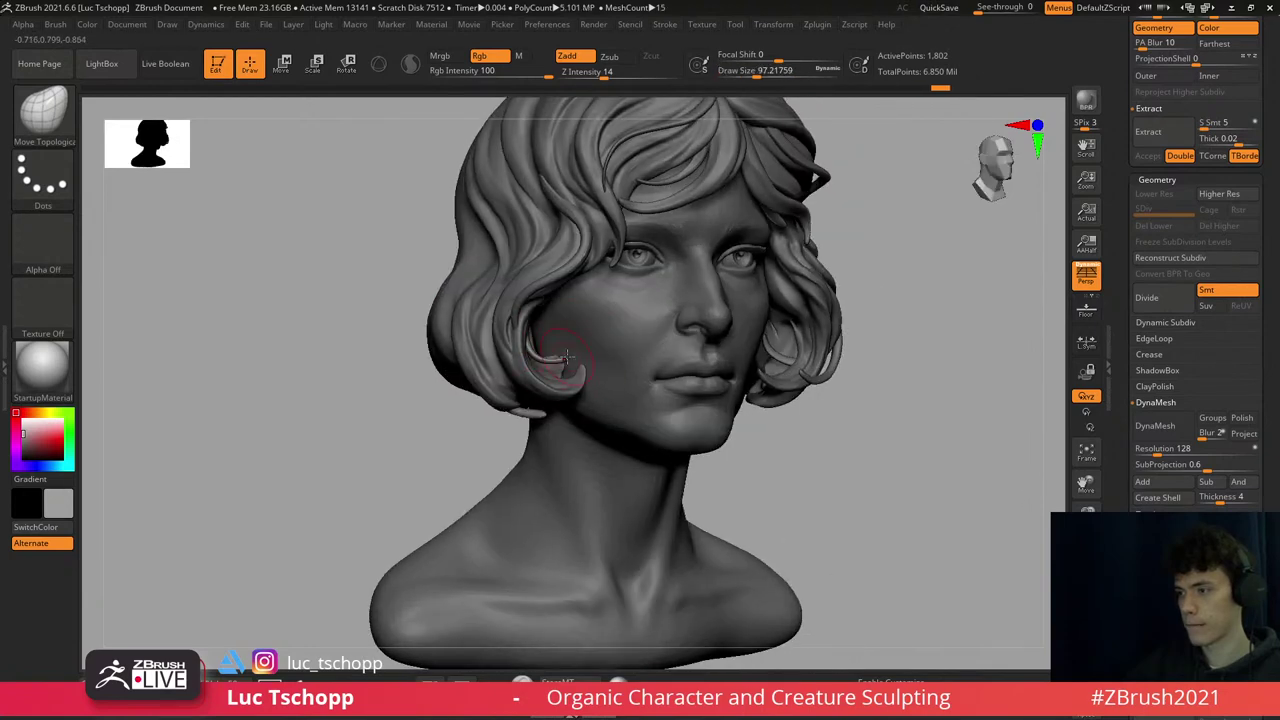
key("s")
left_click_drag(565, 350, 574, 350)
right_click_drag(570, 360, 545, 398)
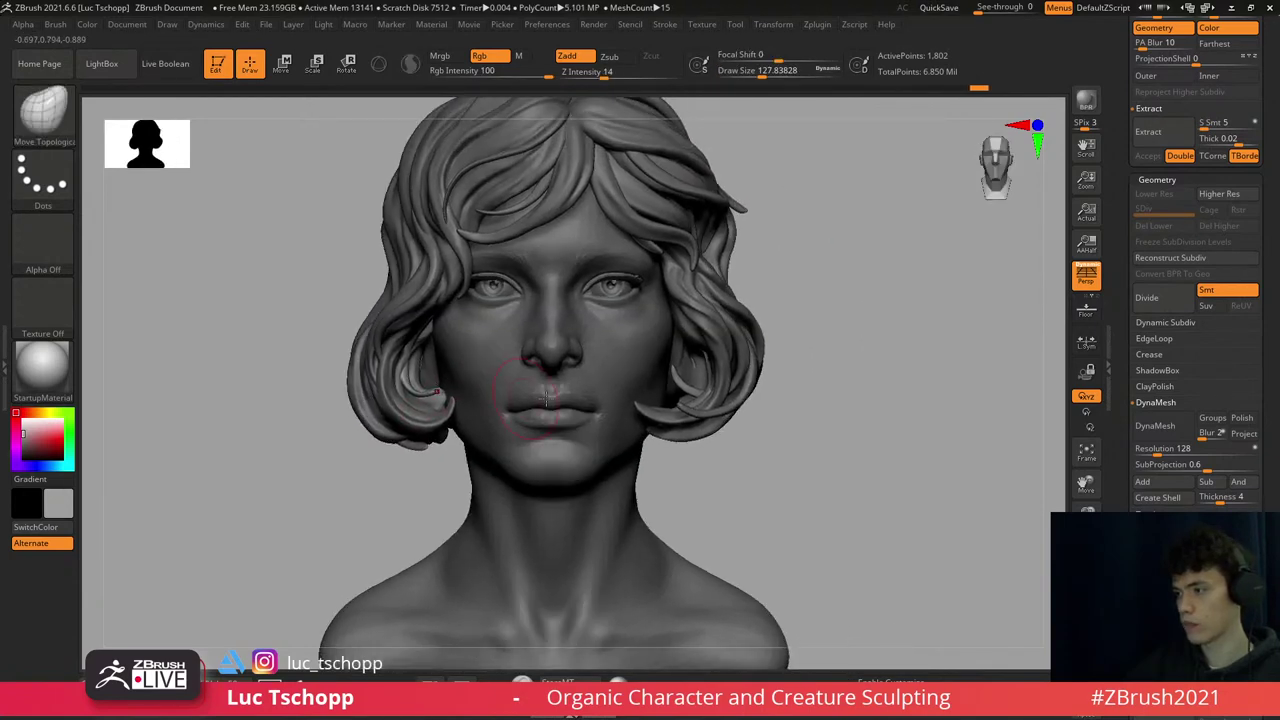
- Inflate the cheek strand with an enlarged Inflate brush
key("b")
key("i")
key("n")
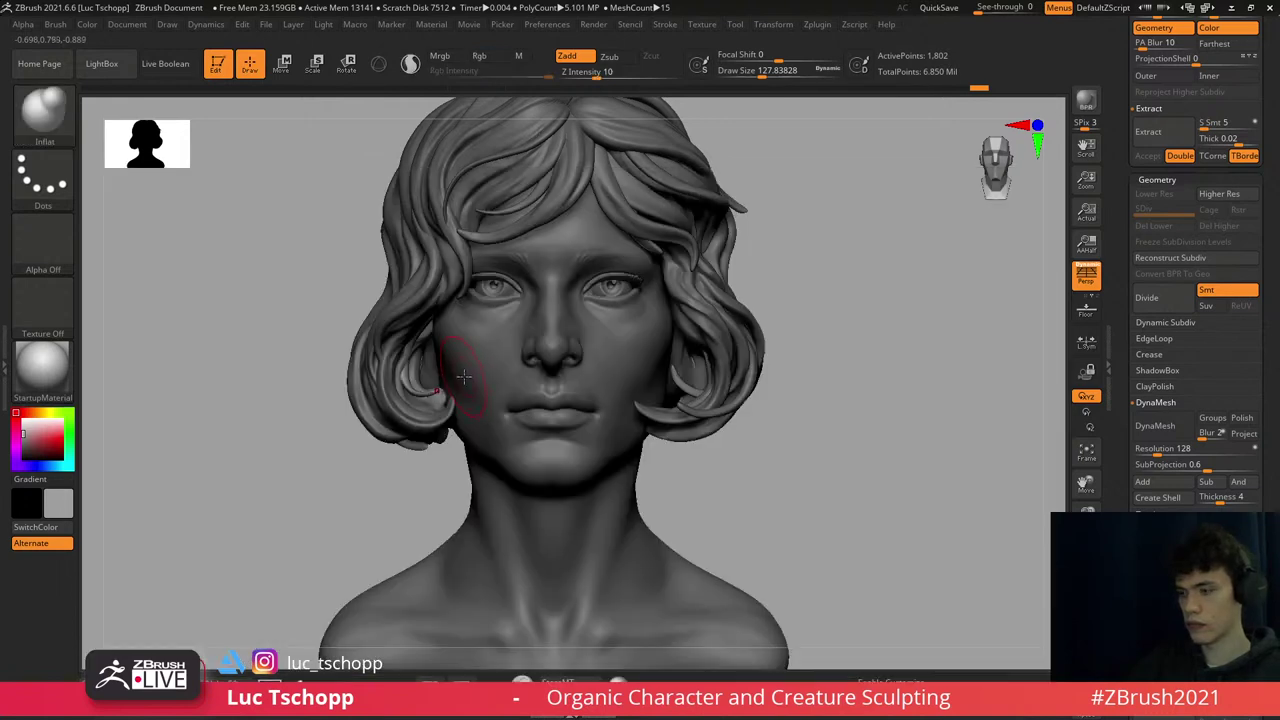
key("s")
left_click_drag(463, 376, 480, 376)
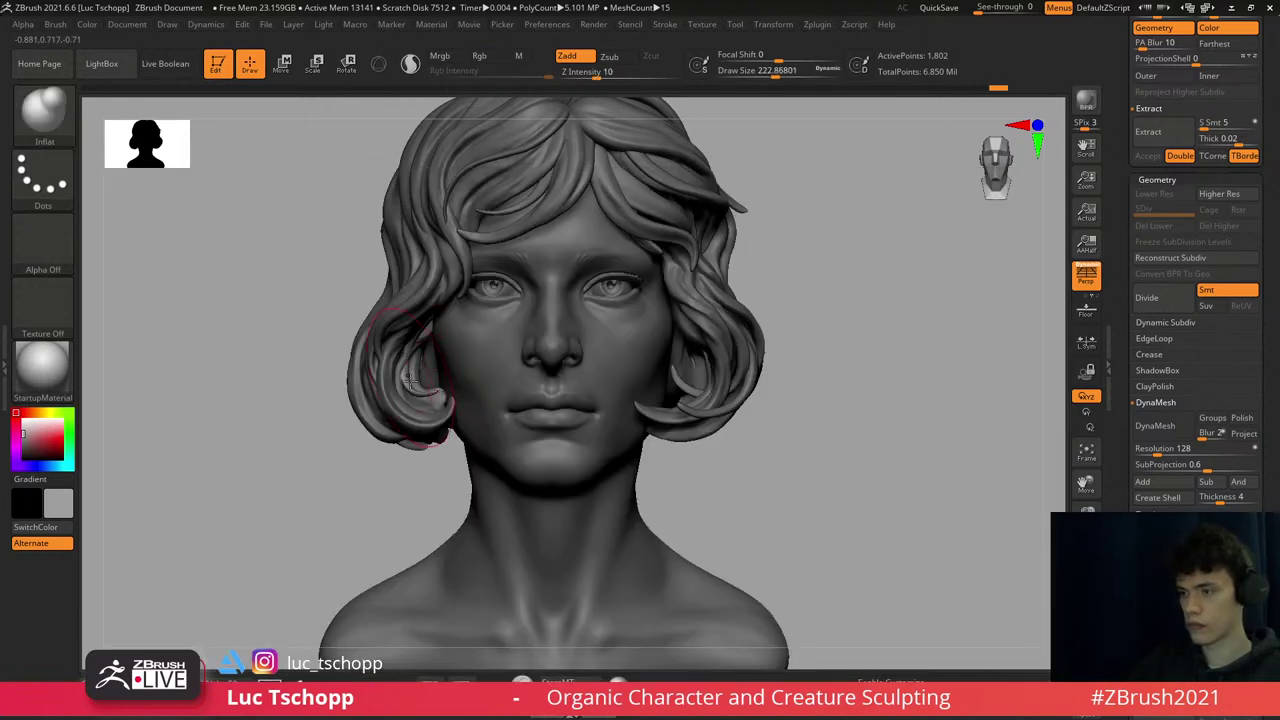
- Select the eyelash subtool (Extract4), zoom to the eyes and make the brush tiny
left_click(604, 287, "alt")
mouse_move(604, 287)
right_mouse_down("ctrl")
mouse_move(686, 243)
mouse_move(720, 270)
right_mouse_up("ctrl")
key("s")
left_click_drag(729, 272, 715, 272)
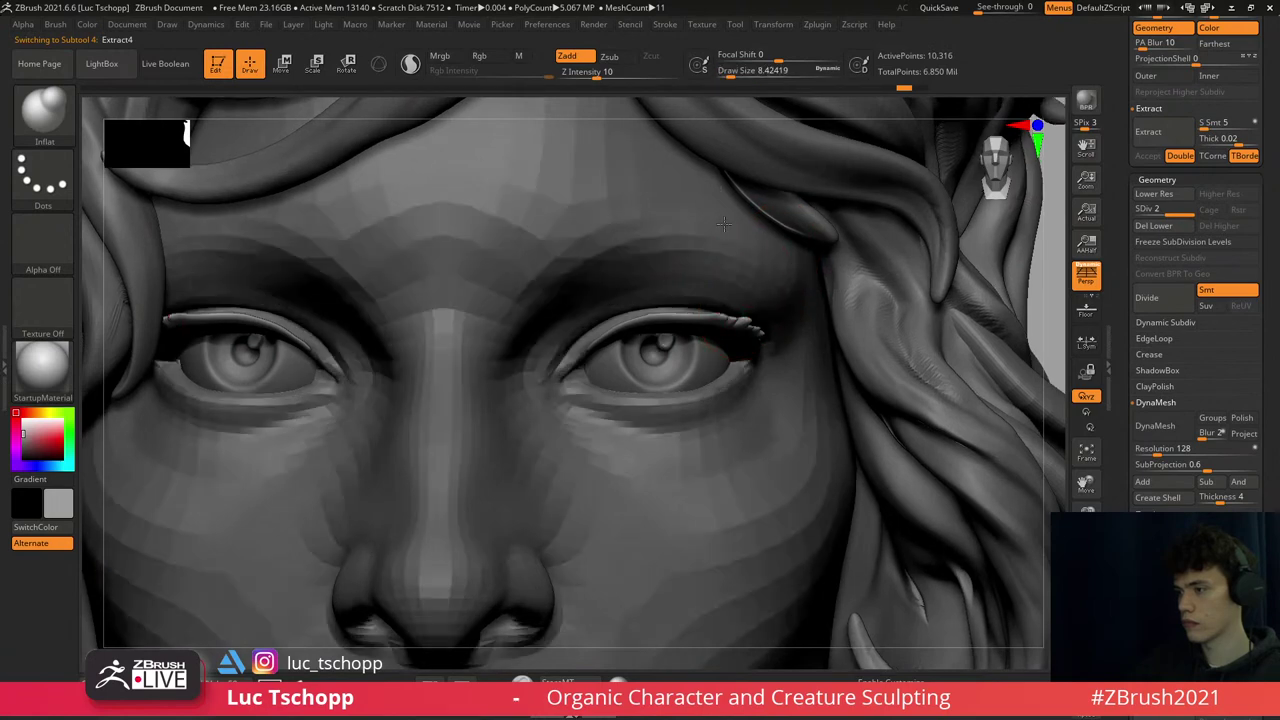
- Switch to SnakeHook and subdivide the lash strip to SDiv 3 with a tiny brush
key("b")
key("s")
key("h")
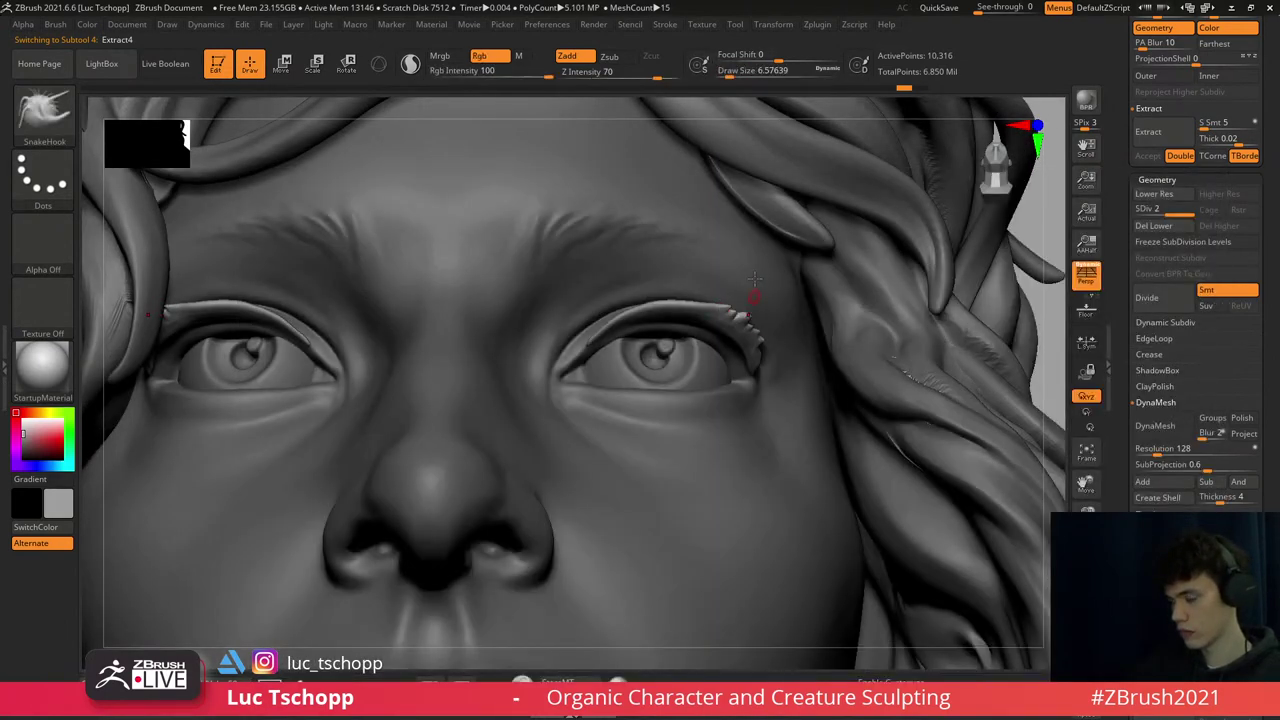
right_click_drag(754, 283, 700, 200)
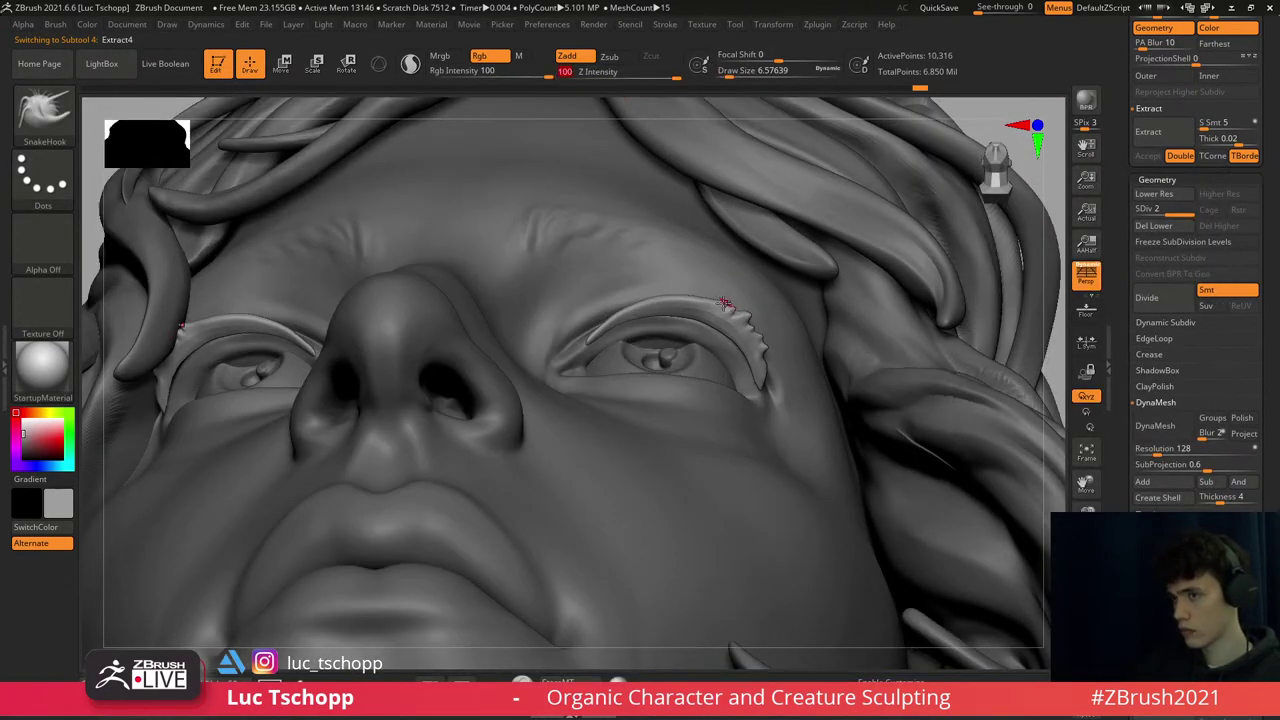
key("d")
right_click_drag(724, 303, 737, 309, "ctrl")
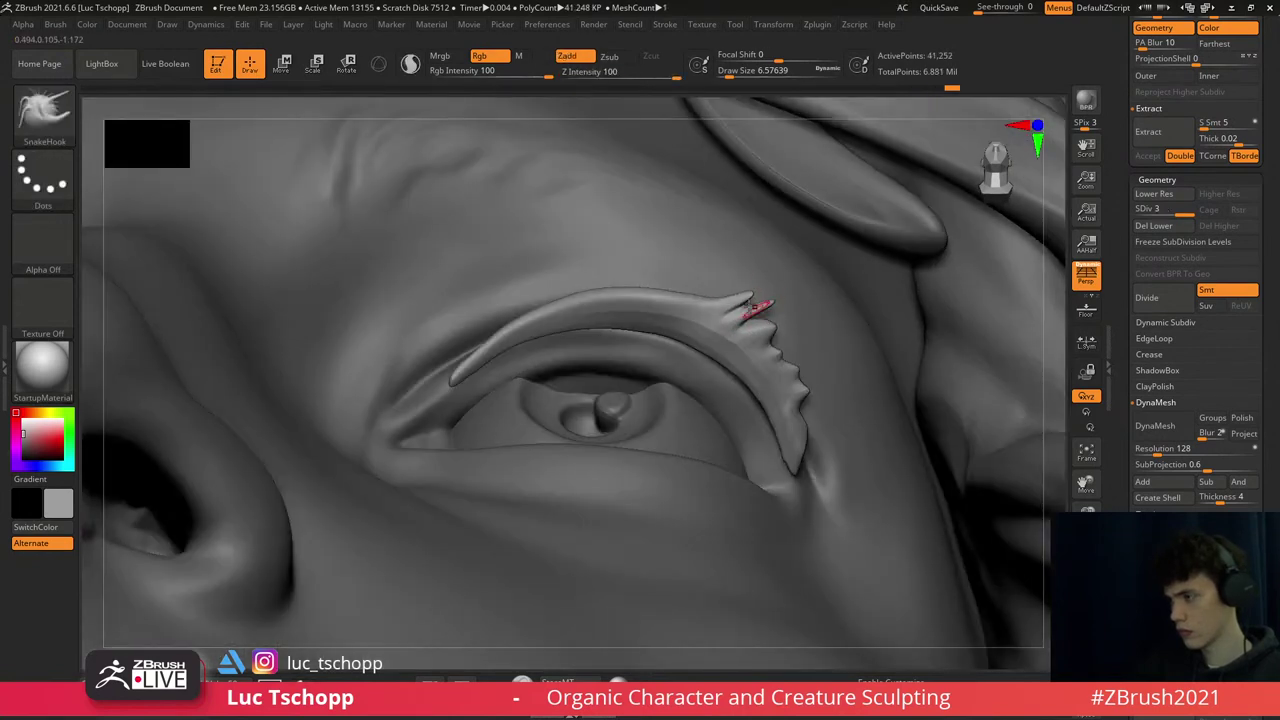
key("bracketleft")
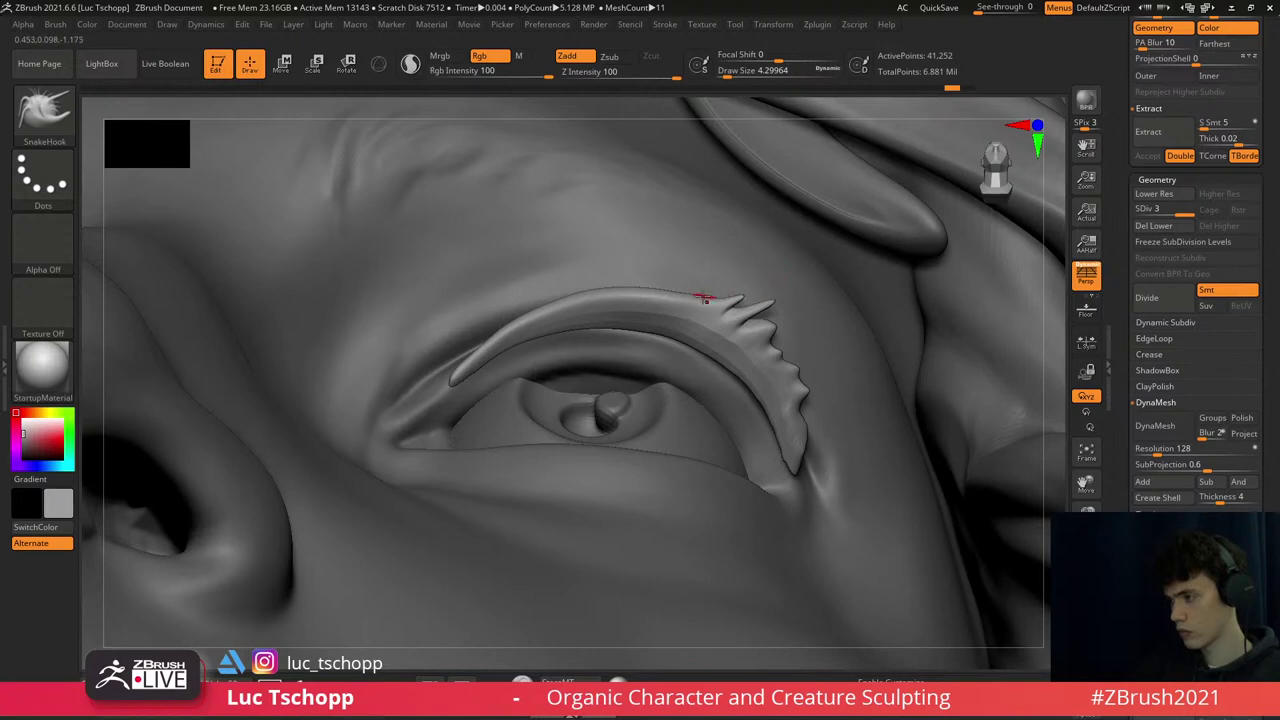
- Pull pointed lashes out along the upper lid of the right eye
right_click_drag(714, 290, 746, 403)
mouse_move(722, 311)
right_mouse_down("ctrl")
mouse_move(695, 280)
mouse_move(706, 292)
right_mouse_up("ctrl")
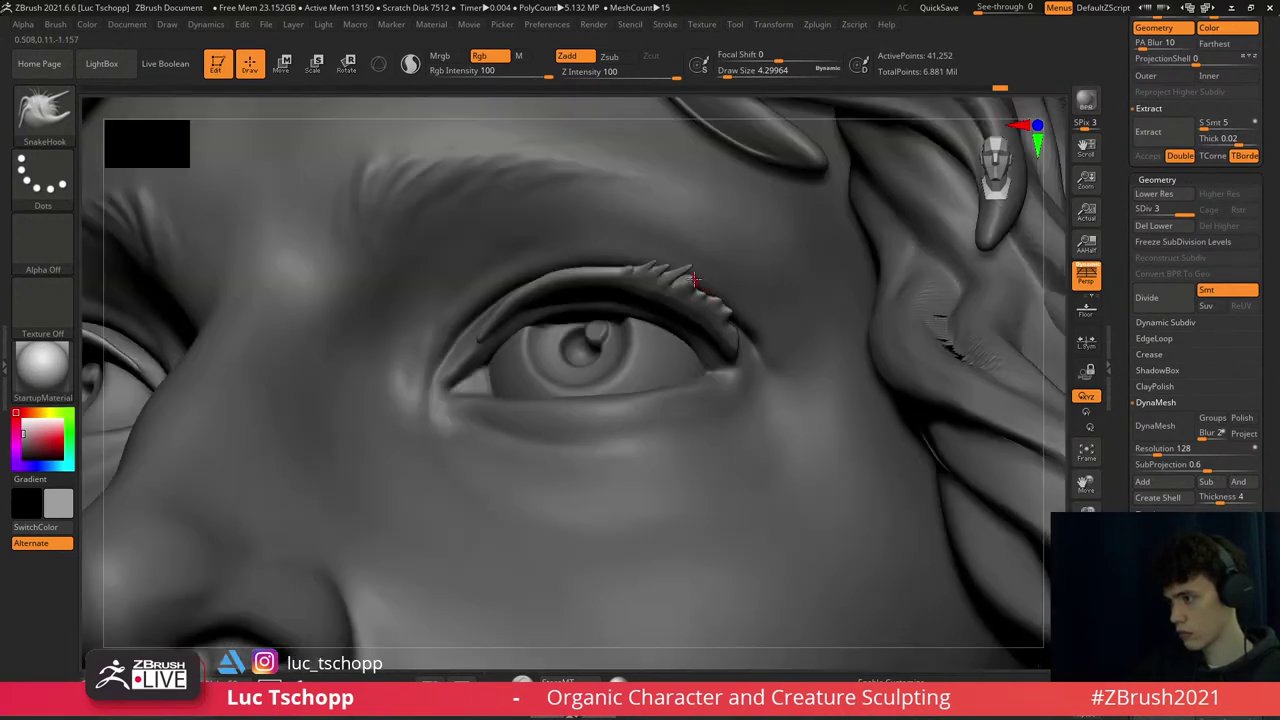
key("bracketright")
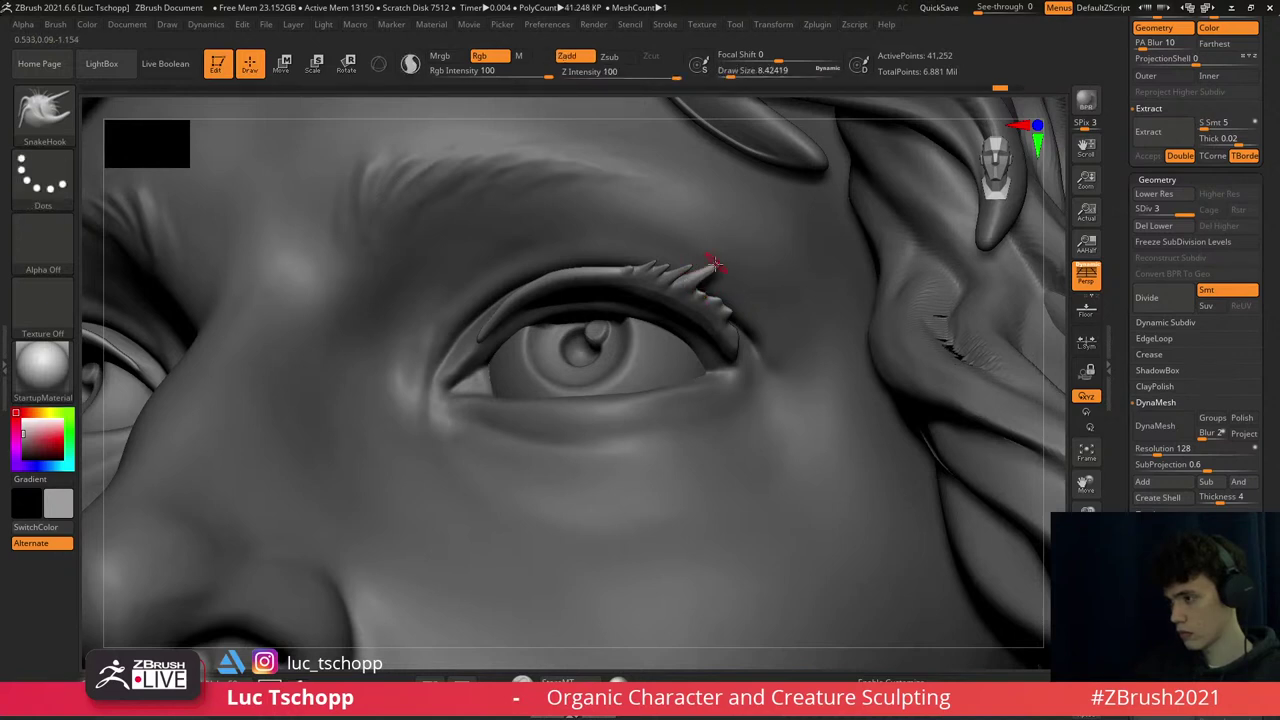
key("bracketleft")
key("bracketleft")
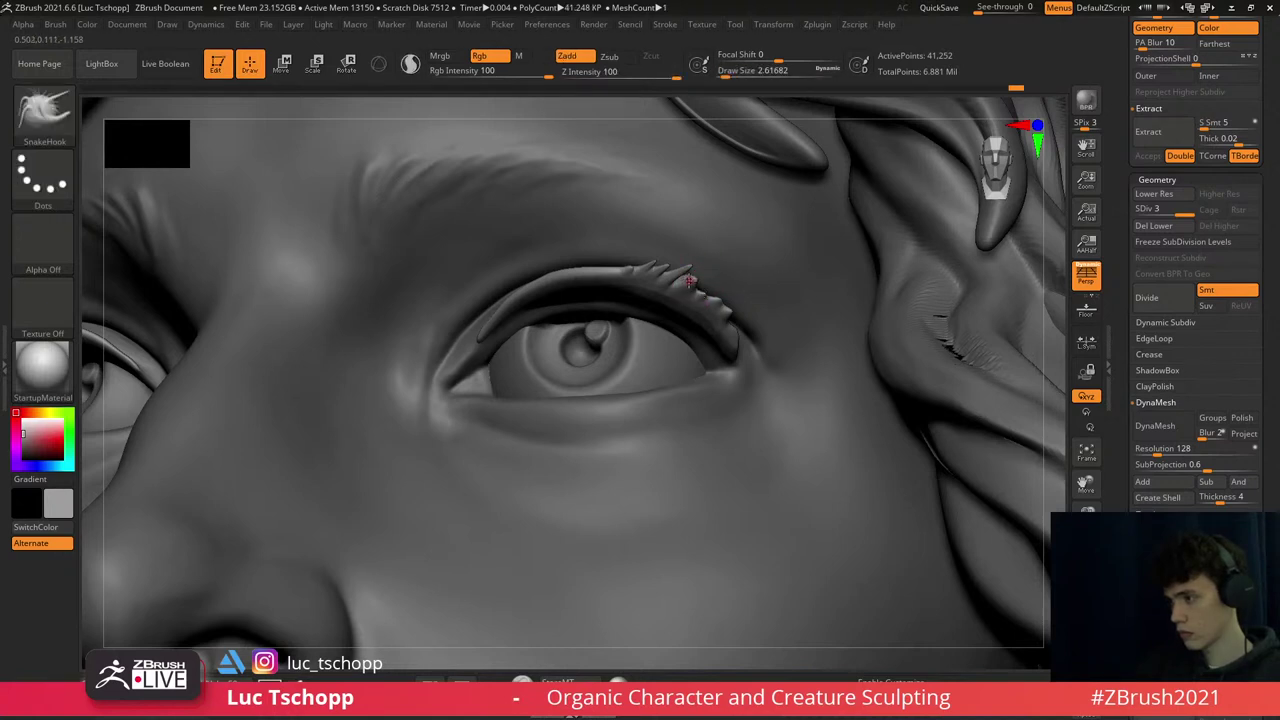
key("bracketright")
key("bracketright")
key("bracketleft")
mouse_move(703, 286)
right_mouse_down()
mouse_move(740, 300)
mouse_move(715, 287)
mouse_move(712, 330)
mouse_move(733, 355)
mouse_move(666, 330)
mouse_move(658, 290)
right_mouse_up()
- Shape the lashes with the Move, Inflate and Move Topological brushes
key("b")
key("m")
key("v")
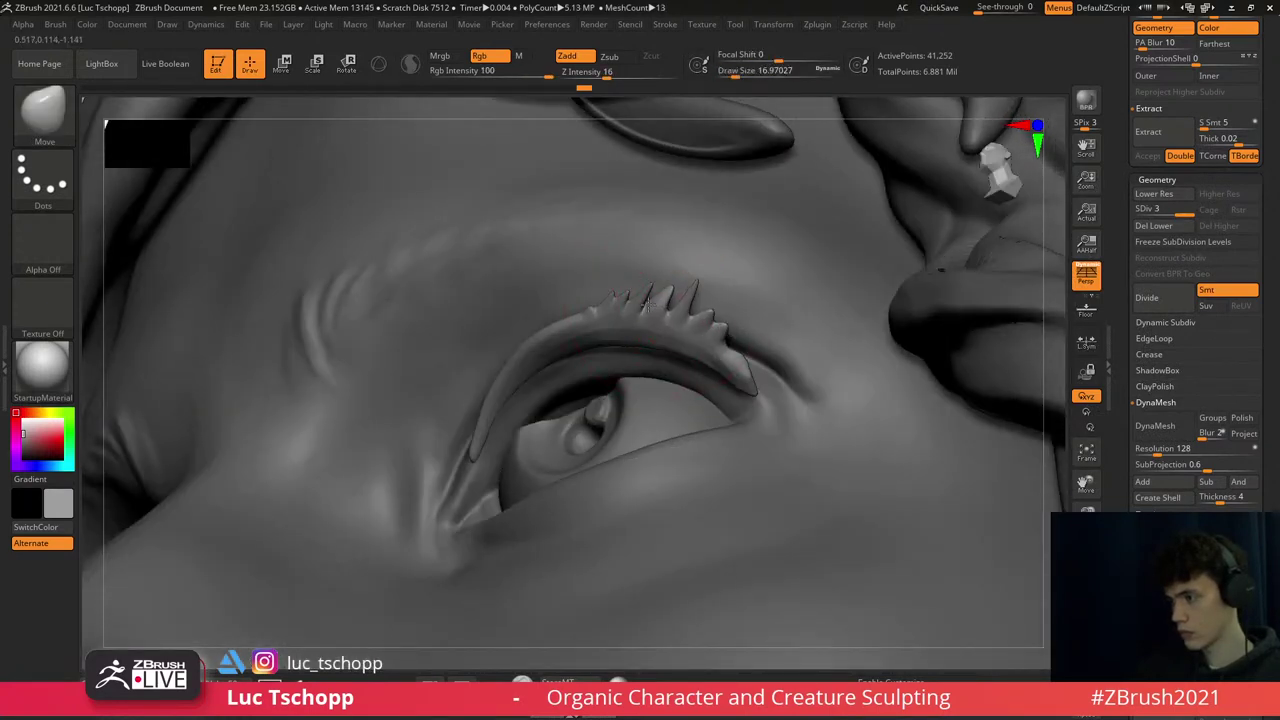
key("b")
key("i")
key("n")
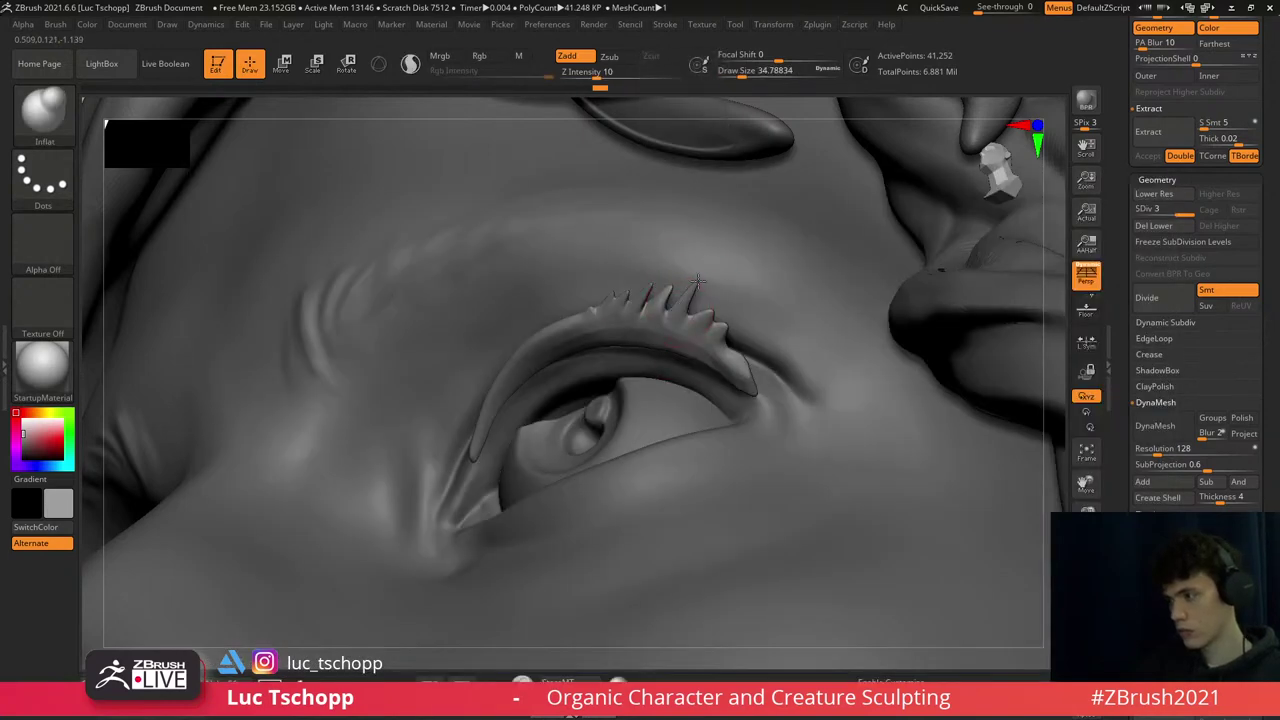
key("b")
key("m")
key("t")
right_click_drag(686, 288, 683, 293)
- Reshape the outer-corner lashes with a tiny Move Topological brush, then Shift-smooth them
key("s")
left_click_drag(724, 292, 708, 293)
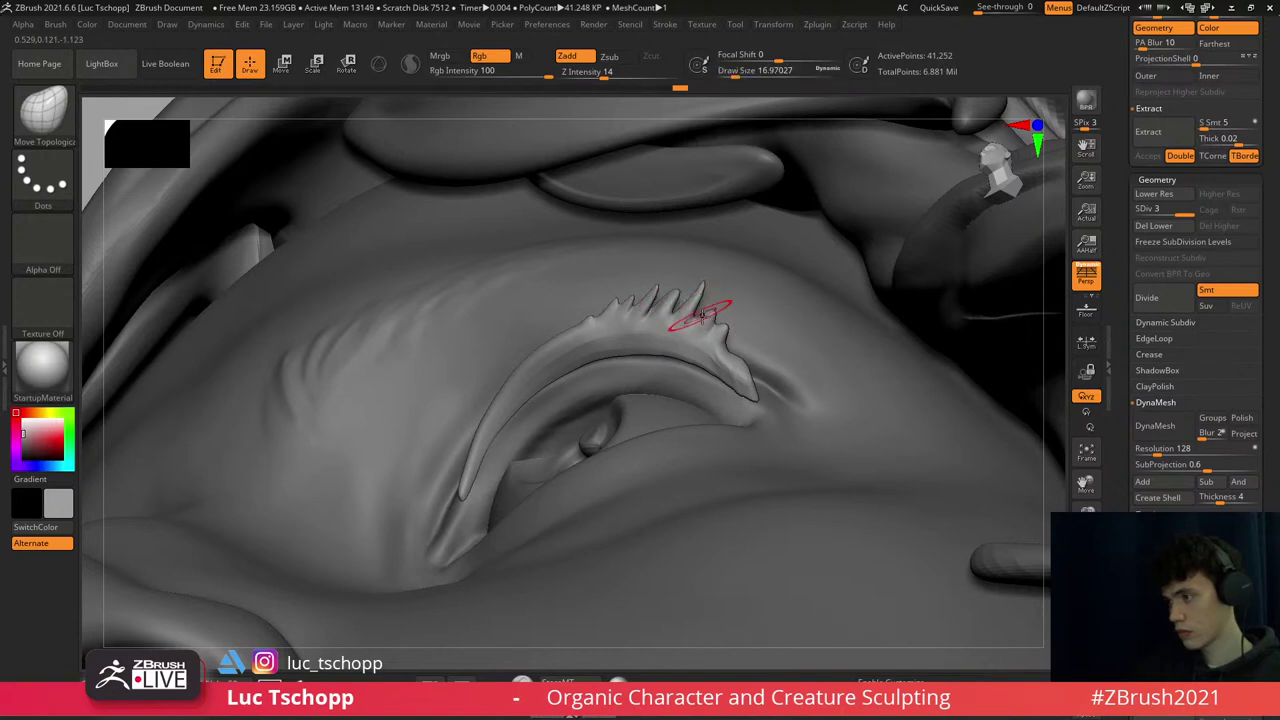
key("[")
key("[")
key("[")
mouse_move(727, 307)
right_mouse_down()
mouse_move(700, 330)
mouse_move(713, 347)
right_mouse_up()
key("s")
left_click_drag(712, 347, 747, 302)
key("s")
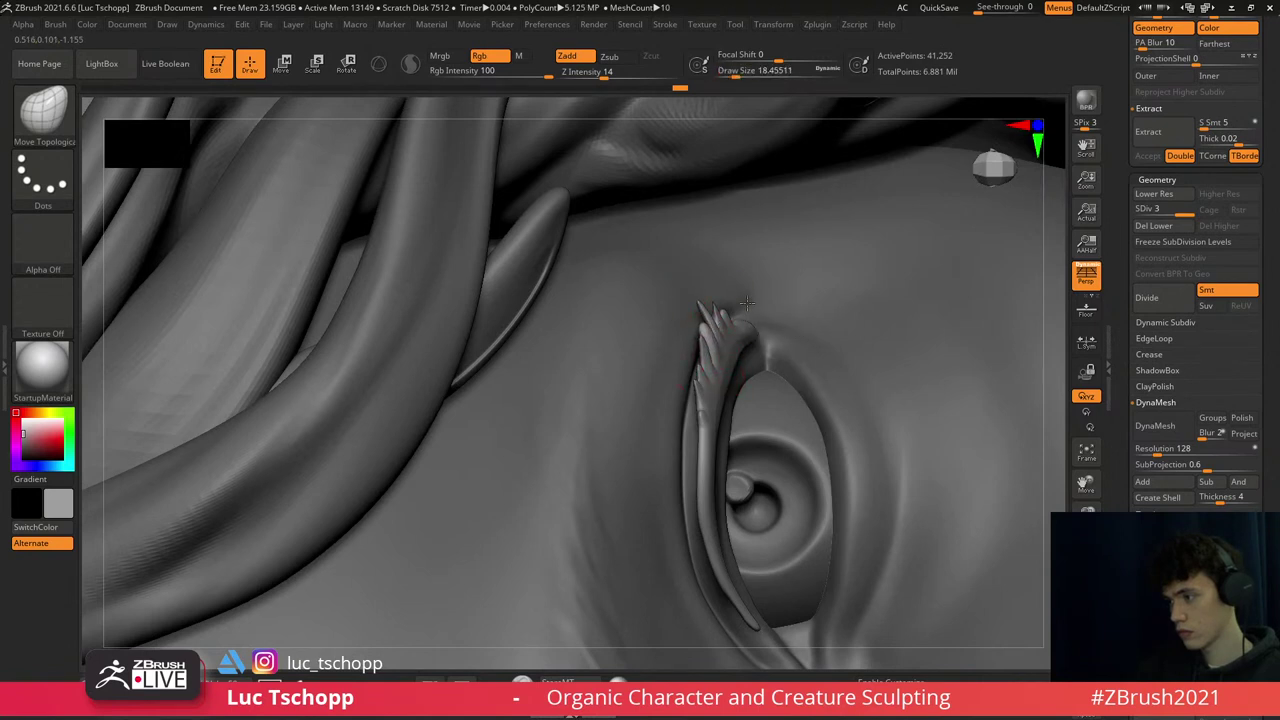
key("s")
left_click_drag(718, 347, 729, 322)
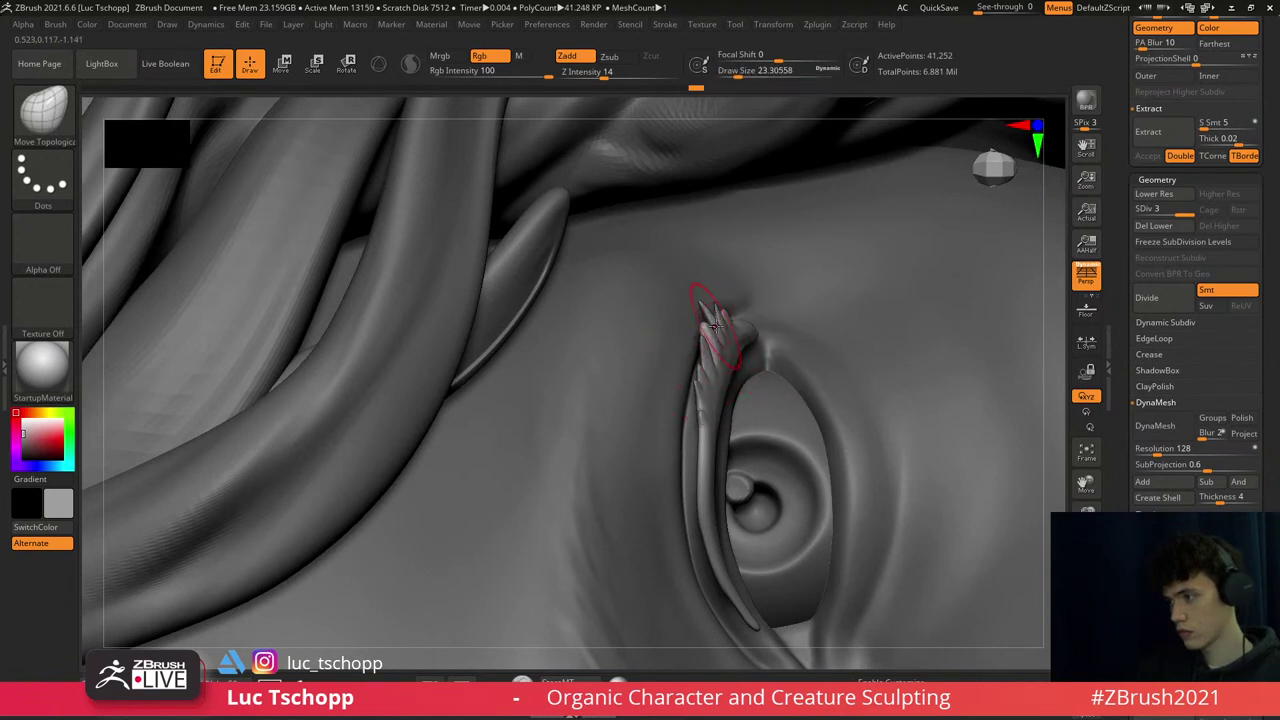
key("shift")
mouse_move(704, 343)
right_mouse_down("ctrl")
mouse_move(669, 174)
mouse_move(731, 197)
mouse_move(690, 210)
mouse_move(700, 215)
right_mouse_up("ctrl")
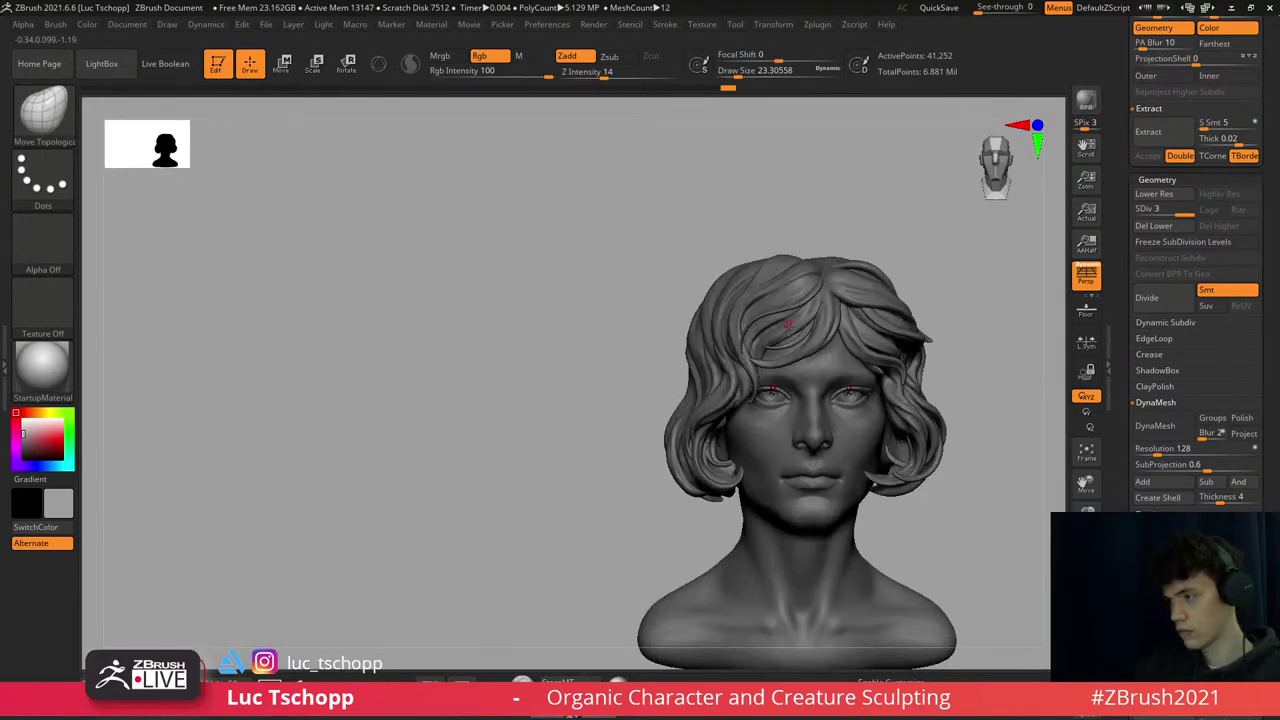
- Touch up the hair with the LucT_Custom1 and Standard brushes at an adjusted size
mouse_move(705, 300)
right_mouse_down("ctrl")
mouse_move(714, 398)
mouse_move(758, 336)
mouse_move(729, 423)
mouse_move(697, 416)
right_mouse_up("ctrl")
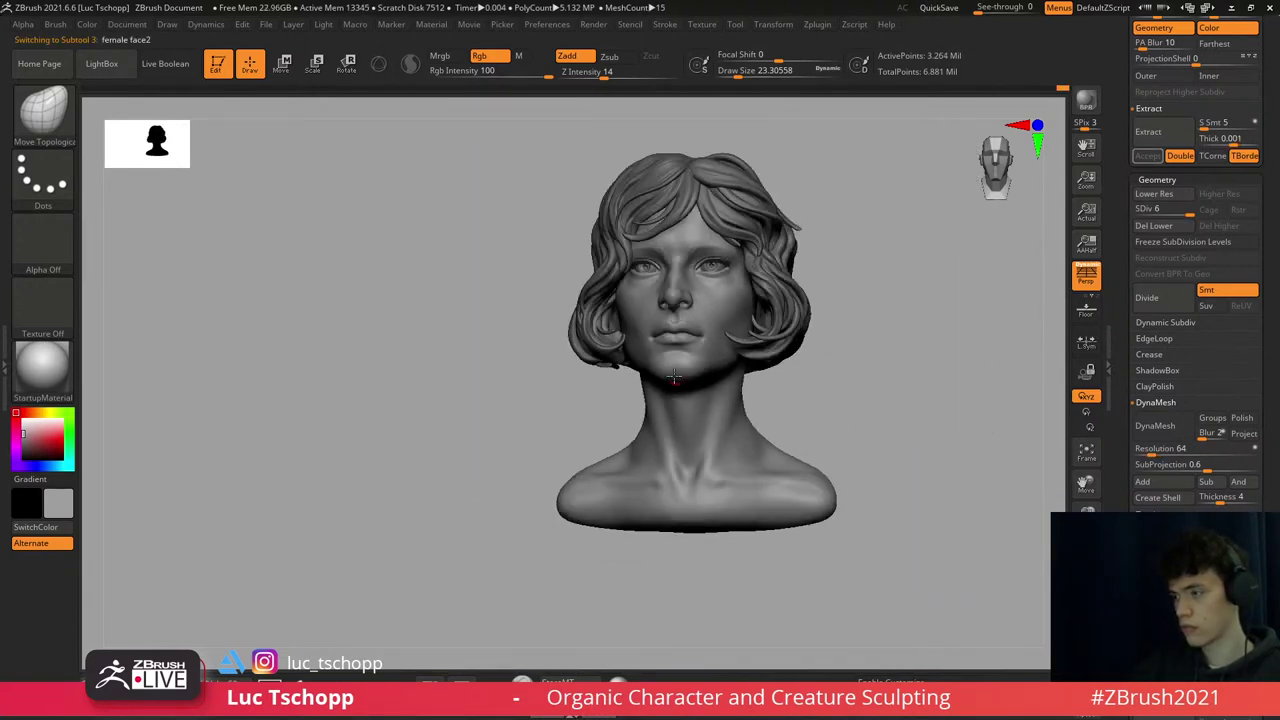
key("1")
mouse_move(708, 414)
right_mouse_down("ctrl")
mouse_move(680, 460)
mouse_move(680, 395)
mouse_move(684, 517)
right_mouse_up("ctrl")
key("b")
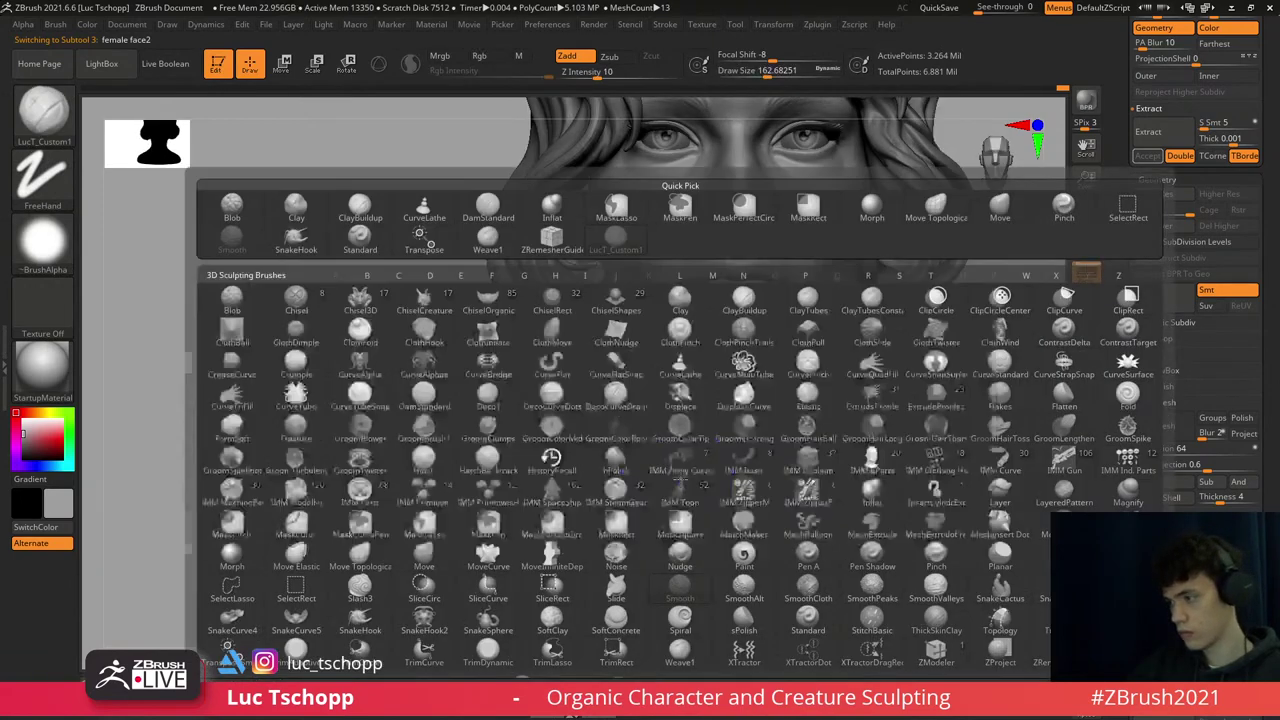
key("s")
key("t")
mouse_move(645, 403)
right_mouse_down()
mouse_move(657, 457)
mouse_move(703, 449)
mouse_move(671, 290)
mouse_move(705, 322)
mouse_move(700, 276)
right_mouse_up()
key("s")
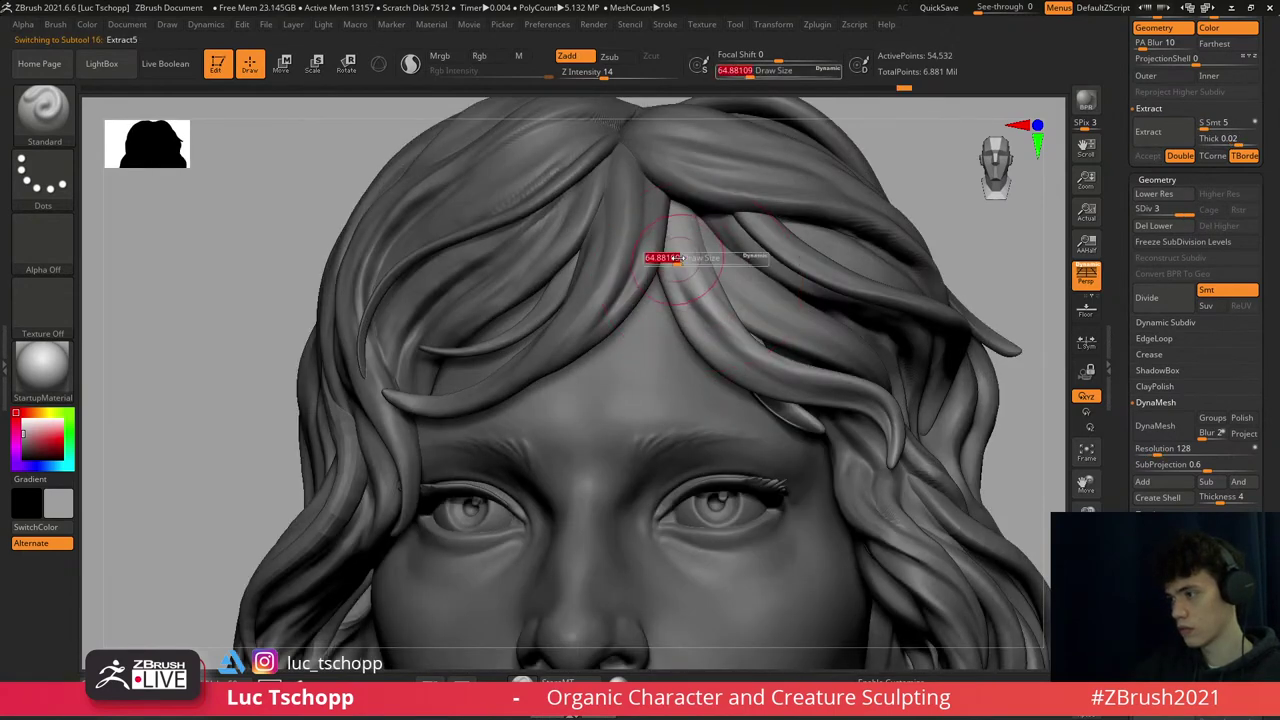
- Select the crown hair piece and switch to DamStandard for carving
key("b")
key("d")
key("s")
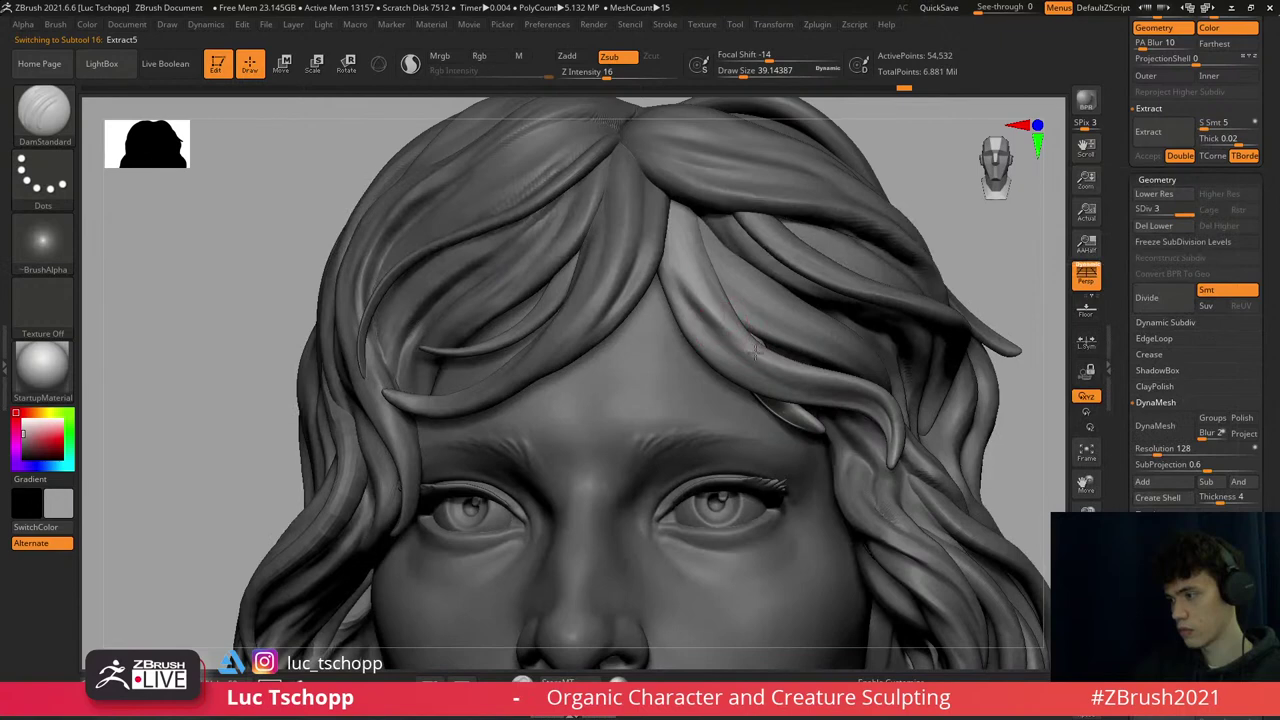
right_click_drag(760, 345, 730, 296, "ctrl")
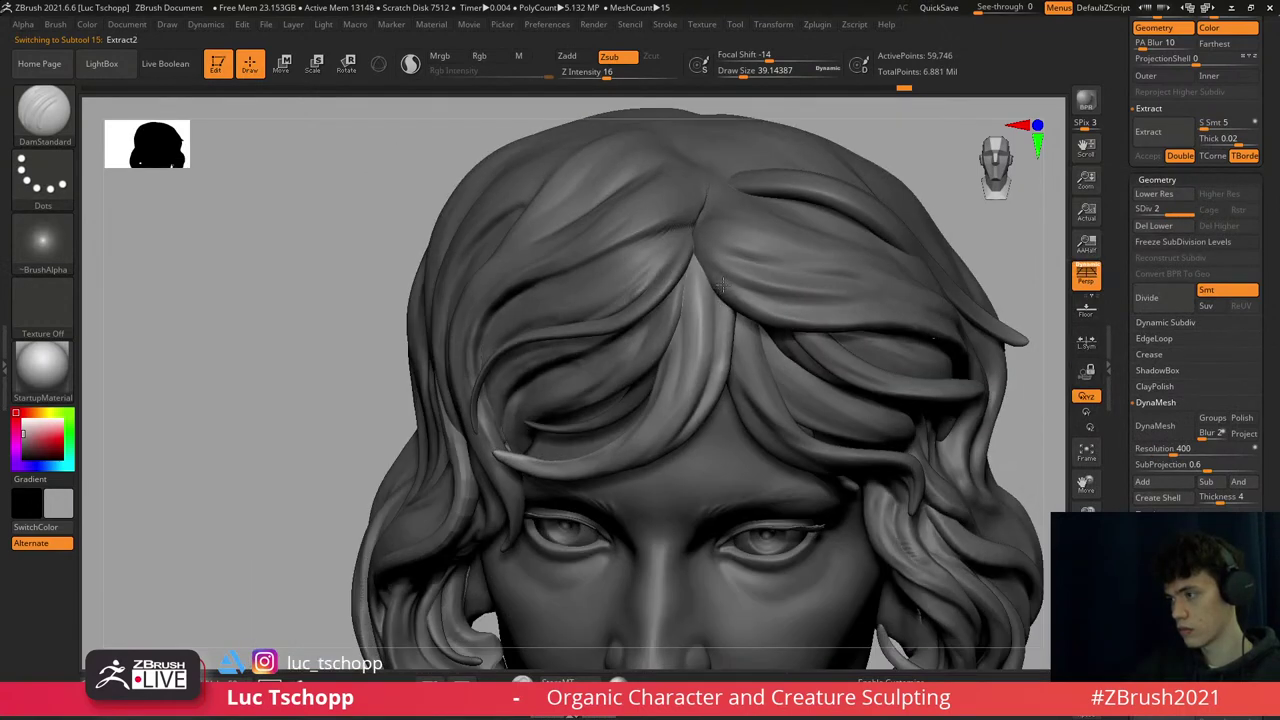
left_click(730, 296, "alt")
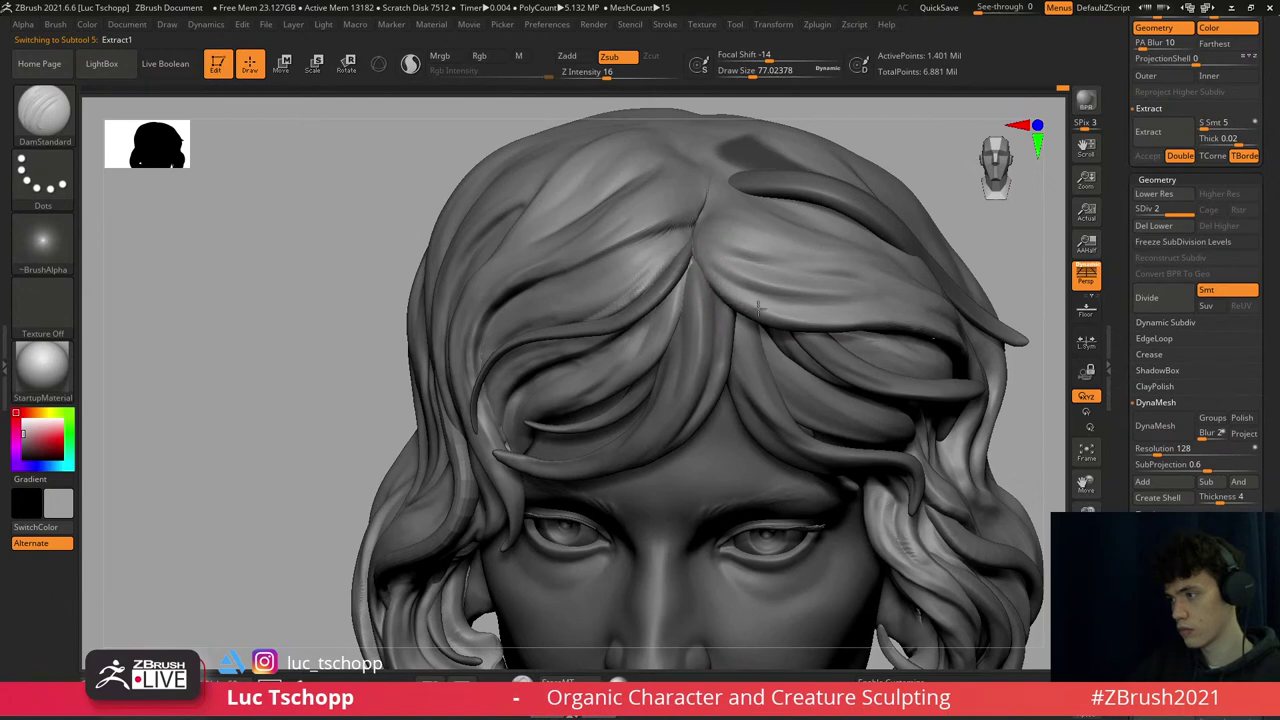
right_click_drag(786, 271, 889, 177)
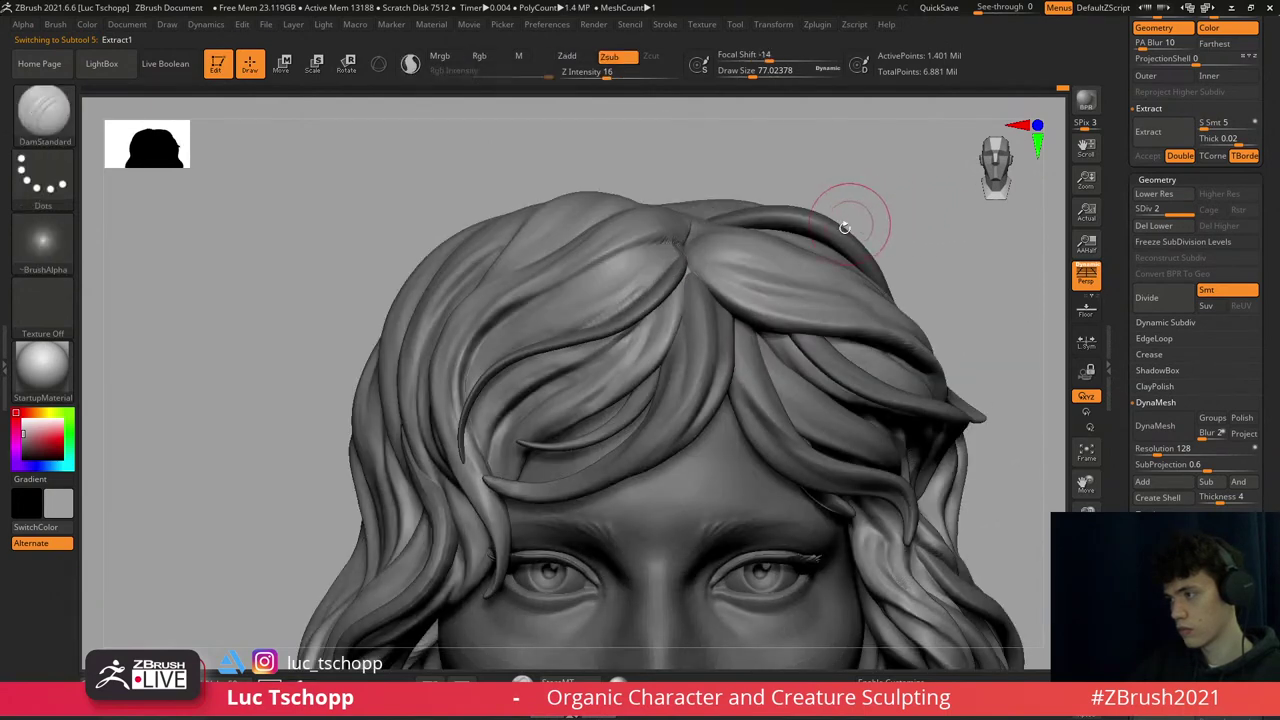
right_click_drag(844, 228, 748, 206)
- Carve the hair parting groove on the crown, alternating MaskPen and DamStandard
key("b")
key("m")
key("p")
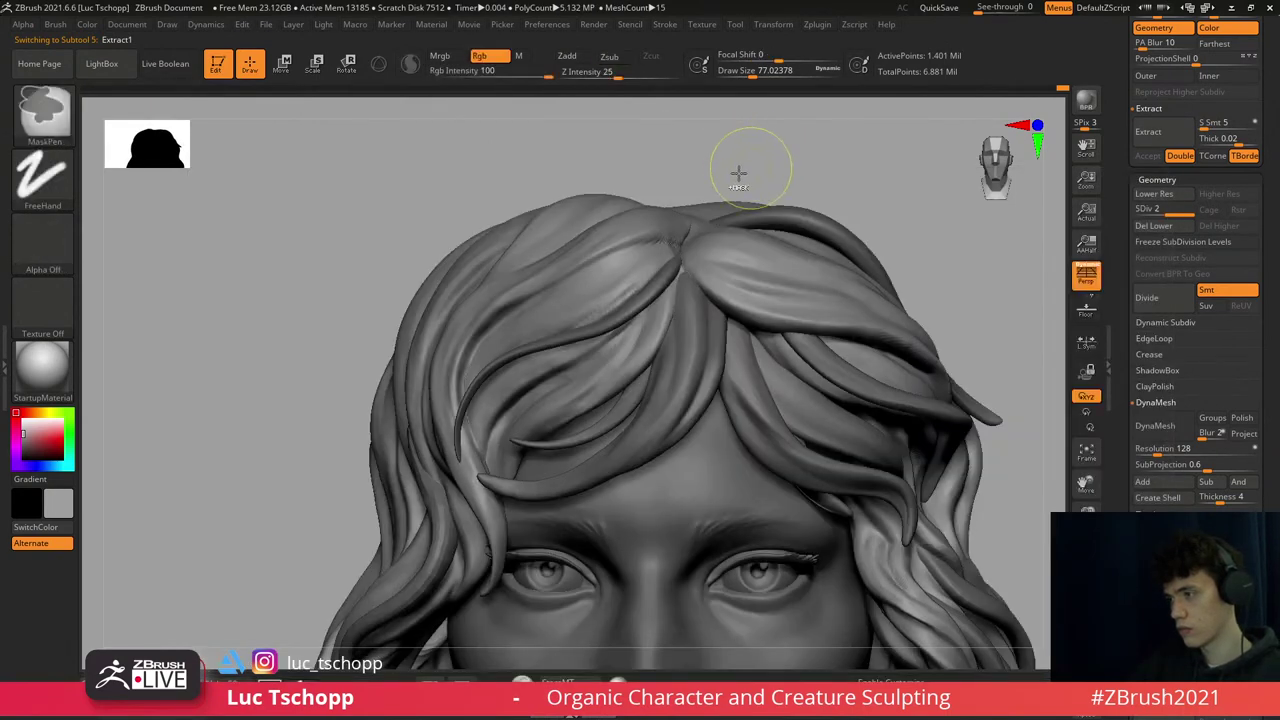
key("b")
key("d")
key("s")
right_click_drag(729, 177, 676, 318)
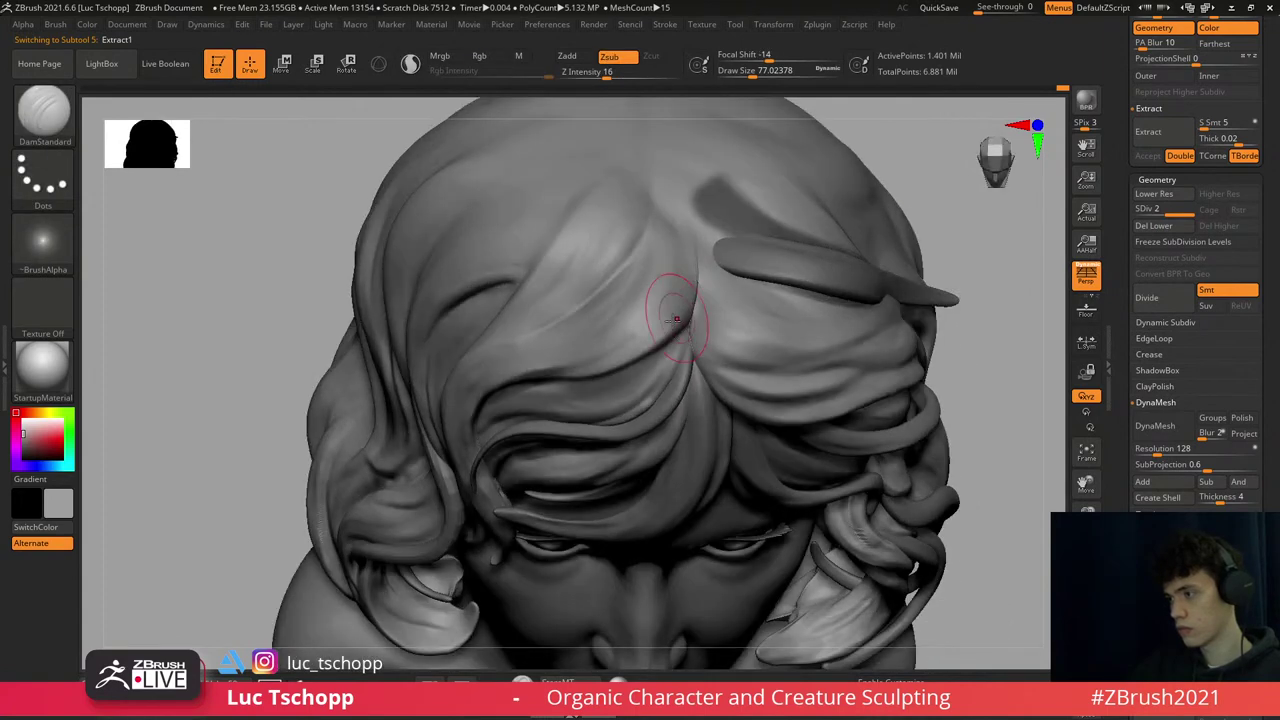
key("b")
key("c")
key("Escape")
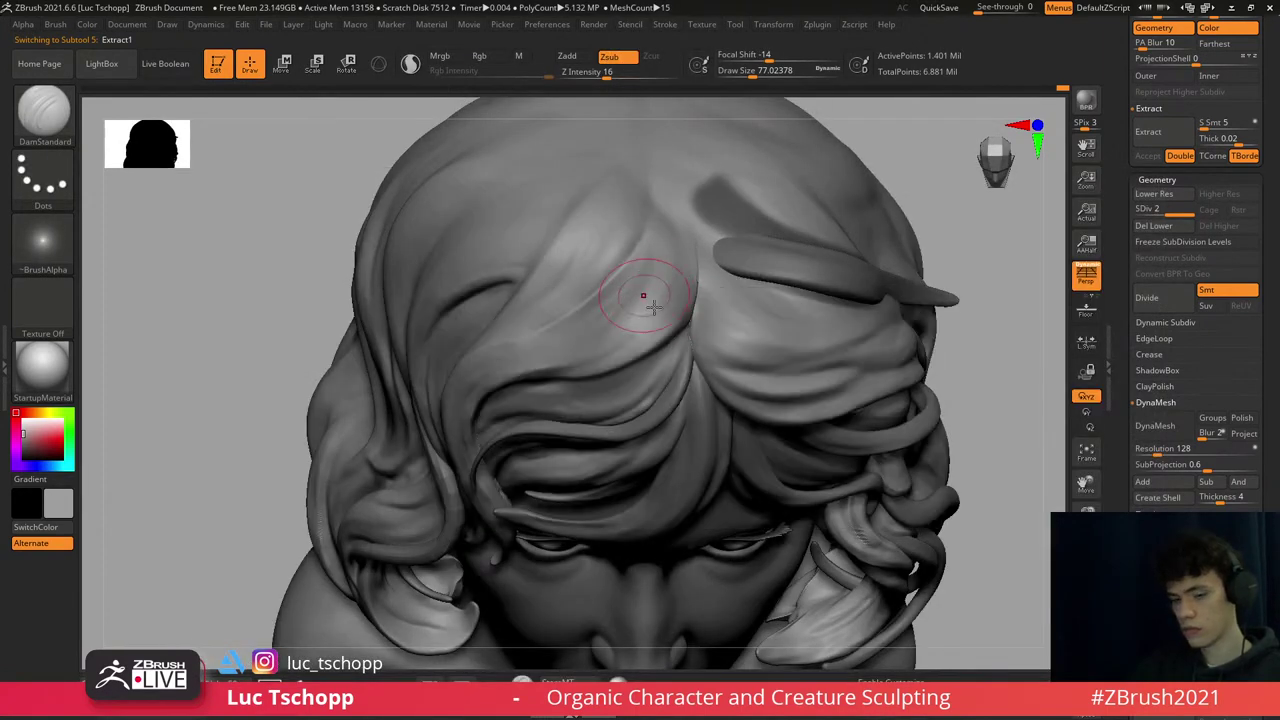
- Return to LucT_Custom1, frame the whole bust and select the eyeball subtool (PM3D_Sphere3D1)
key("b")
key("l")
key("c")
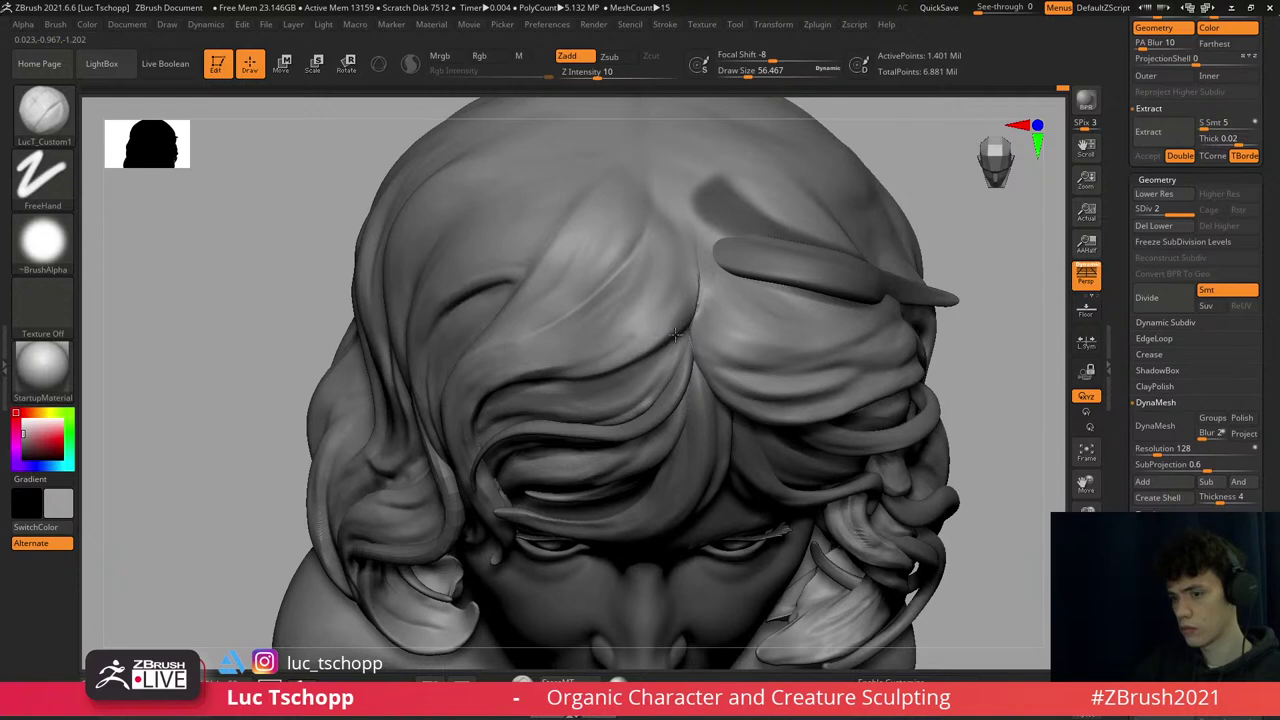
mouse_move(676, 336)
right_mouse_down("ctrl")
mouse_move(650, 331)
mouse_move(664, 328)
right_mouse_up("ctrl")
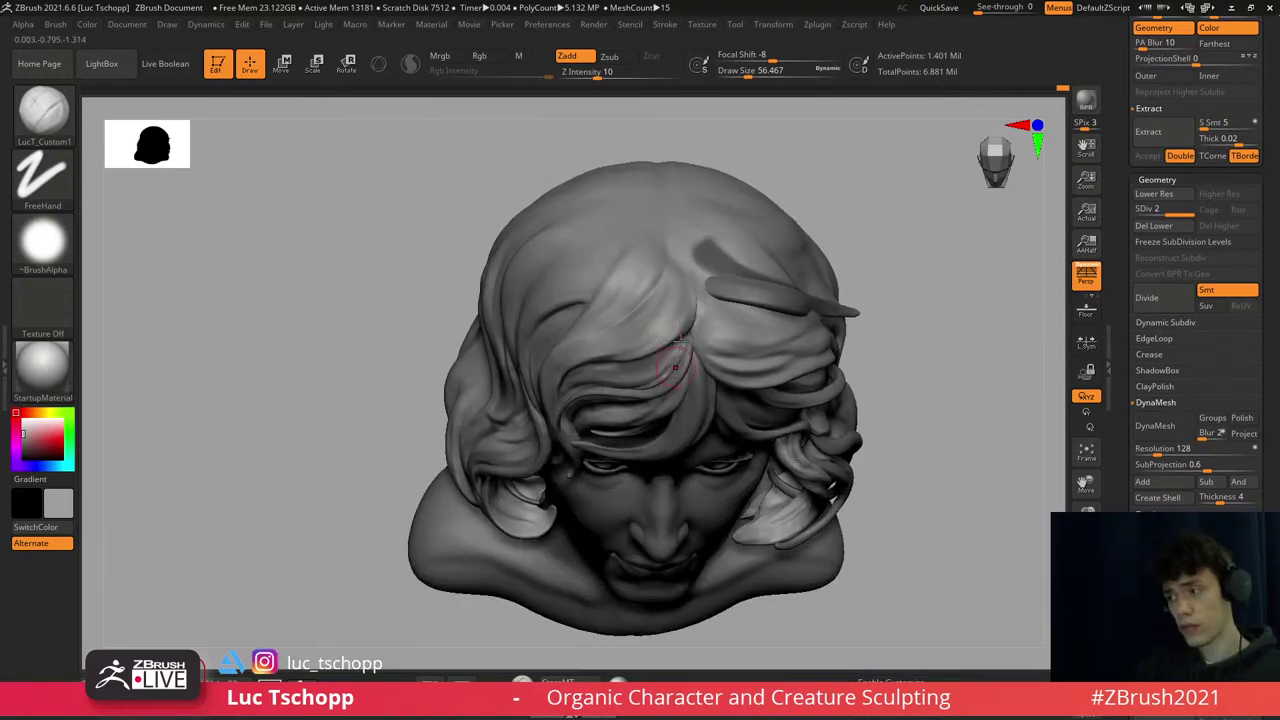
mouse_move(660, 330)
right_mouse_down()
mouse_move(666, 280)
mouse_move(644, 302)
mouse_move(697, 323)
right_mouse_up()
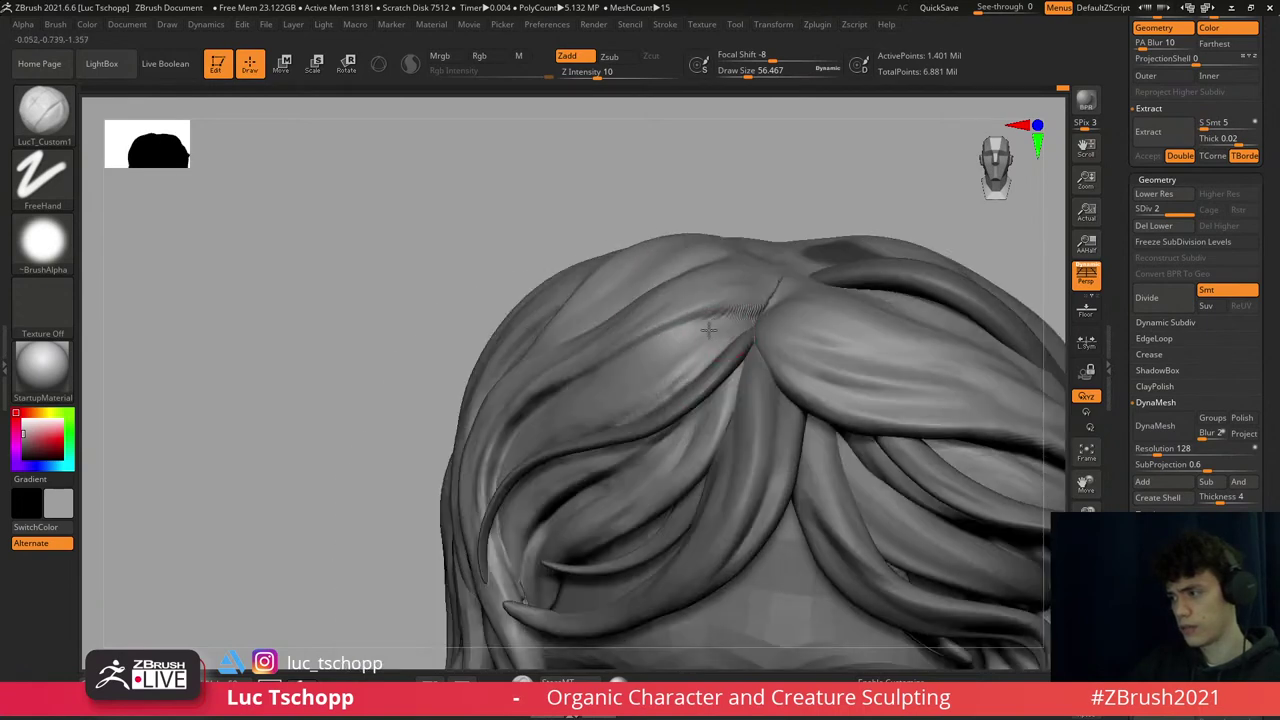
key("f")
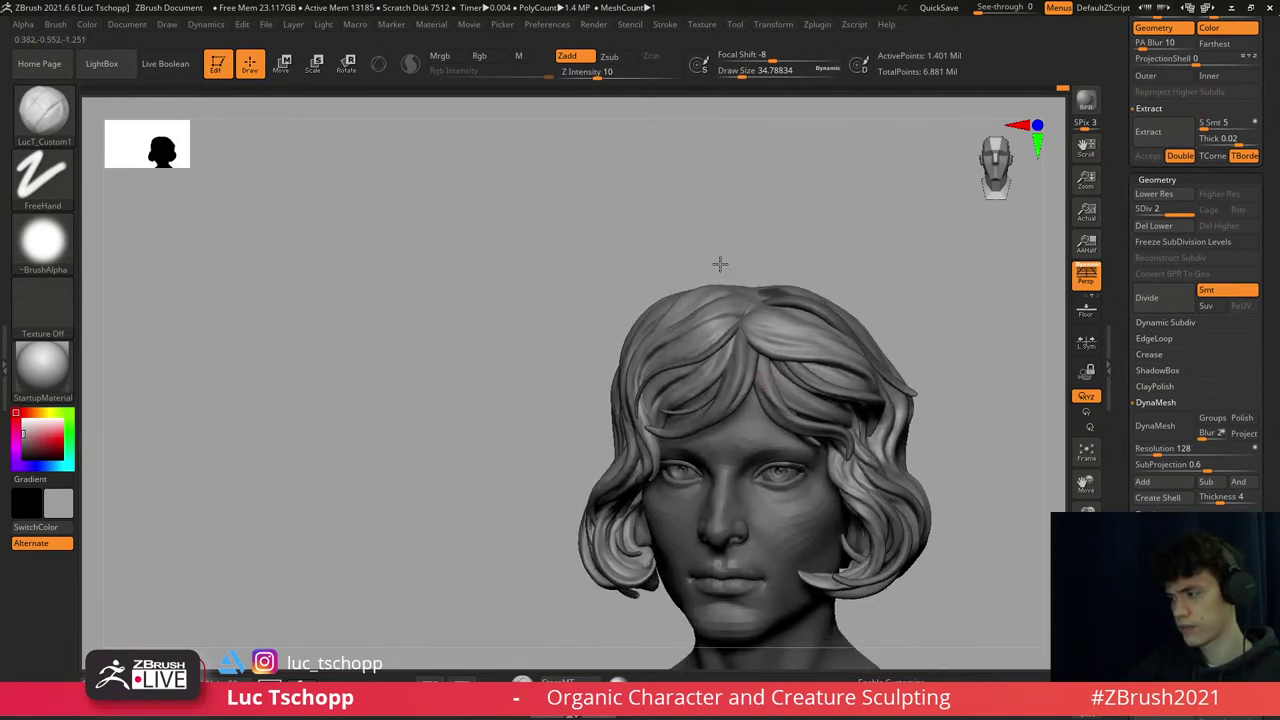
left_click(737, 378, "alt")
right_click_drag(737, 378, 938, 665)
- Solo the eyeball subtool and set the Standard brush to Rgb only with Zadd off
key("1")
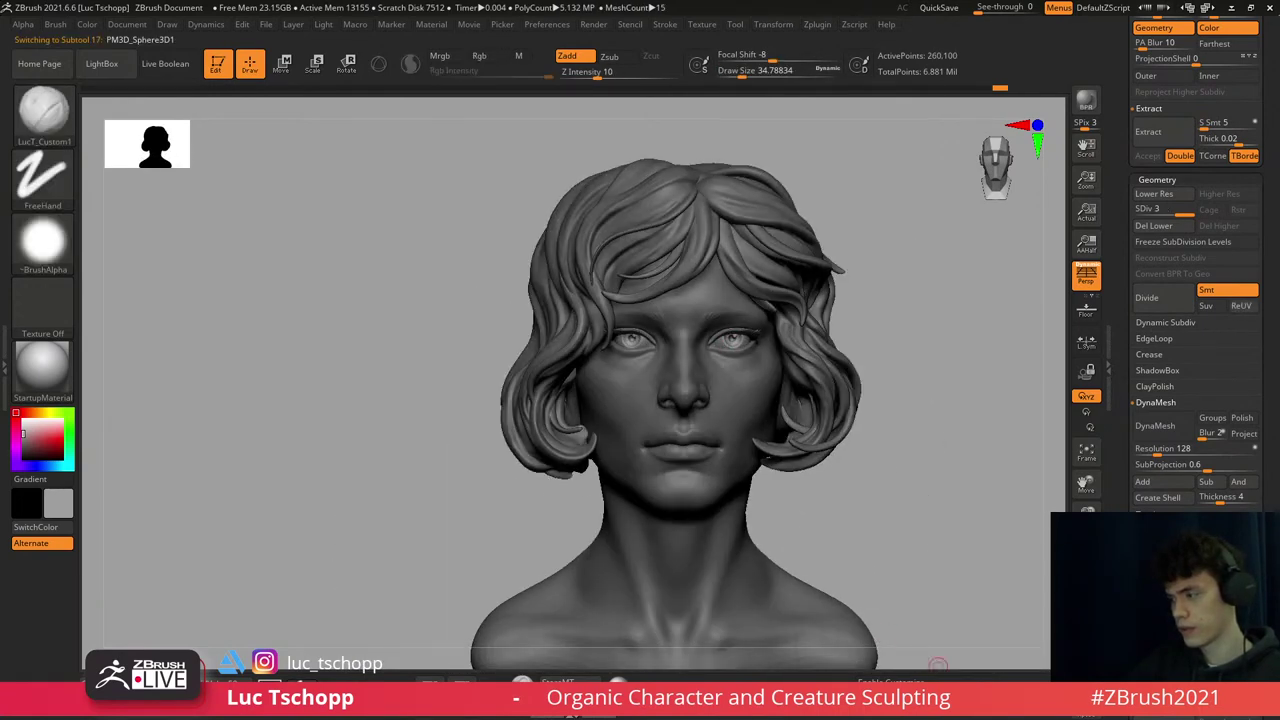
key("ctrl+shift+s")
key("f")
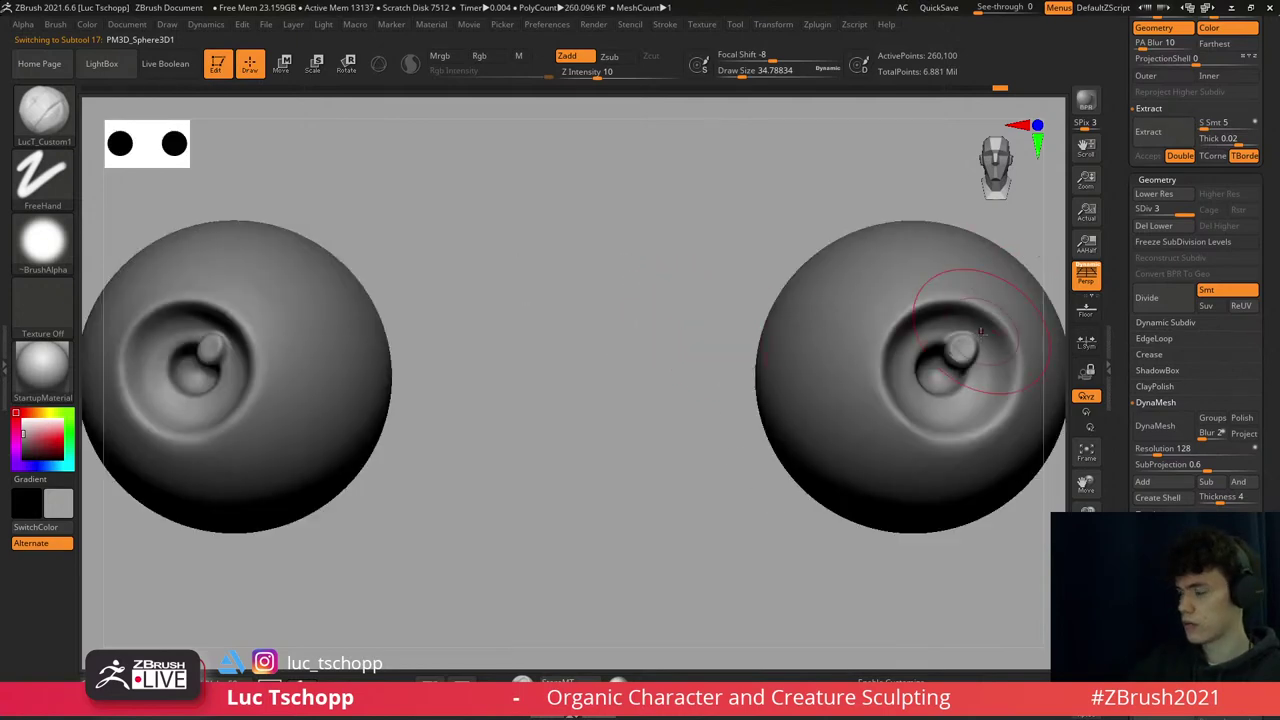
right_click_drag(933, 378, 829, 406)
key("b")
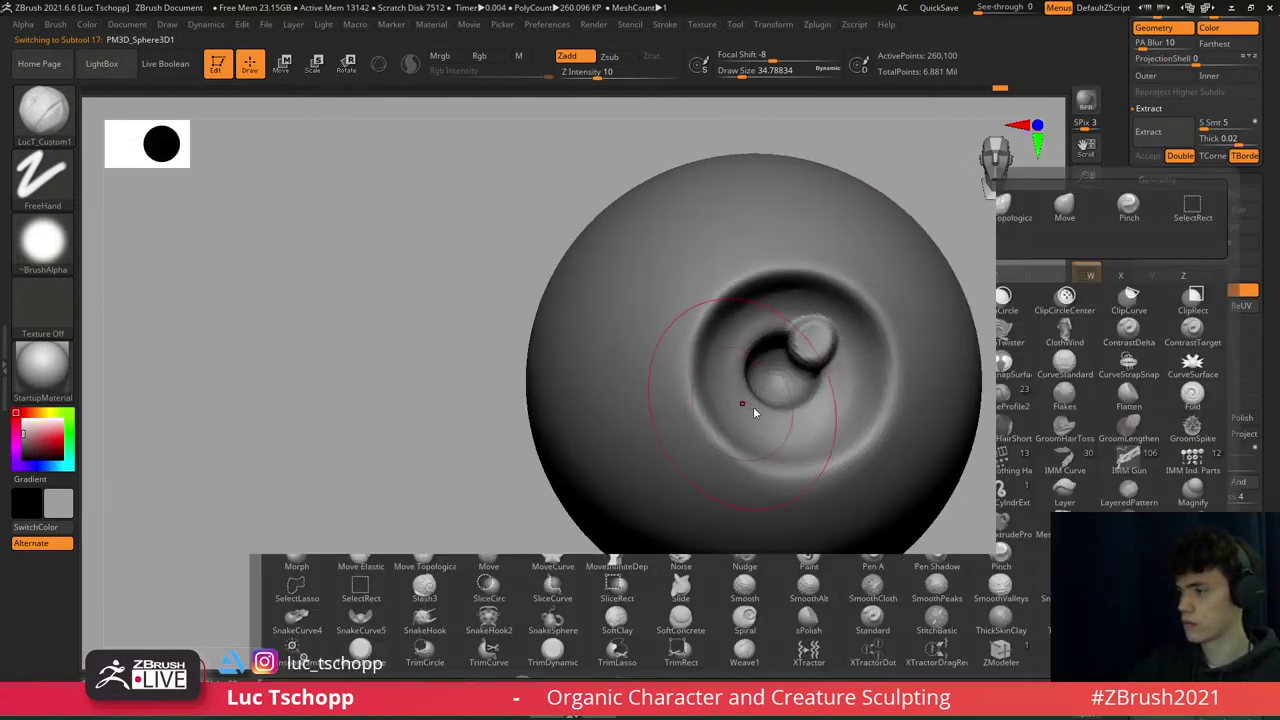
key("s")
key("t")
left_click(480, 56)
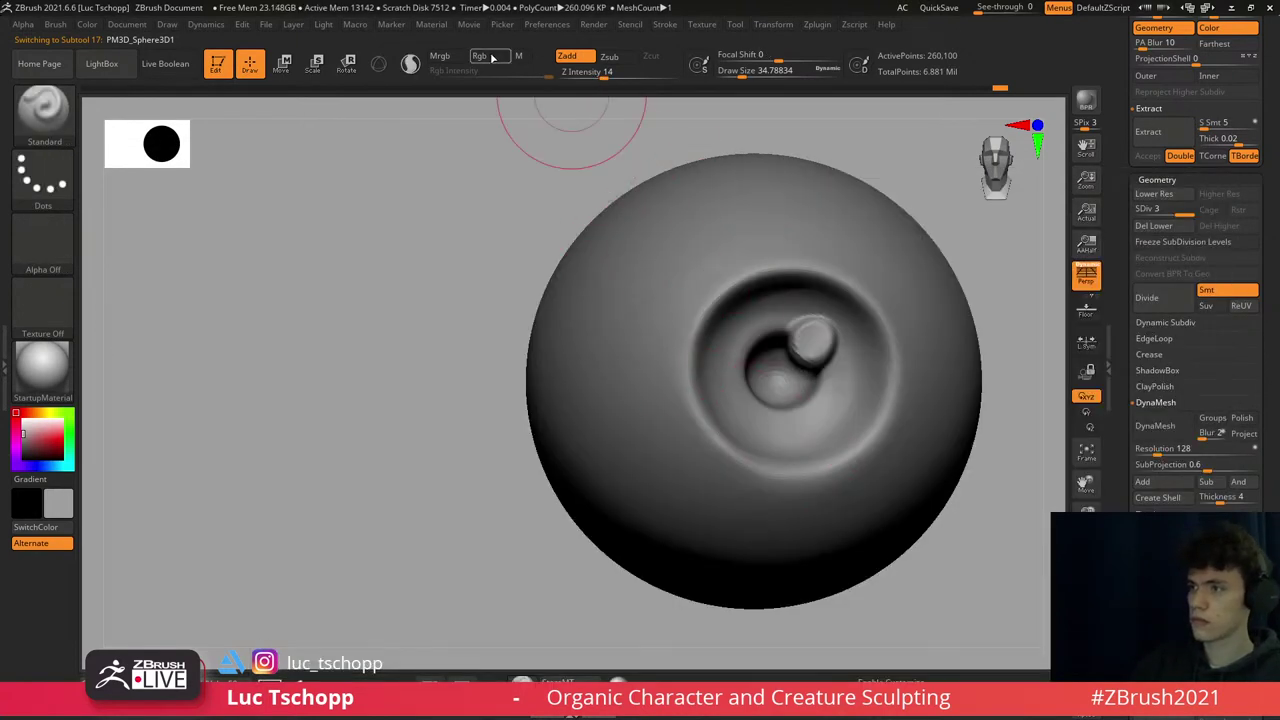
left_click(567, 56)
right_click_drag(528, 329, 186, 400, "ctrl")
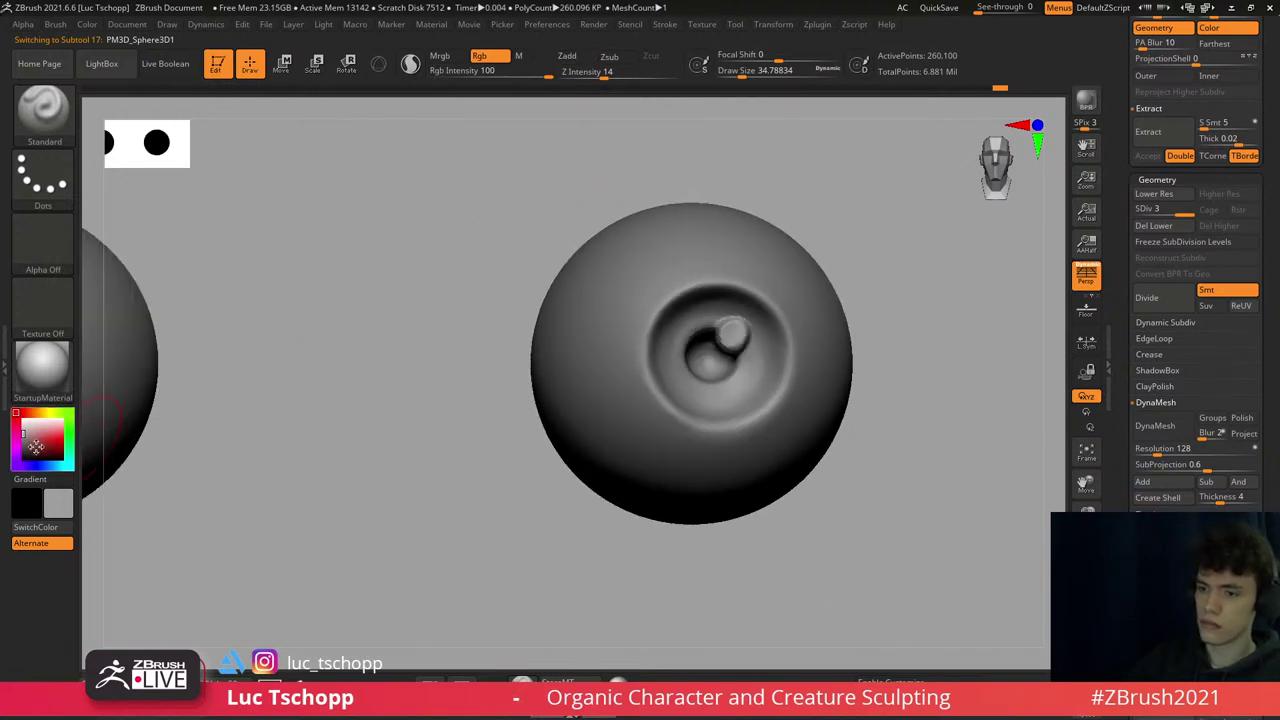
- Choose a light near-white grey and apply Color > FillObject to the eyeballs
left_click(16, 422)
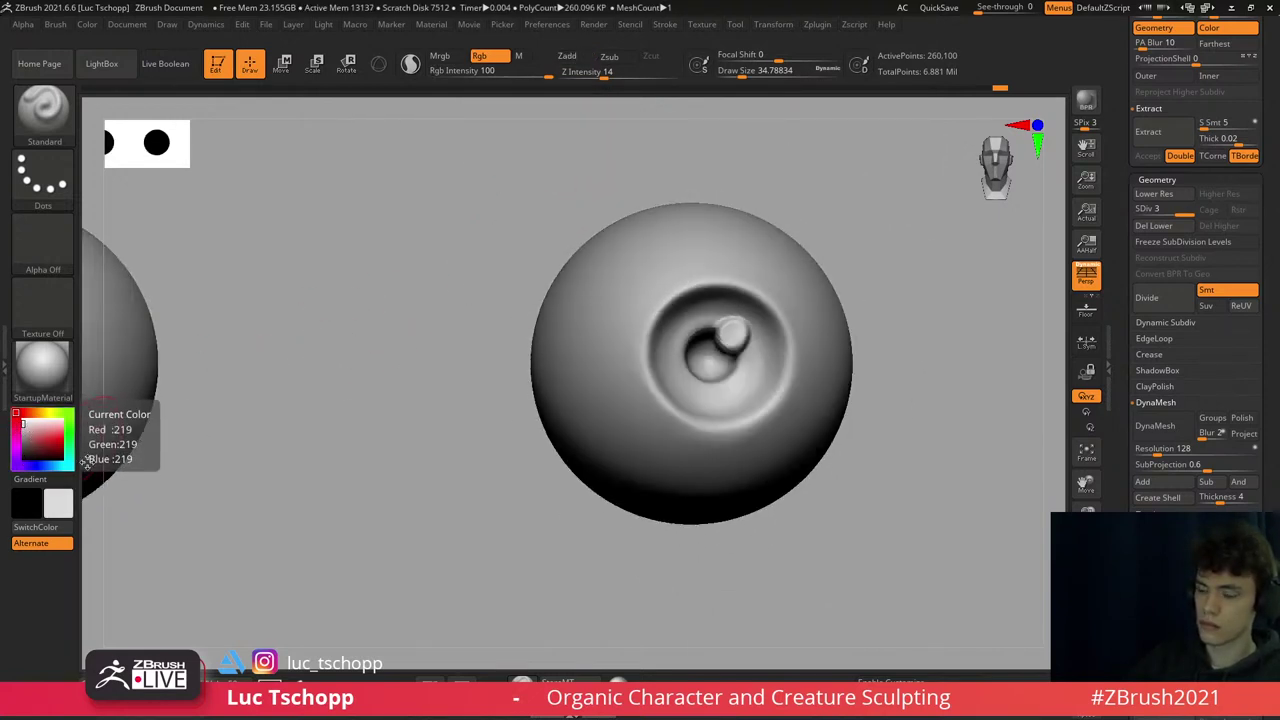
key("f")
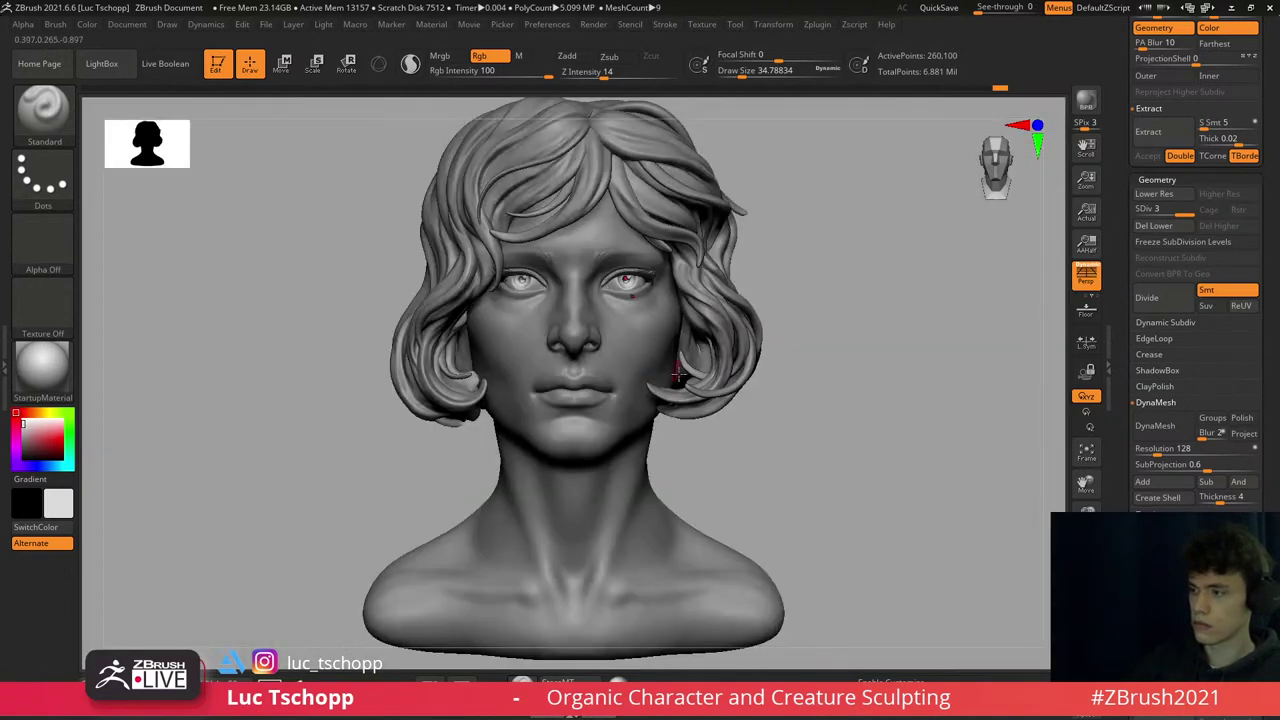
right_click_drag(625, 365, 659, 405, "ctrl")
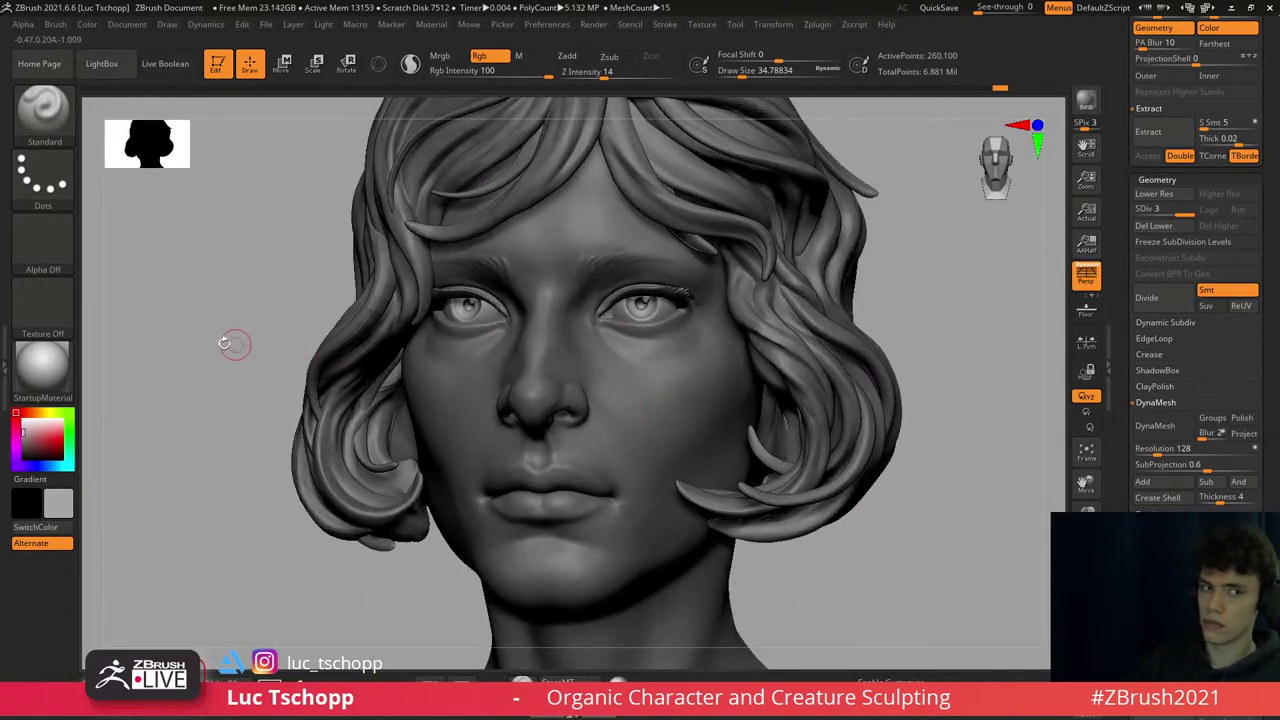
left_click(22, 426)
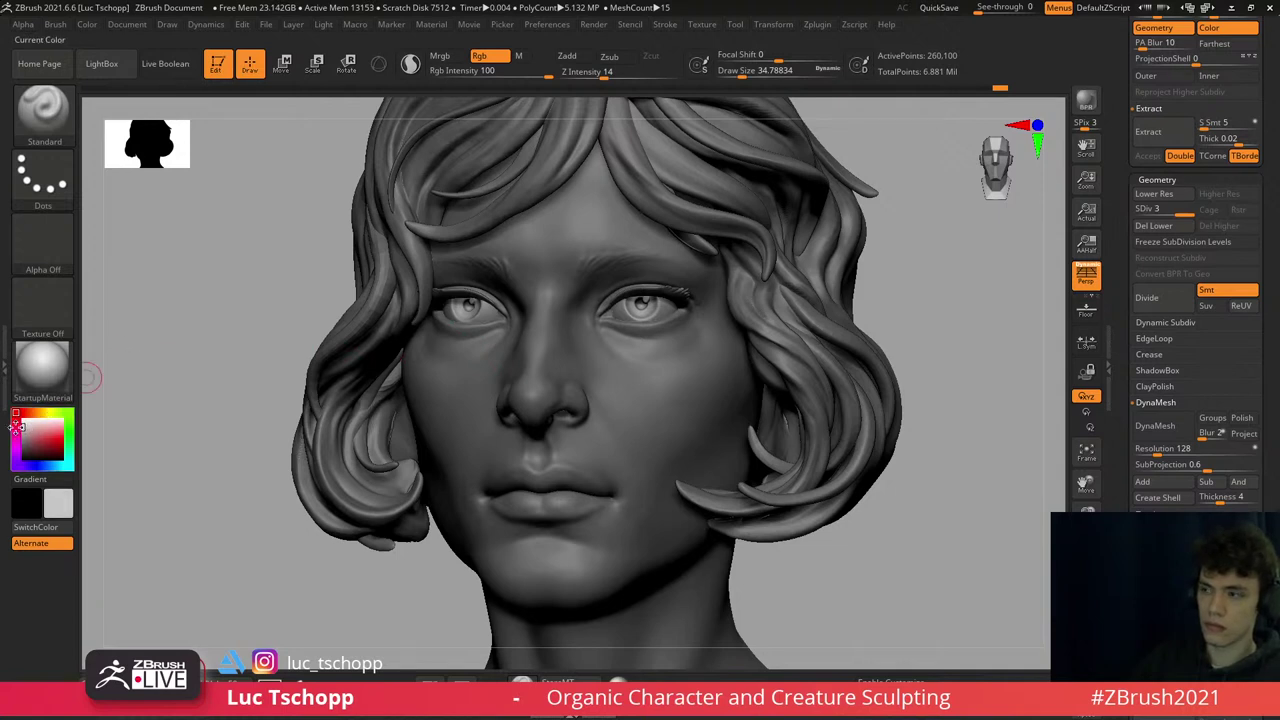
left_click(16, 426)
left_click(88, 25)
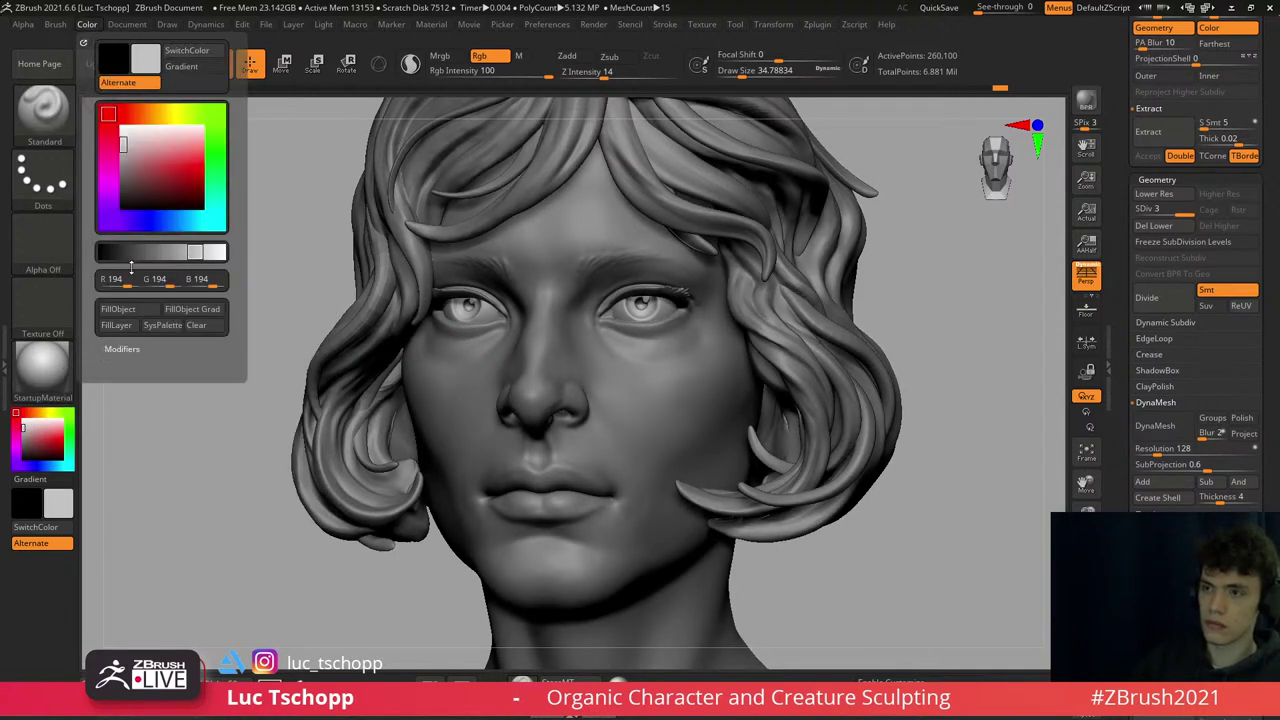
left_click(117, 309)
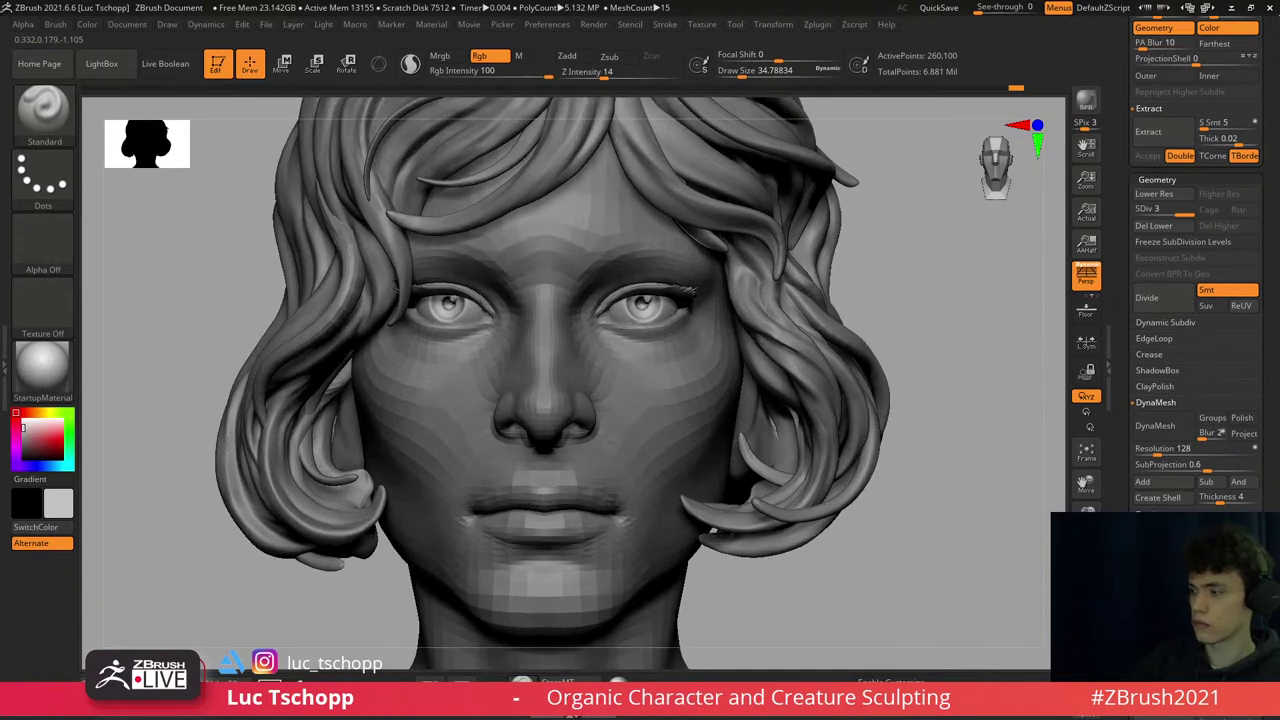
- Refill both soloed eyeballs with grey 194, 194, 194, then inspect the right eye
left_click(708, 325, "alt")
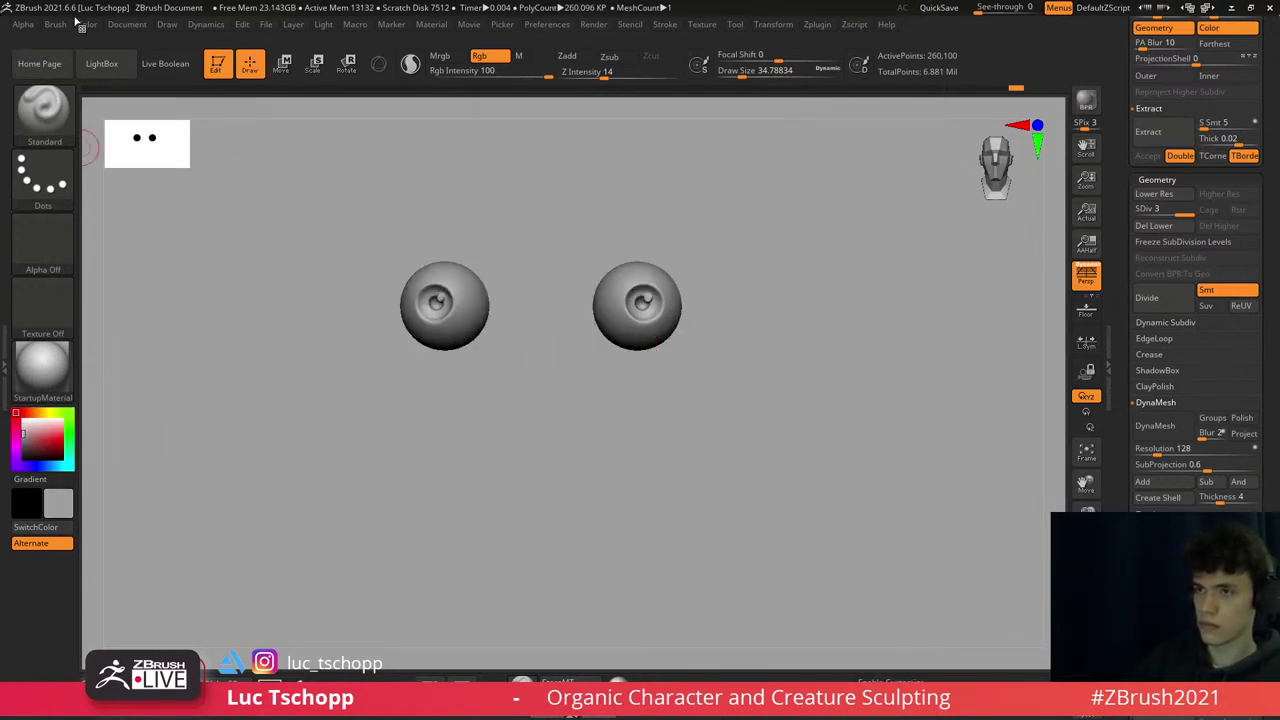
left_click(85, 24)
left_click(131, 305)
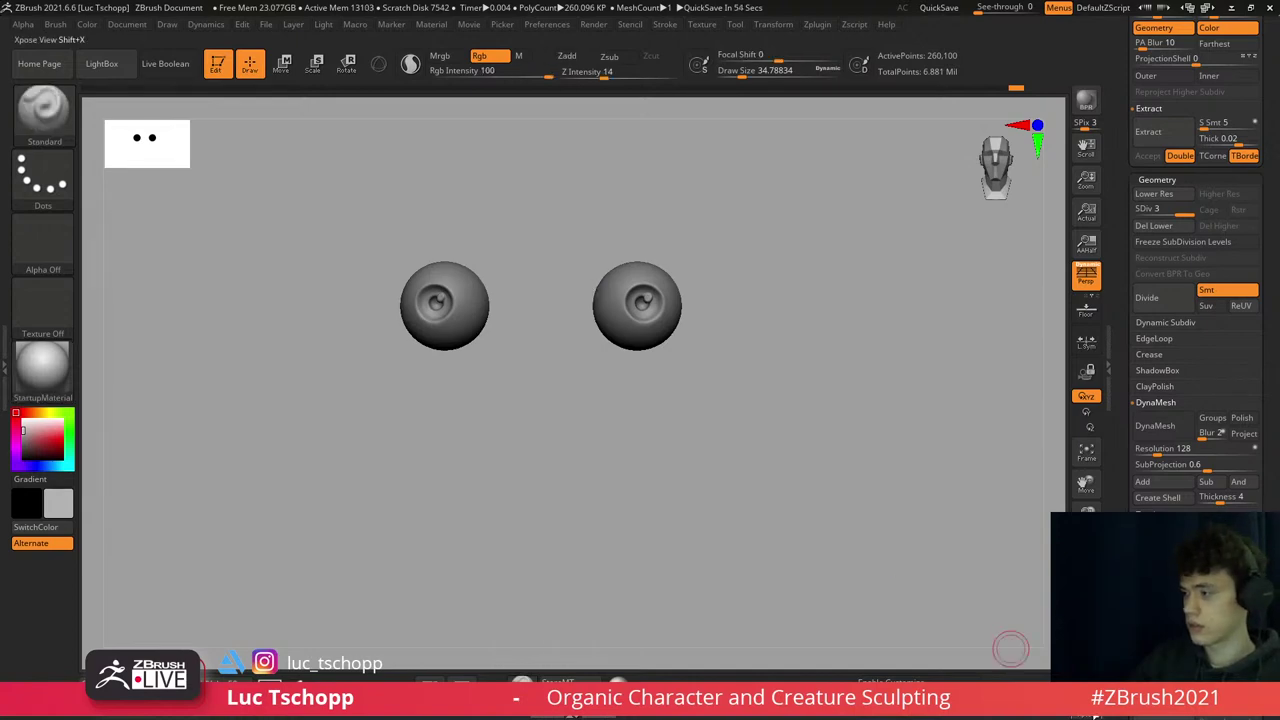
left_click(720, 276)
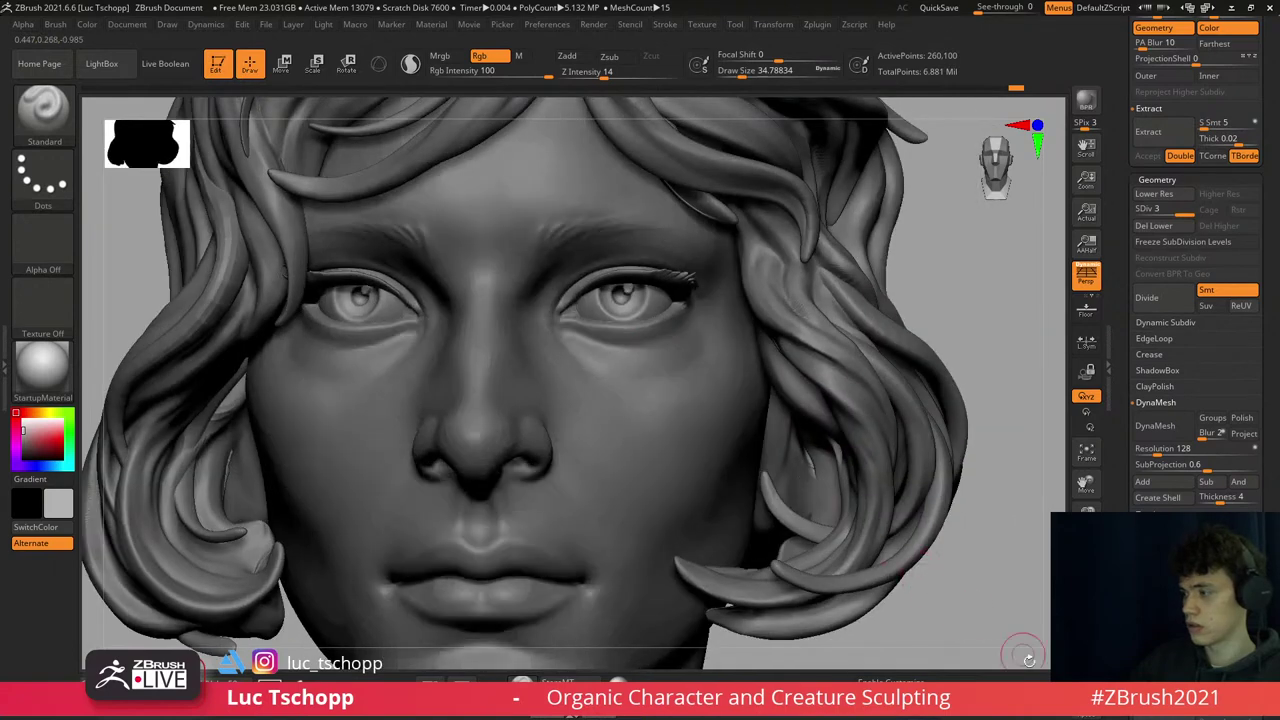
left_click(1086, 640)
left_click_drag(709, 357, 571, 314, "alt")
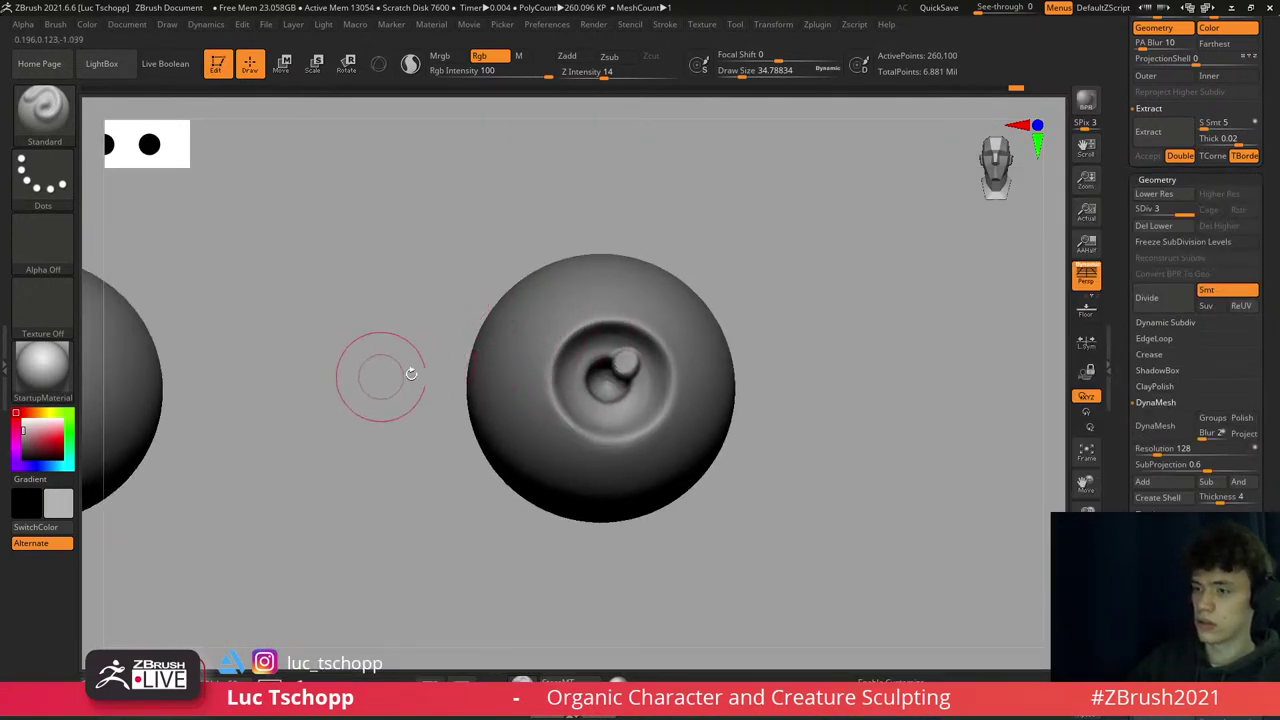
- Fill the eyeballs grey with FillObject and paint both pupils black
left_click(88, 25)
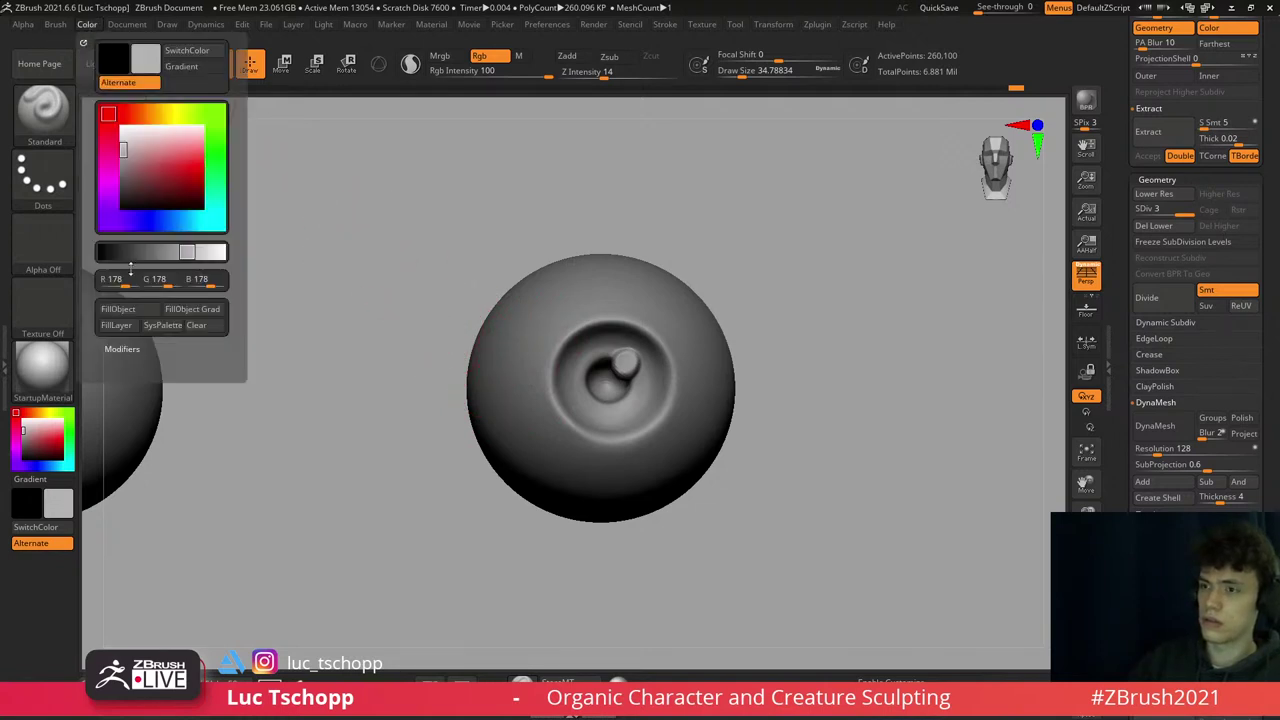
left_click(144, 311)
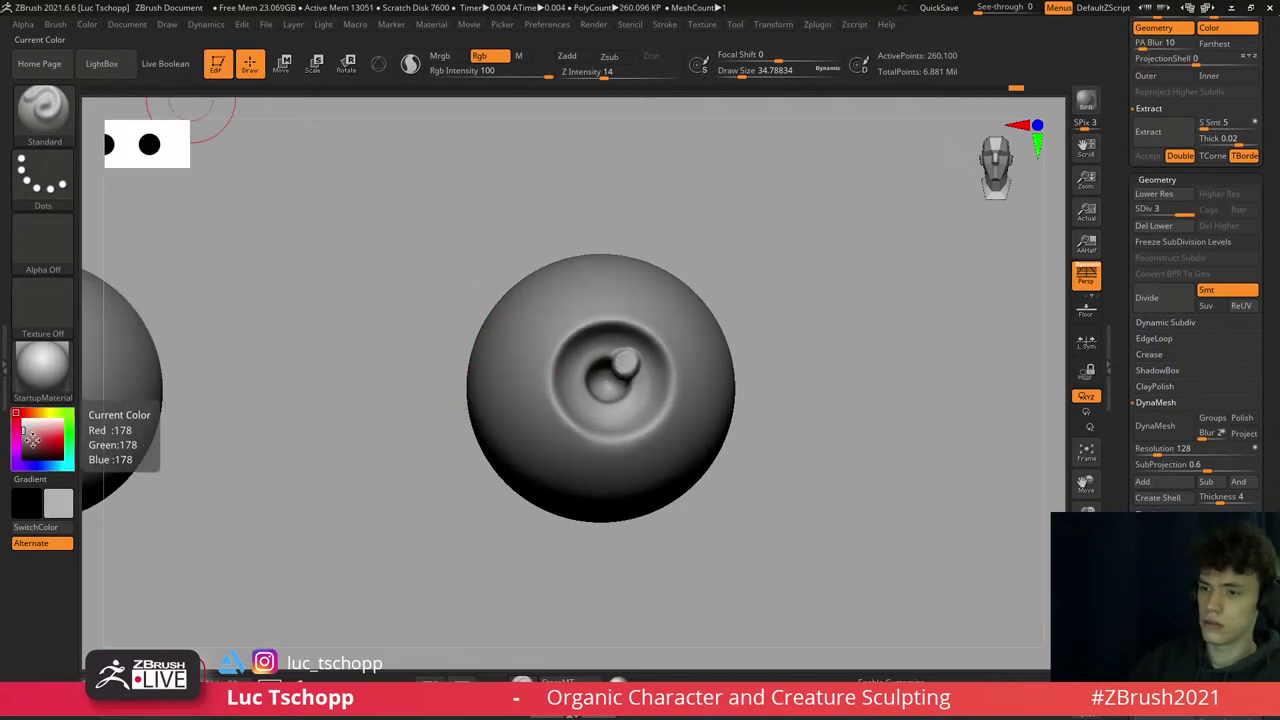
left_click_drag(40, 440, 10, 470)
key("f")
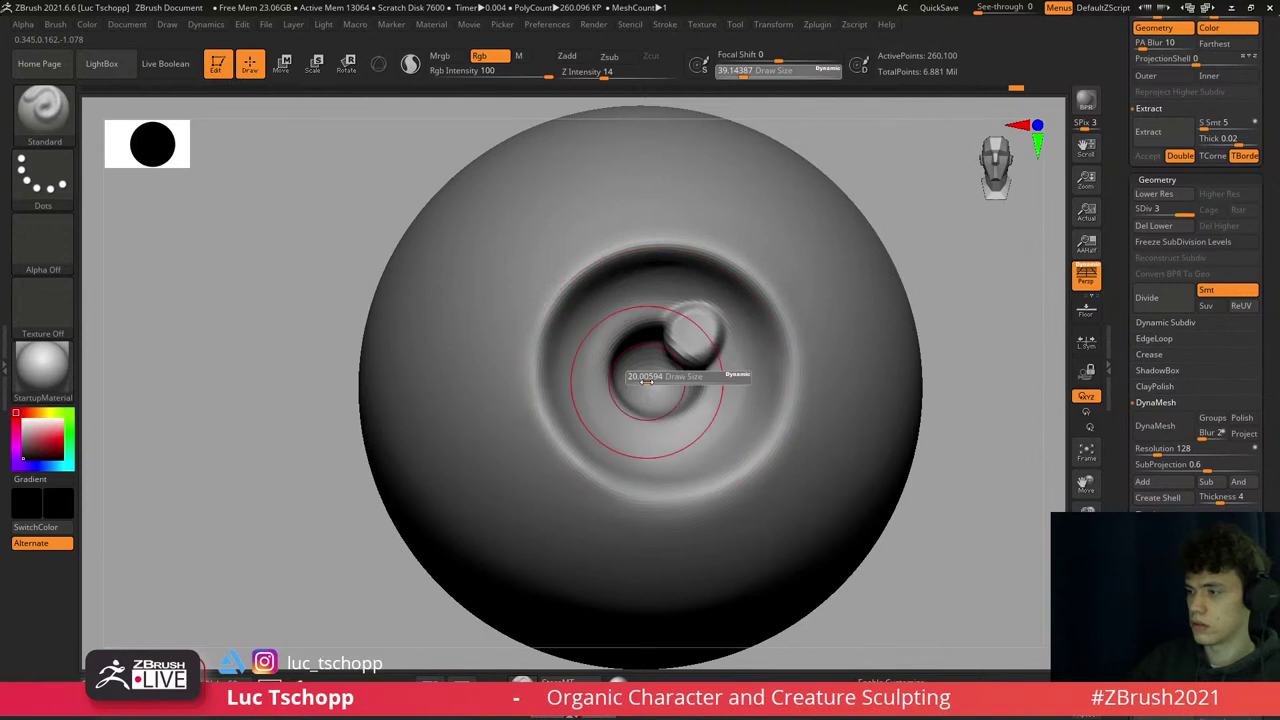
mouse_move(632, 372)
left_mouse_down()
mouse_move(660, 388)
mouse_move(647, 391)
mouse_move(661, 358)
mouse_move(663, 392)
left_mouse_up()
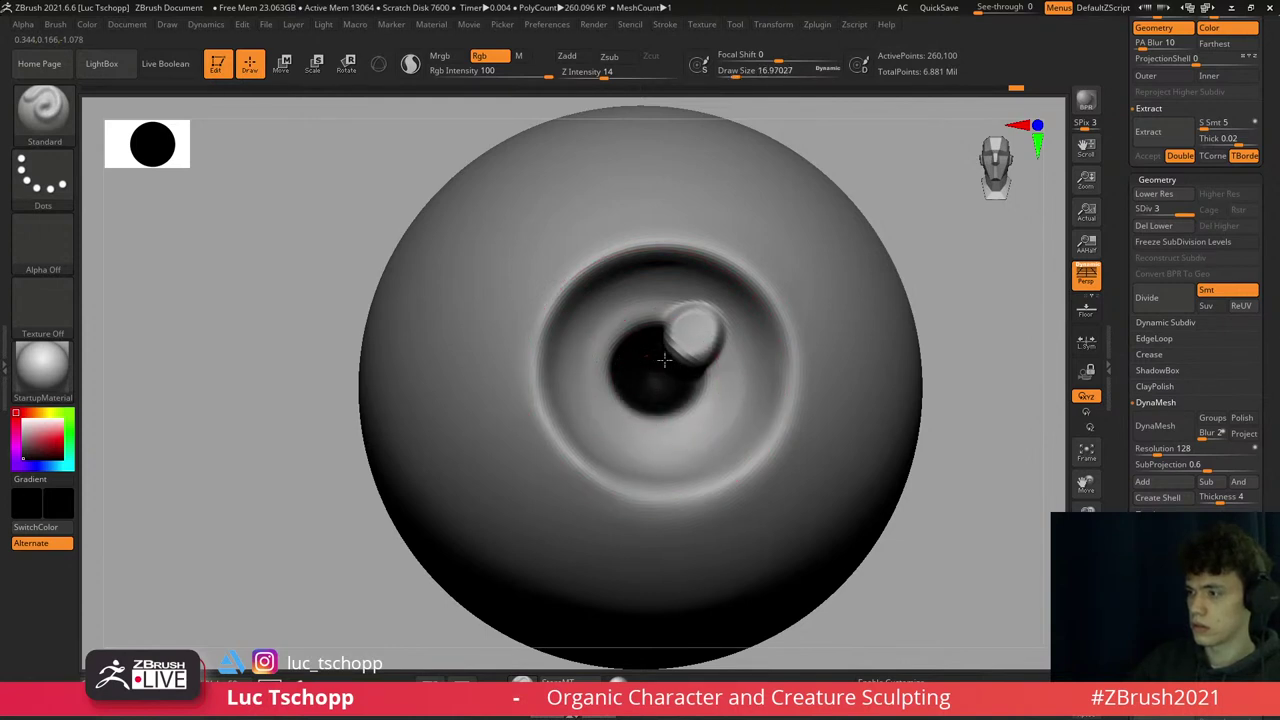
key("f")
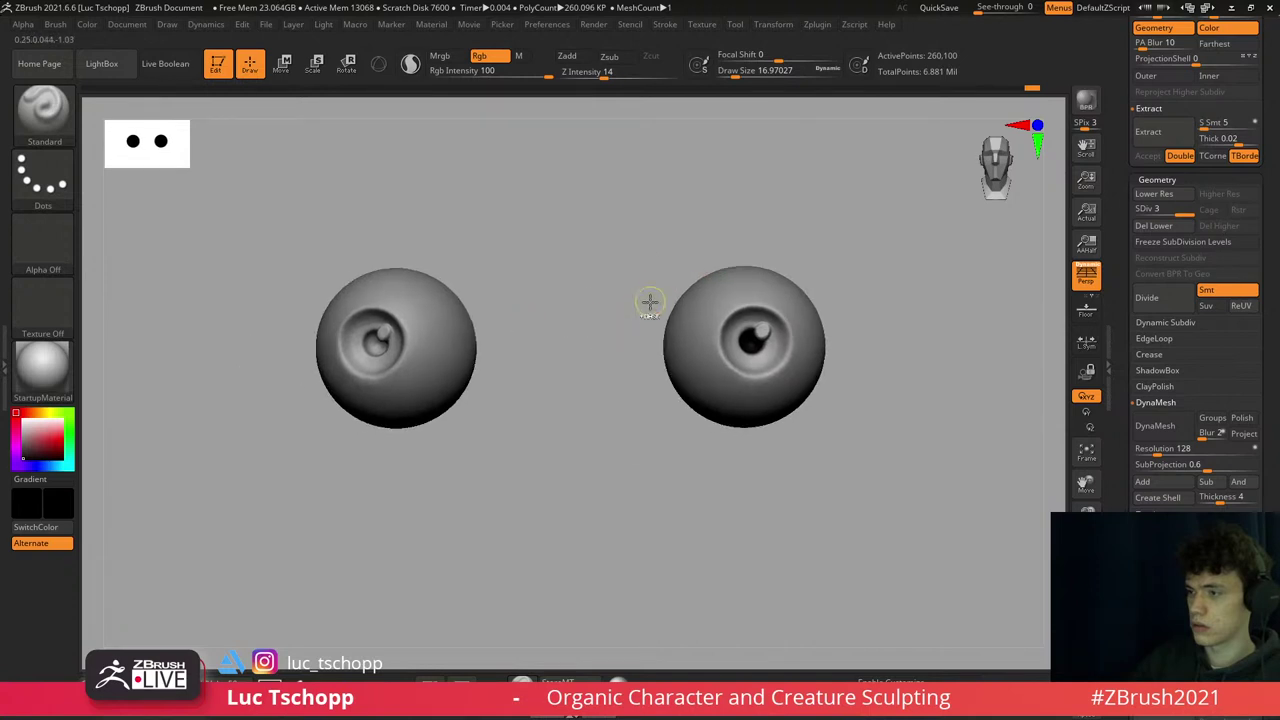
right_click_drag(743, 337, 763, 338, "ctrl")
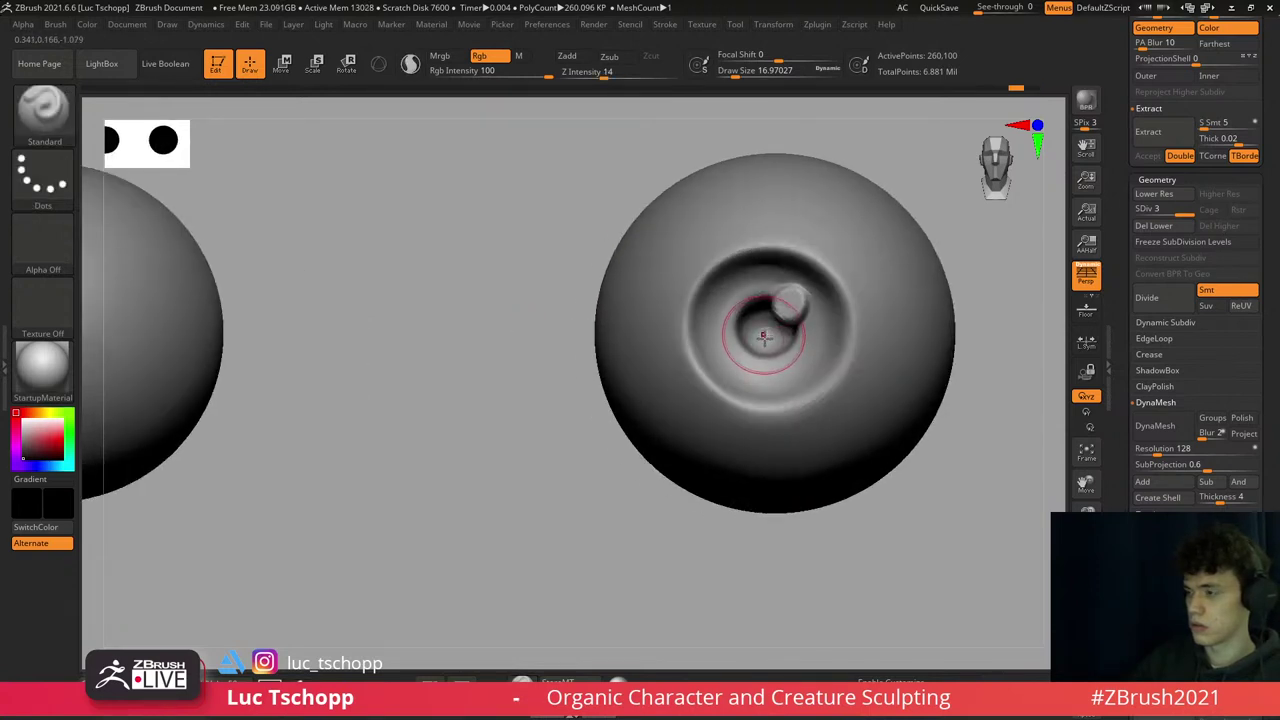
left_click_drag(763, 337, 758, 330)
key("f")
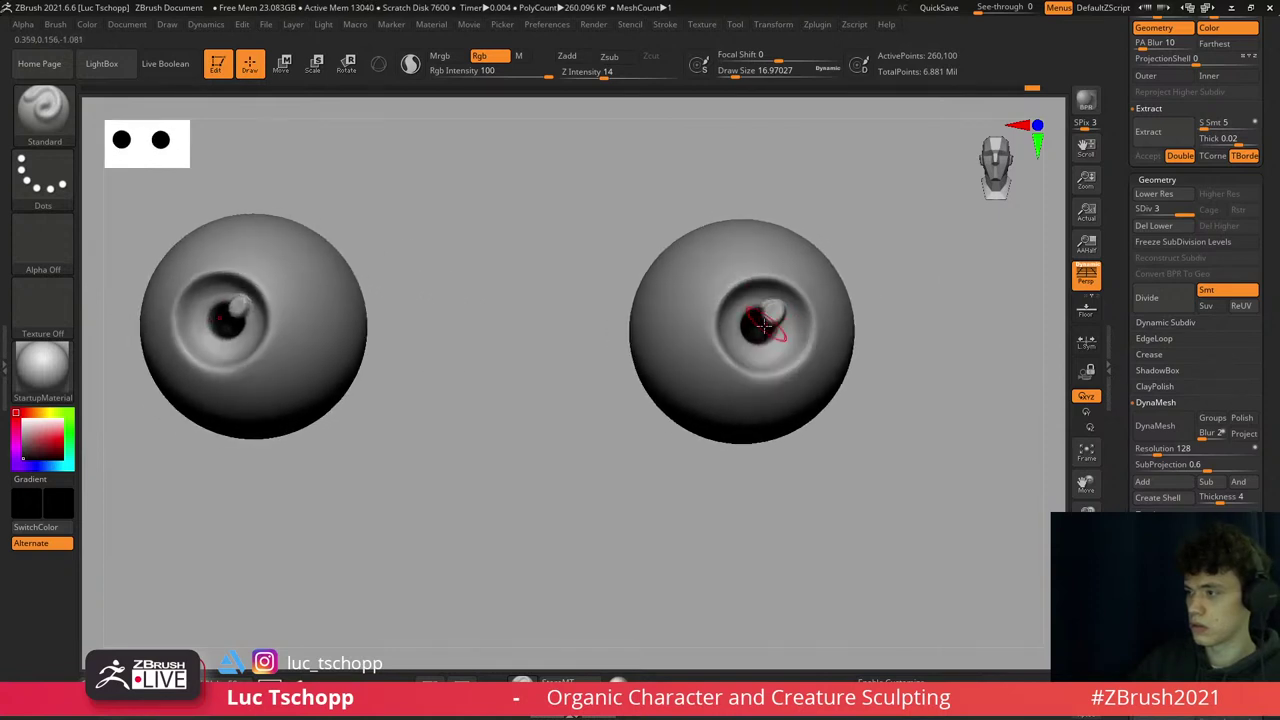
right_click_drag(757, 335, 177, 417)
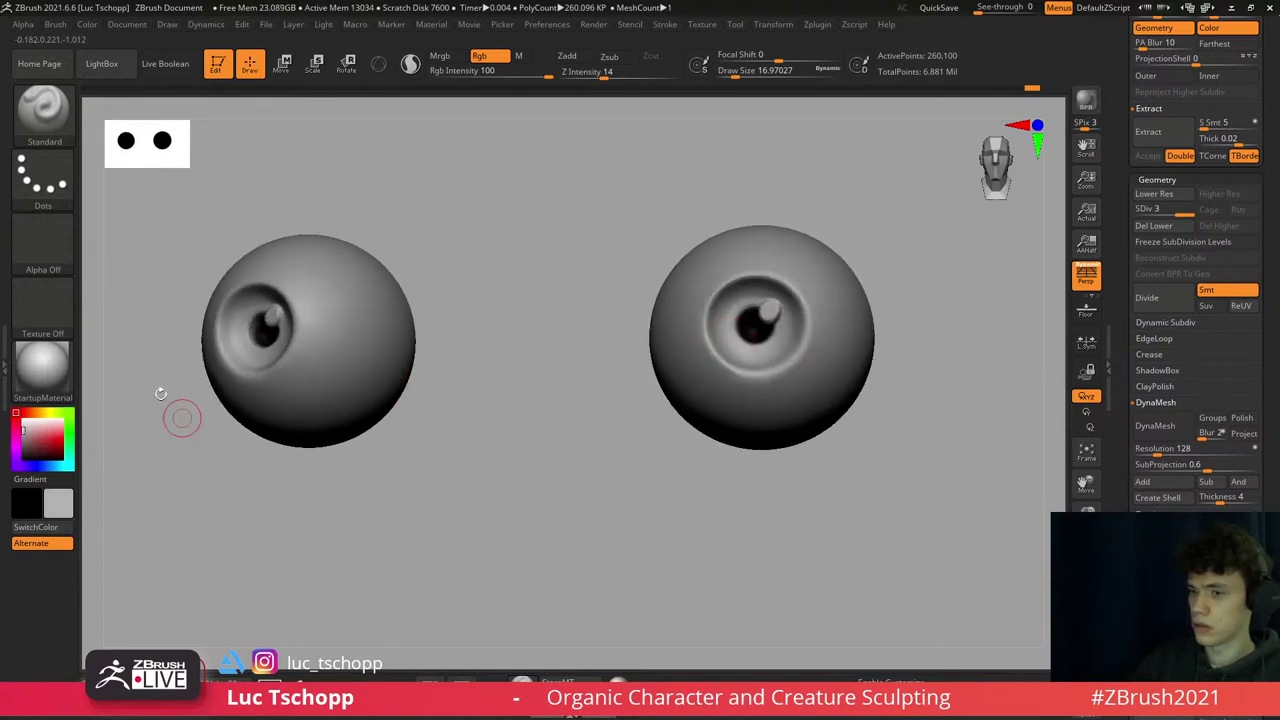
mouse_move(590, 340)
right_mouse_down("alt")
mouse_move(577, 357)
mouse_move(614, 363)
right_mouse_up("alt")
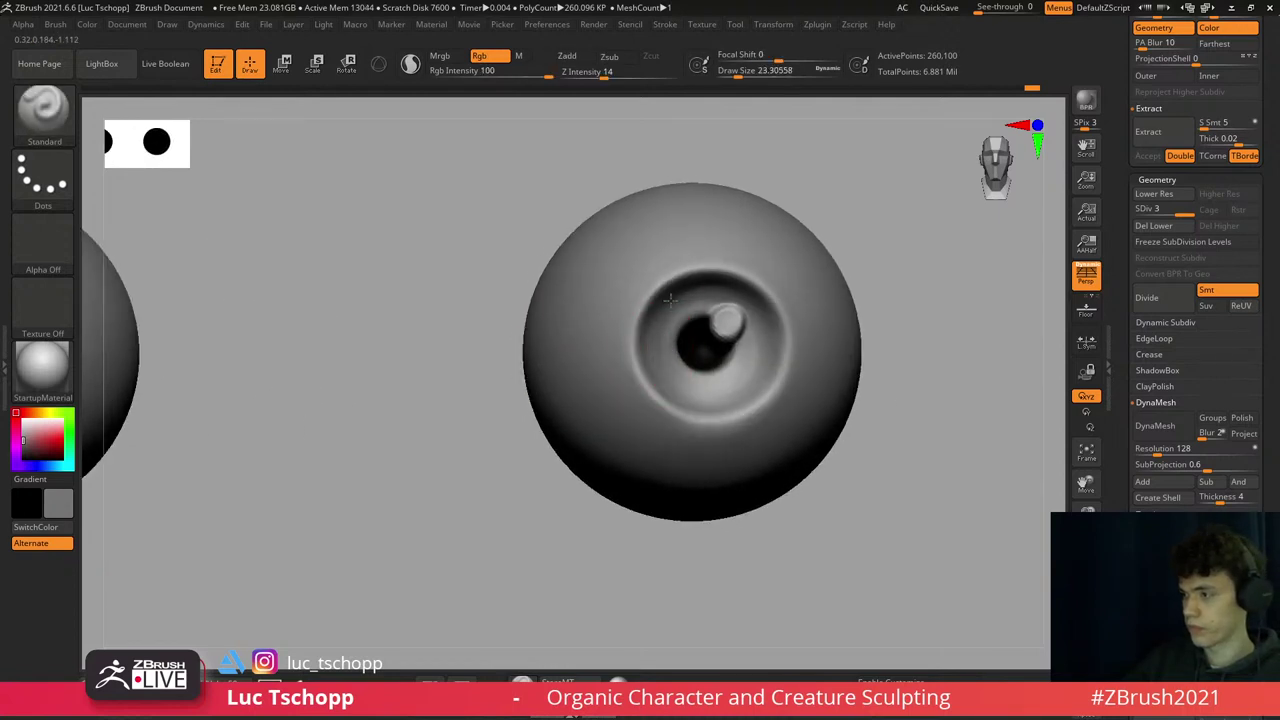
right_click_drag(716, 303, 690, 380)
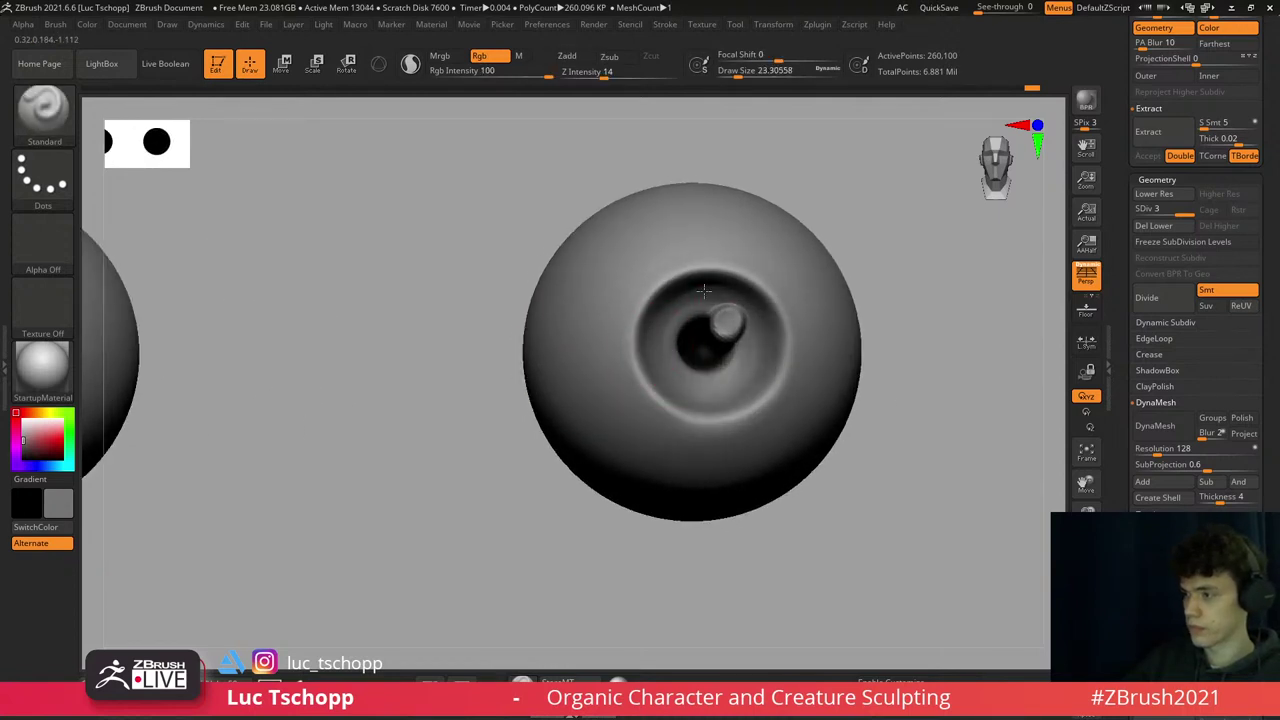
- Switch the paint colour to white and set the brush size to about 6.58
key("c")
key("bracketleft")
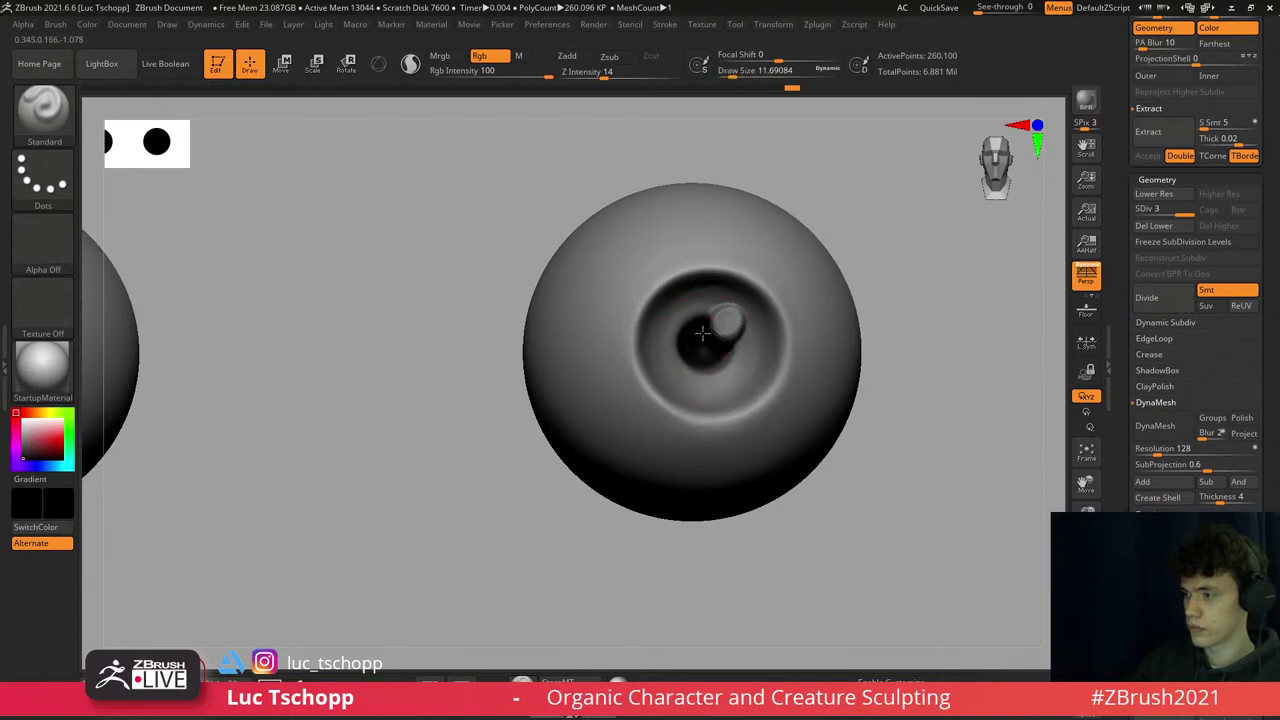
right_click_drag(695, 351, 806, 314, "alt")
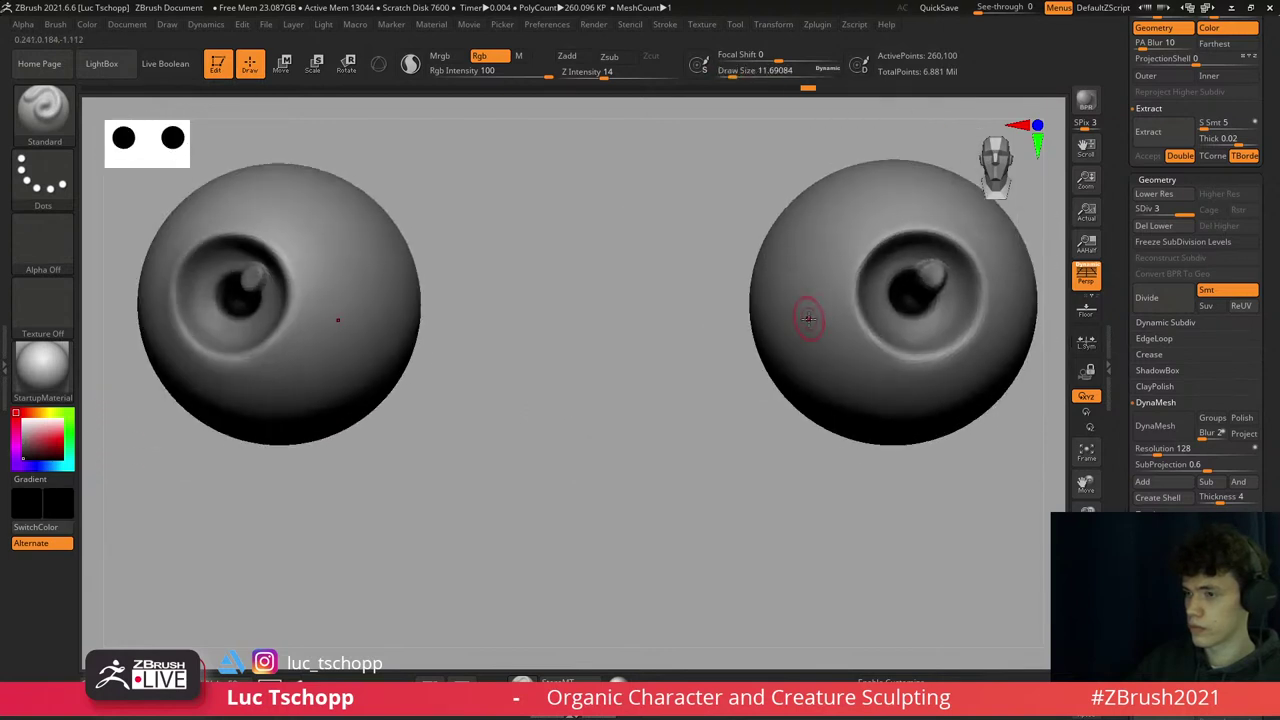
right_click_drag(909, 334, 699, 345, "alt")
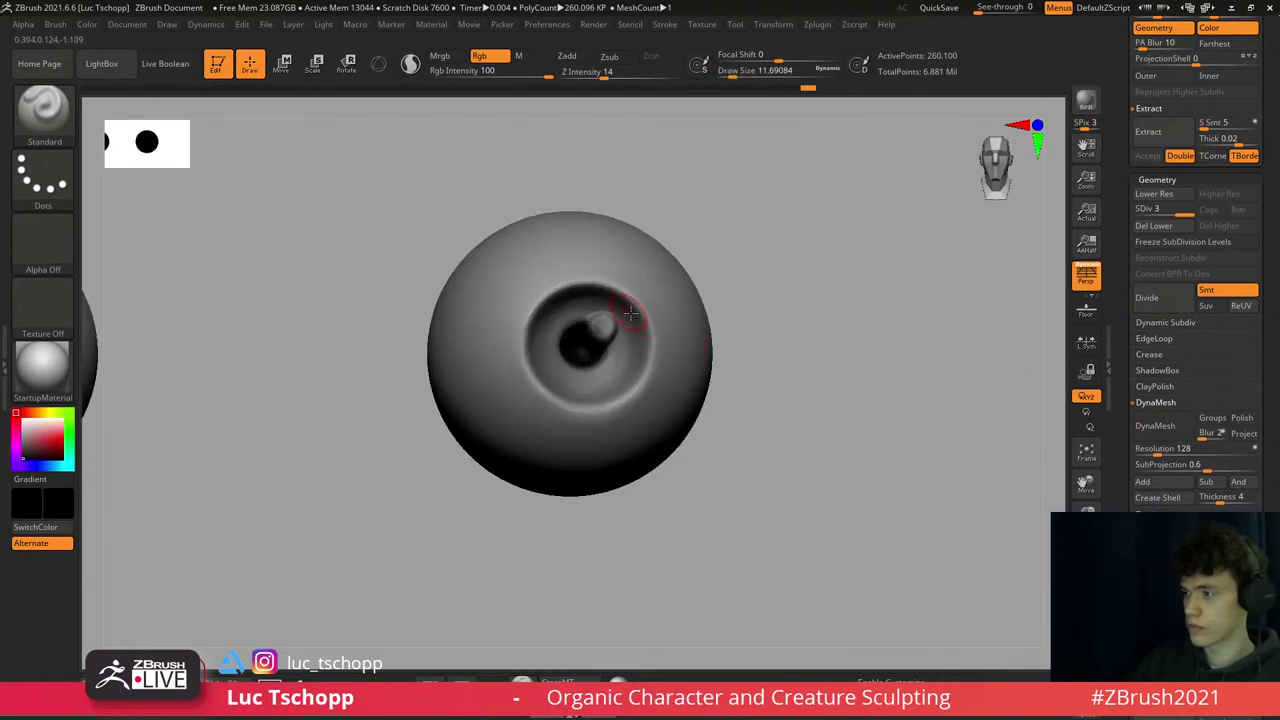
key("c")
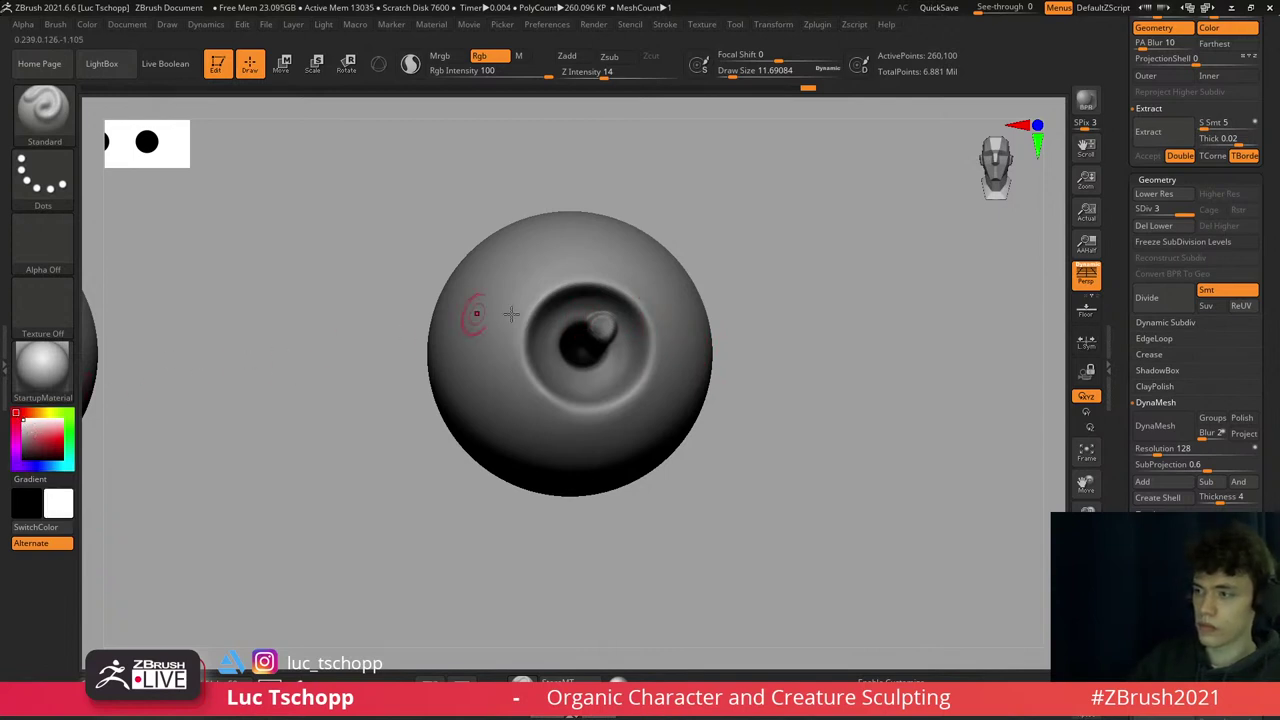
right_click_drag(511, 314, 629, 309, "ctrl")
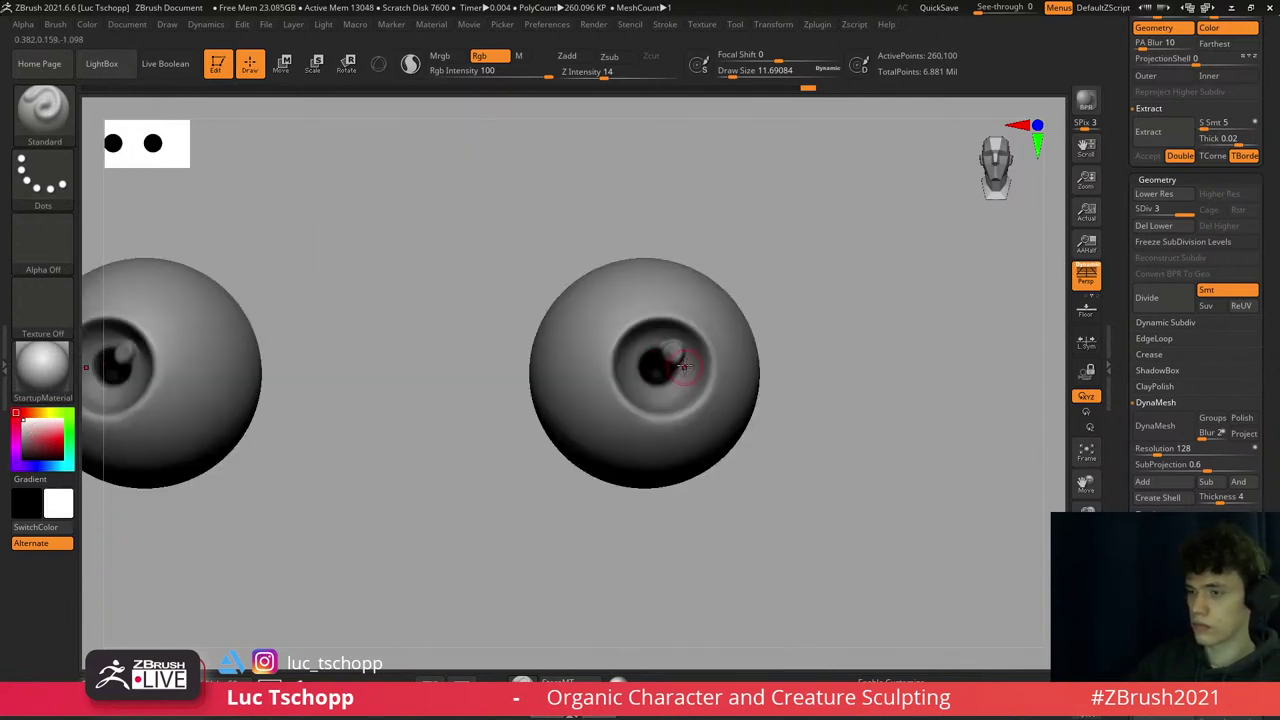
right_click_drag(683, 367, 699, 332, "ctrl")
key("s")
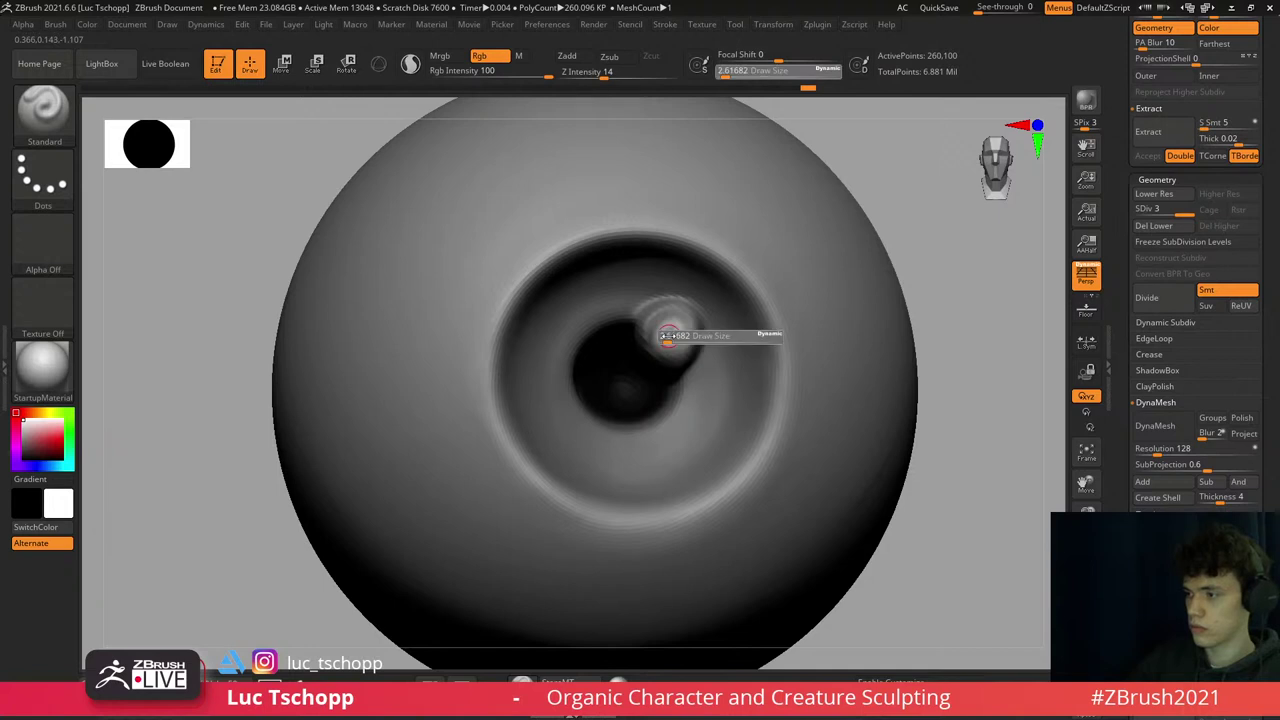
mouse_move(666, 336)
left_mouse_down()
mouse_move(666, 325)
mouse_move(665, 349)
left_mouse_up()
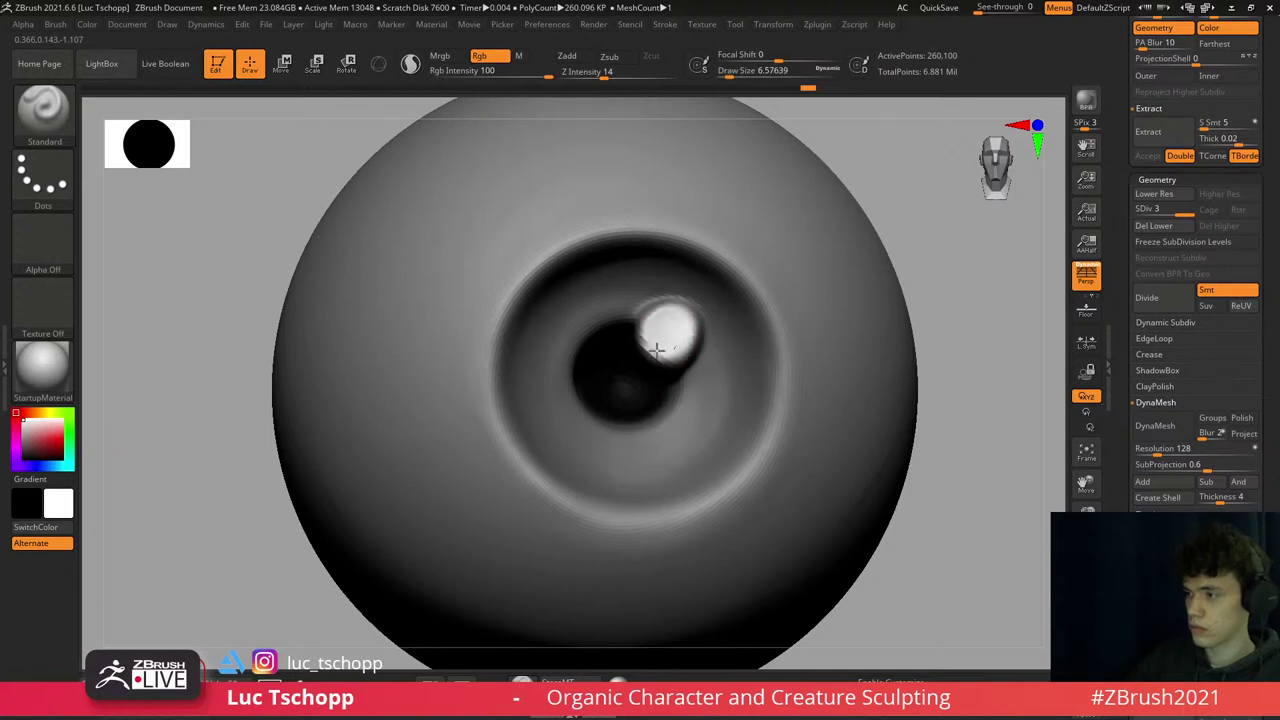
- Paint a white highlight on the pupil bump and show the full bust again
mouse_move(666, 337)
right_mouse_down("ctrl")
mouse_move(783, 397)
mouse_move(586, 367)
mouse_move(600, 430)
mouse_move(563, 346)
right_mouse_up("ctrl")
left_click_drag(563, 346, 553, 358)
right_click_drag(571, 363, 936, 605, "ctrl")
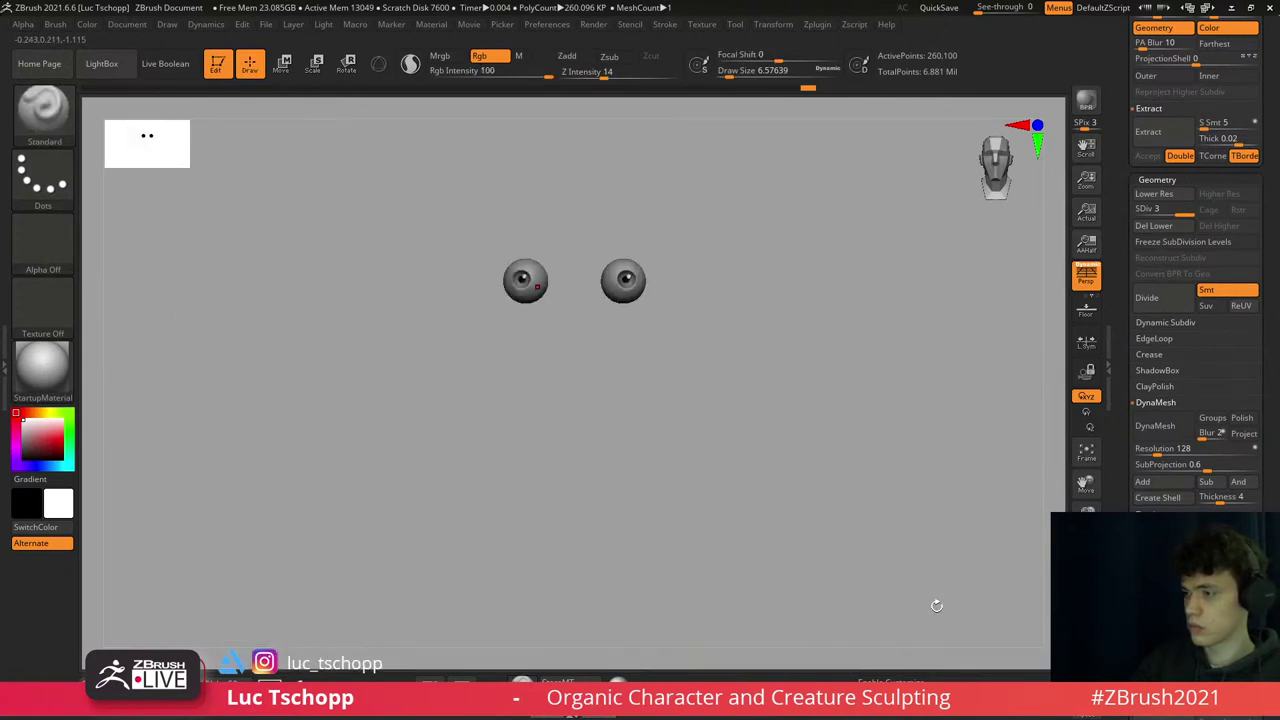
key("shift+ctrl+f")
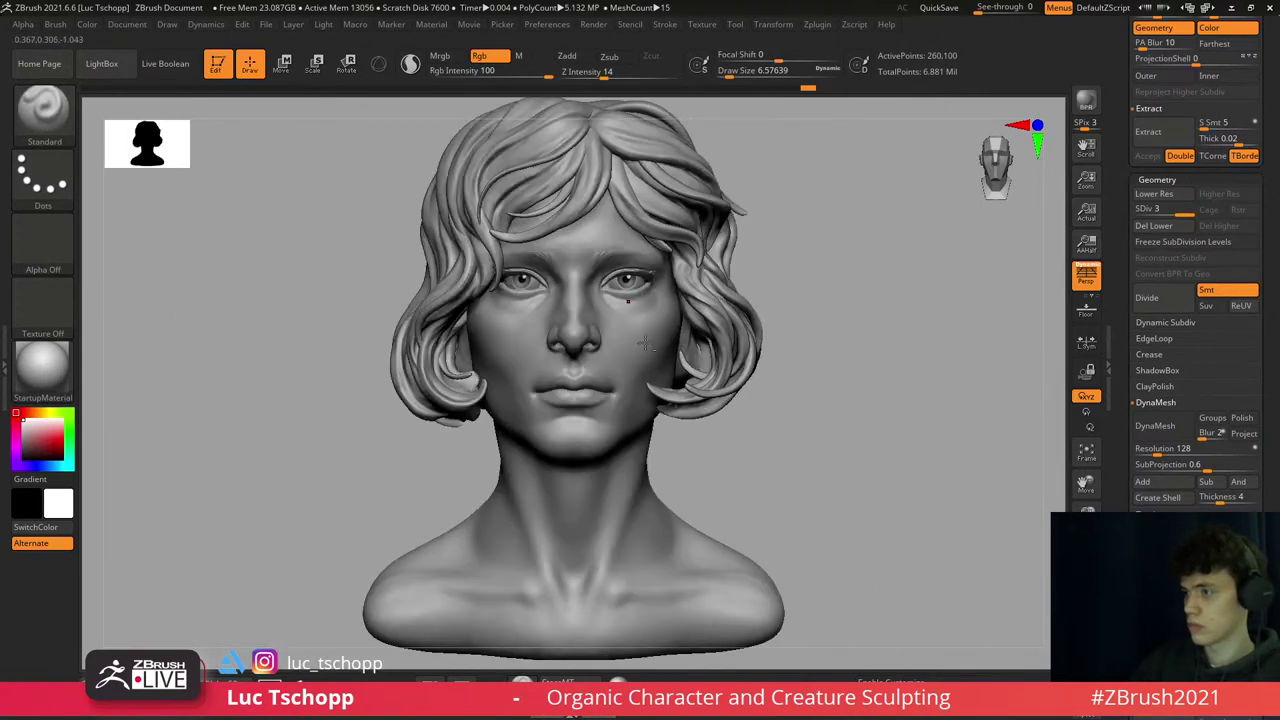
- Select the Extract1 hair subtool and pick a darker grey colour
left_click(645, 343, "alt")
left_click_drag(880, 330, 657, 322)
left_click_drag(784, 328, 690, 372)
scroll(692, 376, "up", 4)
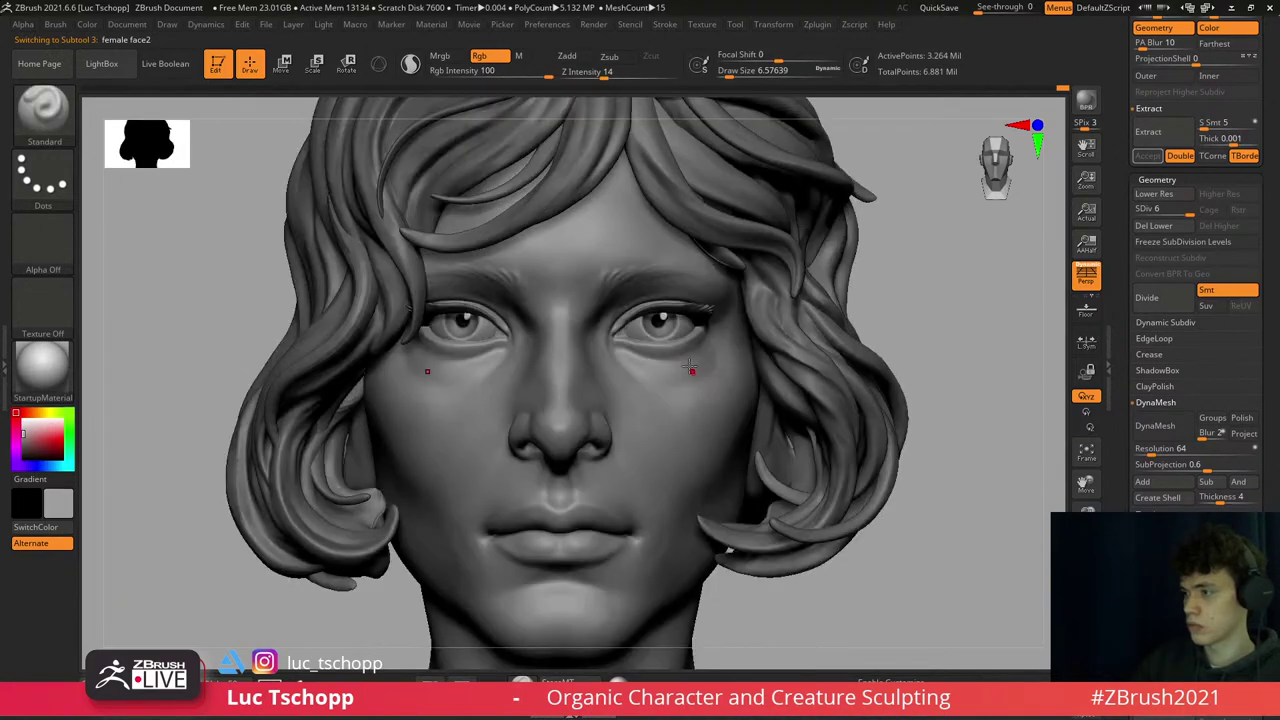
left_click(696, 312, "alt")
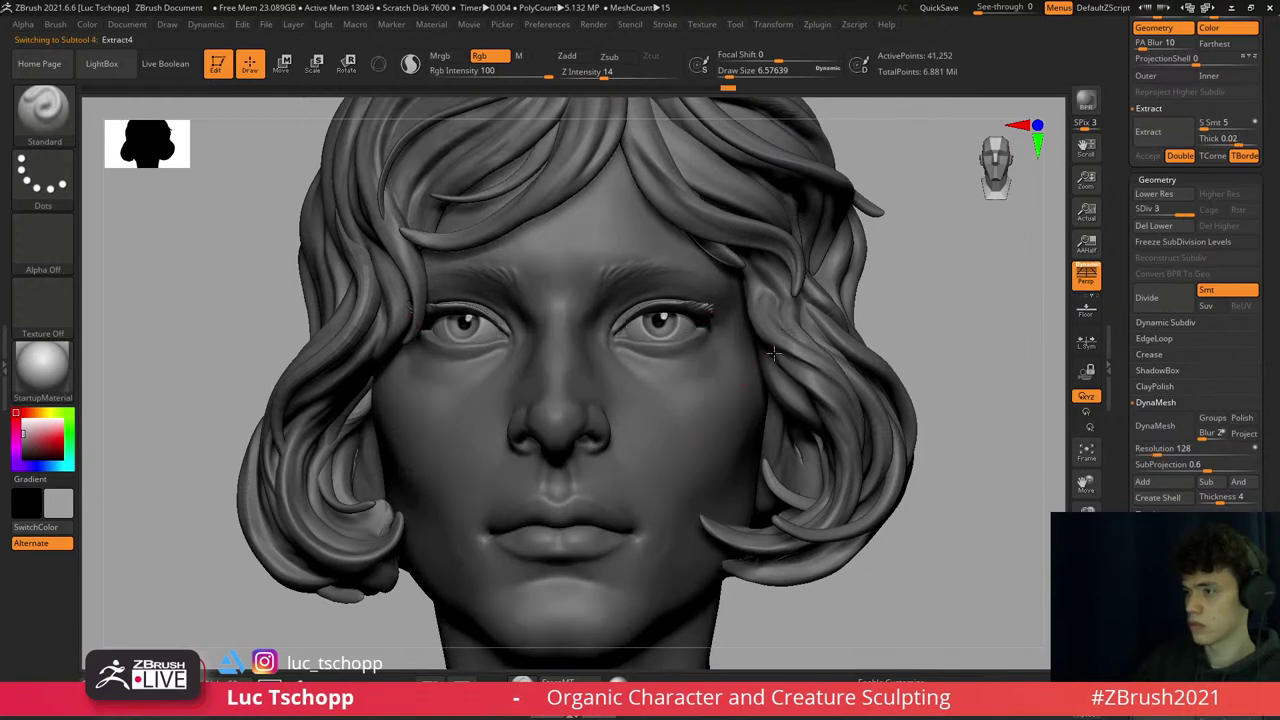
left_click(772, 355, "alt")
key("f")
left_click(26, 441)
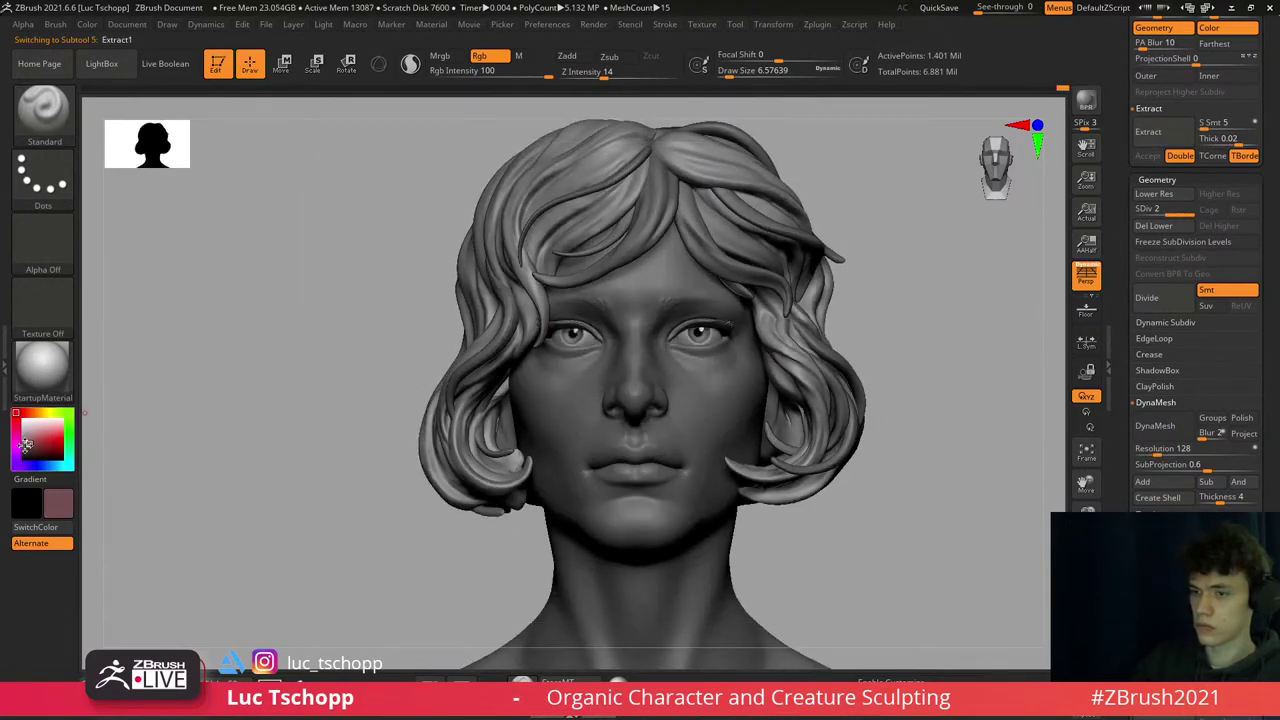
left_click(16, 443)
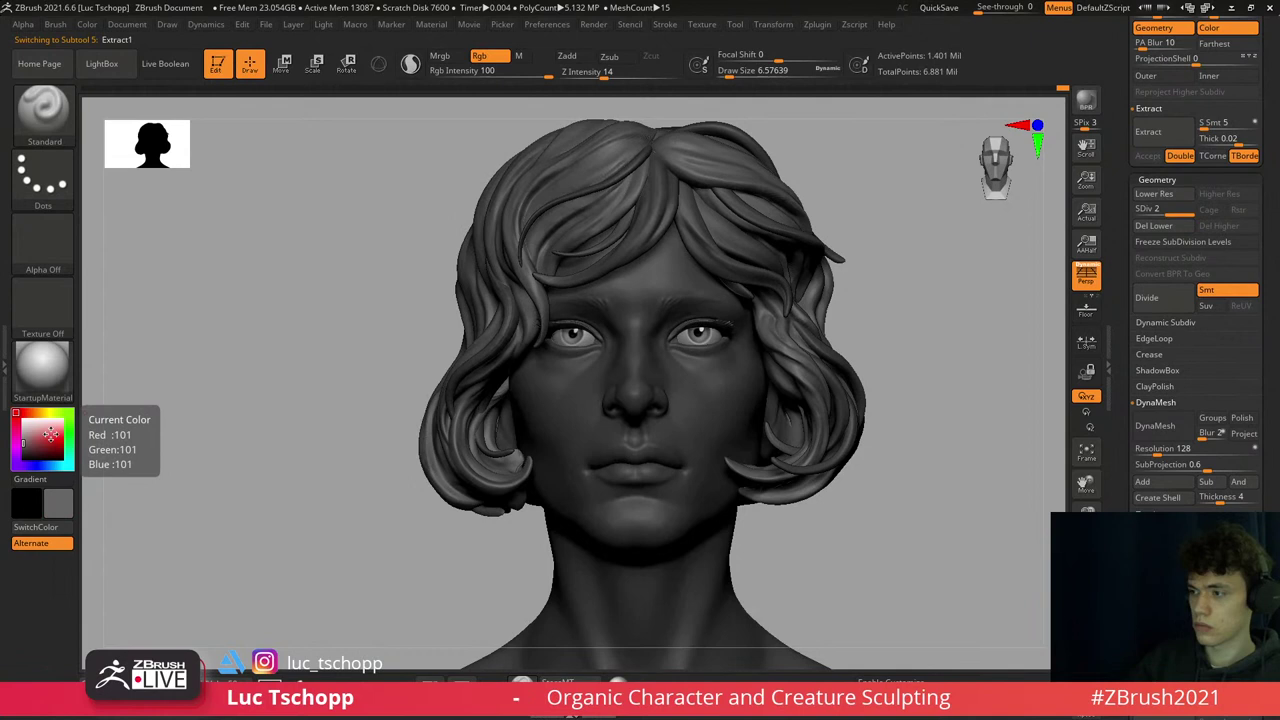
- Select the Extract2 strand, pick a darker grey and apply a colour fill
left_click(87, 24)
left_click(645, 330, "alt")
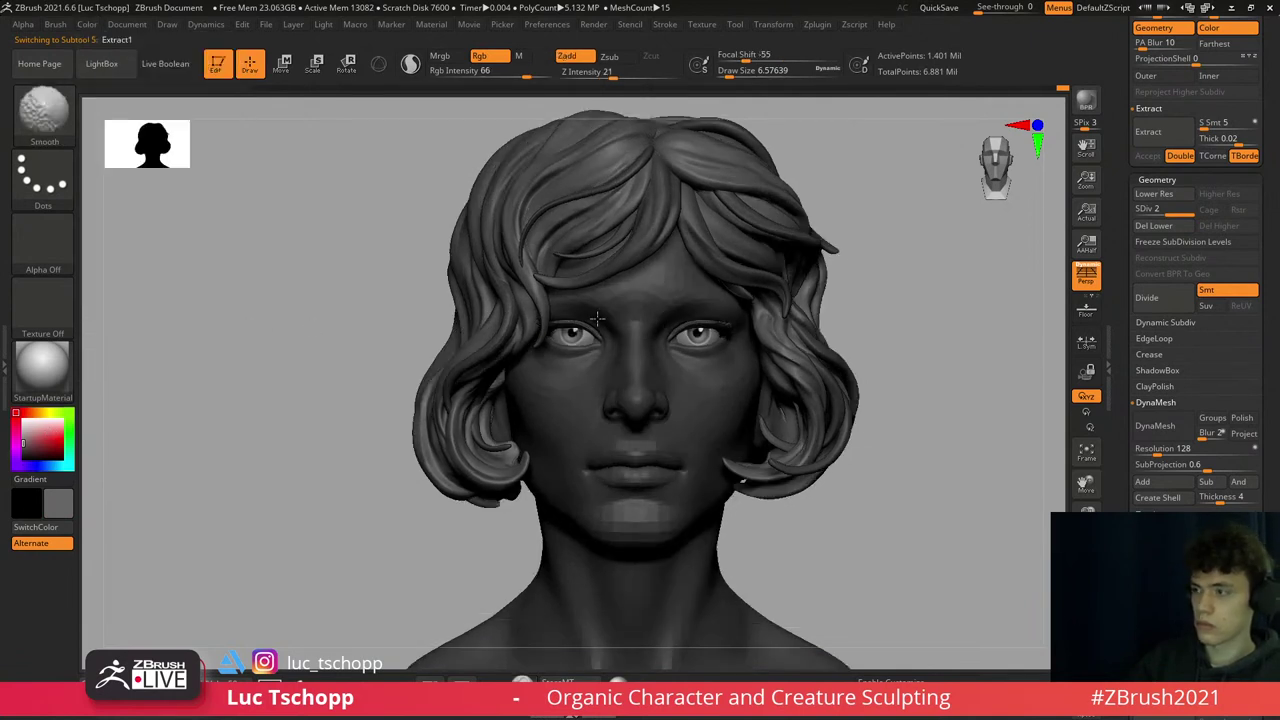
right_click_drag(655, 315, 520, 272)
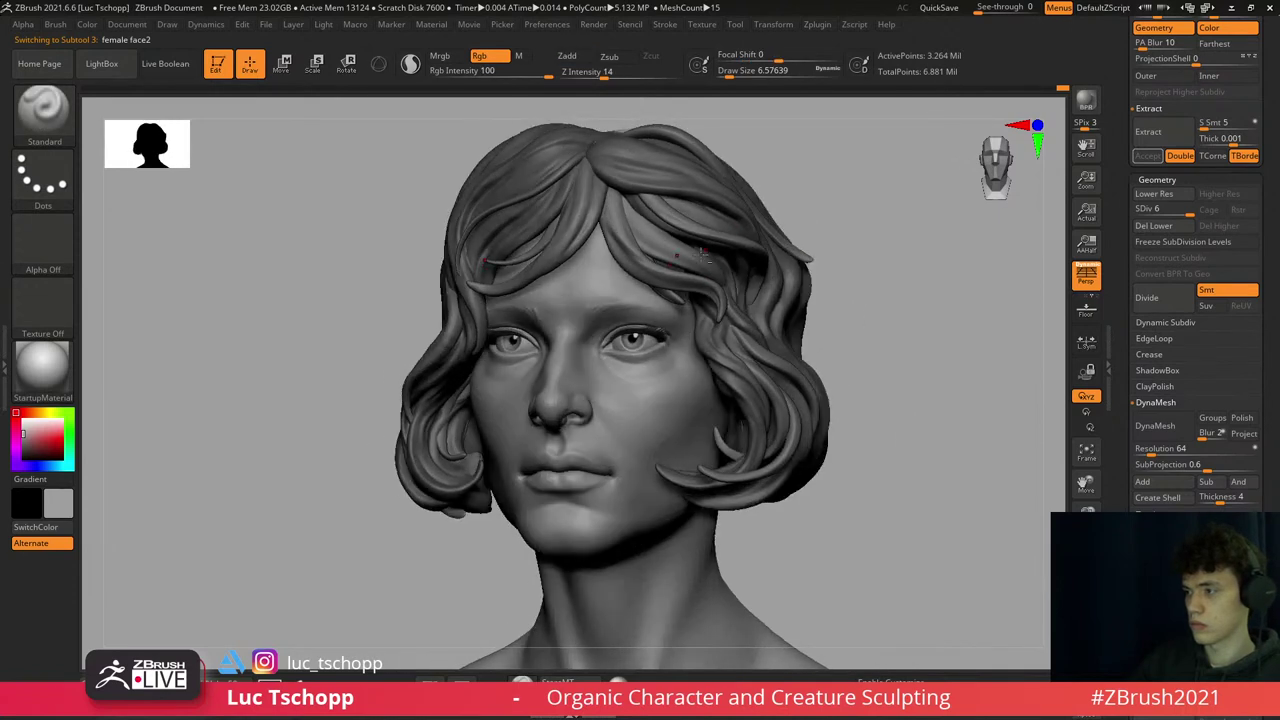
left_click(455, 275, "alt")
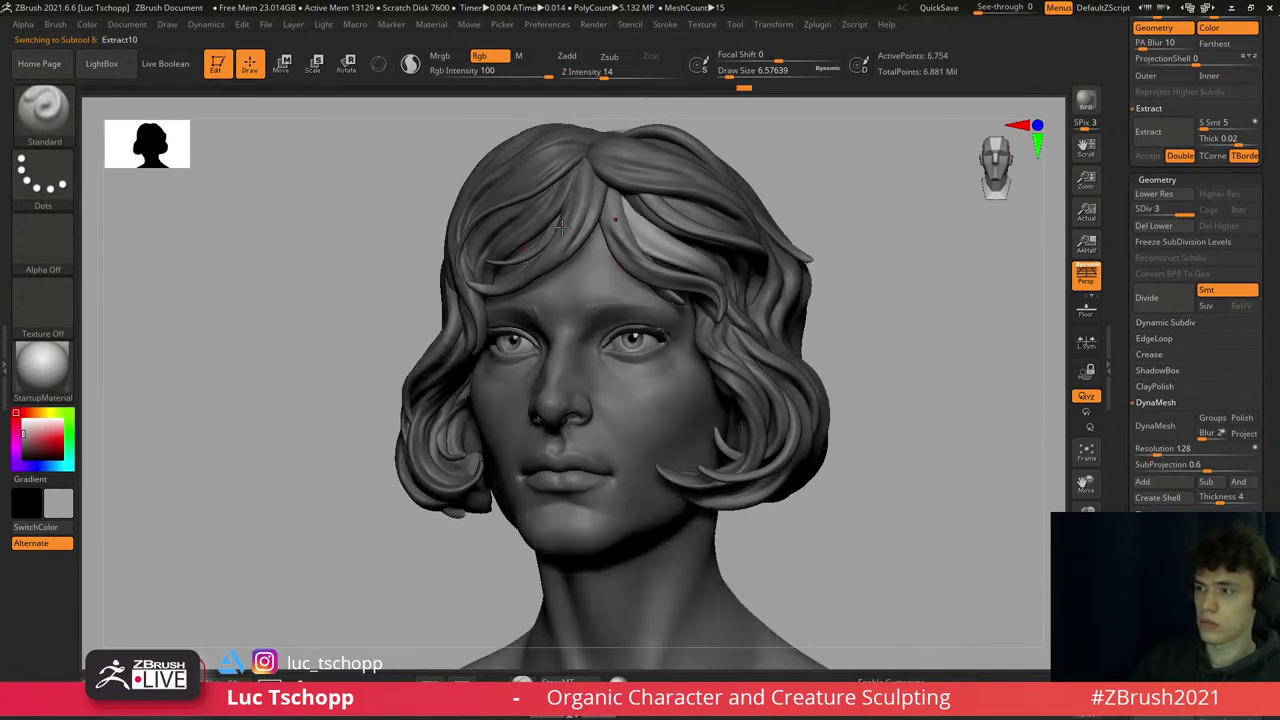
left_click(532, 240, "alt")
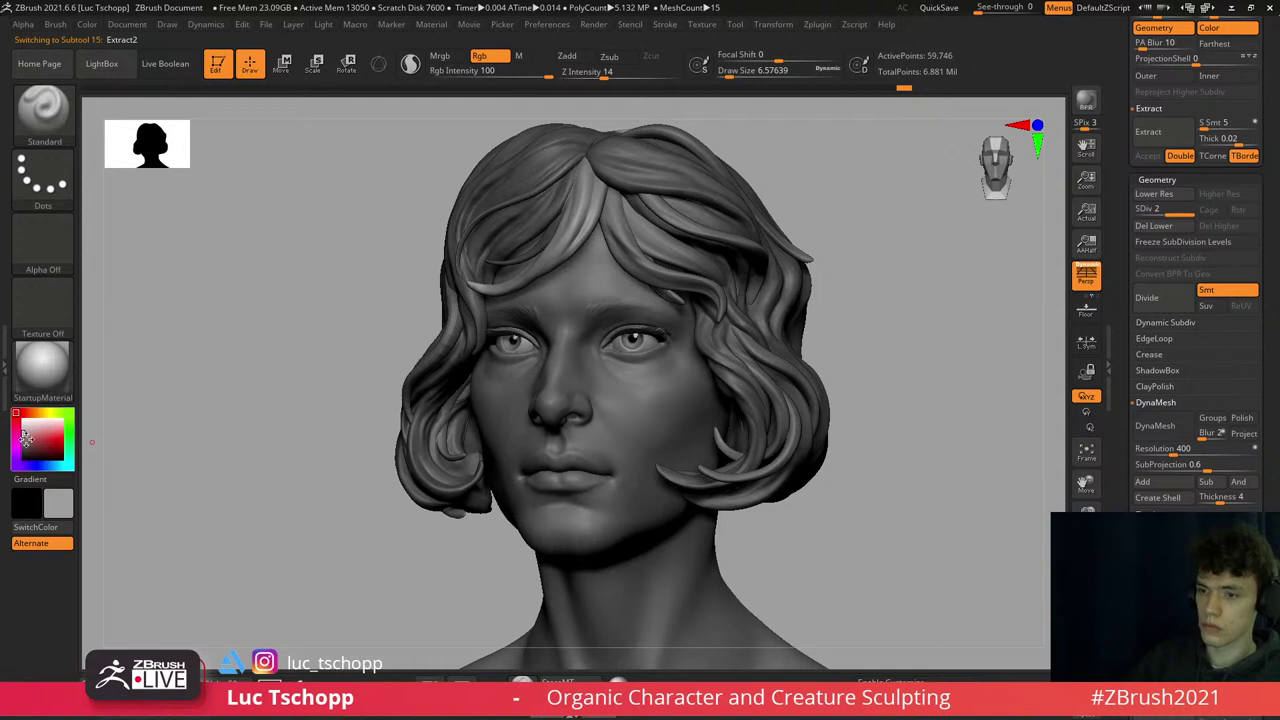
left_click(24, 440)
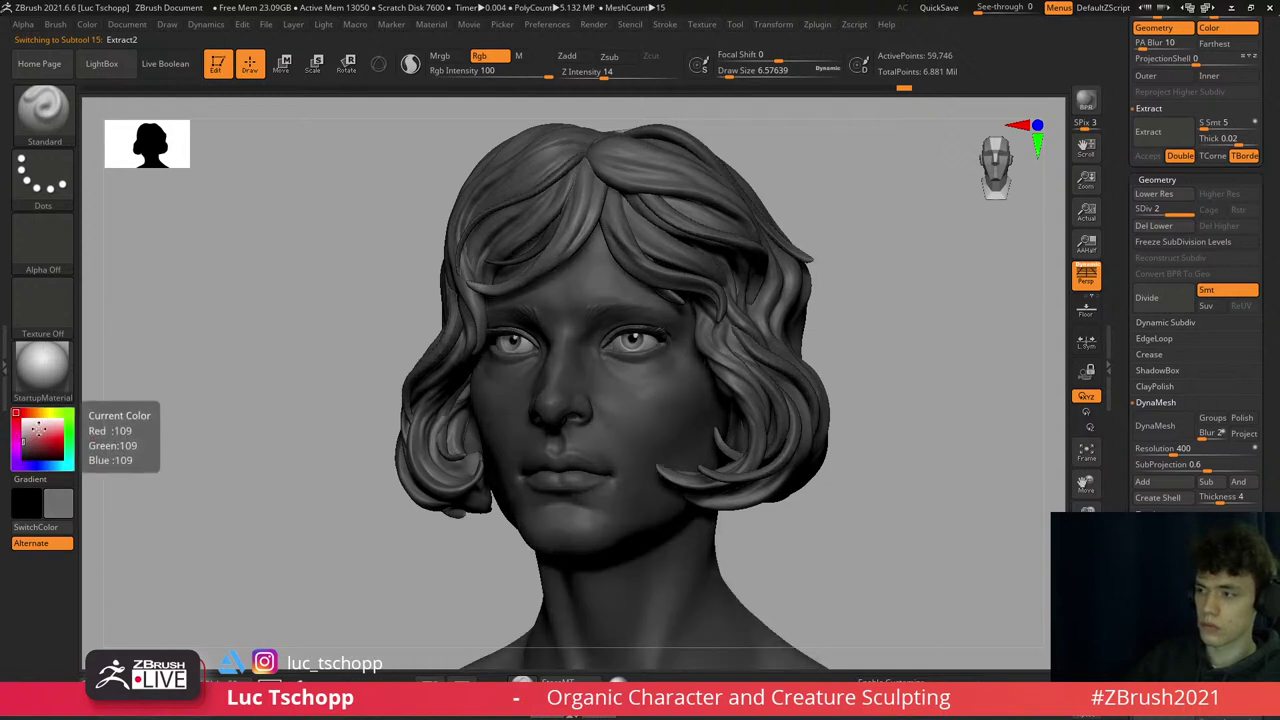
left_click(88, 24)
left_click(195, 311)
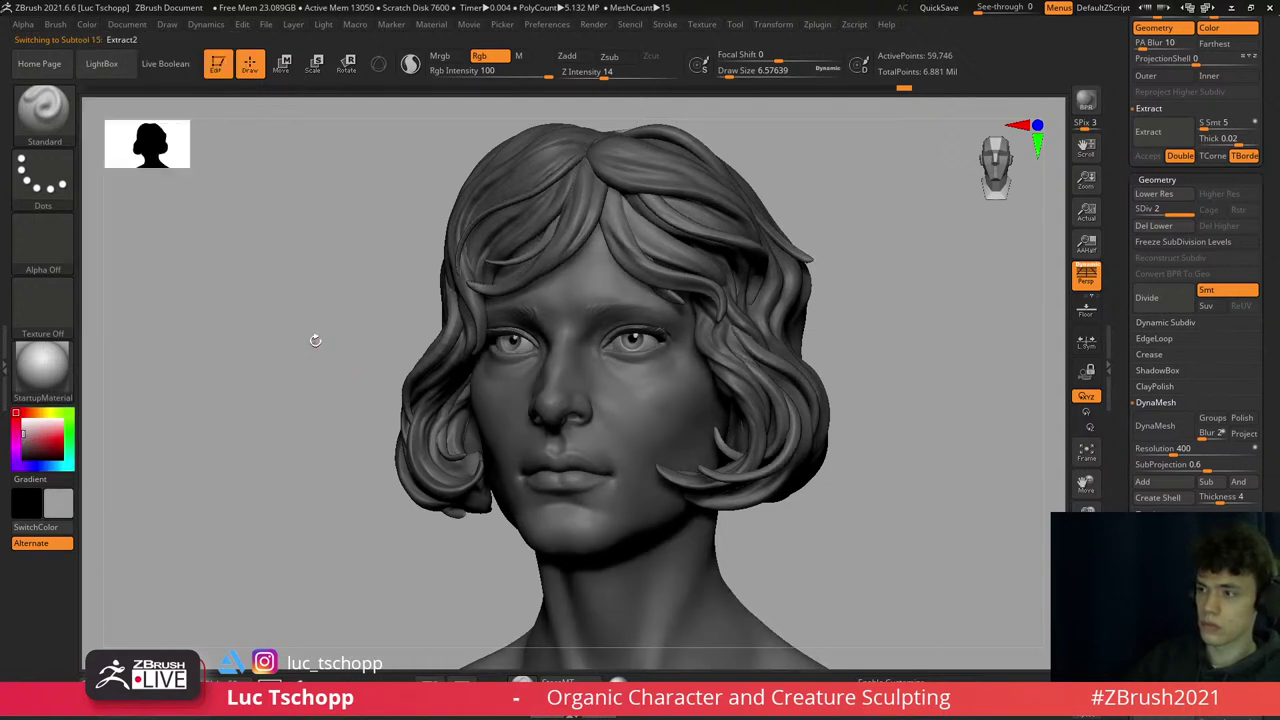
left_click_drag(315, 340, 632, 400)
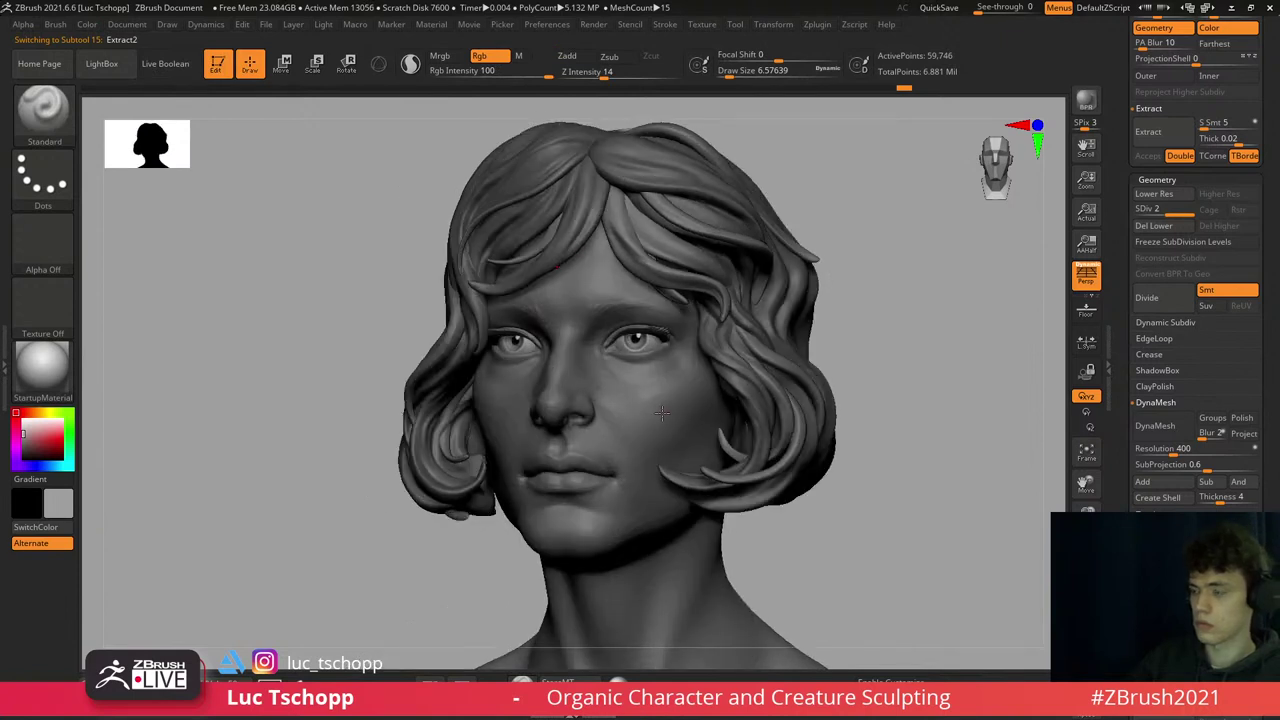
- Reselect the Extract2 hair mesh and FillObject it with the current colour
left_click(664, 413, "alt")
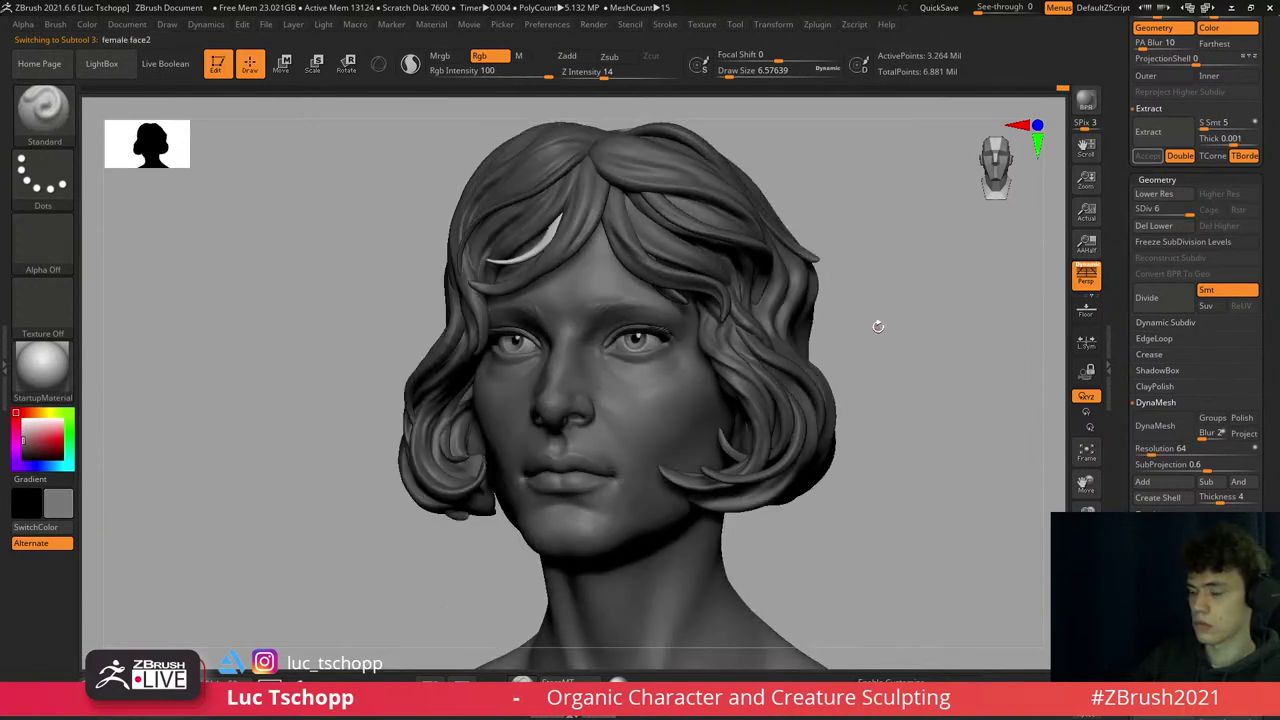
left_click_drag(877, 329, 857, 320, "shift")
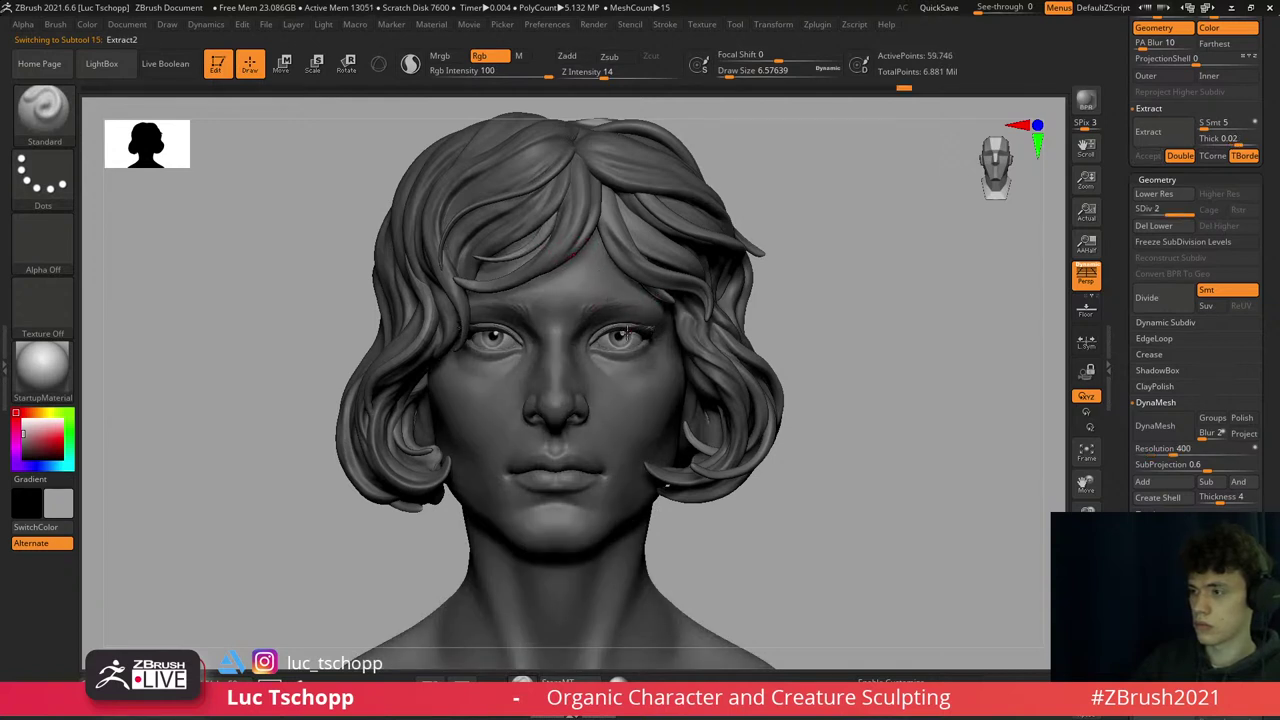
left_click(520, 240, "alt")
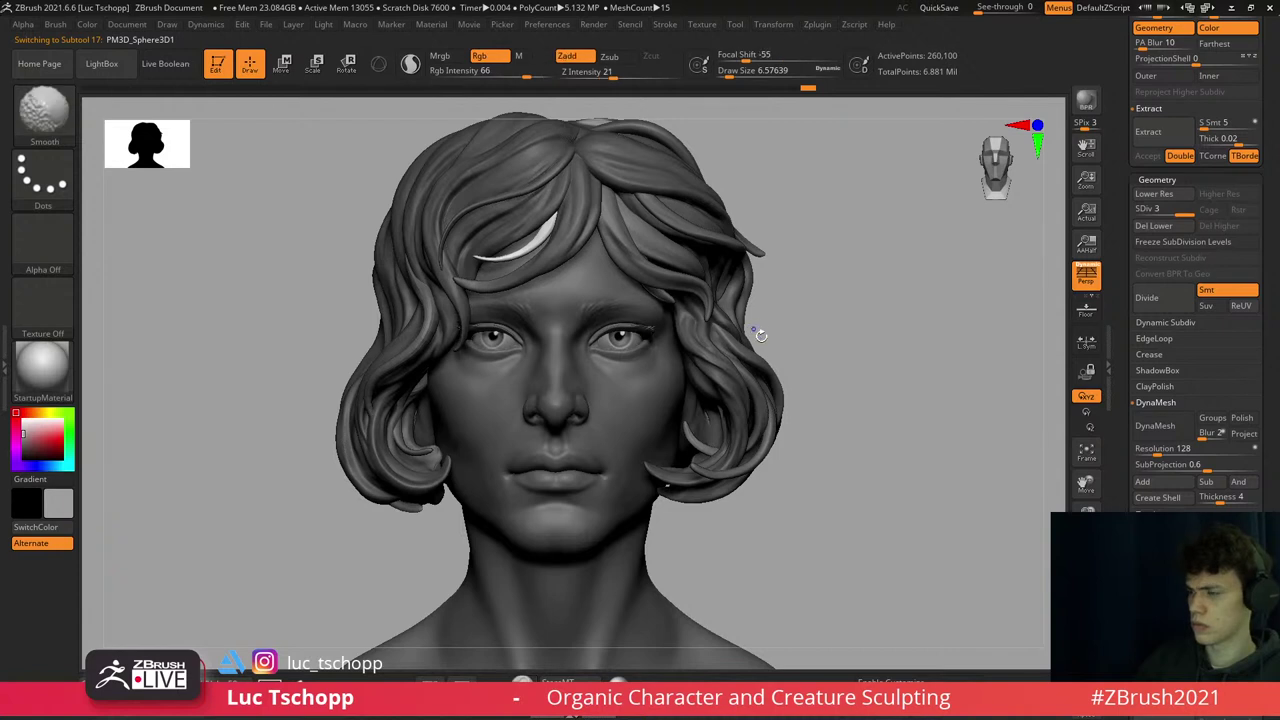
left_click(537, 234, "alt")
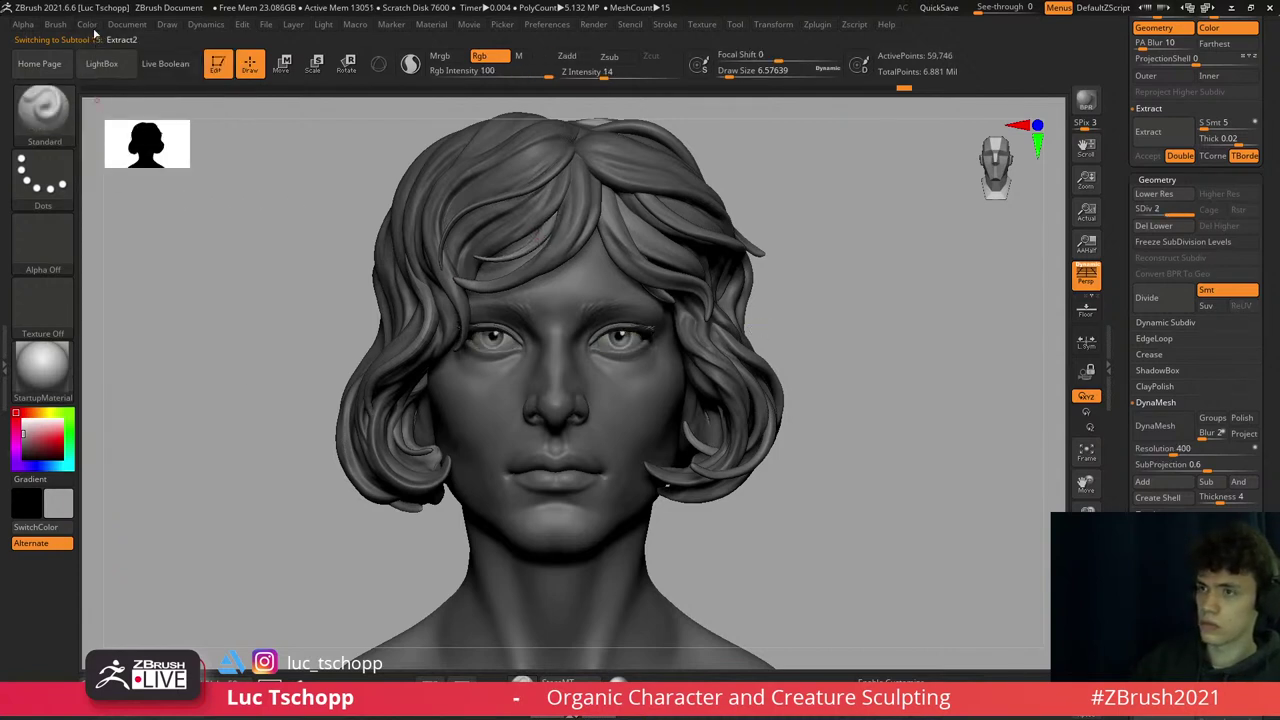
left_click(89, 25)
left_click(129, 312)
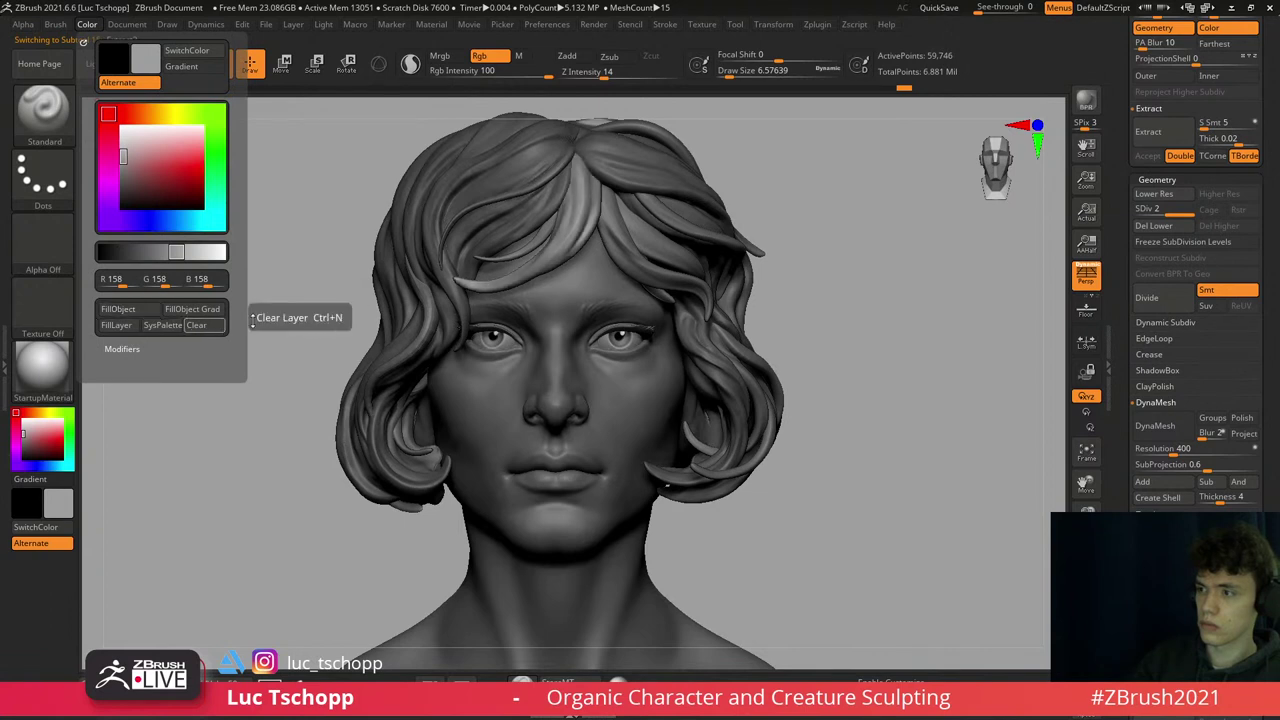
- Check other hair strands, including Extract5 and the forehead strand, by selecting and framing them
left_click(617, 237, "alt")
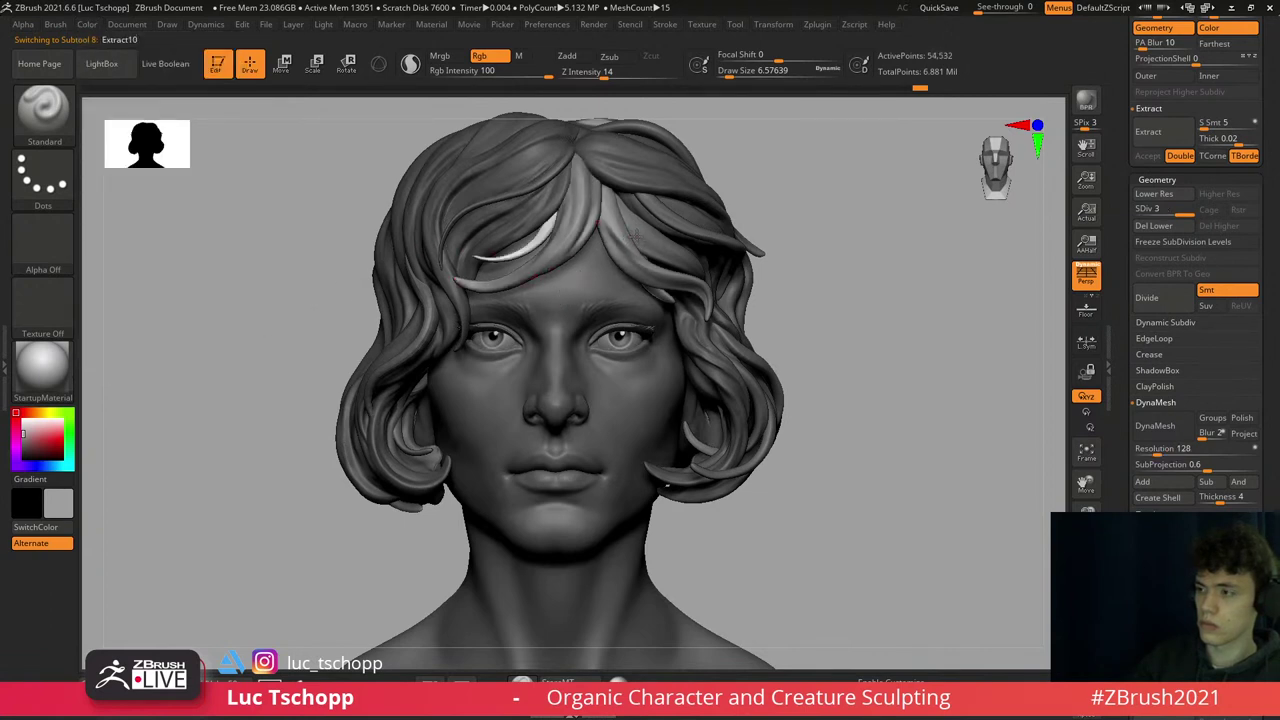
right_click_drag(632, 236, 601, 283)
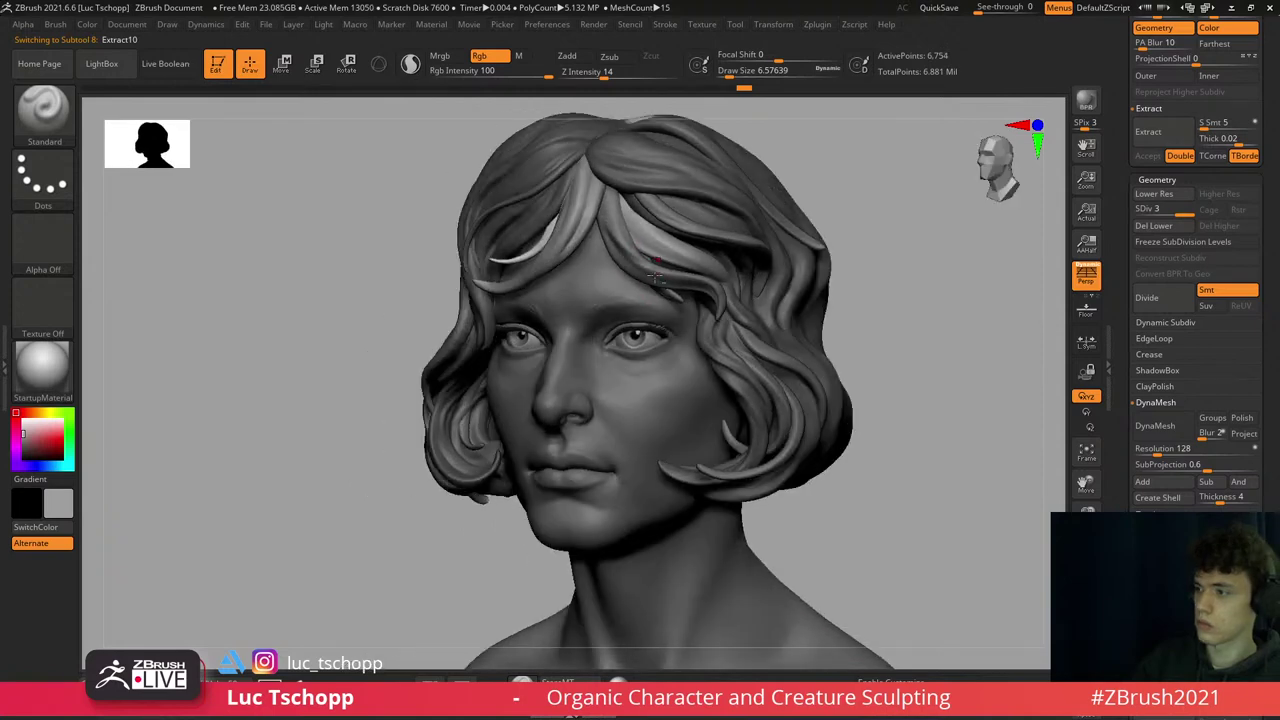
left_click(651, 277, "alt")
key("f")
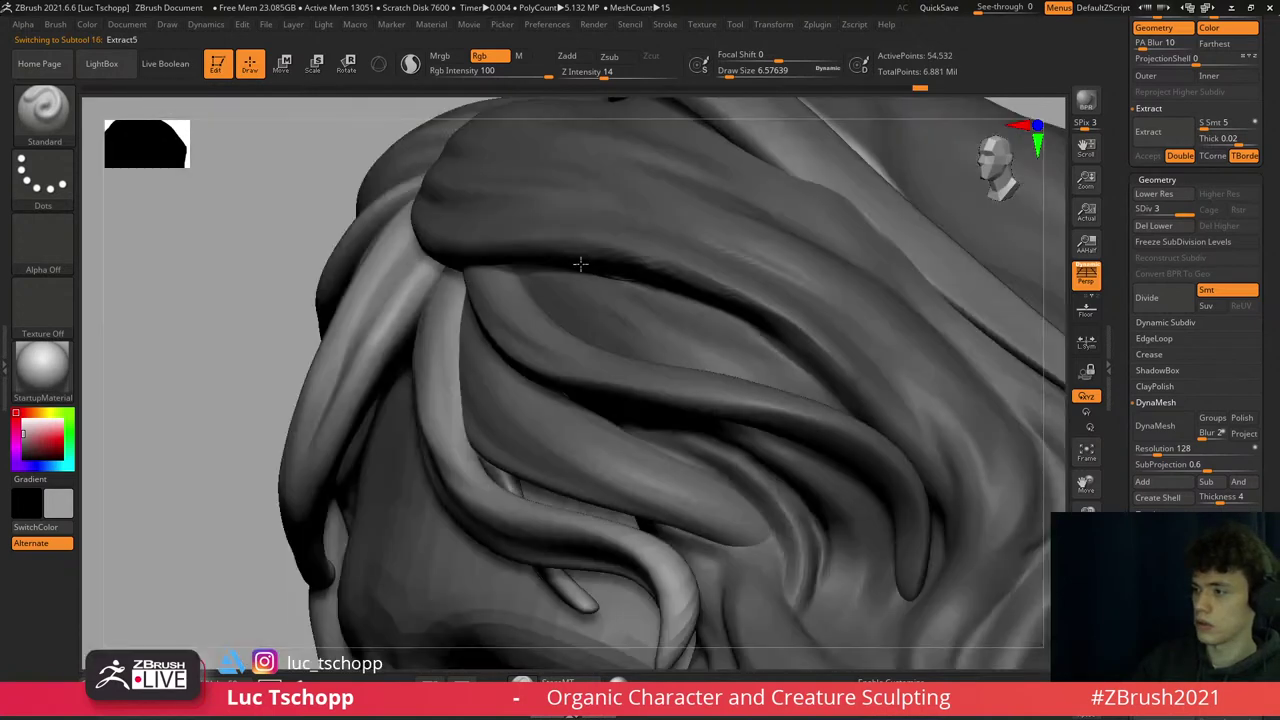
key("f")
mouse_move(568, 265)
right_mouse_down()
mouse_move(543, 249)
mouse_move(557, 208)
mouse_move(549, 257)
right_mouse_up()
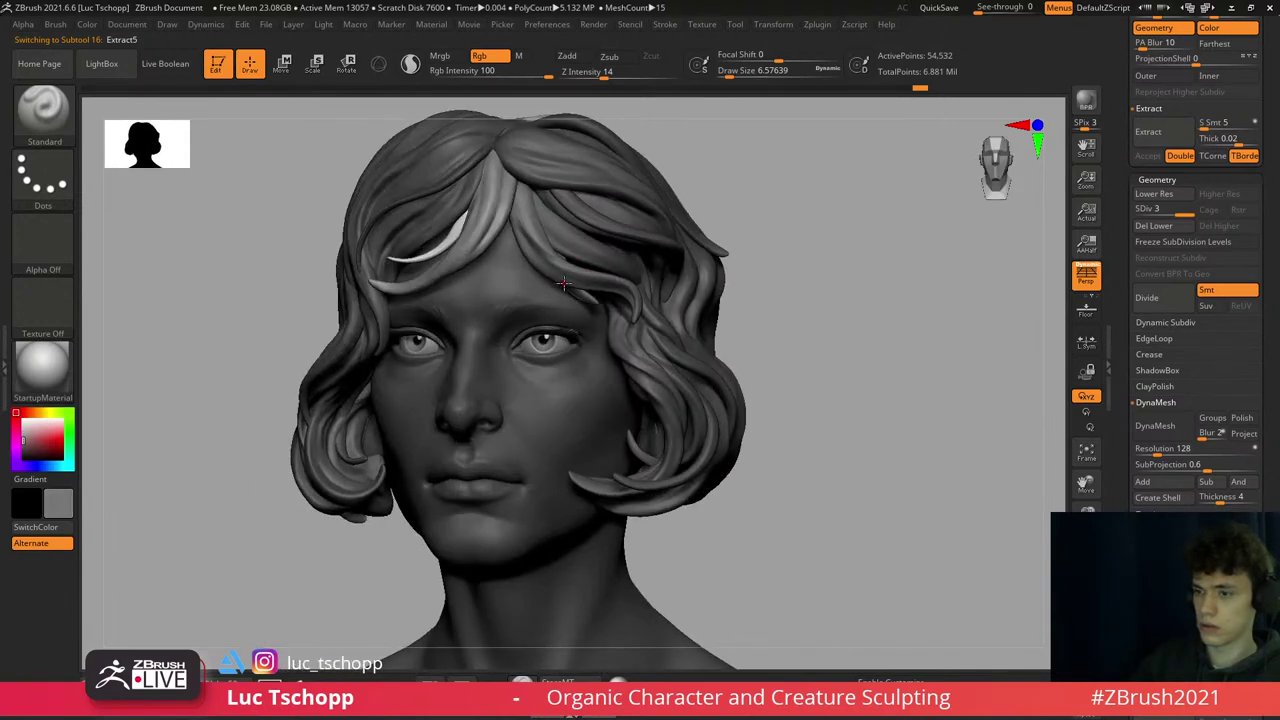
left_click(551, 263, "alt")
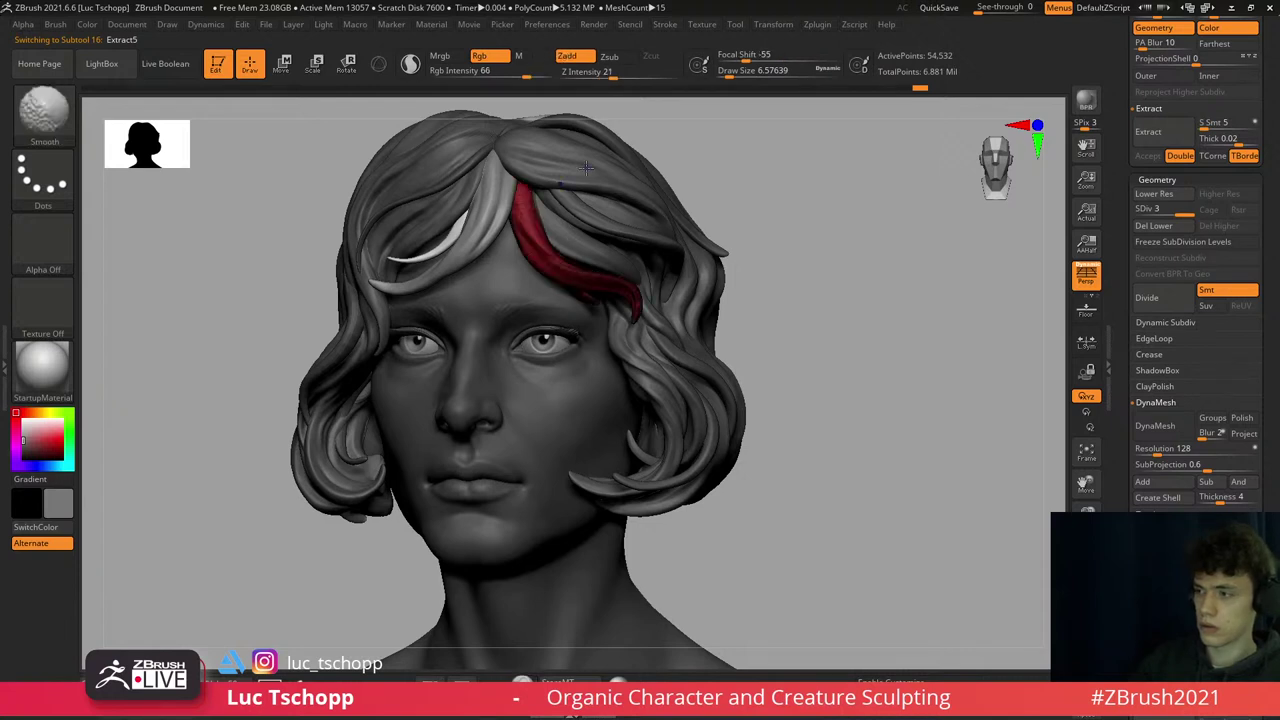
left_click(87, 24)
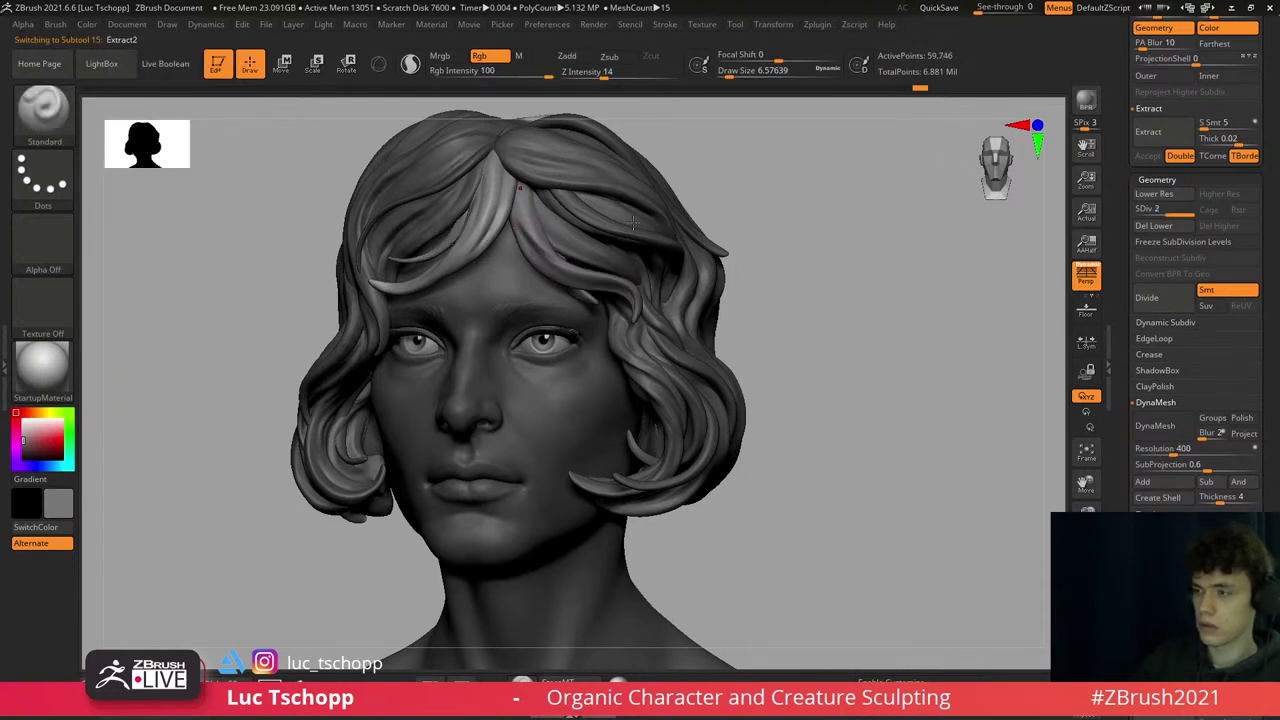
left_click_drag(640, 176, 694, 171, "shift")
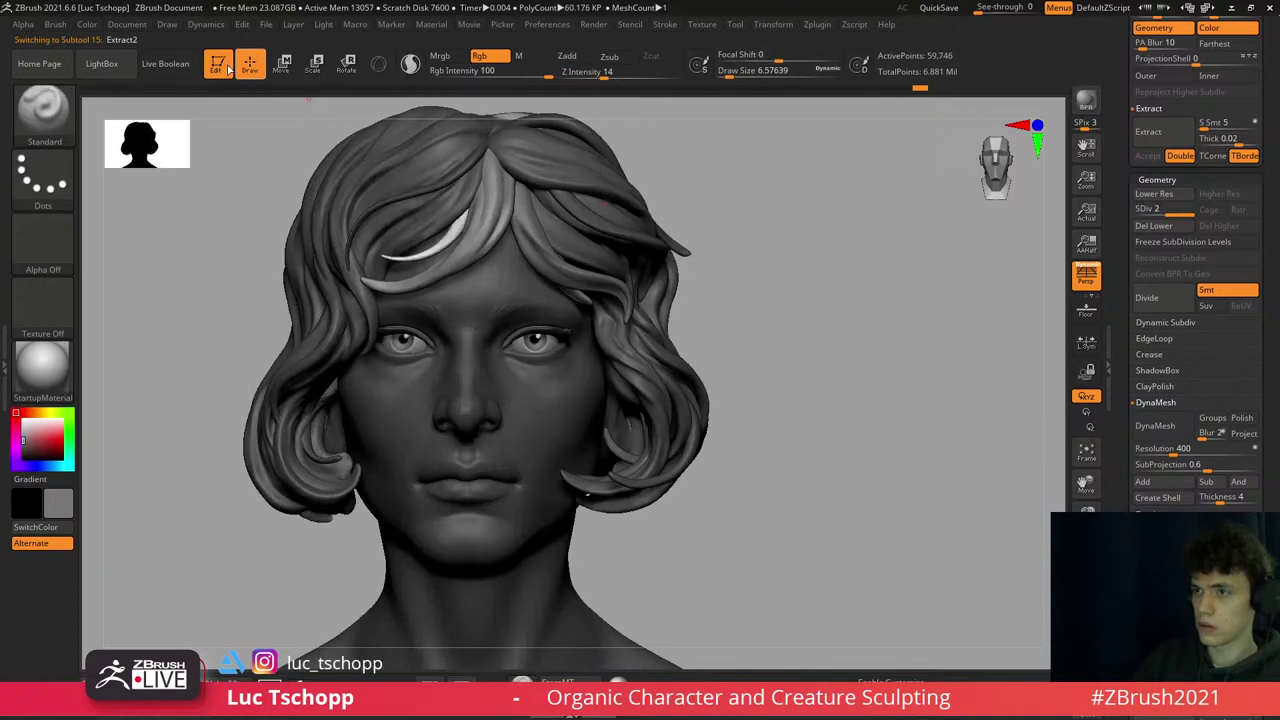
- Fill the face with light grey 119
left_click(87, 24)
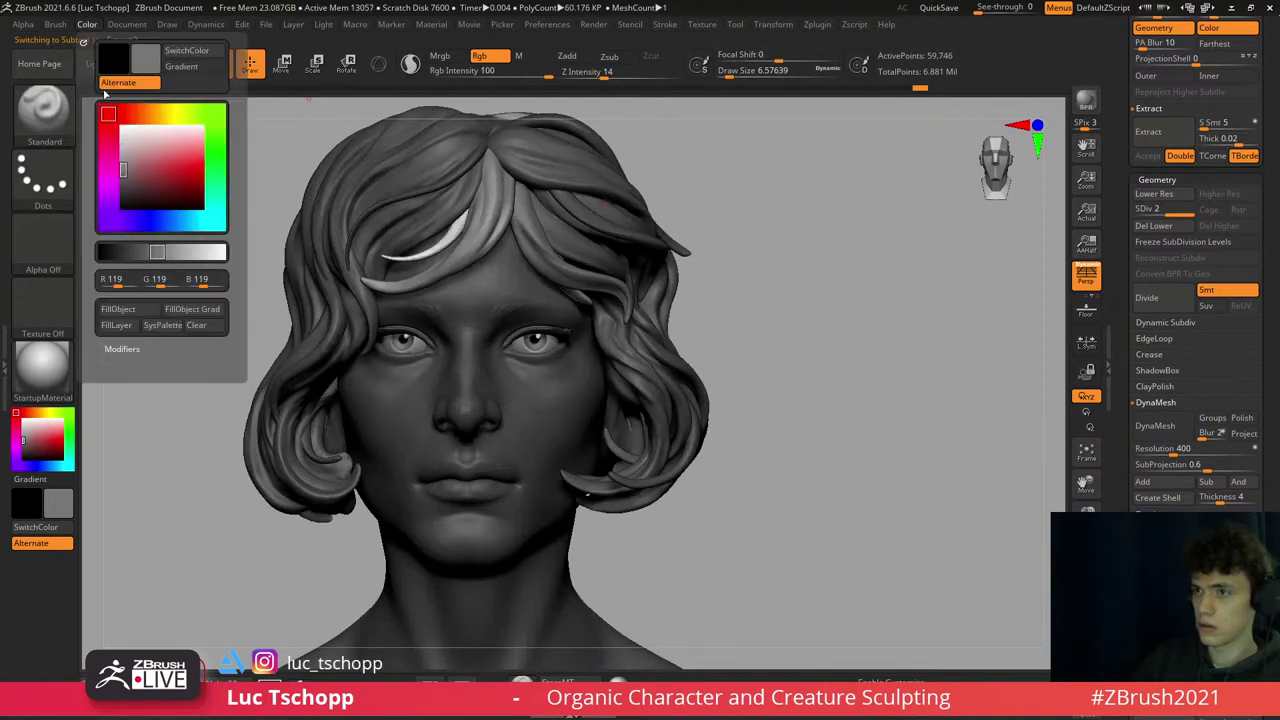
left_click(145, 309)
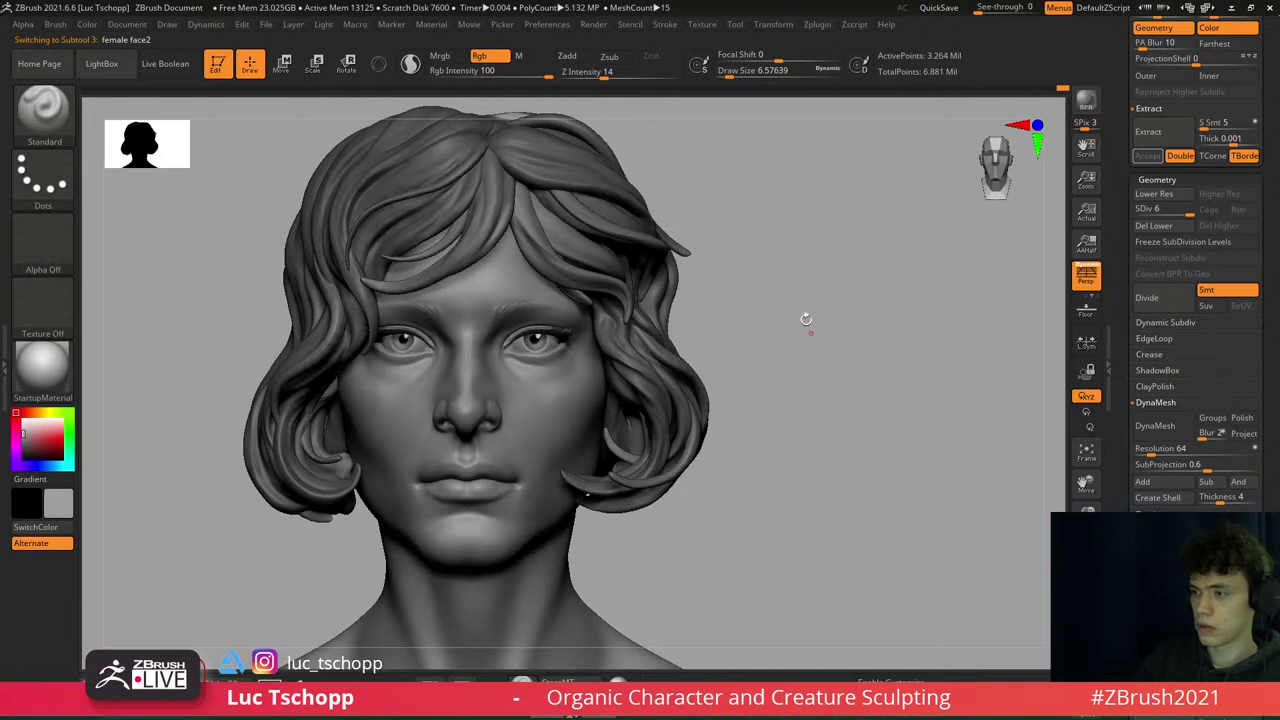
left_click_drag(793, 305, 618, 244)
left_click(618, 244, "alt")
- Pick a darker grey (RGB 69) and fill the face with it
left_click(22, 440)
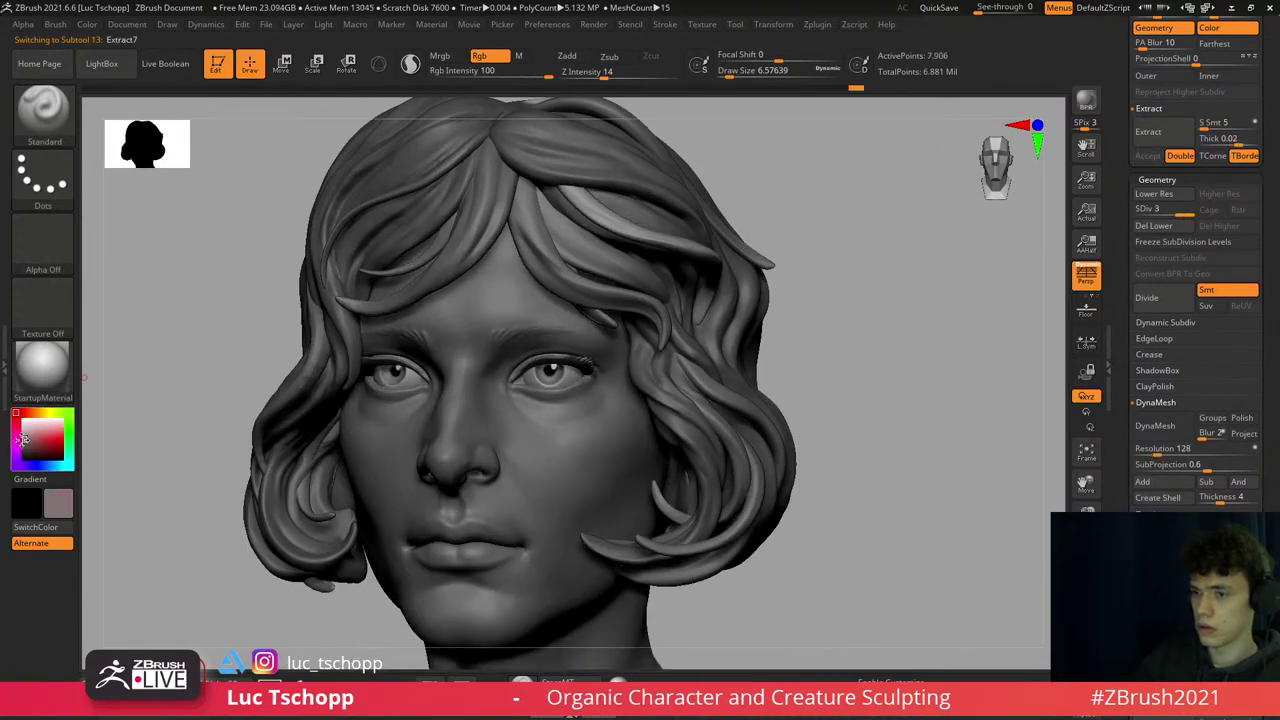
left_click_drag(14, 441, 16, 449)
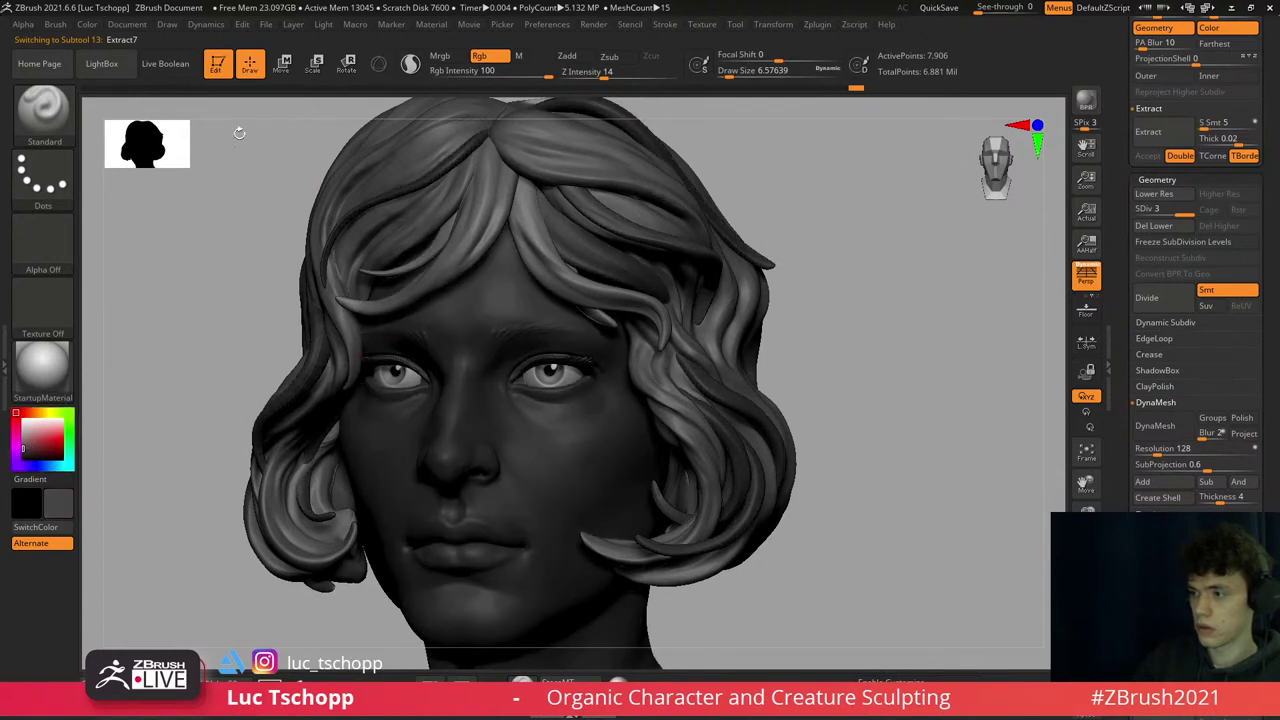
left_click(88, 24)
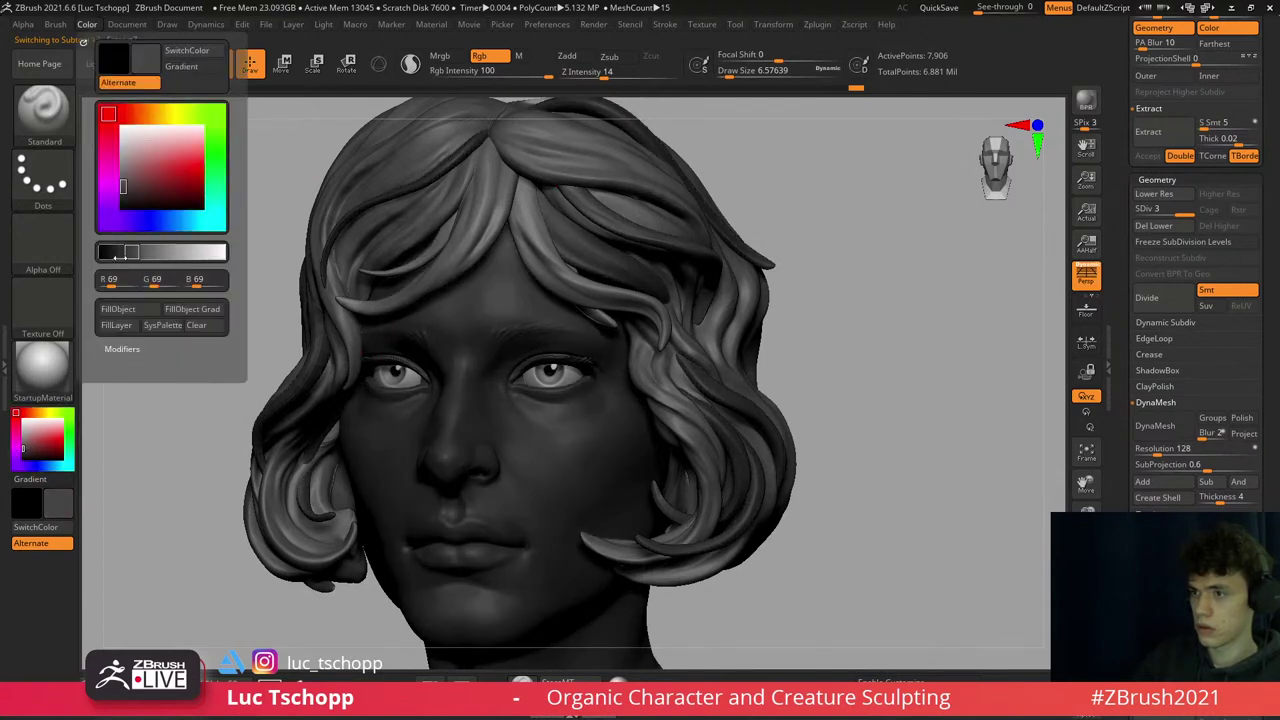
left_click(139, 313)
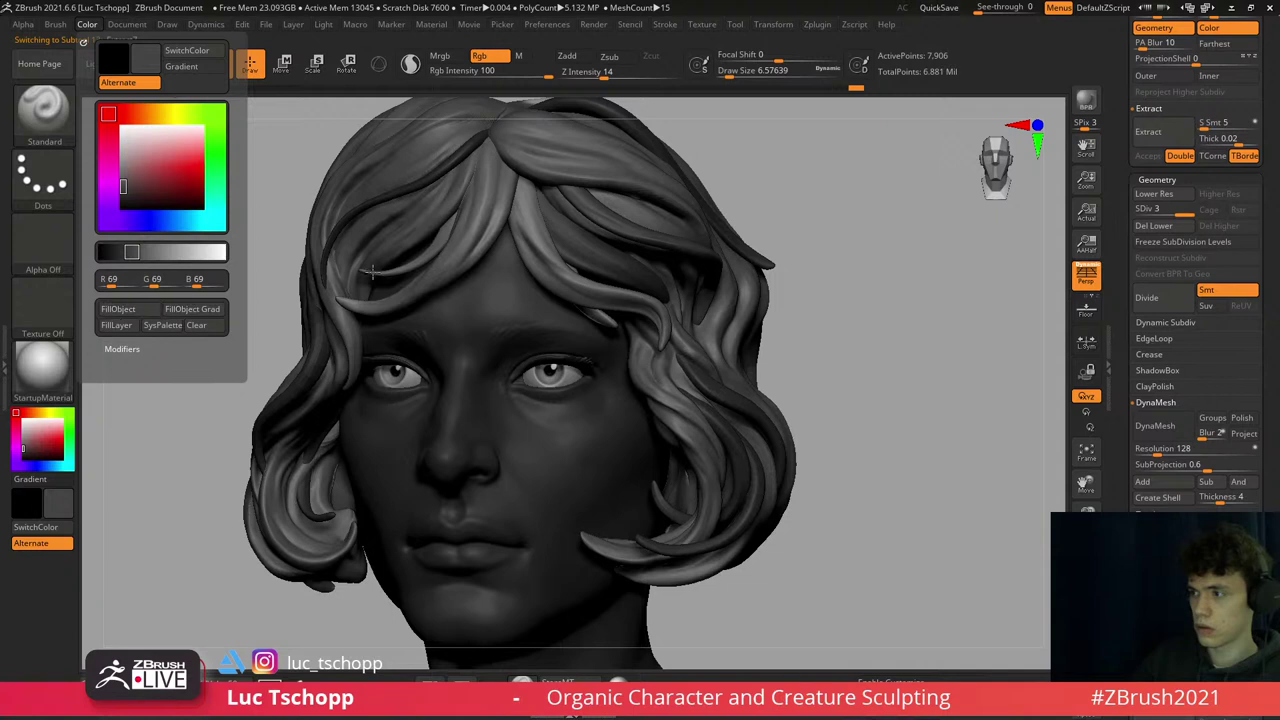
left_click(534, 225, "alt")
left_click(87, 25)
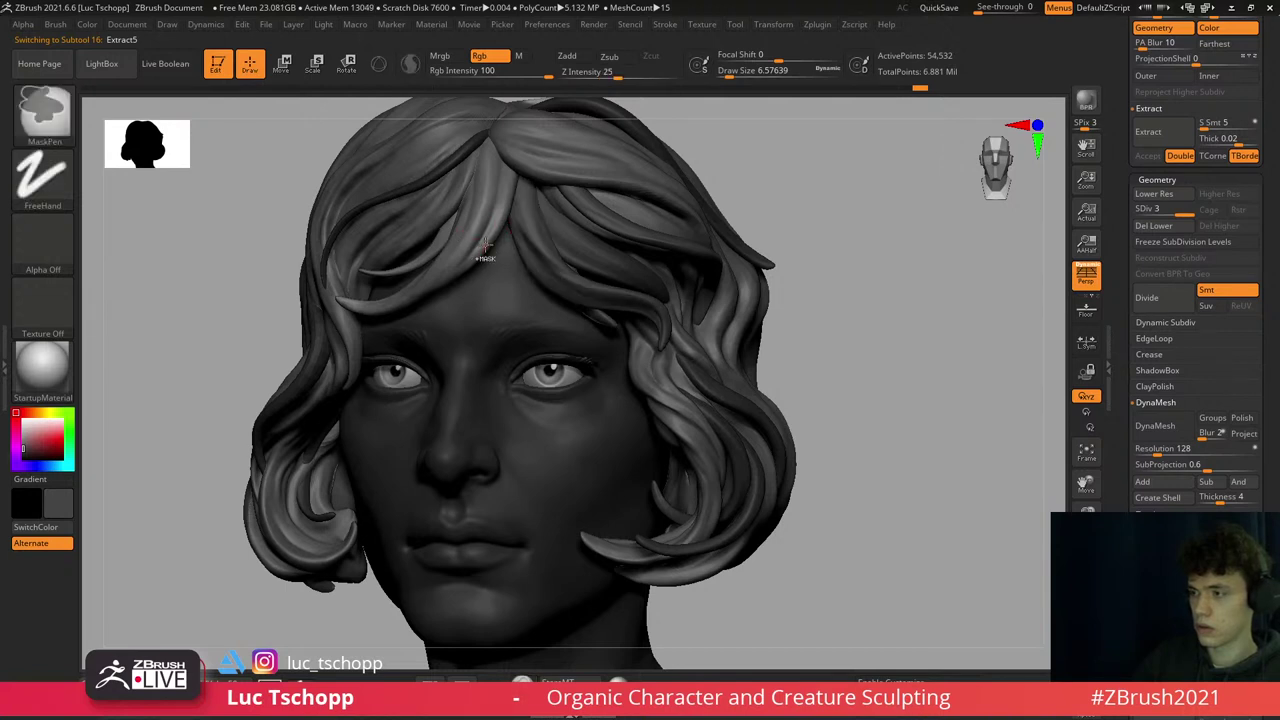
scroll(1274, 210, "up", 10)
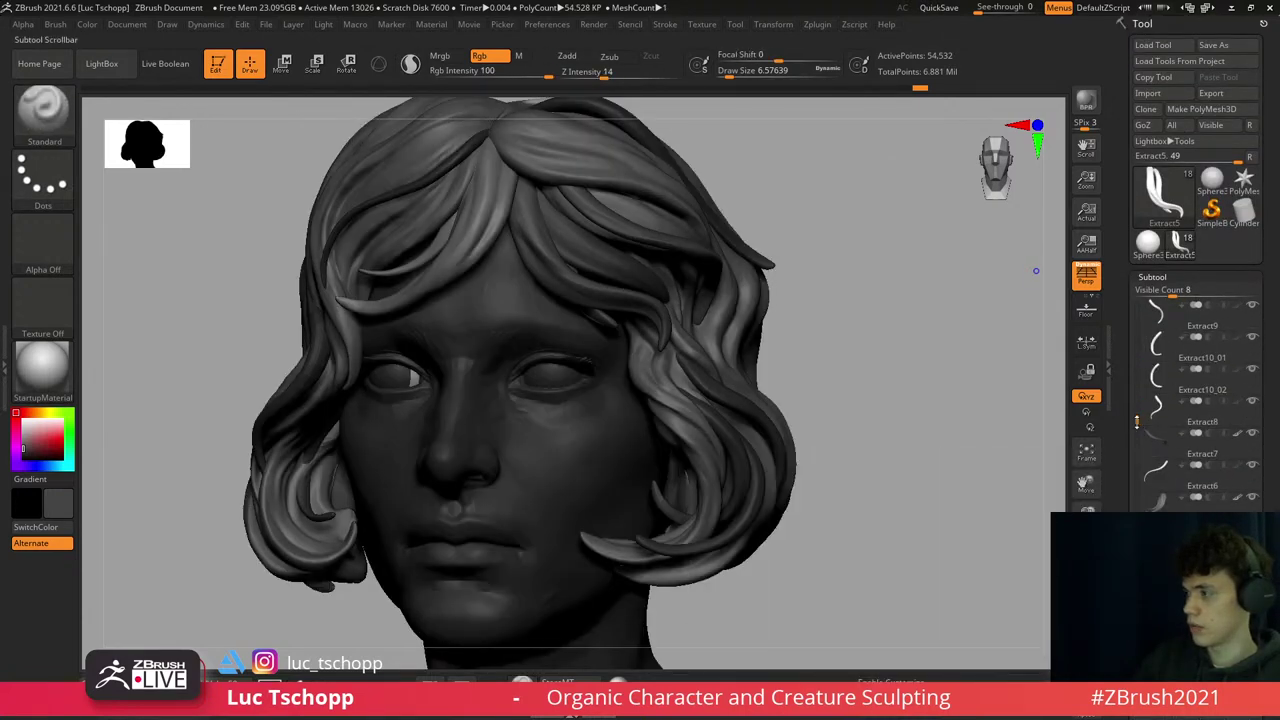
- Refill the framed full bust with light grey and scroll the Subtool list to PM3D_Sphere3D1/2
left_click_drag(1136, 421, 1136, 306)
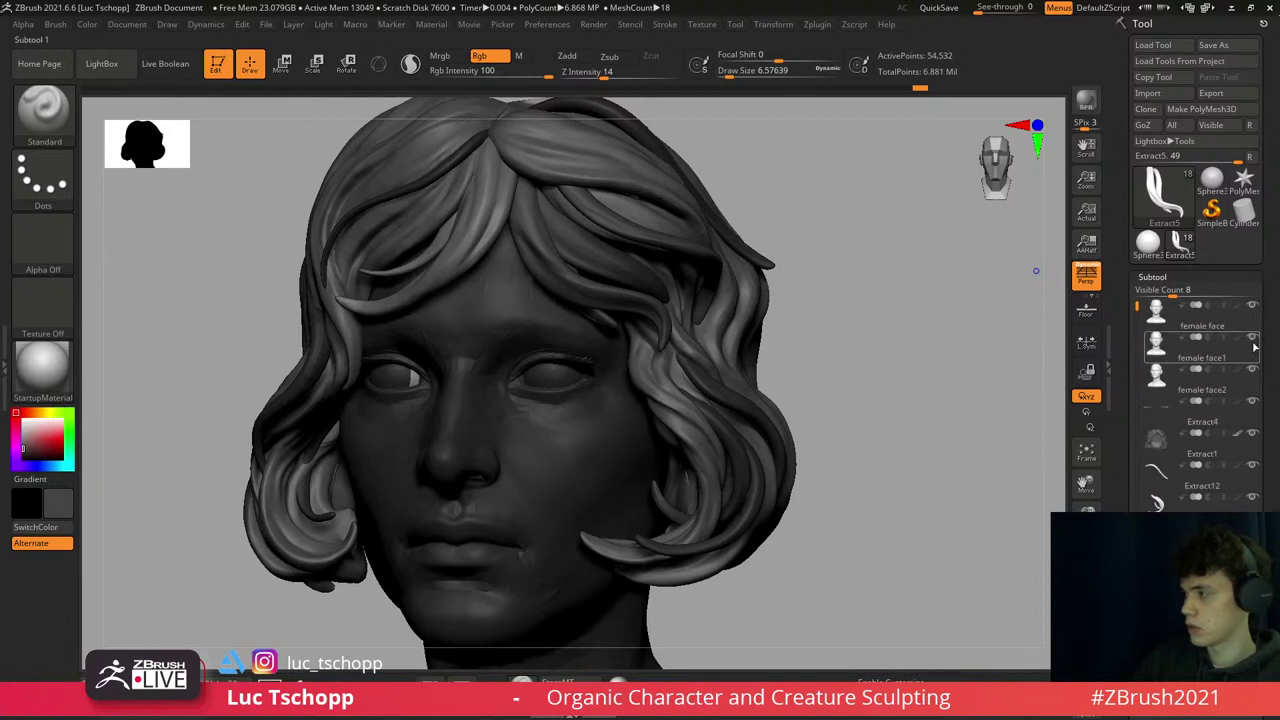
left_click_drag(660, 300, 690, 295, "shift")
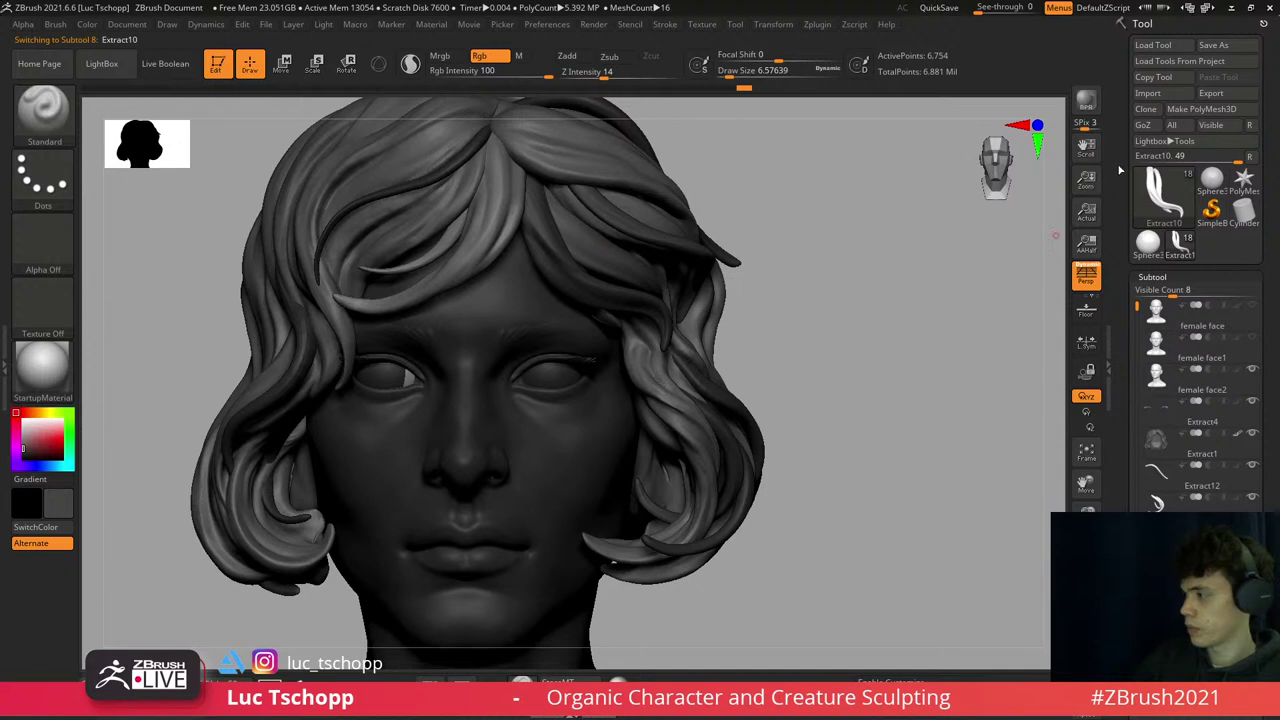
key("shift")
mouse_move(1236, 437)
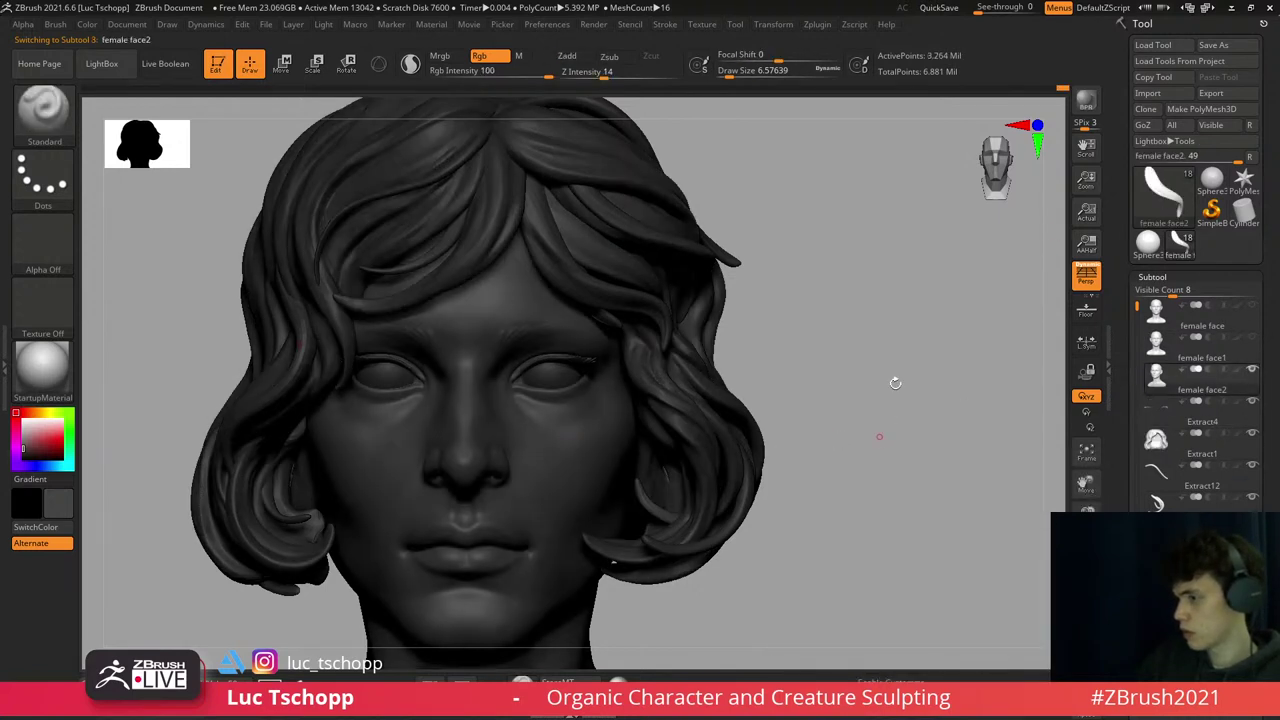
left_click_drag(894, 380, 909, 271, "alt")
key("f")
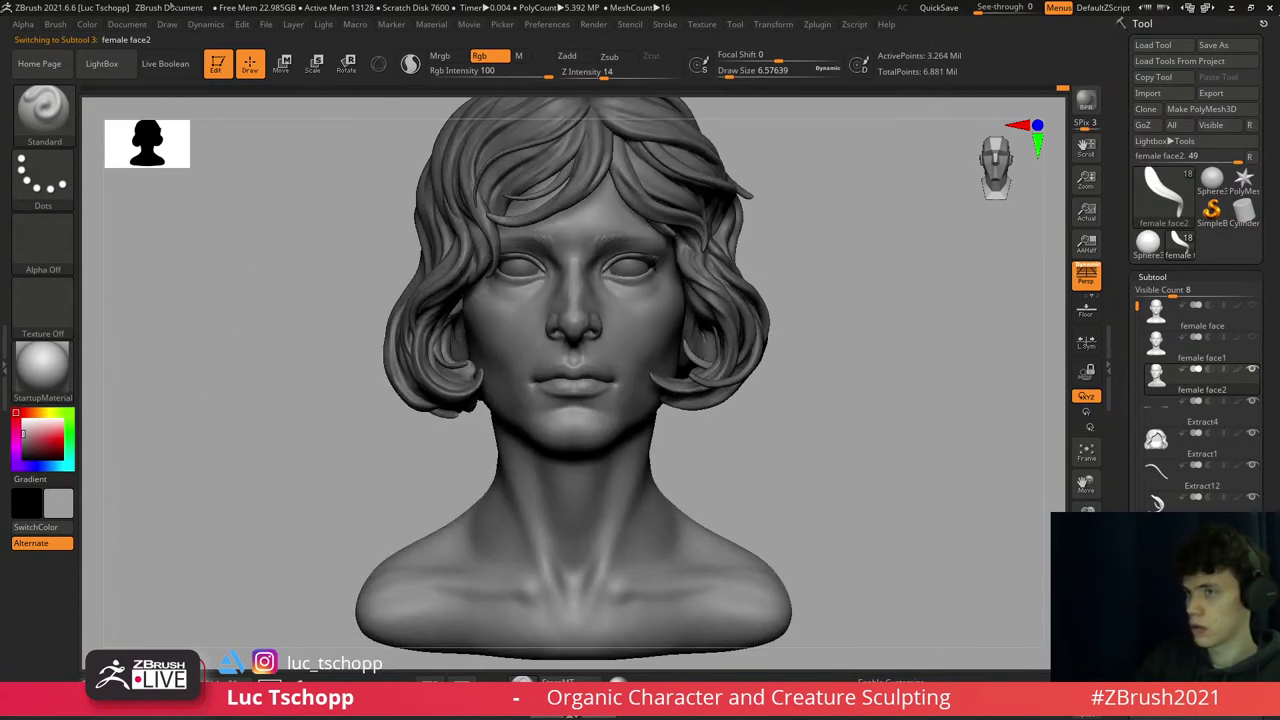
left_click(87, 24)
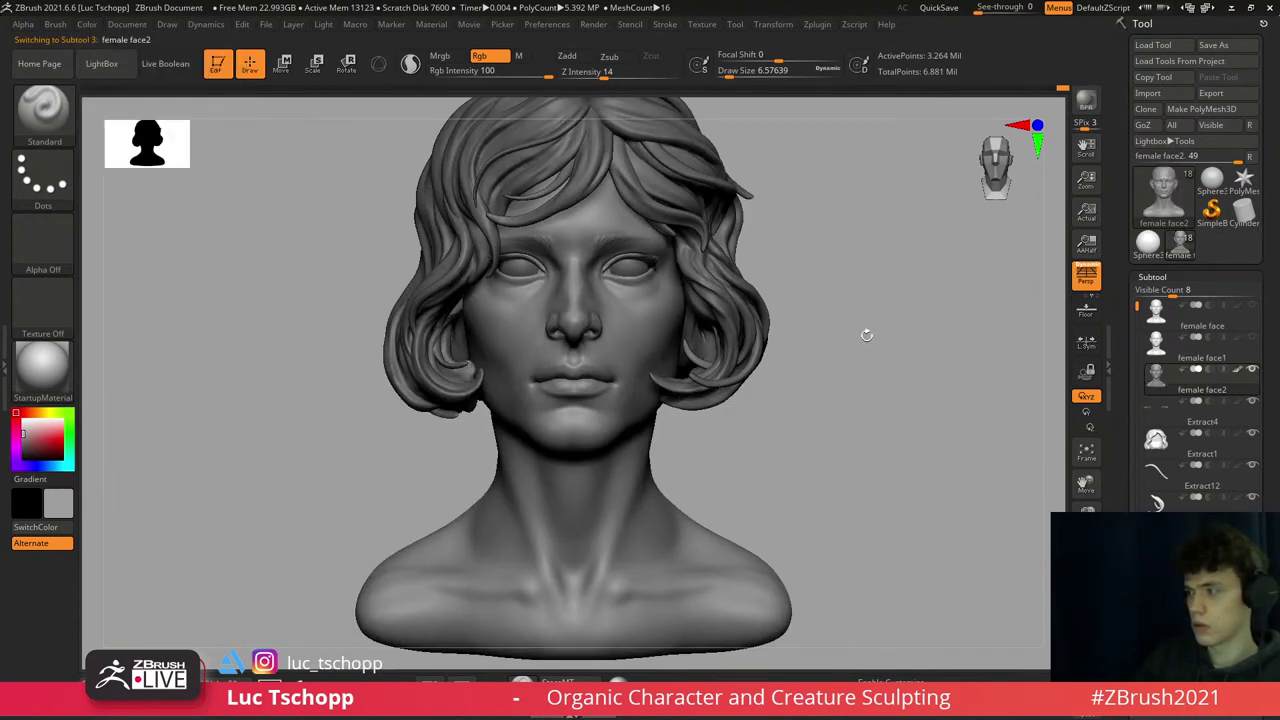
left_click_drag(863, 331, 1040, 330, "alt")
scroll(1137, 336, "down", 2)
scroll(1200, 400, "down", 5)
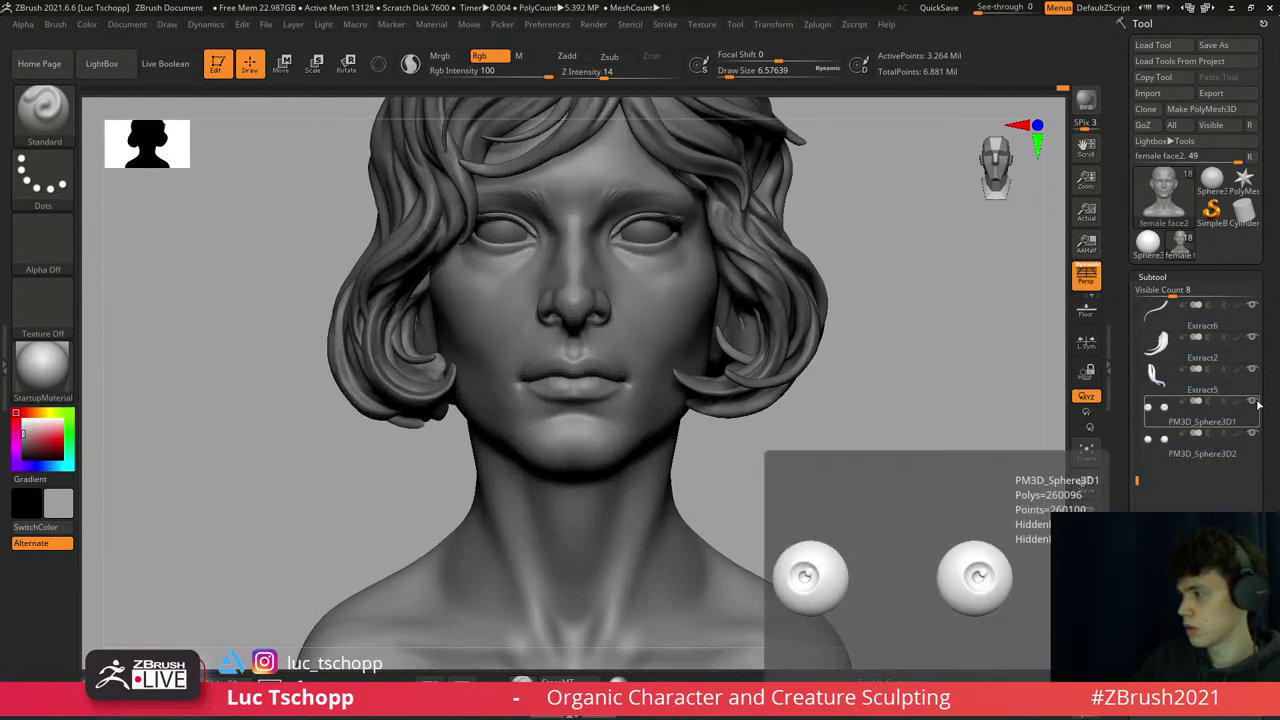
- Show both eyeball spheres again, choose a dark grey and set a front view
left_click(1252, 401)
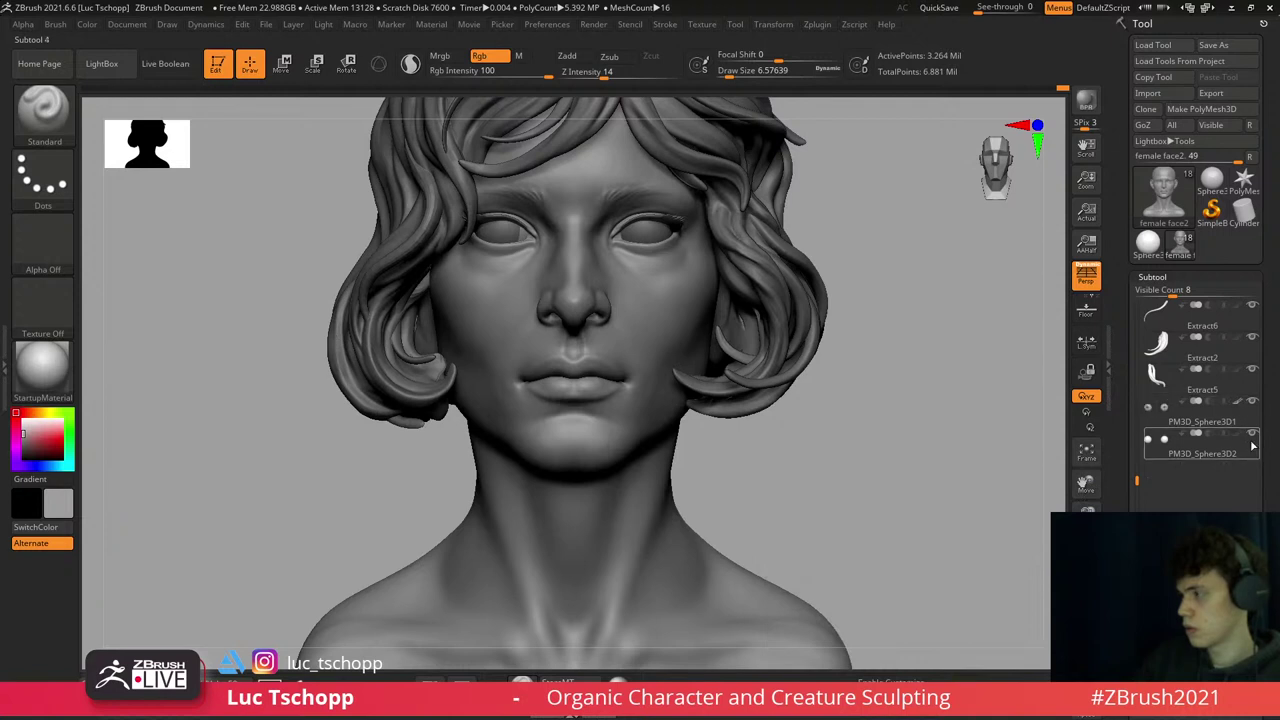
left_click(1252, 433)
left_click_drag(499, 295, 519, 366, "alt")
right_click_drag(651, 294, 706, 321)
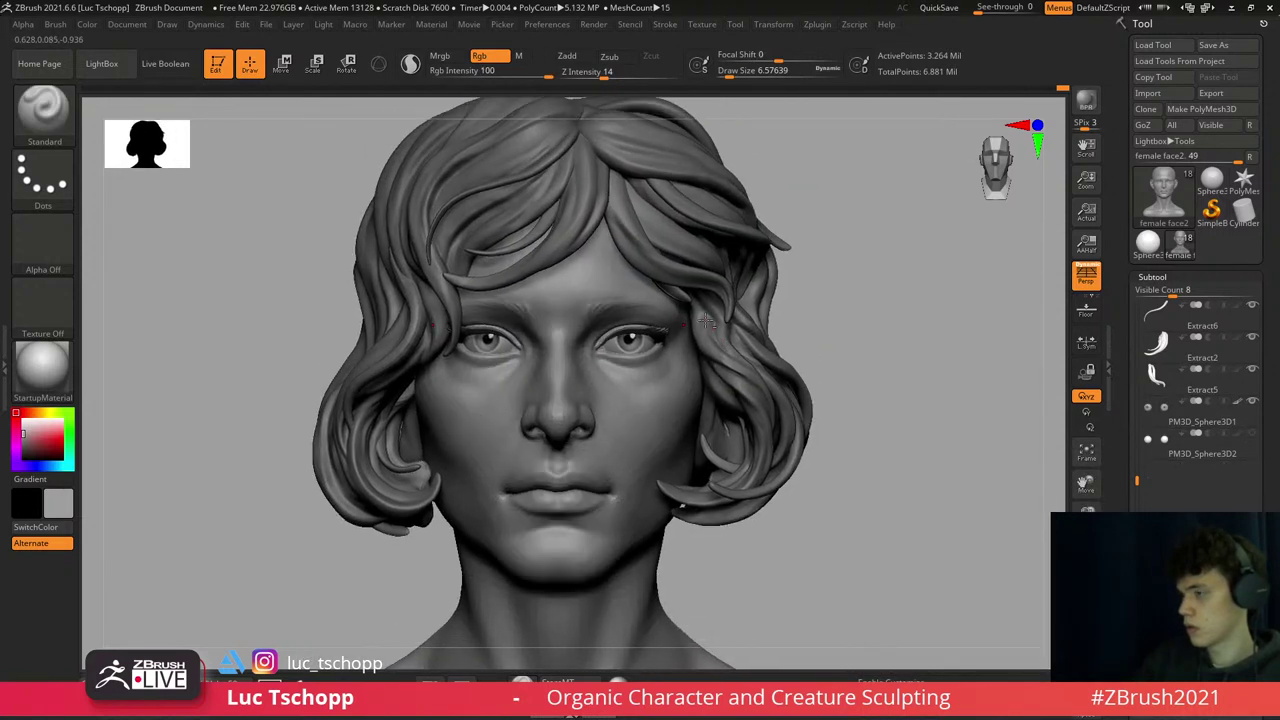
left_click_drag(40, 434, 6, 444)
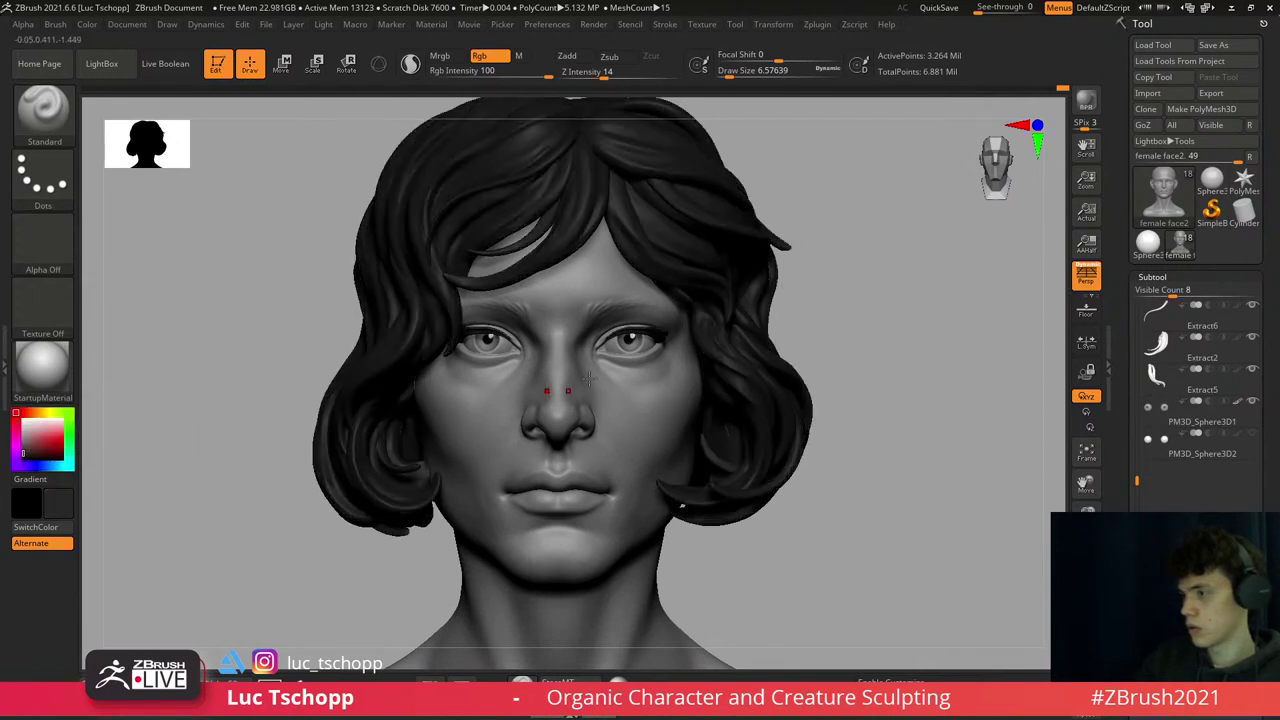
right_click_drag(600, 376, 253, 368)
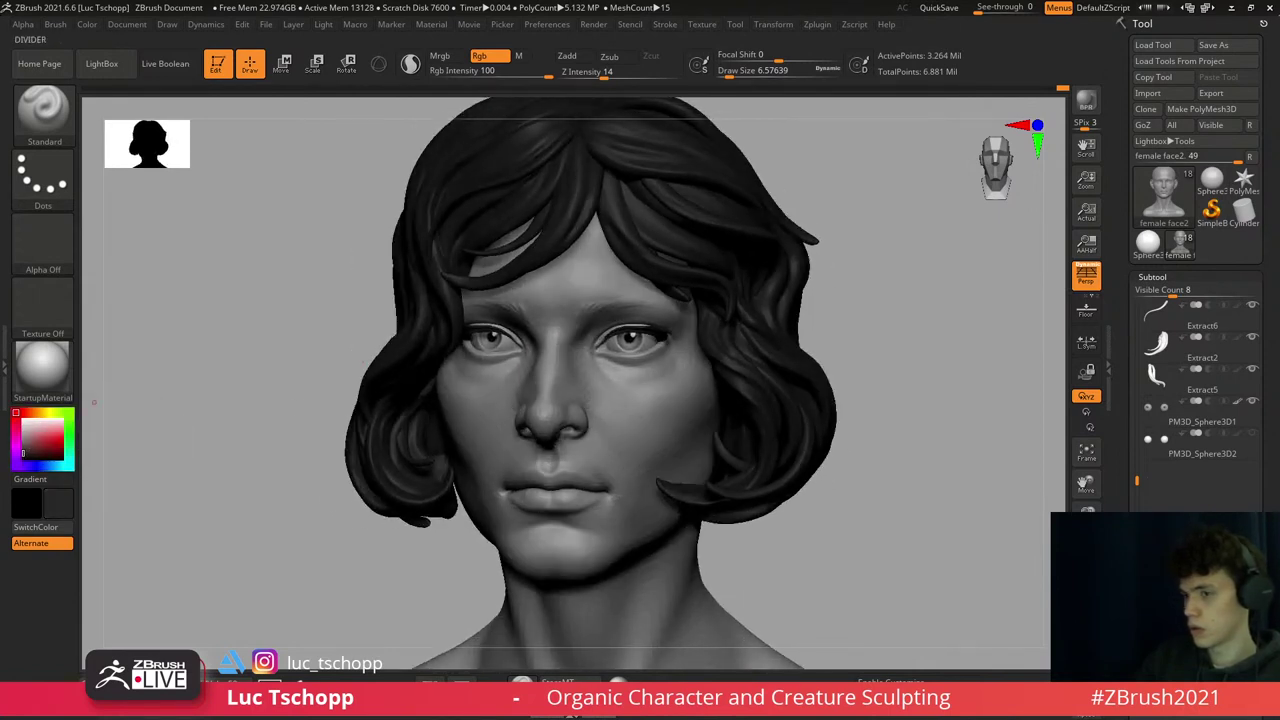
mouse_move(94, 402)
right_mouse_down("shift")
mouse_move(519, 345)
mouse_move(560, 328)
mouse_move(535, 319)
right_mouse_up("shift")
- Pick the Standard brush, drop a subdivision level and set a small Draw Size
key("b")
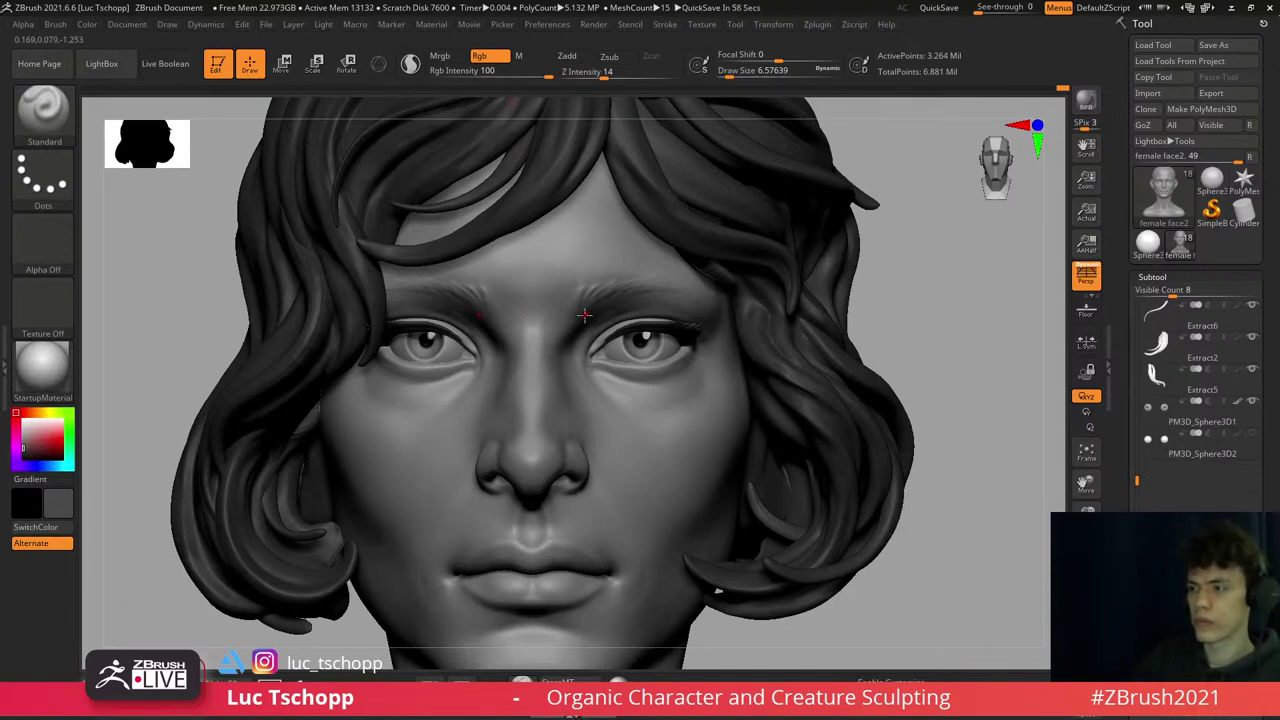
key("b")
key("Escape")
key("shift+d")
mouse_move(592, 312)
right_mouse_down("alt")
mouse_move(603, 281)
mouse_move(568, 300)
right_mouse_up("alt")
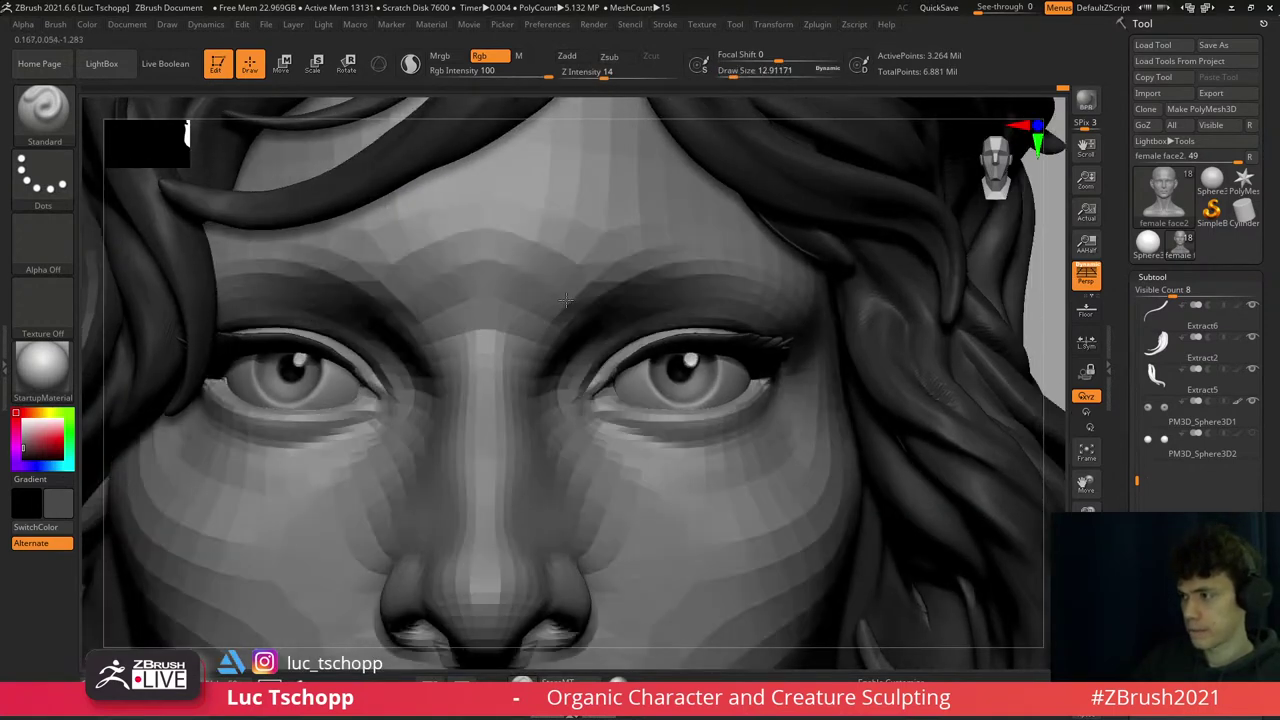
key("s")
left_click(565, 303)
- Stroke fine mirrored hairs along both brows, resizing the brush, then smooth them
mouse_move(570, 310)
left_mouse_down()
mouse_move(585, 266)
mouse_move(573, 307)
mouse_move(615, 266)
mouse_move(728, 268)
mouse_move(731, 257)
left_mouse_up()
key("s")
left_click(575, 312)
key("s")
left_click(590, 294)
key("s")
left_click(640, 268)
key("shift")
- Solo the bald head and enlarge the brush over the brow
key("f")
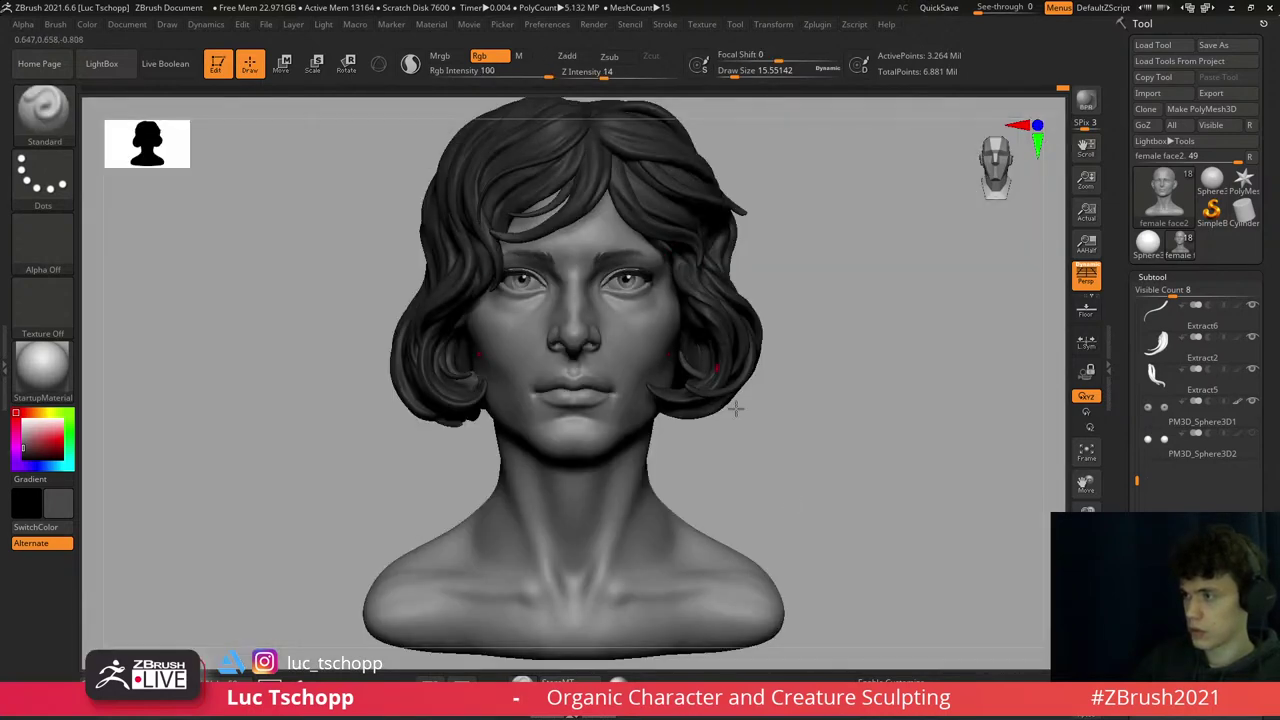
left_click(1086, 520)
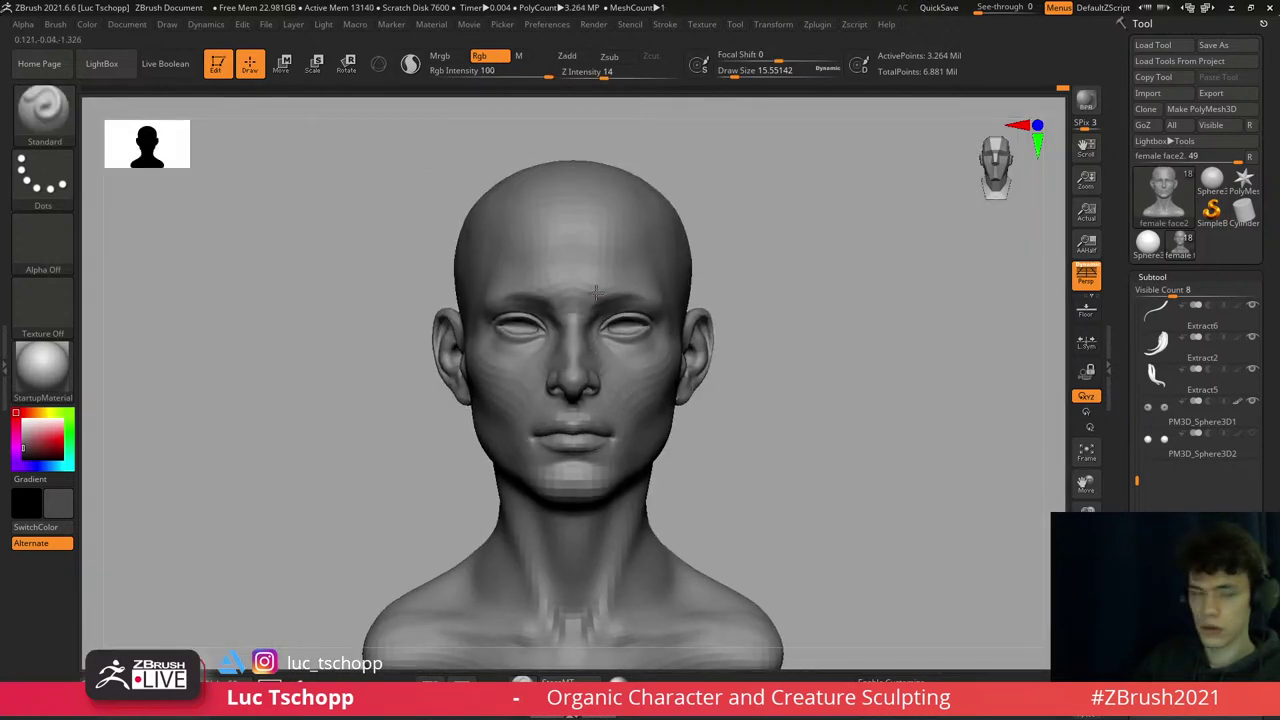
scroll(700, 300, "up", 5)
left_click_drag(860, 300, 702, 294)
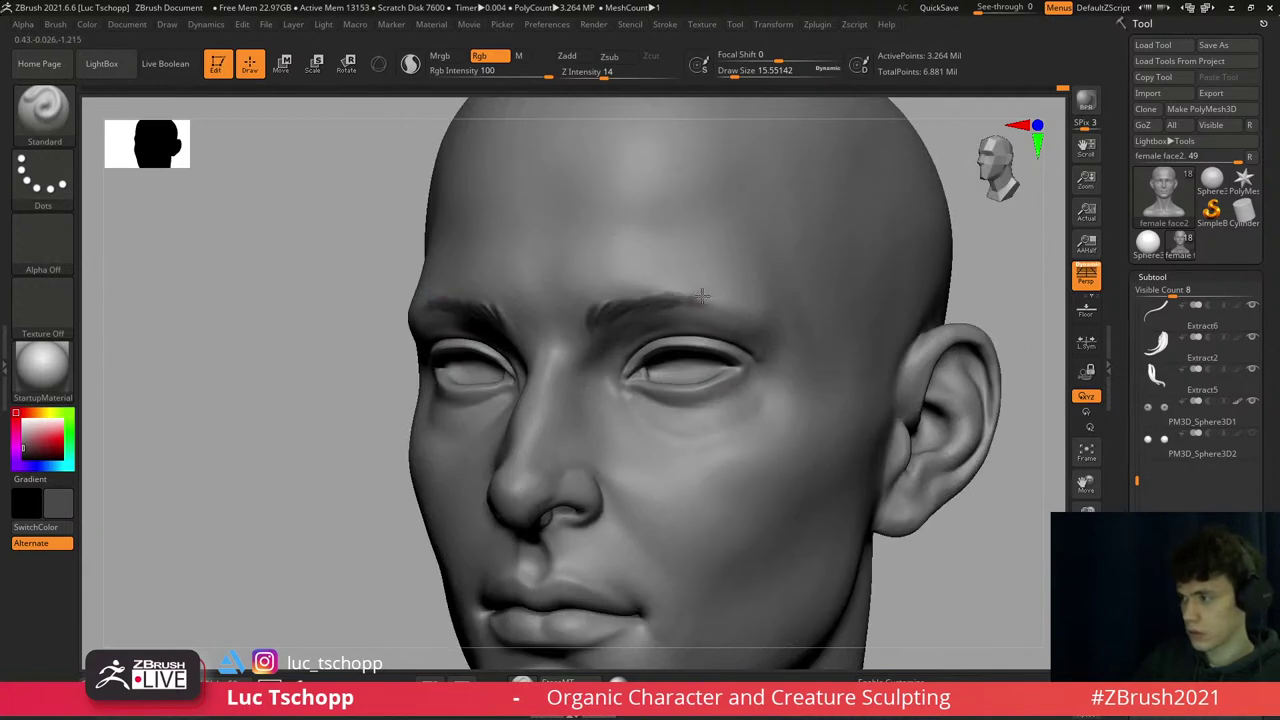
key("]")
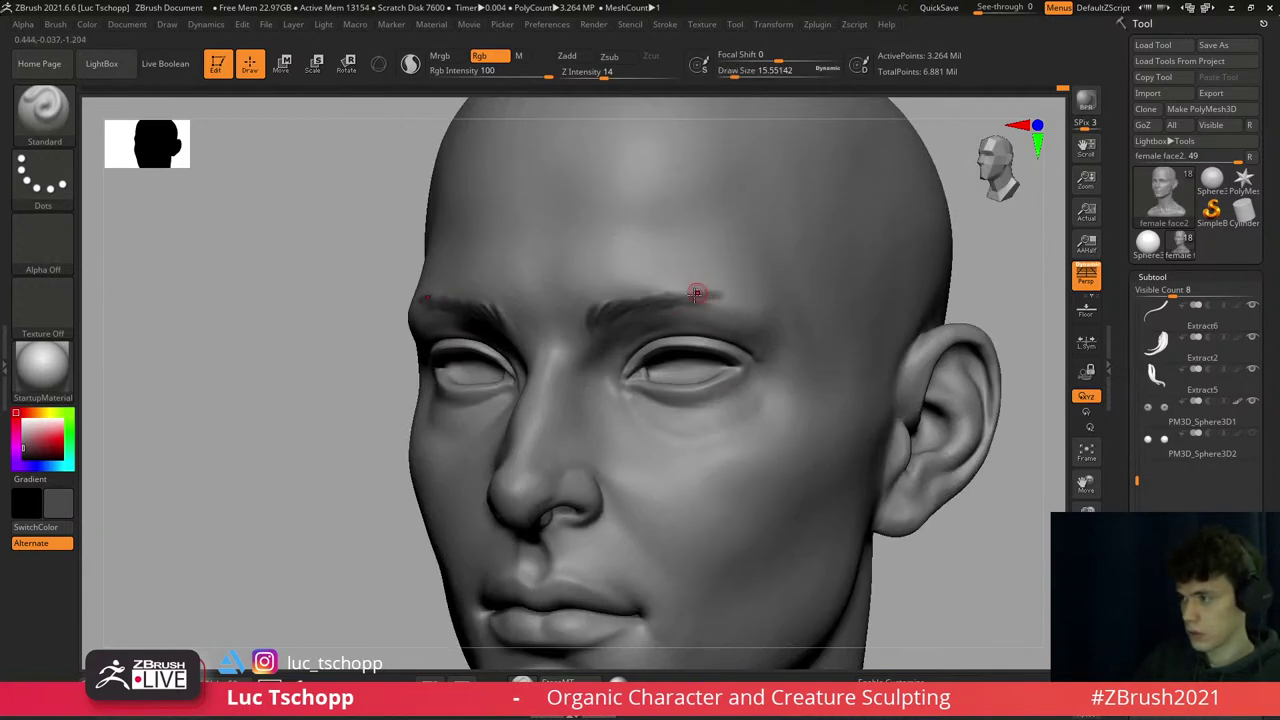
left_click_drag(755, 307, 888, 445, "shift")
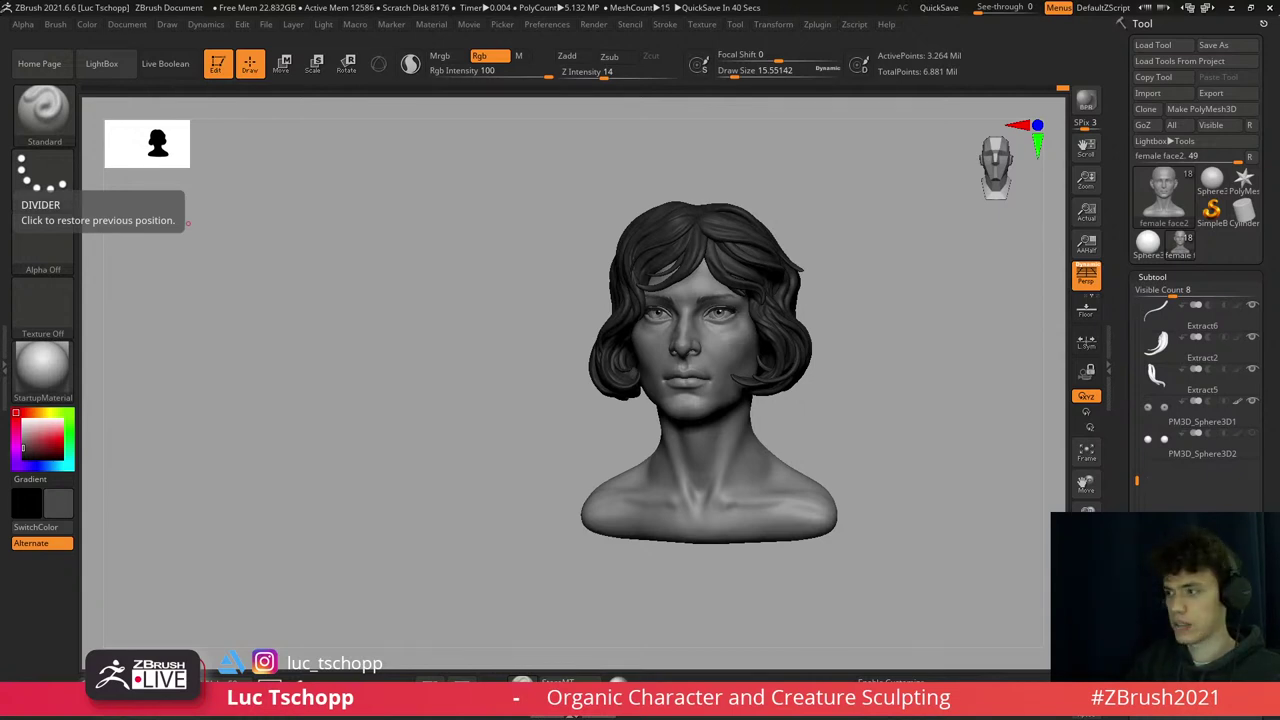
- Refine the brows with an adjusted Draw Size, briefly showing and hiding the hair
mouse_move(665, 350)
right_mouse_down("alt")
mouse_move(635, 355)
mouse_move(734, 480)
mouse_move(829, 343)
right_mouse_up("alt")
key("s")
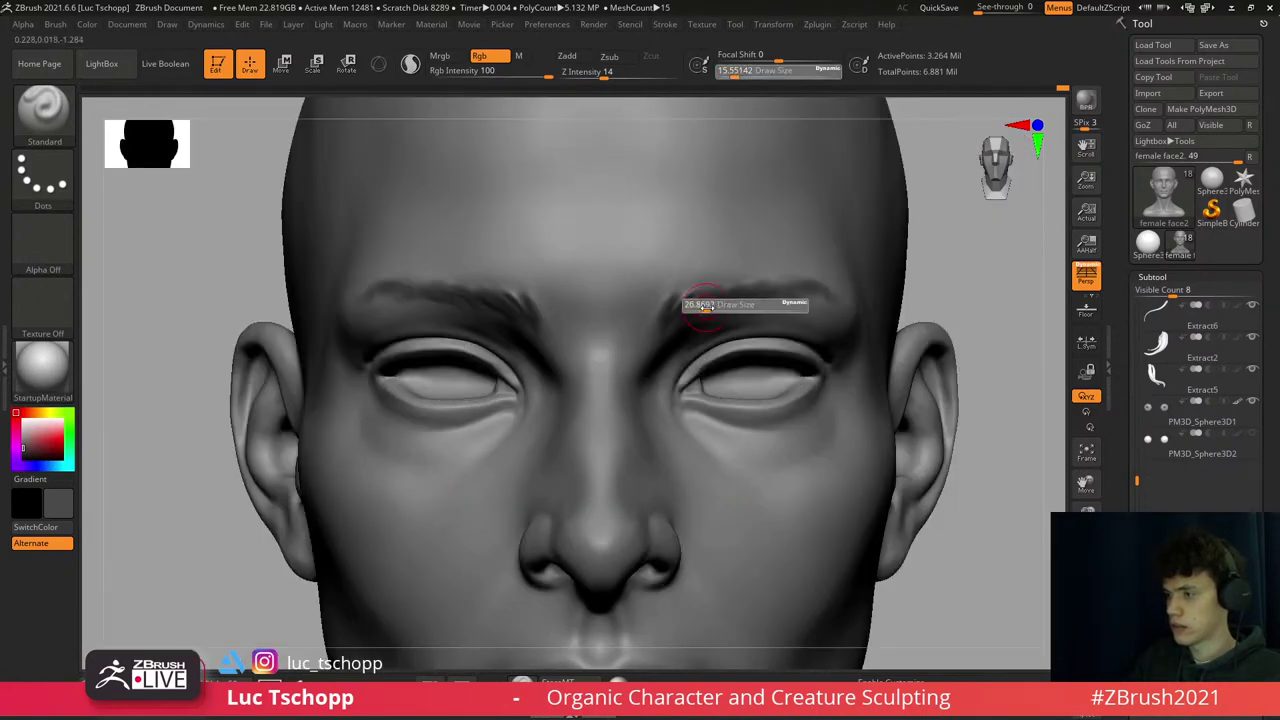
mouse_move(780, 306)
left_mouse_down()
mouse_move(680, 312)
mouse_move(728, 295)
left_mouse_up()
key("s")
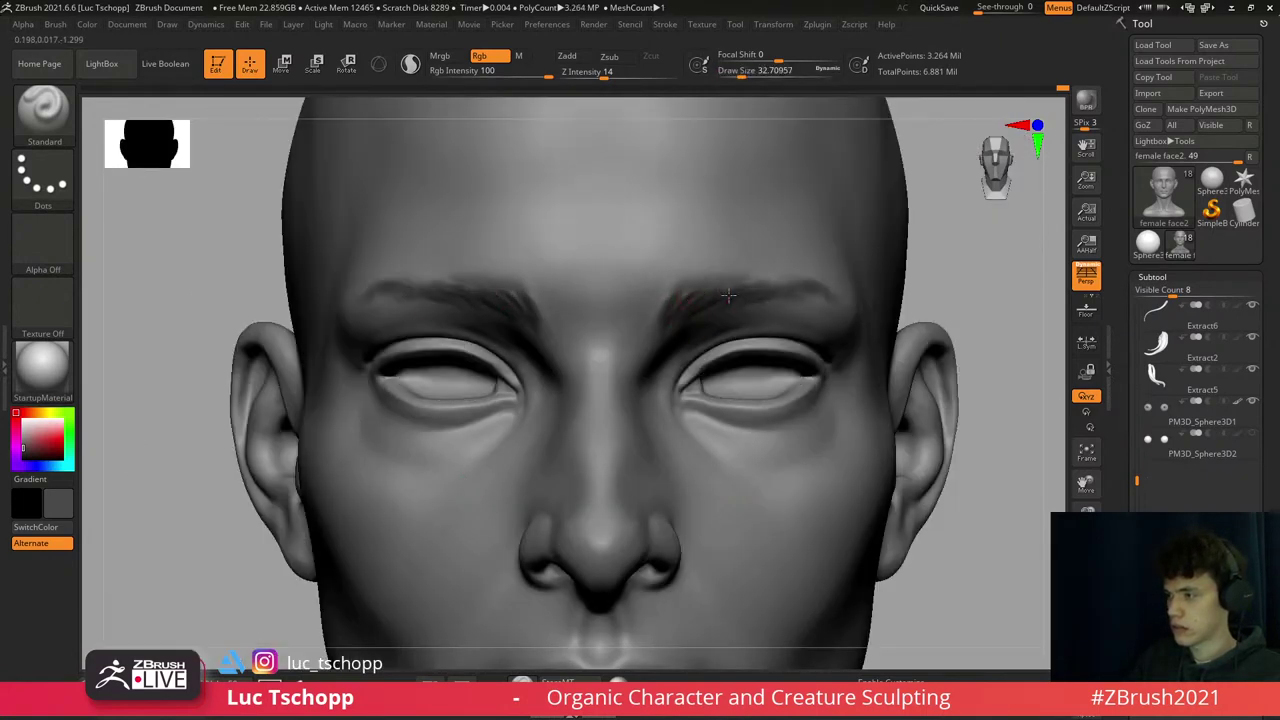
right_click_drag(830, 300, 760, 292)
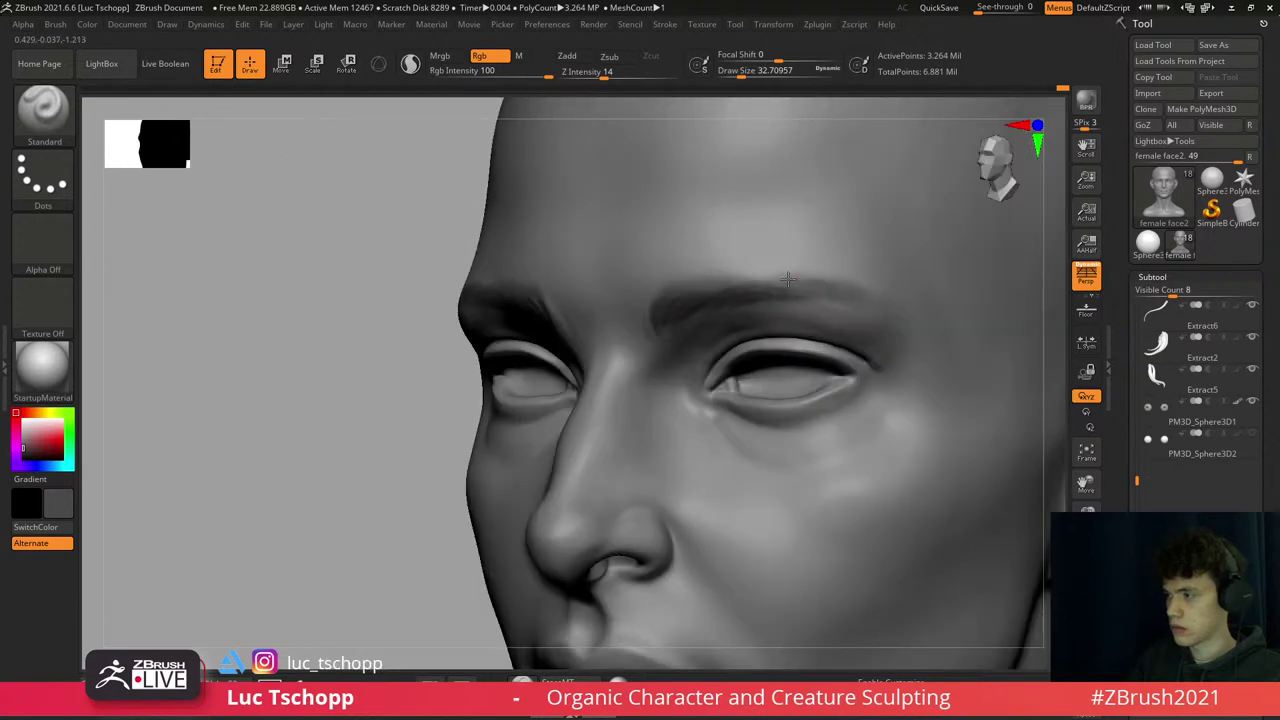
right_click_drag(788, 279, 961, 568, "shift")
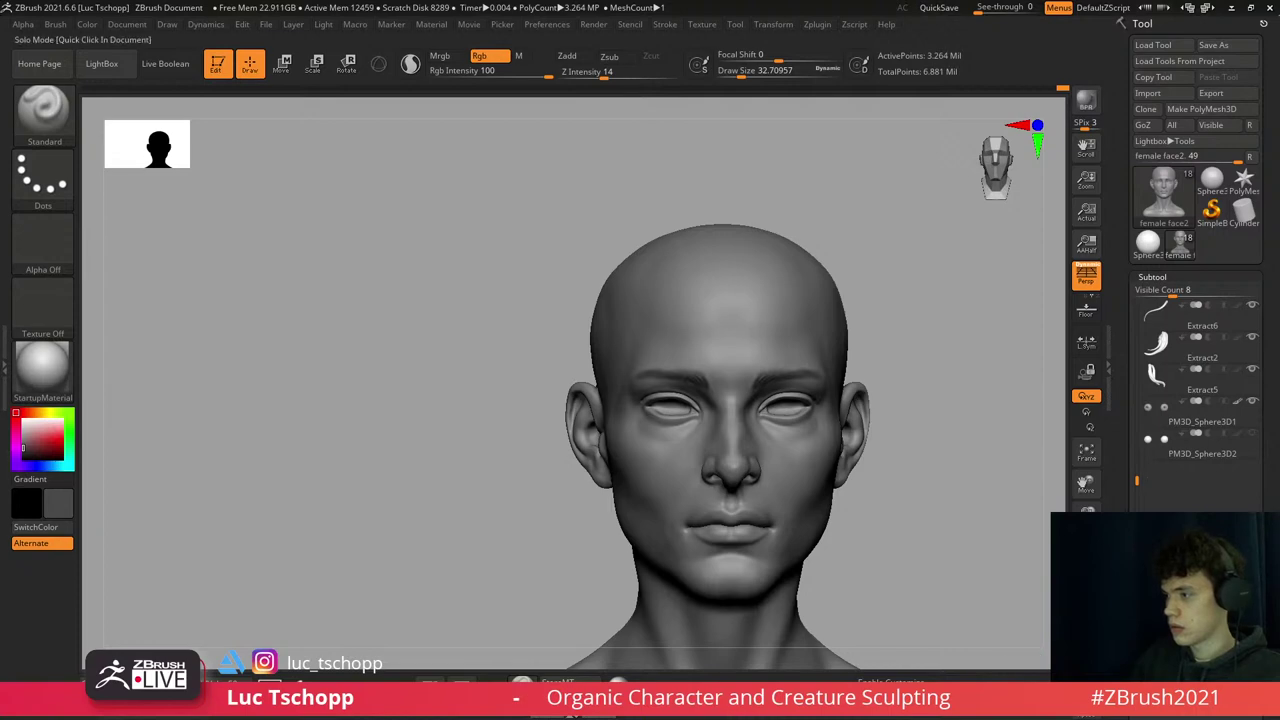
left_click(1086, 600)
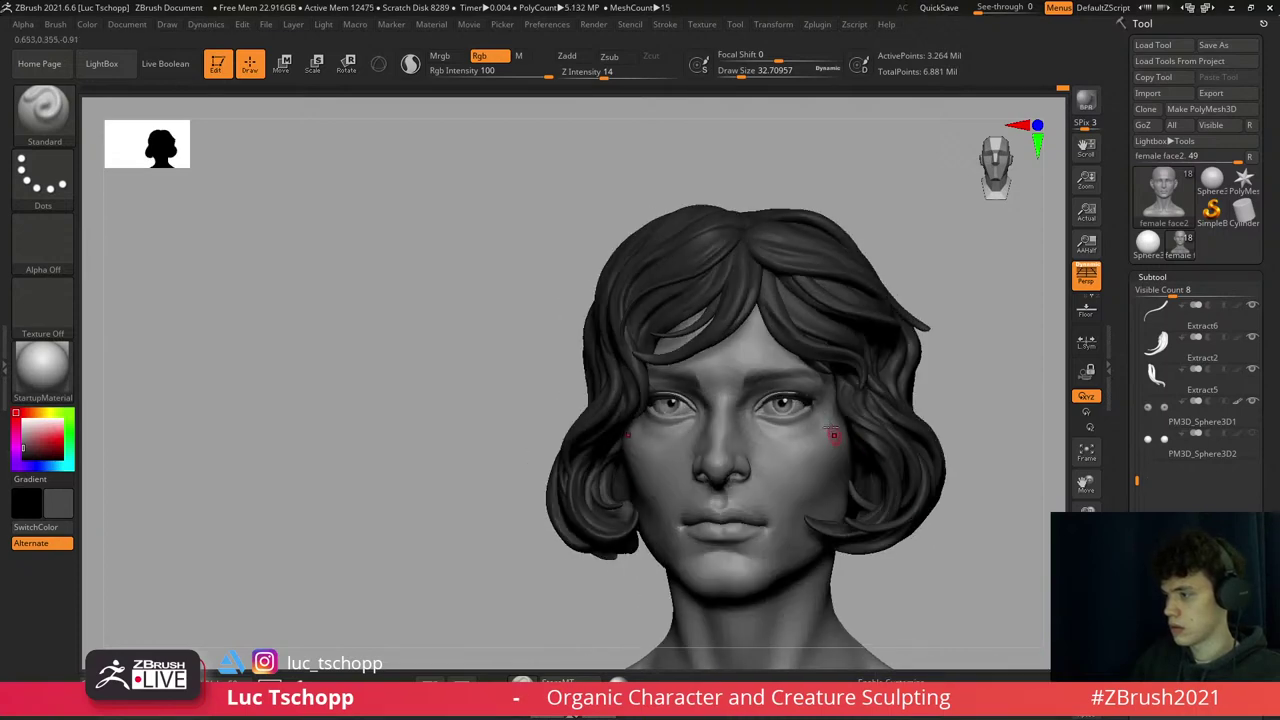
right_click_drag(810, 418, 1041, 677, "ctrl")
left_click(1086, 600)
- Crease both lower eyelids toward their outer corners, then frame the full head
right_click_drag(900, 380, 776, 362)
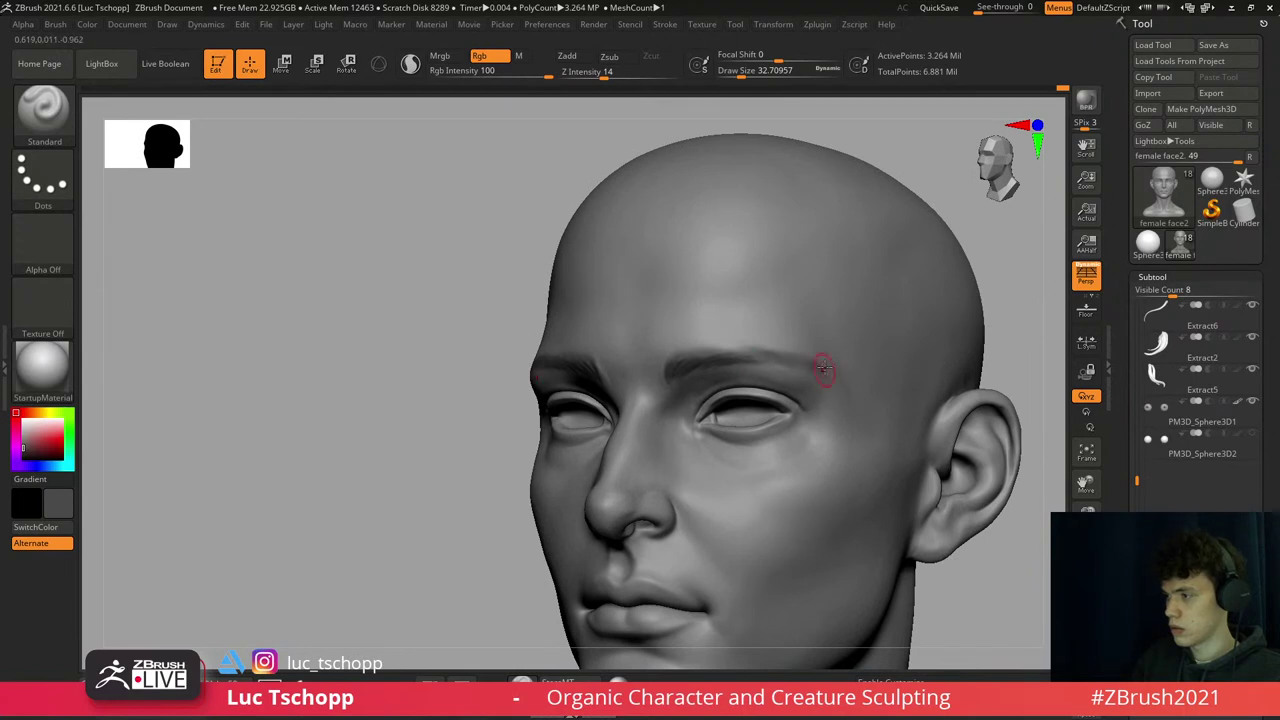
key("bracketright")
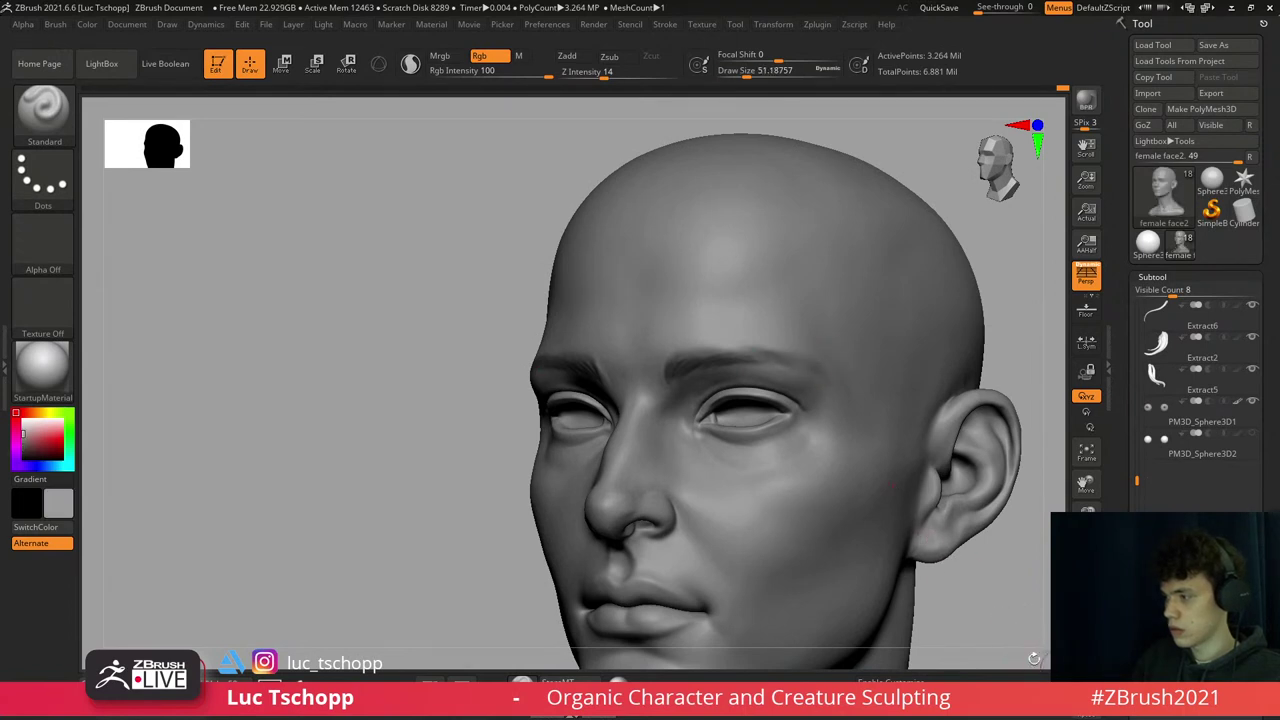
mouse_move(890, 485)
right_mouse_down("shift")
mouse_move(718, 368)
mouse_move(730, 320)
mouse_move(668, 286)
mouse_move(680, 283)
right_mouse_up("shift")
key("s")
key("s")
left_click_drag(680, 283, 672, 283)
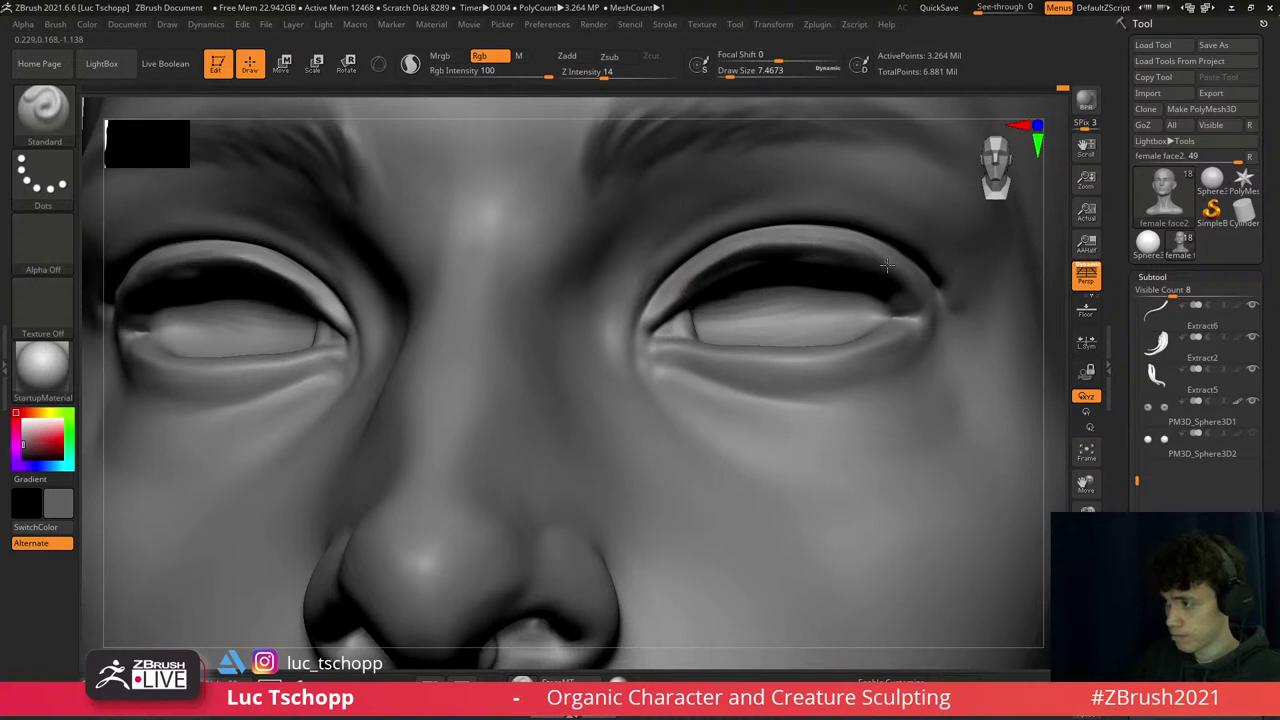
right_click_drag(921, 298, 711, 362)
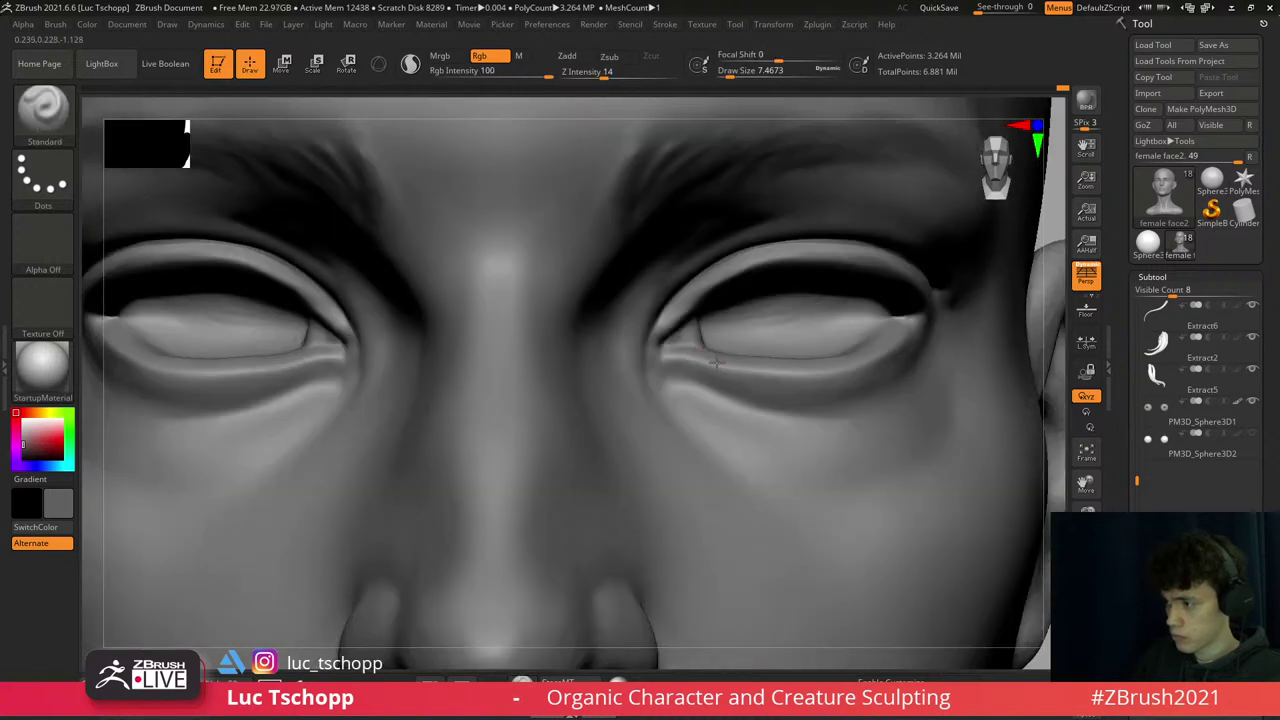
key("bracketright")
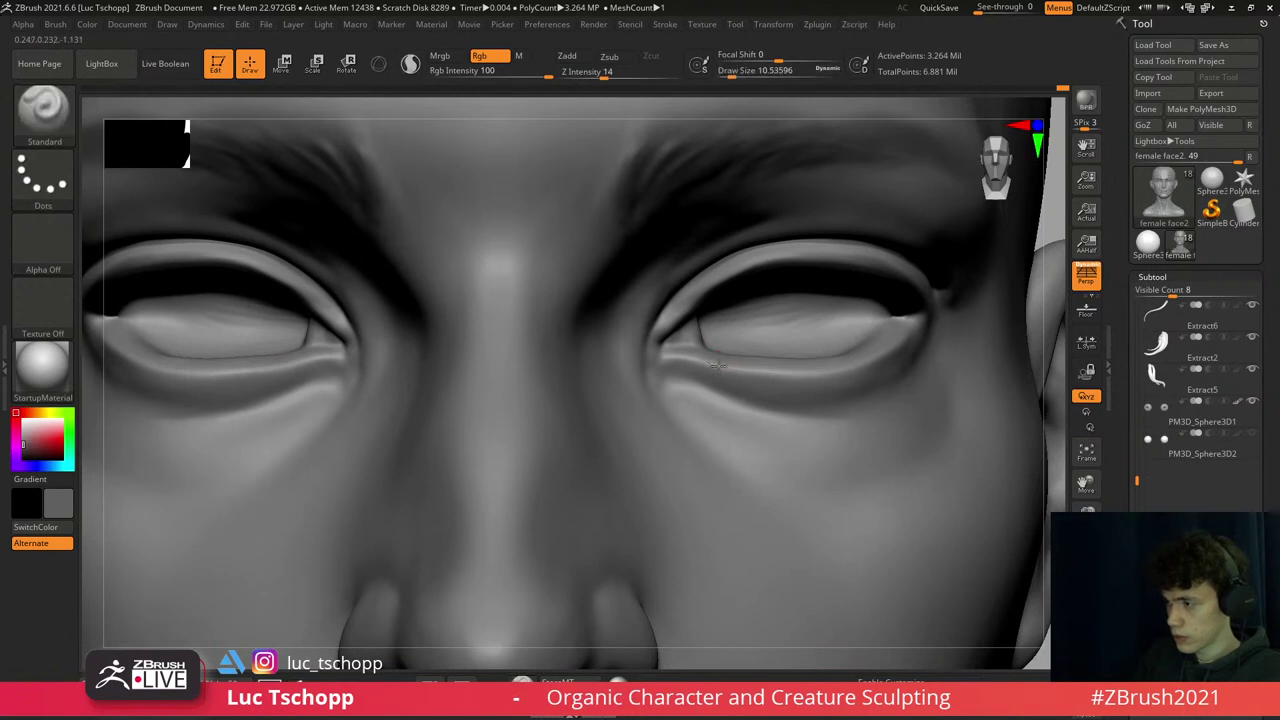
mouse_move(765, 371)
left_mouse_down()
mouse_move(825, 376)
mouse_move(878, 360)
mouse_move(922, 318)
left_mouse_up()
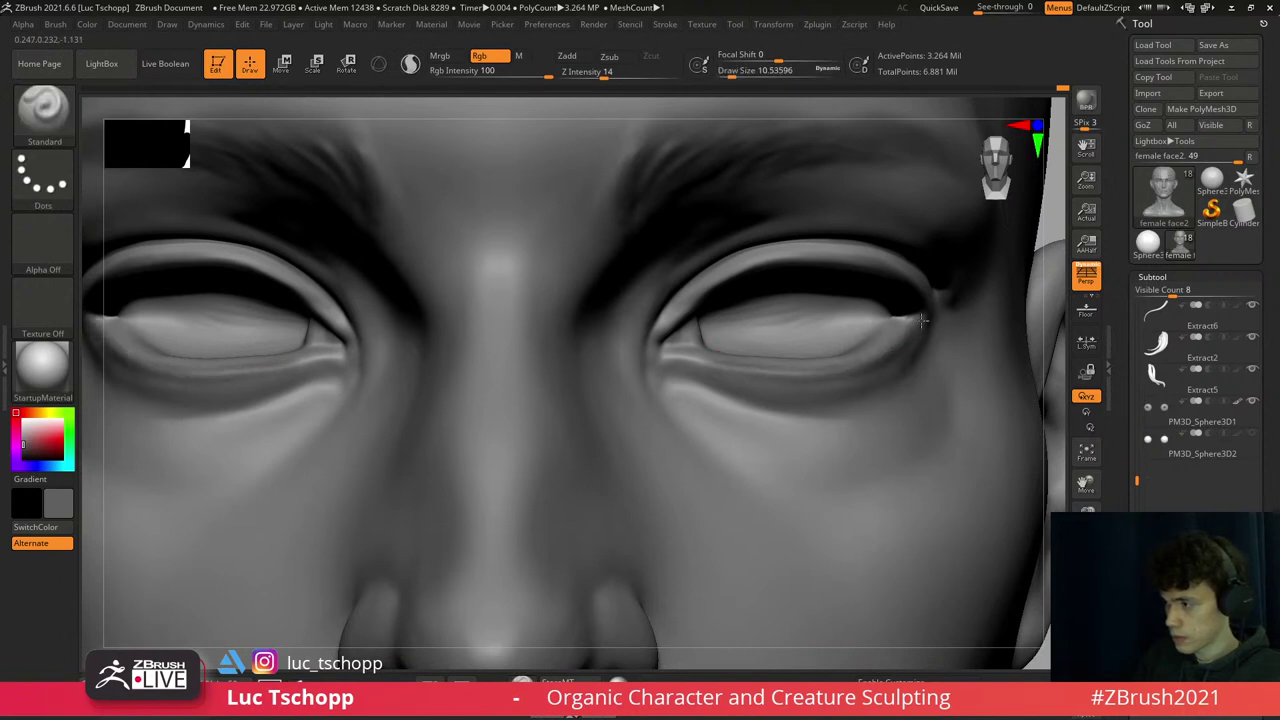
key("f")
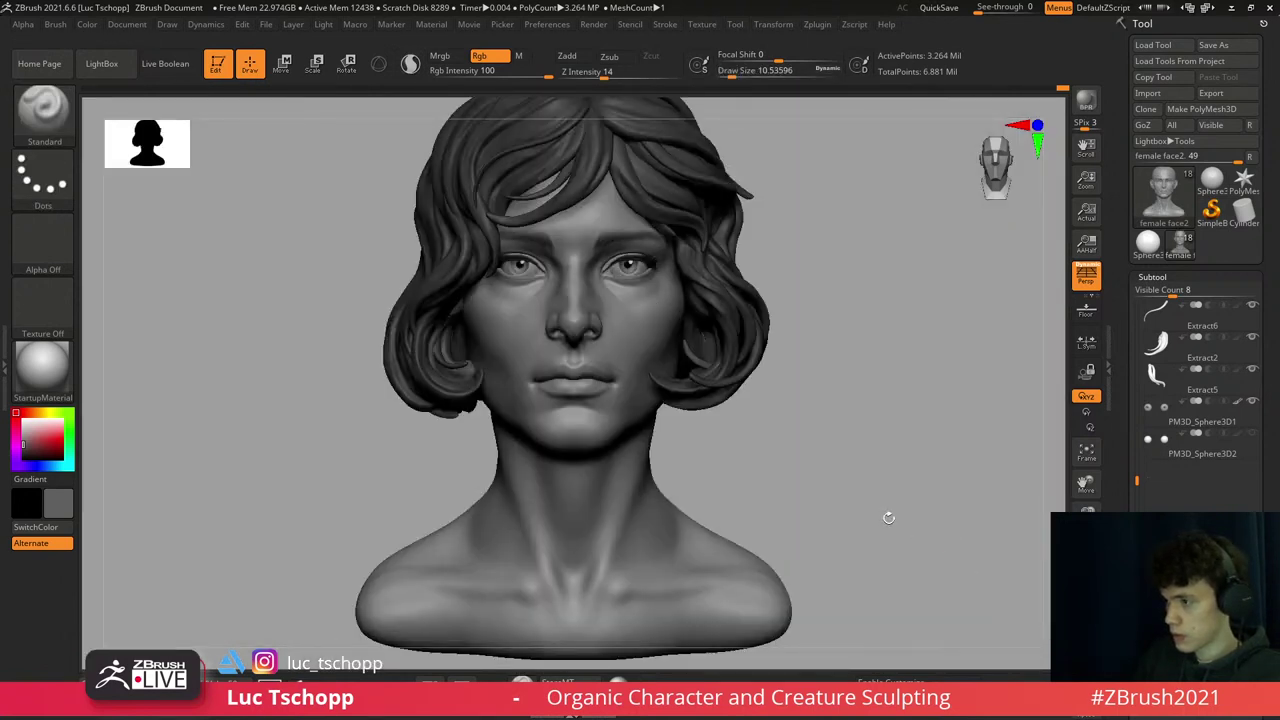
- Reshape the chin below the lips with the Move brush at a lower subdivision level, then return to the highest
key("b")
key("m")
key("v")
mouse_move(619, 408)
right_mouse_down()
mouse_move(560, 400)
mouse_move(600, 380)
mouse_move(615, 401)
right_mouse_up()
key("s")
left_click(615, 395)
key("shift+d")
key("shift+d")
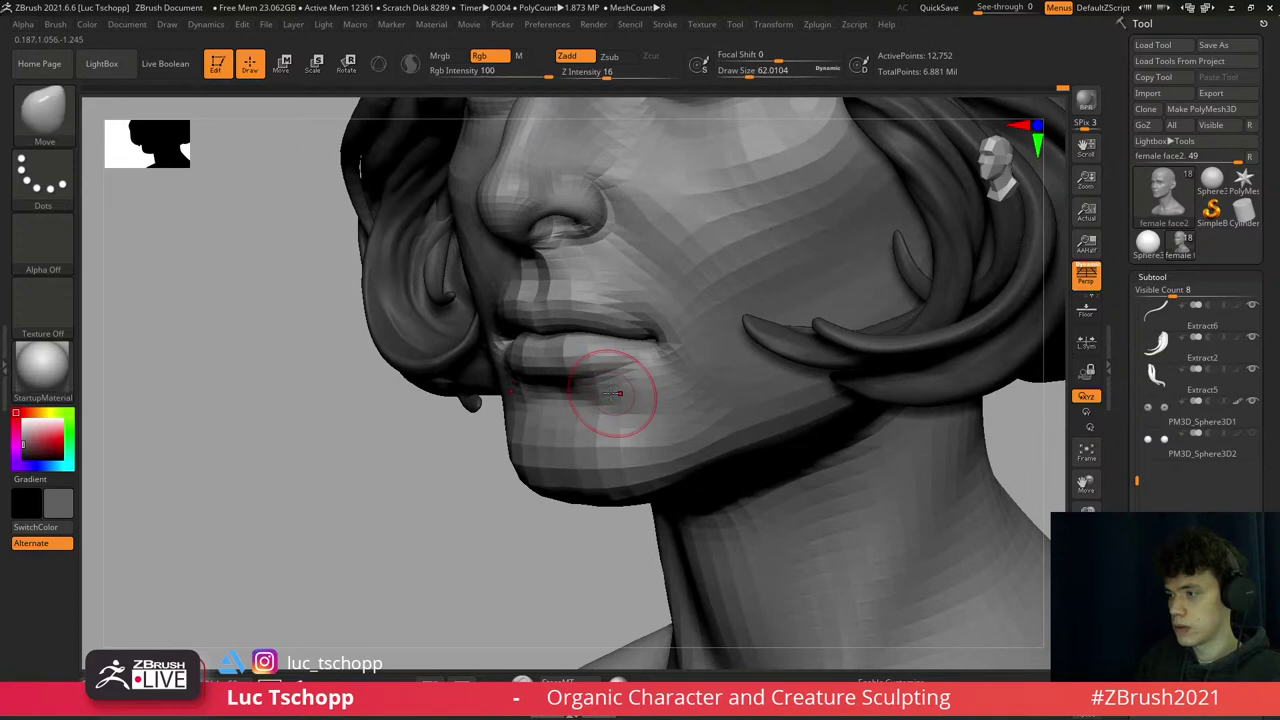
key("d")
key("d")
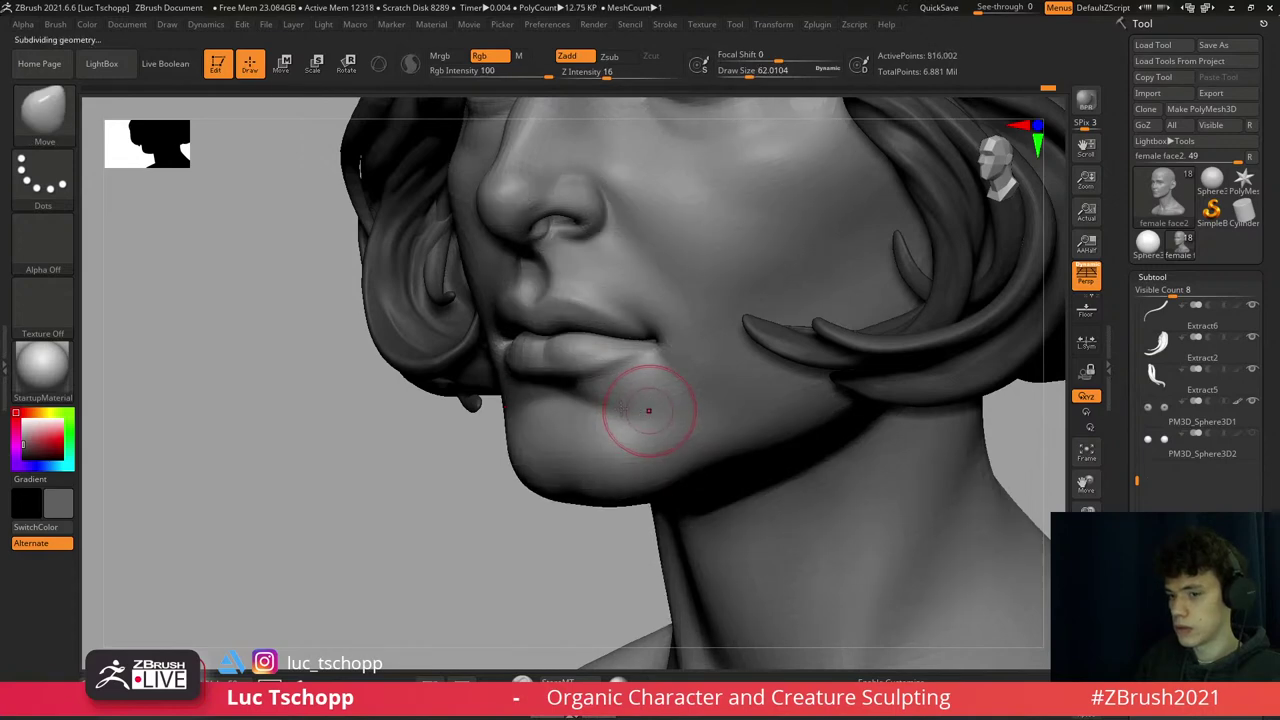
key("d")
key("f")
right_click_drag(534, 314, 666, 183)
- Select the Extract1 hair subtool and set up an enlarged DamStandard brush for carving grooves
left_click(597, 190, "alt")
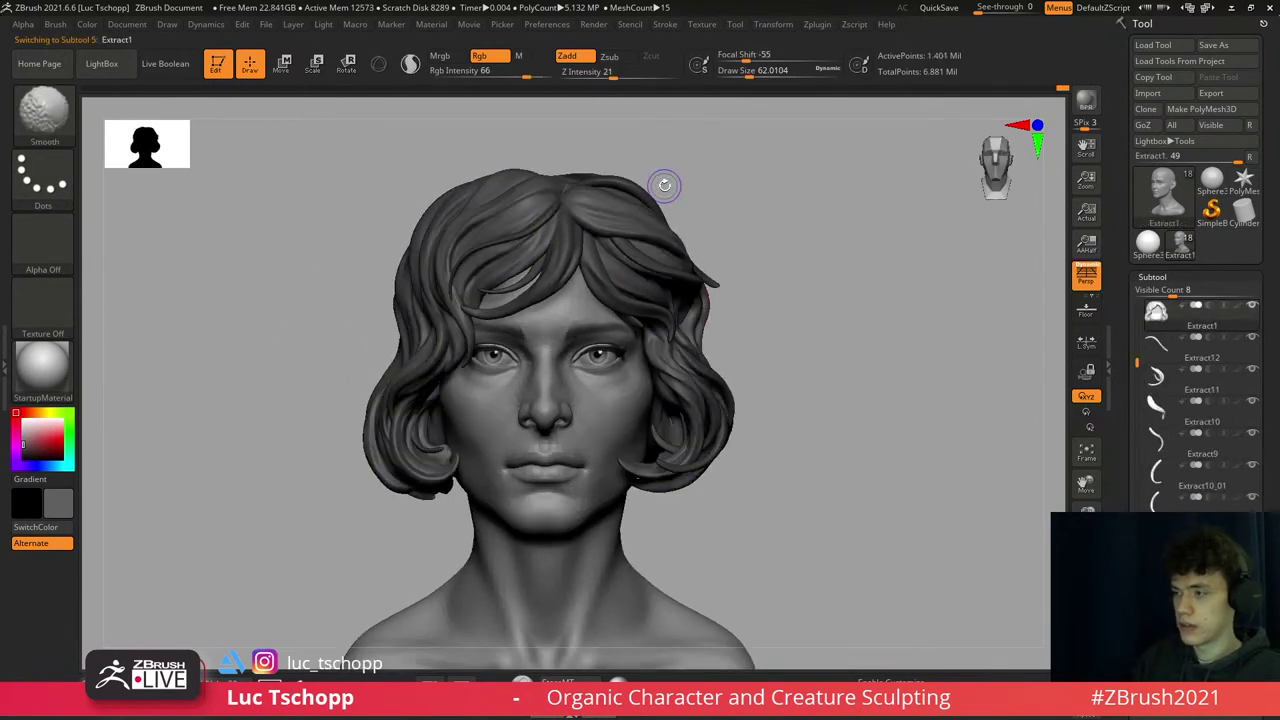
key("shift")
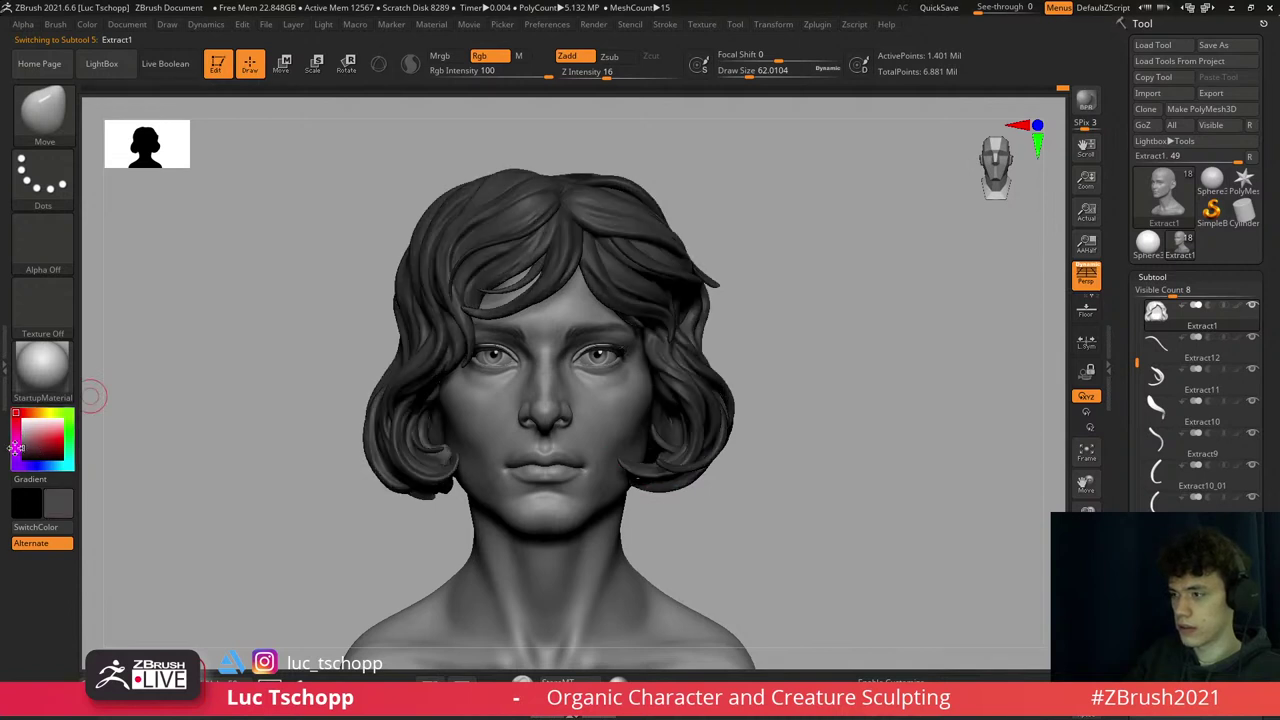
mouse_move(499, 375)
right_mouse_down("alt")
mouse_move(523, 319)
mouse_move(538, 152)
right_mouse_up("alt")
key("b")
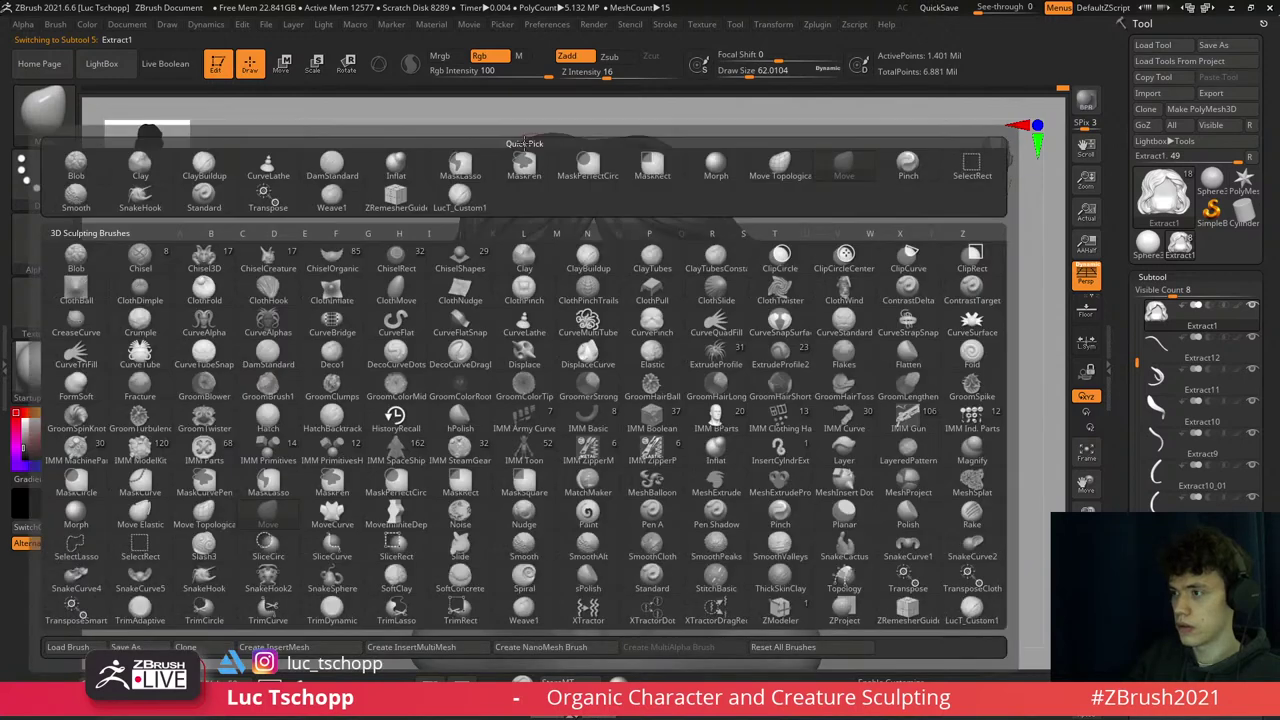
key("Escape")
mouse_move(491, 250)
right_mouse_down()
mouse_move(495, 185)
mouse_move(532, 144)
mouse_move(560, 200)
mouse_move(590, 418)
mouse_move(560, 286)
mouse_move(600, 314)
mouse_move(606, 405)
mouse_move(600, 385)
mouse_move(595, 330)
mouse_move(629, 414)
mouse_move(609, 357)
mouse_move(625, 340)
mouse_move(609, 285)
mouse_move(800, 305)
mouse_move(663, 355)
right_mouse_up()
key("]")
key("b")
key("d")
key("s")
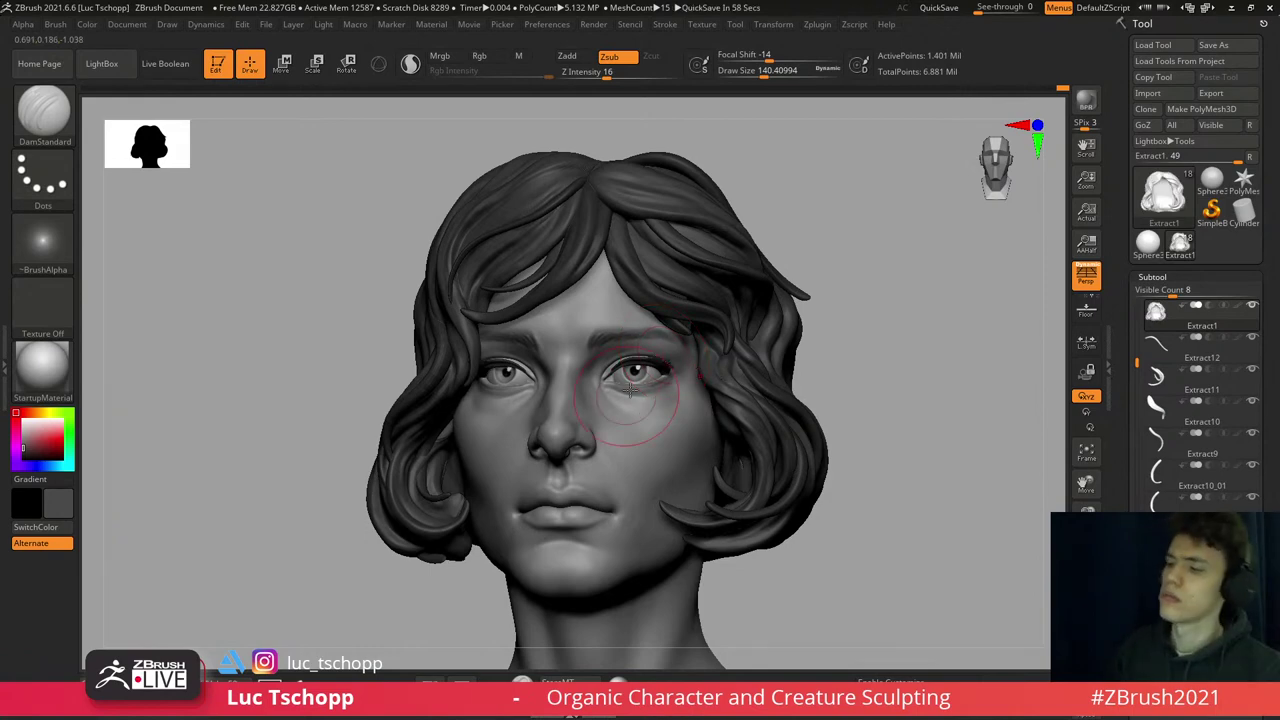
- Select the female face2 head at its lowest subdivision and place a transpose line down the face centre
left_click(628, 472, "alt")
right_click_drag(628, 472, 571, 471, "shift")
key("shift+d")
key("shift+d")
key("shift+d")
key("shift+d")
key("shift+d")
key("w")
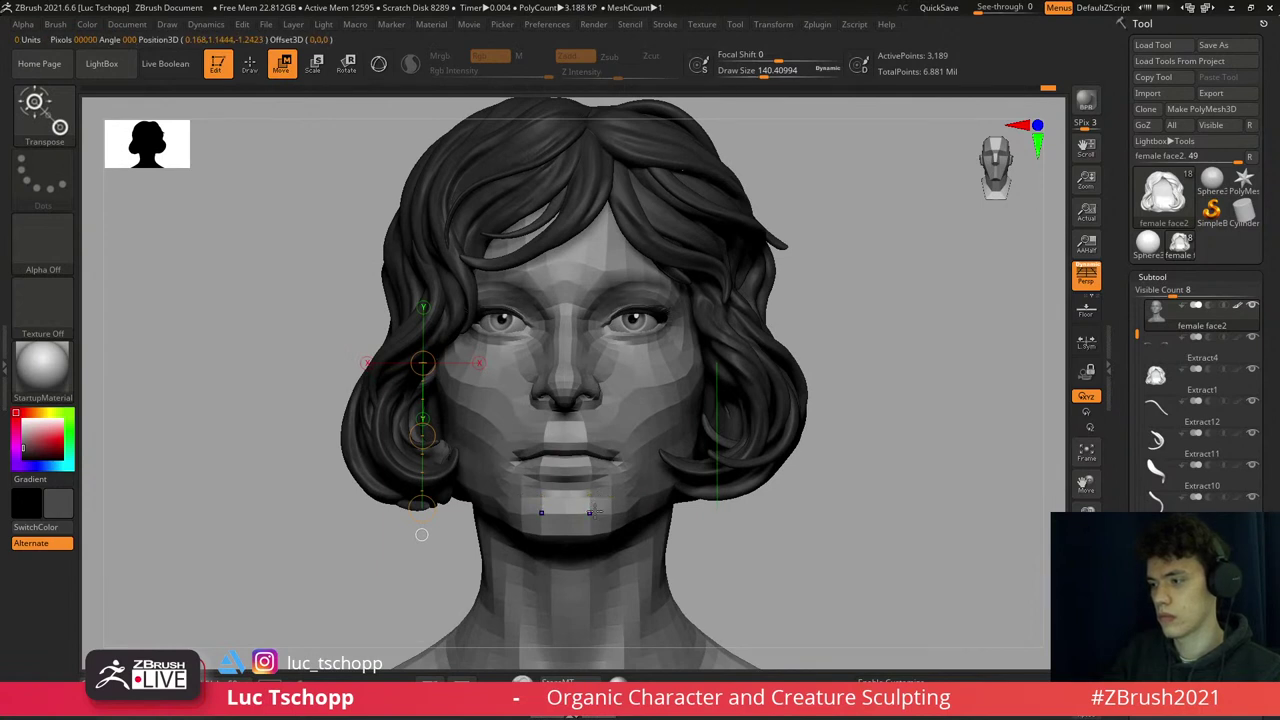
left_click(591, 510, "alt")
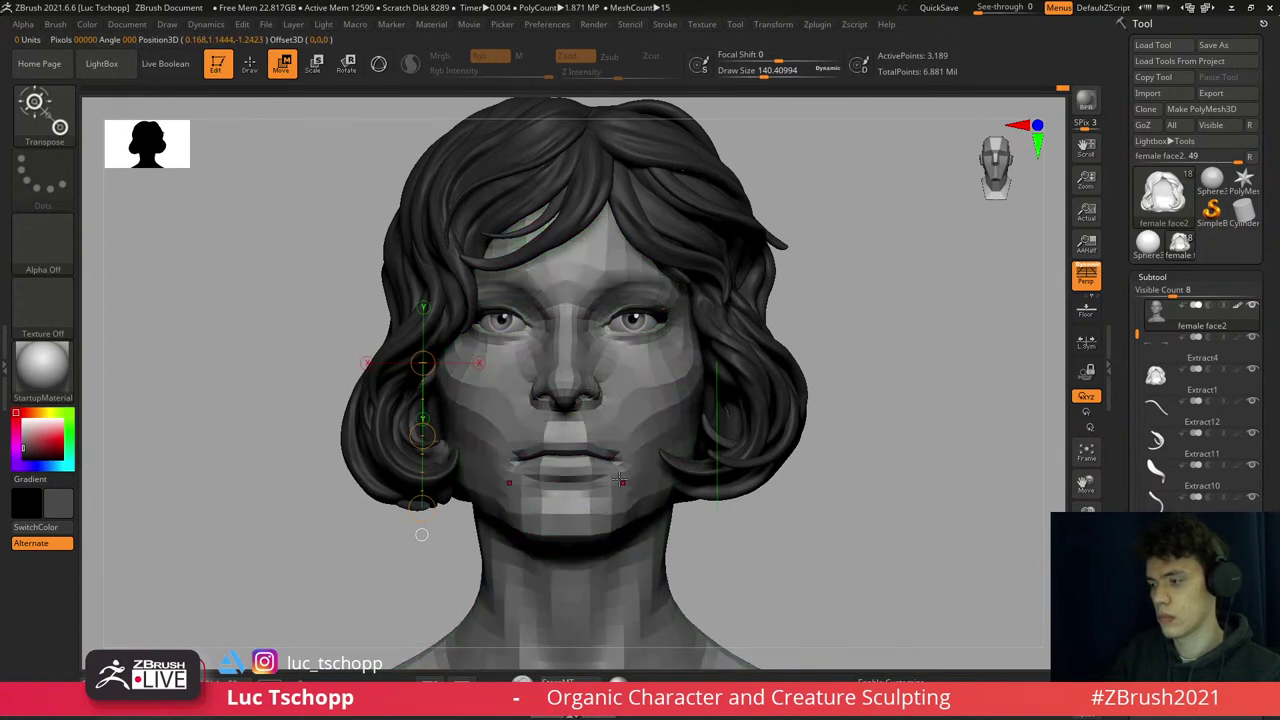
left_click_drag(620, 479, 615, 451)
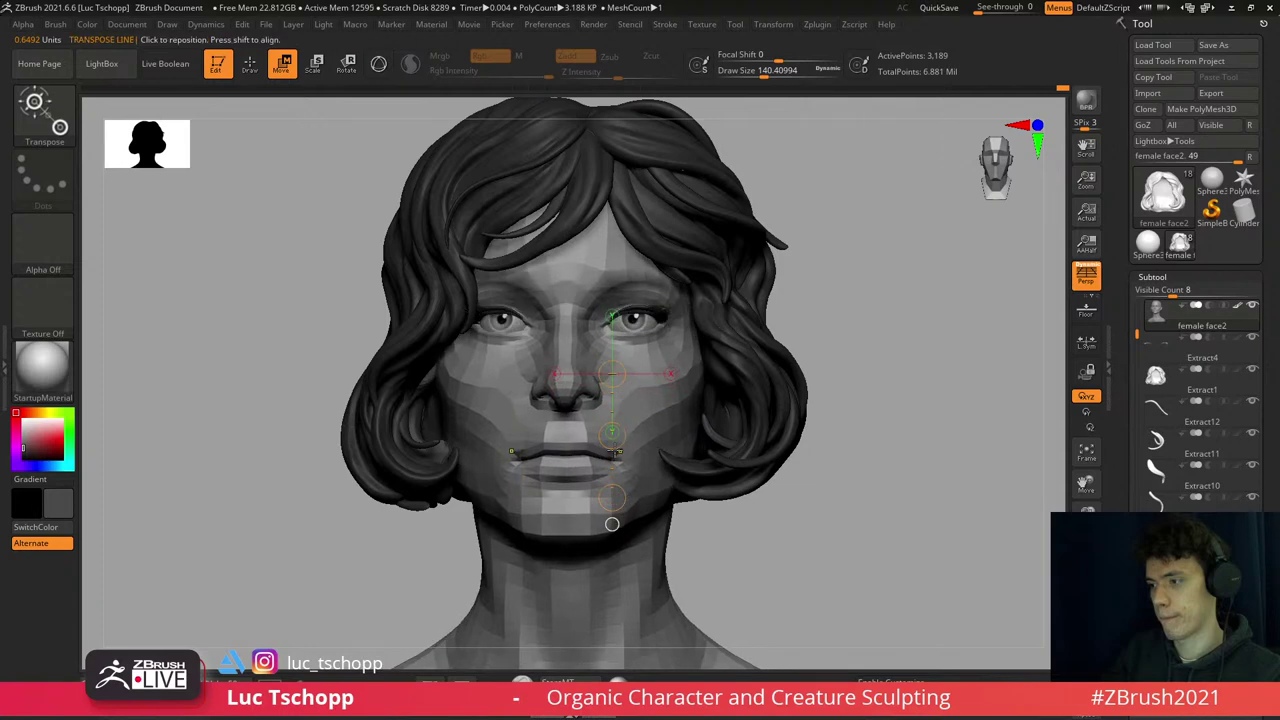
- Reshape the lip area with Move Topological, masking off the upper head to isolate the chin
key("b")
key("m")
key("t")
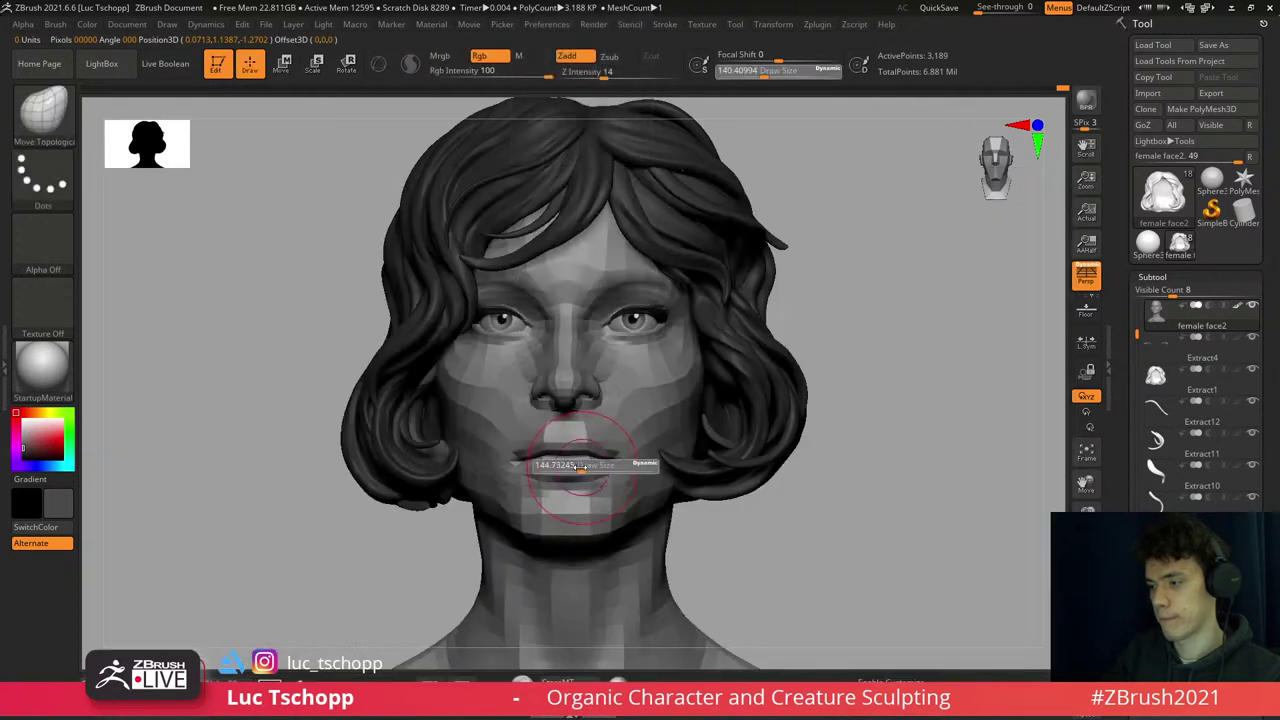
mouse_move(583, 465)
left_mouse_down()
mouse_move(582, 502)
mouse_move(571, 453)
left_mouse_up()
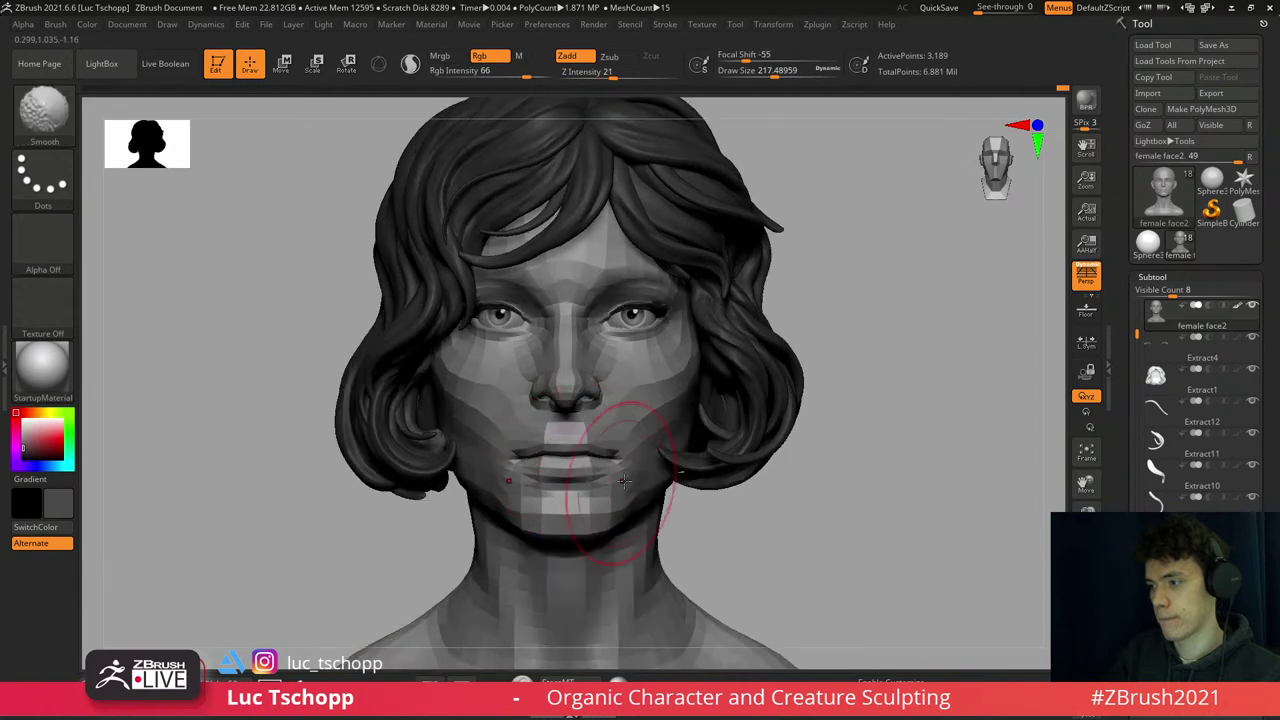
mouse_move(880, 465)
left_mouse_down()
mouse_move(632, 460)
mouse_move(640, 475)
left_mouse_up()
key("w")
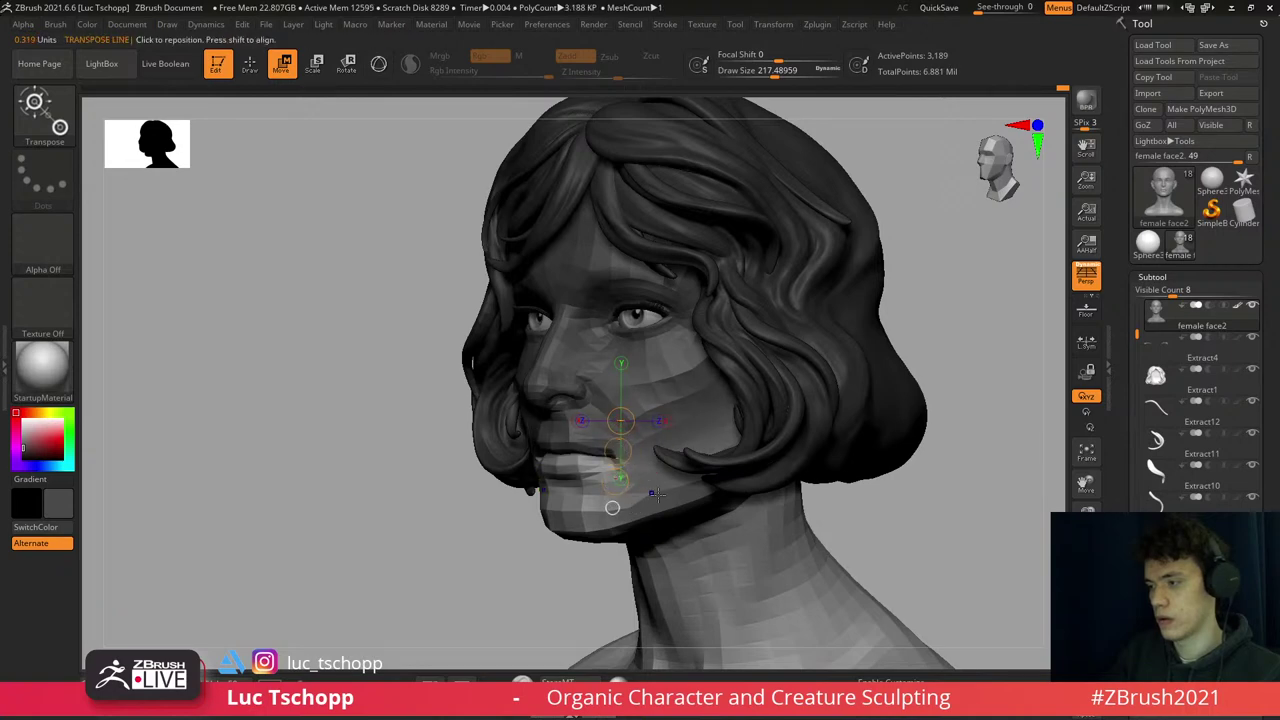
left_click_drag(655, 493, 760, 495)
key("b")
key("m")
key("t")
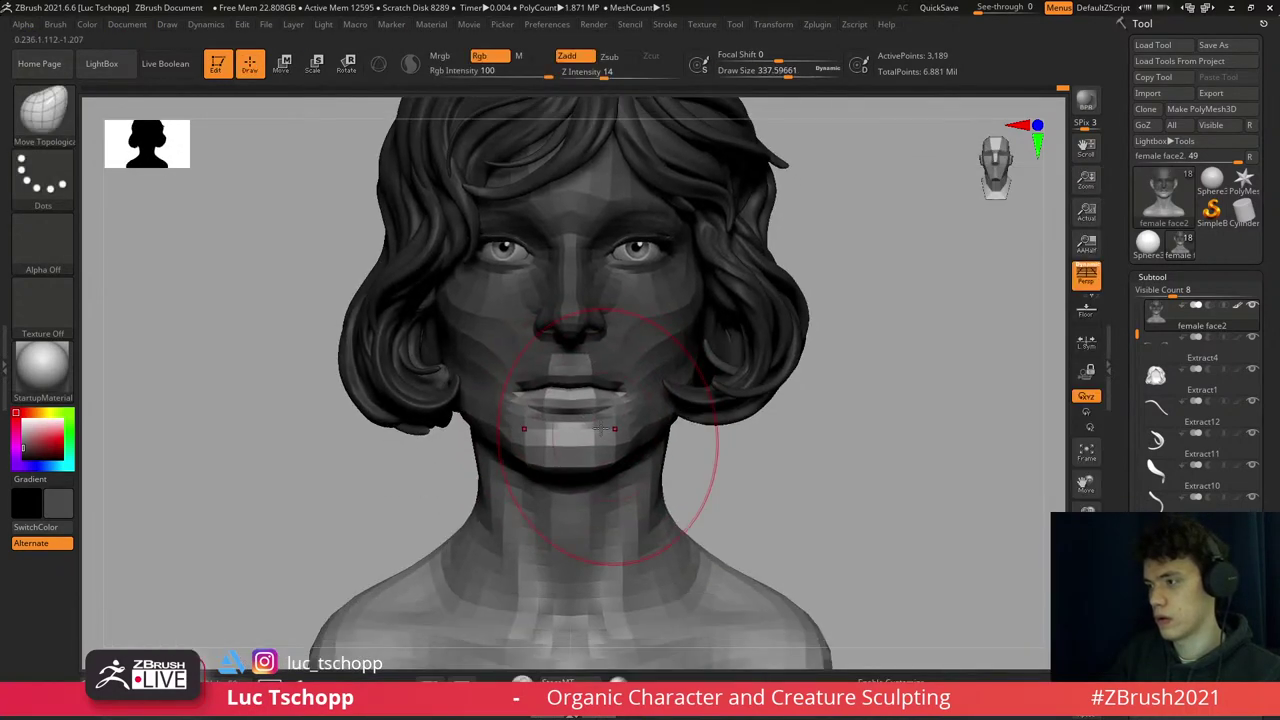
mouse_move(600, 428)
right_mouse_down()
mouse_move(620, 400)
mouse_move(592, 412)
mouse_move(633, 480)
right_mouse_up()
key("bracketleft")
- Push the low-resolution face around the lips and nudge the chin and lower lip with the Move brush
key("d")
key("d")
key("d")
key("d")
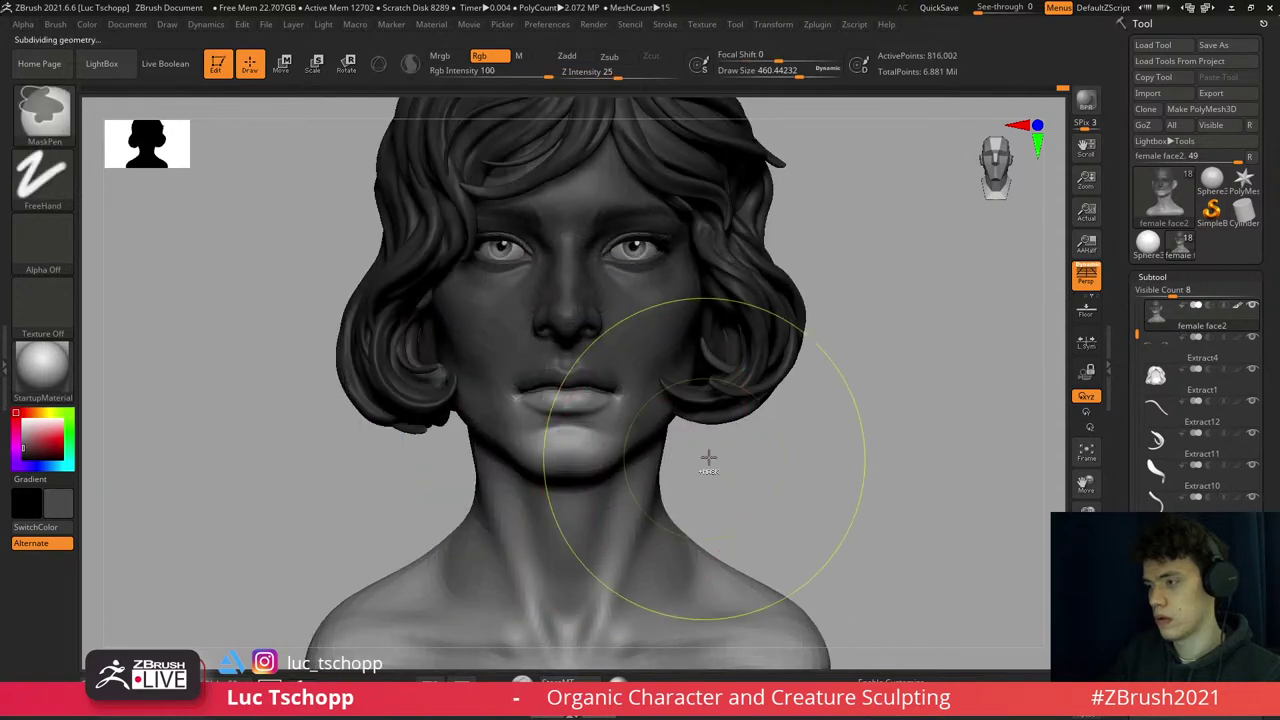
right_click_drag(706, 457, 610, 432, "ctrl")
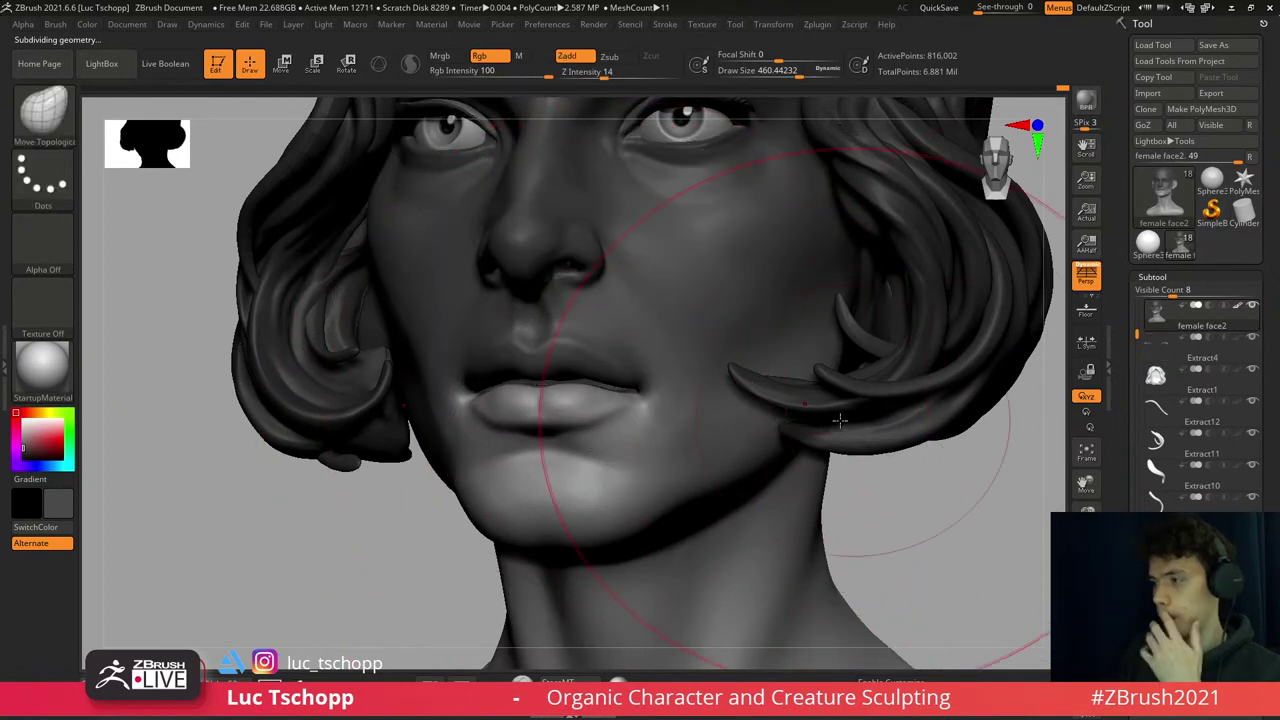
key("shift+d")
key("shift+d")
key("shift+d")
key("shift+d")
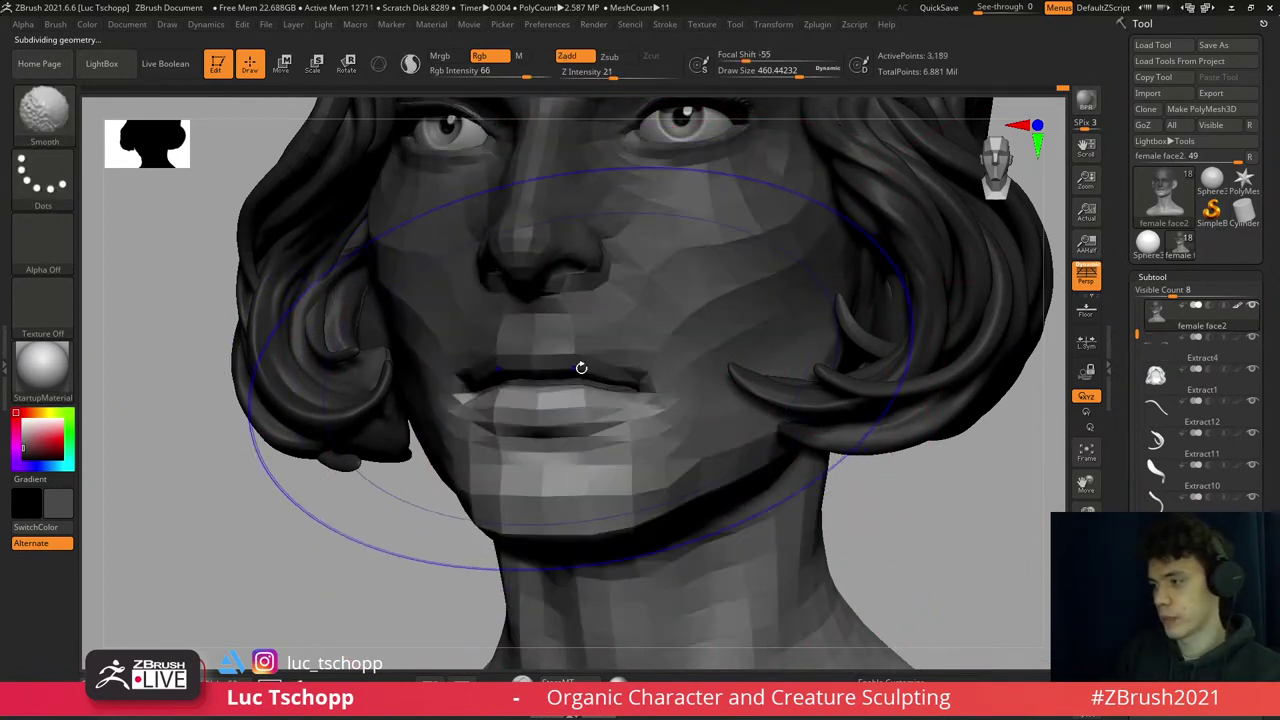
left_click_drag(585, 404, 628, 366)
key("b")
key("m")
key("v")
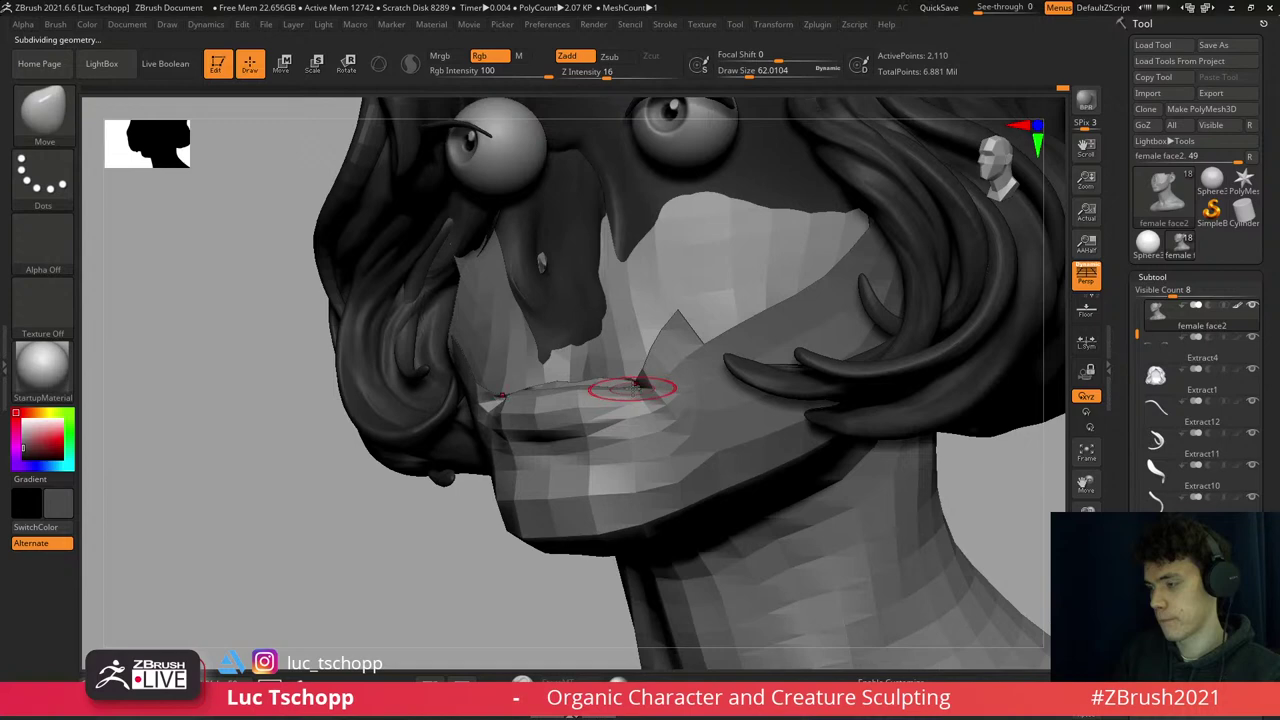
left_click_drag(633, 388, 633, 389)
- Step back and forward through the sculpt history to return to the preferred lip version
key("ctrl+z")
key("ctrl+z")
key("ctrl+z")
key("ctrl+z")
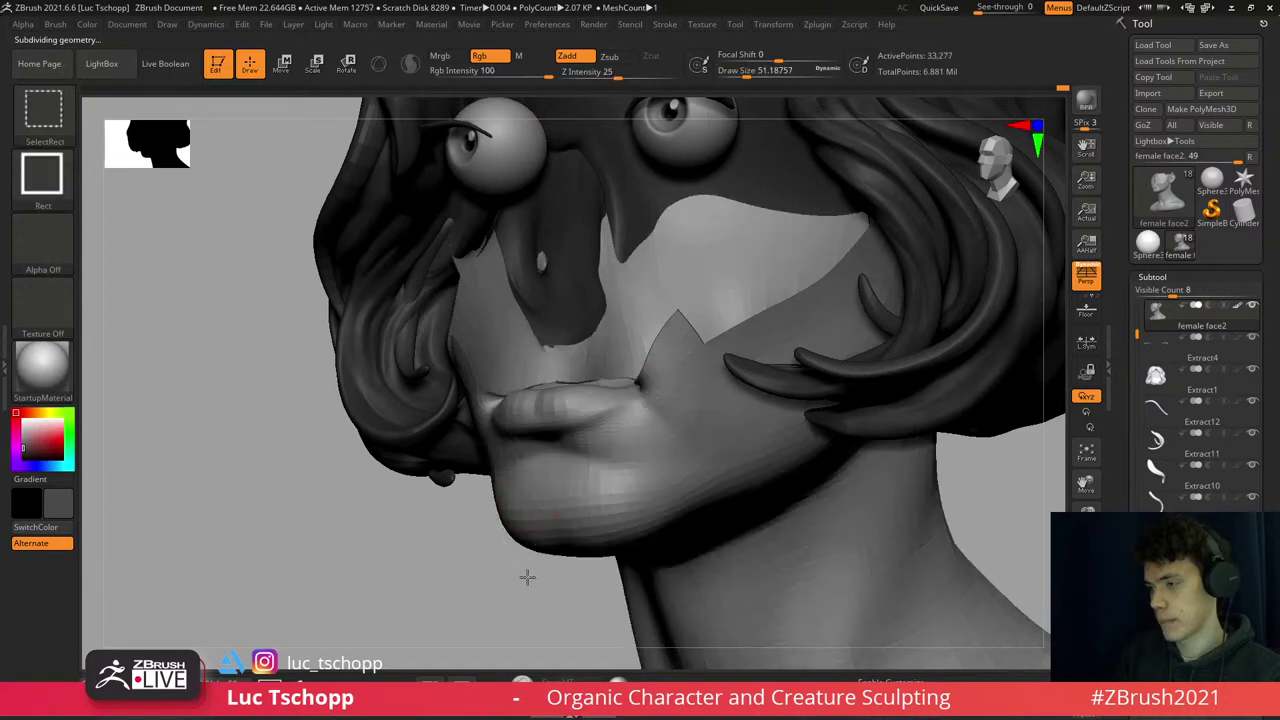
key("ctrl+z")
key("shift")
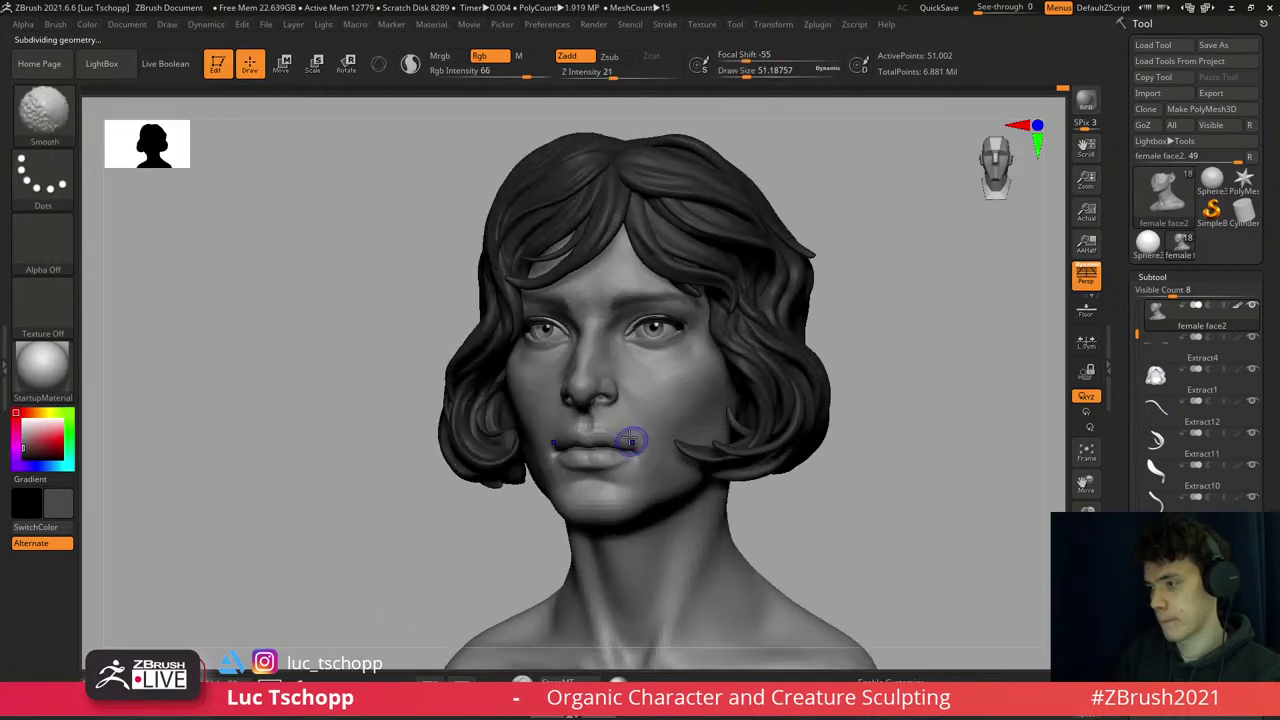
key("ctrl+z")
key("ctrl+z")
key("ctrl+z")
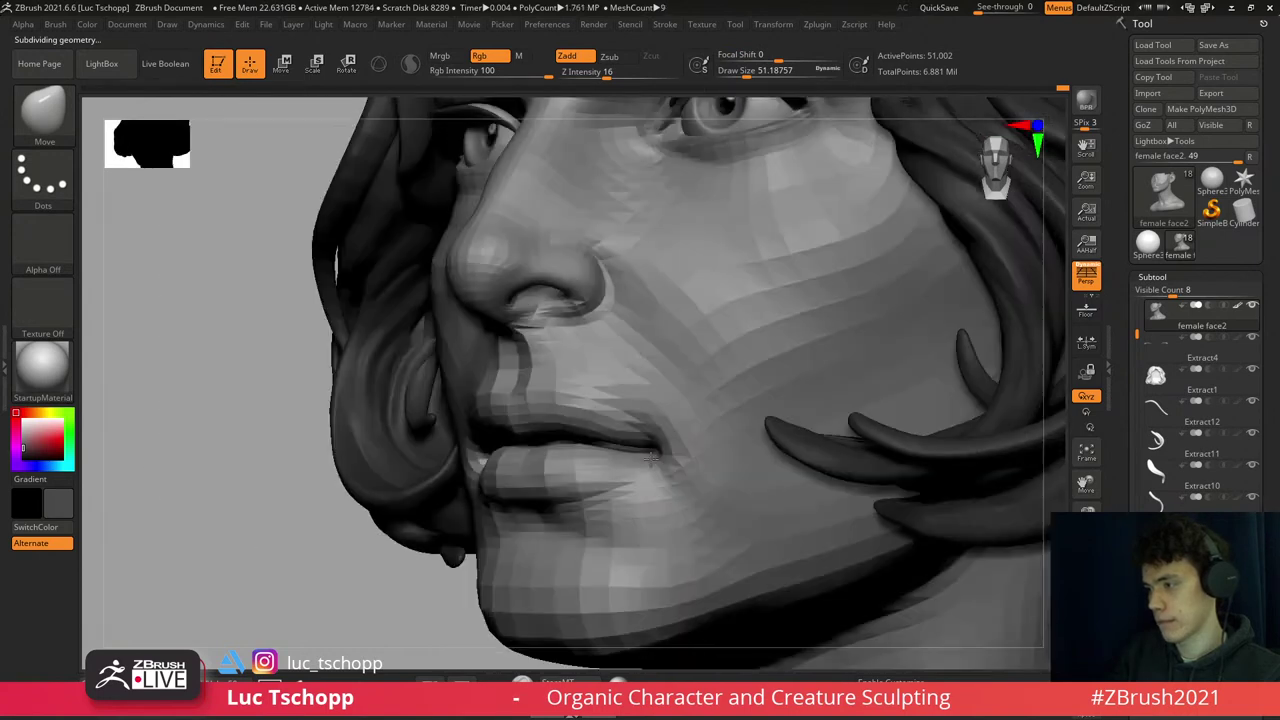
key("b")
key("ctrl+z")
key("ctrl+z")
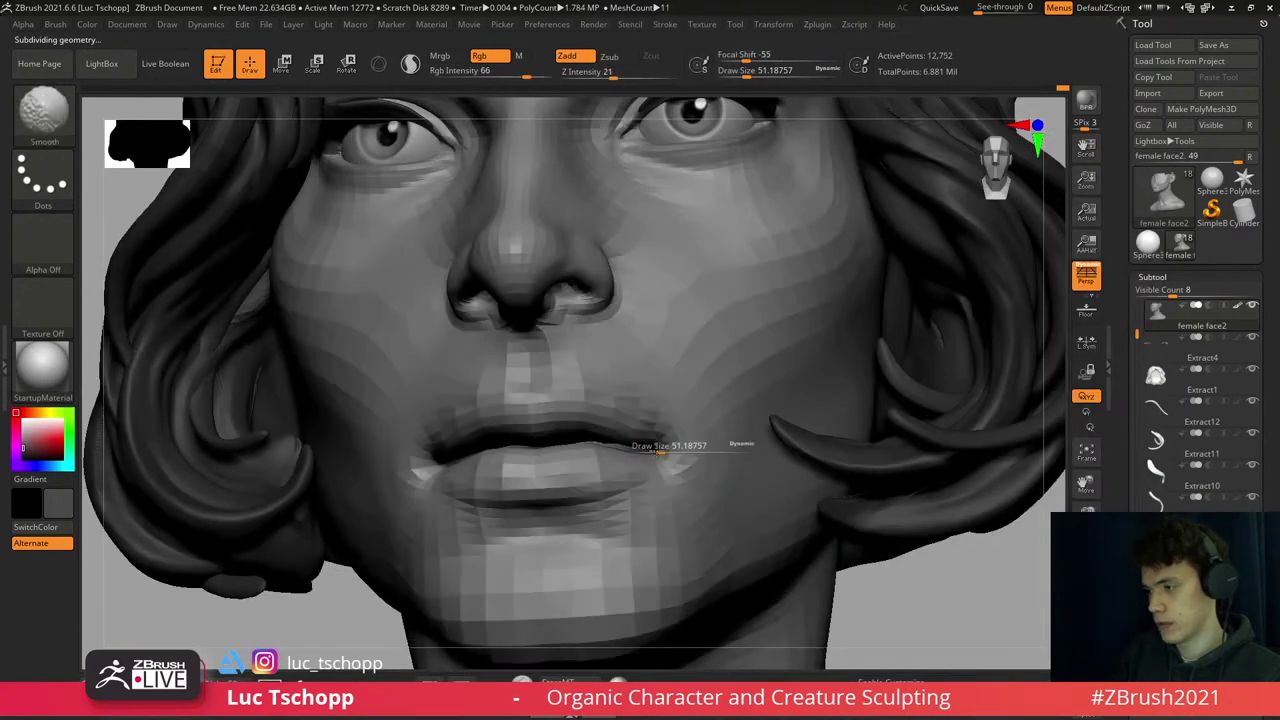
key("ctrl+z")
key("ctrl+z")
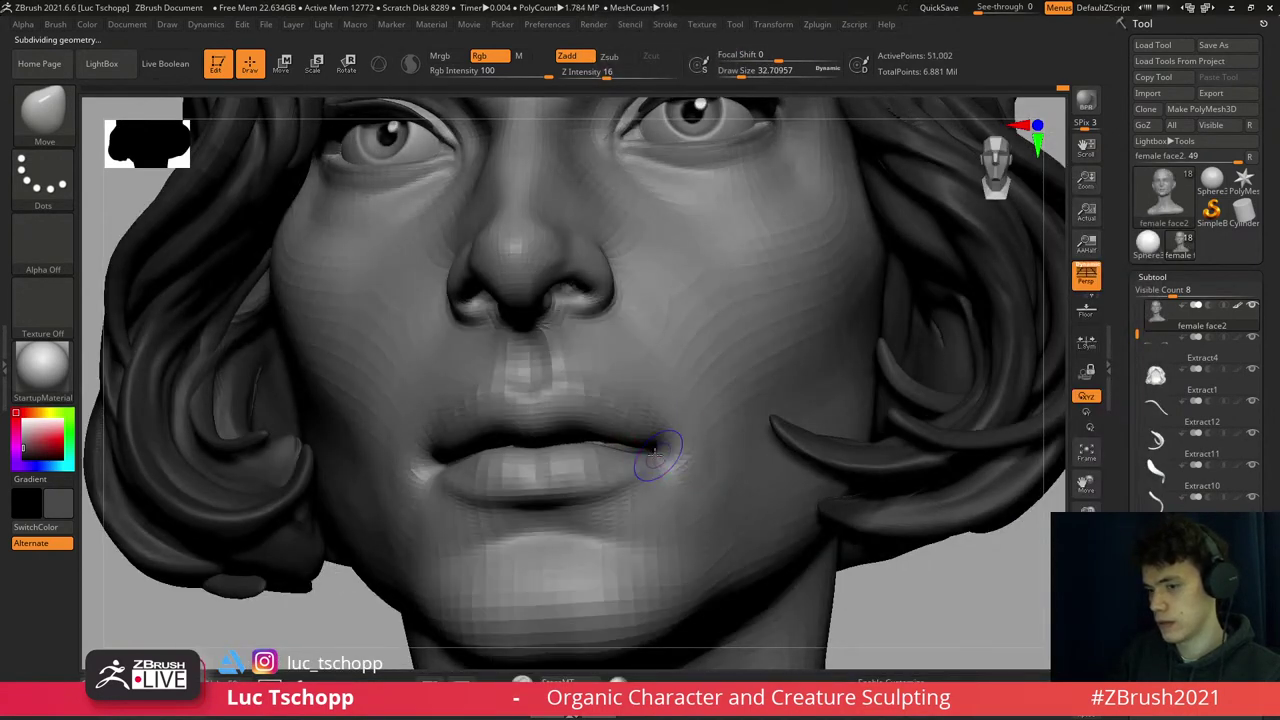
key("ctrl+z")
key("ctrl+z")
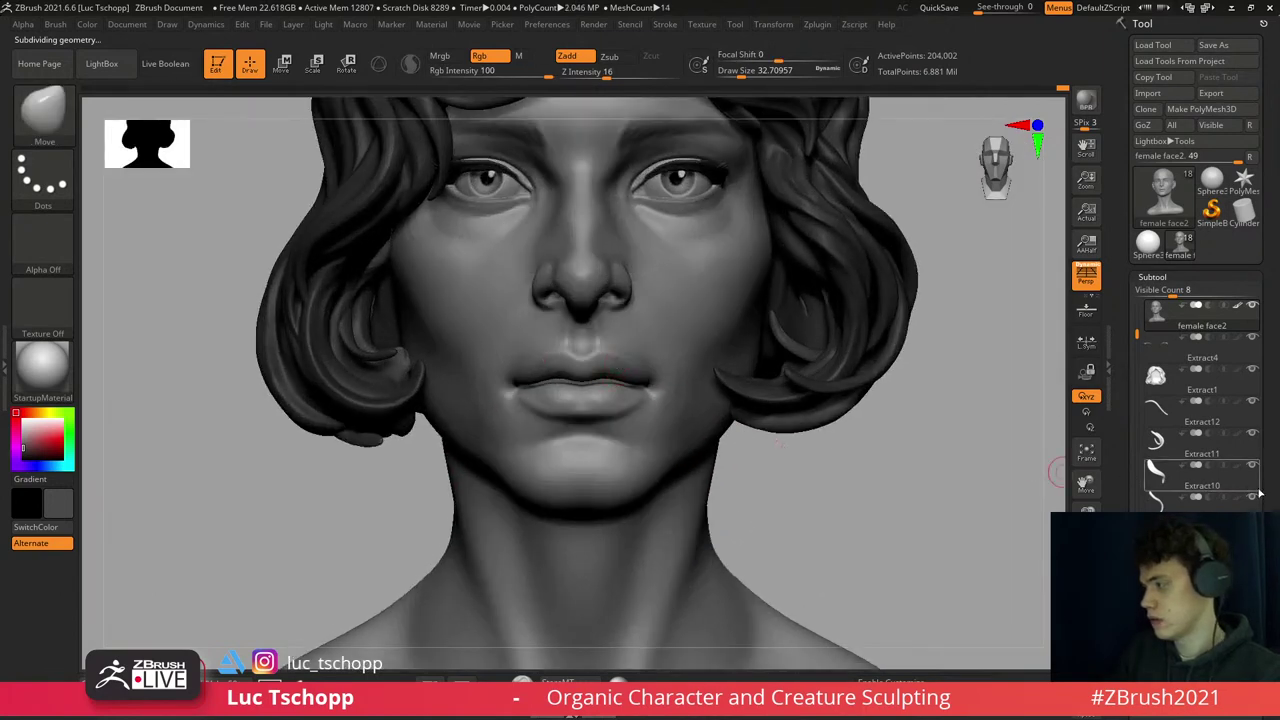
scroll(1205, 470, "down", 5)
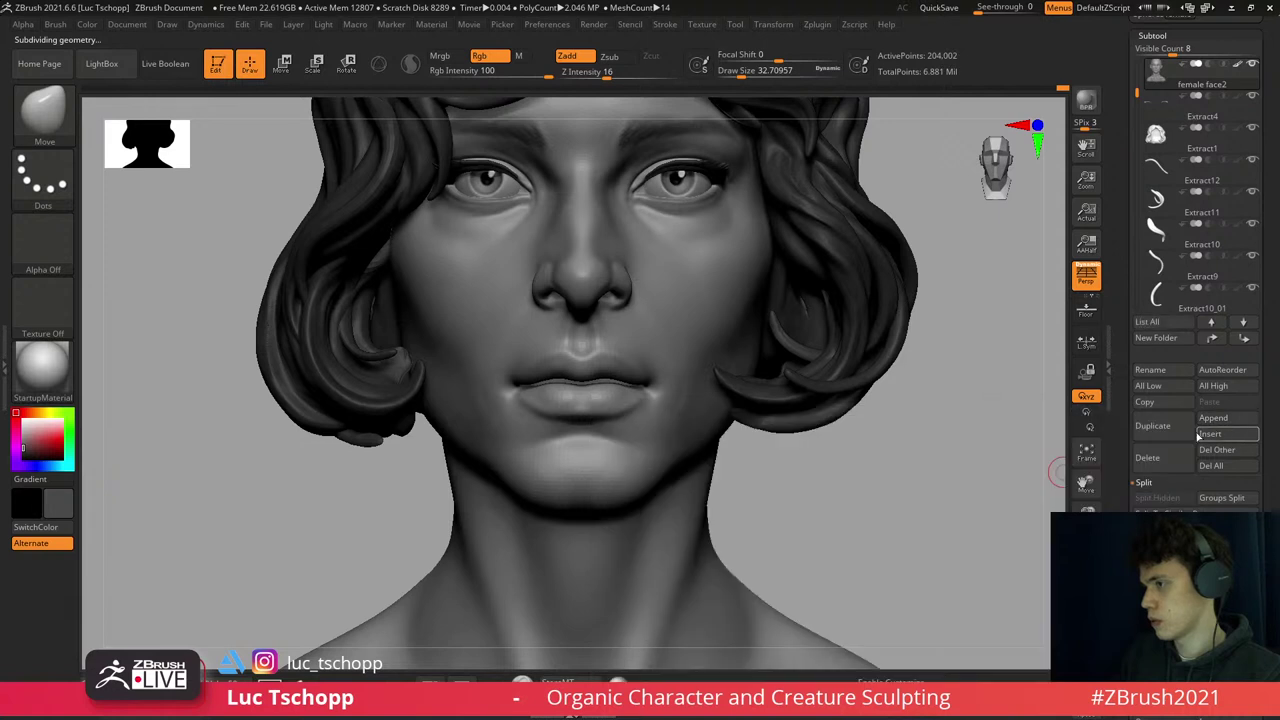
- Append a Cube3D subtool and scale it down evenly to a small block
left_click(1243, 424)
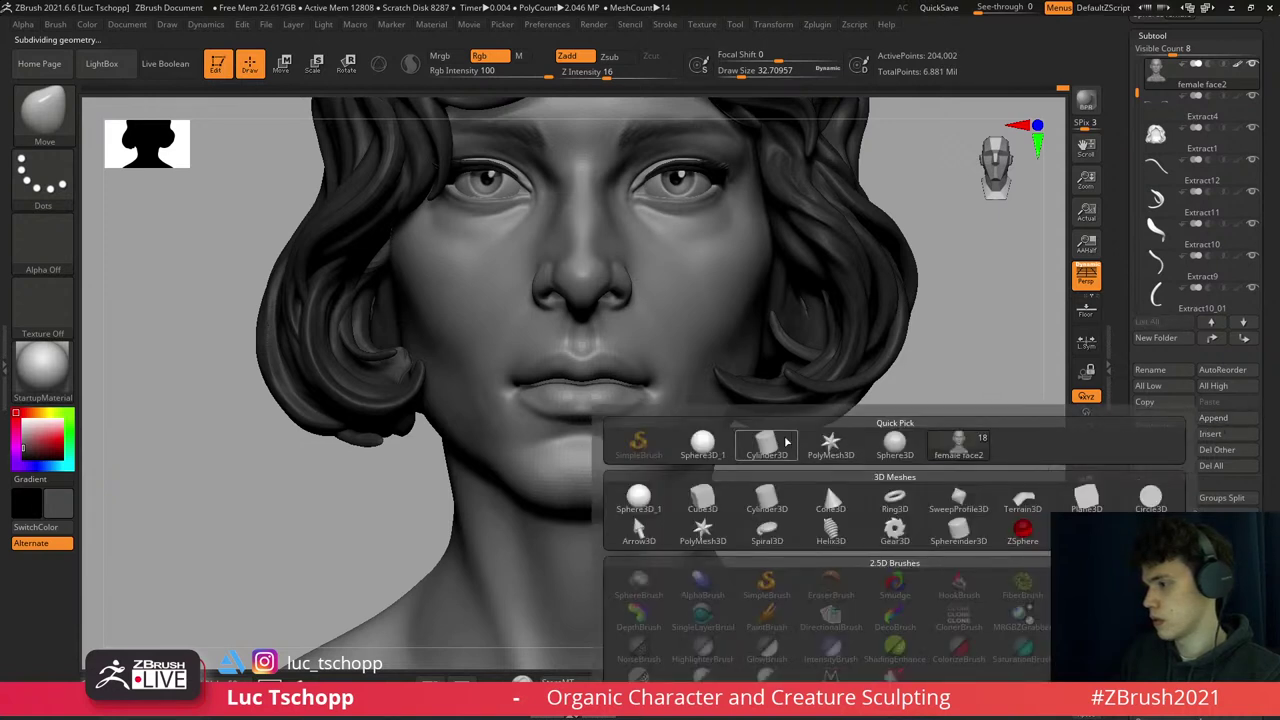
left_click(702, 497)
key("f")
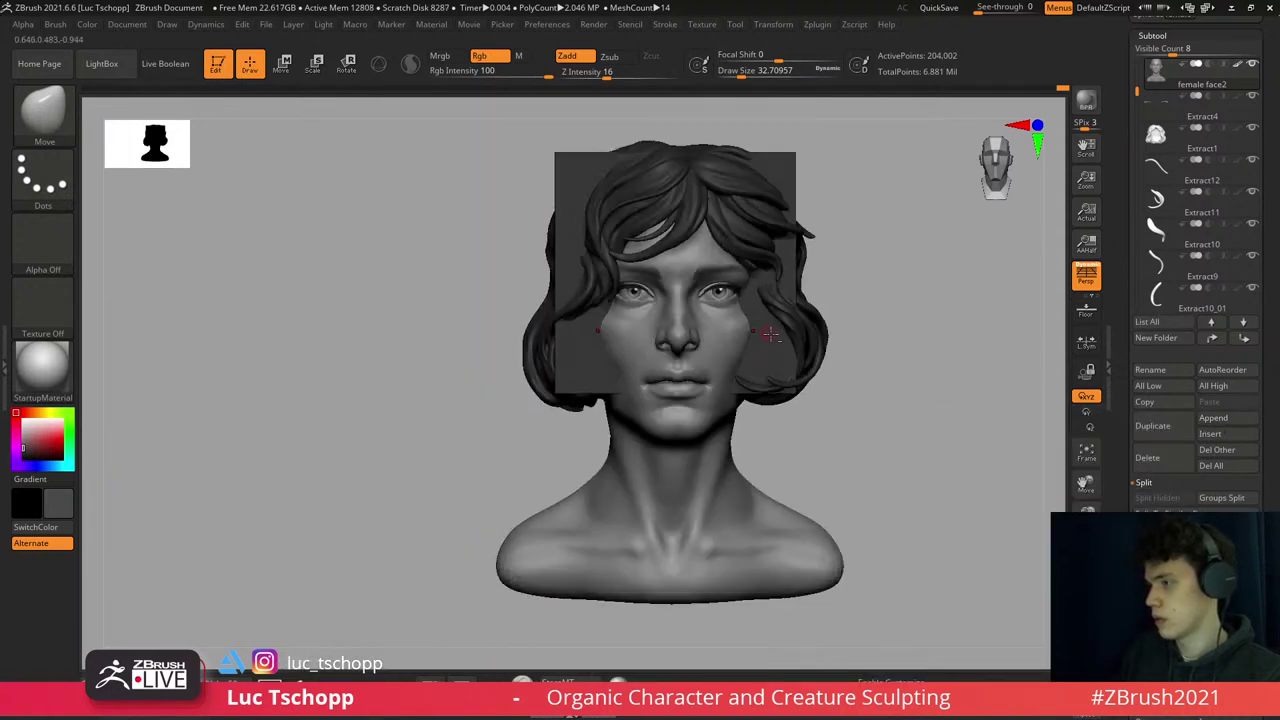
right_click_drag(768, 342, 886, 335)
key("w")
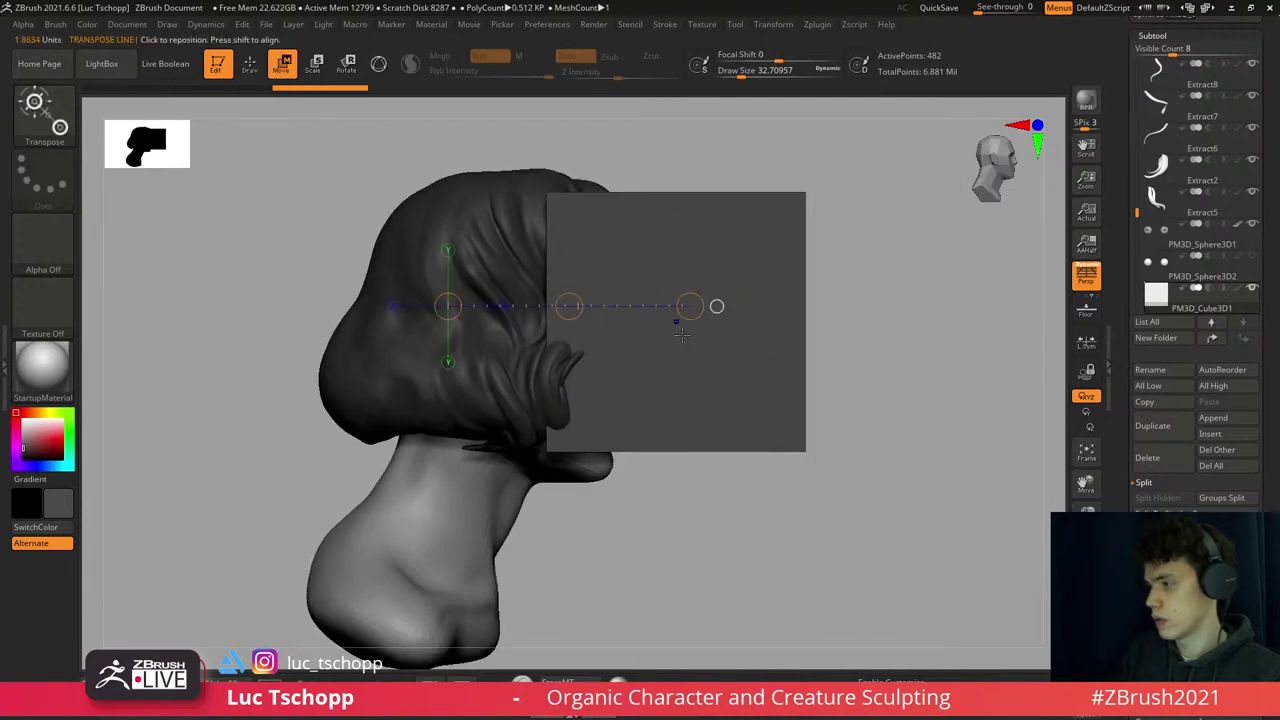
key("e")
left_click_drag(886, 338, 785, 337)
left_click_drag(893, 338, 738, 340)
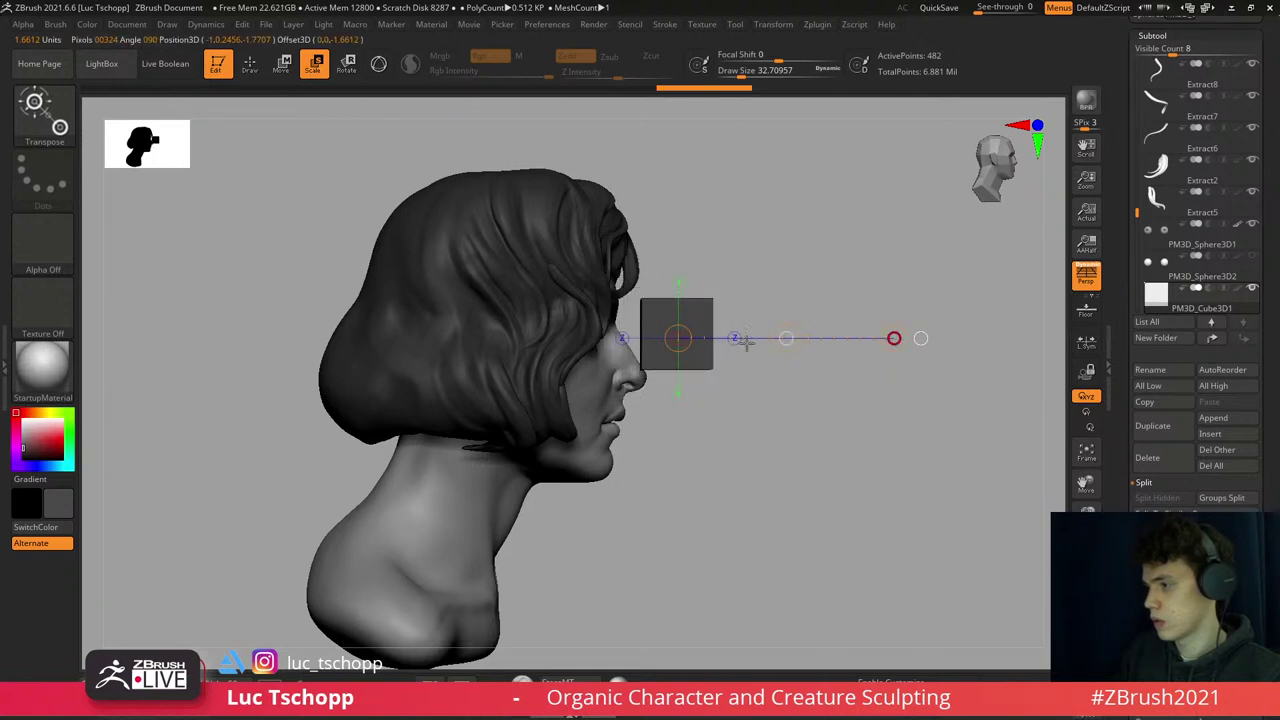
left_click_drag(894, 338, 897, 336)
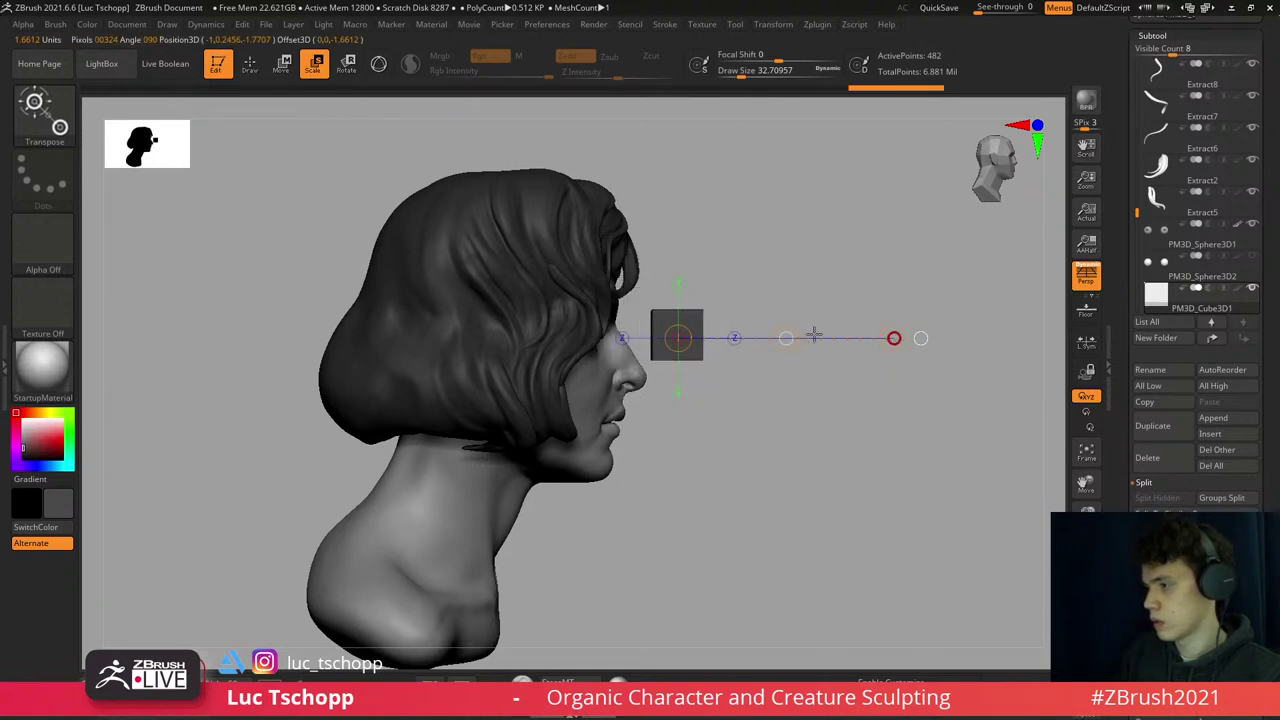
- Make the face active in side profile and enlarge the Move brush to reshape the nose tip
left_click_drag(829, 395, 810, 390)
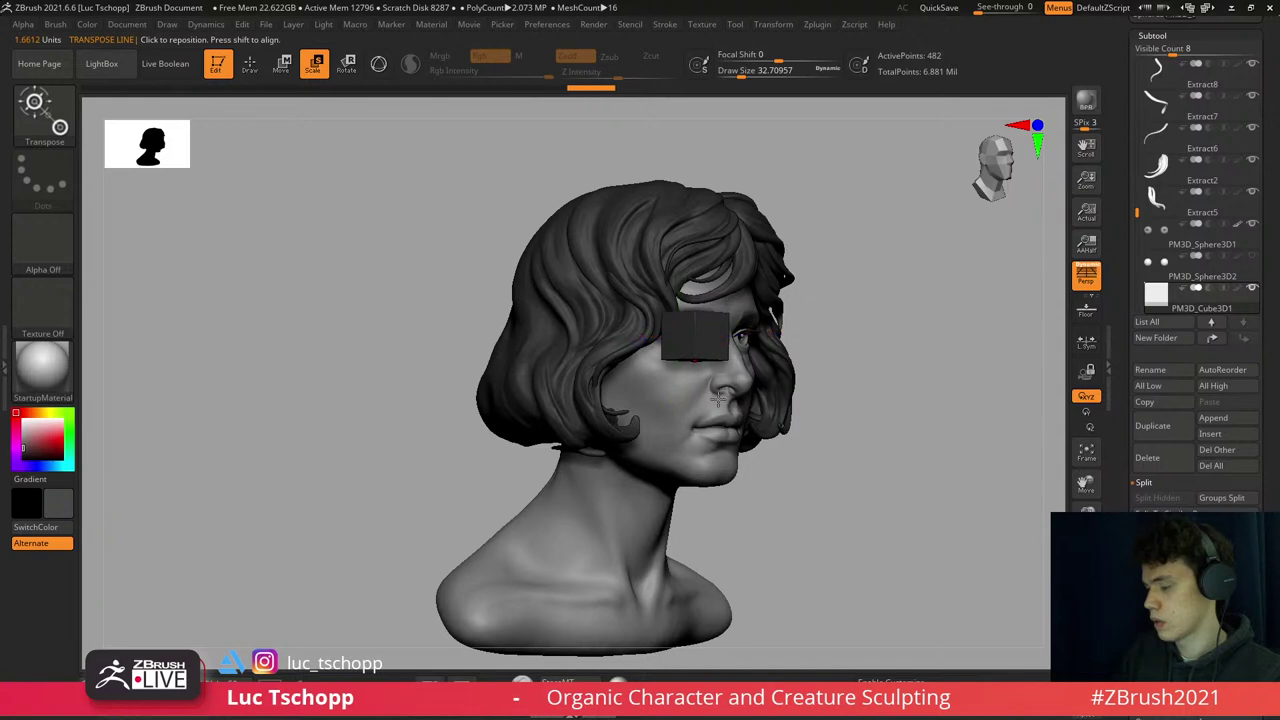
left_click_drag(728, 401, 857, 343)
left_click(760, 360, "alt")
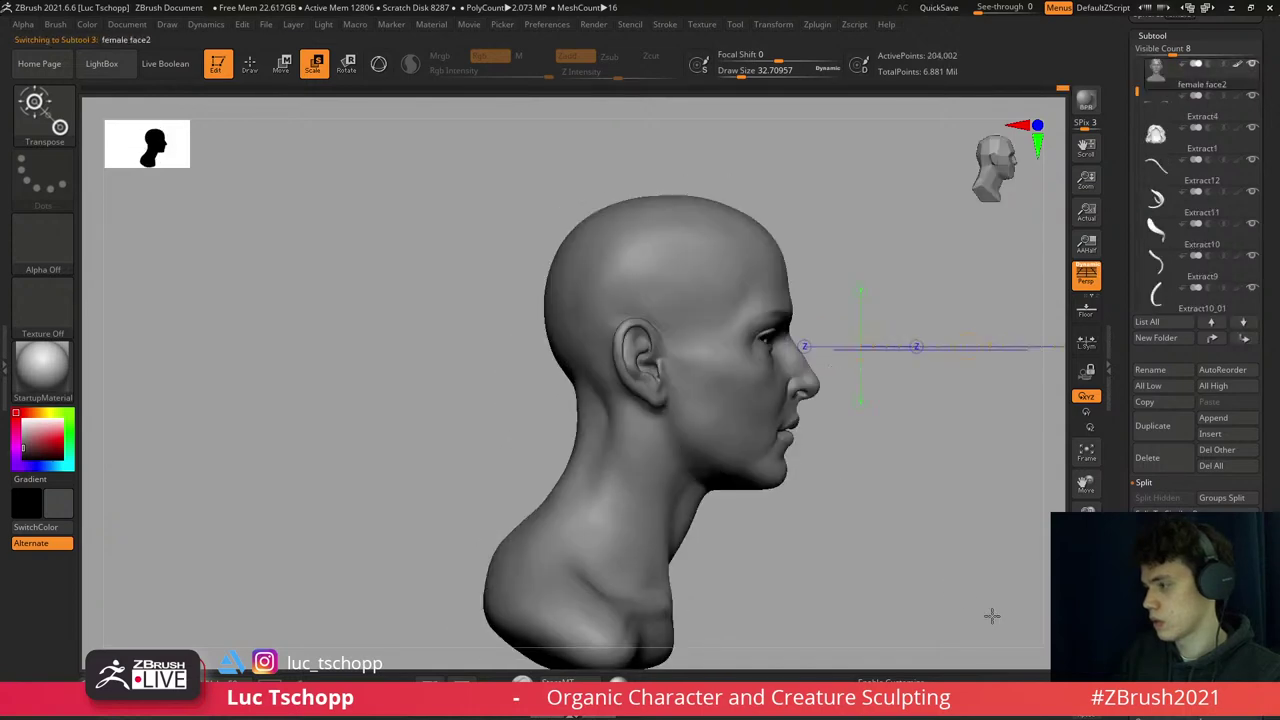
left_click_drag(768, 437, 777, 400, "alt")
key("b")
key("m")
key("v")
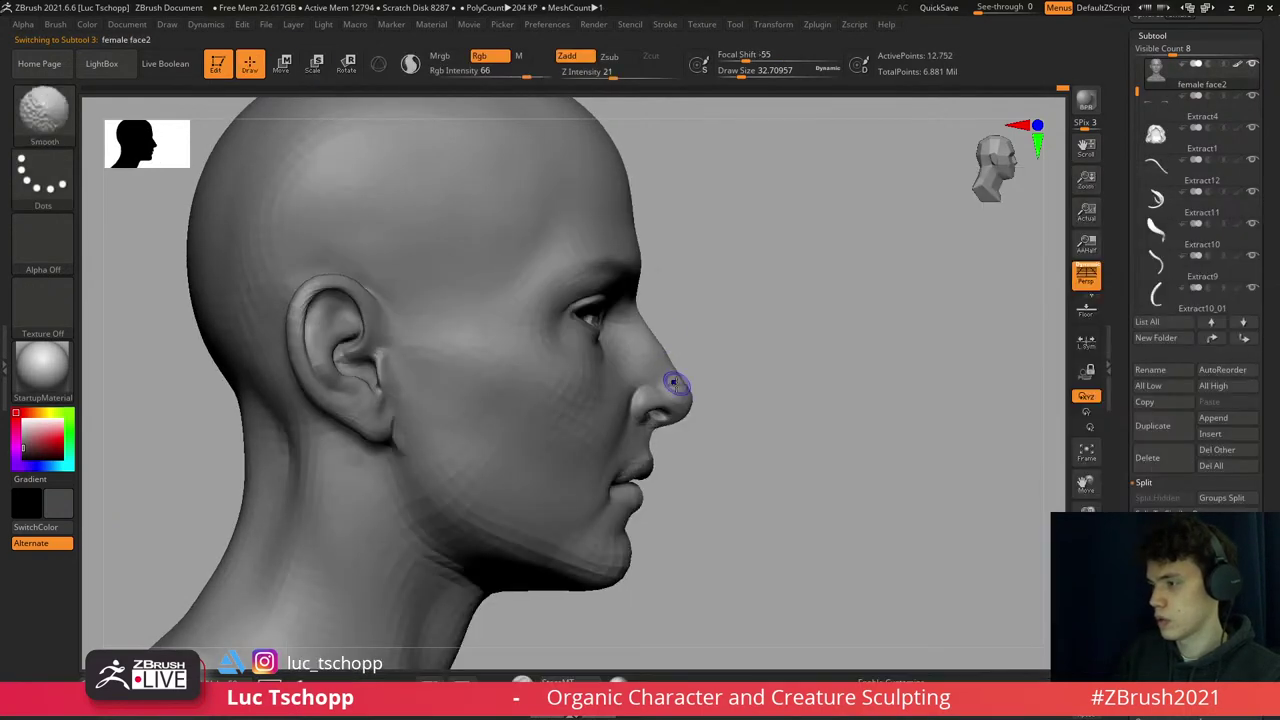
mouse_move(678, 393)
left_mouse_down()
mouse_move(660, 382)
mouse_move(679, 370)
mouse_move(660, 372)
mouse_move(686, 376)
mouse_move(834, 563)
left_mouse_up()
- Snap to a front view, check the cube, then make the high-detail face active again
key("ctrl+d")
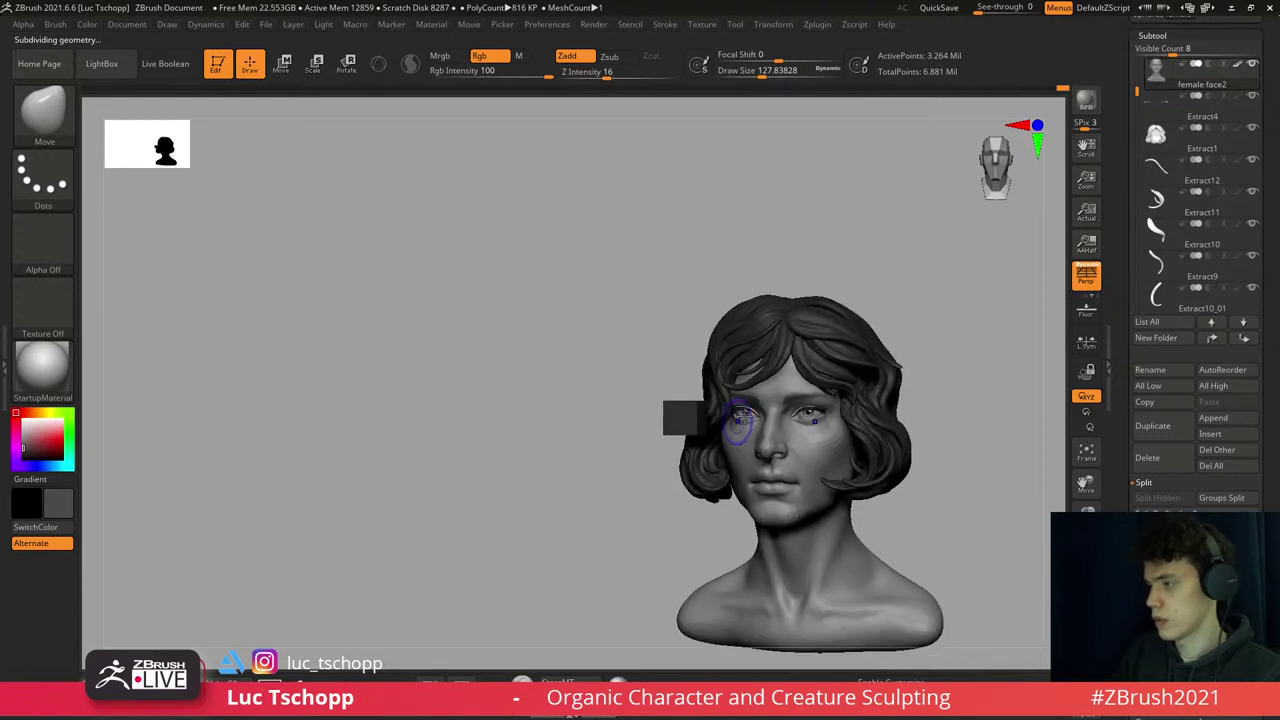
left_click(710, 425, "alt")
scroll(1245, 287, "down", 10)
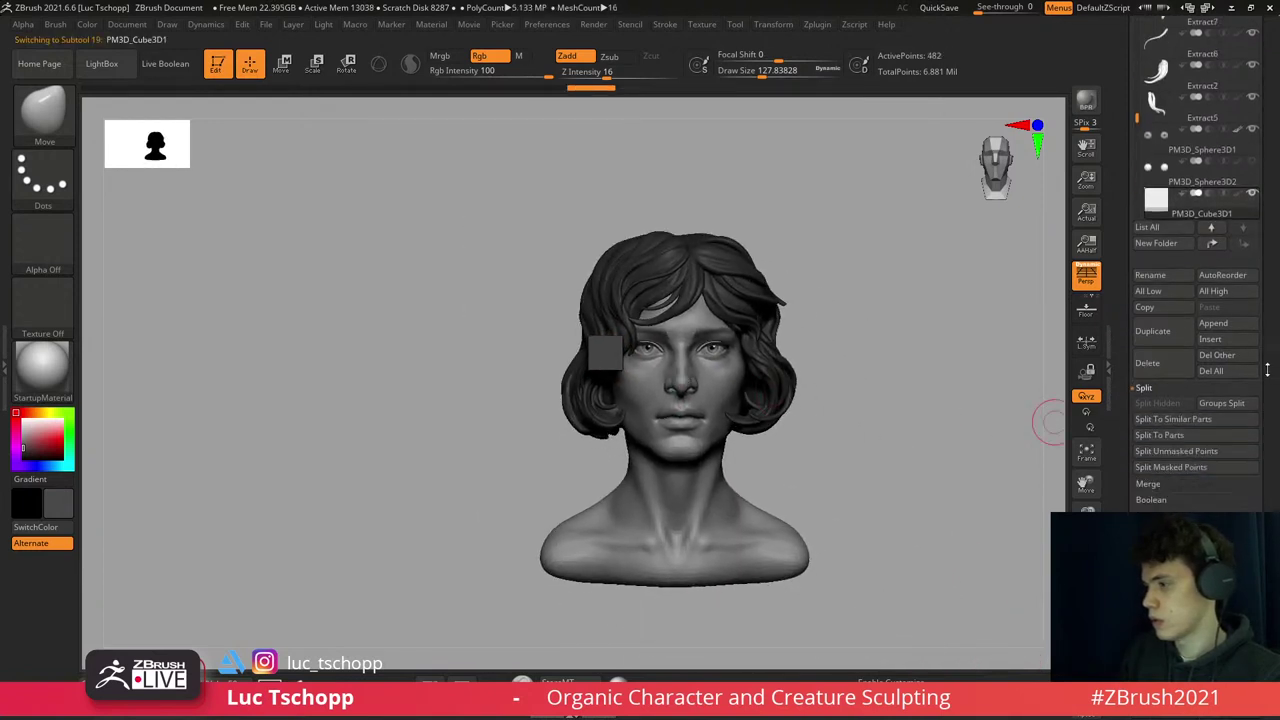
scroll(1245, 287, "down", 5)
left_click_drag(1046, 289, 790, 535, "alt")
left_click(790, 558, "alt")
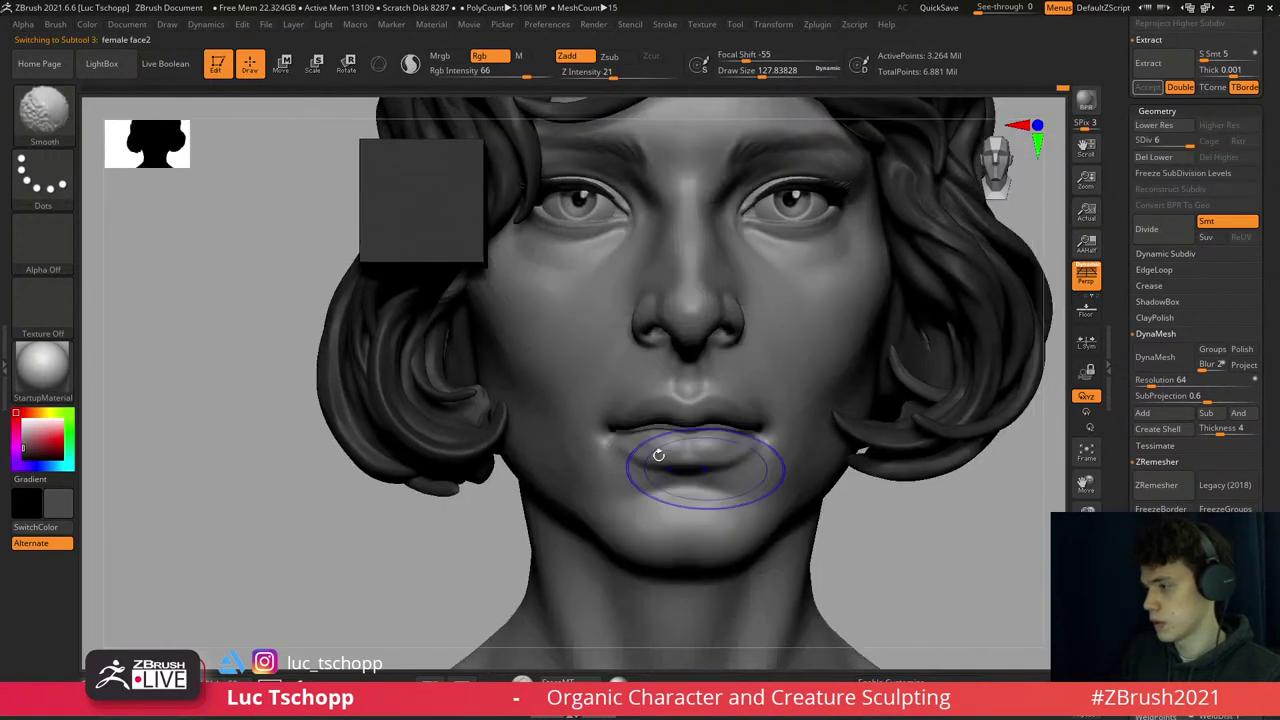
- Choose the Move brush and step between subdivision levels while turning toward the lips
key("b")
key("m")
key("v")
key("shift+d")
key("shift+d")
key("shift+d")
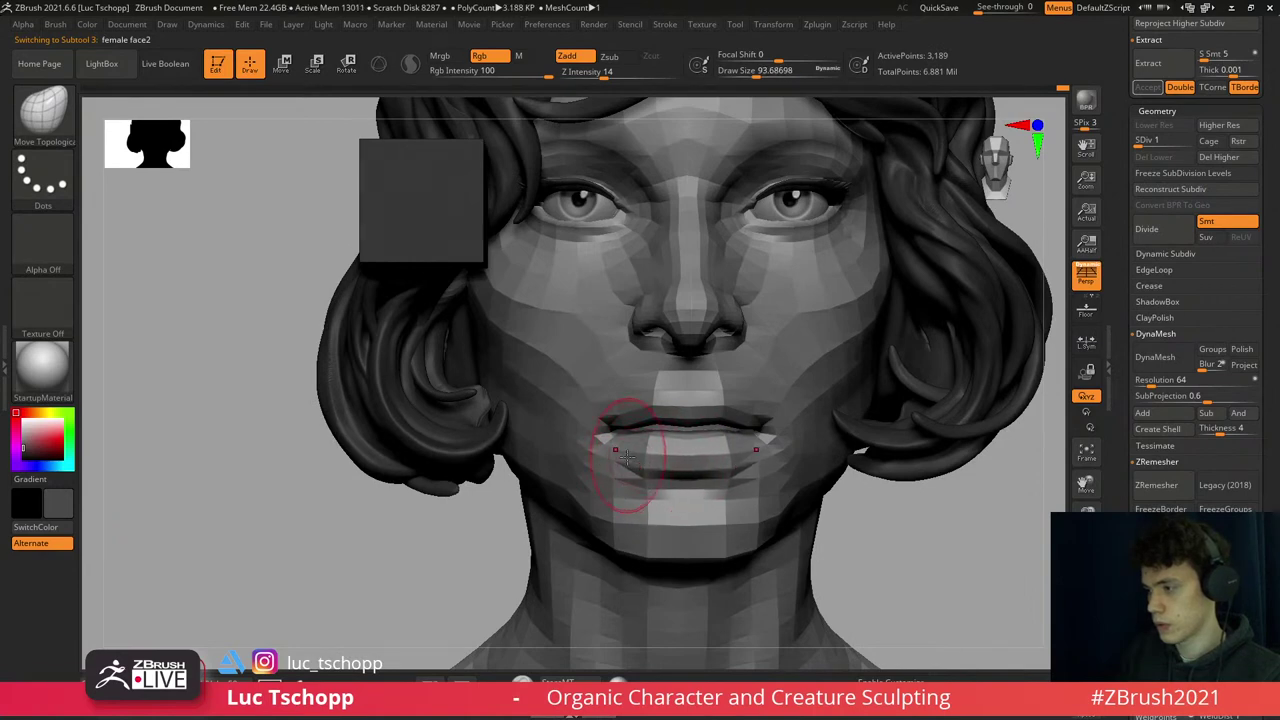
key("d")
key("d")
key("d")
key("d")
left_click_drag(686, 491, 686, 457)
key("shift+d")
key("shift+d")
key("shift+d")
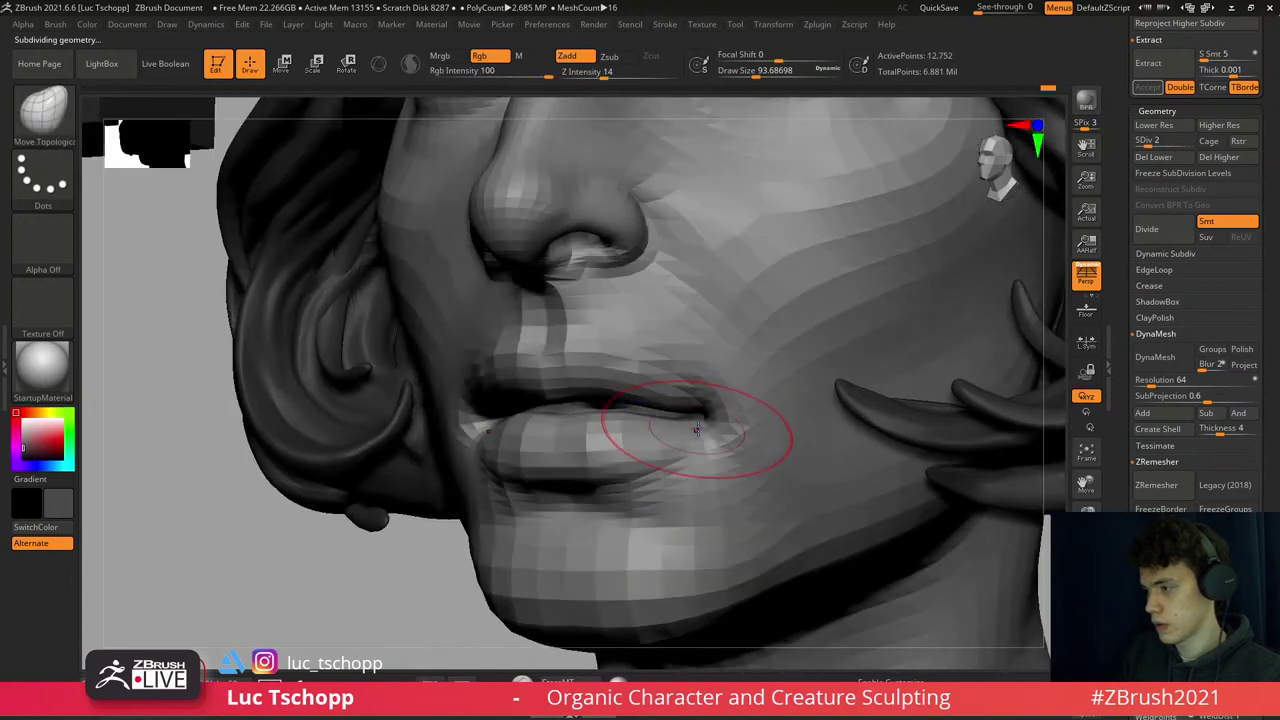
right_click_drag(700, 418, 678, 360)
key("d")
key("d")
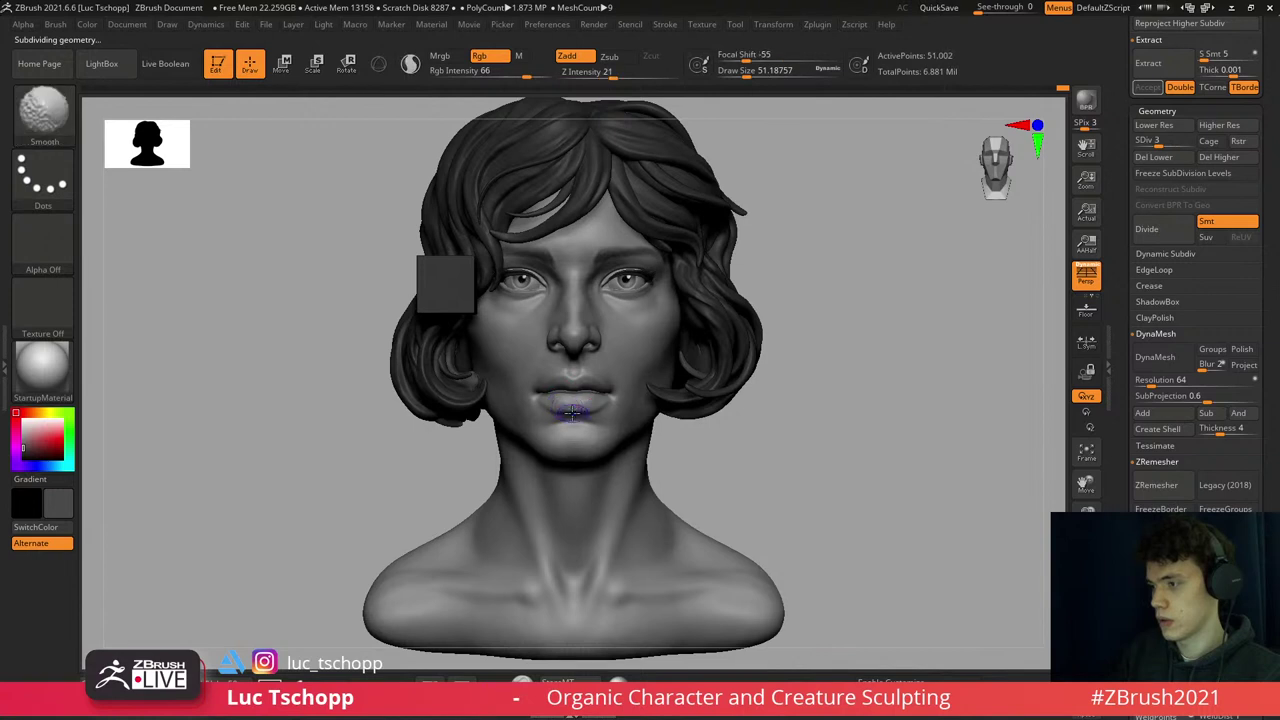
right_click_drag(566, 392, 549, 415, "alt")
- Smooth the lips across subdivision levels with the brush resized to about 116, then 54
key("shift+d")
key("shift+d")
key("shift+d")
key("s")
left_click_drag(549, 415, 557, 415)
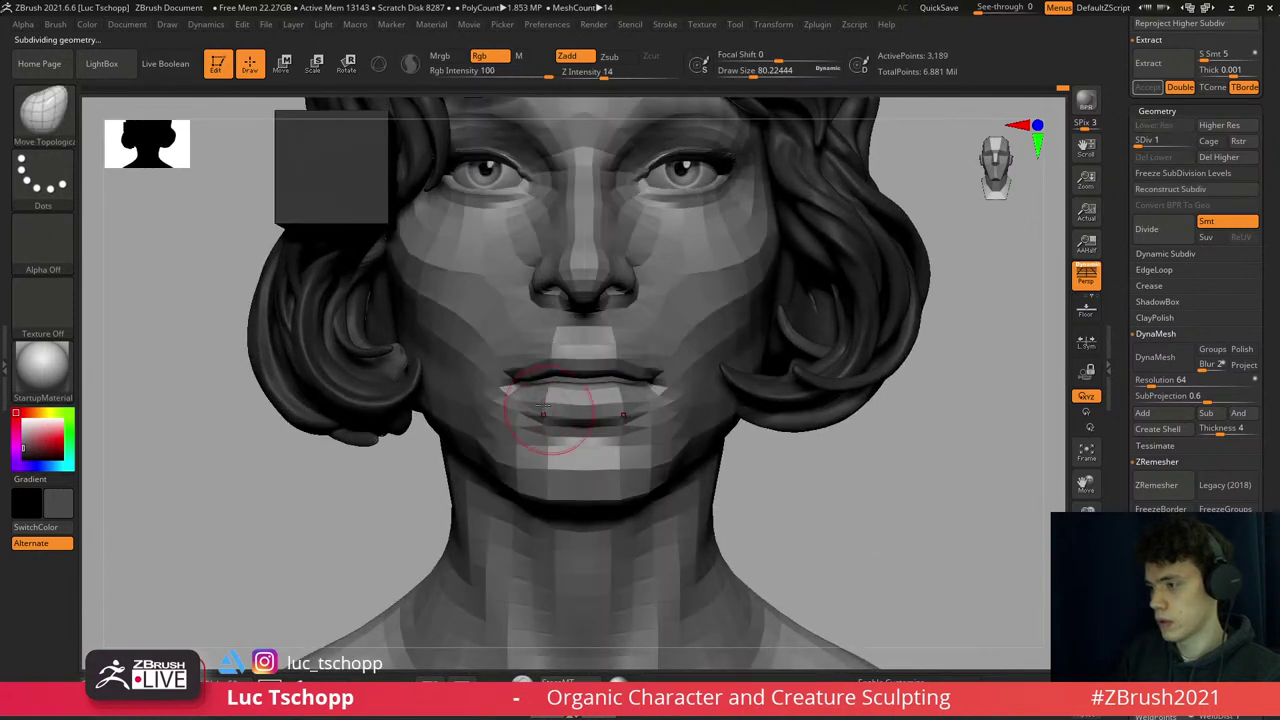
key("d")
key("d")
key("d")
key("d")
key("d")
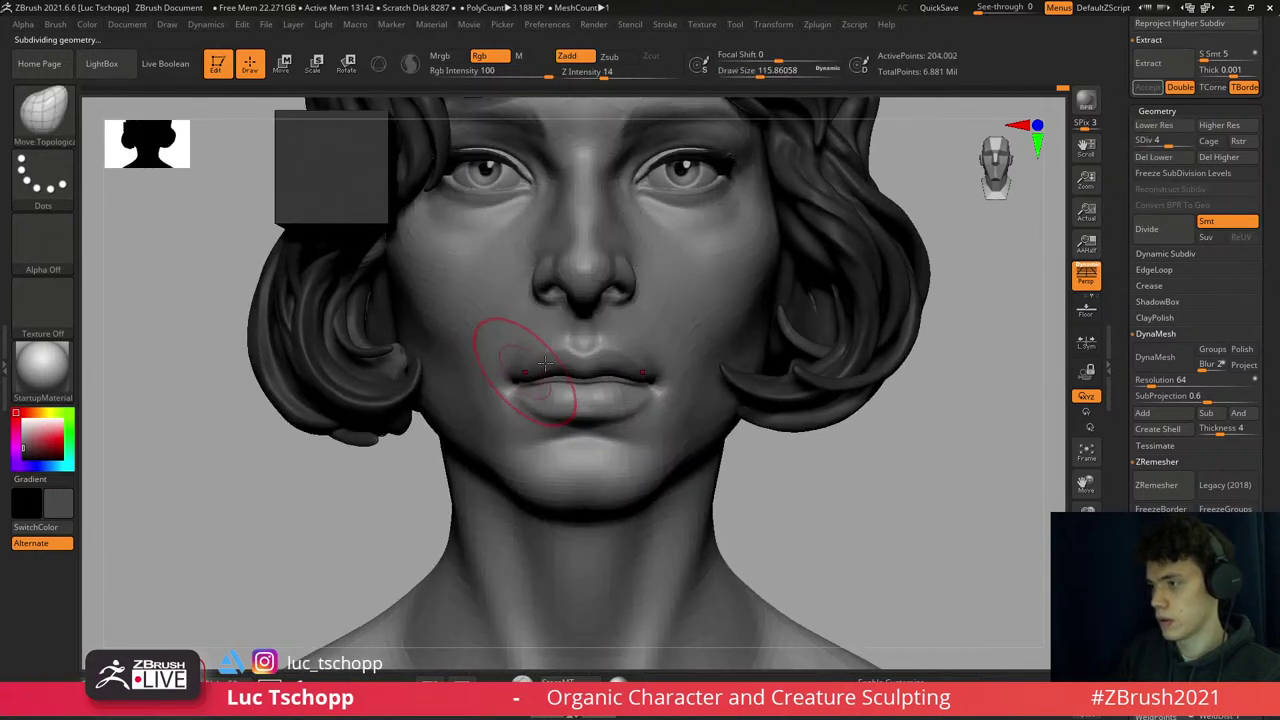
right_click_drag(549, 300, 543, 300, "shift")
key("s")
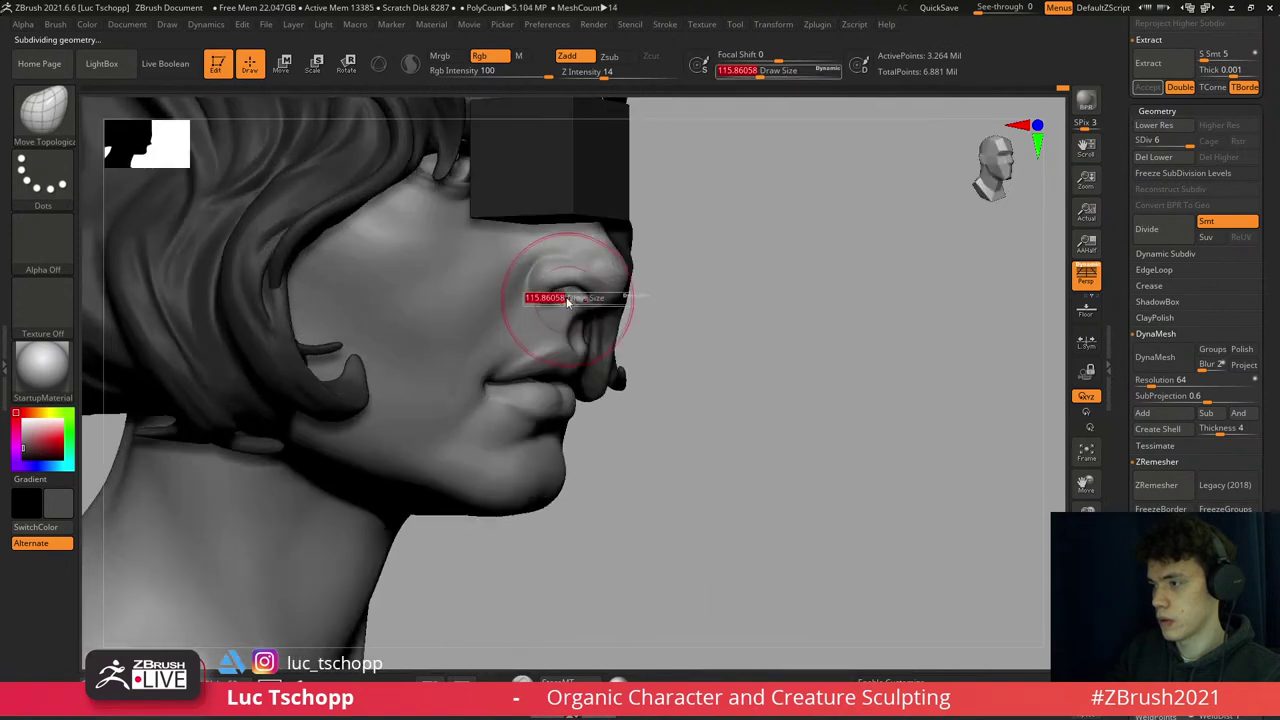
left_click_drag(543, 300, 538, 300)
right_click_drag(538, 300, 585, 327, "alt")
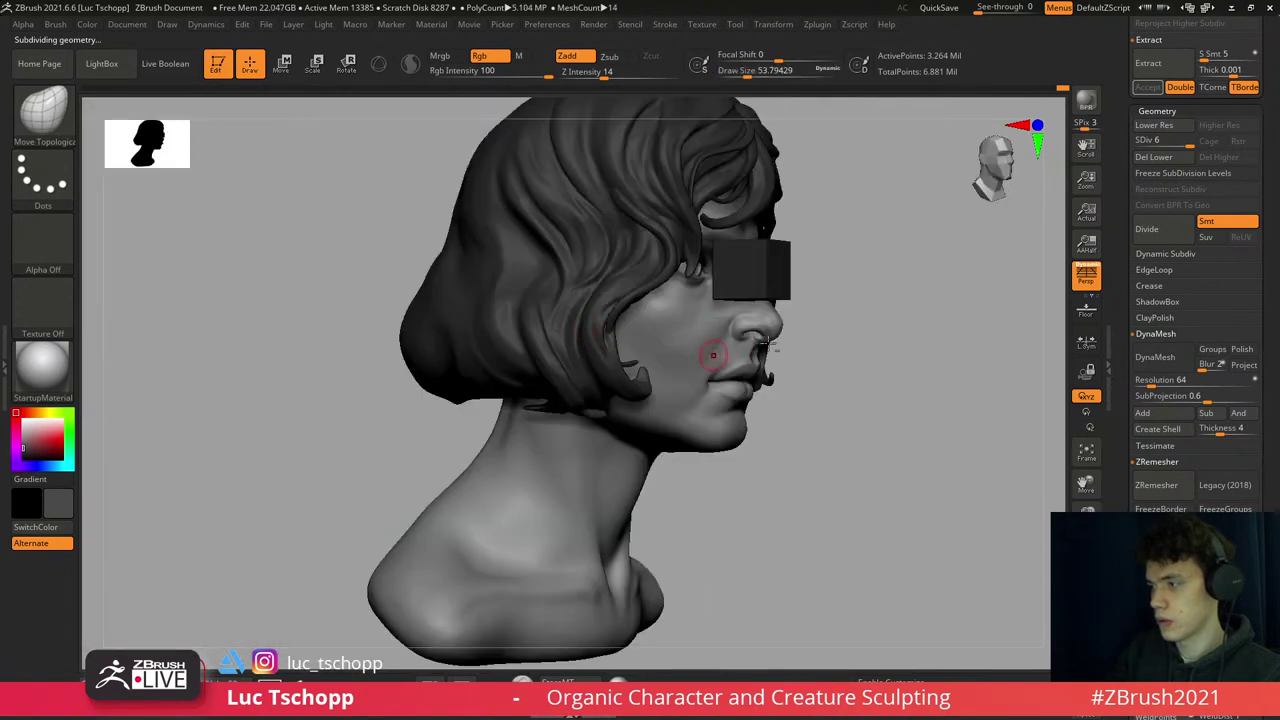
- Refine the lips at subdivision level 3, then frame the bust and ready the Move transpose
key("shift+d")
key("shift+d")
key("shift+d")
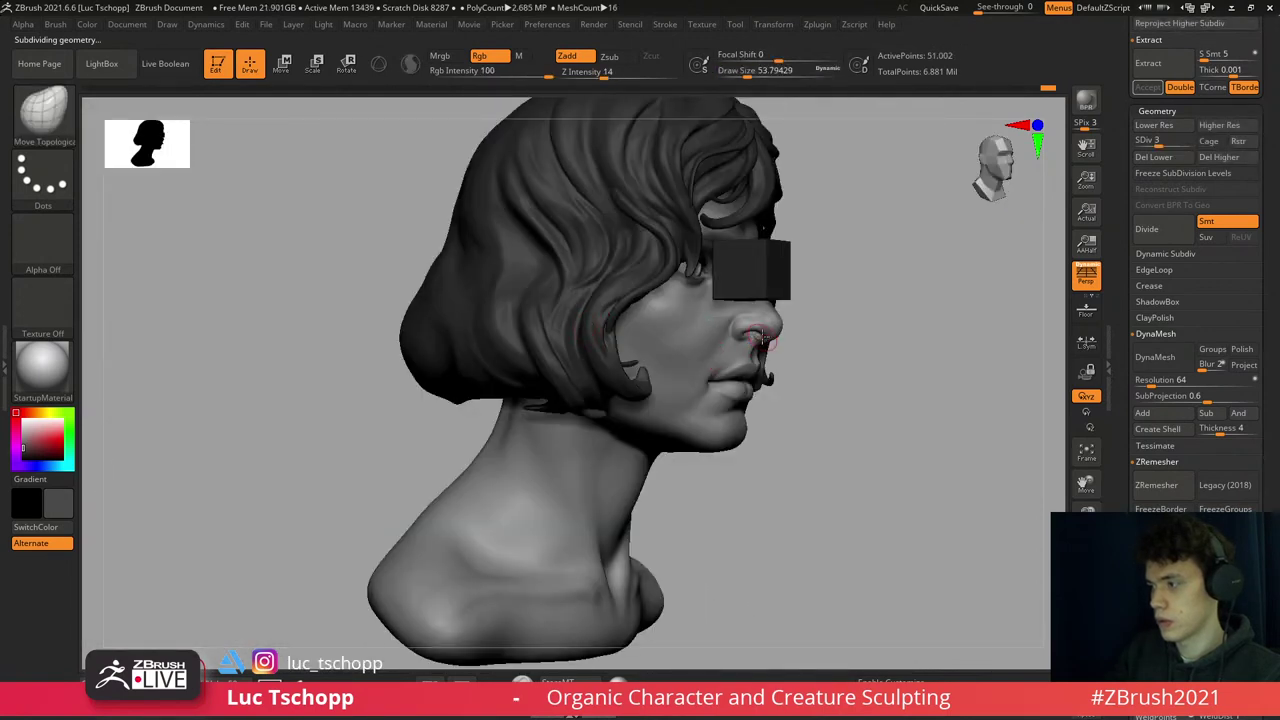
mouse_move(733, 374)
right_mouse_down()
mouse_move(714, 424)
mouse_move(709, 366)
right_mouse_up()
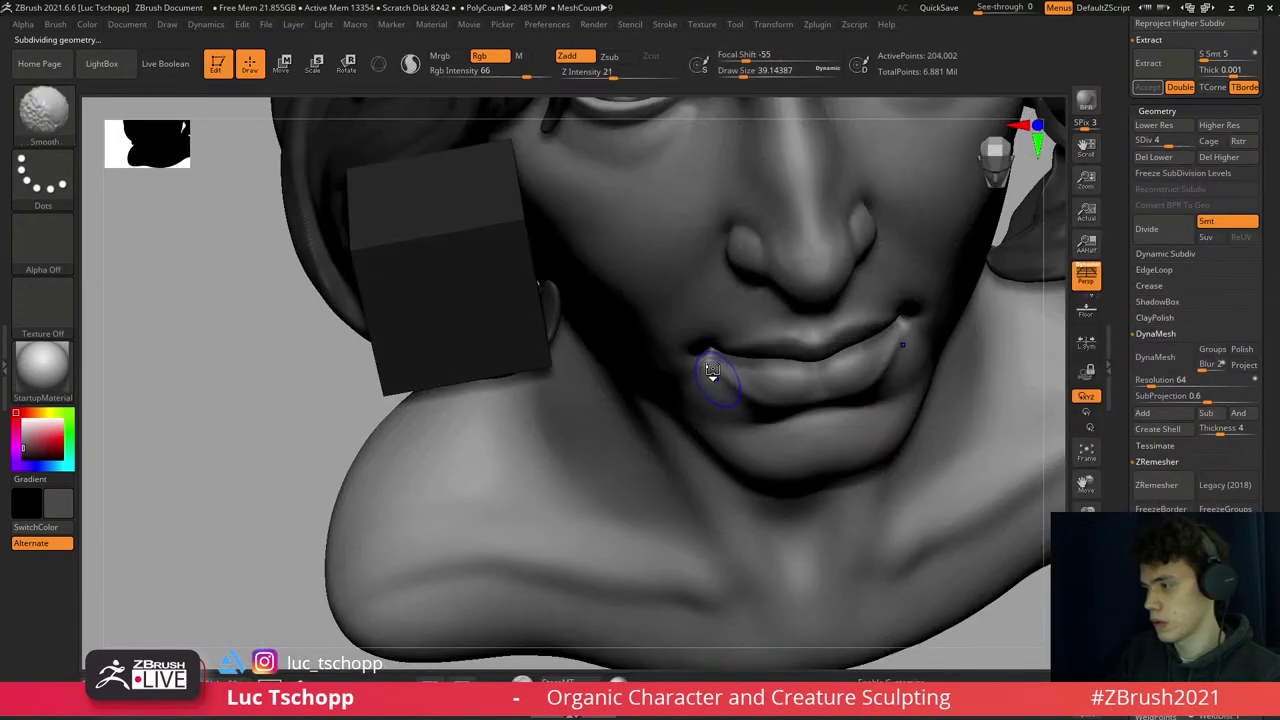
key("s")
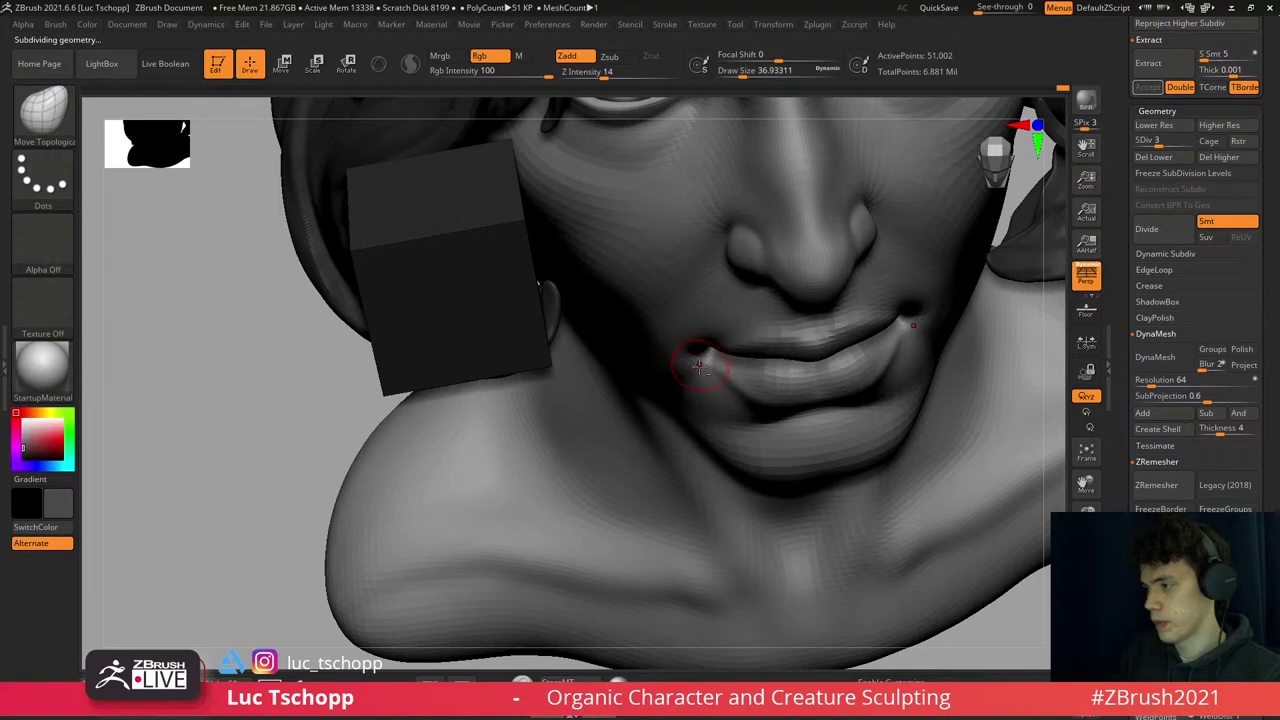
right_click_drag(701, 360, 702, 348, "shift")
key("d")
key("f")
right_click_drag(623, 303, 543, 311, "alt")
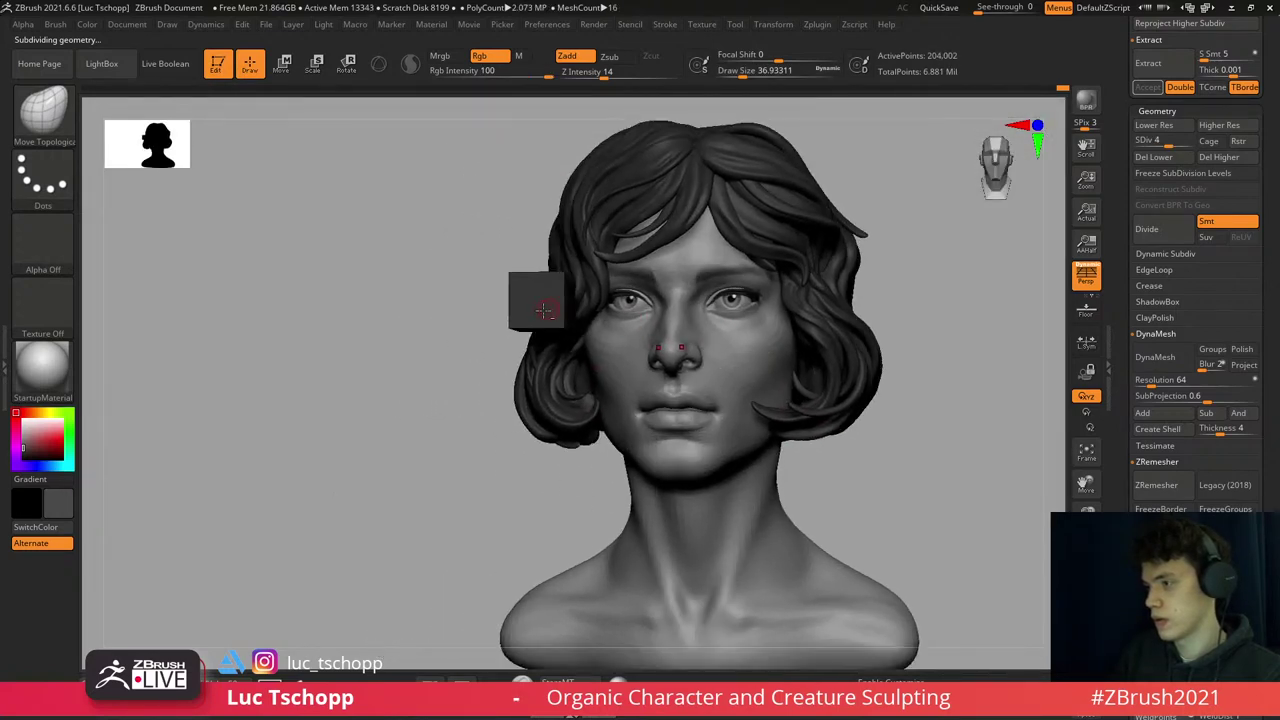
key("shift+d")
key("w")
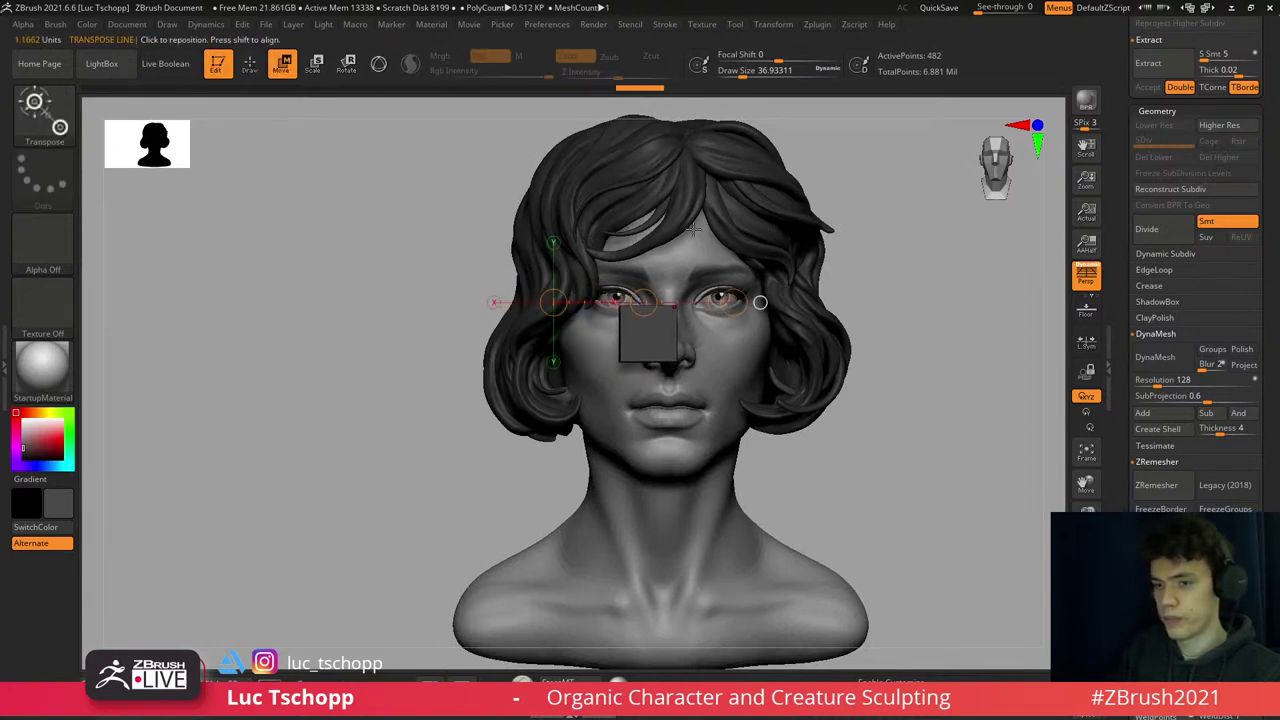
- Centre the cube on the face by setting its X Position to 0
right_click_drag(938, 386, 932, 358, "alt")
scroll(1269, 210, "down", 5)
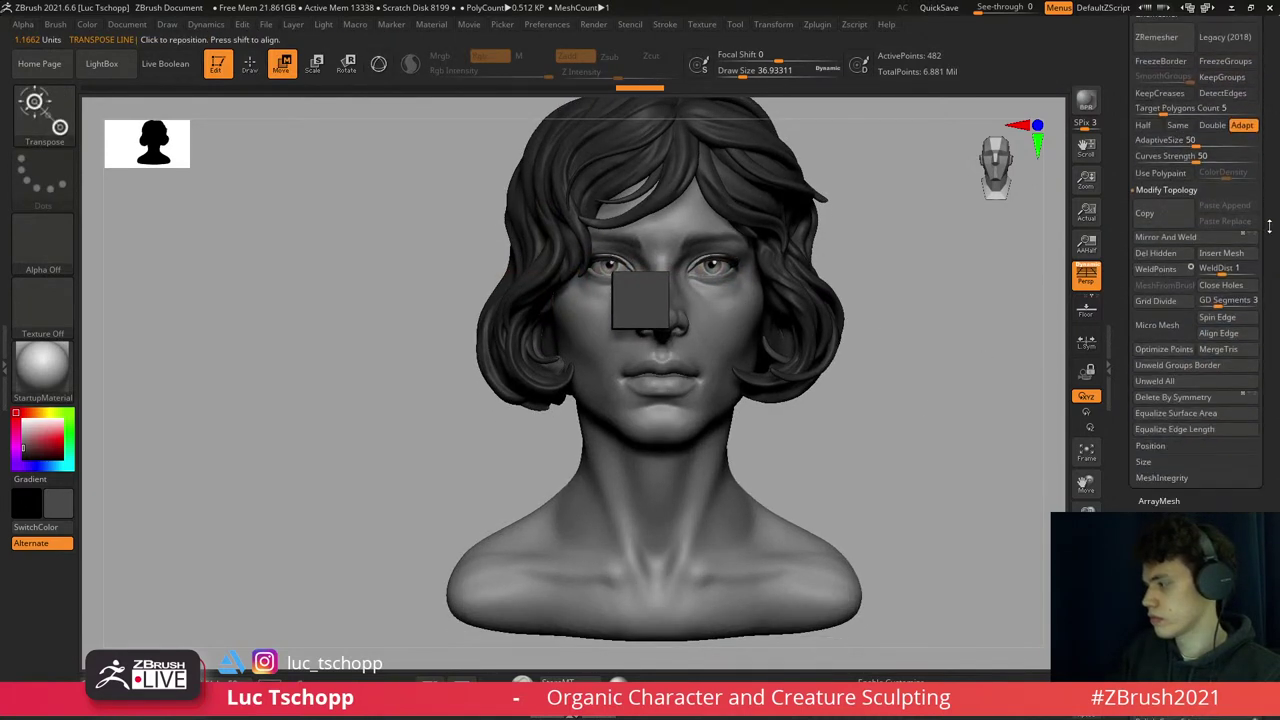
left_click(1148, 328)
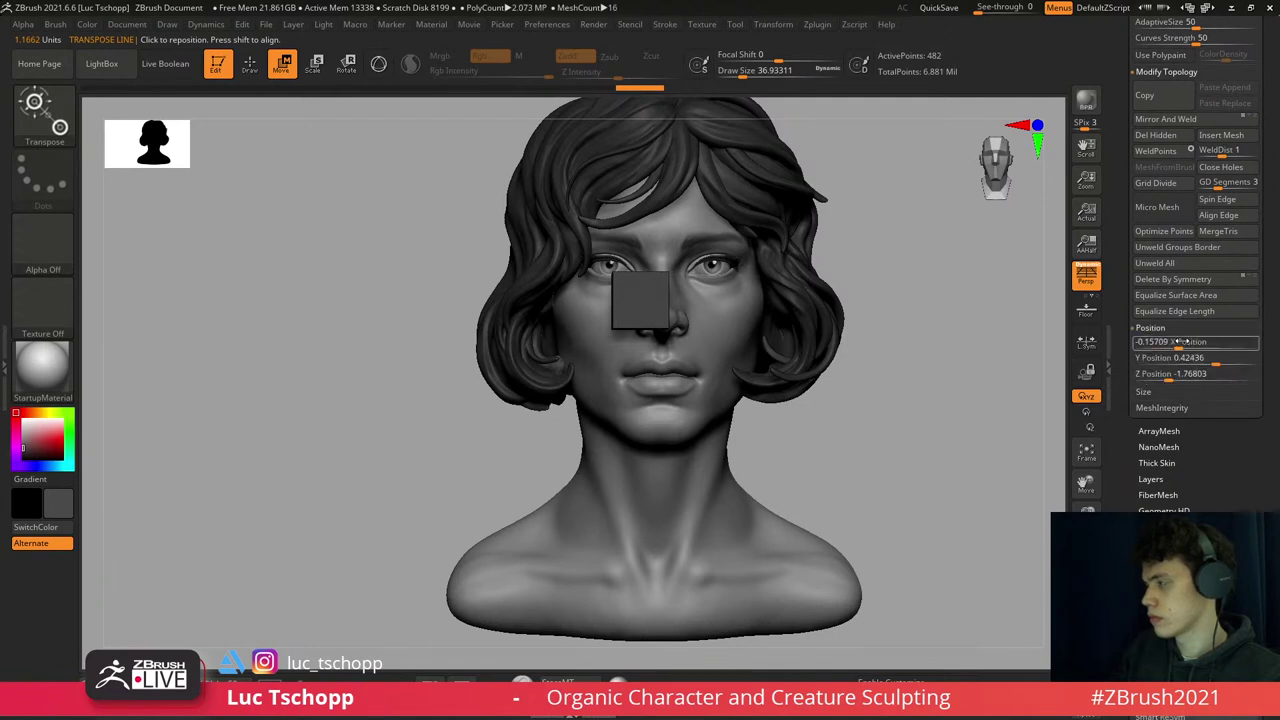
left_click(1180, 342)
type("0")
key("Return")
left_click(1180, 373)
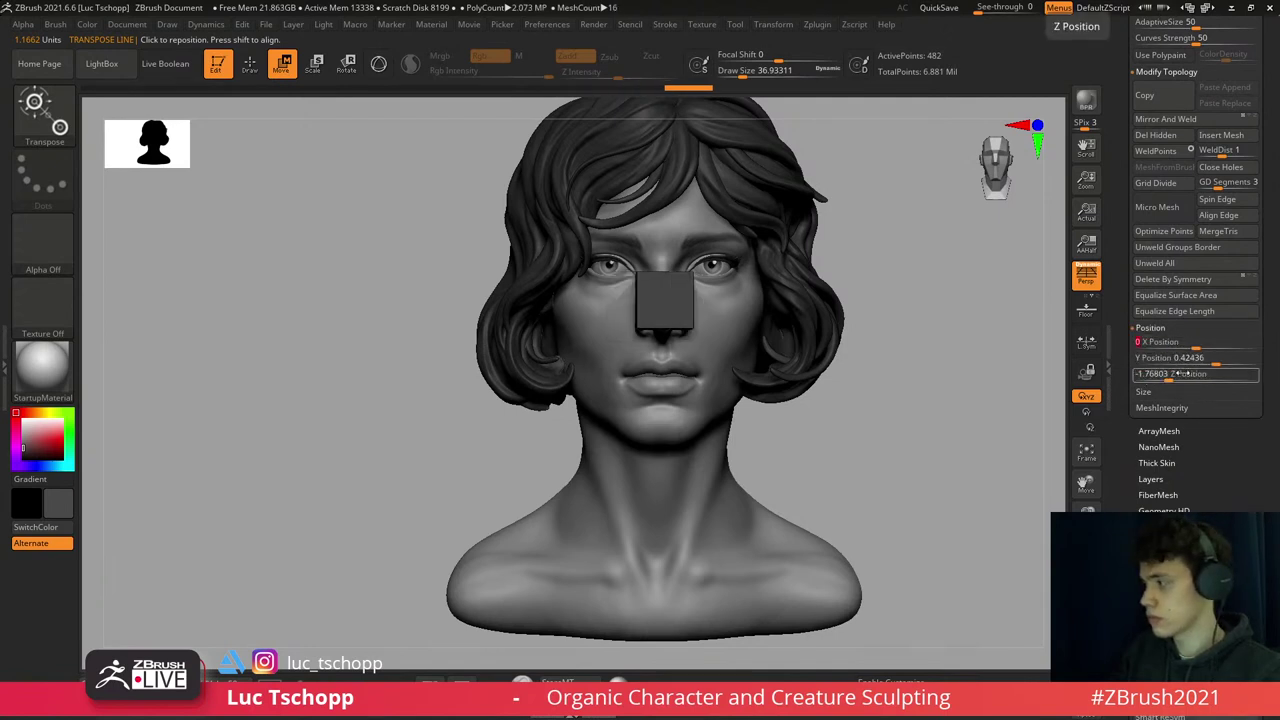
- Nudge the block closer to the face and give it a darker mid-grey colour
right_click_drag(548, 385, 640, 295)
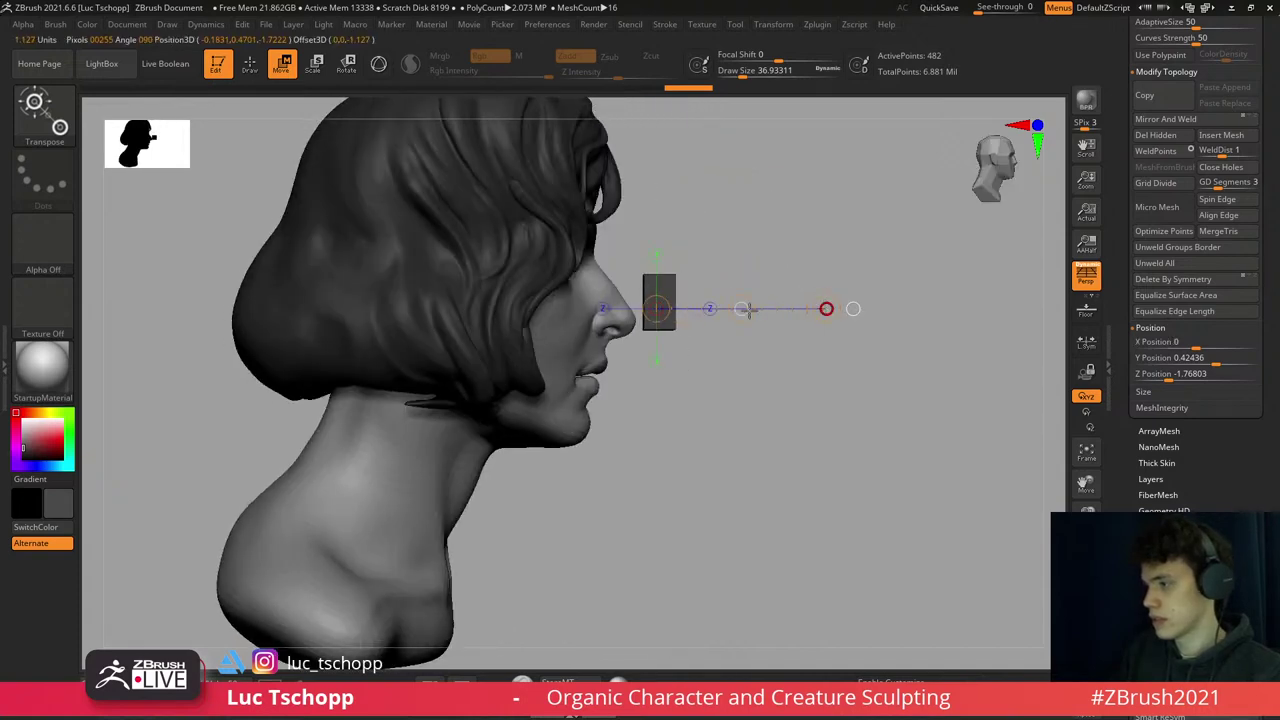
left_click_drag(707, 312, 774, 403)
right_click_drag(774, 403, 678, 422)
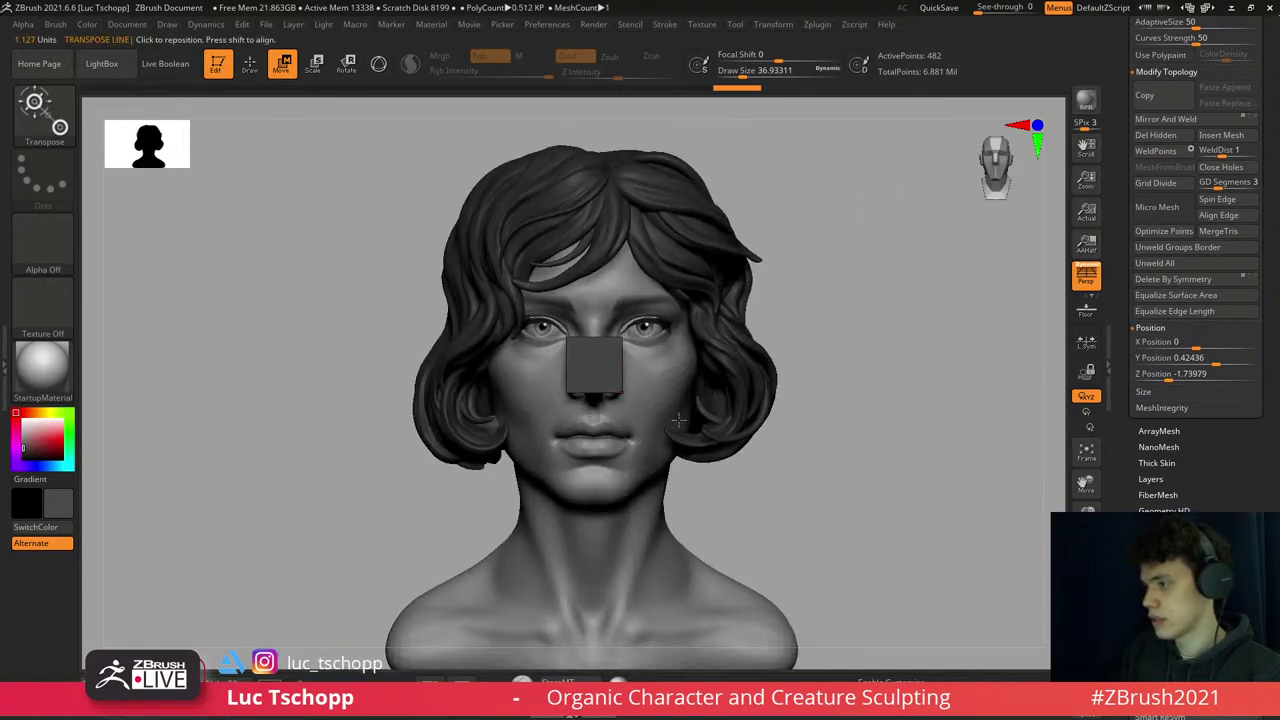
left_click(93, 24)
right_click_drag(560, 400, 626, 374, "alt")
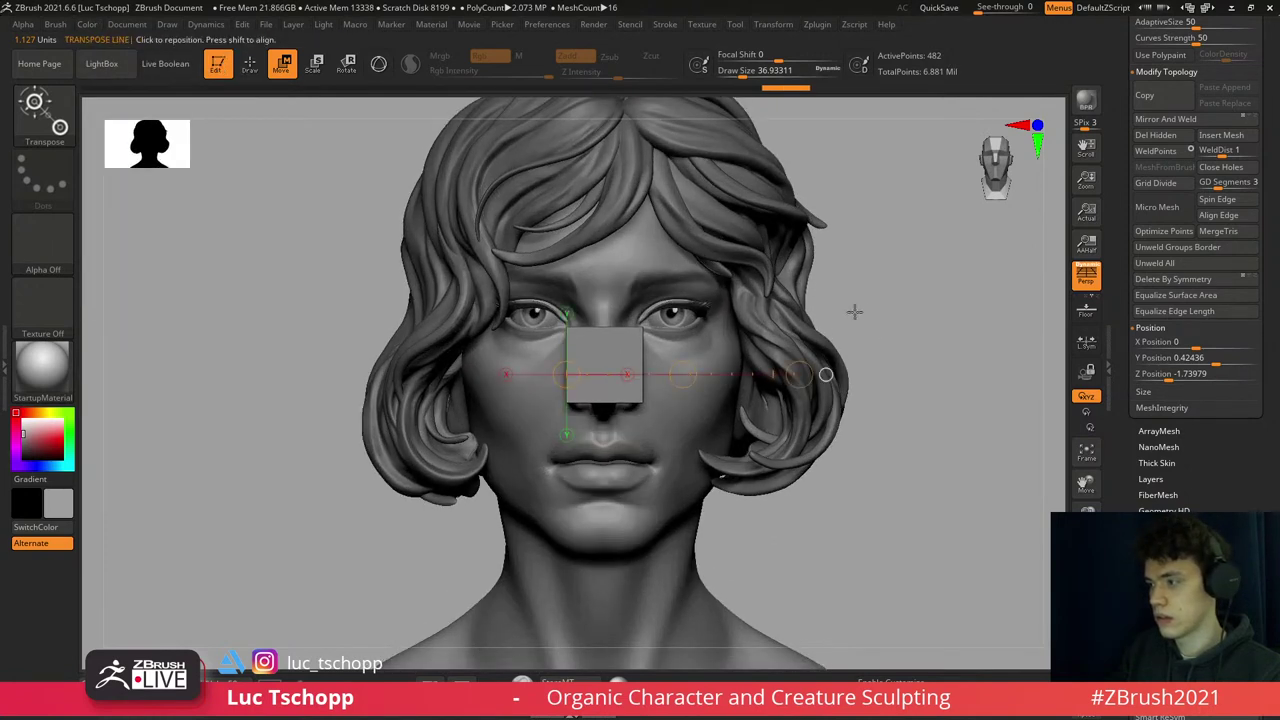
left_click(23, 453)
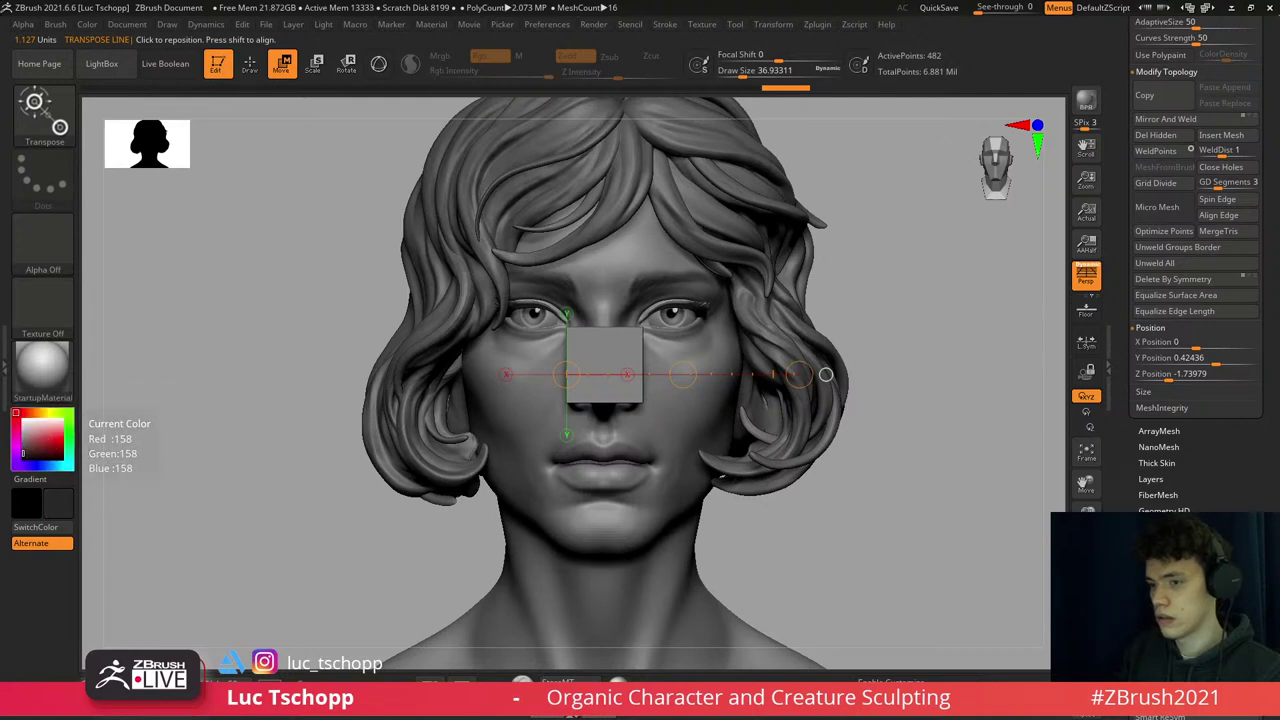
left_click(12, 450)
- Position the grey plane in front of the mouth using the transpose line and 3D gizmo
mouse_move(551, 323)
right_mouse_down("alt")
mouse_move(535, 303)
mouse_move(637, 329)
mouse_move(565, 332)
right_mouse_up("alt")
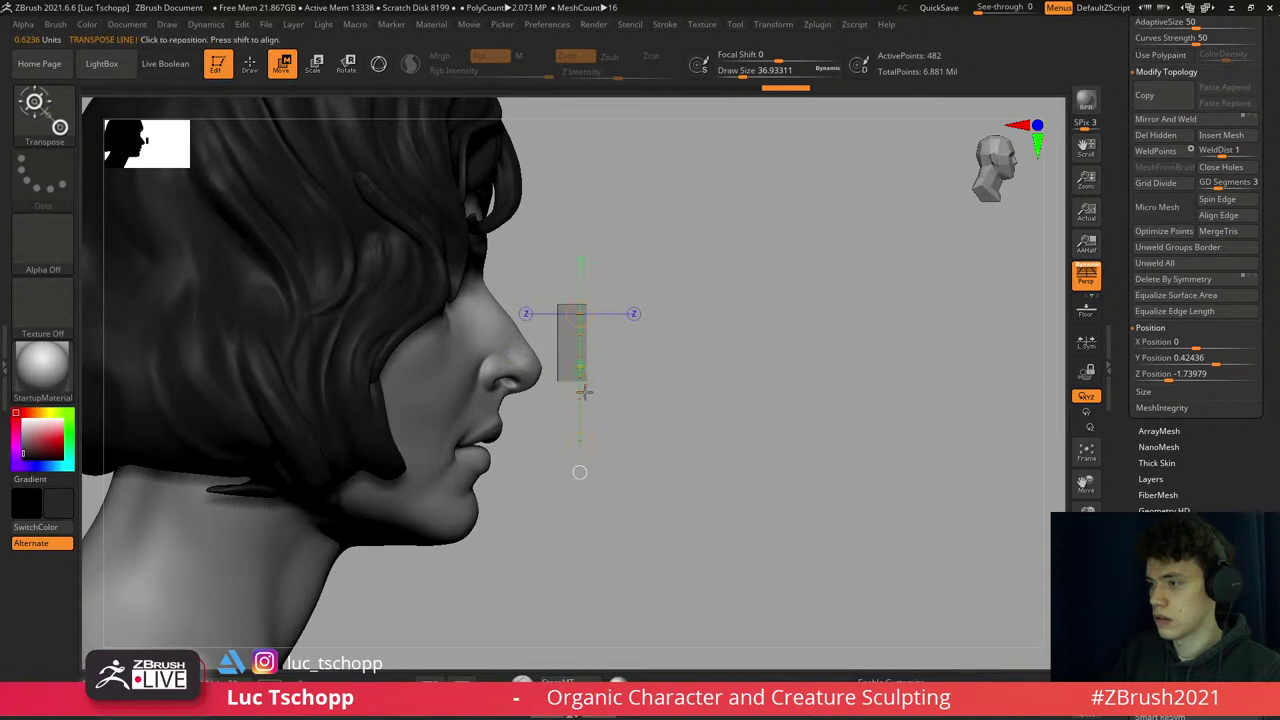
left_click_drag(568, 321, 470, 451)
right_click_drag(468, 452, 512, 360)
left_click_drag(525, 351, 535, 290)
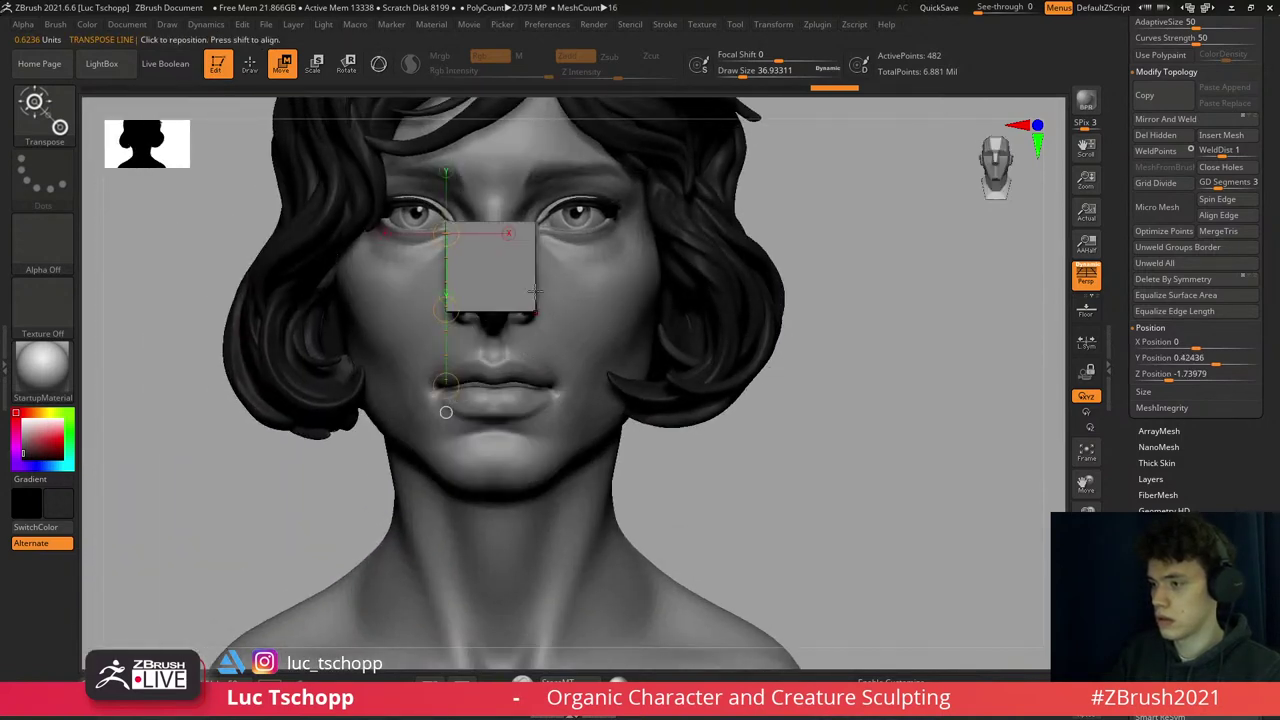
key("y")
left_click_drag(500, 335, 500, 430)
right_click_drag(500, 430, 500, 360)
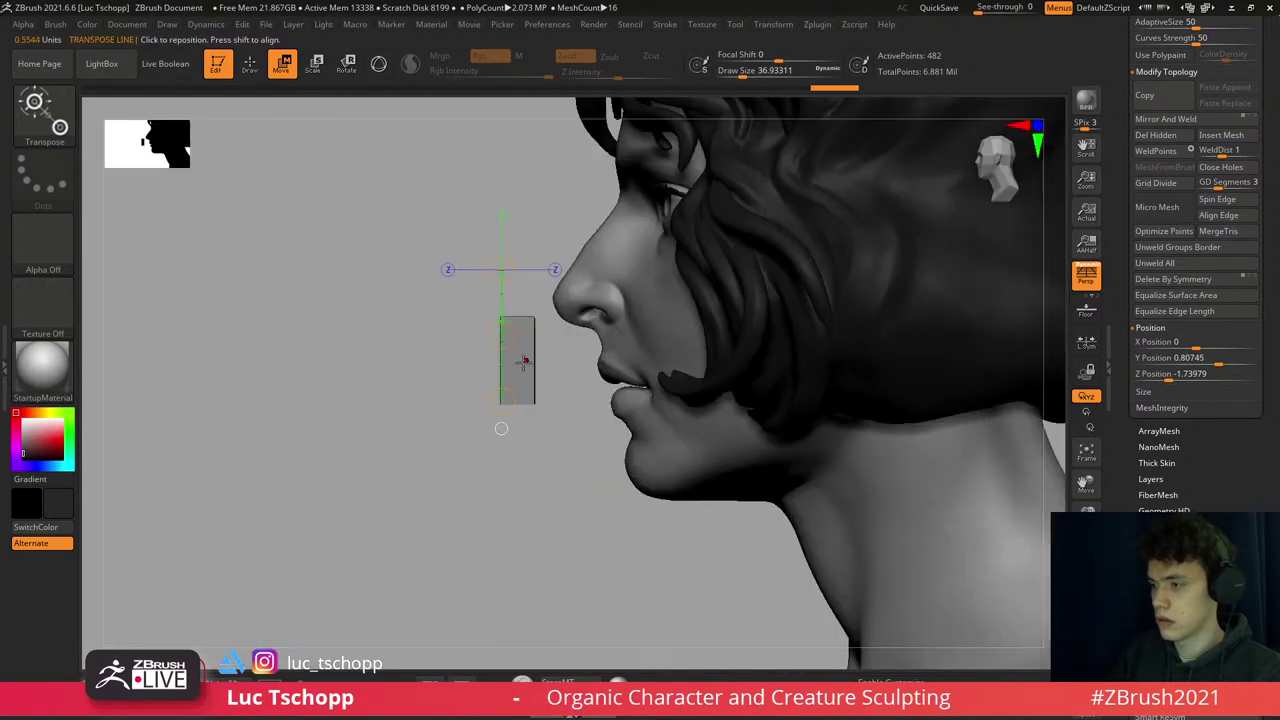
left_click_drag(540, 361, 703, 361)
right_click_drag(703, 361, 621, 350, "shift")
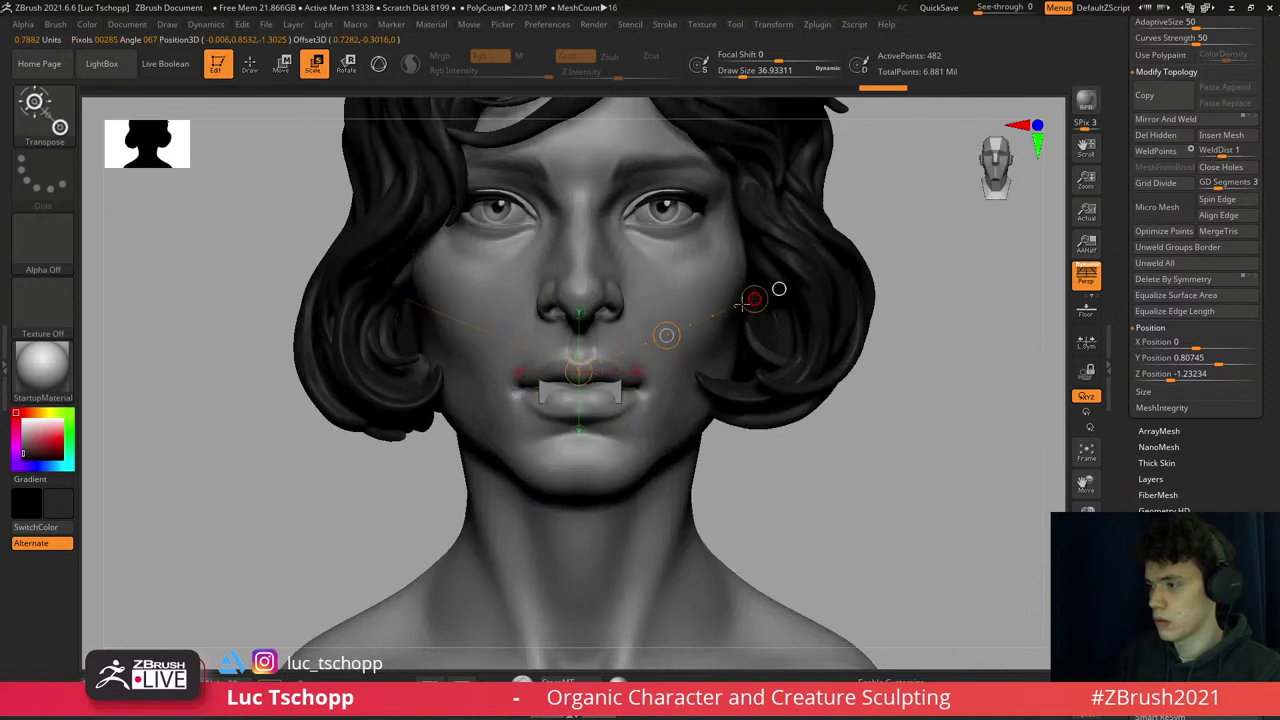
- Redraw the transform line across the lips and show the plane in Solo mode
key("w")
left_click_drag(603, 380, 603, 240)
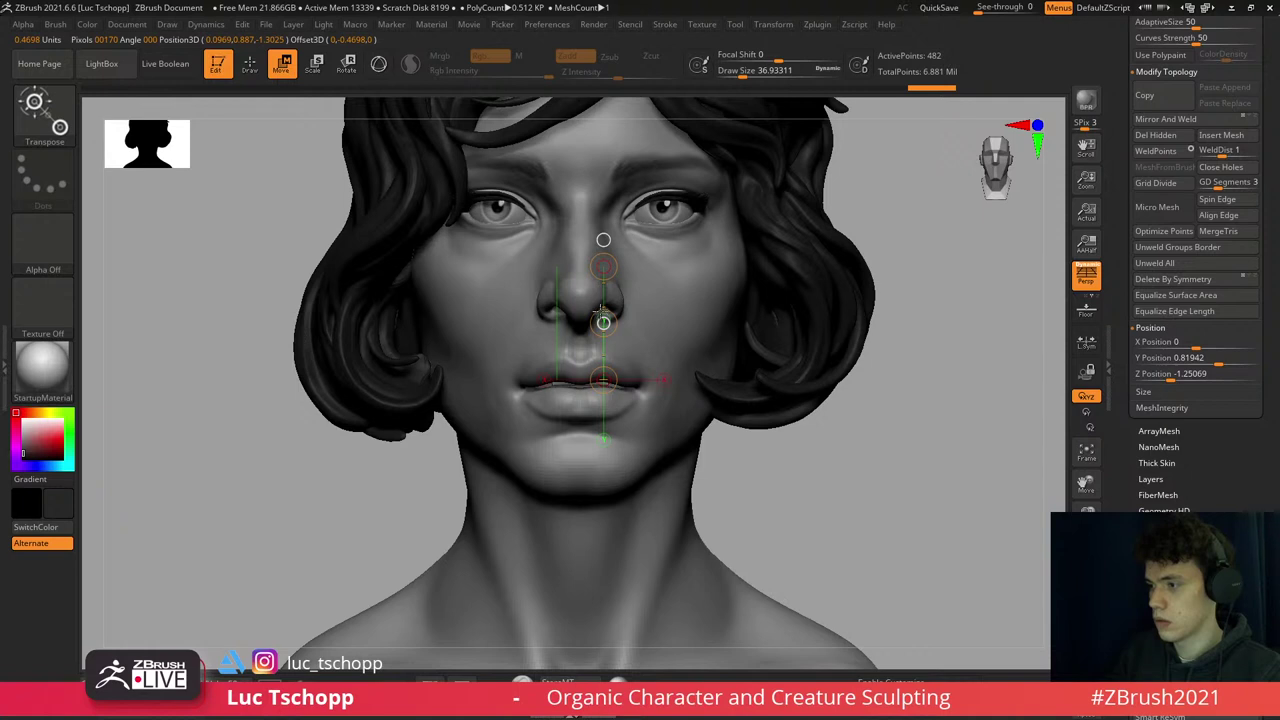
left_click(603, 240, "alt")
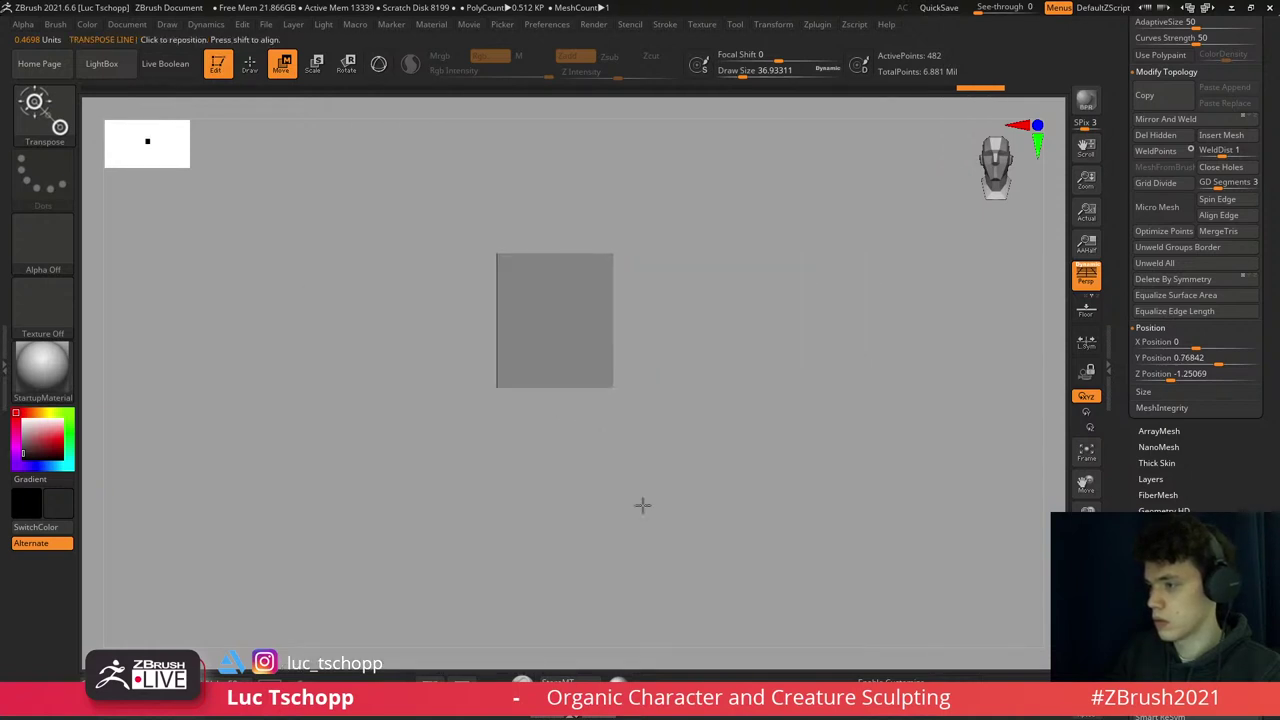
- Apply DynaMesh to the flat block and set up a clay build-up brush at about size 192
scroll(1166, 180, "up", 5)
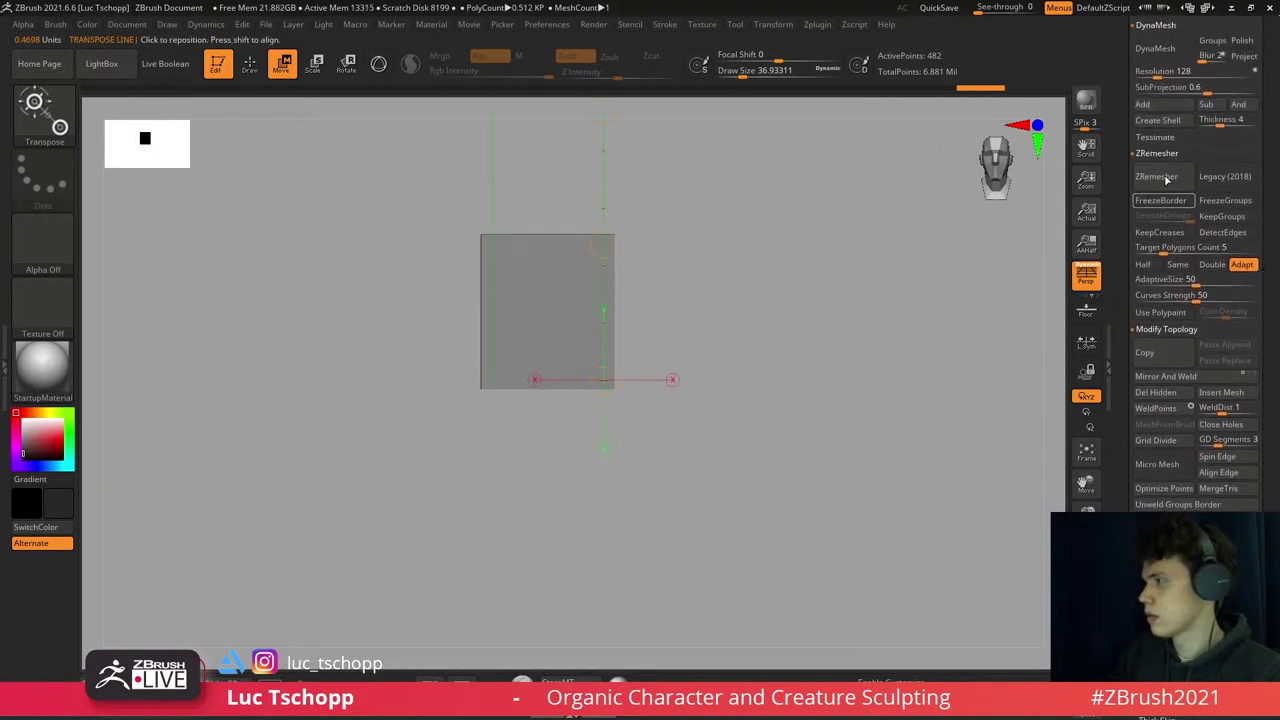
scroll(1271, 151, "up", 2)
left_click(1155, 141)
key("q")
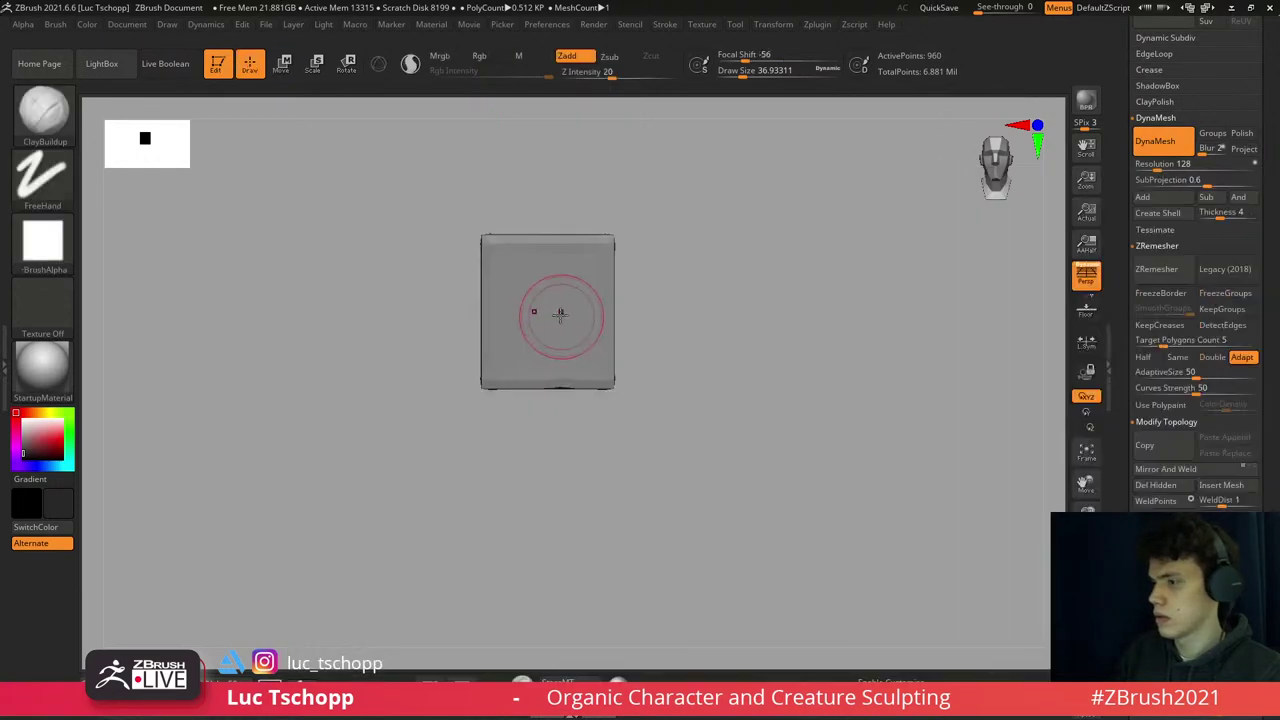
left_click_drag(589, 319, 557, 349, "ctrl")
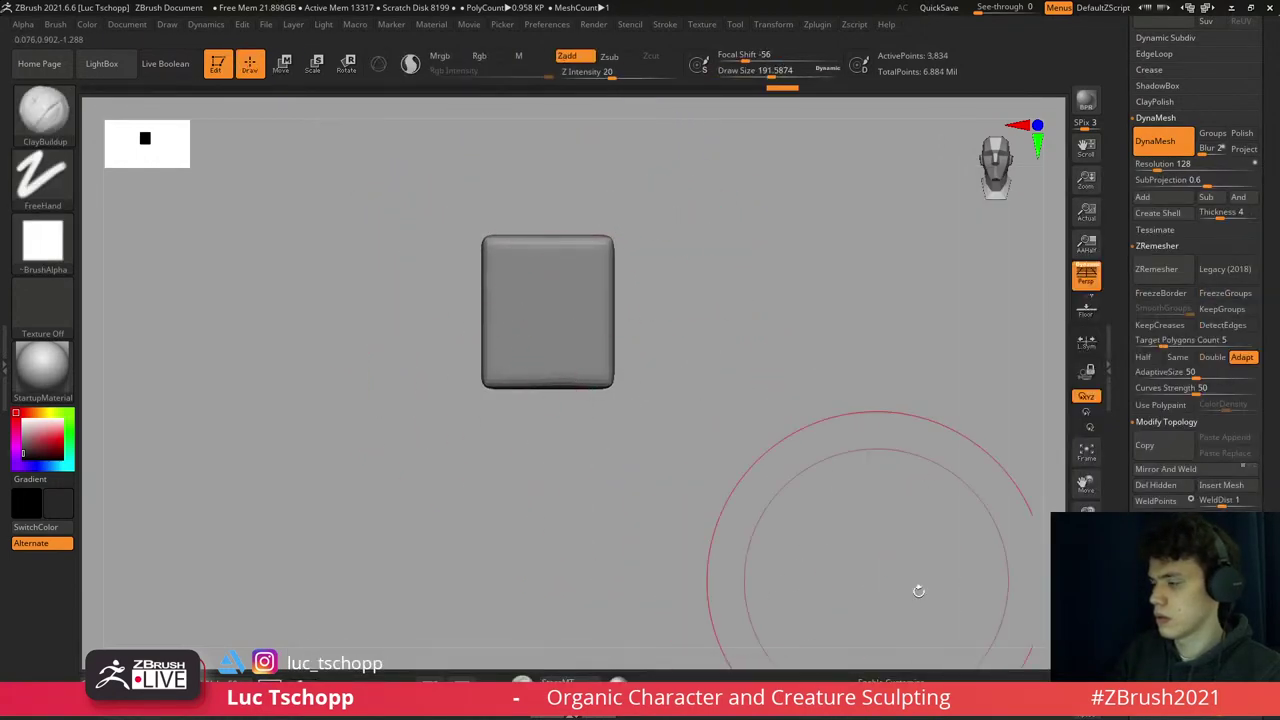
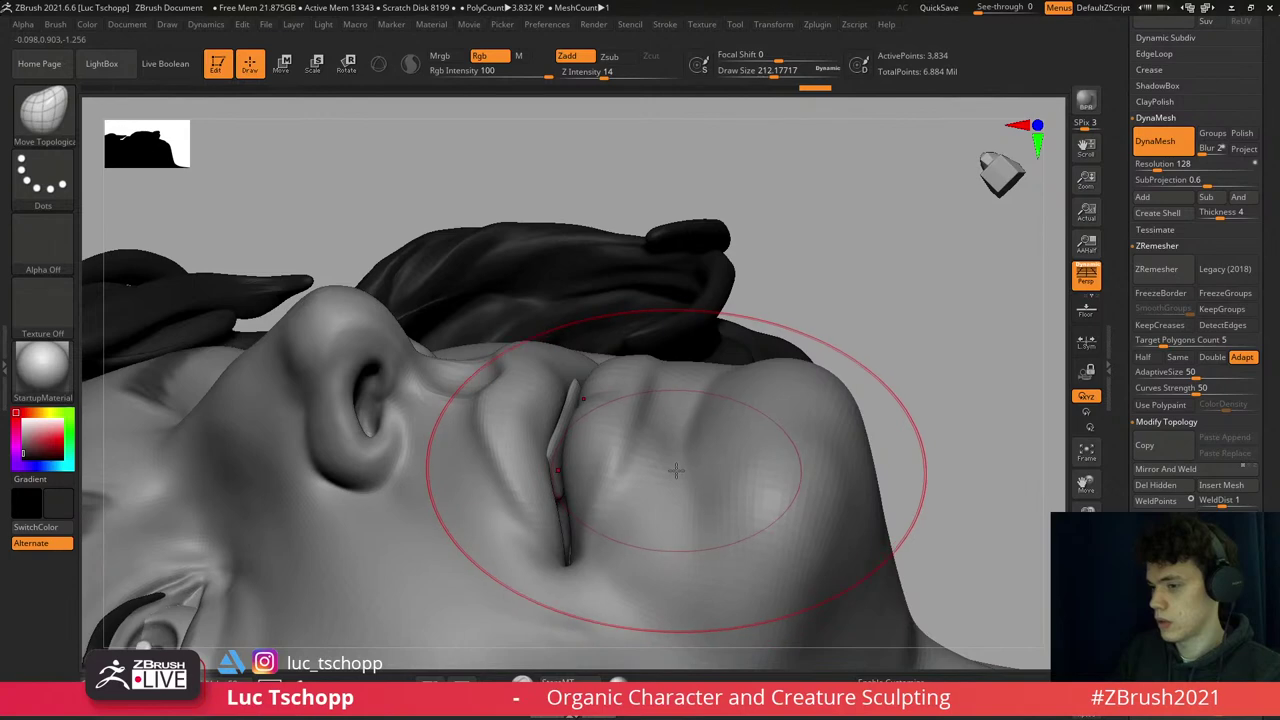
- Select the female face2 subtool and switch to the Standard brush
key("bracketleft")
key("bracketleft")
key("bracketleft")
left_click(741, 449, "alt")
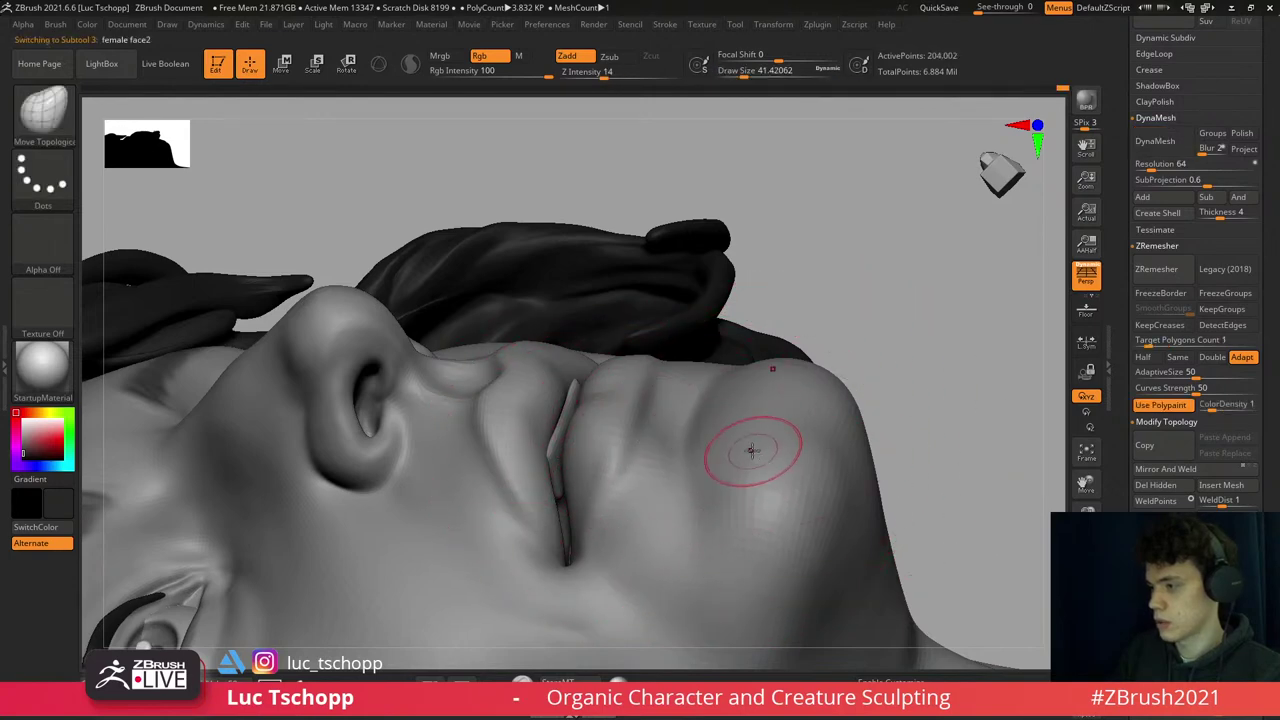
mouse_move(751, 440)
right_mouse_down()
mouse_move(746, 420)
mouse_move(816, 404)
mouse_move(990, 616)
mouse_move(629, 343)
right_mouse_up()
key("b")
key("s")
key("t")
key("s")
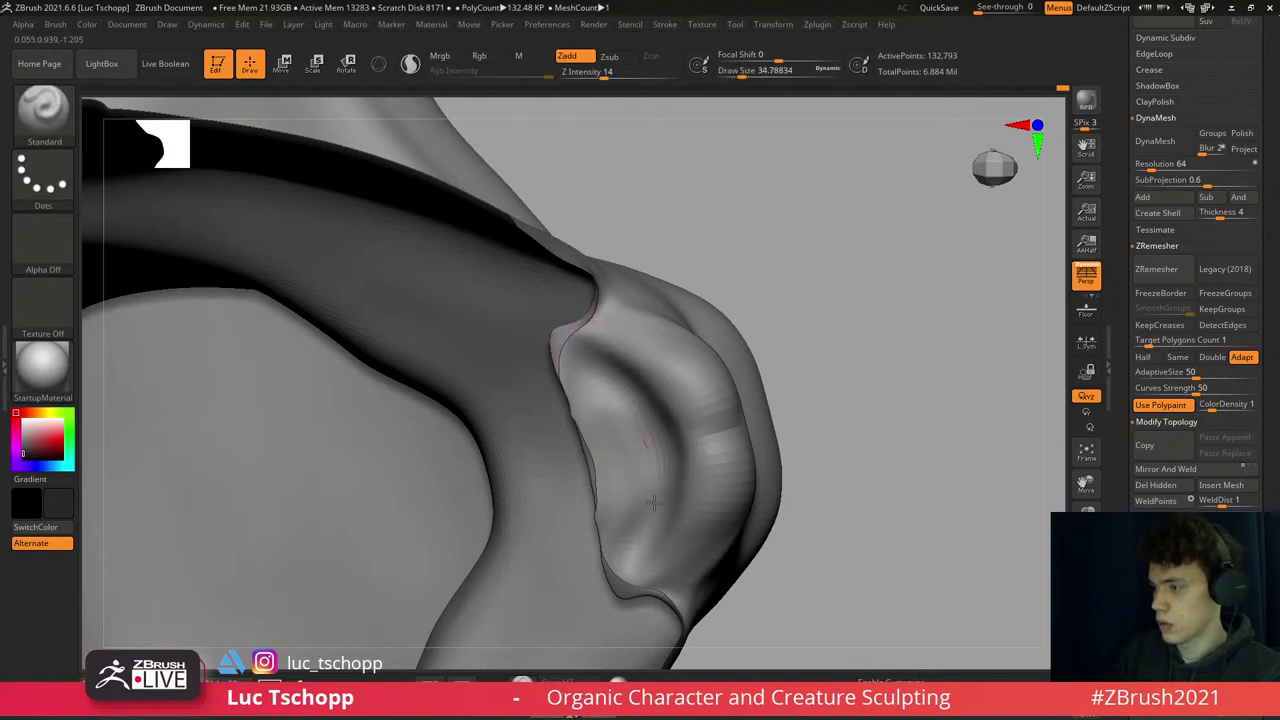
- Orbit around the nose underside and mouth, then frame the whole bust
right_click_drag(652, 400, 765, 290)
mouse_move(724, 232)
right_mouse_down()
mouse_move(754, 274)
mouse_move(742, 484)
mouse_move(688, 399)
right_mouse_up()
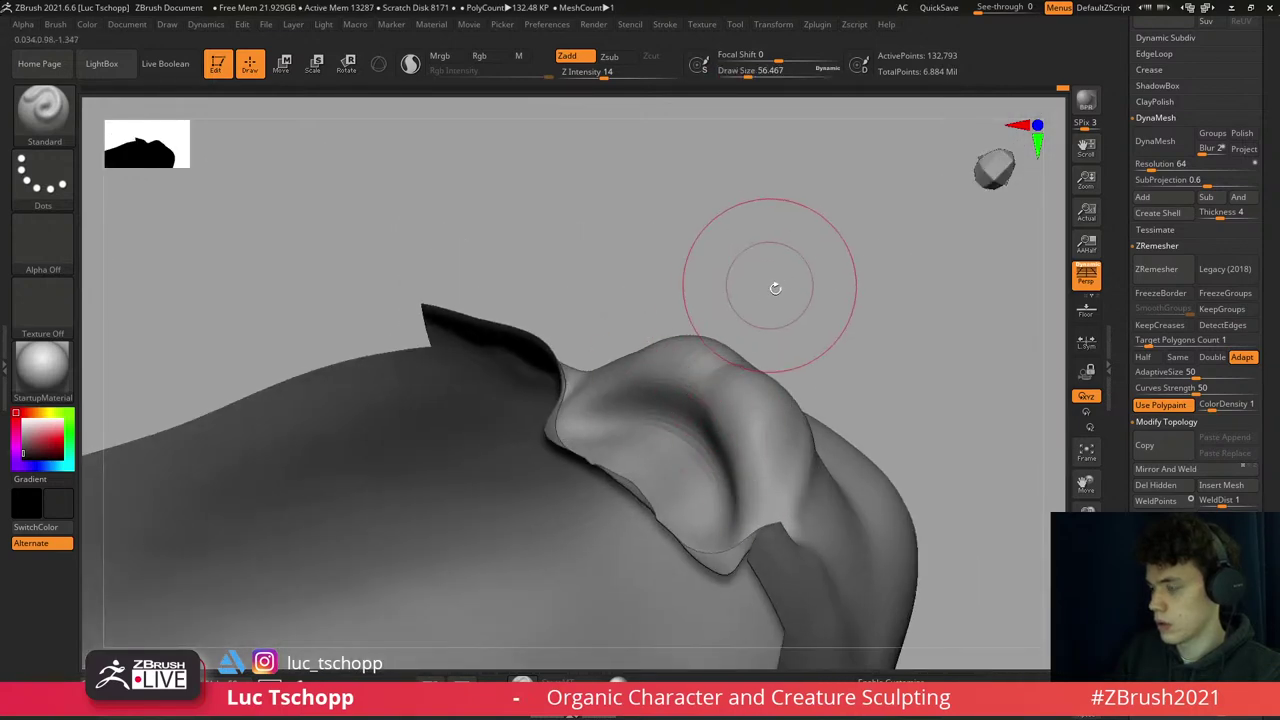
mouse_move(775, 288)
right_mouse_down()
mouse_move(794, 320)
mouse_move(700, 240)
mouse_move(557, 453)
right_mouse_up()
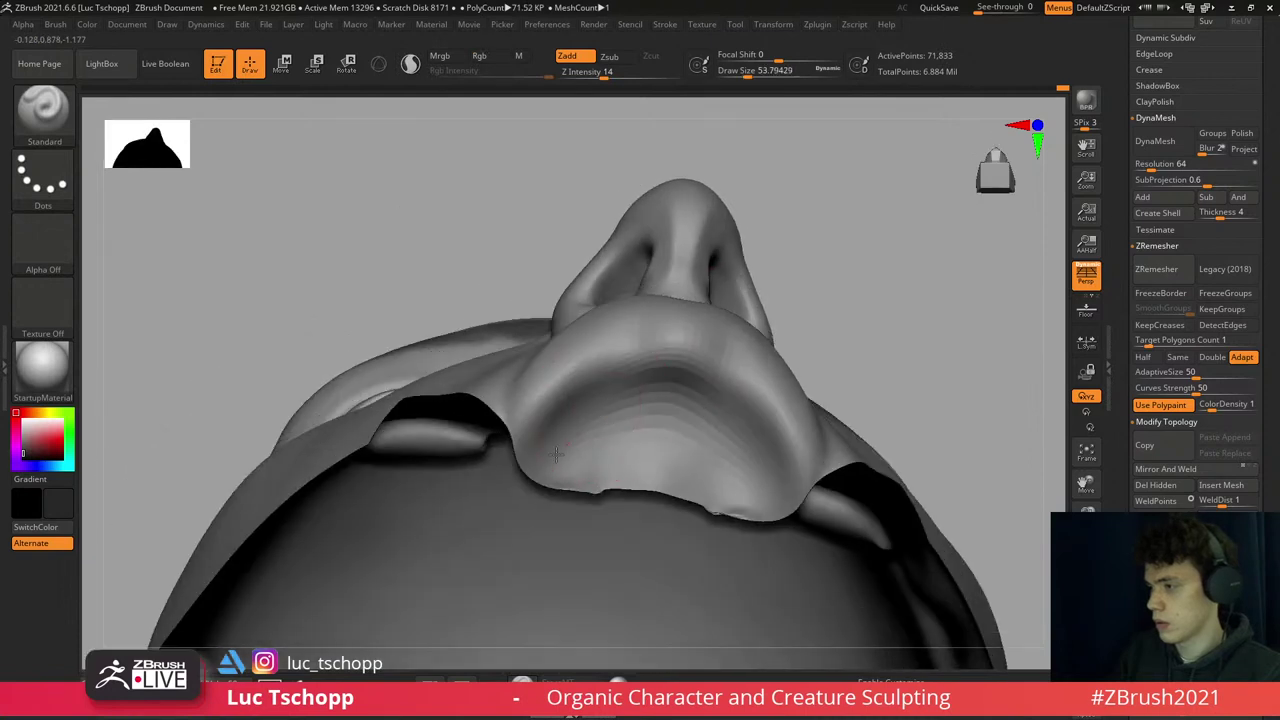
mouse_move(620, 415)
right_mouse_down()
mouse_move(808, 240)
mouse_move(760, 380)
mouse_move(880, 380)
right_mouse_up()
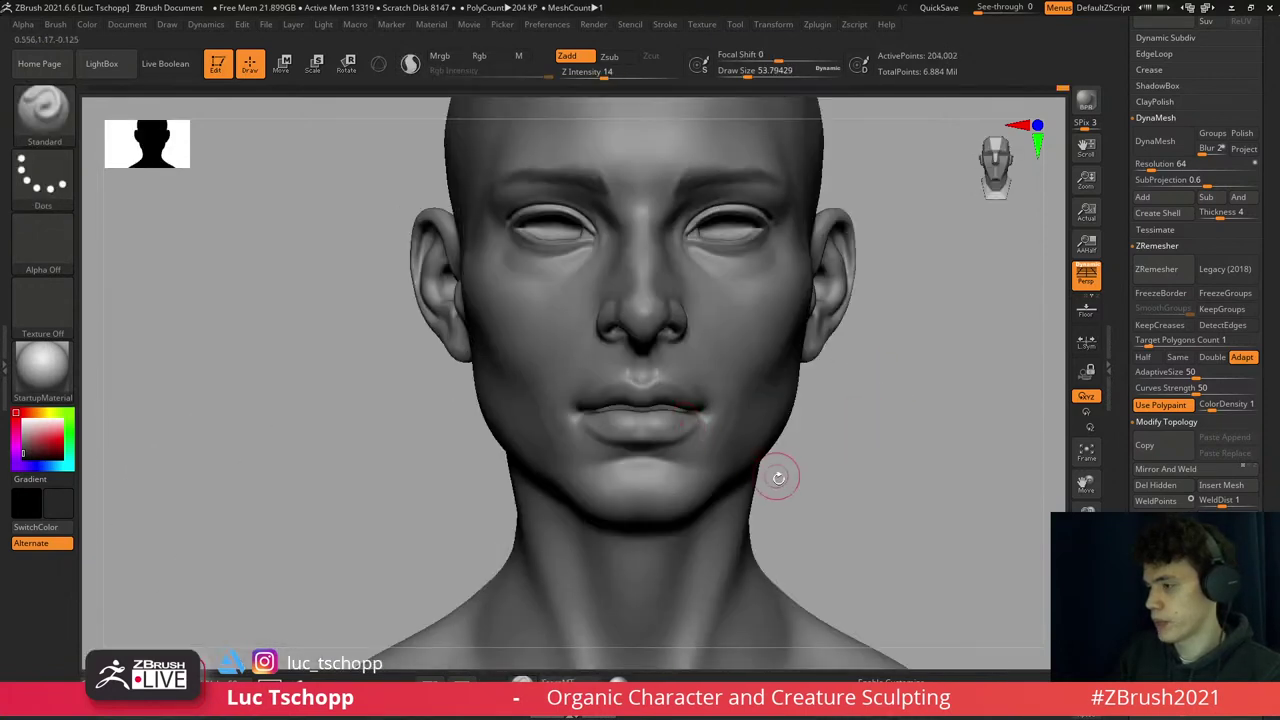
mouse_move(739, 263)
right_mouse_down()
mouse_move(729, 286)
mouse_move(749, 291)
mouse_move(730, 260)
right_mouse_up()
key("bracketright")
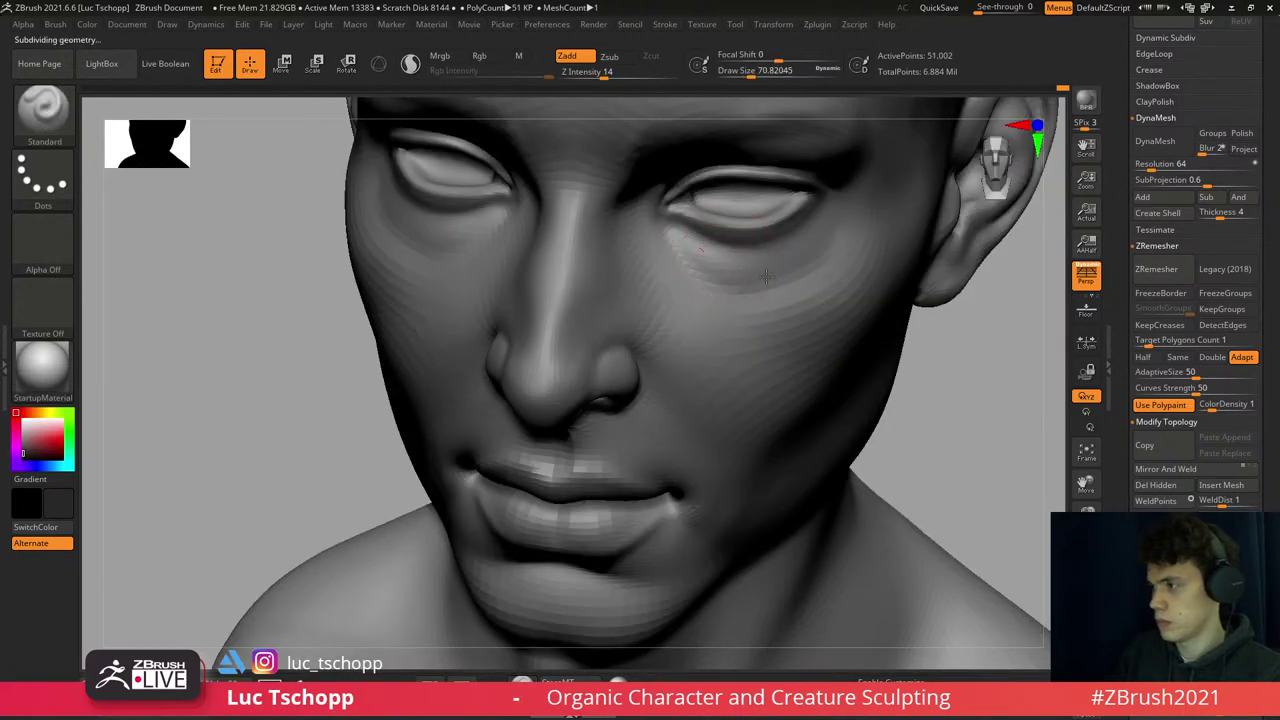
left_click_drag(789, 450, 988, 643, "shift")
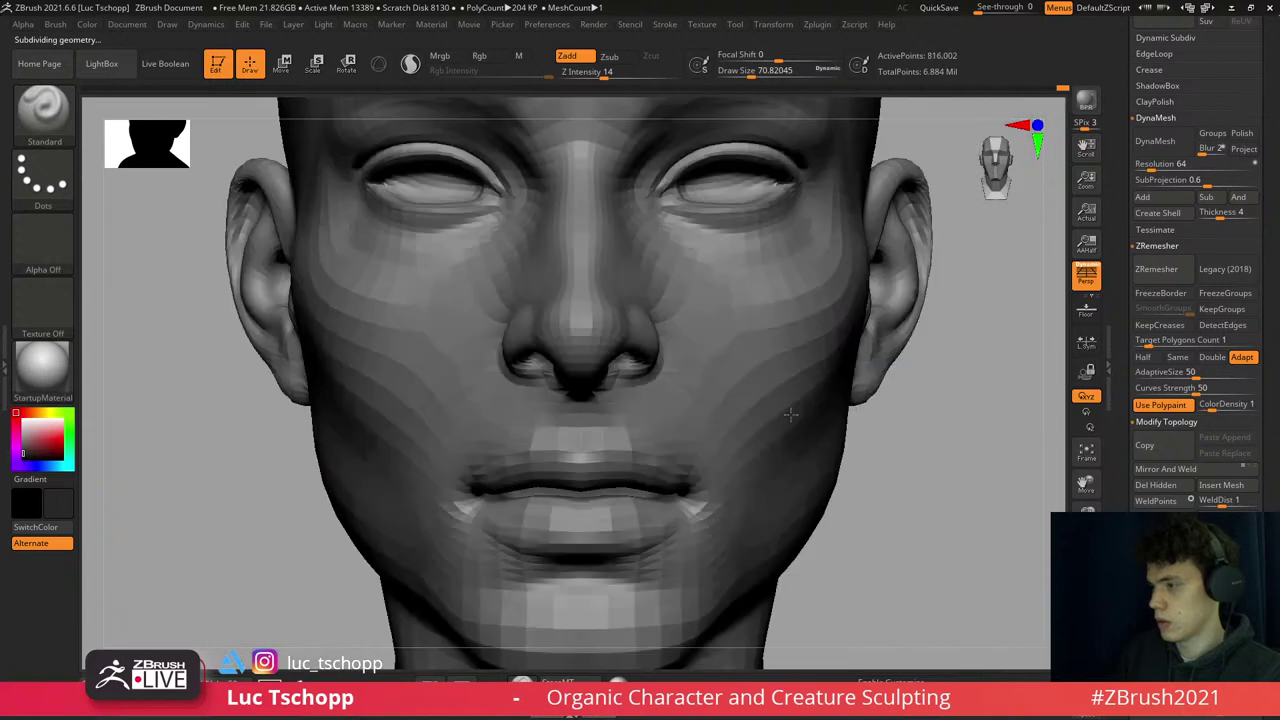
key("f")
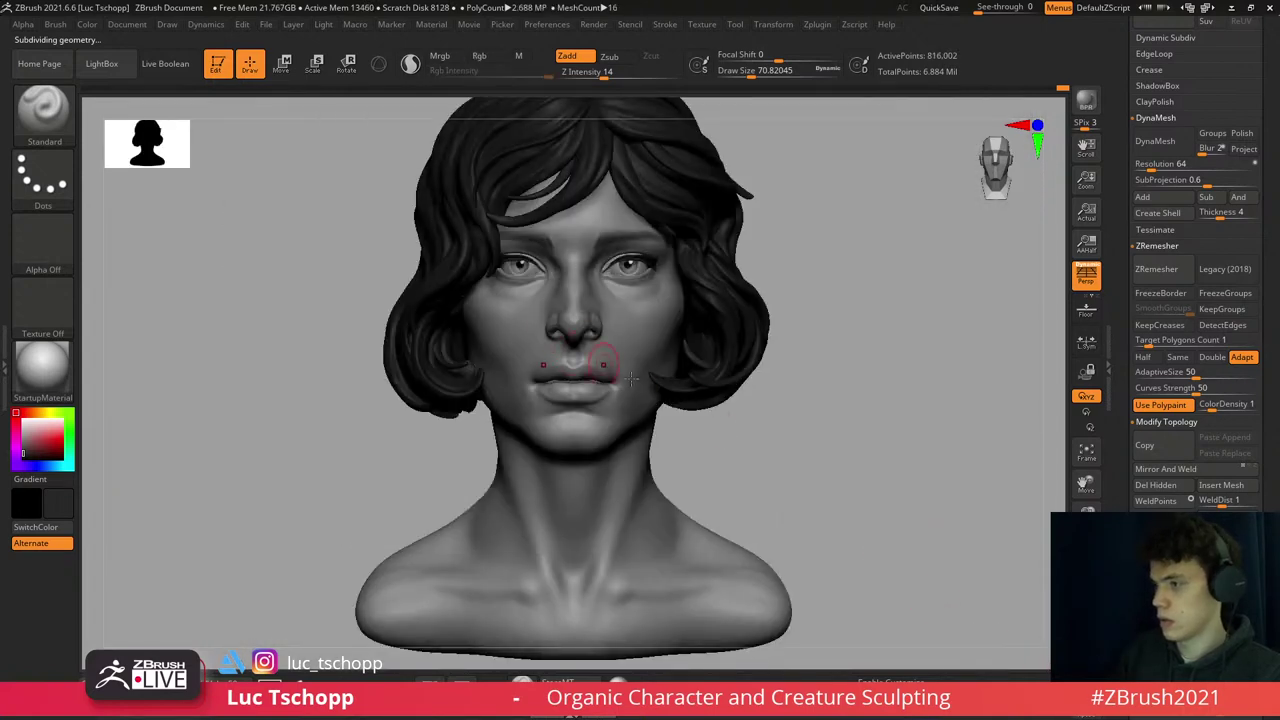
- Select PM3D_Cube3D1, isolate it, and stretch it into a wide, flat bar
key("n")
left_click(555, 513)
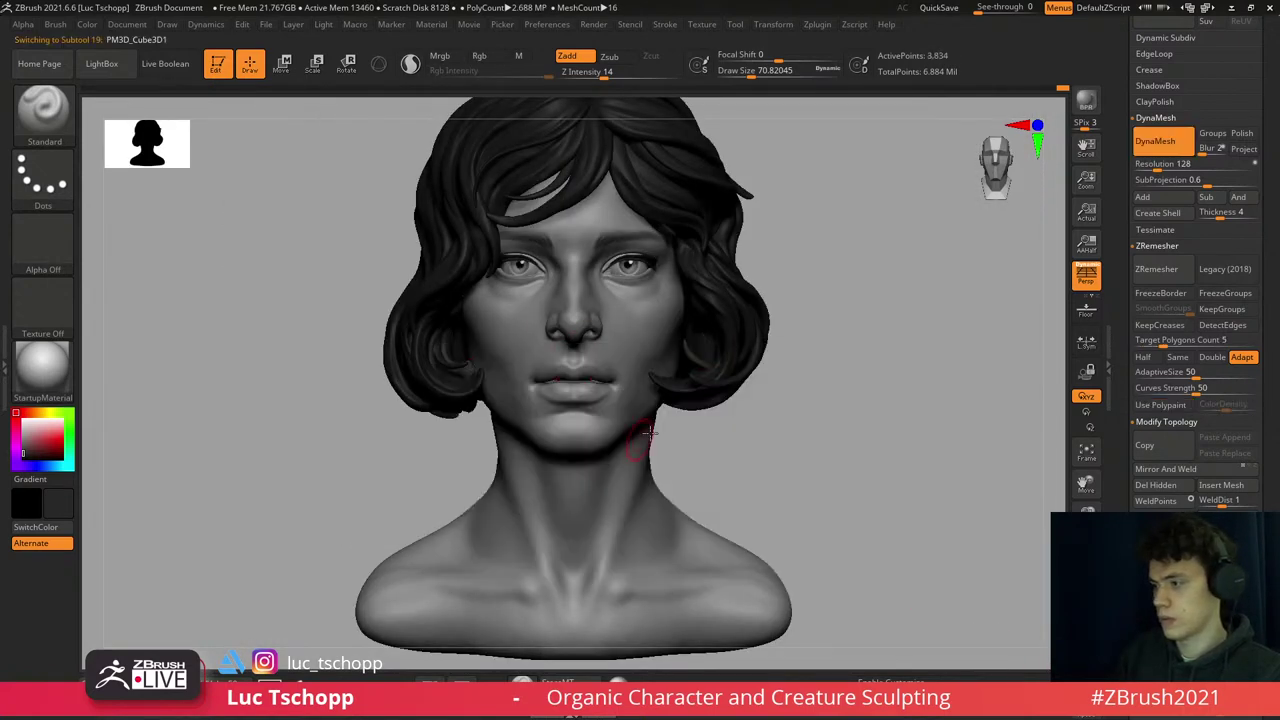
key("f")
key("w")
left_click_drag(558, 302, 558, 435, "shift")
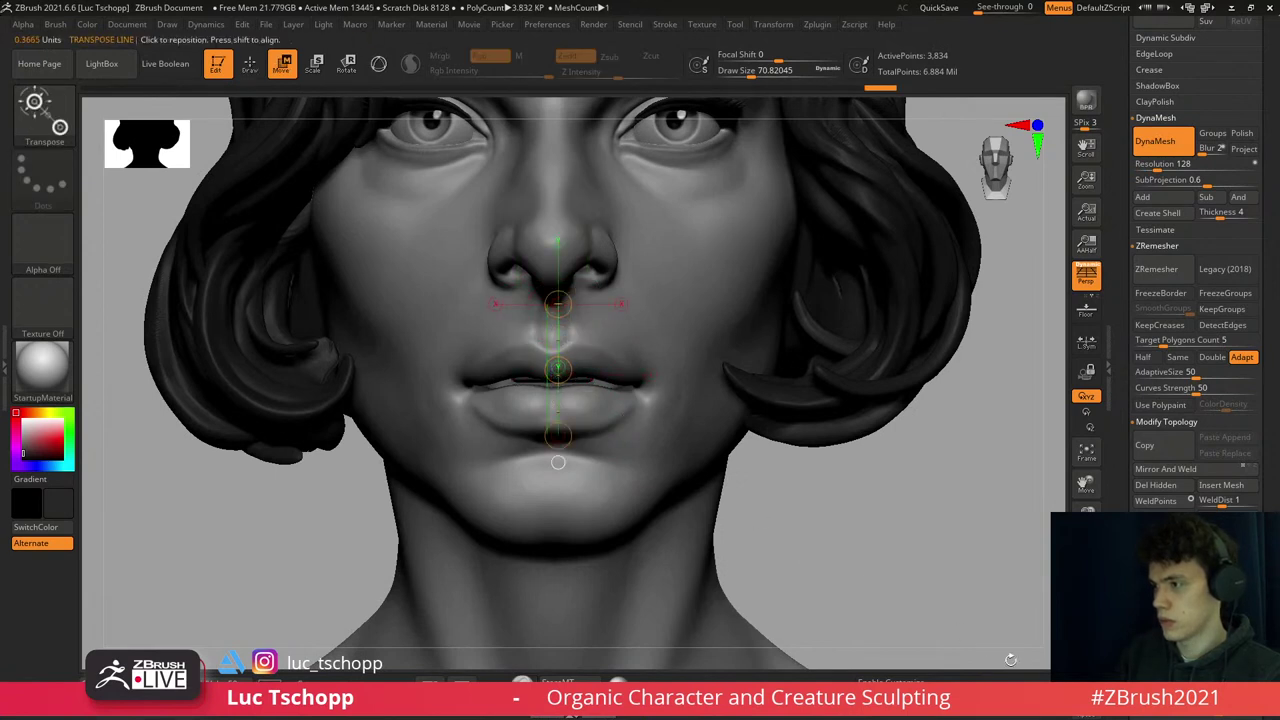
key("f")
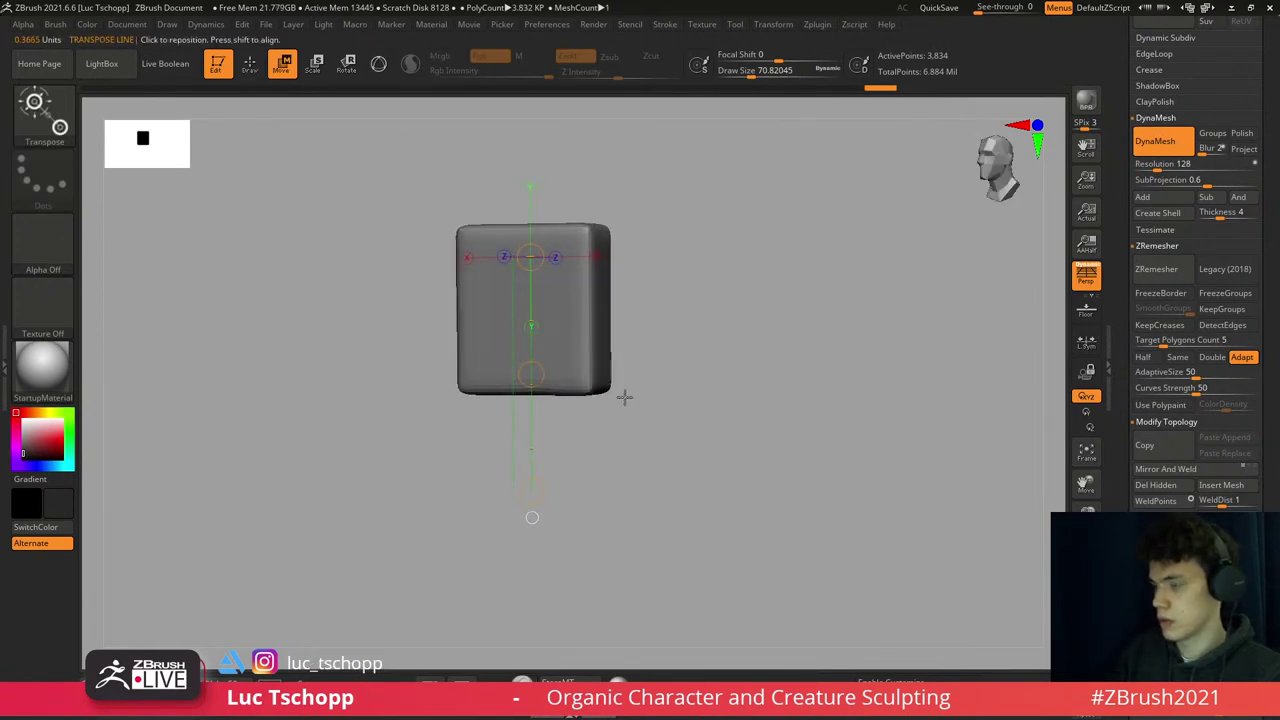
mouse_move(627, 338)
left_mouse_down()
mouse_move(620, 300)
mouse_move(726, 314)
mouse_move(612, 350)
left_mouse_up()
mouse_move(576, 272)
left_mouse_down()
mouse_move(786, 272)
mouse_move(786, 205)
left_mouse_up()
key("ctrl+z")
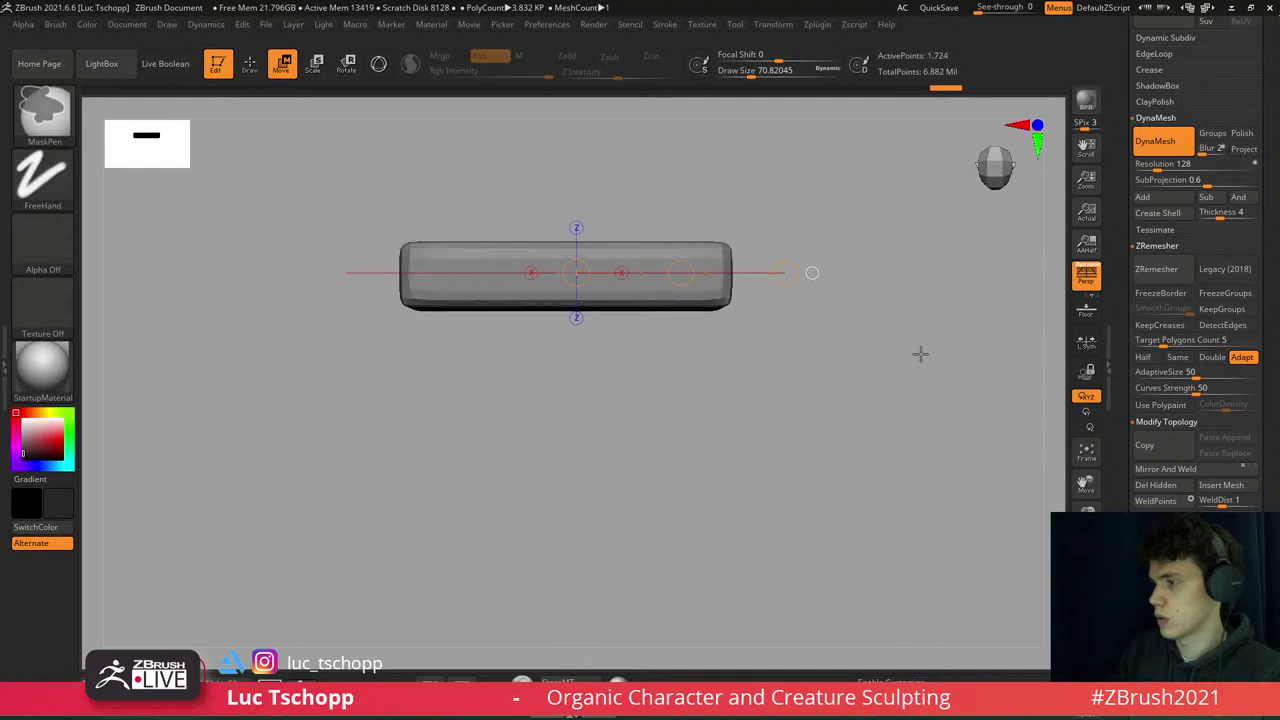
- DynaMesh the bar at resolution 360 and bend it into a smooth upward curve
left_click_drag(971, 236, 990, 232, "ctrl")
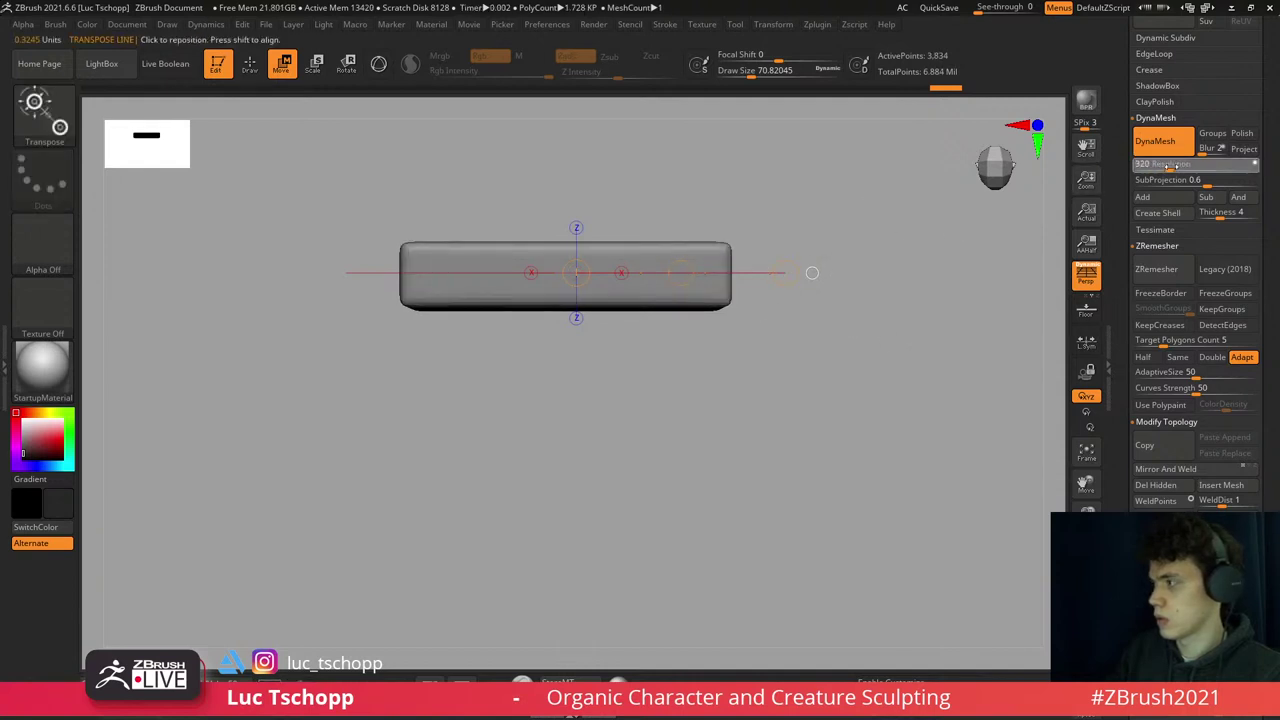
left_click_drag(1168, 165, 1172, 165)
left_click_drag(911, 186, 870, 210, "ctrl")
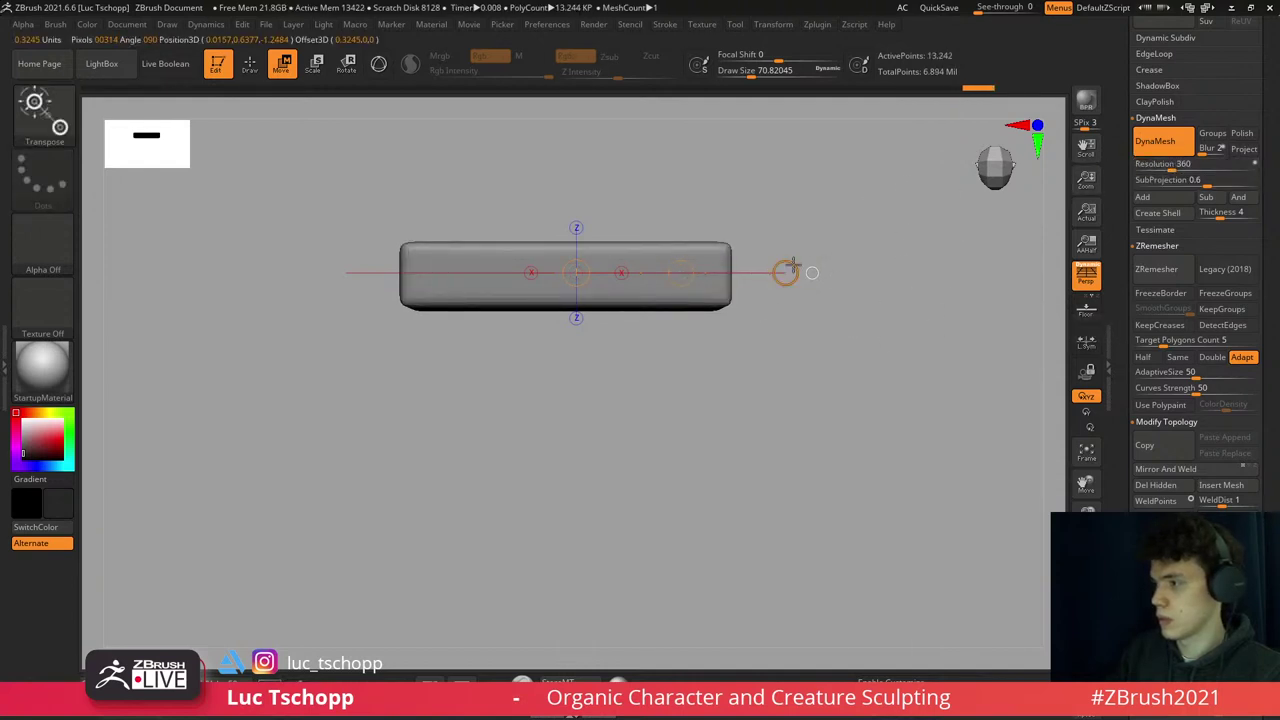
left_click_drag(784, 272, 788, 230, "alt")
left_click_drag(679, 272, 686, 285, "alt")
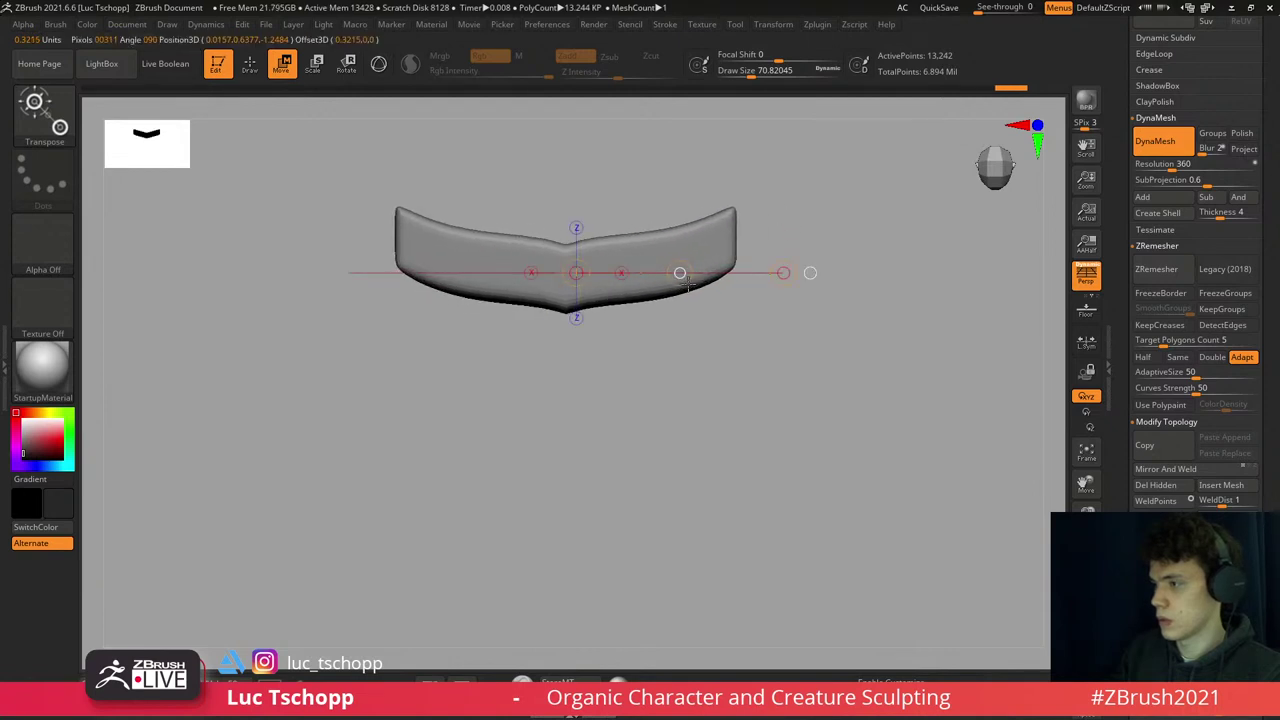
key("ctrl+z")
key("ctrl+z")
left_click_drag(784, 272, 776, 185, "alt")
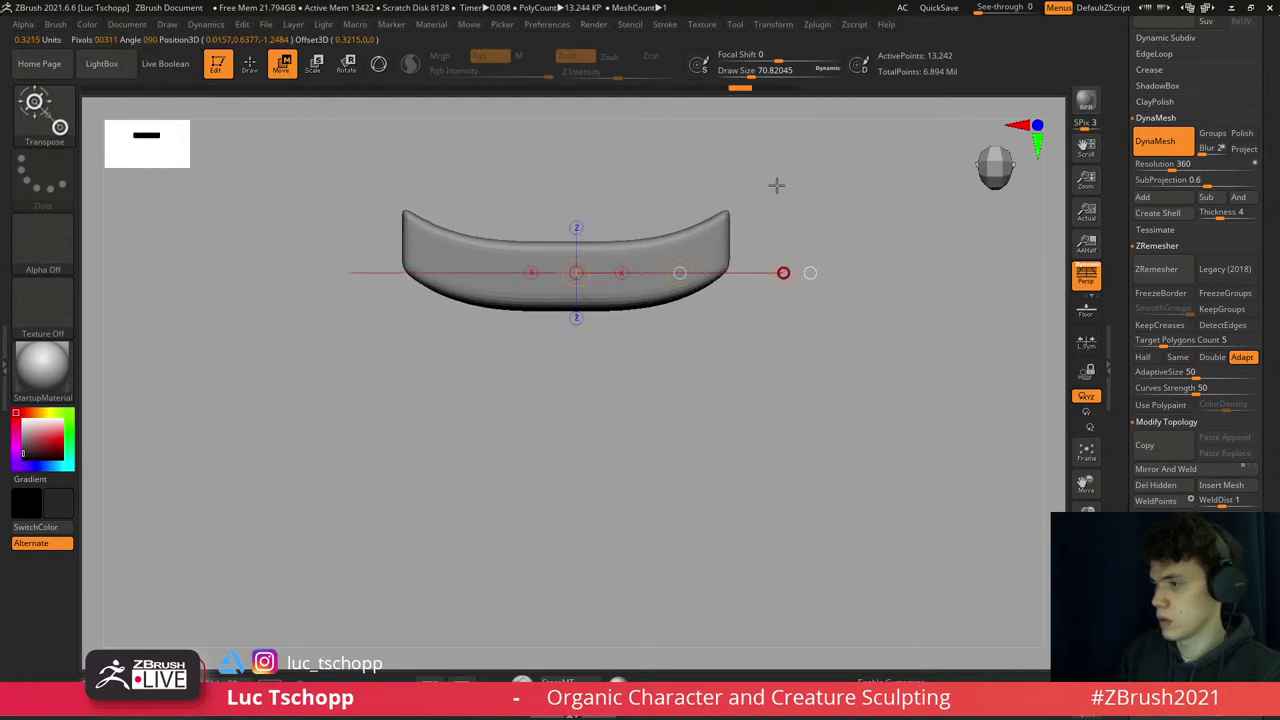
- Mask the bar's outer sides, raise them, then clear the mask
key("b")
key("m")
key("v")
key("bracketright")
key("bracketright")
key("bracketright")
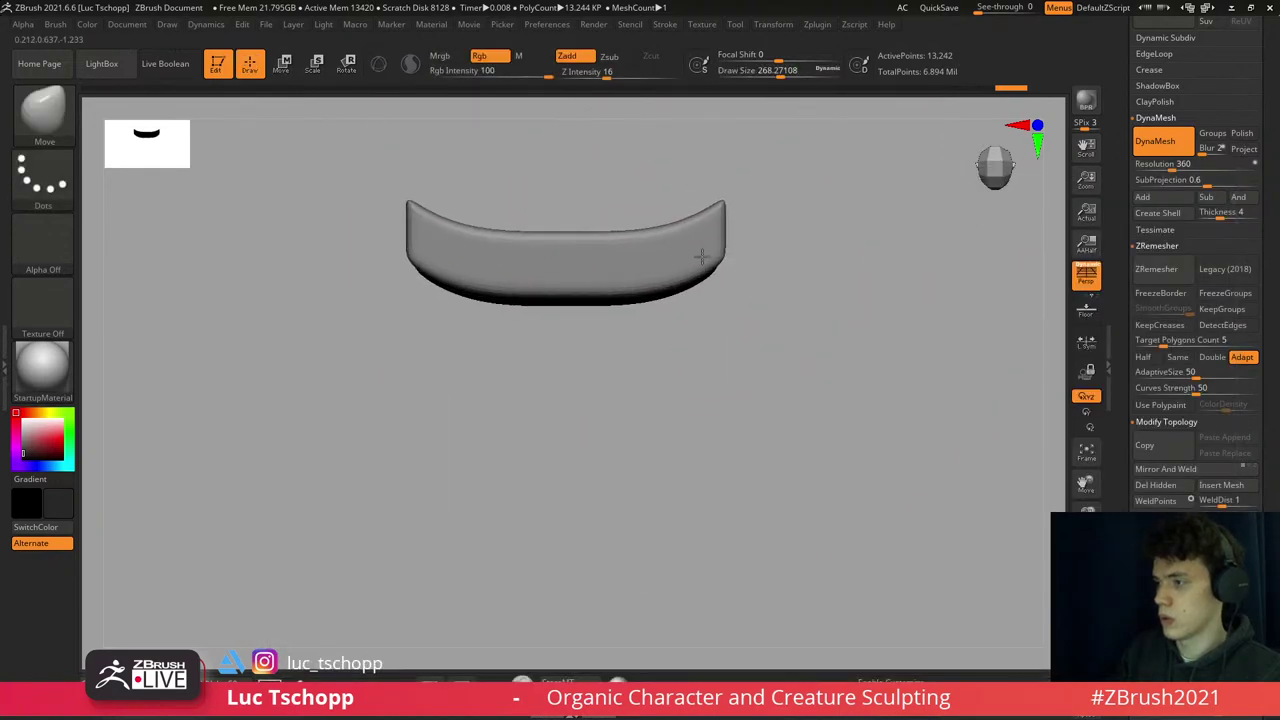
mouse_move(649, 263)
left_mouse_down()
mouse_move(703, 177)
mouse_move(734, 400)
mouse_move(677, 395)
mouse_move(667, 447)
left_mouse_up()
key("ctrl")
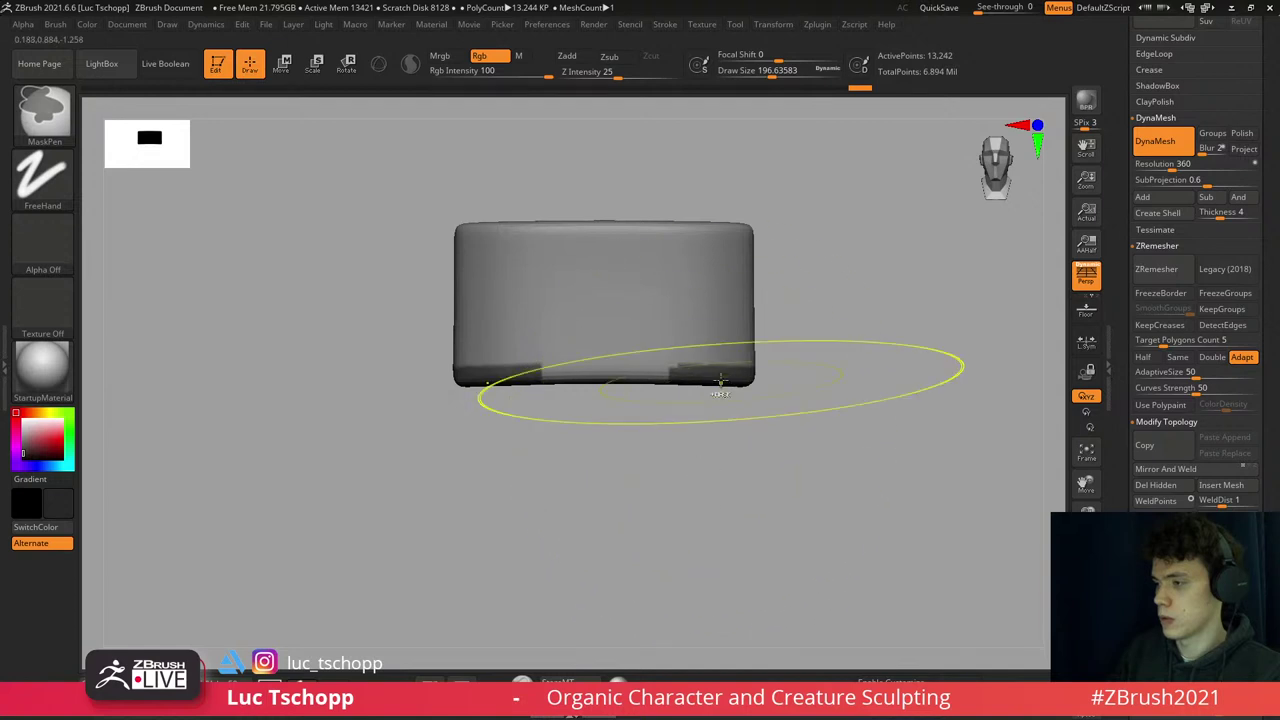
key("w")
left_click(823, 211, "ctrl")
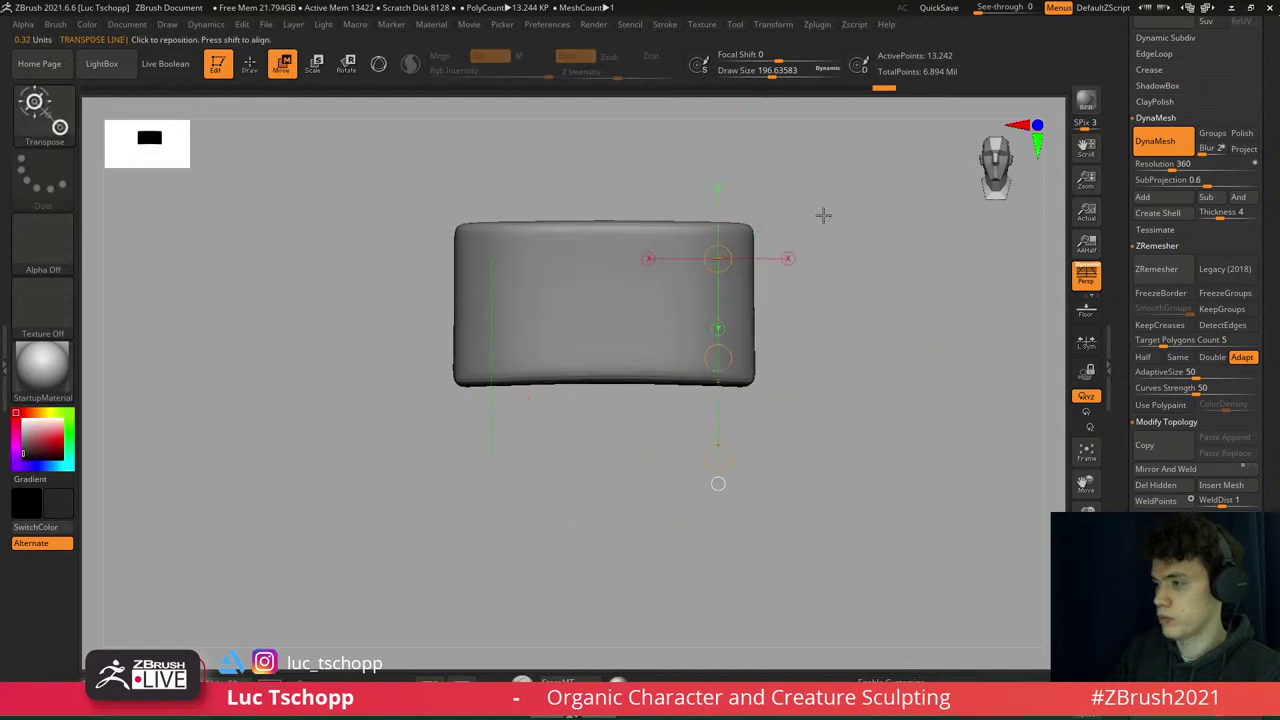
left_click_drag(829, 177, 674, 457, "ctrl")
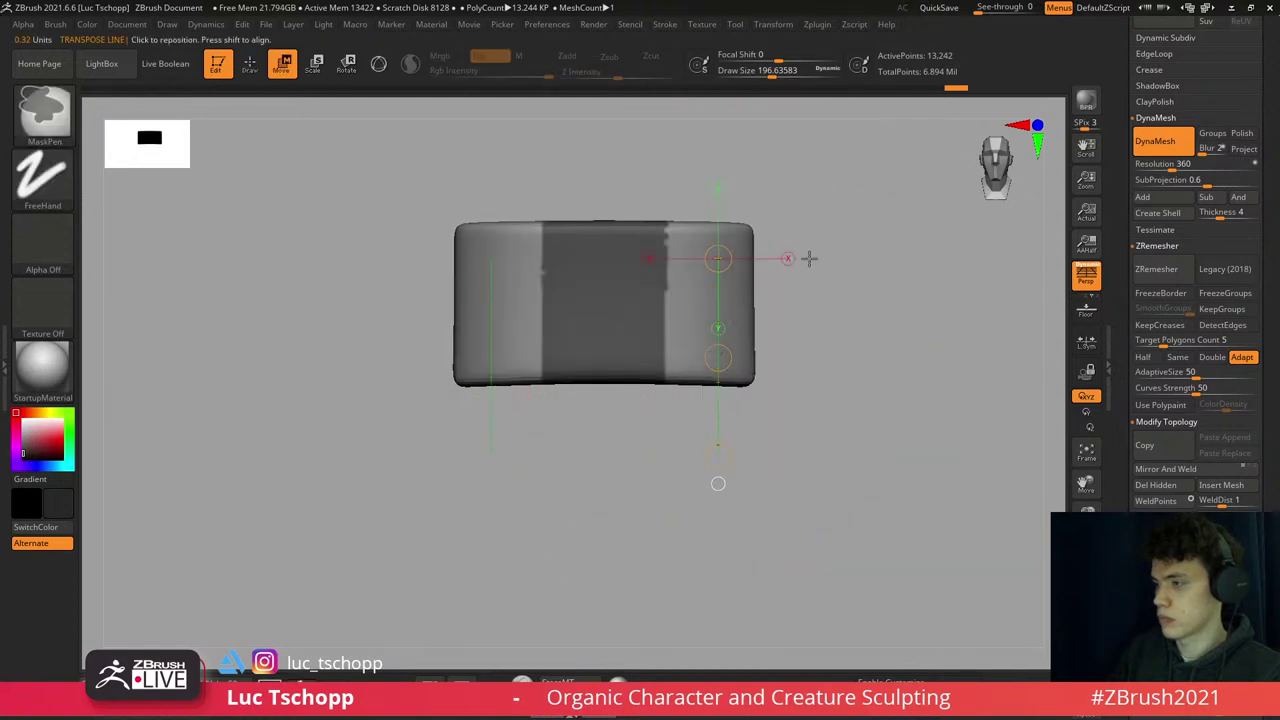
left_click(811, 177, "ctrl")
left_click_drag(829, 163, 678, 508, "ctrl")
left_click(665, 481, "ctrl")
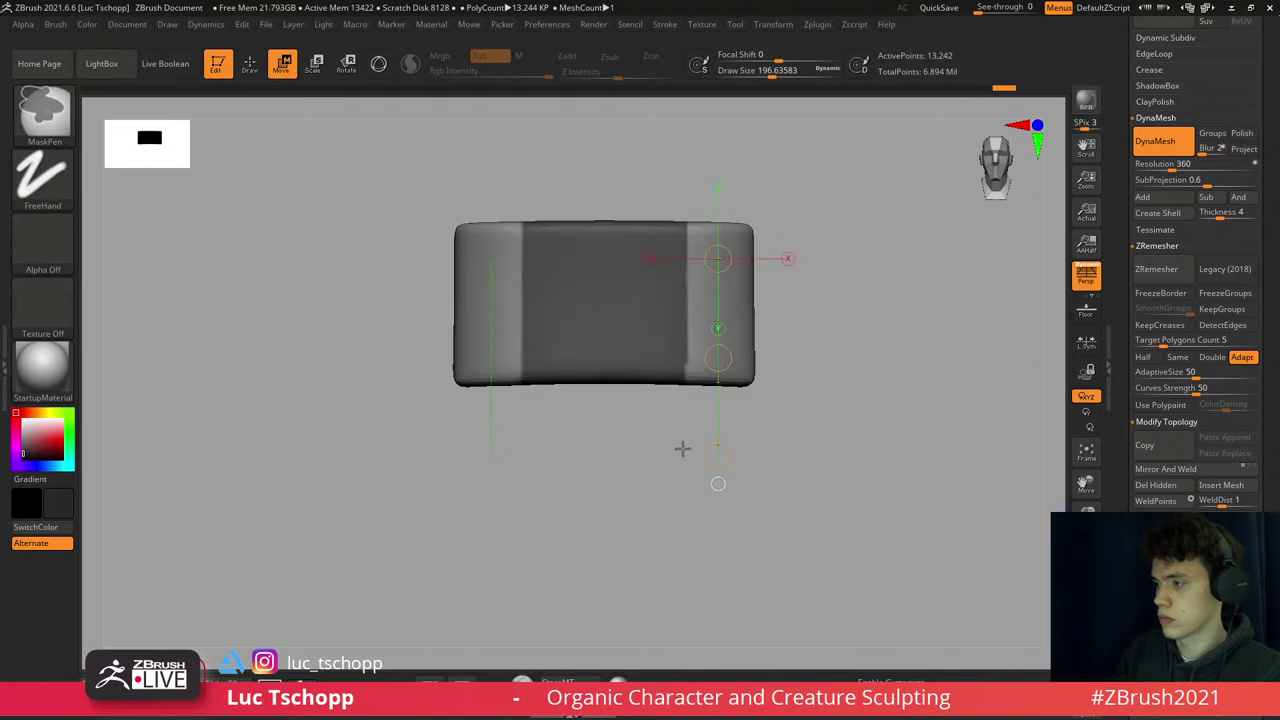
left_click_drag(714, 429, 714, 421)
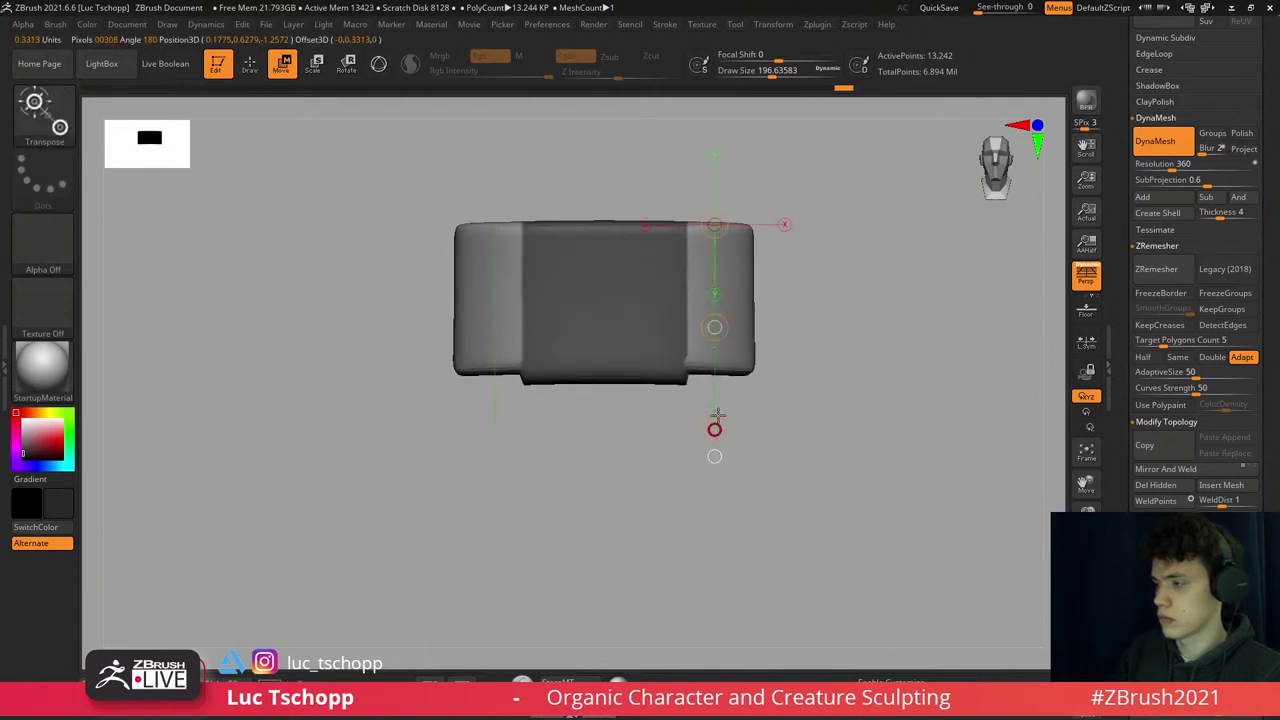
left_click(783, 420, "ctrl")
- Show all parts again, move the bar up inside the mouth, and pick ClayBuildup
key("shift+alt+s")
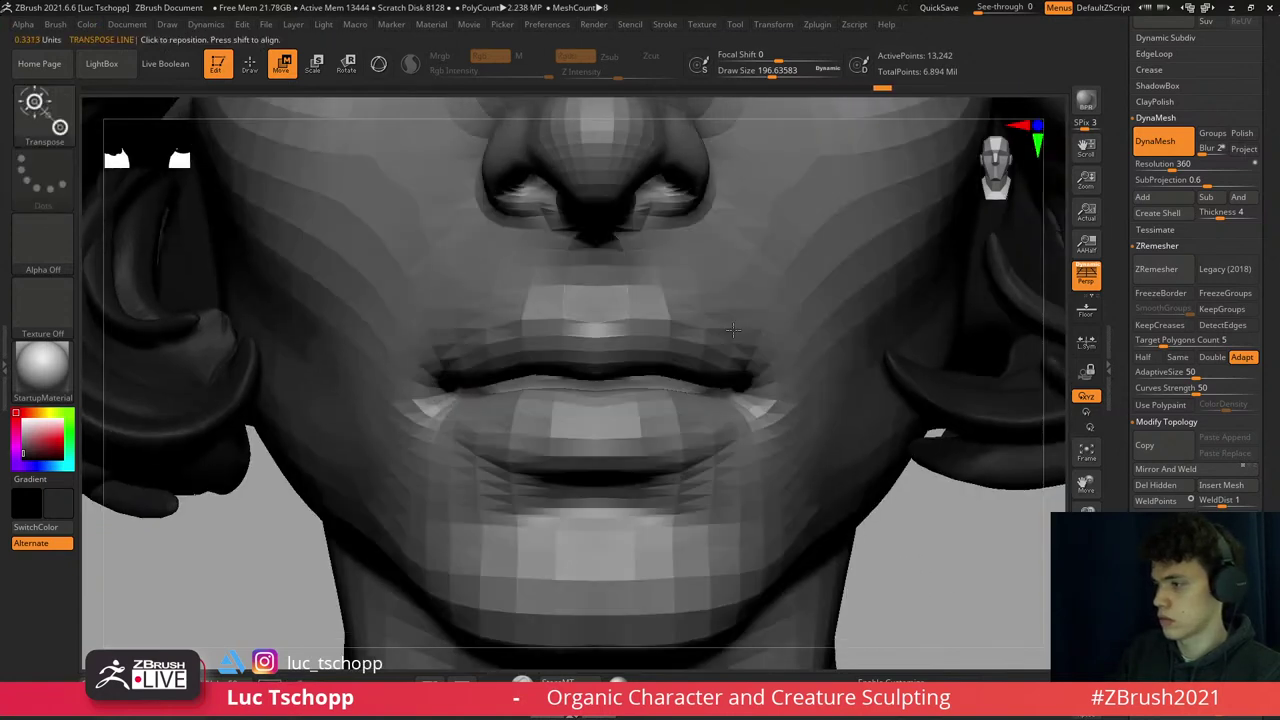
left_click_drag(735, 373, 735, 355)
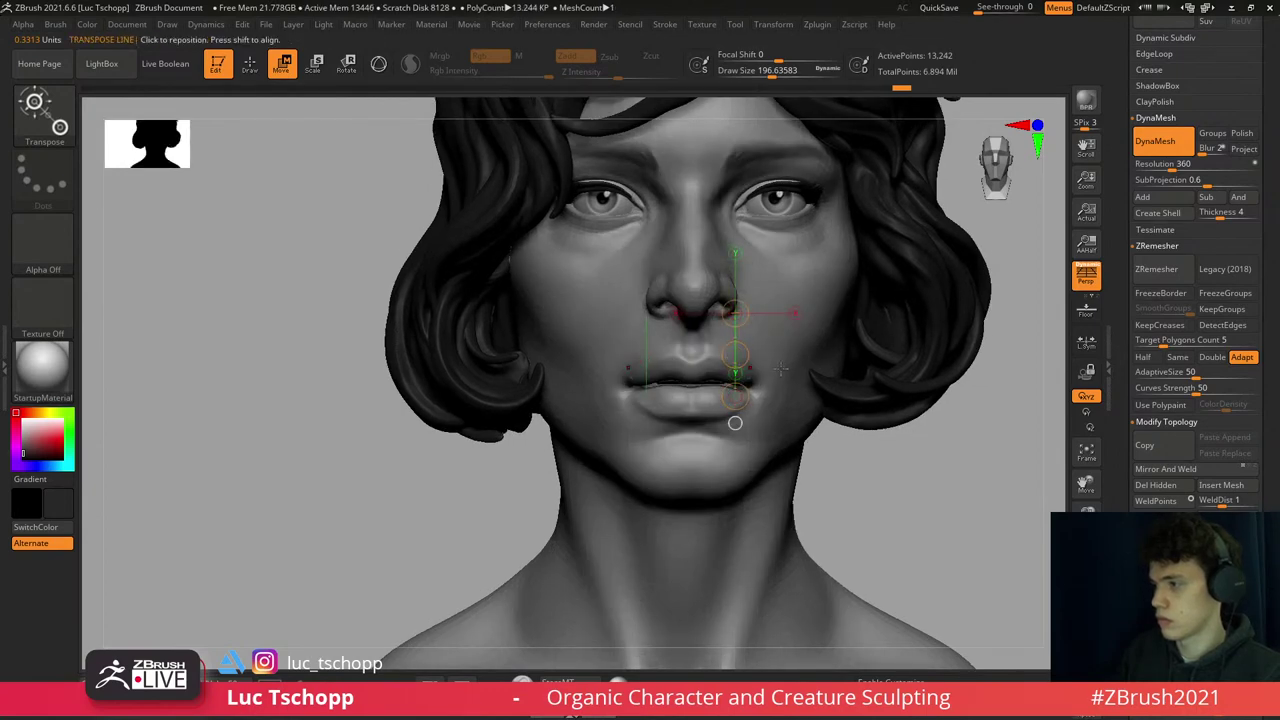
left_click_drag(1010, 560, 950, 545)
key("b")
key("c")
key("b")
mouse_move(698, 363)
right_mouse_down()
mouse_move(657, 393)
mouse_move(680, 345)
mouse_move(686, 357)
mouse_move(700, 290)
right_mouse_up()
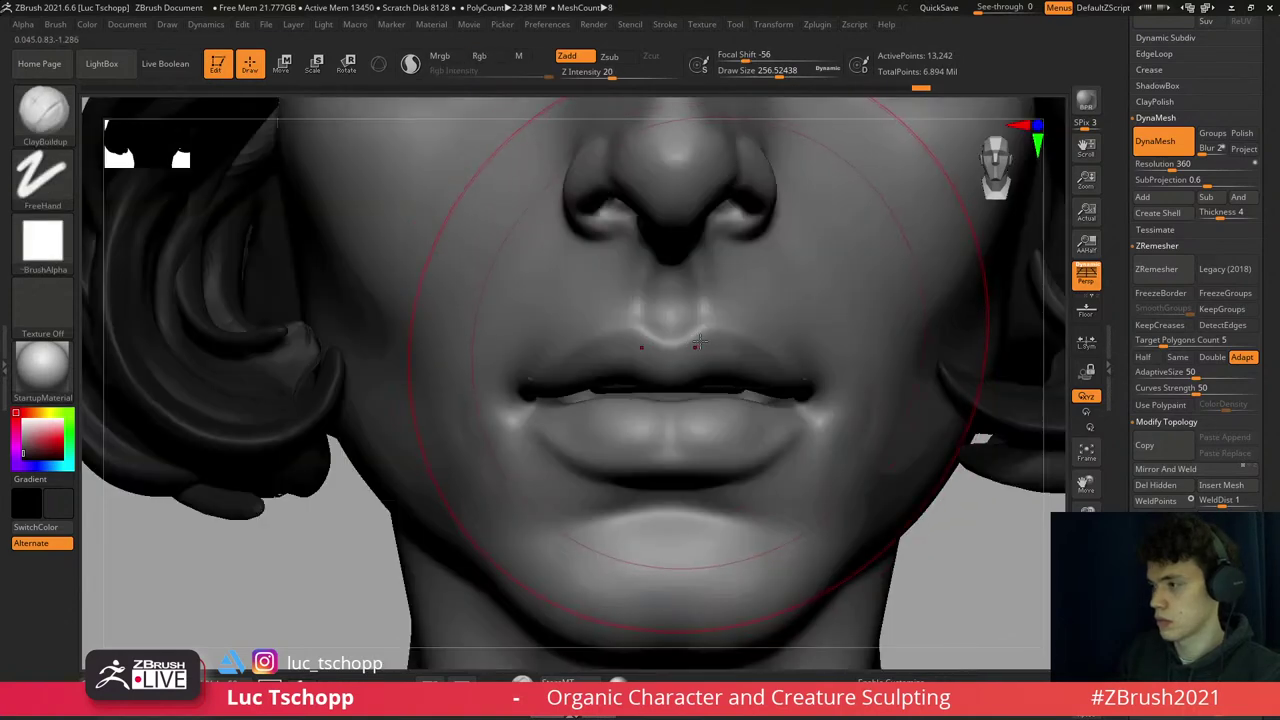
key("b")
key("m")
key("v")
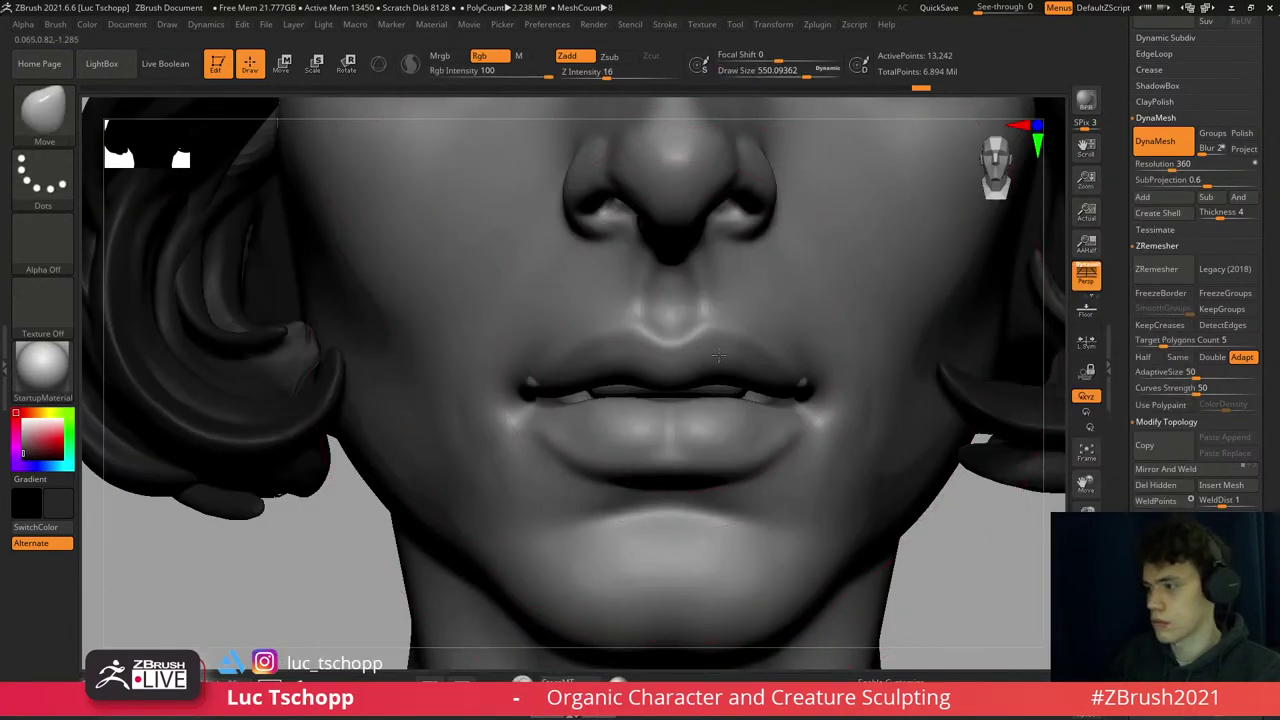
mouse_move(718, 355)
right_mouse_down("ctrl")
mouse_move(620, 420)
mouse_move(540, 390)
right_mouse_up("ctrl")
key("s")
left_click(540, 388)
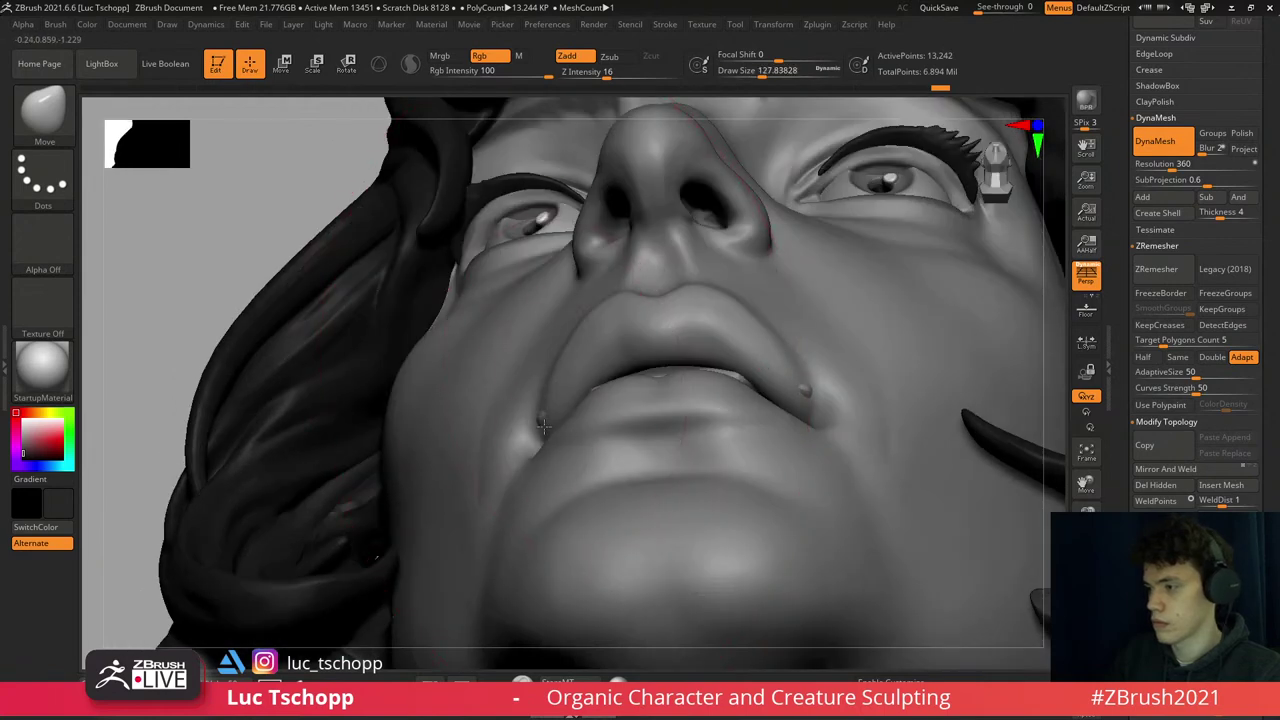
mouse_move(604, 418)
right_mouse_down()
mouse_move(614, 310)
mouse_move(634, 320)
mouse_move(594, 371)
mouse_move(598, 392)
mouse_move(714, 382)
mouse_move(705, 395)
mouse_move(765, 528)
right_mouse_up()
key("s")
left_click(625, 370)
key("s")
left_click(606, 357)
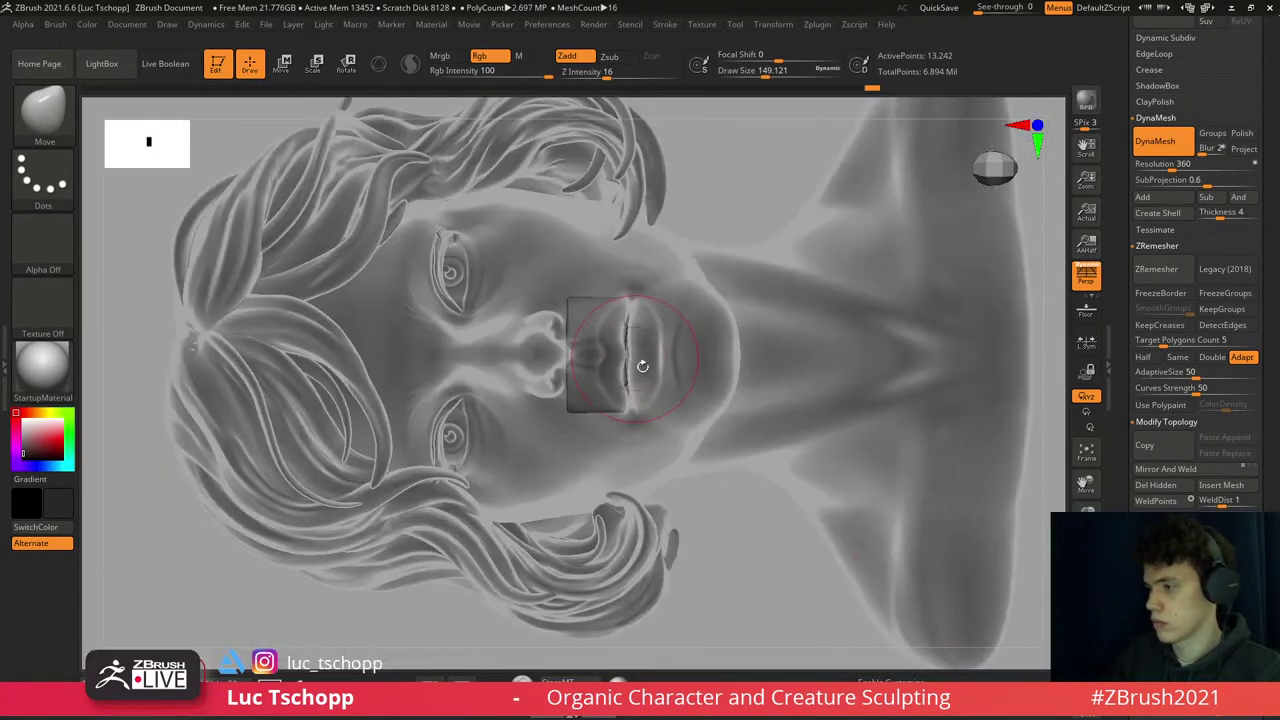
right_click_drag(646, 430, 646, 363, "ctrl")
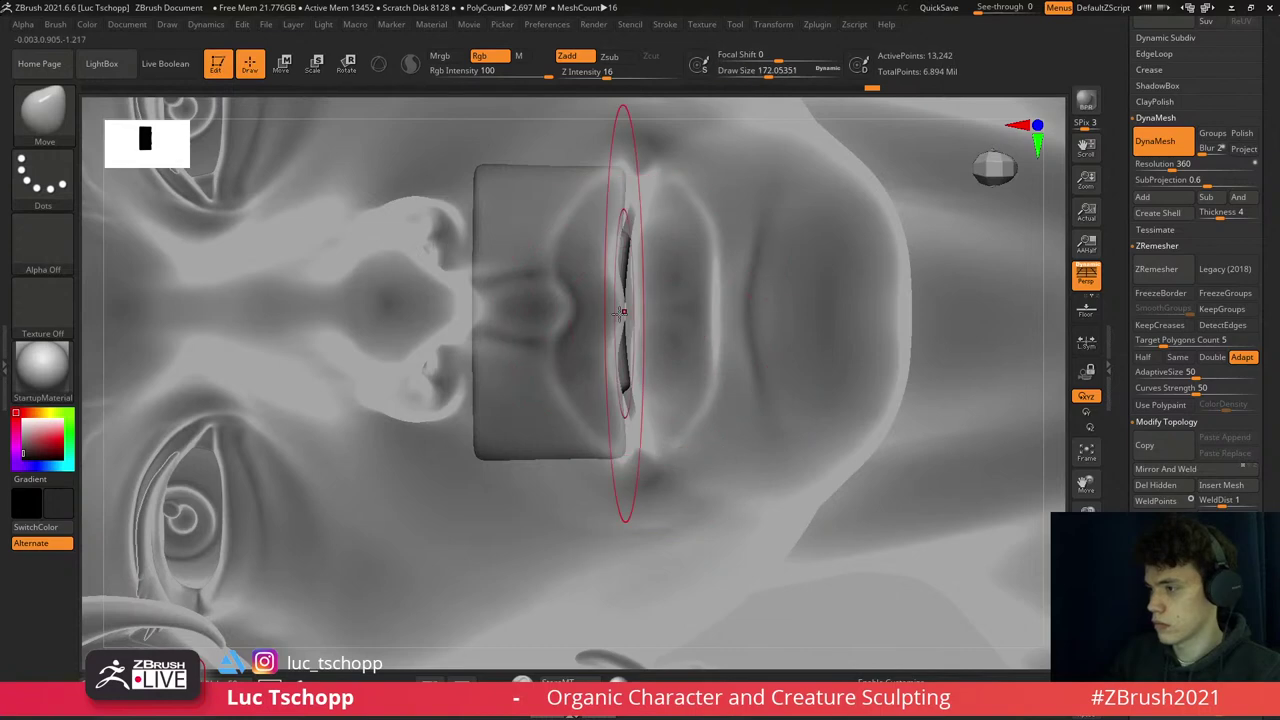
key("s")
left_click_drag(647, 321, 697, 378)
mouse_move(697, 378)
right_mouse_down("ctrl")
mouse_move(705, 350)
mouse_move(720, 430)
mouse_move(730, 363)
right_mouse_up("ctrl")
key("s")
left_click_drag(686, 360, 628, 360)
key("s")
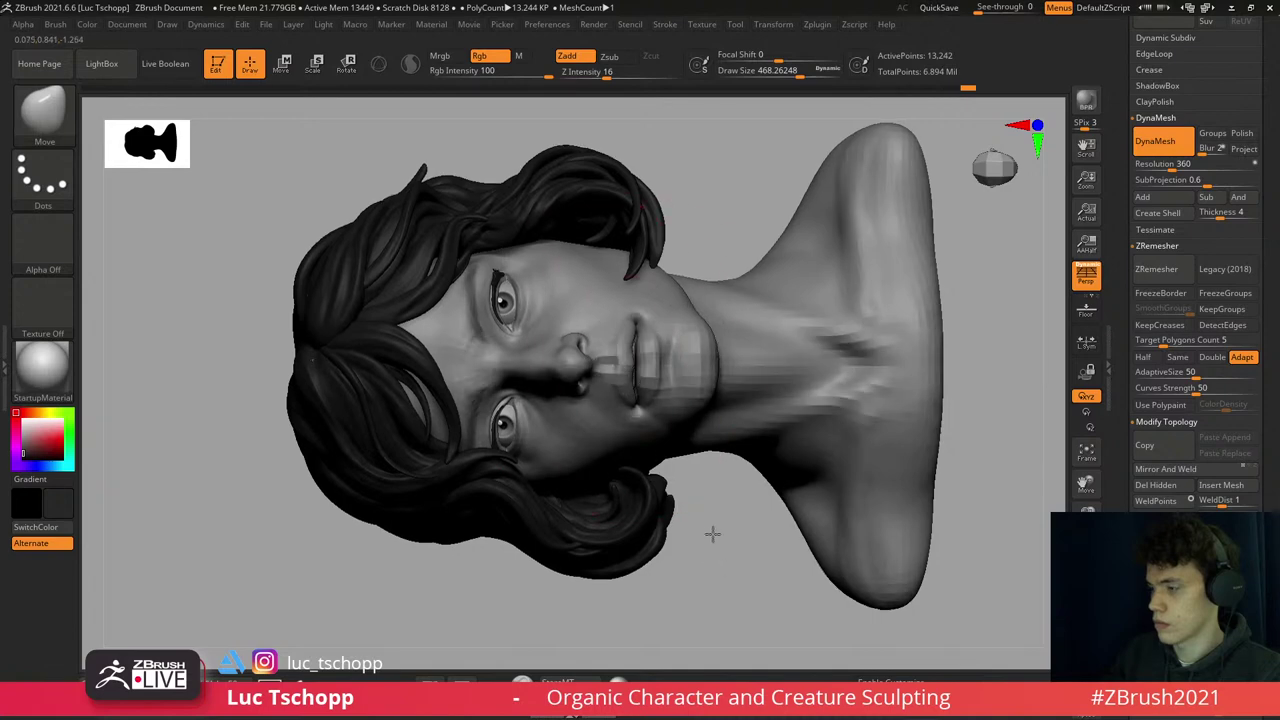
scroll(634, 358, "up", 5)
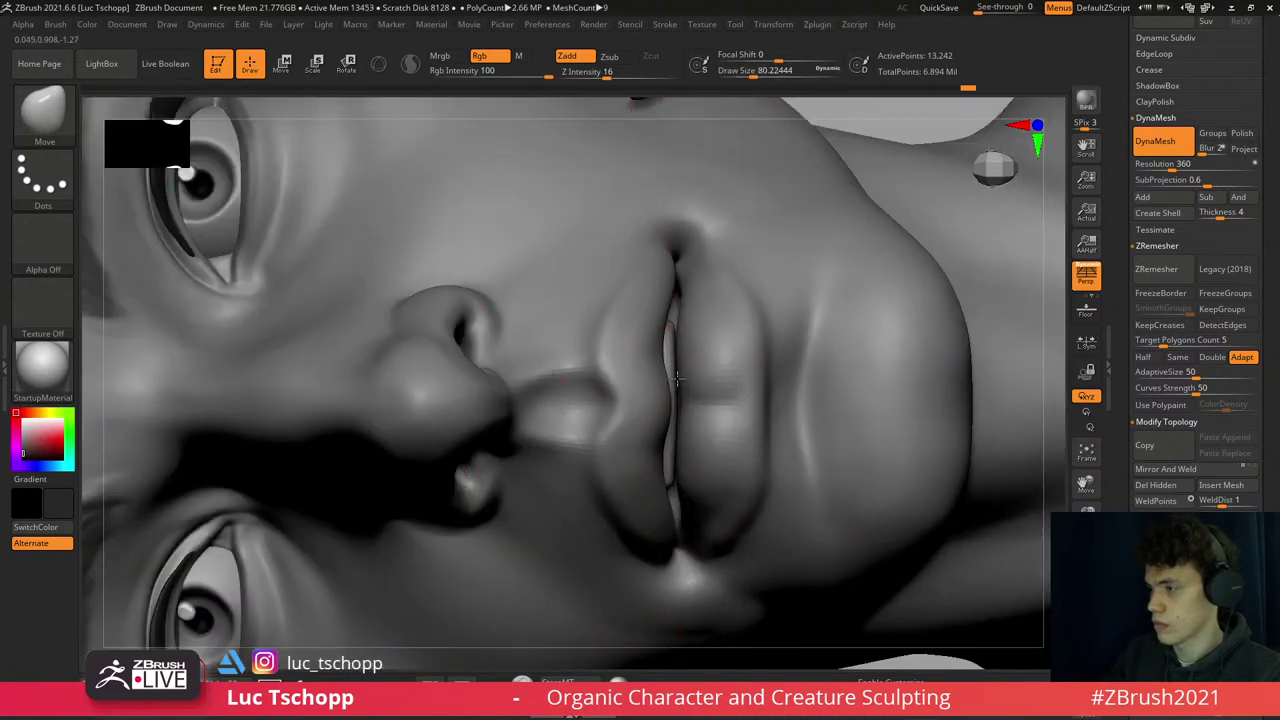
- Solo the lip piece and set a transpose move line across it
key("b")
key("d")
key("s")
key("ctrl+shift+s")
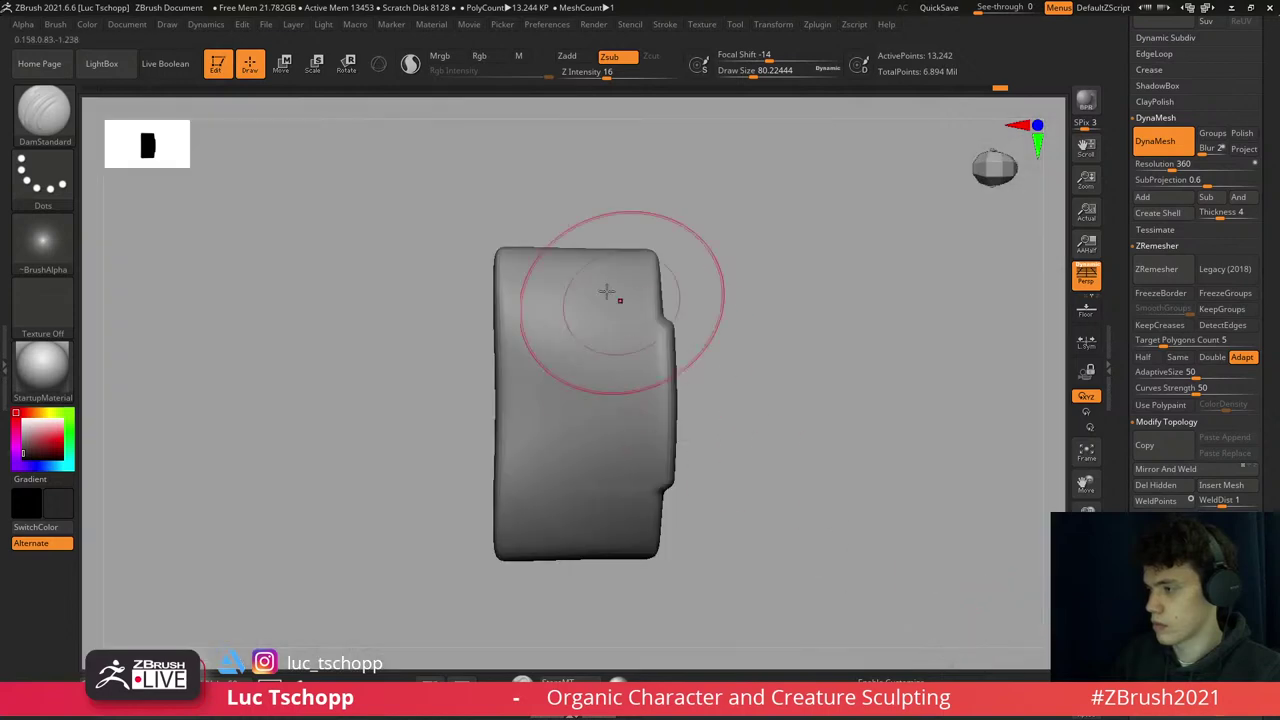
mouse_move(737, 404)
left_mouse_down()
mouse_move(700, 404)
mouse_move(849, 403)
mouse_move(704, 397)
left_mouse_up()
key("w")
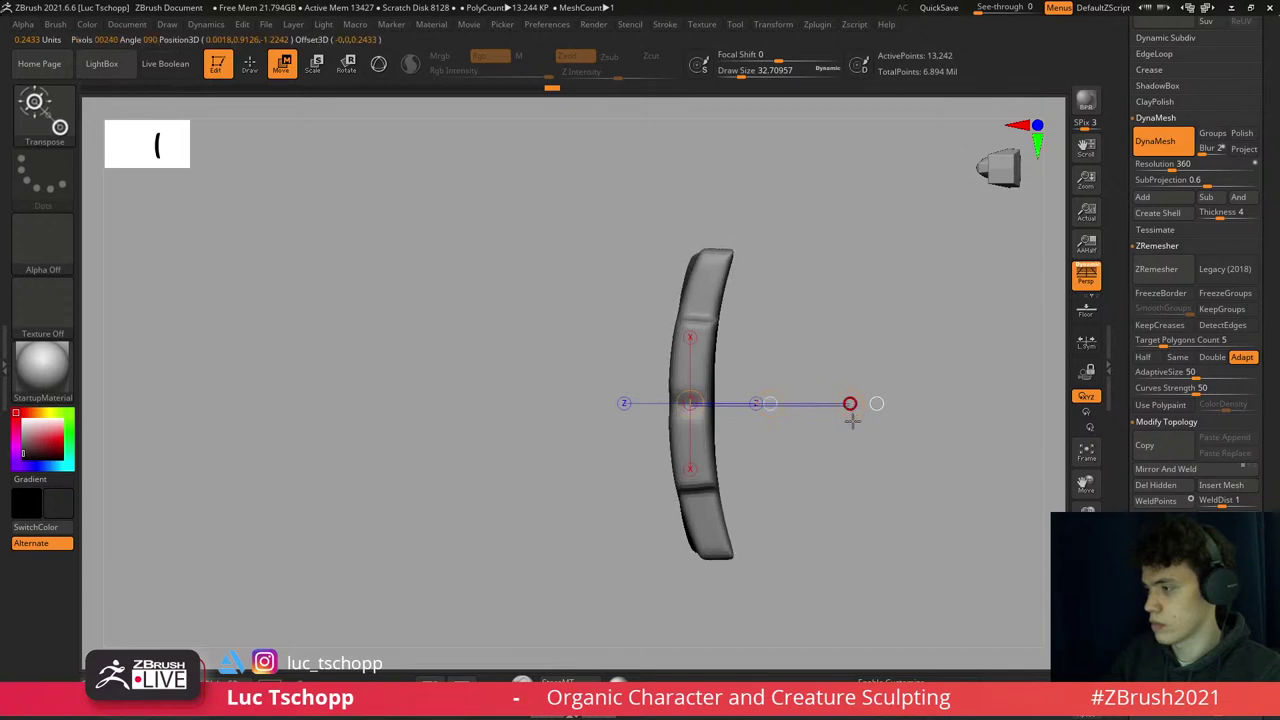
left_click_drag(803, 386, 735, 204)
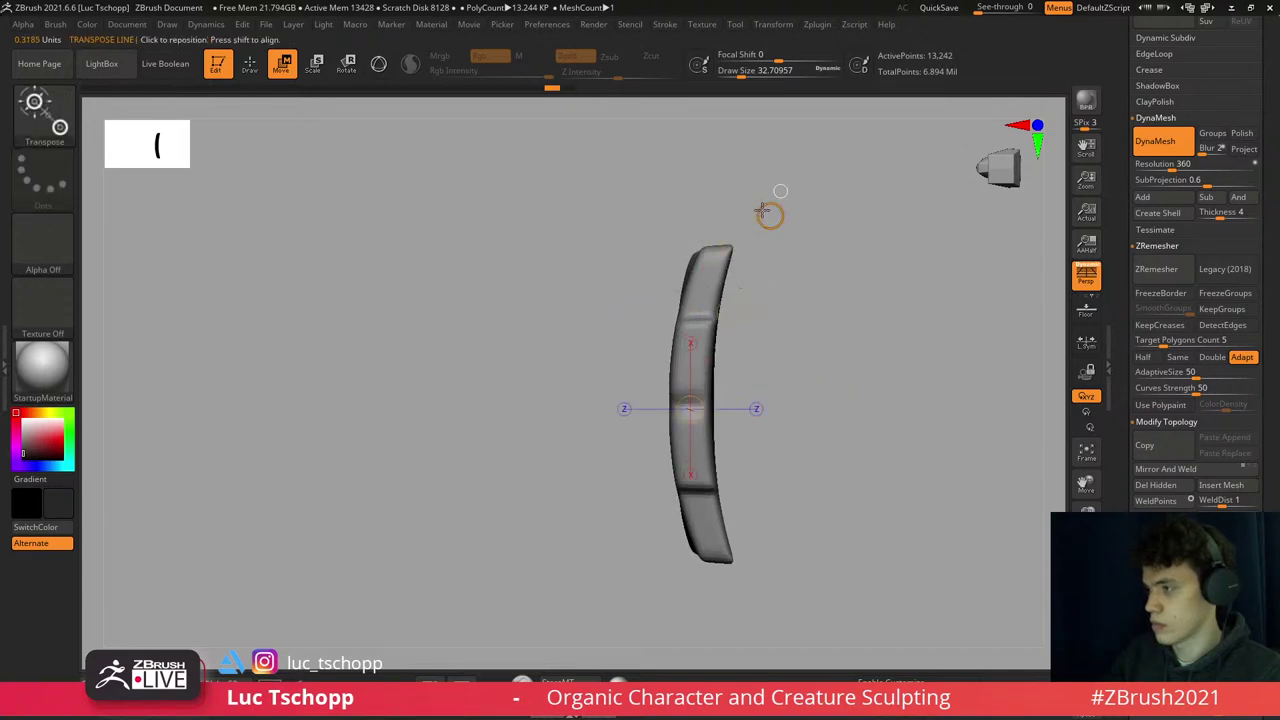
key("b")
key("m")
key("v")
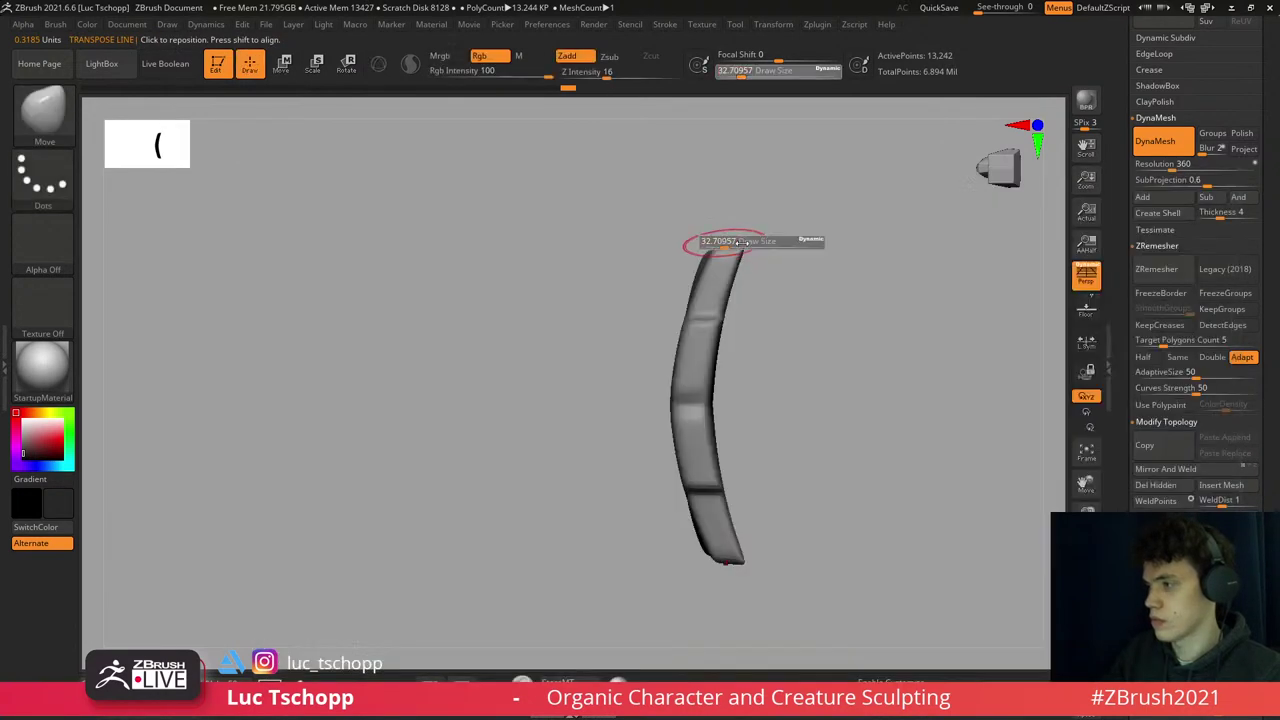
mouse_move(729, 243)
right_mouse_down()
mouse_move(757, 229)
mouse_move(686, 257)
mouse_move(706, 311)
mouse_move(677, 286)
mouse_move(834, 423)
right_mouse_up()
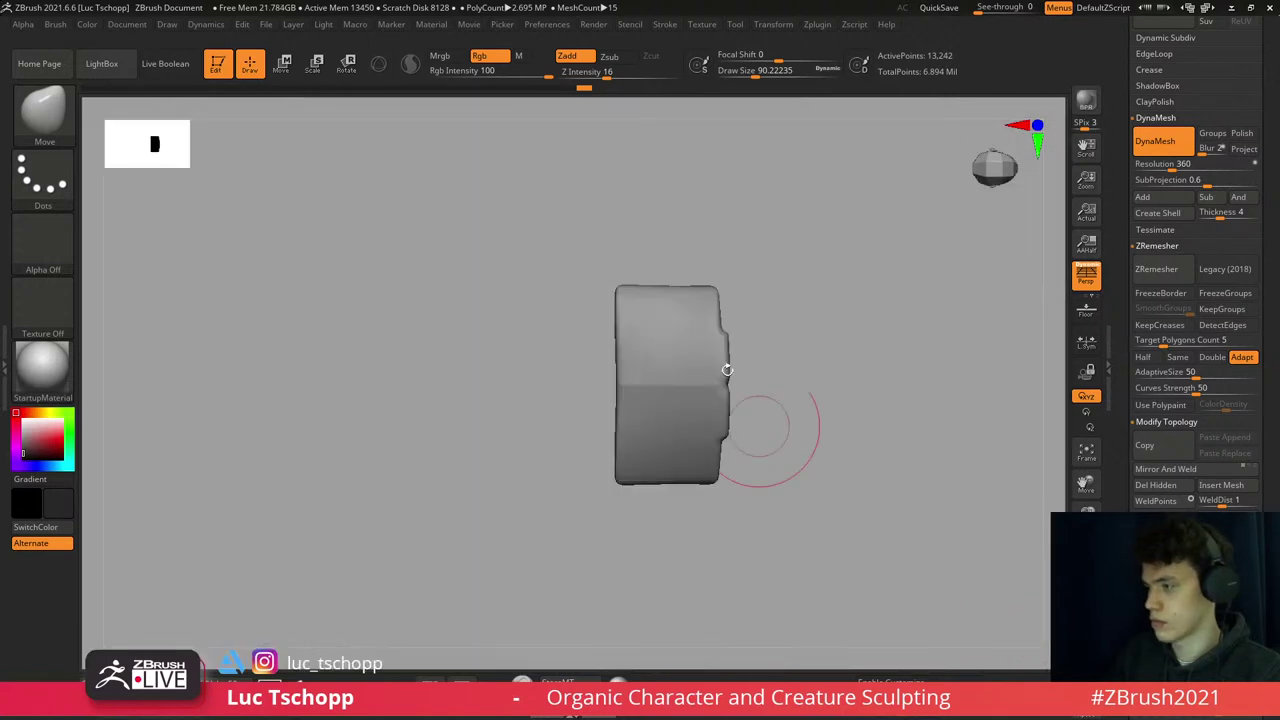
- Sculpt near the bump on the lip piece with the custom brush
key("1")
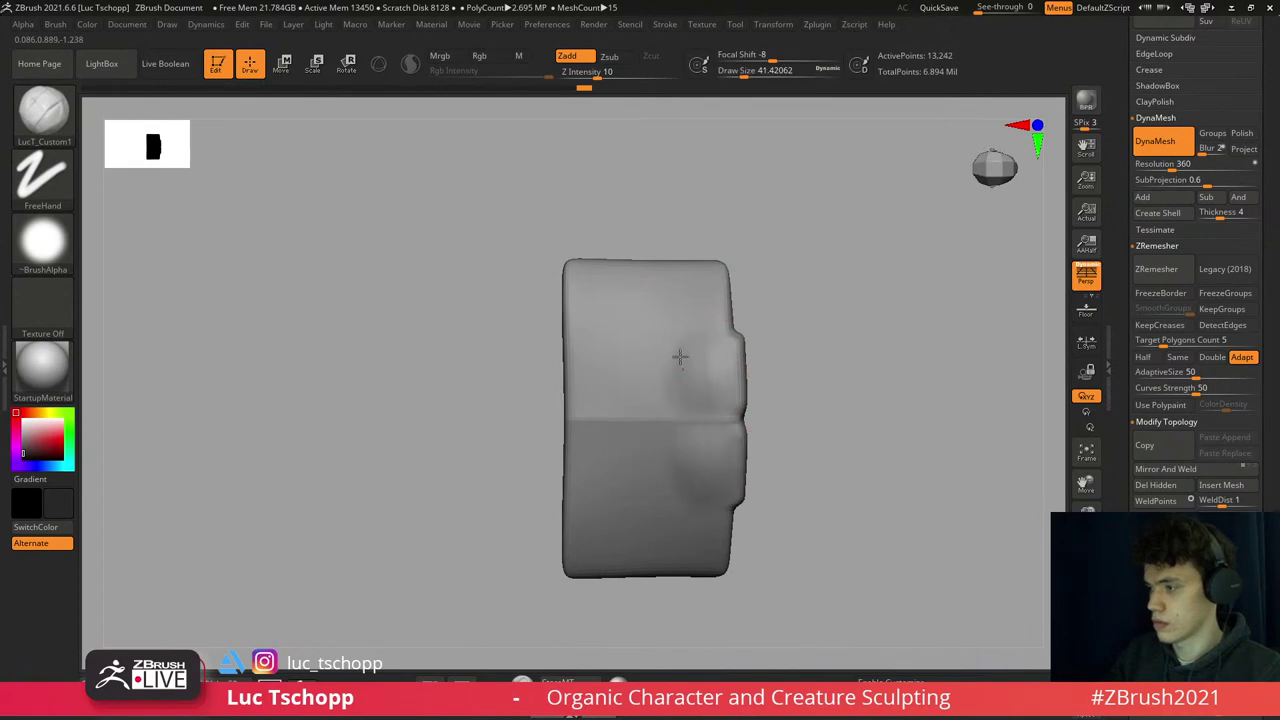
left_click_drag(680, 375, 679, 399)
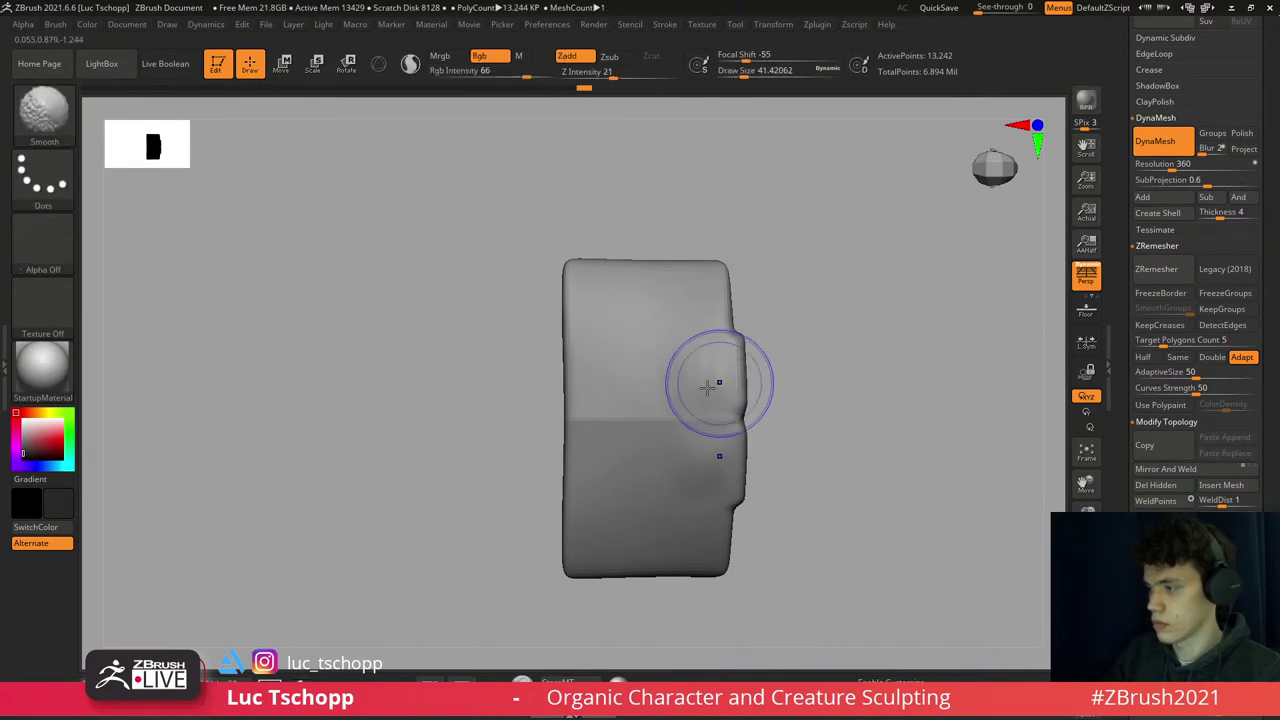
key("b")
key("m")
key("v")
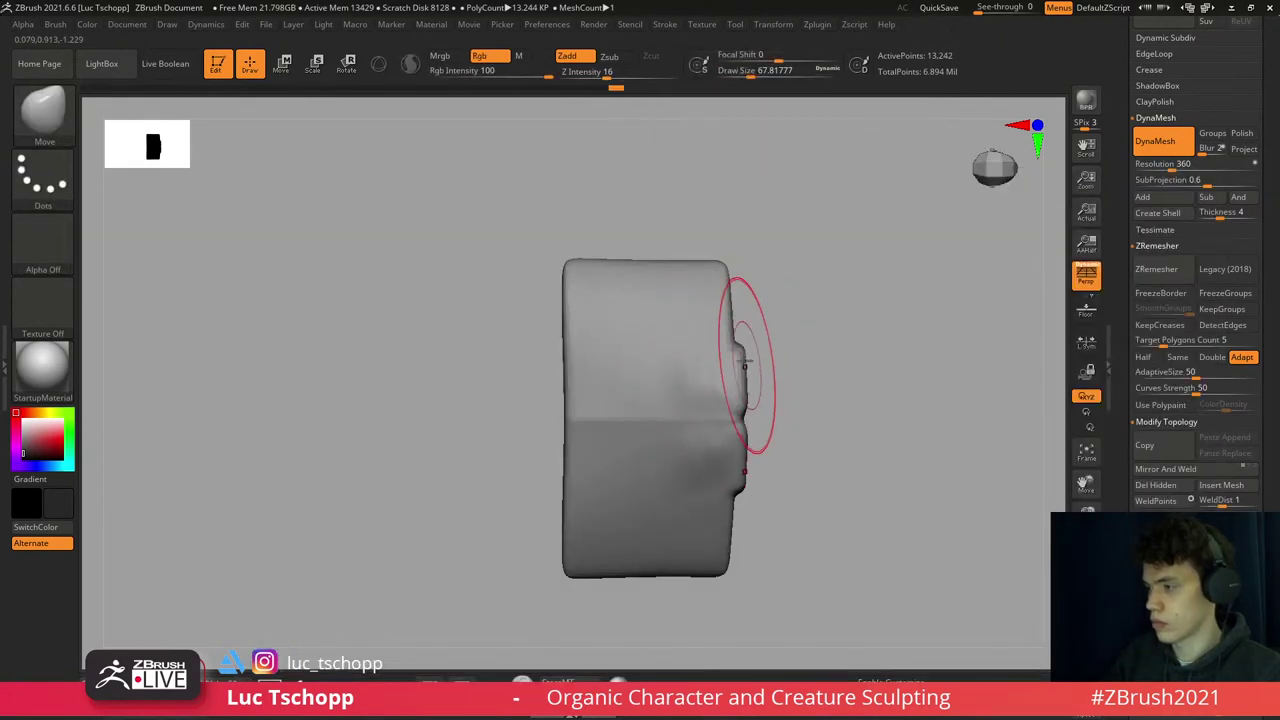
mouse_move(766, 400)
left_mouse_down()
mouse_move(757, 420)
mouse_move(735, 410)
mouse_move(763, 400)
left_mouse_up()
key("1")
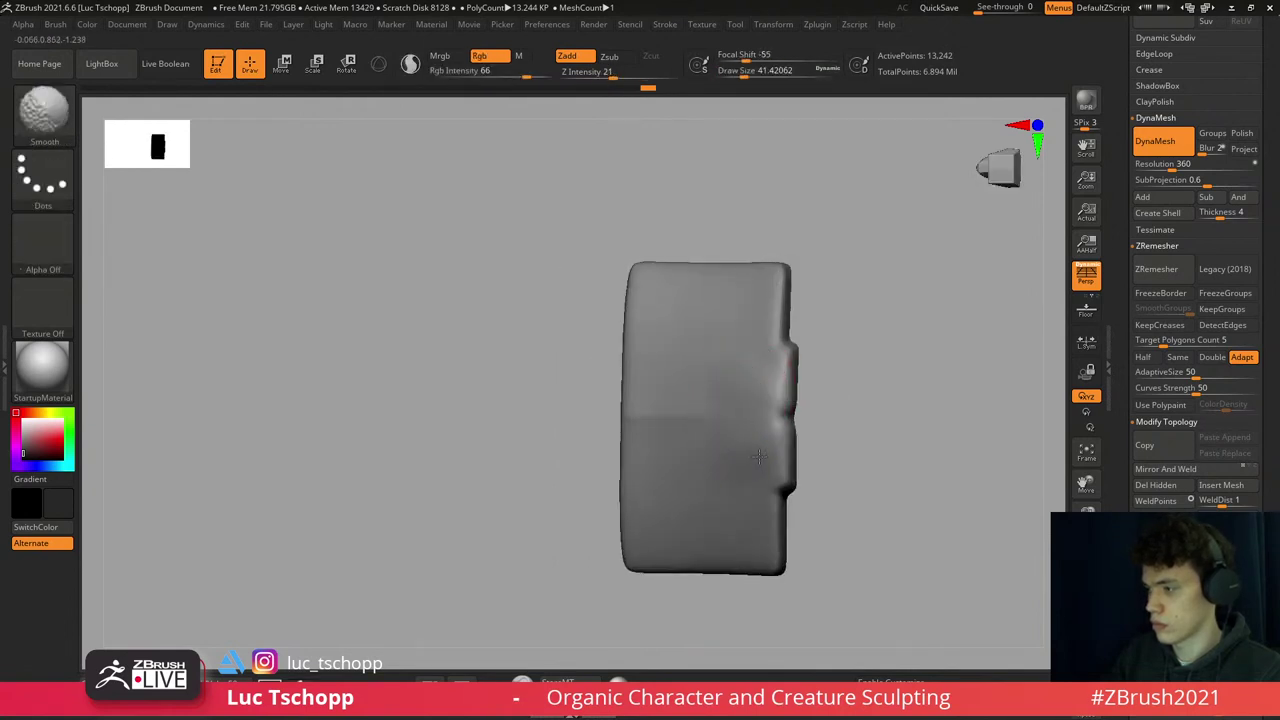
mouse_move(735, 467)
left_mouse_down()
mouse_move(745, 425)
mouse_move(814, 566)
mouse_move(759, 491)
mouse_move(886, 503)
mouse_move(872, 447)
mouse_move(748, 400)
mouse_move(766, 400)
mouse_move(748, 365)
mouse_move(760, 396)
left_mouse_up()
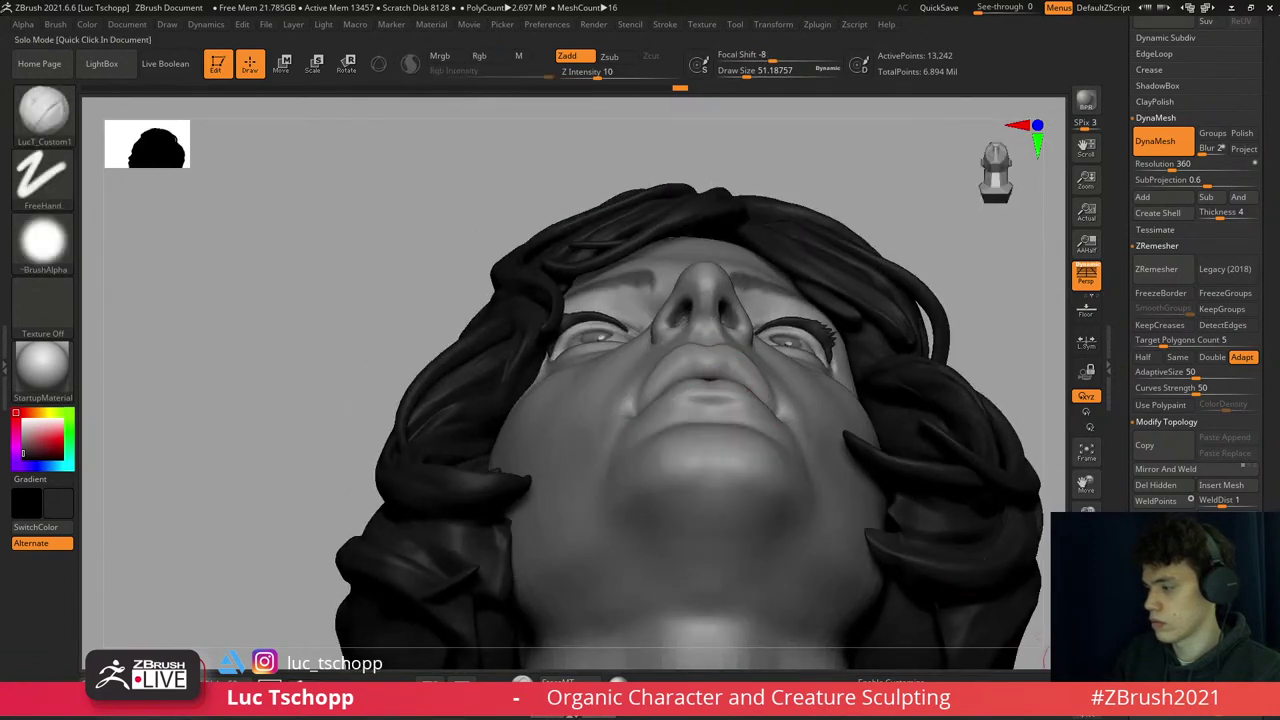
left_click(1086, 640)
- Bend the lip piece upward into an arch and check it against the full head
key("b")
key("m")
key("v")
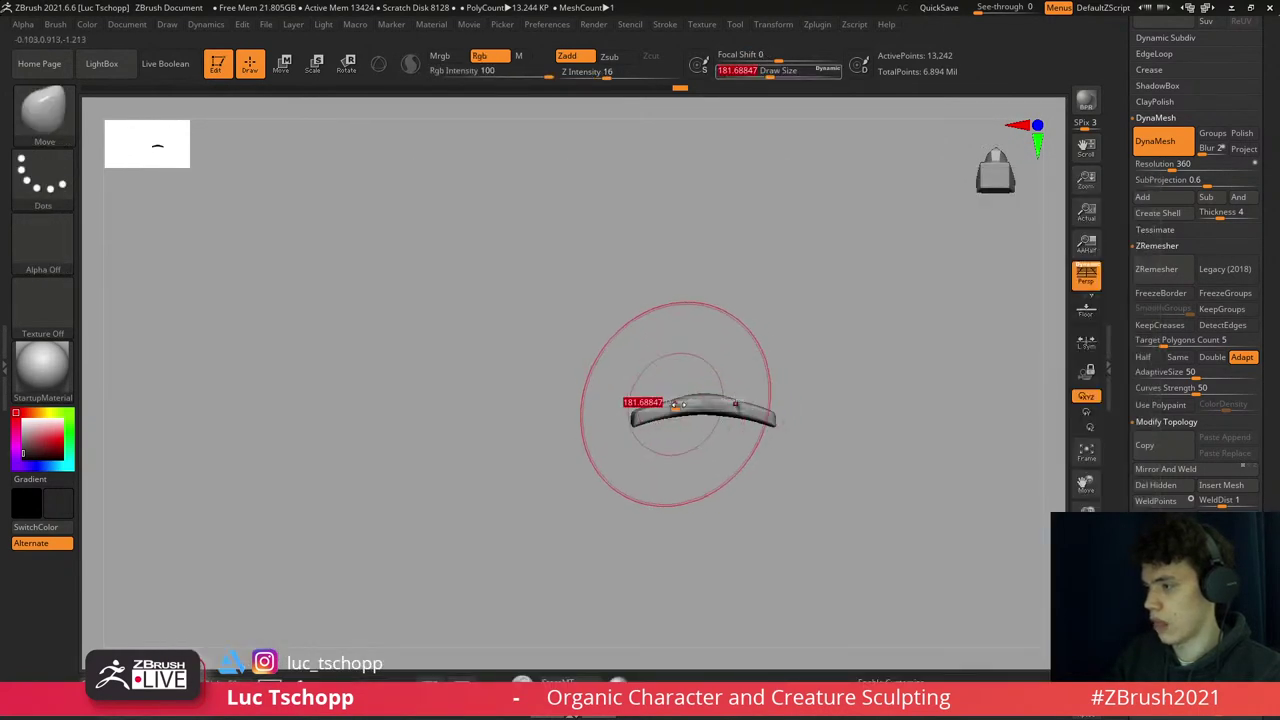
mouse_move(680, 404)
left_mouse_down()
mouse_move(680, 366)
mouse_move(649, 420)
mouse_move(682, 390)
mouse_move(655, 364)
left_mouse_up()
key("s")
left_click_drag(666, 409, 689, 353, "shift")
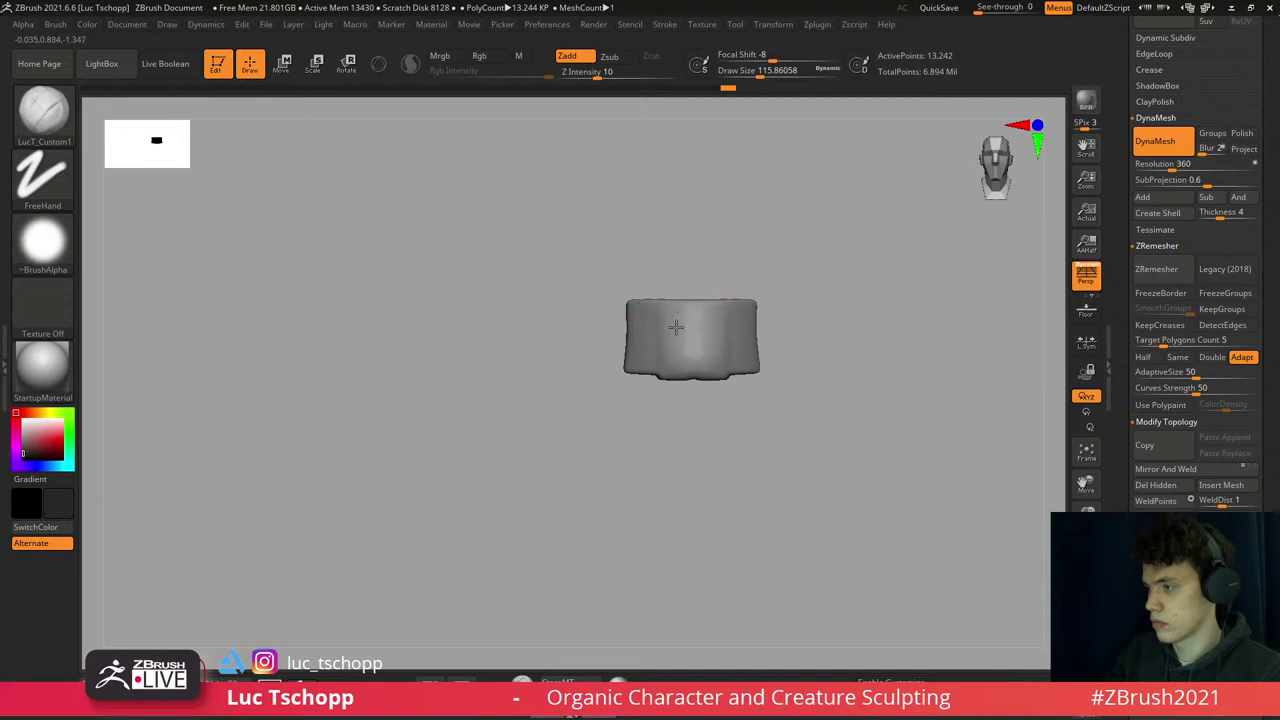
left_click(995, 640)
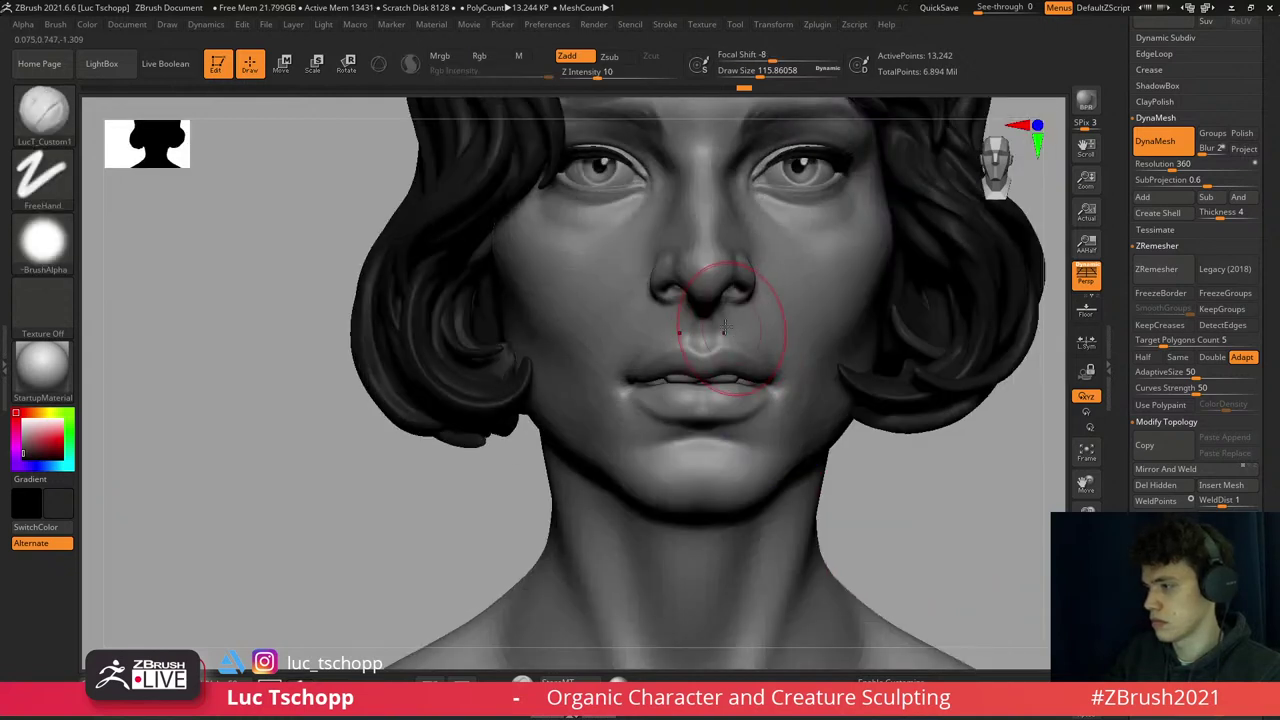
key("w")
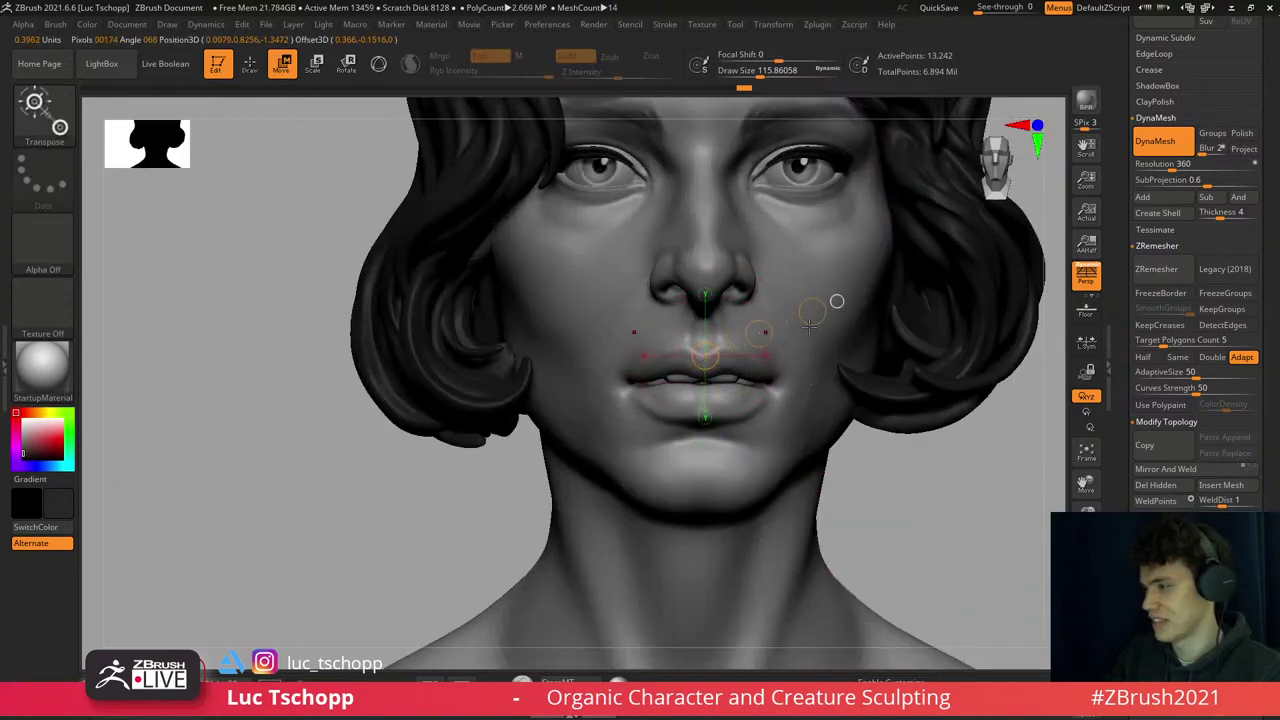
left_click_drag(700, 341, 820, 341, "shift")
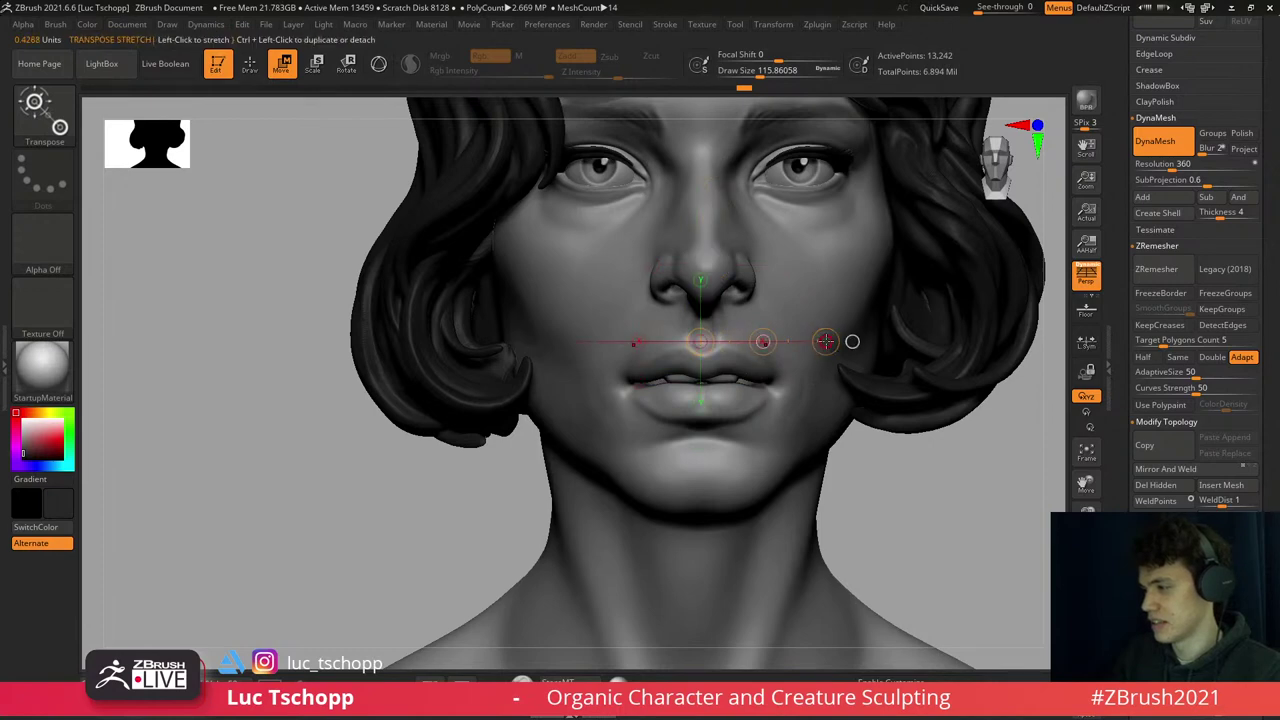
- Isolate the lip piece again and reduce the Move brush size to about 97
key("q")
key("b")
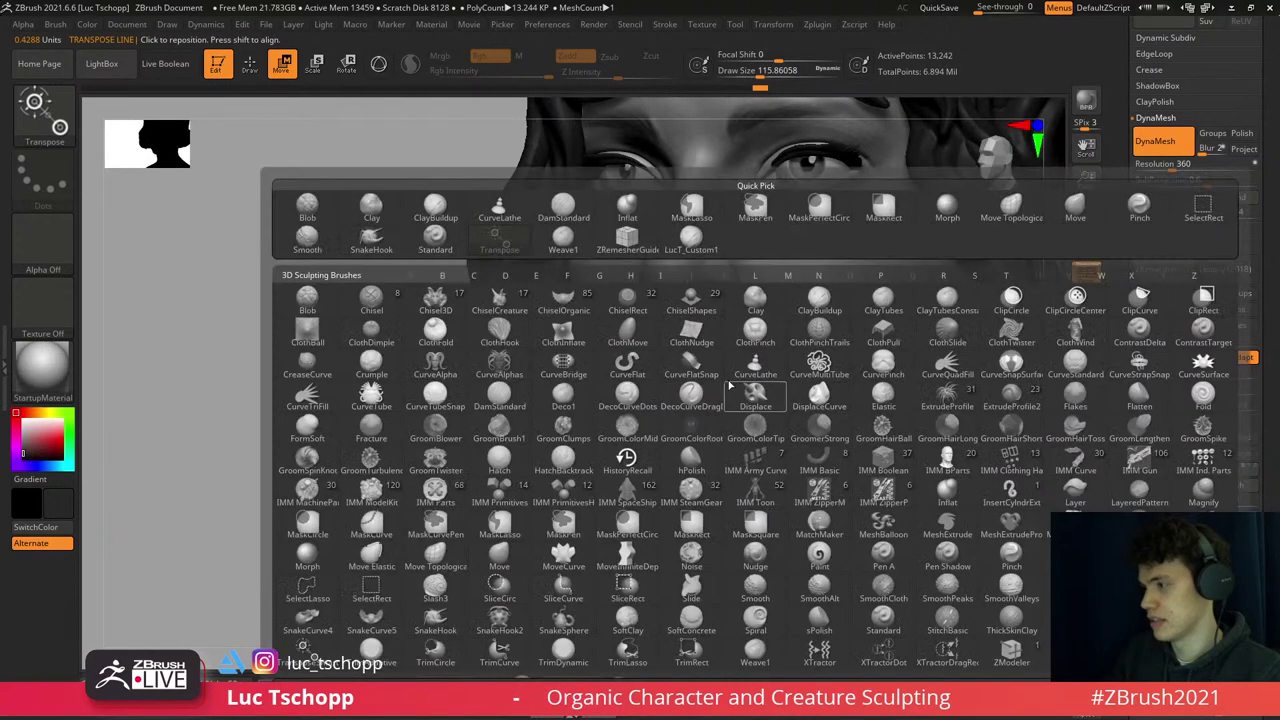
key("m")
key("t")
left_click_drag(950, 480, 725, 385)
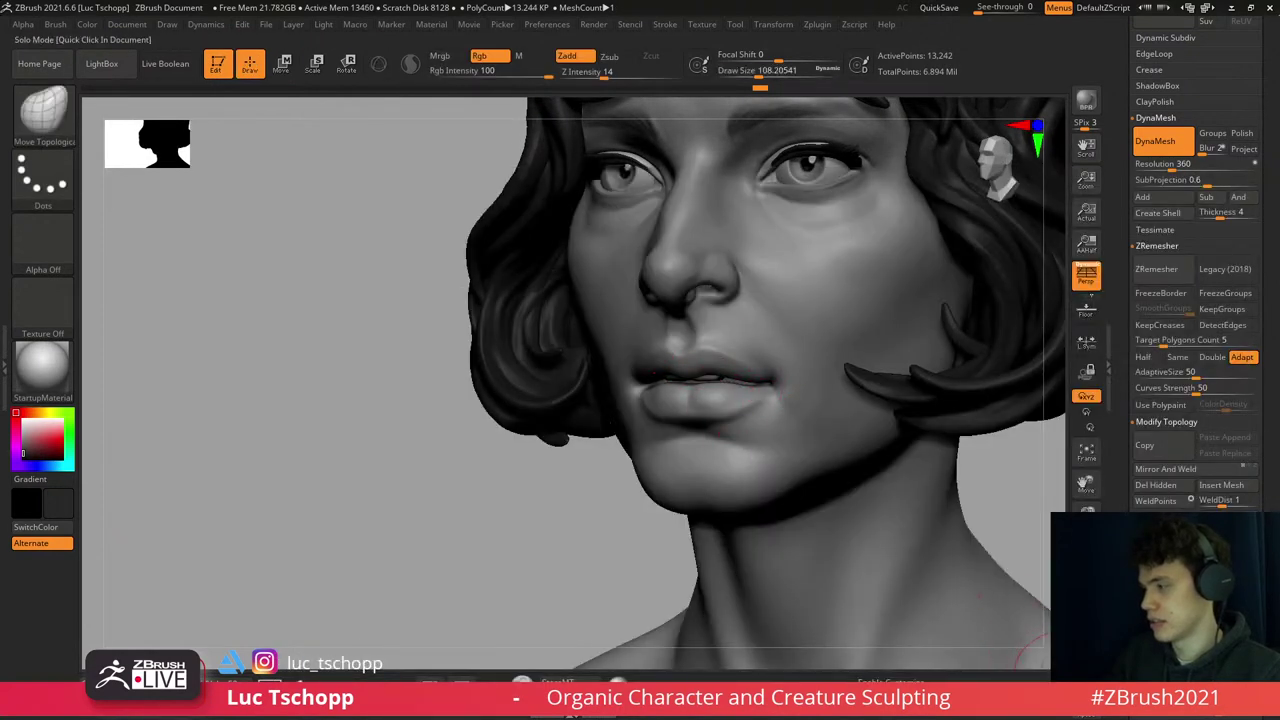
left_click(1086, 540)
key("b")
key("m")
key("v")
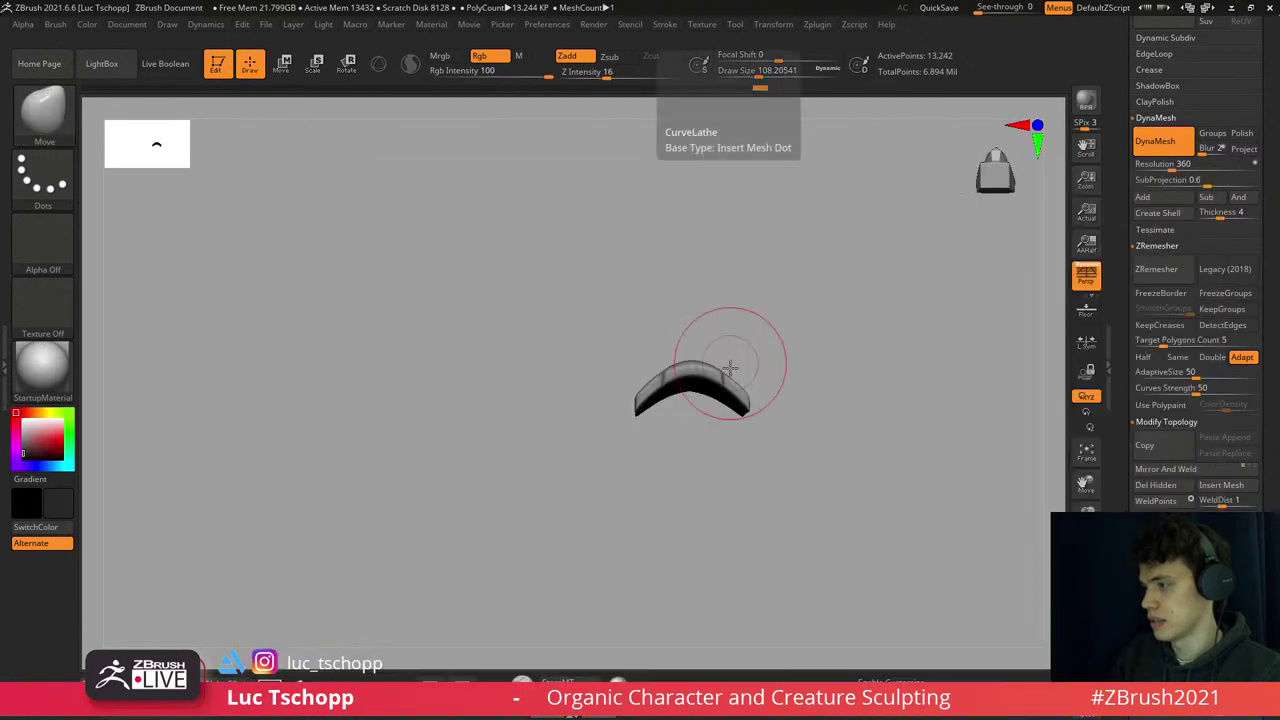
key("s")
left_click_drag(730, 375, 720, 375)
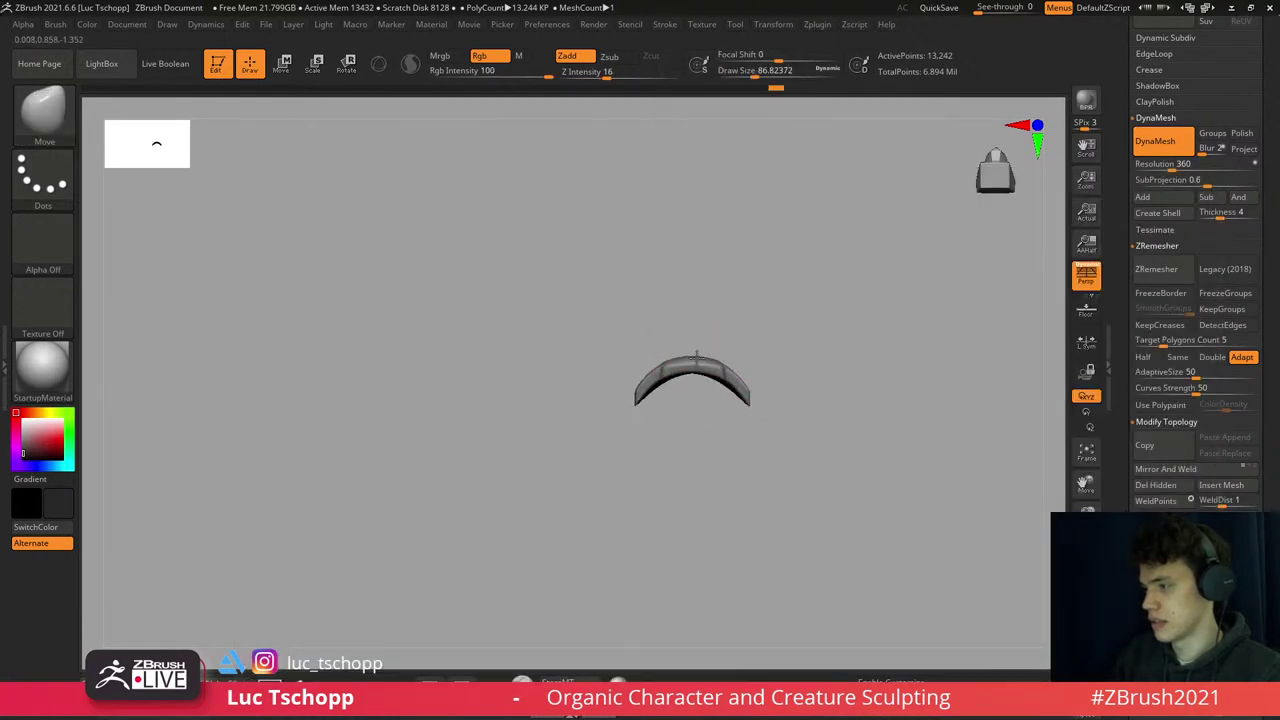
mouse_move(697, 357)
right_mouse_down("shift")
mouse_move(657, 314)
mouse_move(661, 359)
right_mouse_up("shift")
- Carve a crease along the lip piece's lower edge with a smaller DamStandard brush, then show the full bust
key("b")
key("l")
key("c")
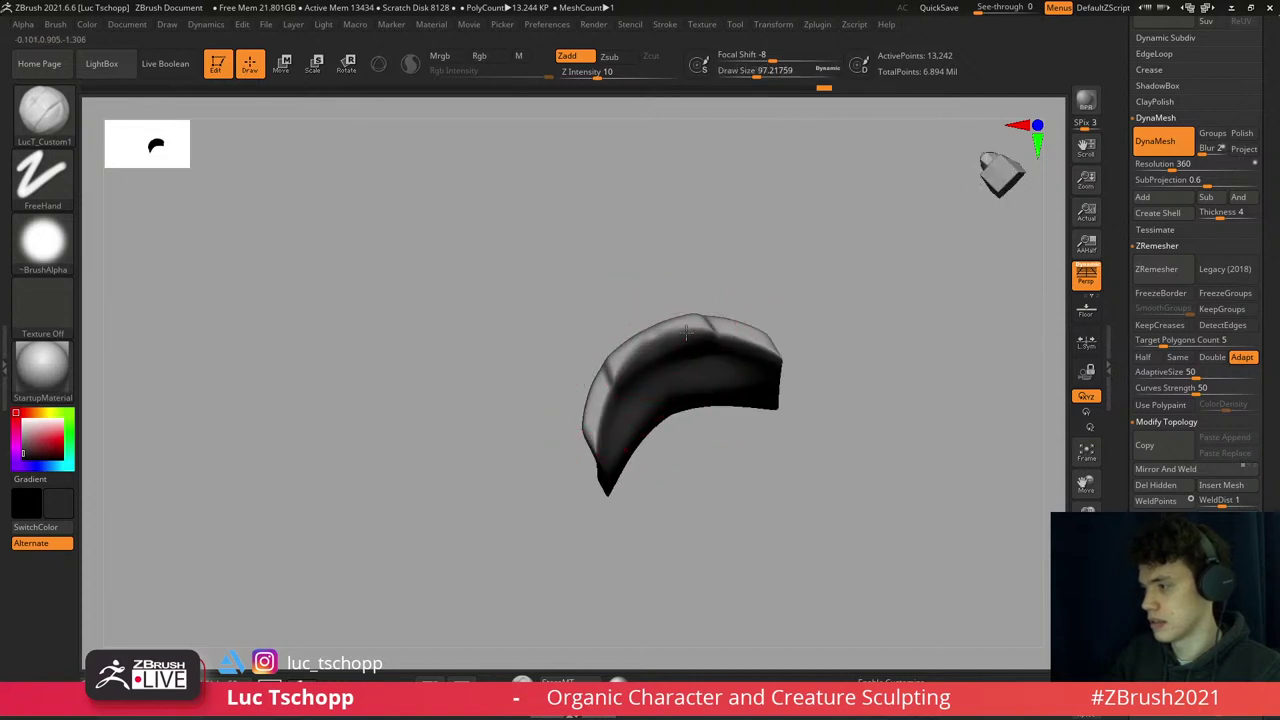
right_click_drag(620, 372, 711, 457, "shift")
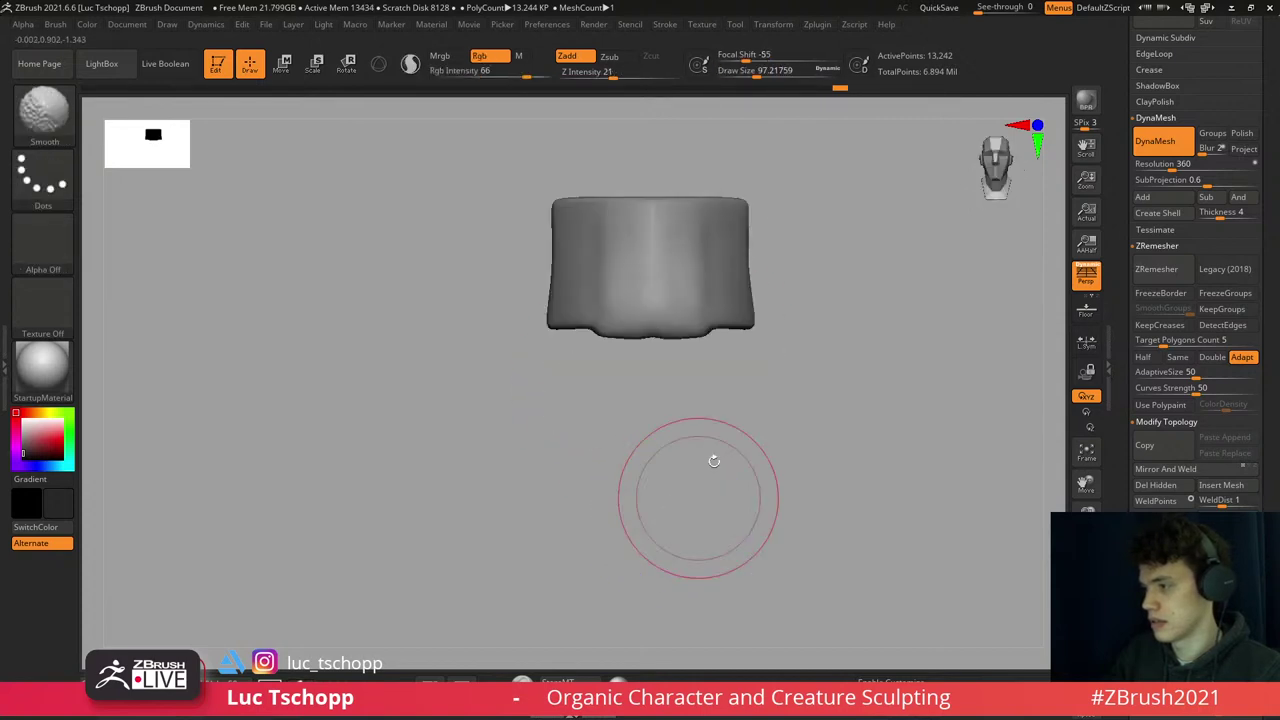
key("b")
key("d")
key("s")
right_click_drag(657, 343, 651, 371, "alt")
key("s")
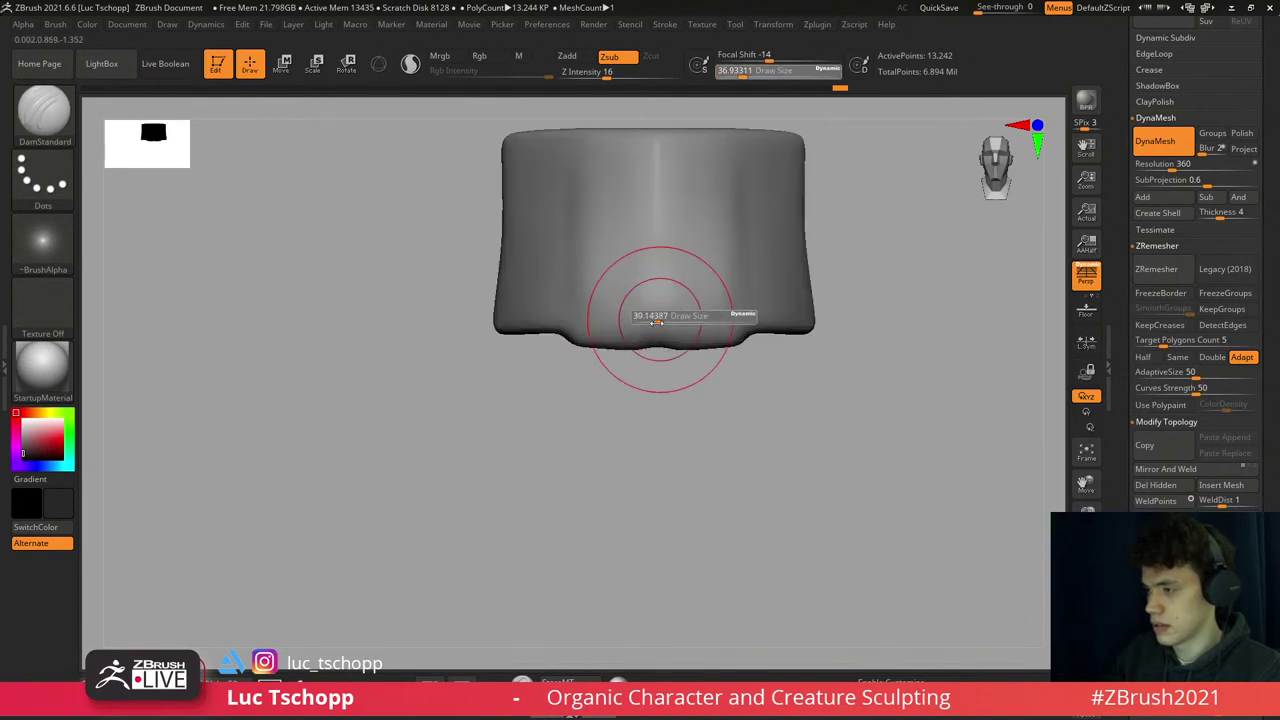
left_click_drag(657, 320, 657, 337)
right_click_drag(663, 342, 655, 352, "shift")
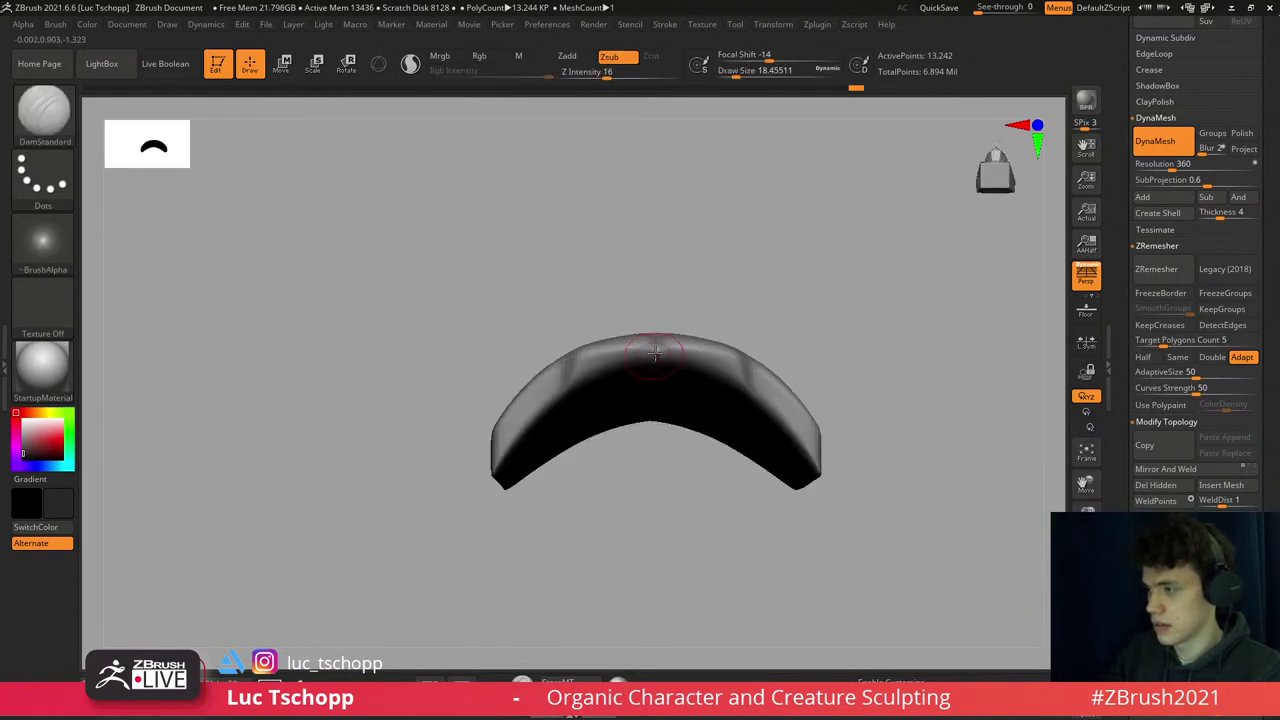
right_click_drag(595, 389, 626, 500)
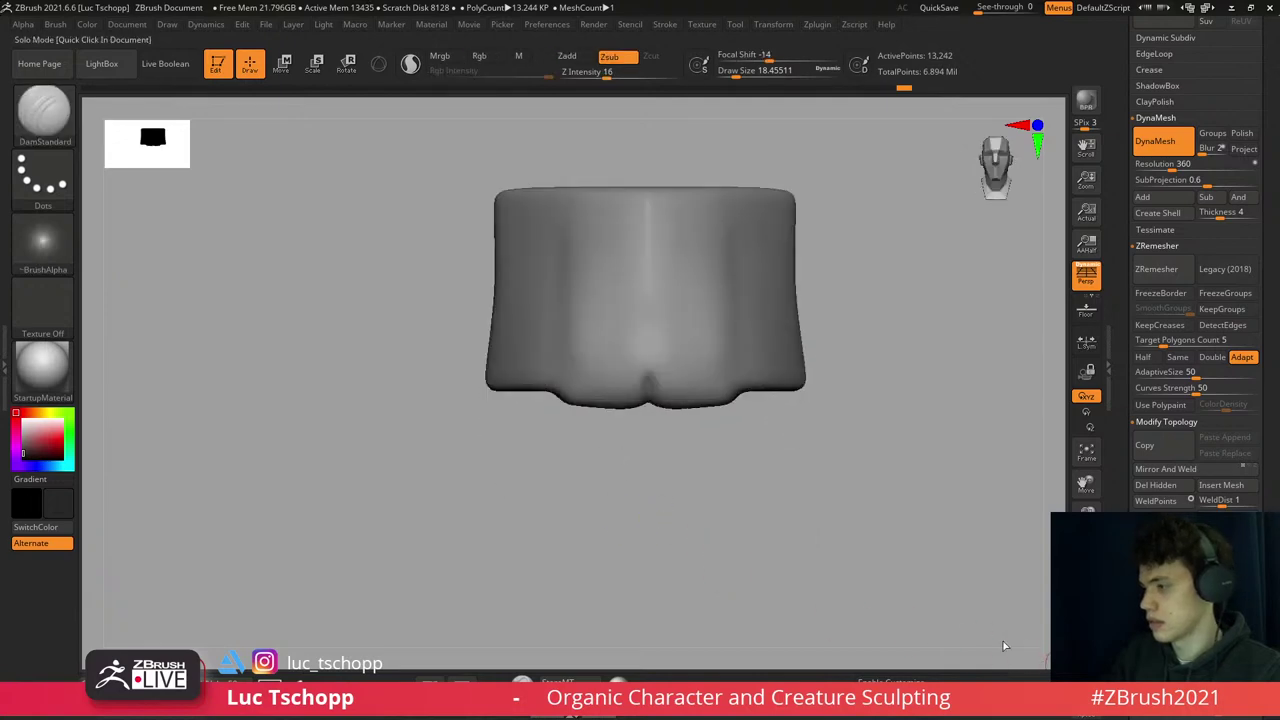
left_click(1005, 645)
key("f")
mouse_move(680, 397)
right_mouse_down()
mouse_move(655, 390)
mouse_move(622, 420)
right_mouse_up()
- Enlarge the Move Topological brush to about 120, make the head see-through, and draw a scale line across the mouth
key("b")
key("m")
key("t")
key("bracketright")
key("bracketright")
key("bracketright")
key("bracketright")
key("bracketright")
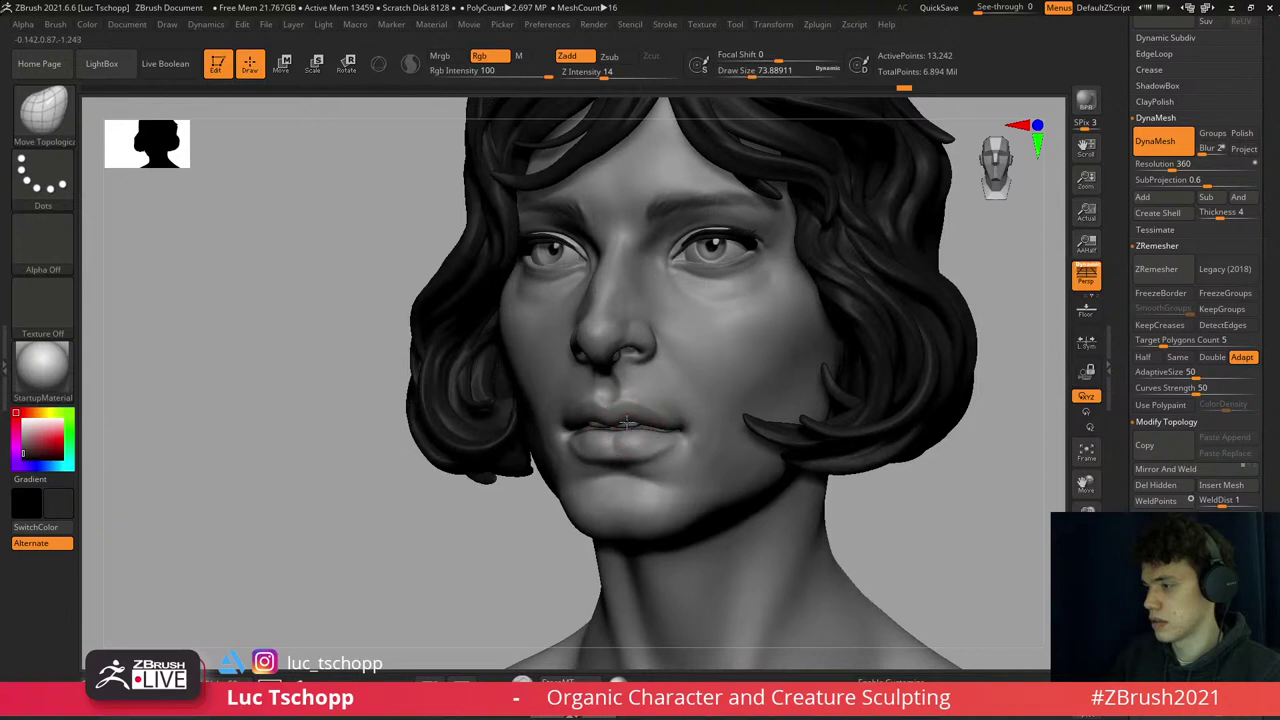
right_click_drag(637, 410, 651, 403, "shift")
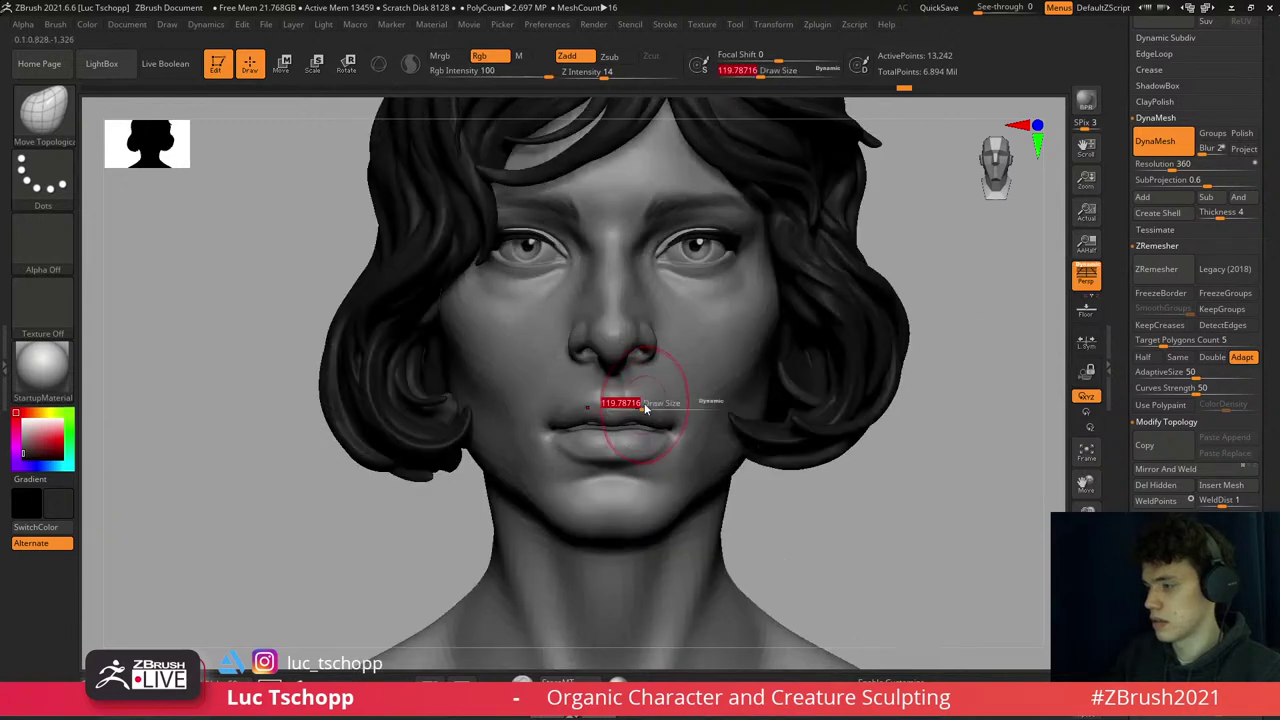
key("bracketright")
key("bracketright")
key("bracketright")
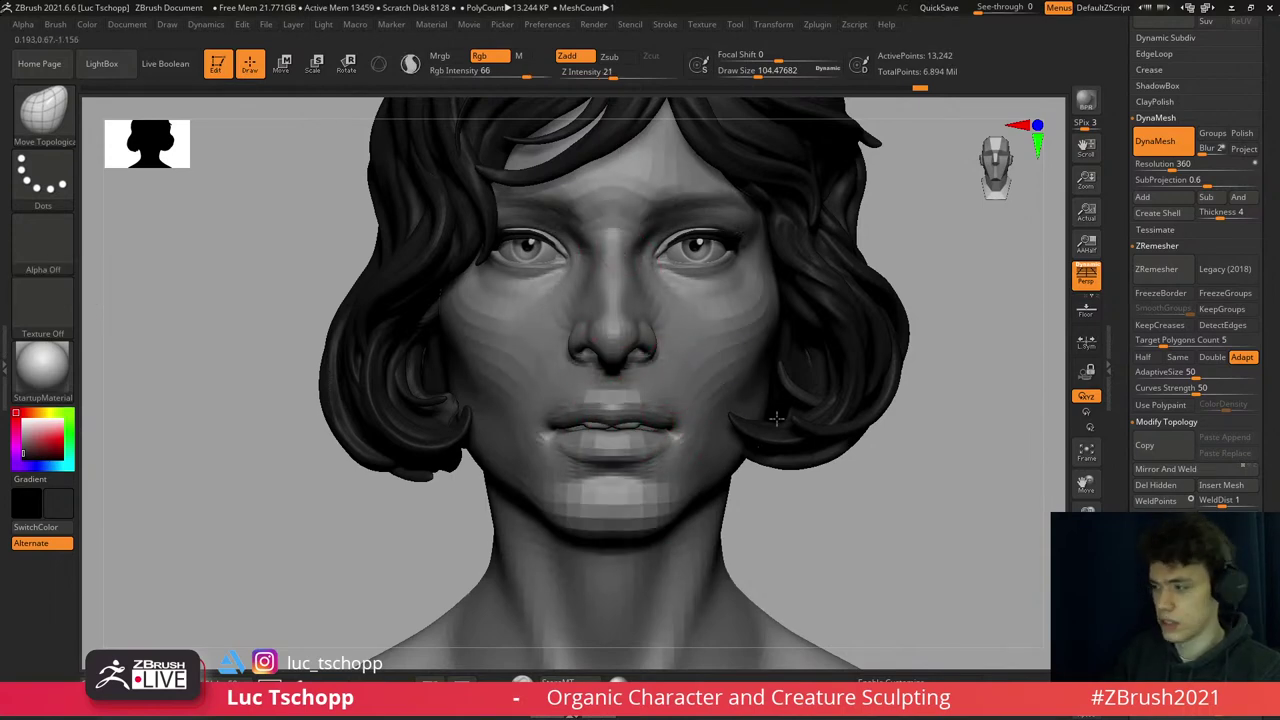
key("shift+ctrl+r")
scroll(535, 407, "up", 3)
key("e")
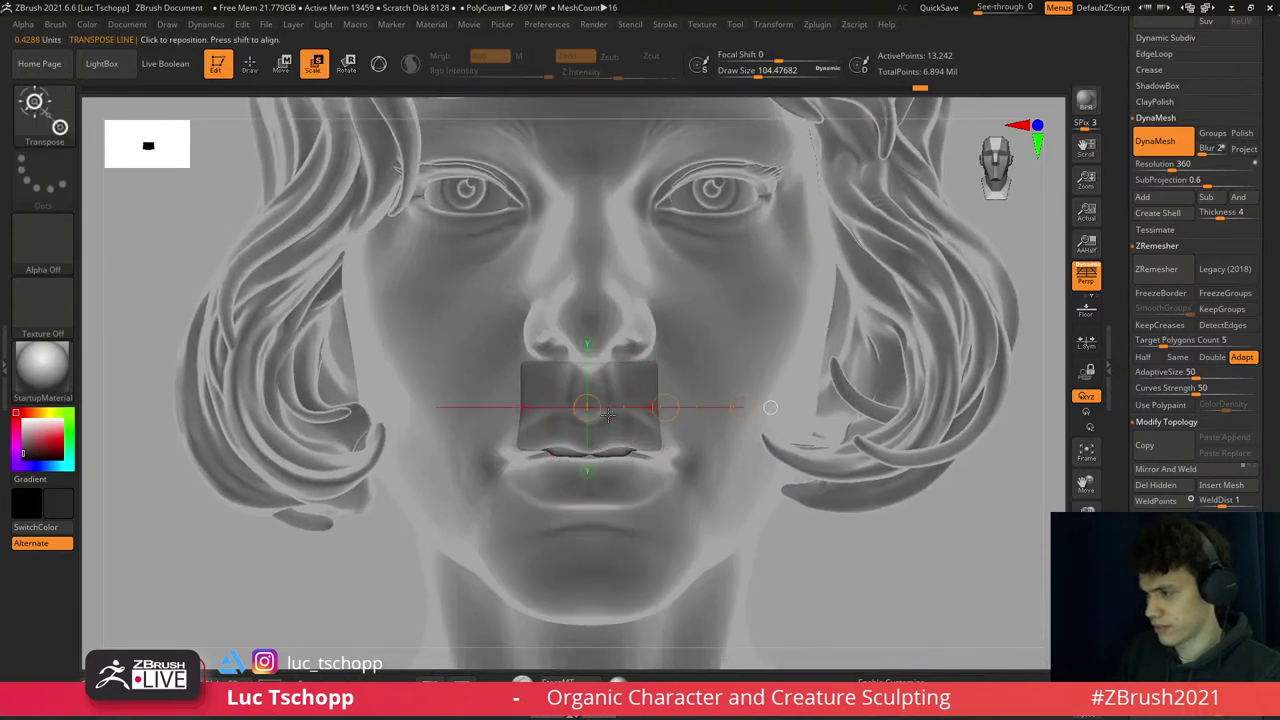
right_click_drag(620, 334, 714, 314)
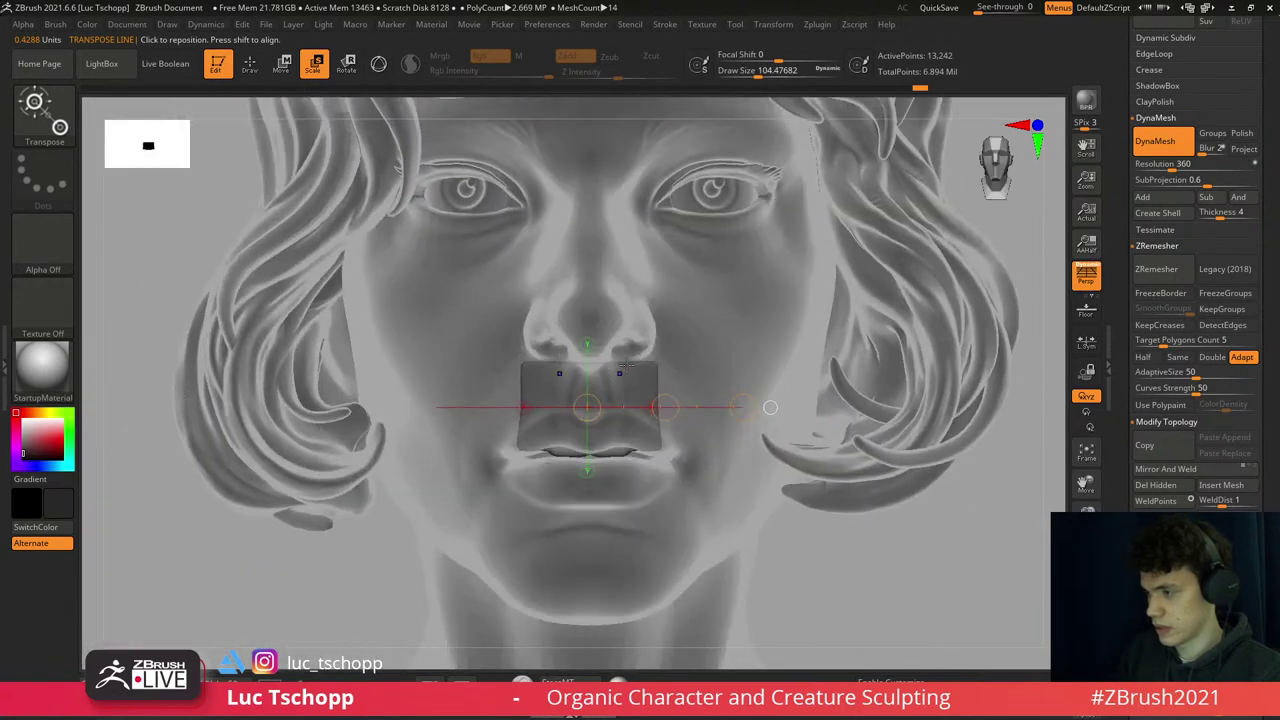
left_click_drag(714, 314, 849, 404)
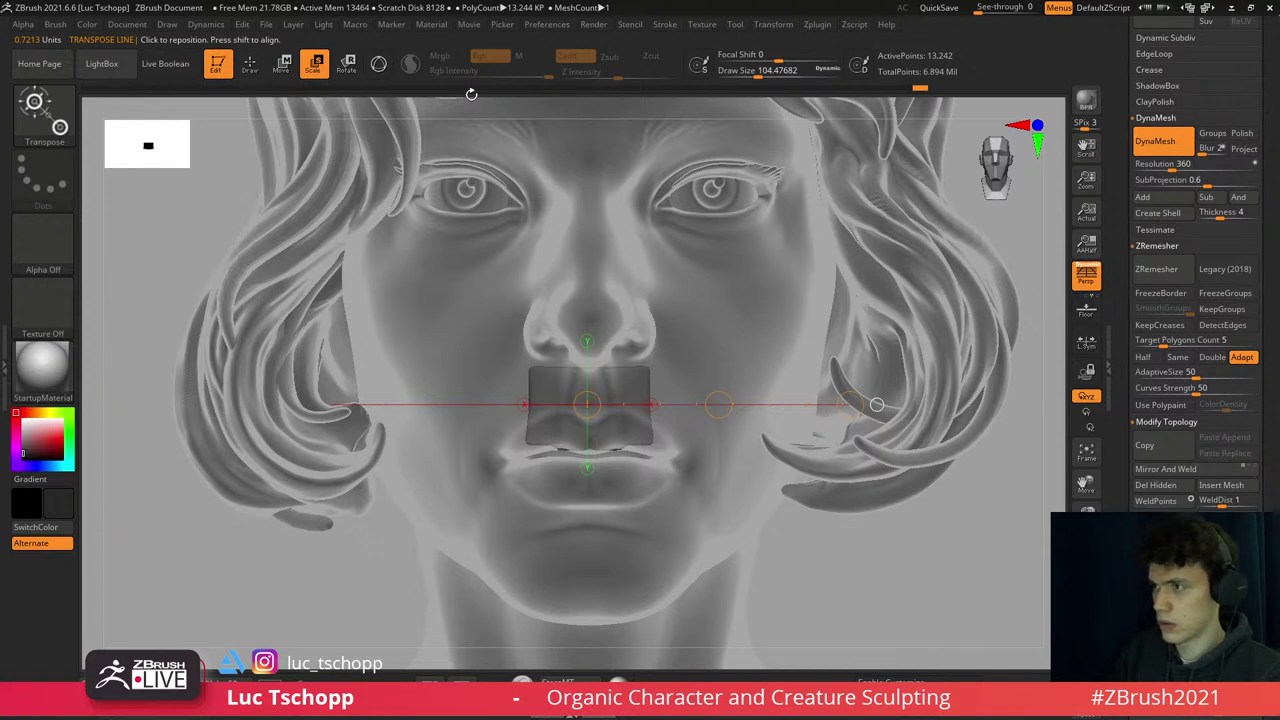
- Lower the unmasked lip area slightly along the green Y arrow of Gizmo 3D
left_click(380, 63)
key("w")
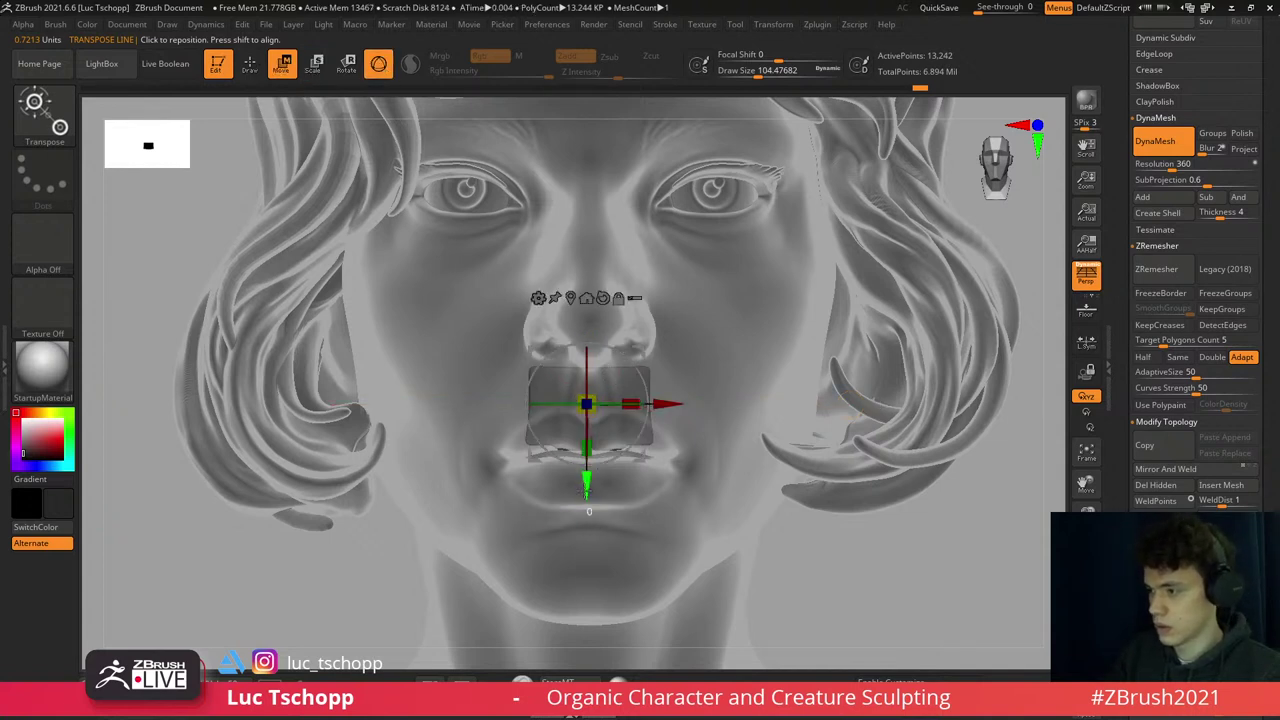
left_click_drag(587, 484, 587, 491)
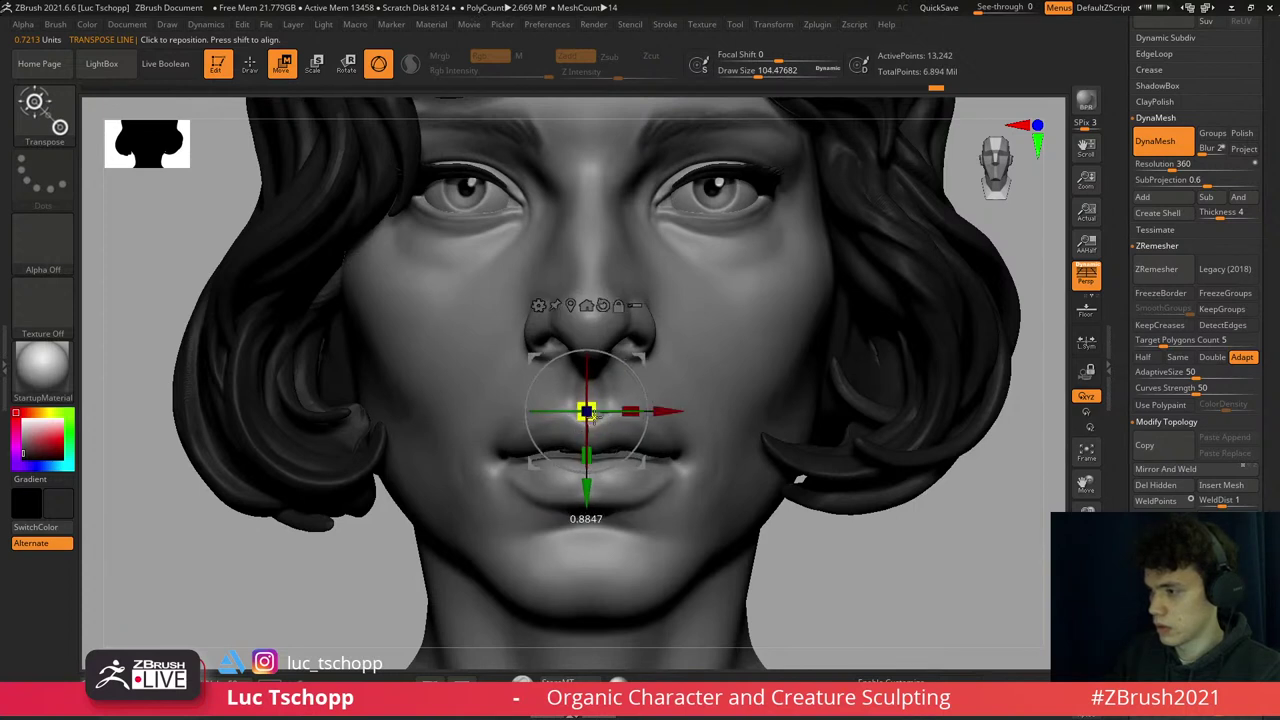
left_click_drag(587, 500, 585, 500)
key("f")
- Switch to the ClayBuildup brush and rotate the head to a three-quarter view
key("b")
key("c")
key("b")
mouse_move(960, 450)
left_mouse_down()
mouse_move(686, 365)
mouse_move(660, 400)
mouse_move(671, 386)
left_mouse_up()
key("shift")
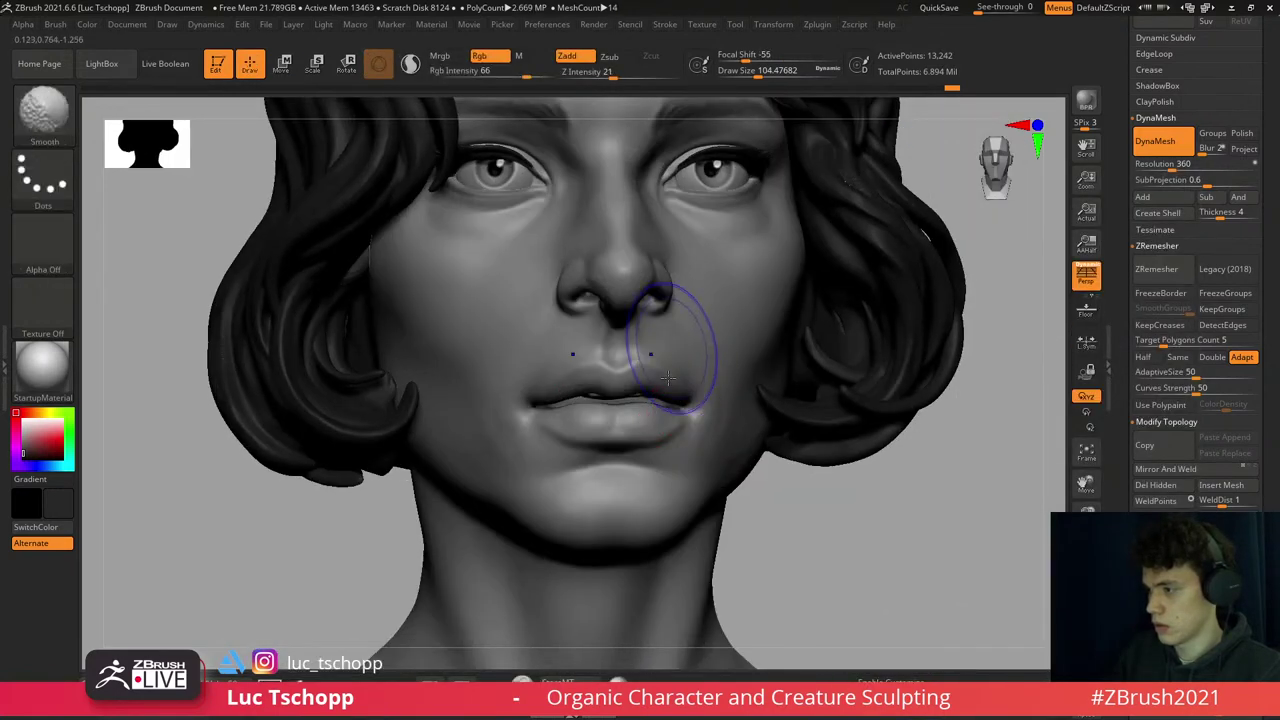
key("w")
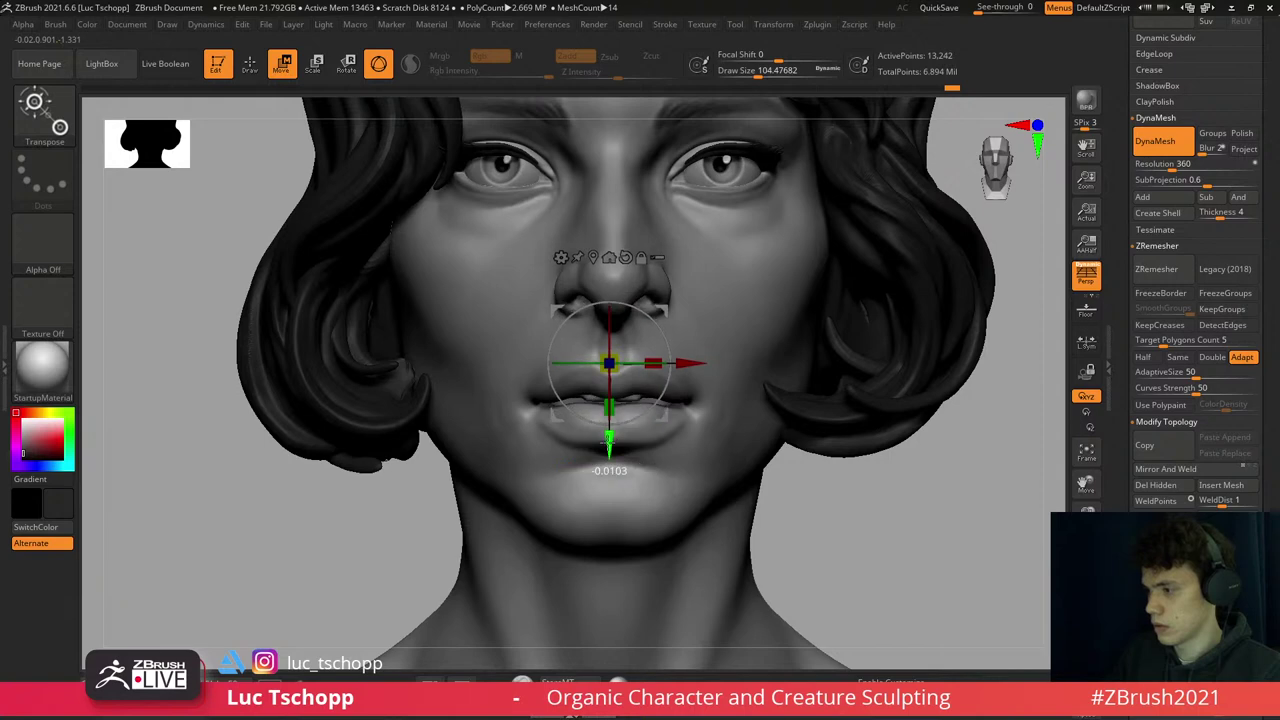
left_click_drag(666, 455, 700, 480, "alt")
- Tilt the view to check the lowered lips, frame the bust, and resume ClayBuildup
key("b")
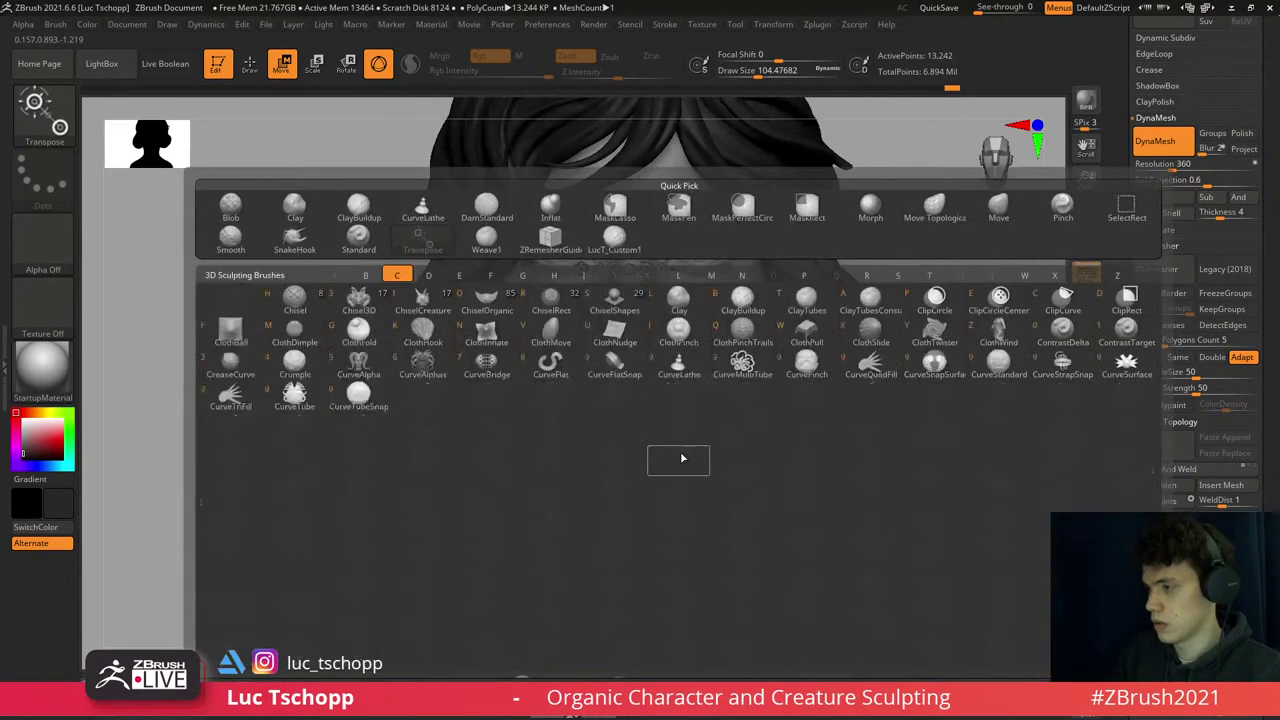
key("s")
key("t")
left_click_drag(960, 450, 900, 420)
key("w")
left_click_drag(708, 306, 708, 368)
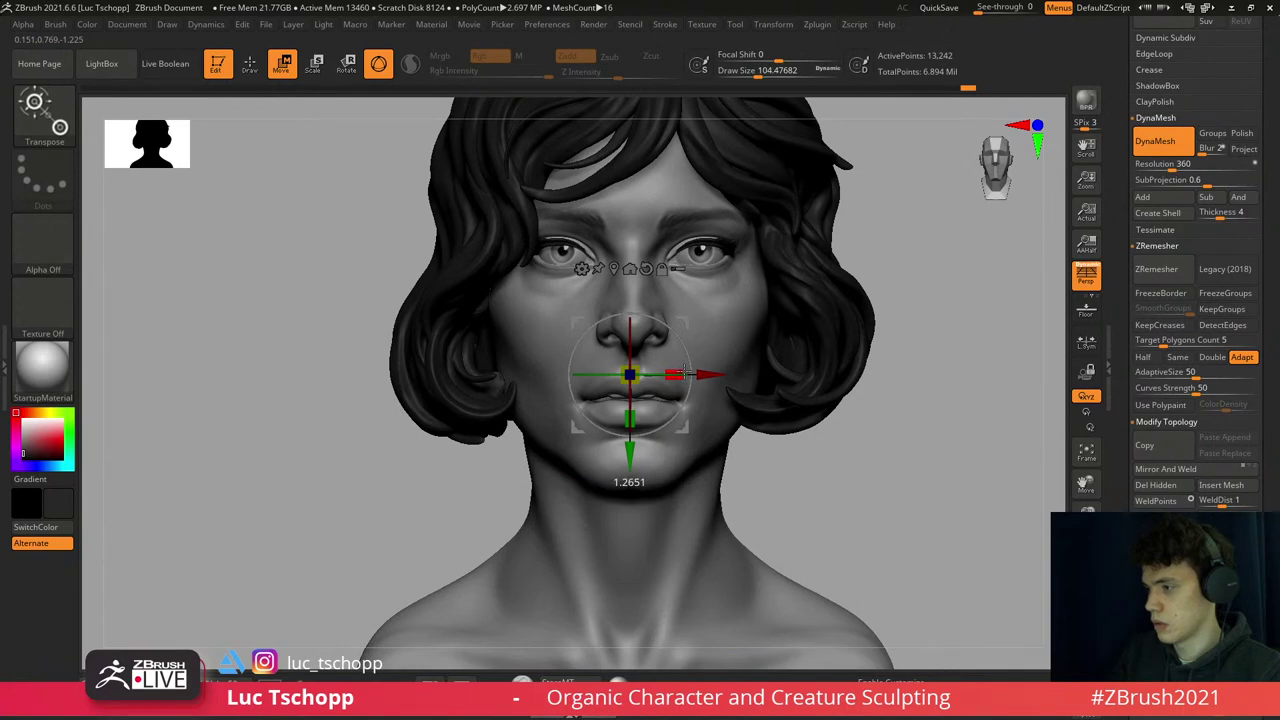
key("f")
key("q")
left_click_drag(940, 340, 840, 330)
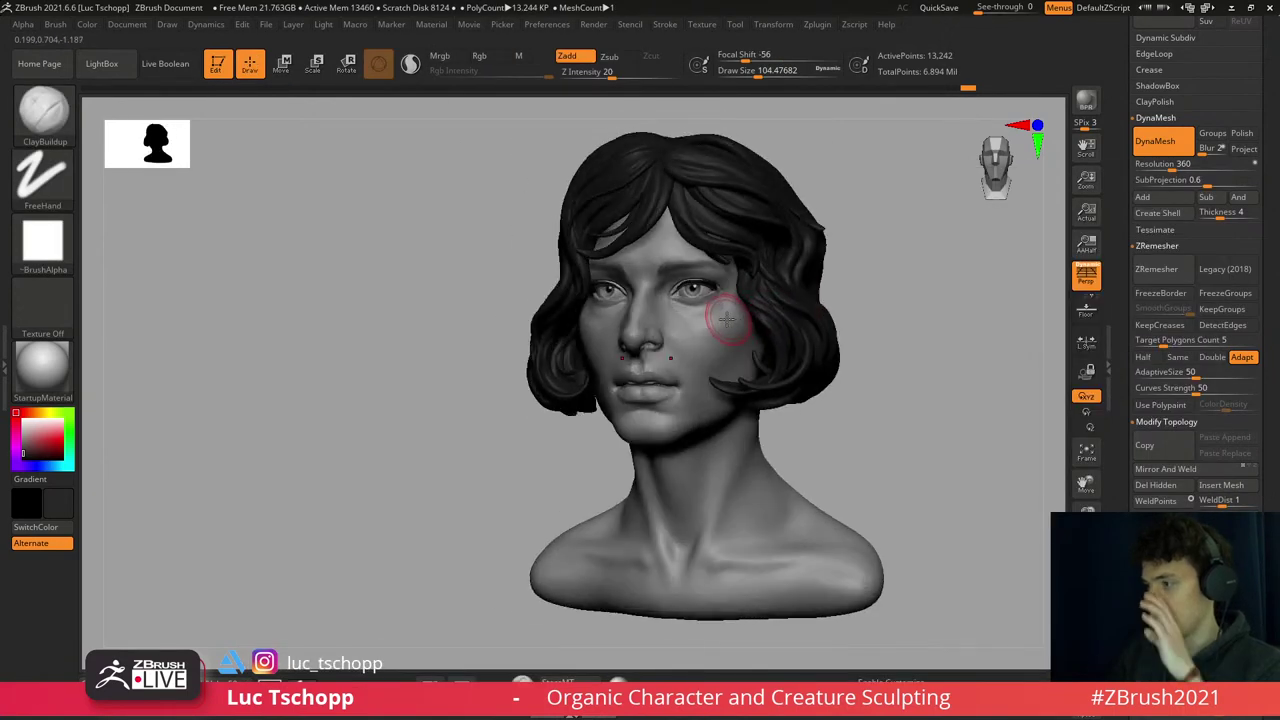
- Select the female face2 subtool and isolate the front of the face
scroll(1278, 343, "up", 10)
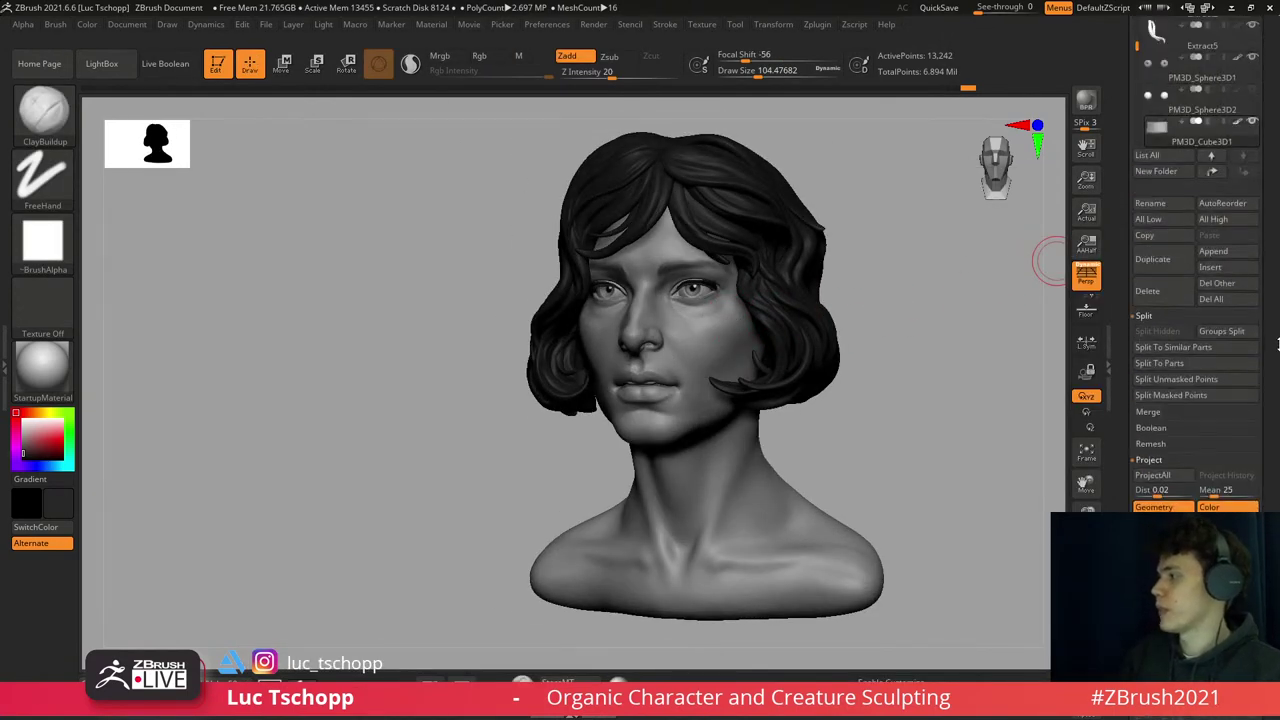
scroll(1278, 343, "up", 5)
left_click(787, 368, "alt")
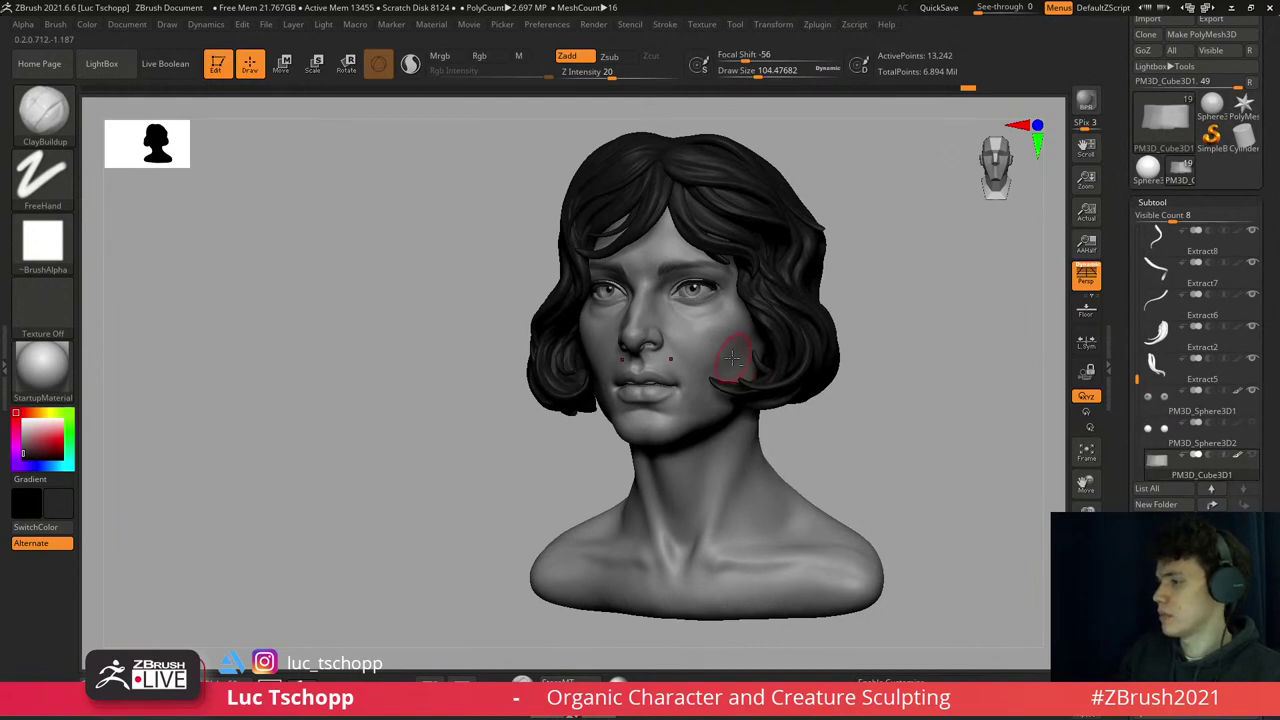
right_click_drag(787, 368, 748, 332, "shift")
right_click_drag(649, 300, 900, 624, "alt")
right_click_drag(1030, 640, 712, 251, "ctrl")
left_click_drag(742, 172, 549, 600, "ctrl+shift")
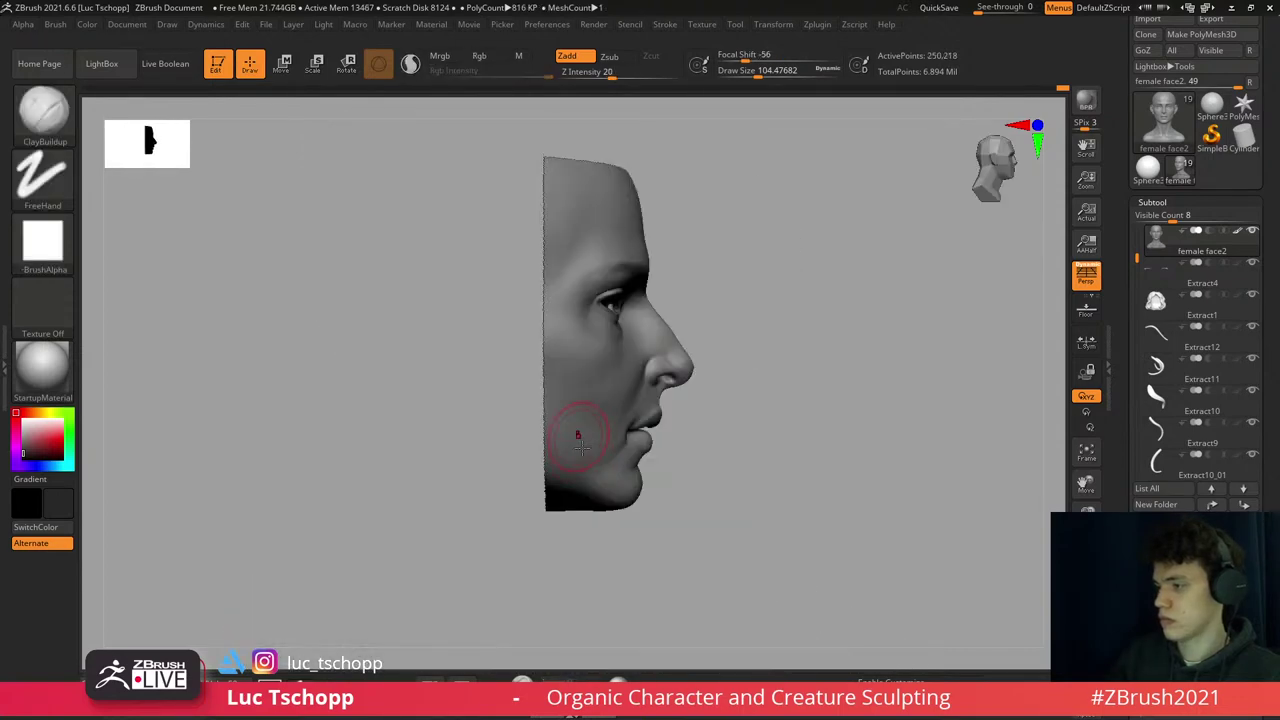
mouse_move(571, 429)
right_mouse_down()
mouse_move(611, 580)
mouse_move(568, 372)
mouse_move(608, 429)
right_mouse_up()
- Set up the Standard brush with Dots stroke, Rgb on, Zadd off and black colour
key("b")
key("s")
key("t")
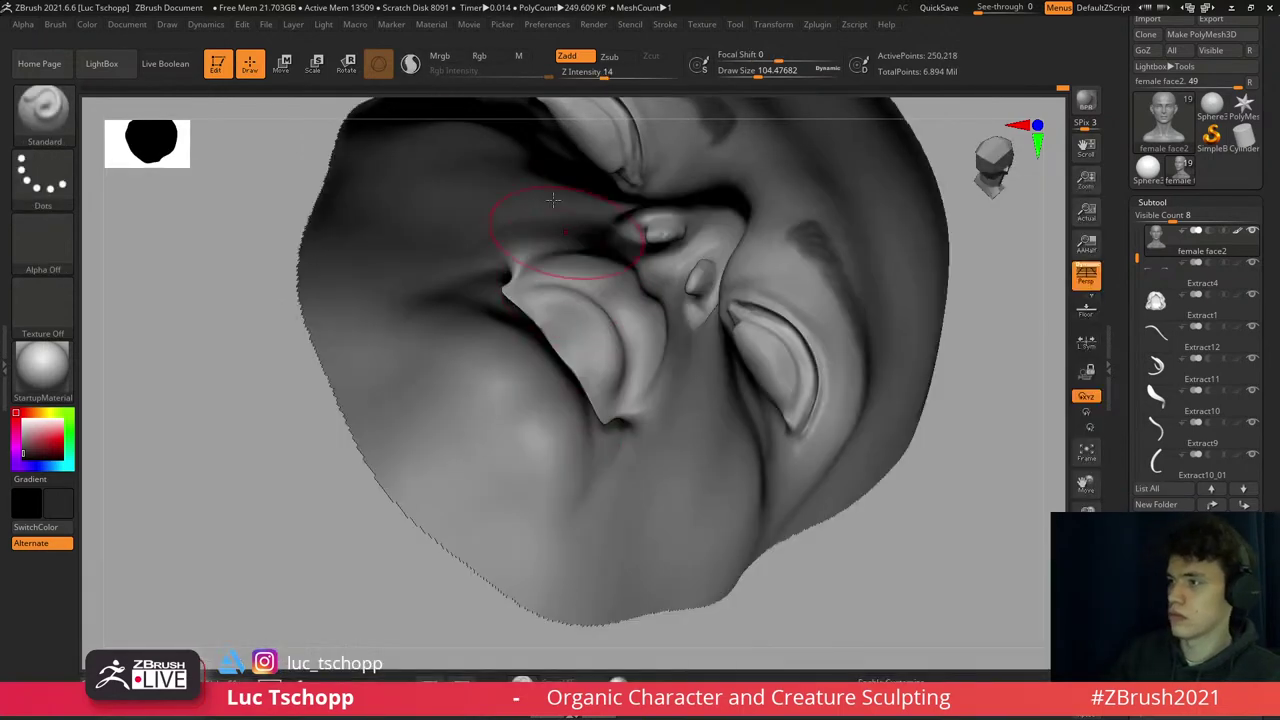
left_click(482, 57)
left_click(567, 56)
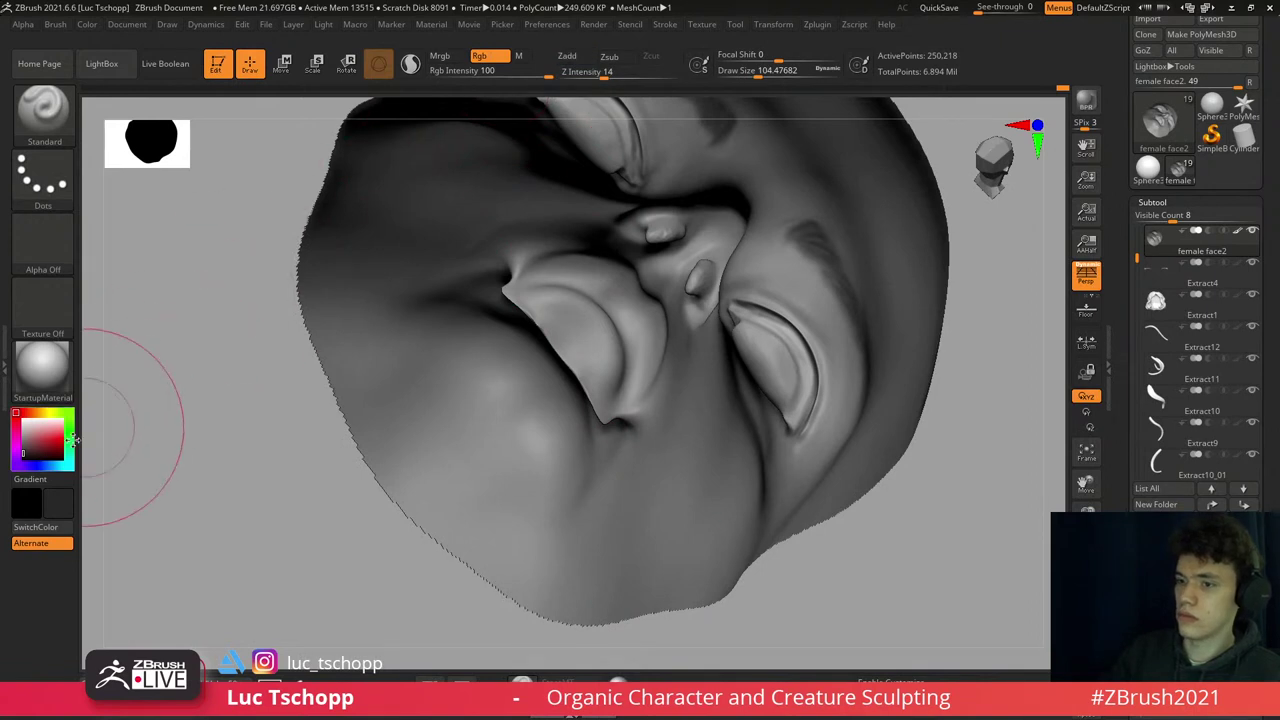
left_click(24, 453)
- Paint black into the upper eyelid creases and the socket just below them
mouse_move(209, 357)
right_mouse_down("ctrl")
mouse_move(586, 337)
mouse_move(583, 348)
right_mouse_up("ctrl")
key("s")
left_click_drag(583, 348, 570, 348)
mouse_move(515, 285)
left_mouse_down()
mouse_move(543, 316)
mouse_move(513, 287)
mouse_move(566, 302)
mouse_move(626, 365)
left_mouse_up()
key("s")
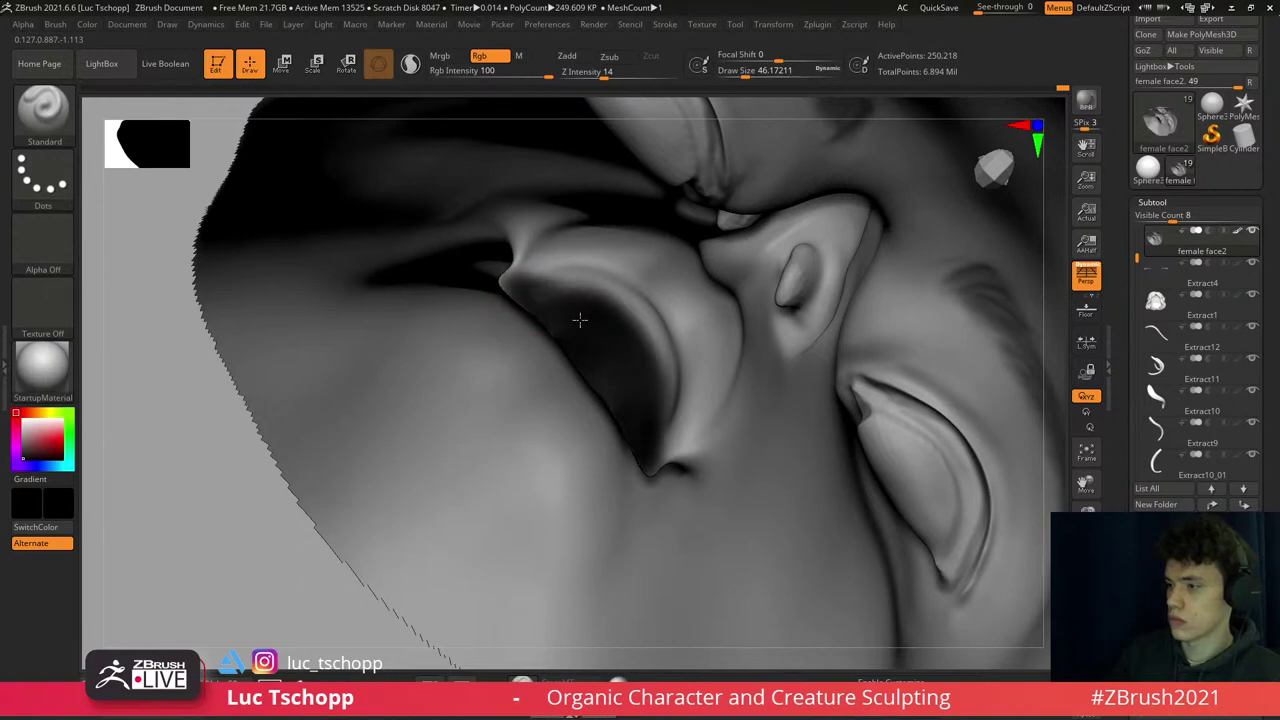
mouse_move(579, 319)
right_mouse_down()
mouse_move(592, 303)
mouse_move(590, 340)
right_mouse_up()
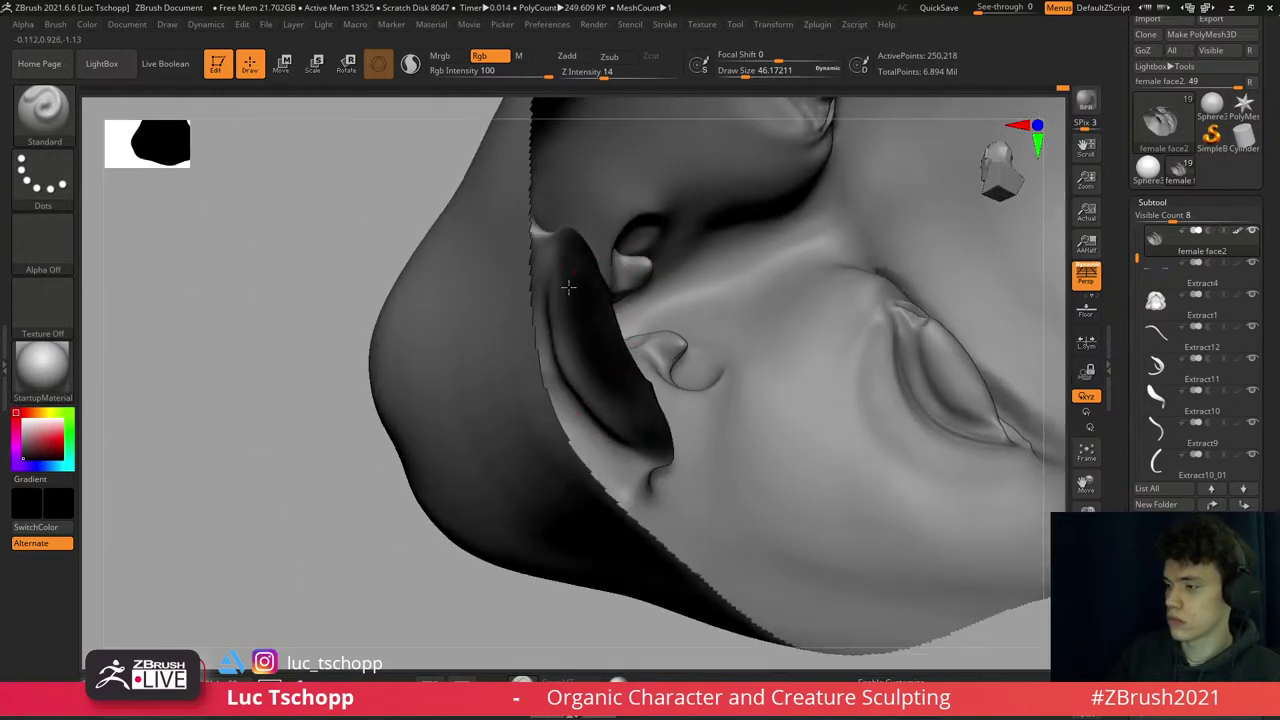
left_click_drag(568, 287, 576, 302)
- Paint dark colour inside the mouth
right_click_drag(595, 385, 586, 286)
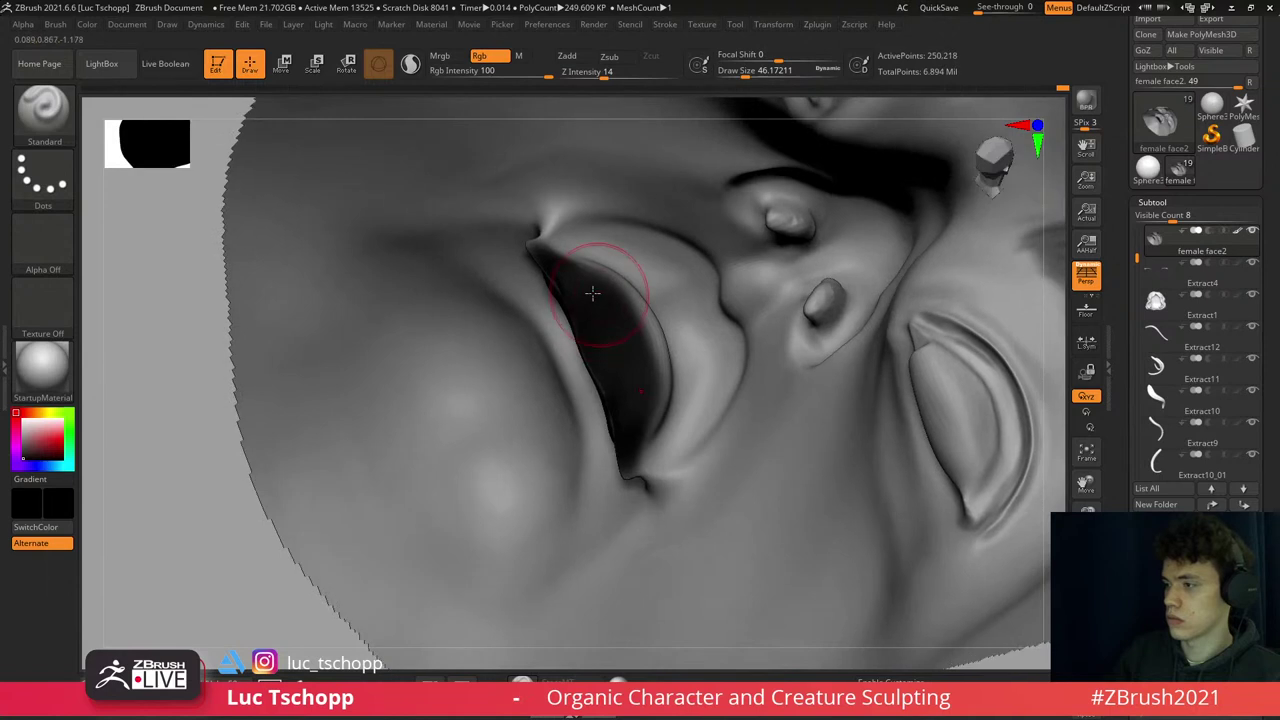
left_click_drag(586, 286, 600, 330)
mouse_move(600, 330)
right_mouse_down()
mouse_move(612, 362)
mouse_move(914, 593)
right_mouse_up()
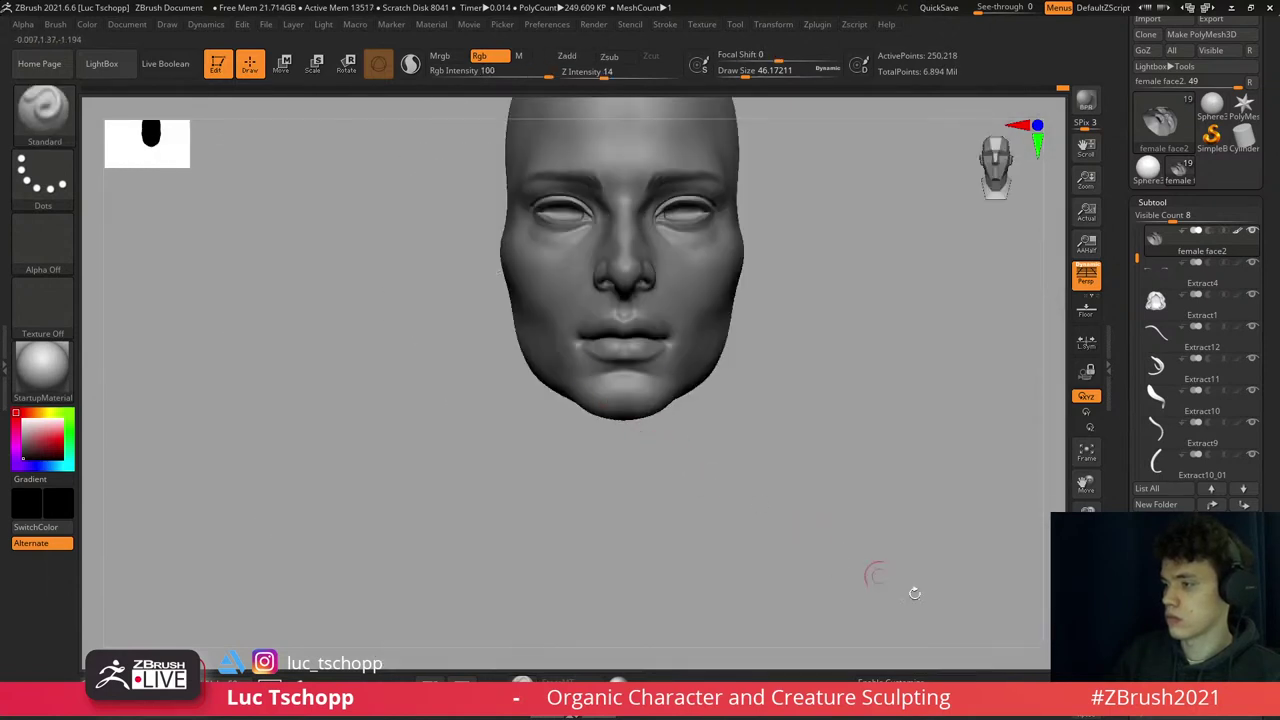
- Unhide the hair and eyes and zoom in close on the lips
left_click(729, 380)
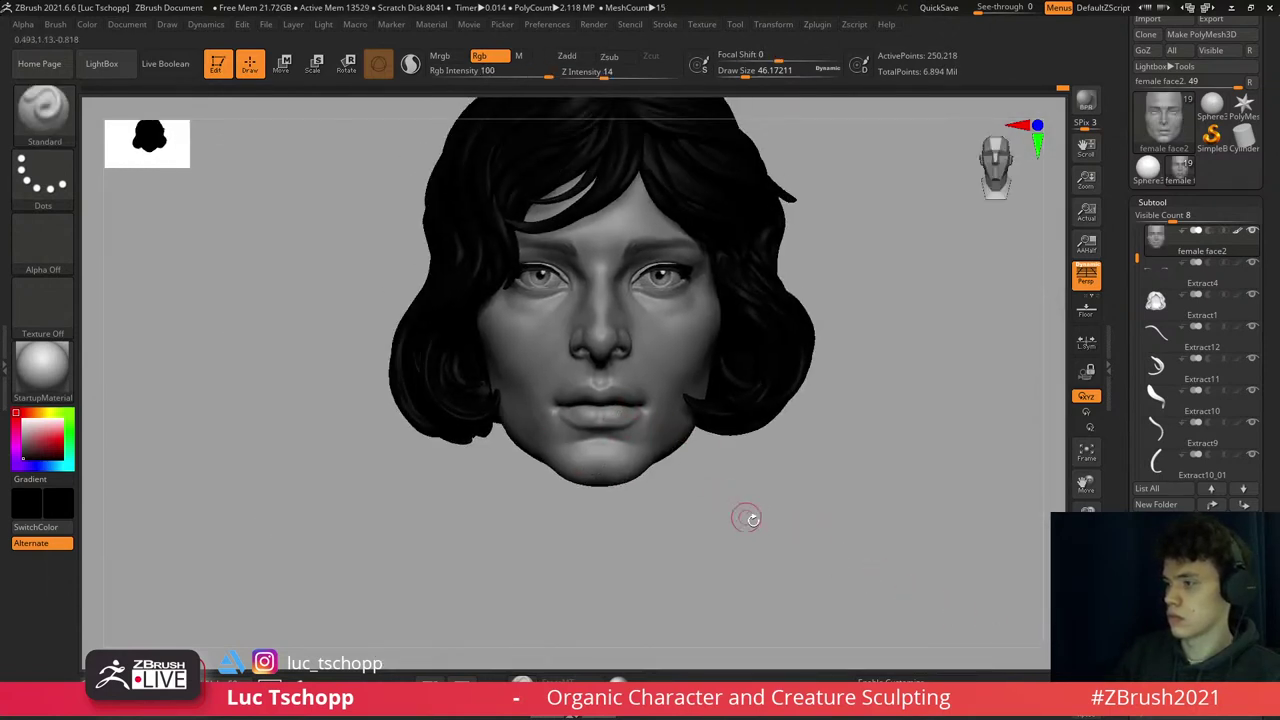
right_click_drag(757, 506, 686, 357)
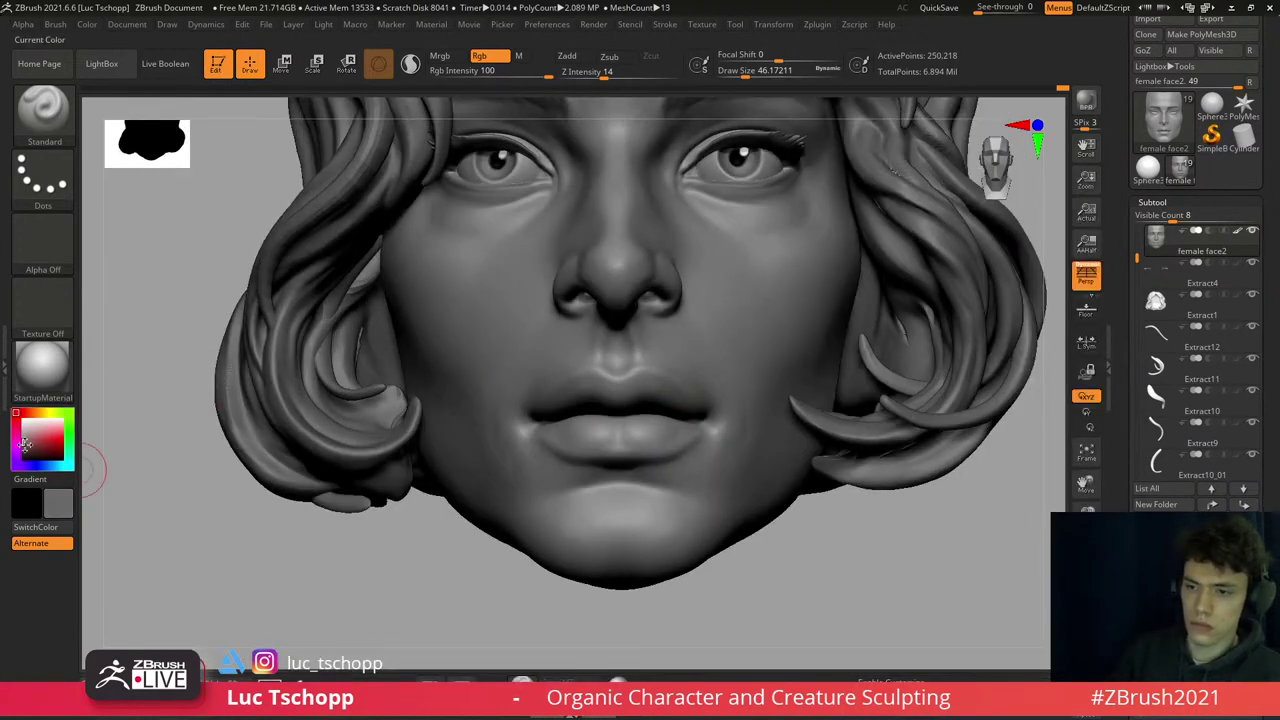
right_click_drag(575, 375, 595, 397, "ctrl")
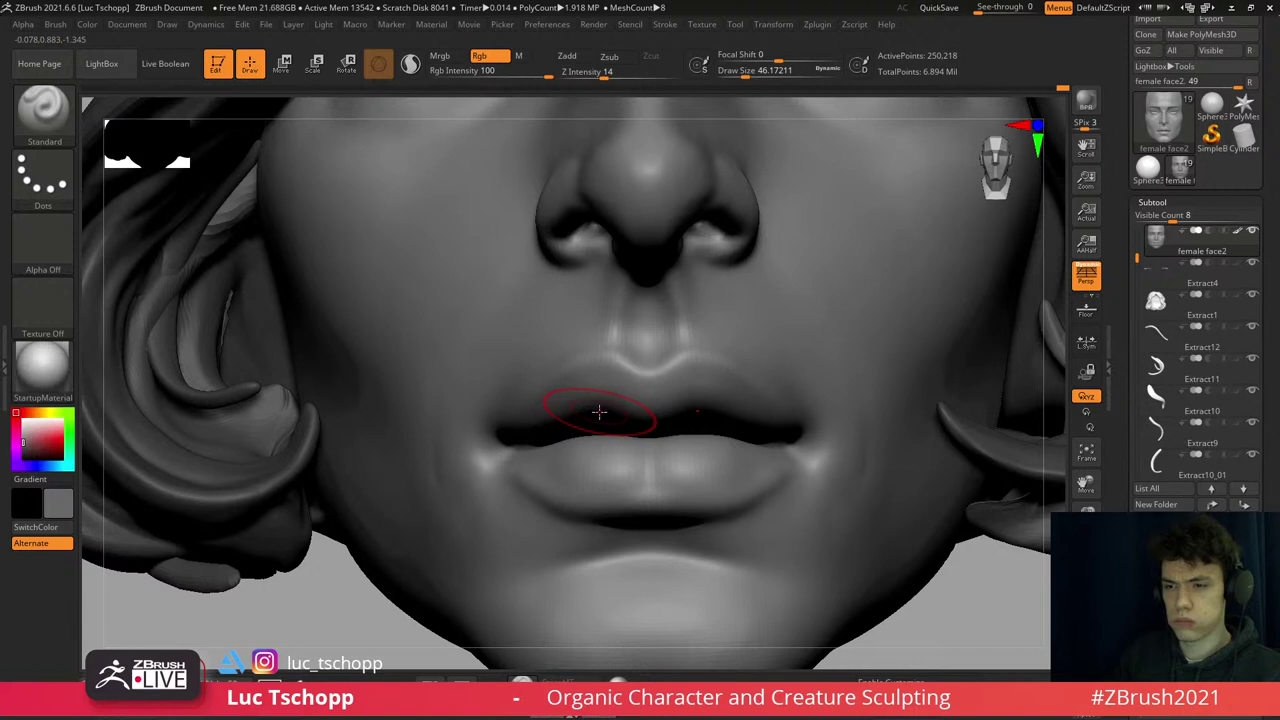
right_click_drag(608, 400, 614, 300, "alt")
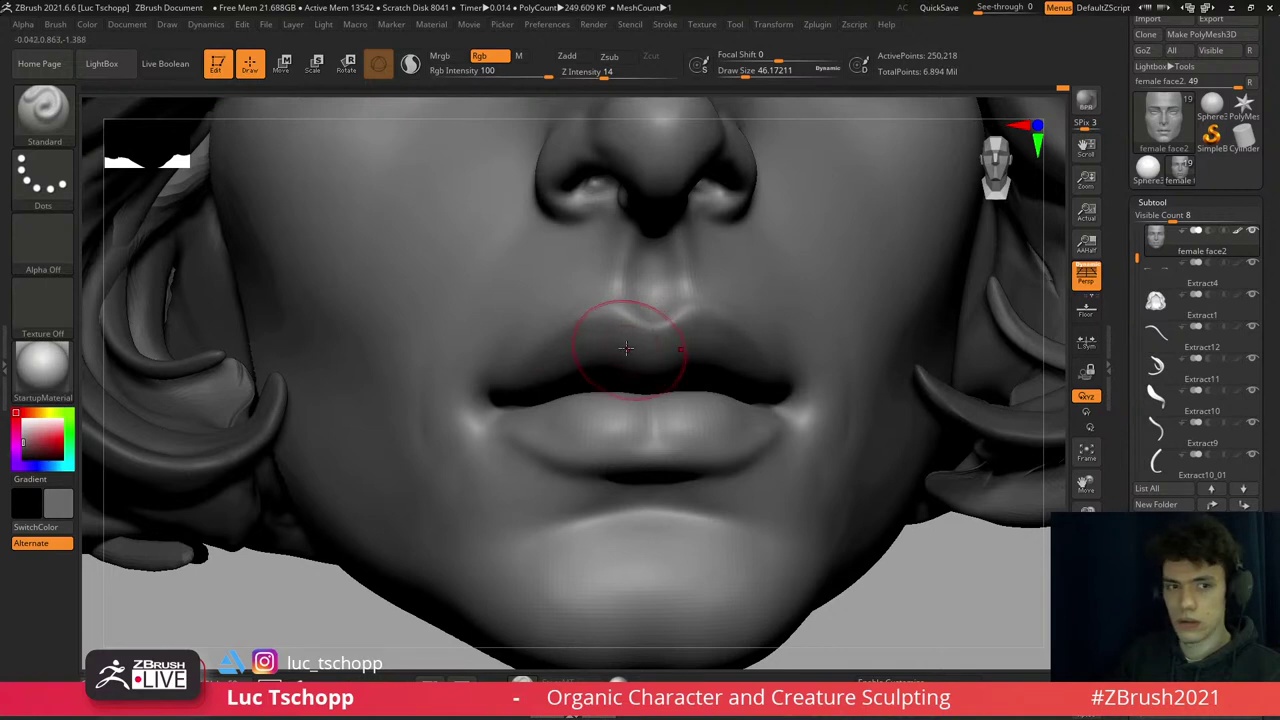
right_click_drag(545, 393, 543, 429)
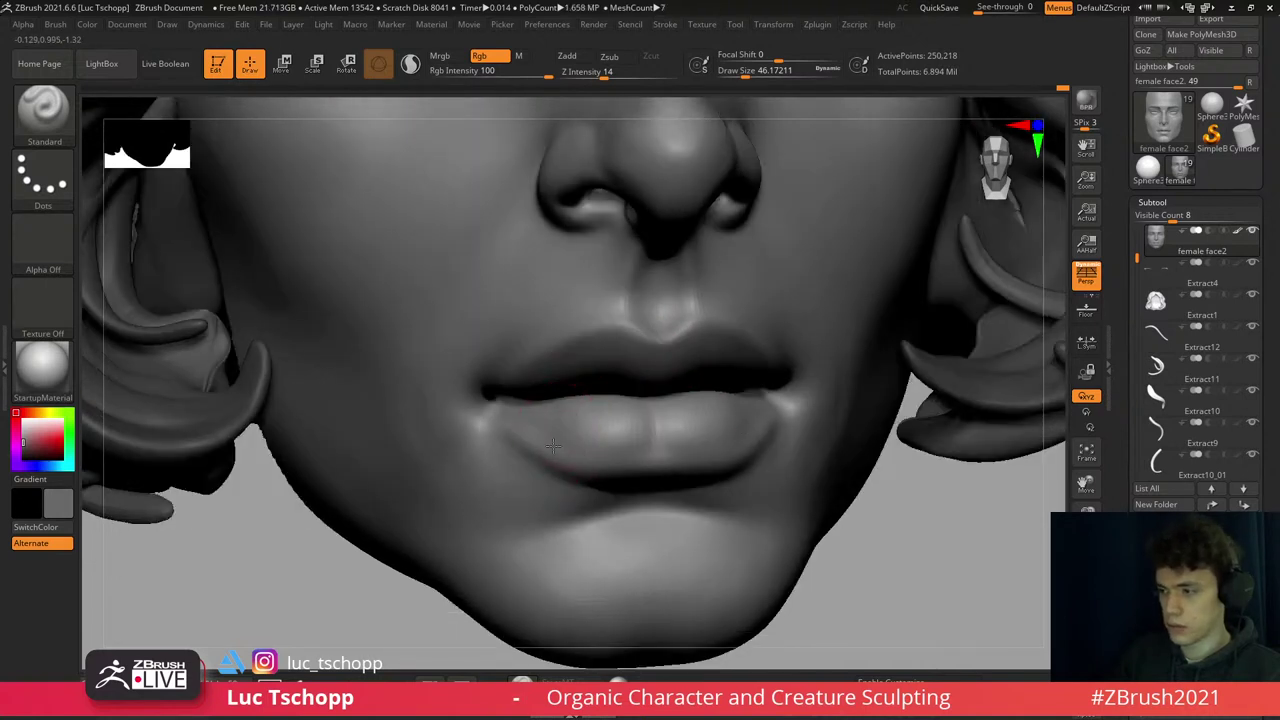
- Stroke shading across the lower lip and the rest of the lips
mouse_move(597, 443)
left_mouse_down()
mouse_move(662, 448)
mouse_move(538, 427)
mouse_move(595, 417)
mouse_move(520, 422)
left_mouse_up()
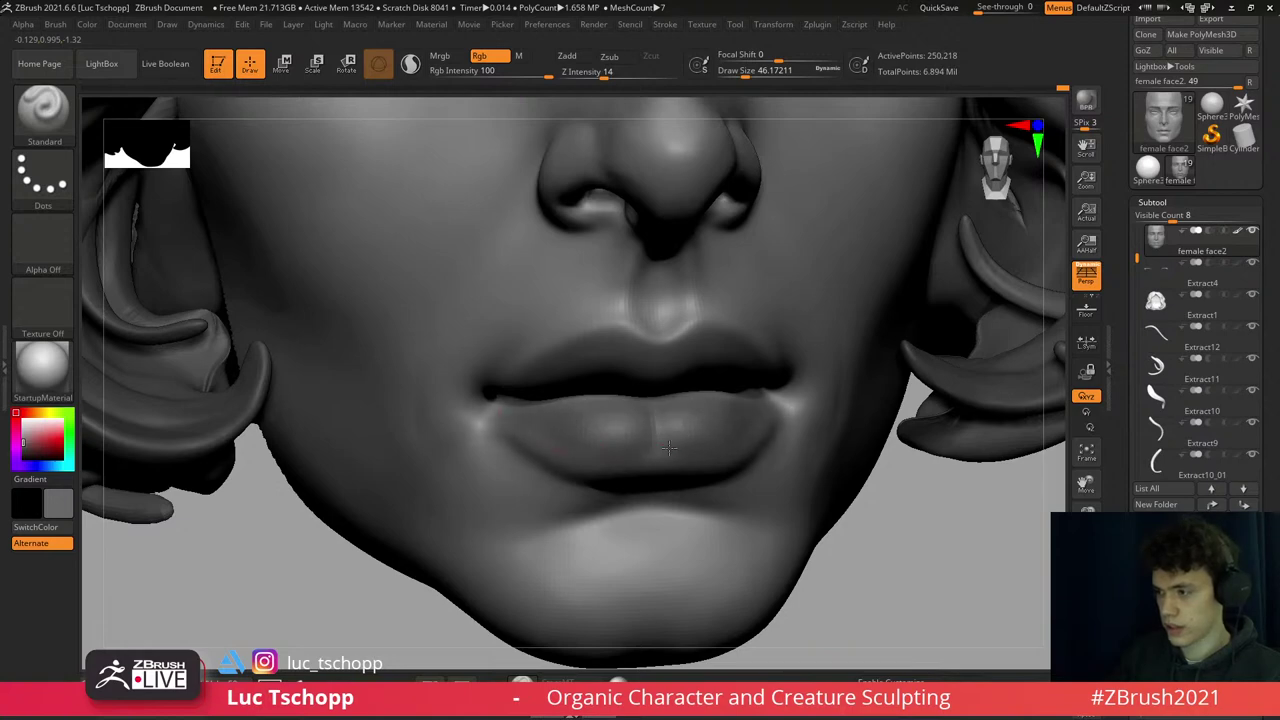
right_click_drag(668, 447, 573, 347)
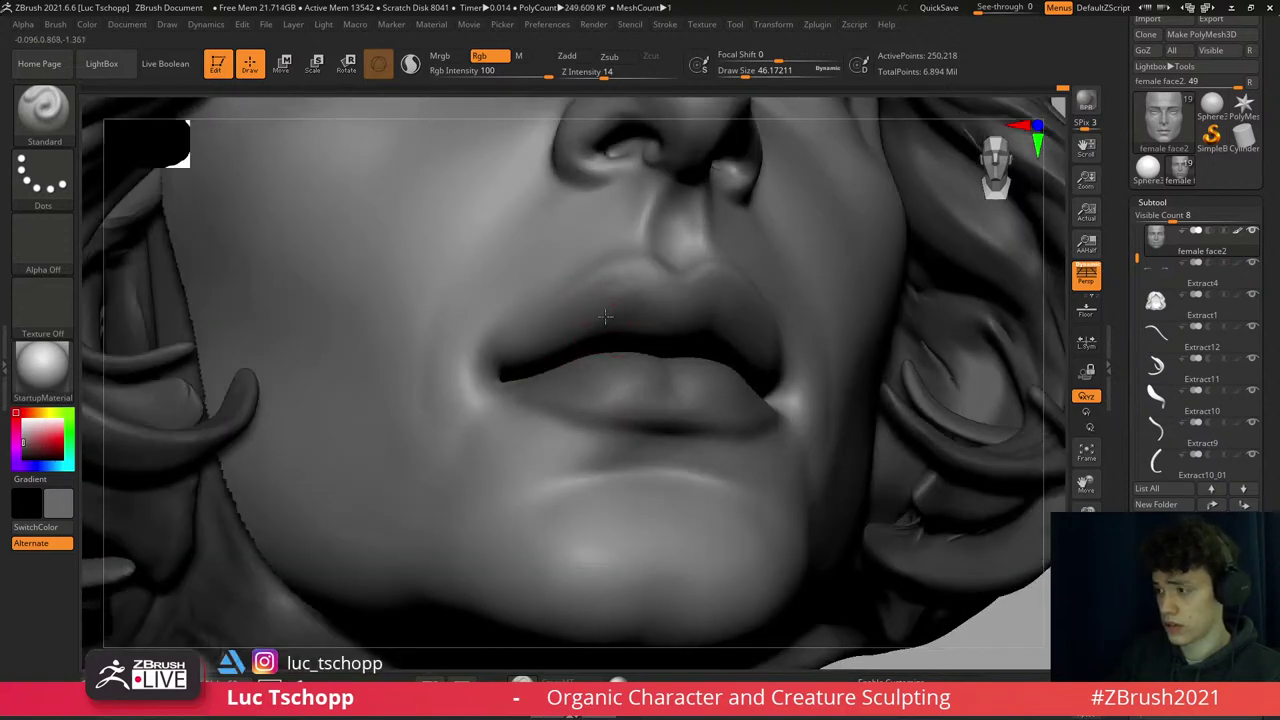
mouse_move(614, 305)
right_mouse_down()
mouse_move(486, 337)
mouse_move(645, 450)
right_mouse_up()
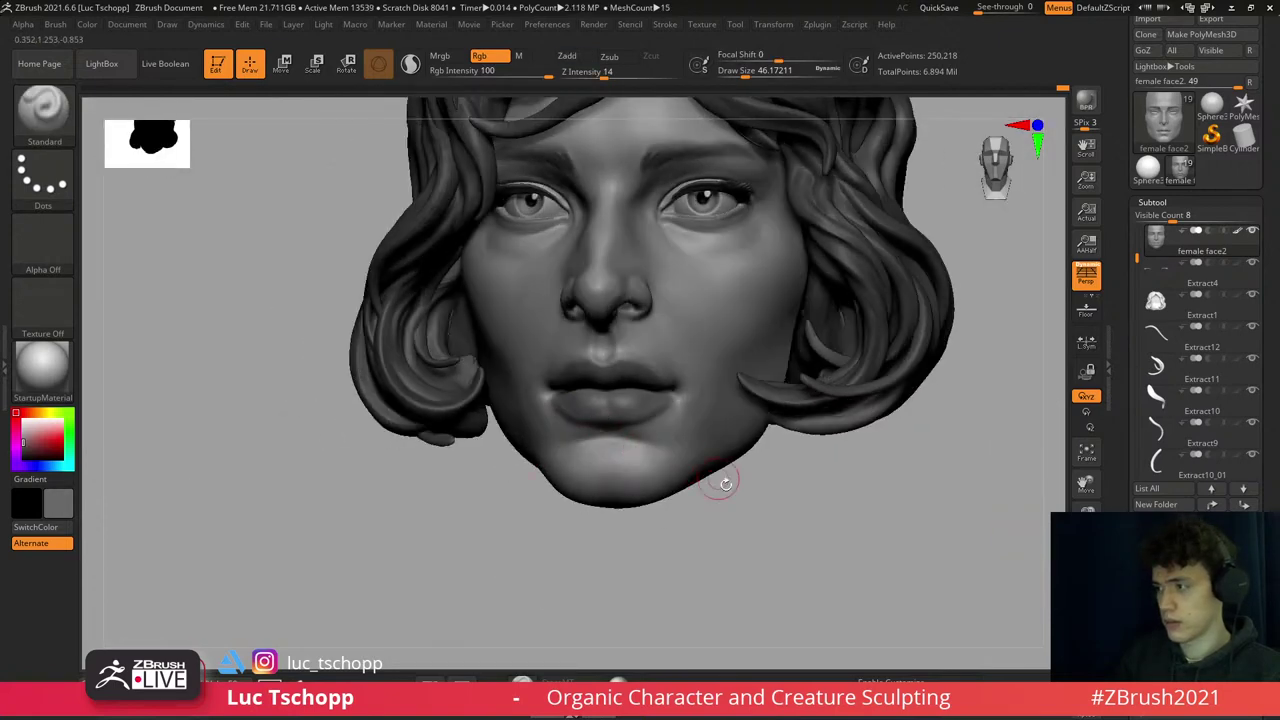
right_click_drag(726, 484, 645, 441, "alt")
right_click_drag(566, 435, 590, 404, "alt")
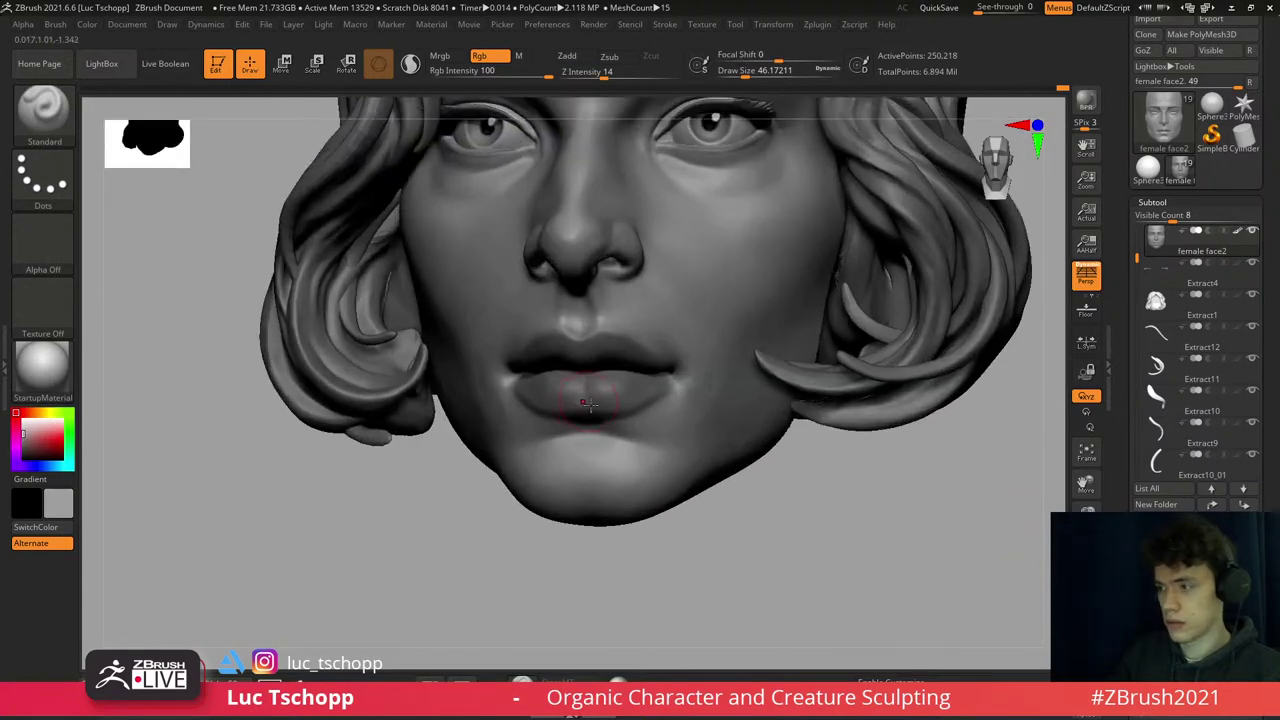
left_click_drag(590, 404, 630, 385)
key("ctrl+z")
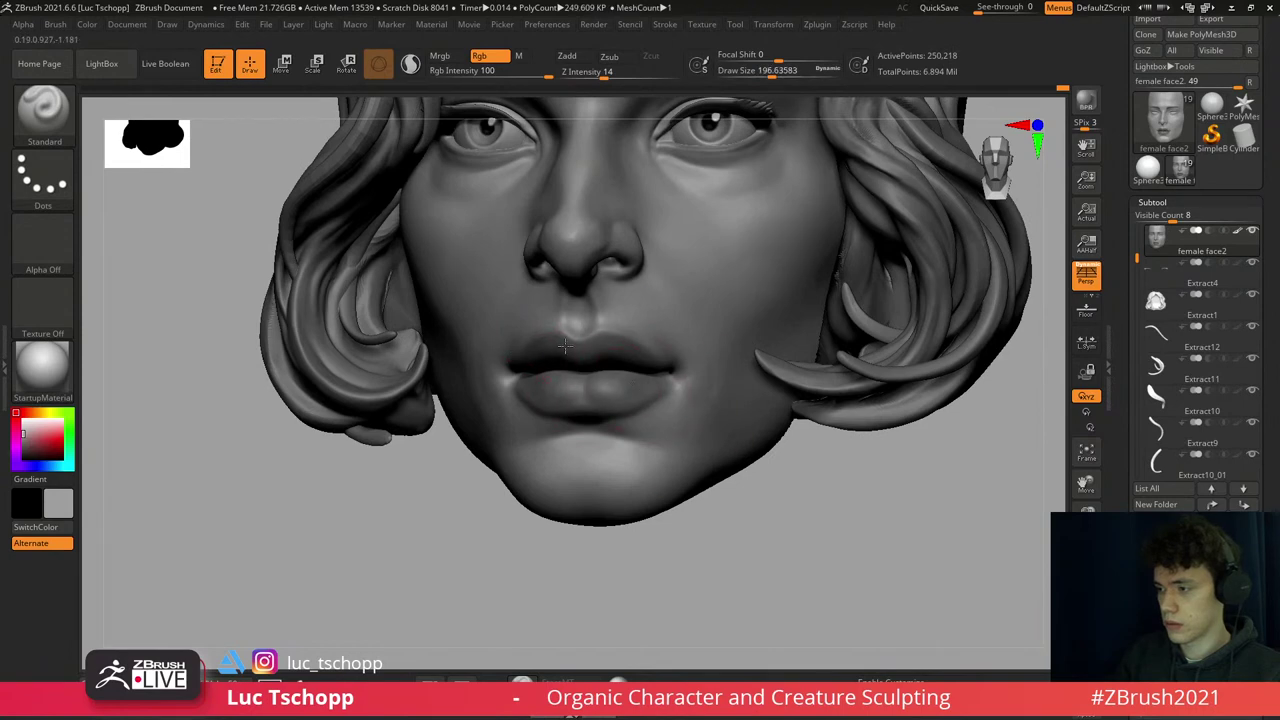
mouse_move(557, 402)
right_mouse_down("alt")
mouse_move(637, 430)
mouse_move(628, 410)
mouse_move(714, 286)
mouse_move(891, 286)
right_mouse_up("alt")
- Set the secondary colour to mid grey
left_click(17, 448, "alt")
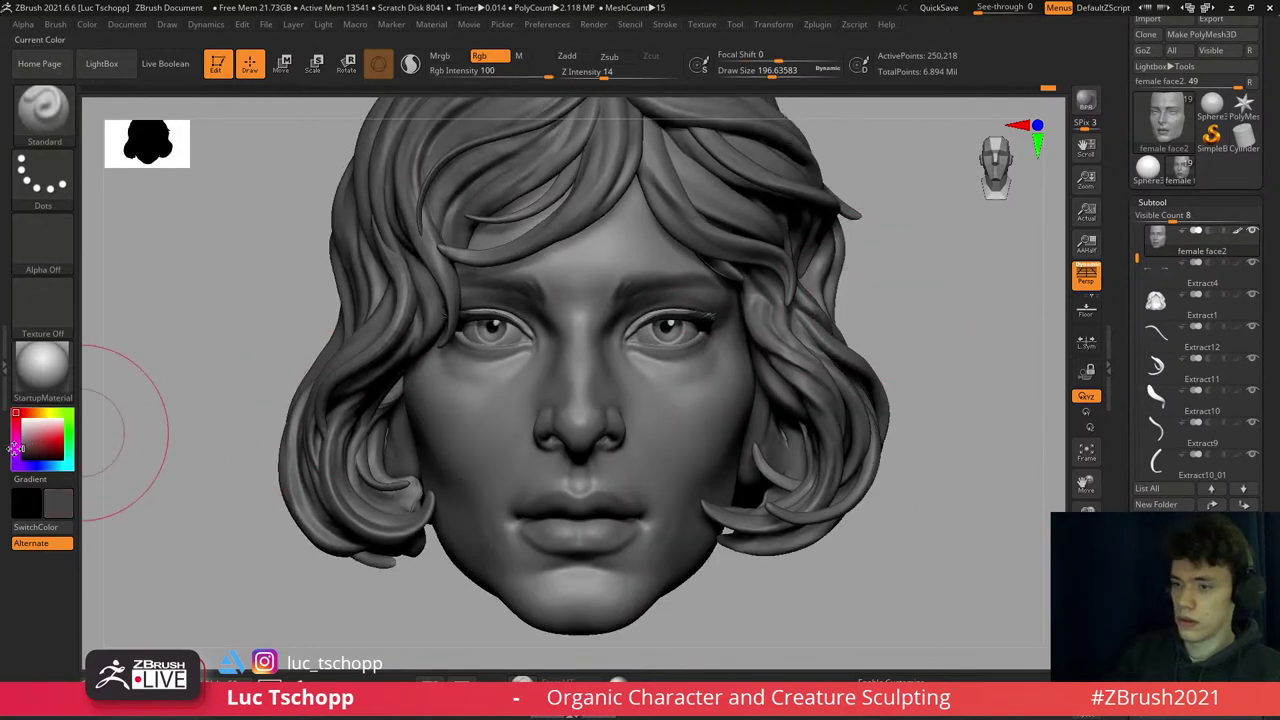
right_click_drag(286, 400, 296, 396)
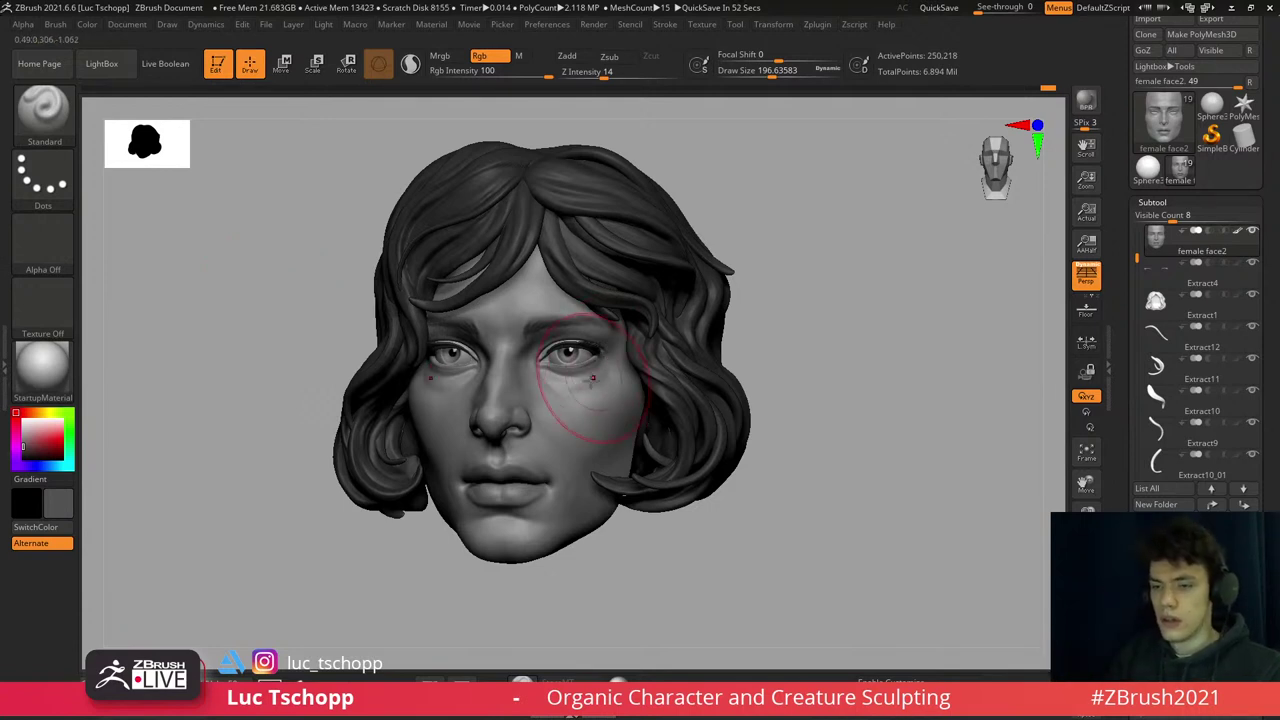
mouse_move(590, 370)
right_mouse_down("ctrl")
mouse_move(574, 400)
mouse_move(557, 381)
mouse_move(509, 423)
mouse_move(543, 420)
mouse_move(551, 385)
right_mouse_up("ctrl")
- Switch to the Move brush, drop to a lower subdivision level and reduce brush size
key("b")
key("s")
key("m")
key("shift+d")
key("b")
key("m")
key("v")
key("s")
- Orbit the head and raise it back to the highest subdivision level
left_click_drag(543, 366, 520, 366)
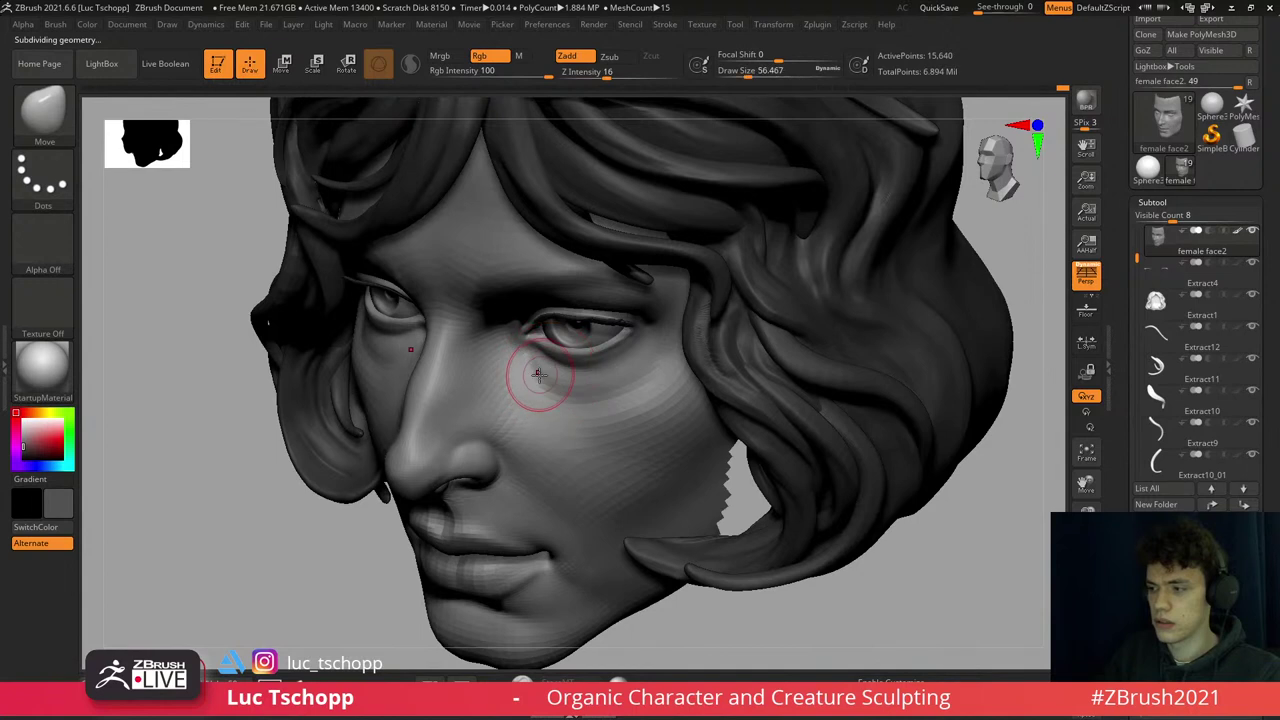
right_click_drag(540, 368, 760, 240, "shift")
key("f")
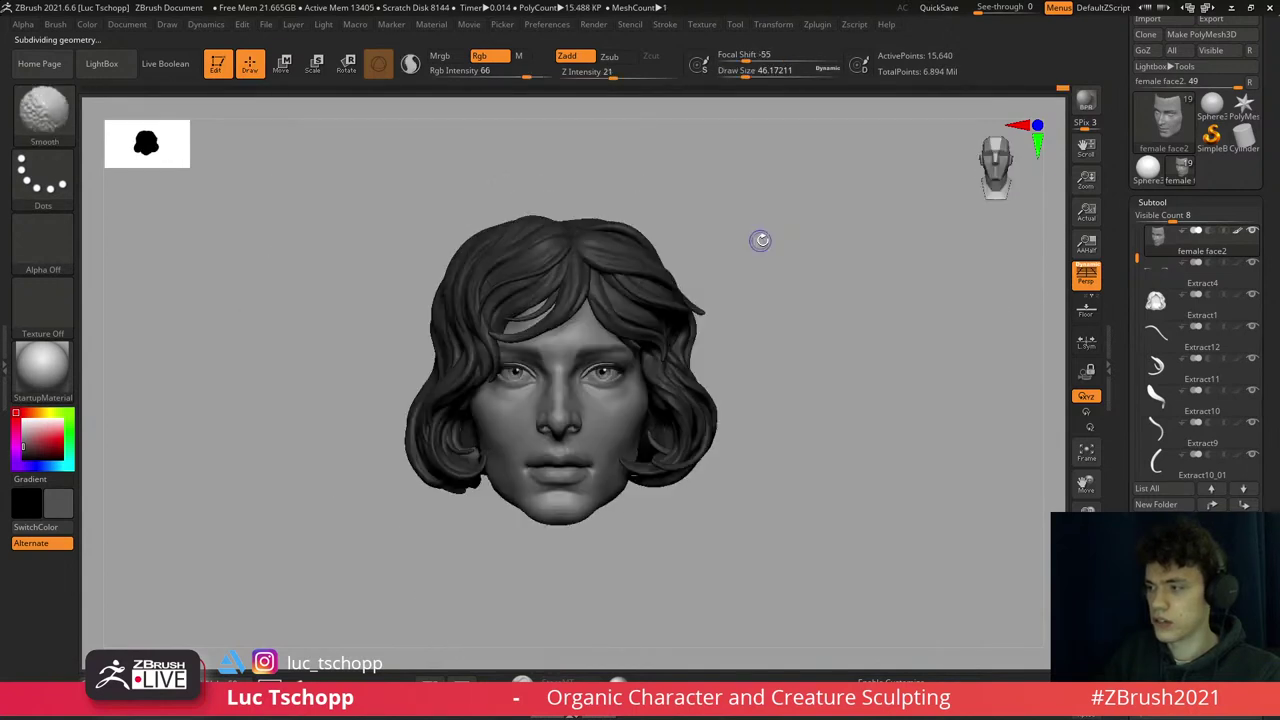
mouse_move(543, 306)
right_mouse_down("ctrl")
mouse_move(600, 262)
mouse_move(590, 300)
mouse_move(583, 263)
mouse_move(654, 371)
mouse_move(900, 660)
right_mouse_up("ctrl")
key("d")
key("d")
key("d")
- Select the PM3D_Sphere3D1 eyeball subtool and show it in Solo
right_click_drag(651, 357, 835, 566, "ctrl")
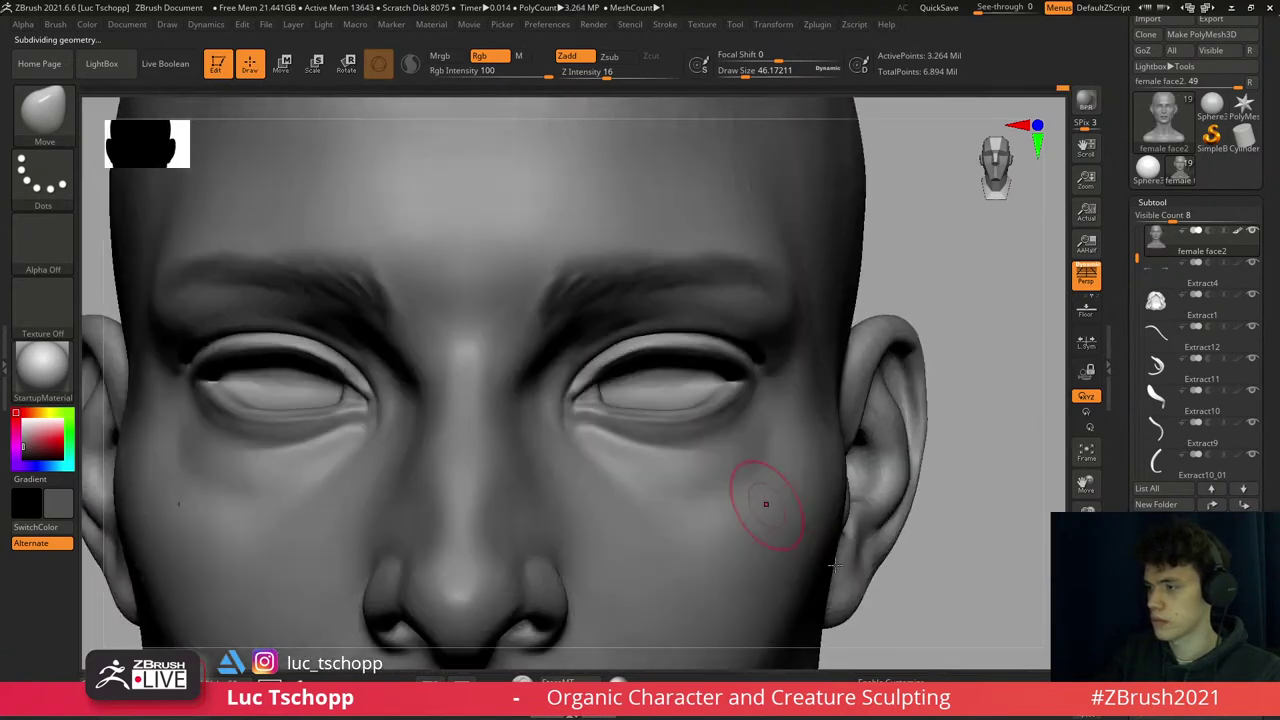
key("n")
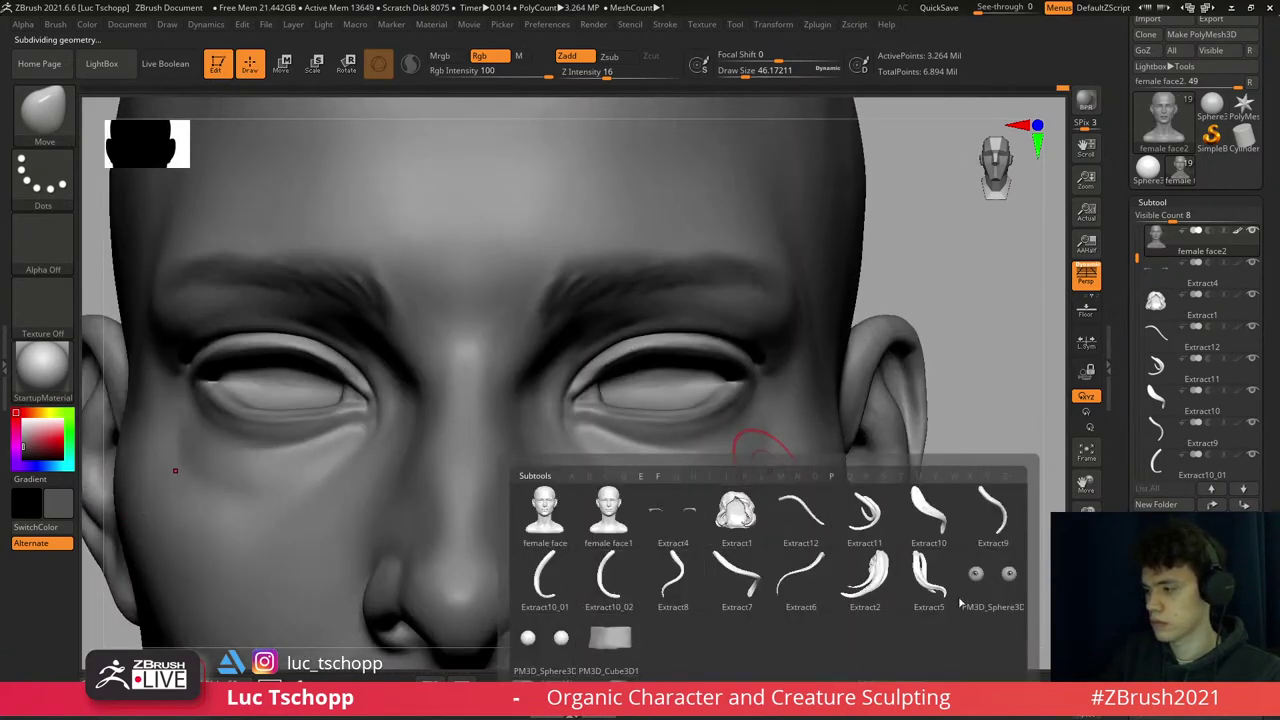
left_click(980, 575)
key("b")
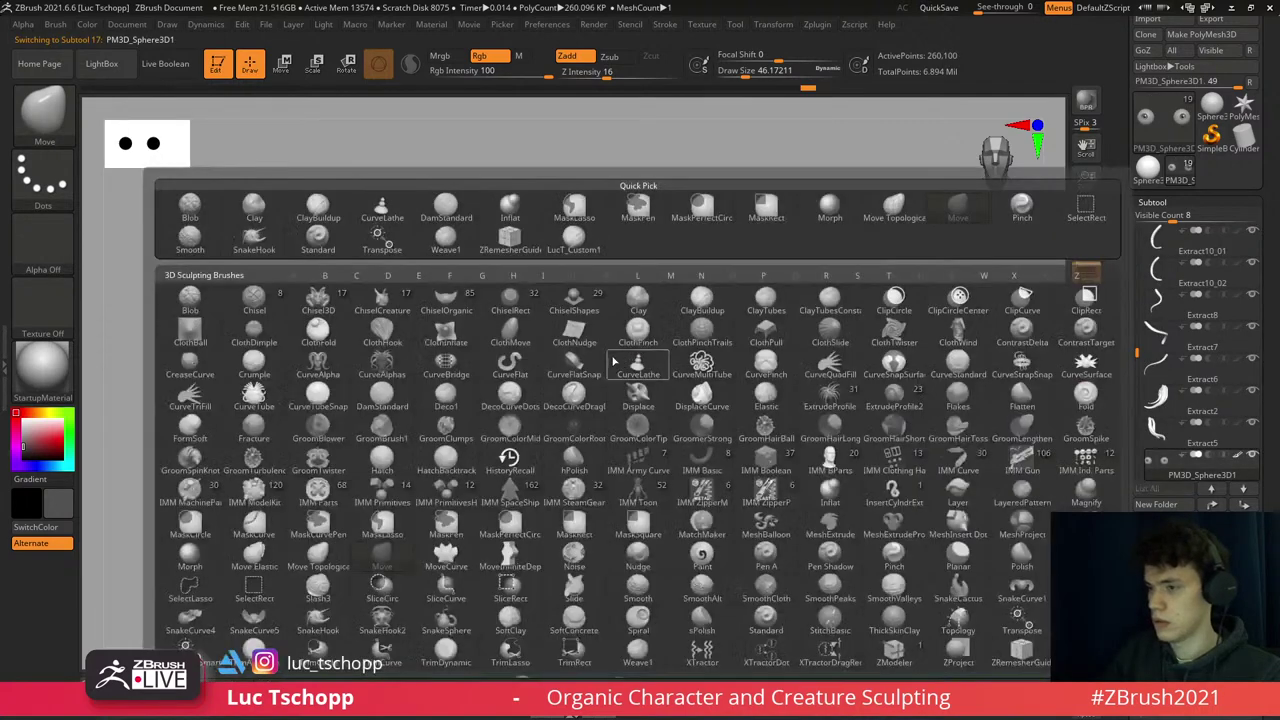
- Choose the Standard brush and shrink its draw size for fine detail
key("s")
key("t")
right_click_drag(613, 363, 690, 395, "ctrl")
key("b")
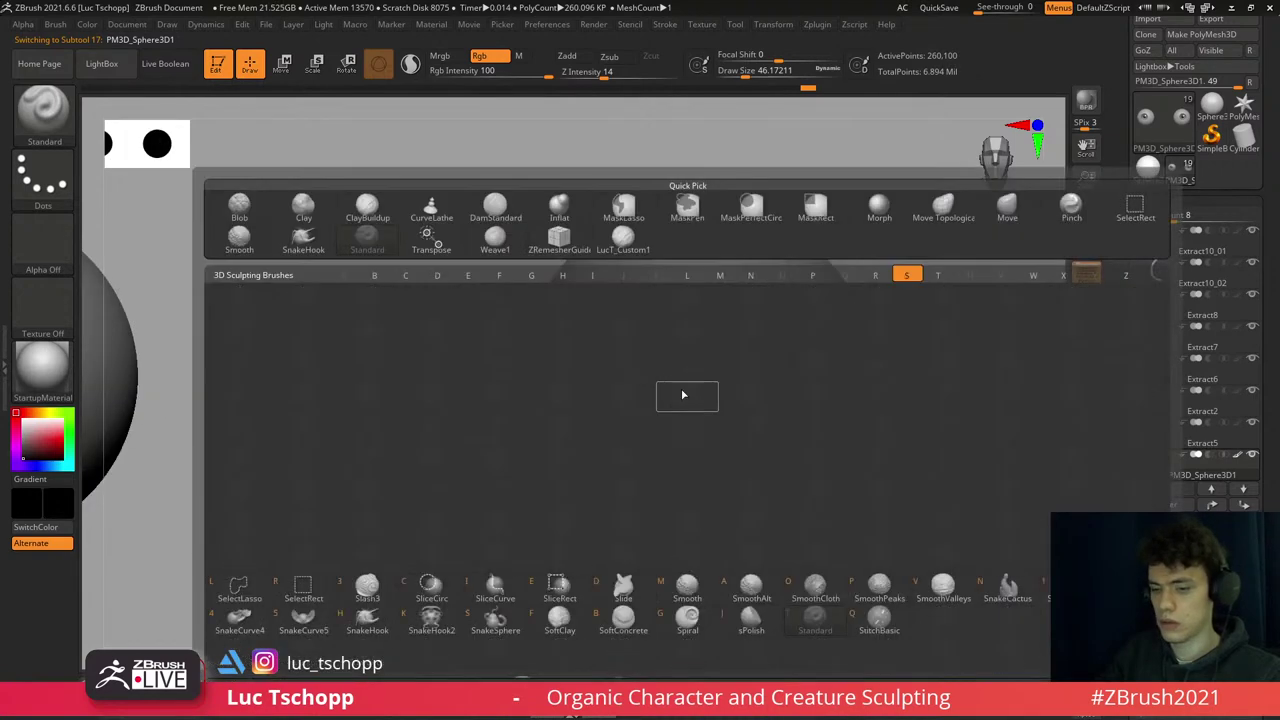
key("Escape")
key("bracketleft")
key("bracketleft")
key("bracketleft")
key("bracketleft")
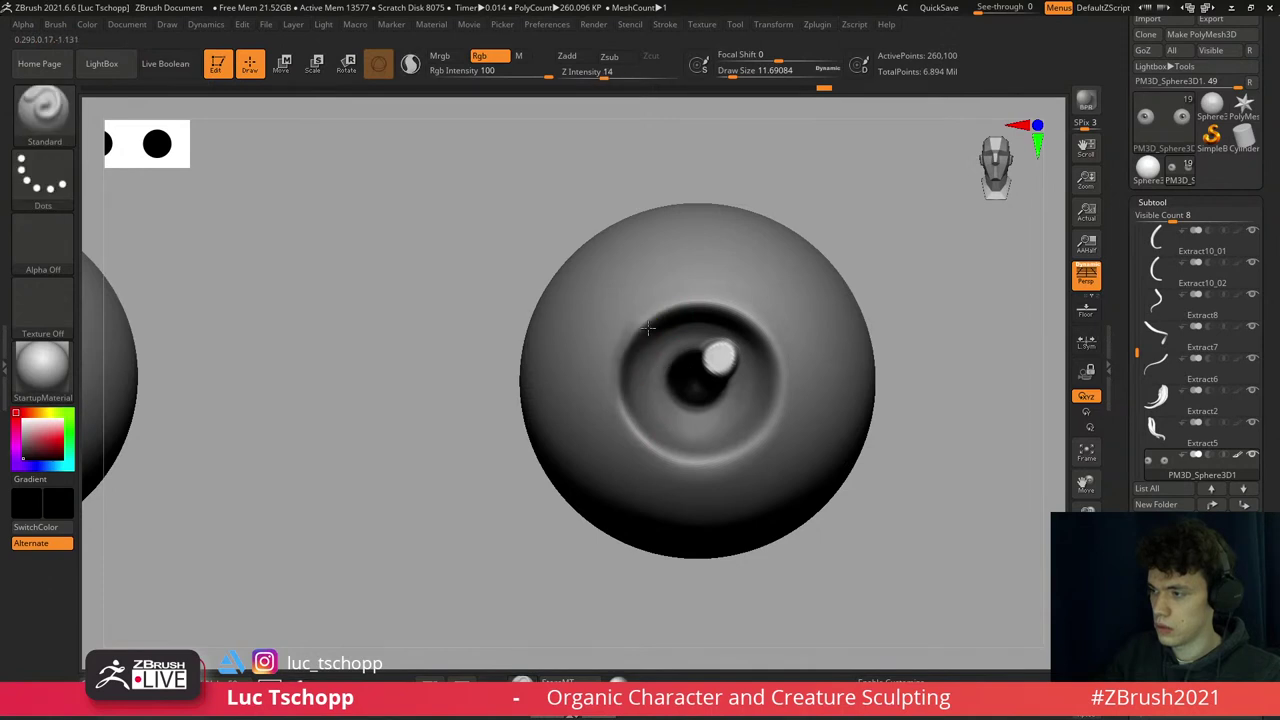
- Carve a groove along the upper iris edge with the Standard brush
mouse_move(648, 328)
left_mouse_down()
mouse_move(614, 357)
mouse_move(627, 362)
left_mouse_up()
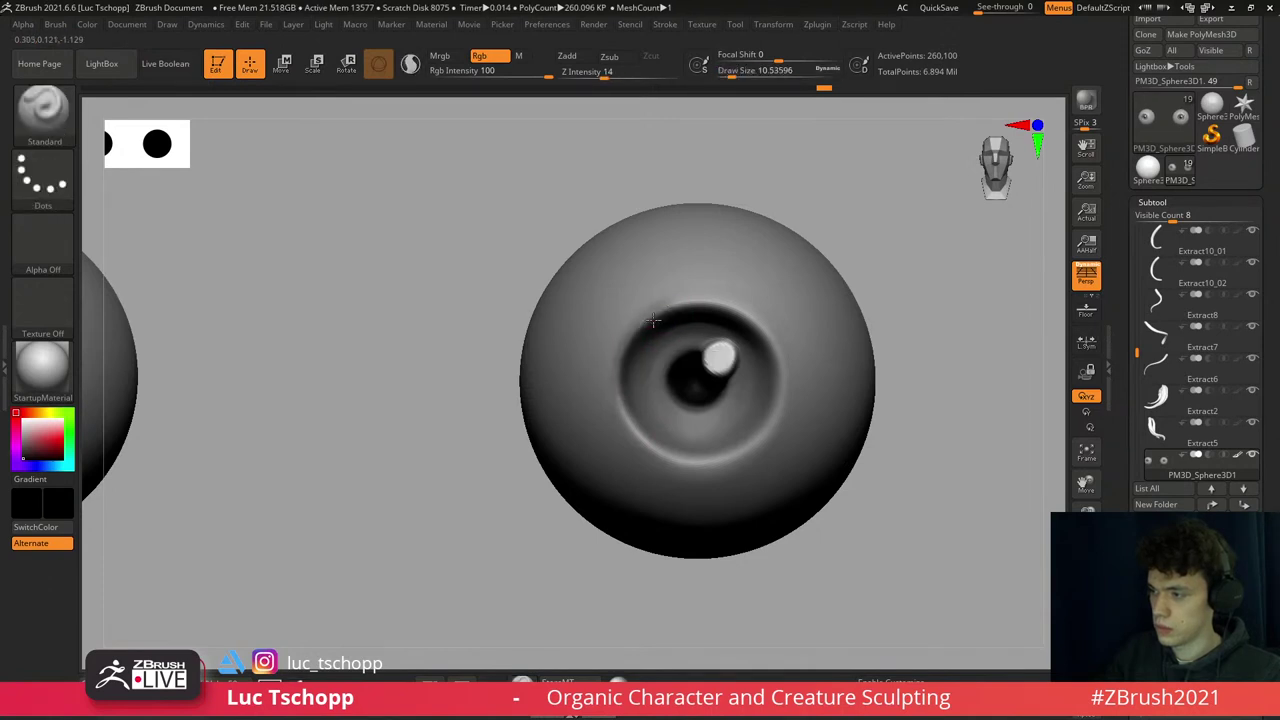
mouse_move(652, 320)
left_mouse_down()
mouse_move(732, 313)
mouse_move(692, 309)
mouse_move(762, 348)
left_mouse_up()
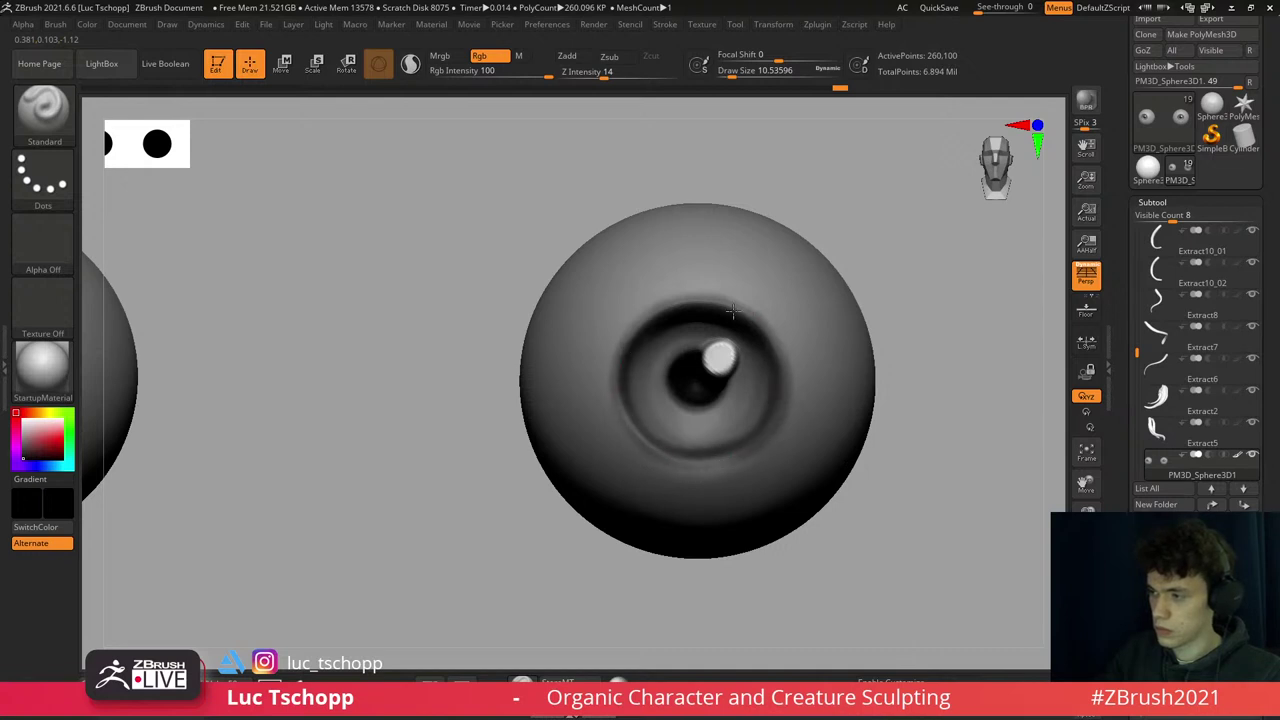
key("s")
mouse_move(655, 405)
right_mouse_down()
mouse_move(651, 370)
mouse_move(634, 410)
right_mouse_up()
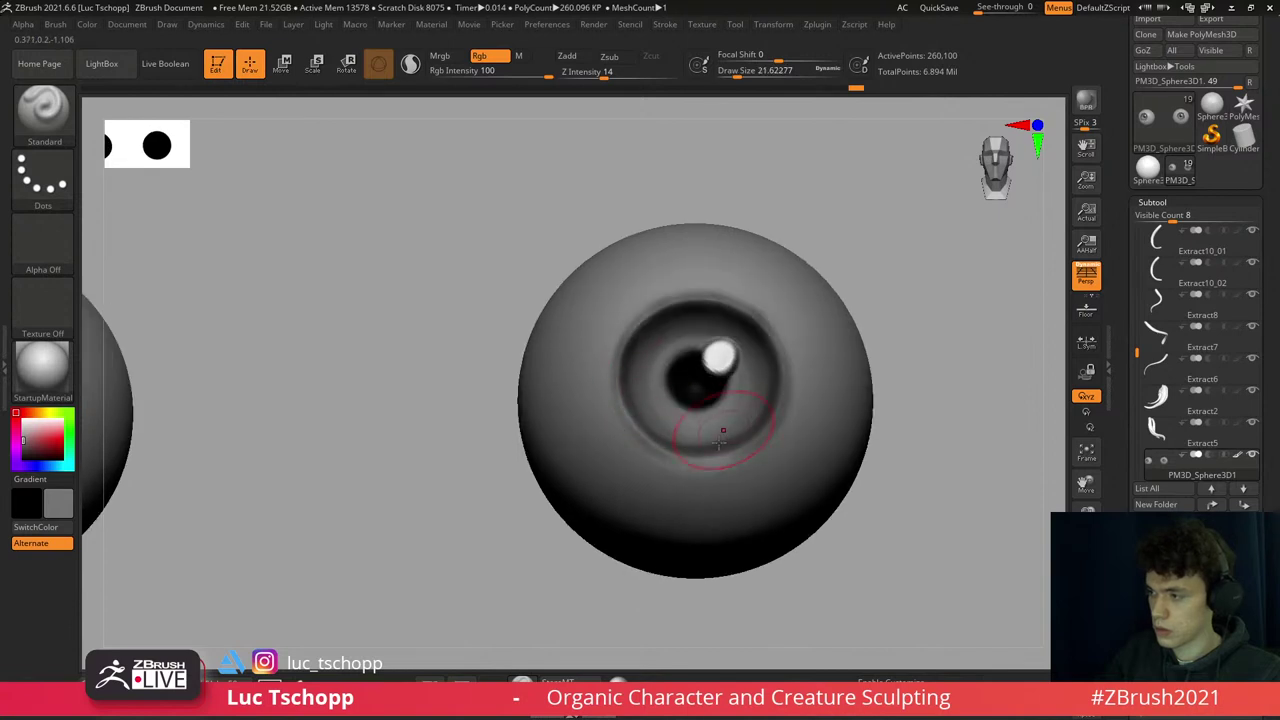
- Smooth the upper-left edge of the iris on the right eyeball
key("f")
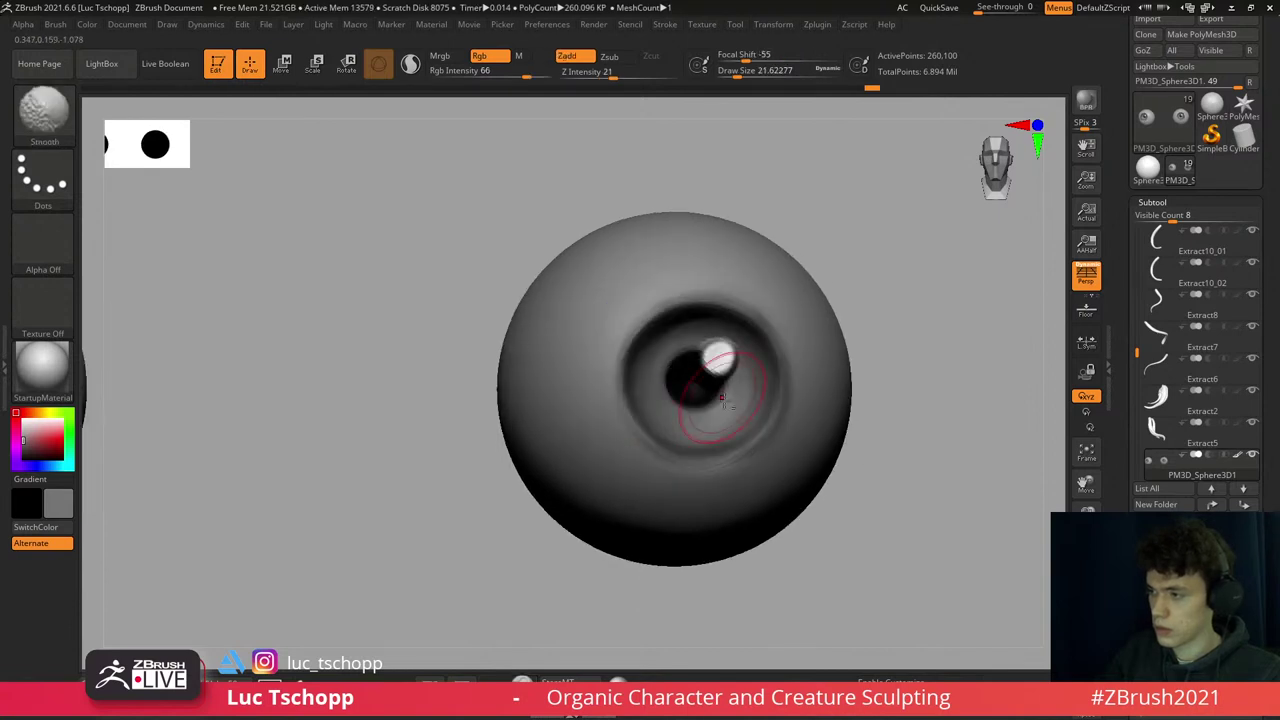
right_click_drag(834, 537, 737, 371, "alt")
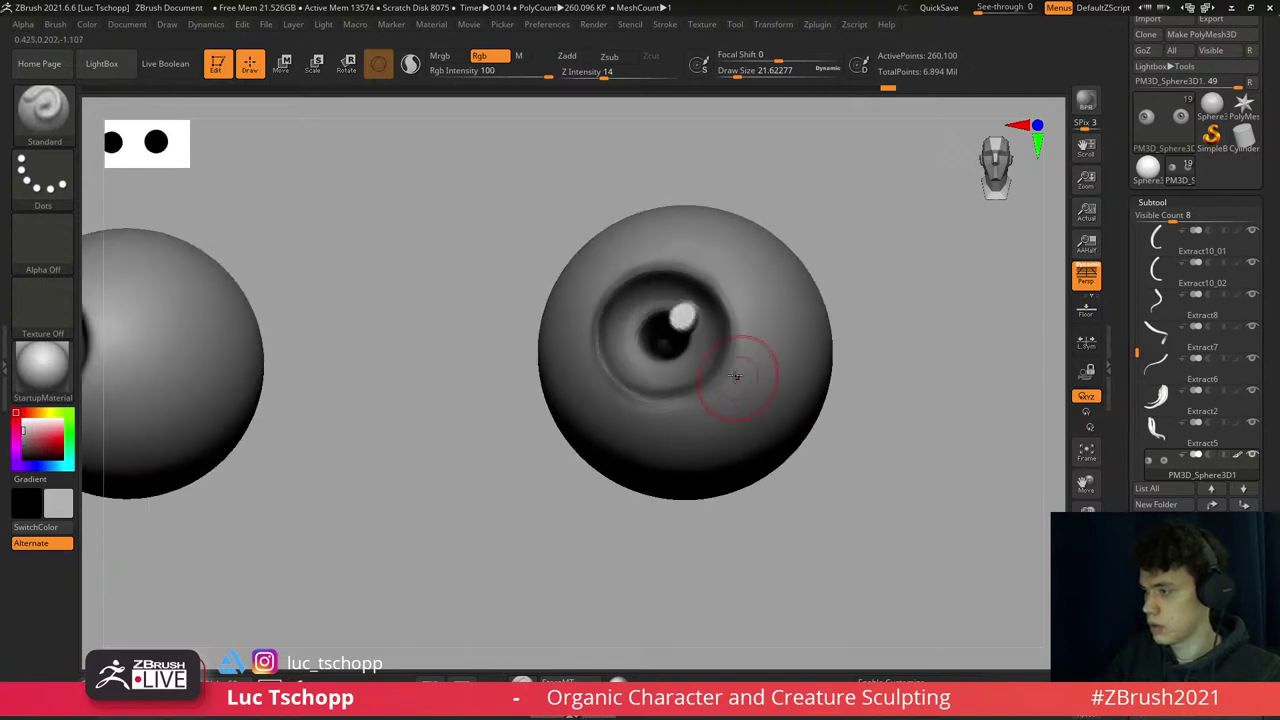
right_click_drag(682, 412, 706, 251)
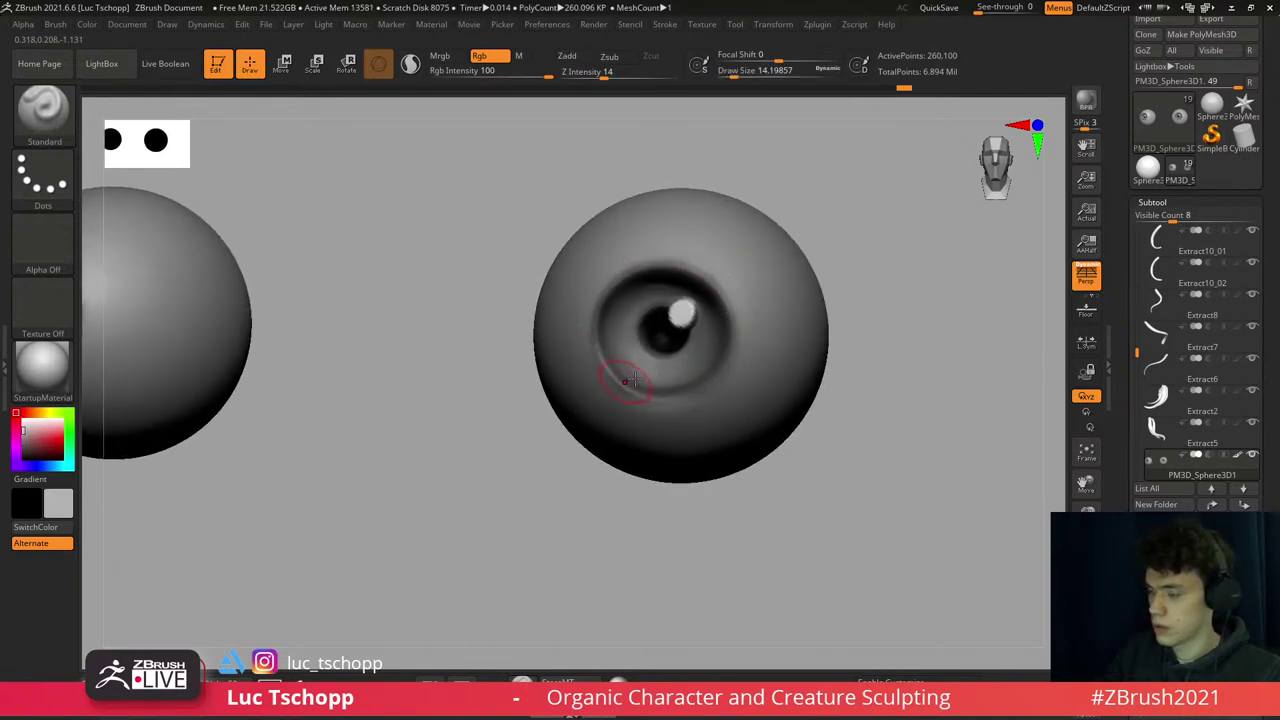
right_click_drag(628, 380, 620, 395)
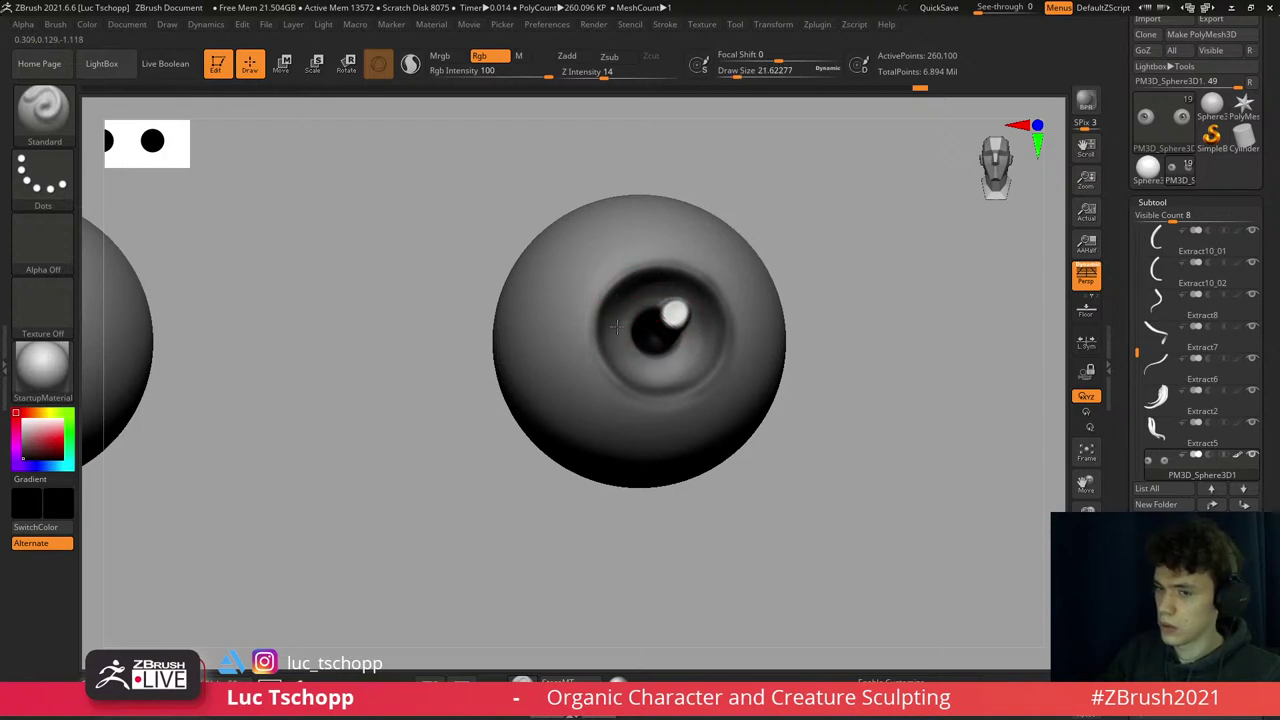
mouse_move(616, 326)
right_mouse_down()
mouse_move(630, 330)
mouse_move(614, 337)
right_mouse_up()
left_click_drag(600, 340, 640, 270, "shift")
mouse_move(650, 380)
right_mouse_down()
mouse_move(666, 391)
mouse_move(686, 366)
right_mouse_up()
- Cut the brush size to about 20 and compare both eyeballs
right_click_drag(743, 477, 694, 523, "ctrl")
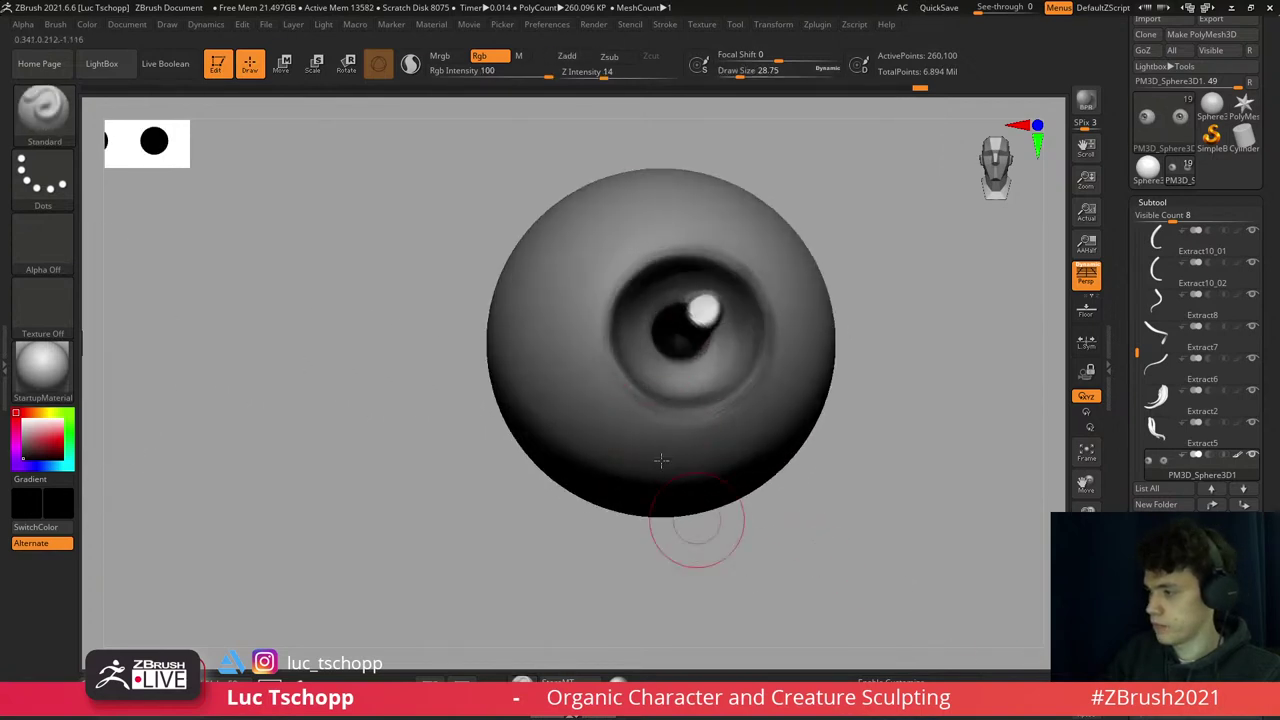
key("s")
left_click_drag(640, 409, 618, 401)
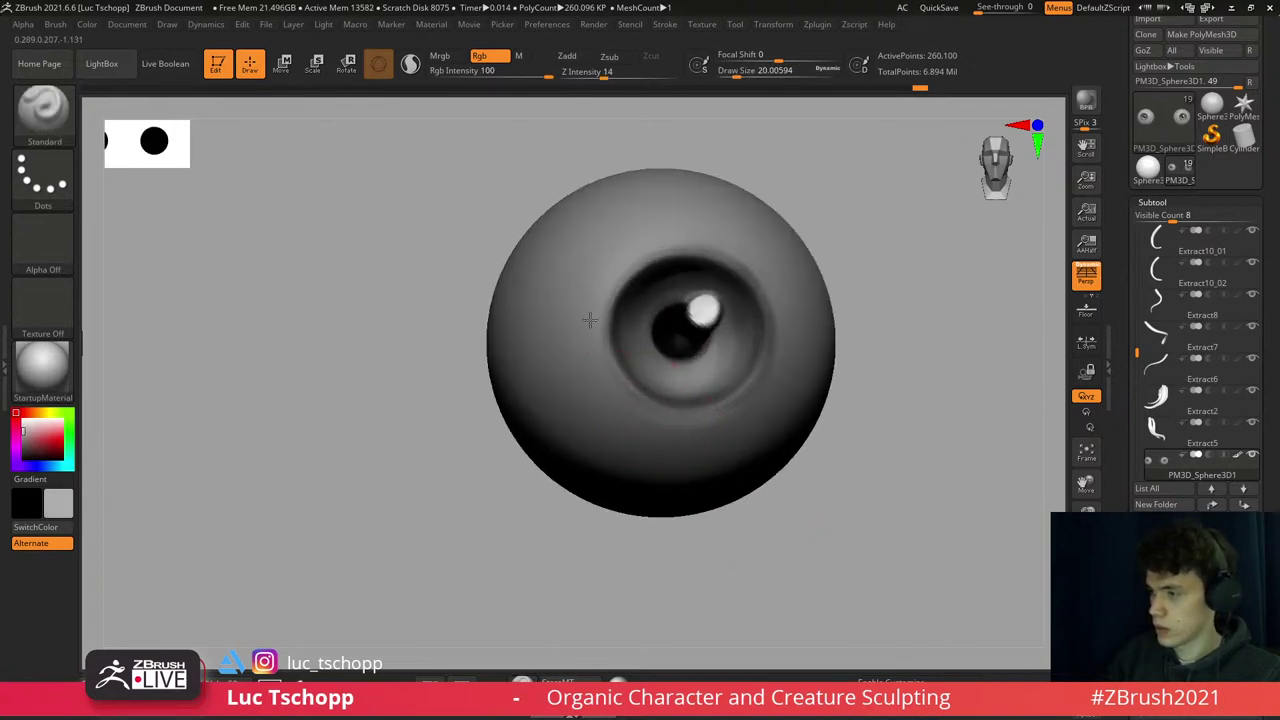
mouse_move(608, 268)
right_mouse_down()
mouse_move(654, 223)
mouse_move(598, 270)
right_mouse_up()
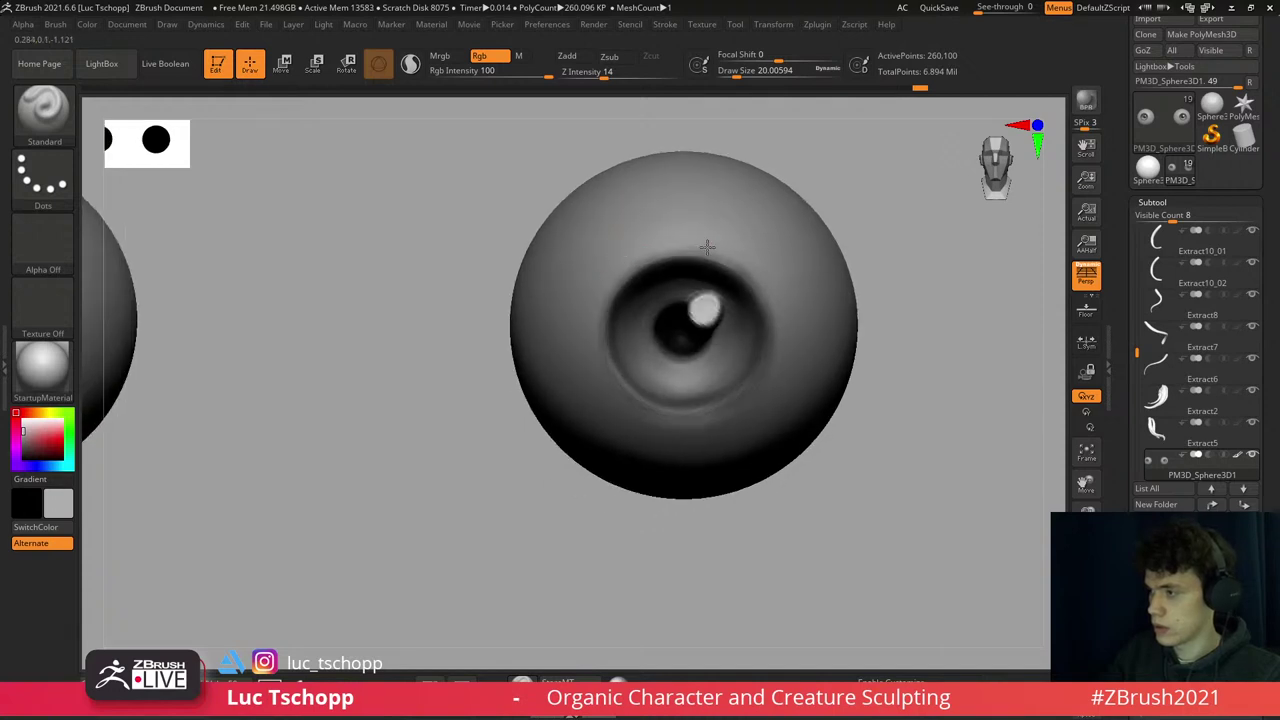
mouse_move(687, 465)
right_mouse_down("ctrl")
mouse_move(694, 363)
mouse_move(657, 343)
mouse_move(636, 364)
mouse_move(700, 357)
mouse_move(1045, 645)
right_mouse_up("ctrl")
- Toggle Solo to check the eyeballs against the full head, then isolate them again
left_click(704, 405)
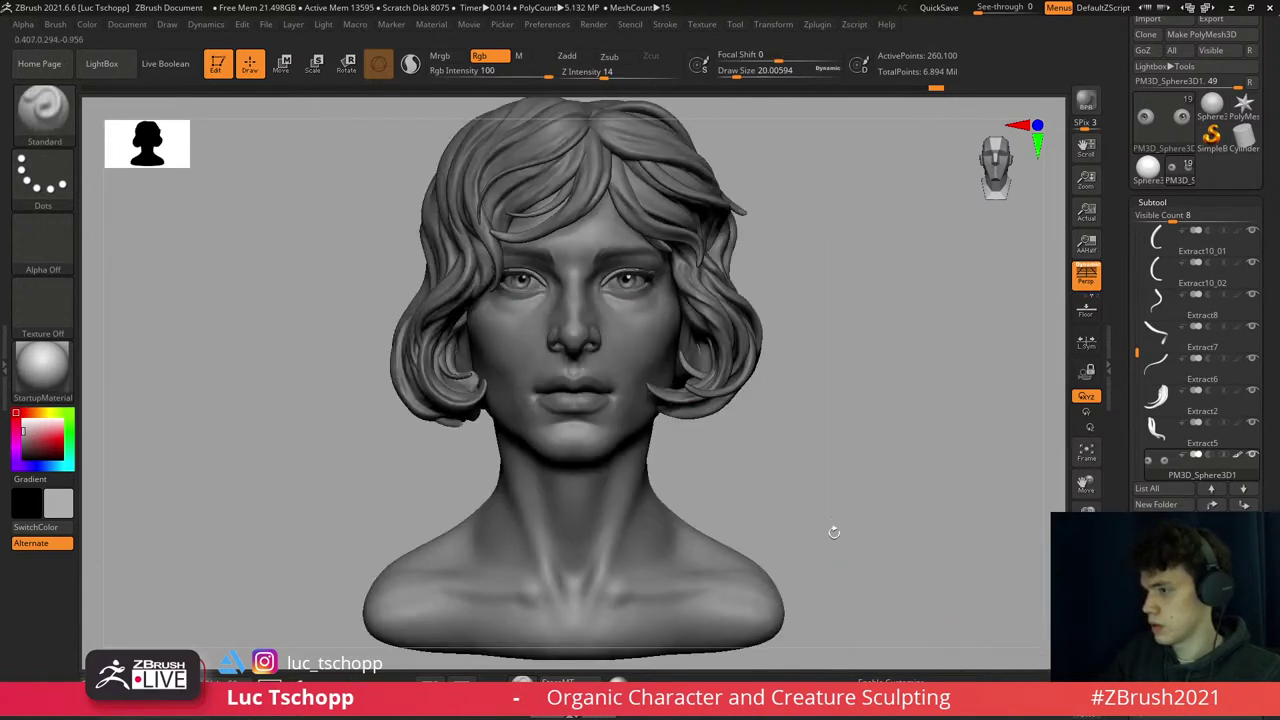
left_click(911, 629)
right_click_drag(911, 629, 598, 376)
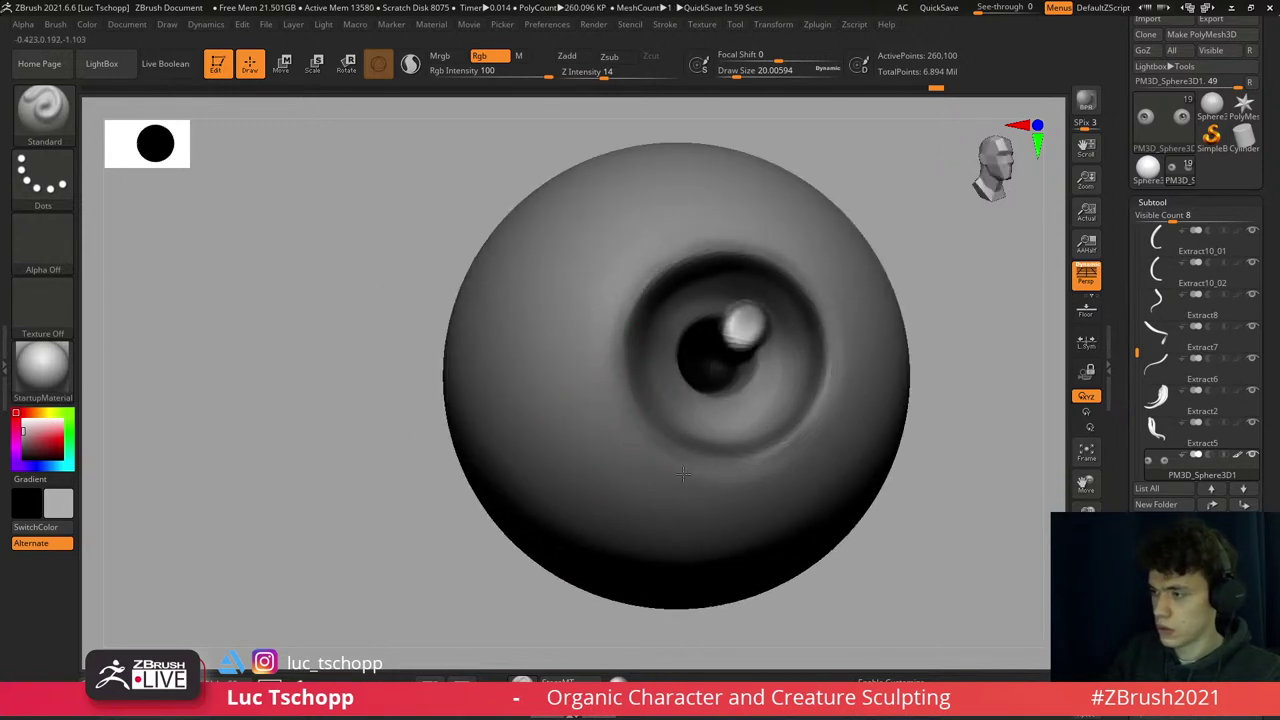
right_click_drag(683, 474, 763, 467, "alt")
right_click_drag(613, 262, 597, 364)
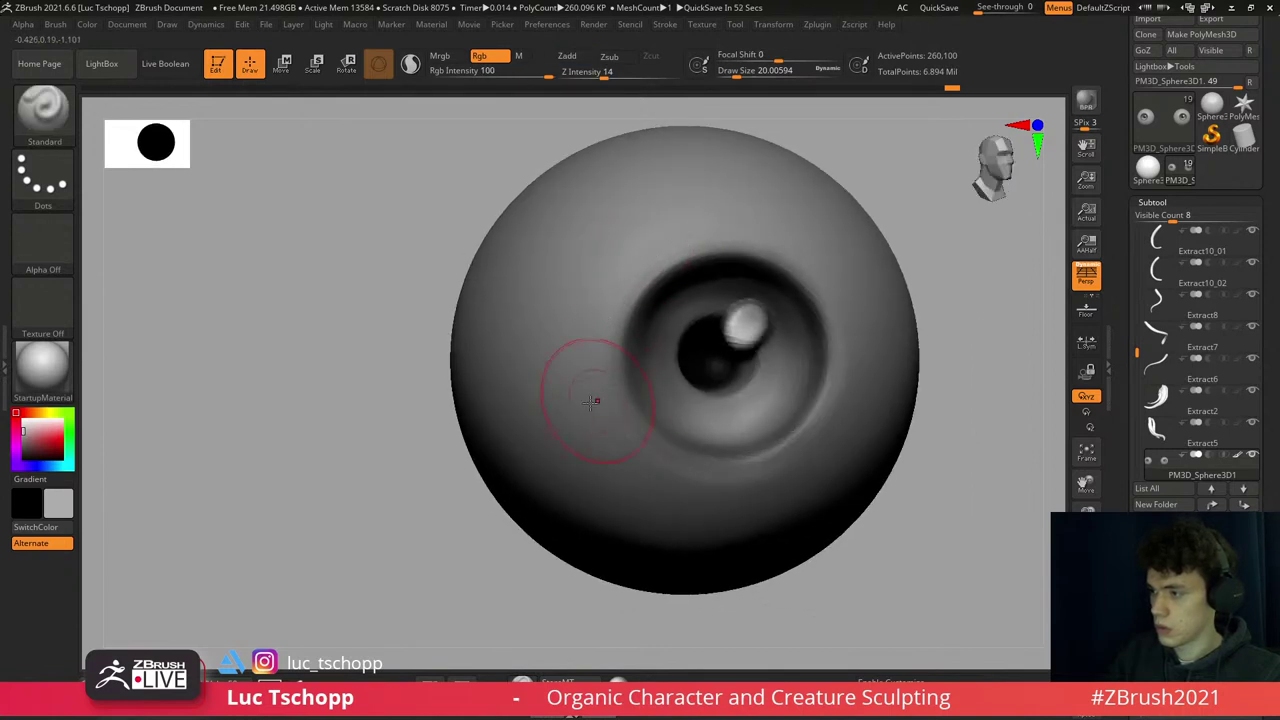
right_click_drag(780, 483, 535, 310)
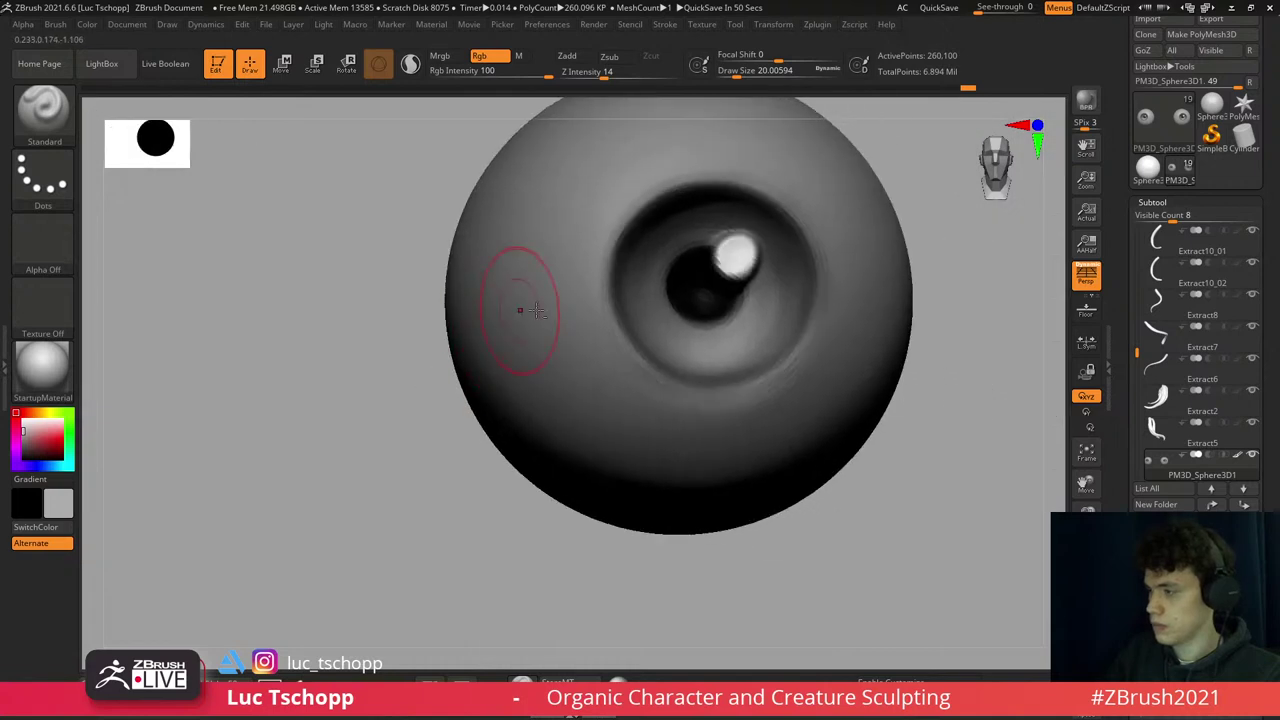
right_click_drag(812, 345, 748, 320, "ctrl")
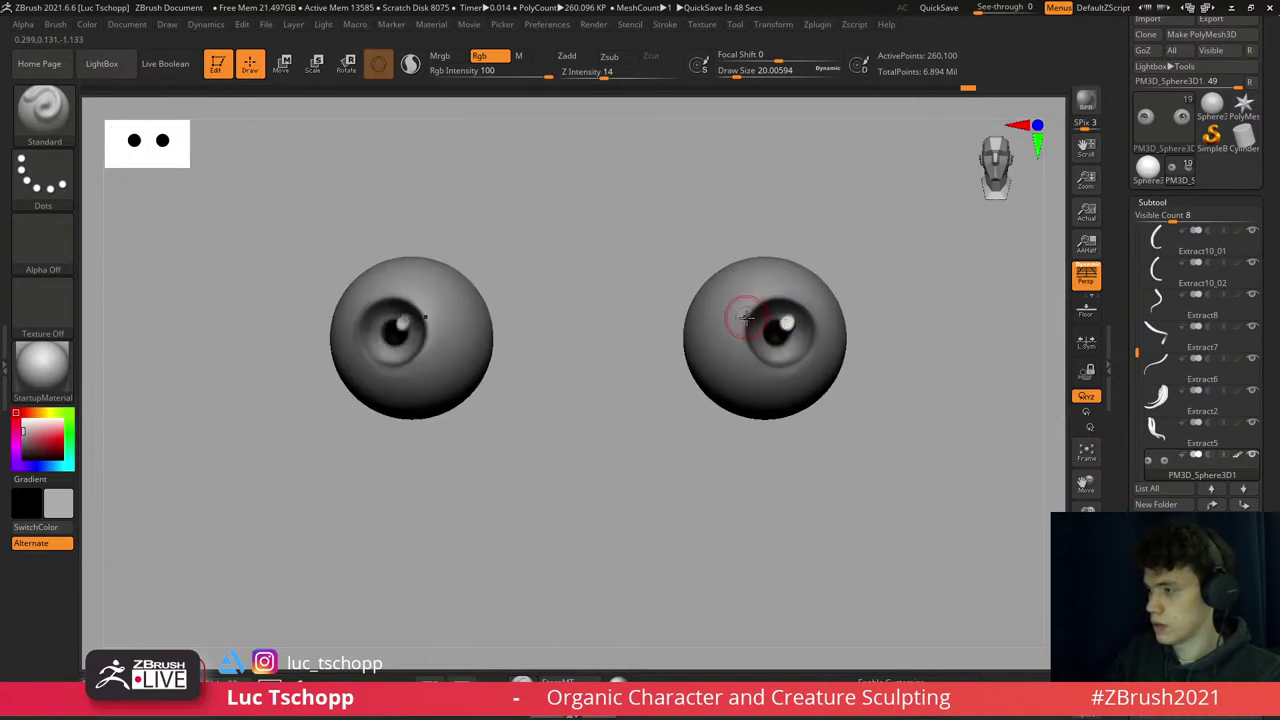
- Turn Solo off, inspect one eye close up, and frame the whole bust with F
left_click(1045, 672)
right_click_drag(811, 449, 820, 414, "ctrl")
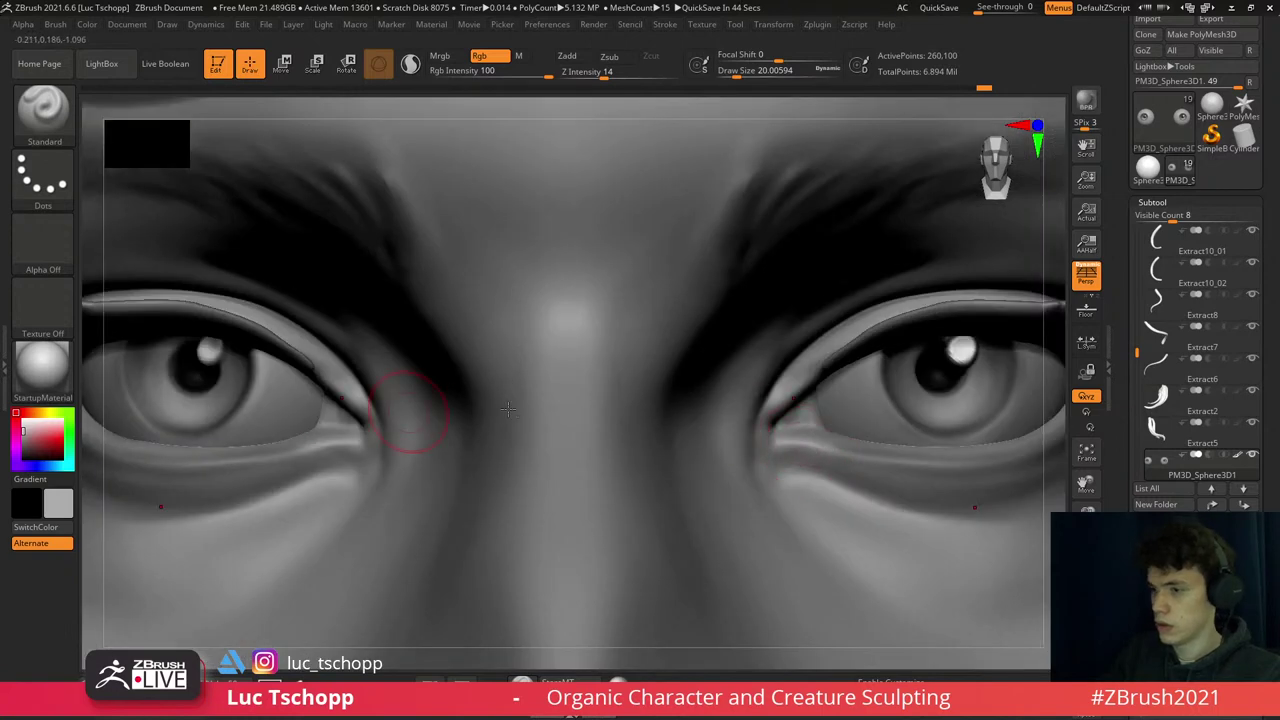
mouse_move(508, 408)
right_mouse_down()
mouse_move(660, 380)
mouse_move(600, 380)
mouse_move(666, 423)
right_mouse_up()
key("f")
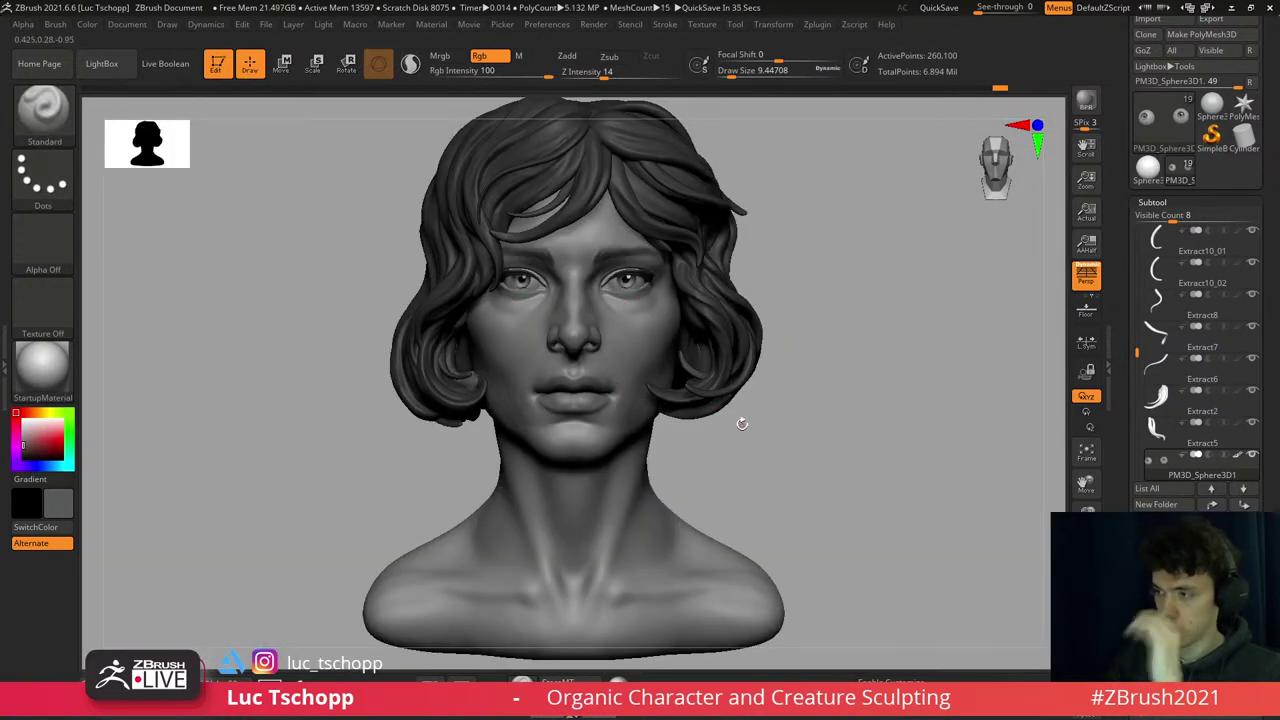
mouse_move(703, 396)
right_mouse_down()
mouse_move(652, 347)
mouse_move(655, 400)
right_mouse_up()
key("shift")
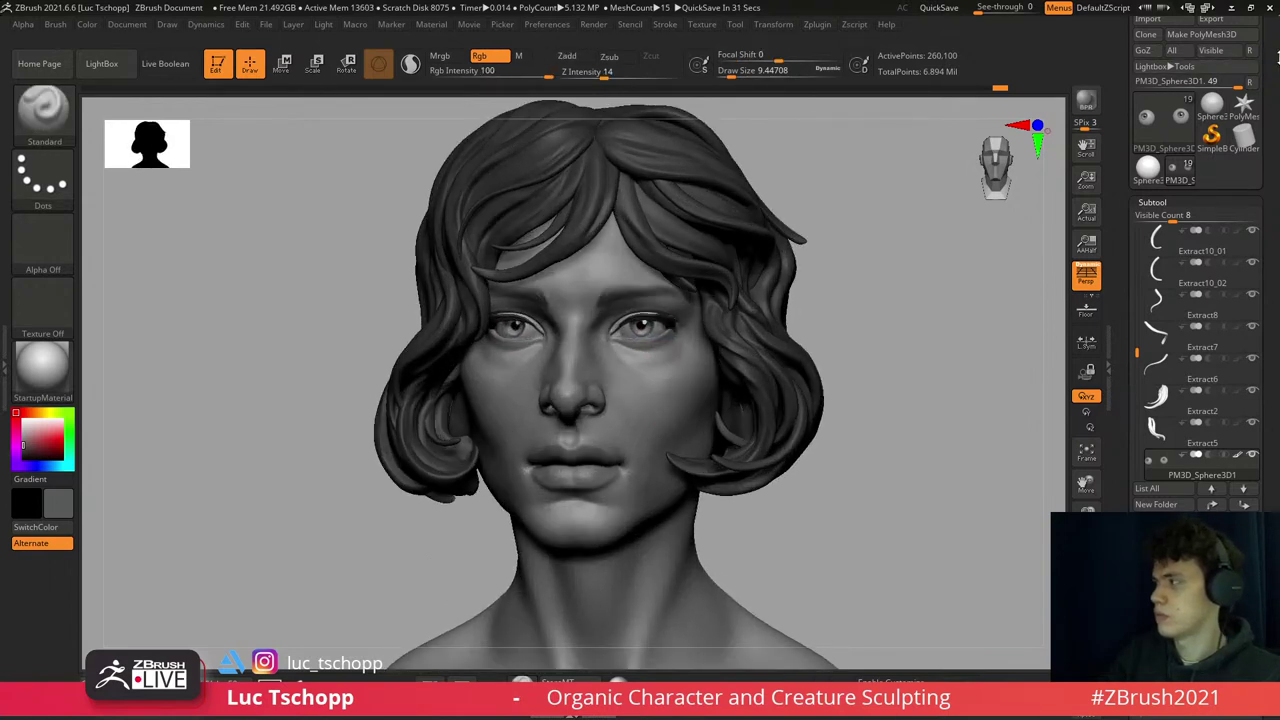
scroll(1274, 57, "up", 2)
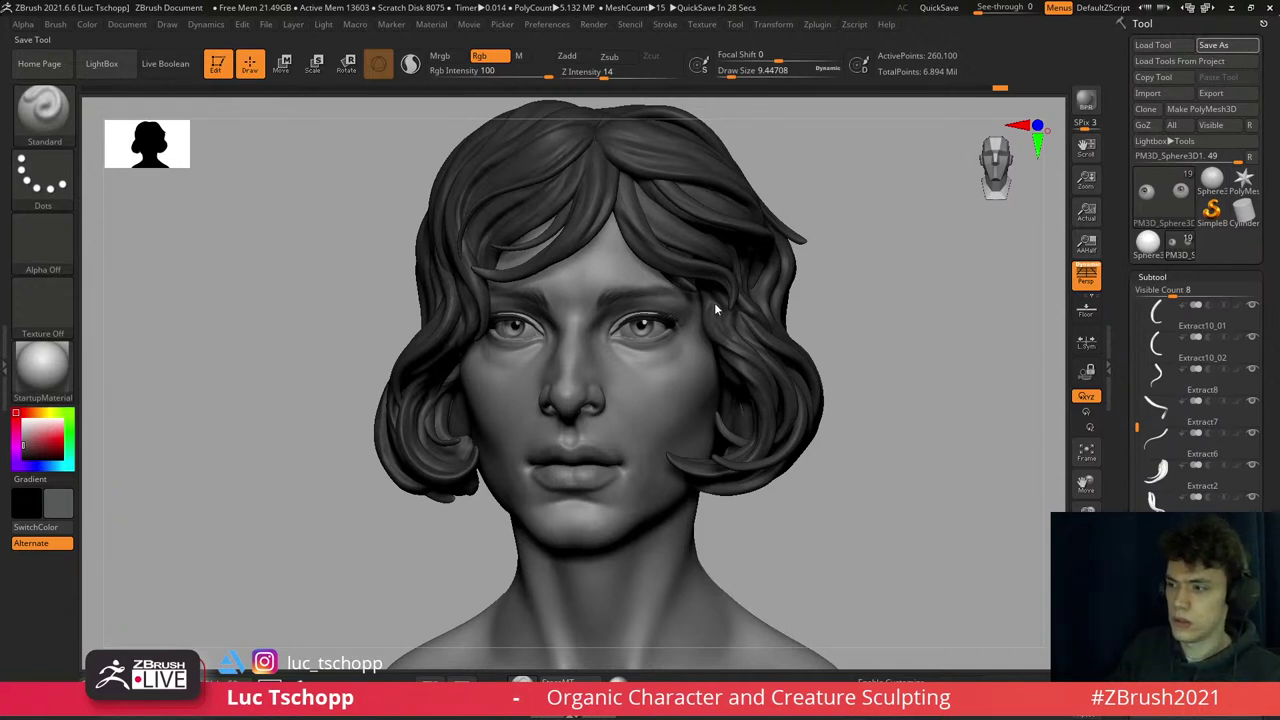
- Turn the bust to a frontal, slightly top-down view and QuickSave the project
left_click_drag(851, 274, 684, 411)
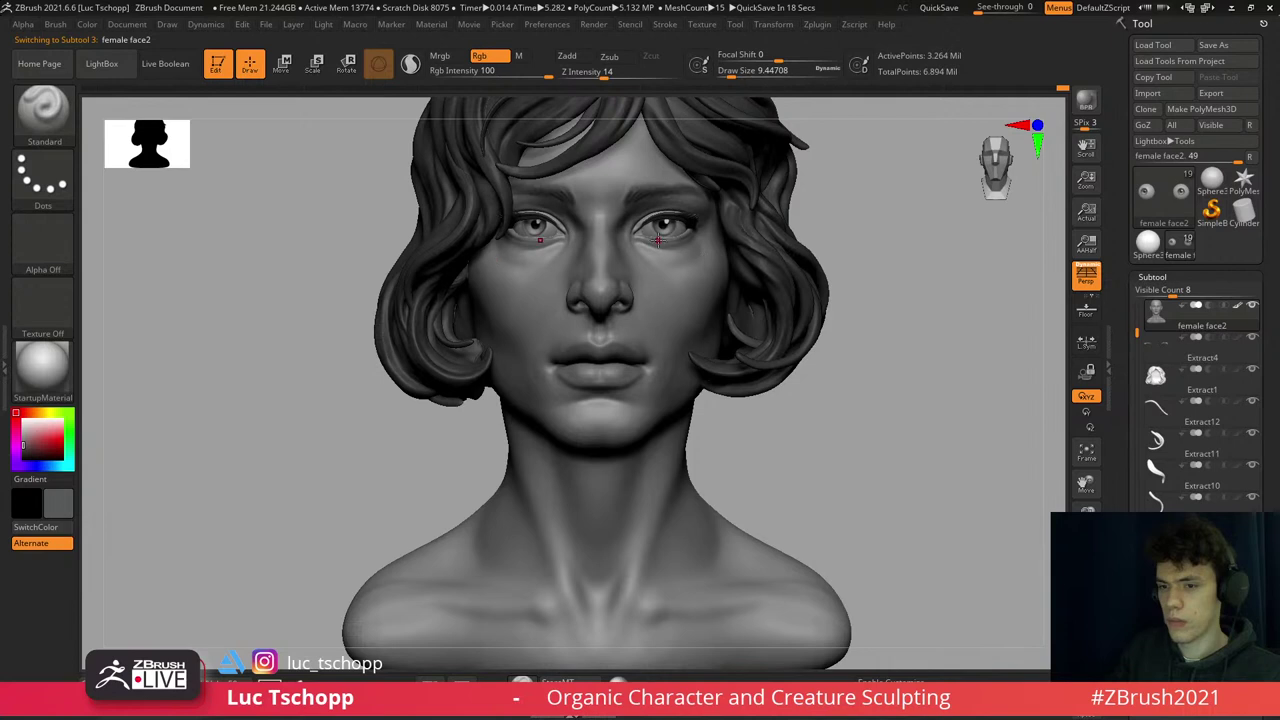
scroll(658, 240, "up", 3)
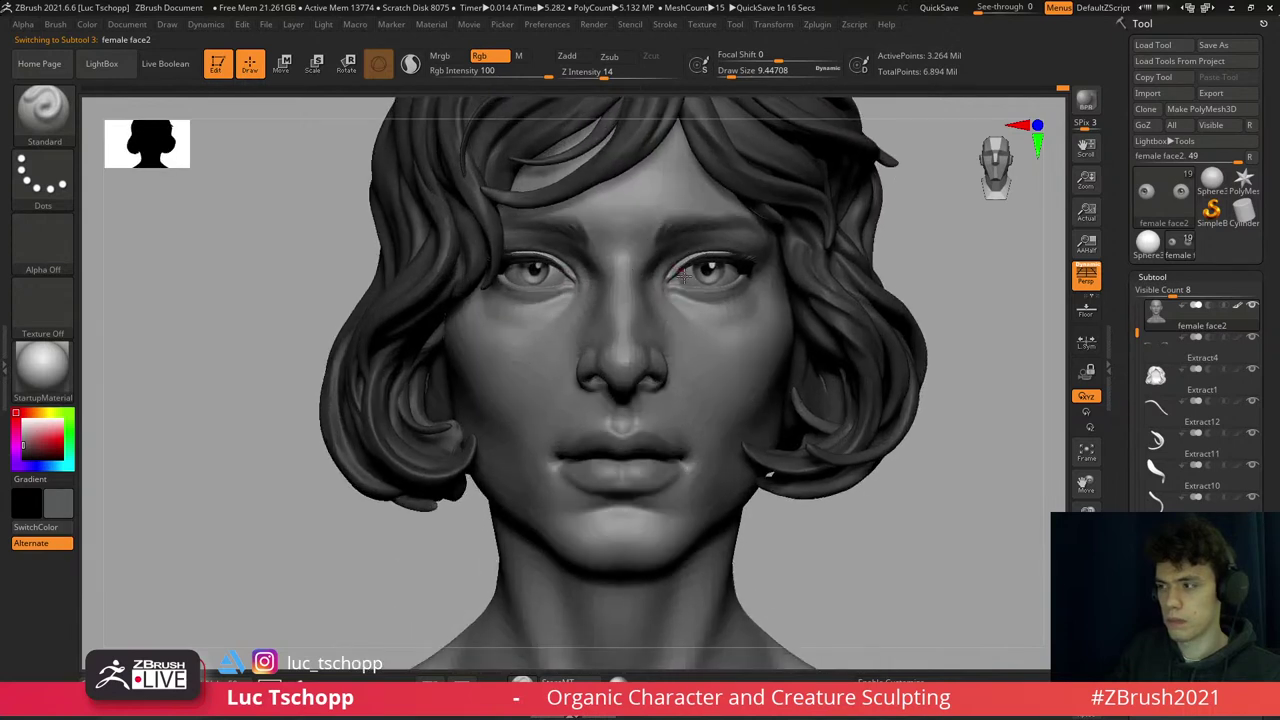
right_click_drag(680, 275, 678, 275)
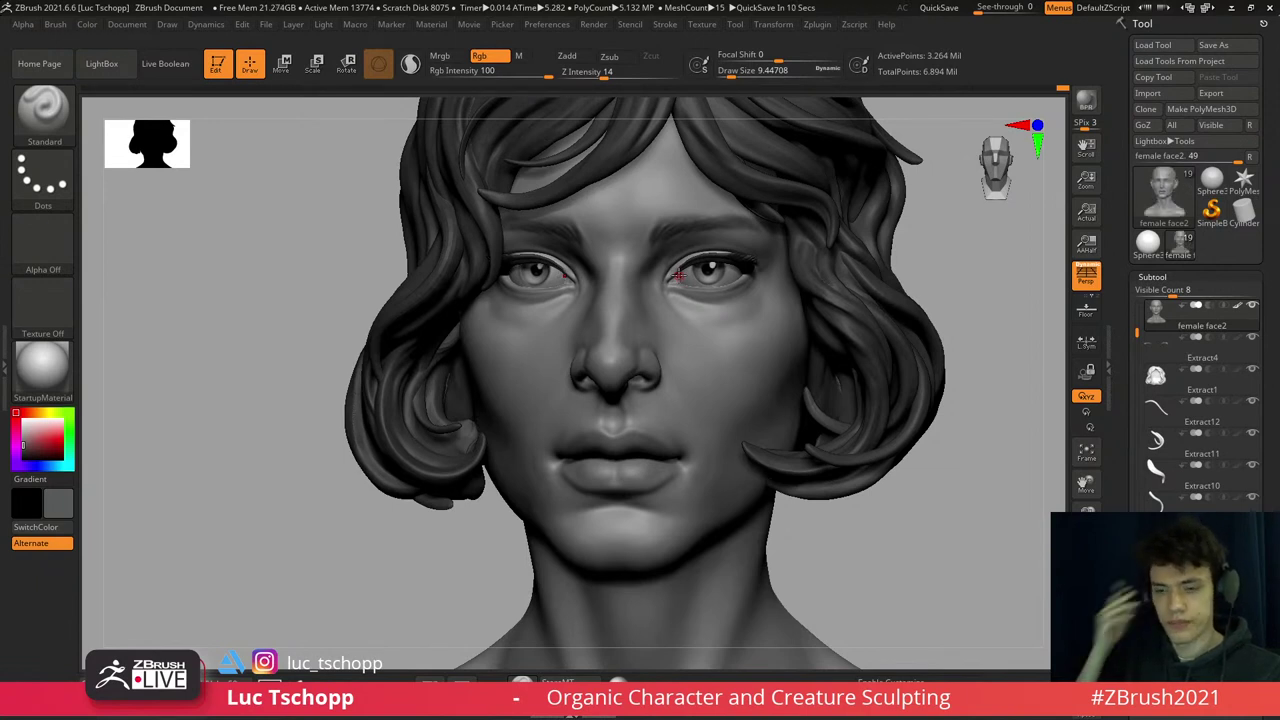
right_click_drag(600, 282, 639, 340)
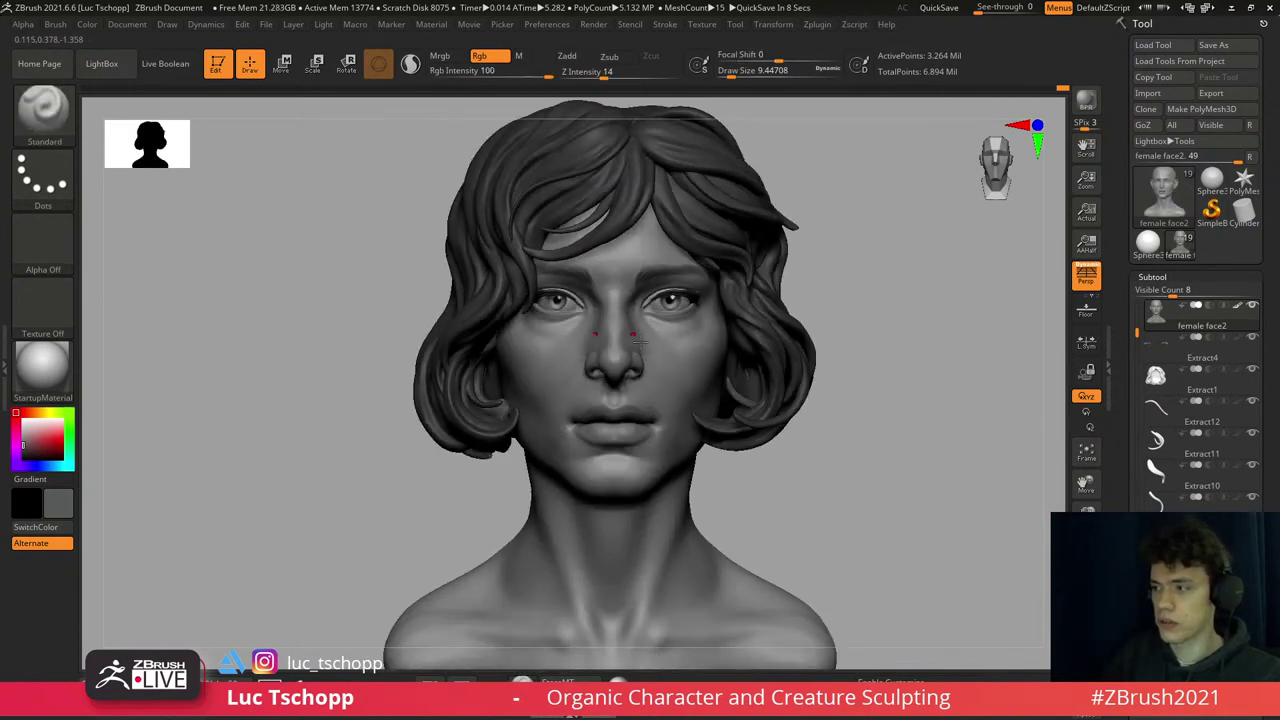
right_click_drag(631, 395, 815, 140)
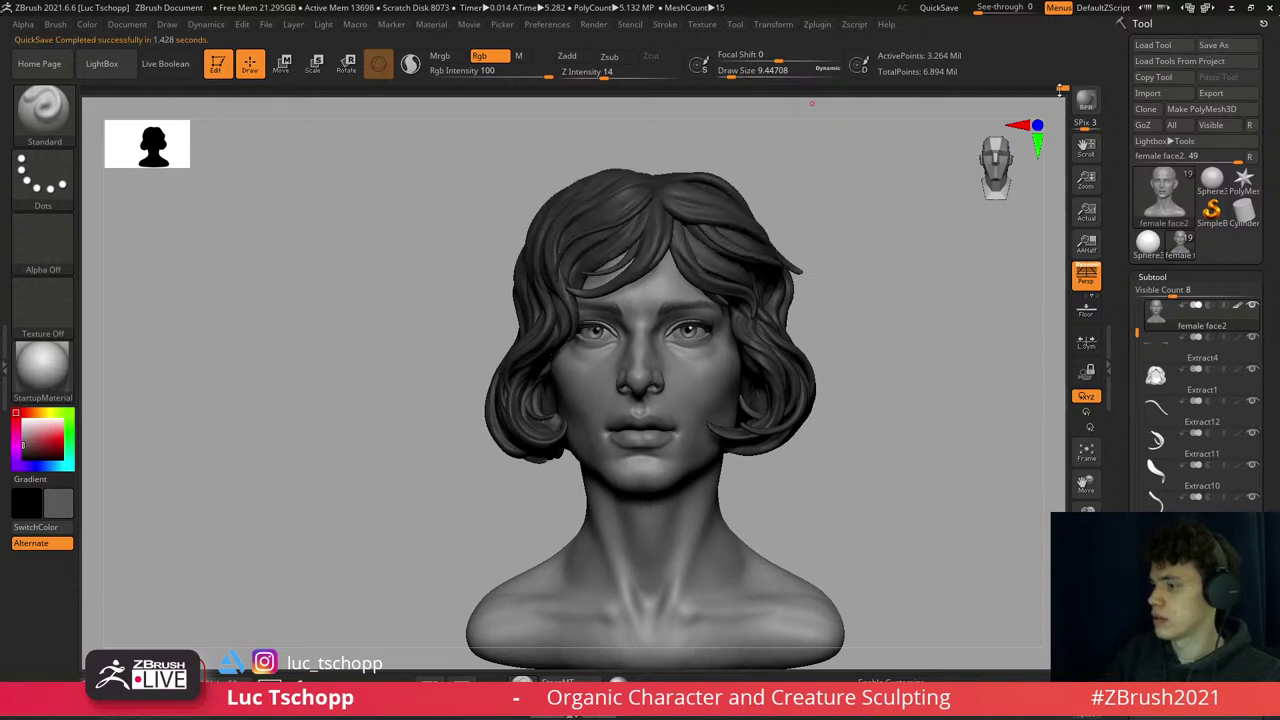
left_click(966, 8)
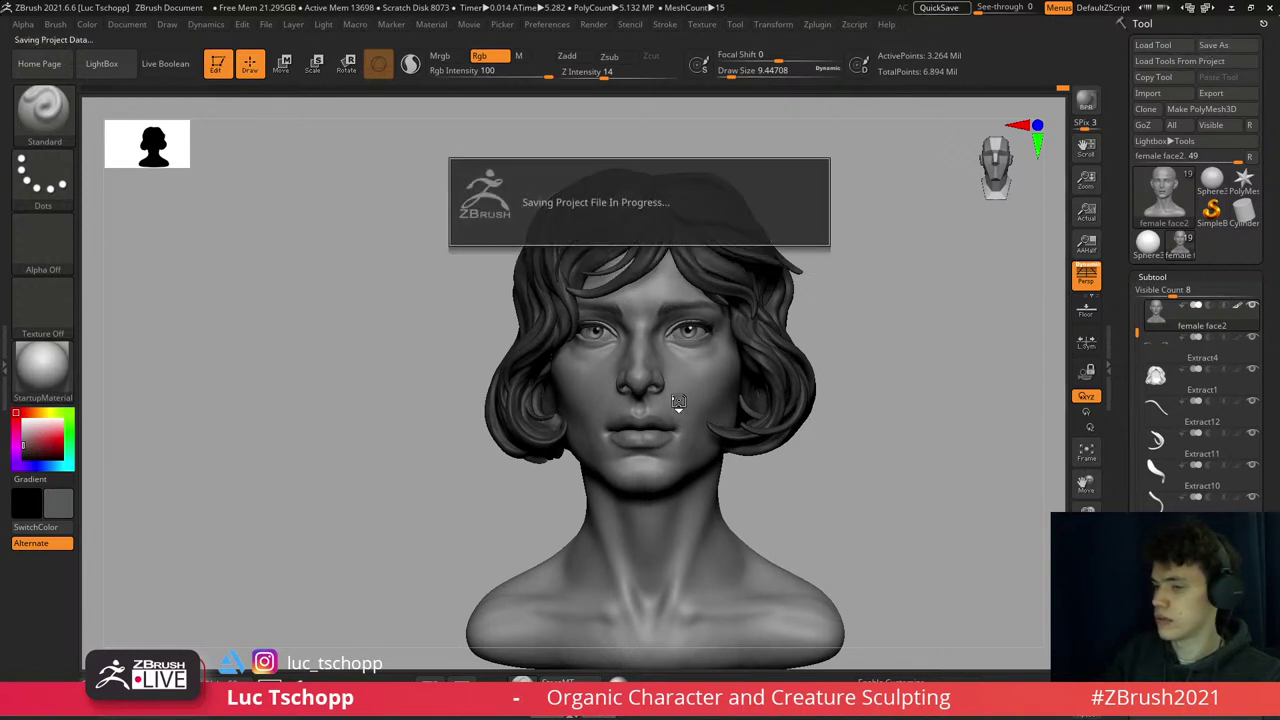
right_click_drag(680, 313, 669, 275)
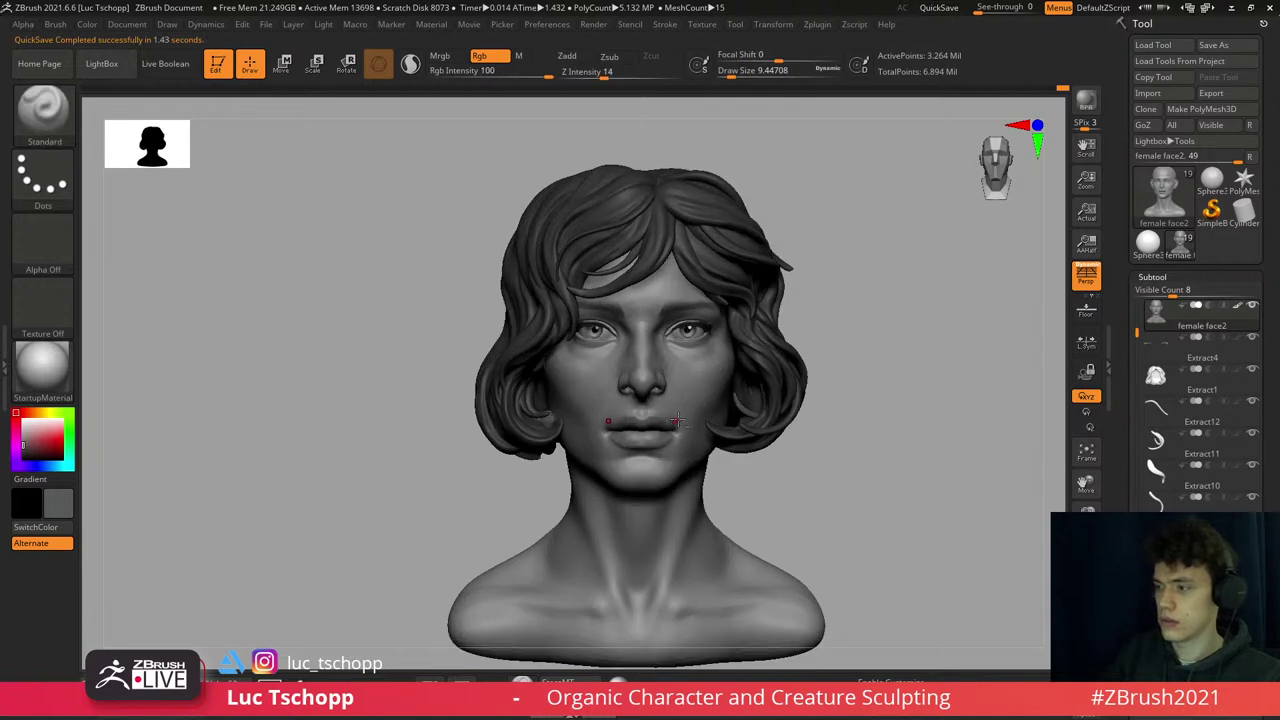
- Drop to the lowest subdivision and create the TPoseMesh via Zplugin > Transpose Master
key("shift+d")
key("shift+d")
key("shift+d")
key("shift+d")
key("shift+d")
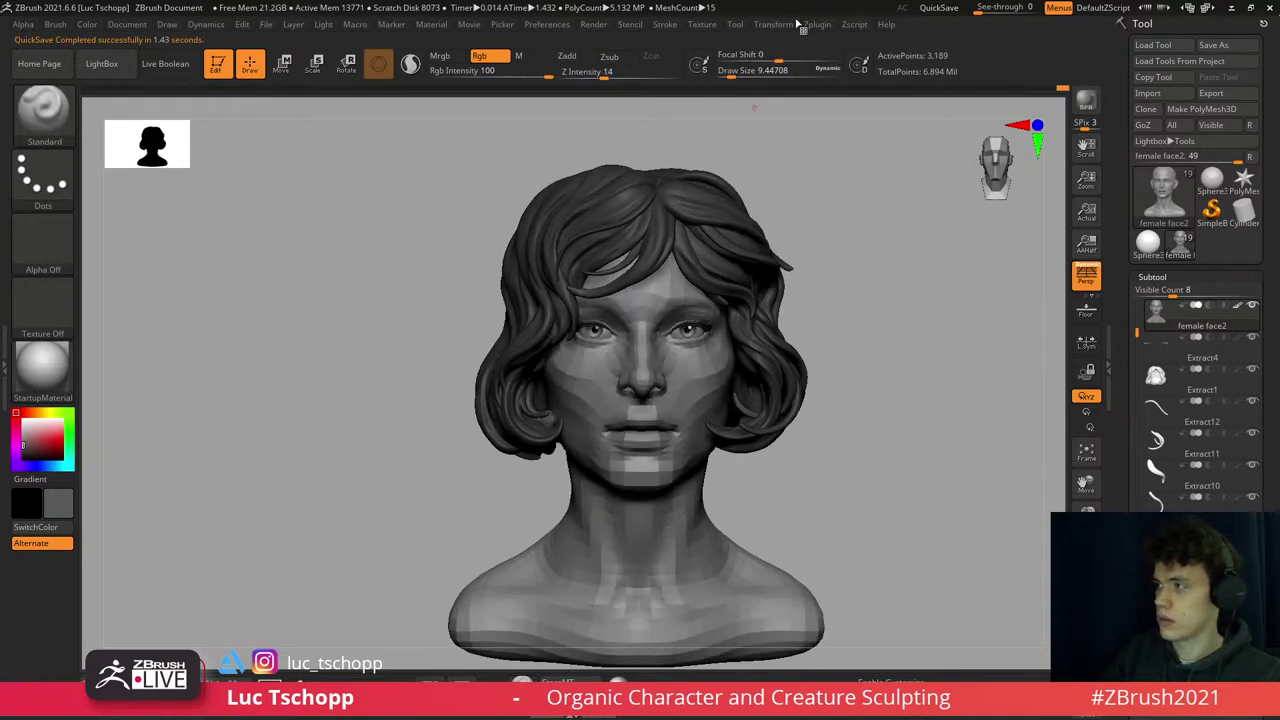
left_click(817, 24)
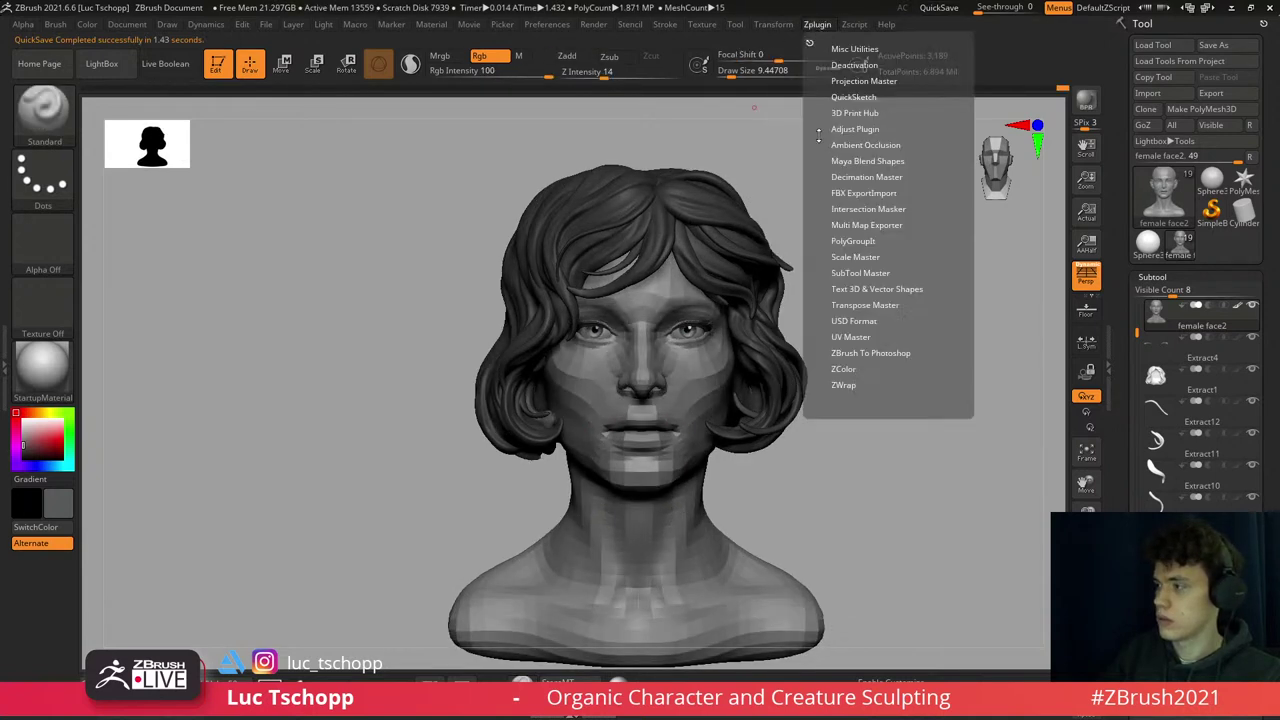
left_click(866, 308)
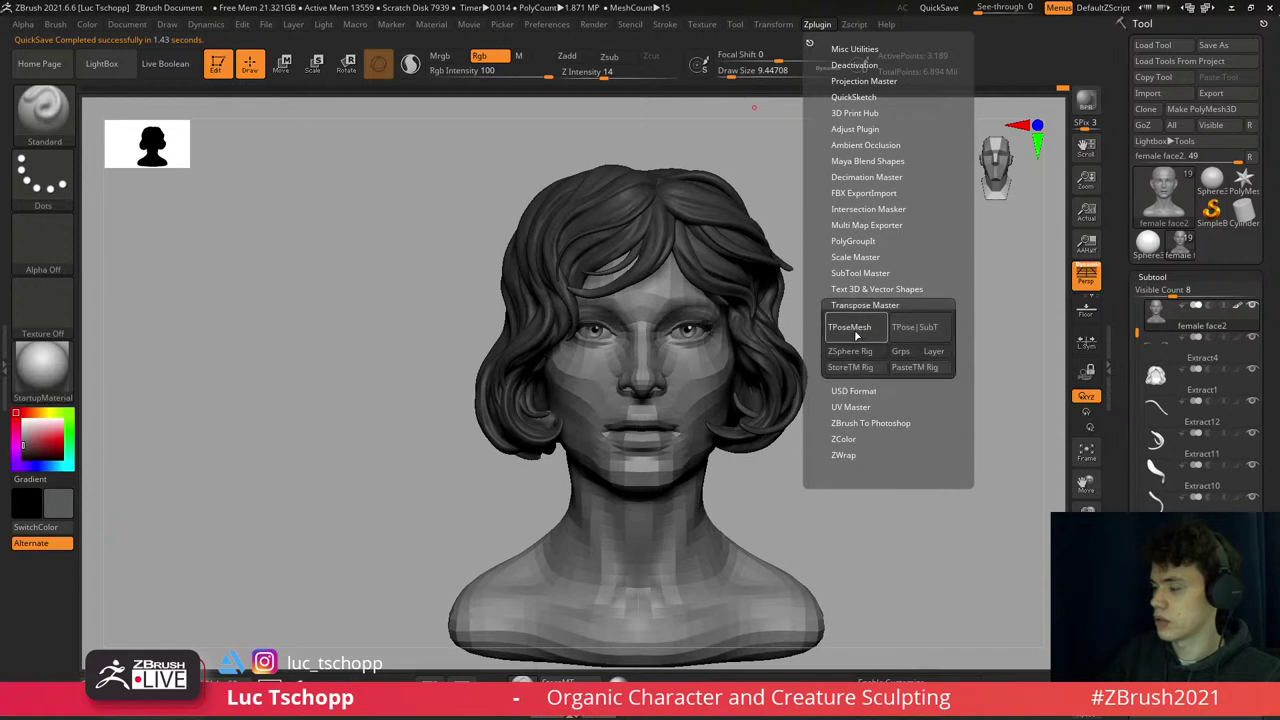
left_click(735, 205, "alt")
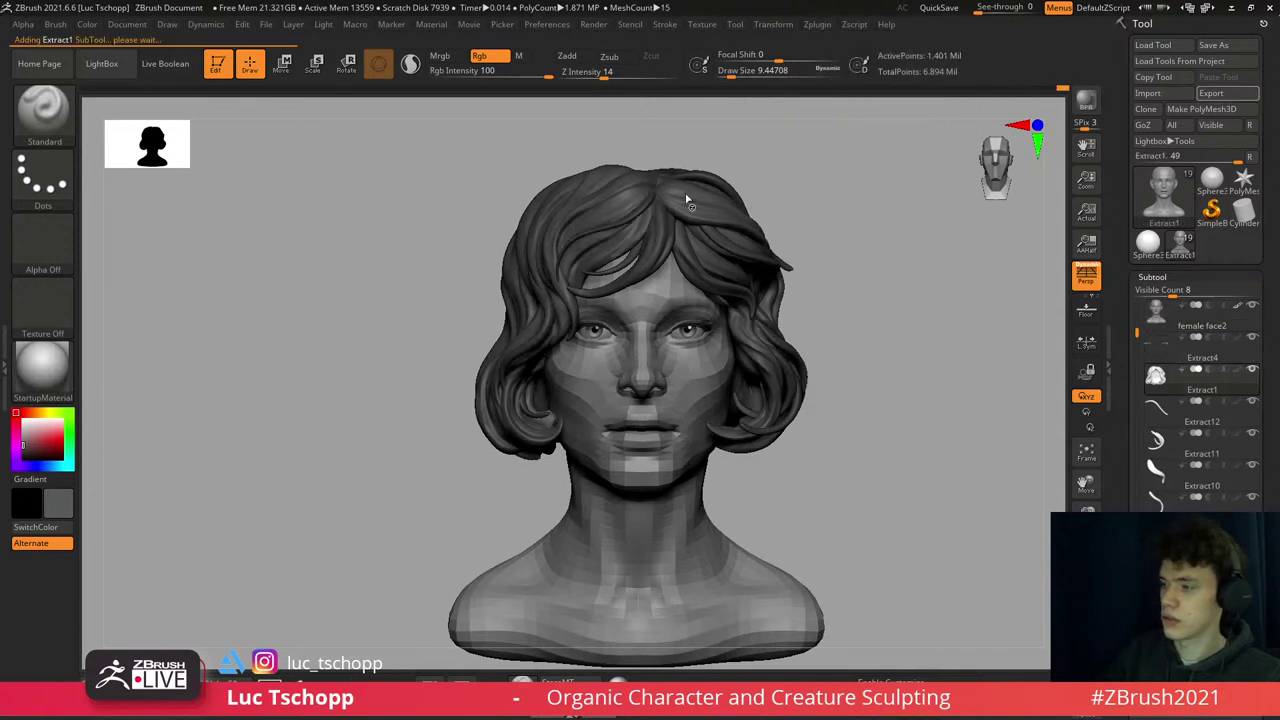
left_click(735, 205, "alt")
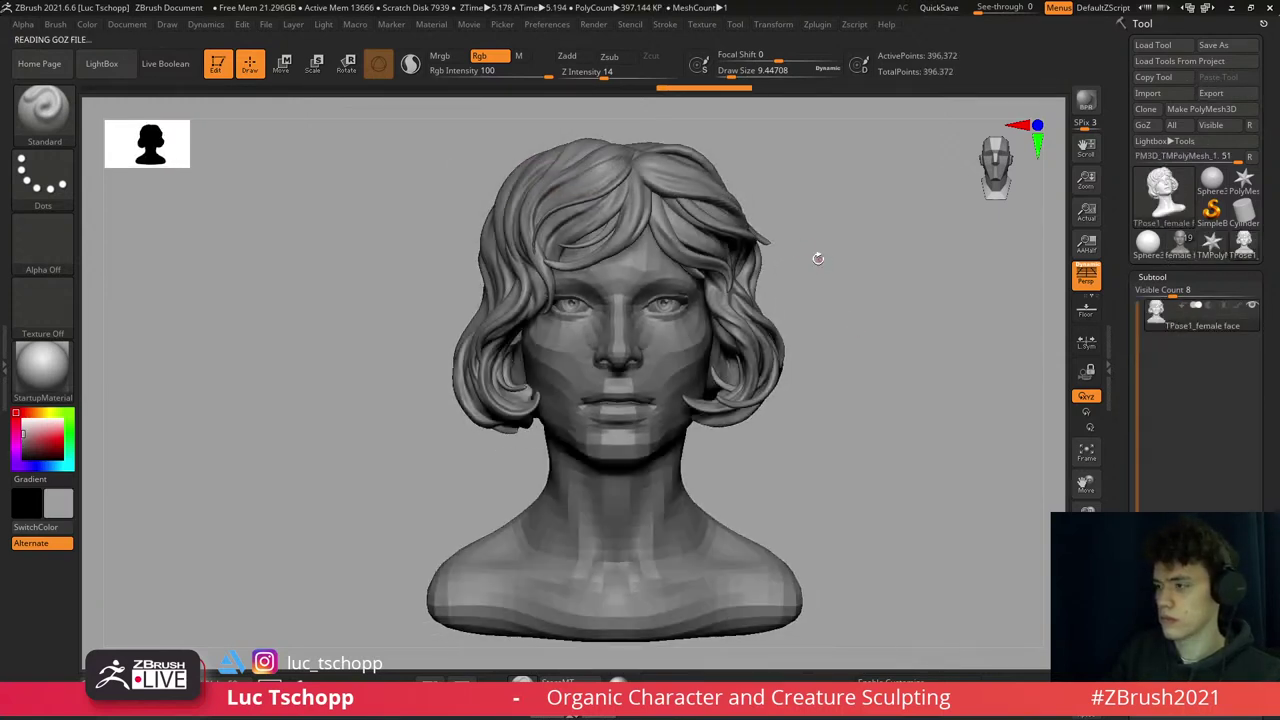
- Draw a transpose line from neck to chin and mask the face and bust
key("w")
key("q")
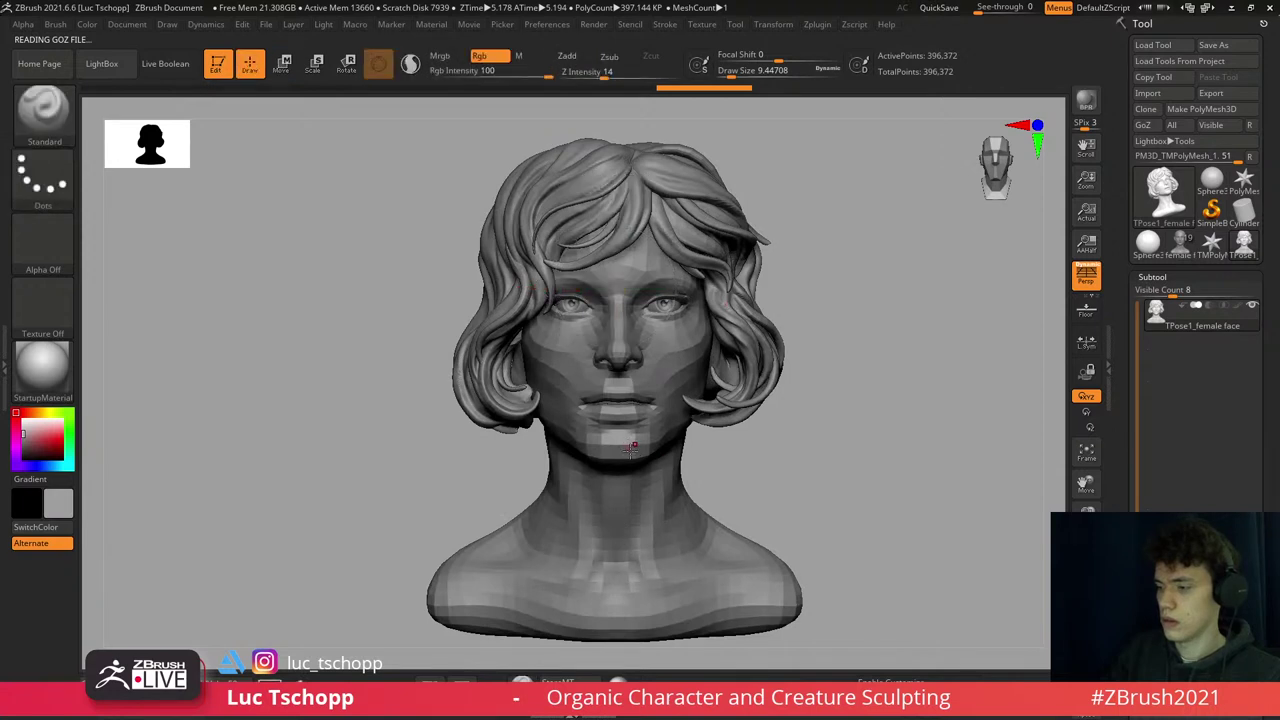
key("w")
key("y")
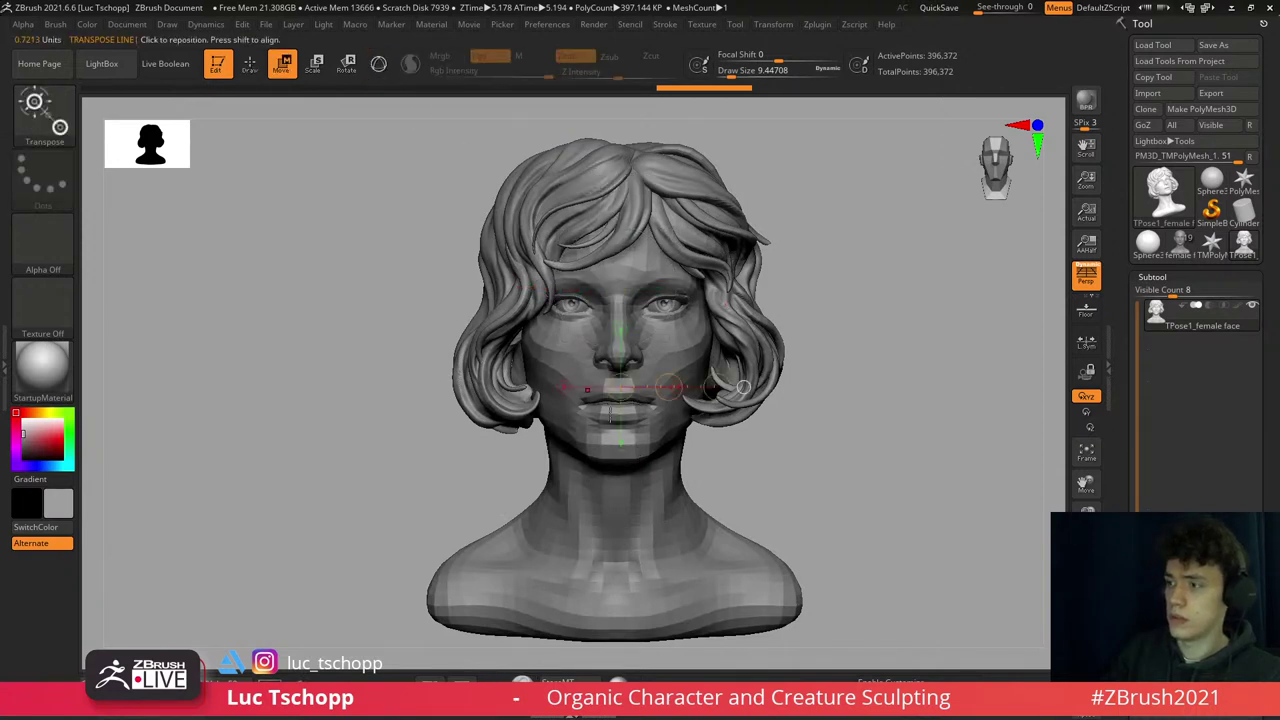
left_click_drag(637, 582, 643, 424)
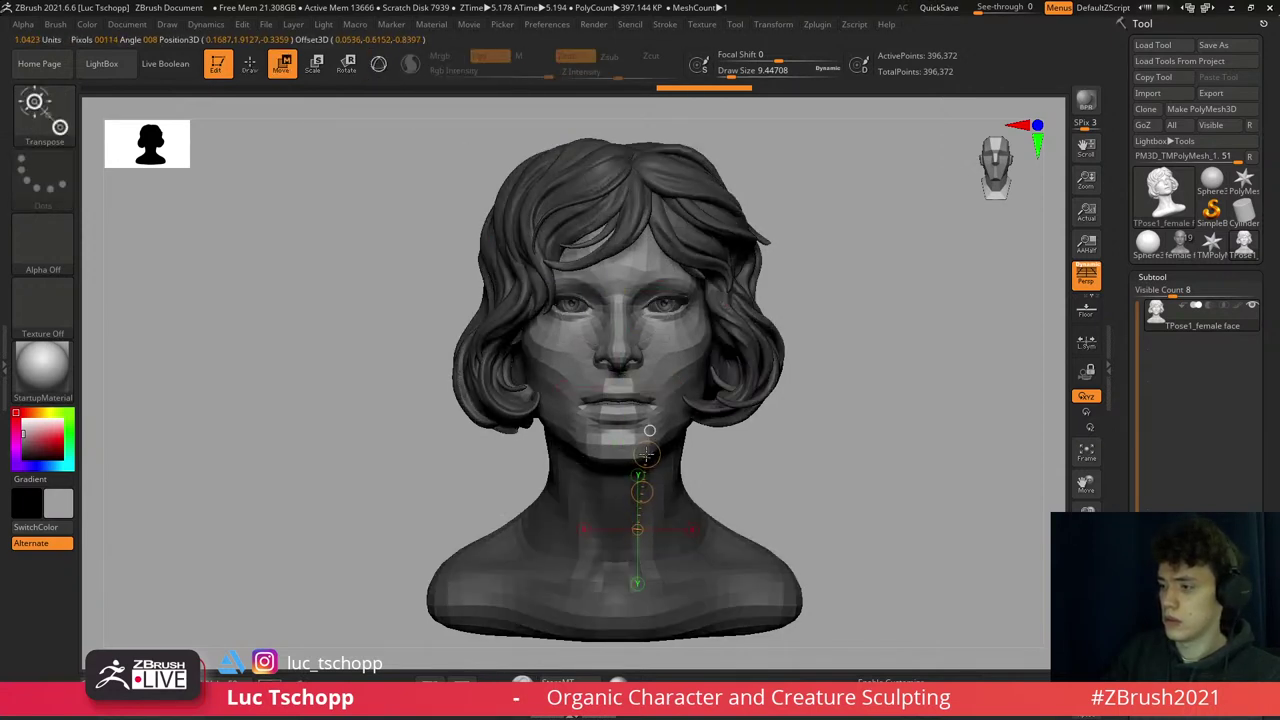
left_click(723, 481, "ctrl")
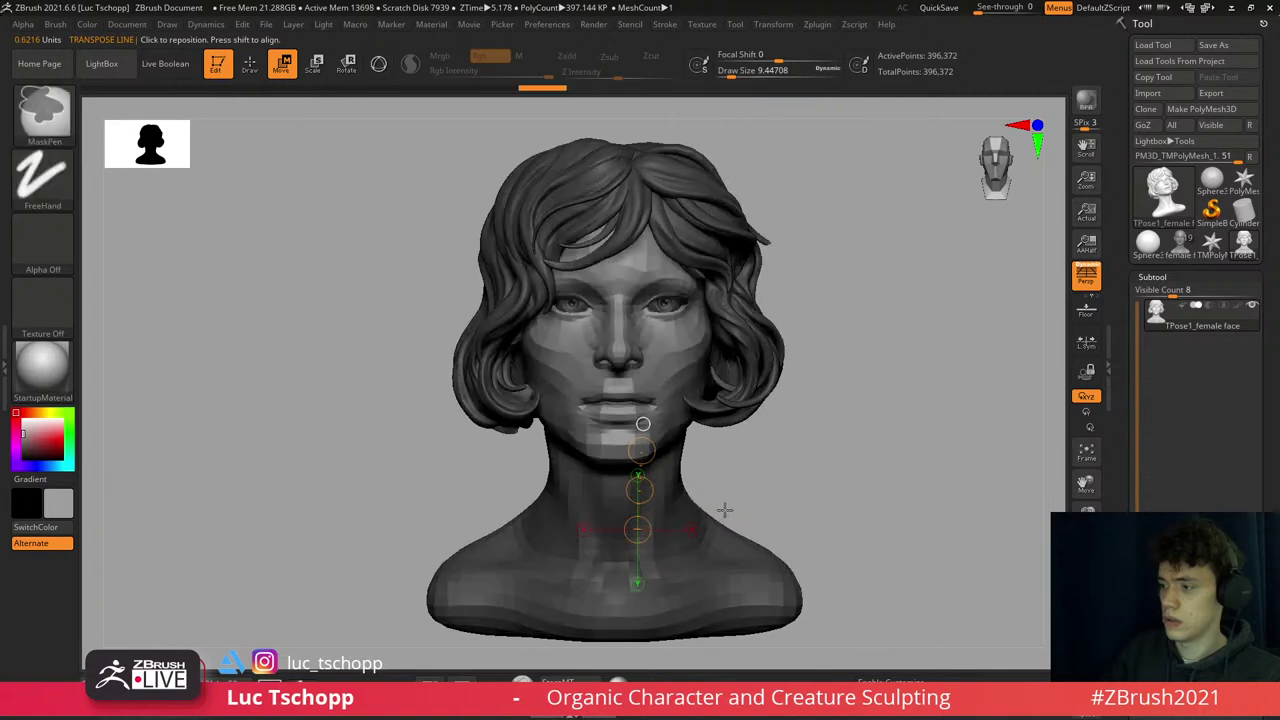
- Choose the Clay Buildup brush and toggle between the solo eyeballs and whole head
key("b")
key("c")
key("b")
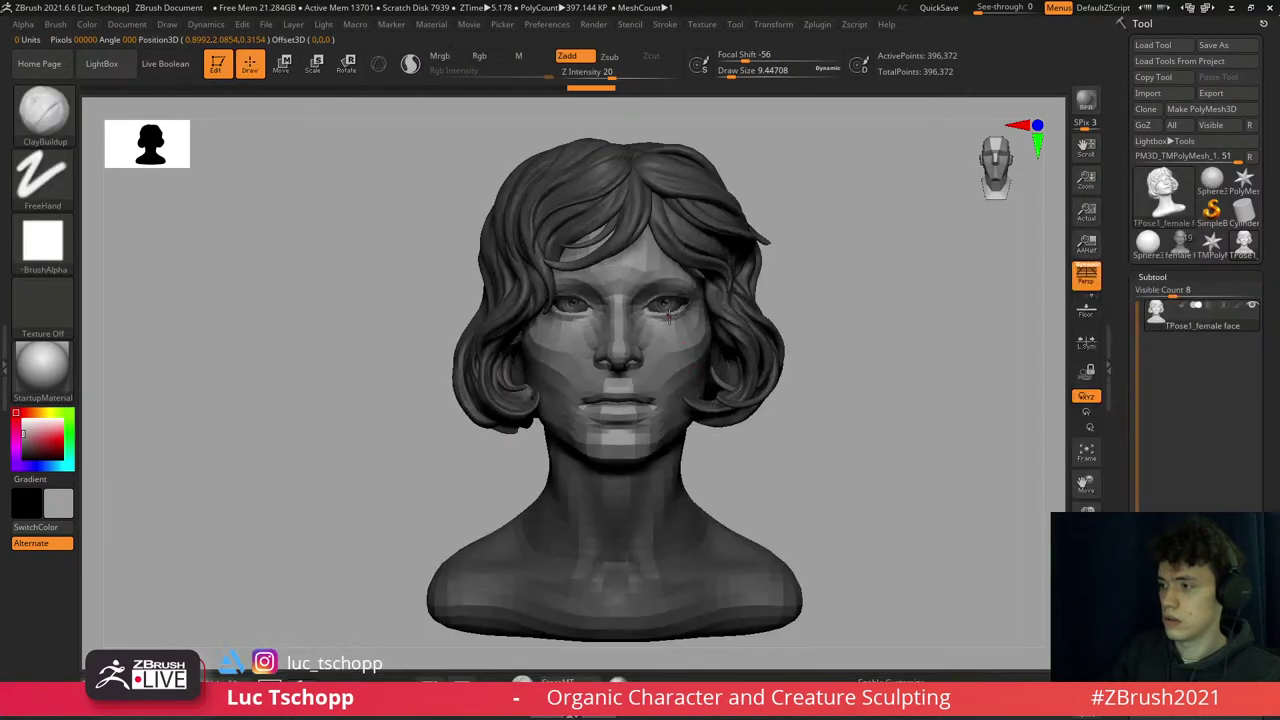
left_click(676, 310, "ctrl+shift")
left_click(739, 410, "ctrl+shift")
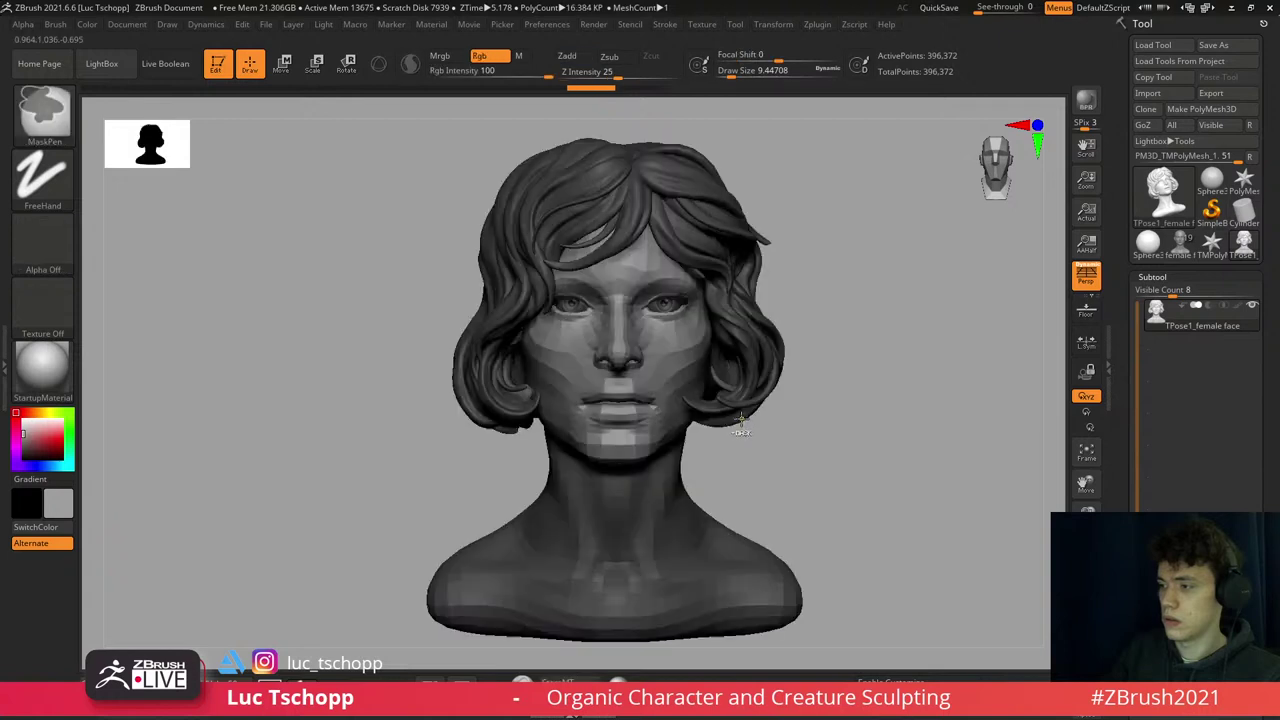
left_click_drag(736, 338, 620, 260)
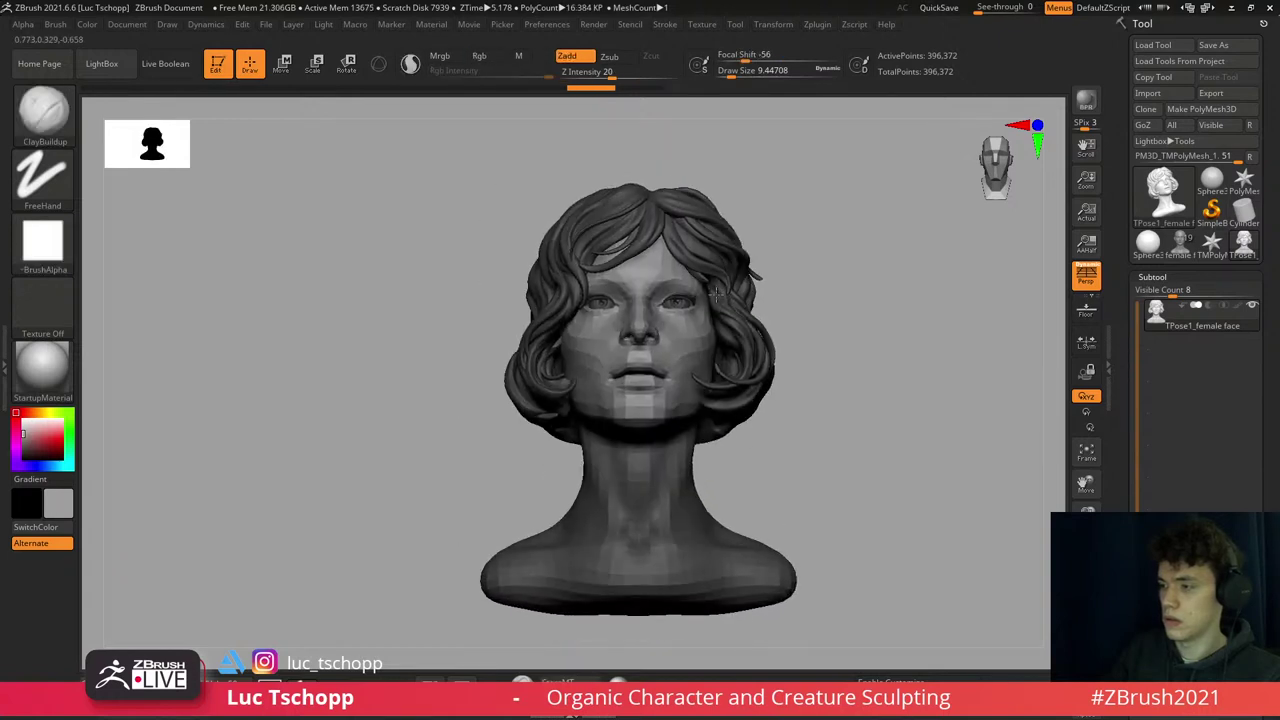
mouse_move(456, 138)
left_mouse_down("ctrl")
mouse_move(766, 266)
mouse_move(837, 445)
left_mouse_up("ctrl")
- Test rotating the head with a transpose line to the top of the head, then undo
key("ctrl")
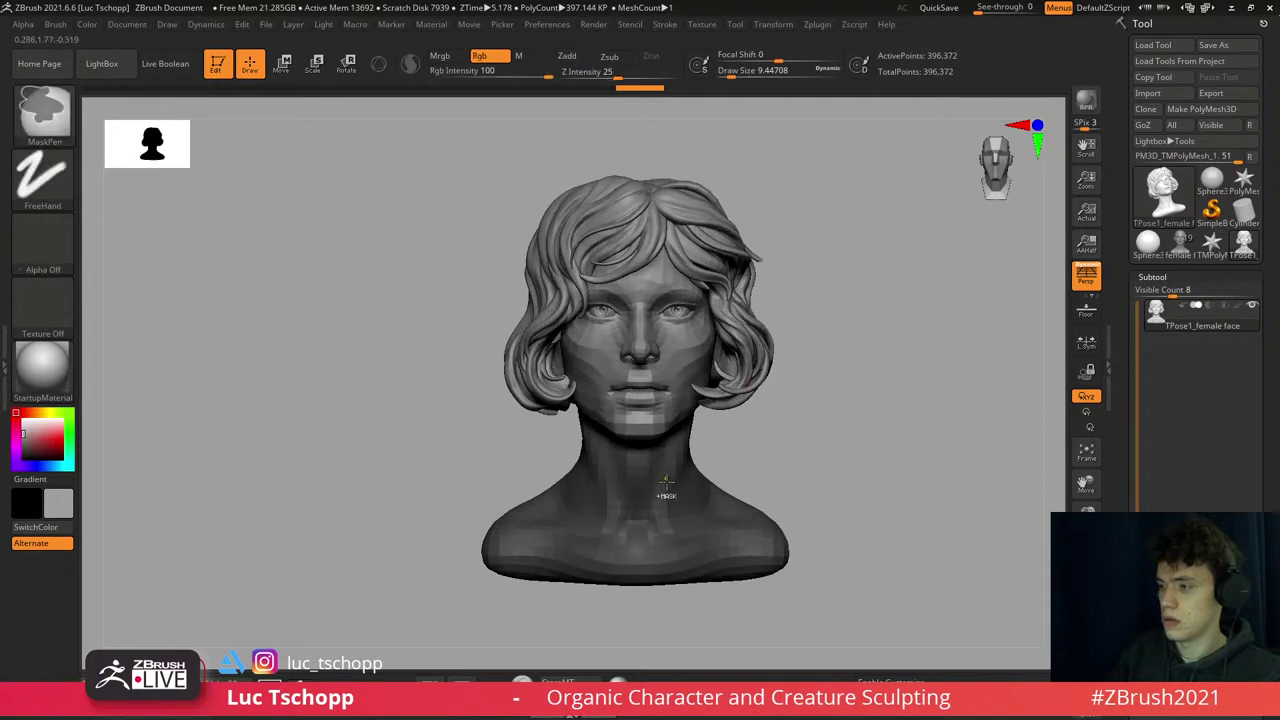
key("r")
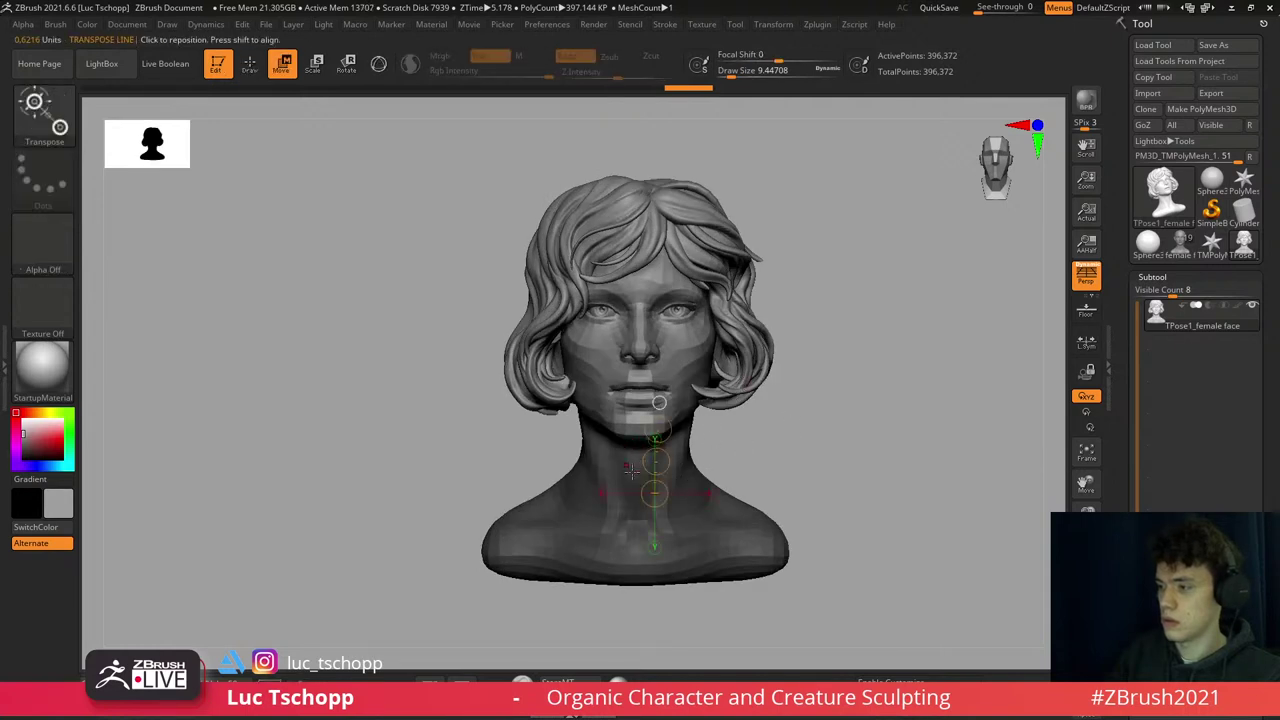
left_click_drag(637, 371, 692, 308)
key("ctrl+z")
key("ctrl+z")
key("ctrl+z")
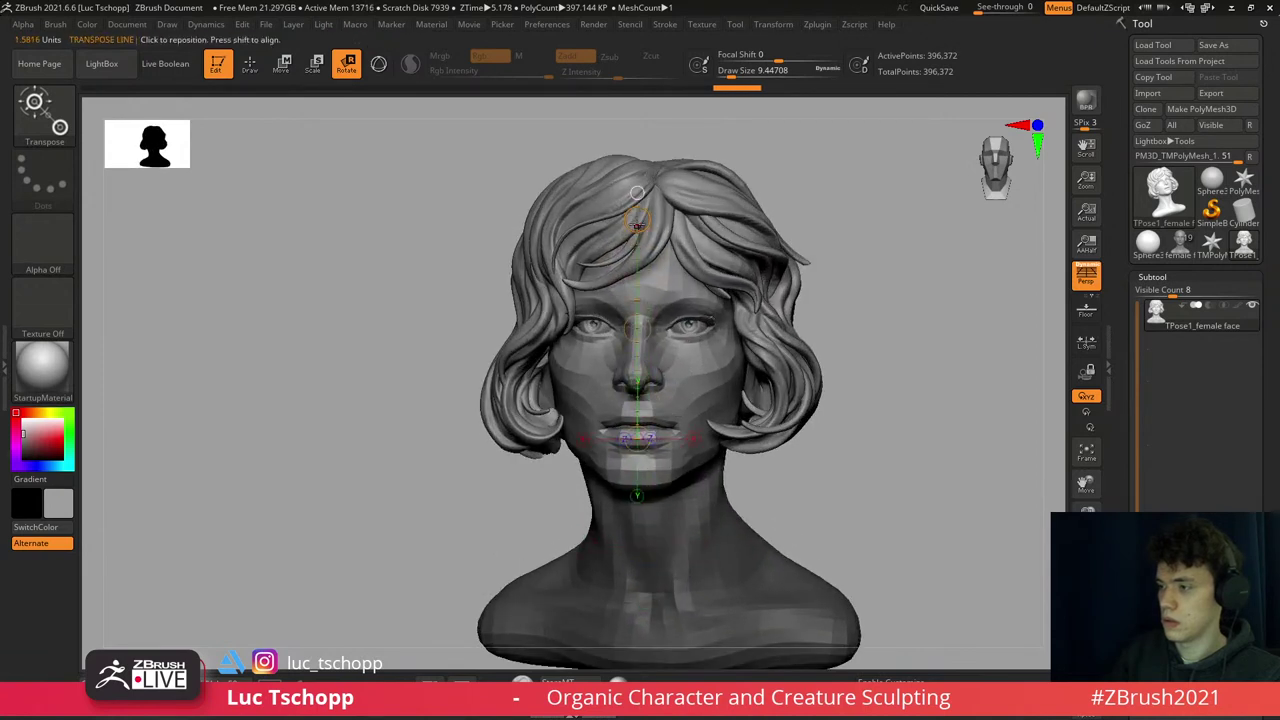
left_click_drag(630, 285, 637, 193)
key("w")
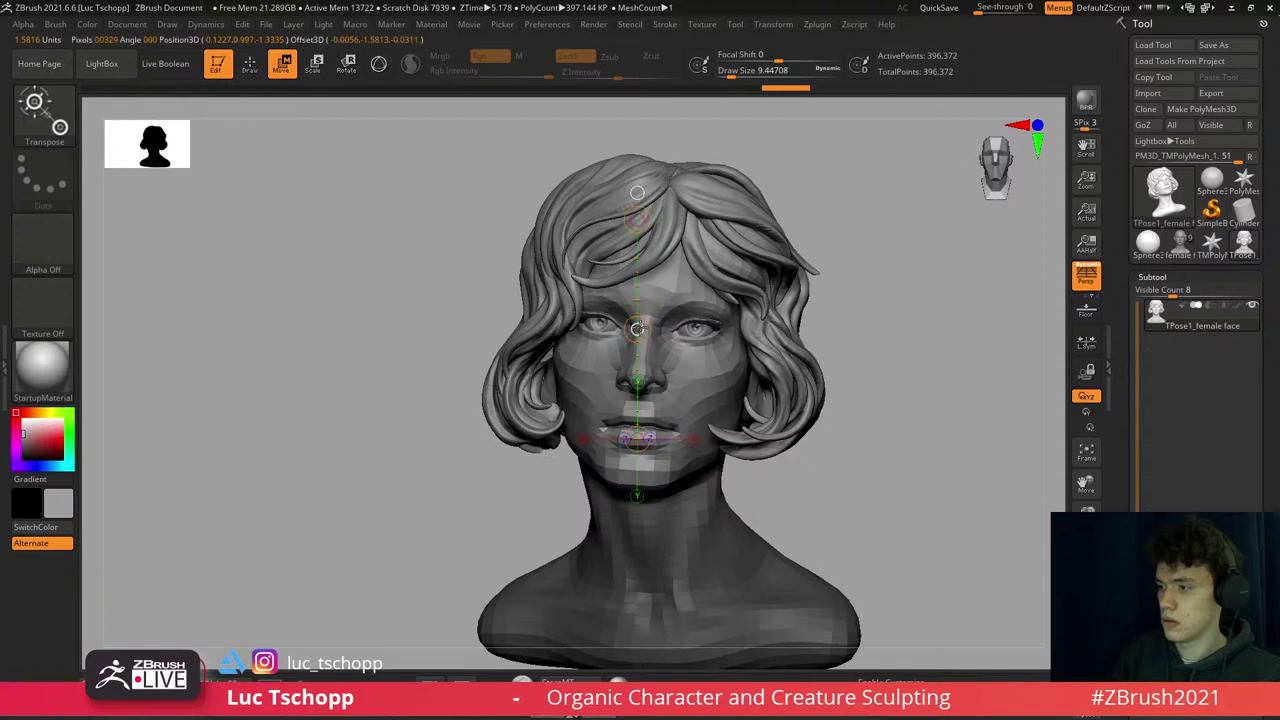
left_click_drag(655, 301, 731, 461)
key("ctrl+z")
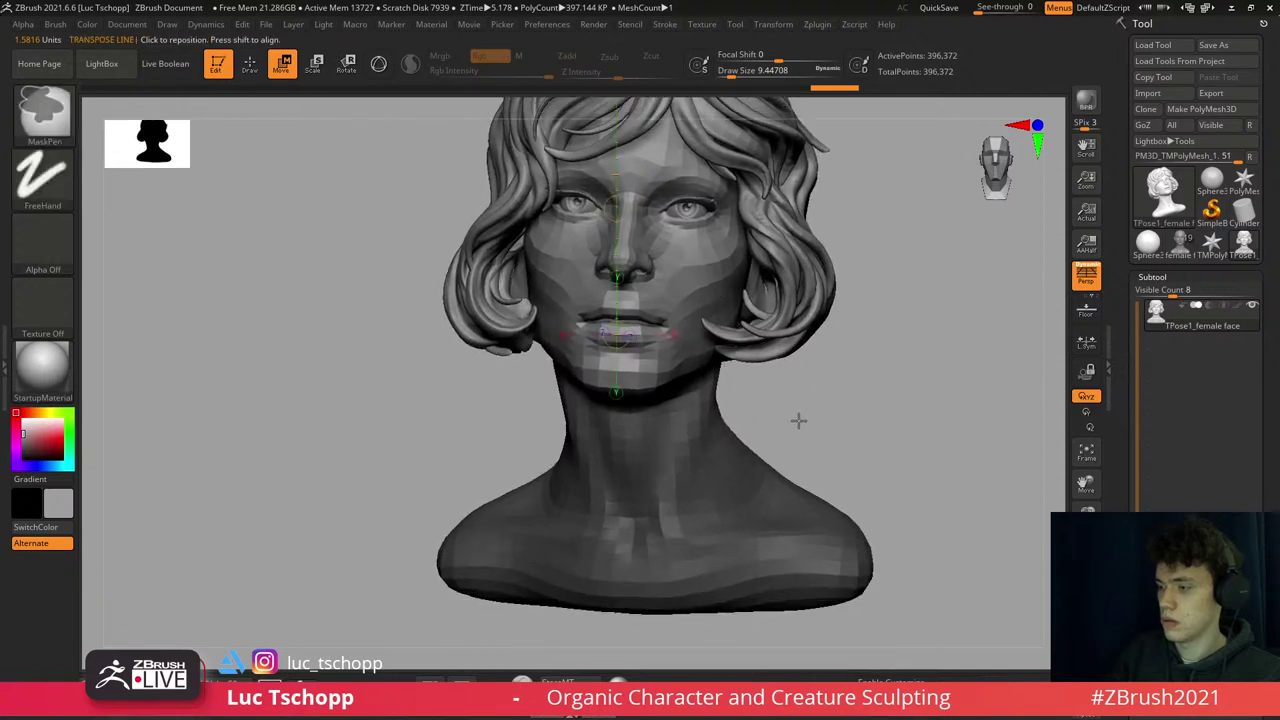
- Draw a transpose line from lower face to chest, test a bust twist, and undo it
left_click_drag(671, 310, 671, 598)
left_click_drag(612, 308, 609, 283)
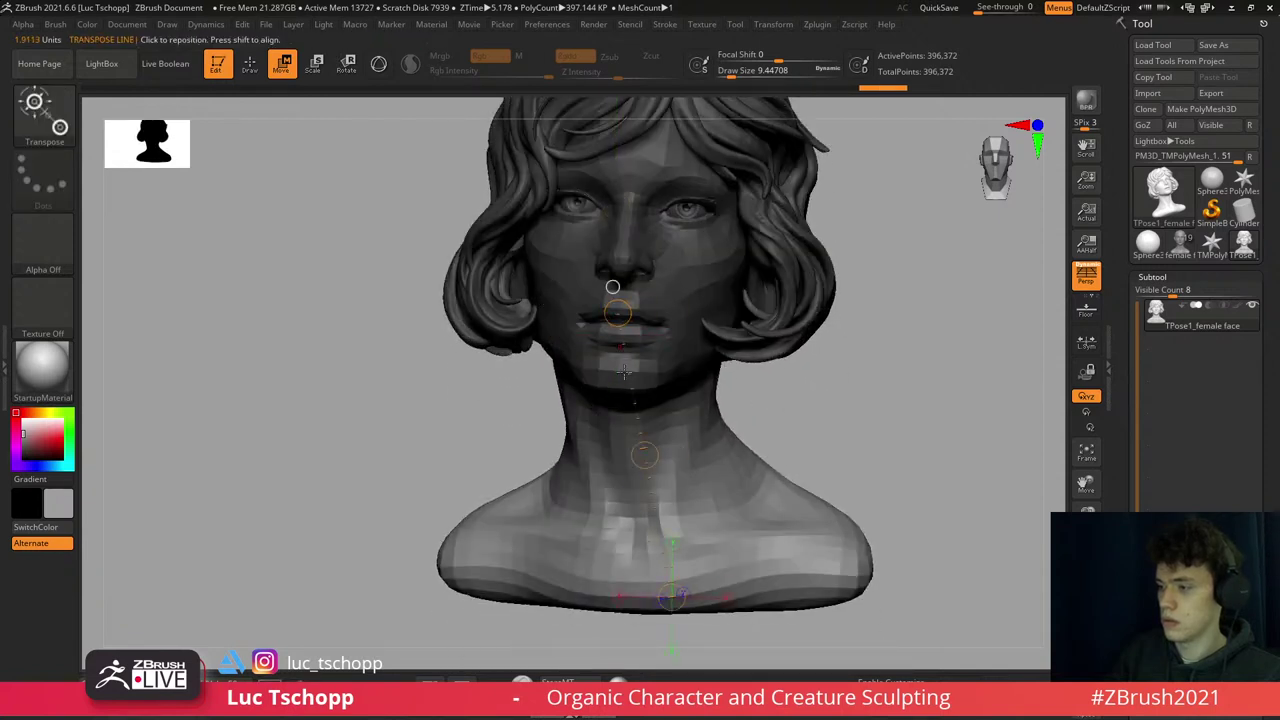
key("e")
left_click_drag(643, 451, 658, 472)
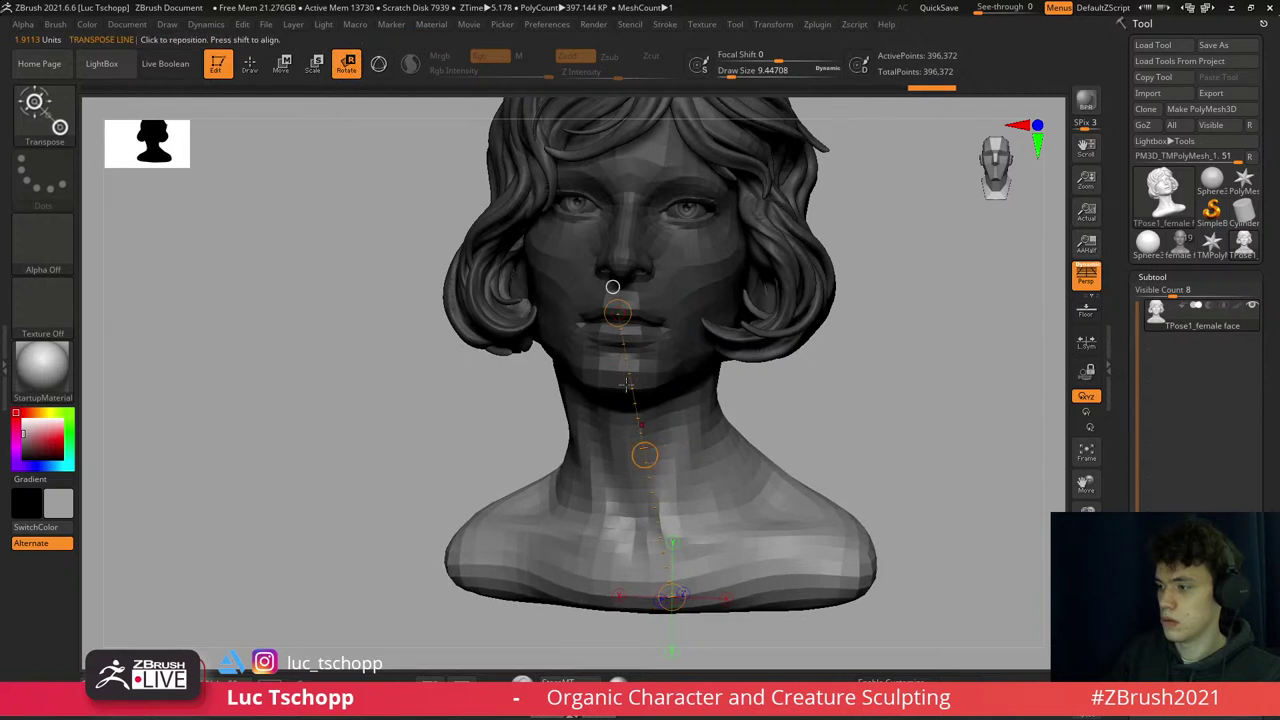
key("ctrl+z")
key("w")
key("ctrl+z")
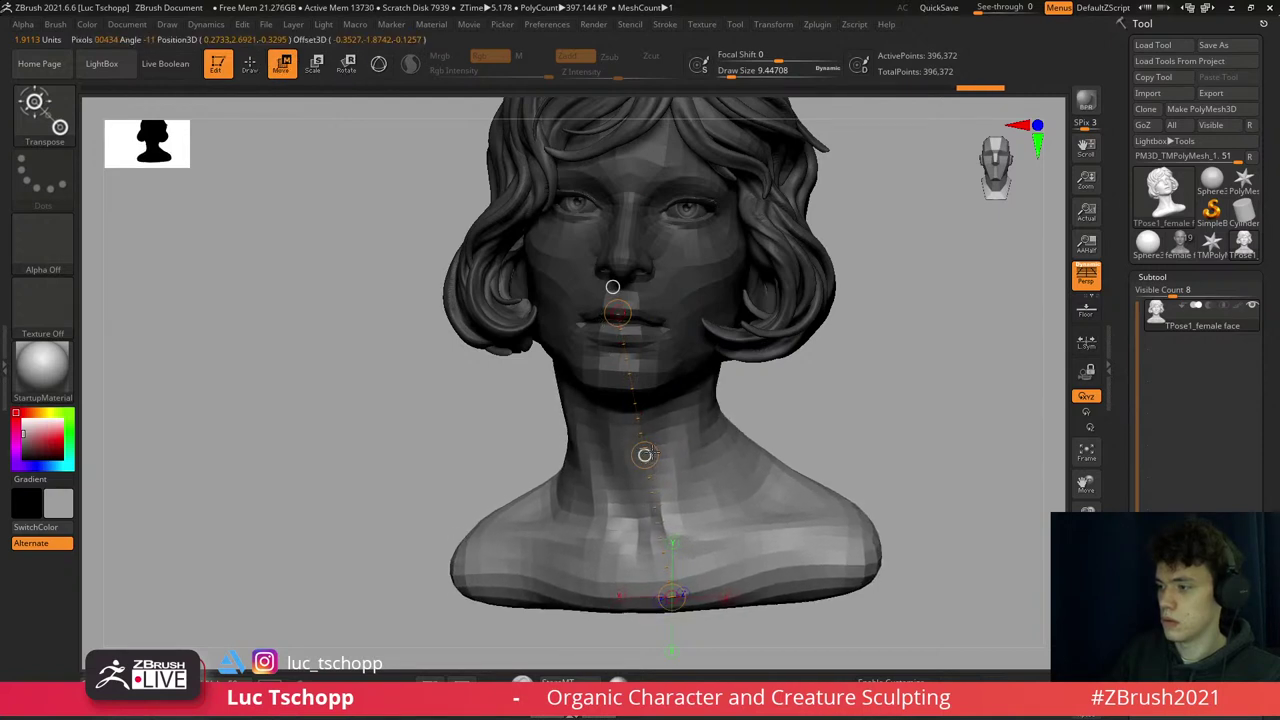
right_click_drag(771, 406, 716, 332)
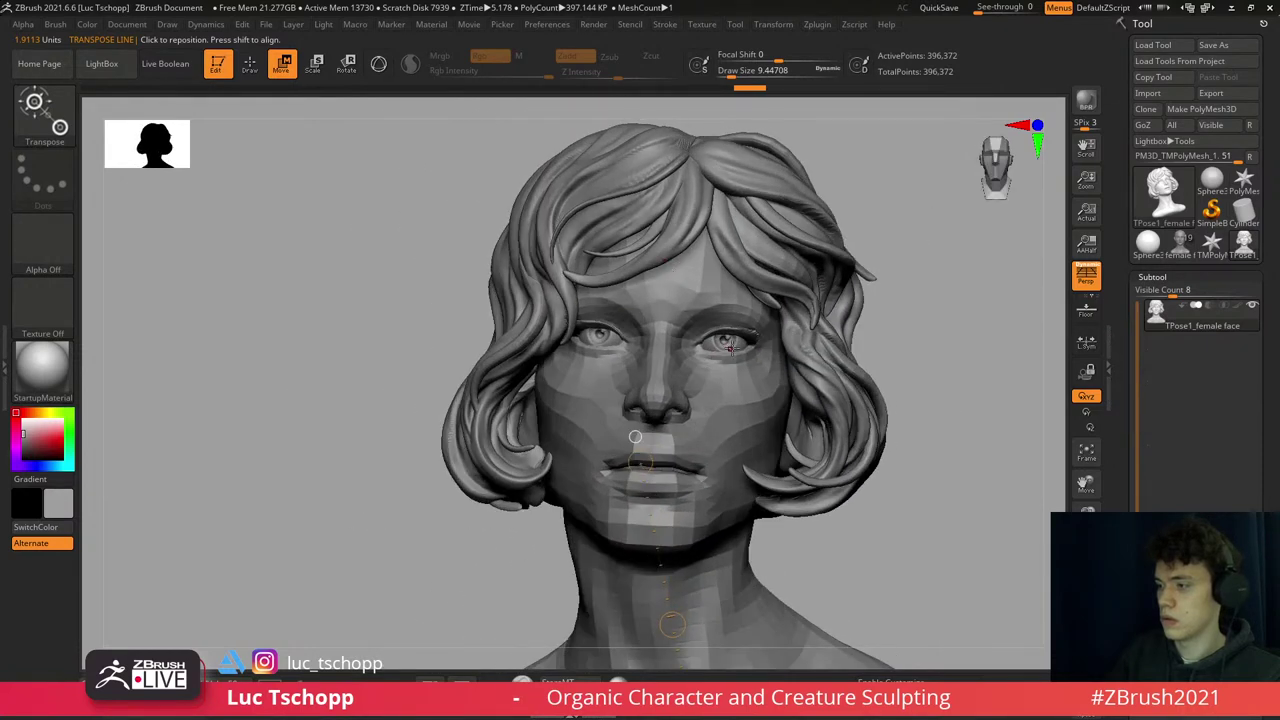
key("shift+f")
key("shift+f")
- Isolate the two eyeballs on the pose mesh, inspect them, then show the full head again
key("q")
left_click(727, 347, "ctrl+shift")
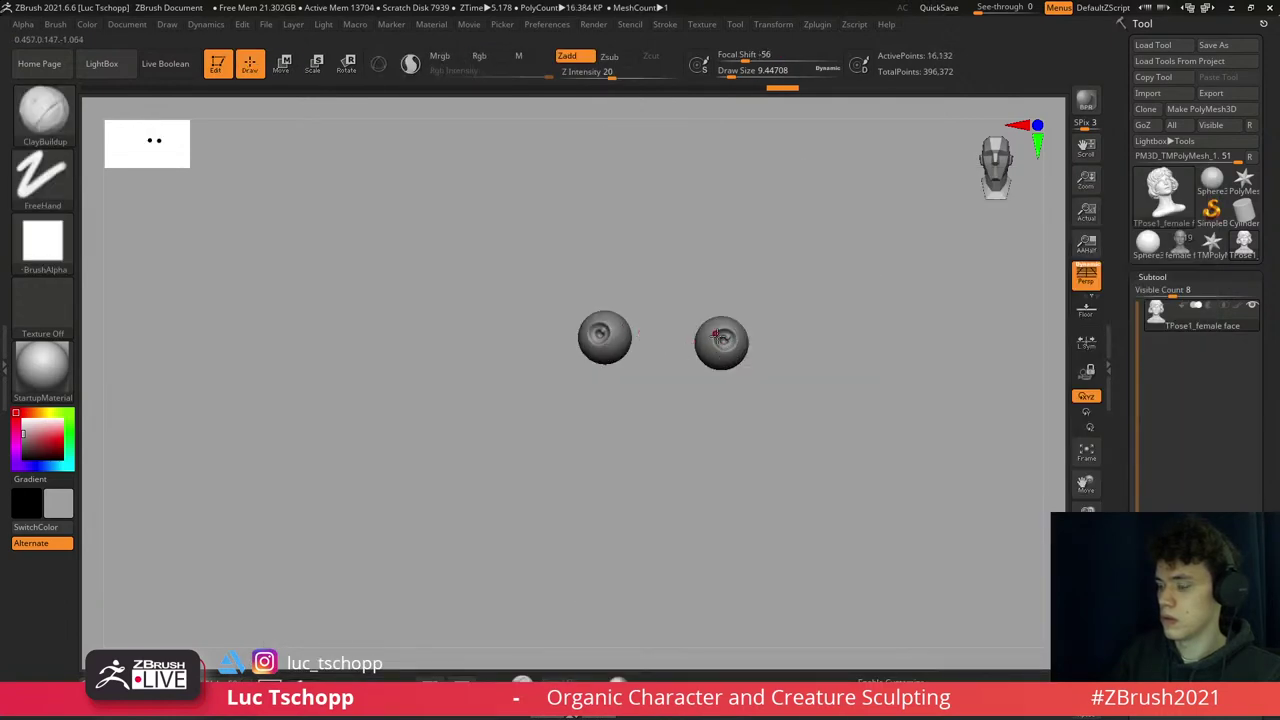
right_click_drag(725, 347, 726, 360)
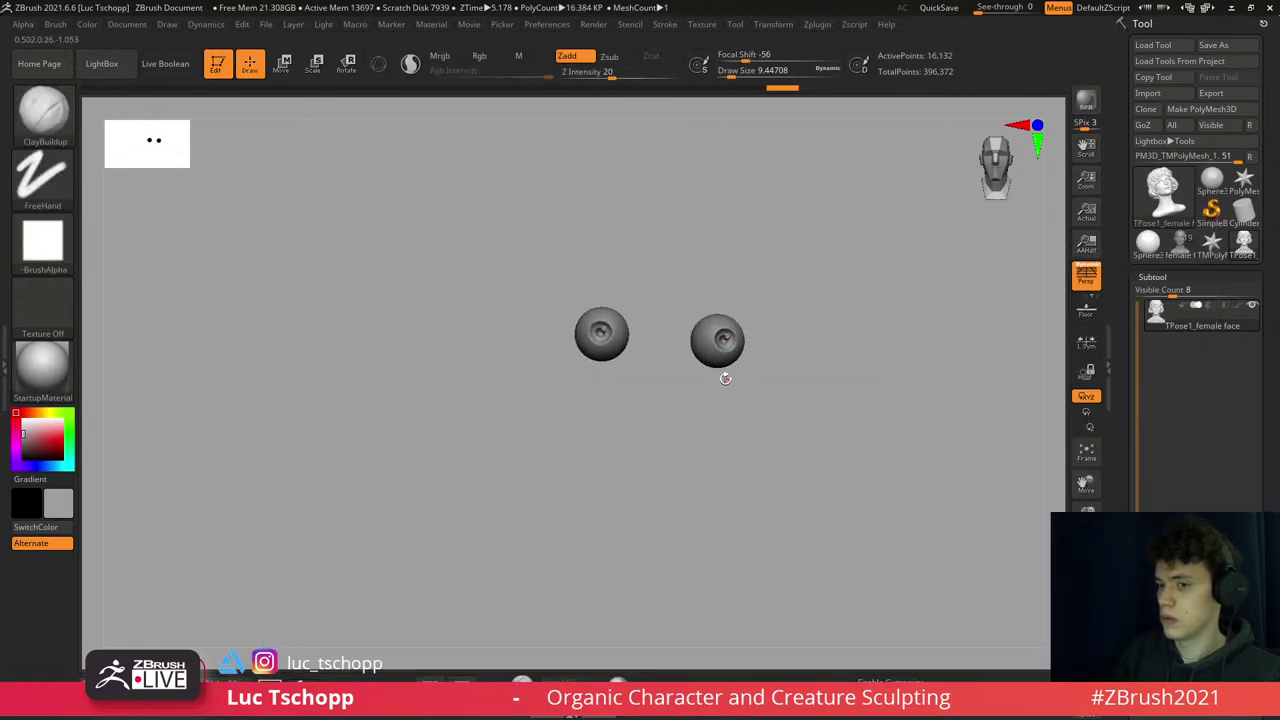
left_click(726, 391, "ctrl+shift")
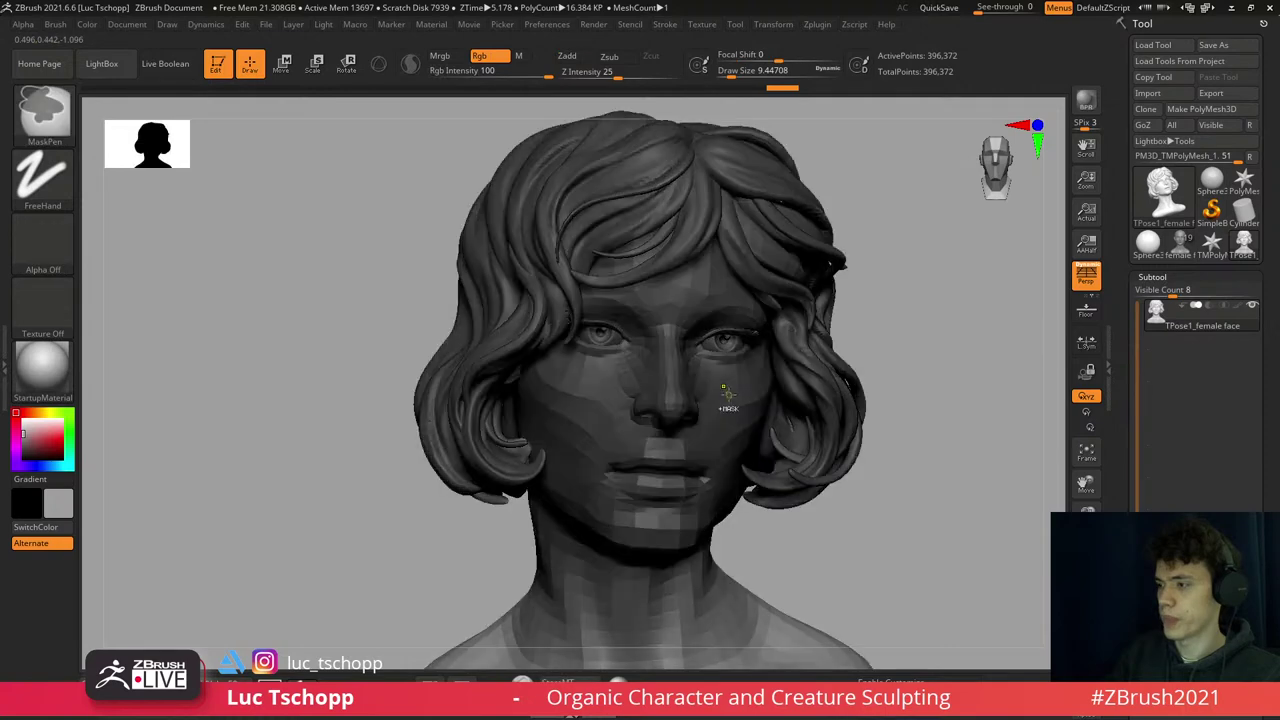
right_click_drag(727, 392, 724, 398)
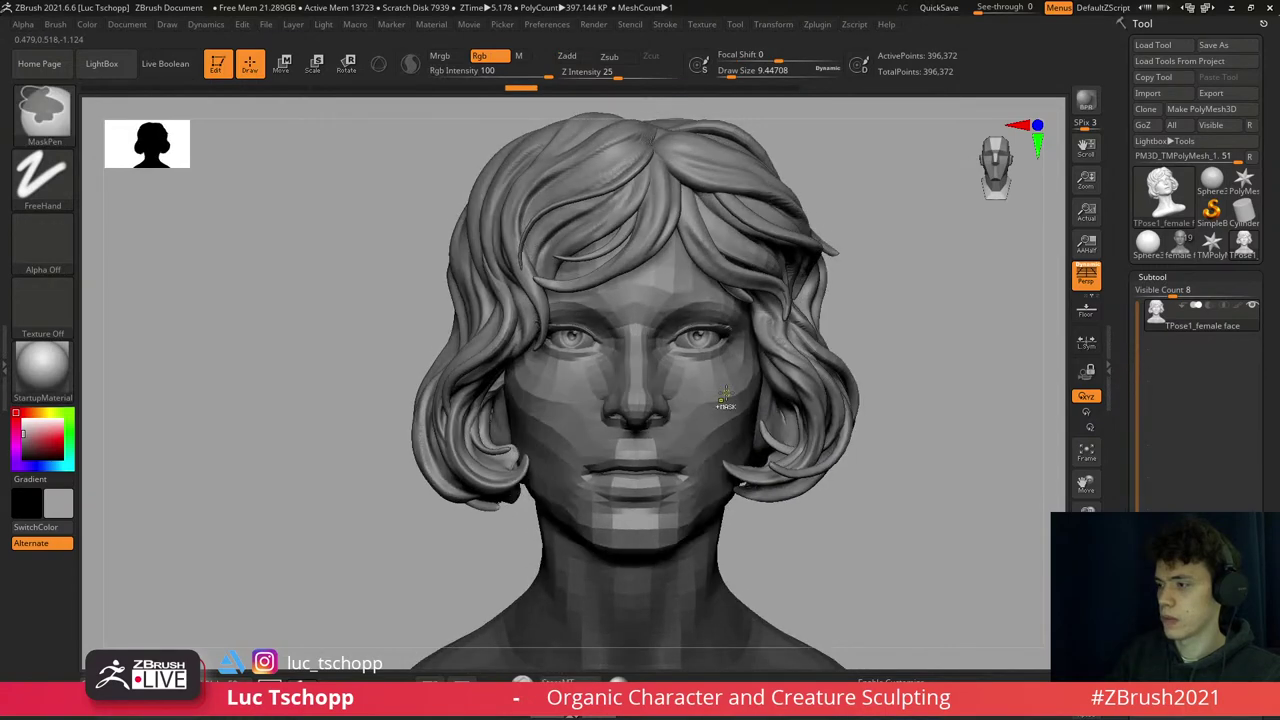
key("b")
key("Escape")
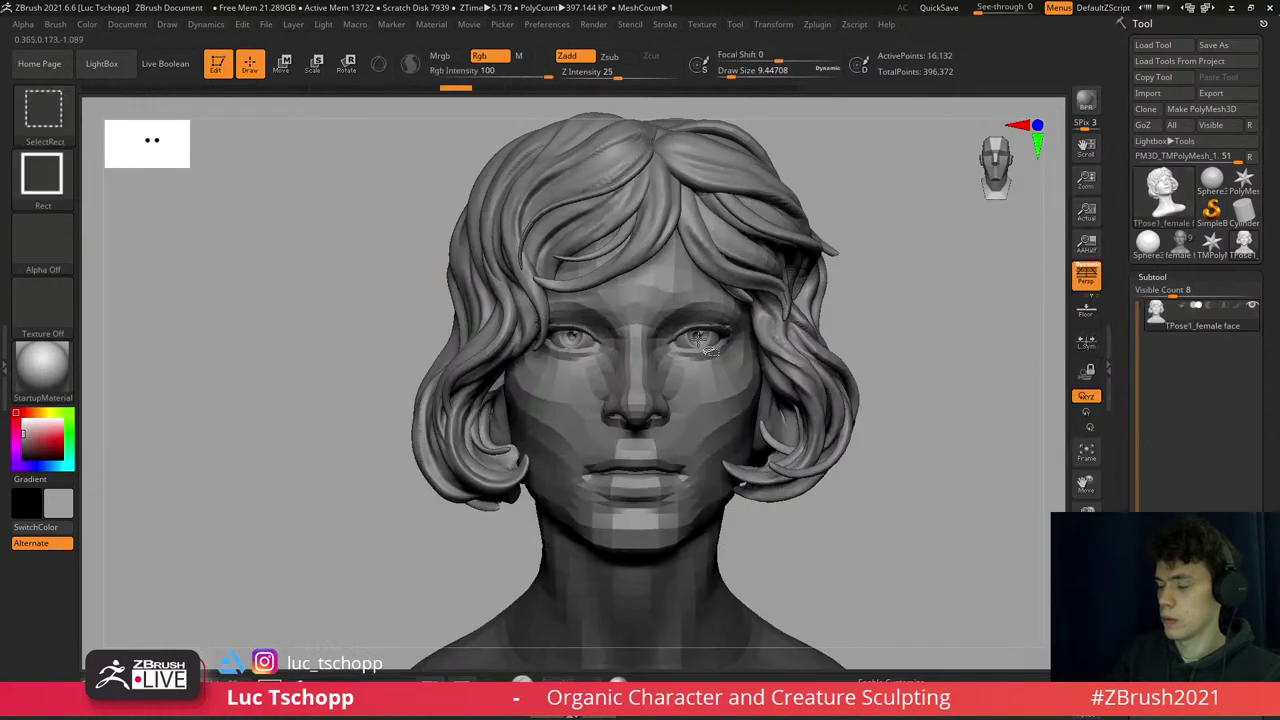
- Isolate the eyeballs again, hide the left one, then restore the head and zoom out to the bust
left_click(697, 333, "ctrl+shift")
left_click_drag(474, 247, 640, 432, "ctrl+alt+shift")
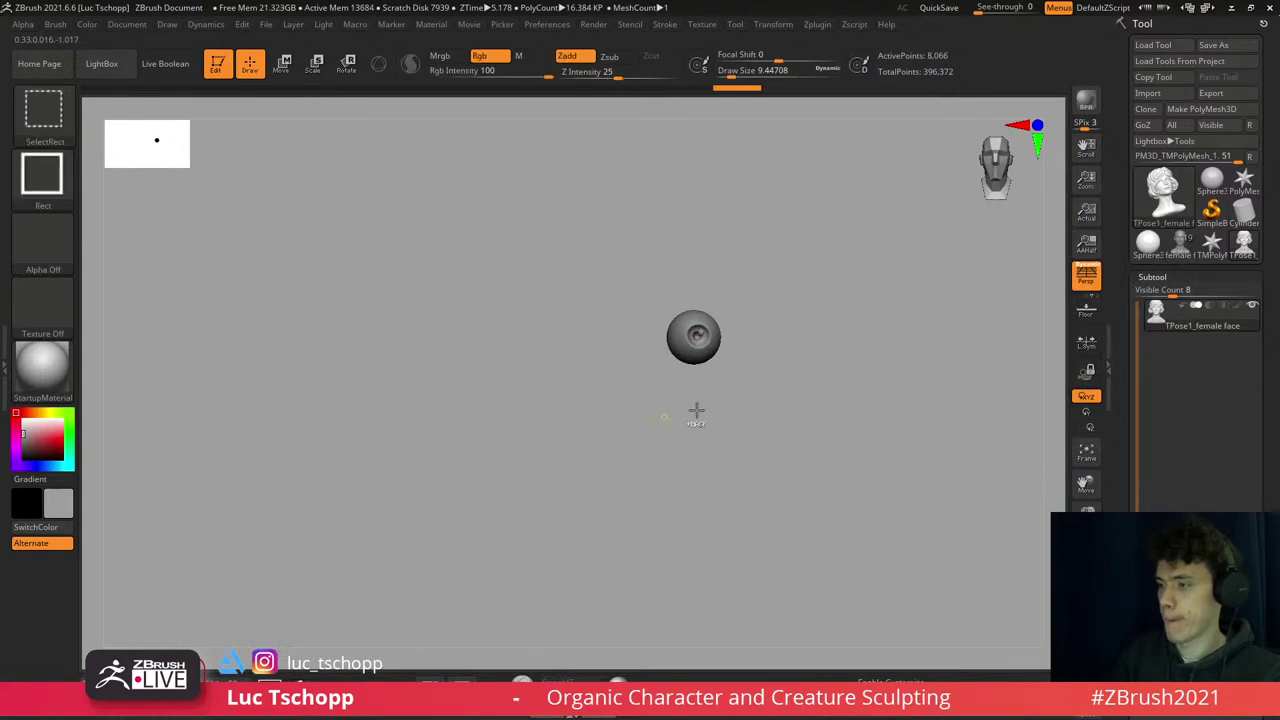
left_click(768, 397, "ctrl+shift")
left_click_drag(826, 333, 766, 351, "alt")
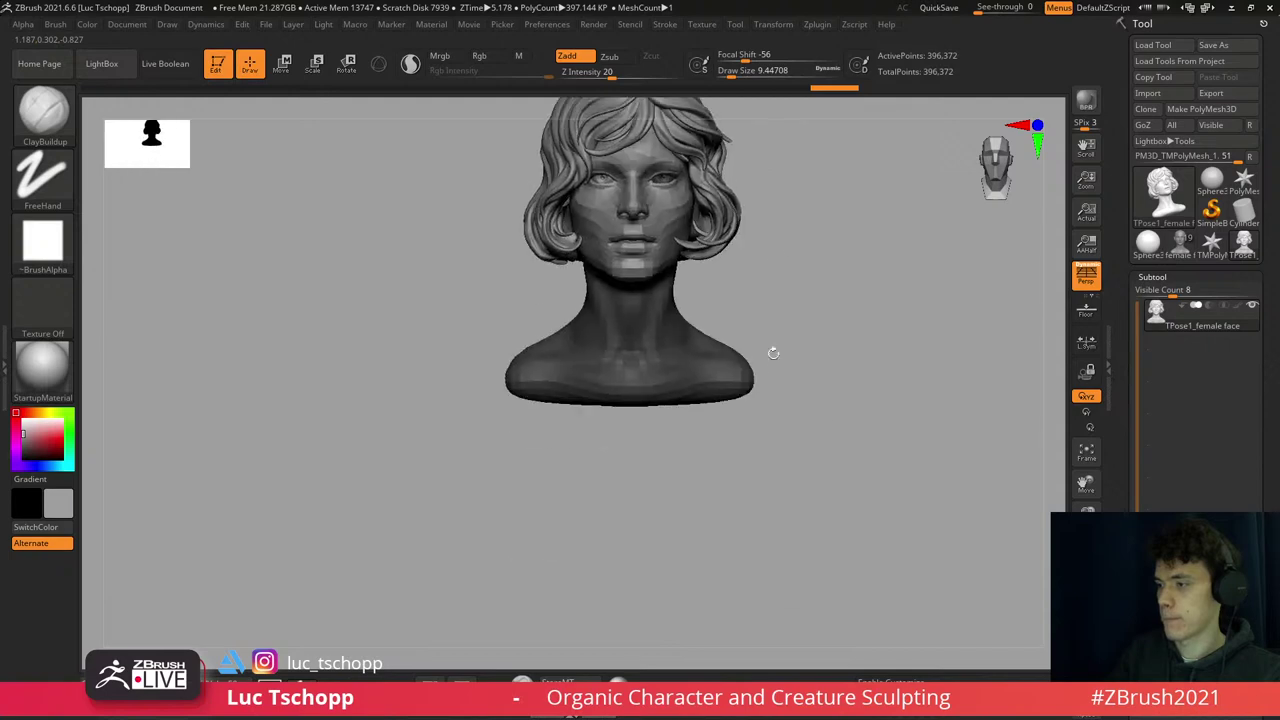
mouse_move(400, 410)
left_mouse_down("ctrl")
mouse_move(883, 529)
mouse_move(874, 214)
mouse_move(857, 217)
mouse_move(808, 291)
mouse_move(681, 292)
mouse_move(434, 549)
left_mouse_up("ctrl")
- Draw a rotation transpose line through the right eye and switch back to the female face2 tool
key("r")
left_click_drag(590, 413, 591, 224)
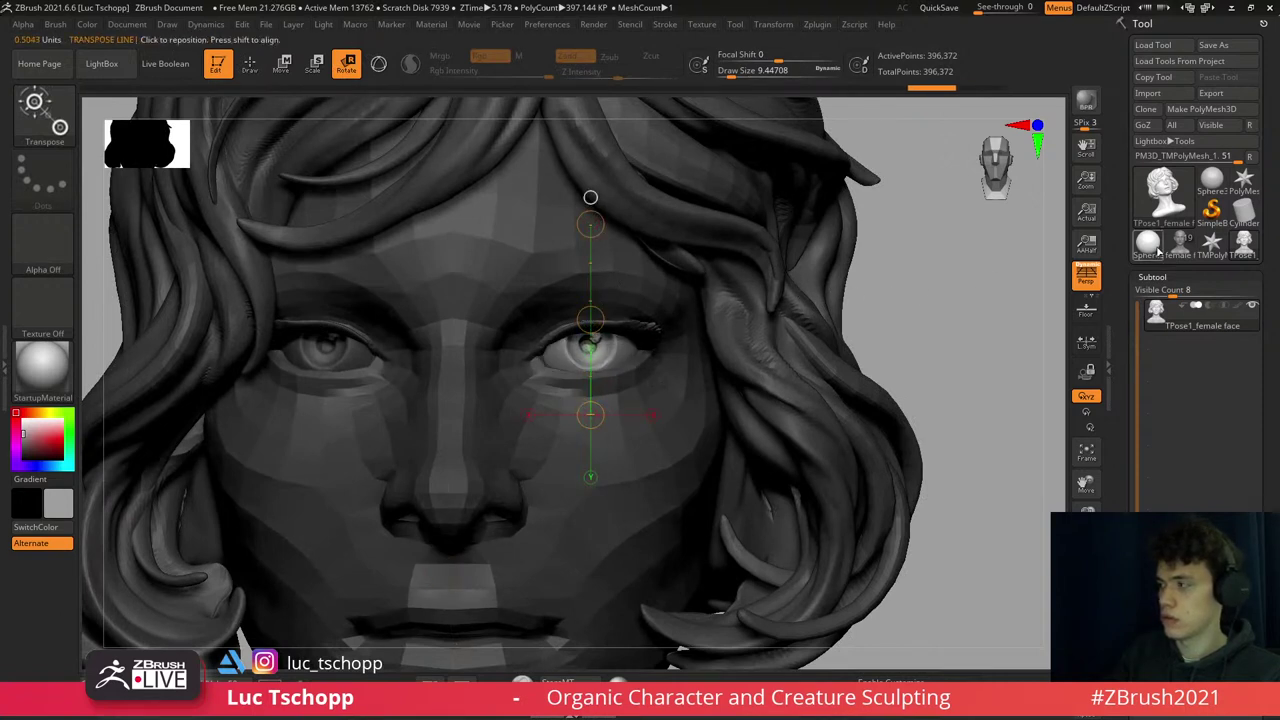
left_click(1176, 247)
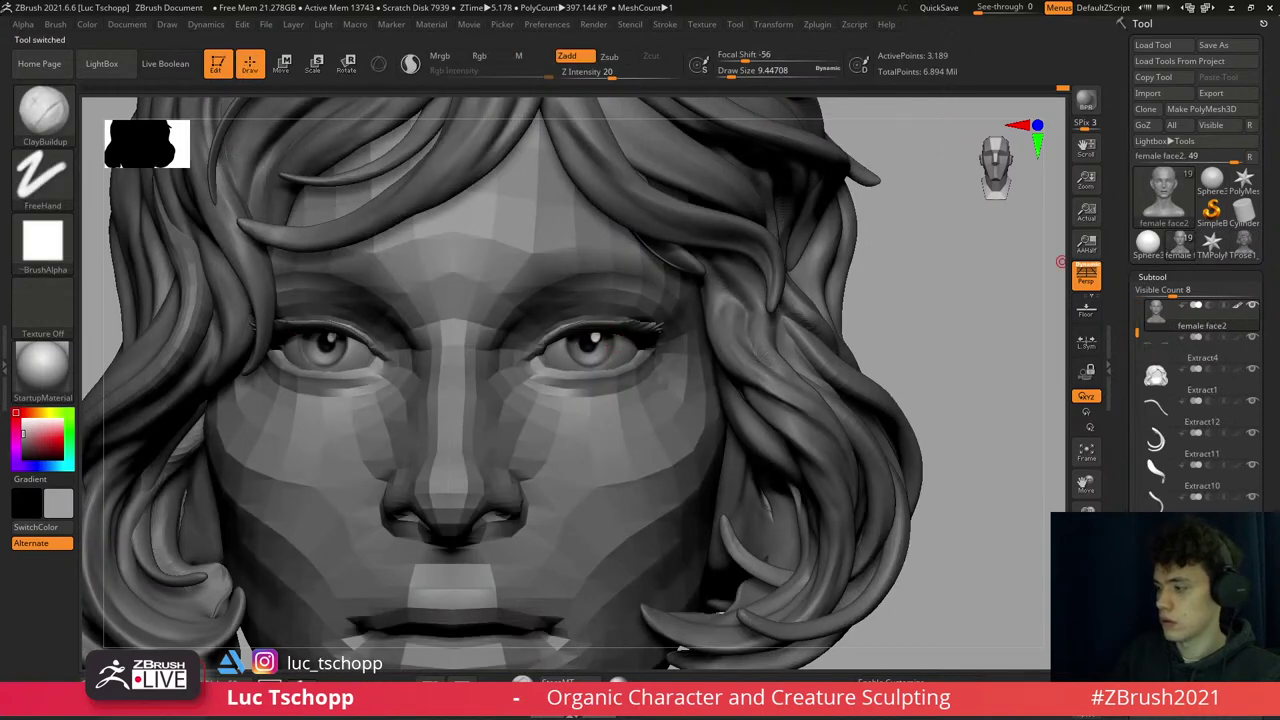
- Select the eyeball subtool and mask it so only the right-hand eyeball stays free
left_click(580, 336, "ctrl+shift")
key("n")
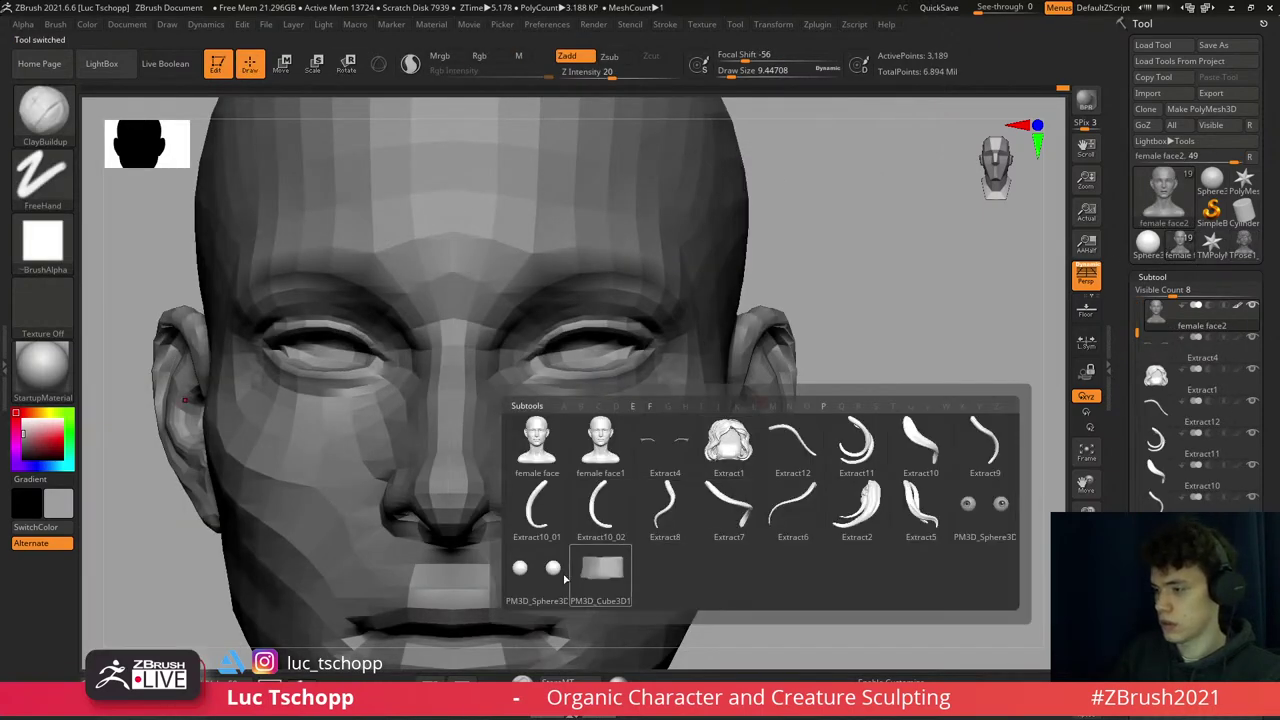
left_click(537, 574)
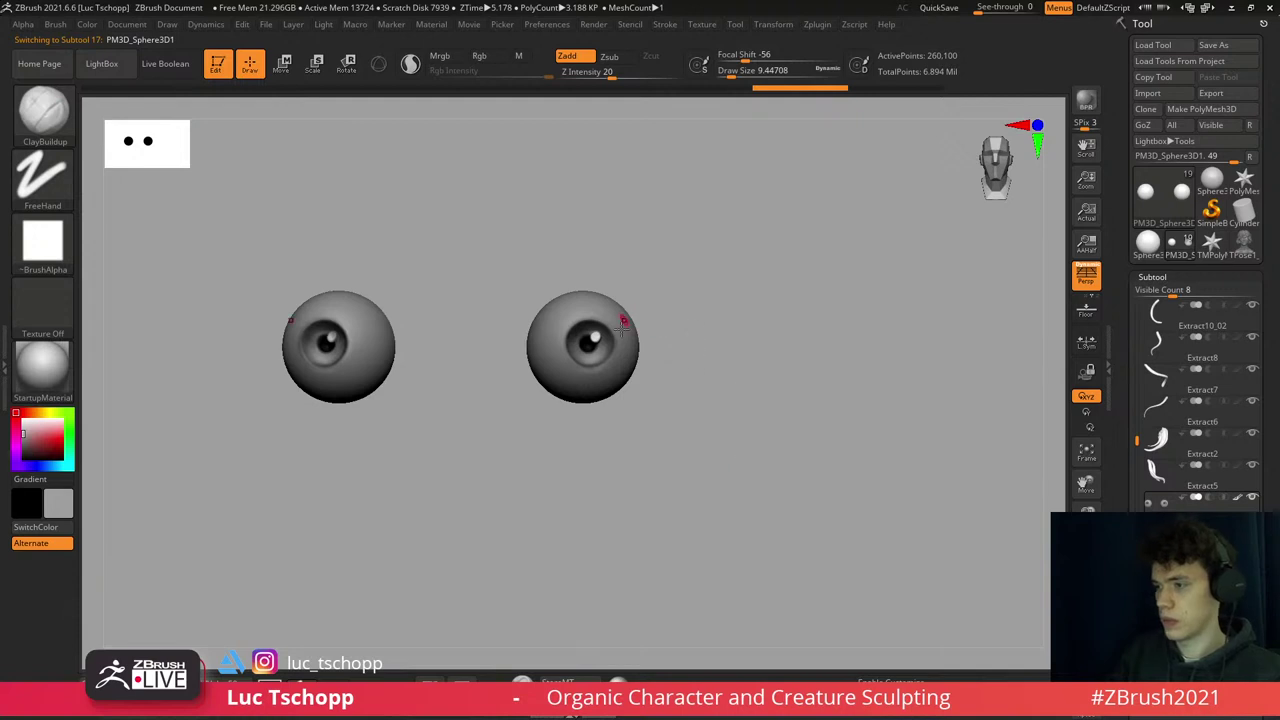
left_click_drag(460, 206, 714, 510, "ctrl")
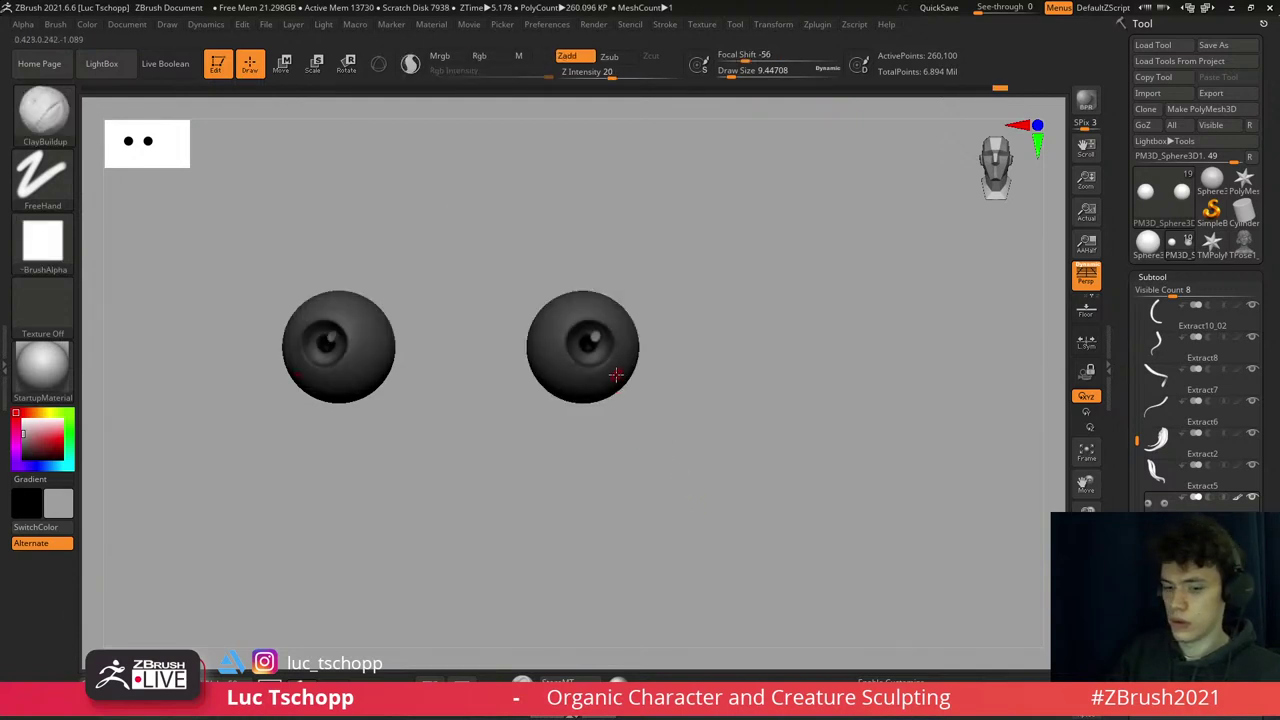
left_click(529, 226, "ctrl")
left_click_drag(529, 226, 740, 446, "ctrl")
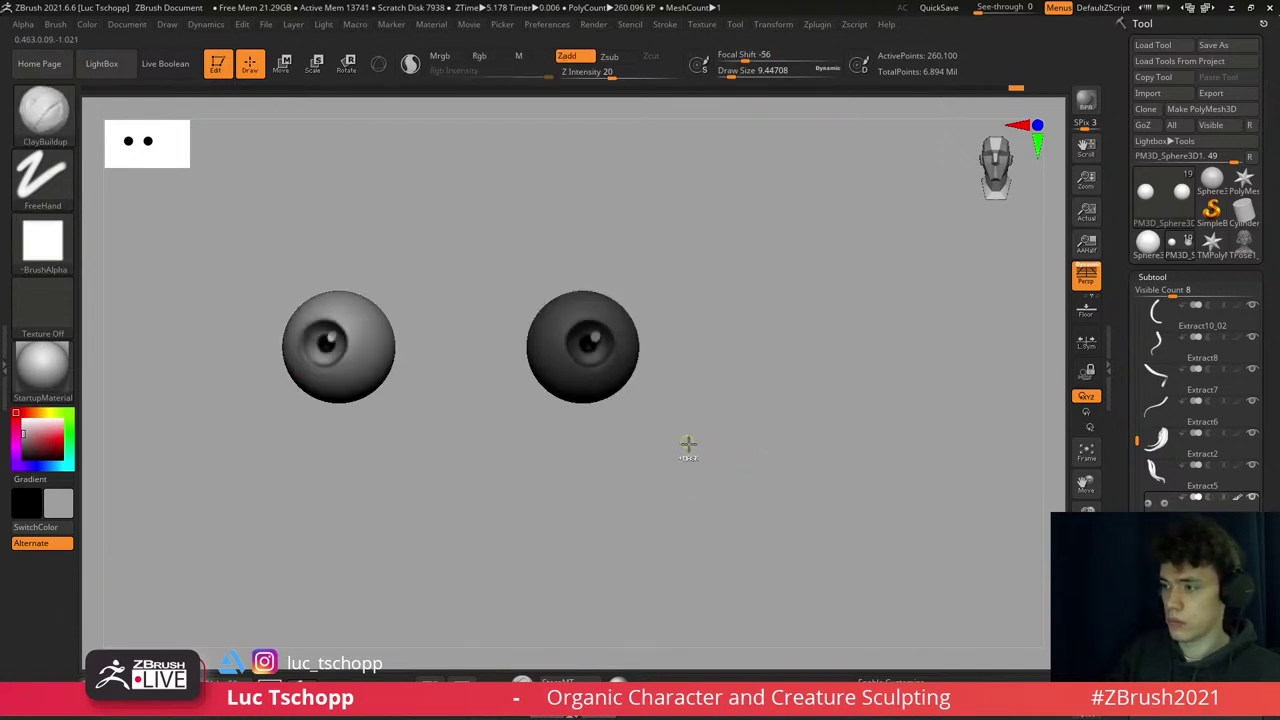
left_click(688, 444, "ctrl")
- Rotate the right eyeball slightly with the Gizmo 3D so its gaze sits correctly
key("w")
left_click(378, 64)
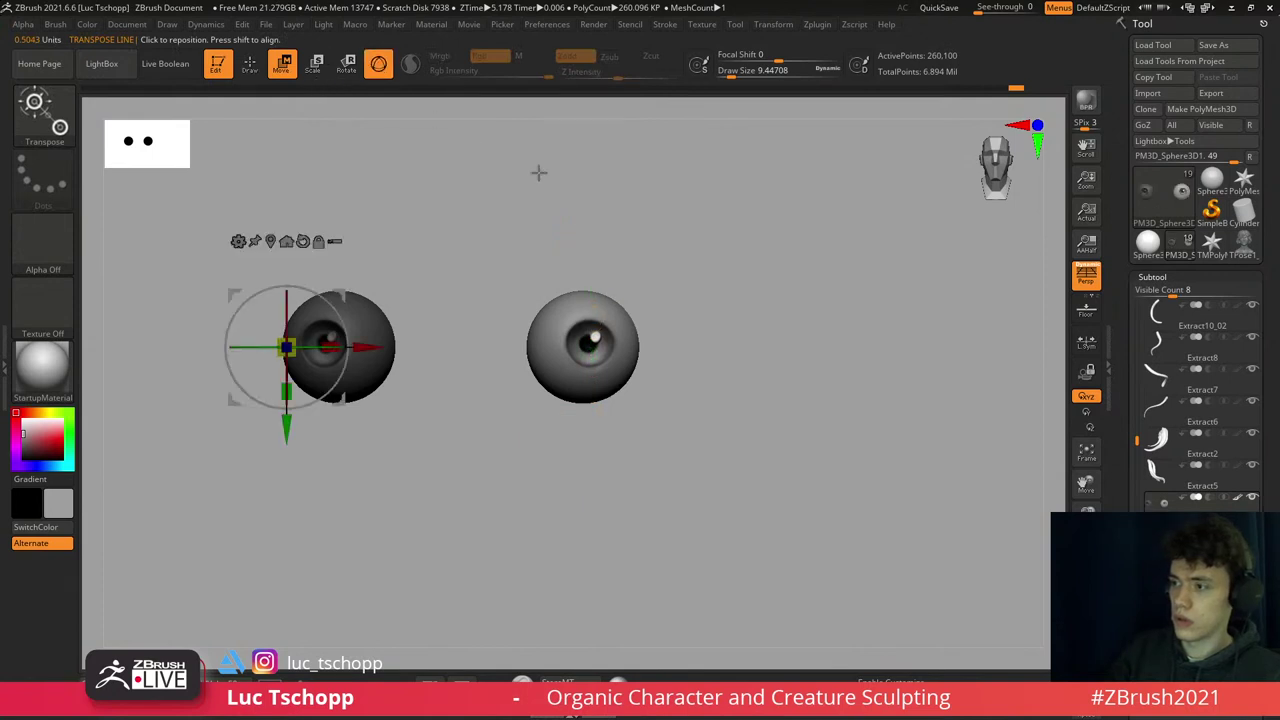
left_click(270, 241)
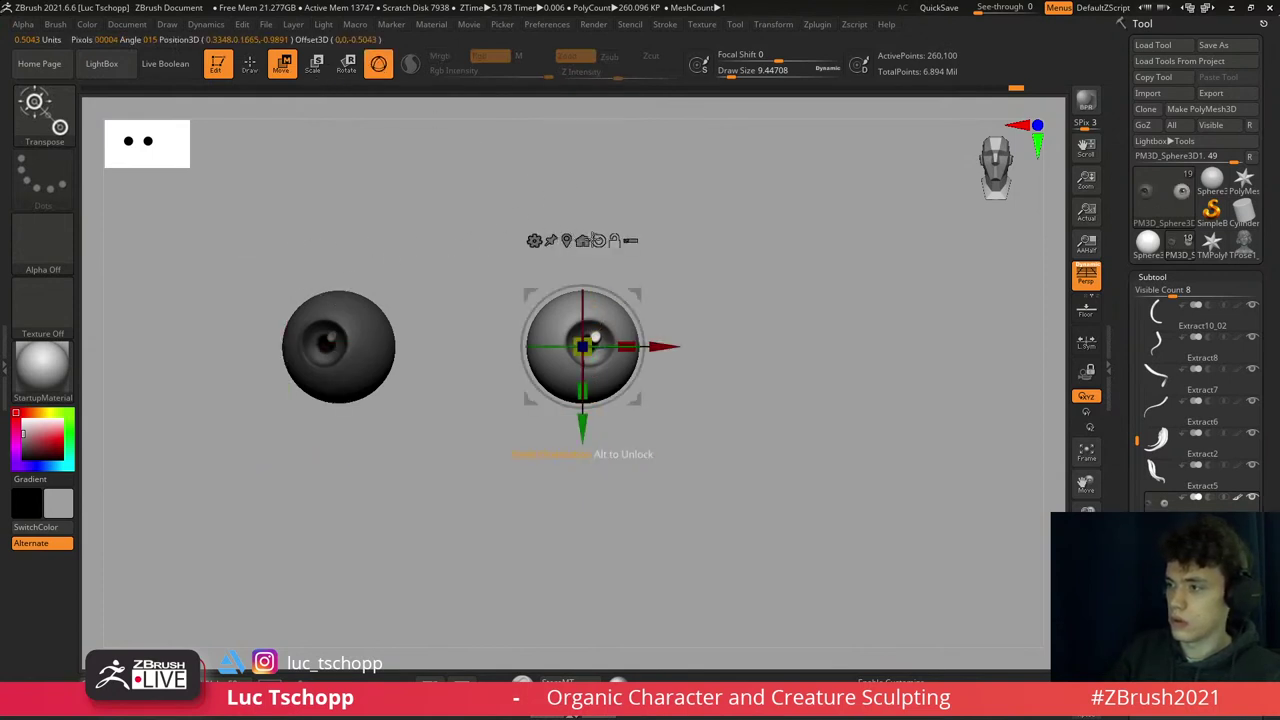
left_click(598, 241)
left_click_drag(617, 341, 625, 389)
key("ctrl+z")
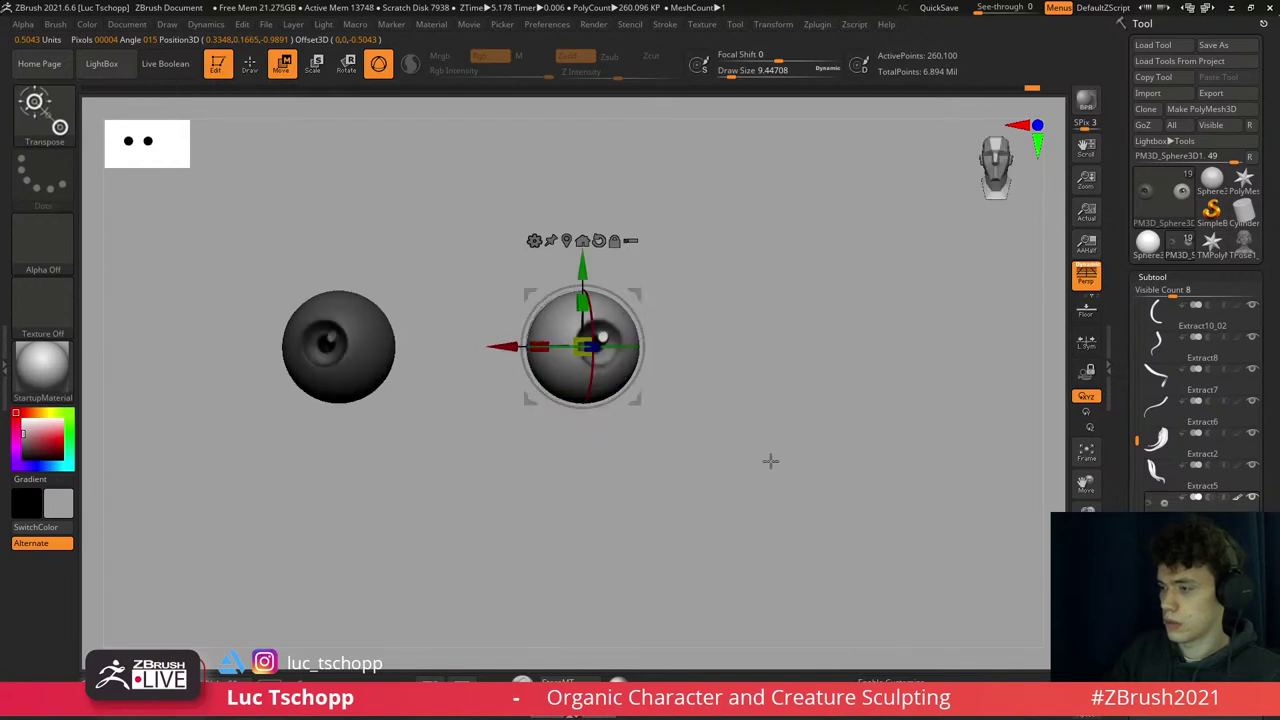
key("ctrl+shift+s")
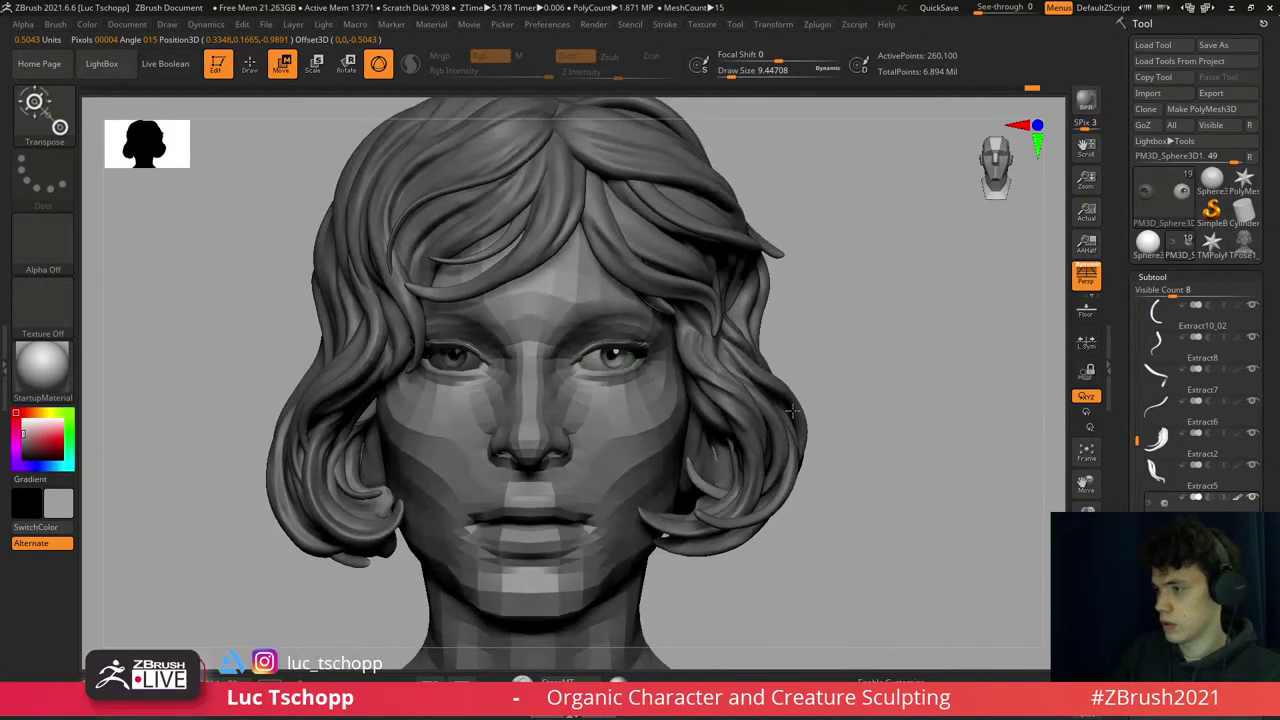
right_click_drag(795, 412, 622, 356)
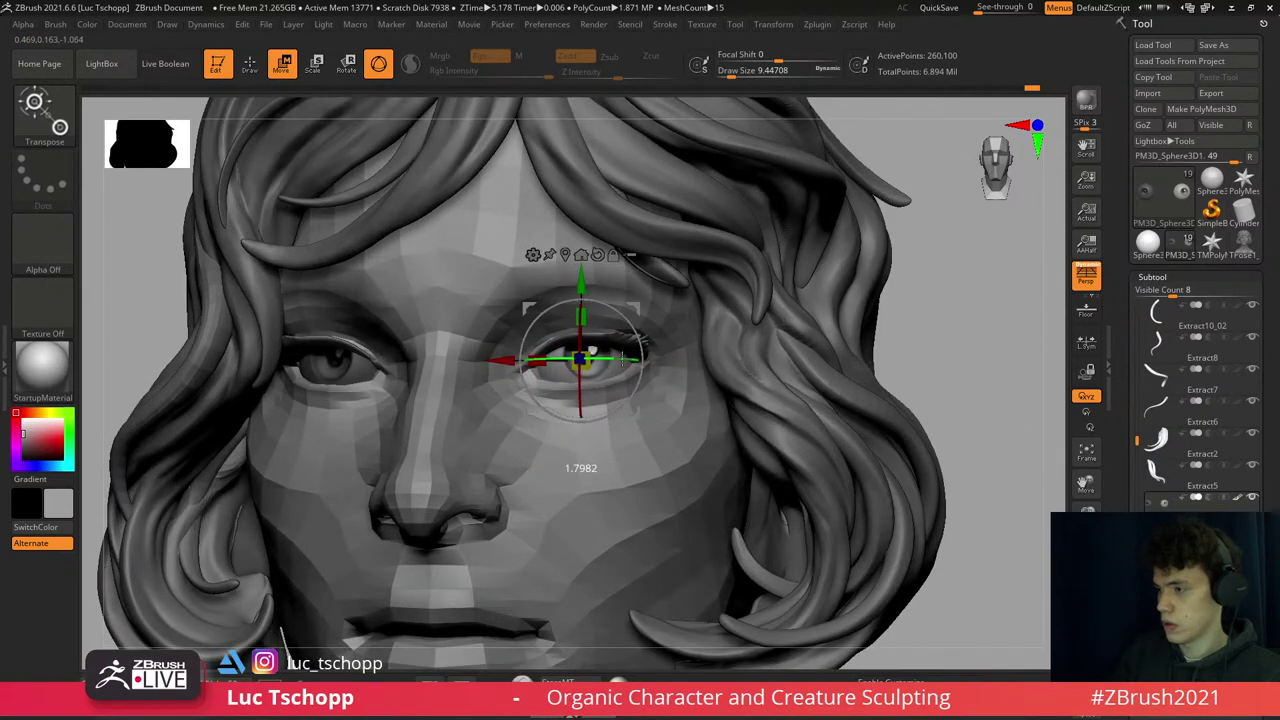
left_click_drag(636, 360, 630, 362)
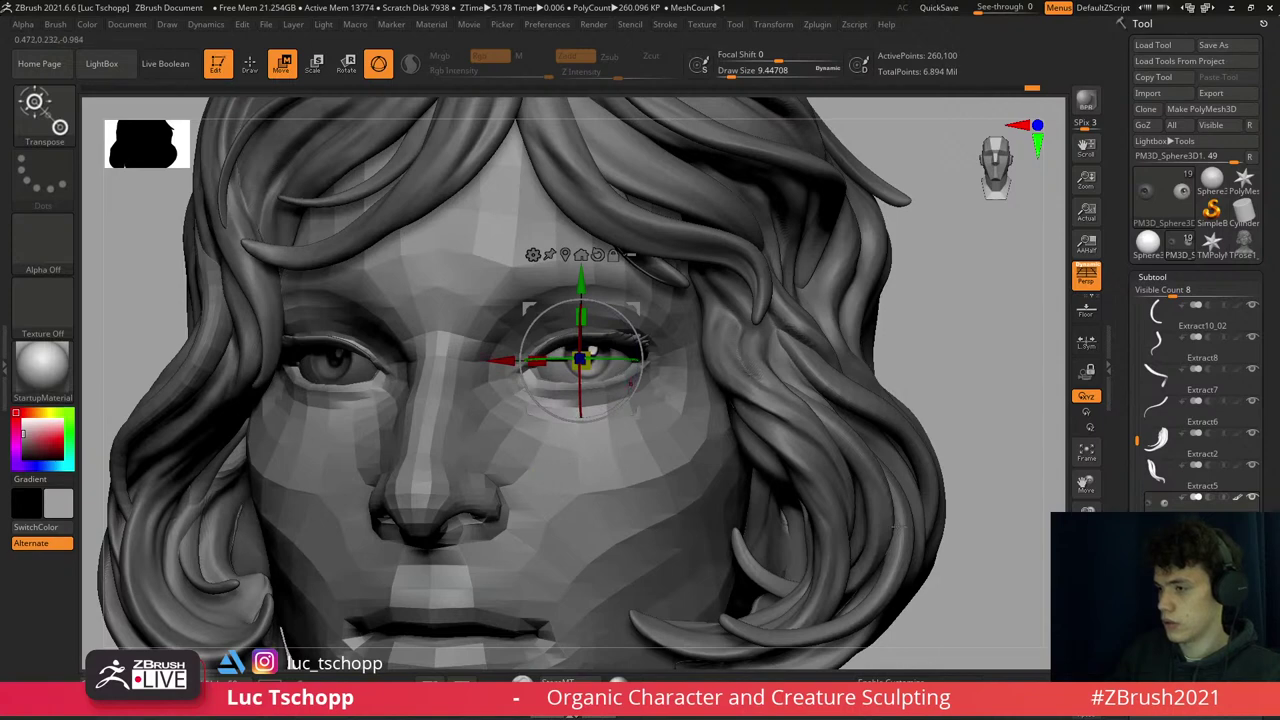
- Check the other eyeball alone, then show the head and hair again from a frontal view
left_click(335, 365)
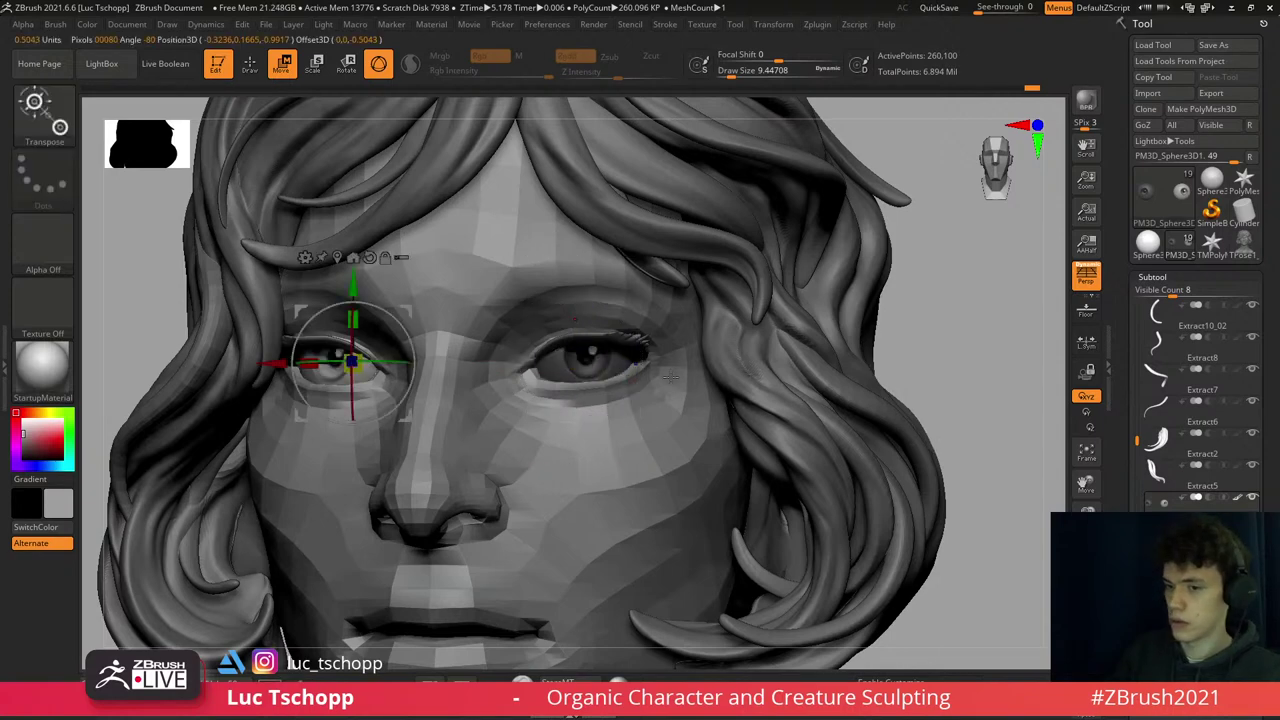
left_click_drag(990, 430, 875, 537)
left_click(384, 345, "ctrl+shift")
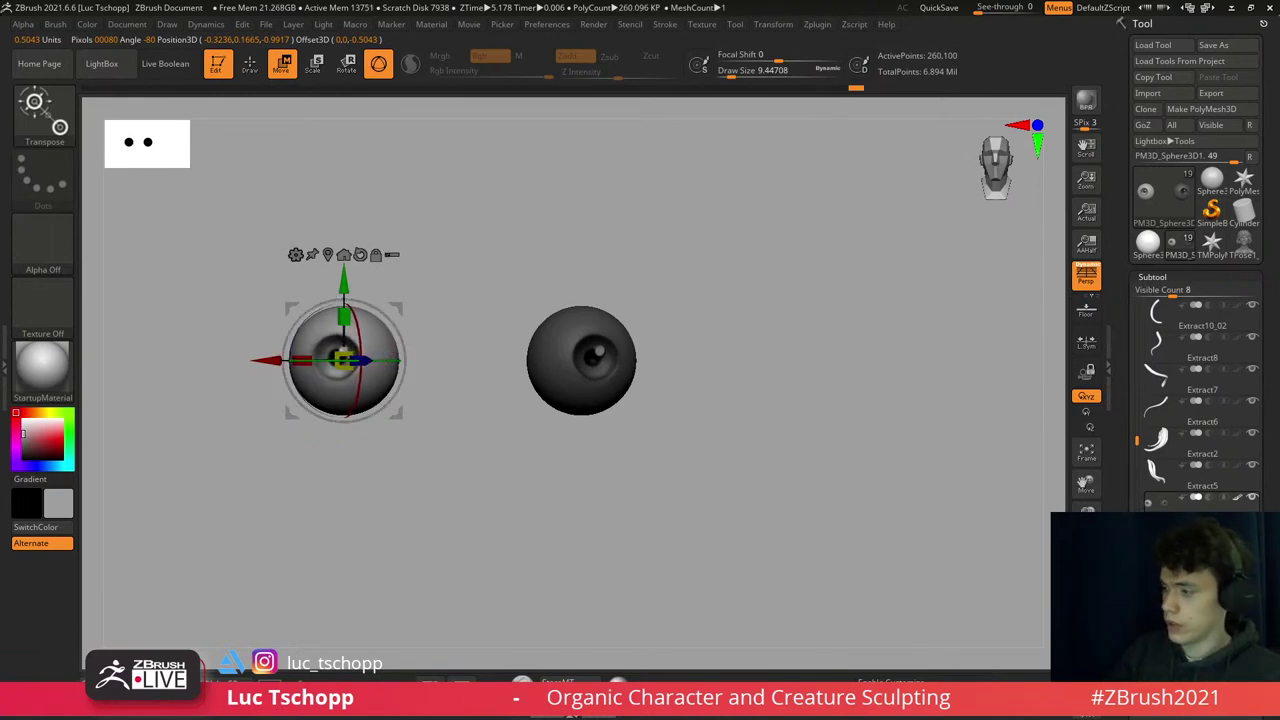
left_click(814, 349, "ctrl+shift")
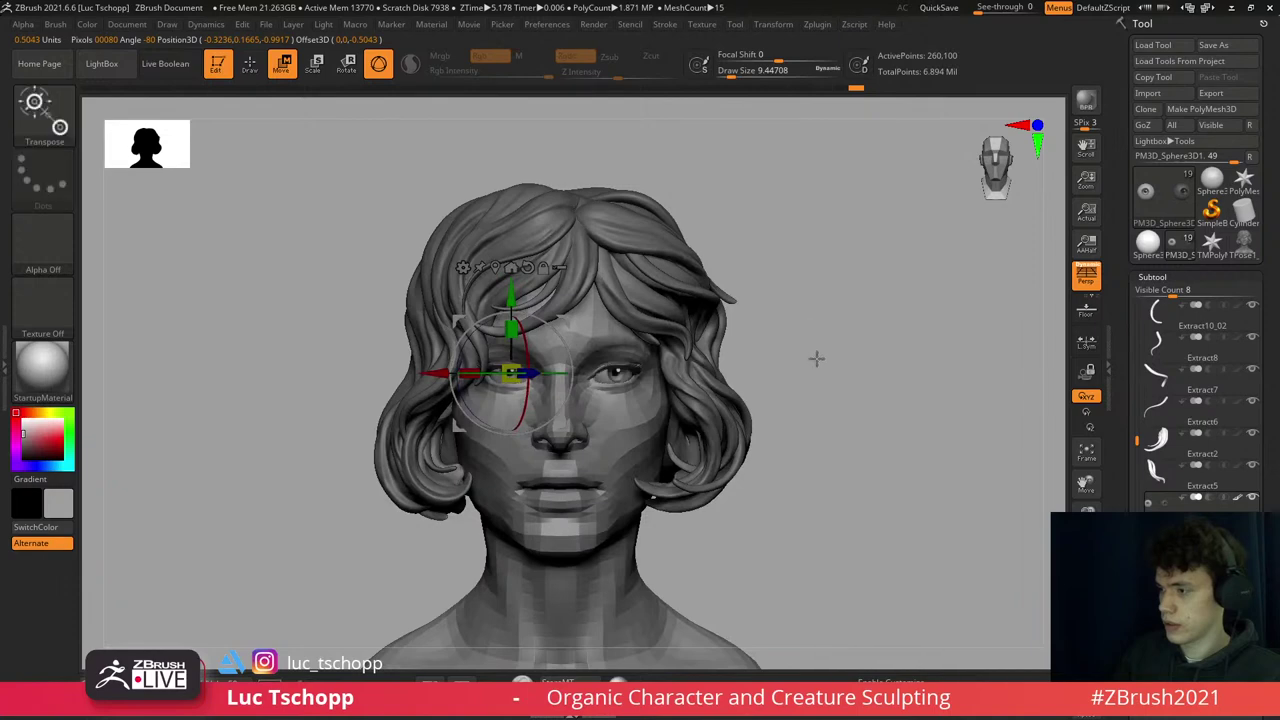
left_click_drag(816, 358, 797, 346)
- Select the female face2 mesh and frame the head in a front view
key("q")
left_click(621, 401, "alt")
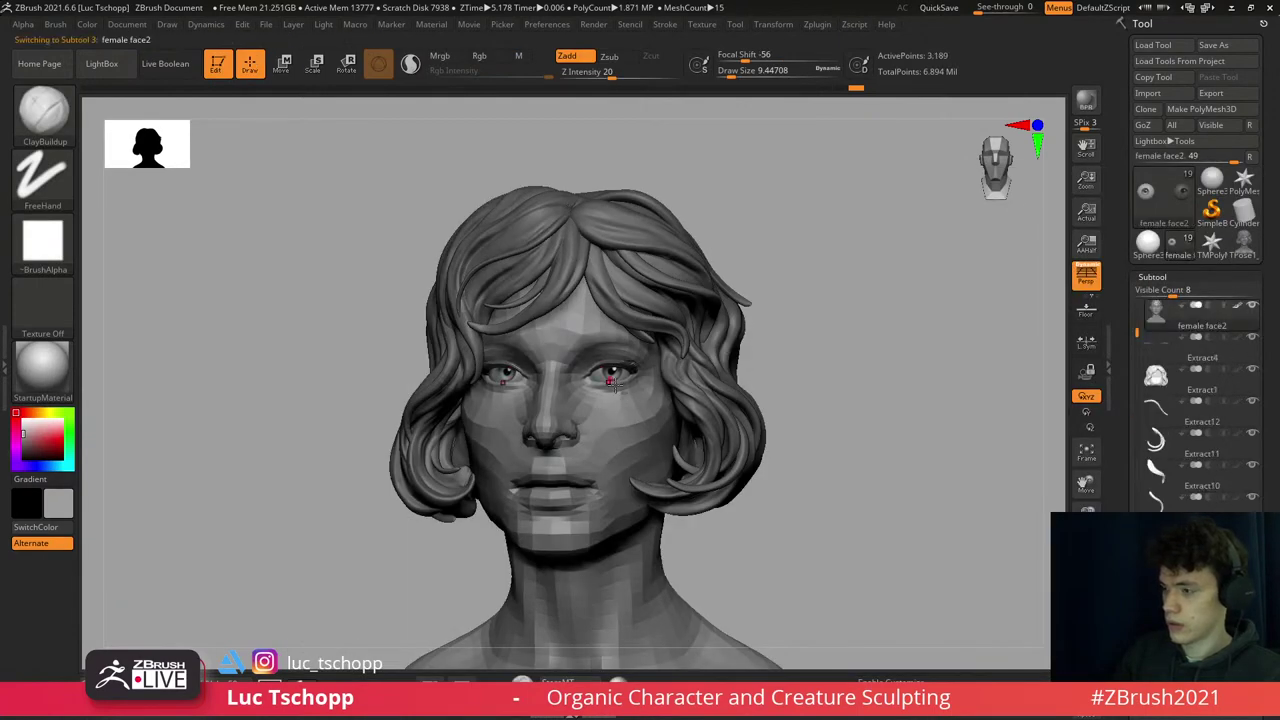
right_click_drag(621, 401, 663, 432, "ctrl")
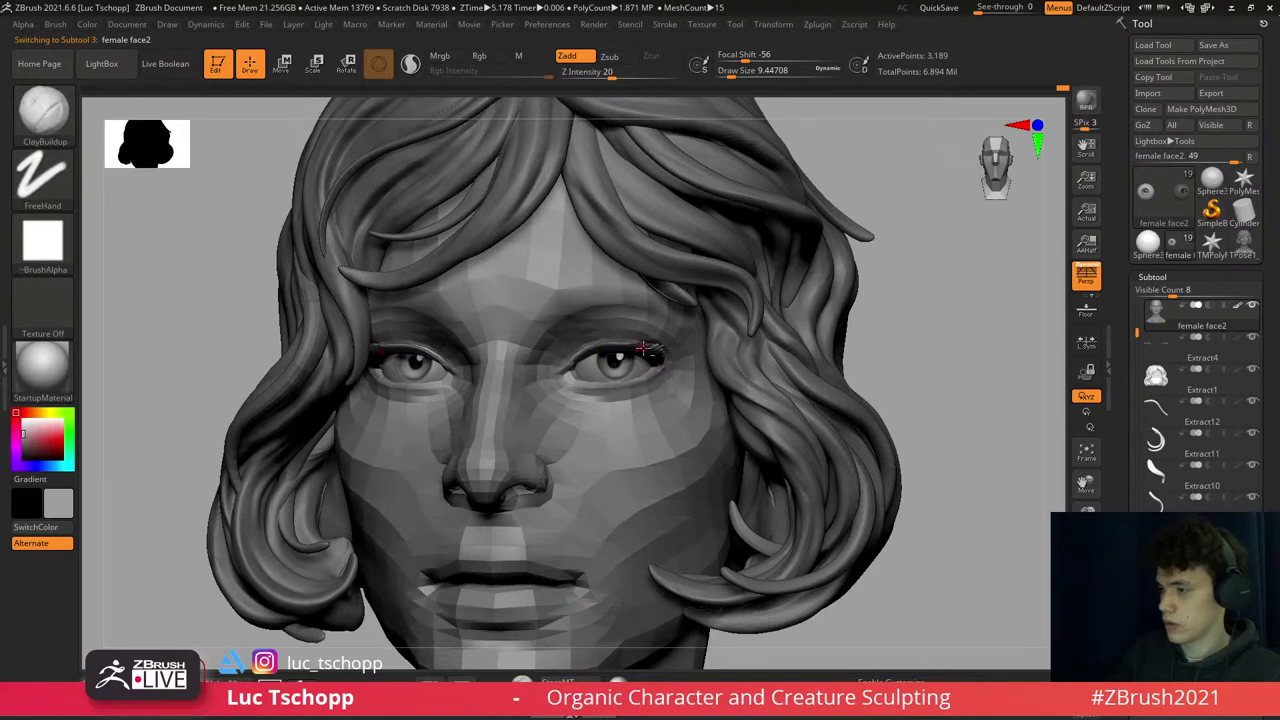
right_click_drag(586, 357, 600, 360, "shift")
left_click(1254, 333)
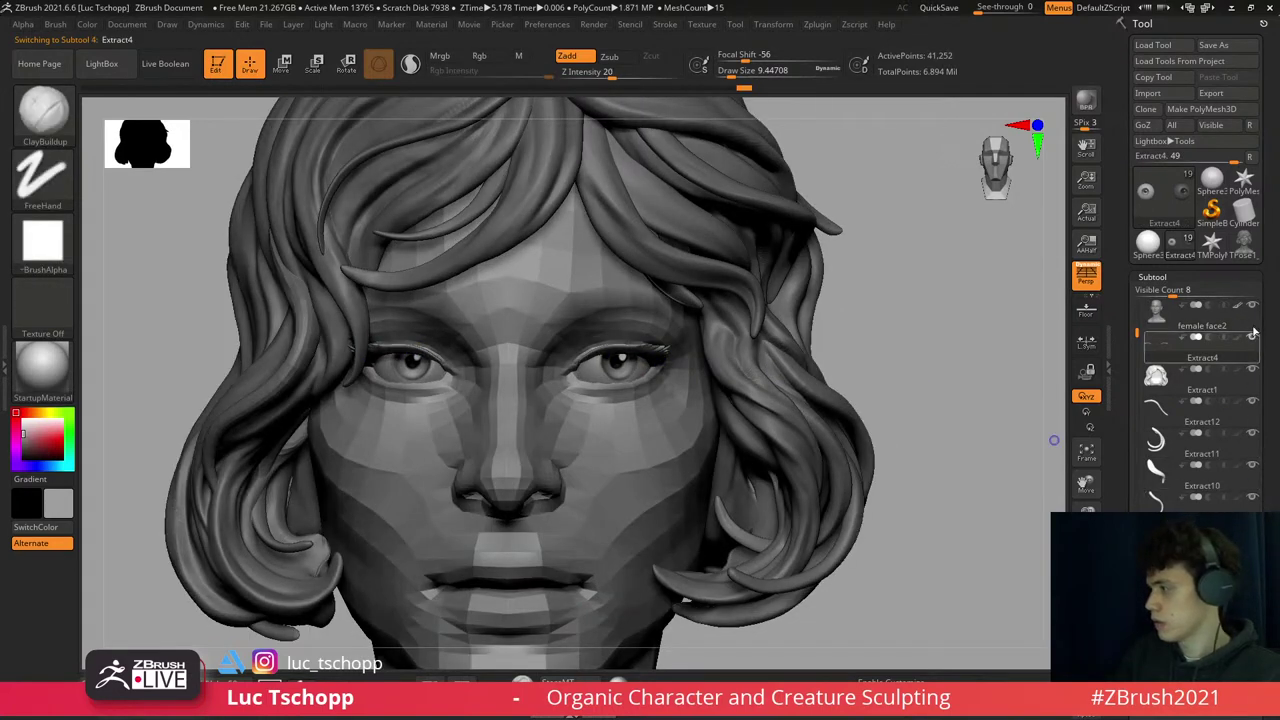
left_click(617, 380, "alt")
mouse_move(623, 380)
right_mouse_down()
mouse_move(609, 357)
mouse_move(614, 370)
mouse_move(648, 343)
mouse_move(632, 340)
right_mouse_up()
key("f")
- Switch to the Move brush at a lower subdivision level, sized to about 120, and shape the eyelids
key("b")
key("s")
key("m")
key("b")
key("m")
key("v")
key("shift+d")
key("shift+d")
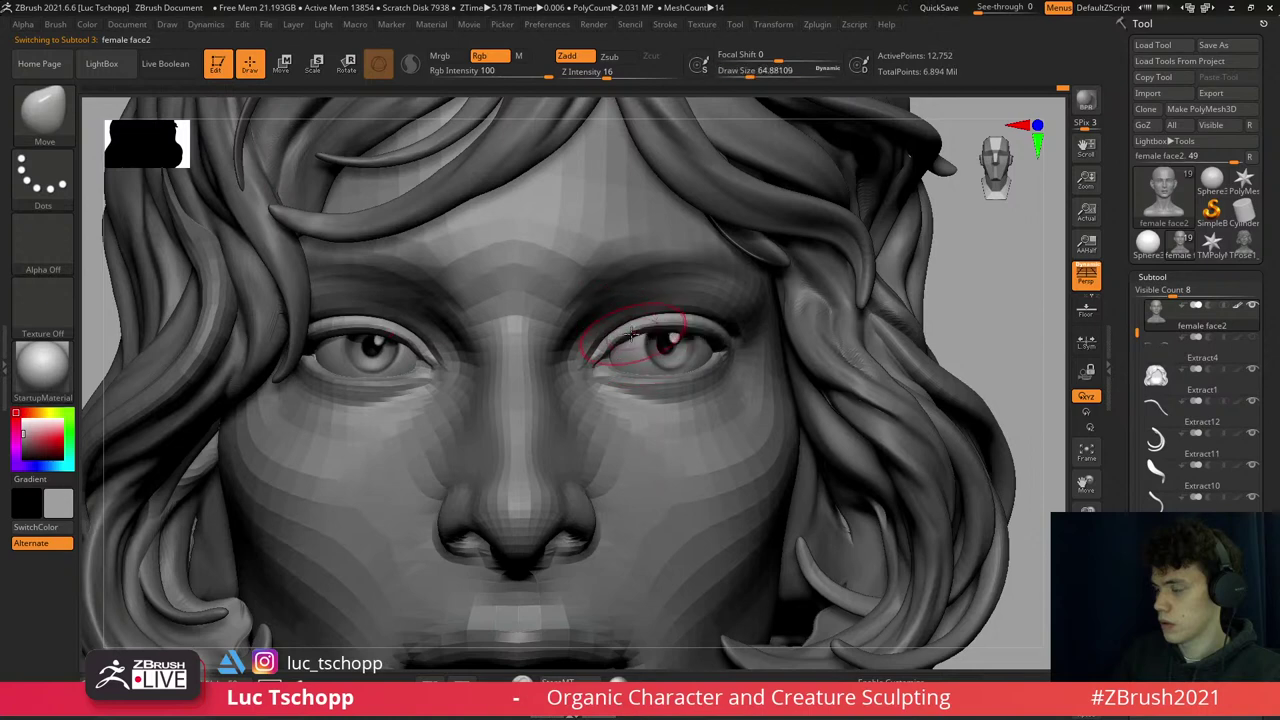
key("d")
mouse_move(648, 332)
right_mouse_down()
mouse_move(676, 334)
mouse_move(630, 335)
right_mouse_up()
key("shift+d")
key("s")
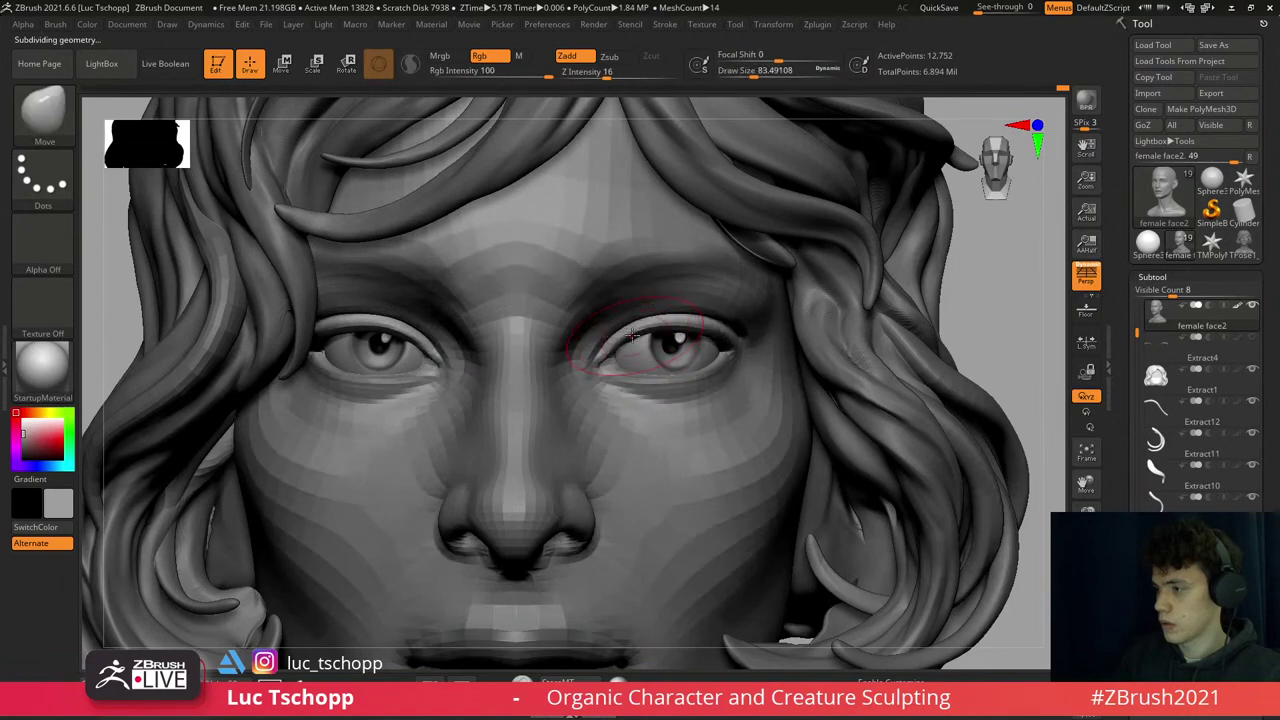
key("bracketleft")
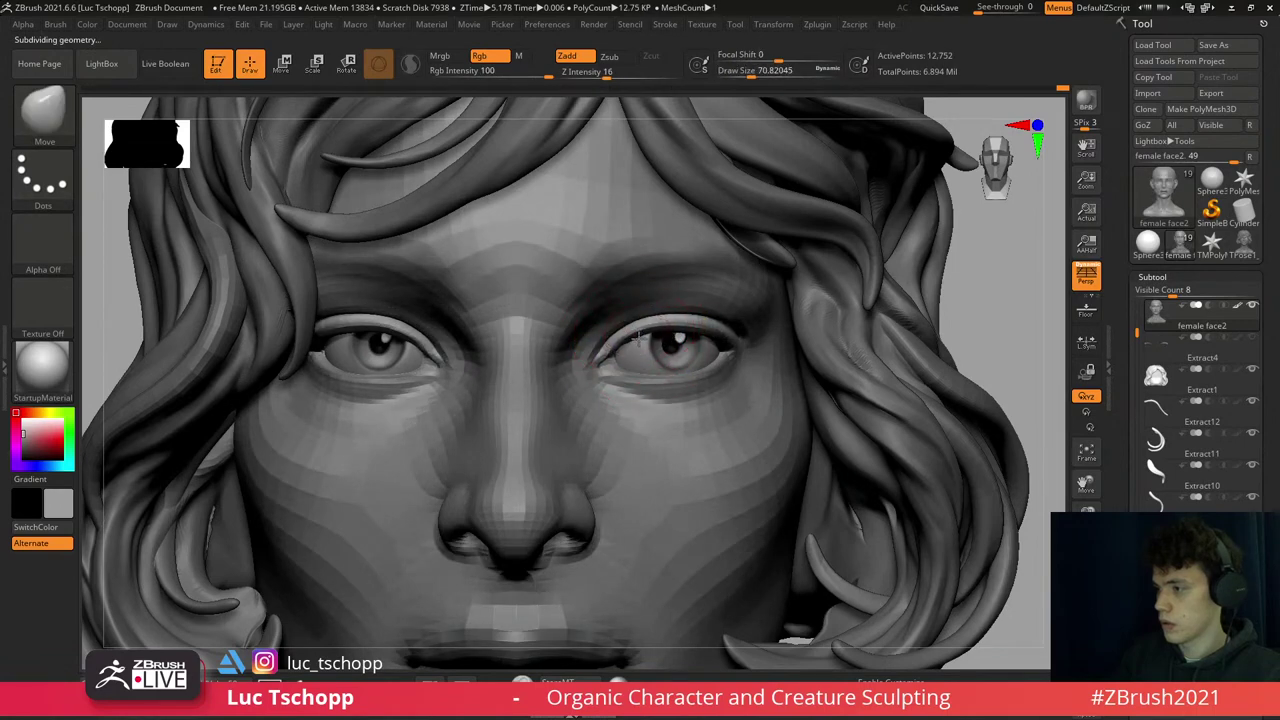
right_click_drag(693, 325, 700, 326)
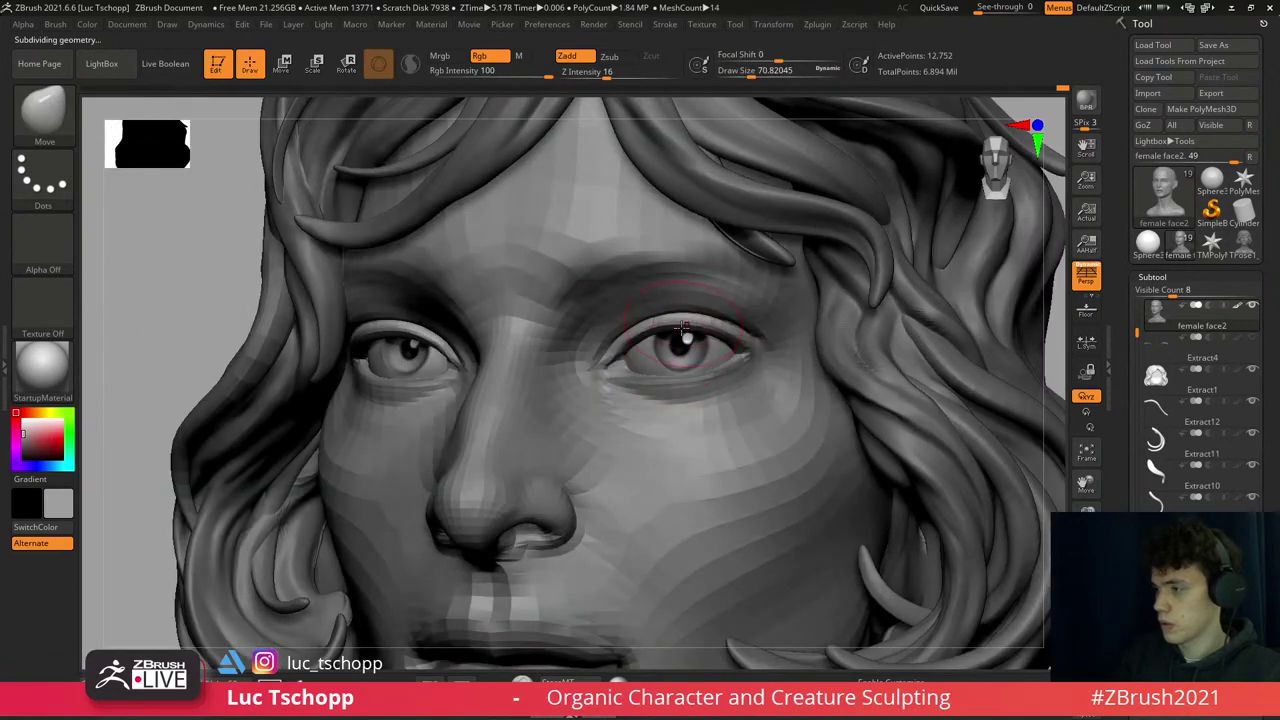
left_click_drag(726, 333, 745, 348)
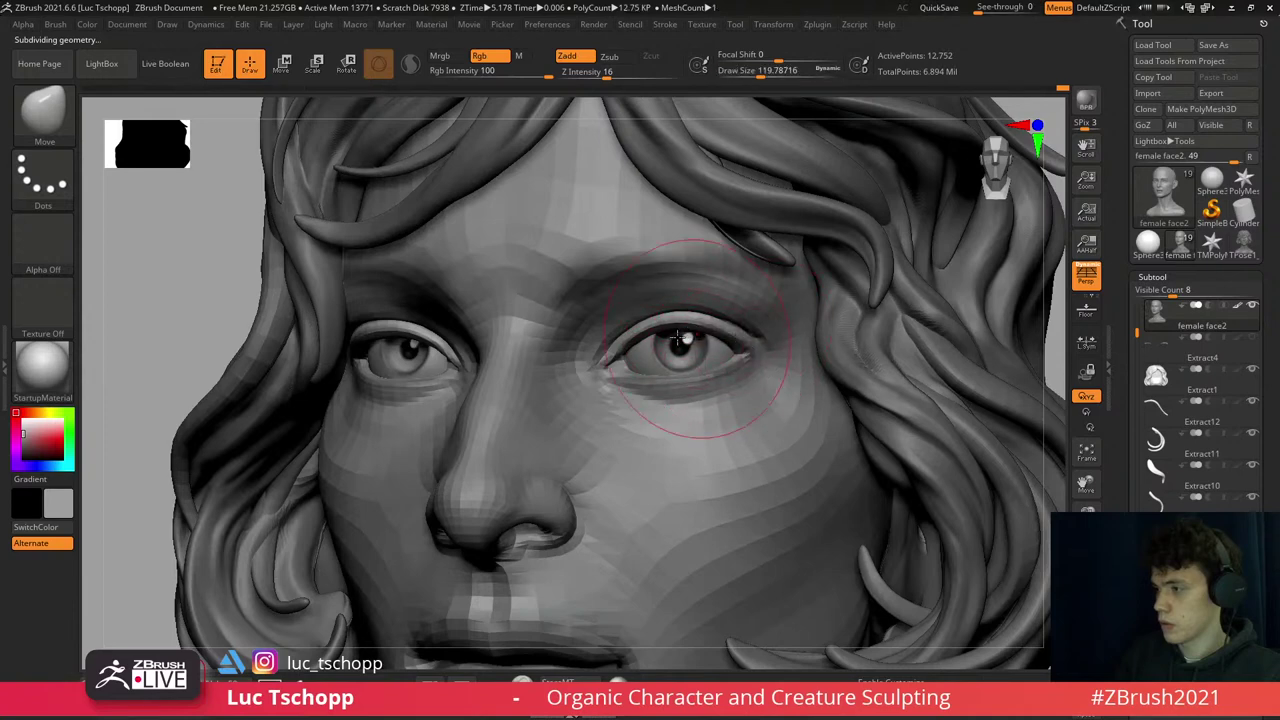
mouse_move(679, 340)
right_mouse_down()
mouse_move(688, 326)
mouse_move(628, 345)
mouse_move(625, 375)
right_mouse_up()
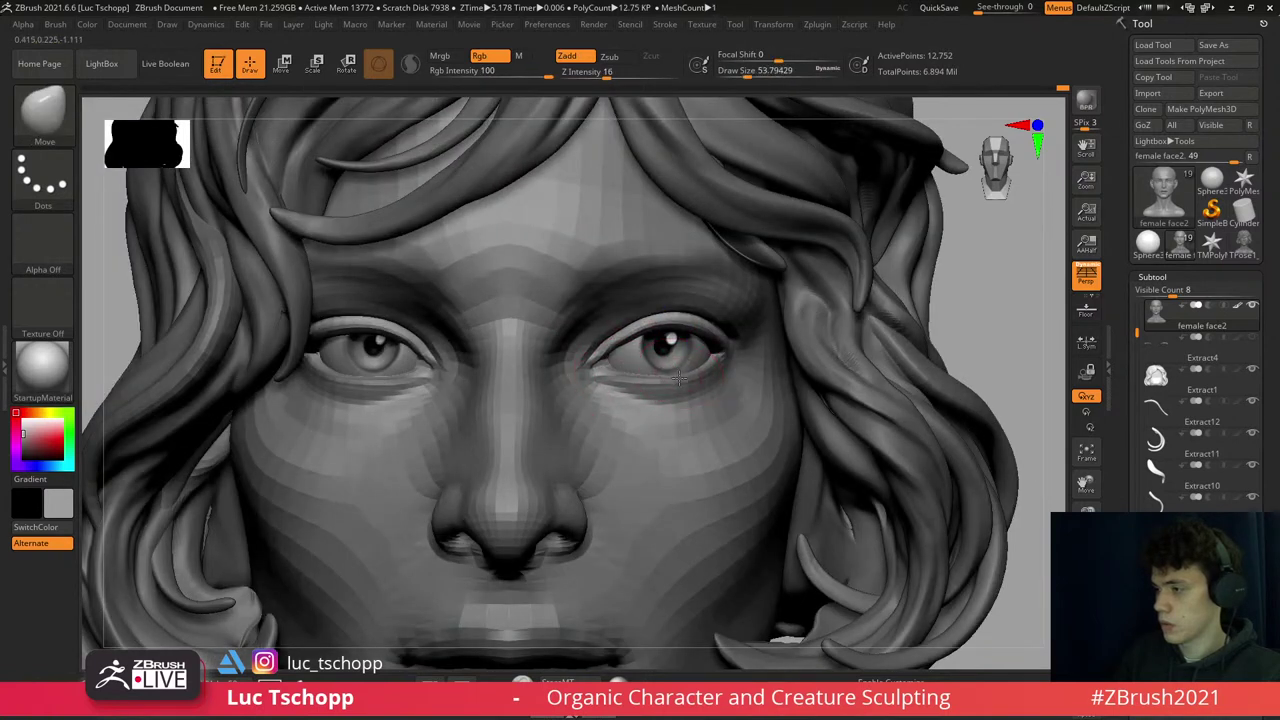
right_click_drag(684, 378, 718, 340, "ctrl")
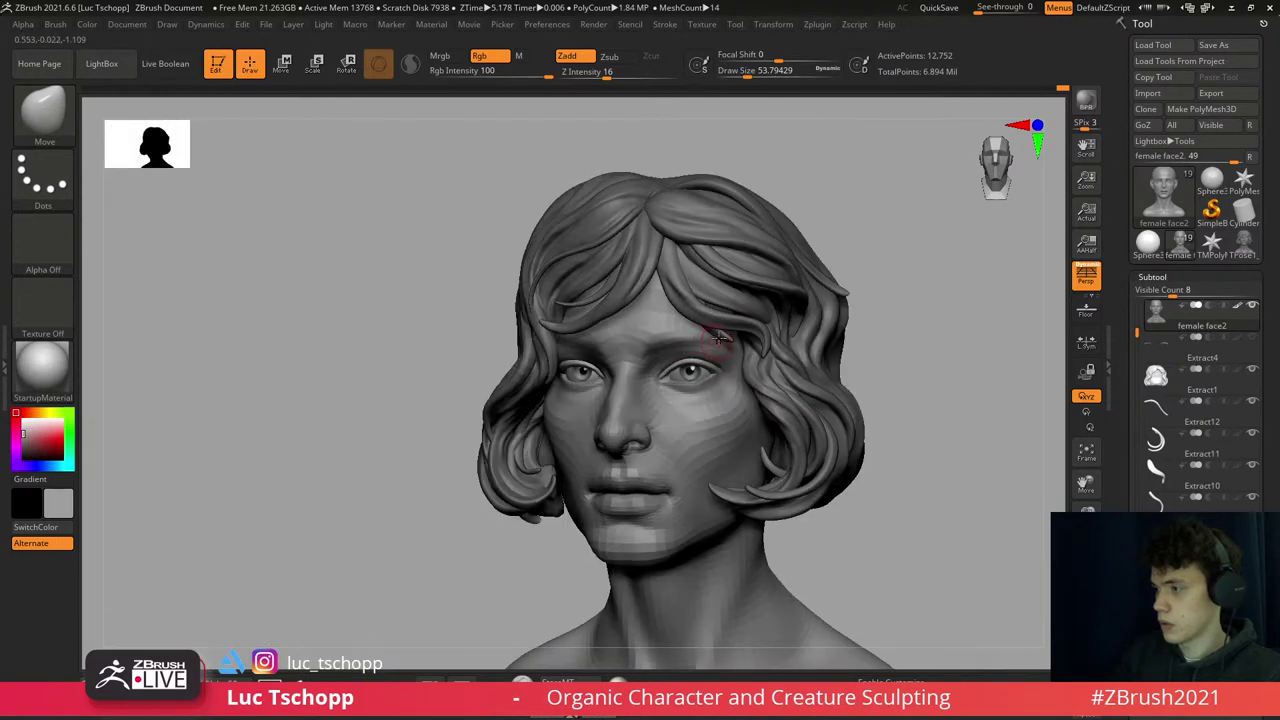
mouse_move(697, 393)
right_mouse_down("ctrl")
mouse_move(686, 409)
mouse_move(703, 320)
right_mouse_up("ctrl")
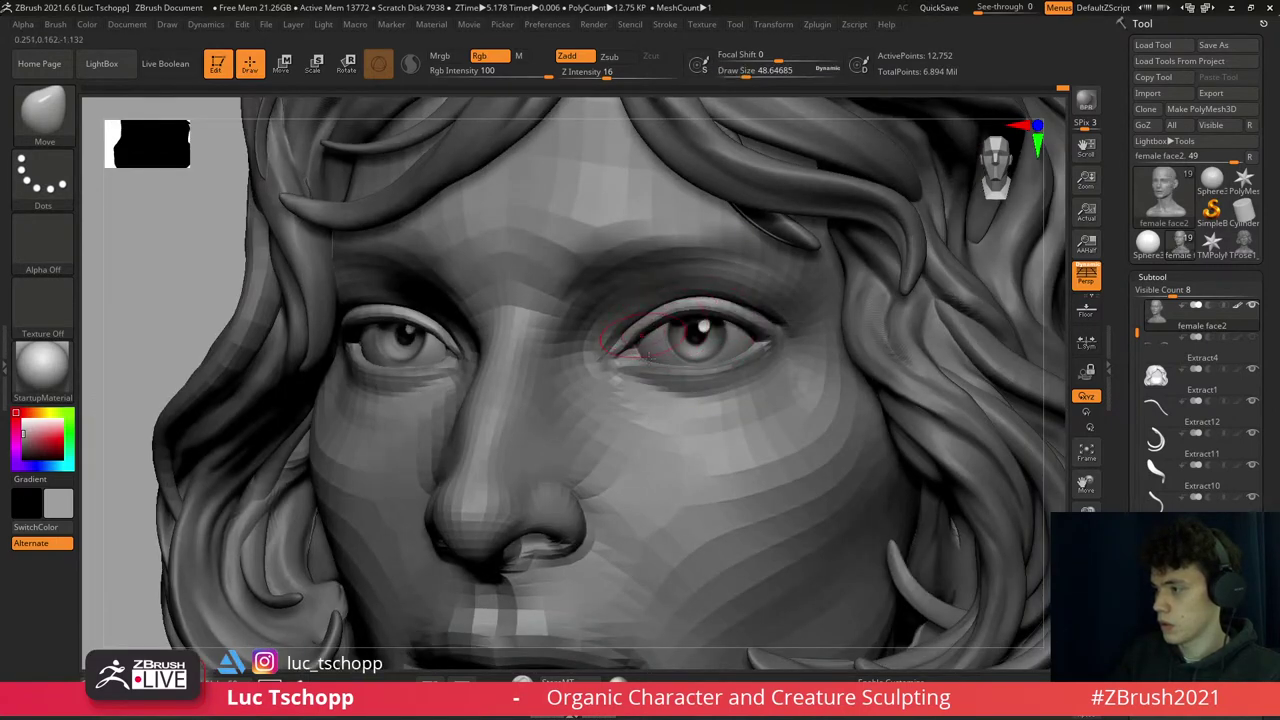
right_click_drag(643, 360, 591, 366)
- Hide the other subtools and long hair, then shape the eye area with the brush at about 23
key("s")
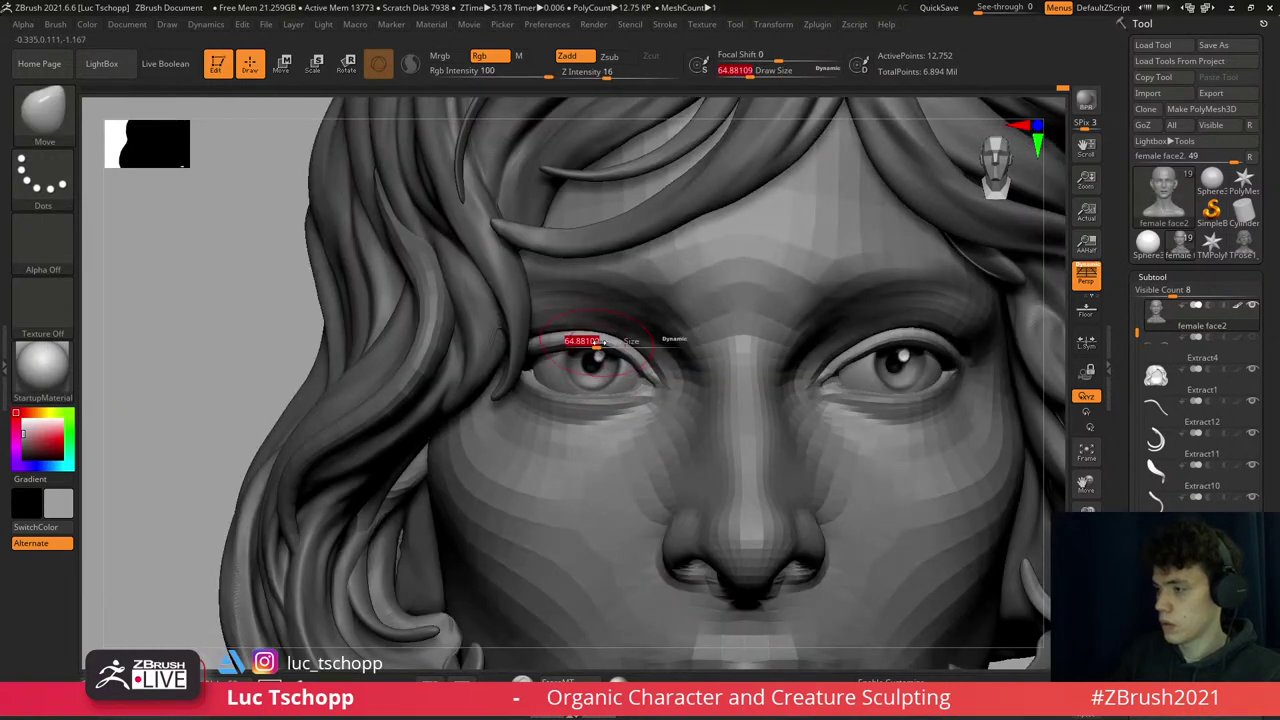
left_click(1086, 560)
right_click_drag(1000, 620, 700, 450)
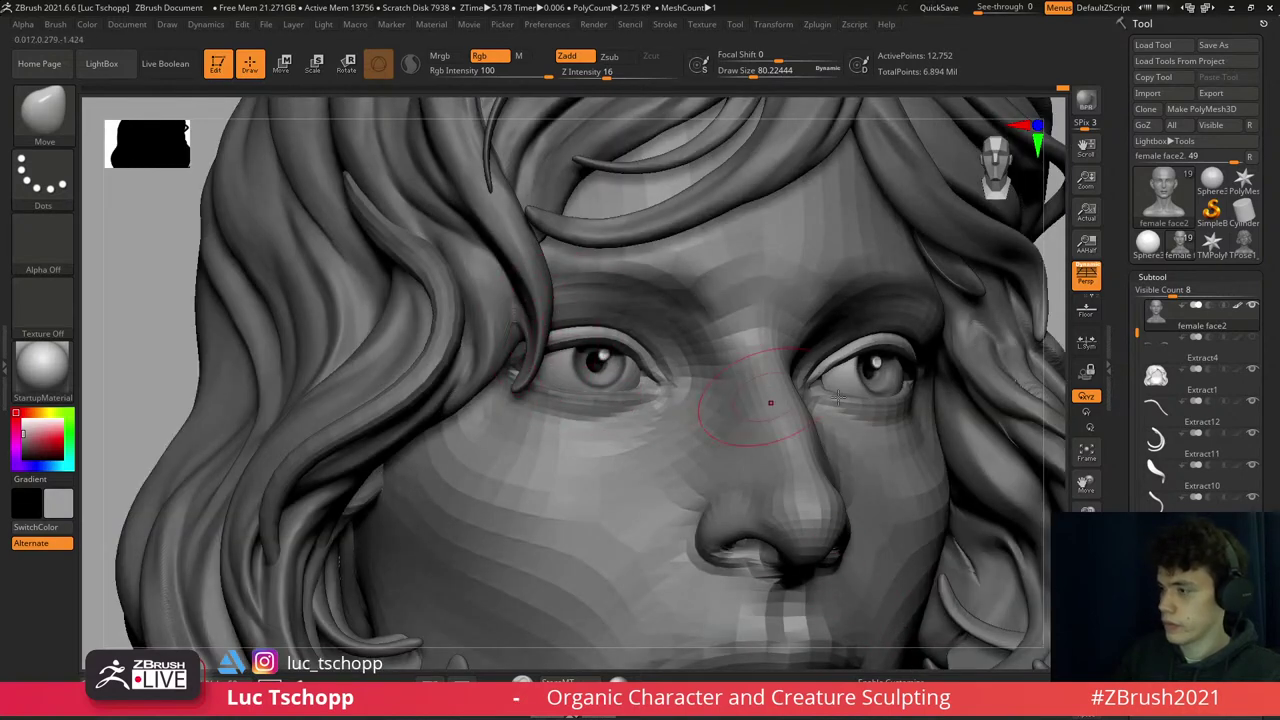
left_click(1251, 369)
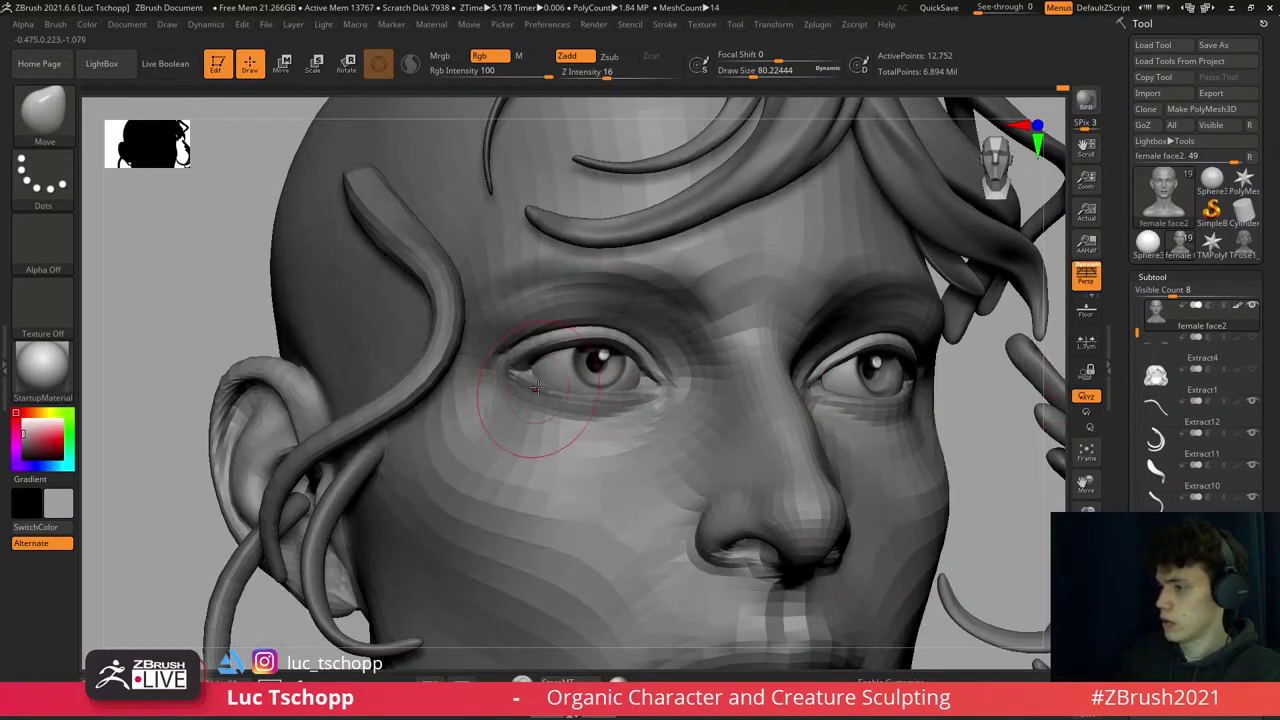
right_click_drag(520, 400, 603, 352)
key("]")
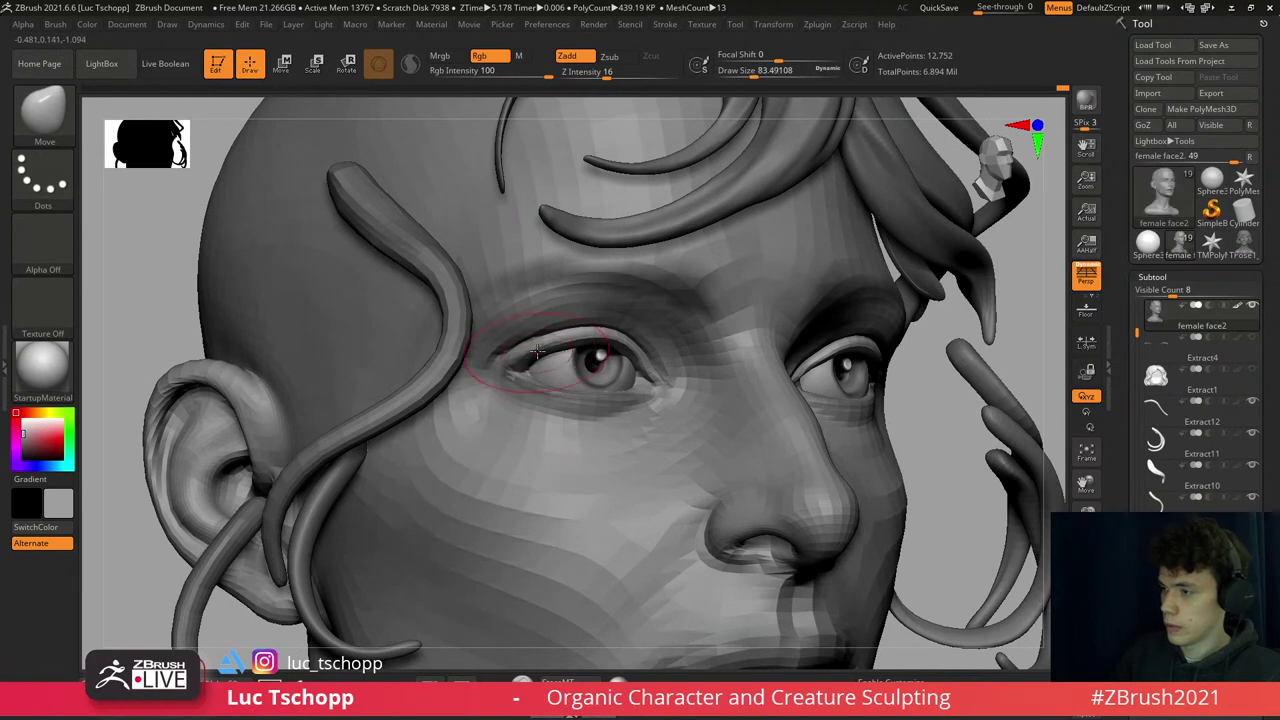
right_click_drag(565, 345, 621, 347, "shift")
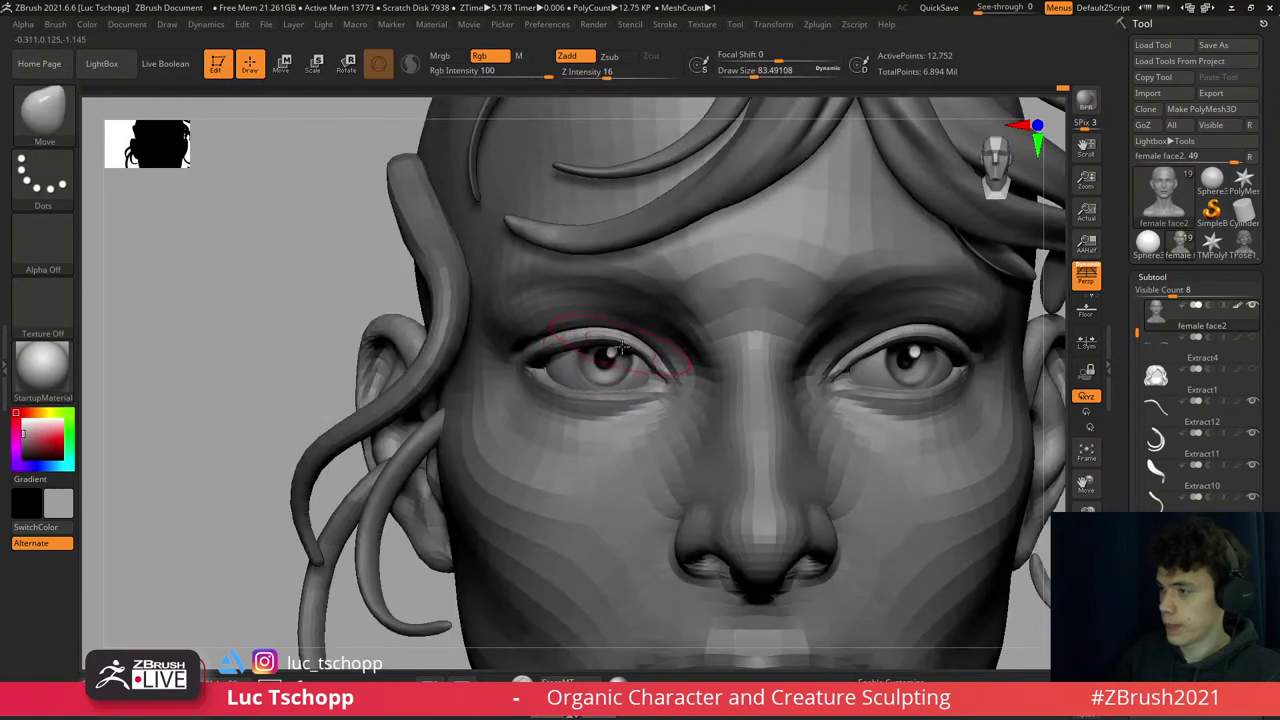
key("s")
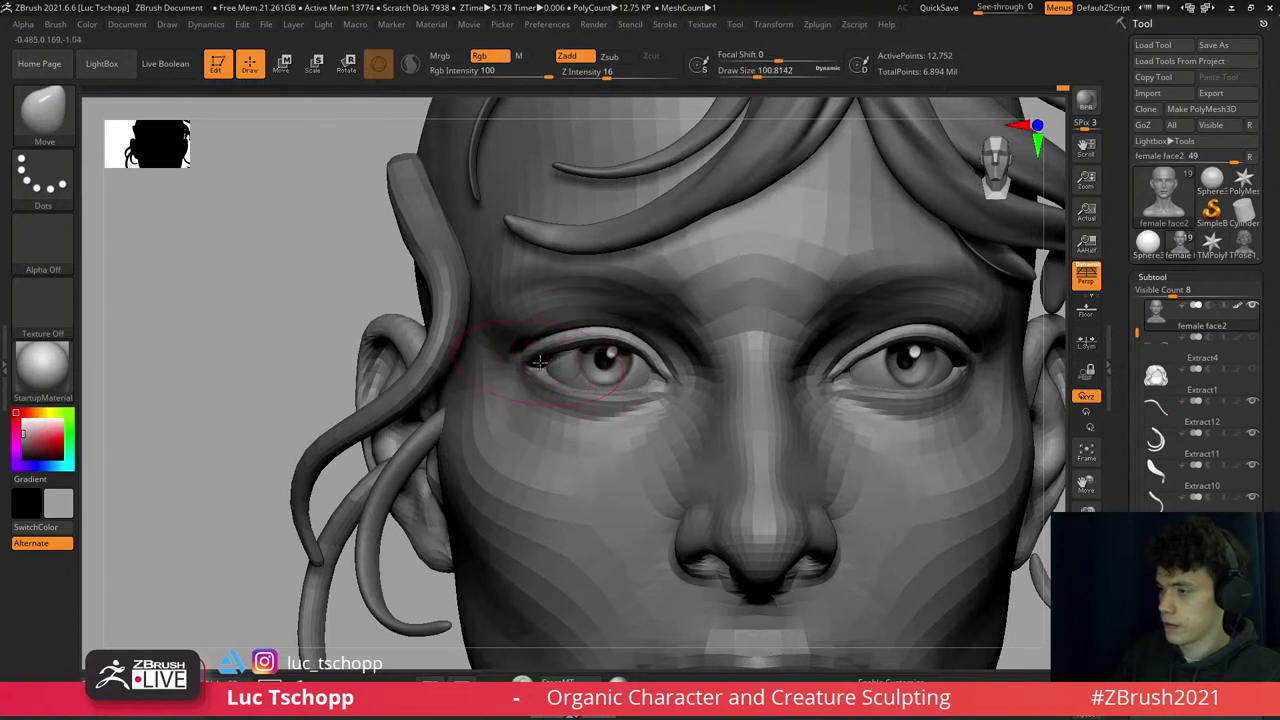
key("s")
left_click(648, 367)
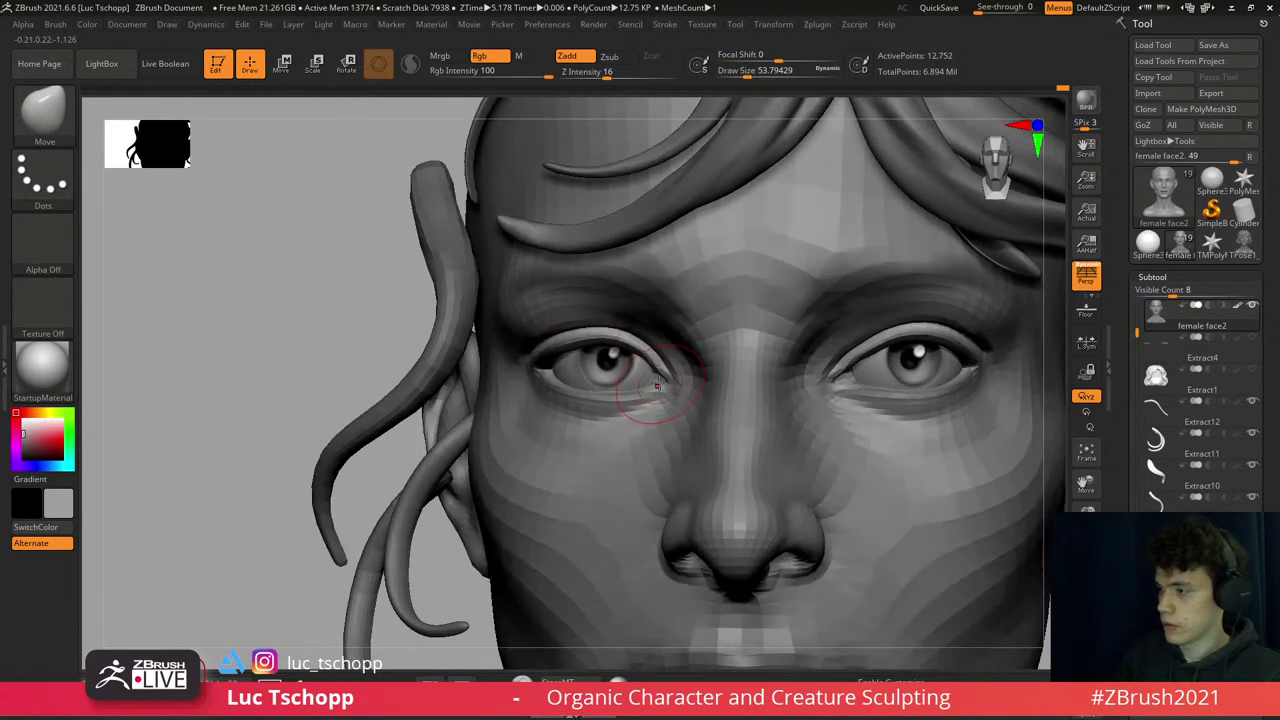
right_click_drag(648, 367, 655, 378)
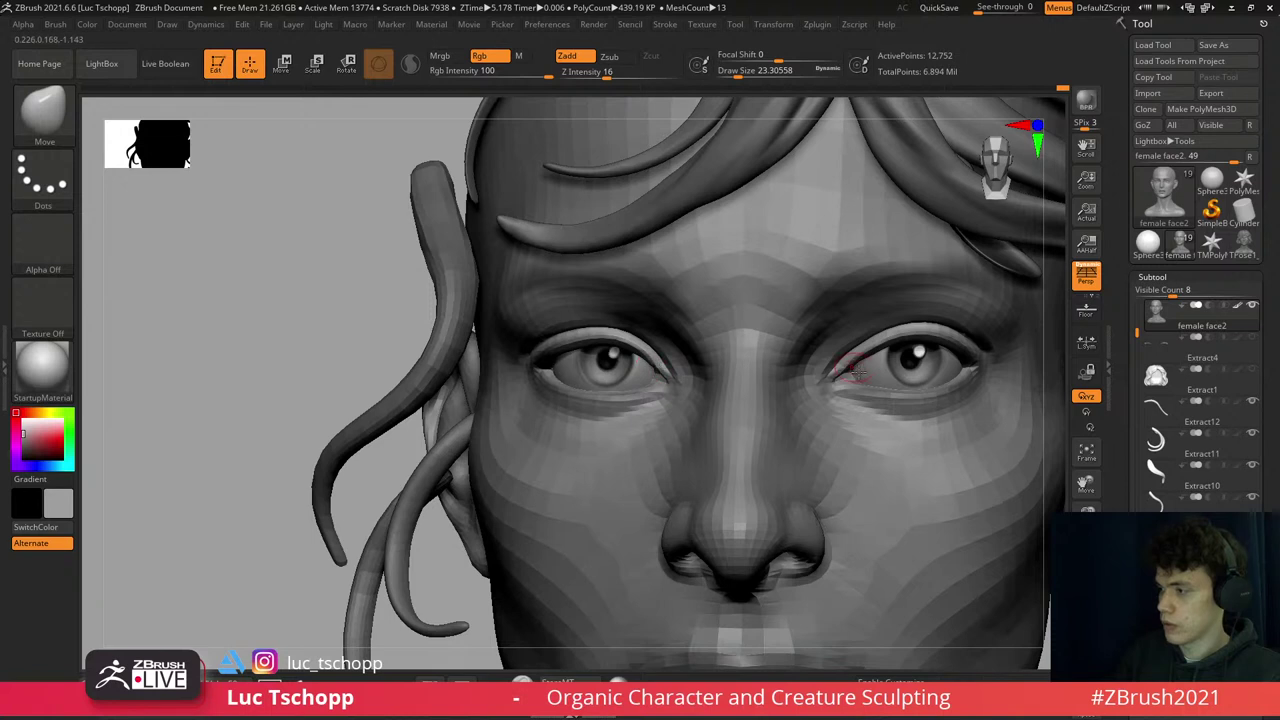
key("bracketright")
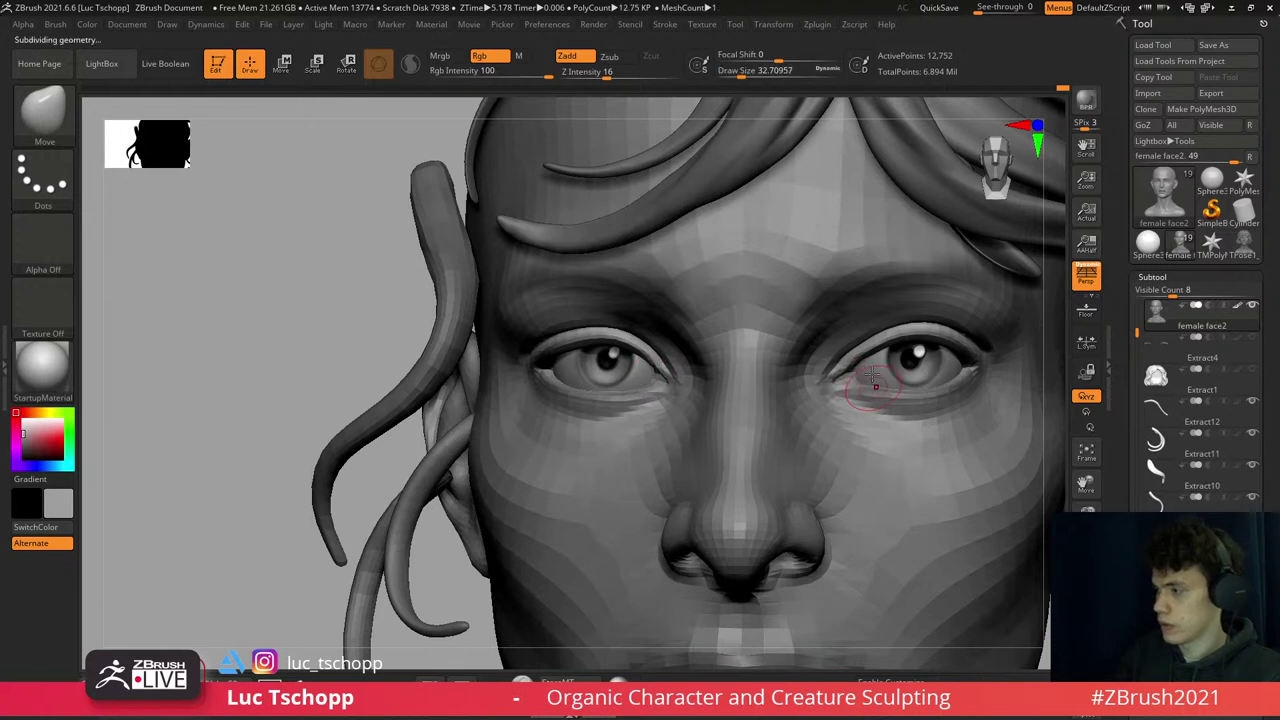
- Smooth across subdivision levels and refine both eyelids with a smaller Move brush
key("d")
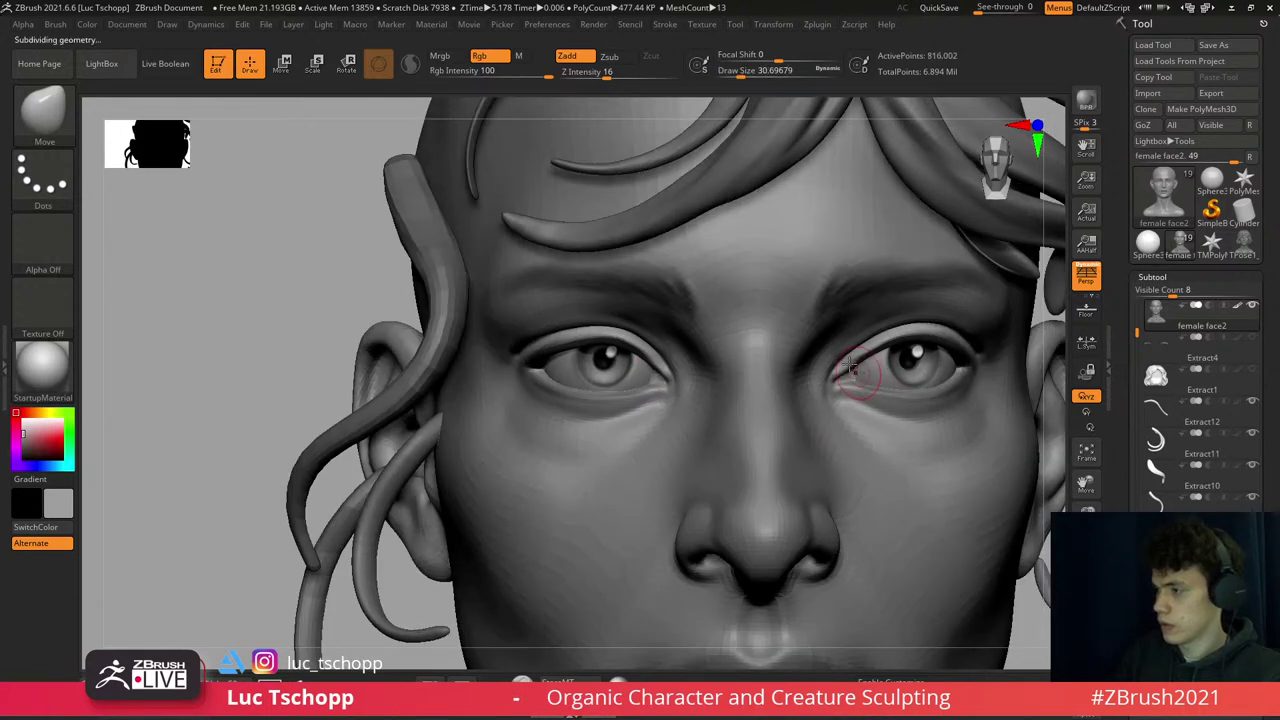
key("d")
key("shift")
key("shift+d")
key("s")
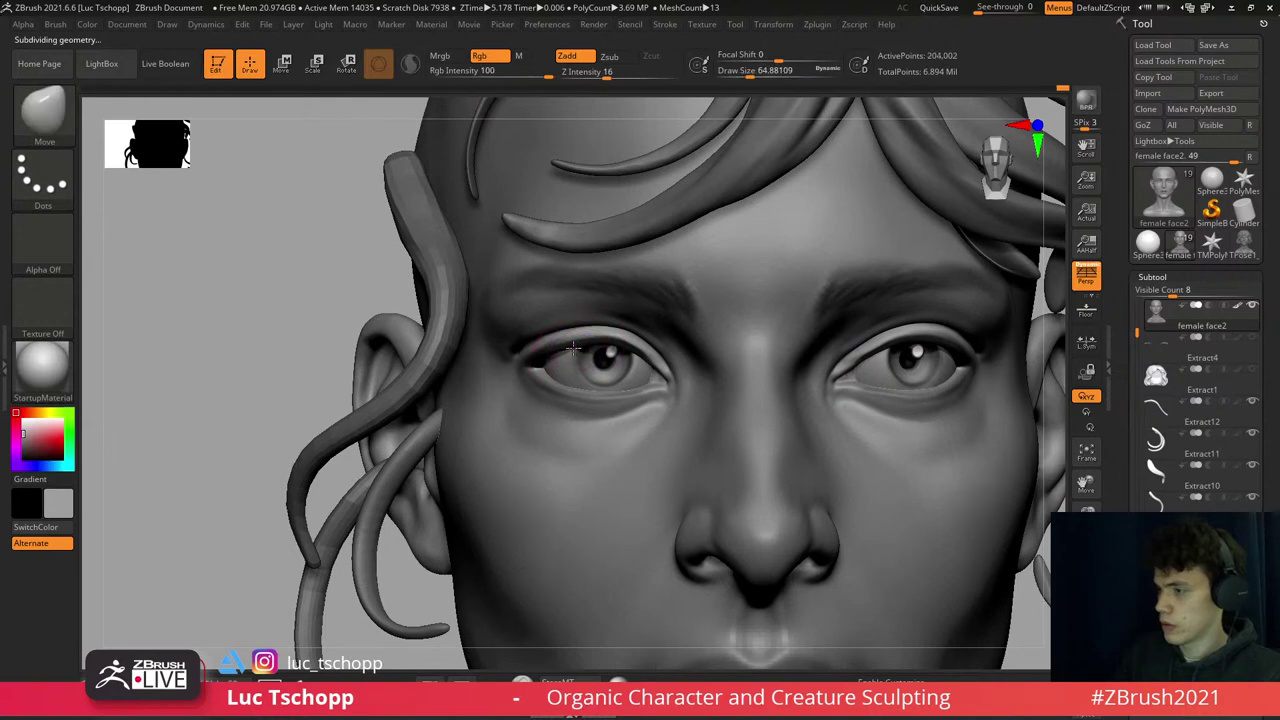
key("s")
left_click(566, 345)
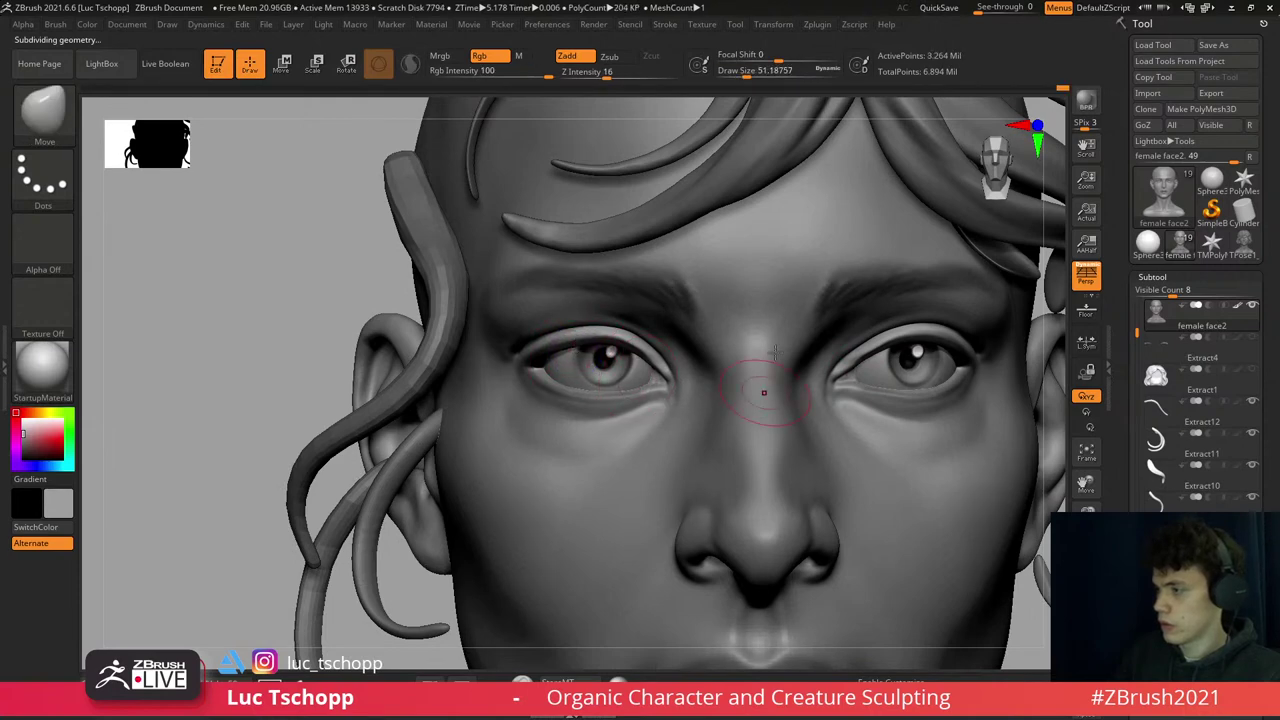
key("f")
mouse_move(829, 411)
right_mouse_down()
mouse_move(822, 395)
mouse_move(923, 331)
mouse_move(915, 338)
right_mouse_up()
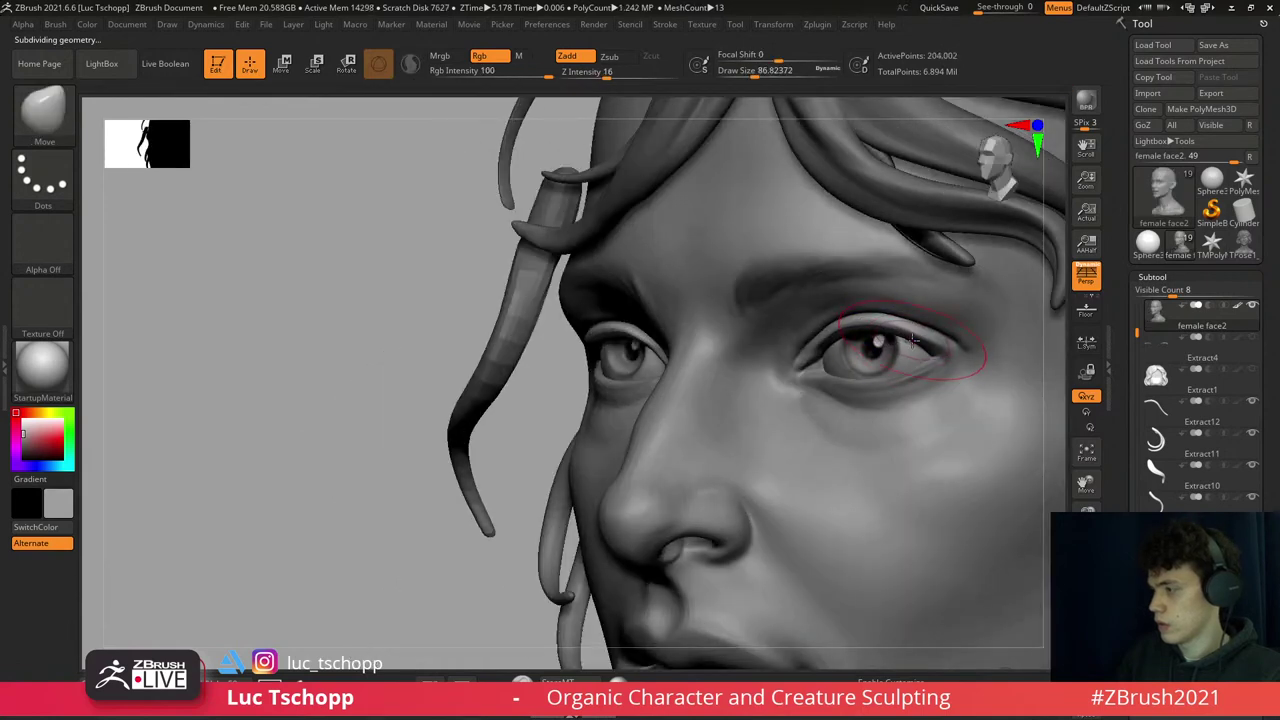
key("s")
left_click(862, 331)
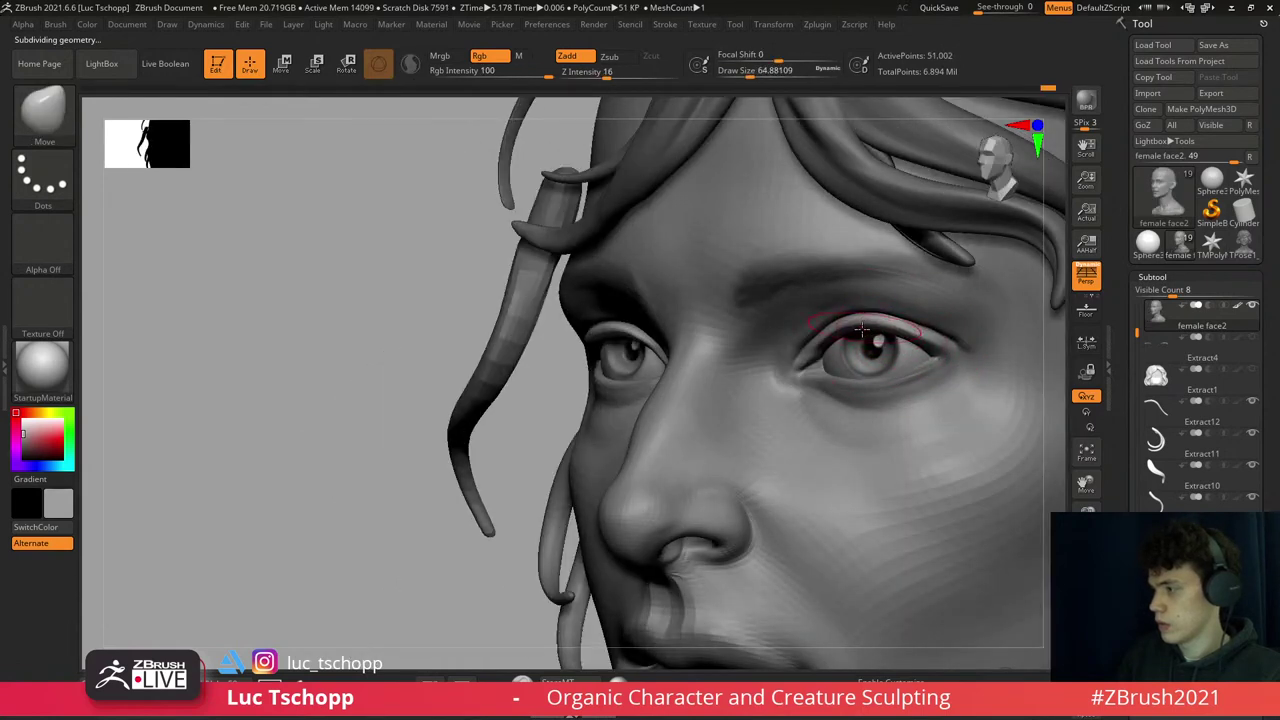
right_click_drag(862, 331, 600, 340, "shift")
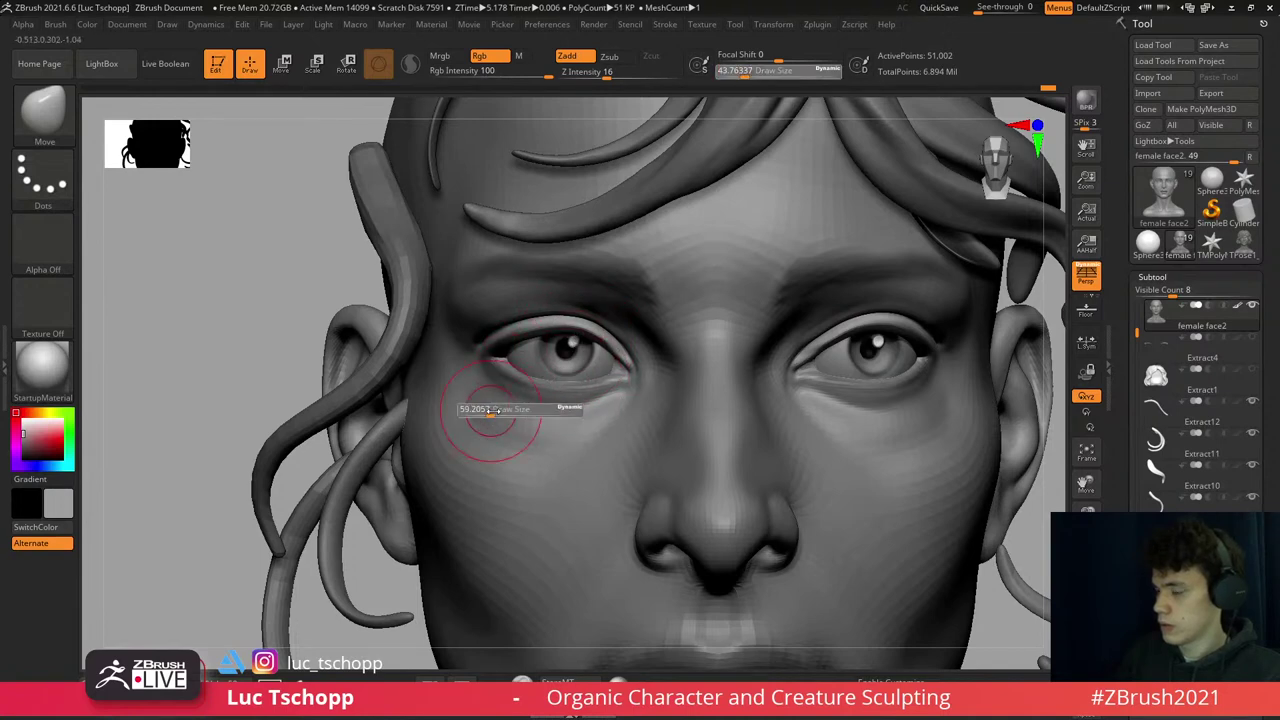
- Try the Standard then the DamStandard brush and return the face to its highest subdivision
key("b")
key("s")
key("t")
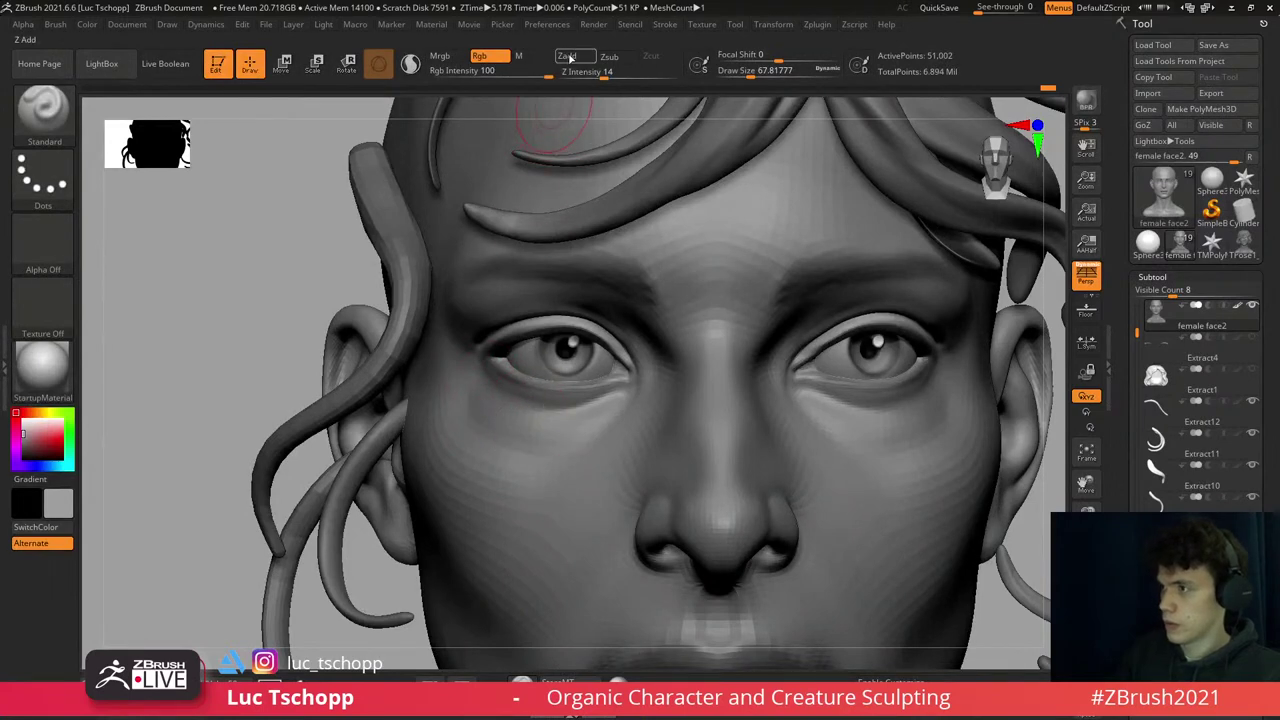
right_click_drag(523, 324, 485, 370)
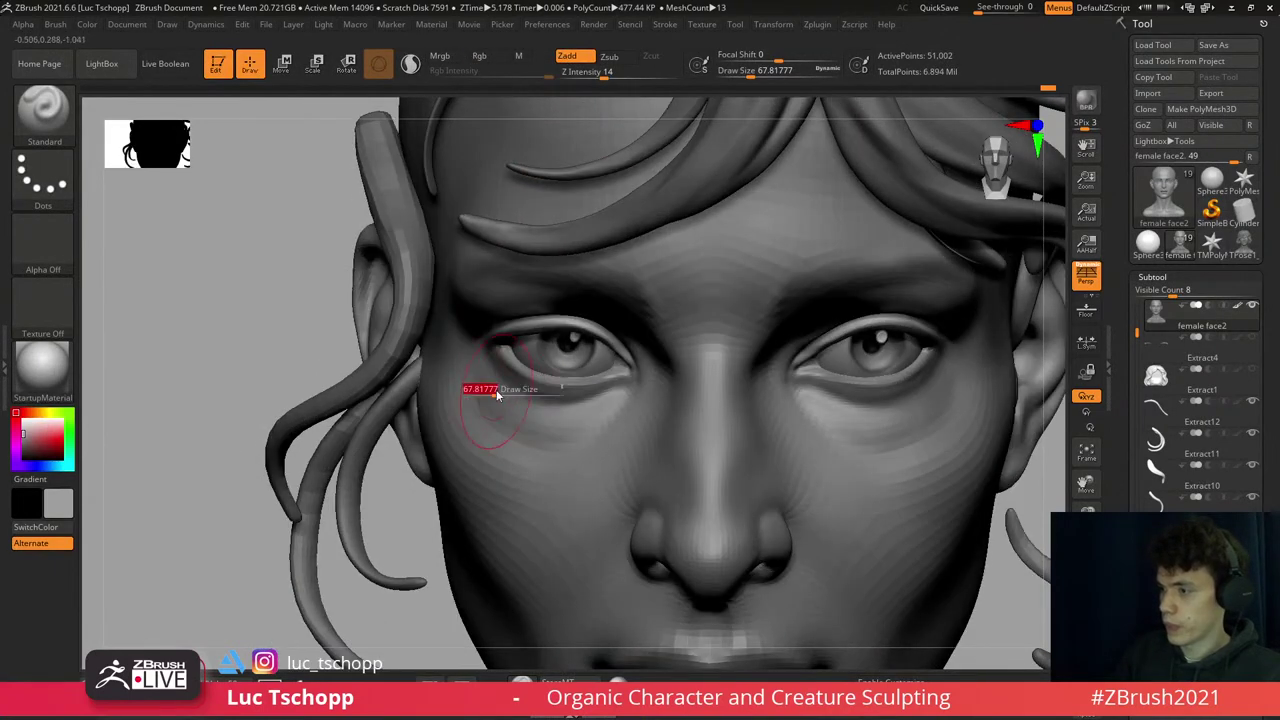
left_click_drag(497, 395, 520, 417)
right_click_drag(838, 438, 826, 394)
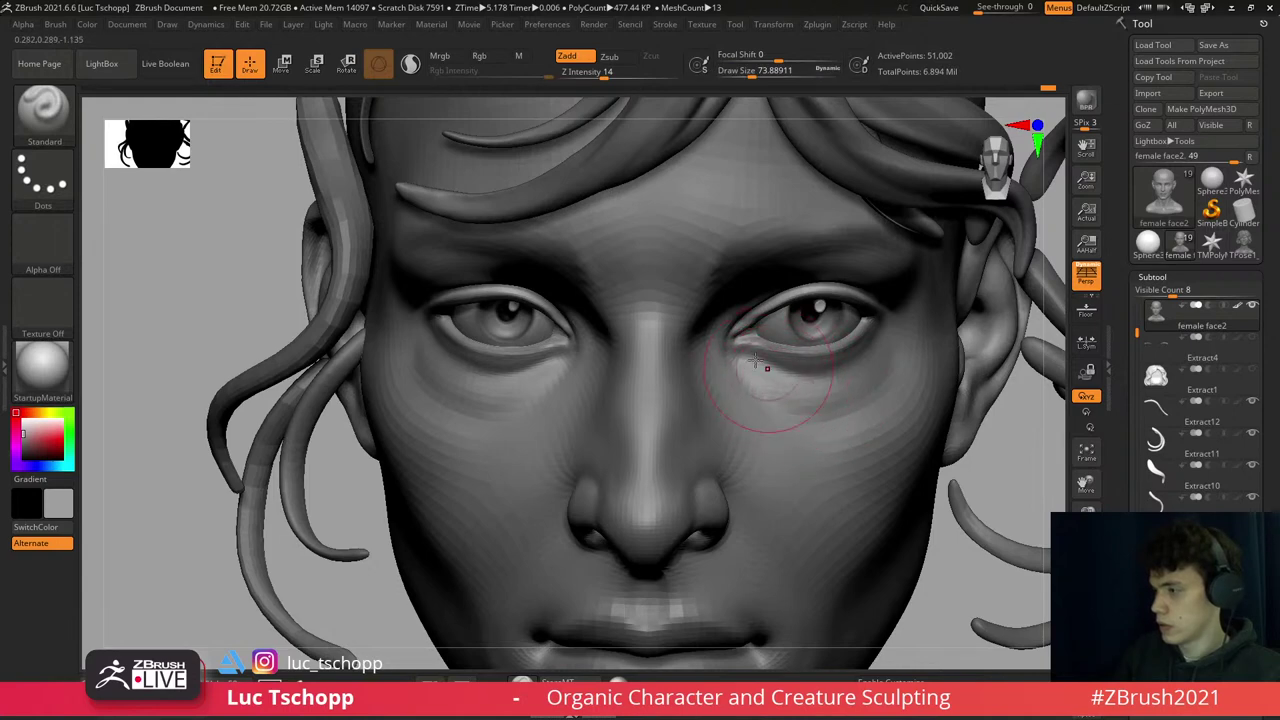
right_click_drag(810, 393, 897, 489)
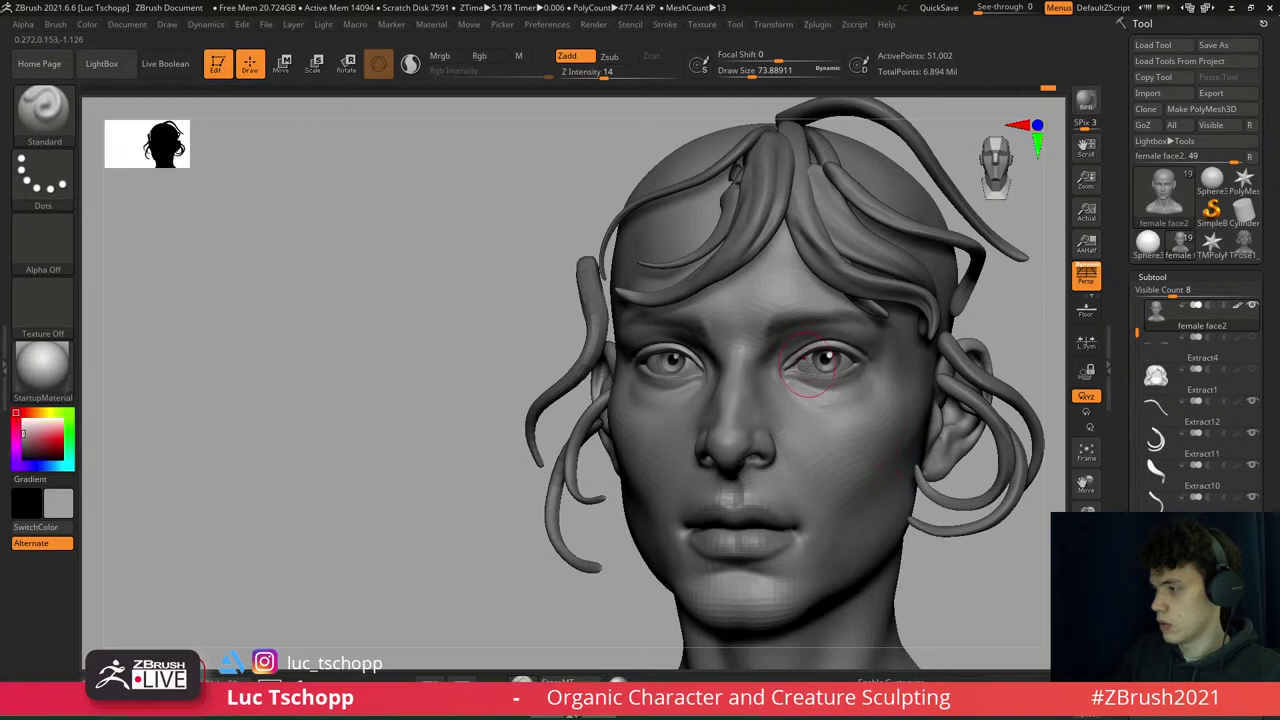
right_click_drag(815, 378, 841, 385)
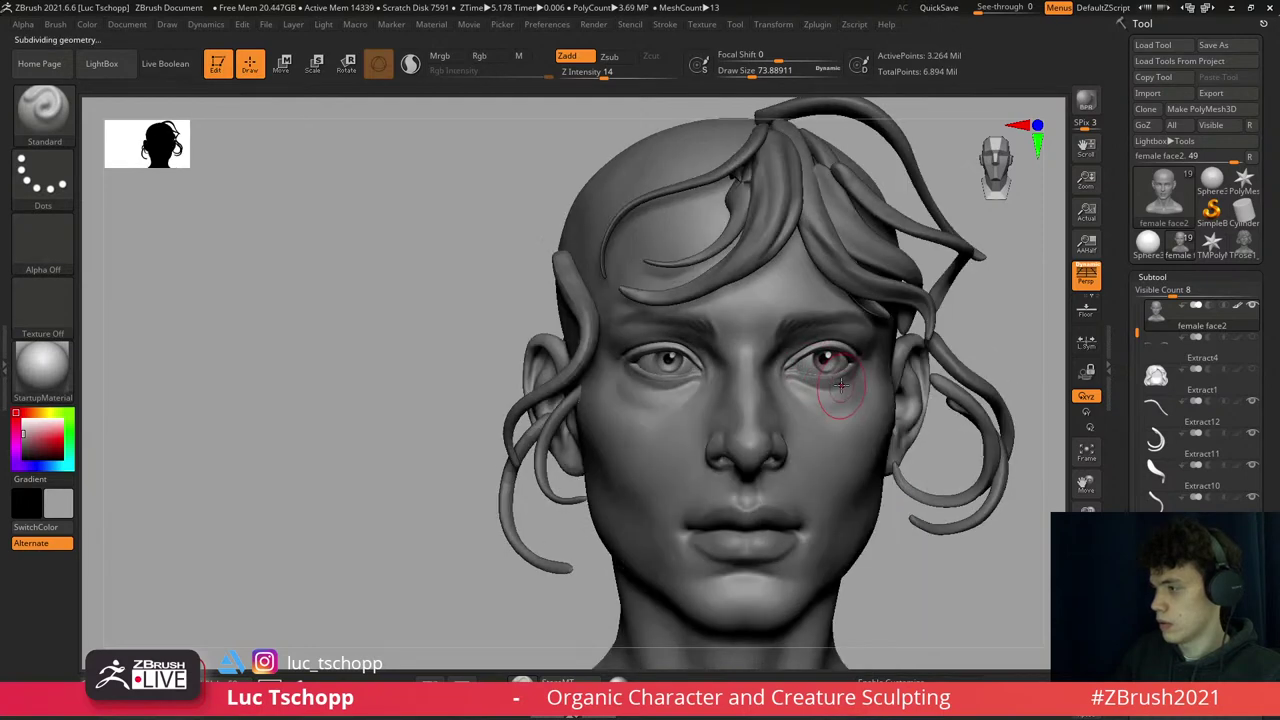
key("b")
key("d")
key("s")
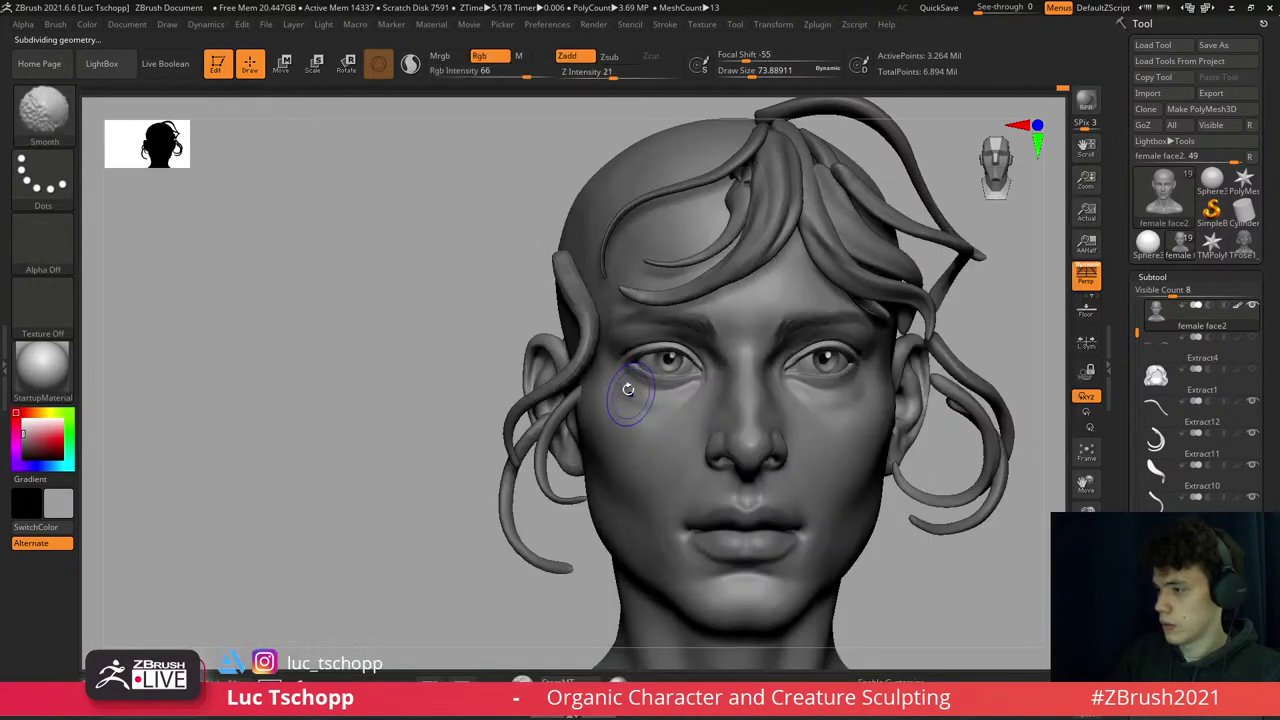
key("shift+d")
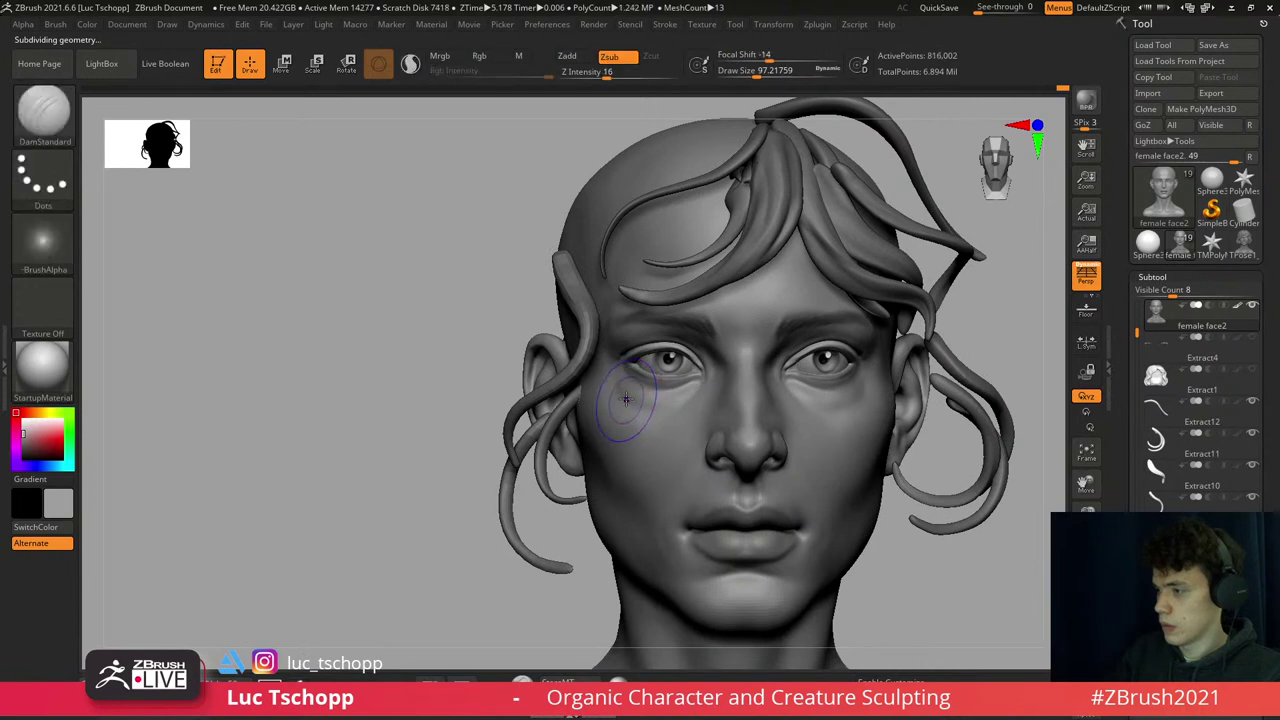
key("d")
key("d")
key("d")
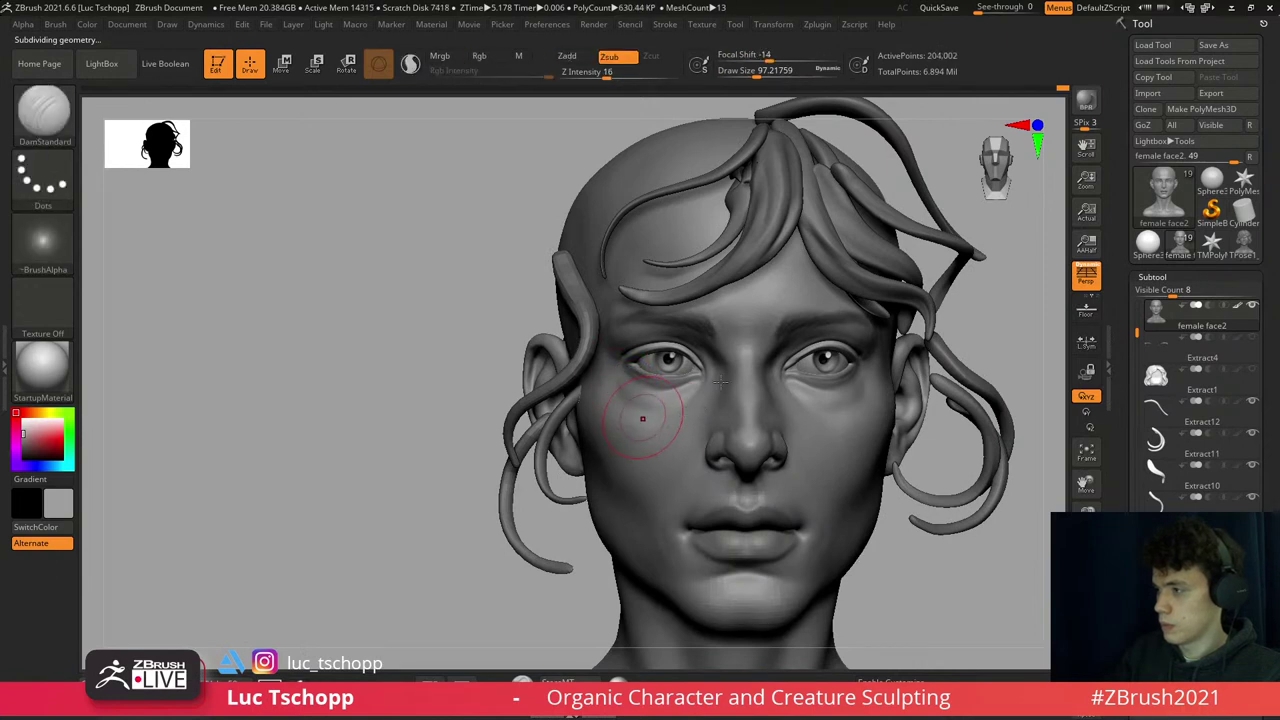
- Show the sculpted wavy hair instead of the tube strands and inspect the bust
left_click(1253, 372)
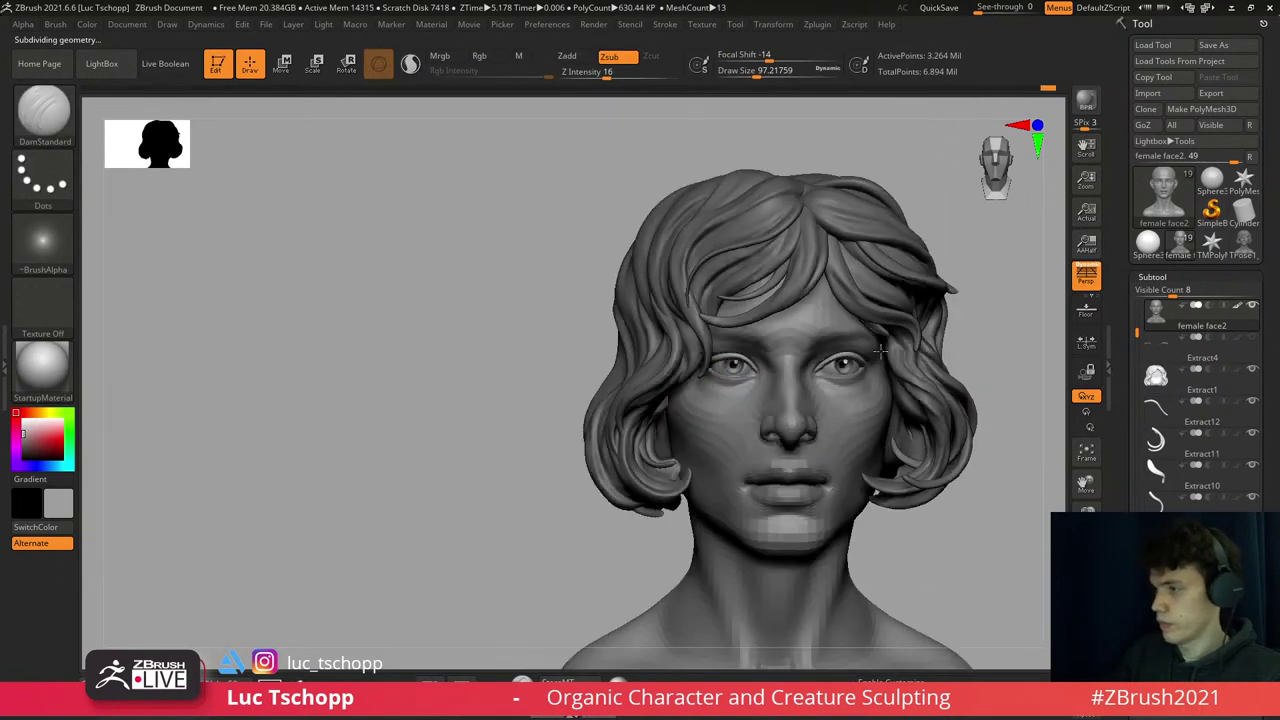
right_click_drag(760, 330, 790, 318, "ctrl")
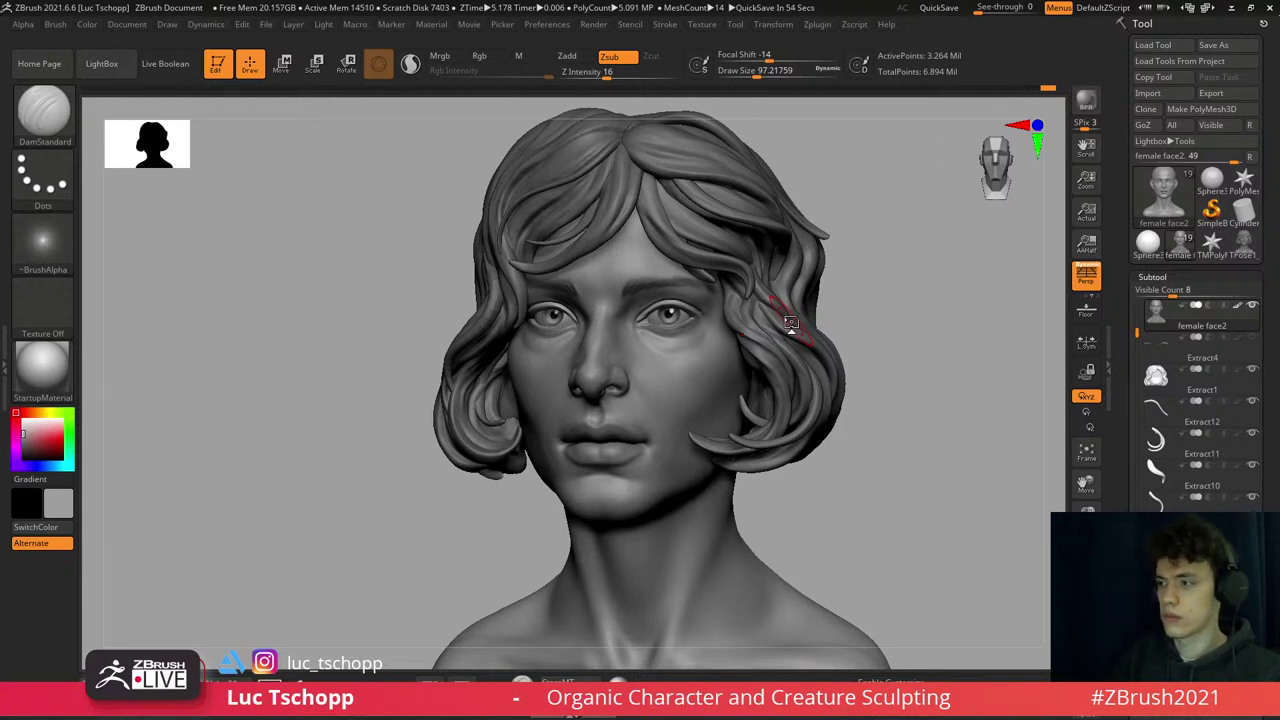
left_click_drag(580, 292, 668, 414)
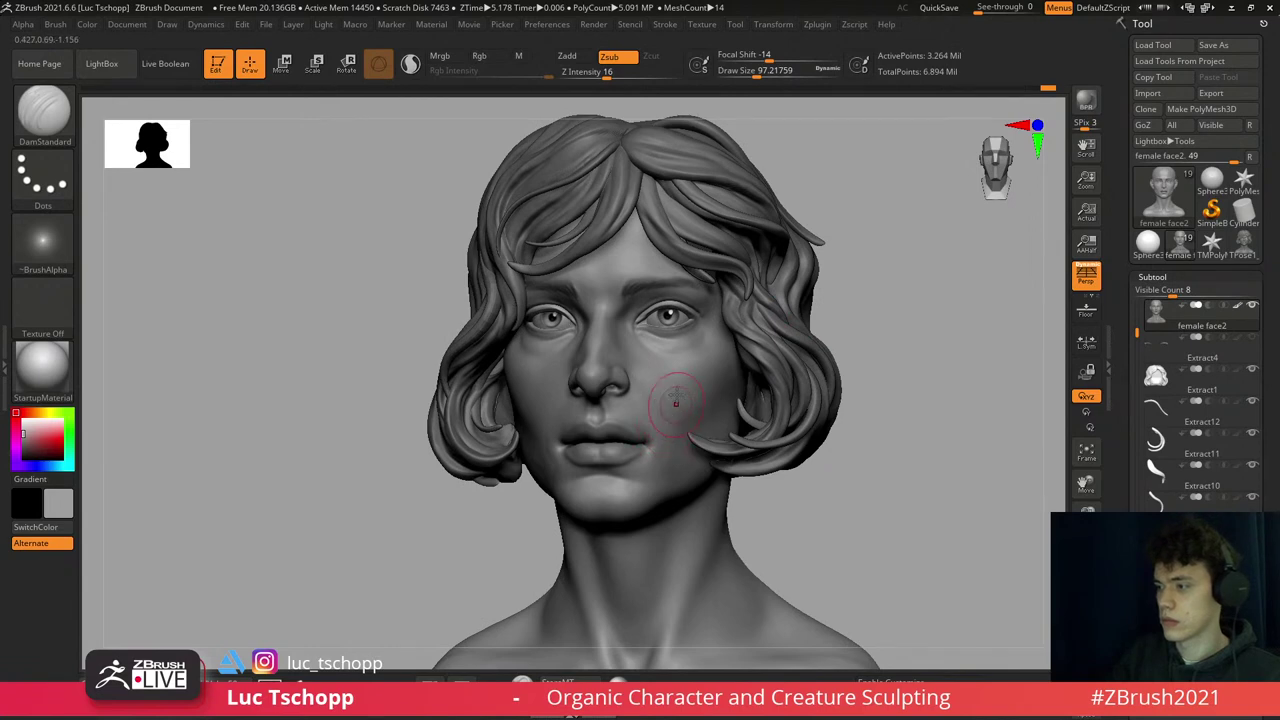
right_click_drag(676, 403, 681, 420)
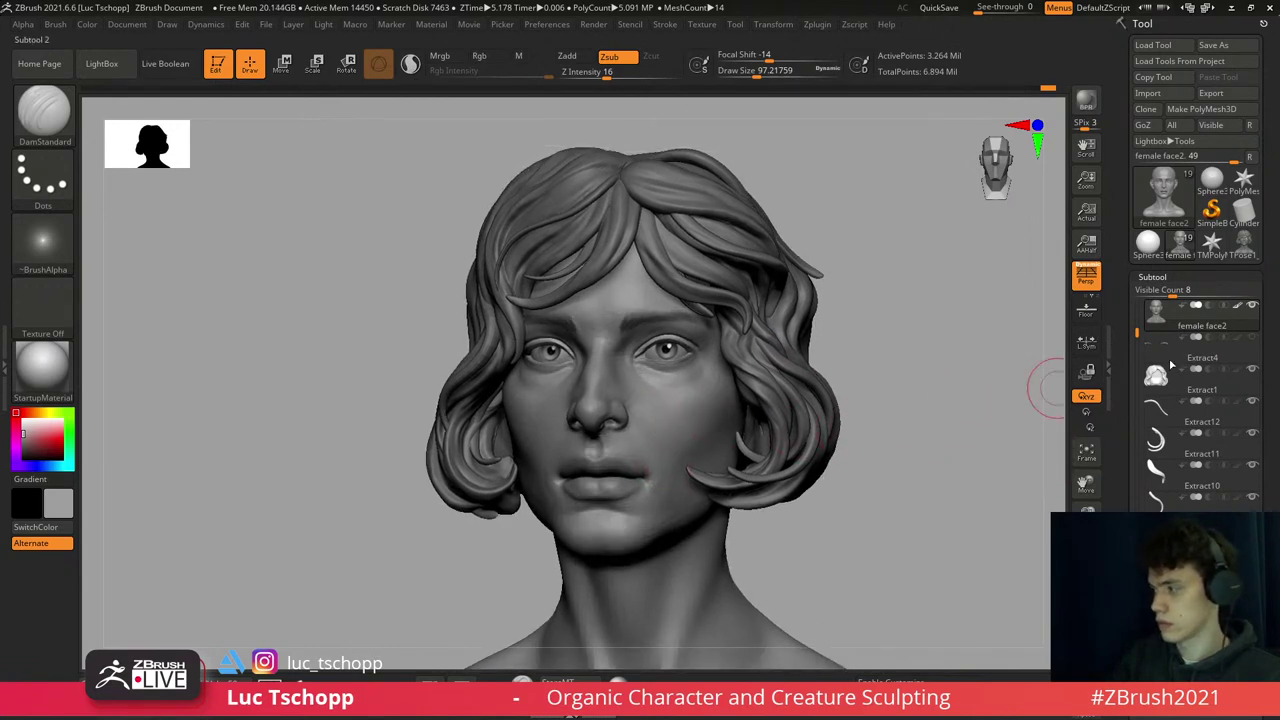
right_click_drag(772, 358, 695, 352)
- Select the Extract4 eyelashes, pick the Move brush, and isolate one lash strip
left_click(695, 352, "alt")
key("b")
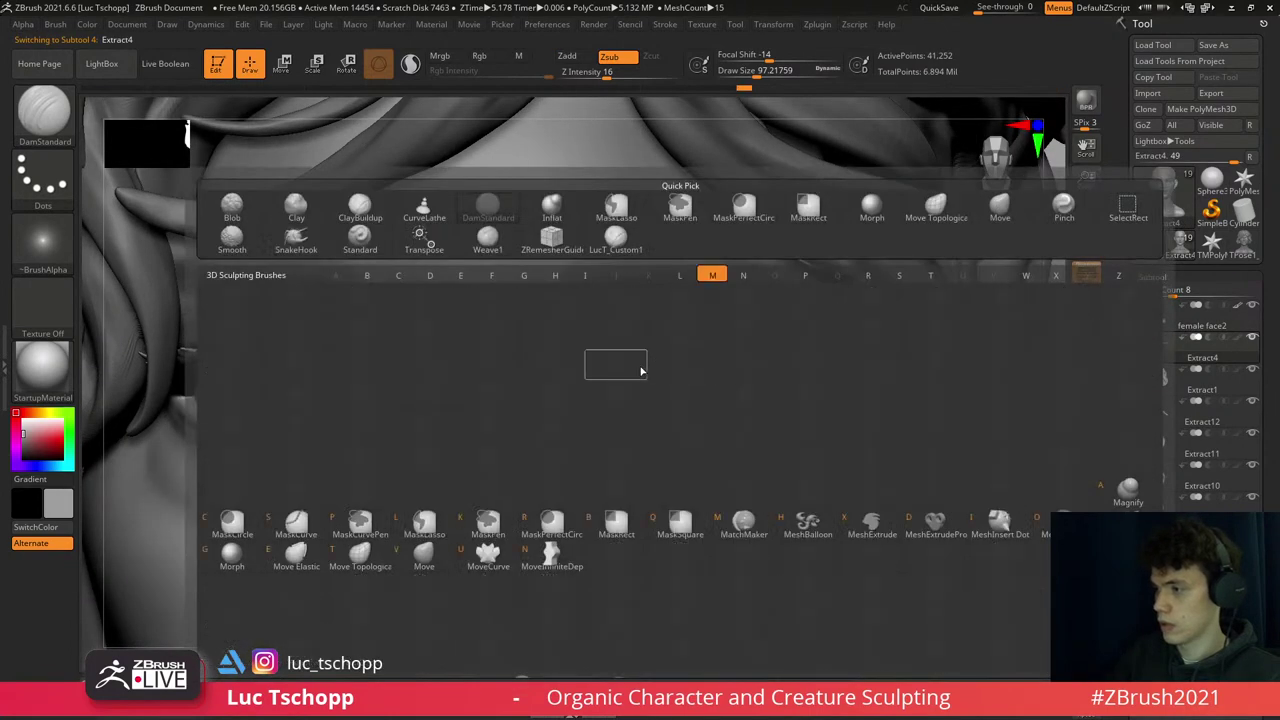
key("m")
key("v")
key("bracketleft")
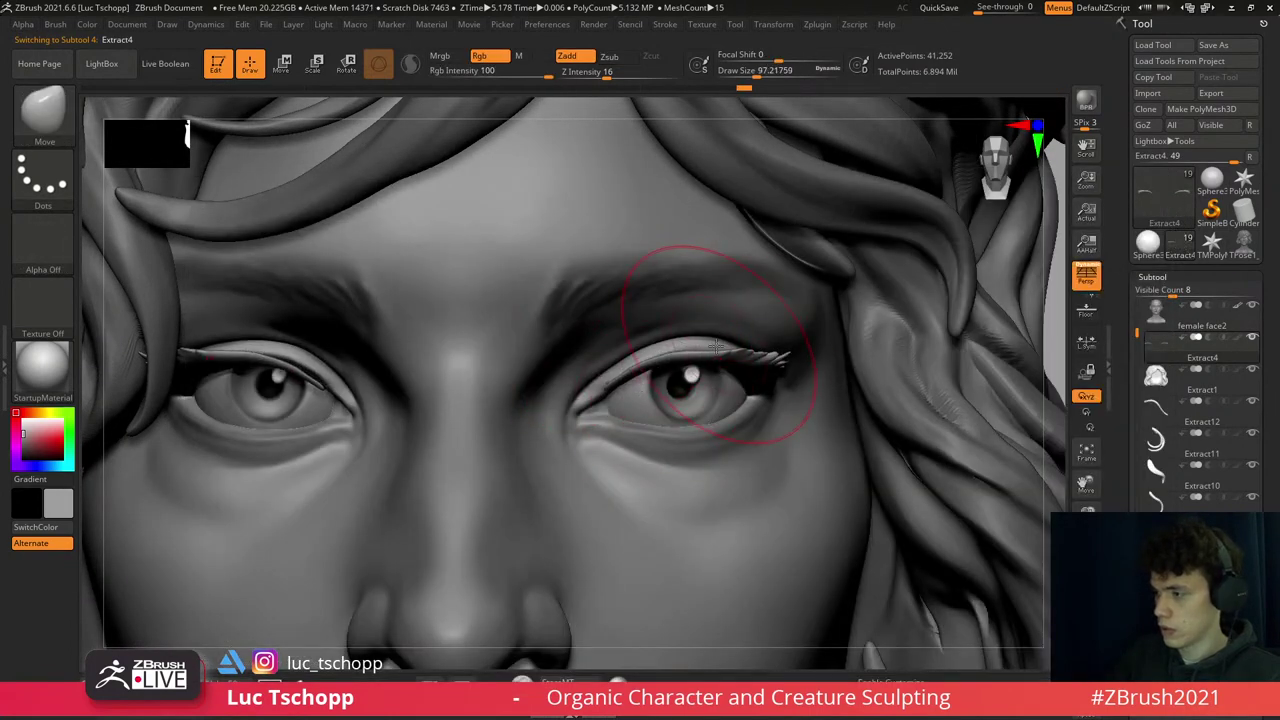
mouse_move(705, 320)
right_mouse_down()
mouse_move(685, 340)
mouse_move(693, 360)
right_mouse_up()
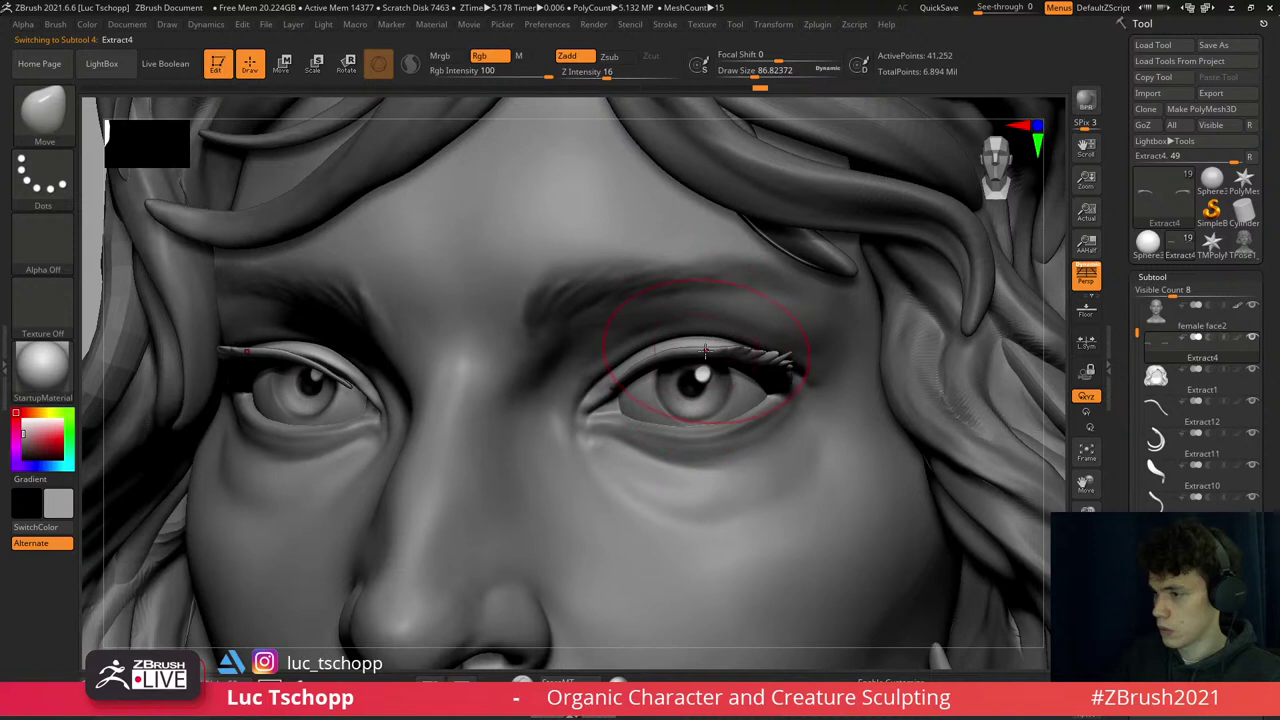
key("ctrl")
left_click(687, 355, "ctrl+shift")
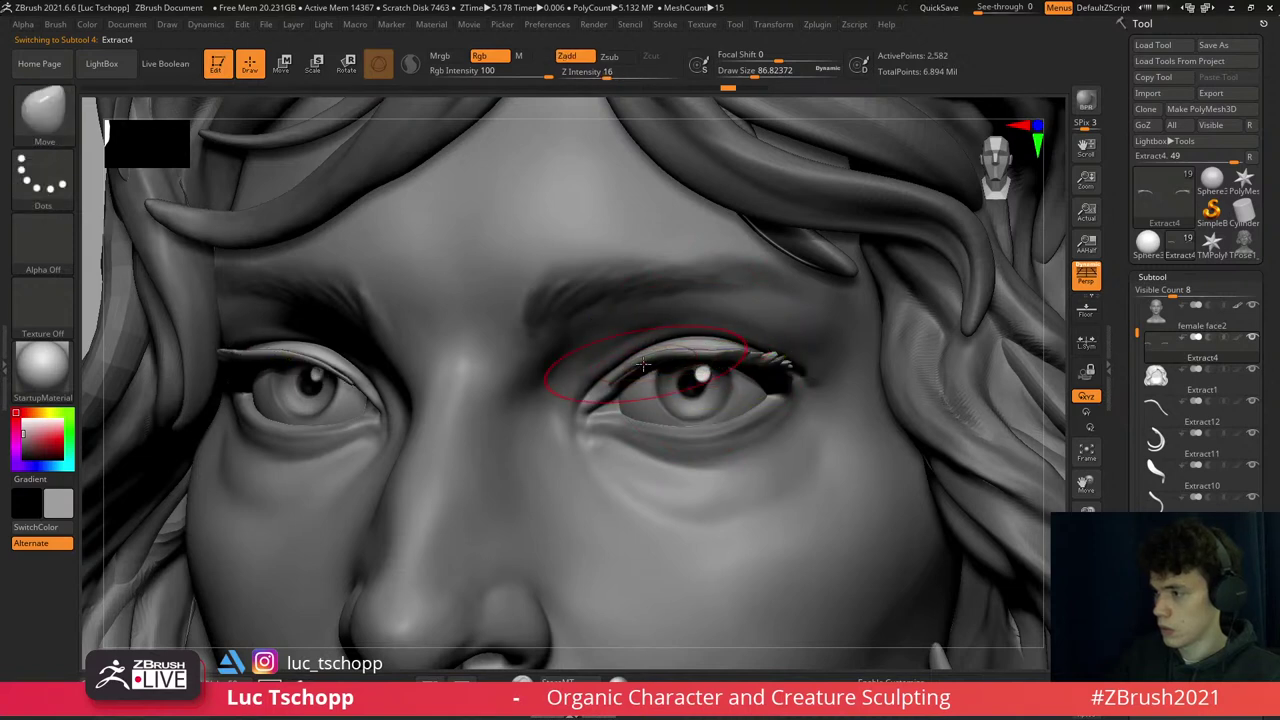
- Move the lashes to fit along the upper eyelid, then zoom out to the whole head
mouse_move(631, 370)
right_mouse_down()
mouse_move(614, 428)
mouse_move(637, 389)
right_mouse_up()
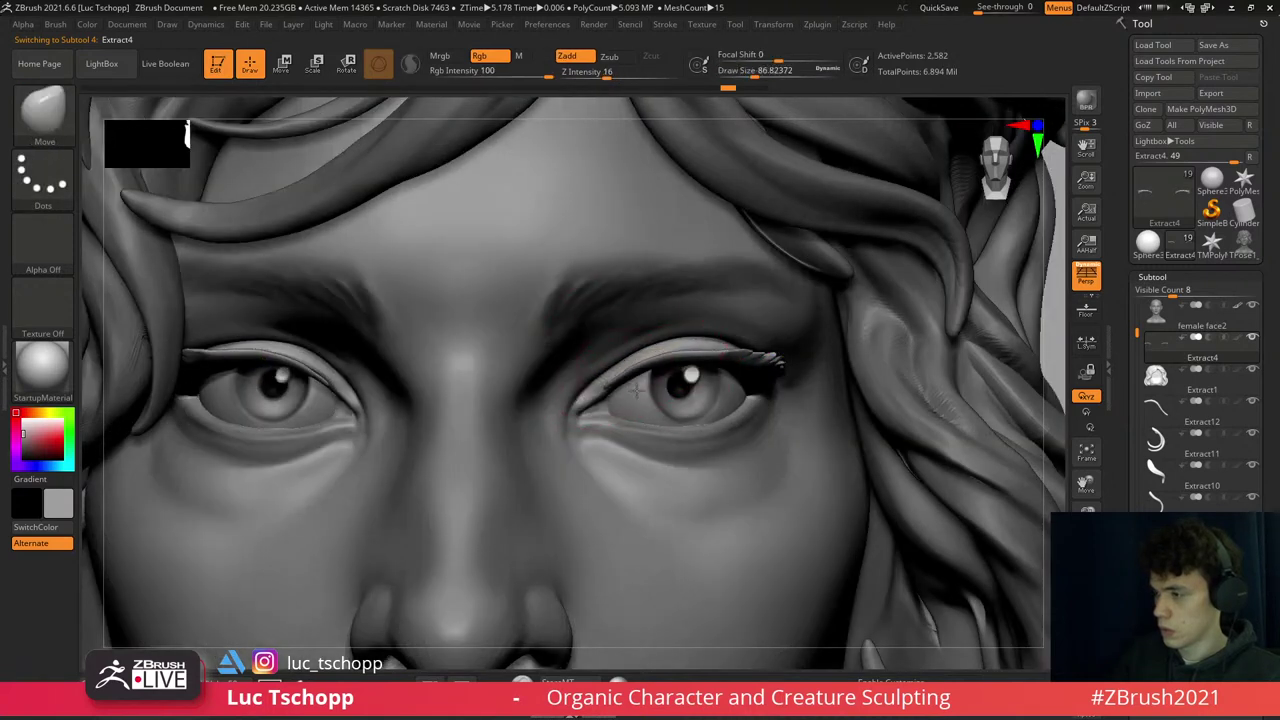
left_click_drag(690, 354, 698, 347)
right_click_drag(698, 352, 768, 370)
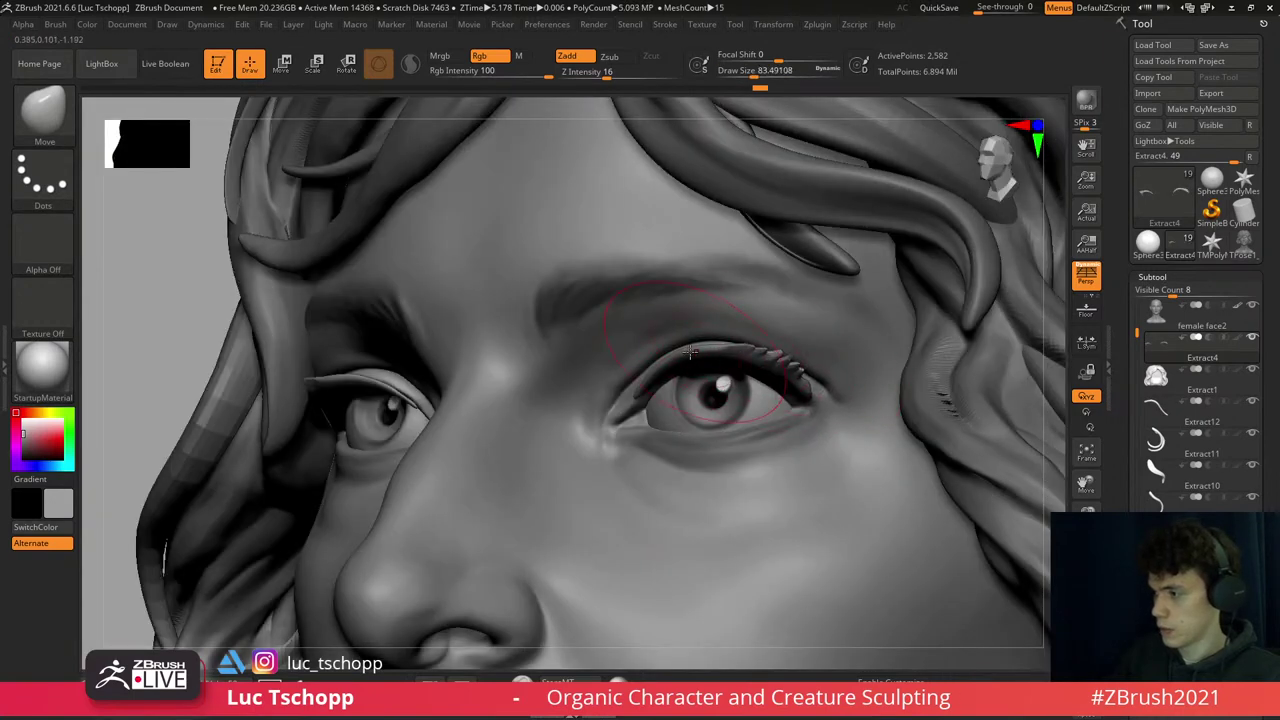
right_click_drag(690, 352, 425, 385)
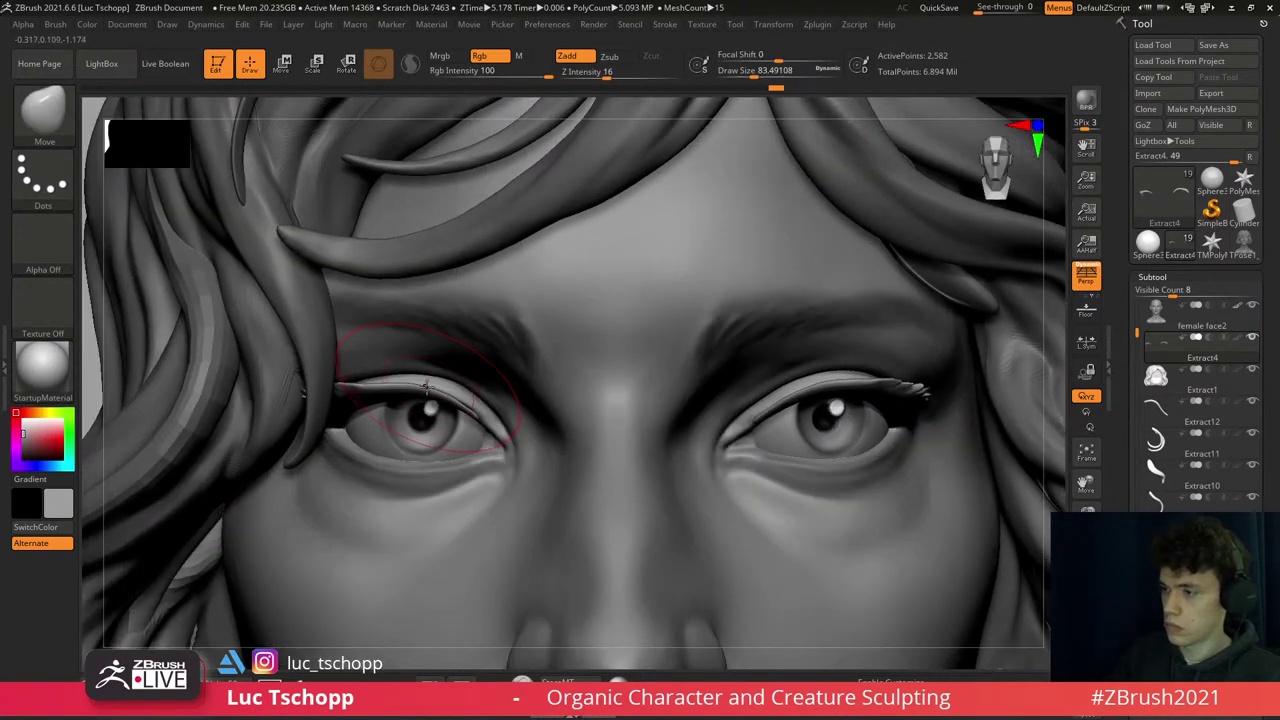
mouse_move(443, 393)
left_mouse_down()
mouse_move(500, 388)
mouse_move(372, 386)
mouse_move(388, 392)
left_mouse_up()
mouse_move(388, 392)
right_mouse_down()
mouse_move(371, 455)
mouse_move(354, 390)
mouse_move(314, 391)
mouse_move(450, 395)
right_mouse_up()
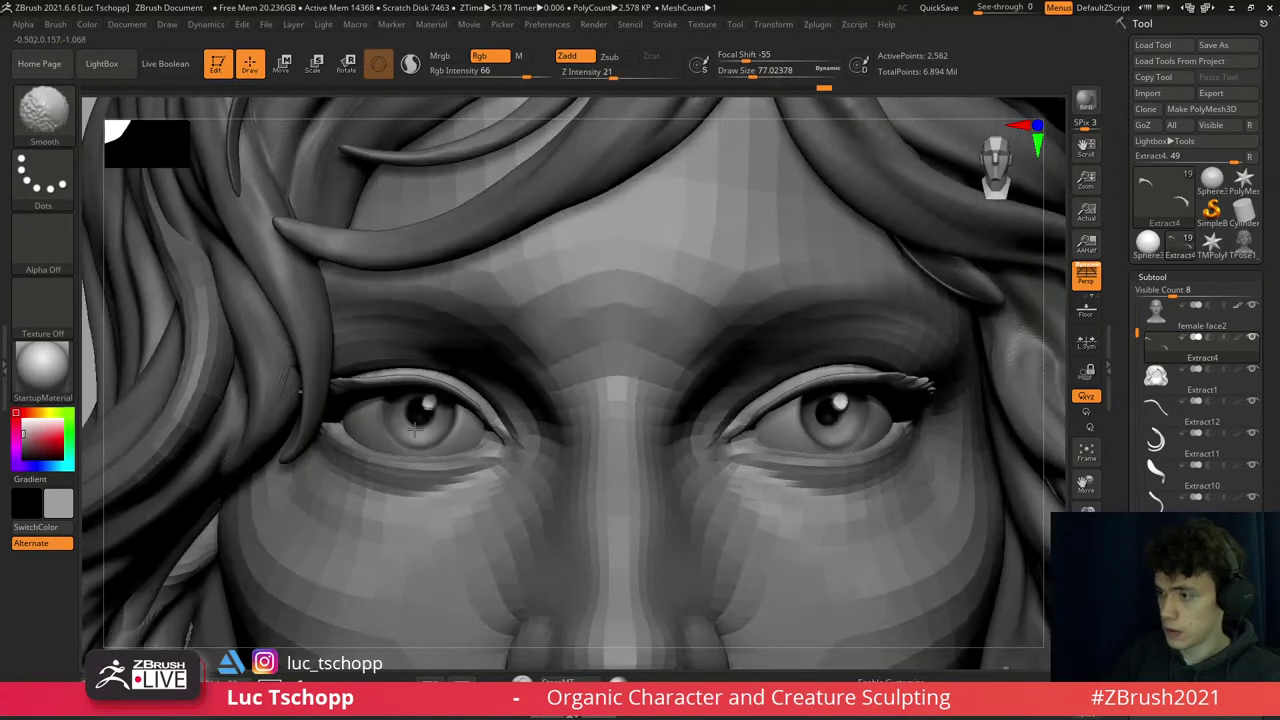
right_click_drag(436, 332, 845, 311, "alt")
mouse_move(770, 367)
right_mouse_down()
mouse_move(827, 294)
mouse_move(791, 286)
mouse_move(789, 167)
right_mouse_up()
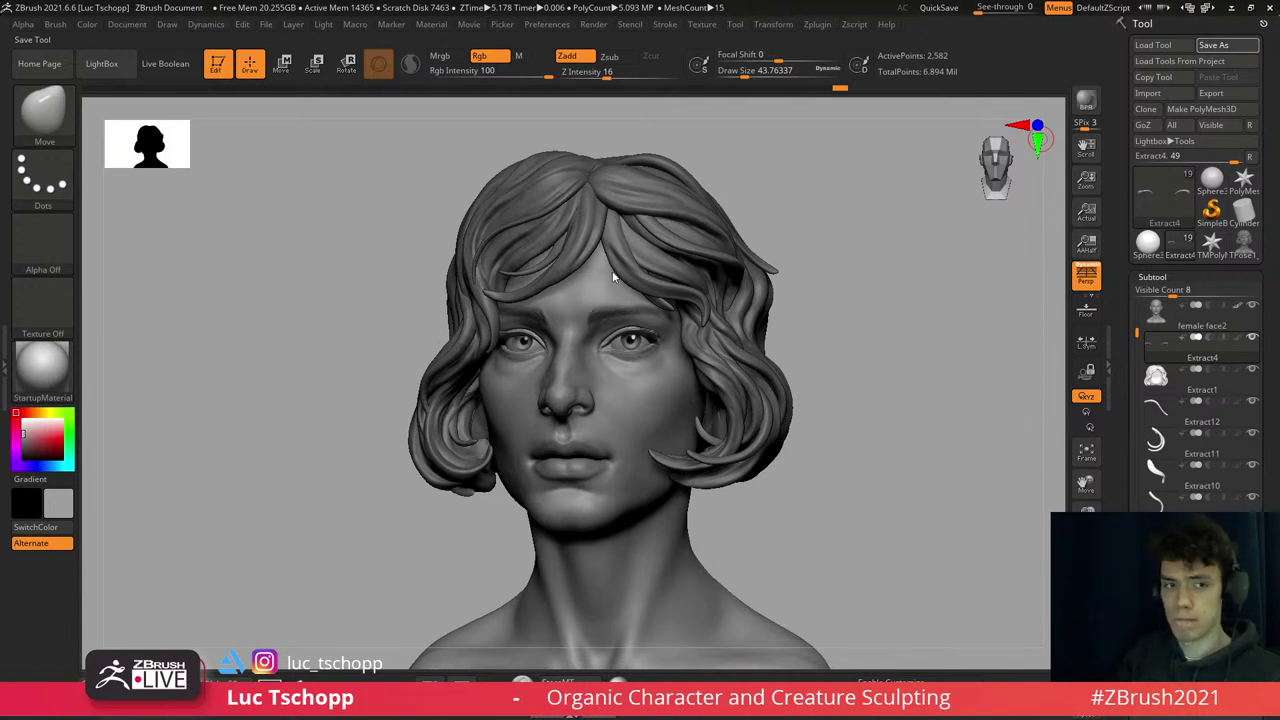
- Switch to the LucT_Custom1 brush, enlarge it, and raise the face to its highest subdivision
mouse_move(642, 248)
right_mouse_down()
mouse_move(578, 301)
mouse_move(563, 349)
right_mouse_up()
key("1")
key("s")
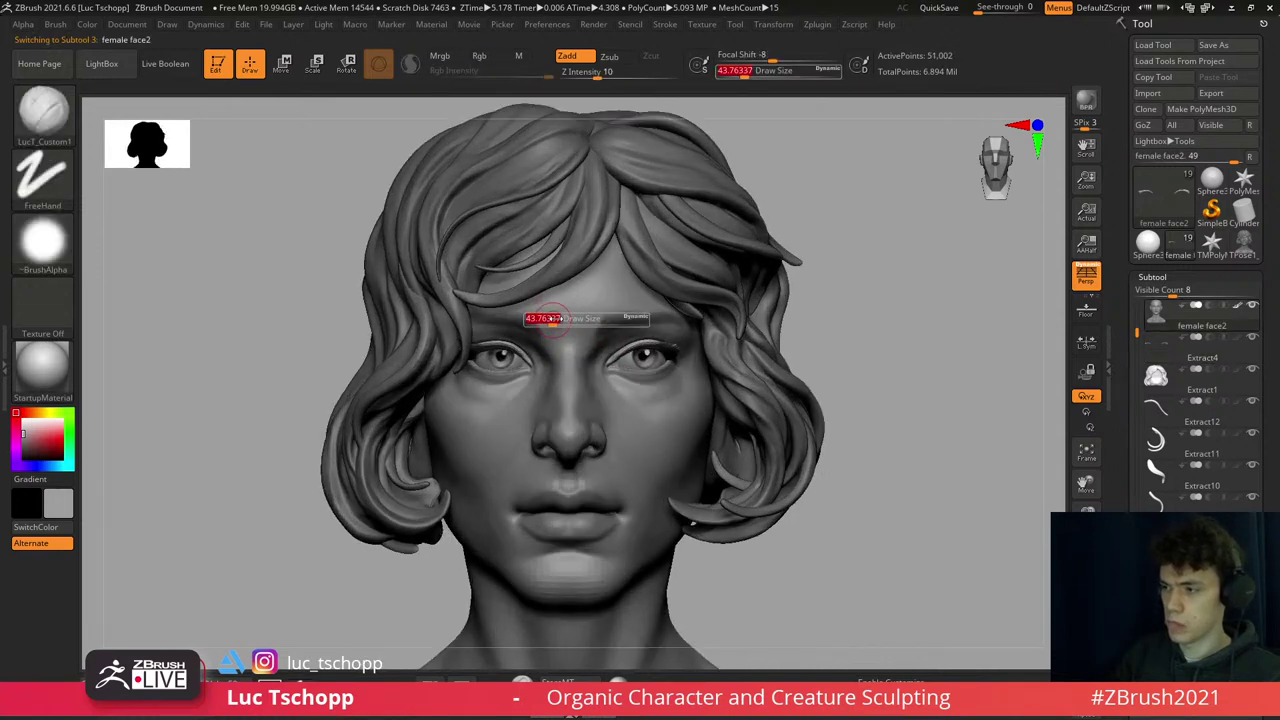
left_click_drag(552, 318, 580, 318)
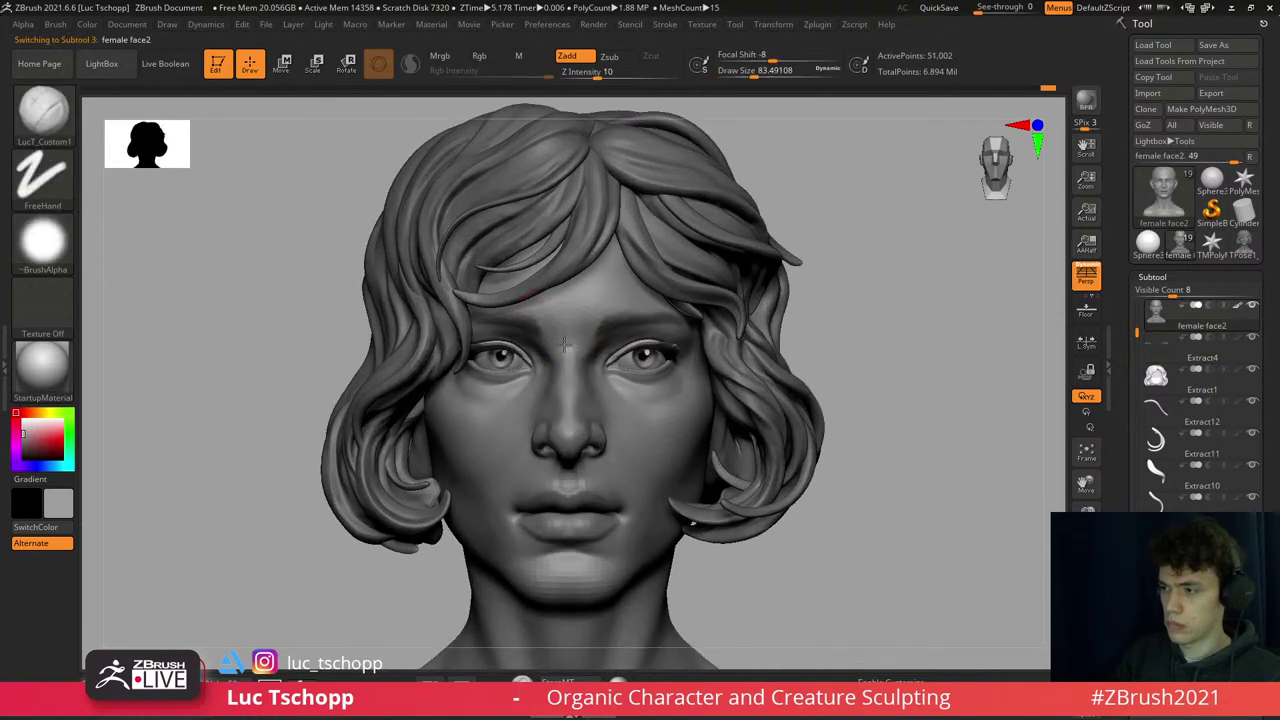
key("ctrl+d")
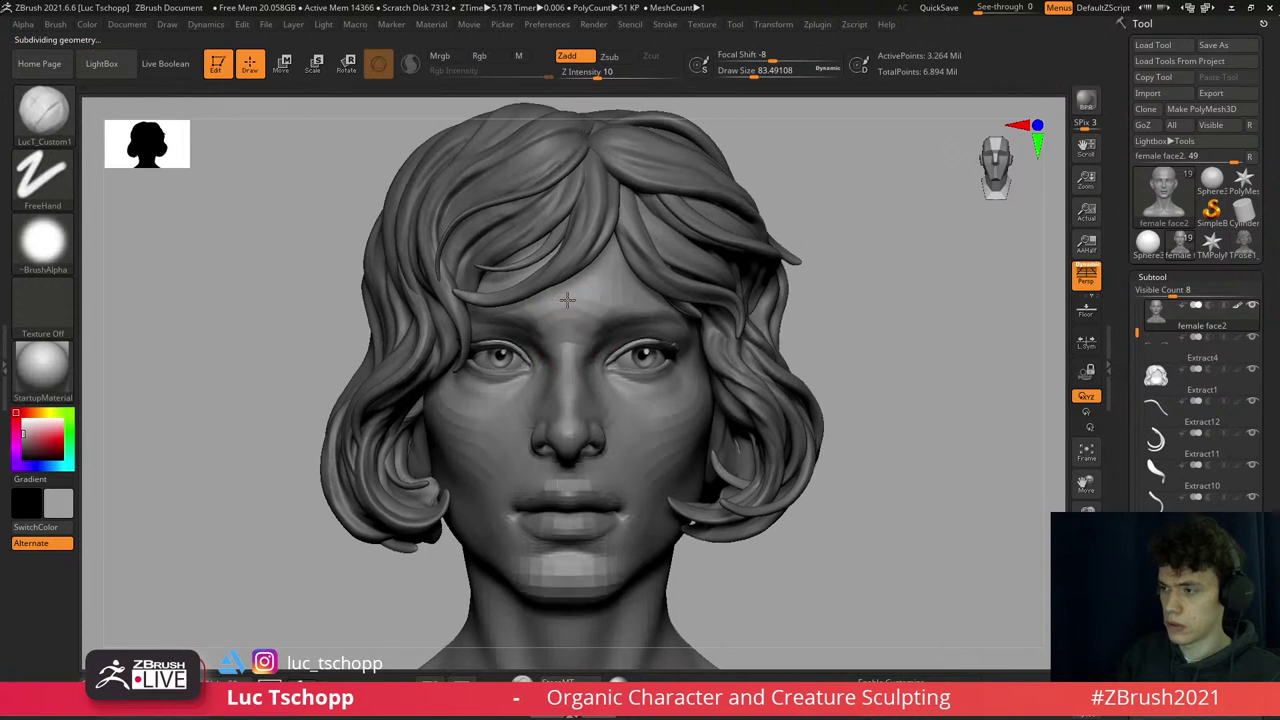
mouse_move(583, 320)
right_mouse_down("alt")
mouse_move(607, 348)
mouse_move(608, 300)
right_mouse_up("alt")
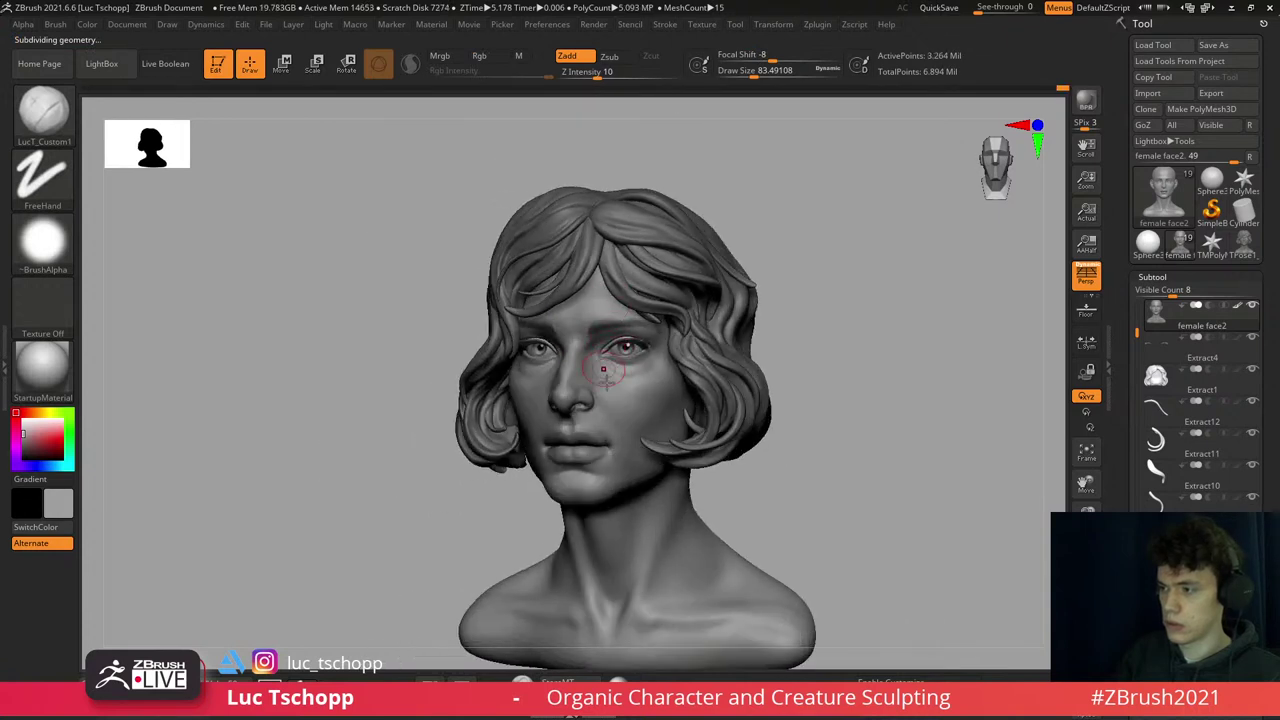
right_click_drag(603, 369, 688, 350)
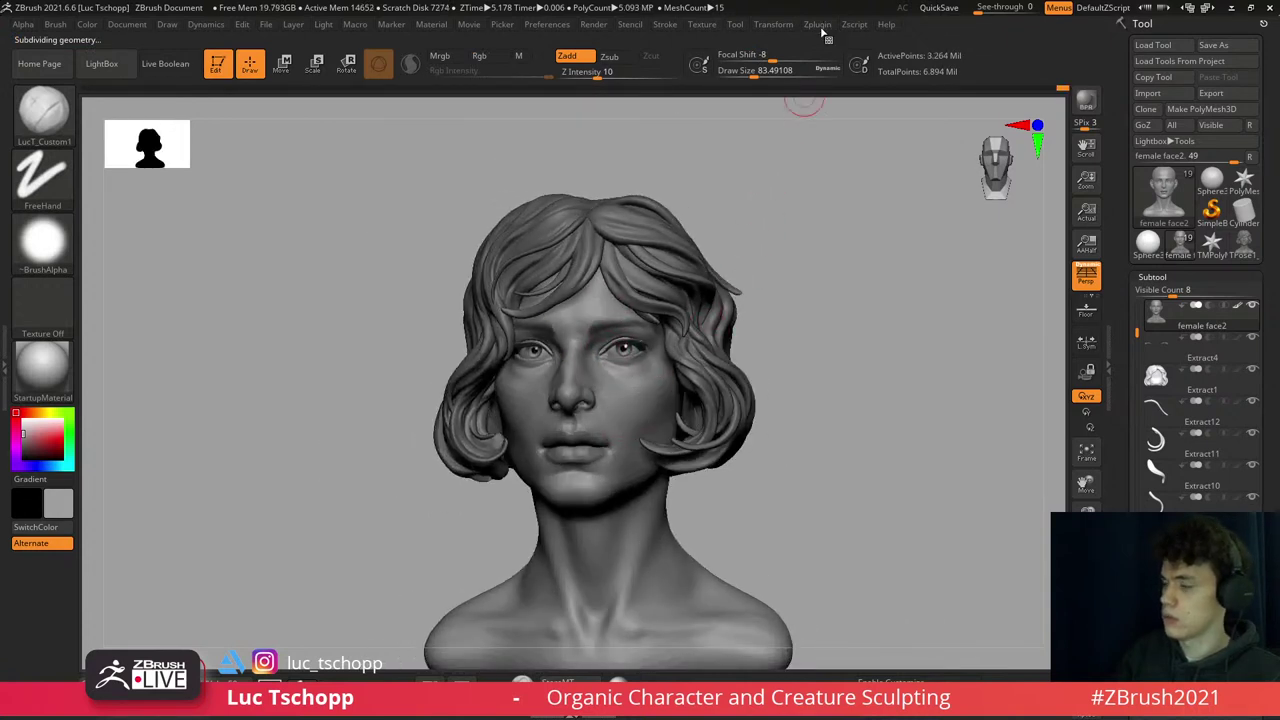
- Delete the old TPose mesh, reload female face2, and run Transpose Master TPoseMesh
left_click(818, 25)
mouse_move(889, 316)
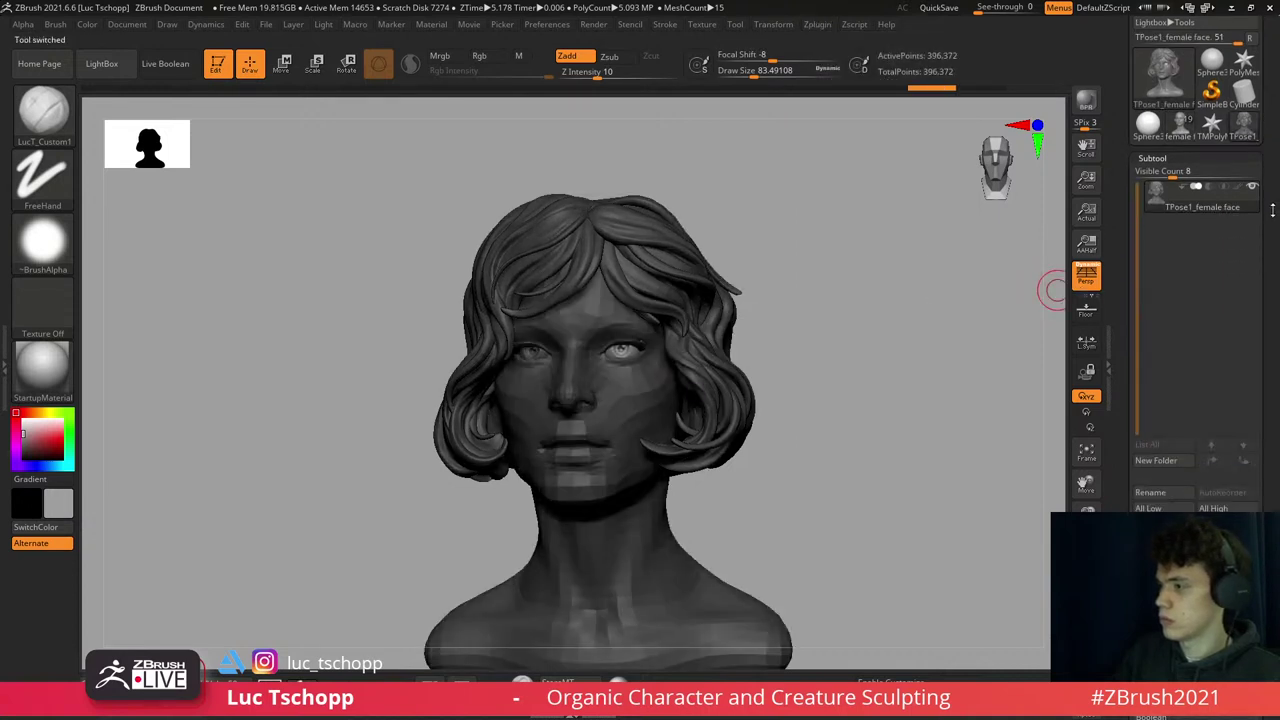
left_click(1167, 393)
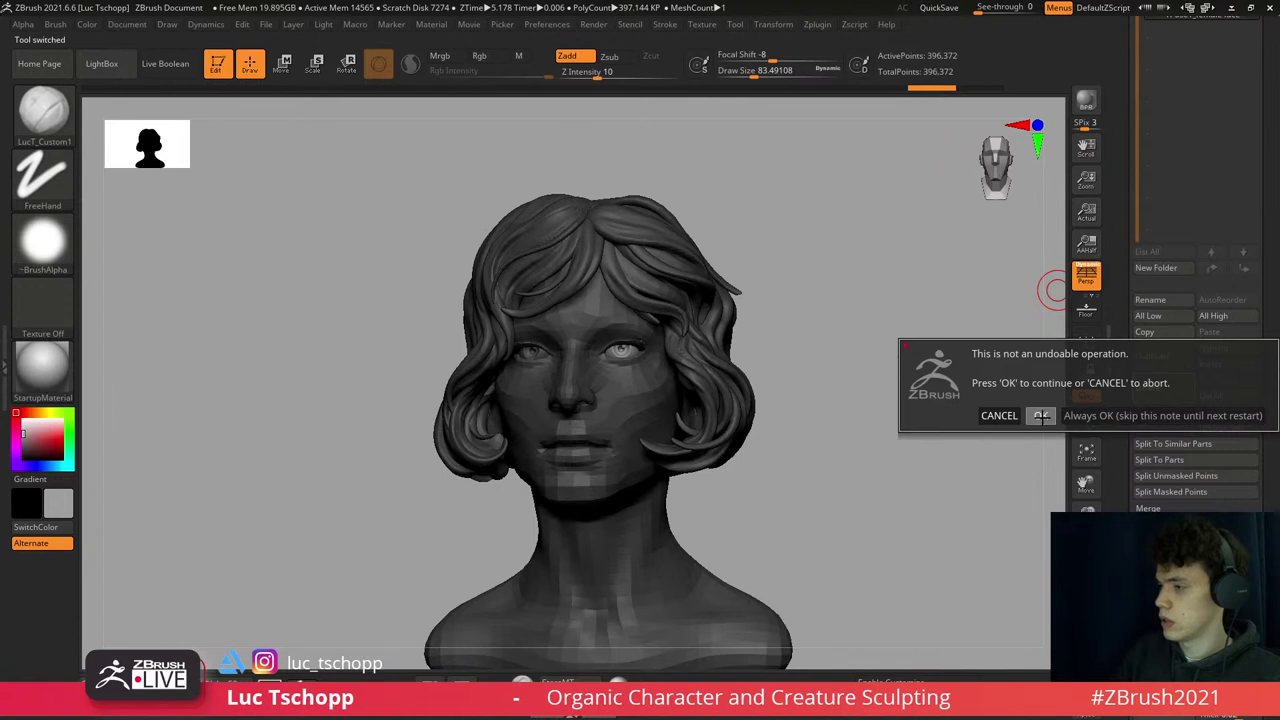
left_click(1041, 415)
scroll(1270, 170, "up", 5)
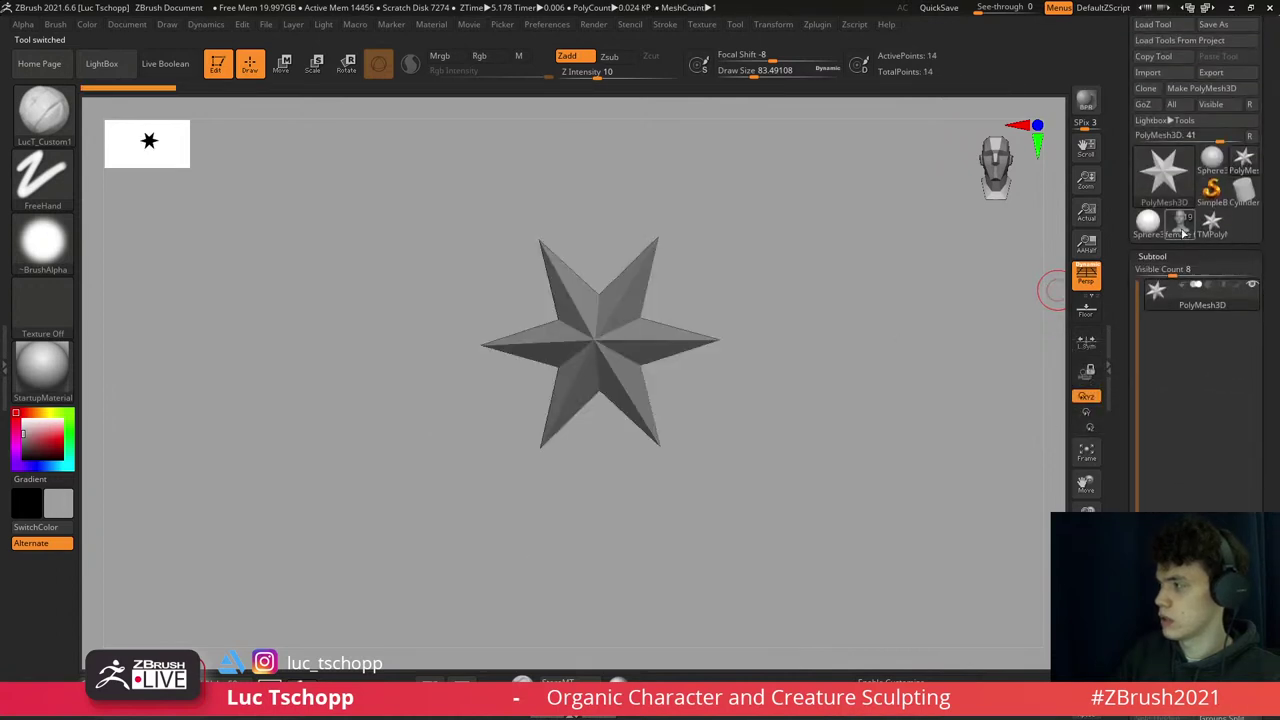
left_click(1180, 228)
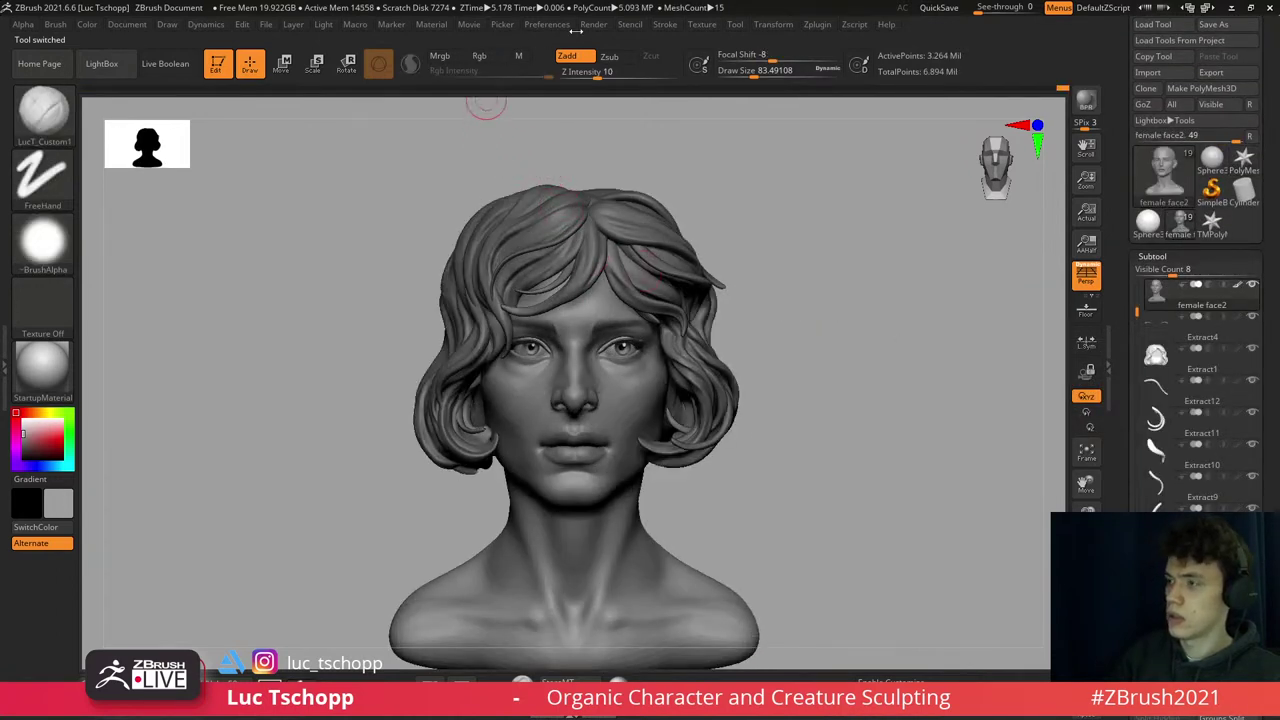
left_click(817, 25)
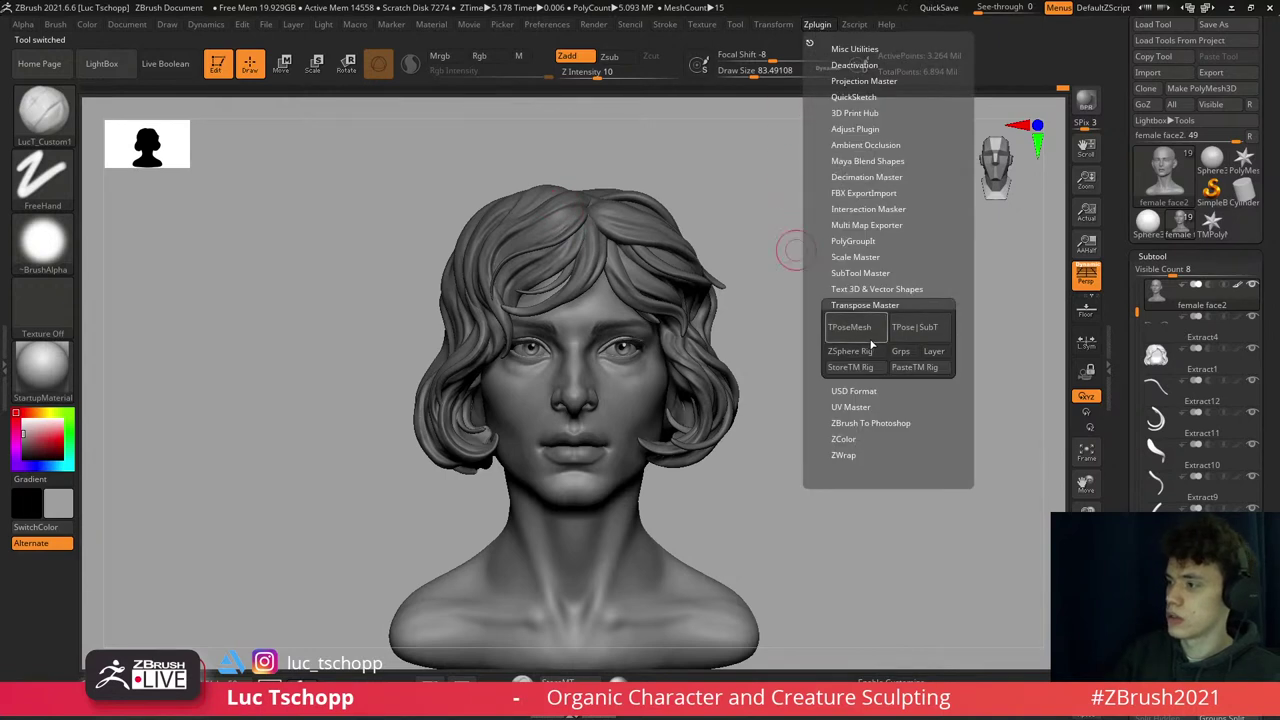
left_click(910, 335)
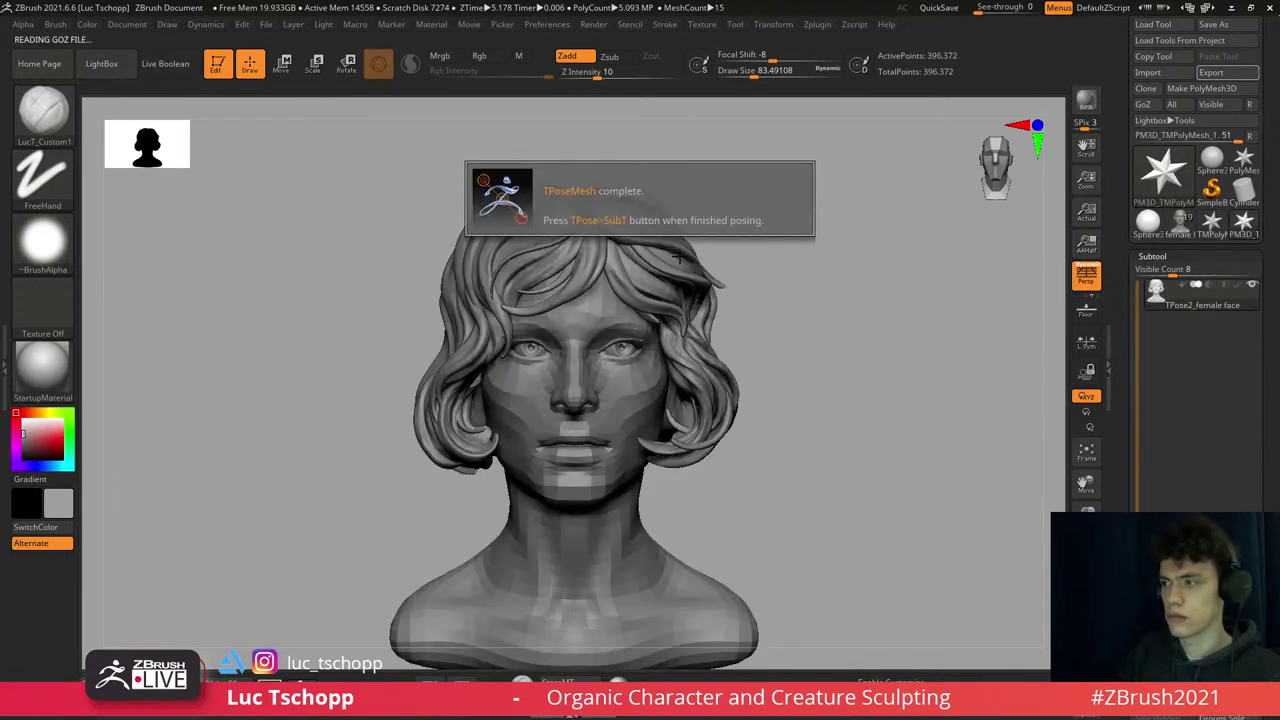
- Mask the whole bust except the head, leaving only the head free to move
left_click_drag(761, 311, 795, 331)
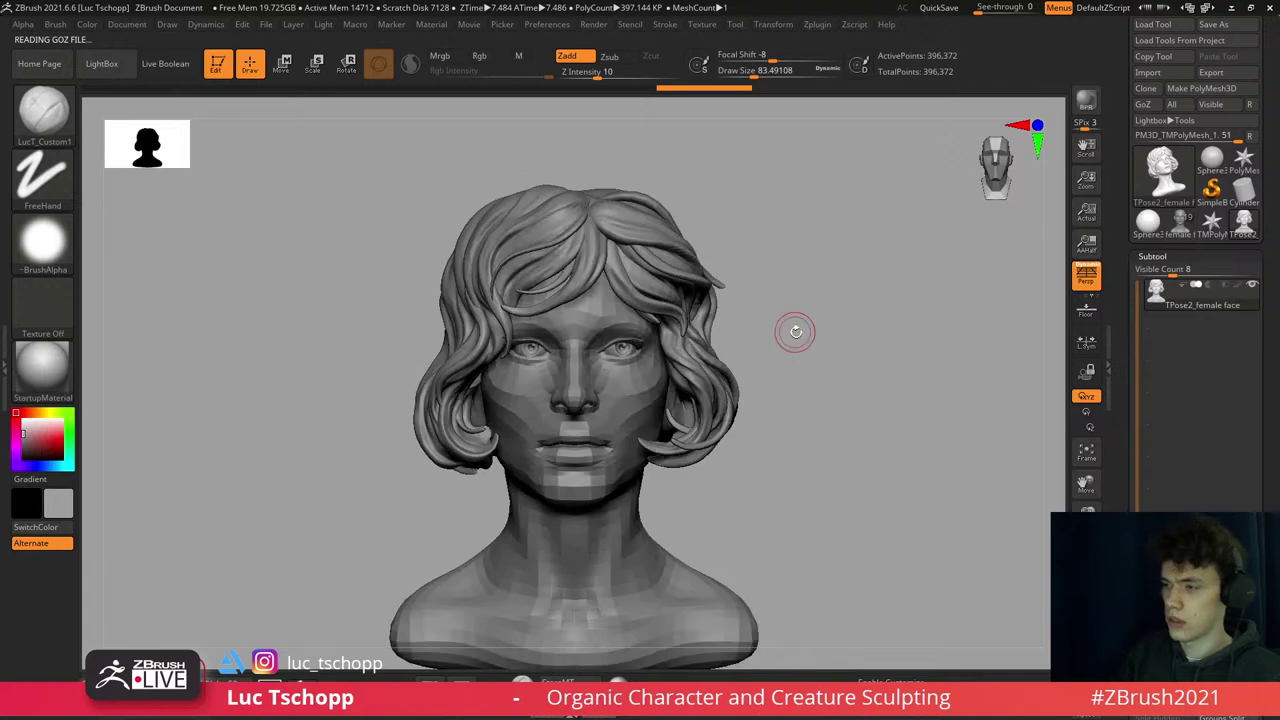
key("w")
left_click(588, 556)
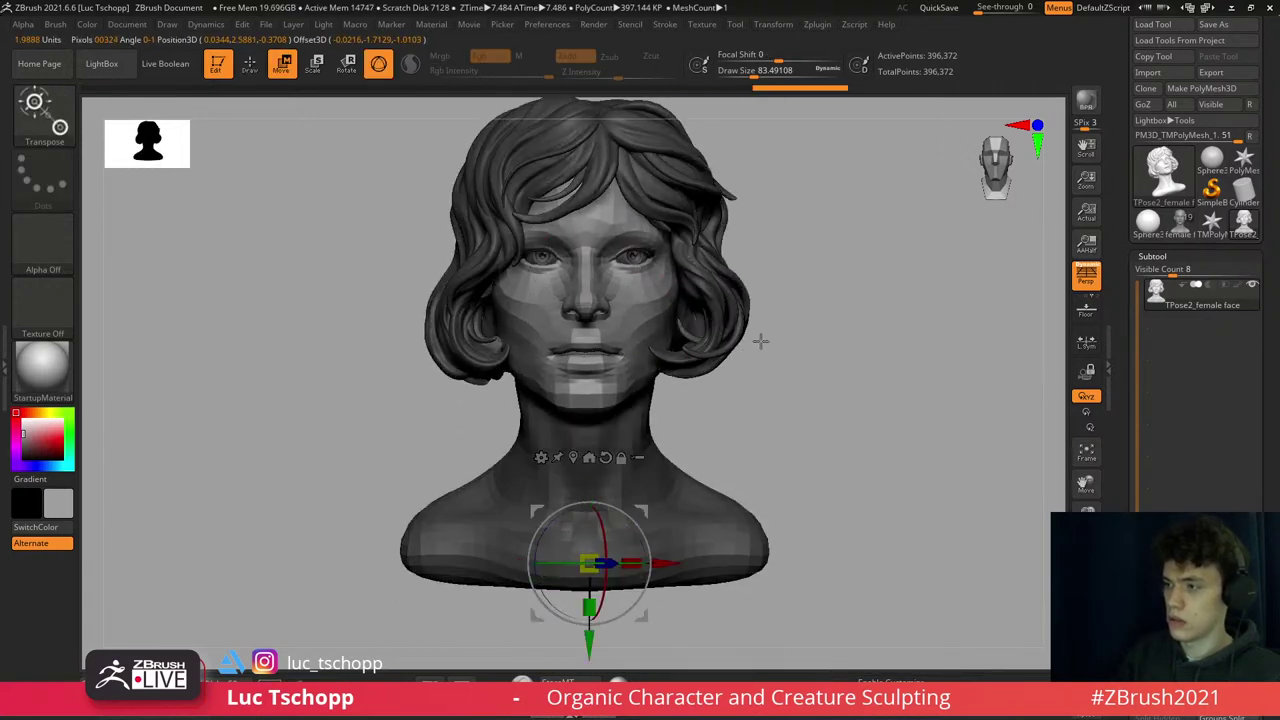
key("q")
left_click_drag(777, 334, 694, 200, "alt")
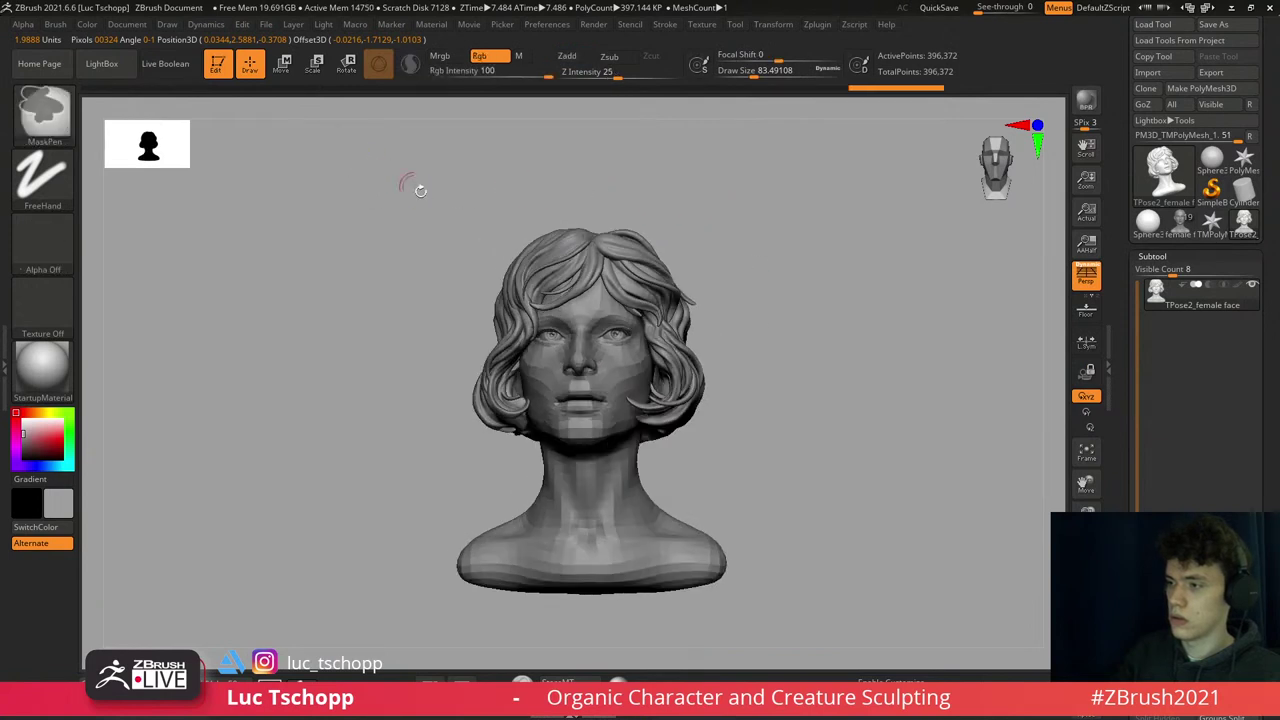
mouse_move(406, 178)
left_mouse_down("ctrl")
mouse_move(714, 323)
mouse_move(794, 484)
left_mouse_up("ctrl")
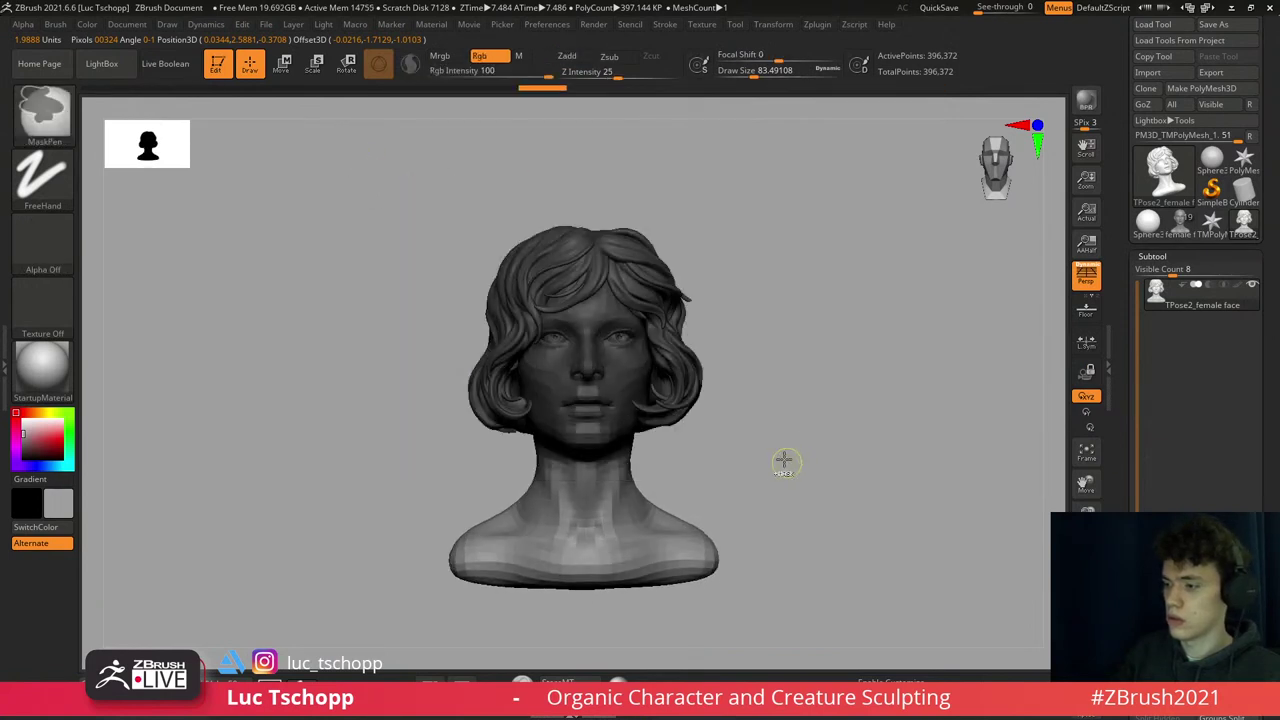
left_click_drag(426, 180, 791, 459, "ctrl")
left_click(700, 485, "ctrl")
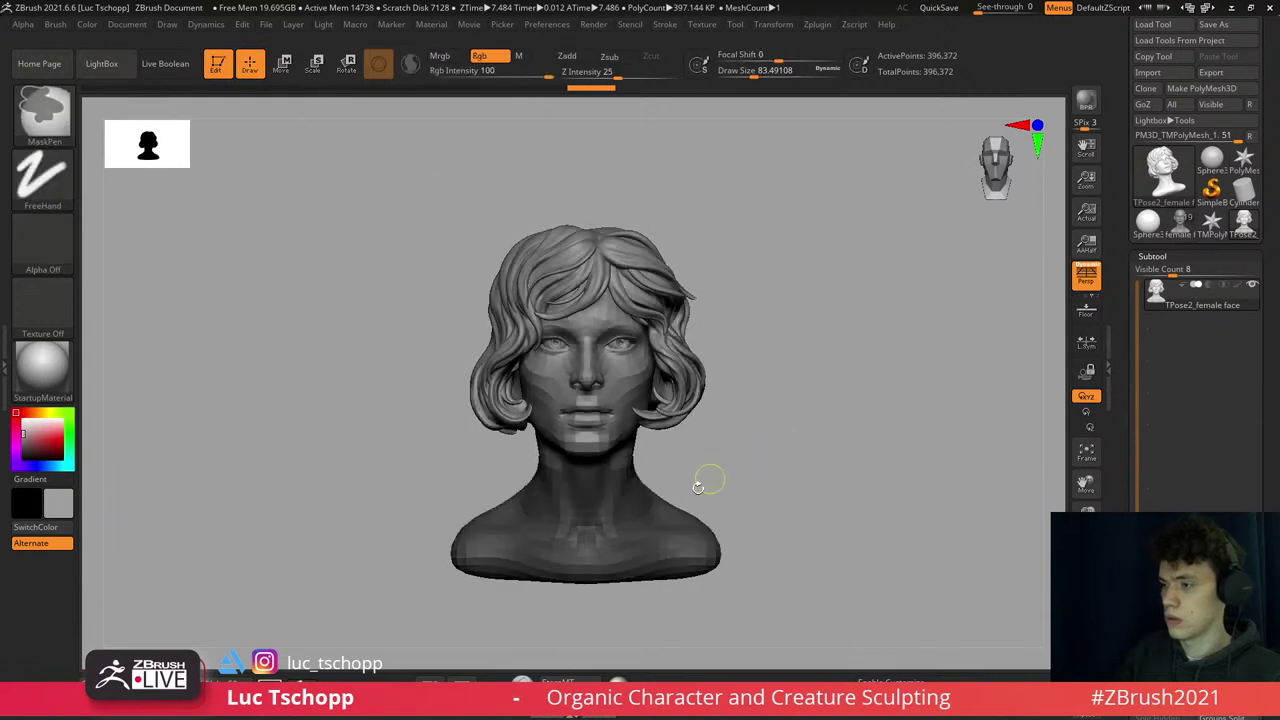
left_click(647, 515, "ctrl")
left_click(706, 478, "ctrl")
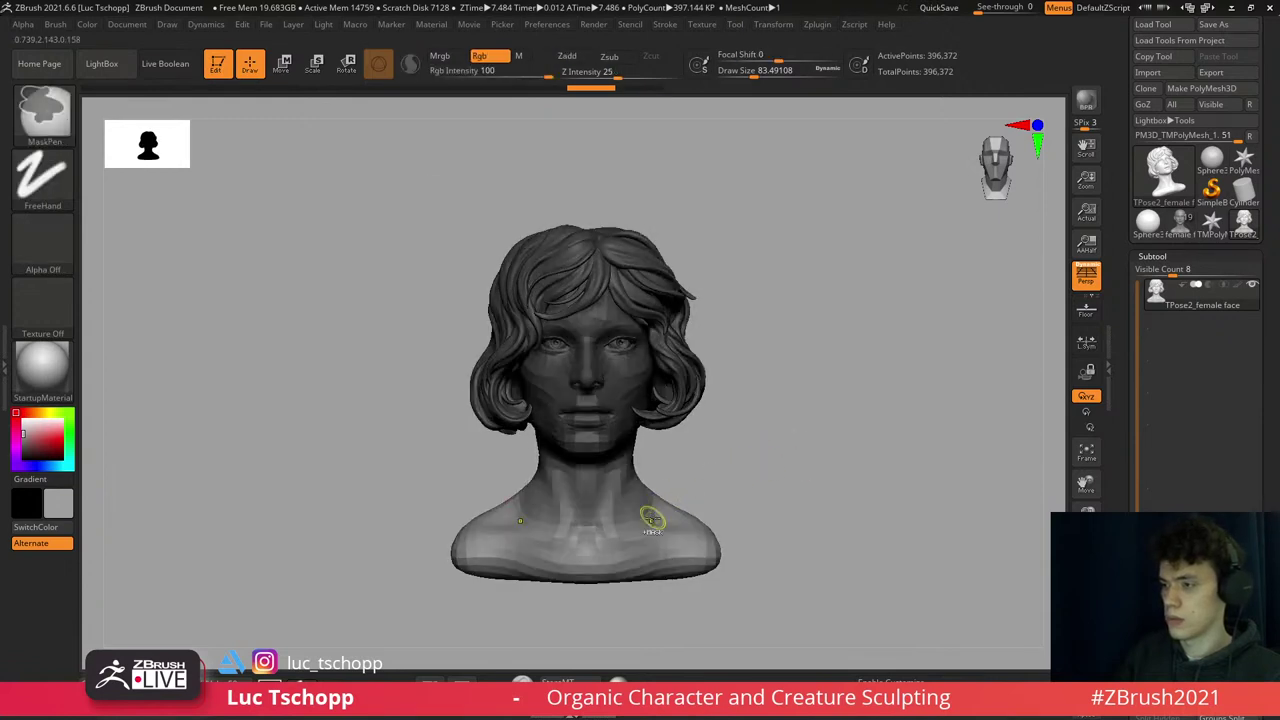
left_click(651, 449, "ctrl")
- Switch from the 3D gizmo to a transpose line and place it along the neck
scroll(654, 443, "up", 2)
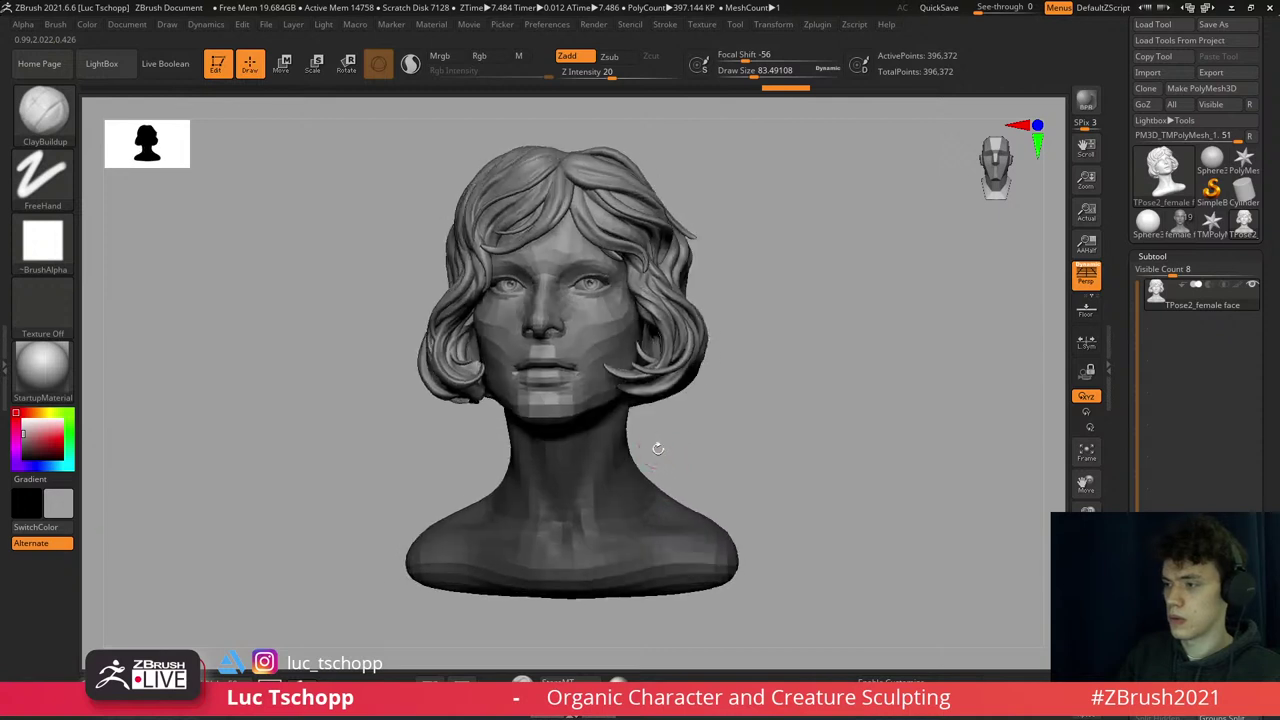
left_click(285, 70)
left_click(379, 64)
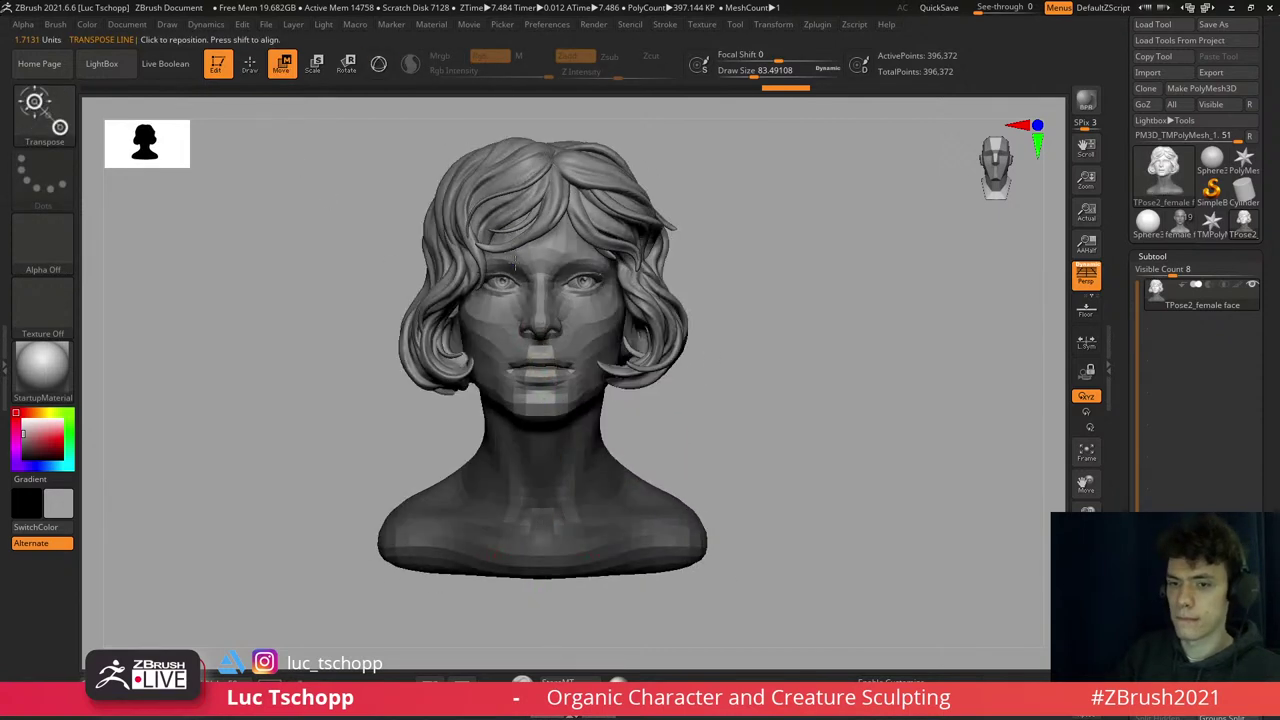
left_click_drag(565, 331, 553, 287)
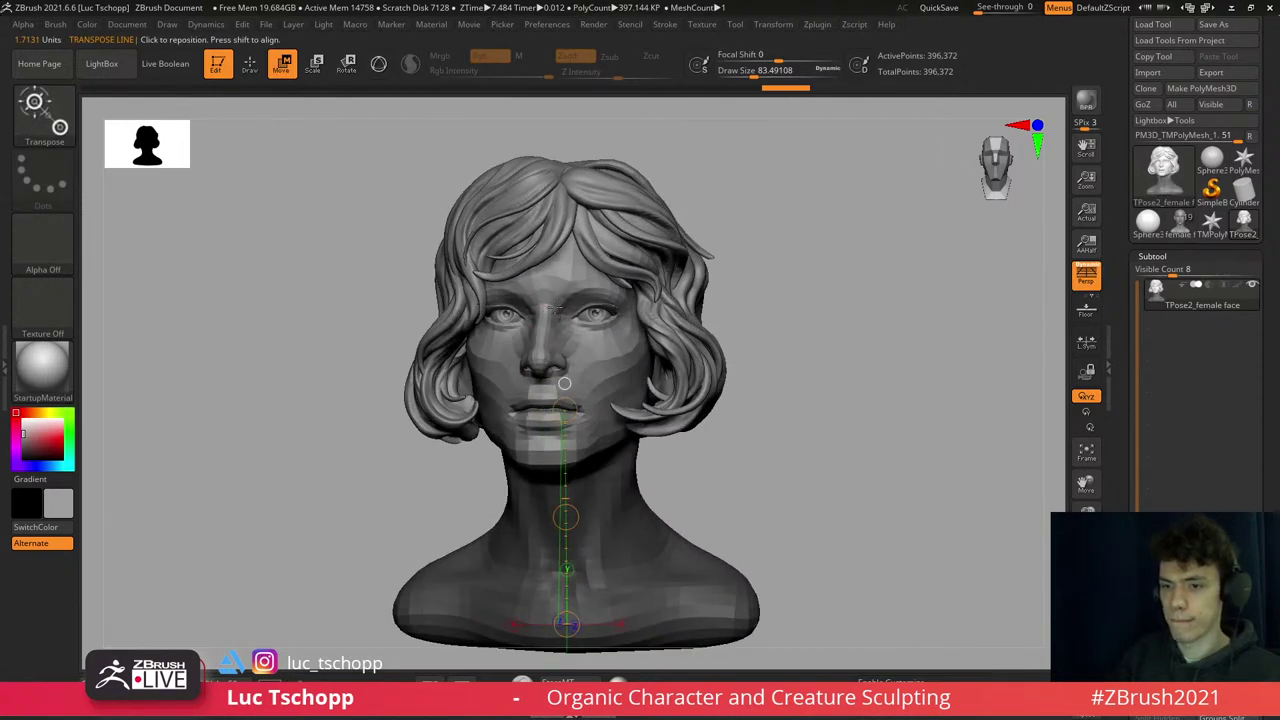
left_click_drag(561, 348, 570, 371)
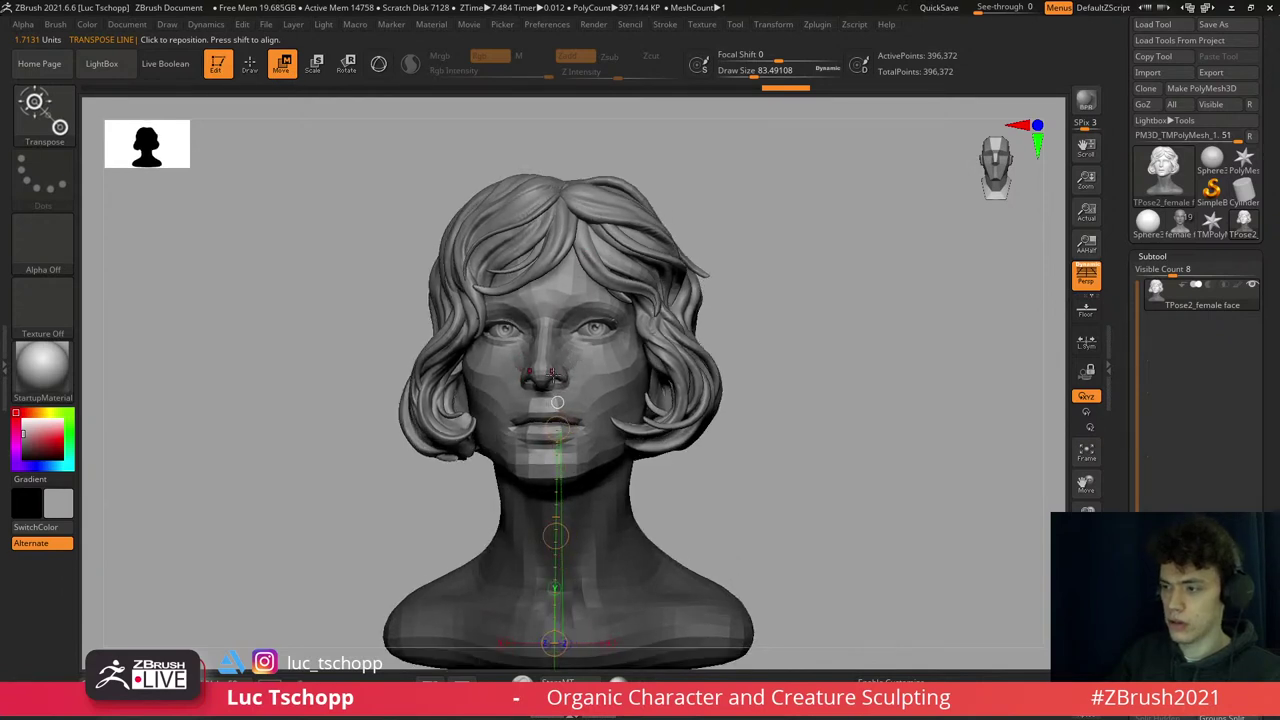
right_click_drag(552, 374, 703, 364)
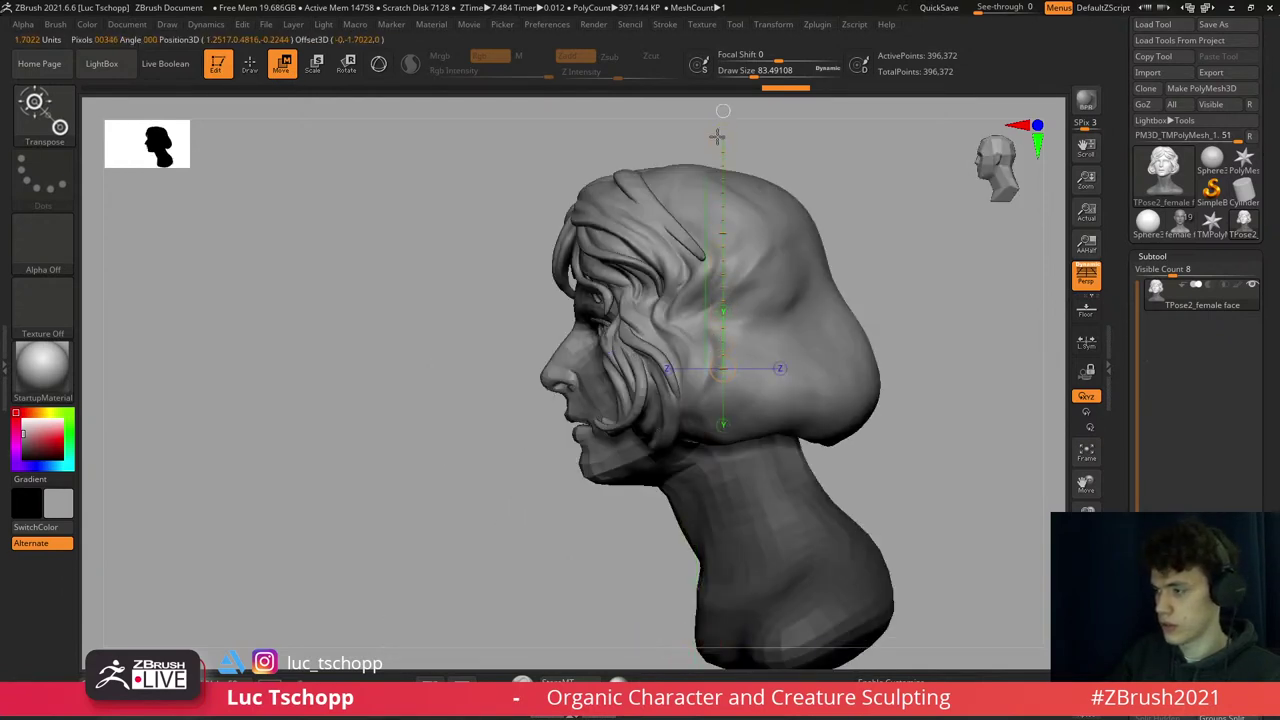
right_click_drag(717, 137, 689, 120)
left_click_drag(691, 298, 535, 358)
- Rotate the head forward on the neck, then tilt it sideways around an axis across the nose
key("r")
left_click_drag(549, 207, 545, 410)
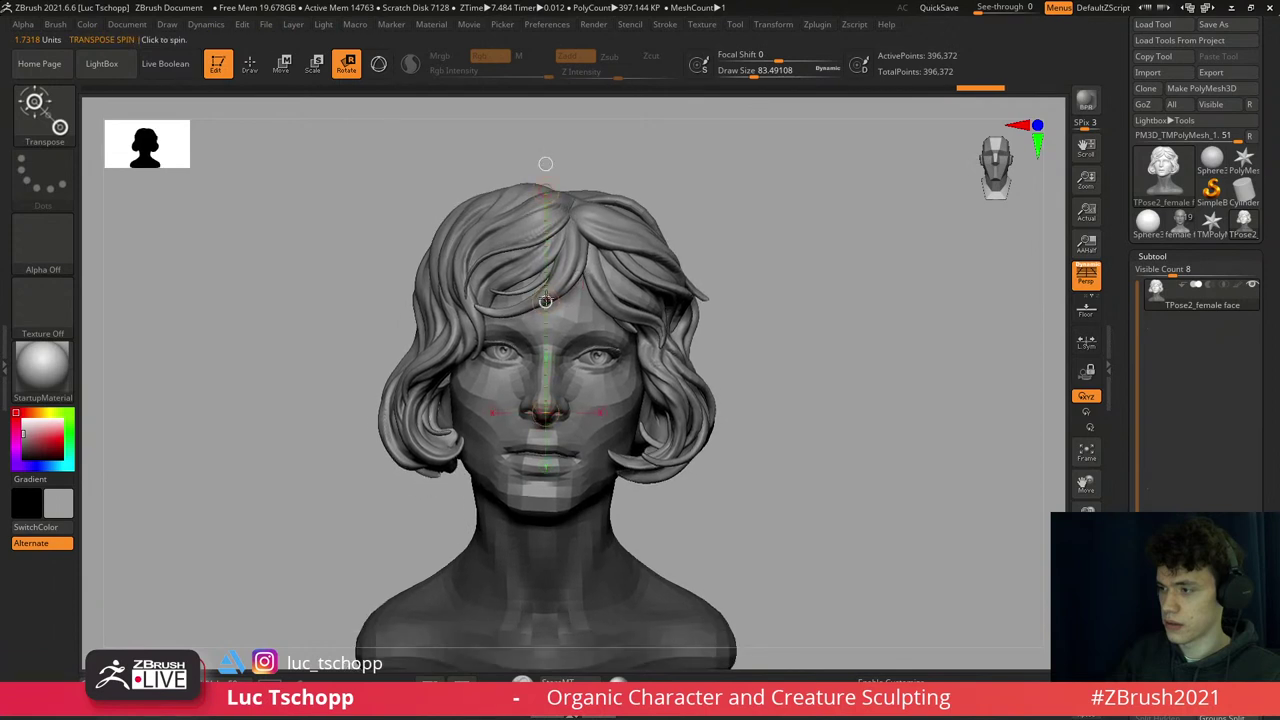
left_click_drag(557, 270, 545, 300)
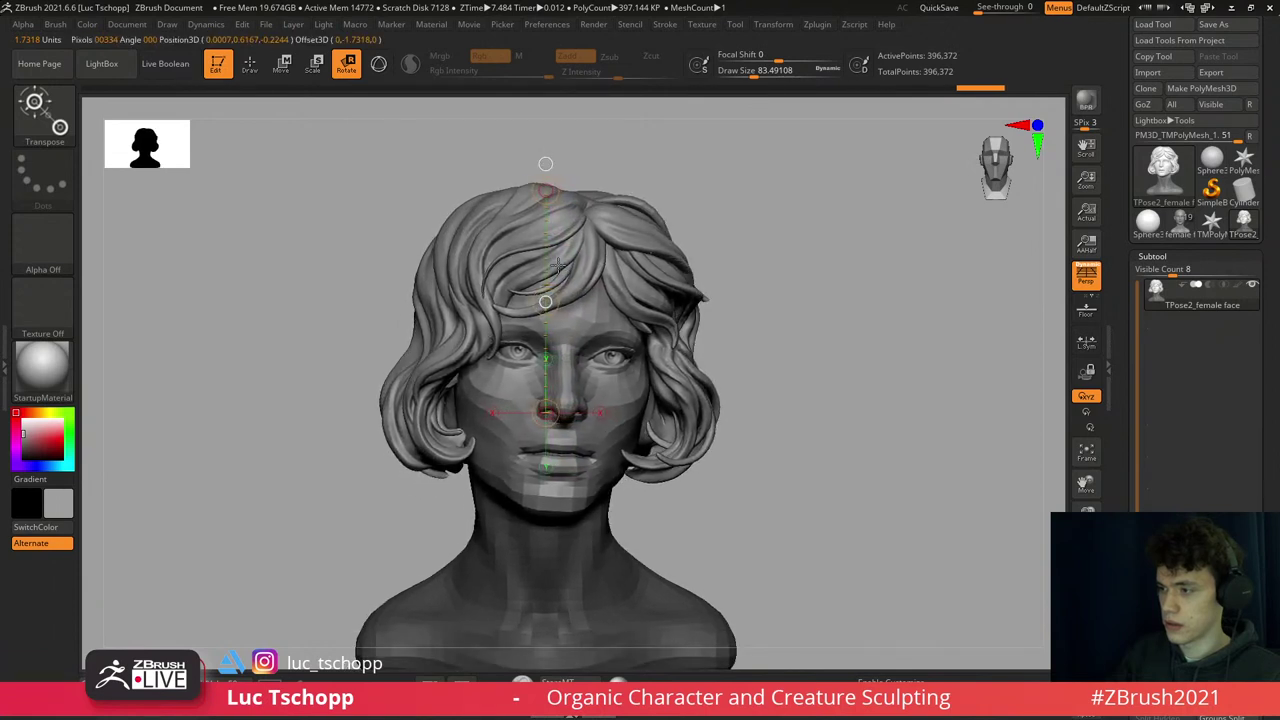
left_click_drag(520, 360, 620, 364)
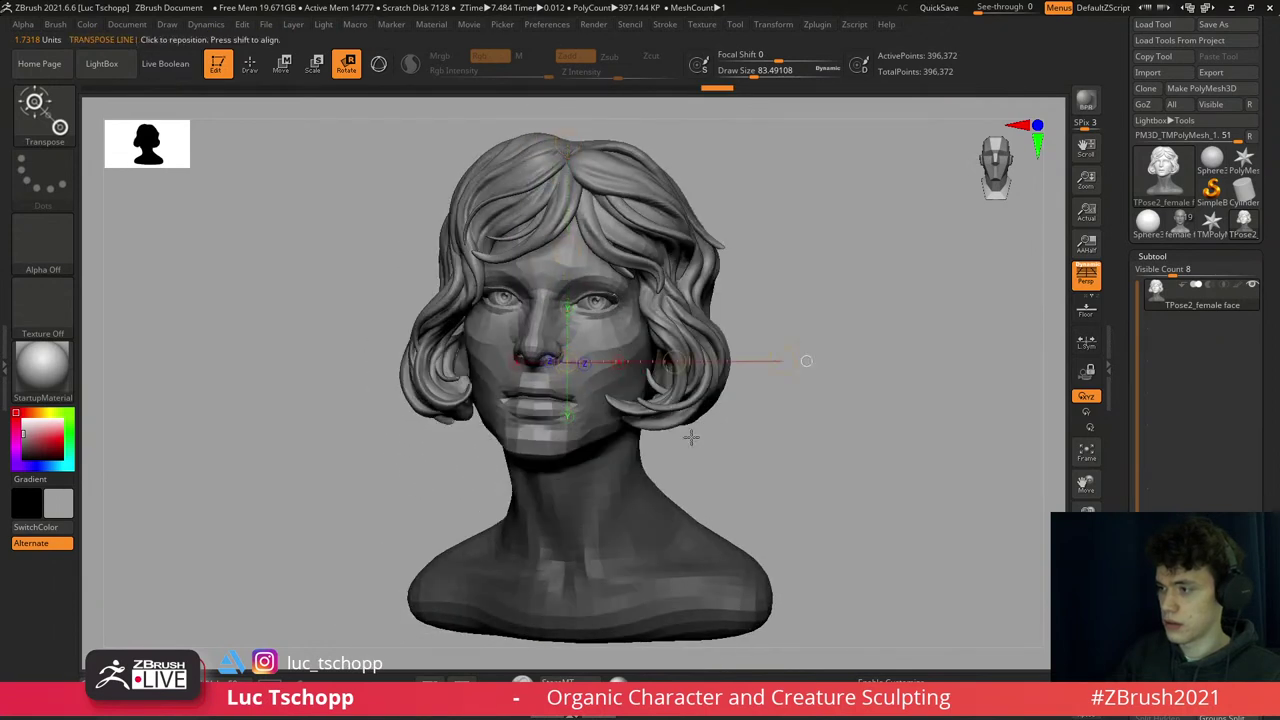
left_click_drag(725, 493, 618, 480)
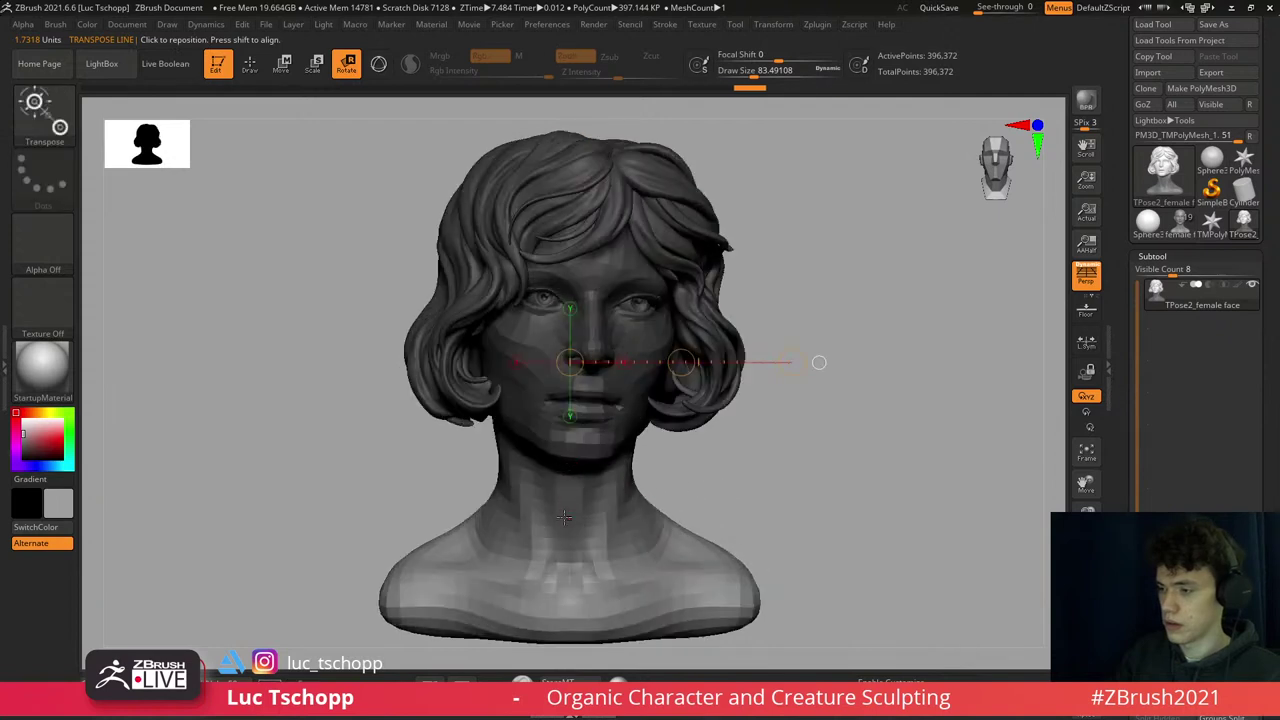
- Turn the head around a vertical axis running from neck to forehead
left_click_drag(566, 526, 568, 244)
left_click_drag(568, 400, 573, 422)
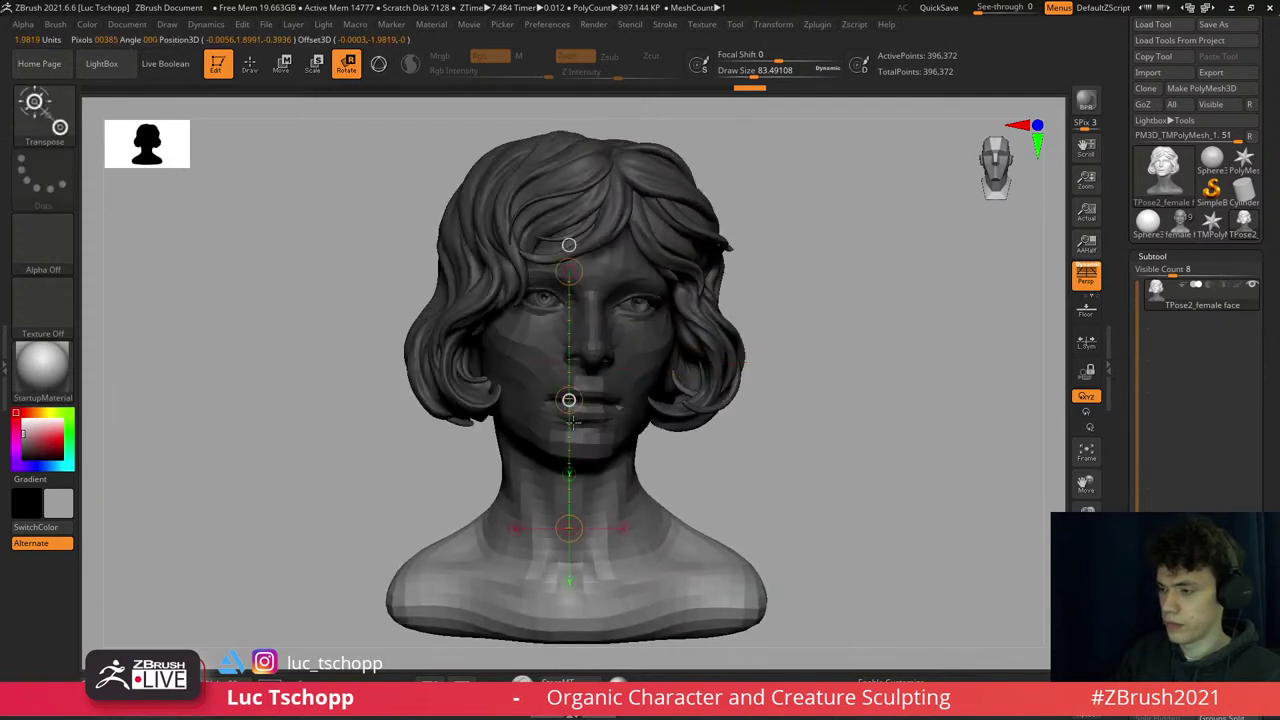
left_click_drag(594, 530, 598, 413)
mouse_move(582, 303)
left_mouse_down()
mouse_move(603, 388)
mouse_move(749, 409)
mouse_move(700, 330)
mouse_move(811, 289)
left_mouse_up()
key("w")
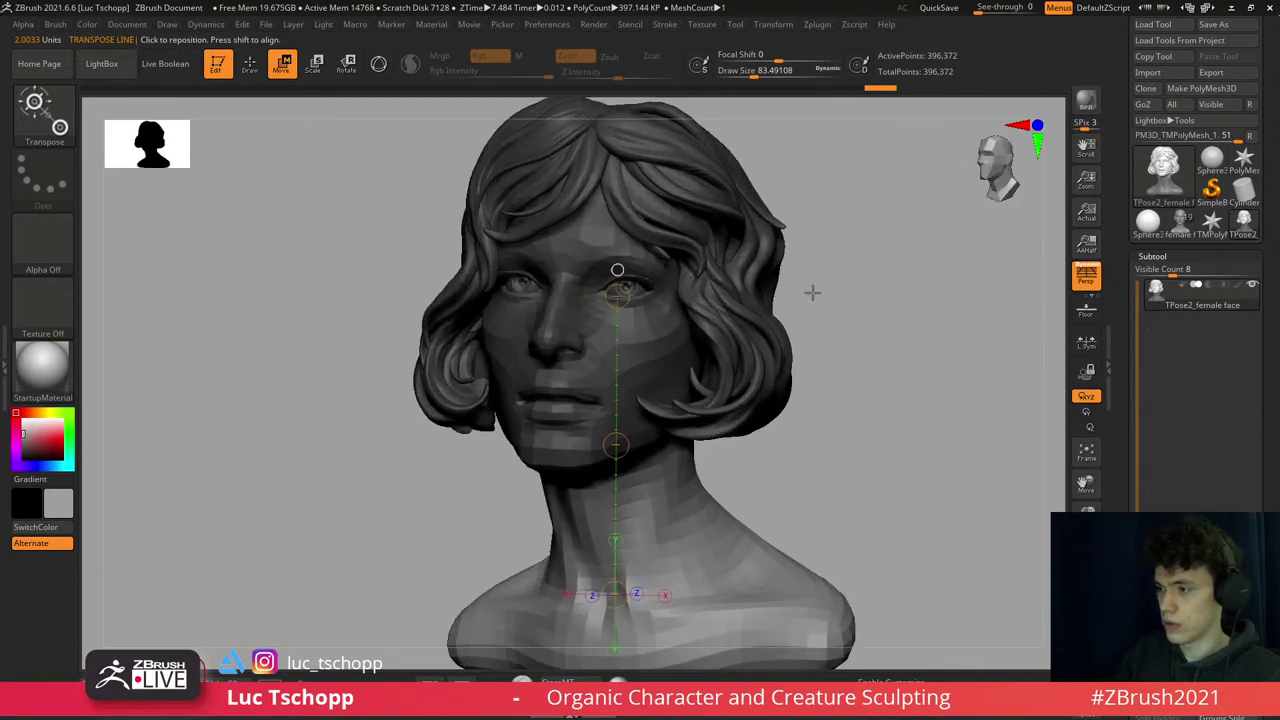
- Transfer the pose onto the full-detail bust and hair with Transpose Master's TPose>SubT
key("d")
key("Escape")
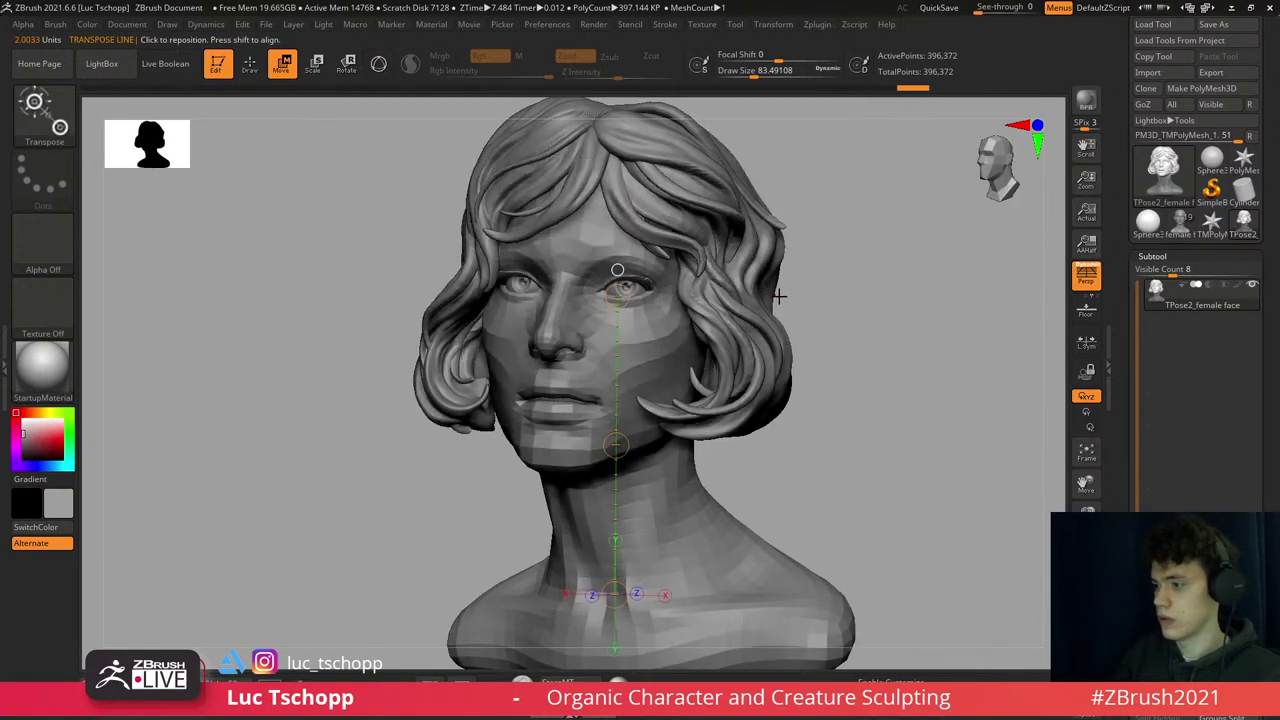
left_click(822, 26)
left_click(922, 328)
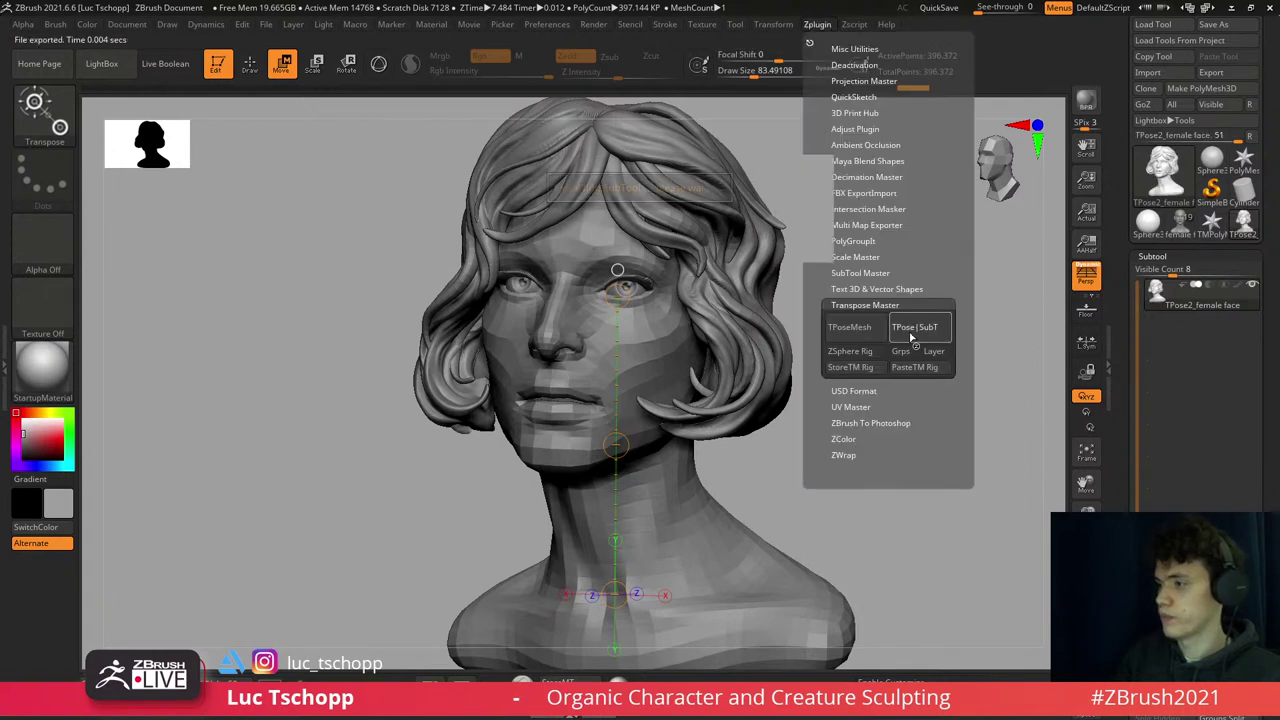
key("Down")
key("Down")
key("Down")
key("Down")
key("Down")
key("Down")
key("Down")
key("Down")
key("Down")
key("Down")
key("Down")
key("Down")
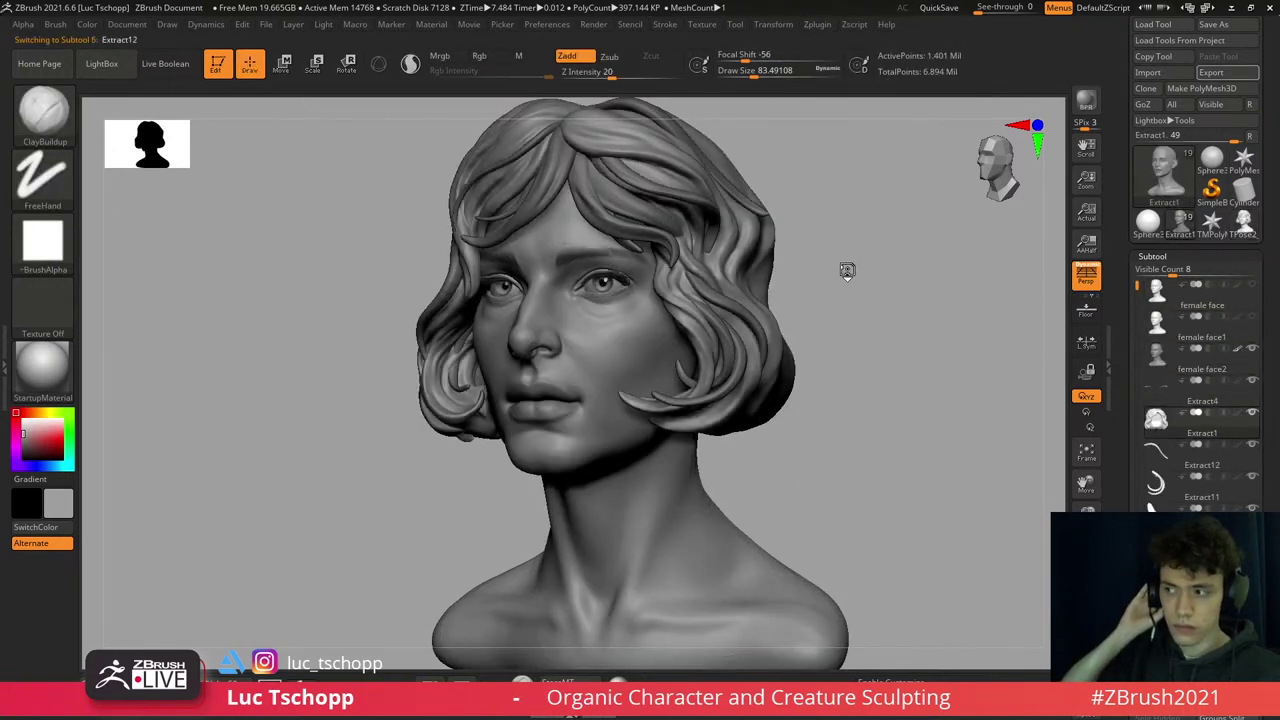
key("Up")
key("Up")
key("Up")
key("Up")
key("Up")
key("Up")
key("Up")
key("Up")
key("Up")
key("Up")
key("Up")
key("Up")
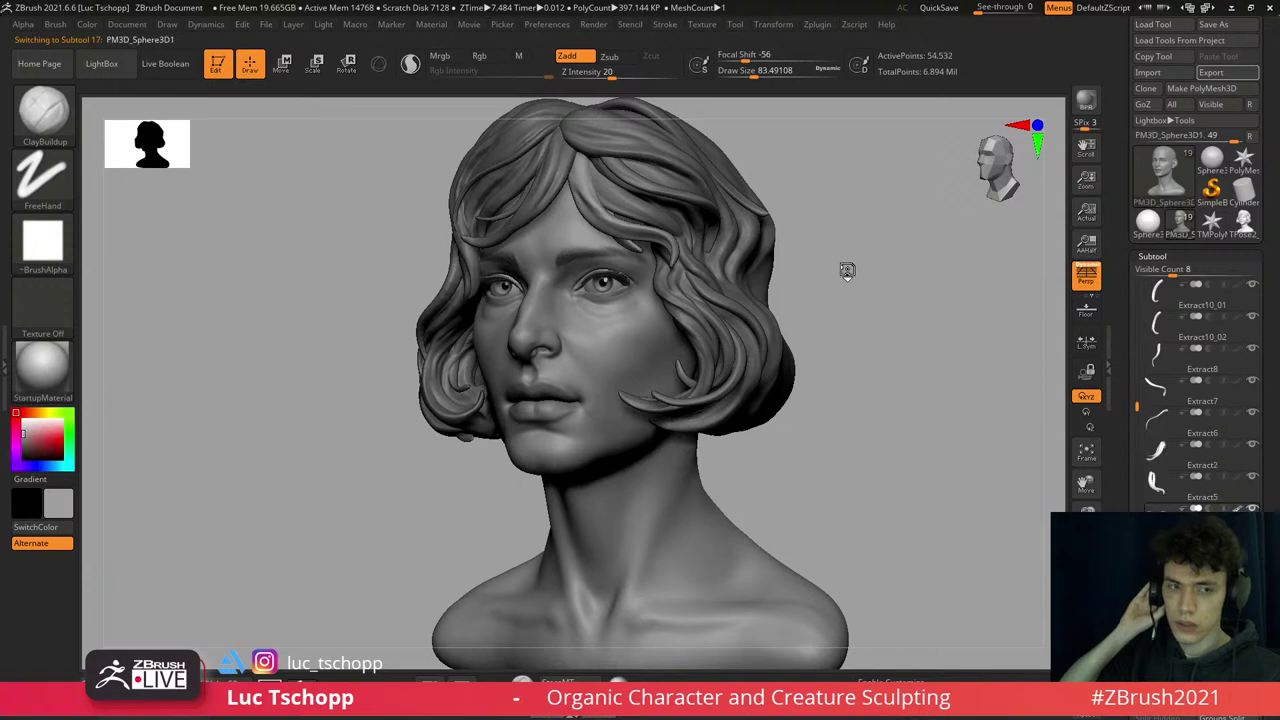
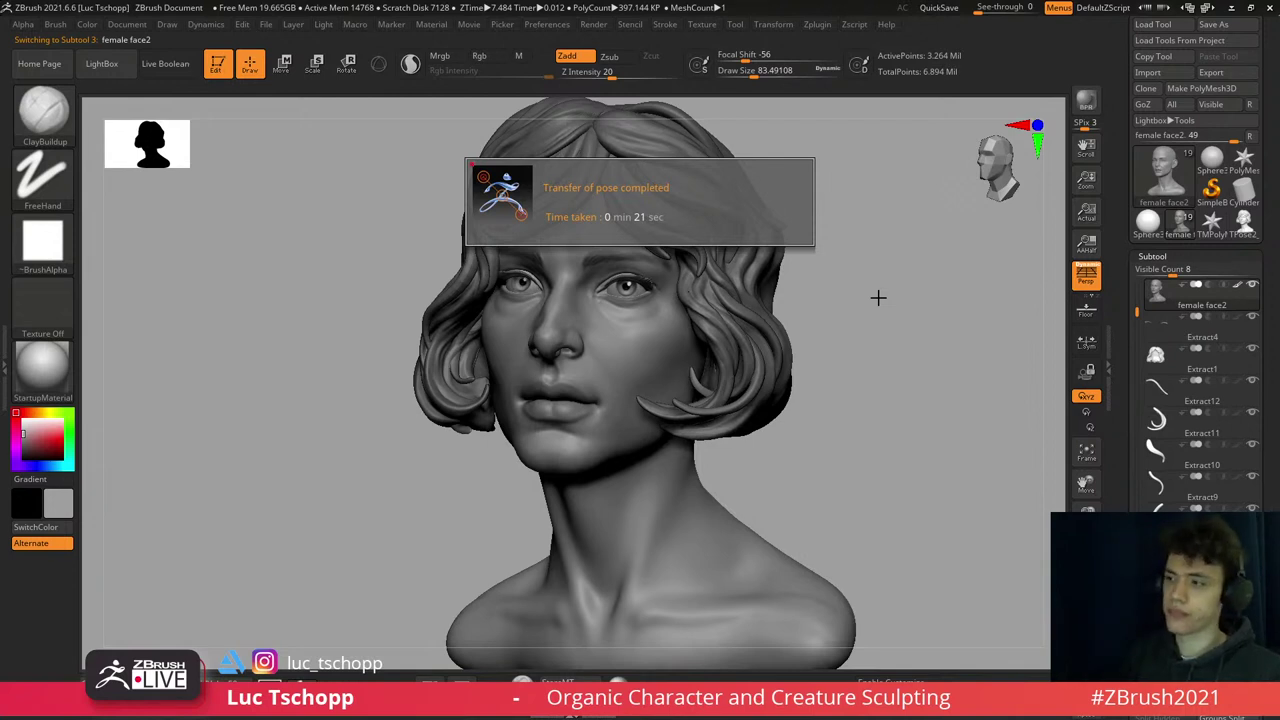
- Sculpt the skin beneath the eye, then reframe the whole head front-on
left_click_drag(921, 290, 883, 277, "shift")
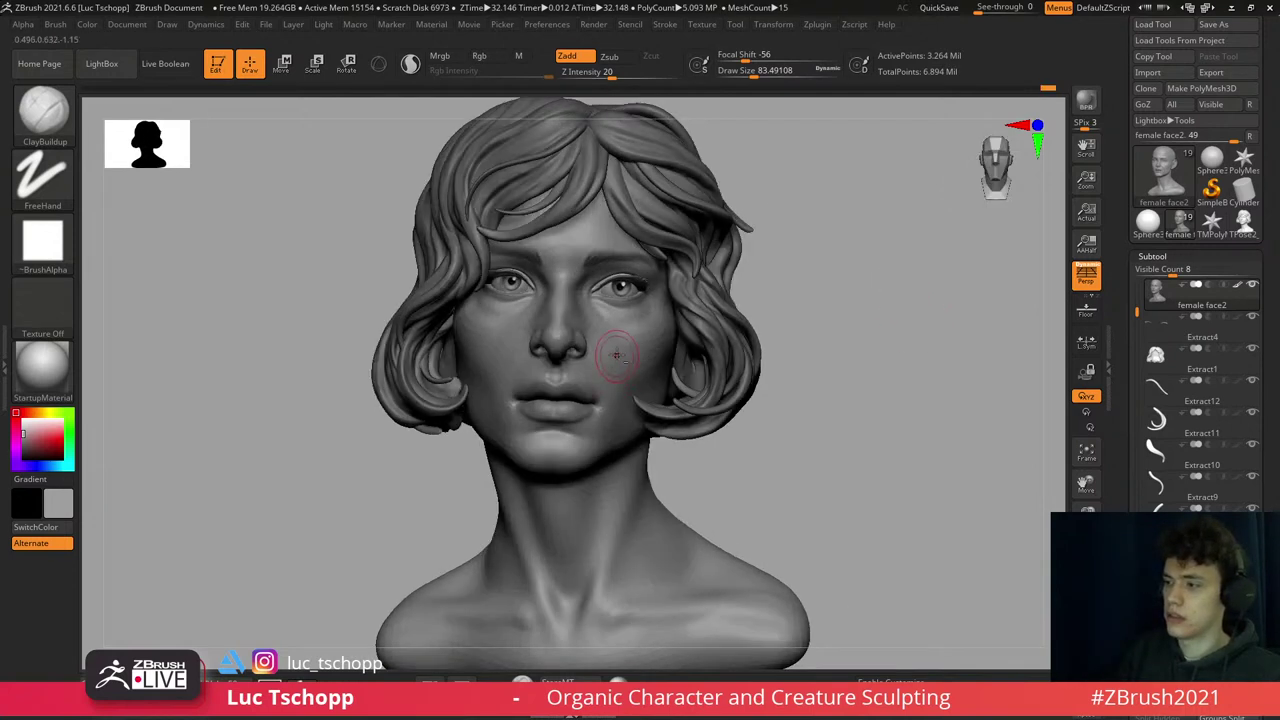
right_click_drag(605, 215, 605, 383)
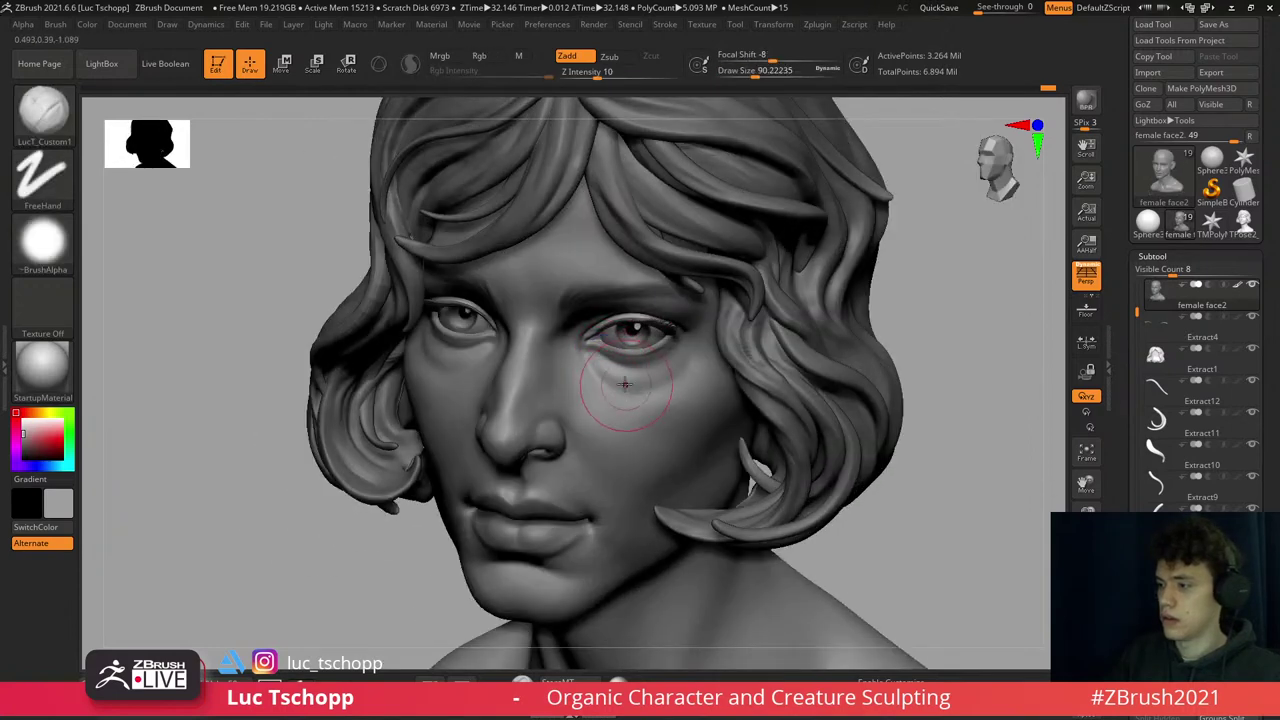
left_click_drag(624, 384, 631, 387)
mouse_move(606, 376)
right_mouse_down("shift")
mouse_move(571, 423)
mouse_move(586, 429)
mouse_move(610, 390)
mouse_move(591, 371)
right_mouse_up("shift")
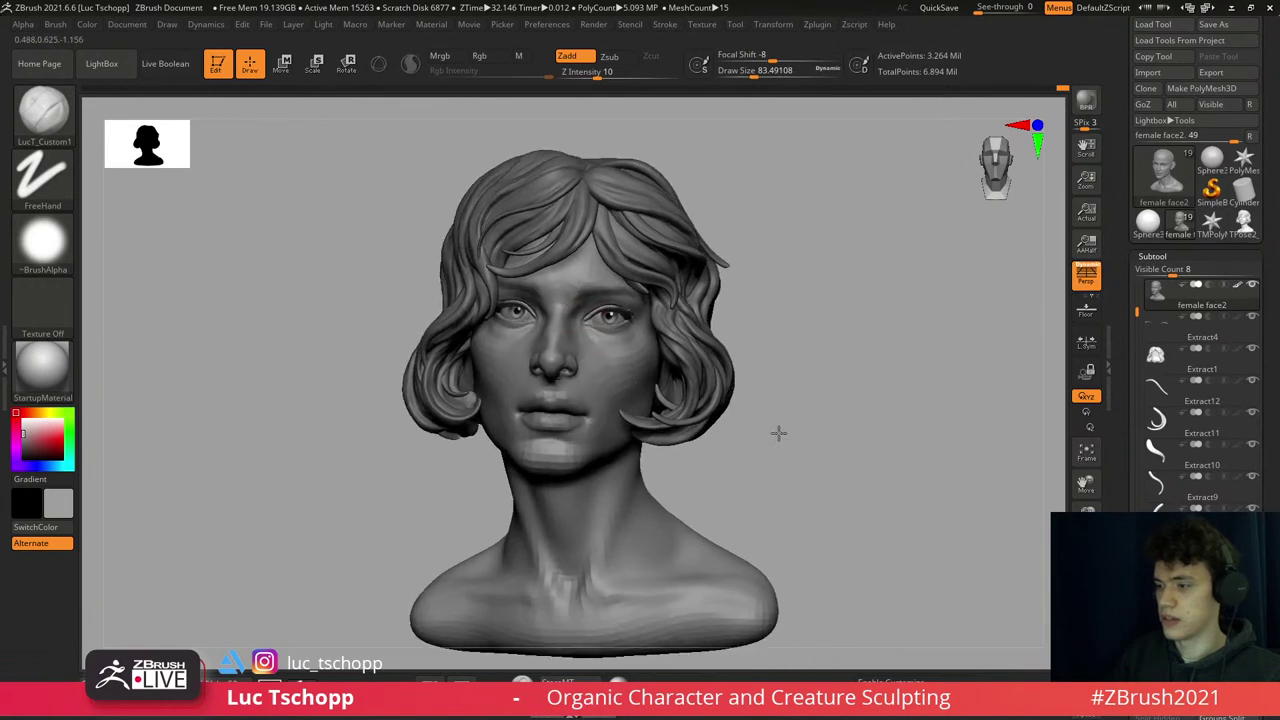
right_click_drag(777, 434, 627, 472, "ctrl")
- Switch to the Standard brush and work the front of the neck, shrinking the brush
key("b")
key("s")
key("t")
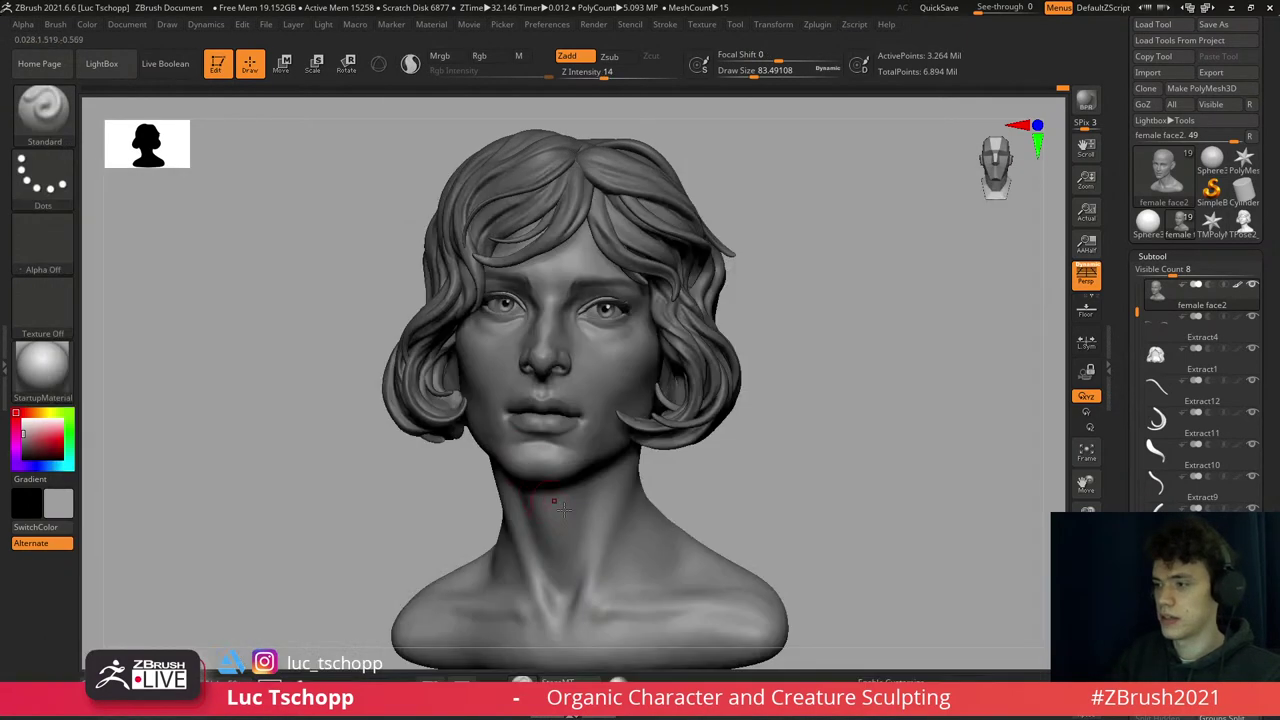
mouse_move(579, 525)
right_mouse_down("alt")
mouse_move(579, 470)
mouse_move(574, 535)
right_mouse_up("alt")
key("b")
key("s")
key("t")
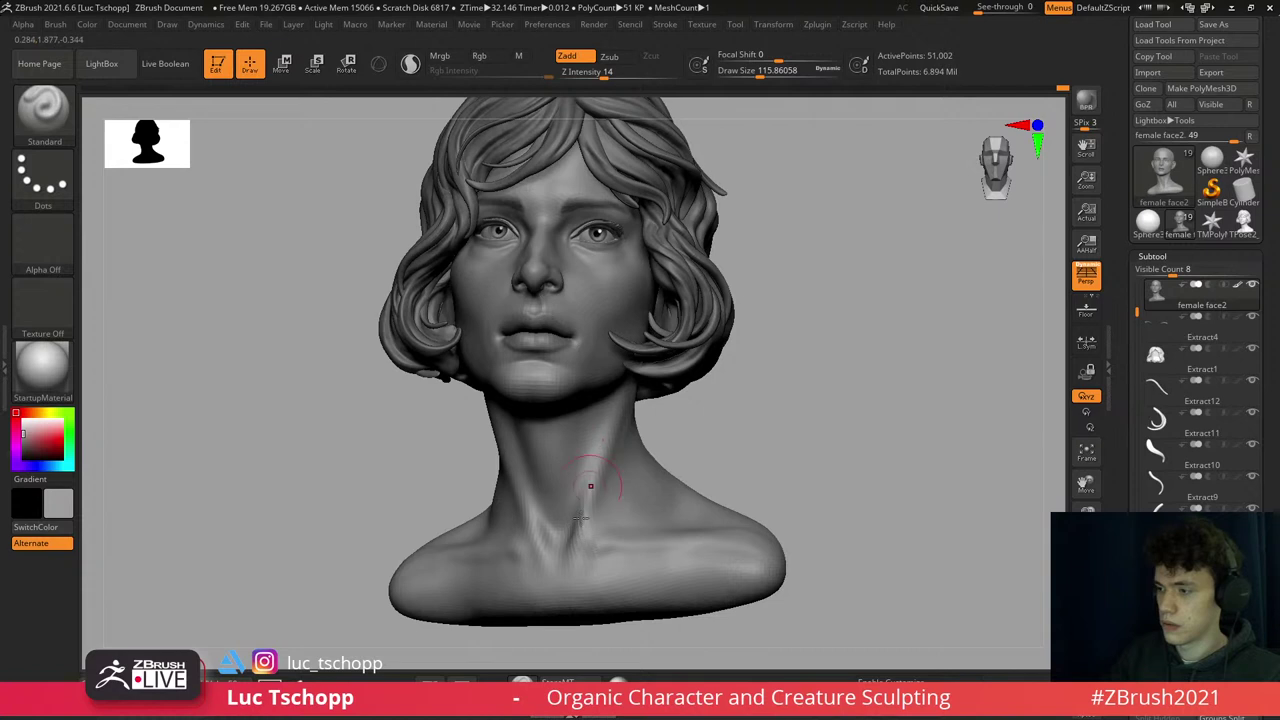
right_click_drag(590, 486, 612, 468)
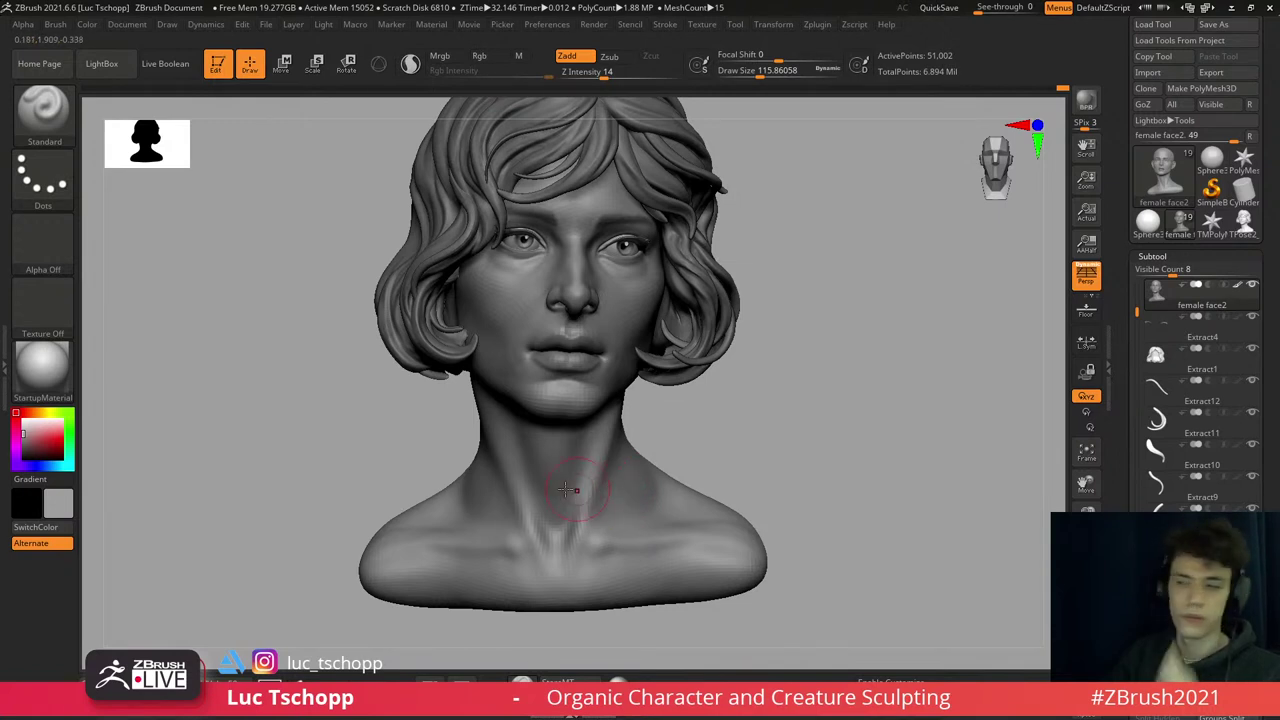
mouse_move(608, 495)
right_mouse_down()
mouse_move(490, 428)
mouse_move(510, 470)
right_mouse_up()
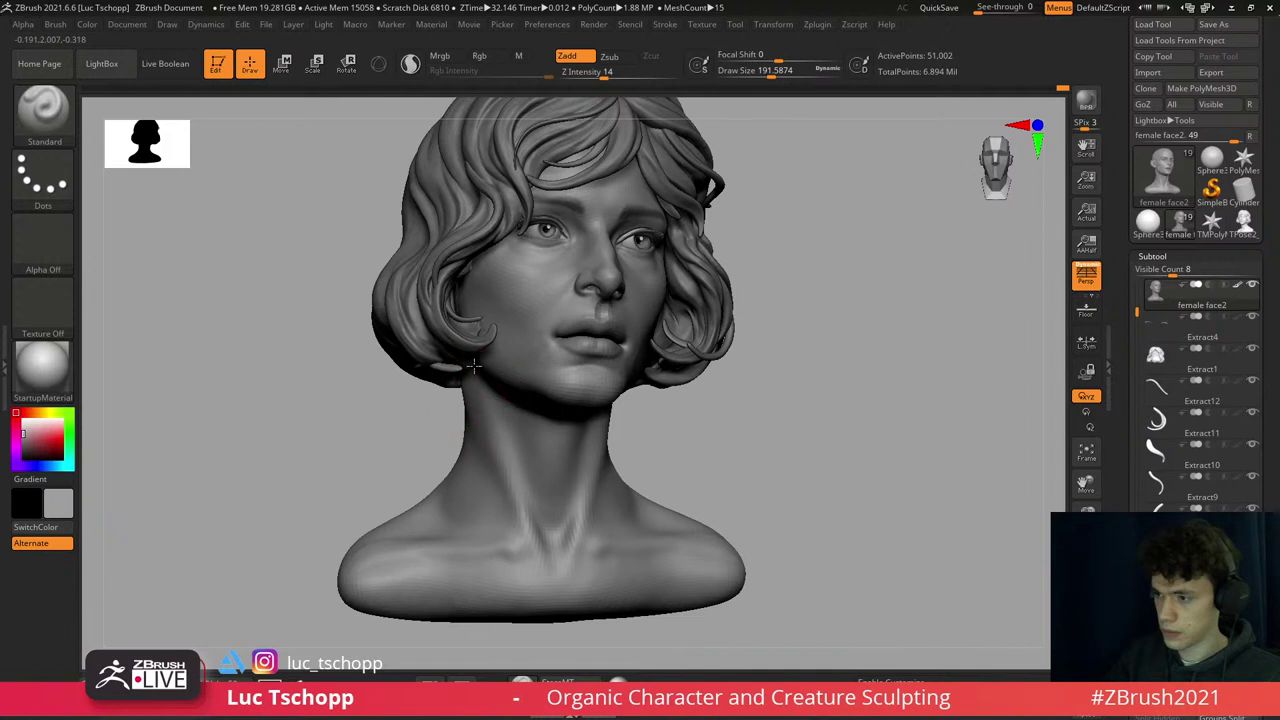
key("bracketleft")
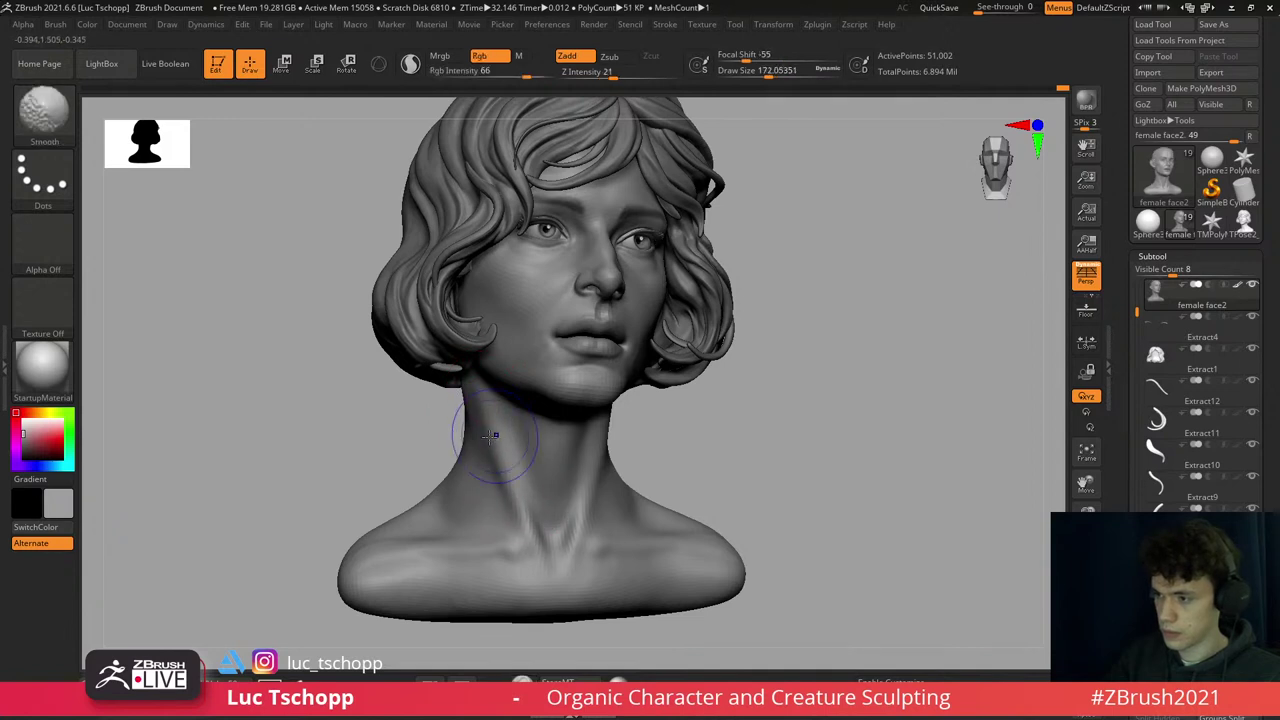
right_click_drag(490, 505, 497, 447)
- Switch to DamStandard, resize it, and drop the bust to a lower subdivision level
key("b")
key("d")
key("s")
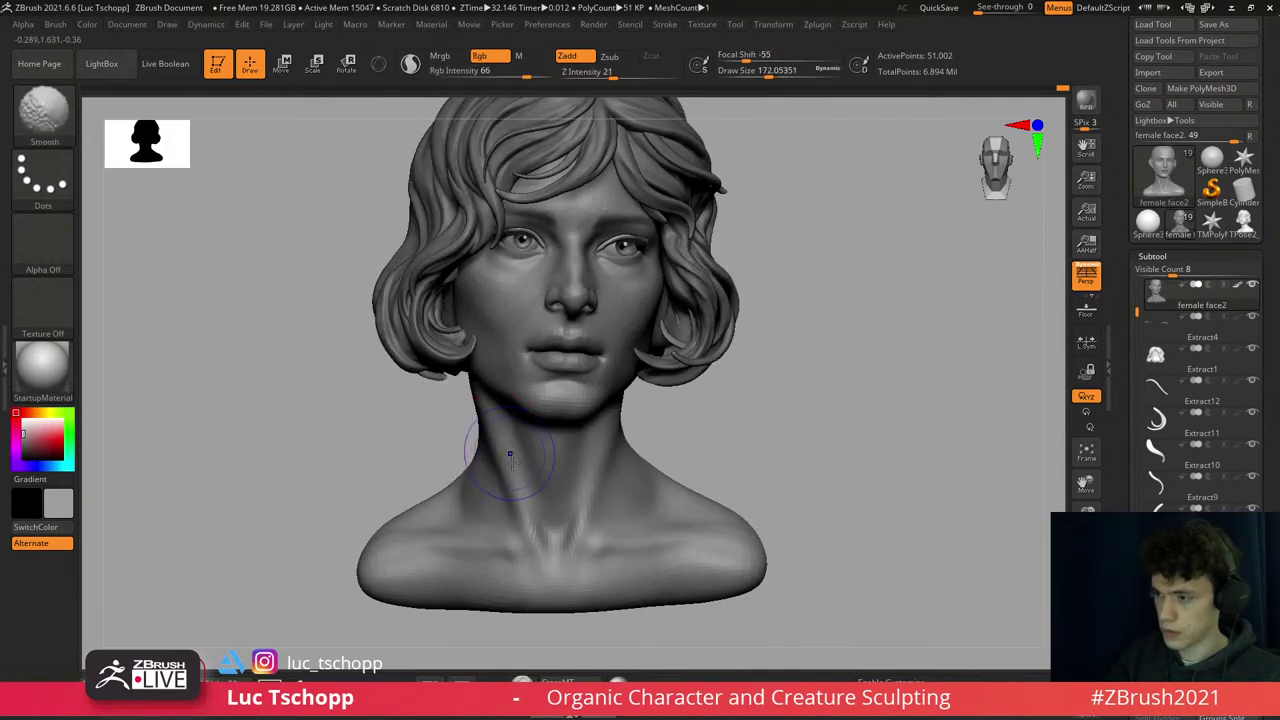
key("bracketleft")
key("s")
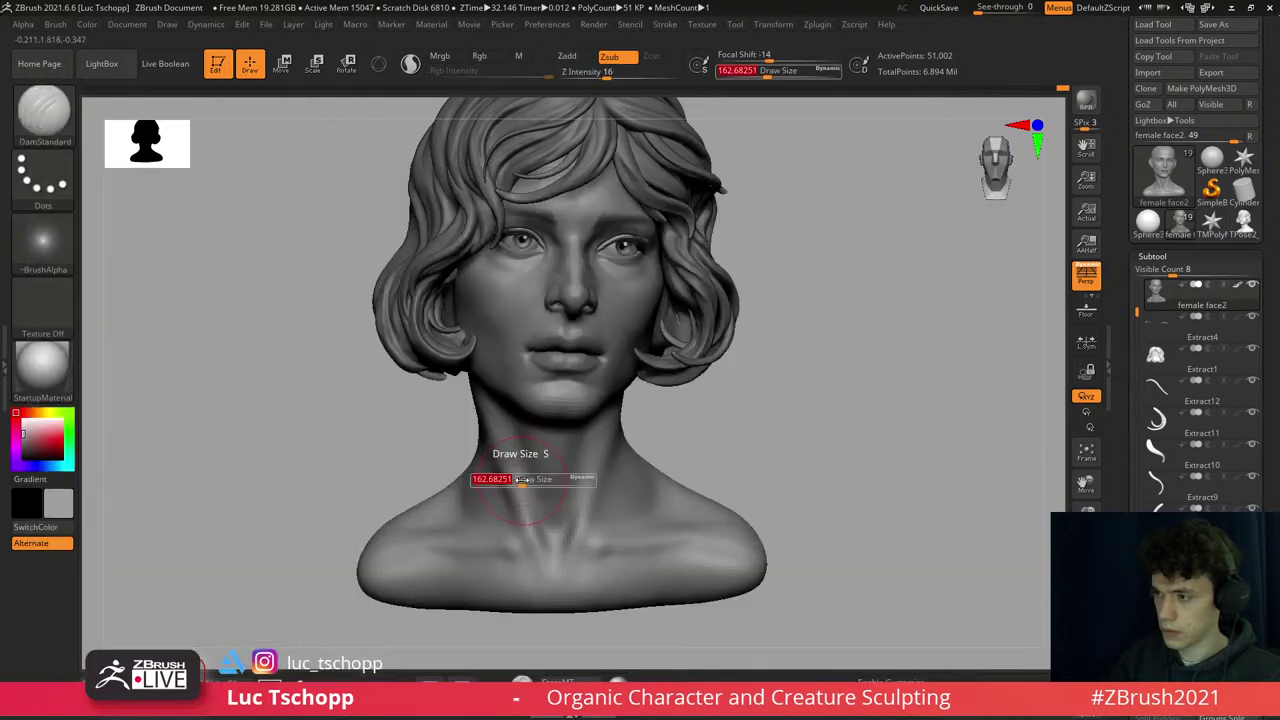
key("shift+d")
key("shift+d")
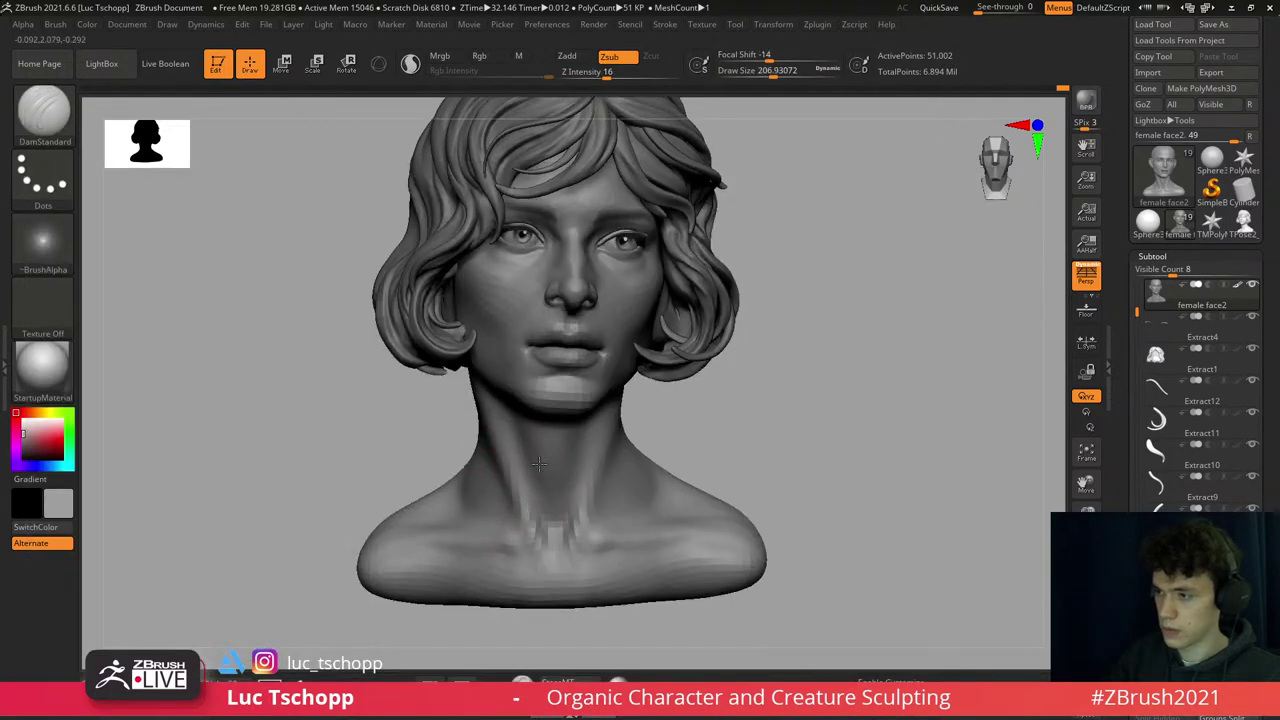
right_click_drag(508, 438, 556, 470, "alt")
- Mask the head and stretch the neck longer with Transpose Move
key("w")
left_click_drag(556, 310, 559, 540)
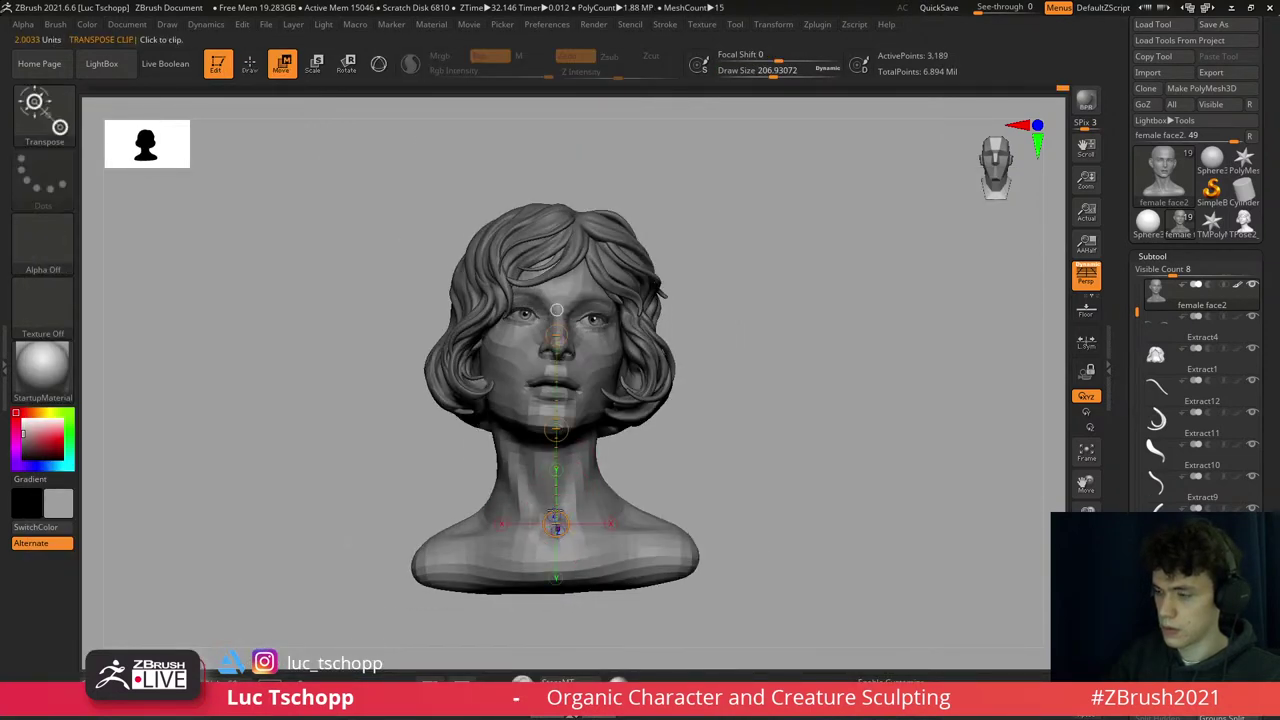
left_click_drag(543, 400, 552, 508, "ctrl")
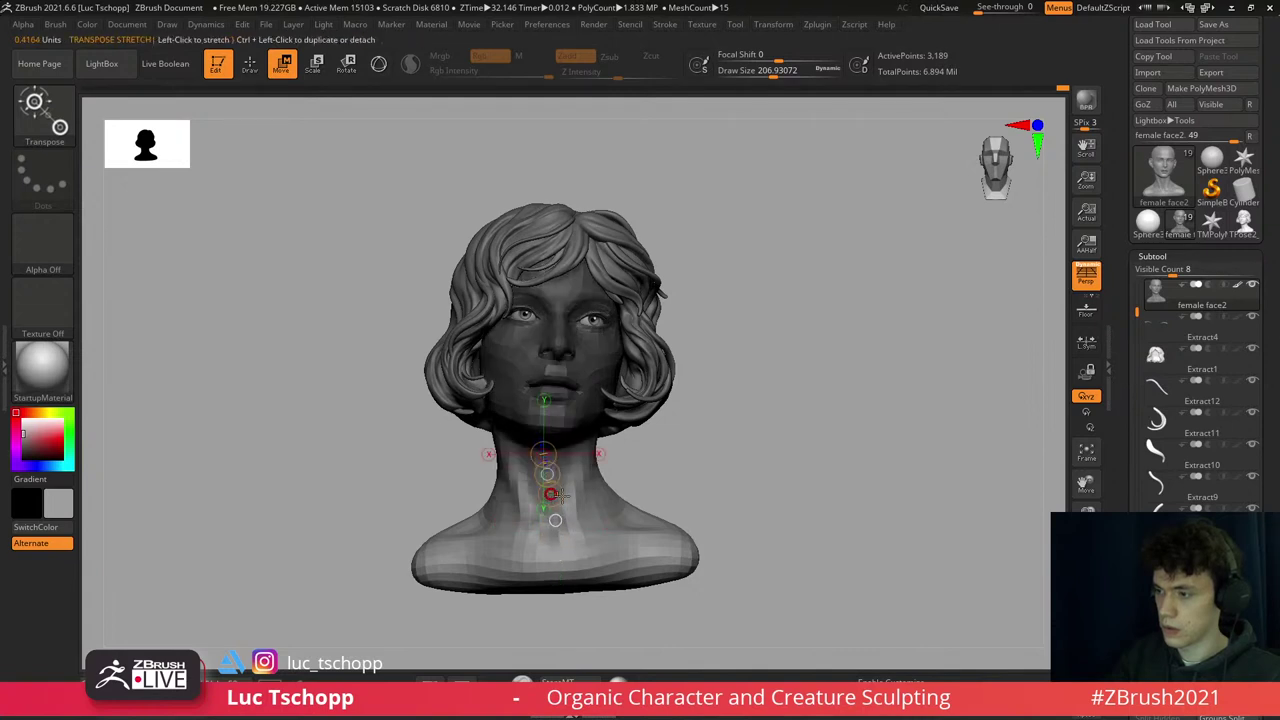
left_click_drag(563, 443, 565, 426)
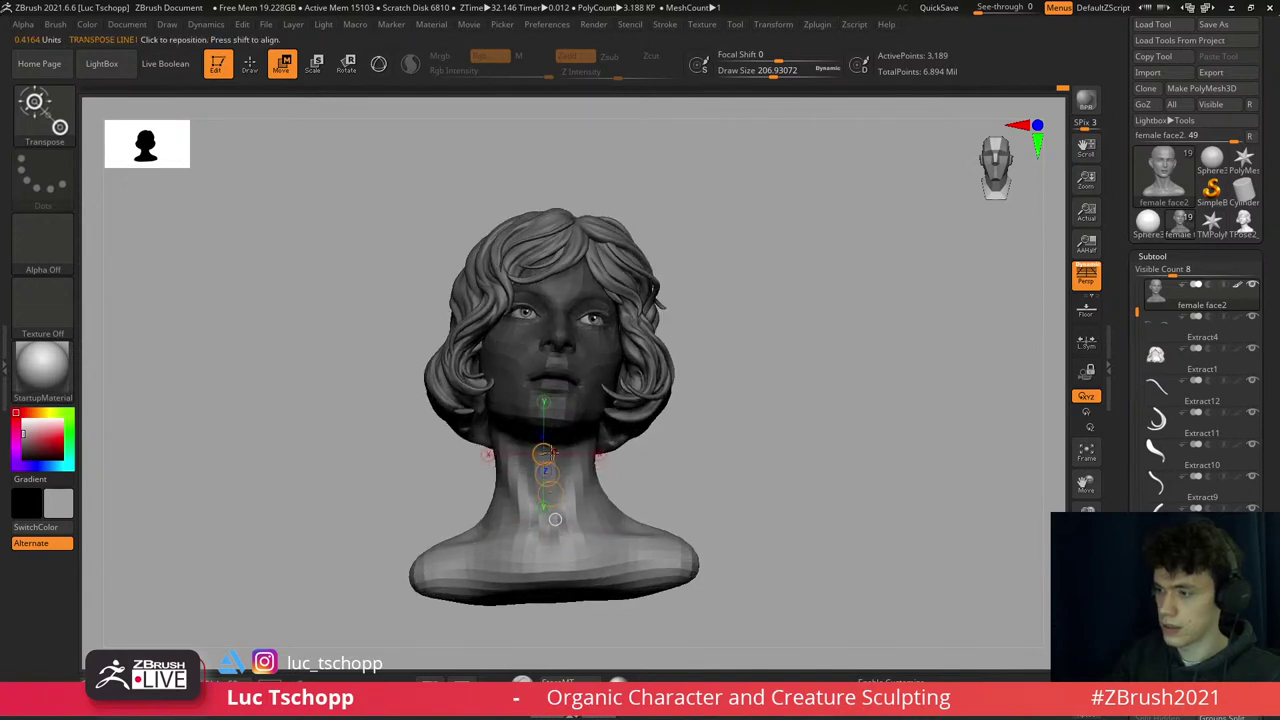
- Rotate the unmasked neck and shoulders around a pivot line across them
key("r")
left_click_drag(555, 518, 550, 609)
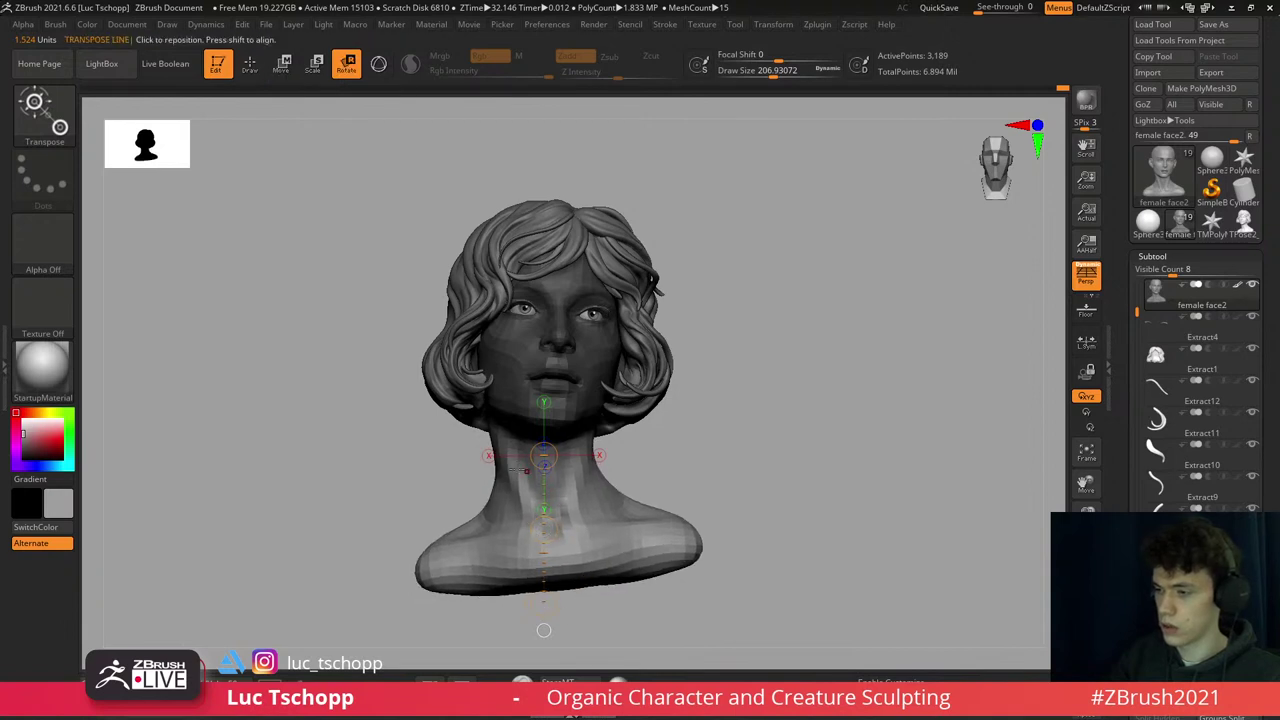
left_click_drag(562, 515, 587, 572)
key("r")
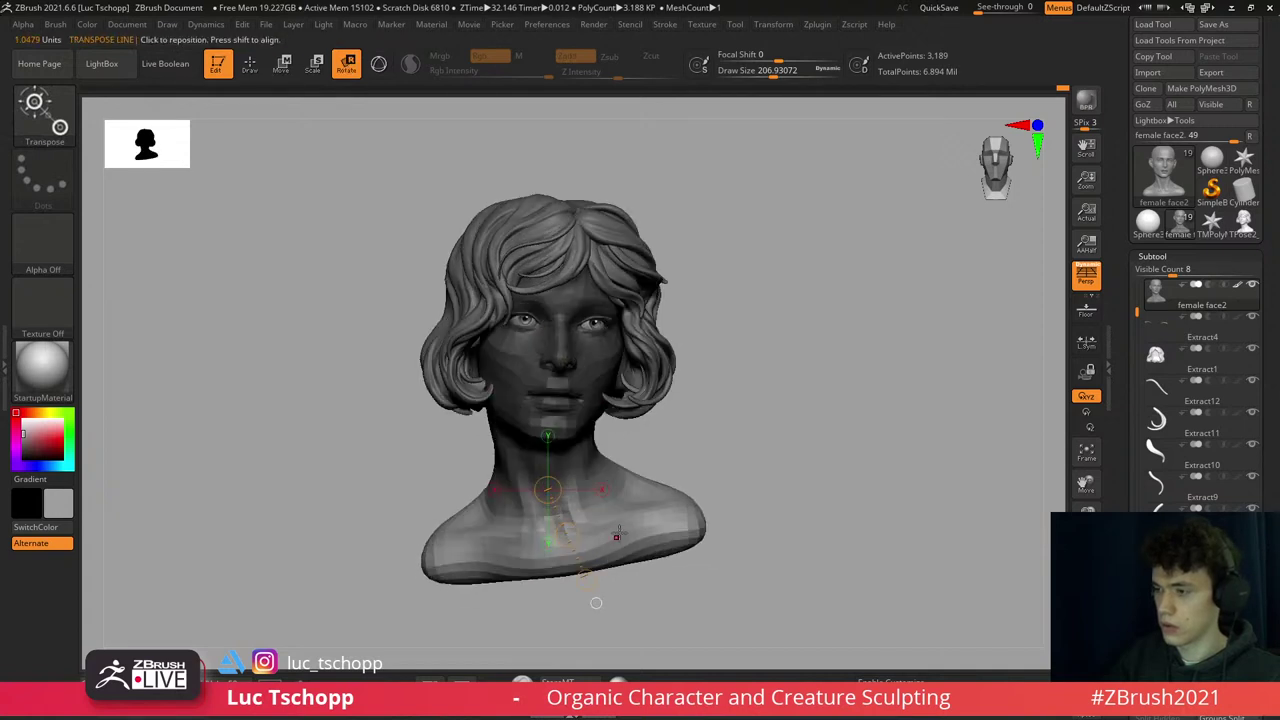
mouse_move(543, 516)
left_mouse_down()
mouse_move(669, 516)
mouse_move(627, 498)
mouse_move(664, 506)
mouse_move(660, 492)
left_mouse_up()
- Enlarge the Move brush to about 835, reinforce the head mask, and tilt the face forward
key("q")
key("s")
left_click_drag(491, 530, 467, 553)
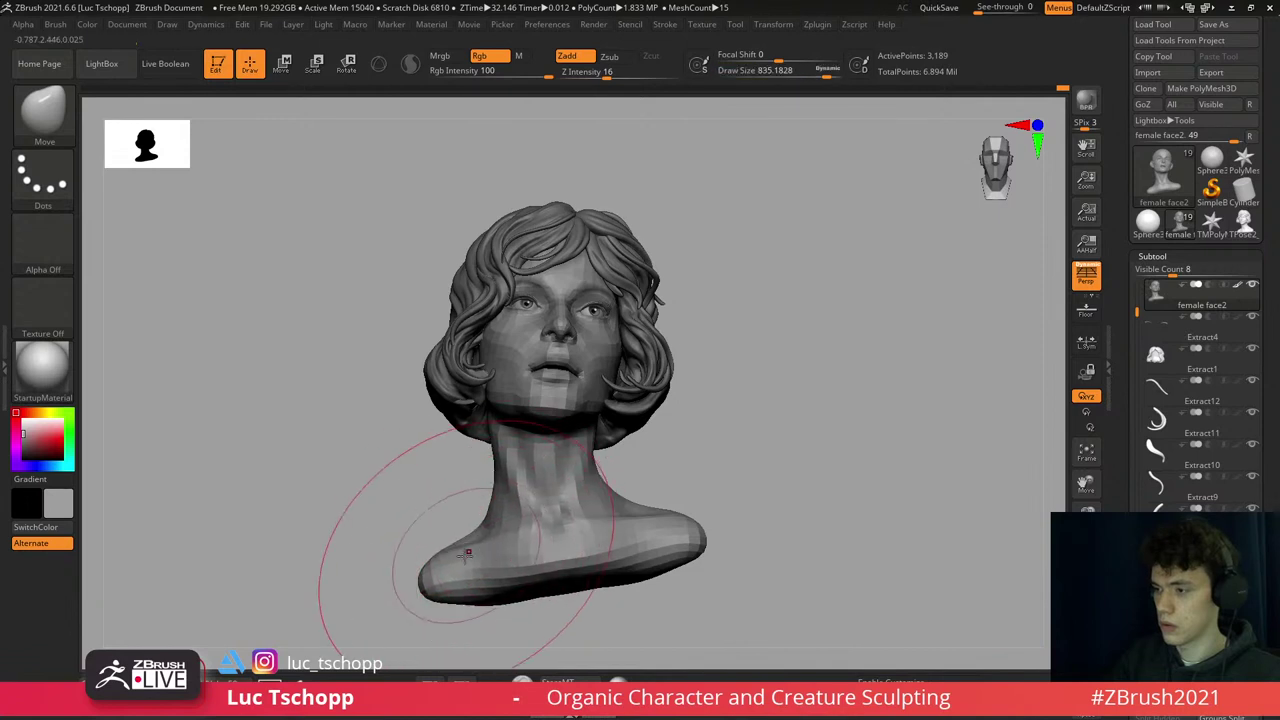
left_click(530, 555, "ctrl+alt")
left_click(567, 543, "ctrl+alt")
key("w")
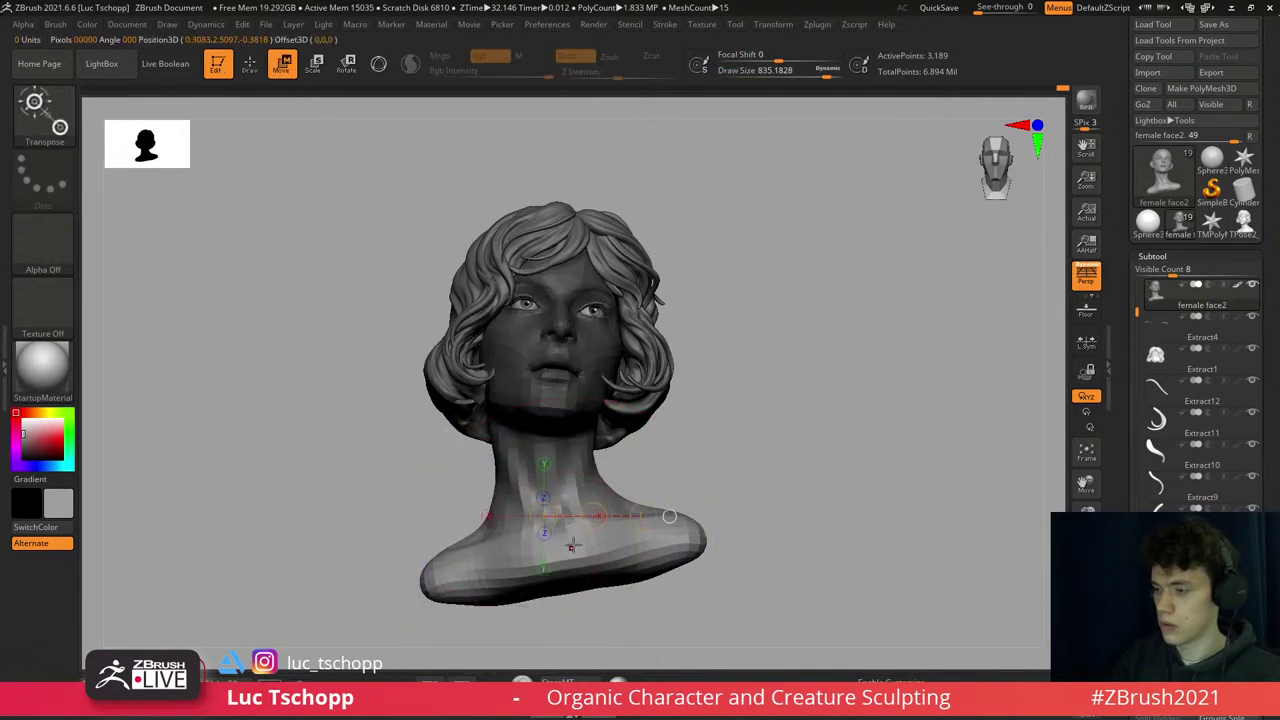
left_click_drag(647, 489, 631, 540)
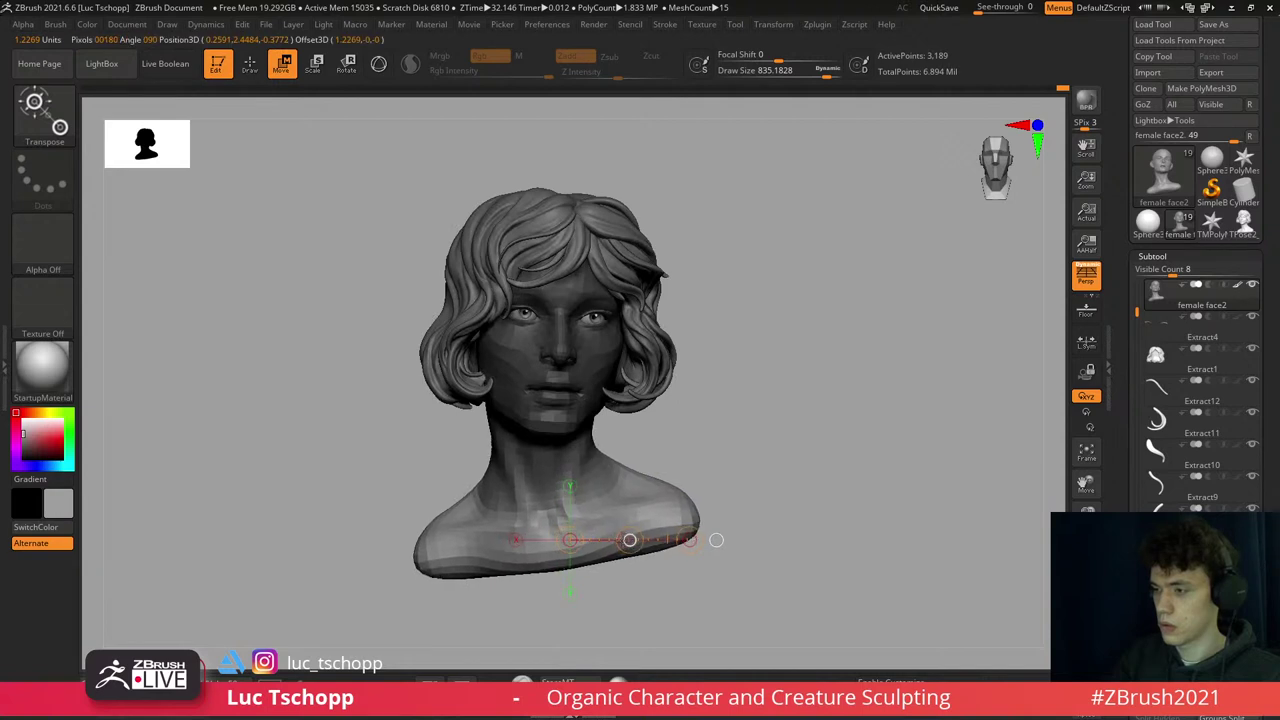
right_click_drag(629, 540, 661, 564, "ctrl")
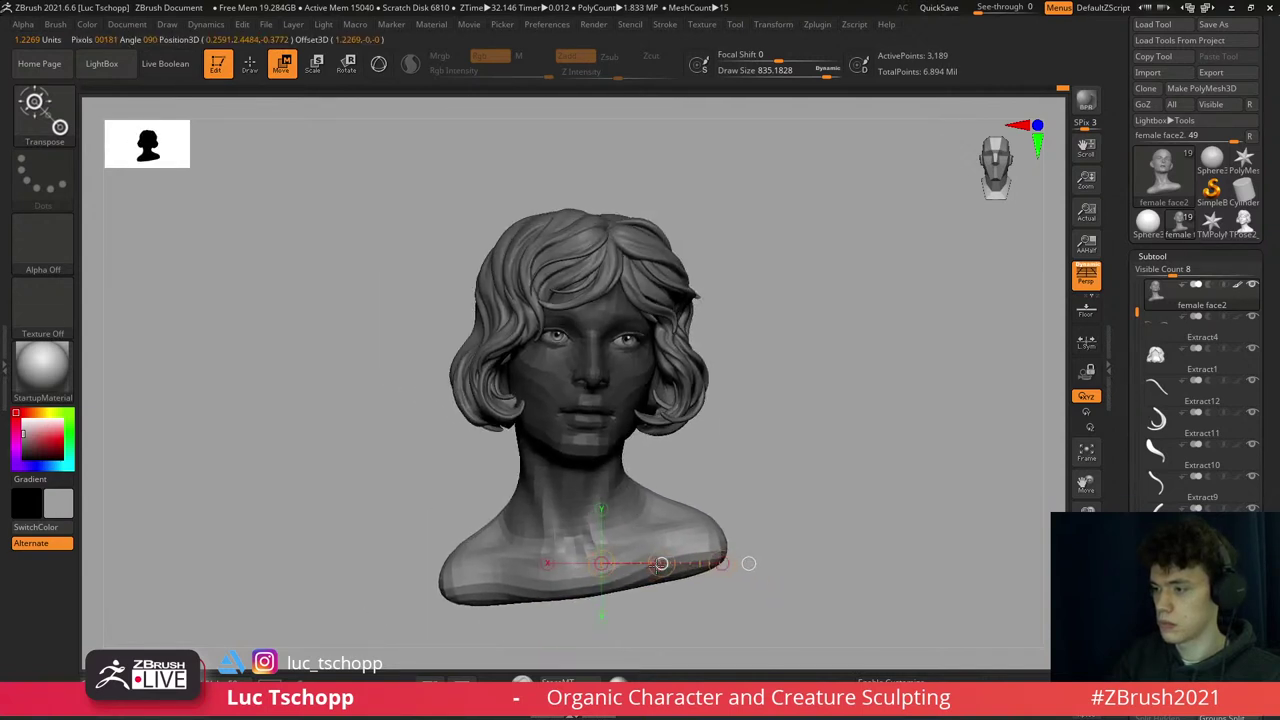
left_click_drag(749, 563, 643, 455)
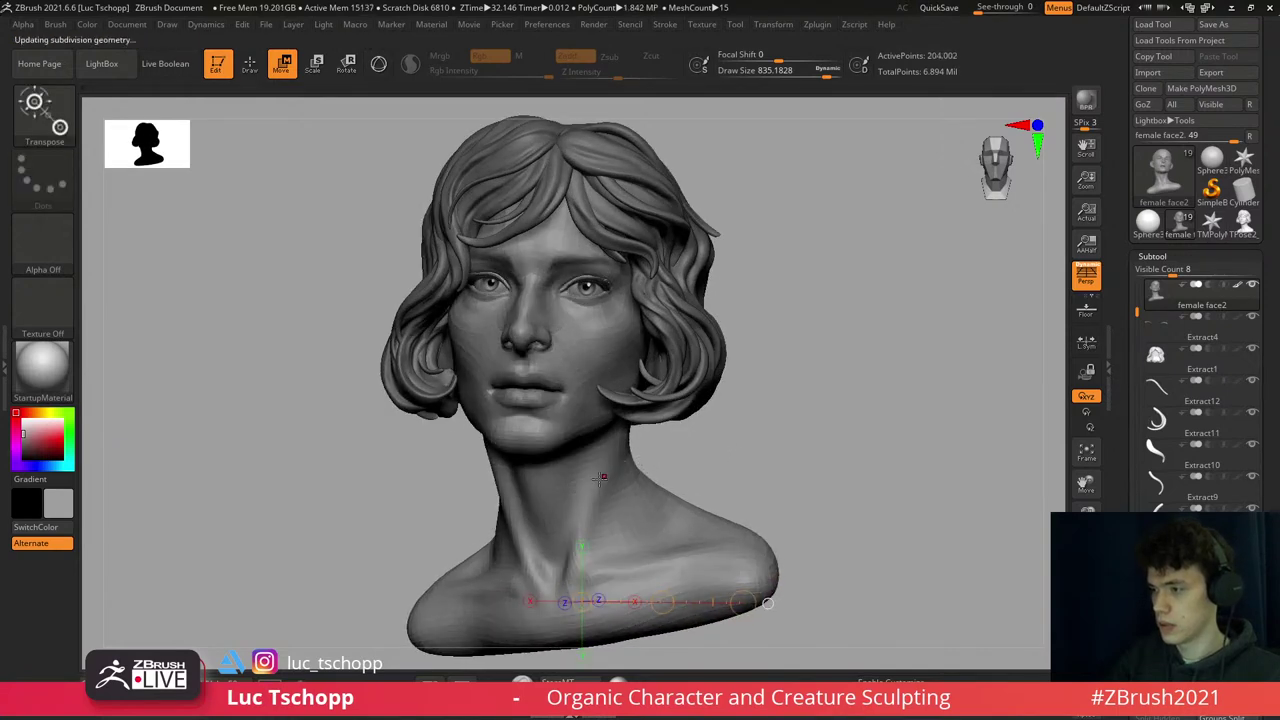
- Select ClayBuildup and mask a horizontal band around the neck, checking it from several angles
key("b")
key("c")
key("b")
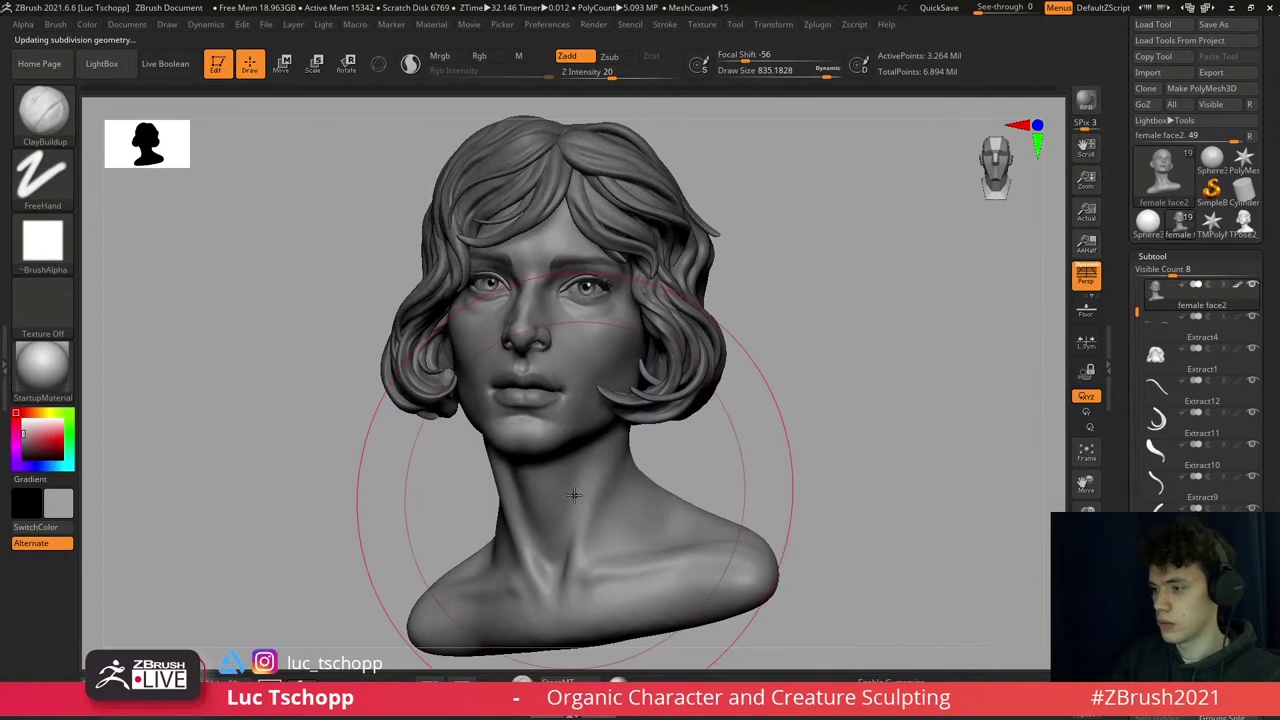
right_click_drag(578, 512, 536, 448)
mouse_move(486, 429)
left_mouse_down("ctrl")
mouse_move(629, 434)
mouse_move(708, 458)
left_mouse_up("ctrl")
mouse_move(708, 458)
right_mouse_down()
mouse_move(800, 371)
mouse_move(686, 423)
mouse_move(612, 287)
right_mouse_up()
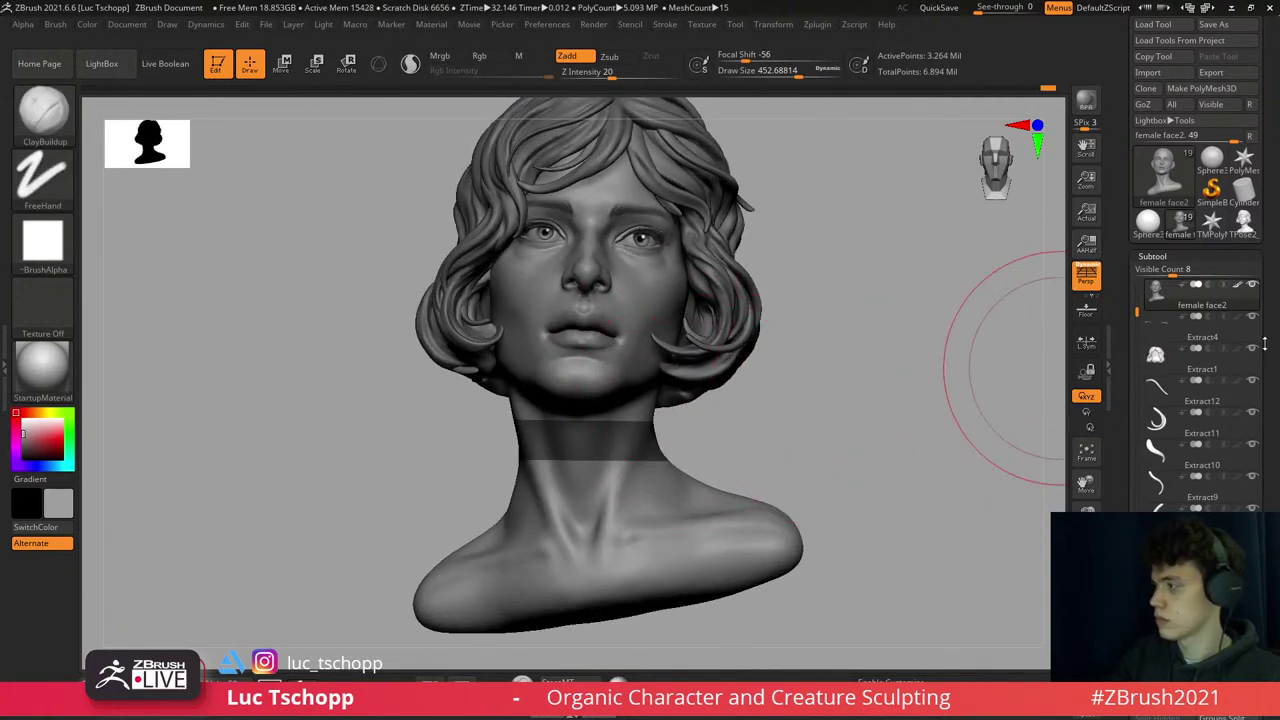
left_click_drag(1265, 344, 1263, 227)
scroll(1177, 488, "down", 3)
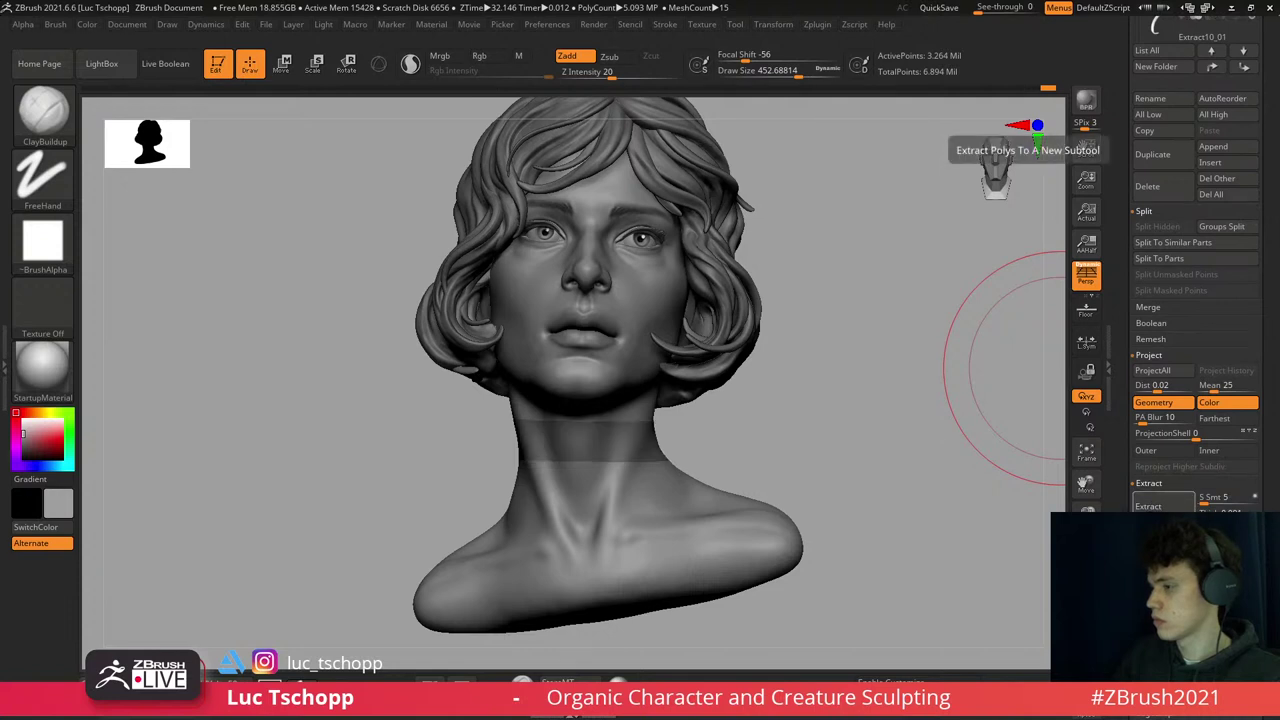
right_click_drag(985, 480, 975, 354)
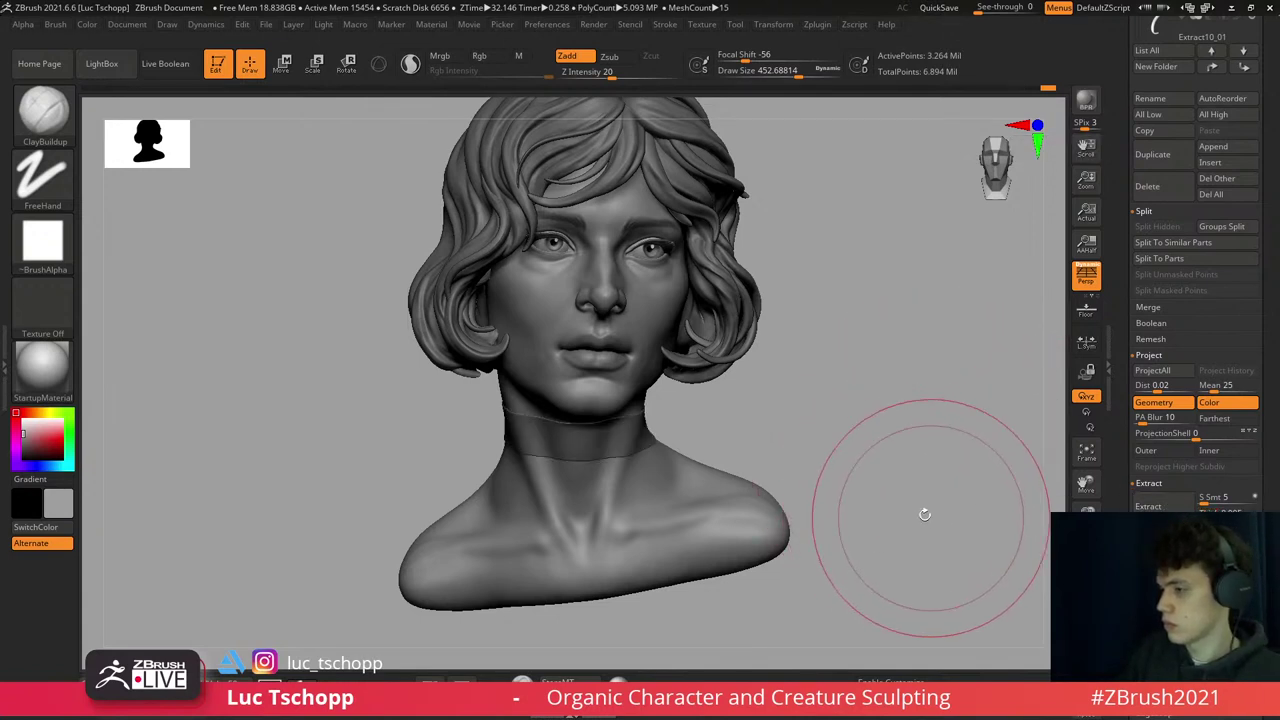
right_click_drag(923, 514, 1040, 505)
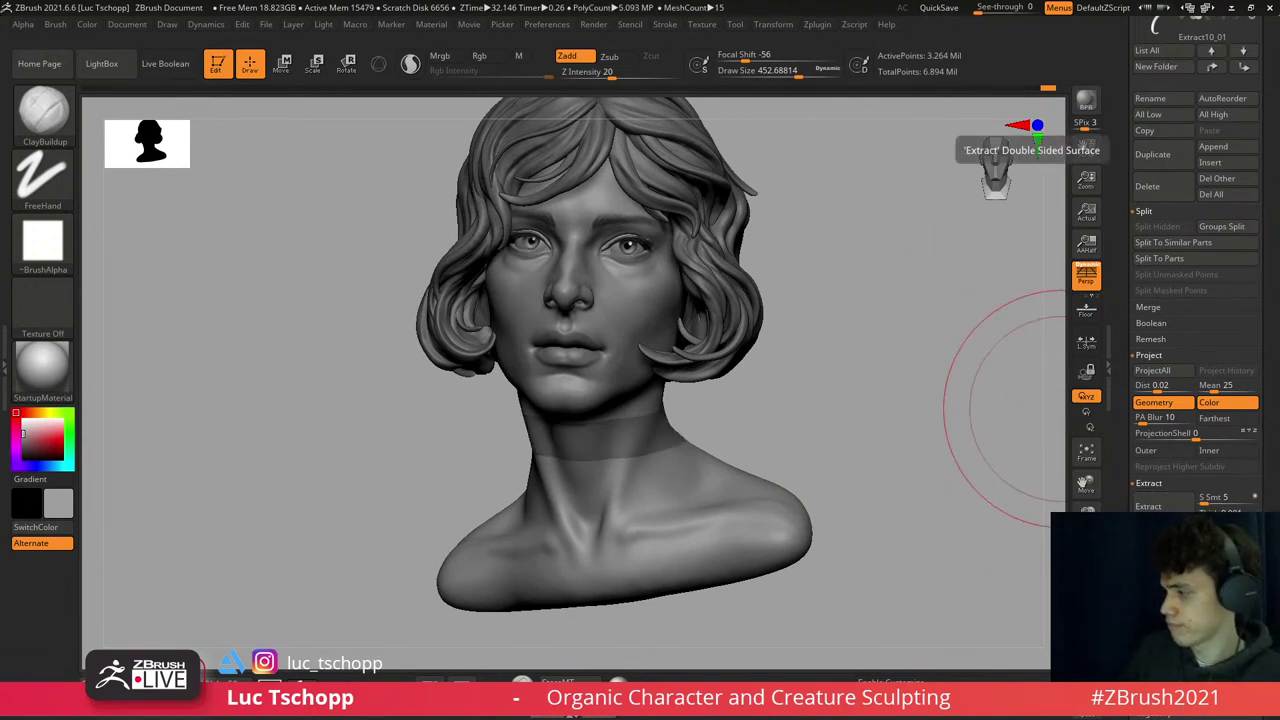
right_click_drag(962, 479, 958, 485)
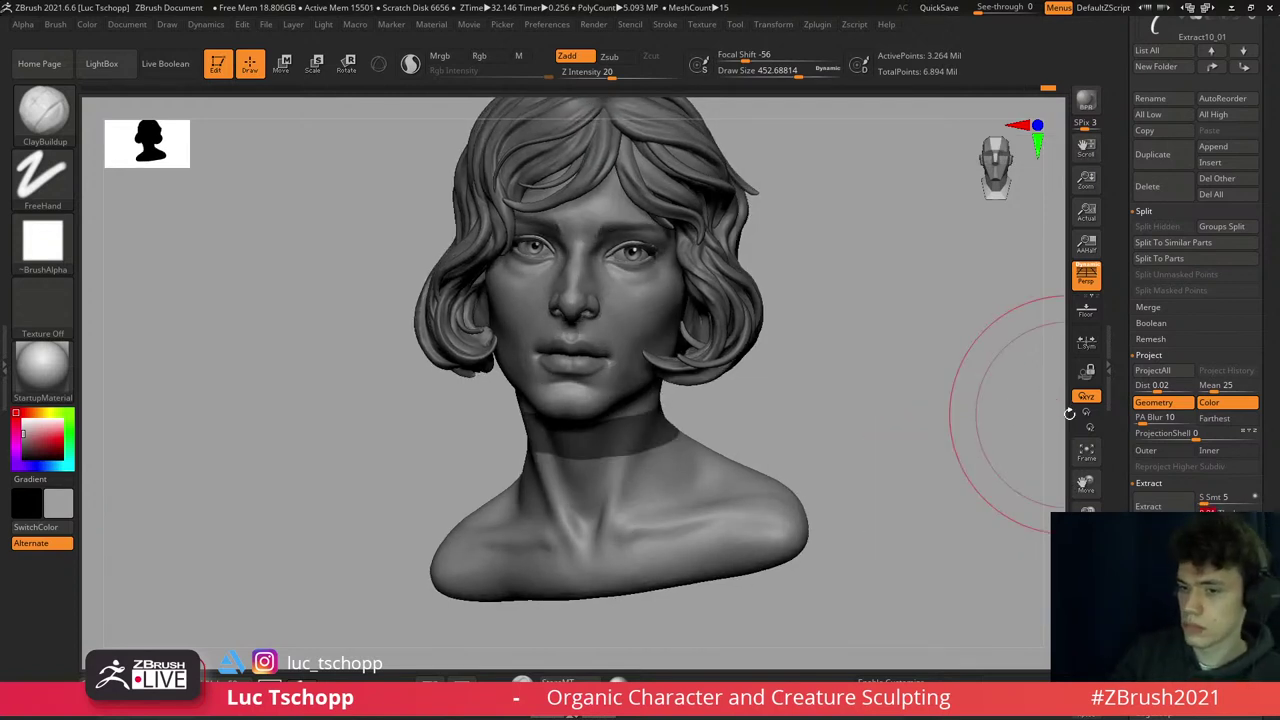
key("shift")
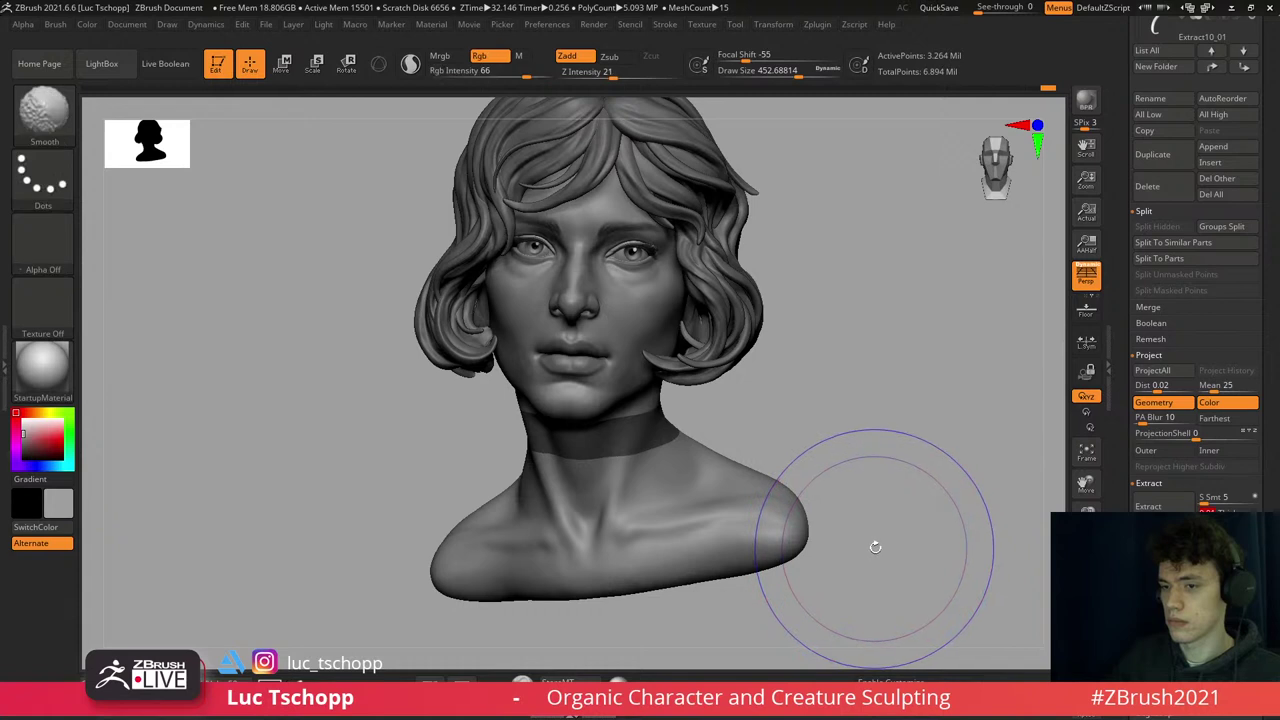
left_click_drag(875, 547, 1100, 590, "shift")
- Extract the masked neck band as a shell and accept it
left_click(1148, 506)
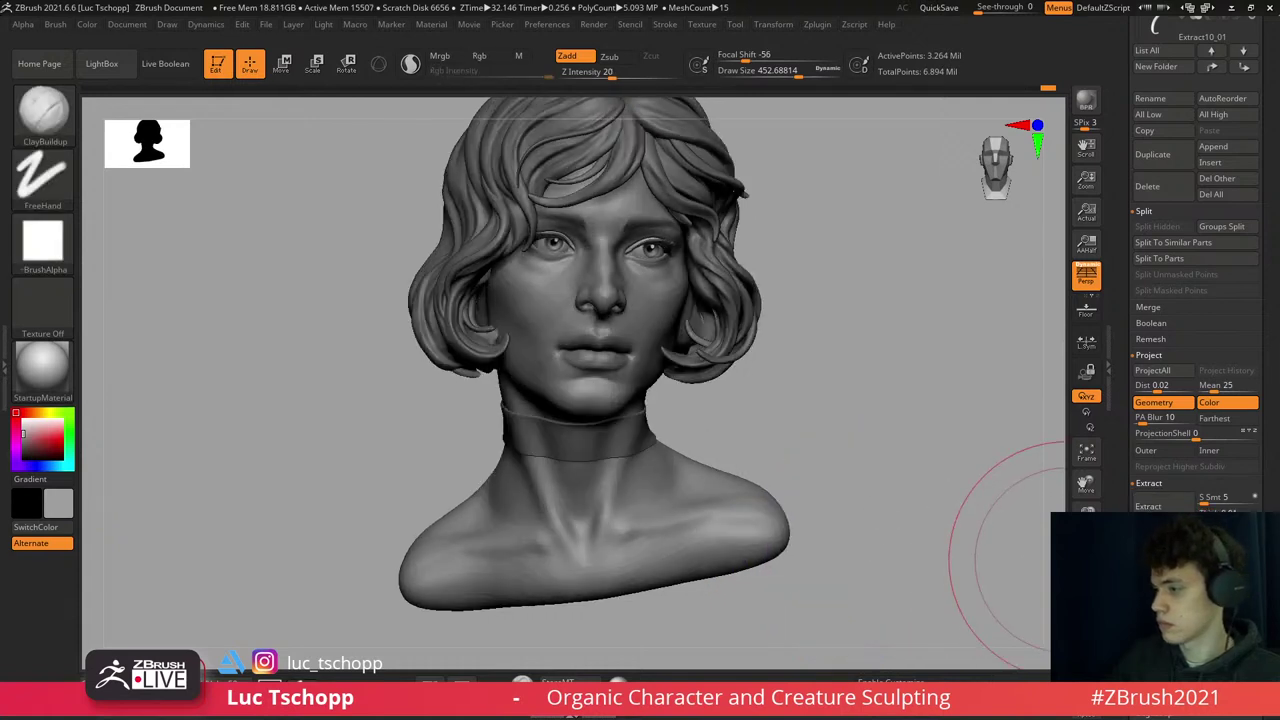
left_click_drag(784, 477, 571, 528)
key("shift")
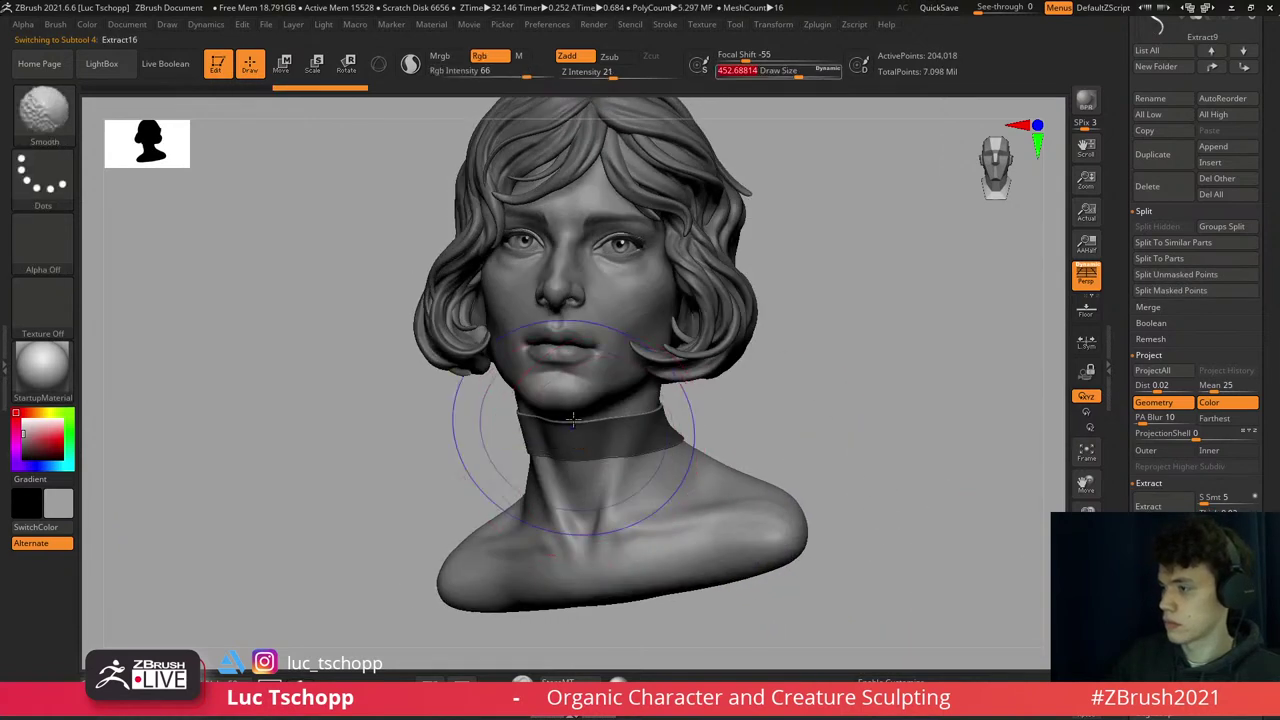
left_click(685, 432, "alt")
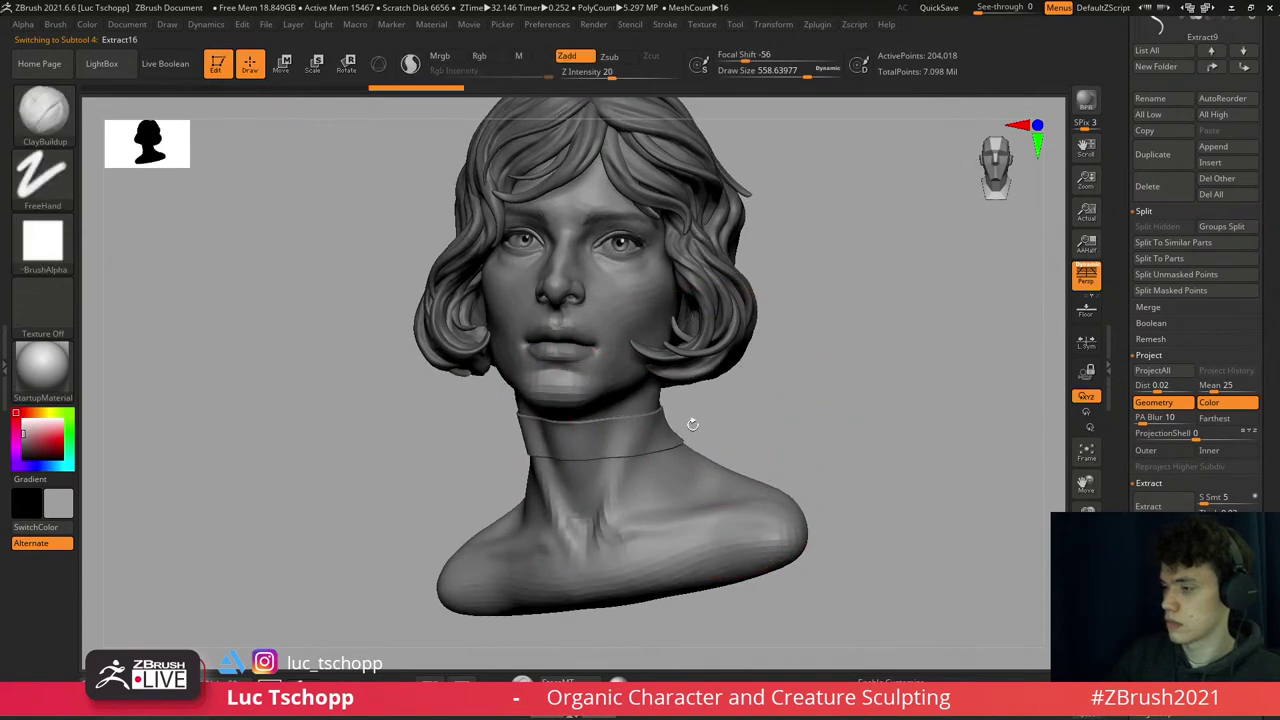
- Switch to the Move brush and delete the extracted neck band subtool
key("b")
key("m")
key("v")
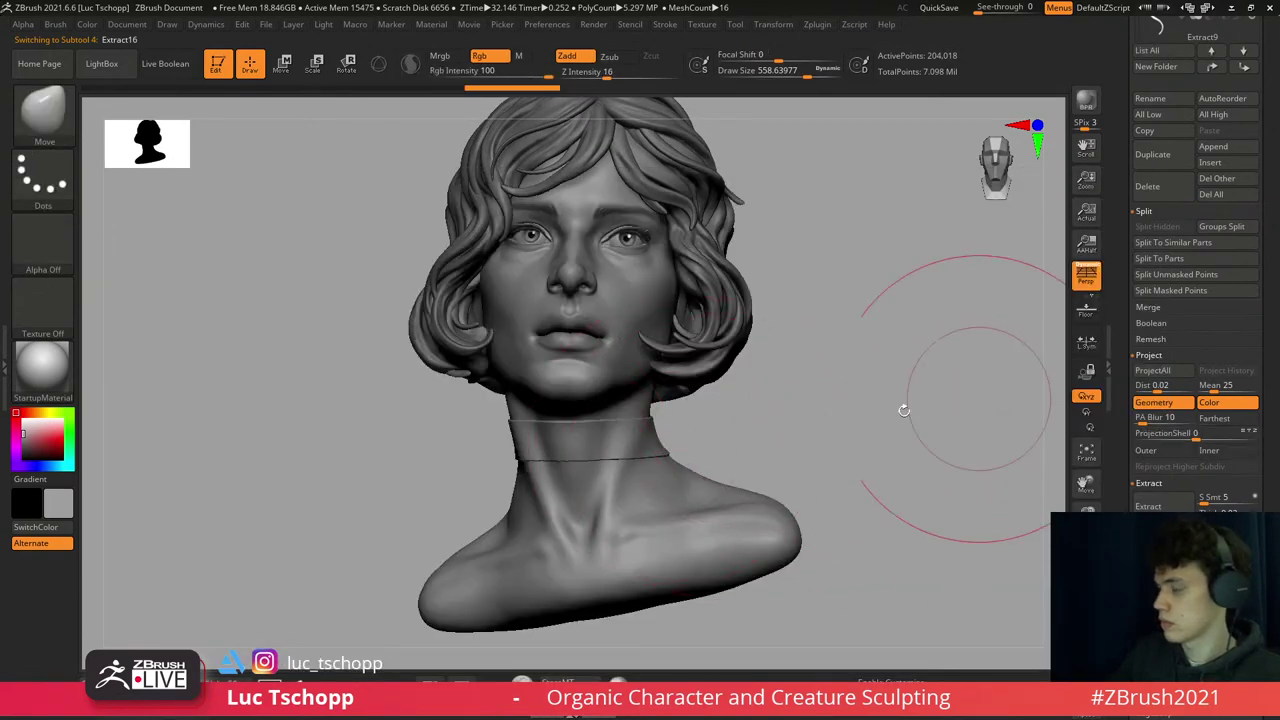
key("ctrl")
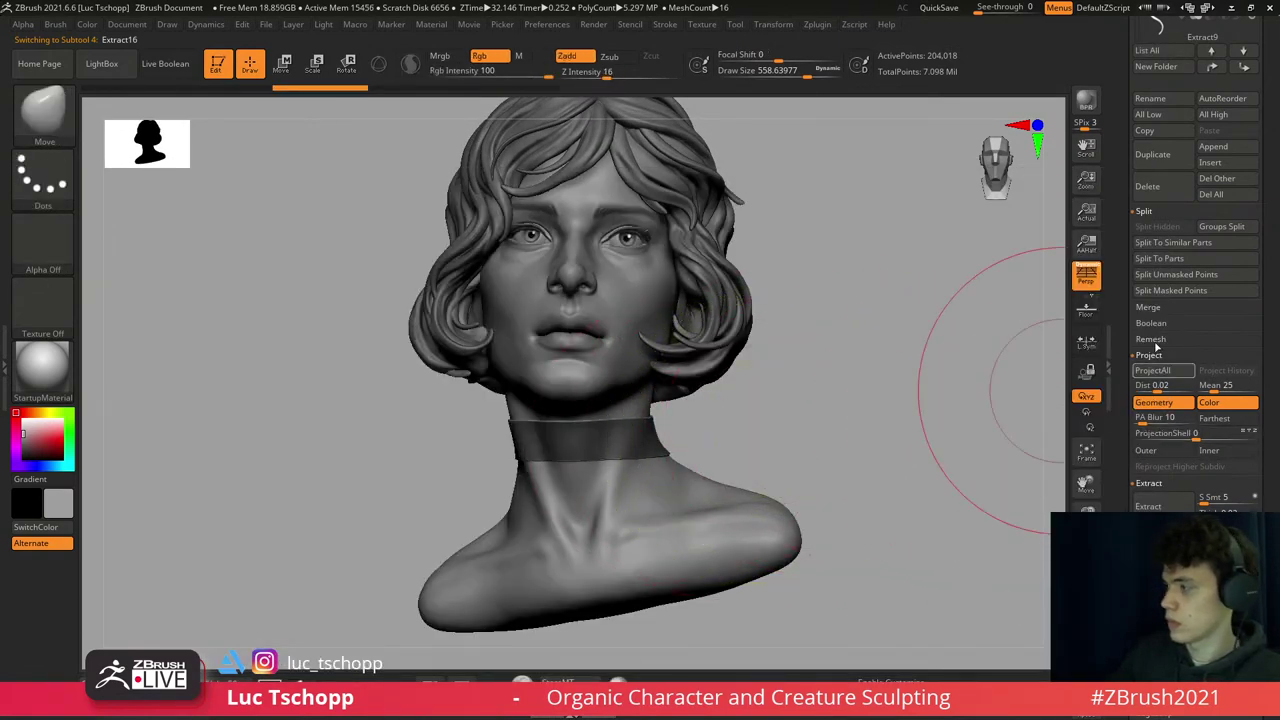
left_click(1163, 190)
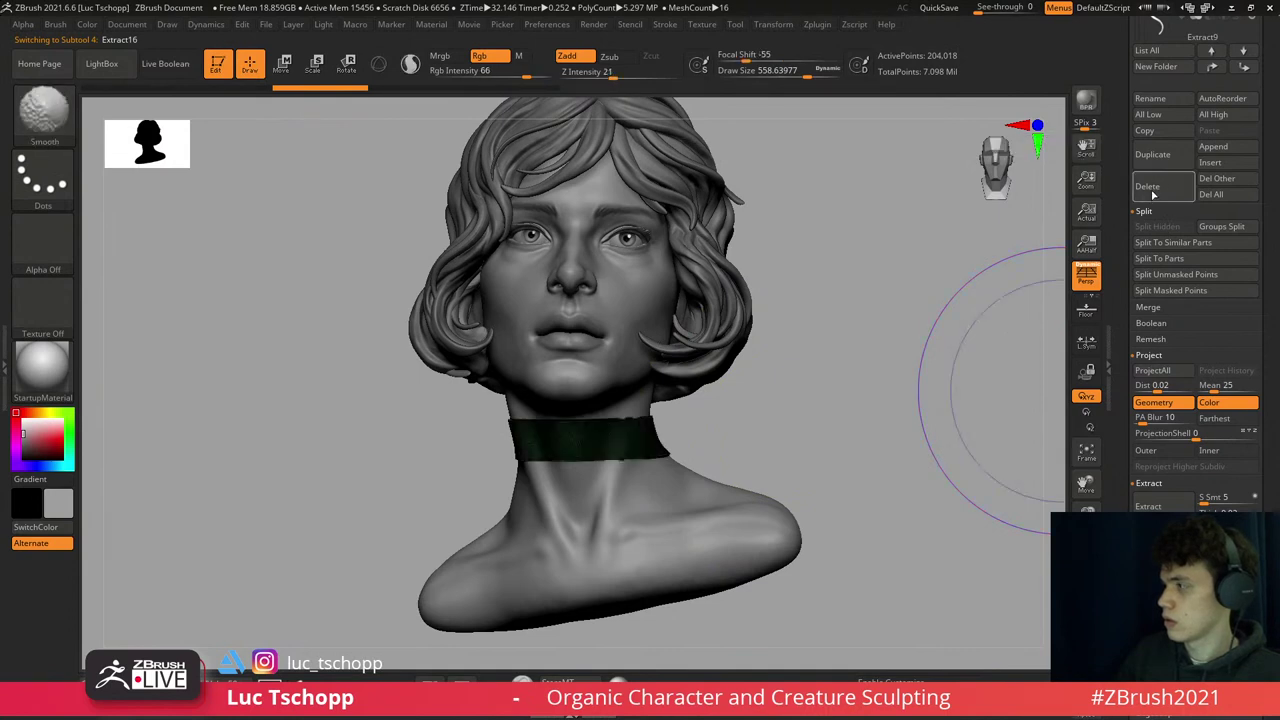
left_click(1040, 219)
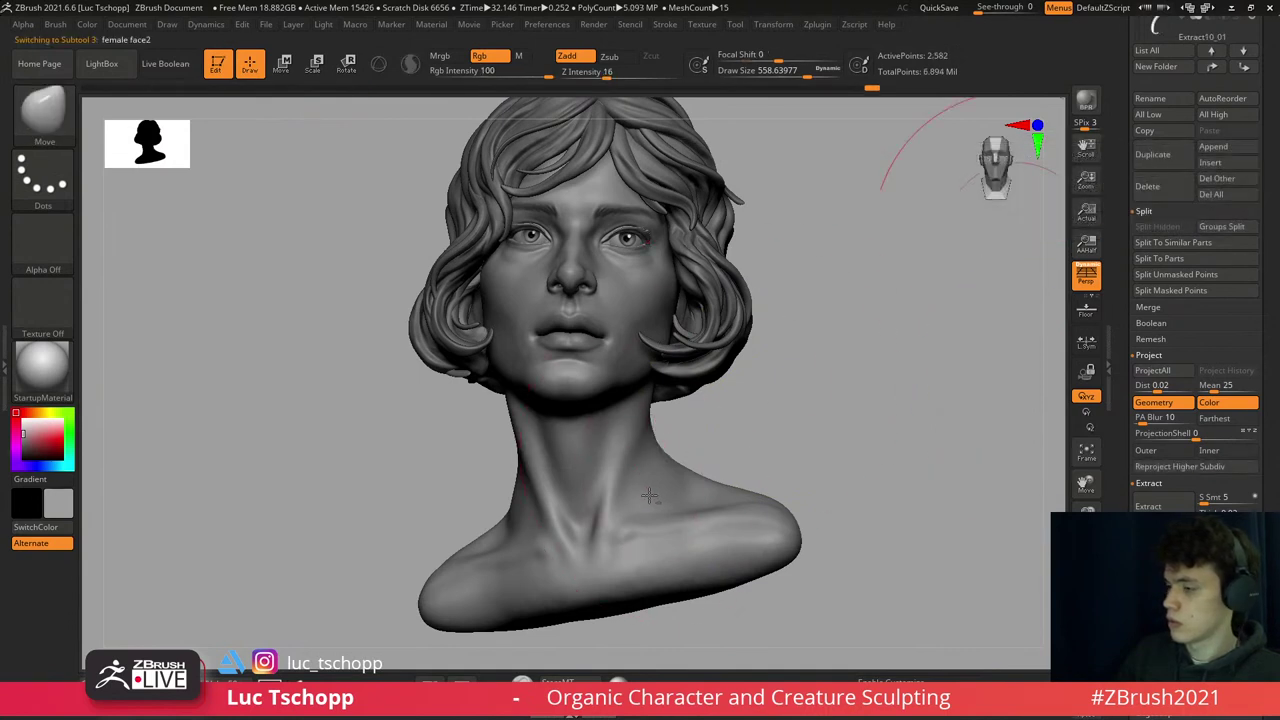
- Mask a fresh band around the neck and extract it as the Extract17 choker
left_click_drag(650, 495, 786, 400, "alt")
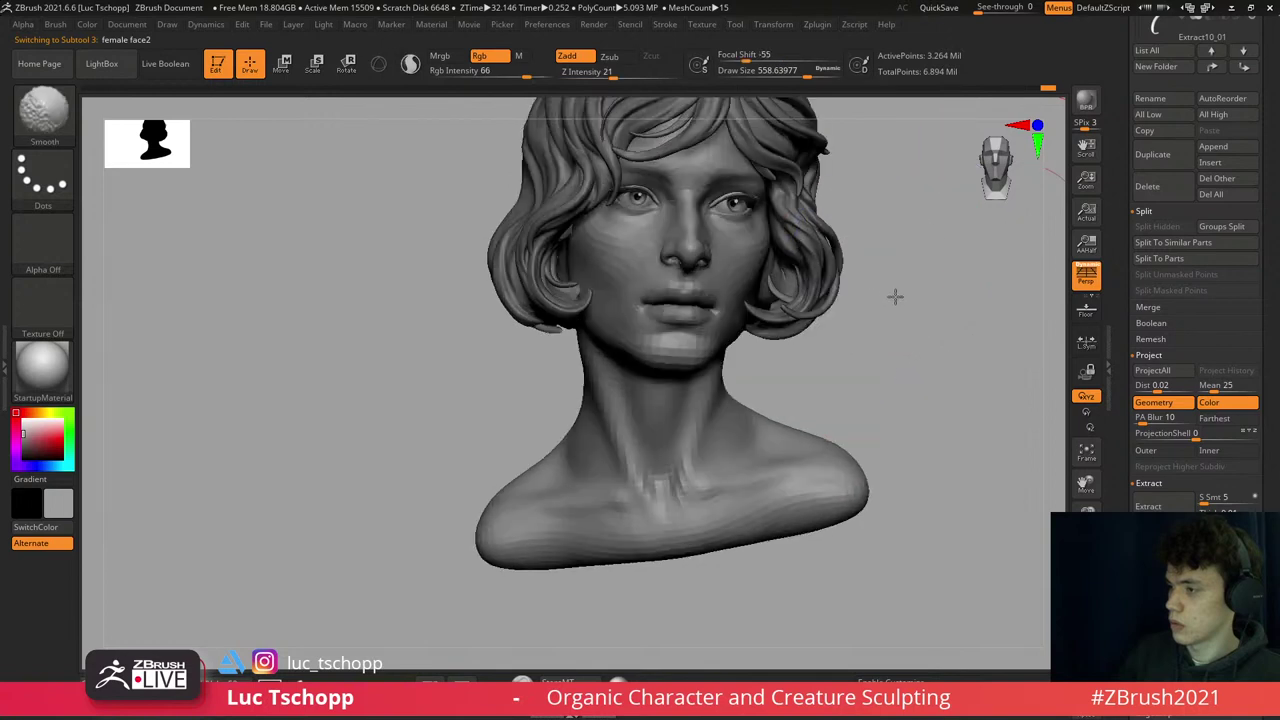
mouse_move(895, 296)
left_mouse_down()
mouse_move(906, 323)
mouse_move(880, 342)
left_mouse_up()
mouse_move(557, 357)
left_mouse_down("ctrl")
mouse_move(777, 400)
mouse_move(820, 423)
left_mouse_up("ctrl")
left_click_drag(923, 397, 1105, 434)
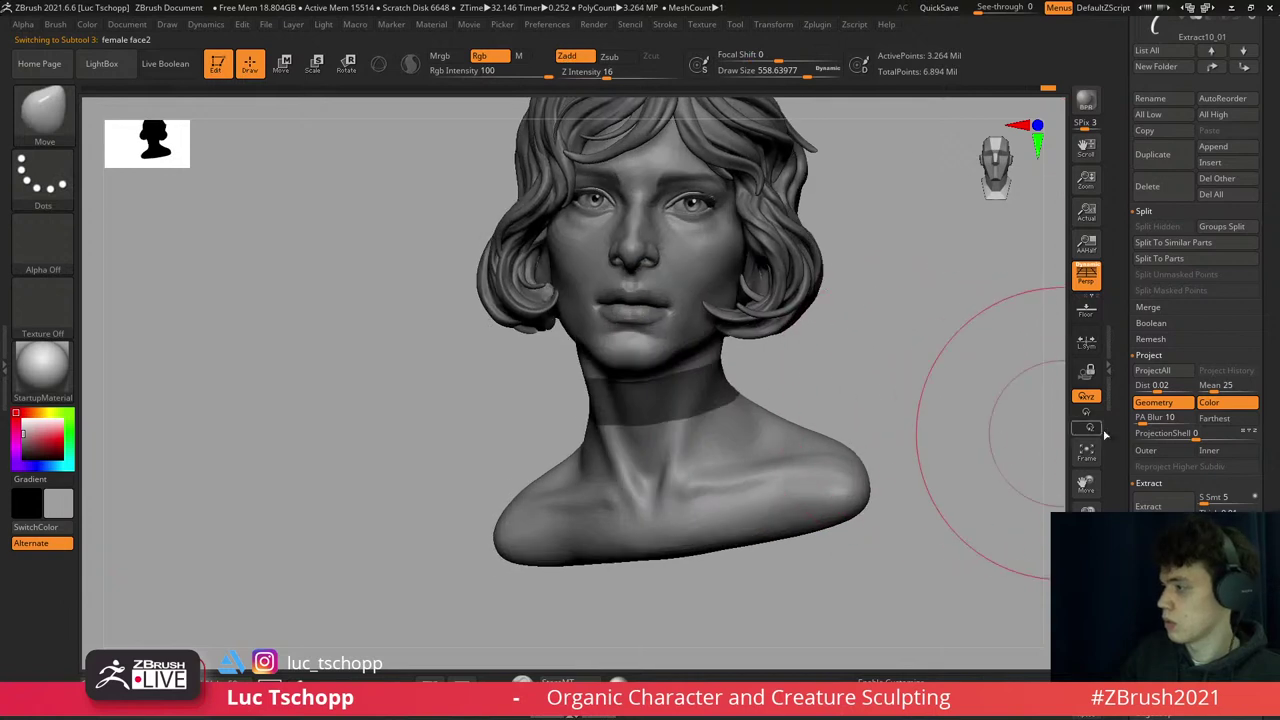
left_click(1148, 506)
left_click(1228, 506)
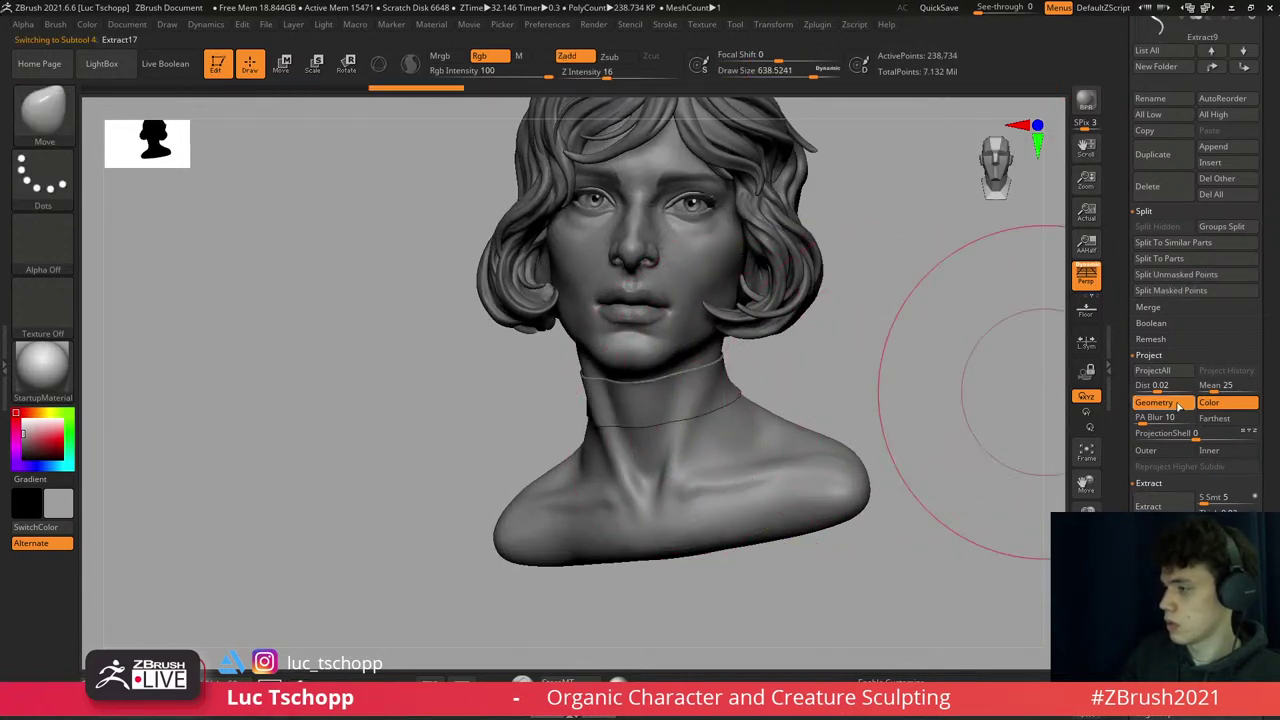
- Scroll the Tool palette down to reach Extract17's Deformation subpalette
scroll(1260, 268, "down", 5)
scroll(1260, 268, "down", 6)
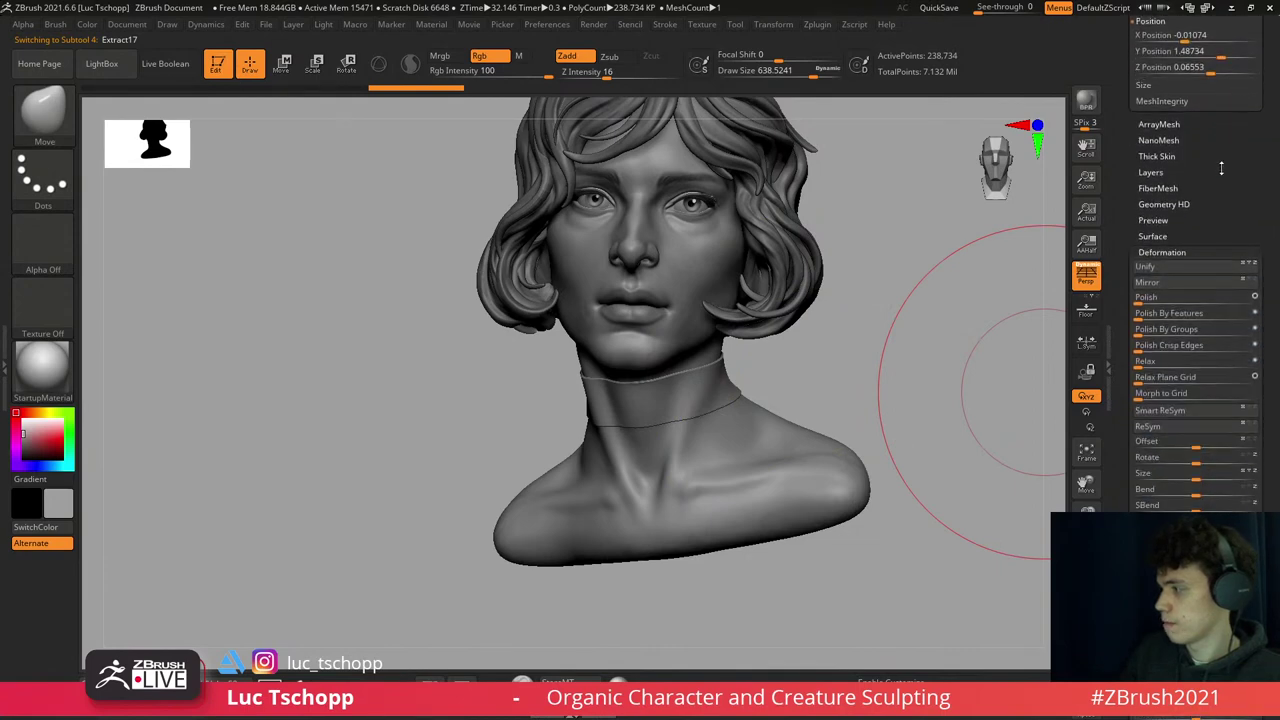
scroll(1212, 230, "down", 2)
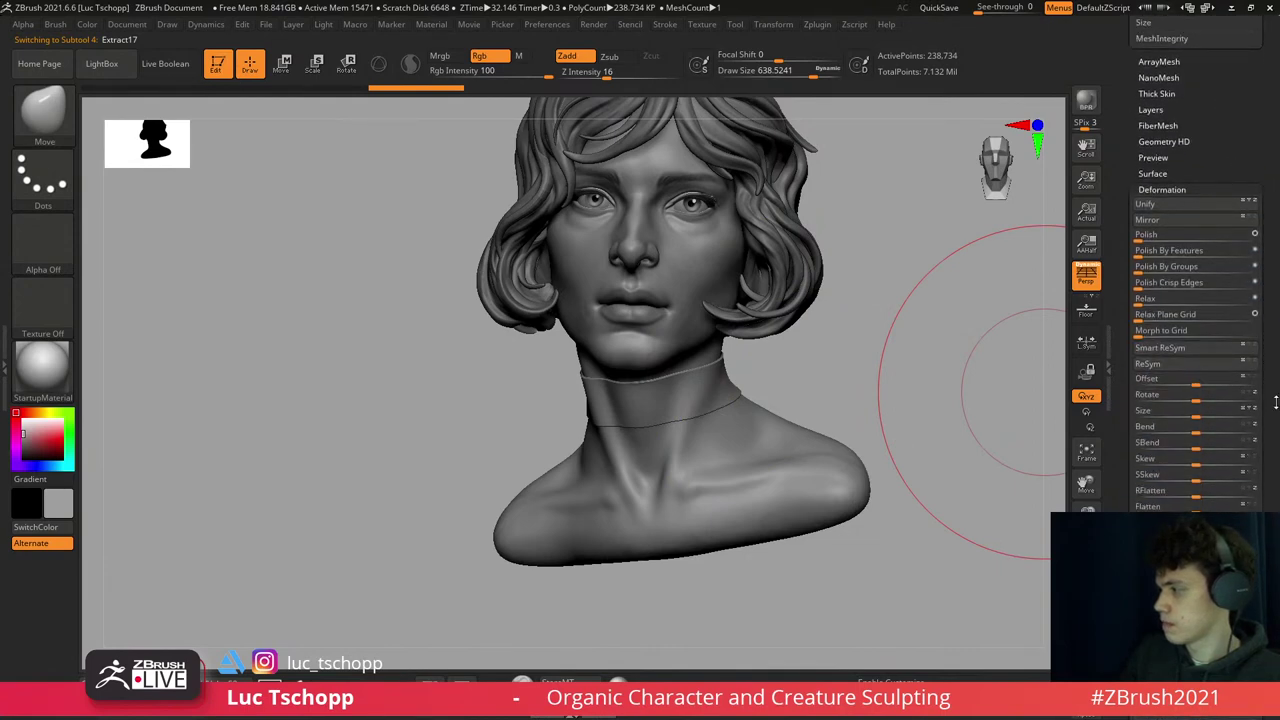
scroll(1203, 475, "down", 5)
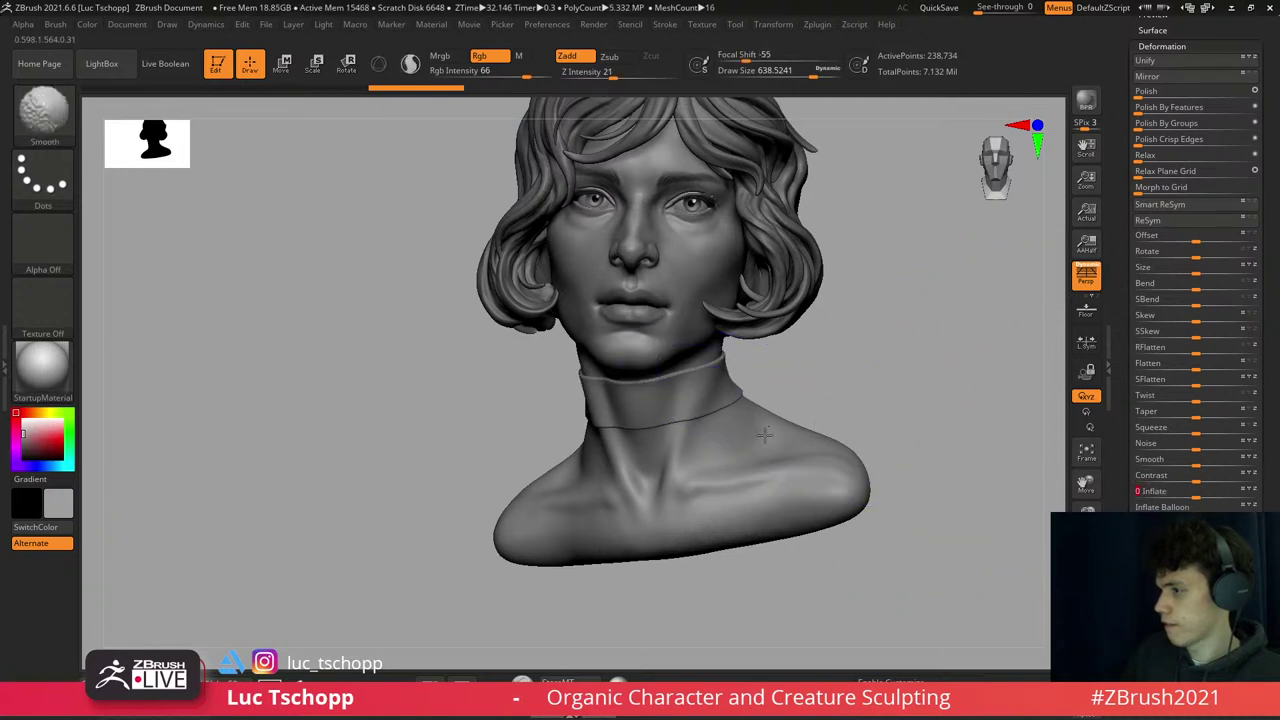
- Switch to the custom brush, shrink it, and smooth the choker's surface
key("1")
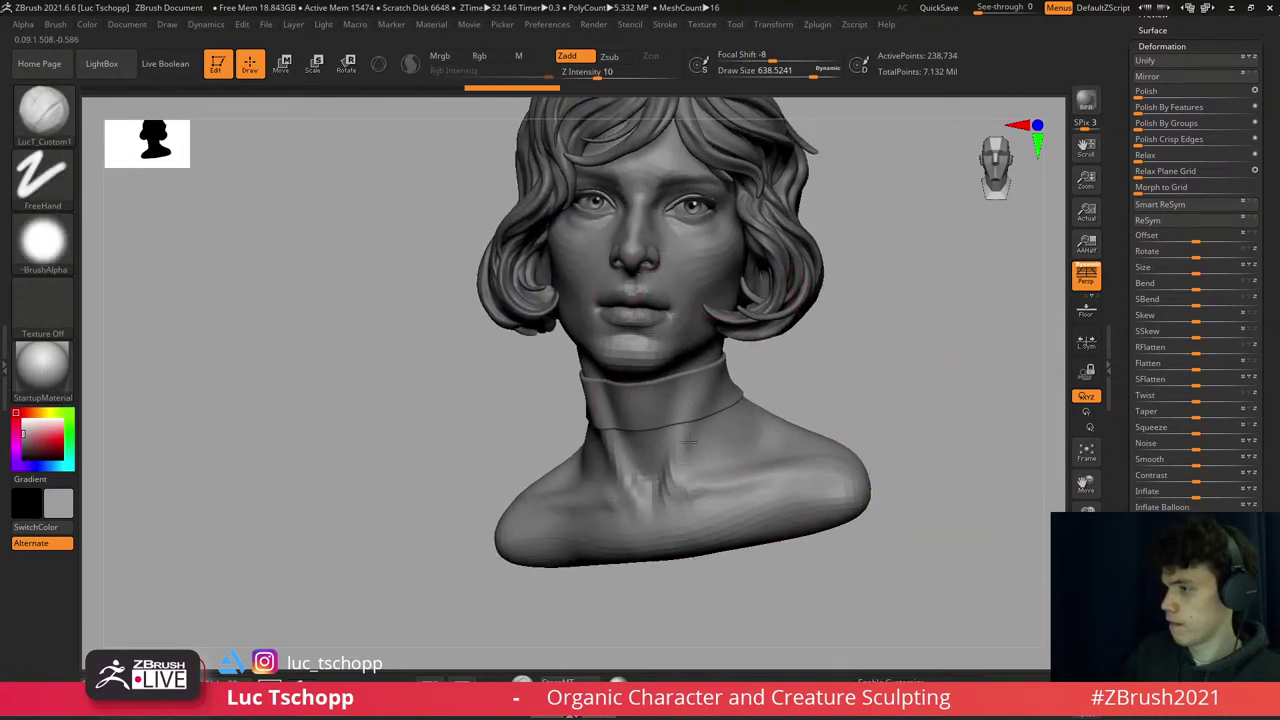
right_click_drag(694, 400, 690, 380, "ctrl")
key("s")
left_click_drag(700, 383, 684, 383)
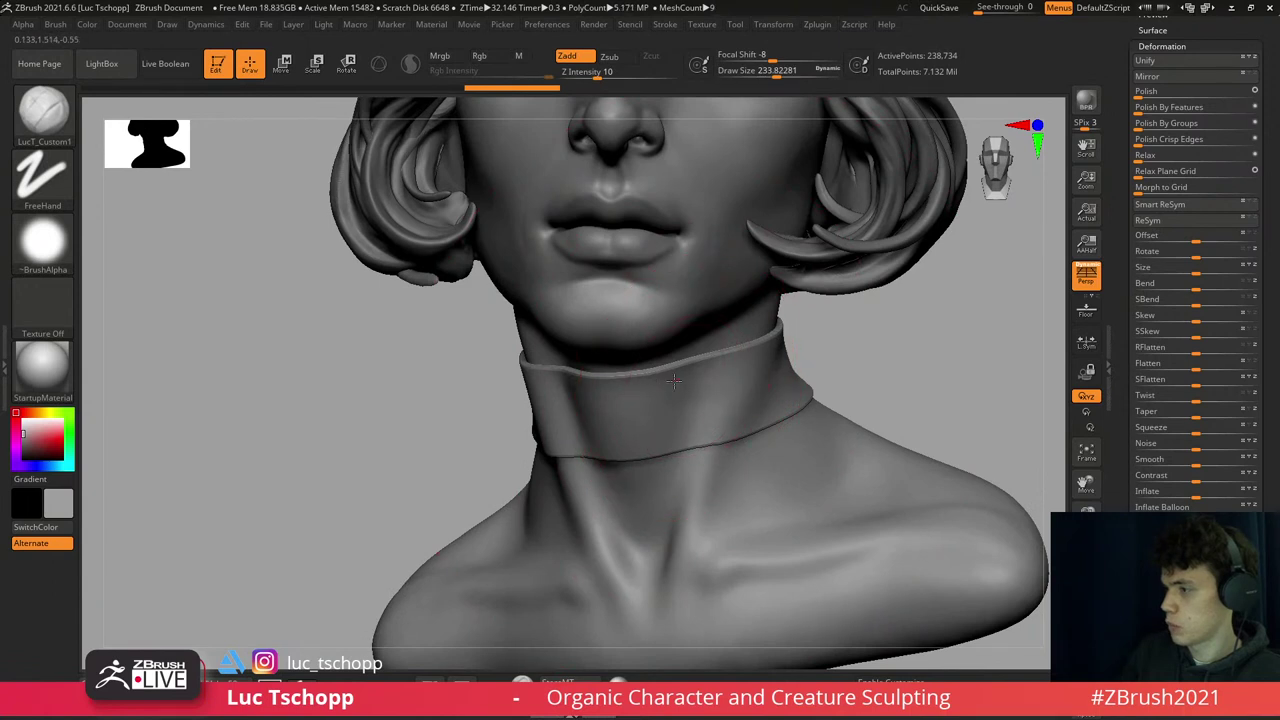
right_click_drag(668, 415, 563, 385)
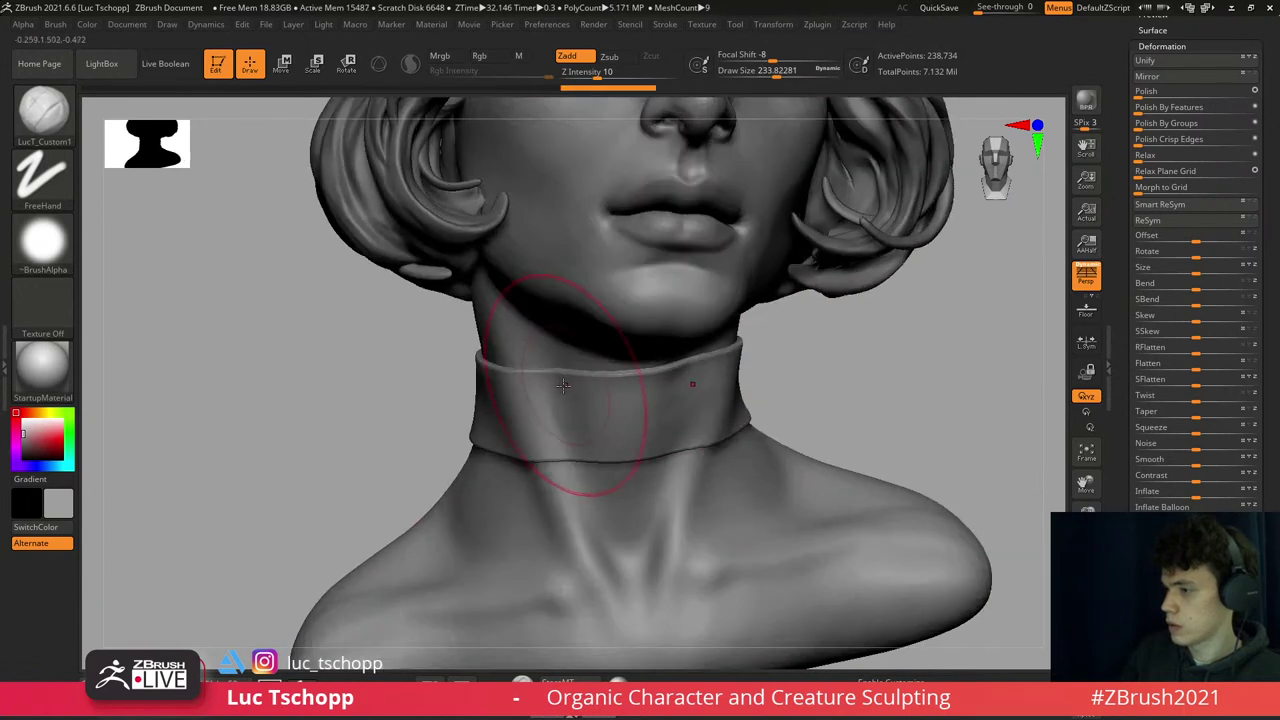
mouse_move(571, 425)
left_mouse_down("shift")
mouse_move(600, 423)
mouse_move(569, 408)
mouse_move(586, 429)
left_mouse_up("shift")
key("bracketleft")
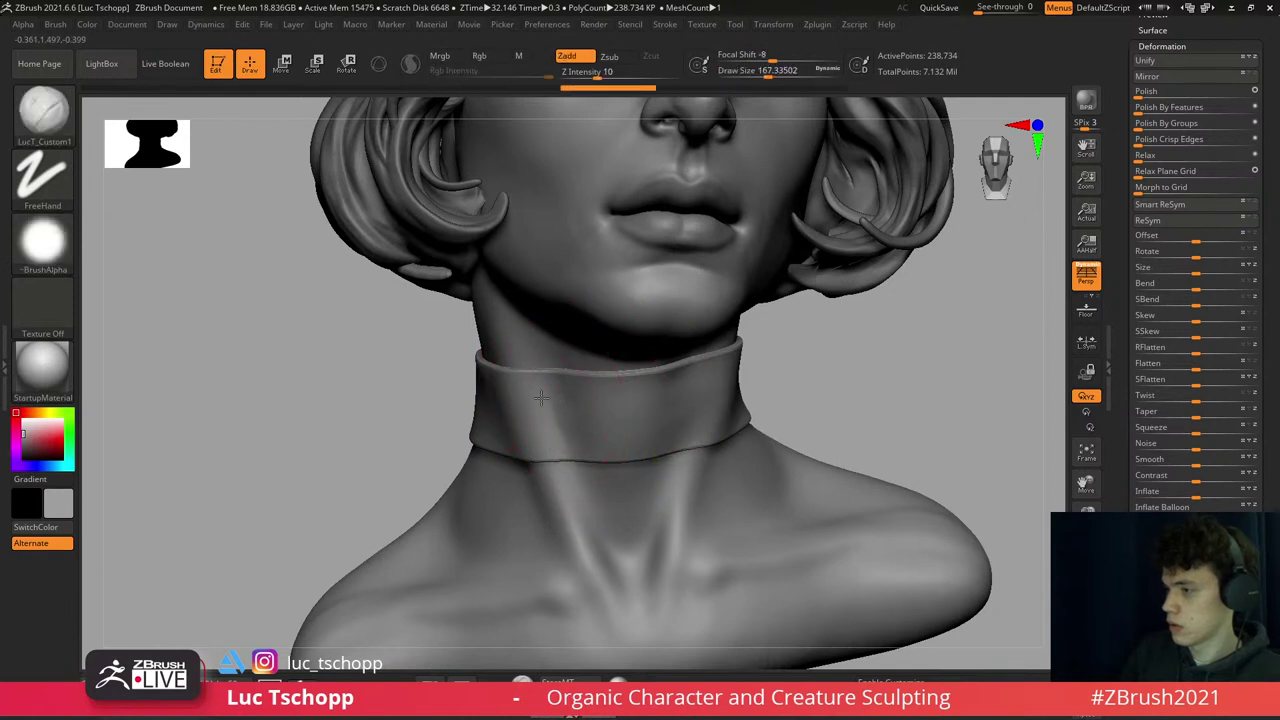
right_click_drag(636, 430, 779, 460)
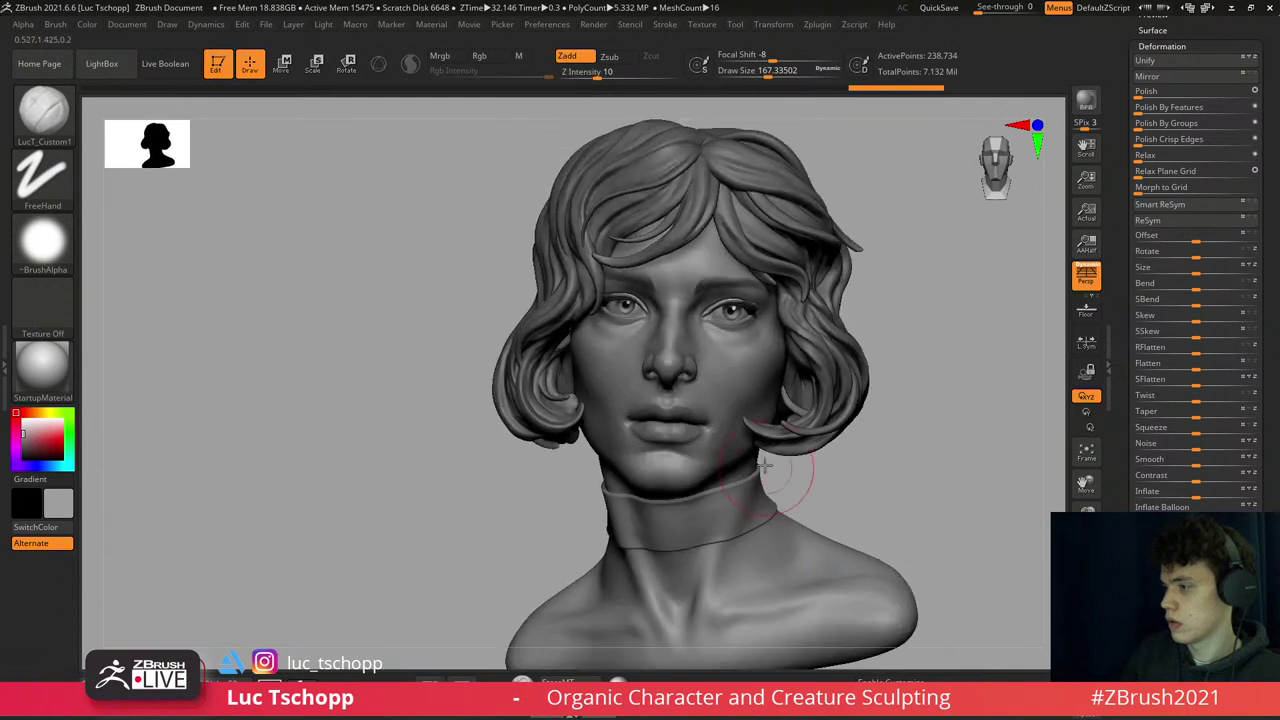
- Sculpt along the jaw below the ear, darken the model colour, and set brush size 67
mouse_move(762, 499)
left_mouse_down()
mouse_move(790, 540)
mouse_move(770, 500)
left_mouse_up()
right_click_drag(752, 497, 749, 547)
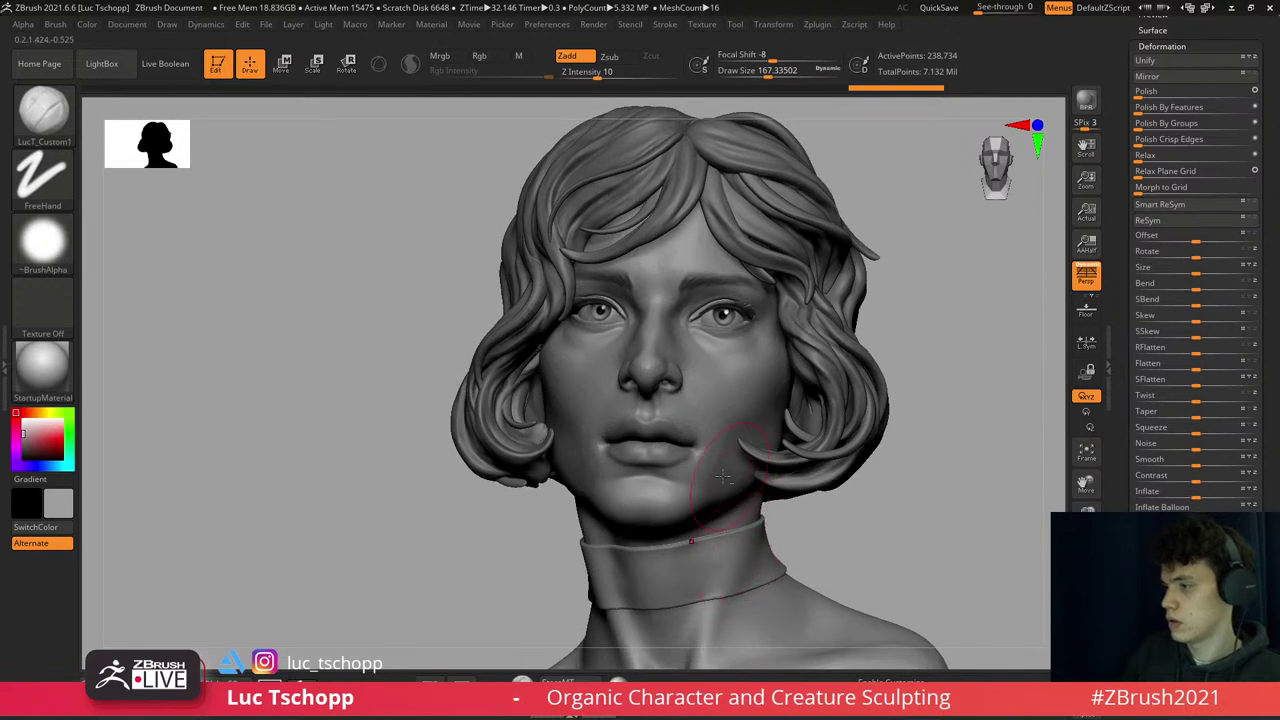
right_click_drag(723, 478, 810, 515)
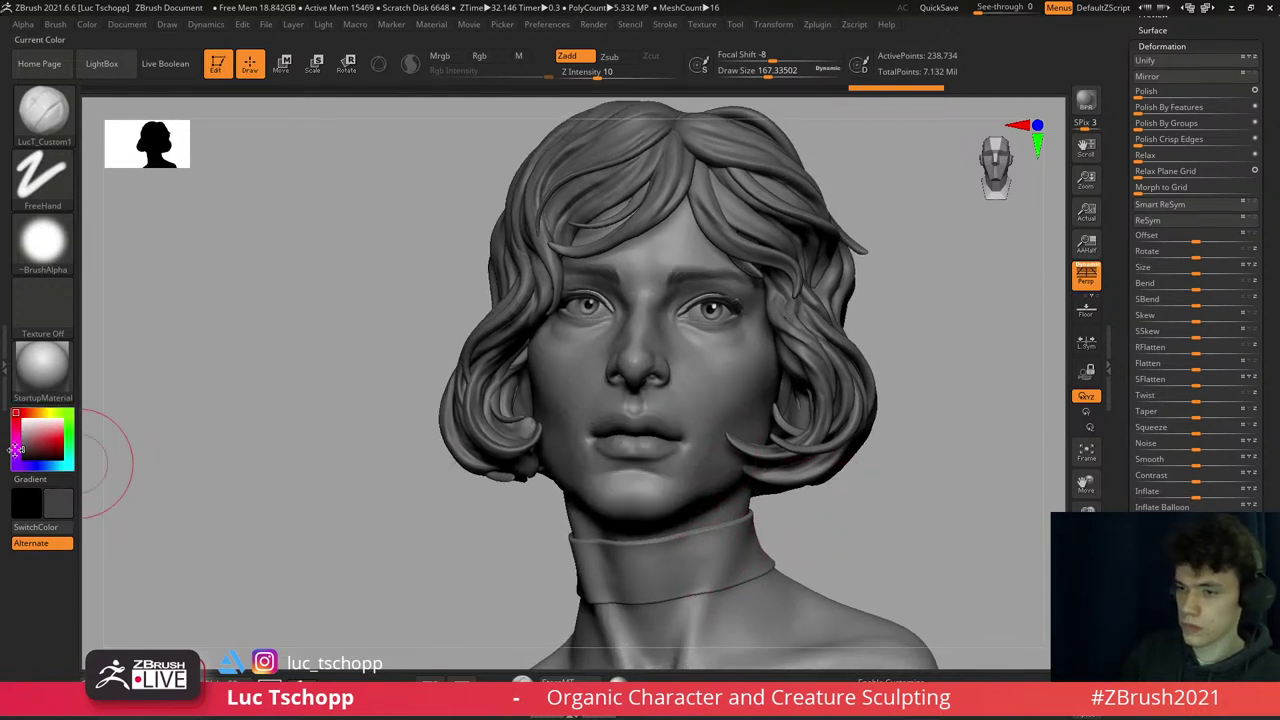
left_click(18, 450)
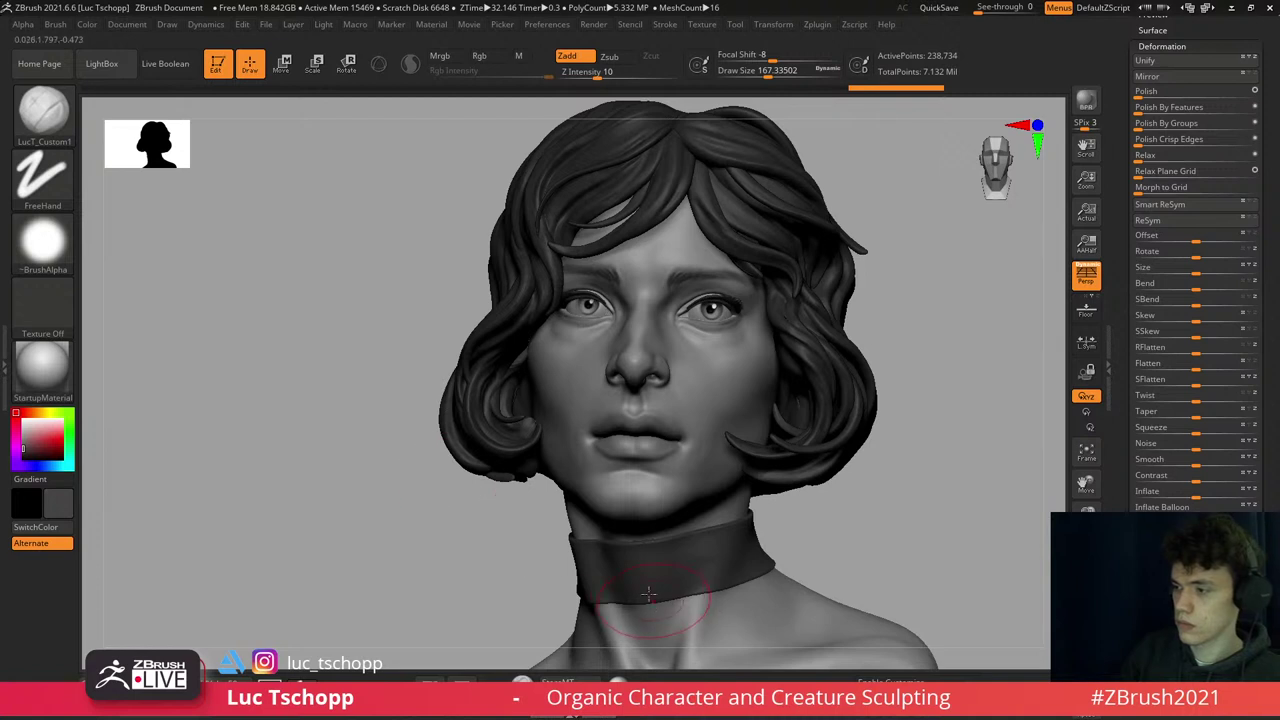
key("s")
right_click_drag(646, 583, 777, 503)
scroll(1275, 432, "up", 5)
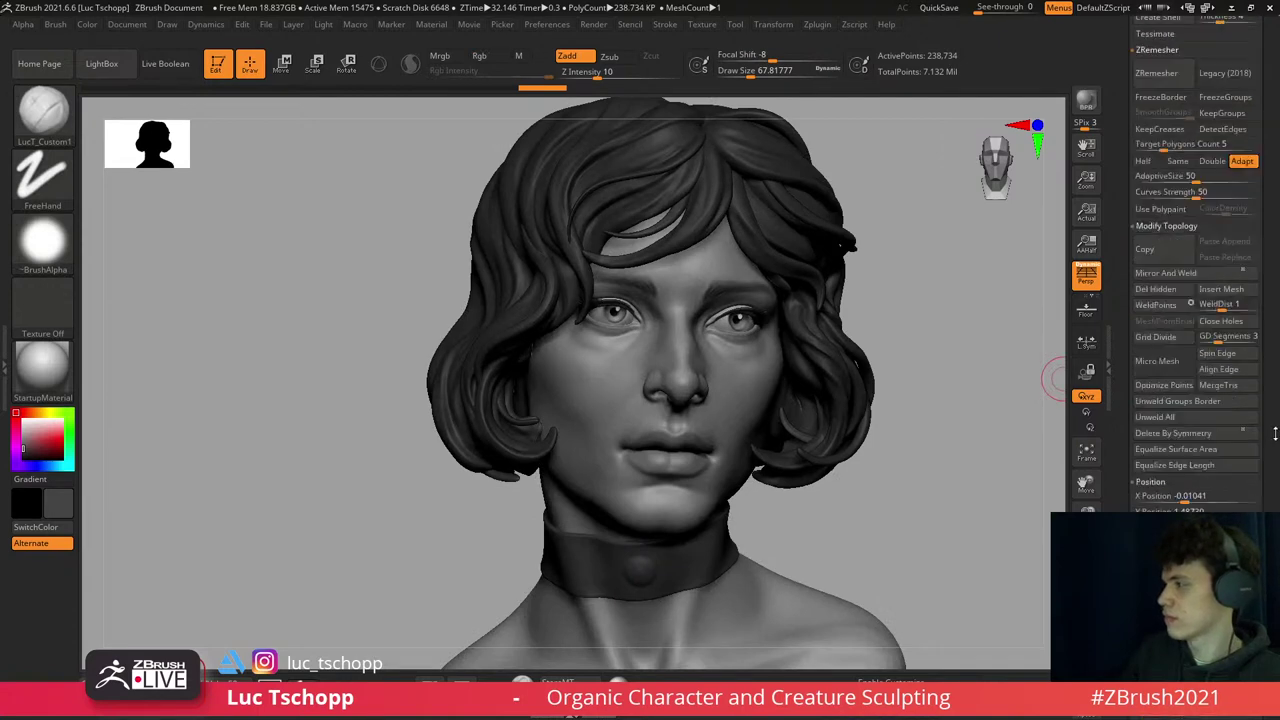
- Make the female face2 subtool active and clear the mask from the neck band
scroll(1275, 432, "up", 10)
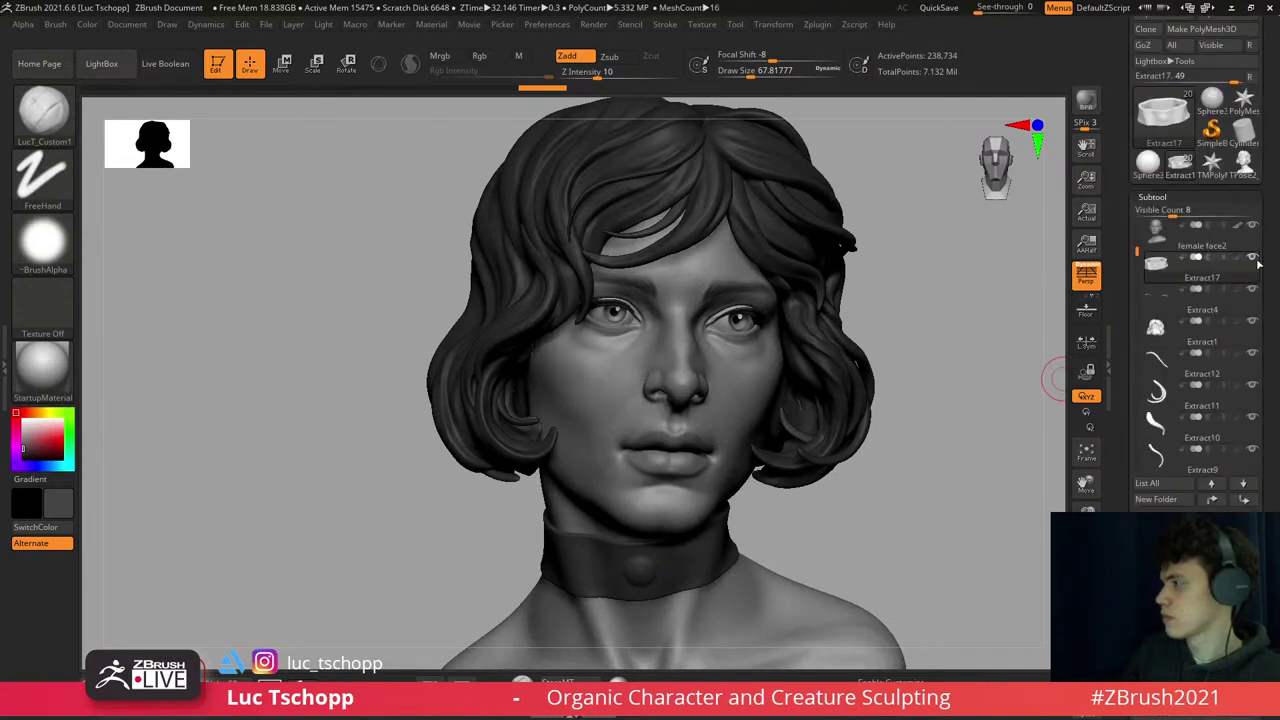
left_click(1205, 252)
right_click_drag(740, 530, 800, 492)
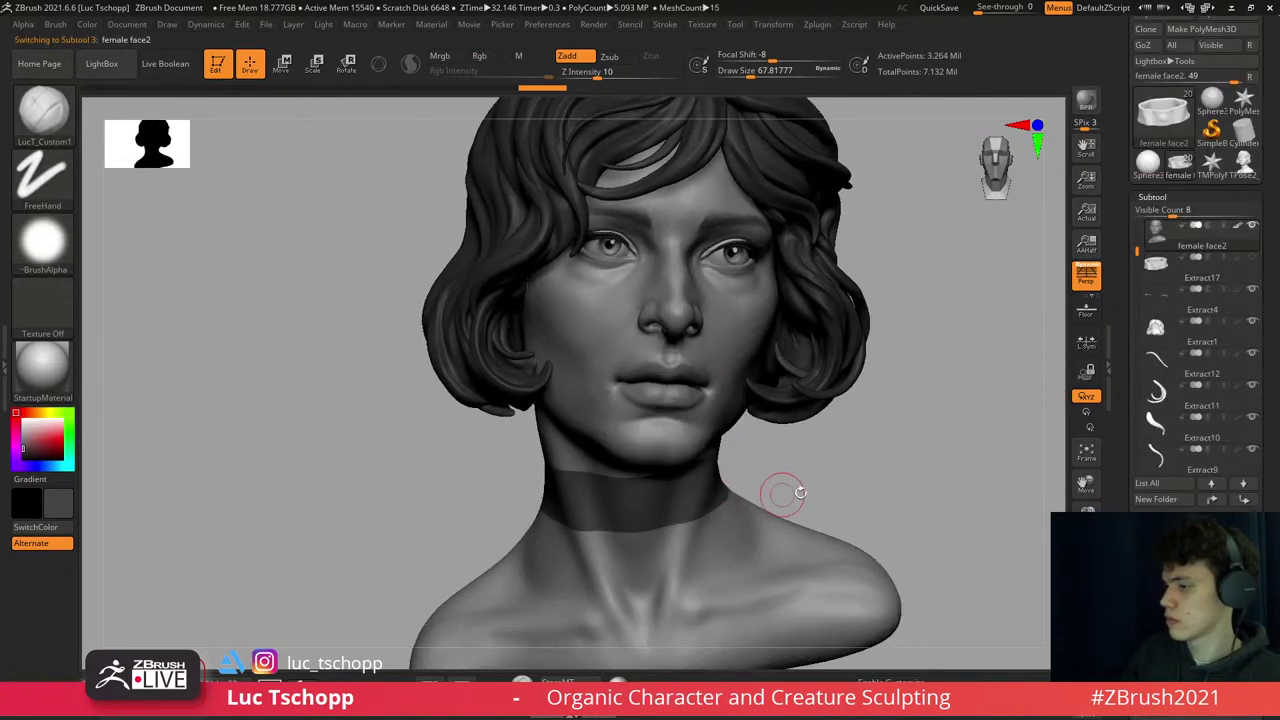
left_click(826, 458, "ctrl")
mouse_move(823, 449)
right_mouse_down()
mouse_move(617, 366)
mouse_move(666, 481)
mouse_move(640, 514)
mouse_move(742, 532)
right_mouse_up()
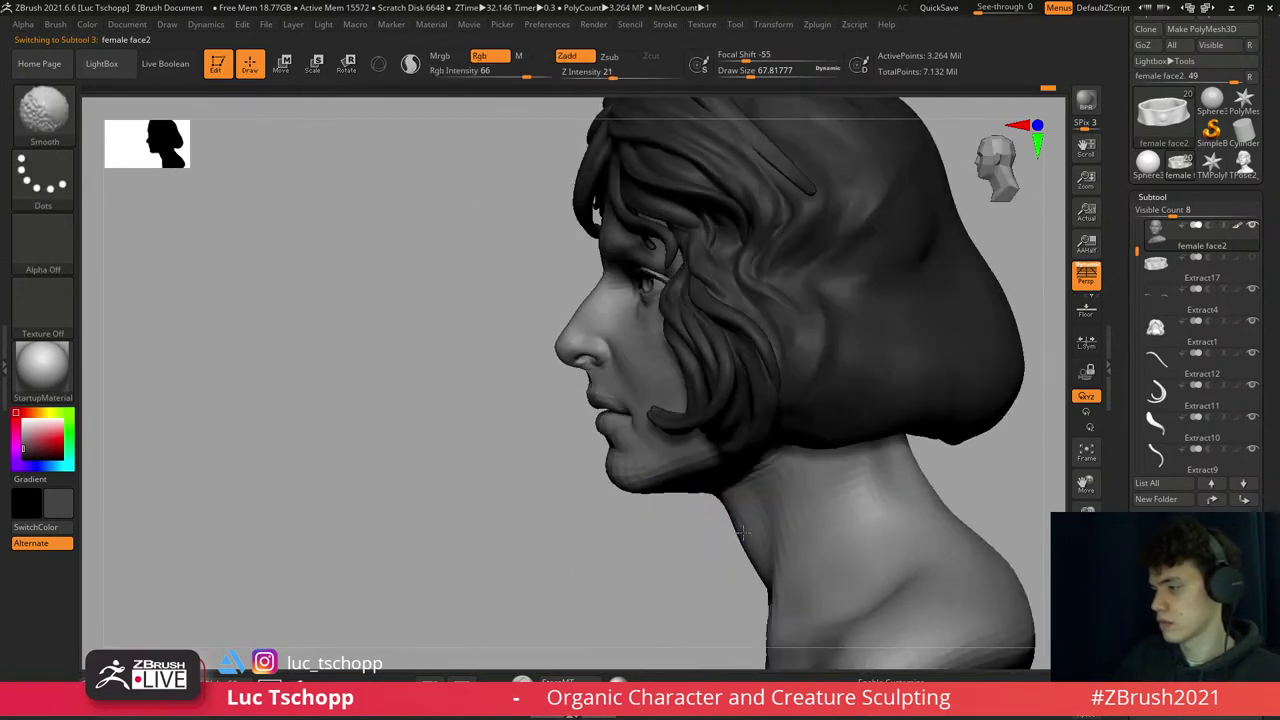
- Switch to the Move brush at about 186 and return the face to its highest subdivision
key("b")
key("m")
key("v")
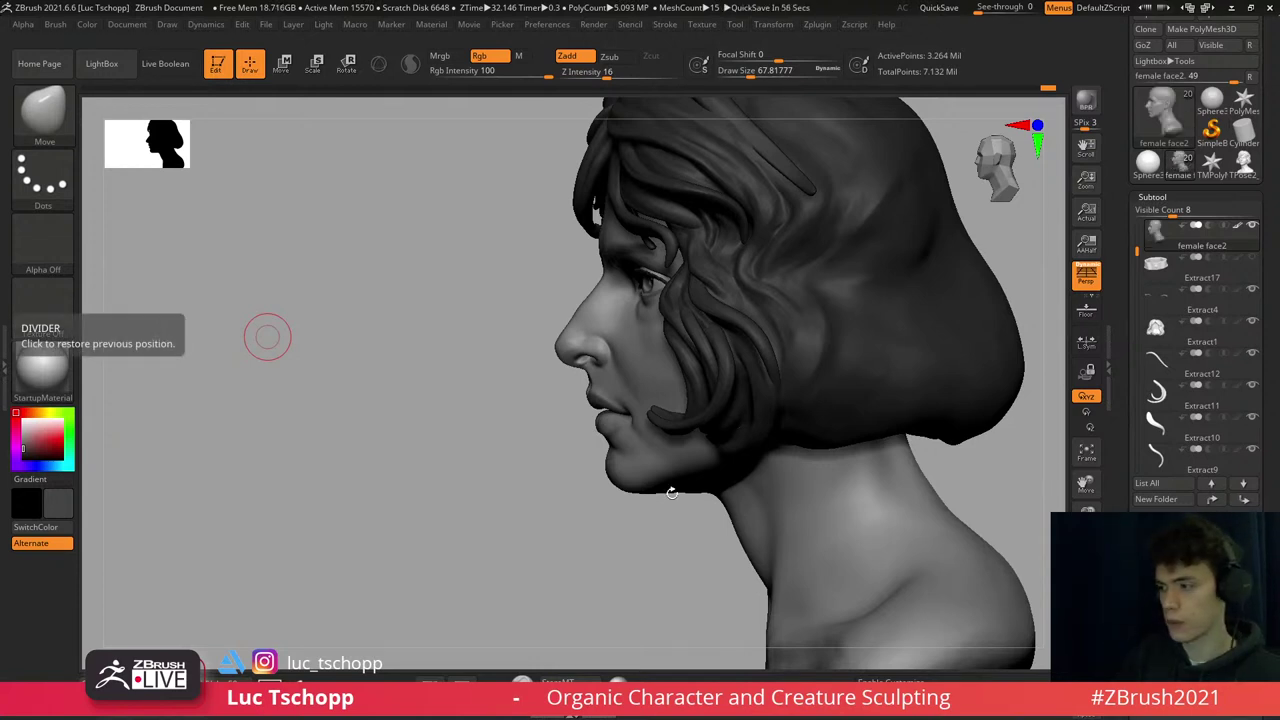
left_click_drag(267, 337, 730, 467)
key("b")
key("m")
key("v")
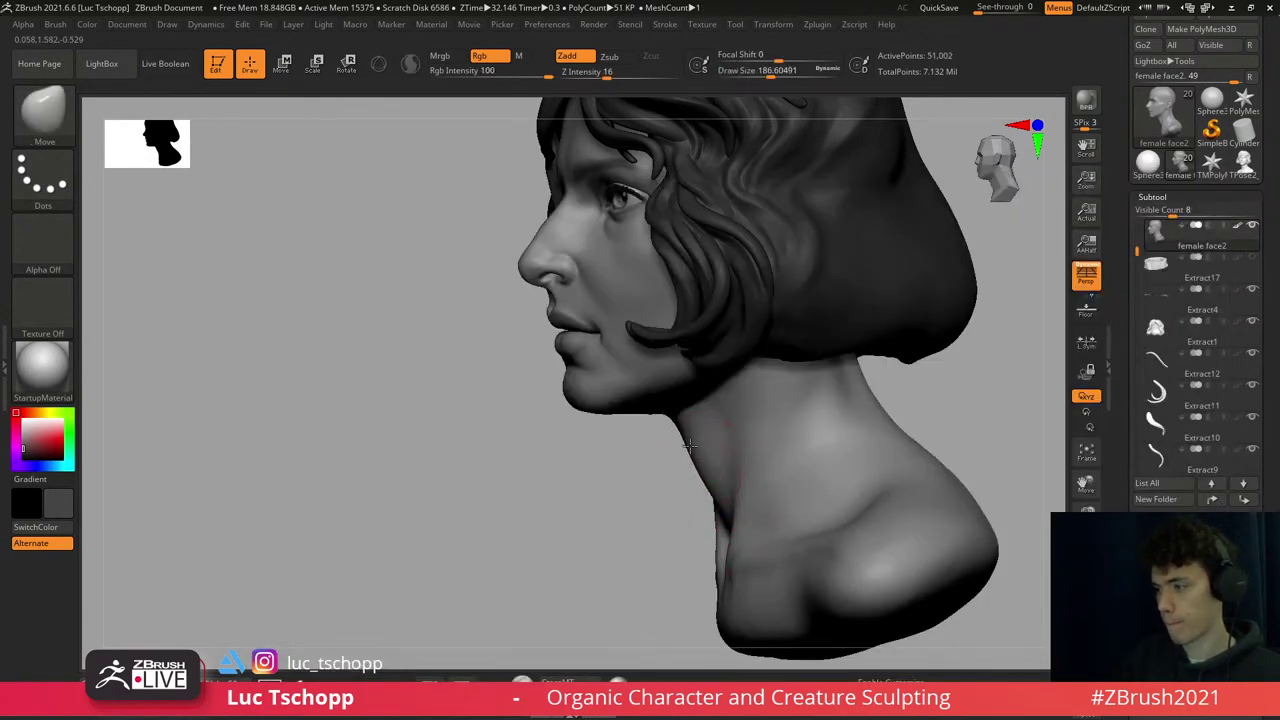
key("d")
key("d")
key("d")
mouse_move(690, 445)
left_mouse_down()
mouse_move(735, 425)
mouse_move(735, 437)
mouse_move(713, 357)
mouse_move(737, 374)
mouse_move(830, 360)
mouse_move(743, 332)
left_mouse_up()
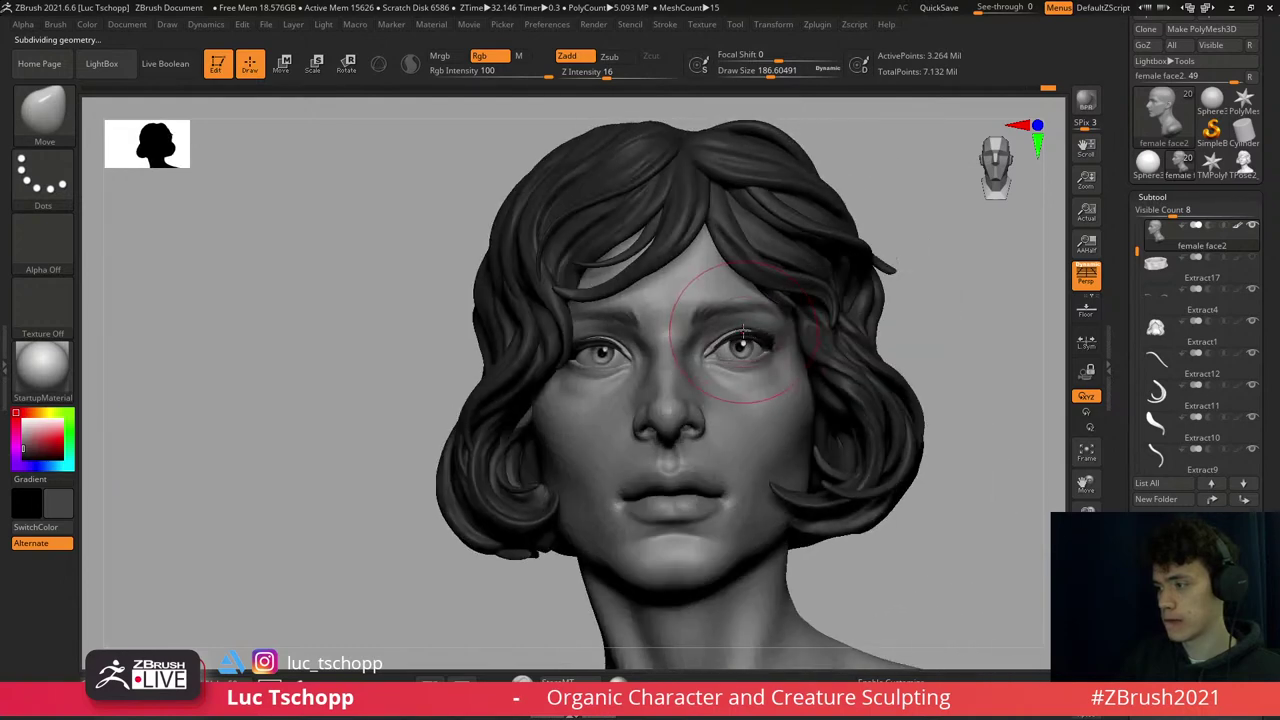
- Select the Extract4 eyelid strip, zoom in on the eyes, and shrink the brush to about 116
left_click(741, 337, "alt")
key("b")
key("Escape")
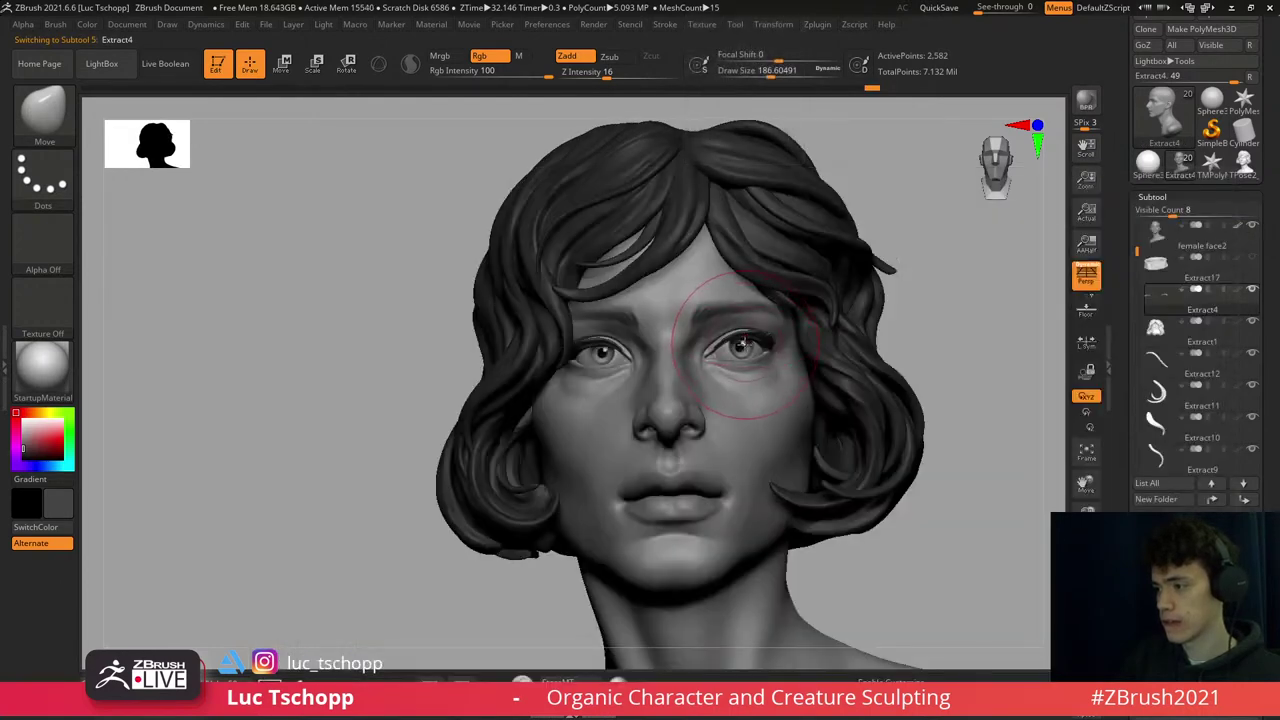
left_click_drag(747, 395, 757, 335)
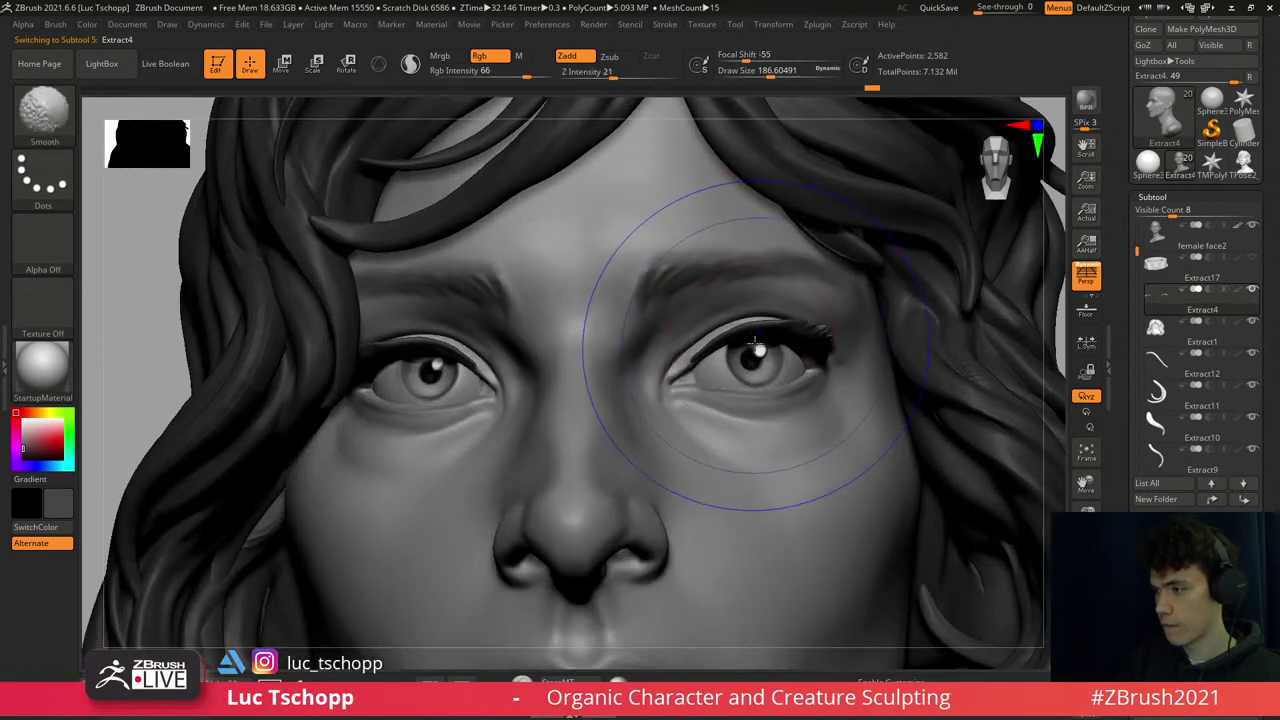
key("s")
mouse_move(762, 298)
right_mouse_down()
mouse_move(780, 336)
mouse_move(815, 357)
right_mouse_up()
key("s")
left_click_drag(815, 357, 795, 360)
- Resize the brush to about 149, then about 104, while rotating around the eye
right_click_drag(795, 360, 560, 345)
key("s")
left_click_drag(545, 342, 555, 345)
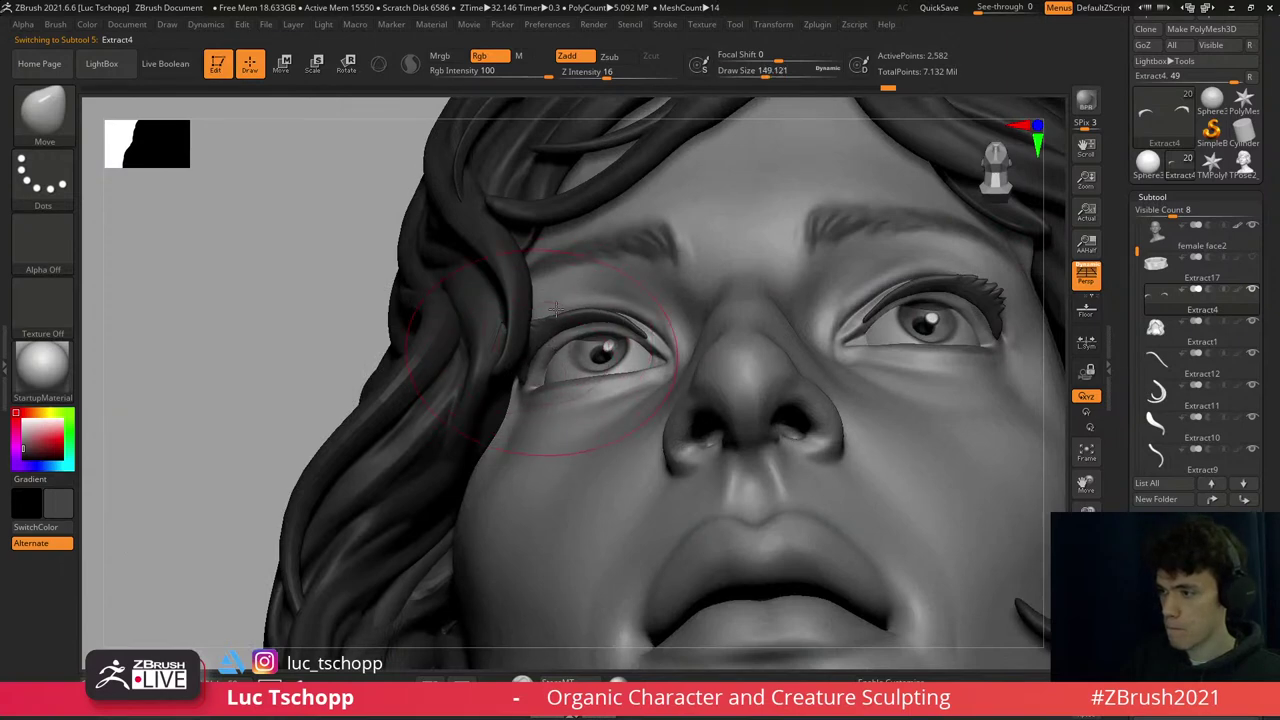
right_click_drag(555, 310, 546, 357)
key("s")
left_click_drag(546, 357, 540, 360)
mouse_move(540, 360)
right_mouse_down()
mouse_move(531, 461)
mouse_move(540, 405)
right_mouse_up()
- Frame the whole head, reduce the brush to about 46, and press All High
key("f")
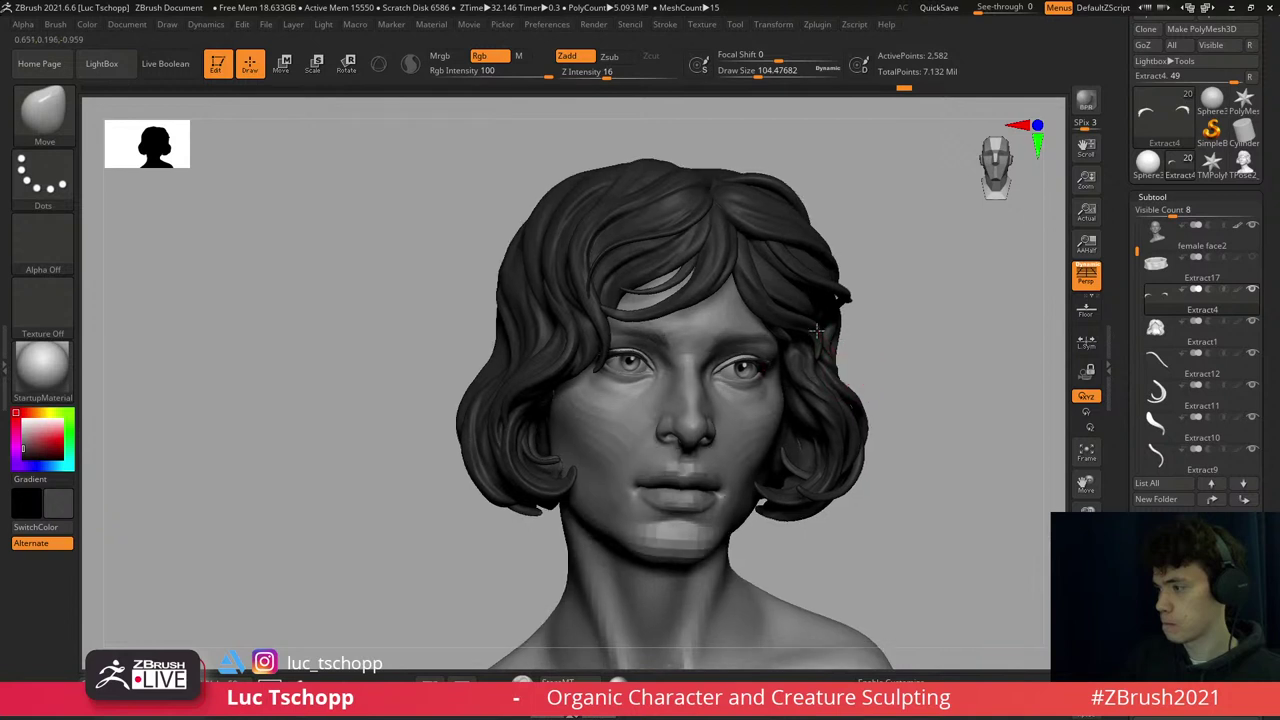
mouse_move(816, 330)
right_mouse_down()
mouse_move(819, 381)
mouse_move(835, 365)
right_mouse_up()
key("s")
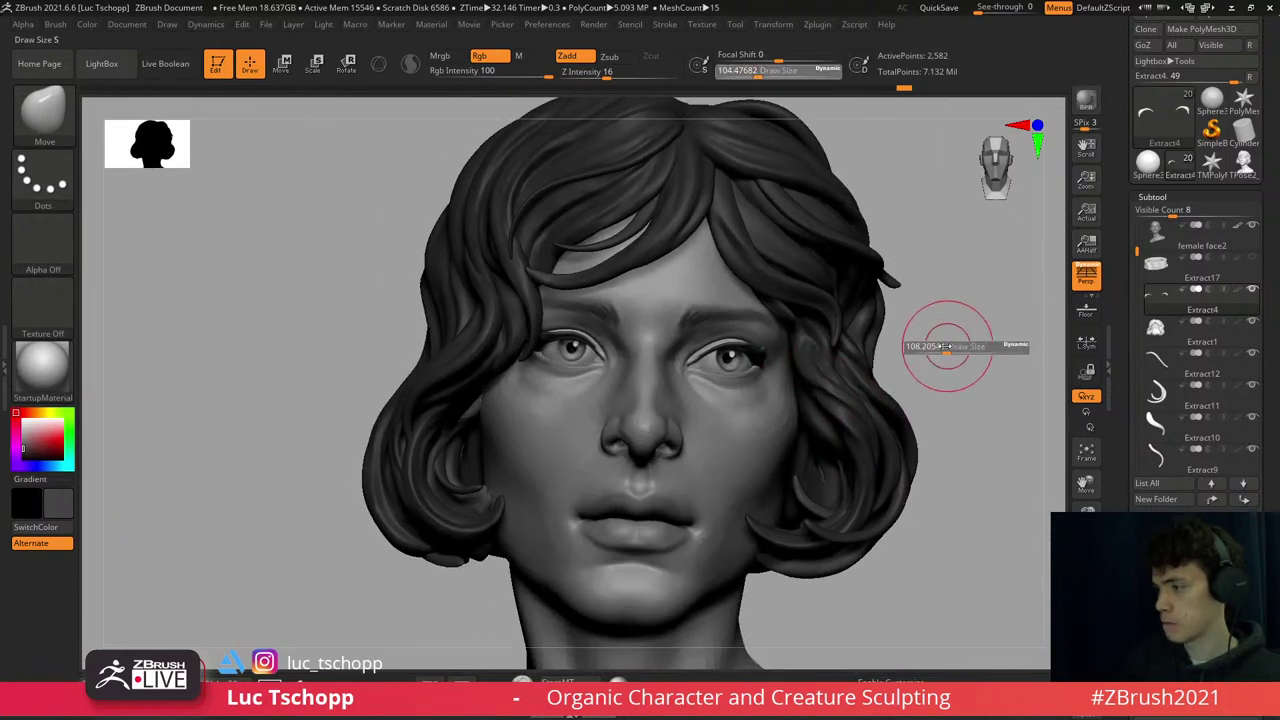
left_click_drag(943, 343, 929, 349)
right_click_drag(858, 295, 833, 288)
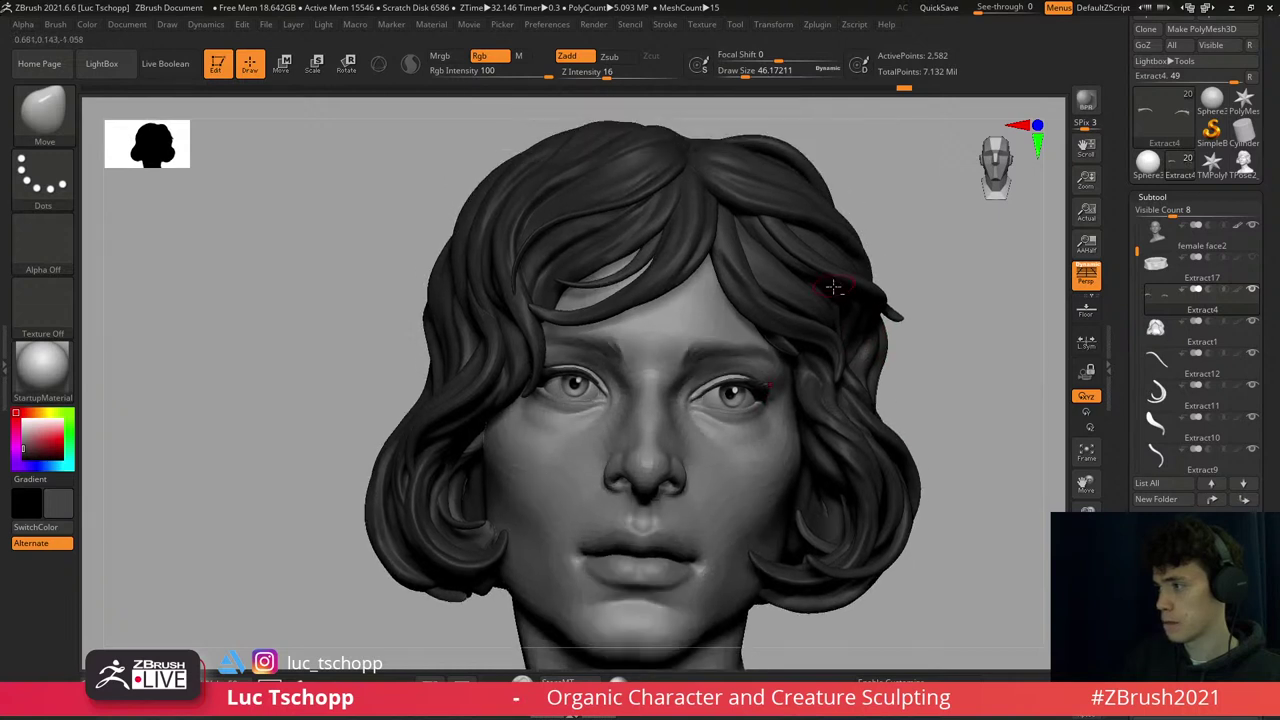
scroll(1270, 309, "down", 5)
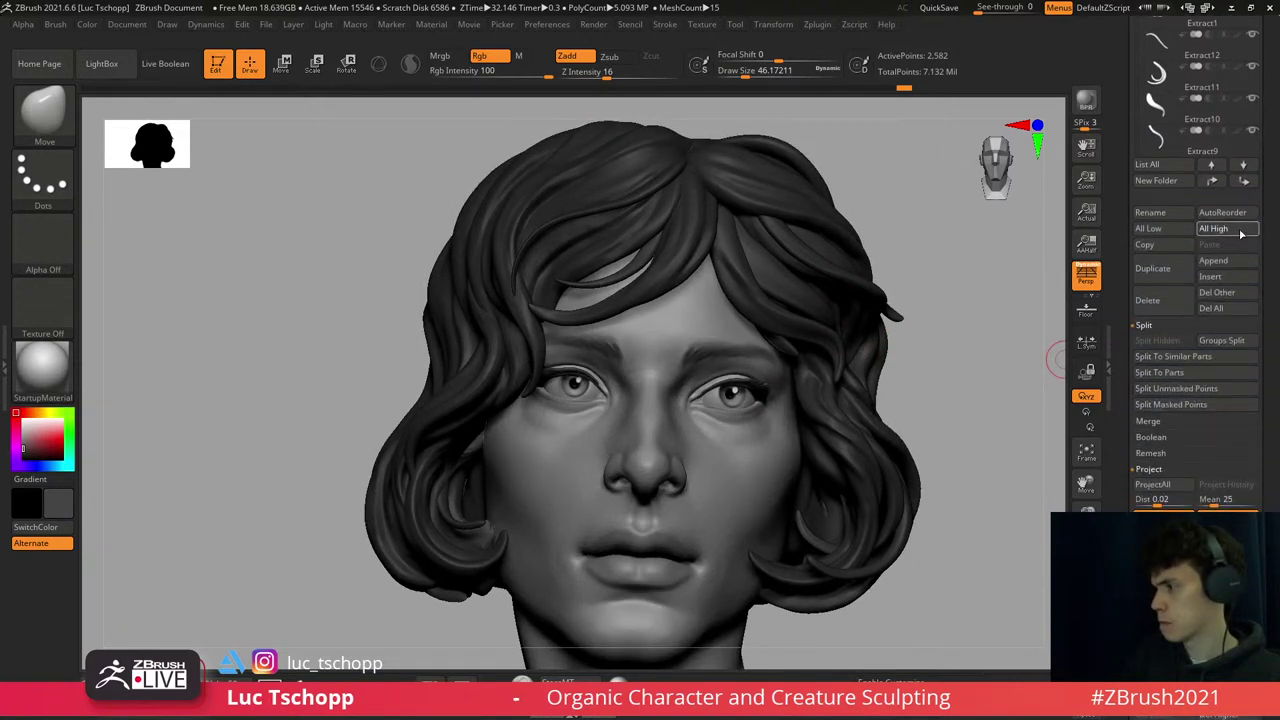
mouse_move(917, 363)
right_mouse_down()
mouse_move(910, 385)
mouse_move(891, 331)
mouse_move(920, 363)
mouse_move(908, 357)
mouse_move(931, 346)
mouse_move(951, 408)
mouse_move(894, 351)
right_mouse_up()
- Hide the shelves and reposition the light on the Light menu's placement sphere
key("Tab")
left_click(323, 25)
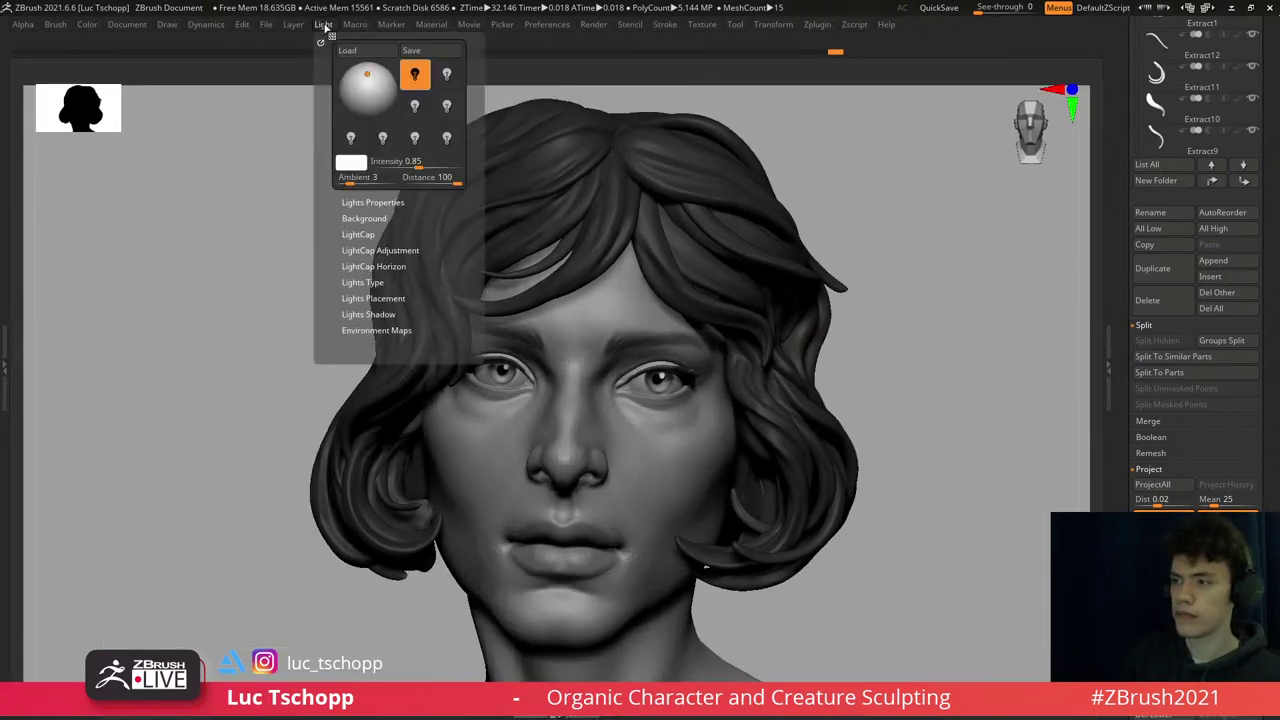
left_click(363, 77)
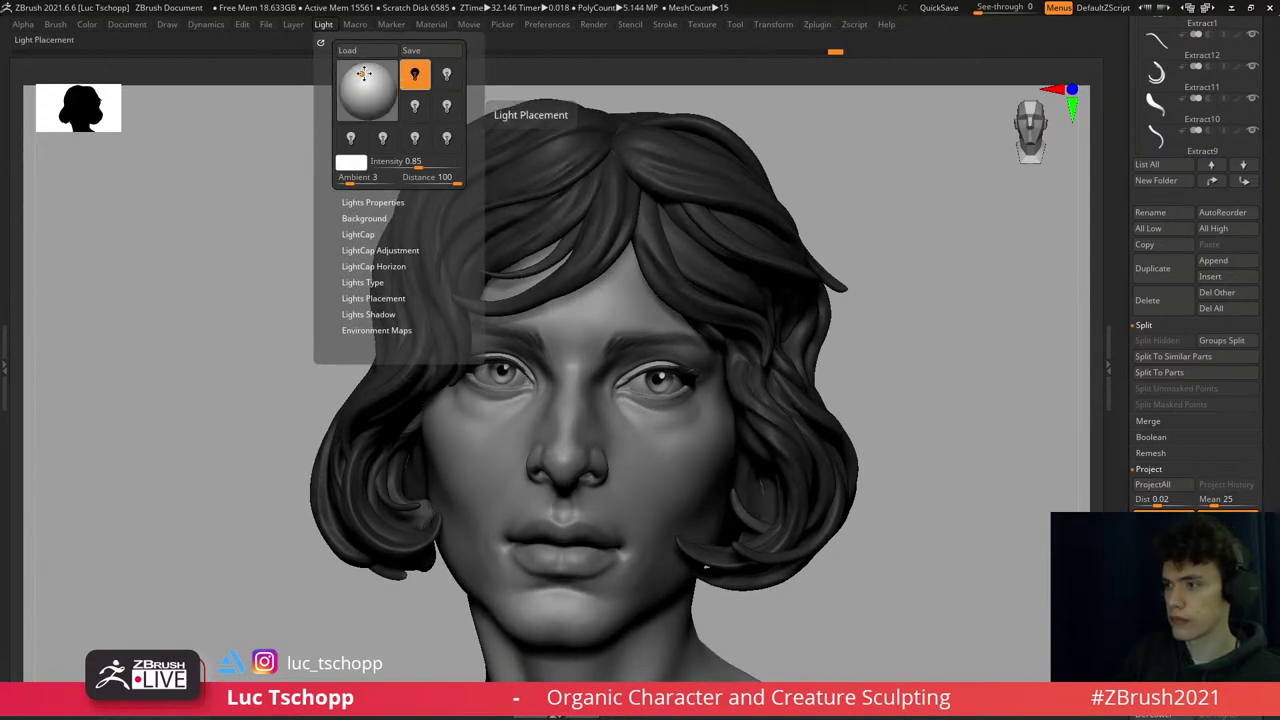
left_click(358, 76)
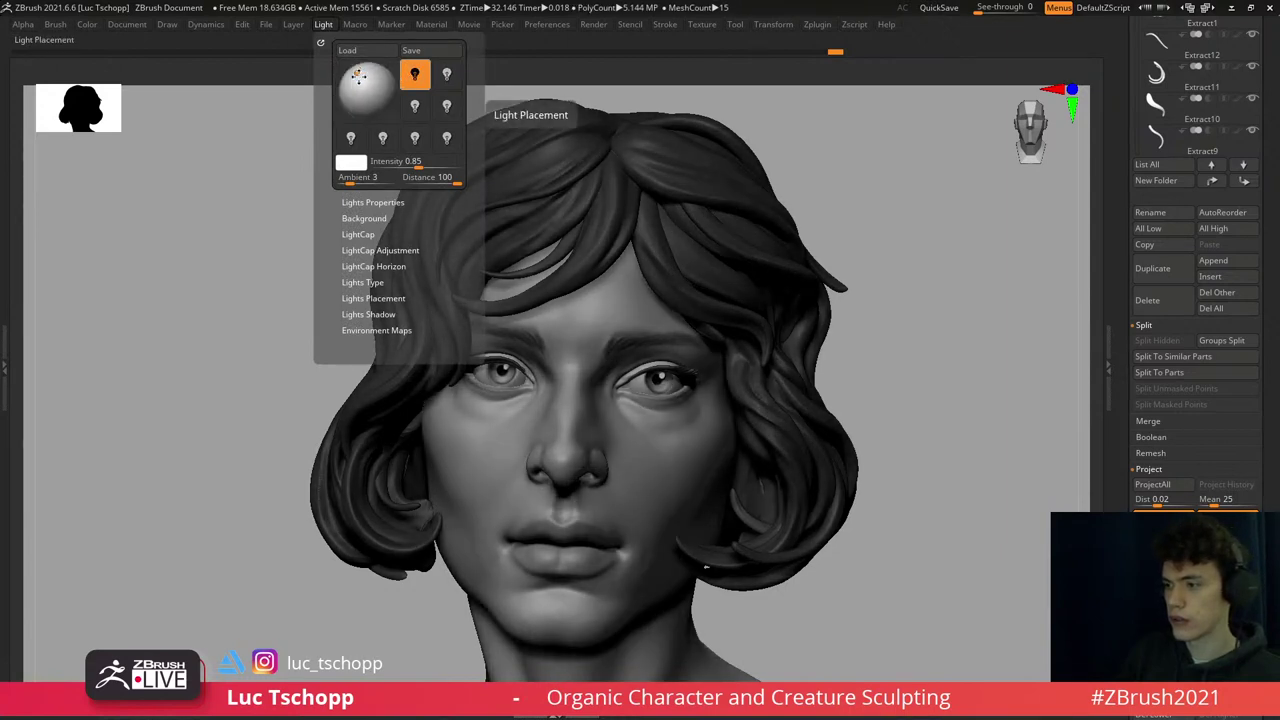
left_click(361, 73)
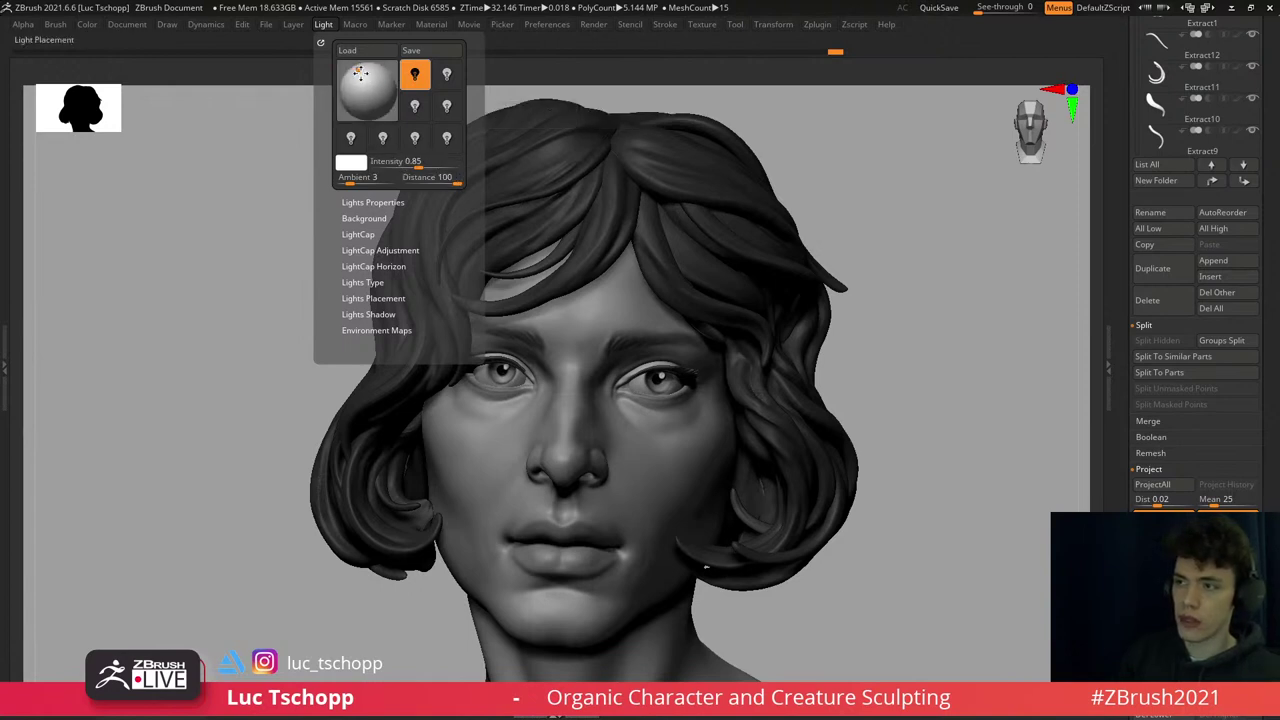
left_click(358, 79)
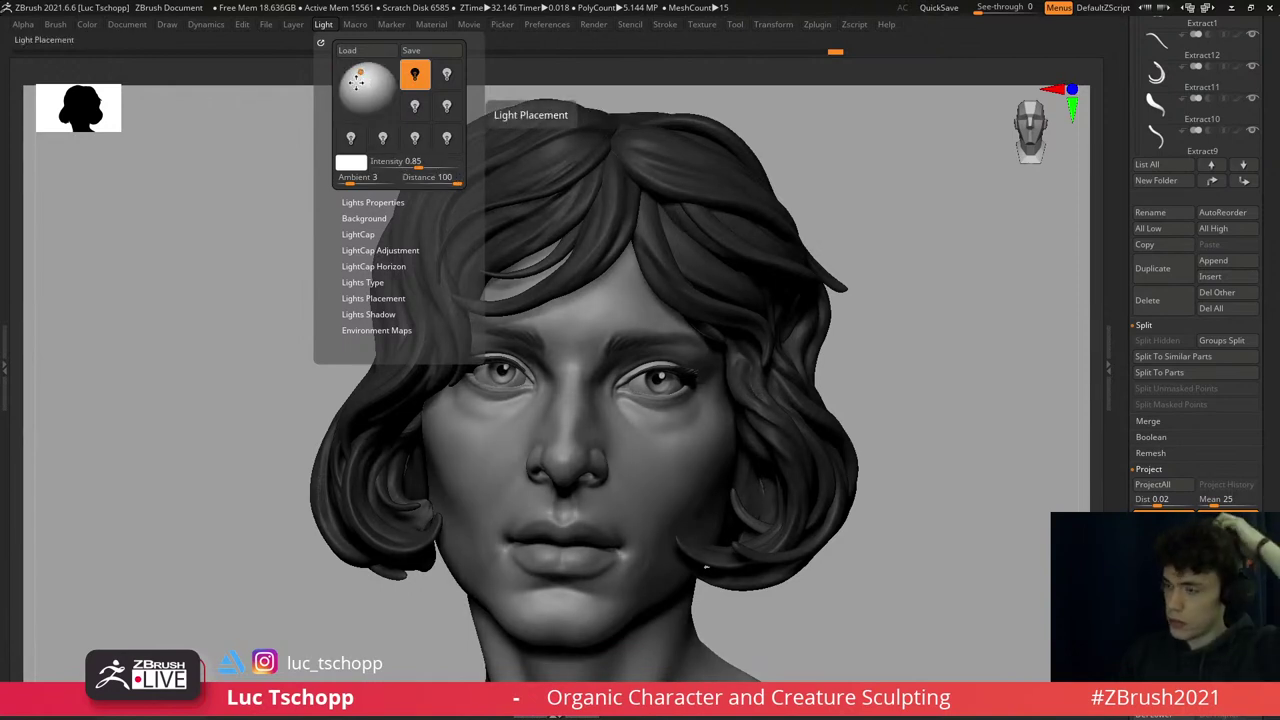
left_click(371, 76)
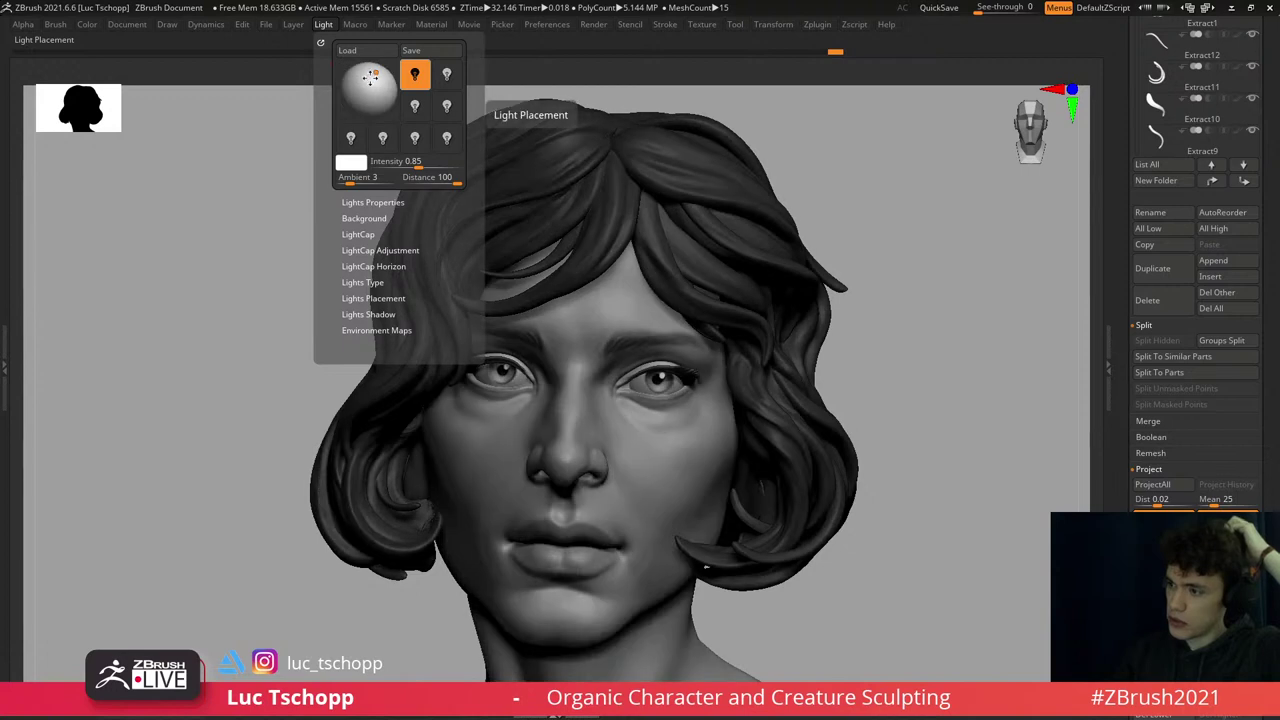
left_click(374, 75)
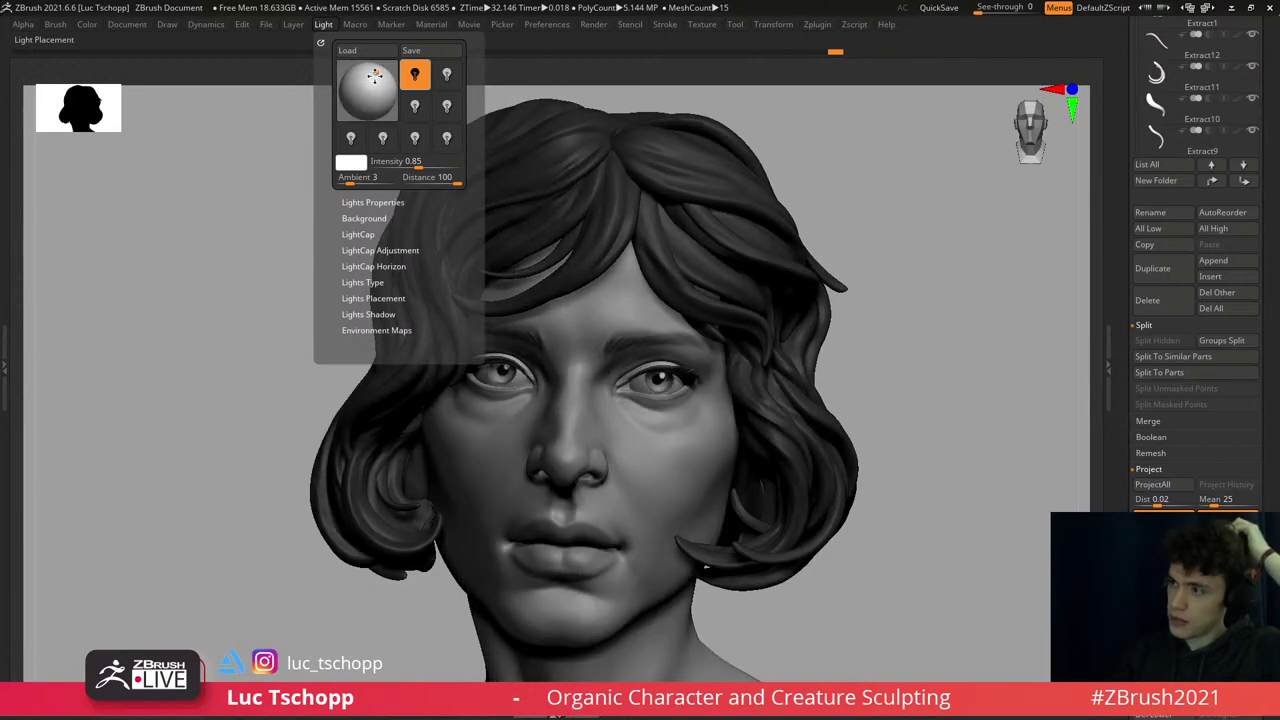
- Orbit to check the shading, then place the light higher and slightly left
left_click_drag(309, 314, 320, 272)
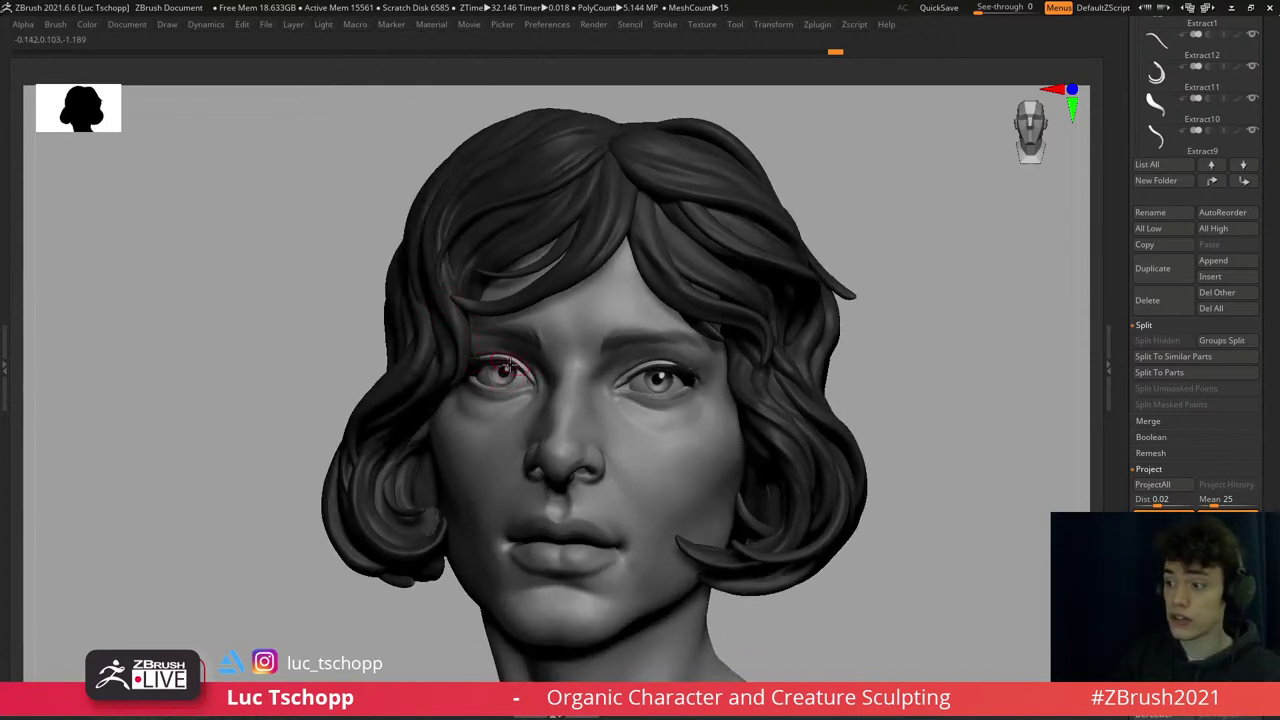
left_click_drag(390, 343, 480, 287)
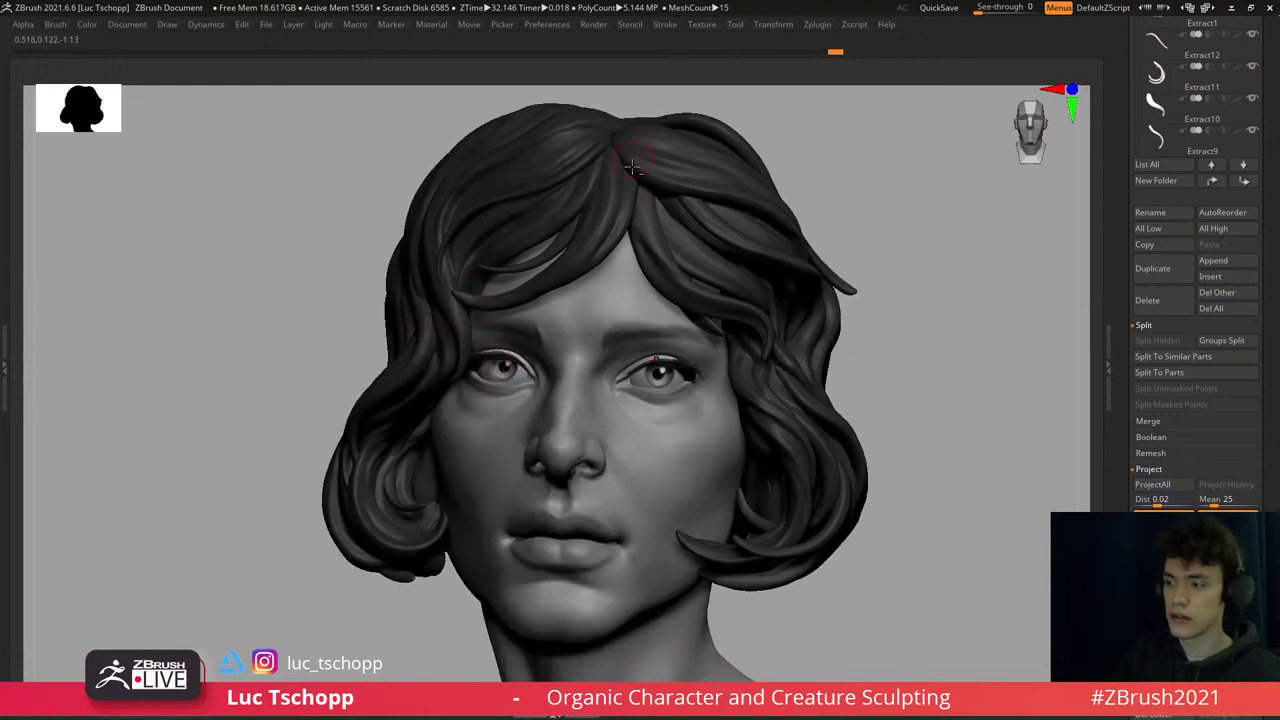
left_click_drag(632, 167, 487, 171)
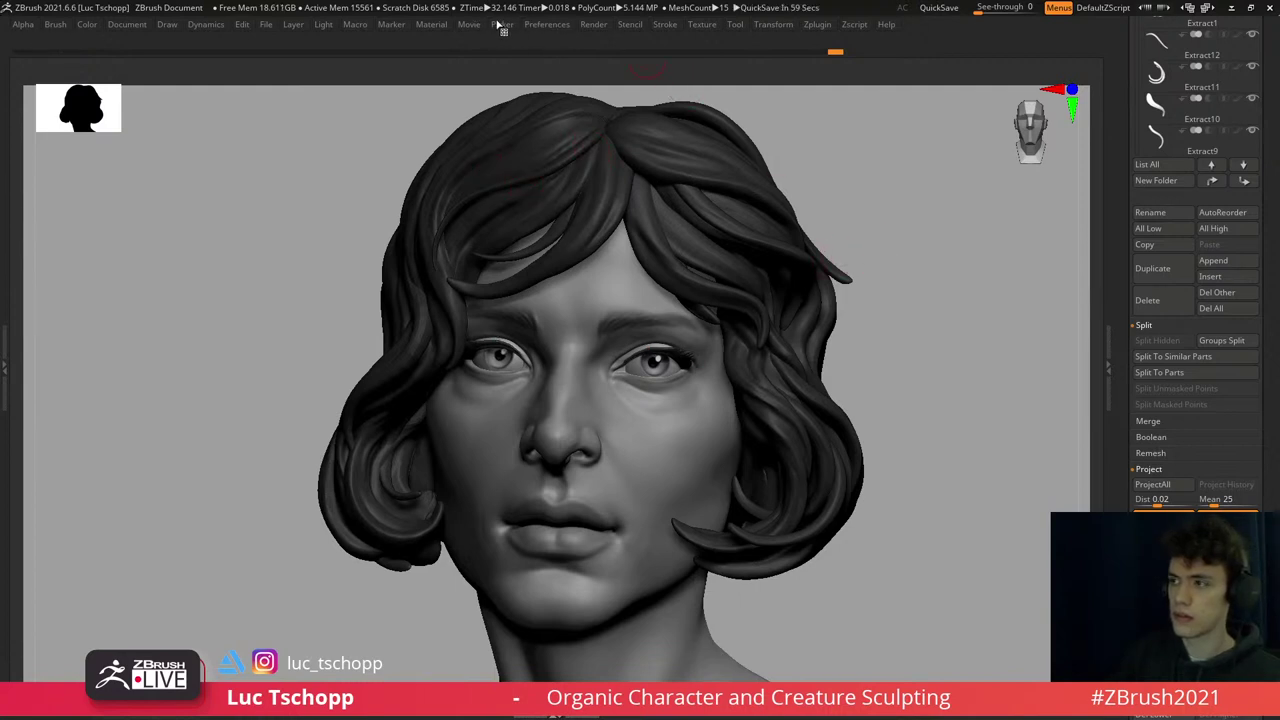
left_click(332, 25)
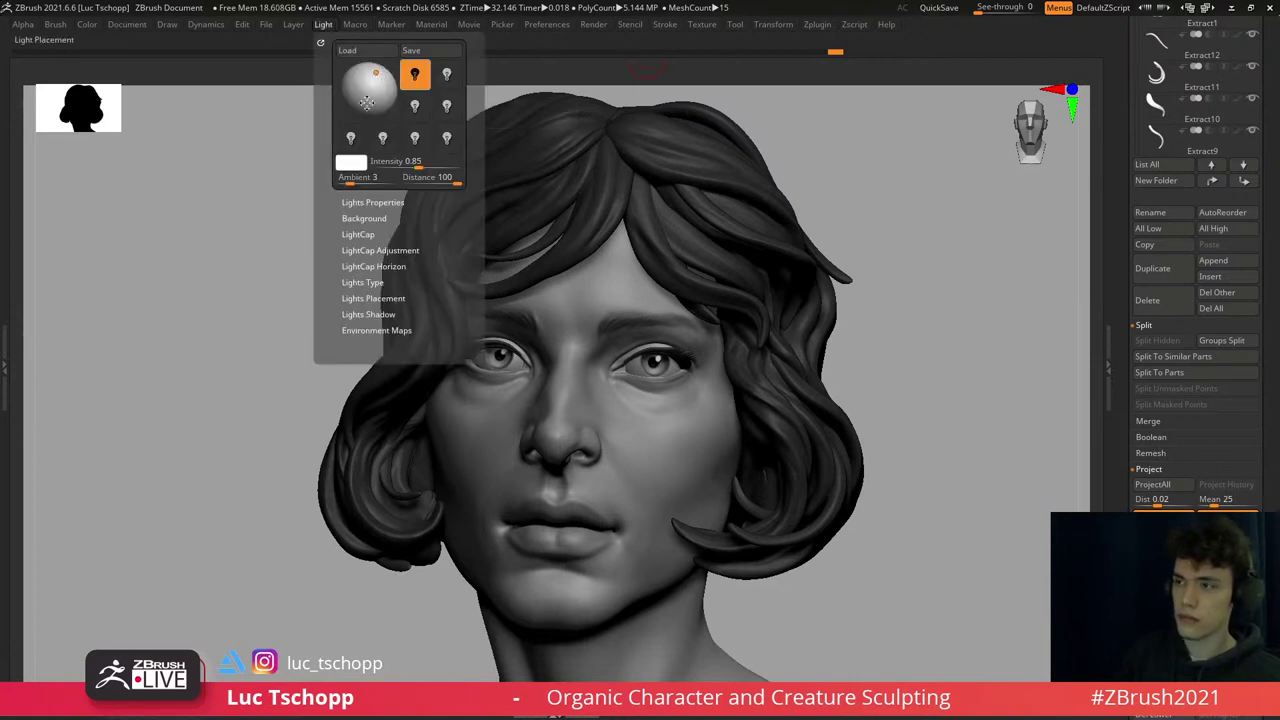
left_click(378, 80)
mouse_move(378, 80)
left_mouse_down()
mouse_move(351, 84)
mouse_move(359, 77)
left_mouse_up()
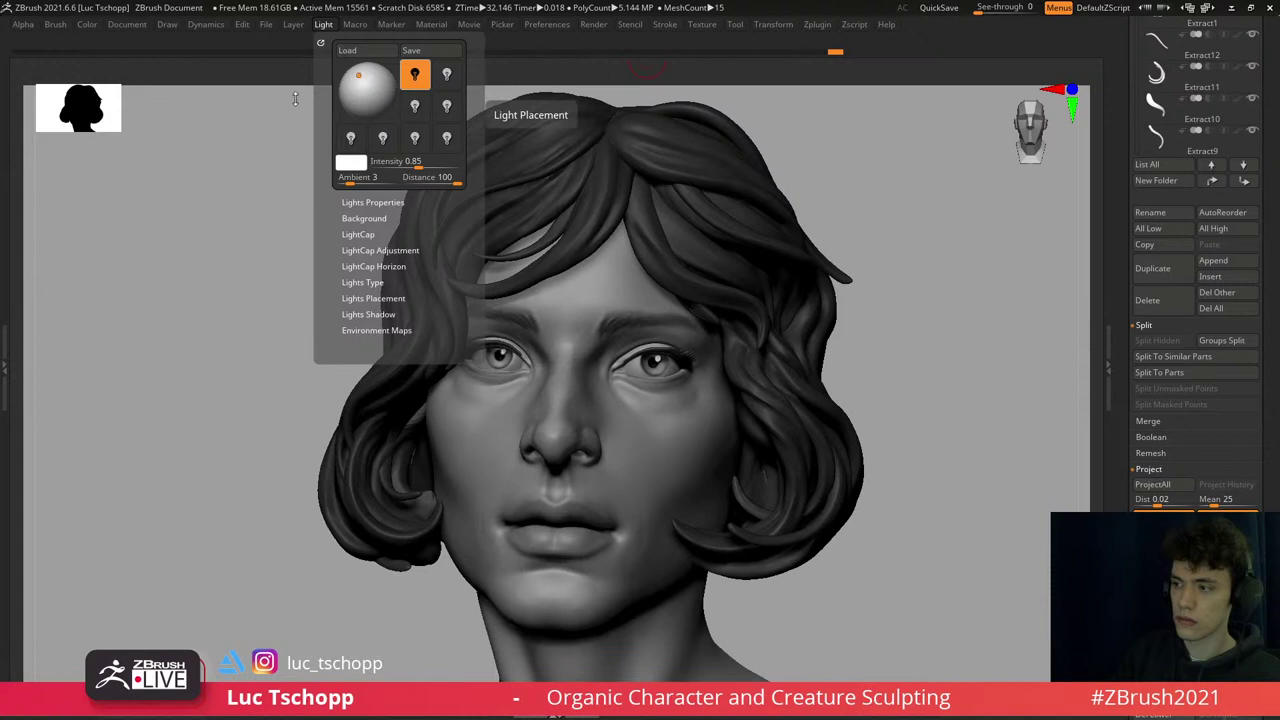